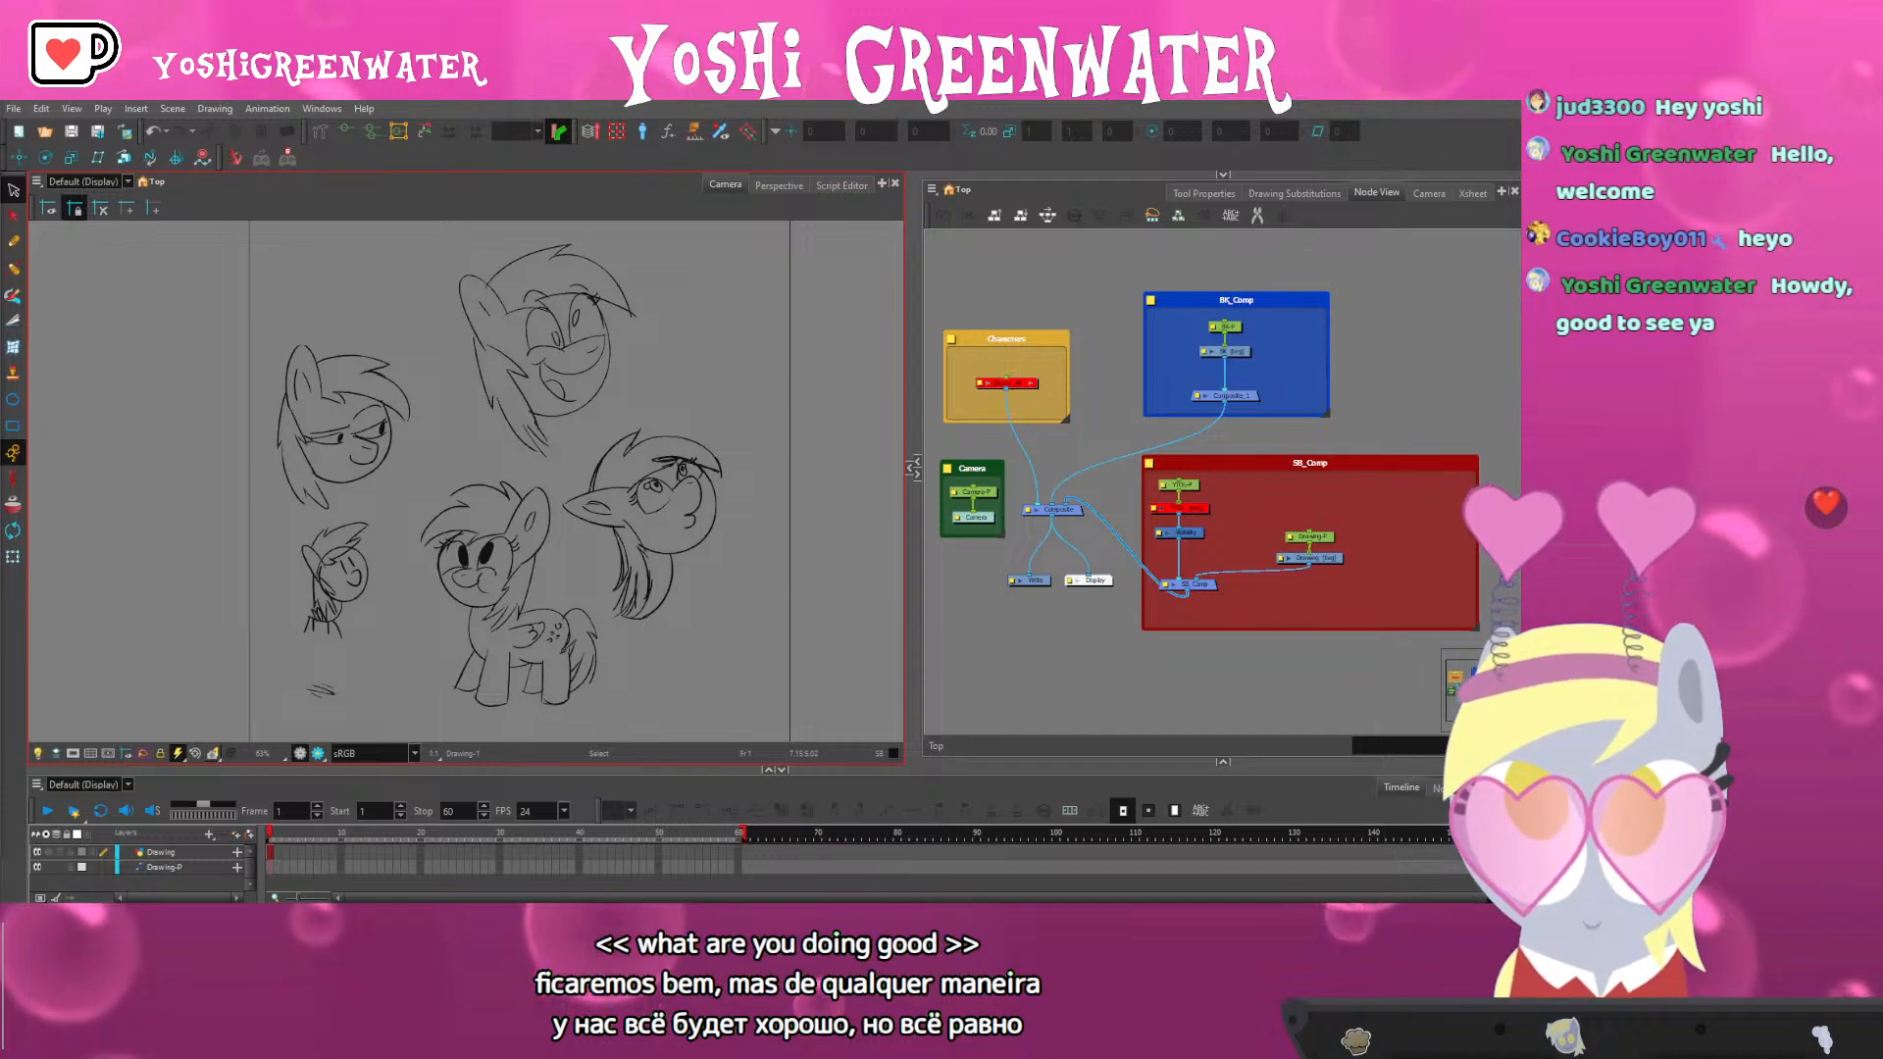
pyautogui.click(1085, 661)
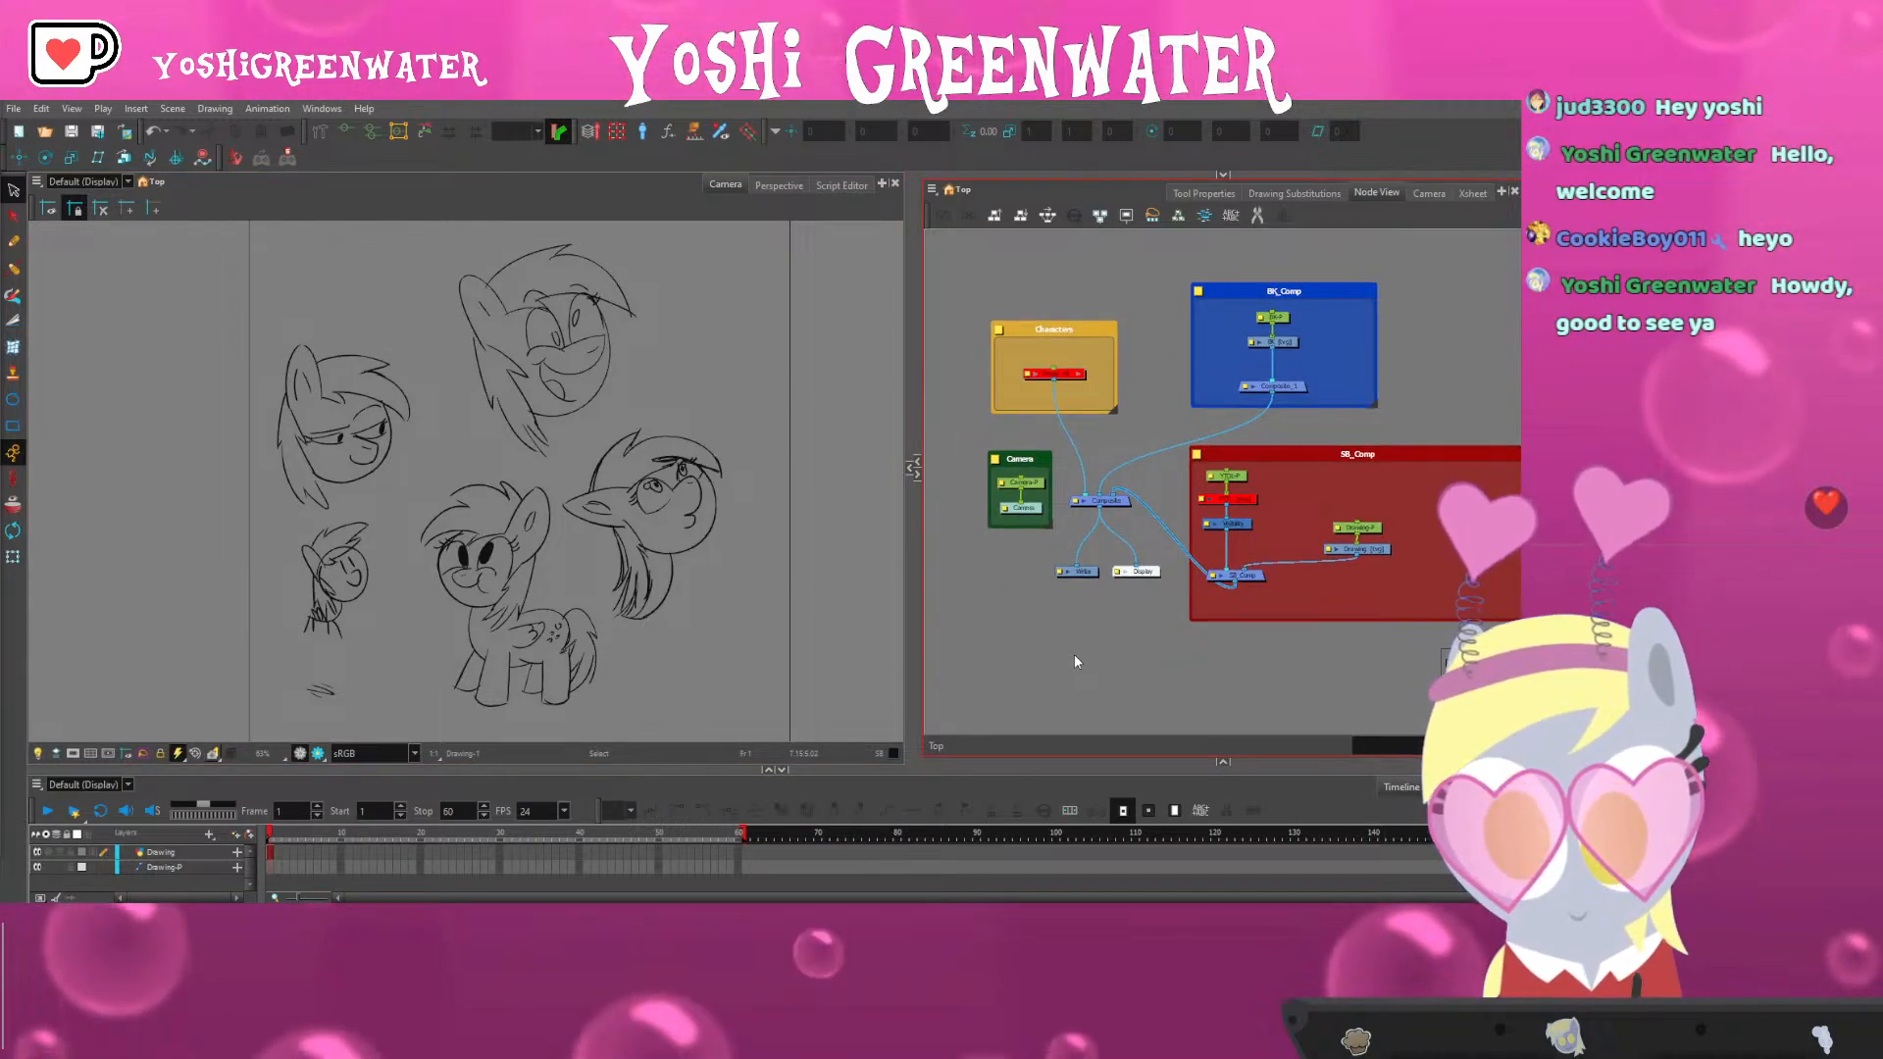
pyautogui.click(471, 558)
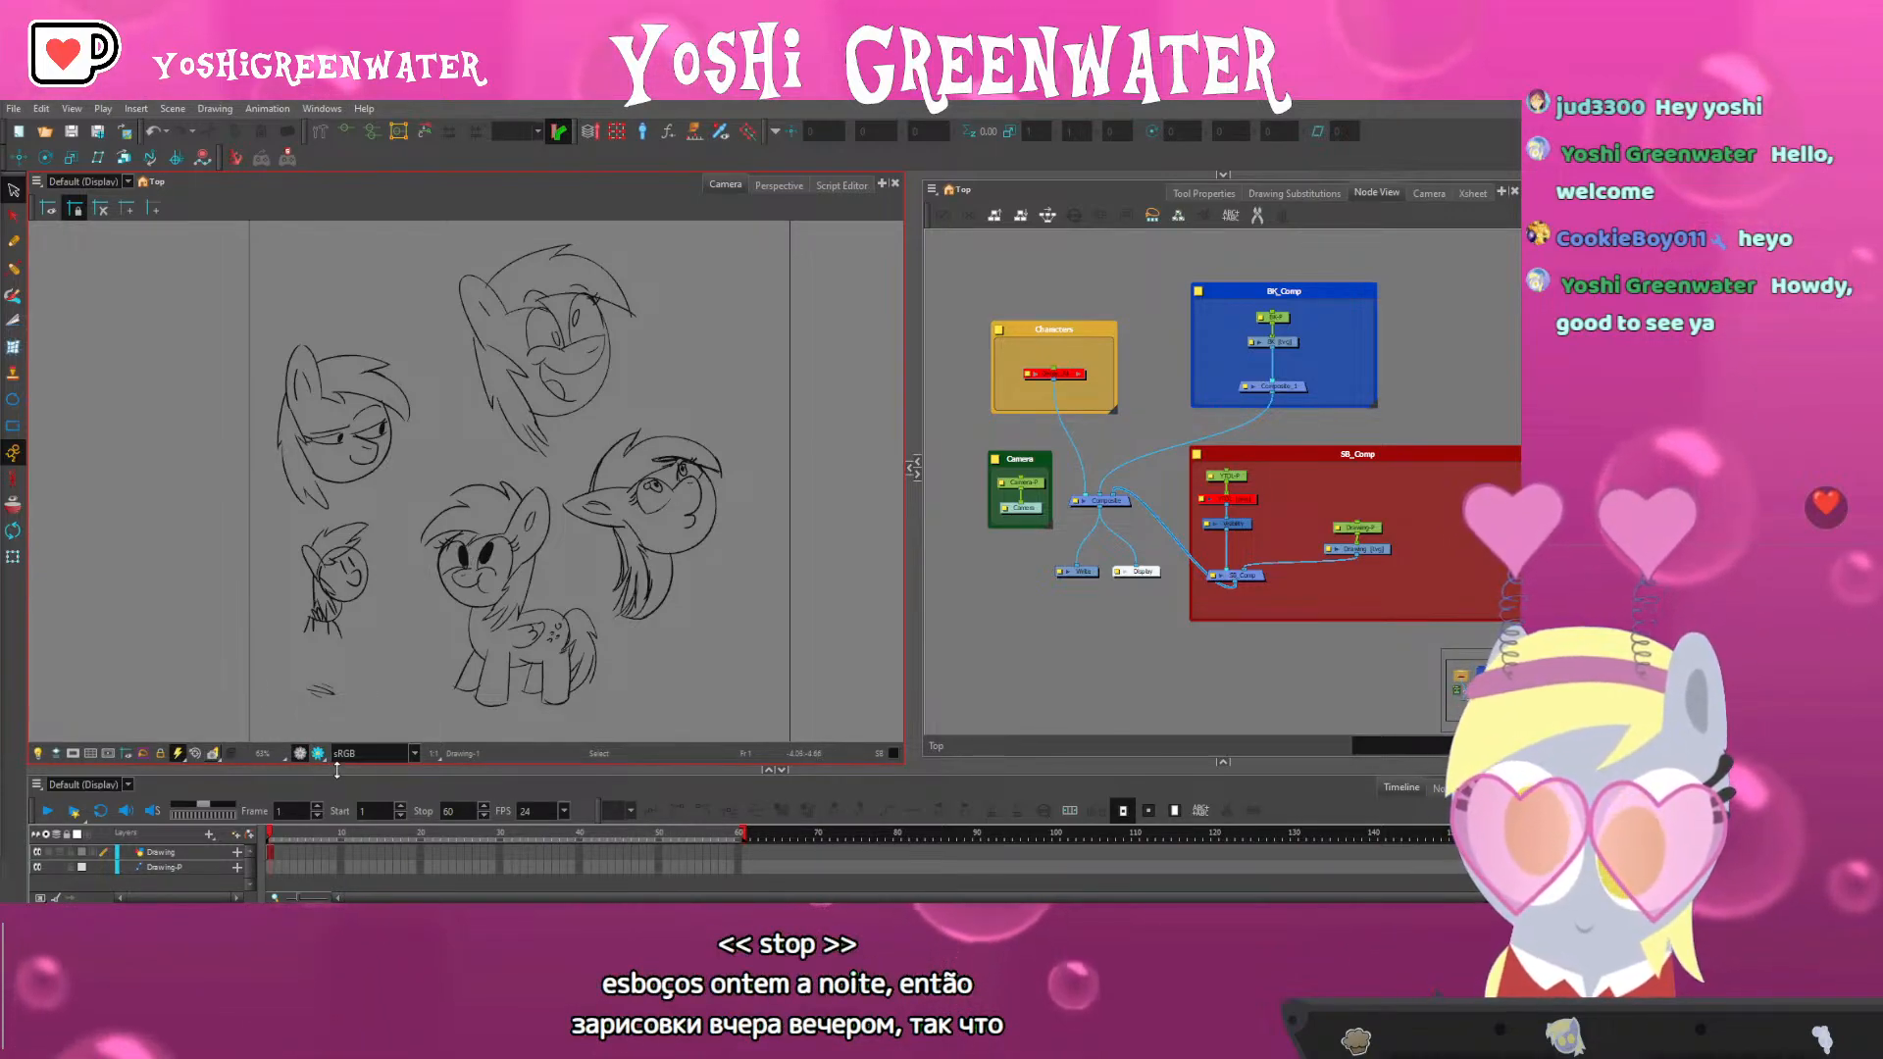
pyautogui.moveTo(358, 769); pyautogui.dragTo(358, 762)
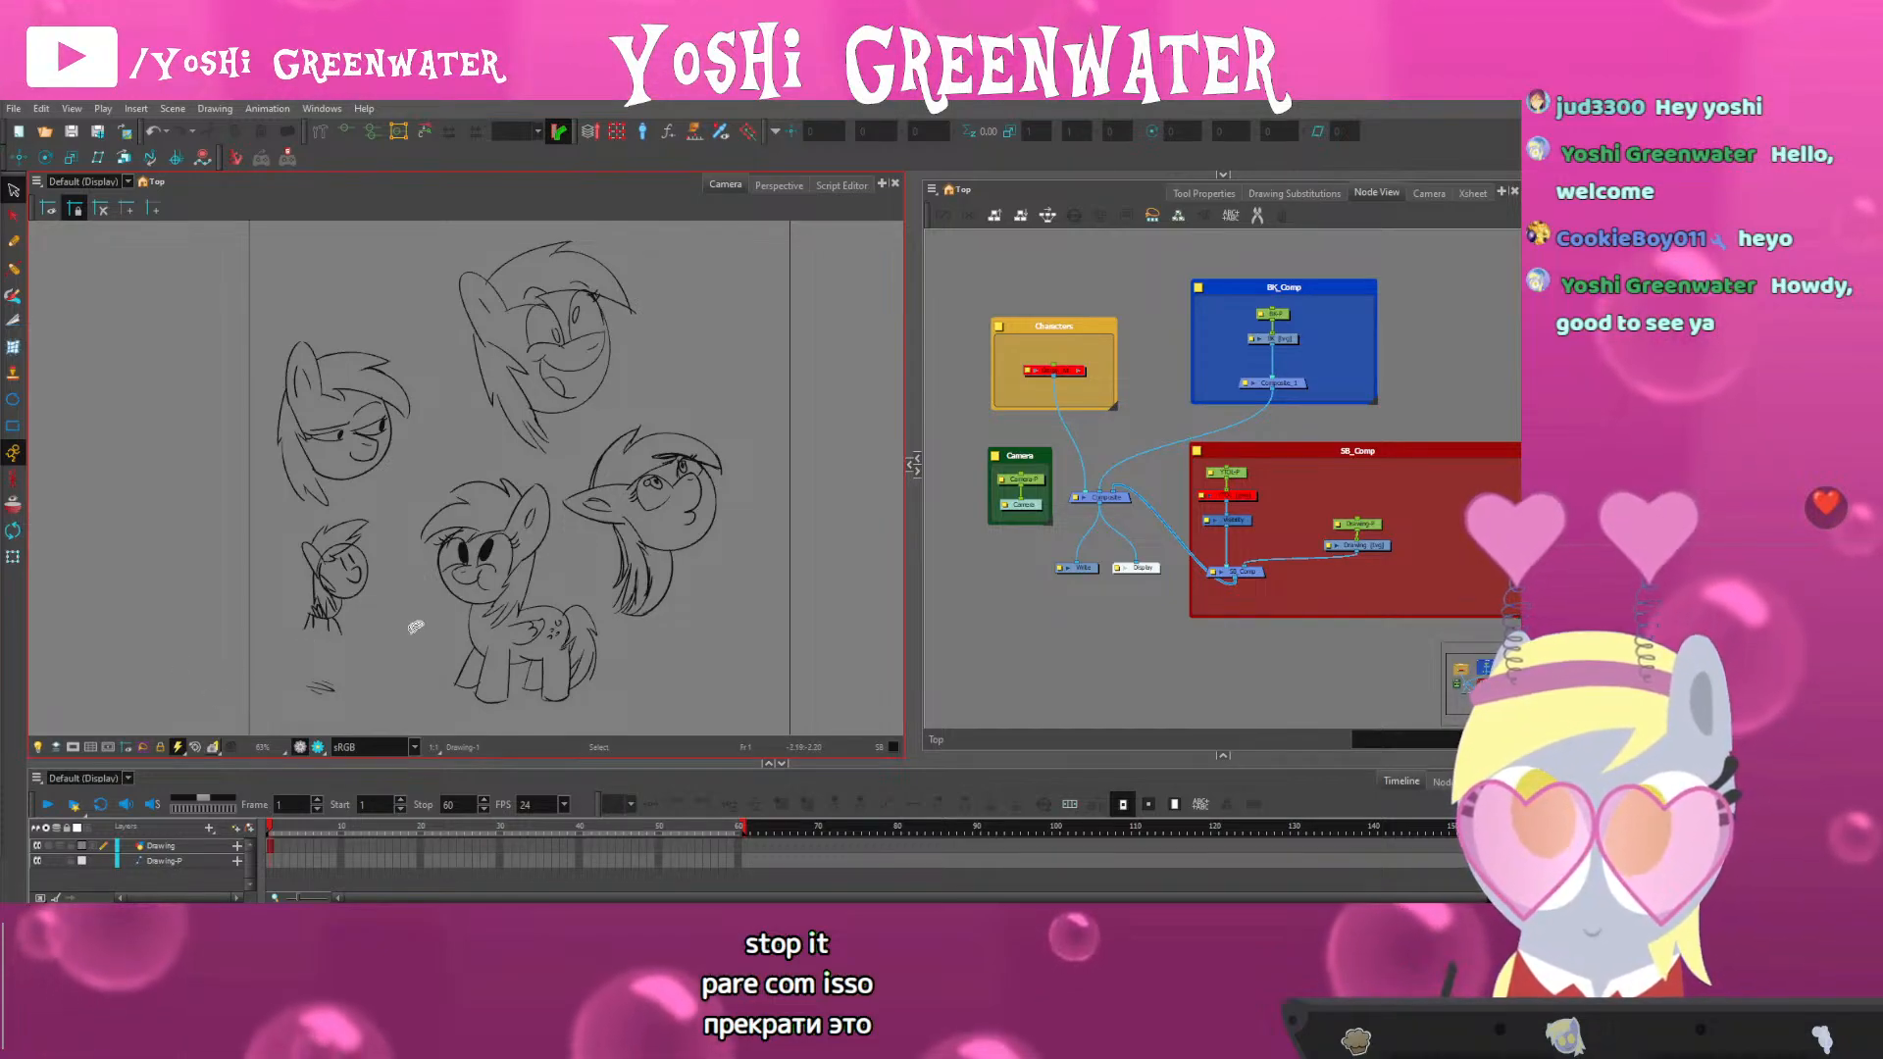
pyautogui.scroll(4, 457, 586)
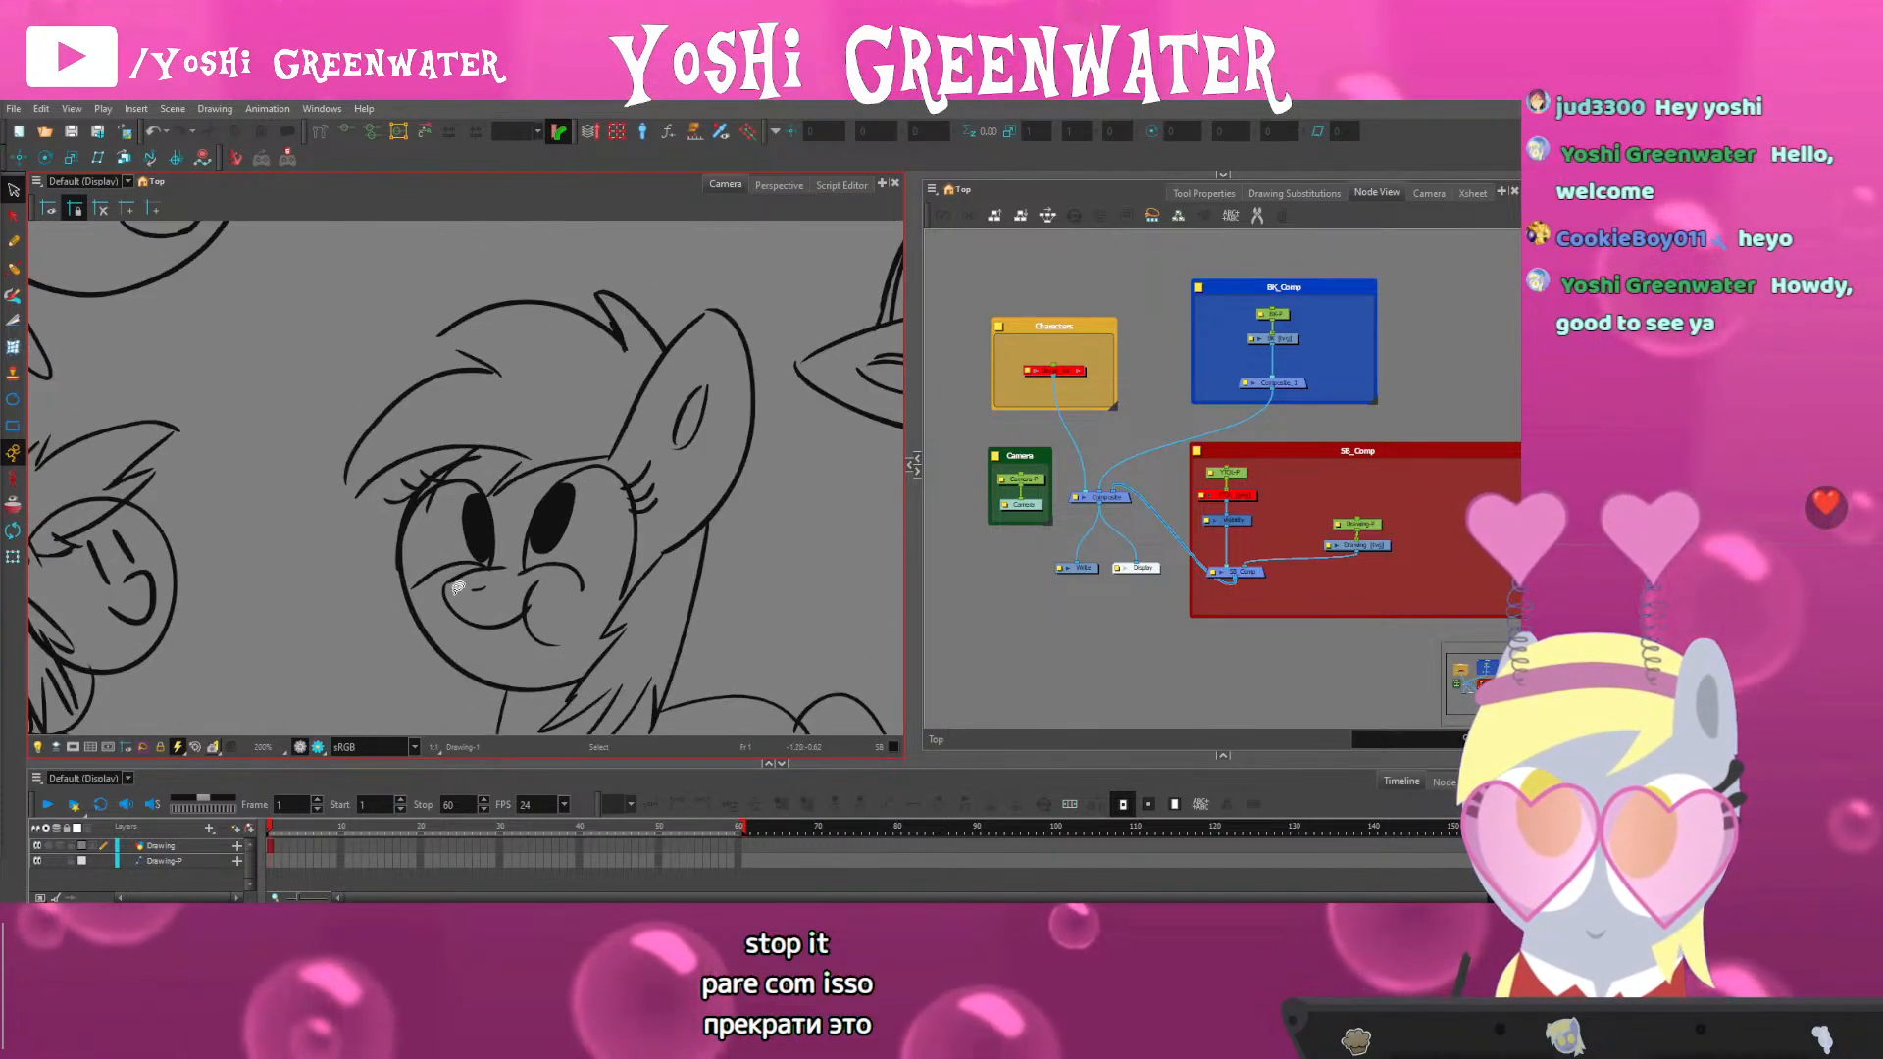
pyautogui.scroll(1, 457, 586)
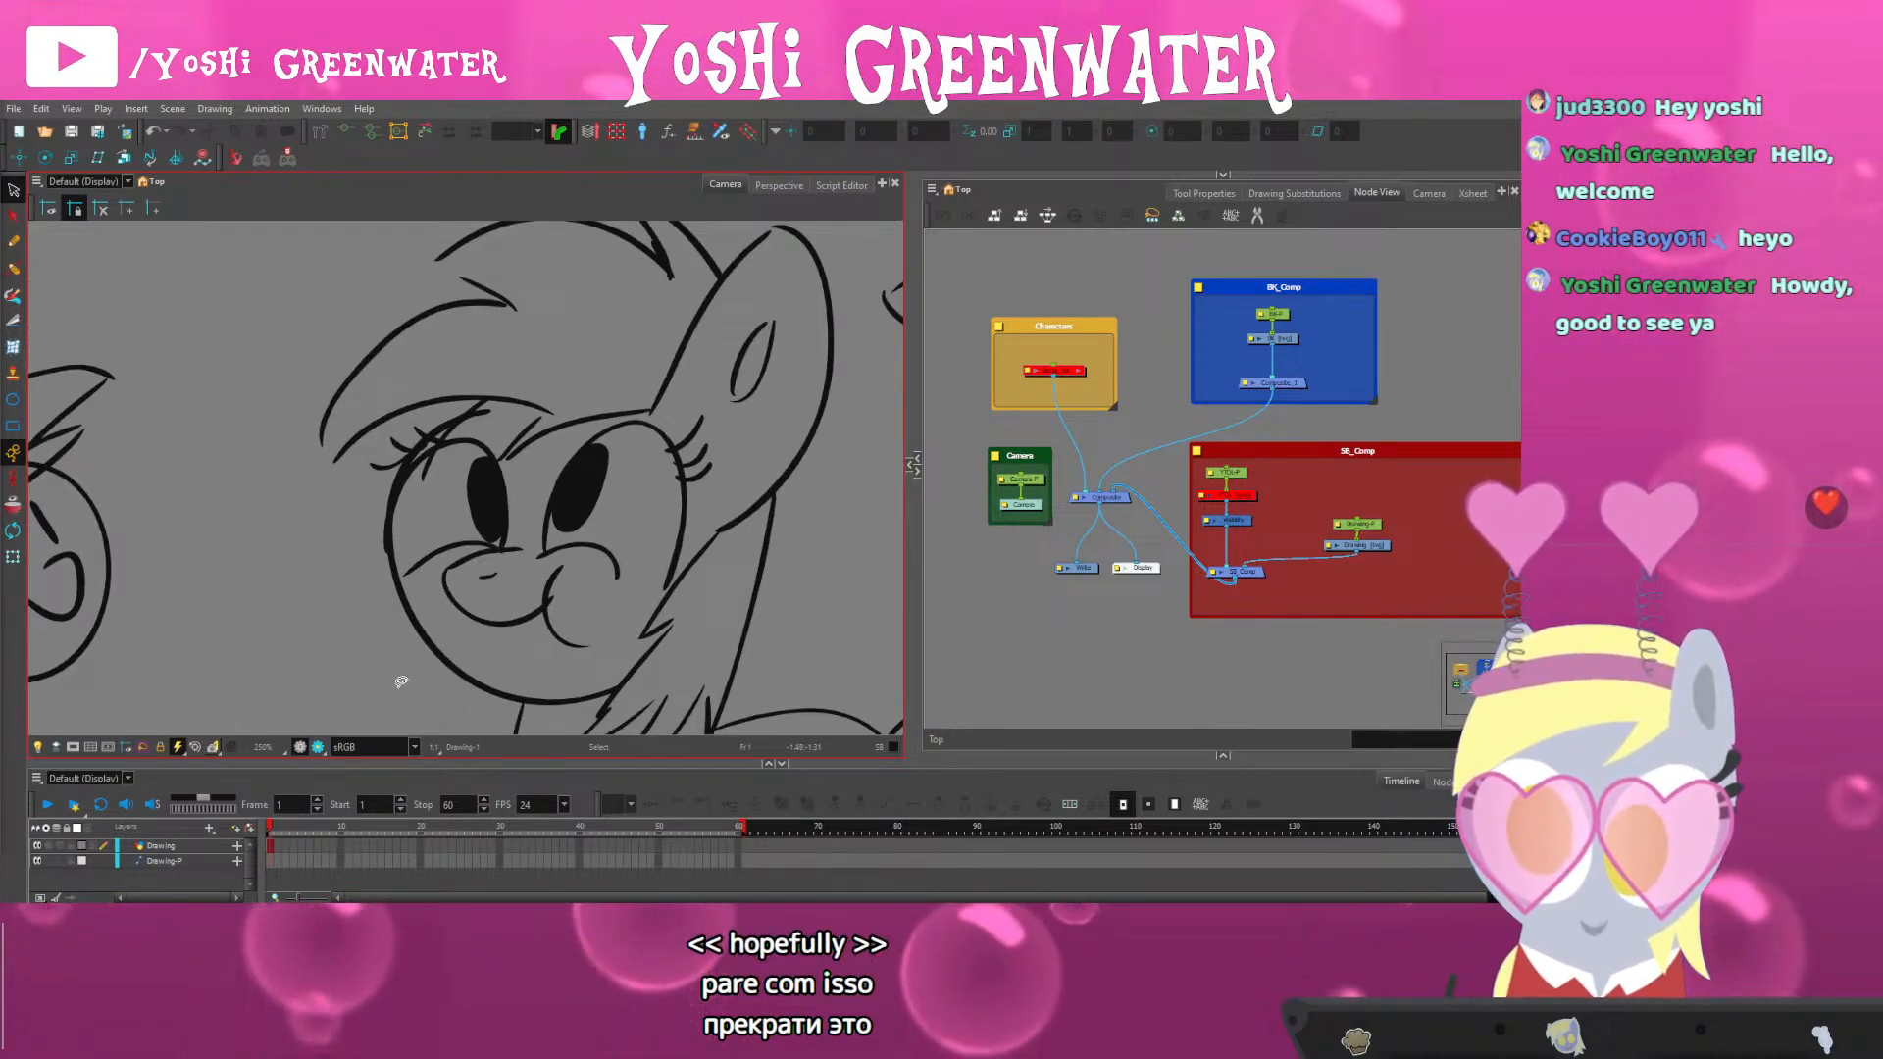
pyautogui.scroll(-7, 401, 681)
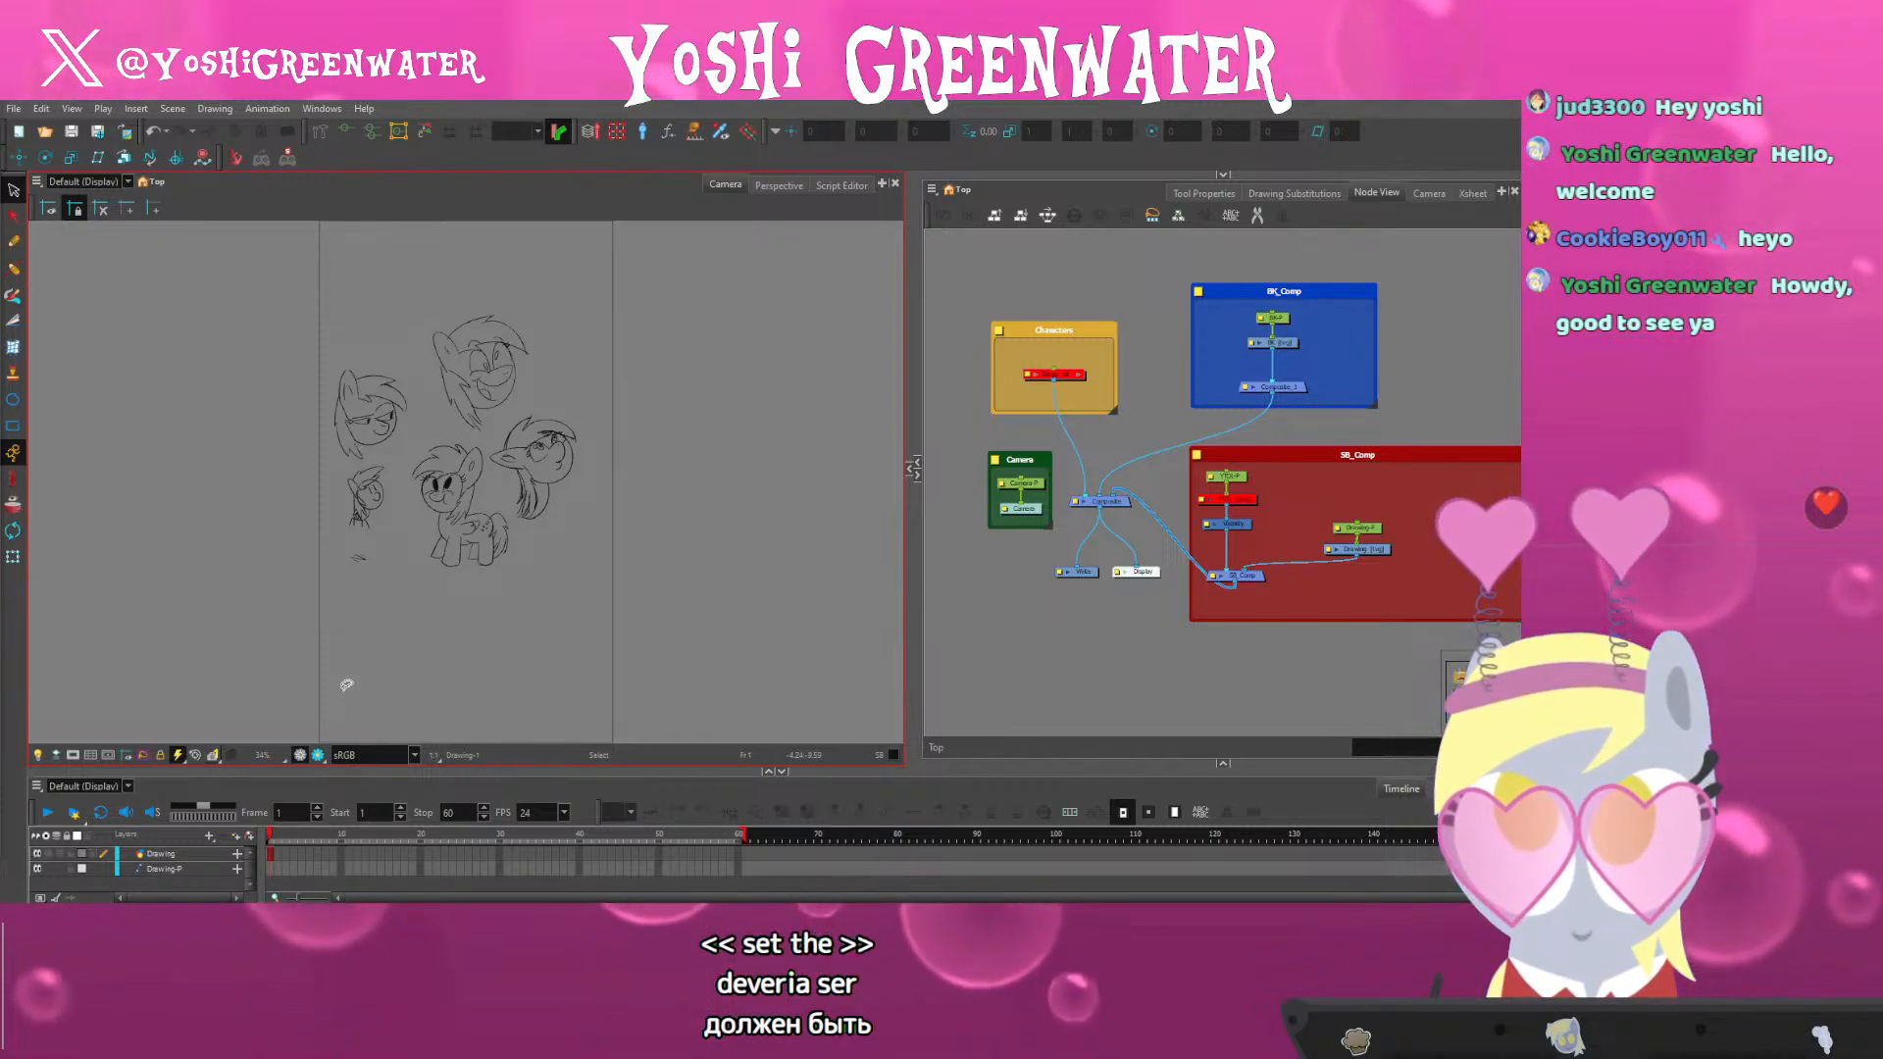
pyautogui.moveTo(1029, 650); pyautogui.dragTo(1014, 643)
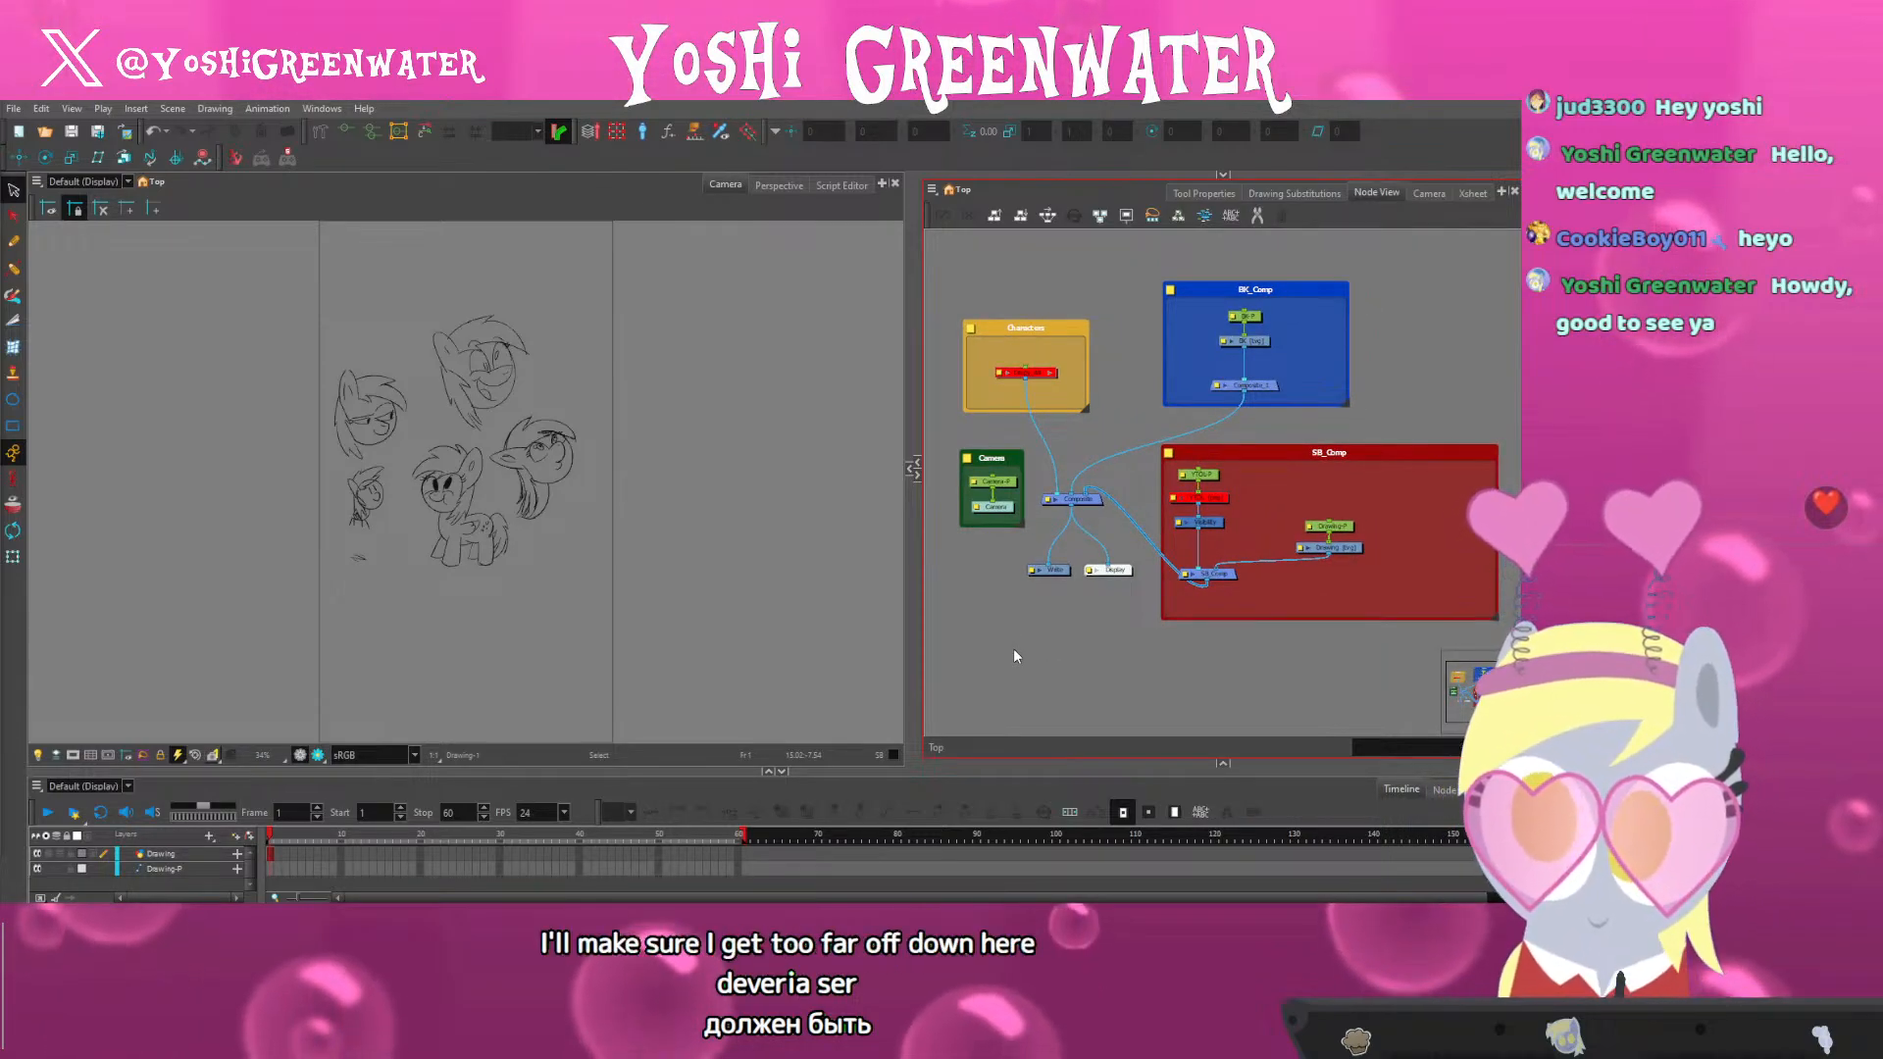
pyautogui.click(882, 648)
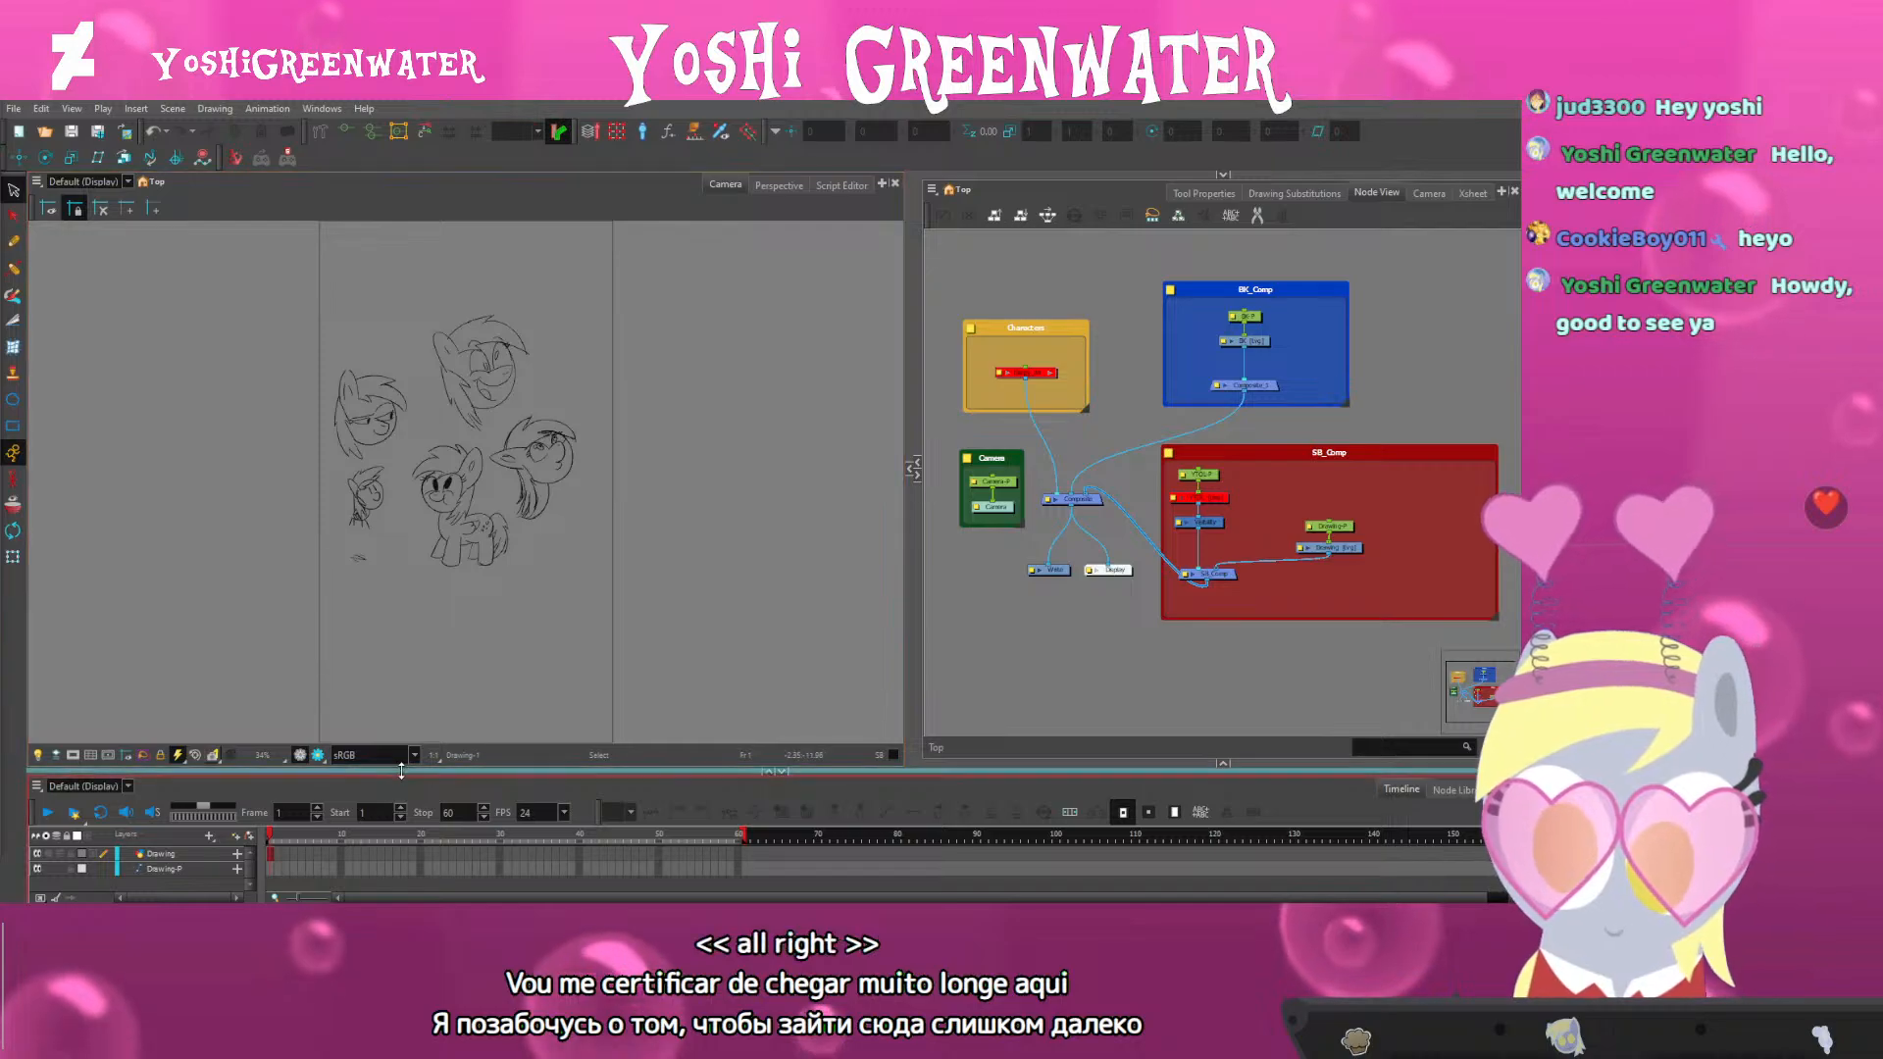
pyautogui.moveTo(401, 770); pyautogui.dragTo(401, 763)
# Add a vector drawing layer named BK_sb and place its node beside the existing Drawing node in the SB_Comp group
pyautogui.scroll(5, 1207, 583)
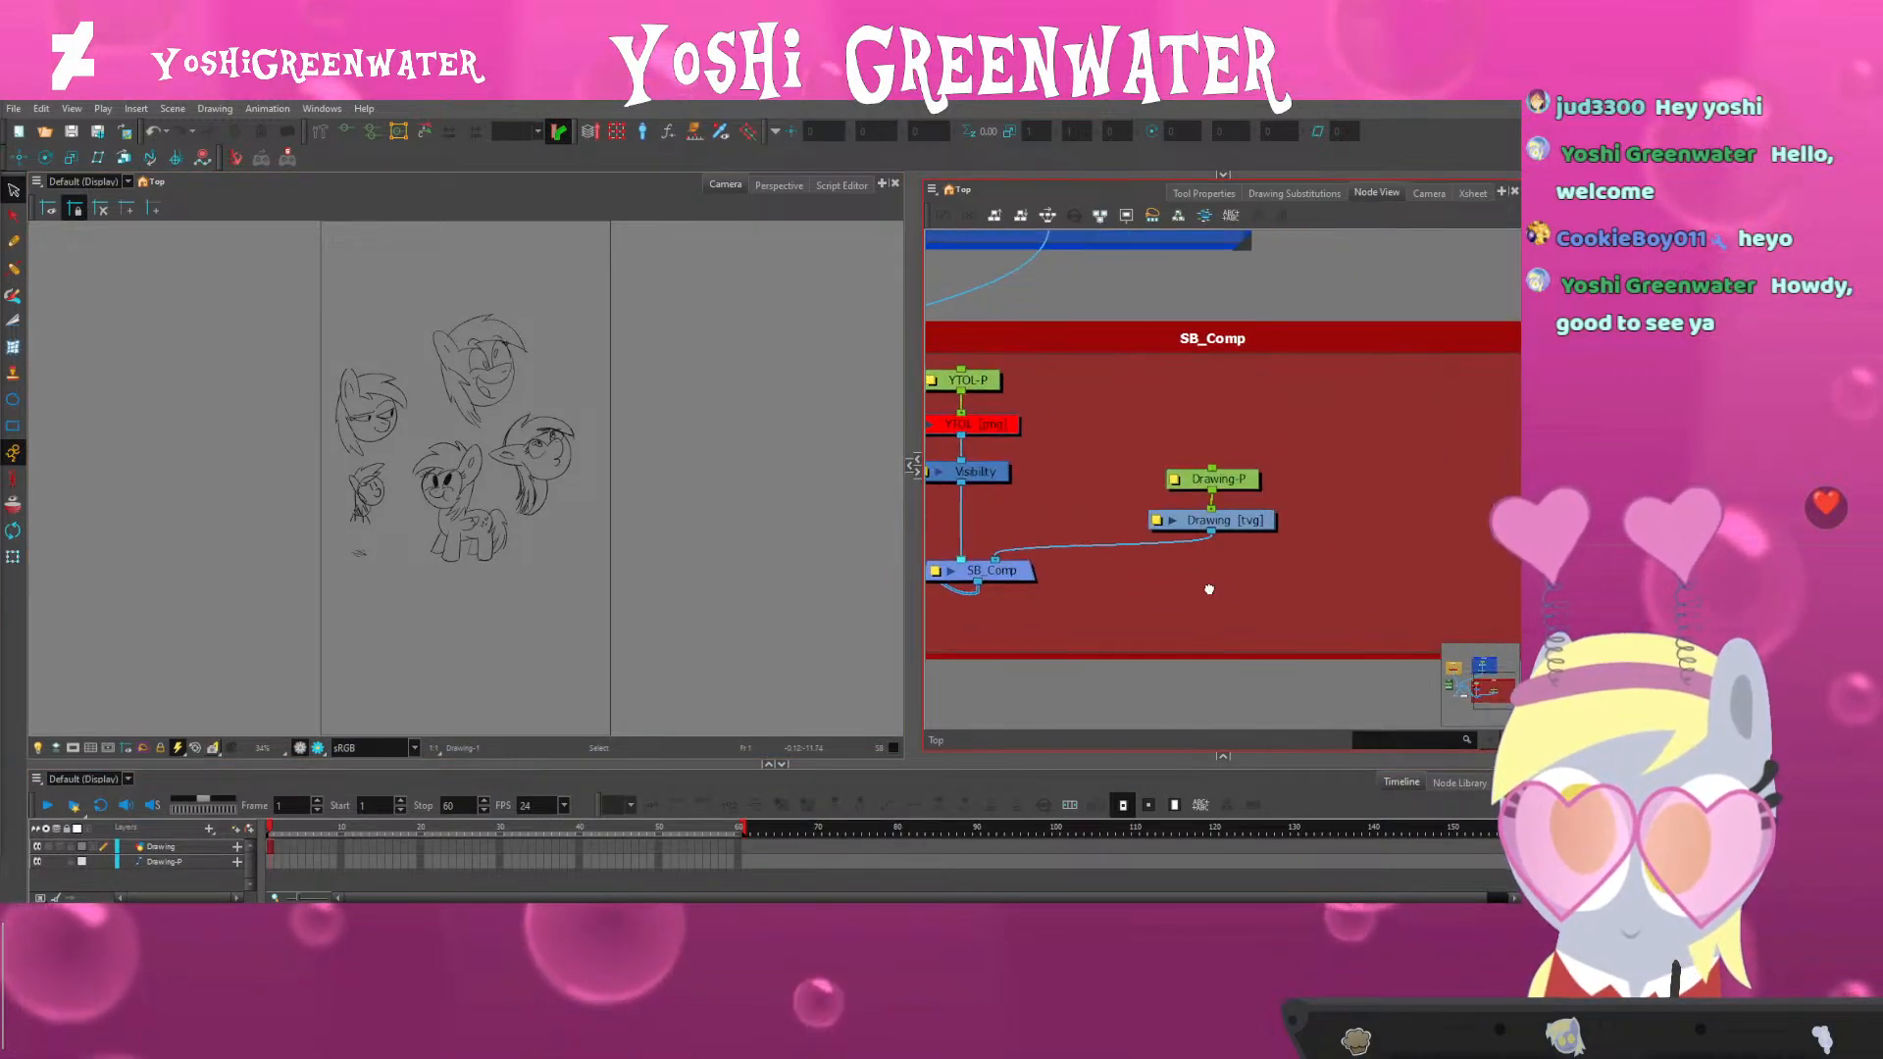
pyautogui.hotkey('ctrl', 'r')
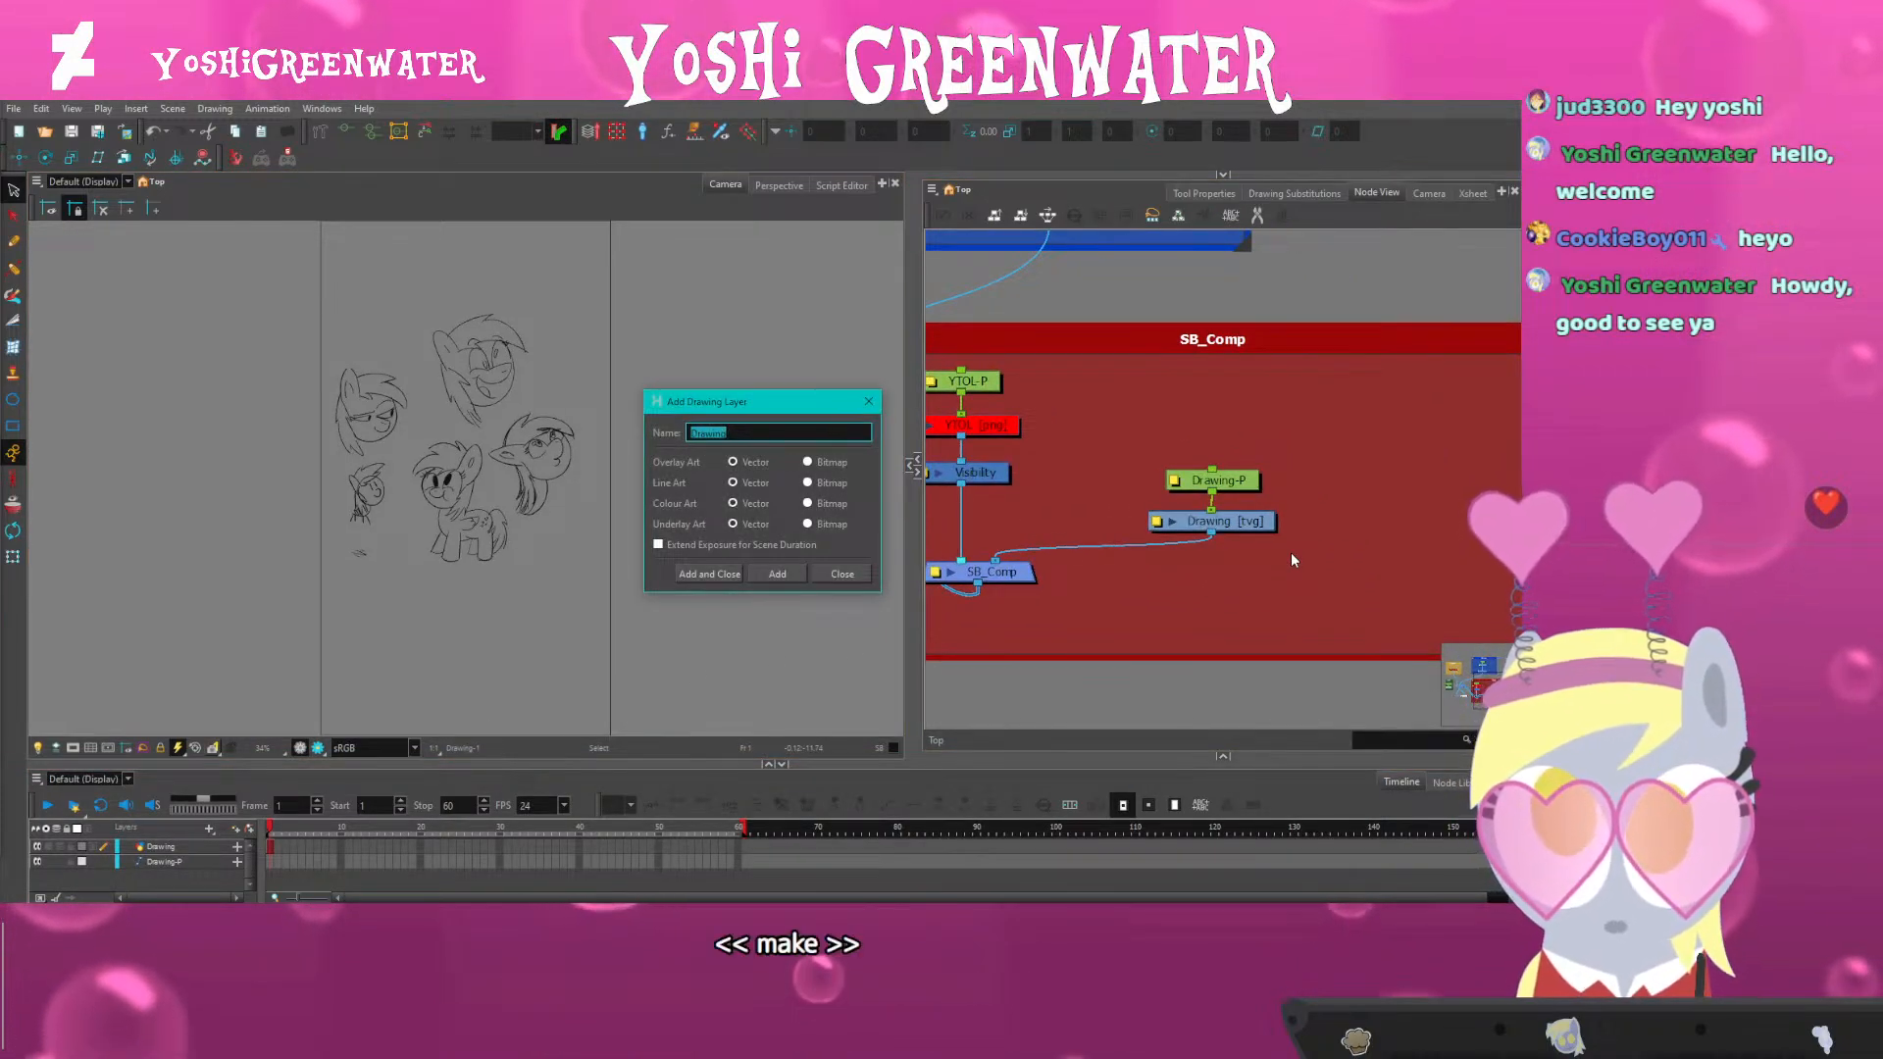
pyautogui.write('bk s')
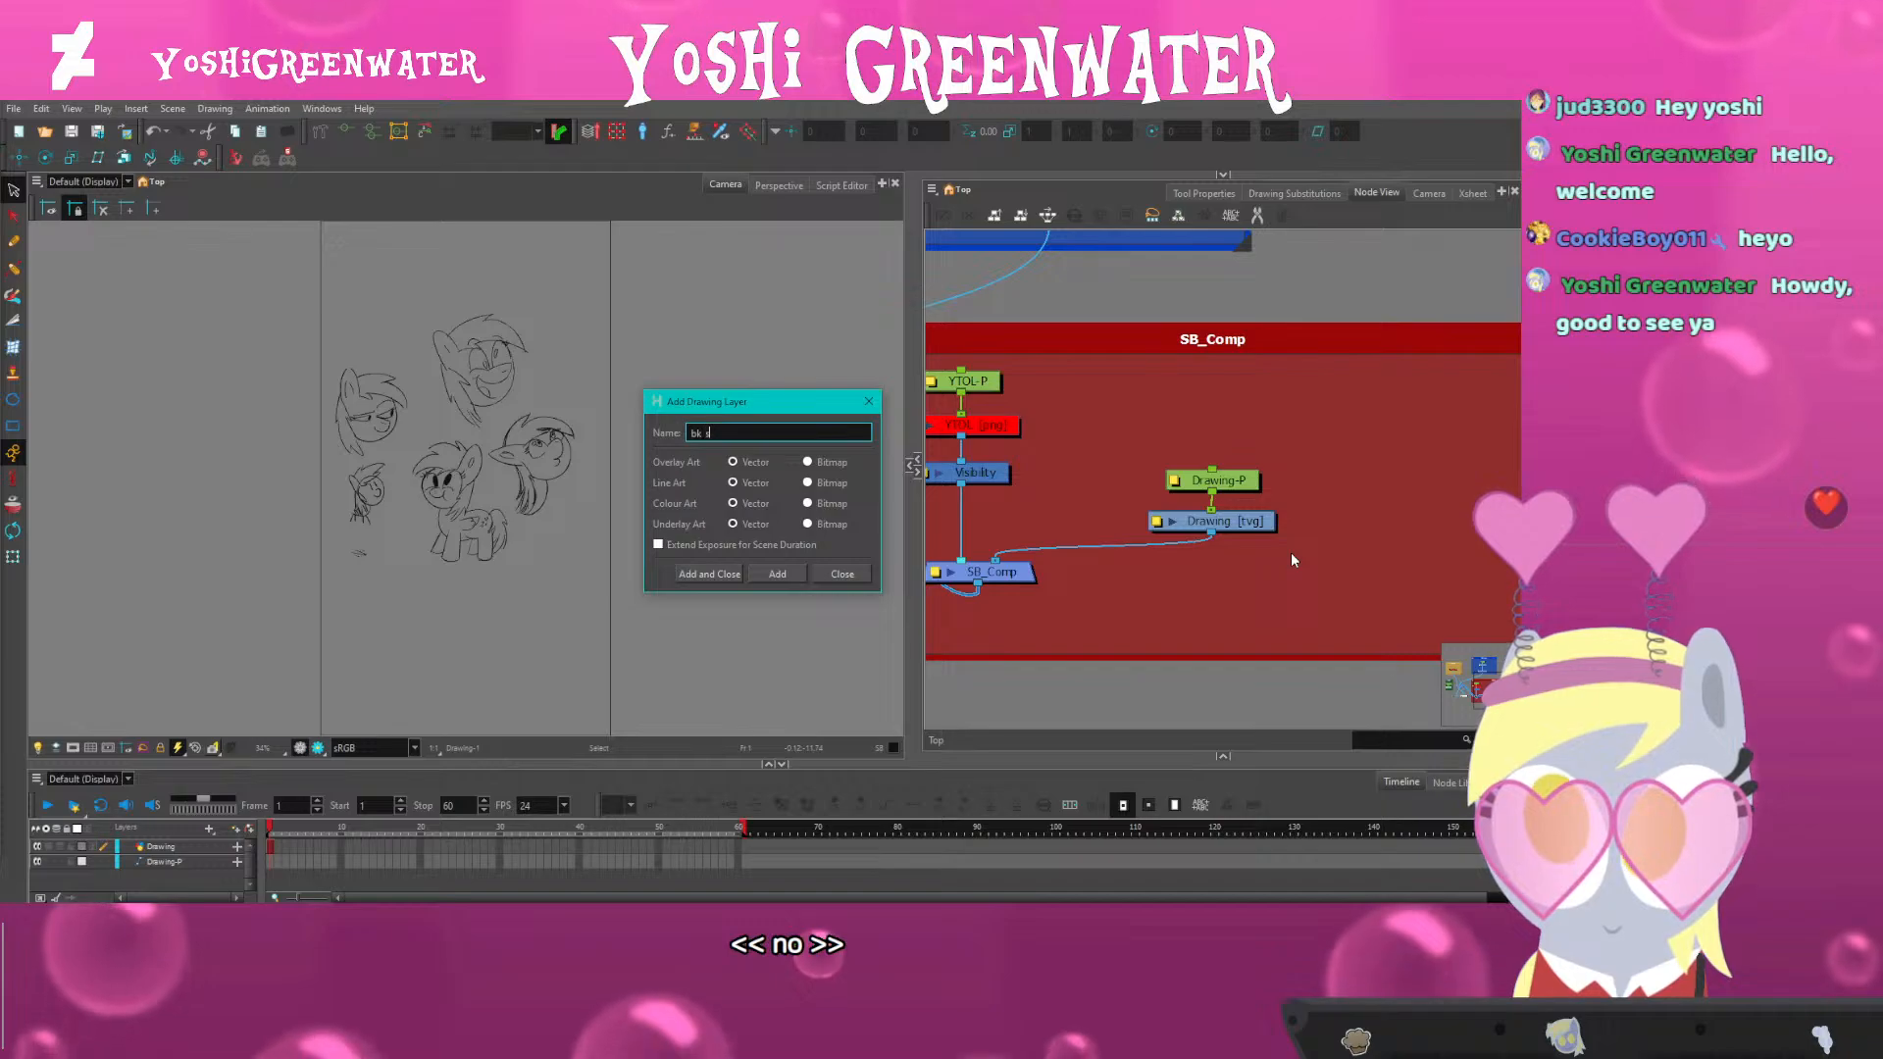
pyautogui.write('b')
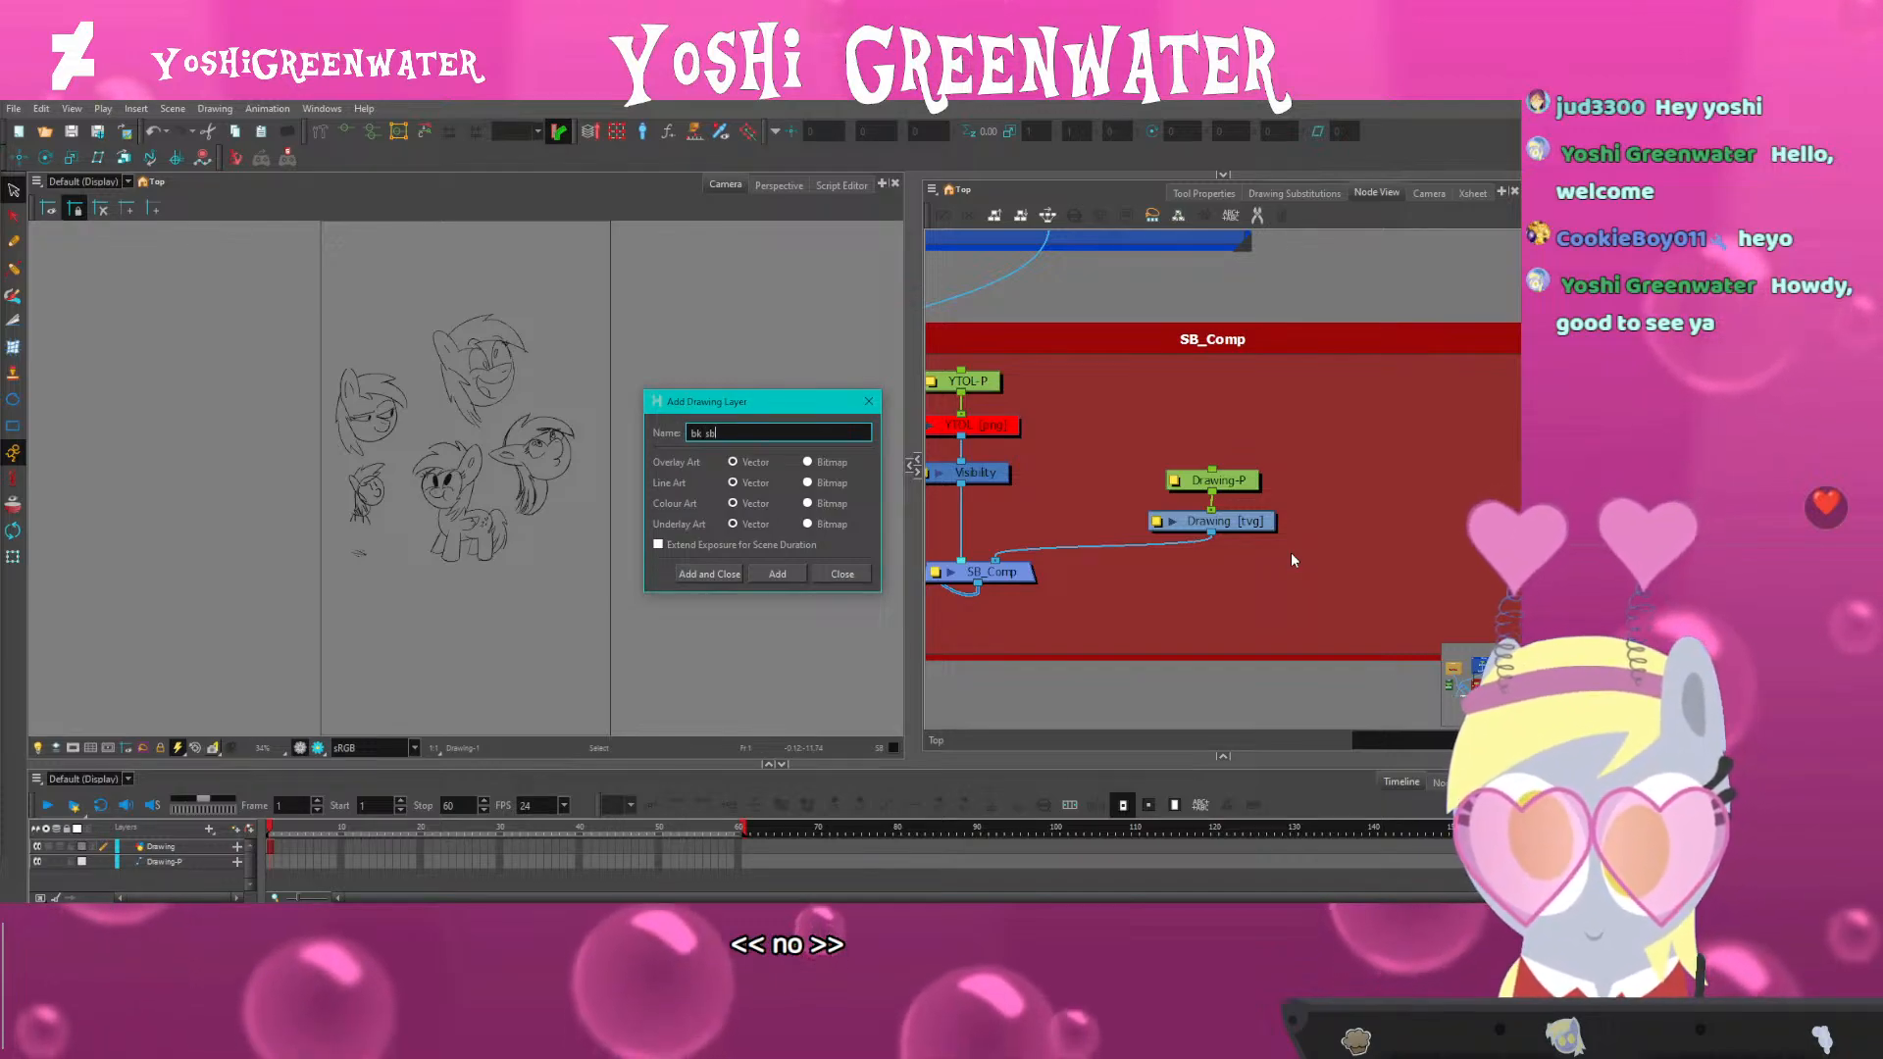
pyautogui.press('BackSpace')
pyautogui.press('BackSpace')
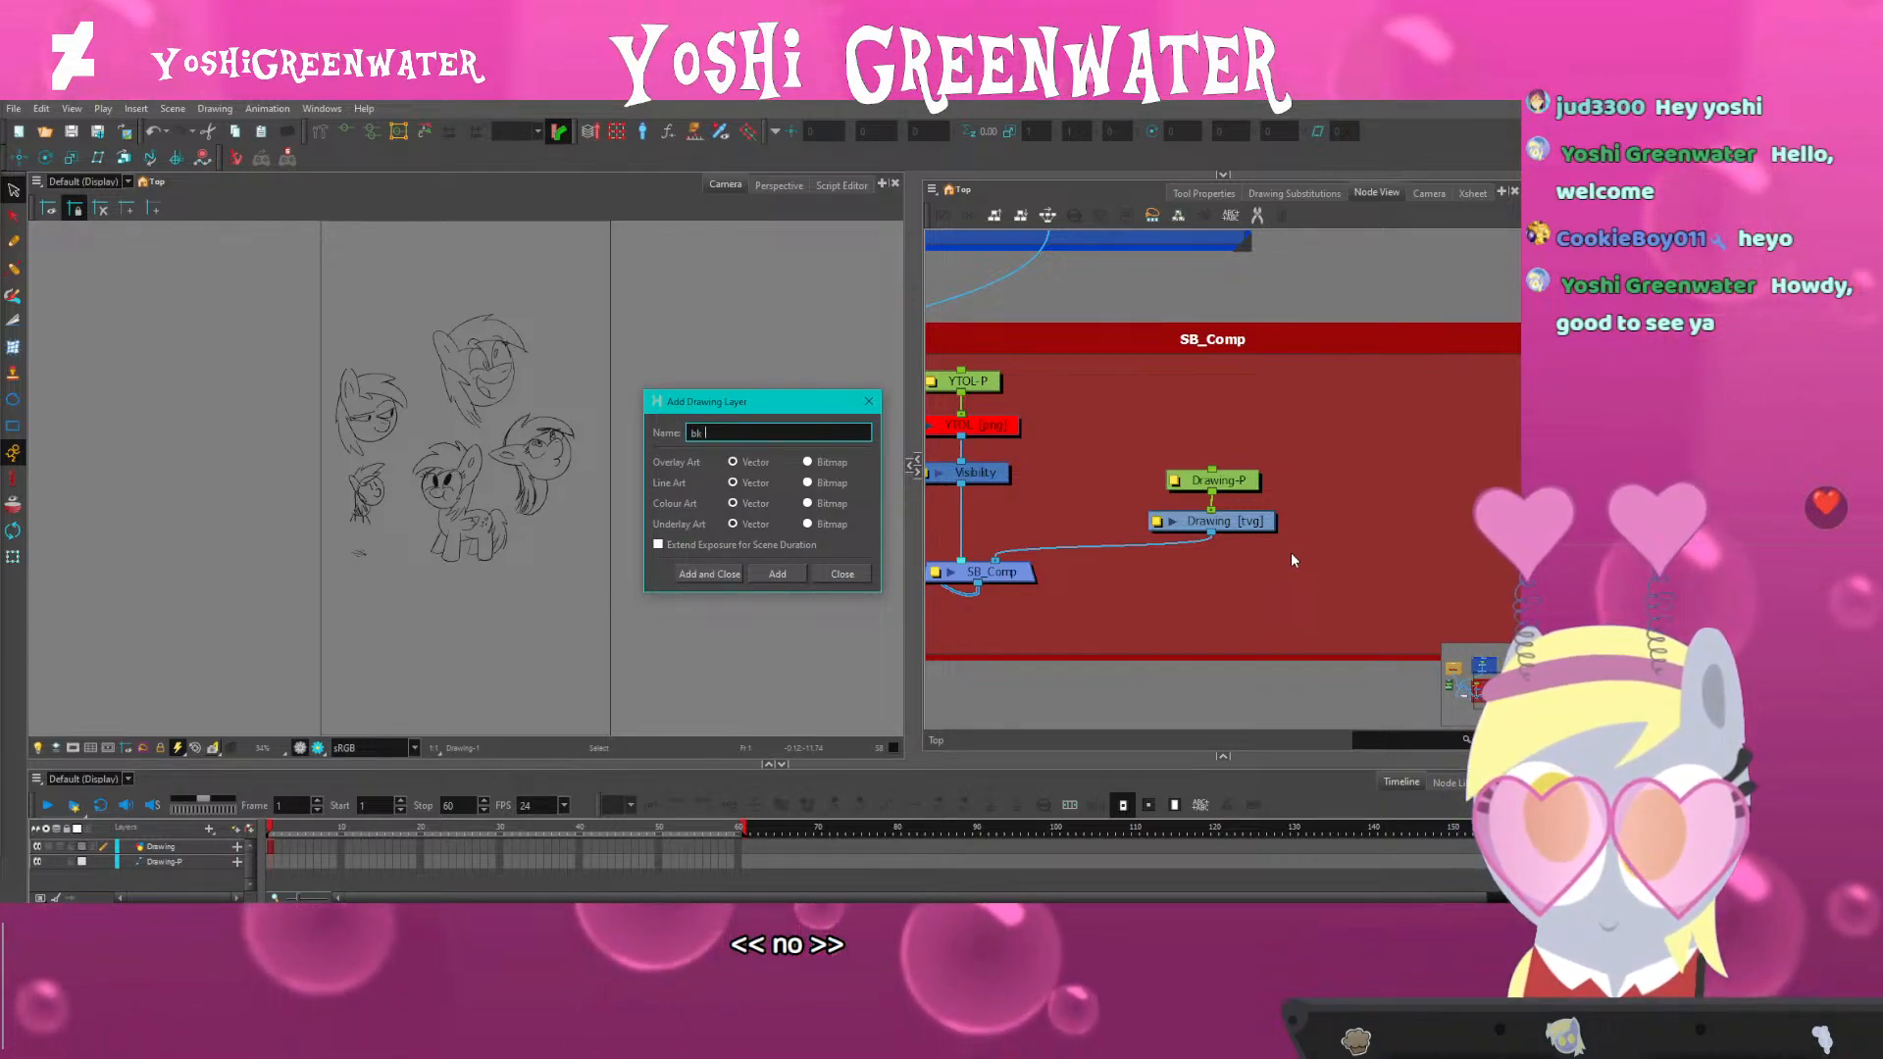
pyautogui.press('BackSpace')
pyautogui.press('BackSpace')
pyautogui.press('BackSpace')
pyautogui.write('B')
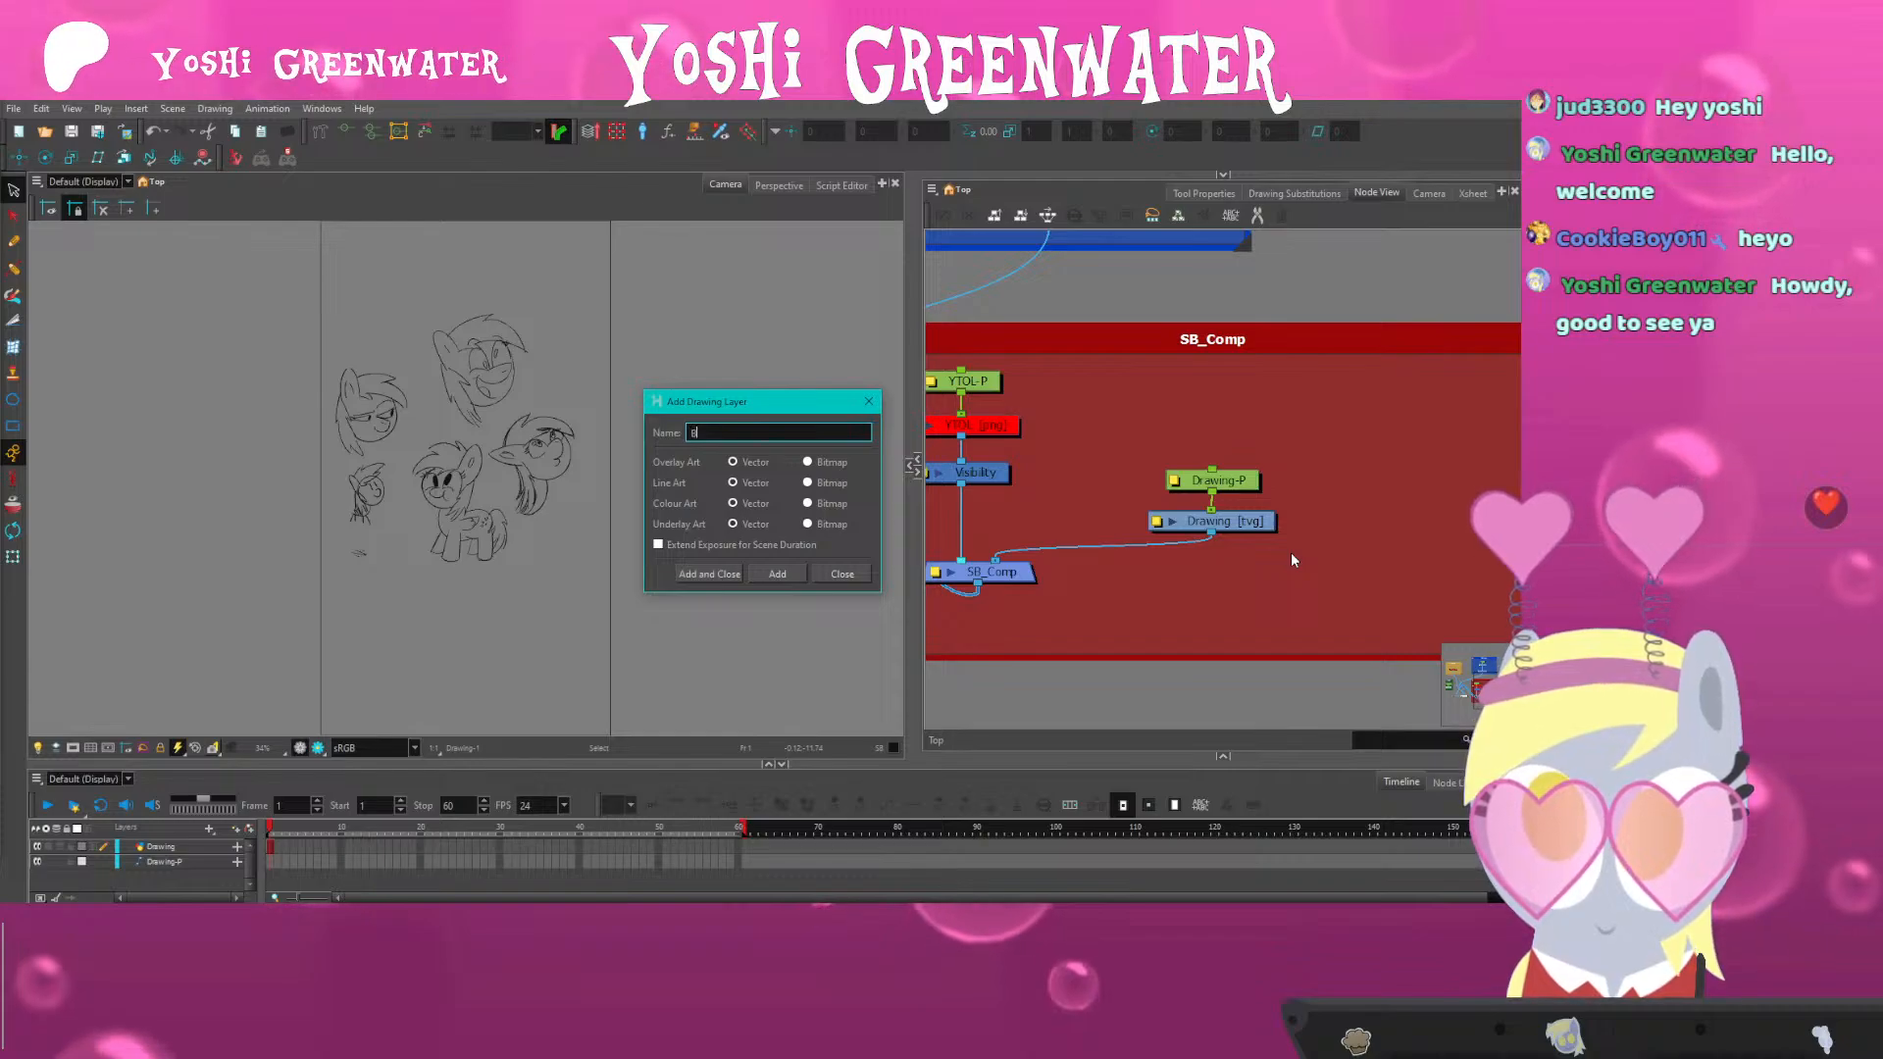
pyautogui.write('K_sb')
pyautogui.press('Return')
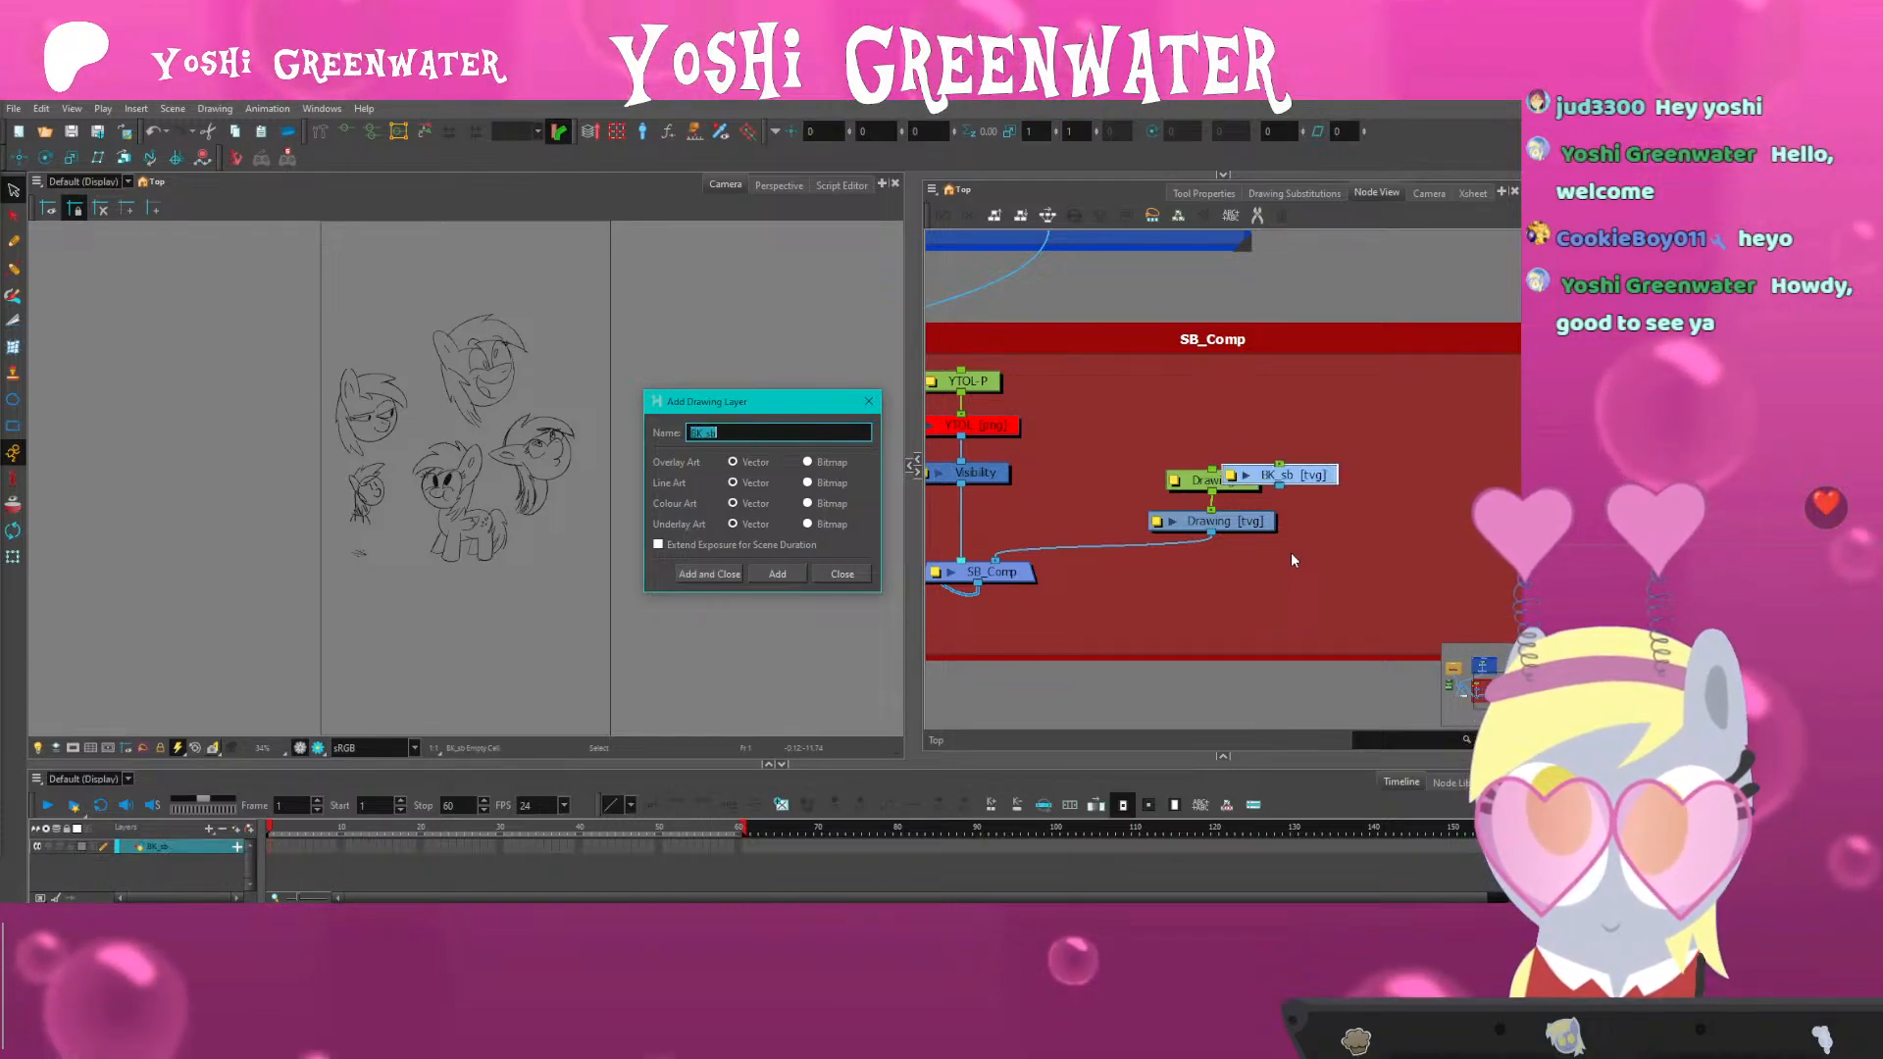
pyautogui.press('Escape')
pyautogui.moveTo(1314, 478); pyautogui.dragTo(1406, 526)
# Rename the existing Drawing layer in the SB_Comp group as Derpy_SB
pyautogui.click(1158, 522)
pyautogui.moveTo(883, 476)
pyautogui.mouseDown()
pyautogui.moveTo(749, 356)
pyautogui.moveTo(488, 430)
pyautogui.mouseUp()
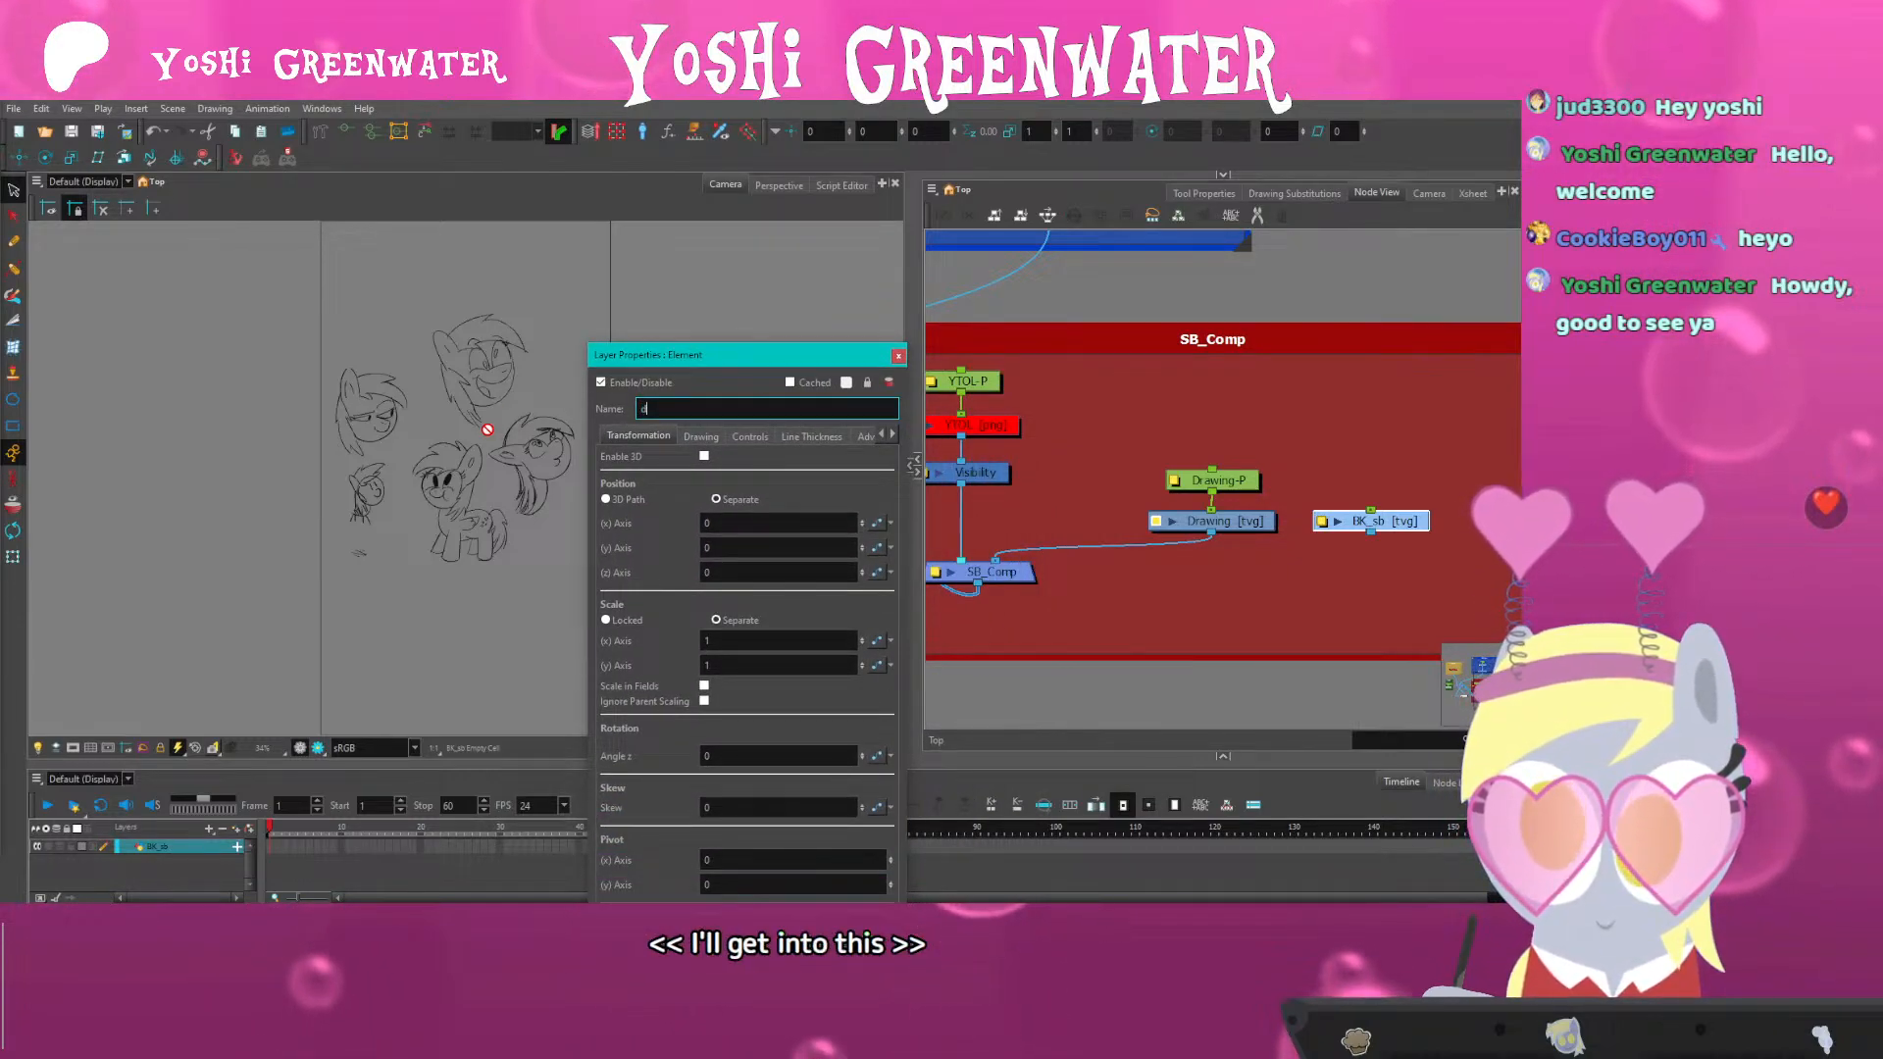
pyautogui.write('DERPY')
pyautogui.press('BackSpace')
pyautogui.press('BackSpace')
pyautogui.press('BackSpace')
pyautogui.press('BackSpace')
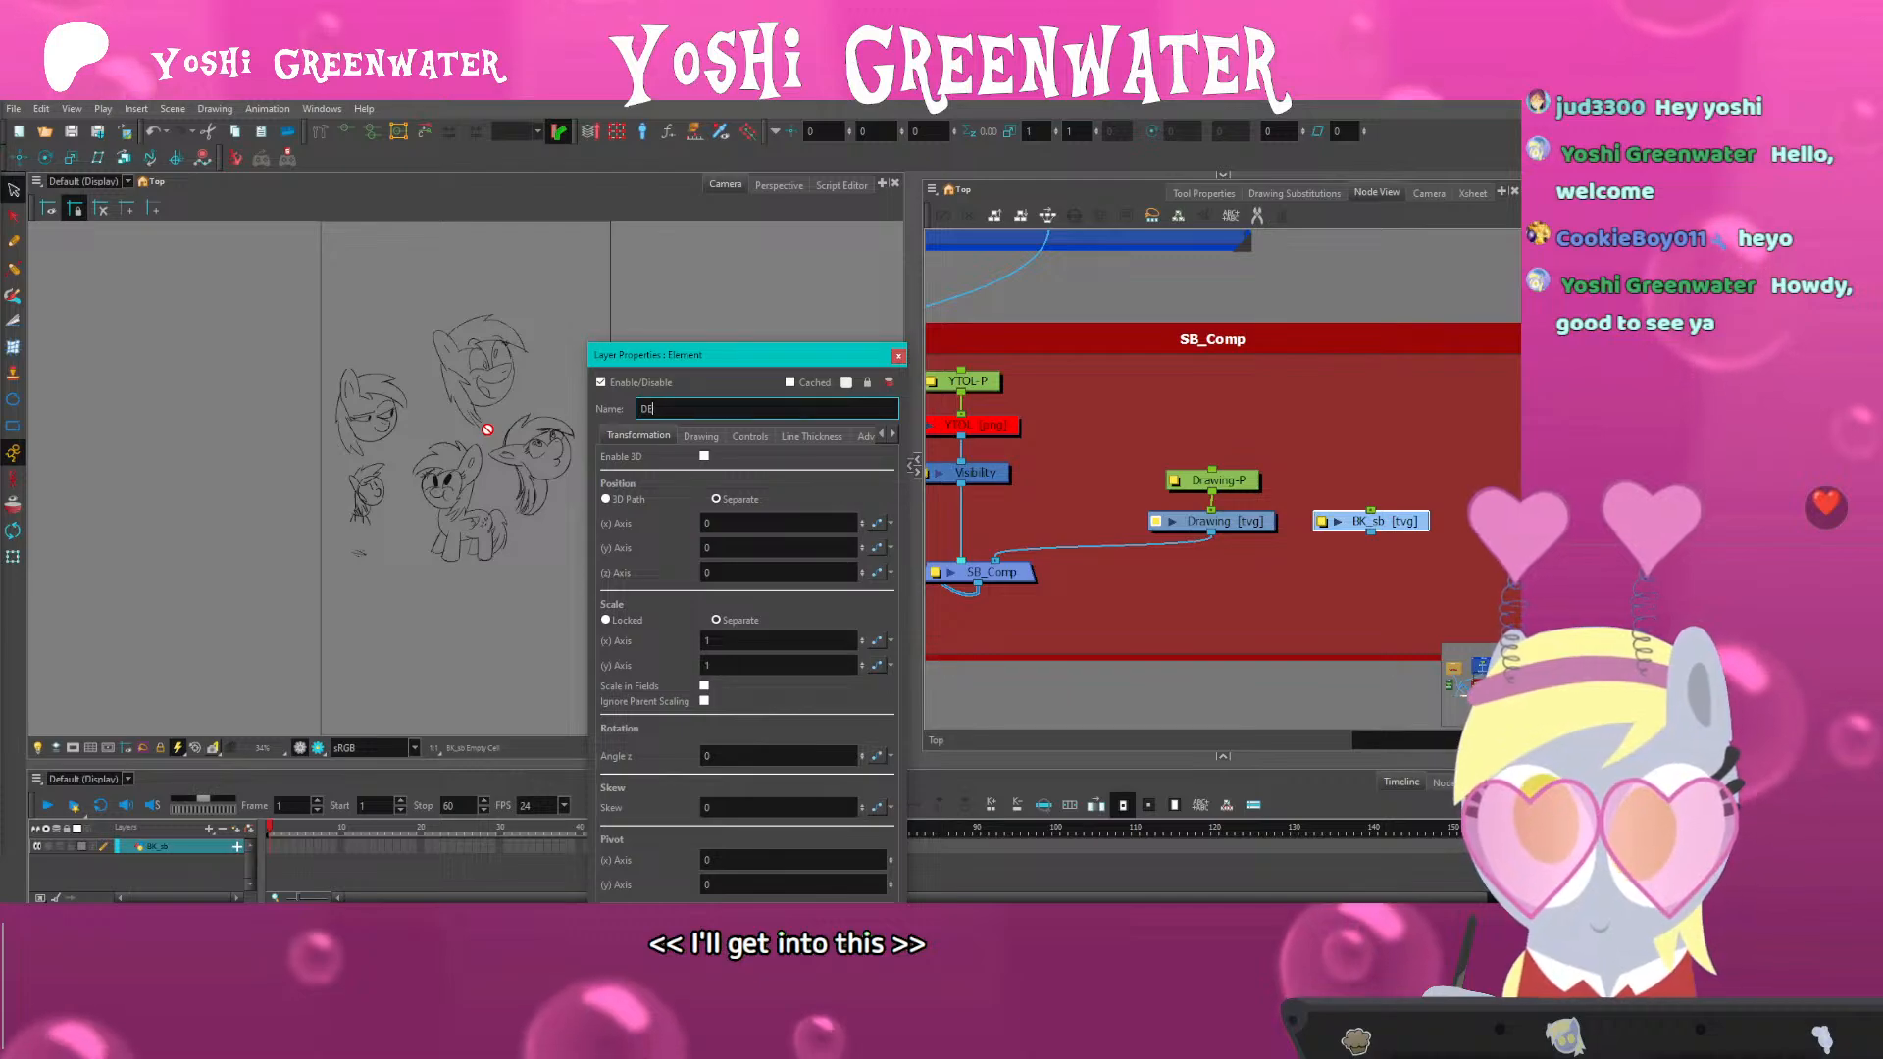
pyautogui.write('erpy_SB')
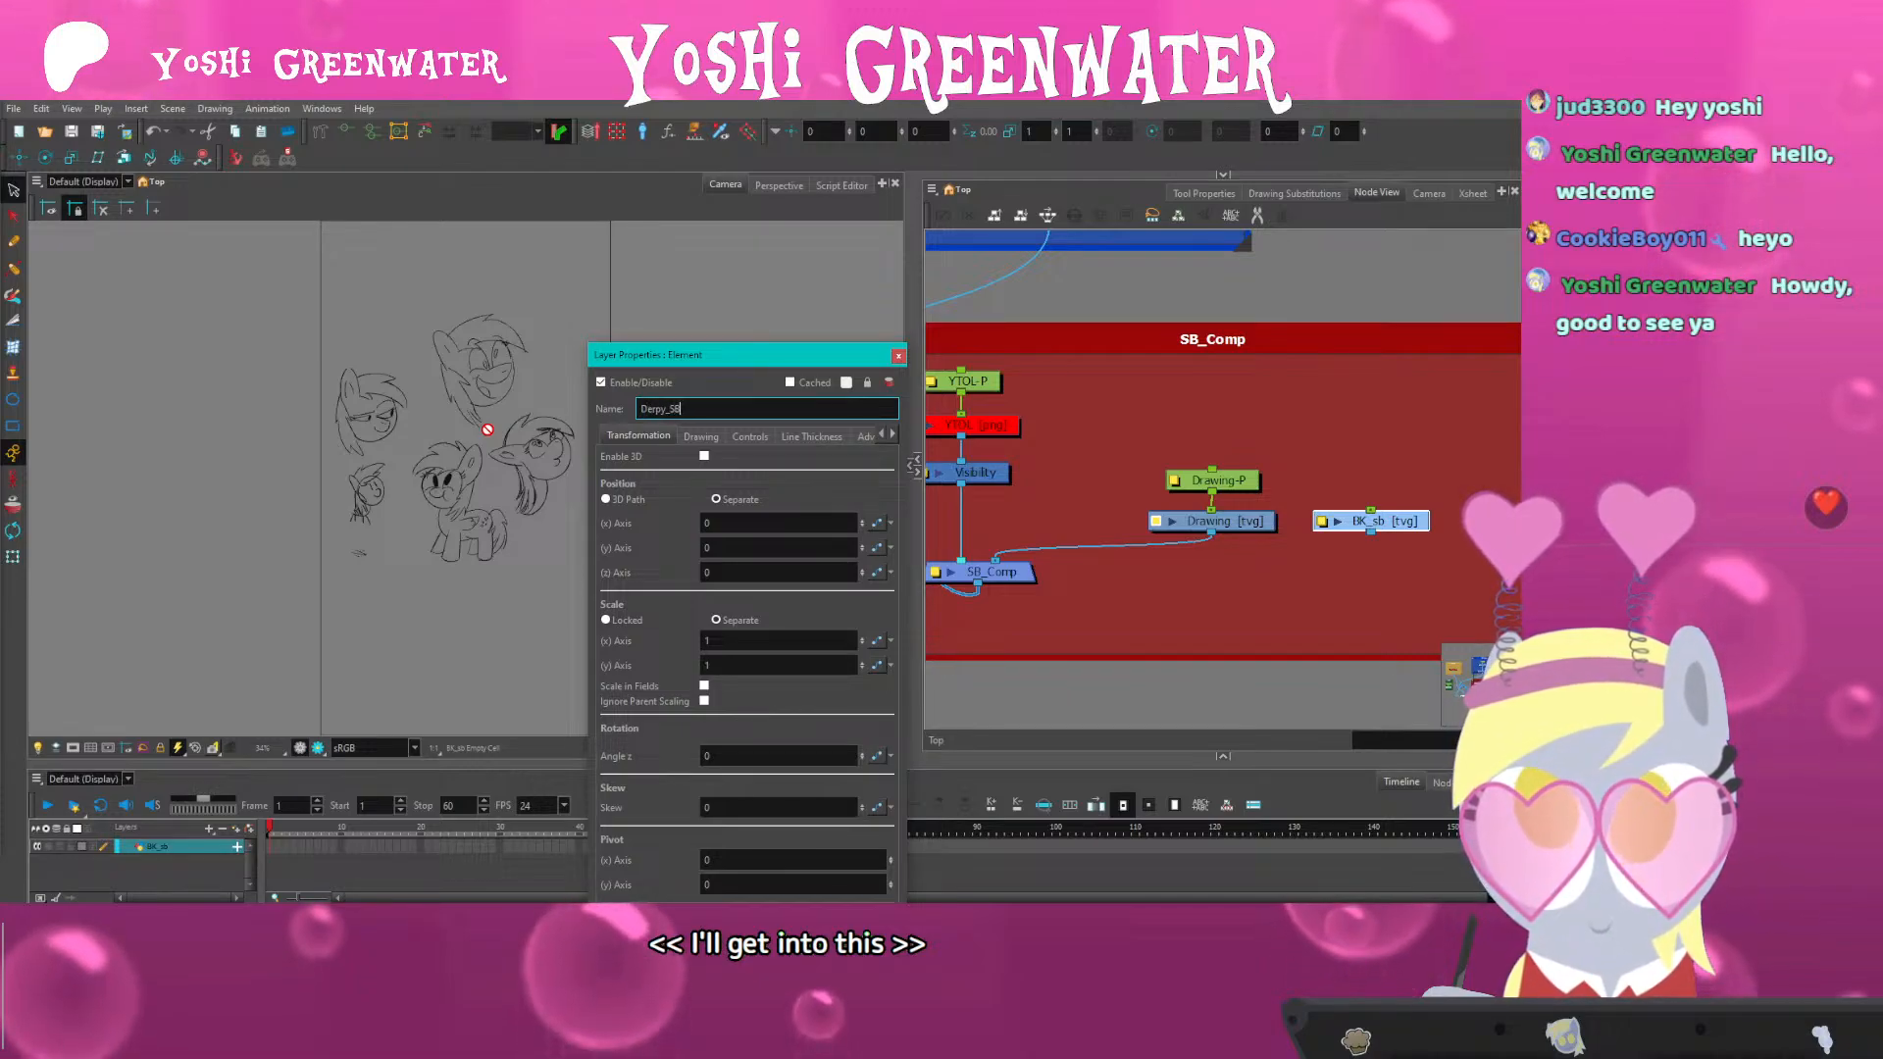
pyautogui.press('Return')
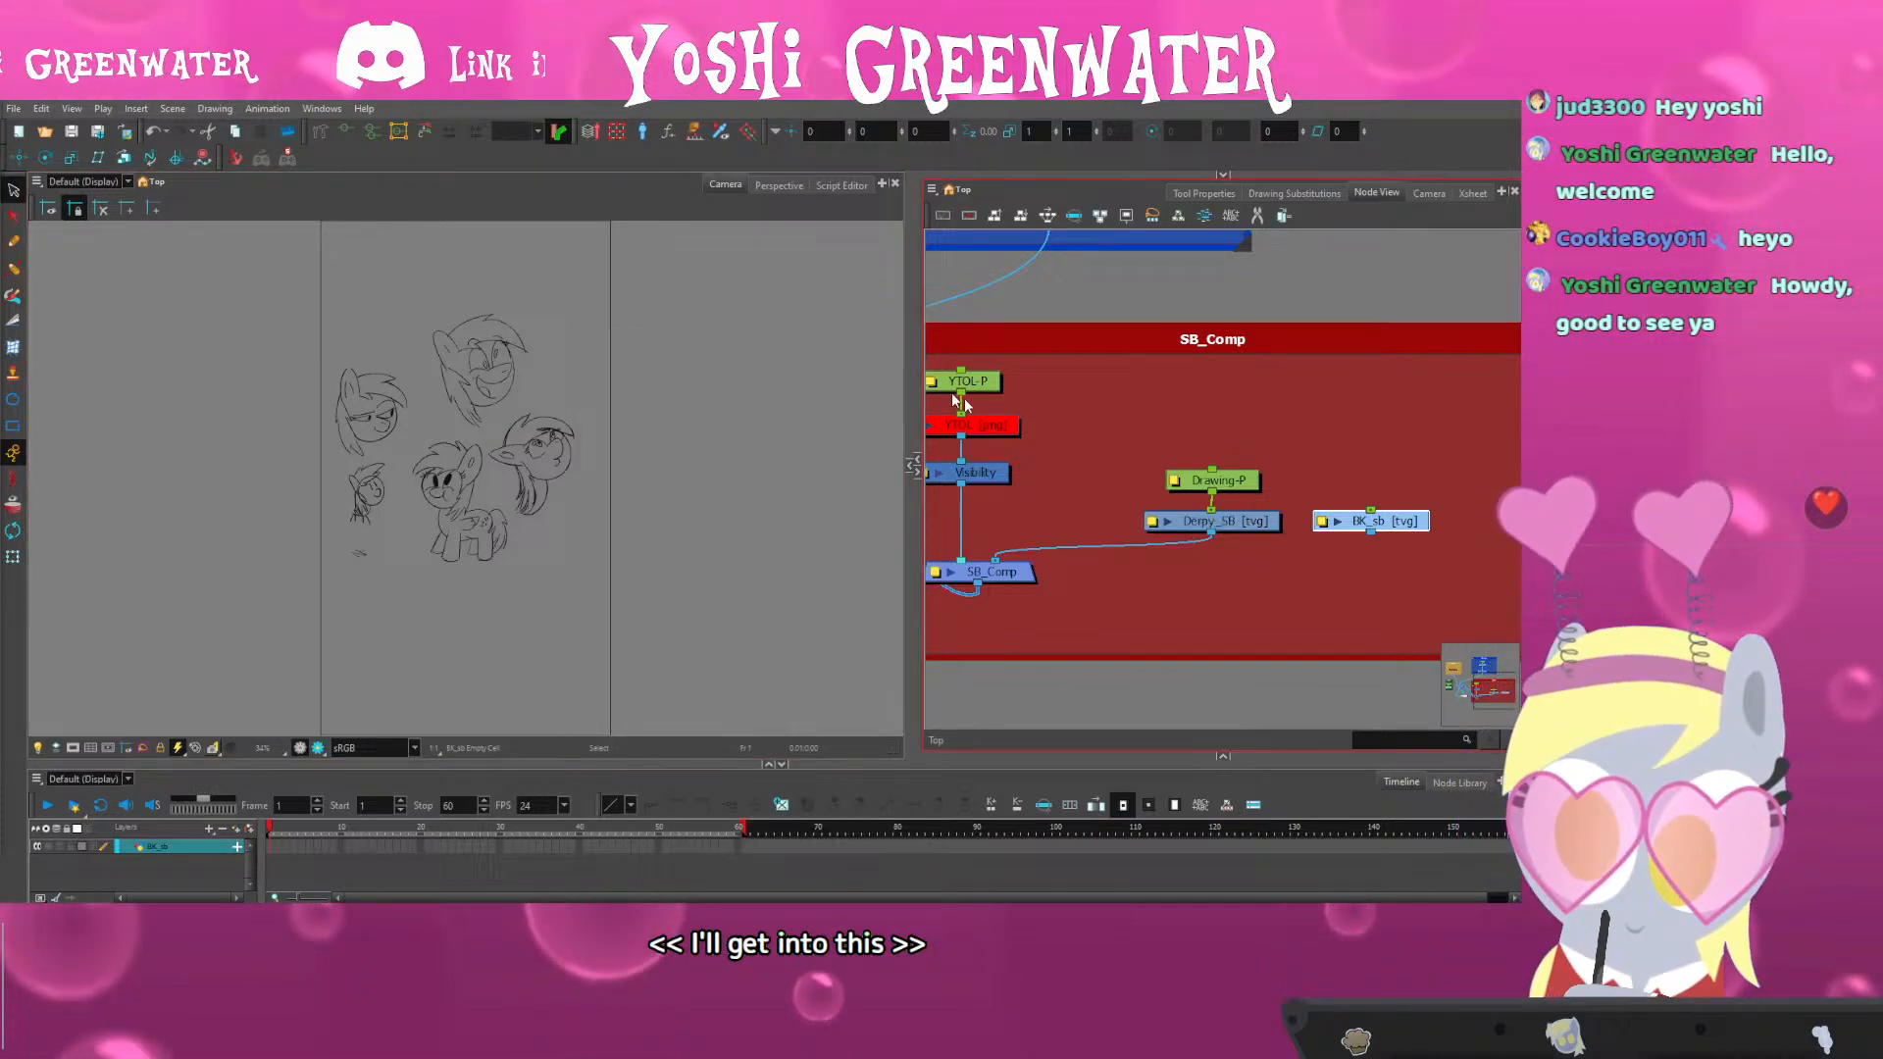
# Rename the peg above the Derpy_SB drawing as Derpy_SB_P and close its layer properties
pyautogui.click(1175, 482)
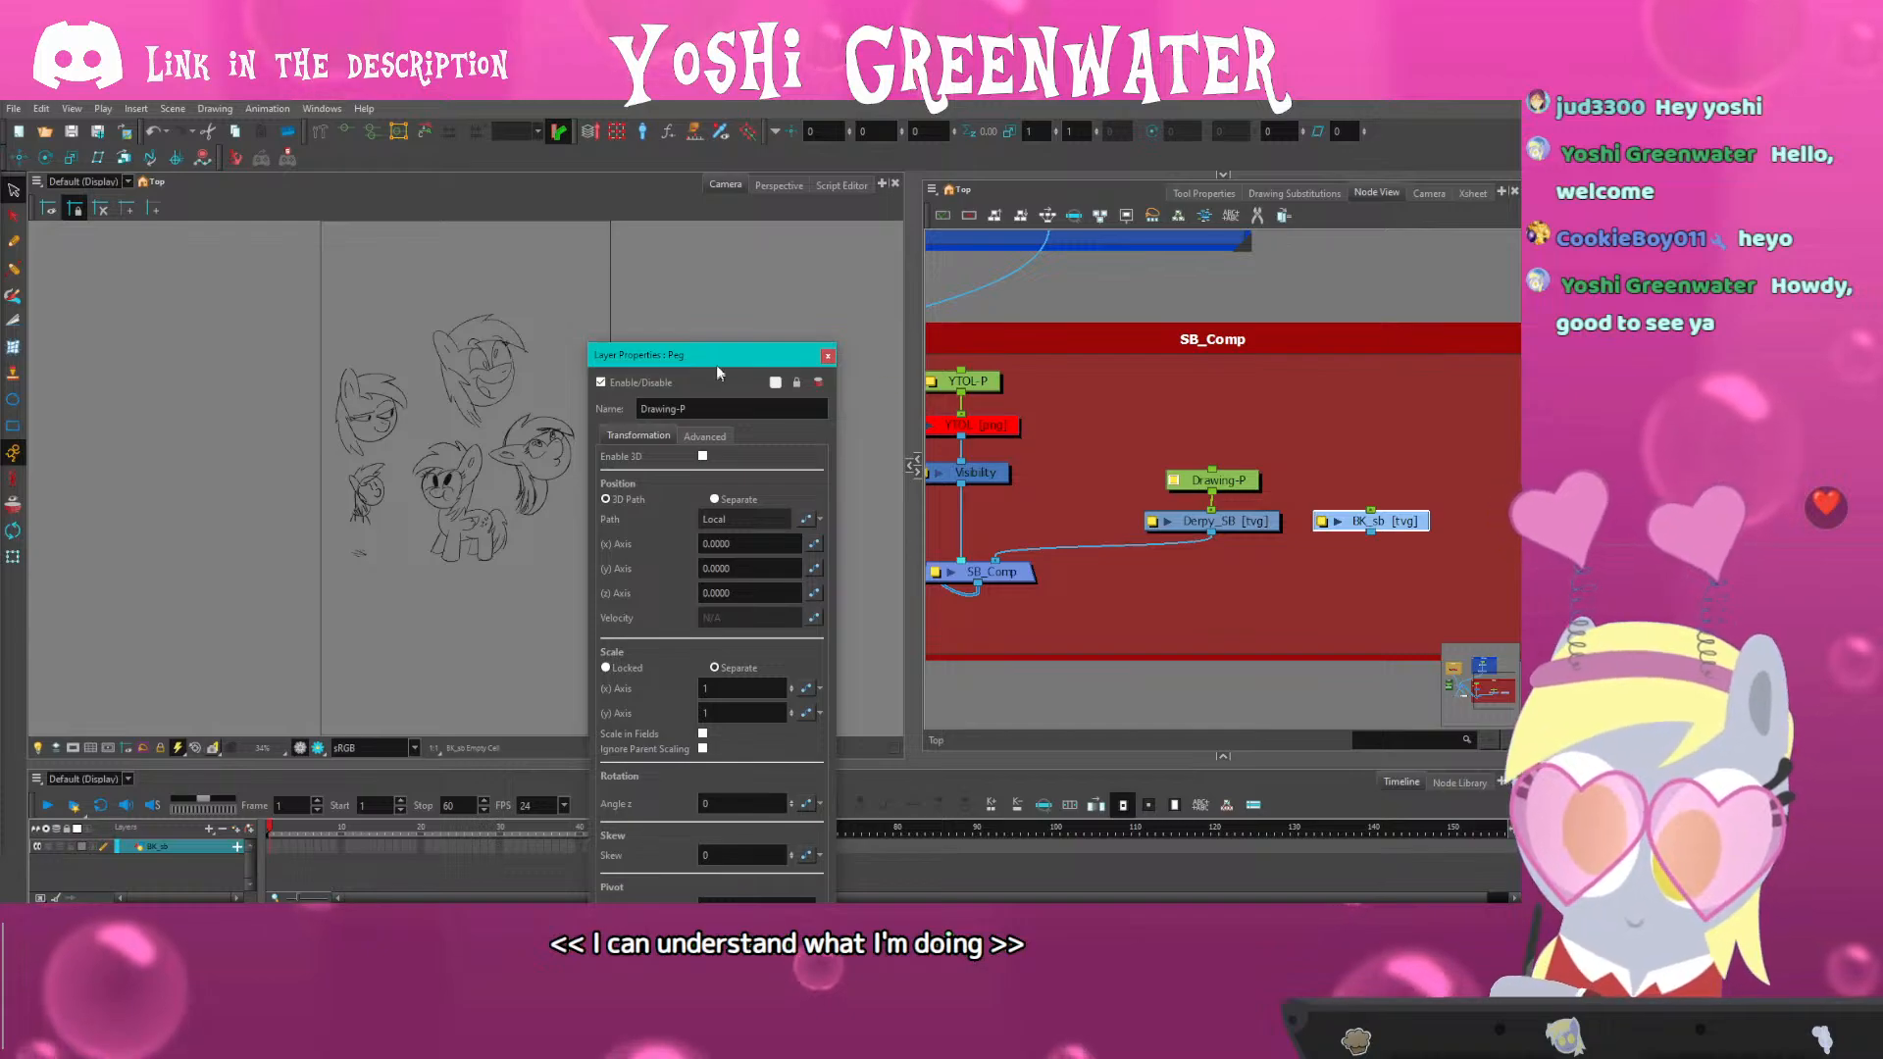
pyautogui.moveTo(717, 367); pyautogui.dragTo(695, 343)
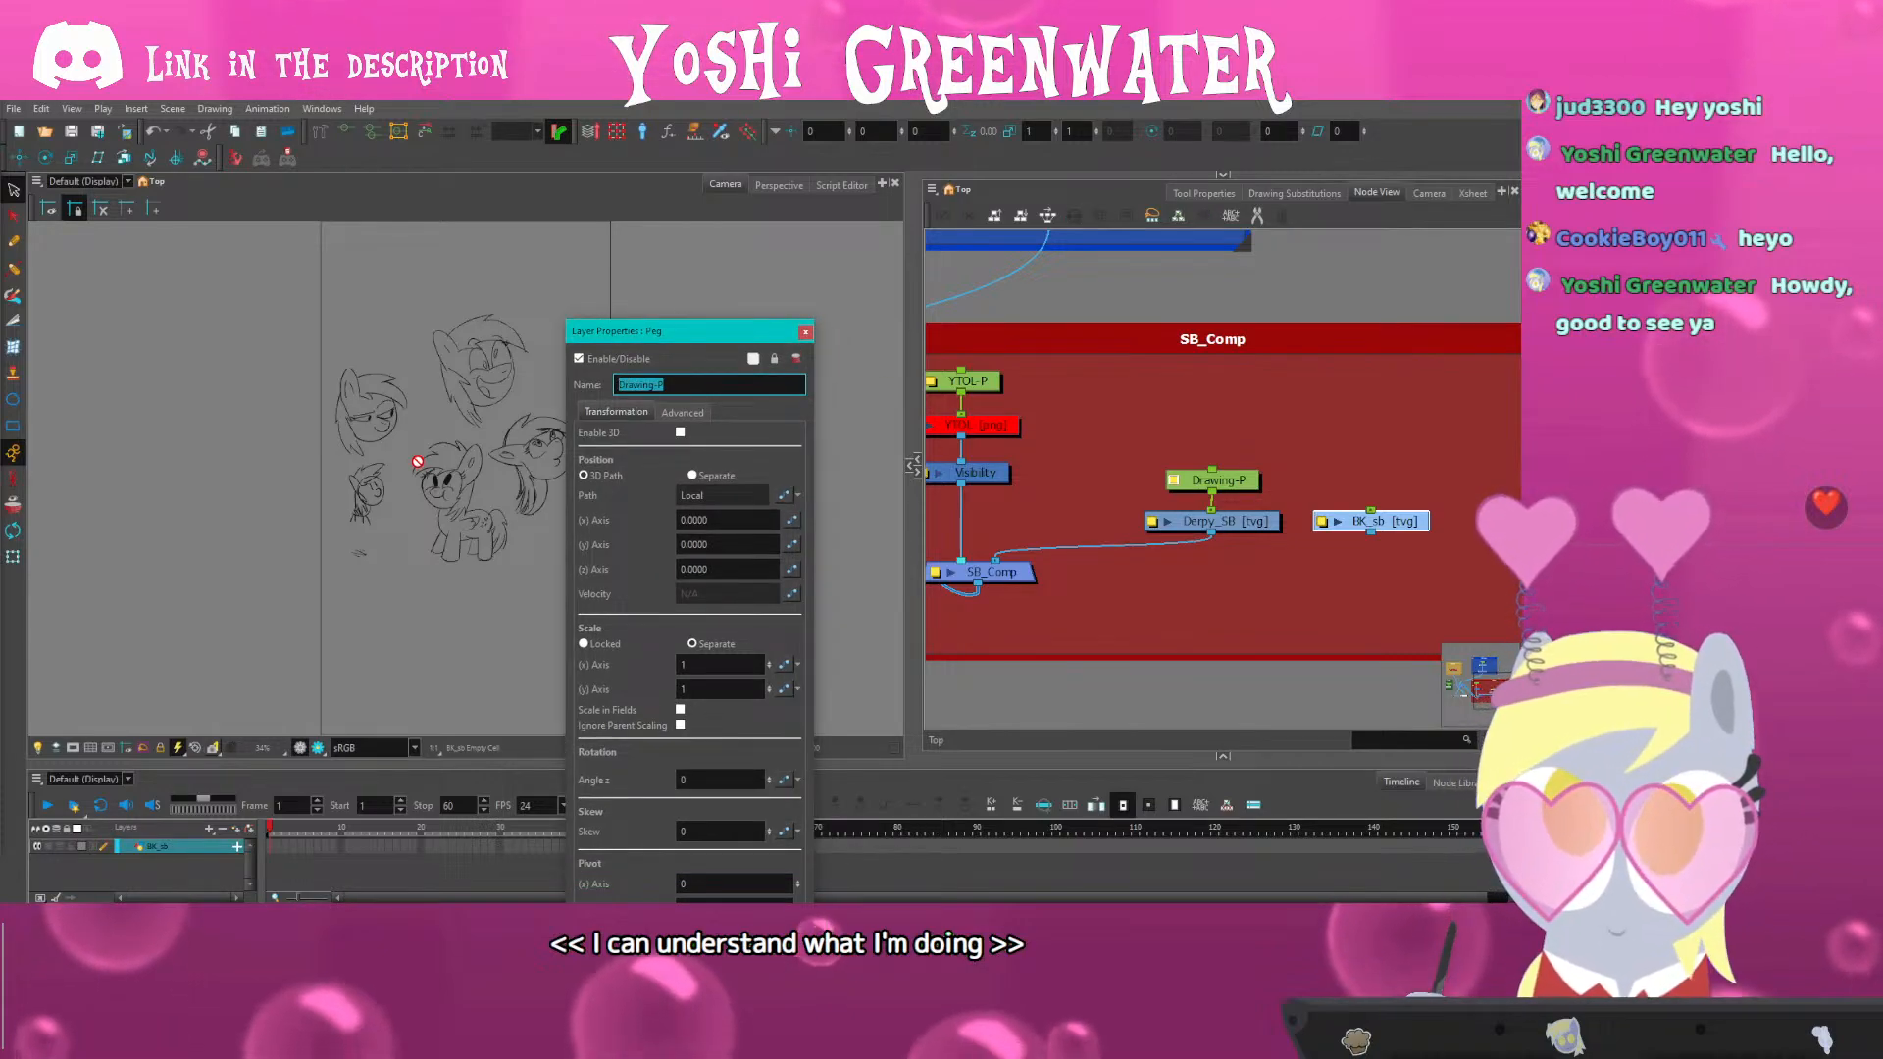
pyautogui.write('Derpy_SB')
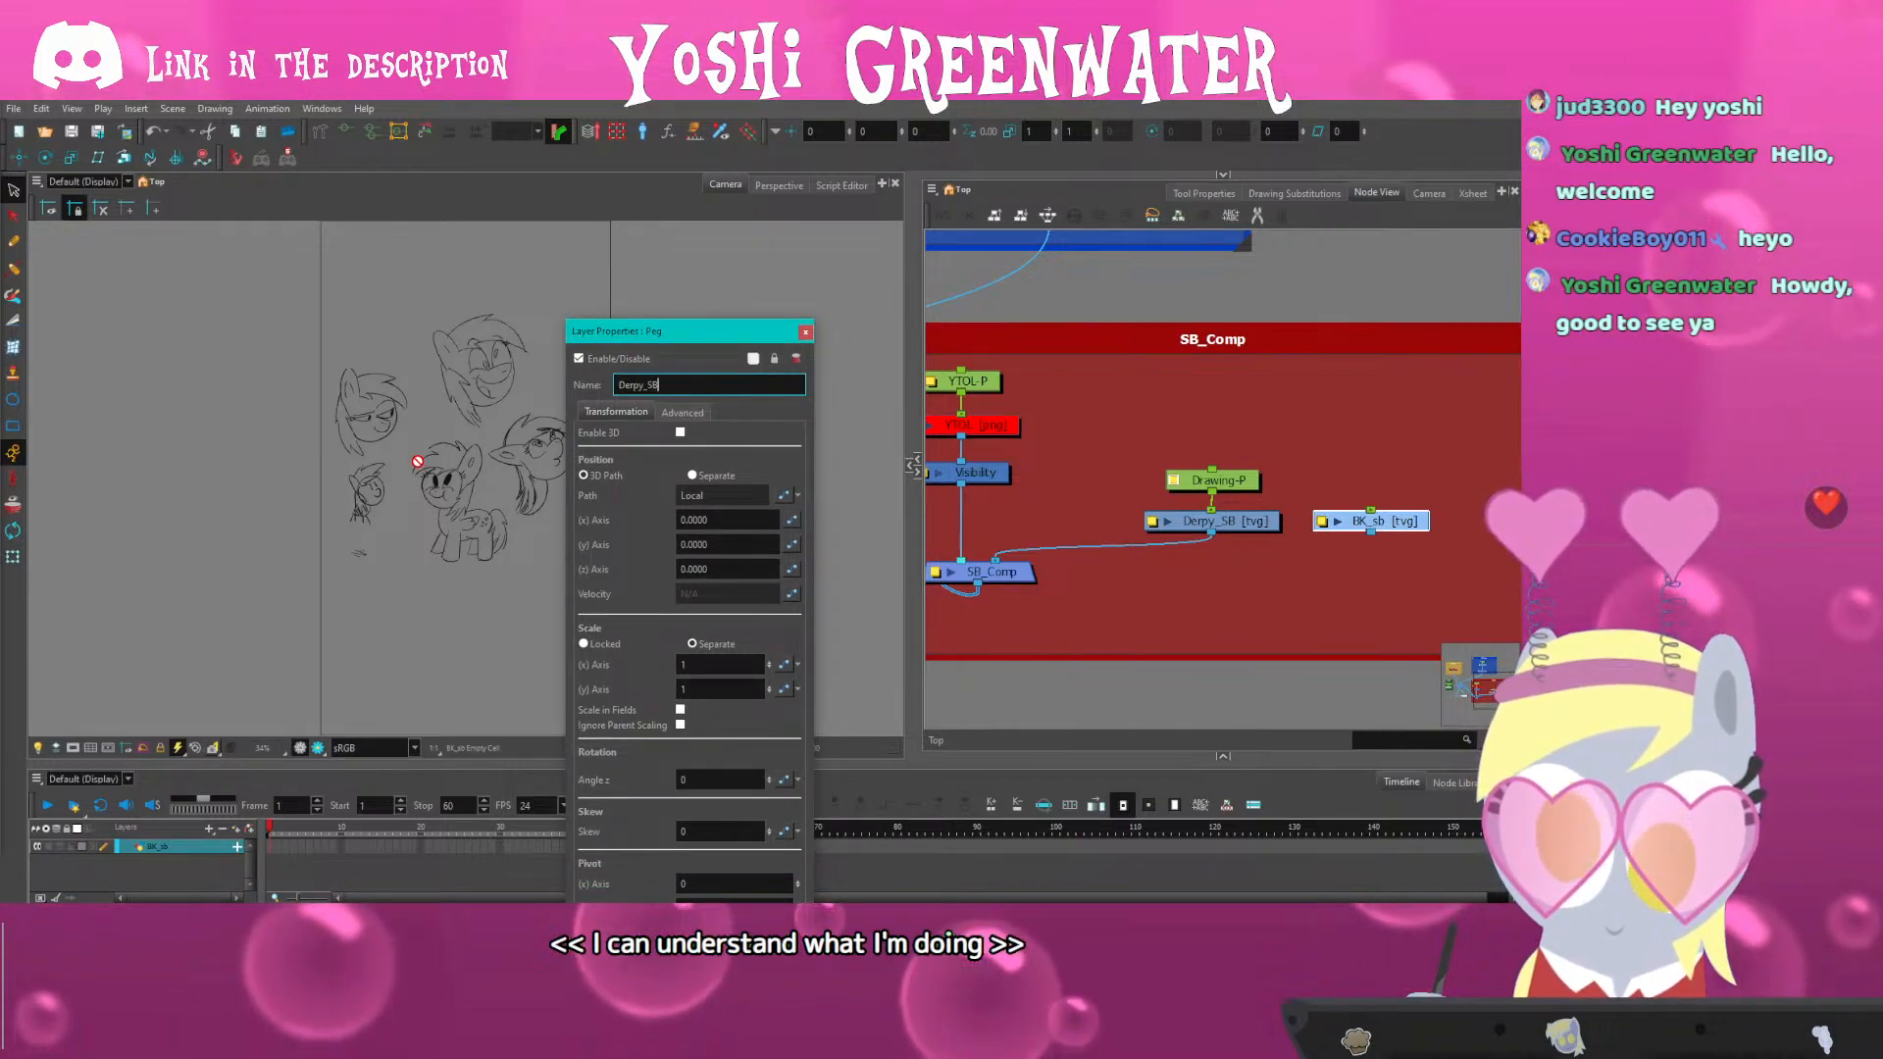
pyautogui.write('_P')
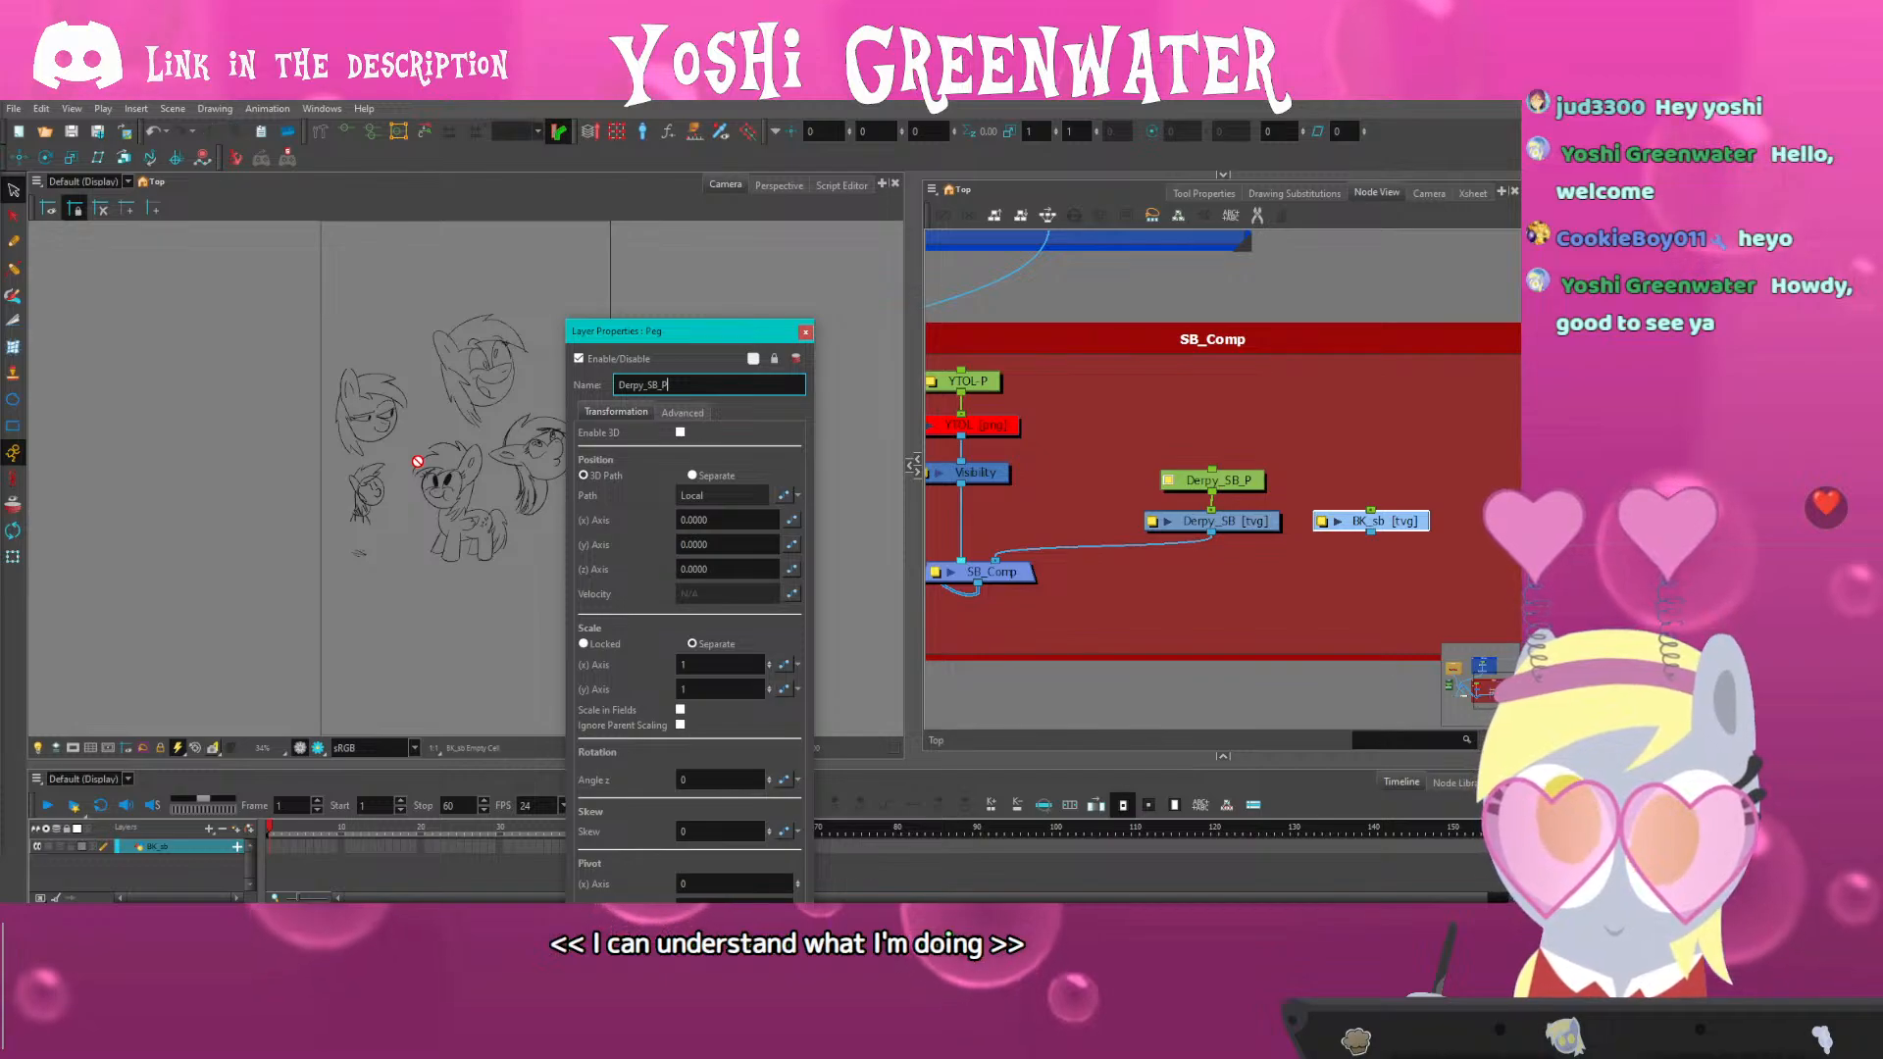
pyautogui.click(805, 335)
# Add a parent peg to the BK_sb drawing and connect the drawing to the SB_Comp composite
pyautogui.hotkey('ctrl', 'p')
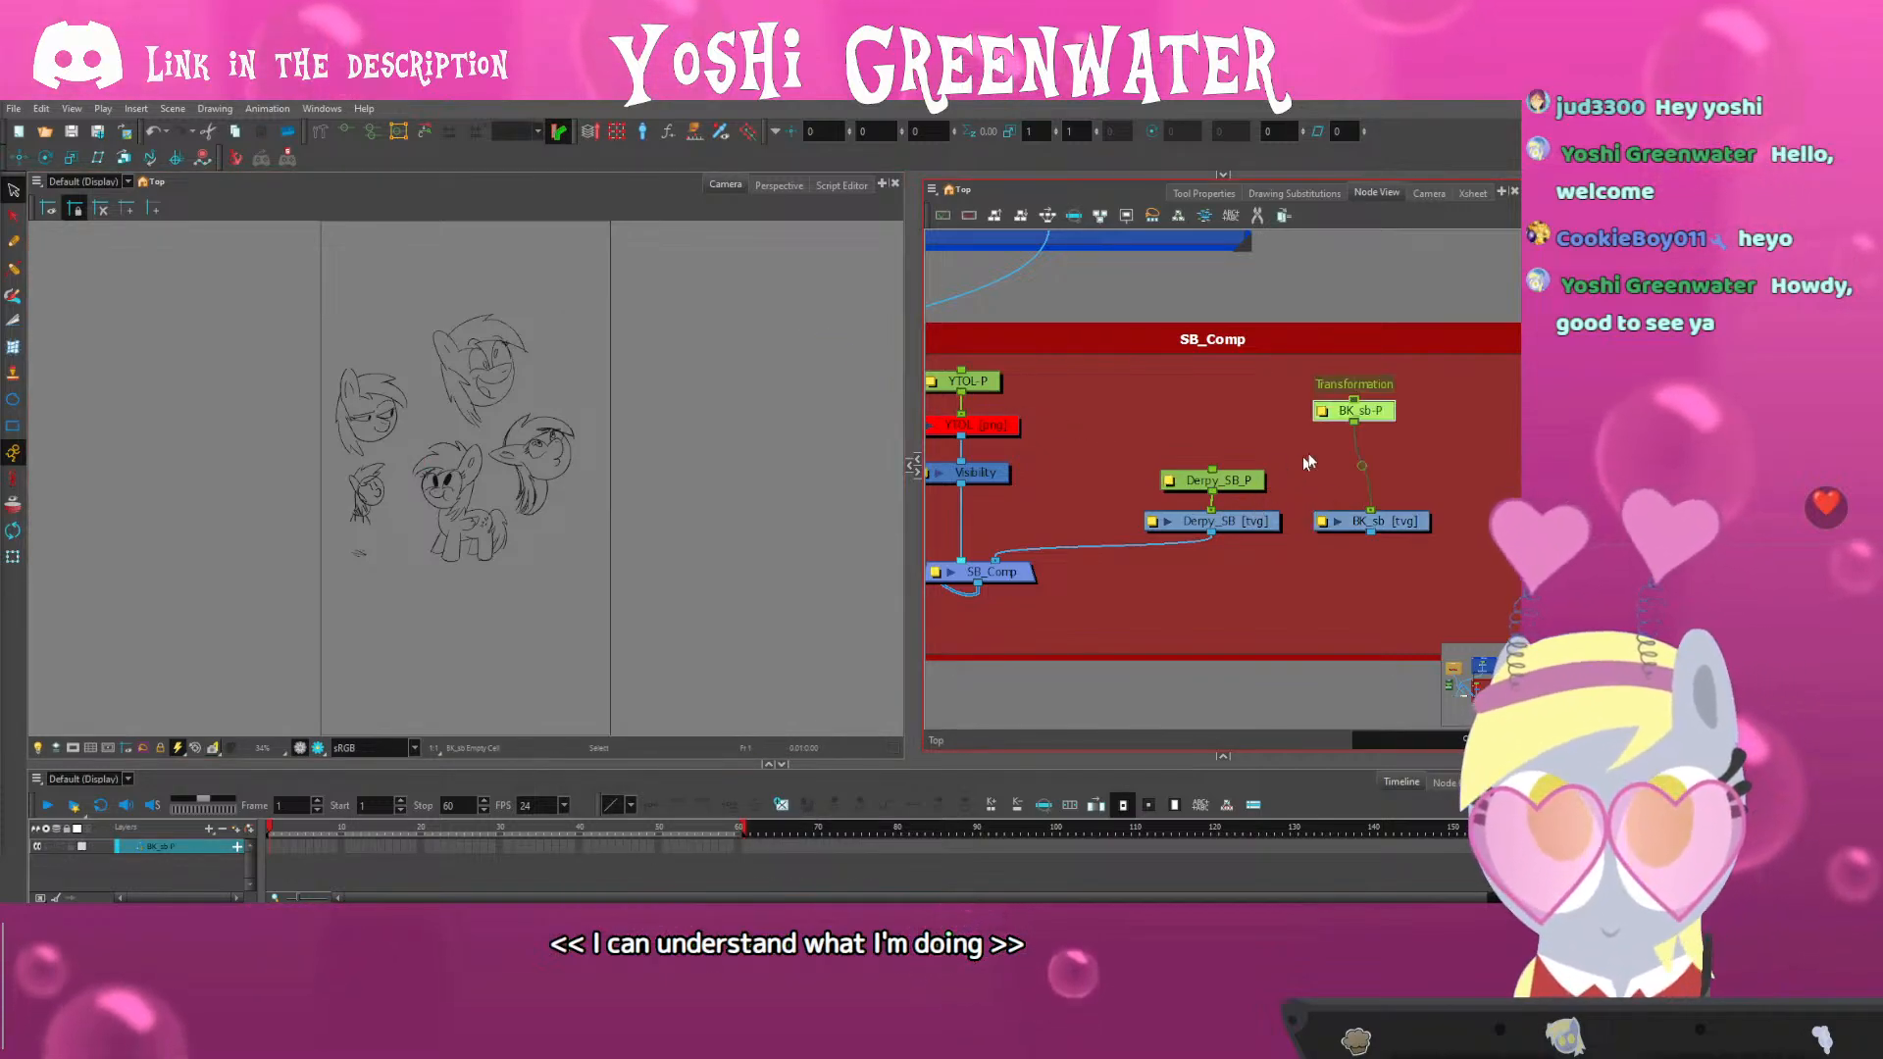
pyautogui.click(1349, 399)
pyautogui.moveTo(1351, 411); pyautogui.dragTo(1079, 566)
# Tidy the SB_Comp group by repositioning the Derpy_SB and BK_sb nodes and moving the composite node lower
pyautogui.moveTo(1246, 545); pyautogui.dragTo(1286, 482)
pyautogui.moveTo(1267, 521); pyautogui.dragTo(1248, 502)
pyautogui.click(1176, 522)
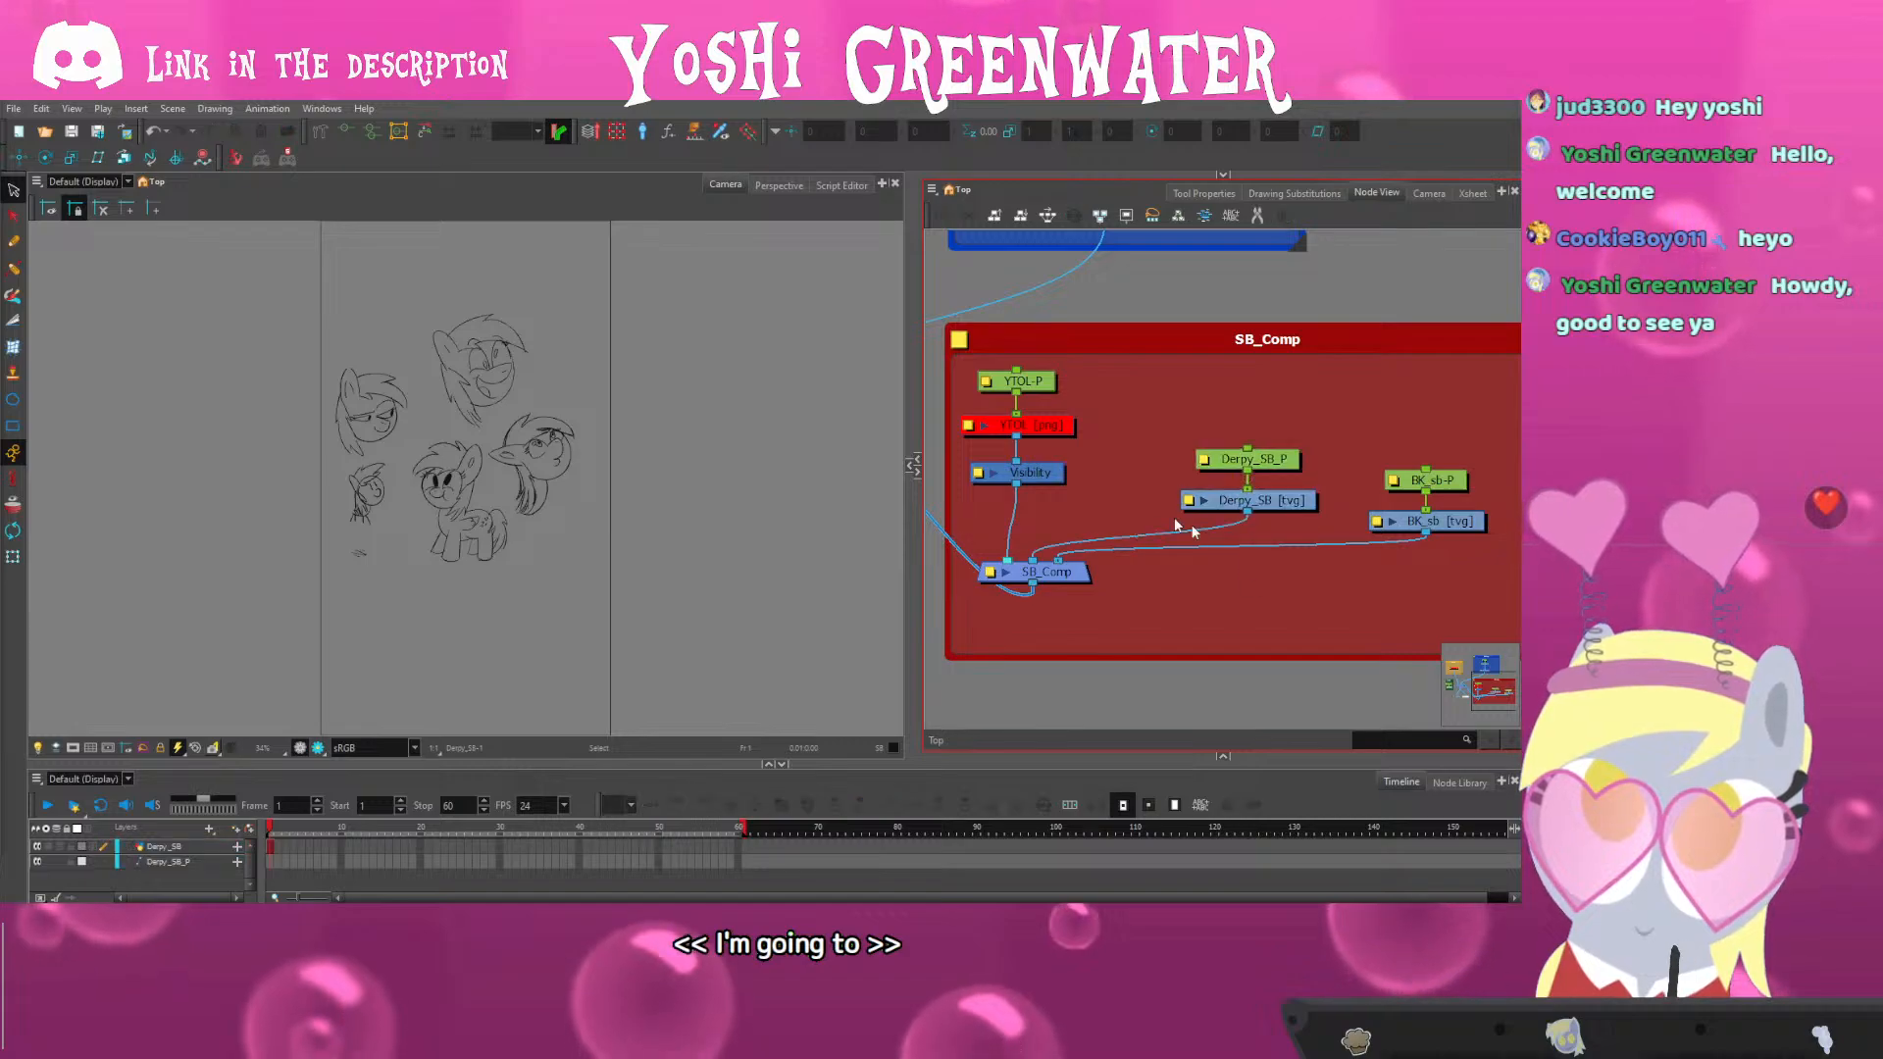
pyautogui.moveTo(1057, 574); pyautogui.dragTo(1071, 610)
pyautogui.click(1061, 504)
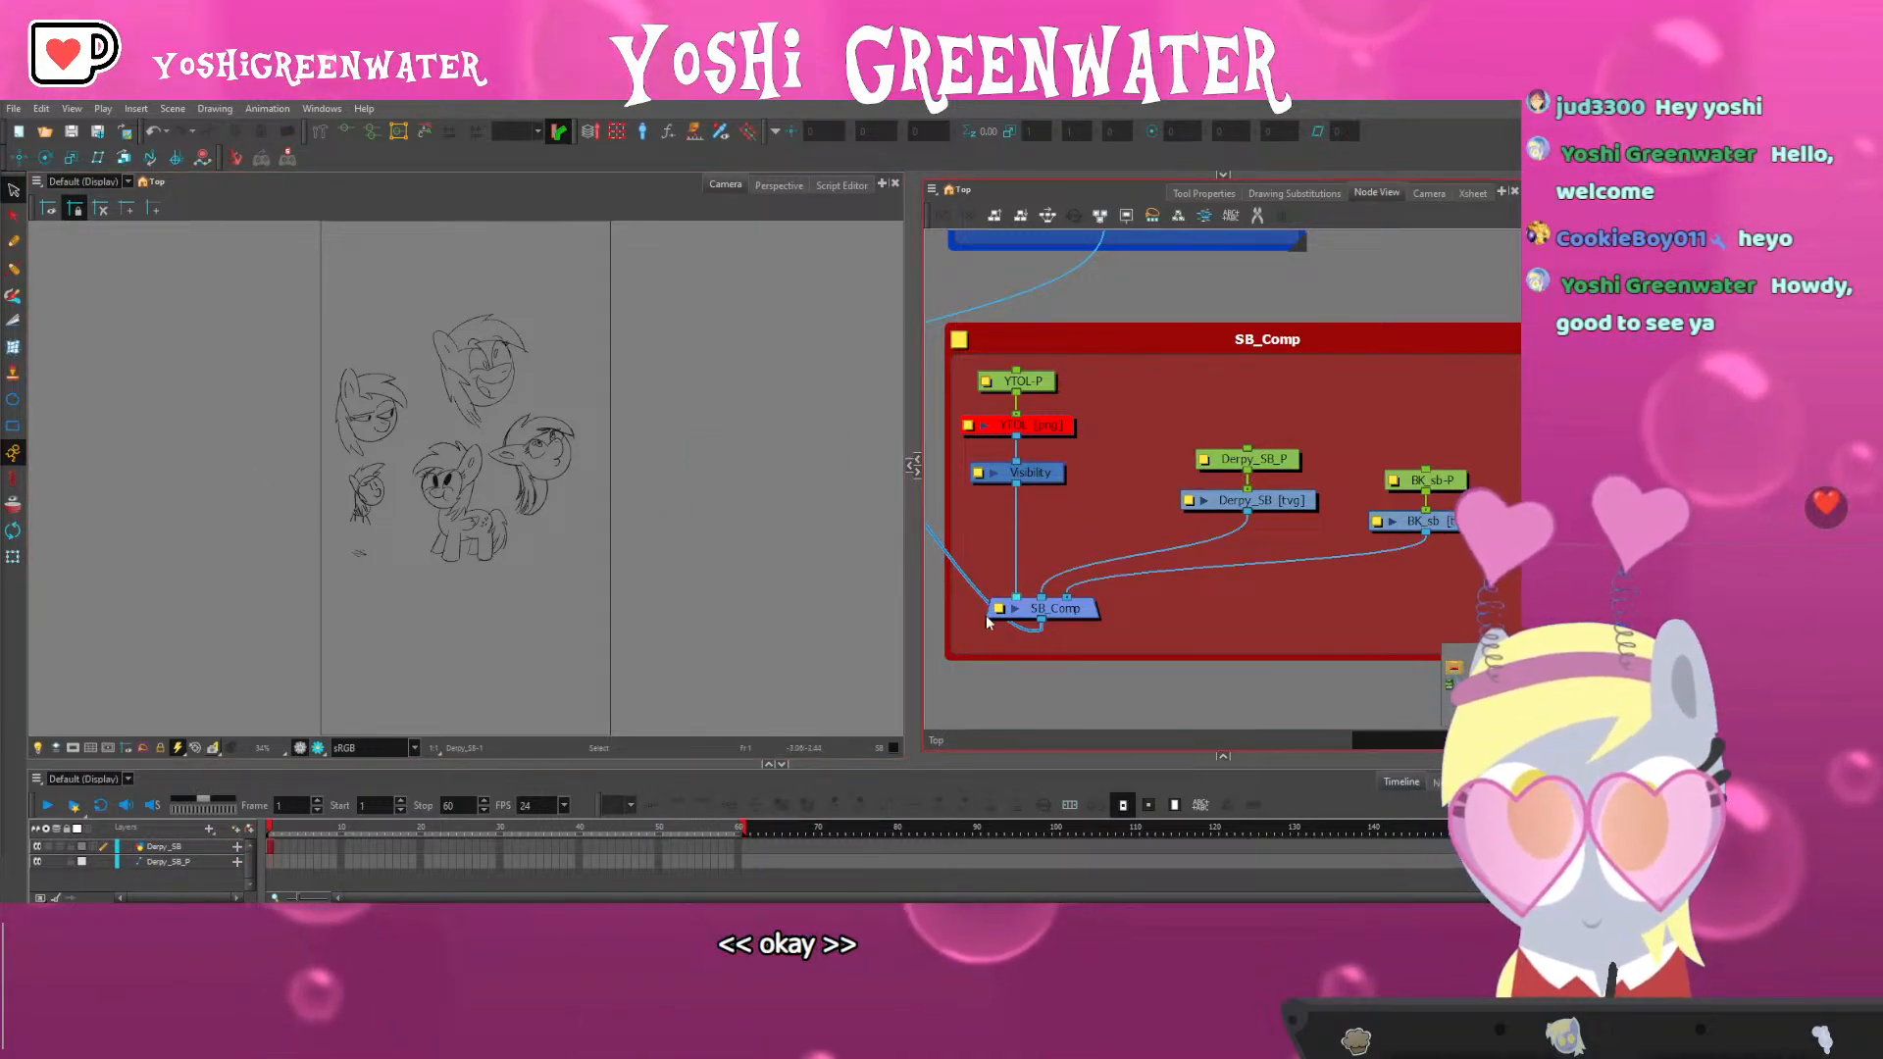
pyautogui.scroll(-3, 1005, 616)
pyautogui.moveTo(1006, 616); pyautogui.dragTo(1163, 599)
pyautogui.moveTo(1408, 532); pyautogui.dragTo(1375, 566)
pyautogui.click(1219, 626)
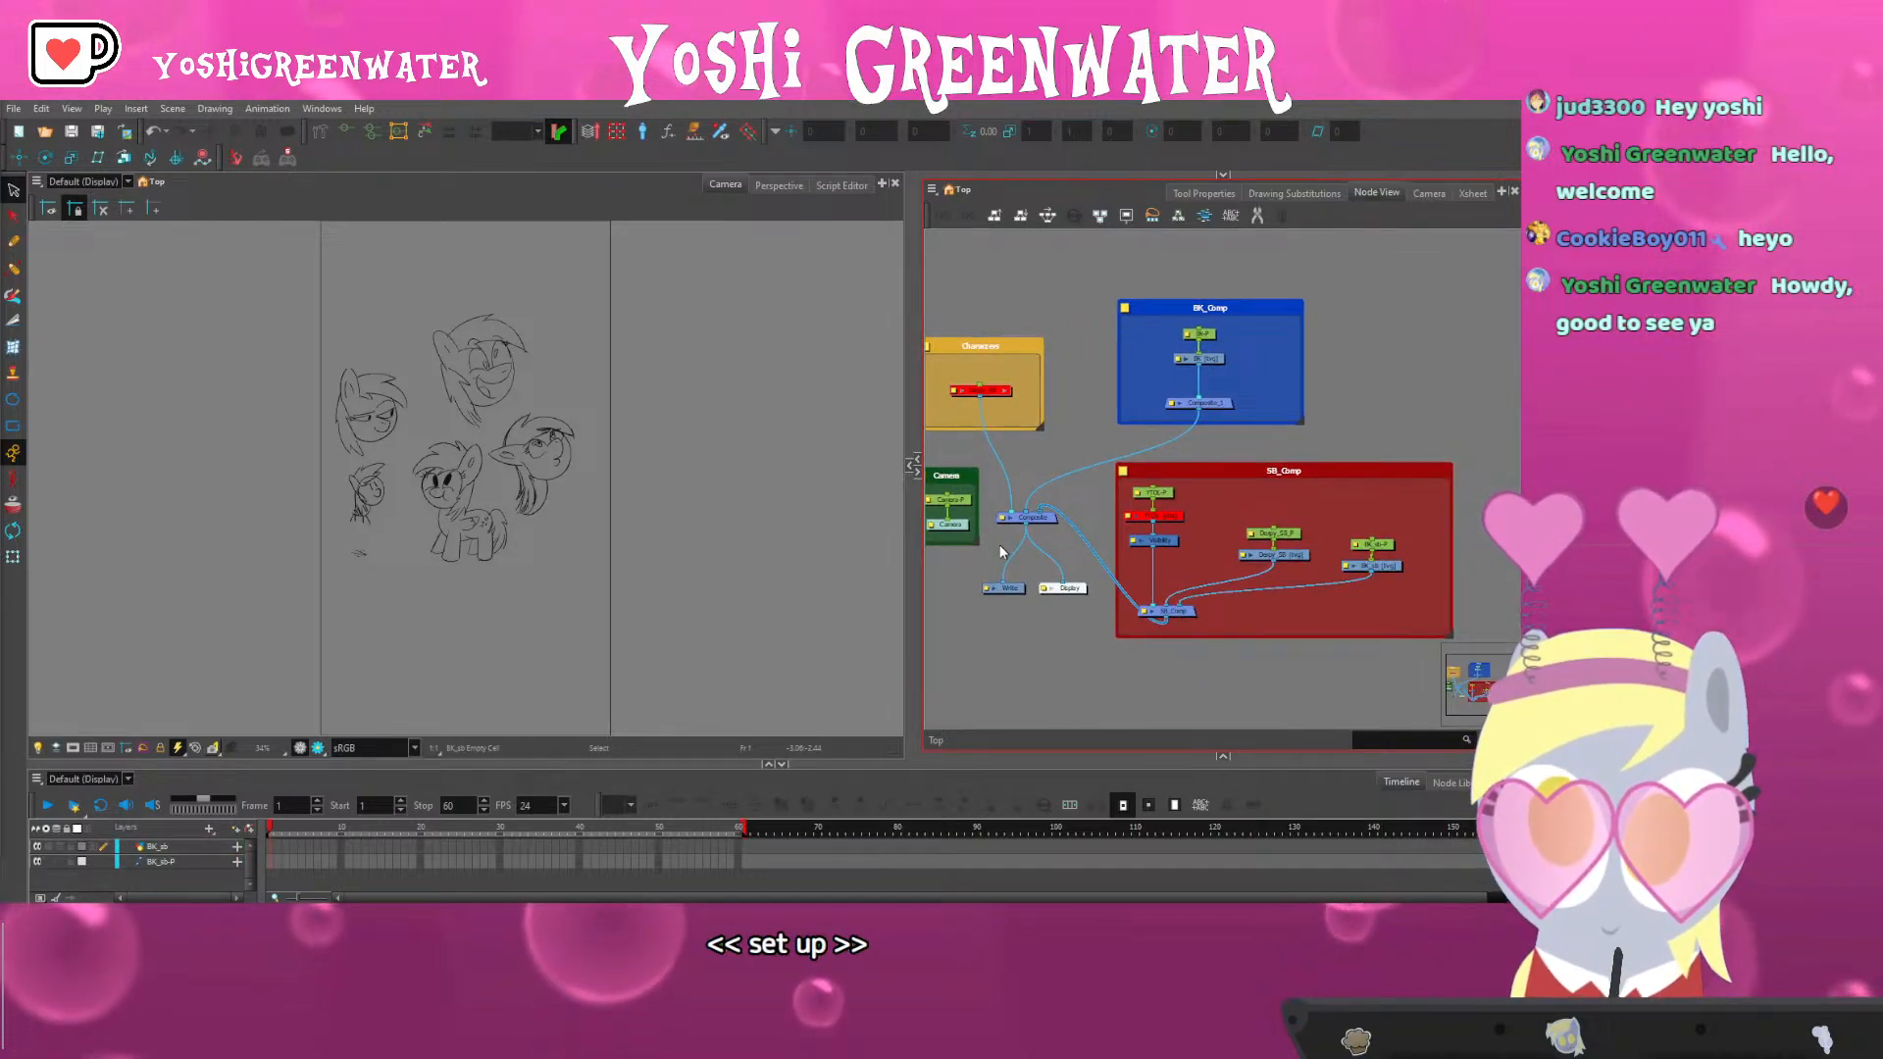
pyautogui.moveTo(1000, 553); pyautogui.dragTo(1064, 558)
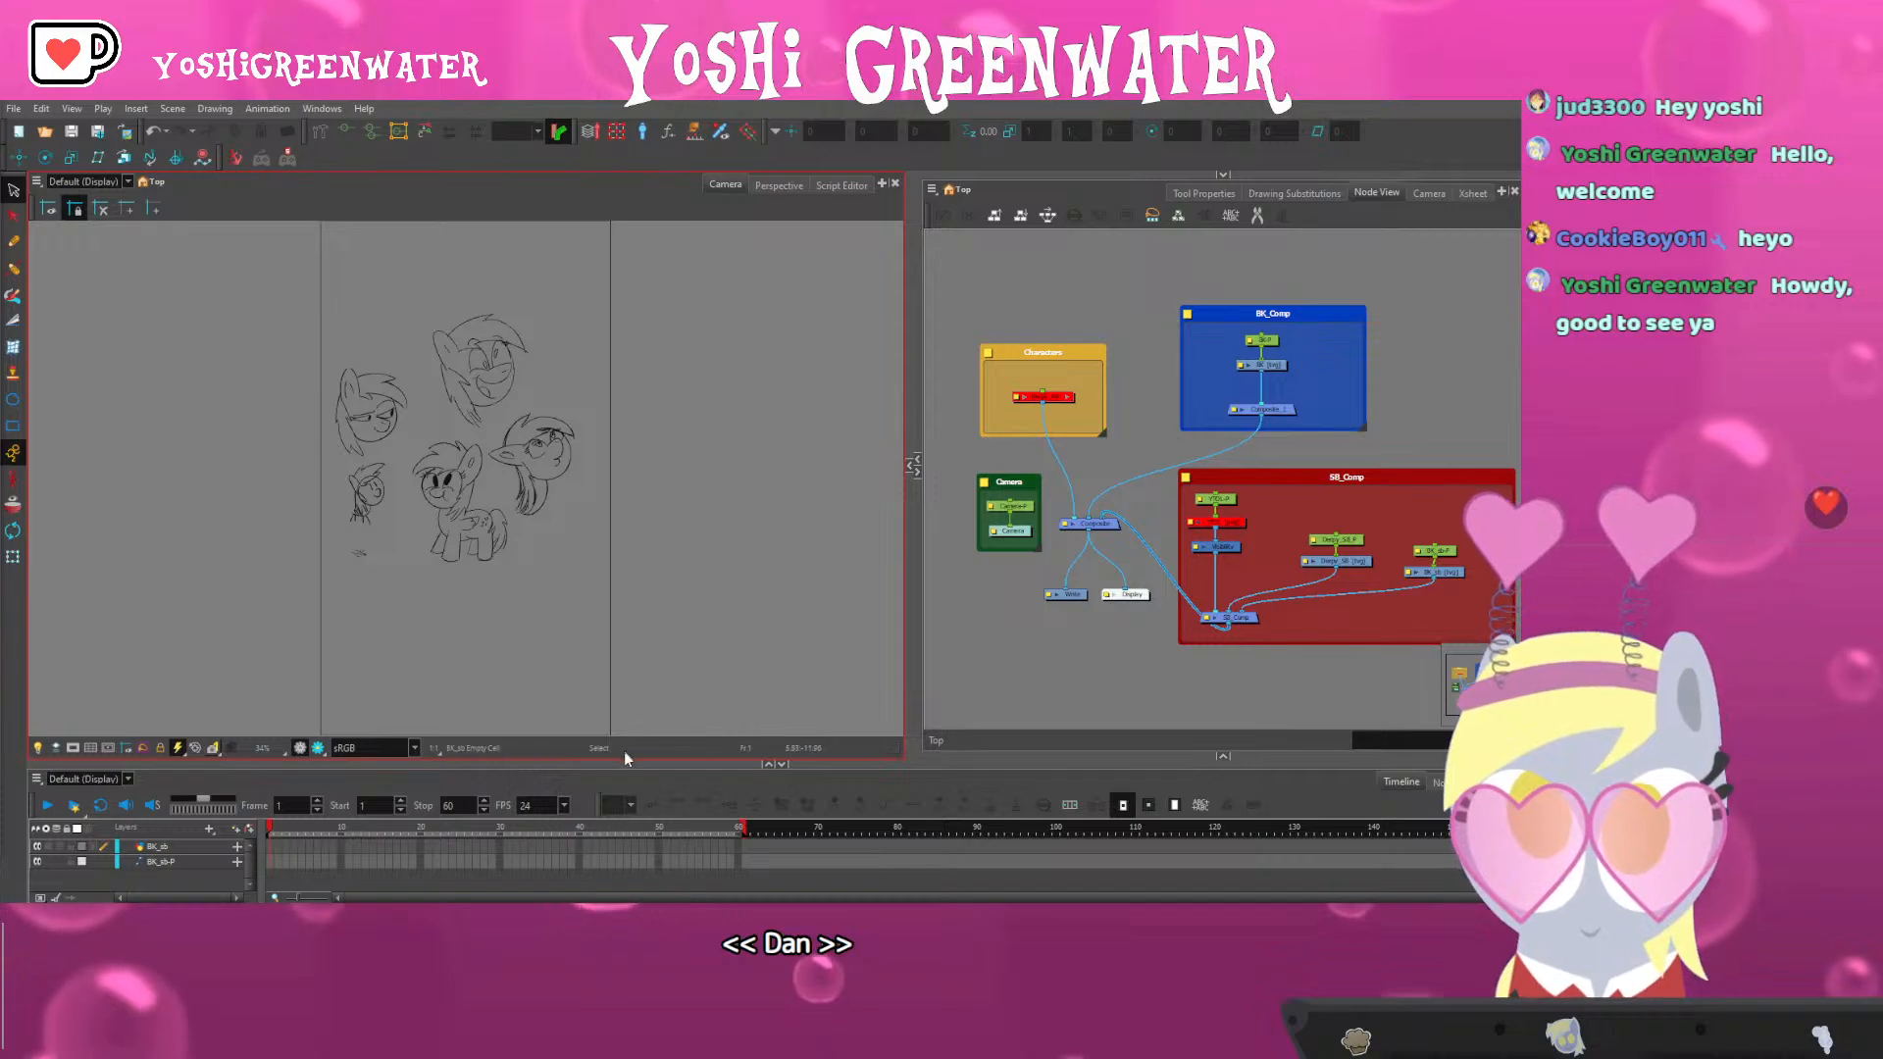
pyautogui.moveTo(605, 764); pyautogui.dragTo(604, 757)
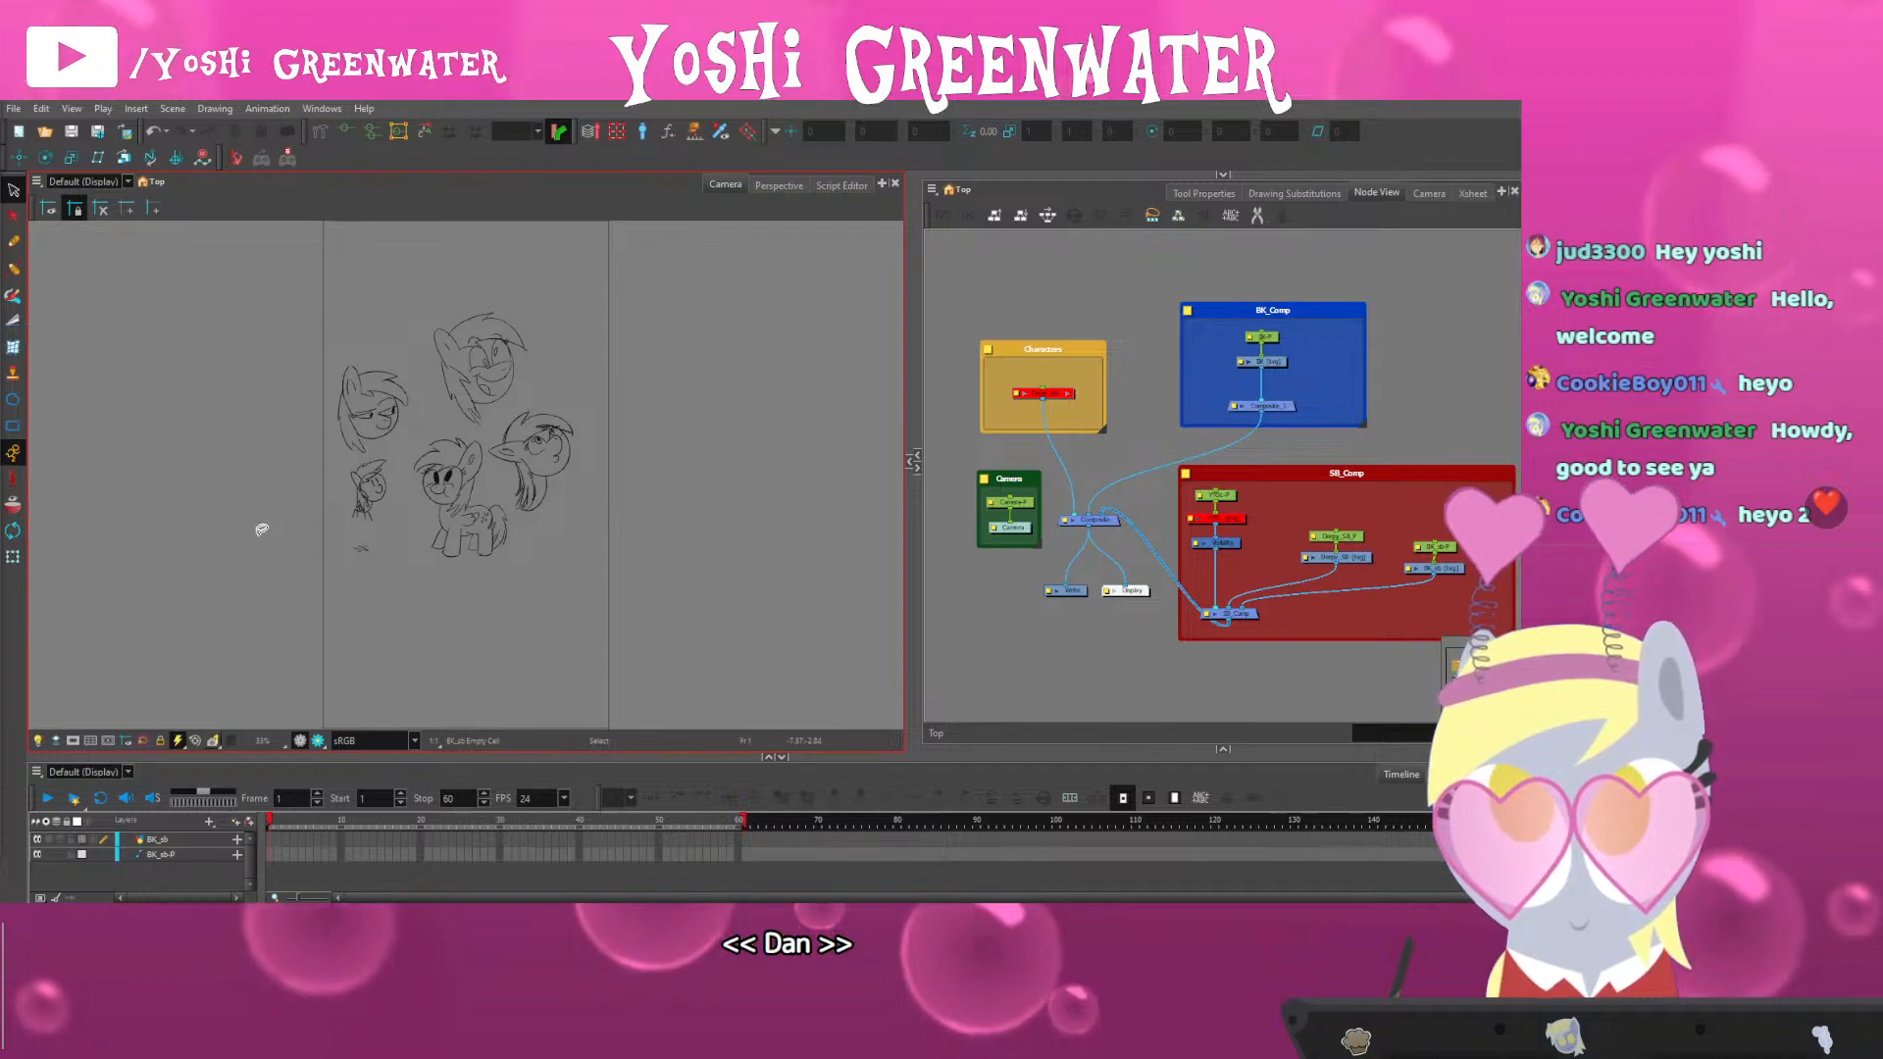
pyautogui.moveTo(236, 758); pyautogui.dragTo(236, 760)
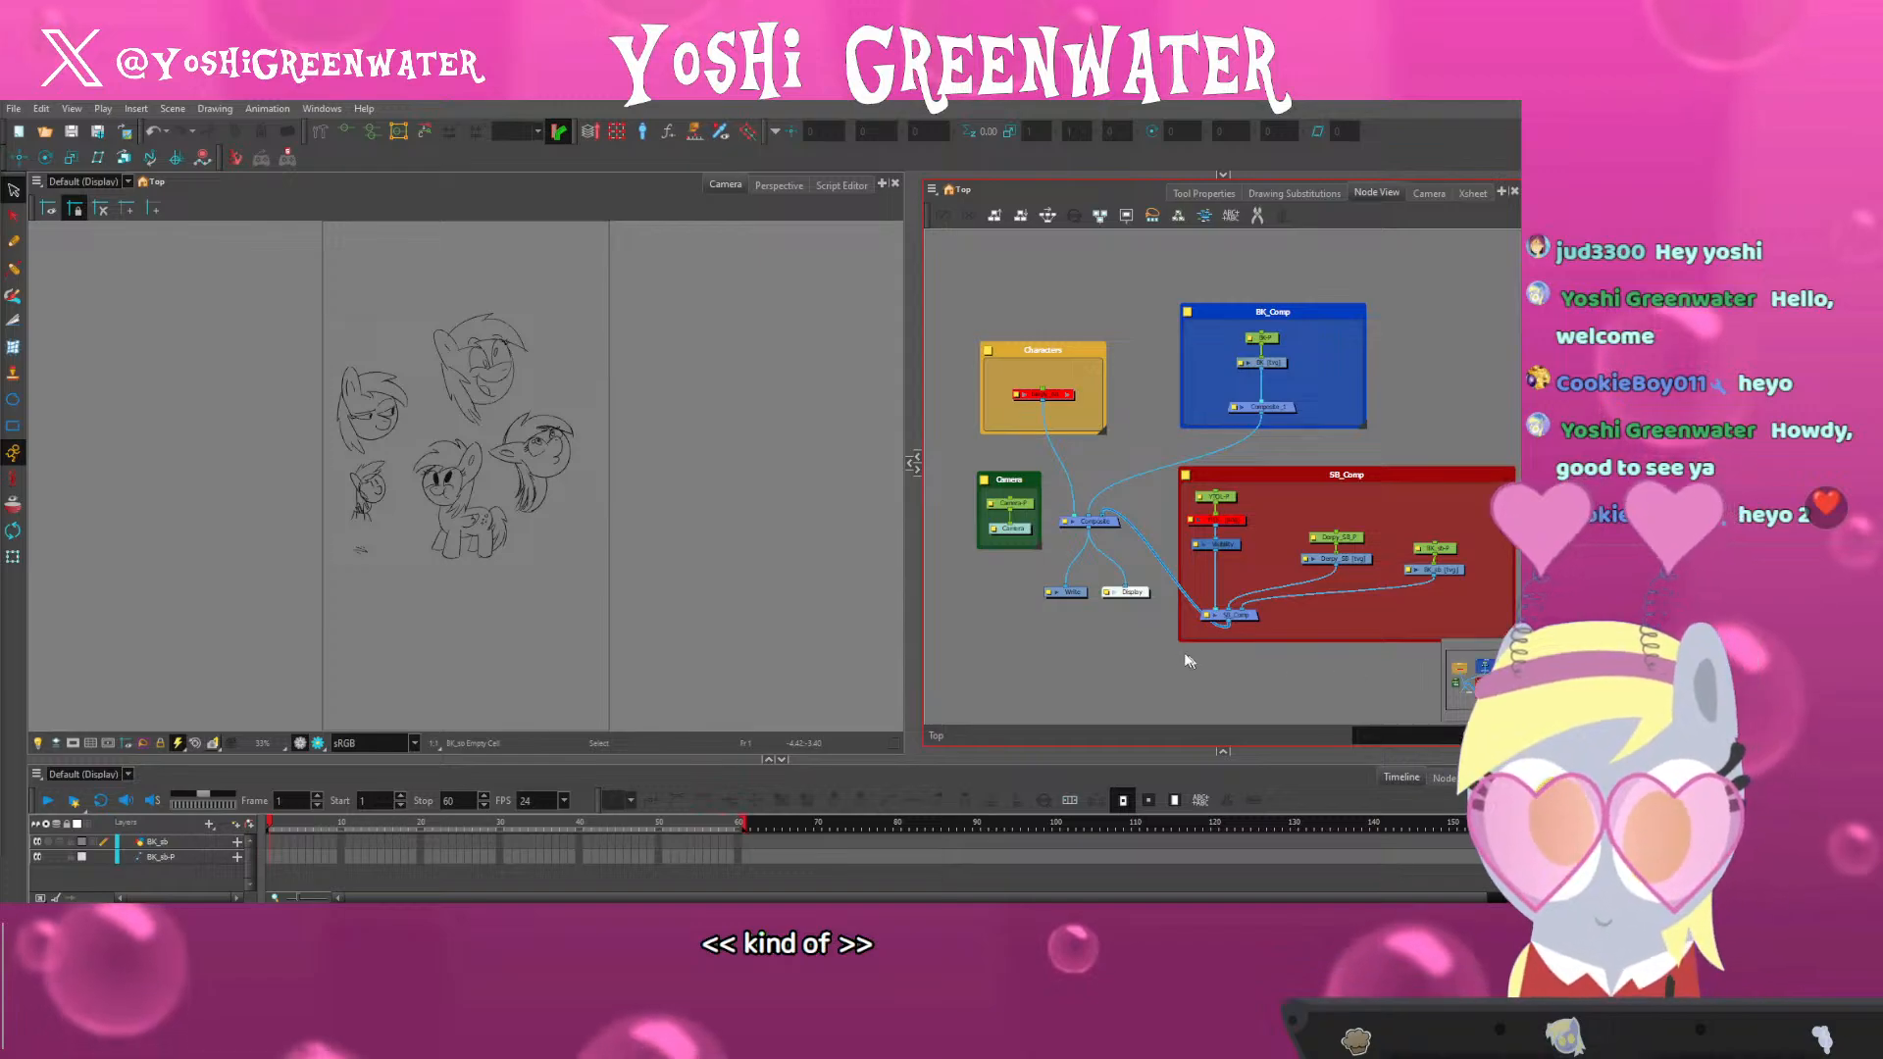
pyautogui.moveTo(1069, 642); pyautogui.dragTo(1046, 627)
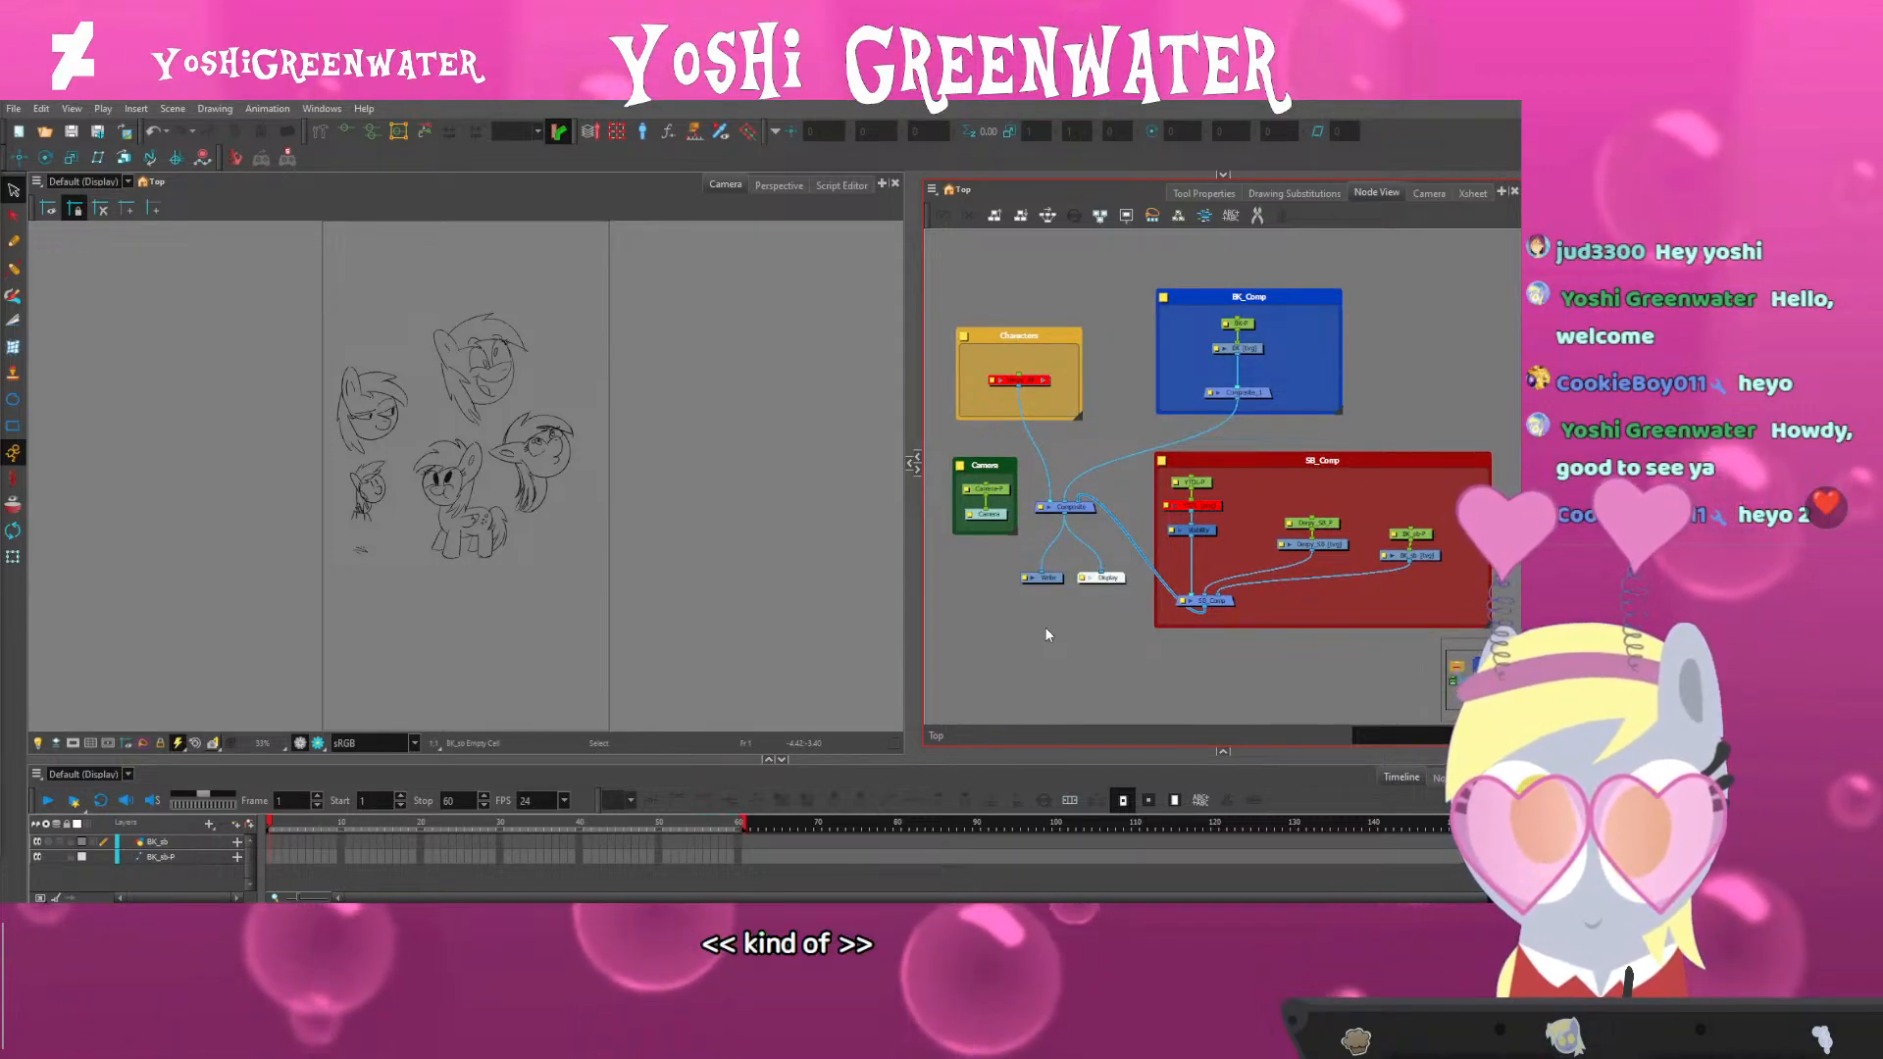
pyautogui.click(238, 196)
pyautogui.moveTo(286, 762); pyautogui.dragTo(286, 767)
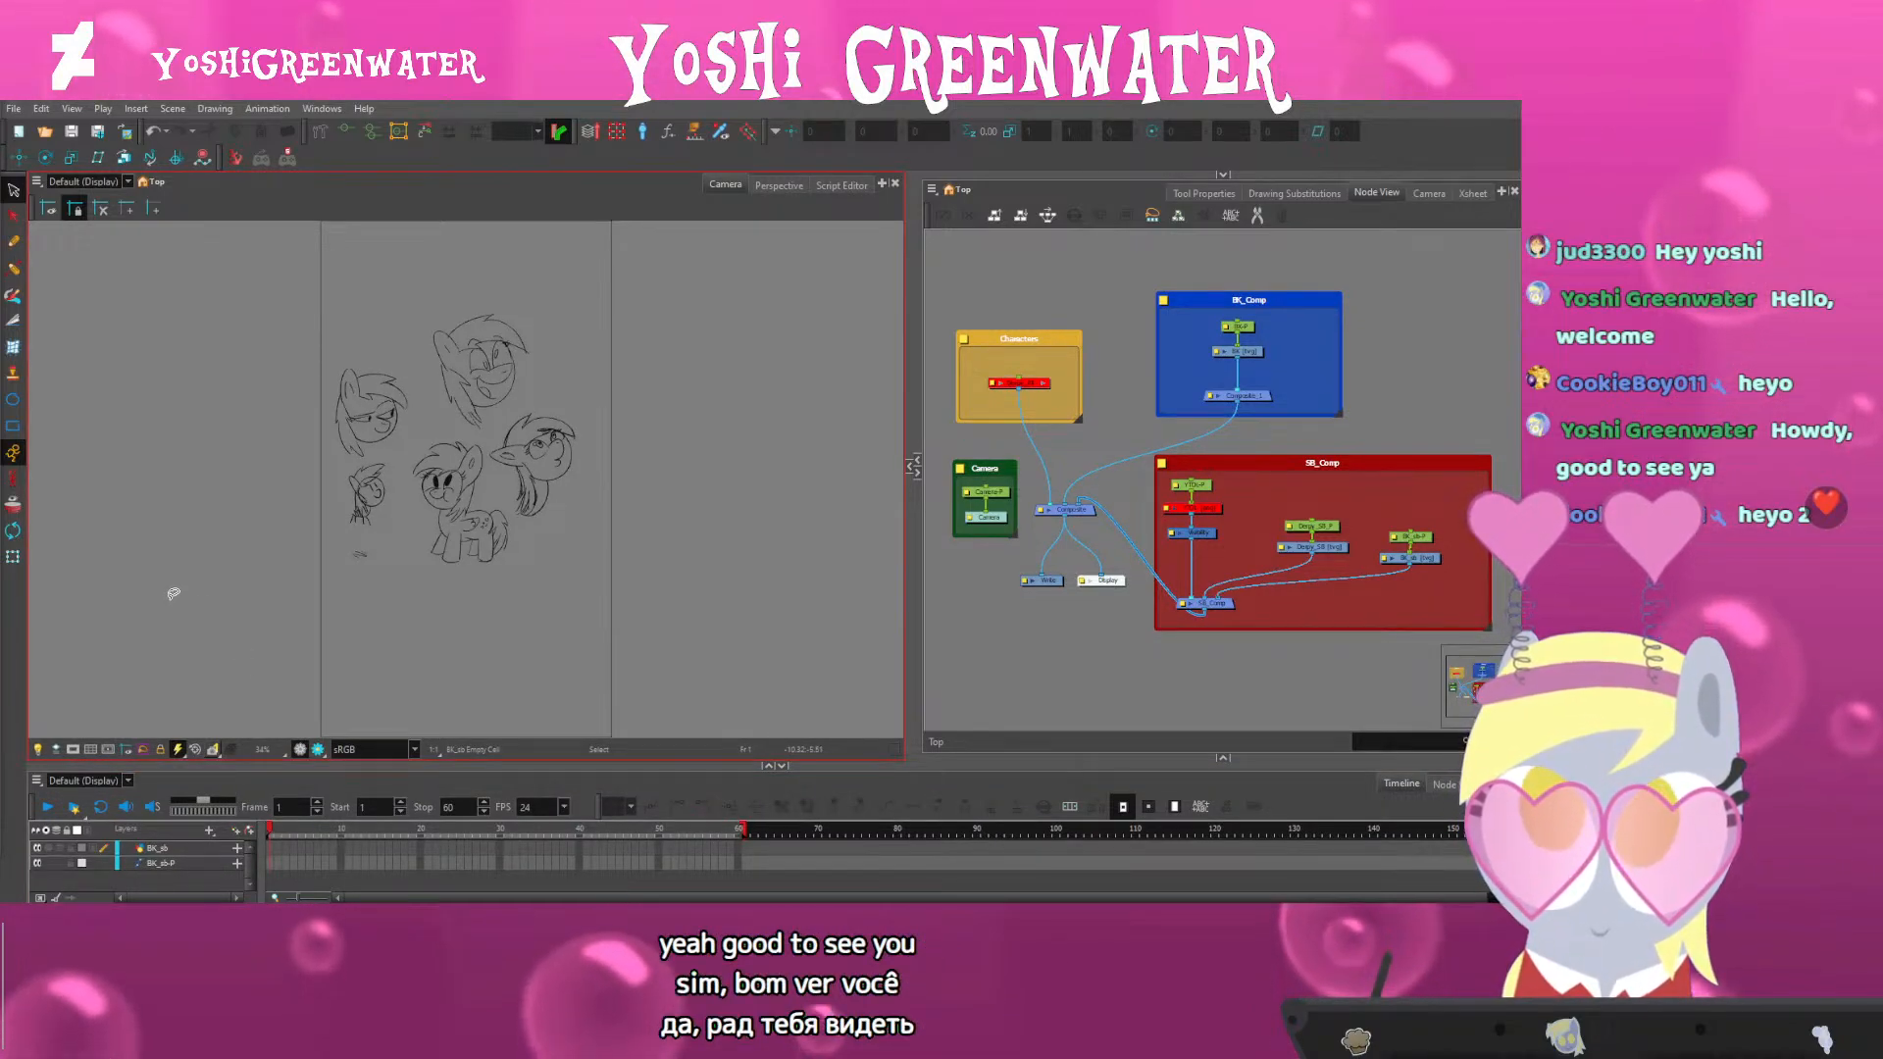
pyautogui.click(1041, 702)
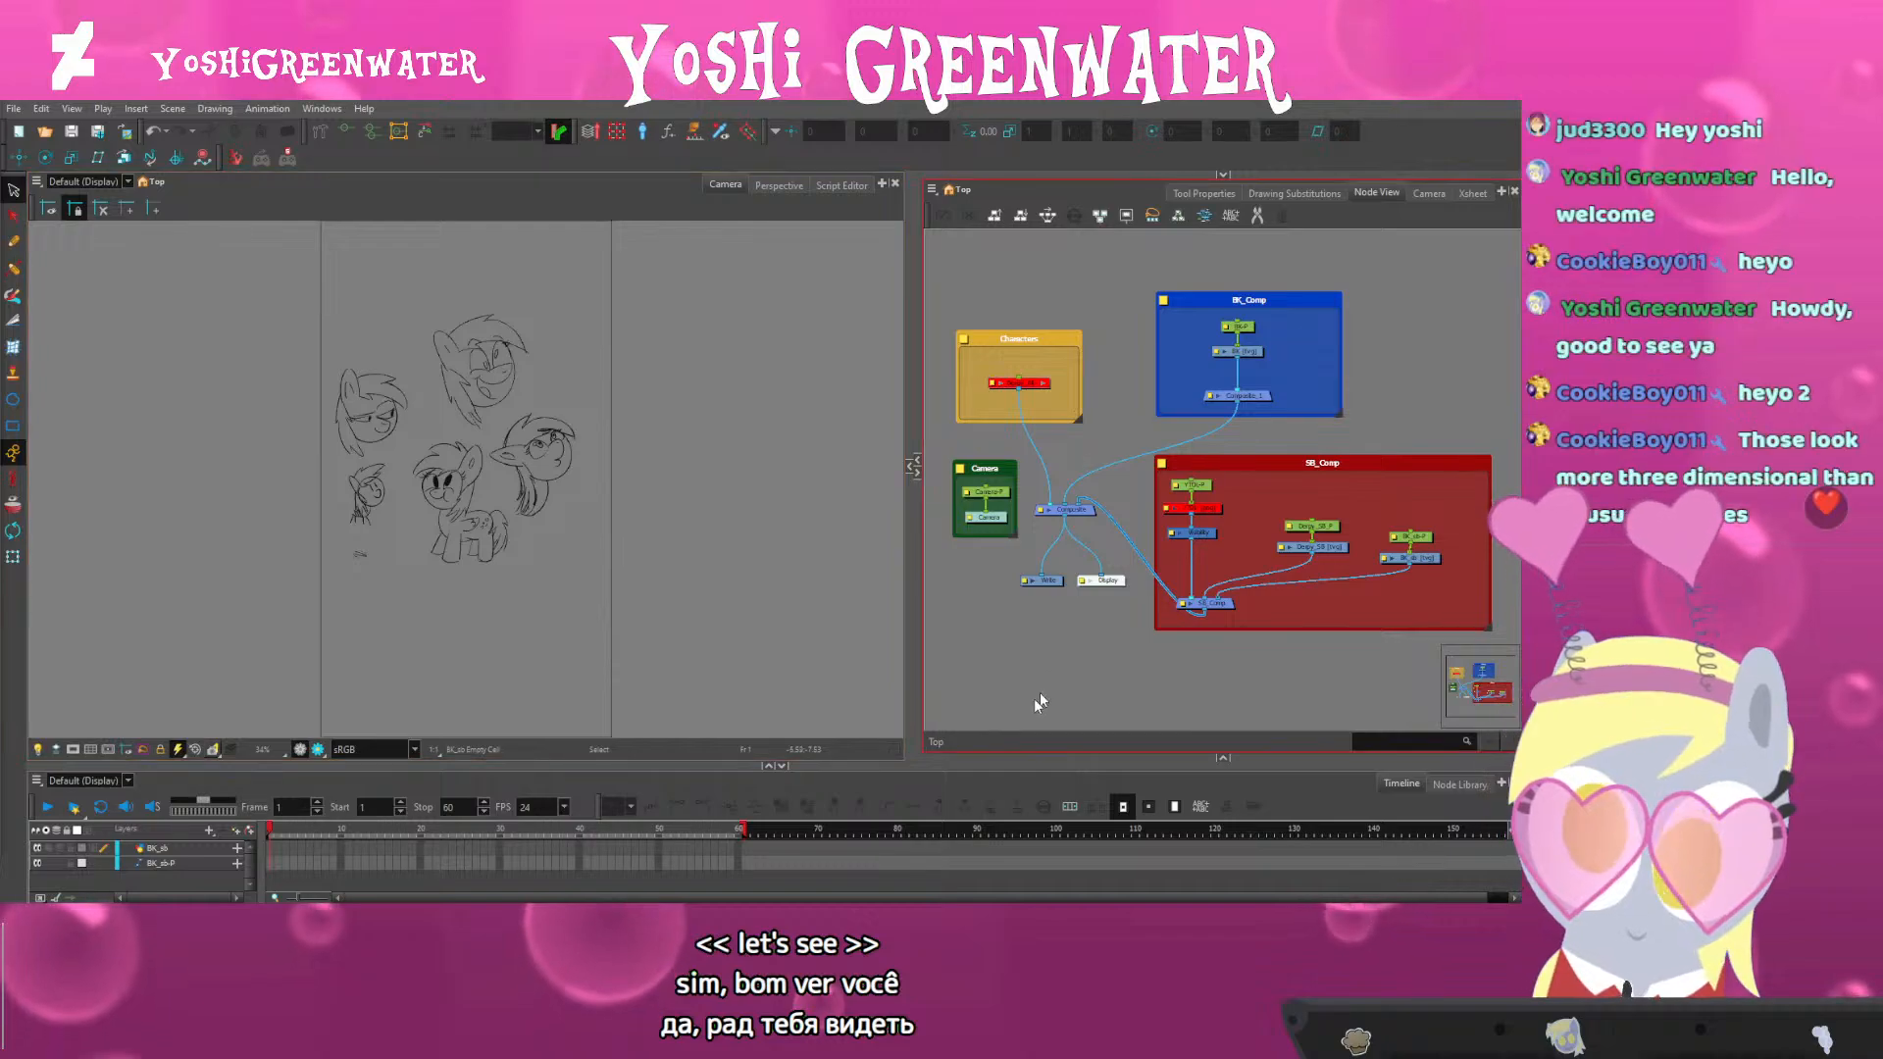
pyautogui.moveTo(995, 767); pyautogui.dragTo(994, 770)
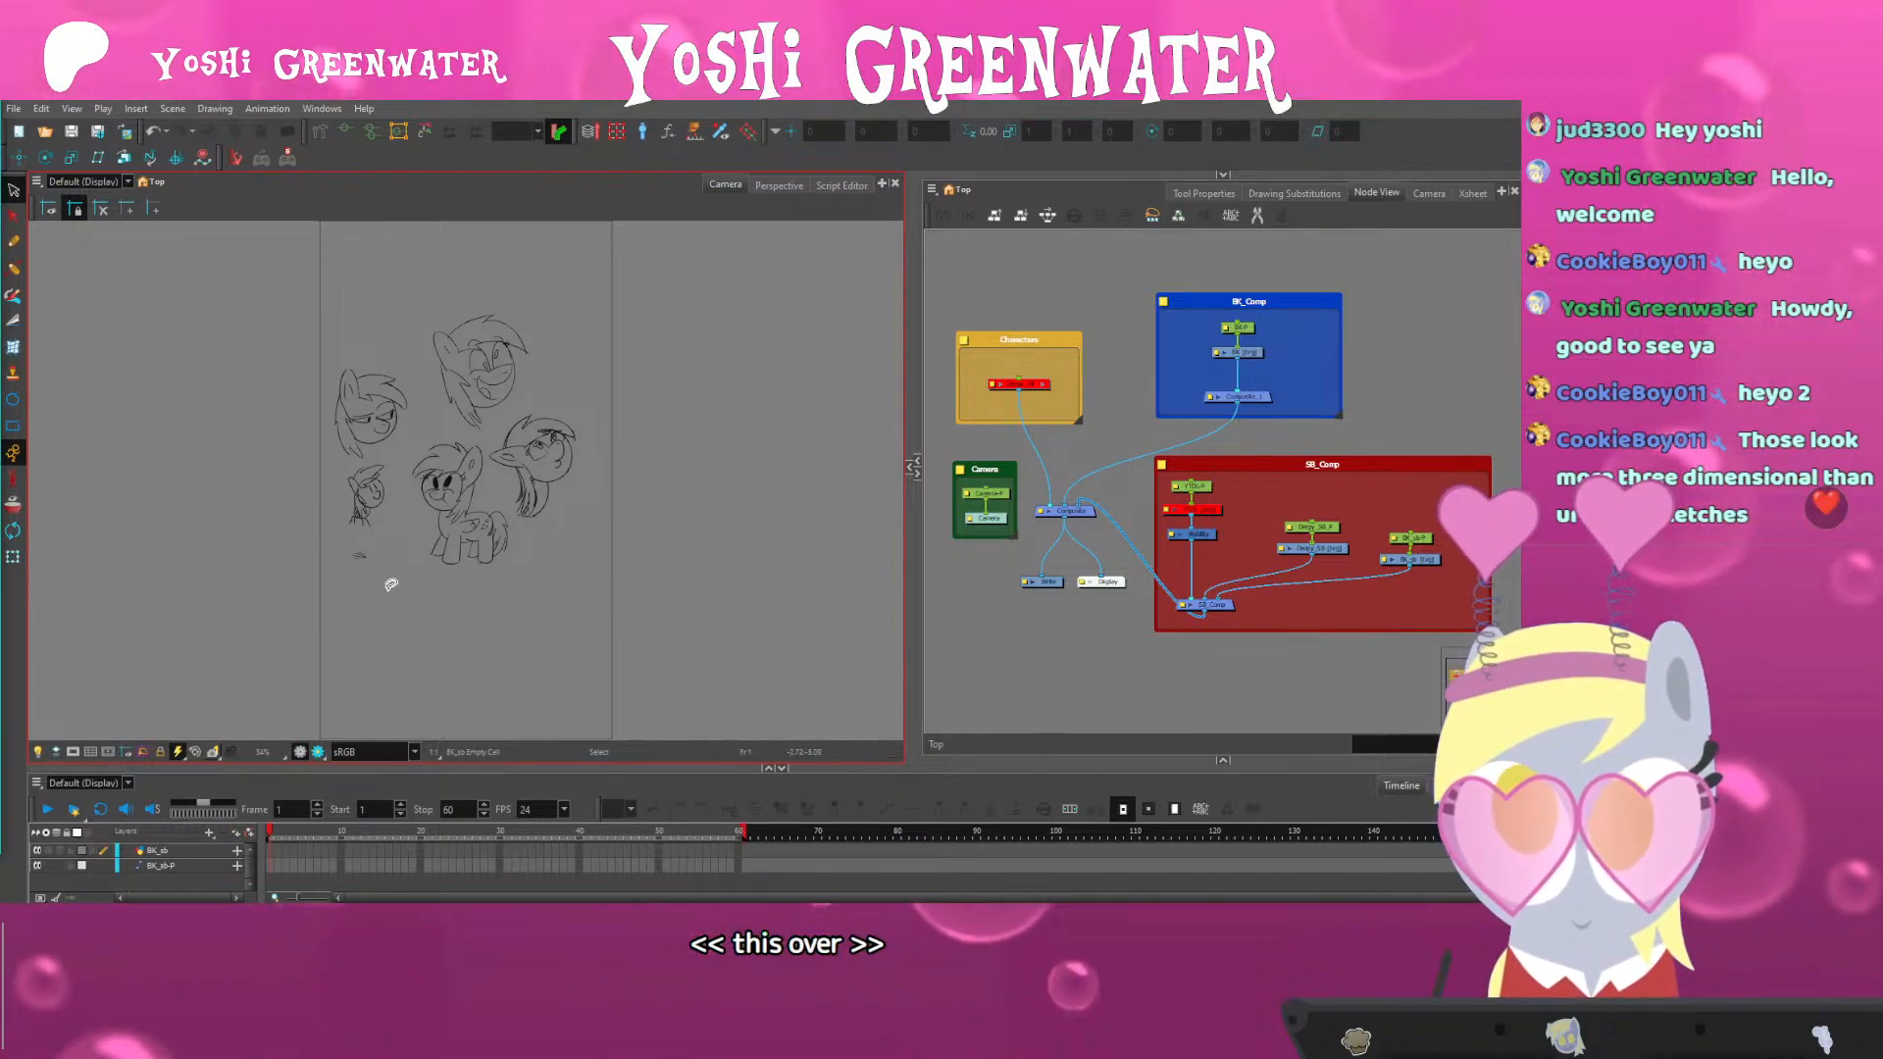
pyautogui.scroll(3, 428, 422)
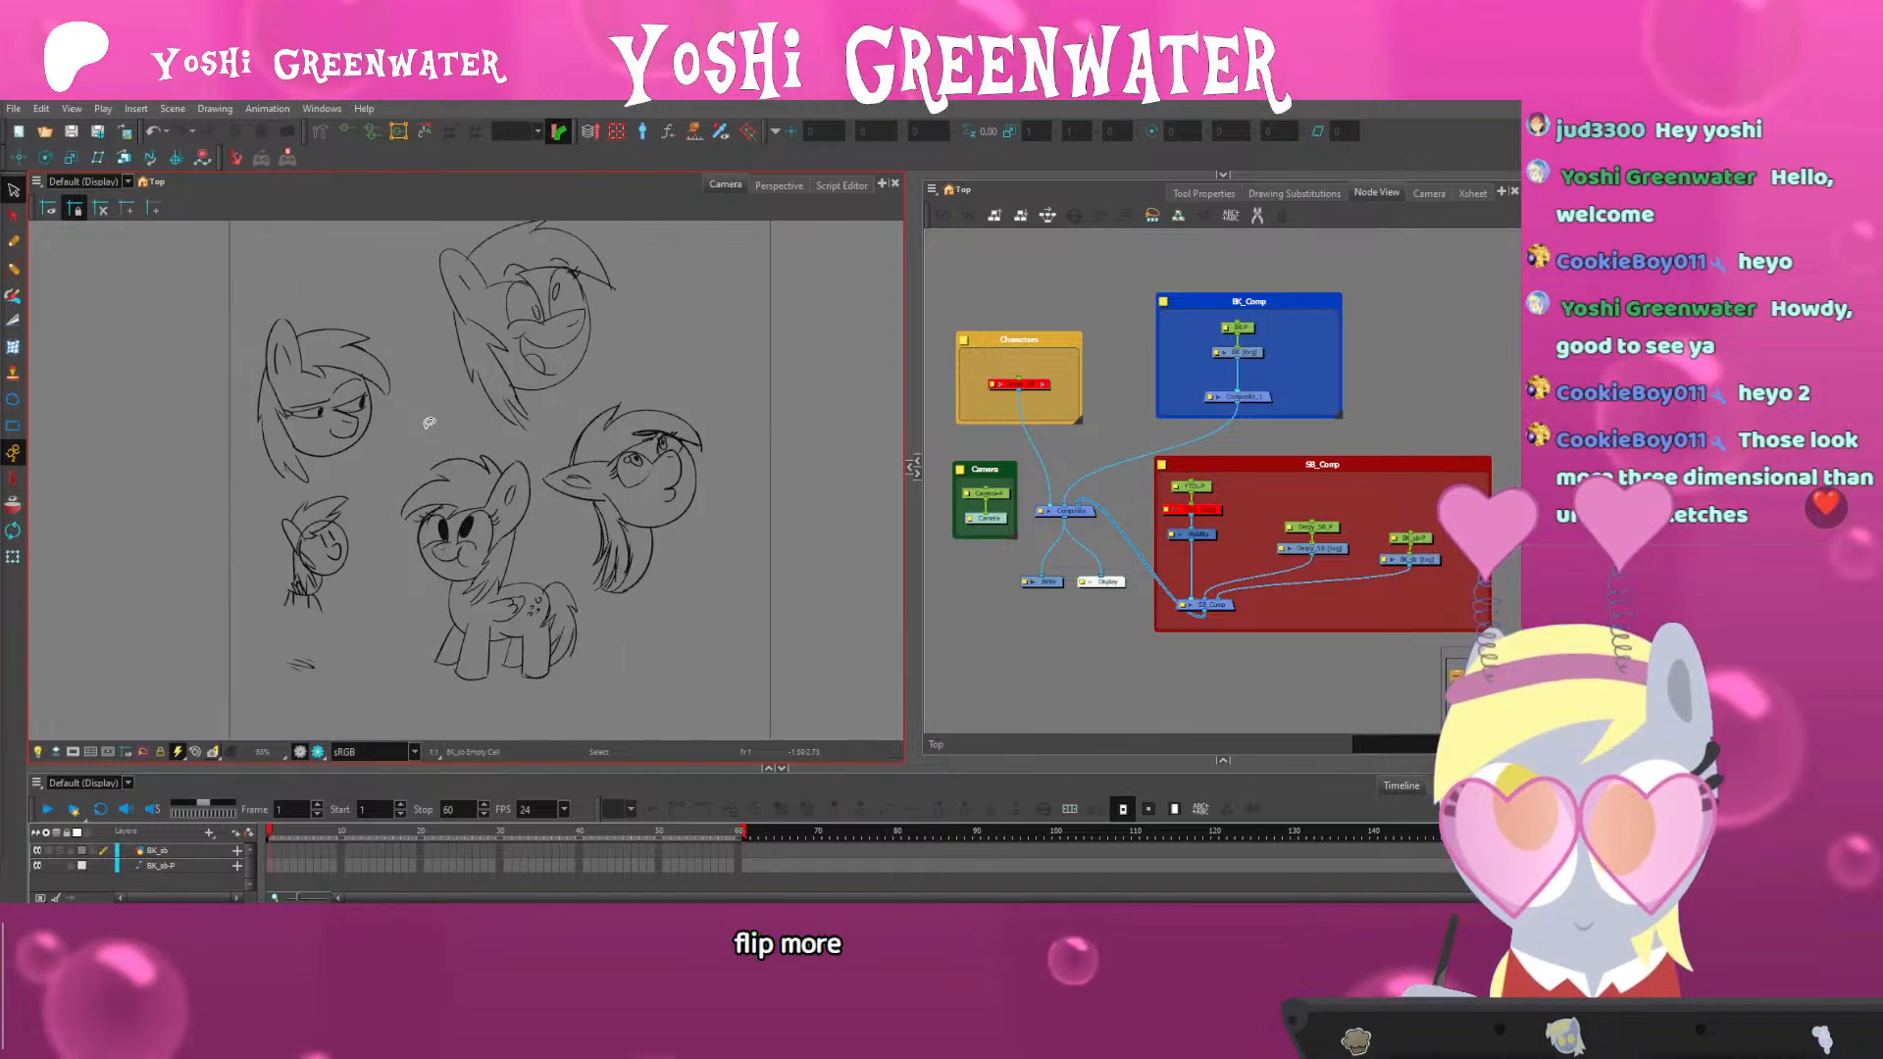
# Sketch a head circle with crossing construction lines beside the laughing pony head on the Derpy_SB drawing using the Brush
pyautogui.moveTo(412, 464); pyautogui.dragTo(283, 560)
pyautogui.hotkey('alt', 'b')
pyautogui.moveTo(631, 319)
pyautogui.mouseDown()
pyautogui.moveTo(609, 347)
pyautogui.moveTo(564, 326)
pyautogui.mouseUp()
pyautogui.click(1312, 548)
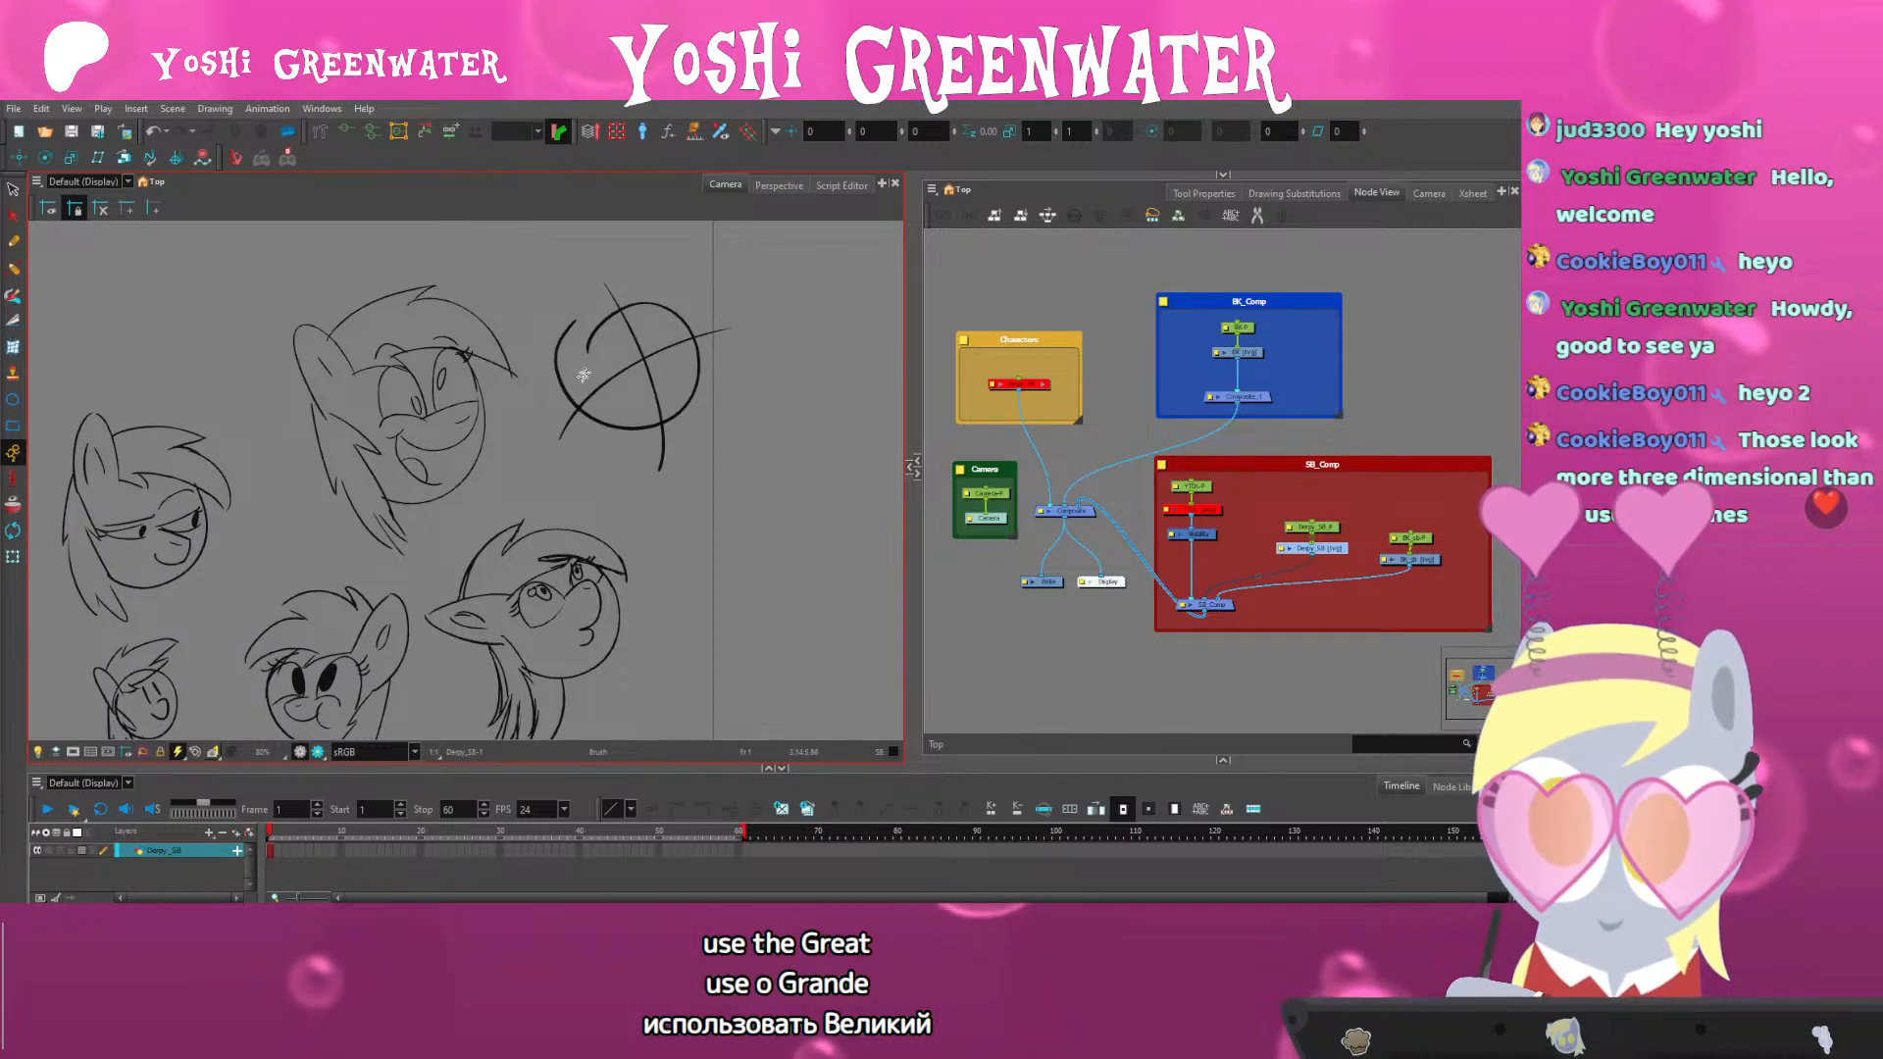
# Draw the eyes, pupils, eyelashes and open smile inside the new head circle
pyautogui.scroll(4, 639, 330)
pyautogui.moveTo(655, 403)
pyautogui.mouseDown()
pyautogui.moveTo(729, 380)
pyautogui.moveTo(543, 403)
pyautogui.moveTo(577, 487)
pyautogui.mouseUp()
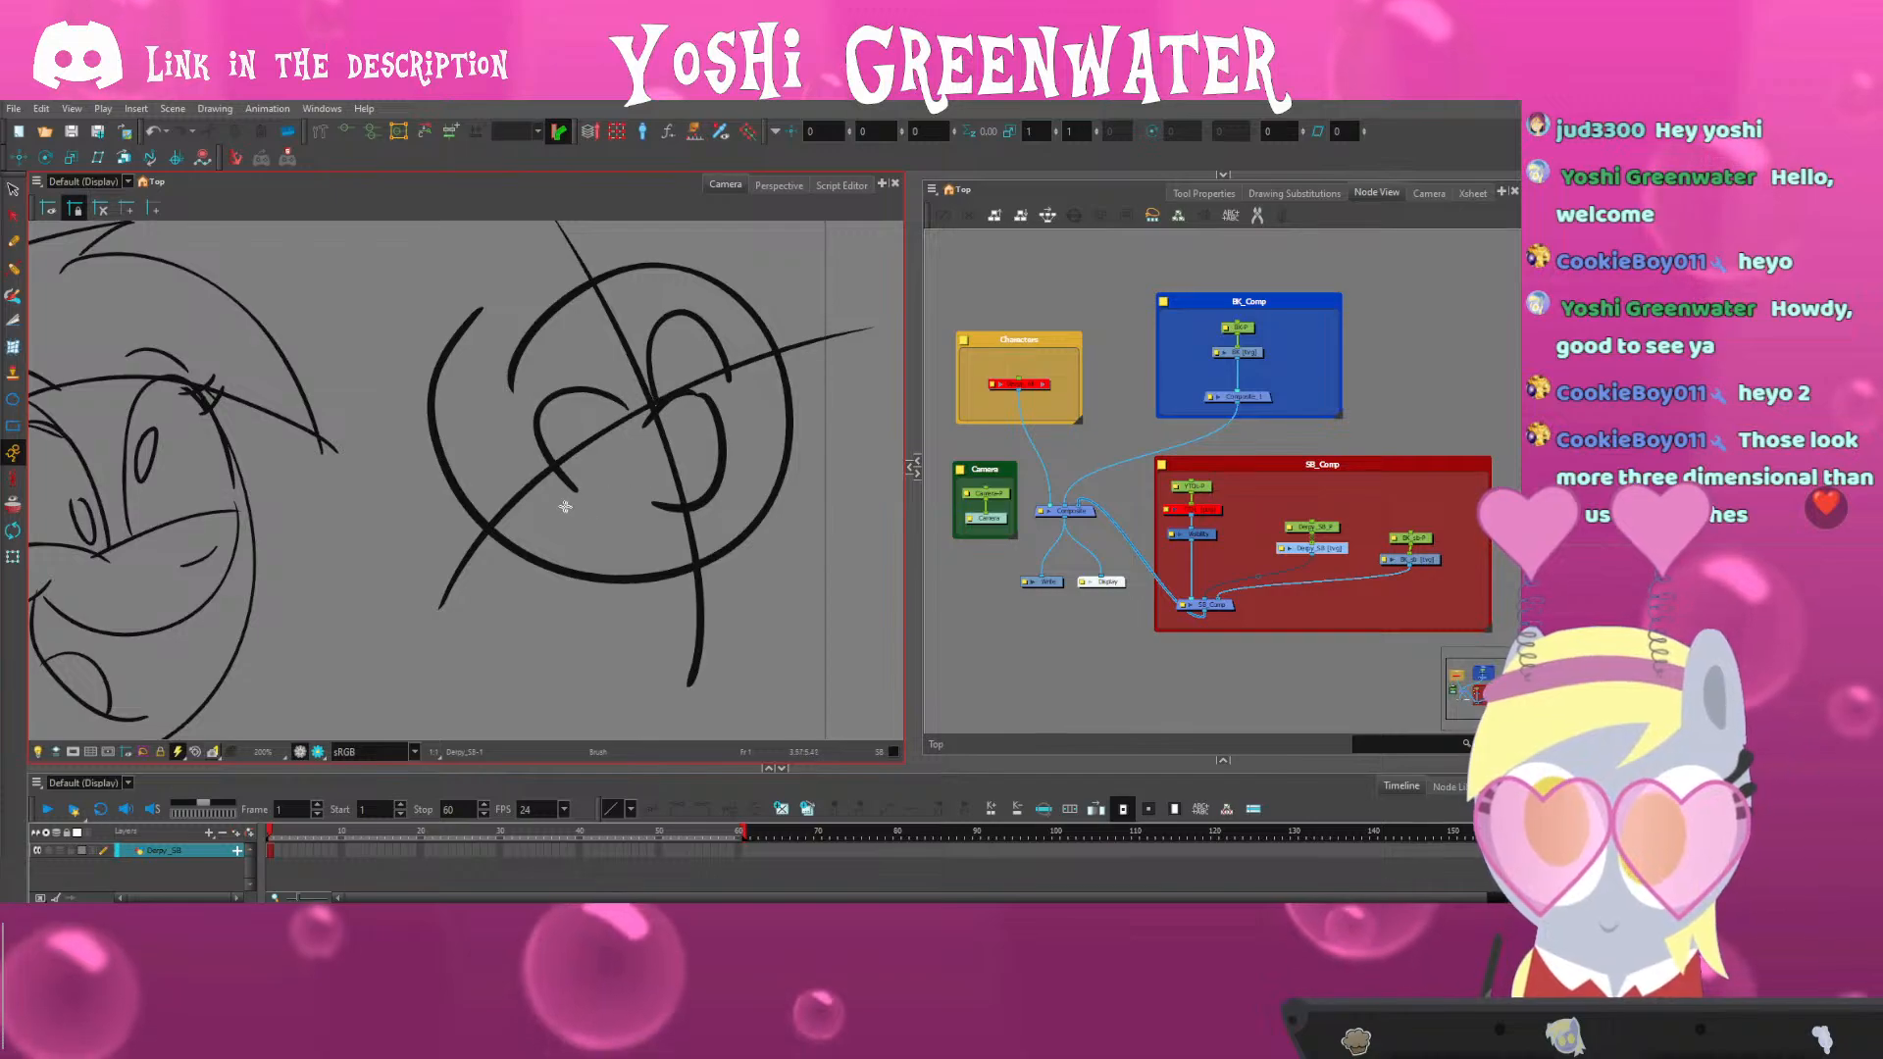
pyautogui.scroll(-2, 570, 437)
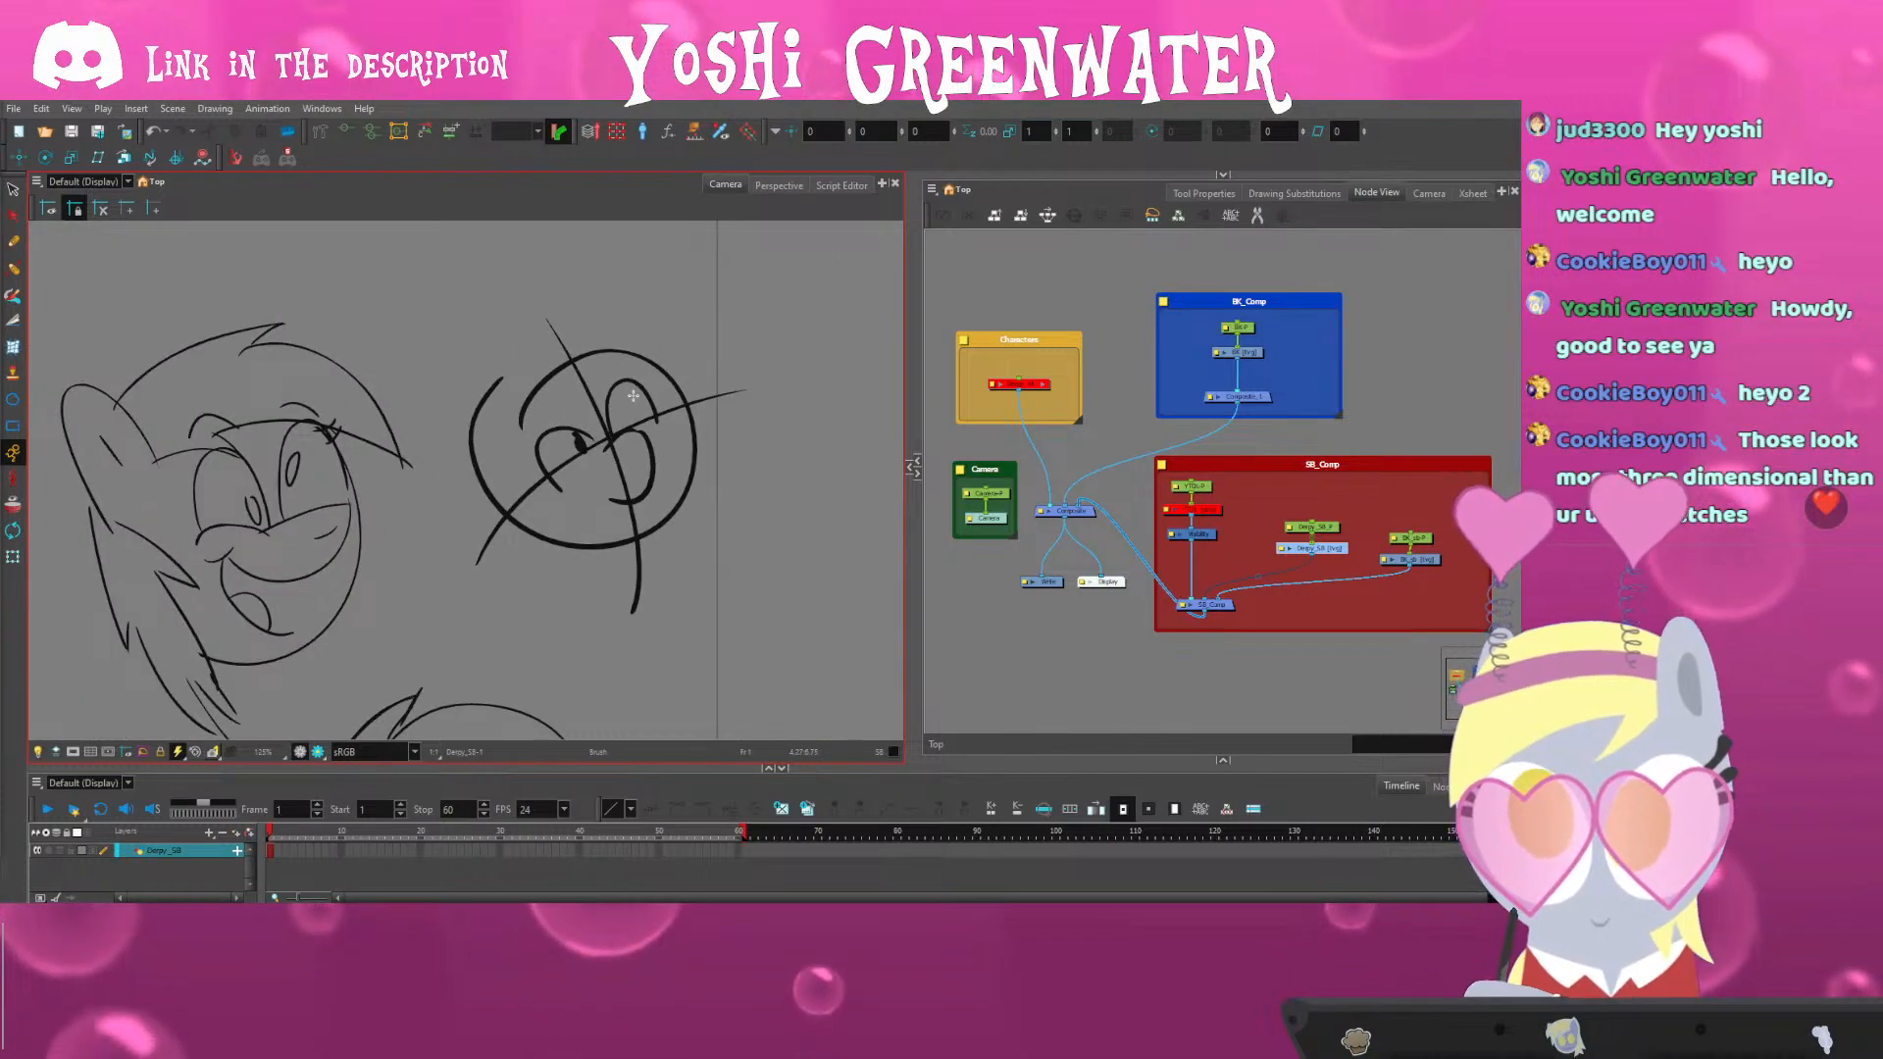
pyautogui.press('XF86AudioNext')
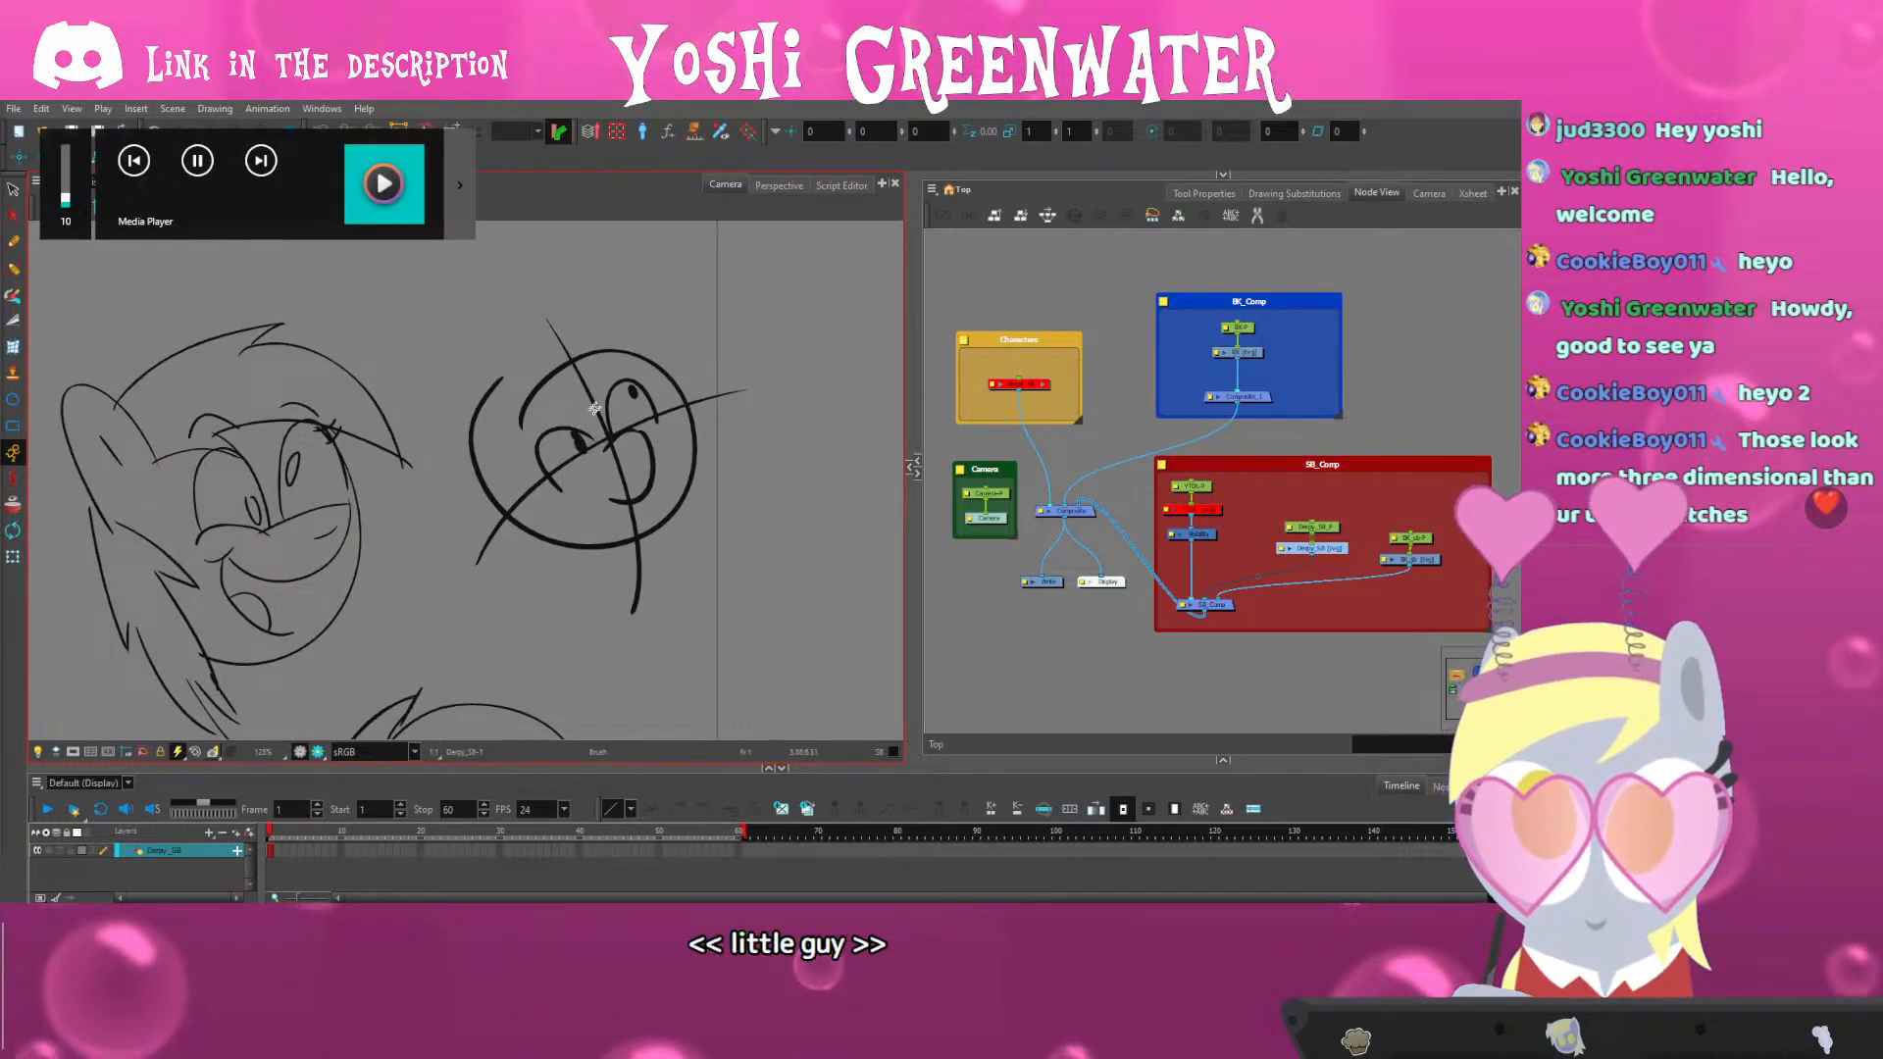
pyautogui.moveTo(632, 385); pyautogui.dragTo(646, 373)
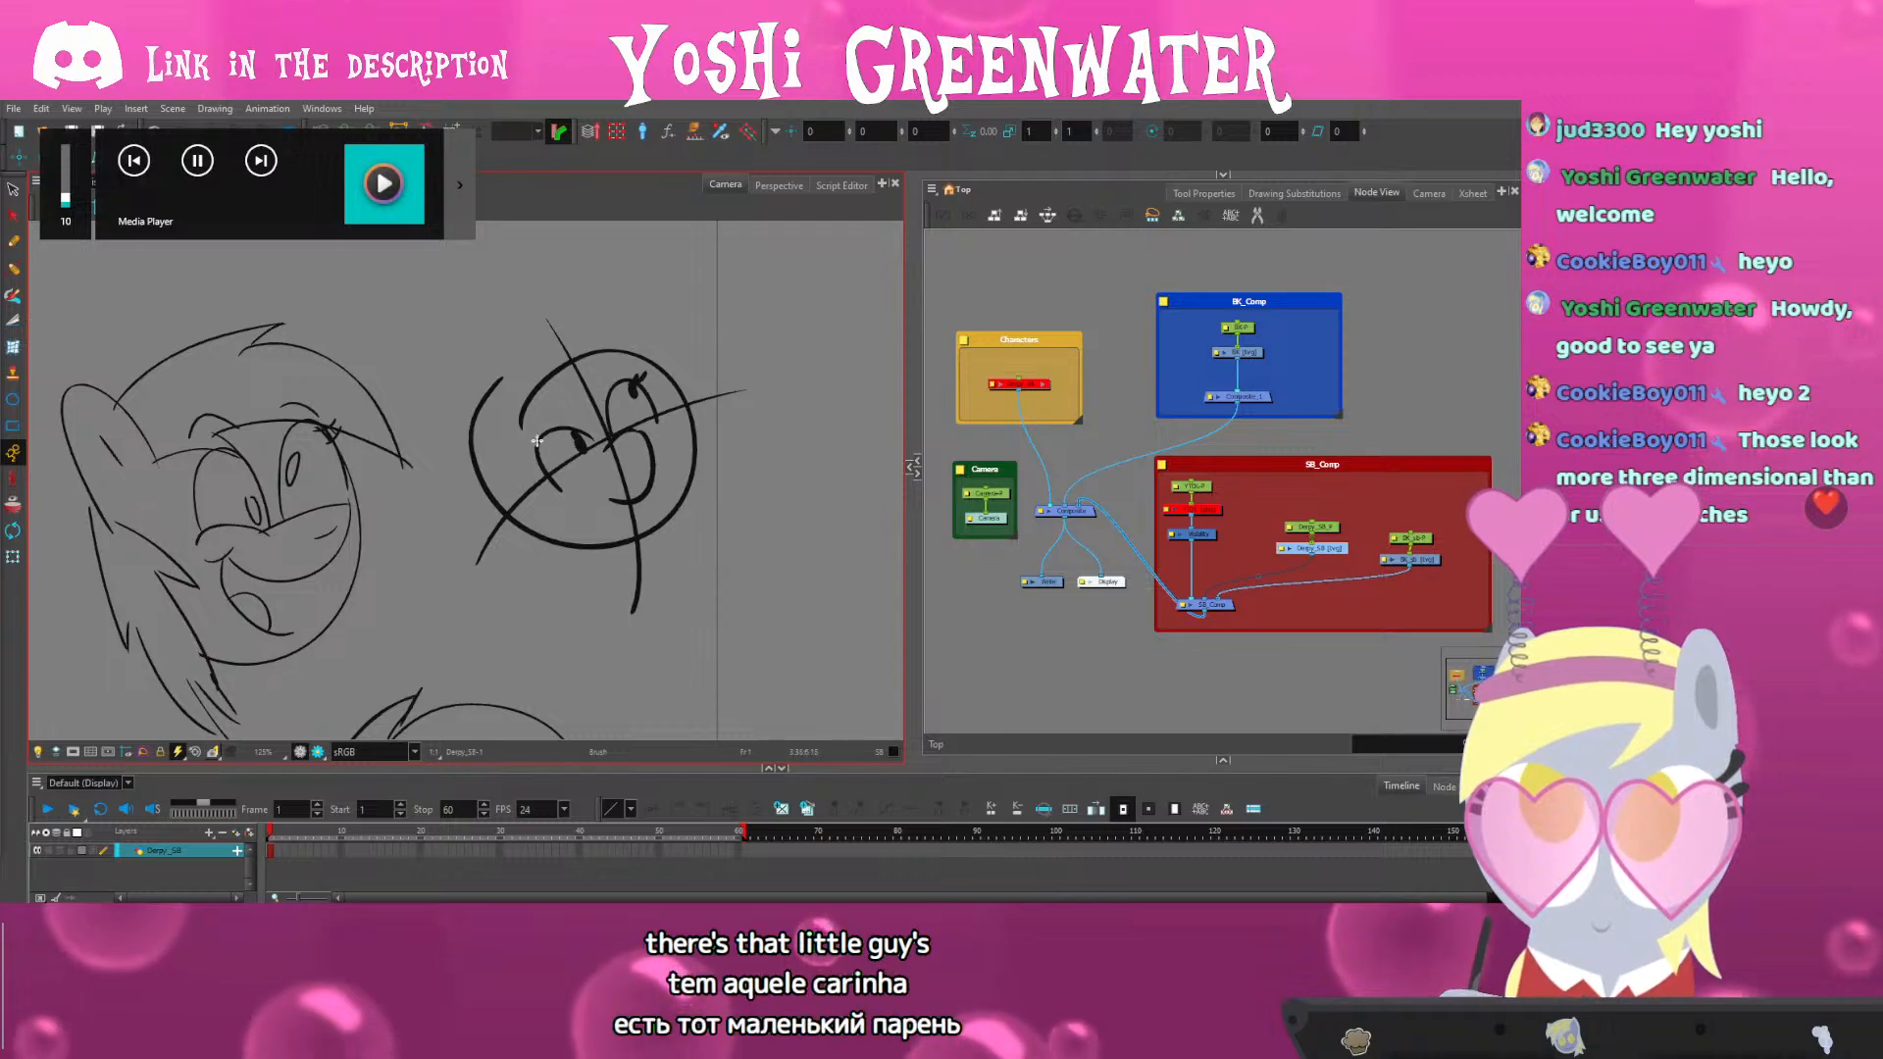
pyautogui.moveTo(539, 448)
pyautogui.mouseDown()
pyautogui.moveTo(525, 452)
pyautogui.moveTo(640, 441)
pyautogui.moveTo(613, 511)
pyautogui.mouseUp()
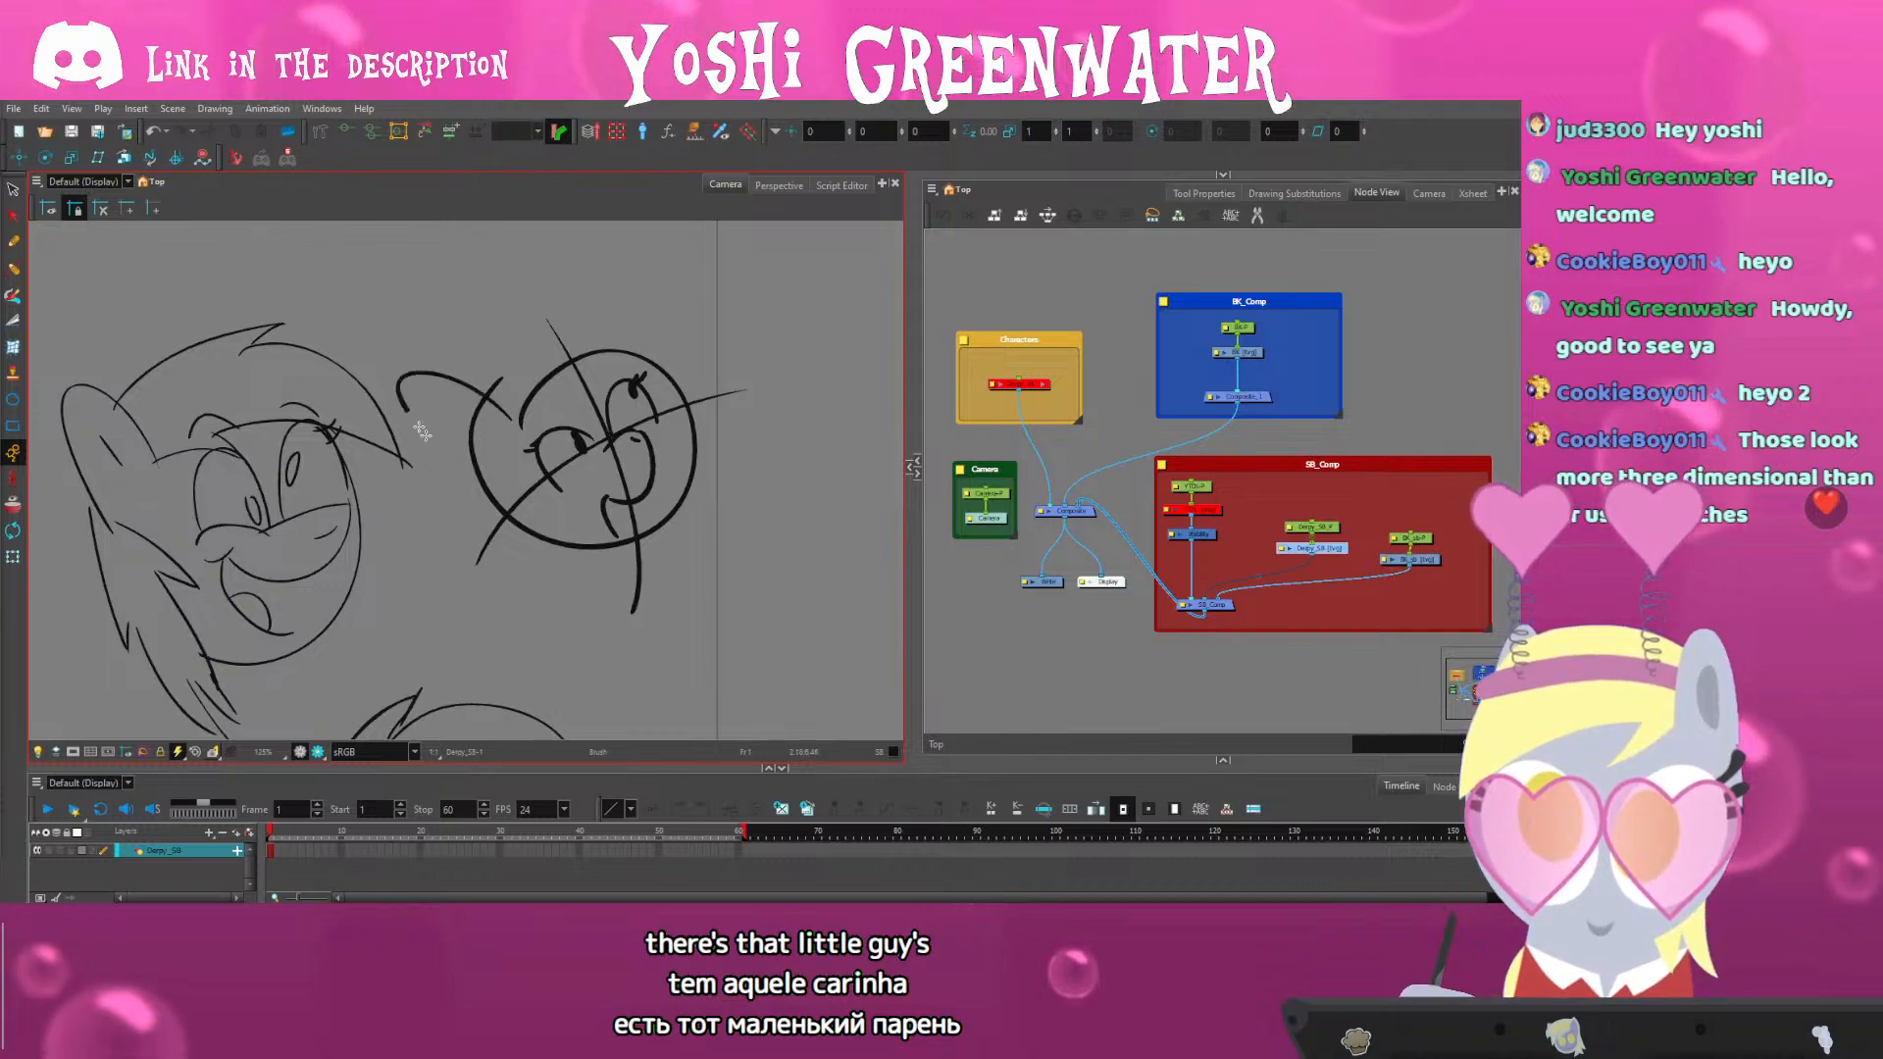
# Add an ear and mane strokes to the new head and delete its construction lines
pyautogui.moveTo(468, 390); pyautogui.dragTo(659, 265)
pyautogui.moveTo(520, 417); pyautogui.dragTo(695, 290)
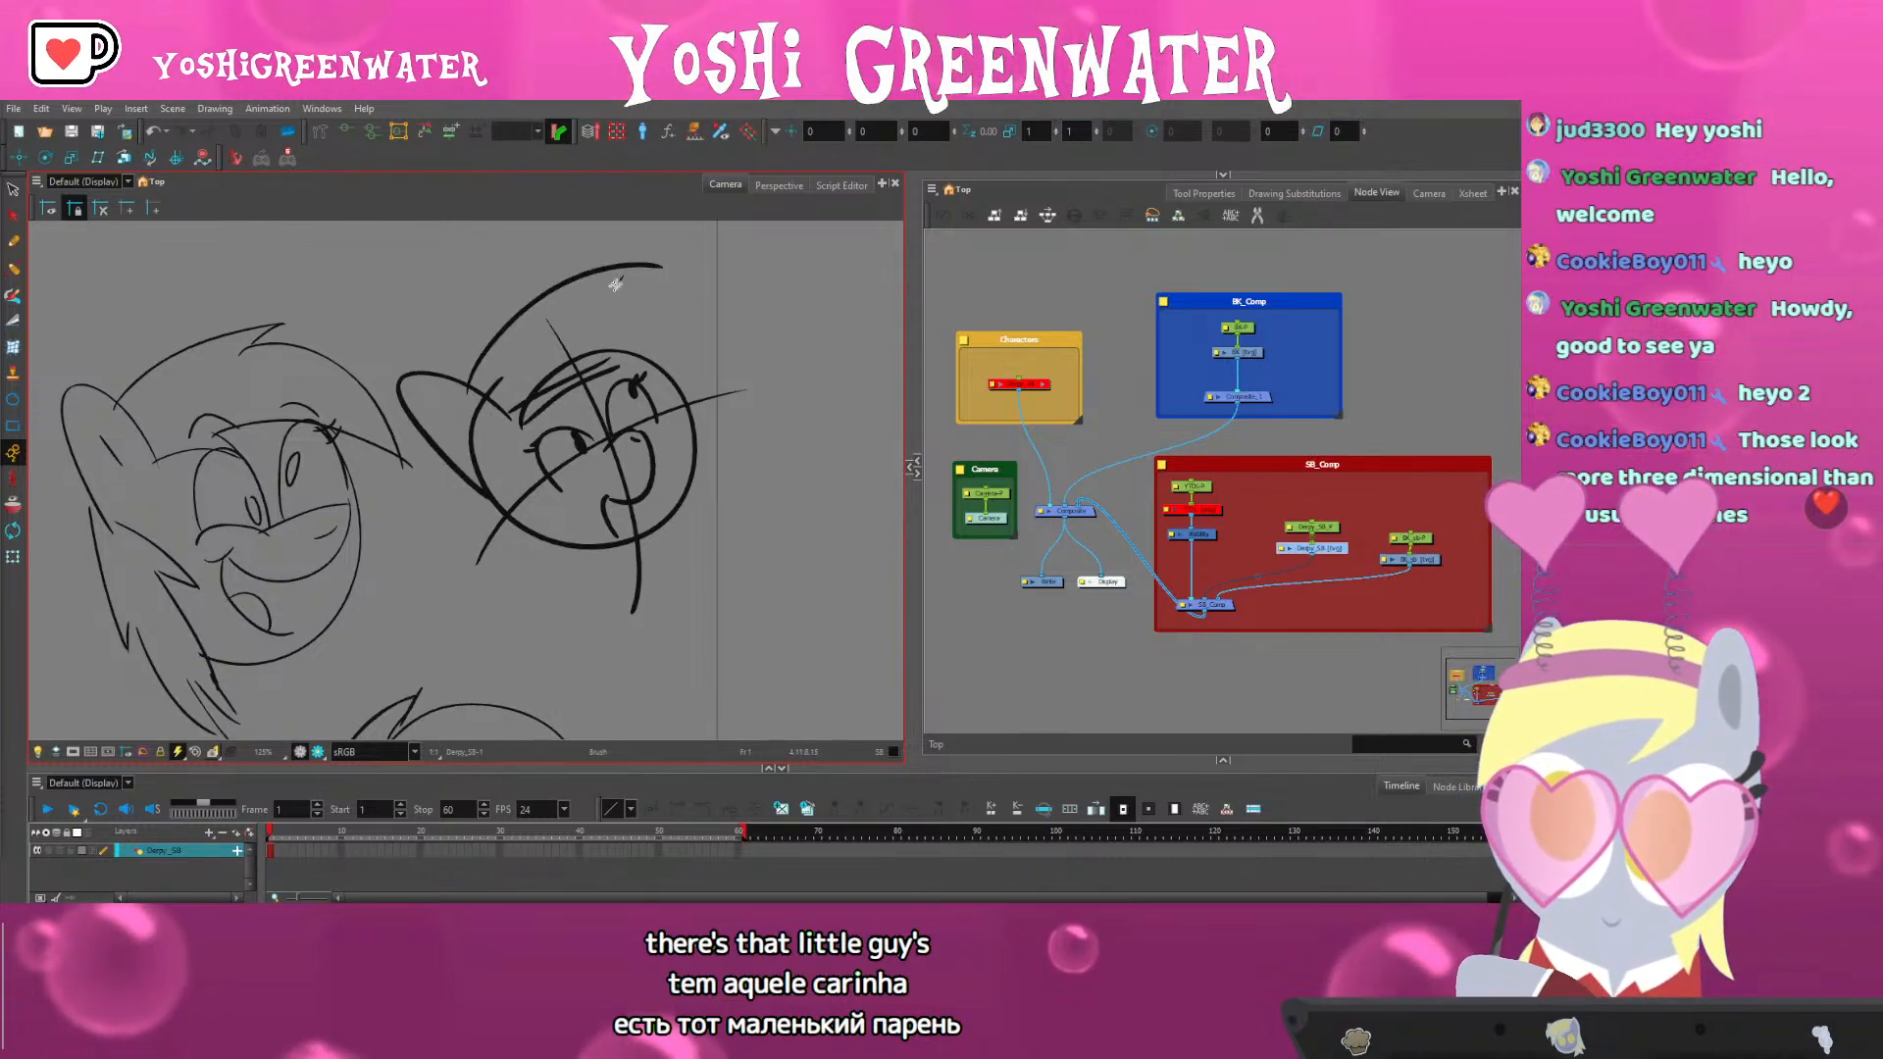
pyautogui.moveTo(491, 584)
pyautogui.mouseDown()
pyautogui.moveTo(563, 579)
pyautogui.moveTo(631, 328)
pyautogui.mouseUp()
pyautogui.press('Delete')
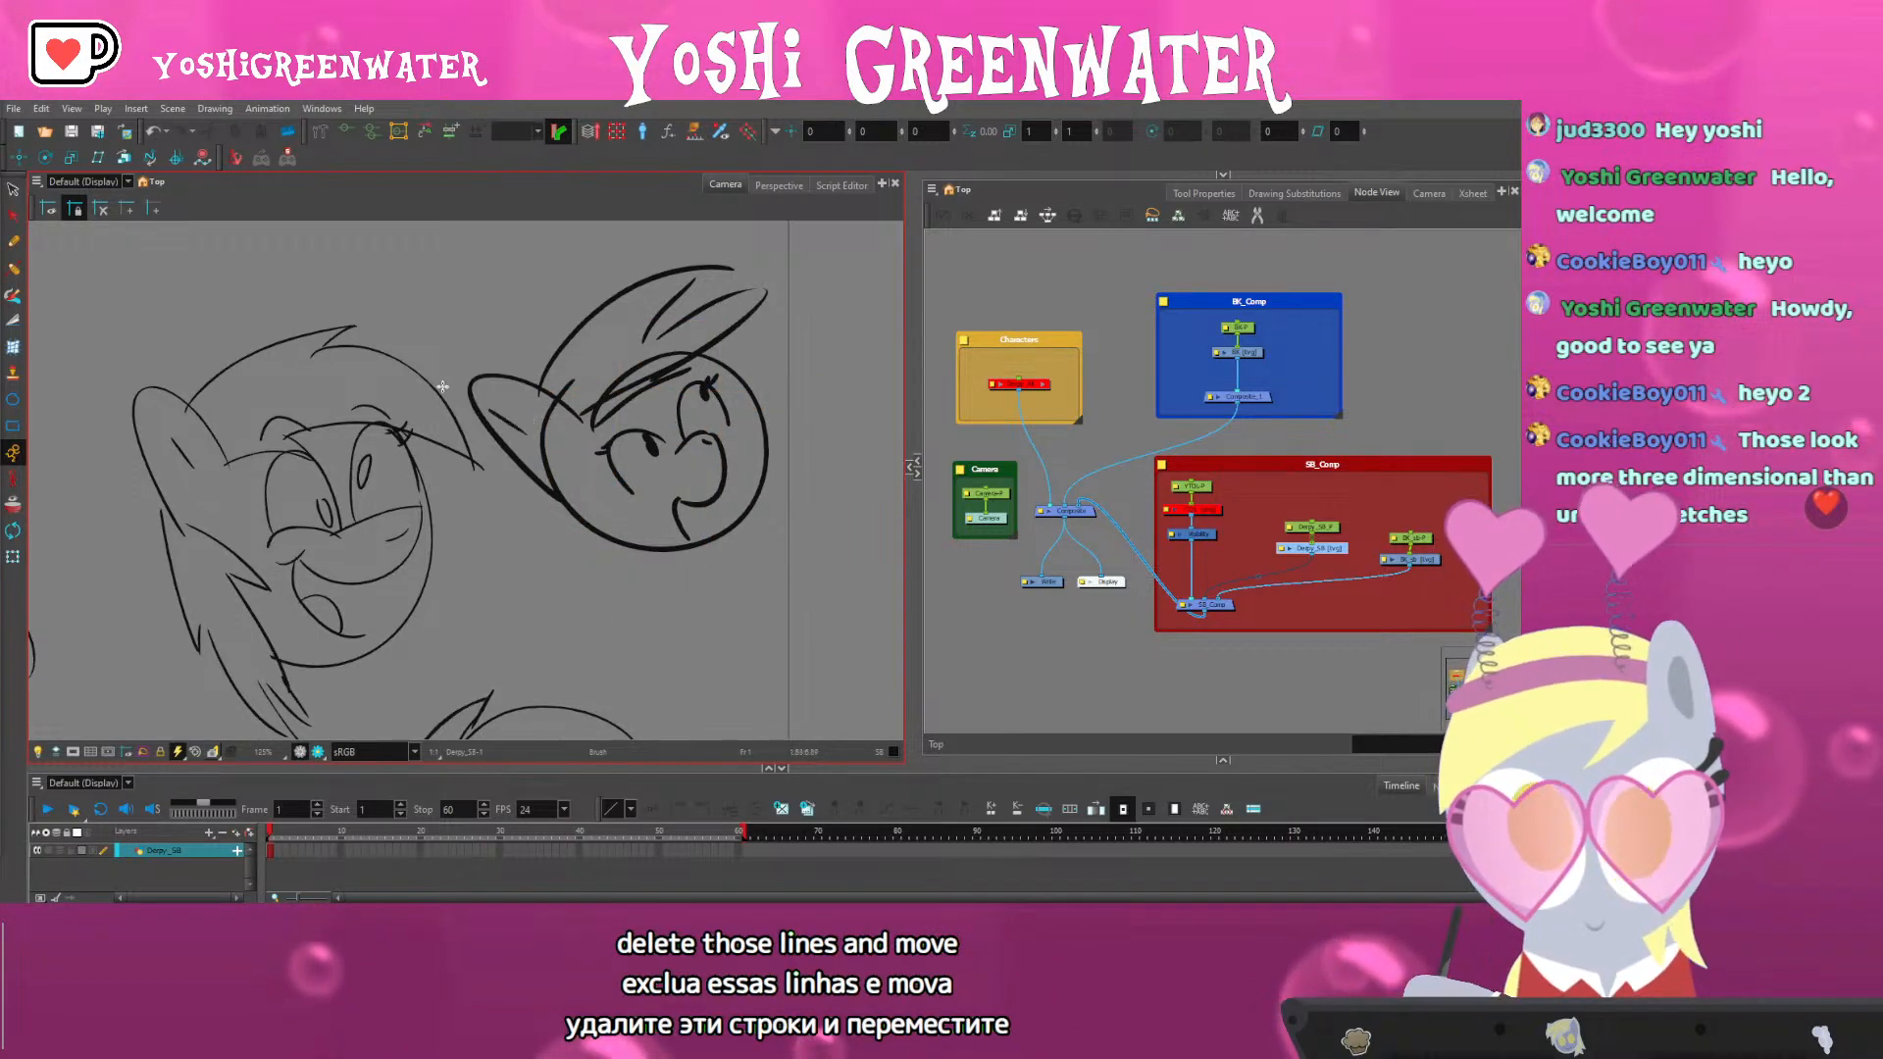
# Remove the newly sketched pony head from the Derpy_SB drawing
pyautogui.scroll(-2, 244, 521)
pyautogui.moveTo(244, 521)
pyautogui.mouseDown()
pyautogui.moveTo(442, 461)
pyautogui.moveTo(440, 373)
pyautogui.mouseUp()
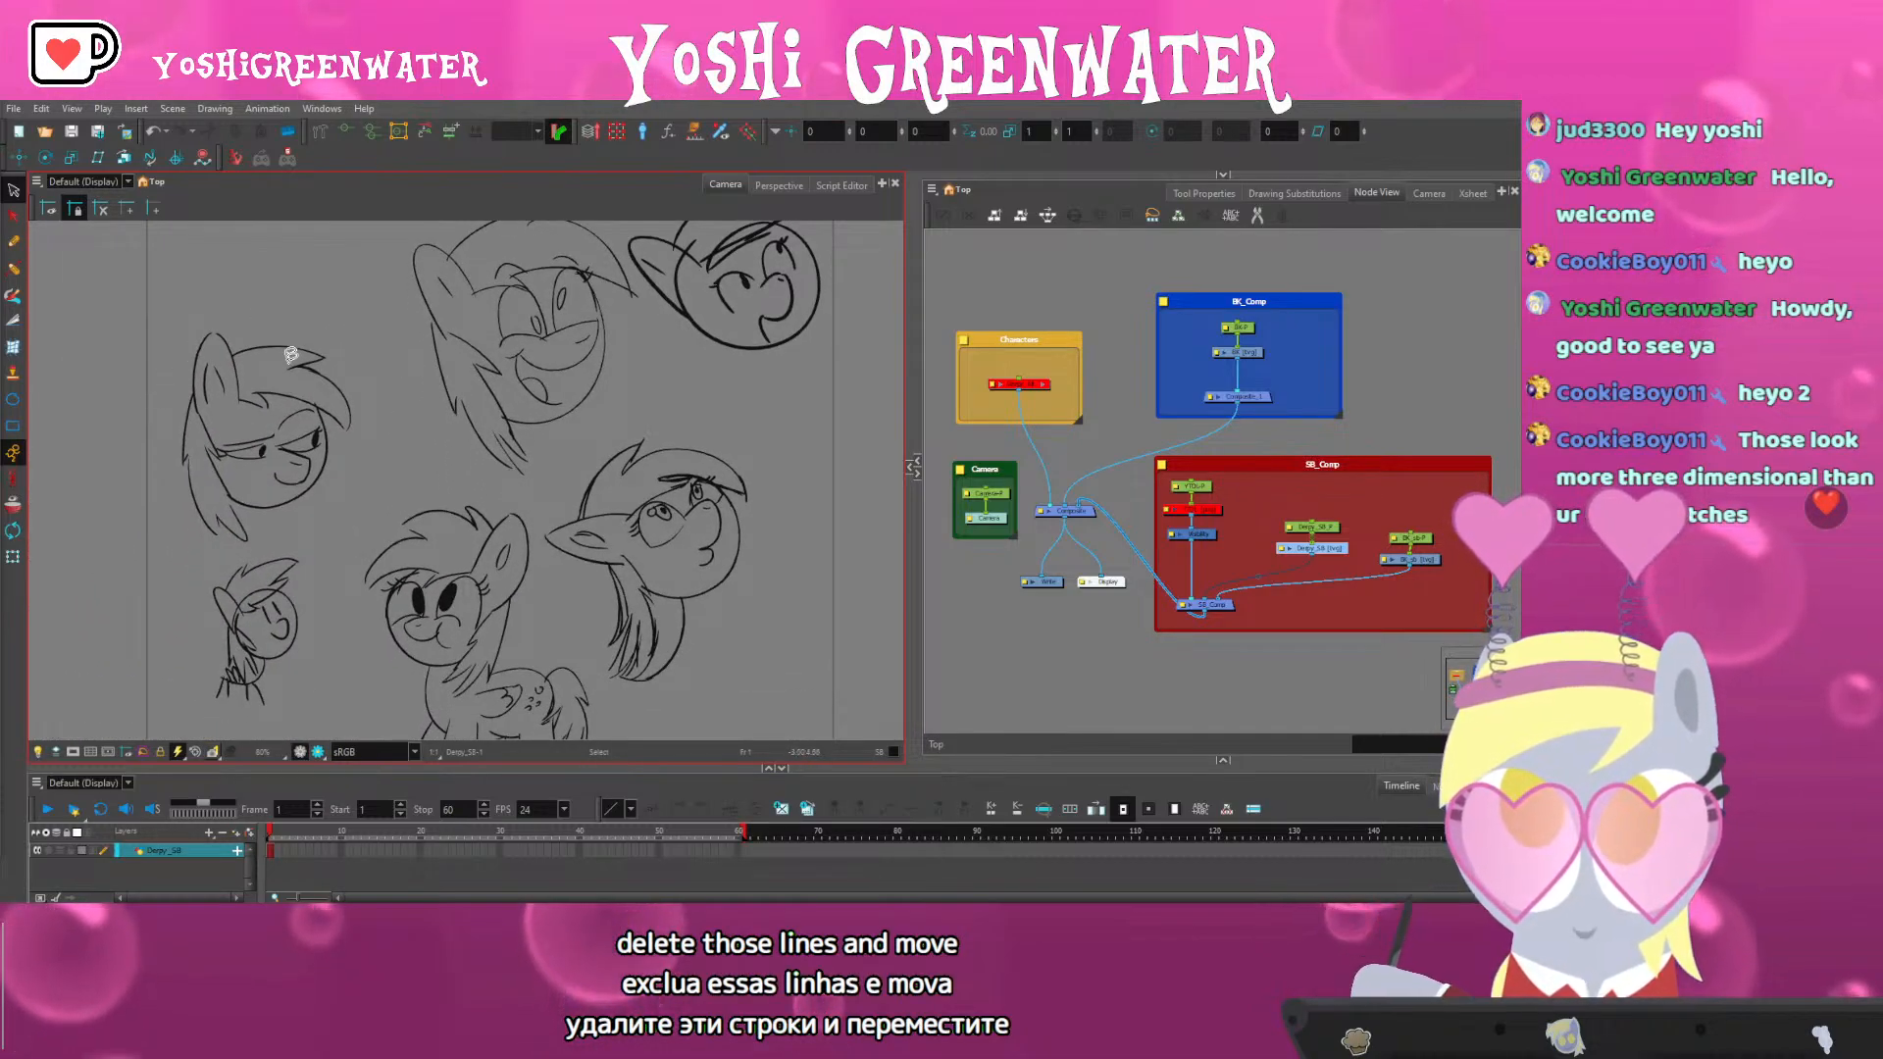
pyautogui.moveTo(279, 359)
pyautogui.mouseDown()
pyautogui.moveTo(220, 647)
pyautogui.moveTo(166, 722)
pyautogui.mouseUp()
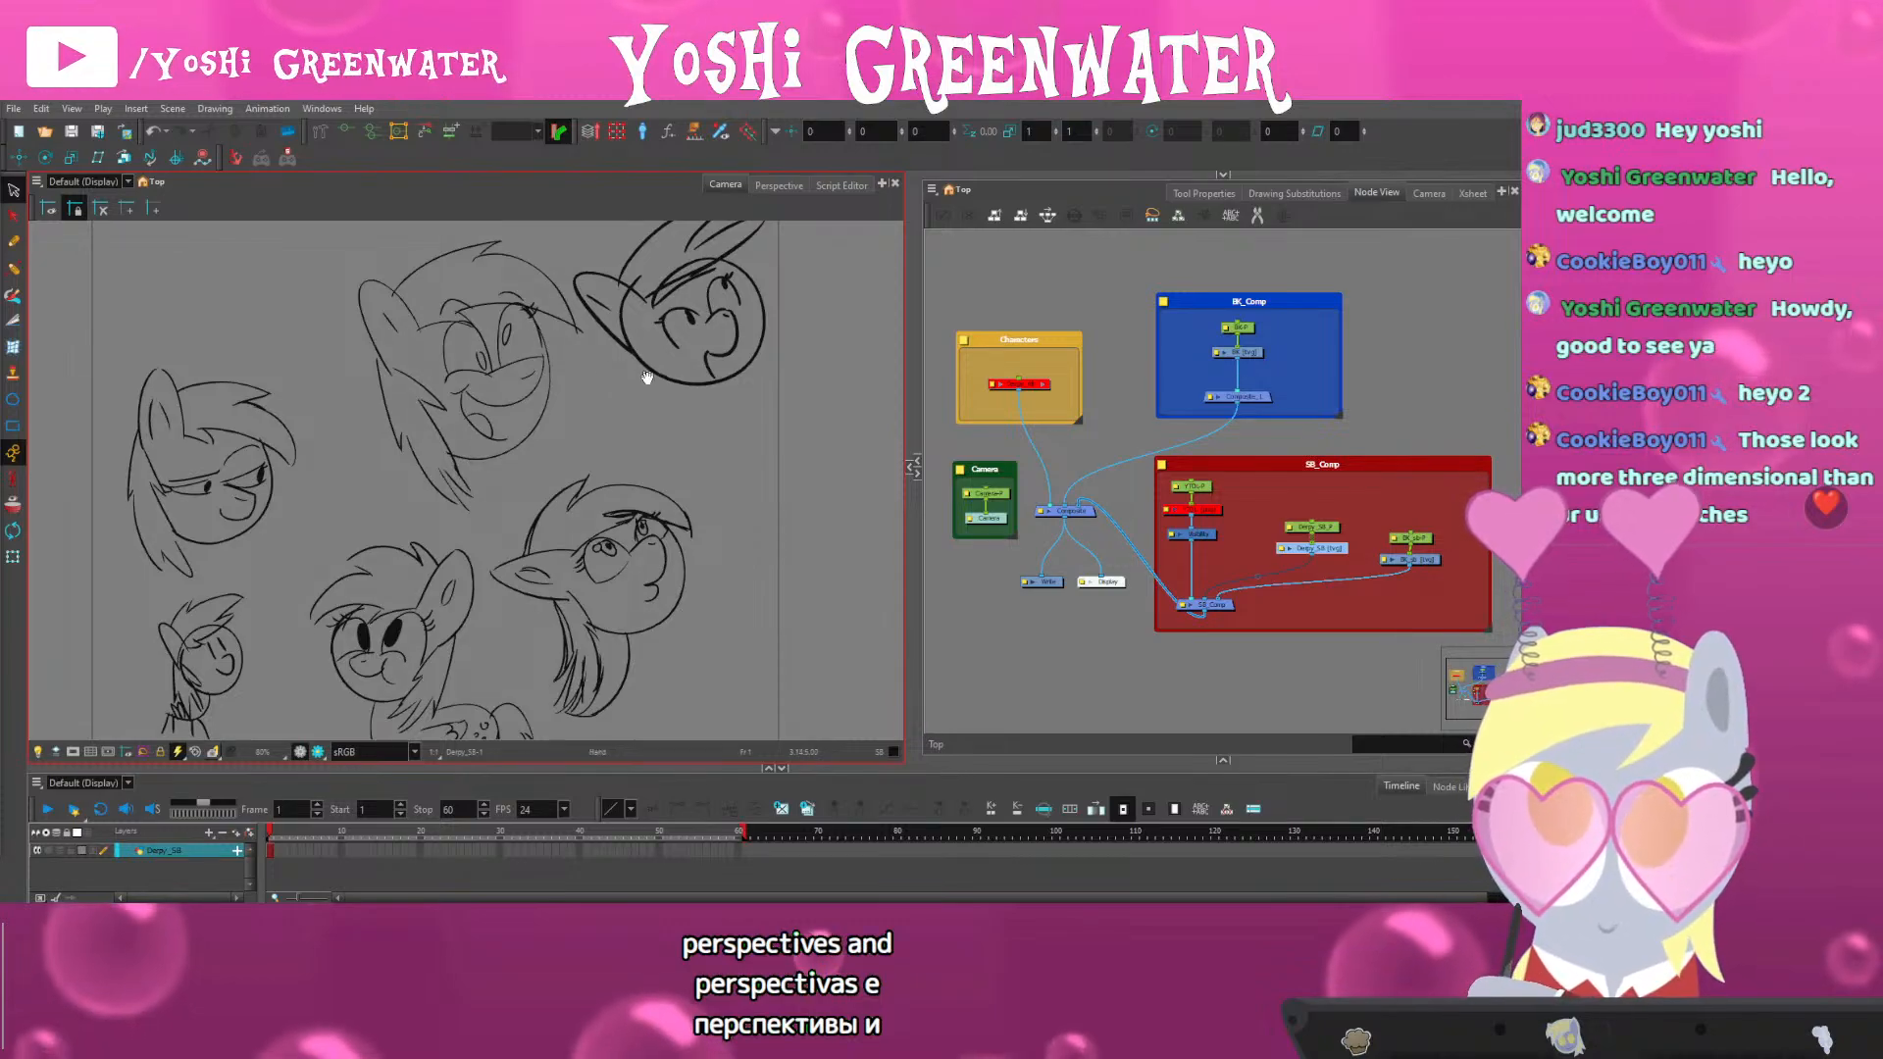
pyautogui.moveTo(644, 369); pyautogui.dragTo(613, 402)
pyautogui.click(613, 402)
pyautogui.scroll(-4, 261, 521)
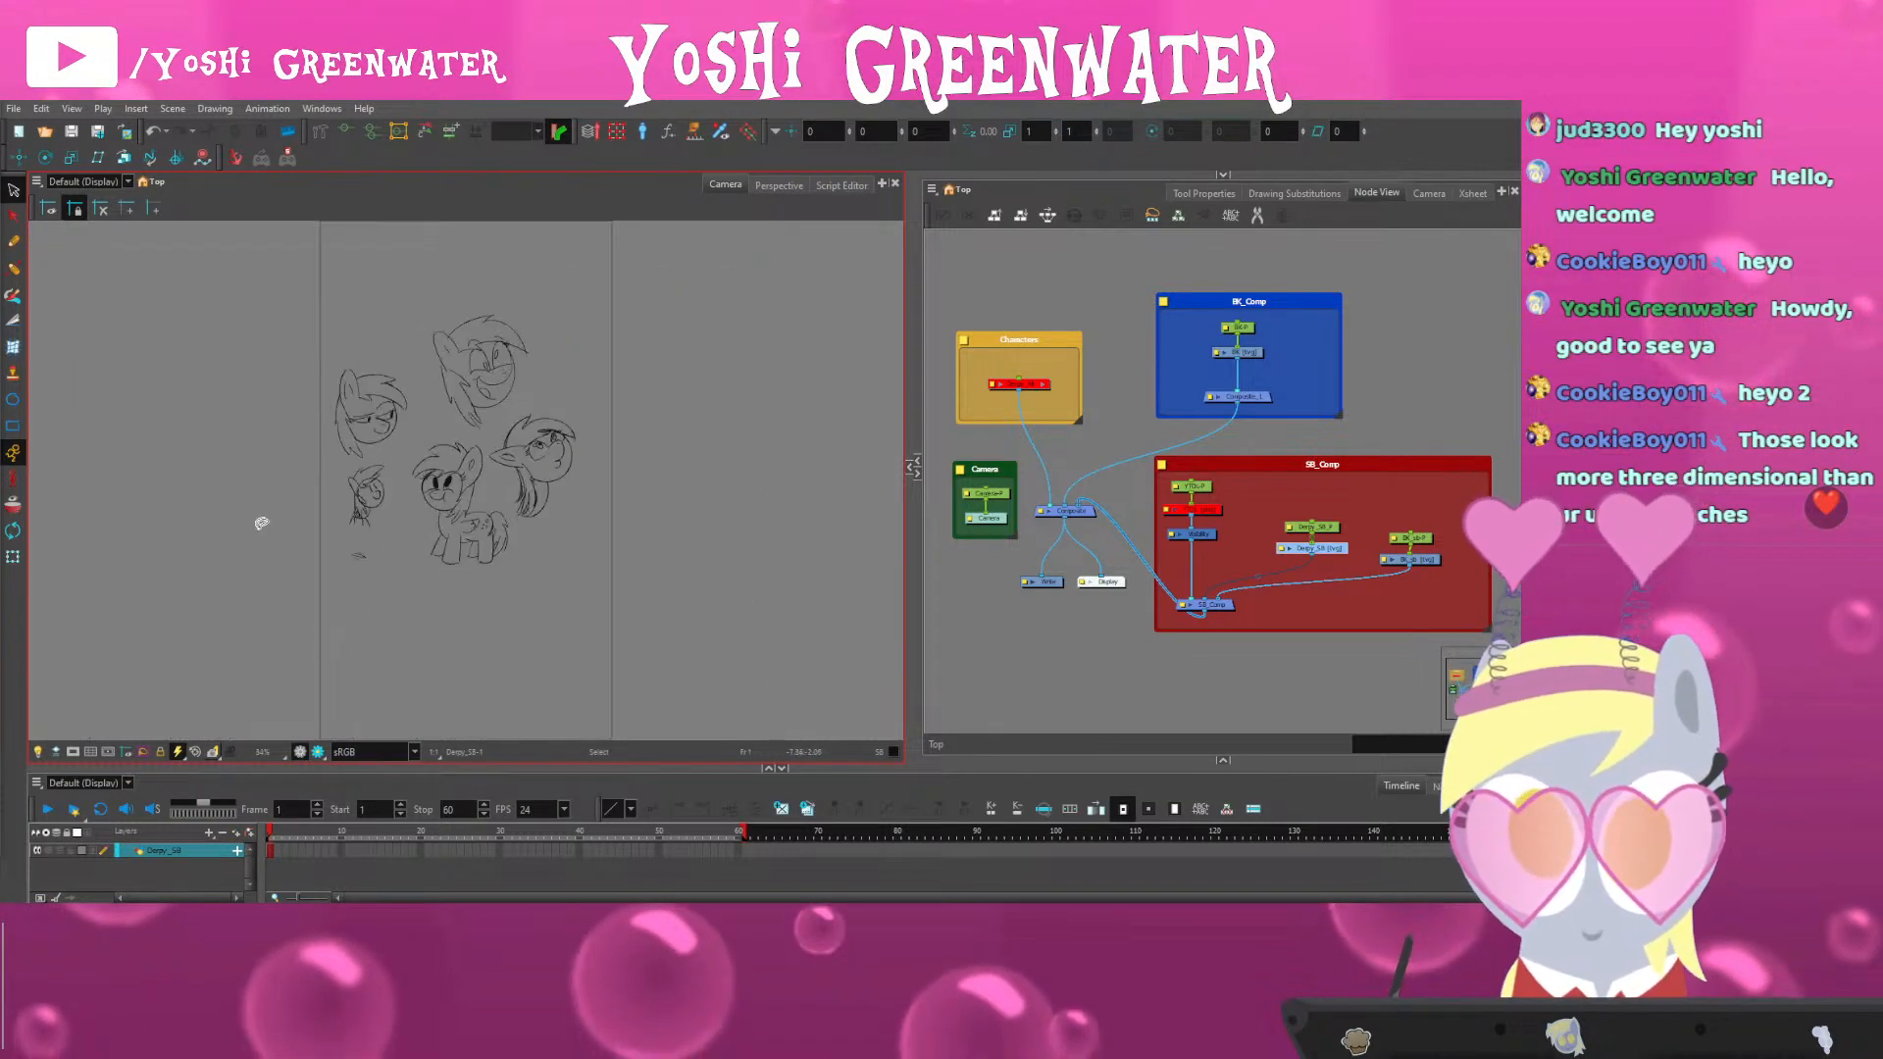
# Select the Derpy_SB drawing in the SB_Comp group and create an empty drawing at frame 2
pyautogui.moveTo(329, 771); pyautogui.dragTo(329, 789)
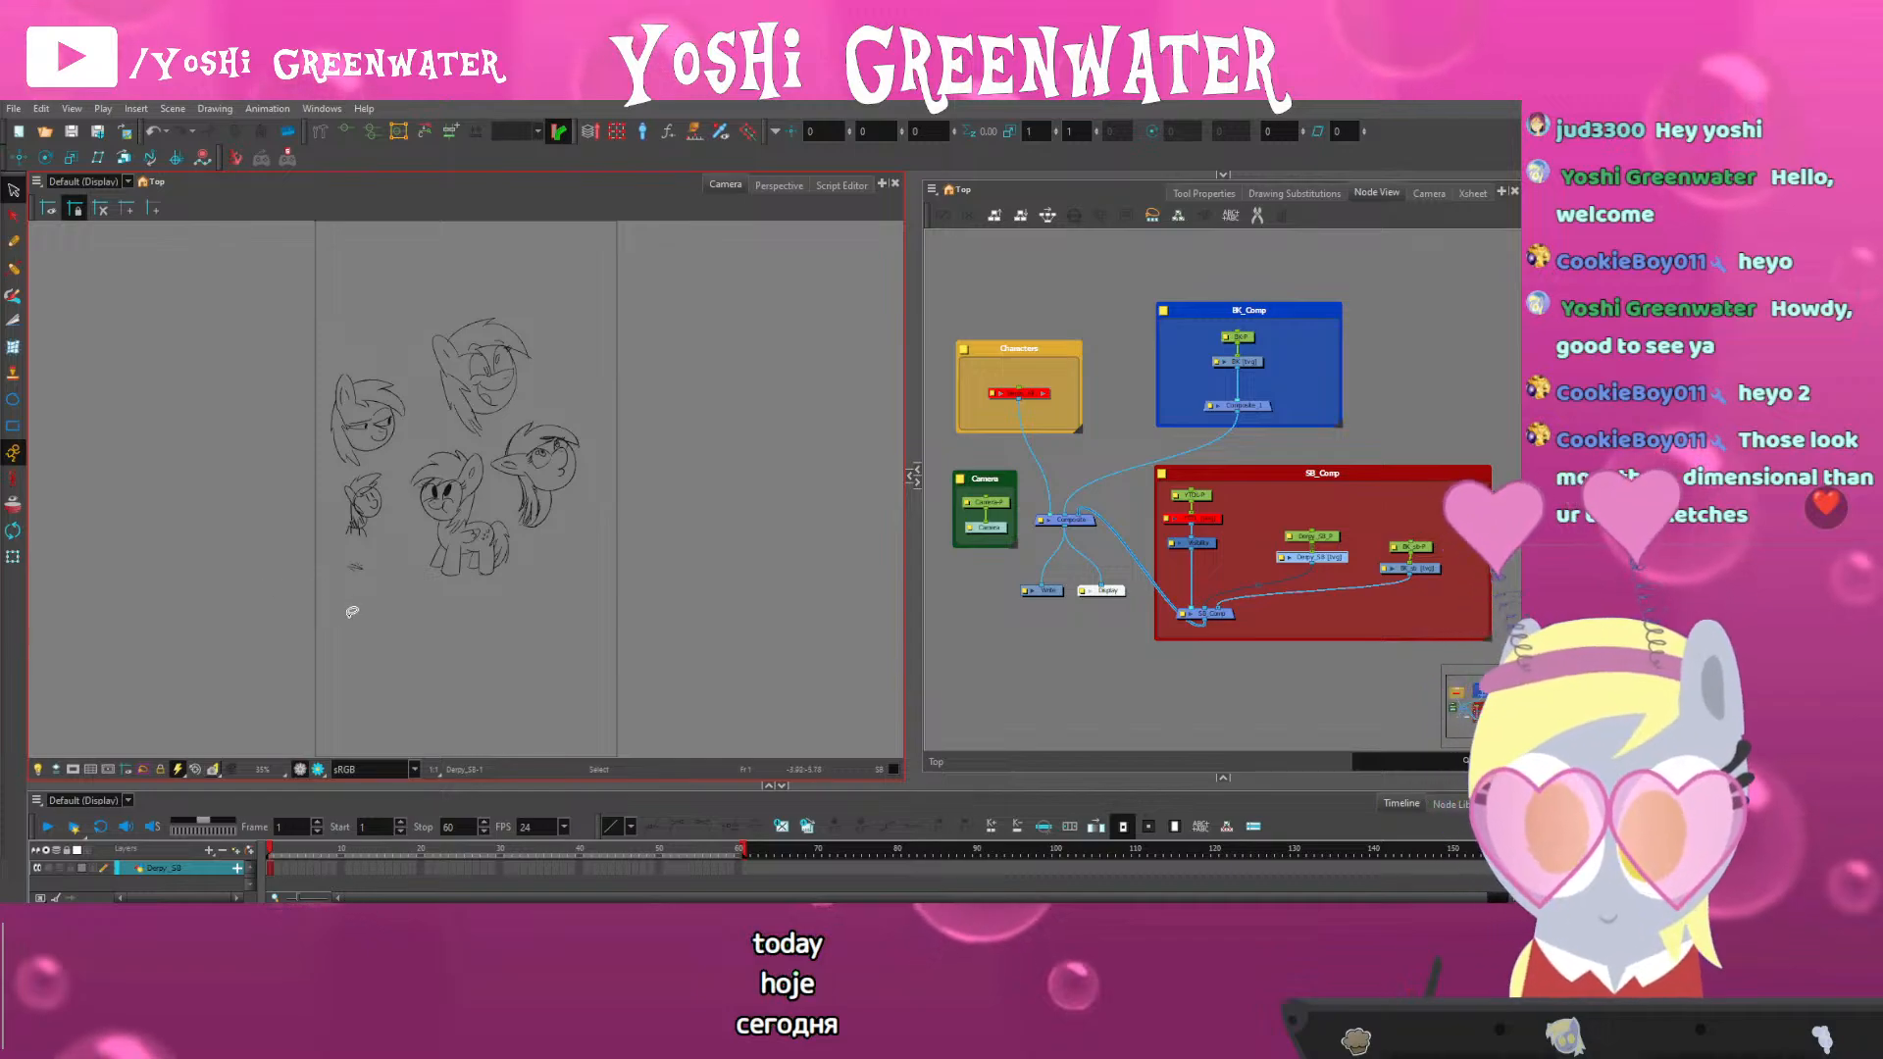
pyautogui.moveTo(369, 789); pyautogui.dragTo(370, 785)
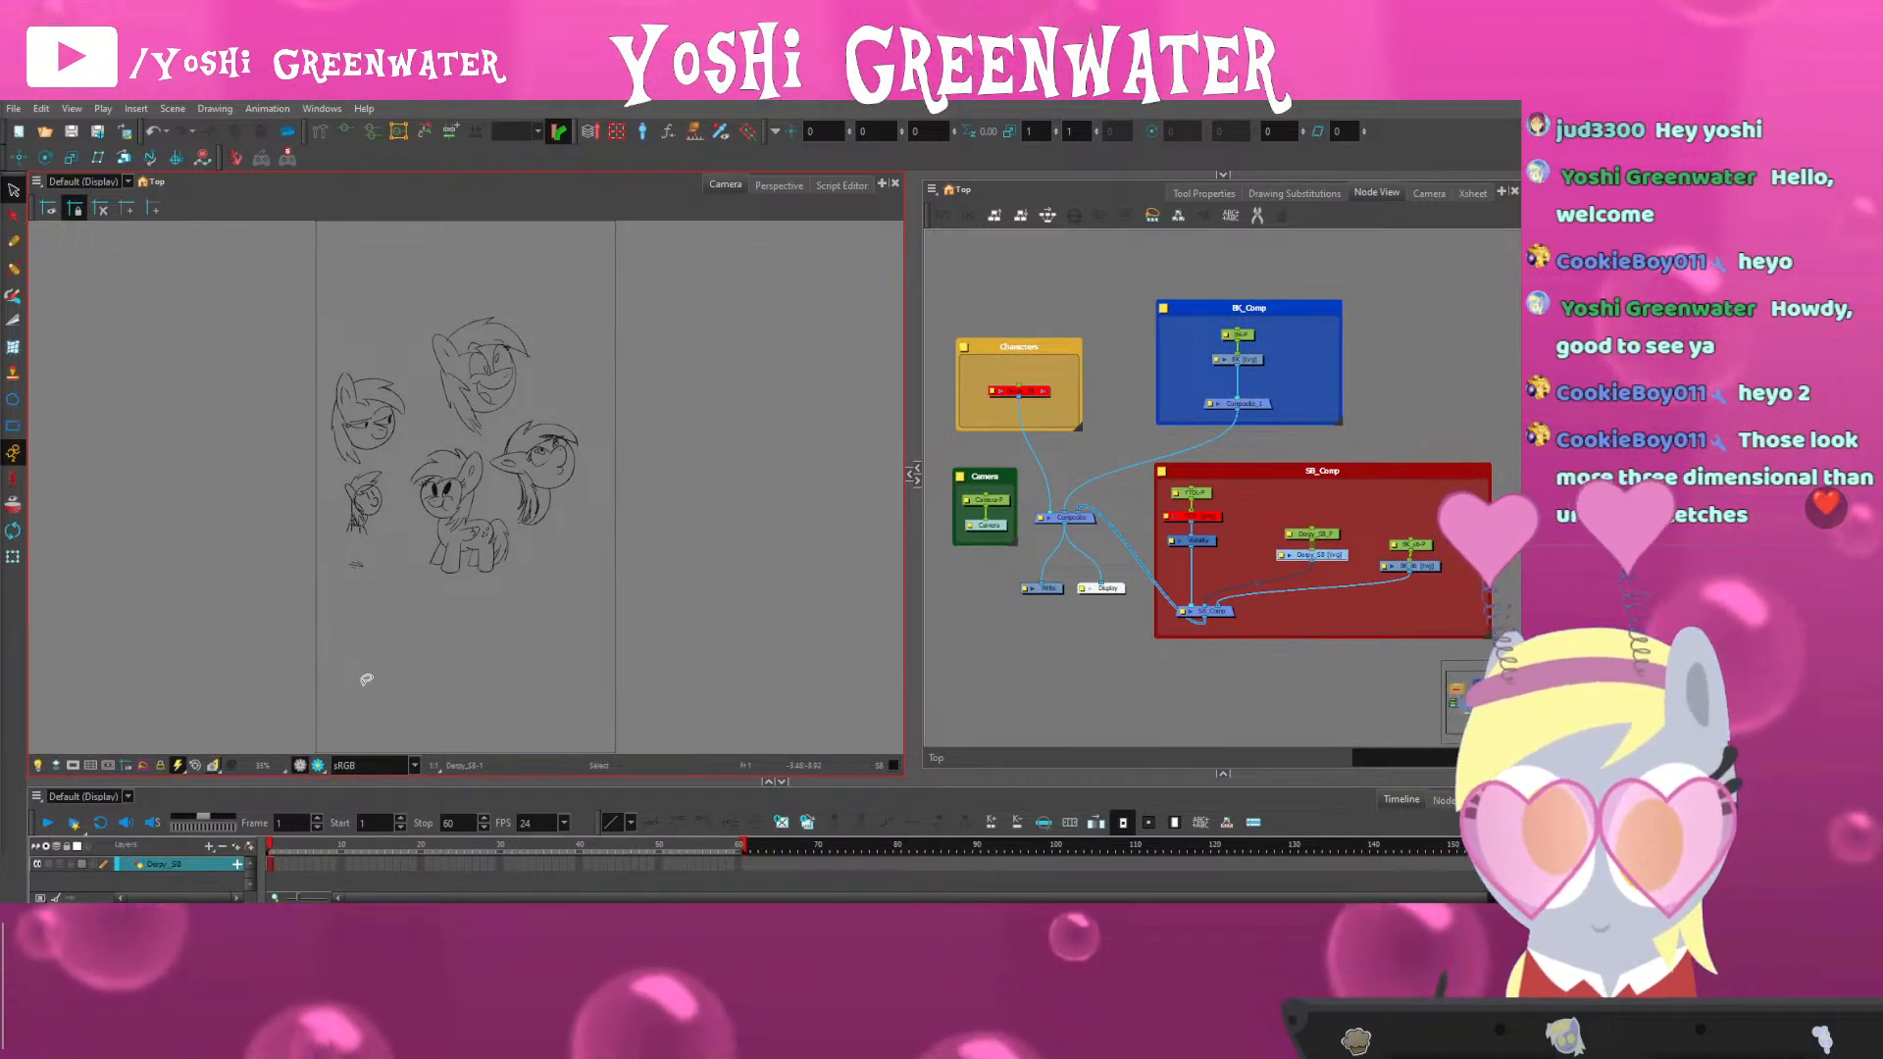
pyautogui.click(1014, 649)
pyautogui.moveTo(1027, 649); pyautogui.dragTo(964, 665)
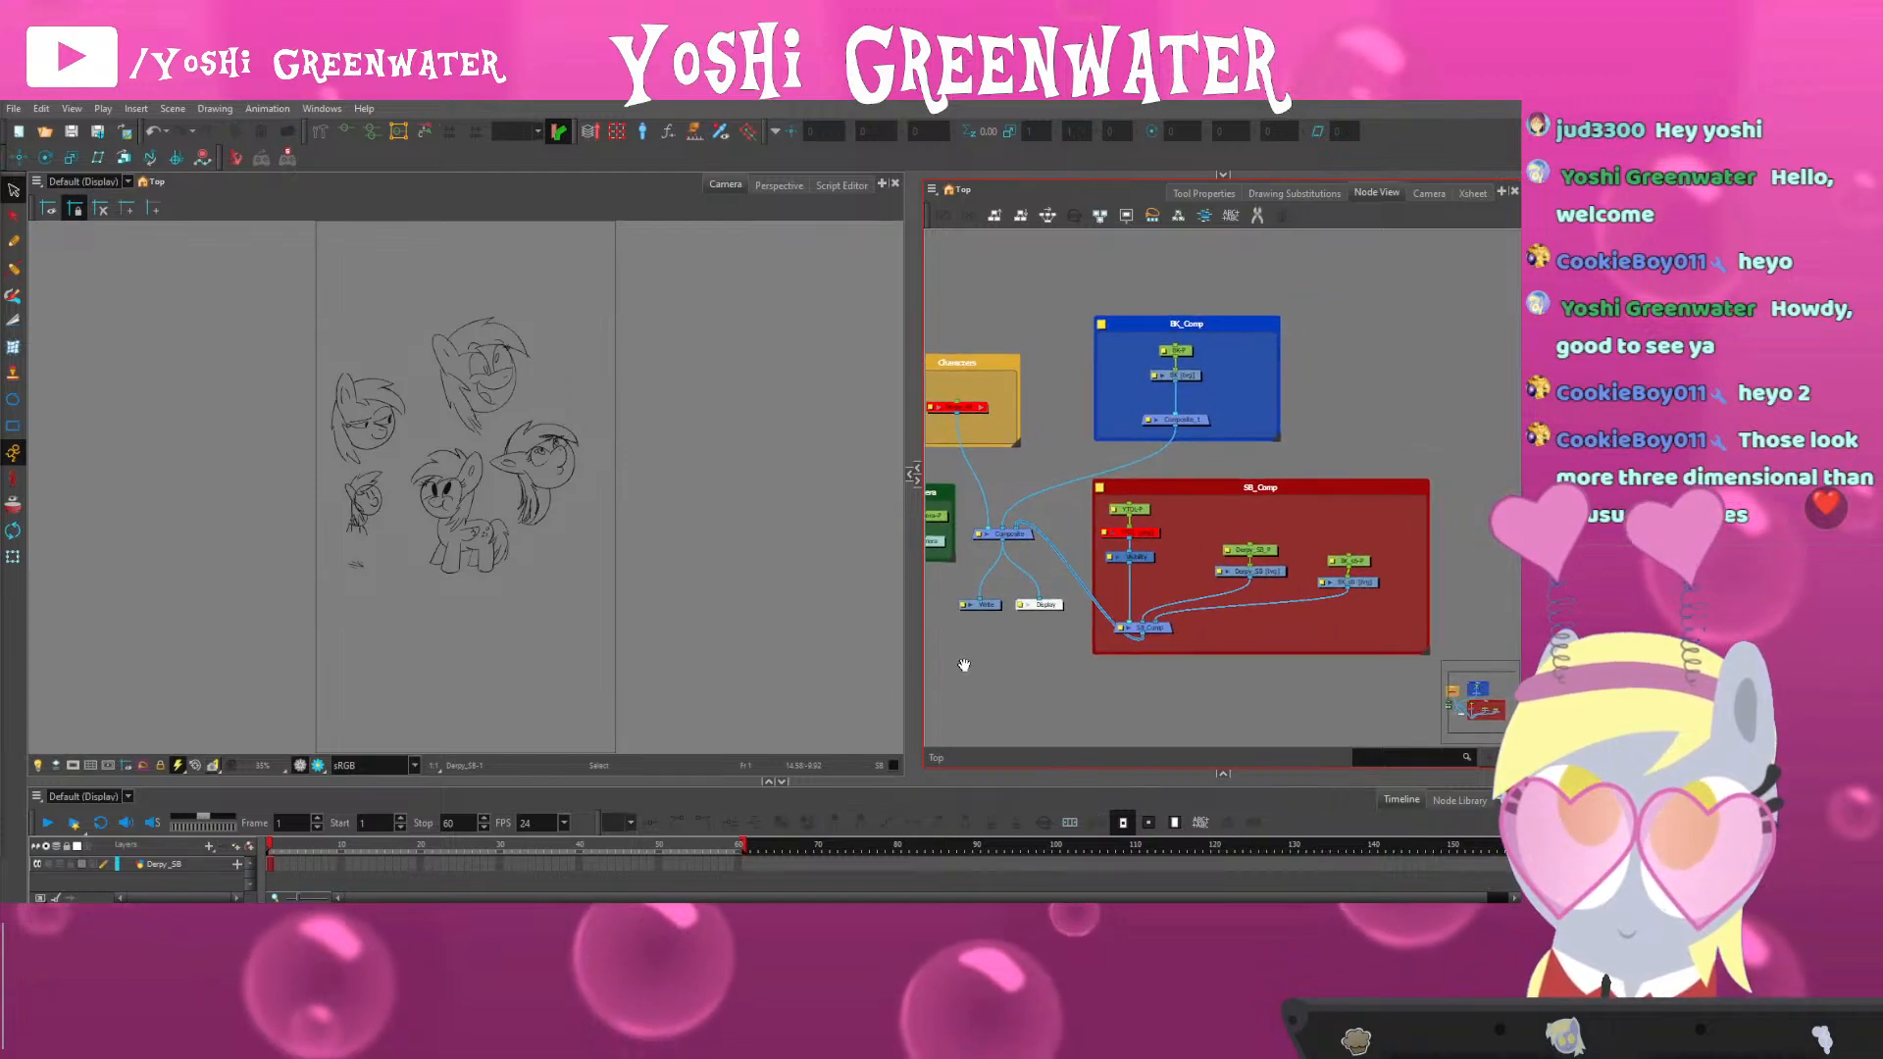
pyautogui.scroll(3, 1224, 556)
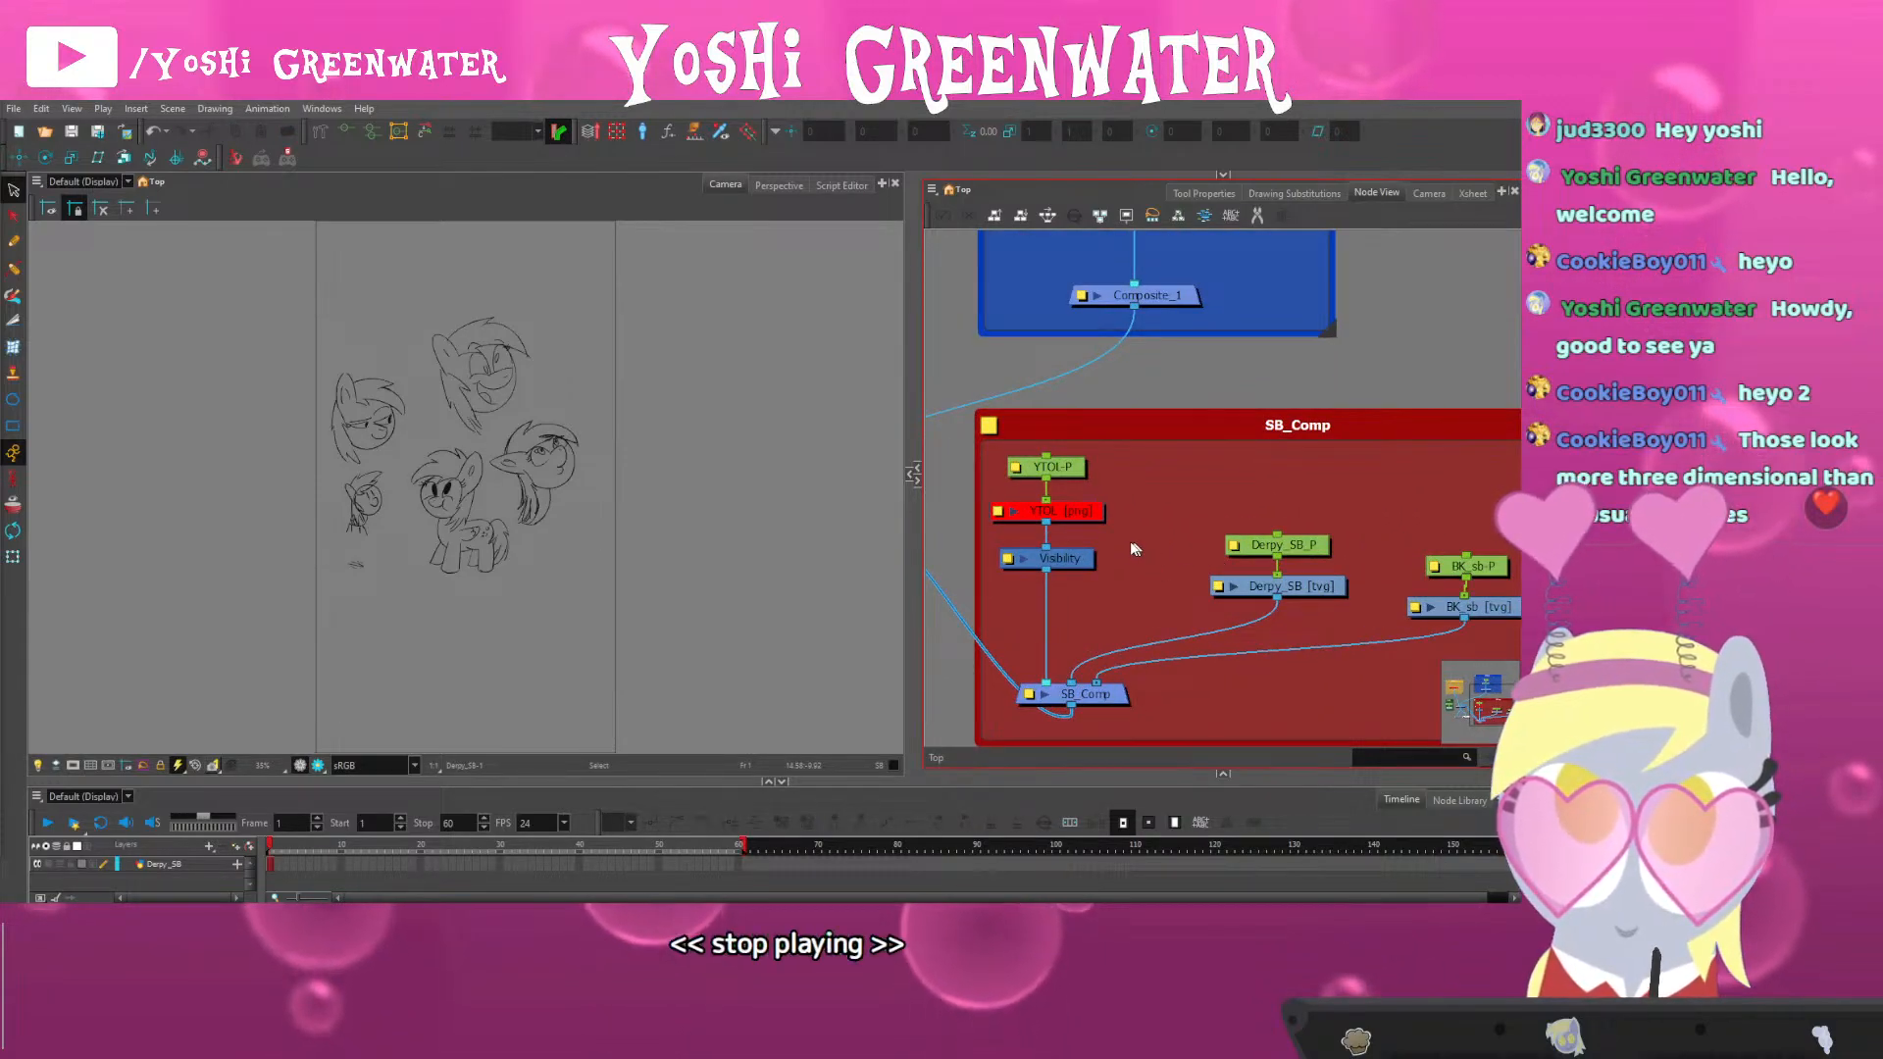
pyautogui.moveTo(1135, 548); pyautogui.dragTo(1026, 501)
pyautogui.click(1193, 547)
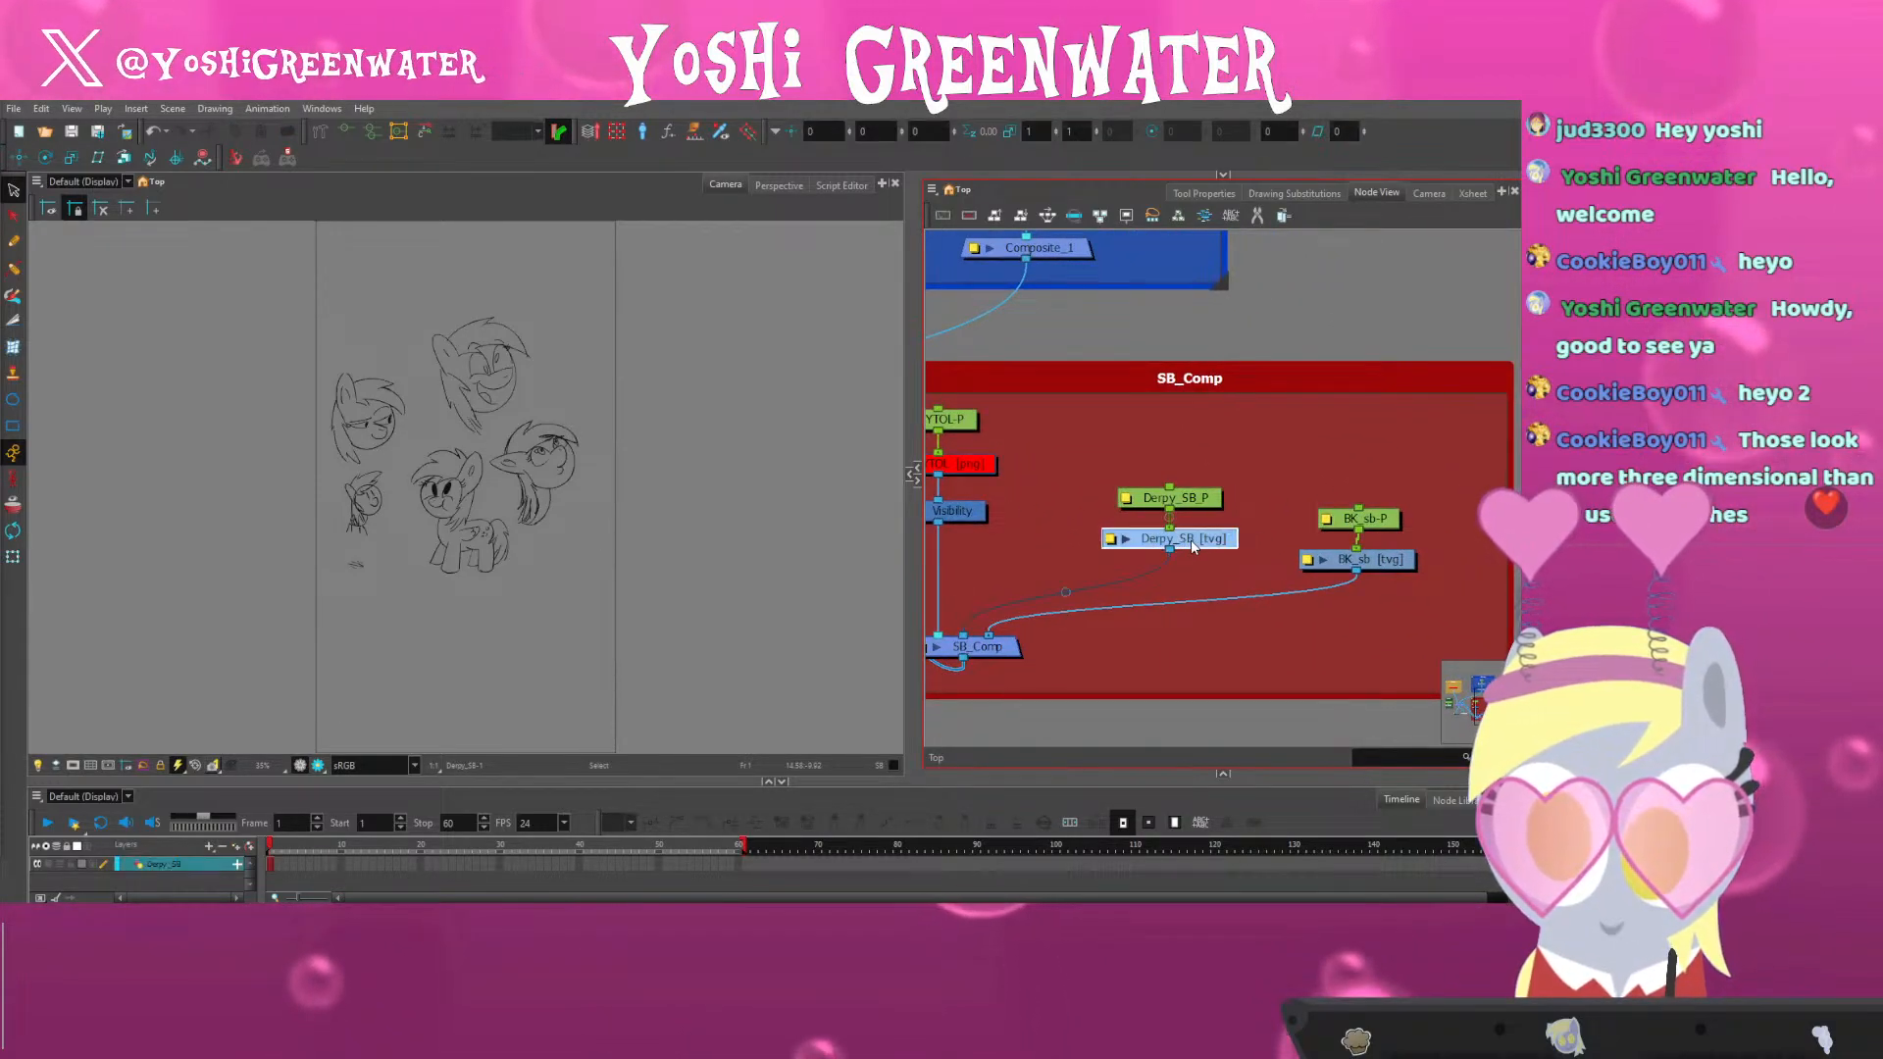
pyautogui.click(741, 844)
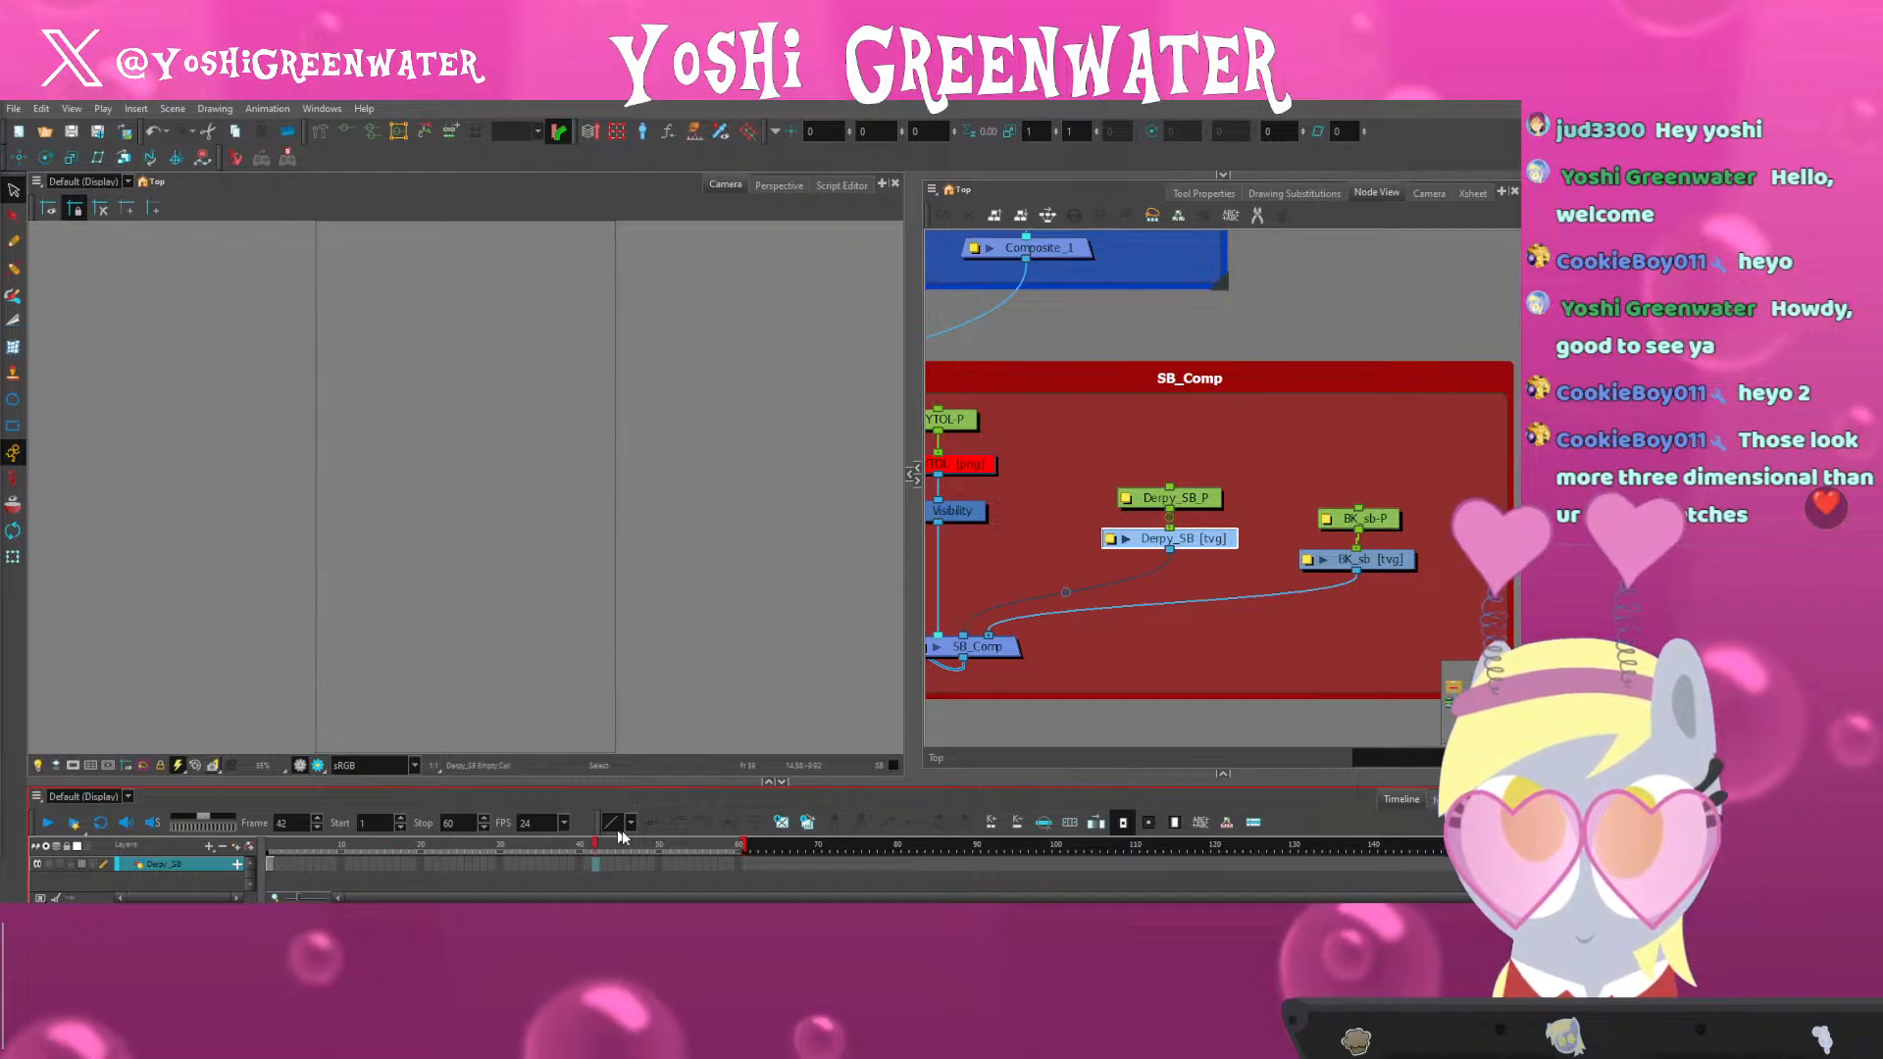
pyautogui.click(280, 844)
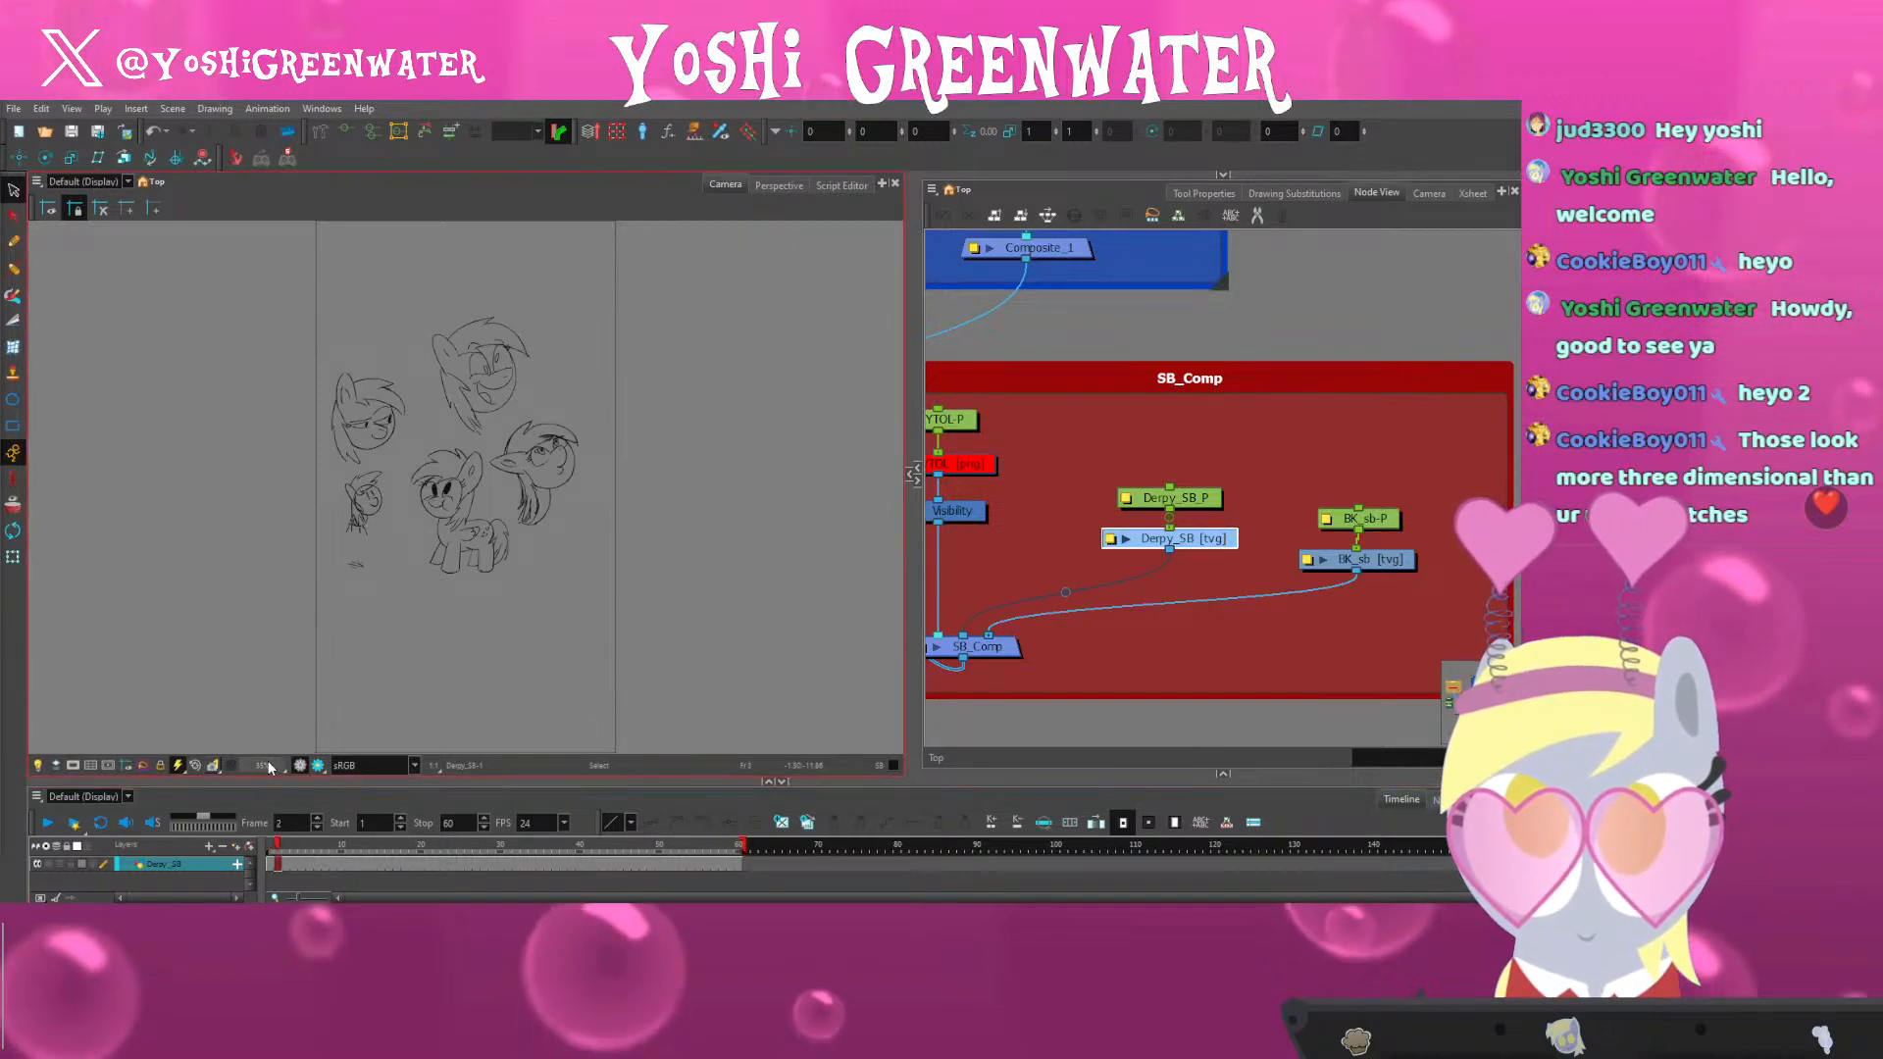
pyautogui.click(782, 824)
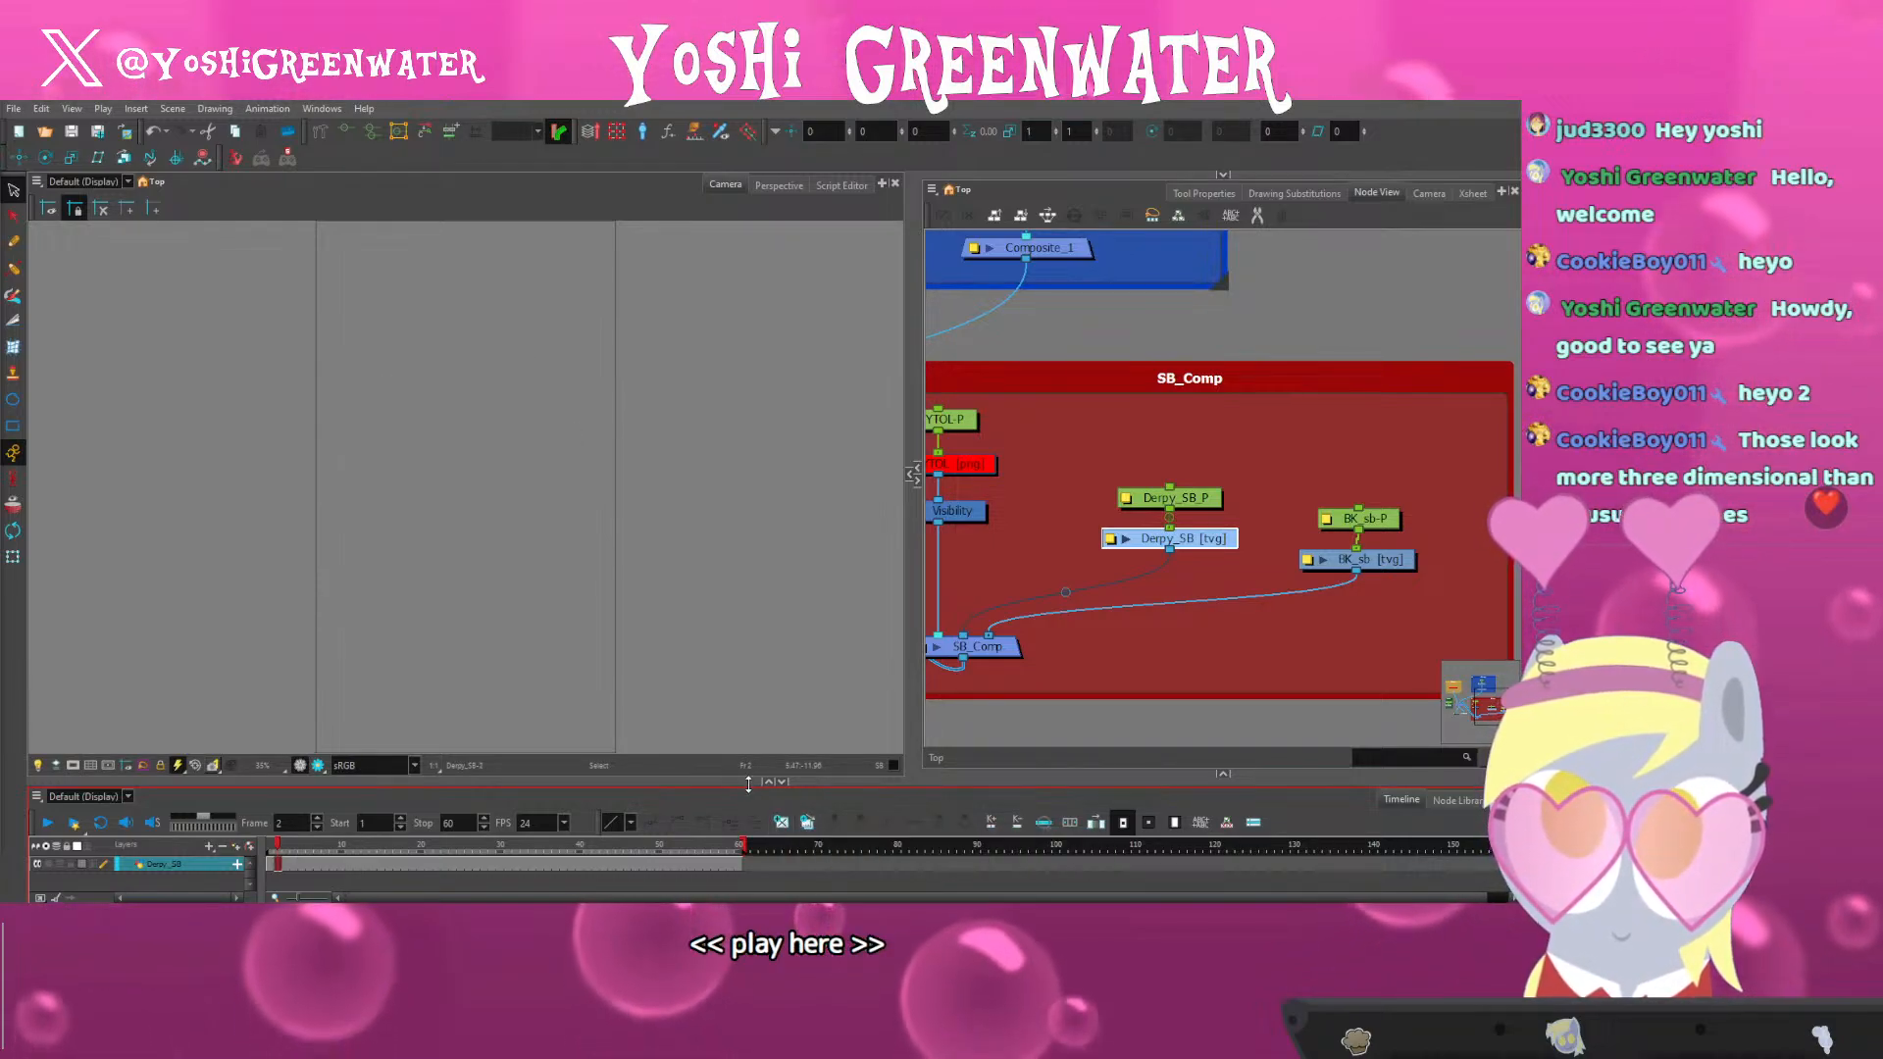
# Check the drawing substitutions of the Derpy_SB layer and return to the node network
pyautogui.moveTo(748, 784); pyautogui.dragTo(749, 790)
pyautogui.click(1295, 193)
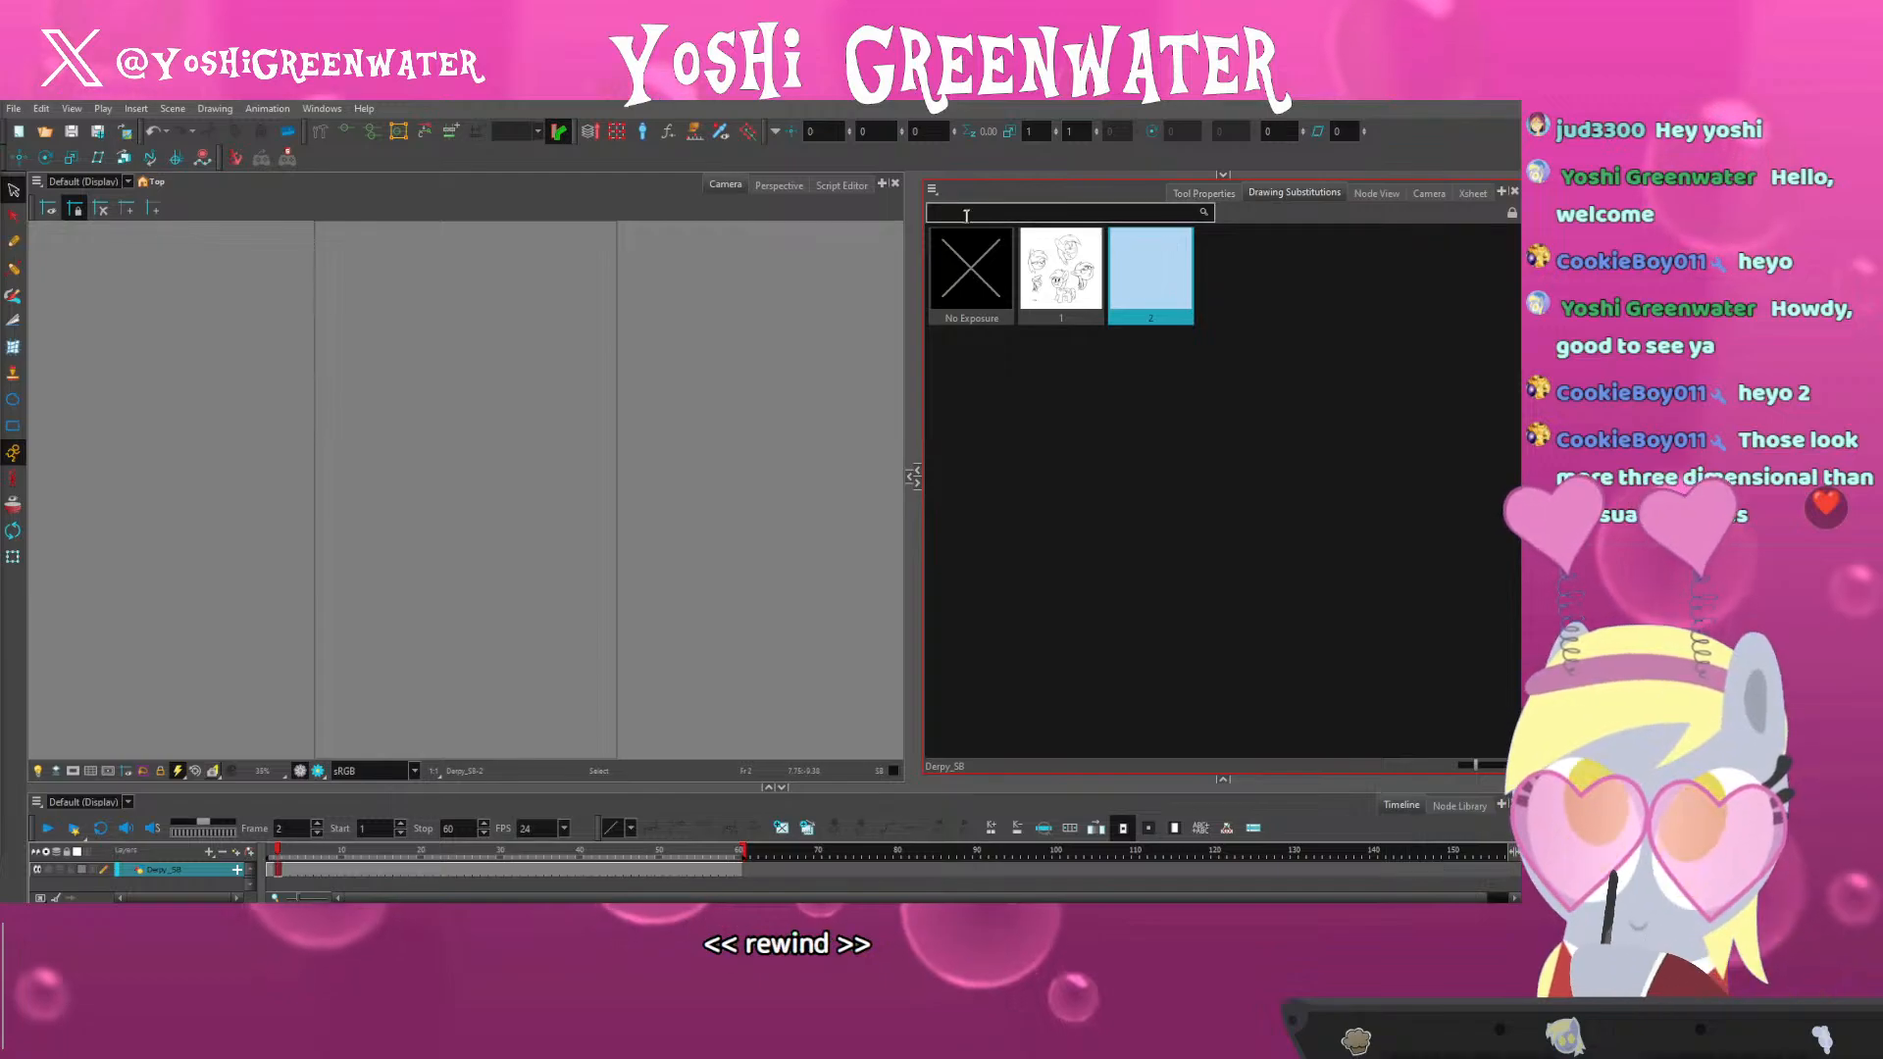
pyautogui.click(1376, 193)
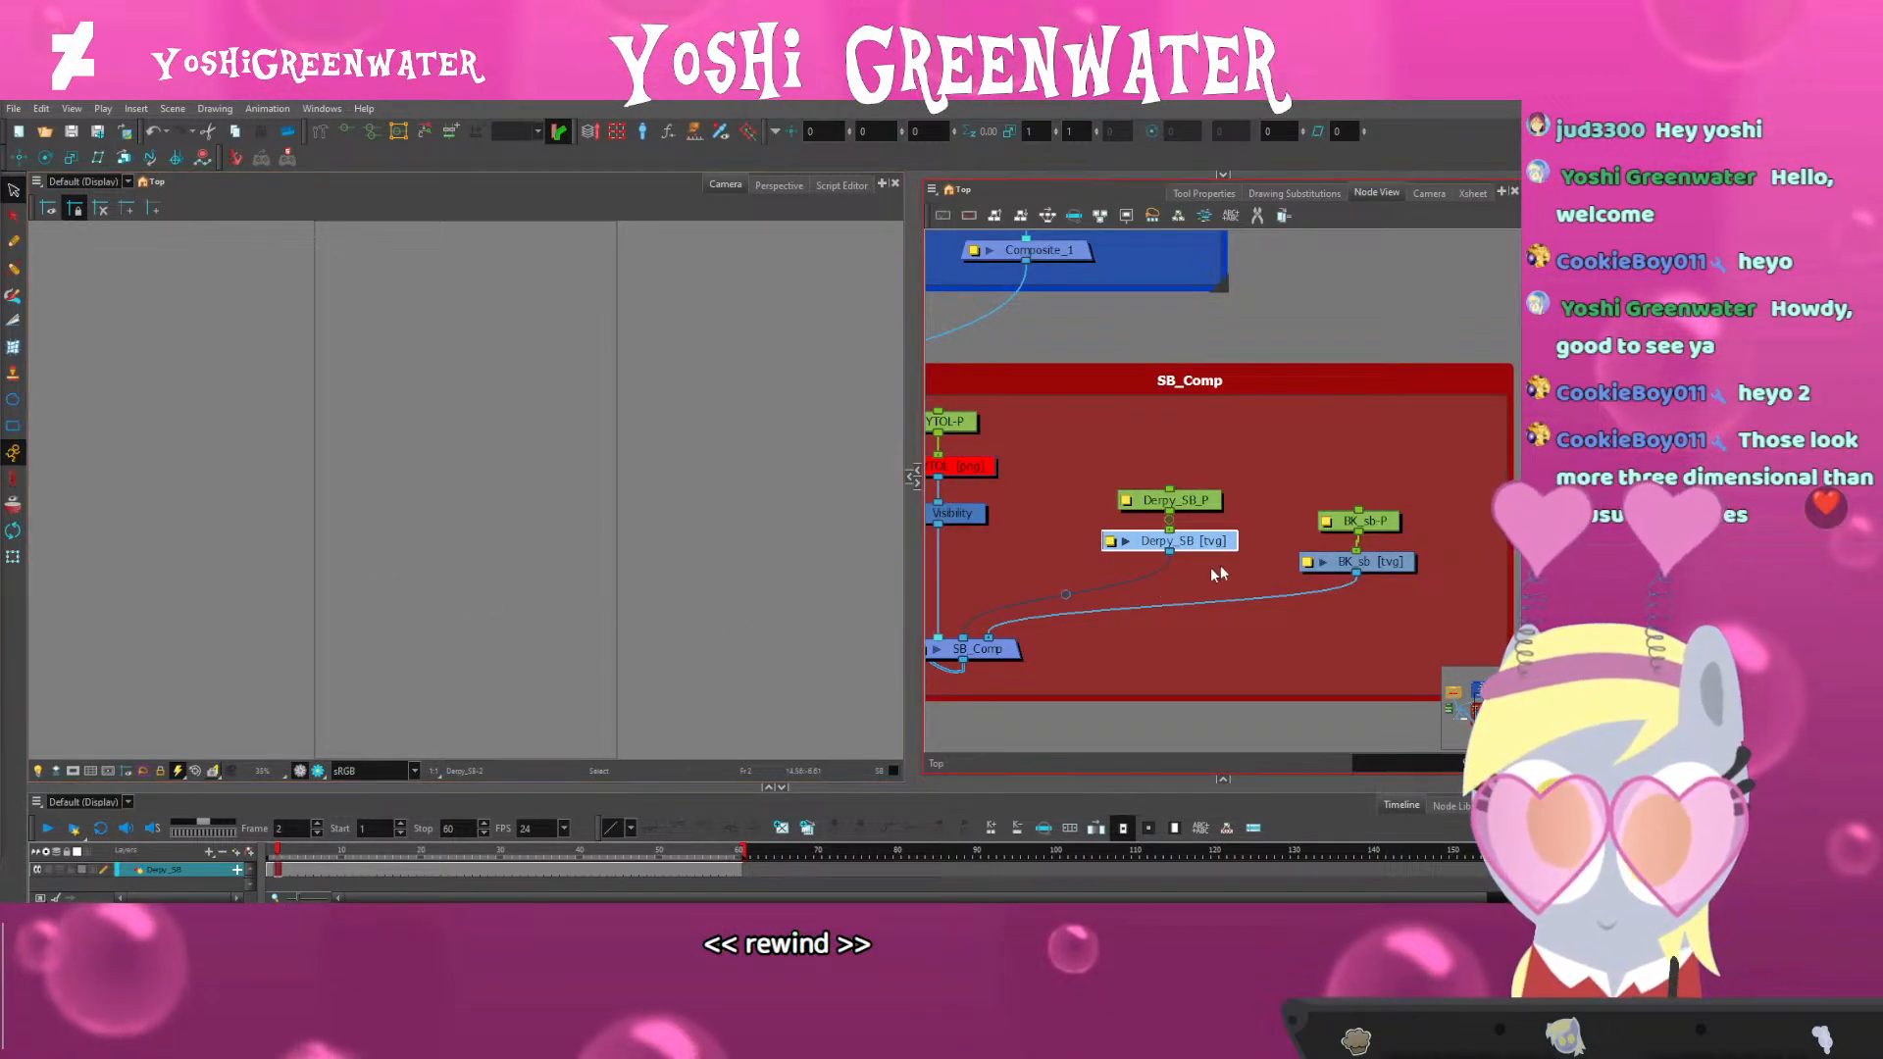
# Align the BK_sb-P peg above the BK_sb drawing, select that drawing and reveal the colour palettes below the node network
pyautogui.moveTo(1368, 537); pyautogui.dragTo(1366, 530)
pyautogui.click(1359, 561)
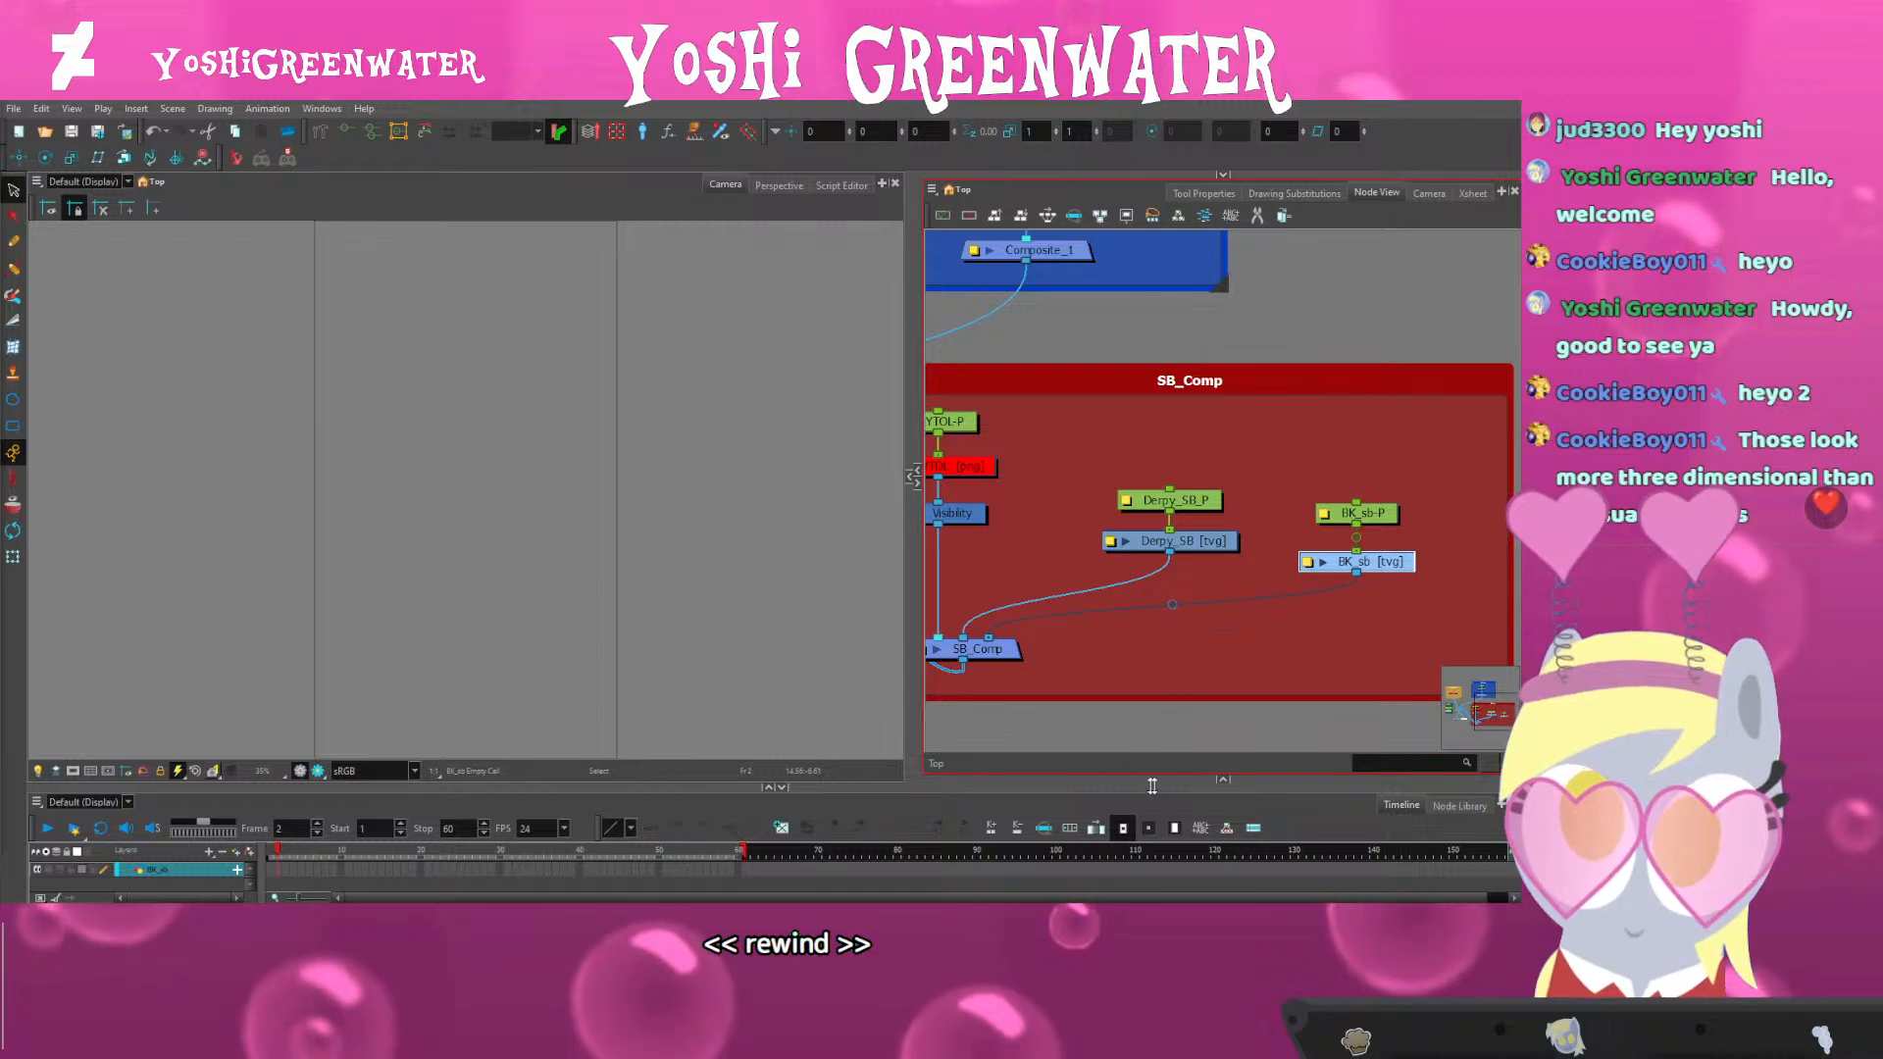
pyautogui.click(1223, 781)
pyautogui.moveTo(1073, 588); pyautogui.dragTo(1073, 515)
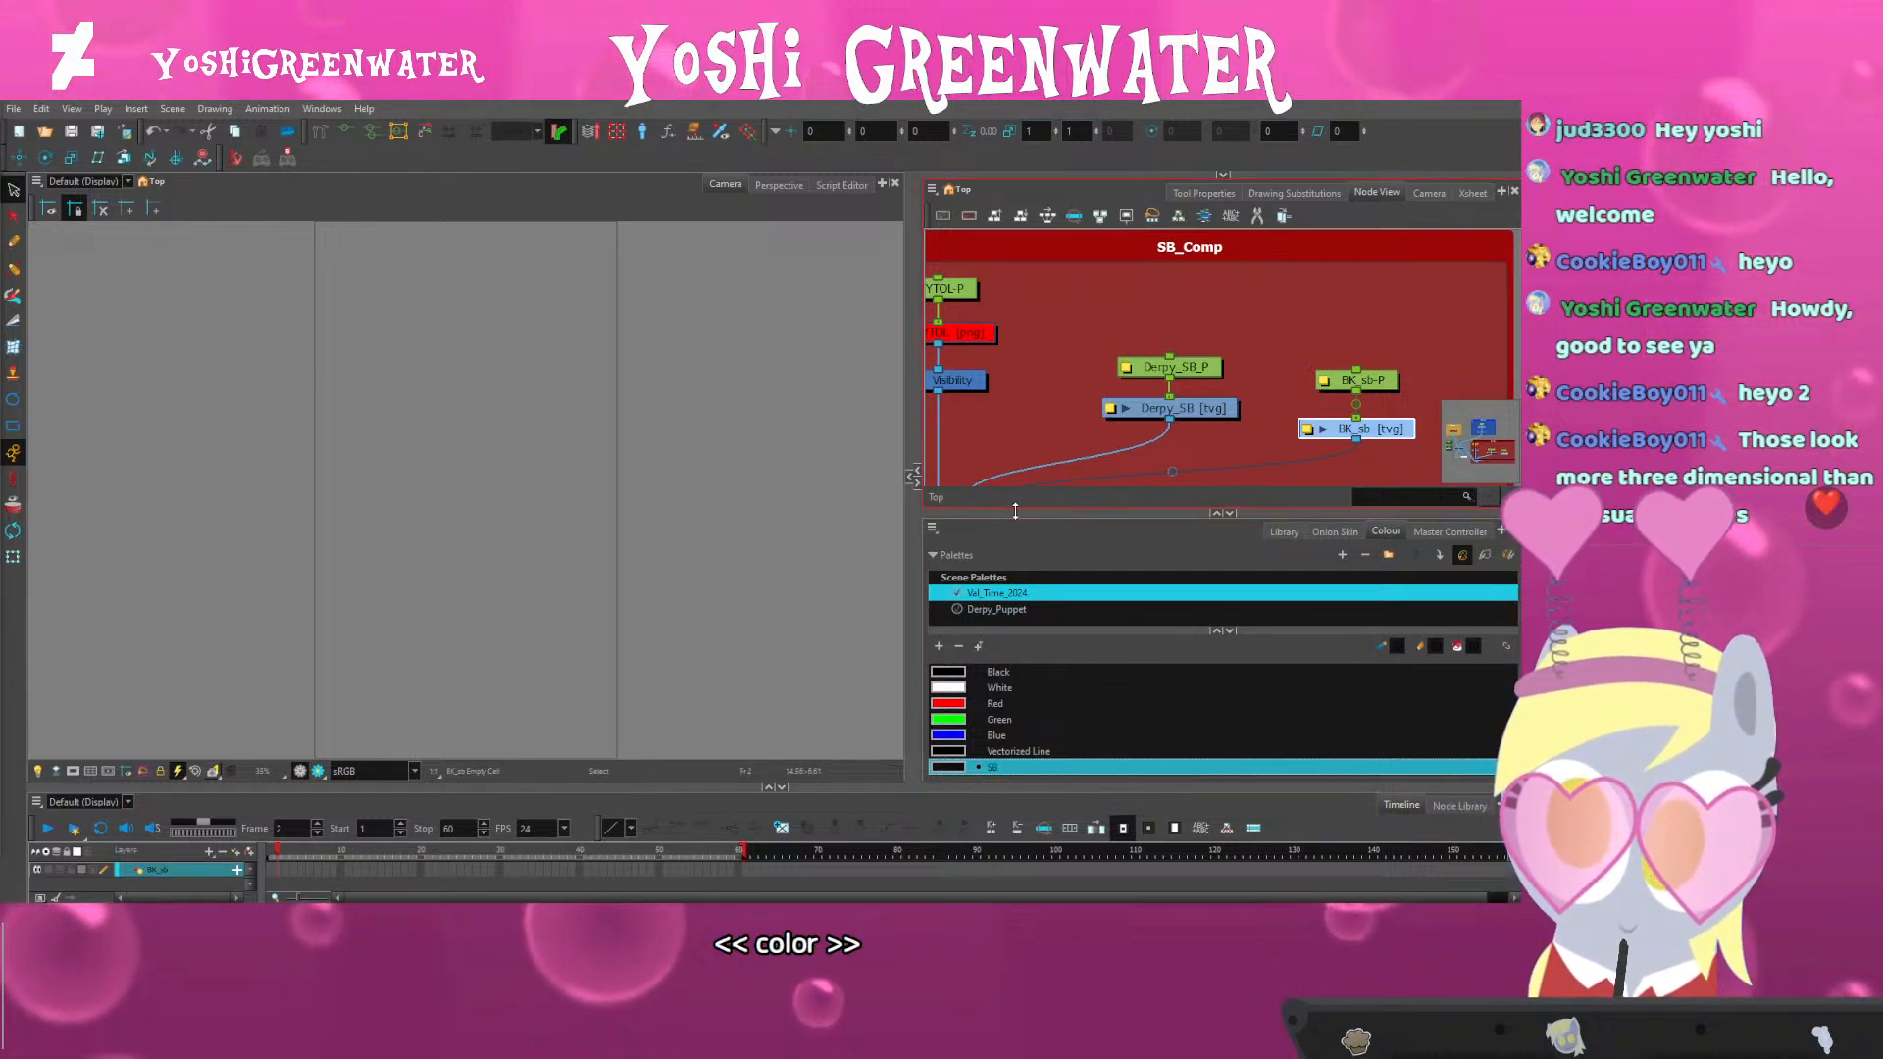
pyautogui.moveTo(1014, 513); pyautogui.dragTo(1020, 602)
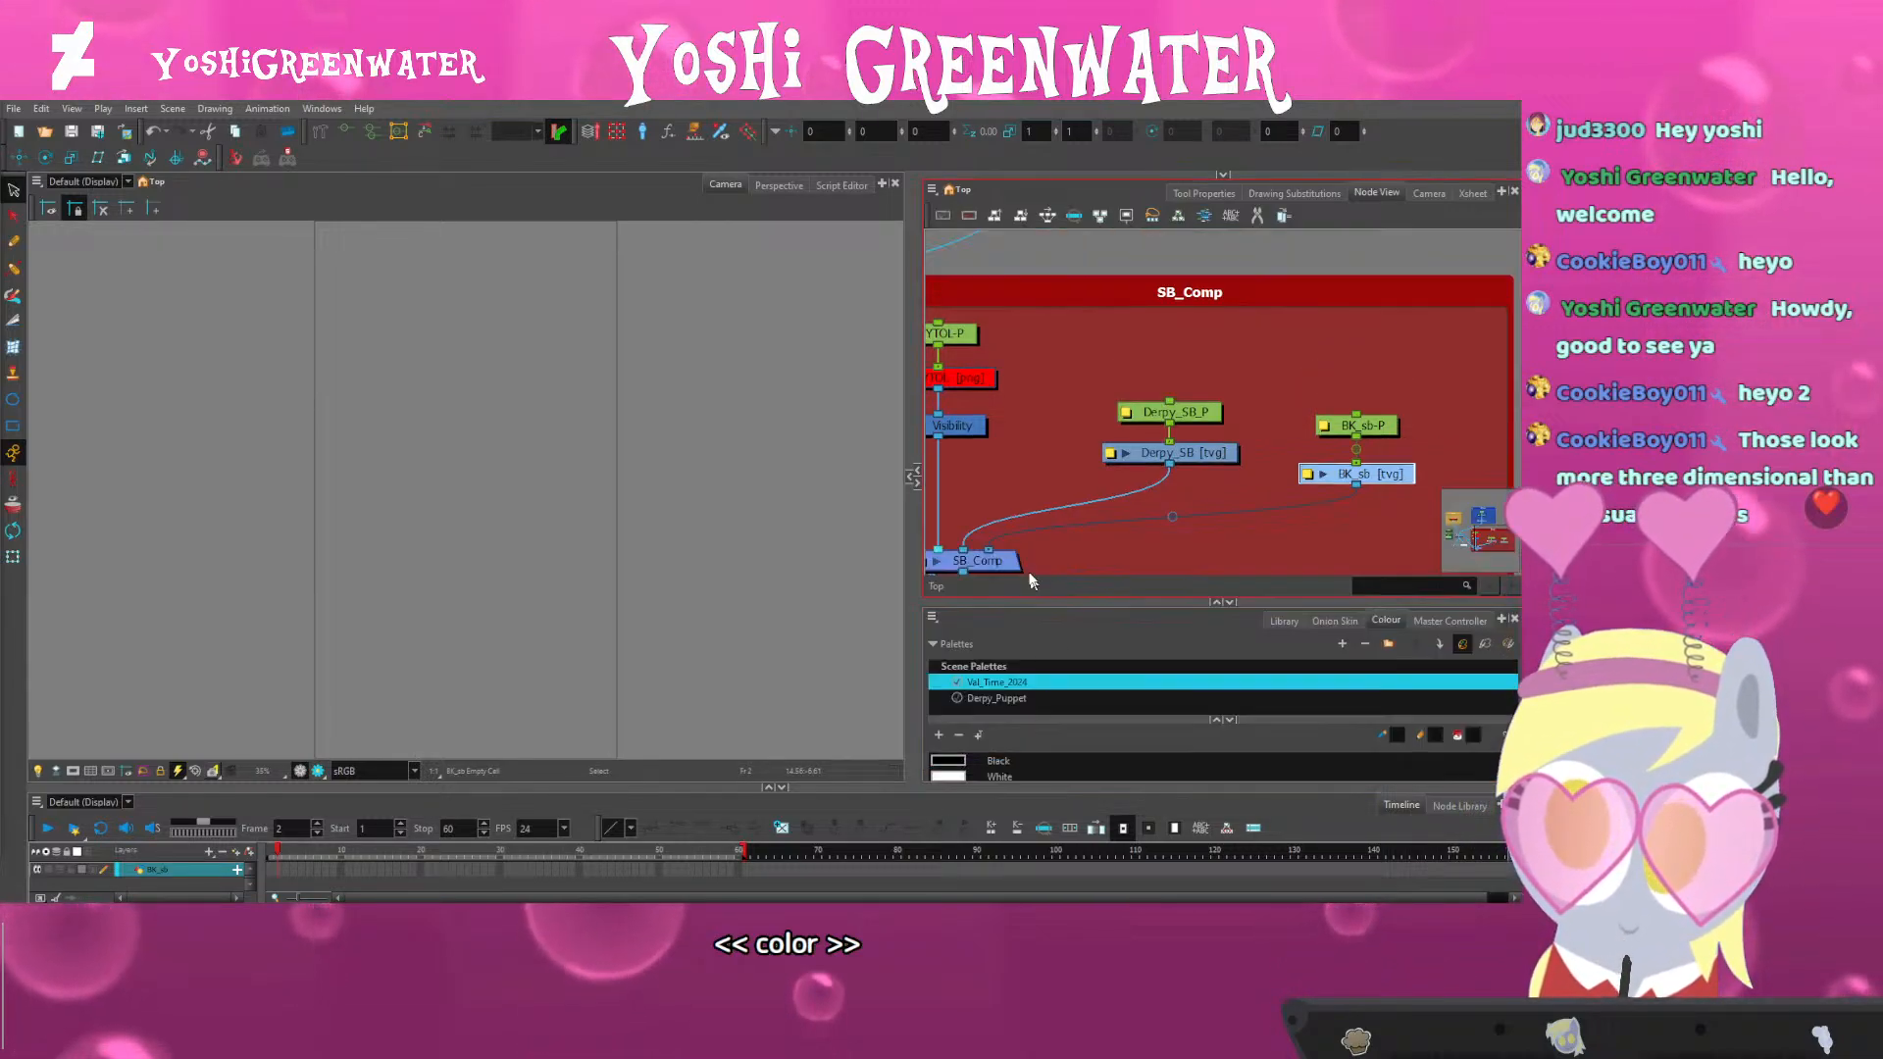
# Show the thirds grid over the camera frame and check the BK_sb layer's drawing substitutions
pyautogui.click(90, 770)
pyautogui.click(1265, 194)
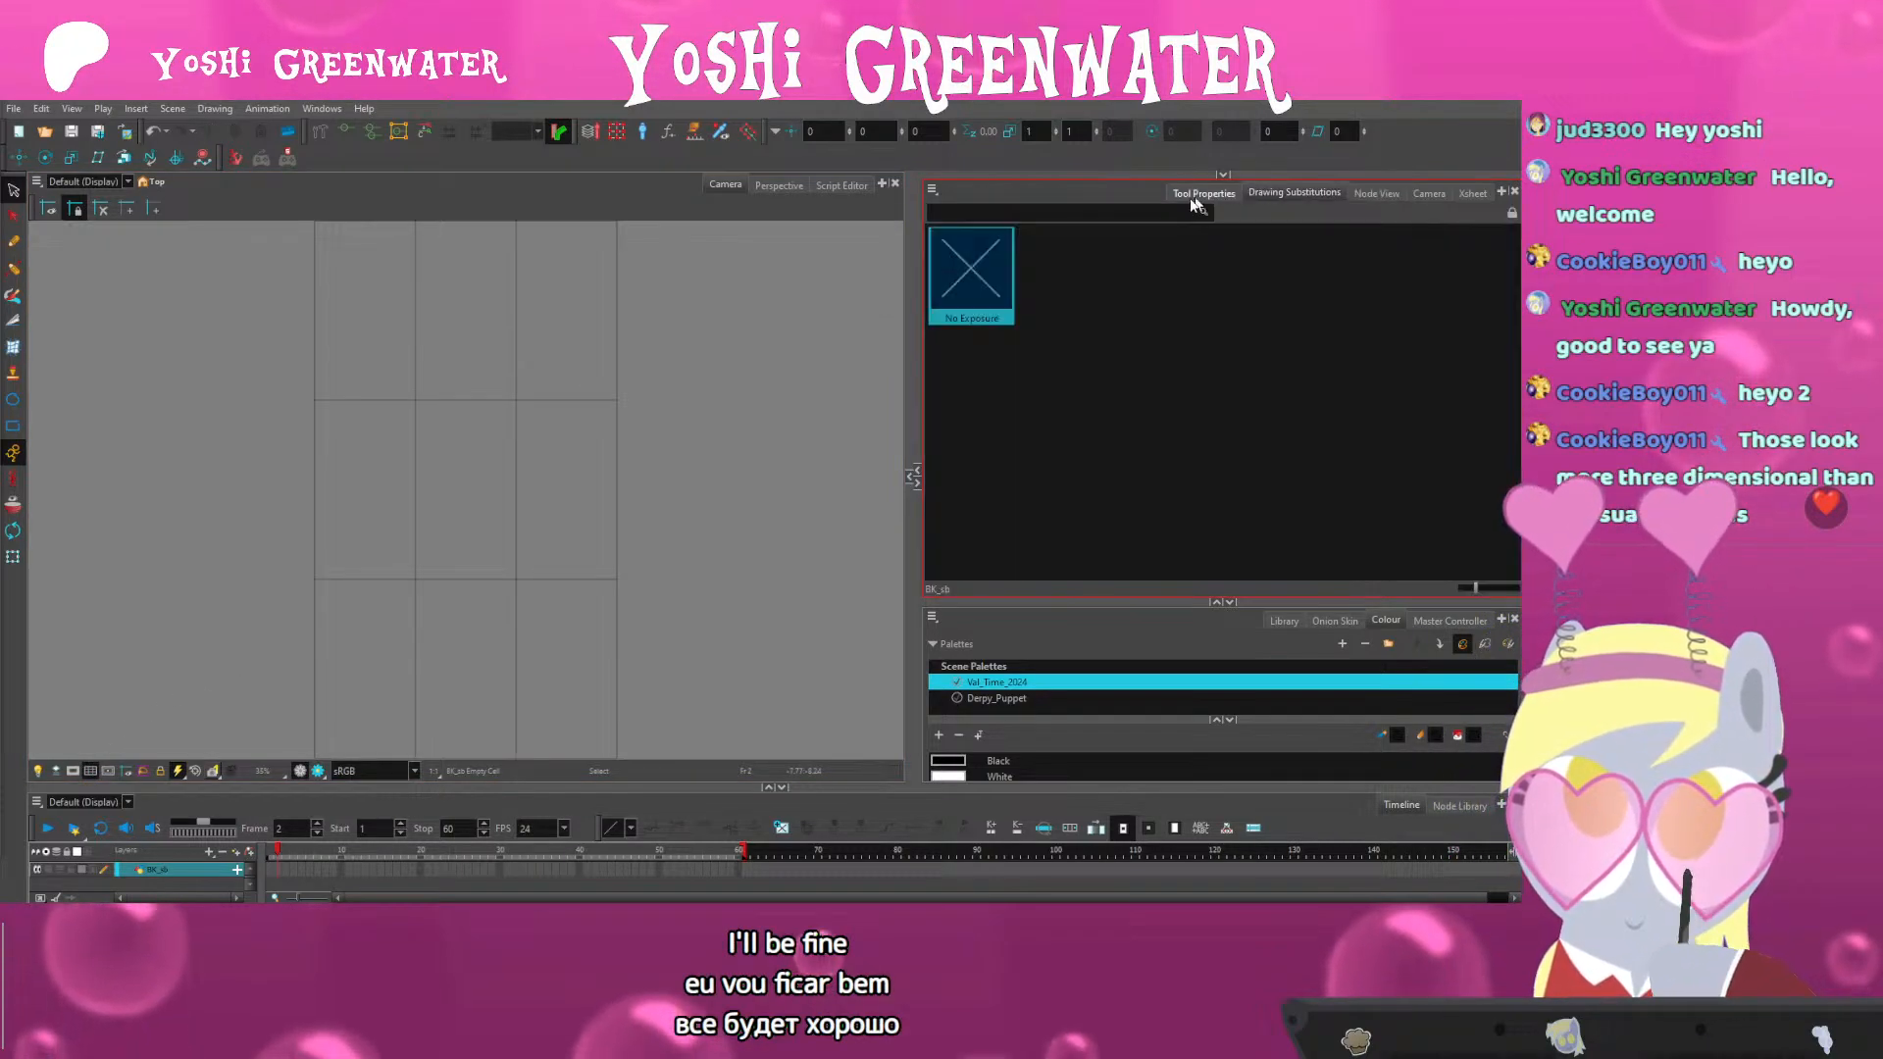
pyautogui.click(1375, 193)
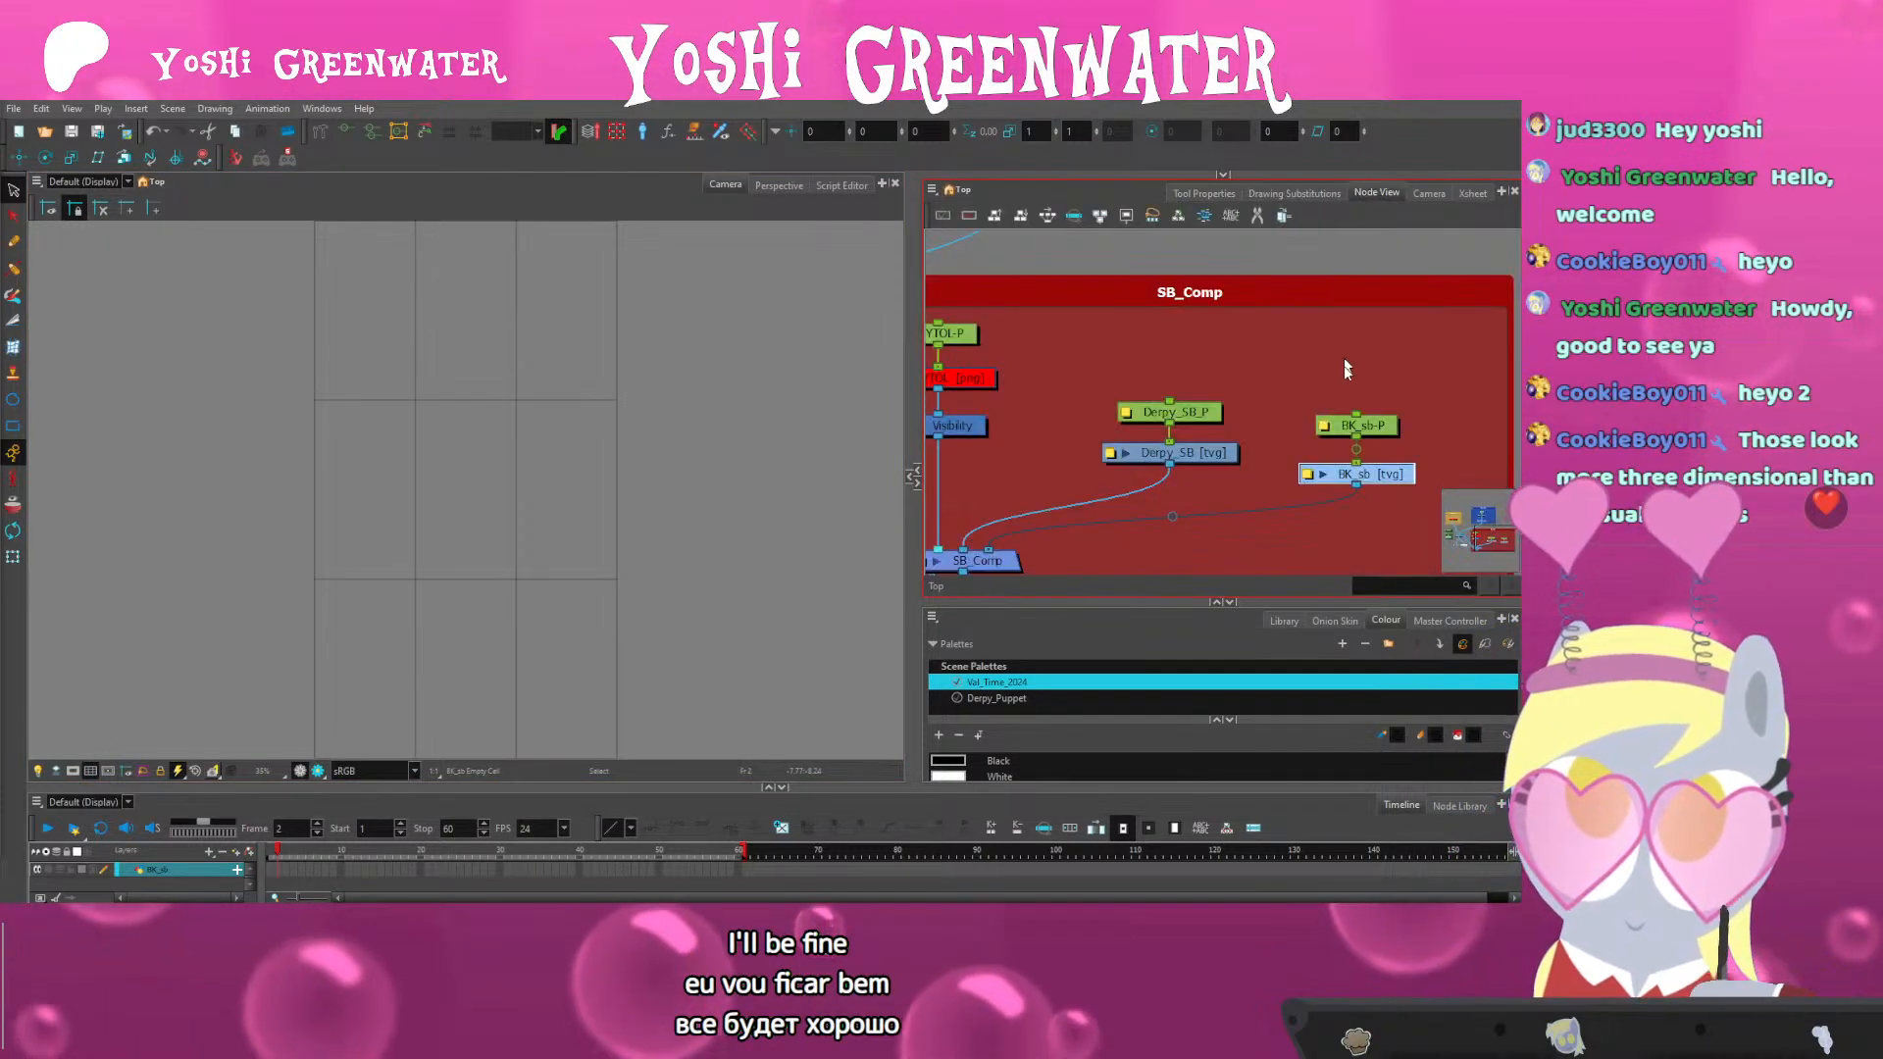
# Brush a wide curved hill line across the lower third of the camera frame on the BK_sb drawing at frame 2
pyautogui.hotkey('alt', 'b')
pyautogui.moveTo(314, 605); pyautogui.dragTo(298, 561)
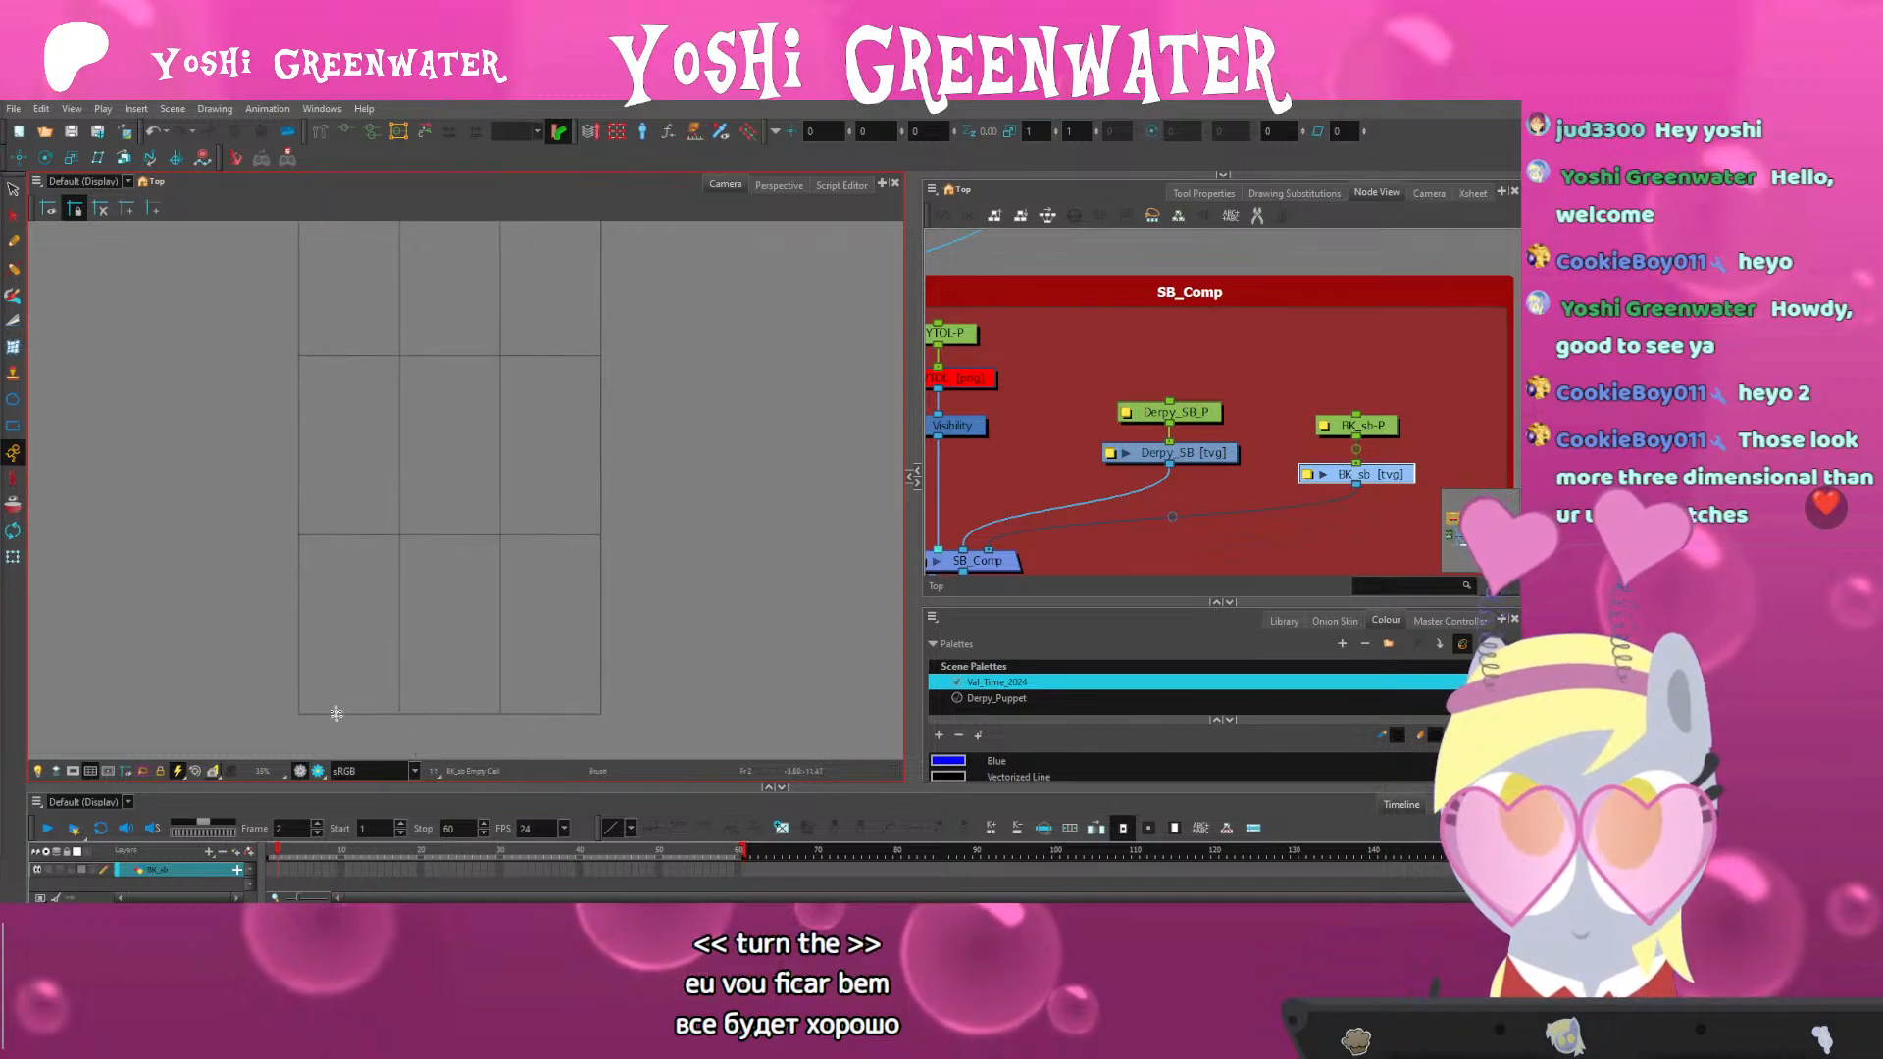
pyautogui.moveTo(356, 789); pyautogui.dragTo(356, 799)
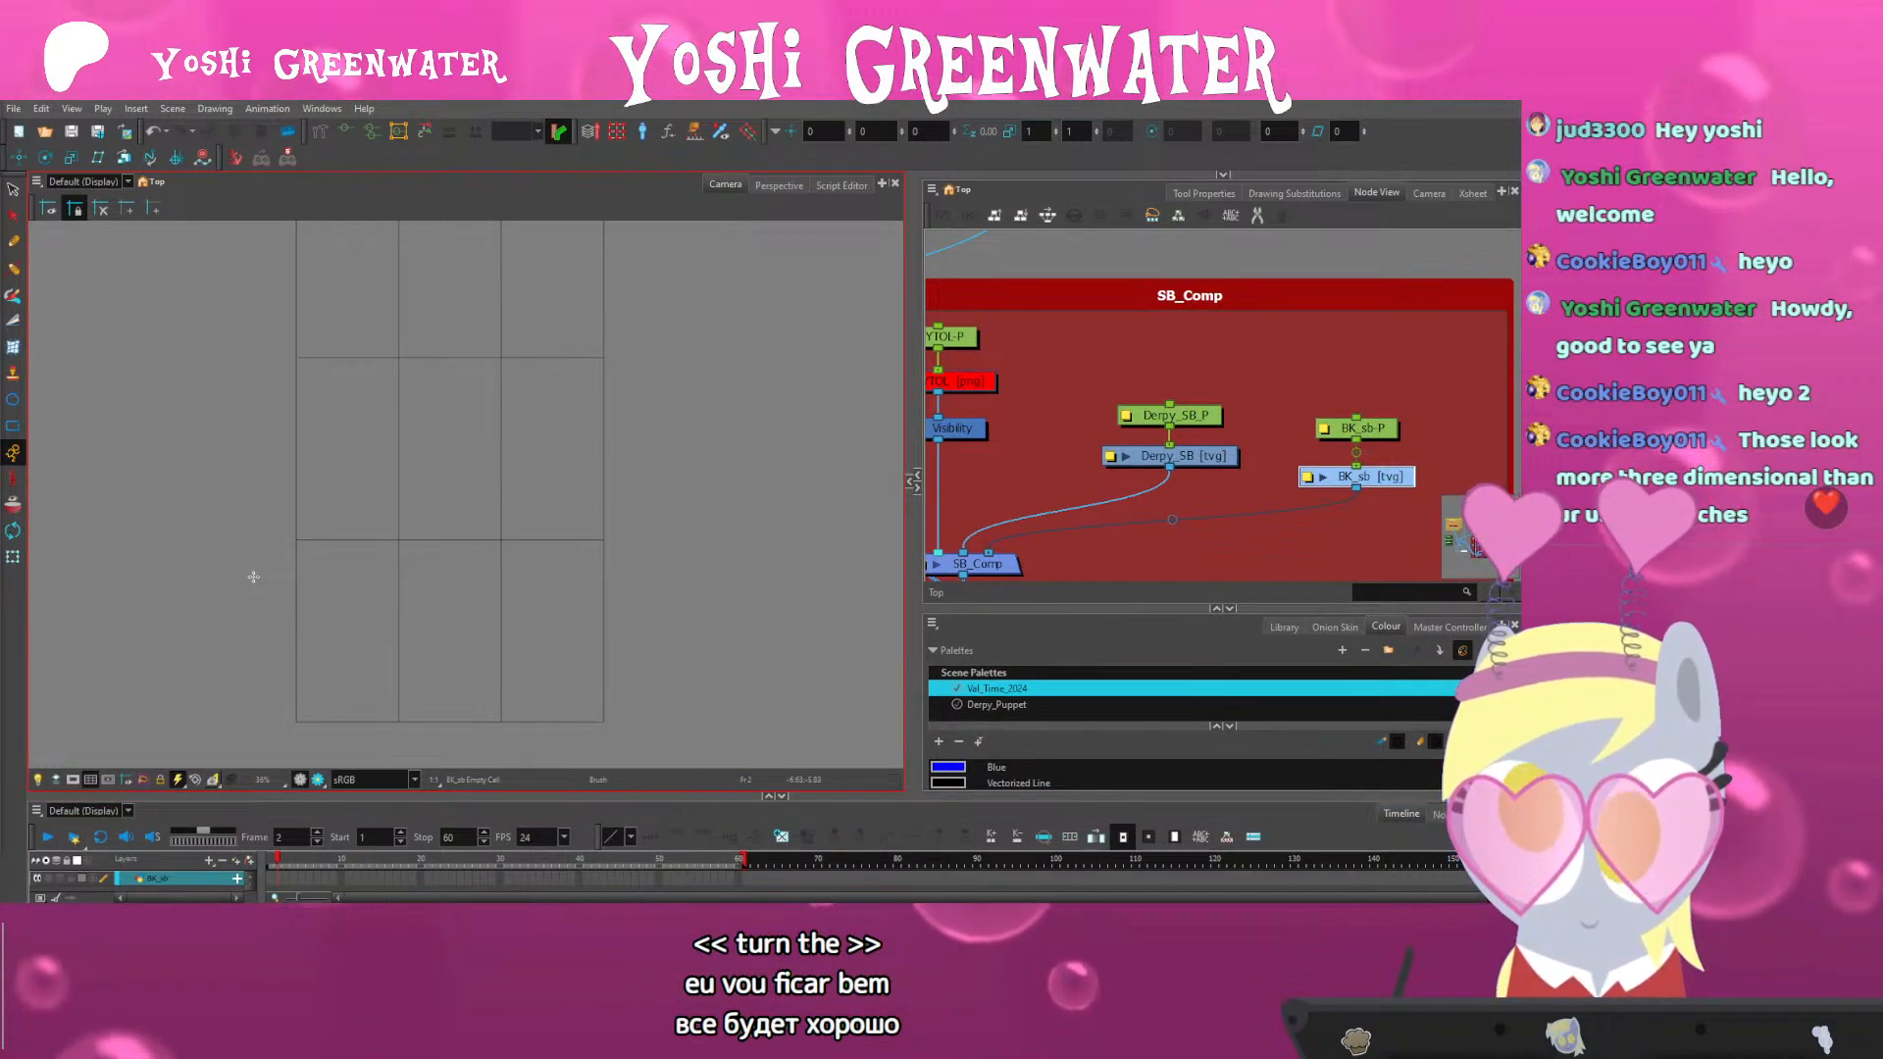
pyautogui.scroll(-1, 257, 609)
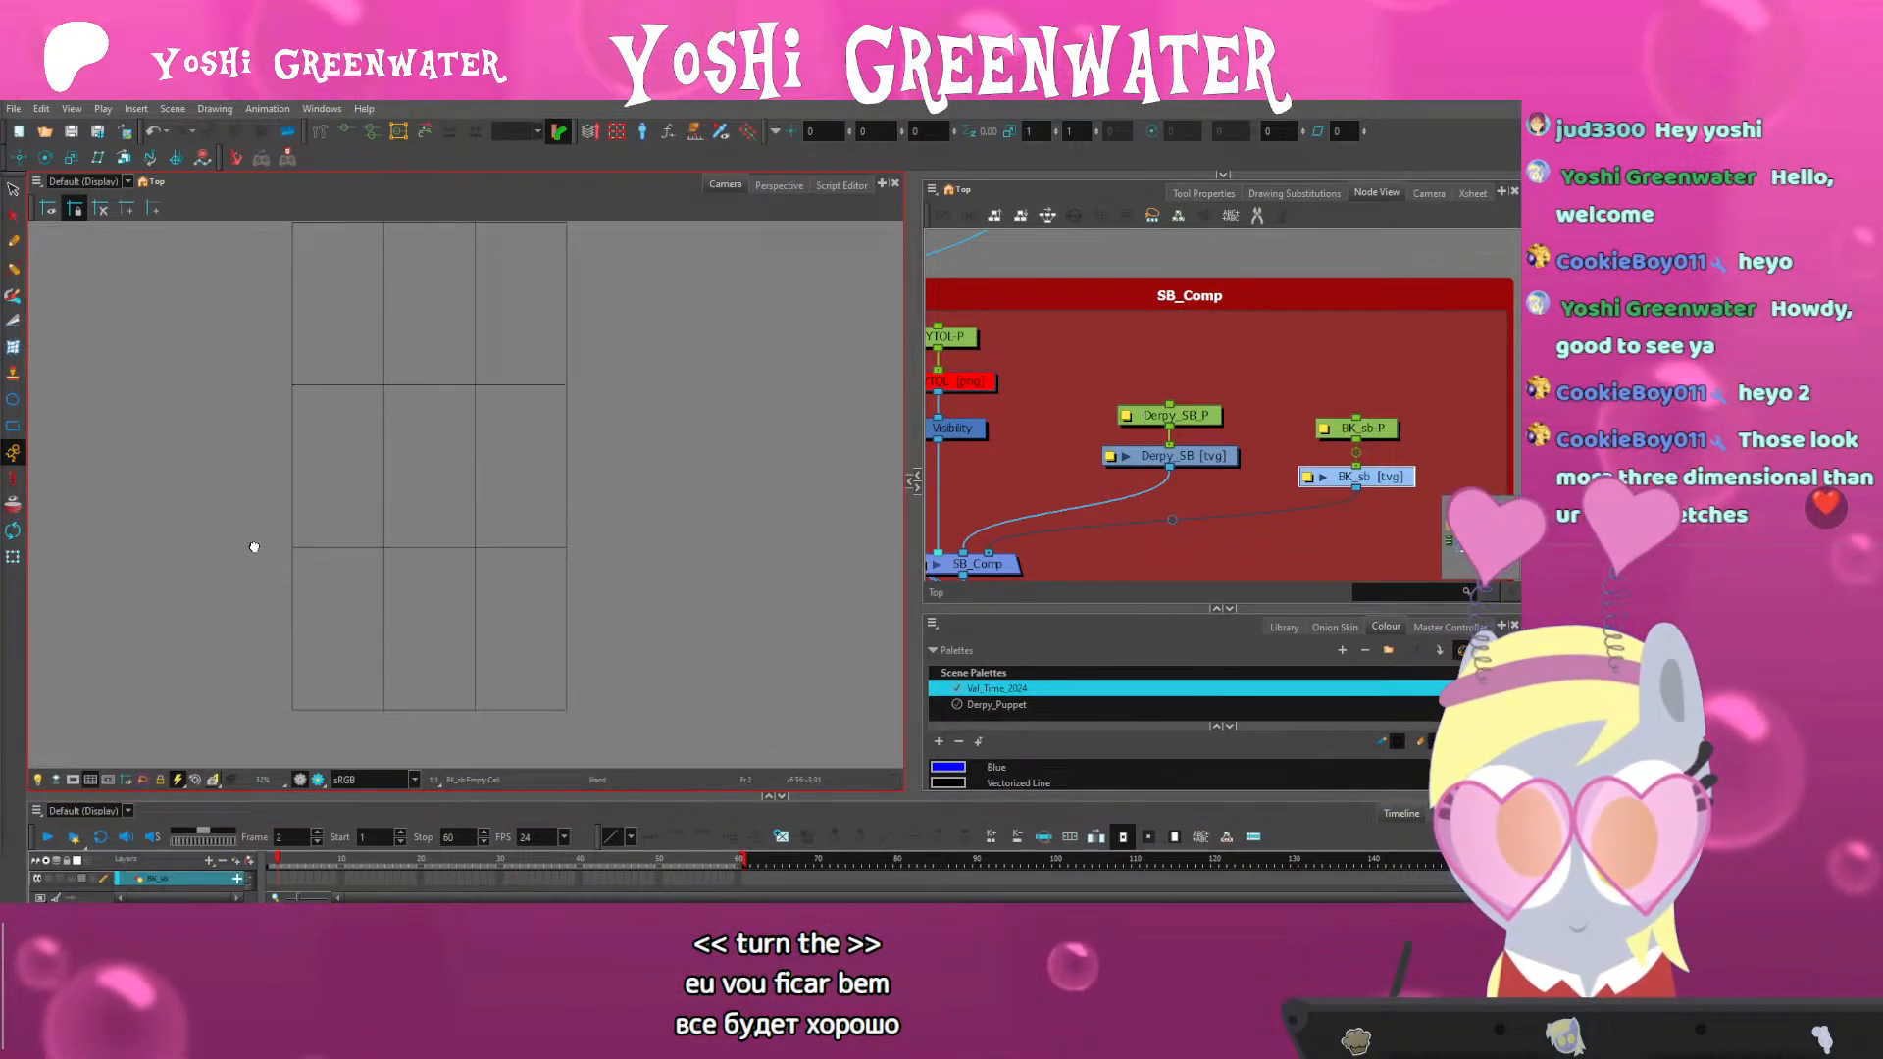
pyautogui.moveTo(254, 547); pyautogui.dragTo(295, 555)
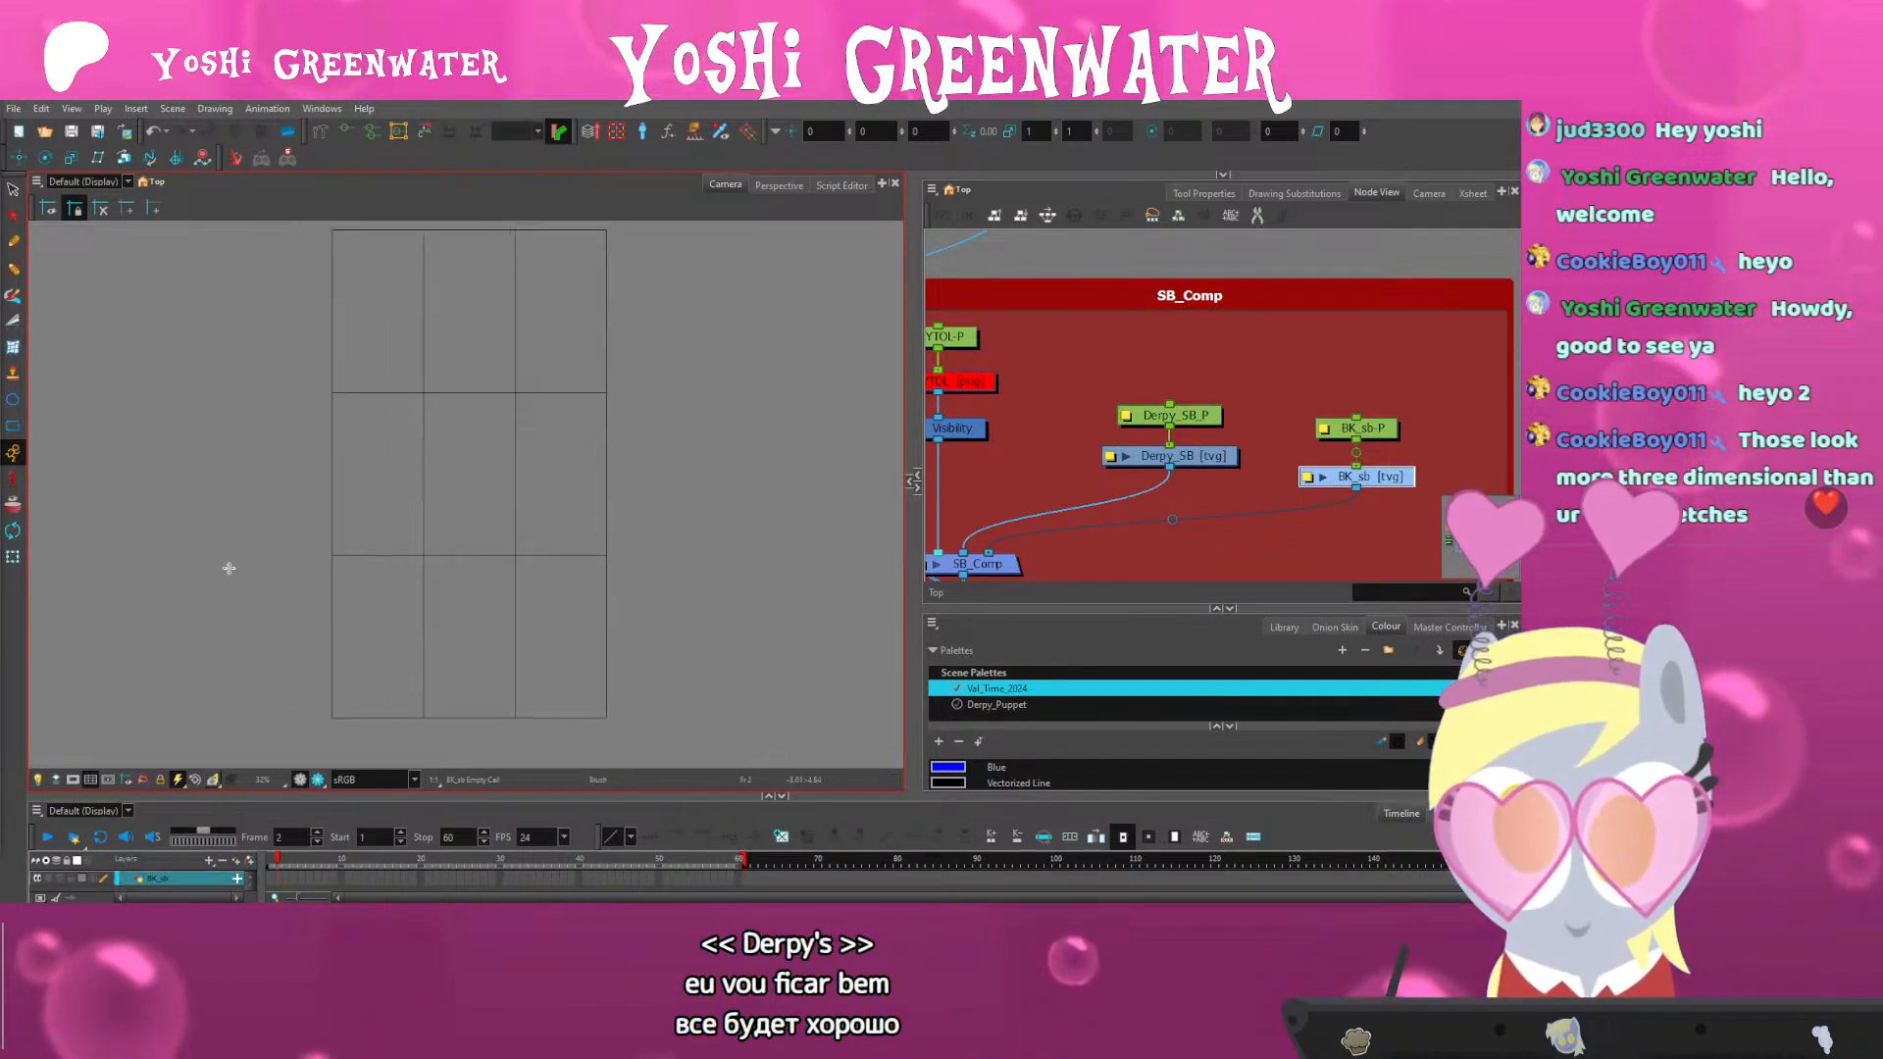
pyautogui.moveTo(510, 559); pyautogui.dragTo(720, 601)
# Draw the house on top of the hill with a tall side wall, an eave line and a peaked roof
pyautogui.moveTo(404, 480); pyautogui.dragTo(430, 541)
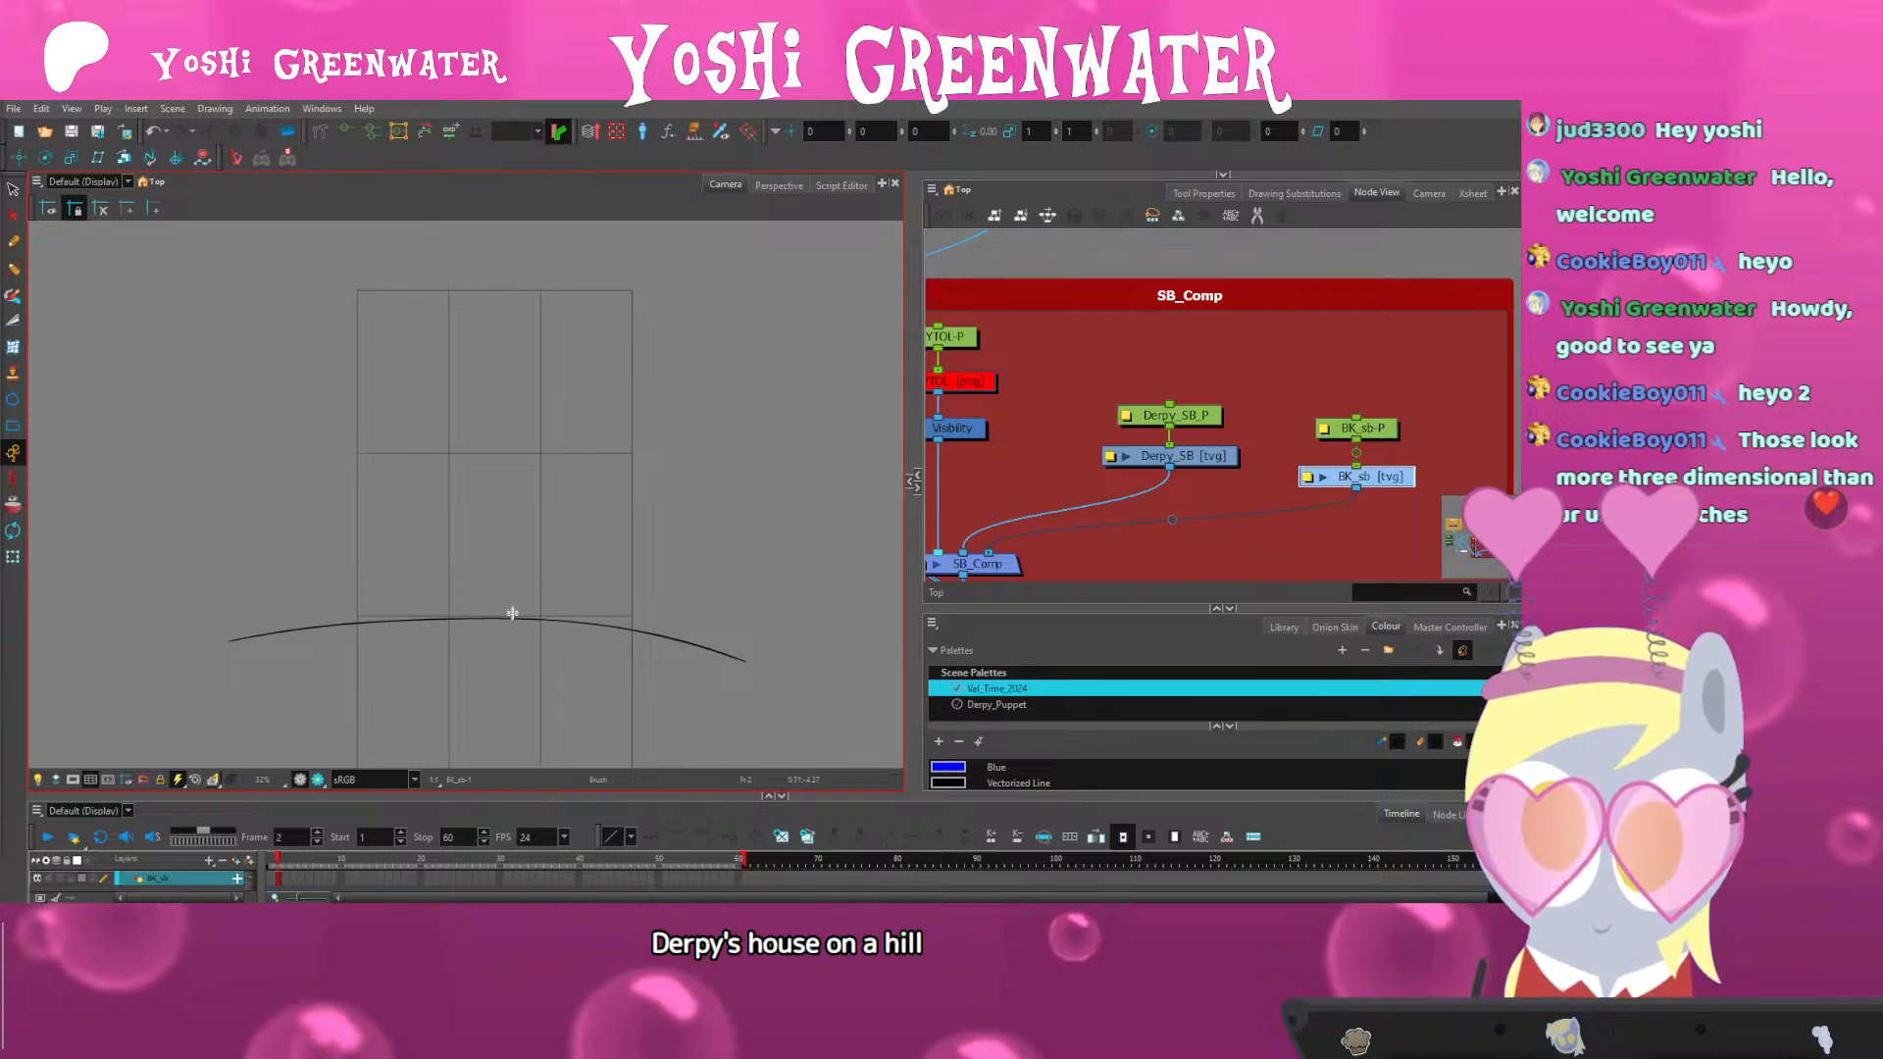
pyautogui.moveTo(513, 618); pyautogui.dragTo(533, 387)
pyautogui.hotkey('ctrl', 'z')
pyautogui.moveTo(514, 628)
pyautogui.mouseDown()
pyautogui.moveTo(515, 371)
pyautogui.moveTo(750, 353)
pyautogui.mouseUp()
pyautogui.moveTo(520, 369); pyautogui.dragTo(585, 278)
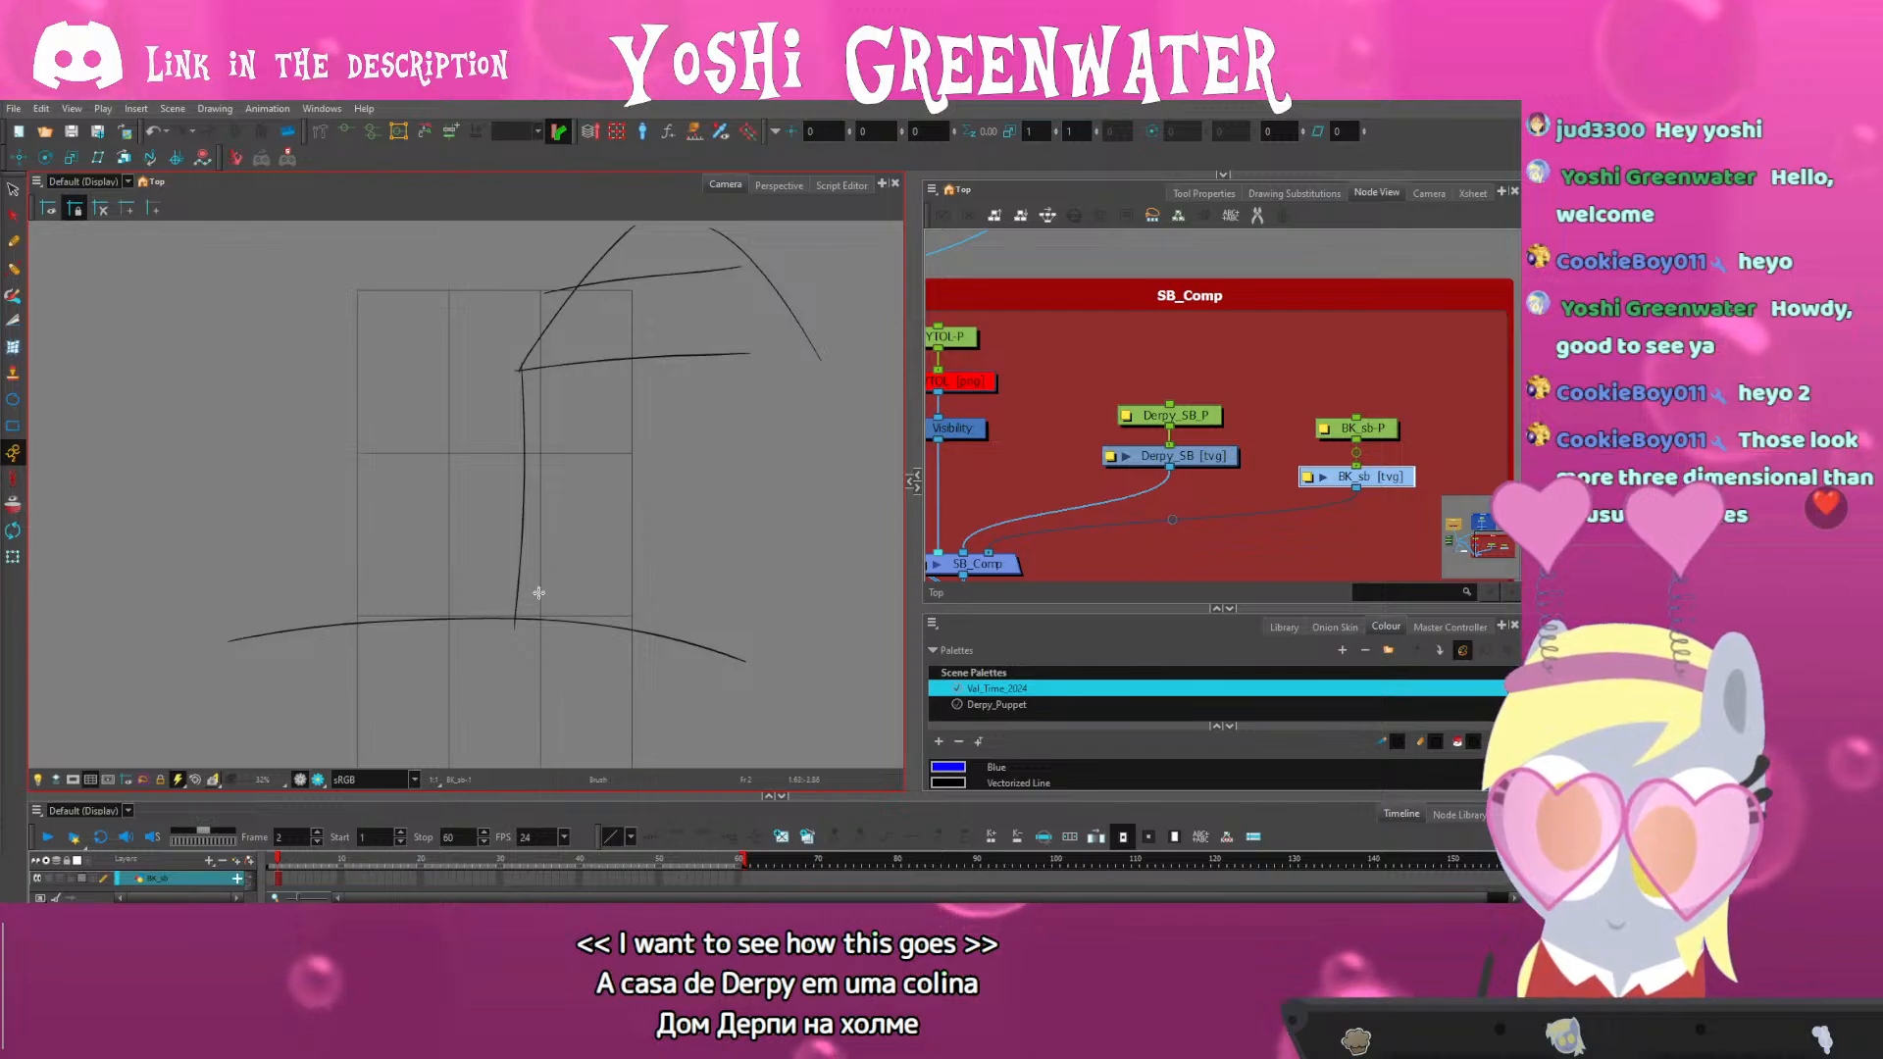
# Draw a rectangular door beside the house wall with a small round doorknob on the door's left side
pyautogui.scroll(2, 538, 592)
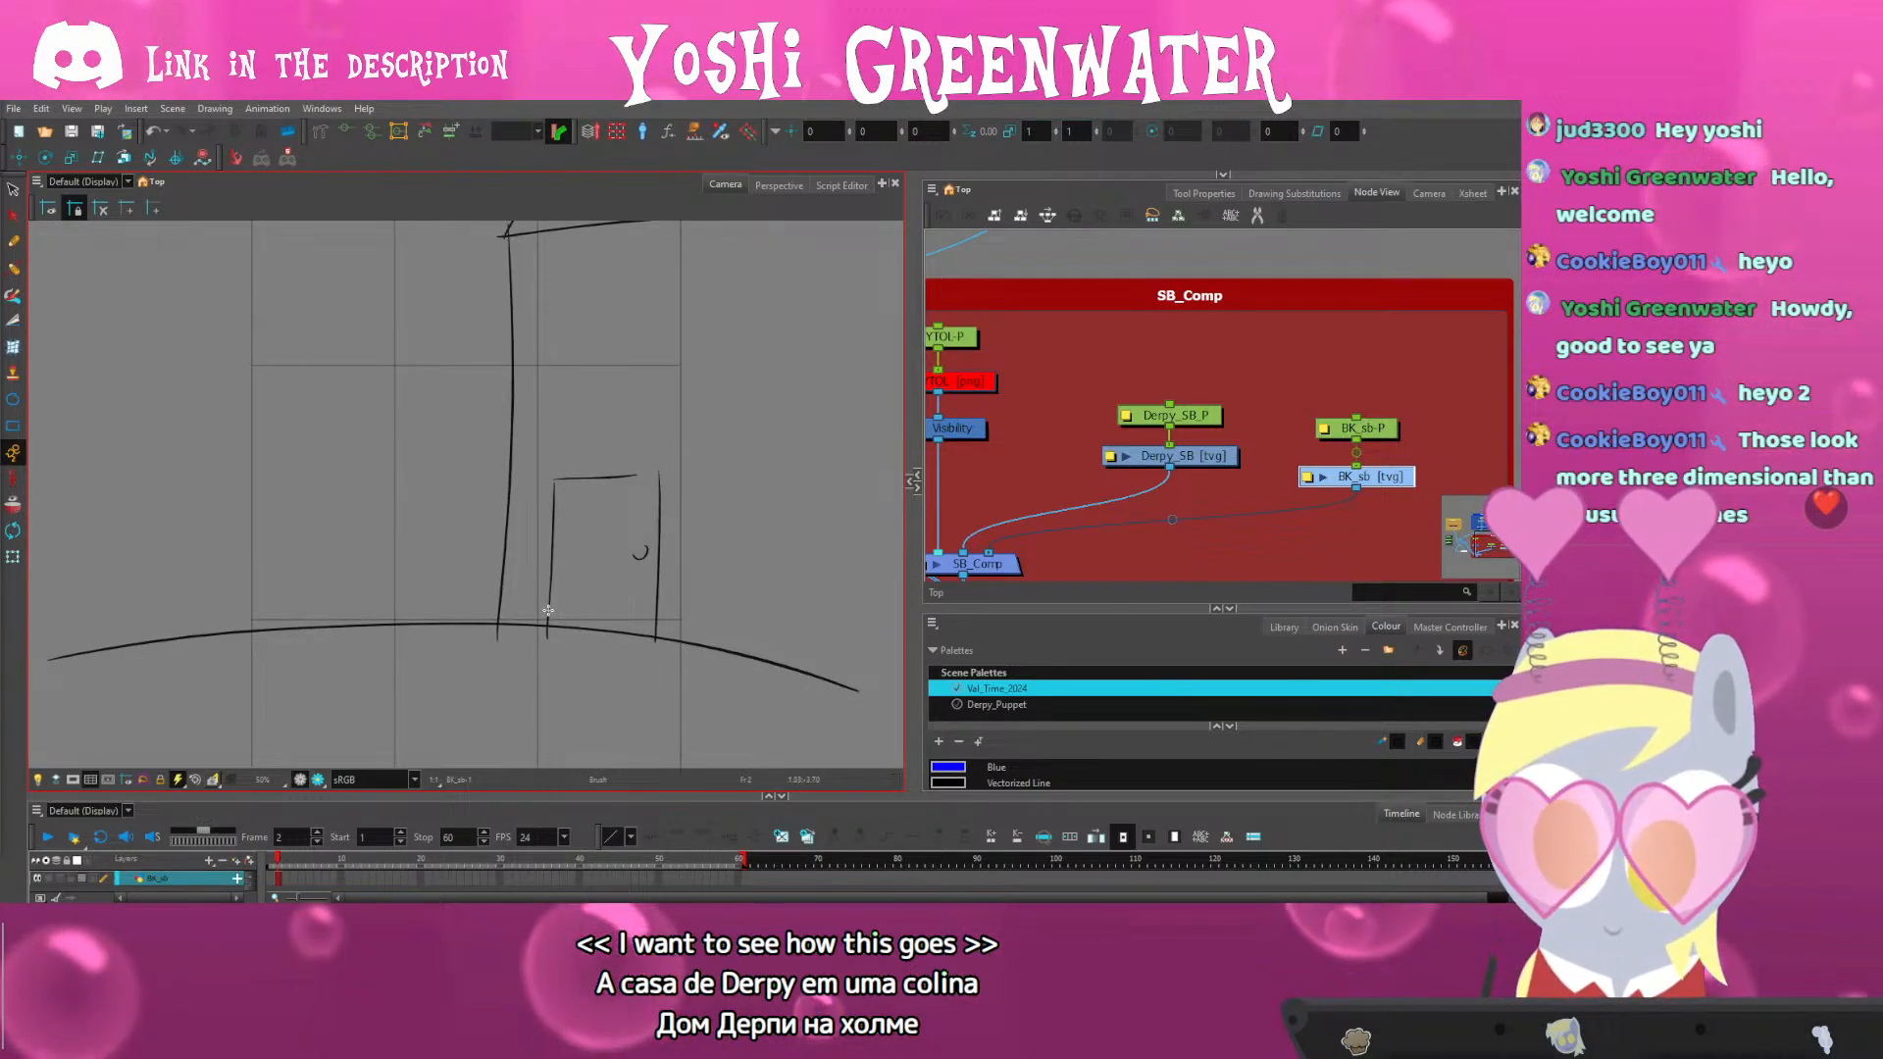
pyautogui.moveTo(561, 556); pyautogui.dragTo(563, 551)
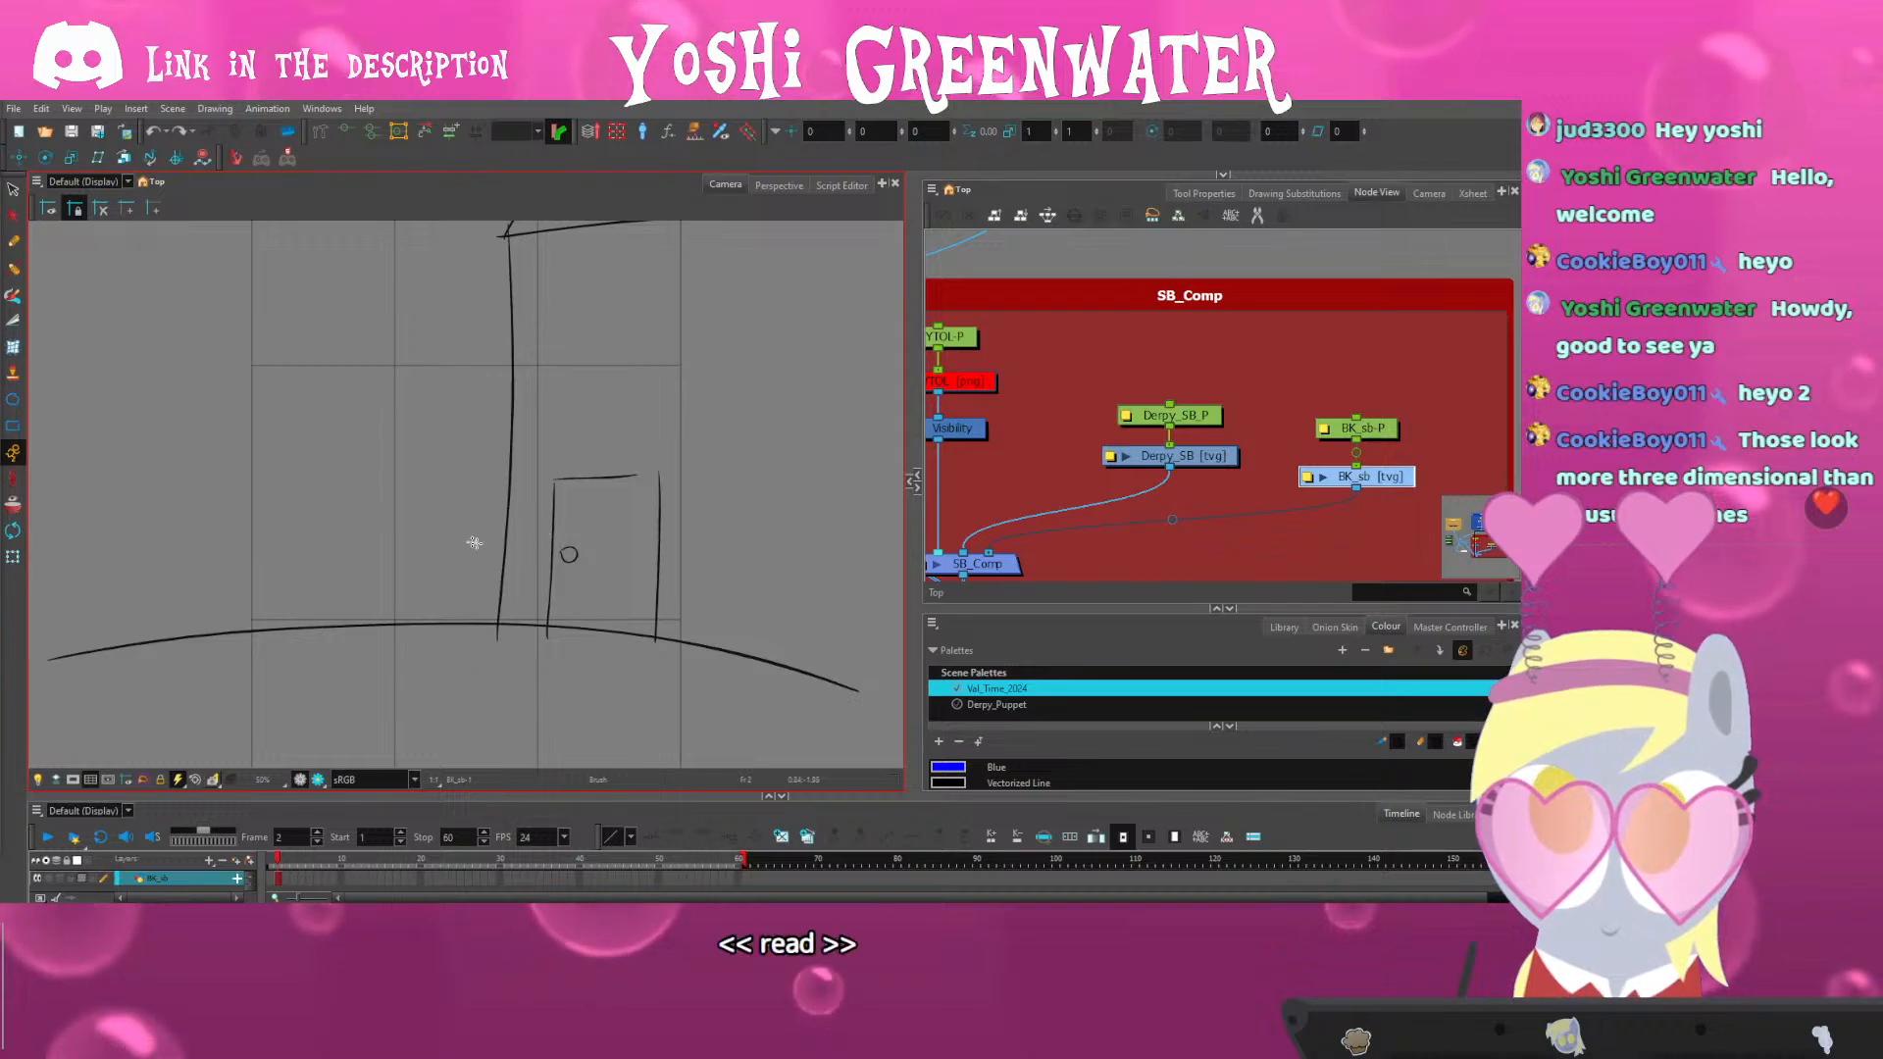
pyautogui.scroll(1, 384, 615)
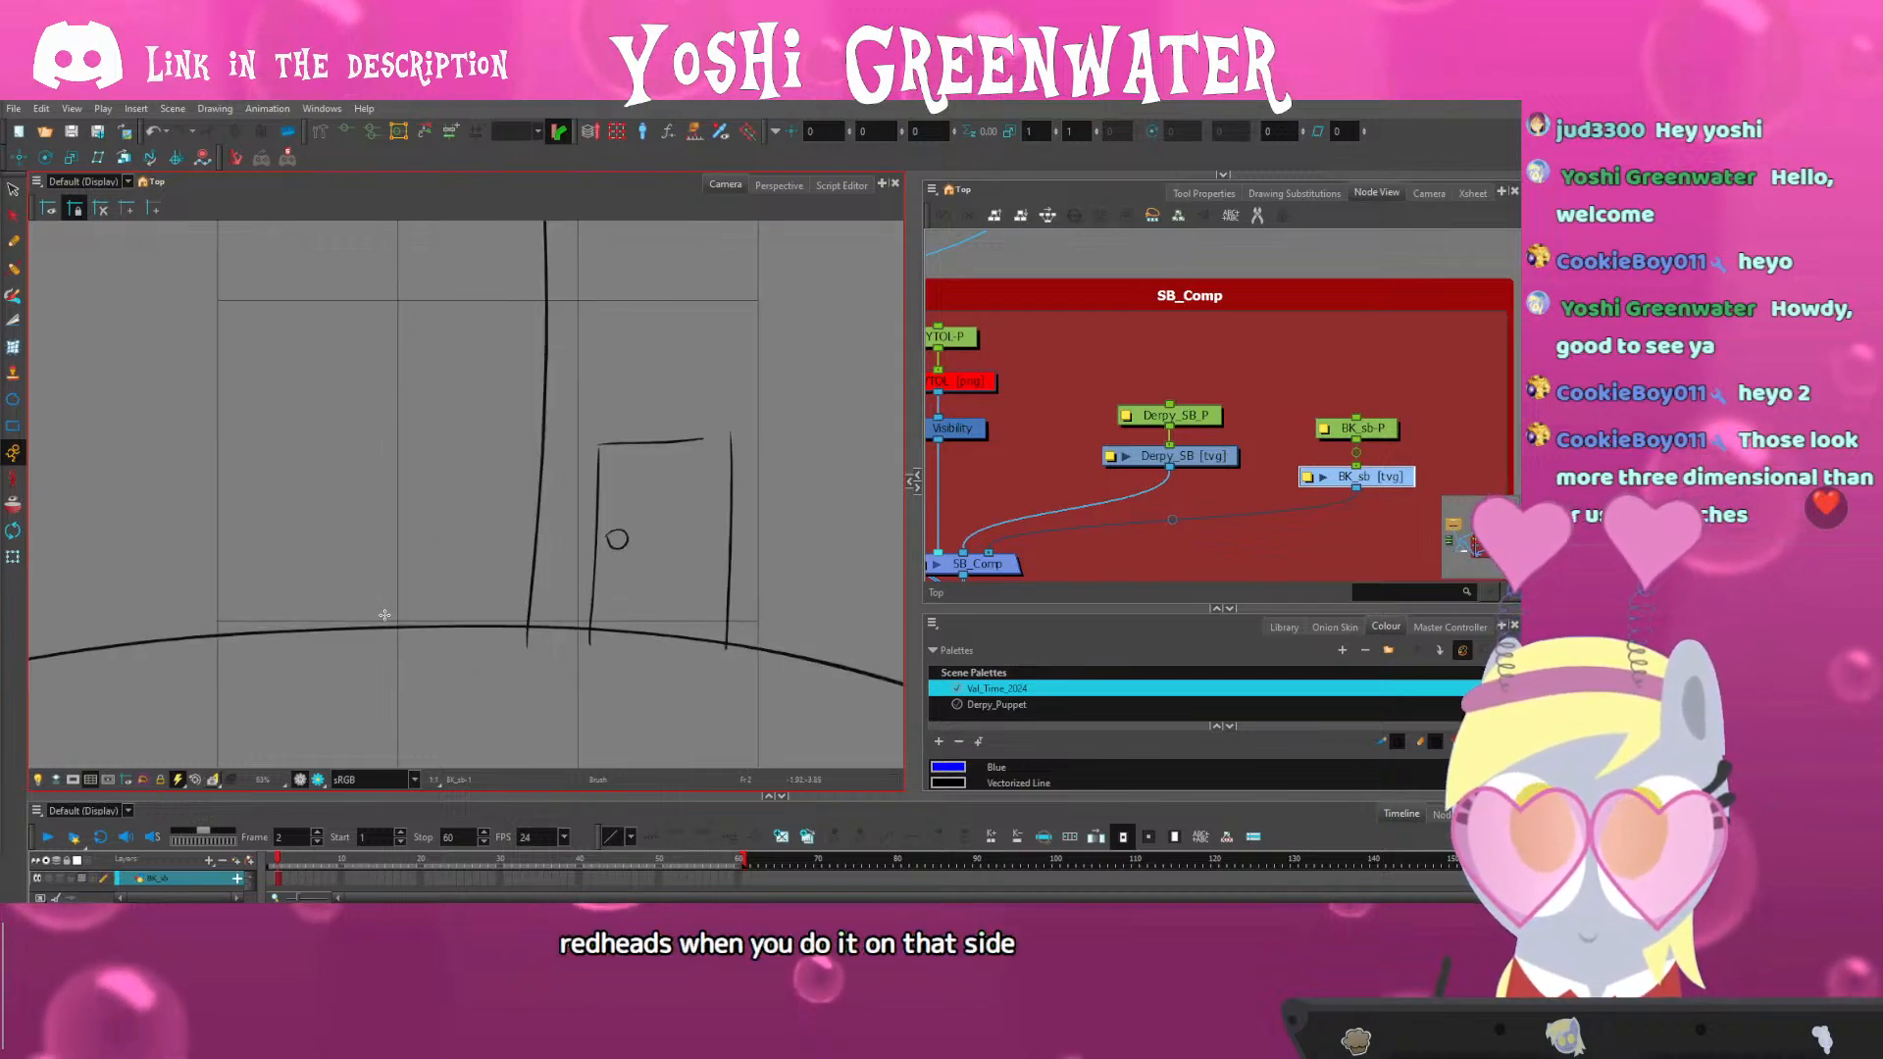
# Move the whole house-and-hill sketch from the Line Art layer to the Colour Art layer in the Drawing view
pyautogui.click(914, 476)
pyautogui.moveTo(487, 471)
pyautogui.mouseDown()
pyautogui.moveTo(566, 417)
pyautogui.moveTo(517, 309)
pyautogui.moveTo(437, 439)
pyautogui.mouseUp()
pyautogui.hotkey('shift', 'm')
pyautogui.click(13, 189)
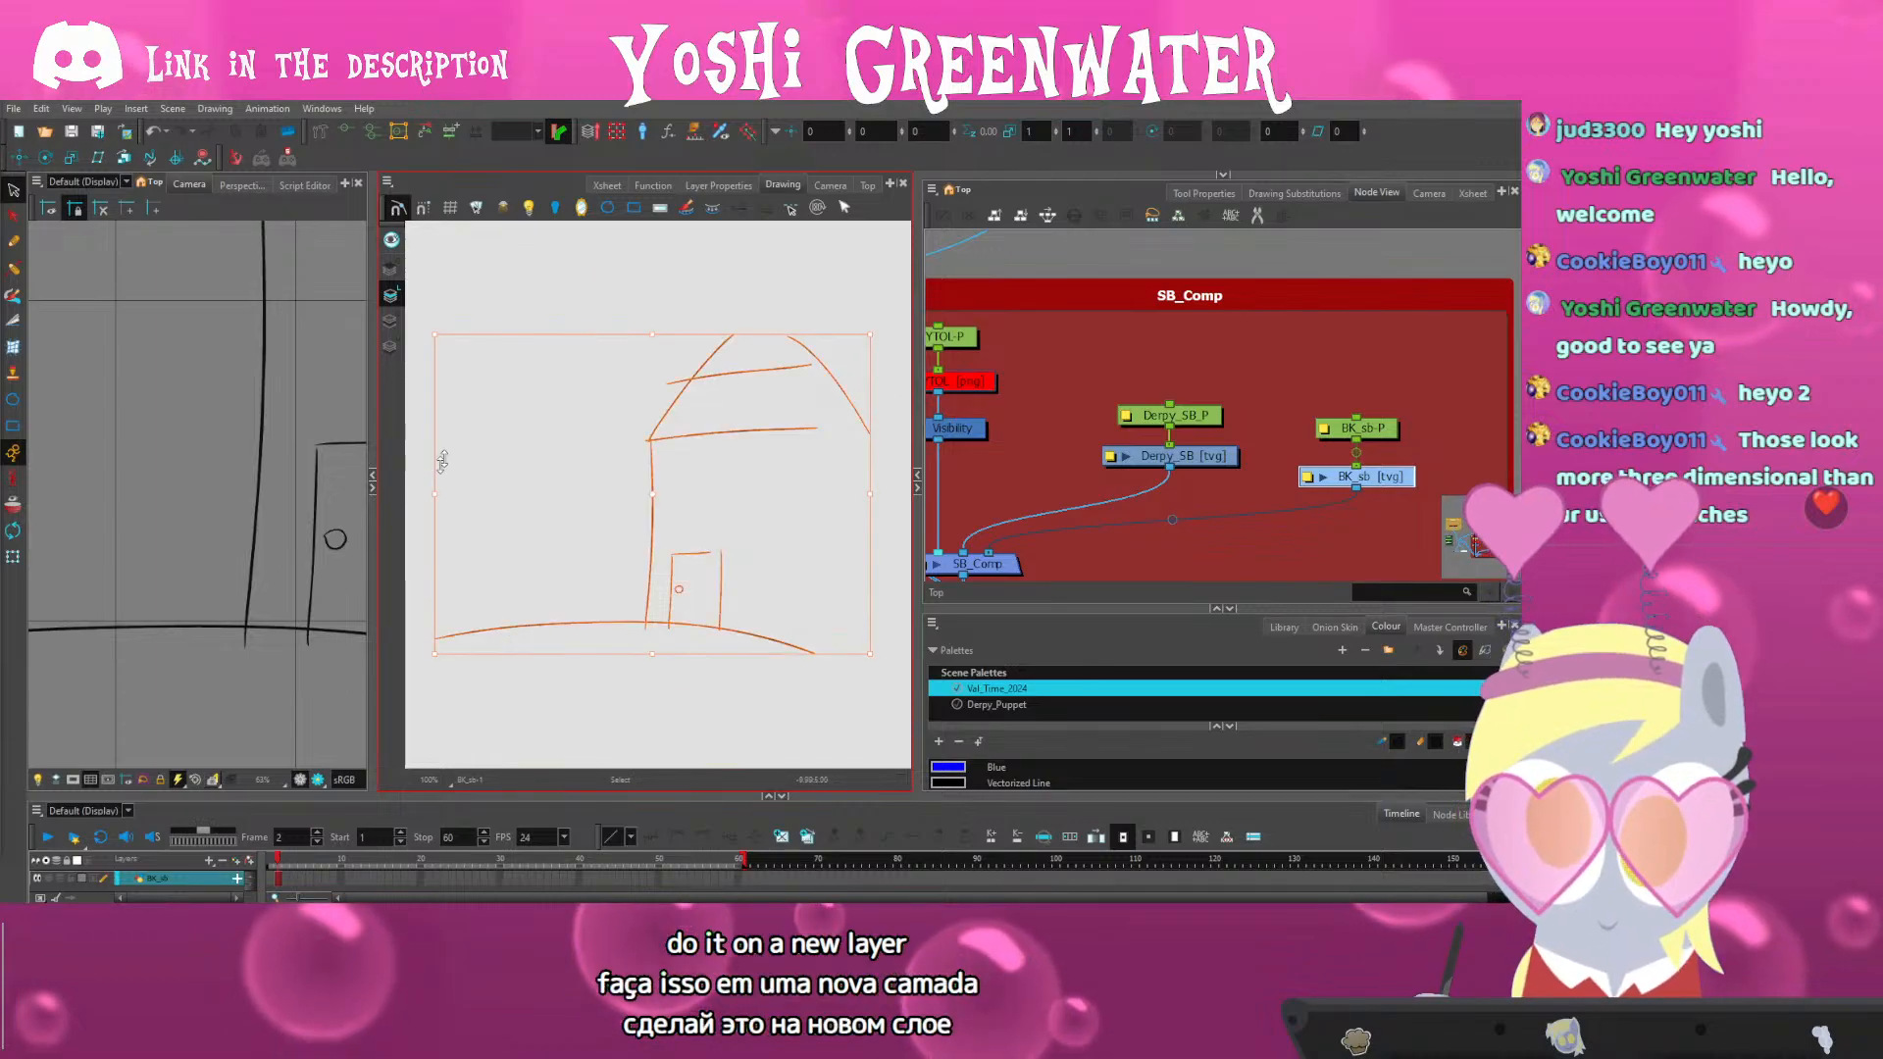
pyautogui.press('Delete')
pyautogui.click(391, 322)
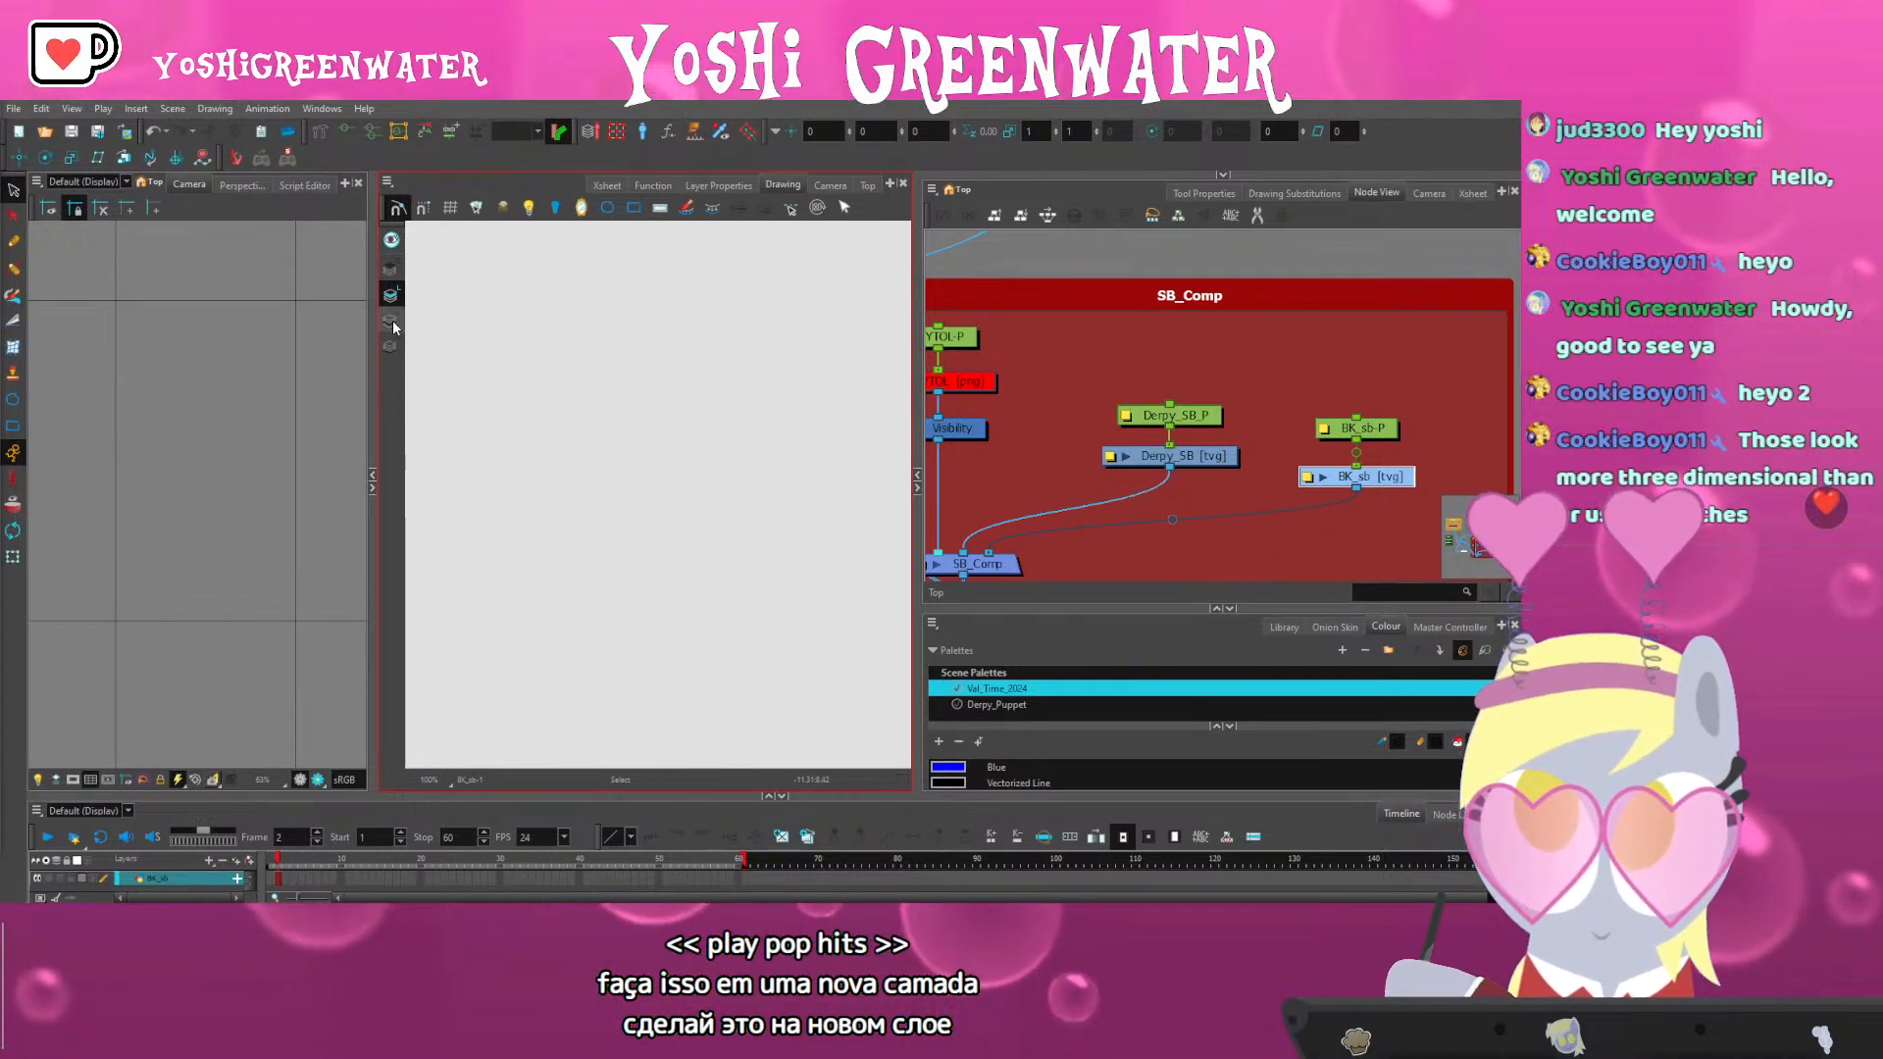
pyautogui.hotkey('ctrl', 'v')
pyautogui.scroll(-2, 186, 538)
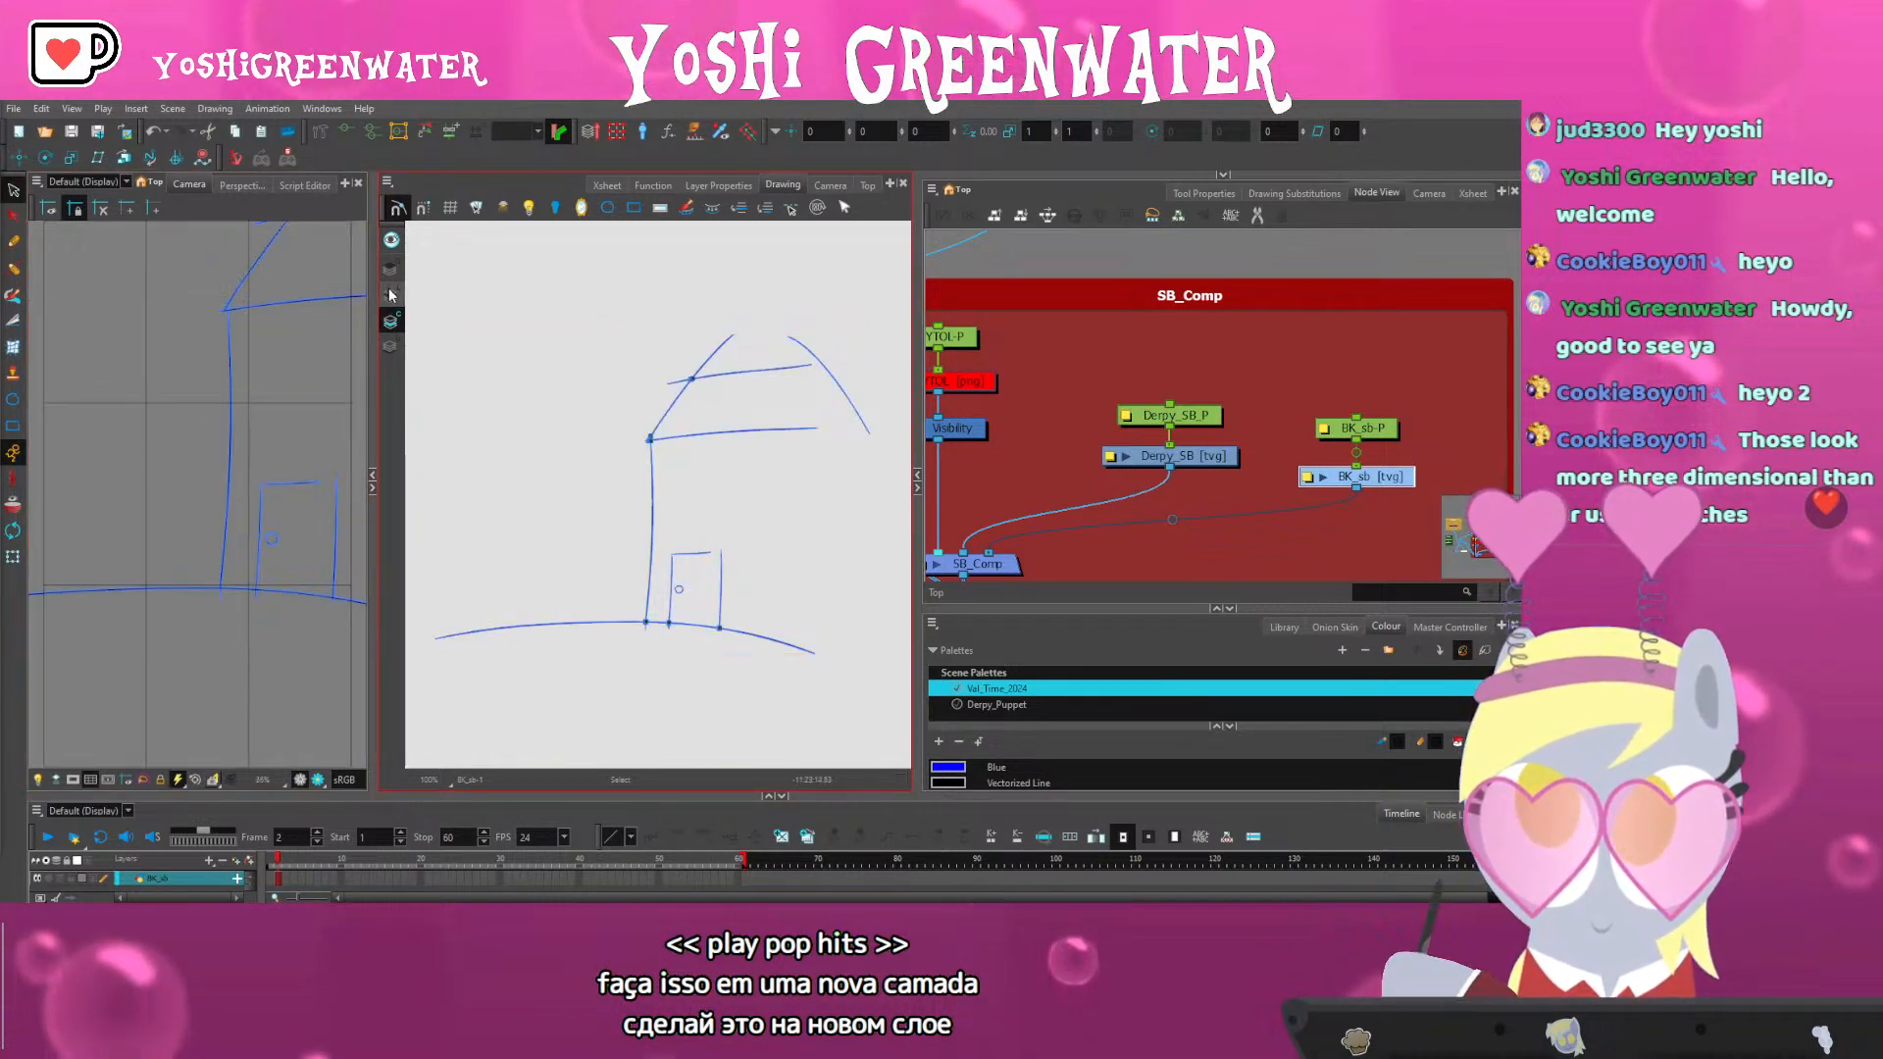
pyautogui.click(389, 294)
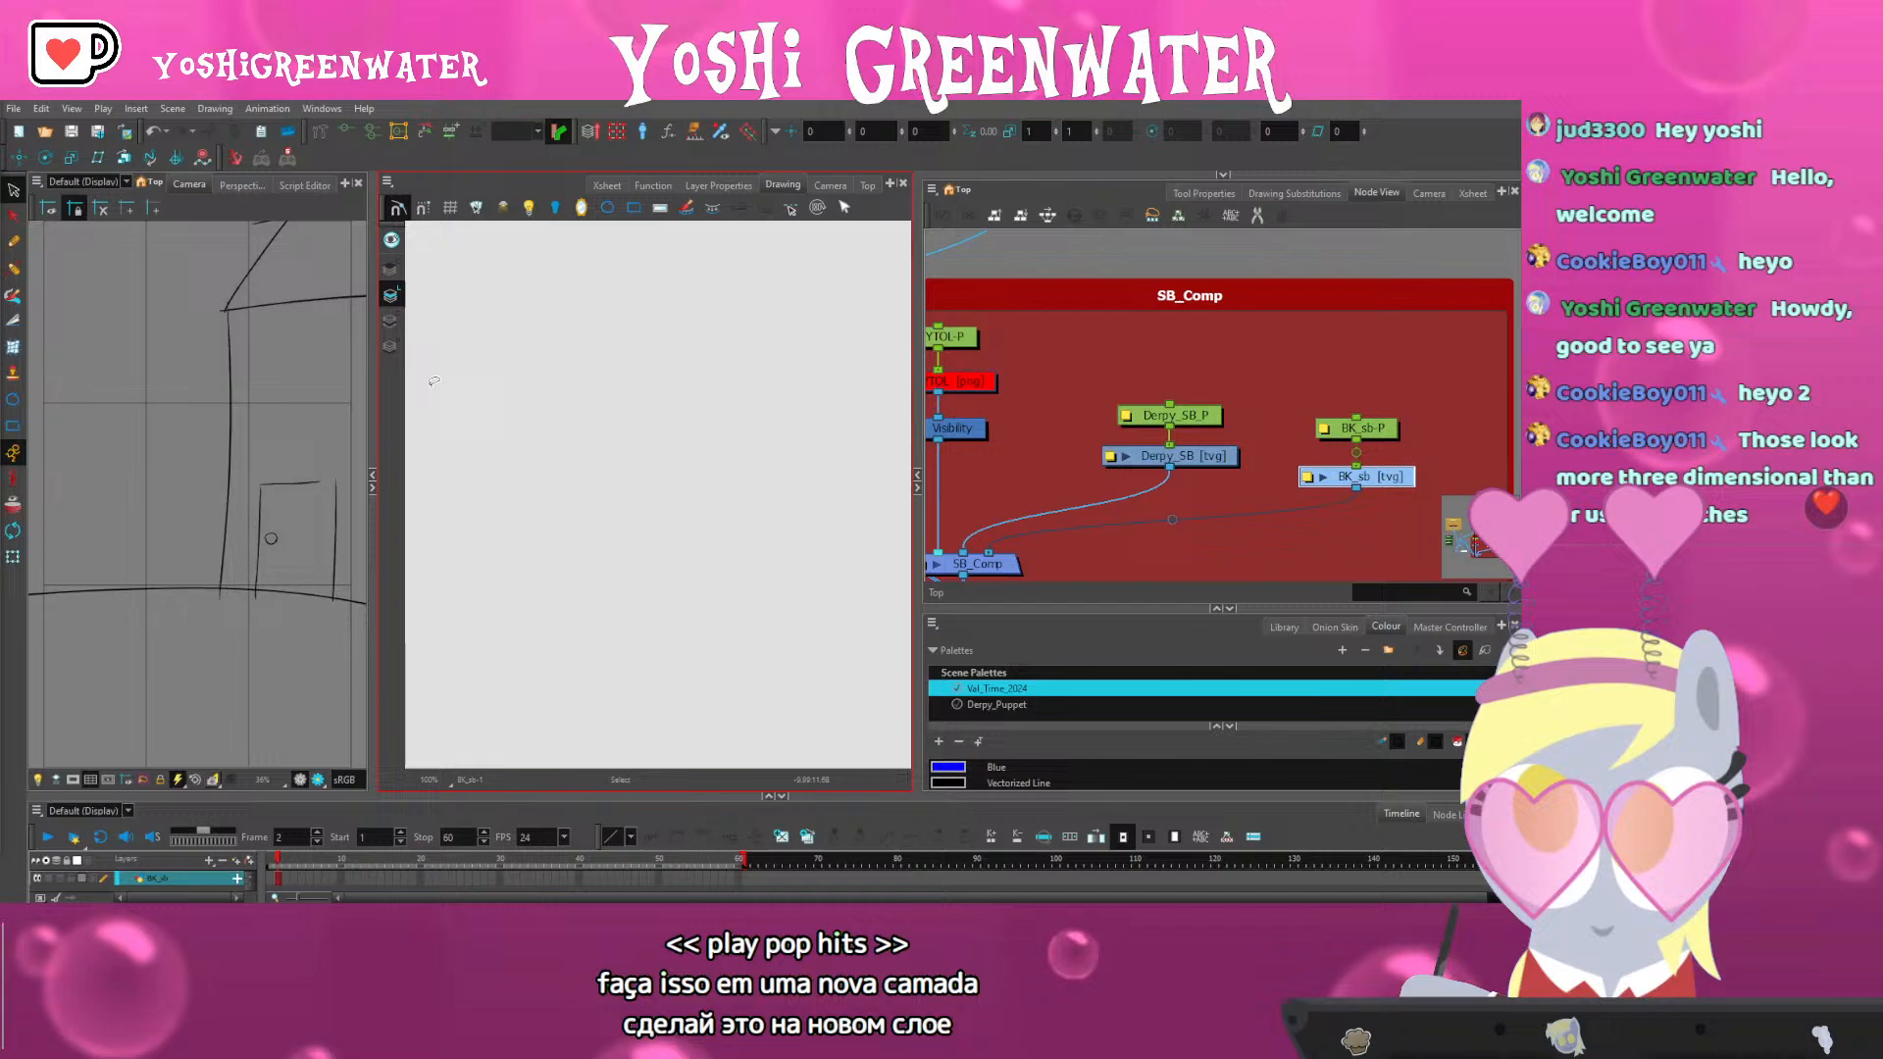
# Show all art layers together and brush a rounded mailbox on a post on the hill beside the house wall
pyautogui.click(393, 240)
pyautogui.hotkey('alt', 'b')
pyautogui.scroll(4, 598, 601)
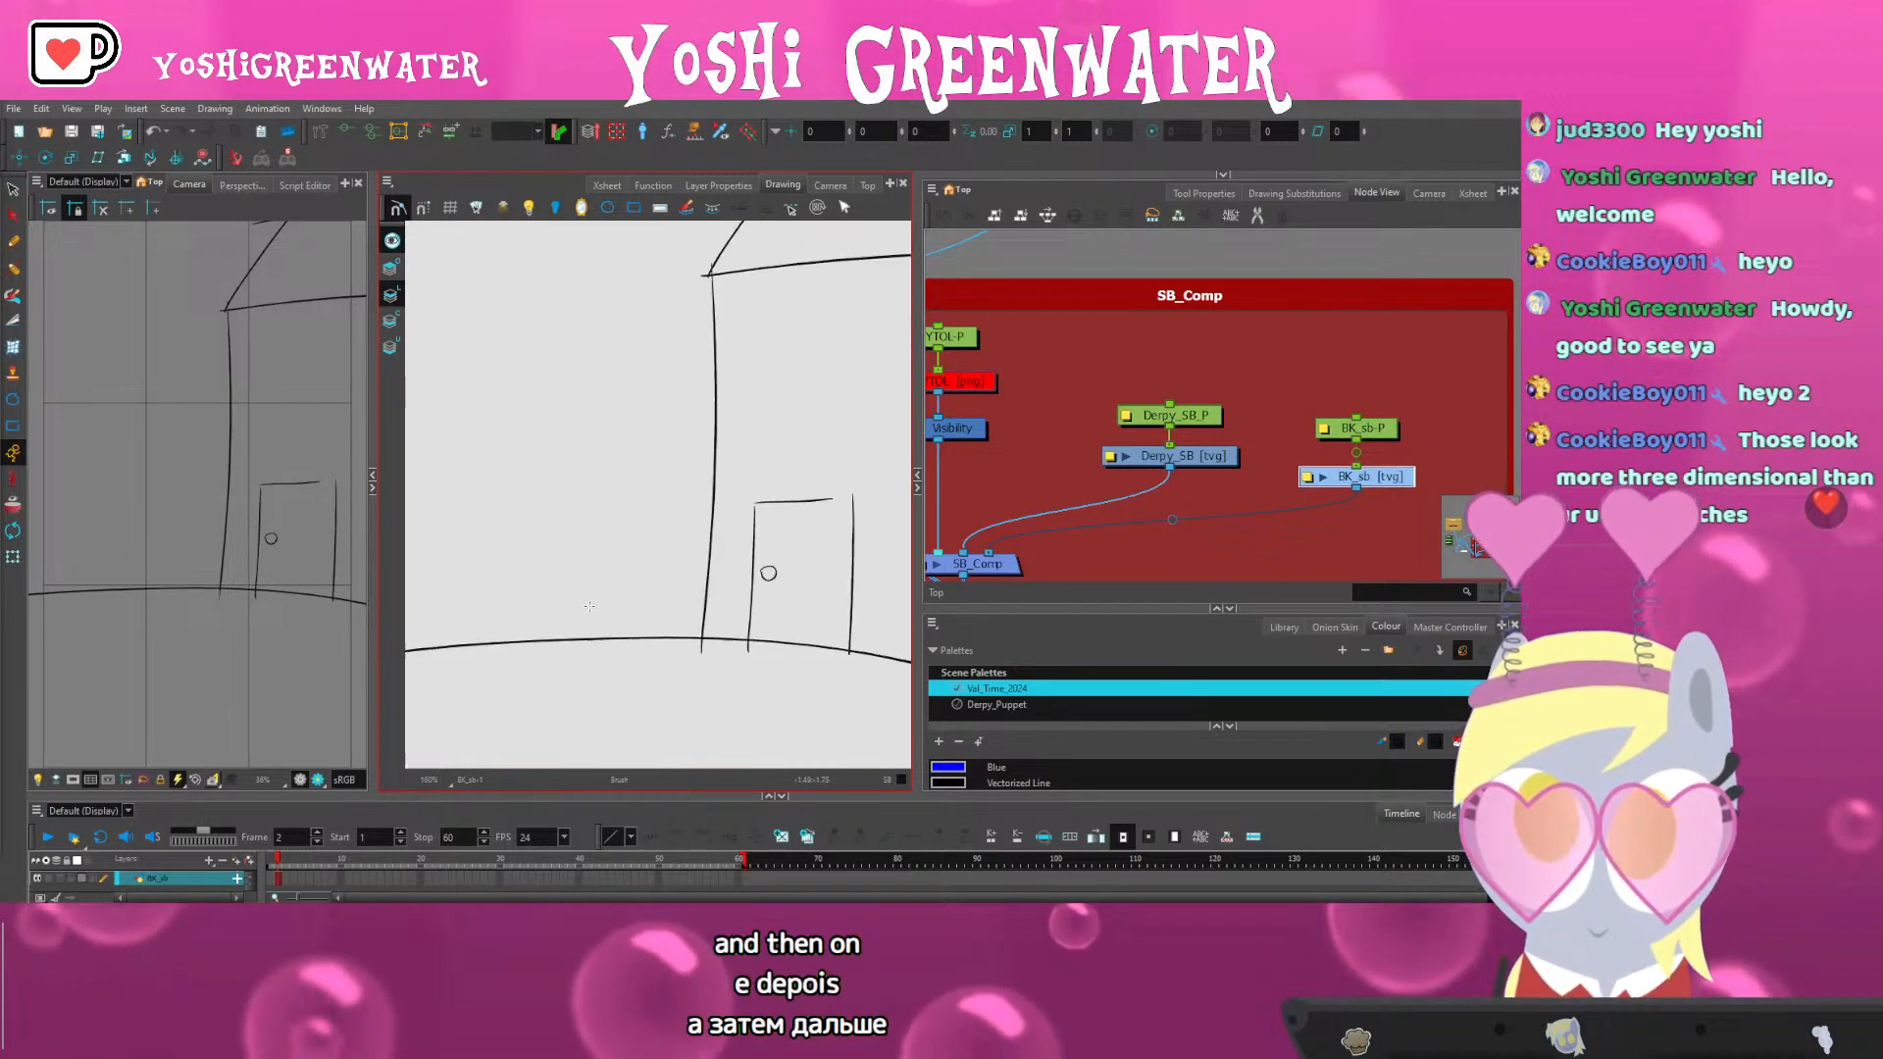
pyautogui.moveTo(664, 603); pyautogui.dragTo(664, 669)
pyautogui.scroll(4, 686, 628)
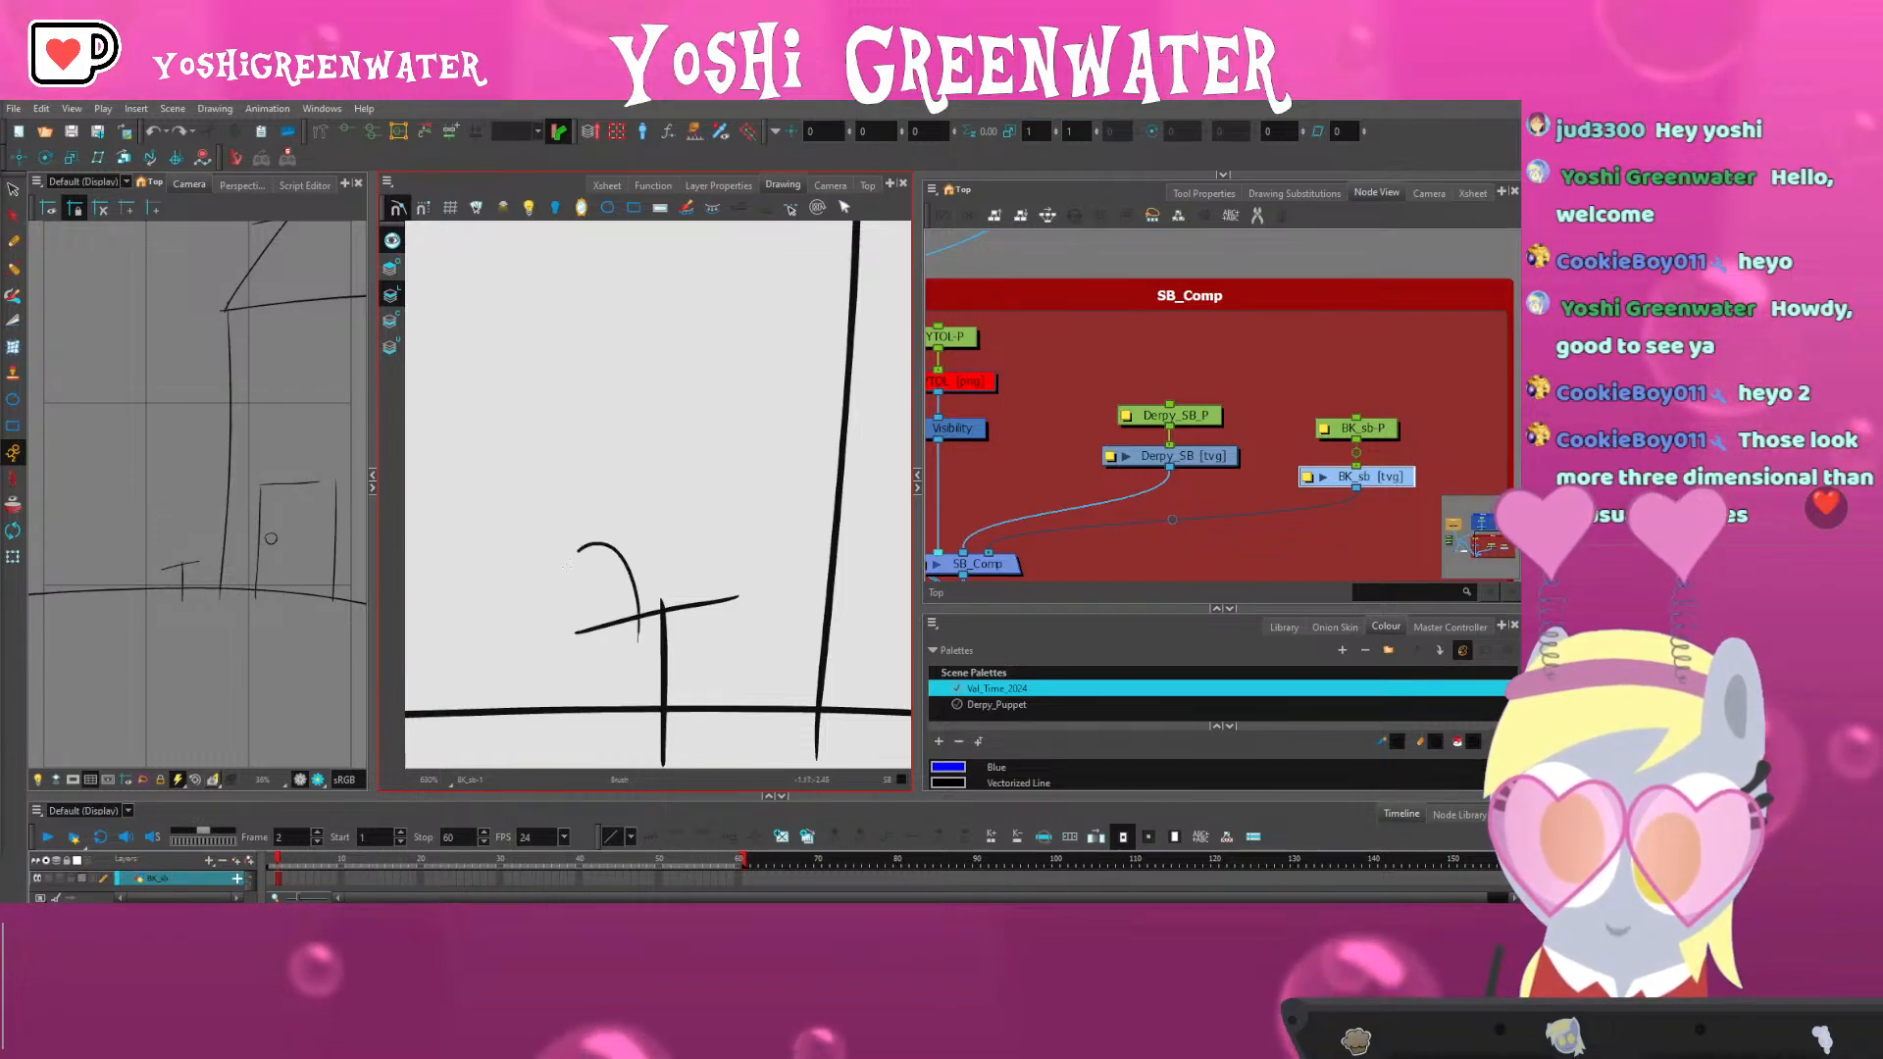
pyautogui.moveTo(567, 628); pyautogui.dragTo(638, 635)
pyautogui.moveTo(602, 542)
pyautogui.mouseDown()
pyautogui.moveTo(761, 508)
pyautogui.moveTo(717, 628)
pyautogui.moveTo(566, 655)
pyautogui.mouseUp()
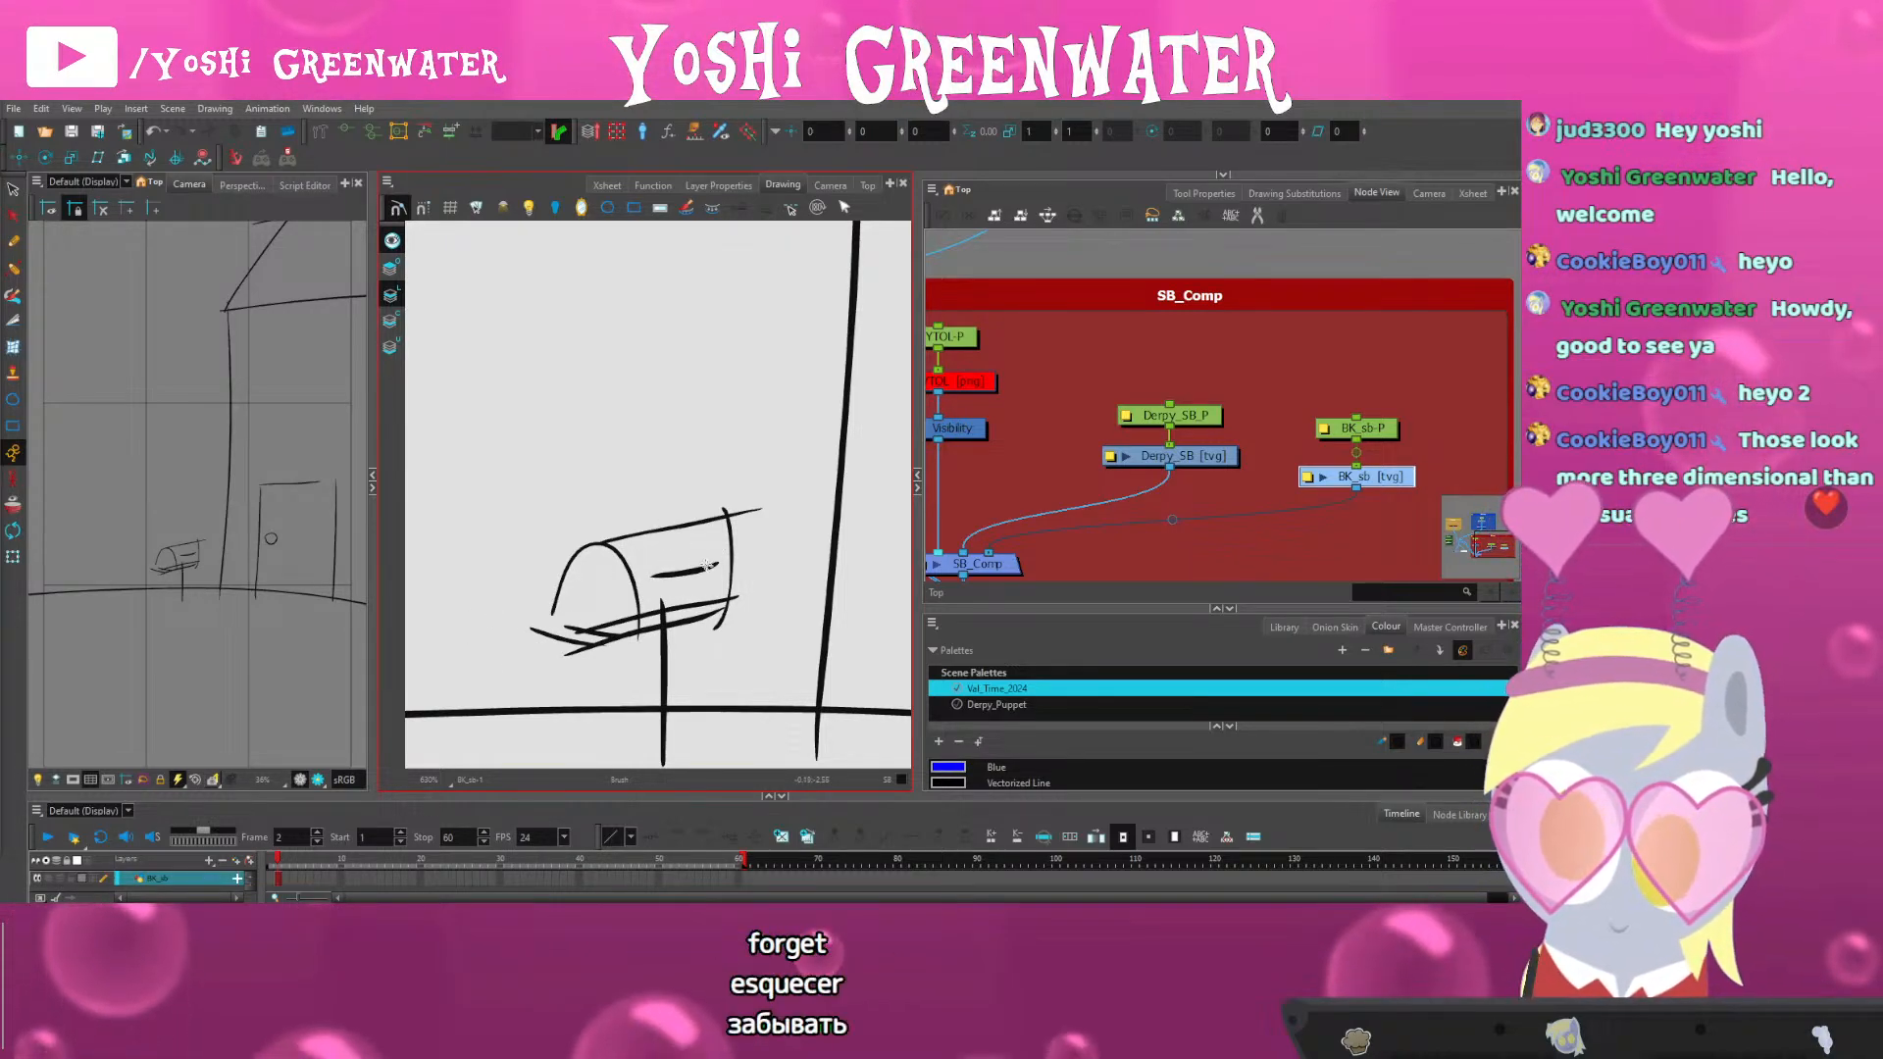
pyautogui.moveTo(718, 564)
pyautogui.mouseDown()
pyautogui.moveTo(710, 591)
pyautogui.moveTo(585, 617)
pyautogui.mouseUp()
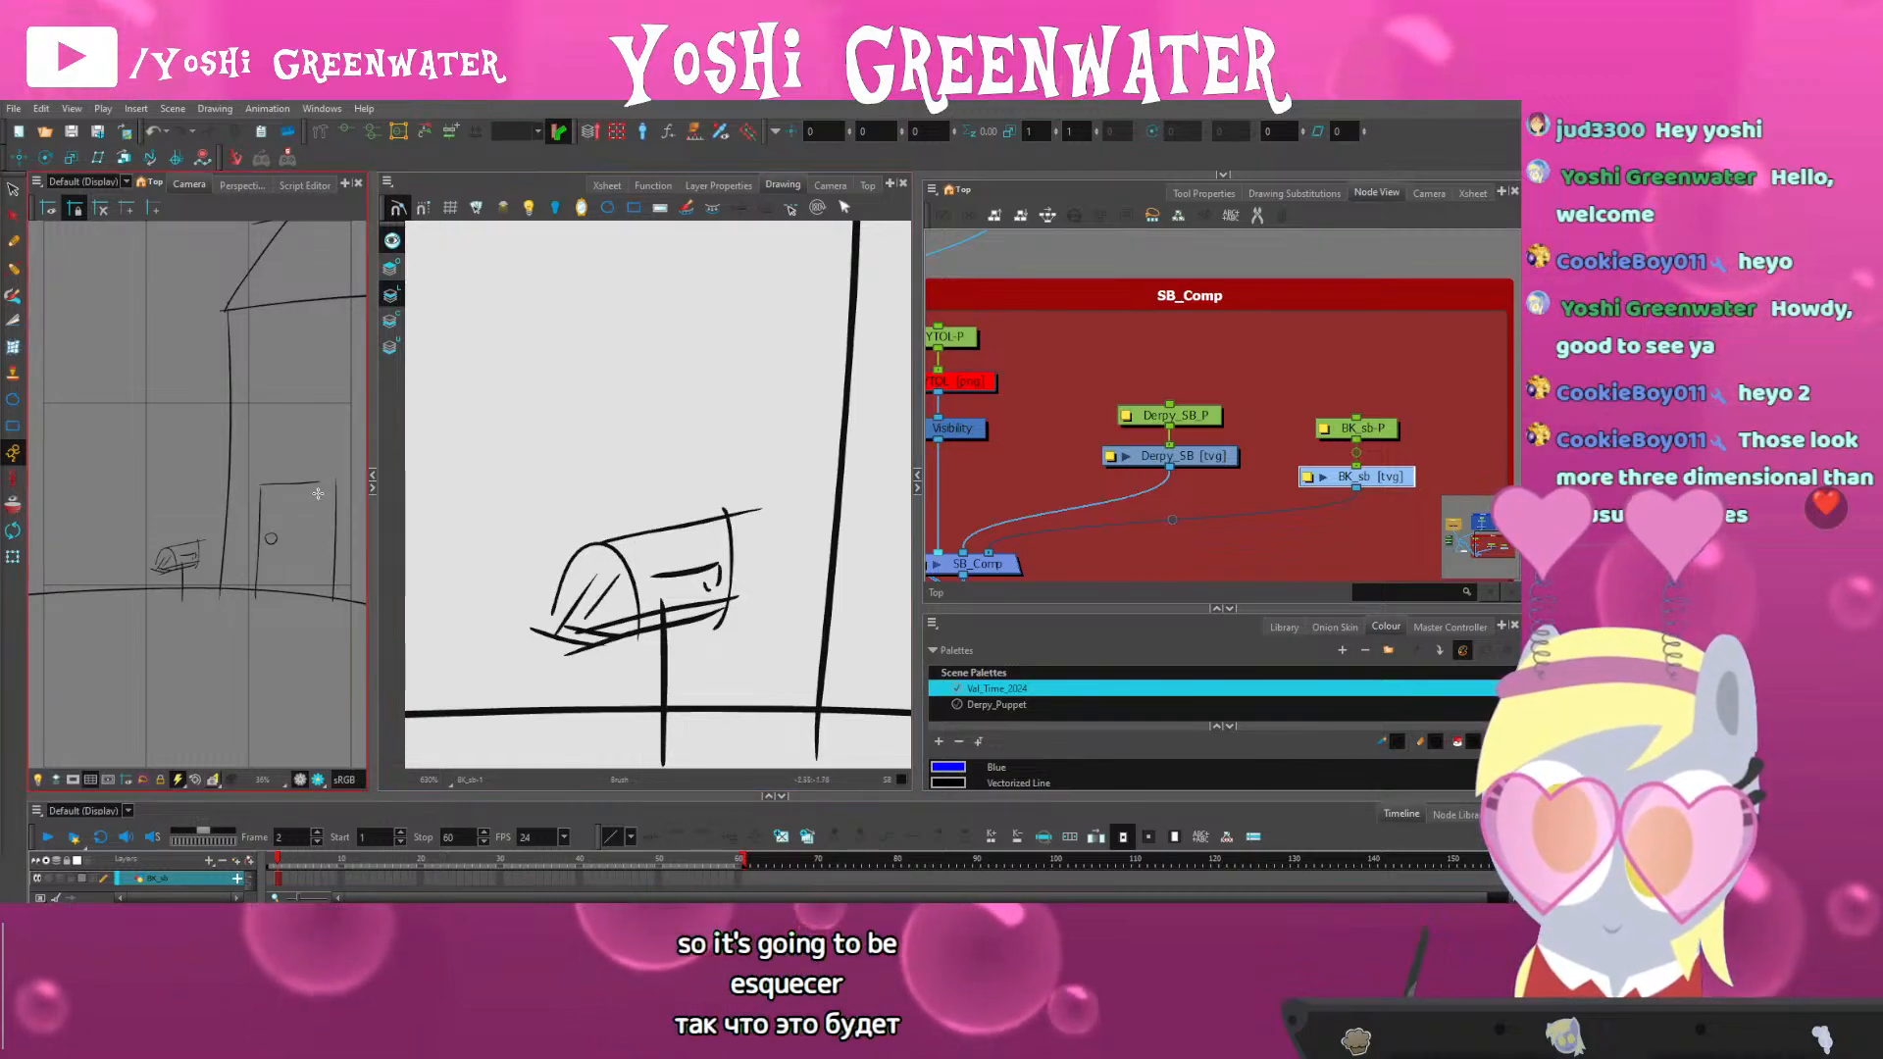
# Select the mailbox strokes, enlarge them slightly and nudge the mailbox closer to the house wall
pyautogui.scroll(-3, 147, 563)
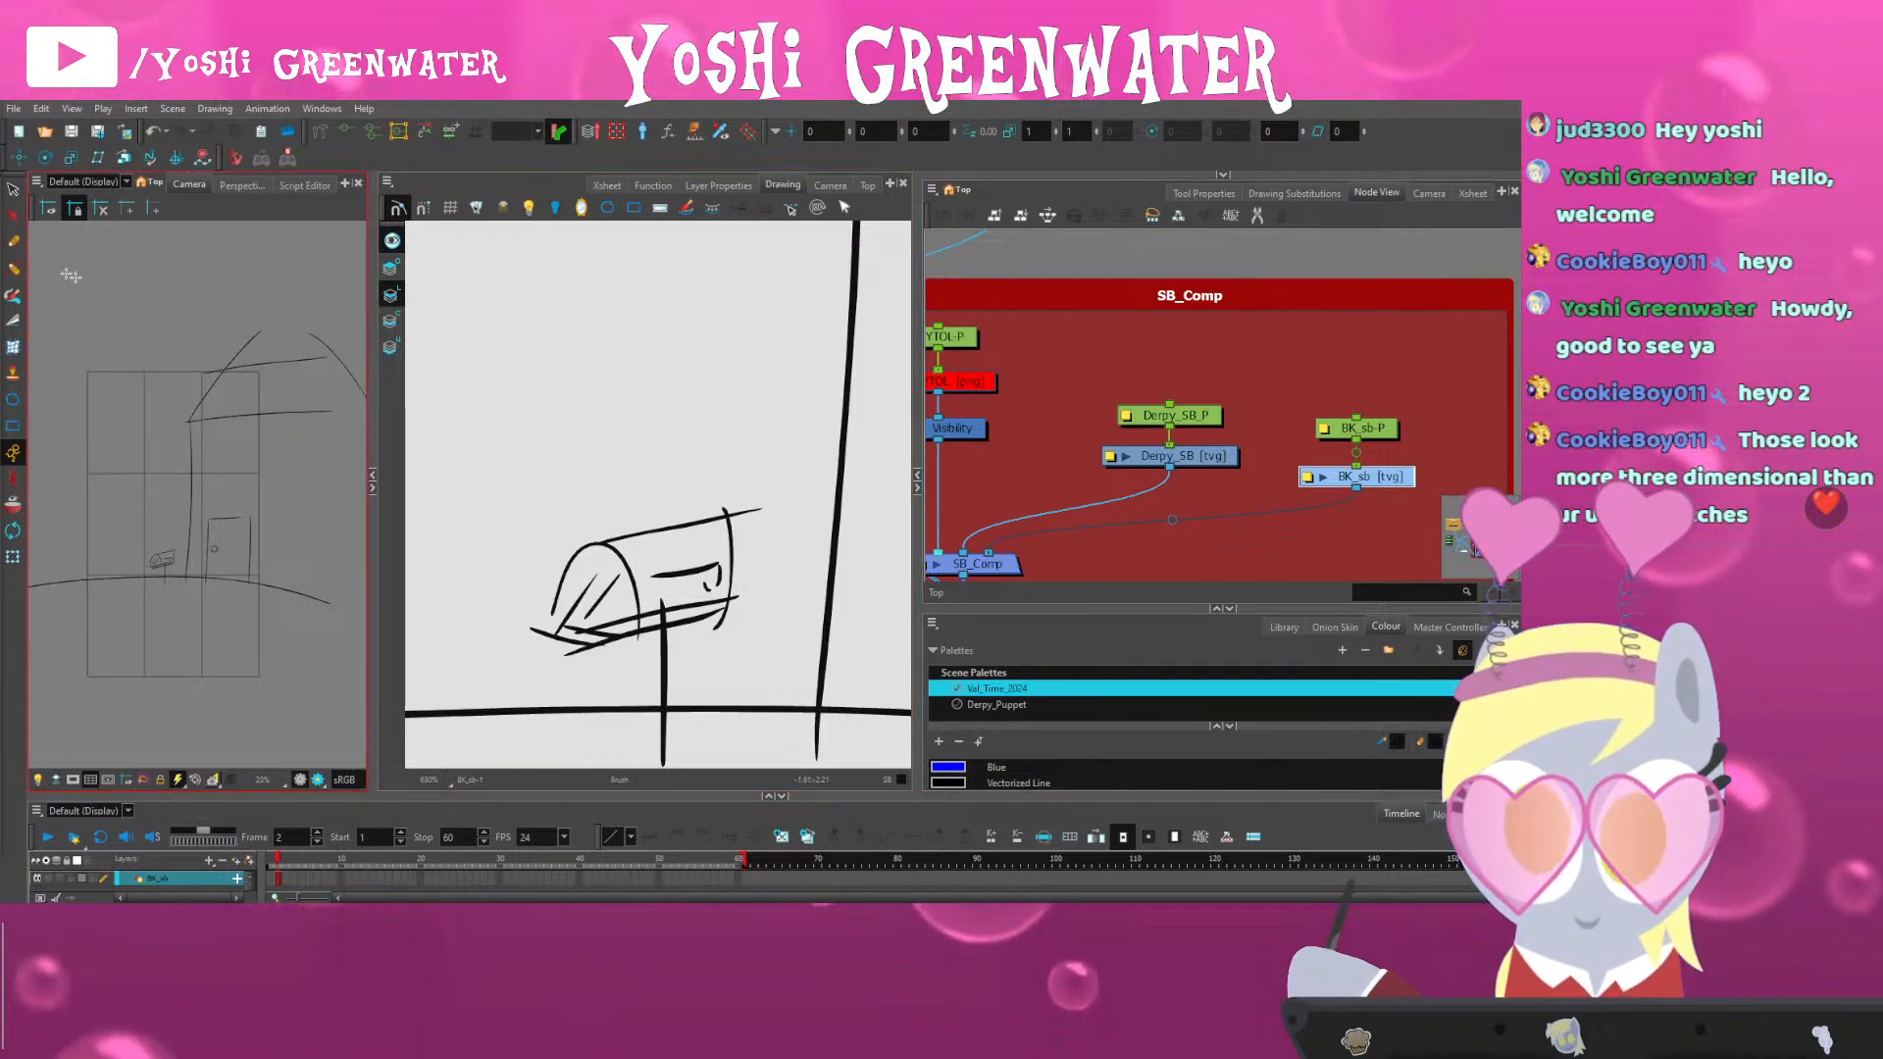
pyautogui.click(13, 189)
pyautogui.moveTo(588, 453)
pyautogui.mouseDown()
pyautogui.moveTo(628, 437)
pyautogui.moveTo(520, 562)
pyautogui.mouseUp()
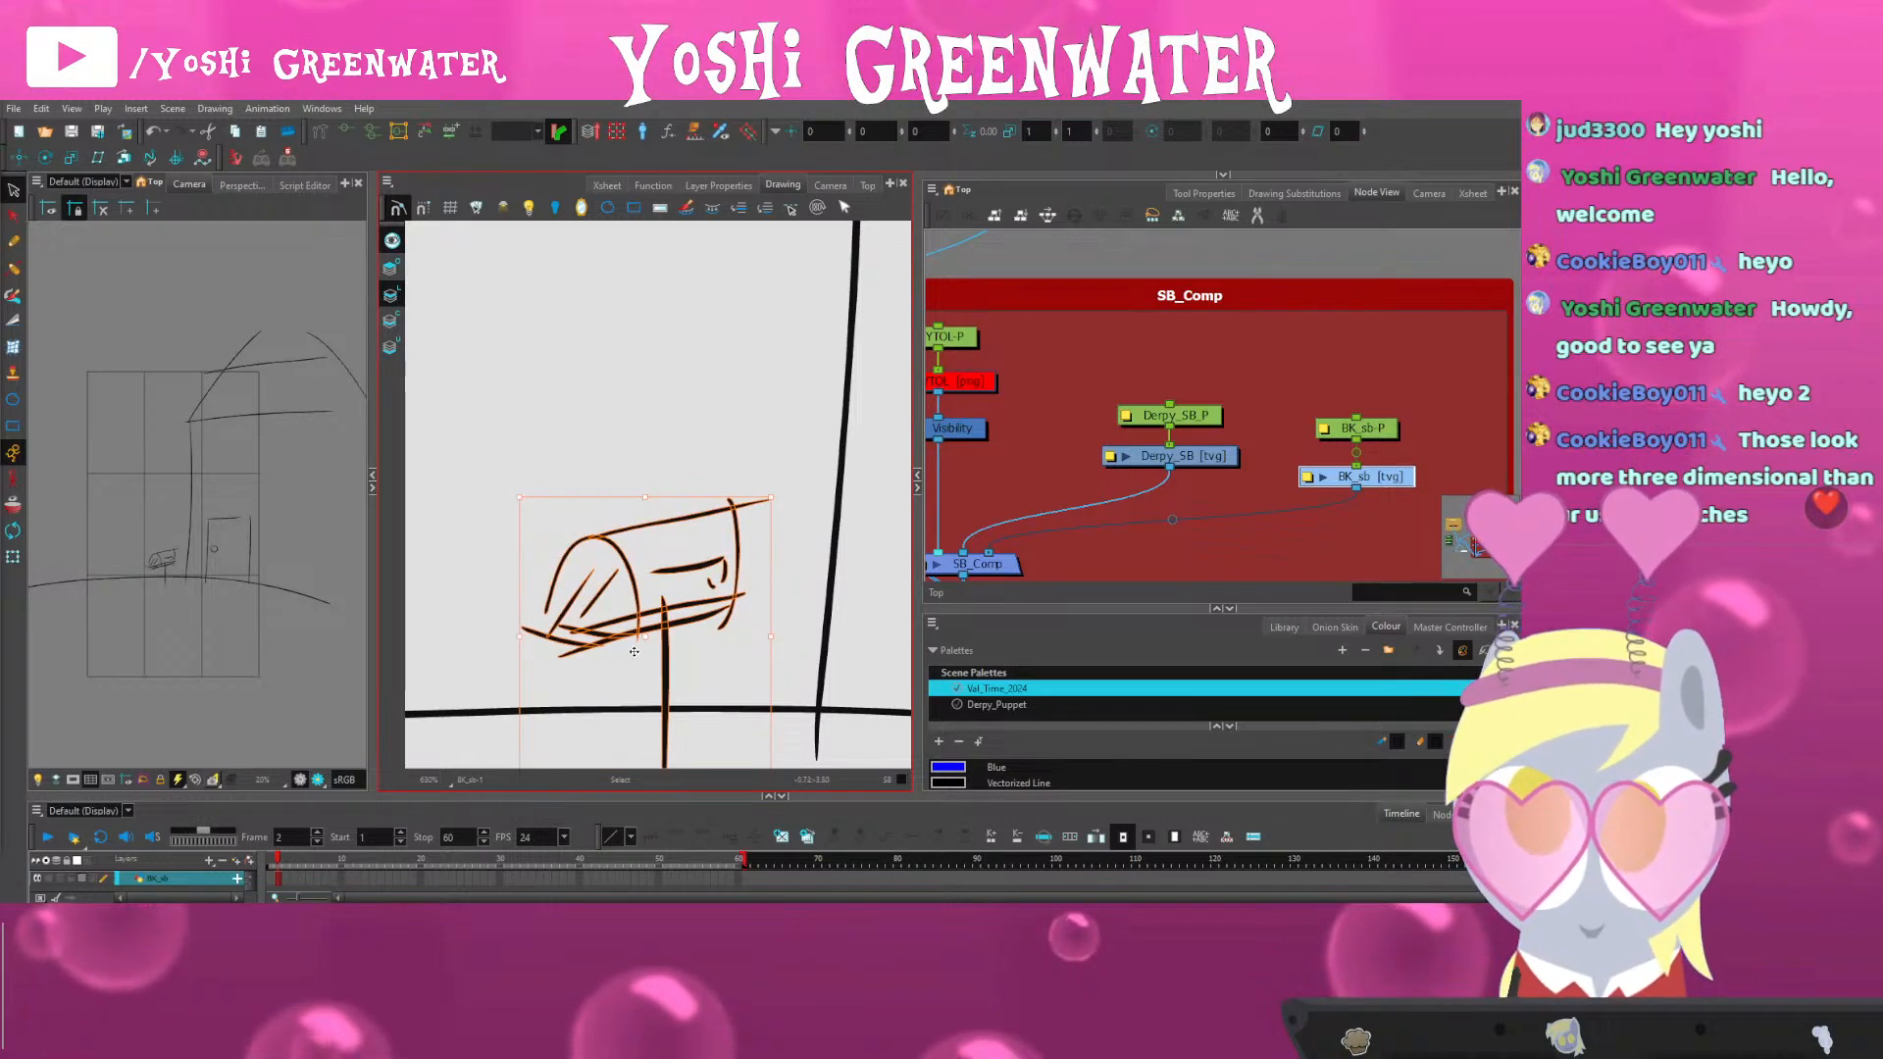
pyautogui.scroll(-3, 563, 653)
pyautogui.press('Right')
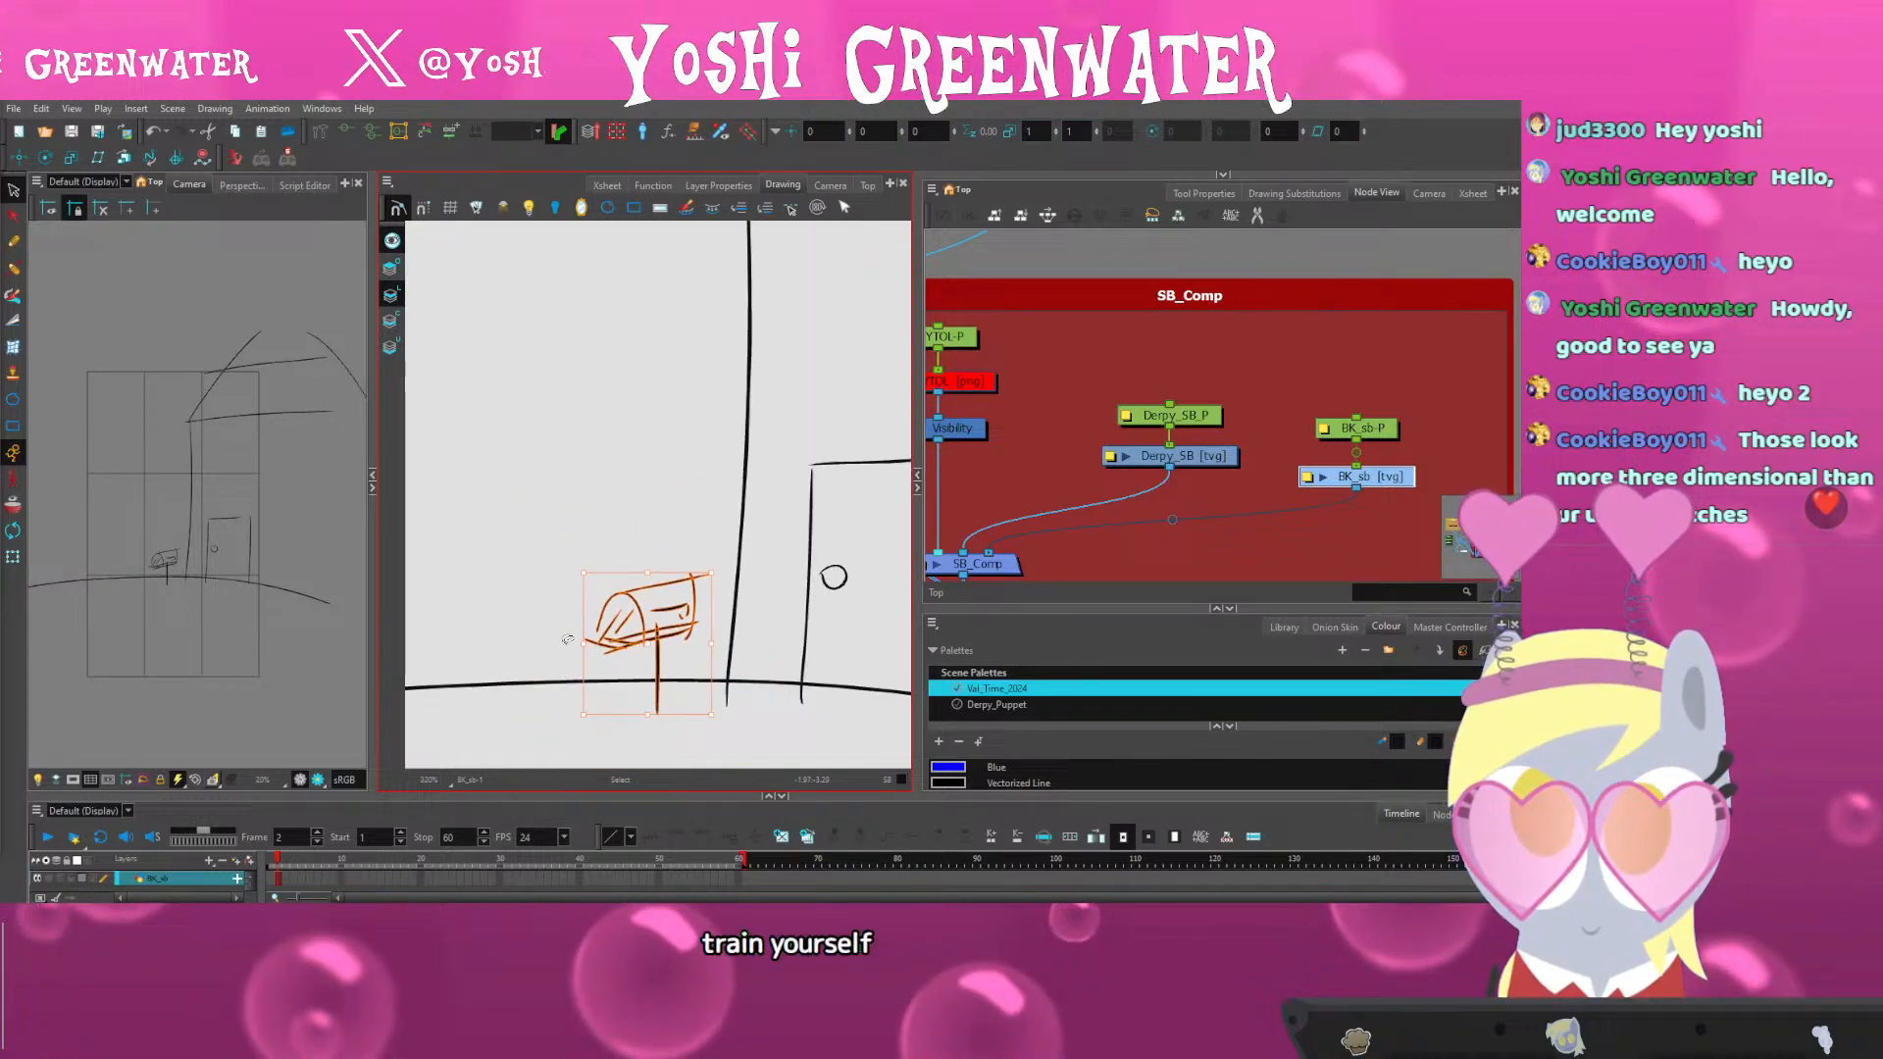
pyautogui.press('Down')
pyautogui.click(596, 733)
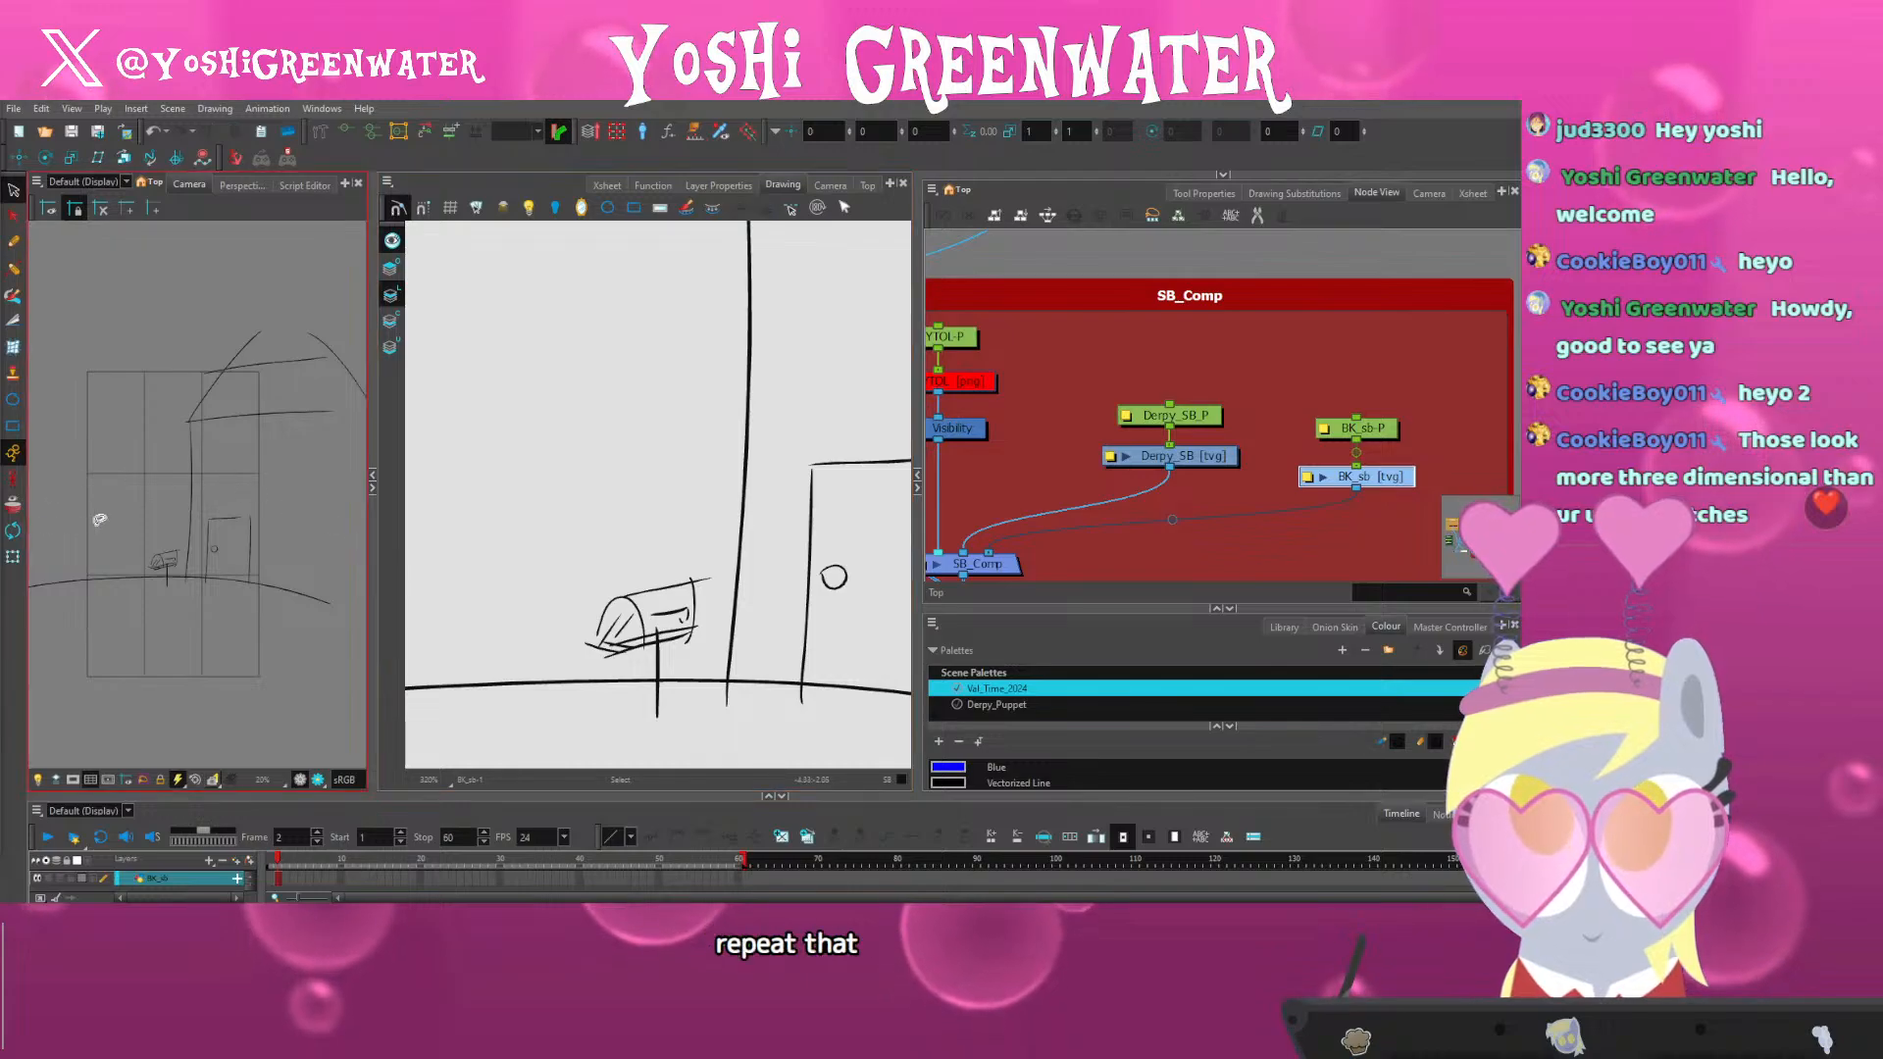
# Delete the flag marks on the mailbox's side and draw a raised flag sticking up above the box
pyautogui.scroll(3, 157, 572)
pyautogui.scroll(-3, 161, 569)
pyautogui.moveTo(372, 577); pyautogui.dragTo(393, 575)
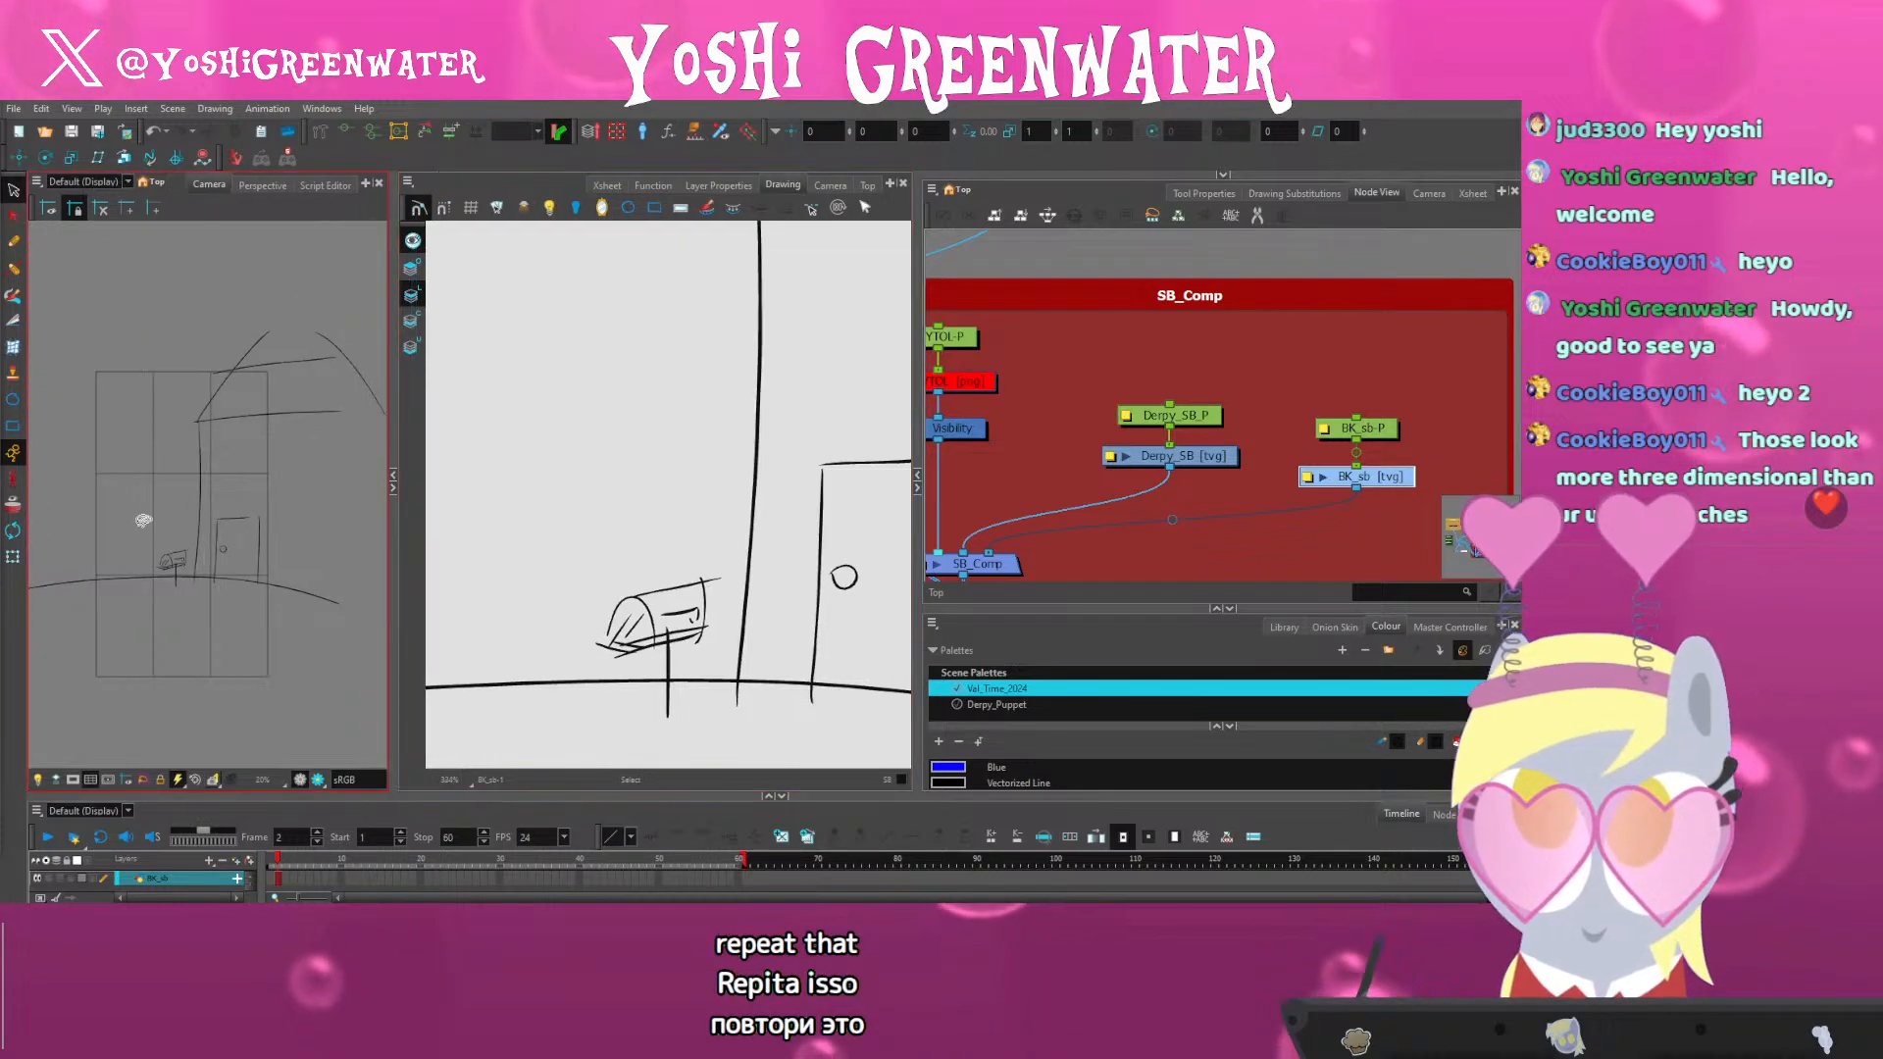
pyautogui.scroll(4, 689, 597)
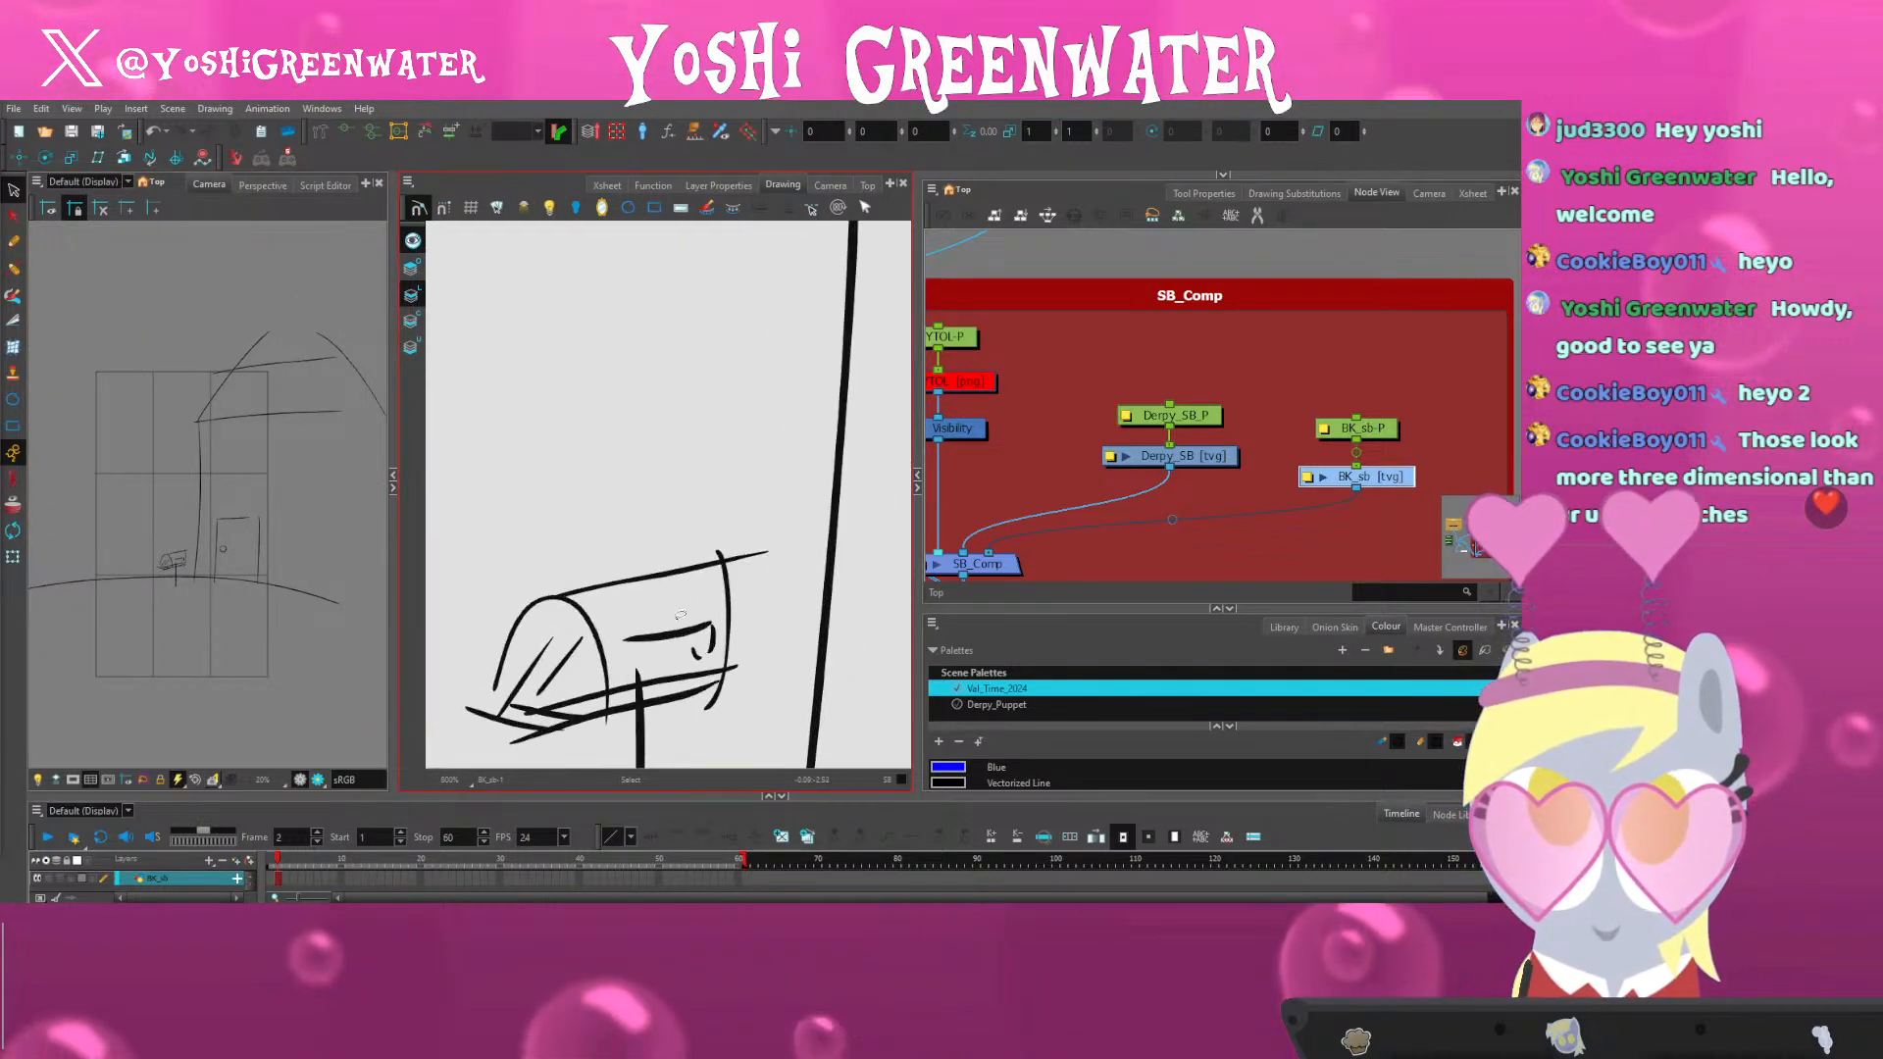
pyautogui.click(659, 637)
pyautogui.press('Delete')
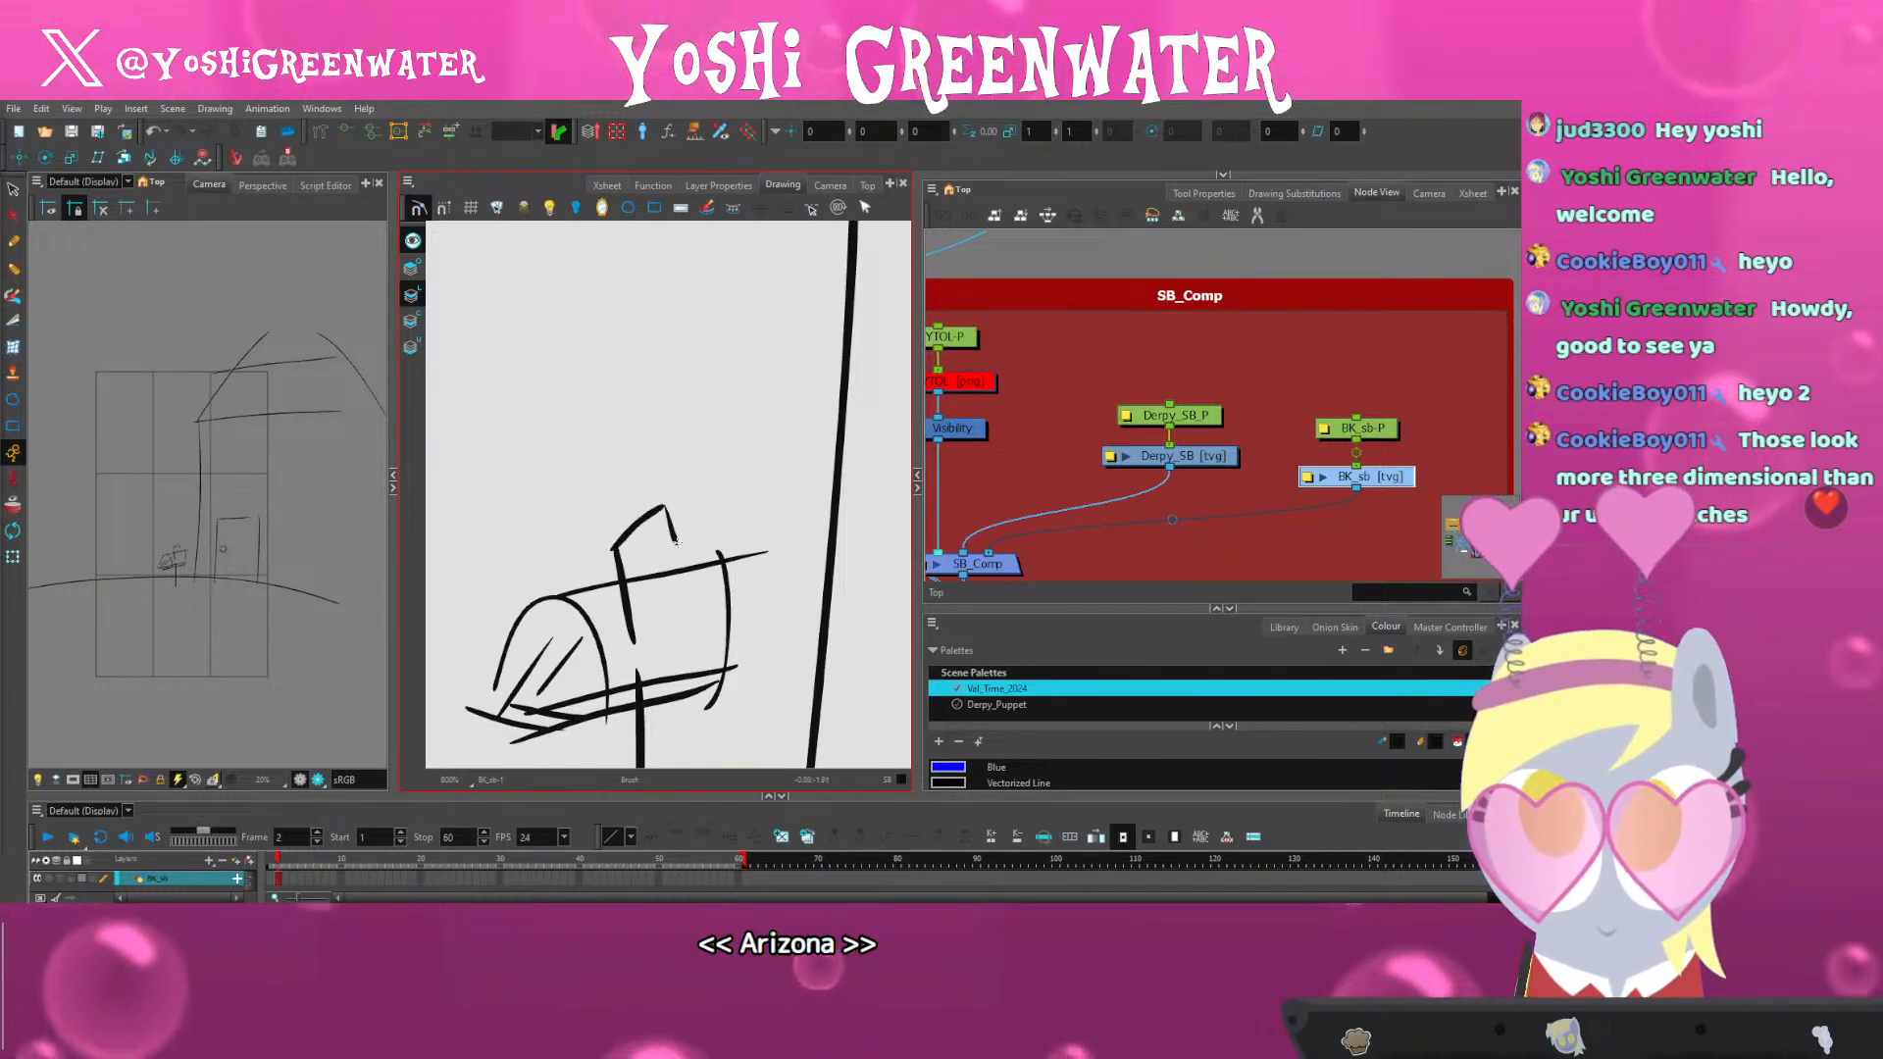
pyautogui.moveTo(646, 634); pyautogui.dragTo(648, 625)
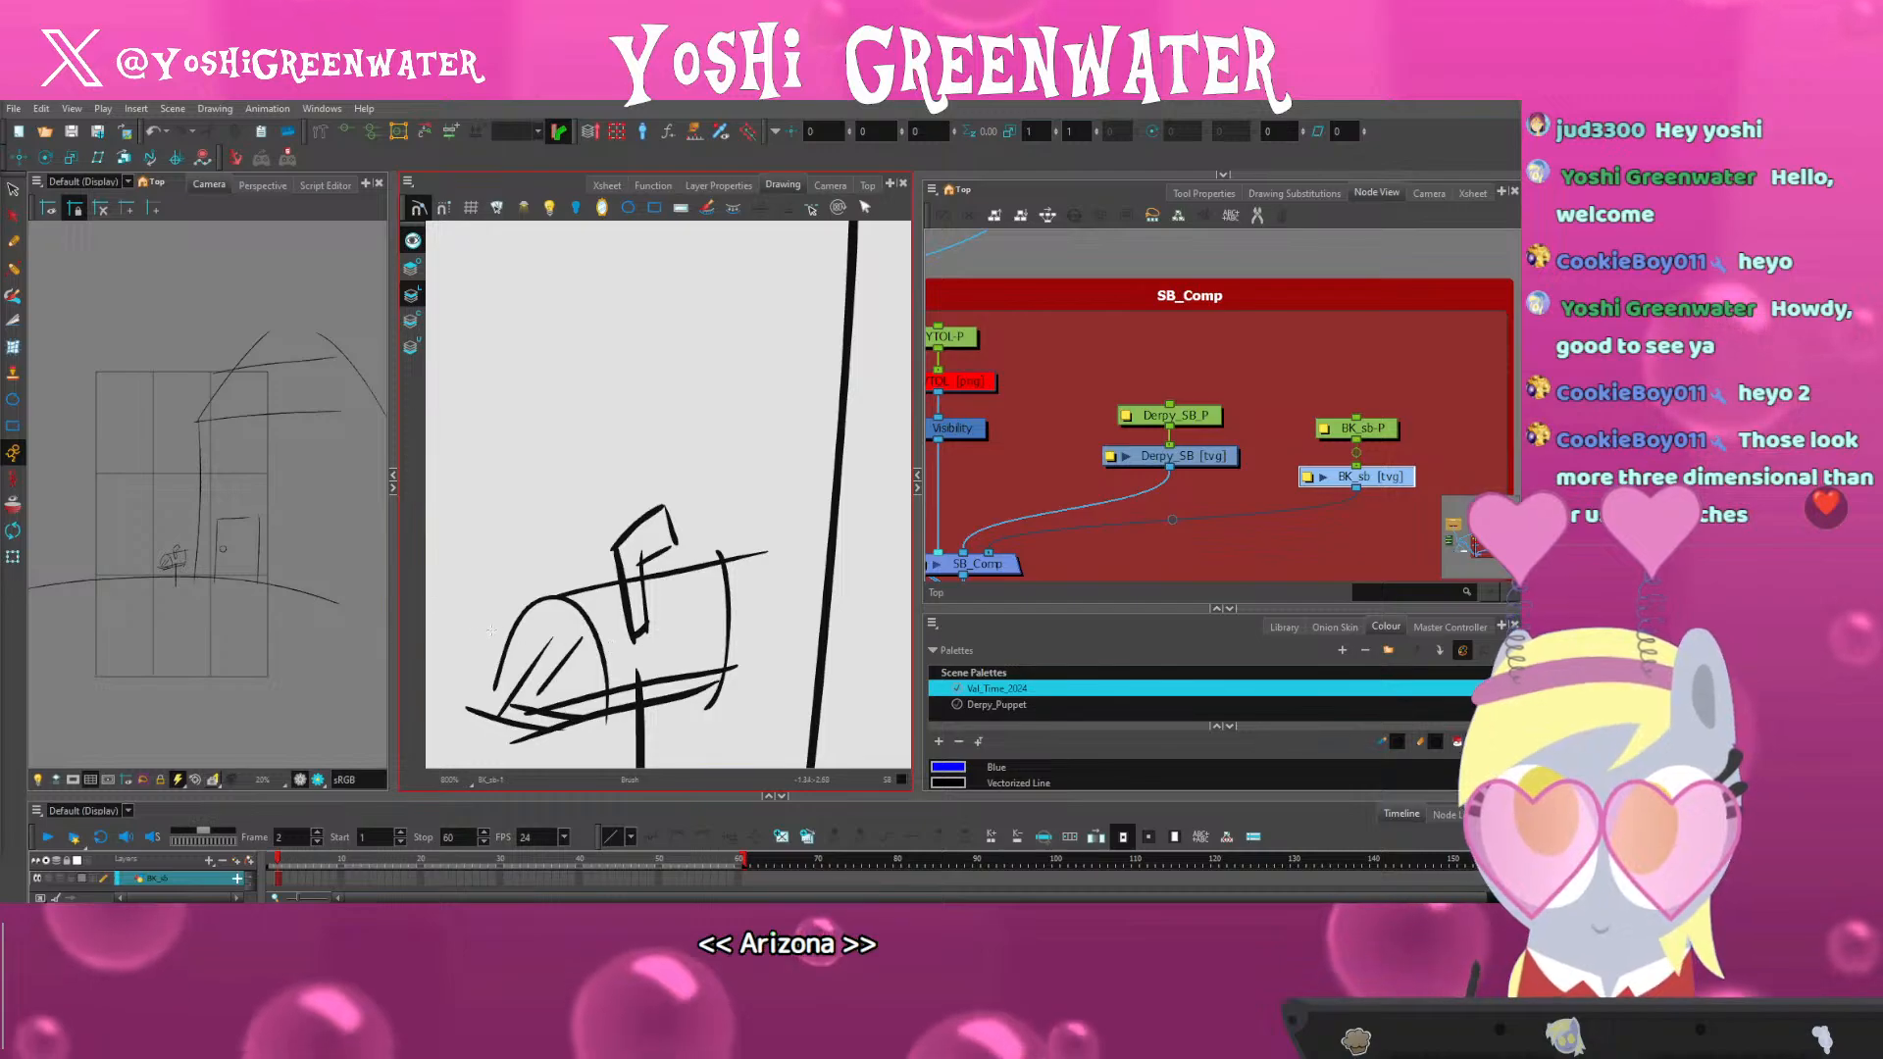
pyautogui.moveTo(512, 625); pyautogui.dragTo(537, 502)
pyautogui.scroll(-1, 109, 579)
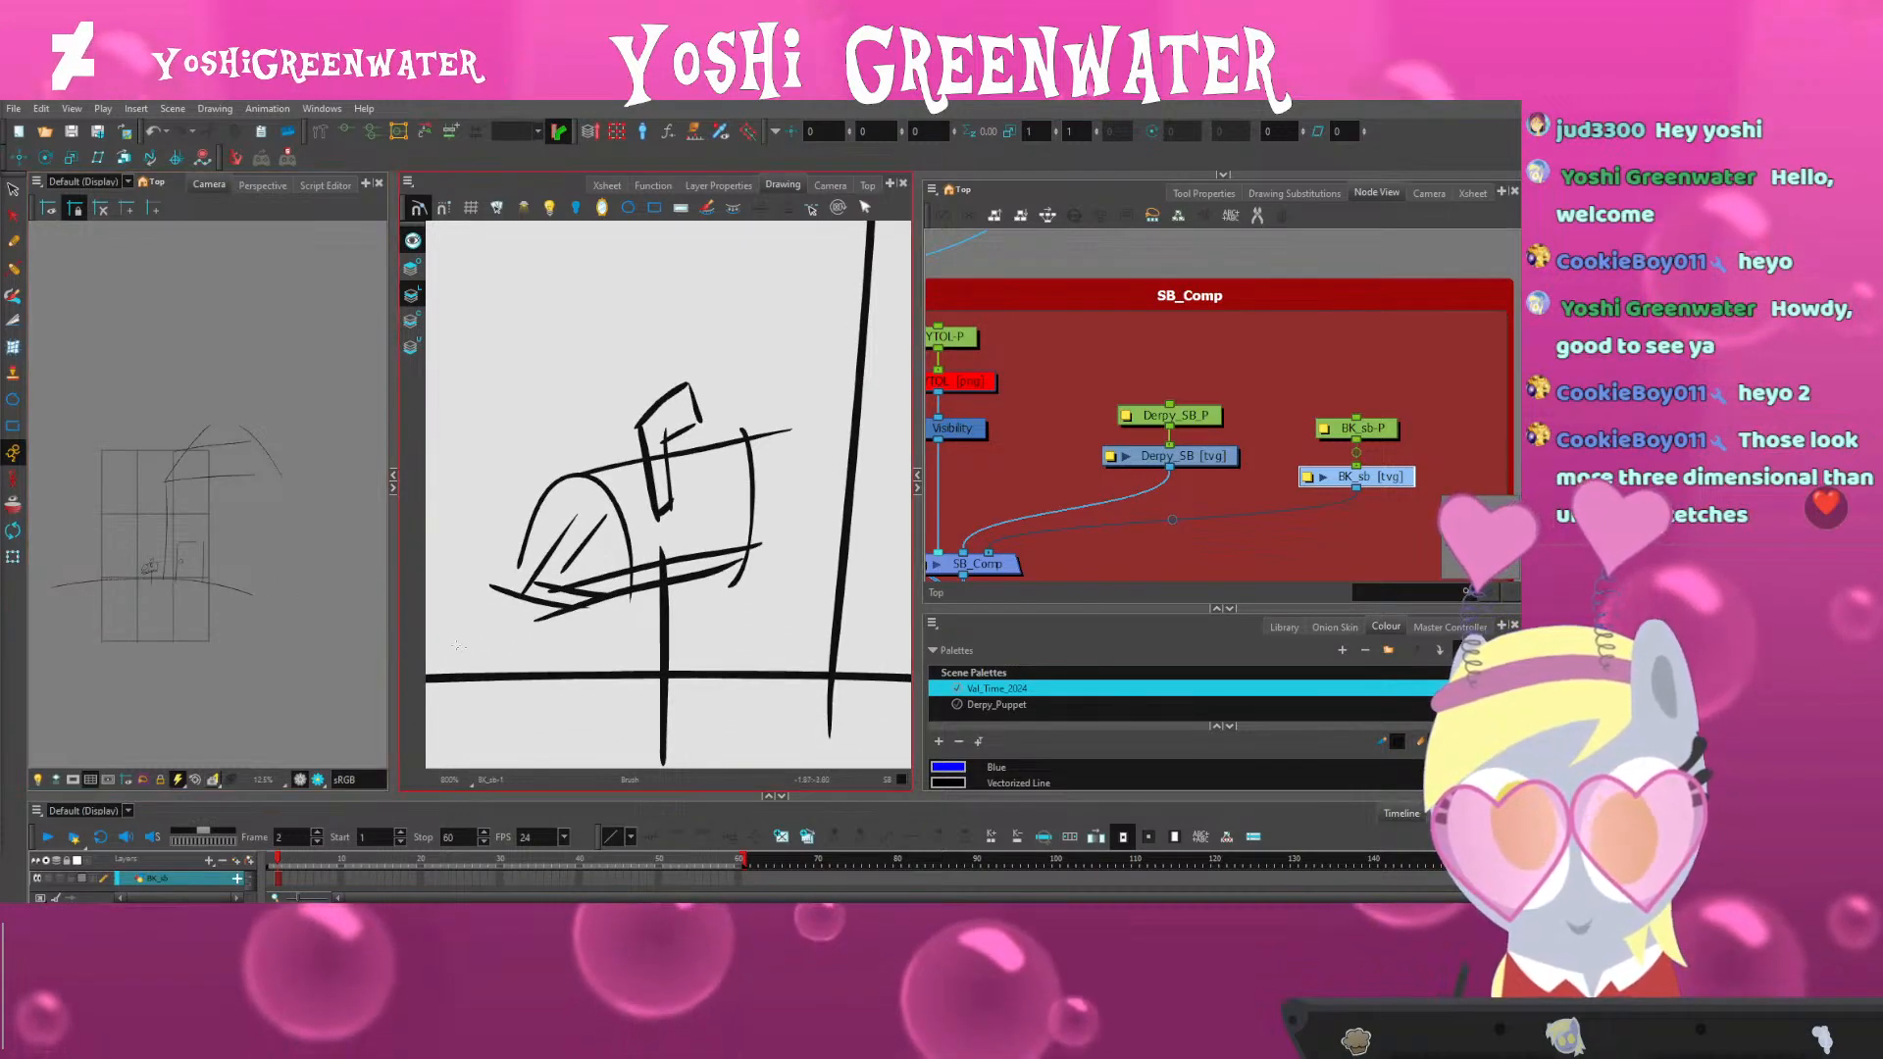
pyautogui.scroll(-2, 140, 546)
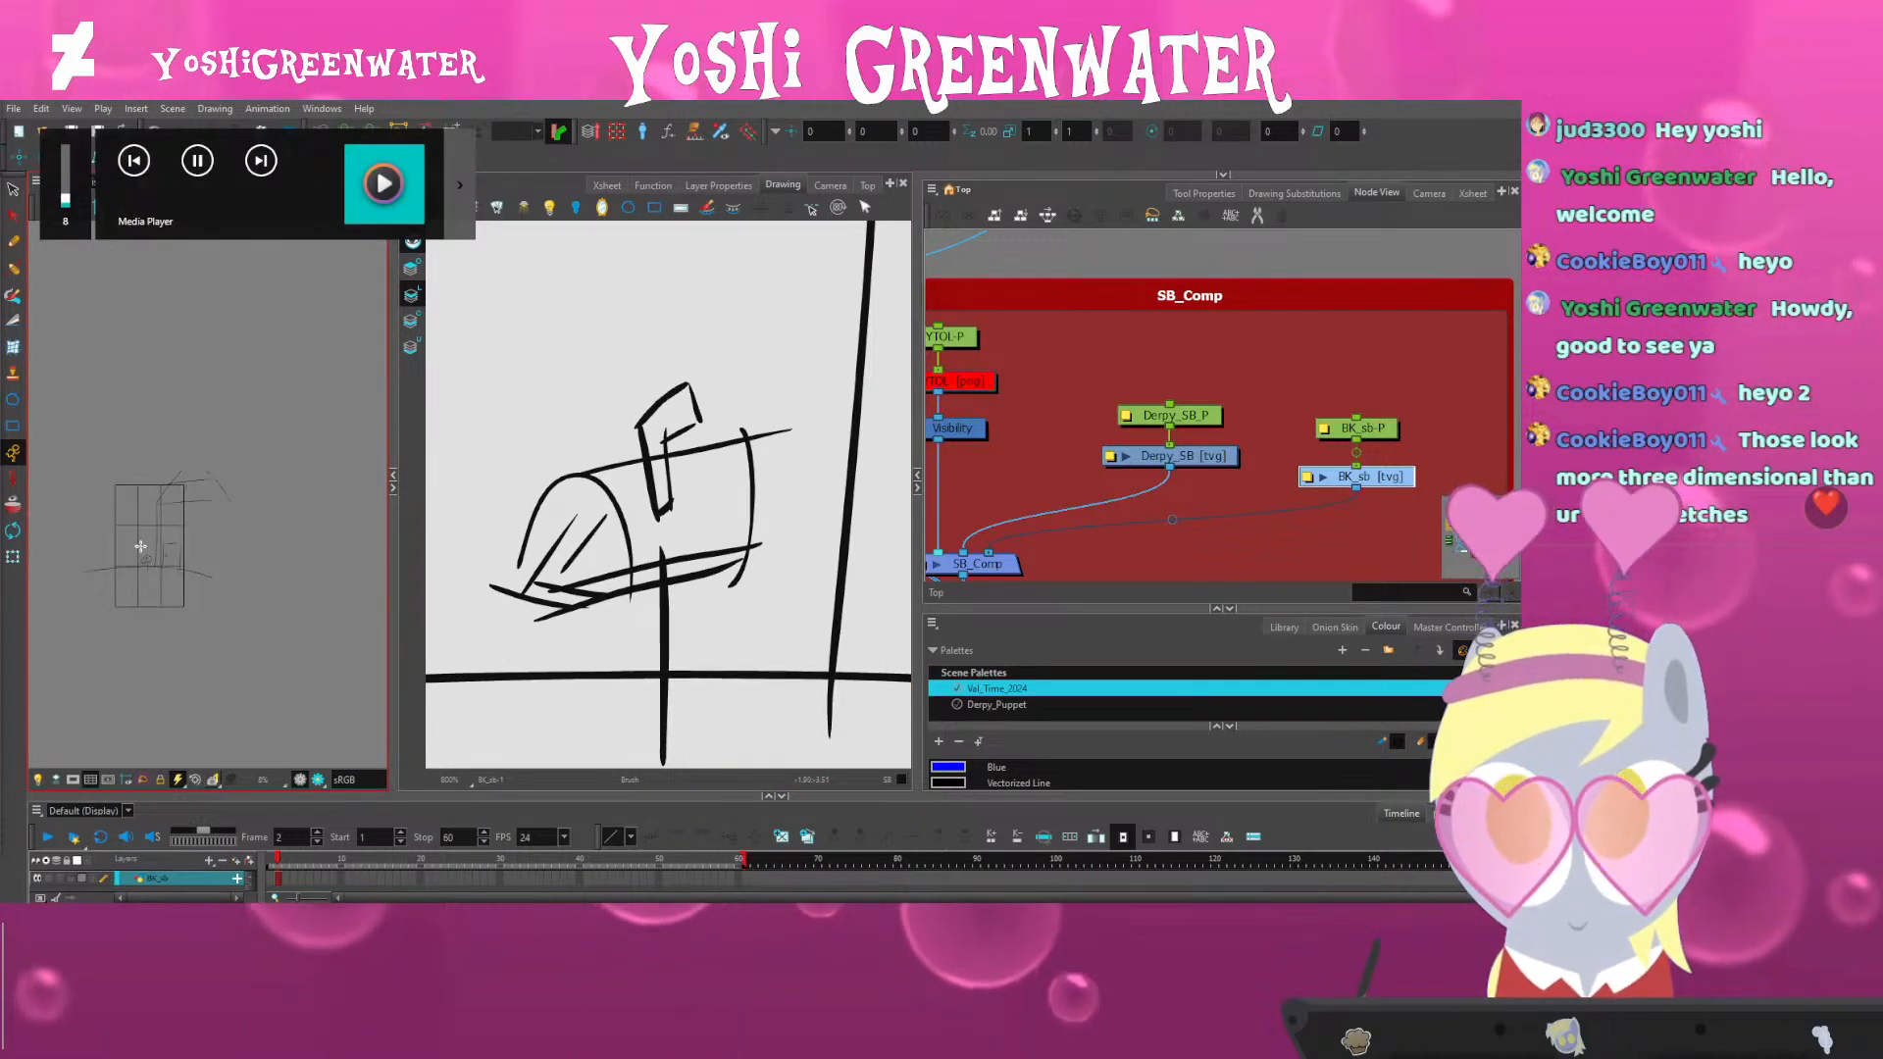
pyautogui.scroll(4, 144, 580)
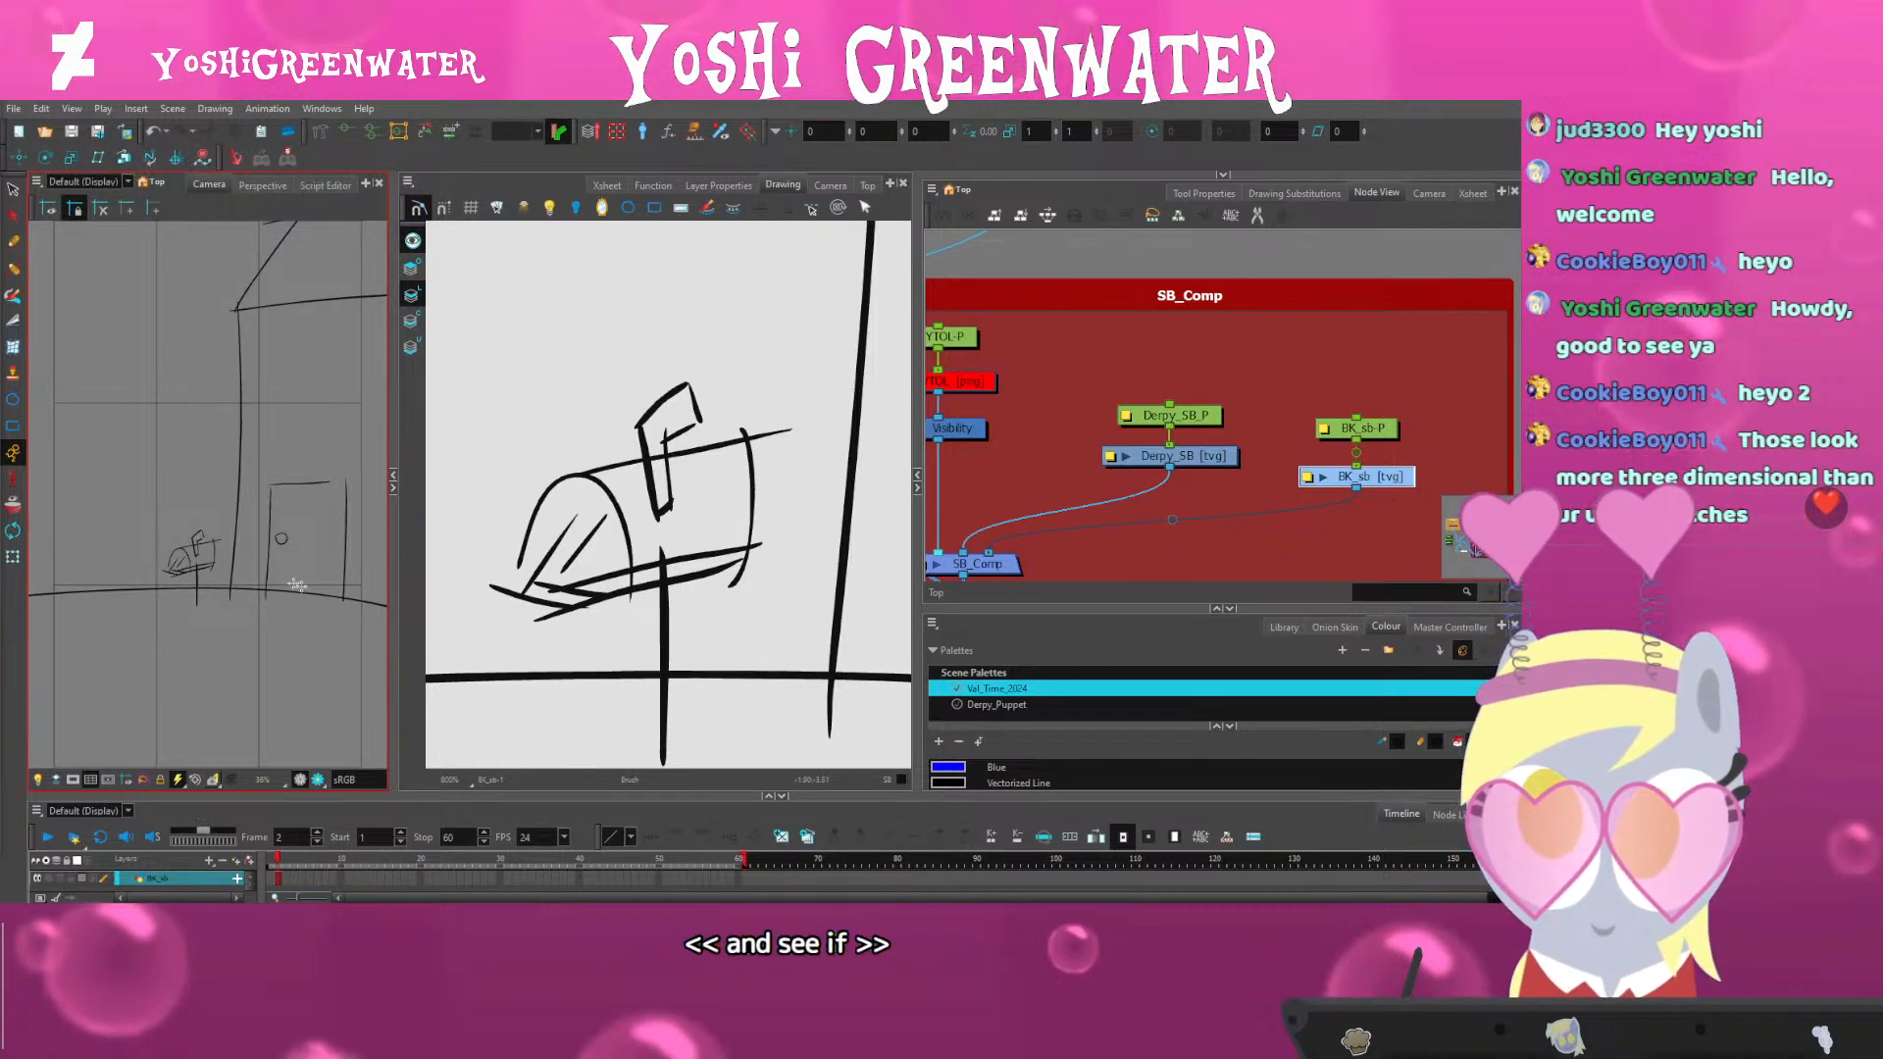
pyautogui.scroll(-2, 564, 505)
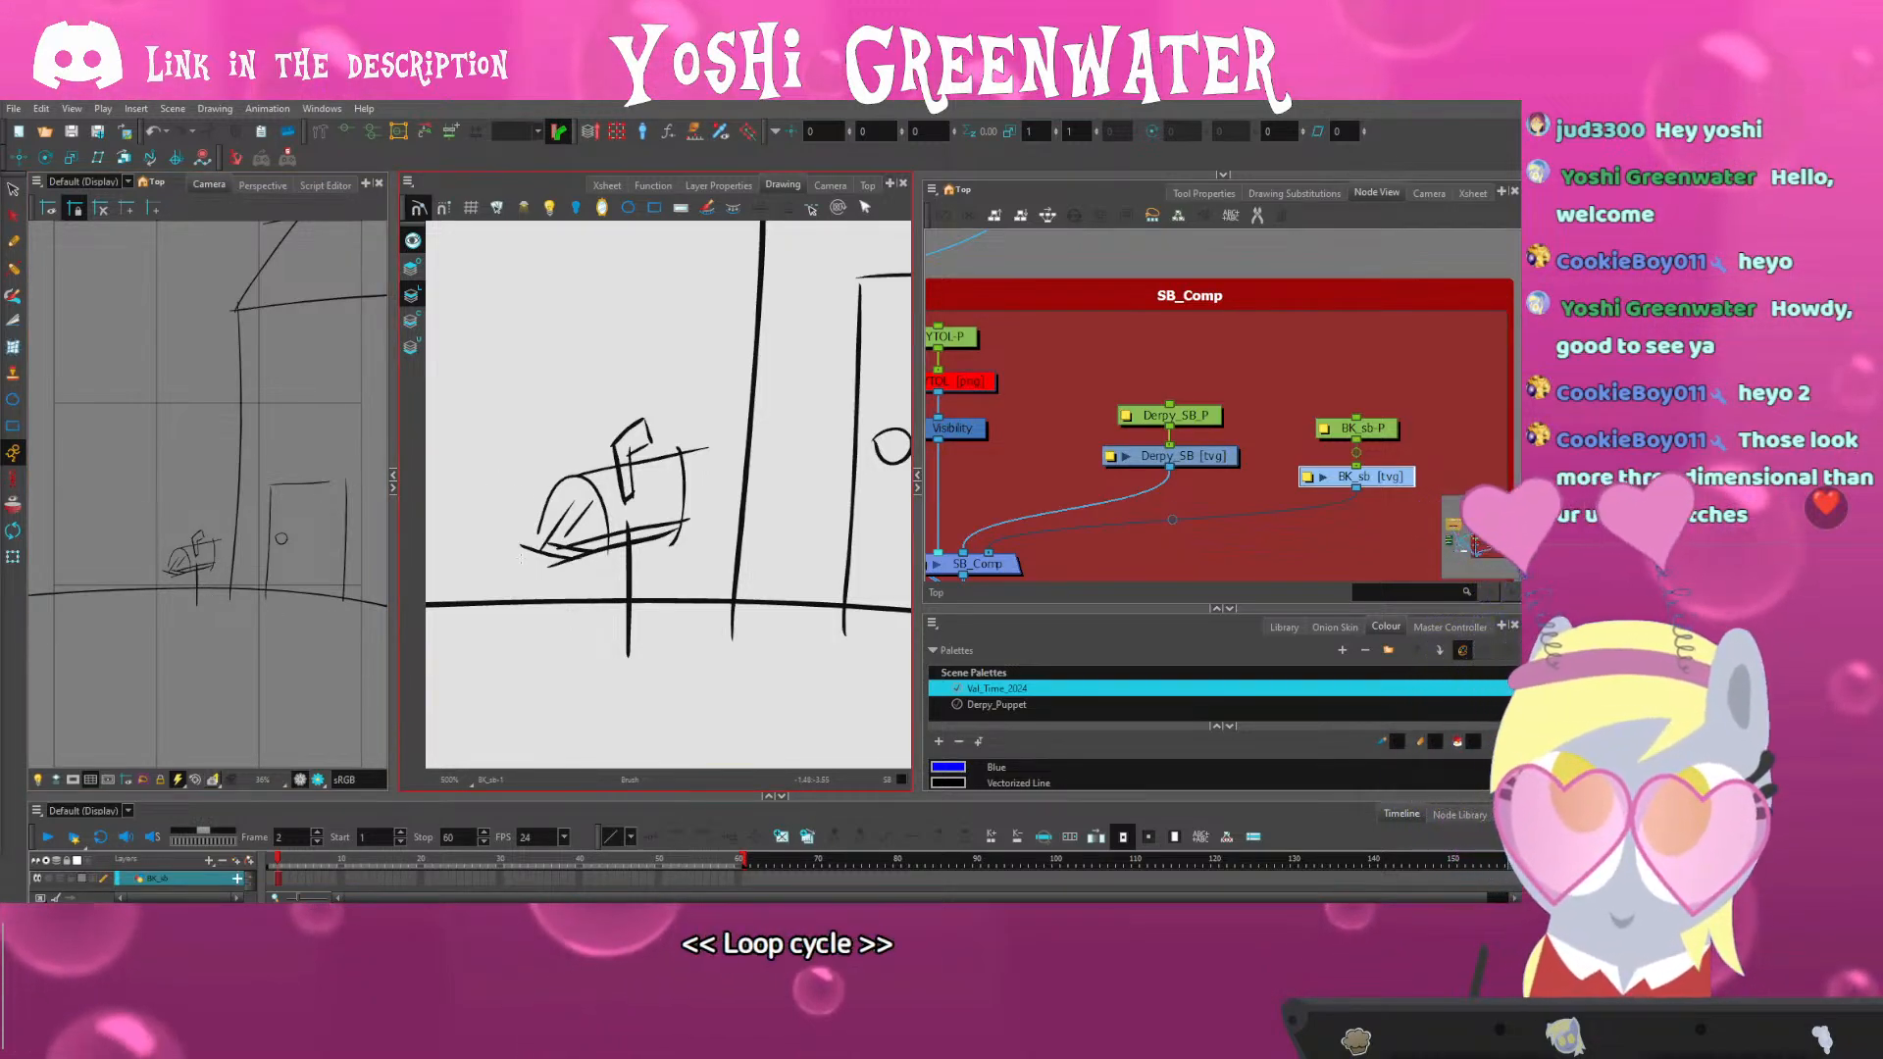
# Extend the BK_sb background drawing's exposure across frames 1 to 60 and check it at frame 2
pyautogui.moveTo(989, 647); pyautogui.dragTo(956, 593)
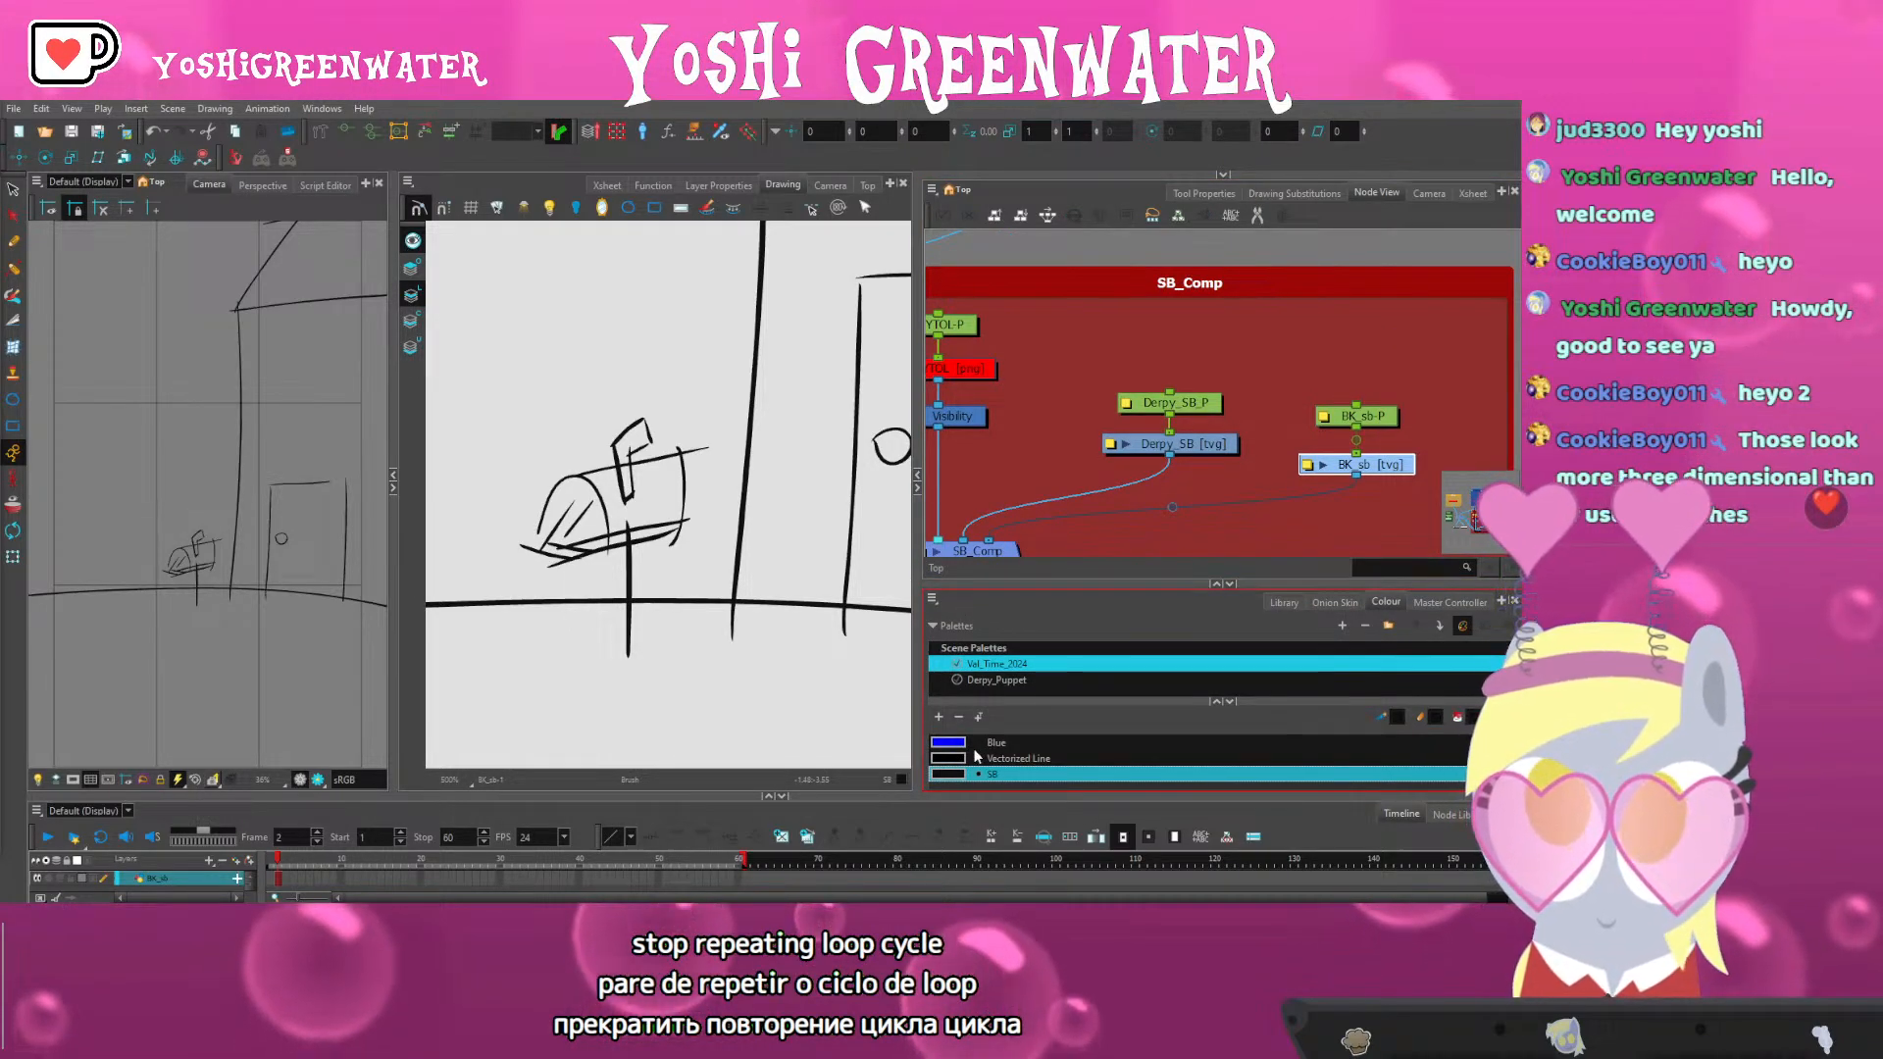
pyautogui.moveTo(274, 797); pyautogui.dragTo(274, 755)
pyautogui.click(273, 838)
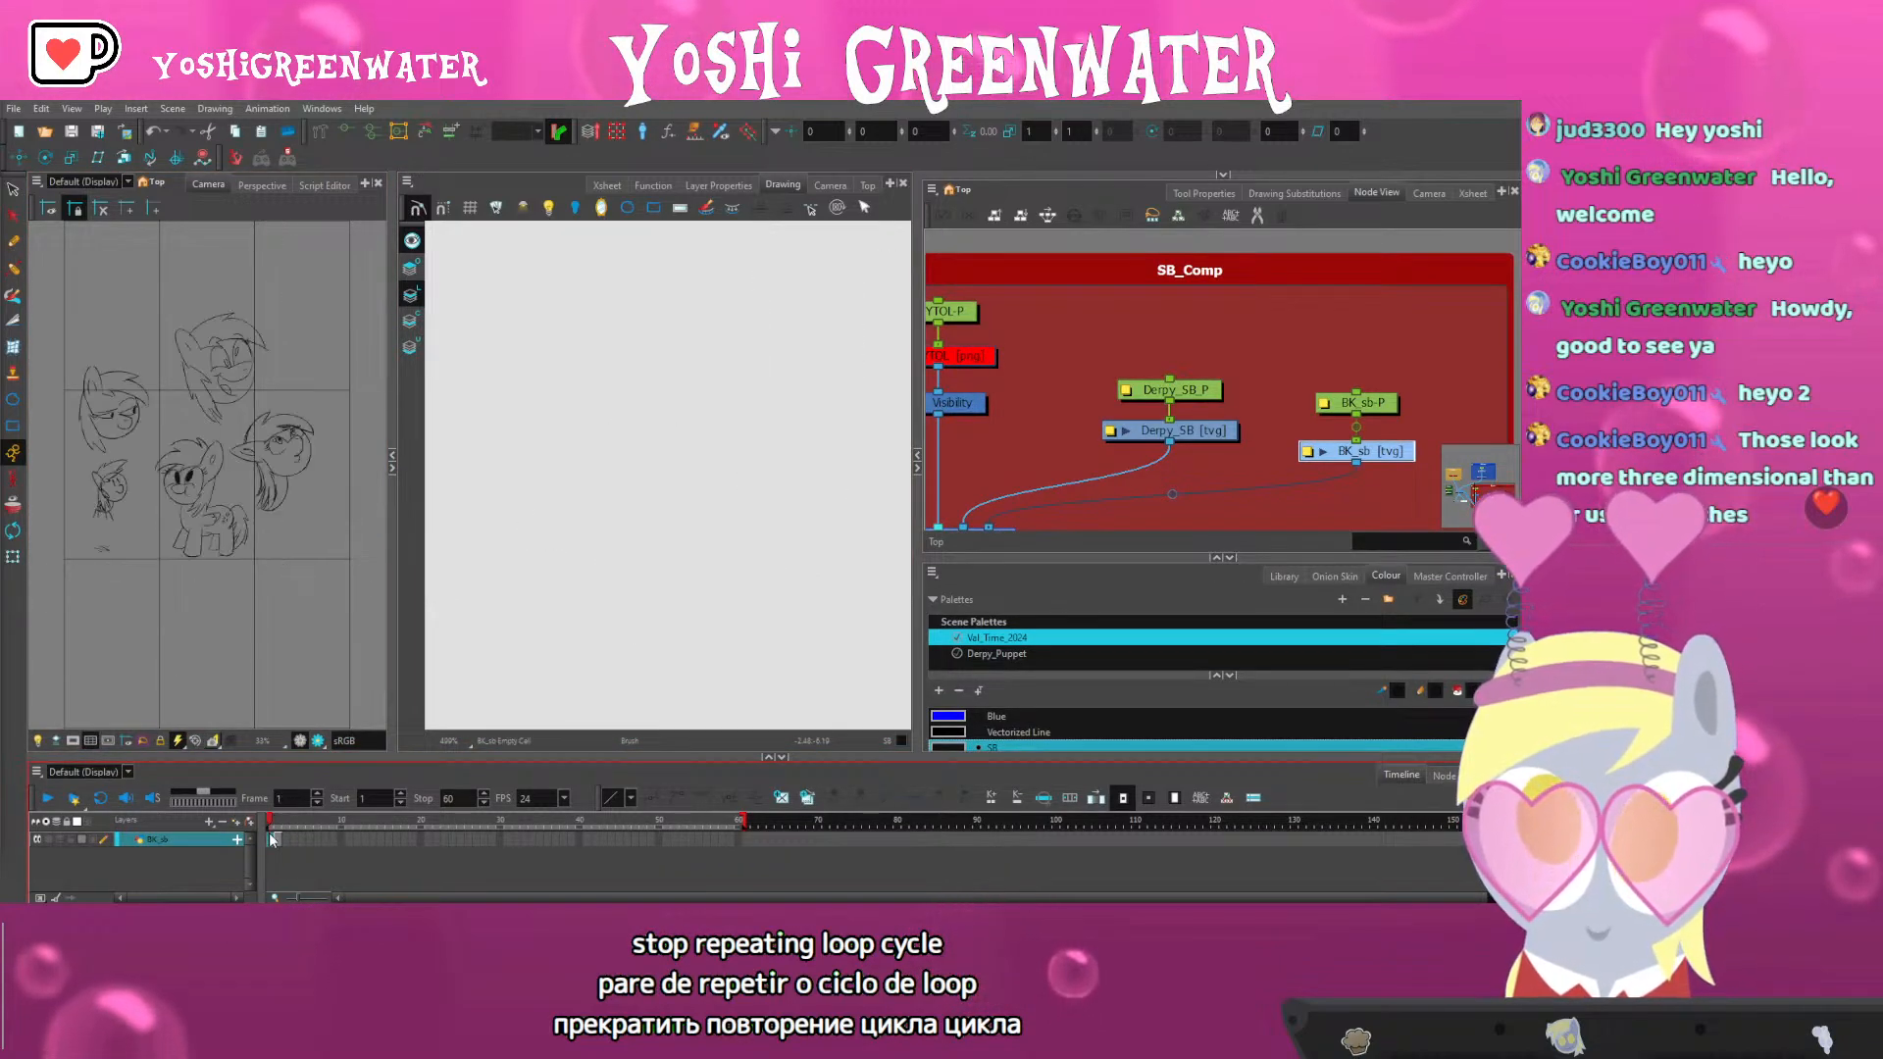
pyautogui.click(278, 840)
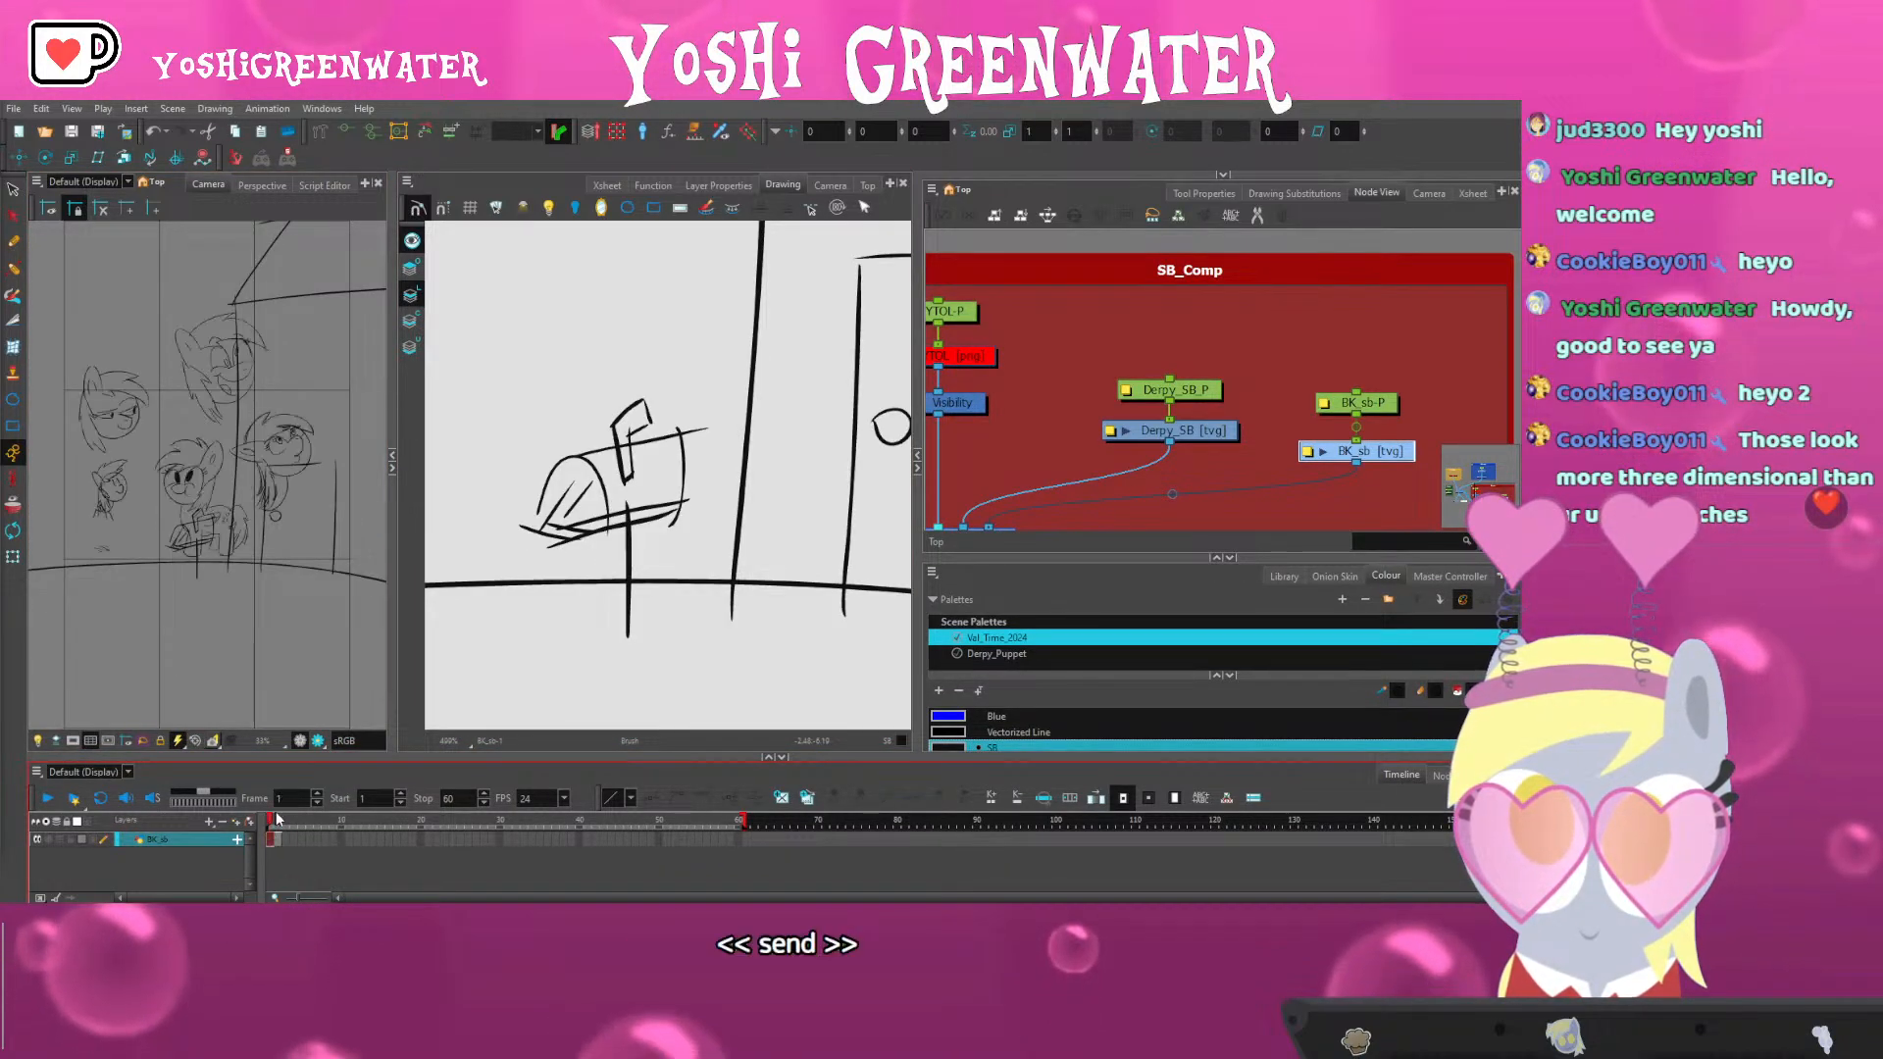
pyautogui.click(739, 839)
pyautogui.click(273, 839)
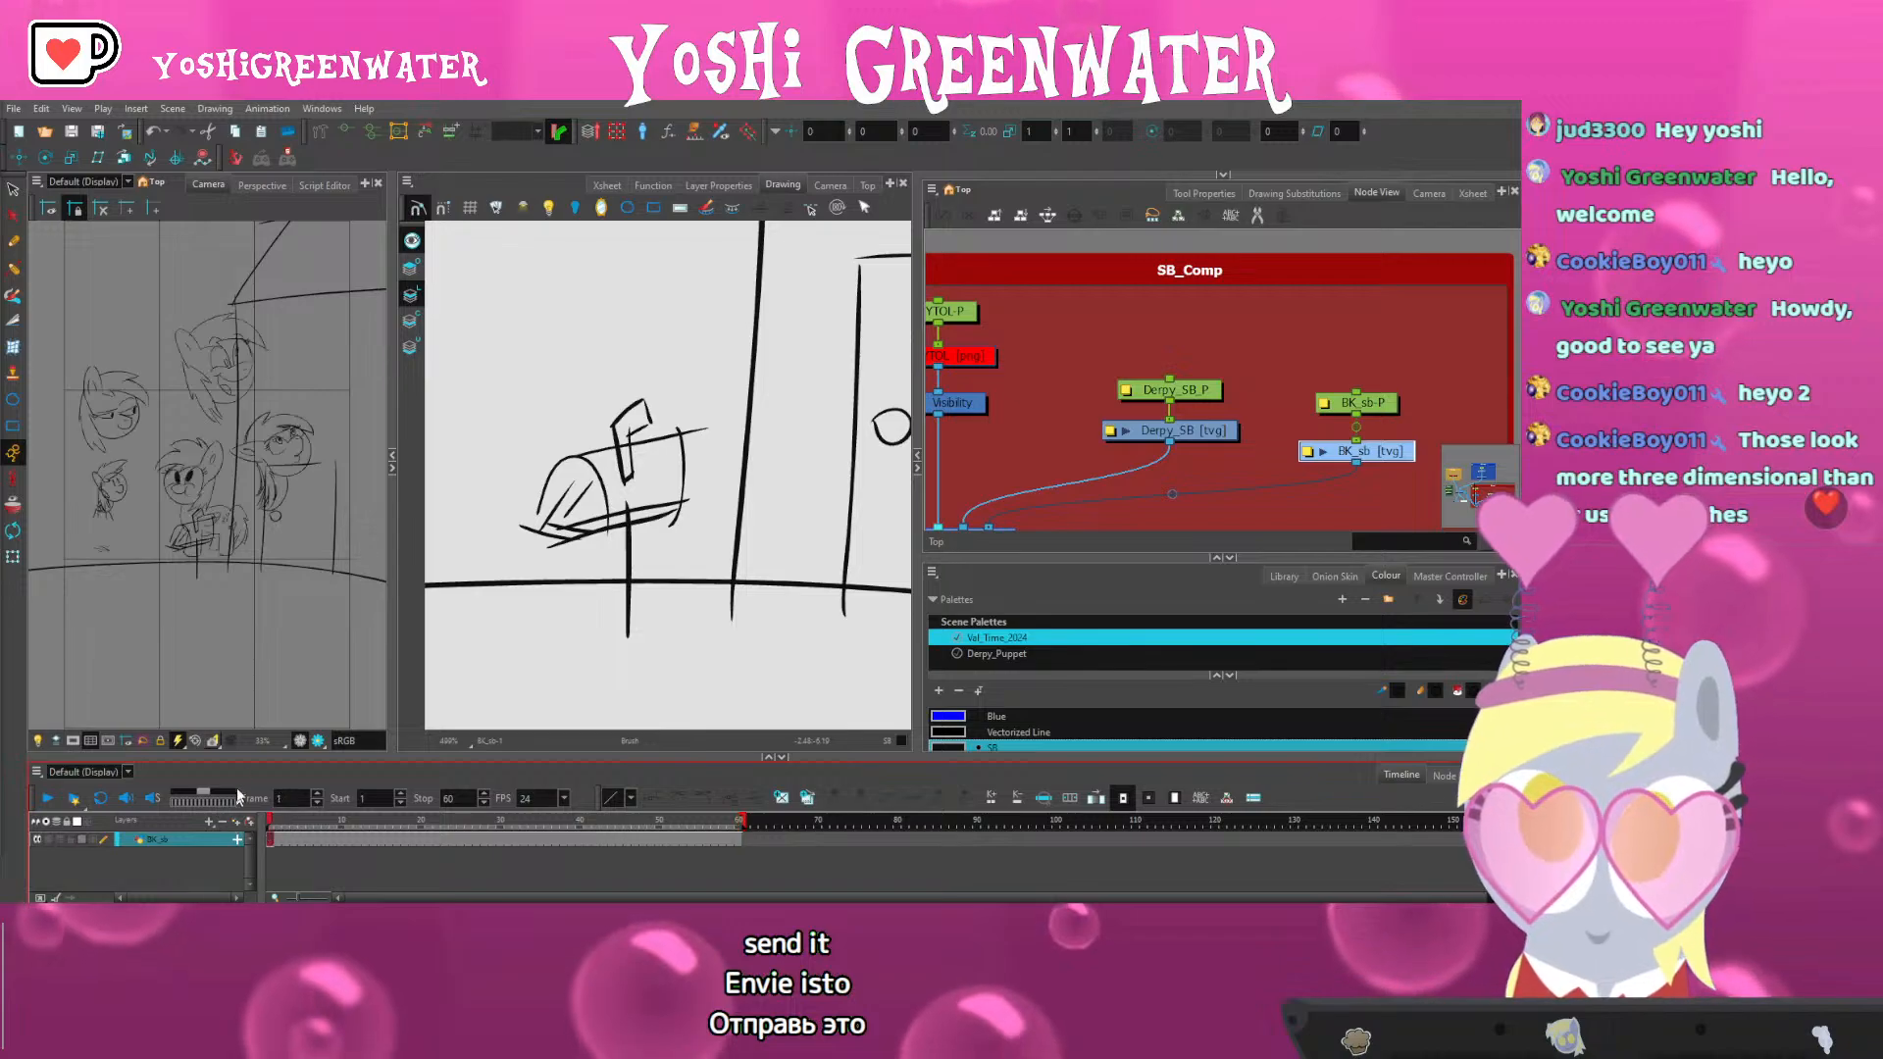
pyautogui.press('.')
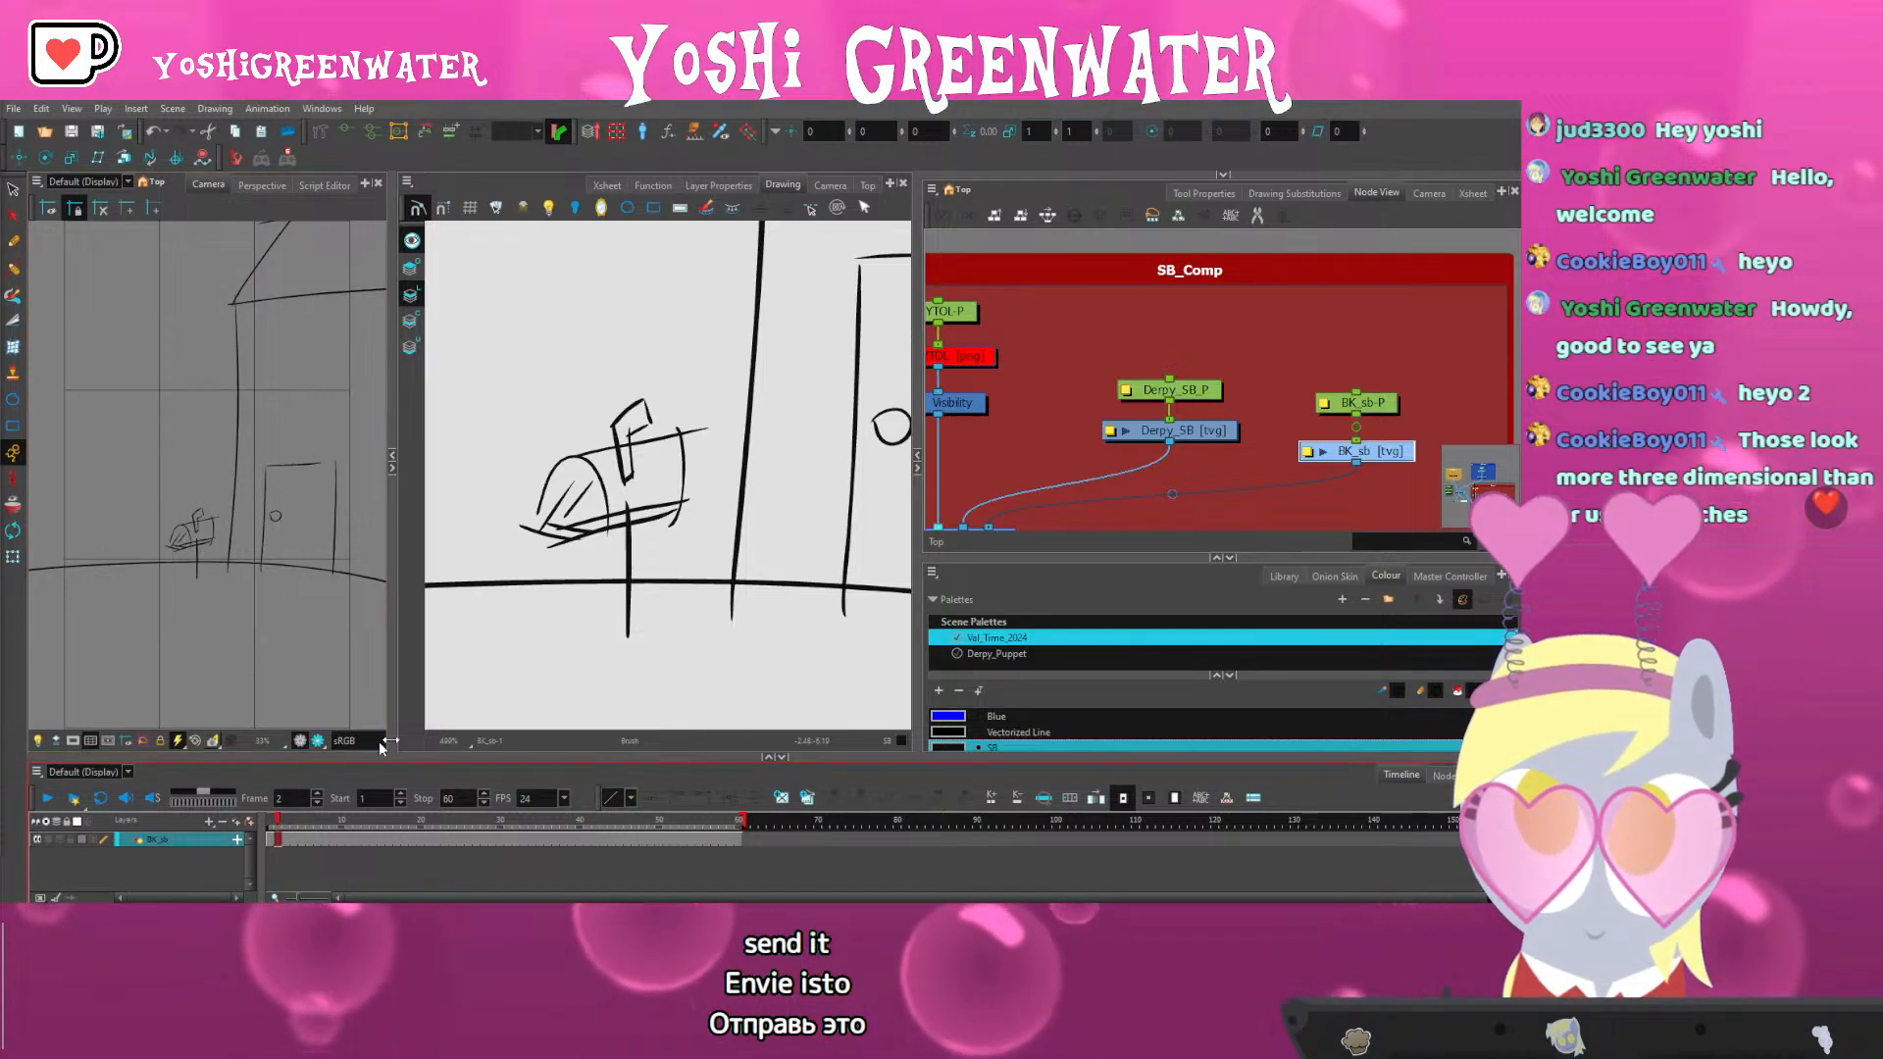
# Replace the Derpy_SB character sketches exposed at frame 1 with an empty drawing
pyautogui.press('/')
pyautogui.click(273, 841)
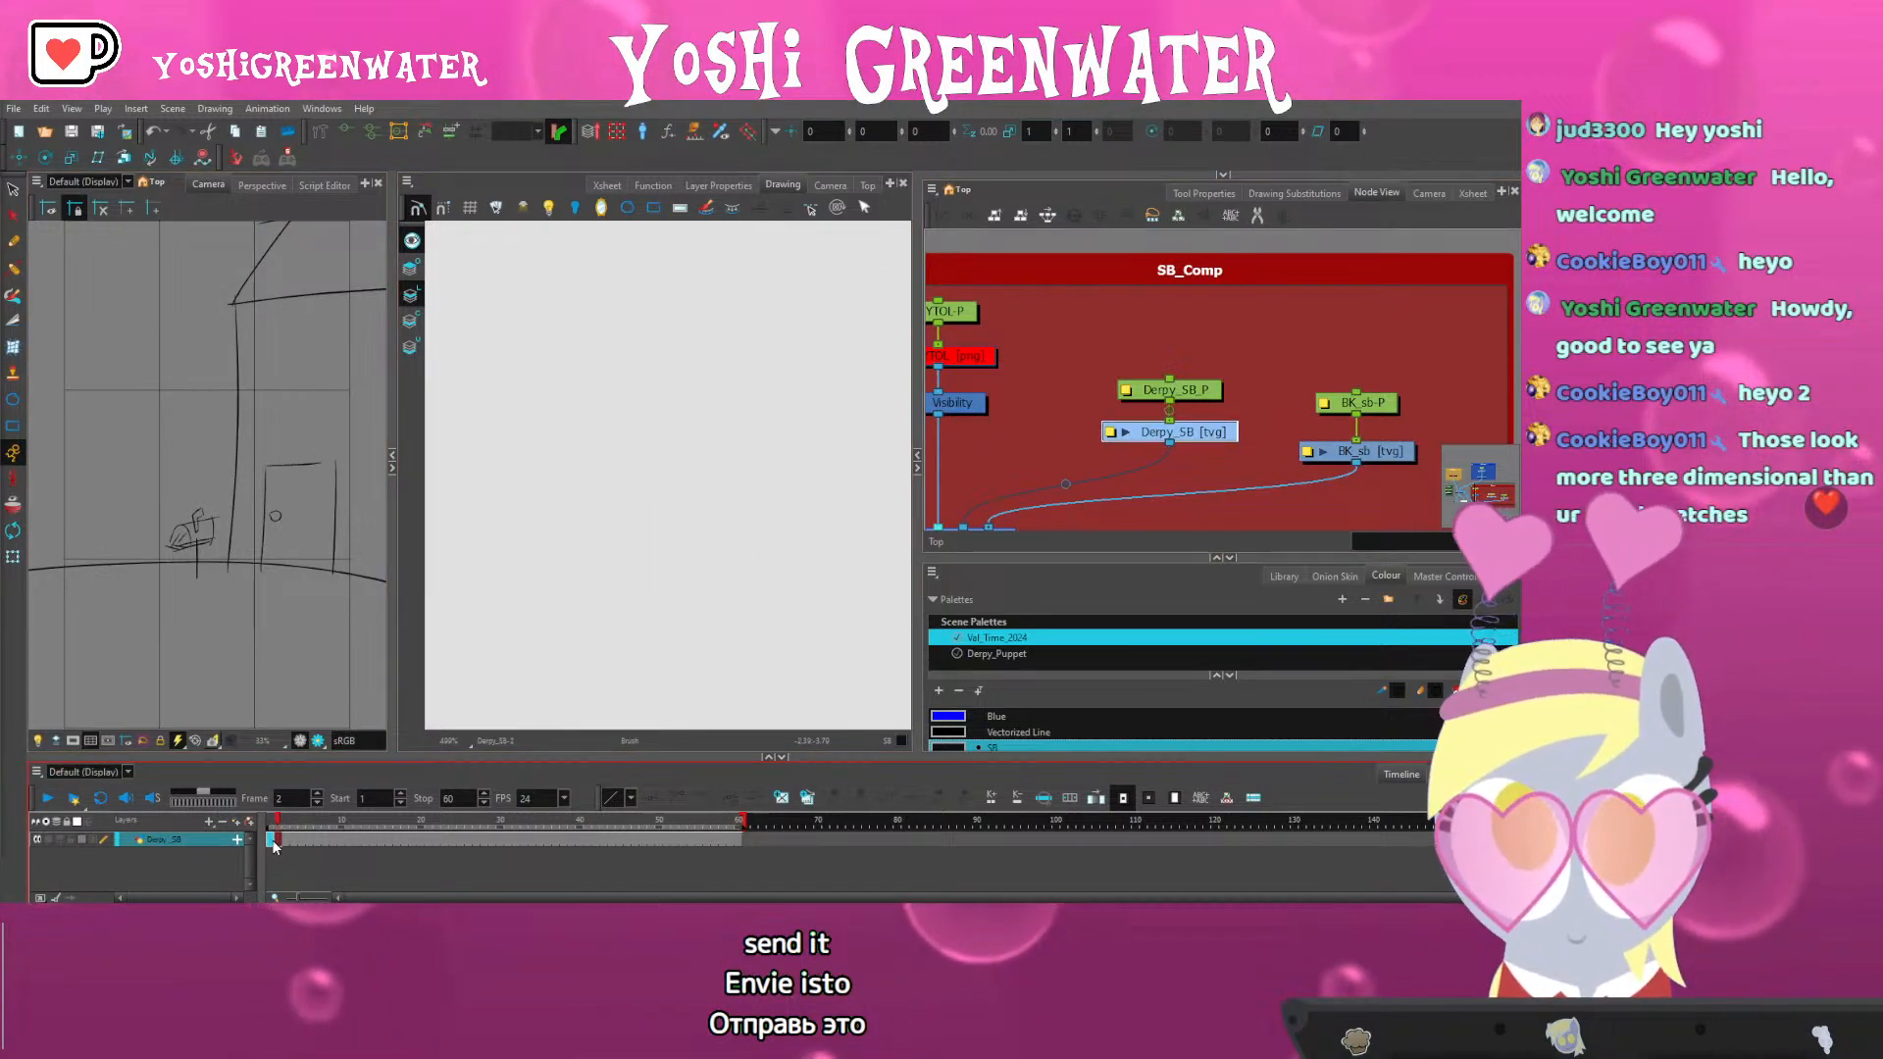
pyautogui.moveTo(260, 757); pyautogui.dragTo(263, 767)
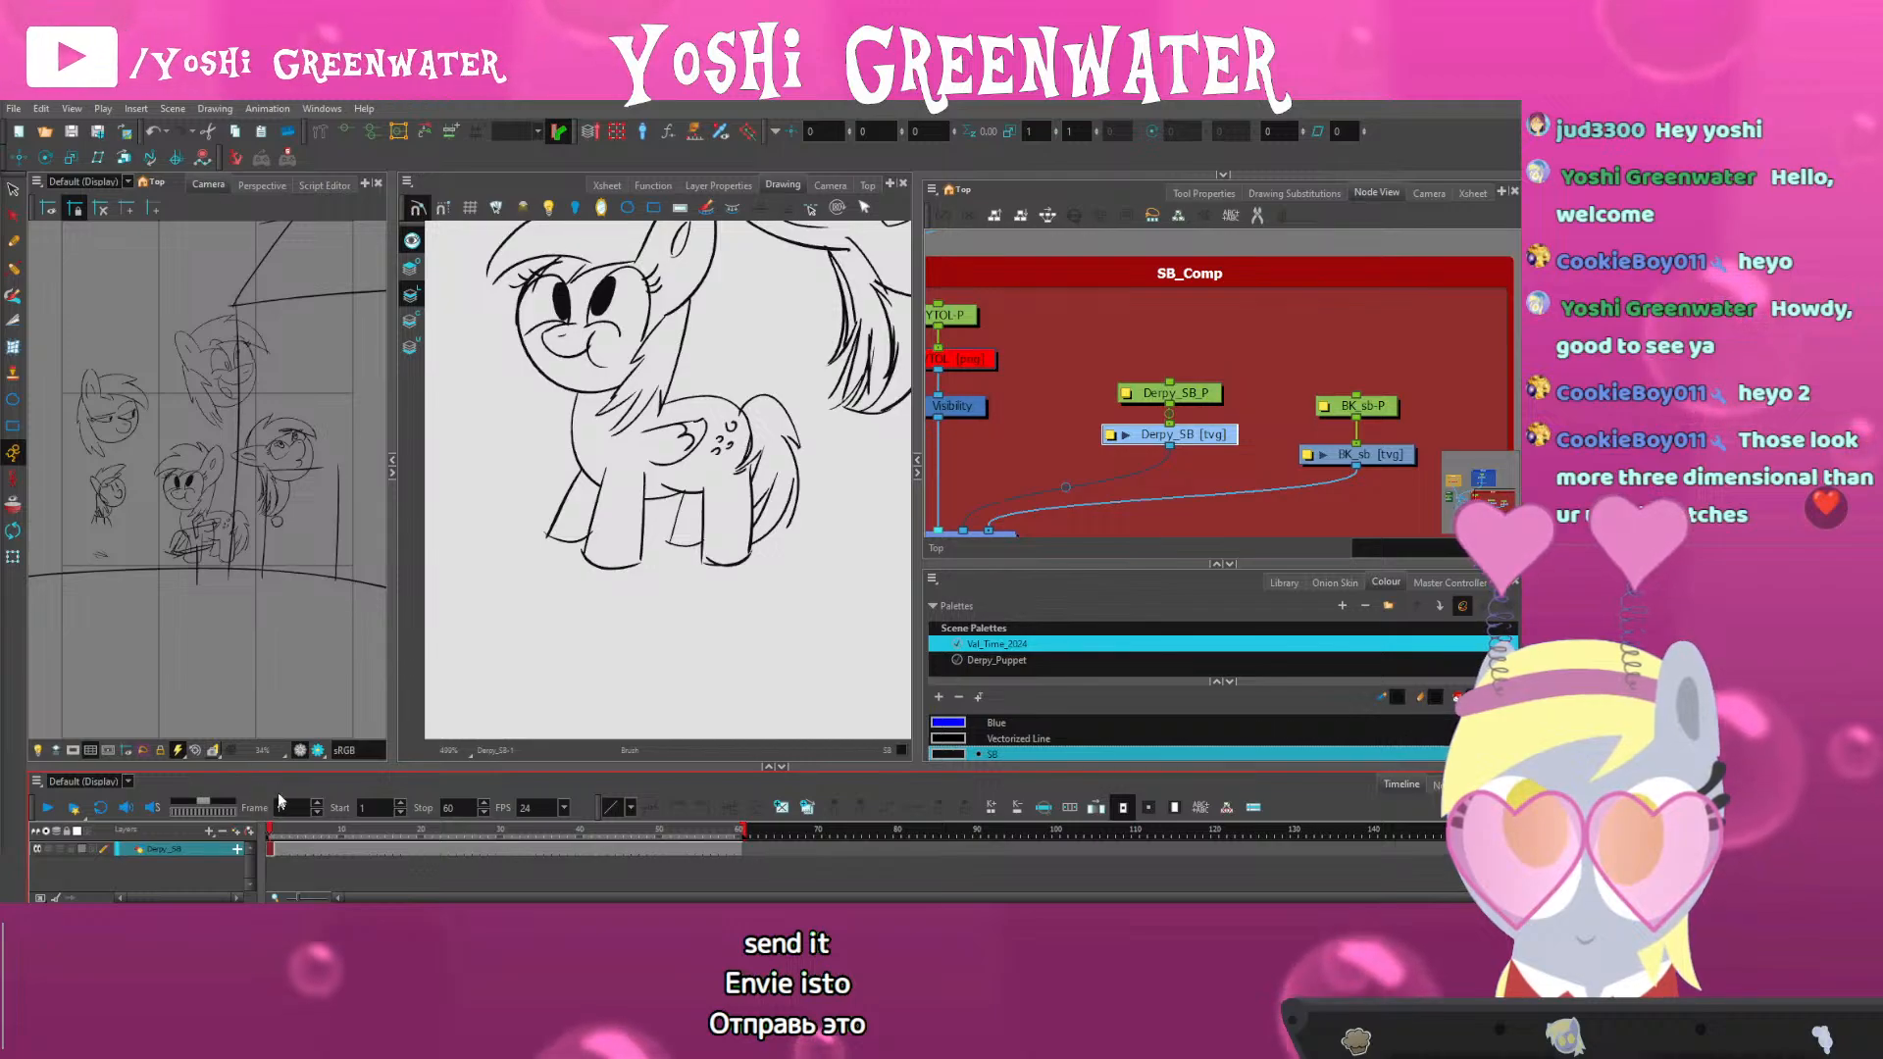
pyautogui.press('Delete')
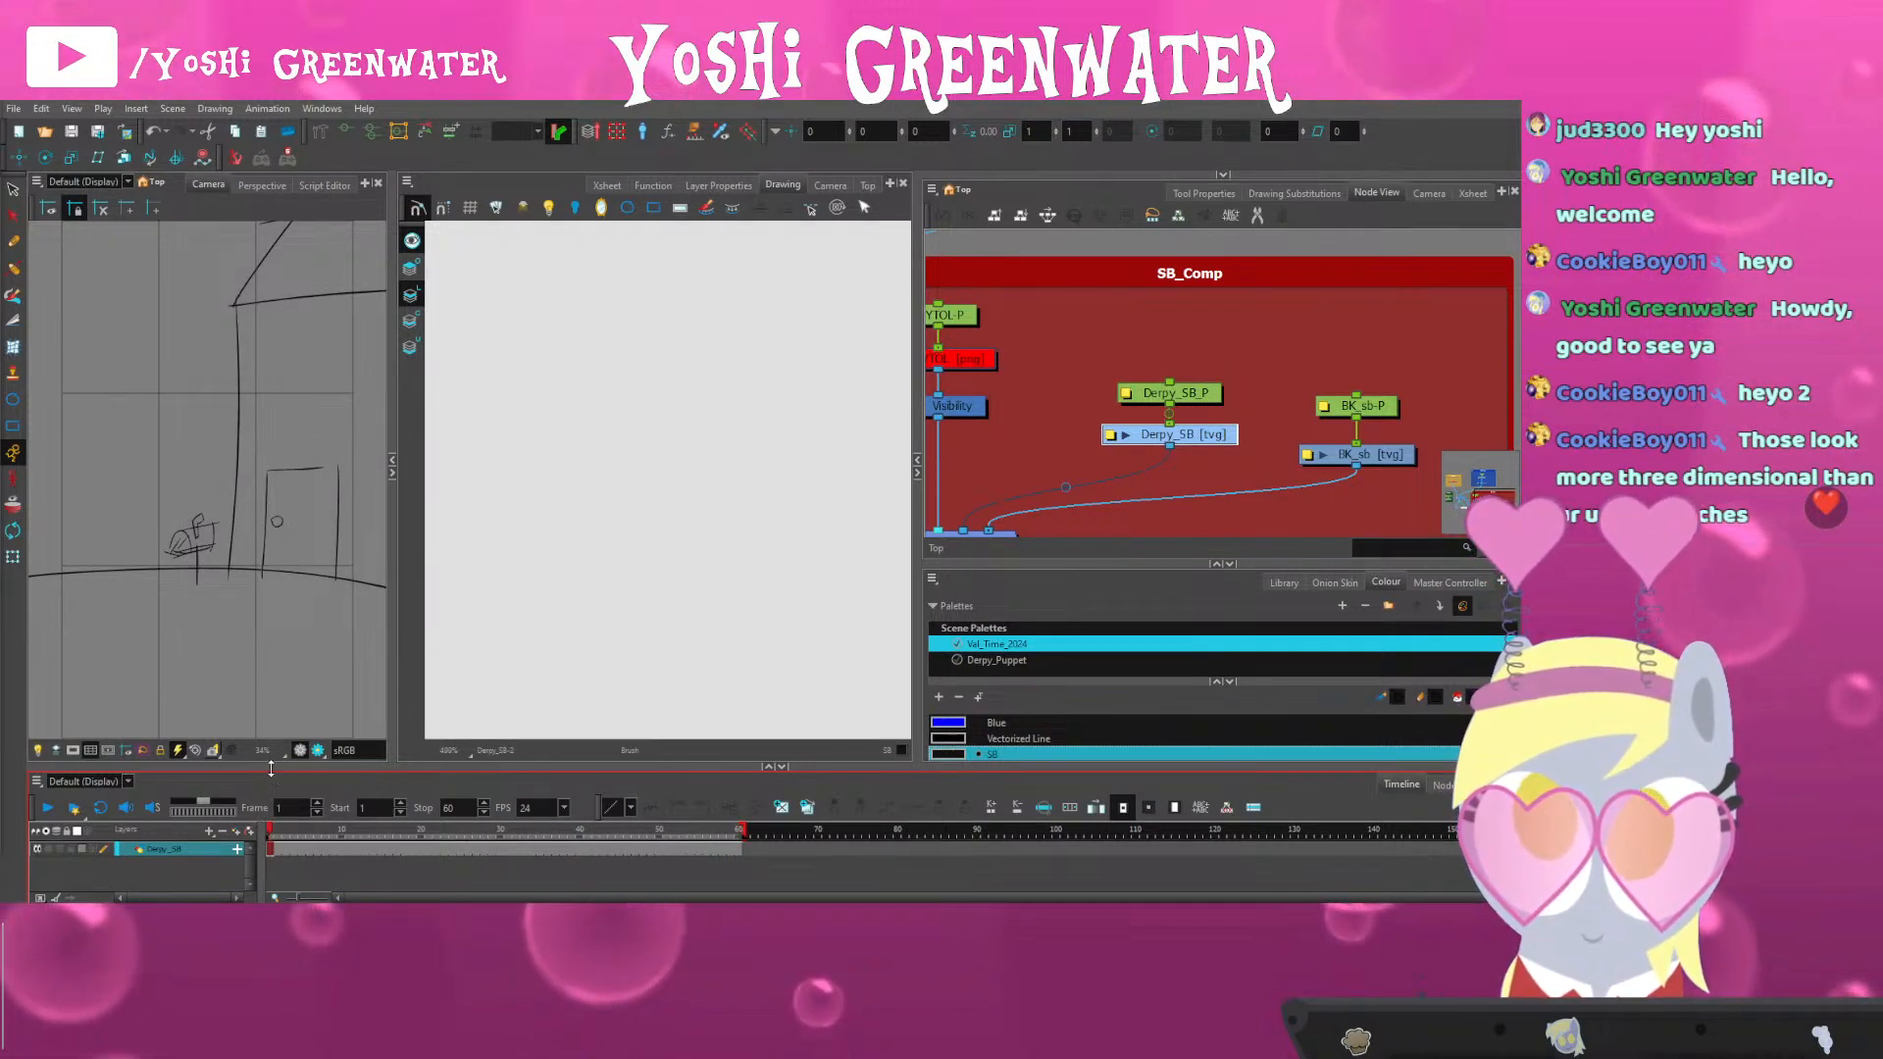
# Widen the Camera view and frame the full thirds grid with the house and mailbox inside it
pyautogui.moveTo(270, 769); pyautogui.dragTo(271, 777)
pyautogui.moveTo(393, 579); pyautogui.dragTo(443, 578)
pyautogui.scroll(-3, 171, 578)
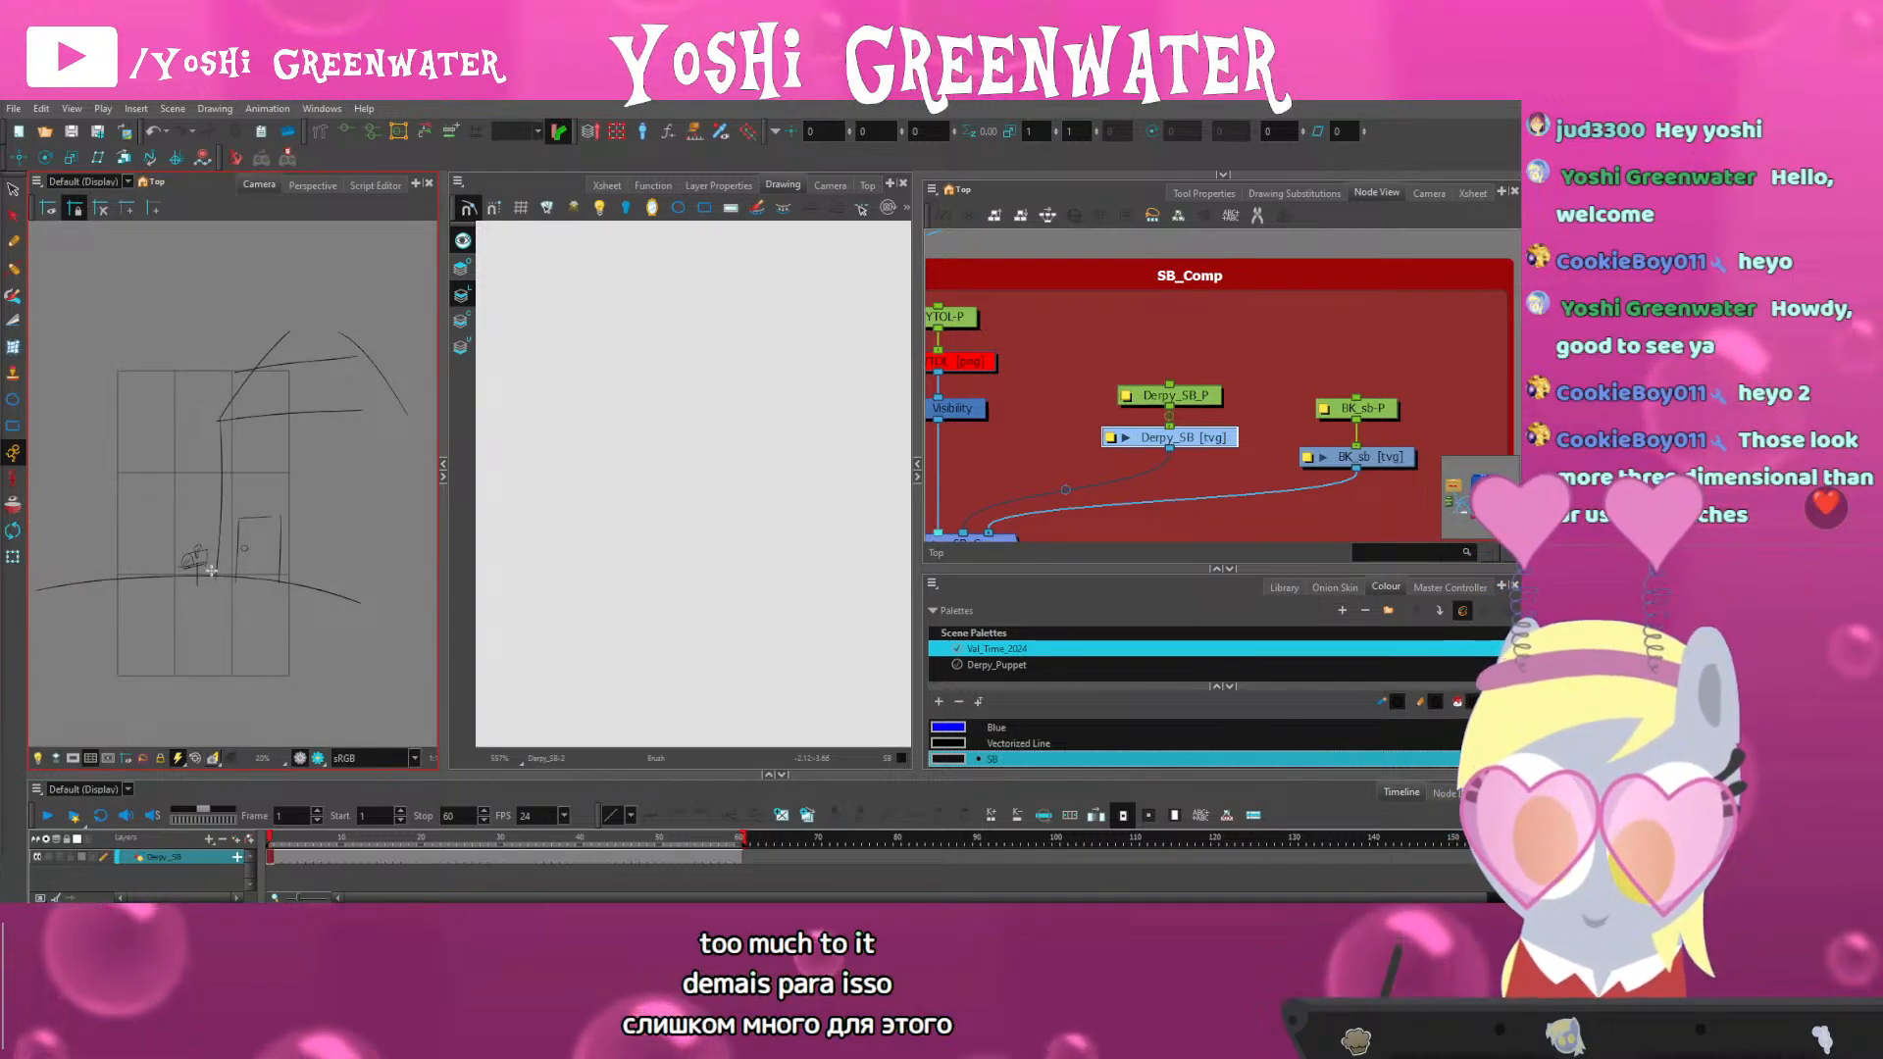
pyautogui.scroll(3, 225, 572)
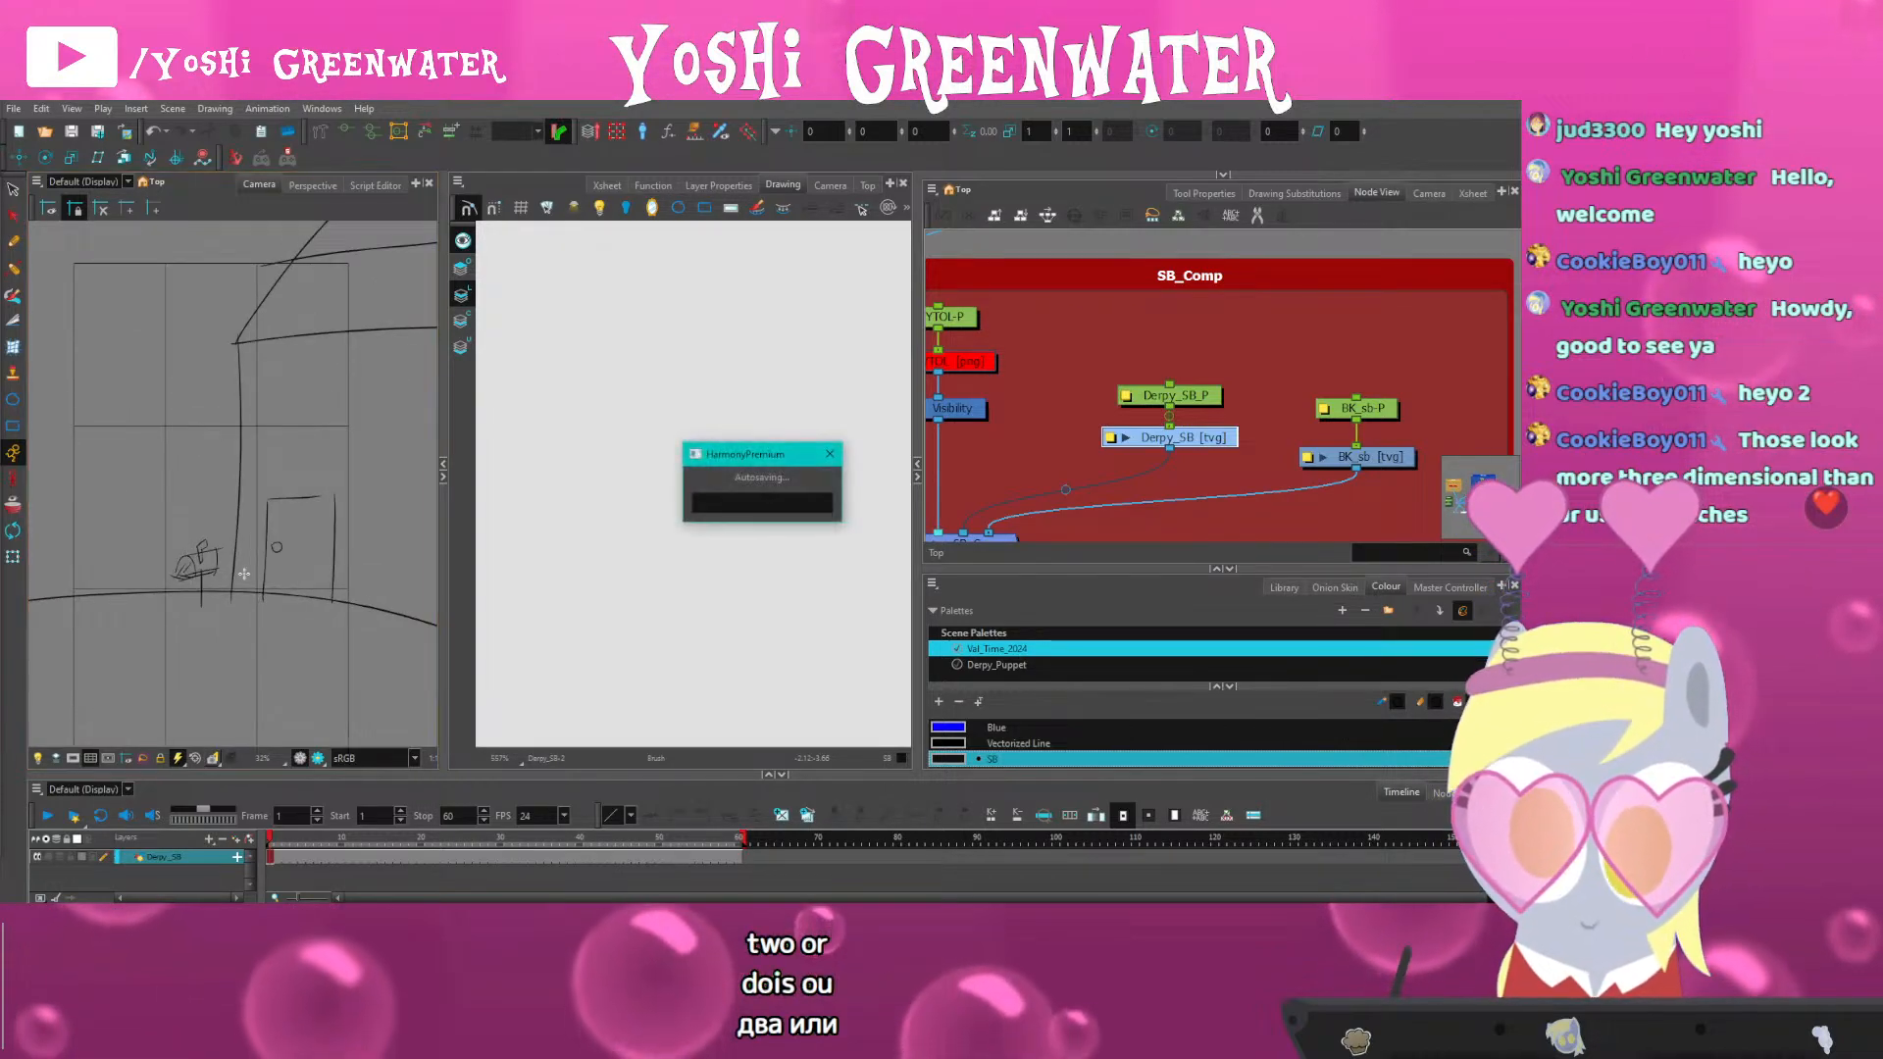
pyautogui.moveTo(130, 568); pyautogui.dragTo(143, 534)
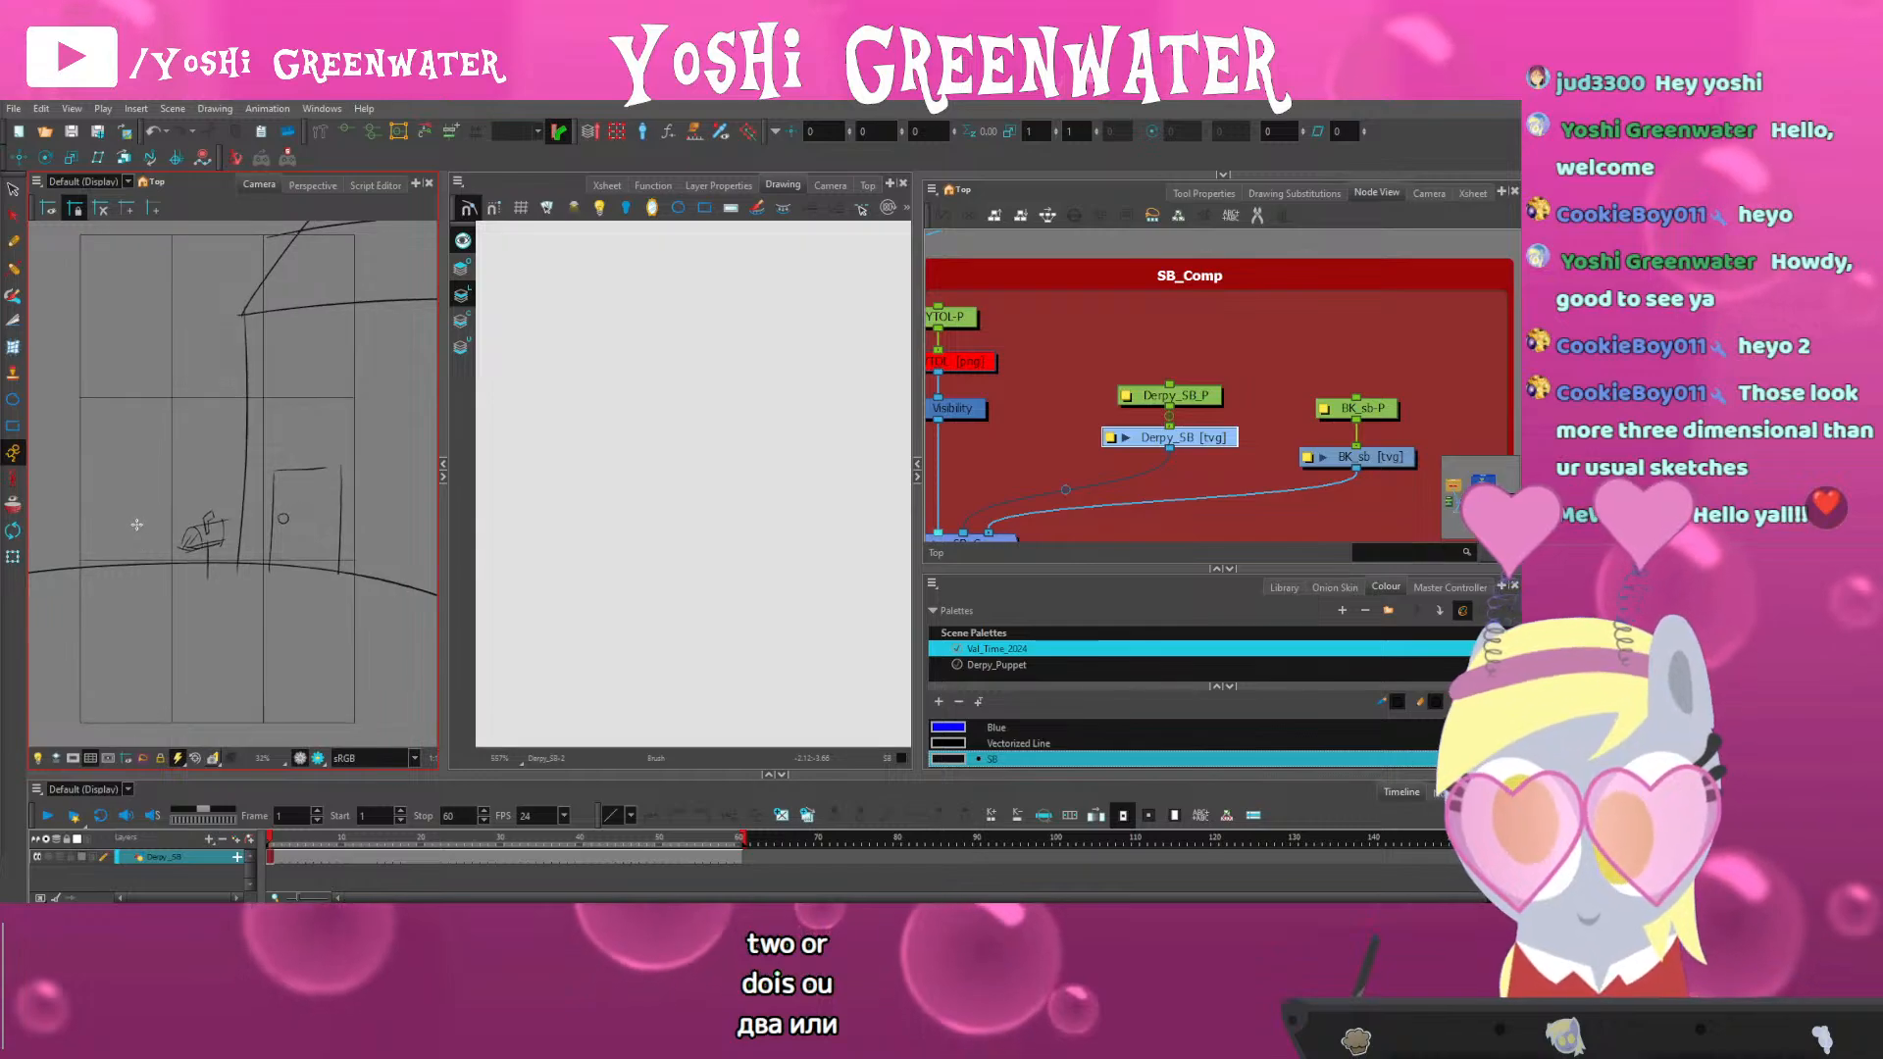
pyautogui.moveTo(213, 773); pyautogui.dragTo(213, 777)
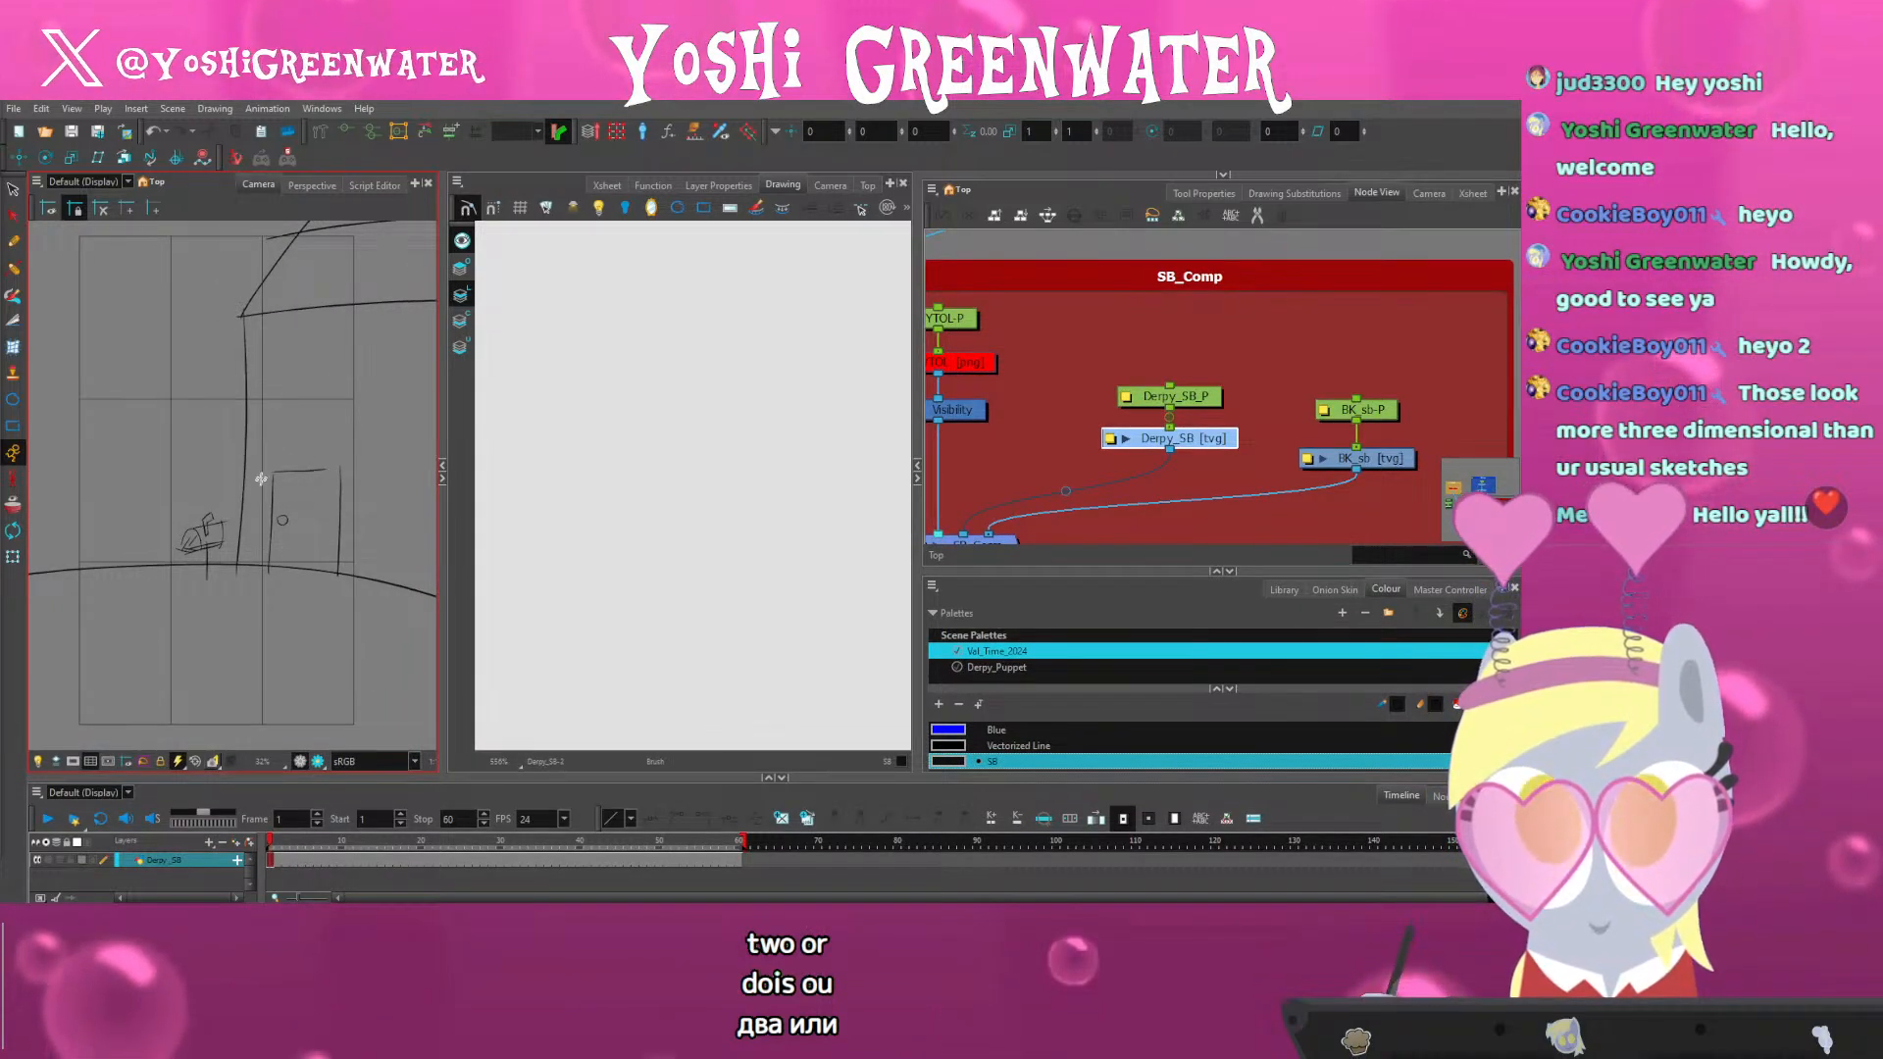
# Select the BK_sb drawing and its BK_sb-P peg together, shift them slightly in the node network and deselect them
pyautogui.moveTo(1287, 377); pyautogui.dragTo(1397, 476)
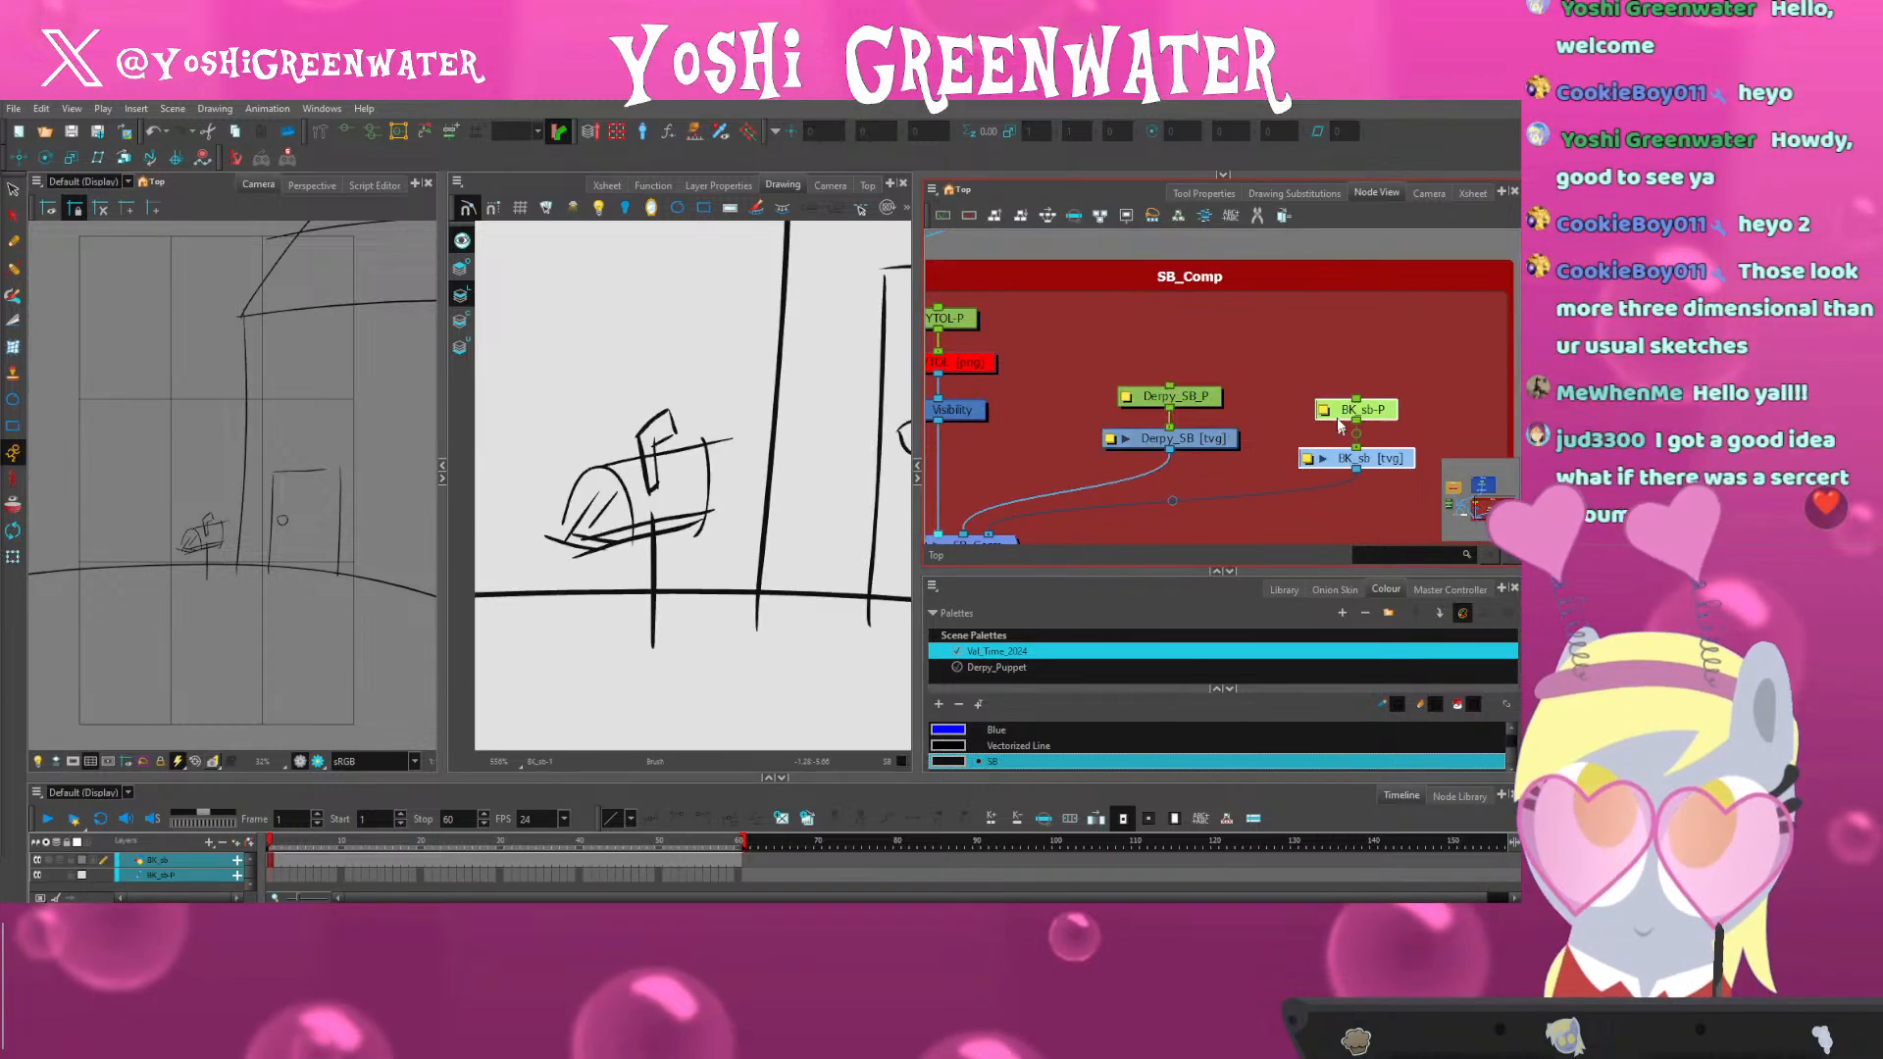
pyautogui.moveTo(1338, 418); pyautogui.dragTo(1341, 426)
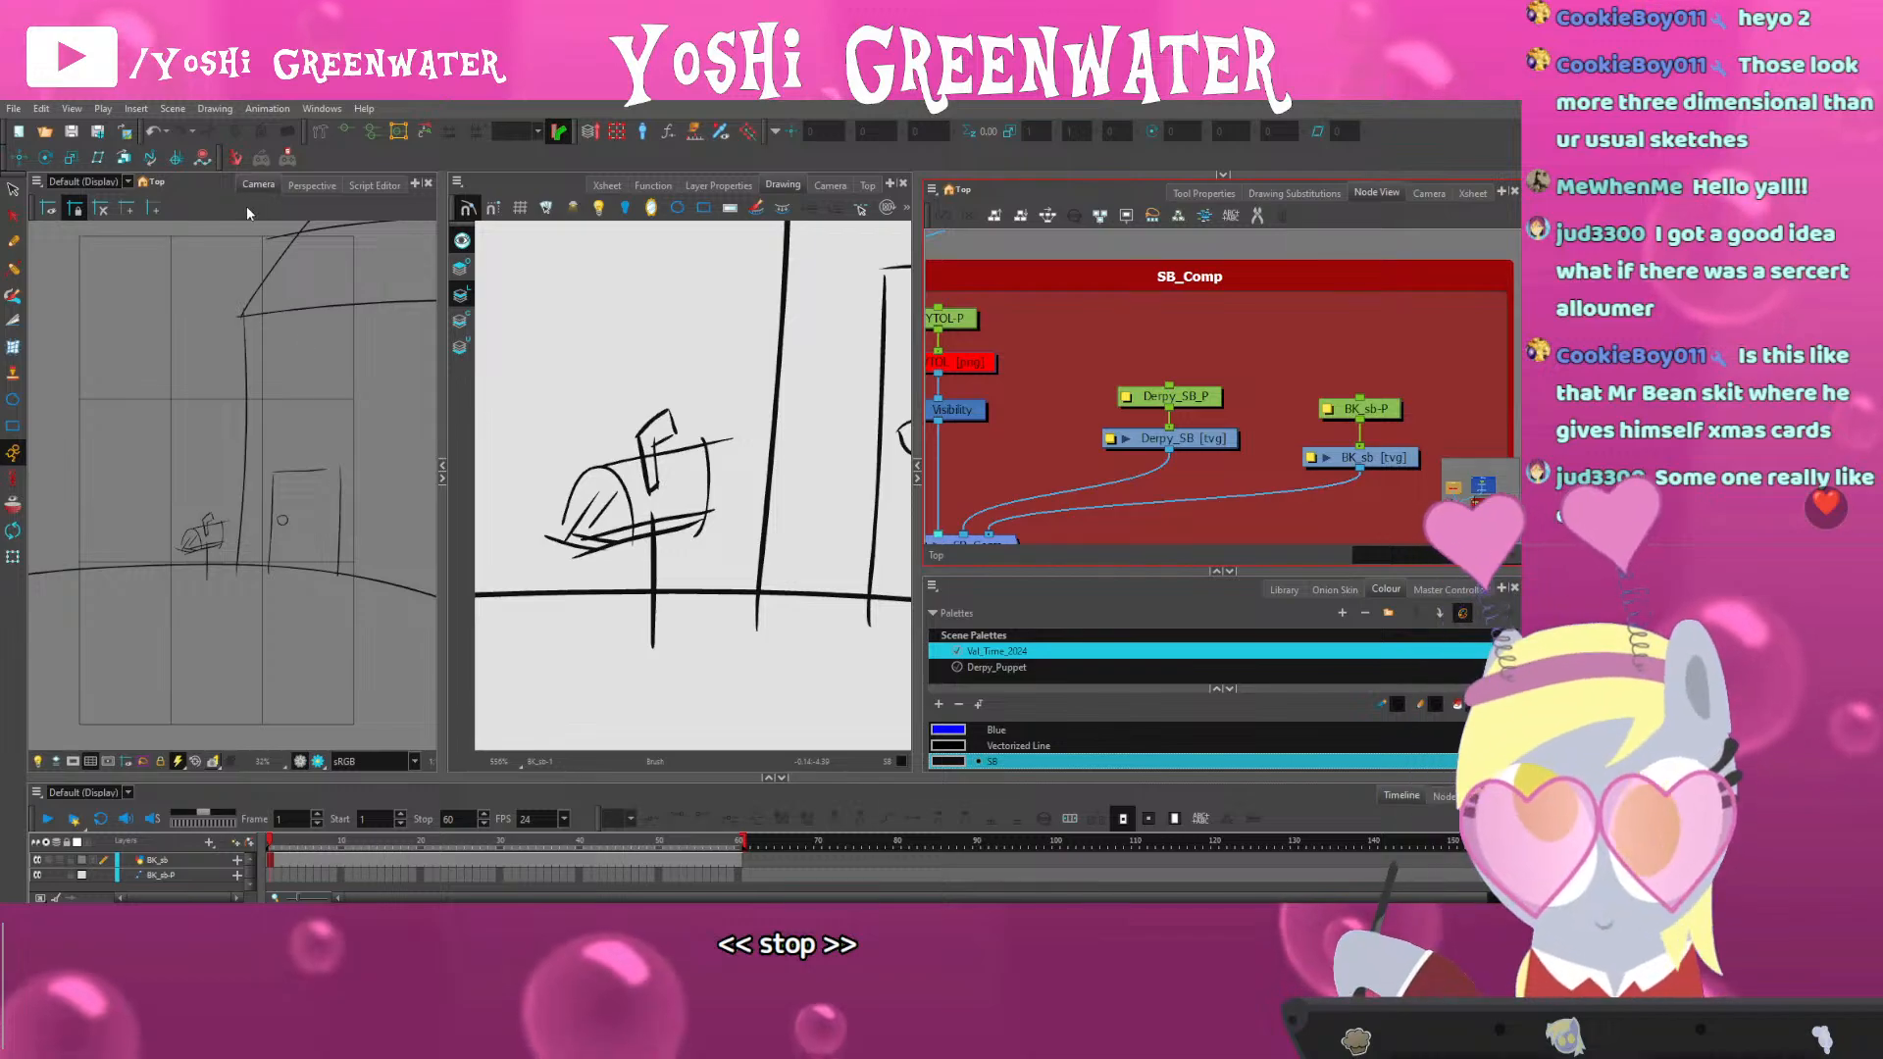
pyautogui.click(287, 393)
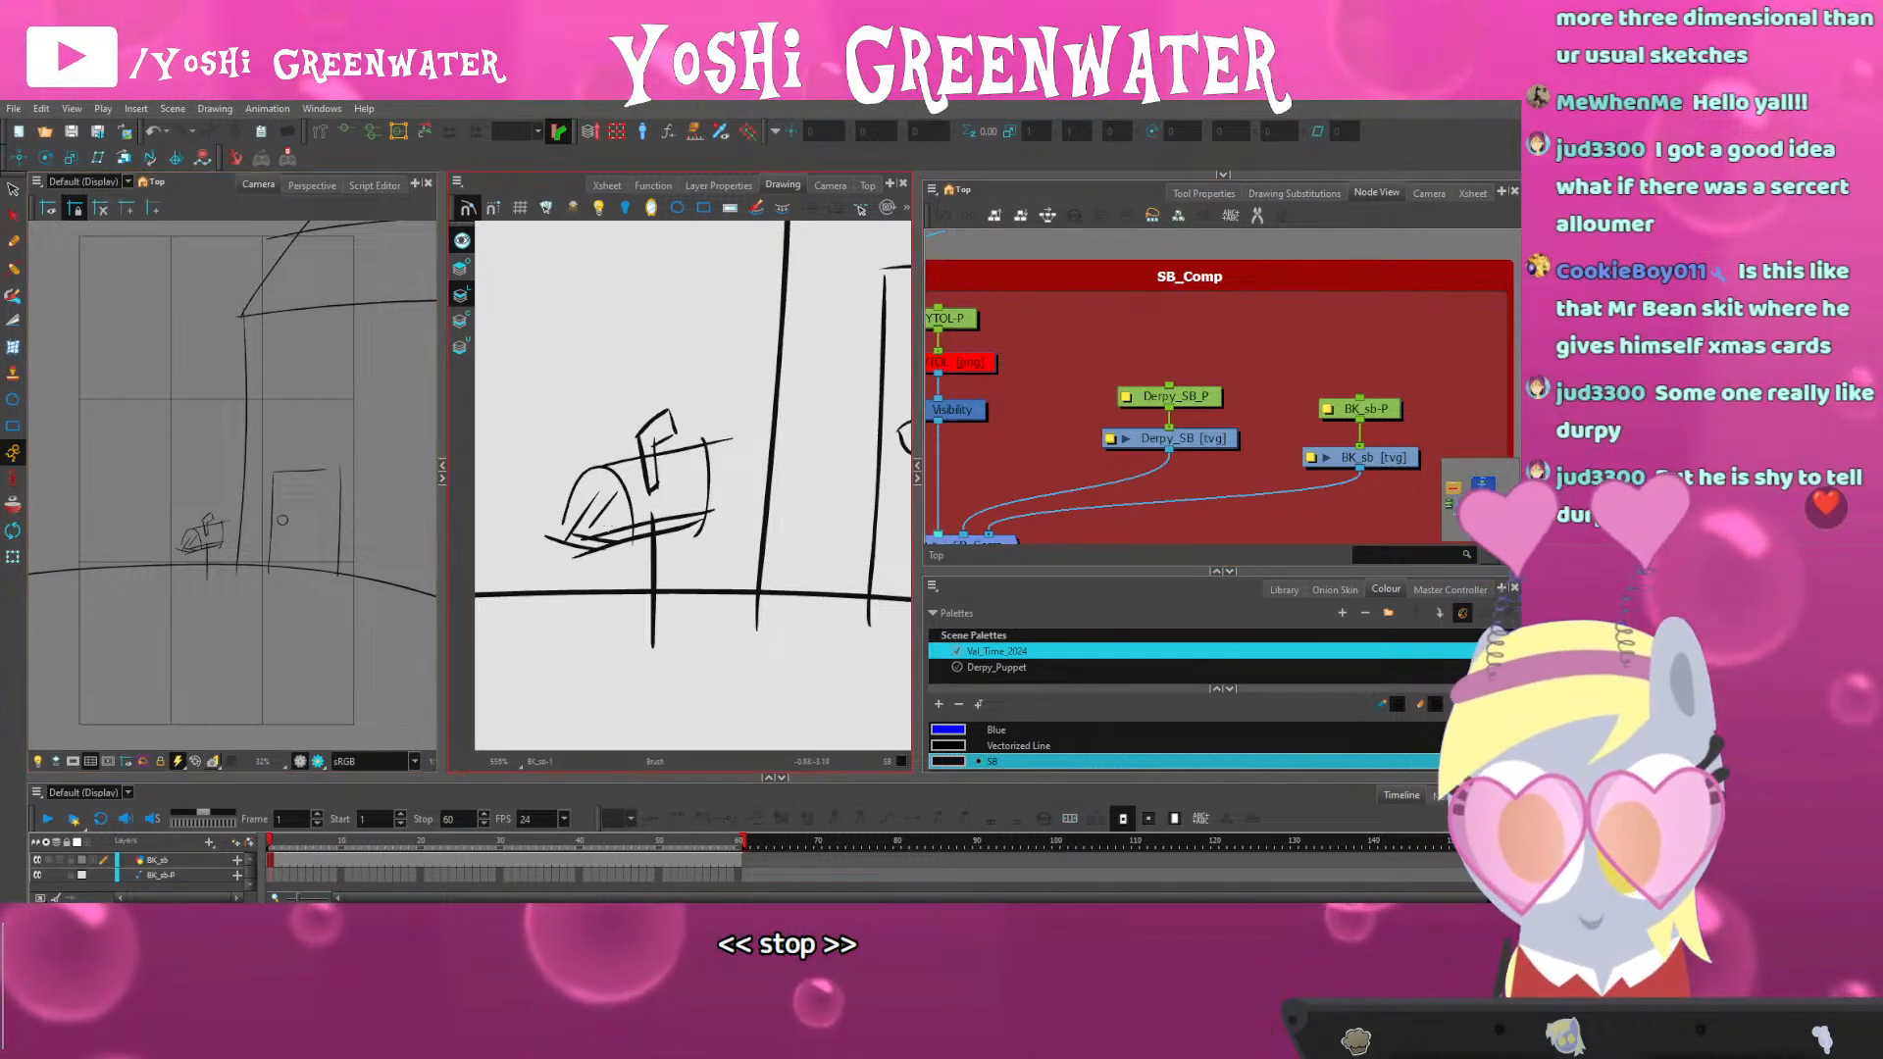
# Adjust the height of the ground line in the BK_sb background drawing slightly and stretch it farther to the right
pyautogui.scroll(-1, 609, 534)
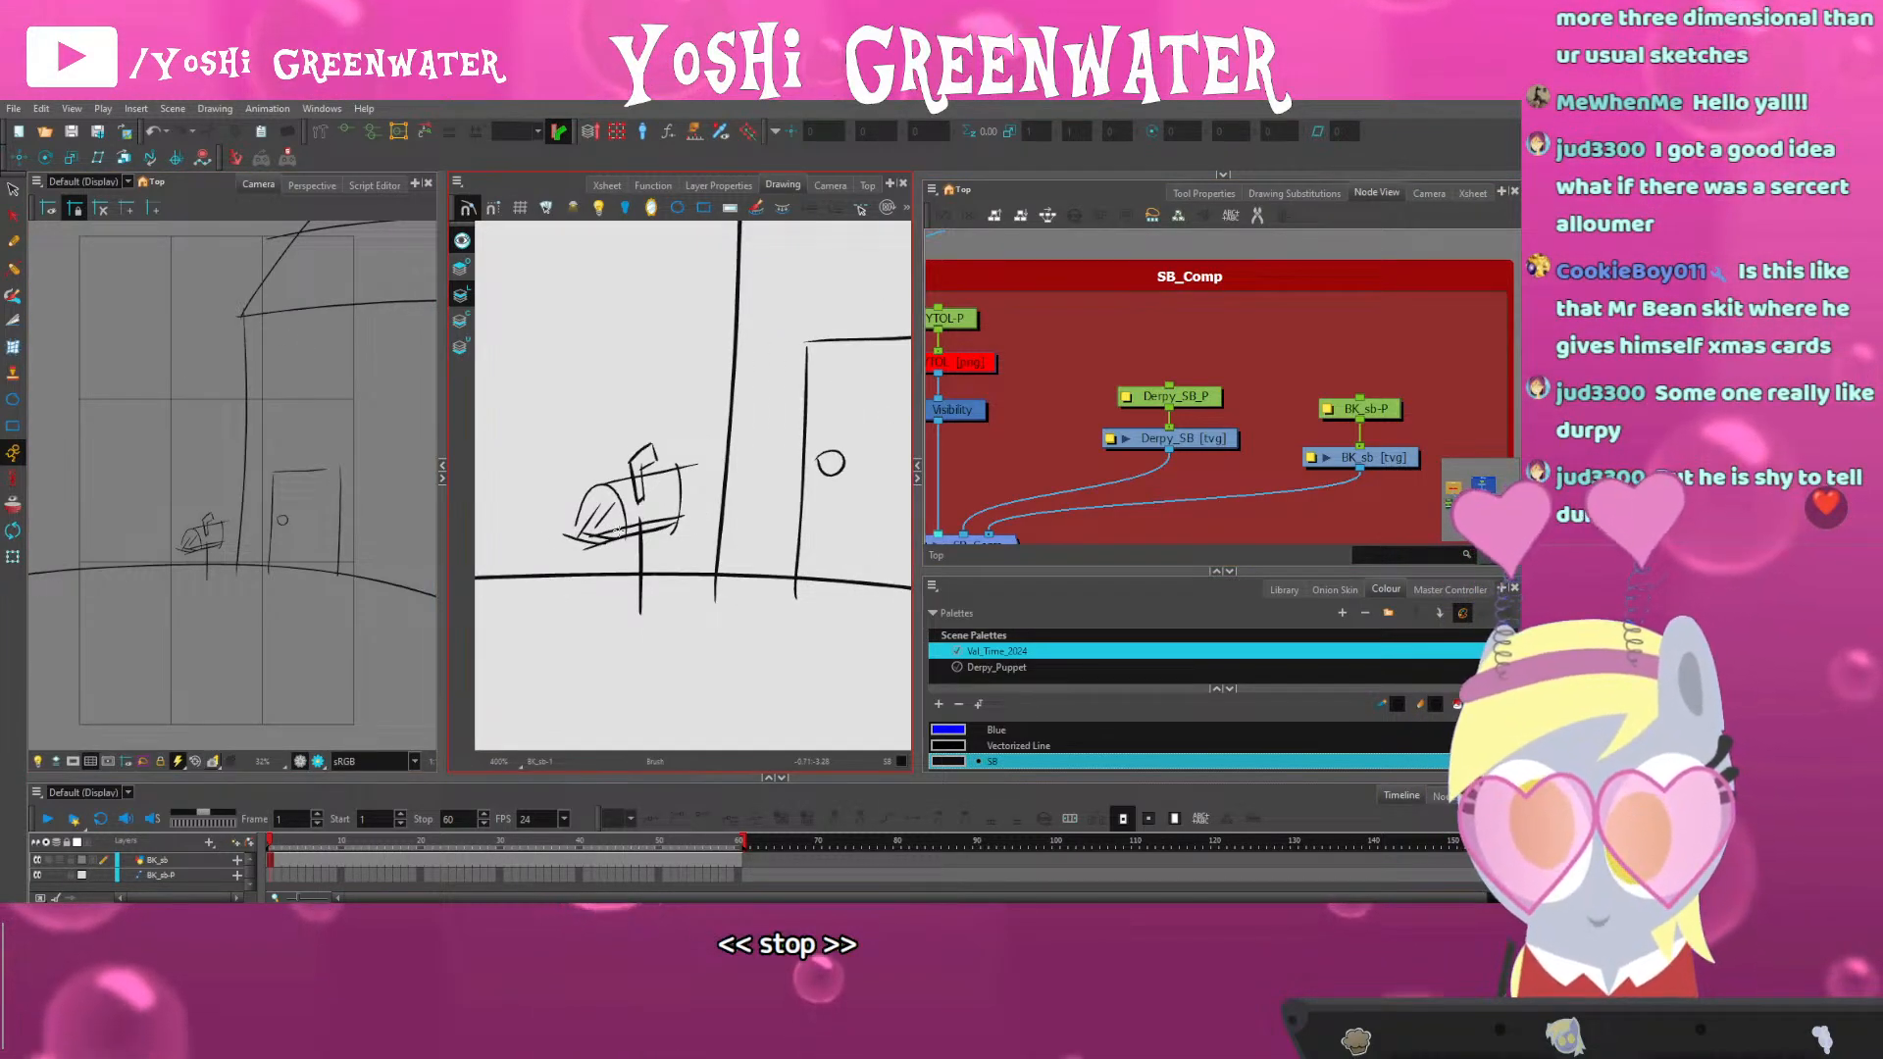
pyautogui.scroll(-2, 153, 570)
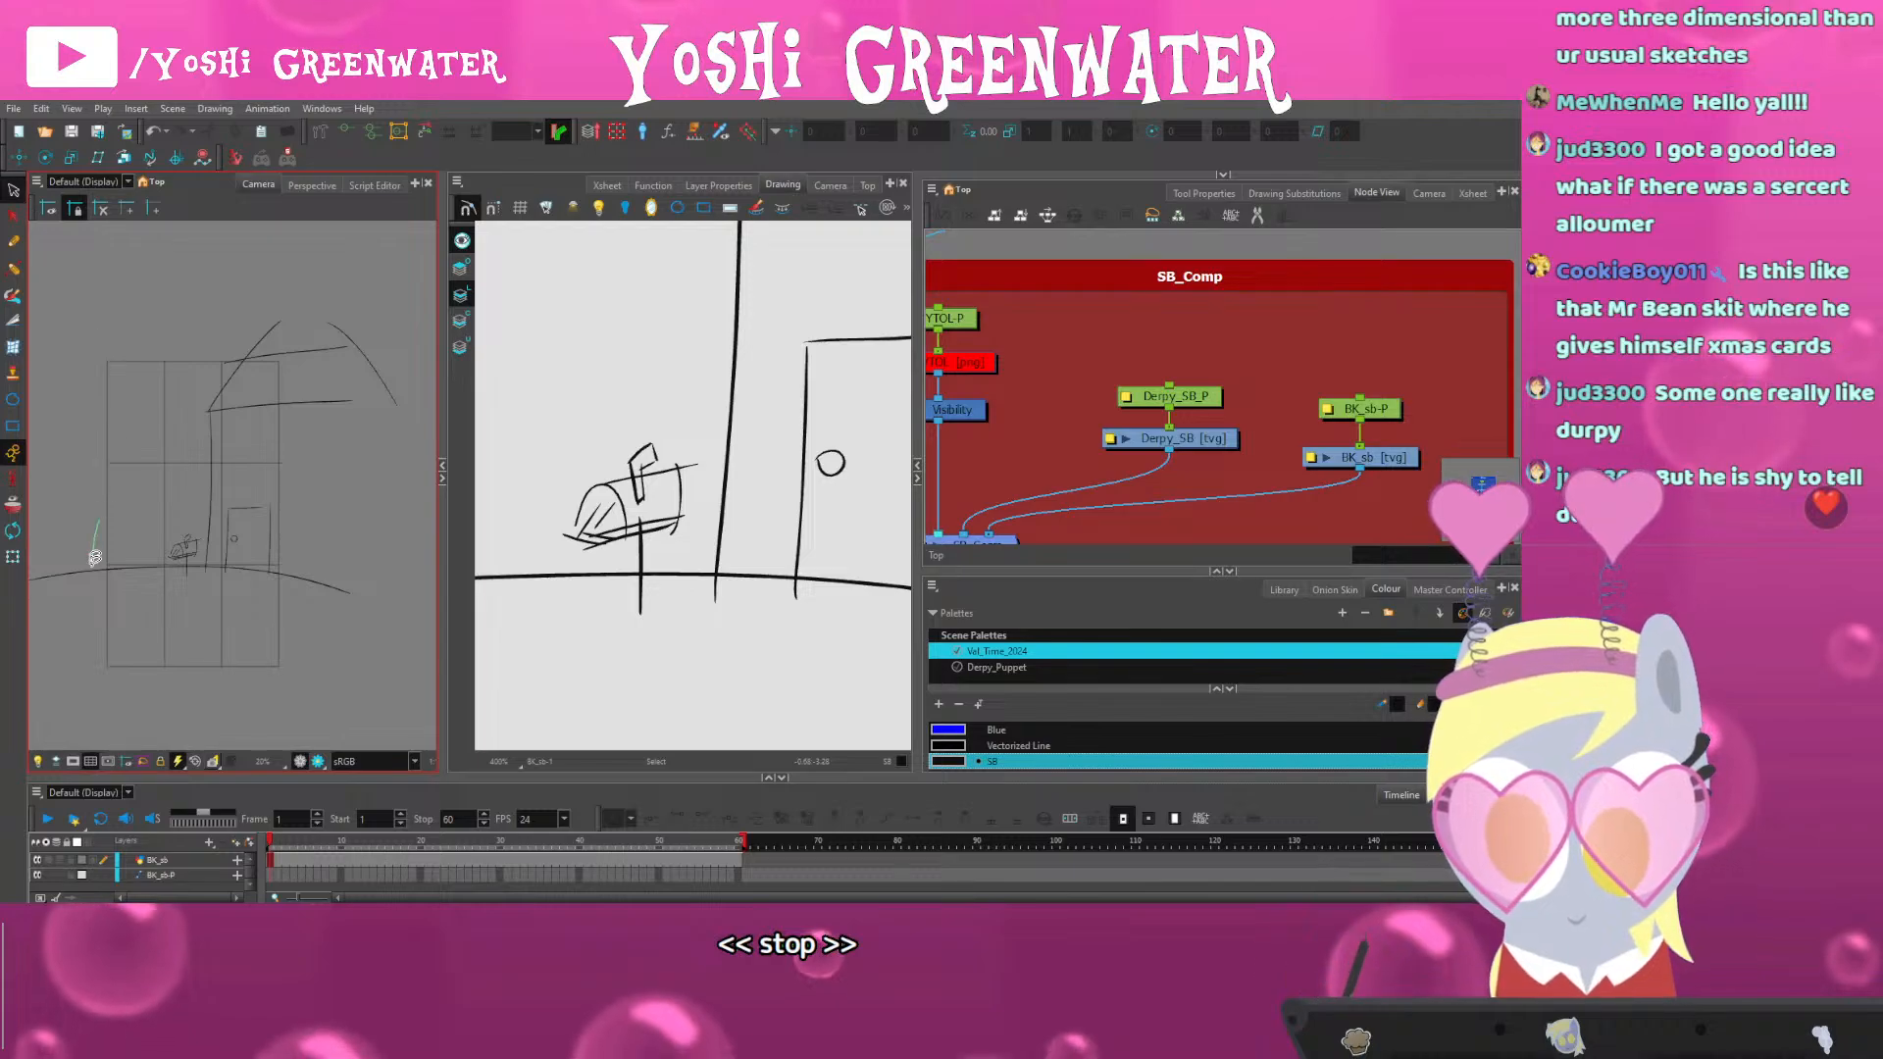
pyautogui.moveTo(92, 555); pyautogui.dragTo(84, 634)
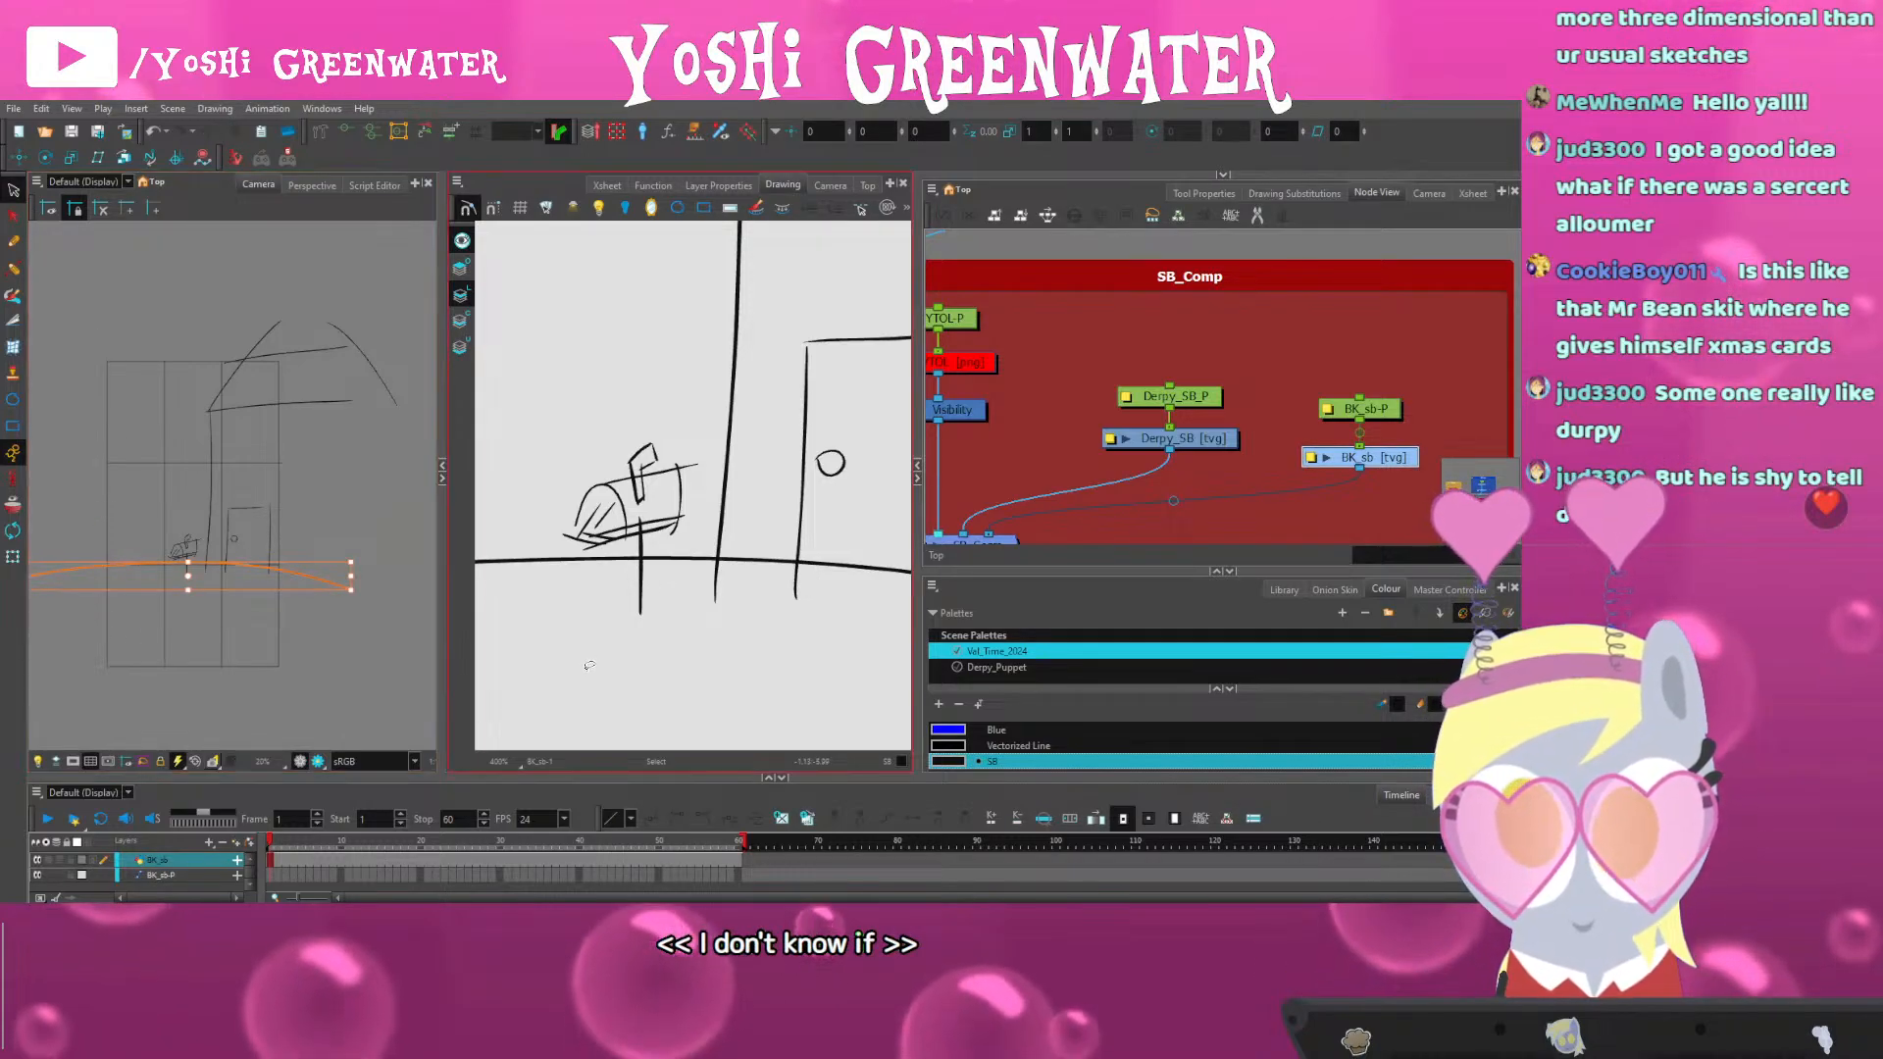
pyautogui.click(370, 622)
pyautogui.moveTo(76, 547)
pyautogui.mouseDown()
pyautogui.moveTo(80, 586)
pyautogui.moveTo(83, 571)
pyautogui.mouseUp()
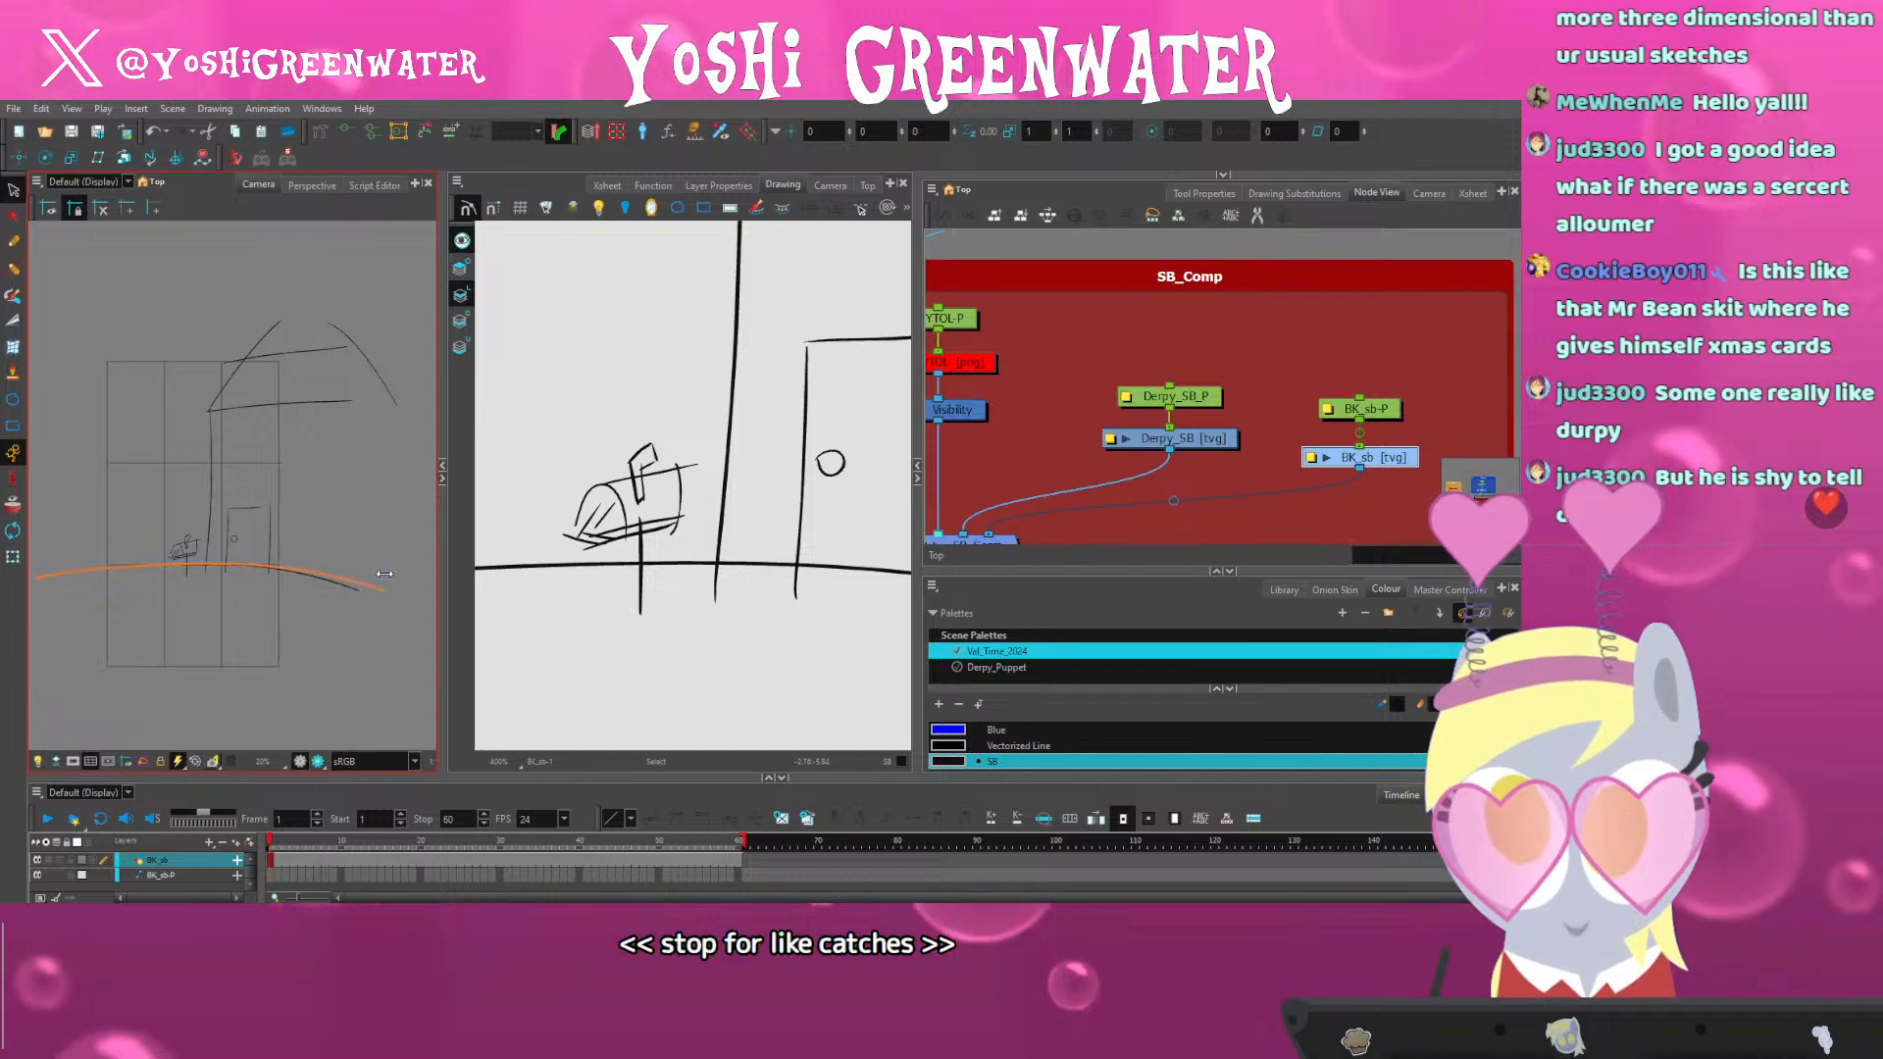
pyautogui.moveTo(384, 574); pyautogui.dragTo(385, 574)
pyautogui.click(224, 690)
pyautogui.moveTo(226, 444); pyautogui.dragTo(263, 451)
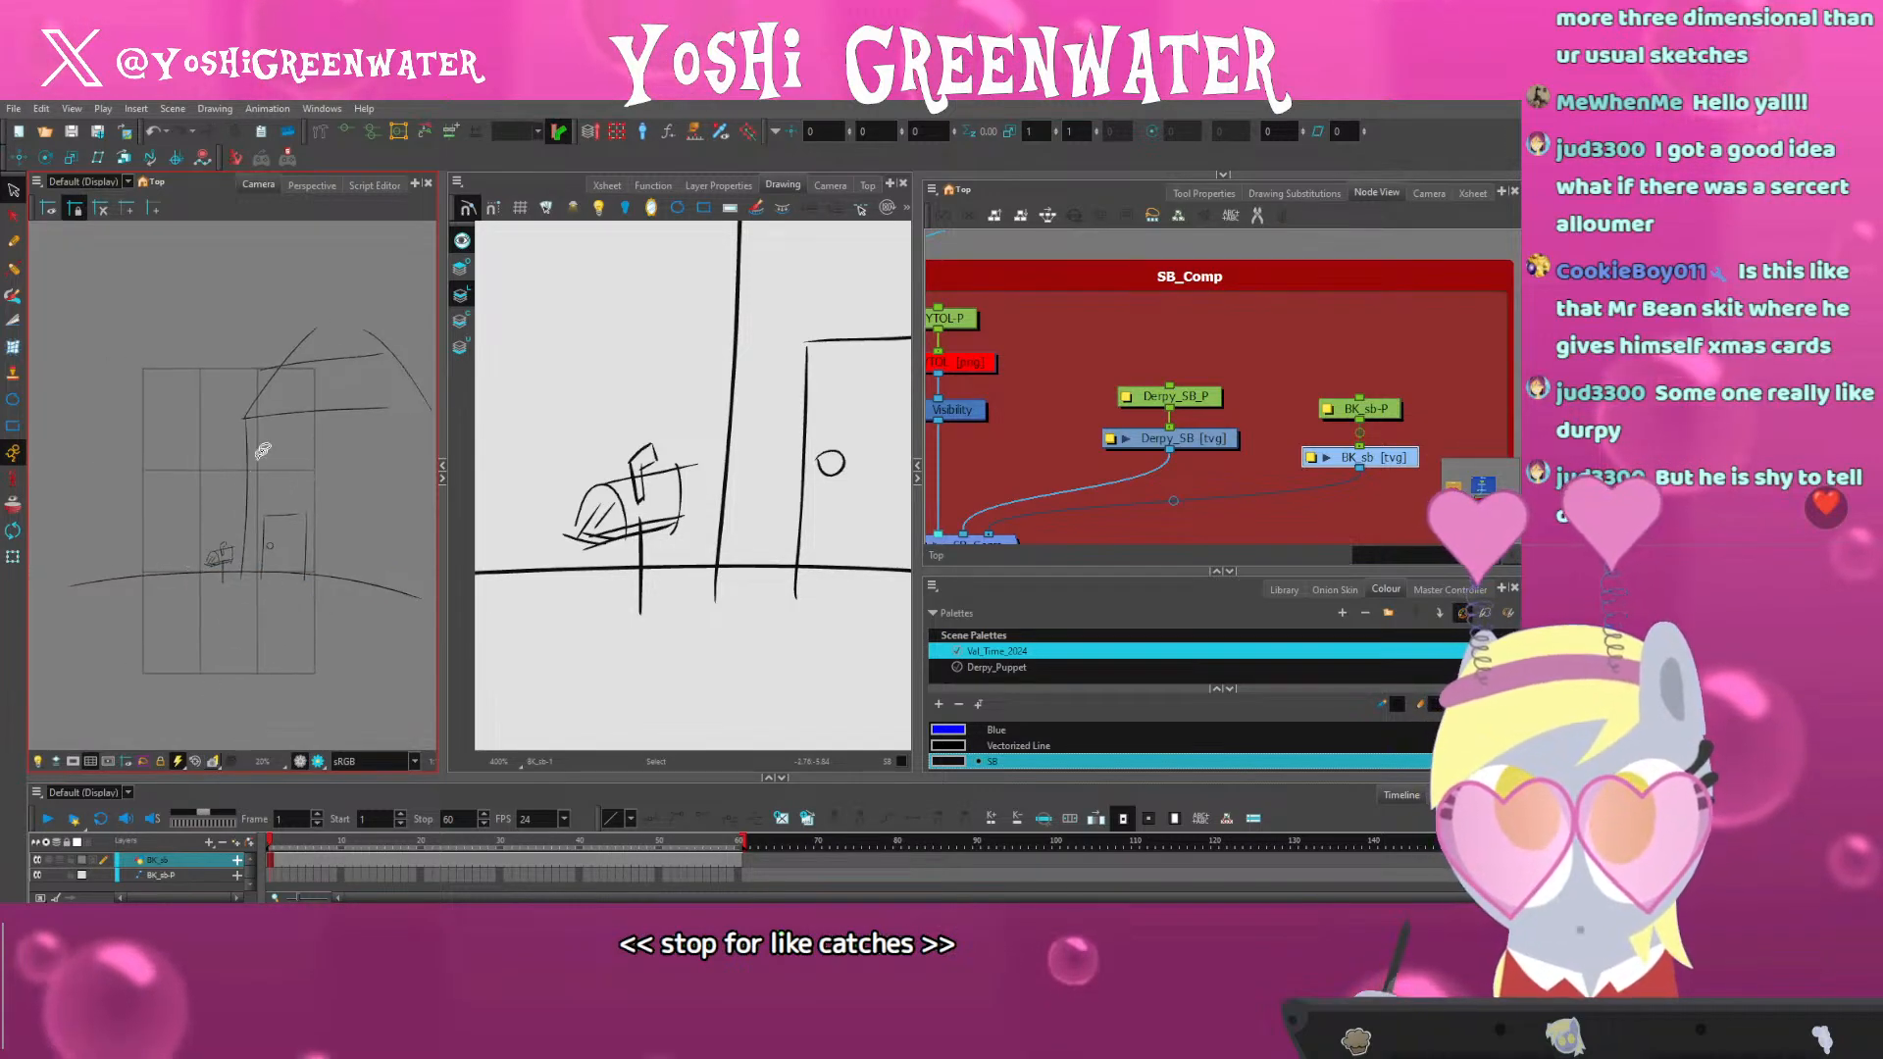
pyautogui.press('Right')
pyautogui.click(216, 412)
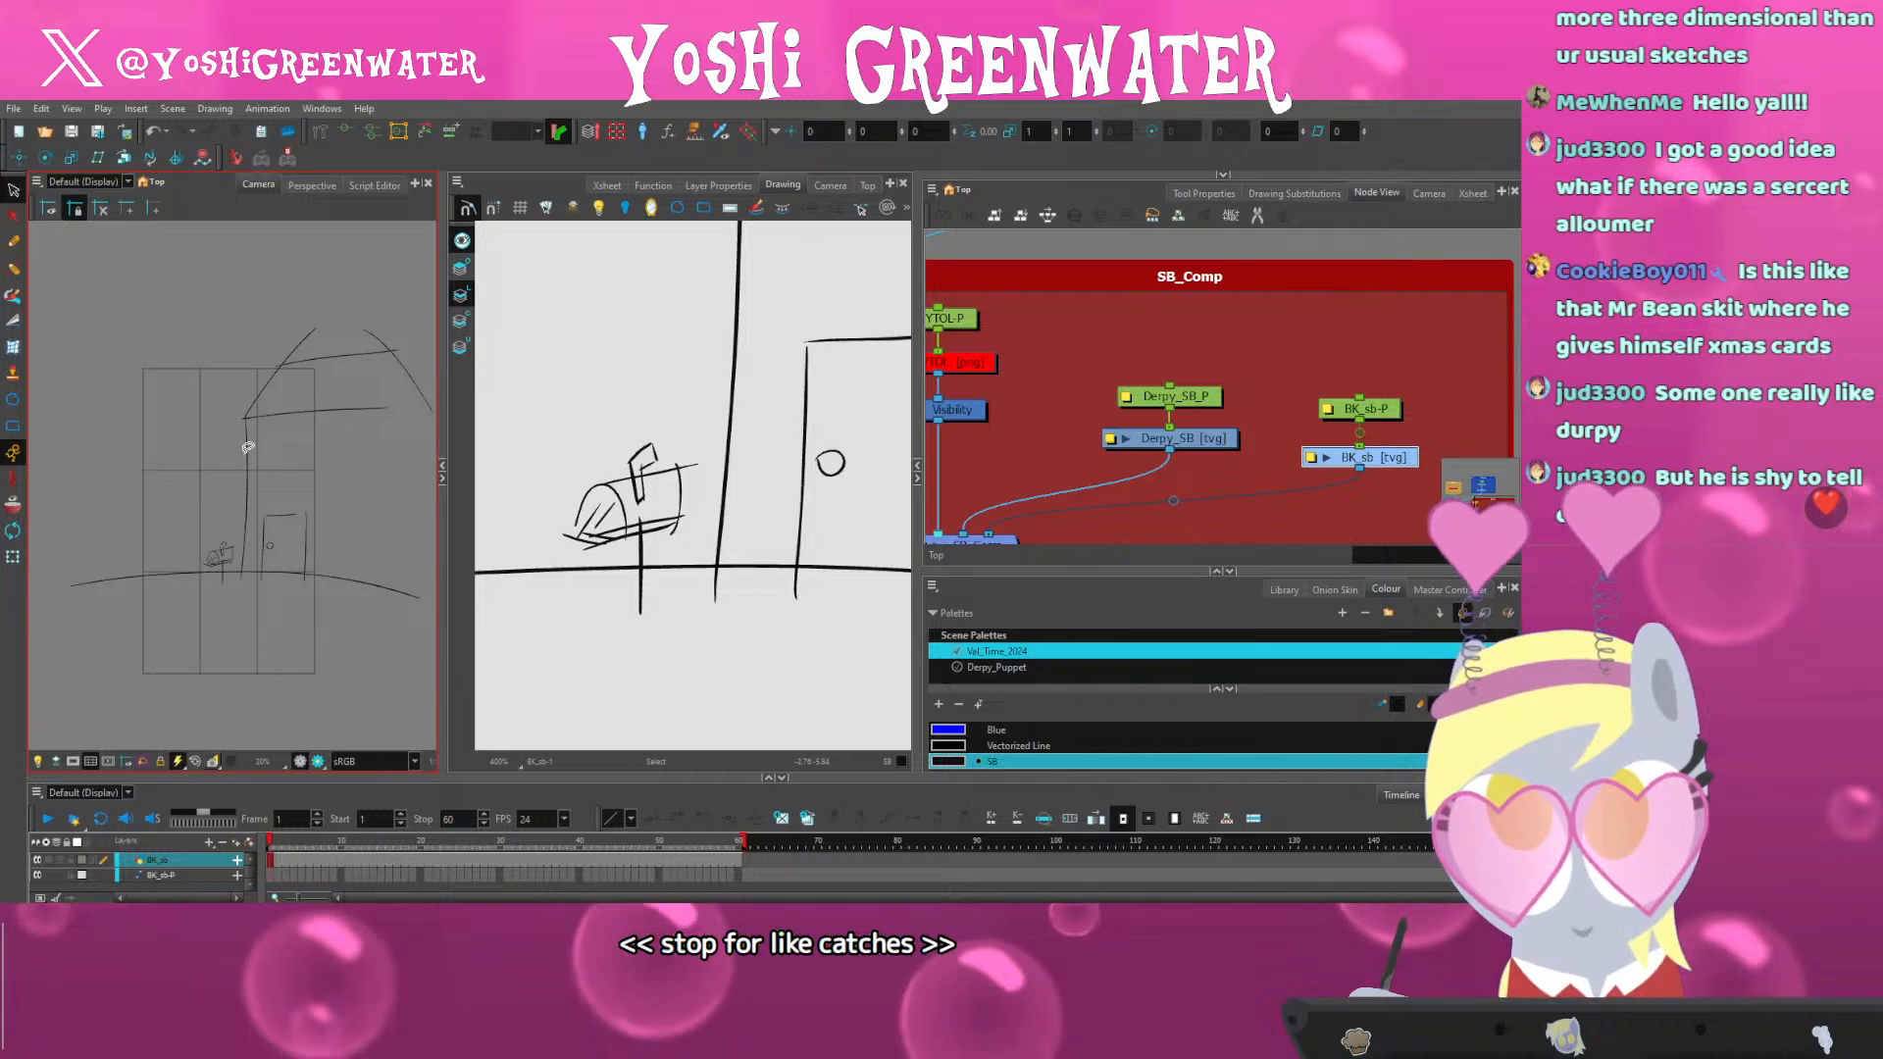
# Shift the right roof slope farther right and lengthen the lower roof line to meet it
pyautogui.scroll(2, 222, 570)
pyautogui.scroll(-2, 197, 535)
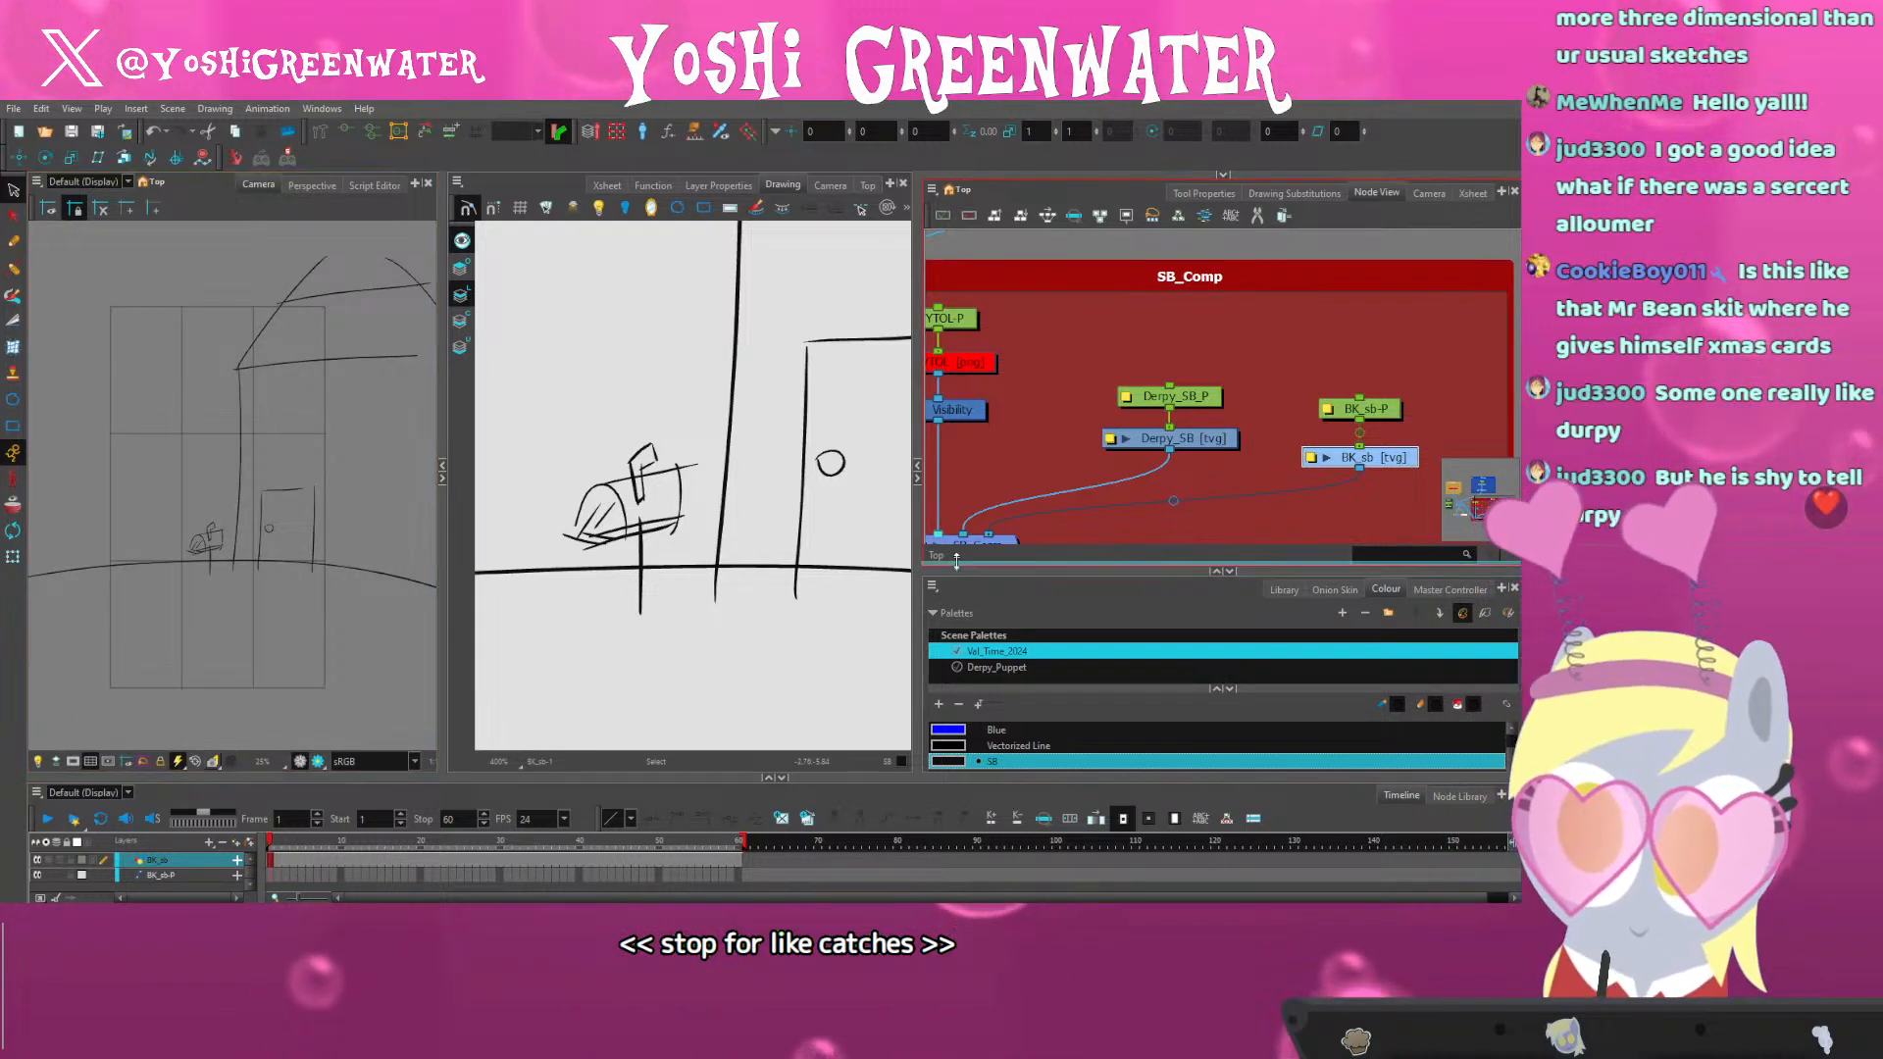
pyautogui.scroll(-2, 1075, 404)
pyautogui.moveTo(1077, 411); pyautogui.dragTo(1170, 408)
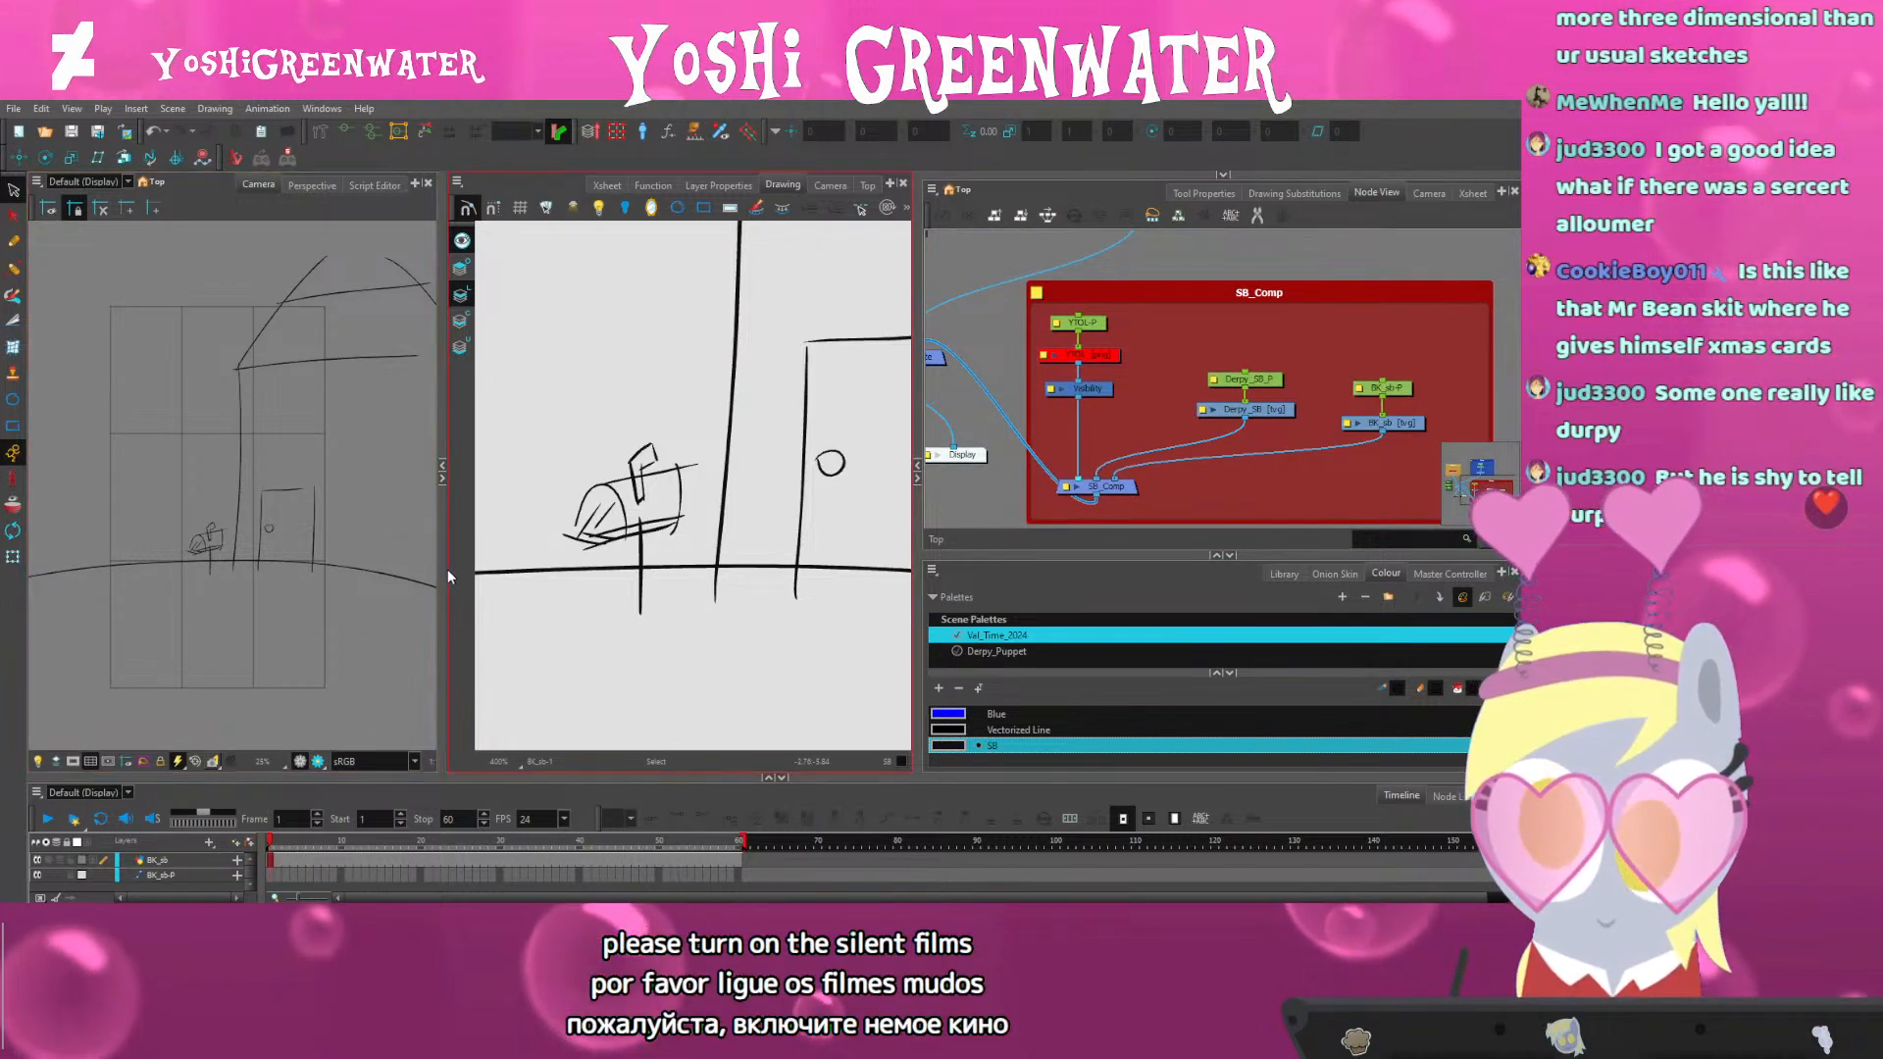
pyautogui.scroll(-2, 568, 509)
pyautogui.moveTo(537, 457); pyautogui.dragTo(578, 586)
pyautogui.click(275, 371)
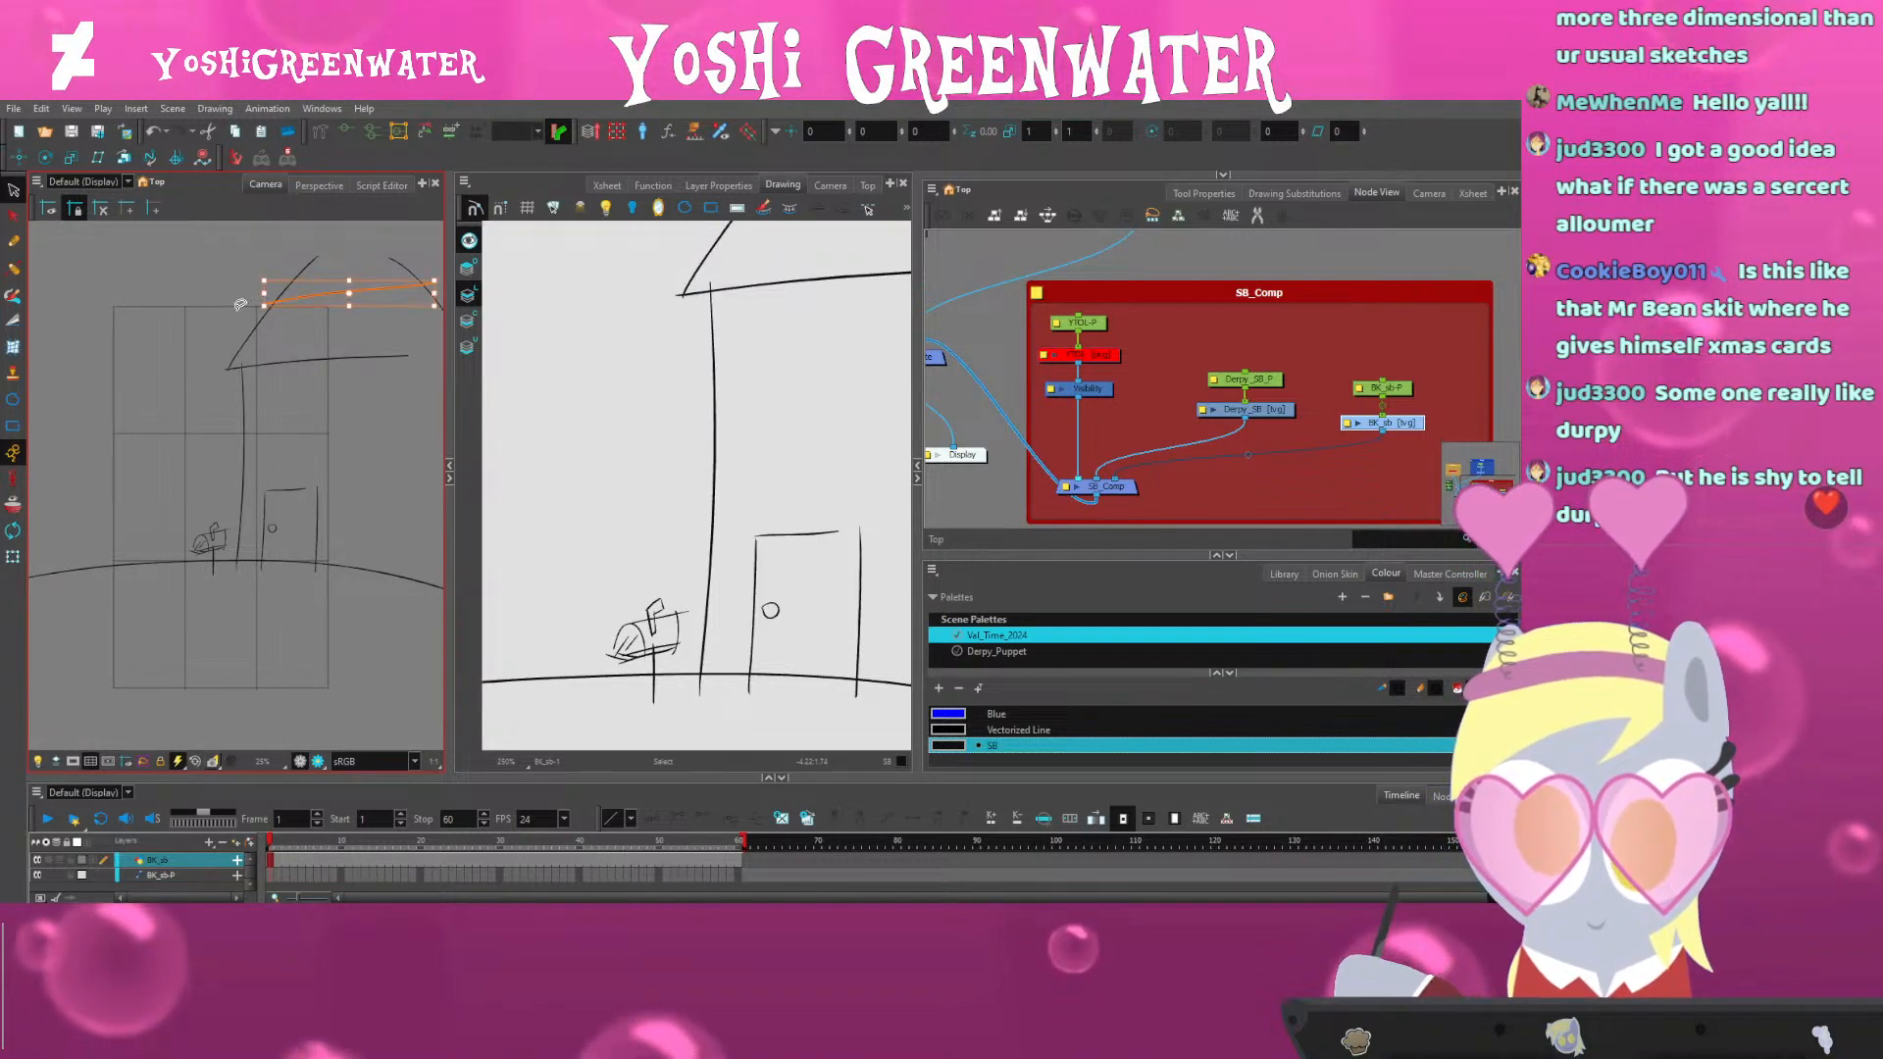
pyautogui.click(416, 278)
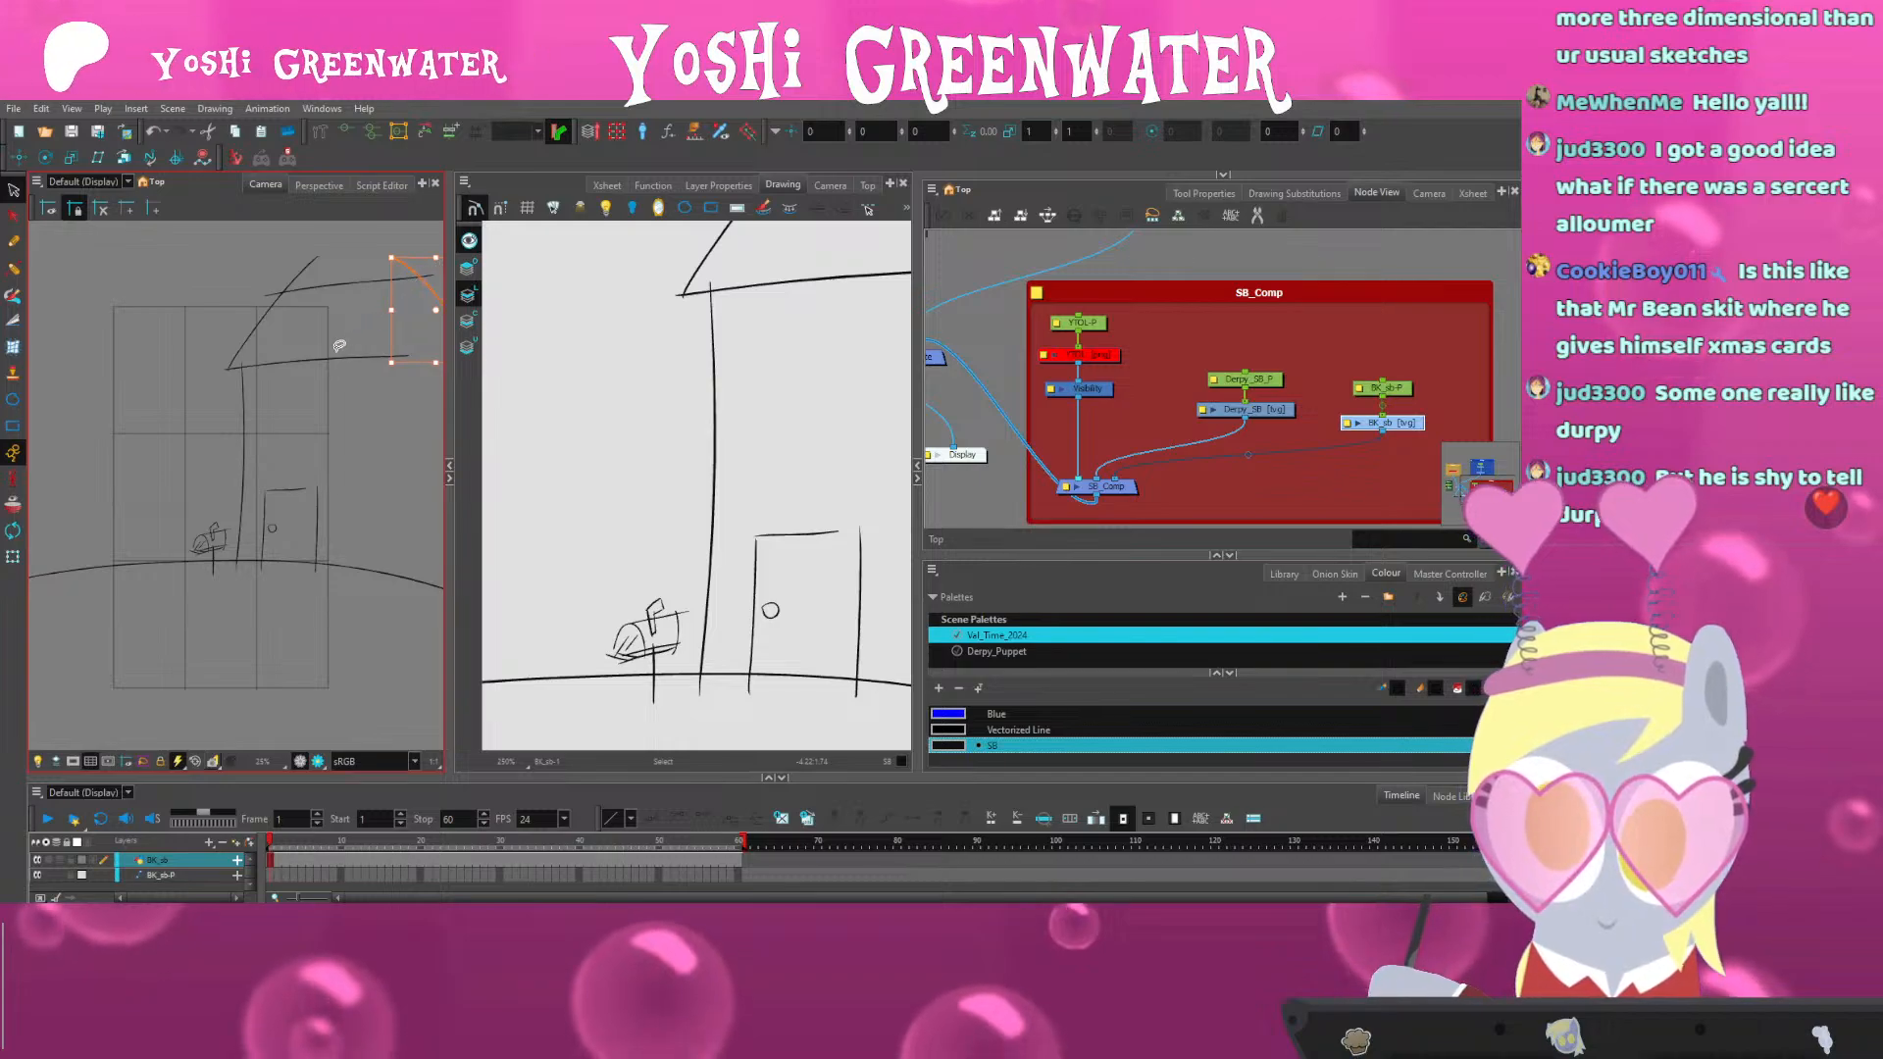
pyautogui.press('Right')
pyautogui.press('Right')
pyautogui.press('Right')
pyautogui.click(365, 360)
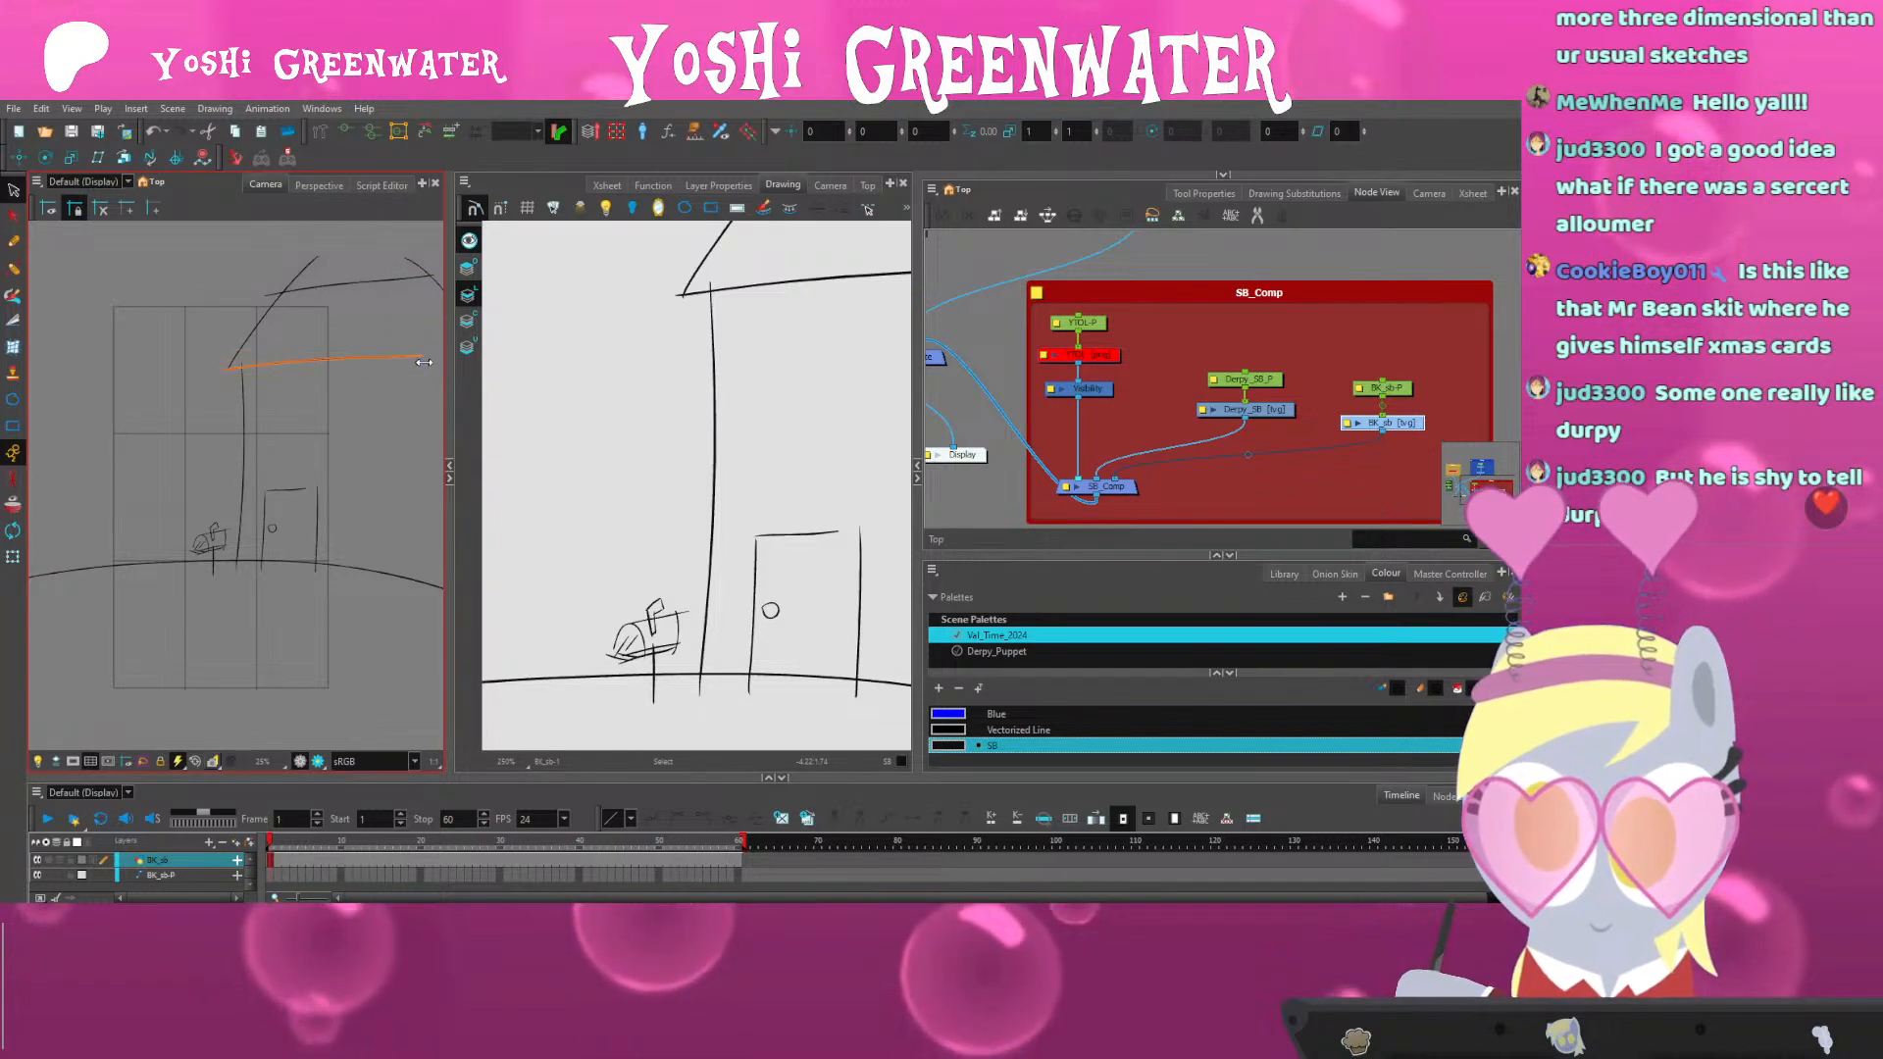
pyautogui.click(396, 476)
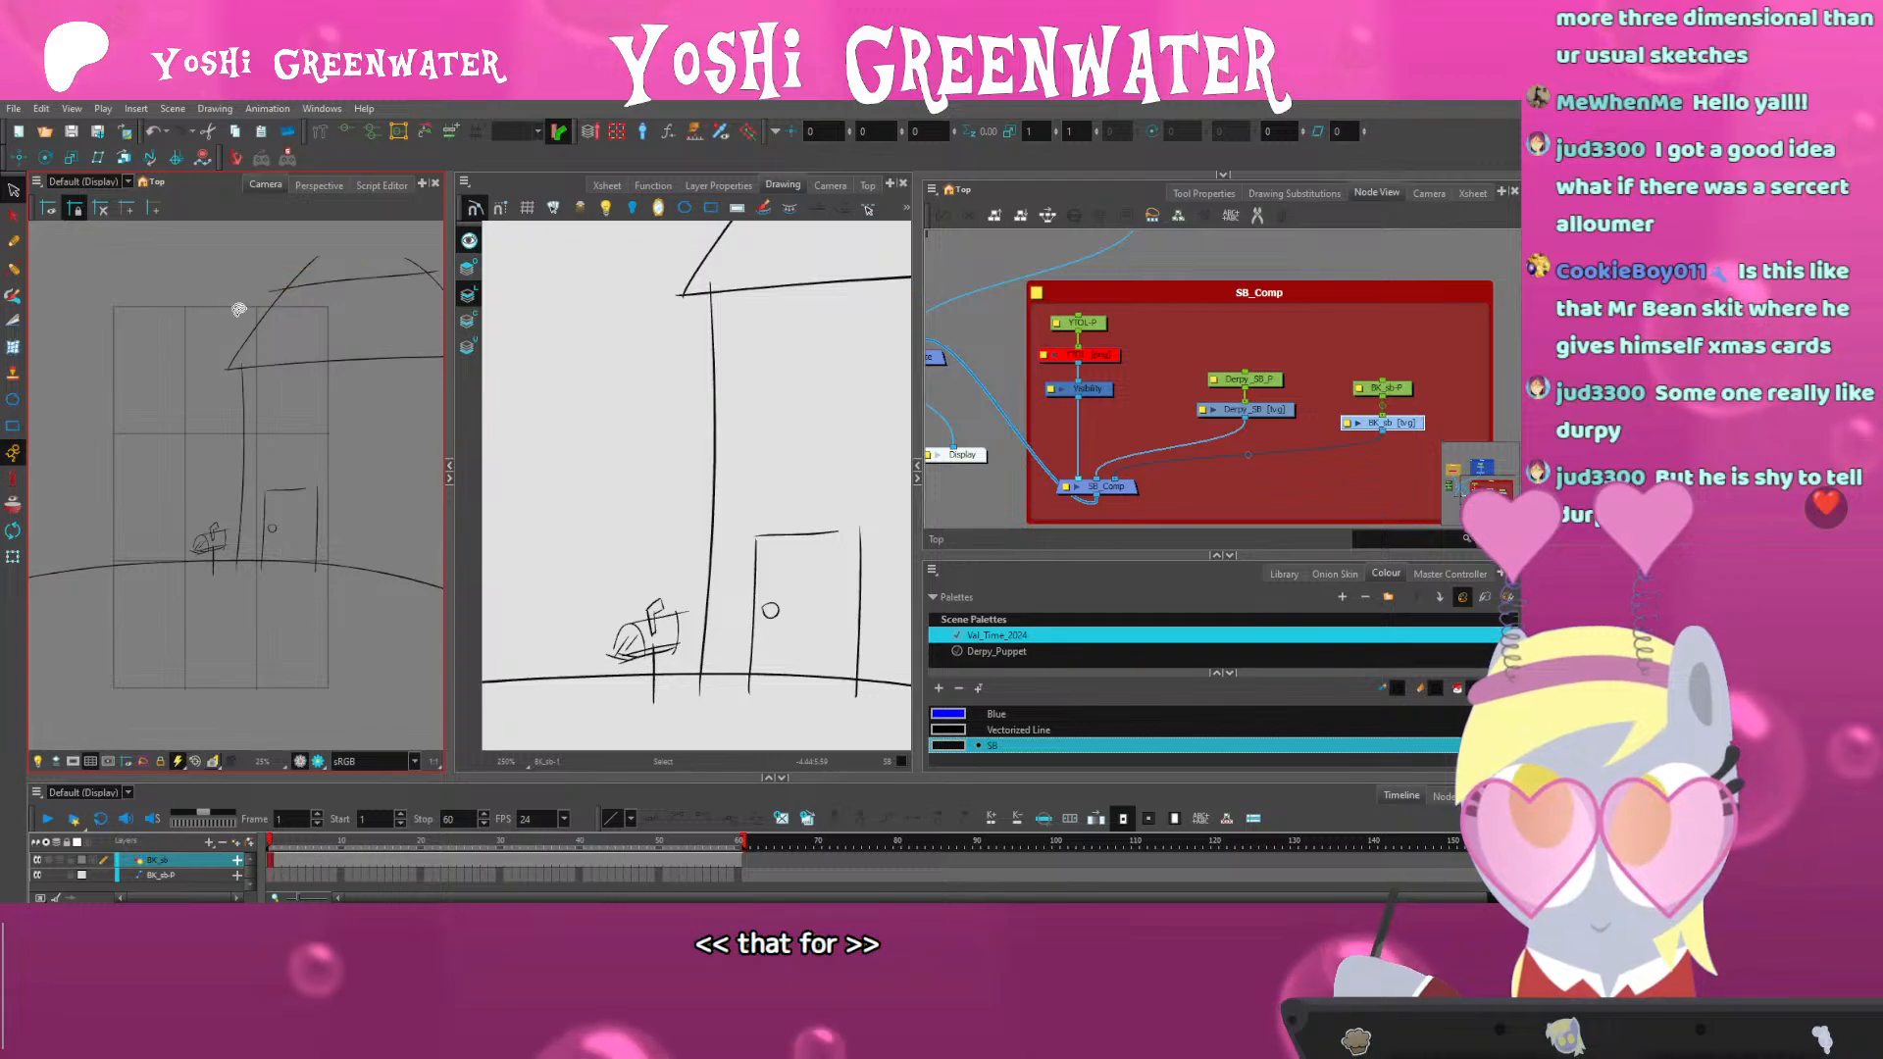
pyautogui.moveTo(239, 310); pyautogui.dragTo(182, 316)
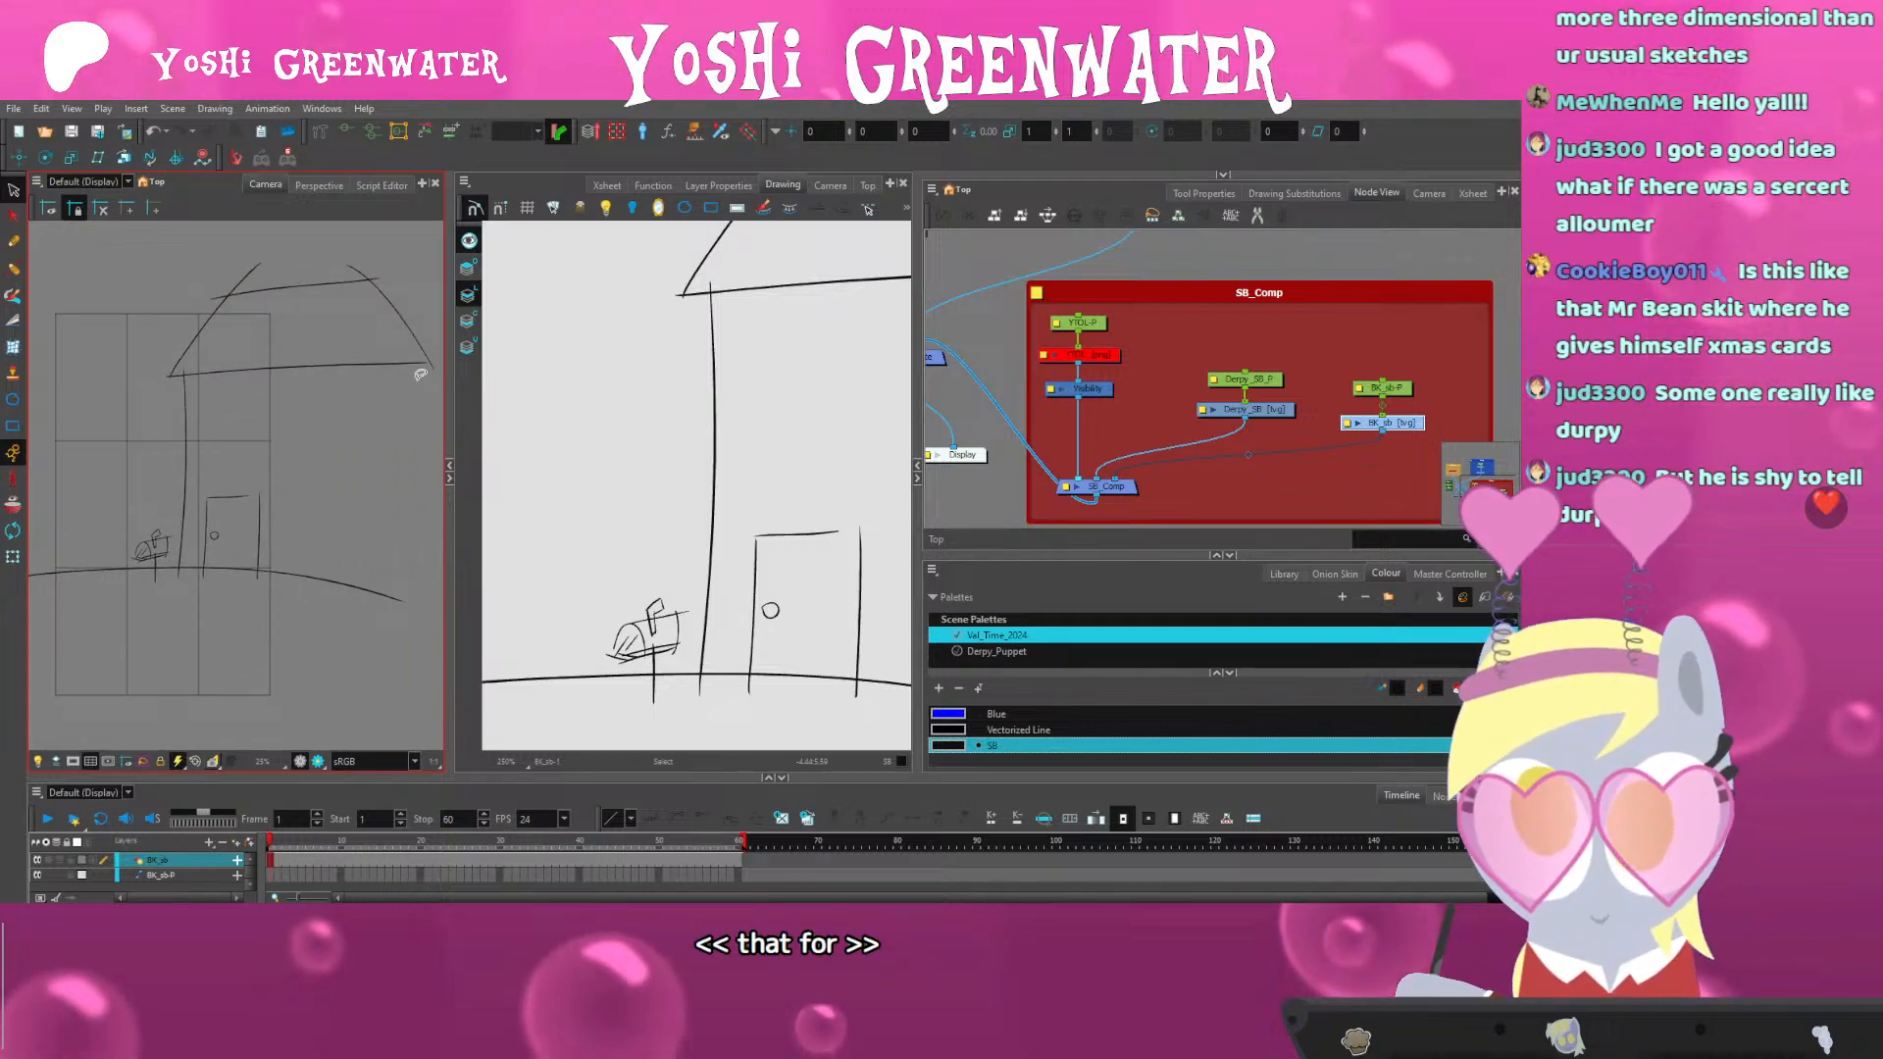
# Select the empty Derpy_SB drawing, adjust the workspace panel sizes and reframe the thirds grid in the Camera view
pyautogui.click(1240, 409)
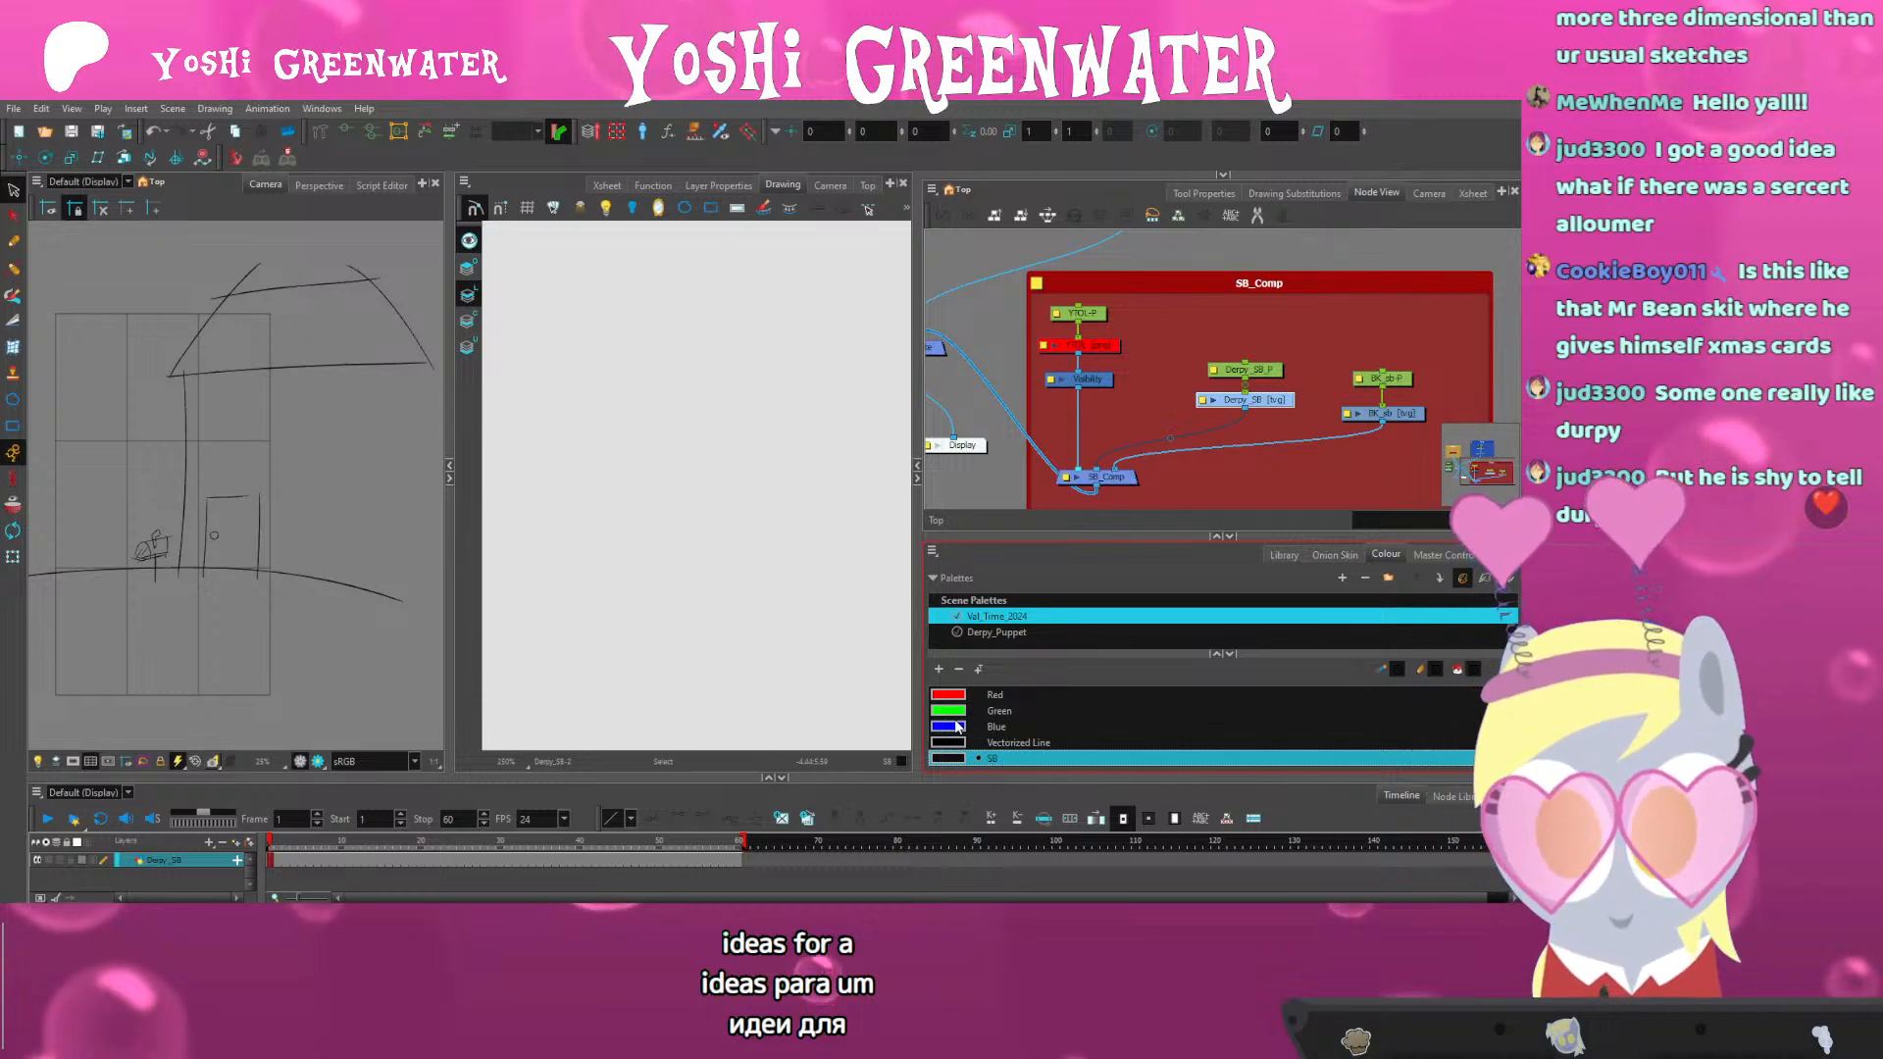
pyautogui.moveTo(547, 780); pyautogui.dragTo(548, 766)
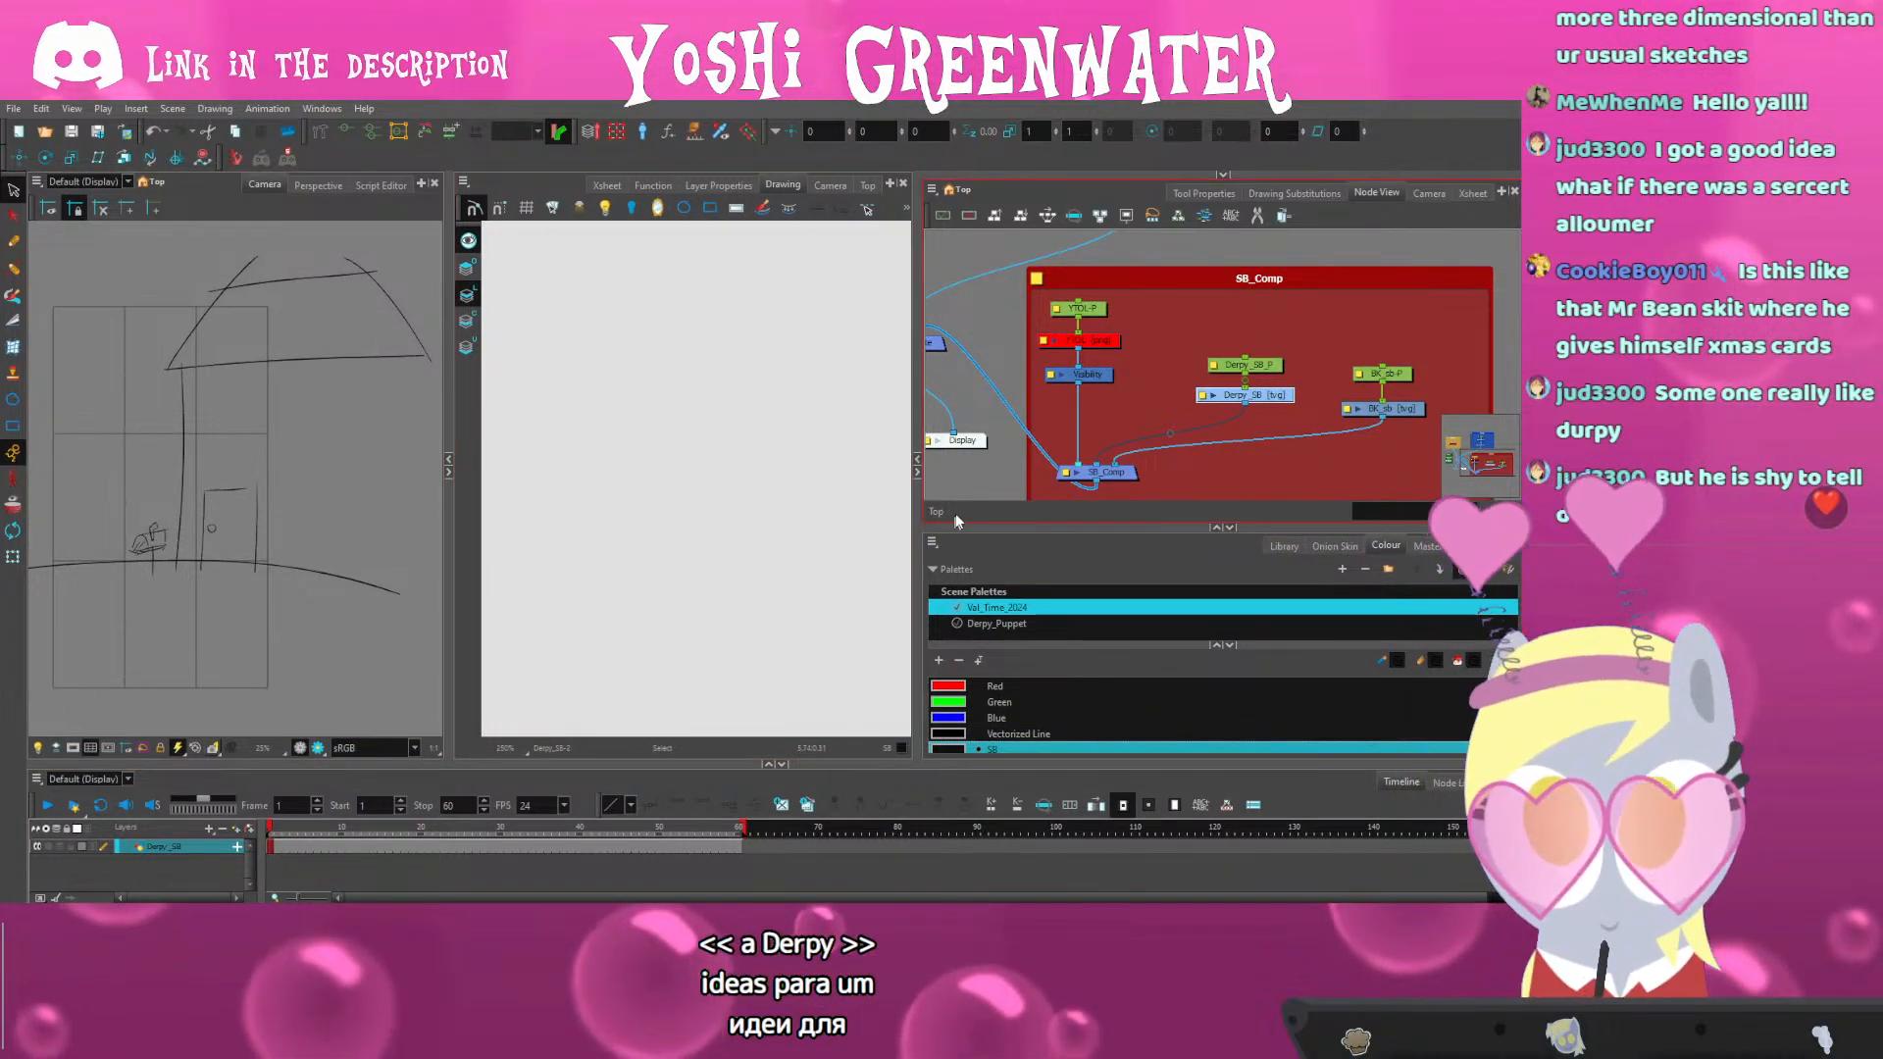
pyautogui.moveTo(957, 527); pyautogui.dragTo(957, 511)
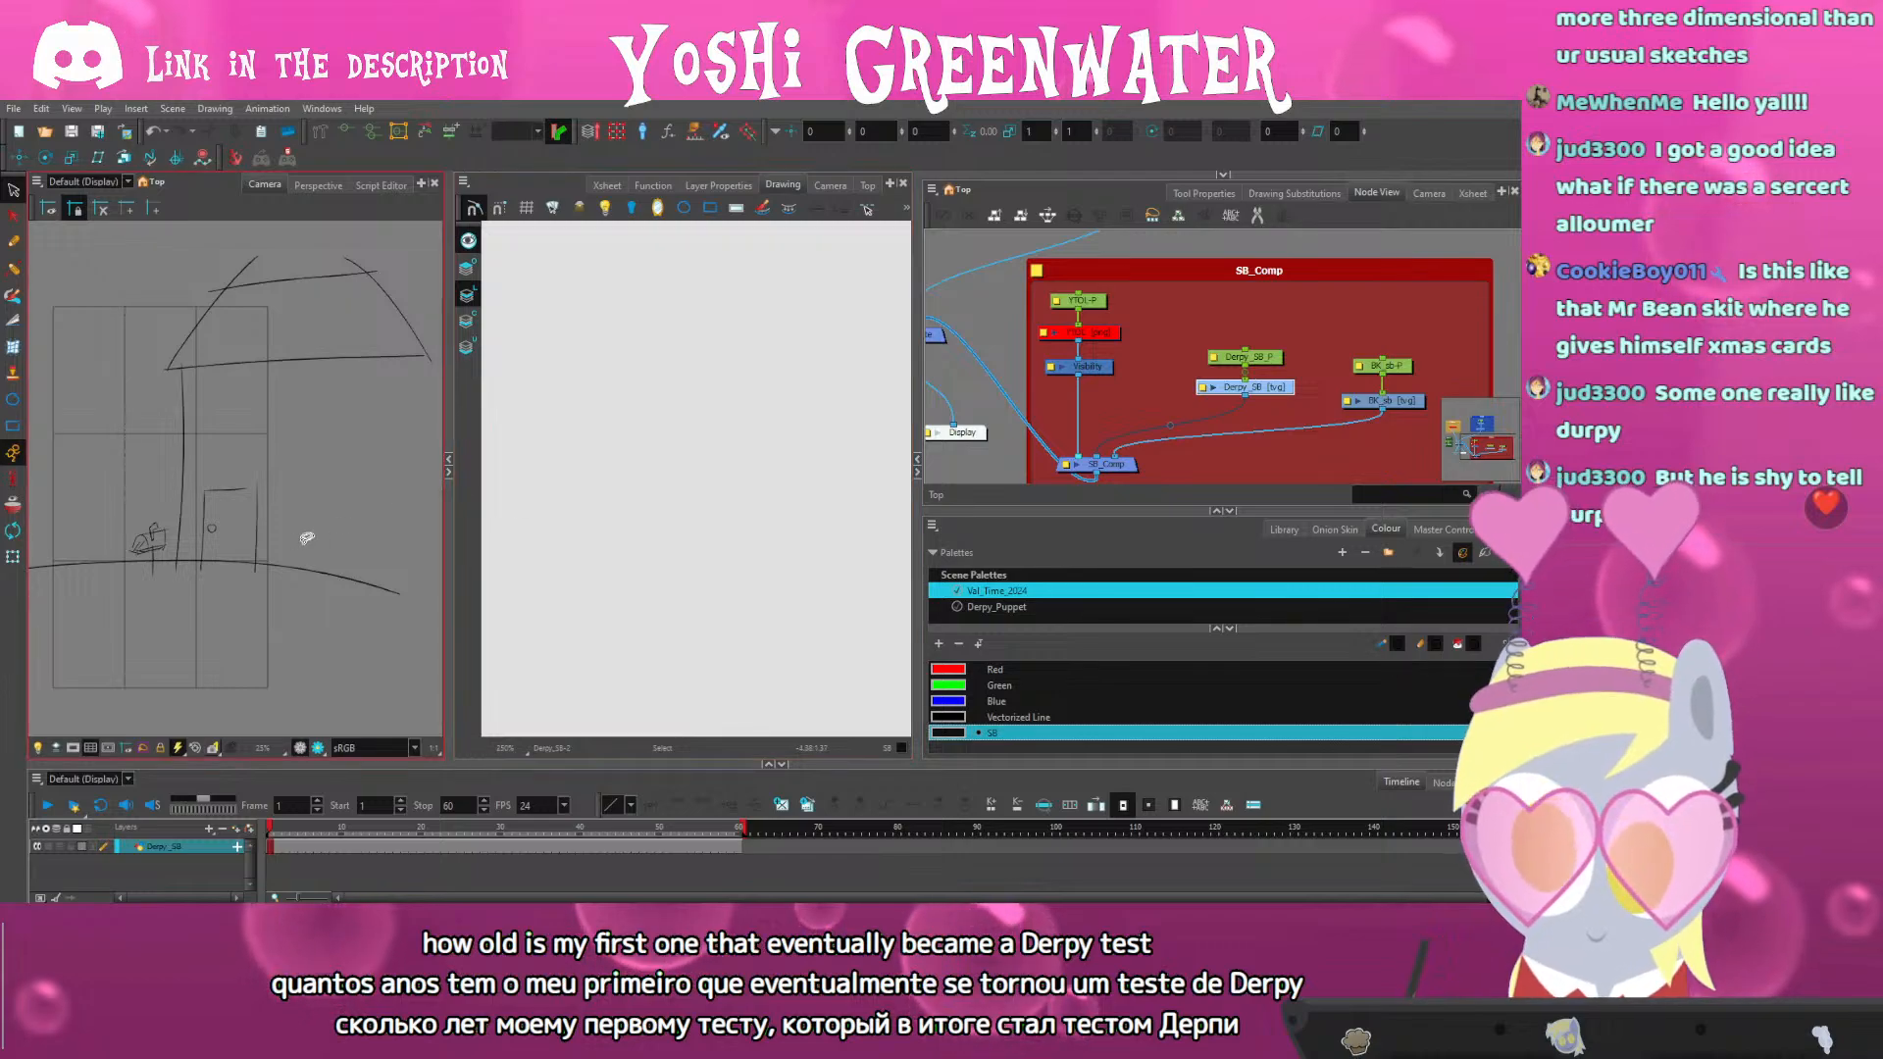
pyautogui.moveTo(448, 539); pyautogui.dragTo(524, 537)
pyautogui.moveTo(223, 534); pyautogui.dragTo(342, 536)
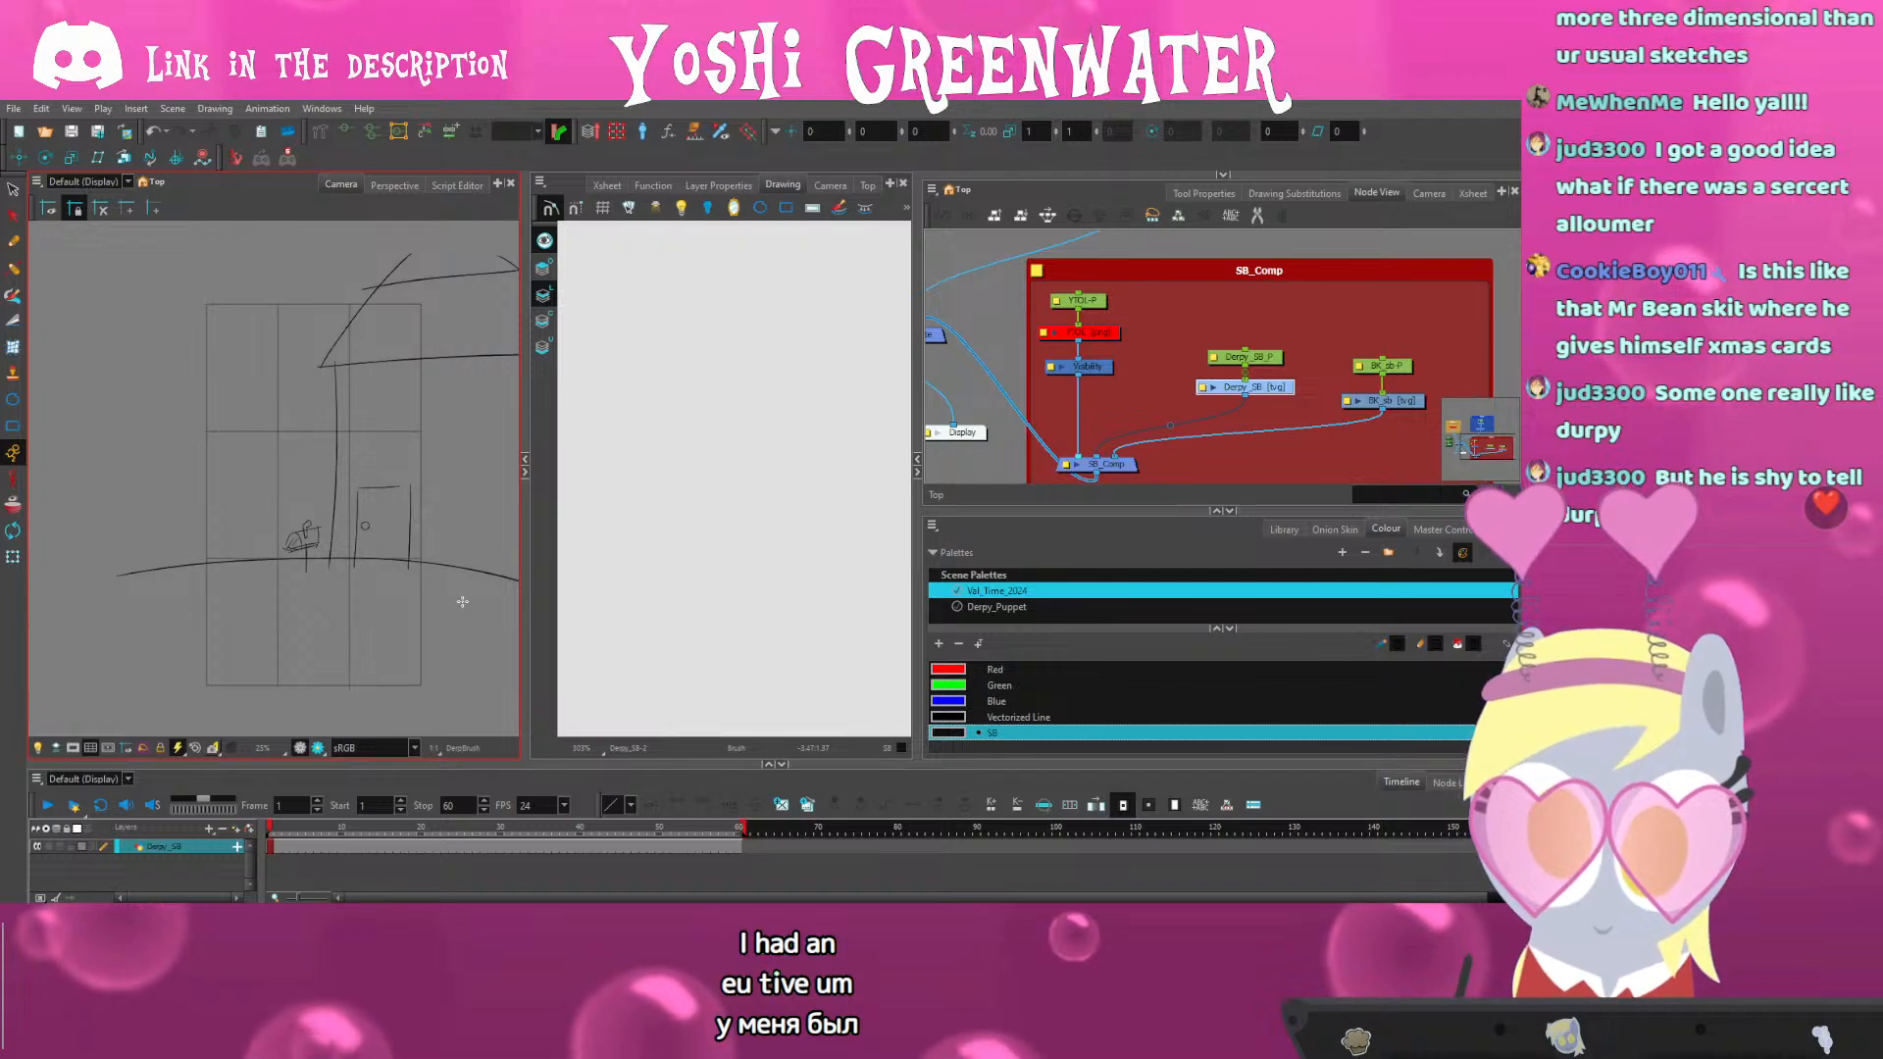
pyautogui.scroll(2, 179, 494)
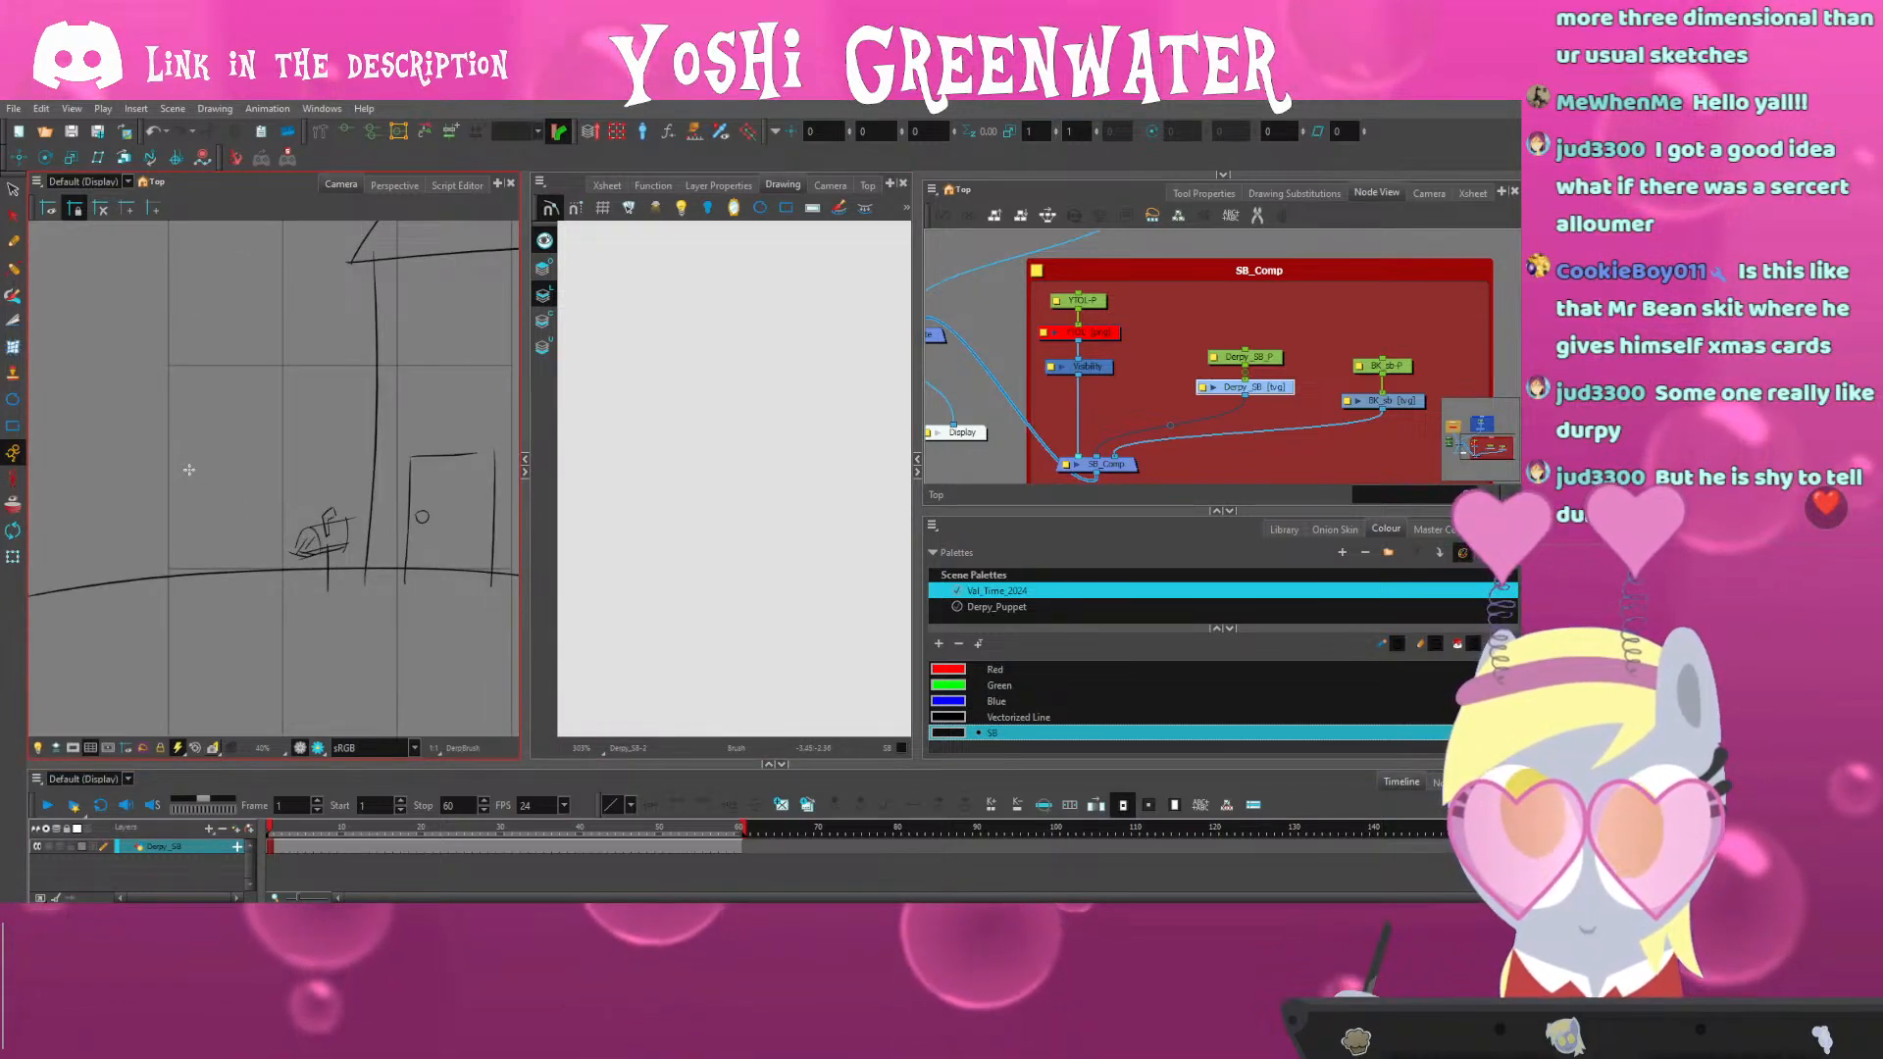
pyautogui.scroll(-2, 188, 469)
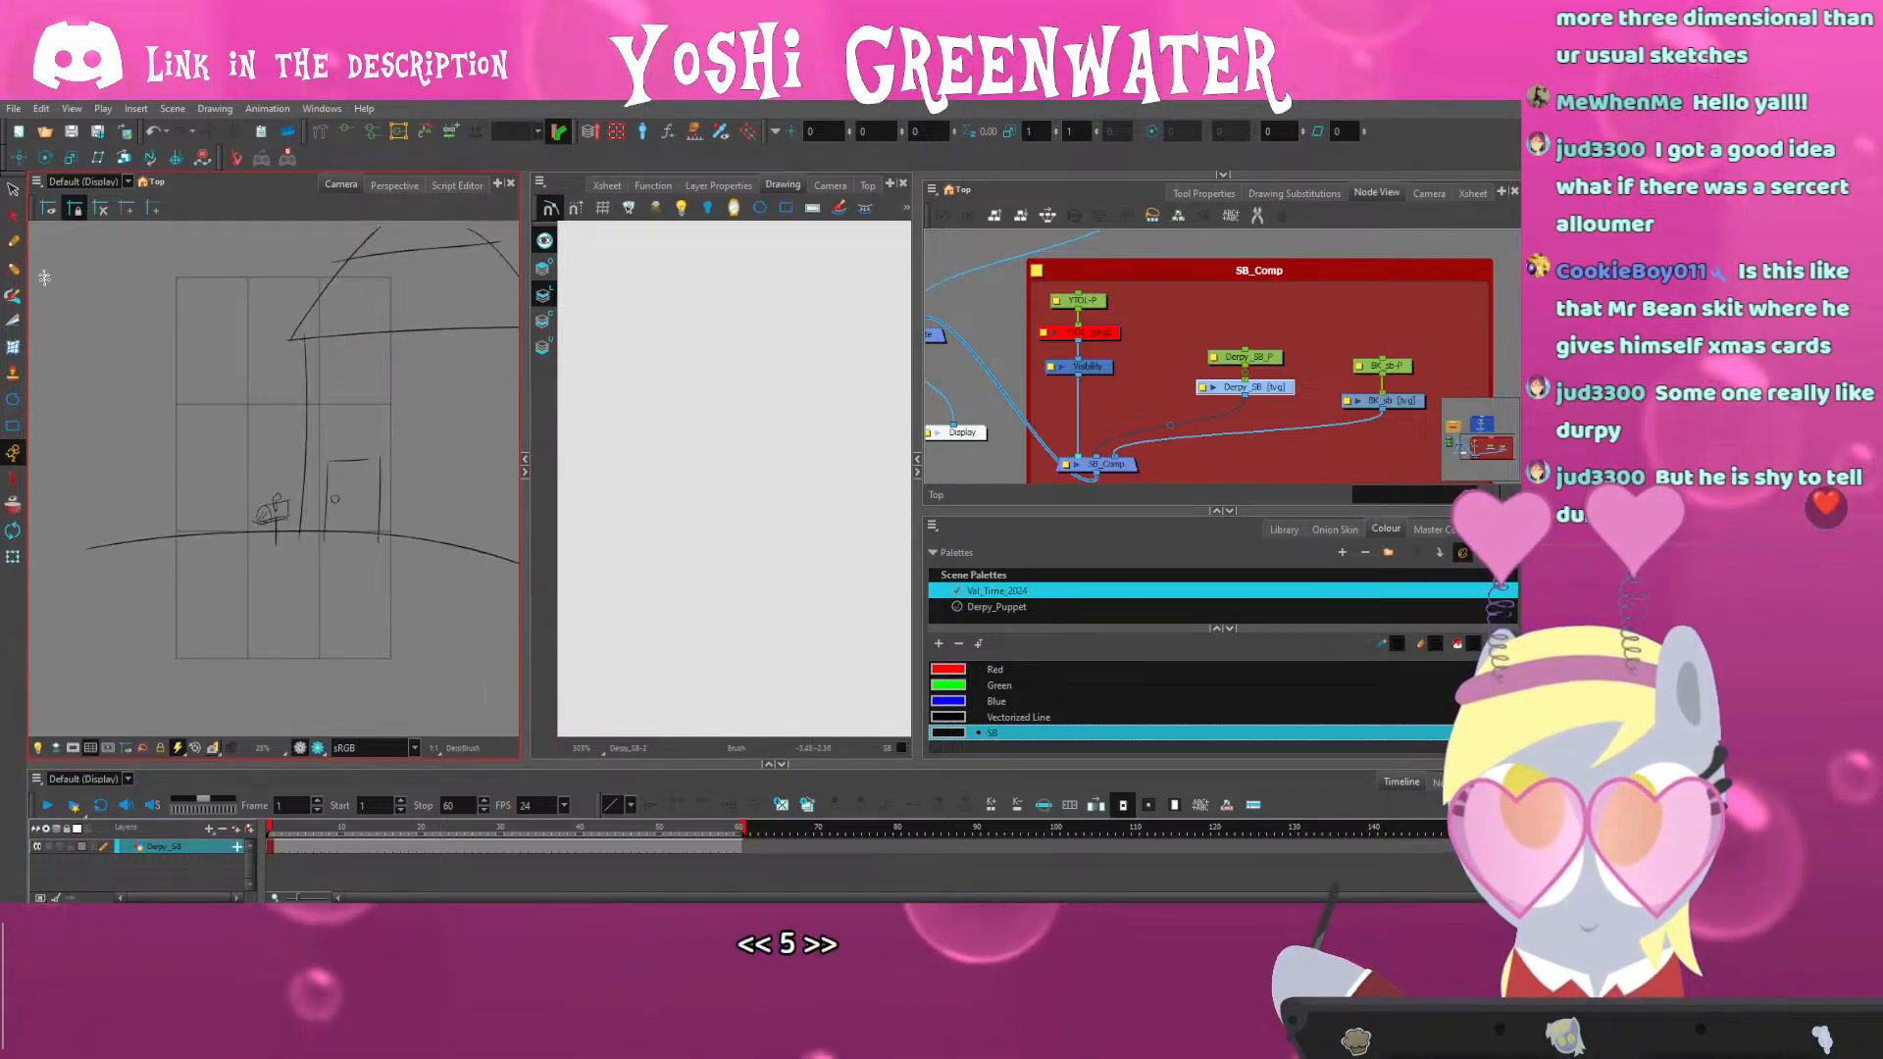
pyautogui.hotkey('alt', 's')
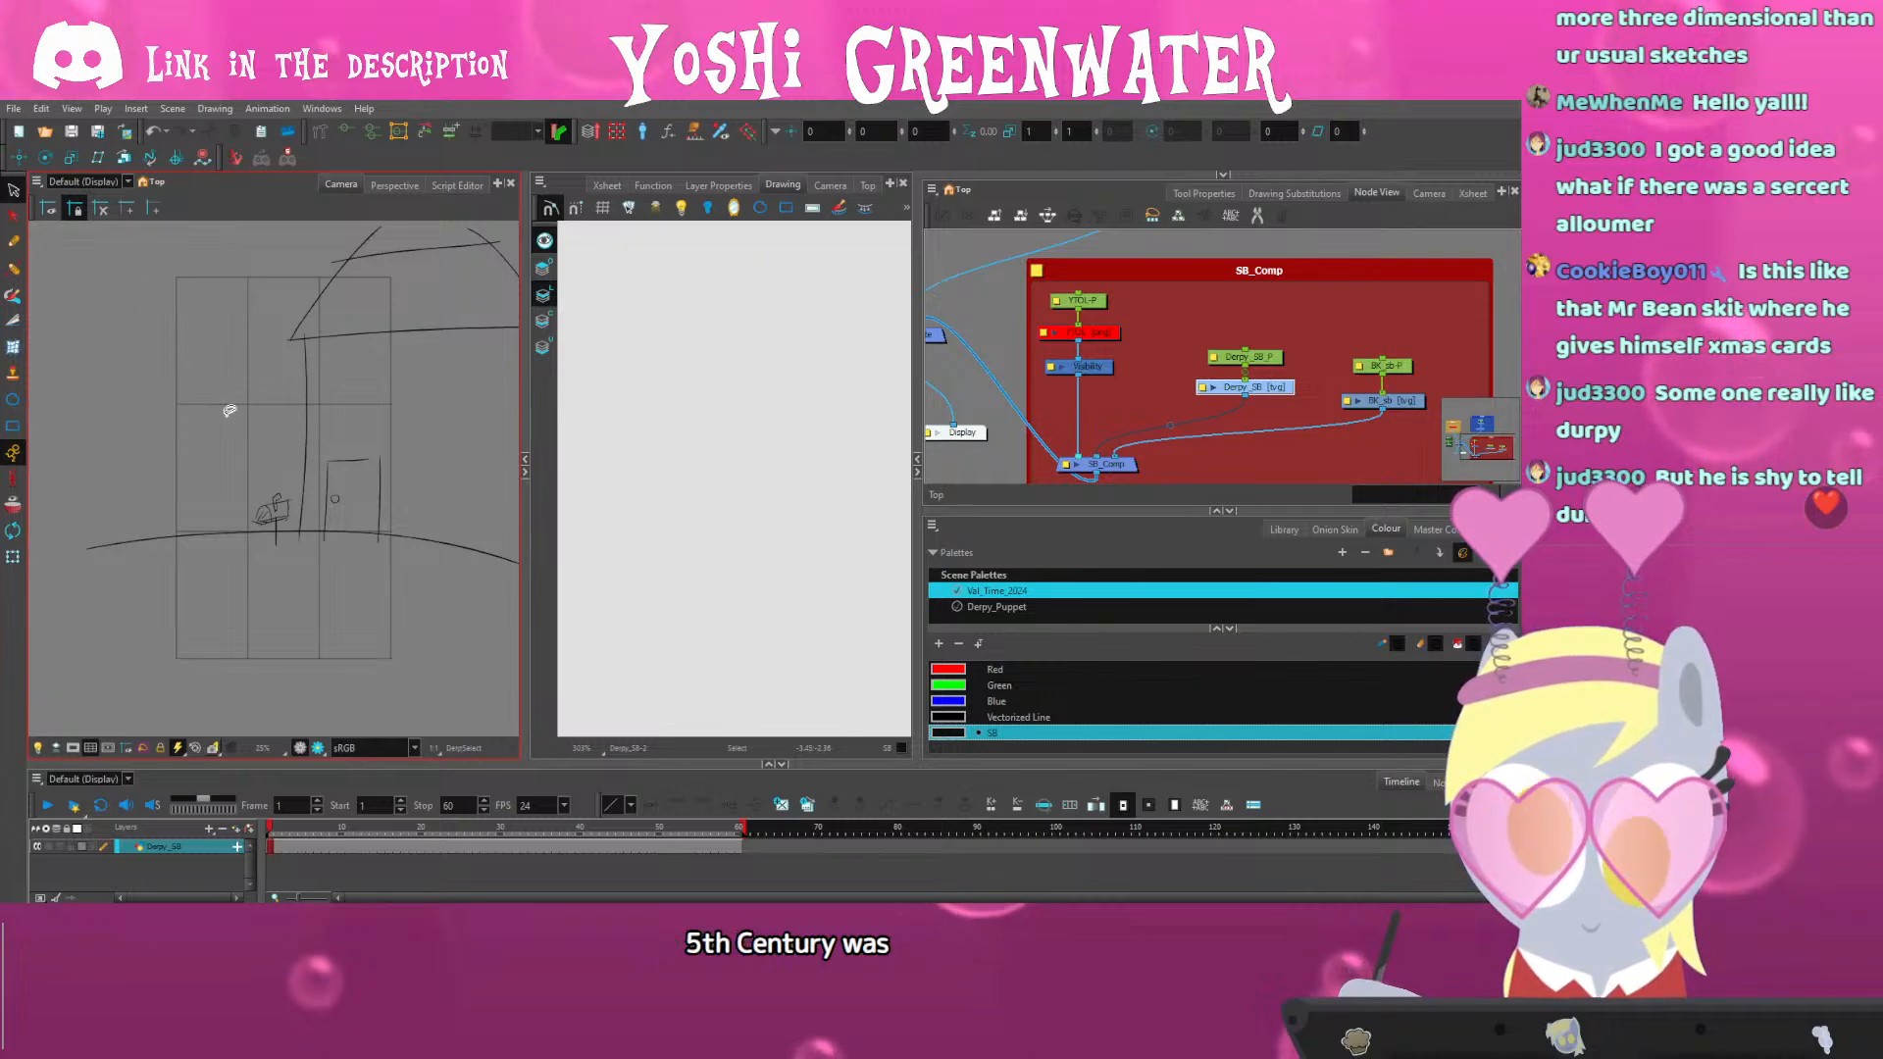
pyautogui.moveTo(229, 411); pyautogui.dragTo(205, 451)
# Select the entire house, mailbox and ground sketch in the BK_sb drawing, shift it right and scale it down slightly
pyautogui.click(1363, 400)
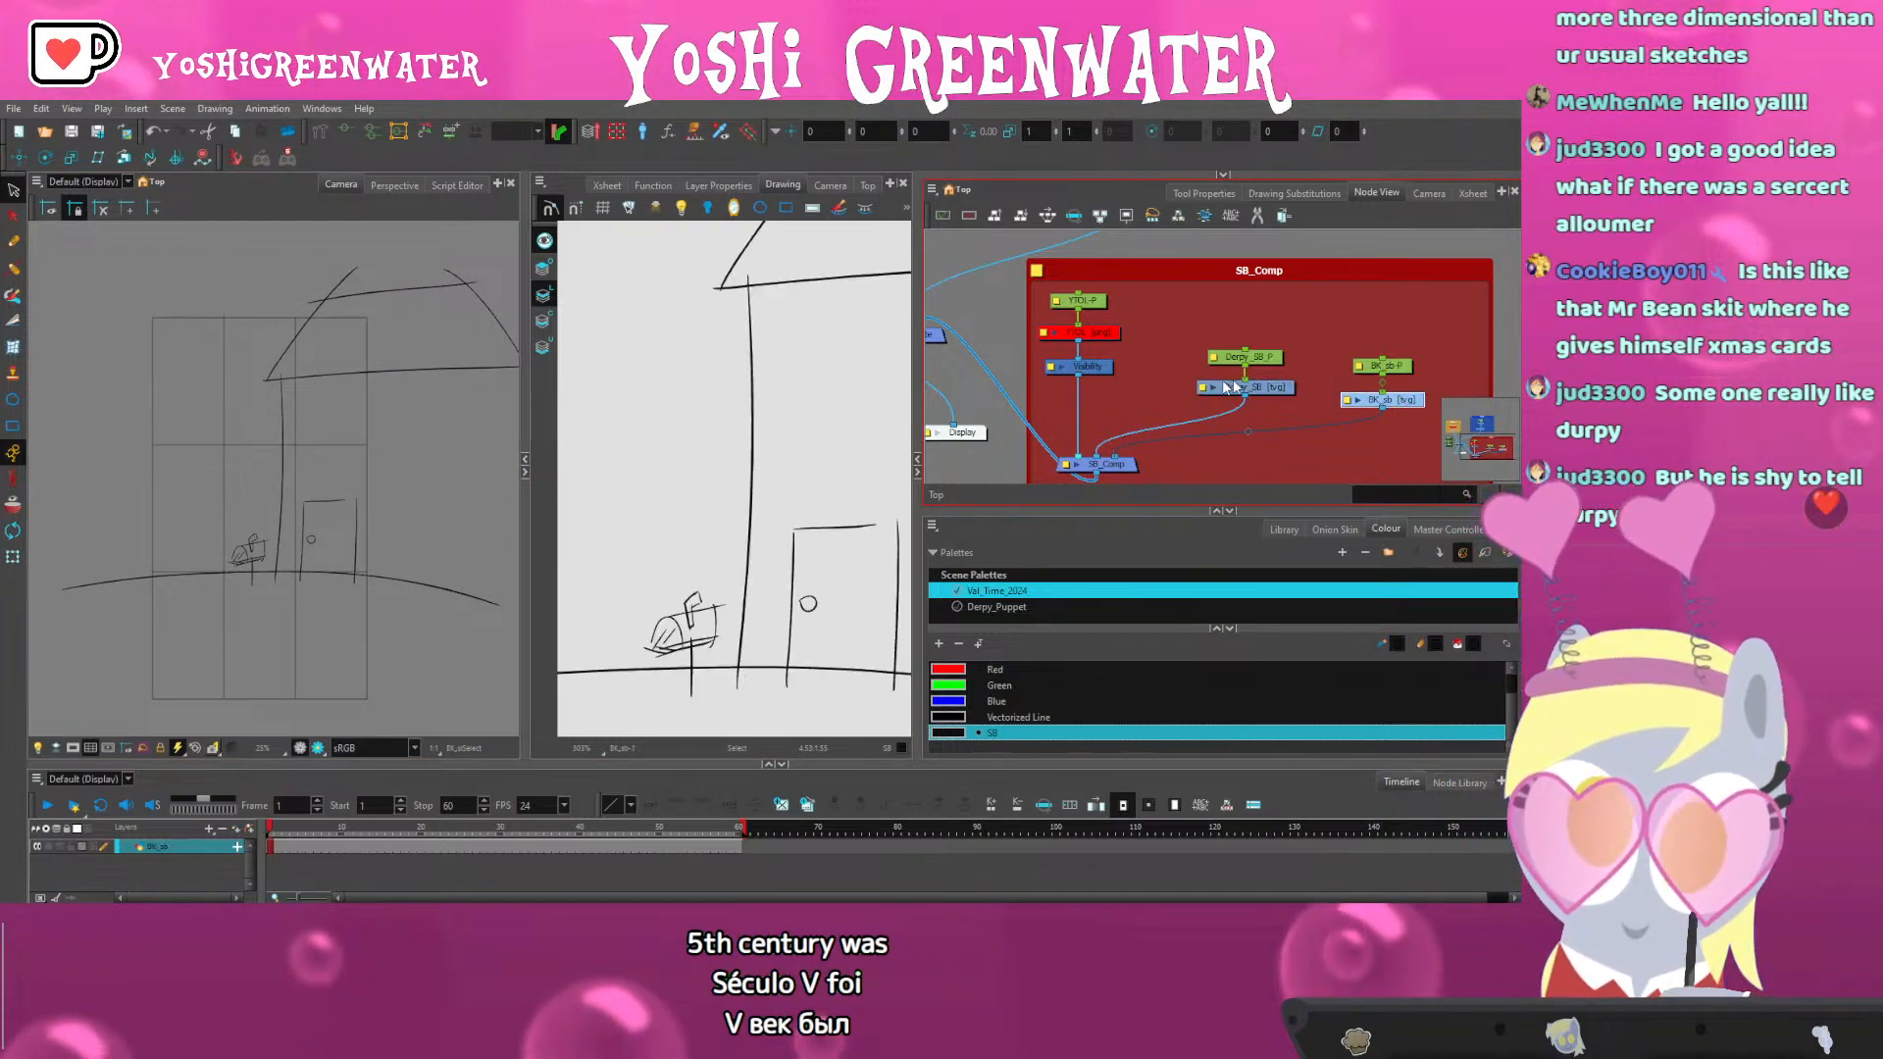
pyautogui.scroll(-5, 564, 427)
pyautogui.moveTo(482, 406); pyautogui.dragTo(629, 446)
pyautogui.moveTo(481, 406); pyautogui.dragTo(461, 406)
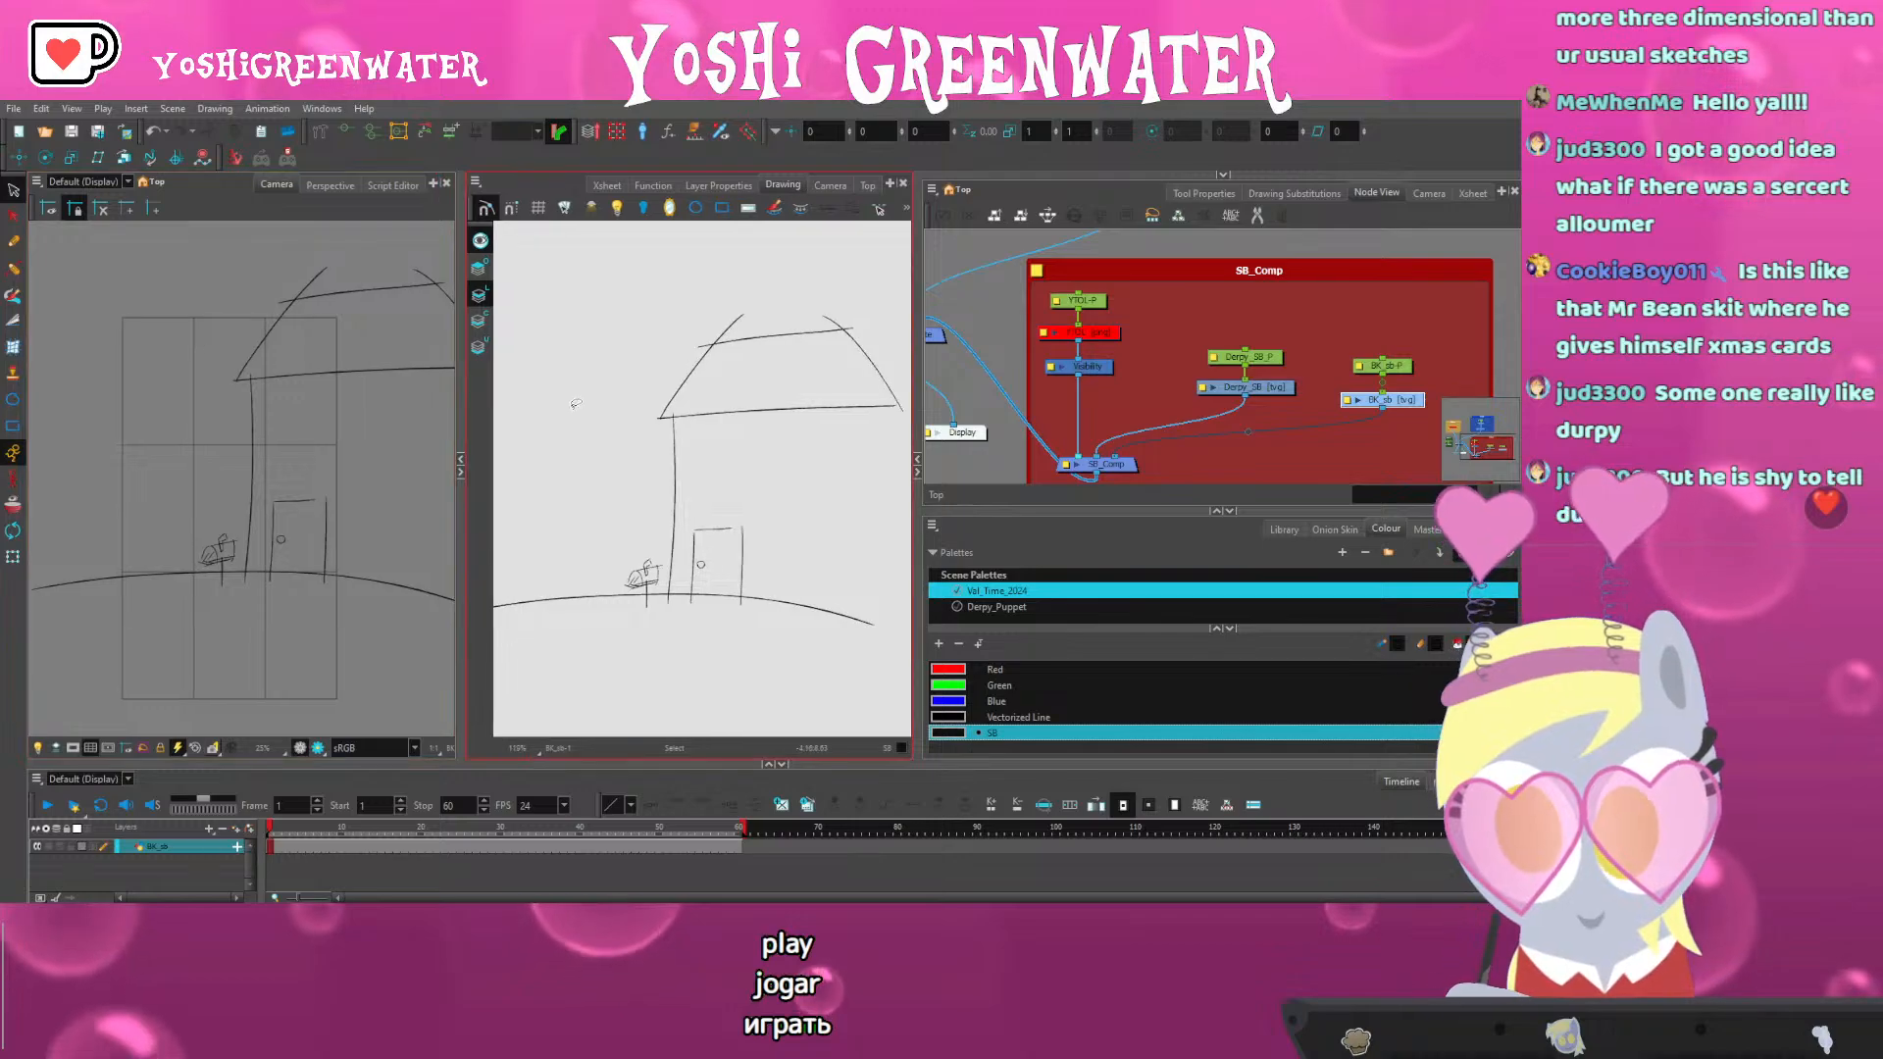
pyautogui.click(1201, 193)
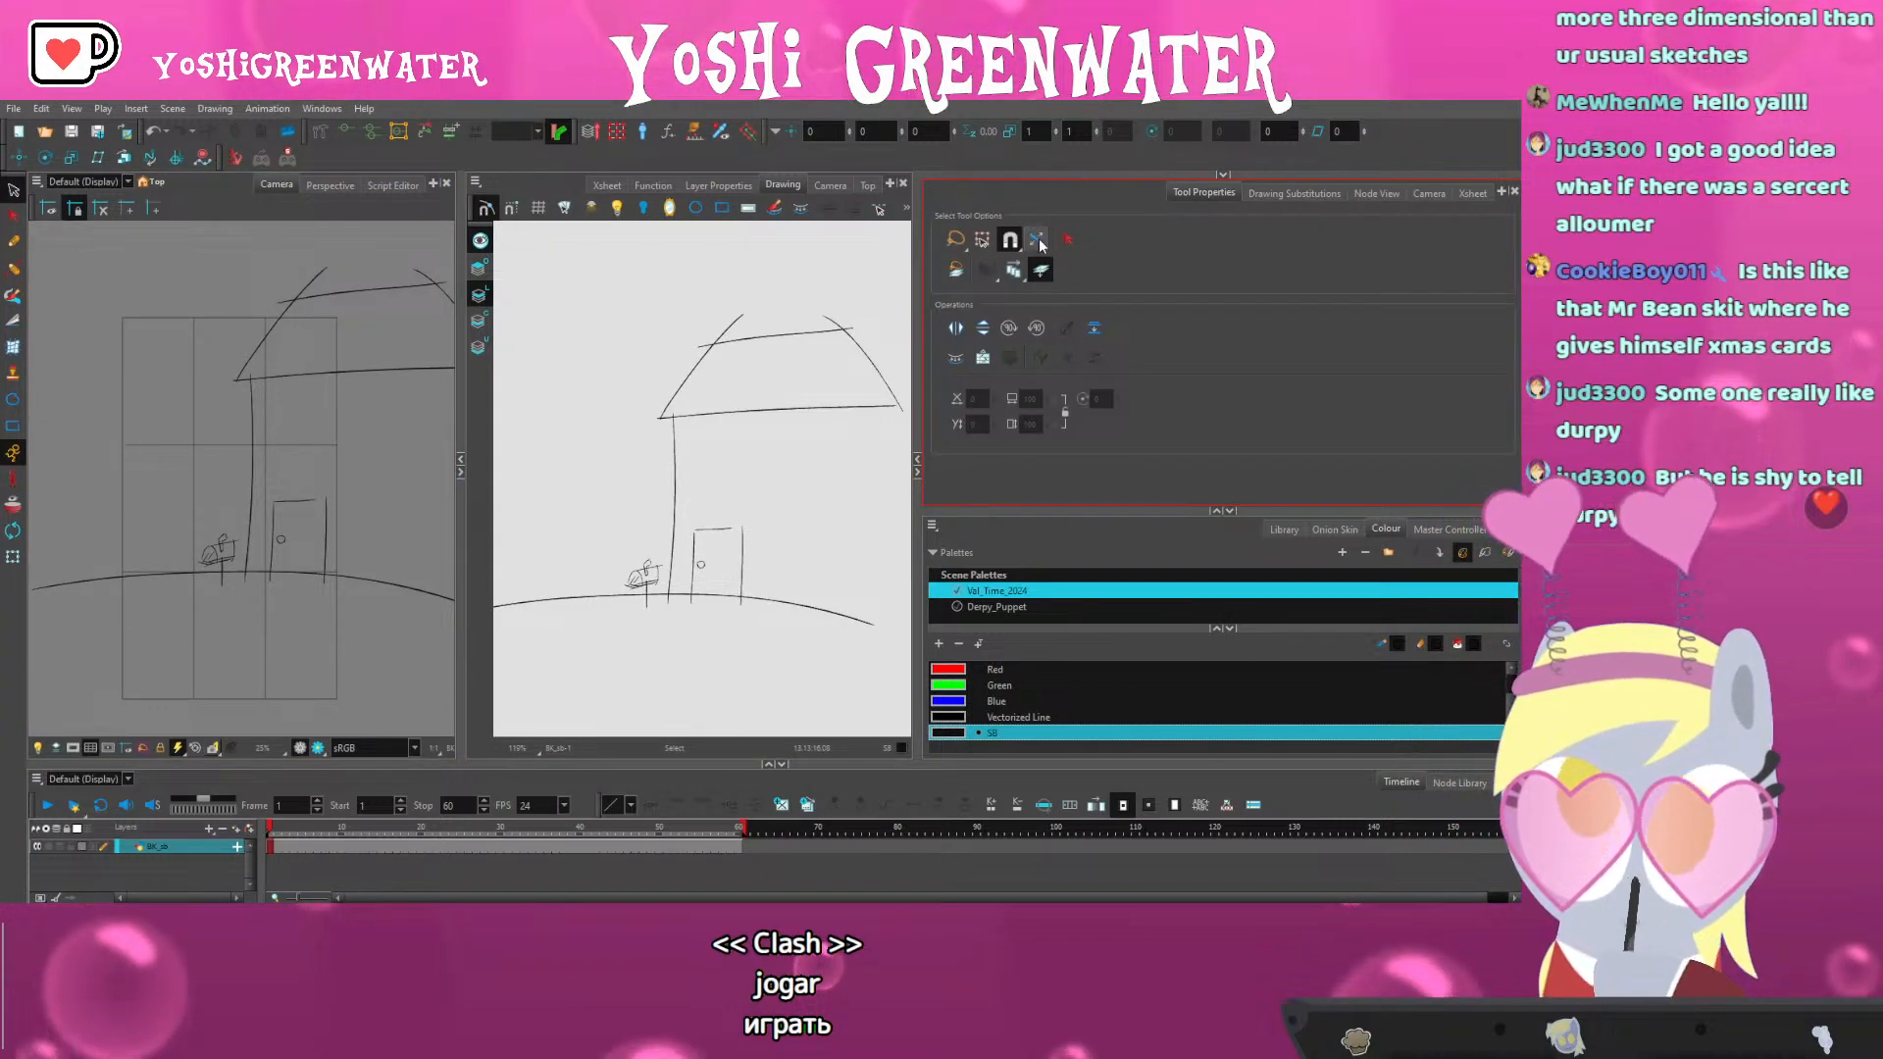
pyautogui.moveTo(554, 677)
pyautogui.mouseDown()
pyautogui.moveTo(888, 550)
pyautogui.moveTo(631, 707)
pyautogui.mouseUp()
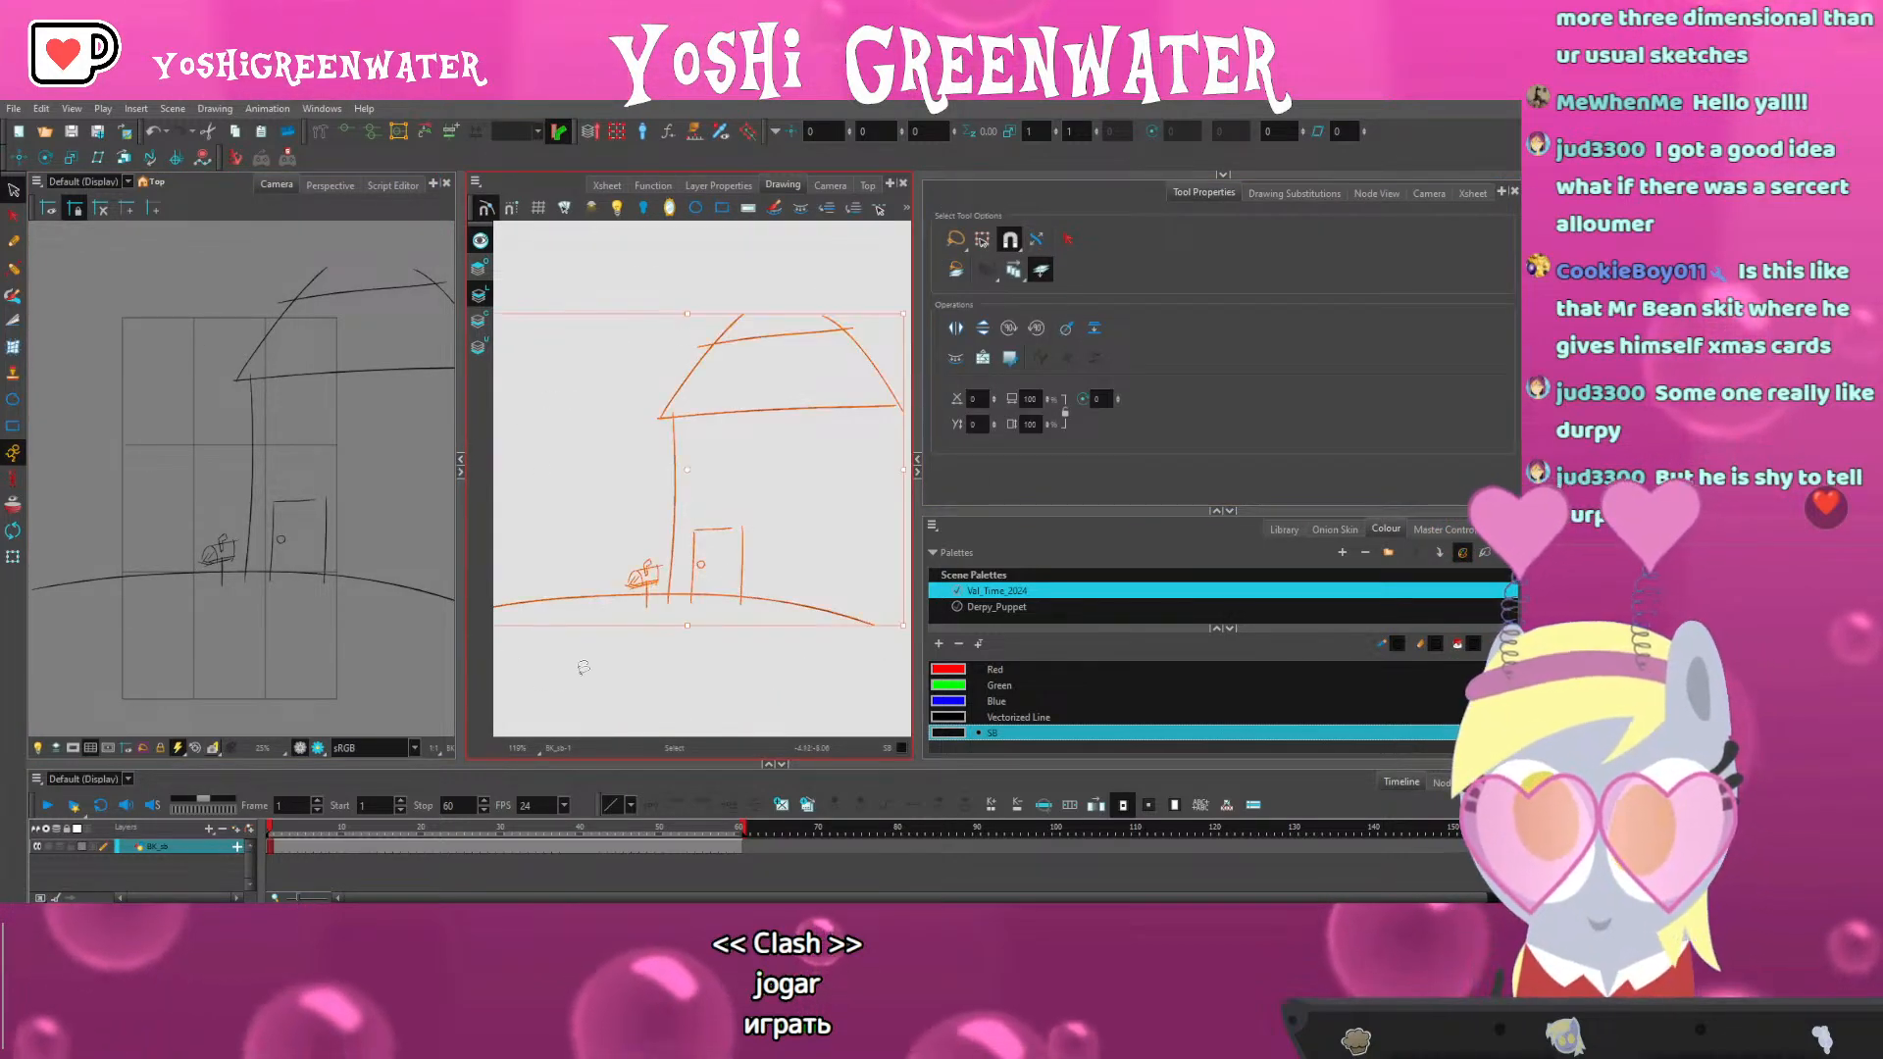
pyautogui.moveTo(534, 380); pyautogui.dragTo(586, 381)
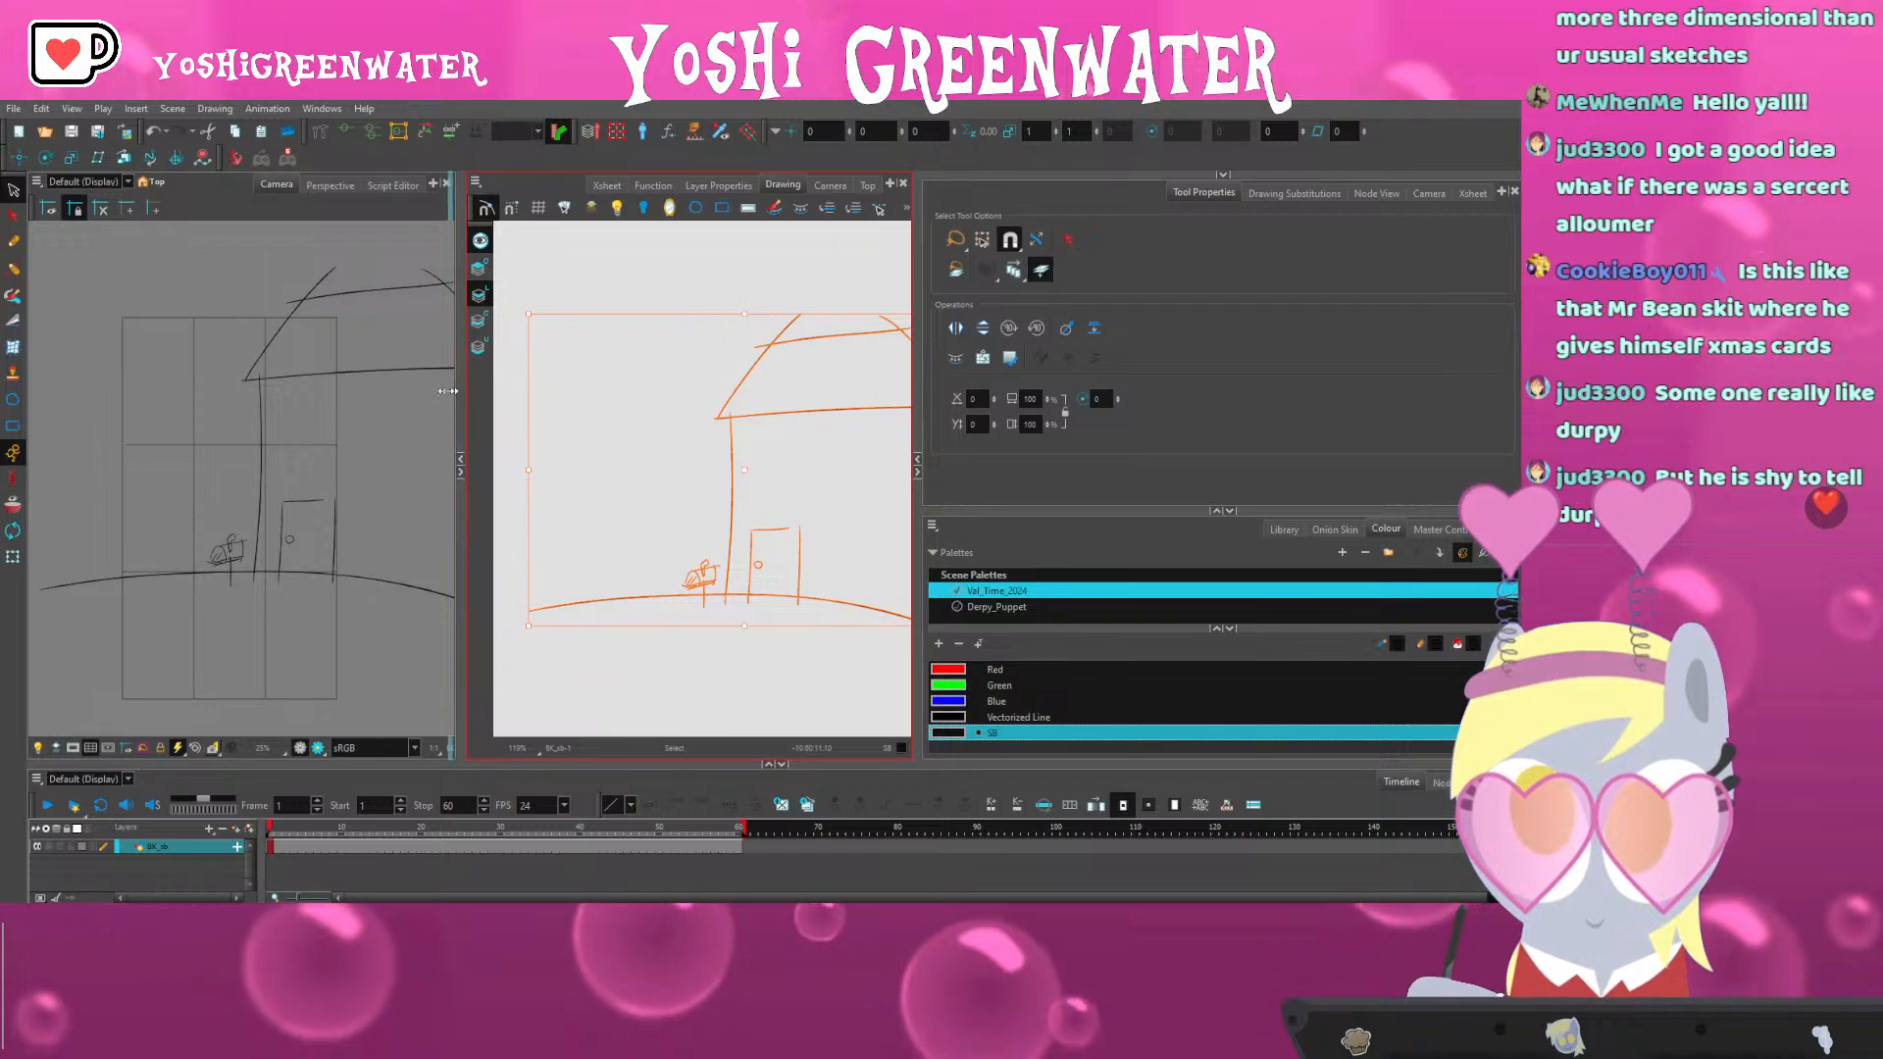
pyautogui.moveTo(461, 377); pyautogui.dragTo(421, 377)
pyautogui.moveTo(506, 315); pyautogui.dragTo(530, 328)
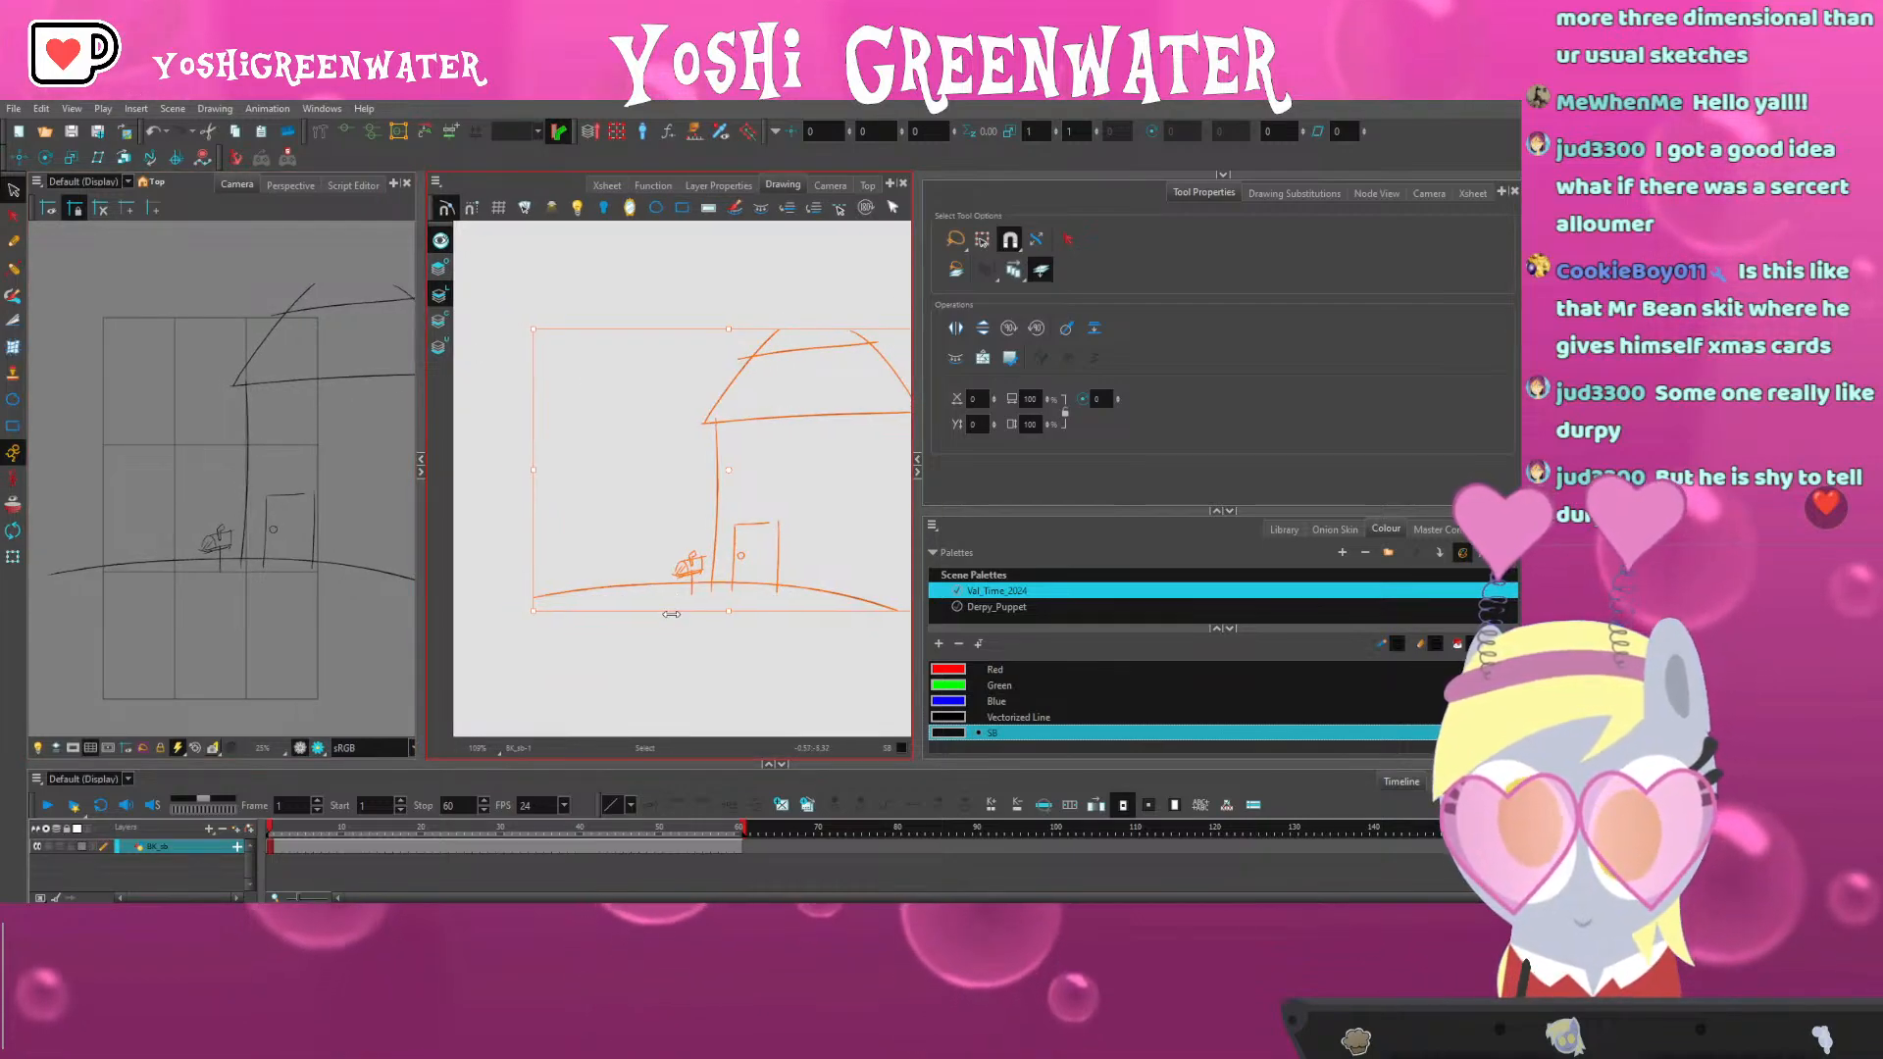
# Narrow the door by moving its right side inward, and raise the door outline slightly above the ground line
pyautogui.click(756, 545)
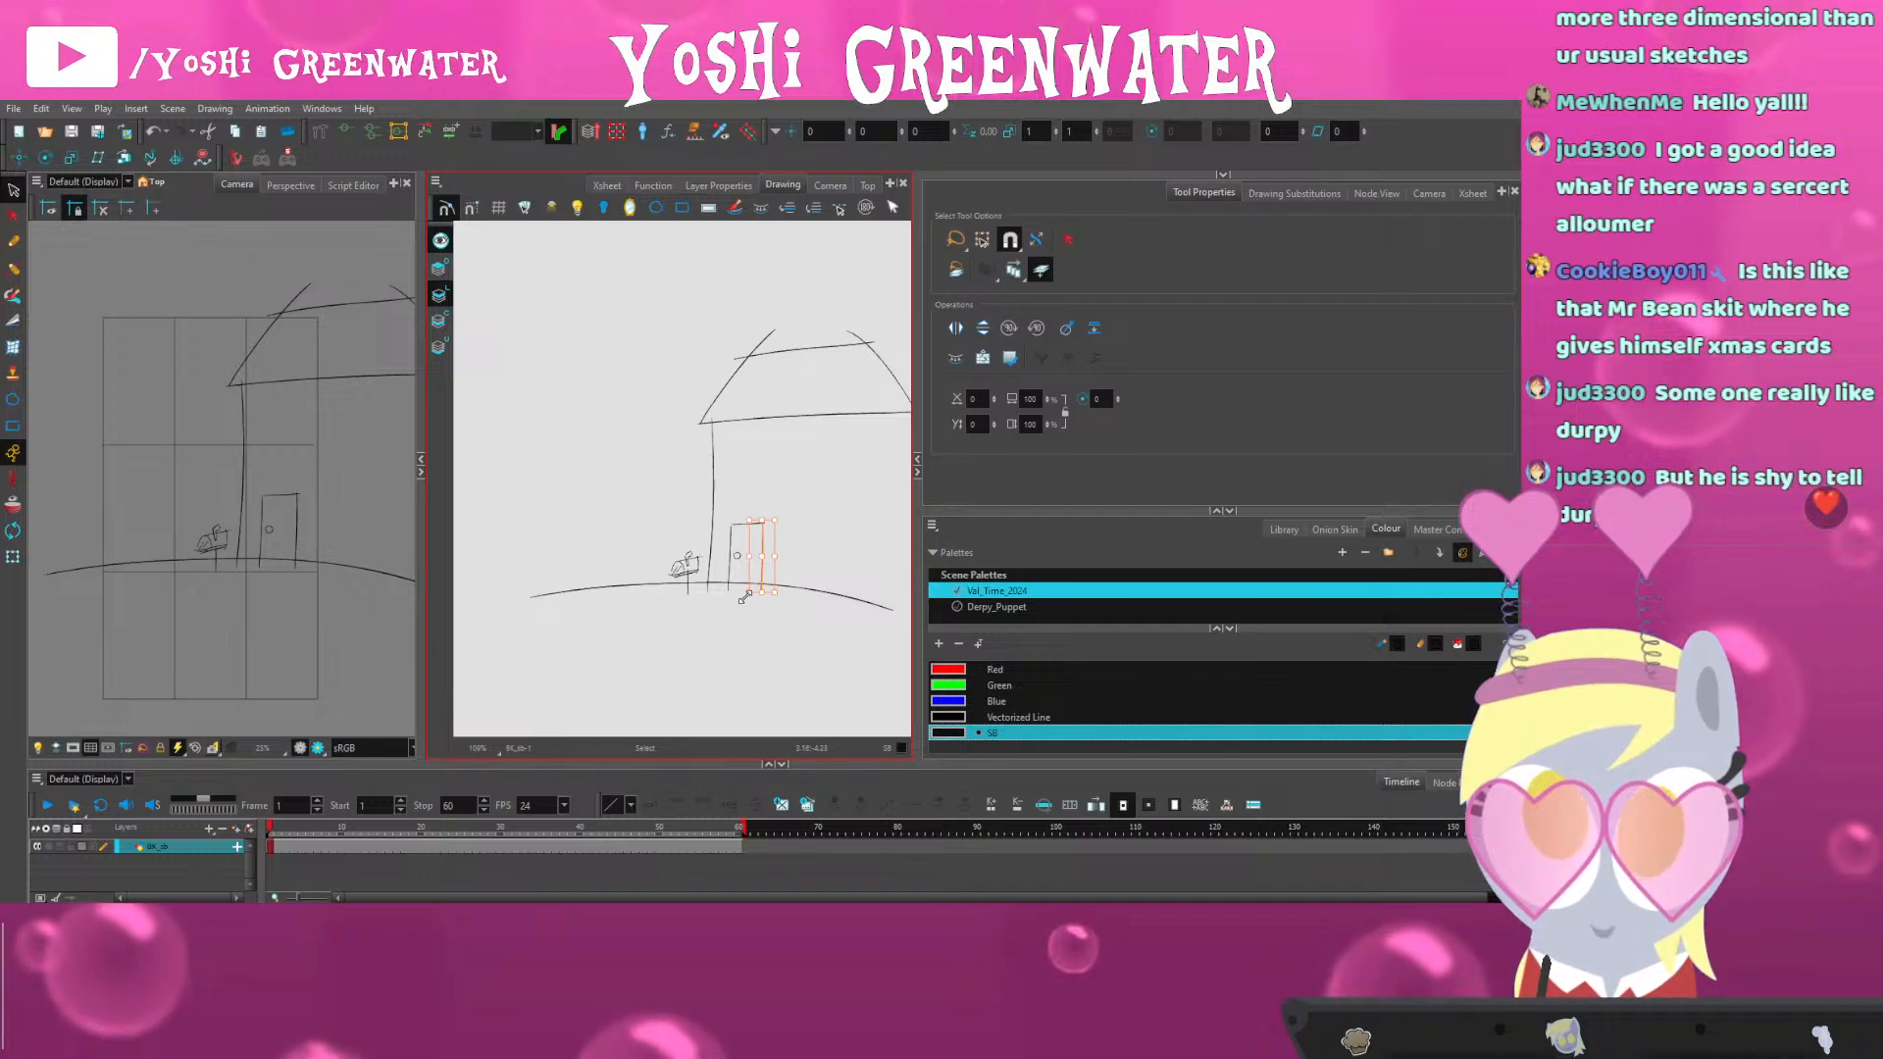
pyautogui.scroll(3, 735, 596)
pyautogui.moveTo(839, 363); pyautogui.dragTo(711, 606)
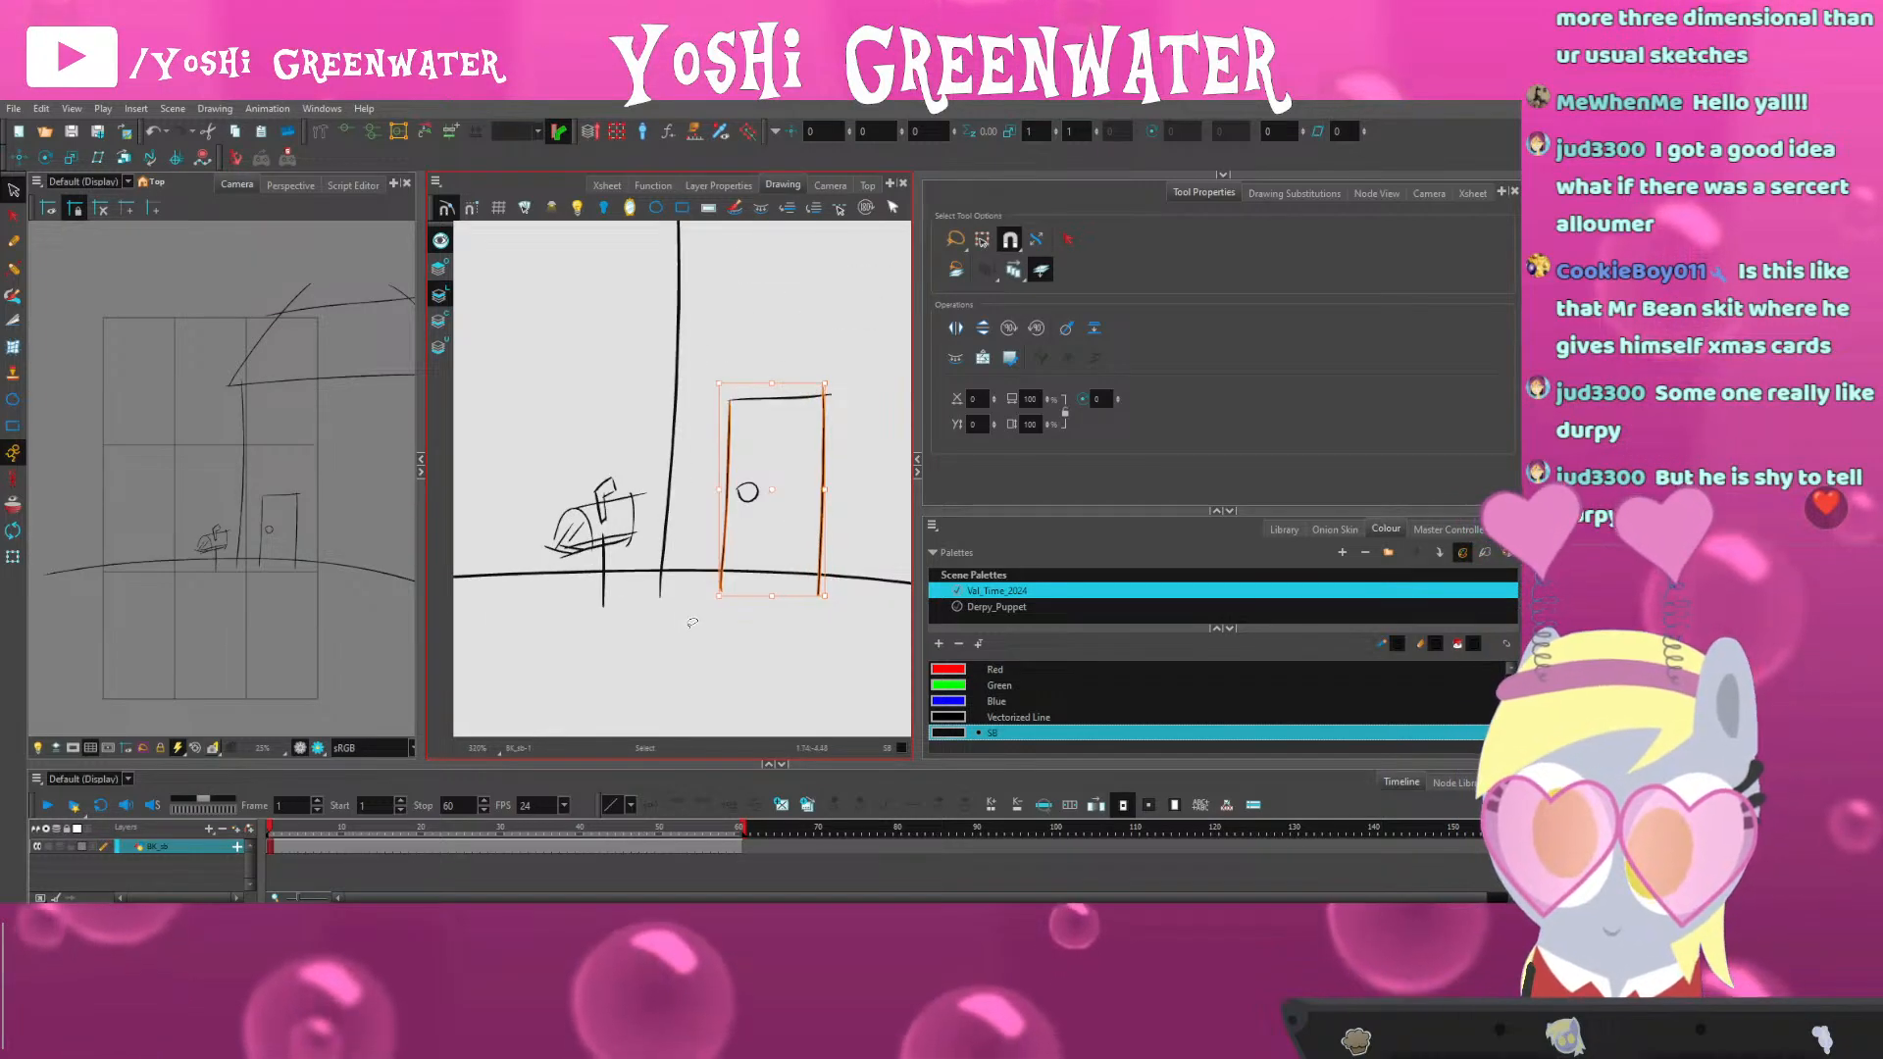
pyautogui.click(692, 620)
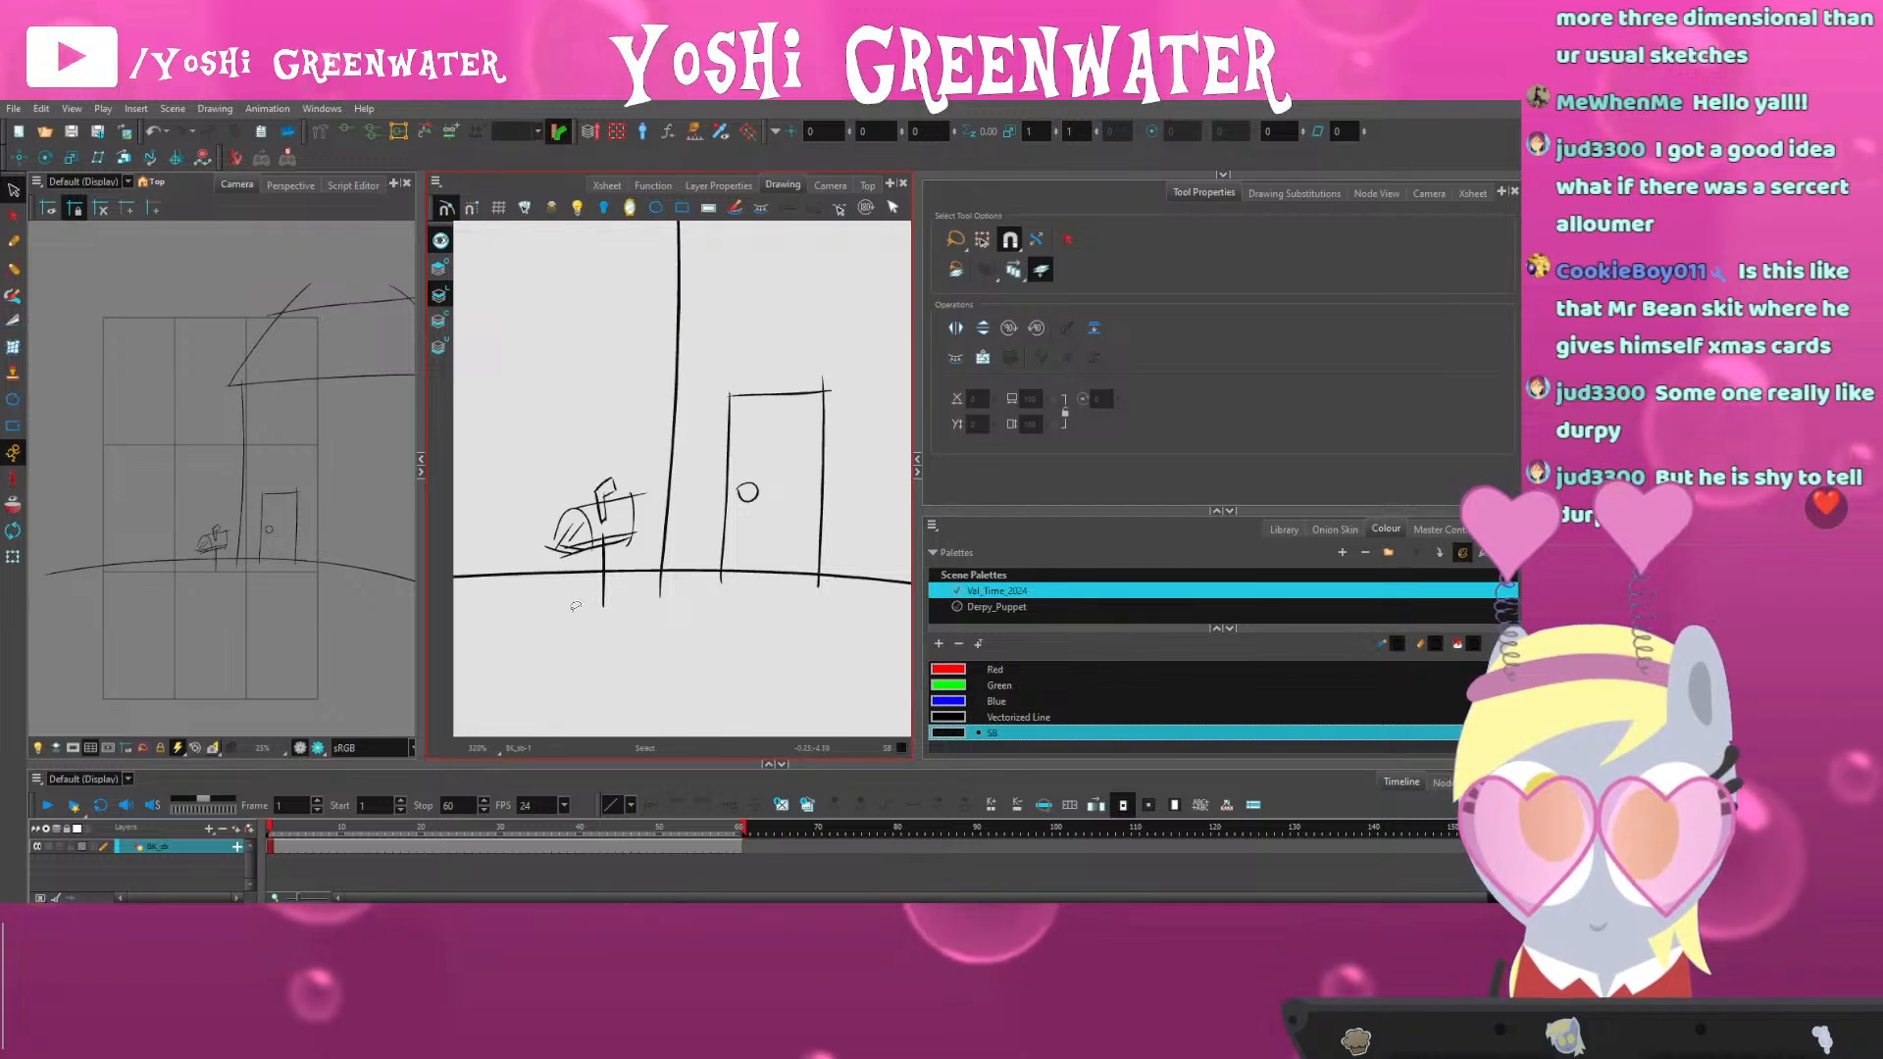
# Select all strokes of the mailbox and its post and move them up slightly
pyautogui.click(440, 294)
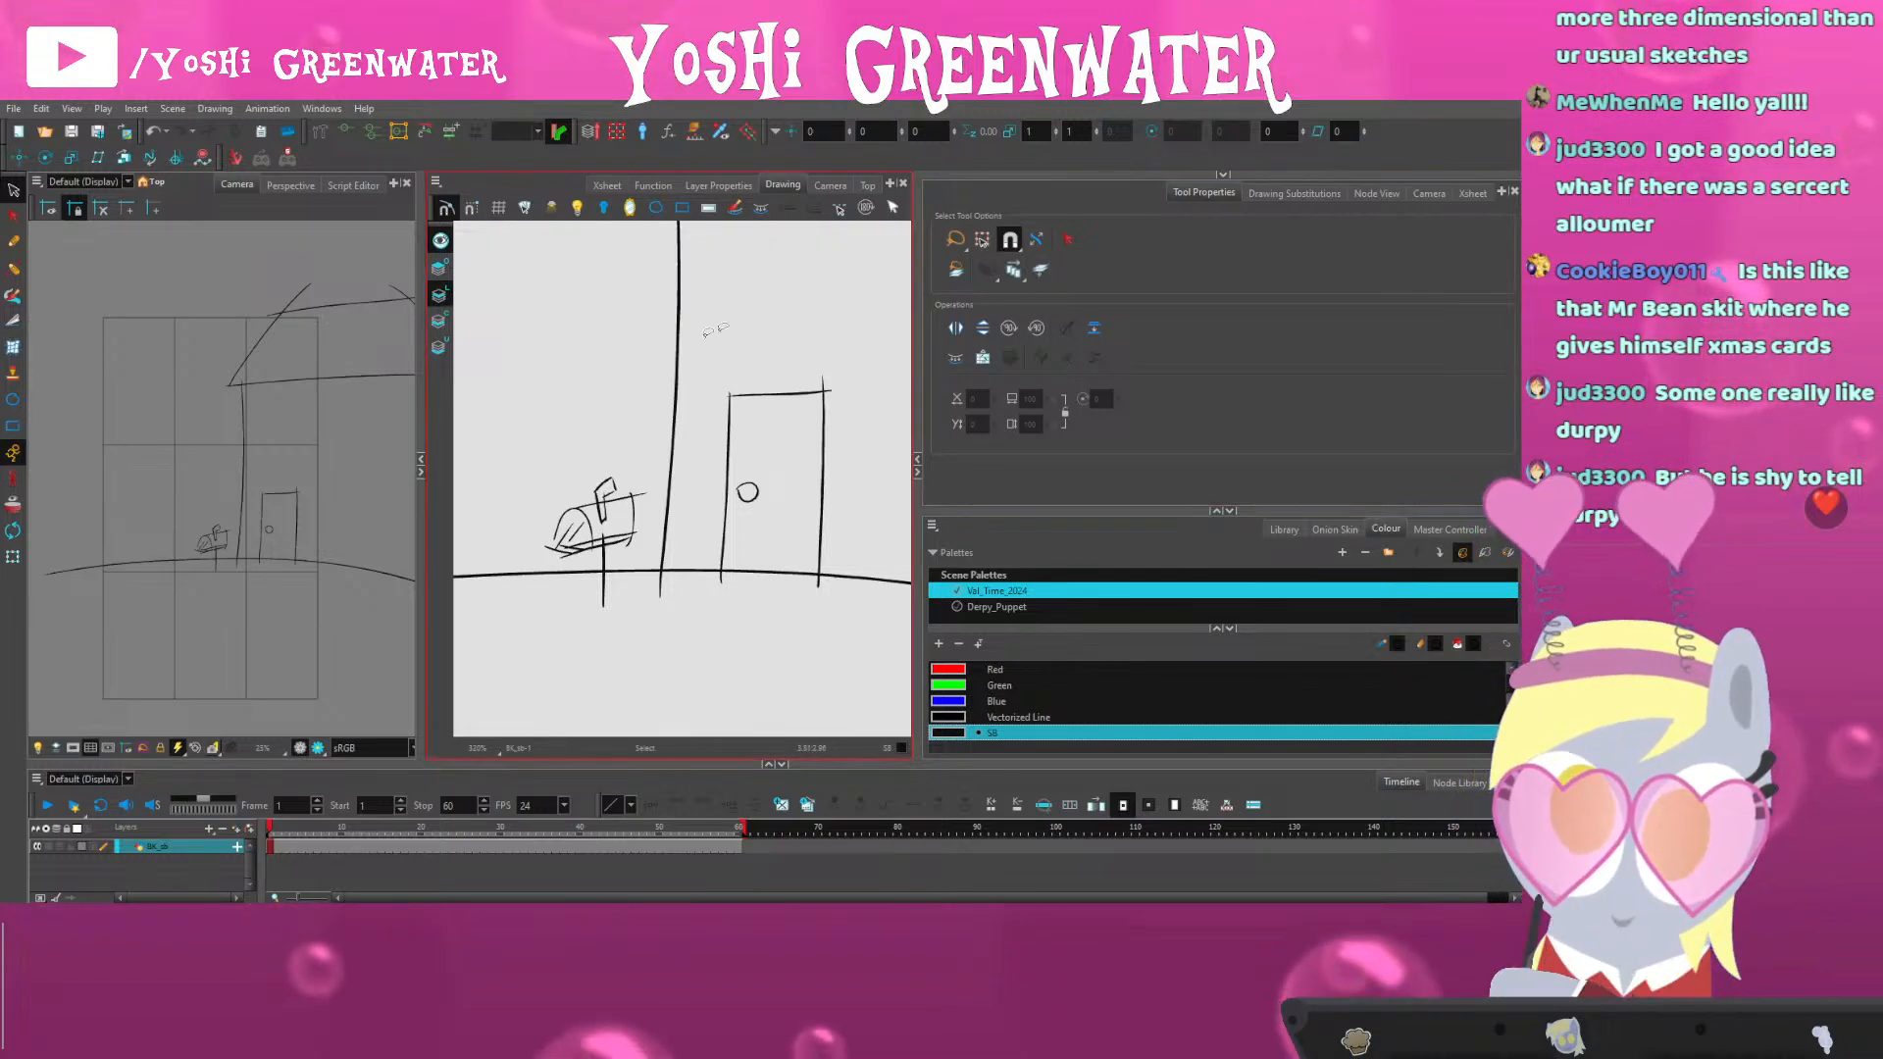
pyautogui.moveTo(638, 550); pyautogui.dragTo(567, 438)
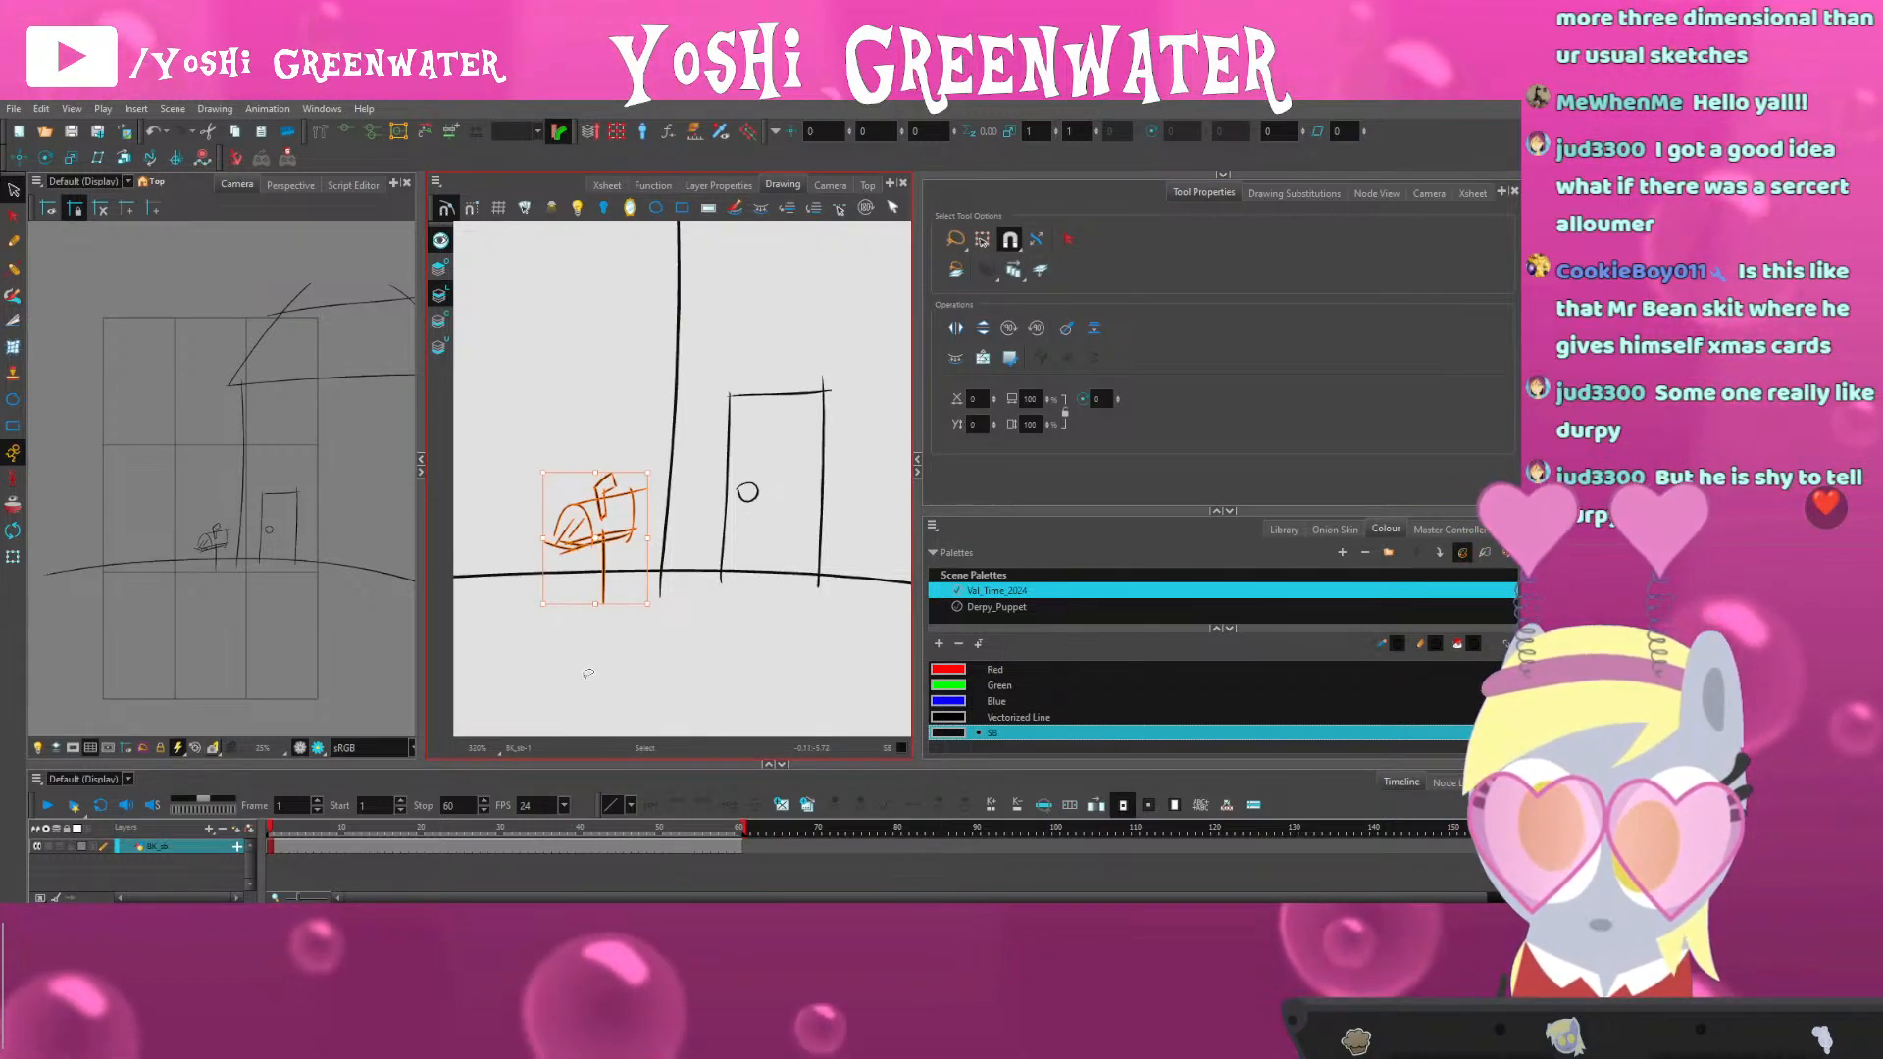
pyautogui.press('Up')
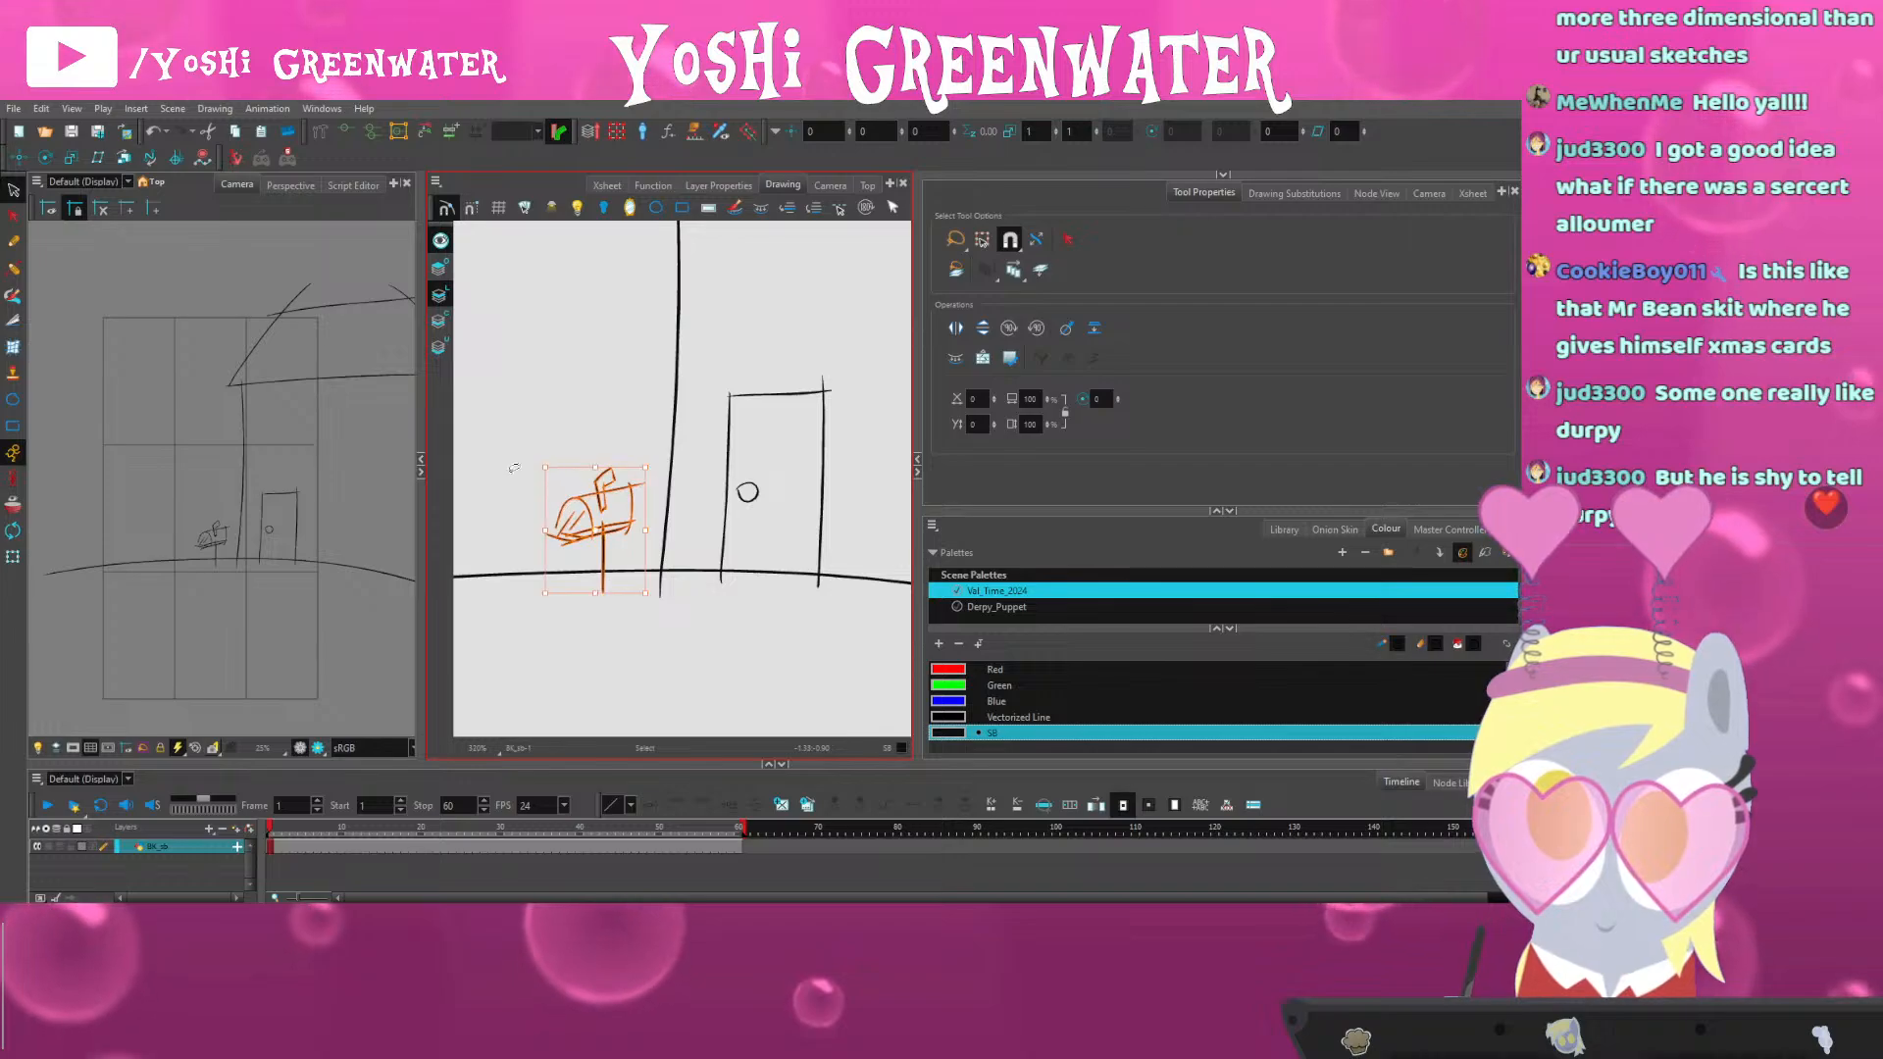
pyautogui.click(540, 655)
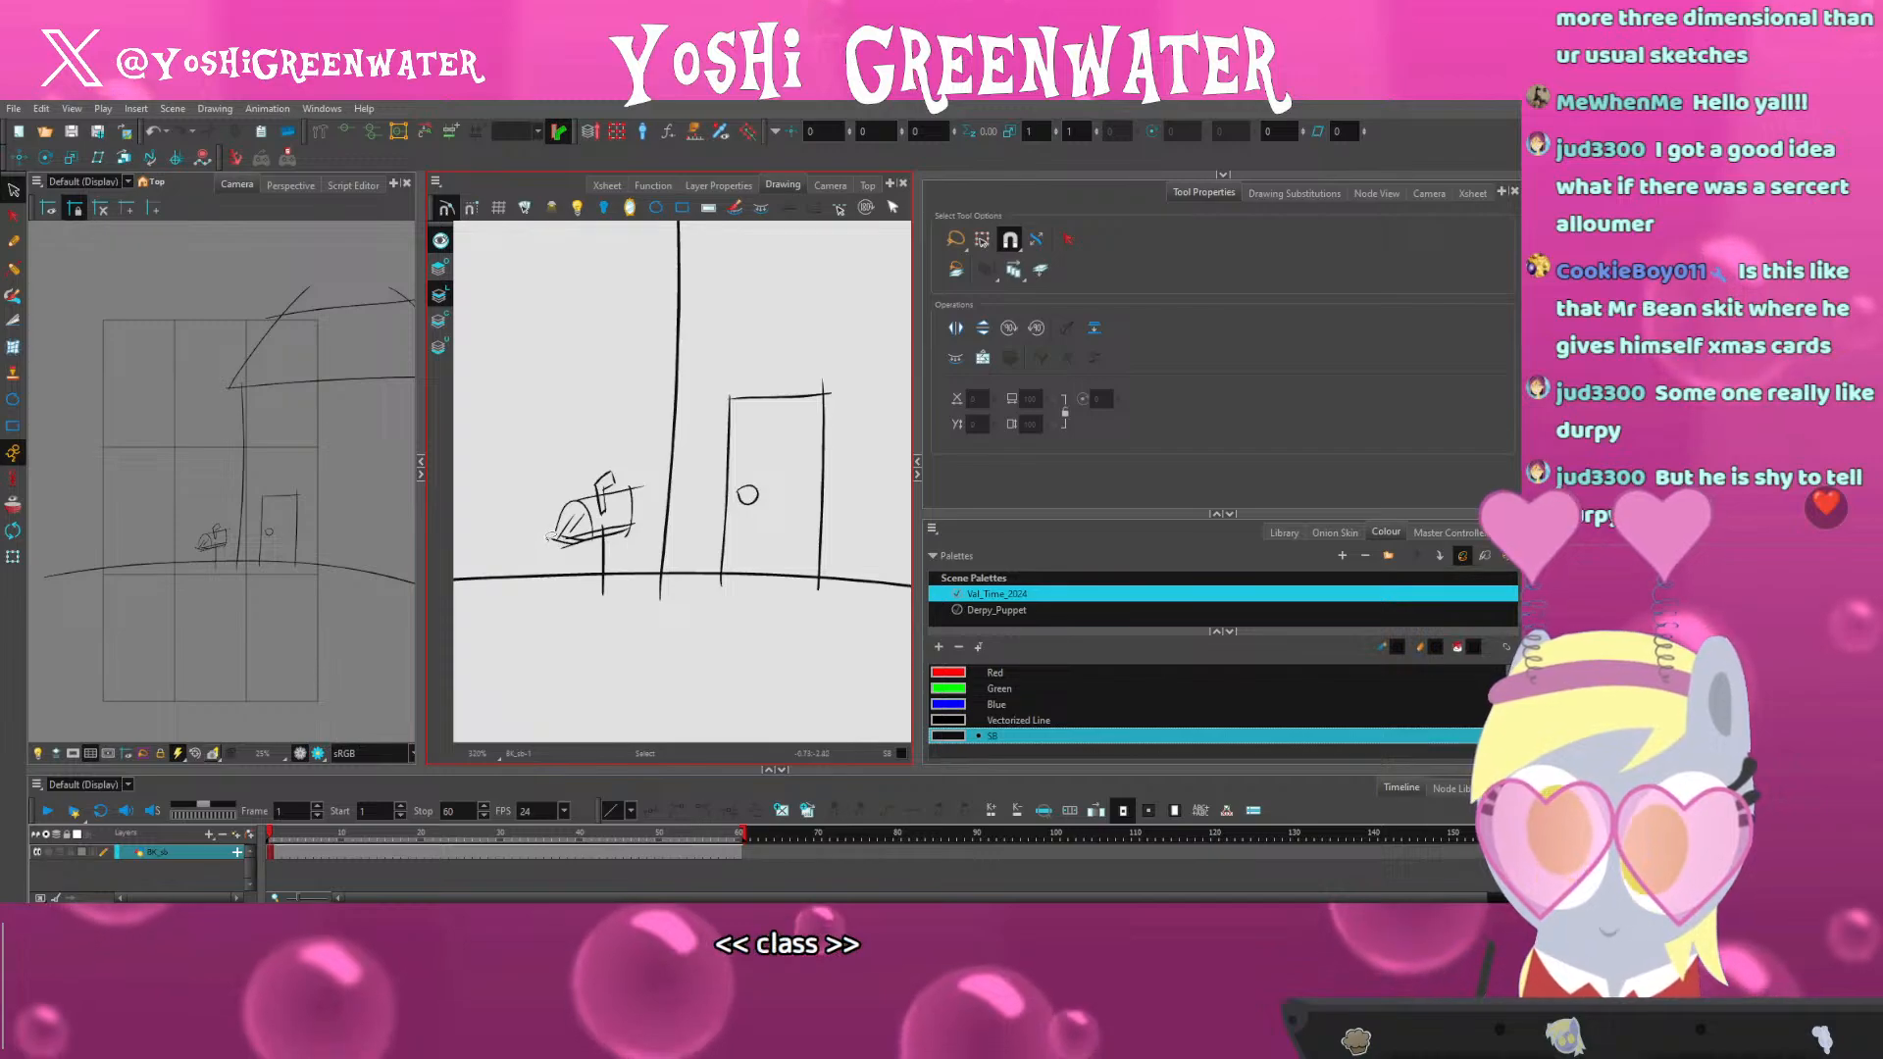
# Delete one diagonal stroke and one overlapping base stroke from the front of the mailbox sketch
pyautogui.scroll(6, 549, 548)
pyautogui.click(620, 511)
pyautogui.press('Delete')
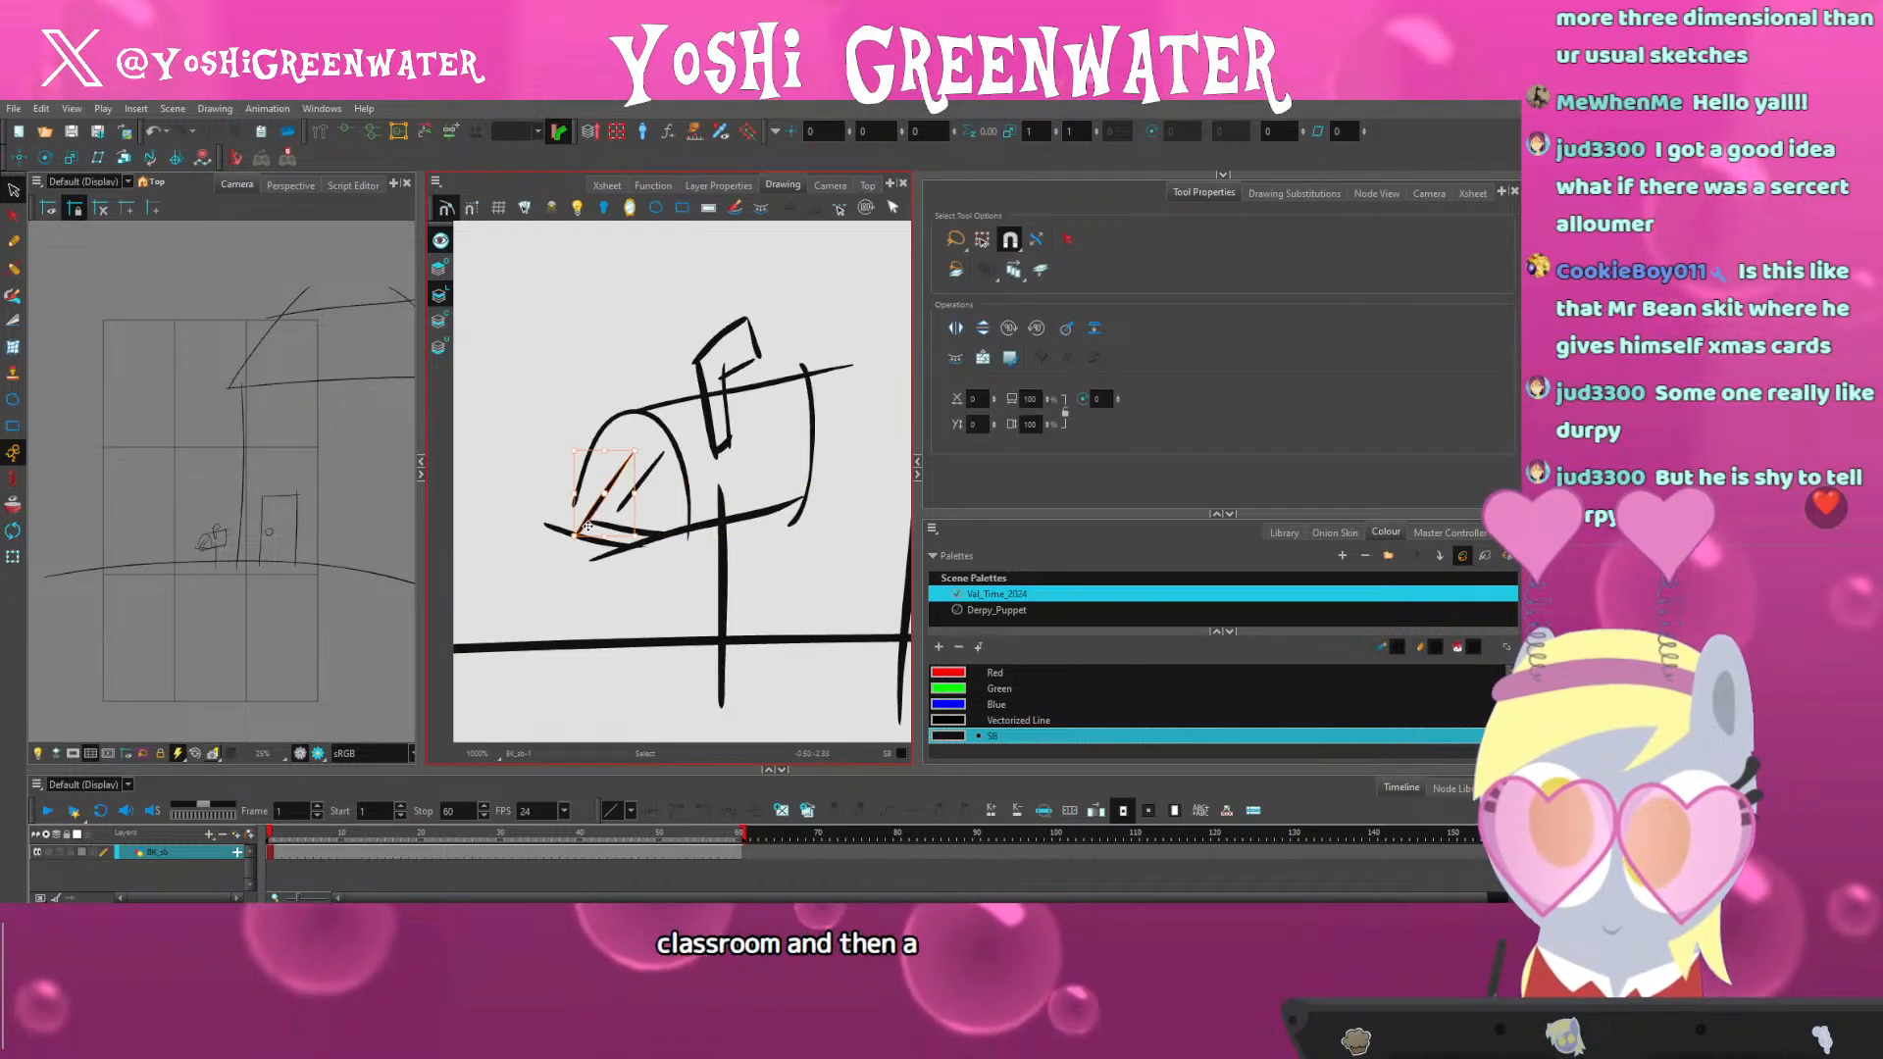
pyautogui.click(578, 537)
pyautogui.press('Delete')
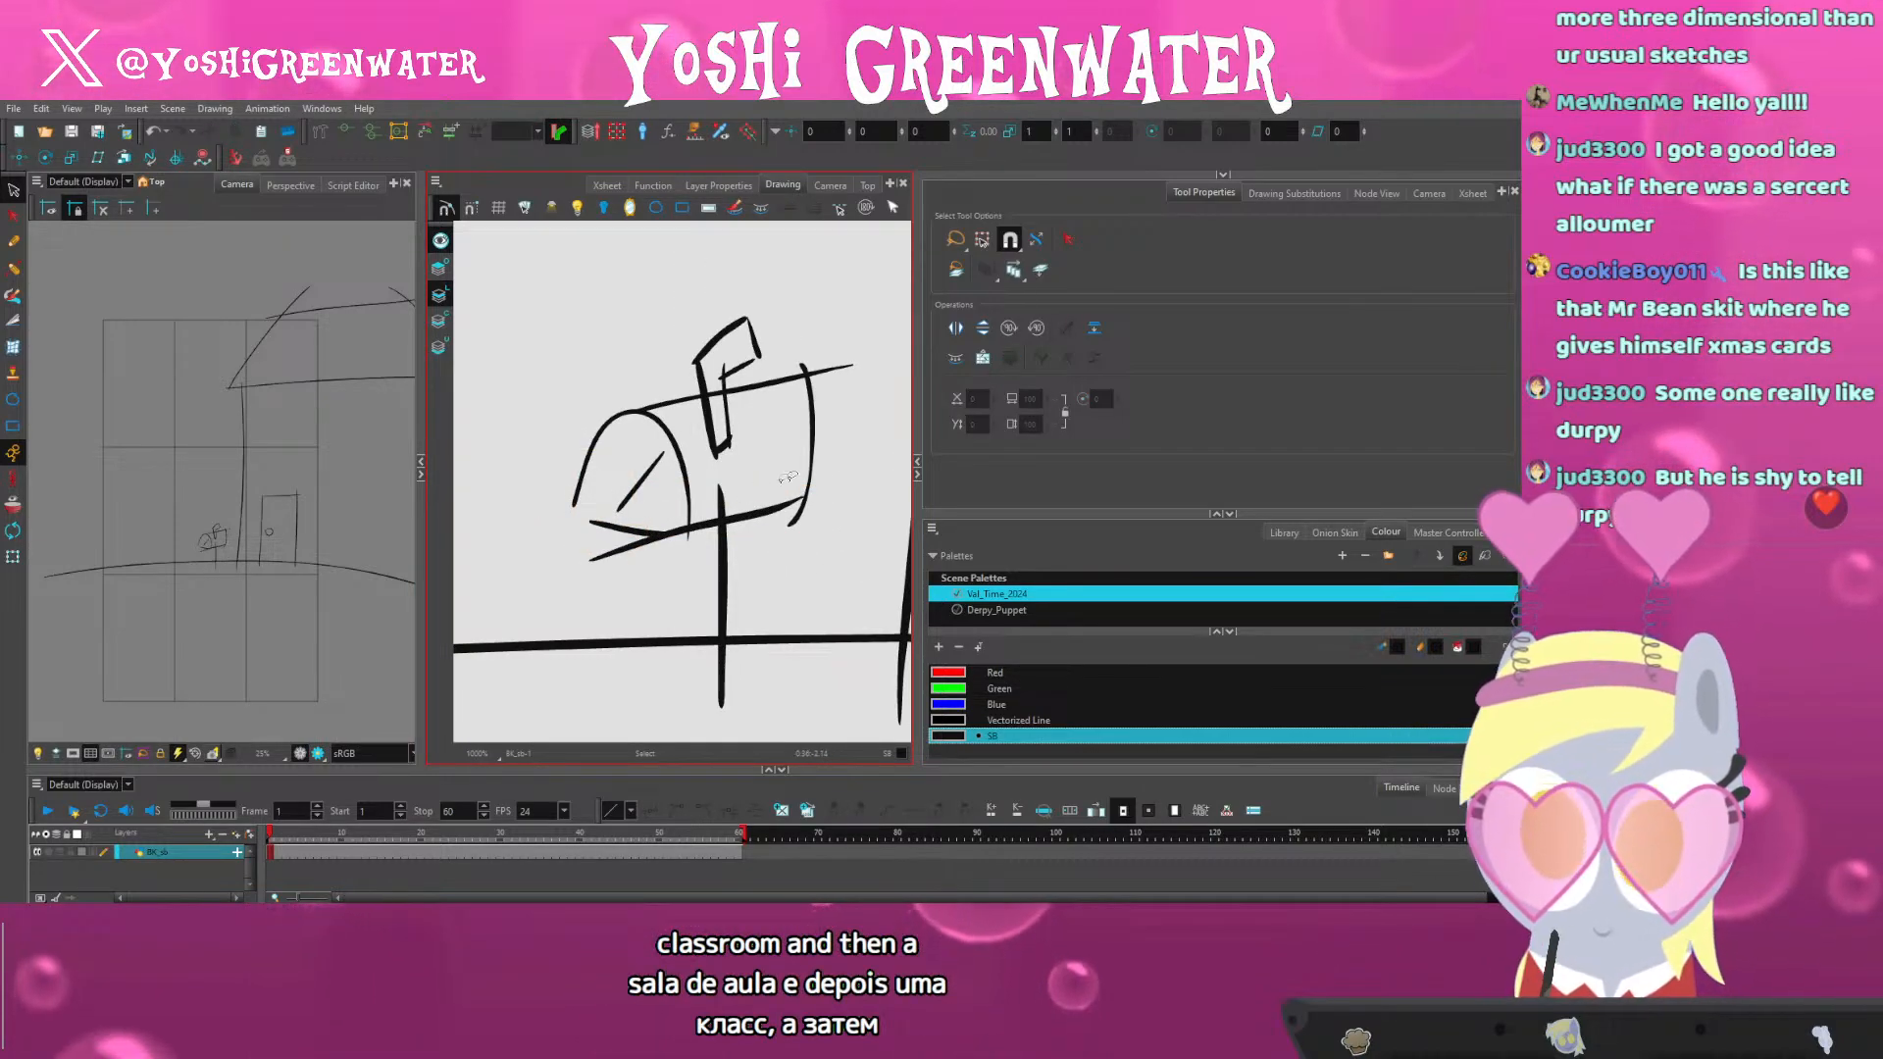
# Nudge the mailbox's long lower edge line slightly right and up
pyautogui.hotkey('alt', 'b')
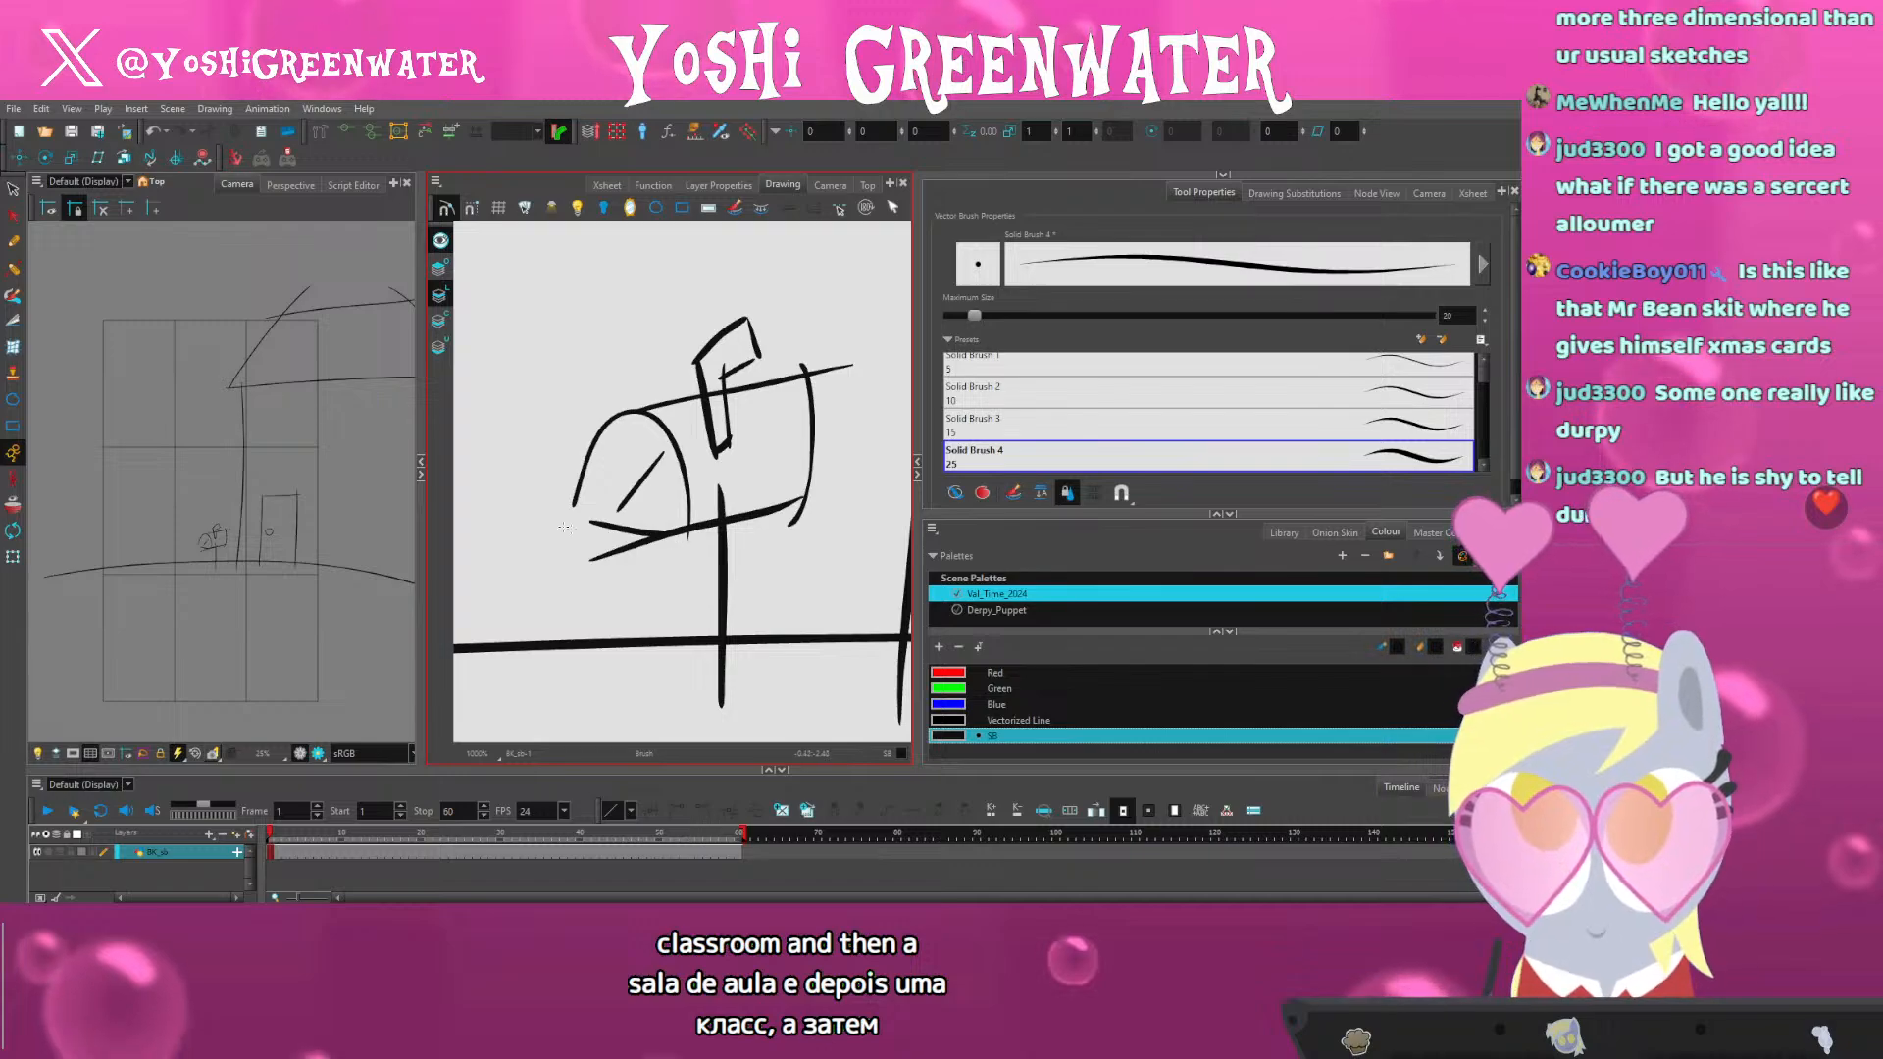
pyautogui.hotkey('alt', 's')
pyautogui.click(595, 559)
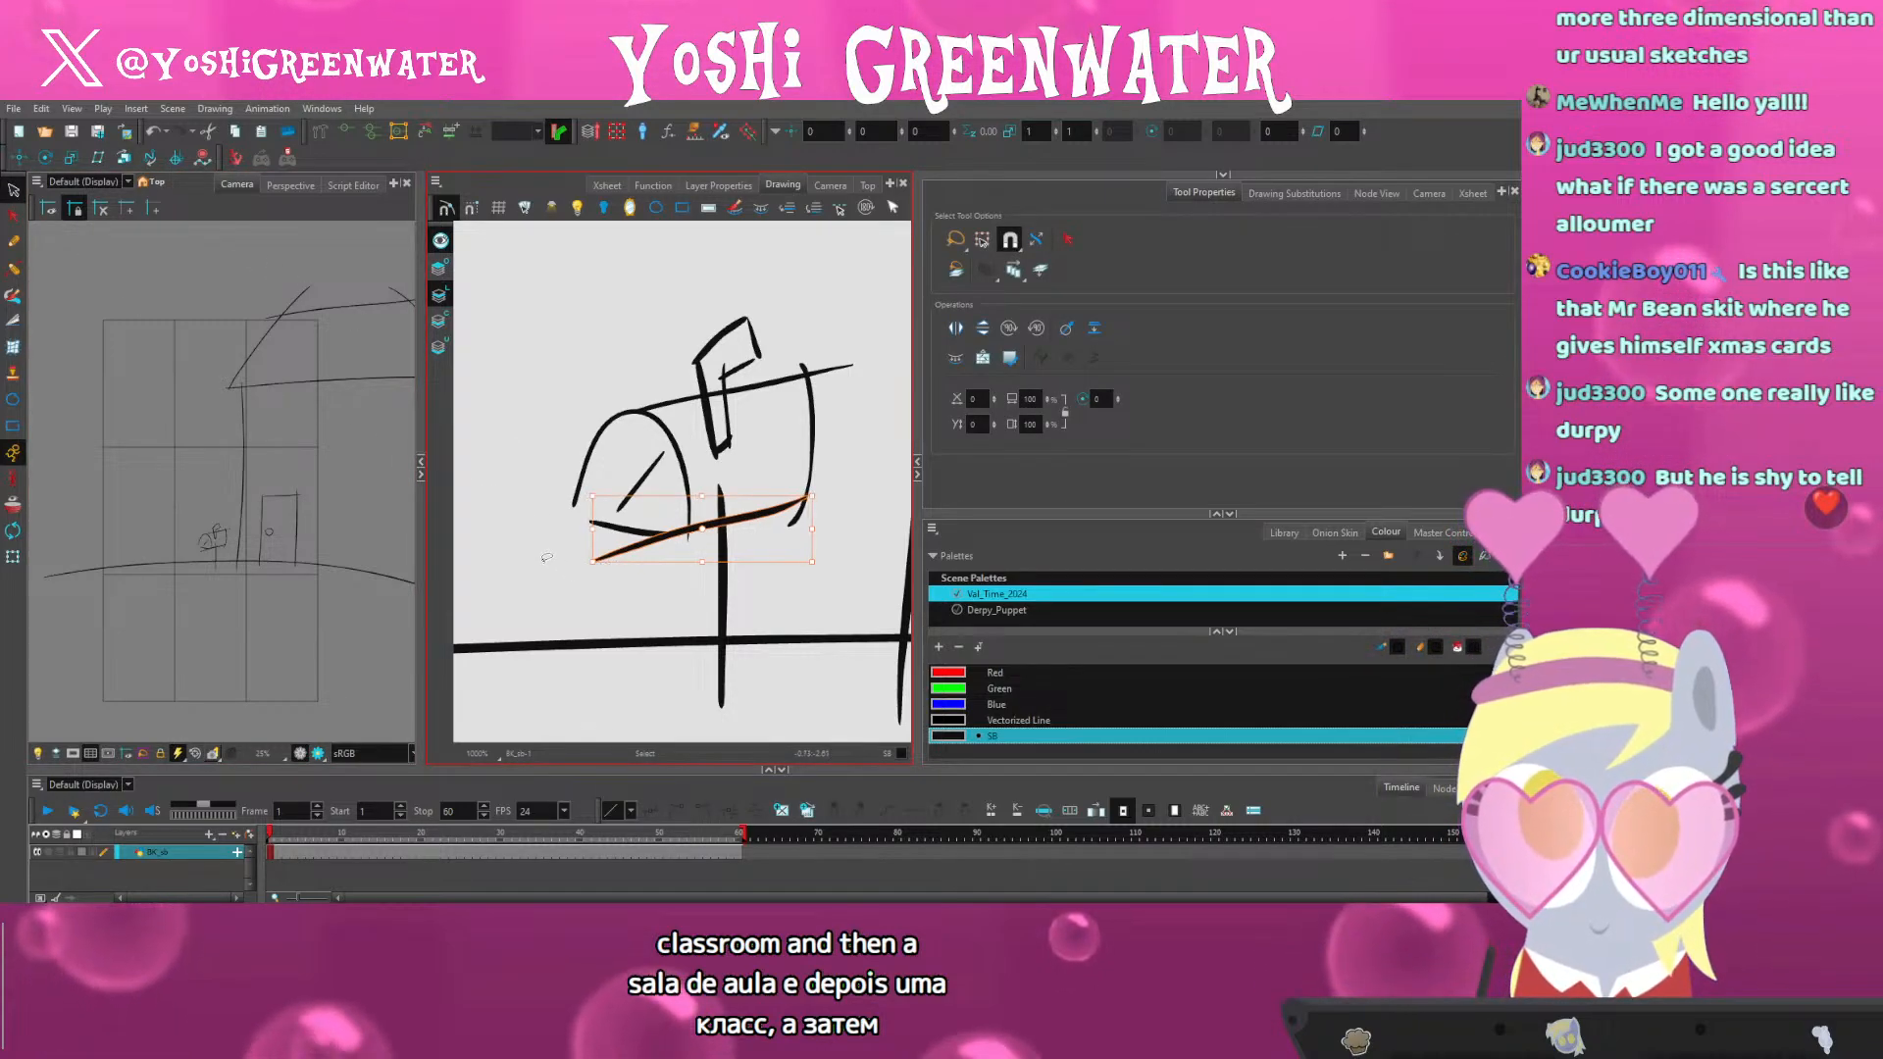
pyautogui.press('Right')
pyautogui.press('Right')
pyautogui.press('Up')
# Nudge the mailbox's front base line left and its arch down so that they meet at the front corner
pyautogui.click(563, 526)
pyautogui.click(593, 524)
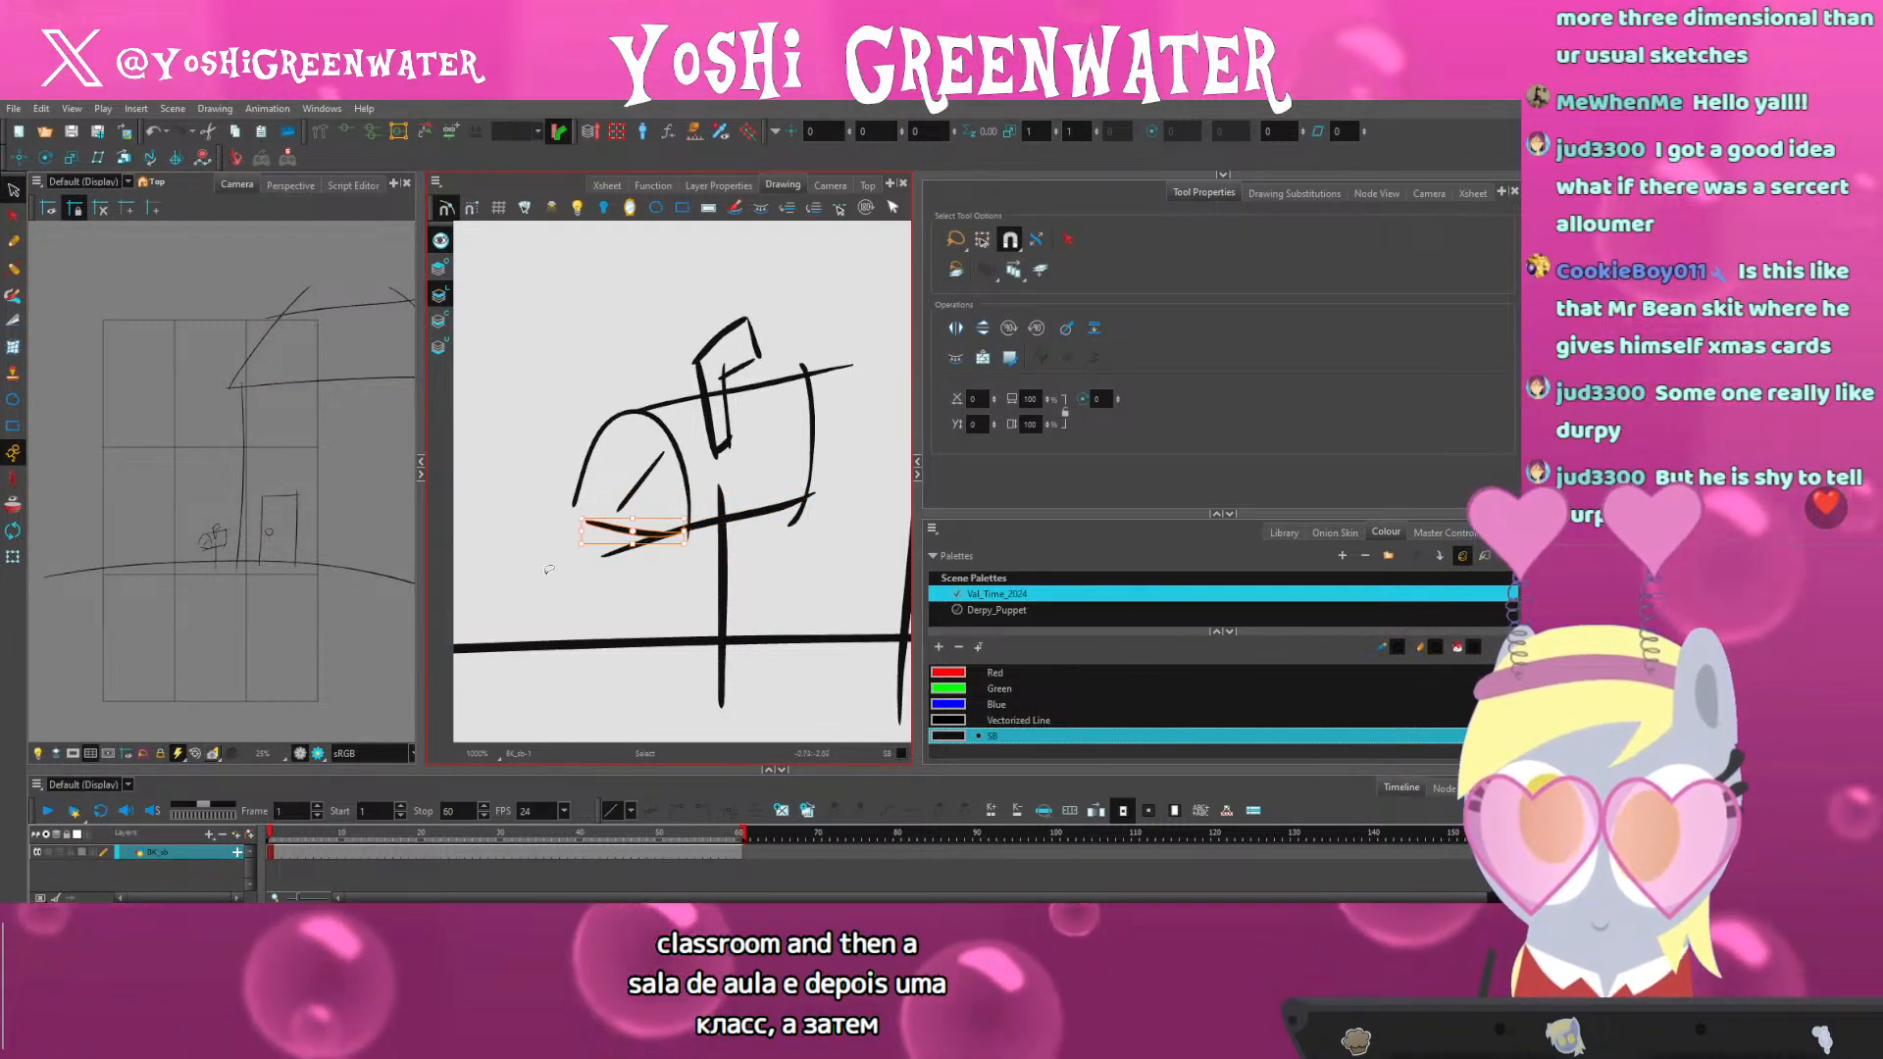
pyautogui.press('Left')
pyautogui.press('Left')
pyautogui.click(580, 482)
pyautogui.press('Down')
pyautogui.press('Down')
pyautogui.click(607, 577)
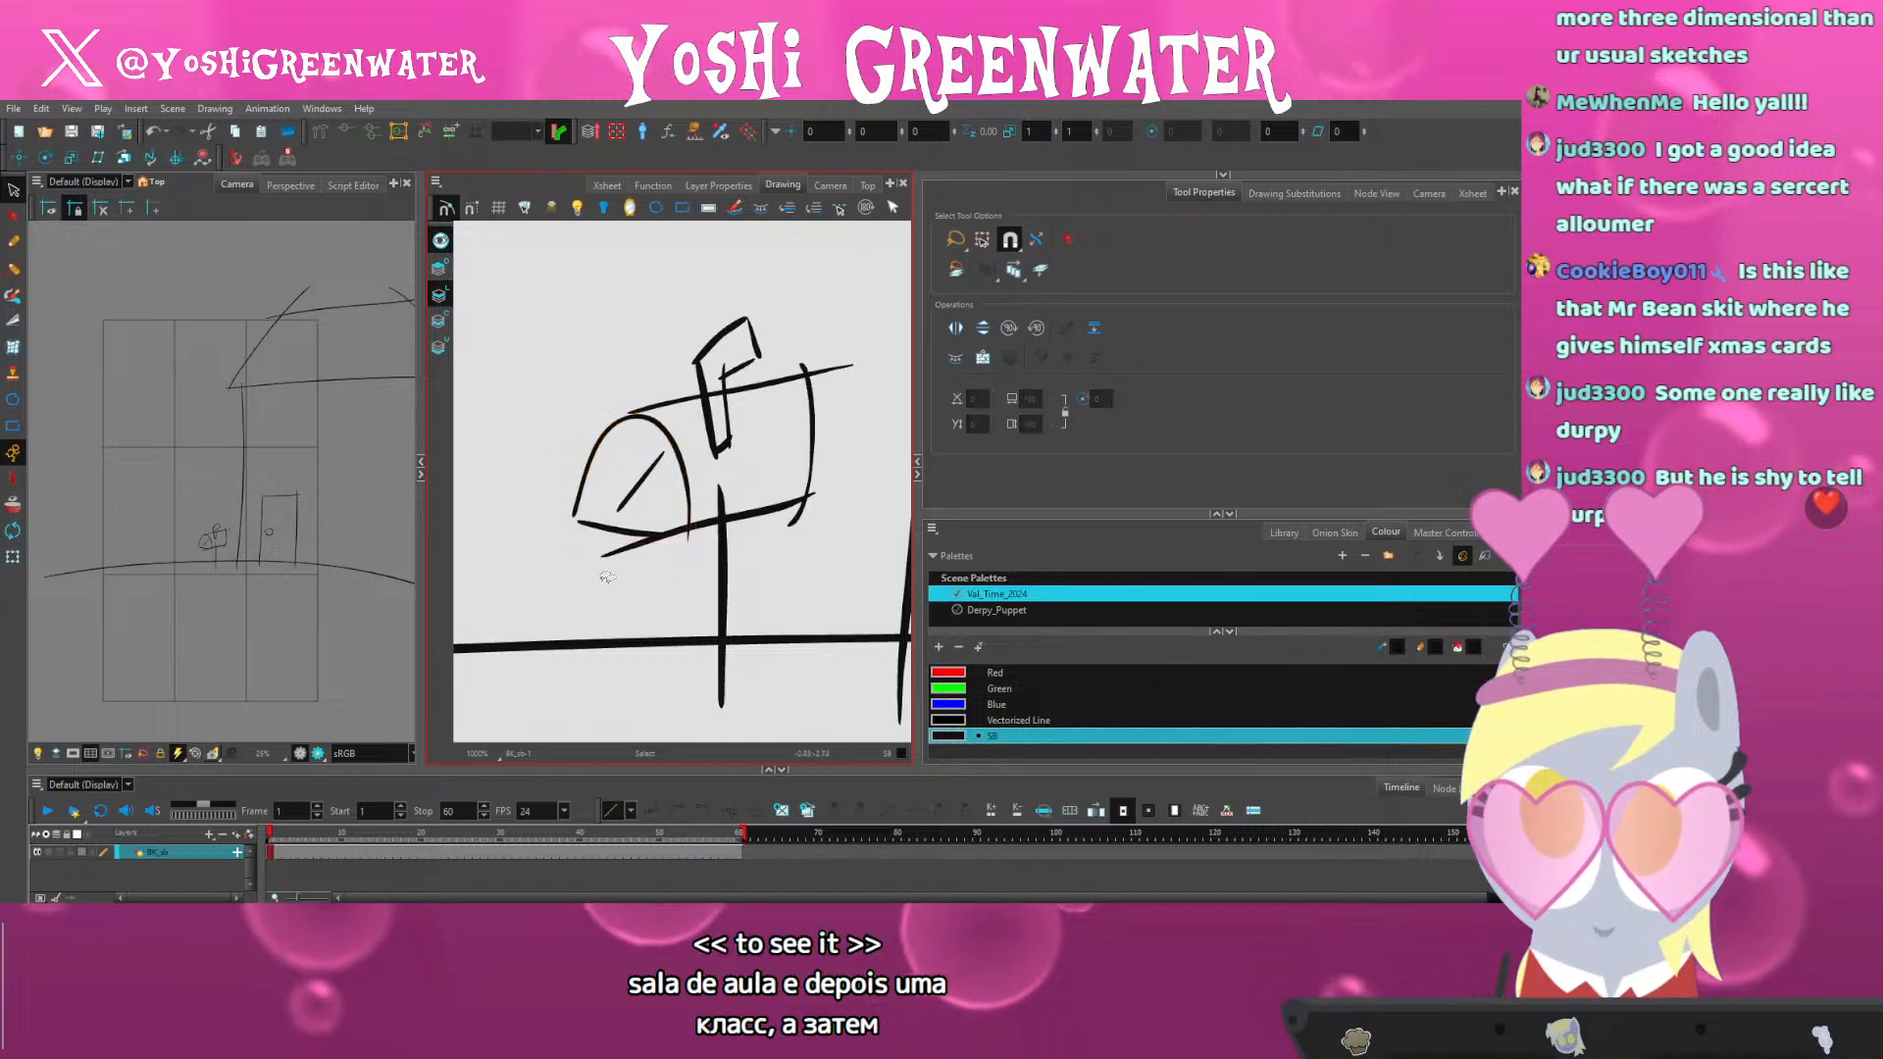
pyautogui.scroll(-5, 600, 598)
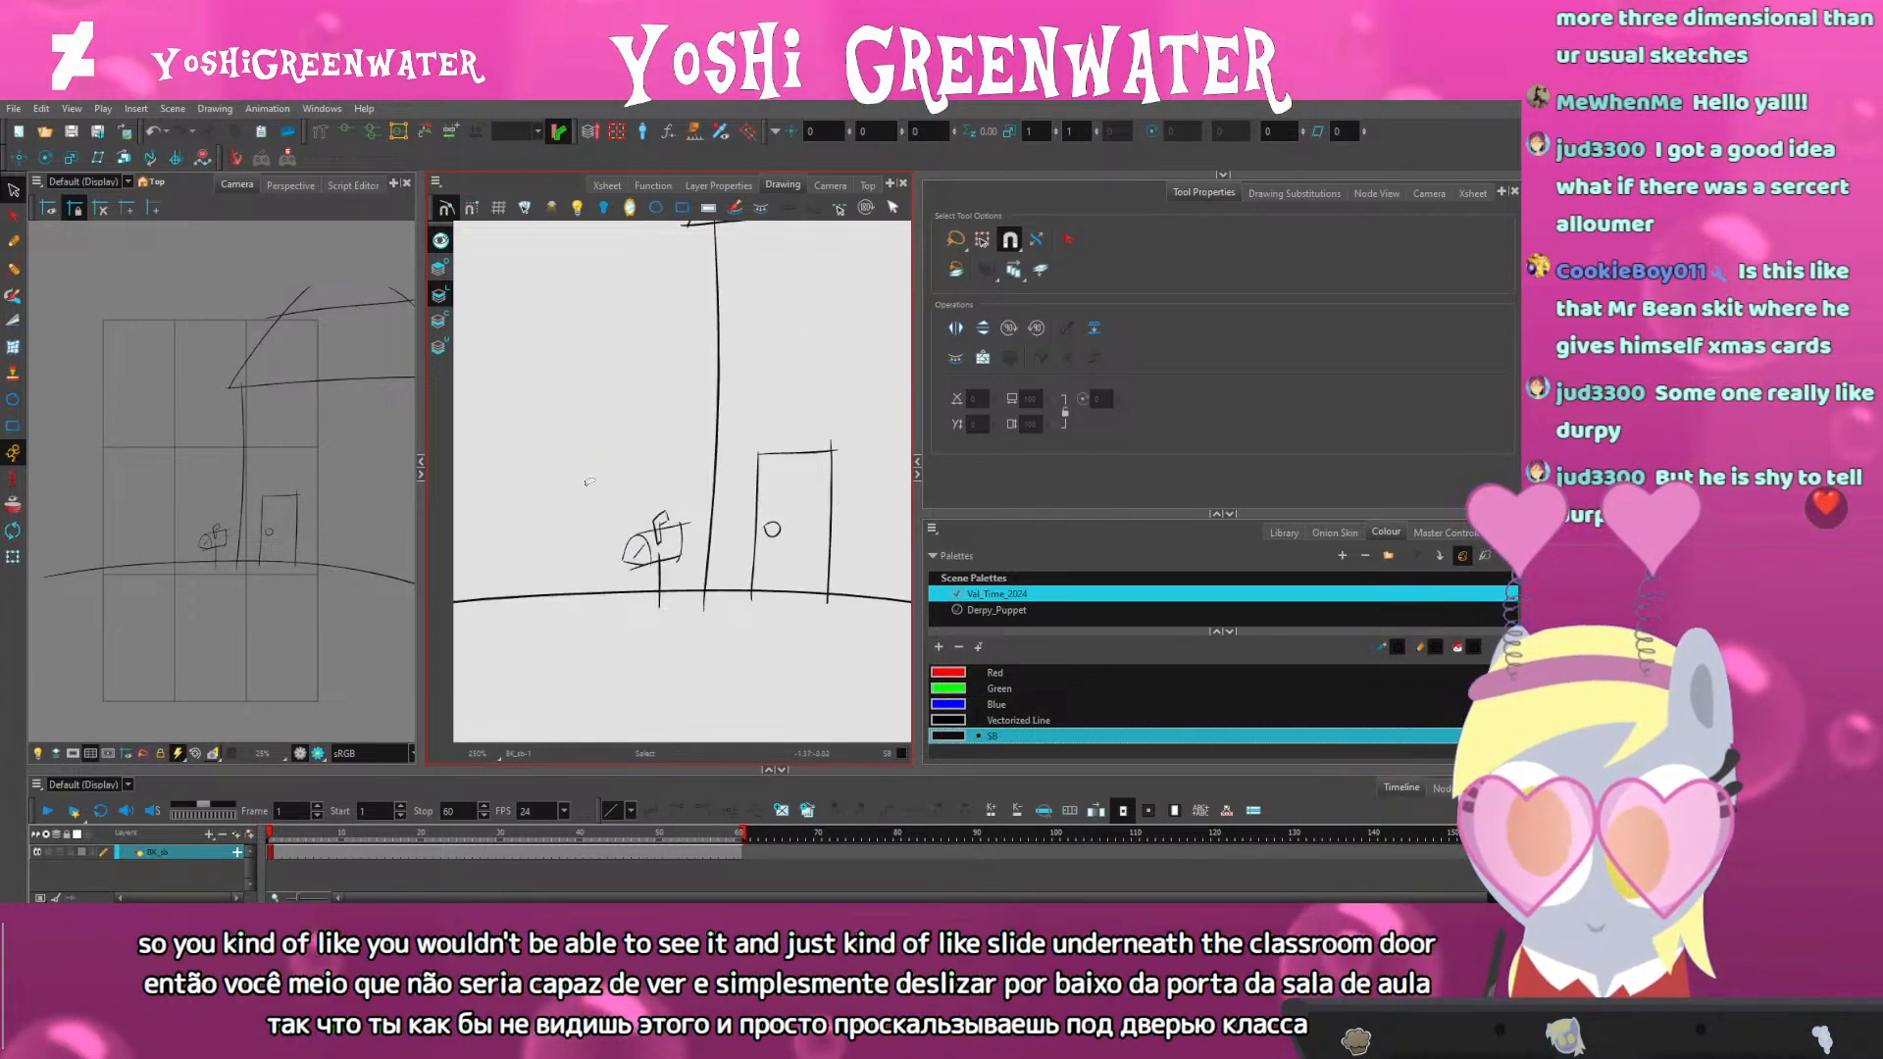
# Select the empty Derpy_SB drawing in the SB_Comp group and widen the Camera view
pyautogui.press('XF86AudioLowerVolume')
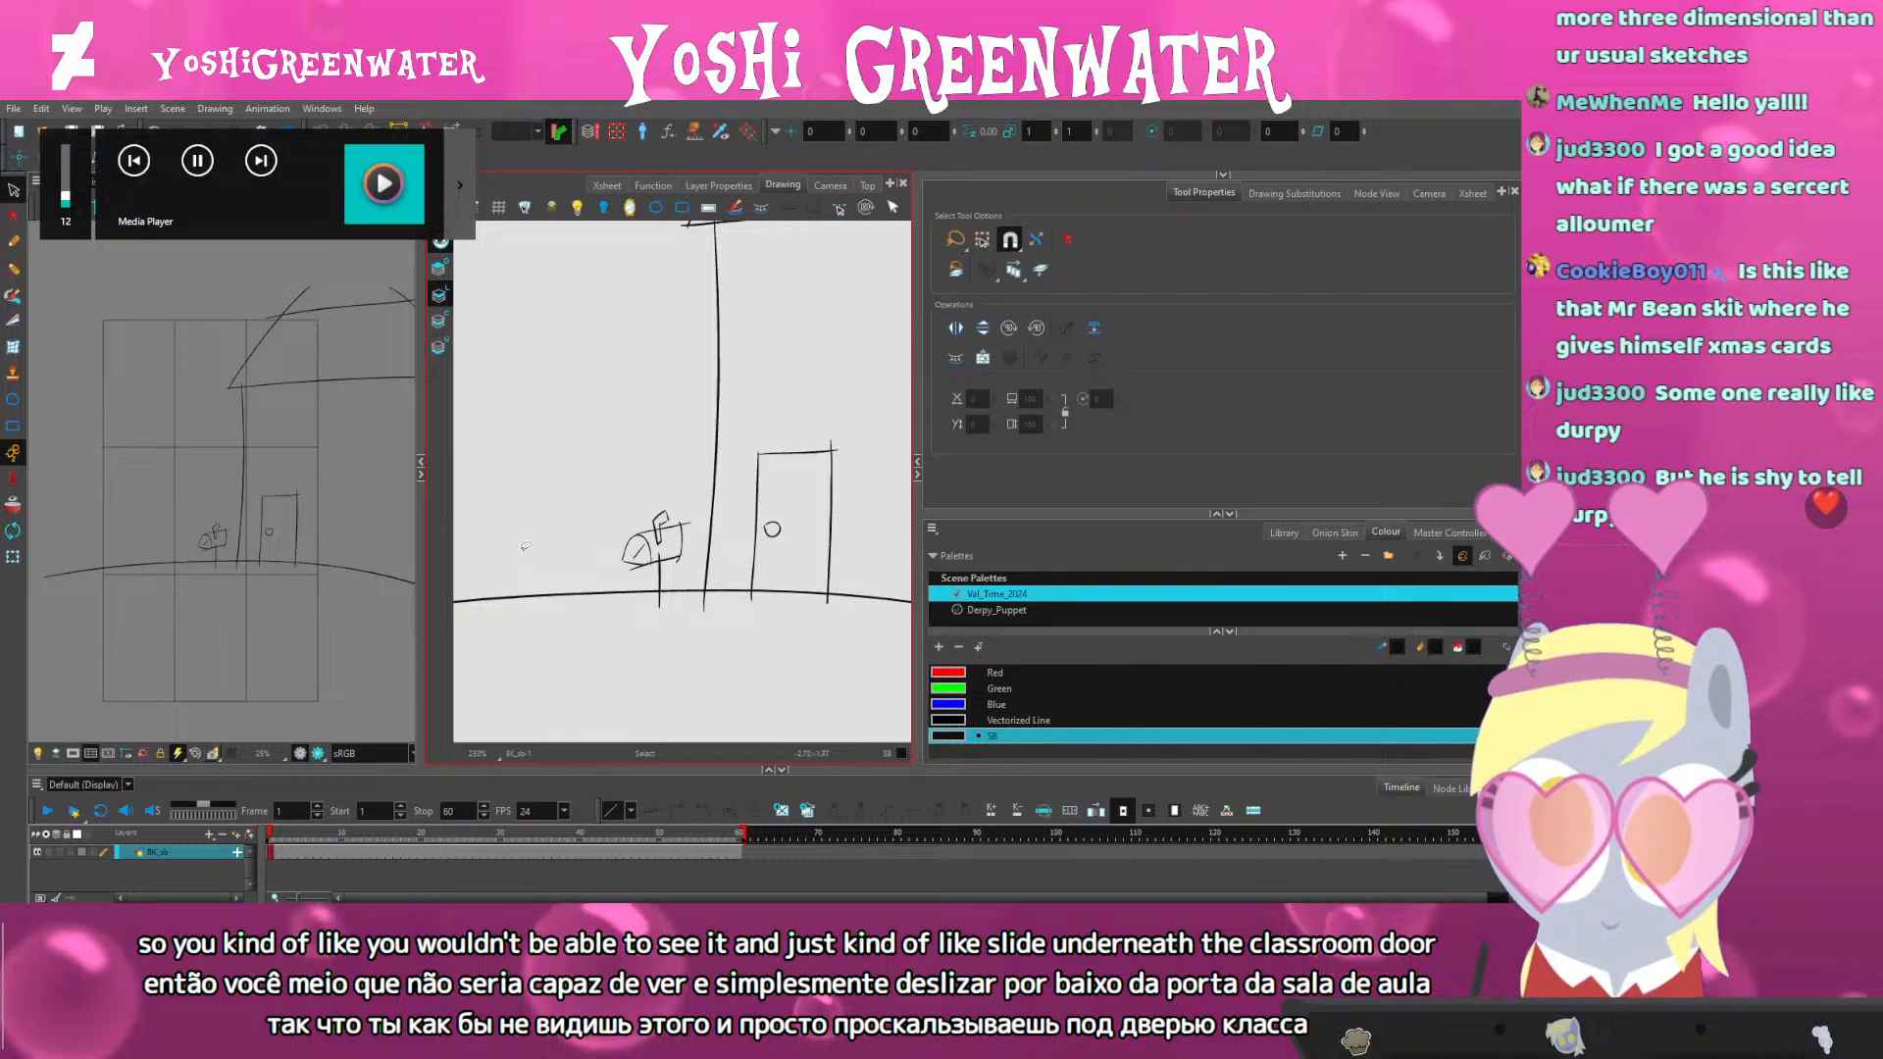
pyautogui.scroll(-3, 526, 546)
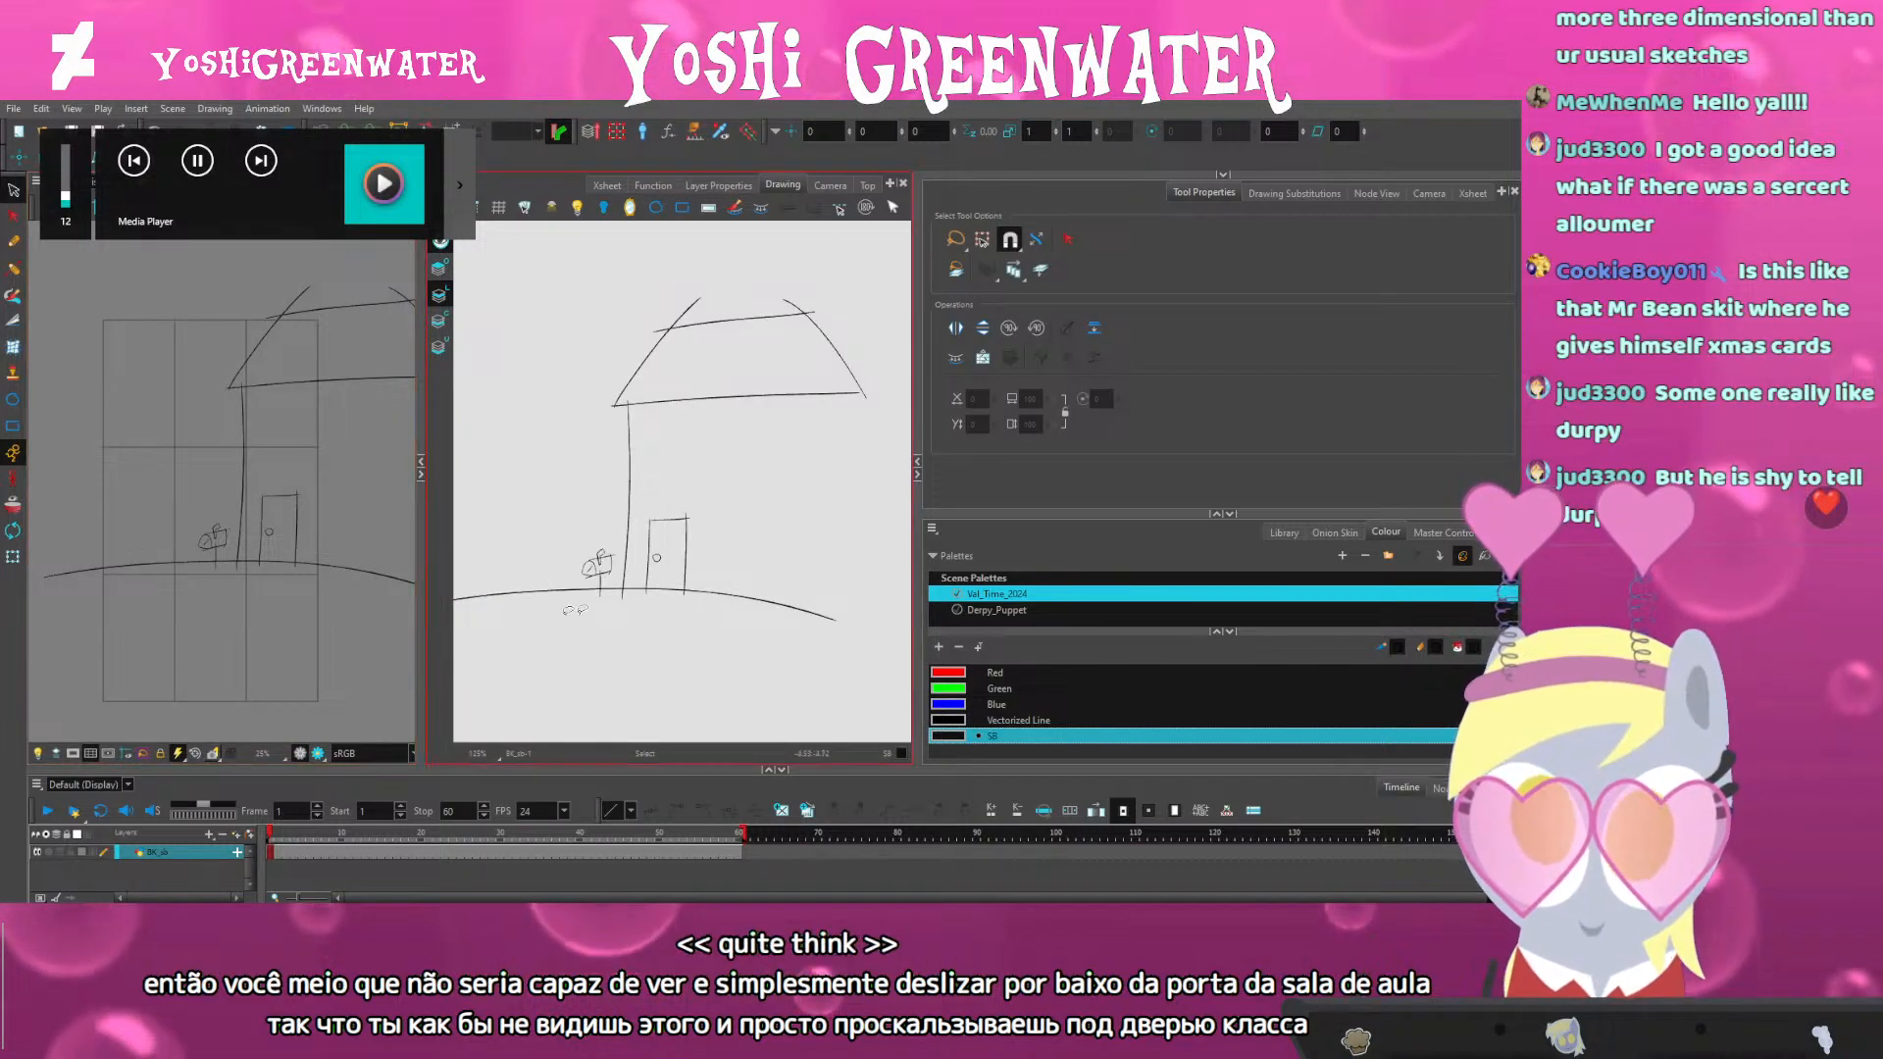
pyautogui.click(1377, 193)
pyautogui.moveTo(1093, 514)
pyautogui.mouseDown()
pyautogui.moveTo(1092, 556)
pyautogui.moveTo(1053, 475)
pyautogui.mouseUp()
pyautogui.click(1185, 398)
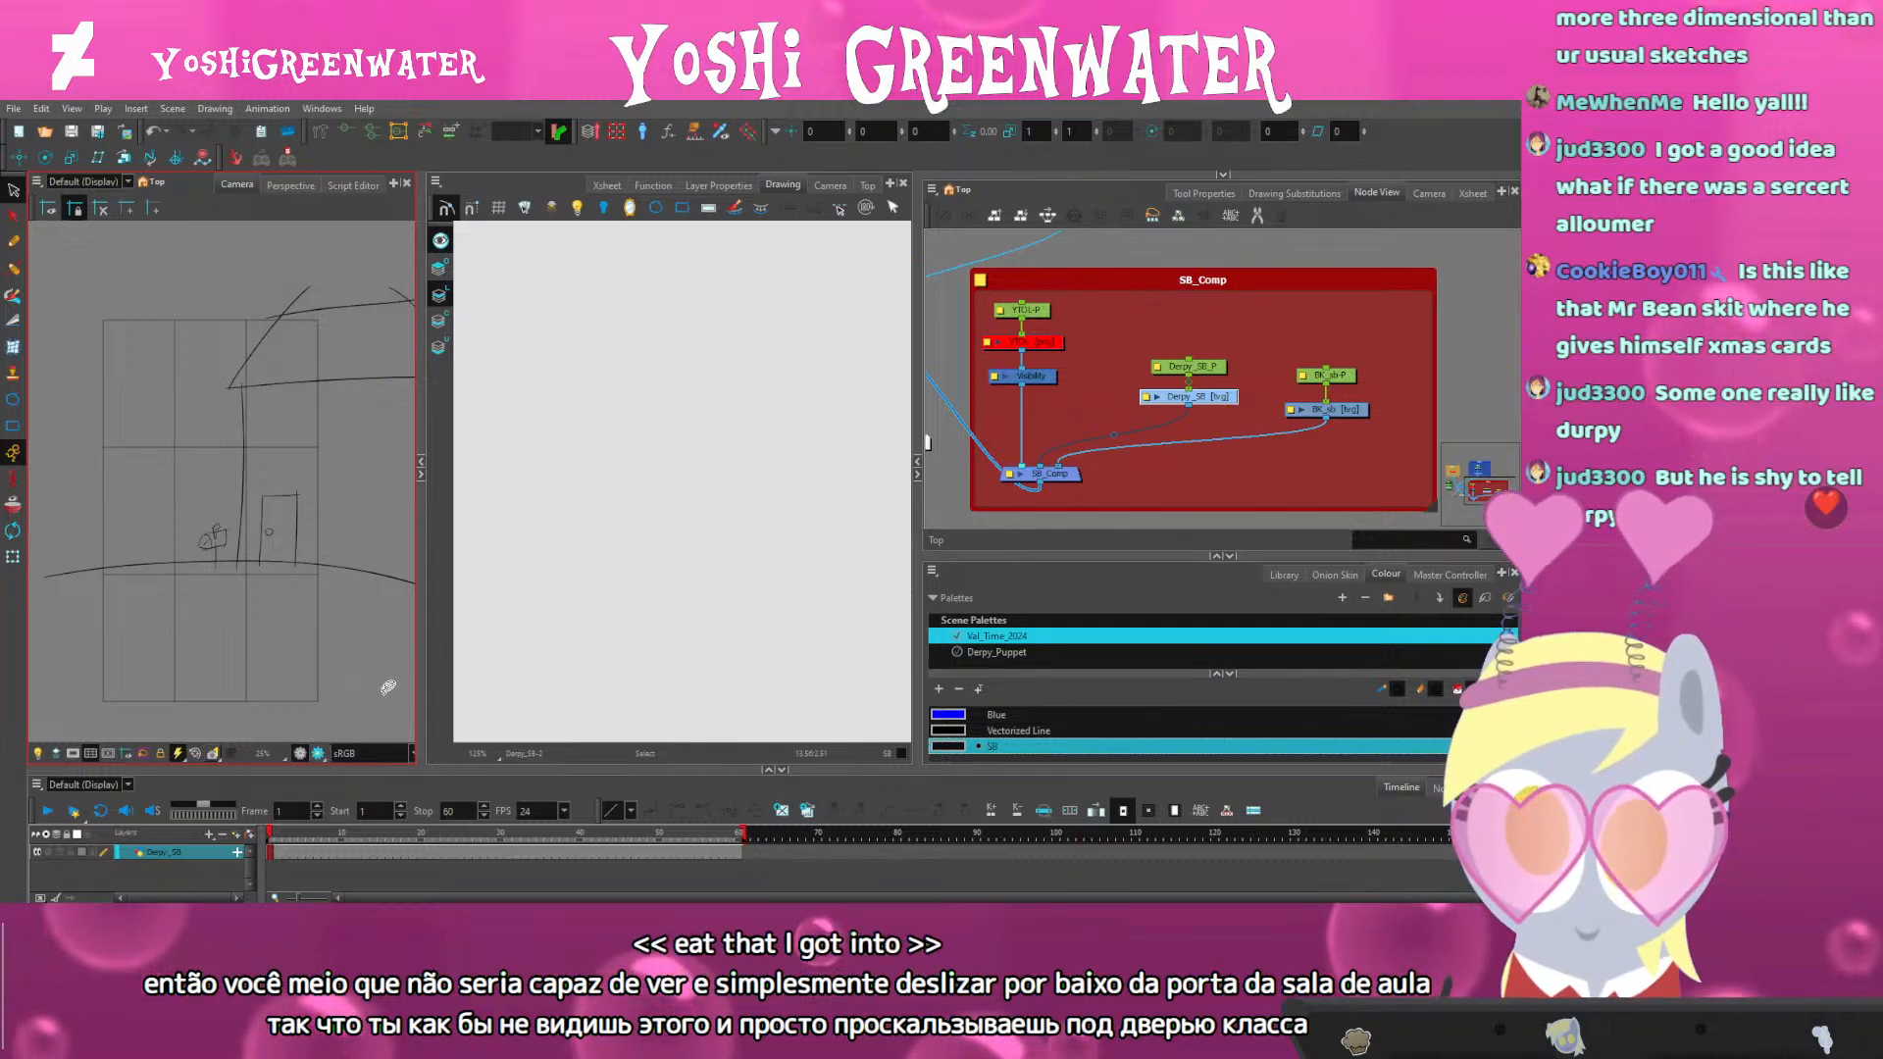
pyautogui.moveTo(421, 628); pyautogui.dragTo(457, 624)
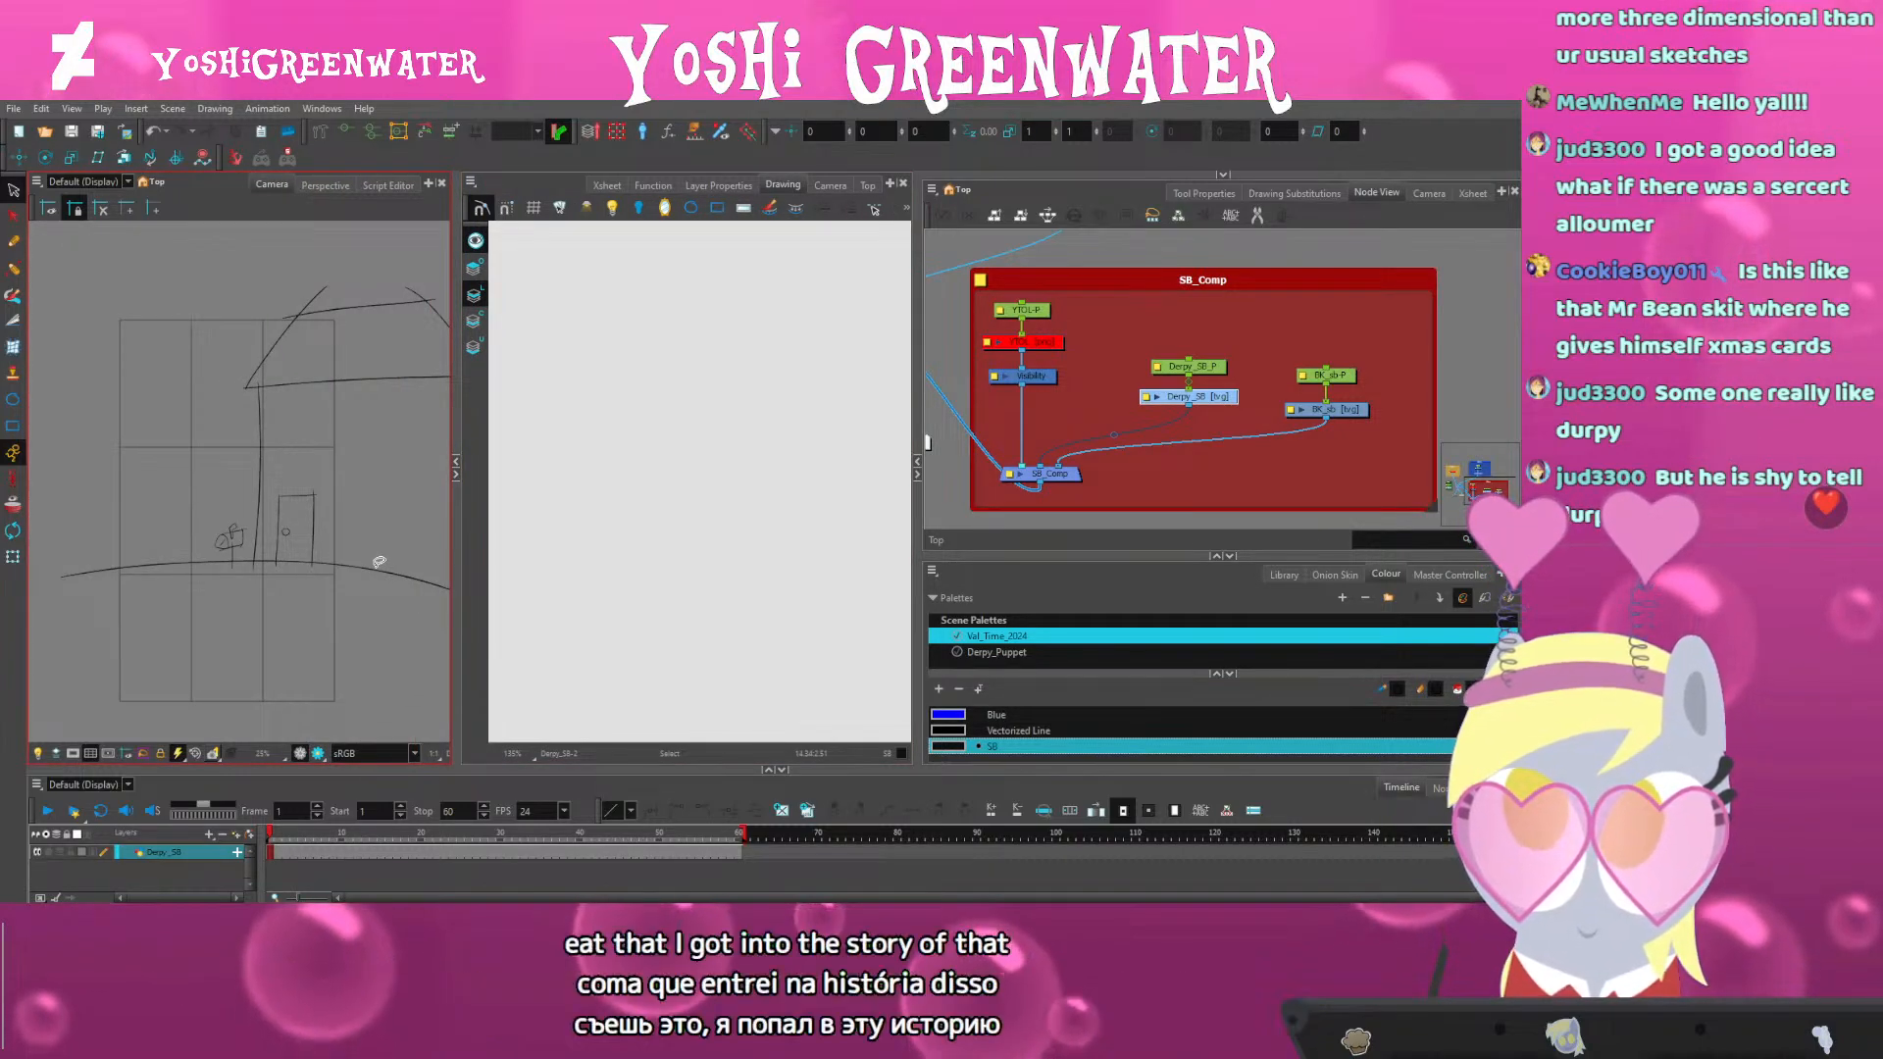
pyautogui.scroll(3, 147, 497)
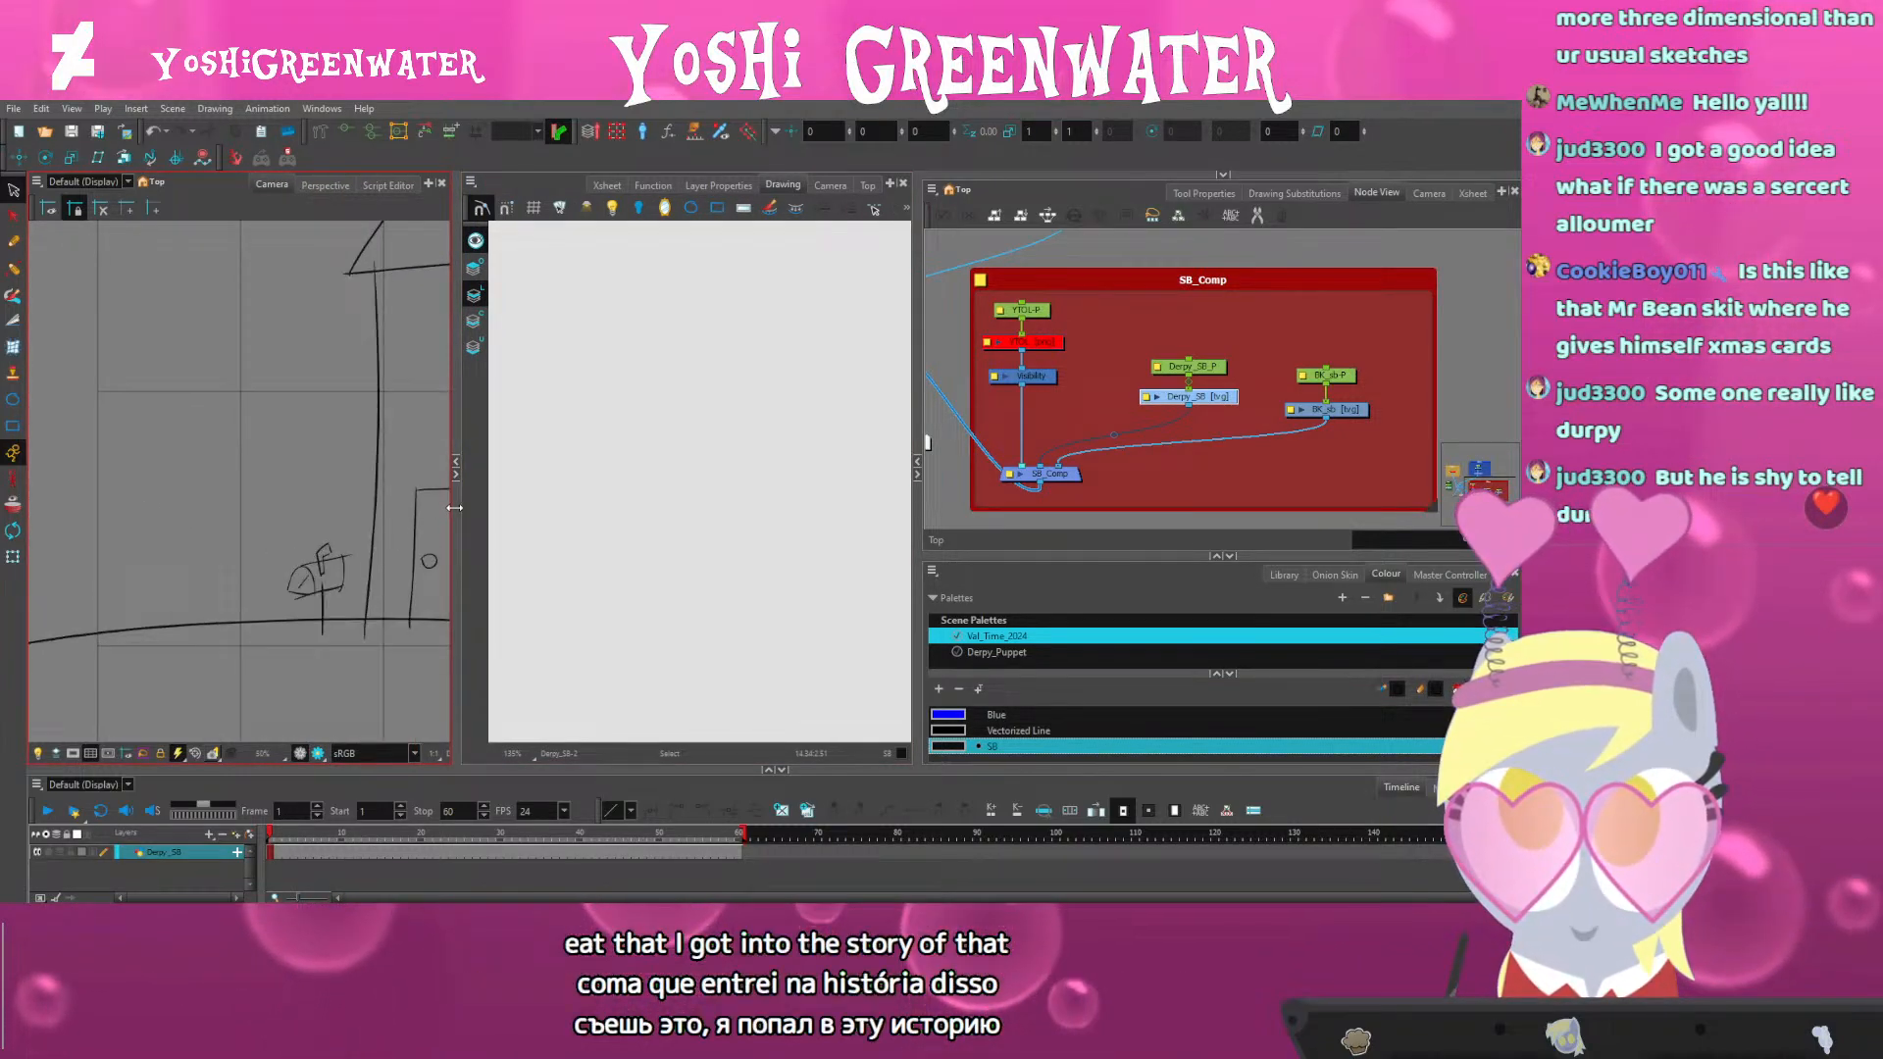
pyautogui.moveTo(454, 507); pyautogui.dragTo(568, 507)
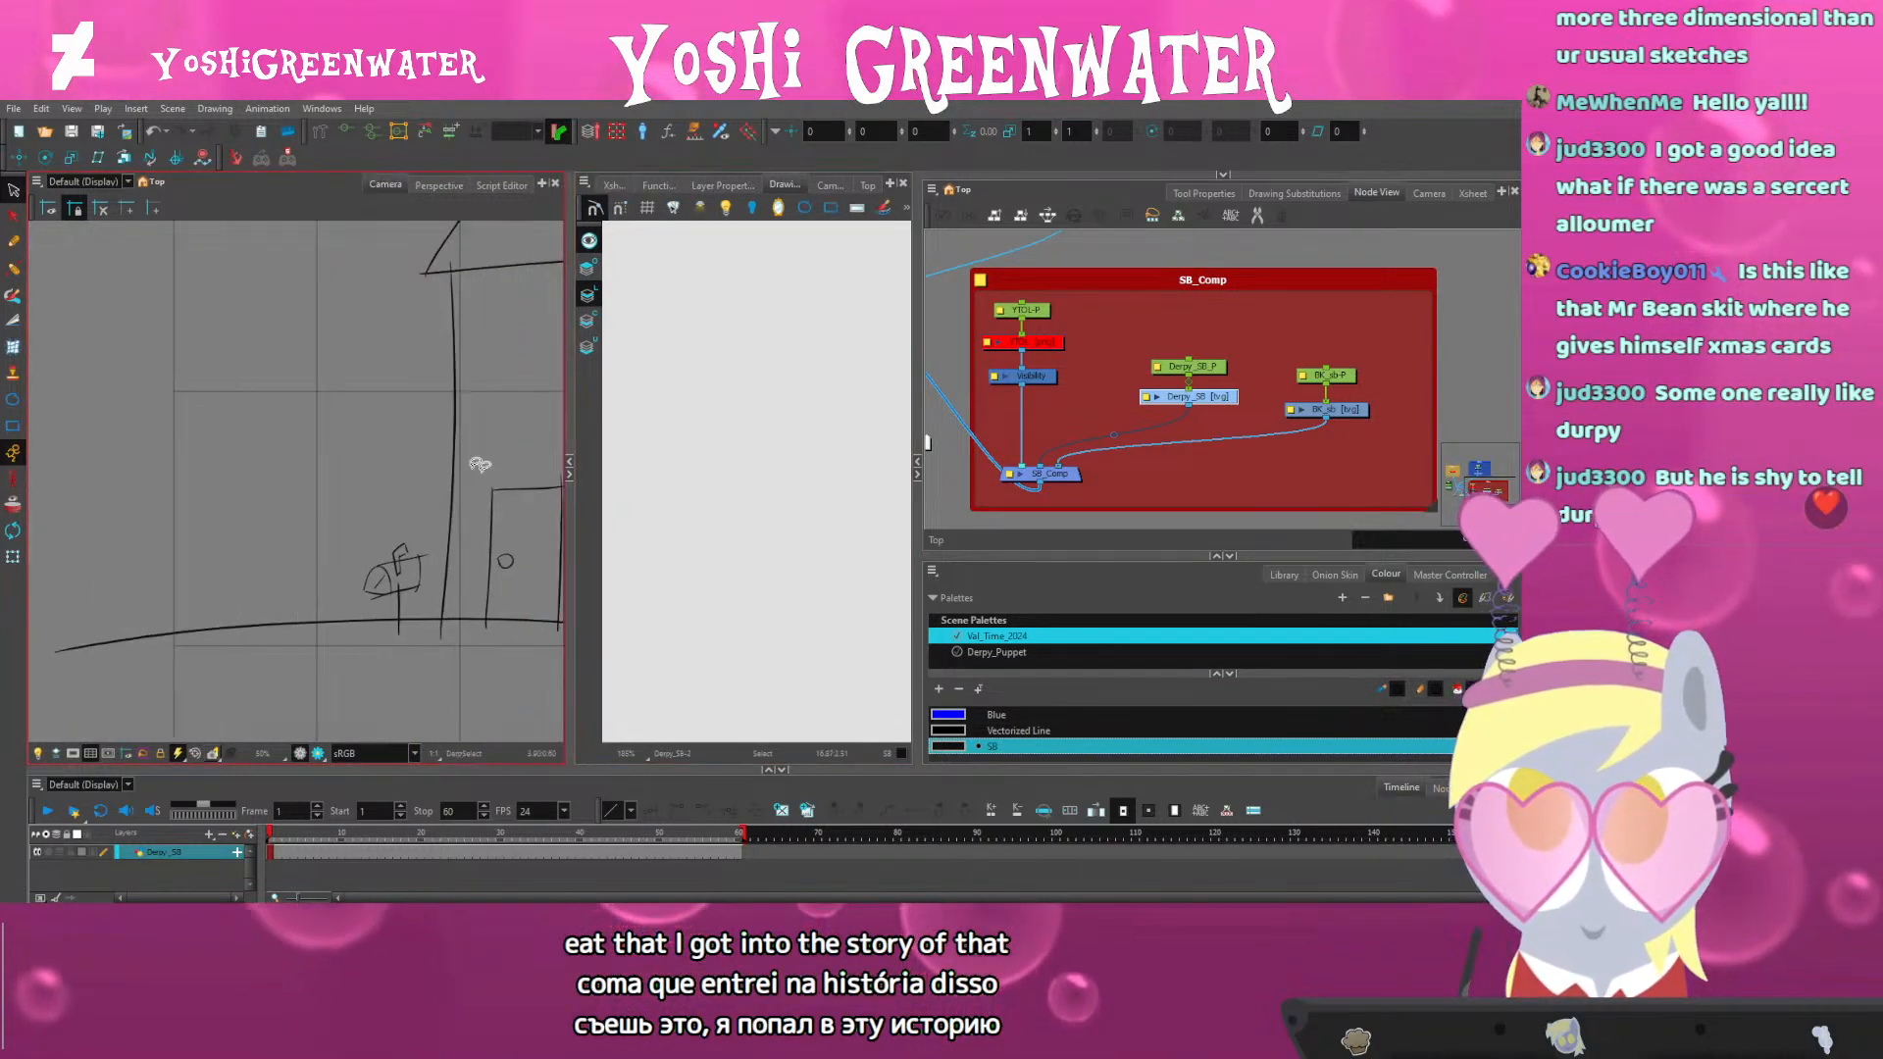
# Sketch a round pony head with an upright ear and two closed happy eyes in the left third of the grid
pyautogui.hotkey('alt', 'b')
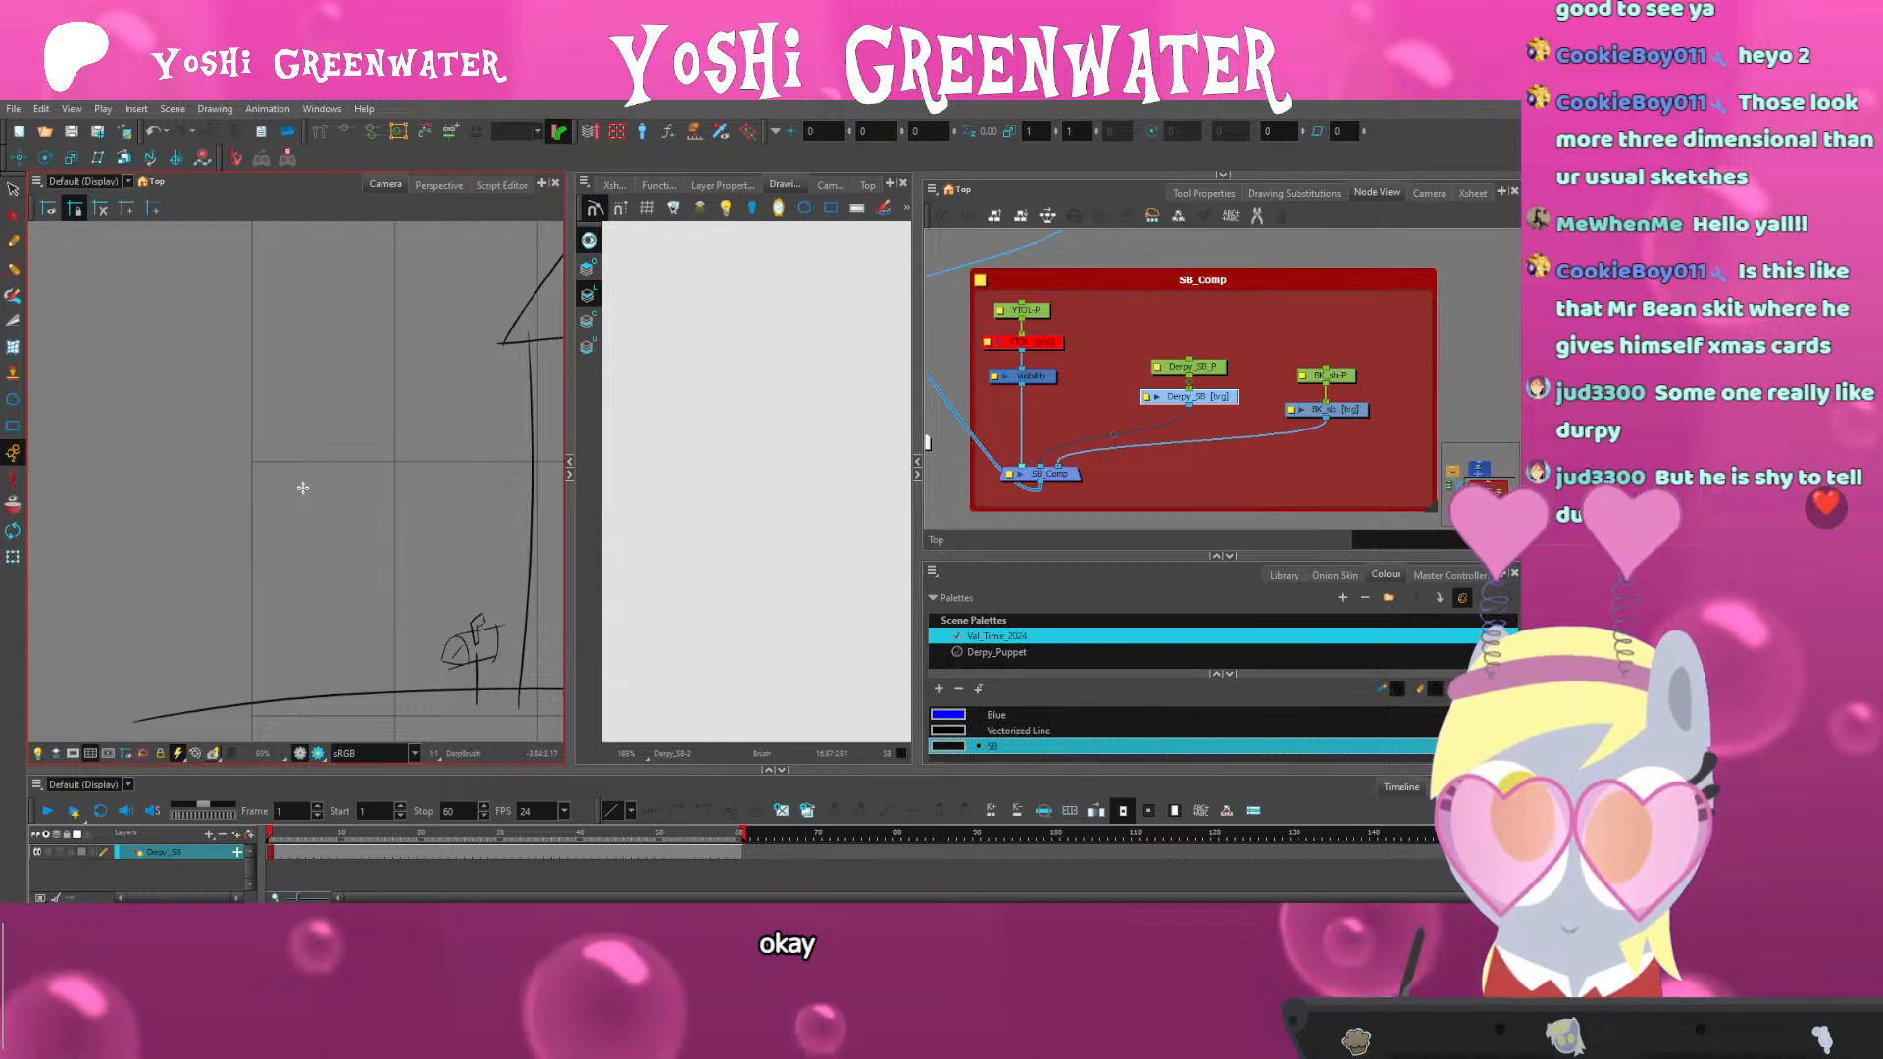
pyautogui.scroll(3, 303, 488)
pyautogui.click(1265, 191)
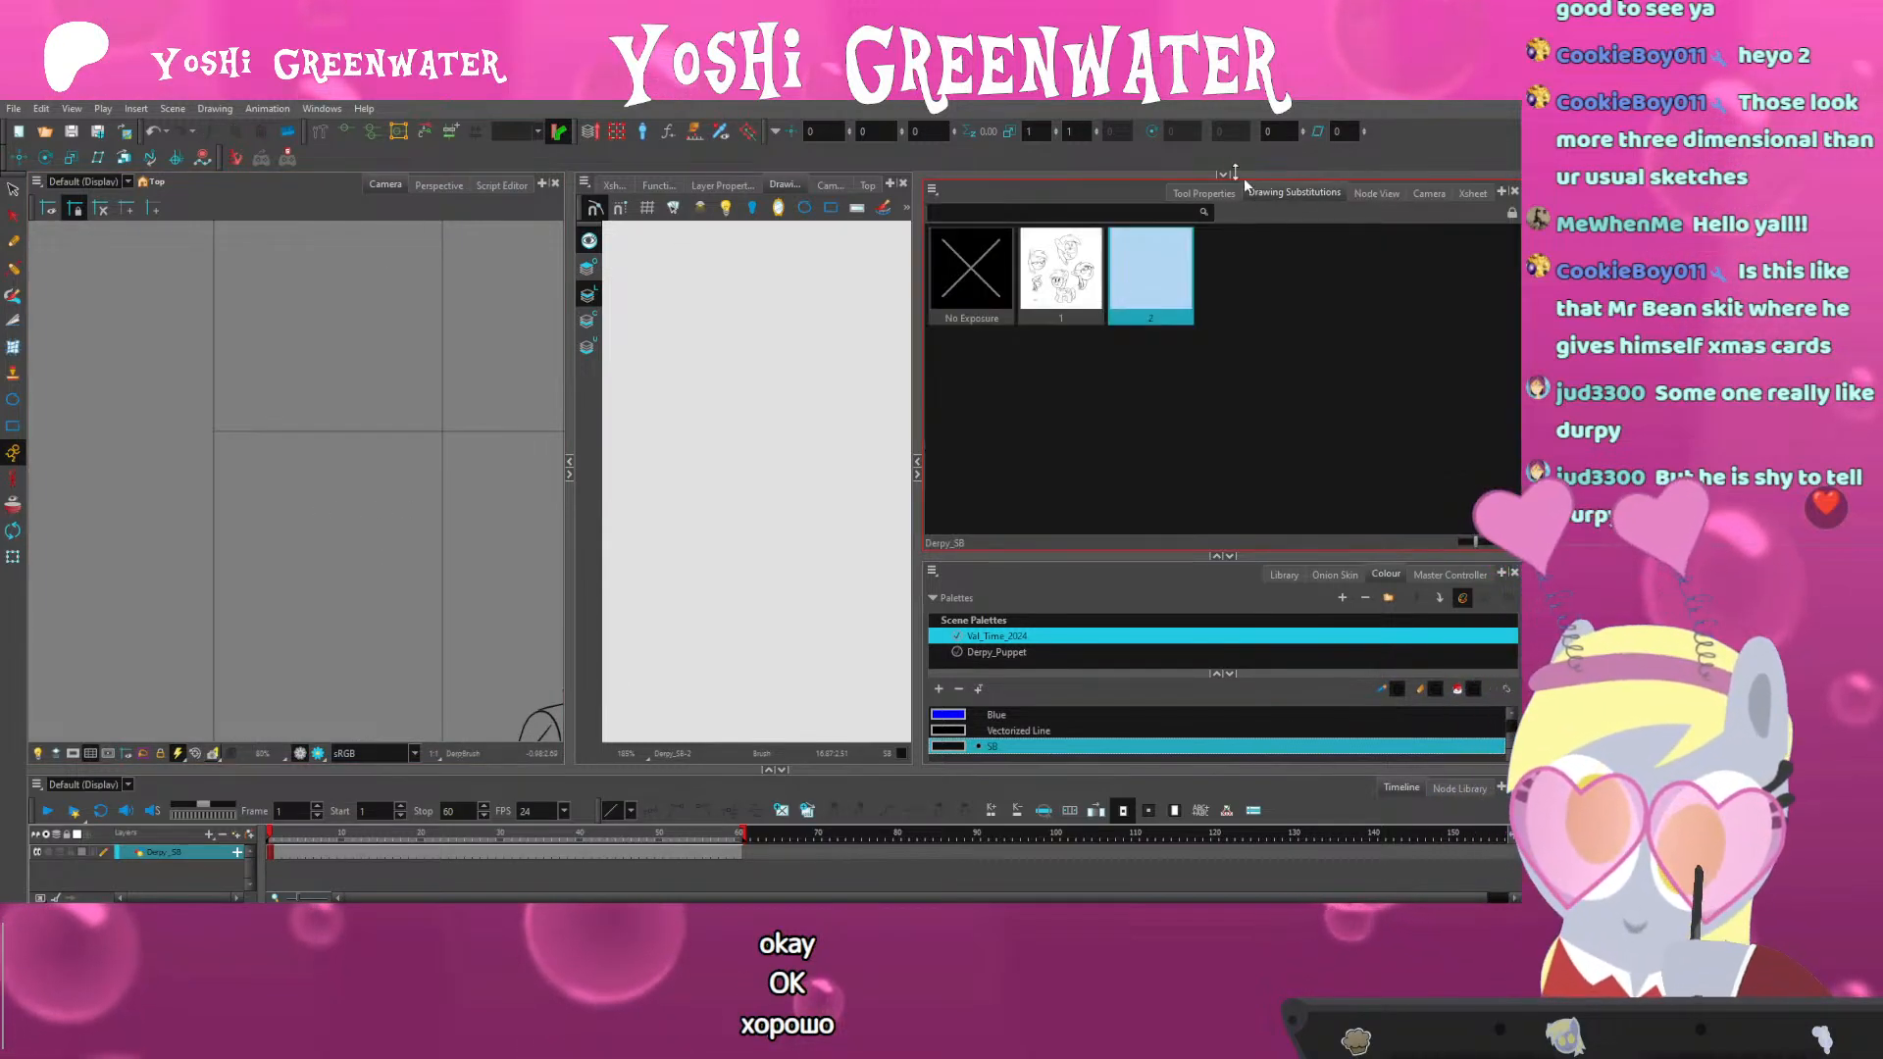
pyautogui.click(1377, 192)
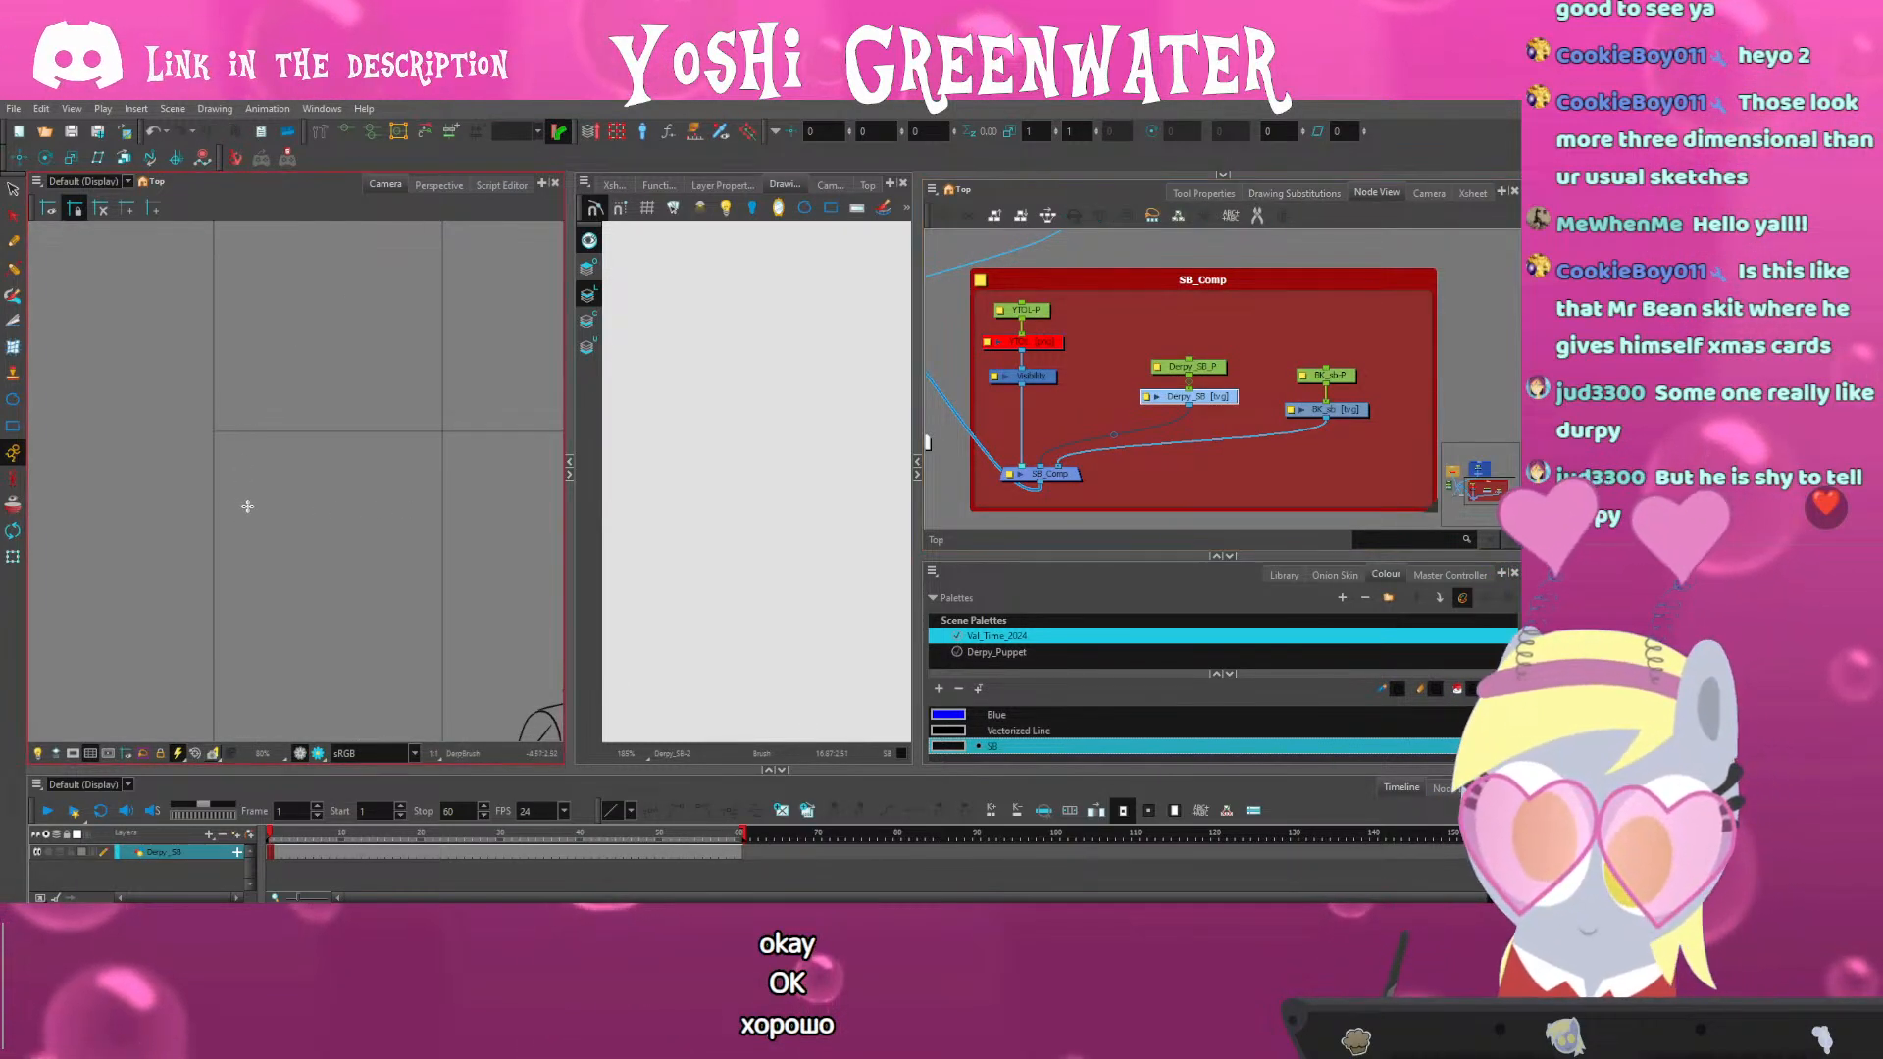
pyautogui.moveTo(288, 547); pyautogui.dragTo(257, 500)
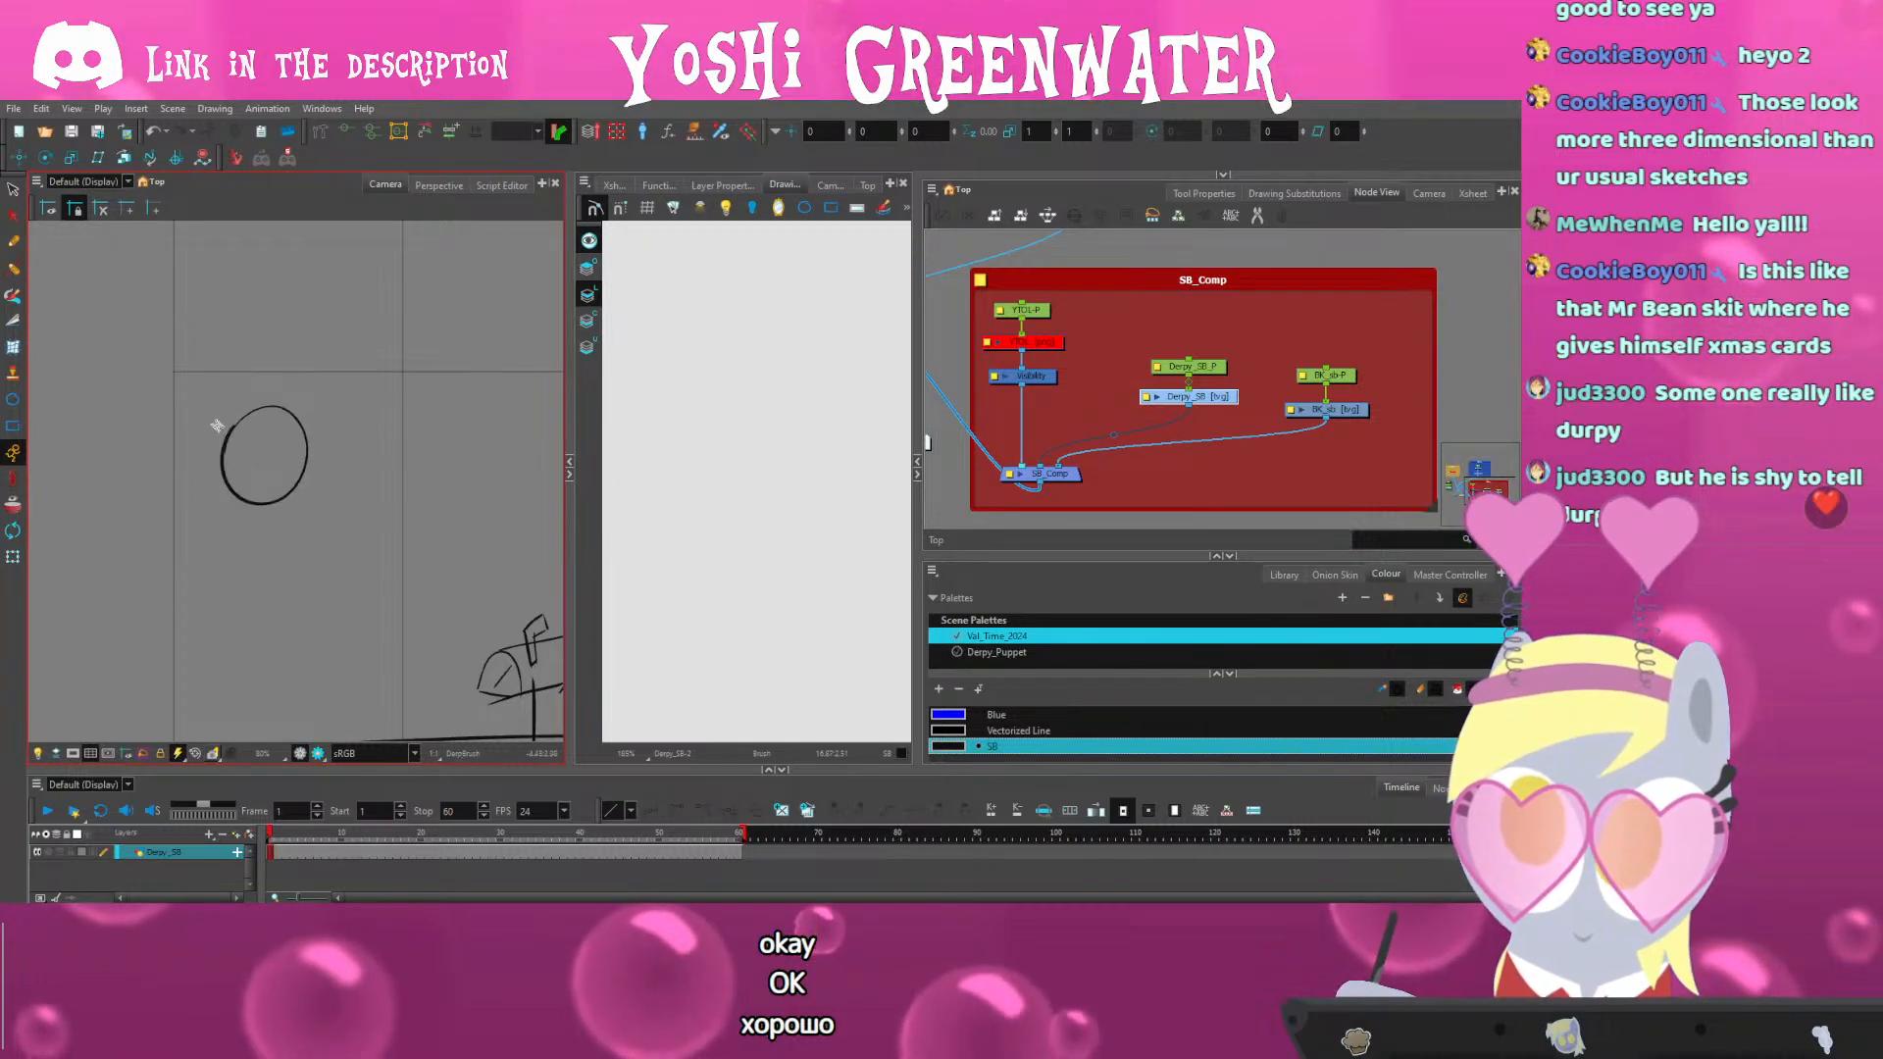
pyautogui.scroll(2, 243, 450)
pyautogui.moveTo(201, 480); pyautogui.dragTo(240, 437)
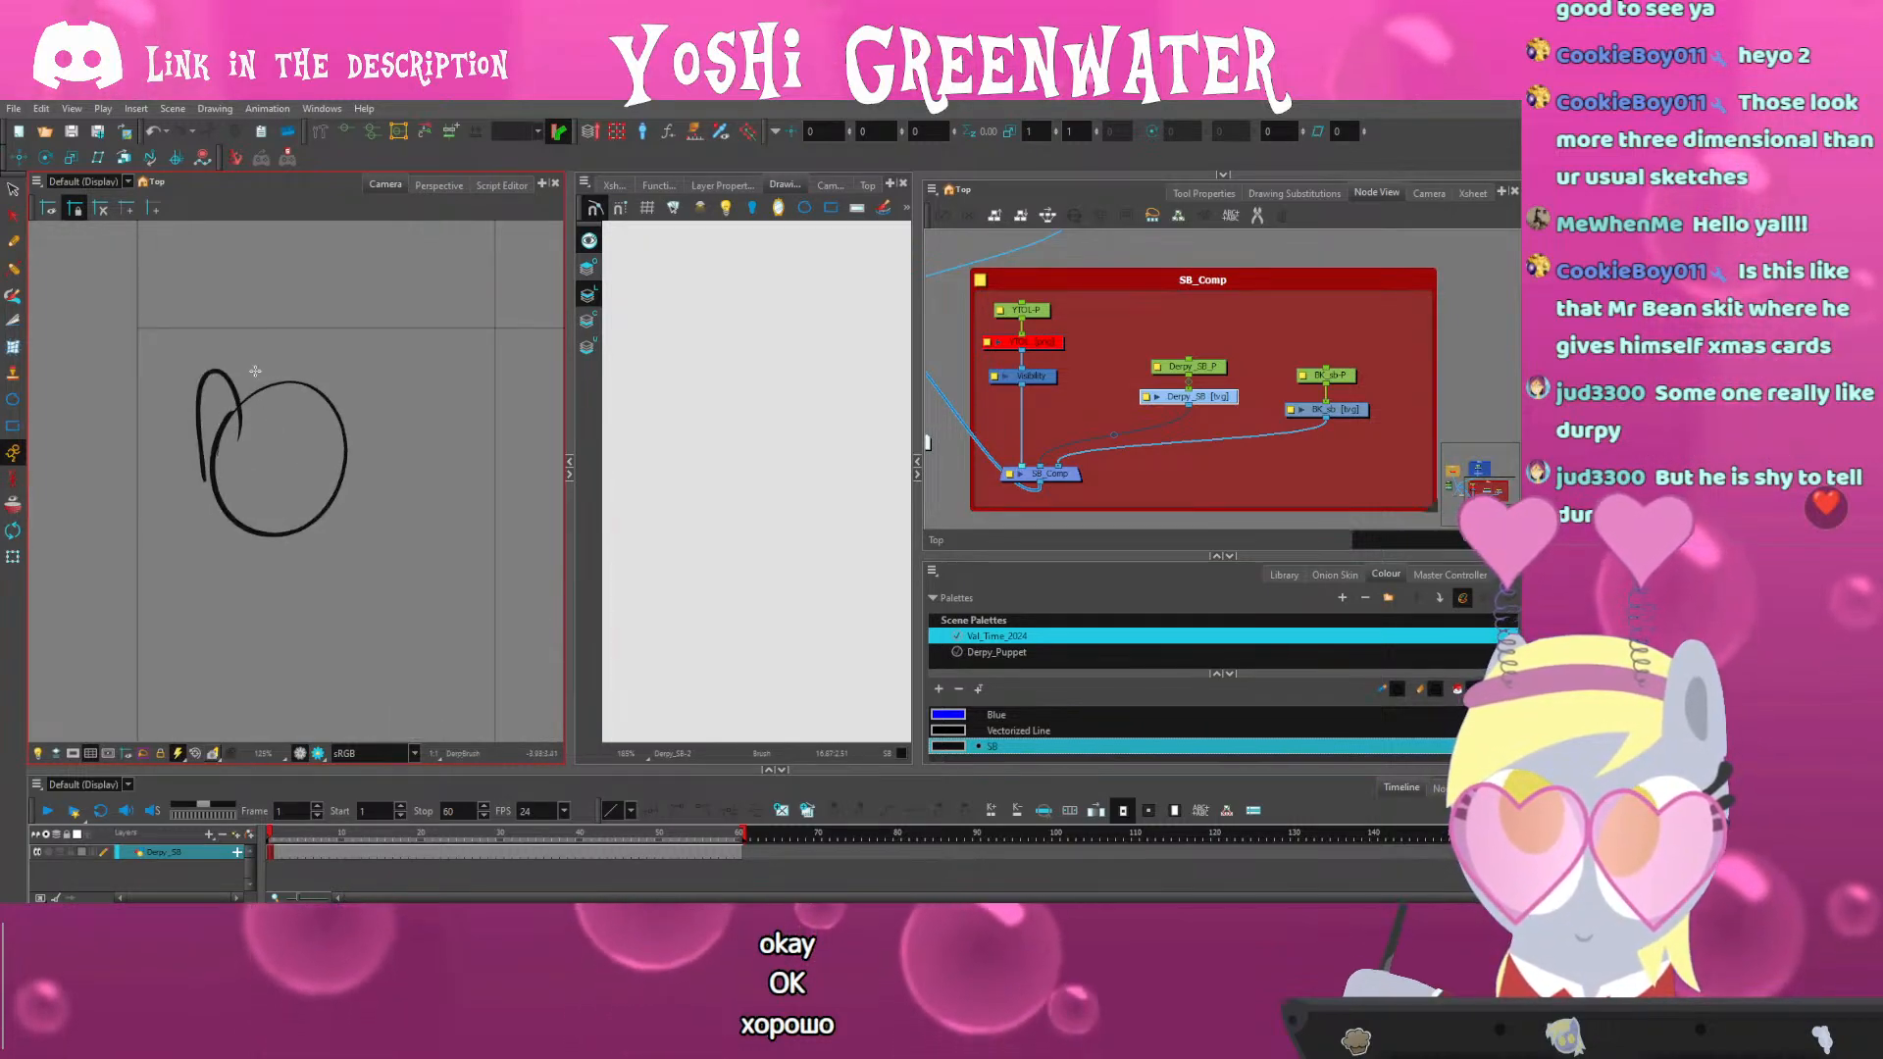
pyautogui.scroll(1, 286, 443)
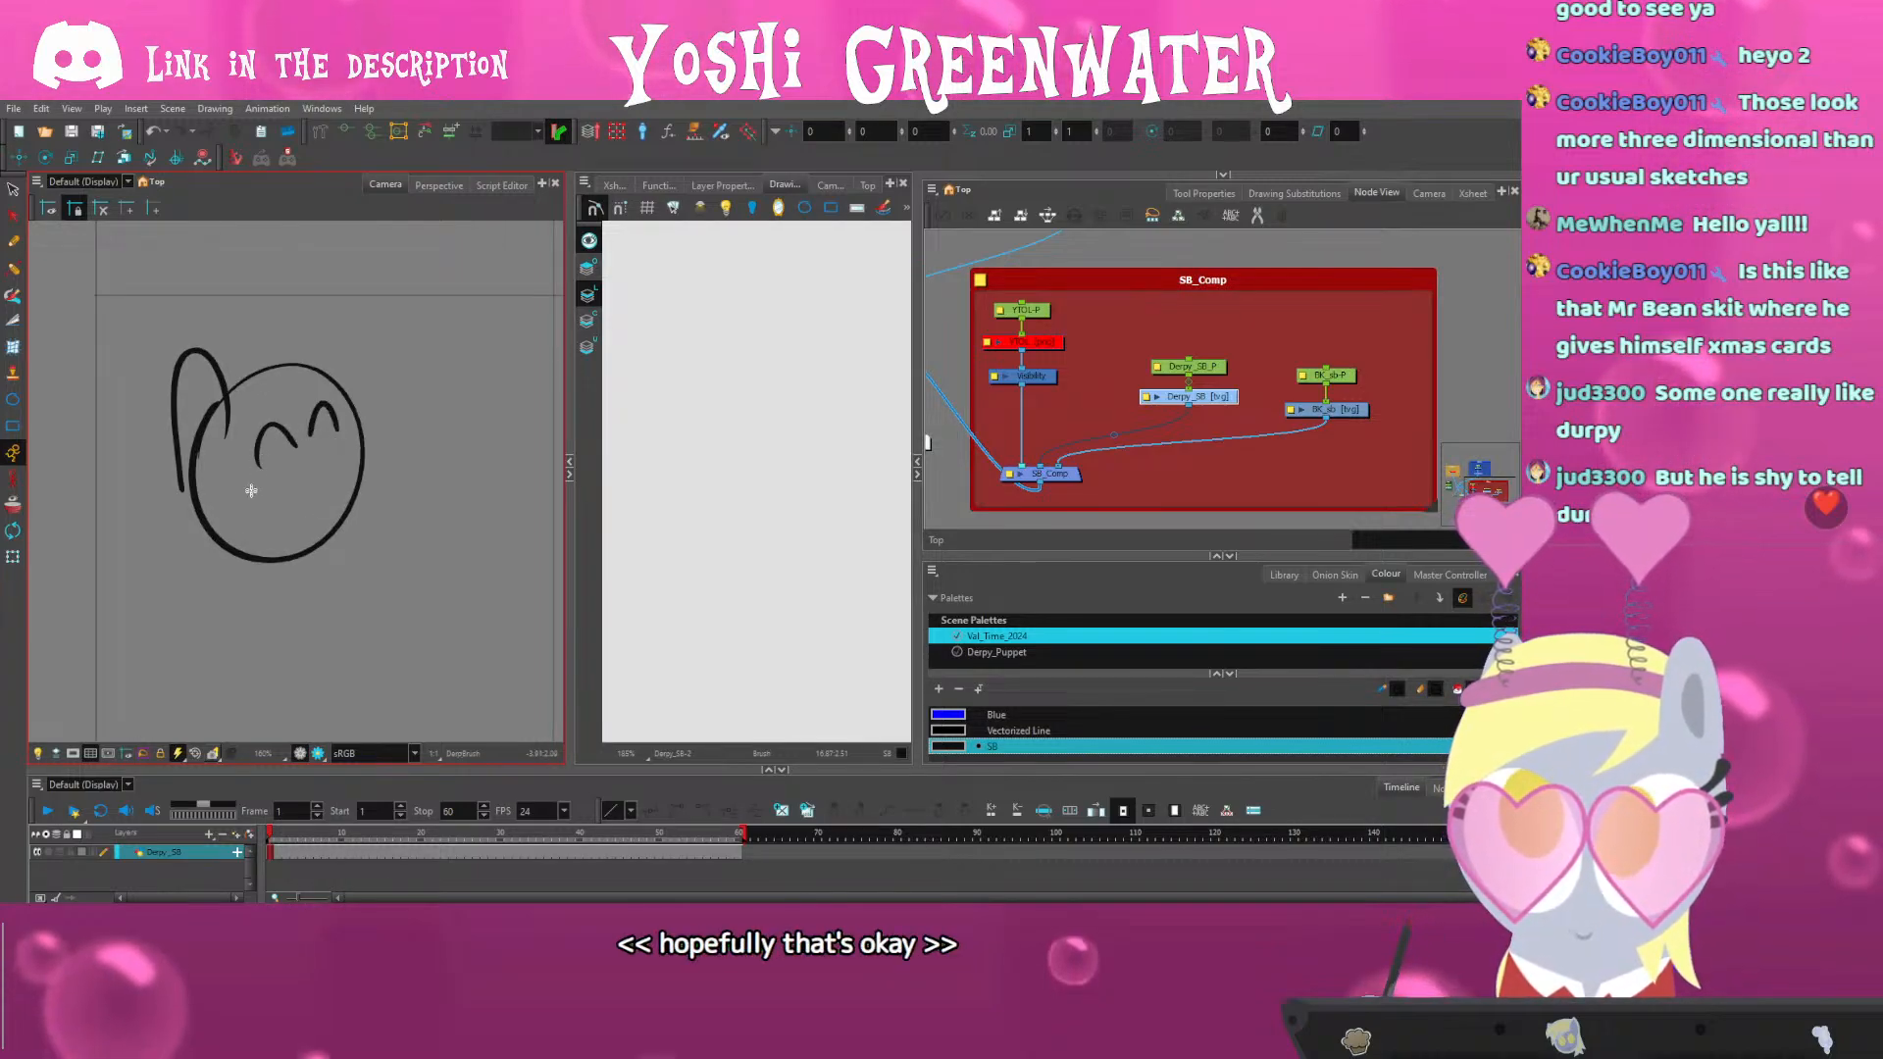
# Examine the pony heads and the full-body pony in the other Derpy_SB drawing as reference, and return to the new sketch
pyautogui.press('[')
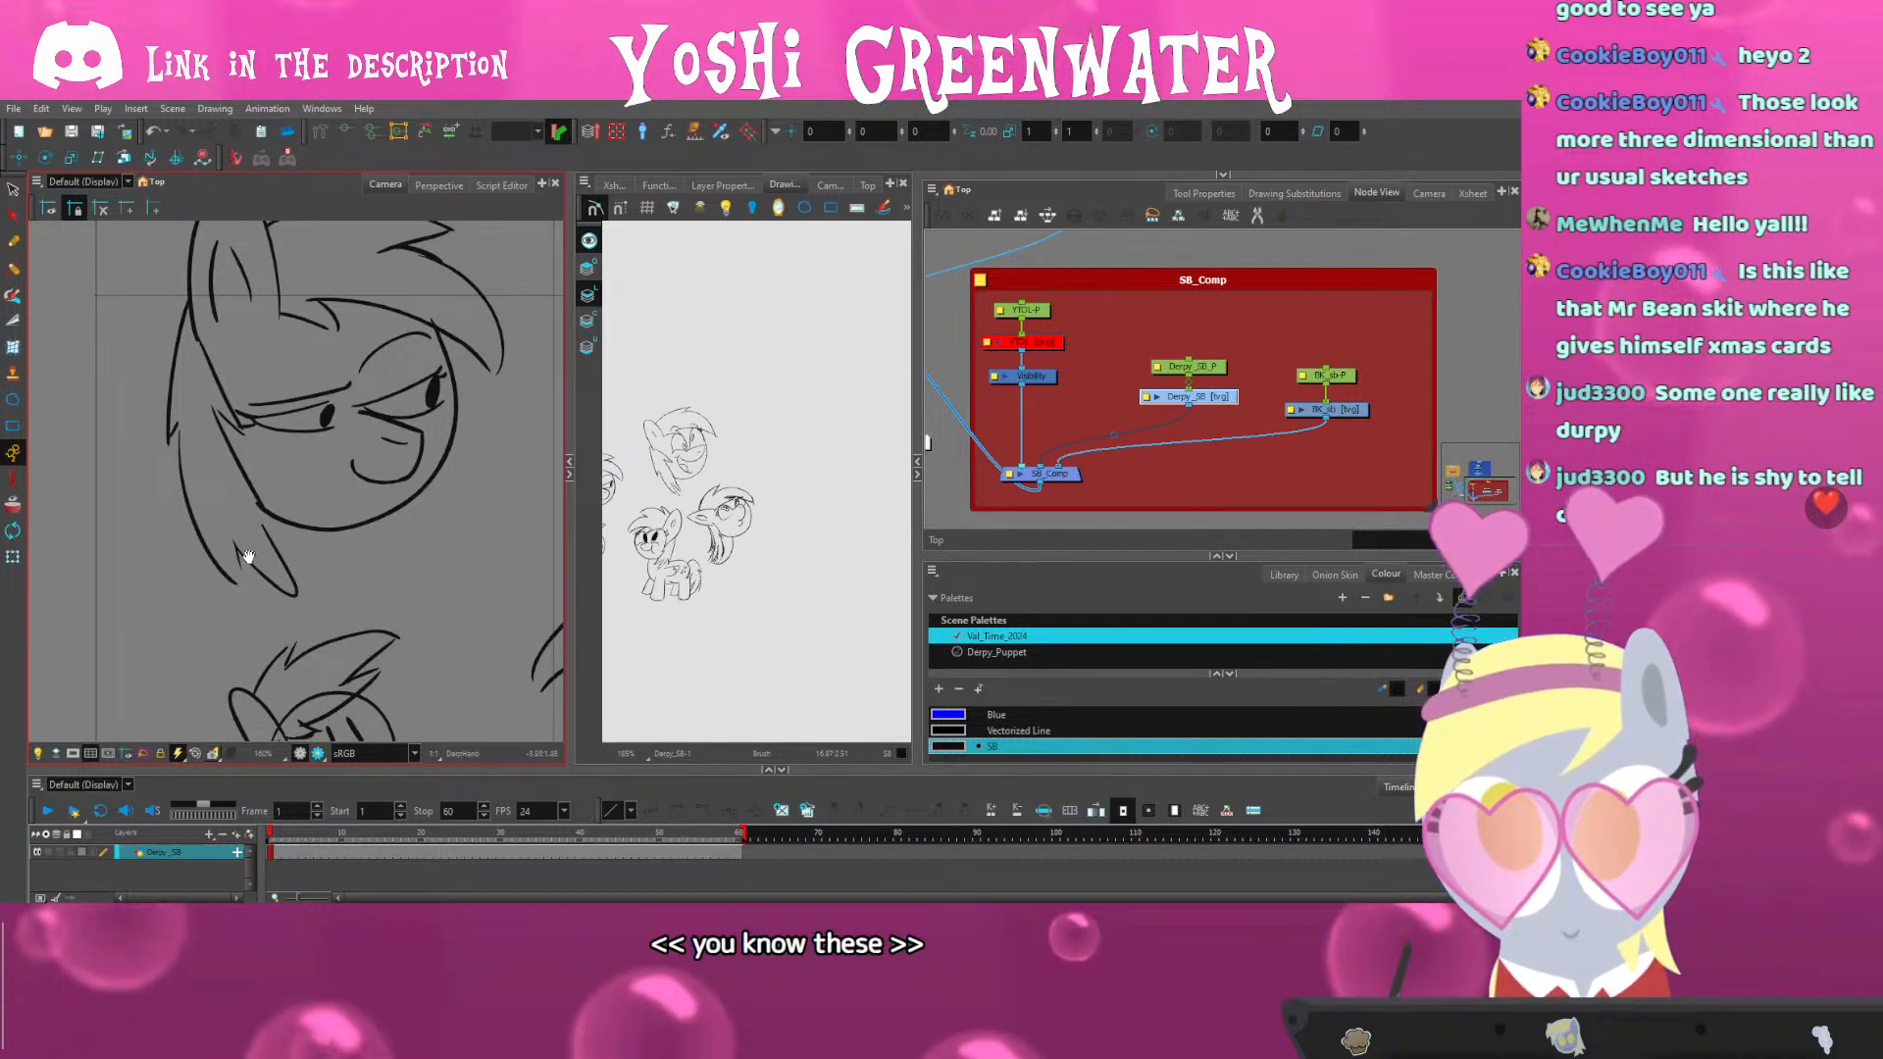
pyautogui.moveTo(248, 555); pyautogui.dragTo(160, 563)
pyautogui.scroll(-7, 257, 552)
pyautogui.scroll(2, 300, 527)
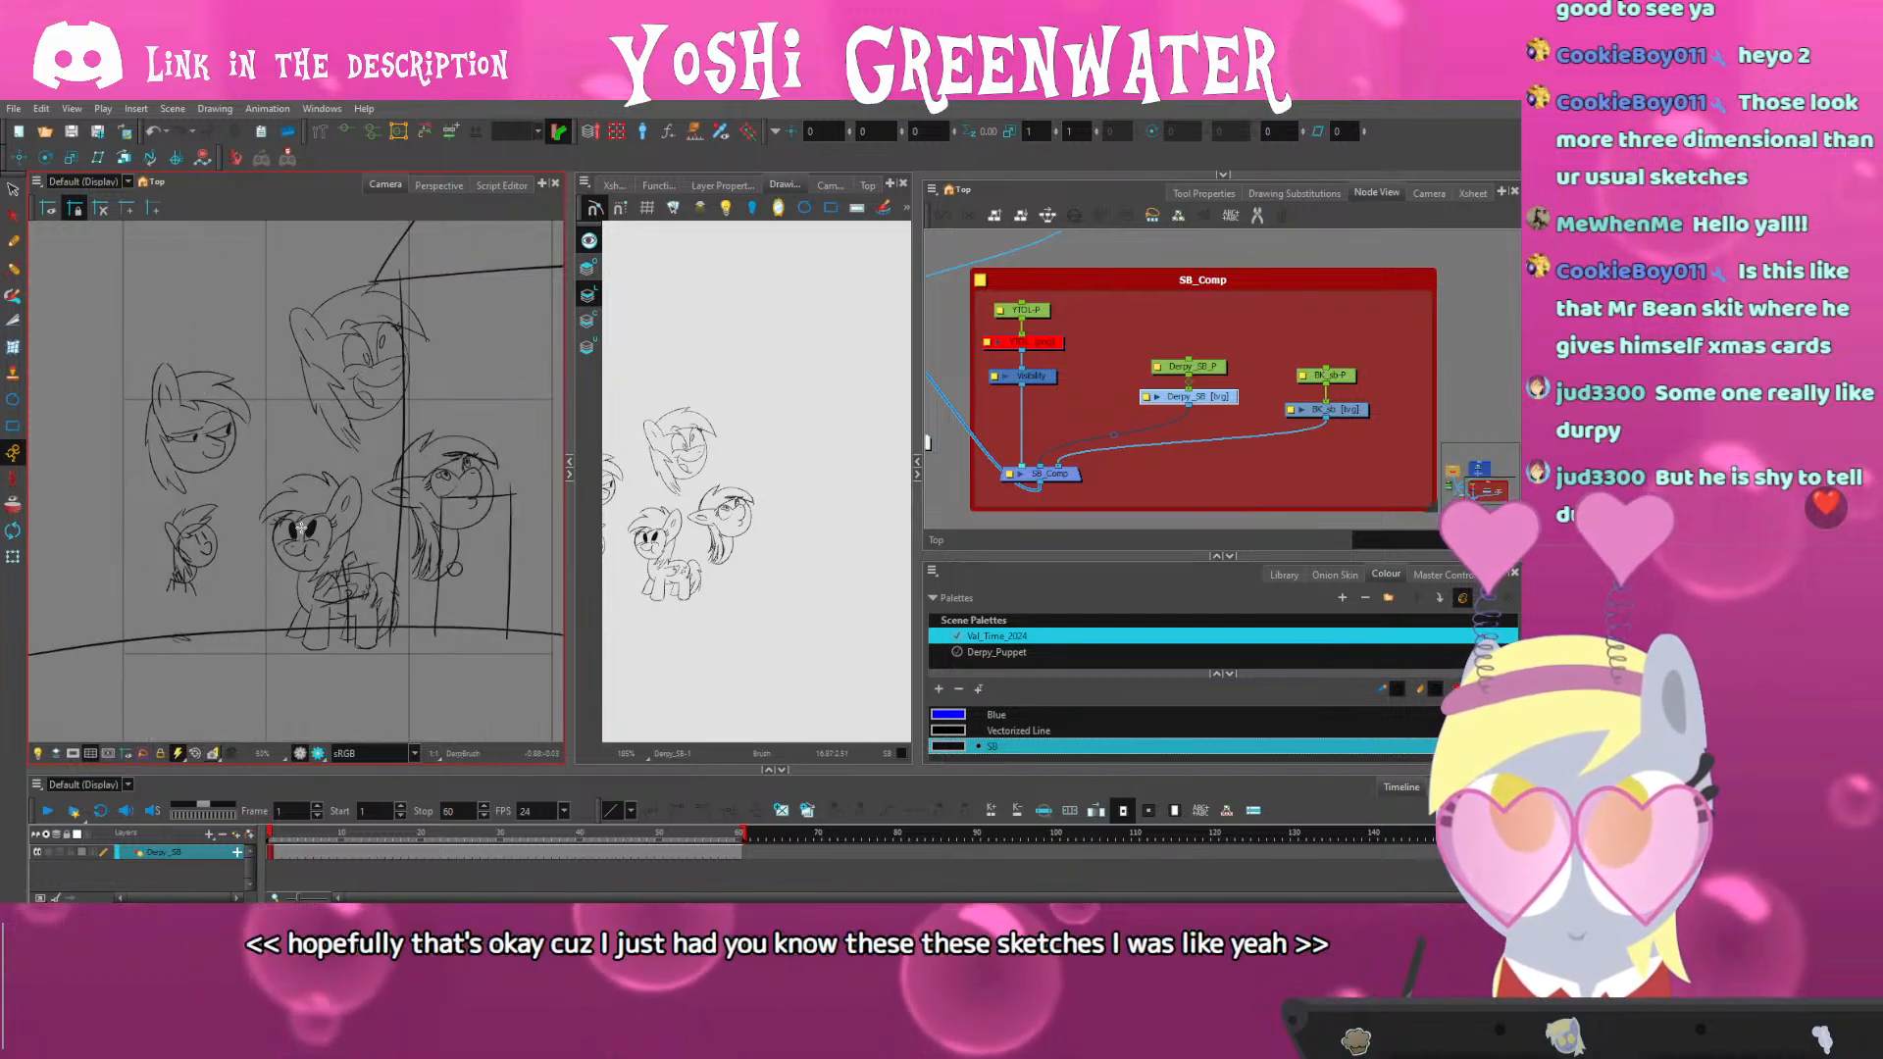
pyautogui.scroll(5, 300, 529)
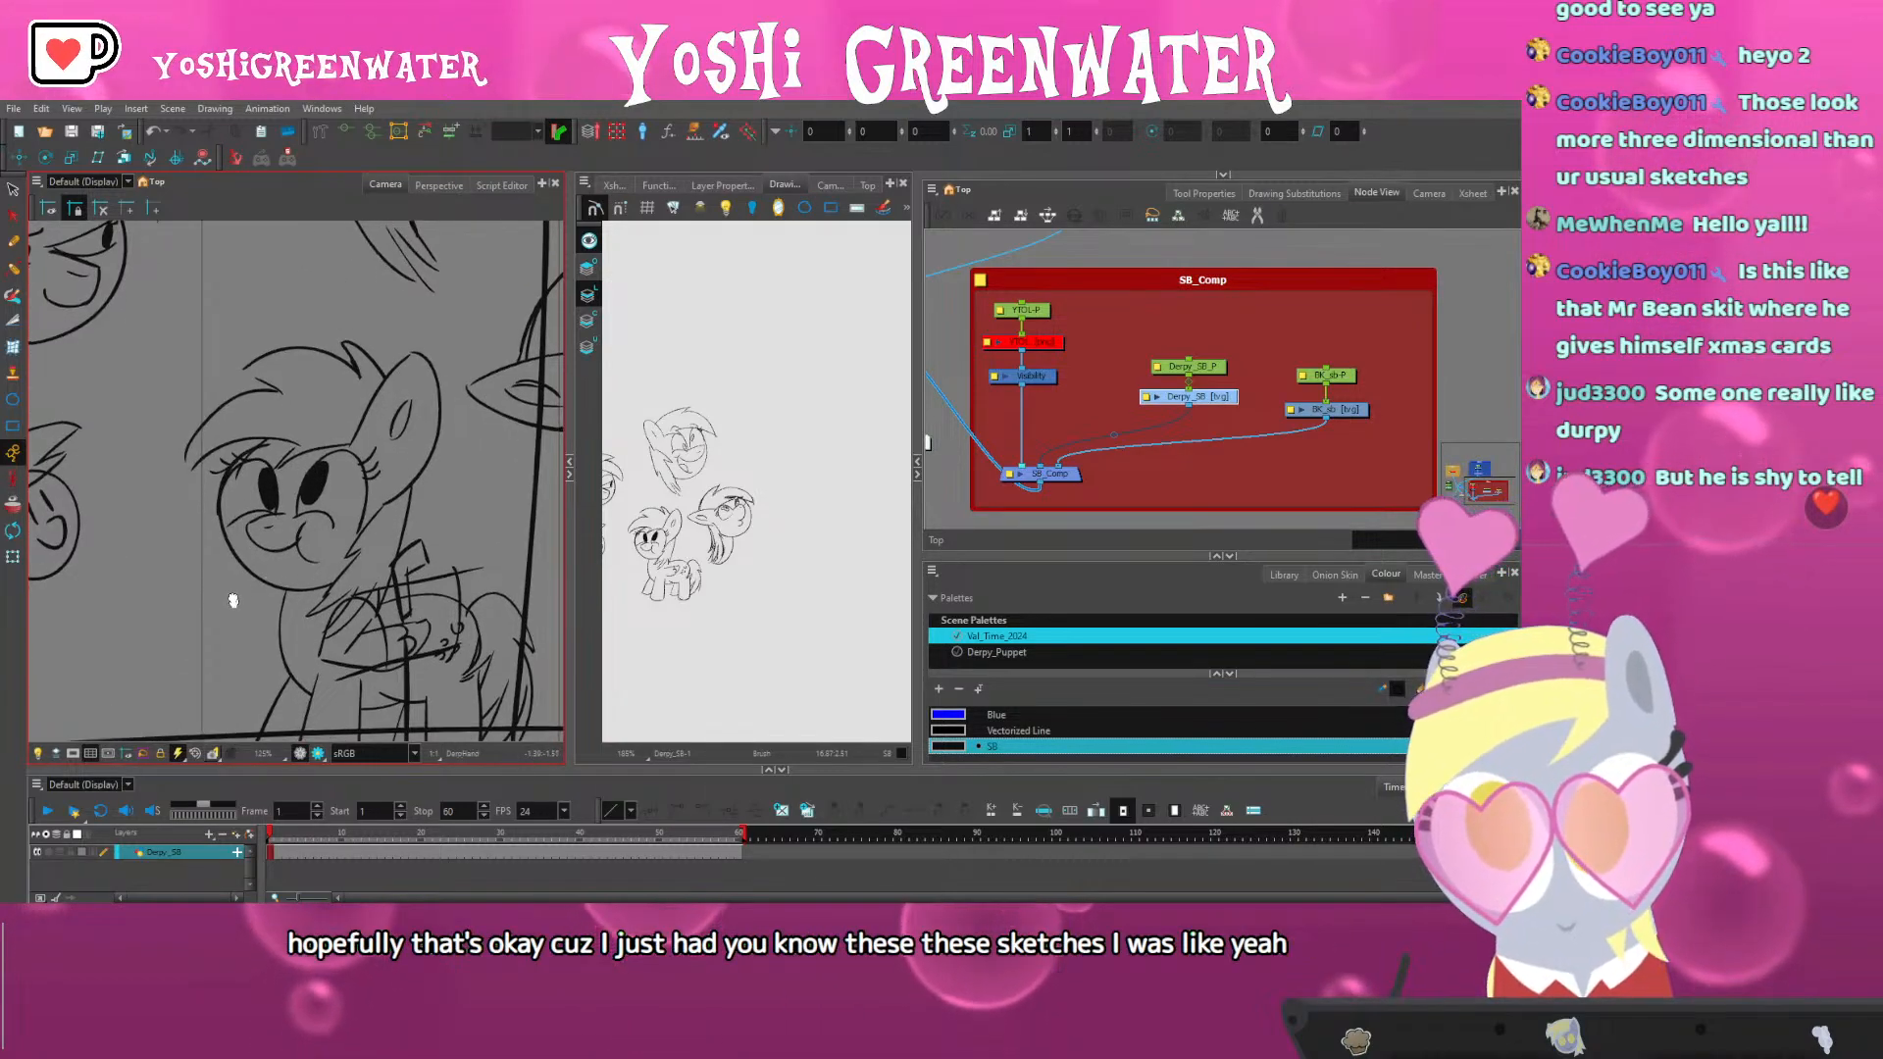
pyautogui.scroll(-1, 244, 350)
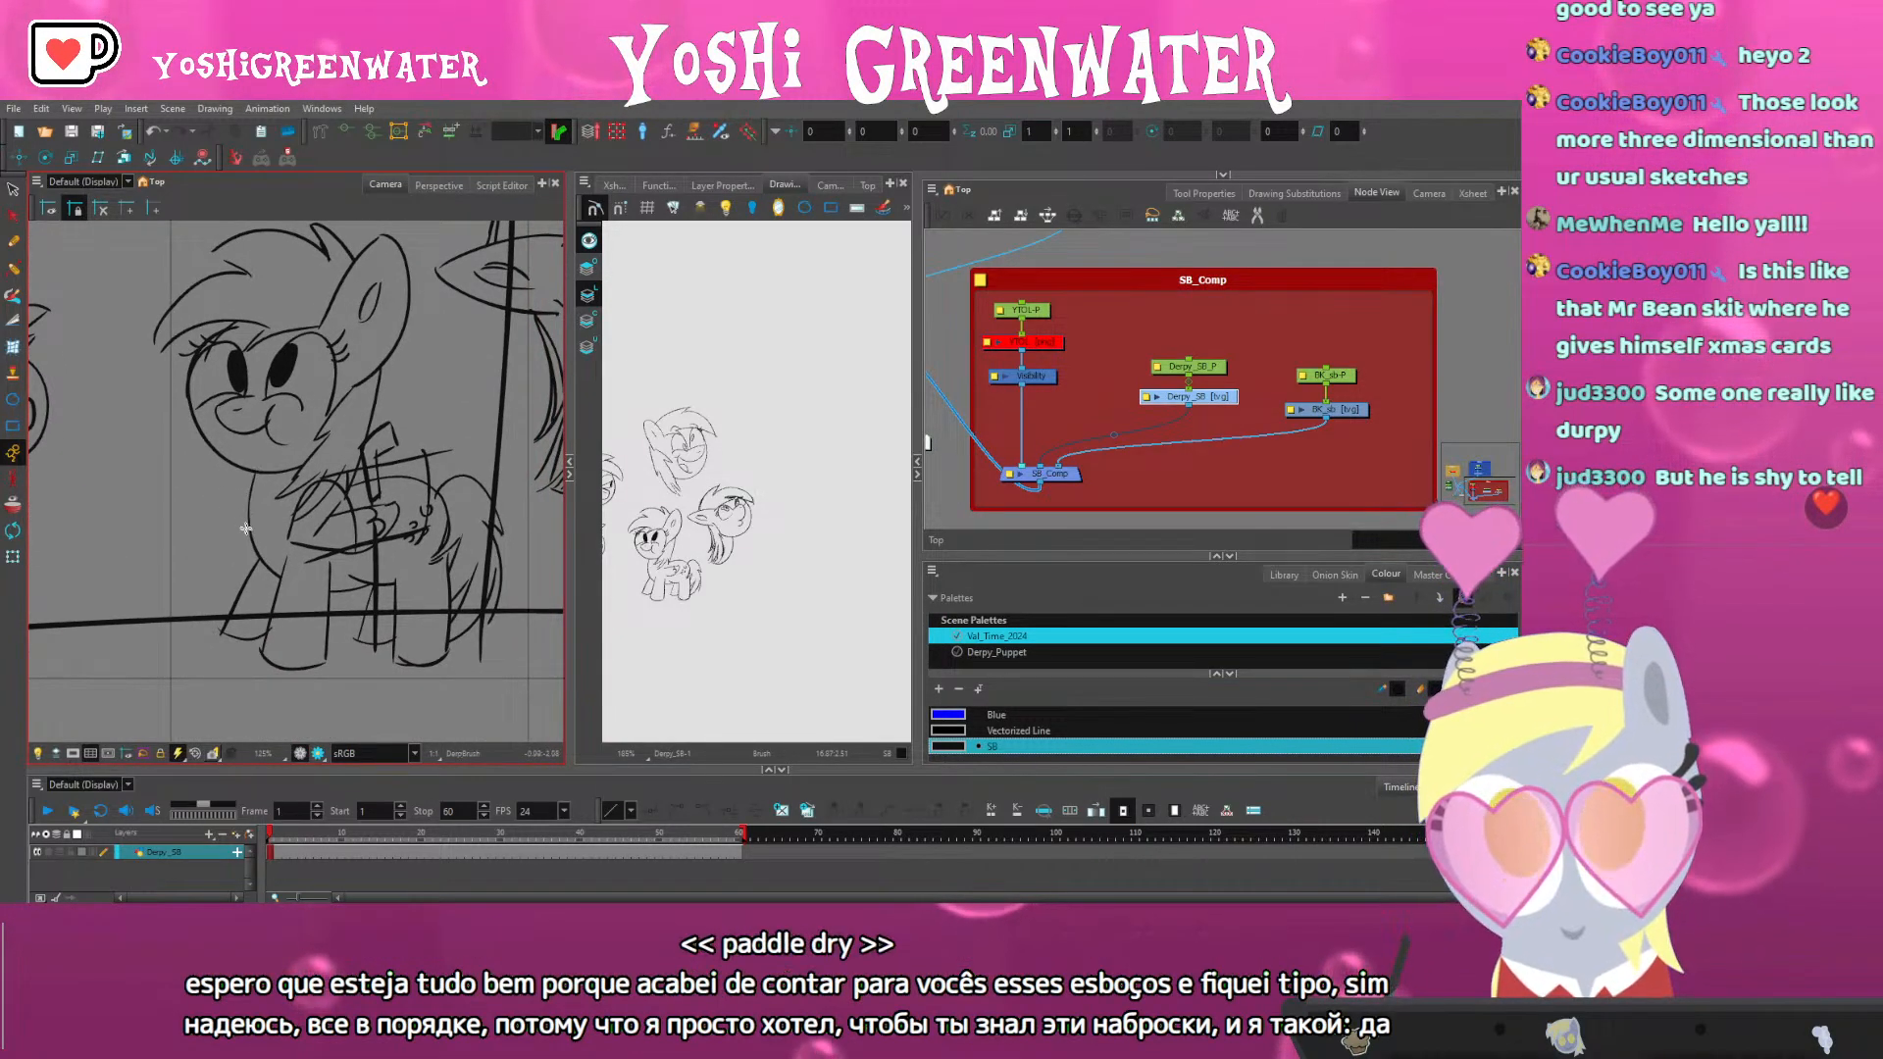
pyautogui.press(']')
# Add a small smiling mouth, a long oval forelock and a mane with tufted ends to the pony head
pyautogui.moveTo(196, 460)
pyautogui.mouseDown()
pyautogui.moveTo(344, 545)
pyautogui.moveTo(479, 698)
pyautogui.mouseUp()
pyautogui.moveTo(223, 509)
pyautogui.mouseDown()
pyautogui.moveTo(288, 541)
pyautogui.moveTo(370, 349)
pyautogui.moveTo(283, 521)
pyautogui.mouseUp()
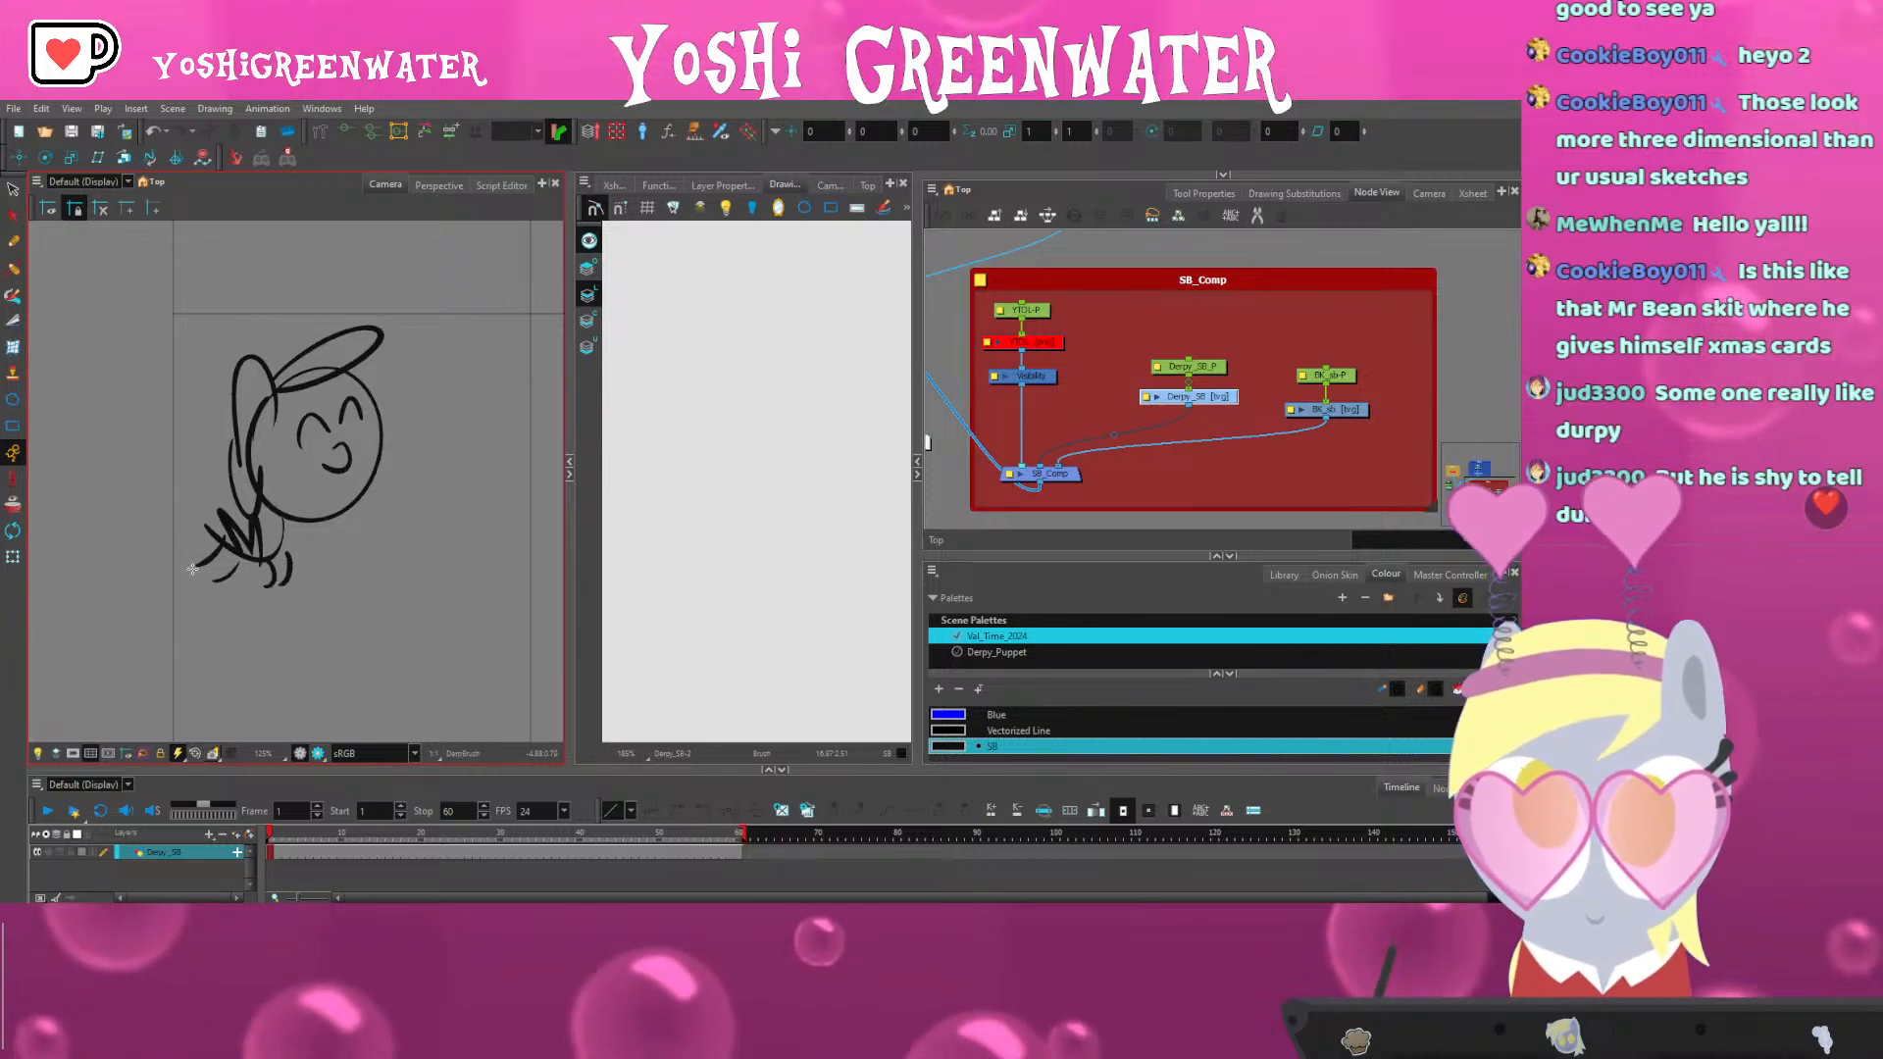
pyautogui.scroll(-3, 245, 500)
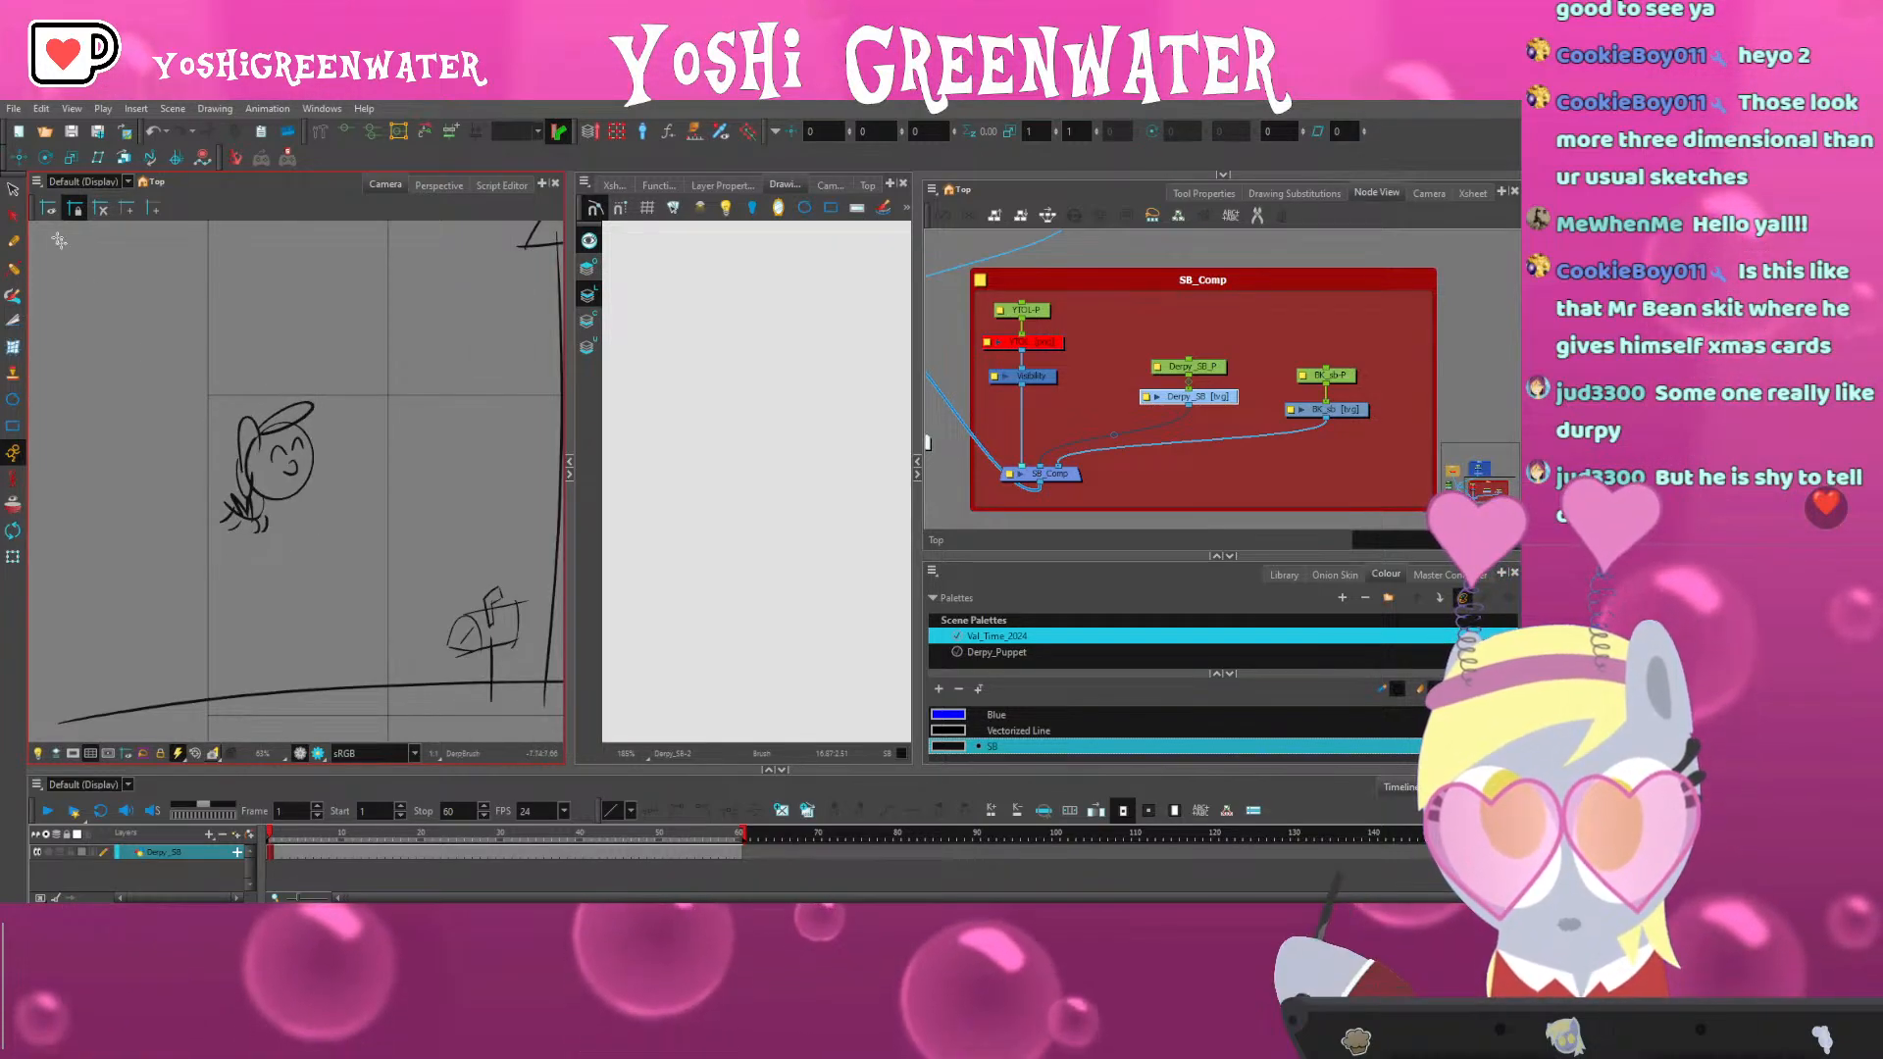
# Select all strokes of the pony head and move them up and slightly right, across the upper third line
pyautogui.hotkey('alt', 's')
pyautogui.moveTo(208, 395)
pyautogui.mouseDown()
pyautogui.moveTo(320, 382)
pyautogui.moveTo(201, 512)
pyautogui.mouseUp()
pyautogui.press('Right')
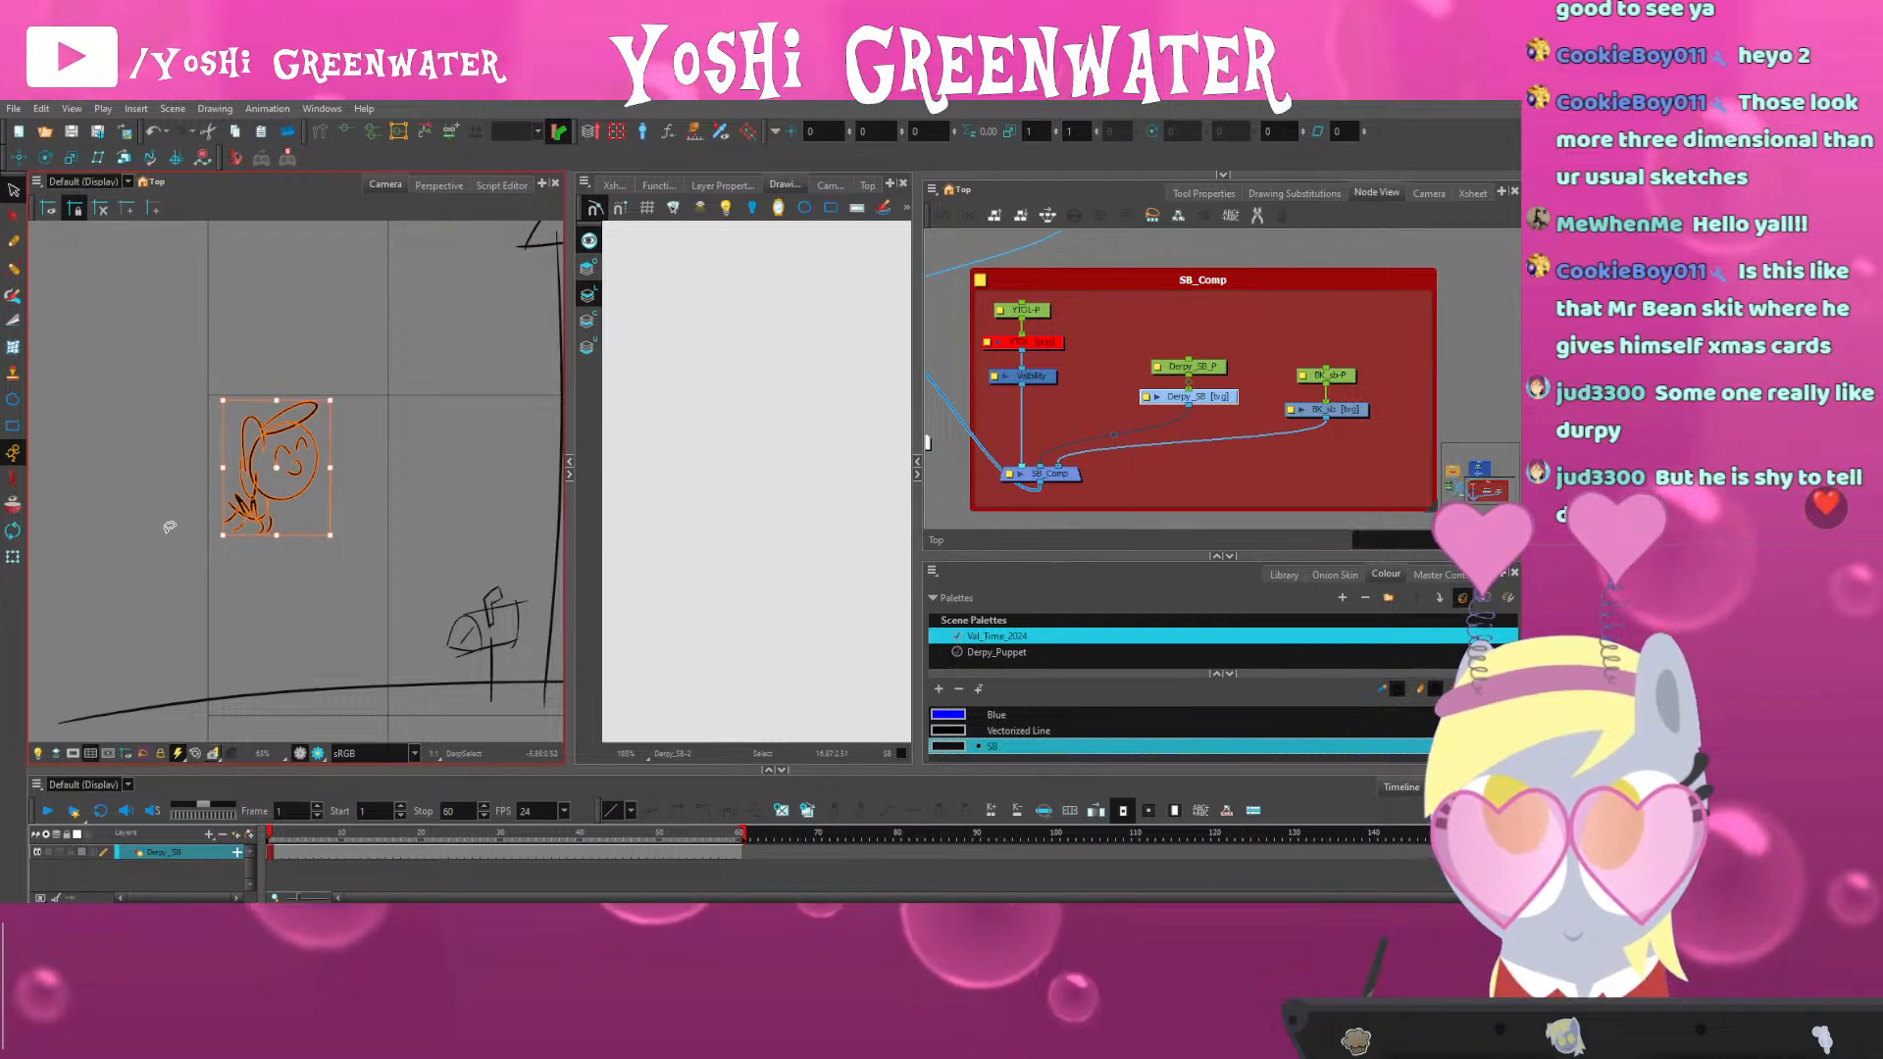
pyautogui.press('Up')
pyautogui.press('Up')
pyautogui.press('Up')
pyautogui.press('Up')
pyautogui.press('Right')
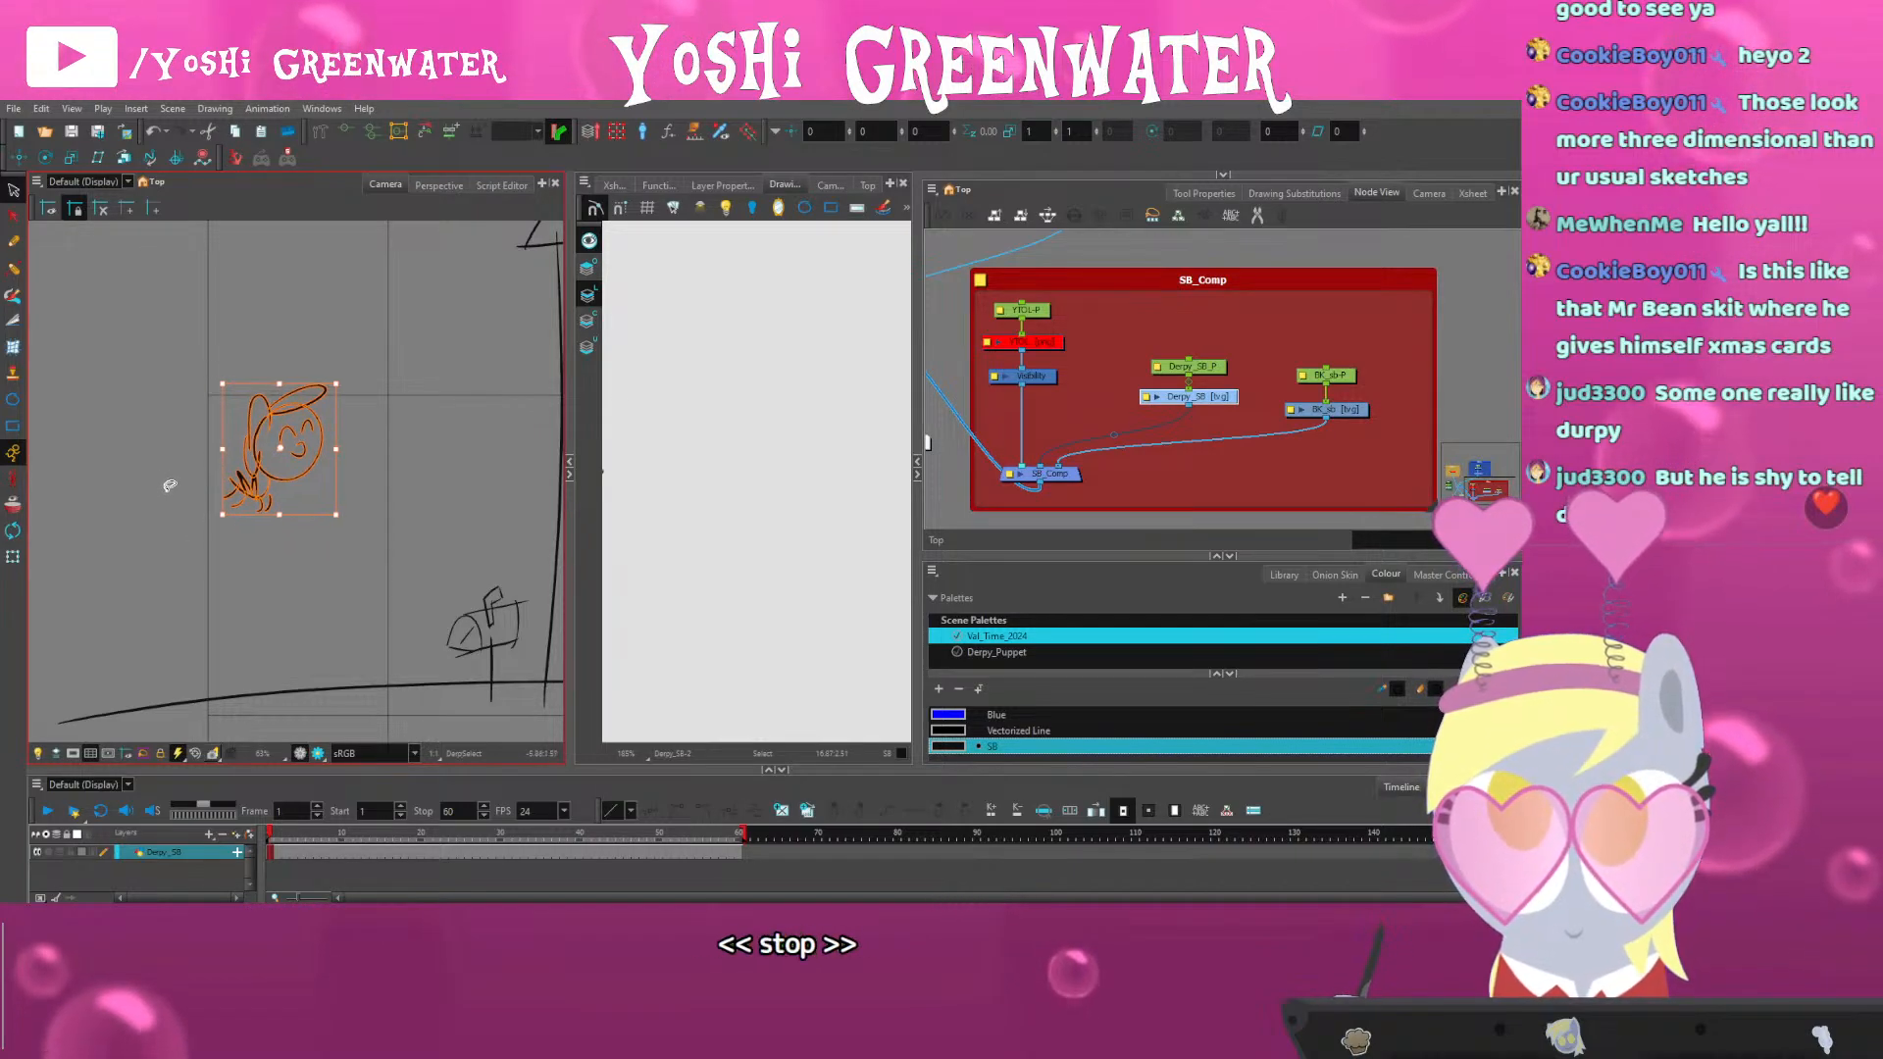
pyautogui.press('Up')
pyautogui.press('Right')
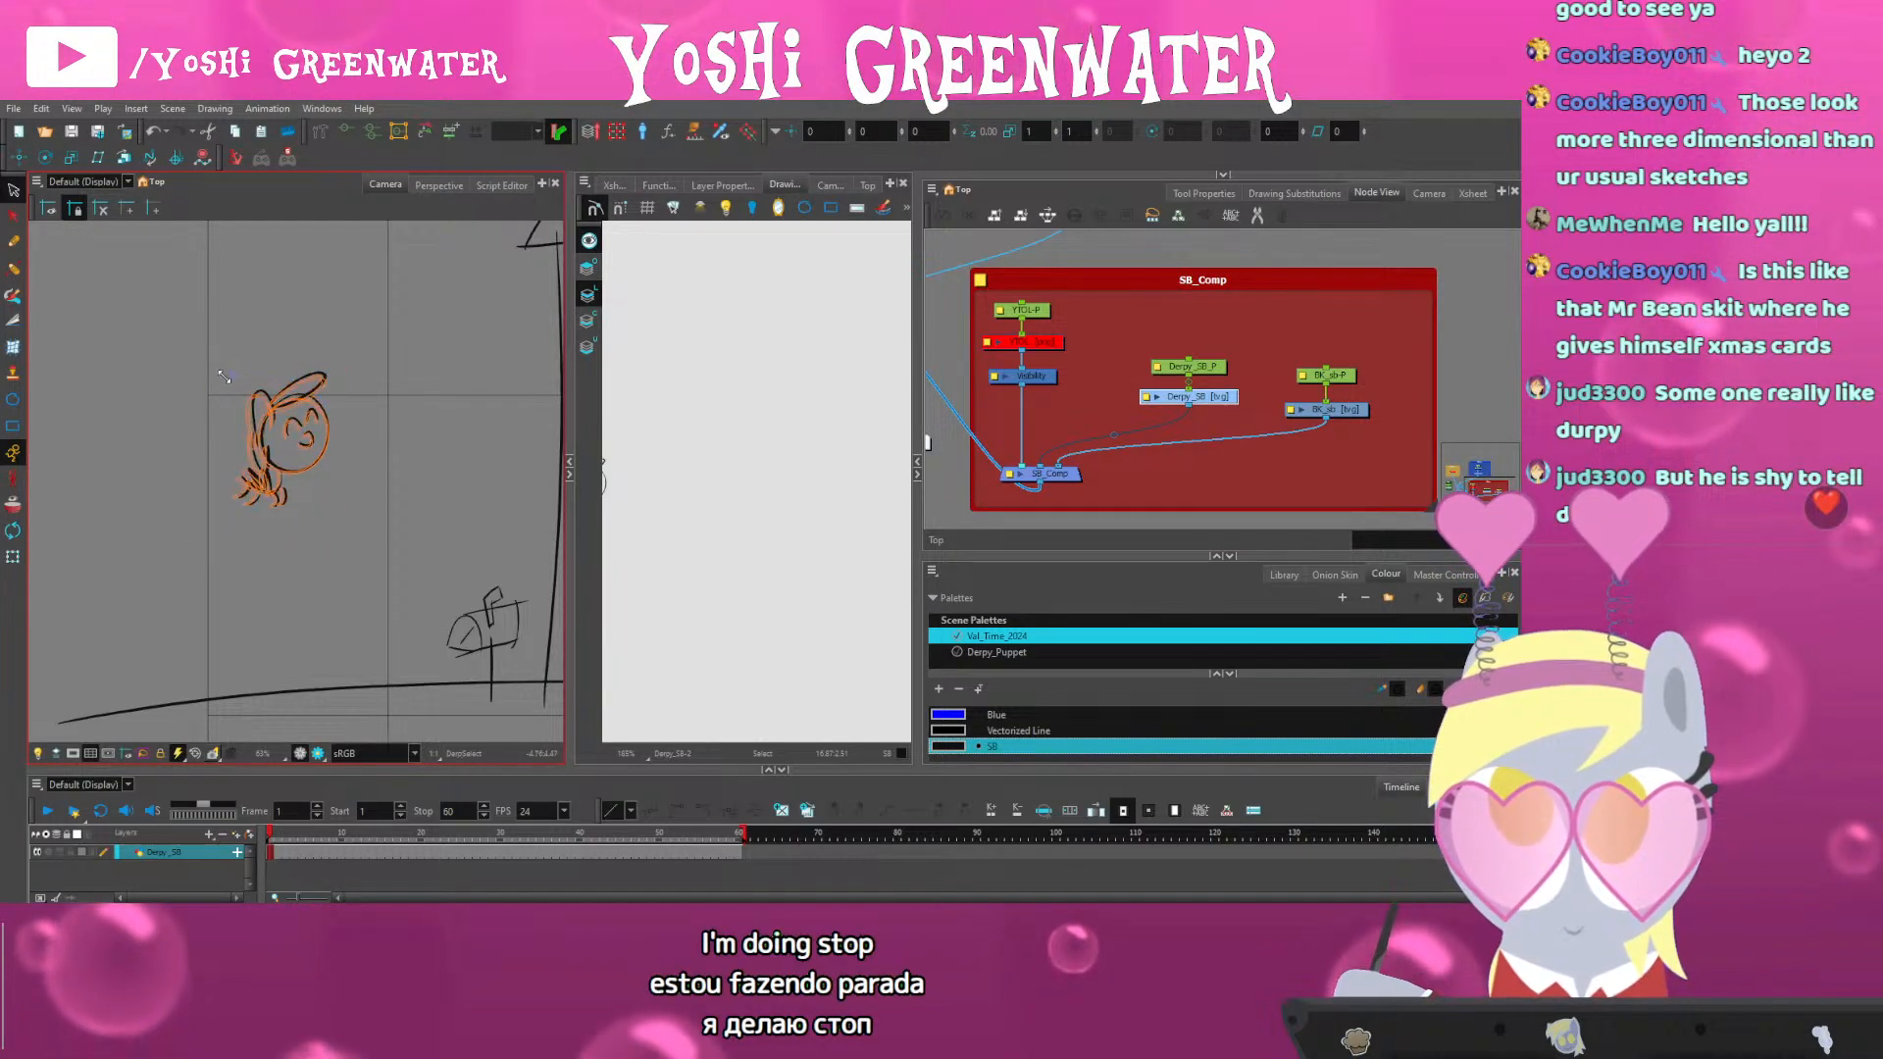
pyautogui.moveTo(224, 364); pyautogui.dragTo(214, 371)
pyautogui.moveTo(194, 466); pyautogui.dragTo(132, 434)
pyautogui.click(160, 504)
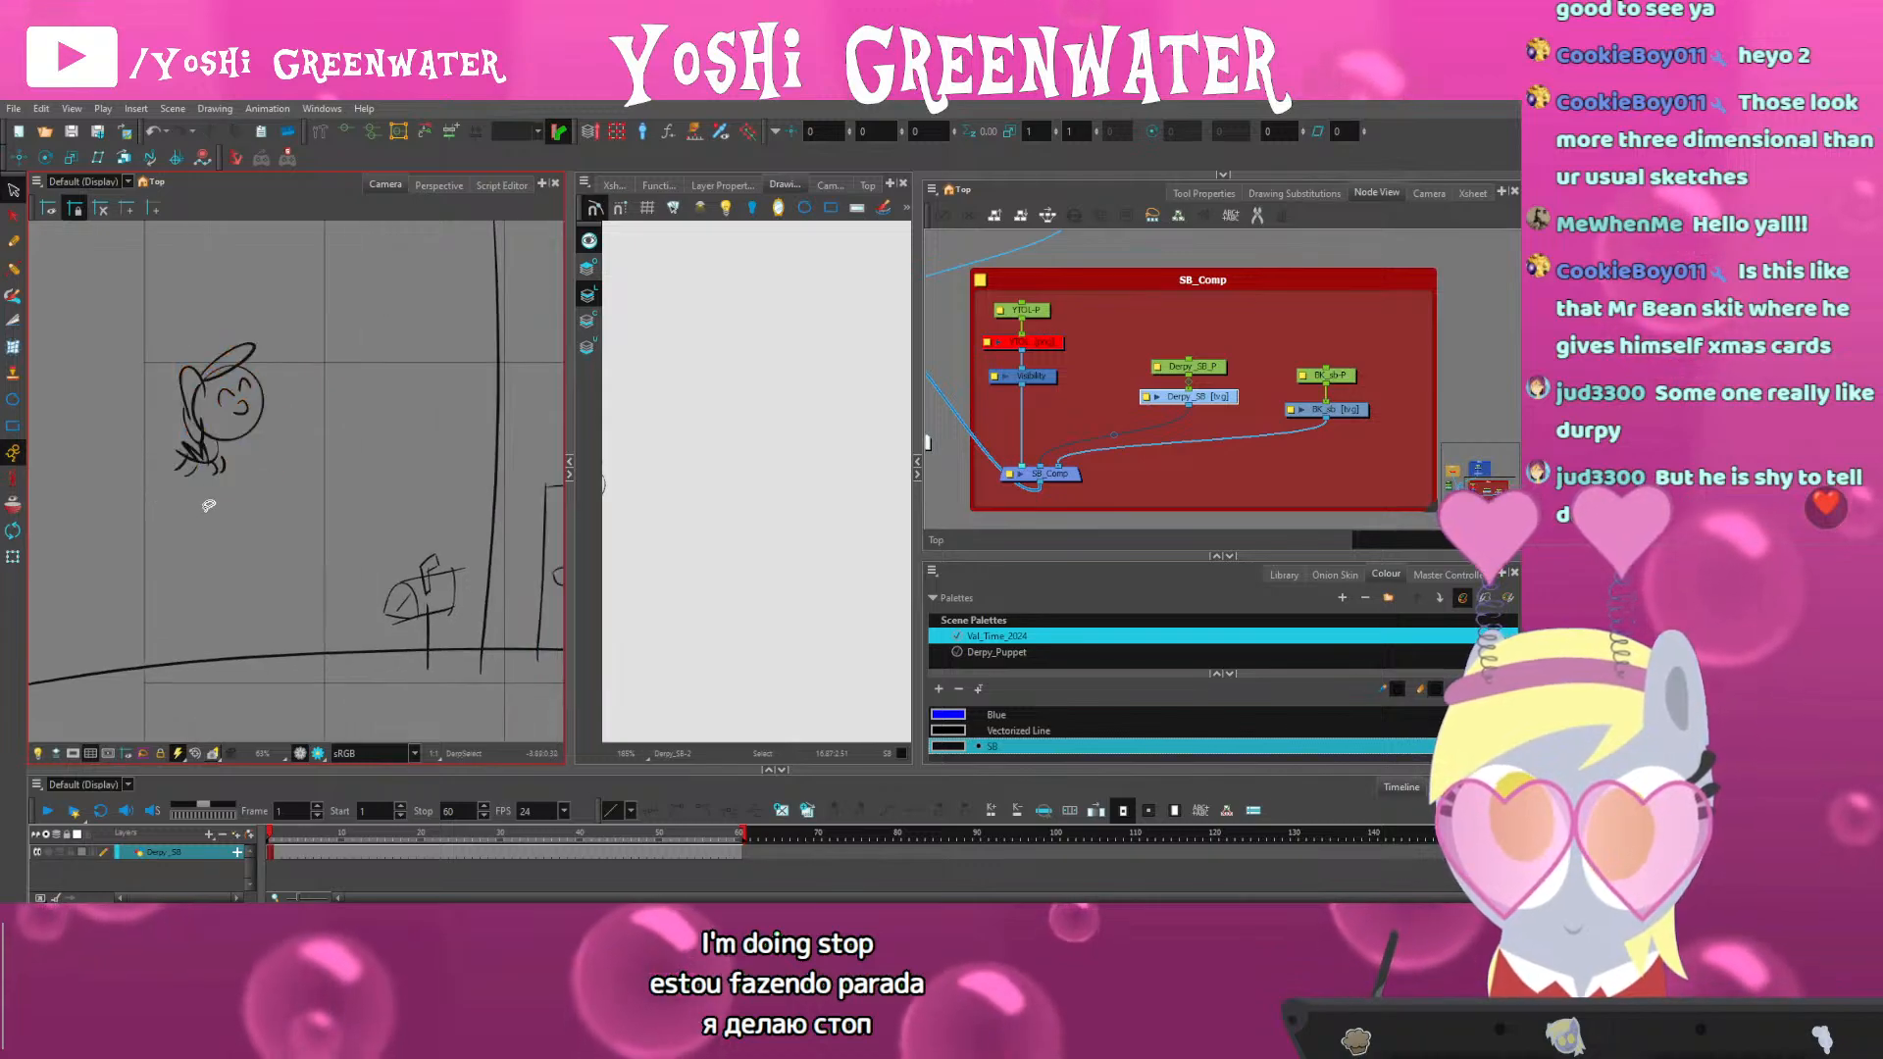
# Select the BK_sb drawing with the house background and widen the Drawing view
pyautogui.scroll(-3, 208, 505)
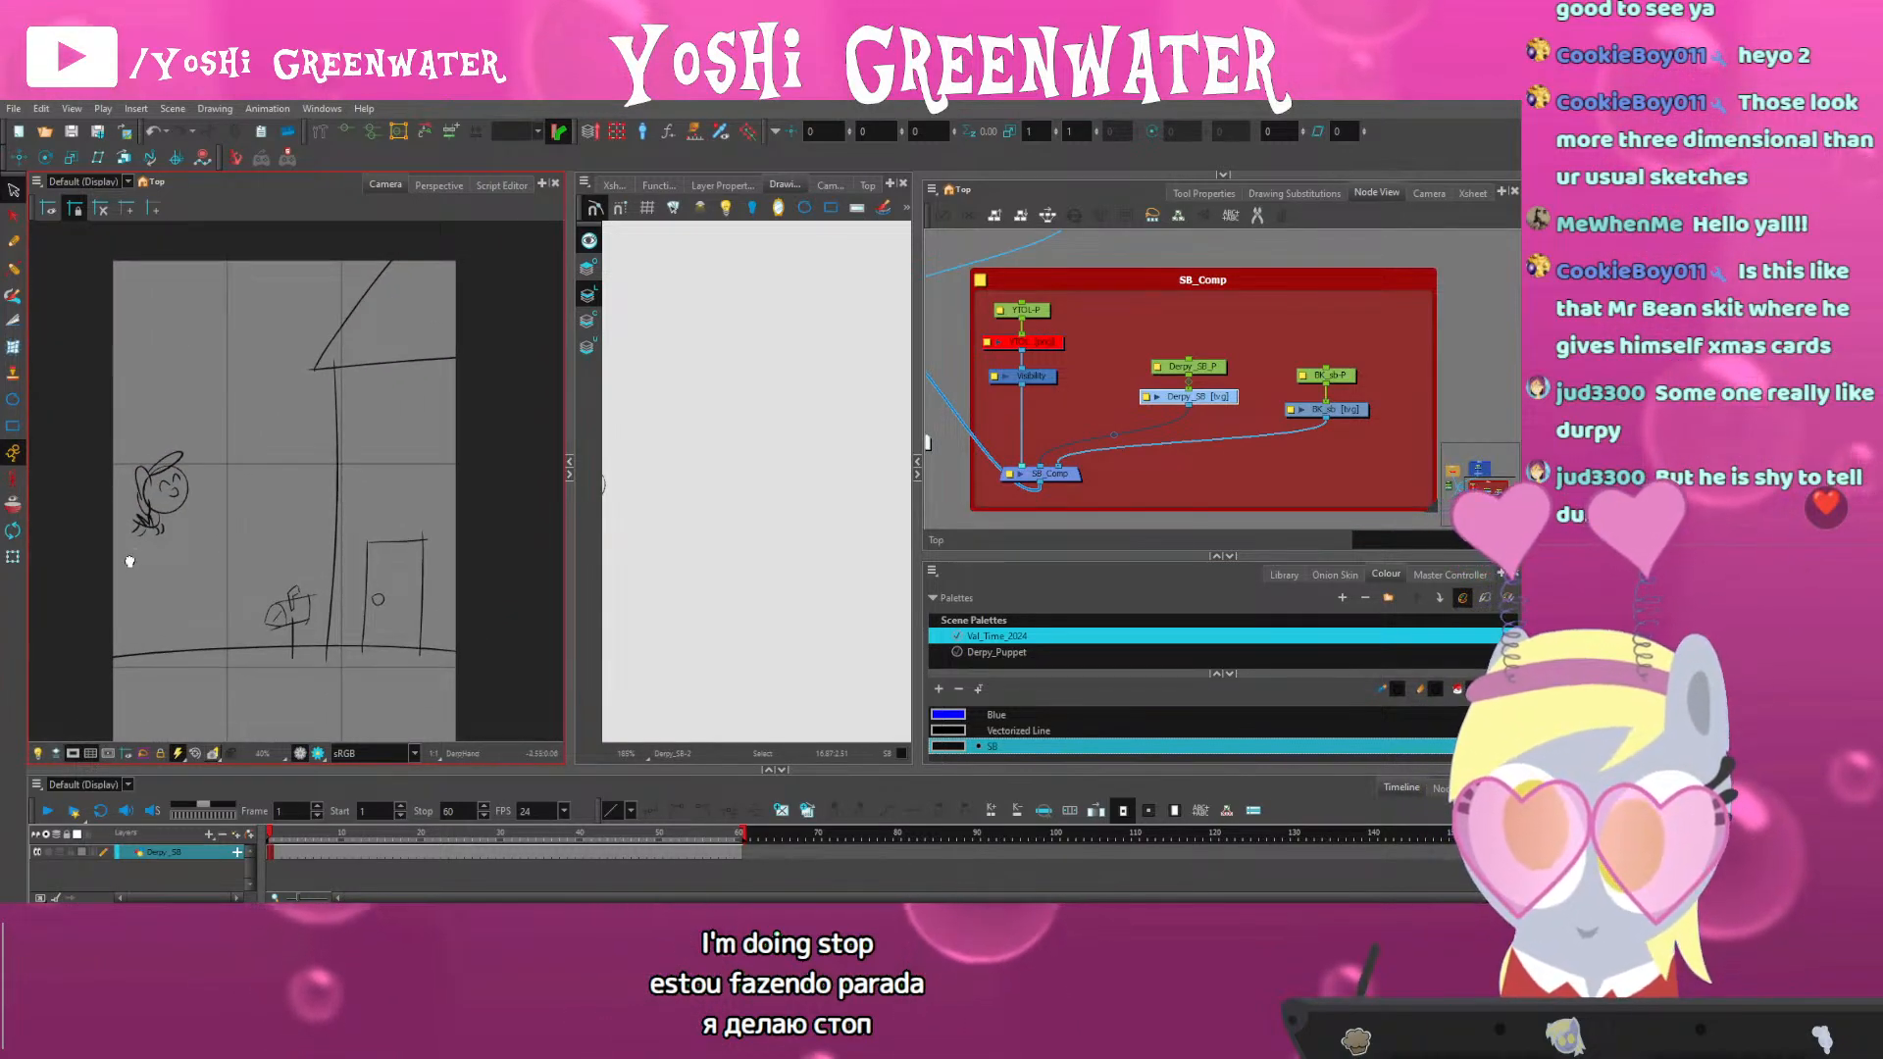
pyautogui.moveTo(129, 561)
pyautogui.mouseDown()
pyautogui.moveTo(149, 488)
pyautogui.moveTo(98, 495)
pyautogui.mouseUp()
pyautogui.scroll(-1, 260, 522)
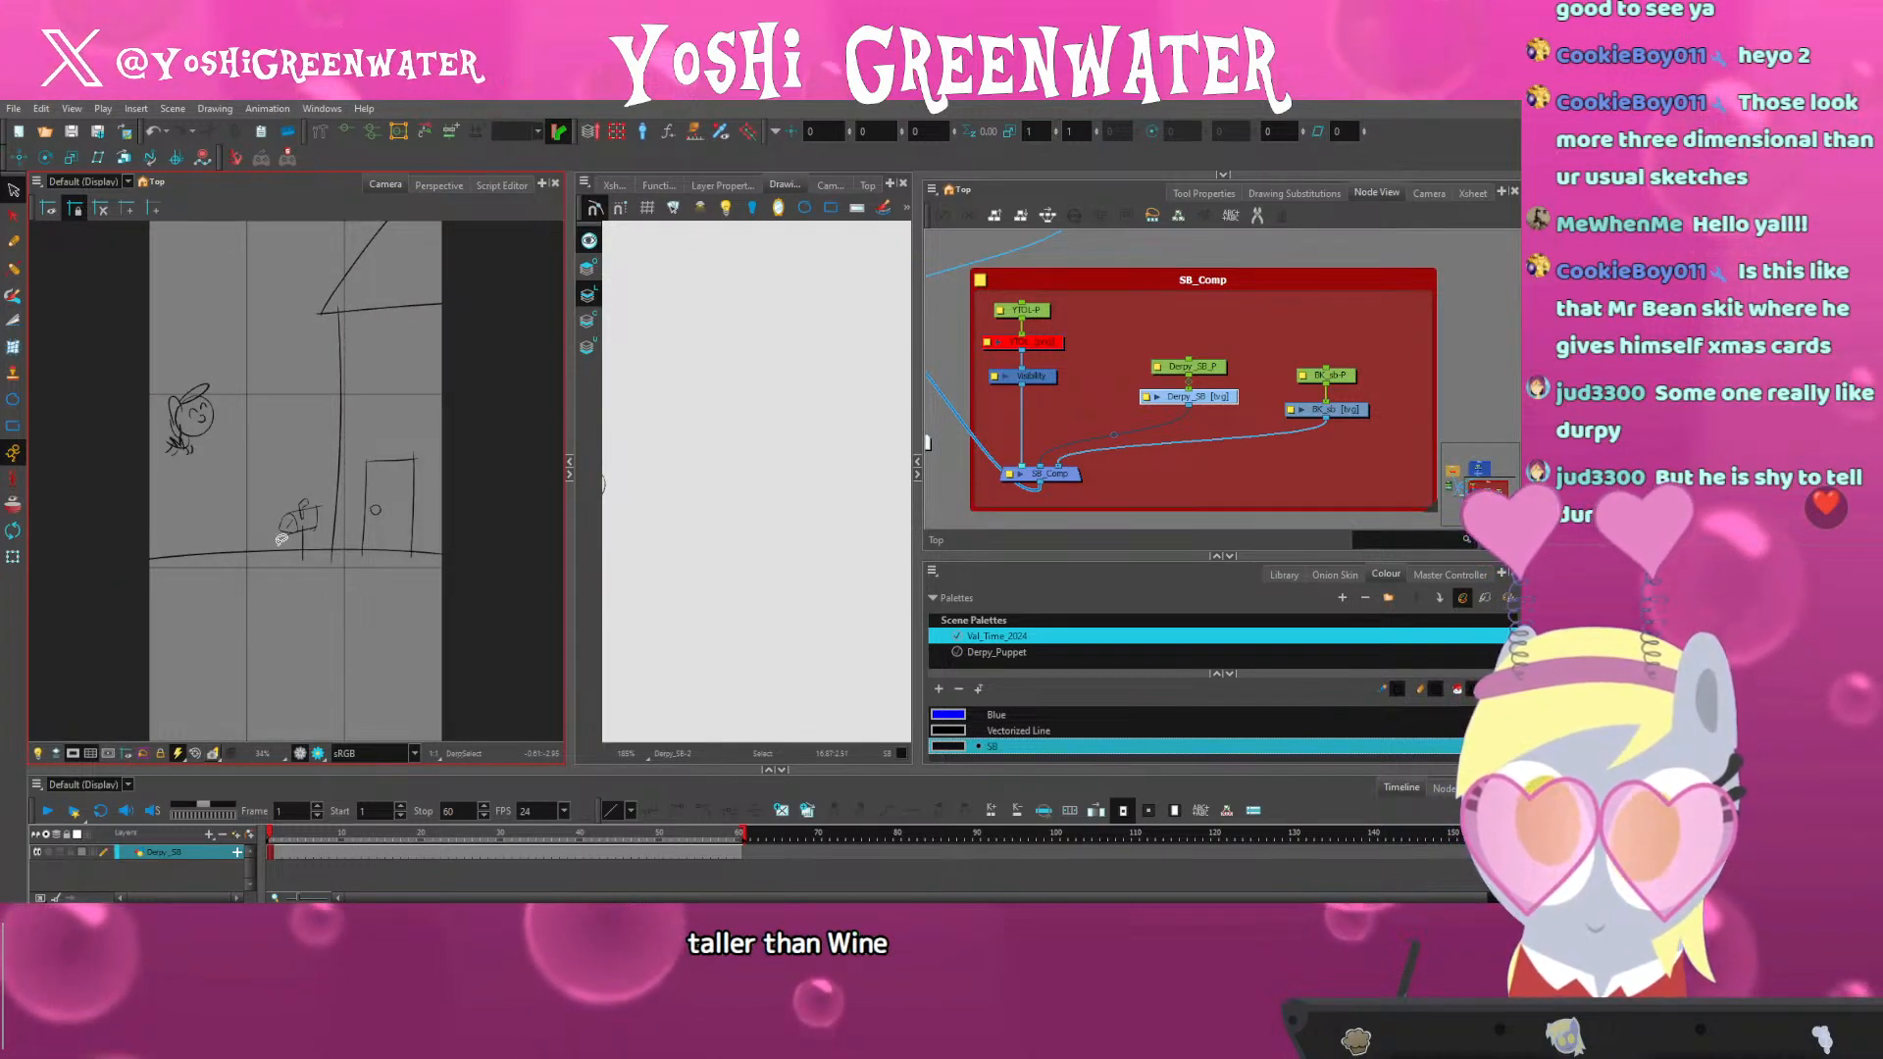
pyautogui.click(1334, 409)
pyautogui.moveTo(570, 416)
pyautogui.mouseDown()
pyautogui.moveTo(529, 419)
pyautogui.moveTo(589, 369)
pyautogui.mouseUp()
pyautogui.scroll(-3, 604, 460)
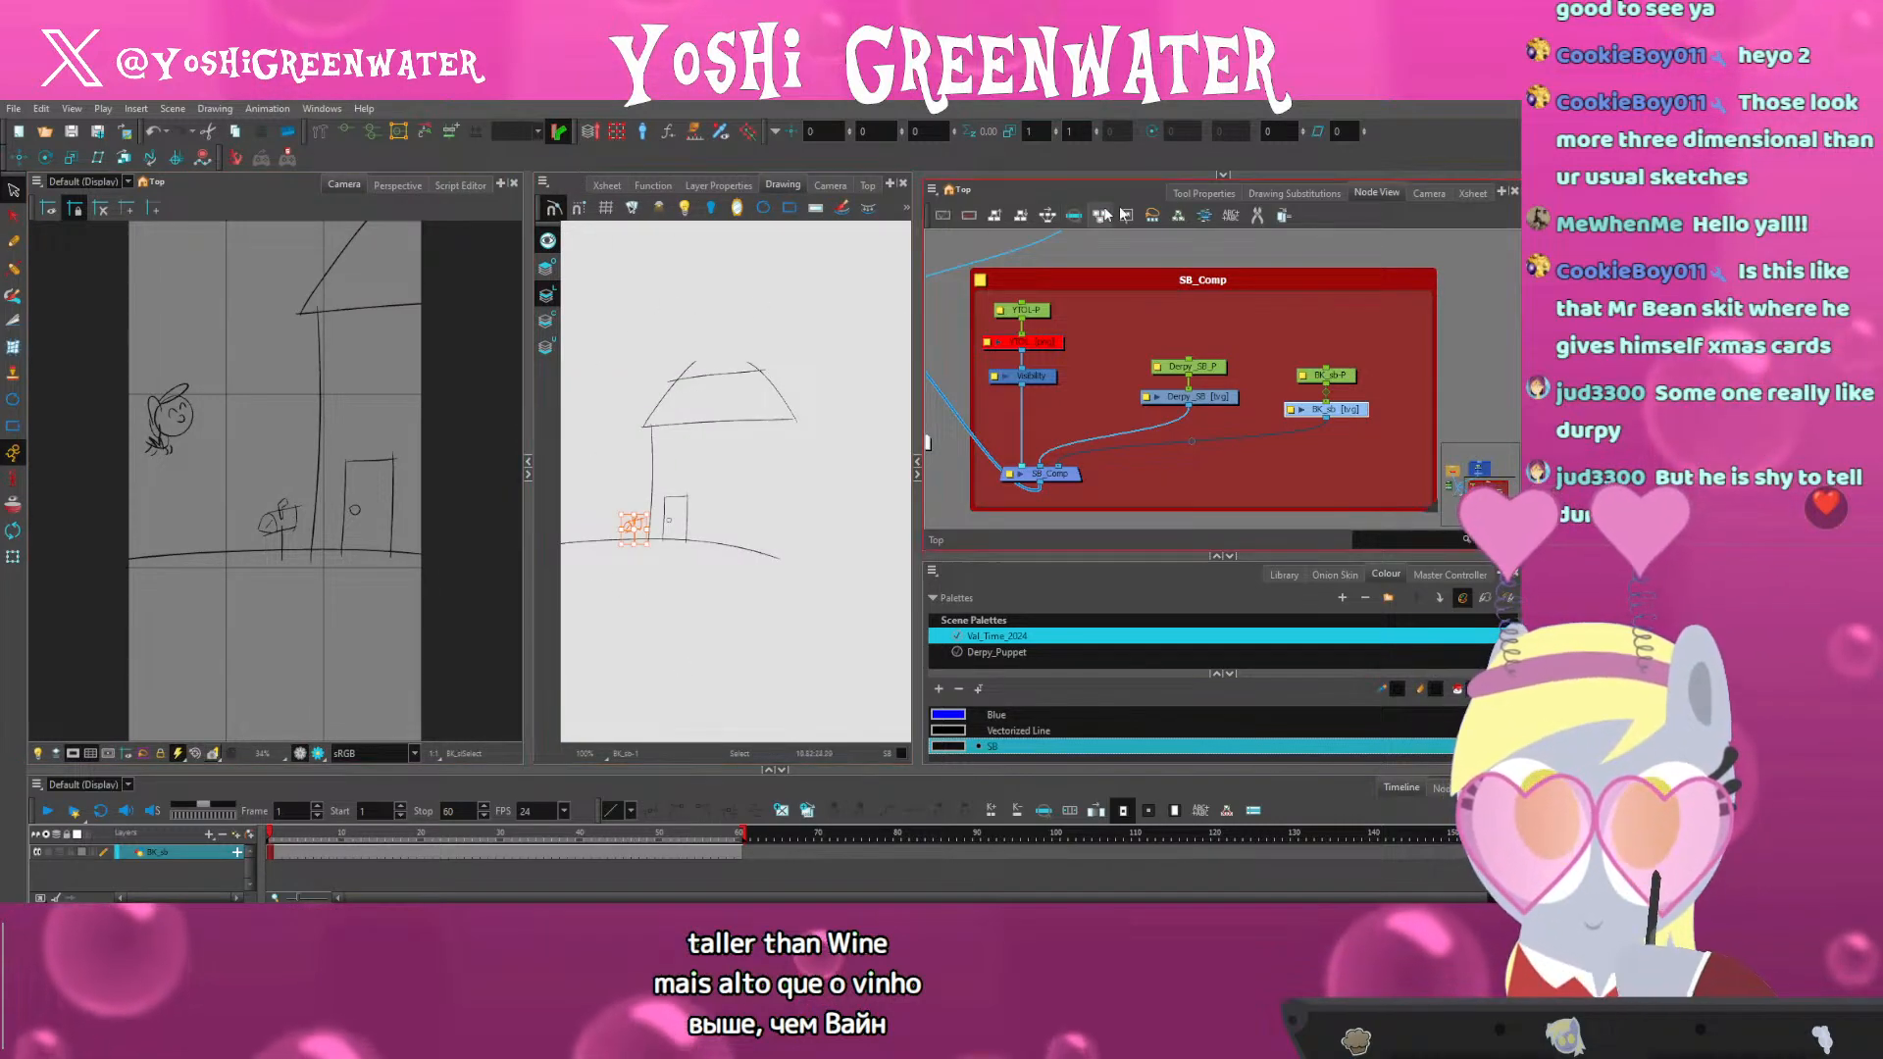
# Select the entire house, mailbox and ground sketch and nudge it down and right within the camera frame
pyautogui.click(1203, 193)
pyautogui.click(1043, 275)
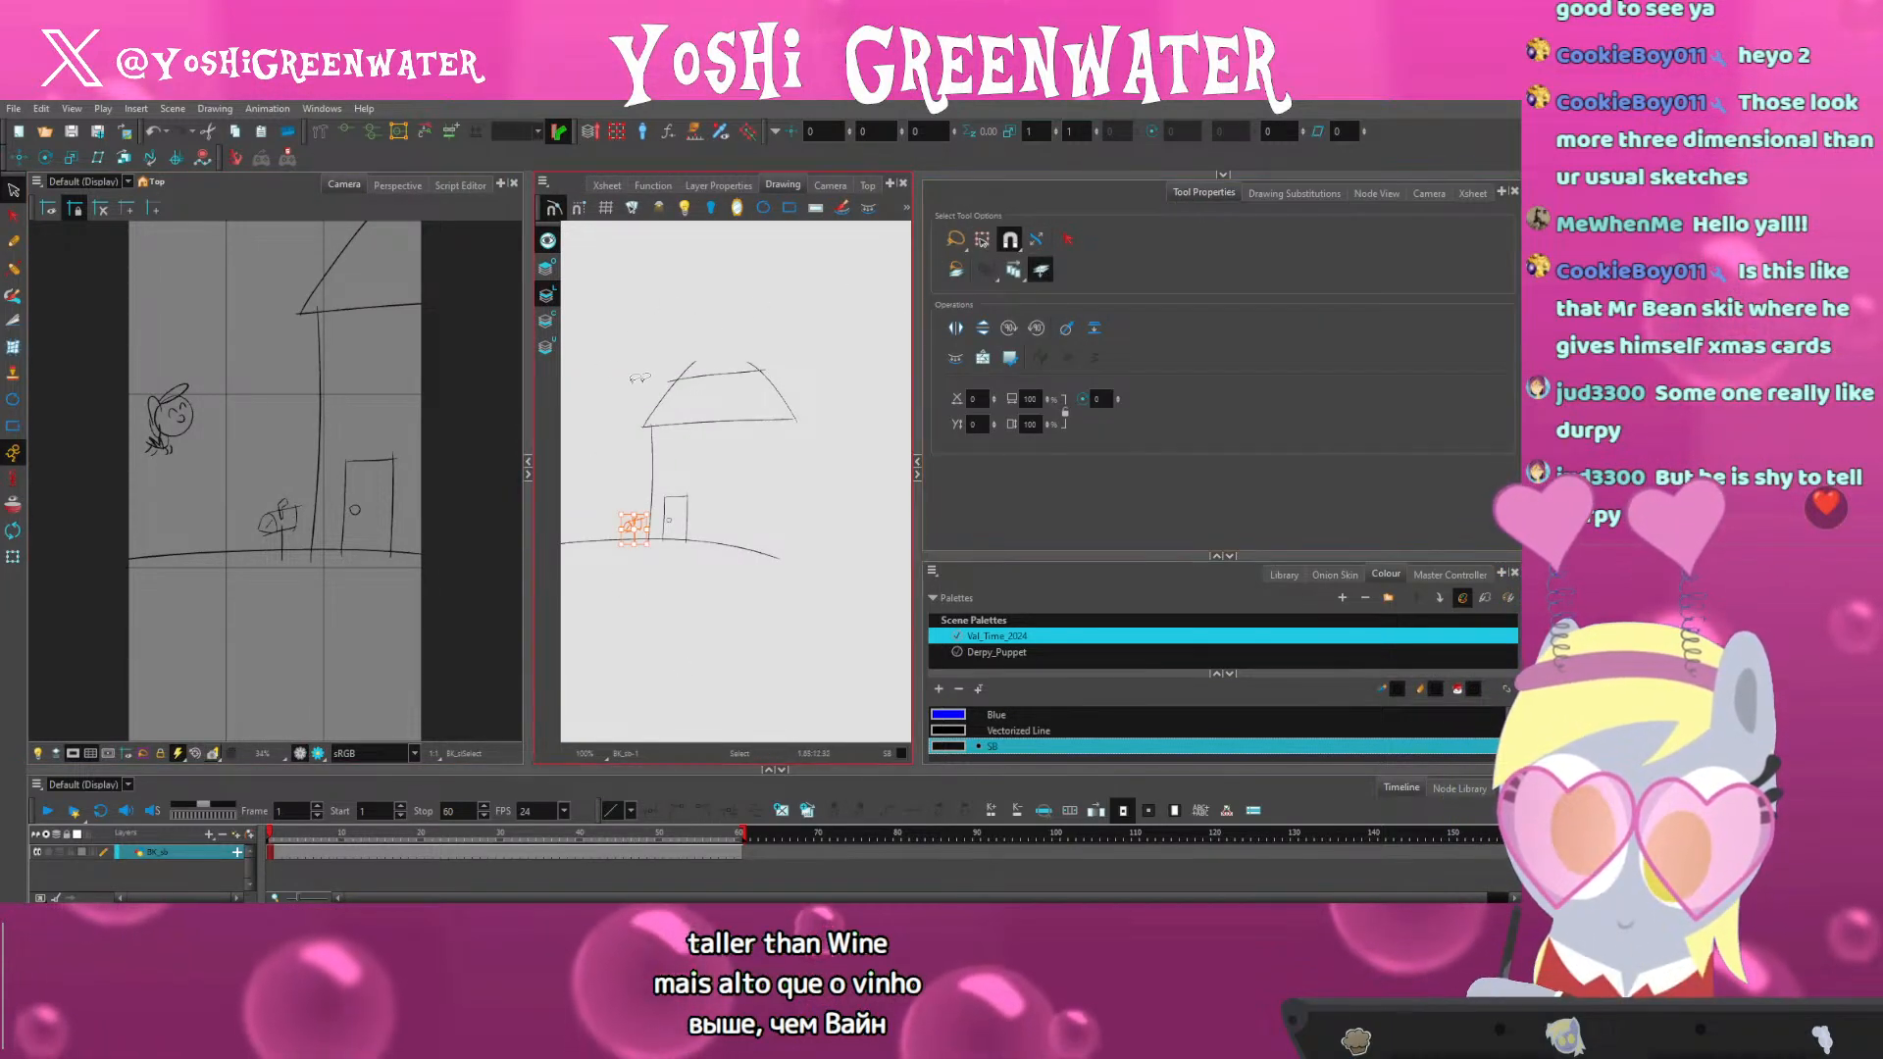
pyautogui.moveTo(636, 381)
pyautogui.mouseDown()
pyautogui.moveTo(521, 580)
pyautogui.moveTo(535, 538)
pyautogui.mouseUp()
pyautogui.press('Down')
pyautogui.press('Down')
pyautogui.press('Down')
pyautogui.press('Down')
pyautogui.press('Right')
pyautogui.press('Right')
pyautogui.press('Right')
pyautogui.press('Right')
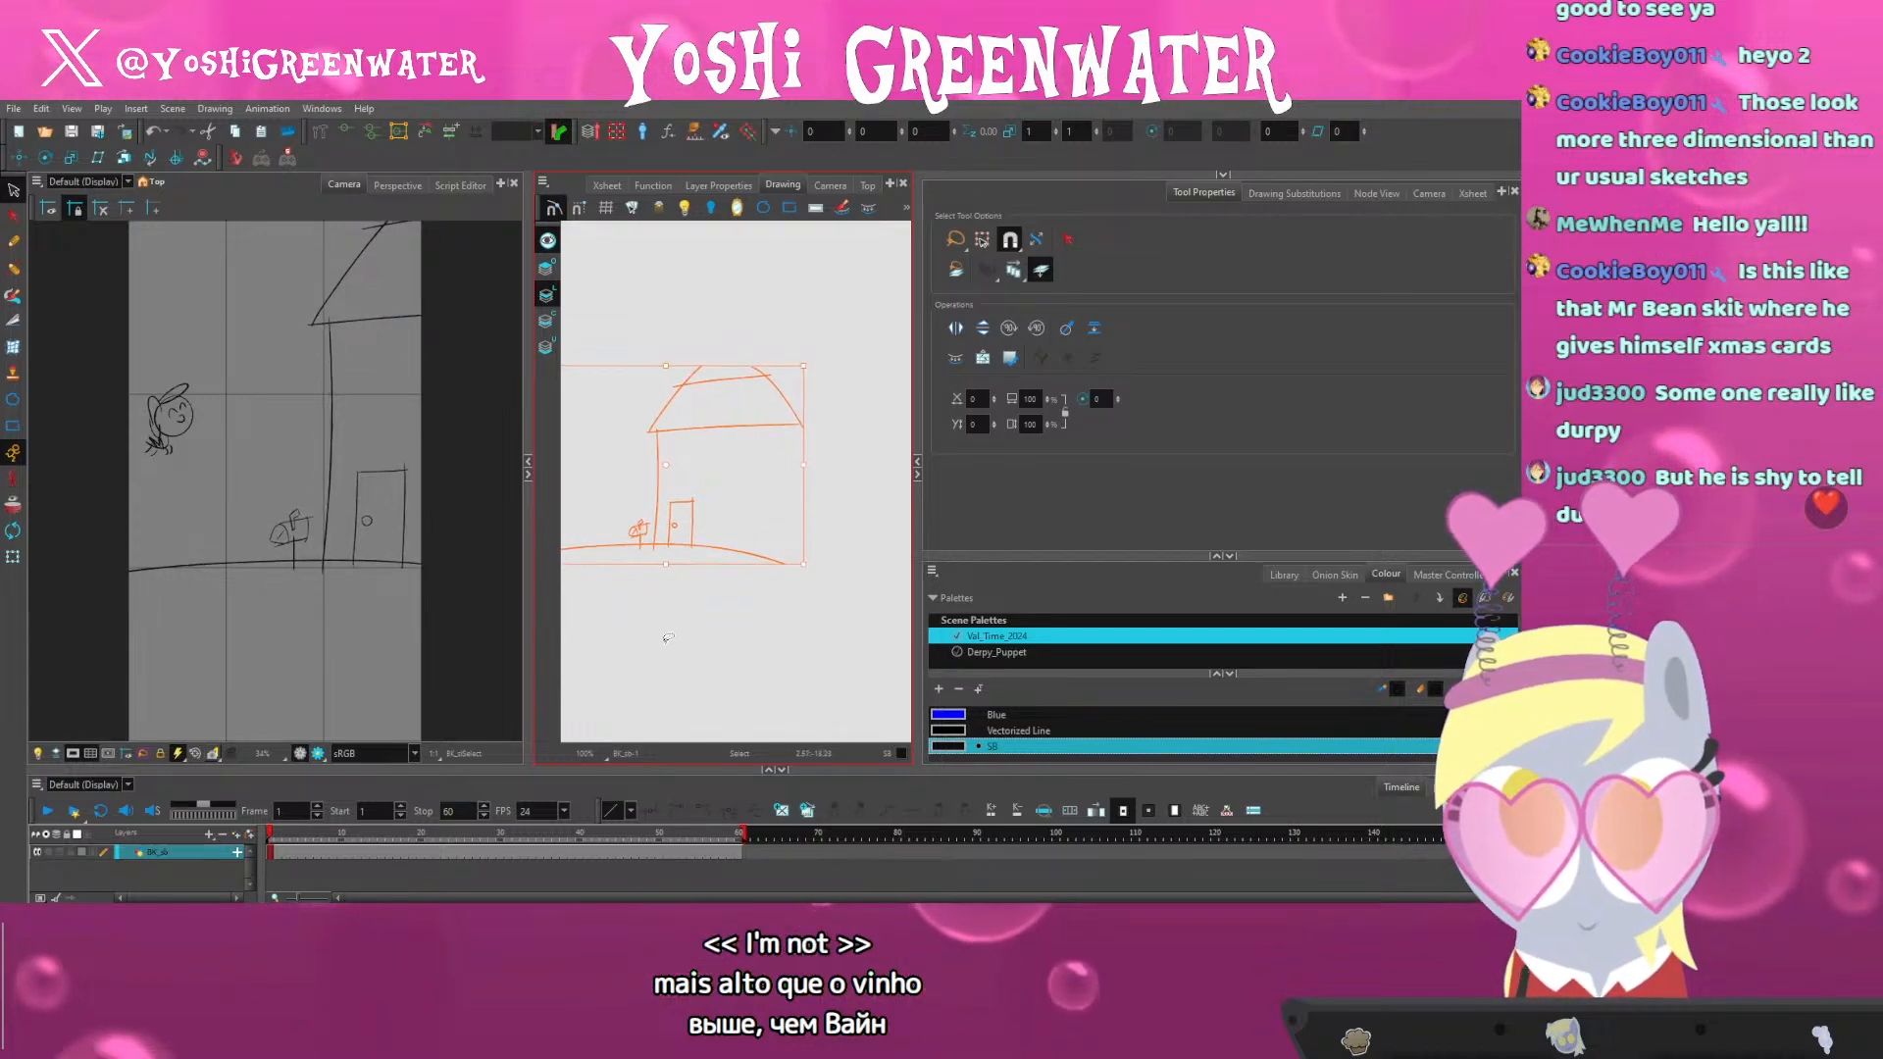
pyautogui.click(670, 648)
pyautogui.click(1043, 270)
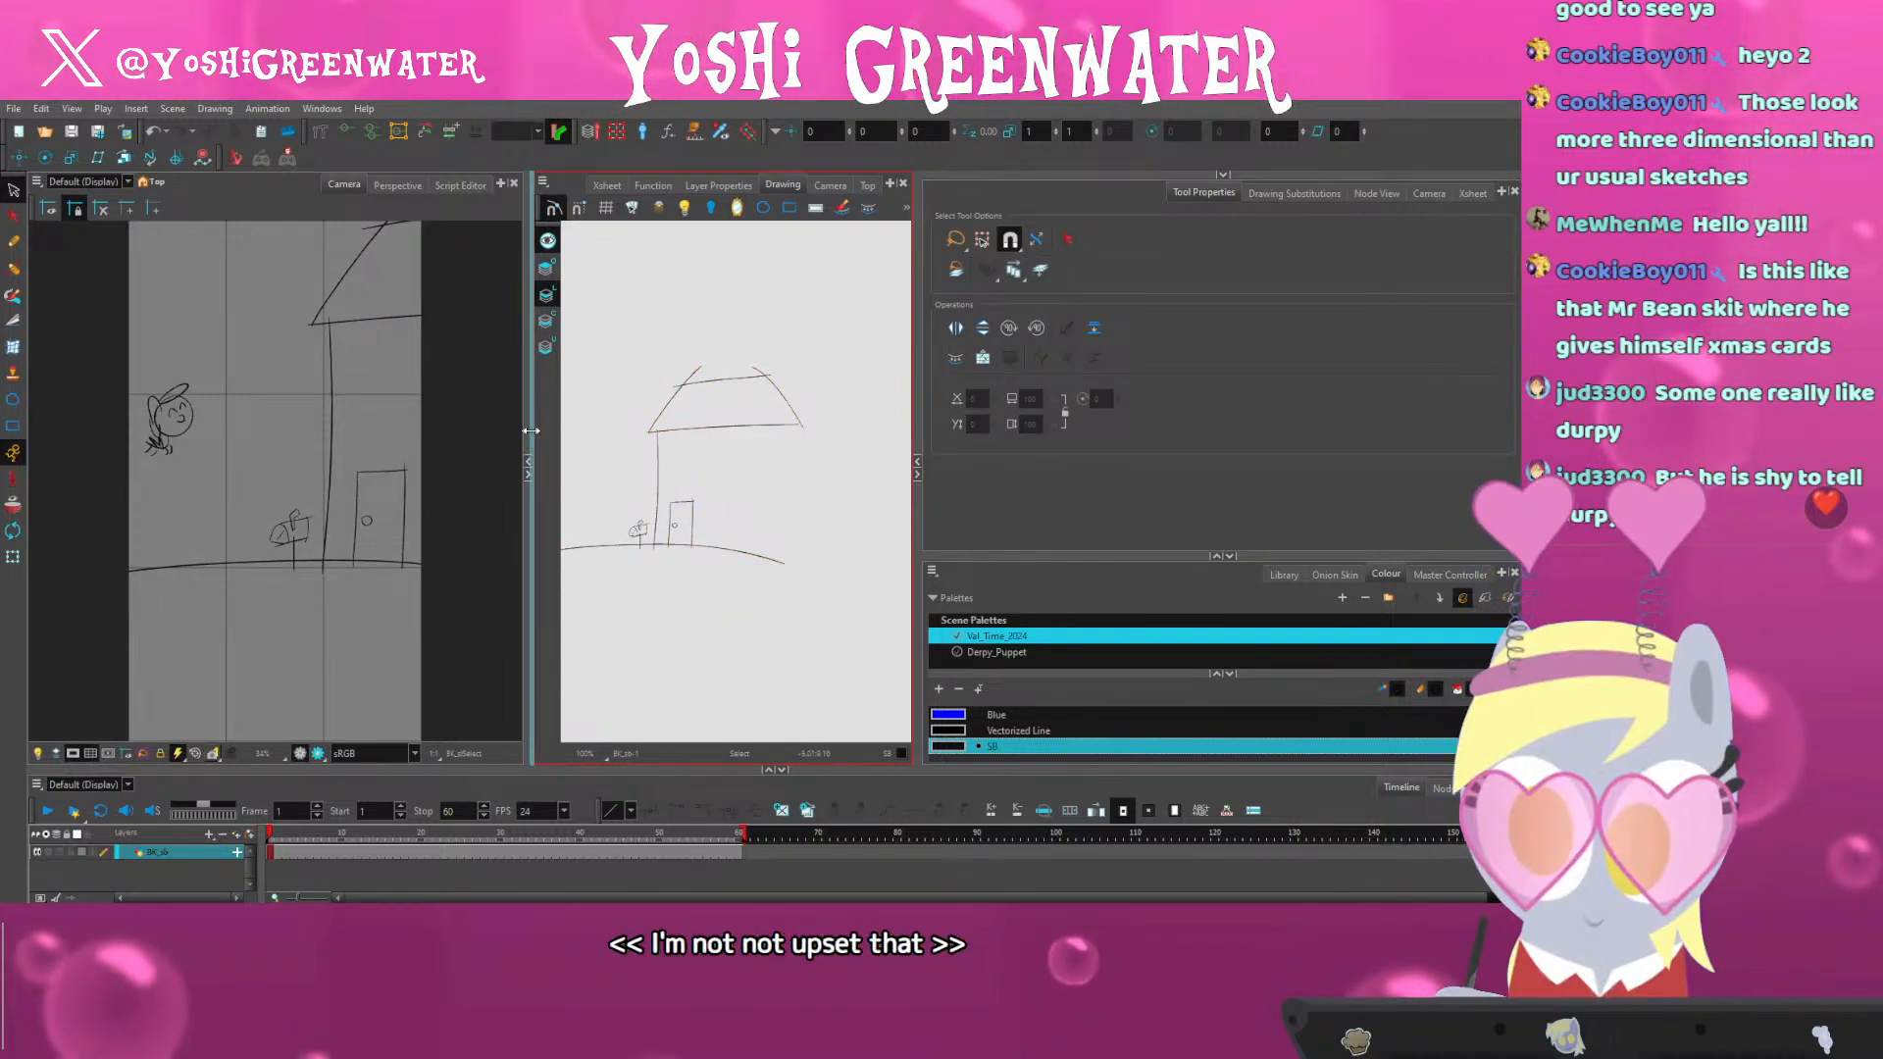
# Switch to the Derpy_SB drawing inside the SB_Comp group to edit the pony sketch up close
pyautogui.moveTo(531, 431); pyautogui.dragTo(547, 430)
pyautogui.scroll(1, 291, 693)
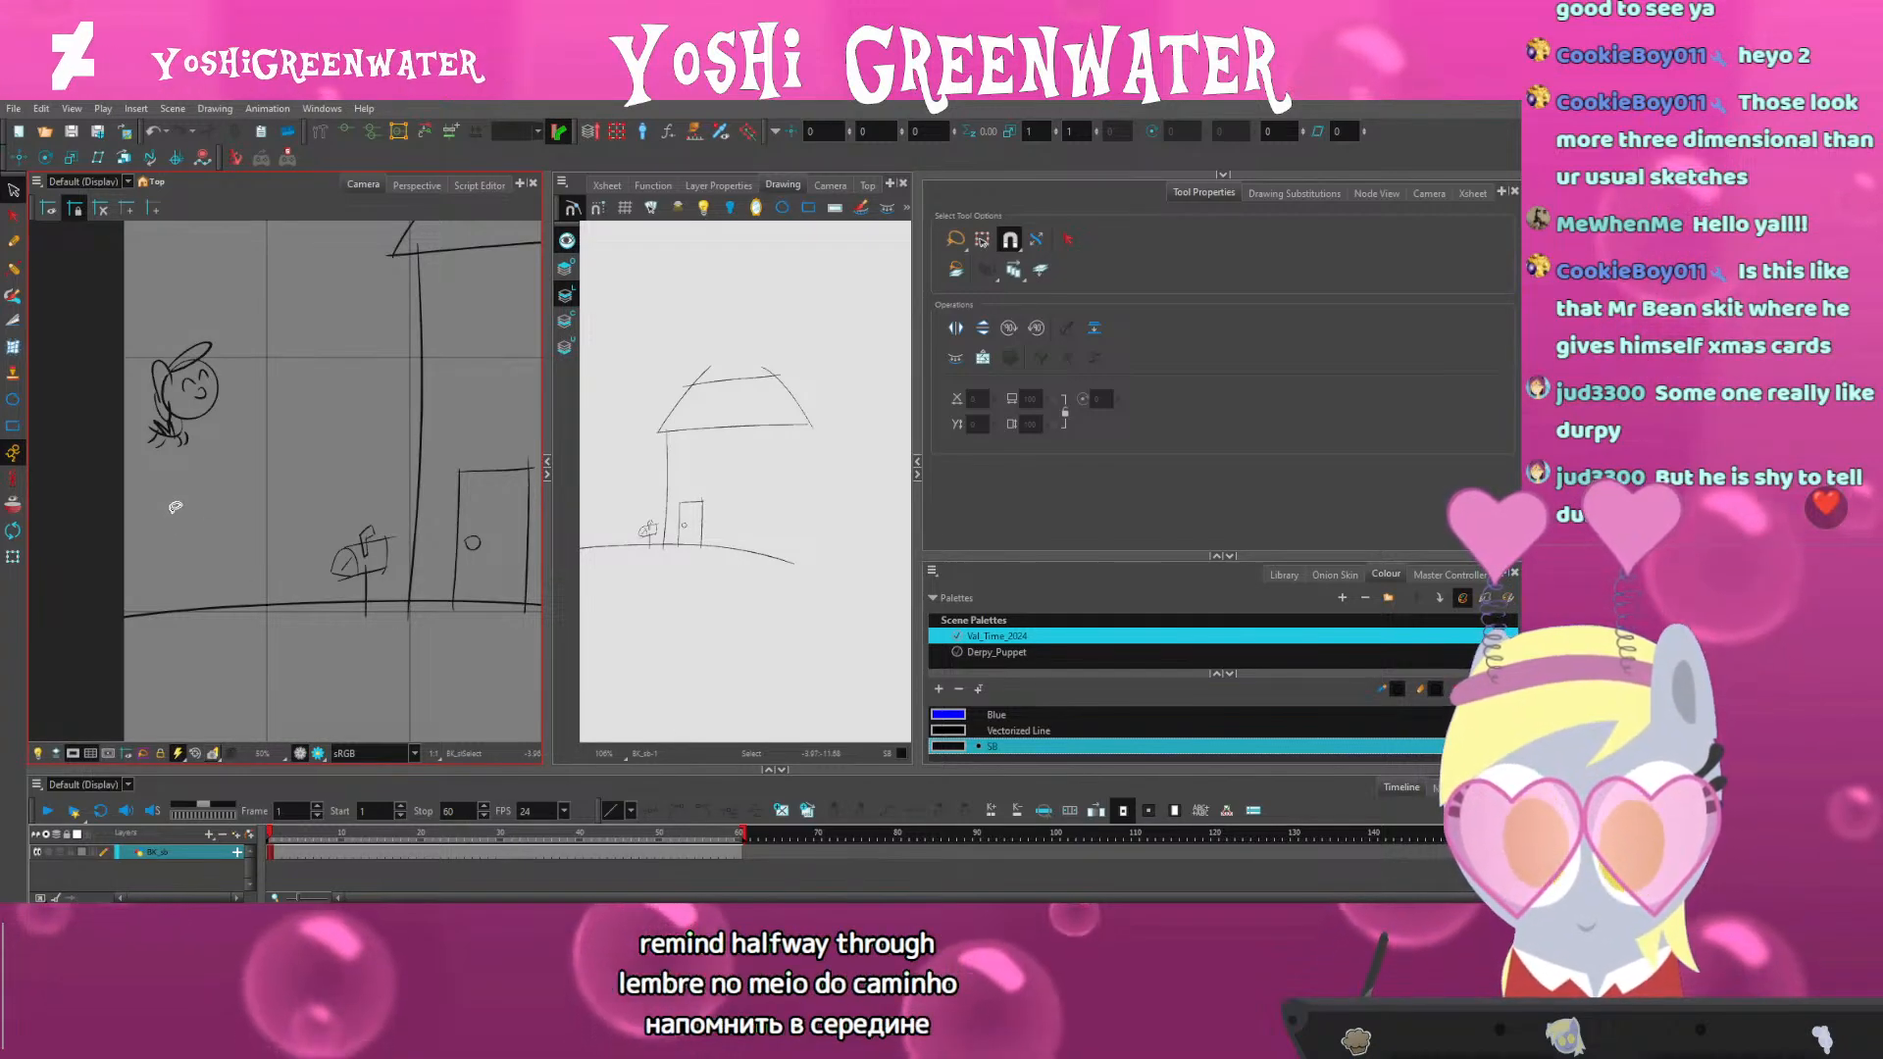
pyautogui.click(1376, 192)
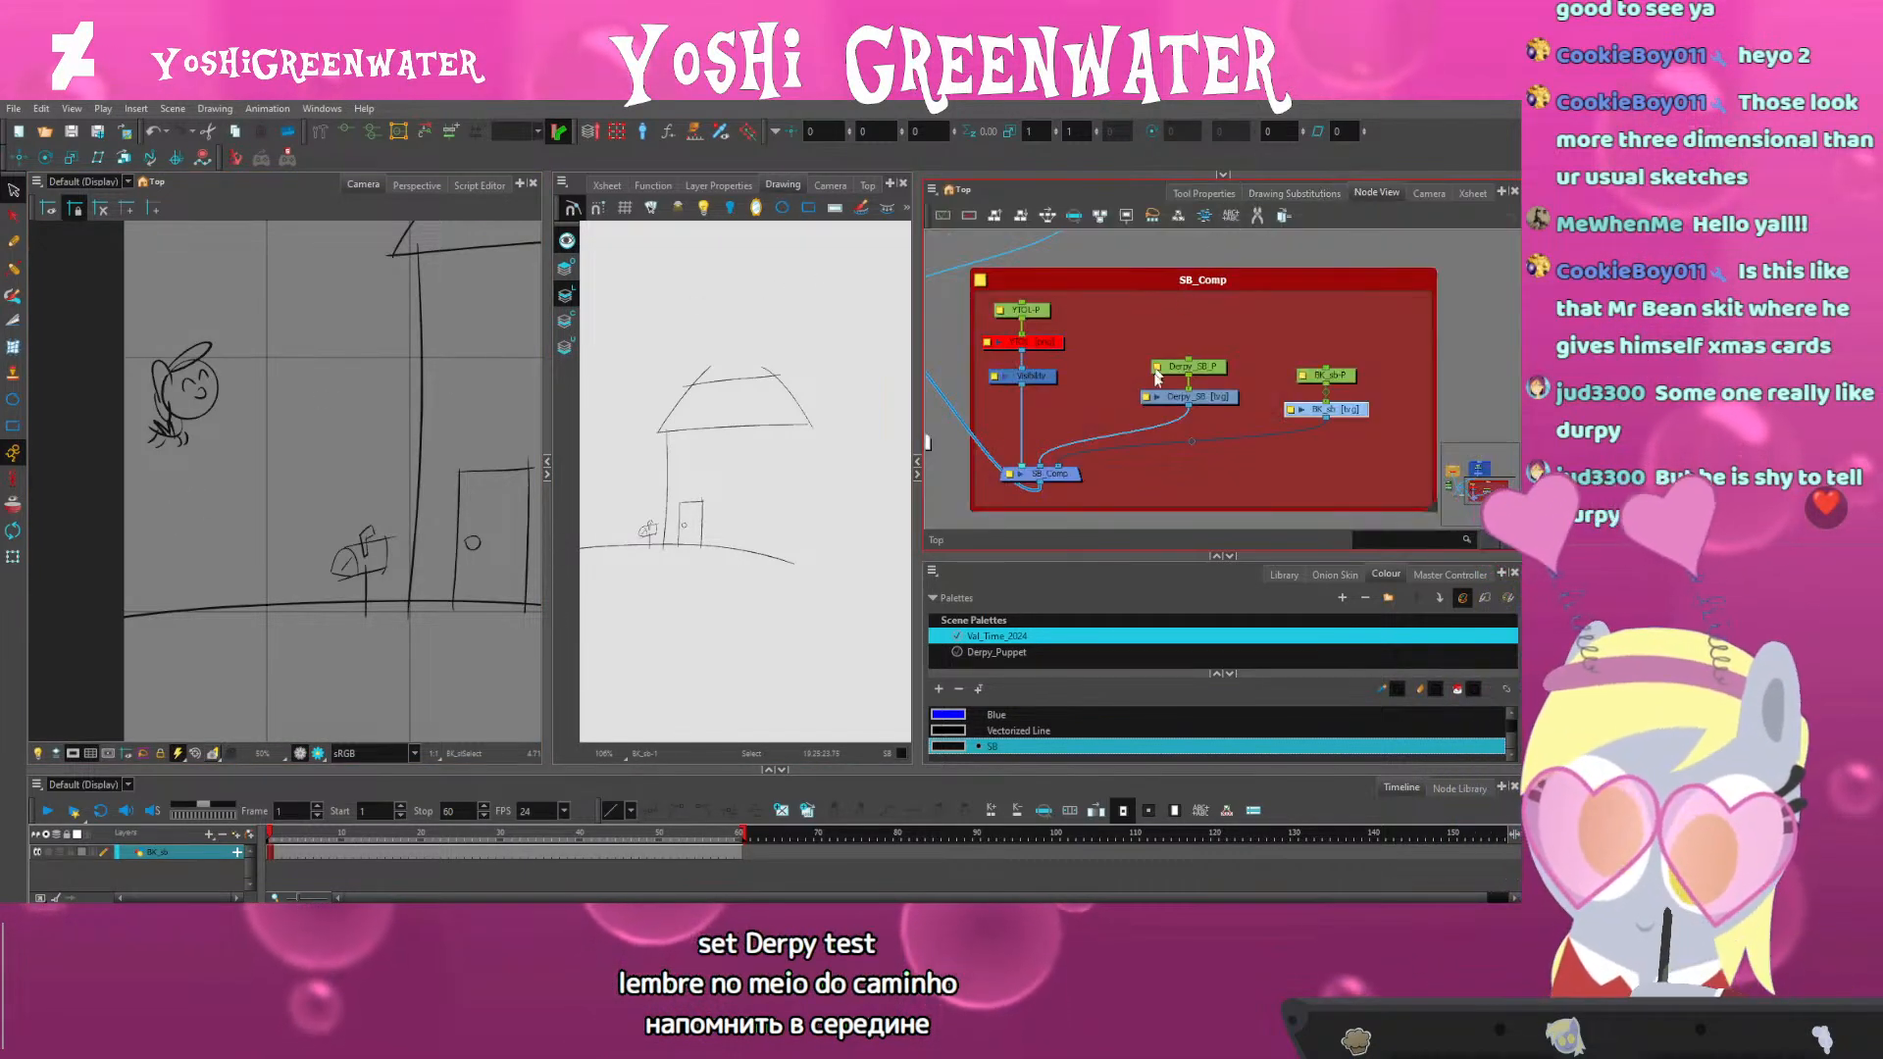
pyautogui.click(1177, 396)
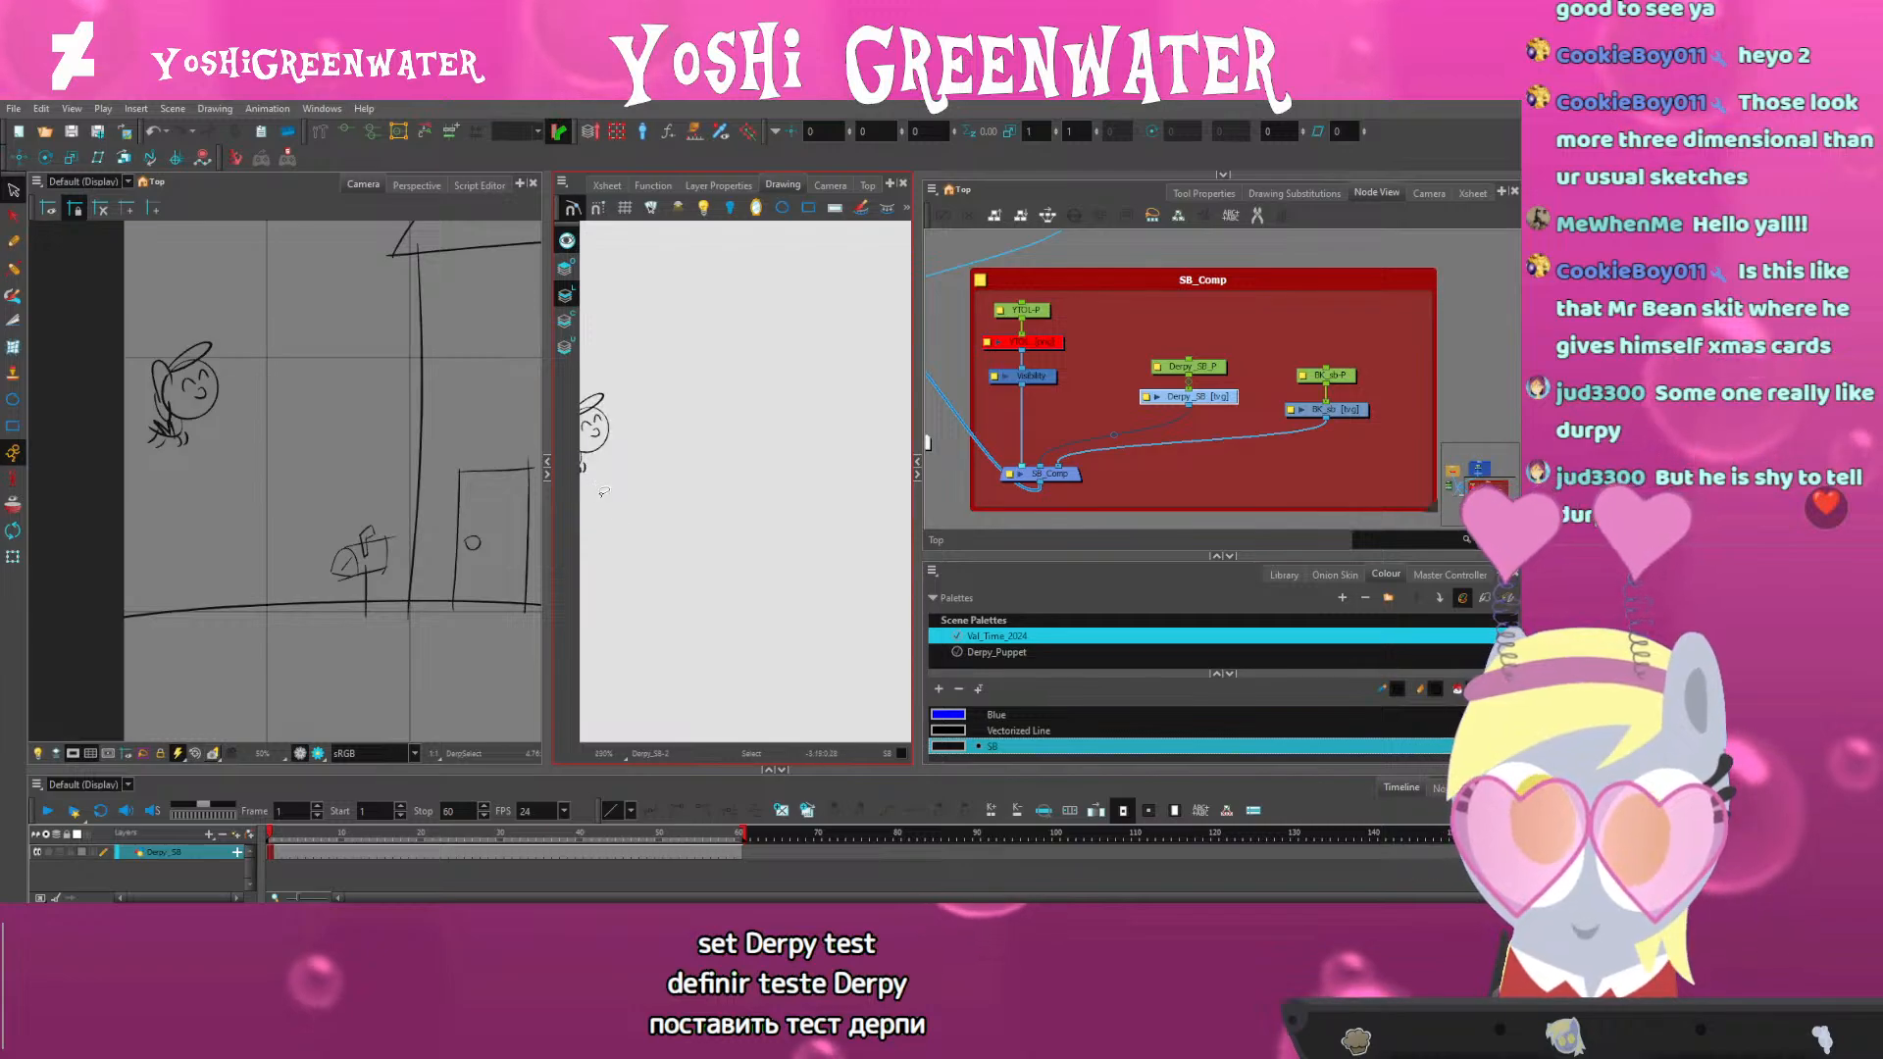
pyautogui.moveTo(782, 572); pyautogui.dragTo(804, 588)
pyautogui.scroll(4, 771, 533)
pyautogui.click(796, 573)
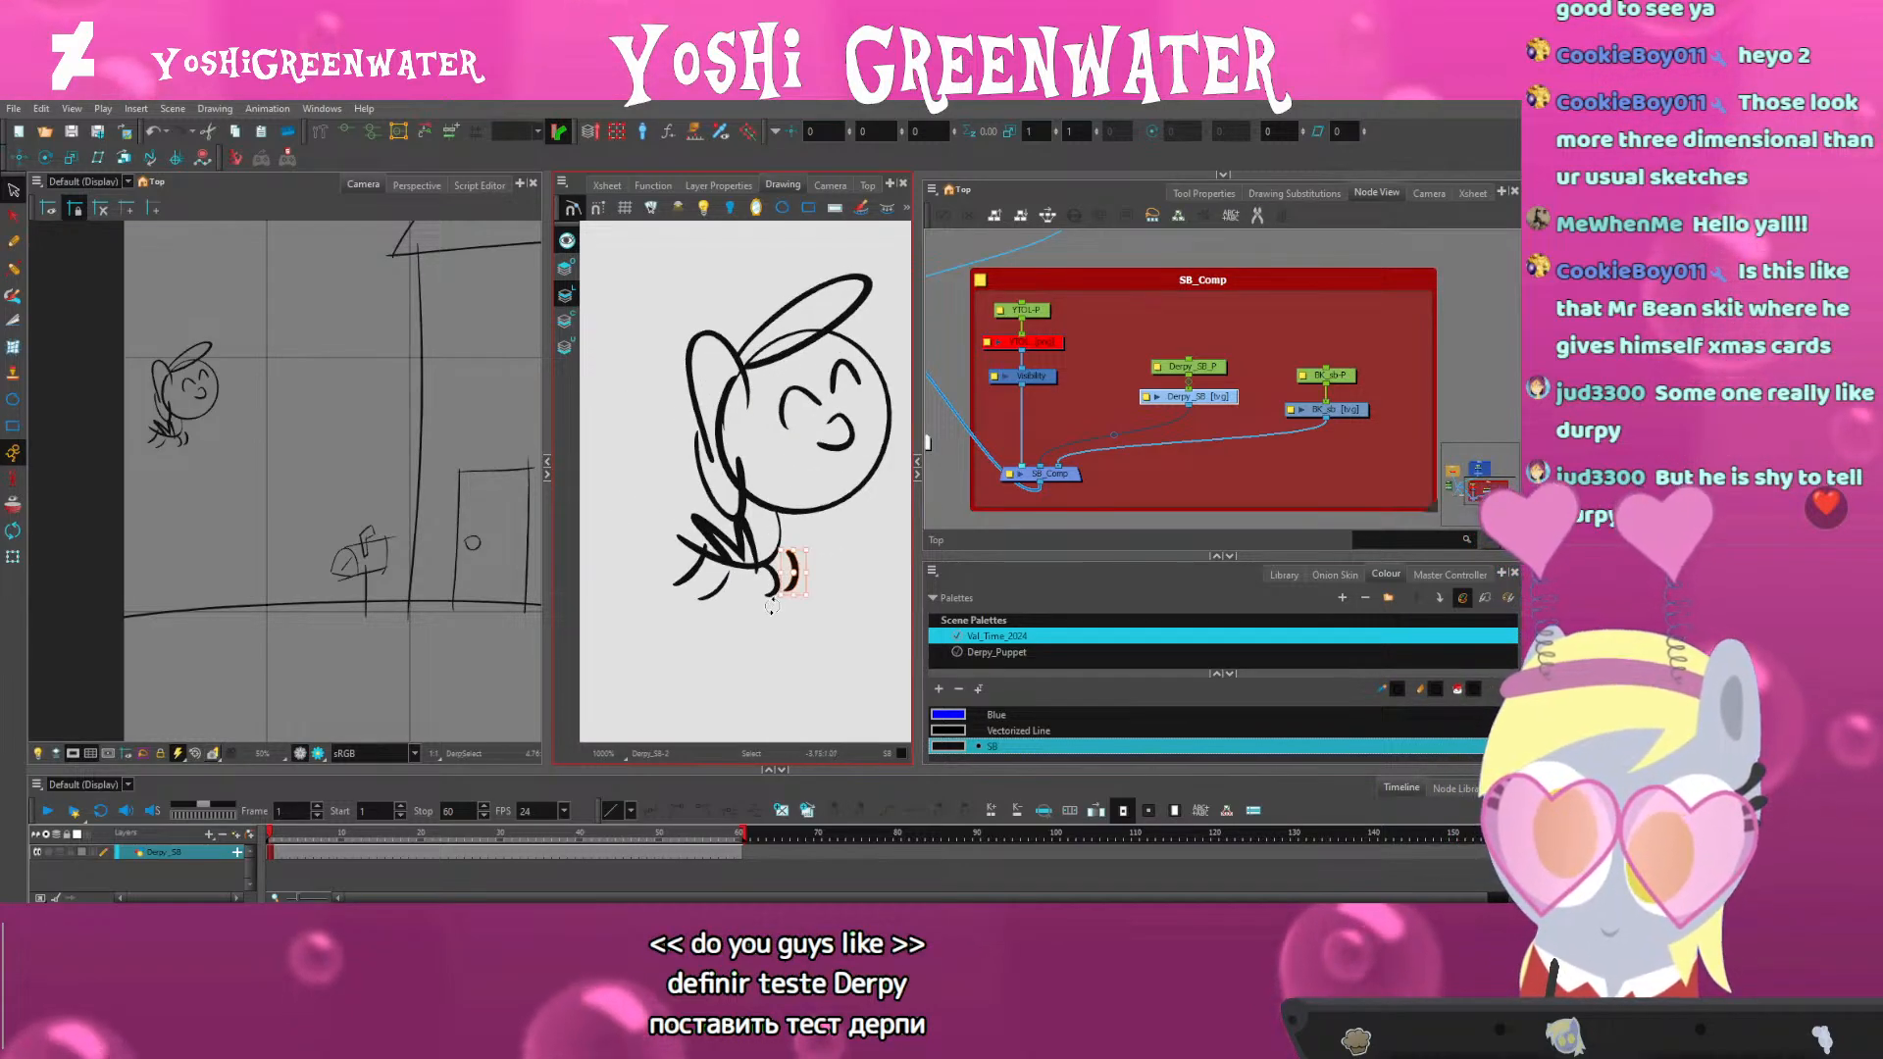
pyautogui.click(639, 597)
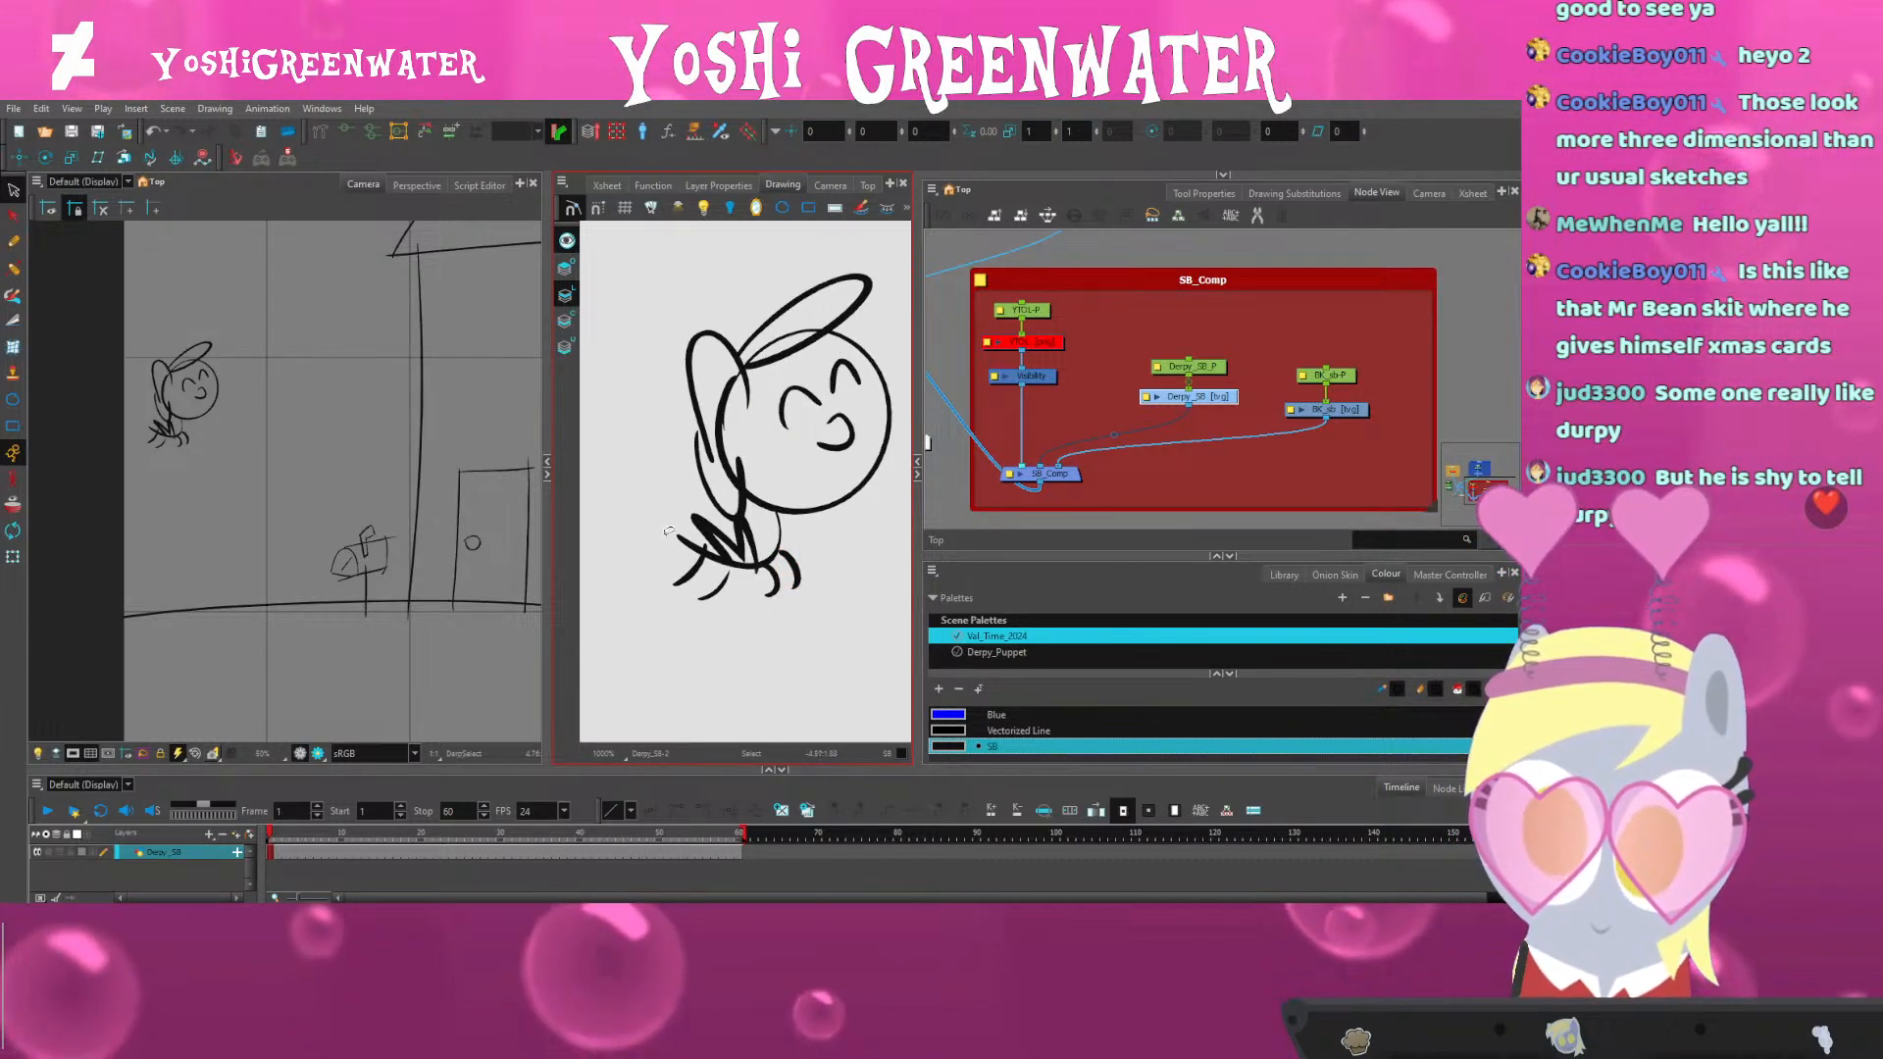
# Narrow the lower mane lock behind the pony's head and nudge it closer to the face
pyautogui.click(702, 473)
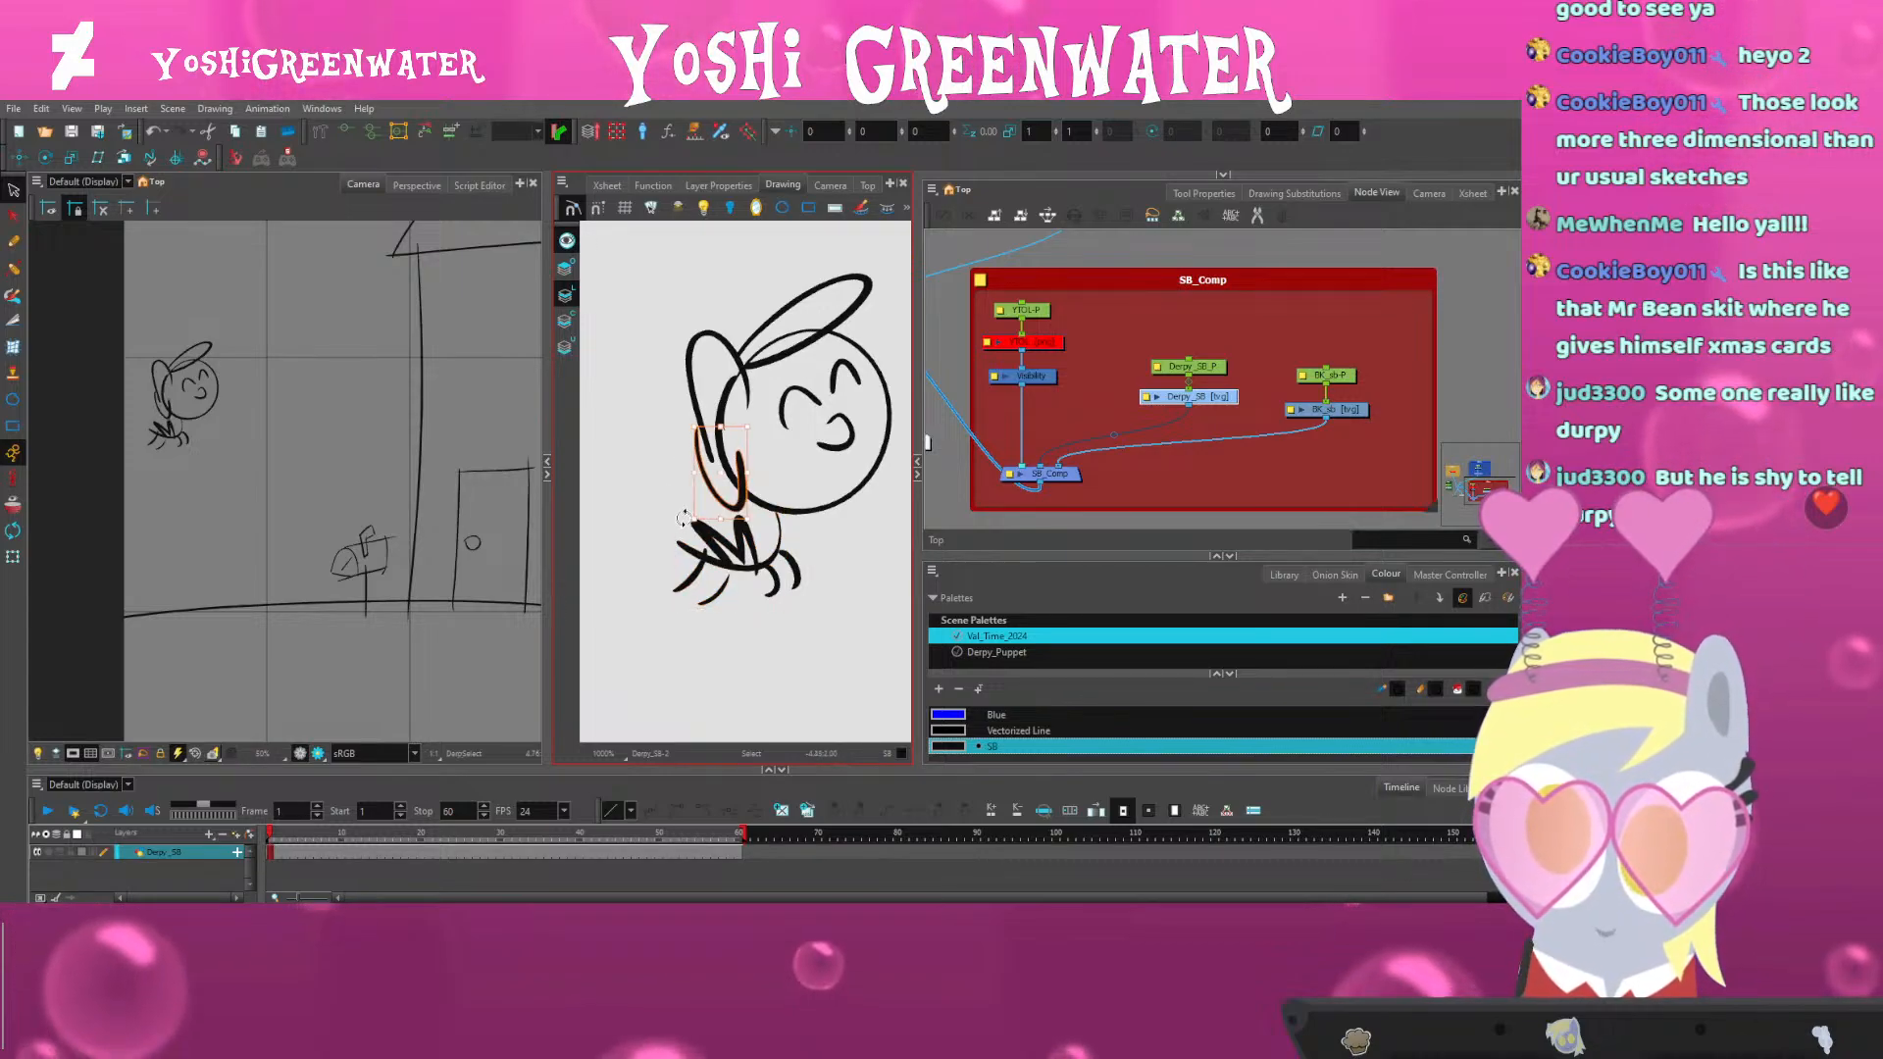
pyautogui.moveTo(731, 472); pyautogui.dragTo(734, 472)
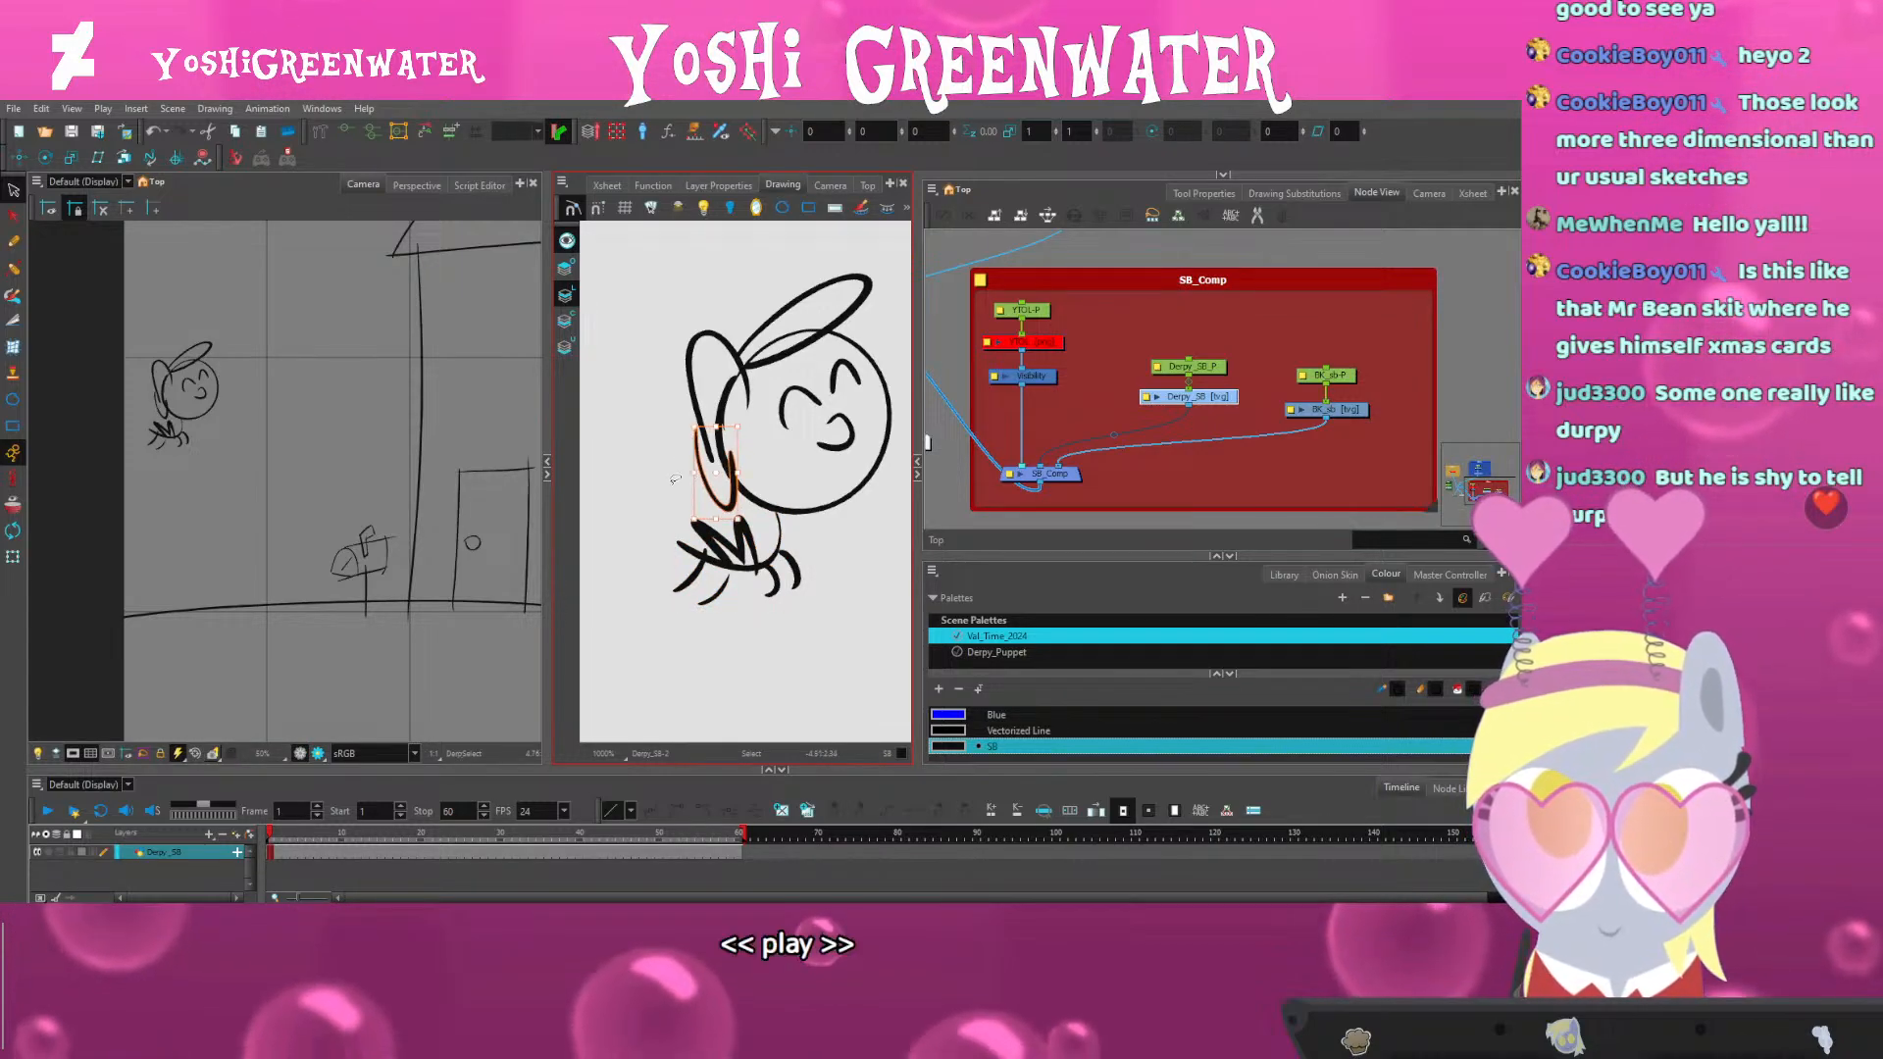
pyautogui.click(661, 471)
pyautogui.click(701, 429)
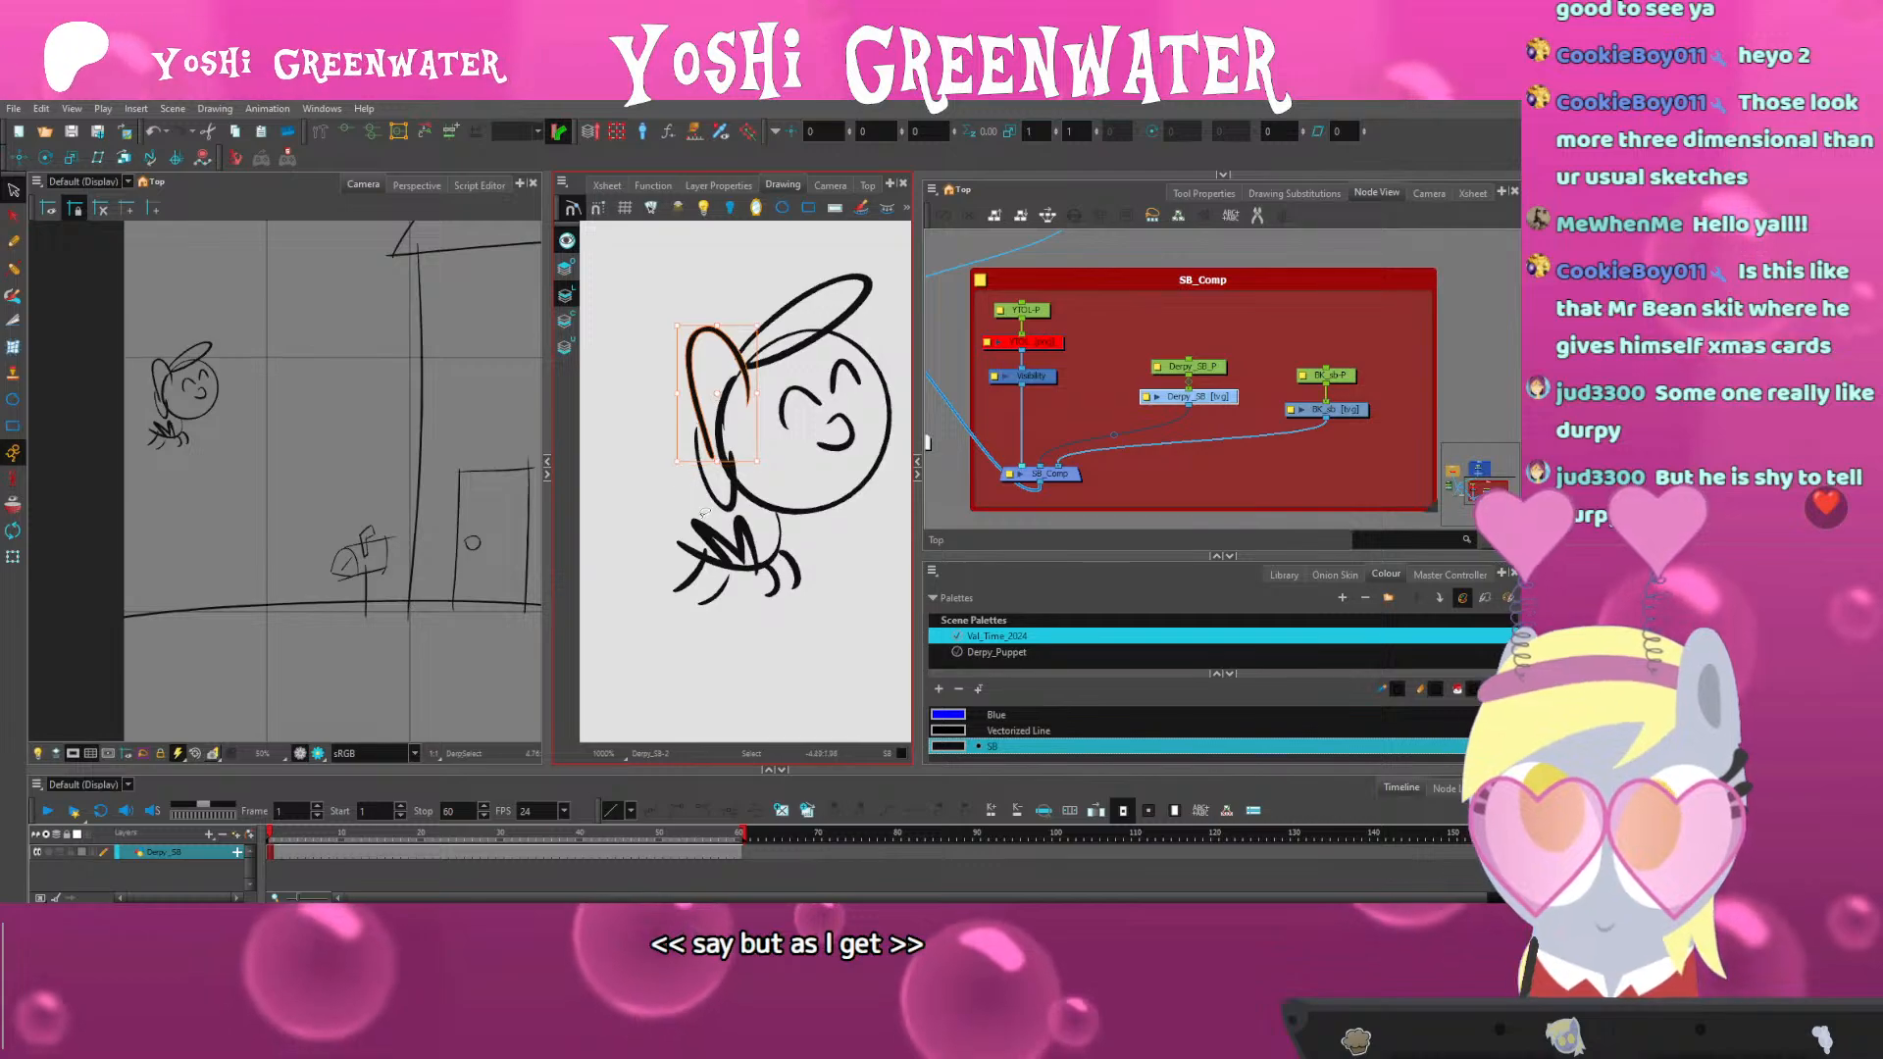
pyautogui.click(710, 484)
pyautogui.moveTo(709, 484); pyautogui.dragTo(717, 484)
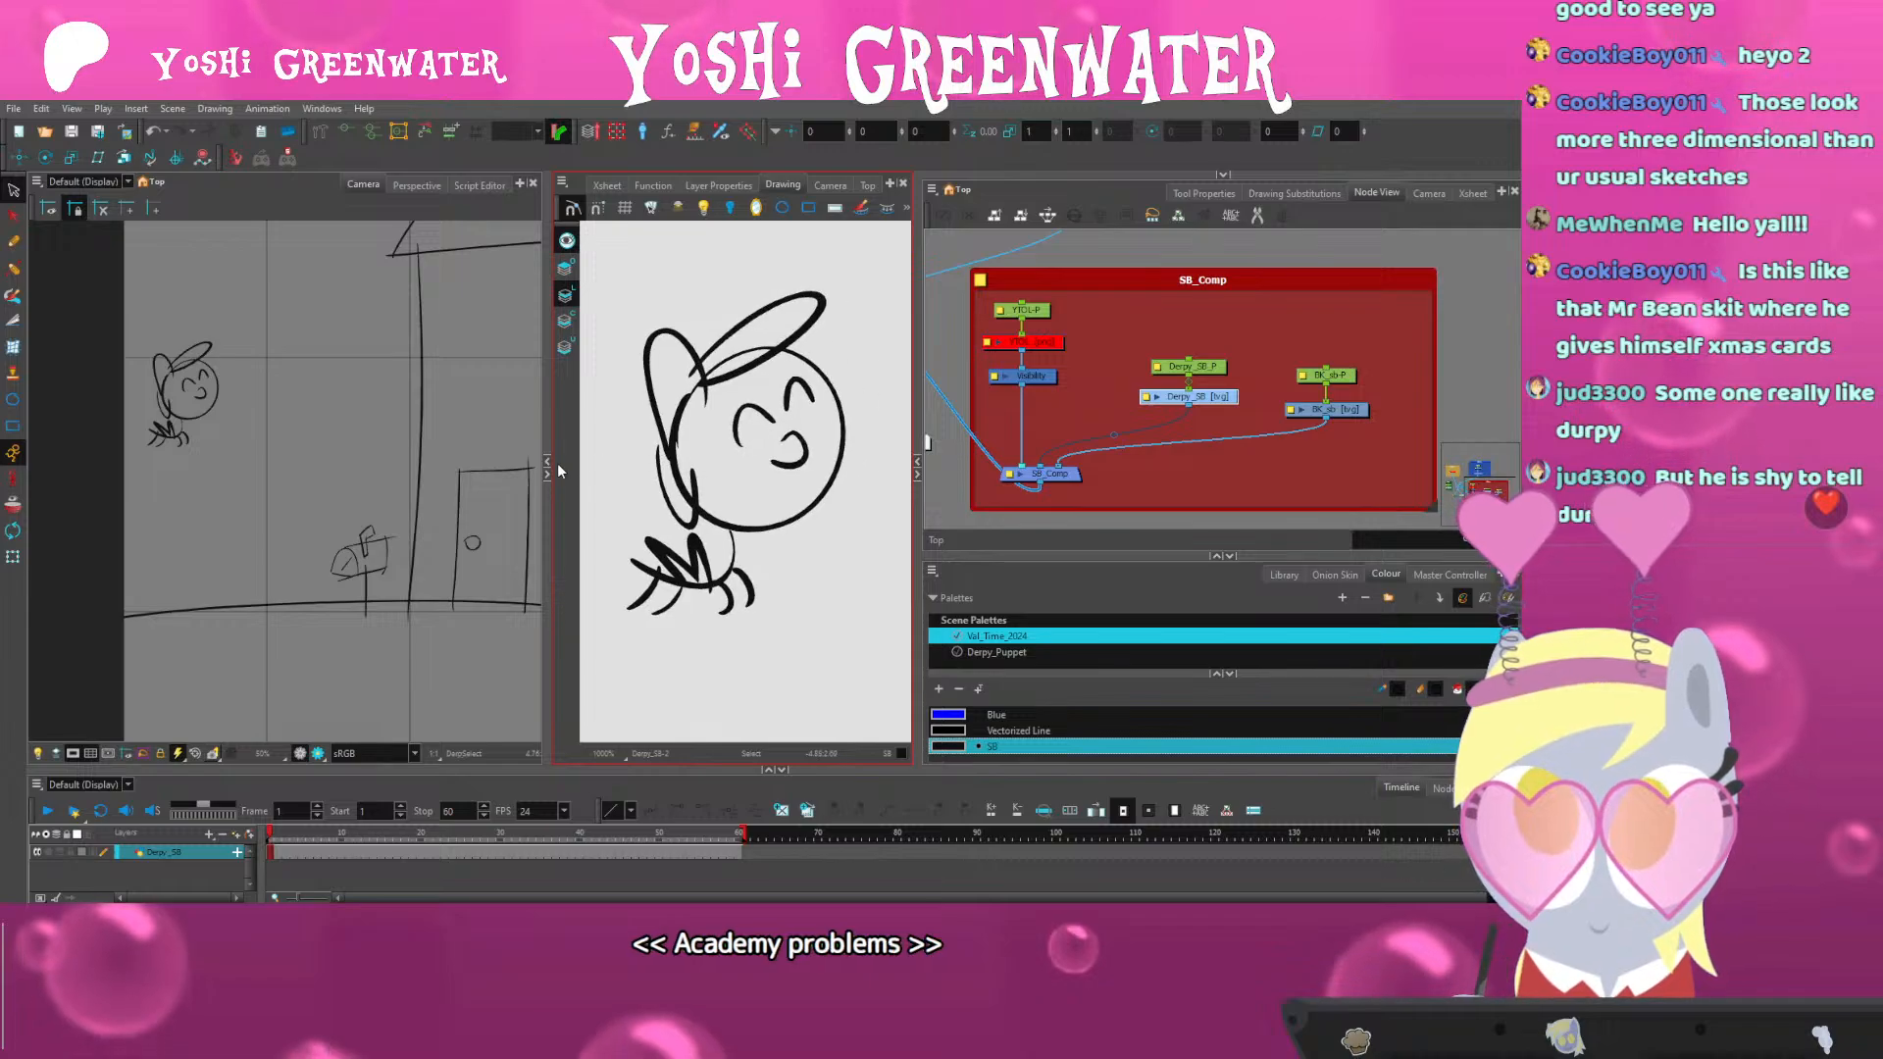
# Select the whole pony sketch in the camera frame and rotate it slightly counterclockwise
pyautogui.moveTo(546, 461); pyautogui.dragTo(529, 446)
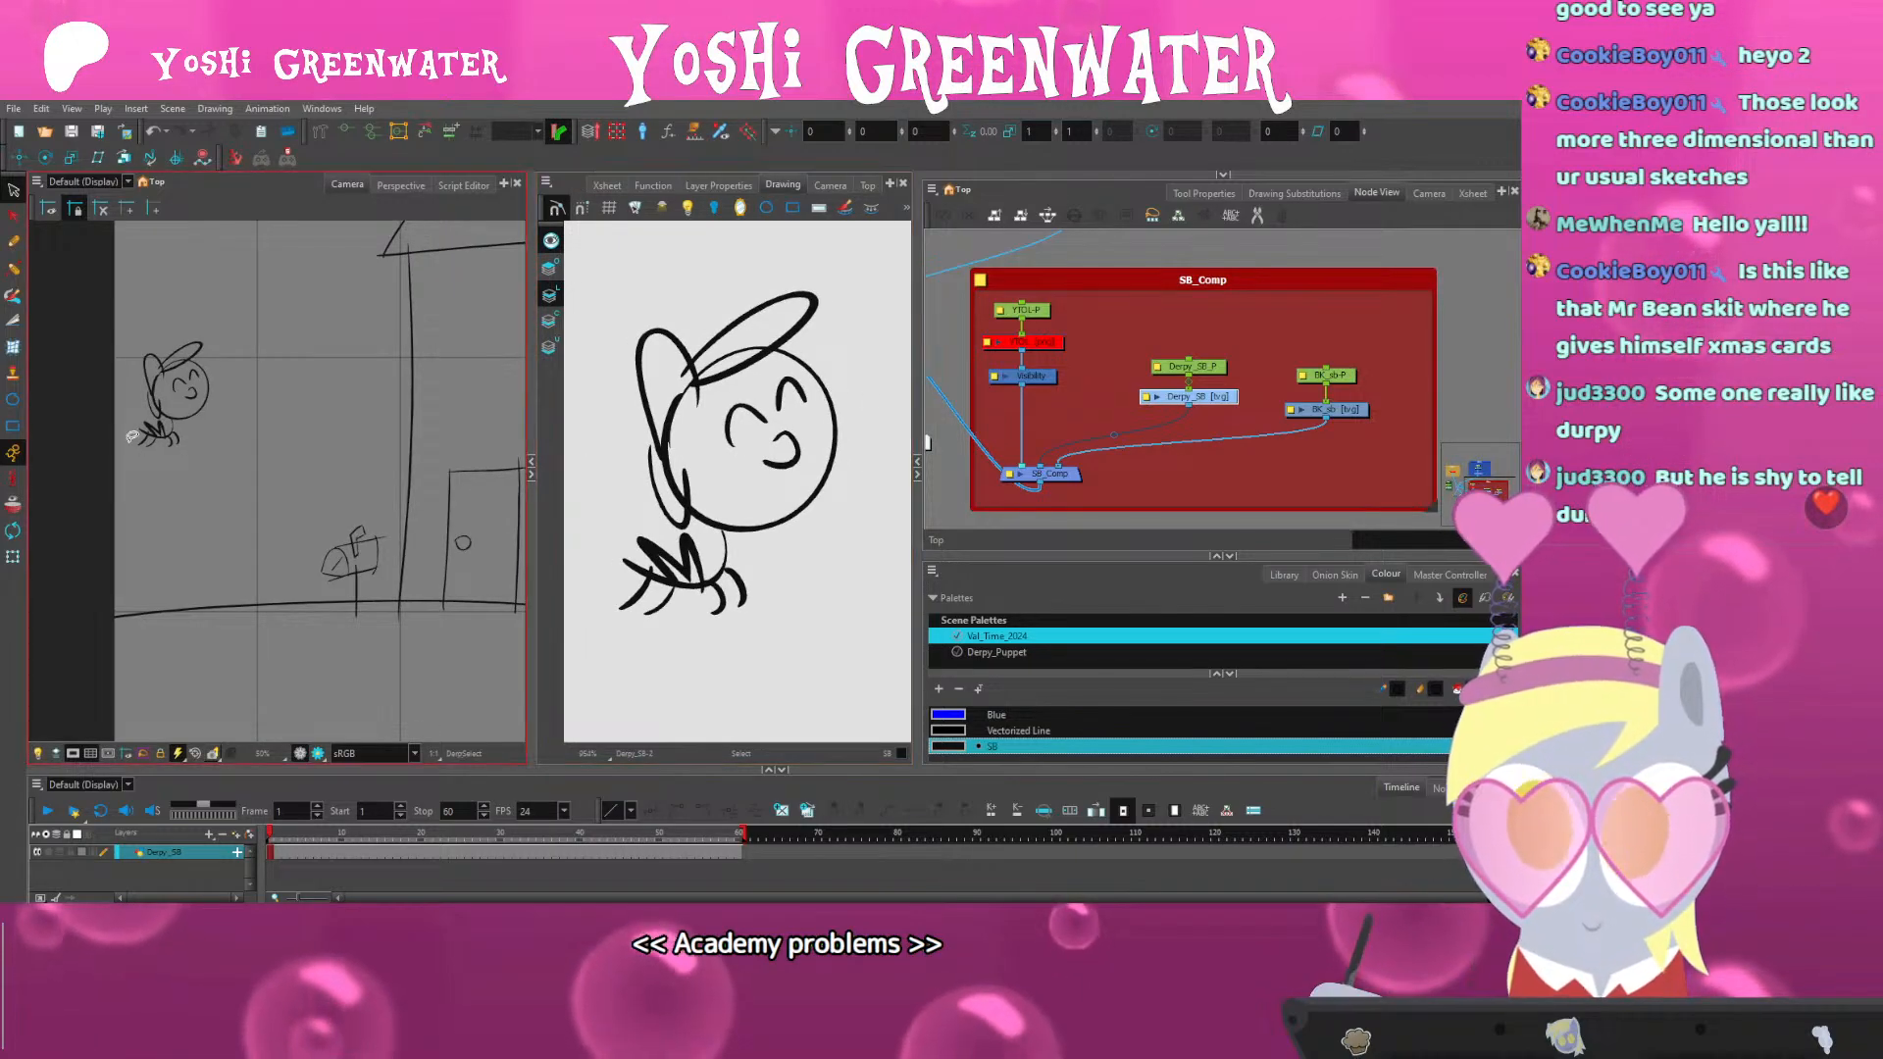
pyautogui.click(147, 392)
pyautogui.moveTo(134, 464); pyautogui.dragTo(139, 470)
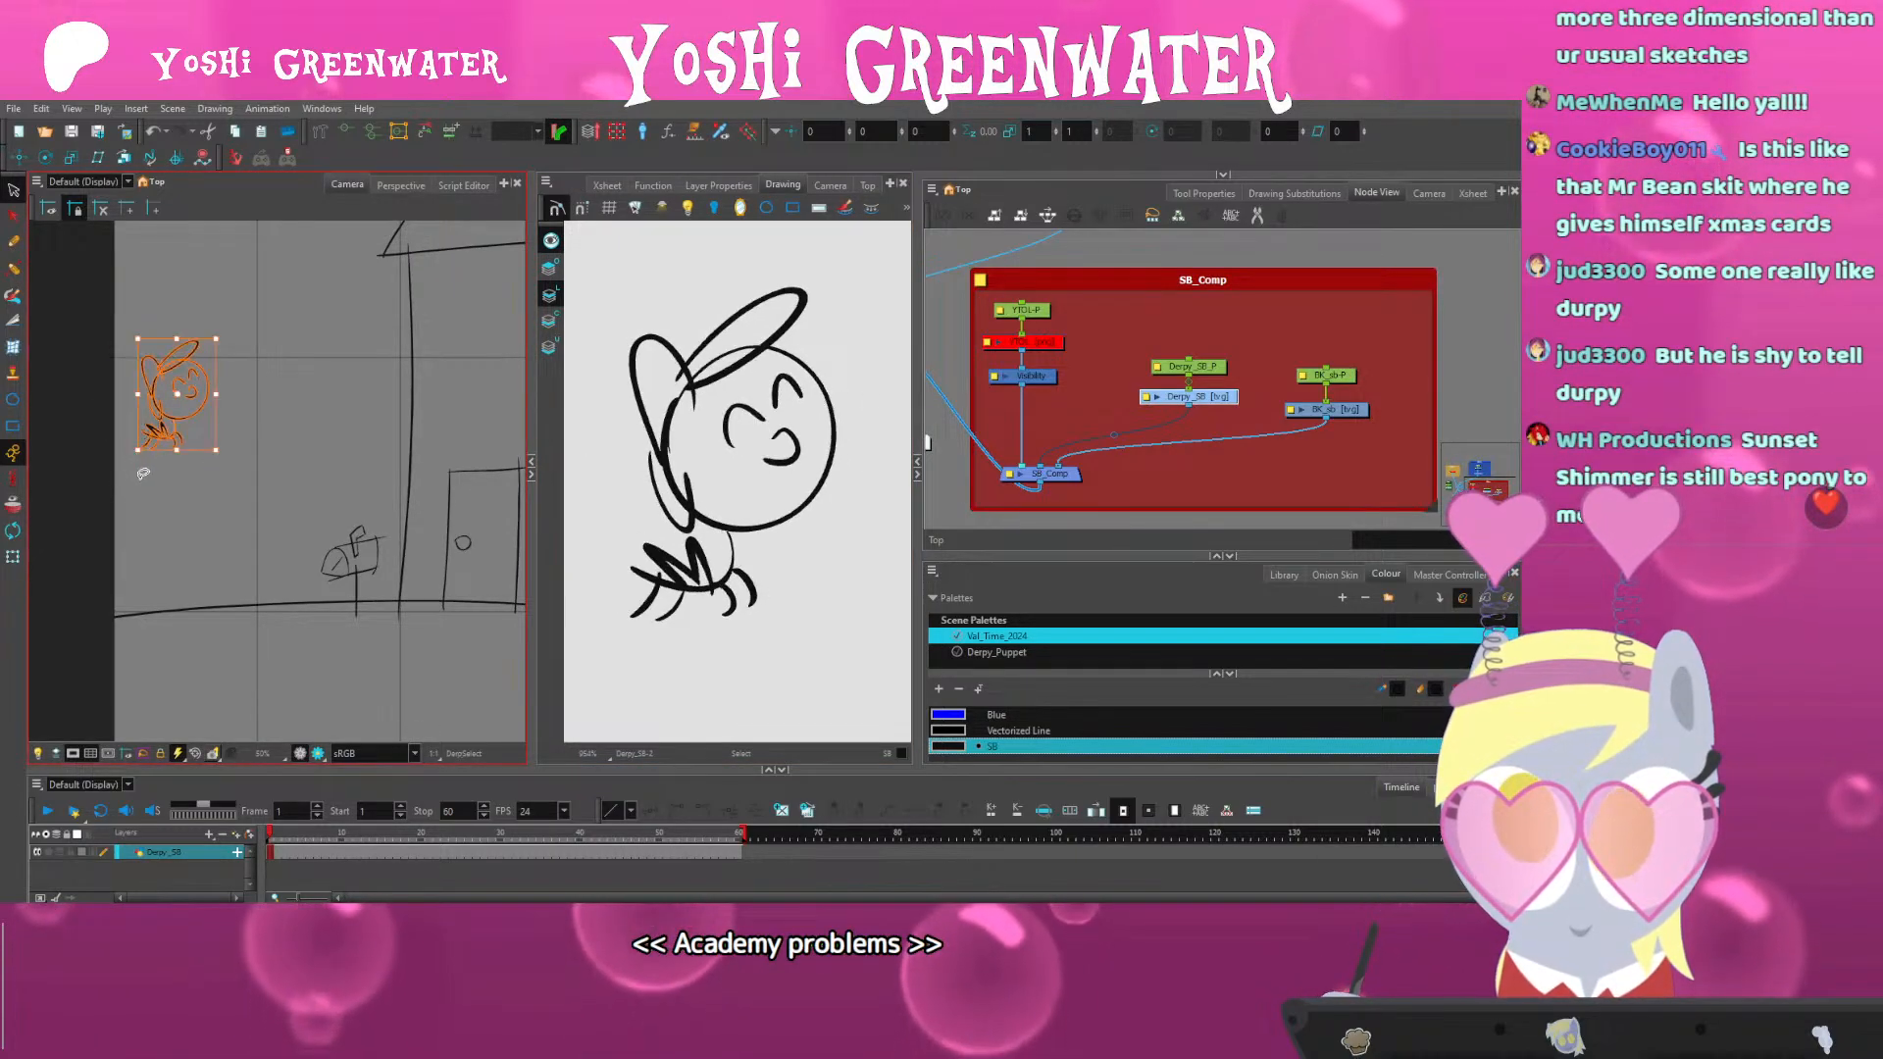
pyautogui.click(179, 517)
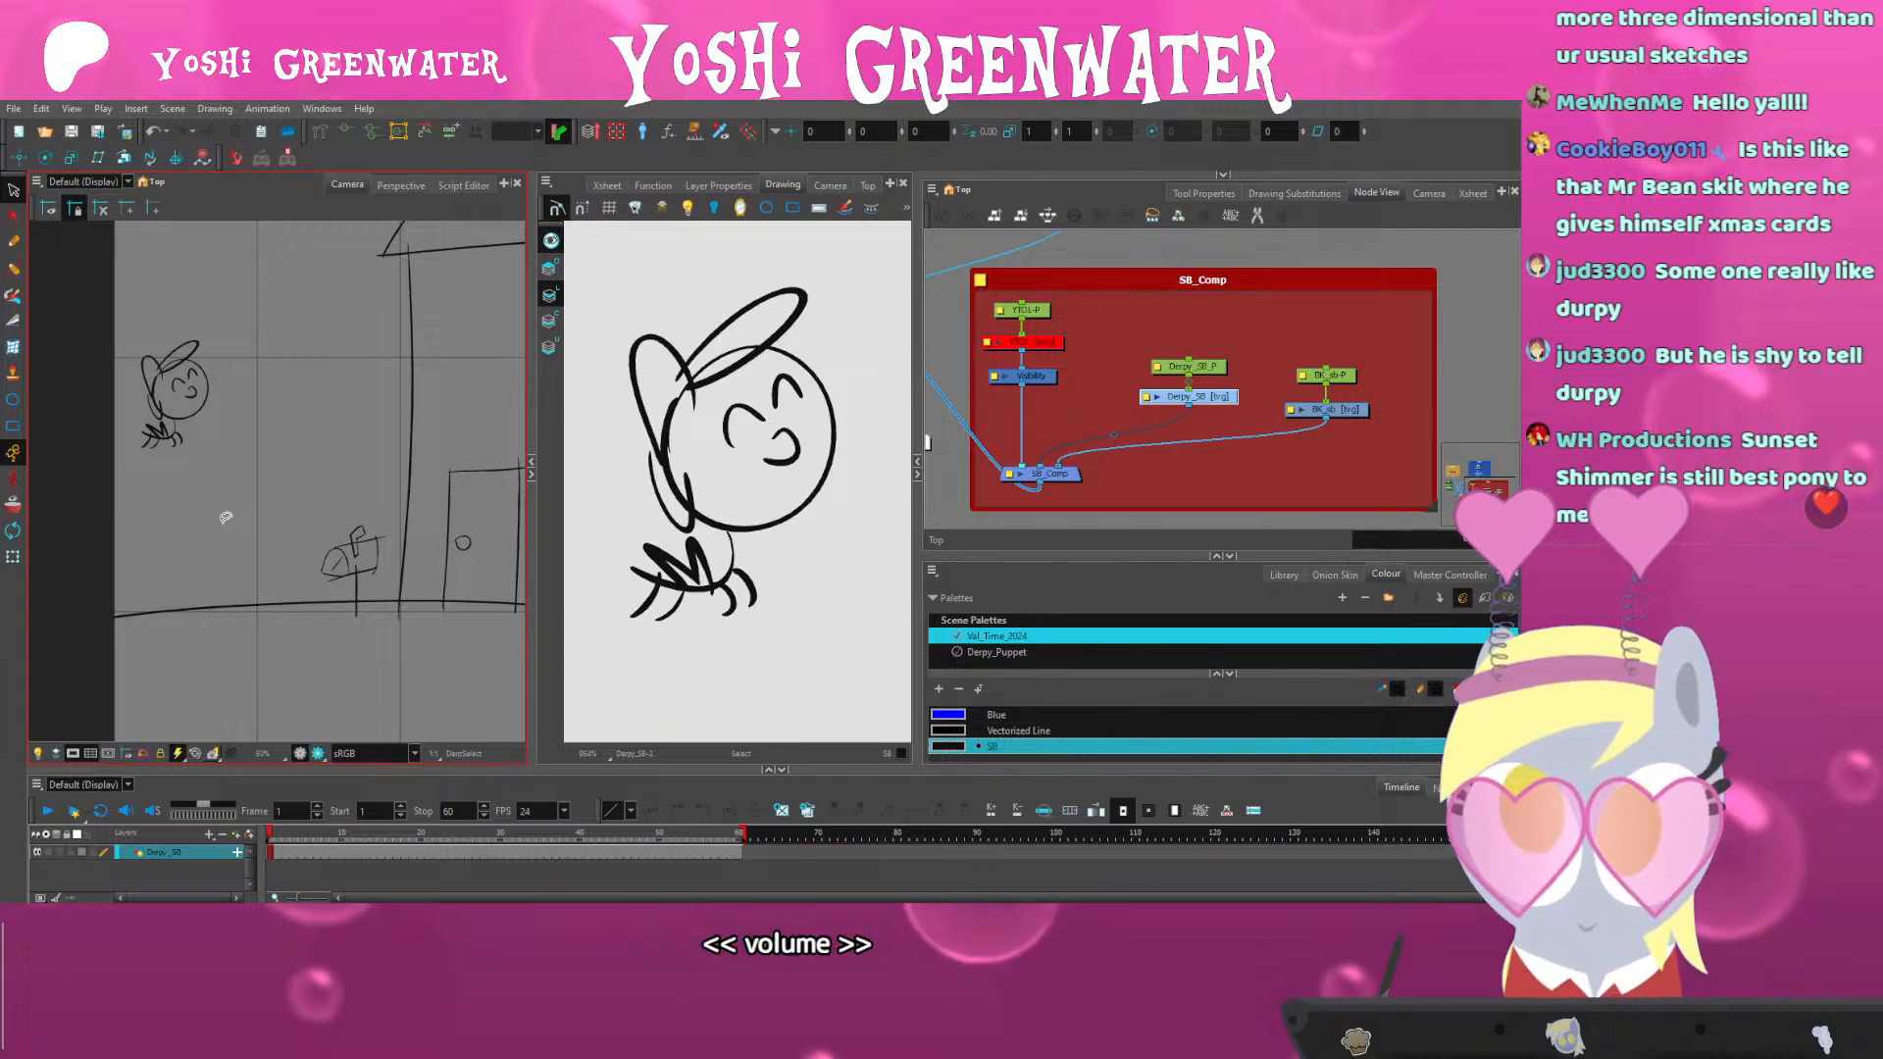
pyautogui.scroll(-1, 225, 517)
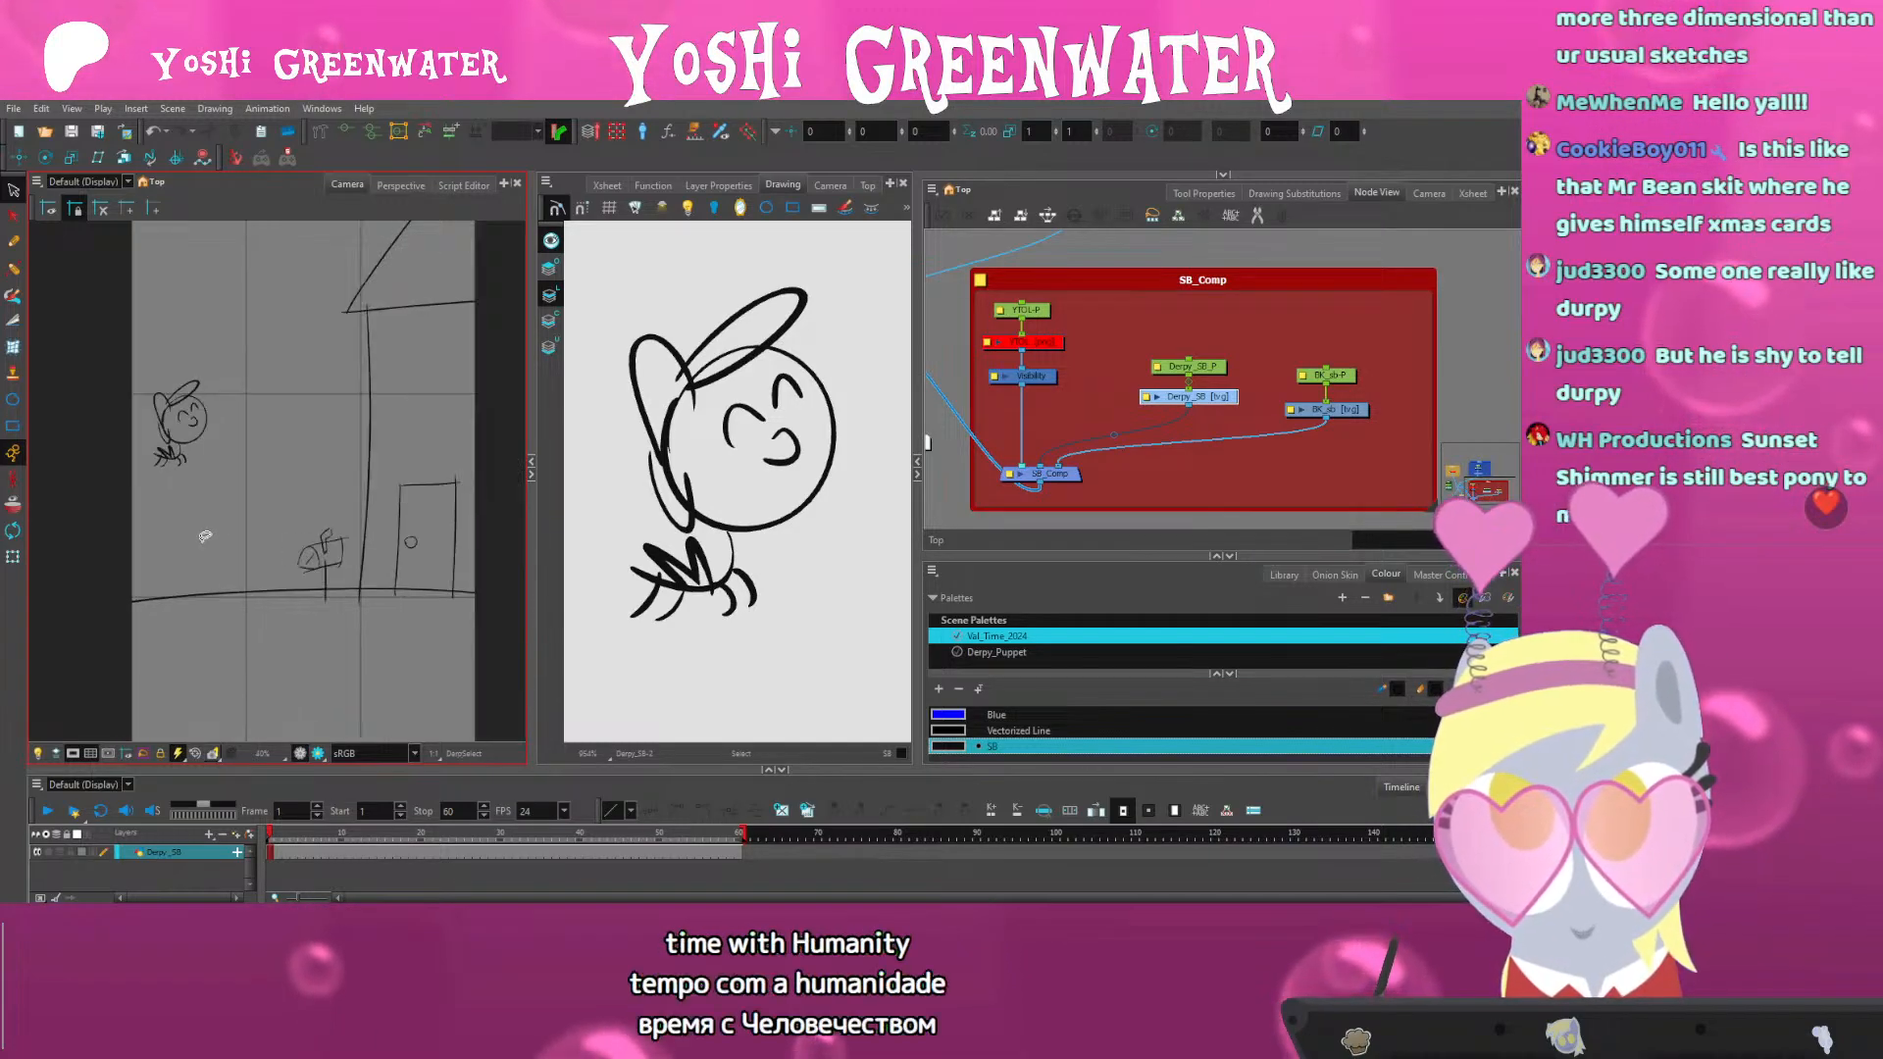
pyautogui.moveTo(194, 551); pyautogui.dragTo(155, 537)
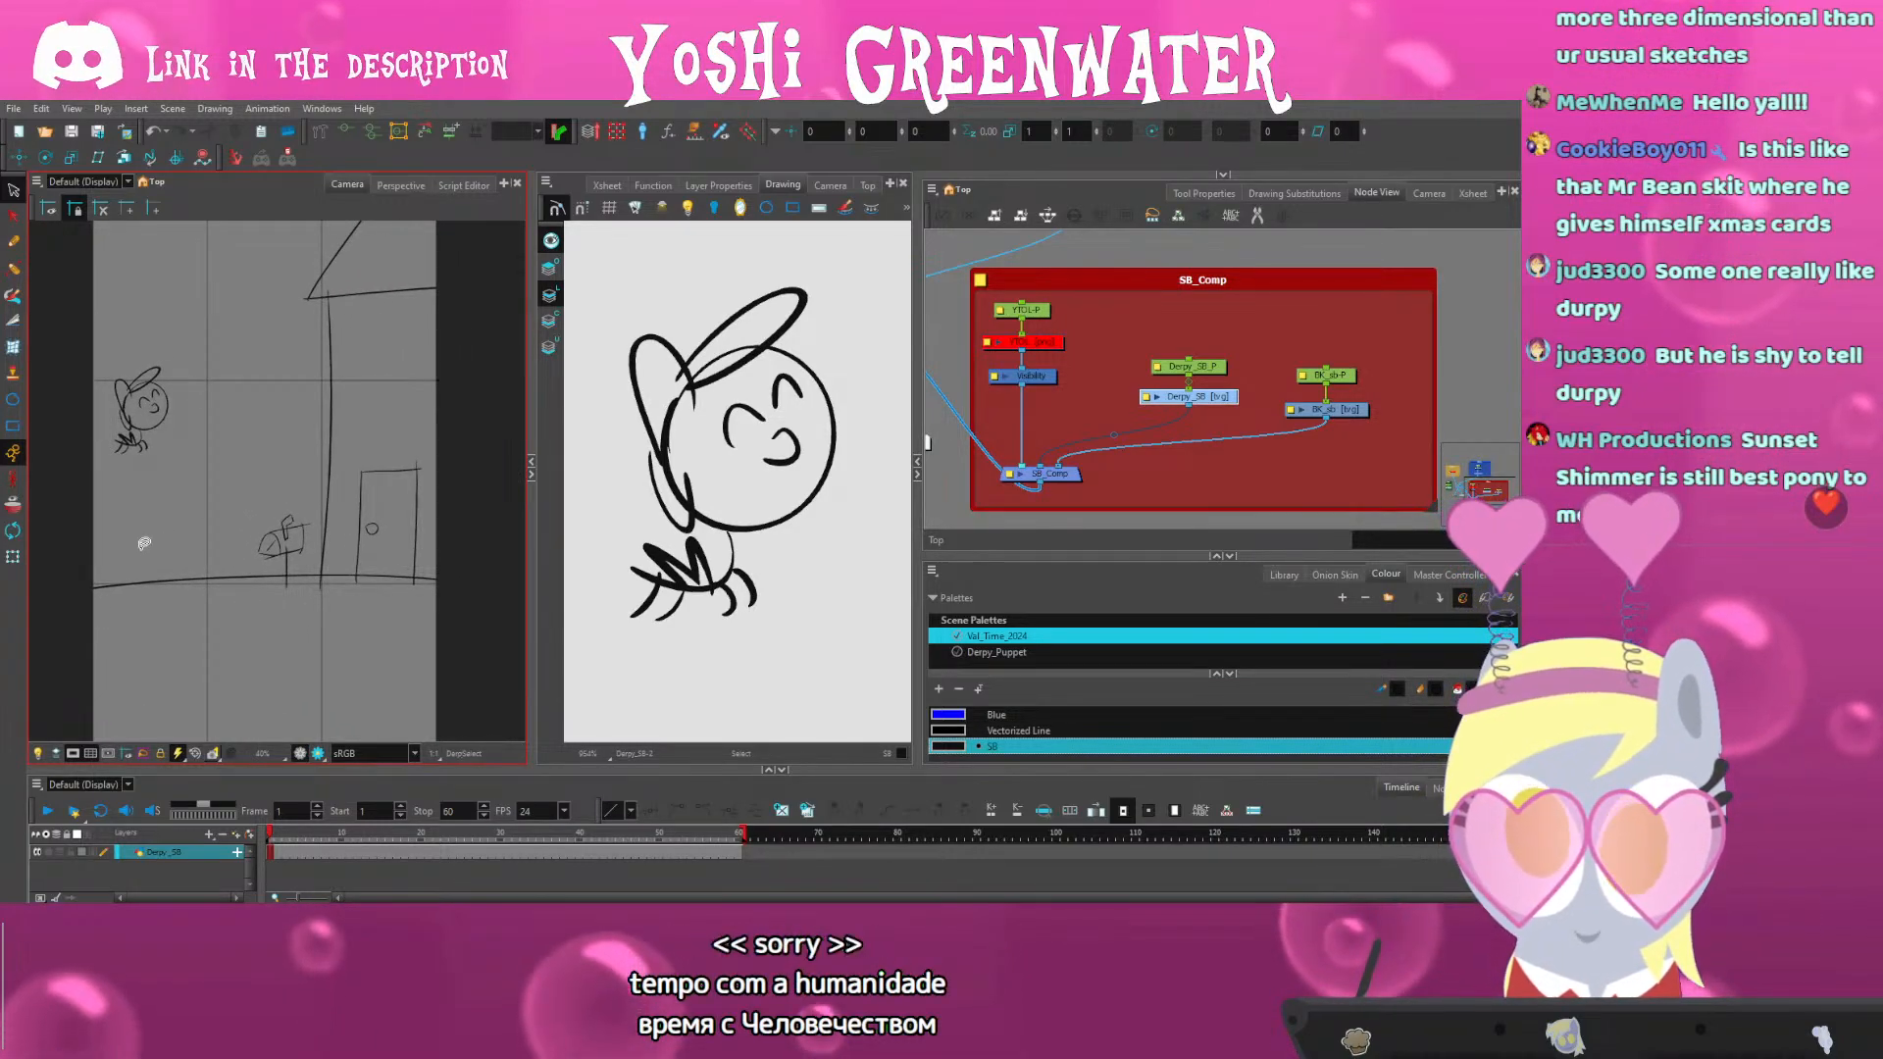
# Duplicate the pony drawing on frame 2 and move the whole copy down and right, toward the mailbox
pyautogui.scroll(-5, 578, 341)
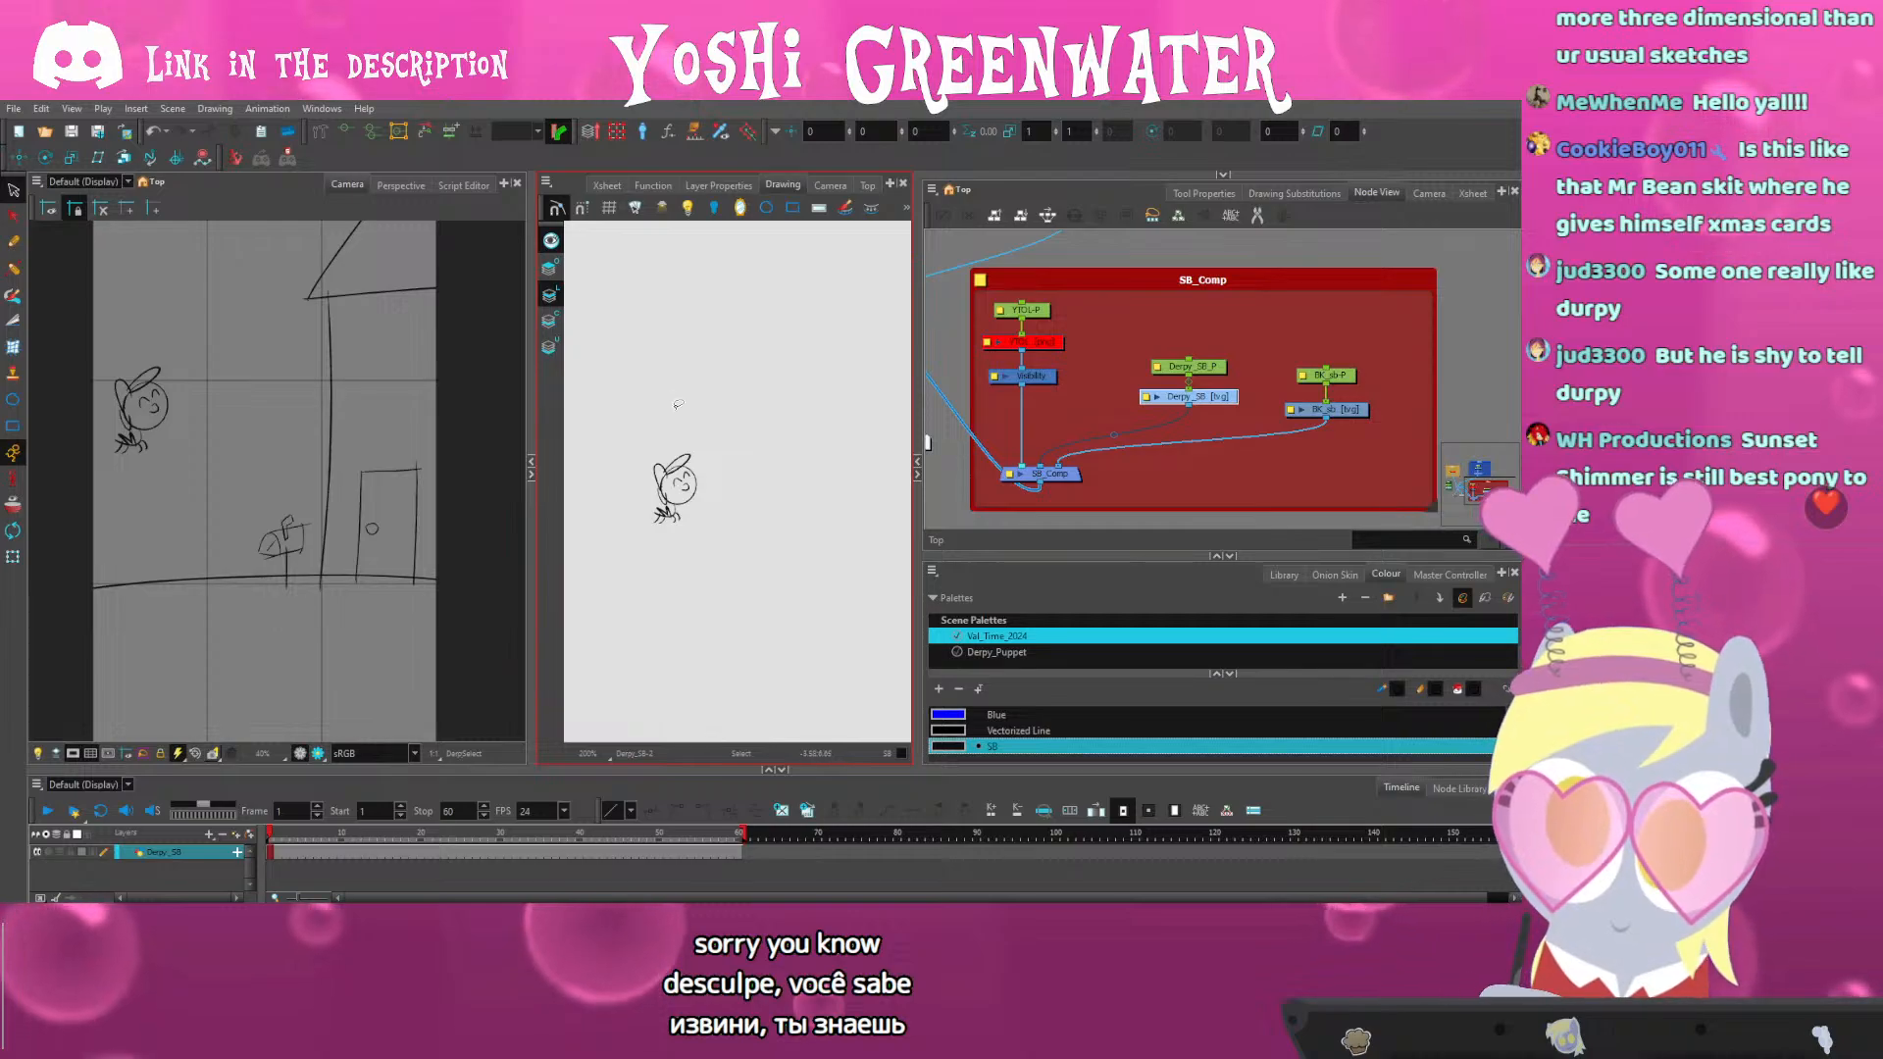
pyautogui.press('XF86AudioLowerVolume')
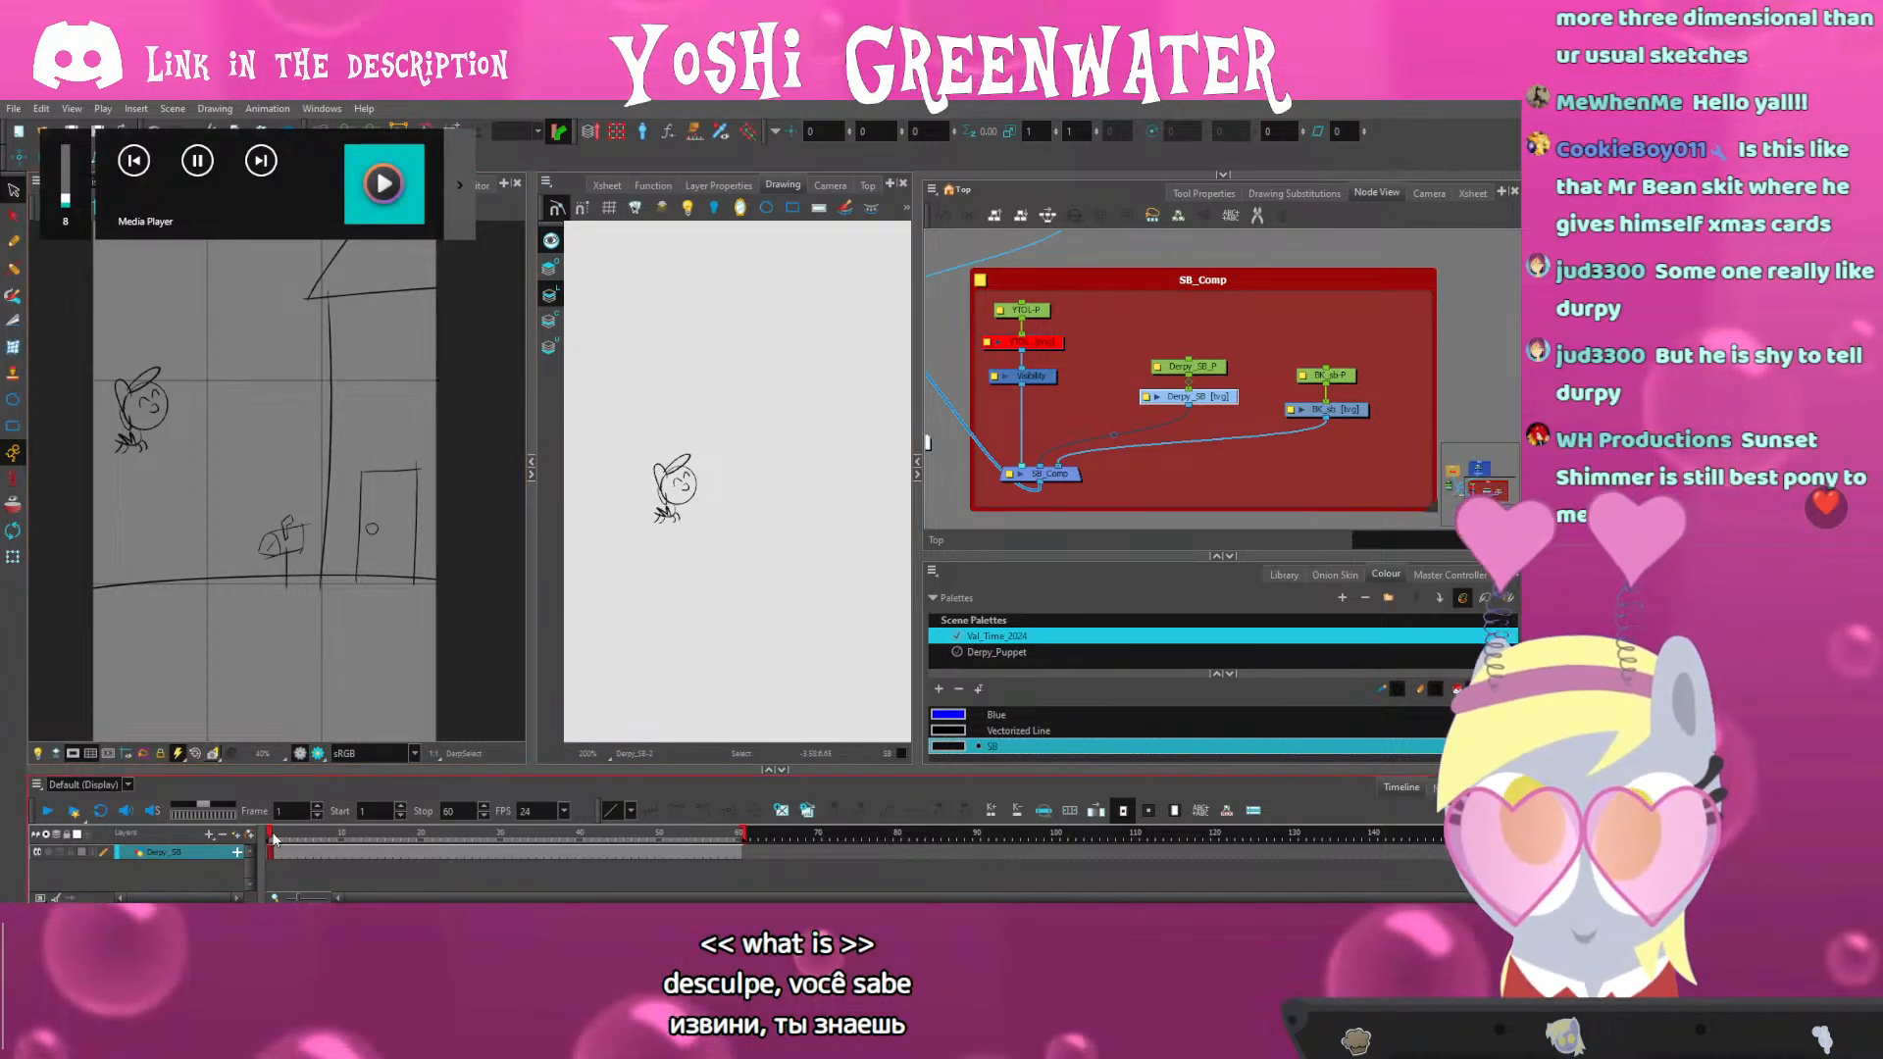
pyautogui.click(316, 807)
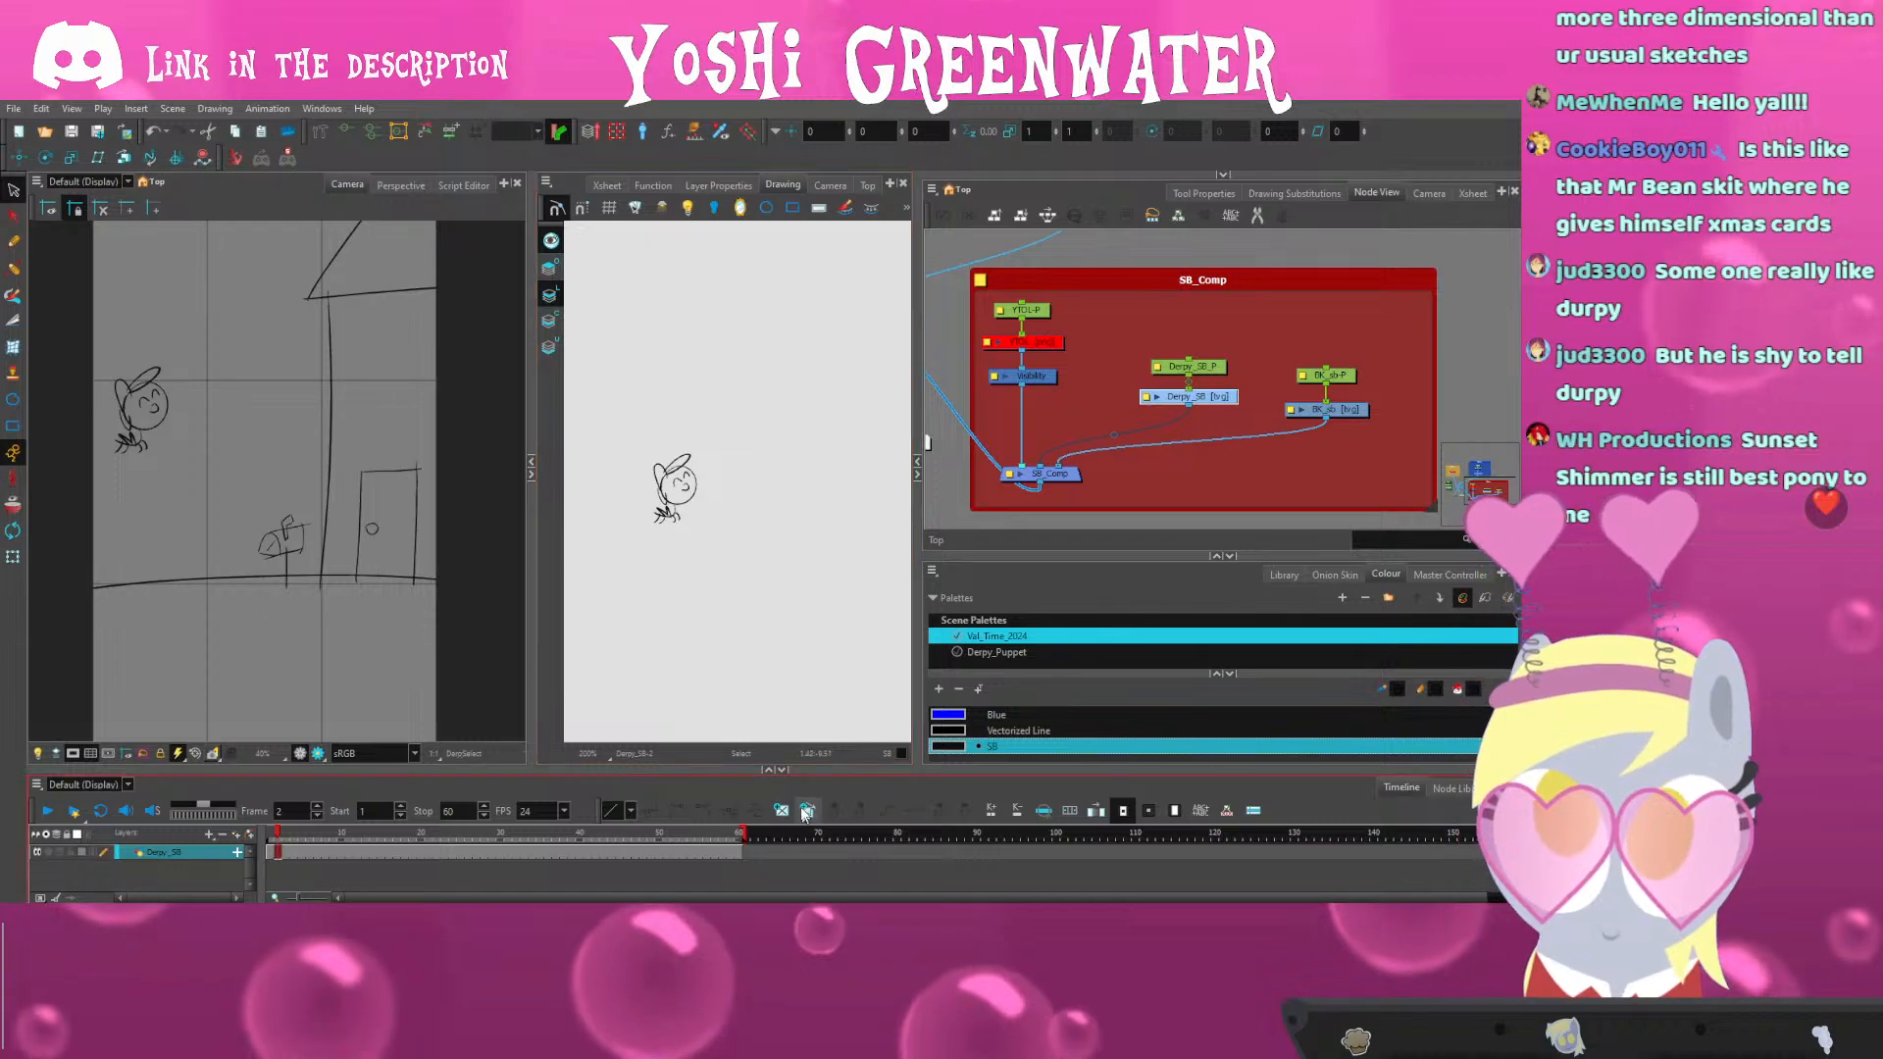
pyautogui.click(130, 442)
pyautogui.moveTo(129, 442); pyautogui.dragTo(198, 471)
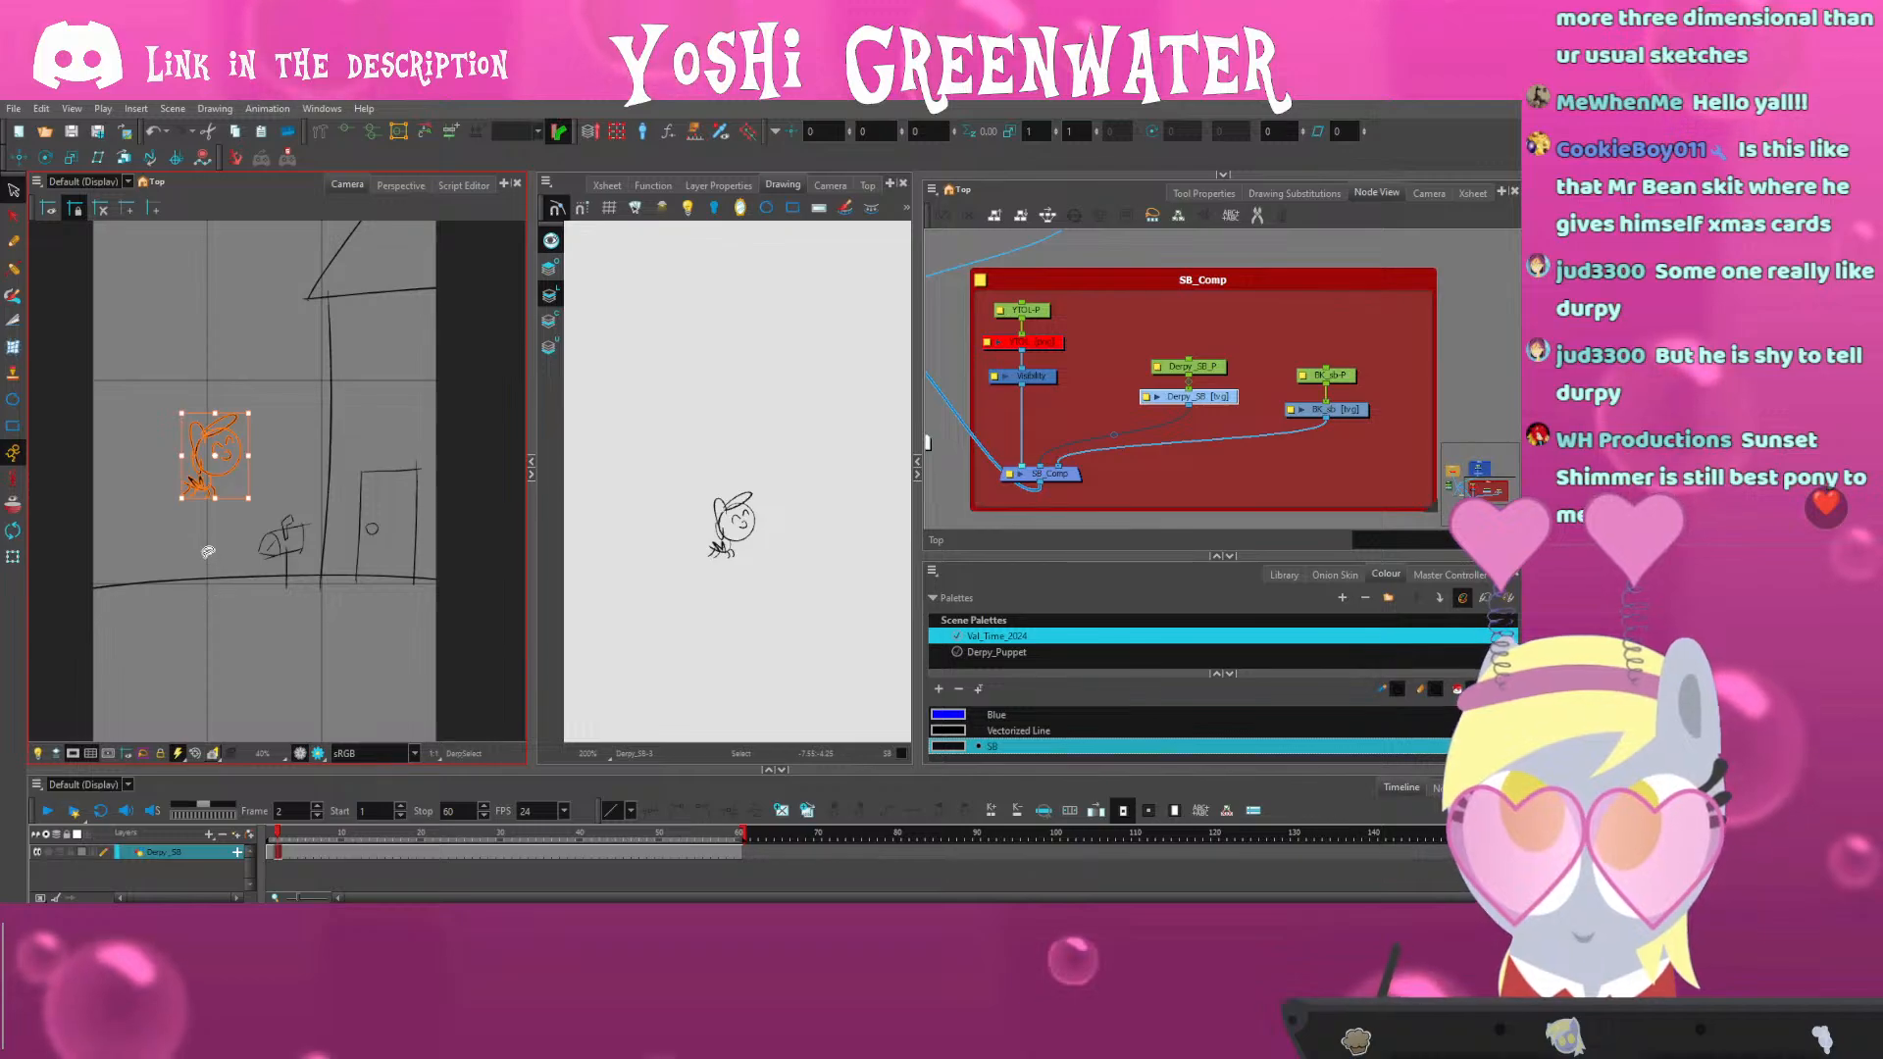
# Nudge the pony on frame 2 up slightly, comparing its position with frame 1
pyautogui.press(',')
pyautogui.press('.')
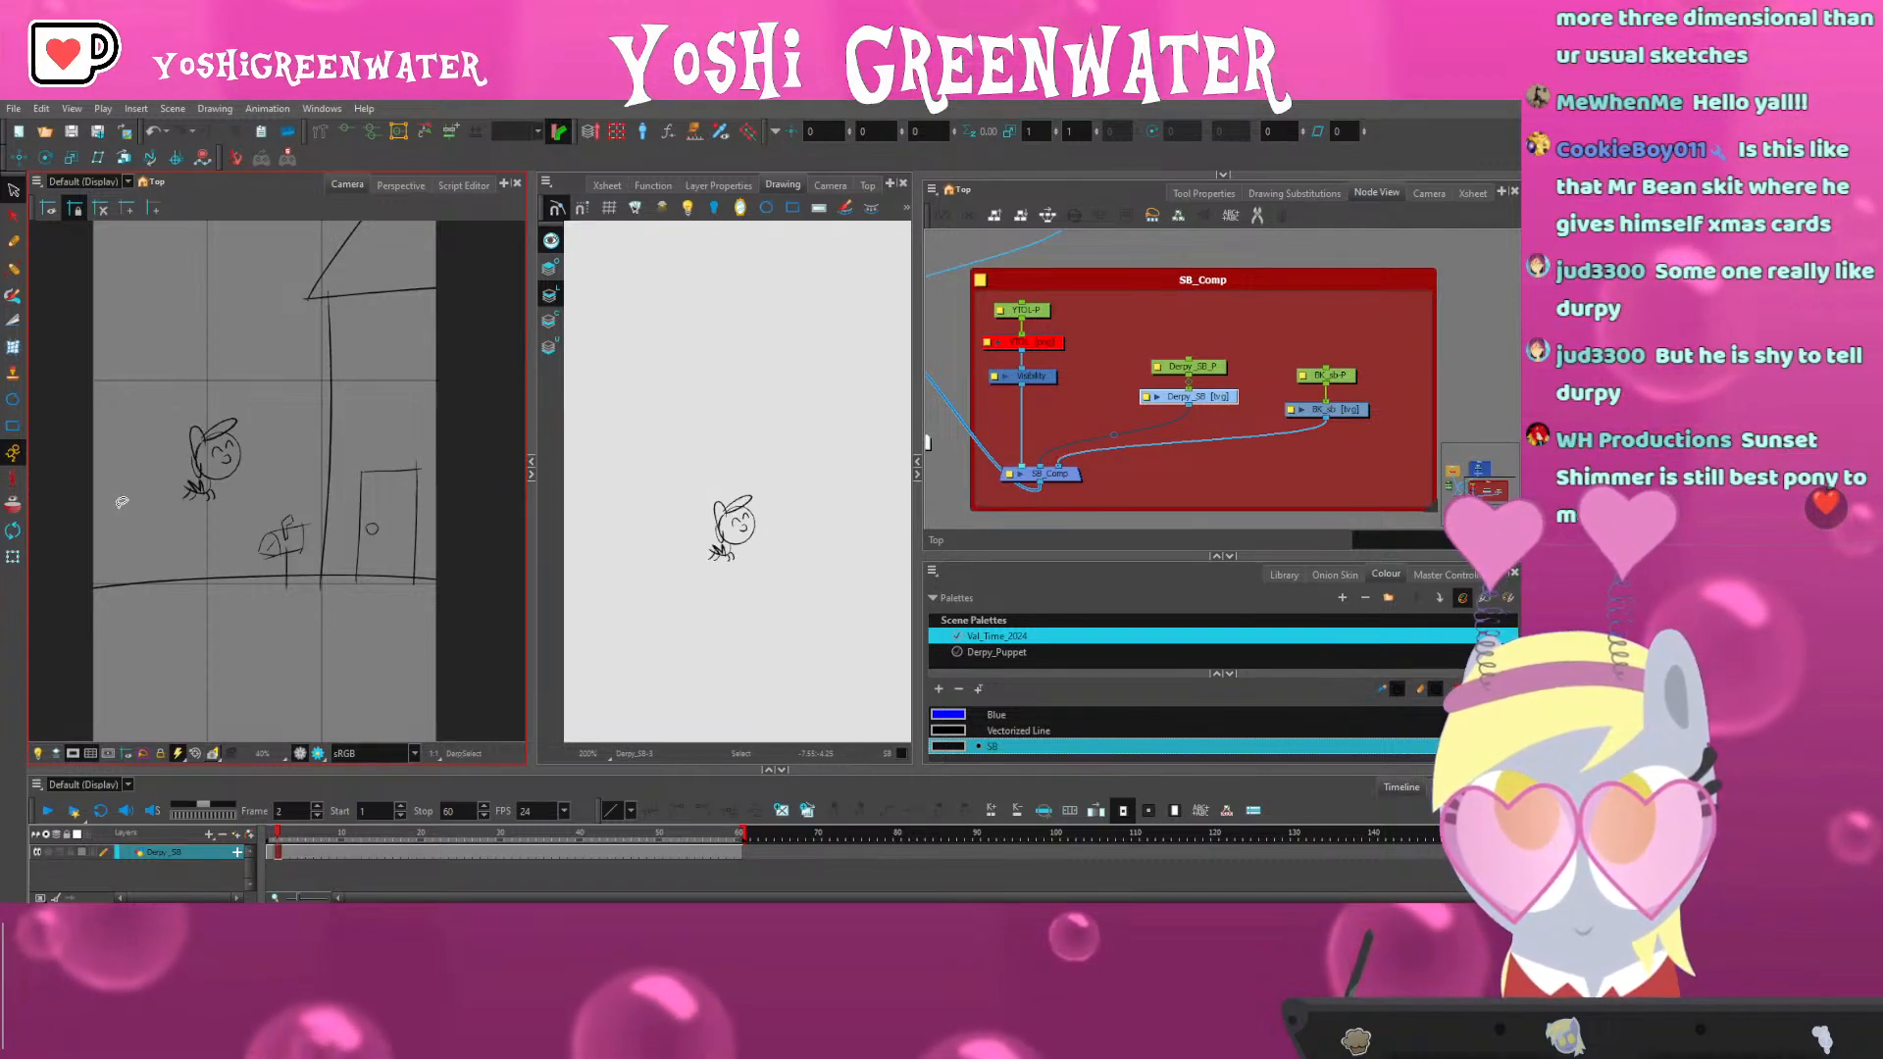
pyautogui.moveTo(180, 391); pyautogui.dragTo(164, 535)
pyautogui.press('Up')
pyautogui.press('Up')
pyautogui.press('Up')
pyautogui.press(',')
pyautogui.press('.')
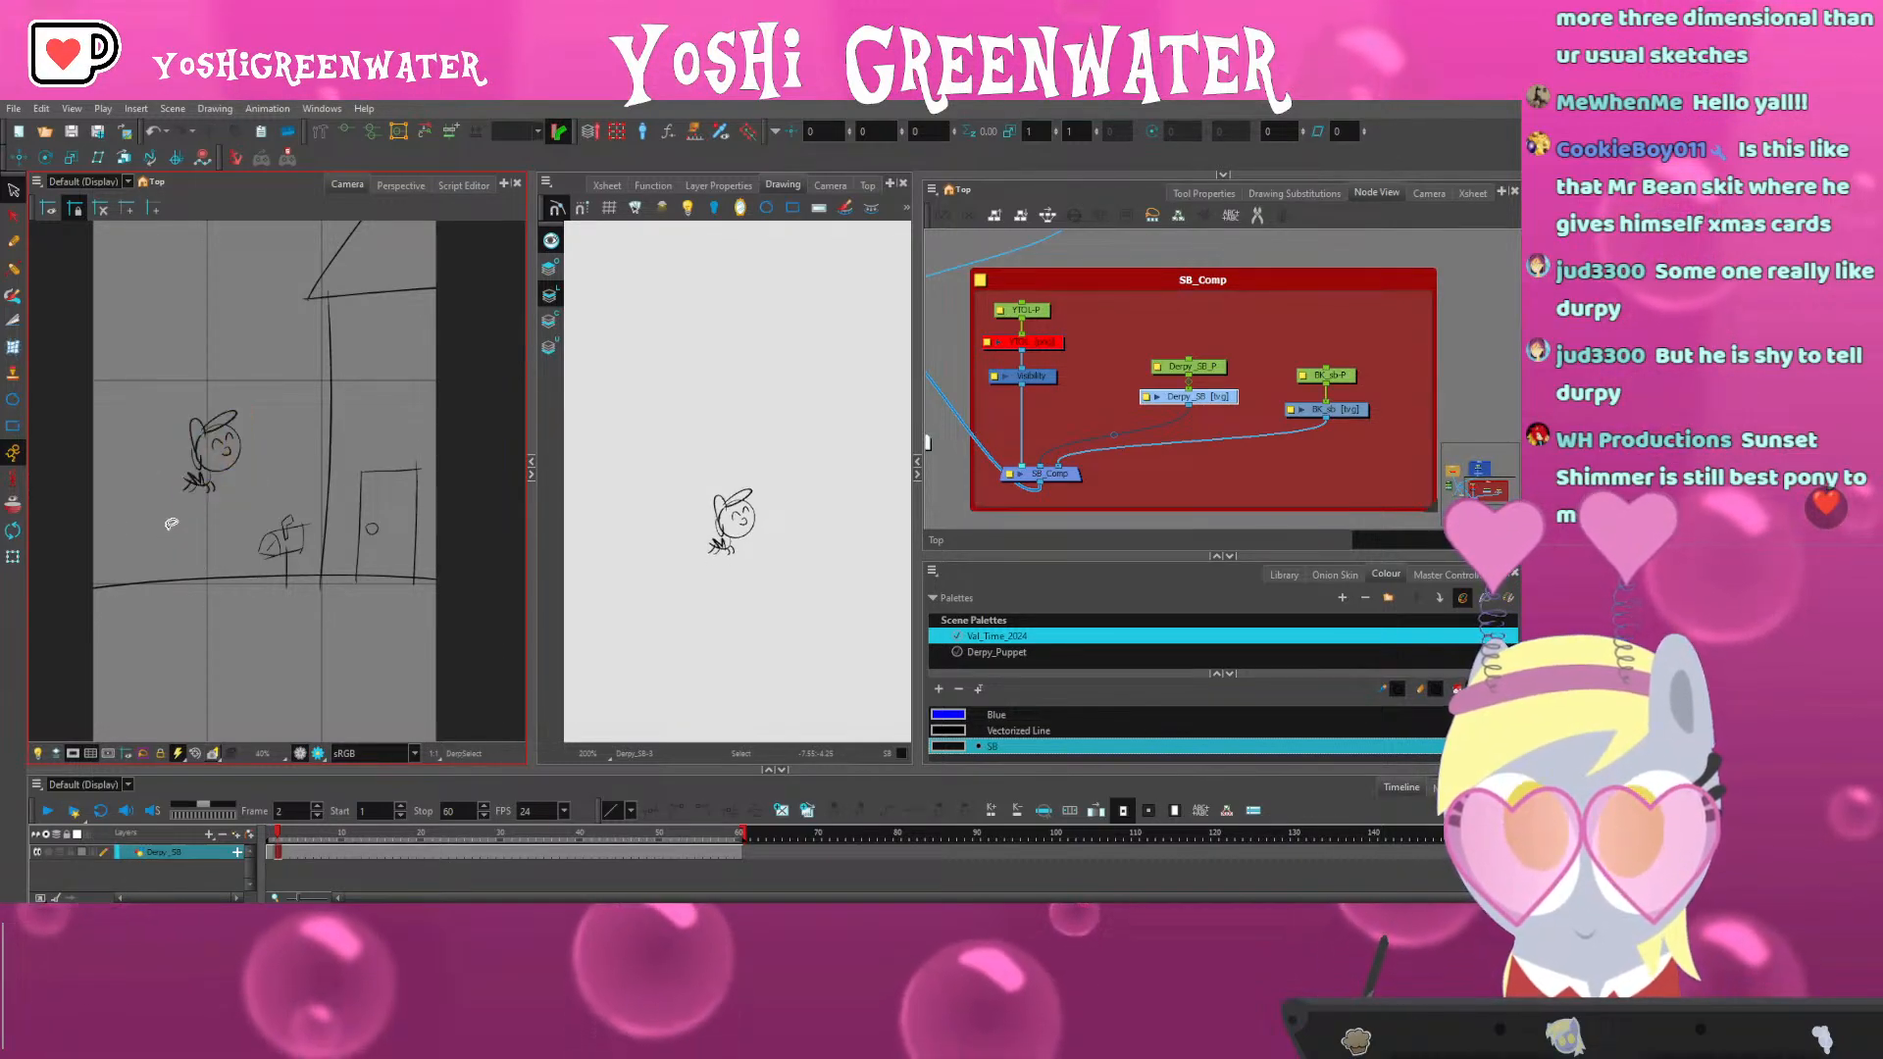
pyautogui.press(',')
pyautogui.press('.')
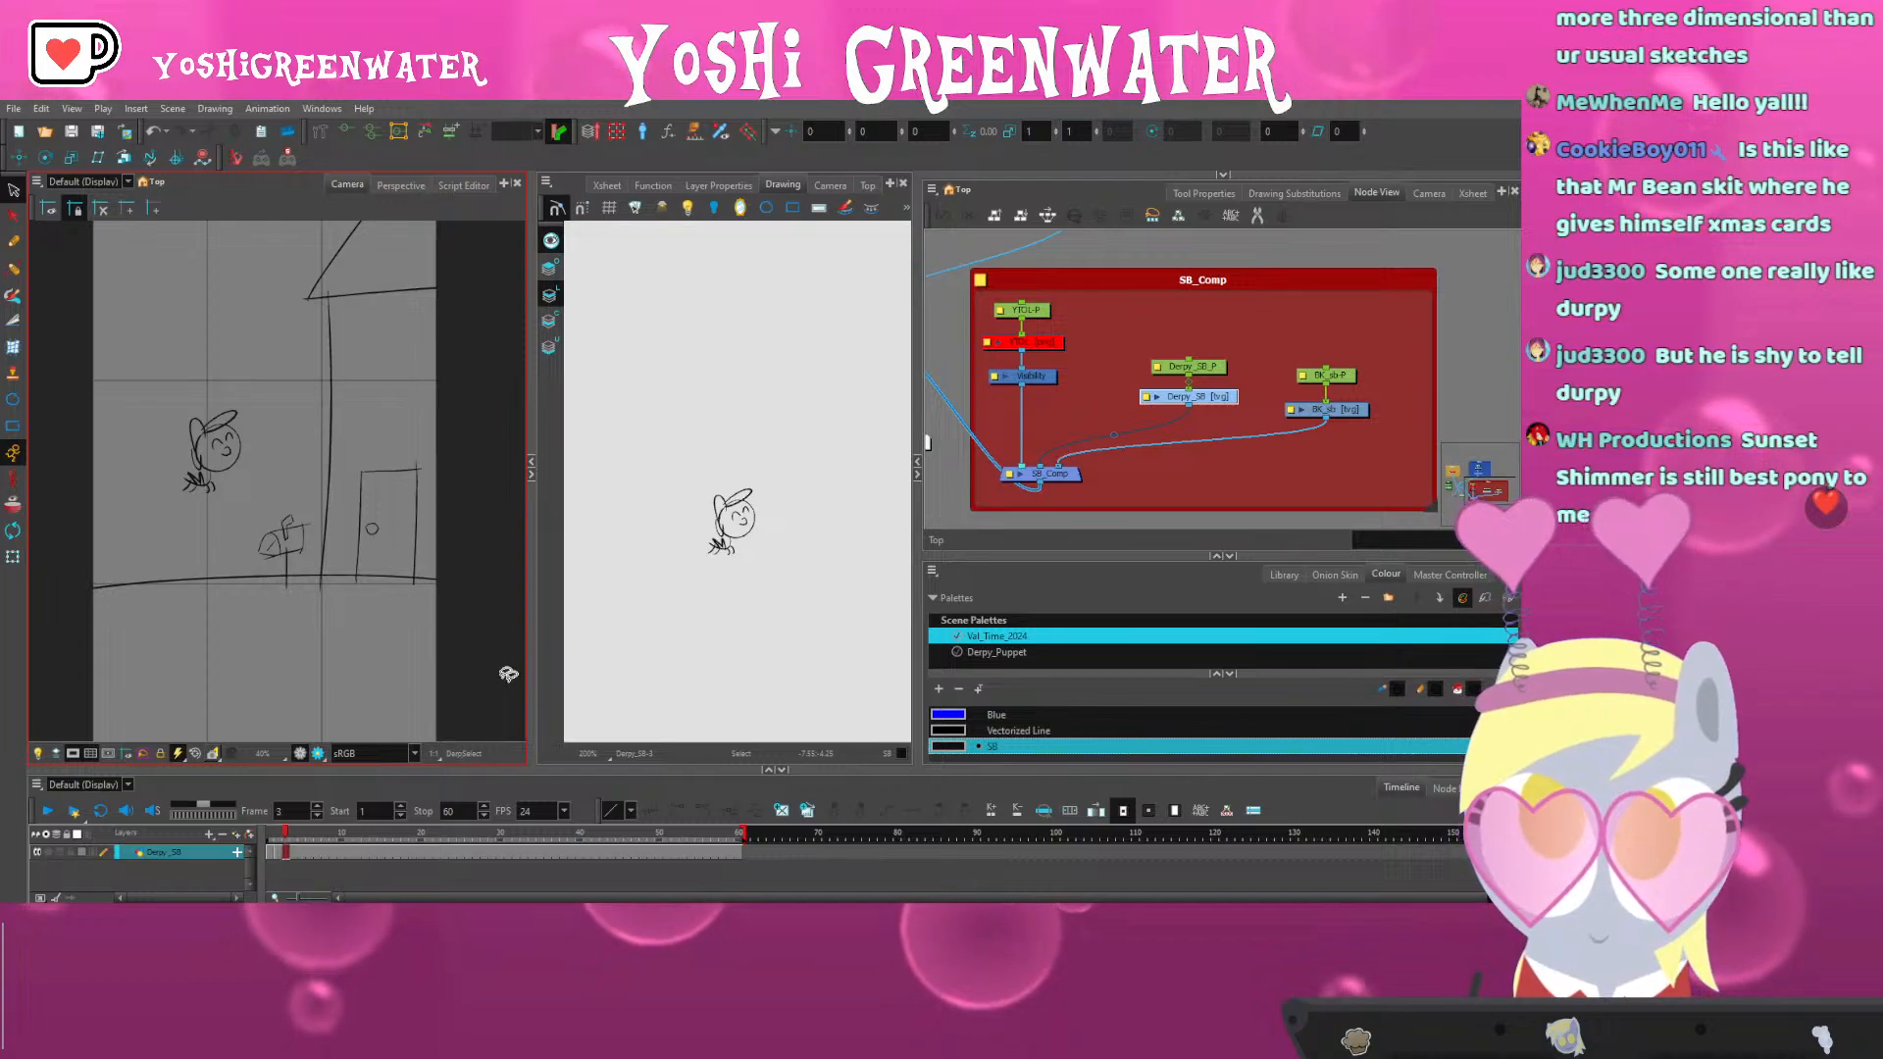
# Duplicate the pony drawing on frame 3 and replace its curved closed eyes with two short vertical strokes
pyautogui.press('.')
pyautogui.scroll(3, 209, 450)
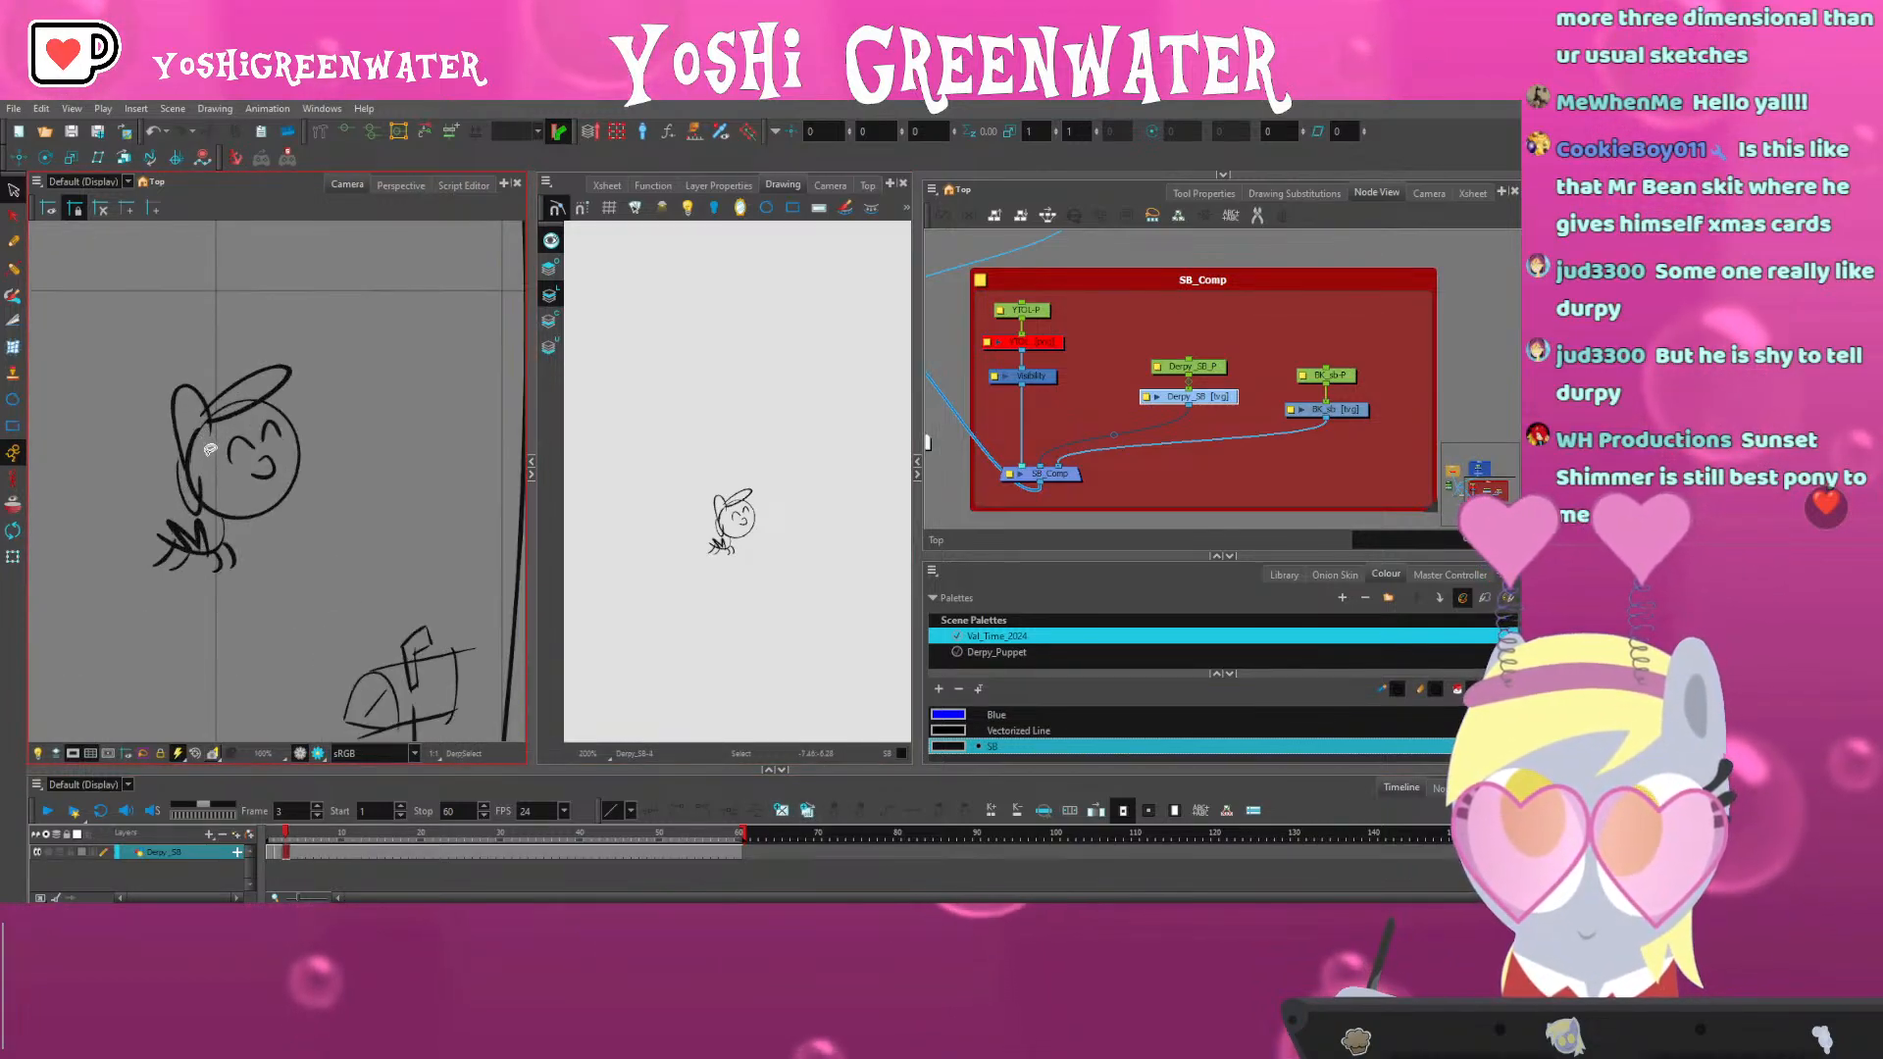
pyautogui.scroll(2, 233, 453)
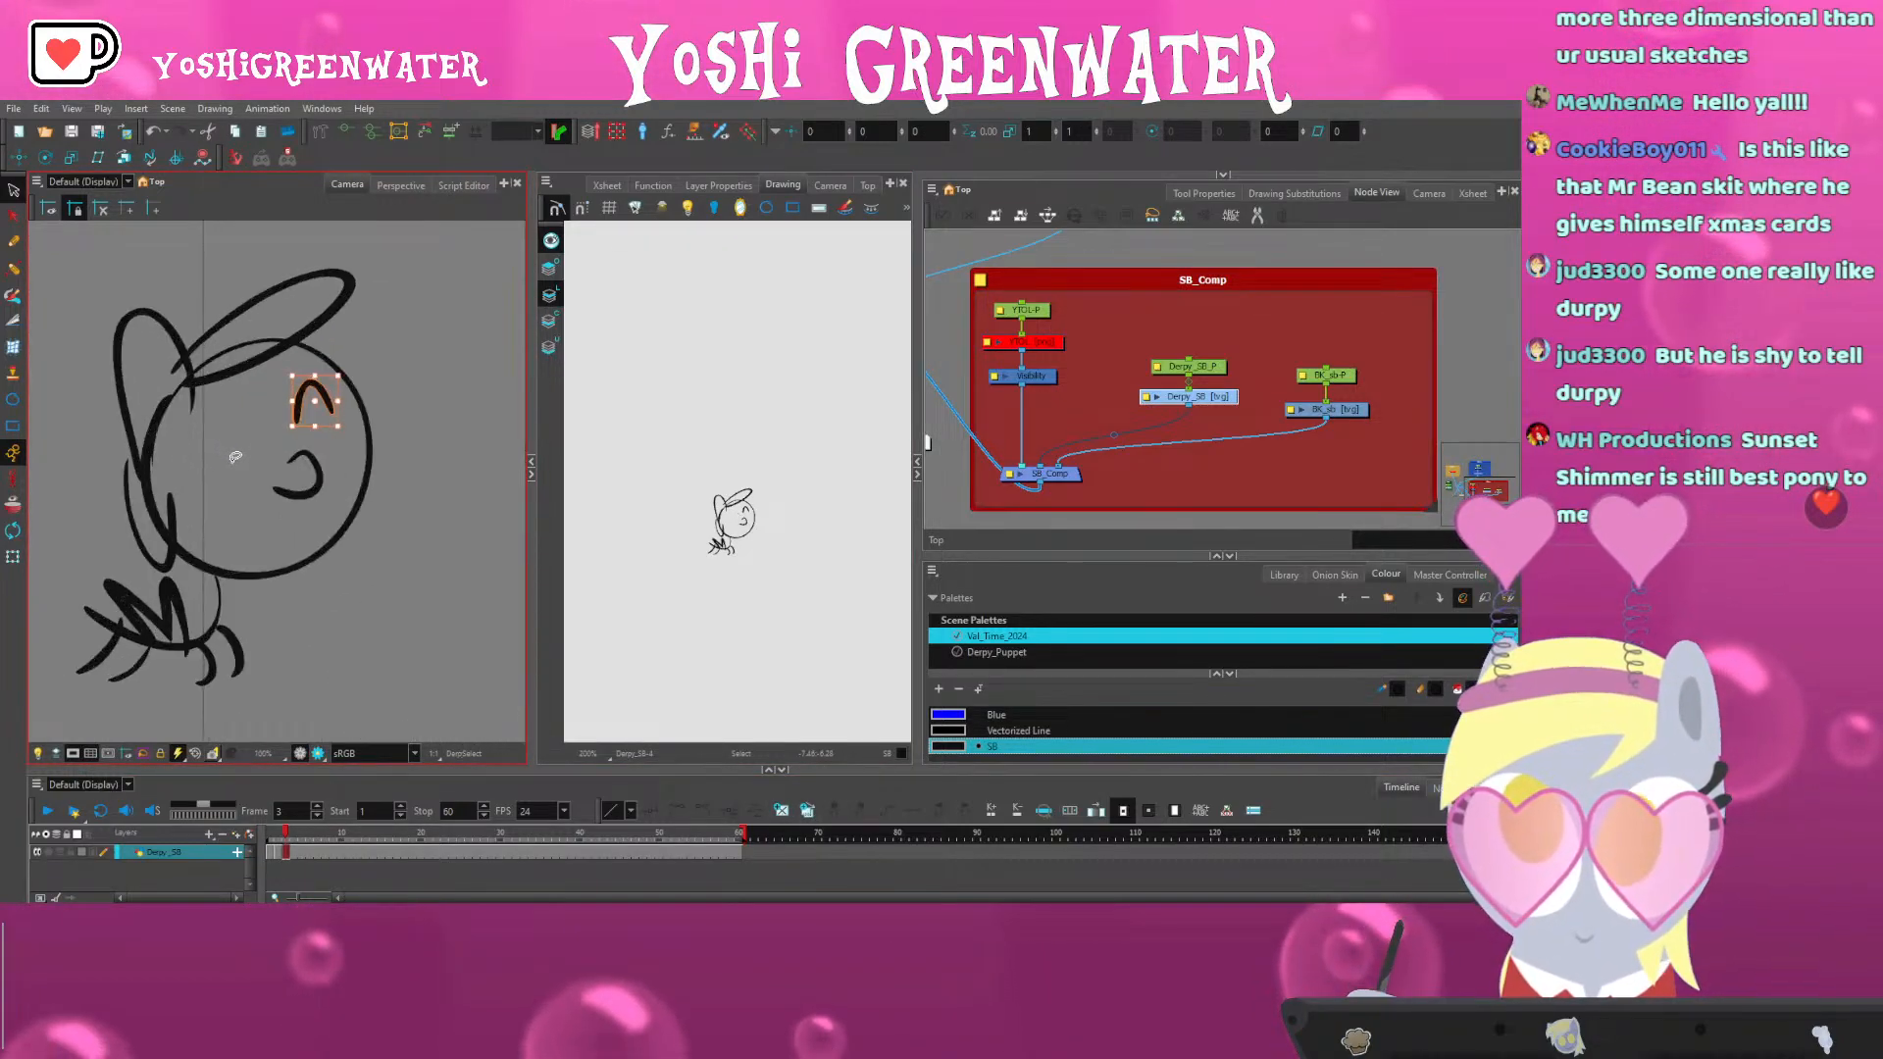
pyautogui.hotkey('alt', 'b')
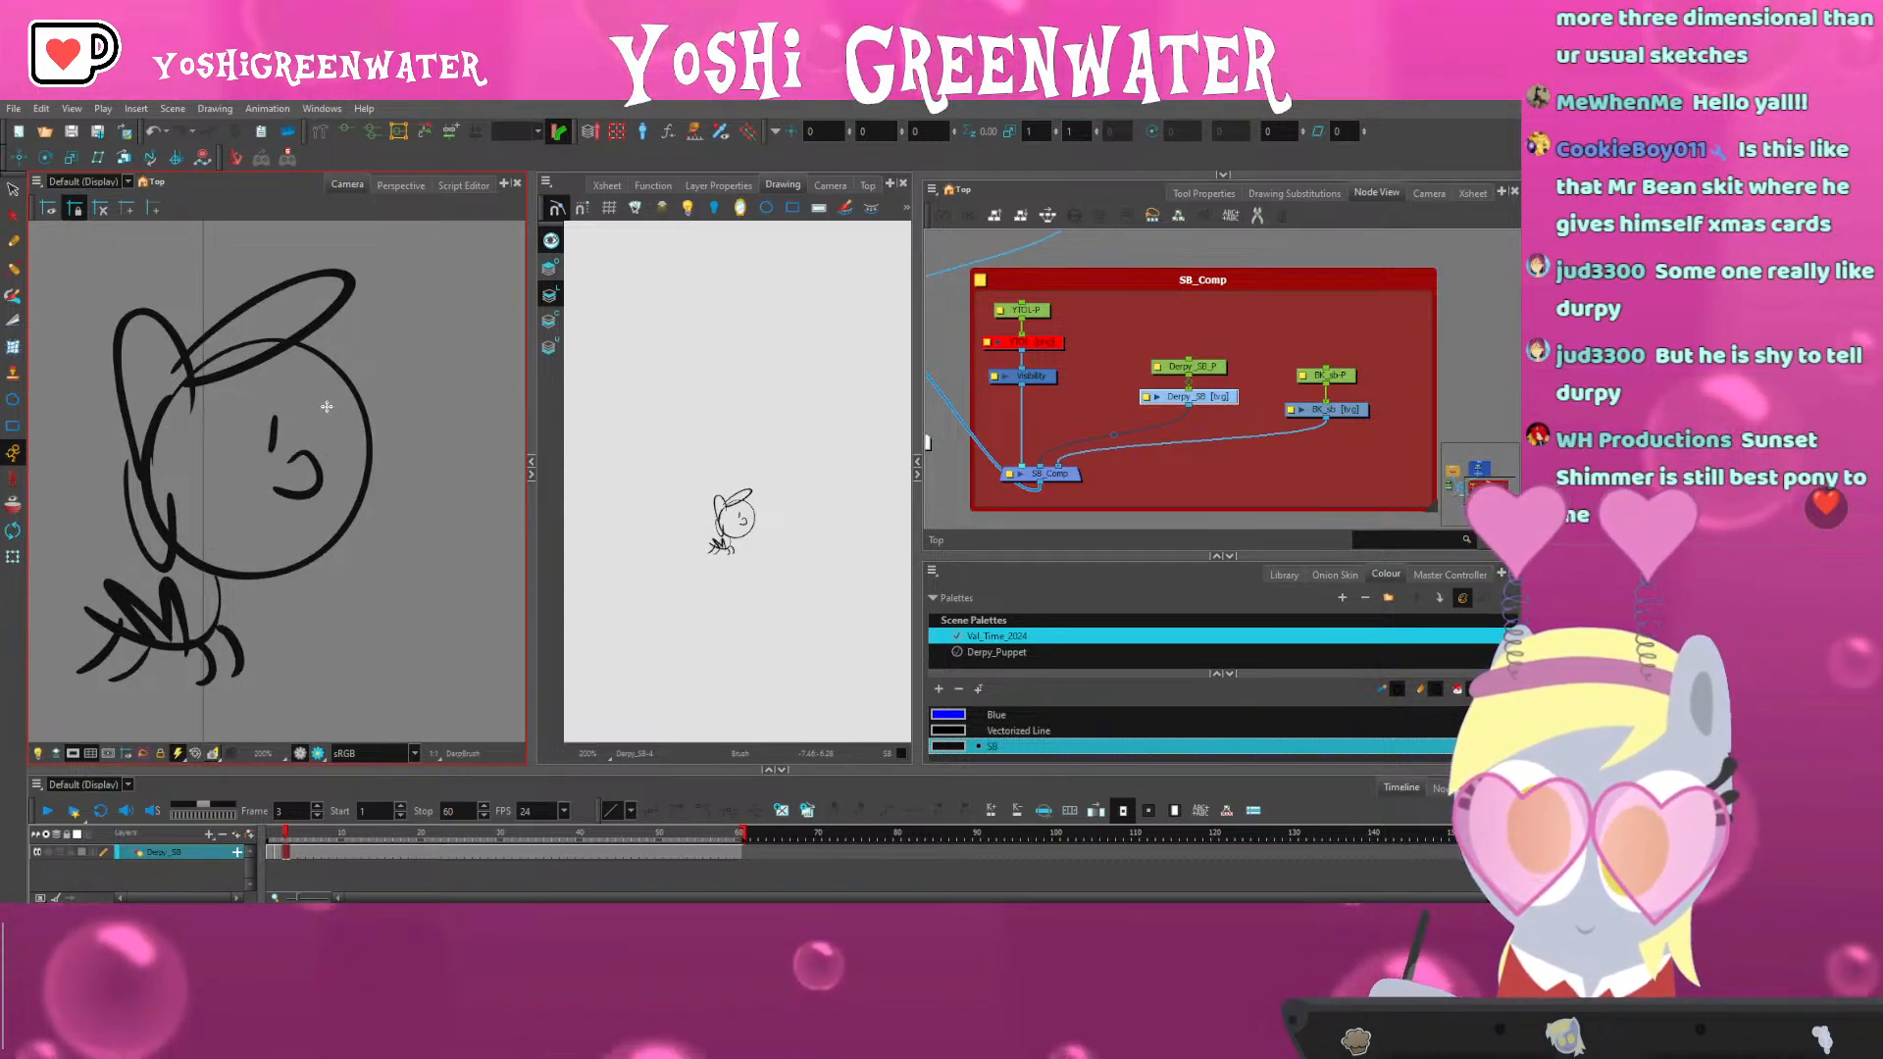
pyautogui.scroll(-2, 140, 338)
pyautogui.hotkey('alt', 's')
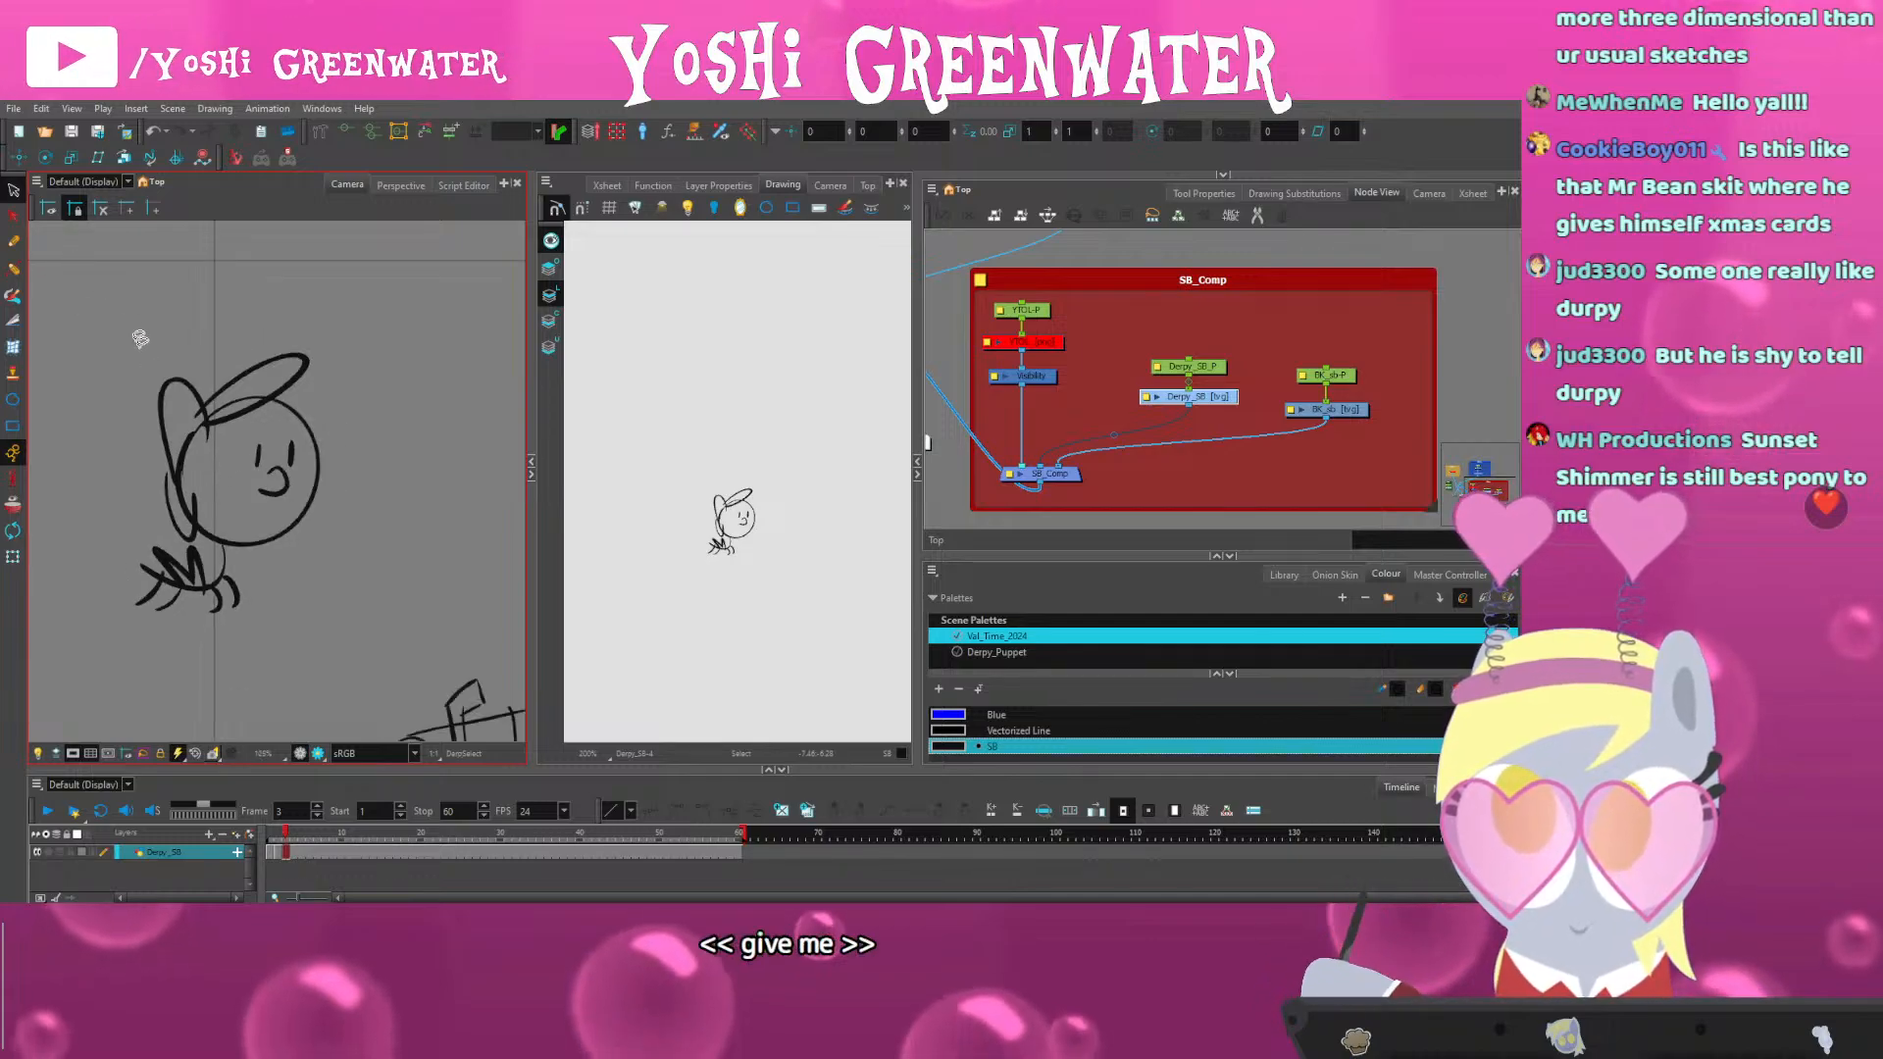
# Select the head, forelock and mane strokes on frame 3 and tilt them slightly clockwise above the tufted ends
pyautogui.moveTo(141, 338)
pyautogui.mouseDown()
pyautogui.moveTo(333, 579)
pyautogui.moveTo(344, 326)
pyautogui.mouseUp()
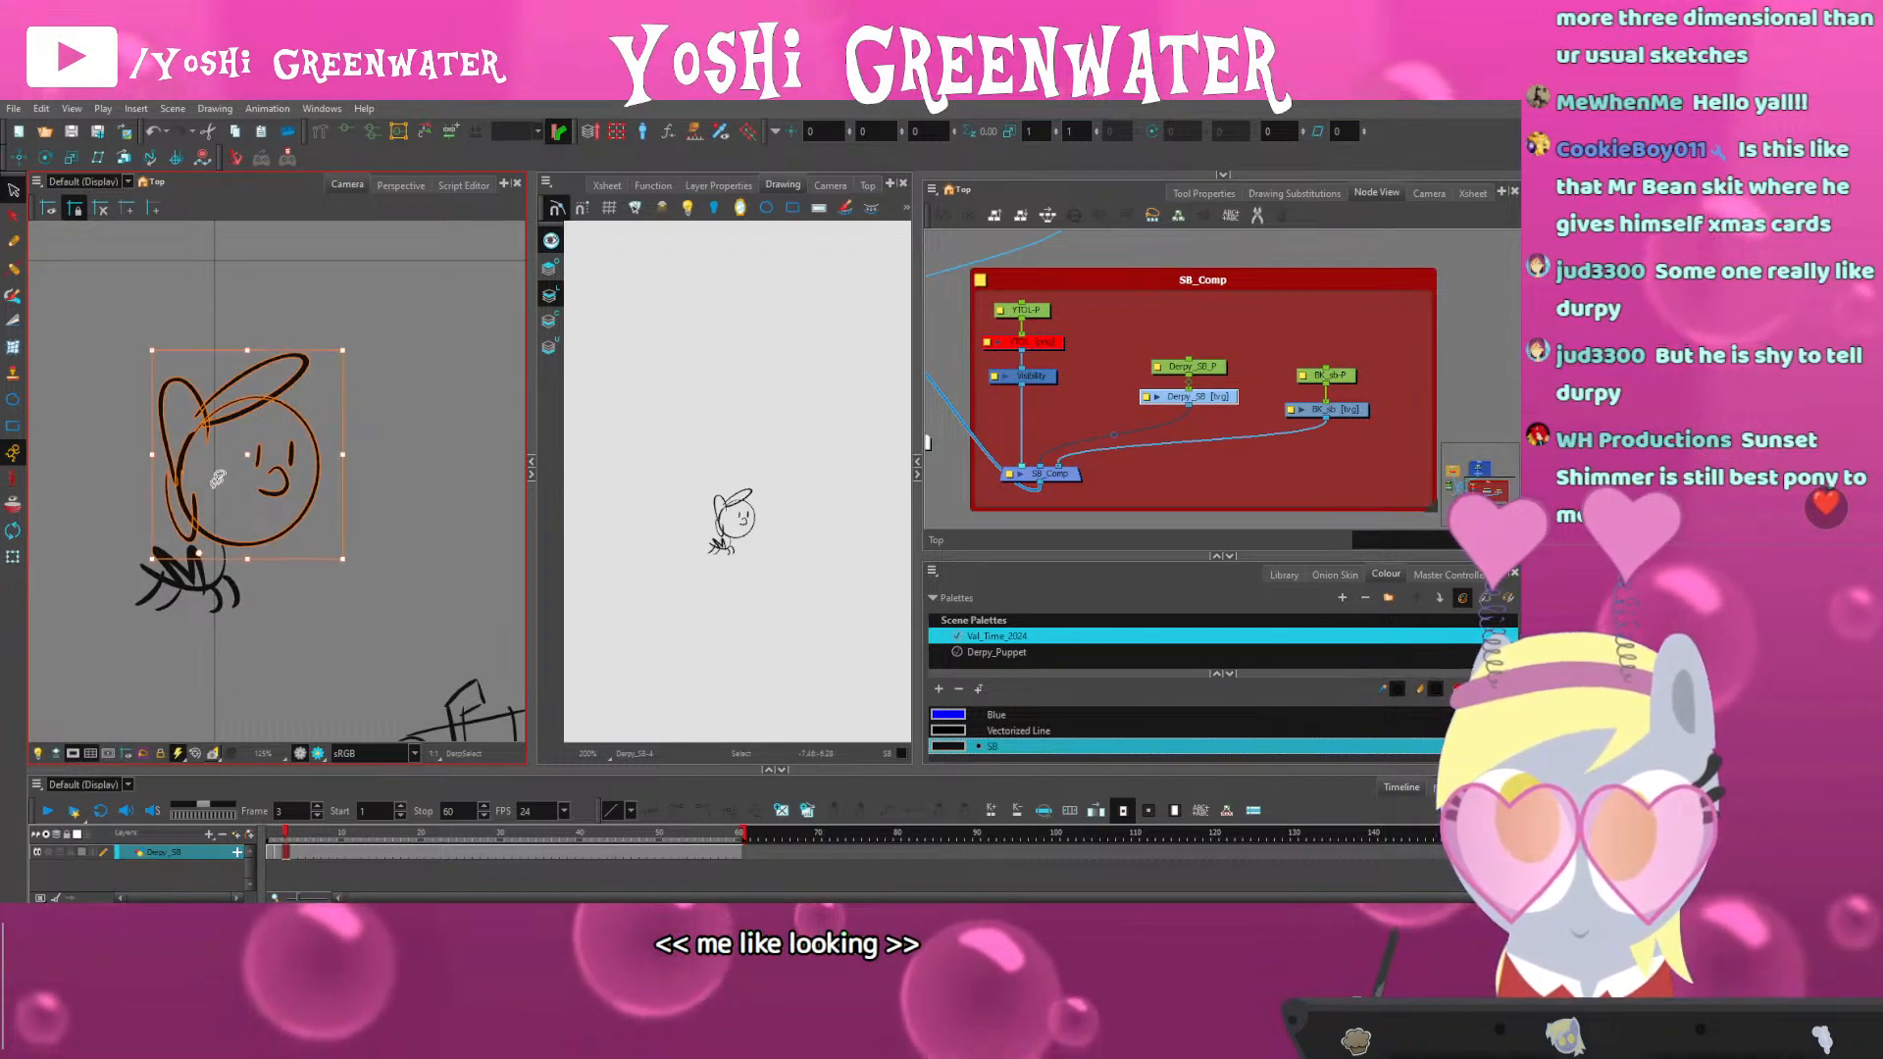
pyautogui.moveTo(279, 417); pyautogui.dragTo(290, 426)
pyautogui.moveTo(113, 589); pyautogui.dragTo(110, 500)
pyautogui.click(111, 498)
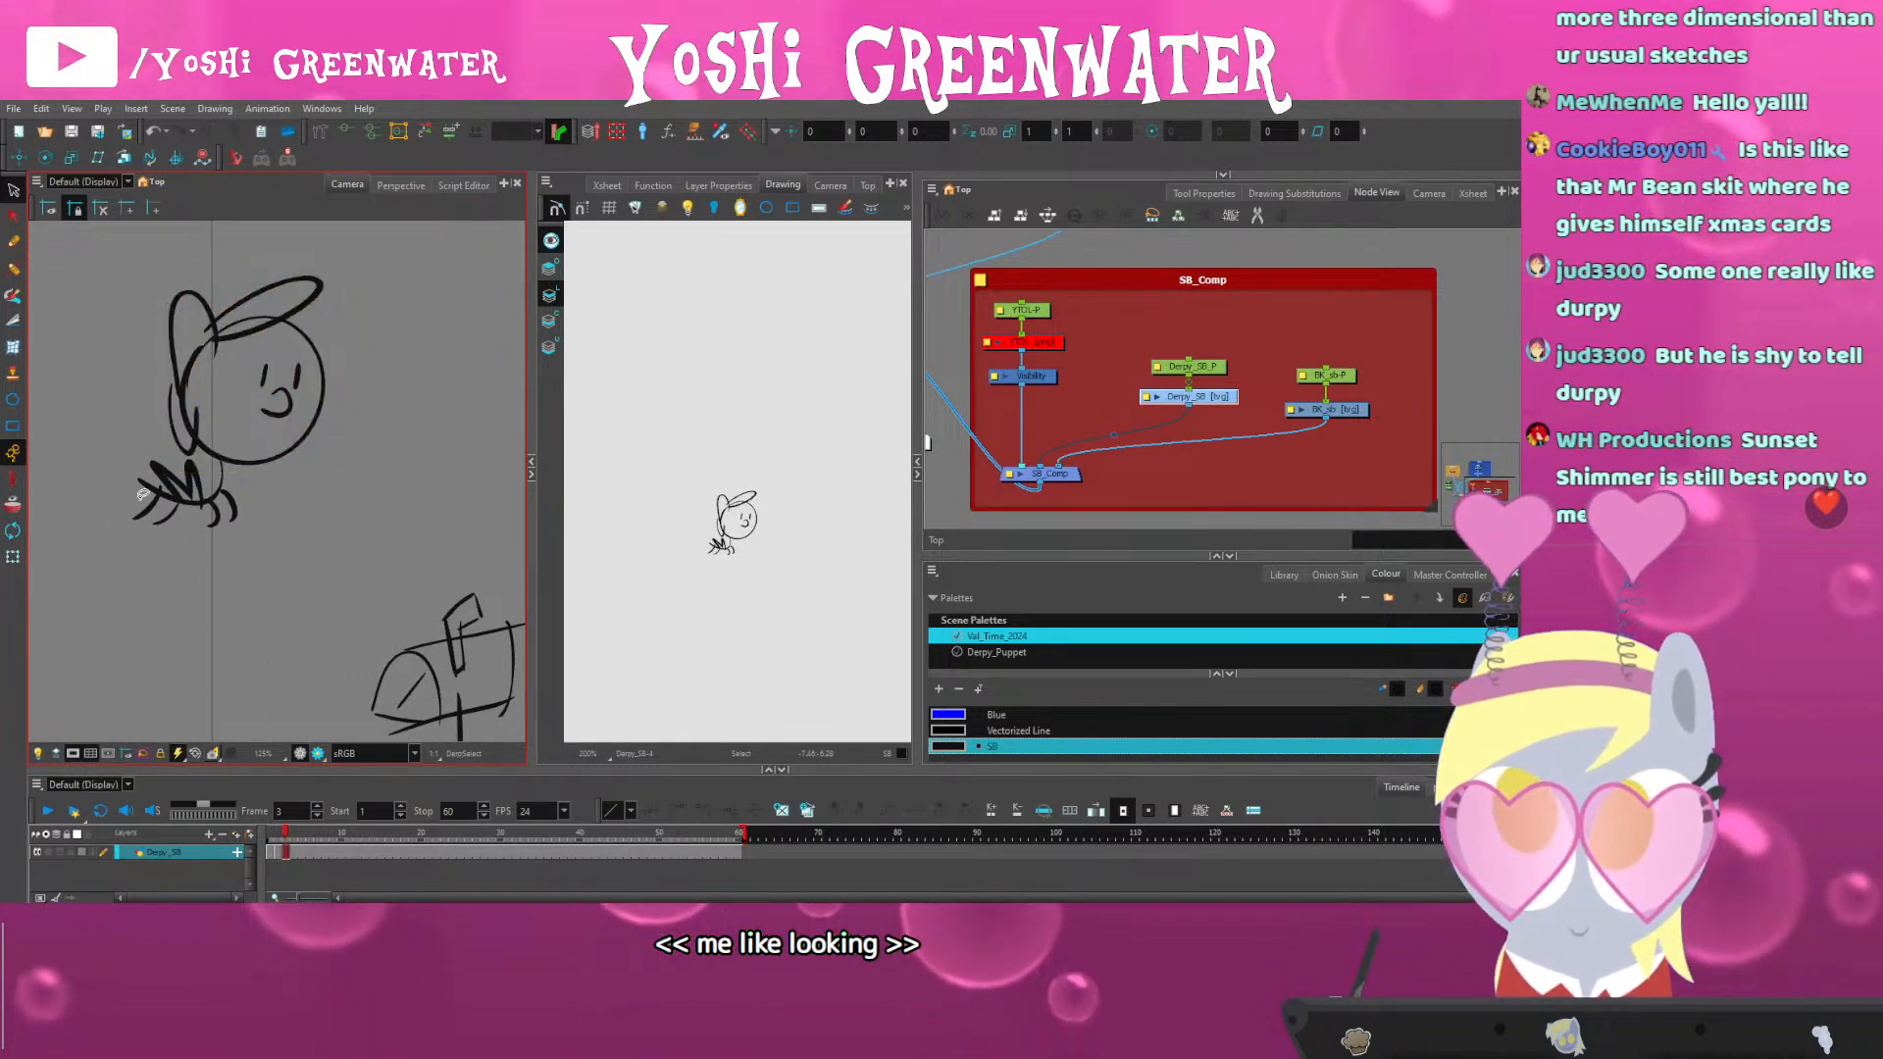
# Flip between frames 1 and 3 to check the pony's movement toward the mailbox
pyautogui.scroll(-2, 126, 484)
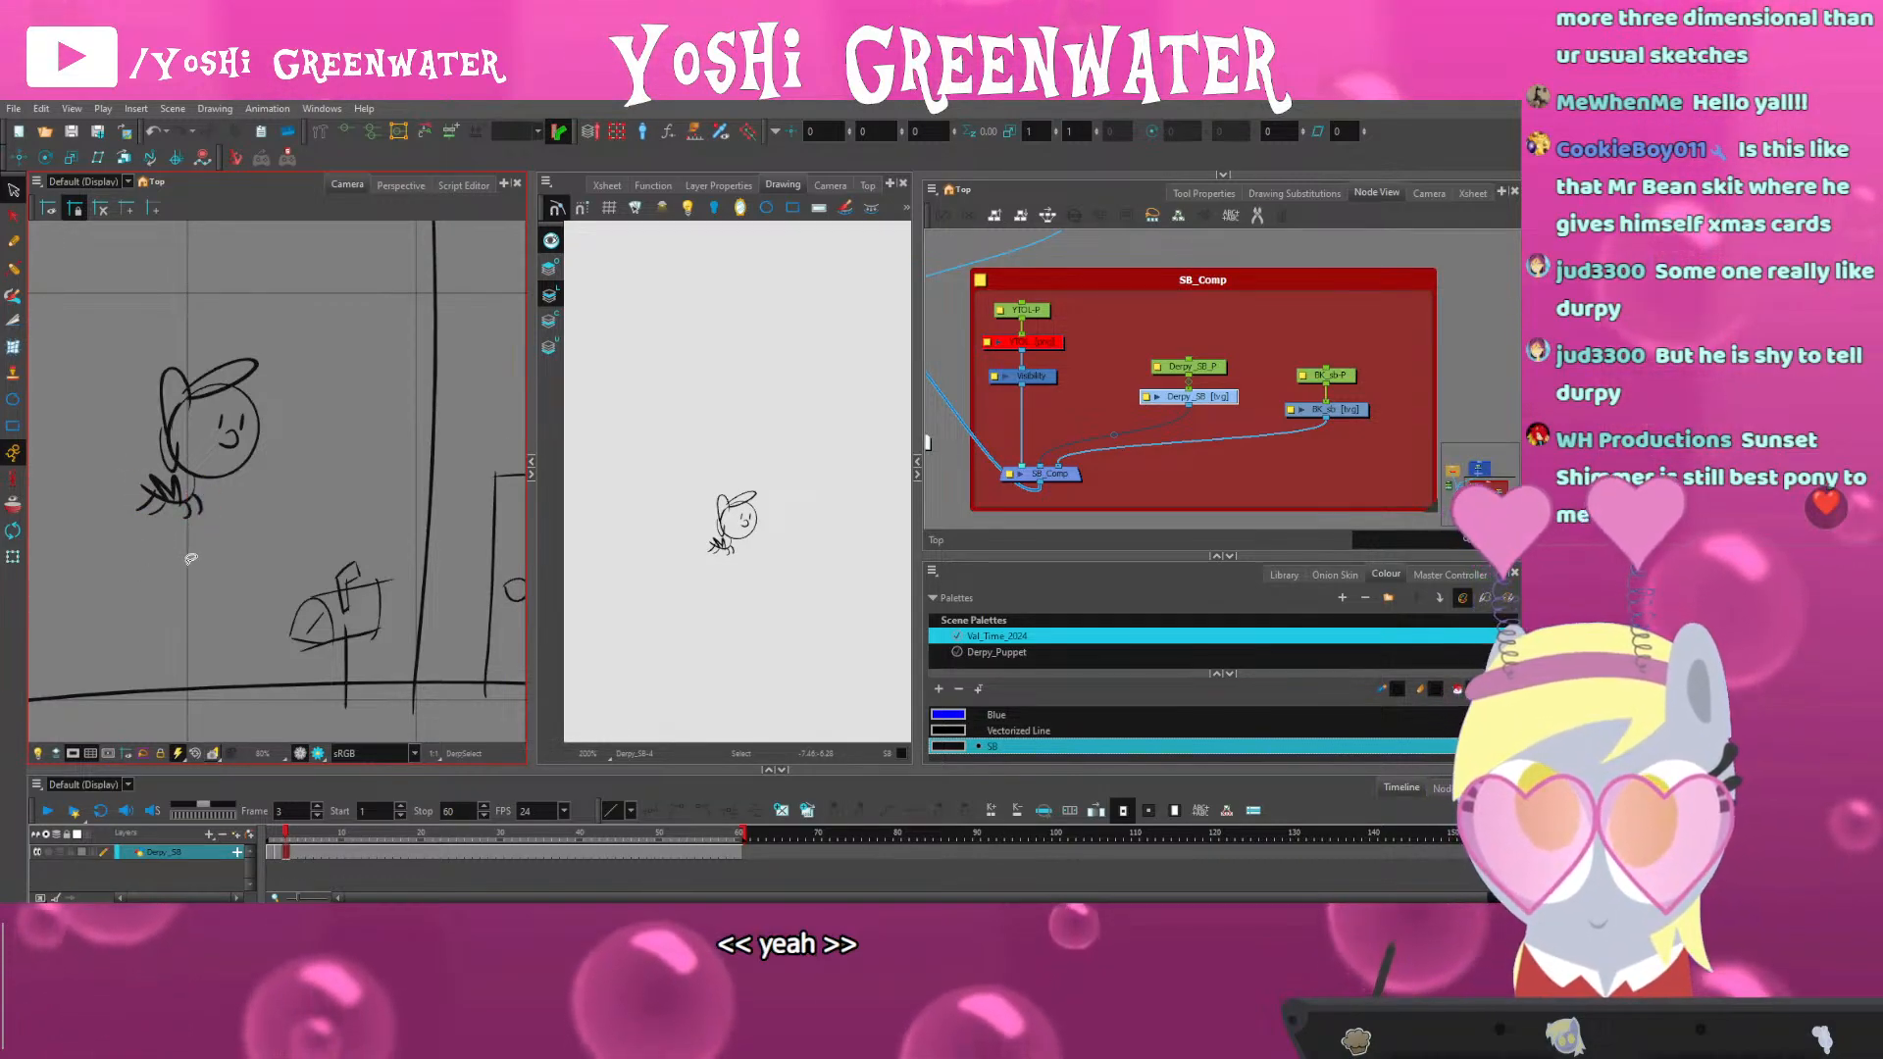
pyautogui.press(',')
pyautogui.press(',')
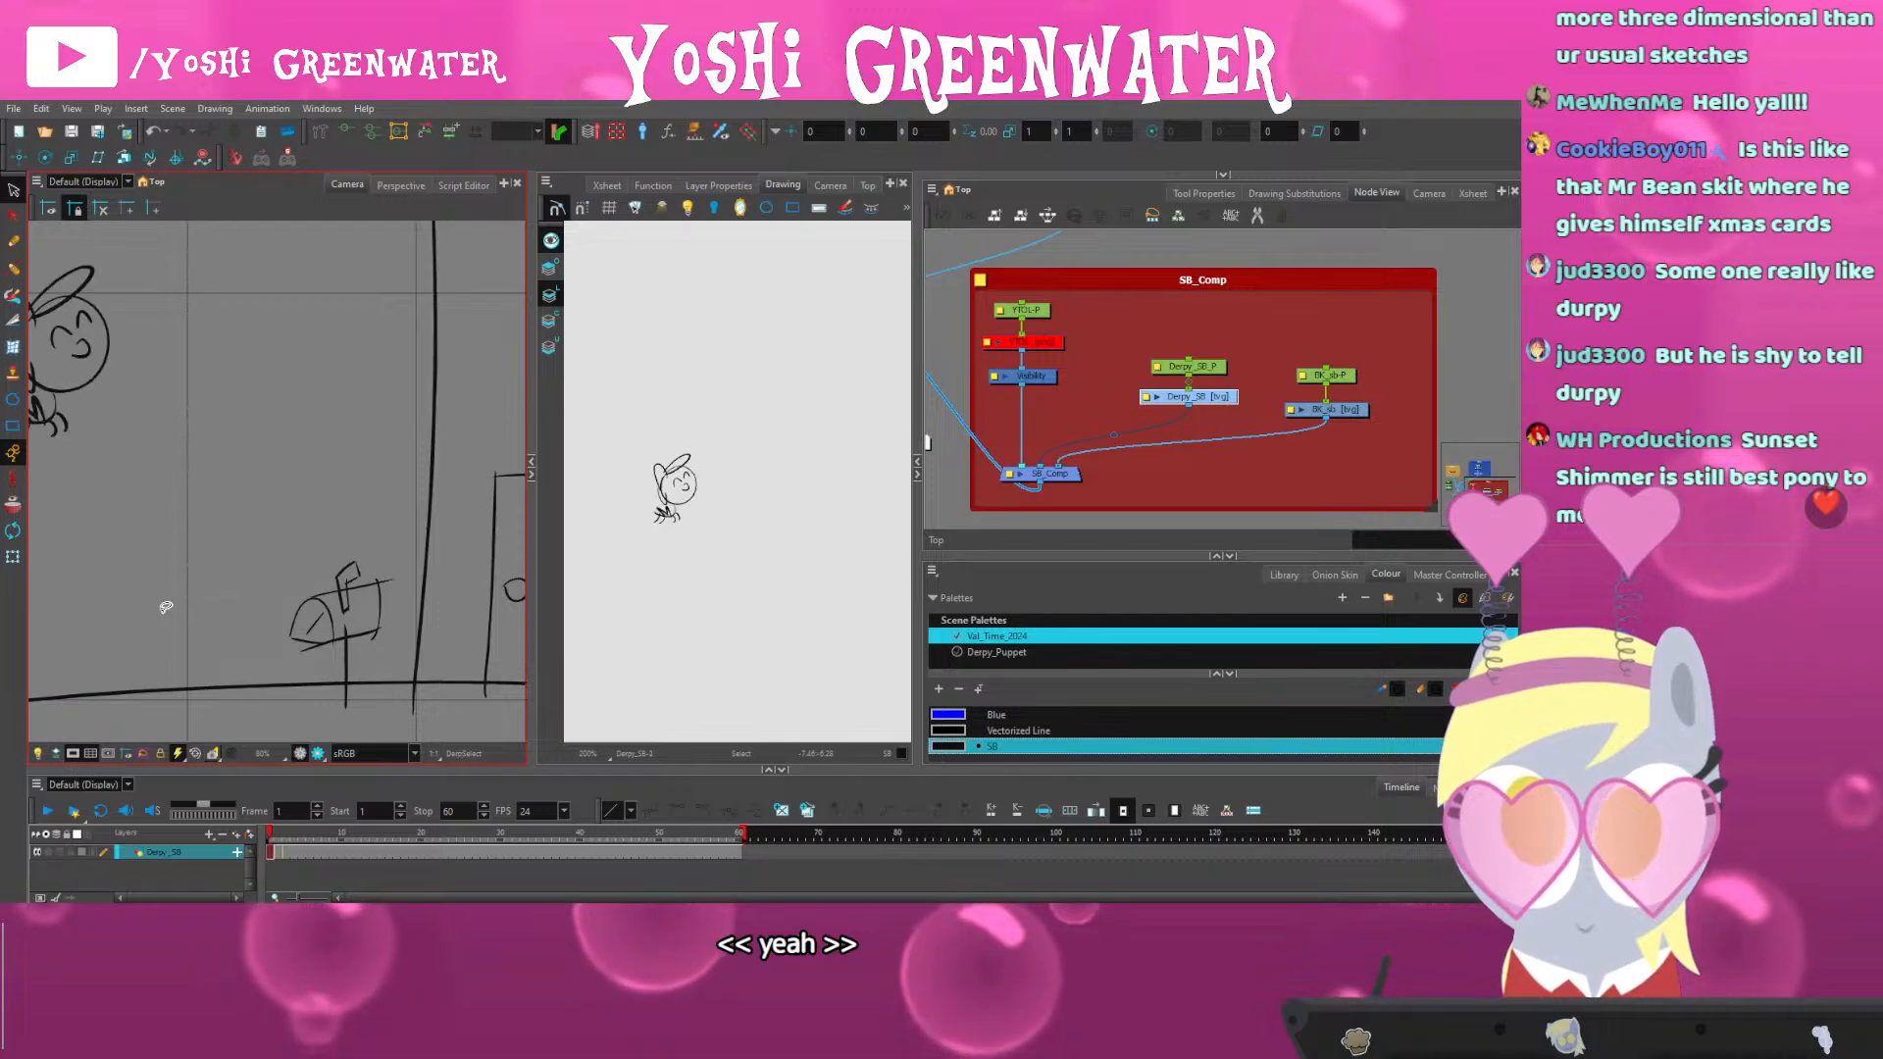
pyautogui.scroll(-3, 166, 607)
pyautogui.press('.')
pyautogui.press('.')
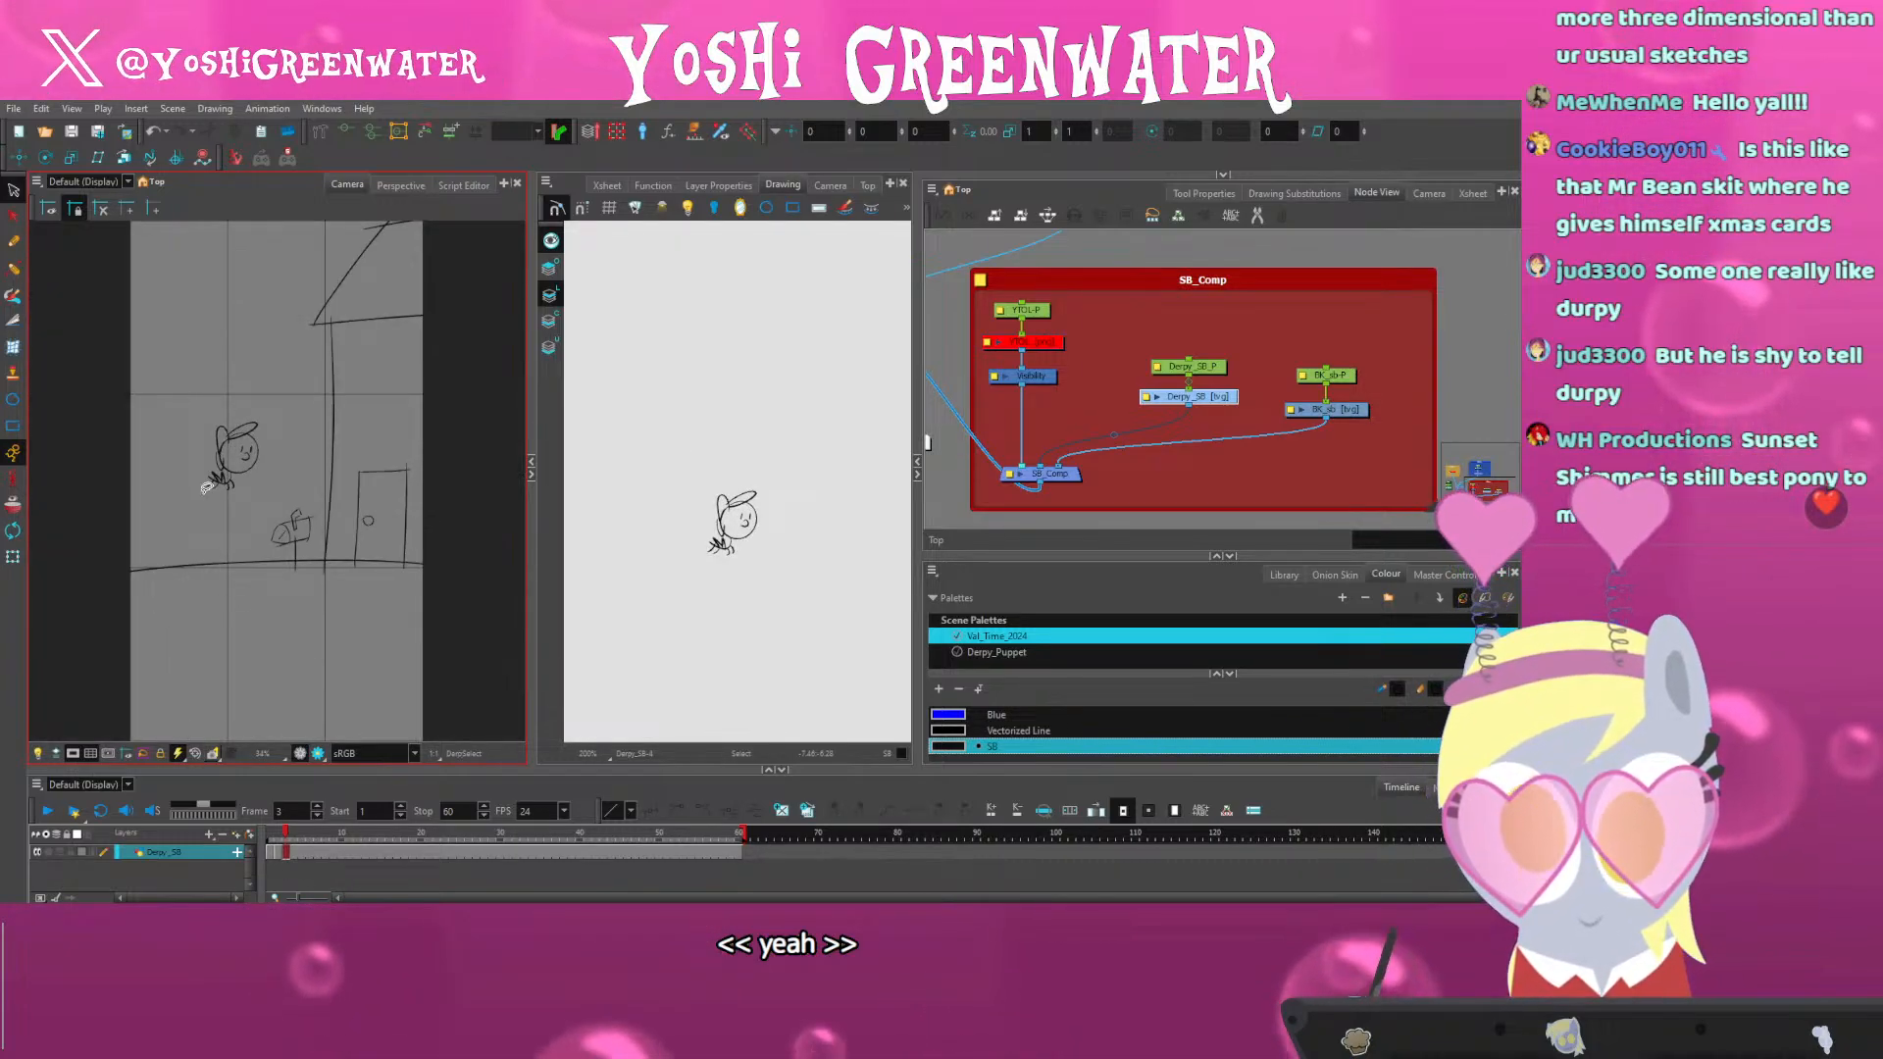
# Adjust the placement of the pony's eyes and mouth on frame 3
pyautogui.scroll(5, 224, 451)
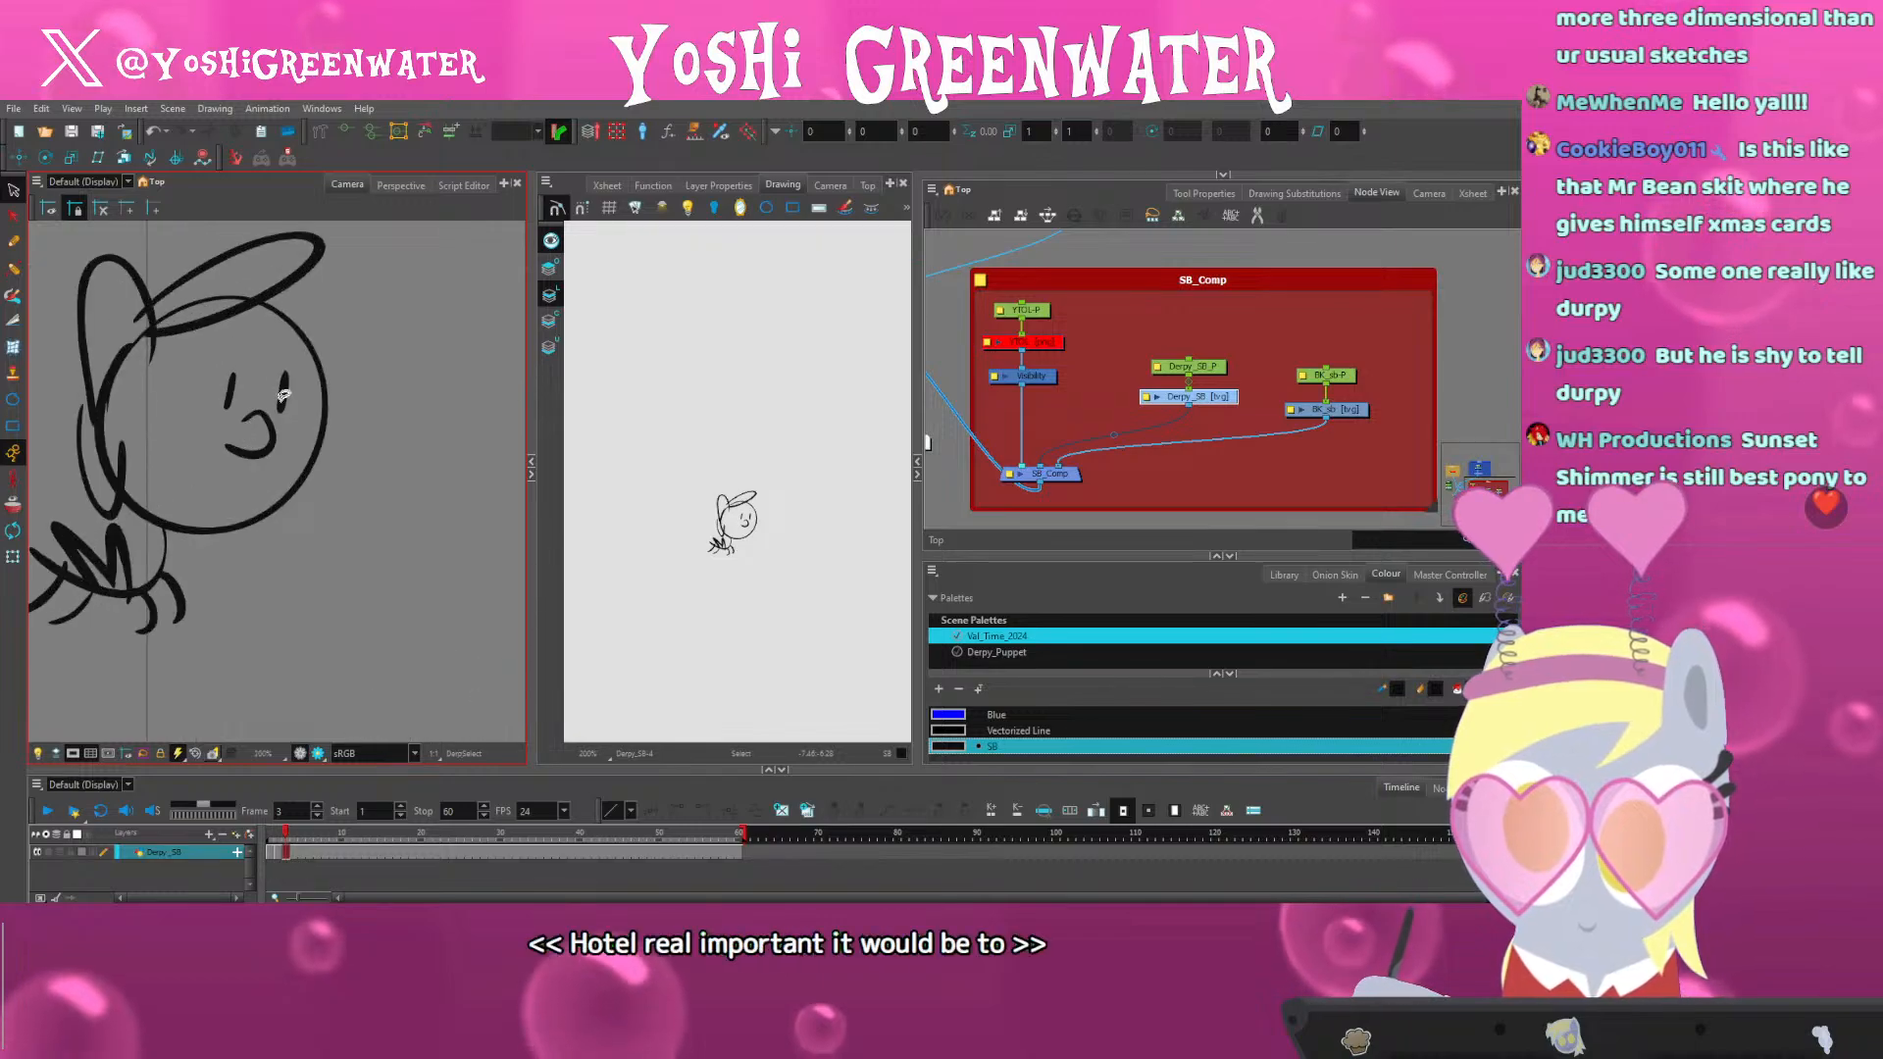
pyautogui.moveTo(187, 416); pyautogui.dragTo(191, 457)
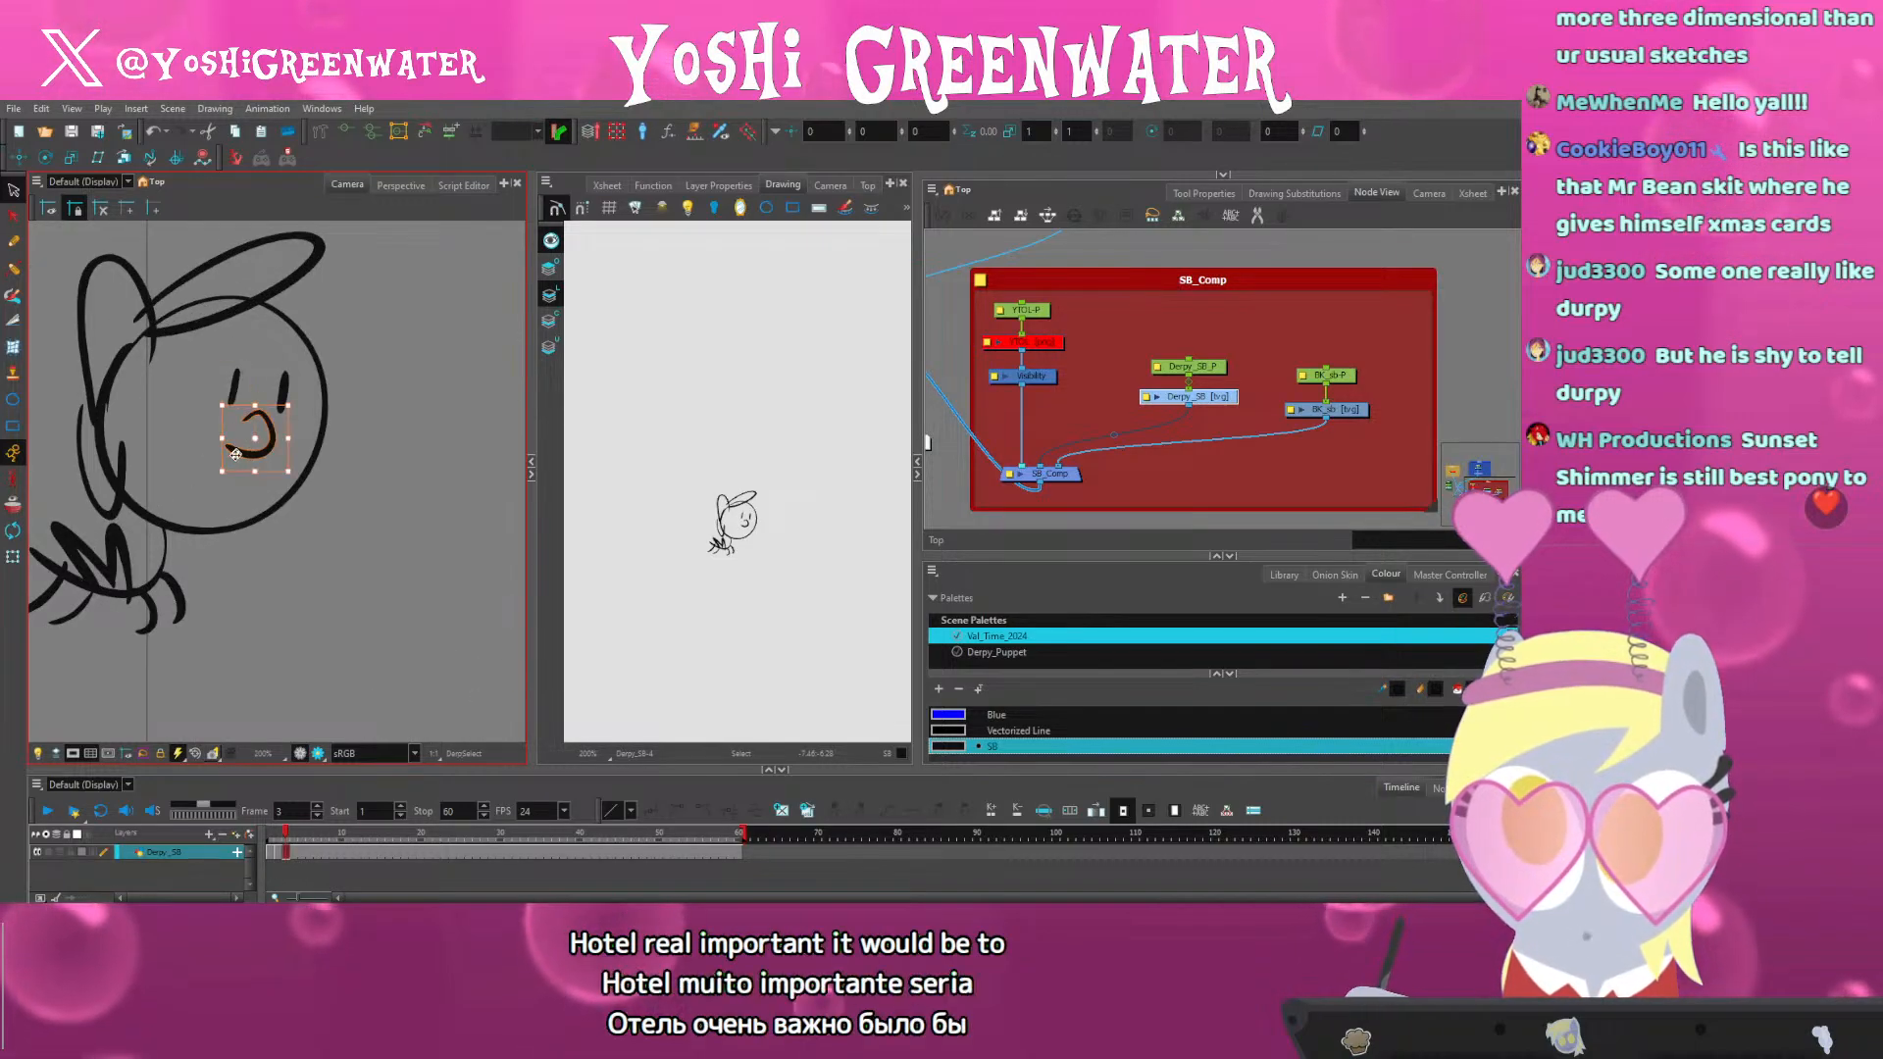
pyautogui.scroll(-5, 211, 505)
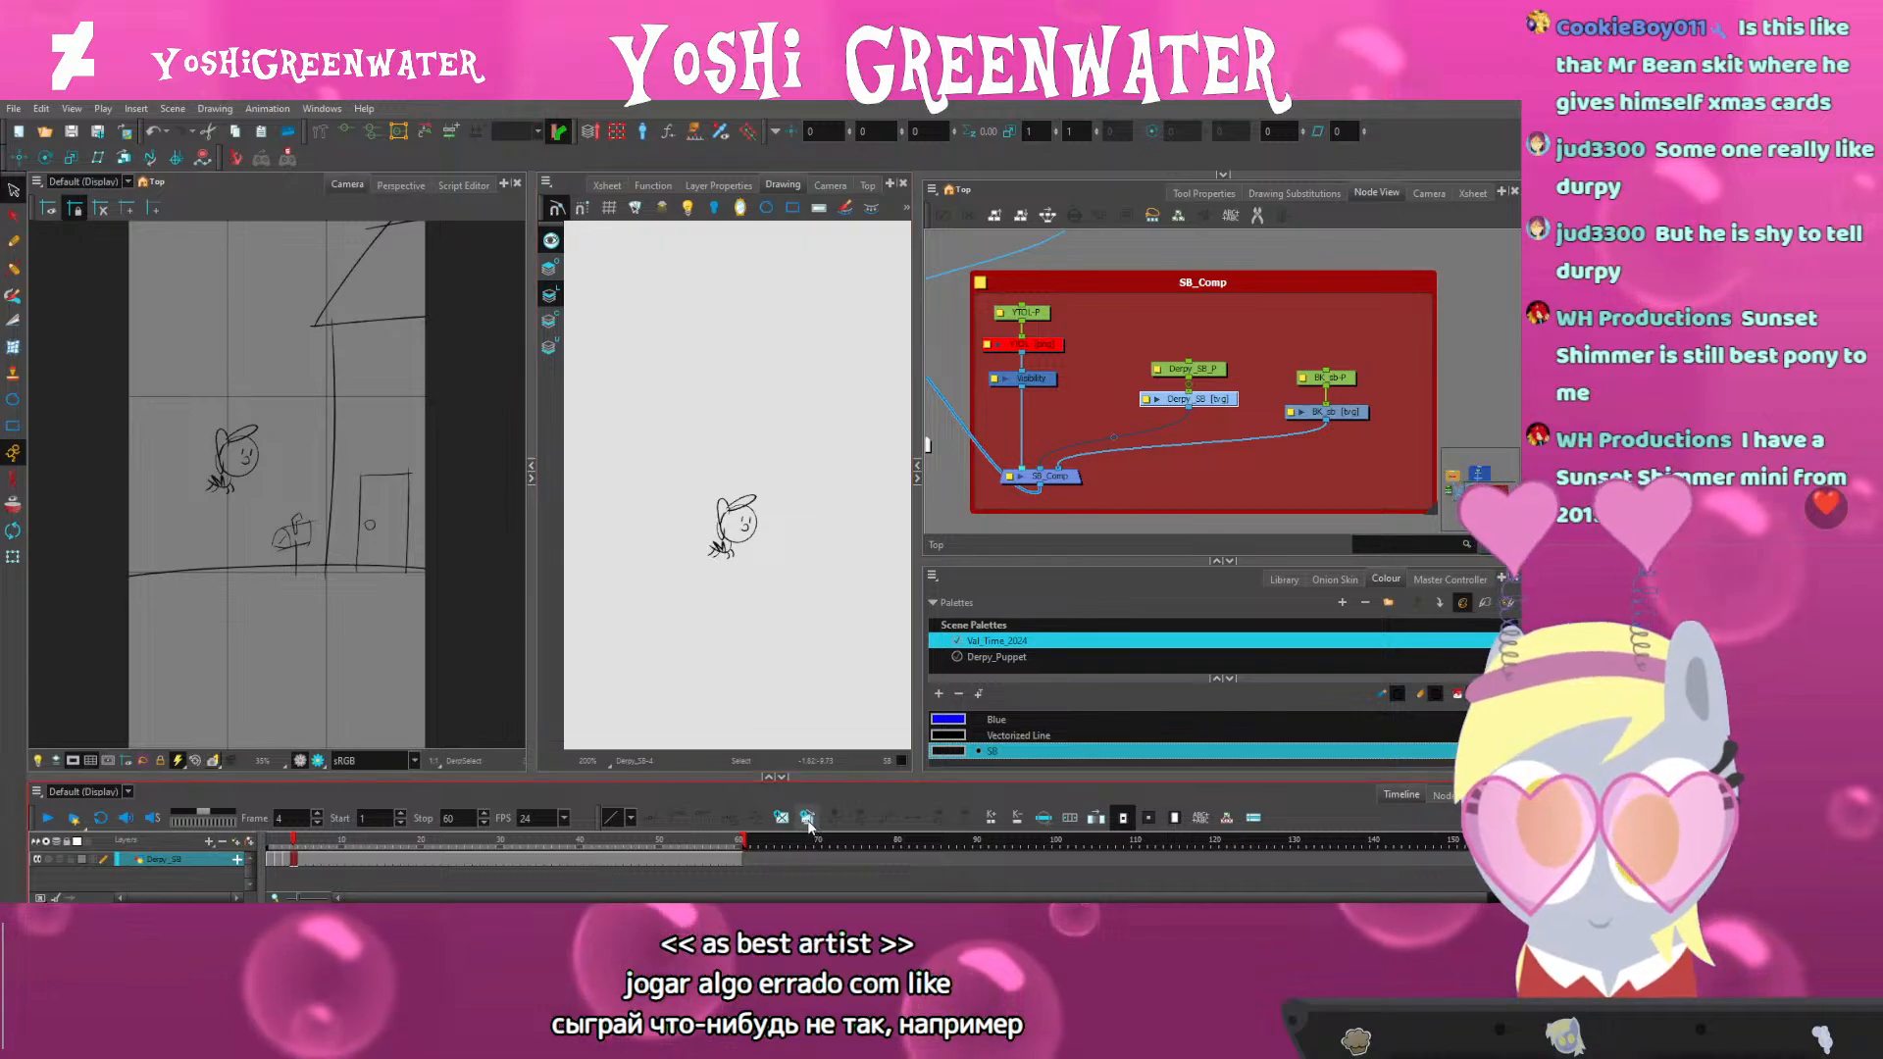
# Duplicate the pony drawing on frame 4 and move the whole copy slightly up and left, adjusting its tilt
pyautogui.scroll(3, 259, 520)
pyautogui.click(236, 461)
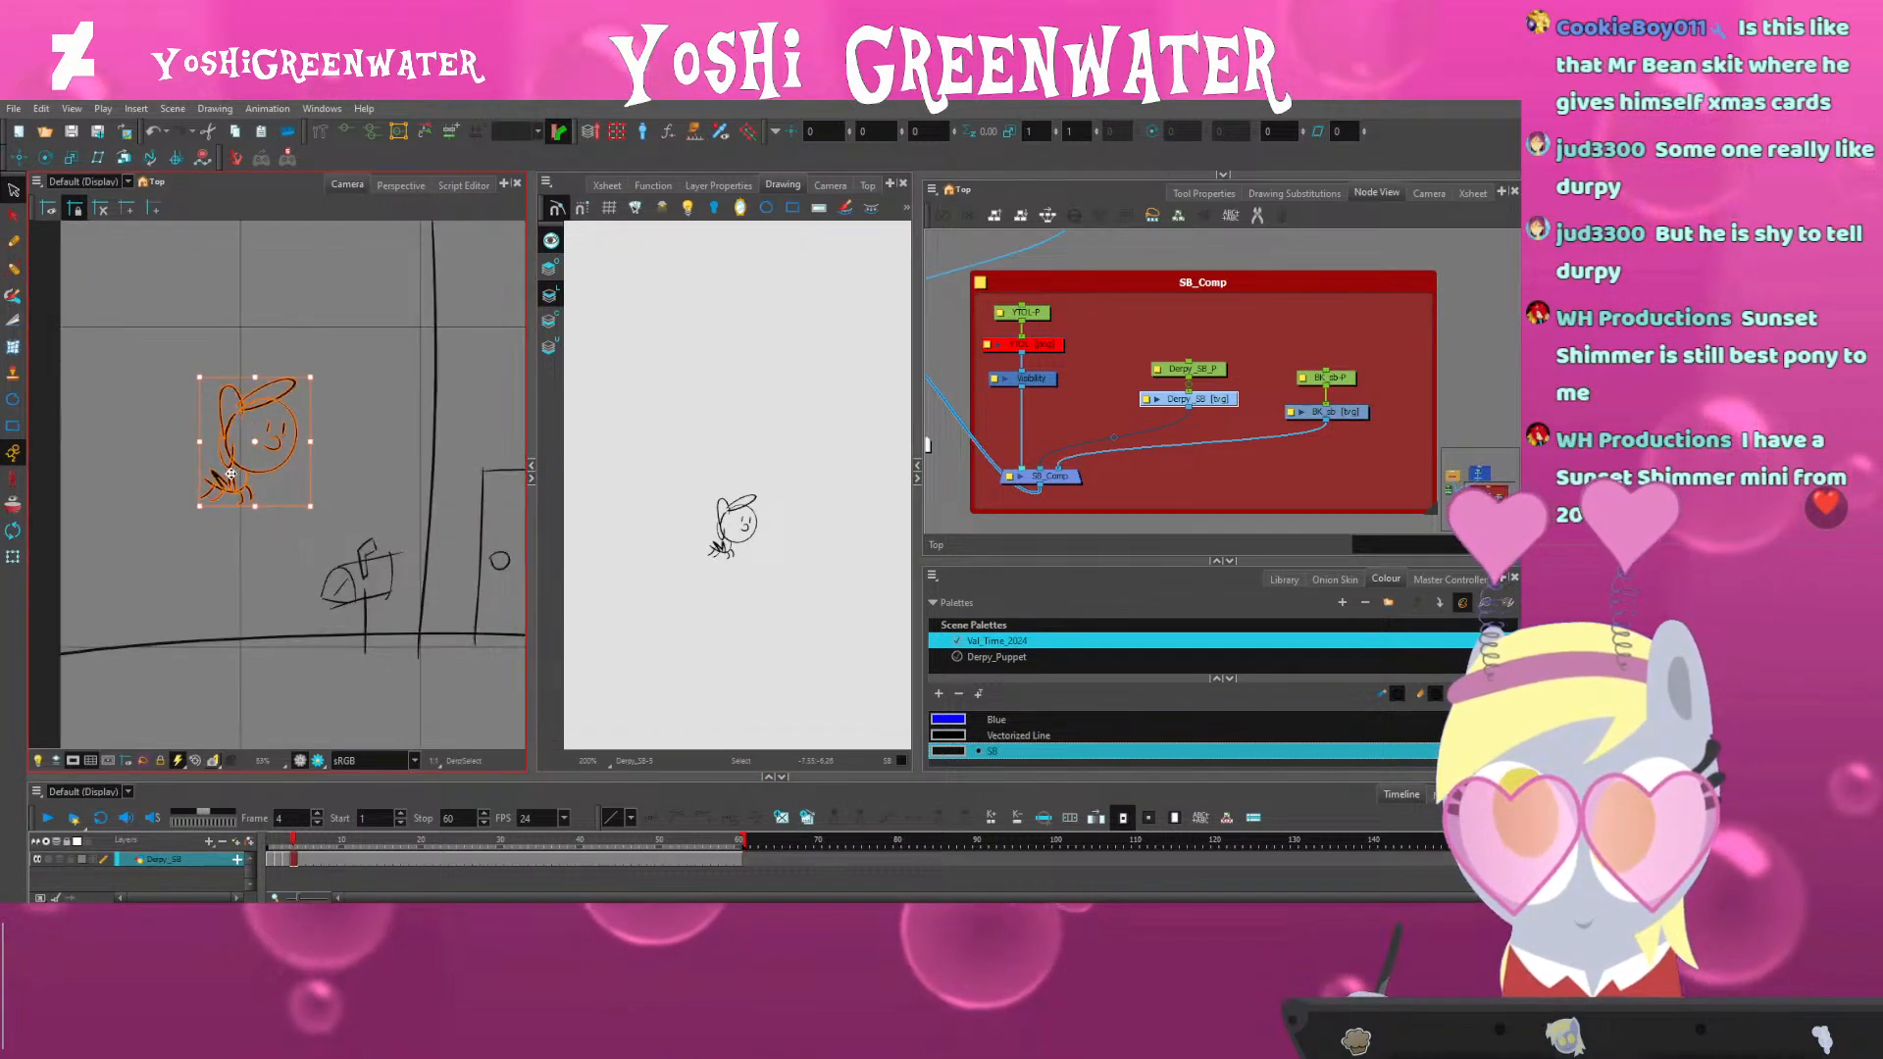
pyautogui.moveTo(243, 465); pyautogui.dragTo(228, 440)
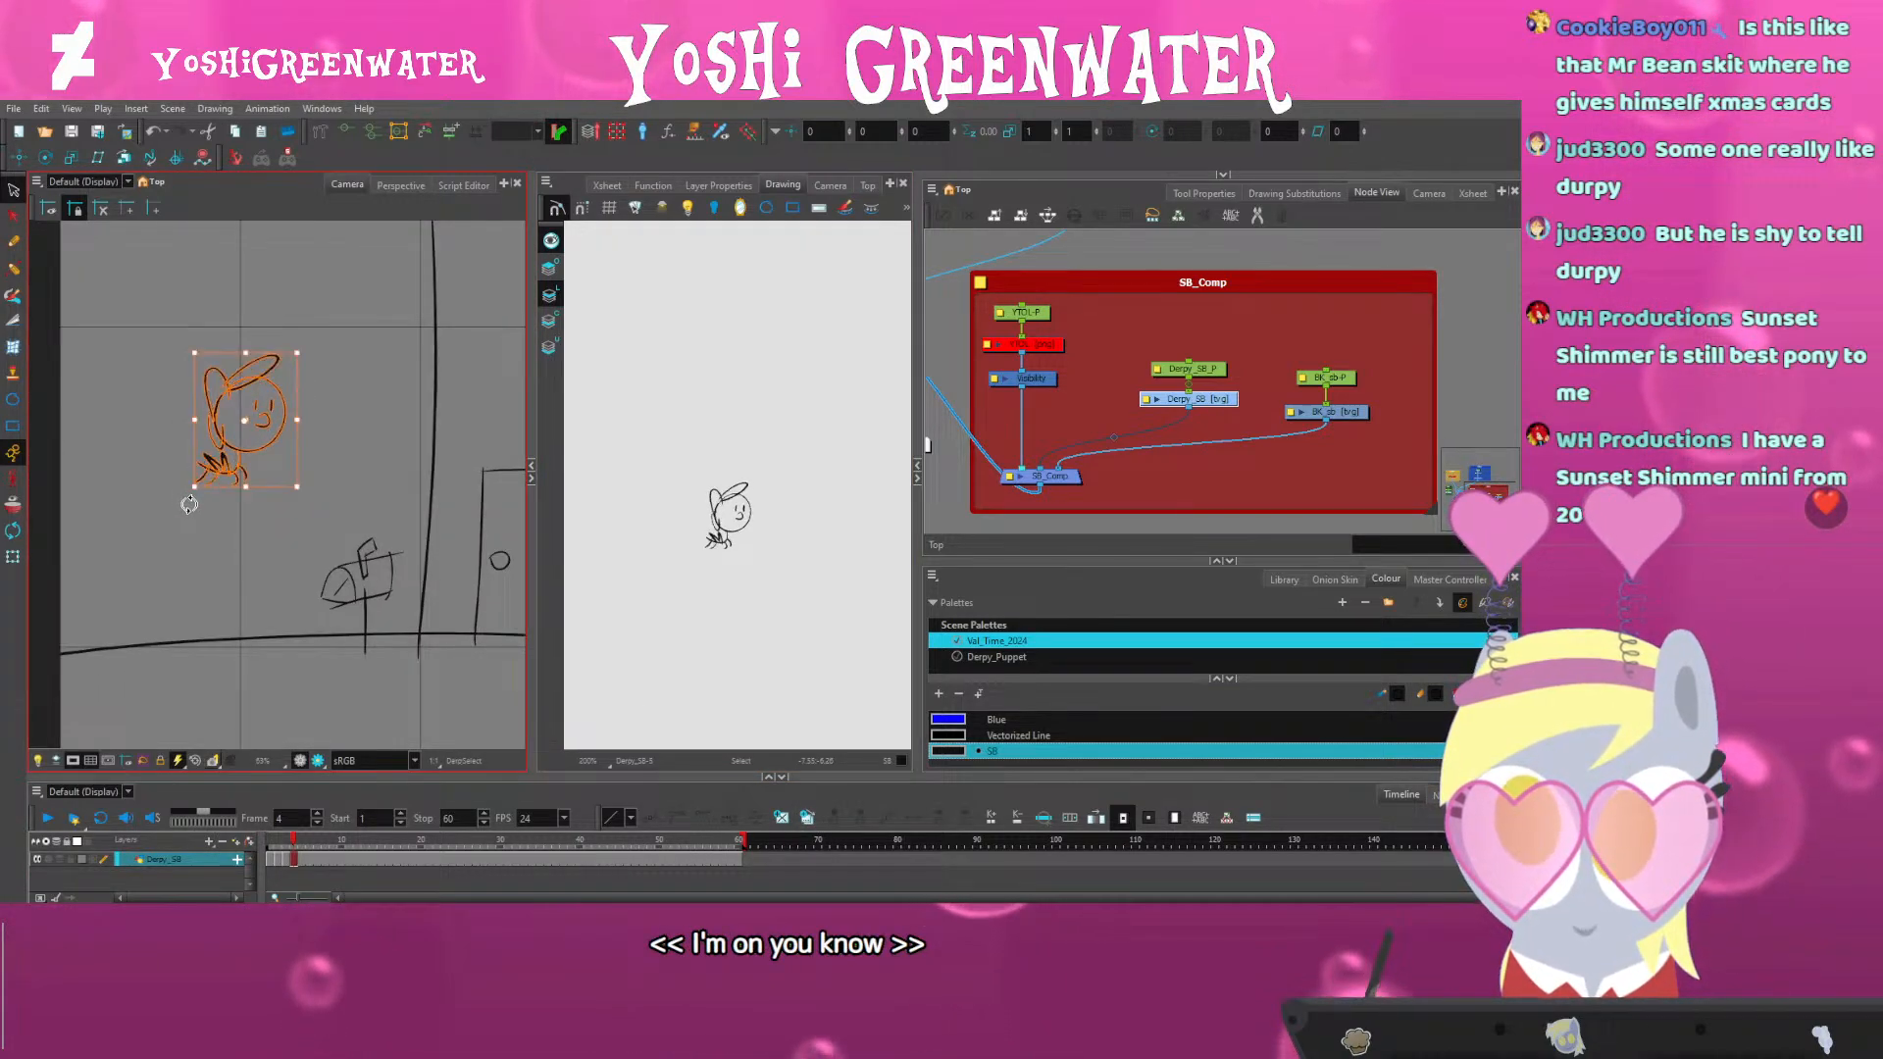
# Delete the pony's eyes and mouth on frame 4 and compare the blank head with the neighbouring frames using onion skin
pyautogui.scroll(5, 237, 404)
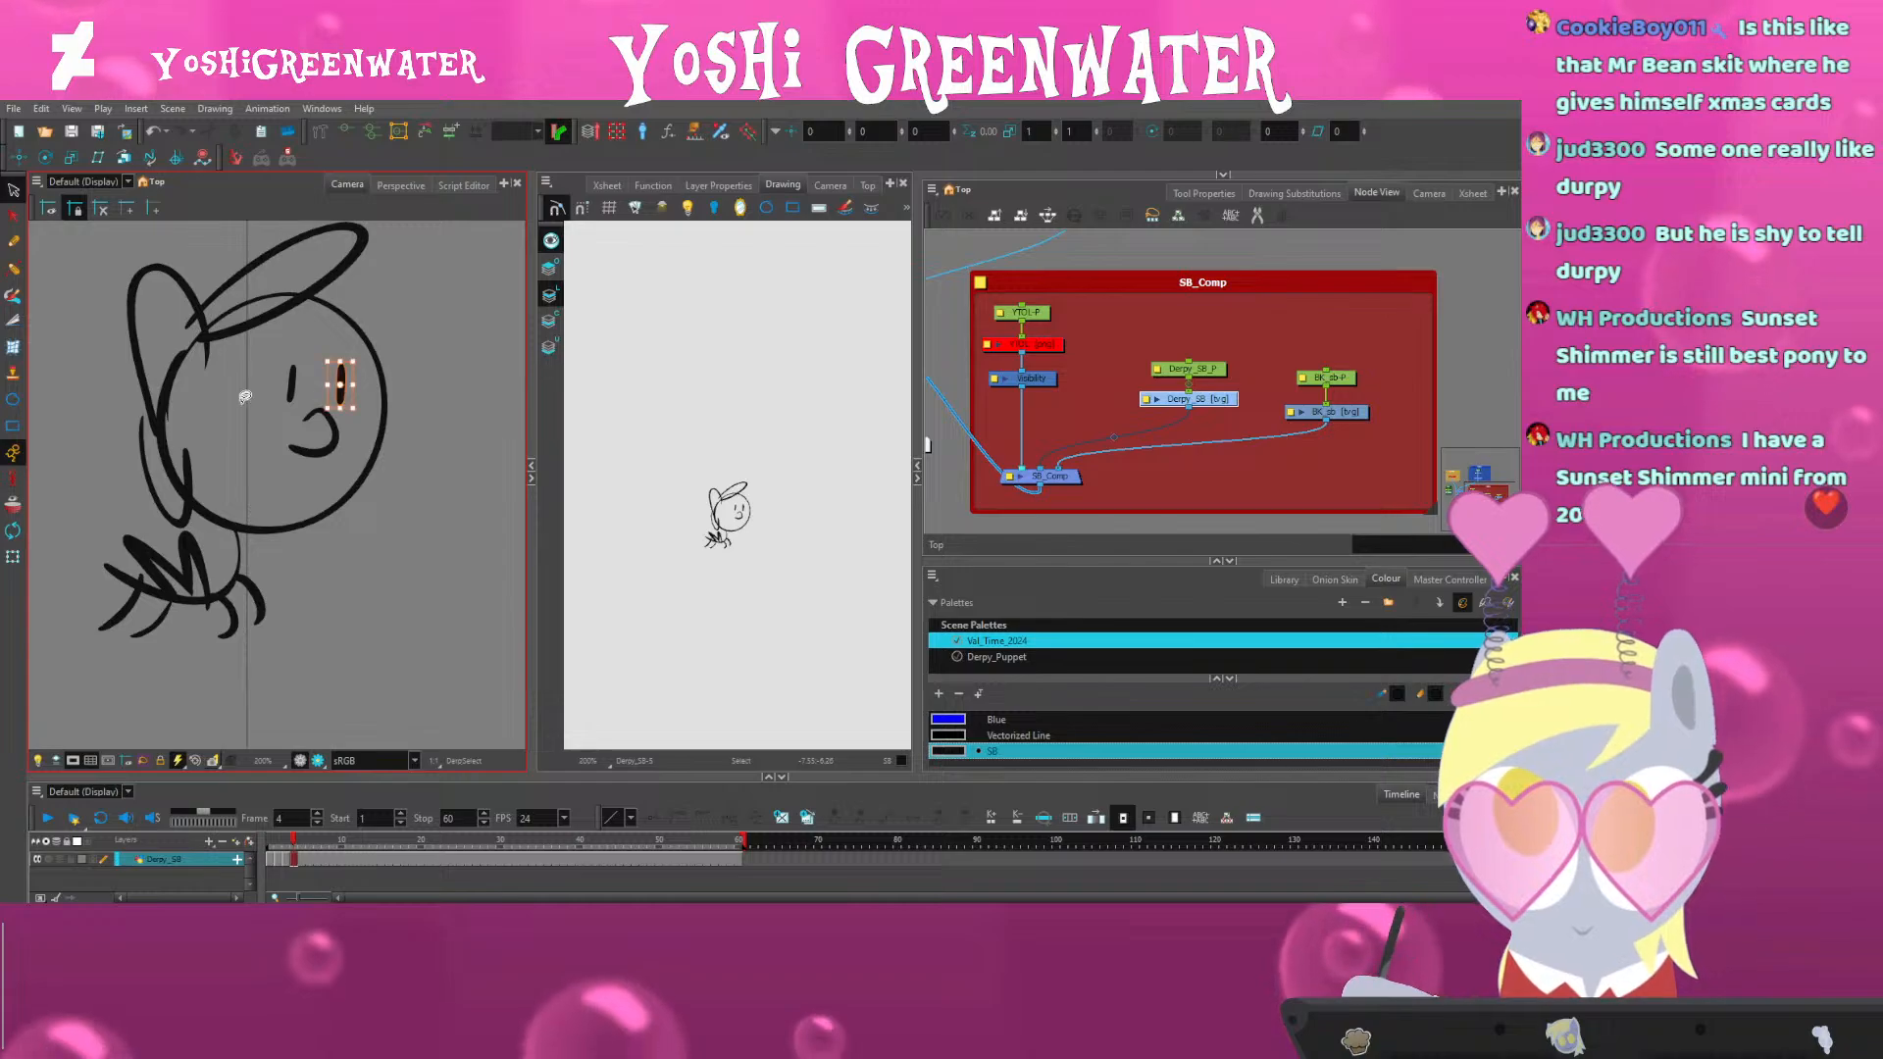
pyautogui.press('Delete')
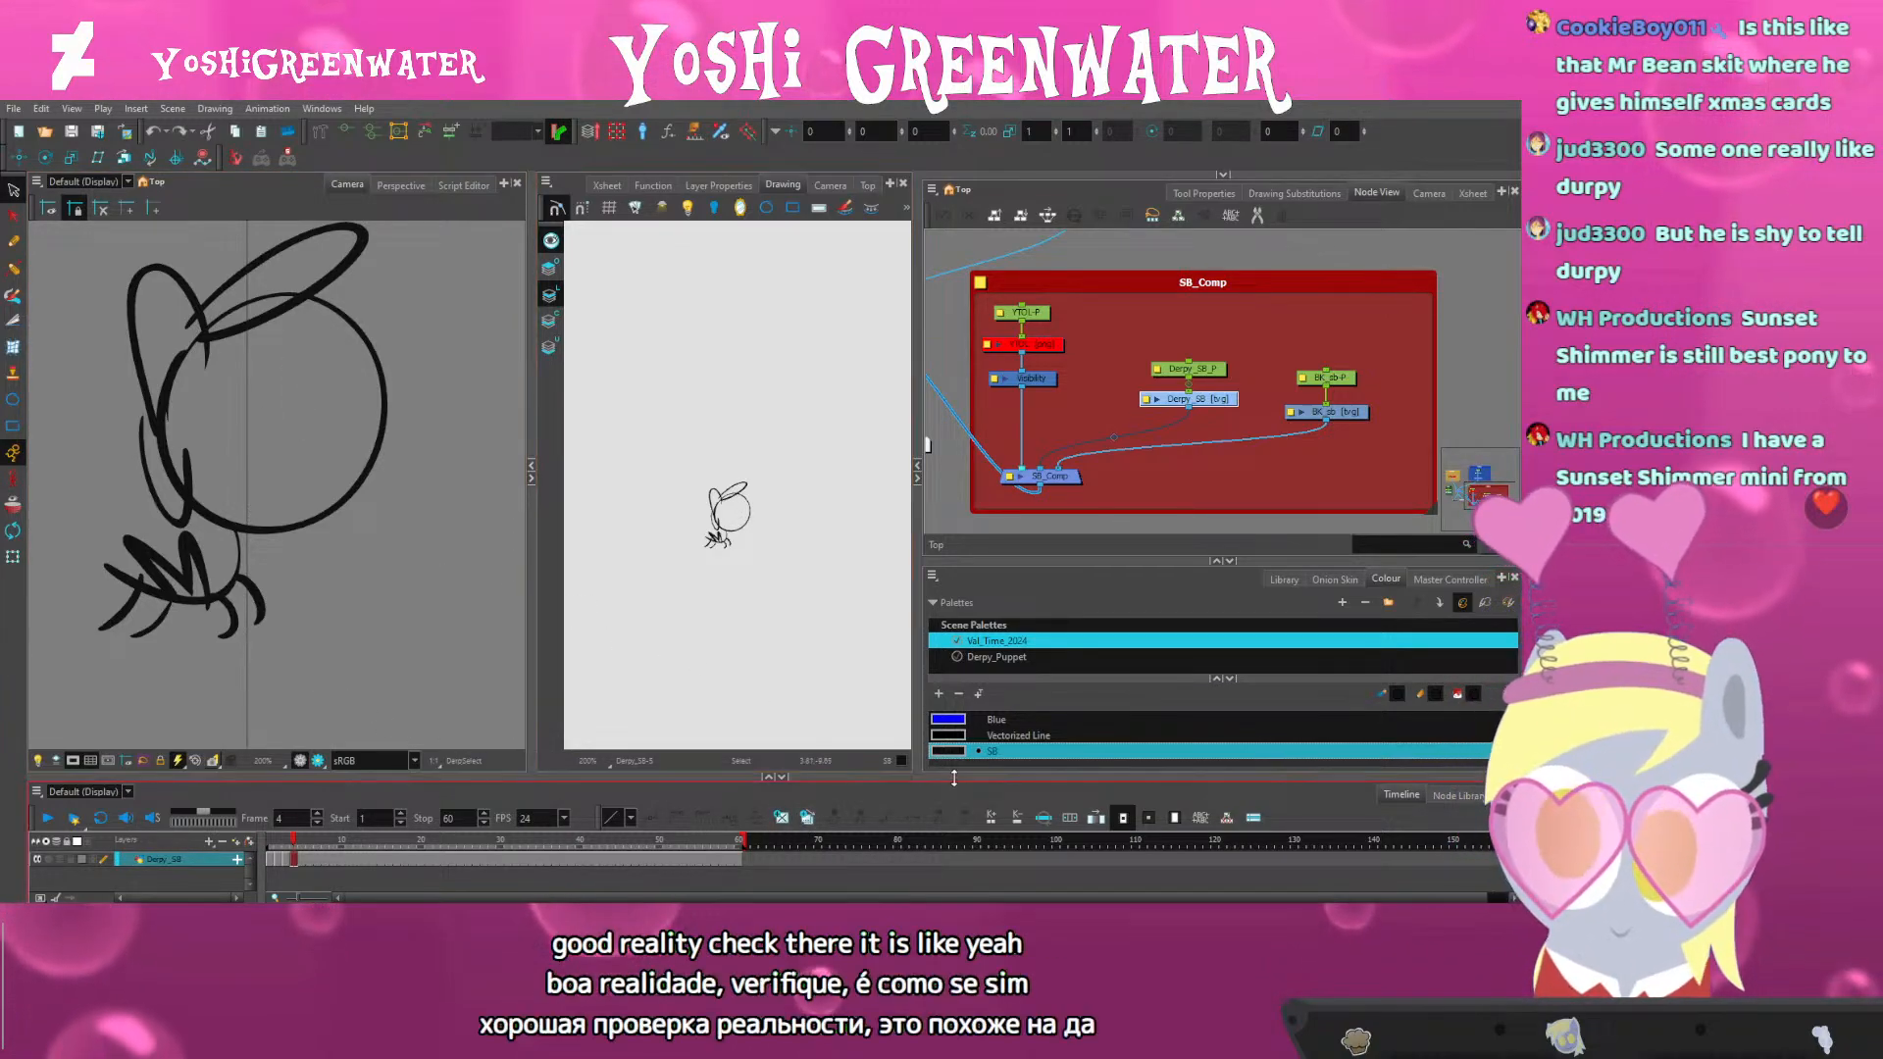
pyautogui.click(12, 504)
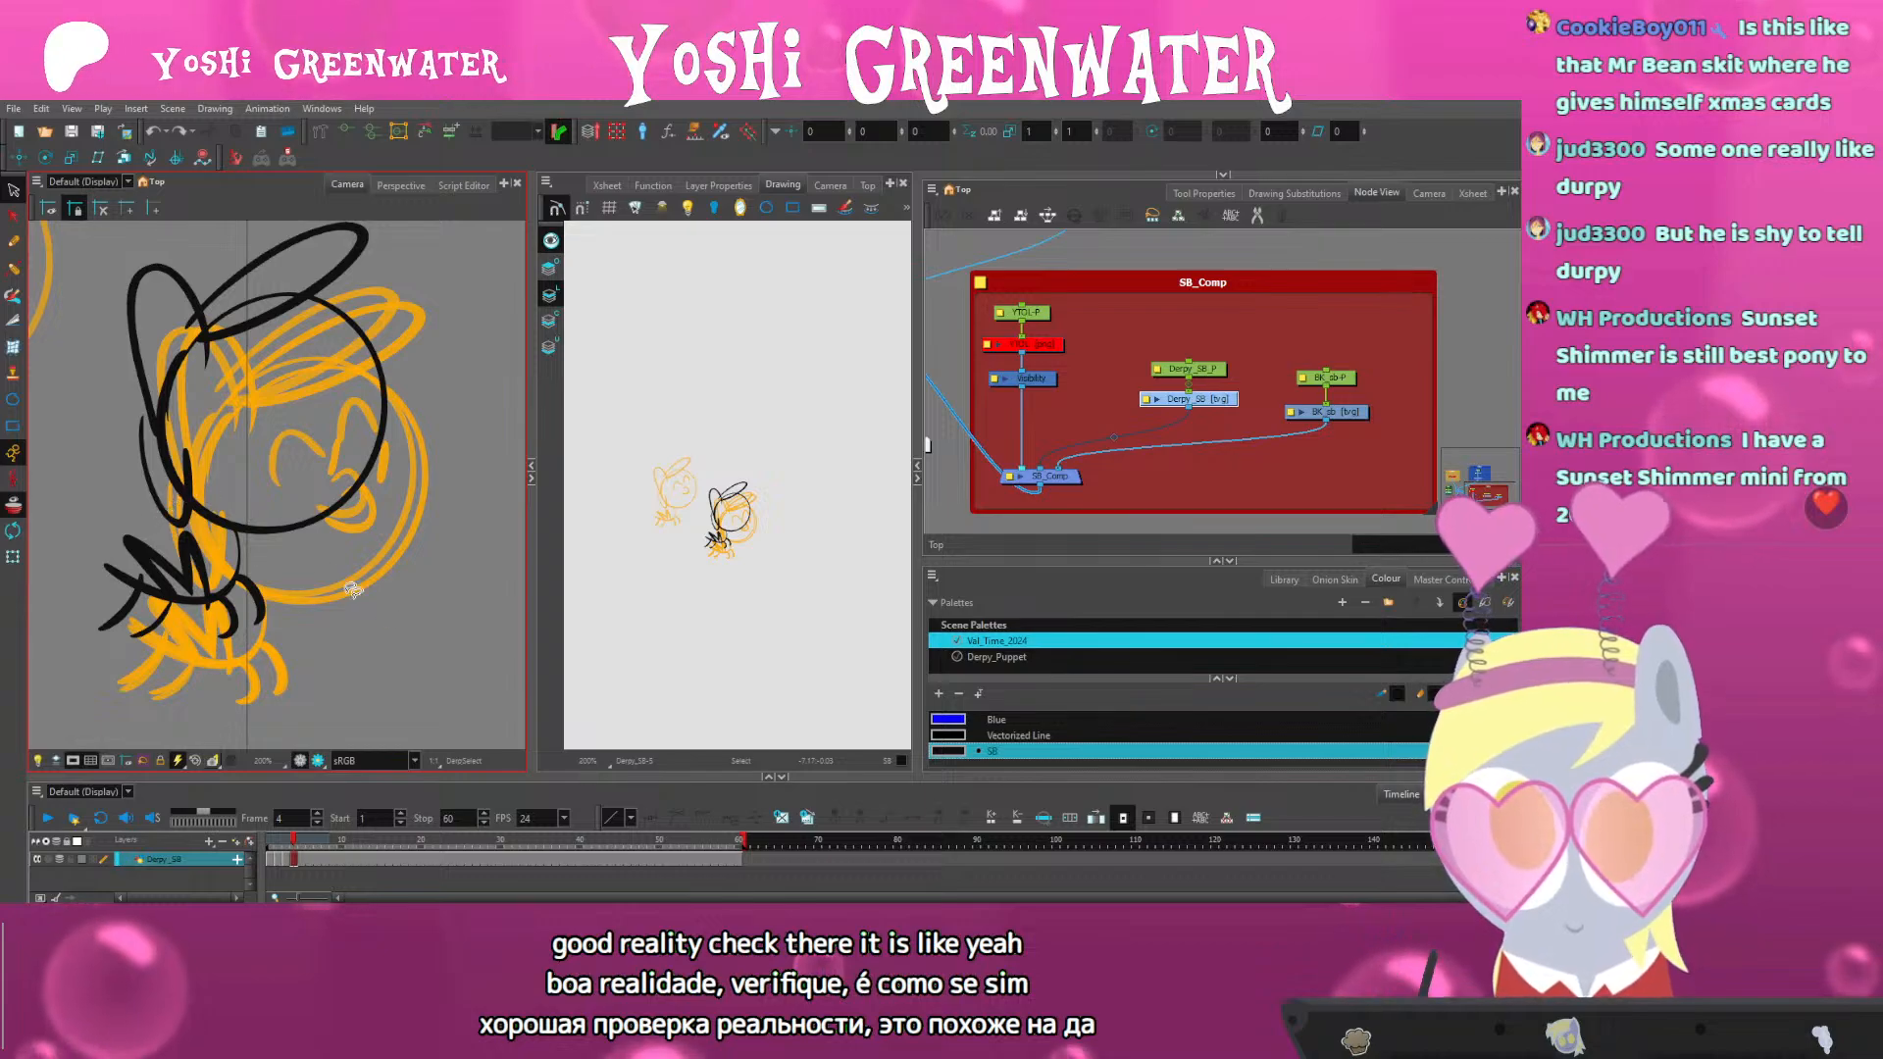
pyautogui.hotkey('alt', 'o')
# Redraw the pony's face on frame 4 with the Brush tool, adding eyes, eyebrows, a smile and a muzzle line
pyautogui.hotkey('alt', 'b')
pyautogui.moveTo(264, 399)
pyautogui.mouseDown()
pyautogui.moveTo(285, 454)
pyautogui.moveTo(350, 427)
pyautogui.mouseUp()
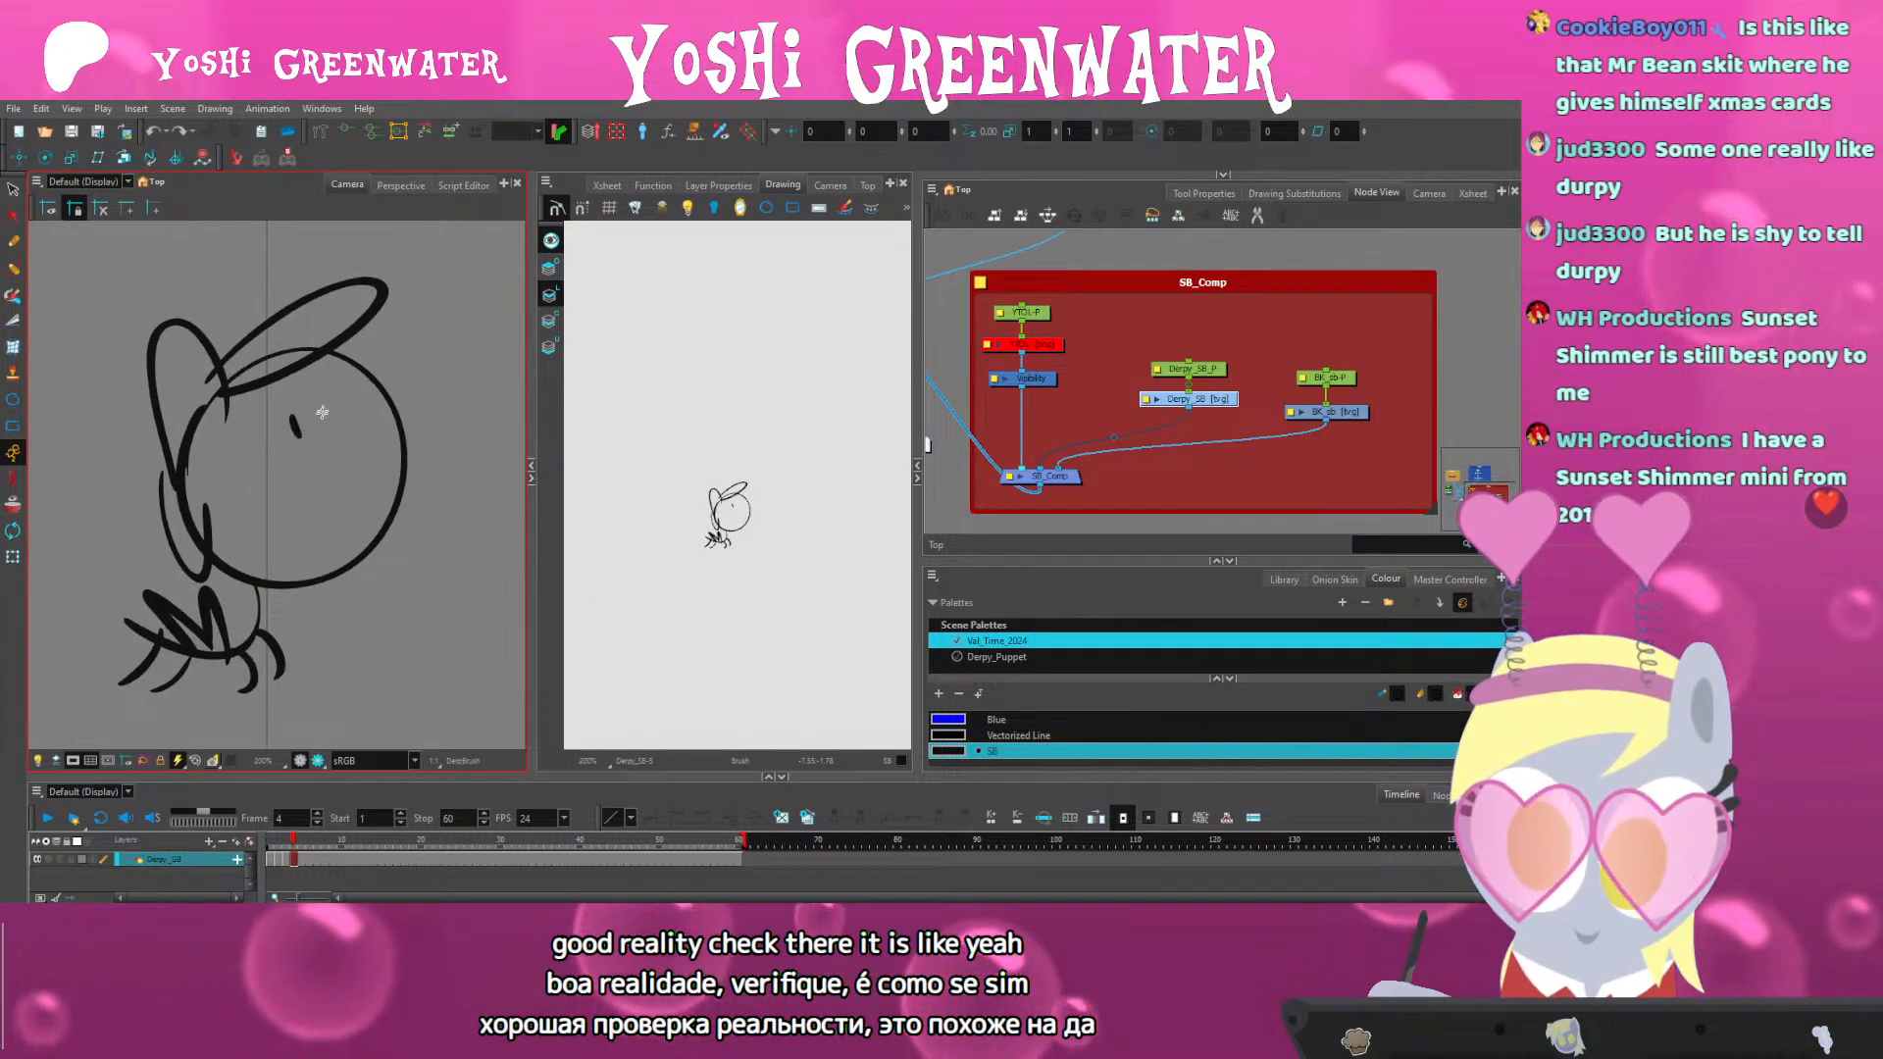
pyautogui.hotkey('ctrl', 'z')
pyautogui.hotkey('ctrl', 'z')
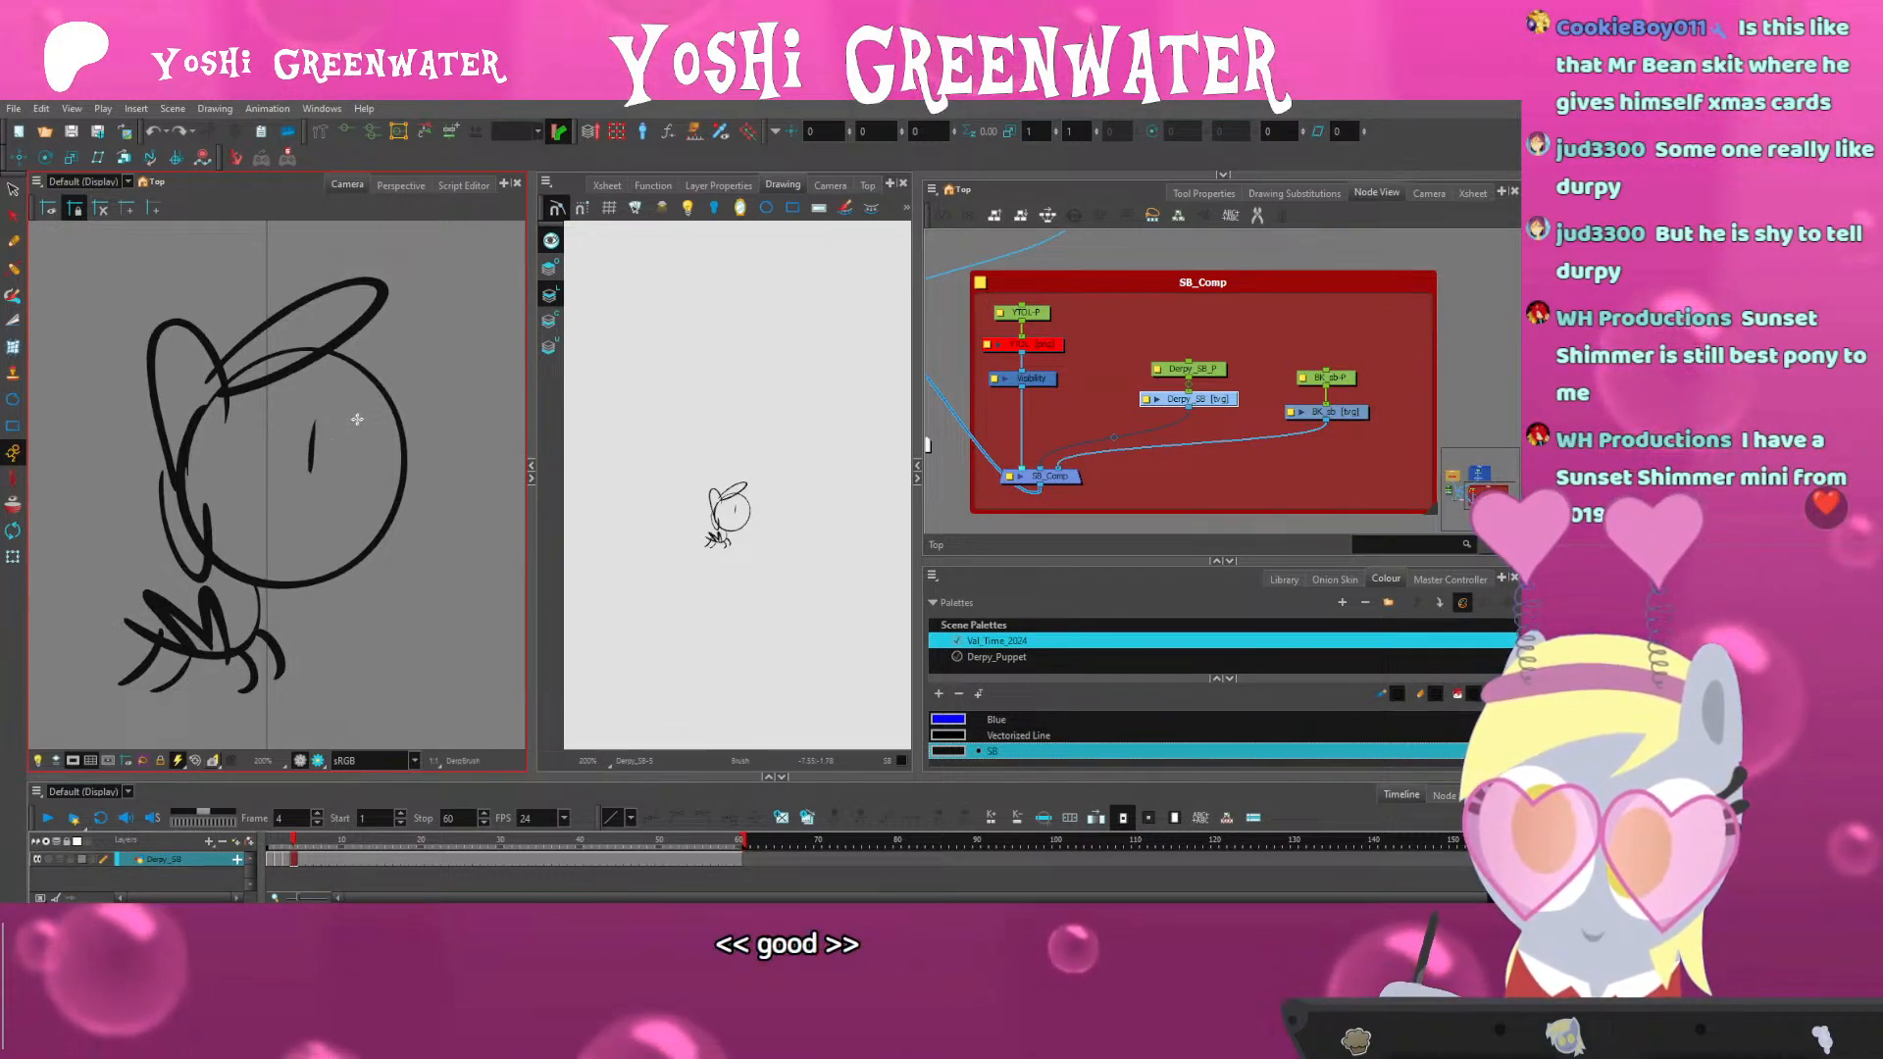
pyautogui.hotkey('ctrl', 'z')
pyautogui.moveTo(312, 411)
pyautogui.mouseDown()
pyautogui.moveTo(305, 451)
pyautogui.moveTo(352, 452)
pyautogui.moveTo(321, 473)
pyautogui.moveTo(364, 479)
pyautogui.moveTo(283, 541)
pyautogui.mouseUp()
pyautogui.hotkey('ctrl', 'z')
pyautogui.hotkey('ctrl', 'z')
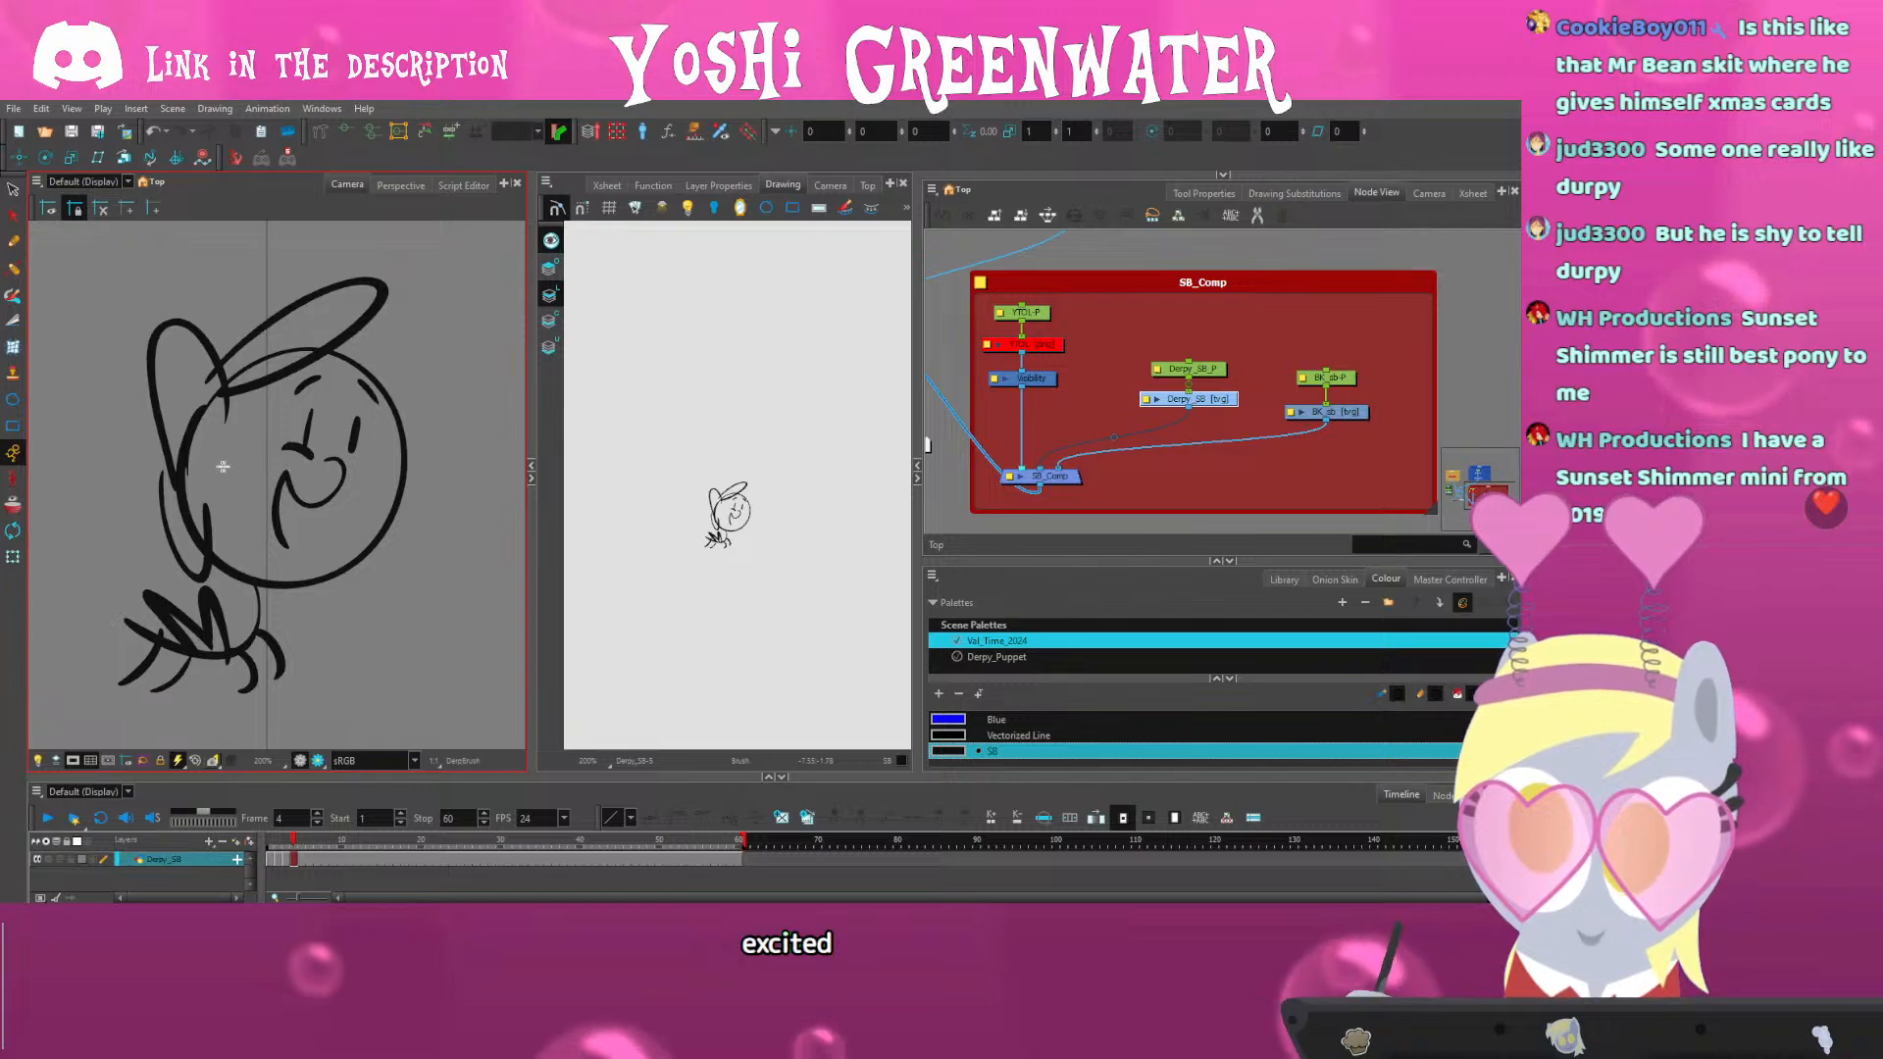
# Flip back and forth between frames 2, 3 and 4 to check the pony's motion and its redrawn face
pyautogui.scroll(-4, 205, 536)
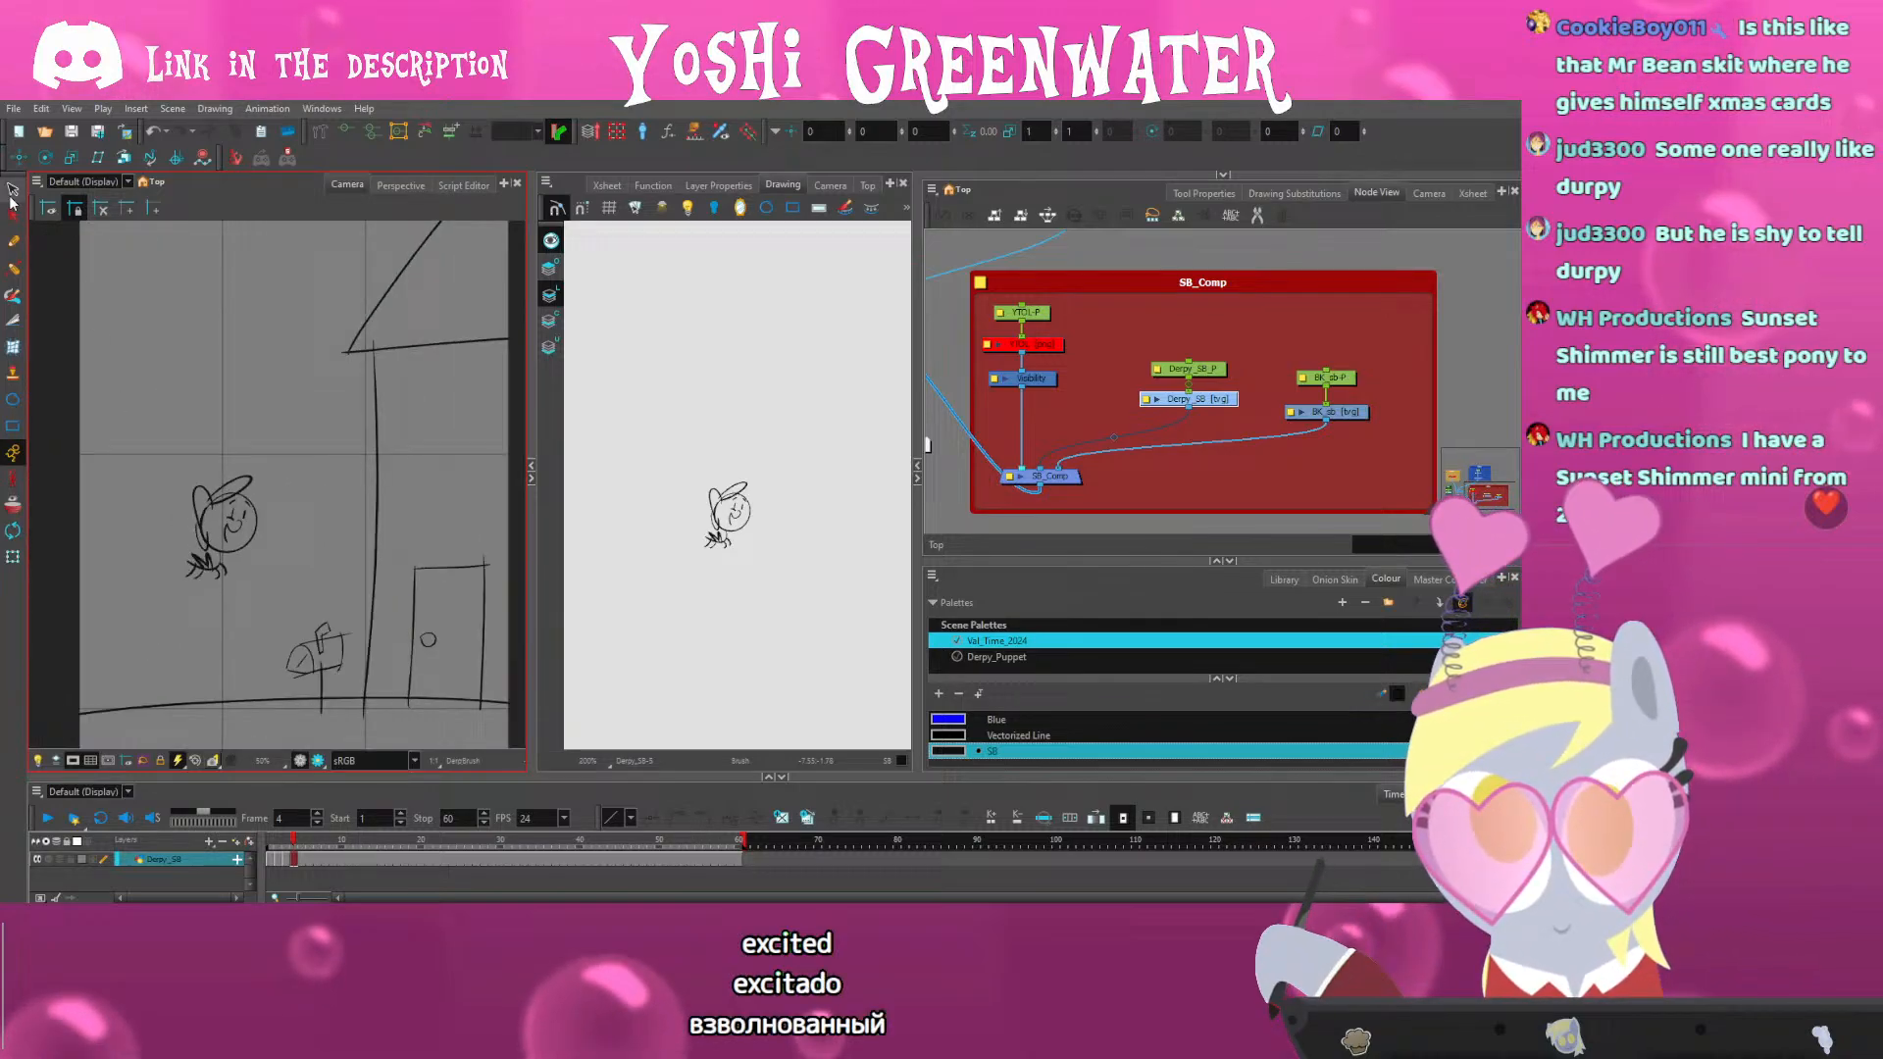
pyautogui.click(13, 193)
pyautogui.moveTo(162, 426); pyautogui.dragTo(234, 386)
pyautogui.press(',')
pyautogui.press(',')
pyautogui.press(',')
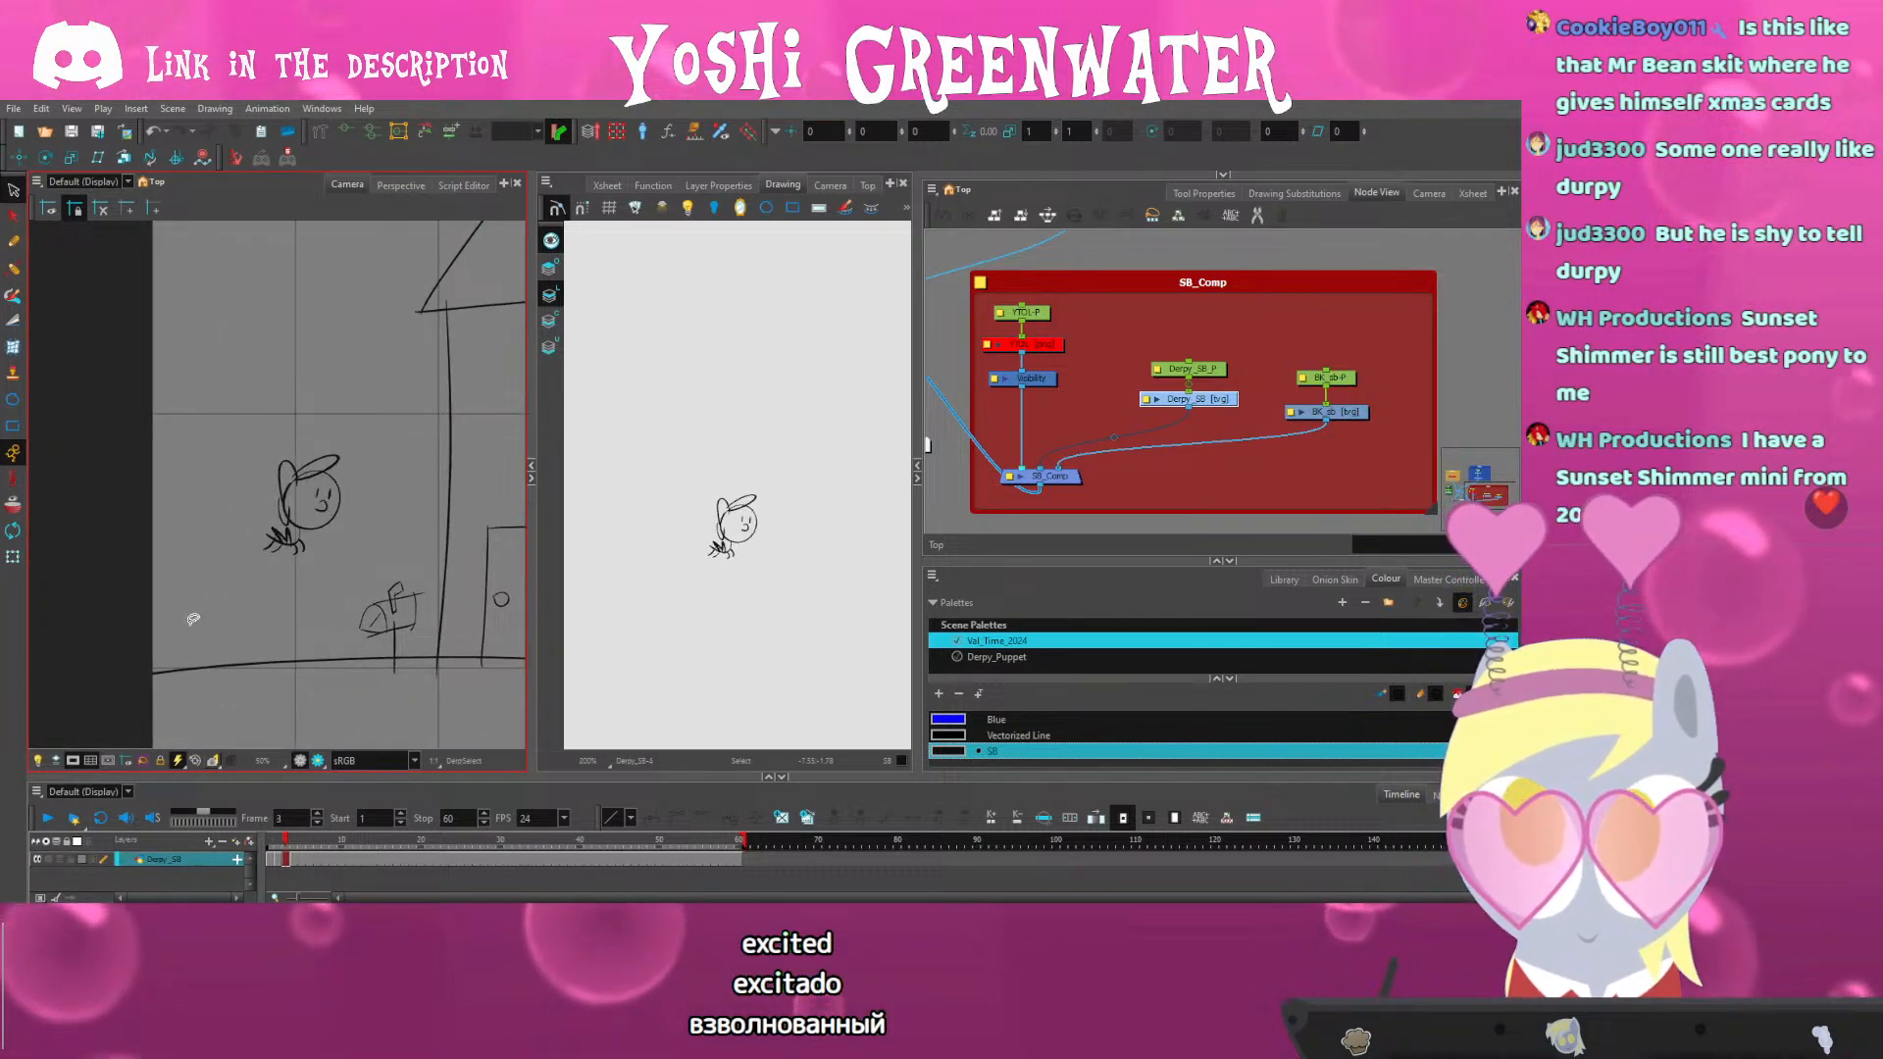
pyautogui.press('.')
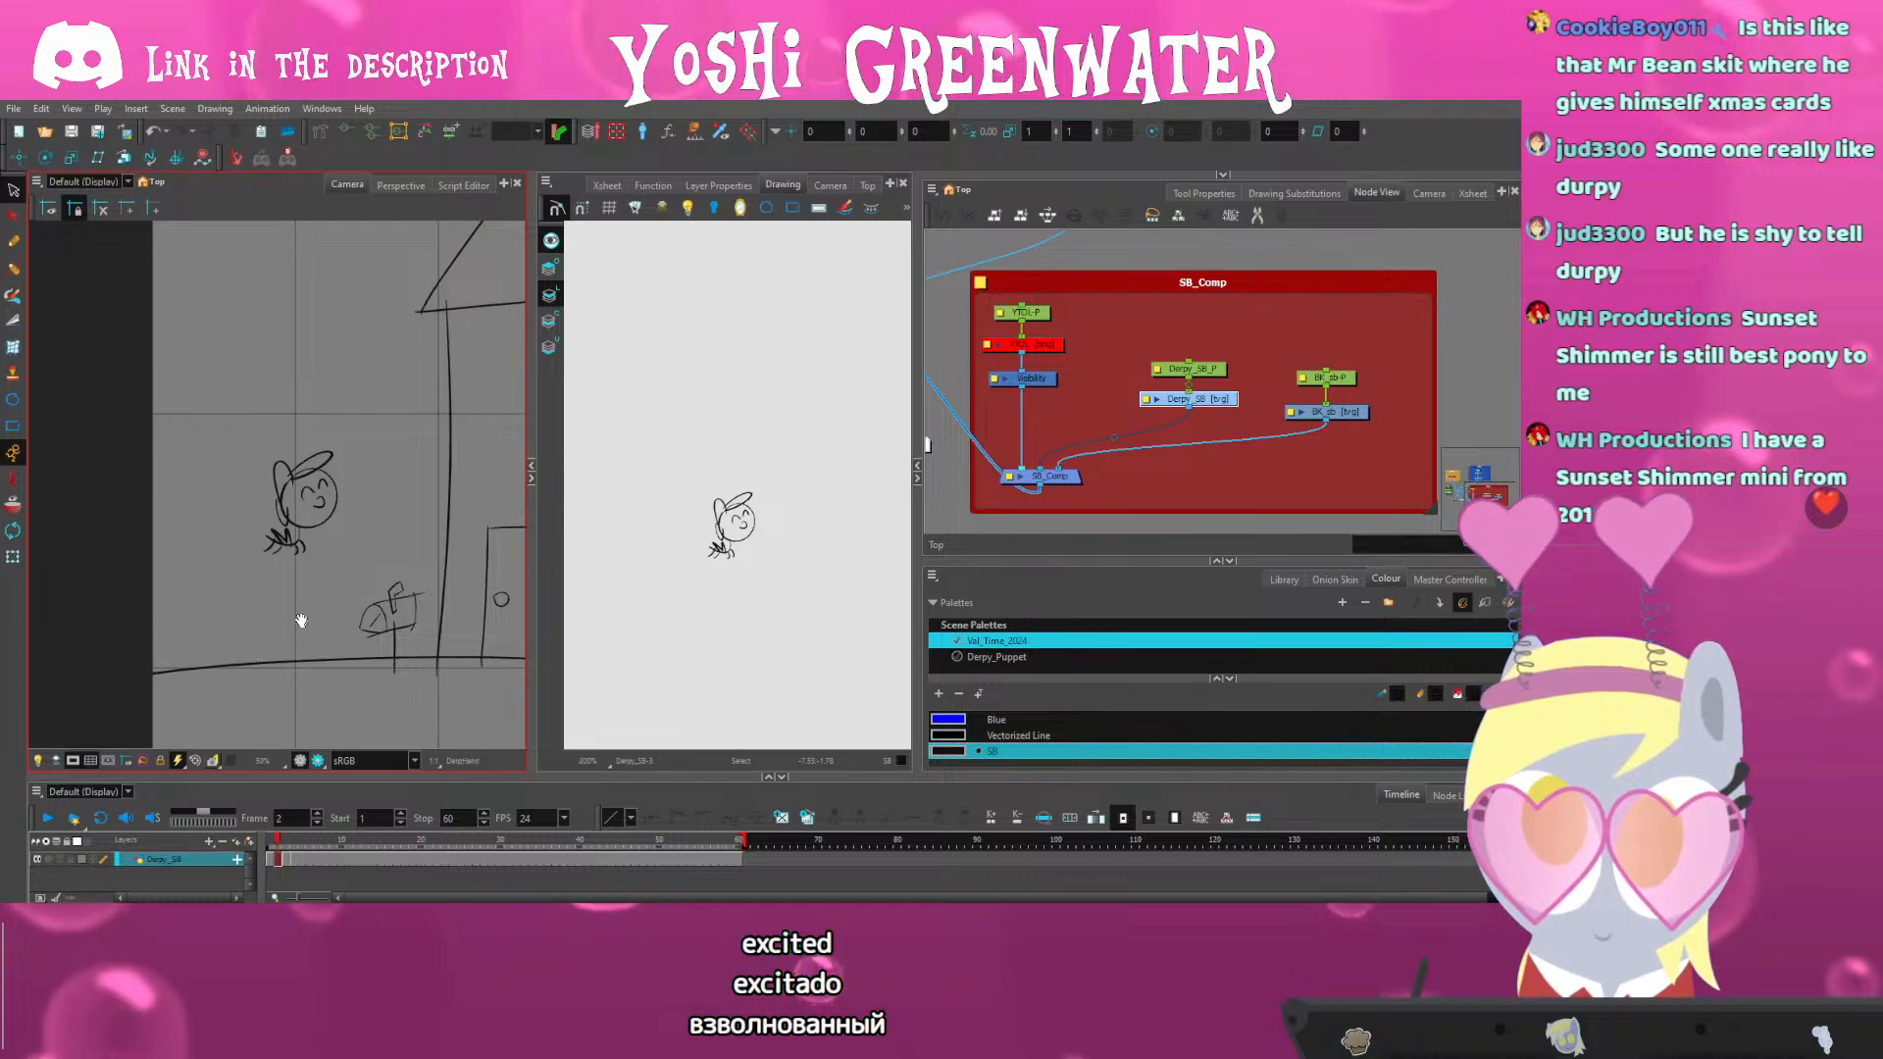
pyautogui.moveTo(301, 619); pyautogui.dragTo(217, 593)
pyautogui.press('.')
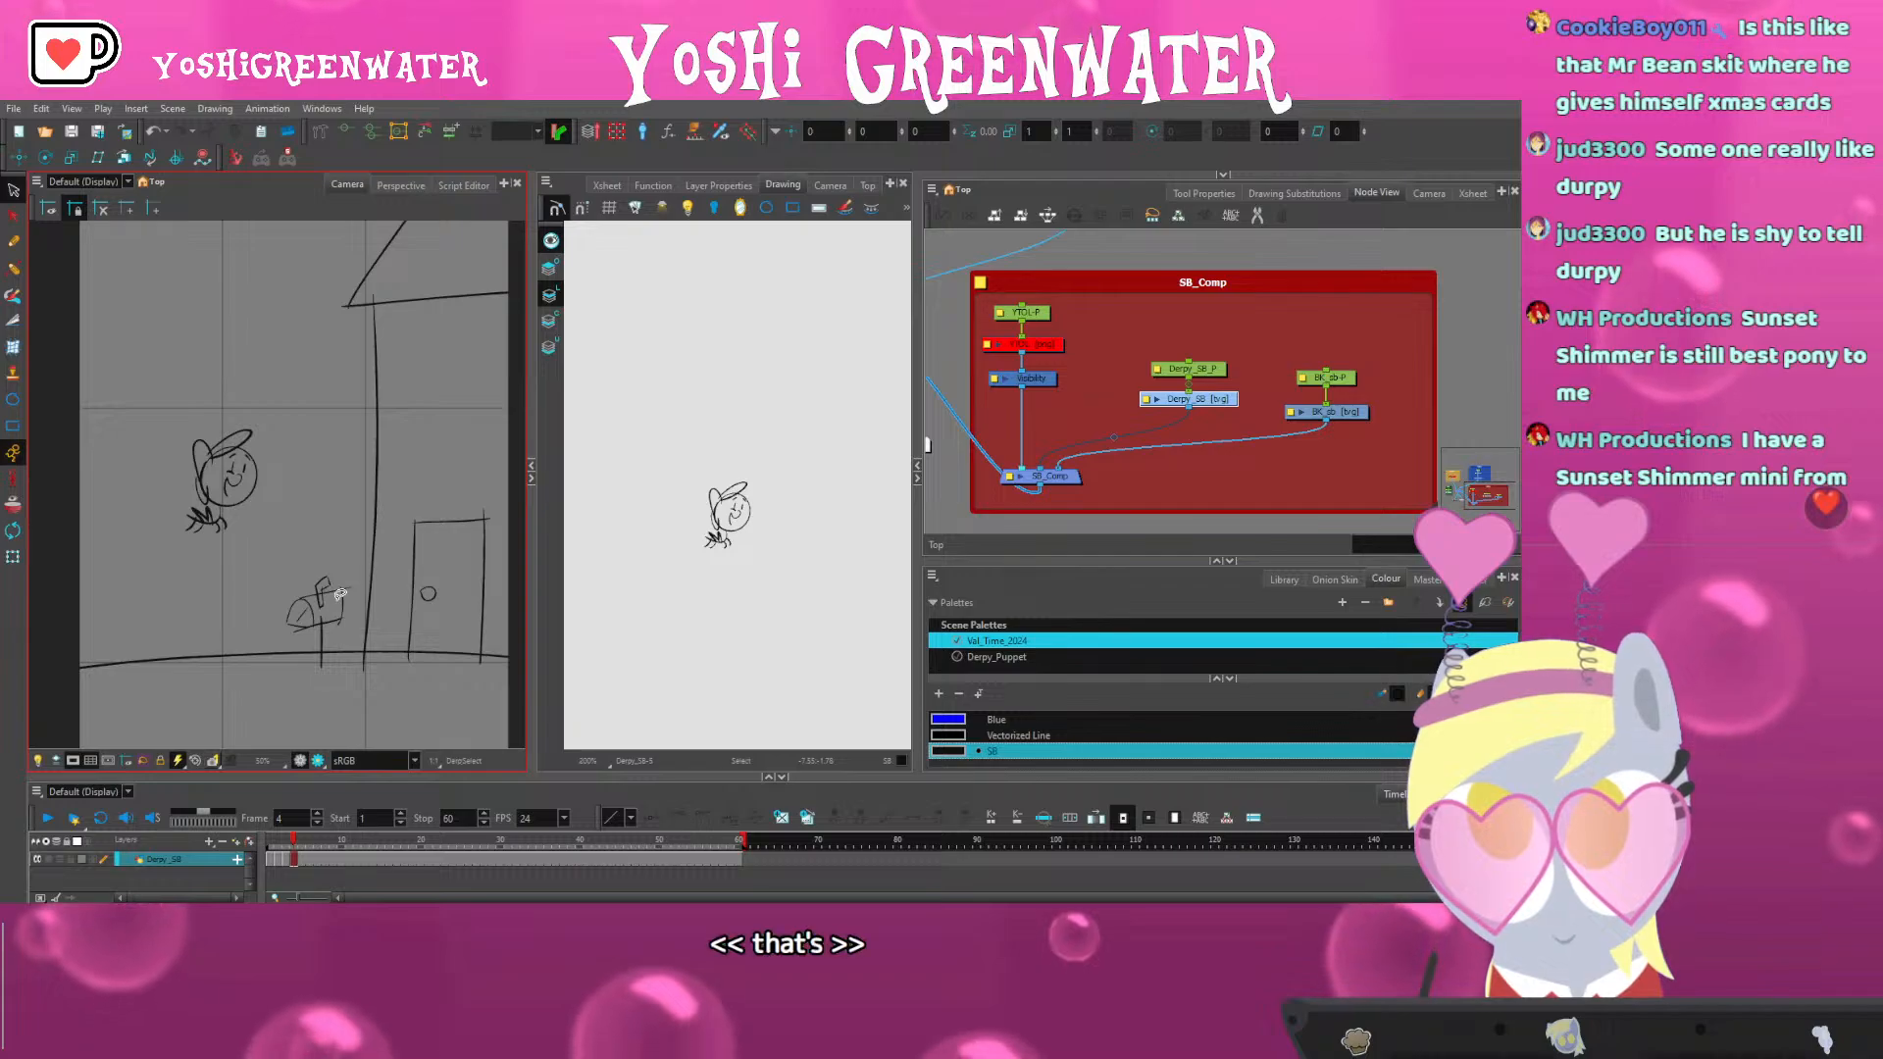
pyautogui.moveTo(218, 775); pyautogui.dragTo(218, 782)
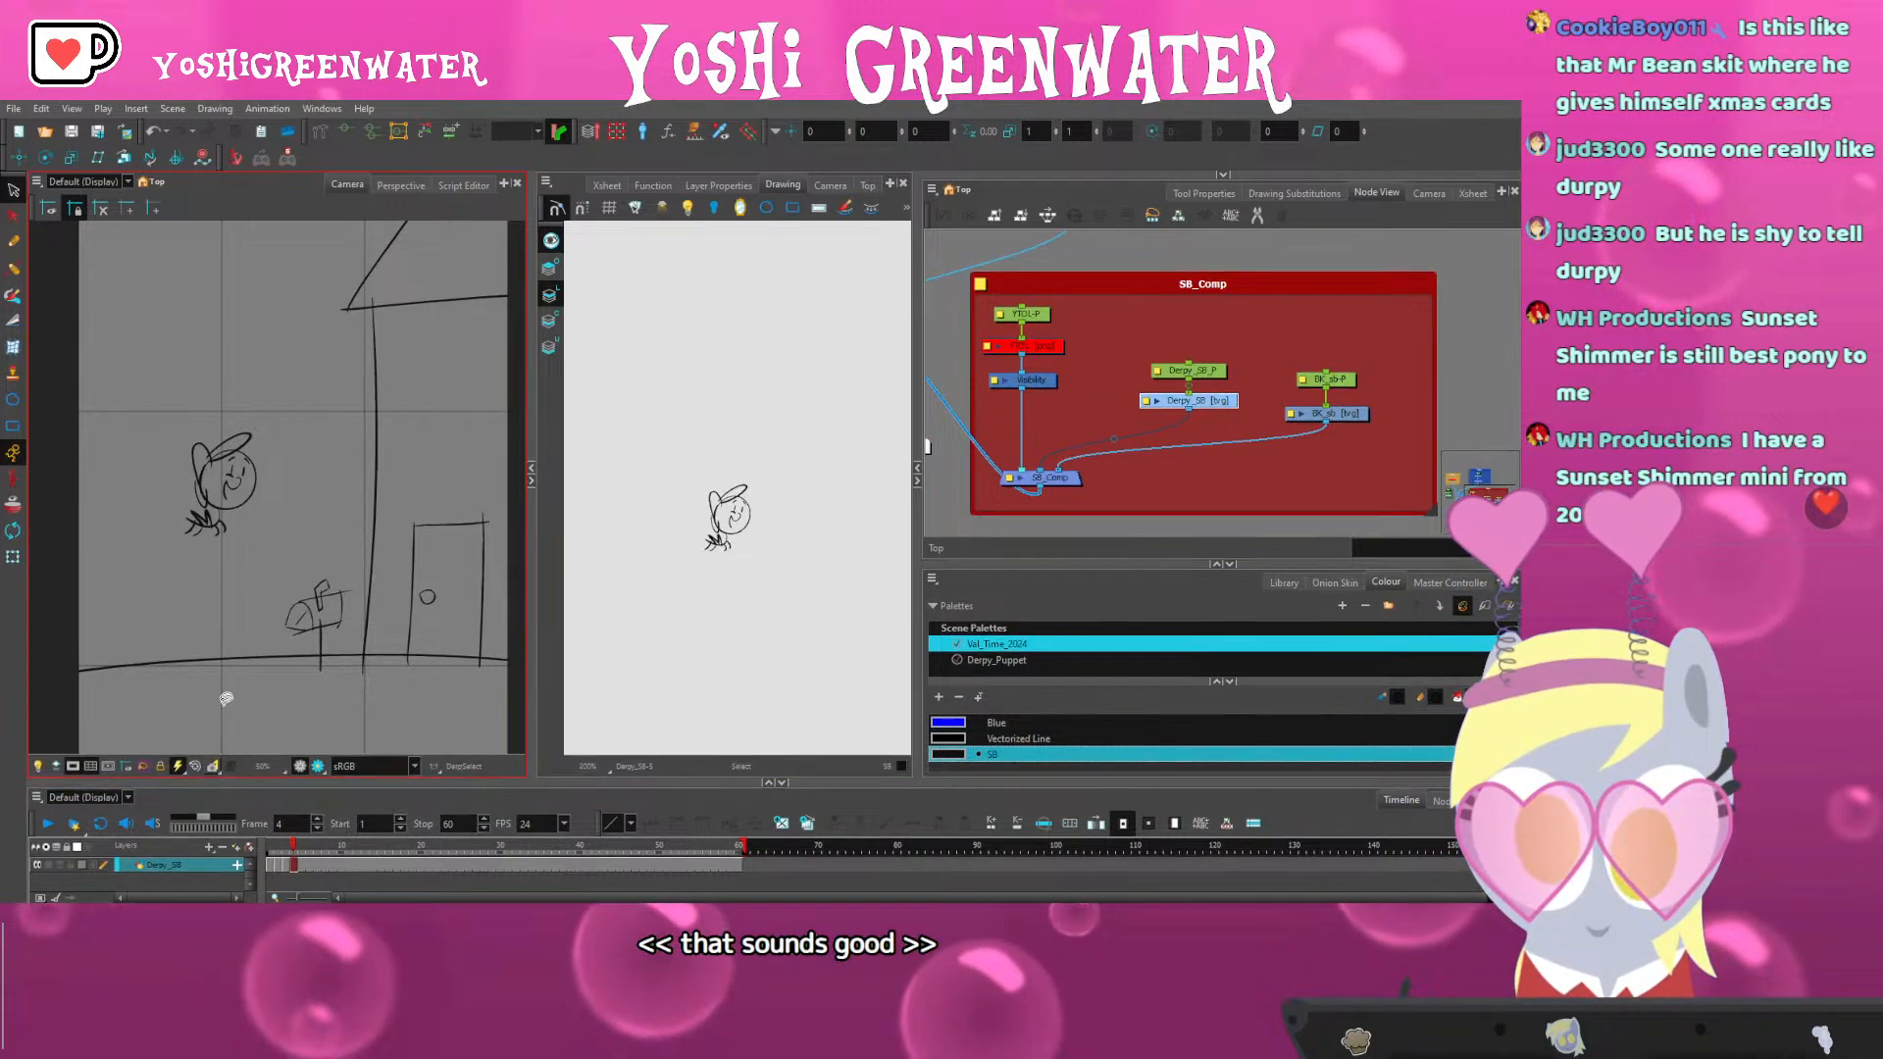
pyautogui.moveTo(226, 686); pyautogui.dragTo(218, 679)
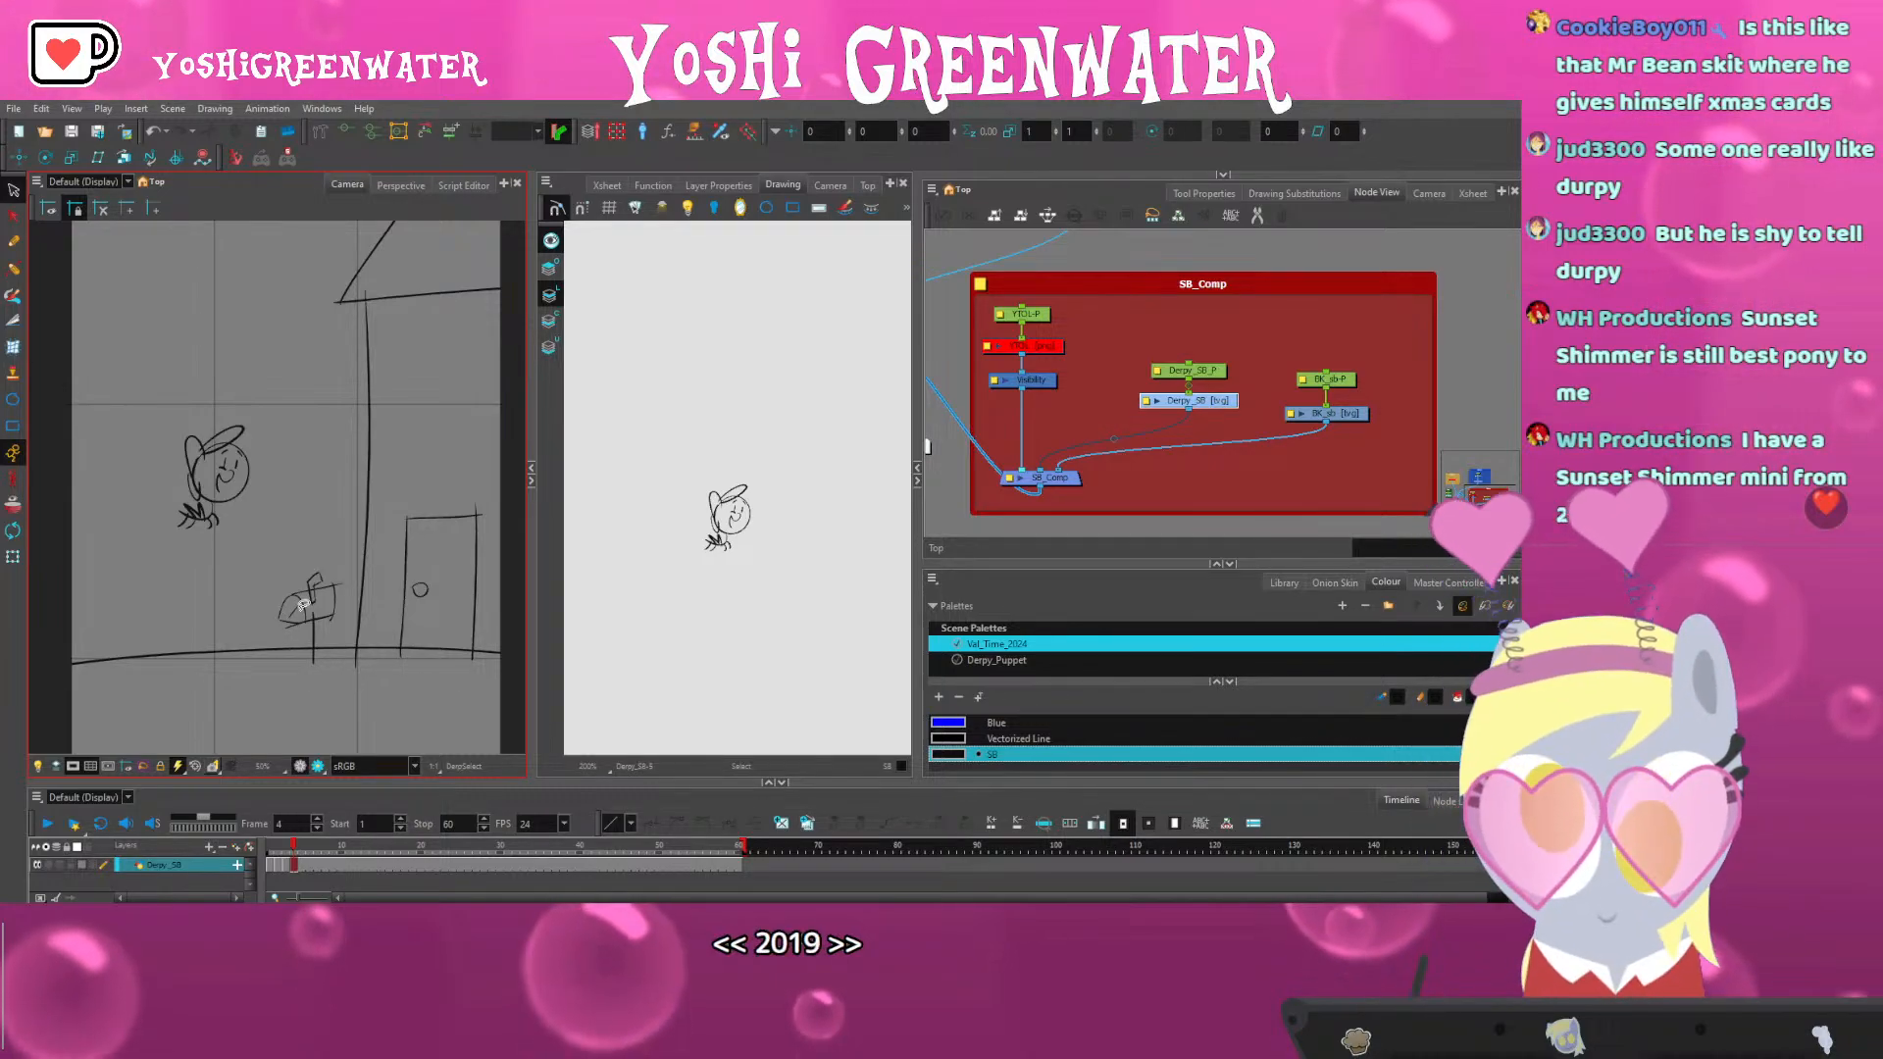
pyautogui.moveTo(251, 568); pyautogui.dragTo(285, 558)
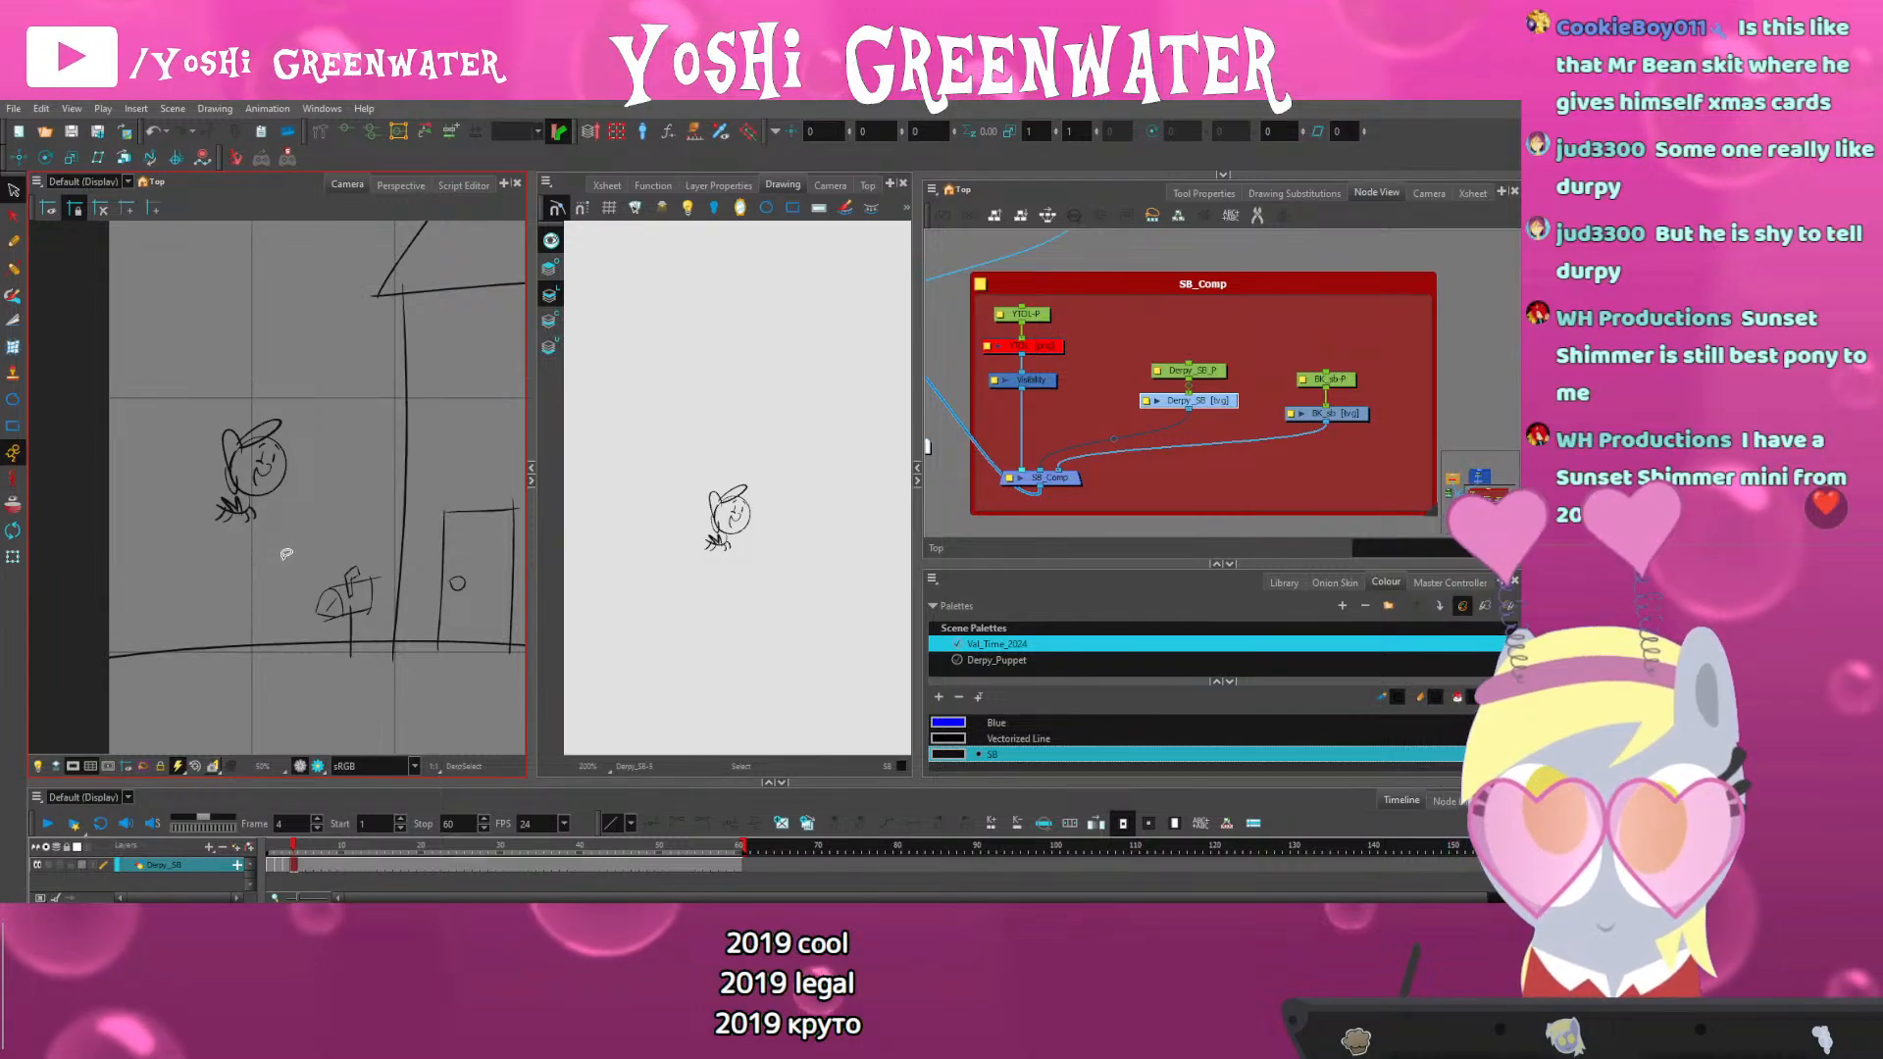
pyautogui.scroll(2, 235, 482)
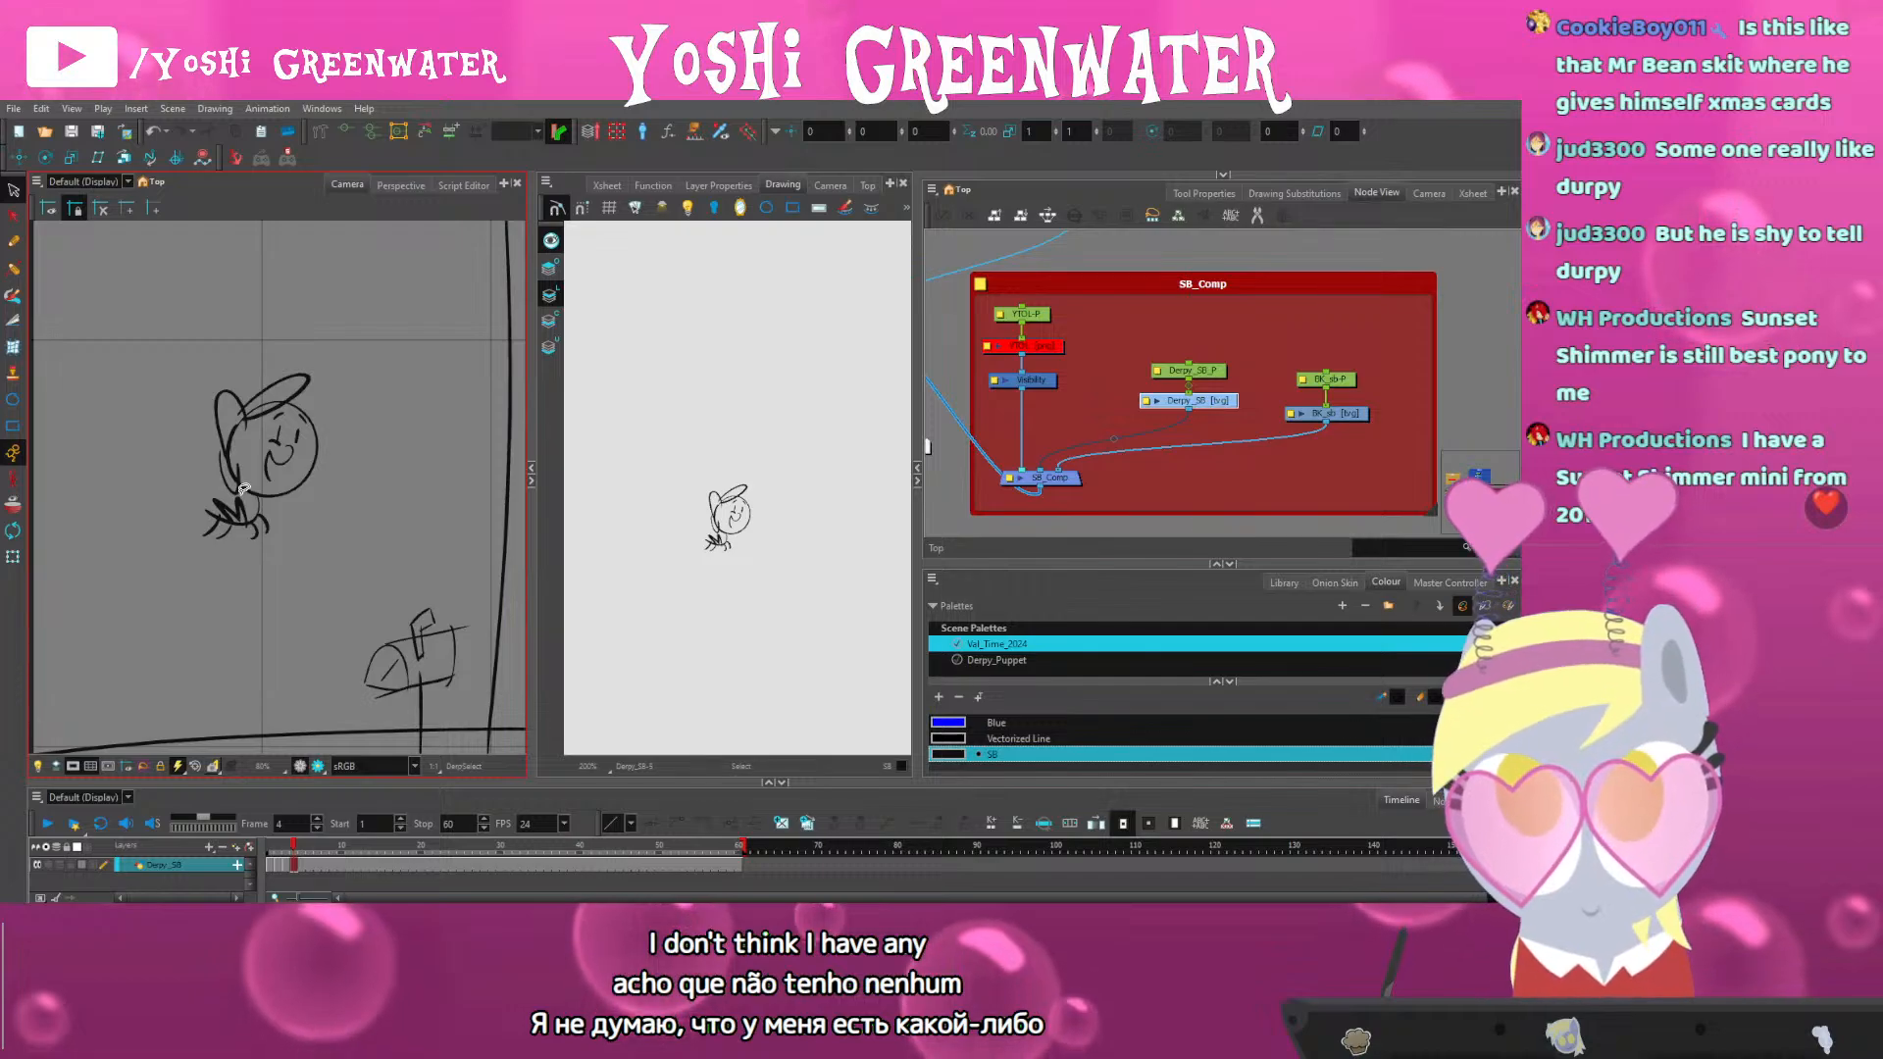
pyautogui.scroll(-3, 285, 606)
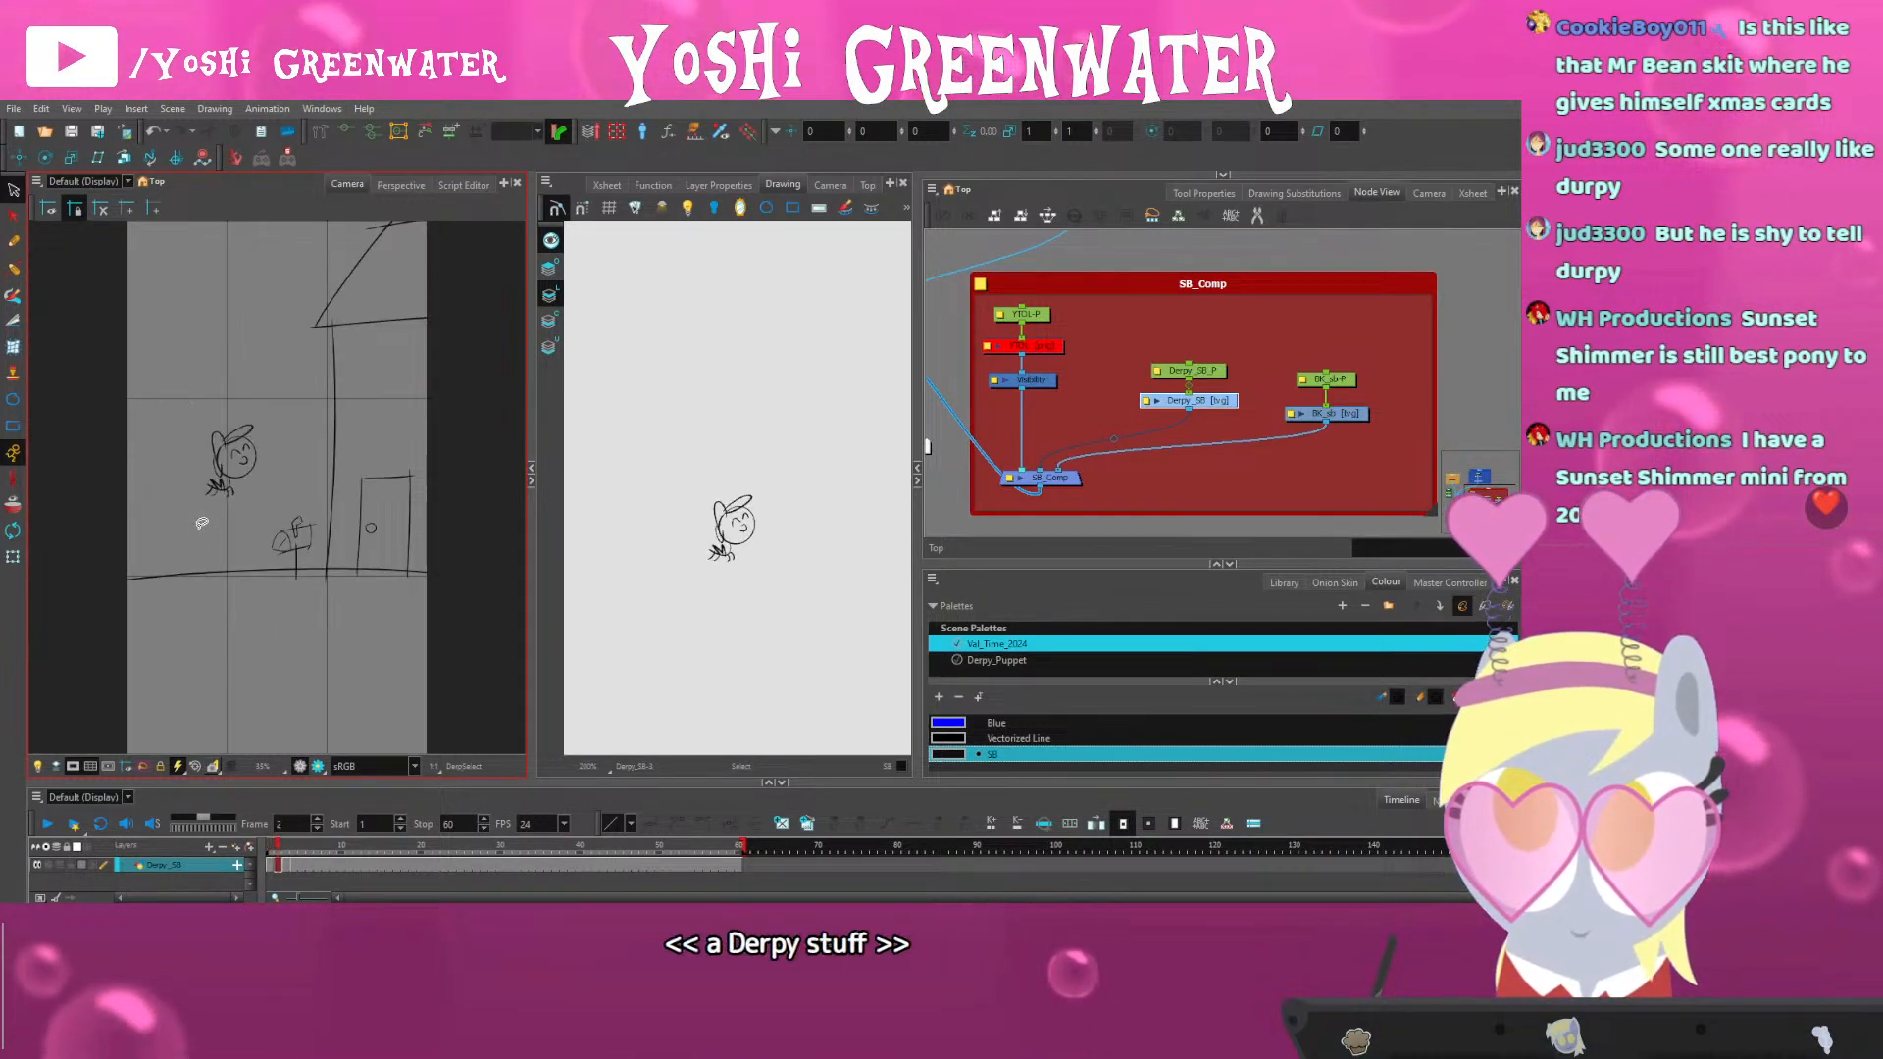
pyautogui.press('.')
pyautogui.press('.')
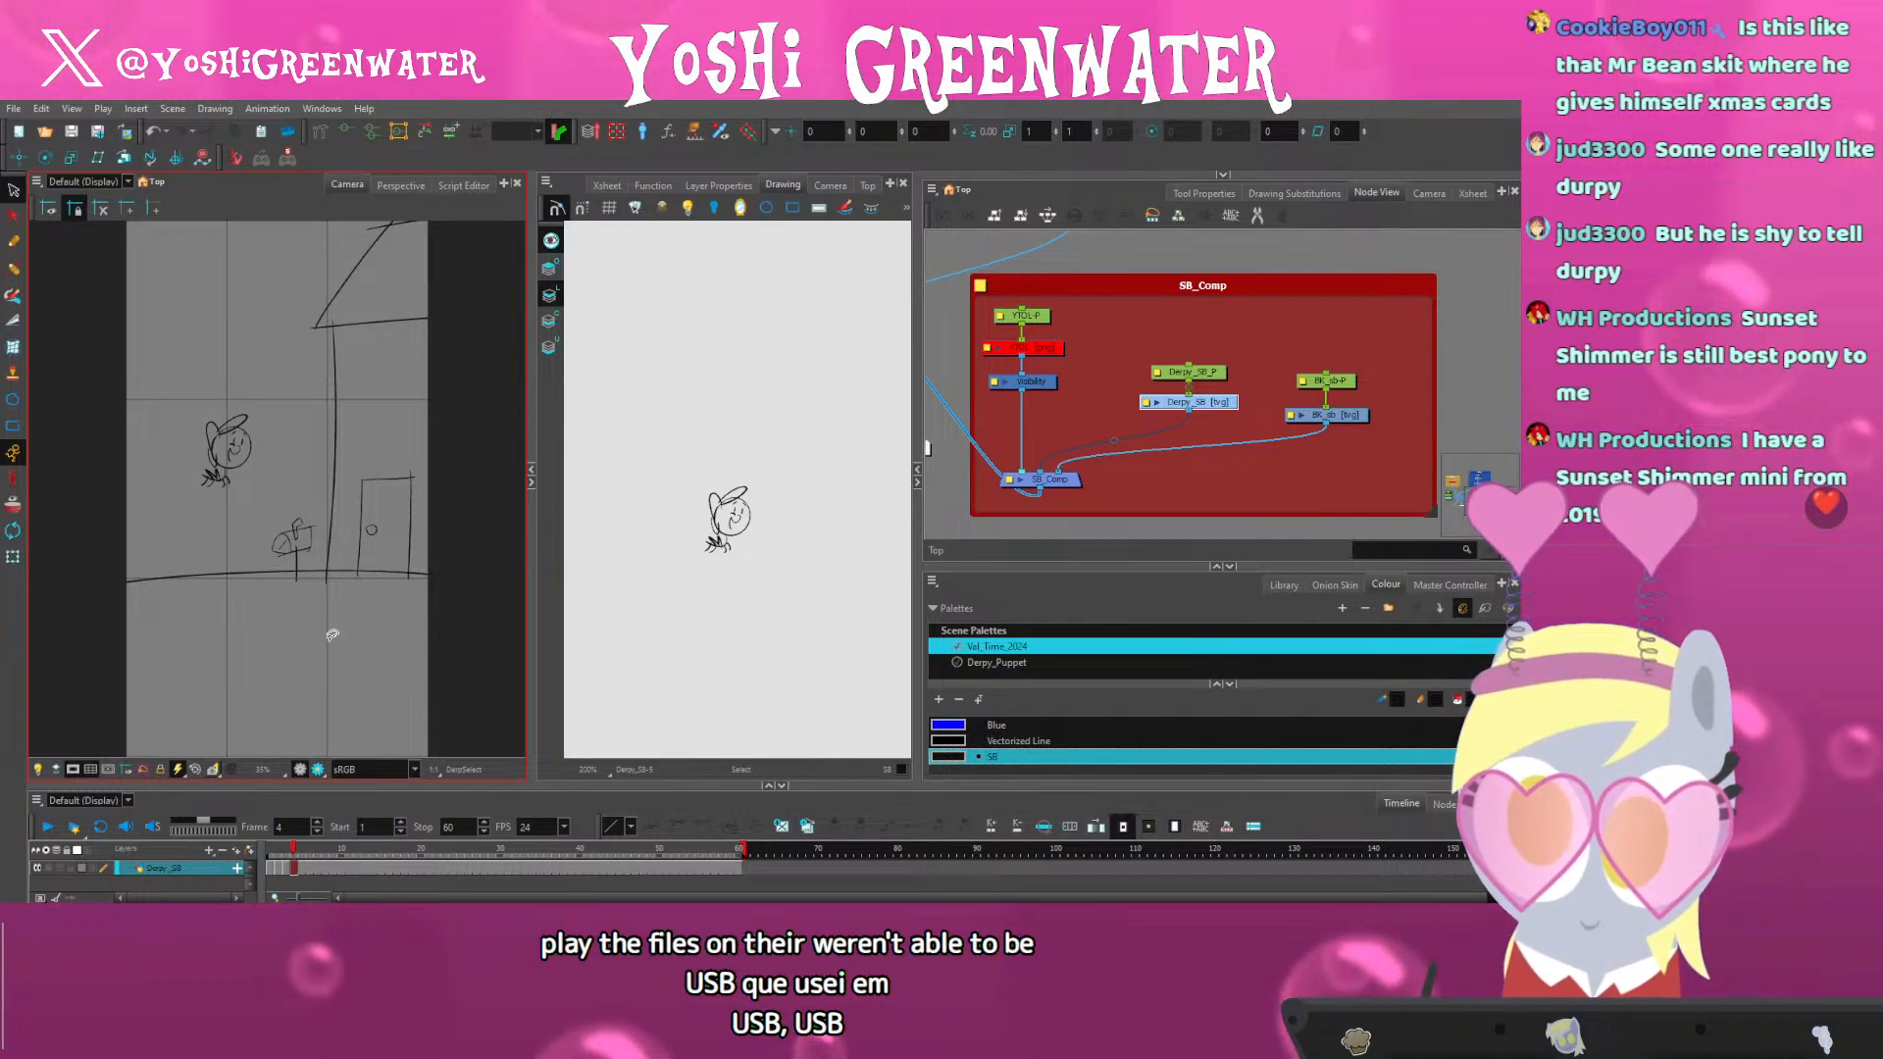
pyautogui.scroll(2, 238, 484)
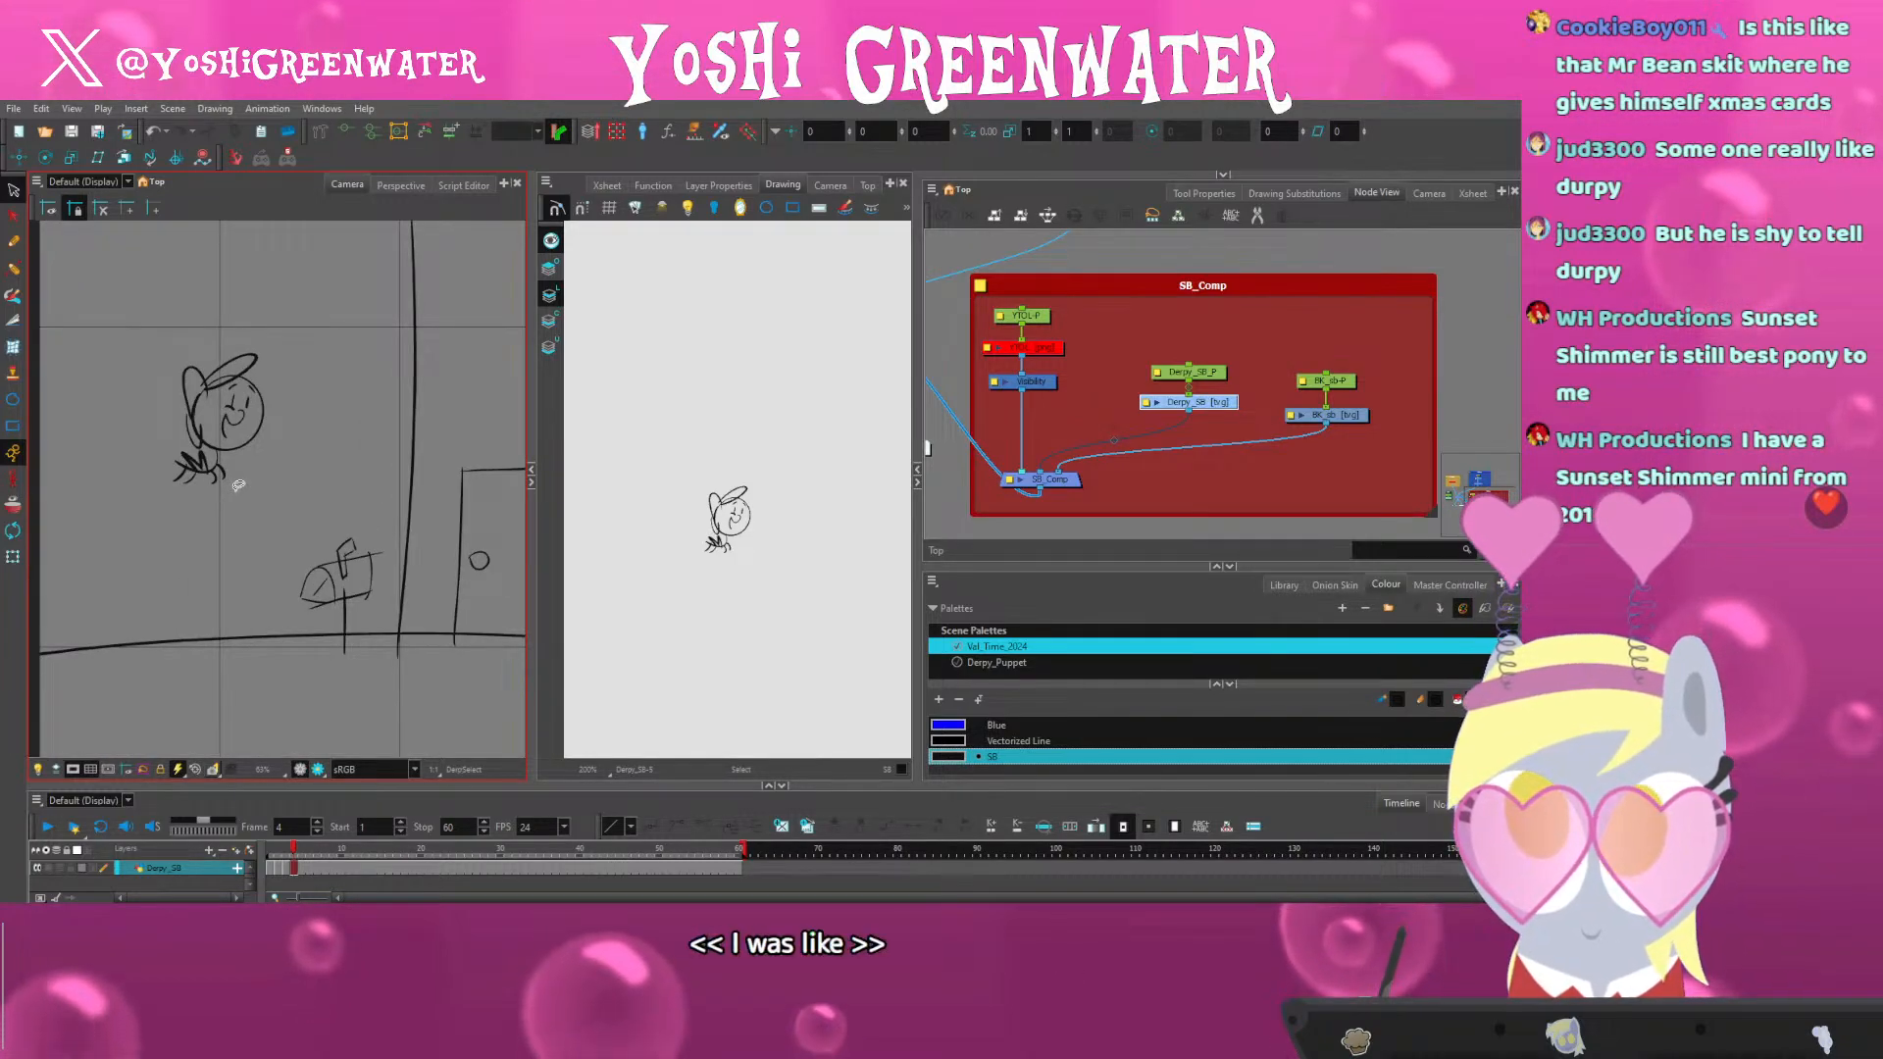
# On frame 5, select the whole pony, move it down and right beside the mailbox, and tilt it clockwise
pyautogui.moveTo(190, 531); pyautogui.dragTo(143, 546)
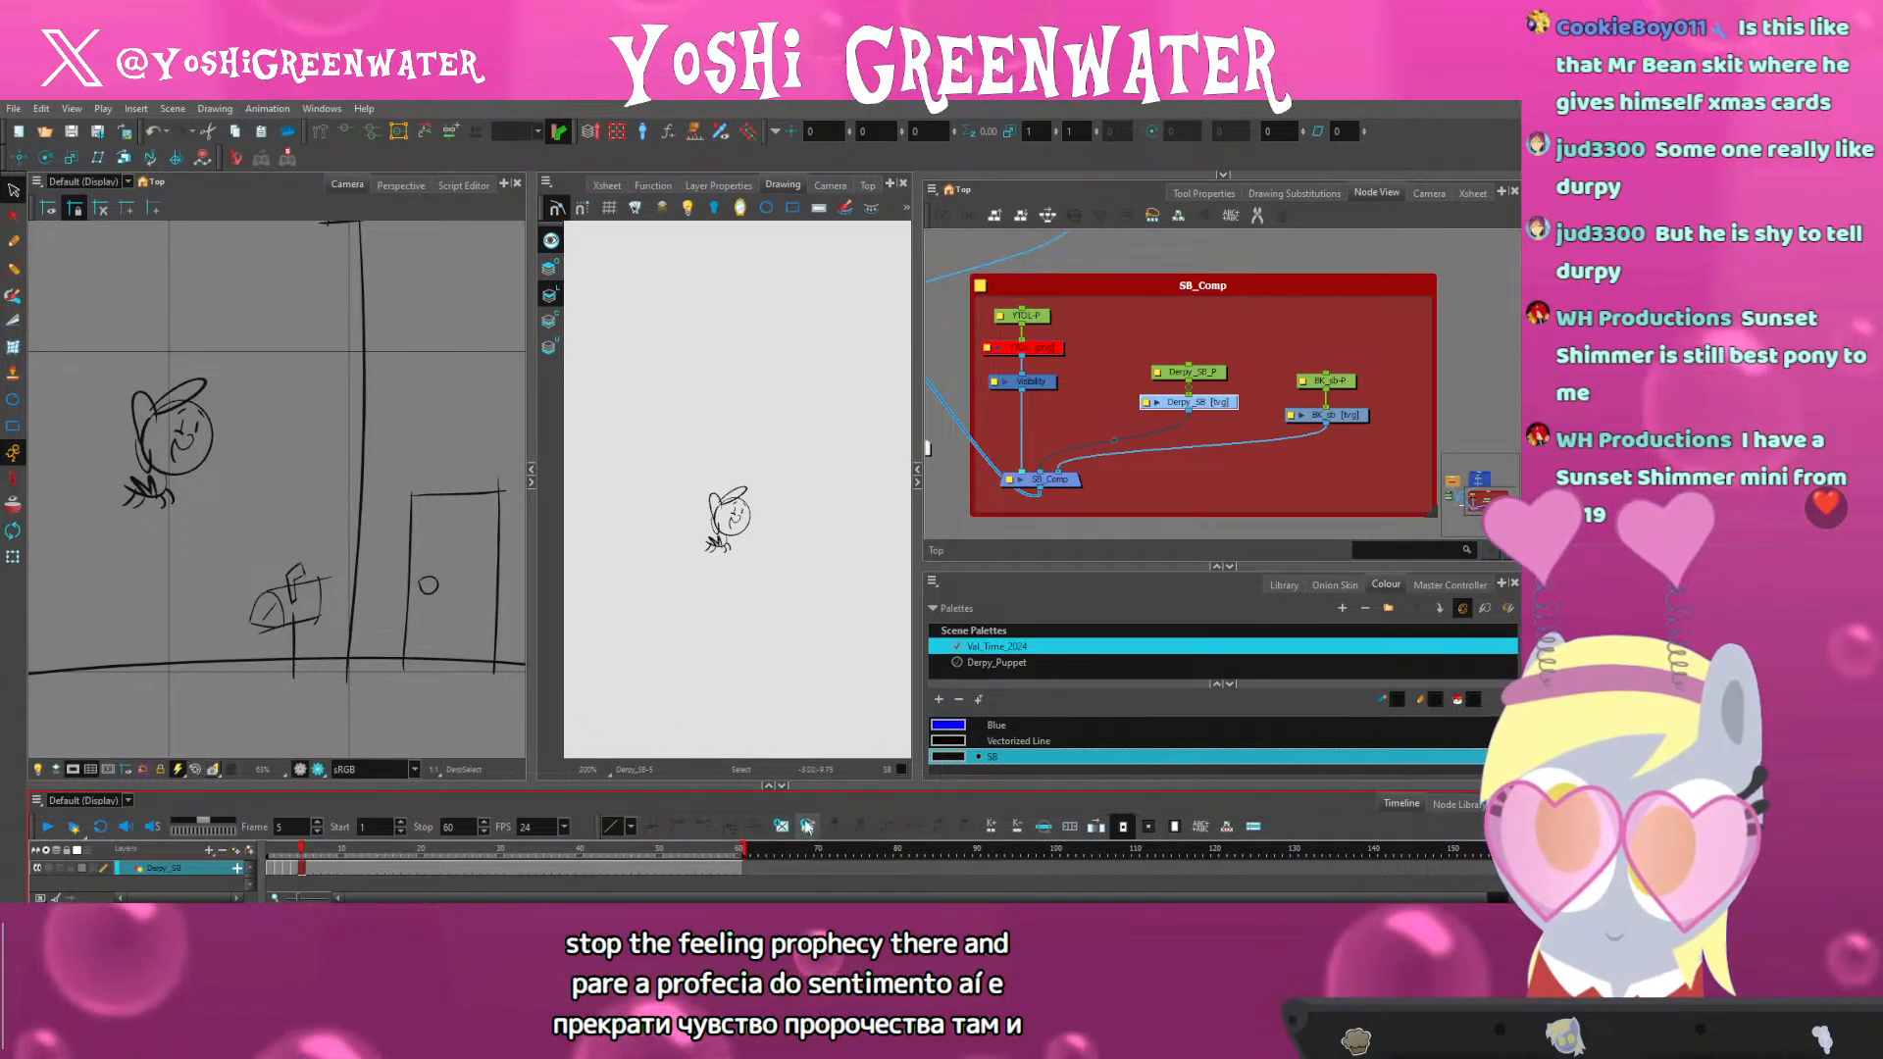
pyautogui.moveTo(131, 356); pyautogui.dragTo(109, 402)
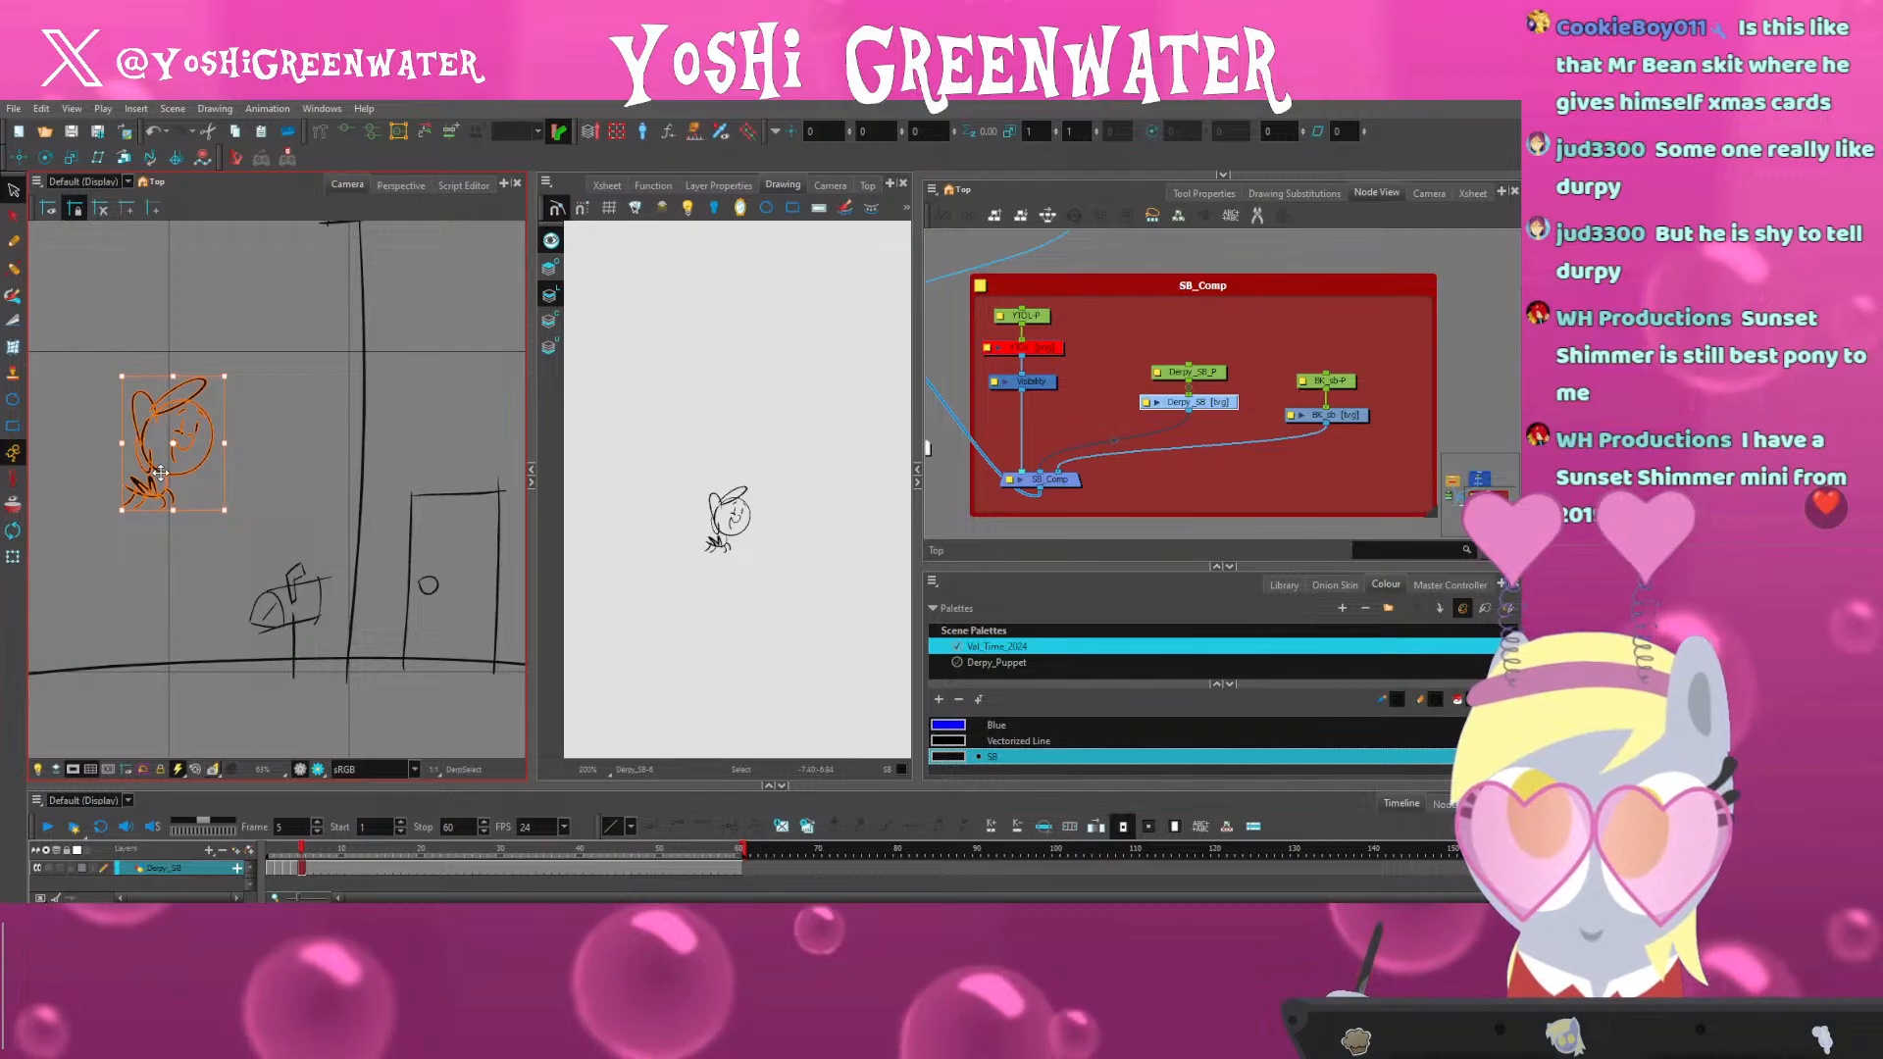
pyautogui.moveTo(165, 470); pyautogui.dragTo(222, 567)
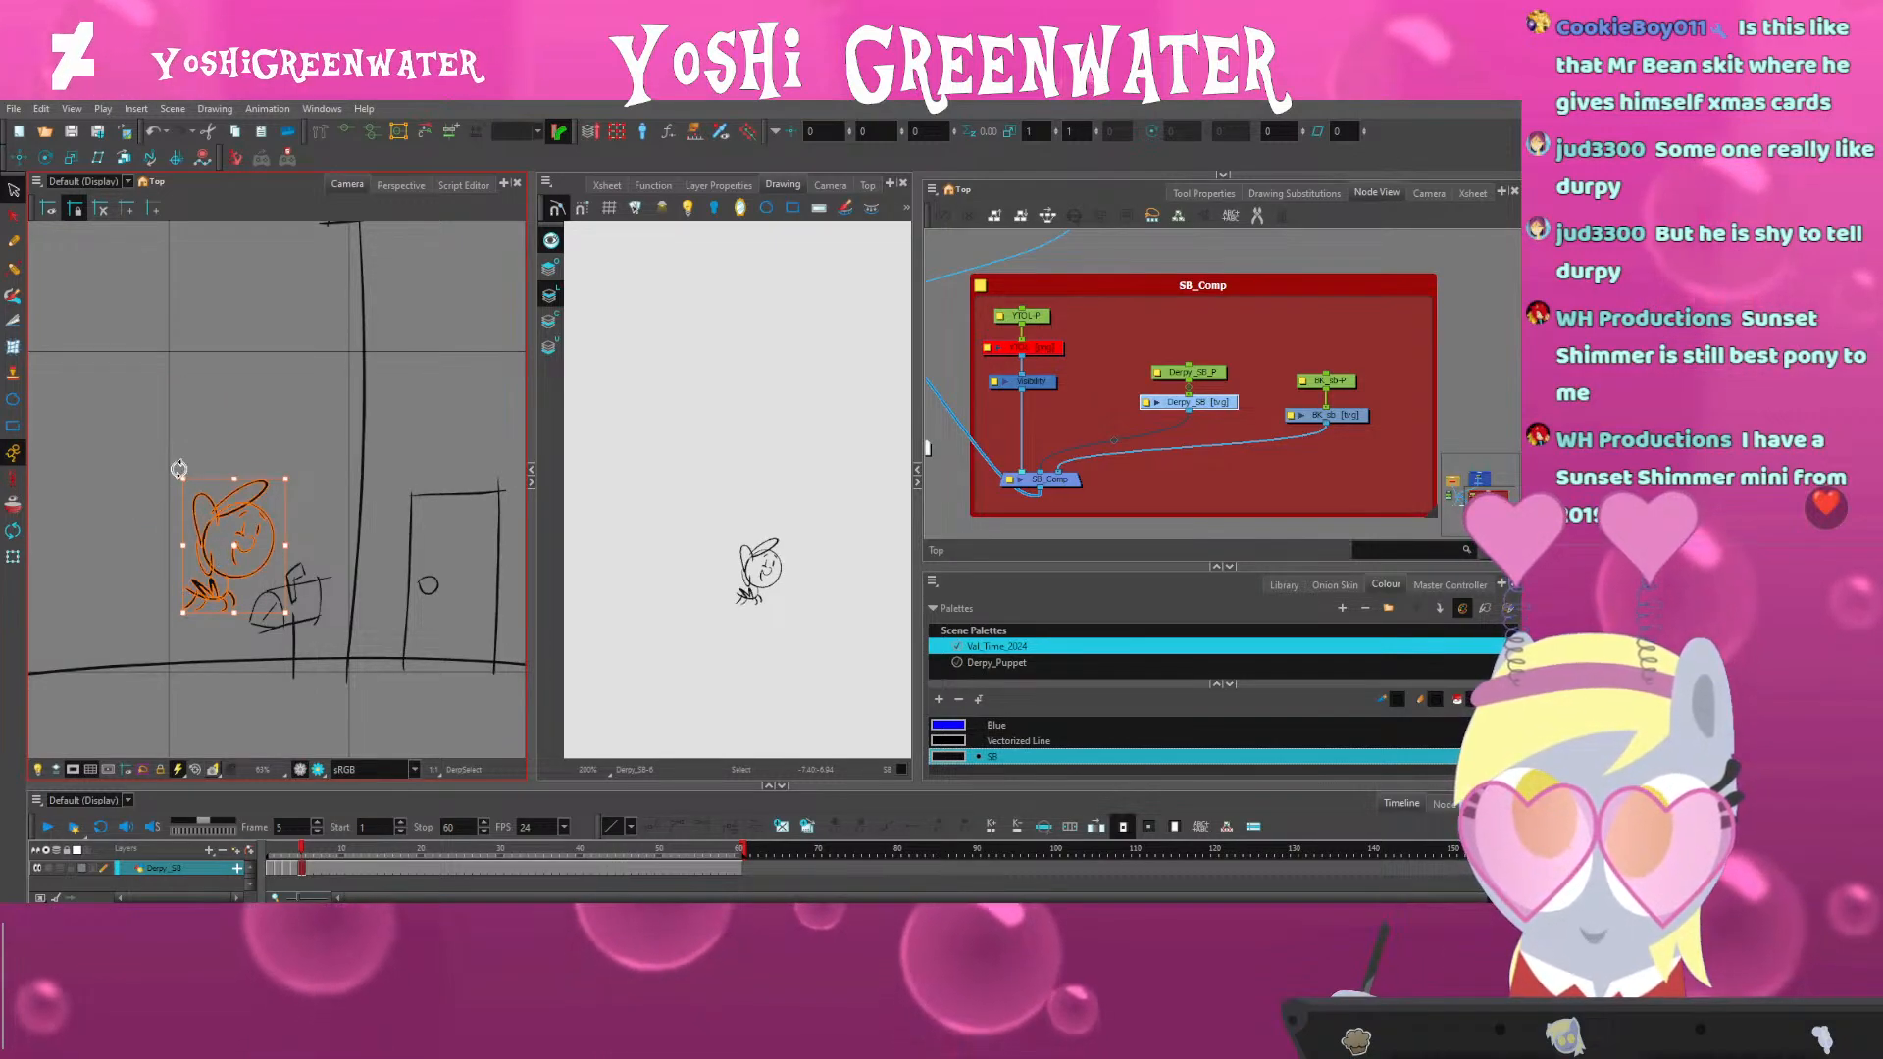
pyautogui.press('Right')
pyautogui.press('Right')
pyautogui.press('Right')
pyautogui.press('Right')
pyautogui.press('Down')
pyautogui.press('Down')
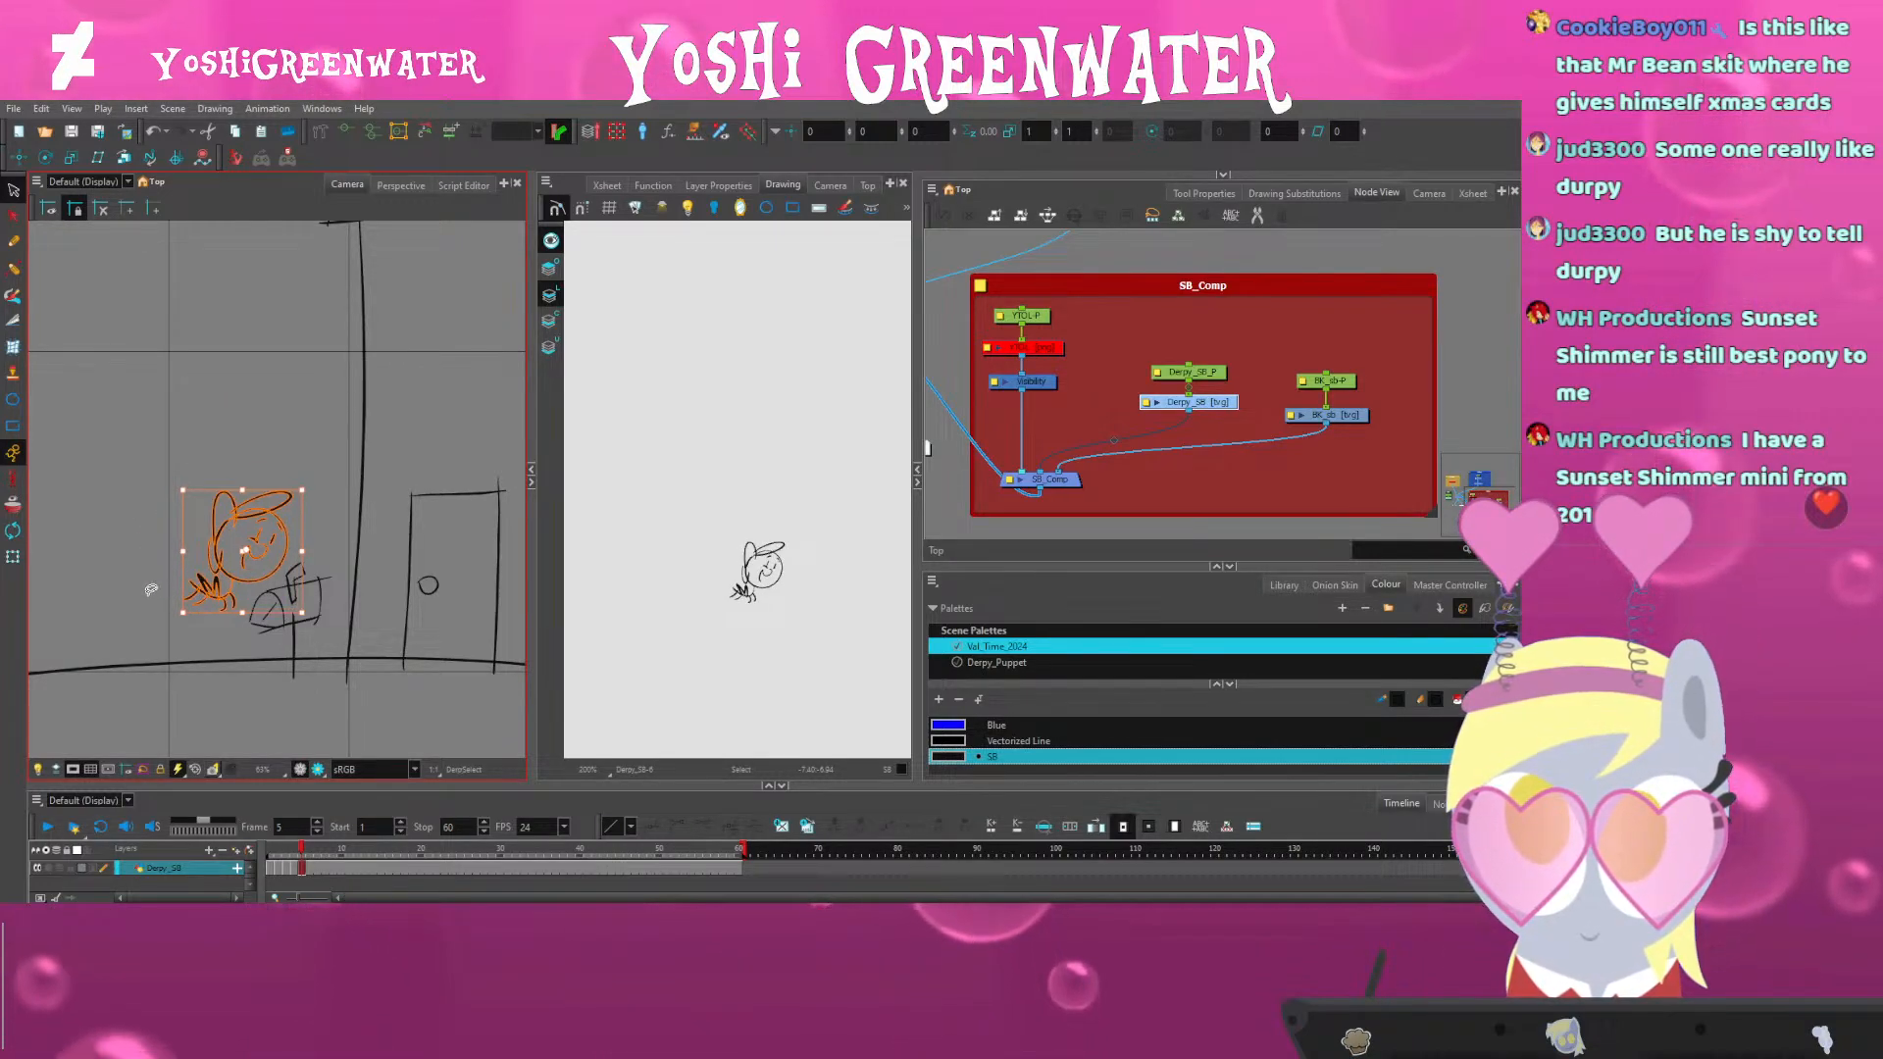
pyautogui.click(153, 588)
# Draw a straight foreleg reaching diagonally to the mailbox on frame 5 and adjust the placement of the facial features
pyautogui.press('2')
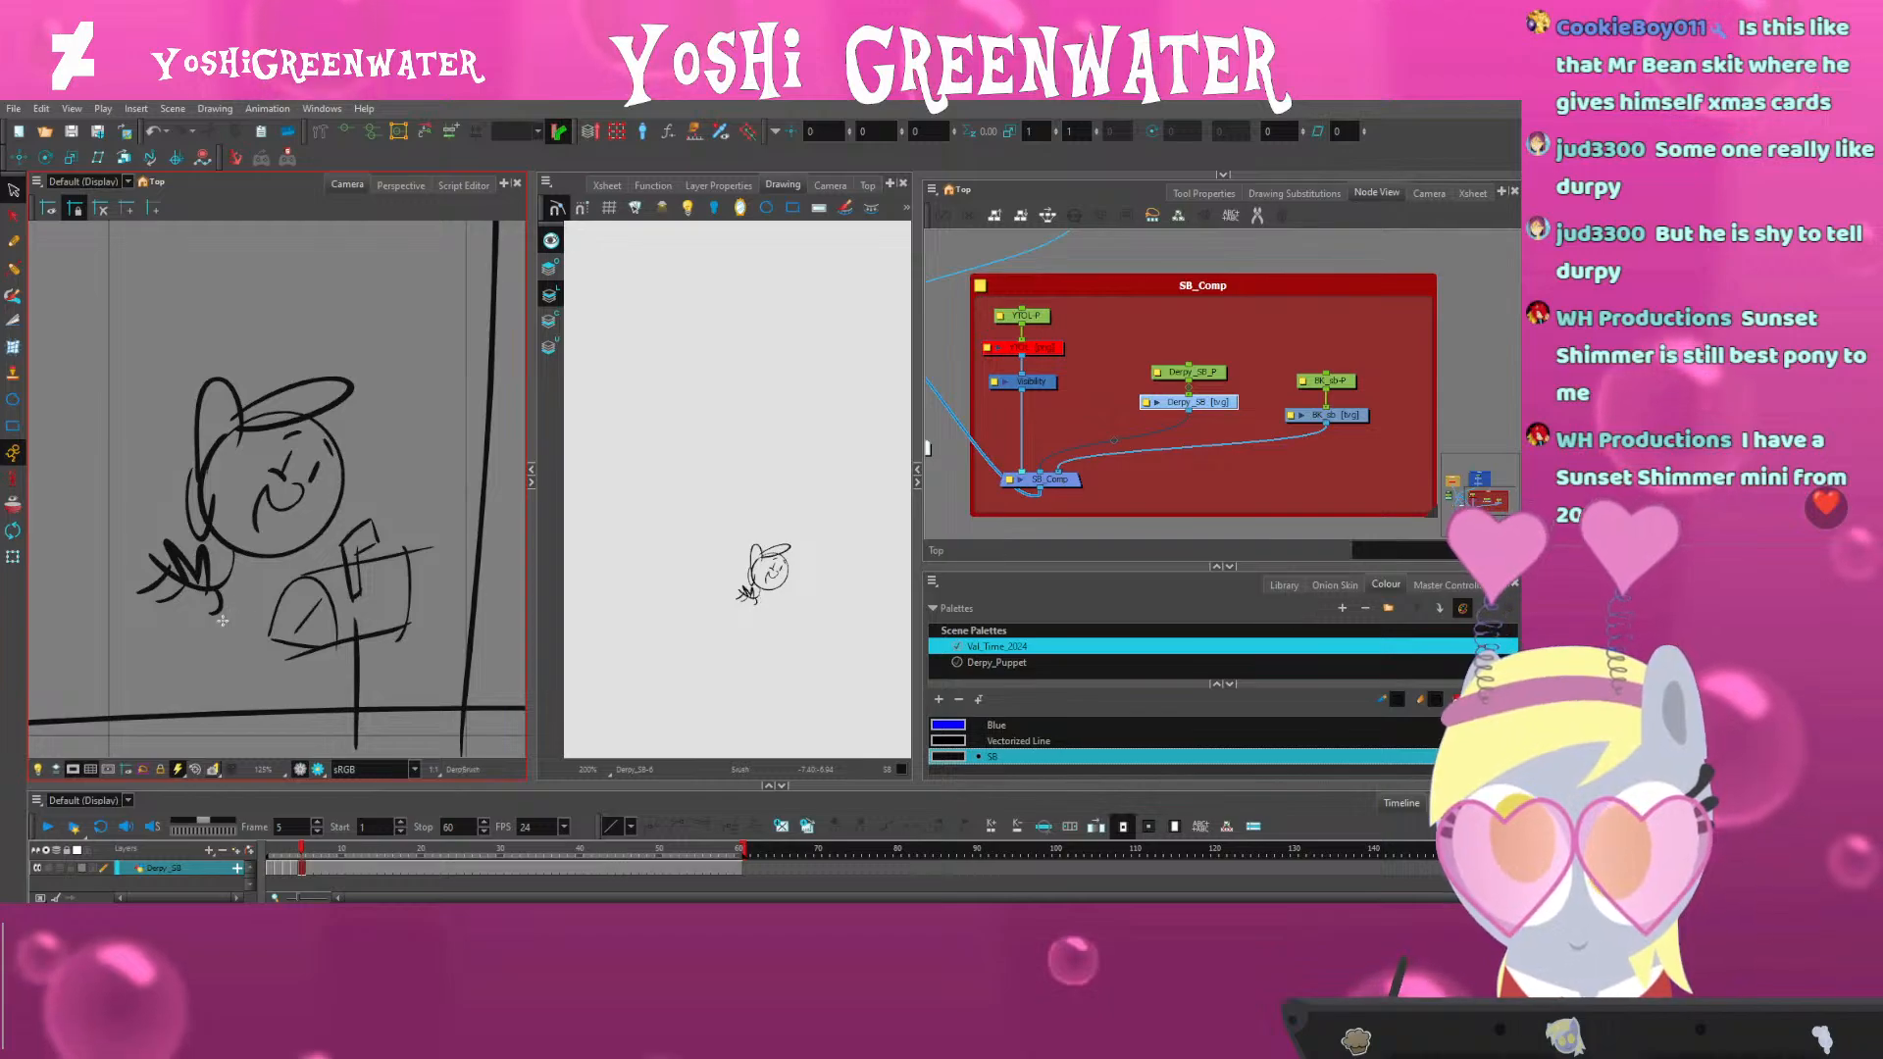
pyautogui.click(14, 190)
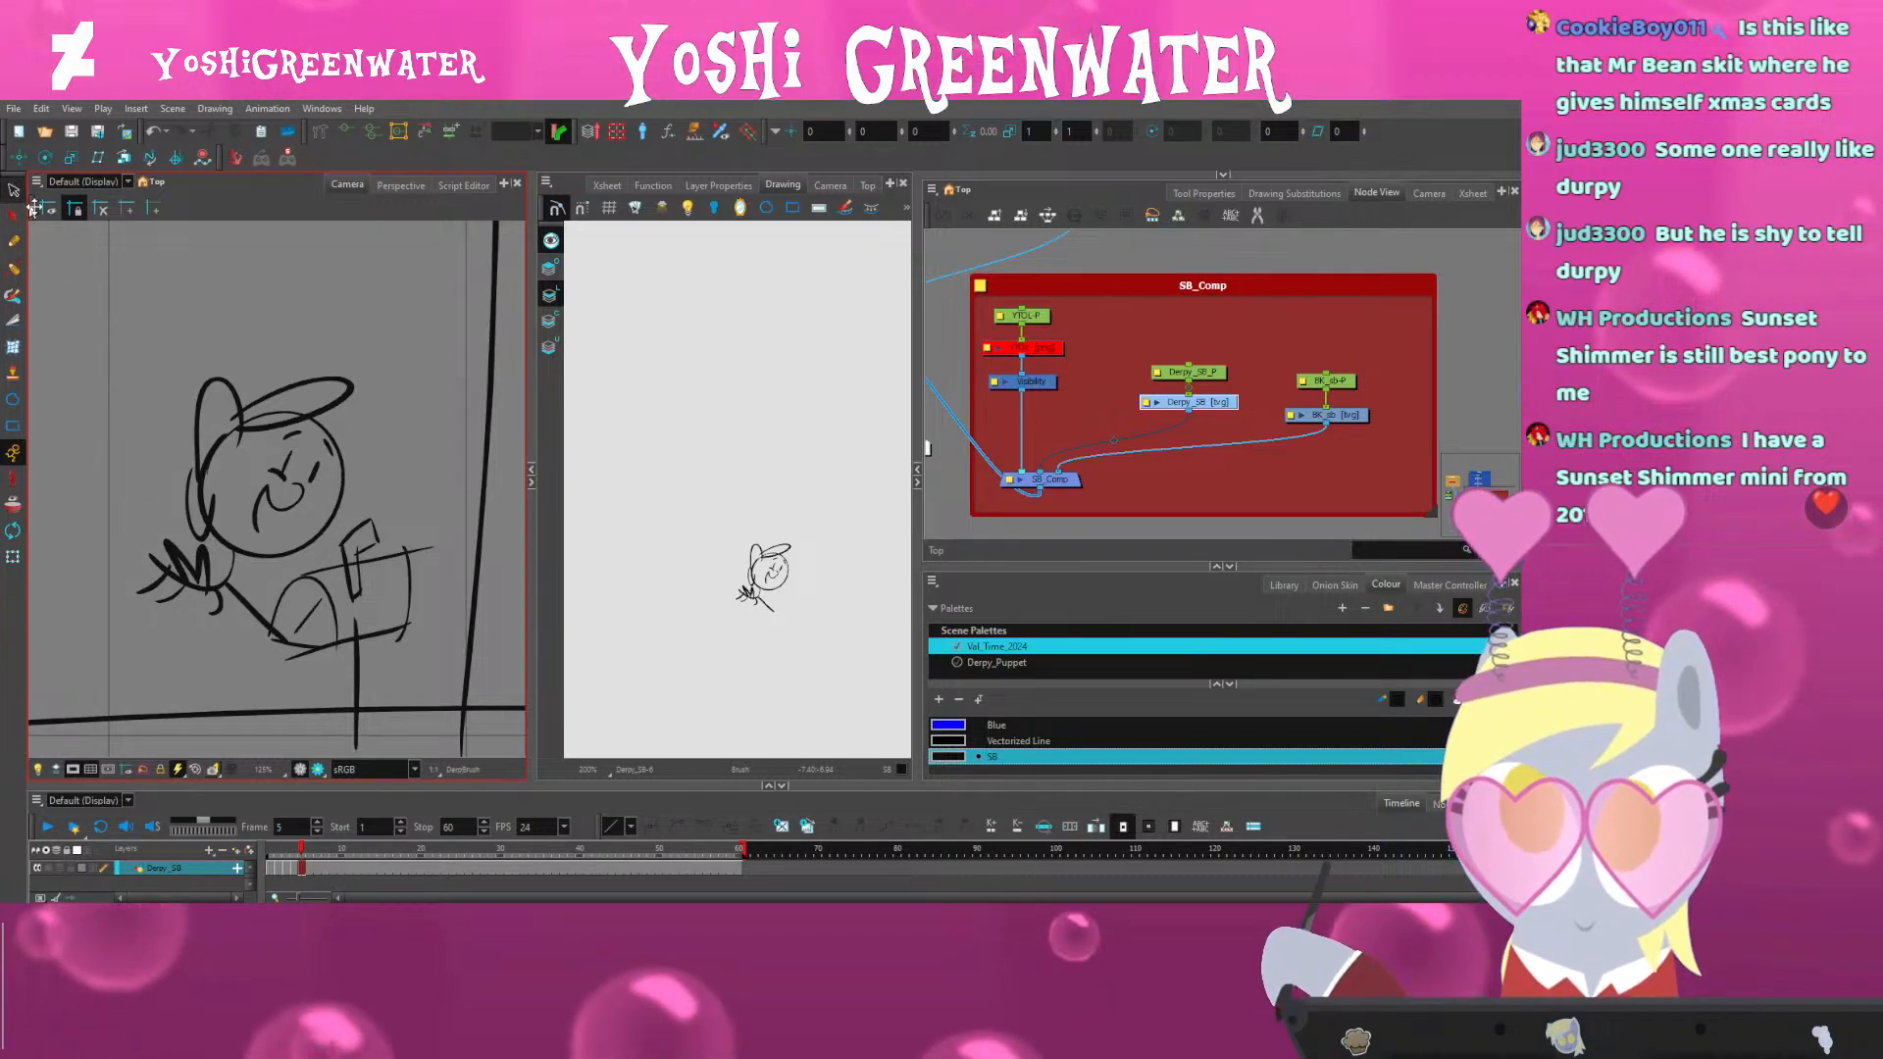
pyautogui.moveTo(245, 443)
pyautogui.mouseDown()
pyautogui.moveTo(267, 424)
pyautogui.moveTo(223, 505)
pyautogui.mouseUp()
pyautogui.keyDown('shift'); pyautogui.click(208, 514); pyautogui.keyUp('shift')
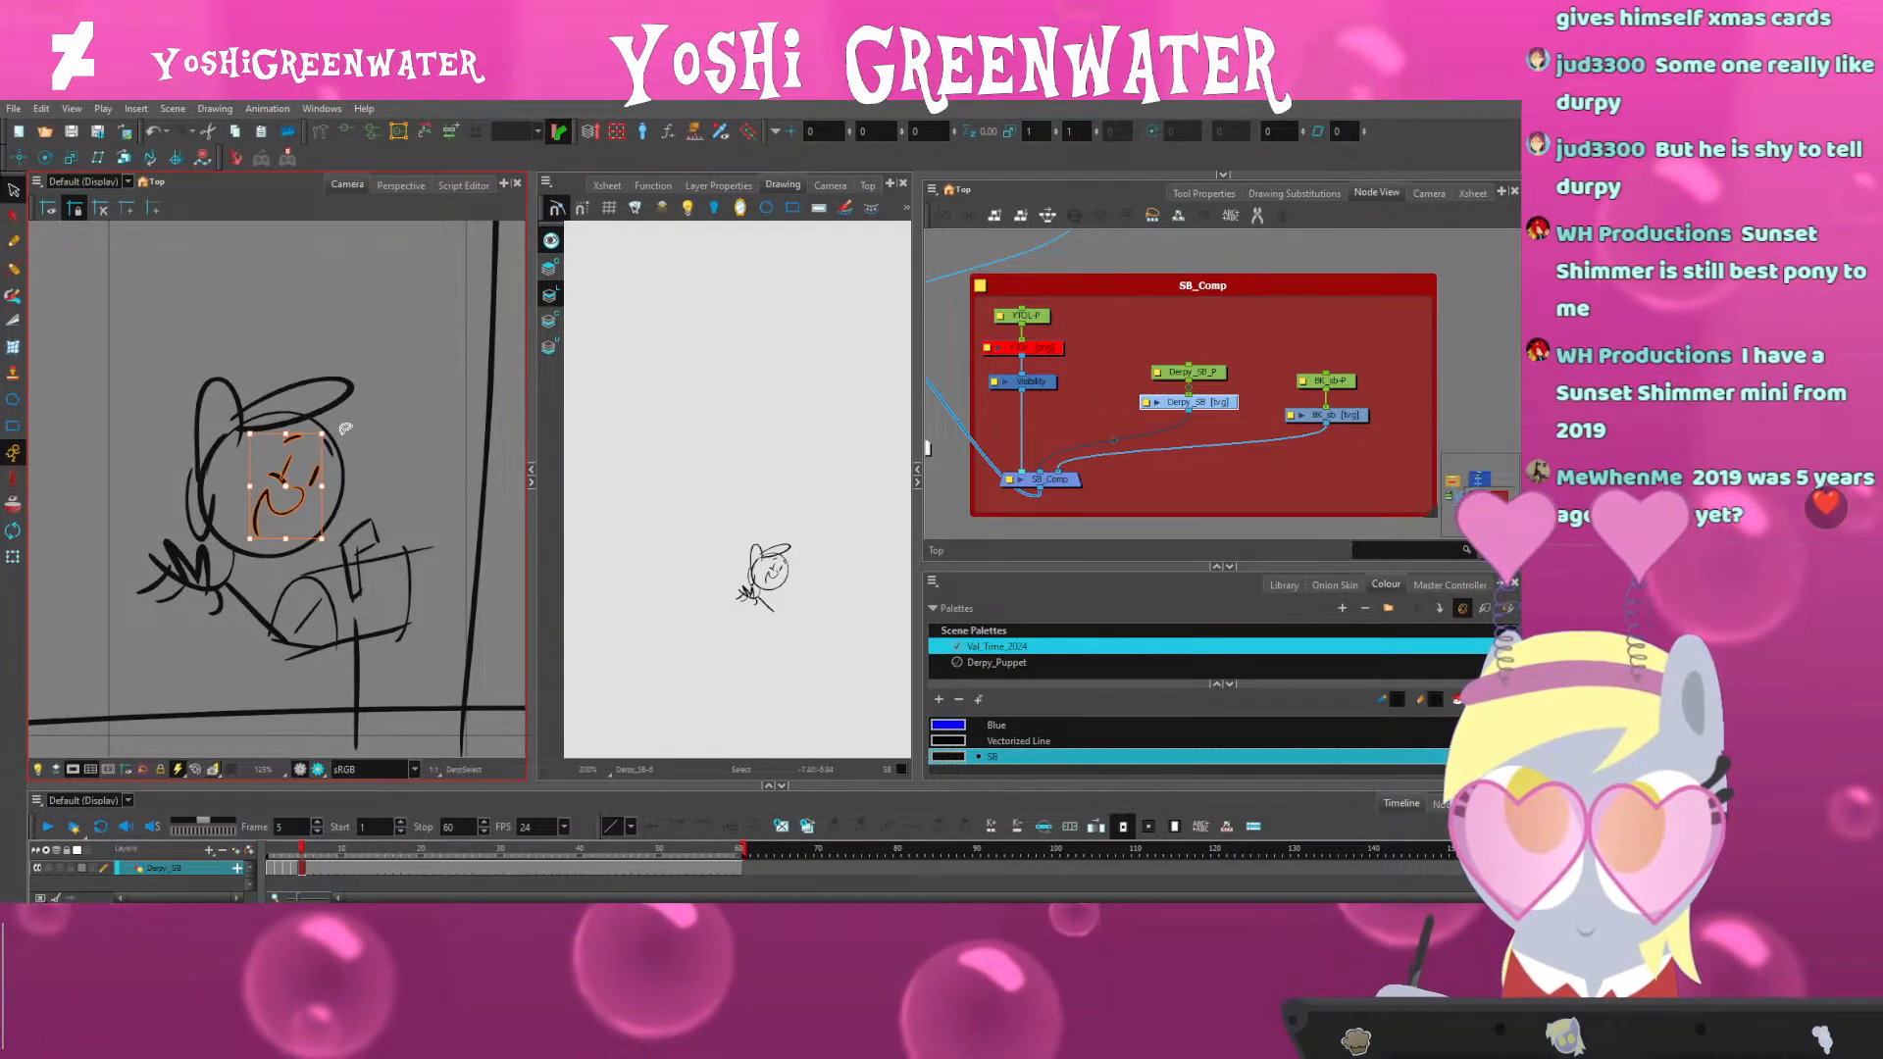
pyautogui.hotkey('ctrl', 'z')
pyautogui.moveTo(230, 442); pyautogui.dragTo(237, 435)
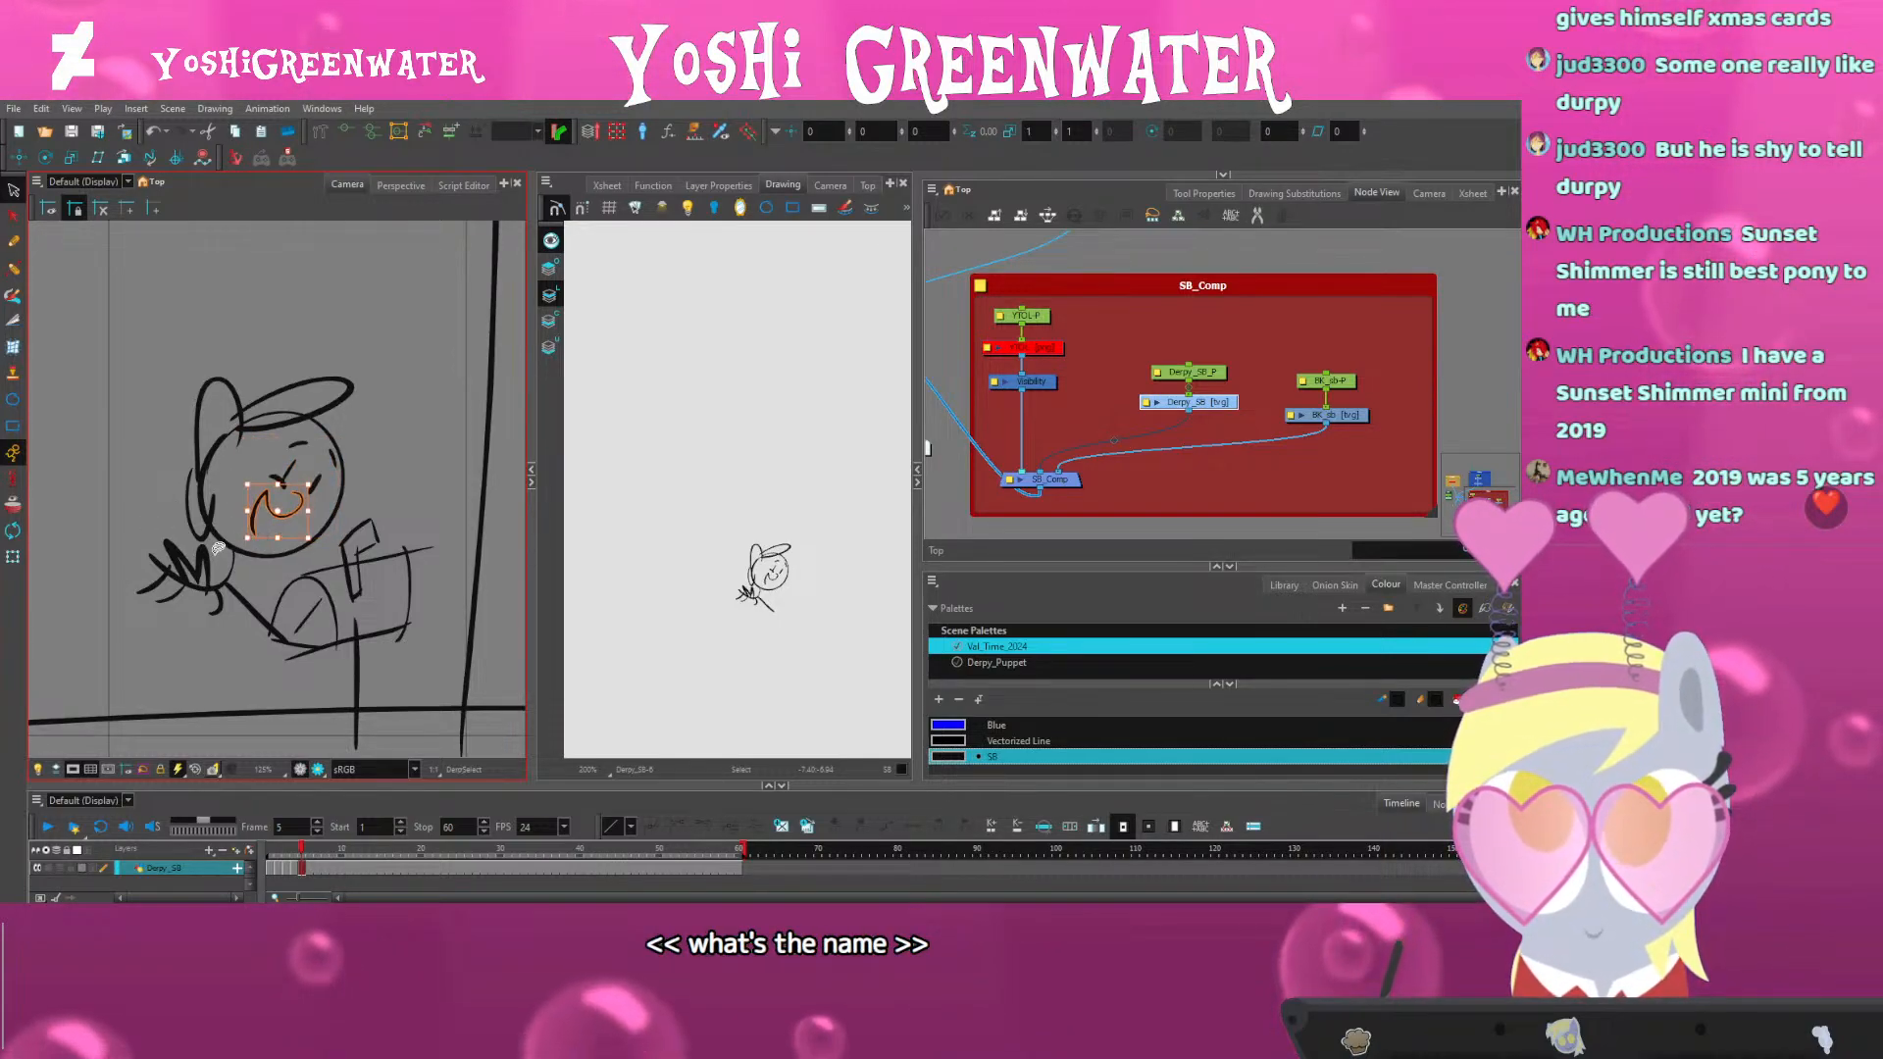
pyautogui.click(223, 668)
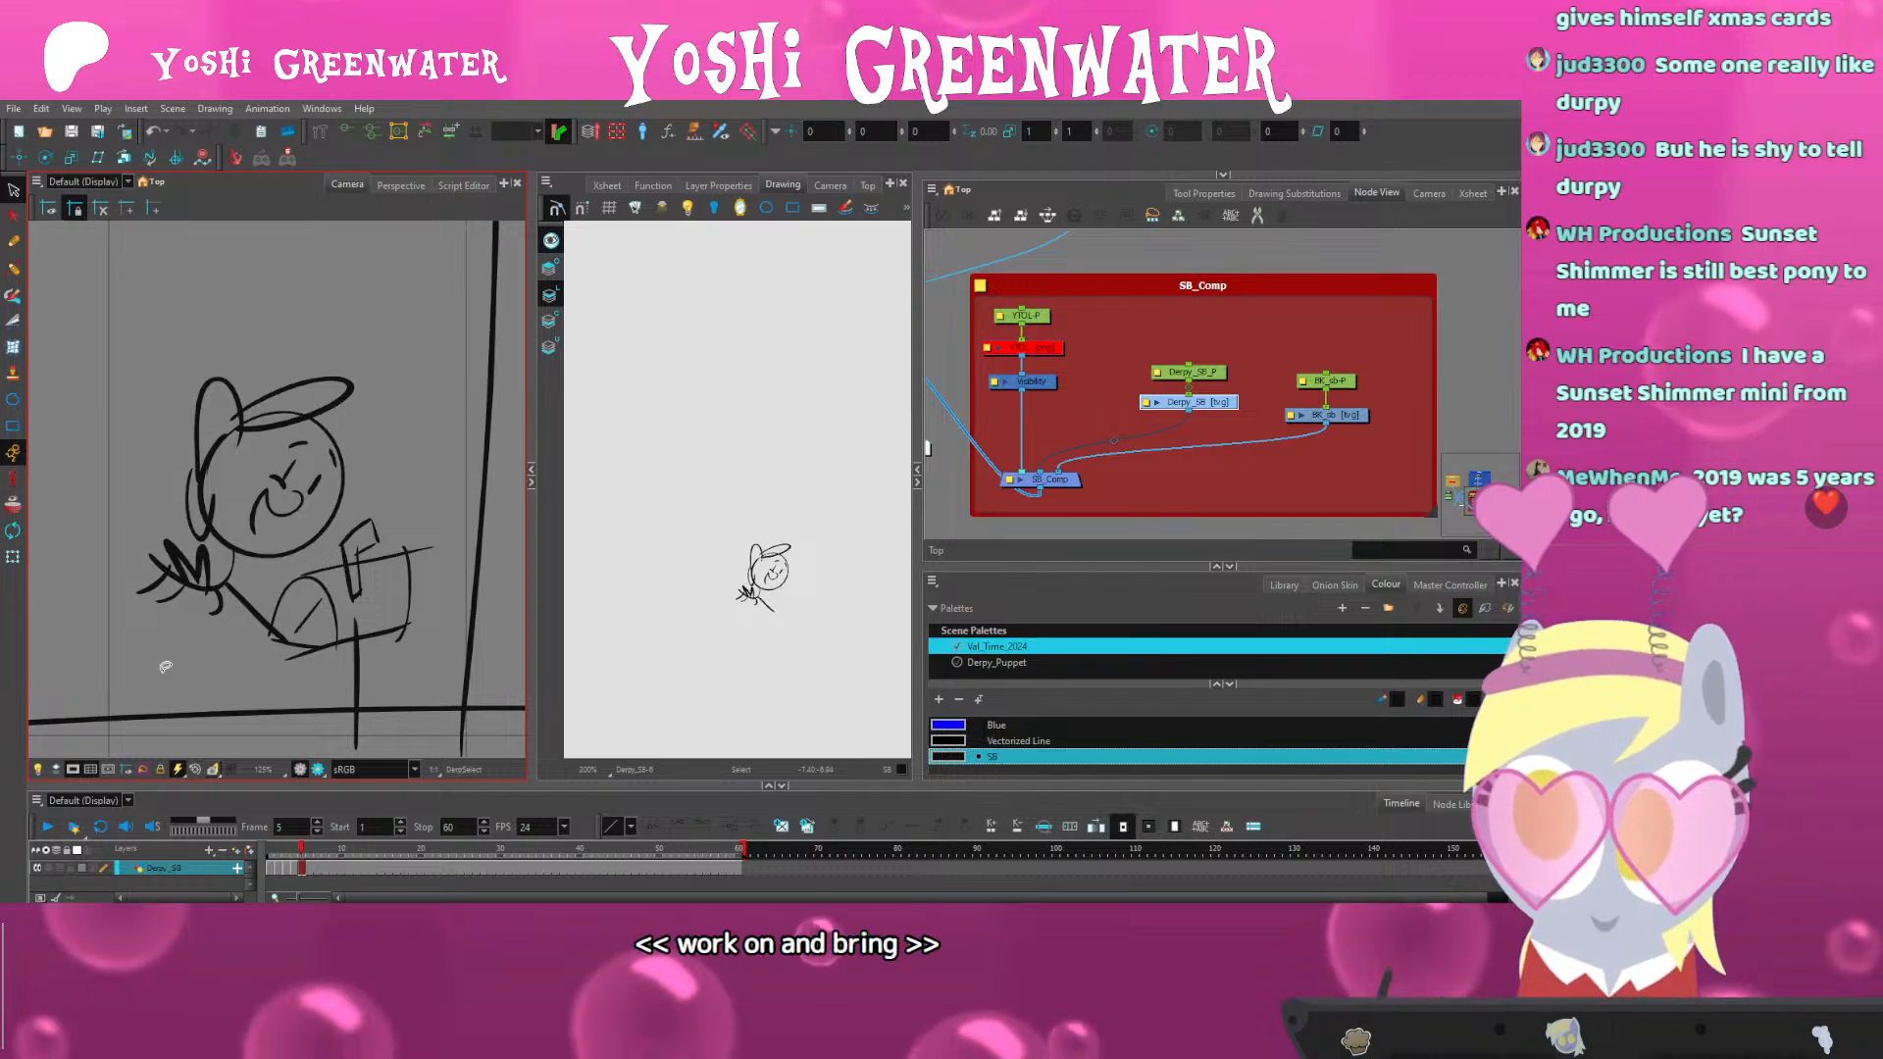
# Redraw the frame 5 foreleg as an arched stroke resting over the mailbox and compare the pose with frame 4
pyautogui.moveTo(208, 661); pyautogui.dragTo(234, 643)
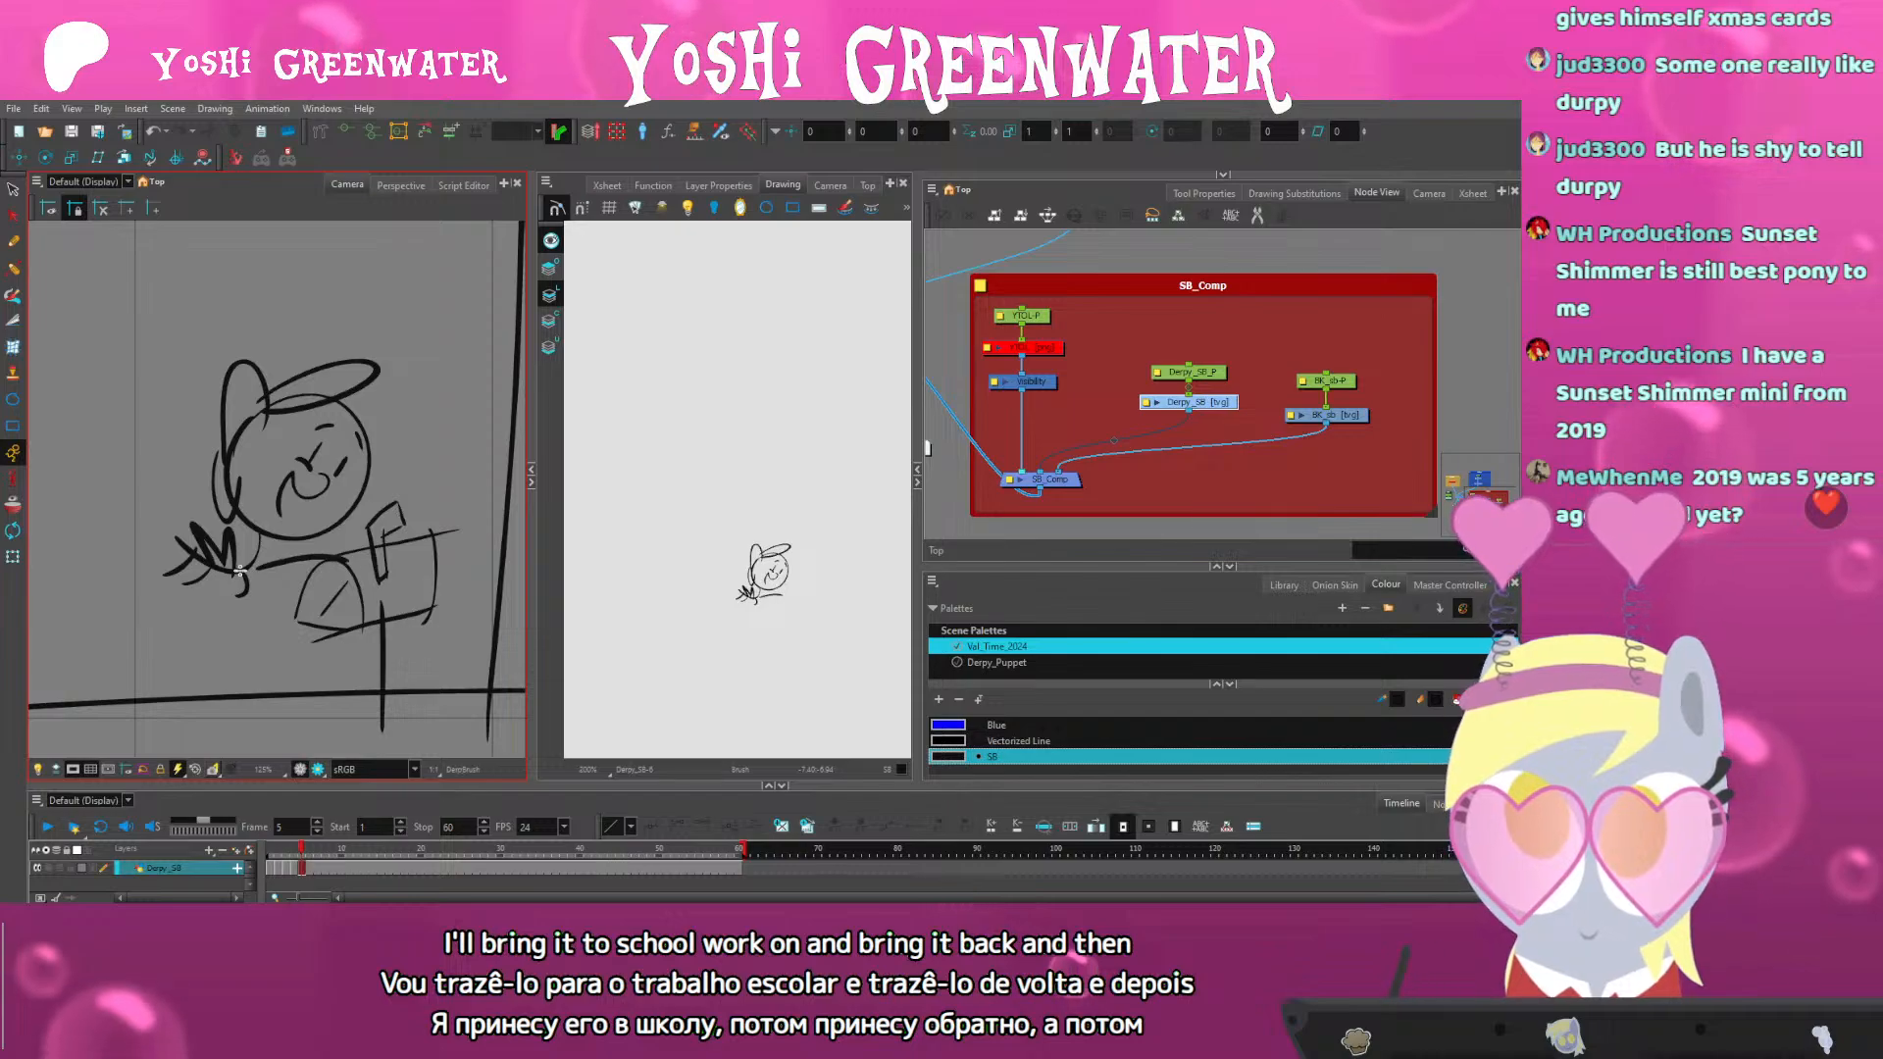
pyautogui.press(',')
pyautogui.press('.')
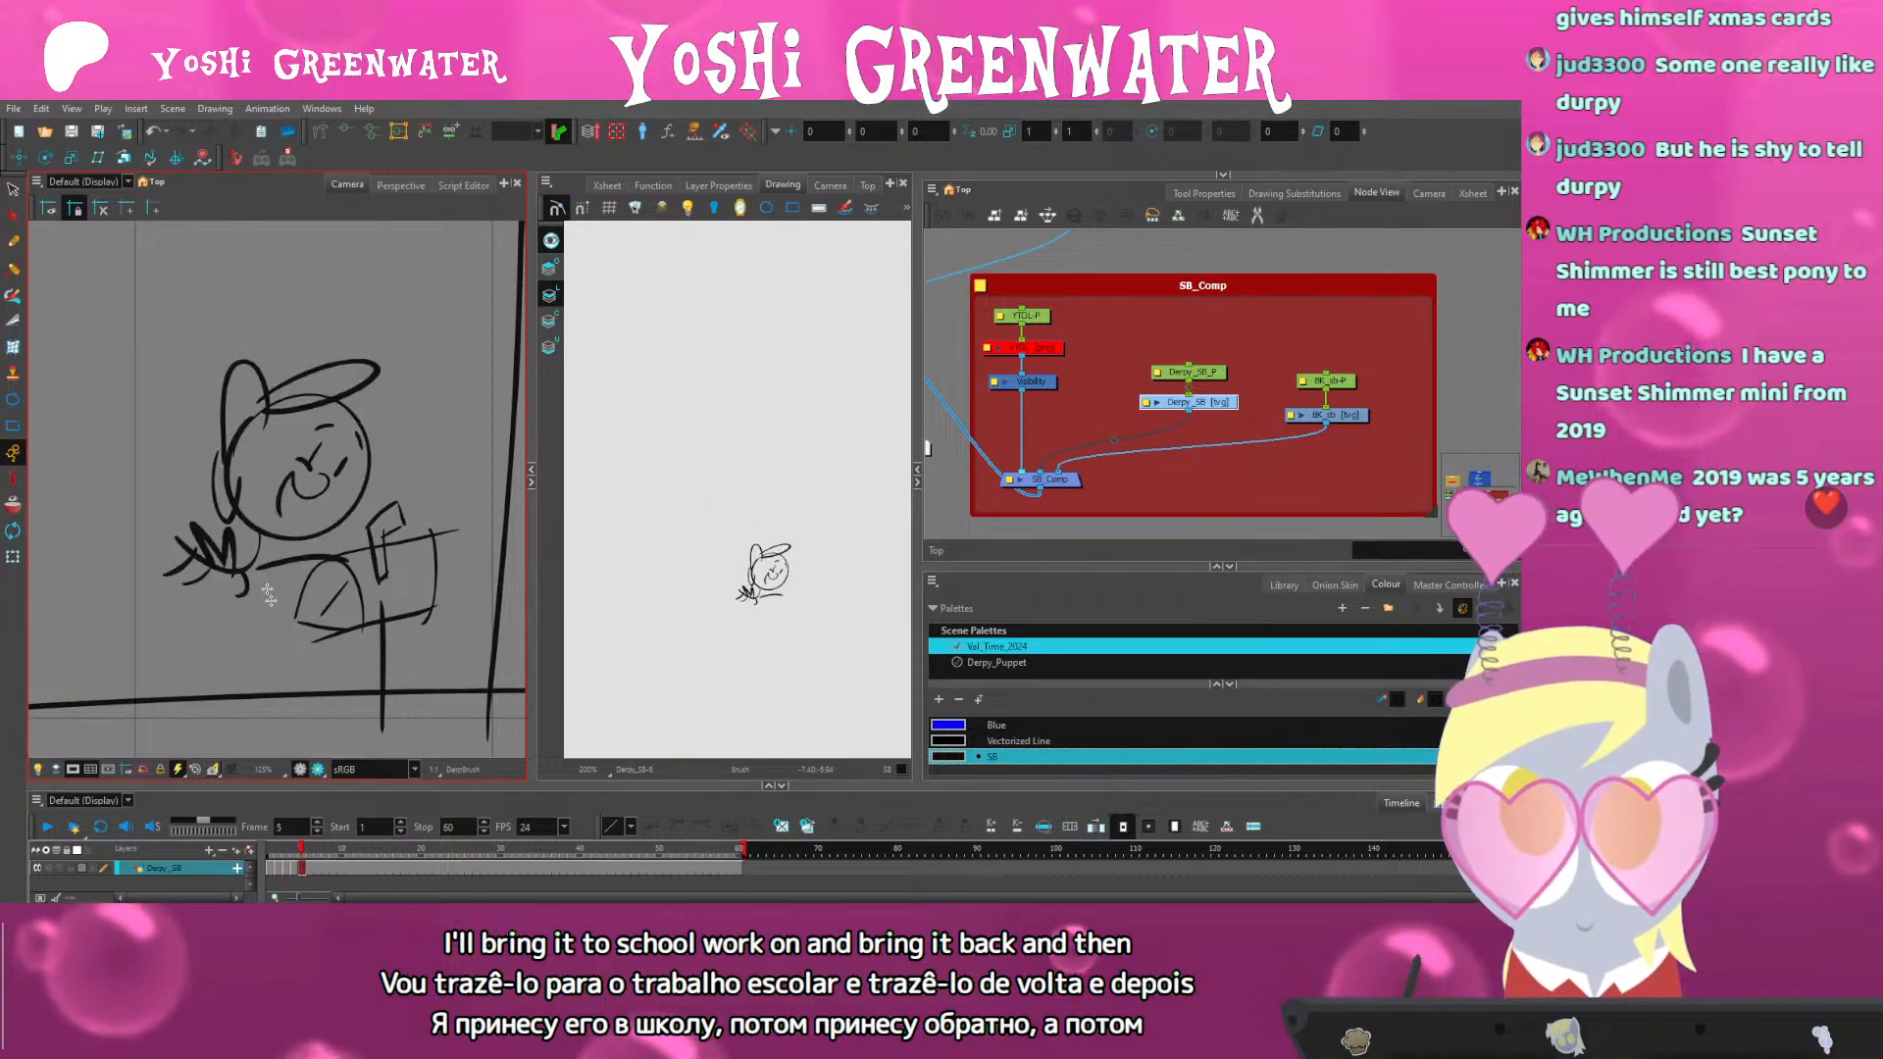
pyautogui.hotkey('alt', 's')
pyautogui.moveTo(178, 407); pyautogui.dragTo(154, 395)
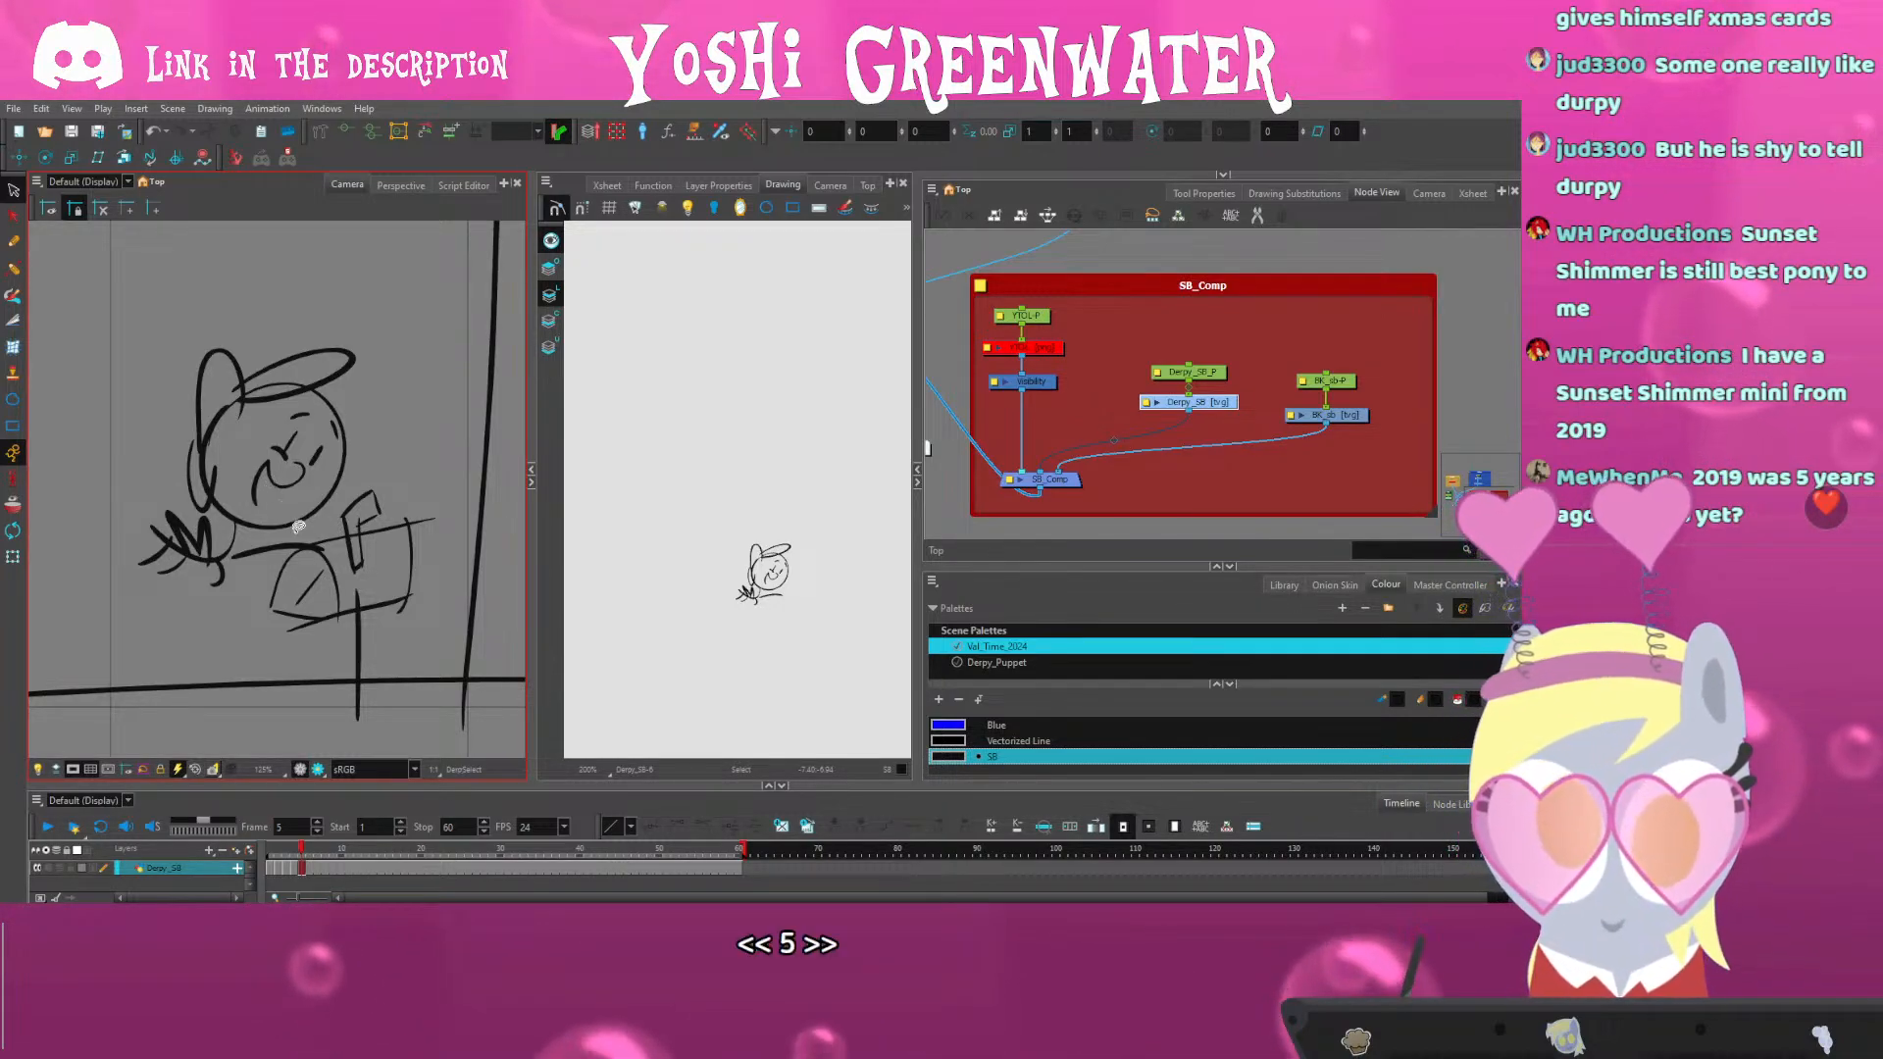
pyautogui.moveTo(257, 584); pyautogui.dragTo(271, 587)
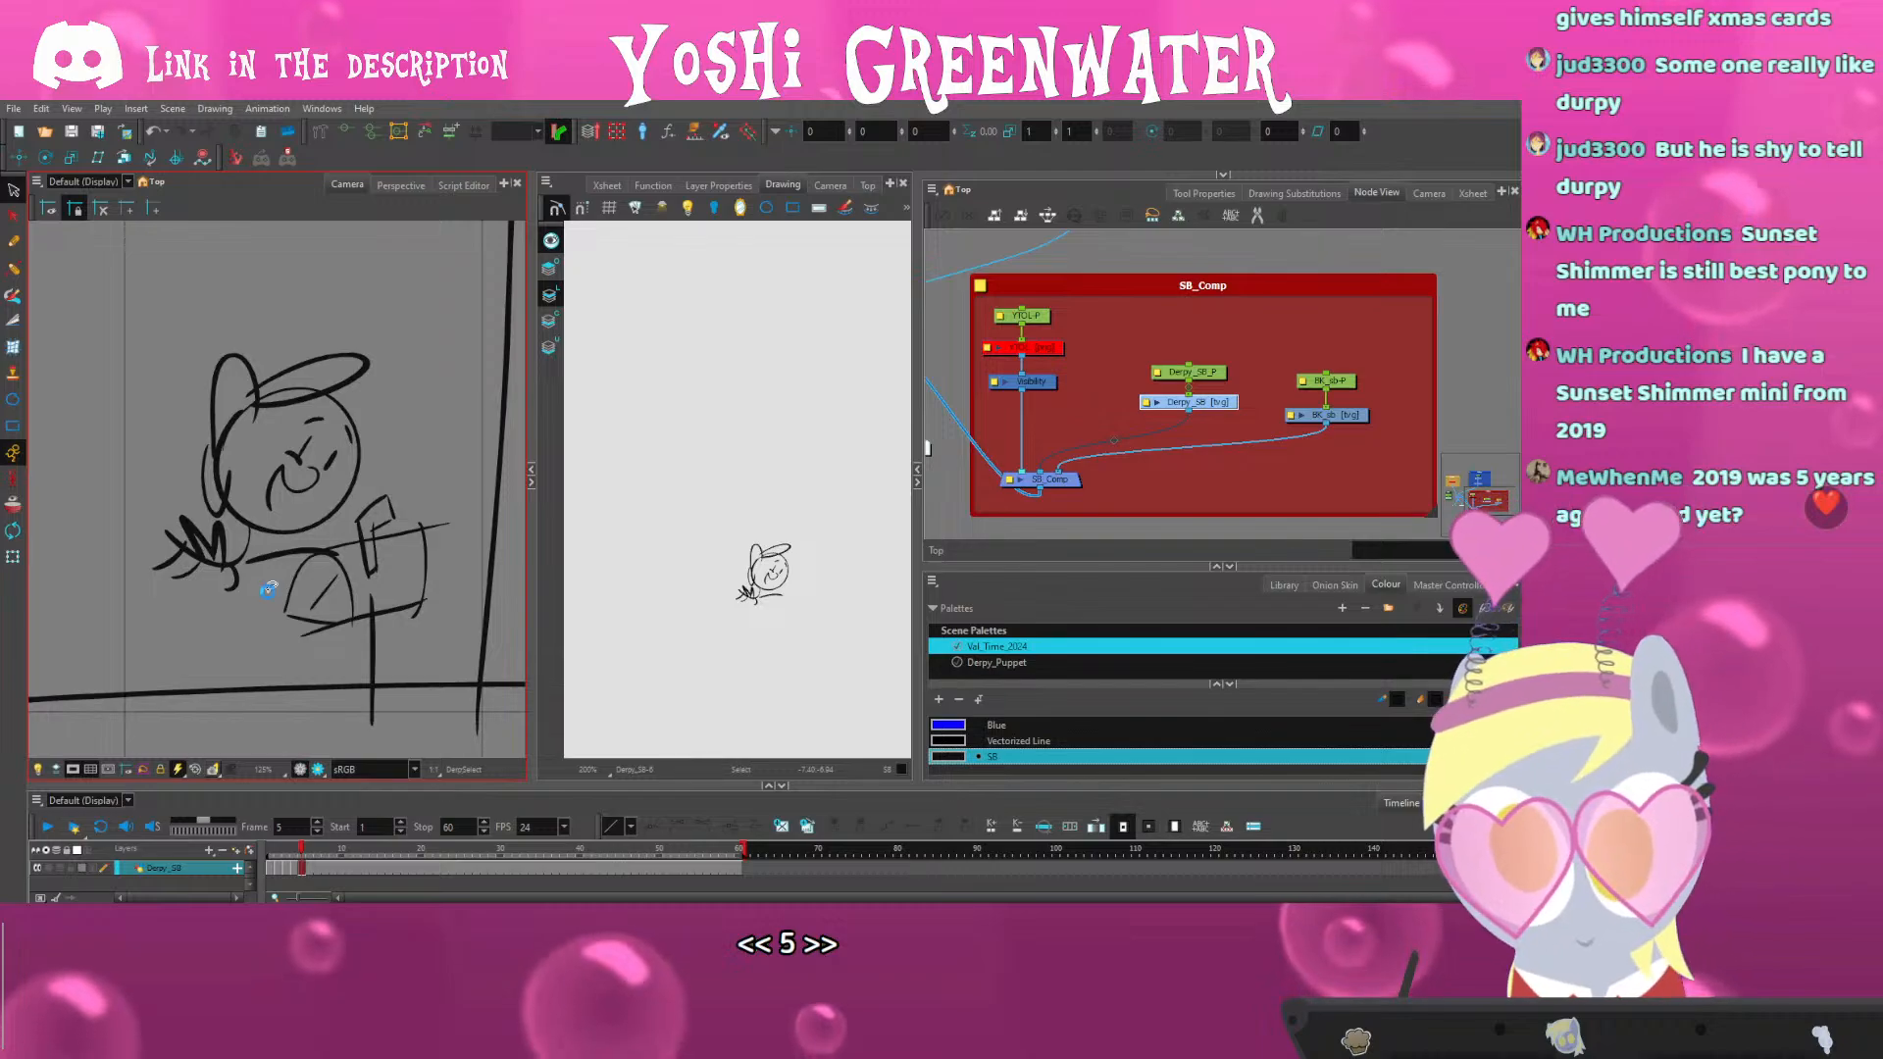
pyautogui.press(',')
pyautogui.press('.')
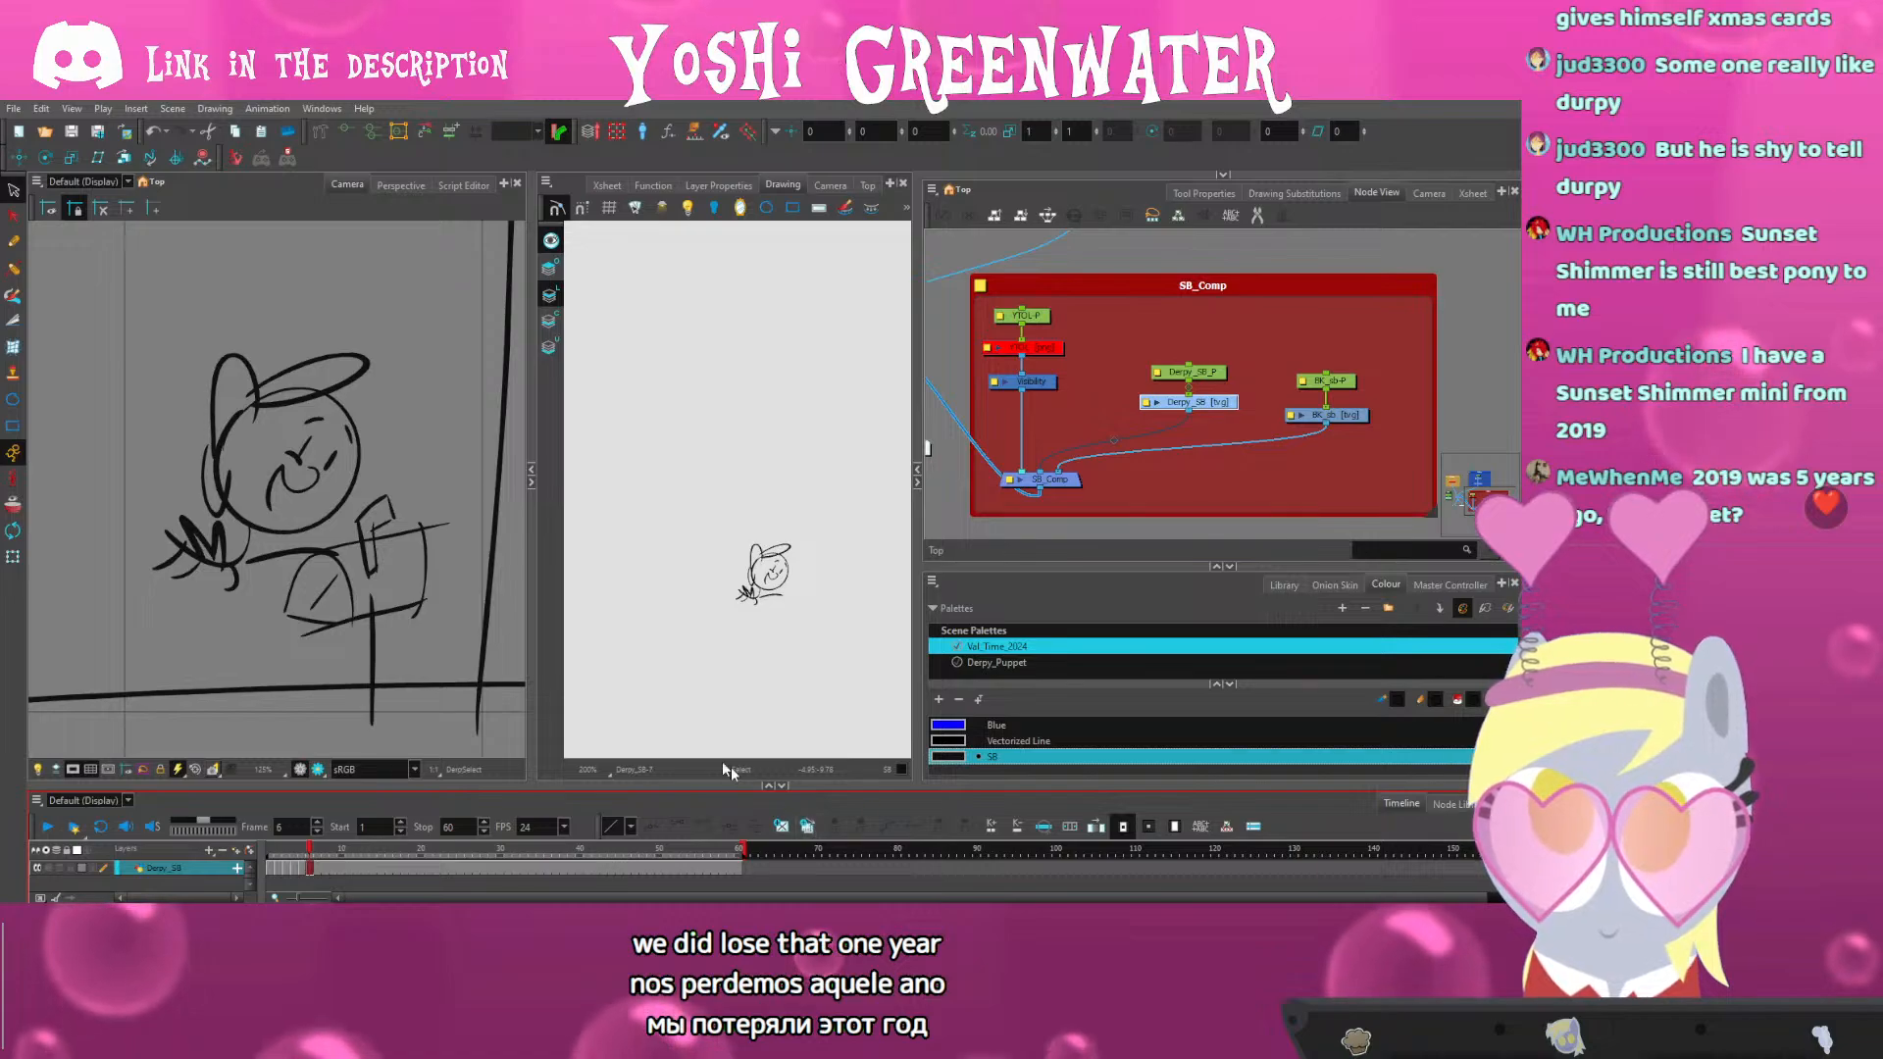
# On frame 6, replace the arched foreleg with one pointing down and shift the whole pony slightly down and left, adjusting its tilt
pyautogui.click(280, 558)
pyautogui.press('Delete')
pyautogui.hotkey('alt', 'b')
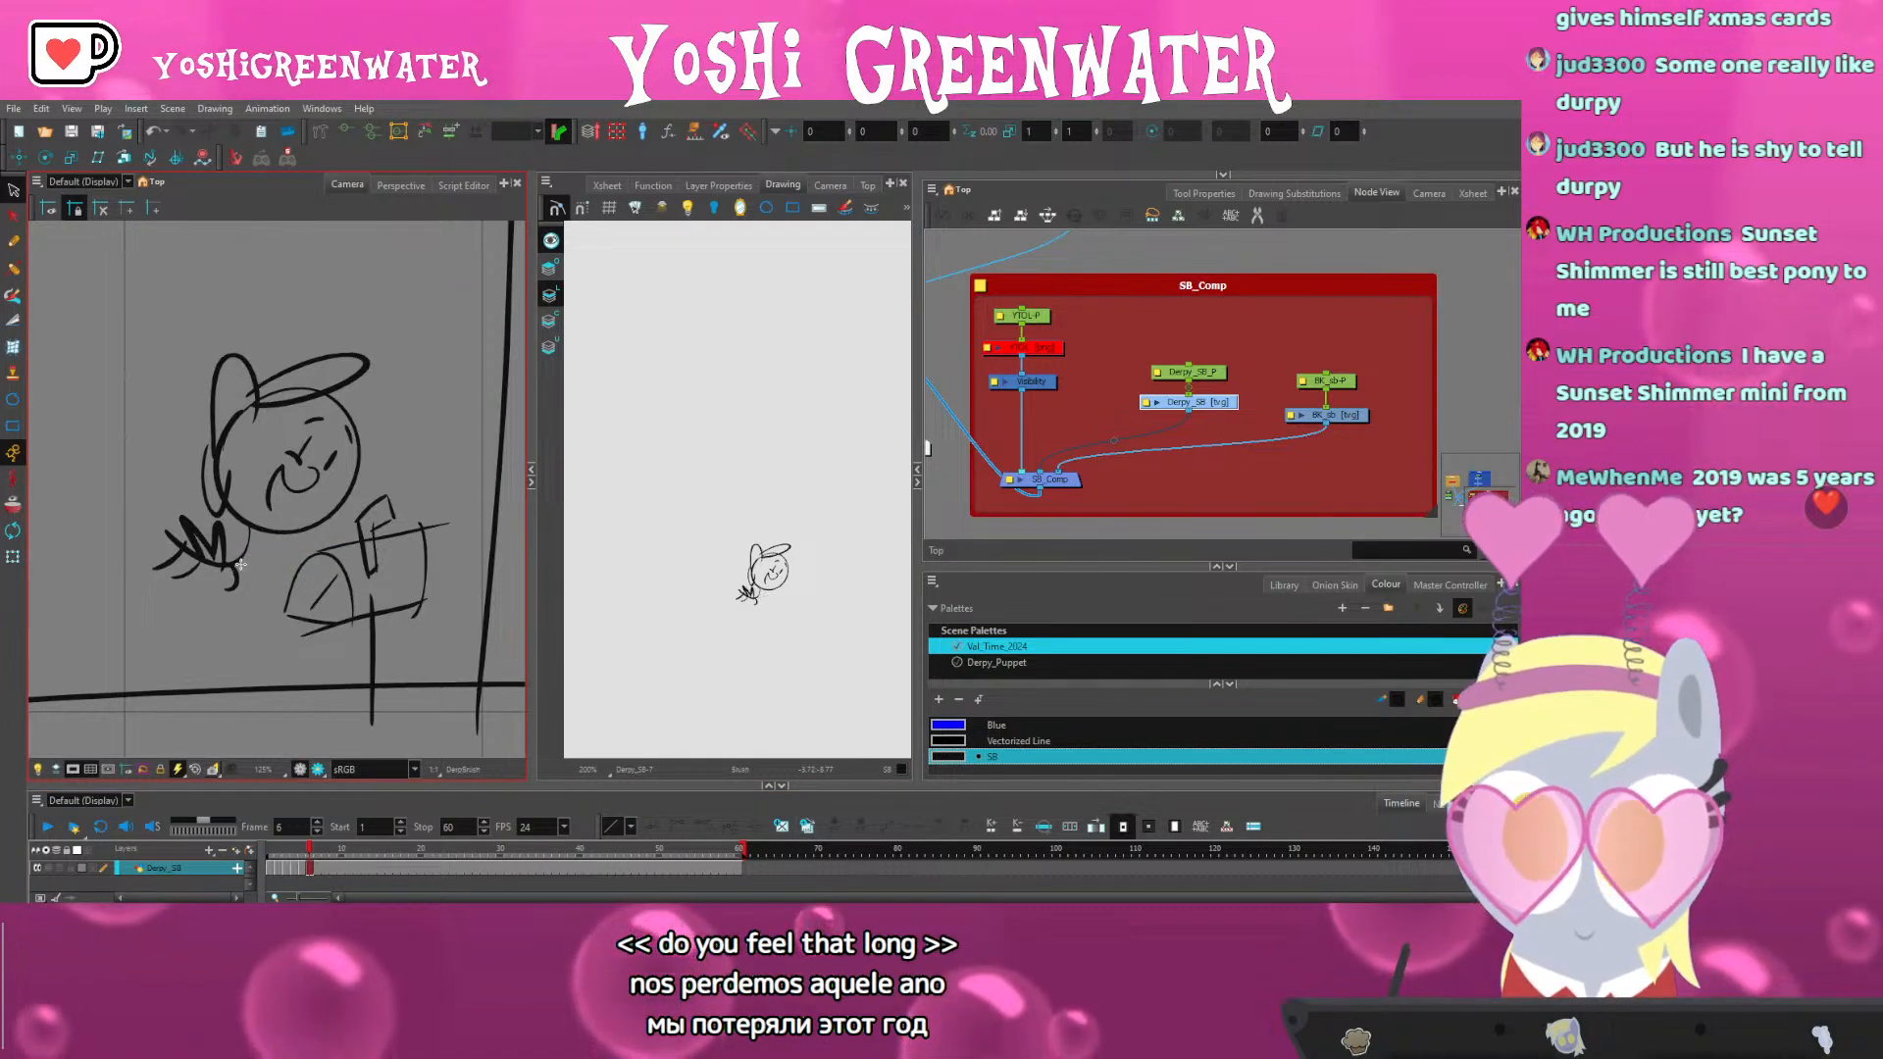
pyautogui.moveTo(240, 564); pyautogui.dragTo(273, 621)
pyautogui.hotkey('alt', 's')
pyautogui.moveTo(152, 417)
pyautogui.mouseDown()
pyautogui.moveTo(323, 306)
pyautogui.moveTo(187, 664)
pyautogui.moveTo(221, 545)
pyautogui.mouseUp()
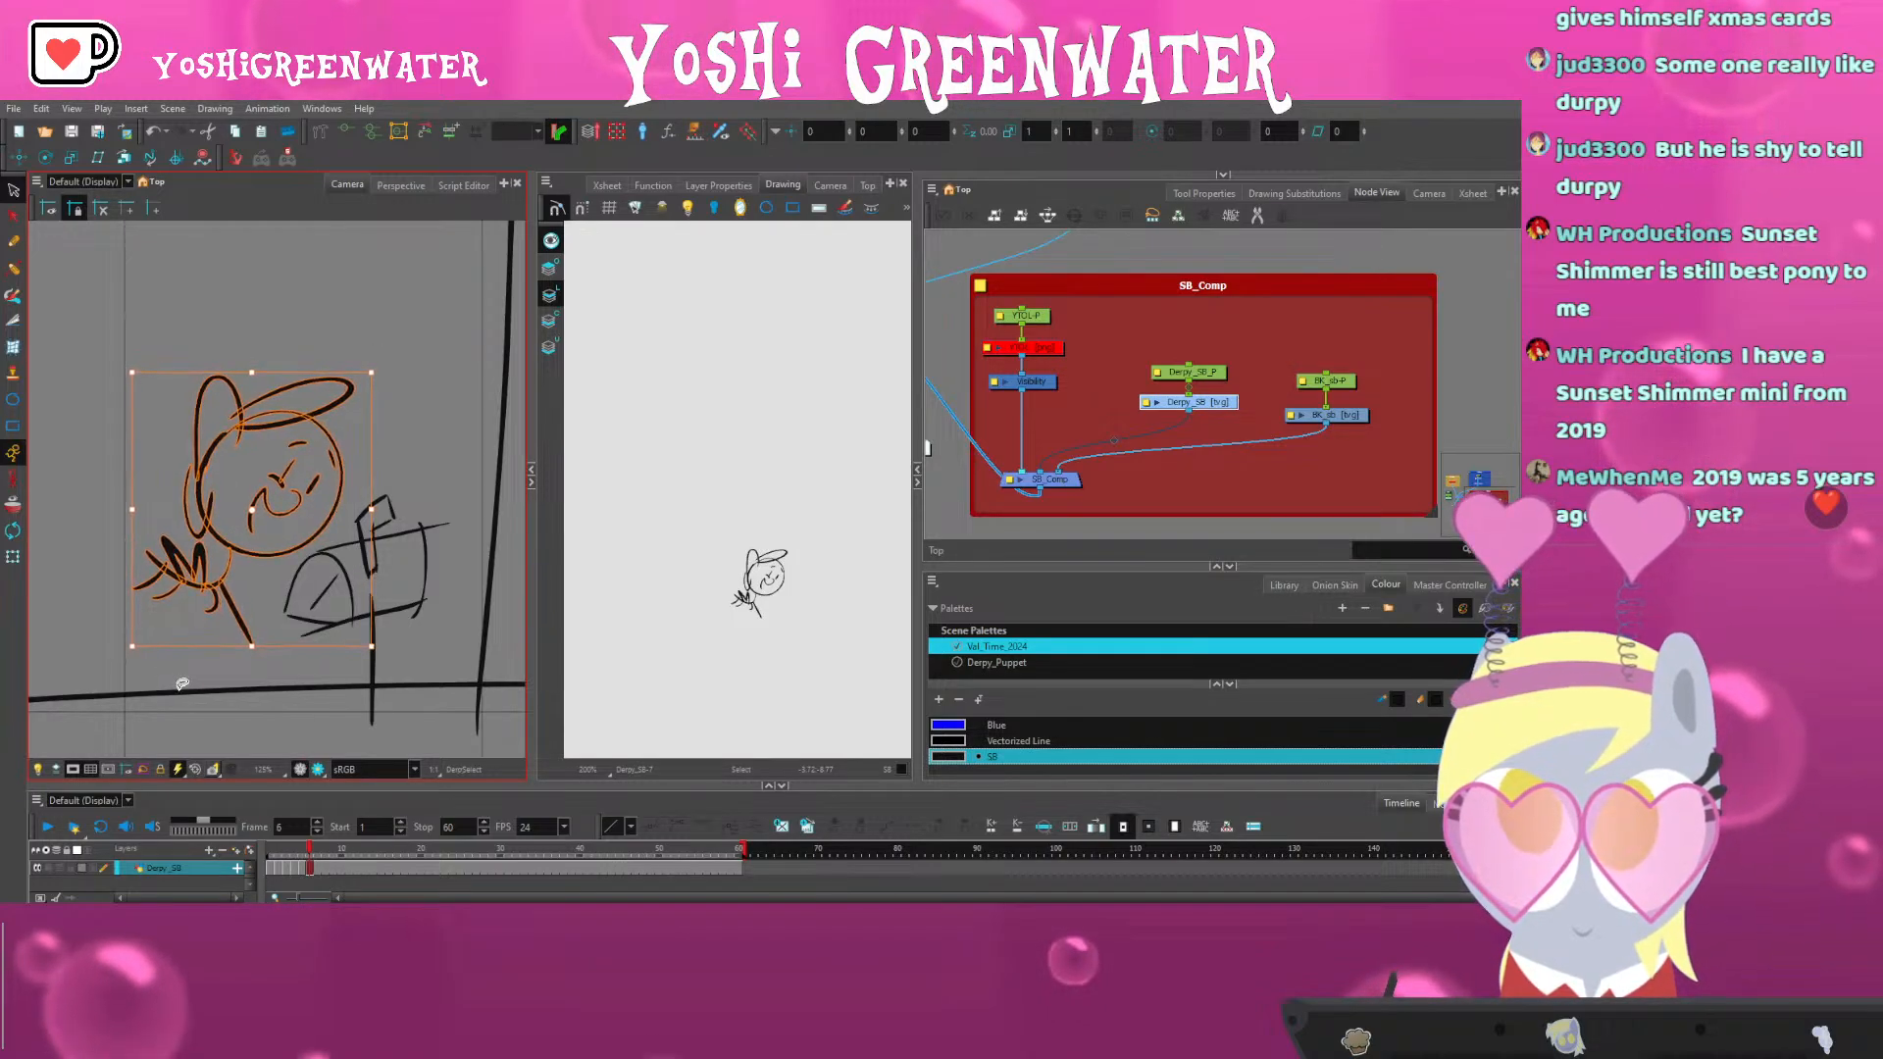
pyautogui.click(214, 670)
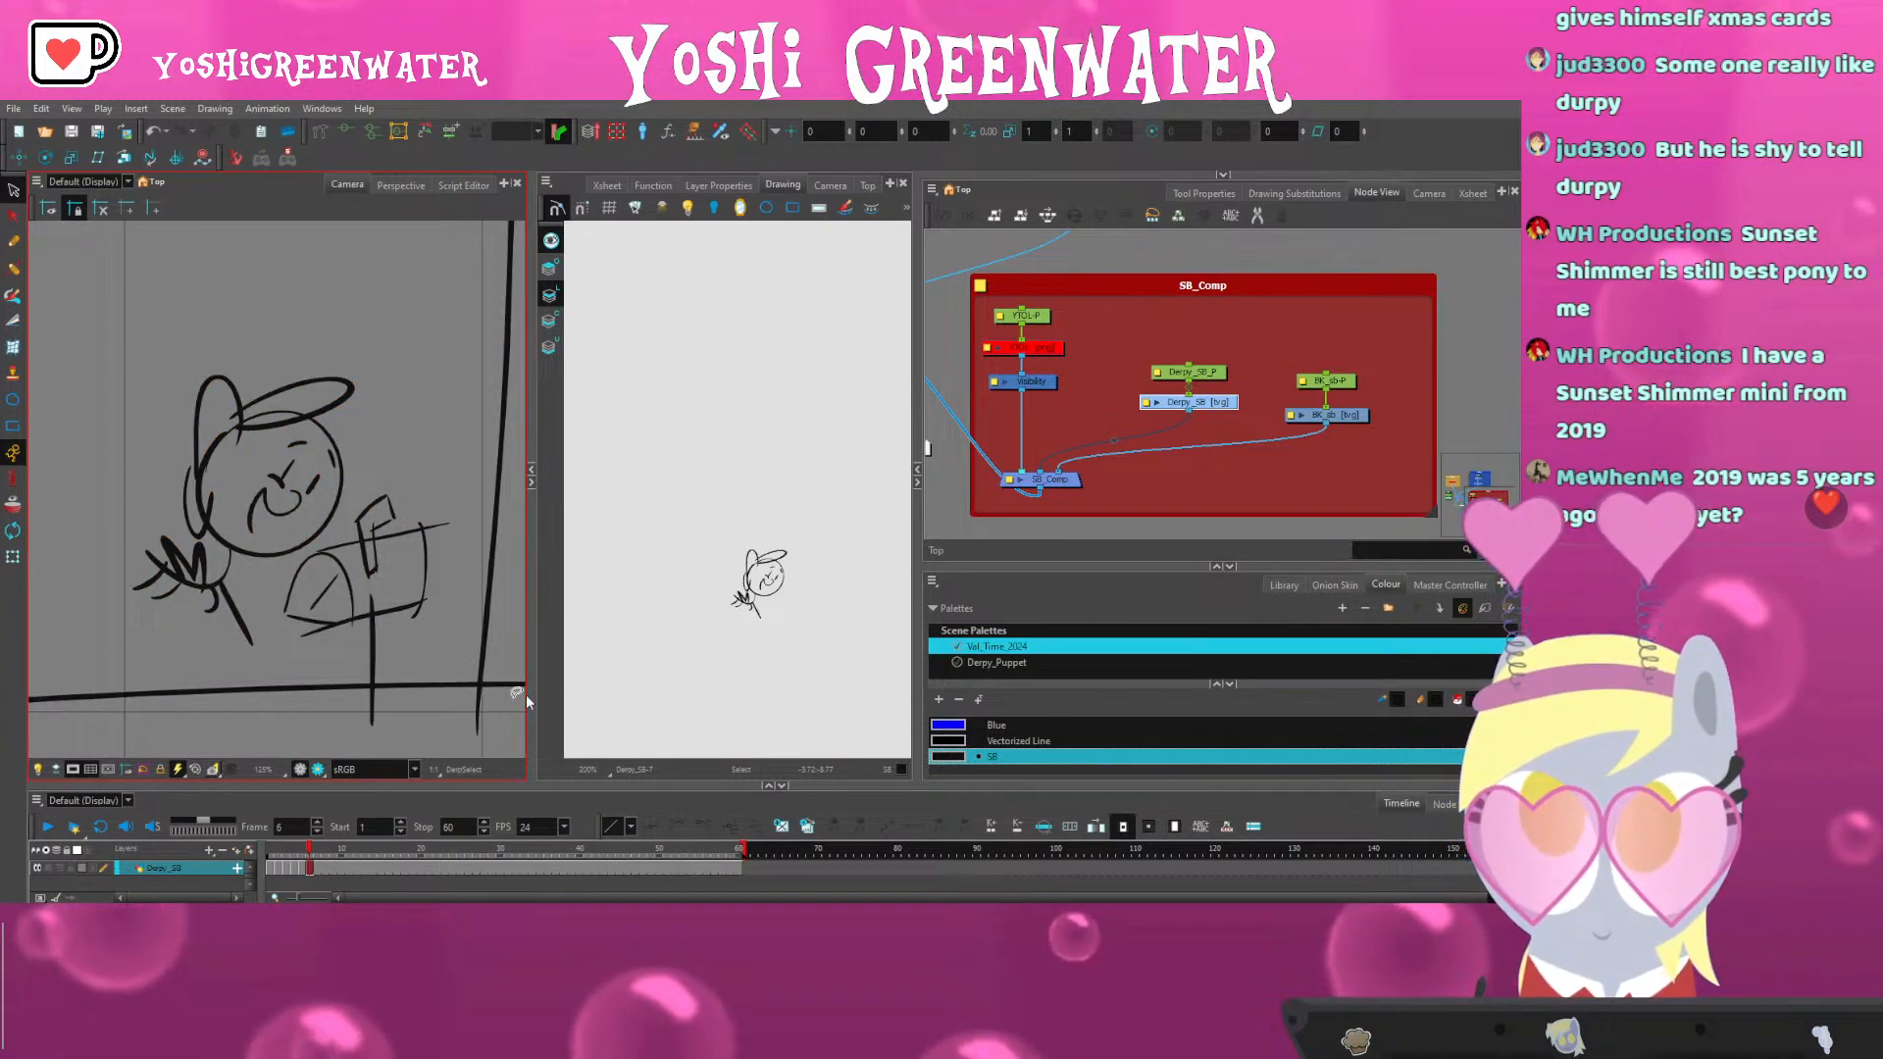
# Select the SB_Comp group's layers and resize the panels to give the timeline more height and the camera view more width
pyautogui.click(1104, 511)
pyautogui.moveTo(438, 783); pyautogui.dragTo(435, 757)
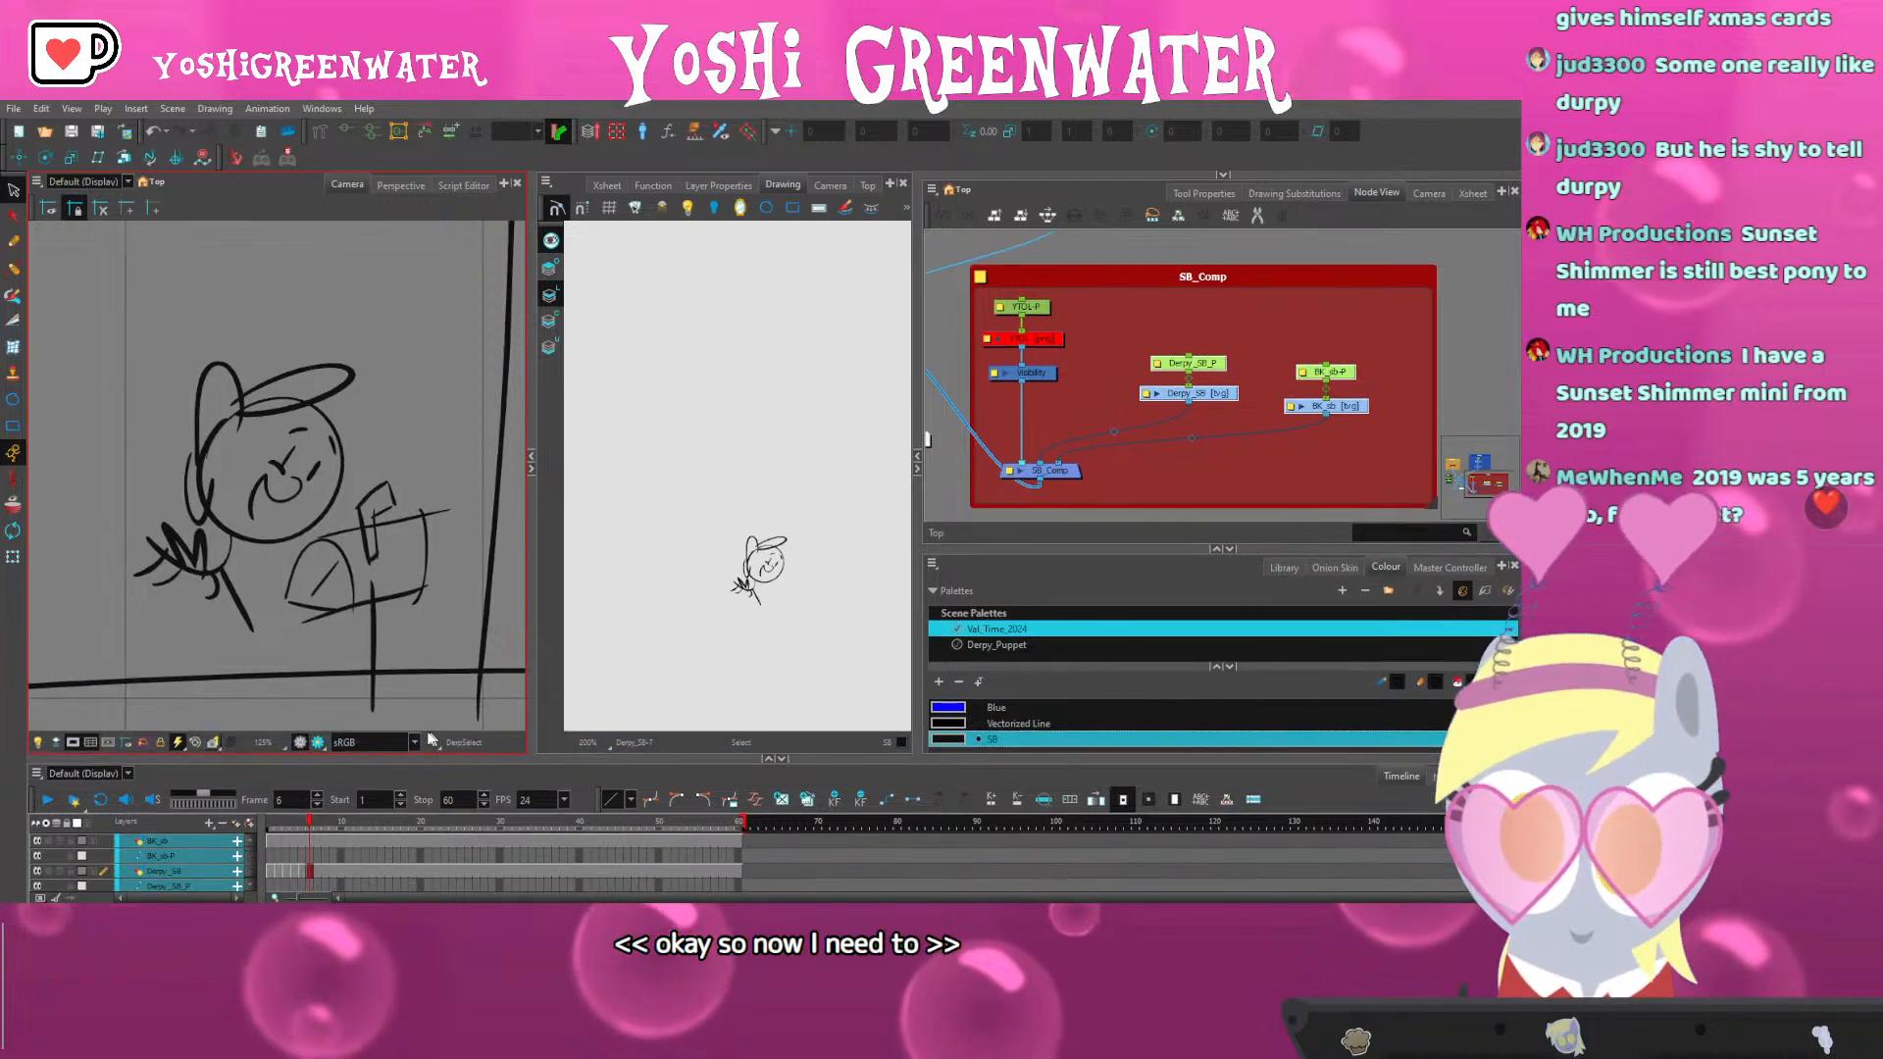
pyautogui.moveTo(763, 576); pyautogui.dragTo(726, 537)
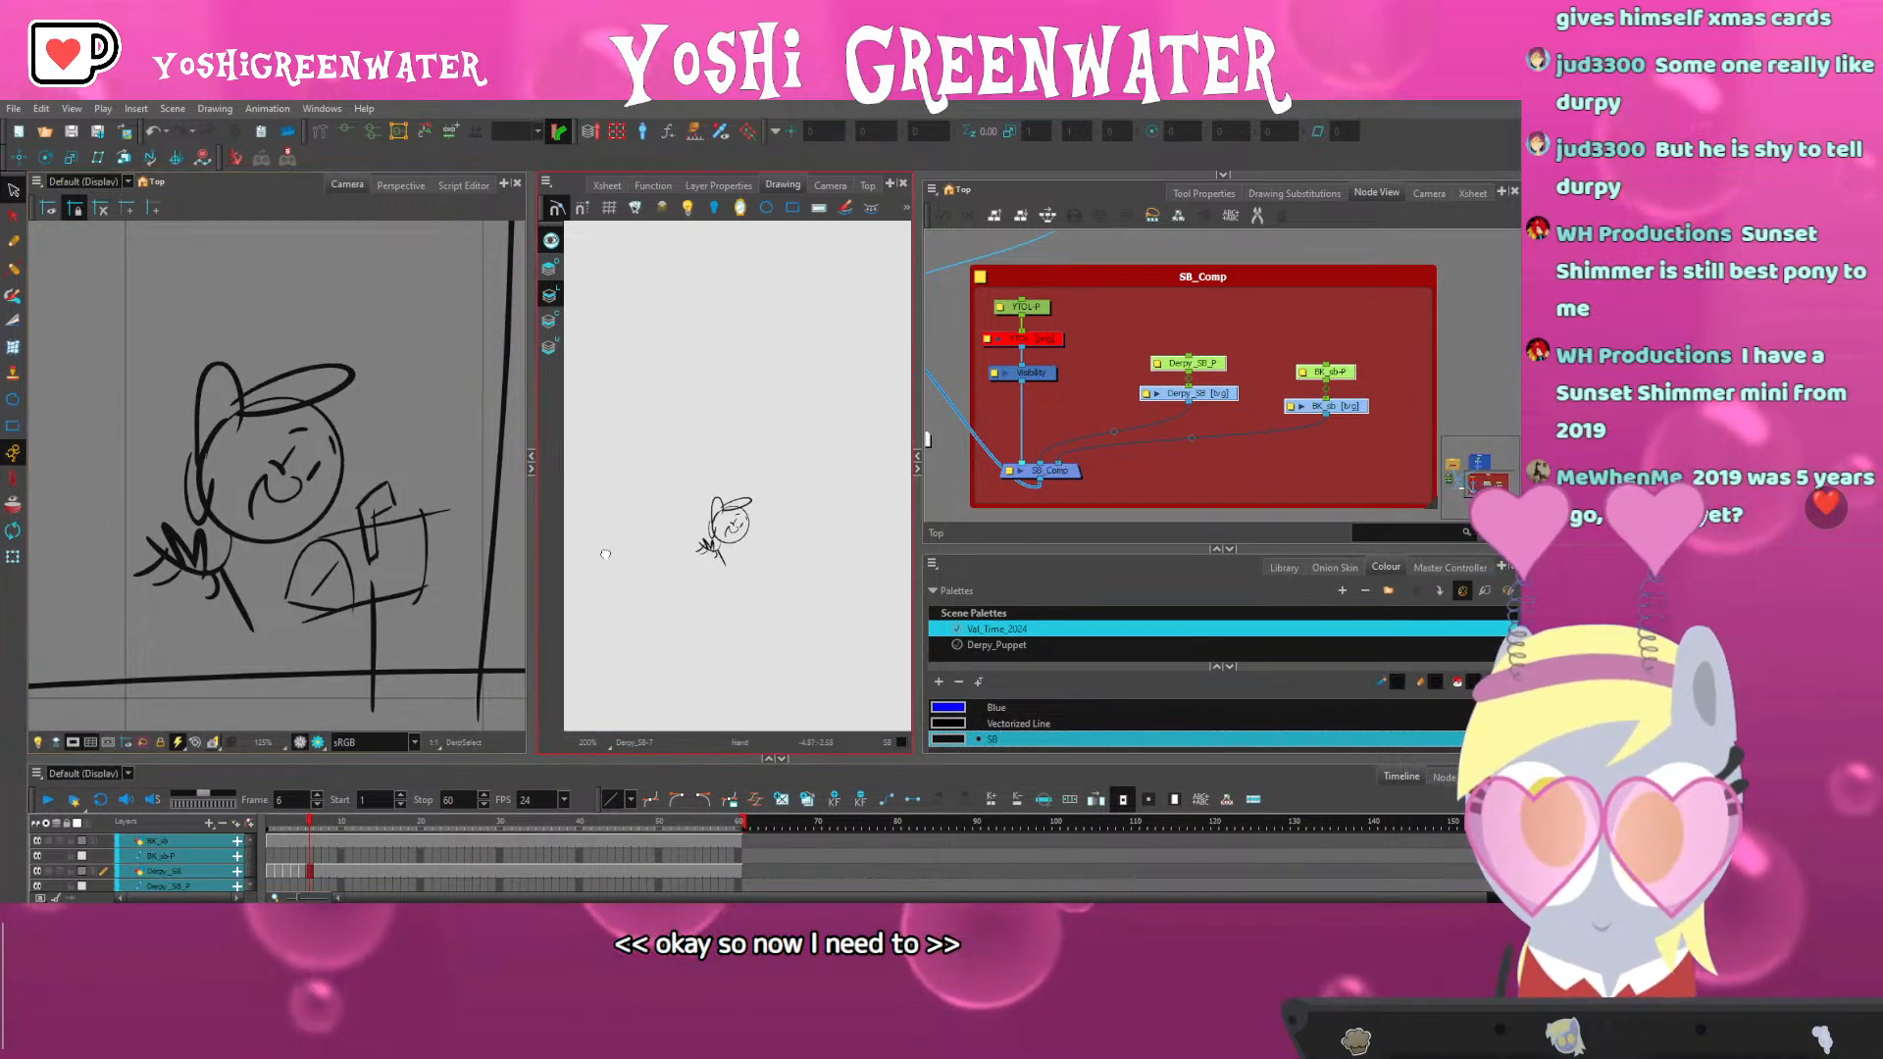
pyautogui.moveTo(347, 756); pyautogui.dragTo(345, 721)
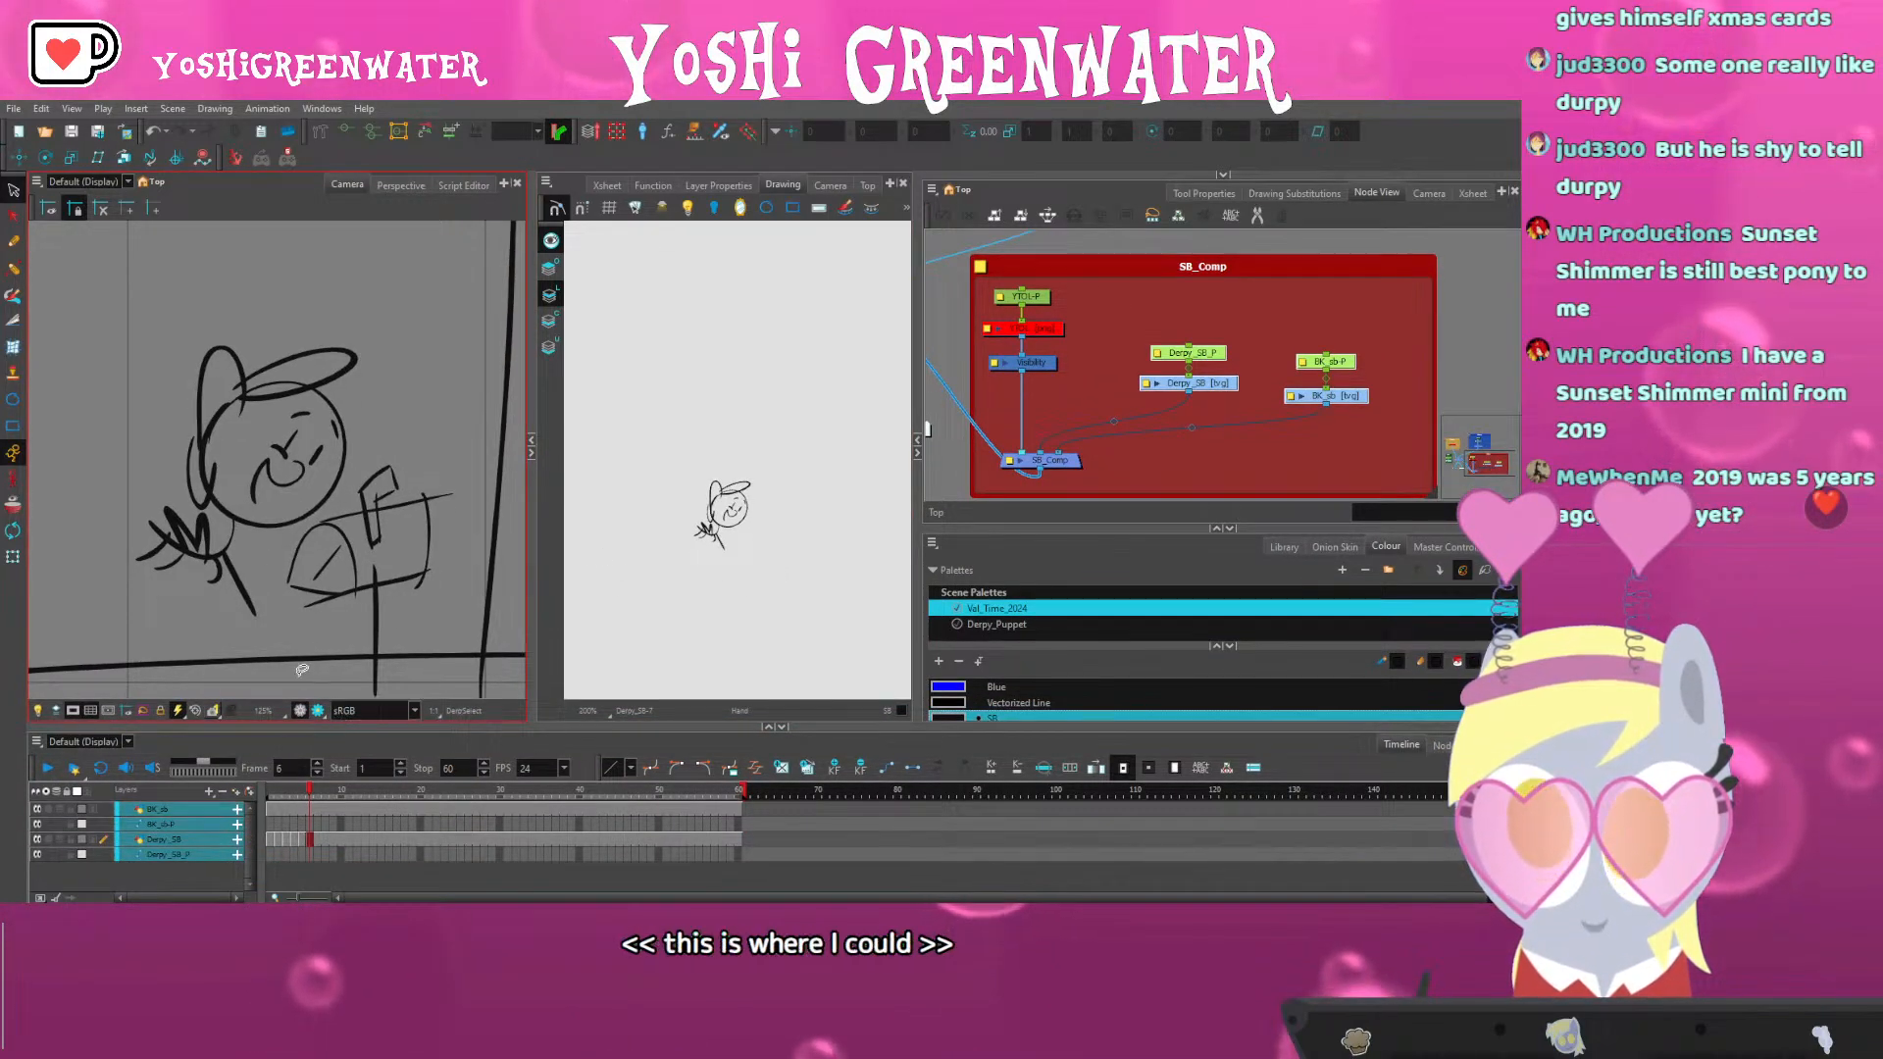
pyautogui.moveTo(280, 626); pyautogui.dragTo(252, 613)
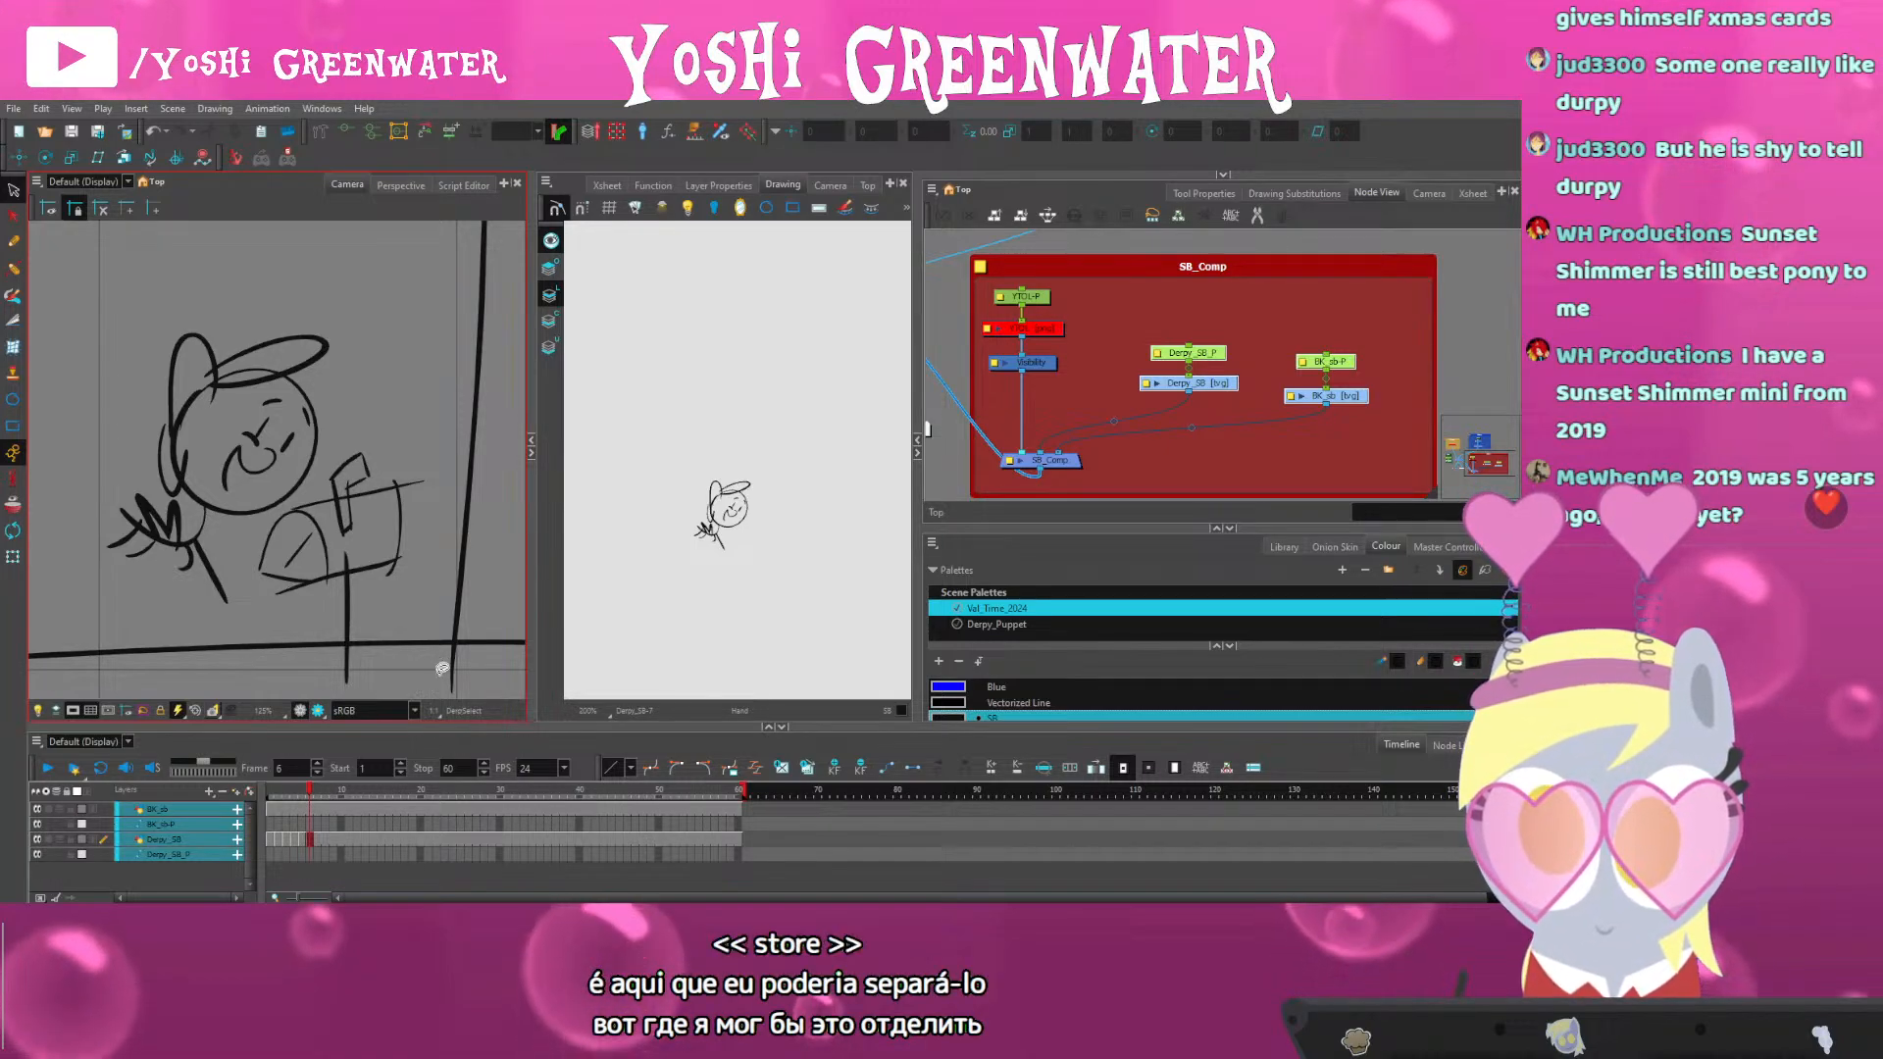
pyautogui.moveTo(533, 593); pyautogui.dragTo(552, 589)
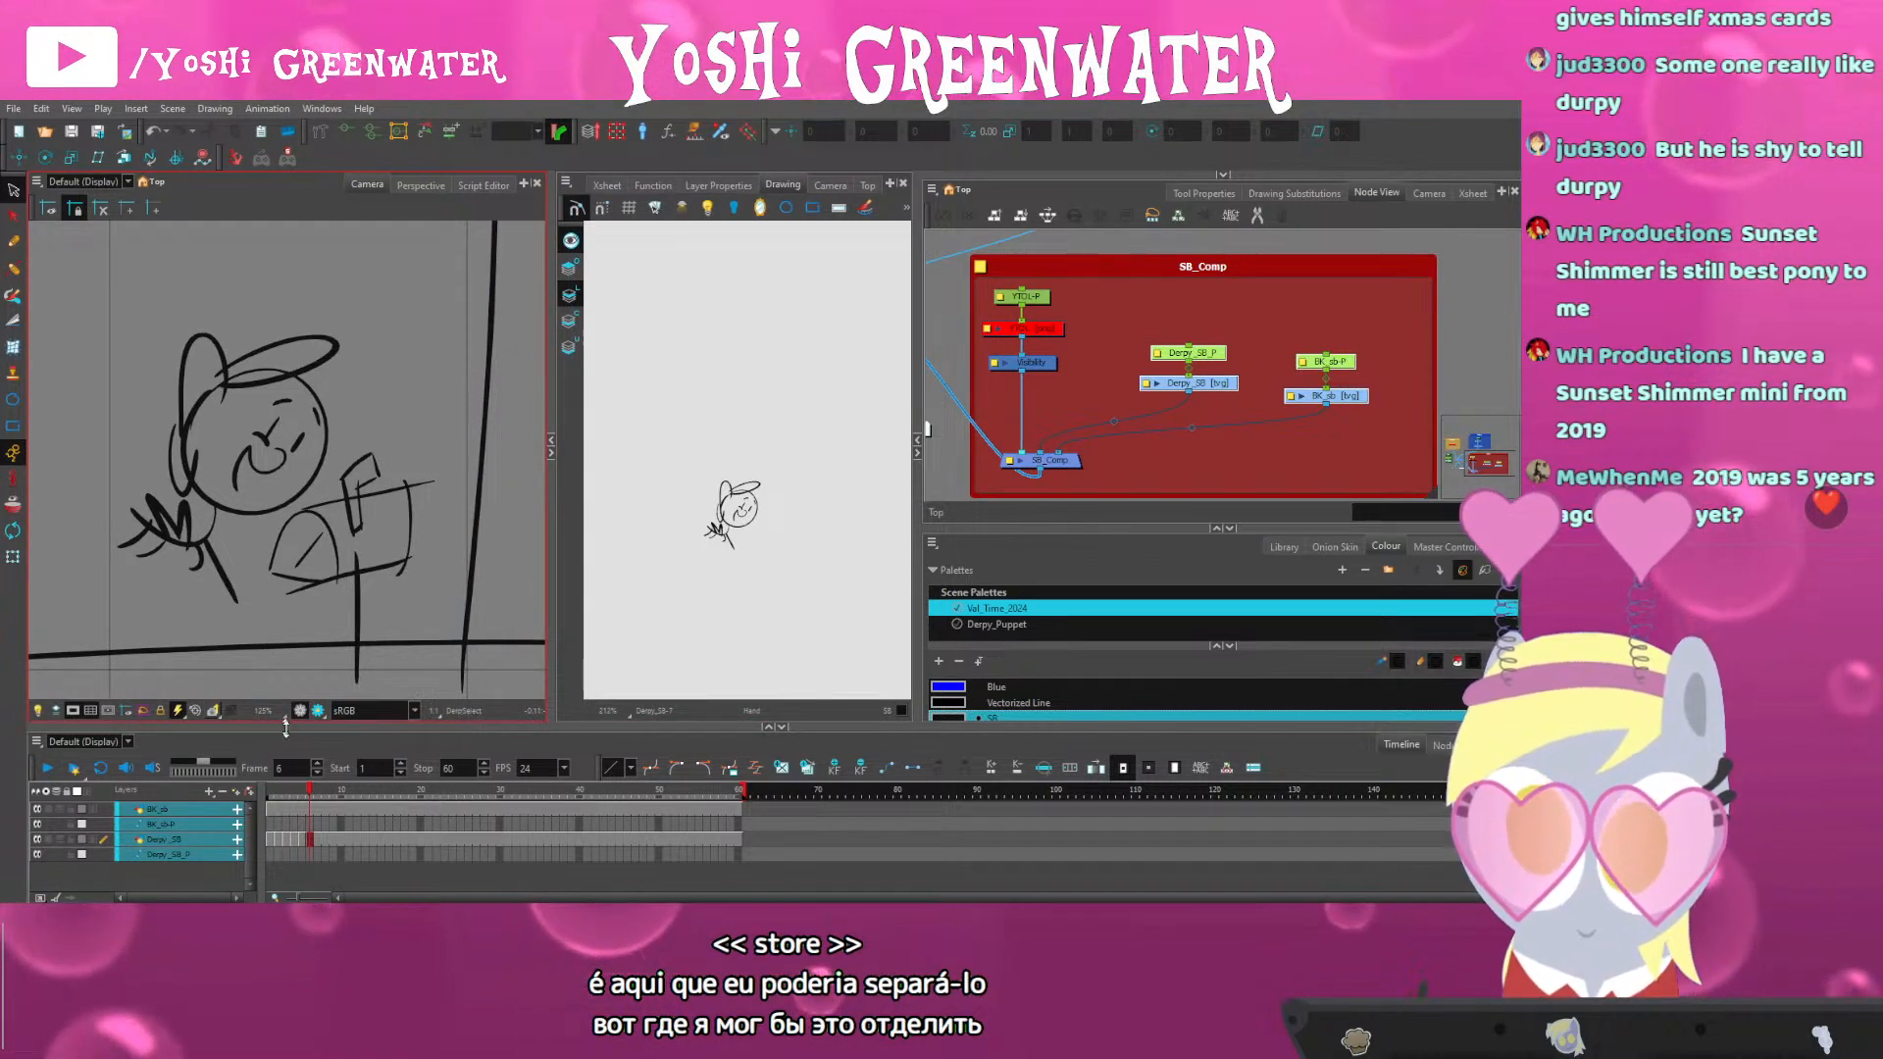
# Duplicate the background sketch drawing on frame 6, limit the drawing view to its mailbox art, and display its drawing substitutions
pyautogui.click(311, 811)
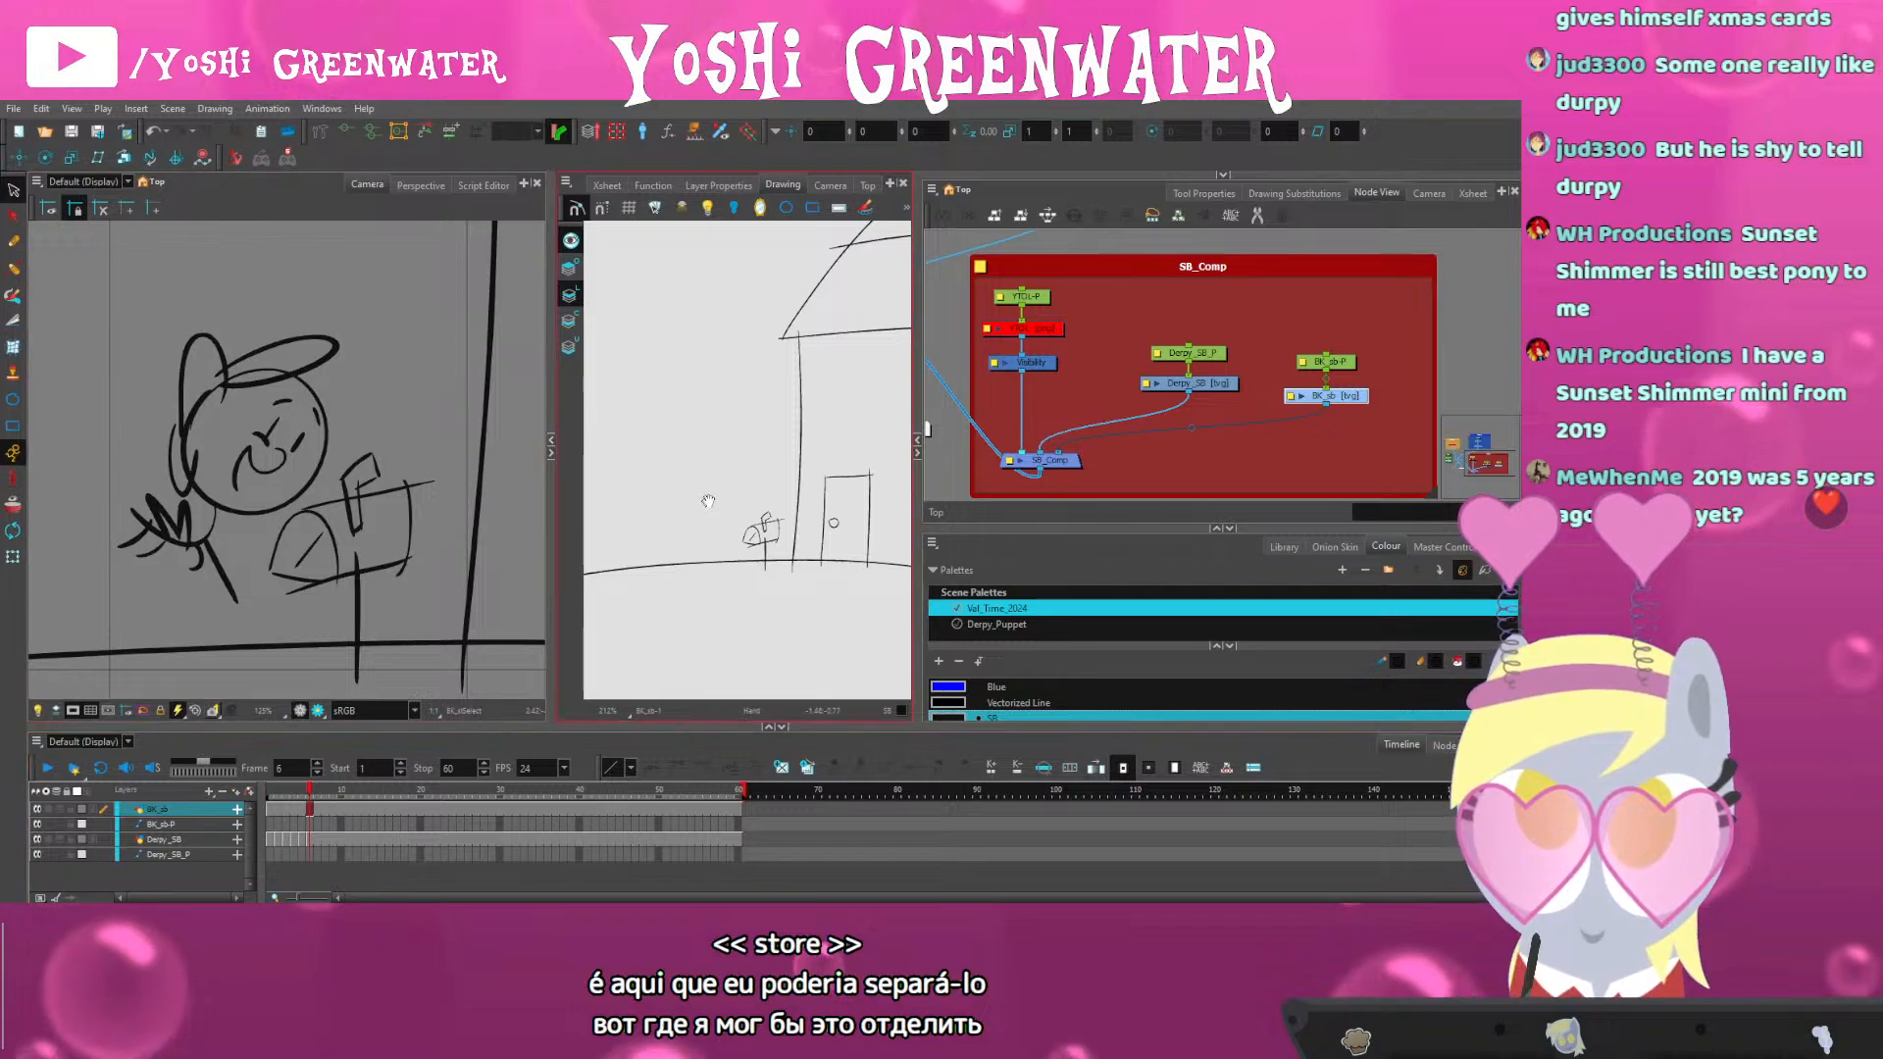
pyautogui.moveTo(775, 534); pyautogui.dragTo(731, 534)
pyautogui.click(571, 240)
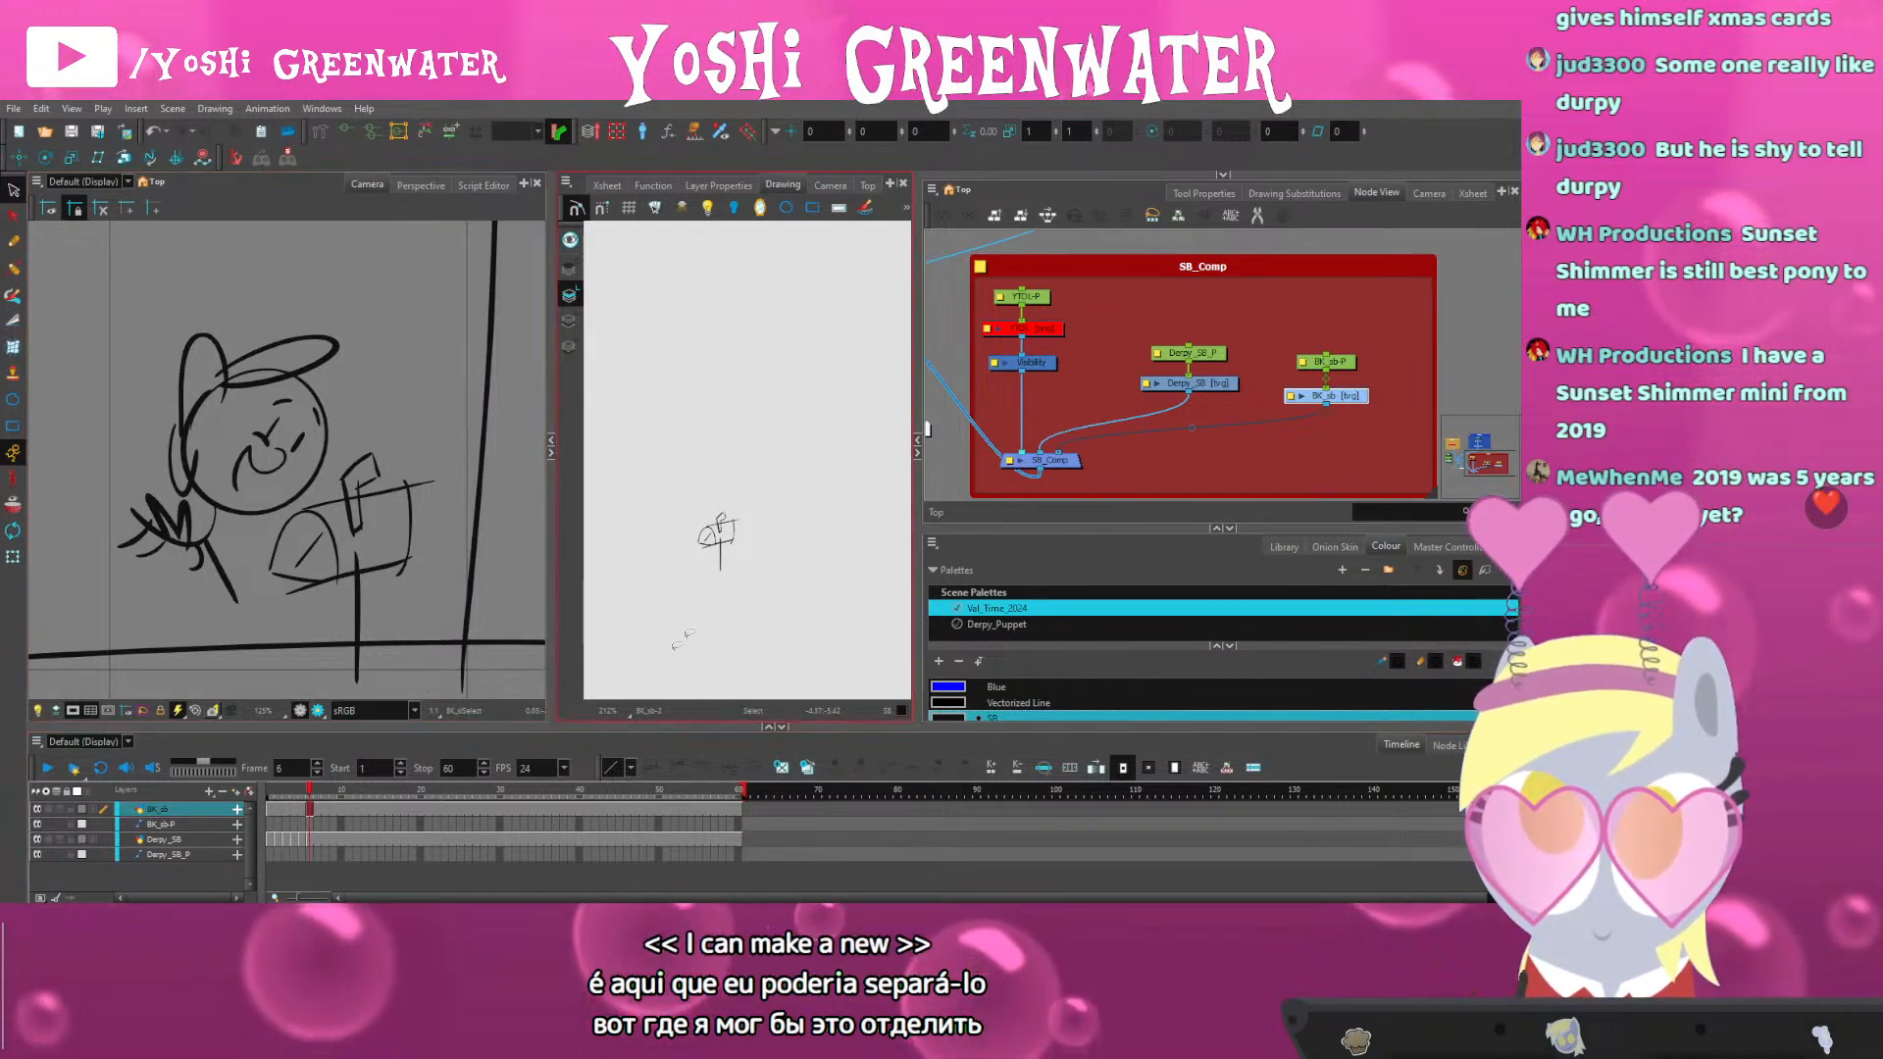
pyautogui.click(1275, 192)
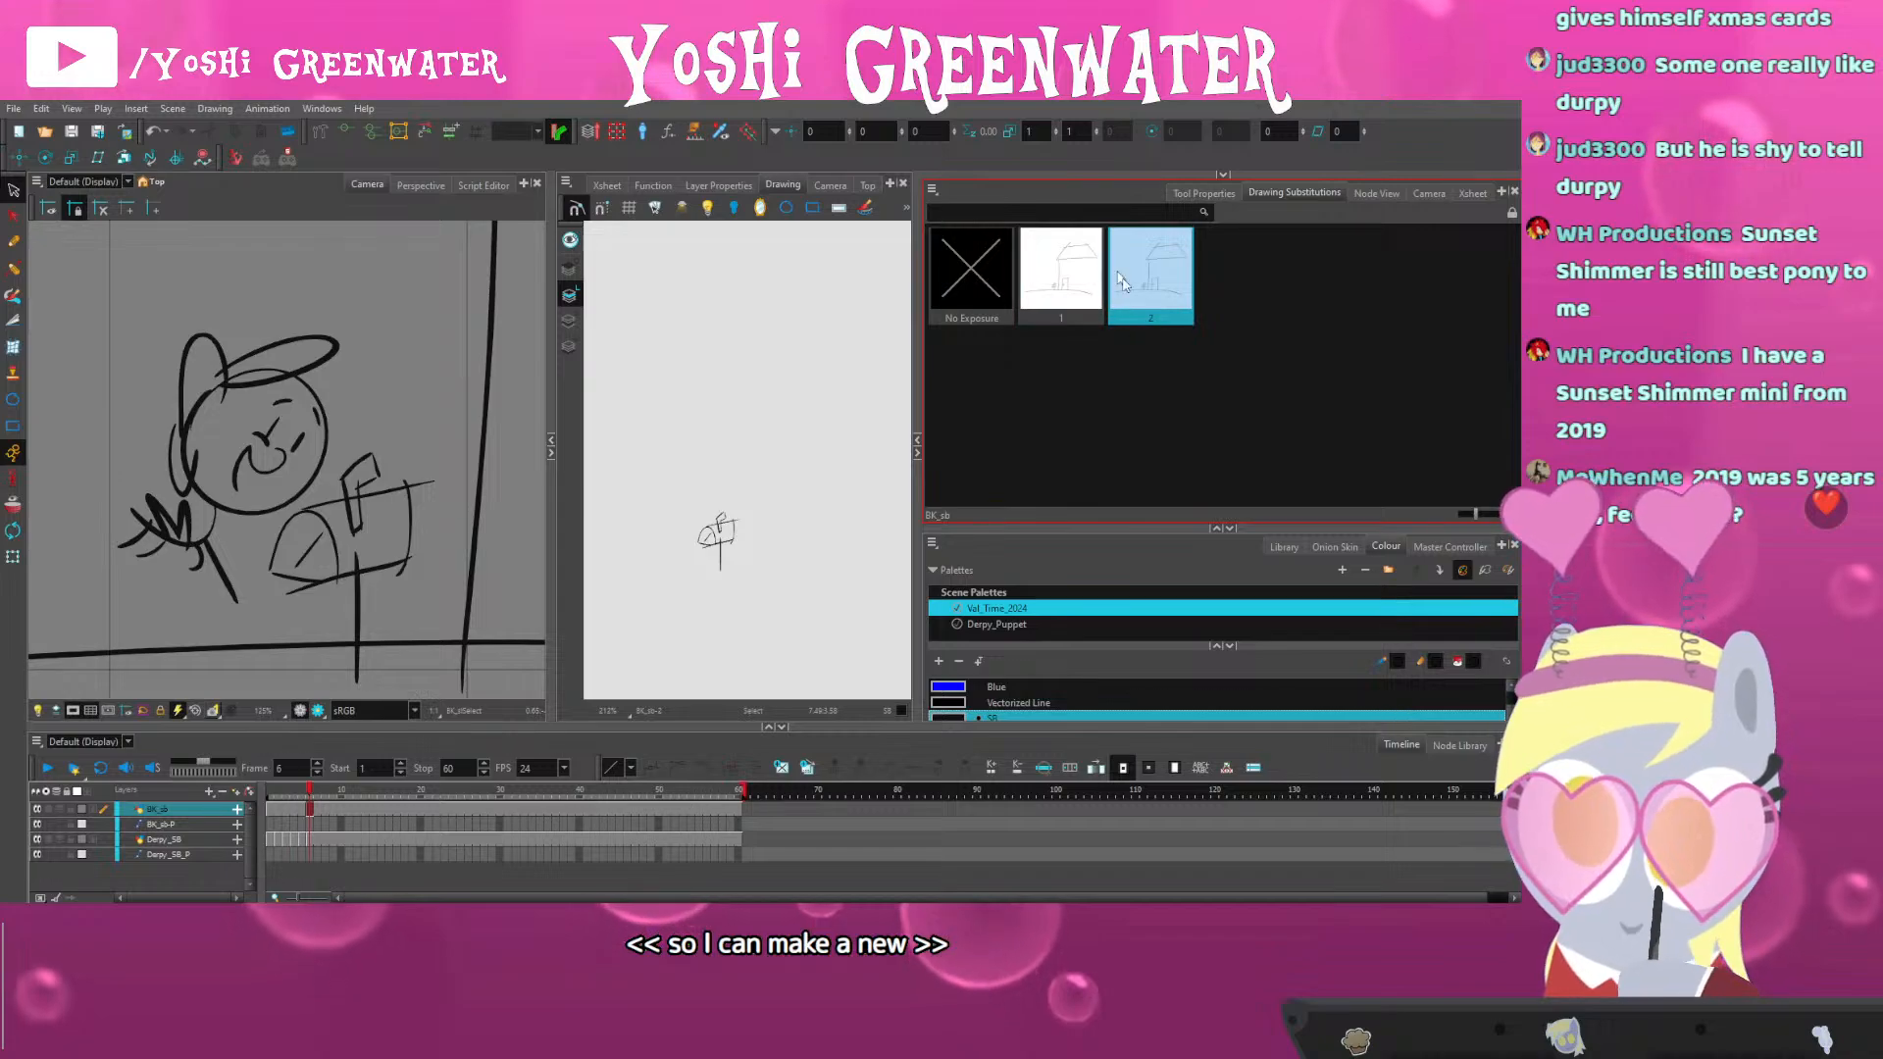
# Review the Derpy_SB drawing substitutions while stepping through the frames around frame 6
pyautogui.click(303, 840)
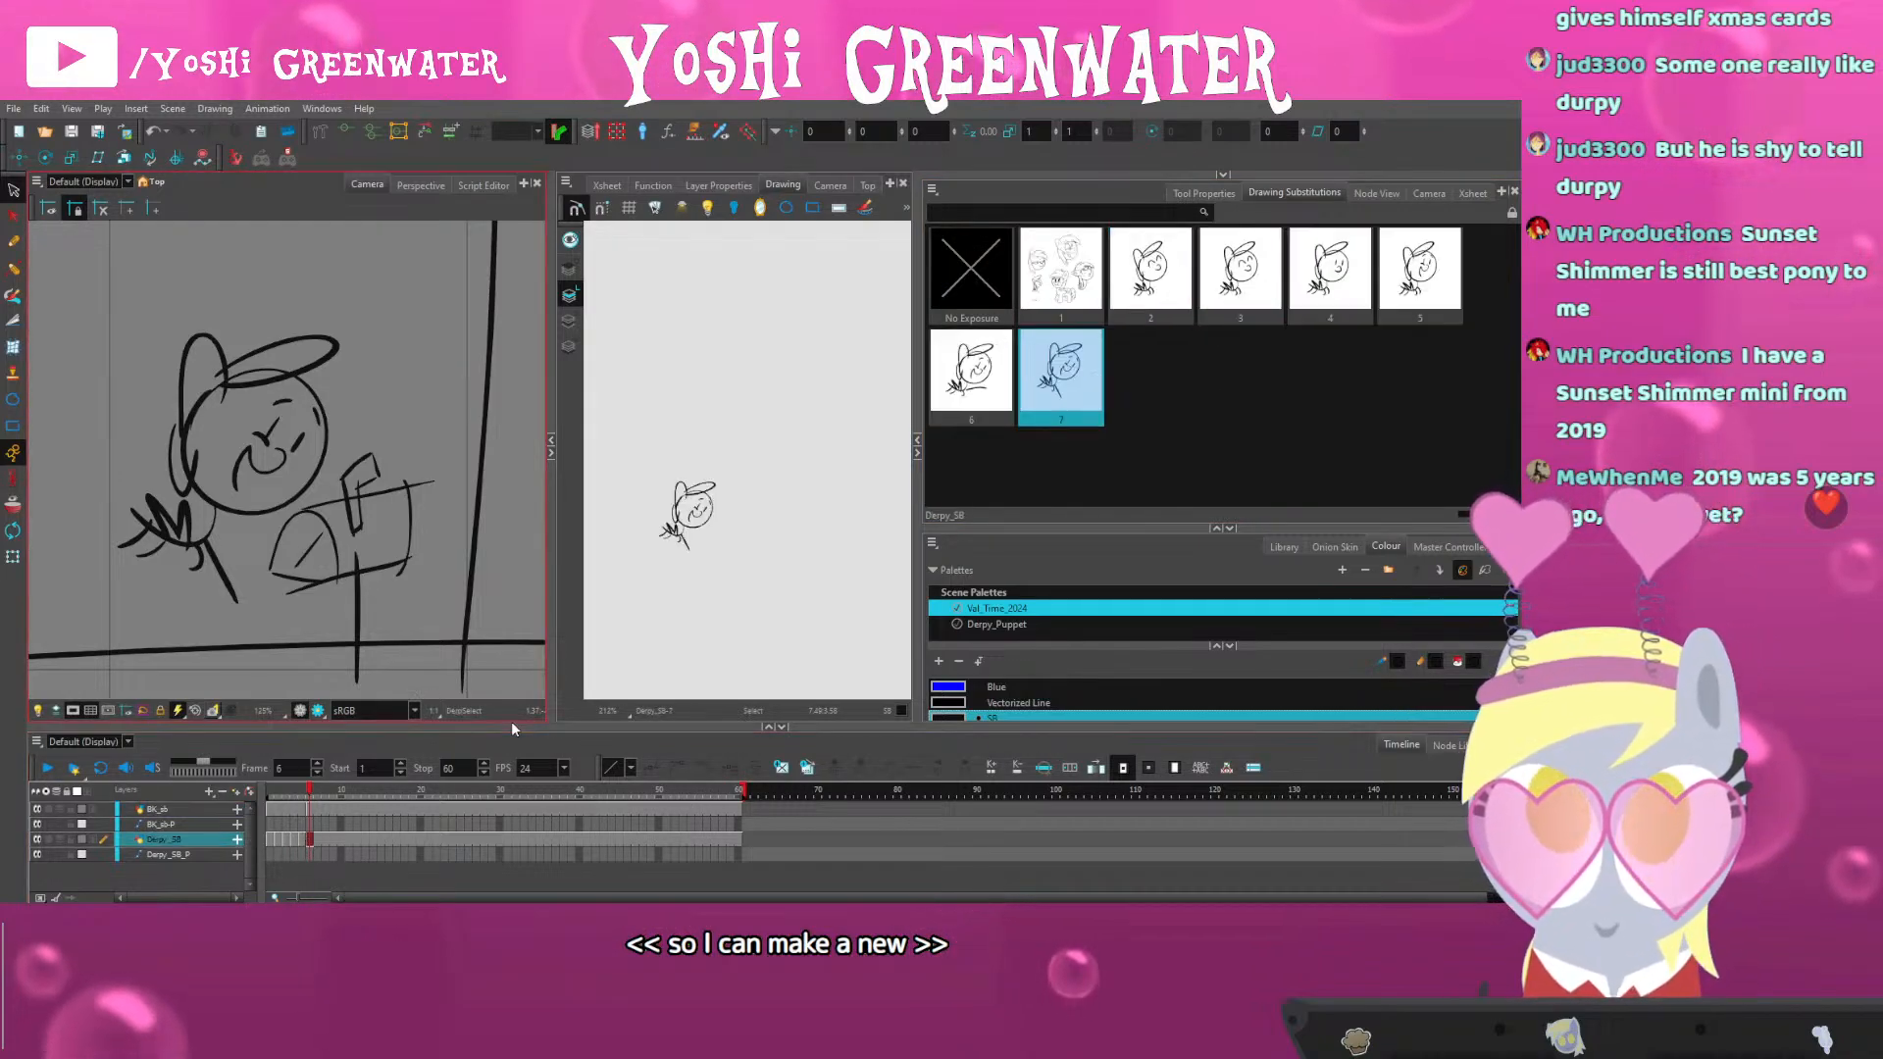
pyautogui.press(',')
pyautogui.press(',')
pyautogui.press('.')
pyautogui.press('.')
pyautogui.press('.')
pyautogui.press('.')
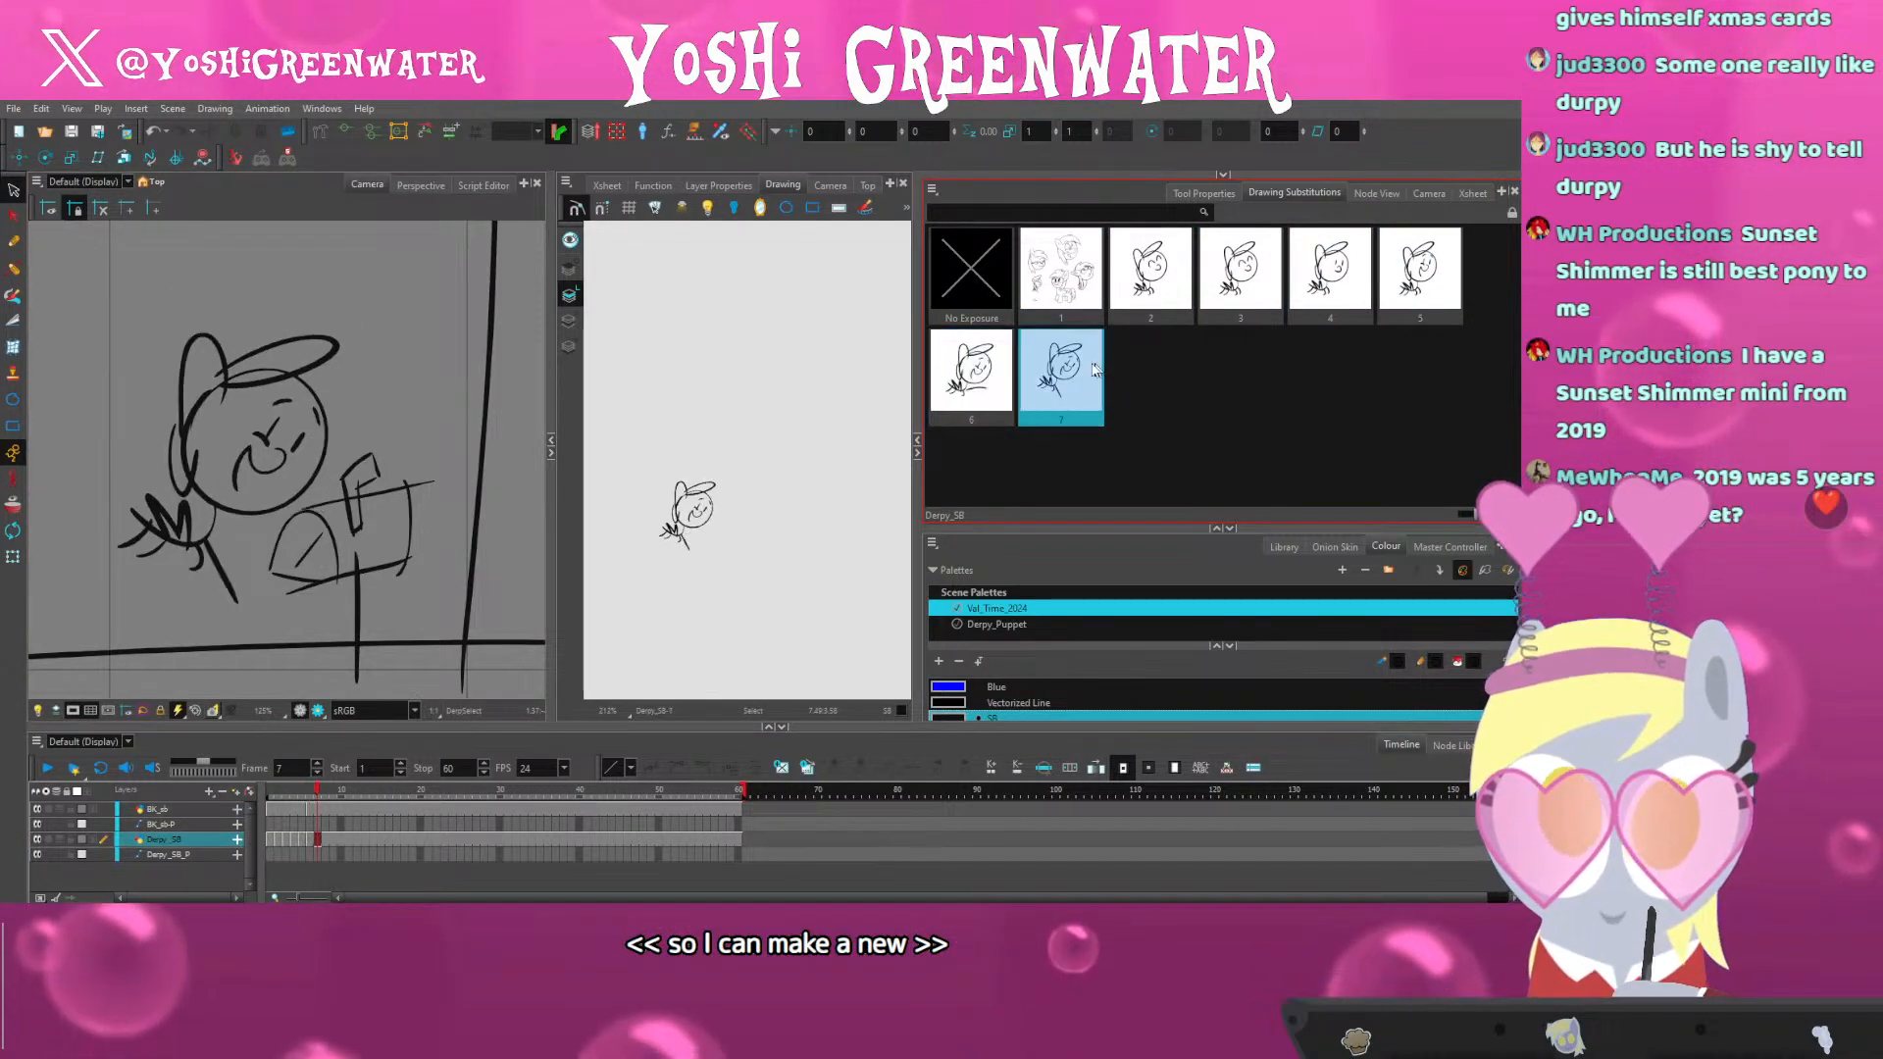
# On the frame 6 background drawing, remove the slanted mark on the mailbox front and draw its door lowered as an open flap
pyautogui.click(309, 808)
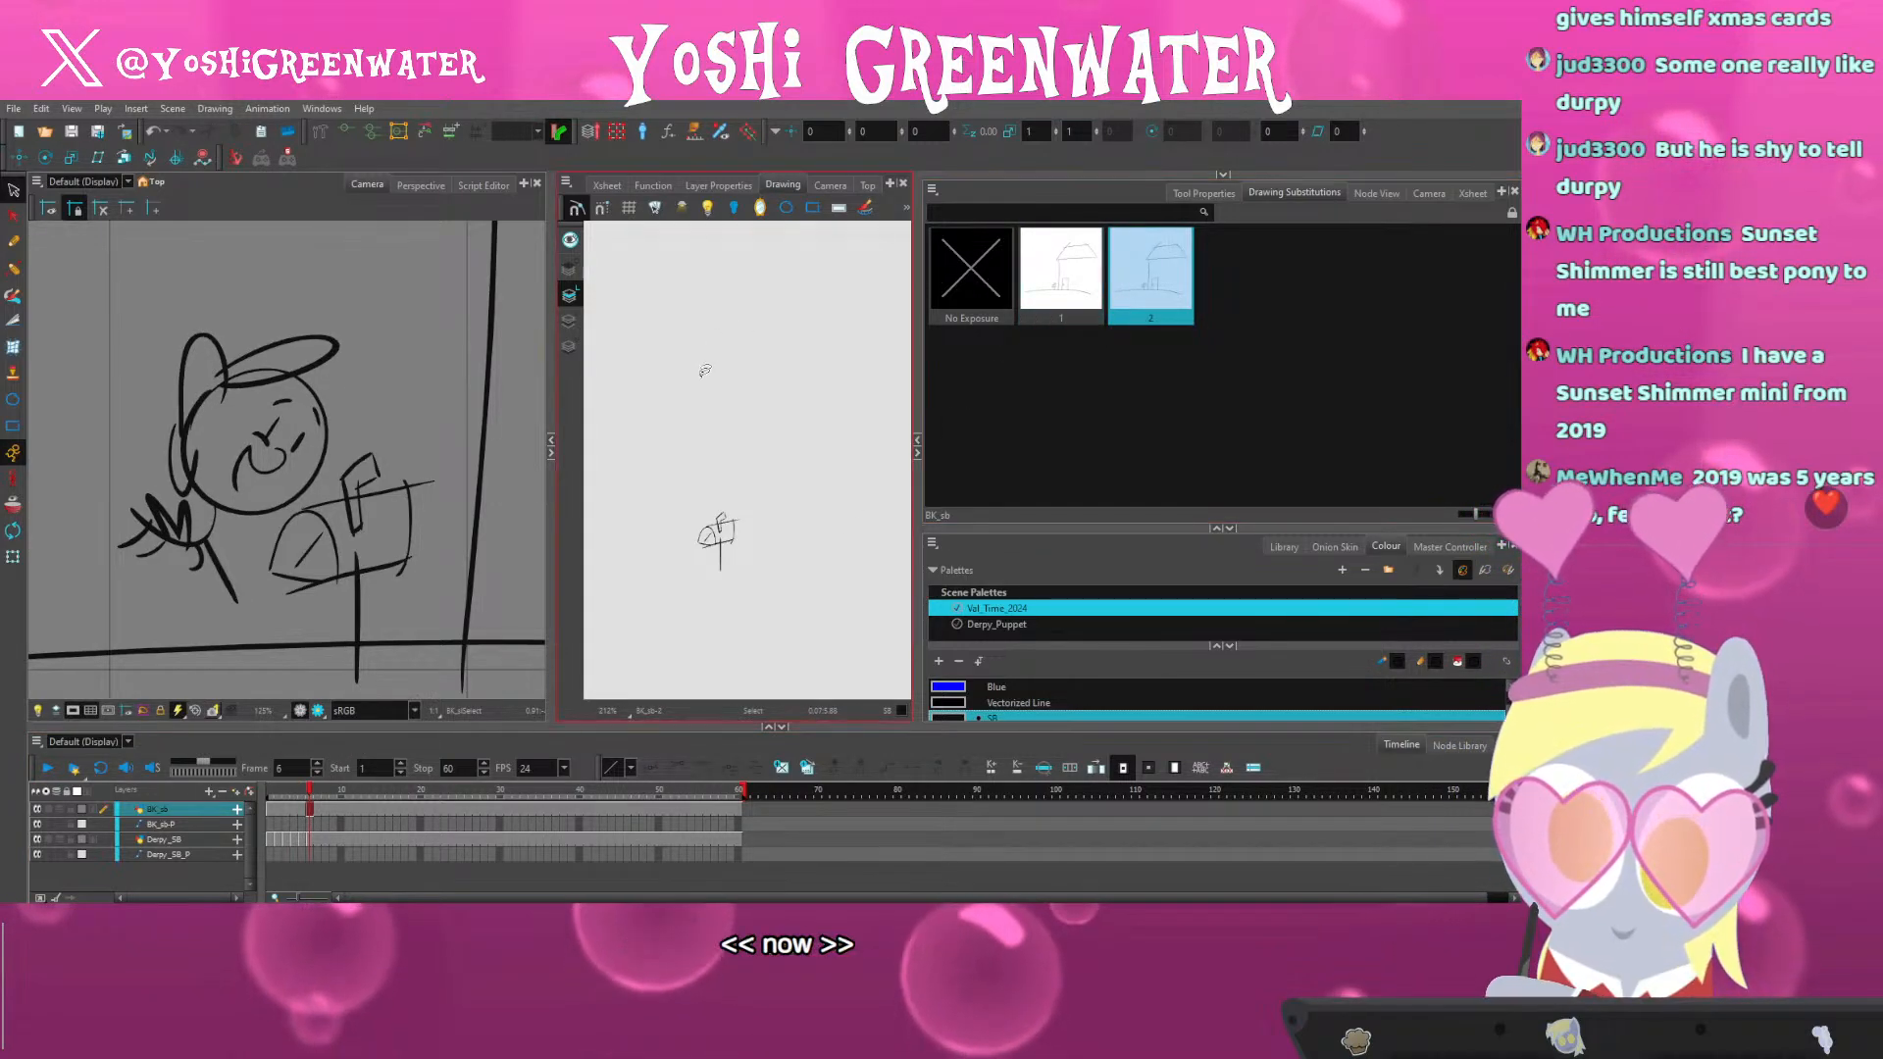
pyautogui.scroll(10, 781, 438)
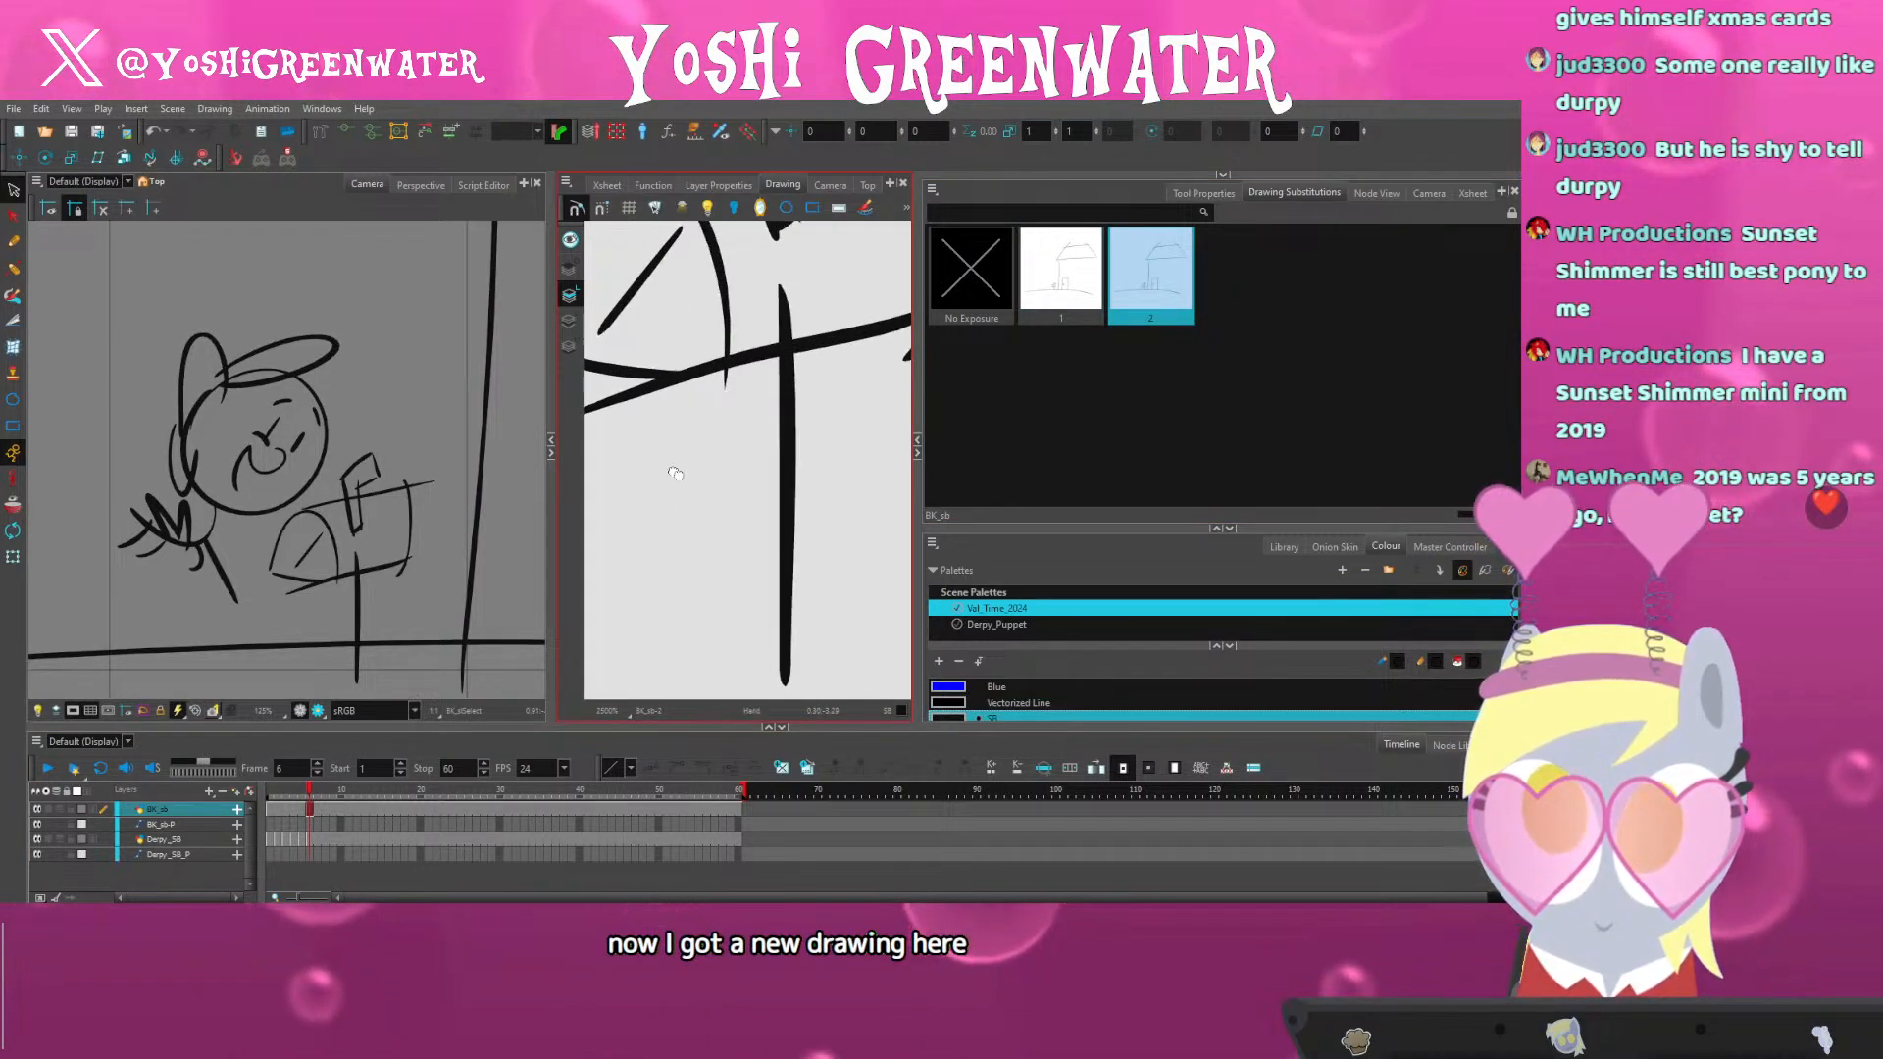
pyautogui.scroll(-3, 684, 495)
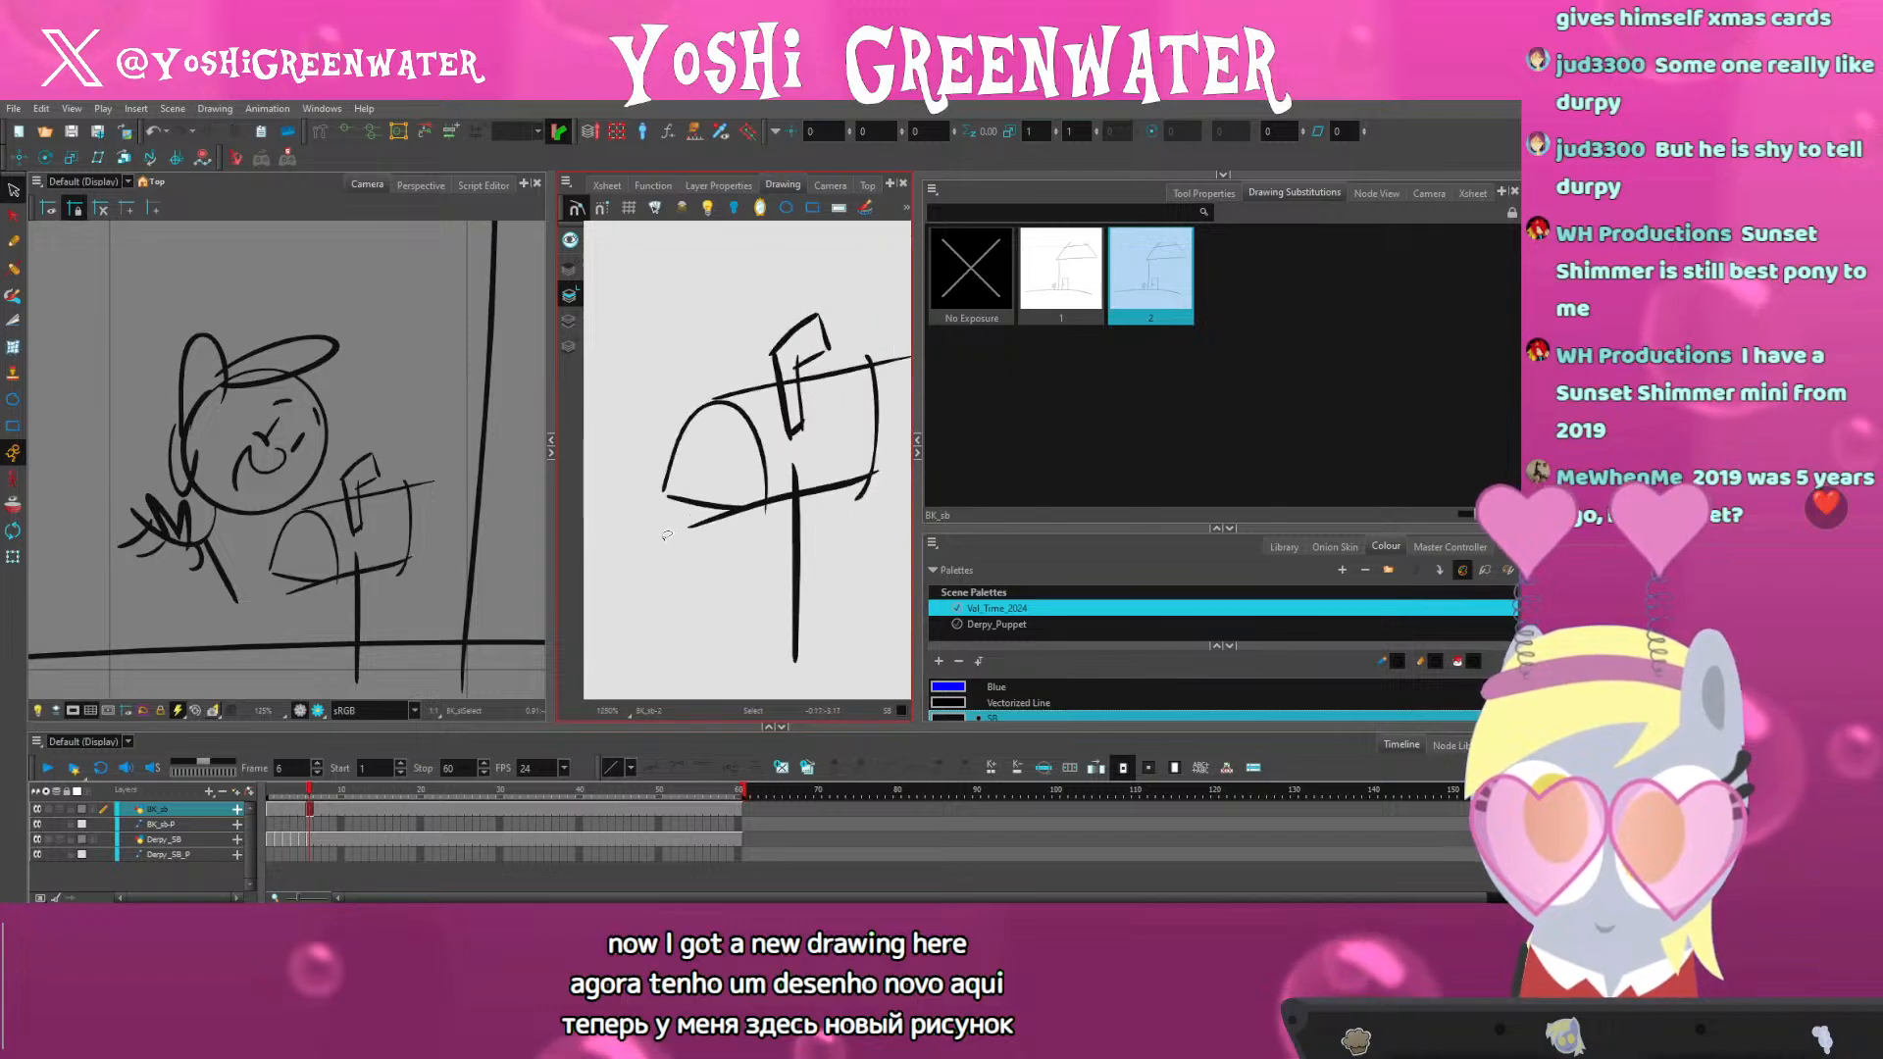
pyautogui.hotkey('alt', 'b')
pyautogui.moveTo(778, 469); pyautogui.dragTo(733, 496)
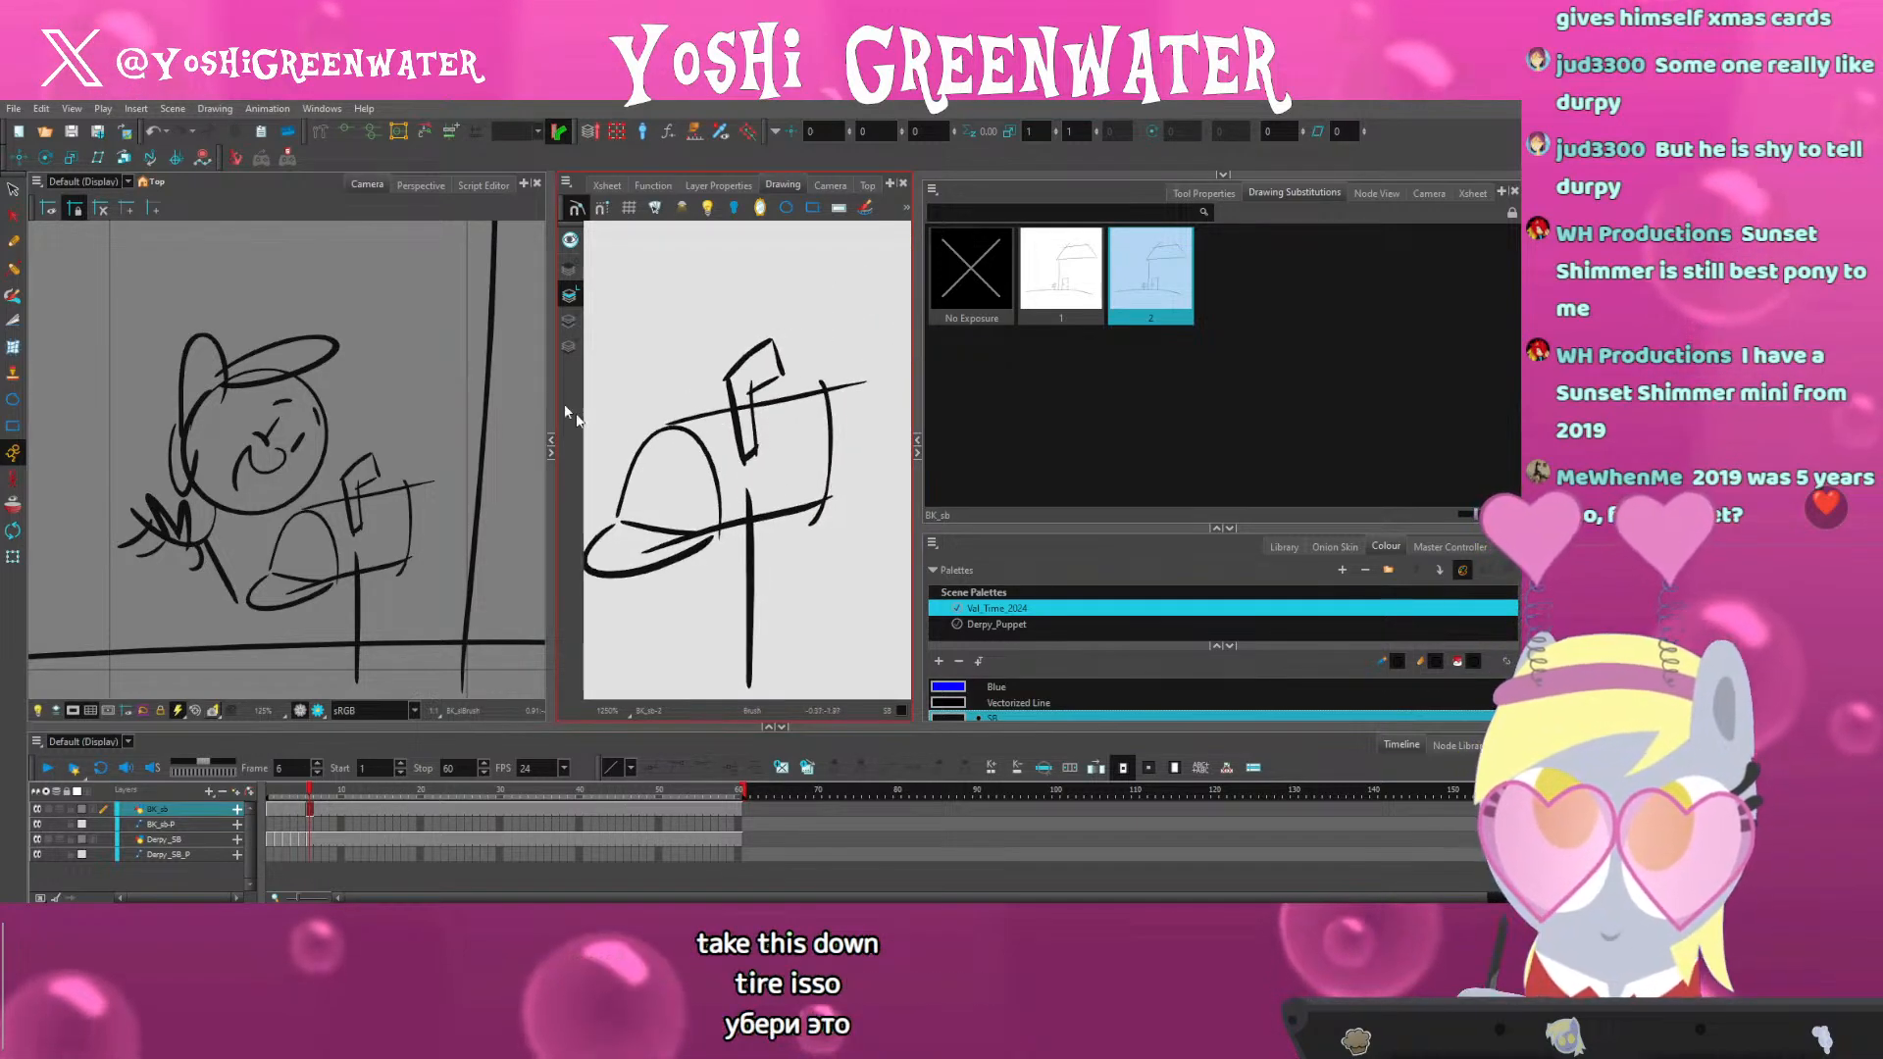
pyautogui.hotkey('alt', 's')
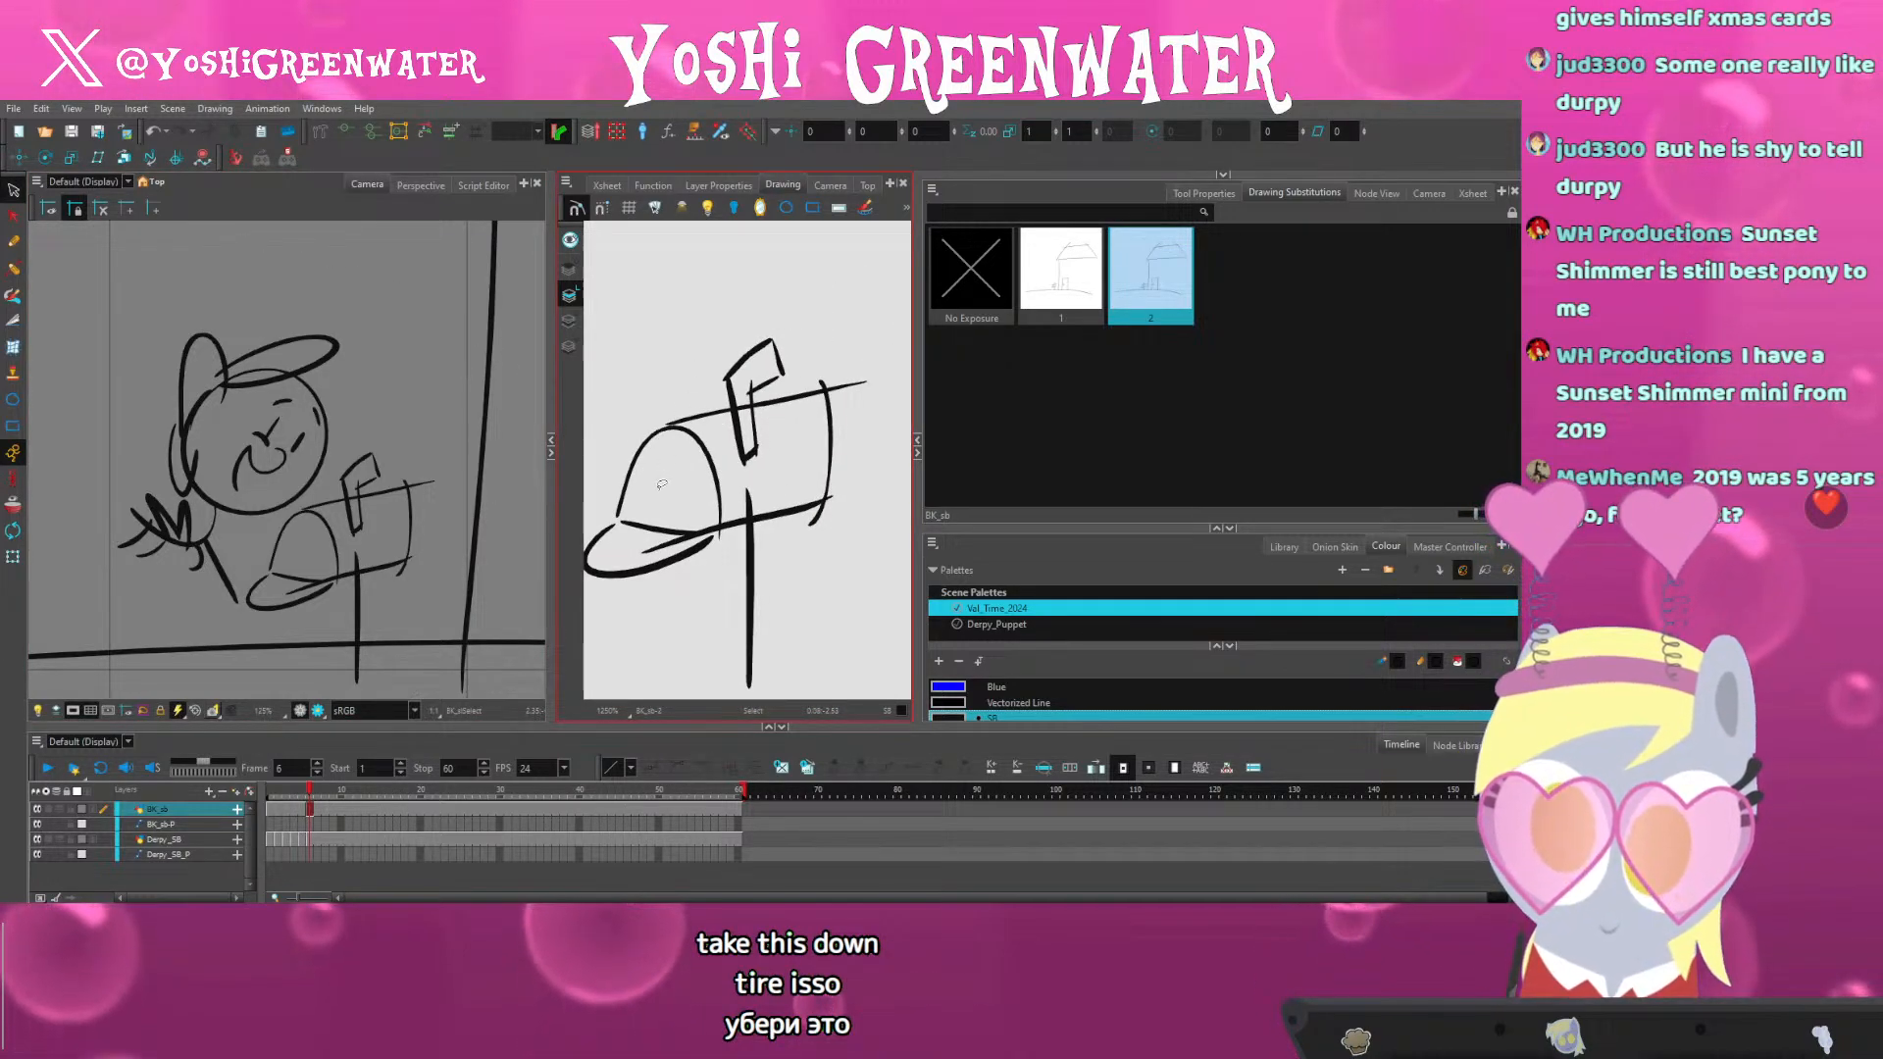
# Sketch small strokes inside the open mailbox to suggest its interior and contents
pyautogui.moveTo(643, 443); pyautogui.dragTo(658, 432)
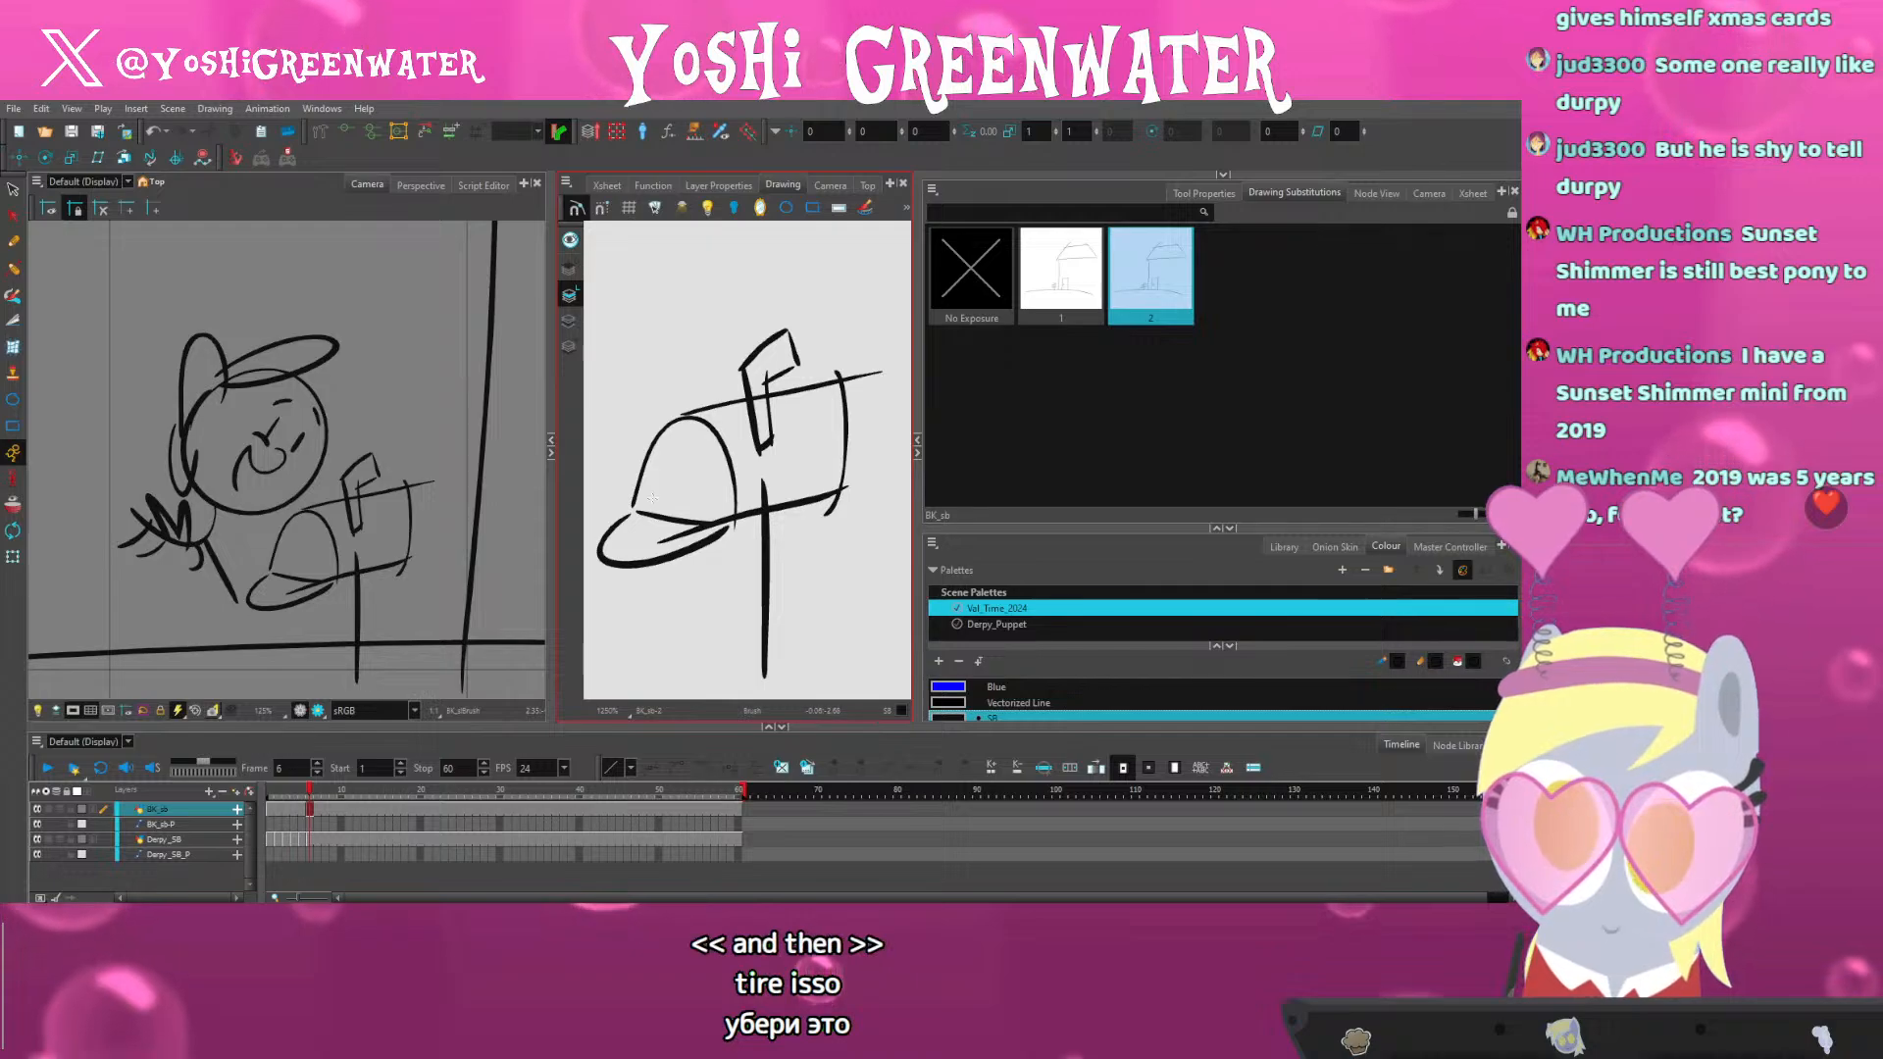
pyautogui.hotkey('ctrl', 'z')
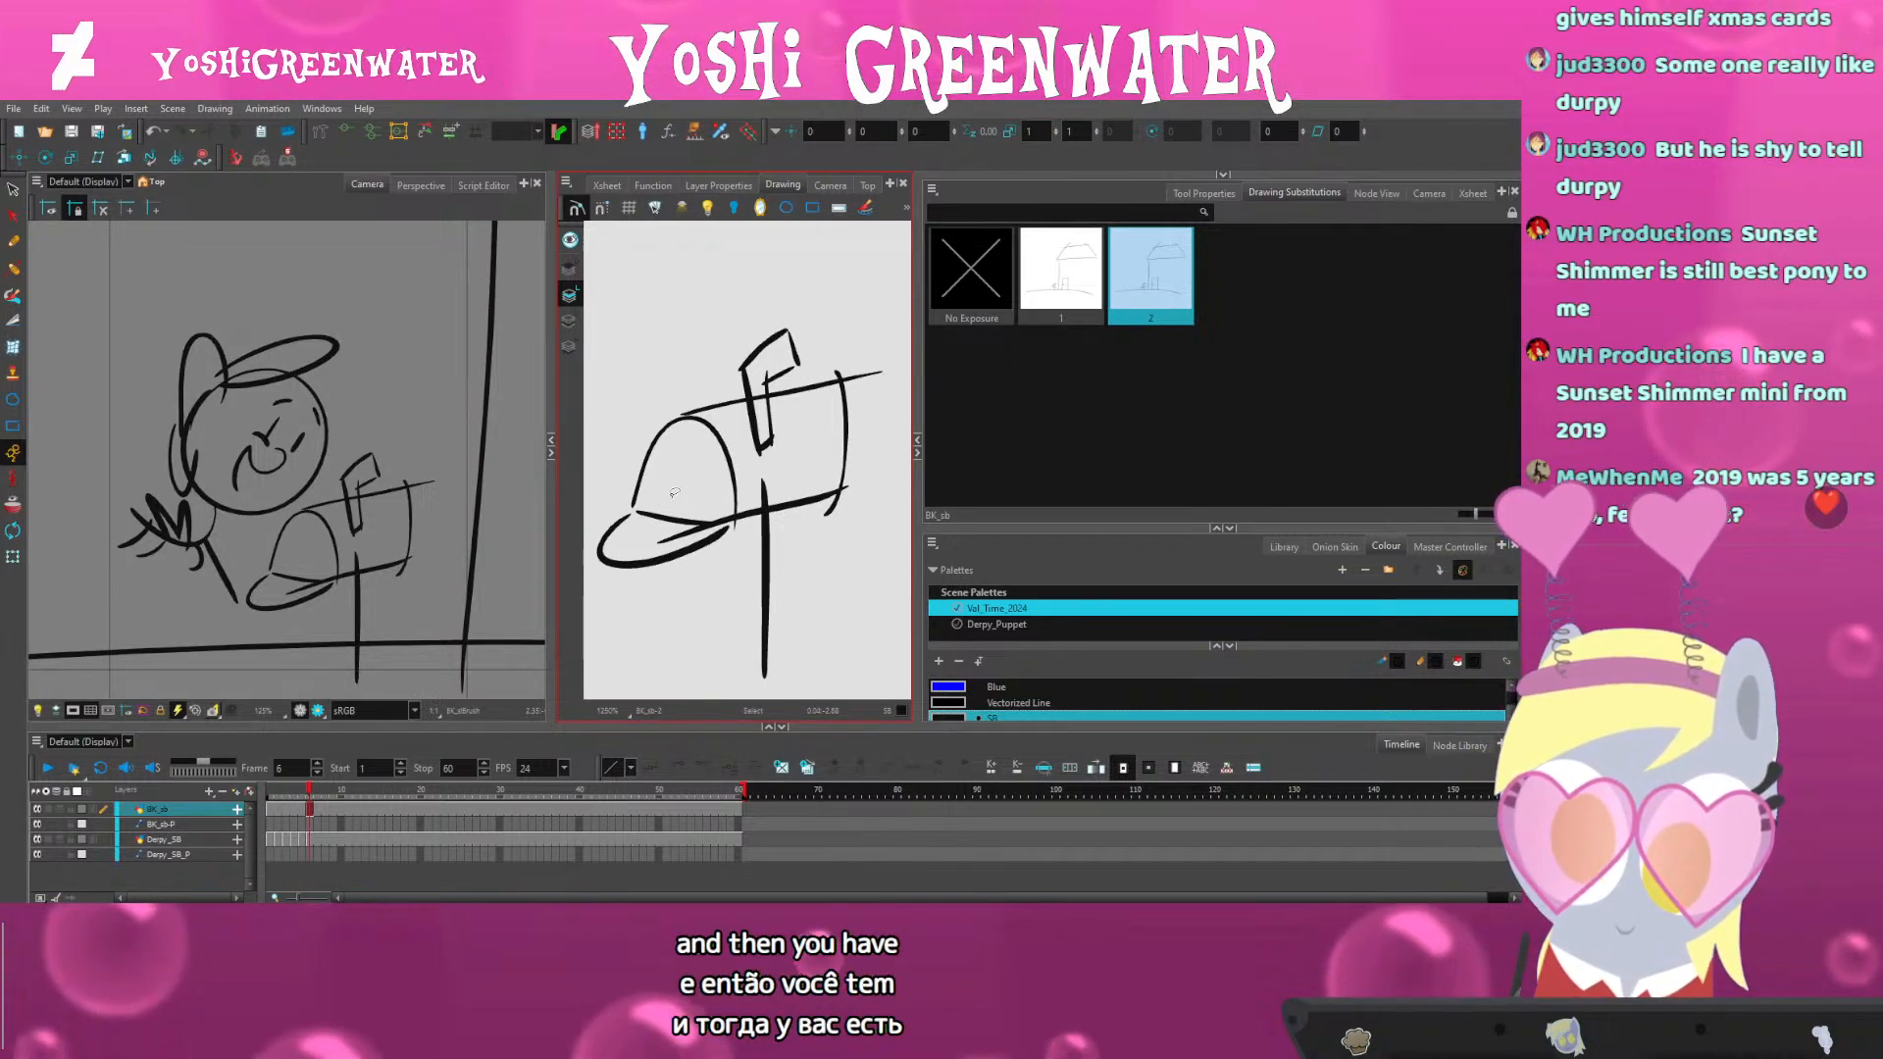
pyautogui.moveTo(713, 478)
pyautogui.mouseDown()
pyautogui.moveTo(633, 499)
pyautogui.moveTo(734, 504)
pyautogui.moveTo(658, 497)
pyautogui.mouseUp()
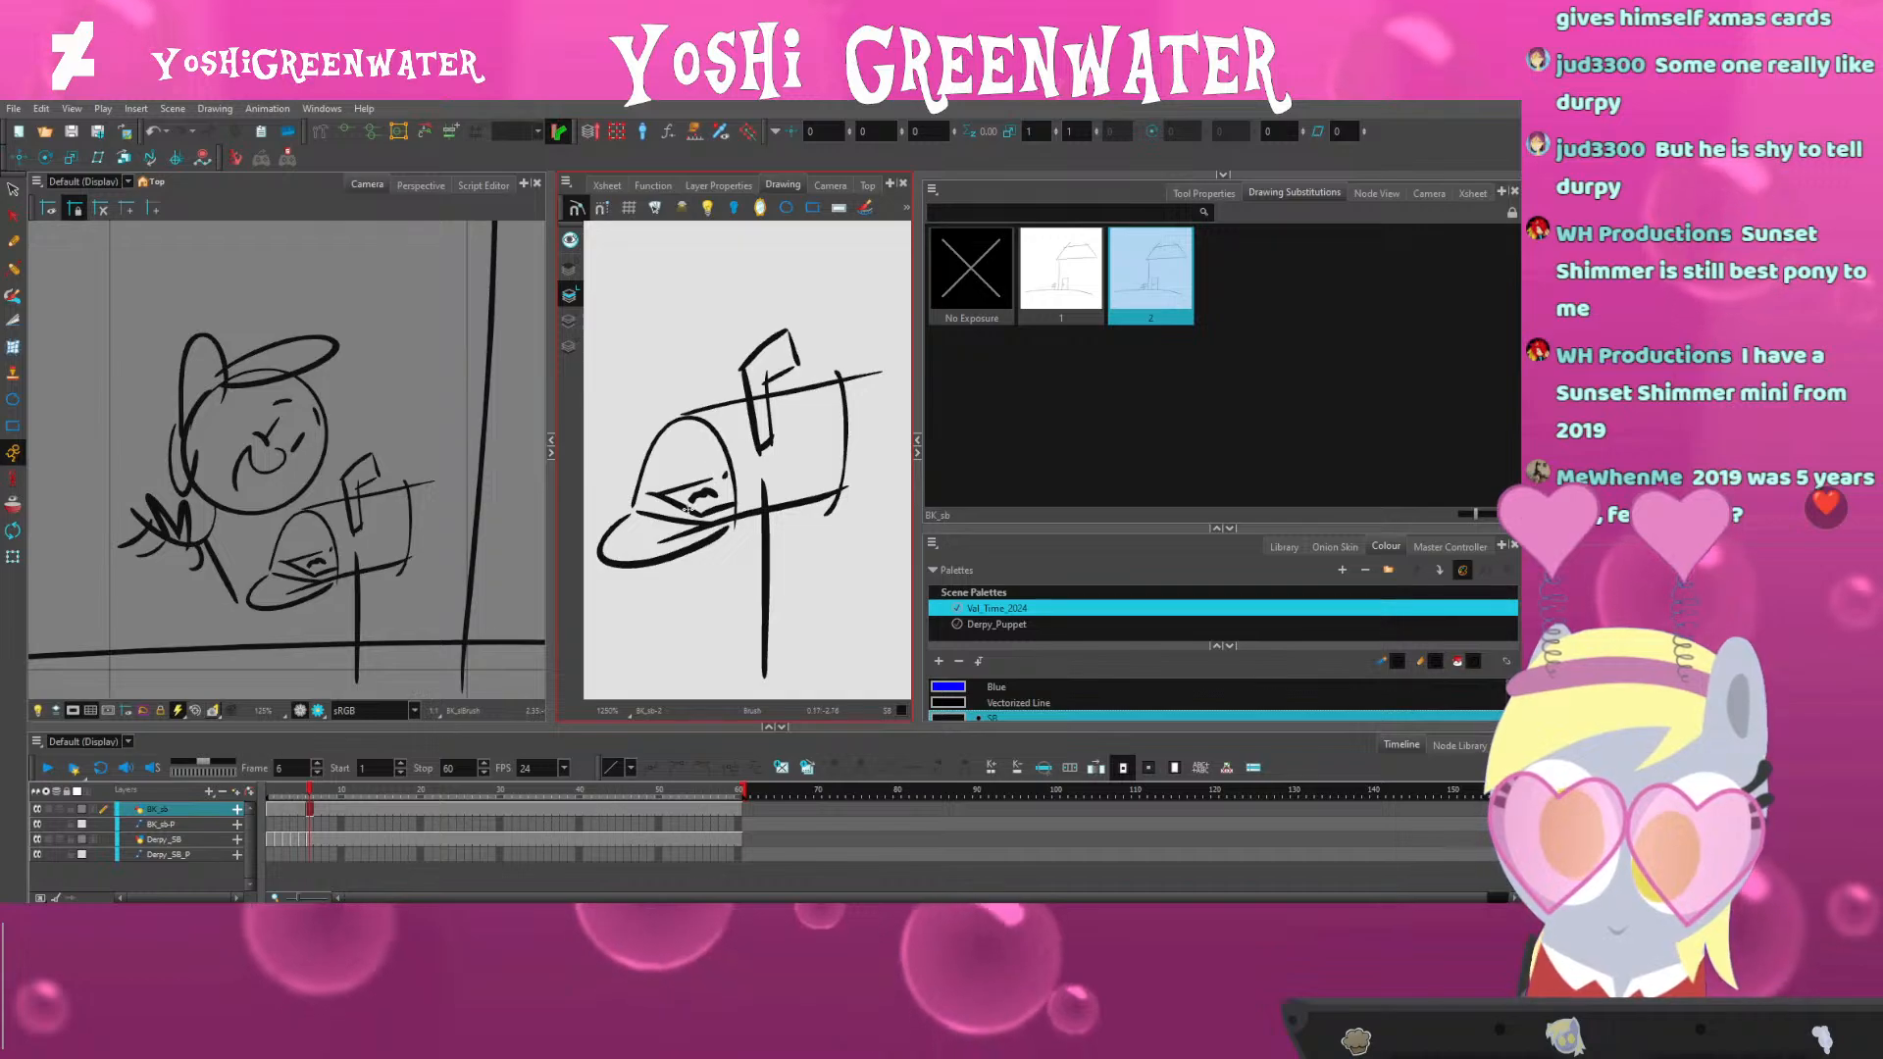
pyautogui.click(726, 477)
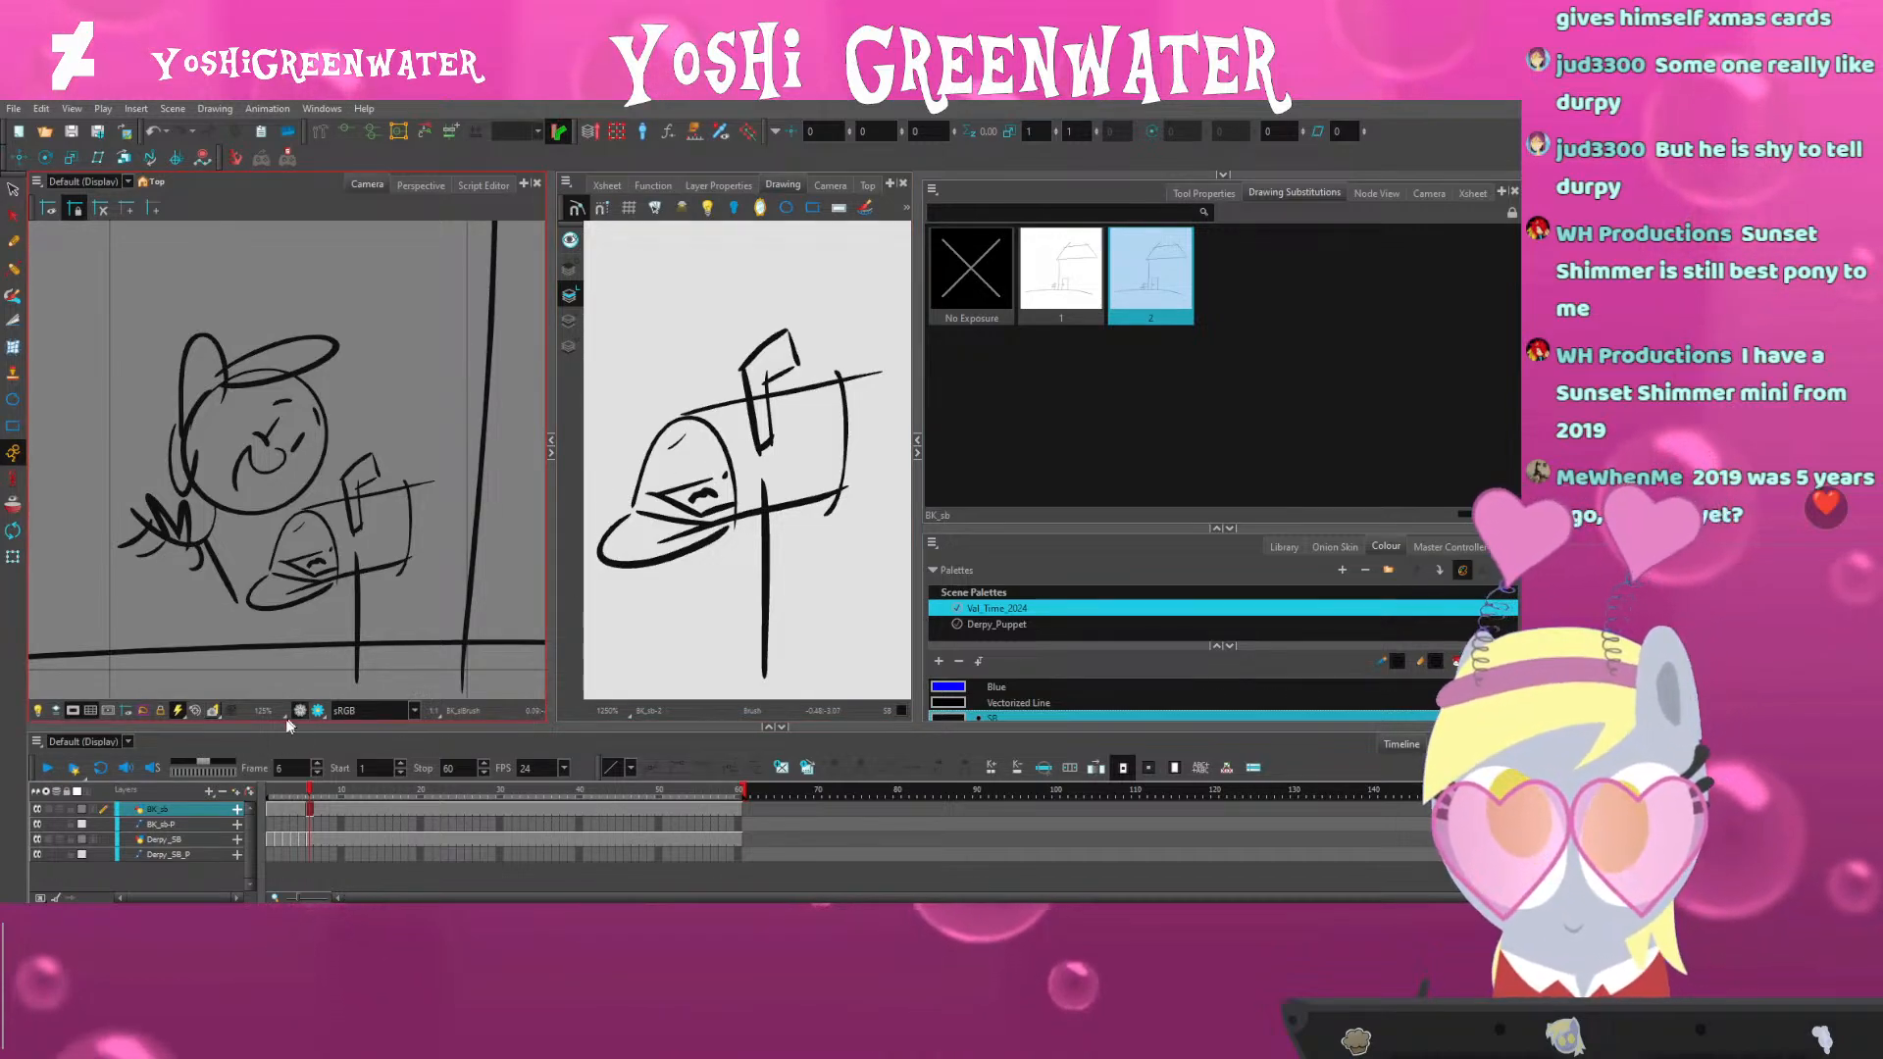
# Flip between frames 5 and 6 to compare the closed and open mailbox drawings
pyautogui.press(',')
pyautogui.press('.')
pyautogui.press(',')
pyautogui.press('.')
pyautogui.press(',')
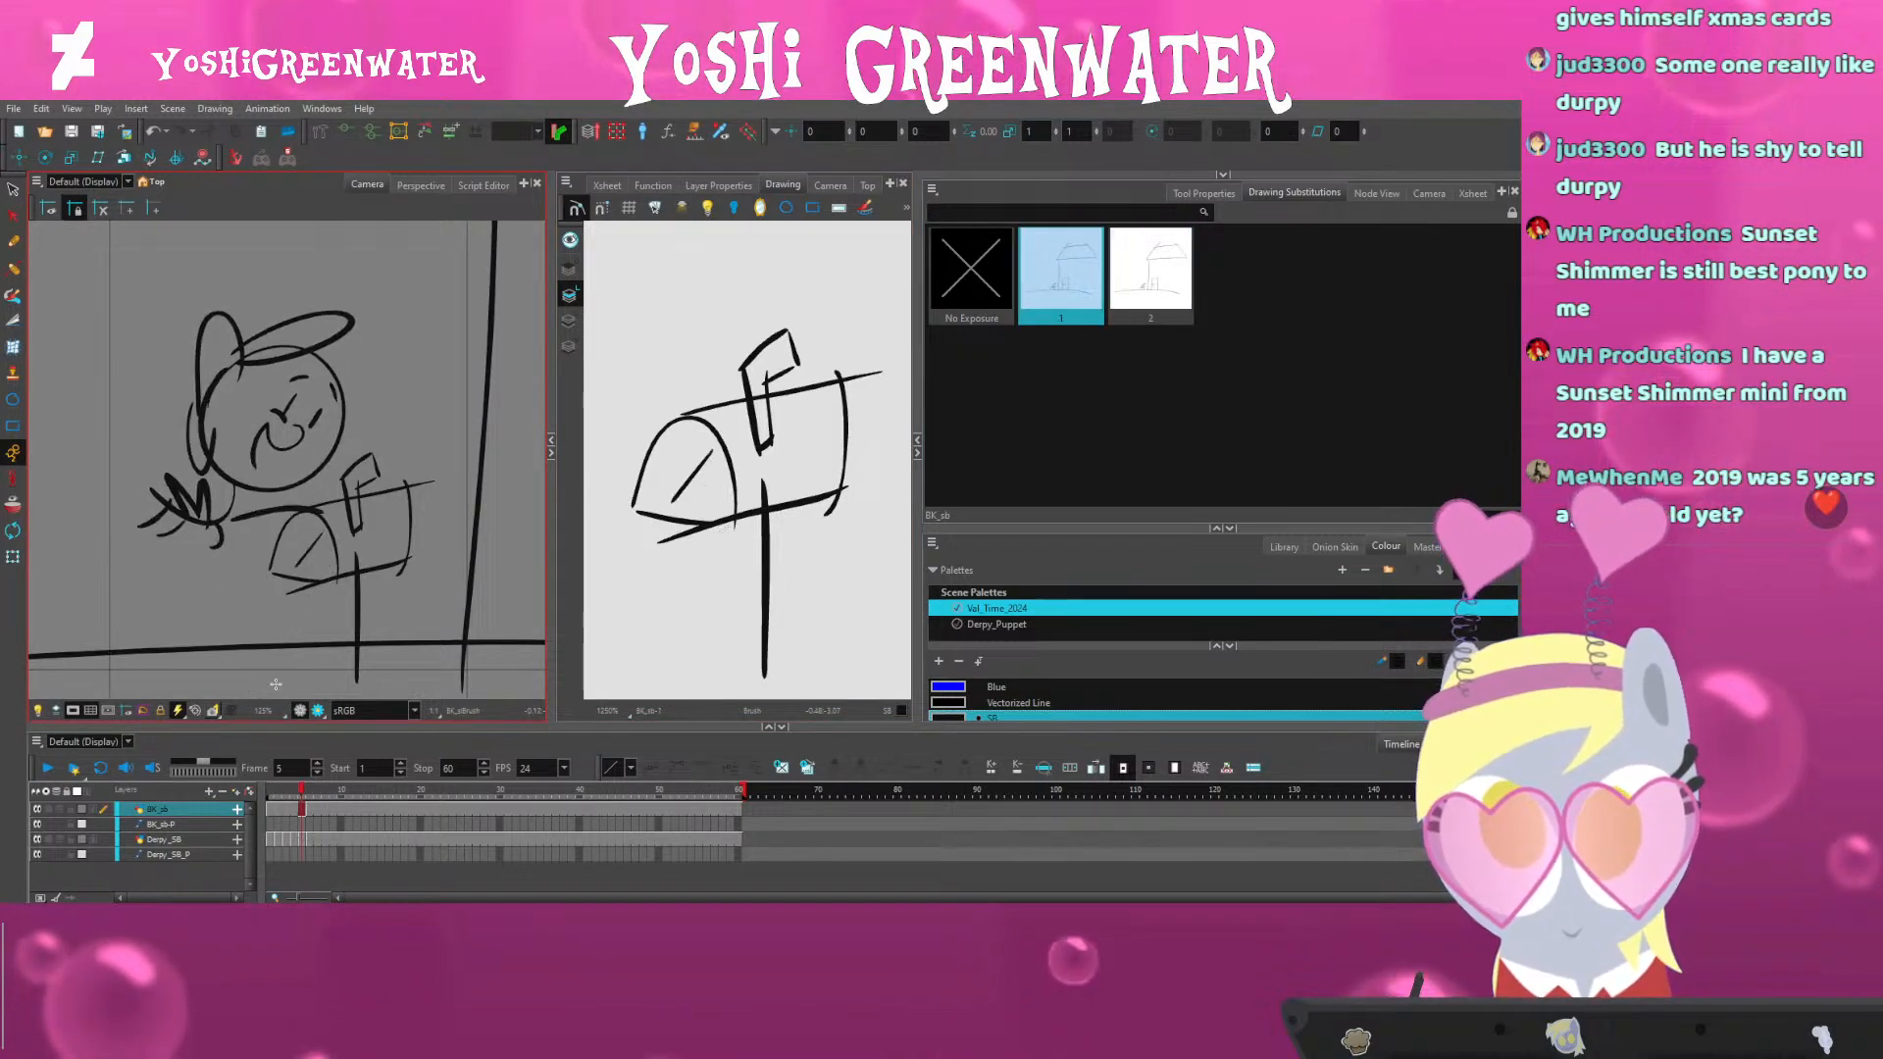
pyautogui.press('.')
pyautogui.press(',')
pyautogui.press('.')
# On the Derpy_SB layer at frame 6, delete the pony's foreleg and redraw it reaching down to the open mailbox door
pyautogui.hotkey('alt', 's')
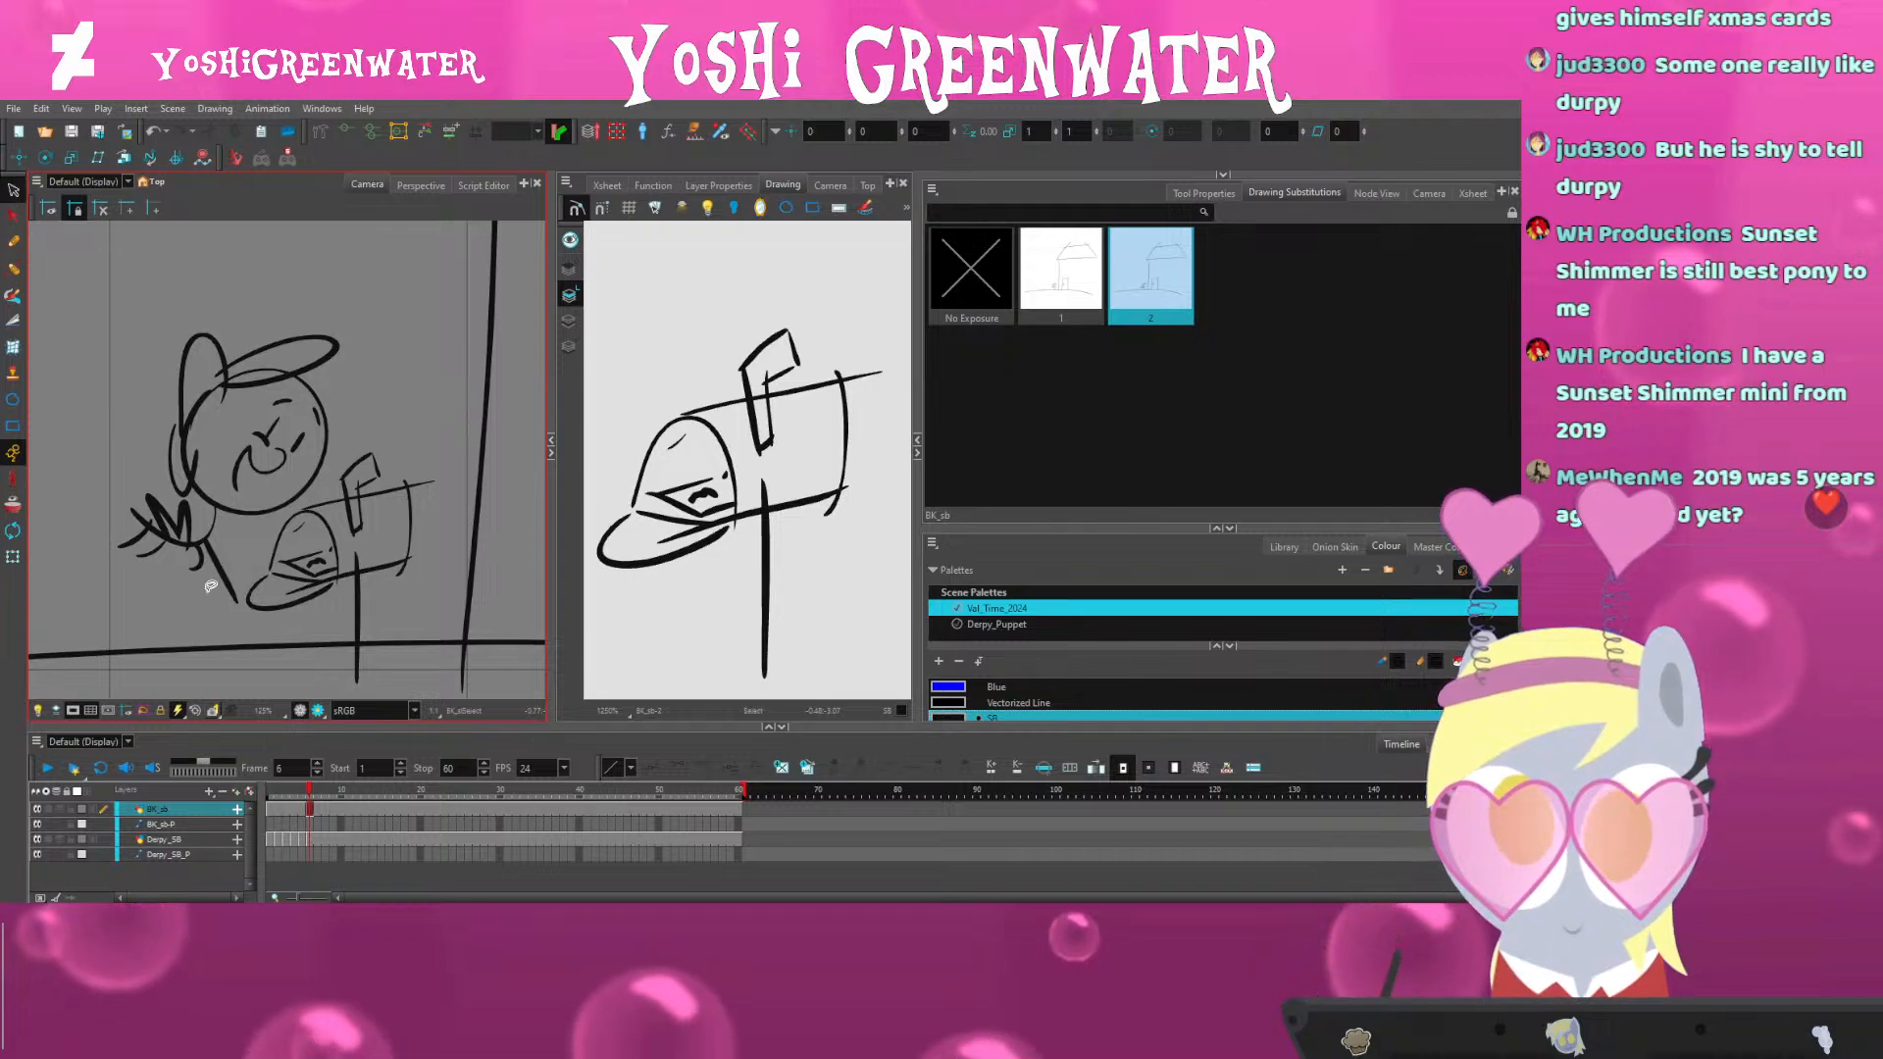
pyautogui.hotkey('shift', 't')
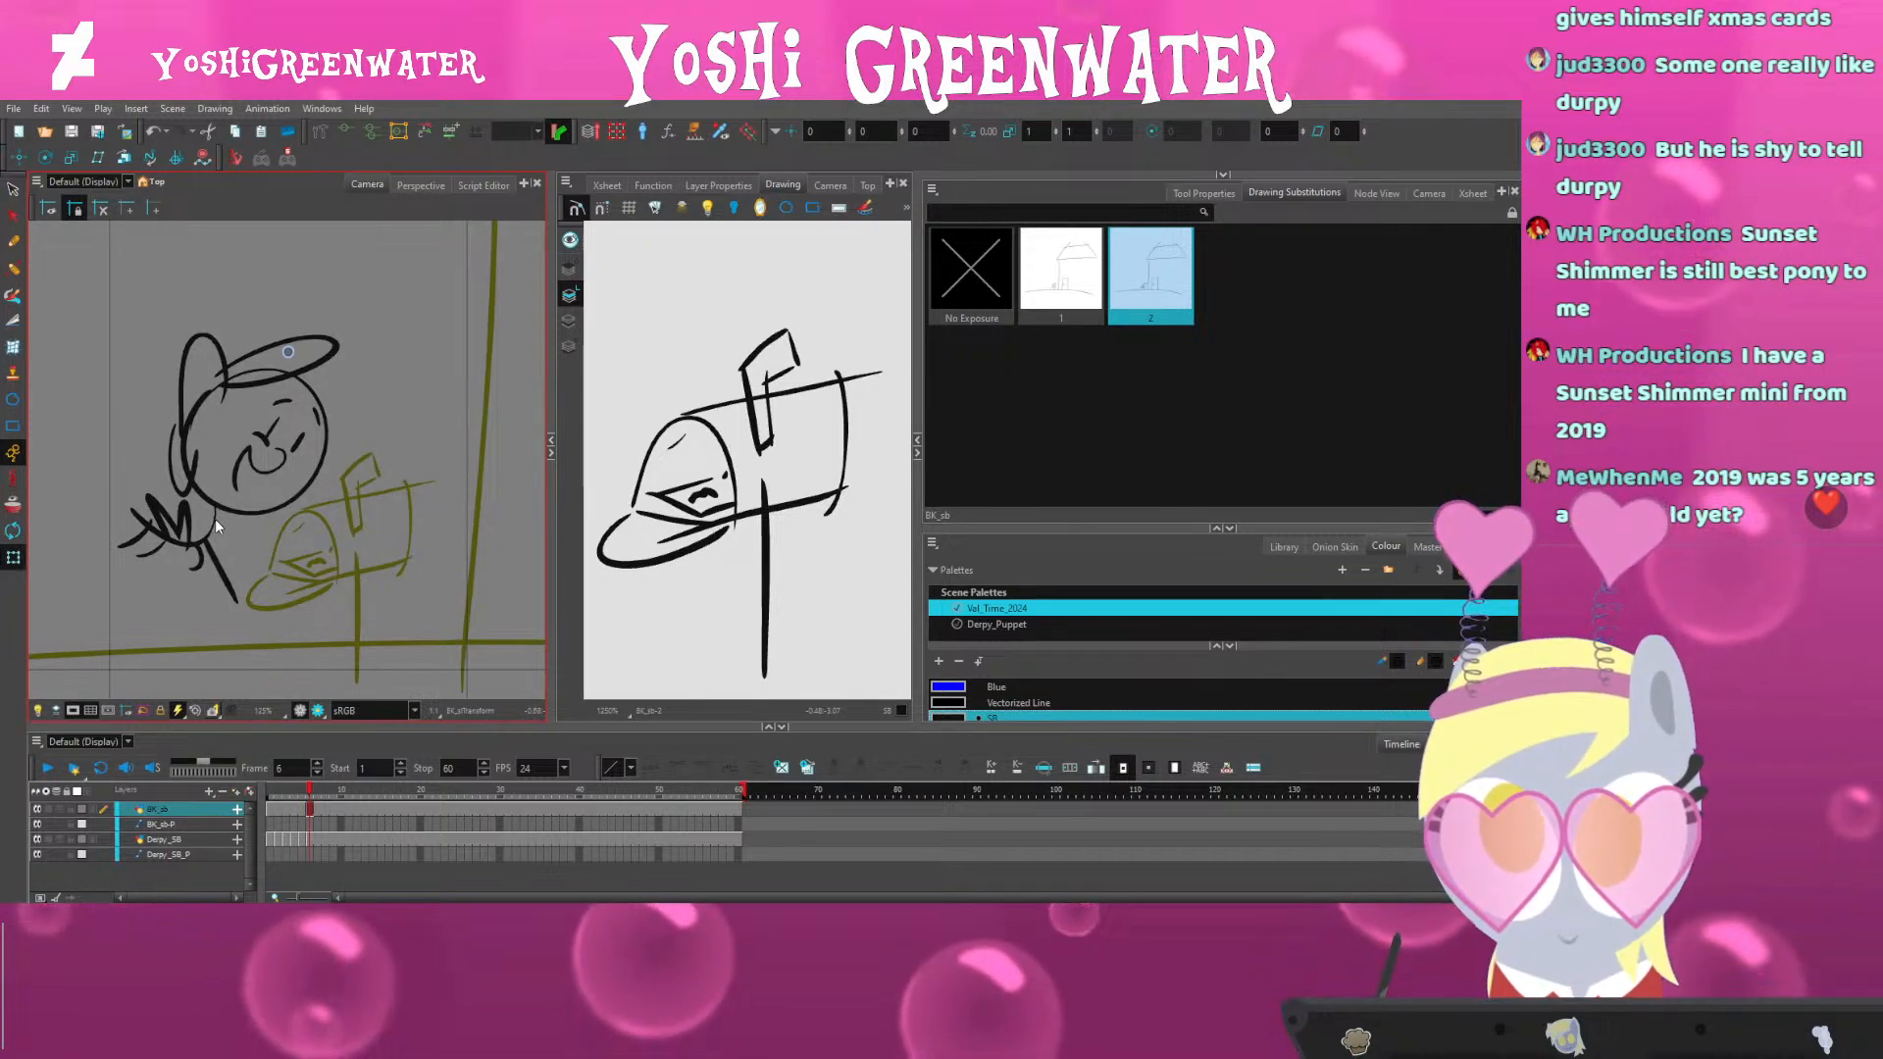
pyautogui.click(210, 520)
pyautogui.click(206, 559)
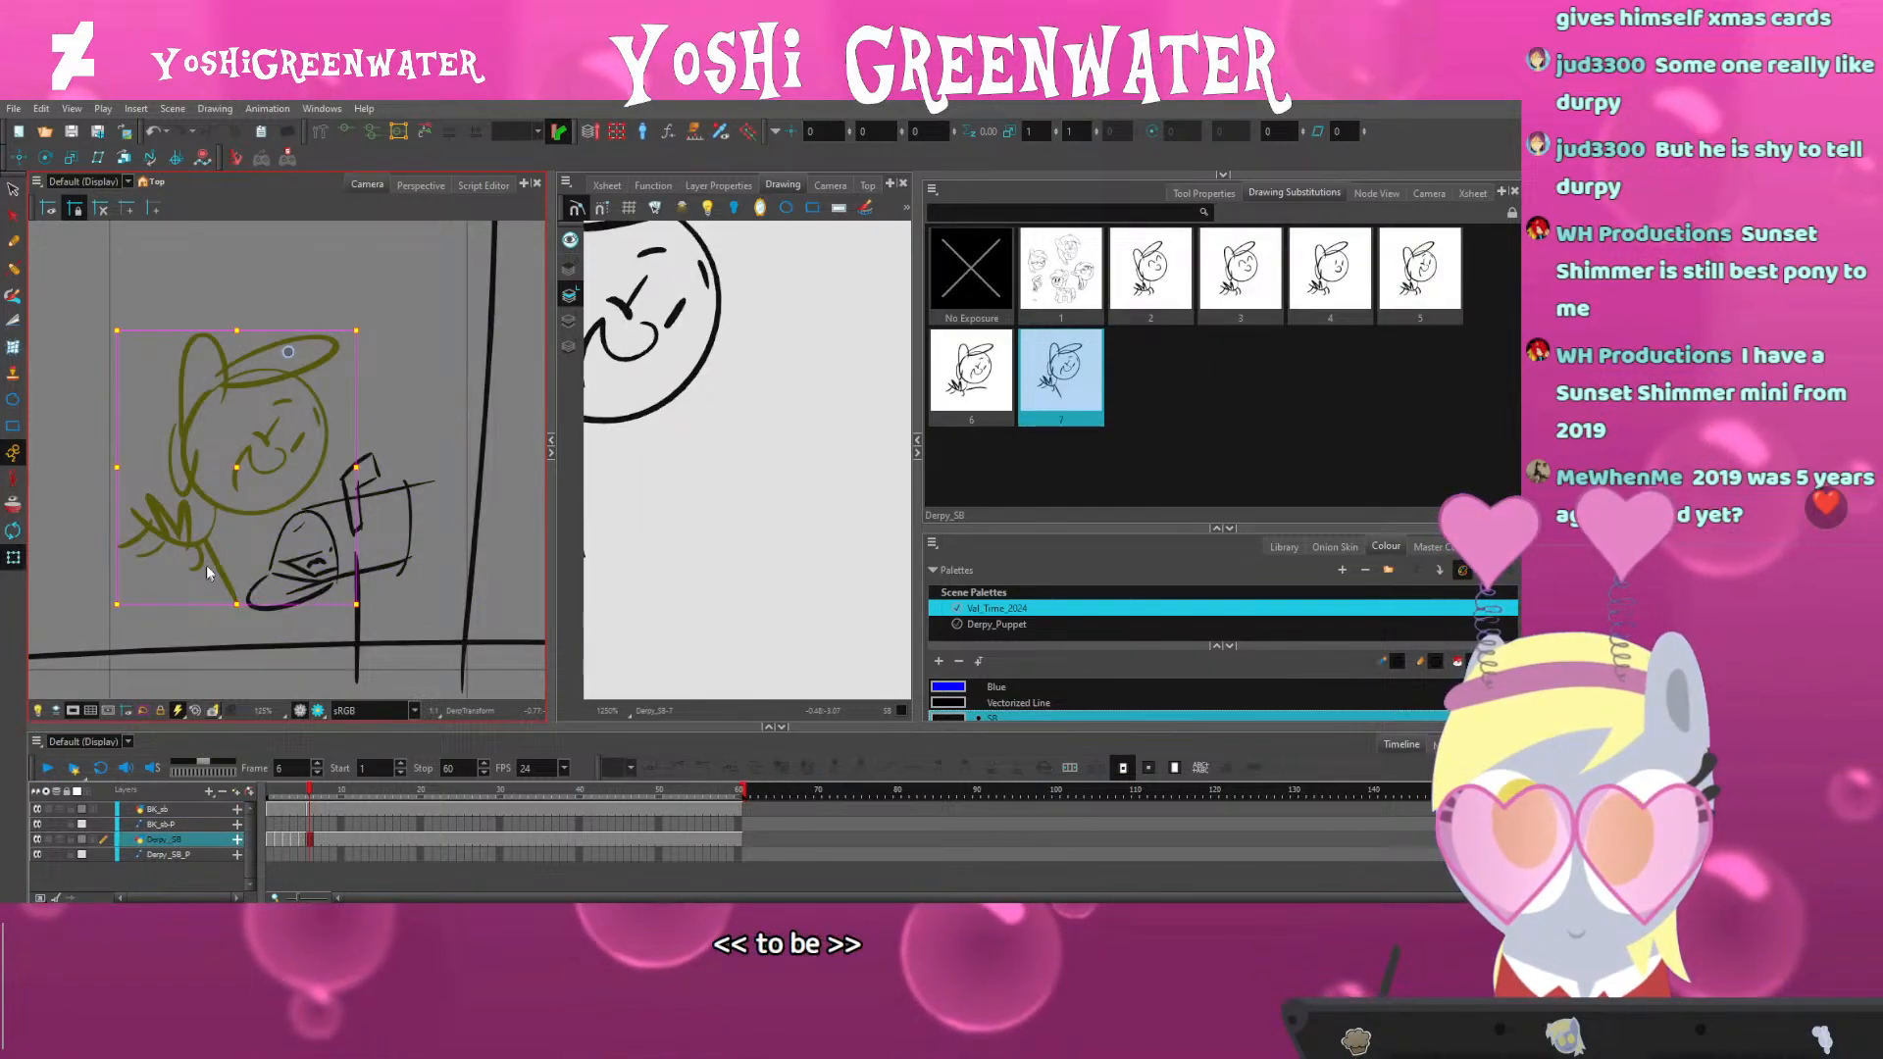
pyautogui.click(147, 334)
pyautogui.hotkey('alt', 'b')
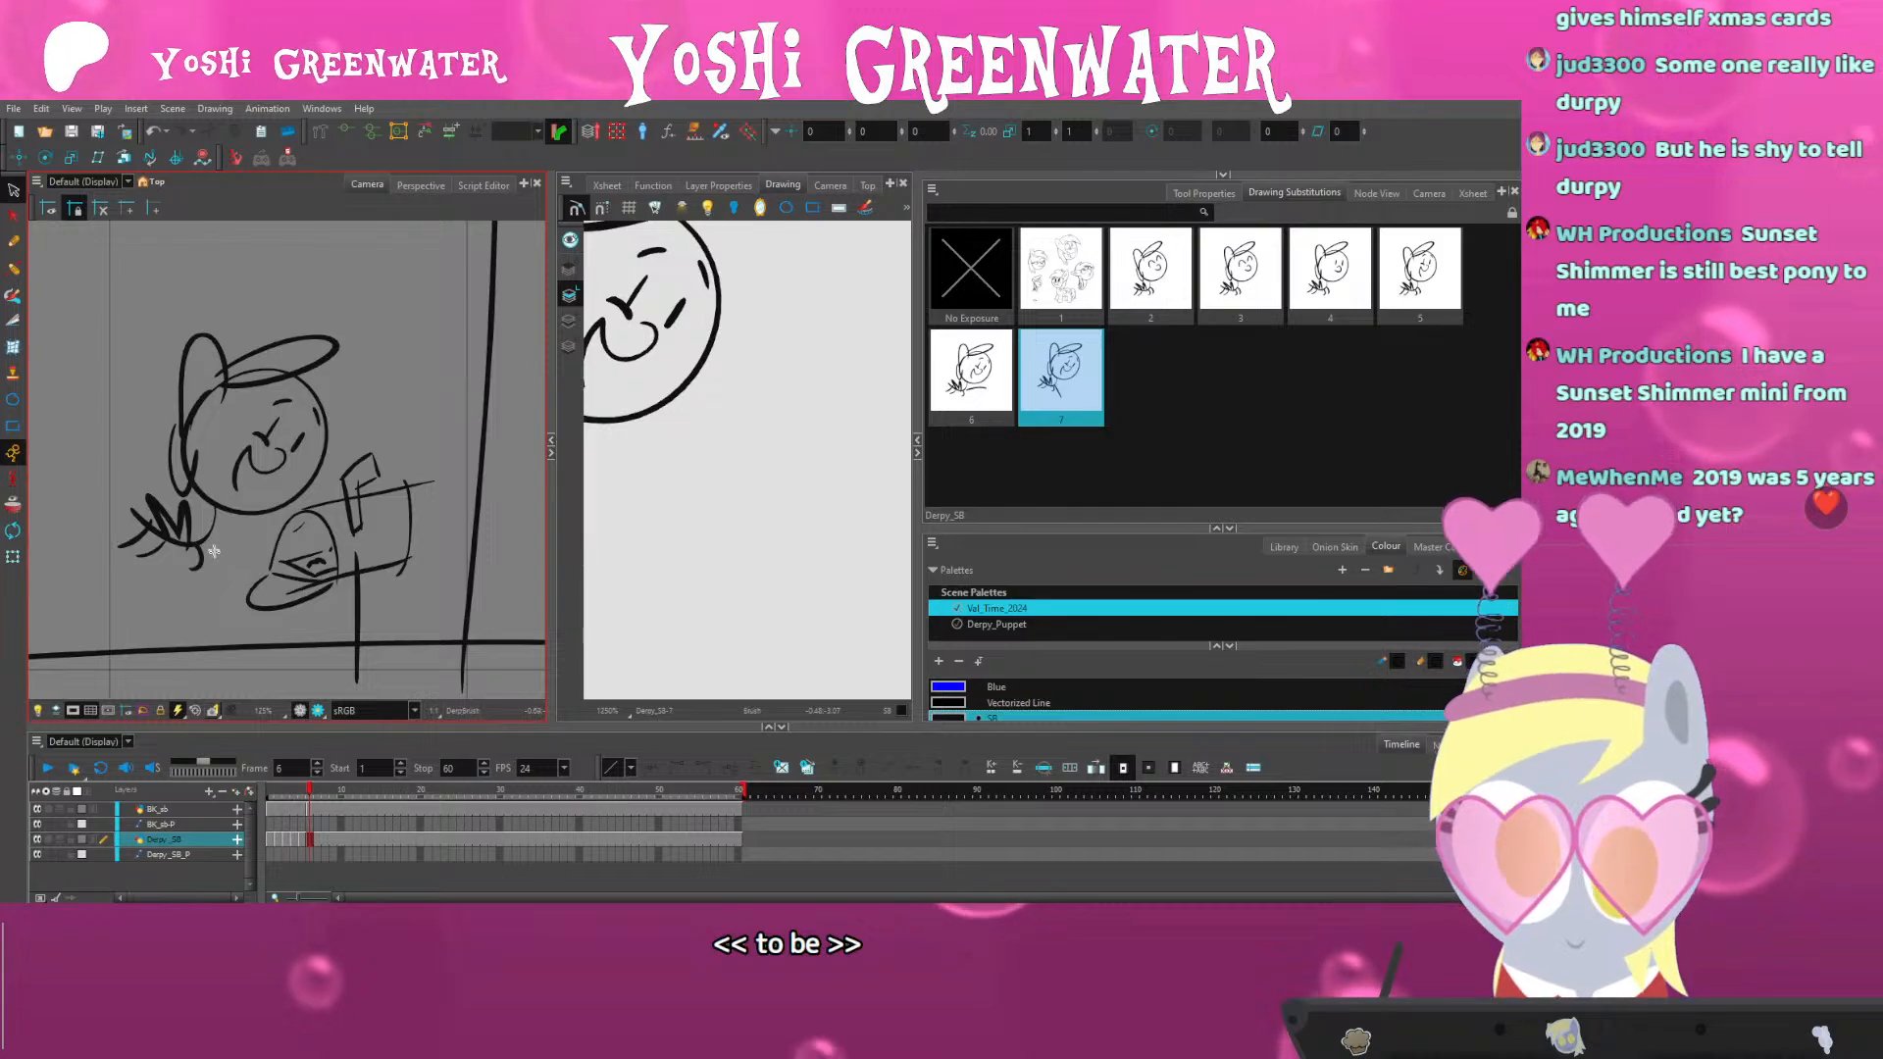
pyautogui.moveTo(126, 329); pyautogui.dragTo(172, 319)
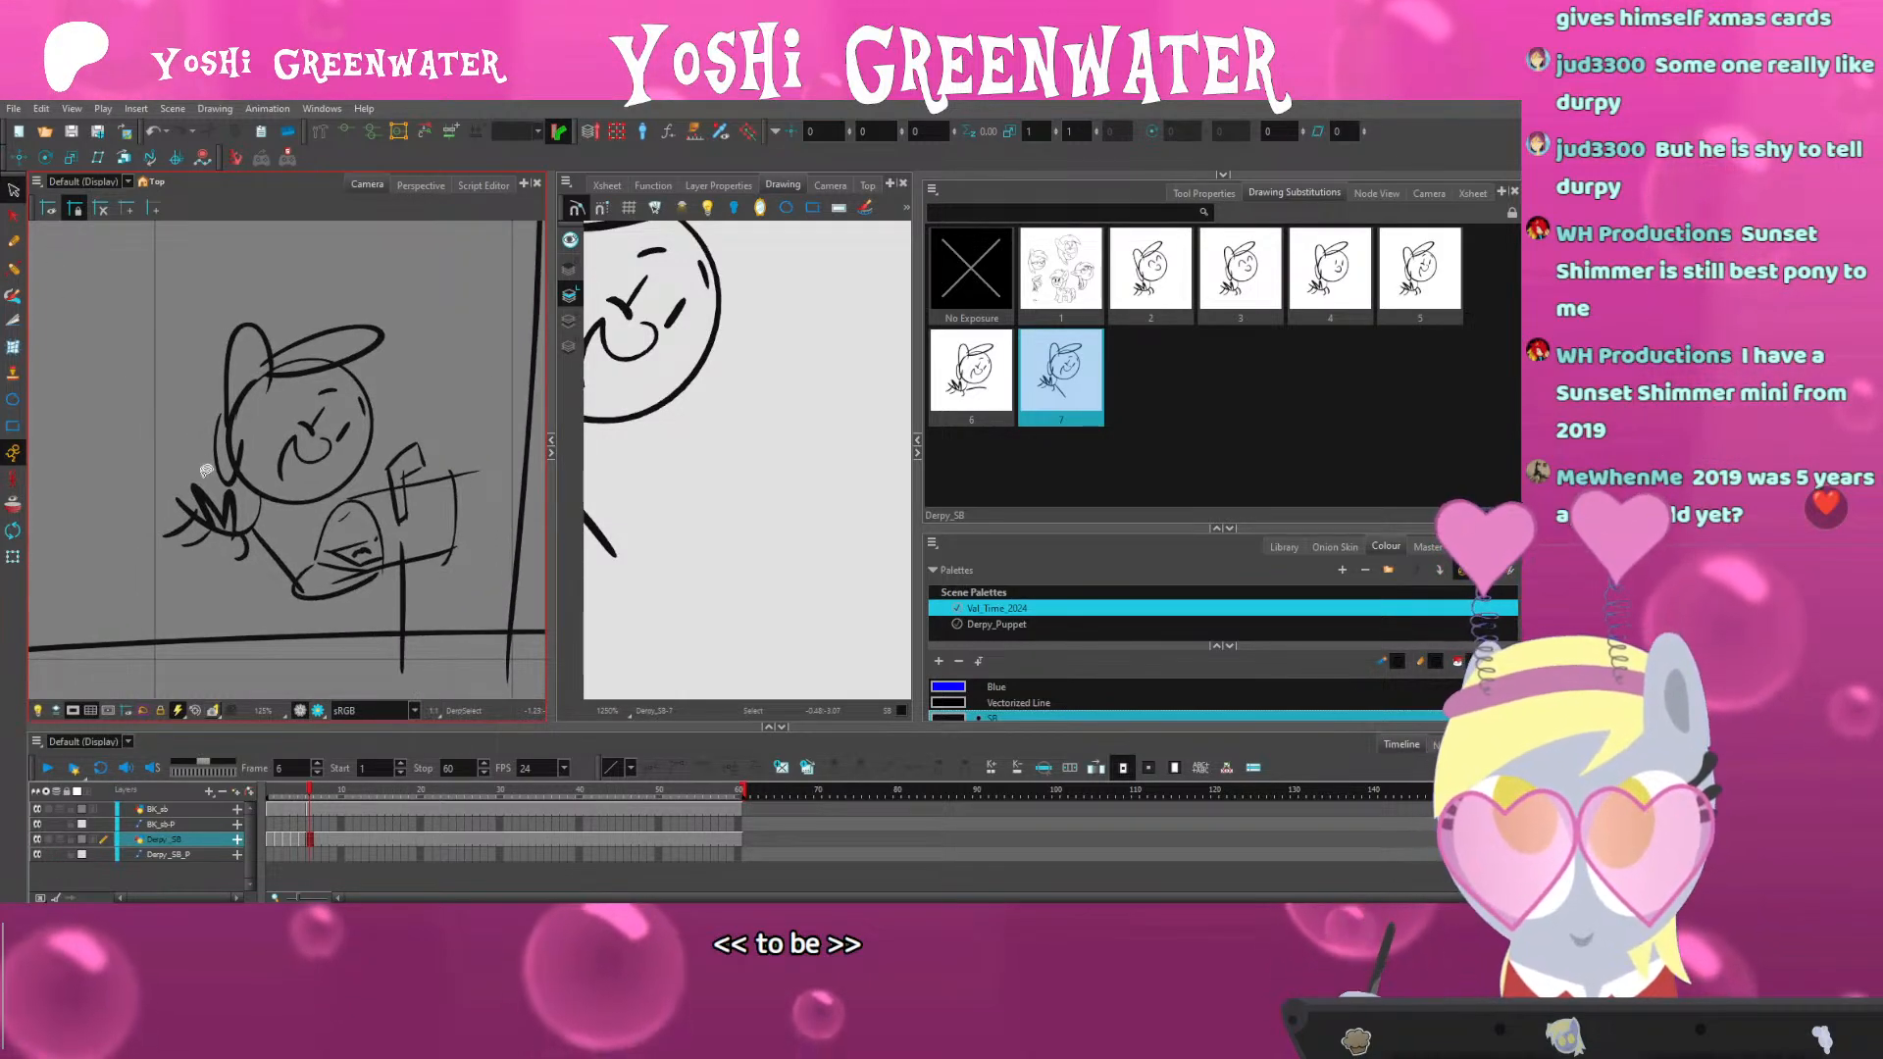
# Collapse the palette list to enlarge the colour swatch list and adjust the height of the surrounding panels
pyautogui.scroll(-3, 205, 470)
pyautogui.scroll(-4, 697, 589)
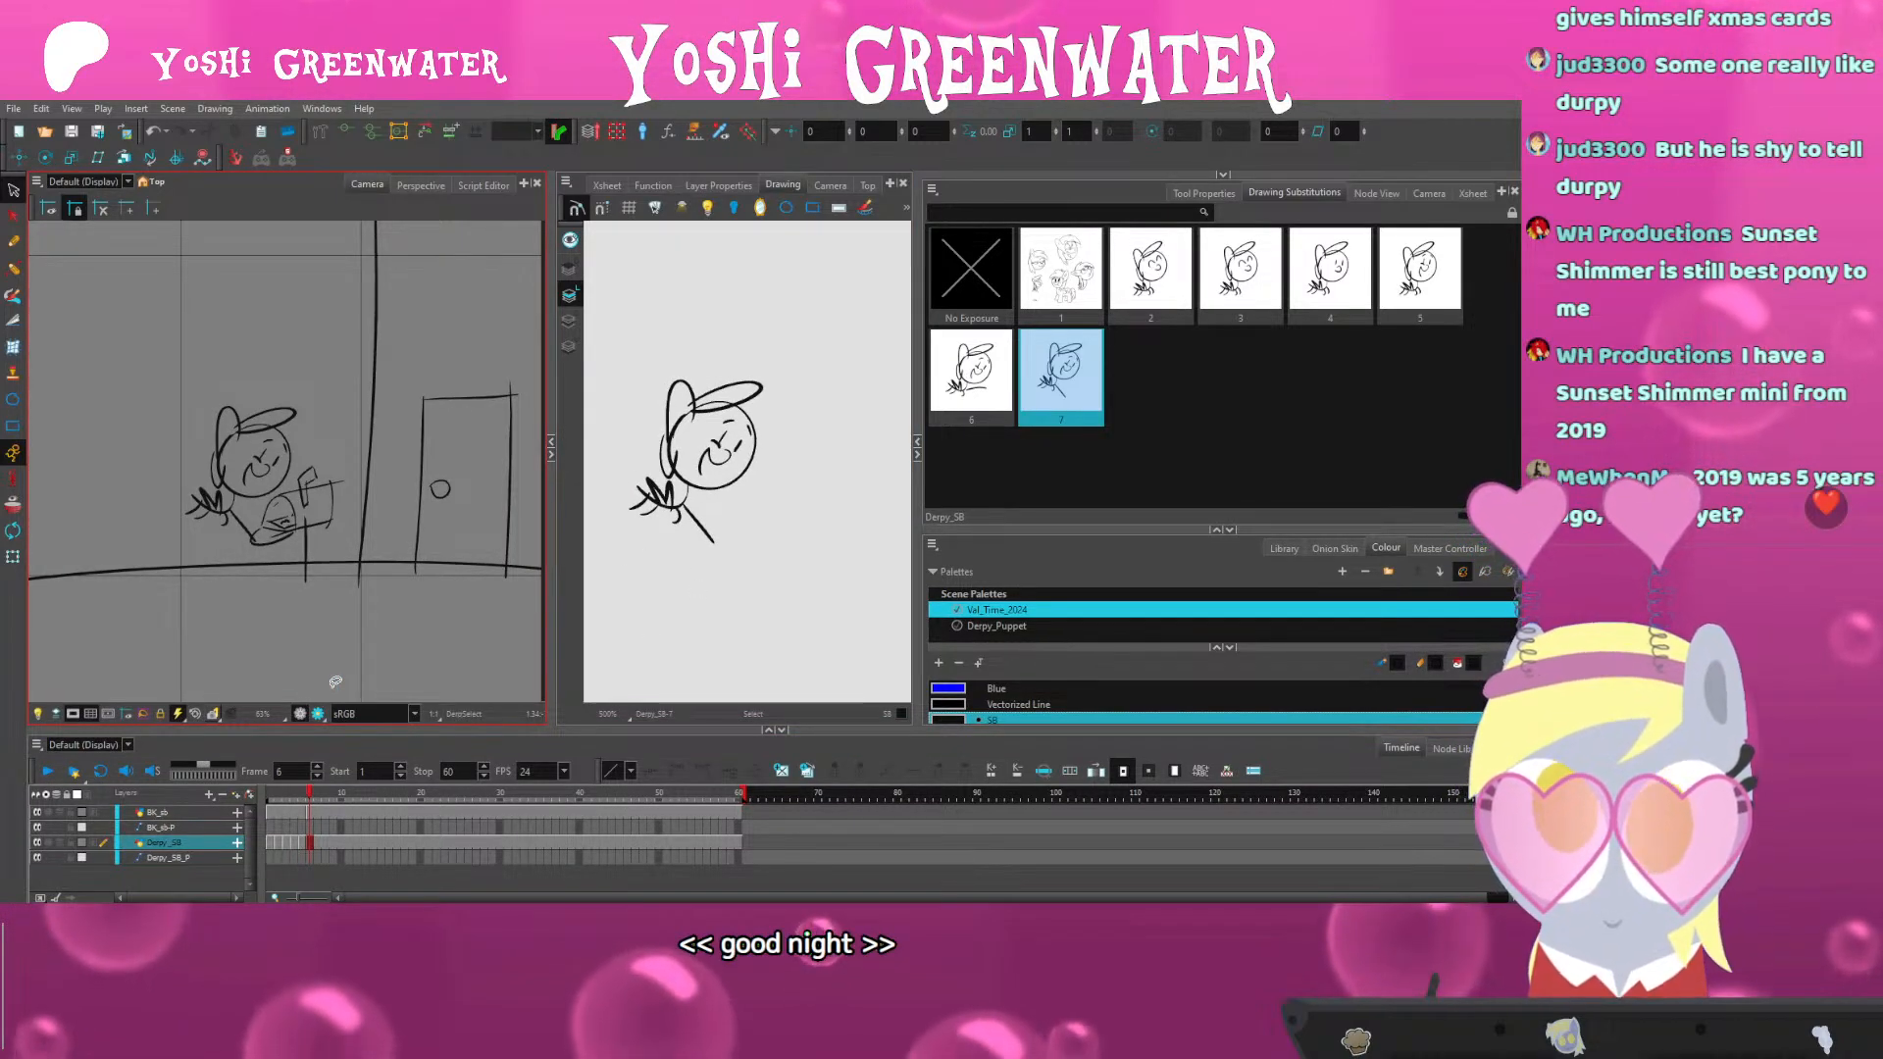
pyautogui.moveTo(1177, 530); pyautogui.dragTo(1177, 501)
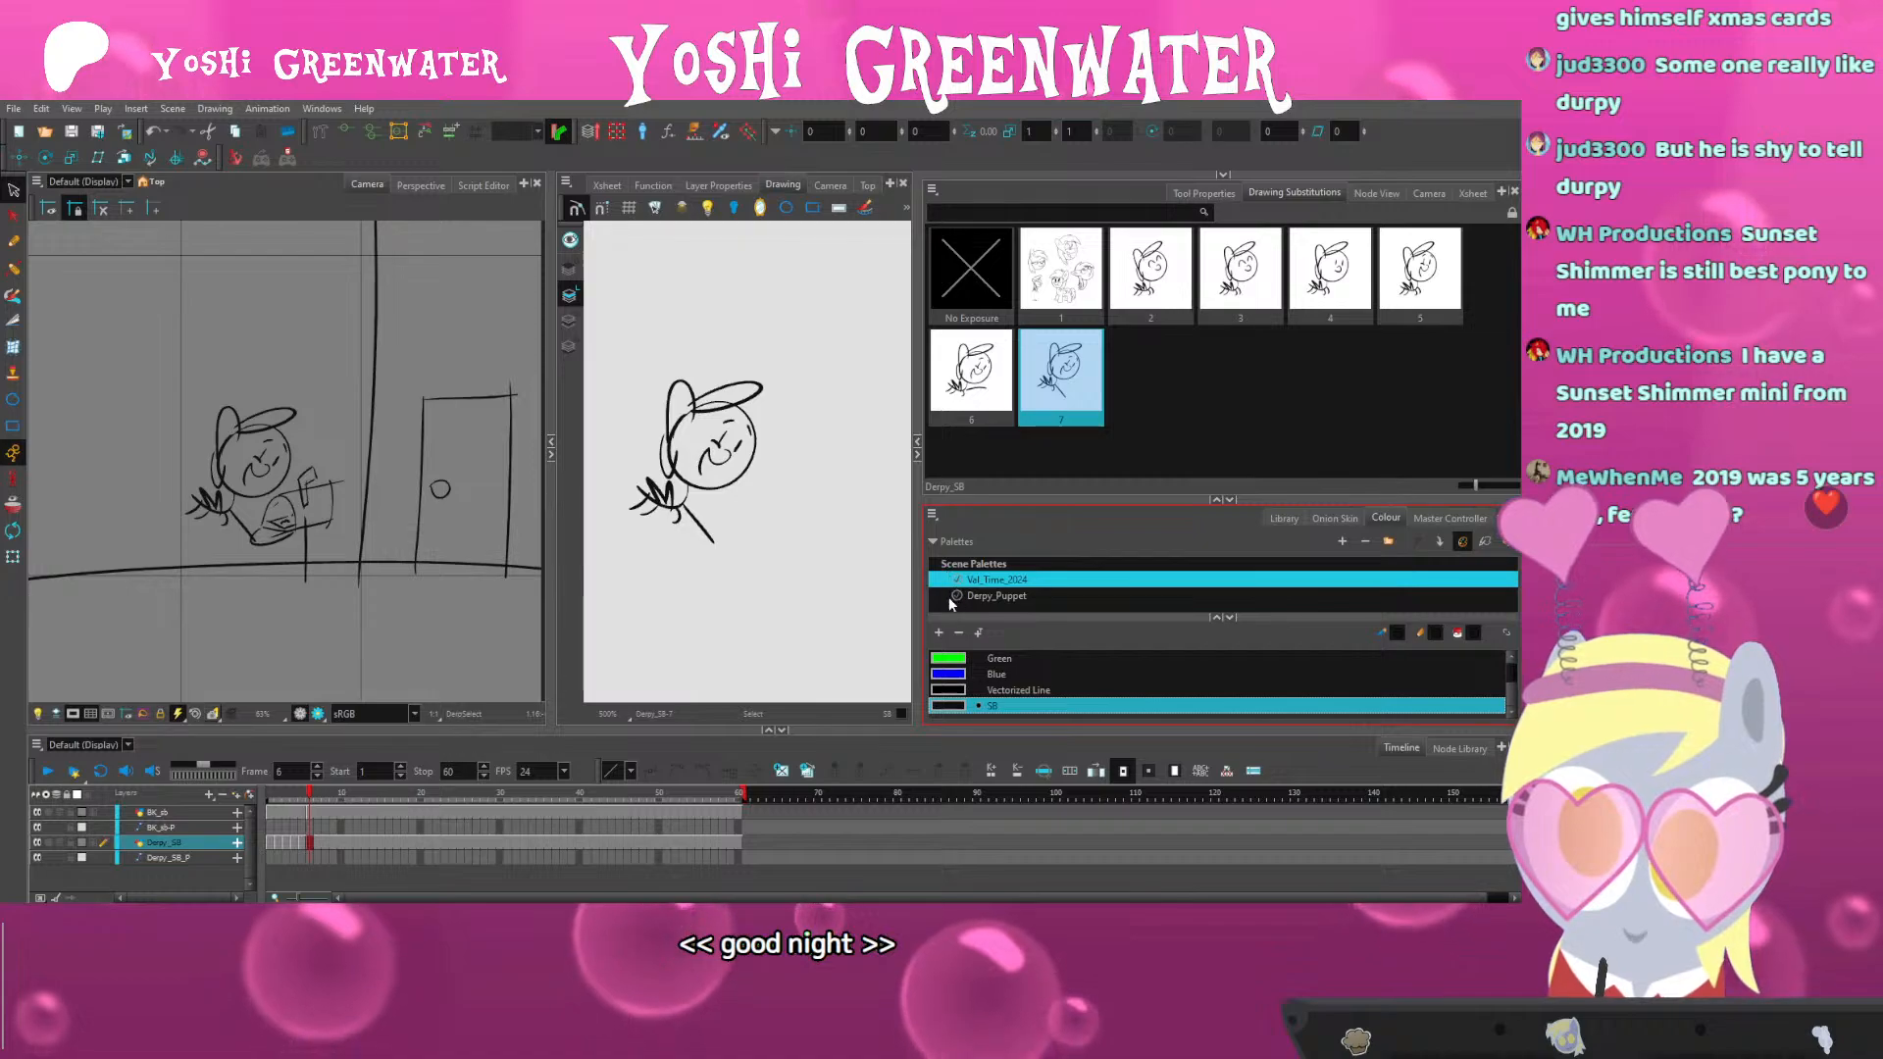
pyautogui.moveTo(956, 617); pyautogui.dragTo(1004, 532)
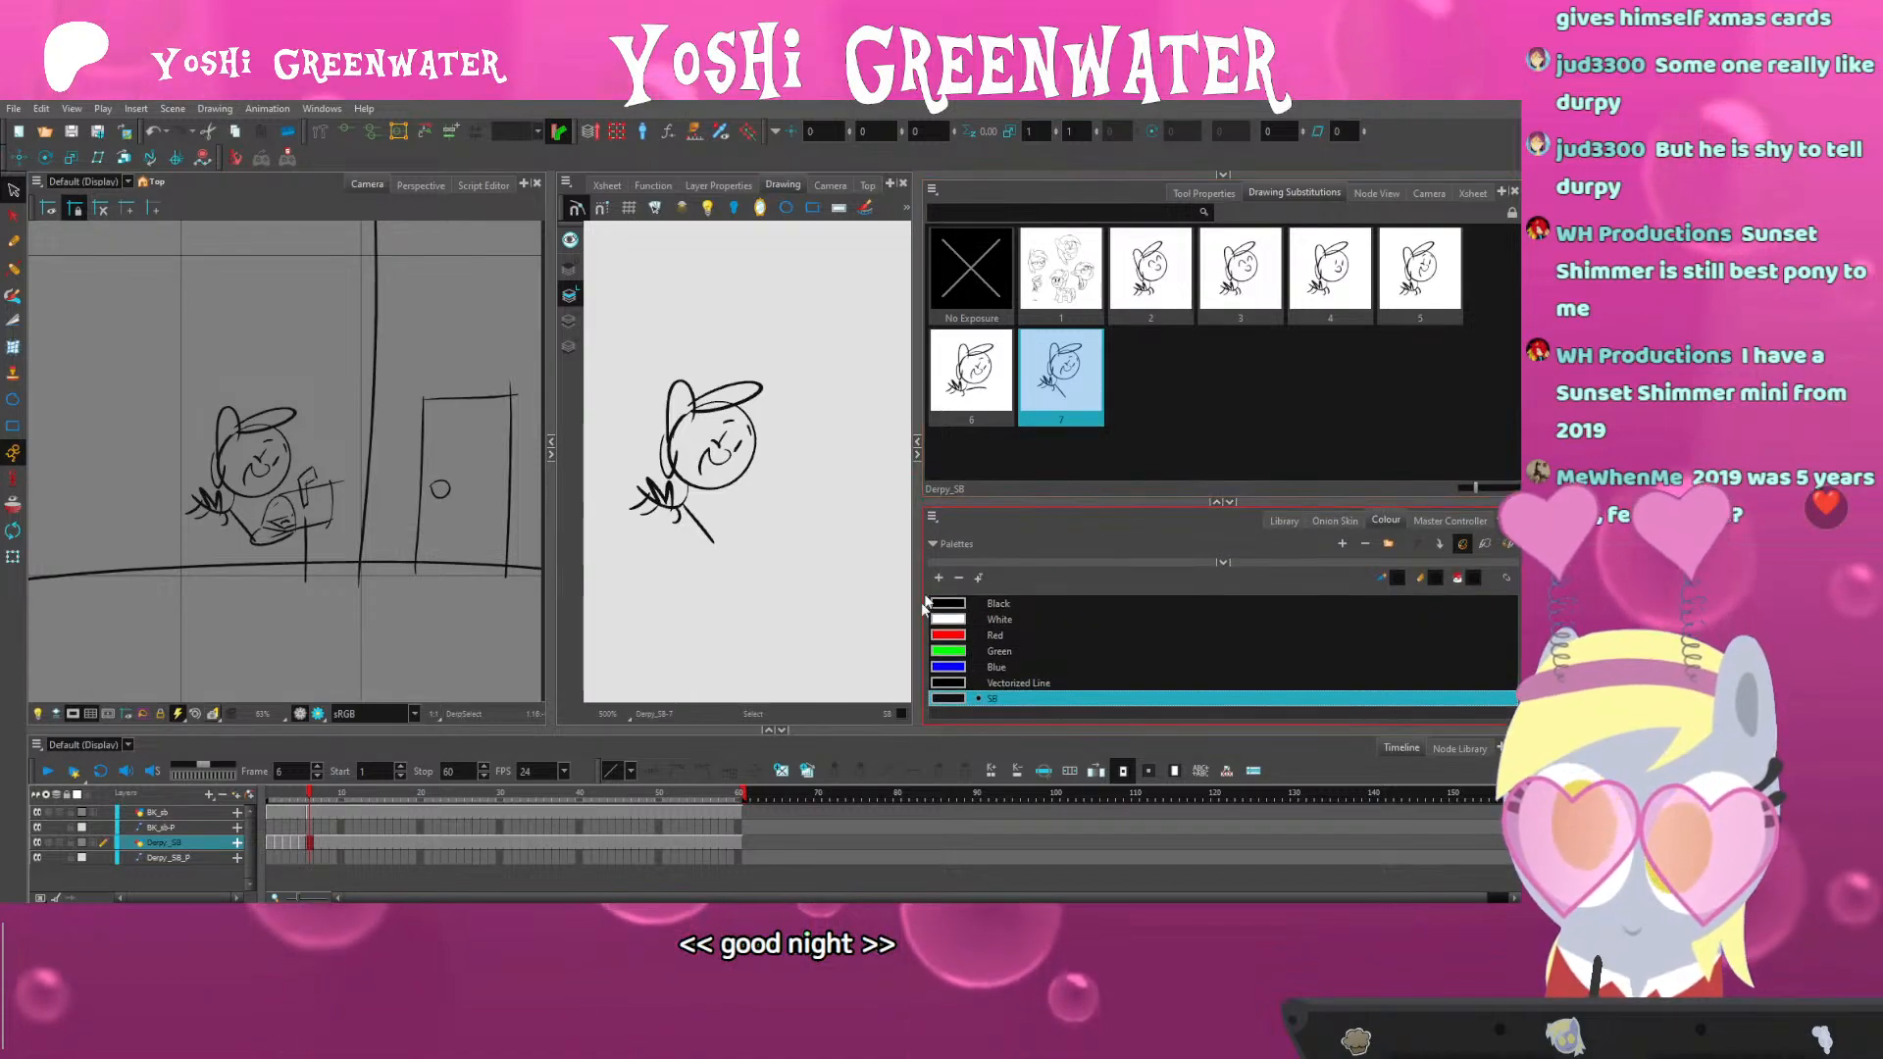
pyautogui.click(622, 686)
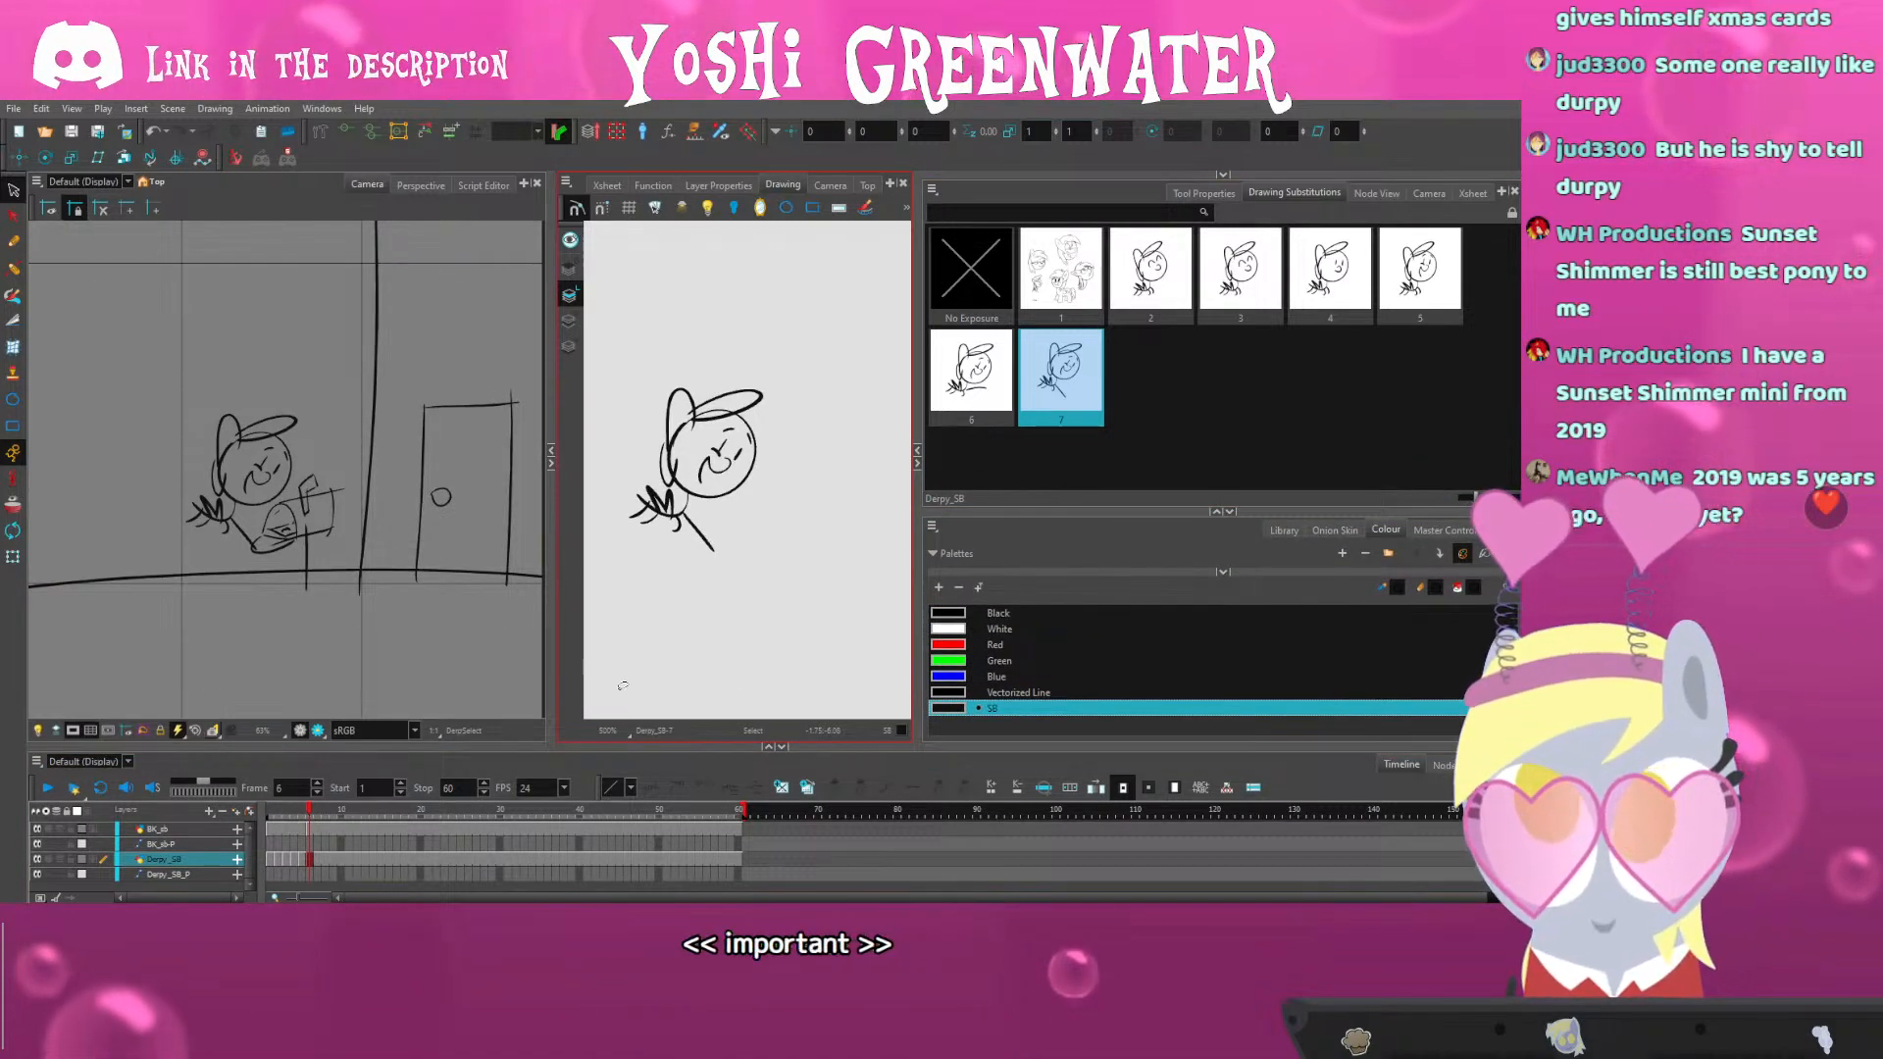
# Check the pony's new foreleg pose against the mailbox up close by flipping between frame 6 and the preceding frame
pyautogui.scroll(2, 243, 483)
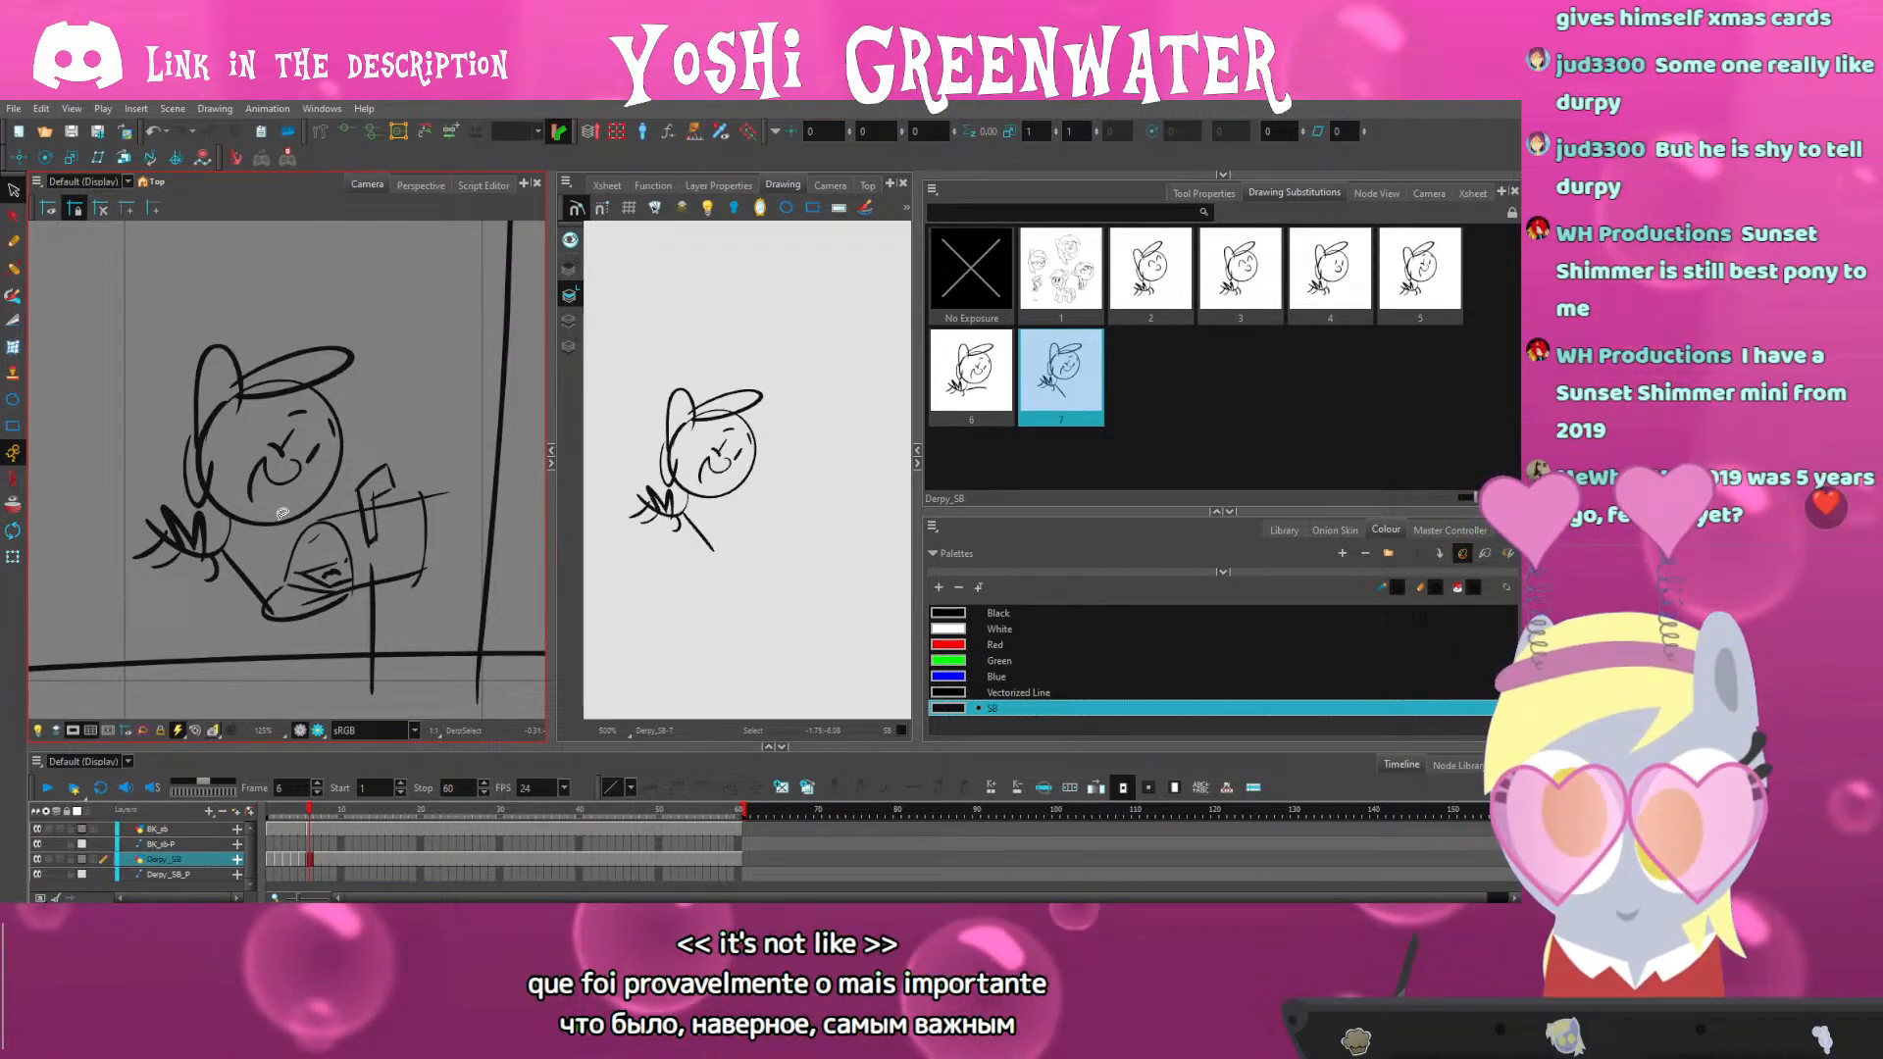
pyautogui.moveTo(210, 622); pyautogui.dragTo(233, 613)
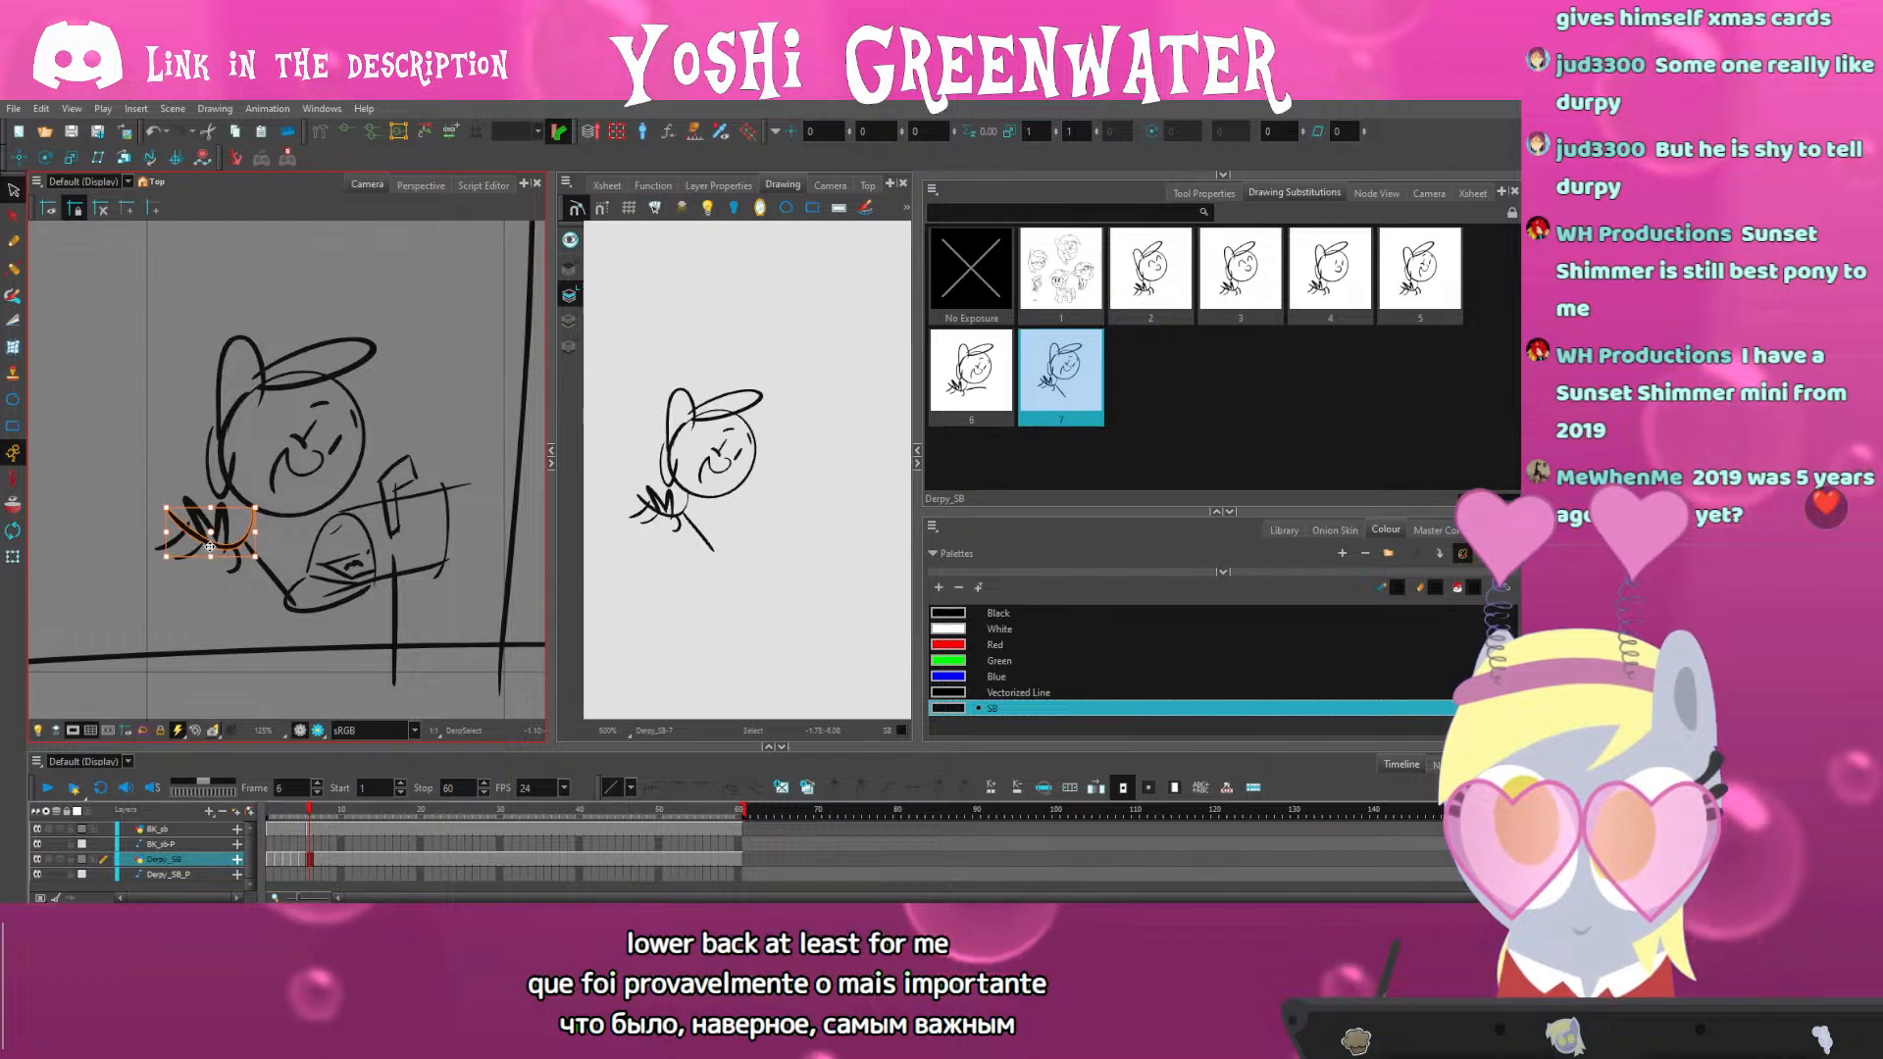
pyautogui.moveTo(282, 742); pyautogui.dragTo(282, 721)
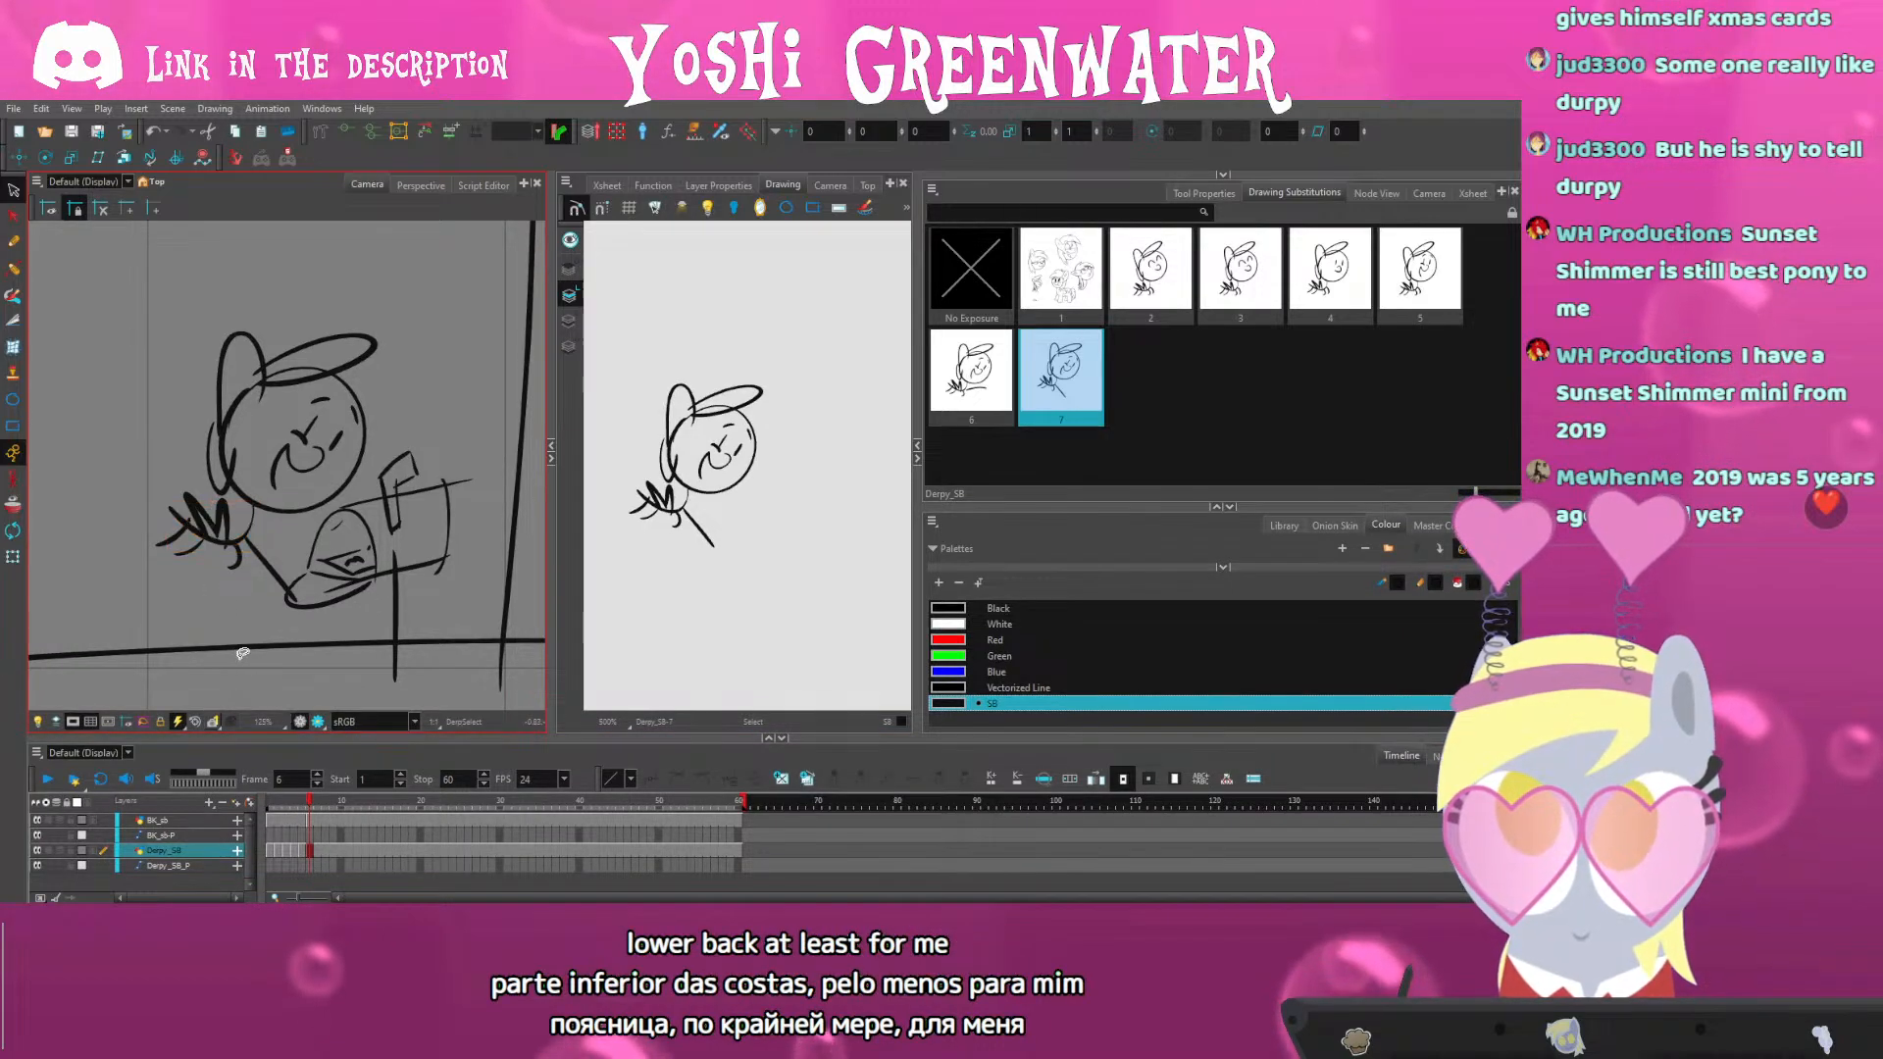
pyautogui.press(',')
pyautogui.press('.')
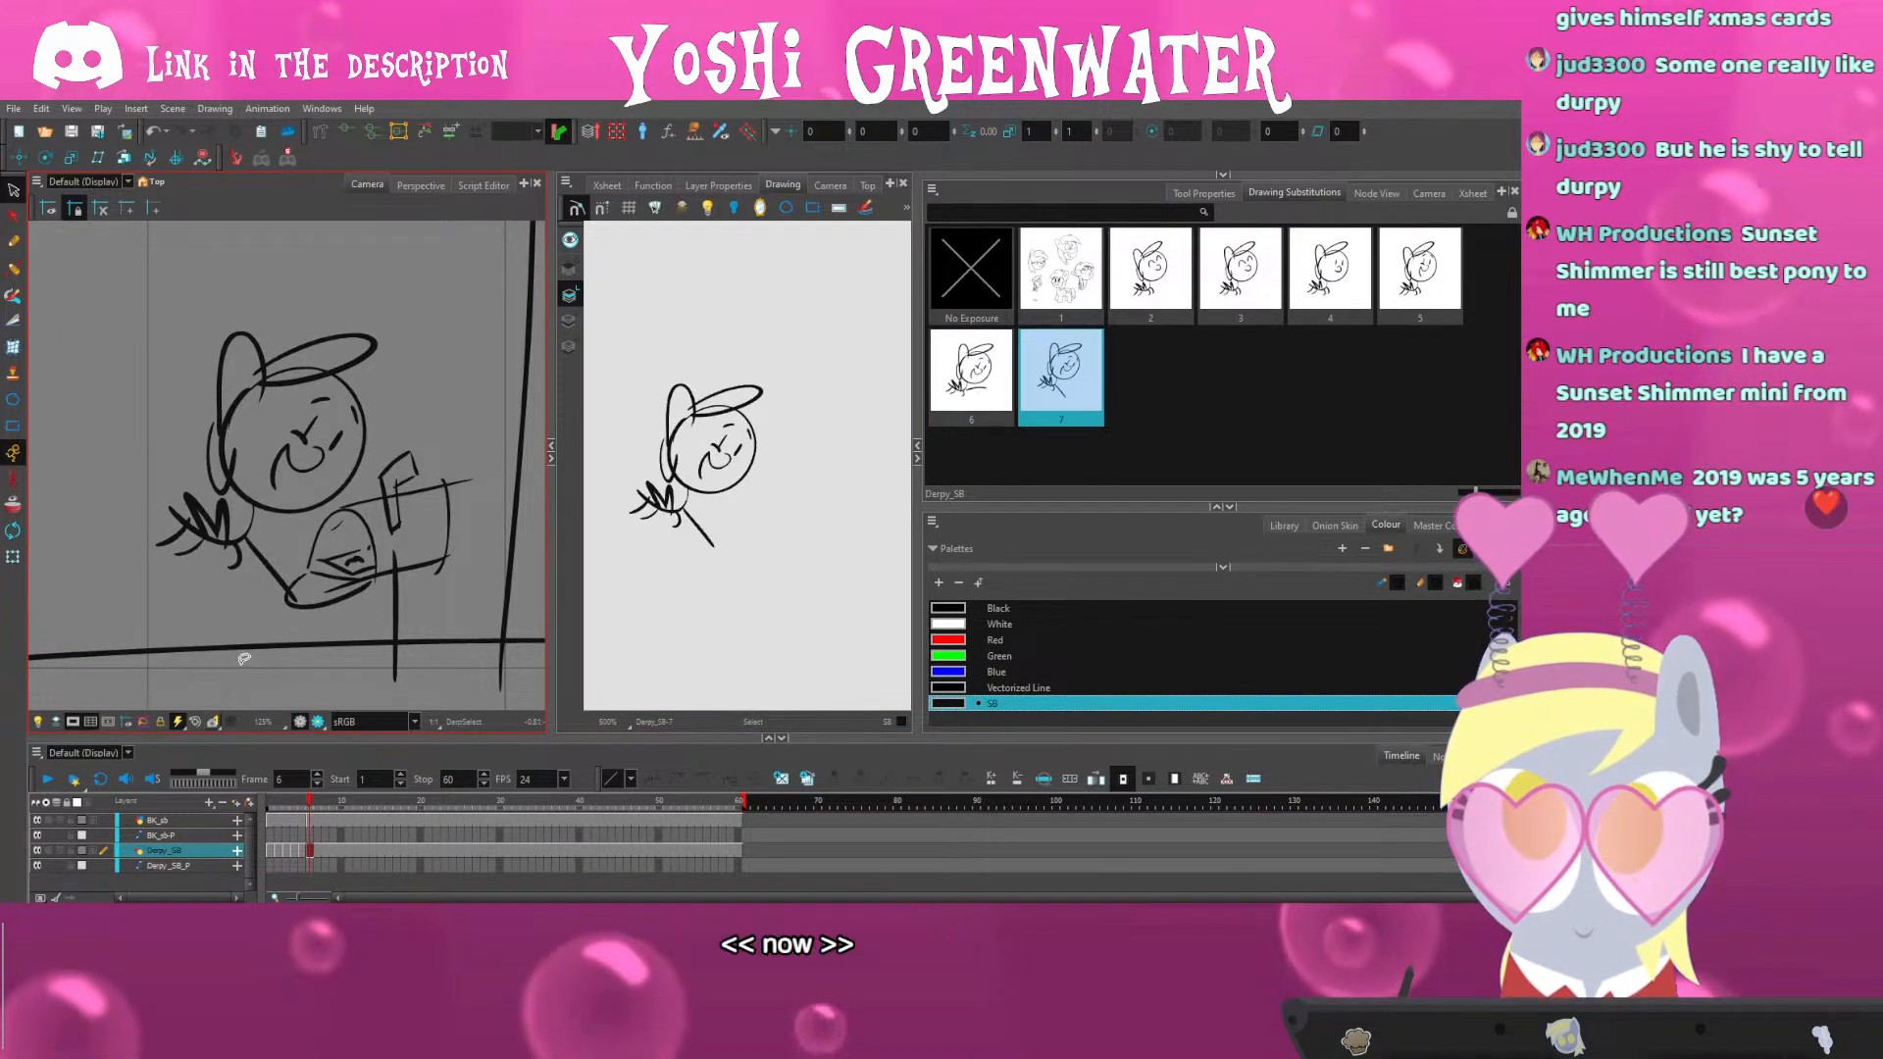
pyautogui.press(',')
pyautogui.press('.')
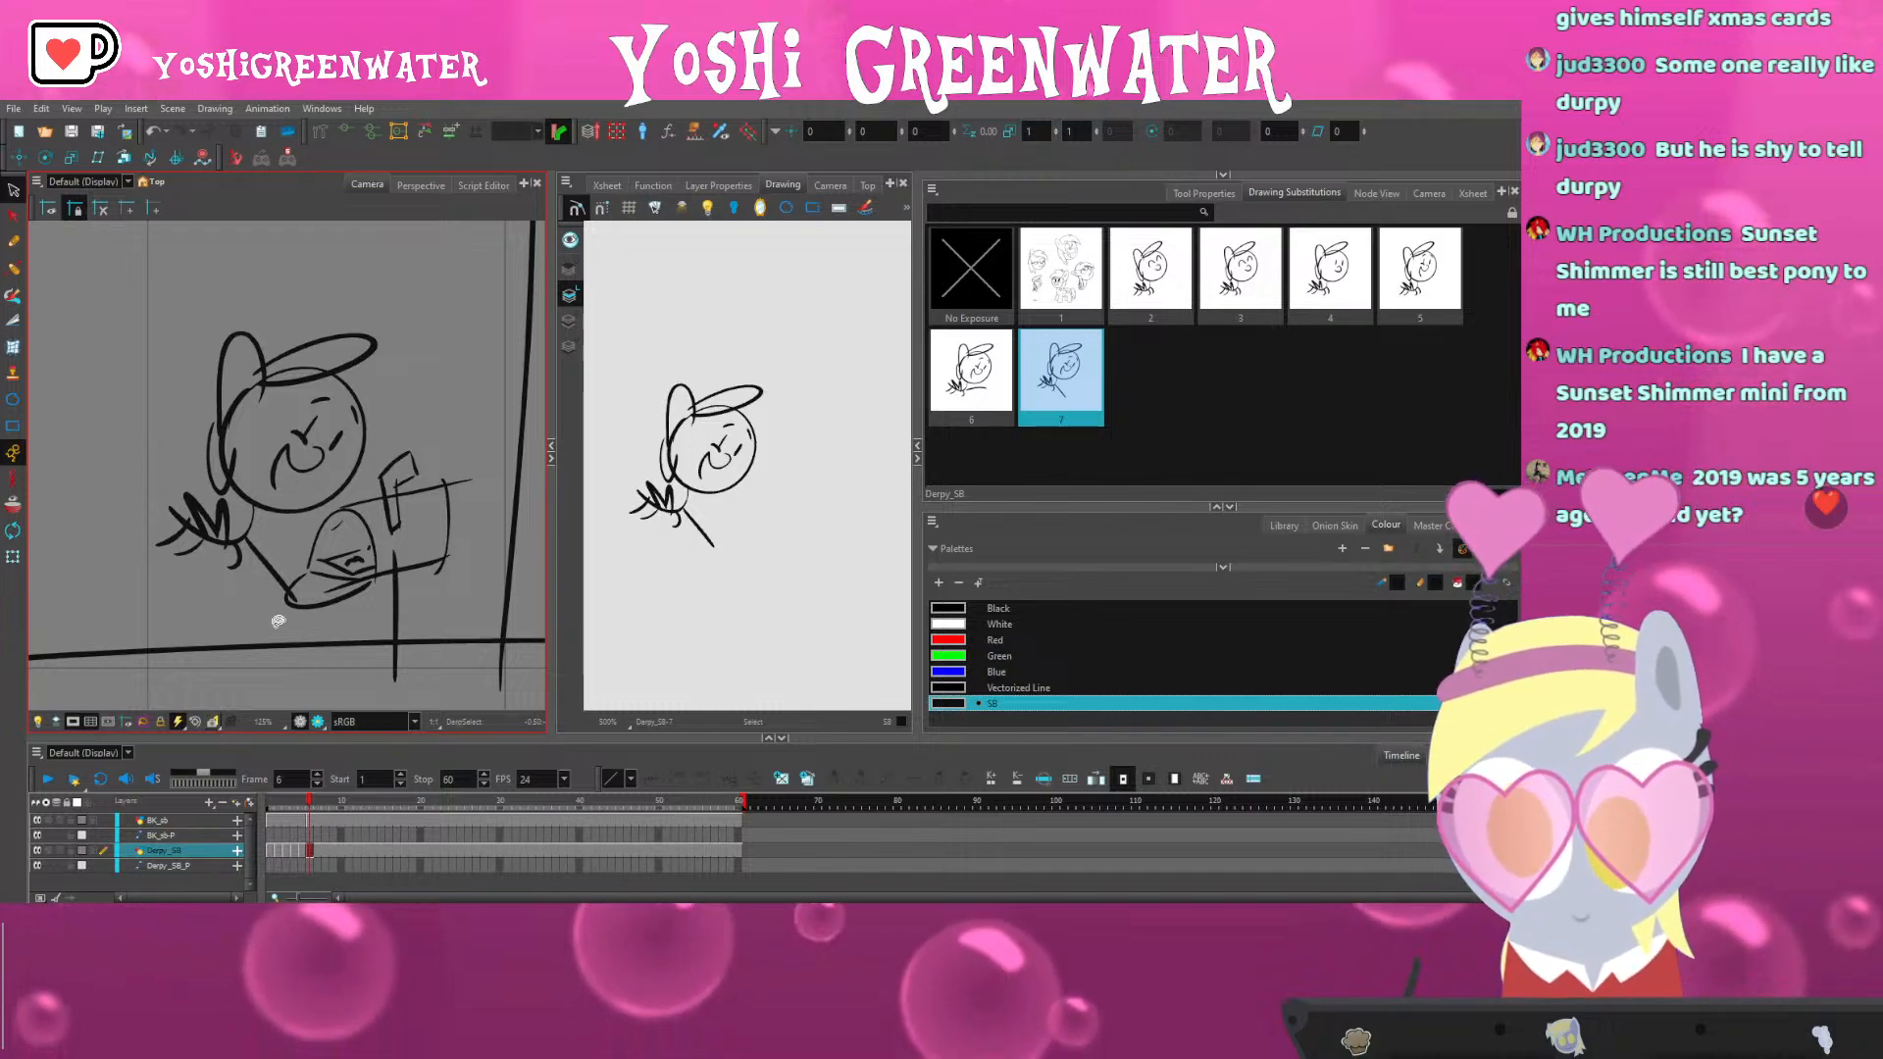
pyautogui.moveTo(278, 620); pyautogui.dragTo(324, 611)
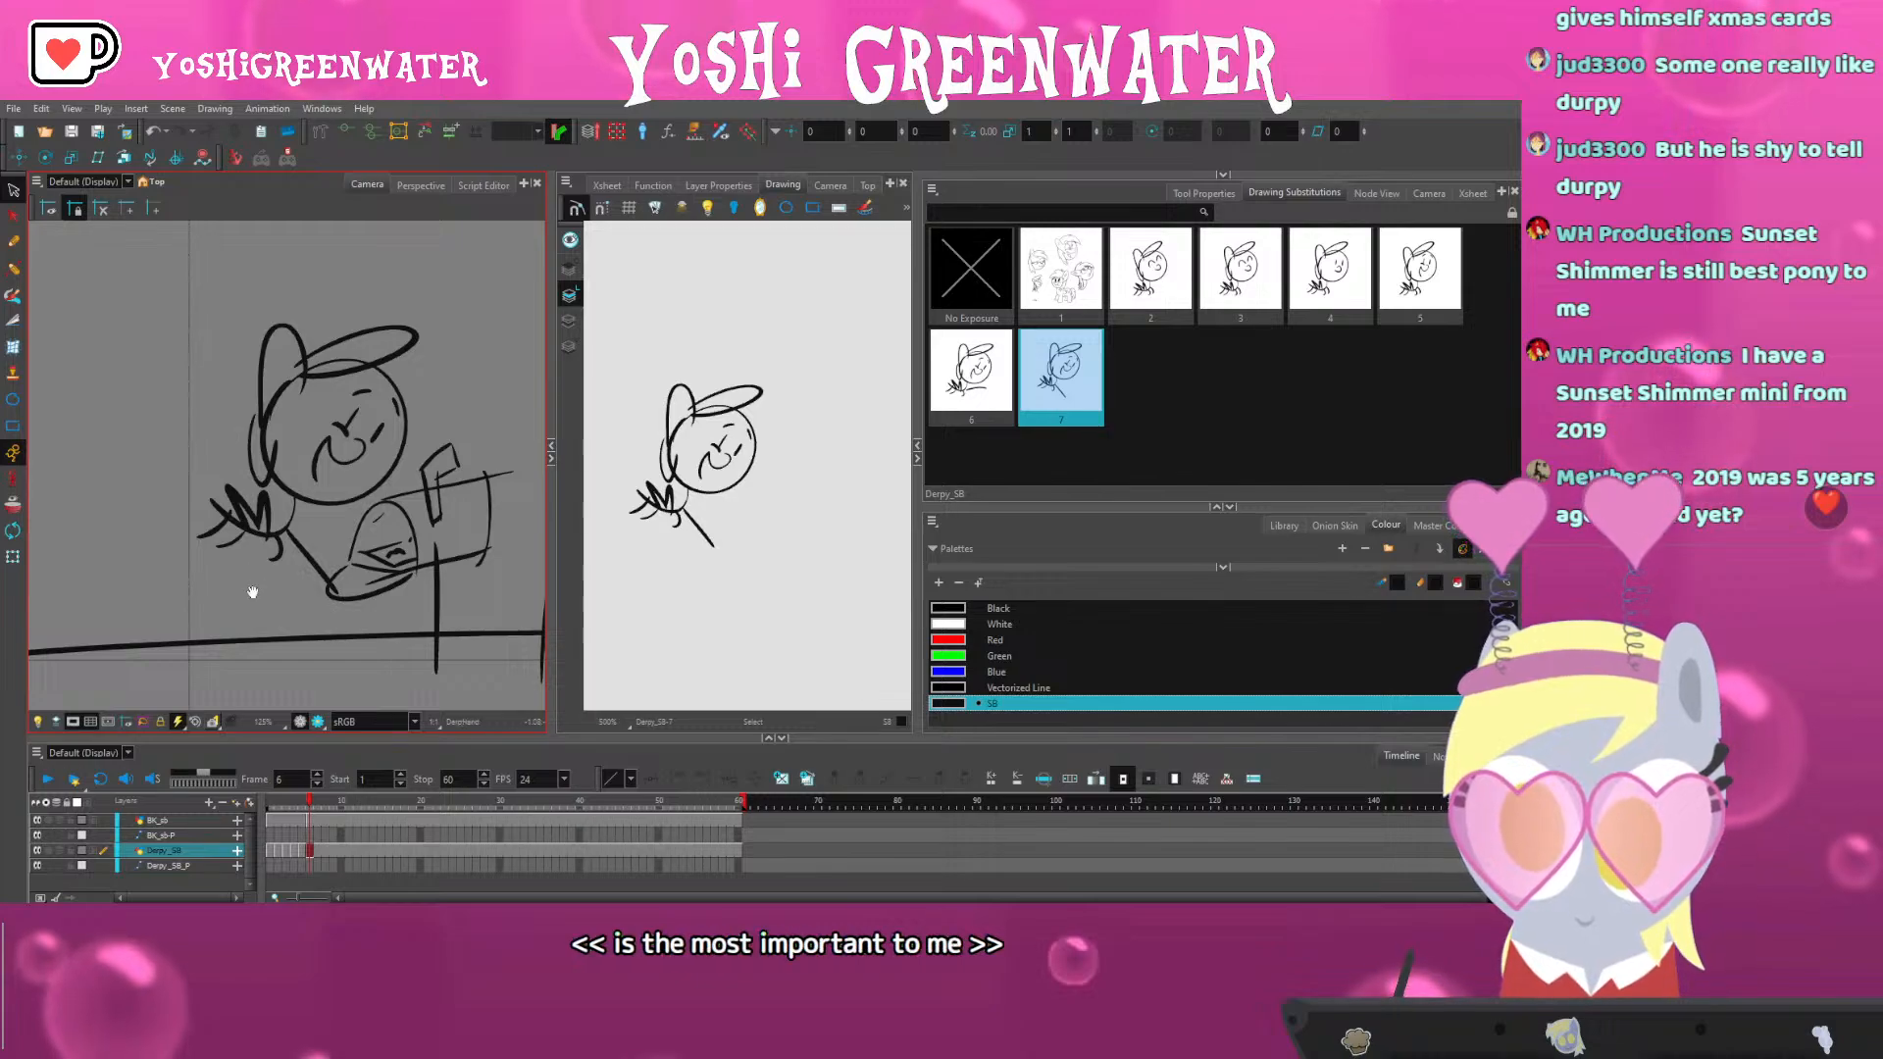
# Sketch a ruler with short and long tick marks in the empty space above the pony's head
pyautogui.moveTo(252, 593); pyautogui.dragTo(247, 598)
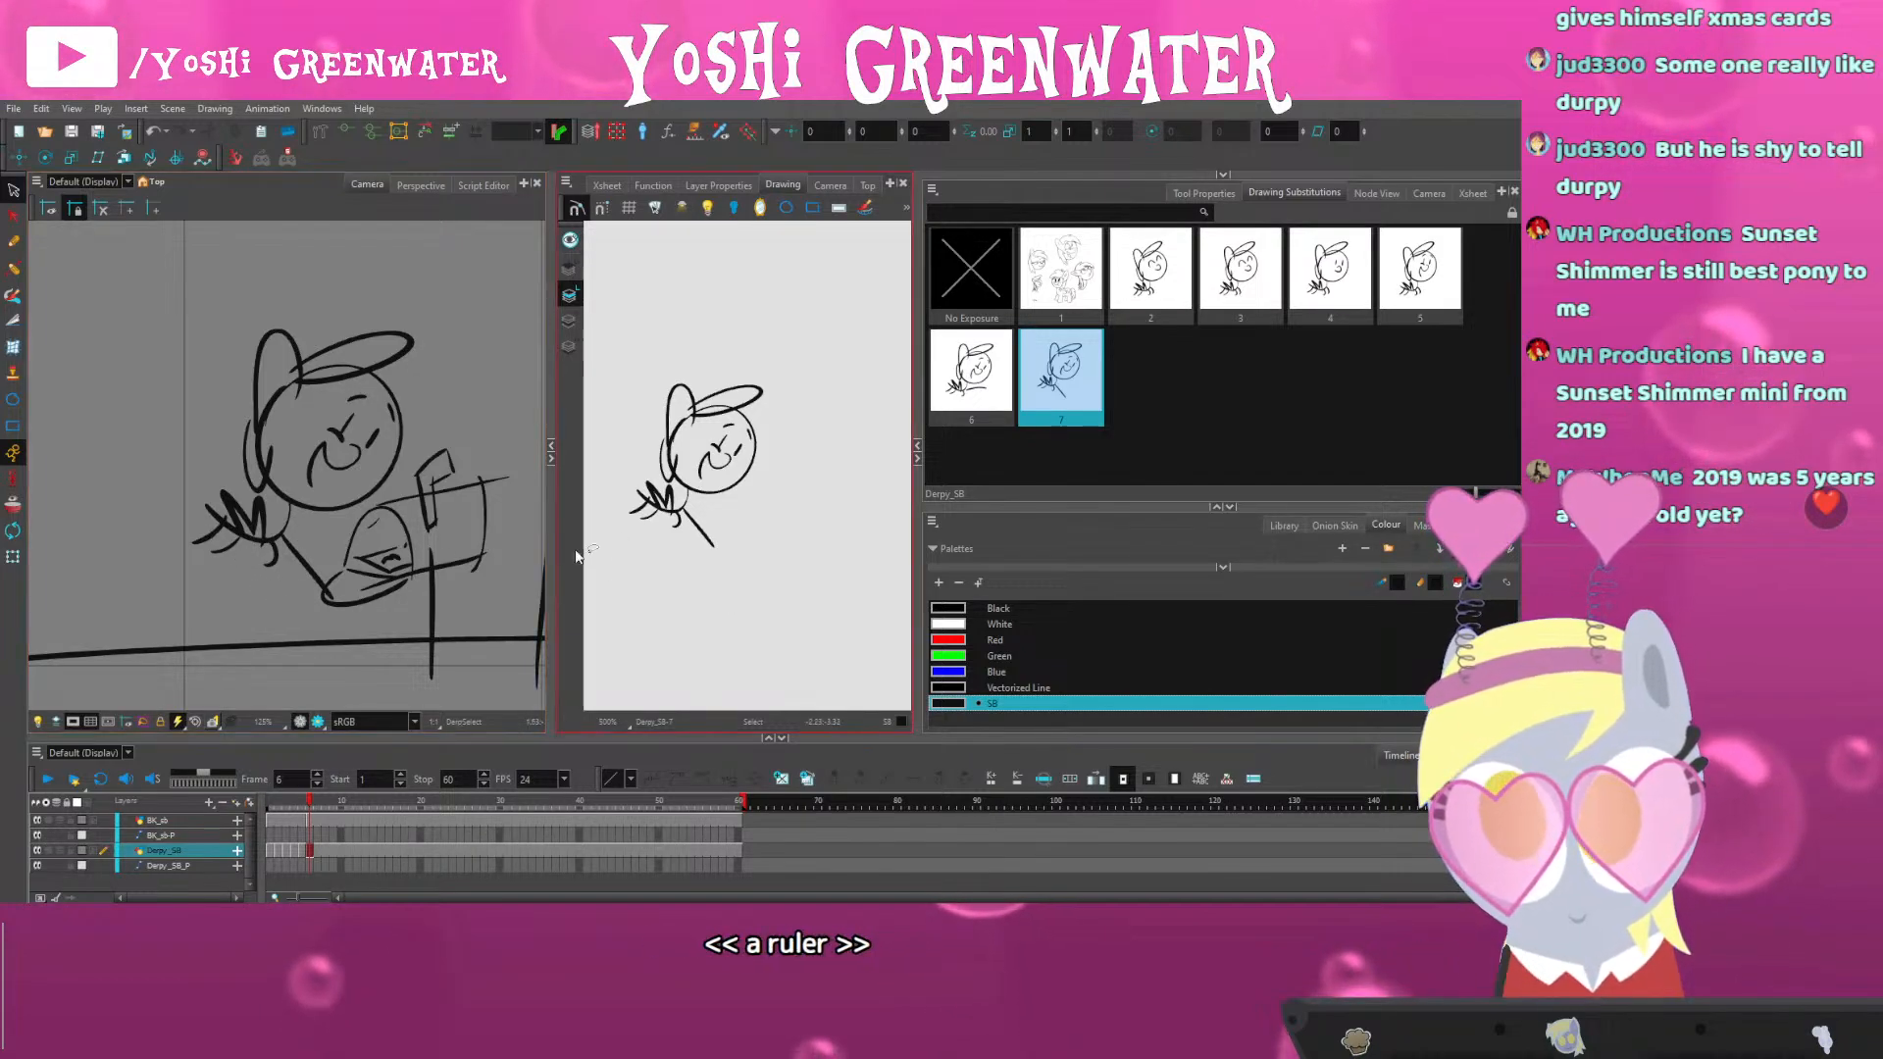
pyautogui.moveTo(406, 287)
pyautogui.mouseDown()
pyautogui.moveTo(244, 369)
pyautogui.moveTo(421, 492)
pyautogui.moveTo(438, 525)
pyautogui.mouseUp()
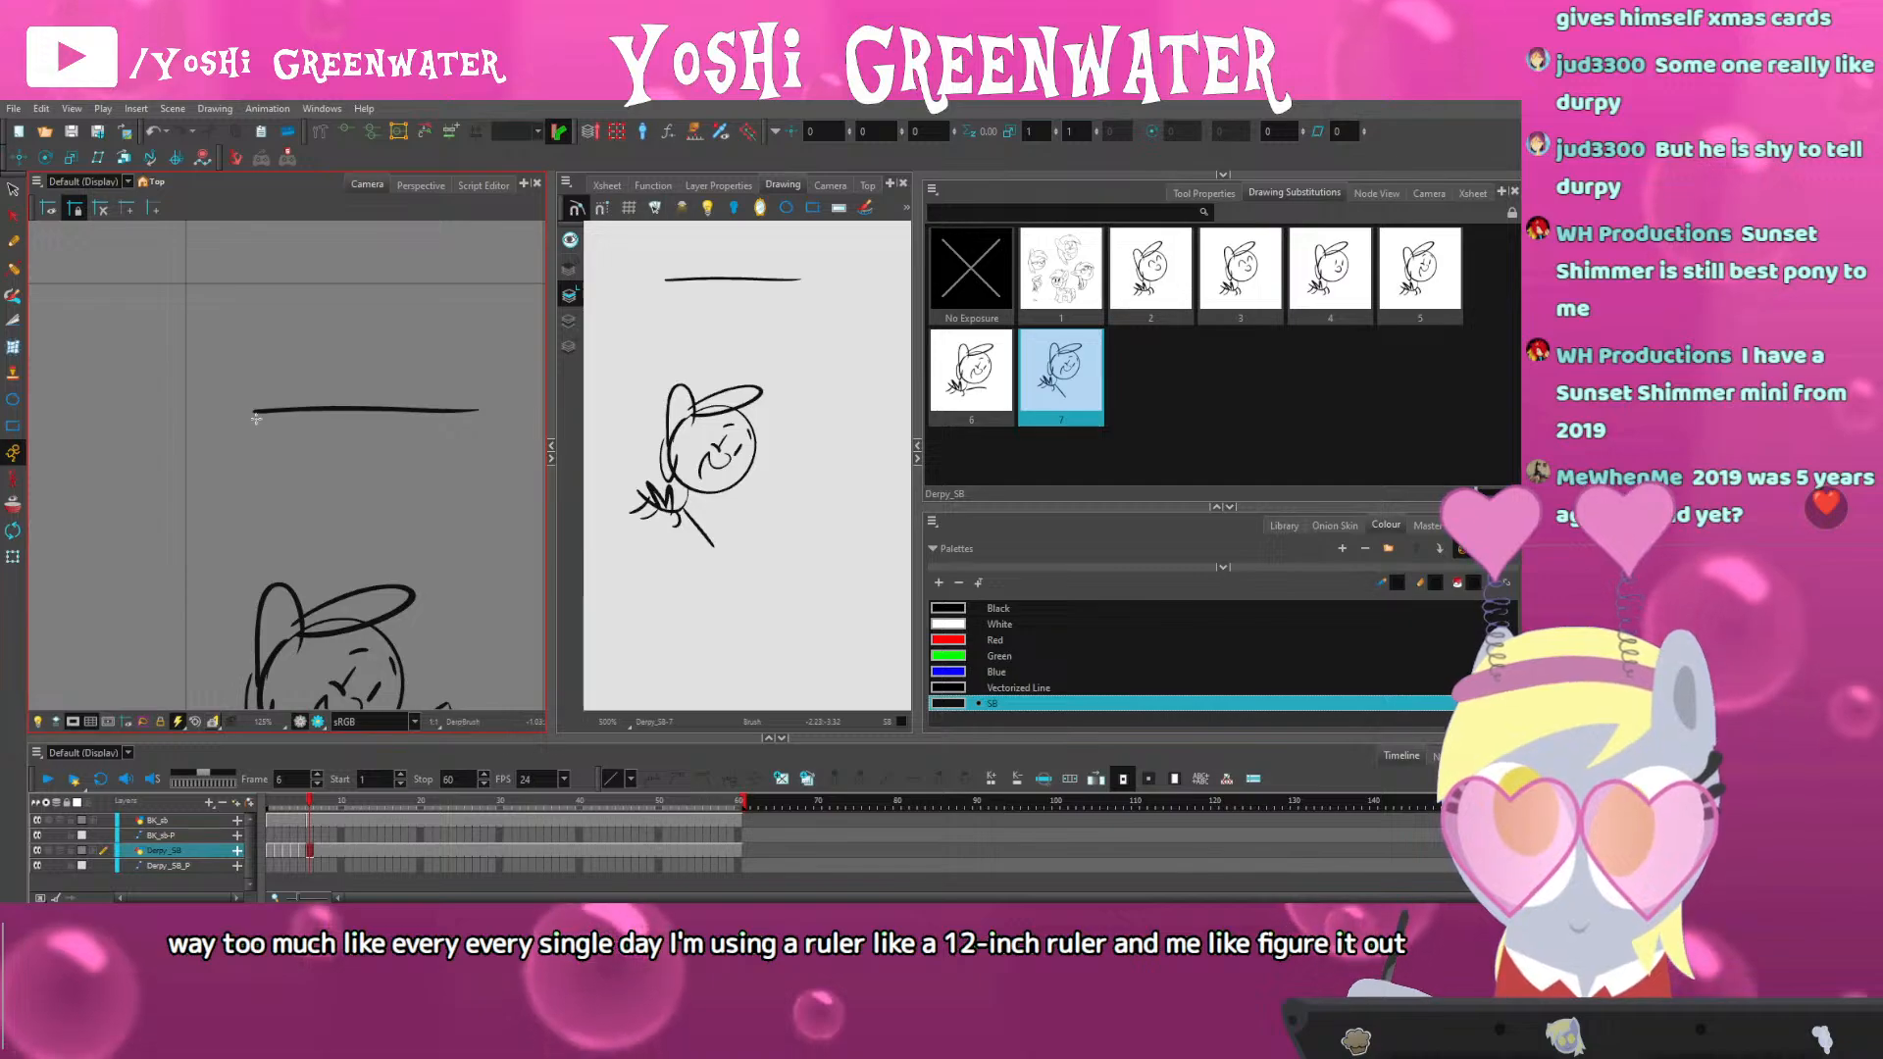
pyautogui.moveTo(256, 413); pyautogui.dragTo(259, 517)
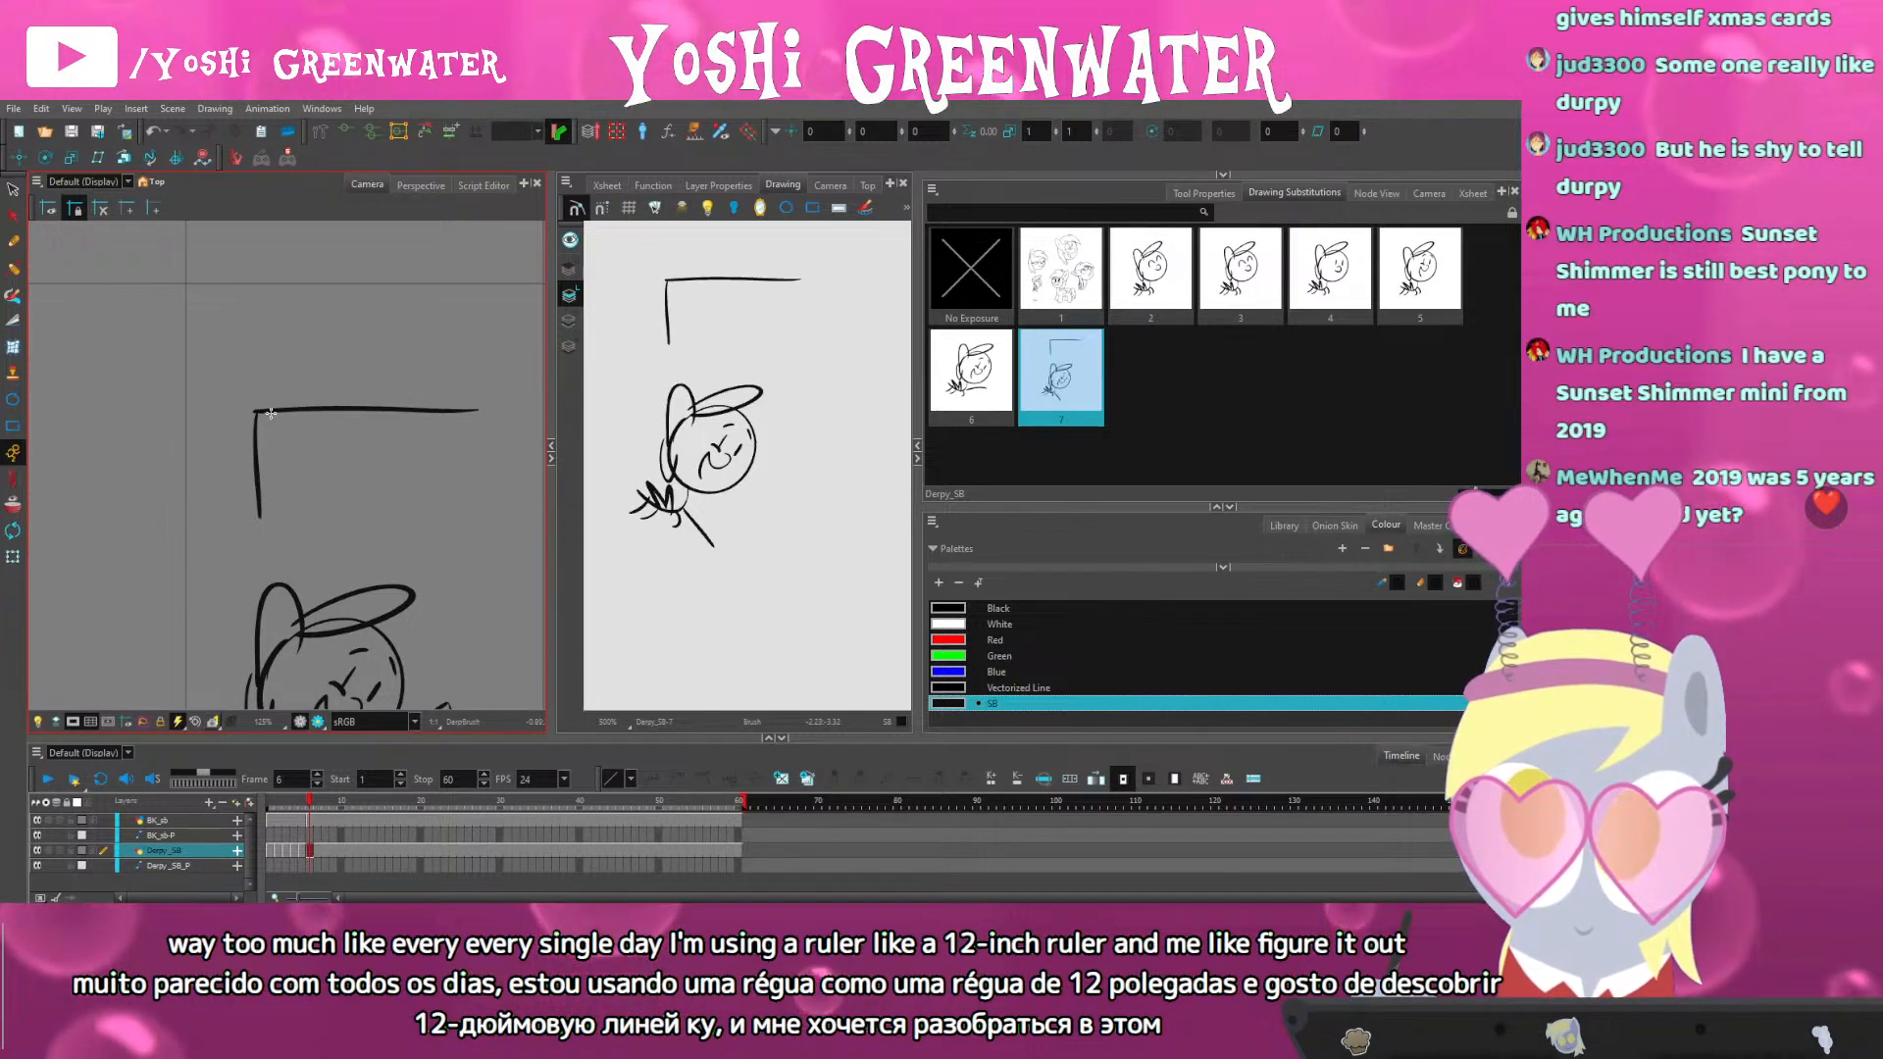
pyautogui.moveTo(305, 410); pyautogui.dragTo(305, 422)
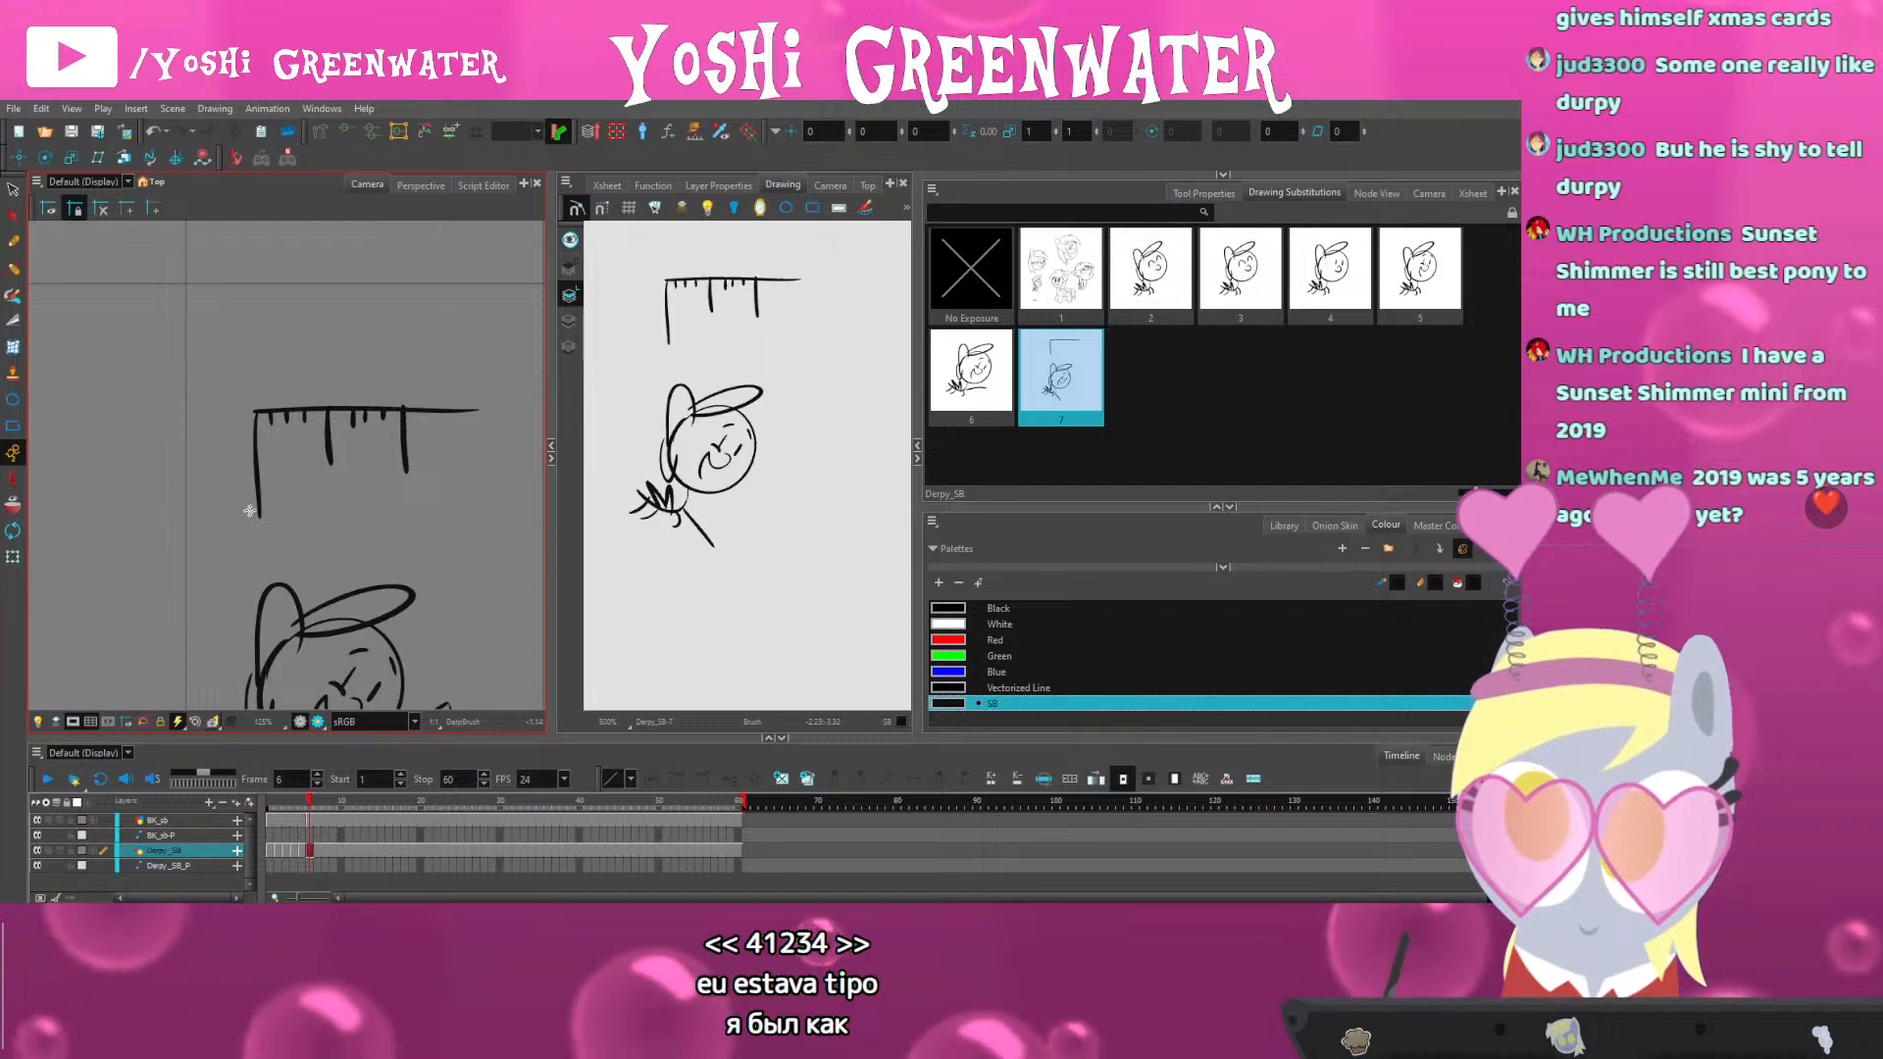
# Draw an open-topped bracket above the ruler and shift it so its edge lines up with the ruler's start
pyautogui.moveTo(277, 343)
pyautogui.mouseDown()
pyautogui.moveTo(280, 392)
pyautogui.moveTo(402, 322)
pyautogui.mouseUp()
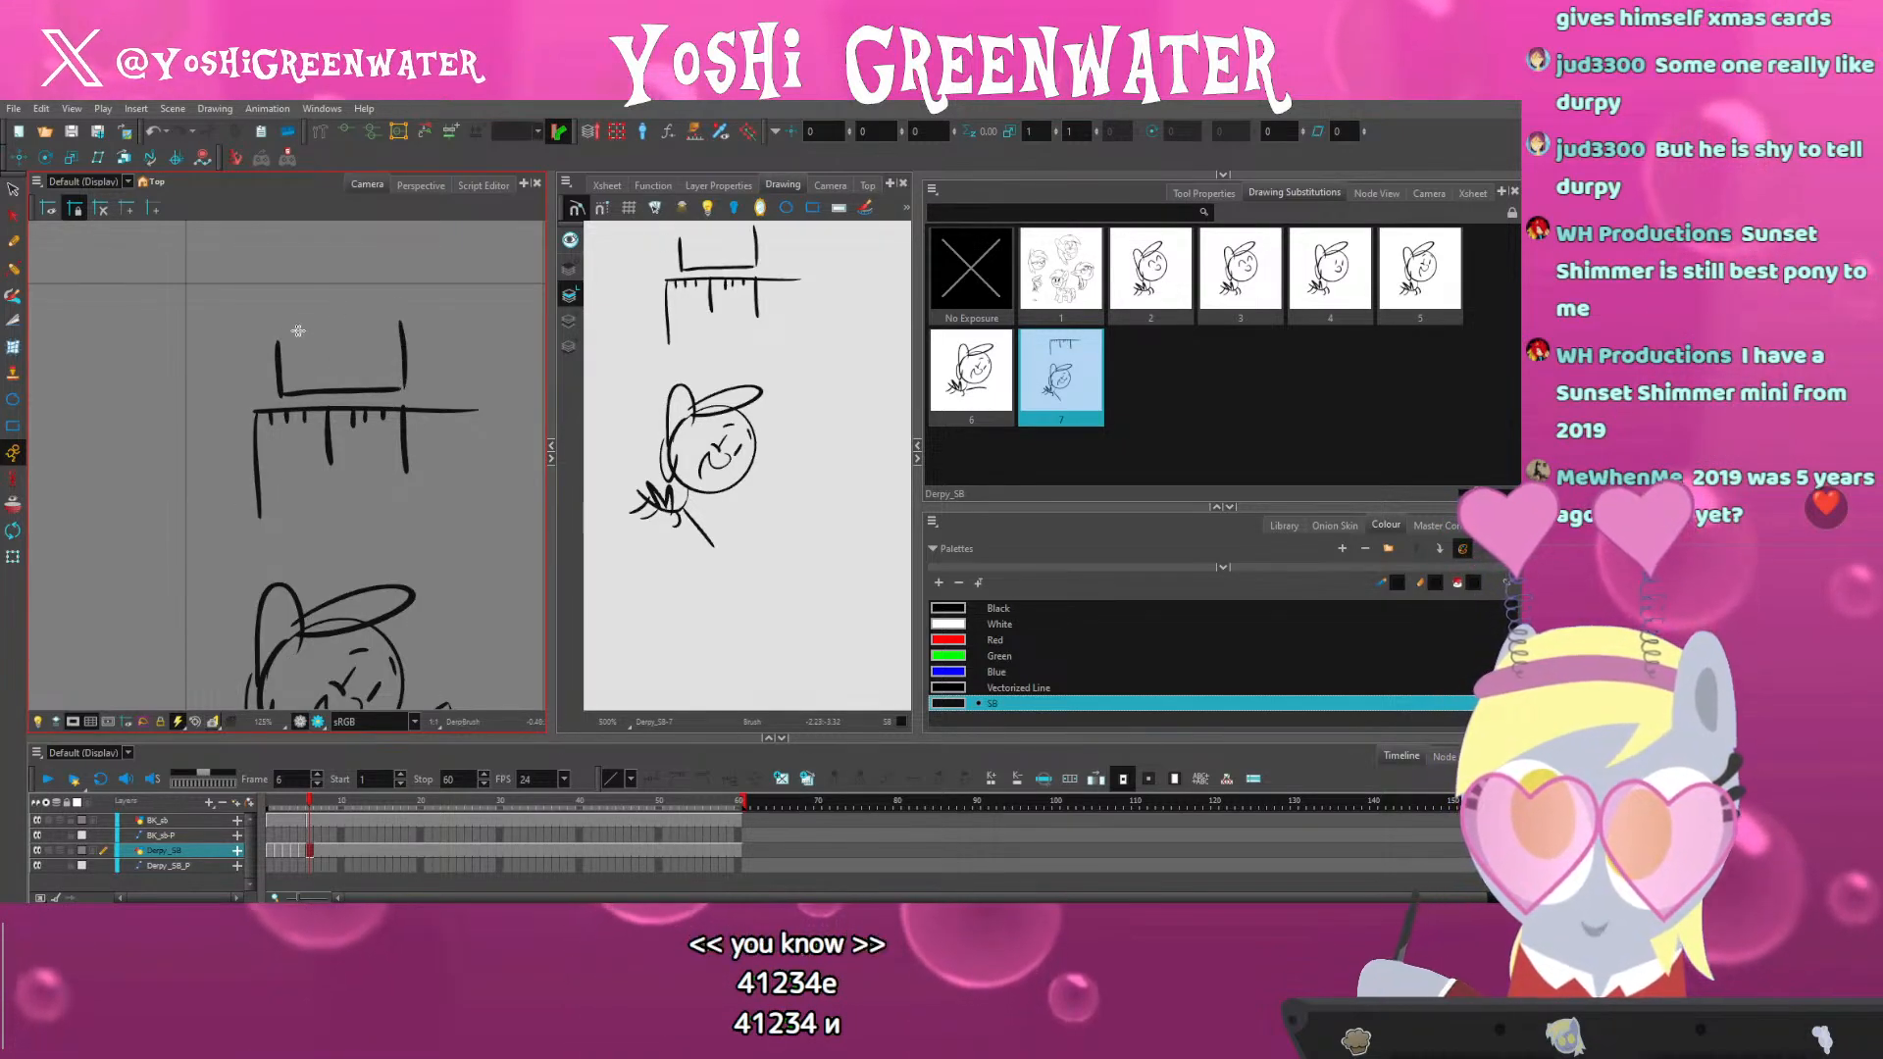
pyautogui.moveTo(363, 354); pyautogui.dragTo(248, 364)
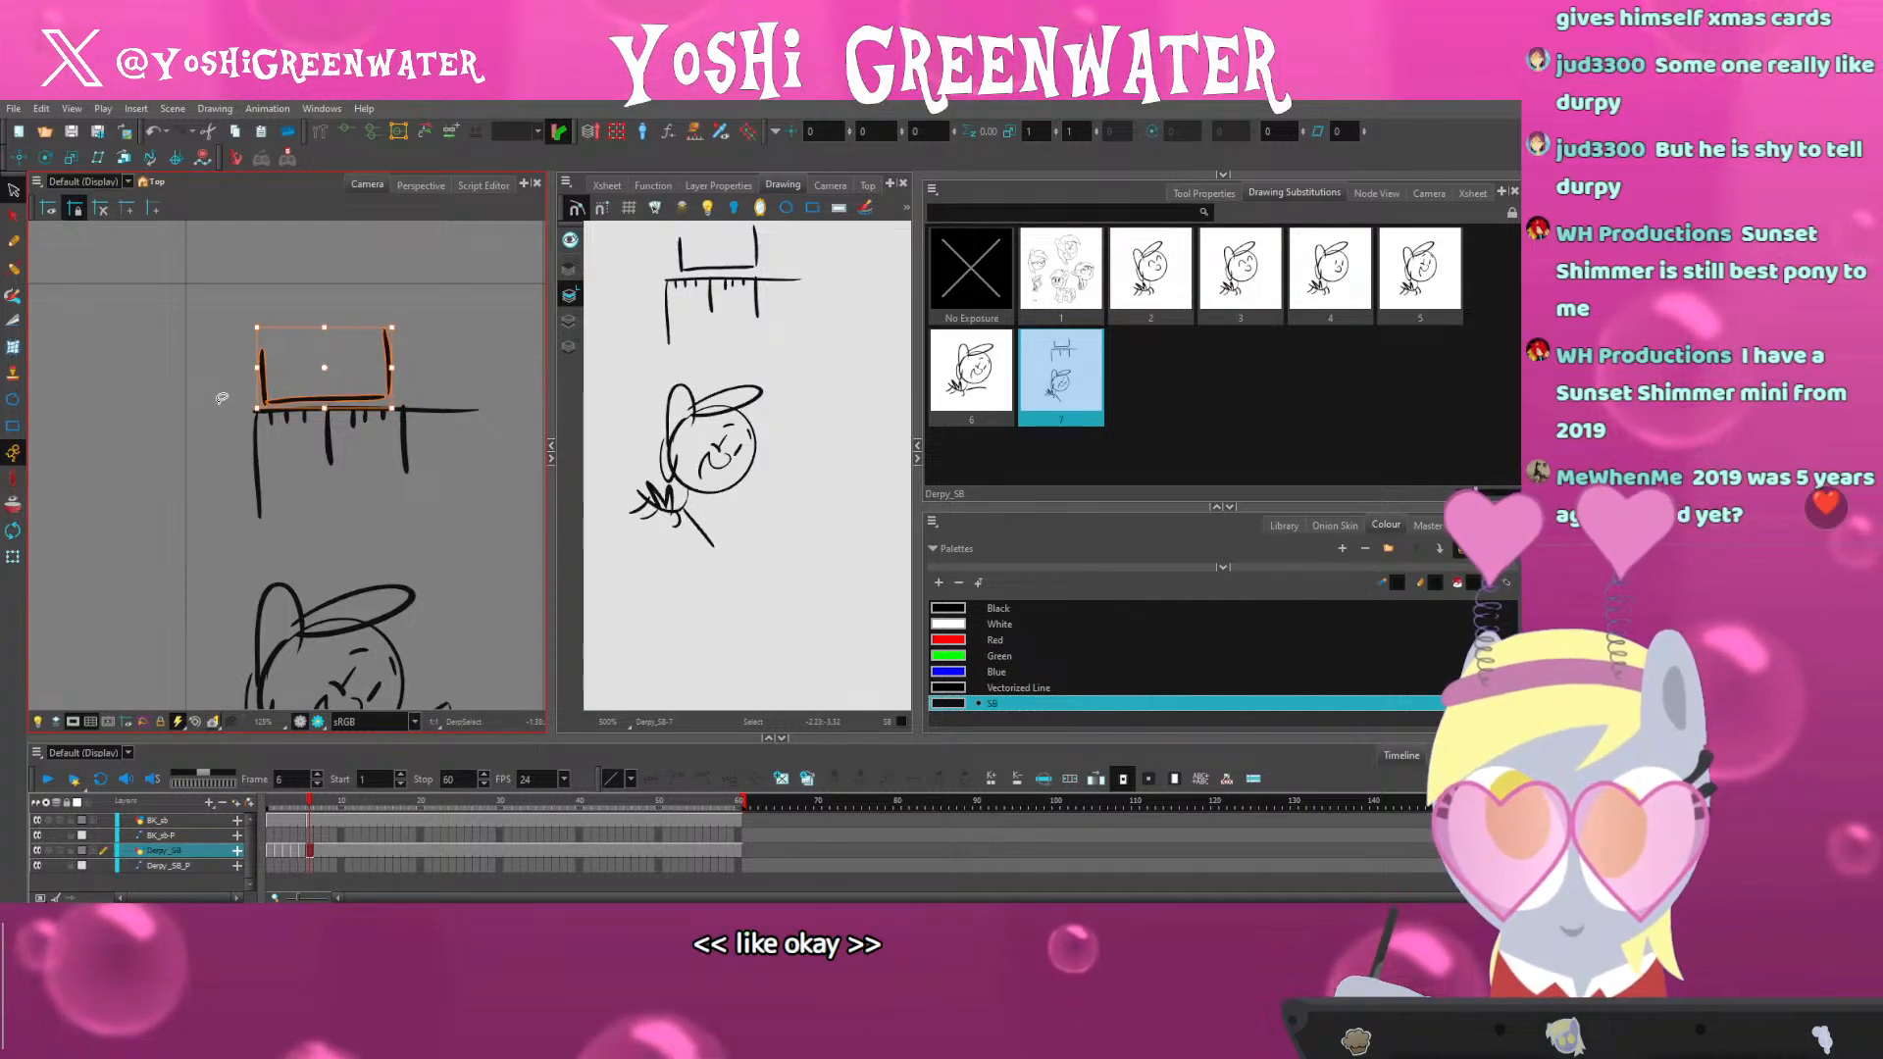
pyautogui.press('Left')
pyautogui.press('Left')
pyautogui.click(227, 454)
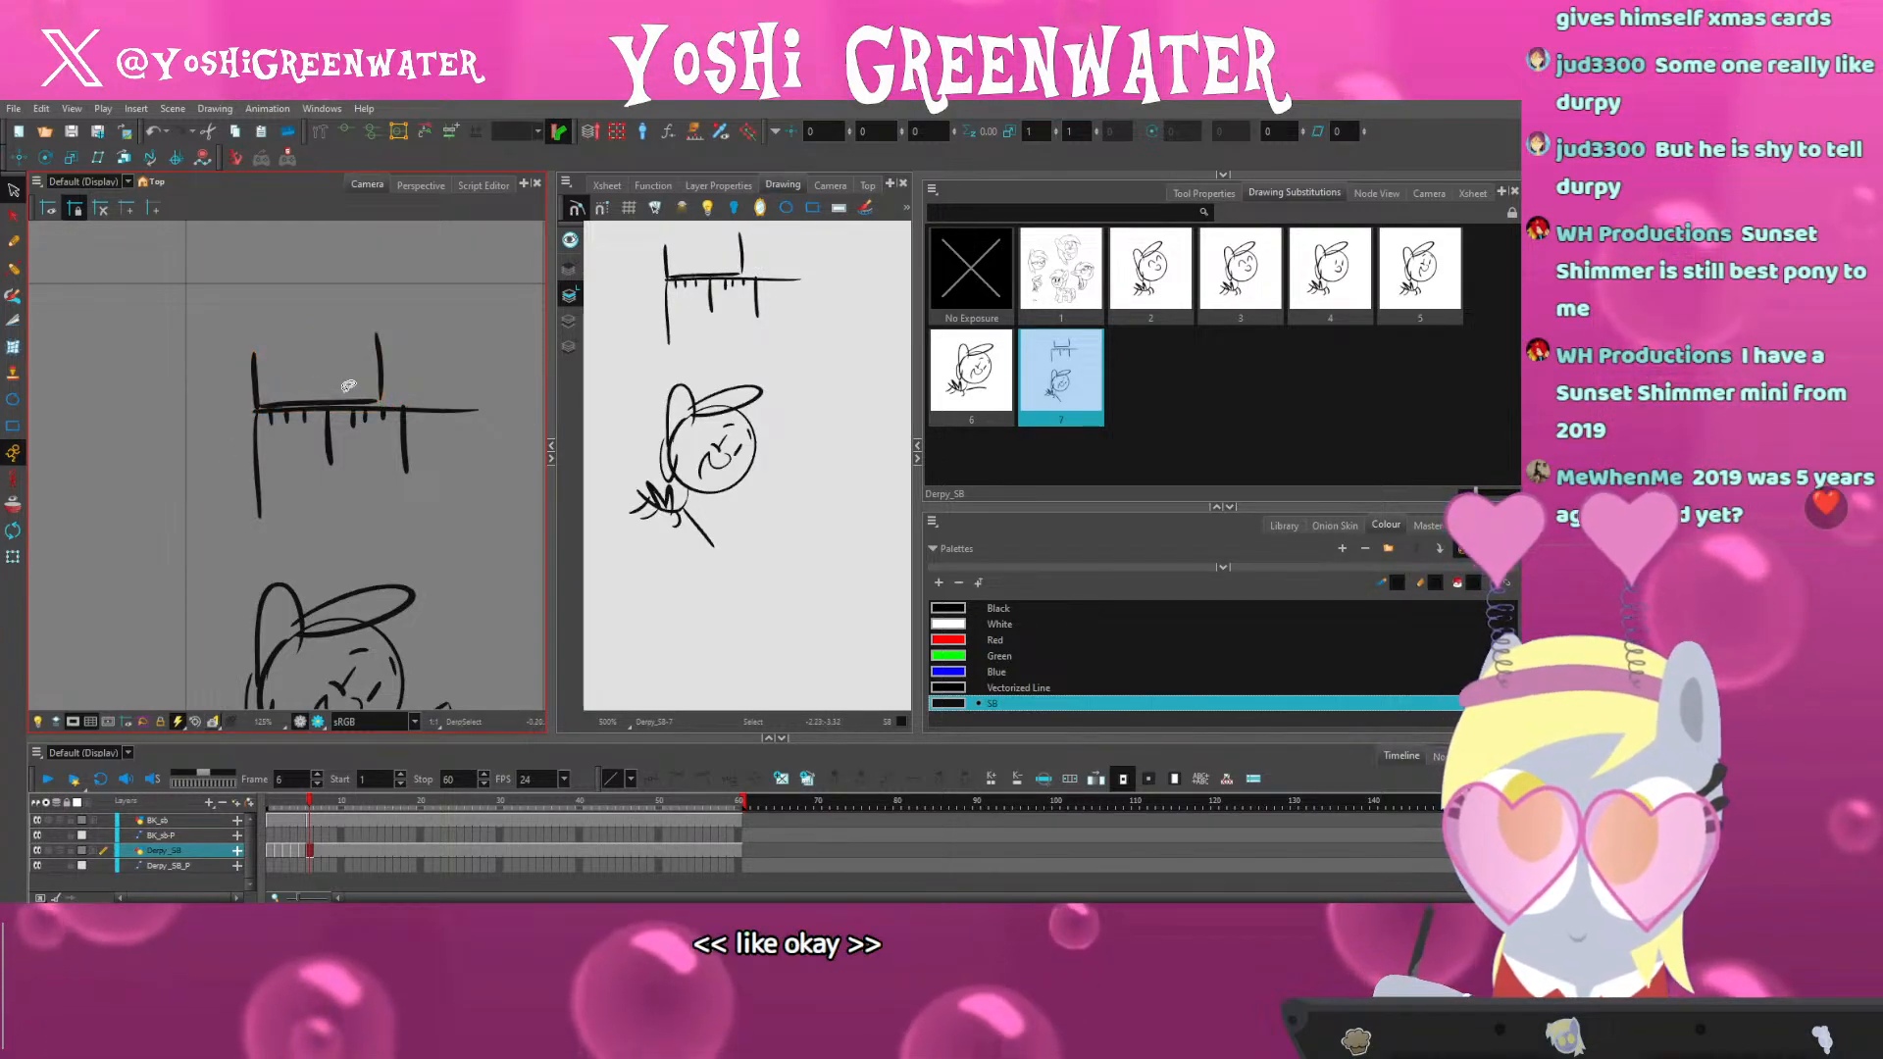
# Nudge the bracket's far upright stroke to meet the end of its baseline
pyautogui.press('2')
pyautogui.press('2')
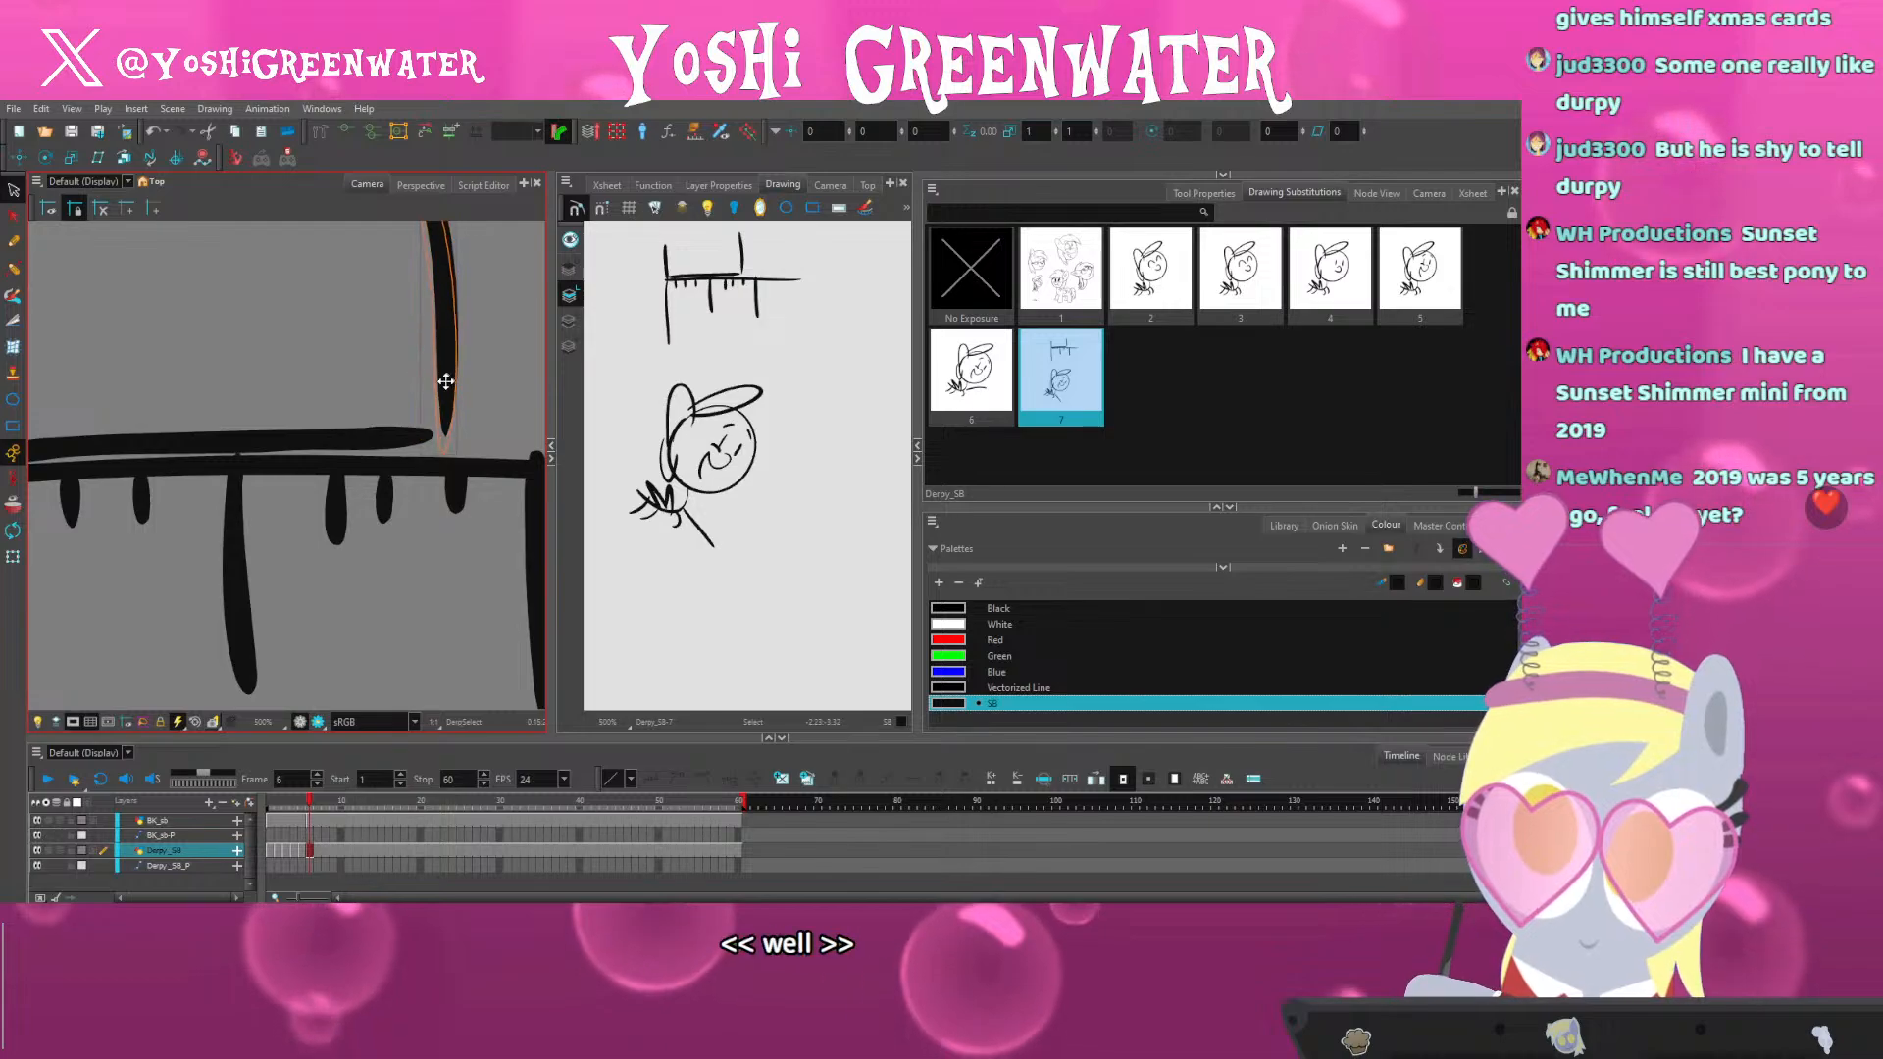
pyautogui.click(446, 387)
pyautogui.click(341, 392)
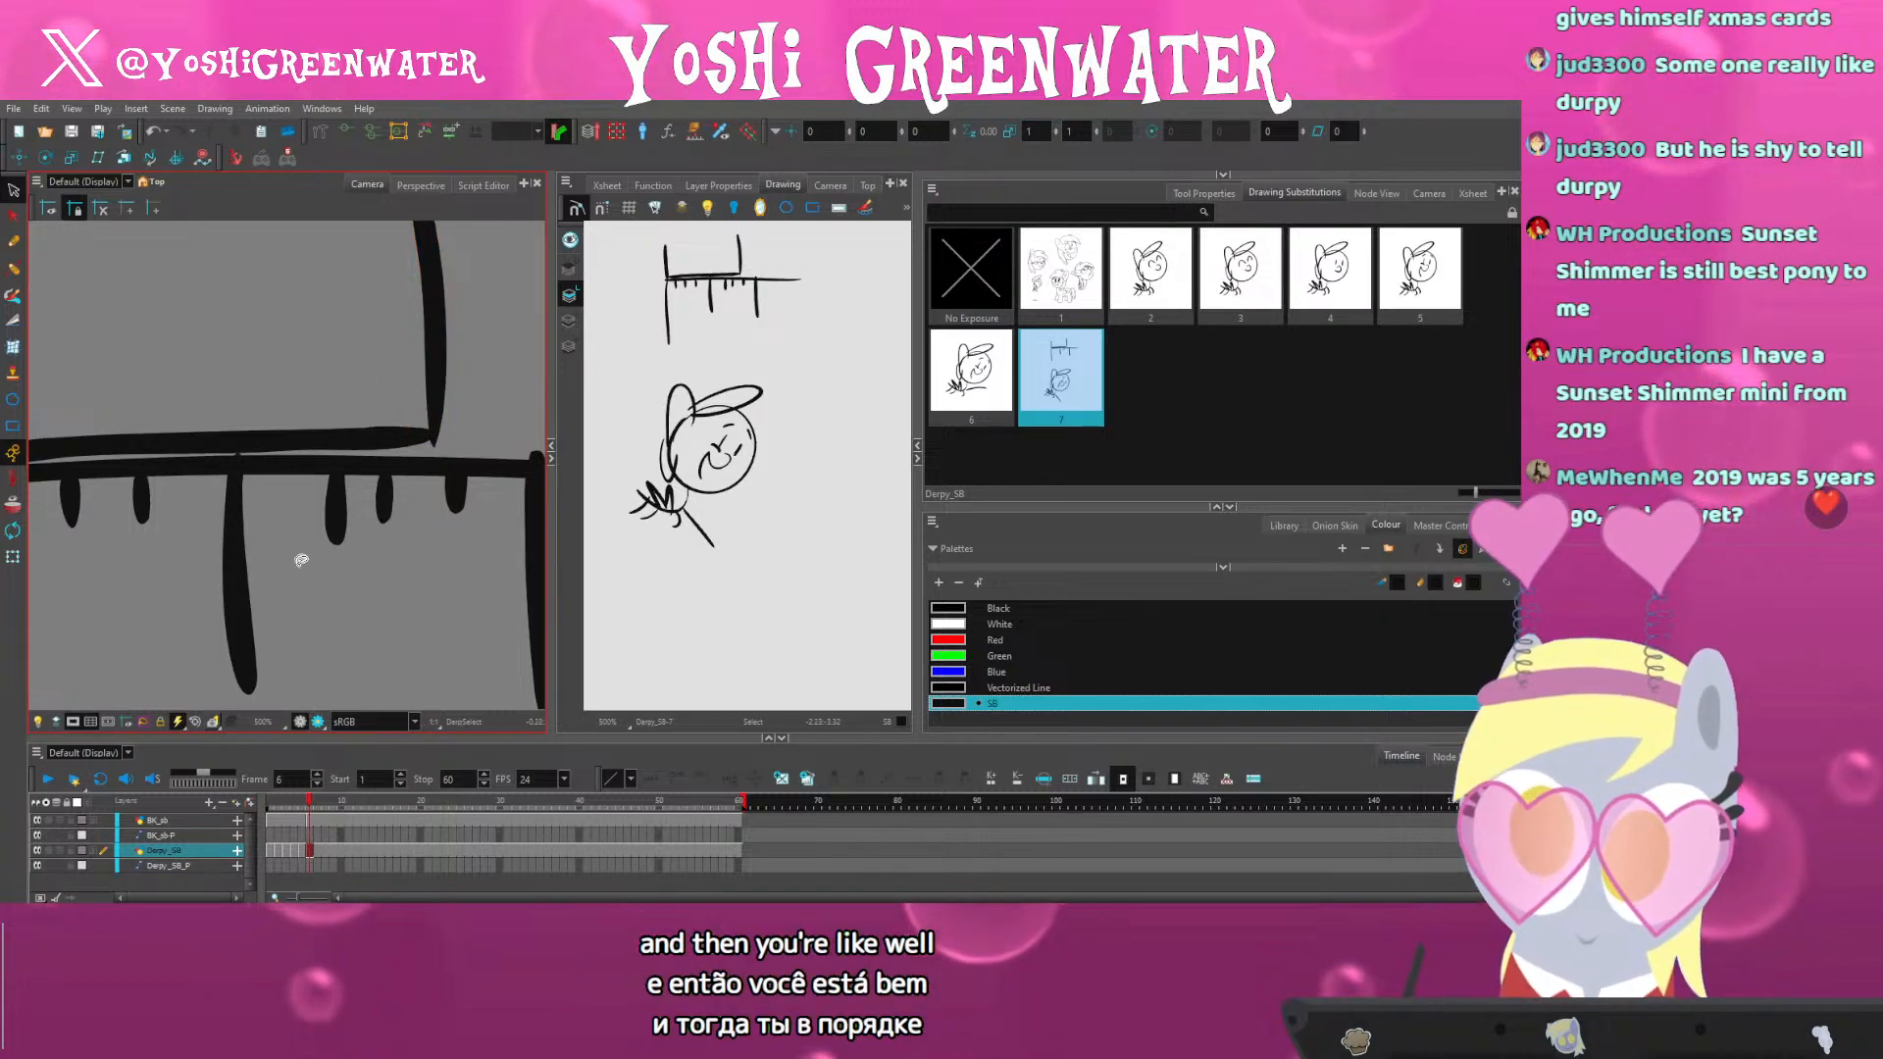
pyautogui.scroll(-2, 301, 560)
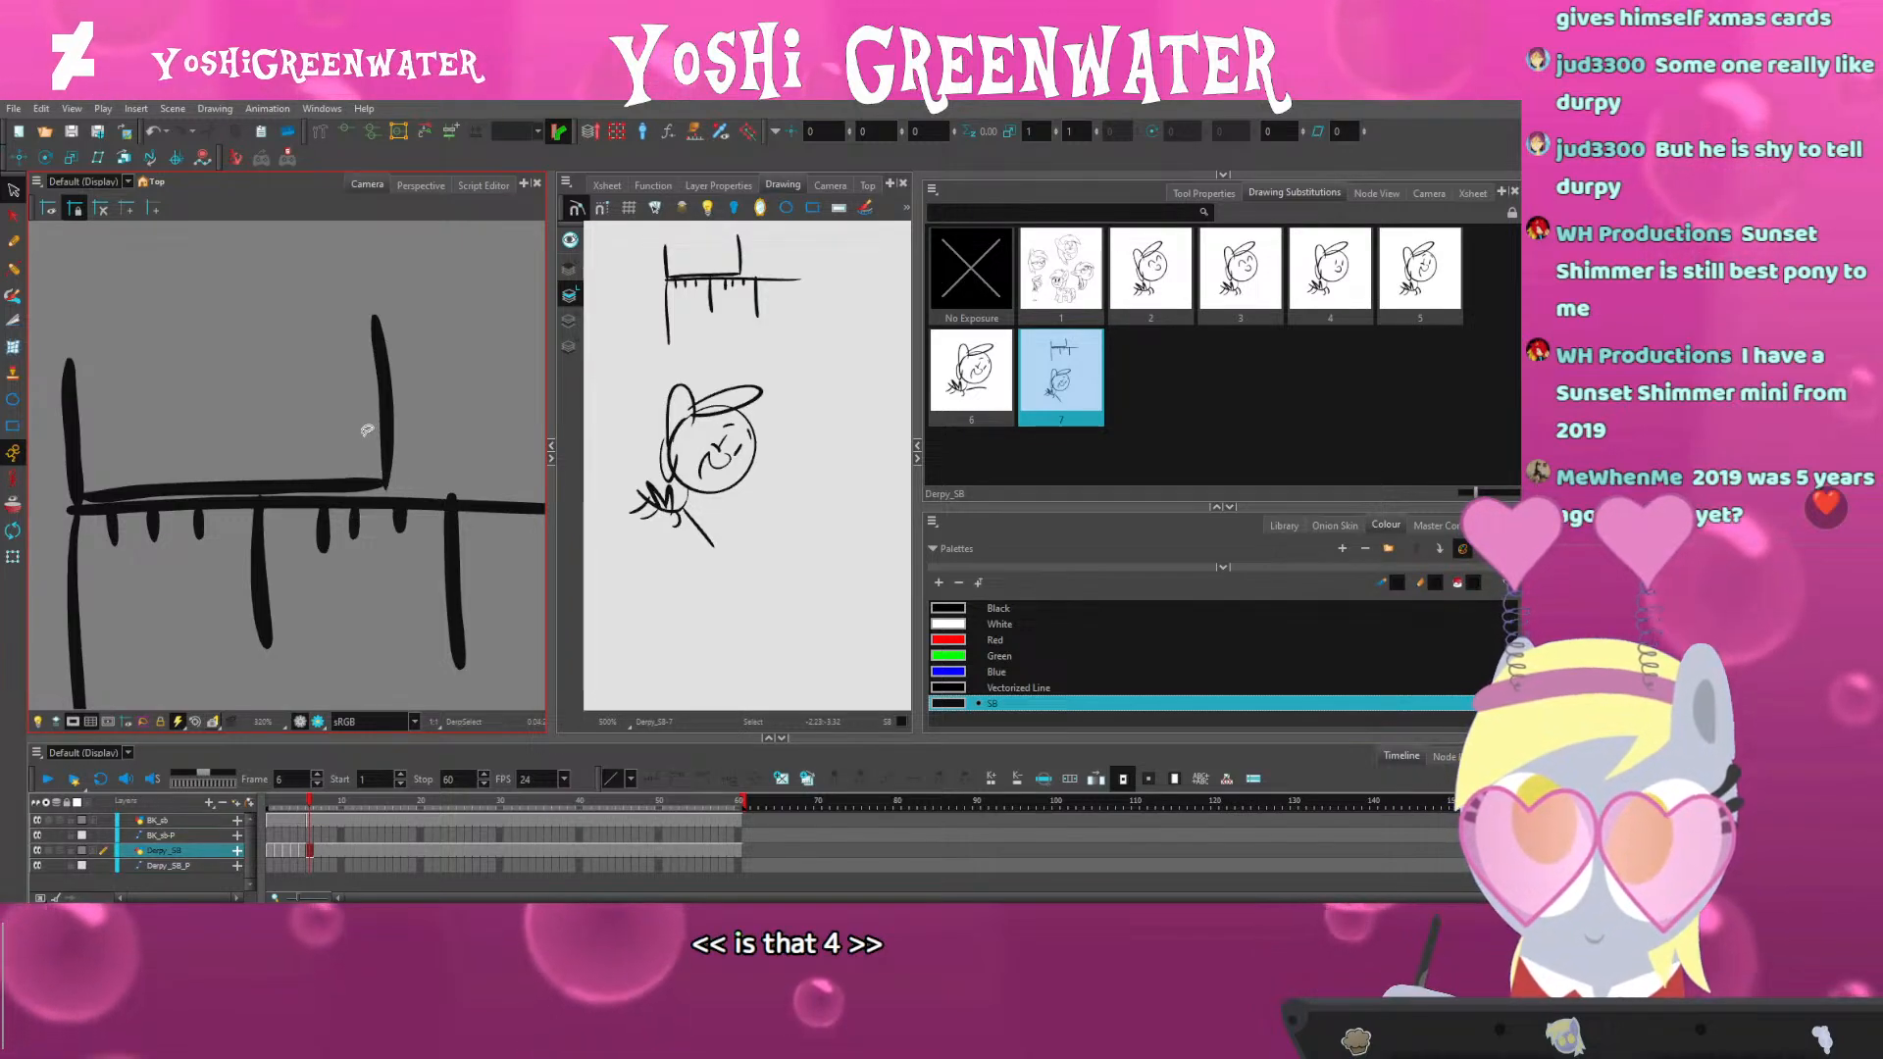
# Delete the bracket's strokes above the ruler
pyautogui.hotkey('alt', 'b')
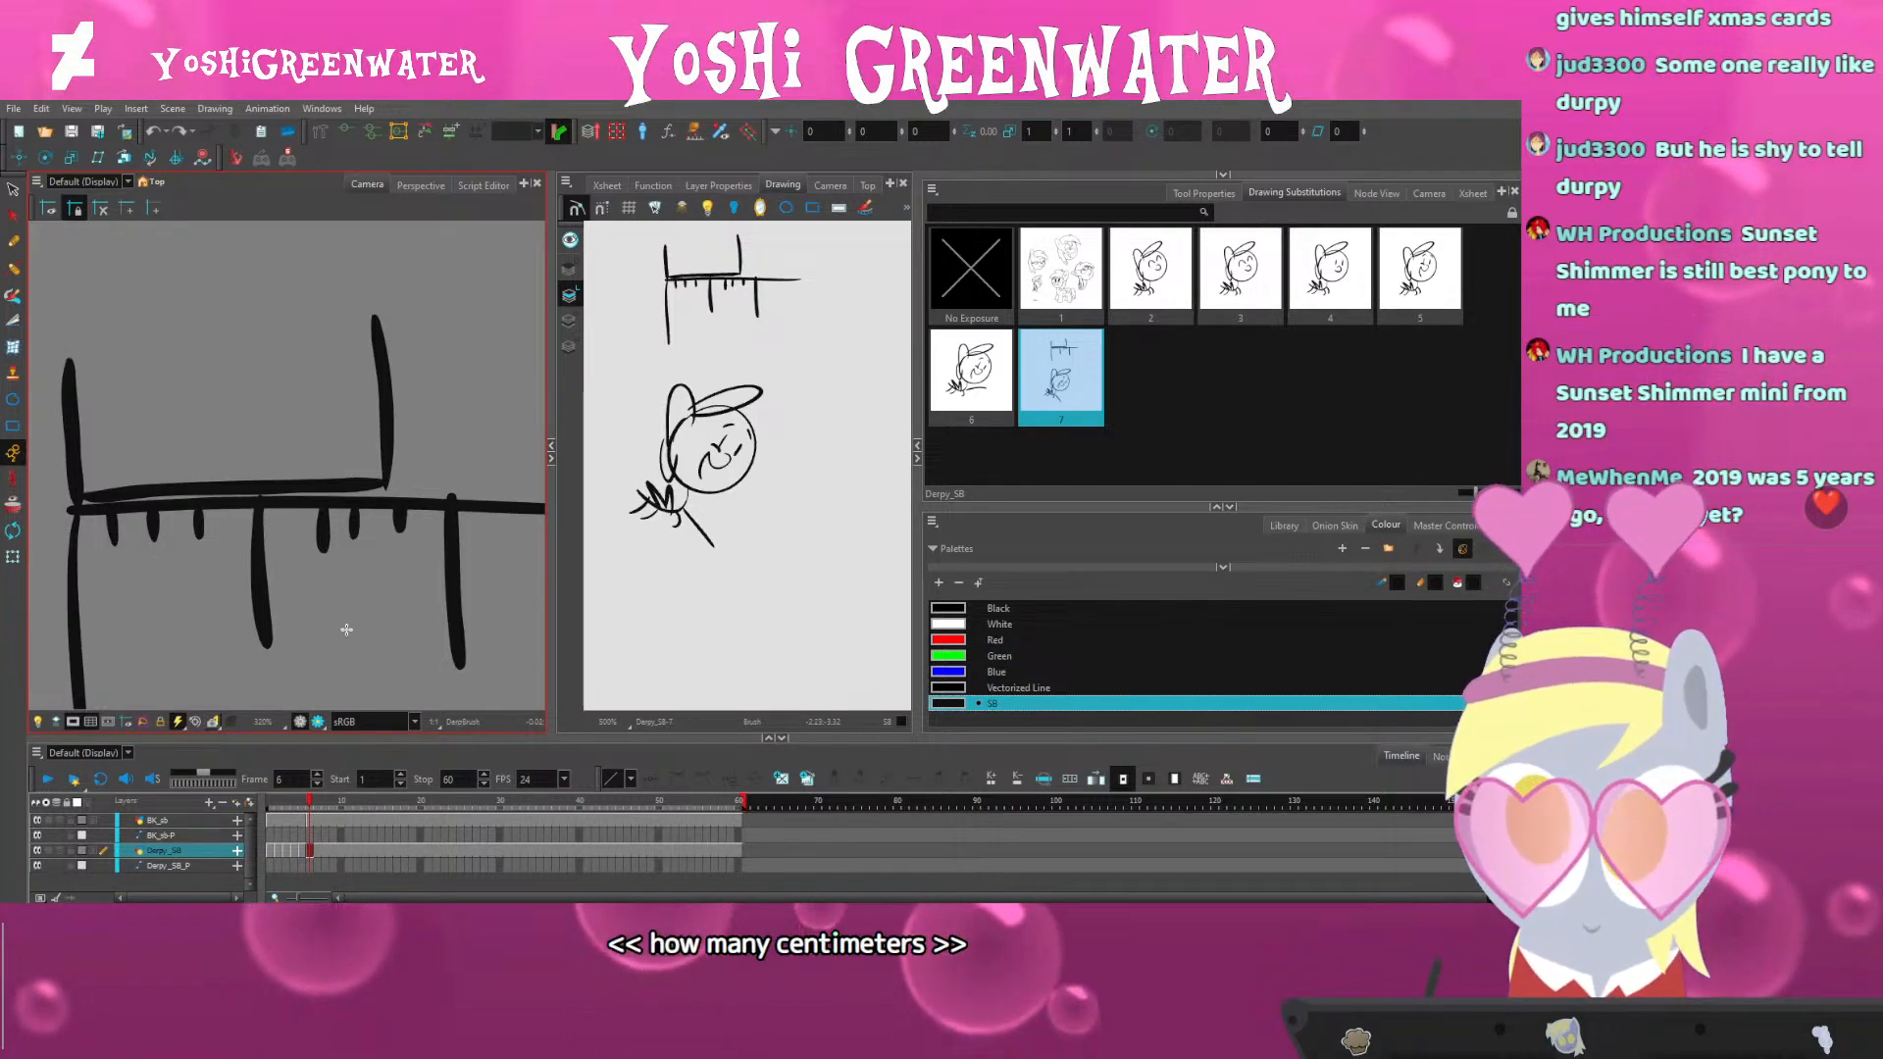
pyautogui.scroll(-1, 324, 635)
pyautogui.scroll(-3, 344, 613)
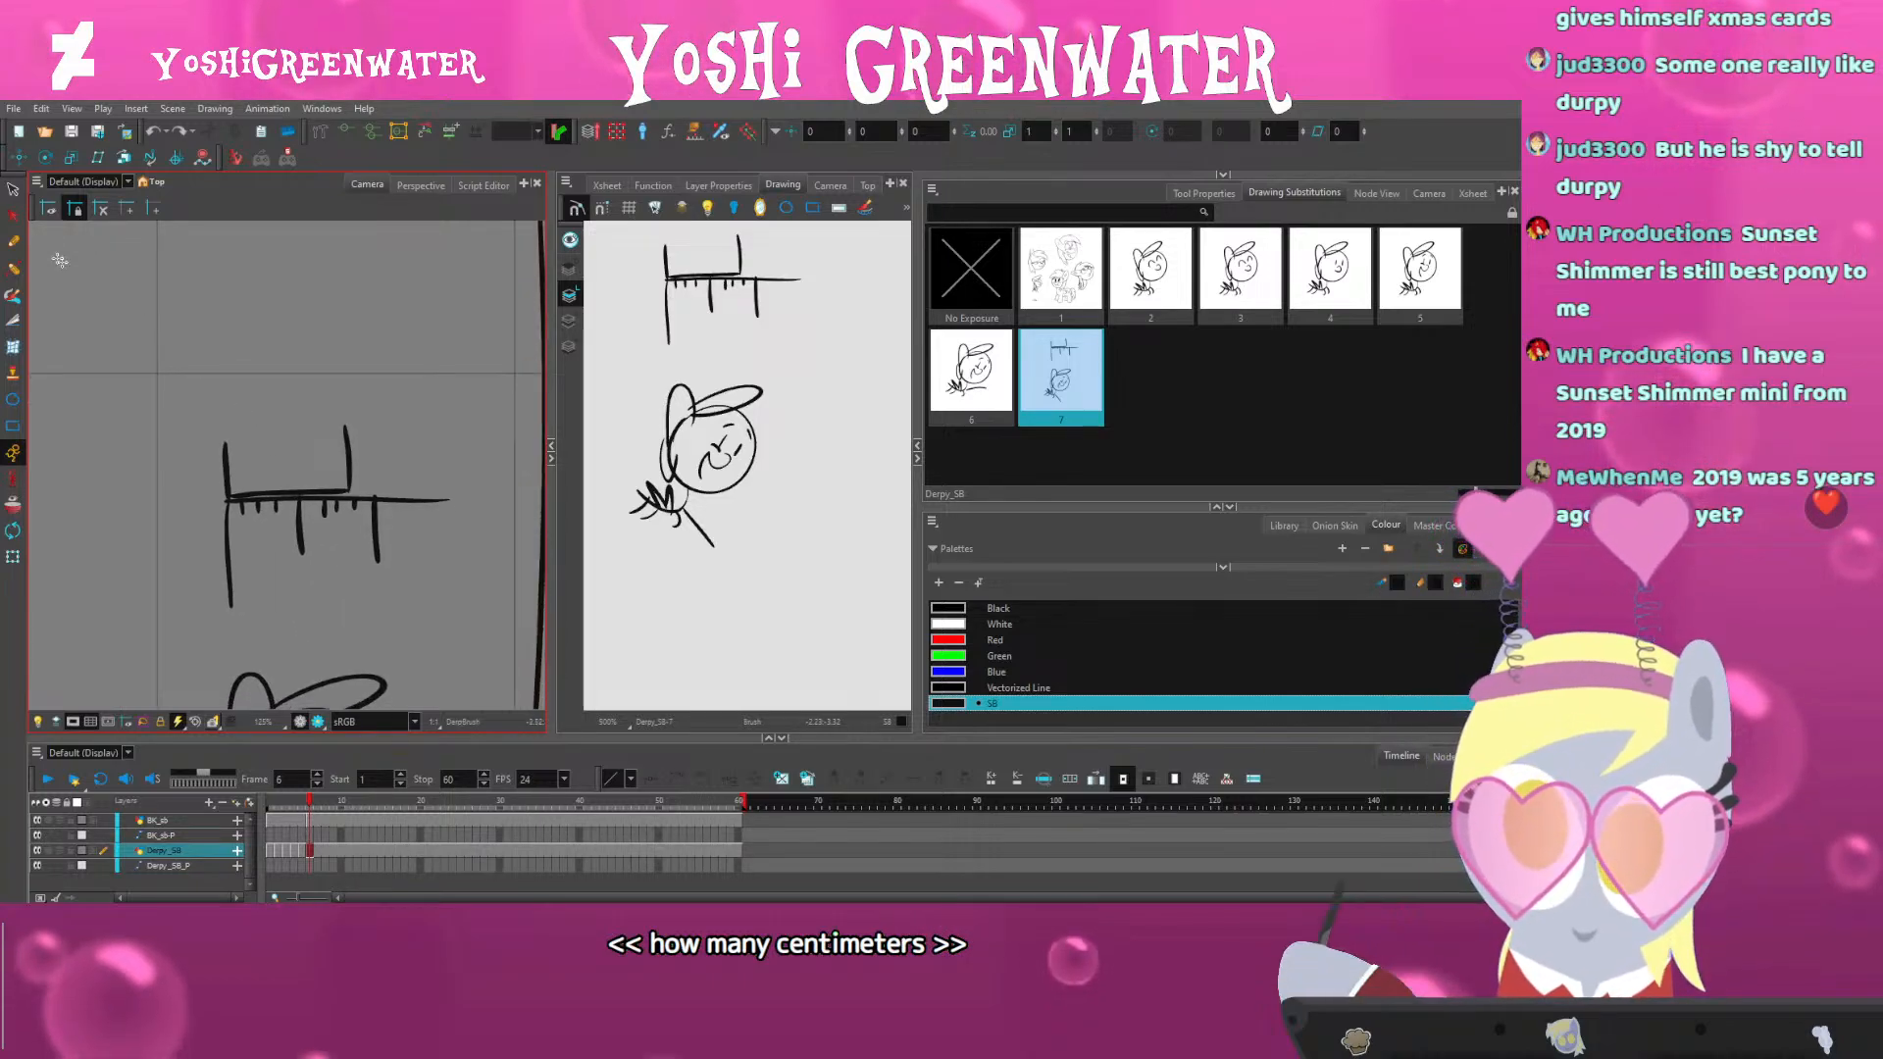
pyautogui.press('Delete')
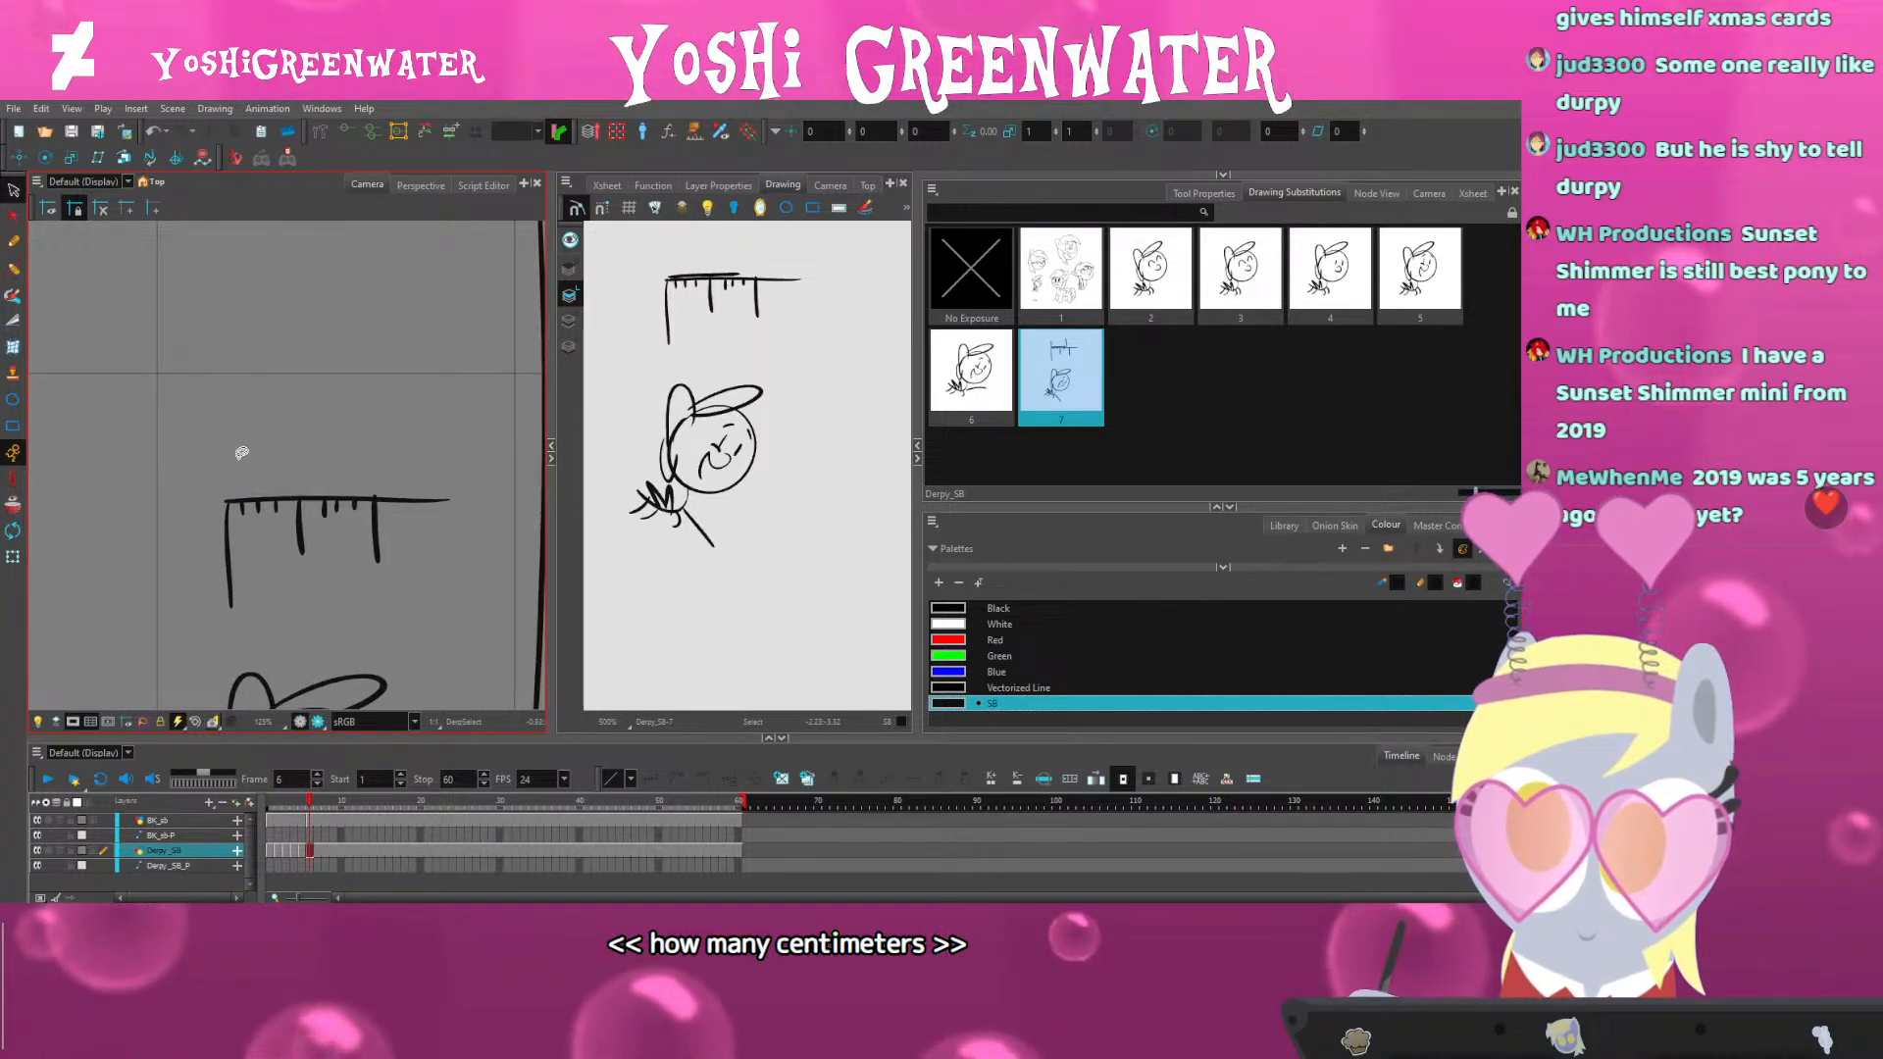
pyautogui.hotkey('alt', 'b')
pyautogui.moveTo(237, 438); pyautogui.dragTo(215, 448)
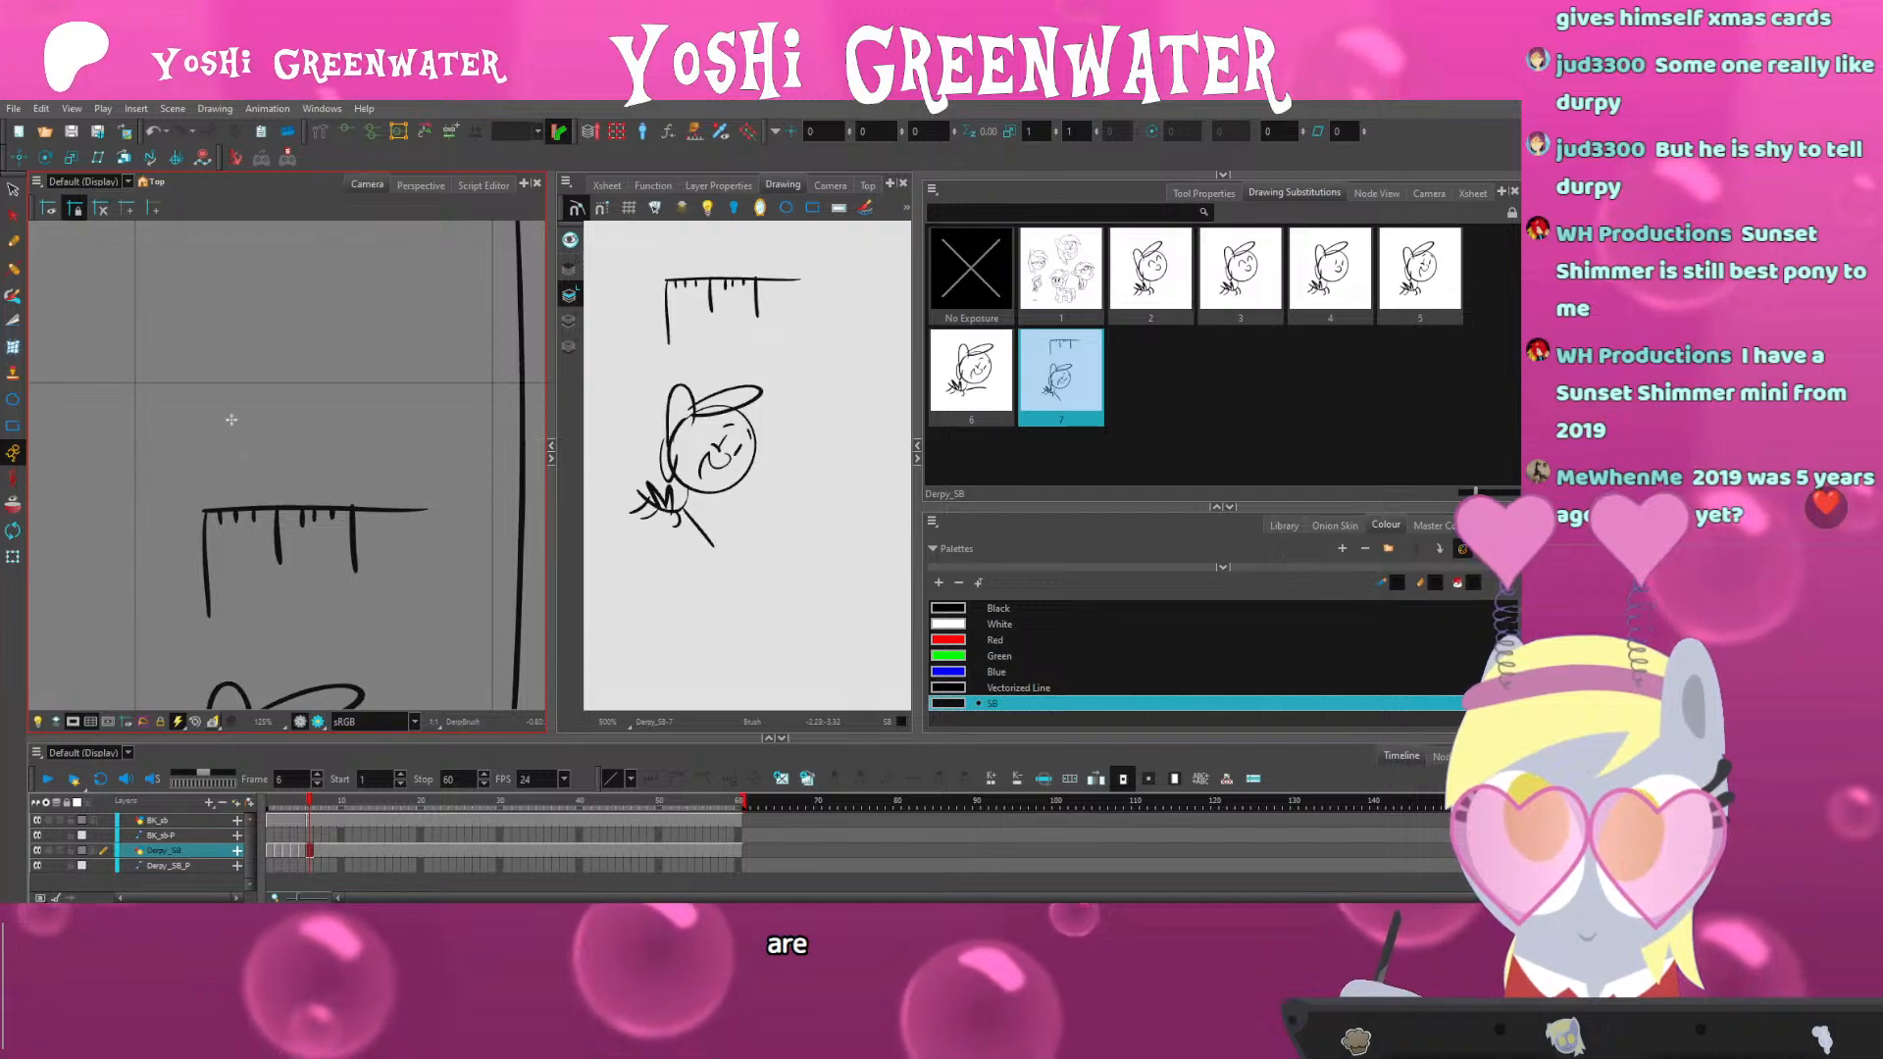
# Draw an L-shaped frame with the handwritten word "Name" above the ruler and delete the scribbled line beneath the word
pyautogui.moveTo(211, 338)
pyautogui.mouseDown()
pyautogui.moveTo(315, 469)
pyautogui.moveTo(412, 455)
pyautogui.mouseUp()
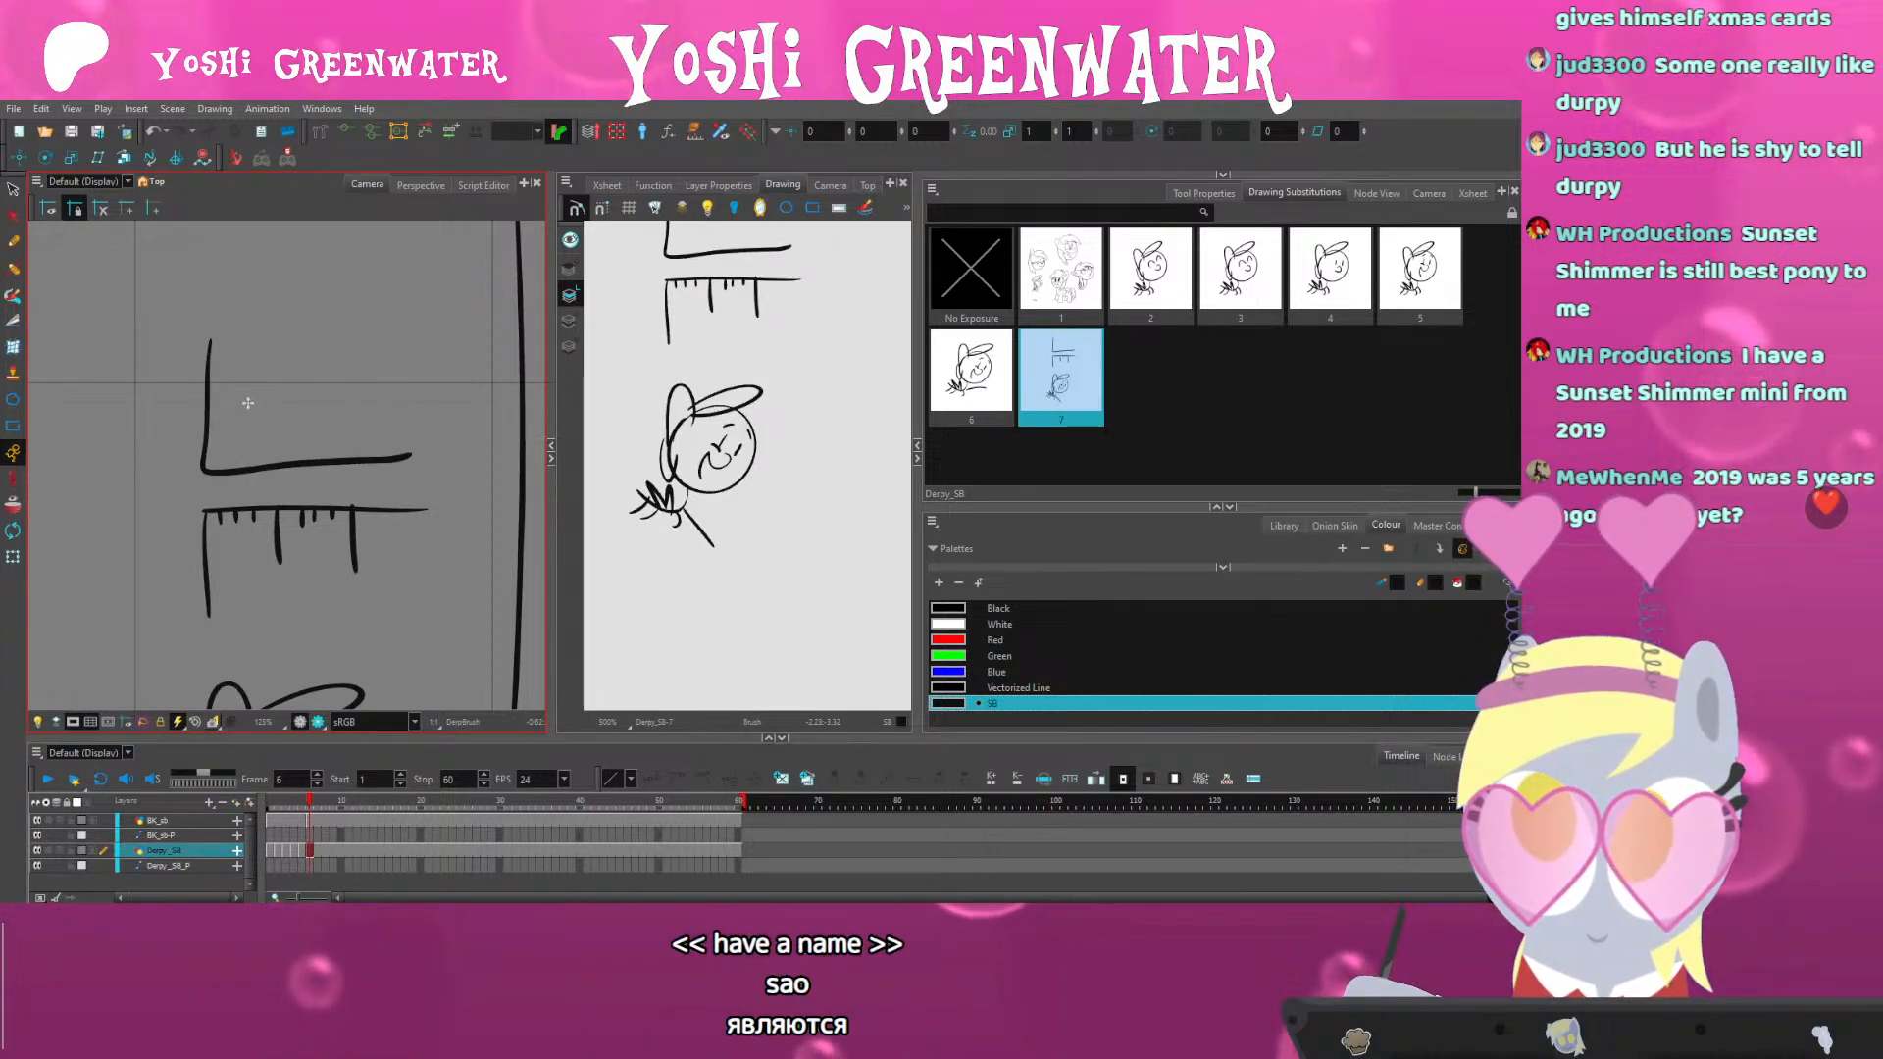
pyautogui.moveTo(261, 380); pyautogui.dragTo(308, 390)
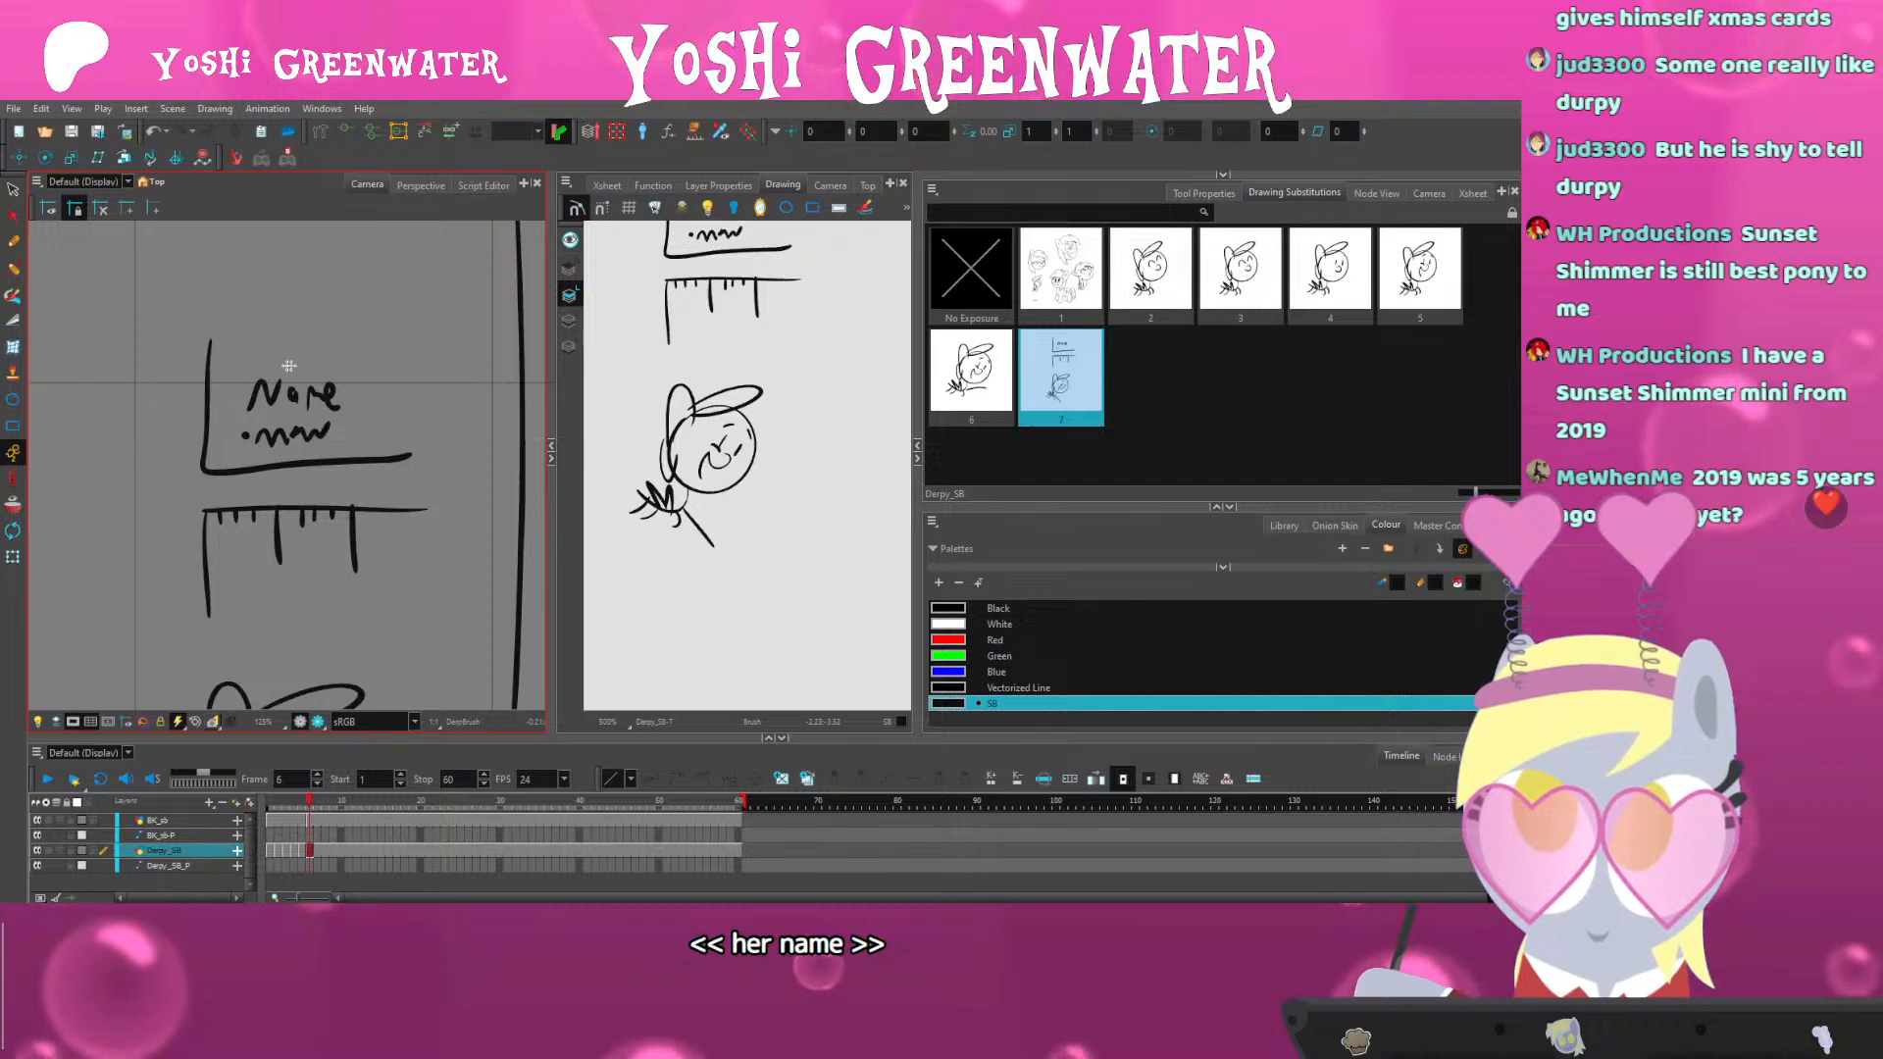
pyautogui.scroll(2, 235, 435)
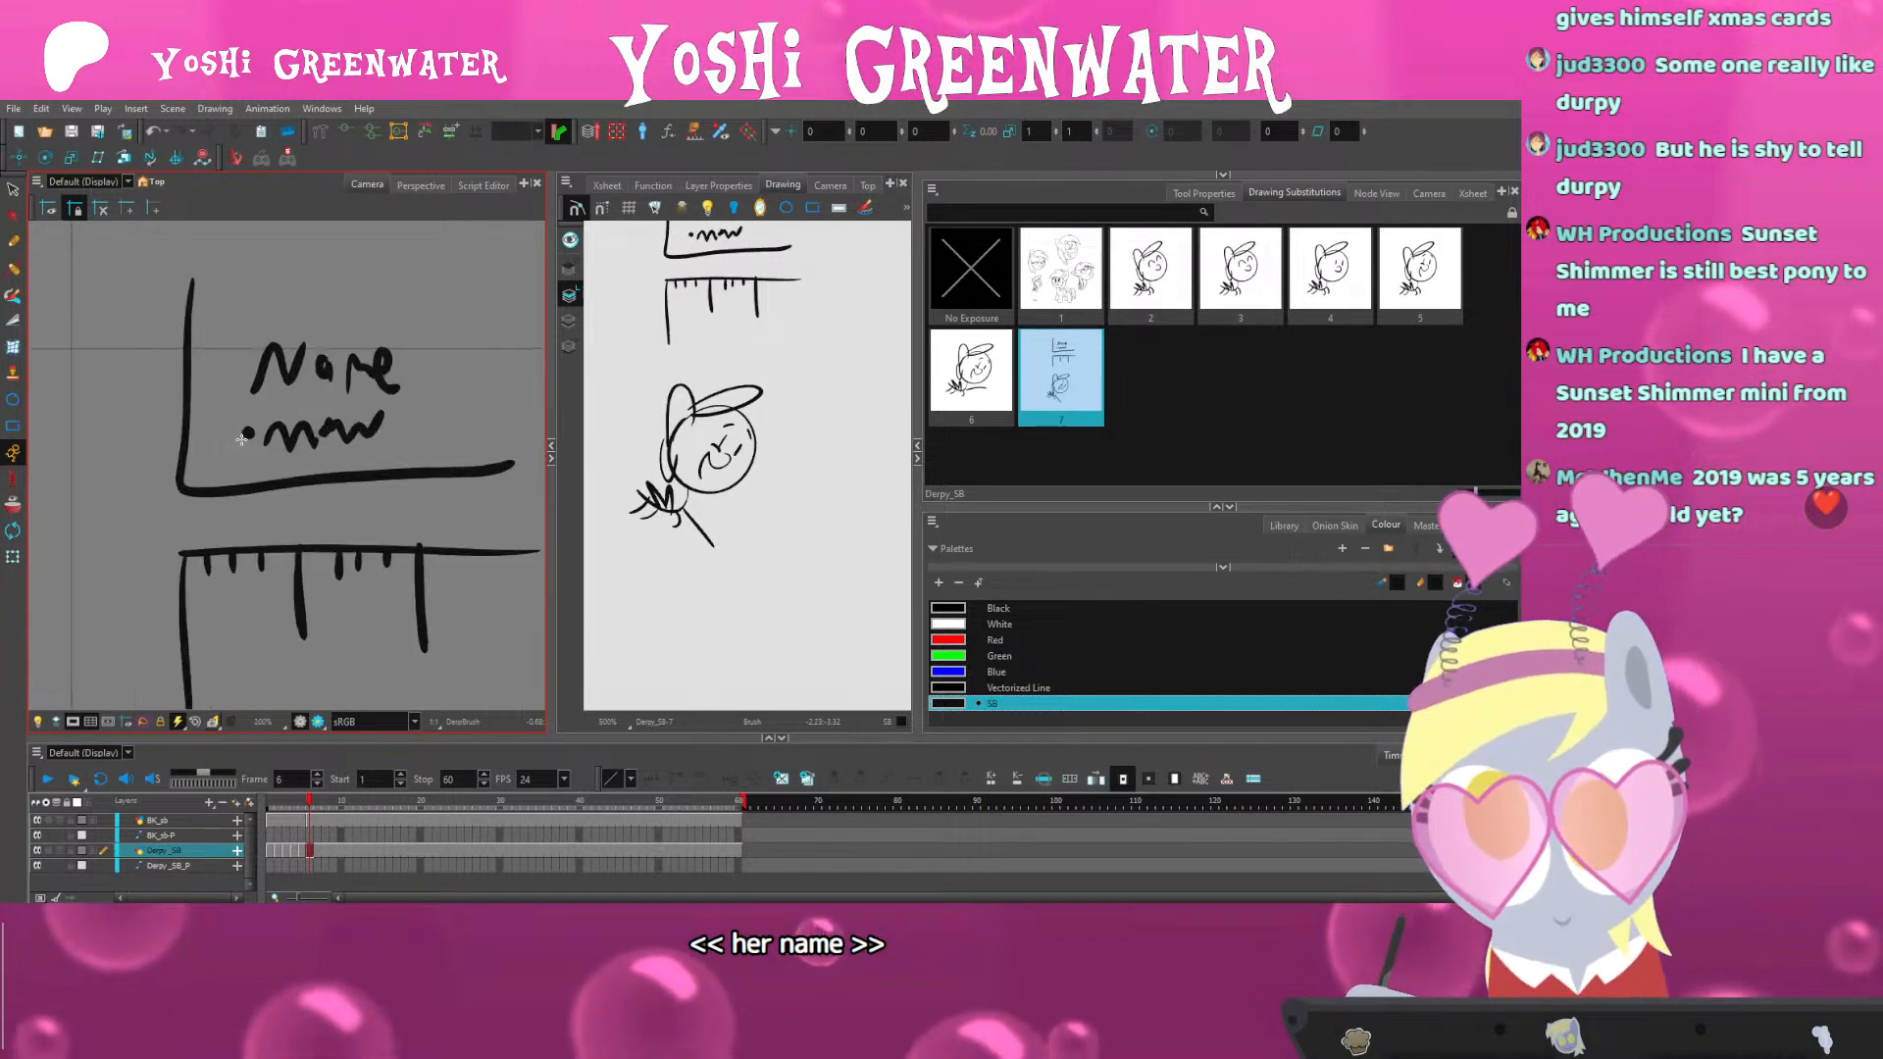
pyautogui.click(15, 196)
pyautogui.moveTo(252, 405); pyautogui.dragTo(211, 440)
pyautogui.press('Delete')
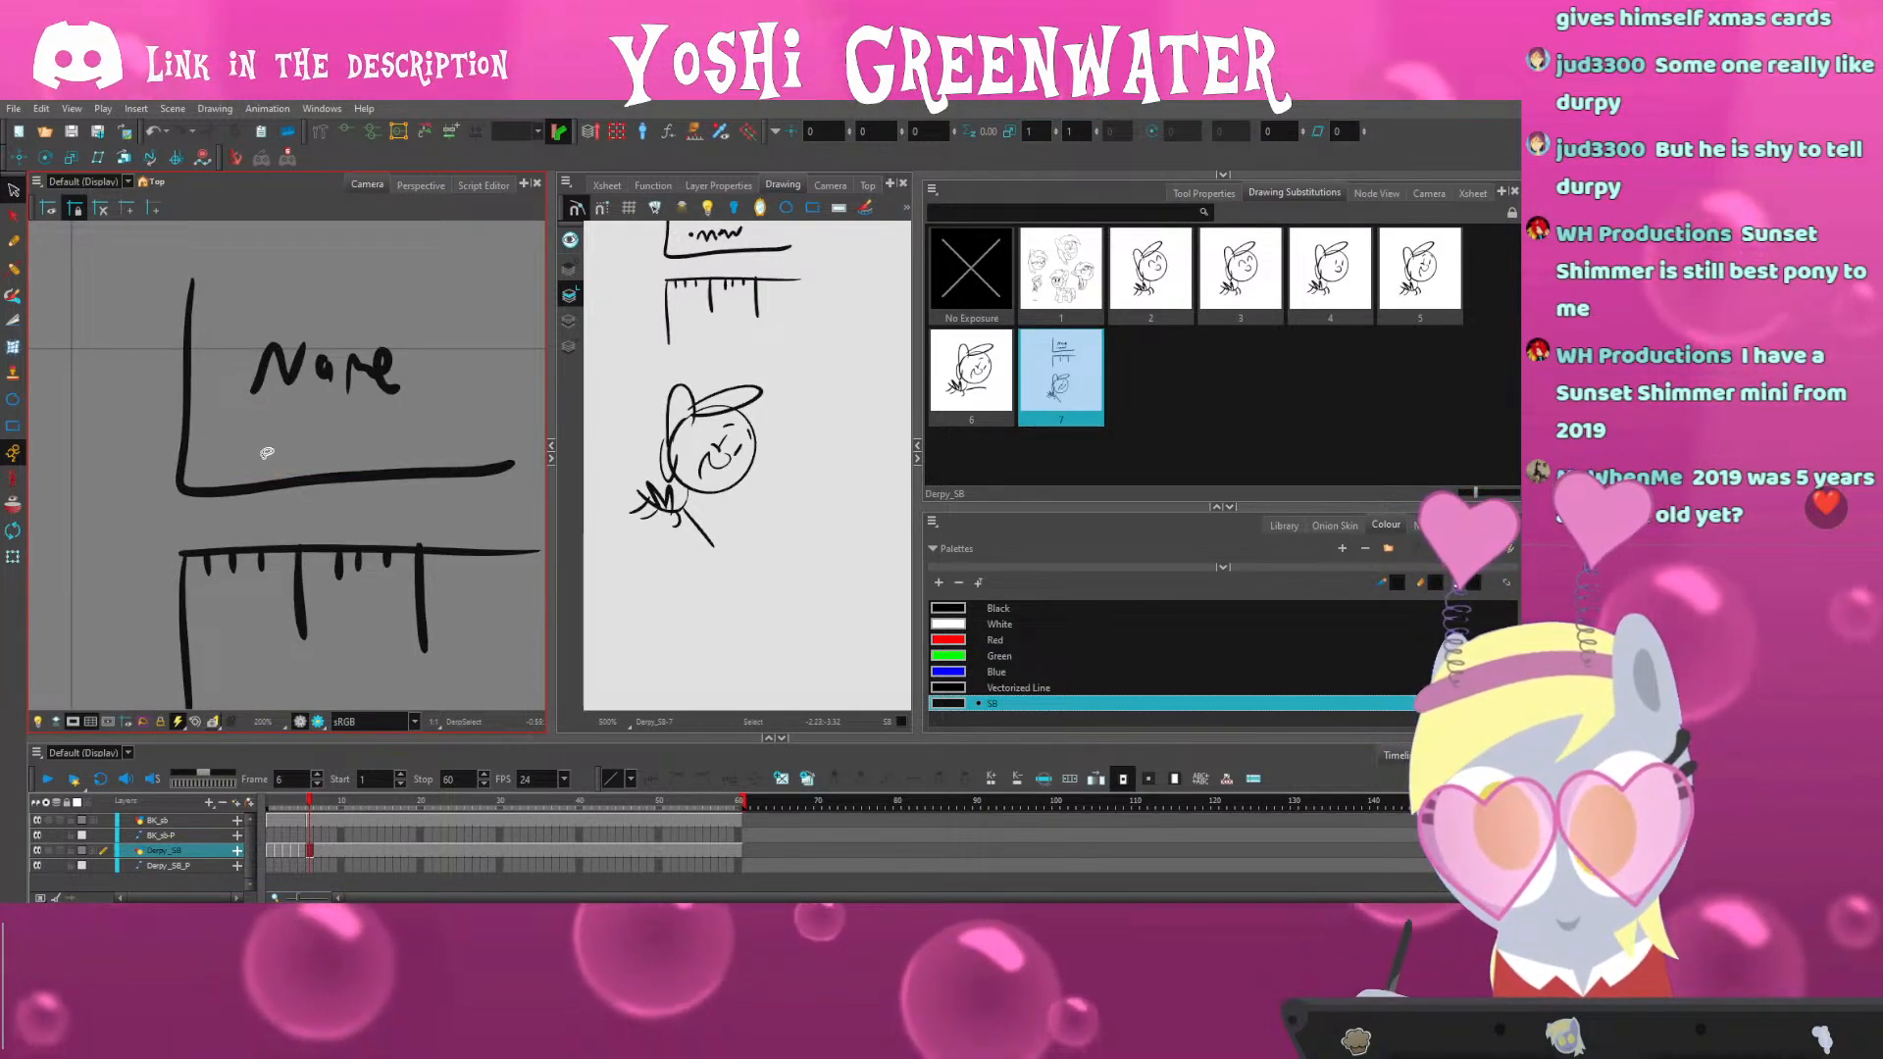
pyautogui.moveTo(237, 254); pyautogui.dragTo(216, 290)
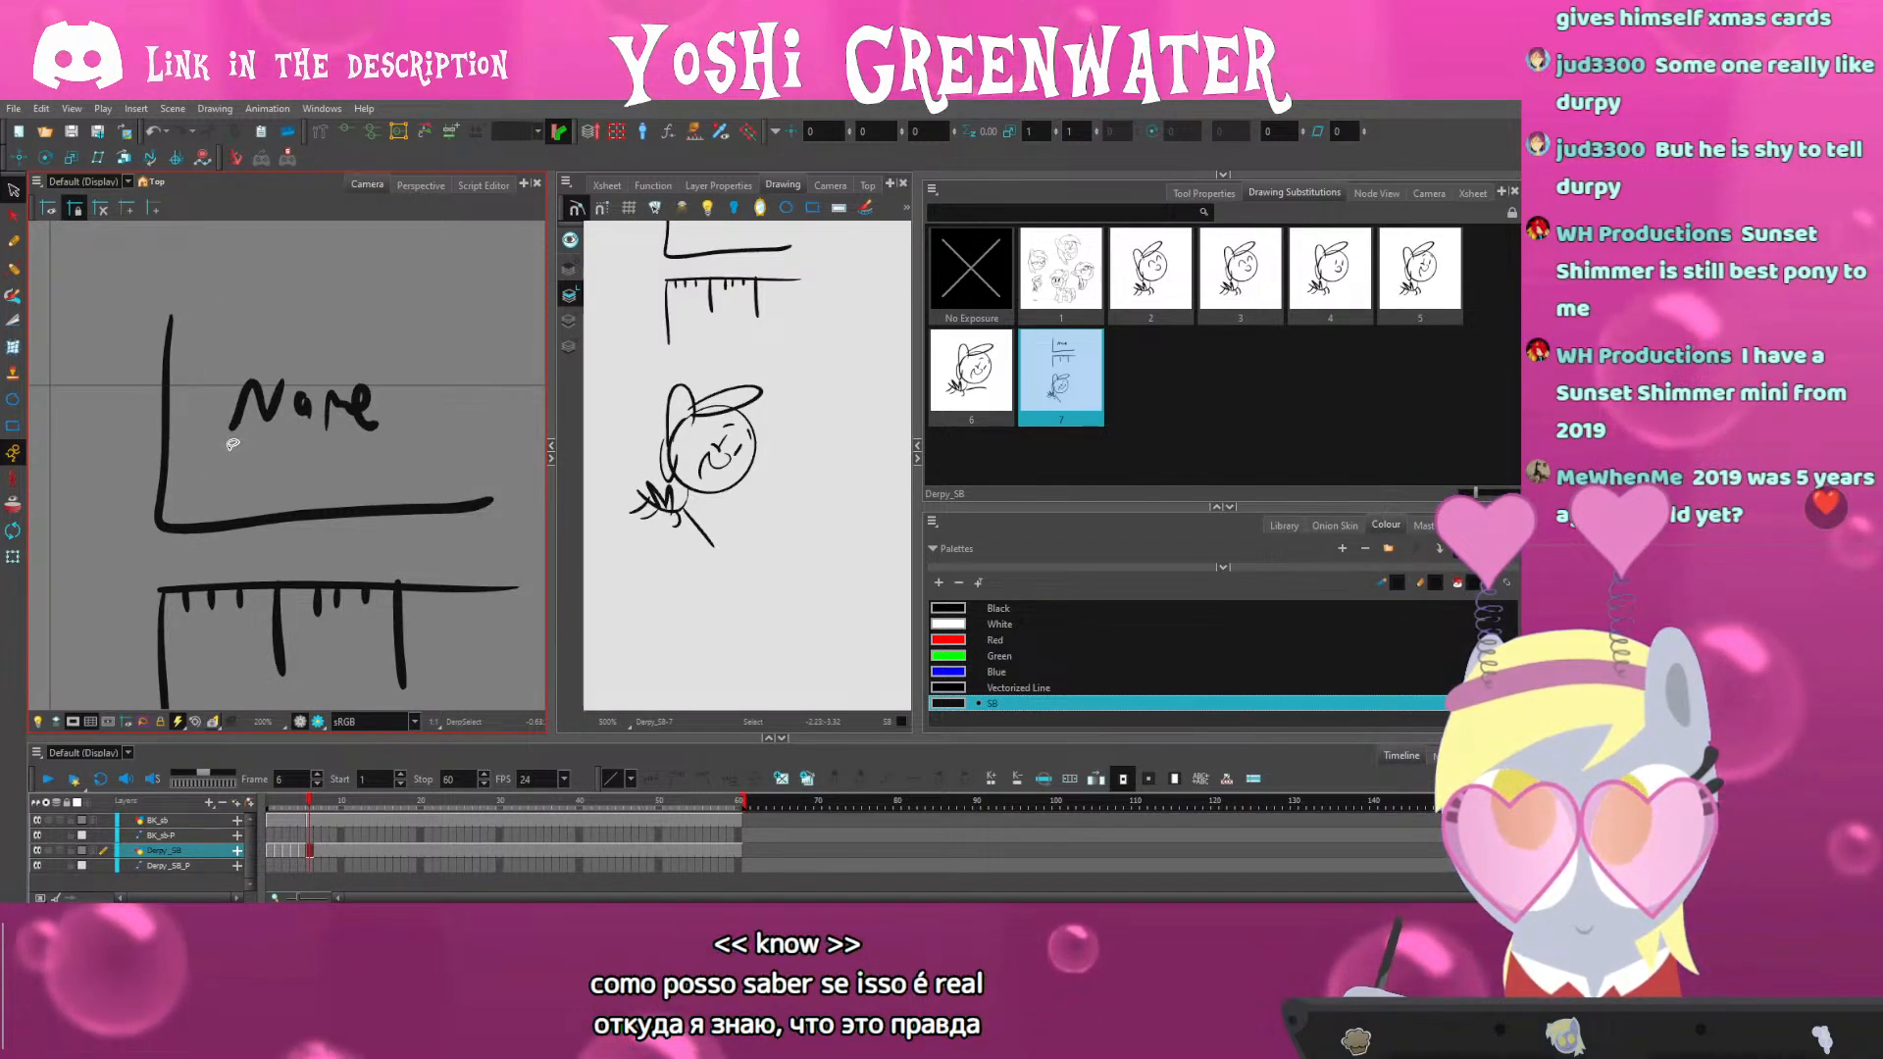
# Add dots and dashes as spacing marks around the word and write an "N" on the line below it
pyautogui.hotkey('alt', 'b')
pyautogui.click(225, 474)
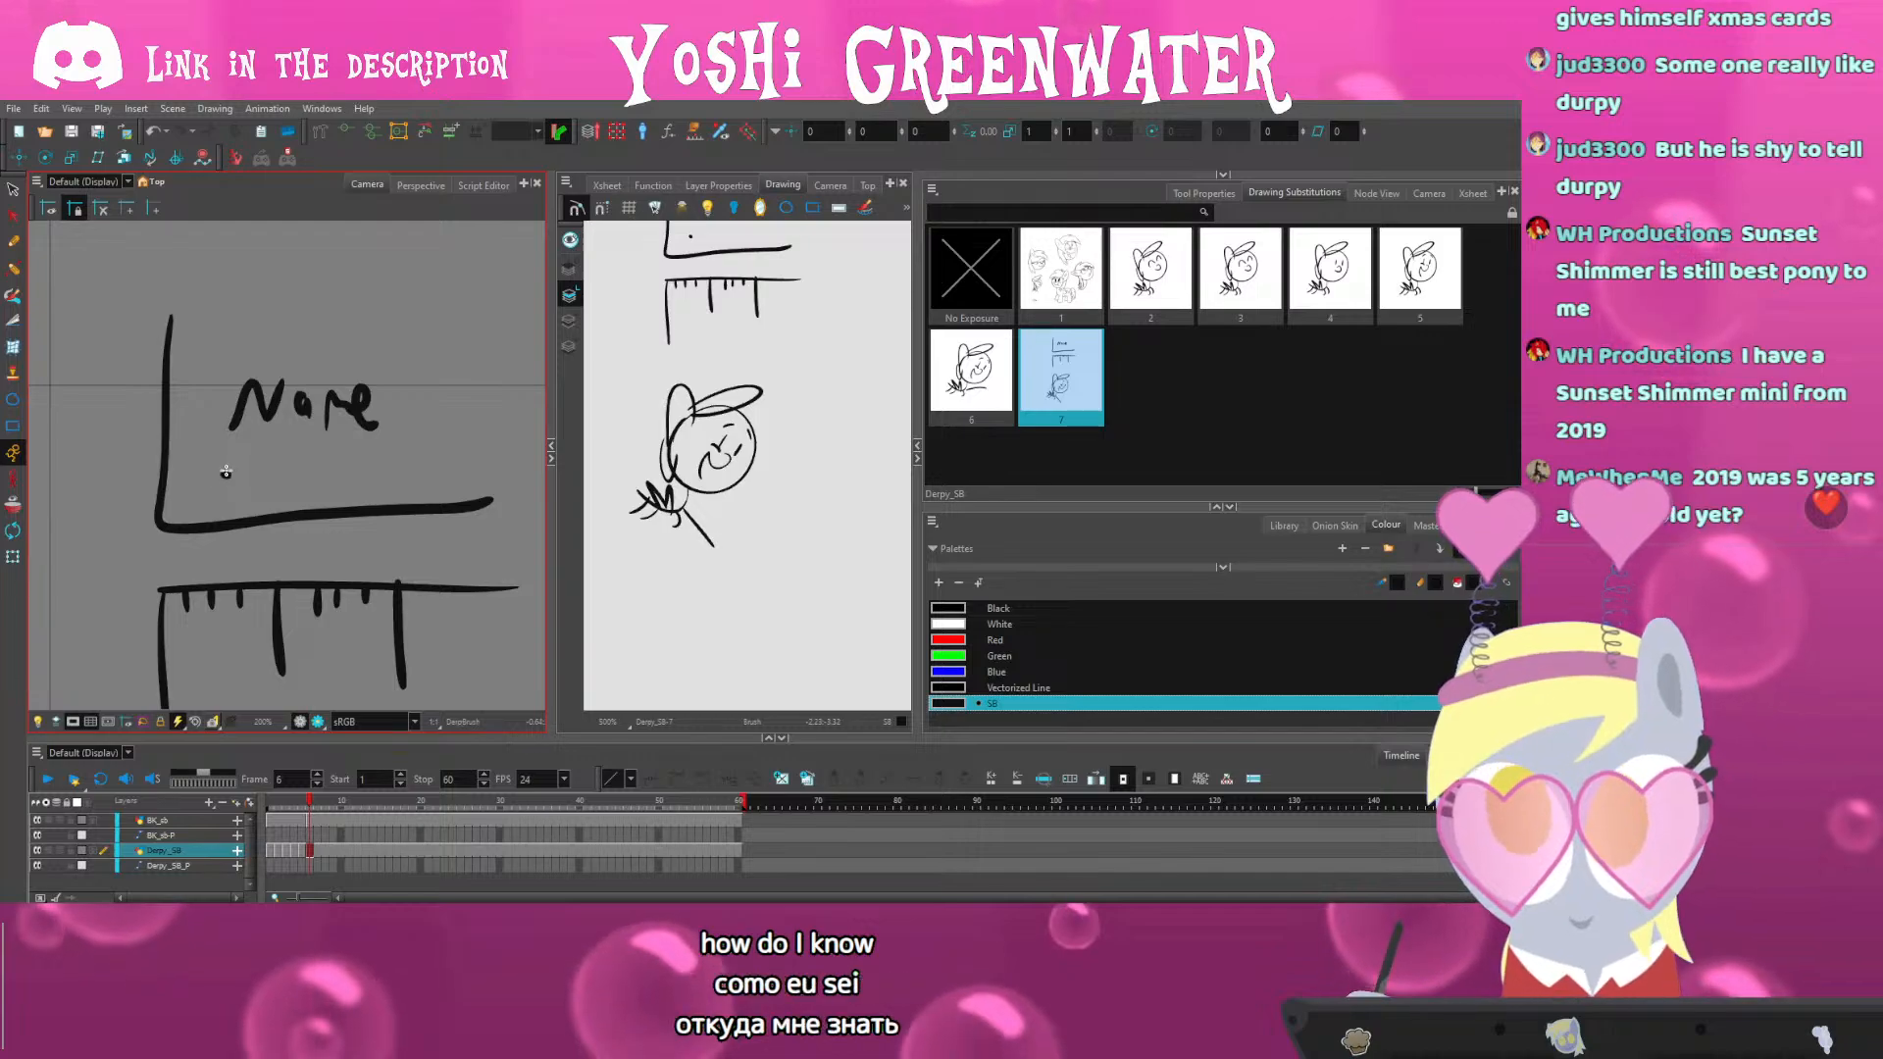
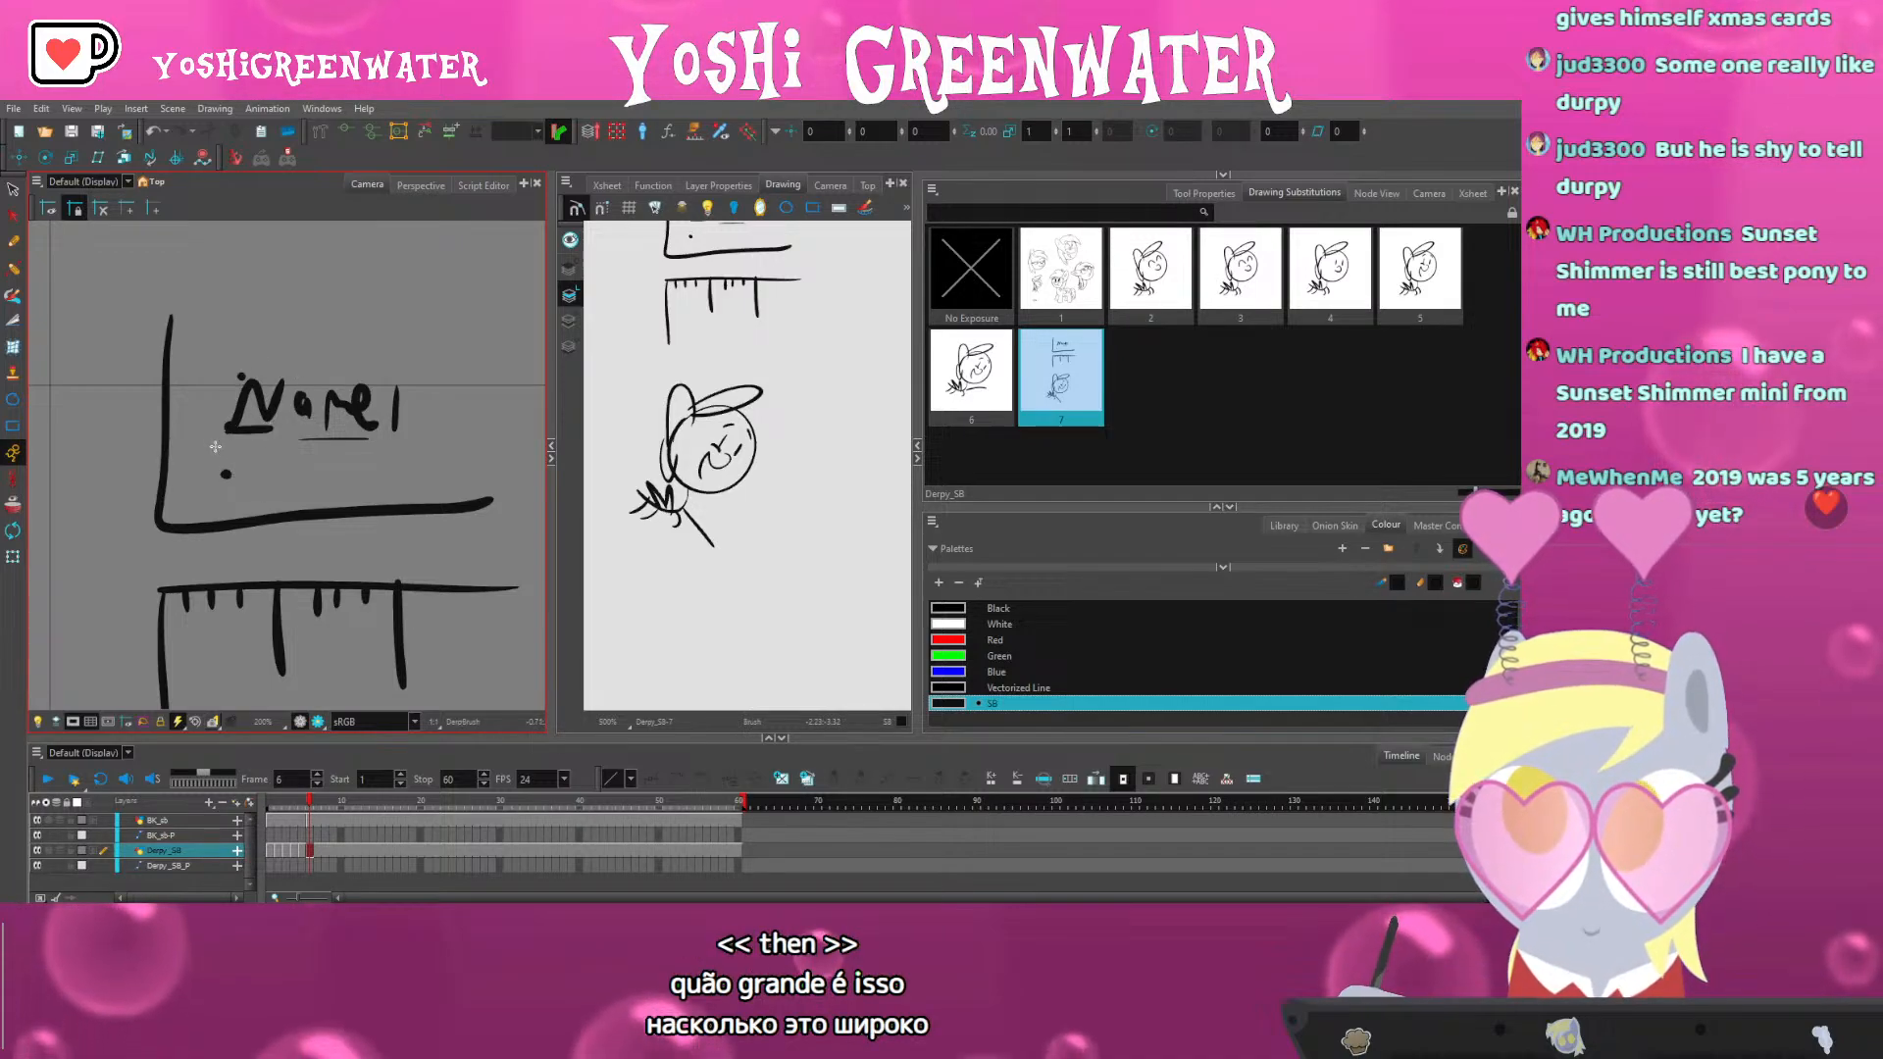
pyautogui.moveTo(239, 462); pyautogui.dragTo(234, 498)
pyautogui.moveTo(238, 462)
pyautogui.mouseDown()
pyautogui.moveTo(259, 491)
pyautogui.moveTo(266, 463)
pyautogui.mouseUp()
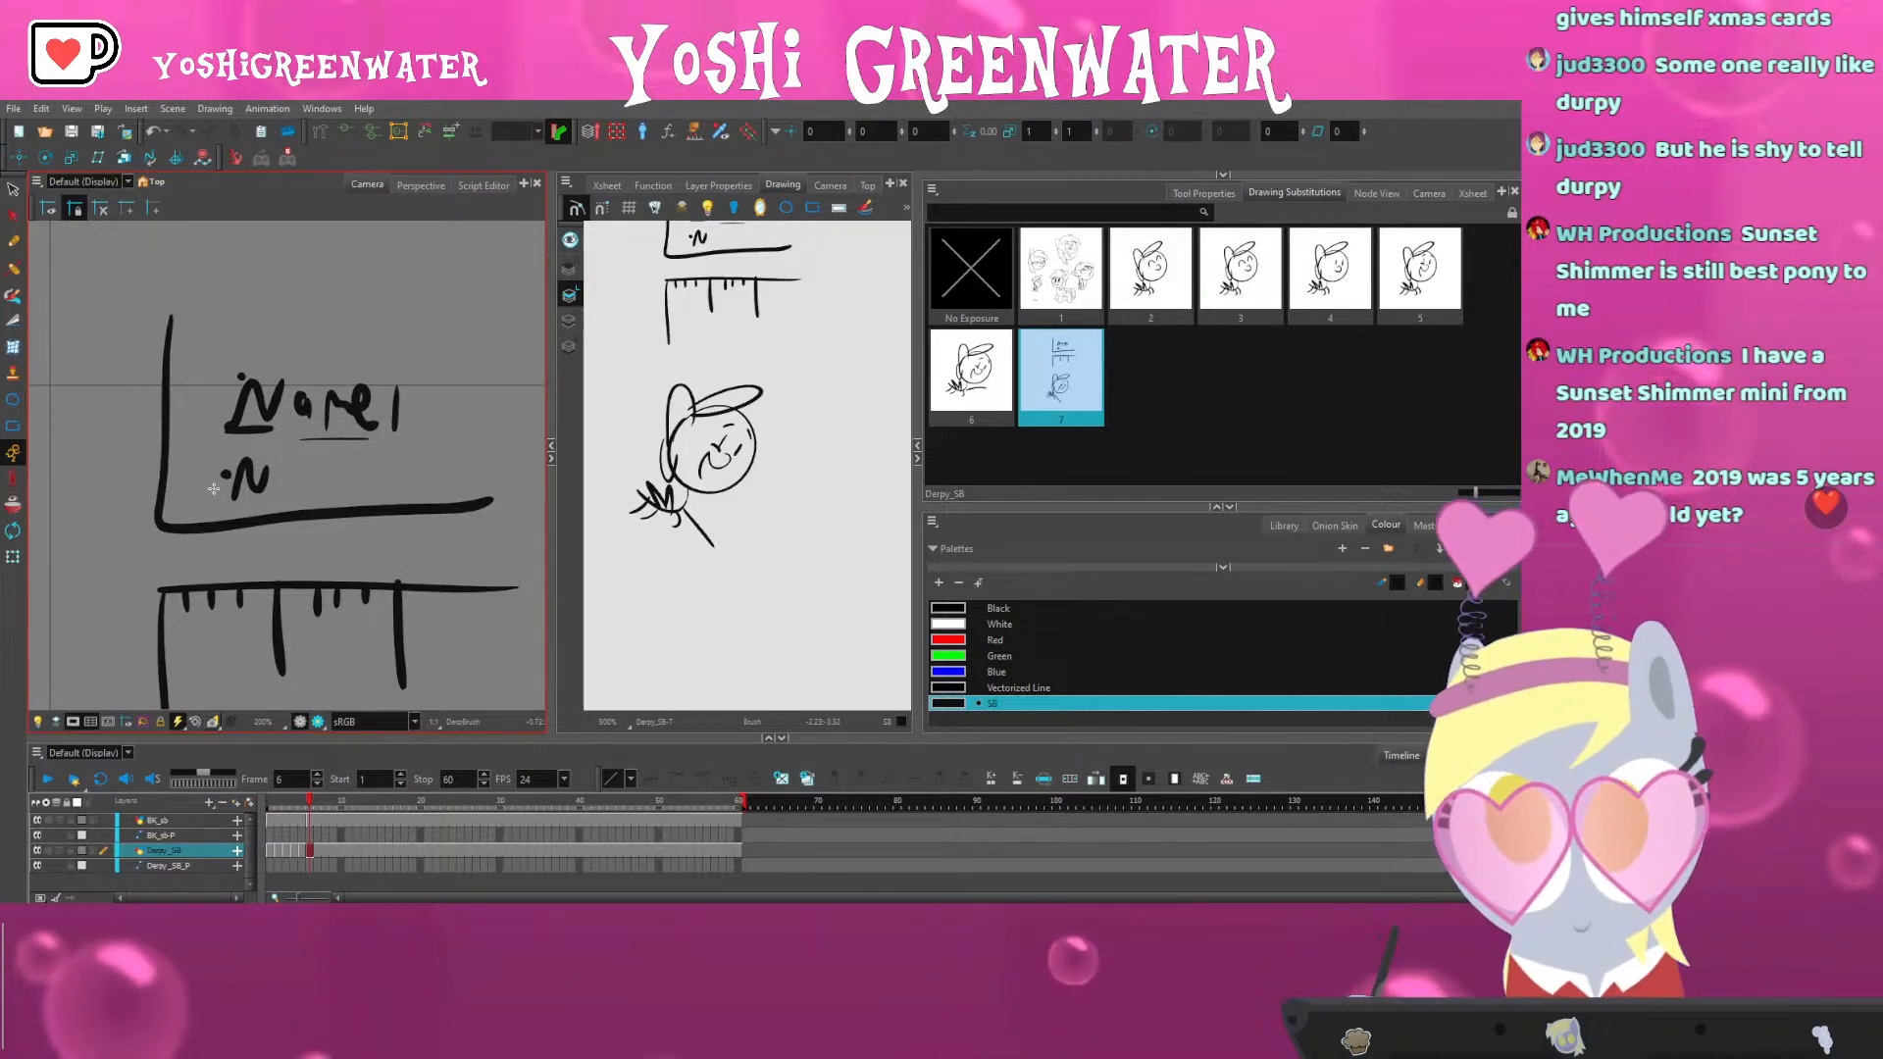
pyautogui.moveTo(272, 489); pyautogui.dragTo(274, 503)
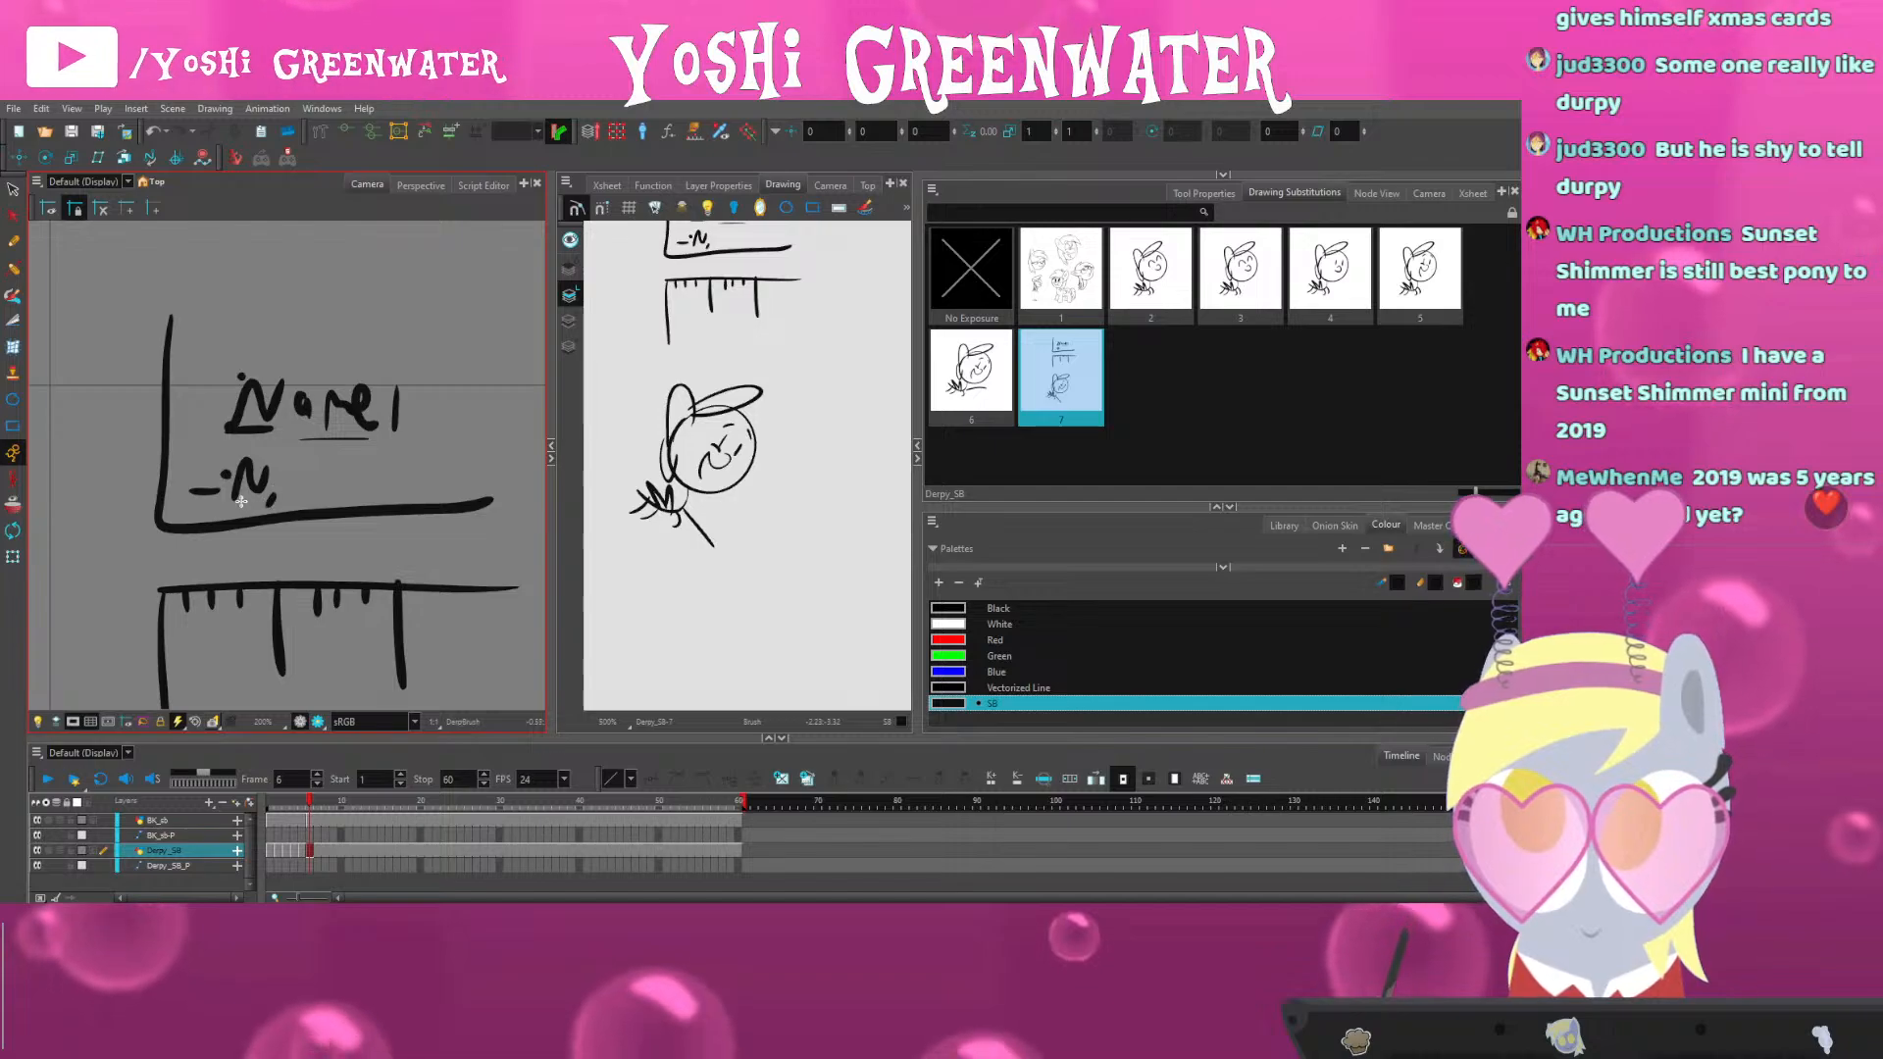
pyautogui.scroll(-5, 237, 527)
pyautogui.scroll(3, 239, 527)
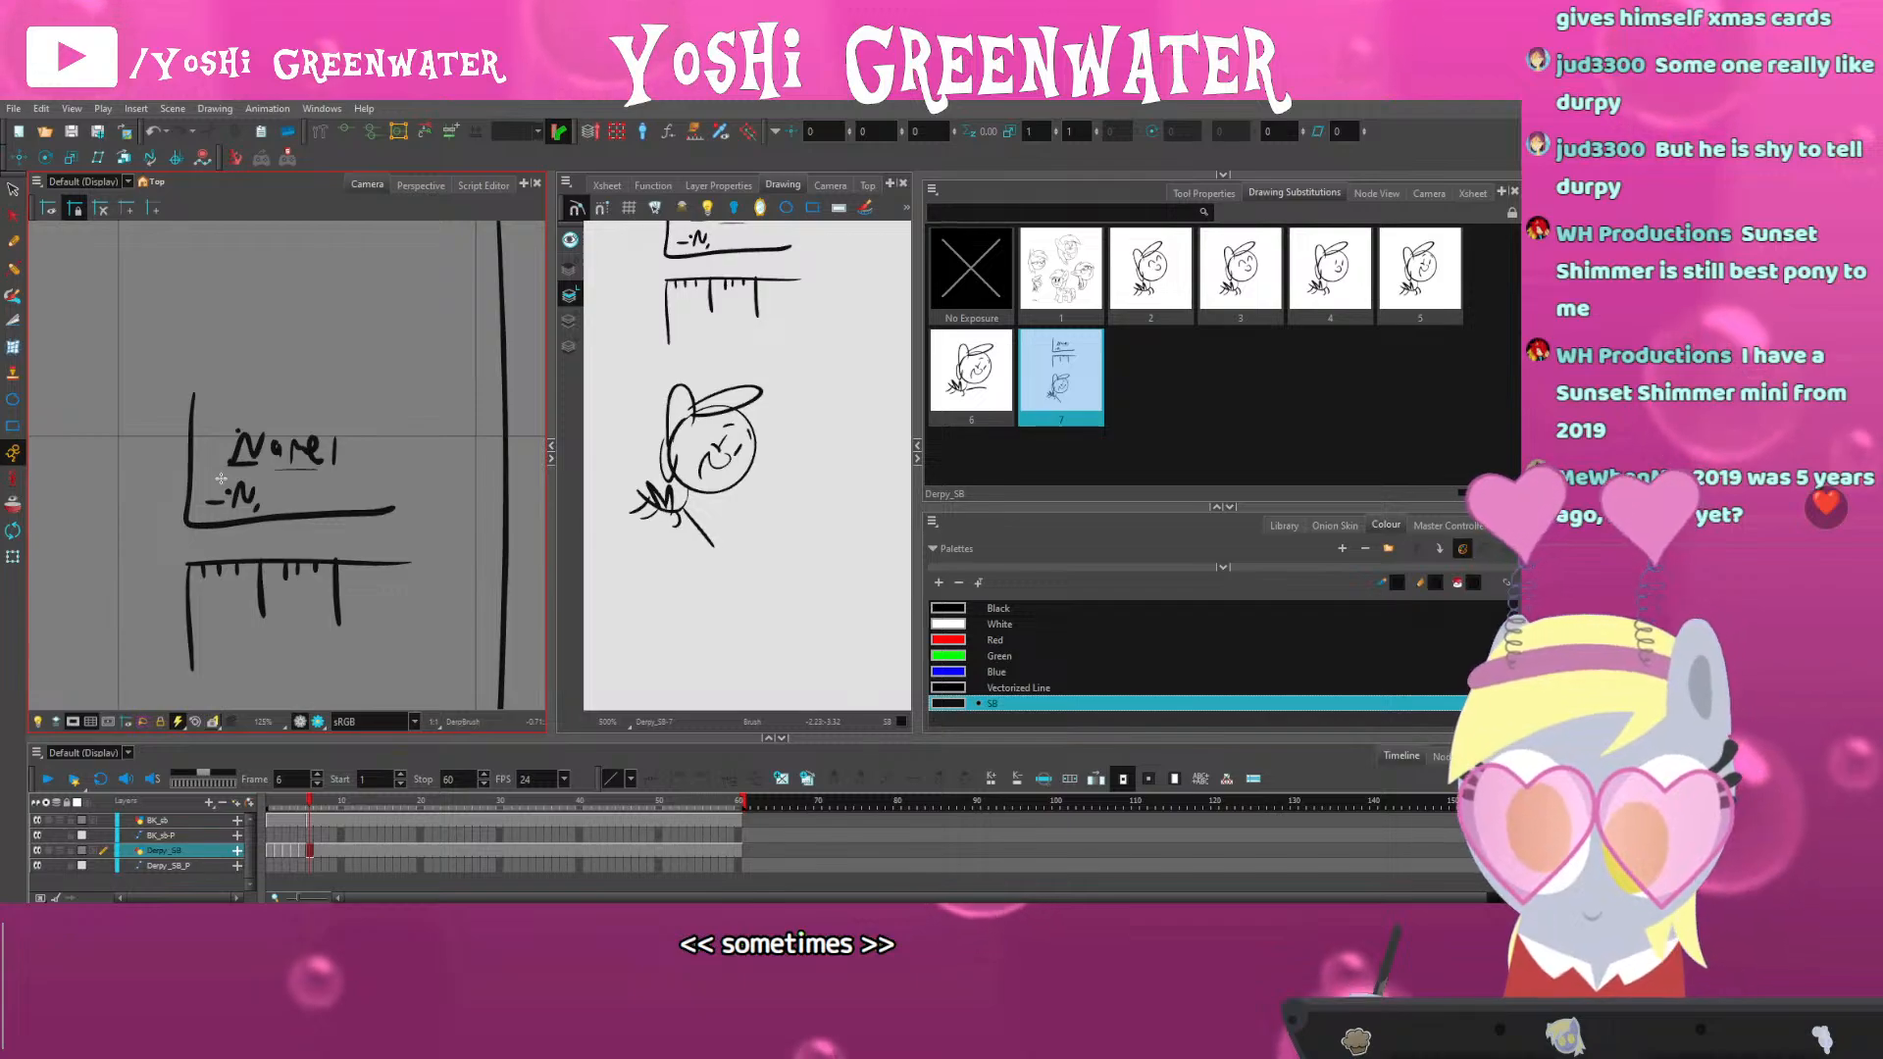
pyautogui.scroll(2, 229, 497)
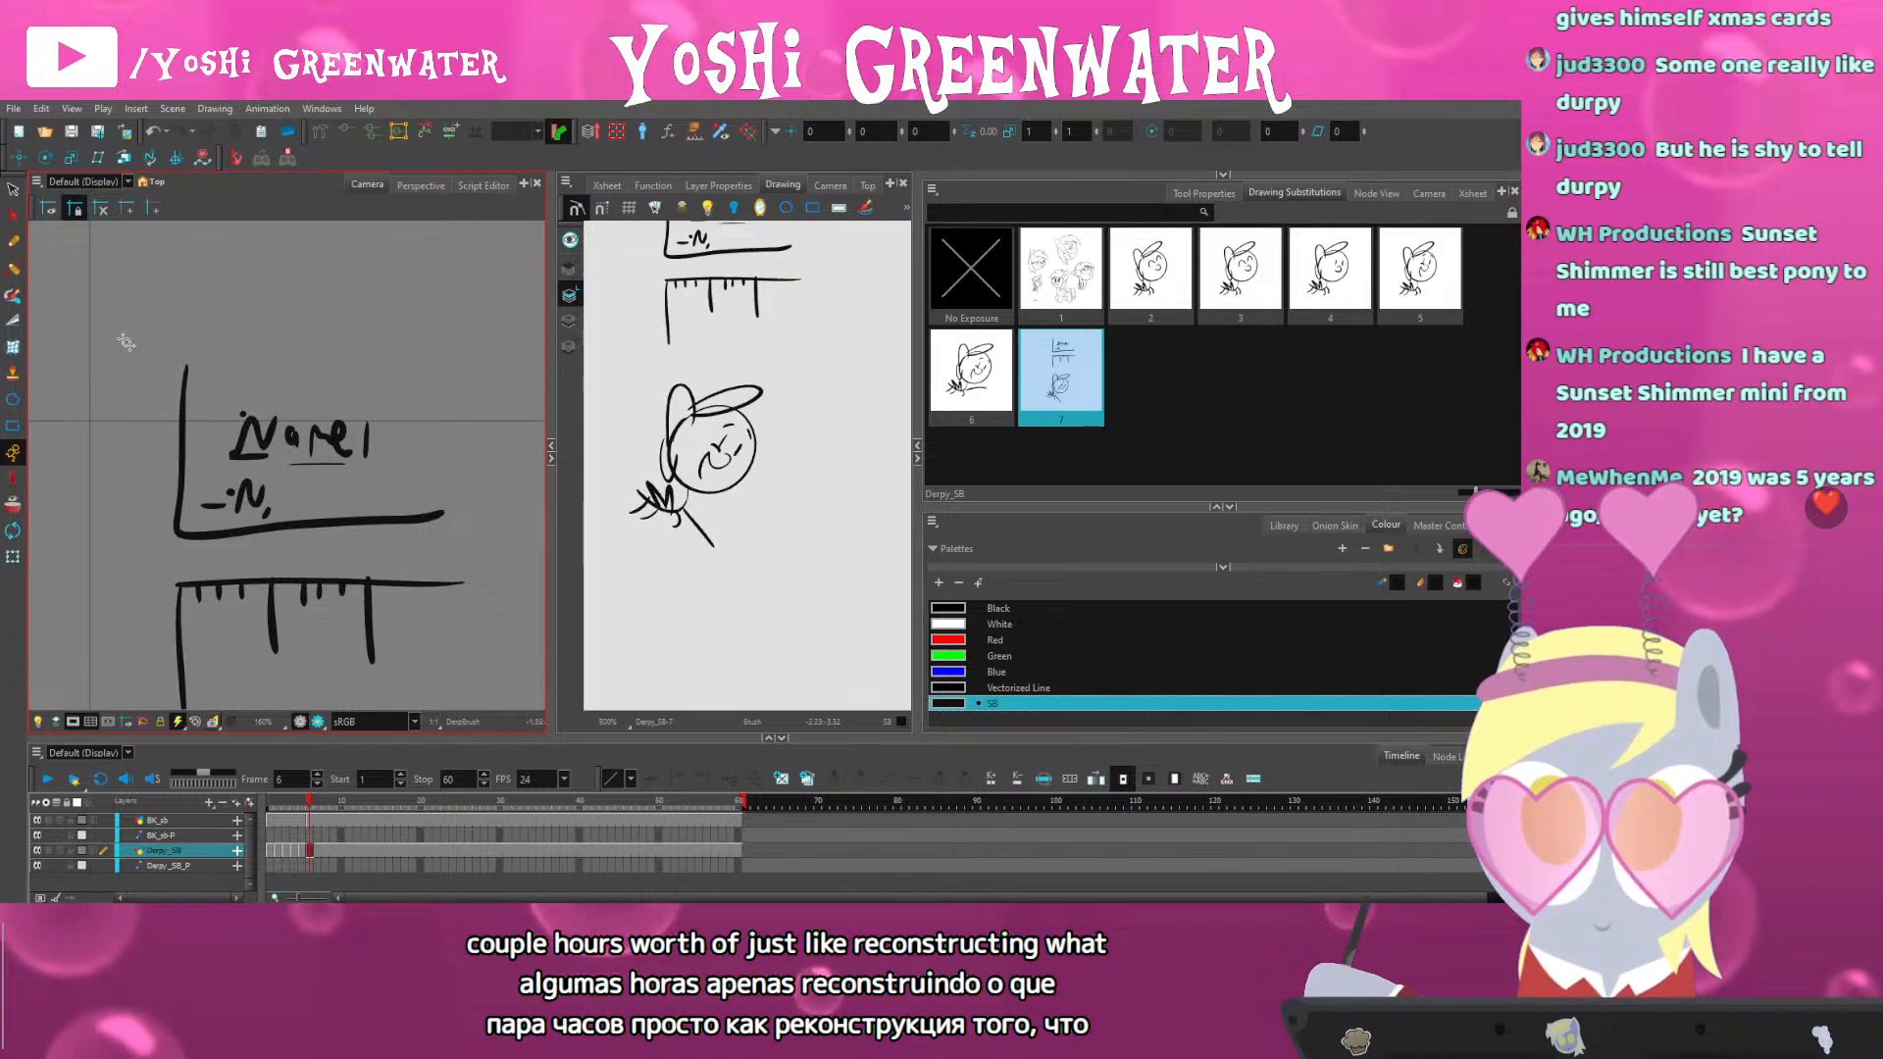
# Delete the letter and spacing marks around the word "Name" inside the frame
pyautogui.click(14, 191)
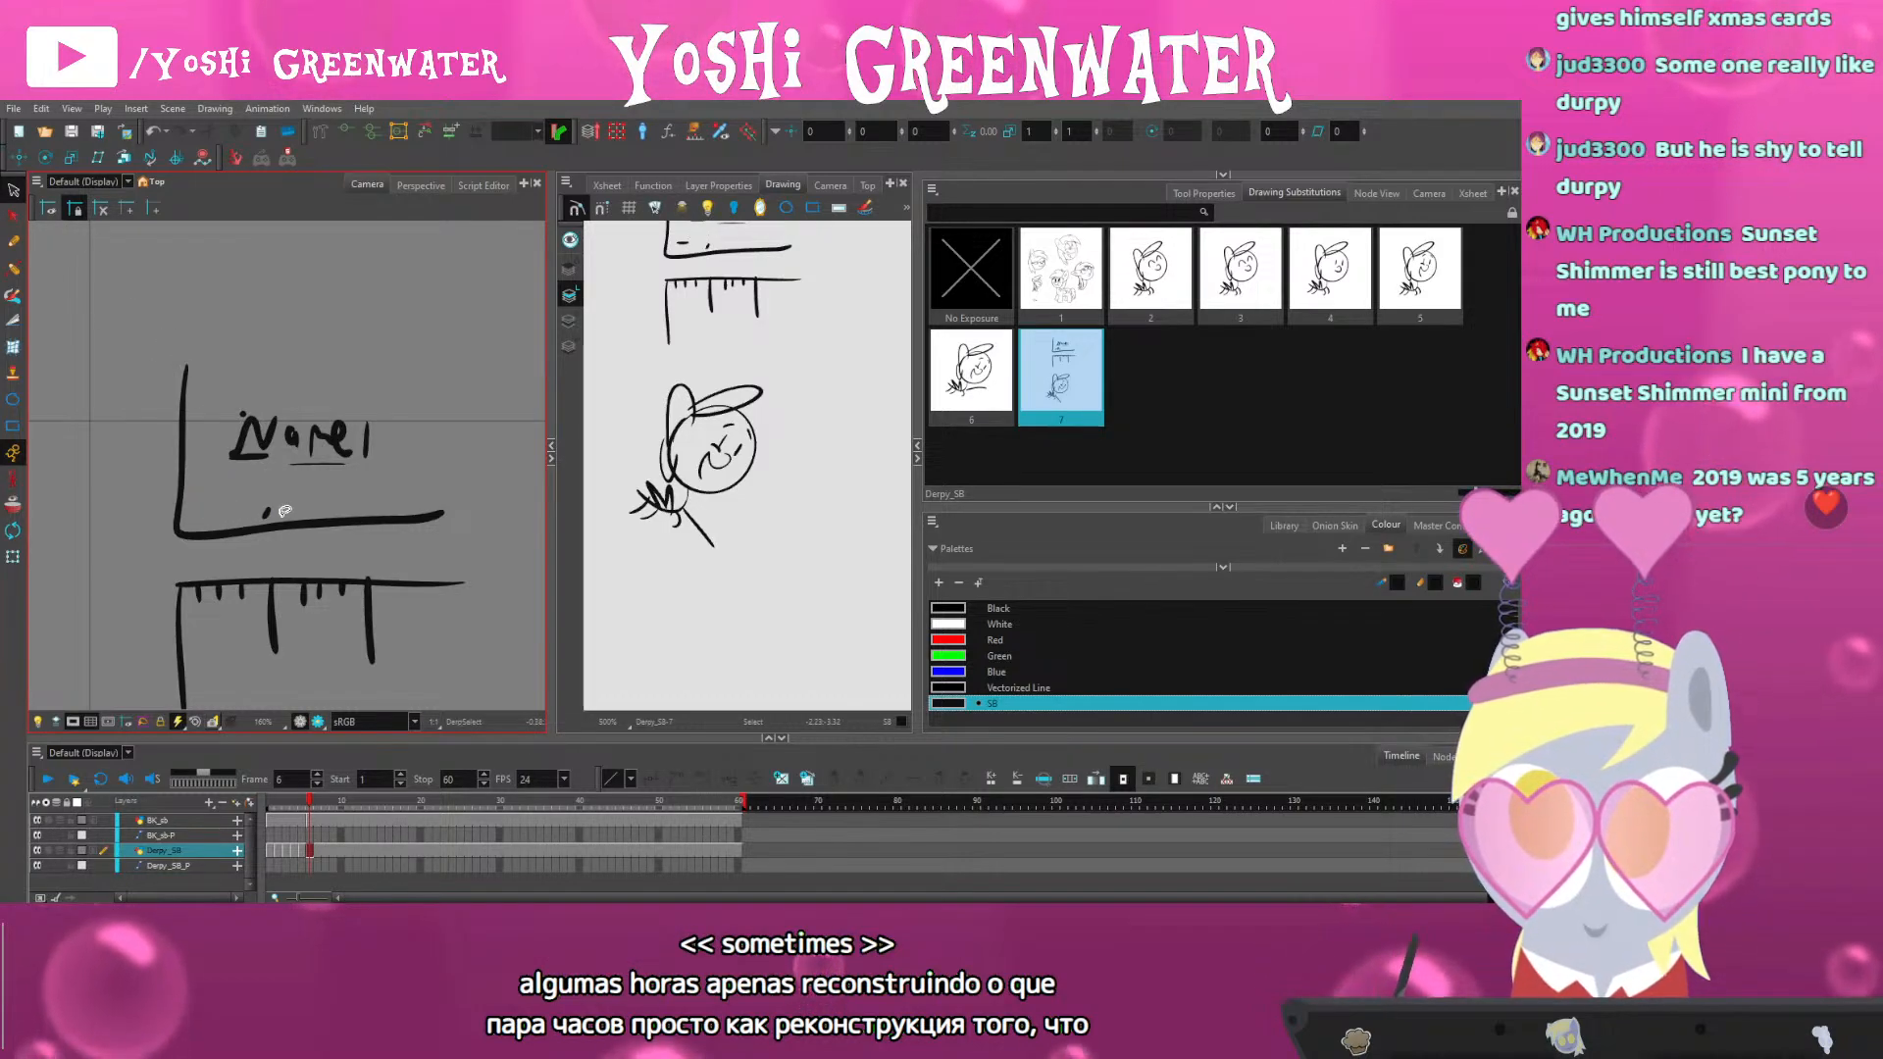
pyautogui.click(250, 457)
pyautogui.press('Delete')
pyautogui.click(296, 464)
pyautogui.press('Delete')
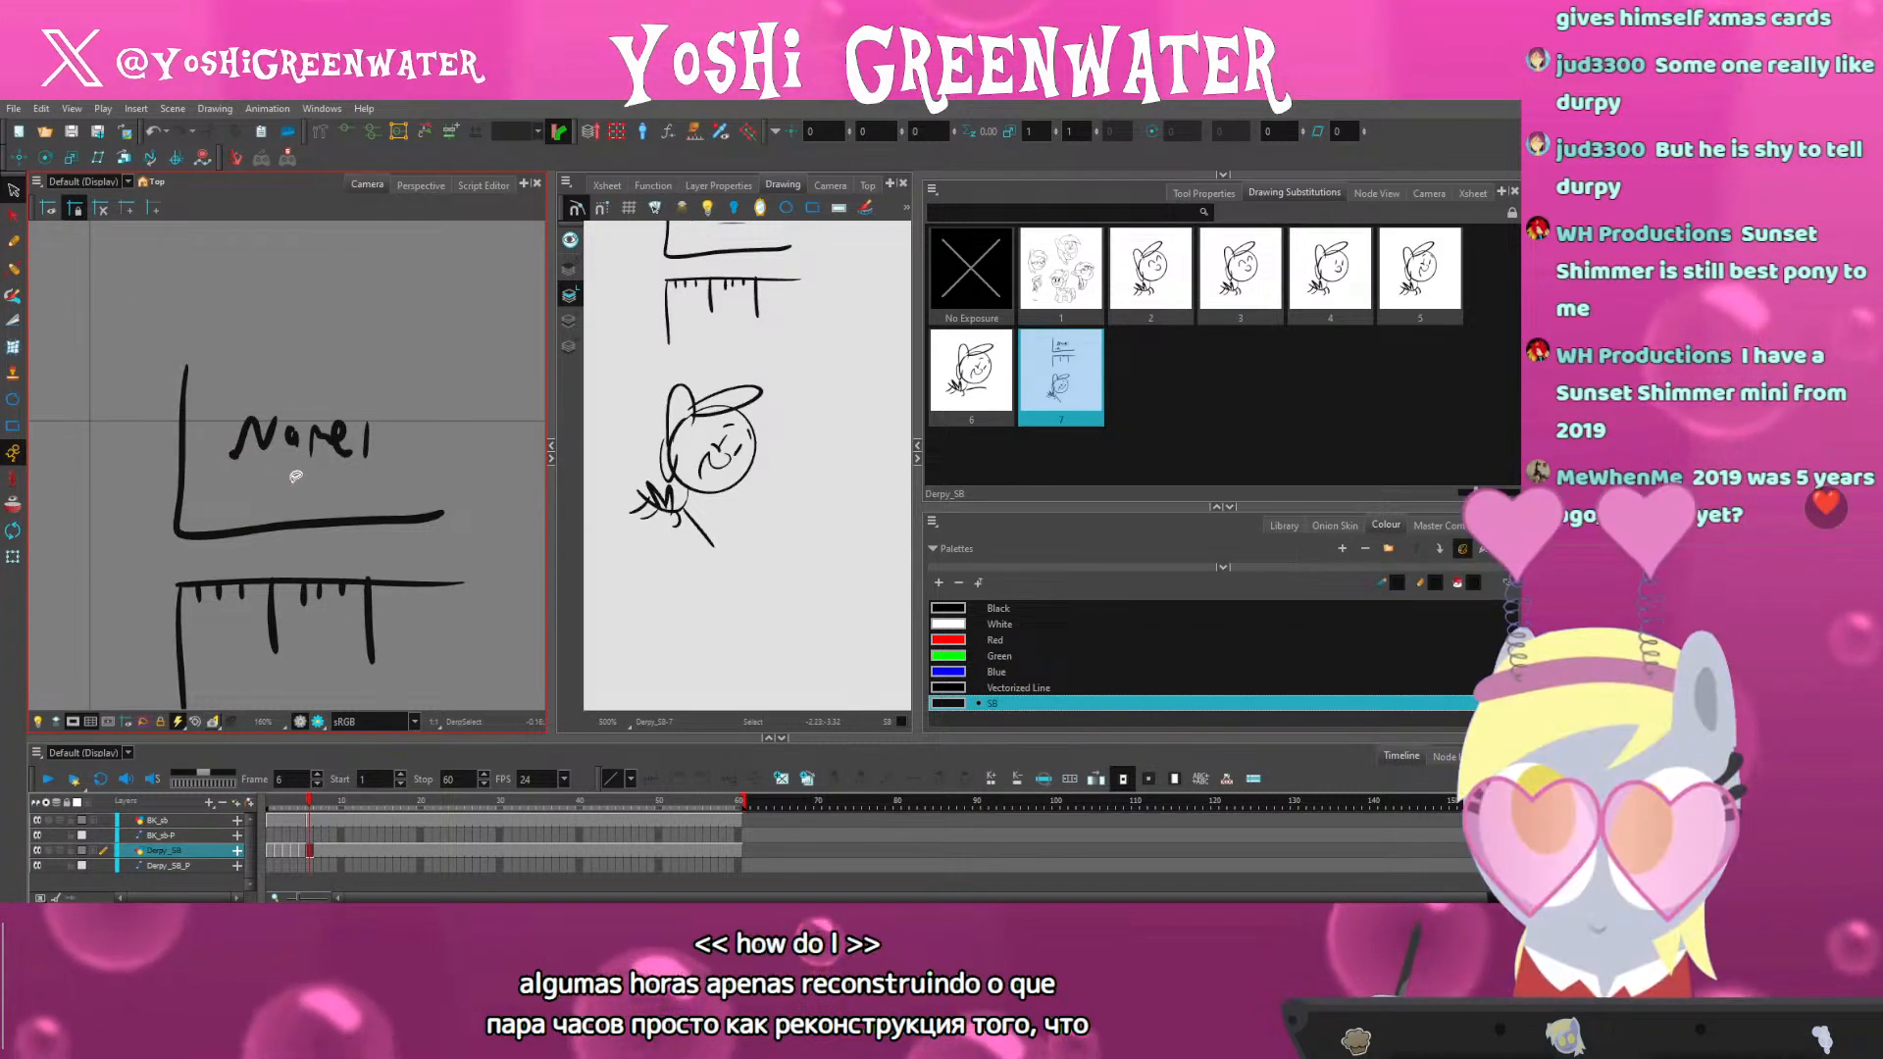
pyautogui.click(363, 448)
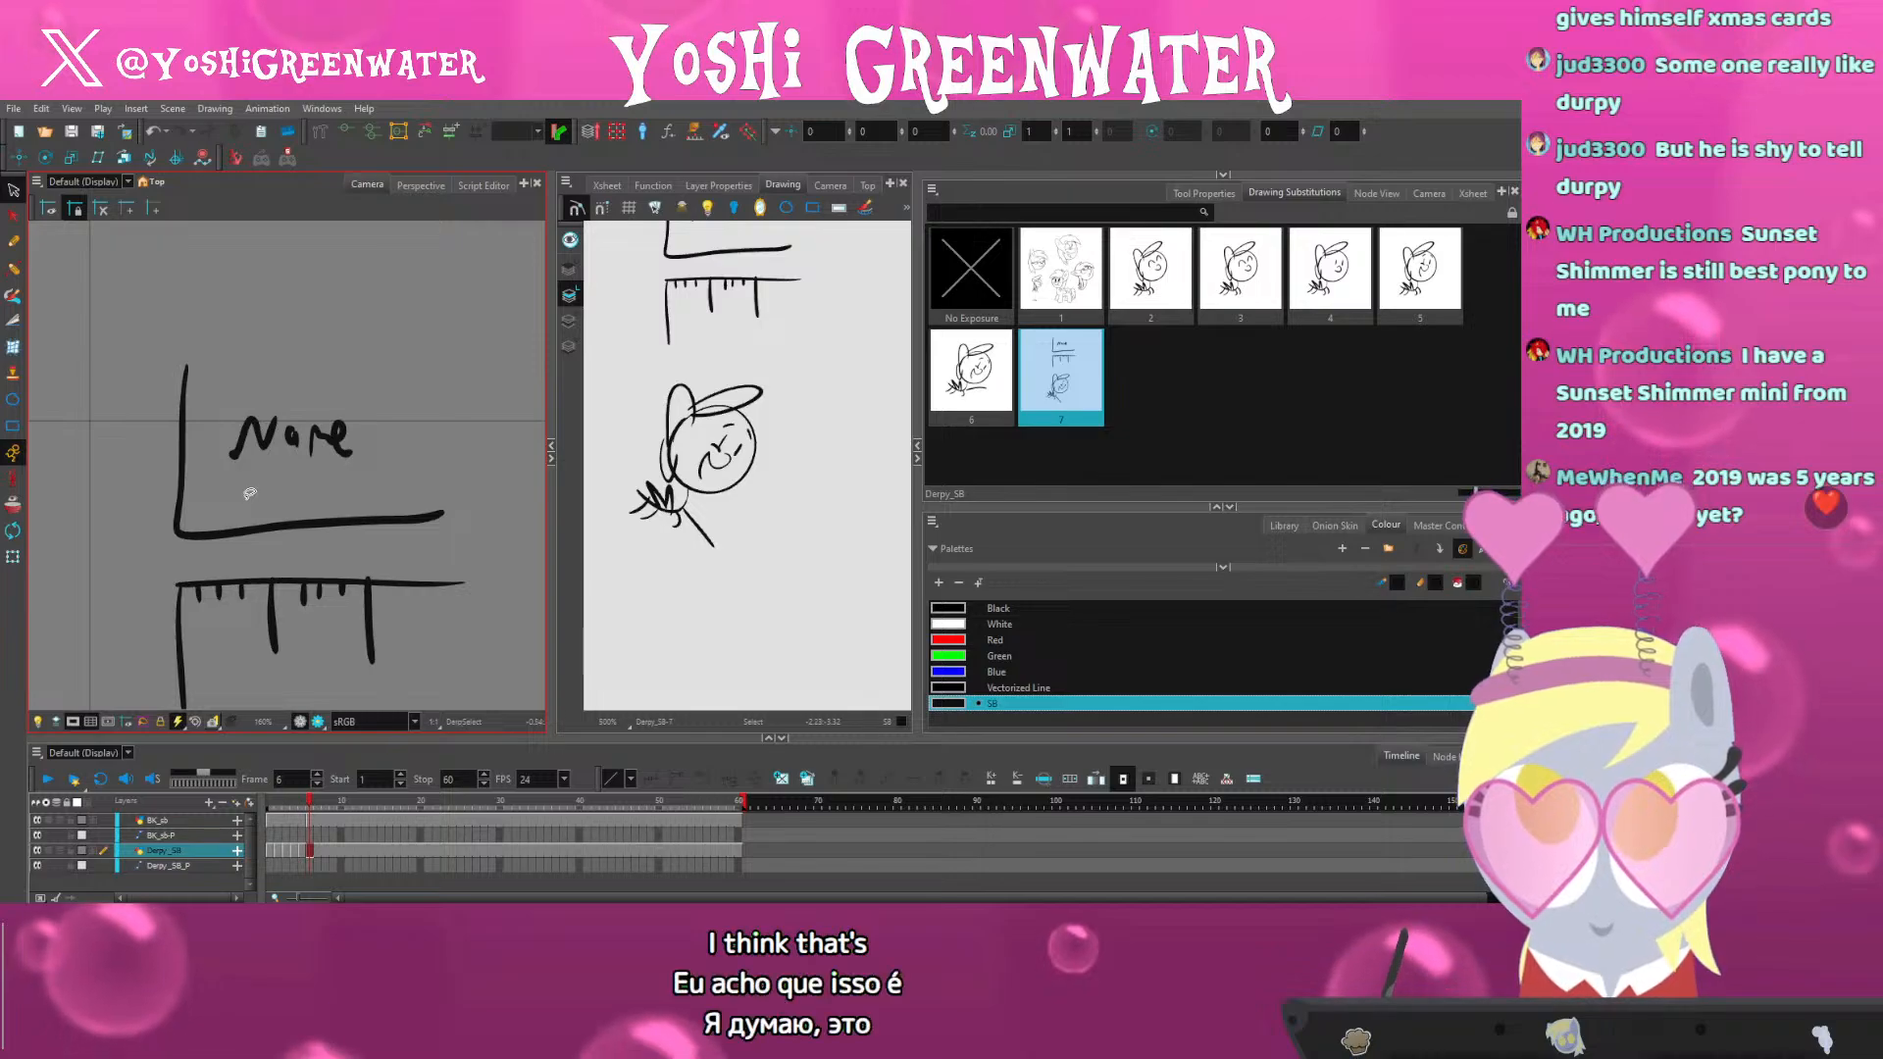
# Handwrite a second "Name" above the first and a scribbled line below it, with short alignment marks between the rows
pyautogui.hotkey('alt', 'b')
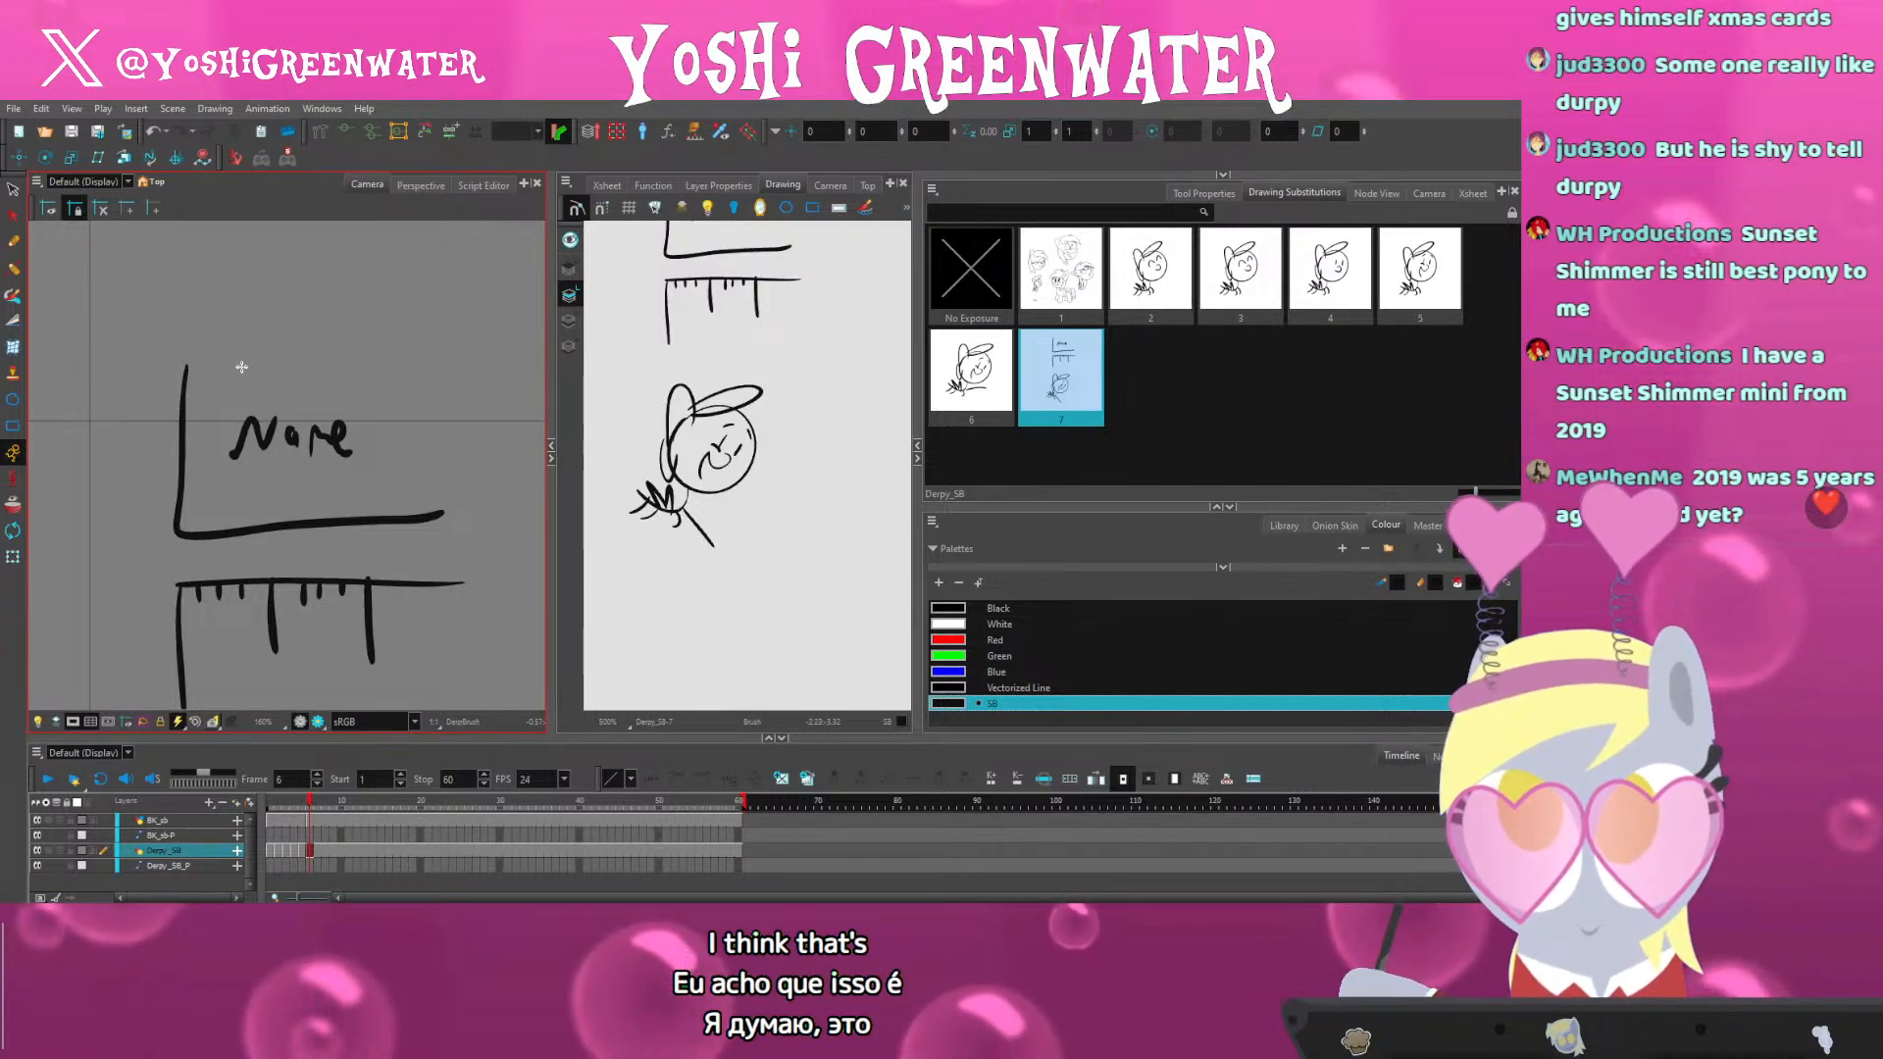
pyautogui.moveTo(244, 369)
pyautogui.mouseDown()
pyautogui.moveTo(276, 316)
pyautogui.moveTo(355, 366)
pyautogui.mouseUp()
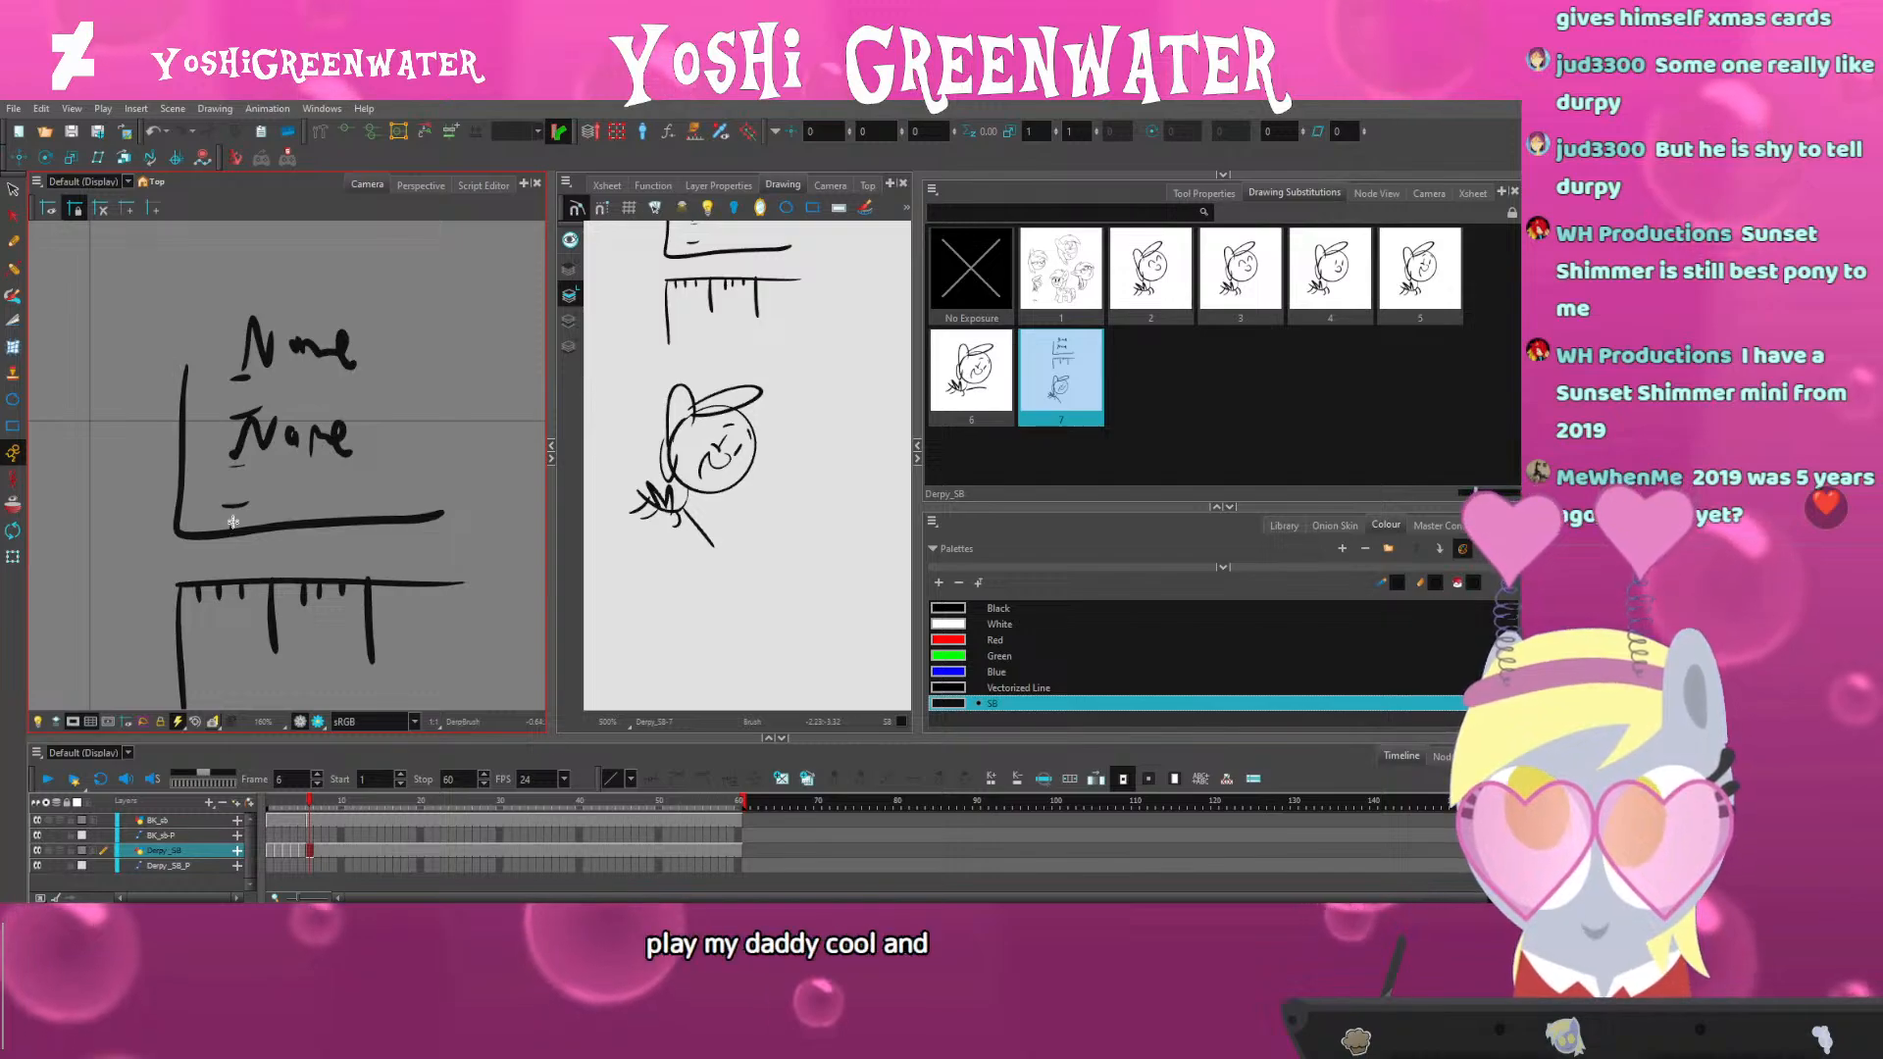
pyautogui.moveTo(300, 503); pyautogui.dragTo(351, 497)
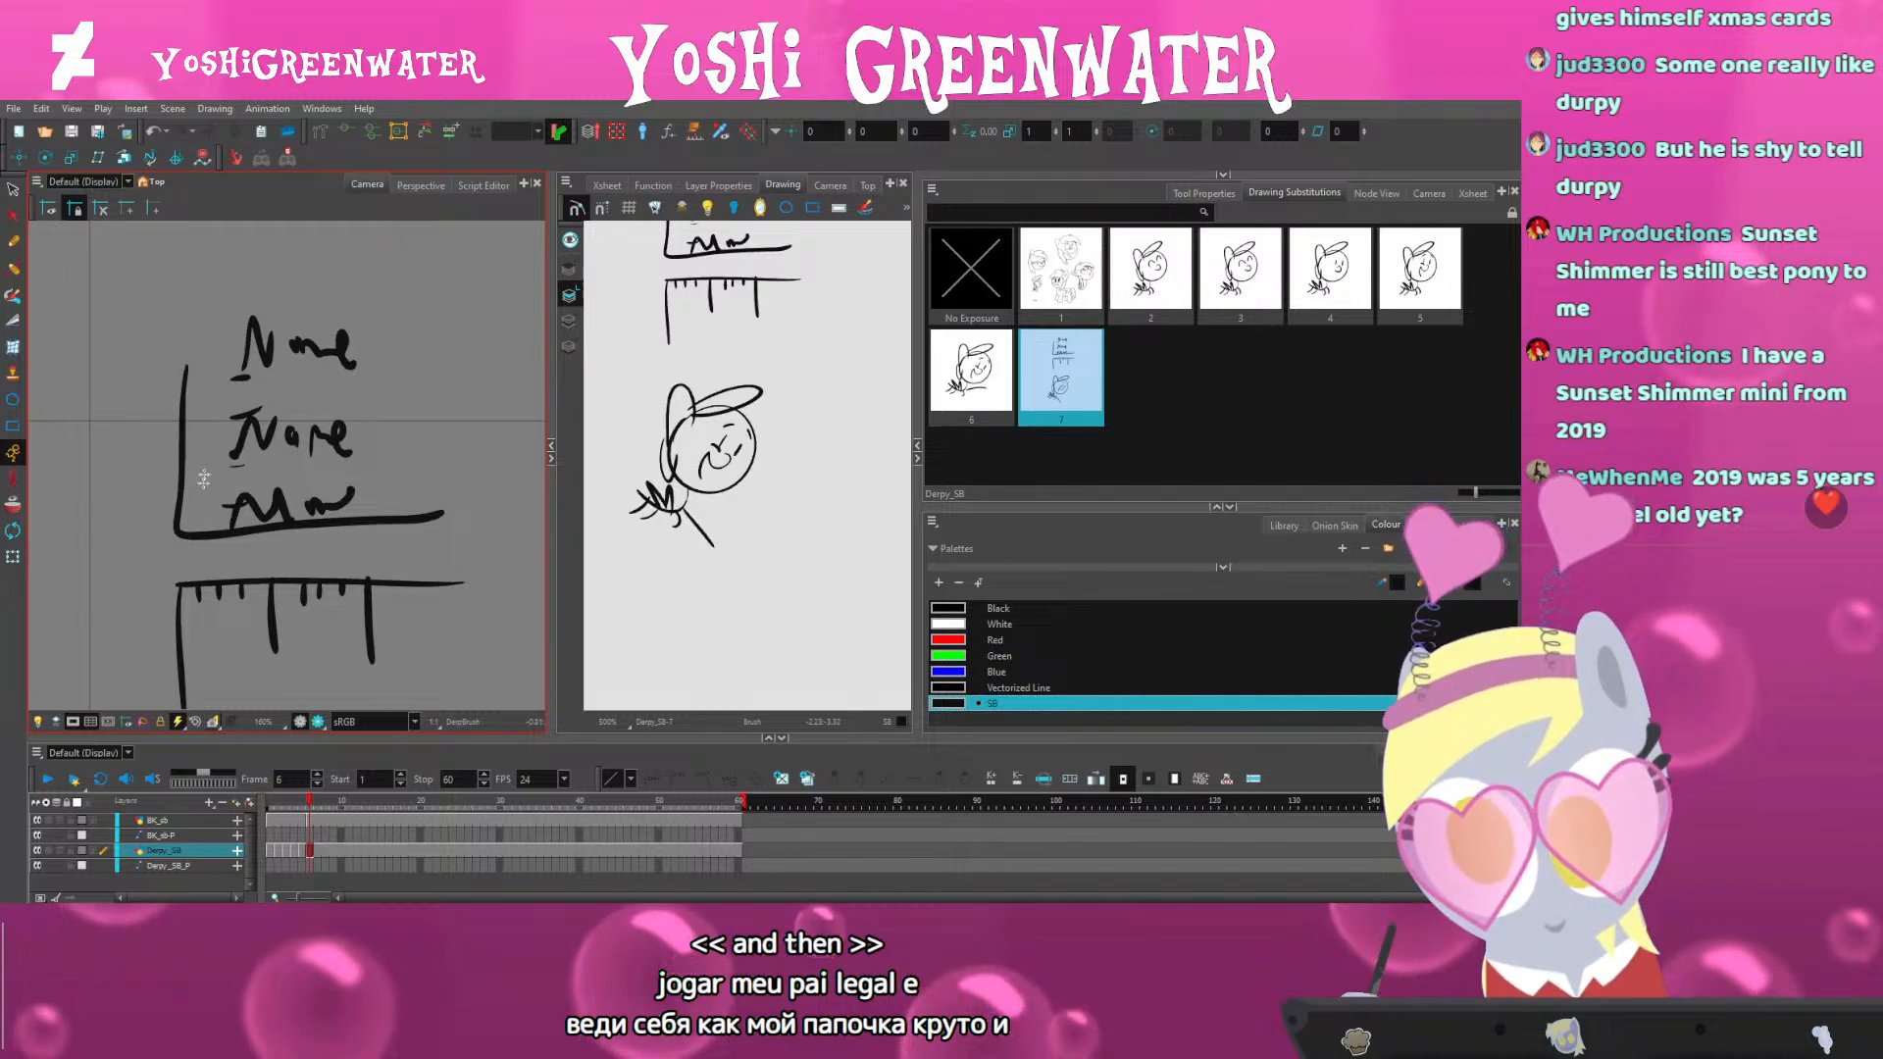
# Delete the whole ruler, frame and lettering sketch above the pony
pyautogui.scroll(-2, 235, 527)
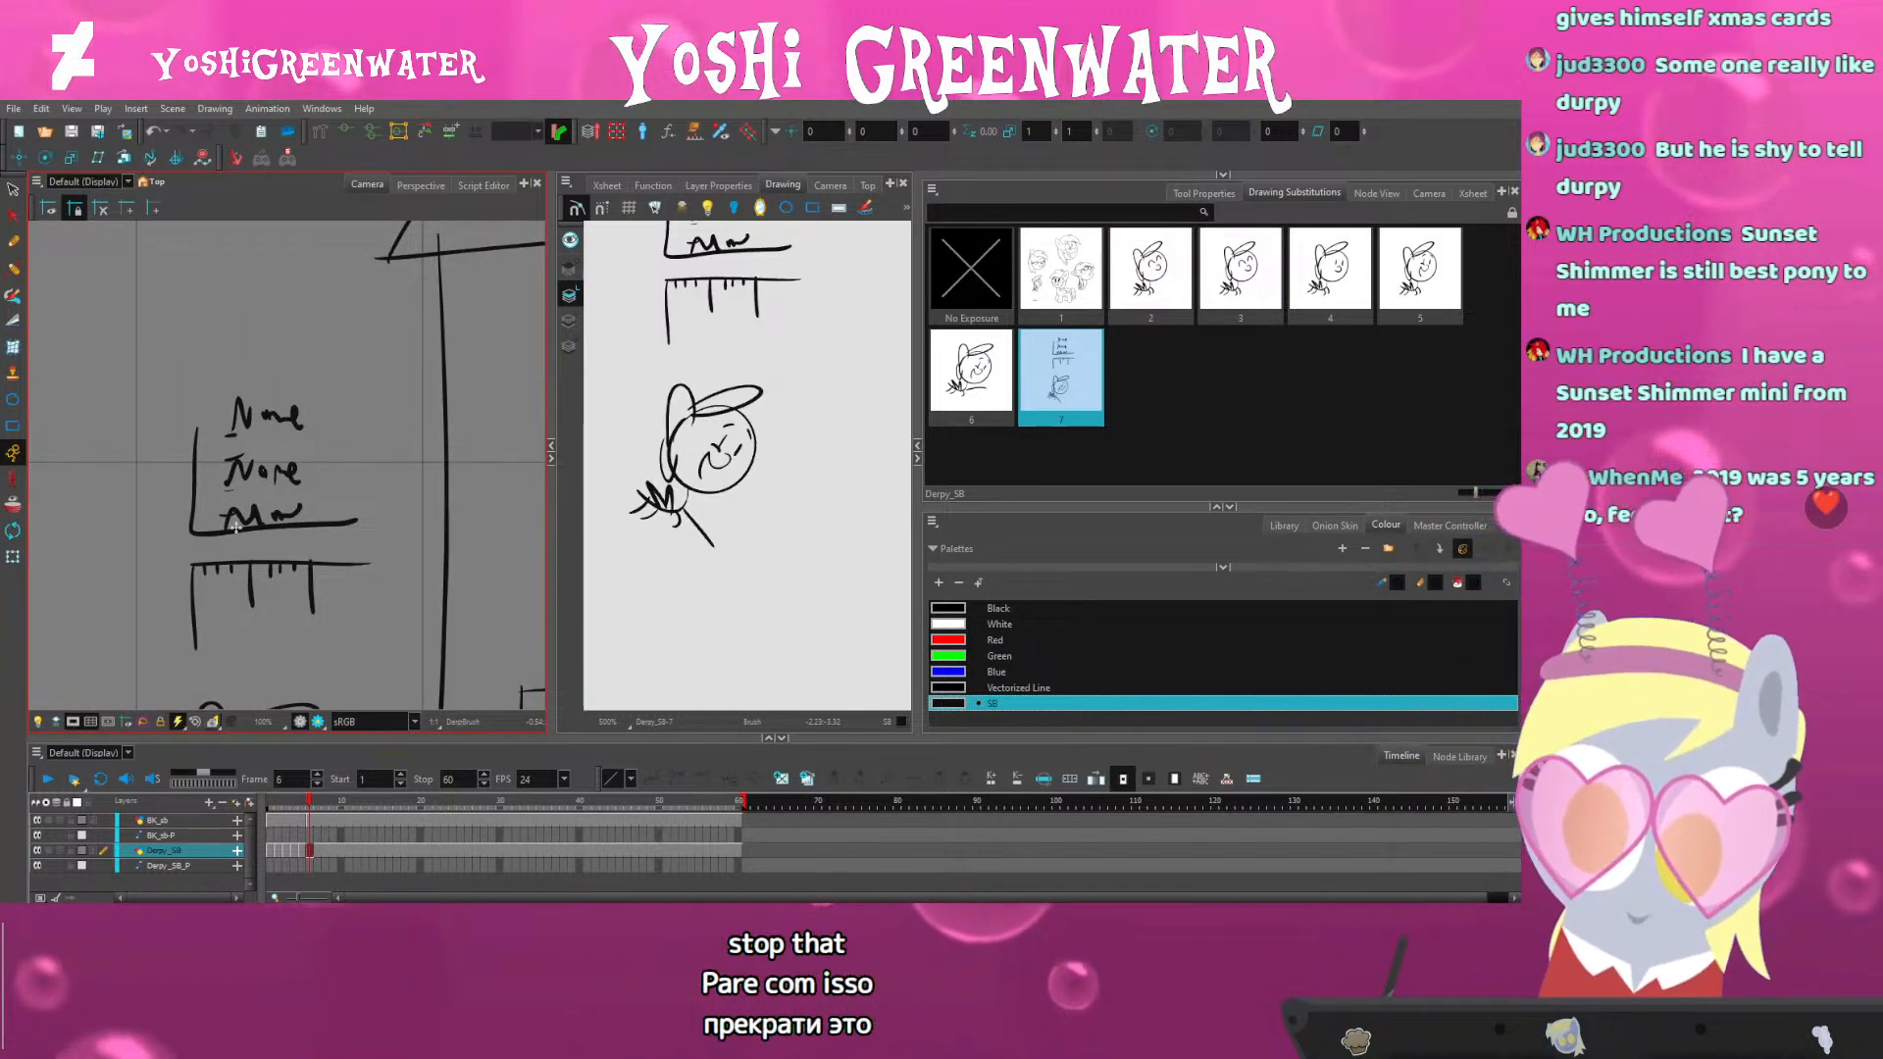
pyautogui.moveTo(237, 499); pyautogui.dragTo(261, 460)
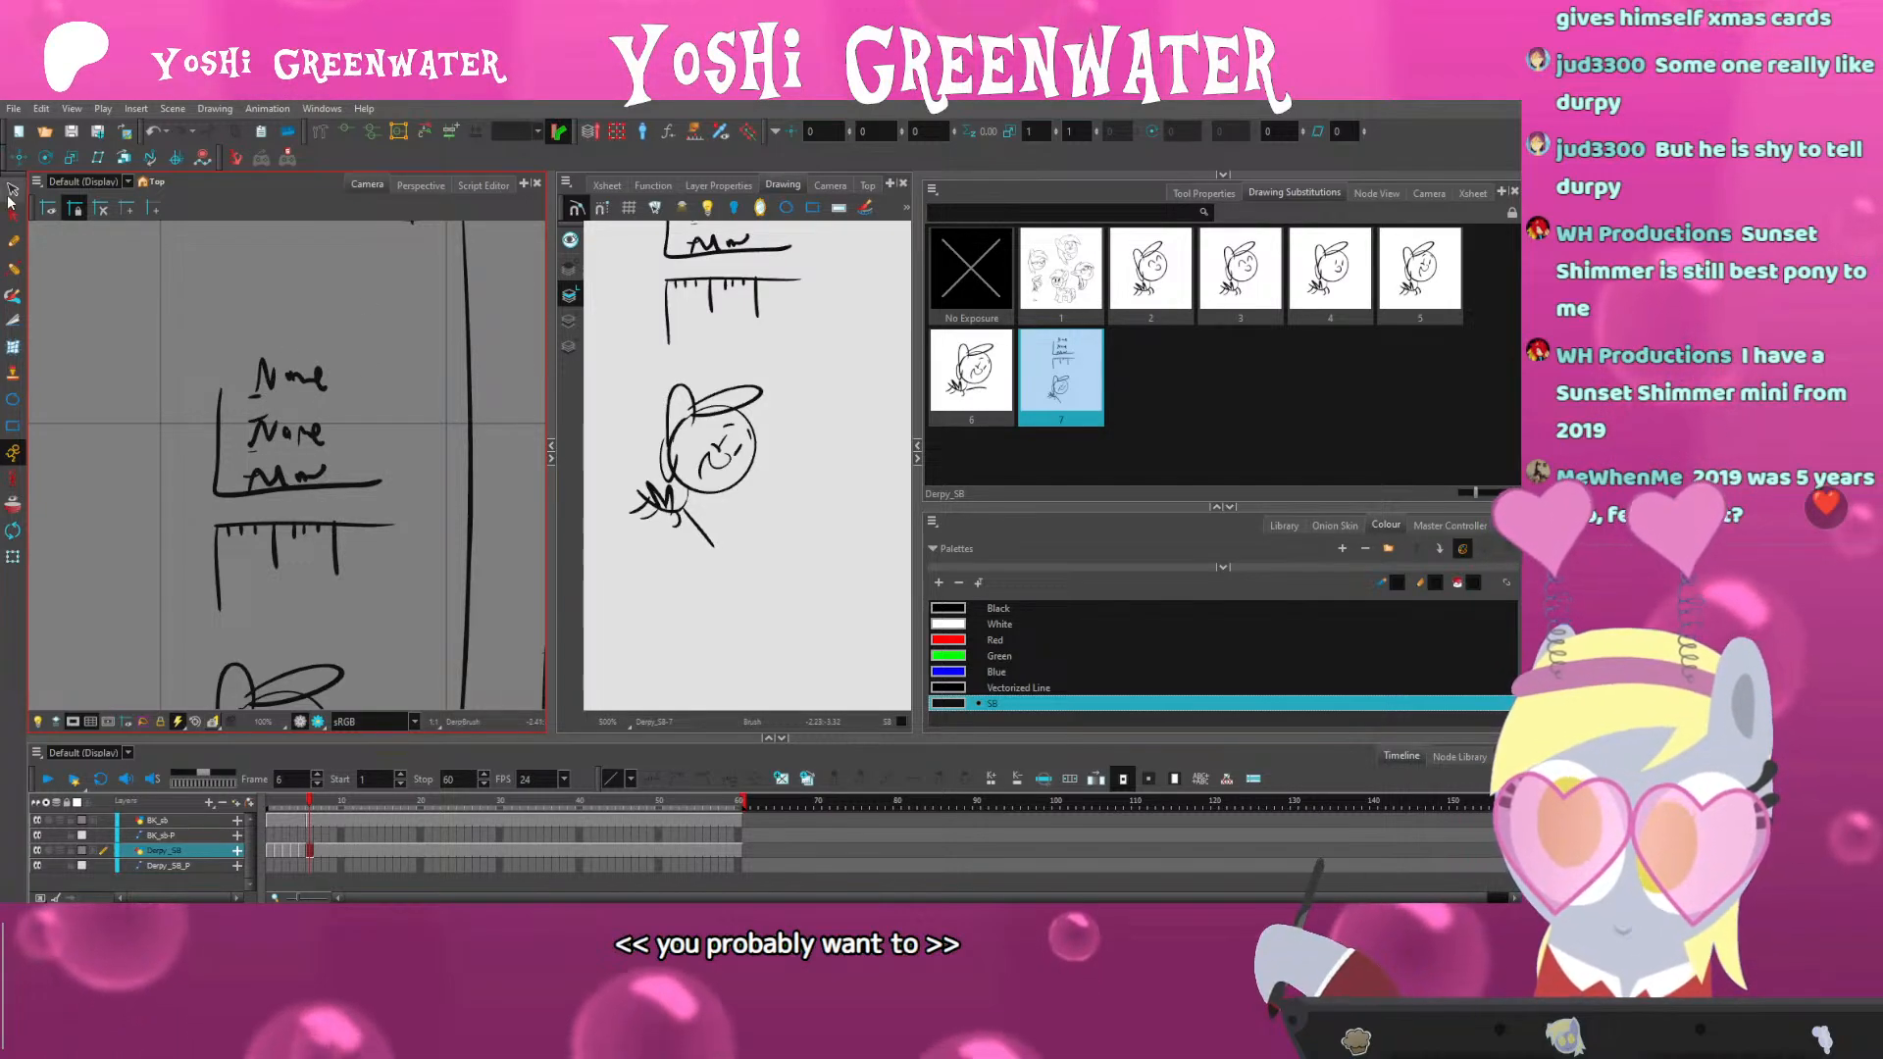
pyautogui.hotkey('alt', 's')
pyautogui.moveTo(222, 351)
pyautogui.mouseDown()
pyautogui.moveTo(245, 585)
pyautogui.moveTo(206, 567)
pyautogui.mouseUp()
pyautogui.press('Delete')
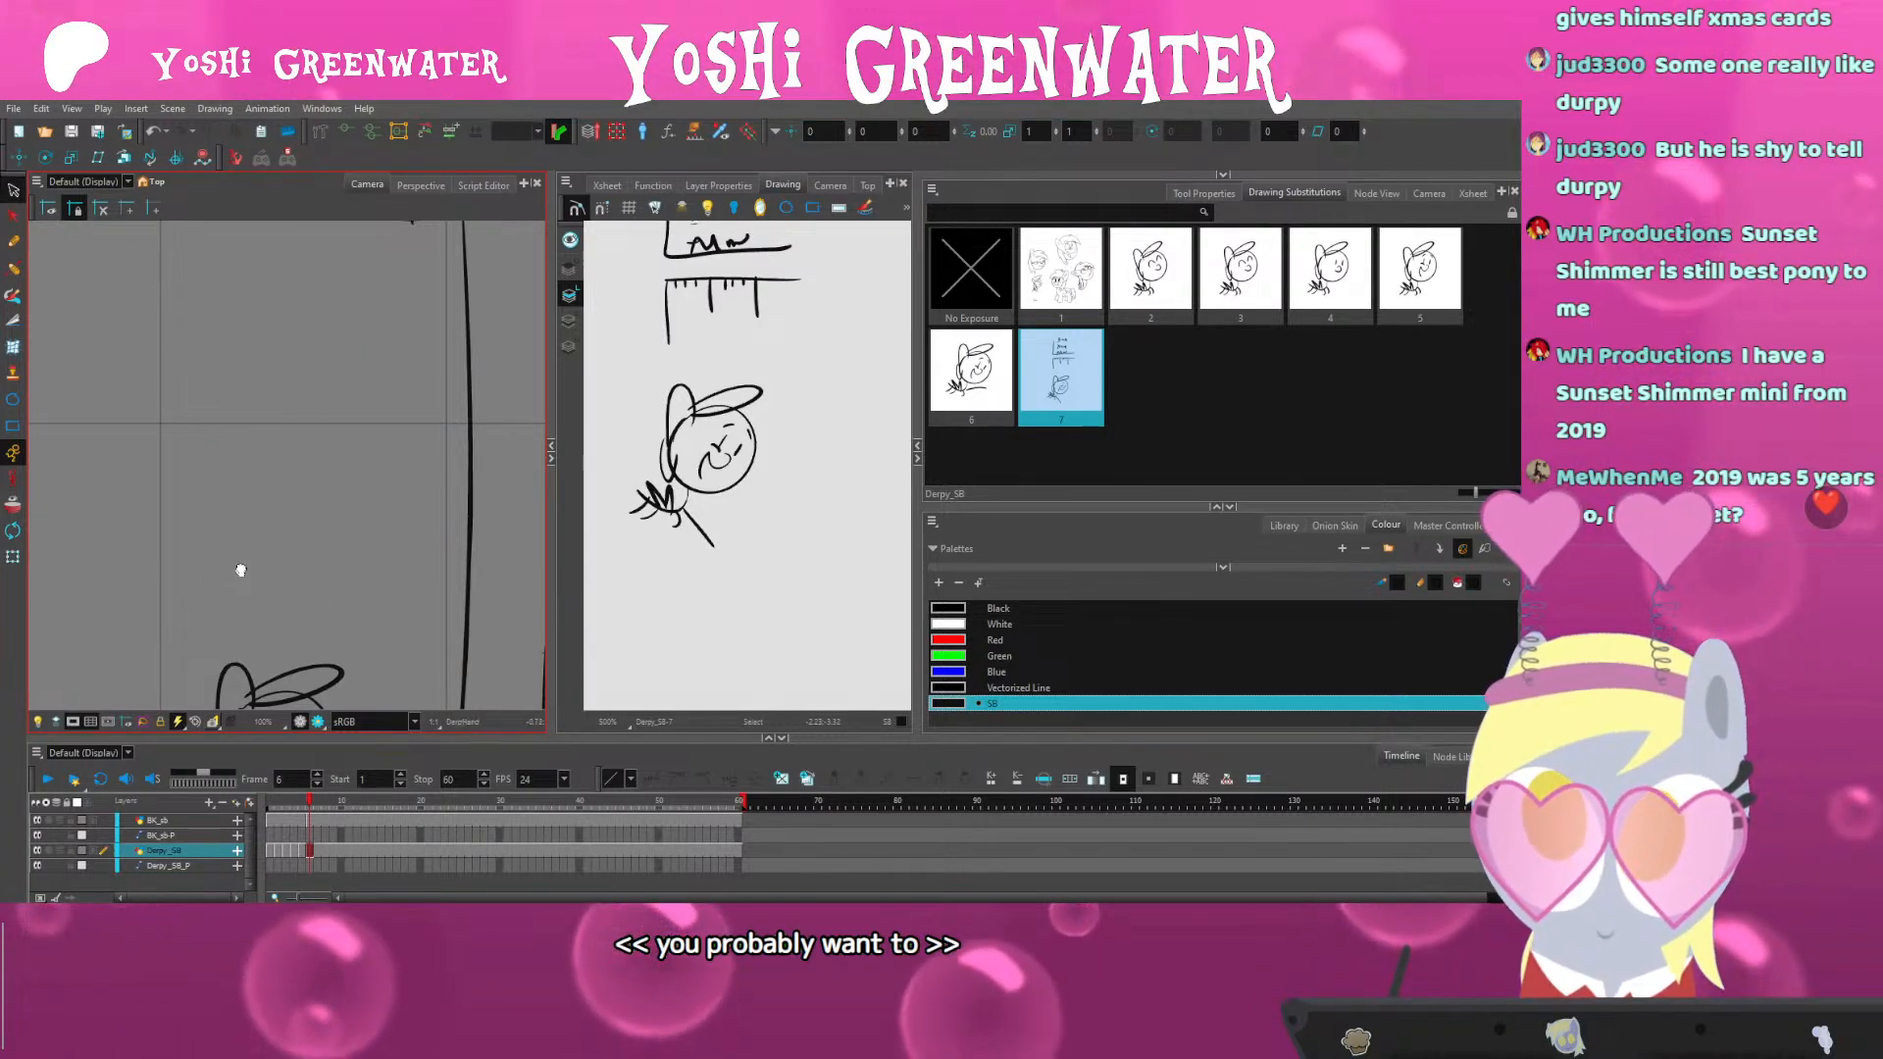
pyautogui.scroll(-5, 239, 563)
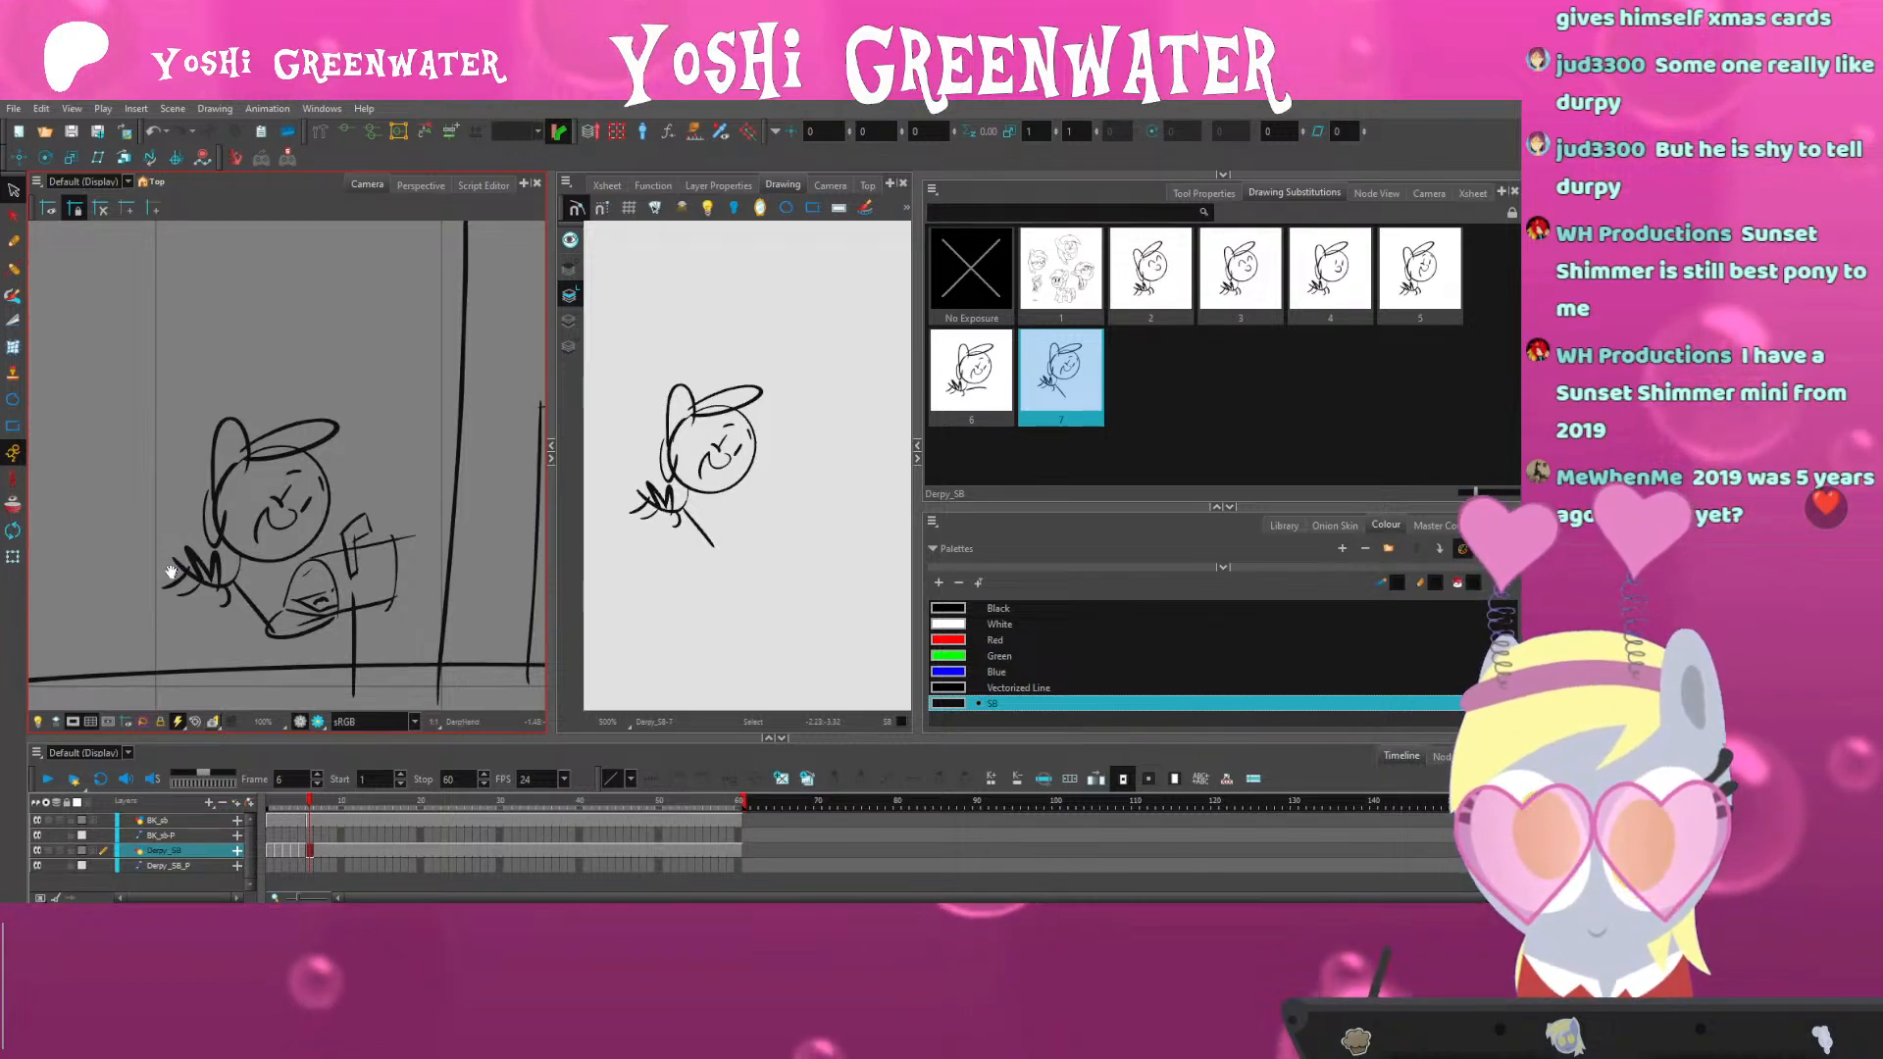
# Step through the pony poses from frame 1 to frame 6 to review the flight to the mailbox
pyautogui.moveTo(171, 571); pyautogui.dragTo(208, 499)
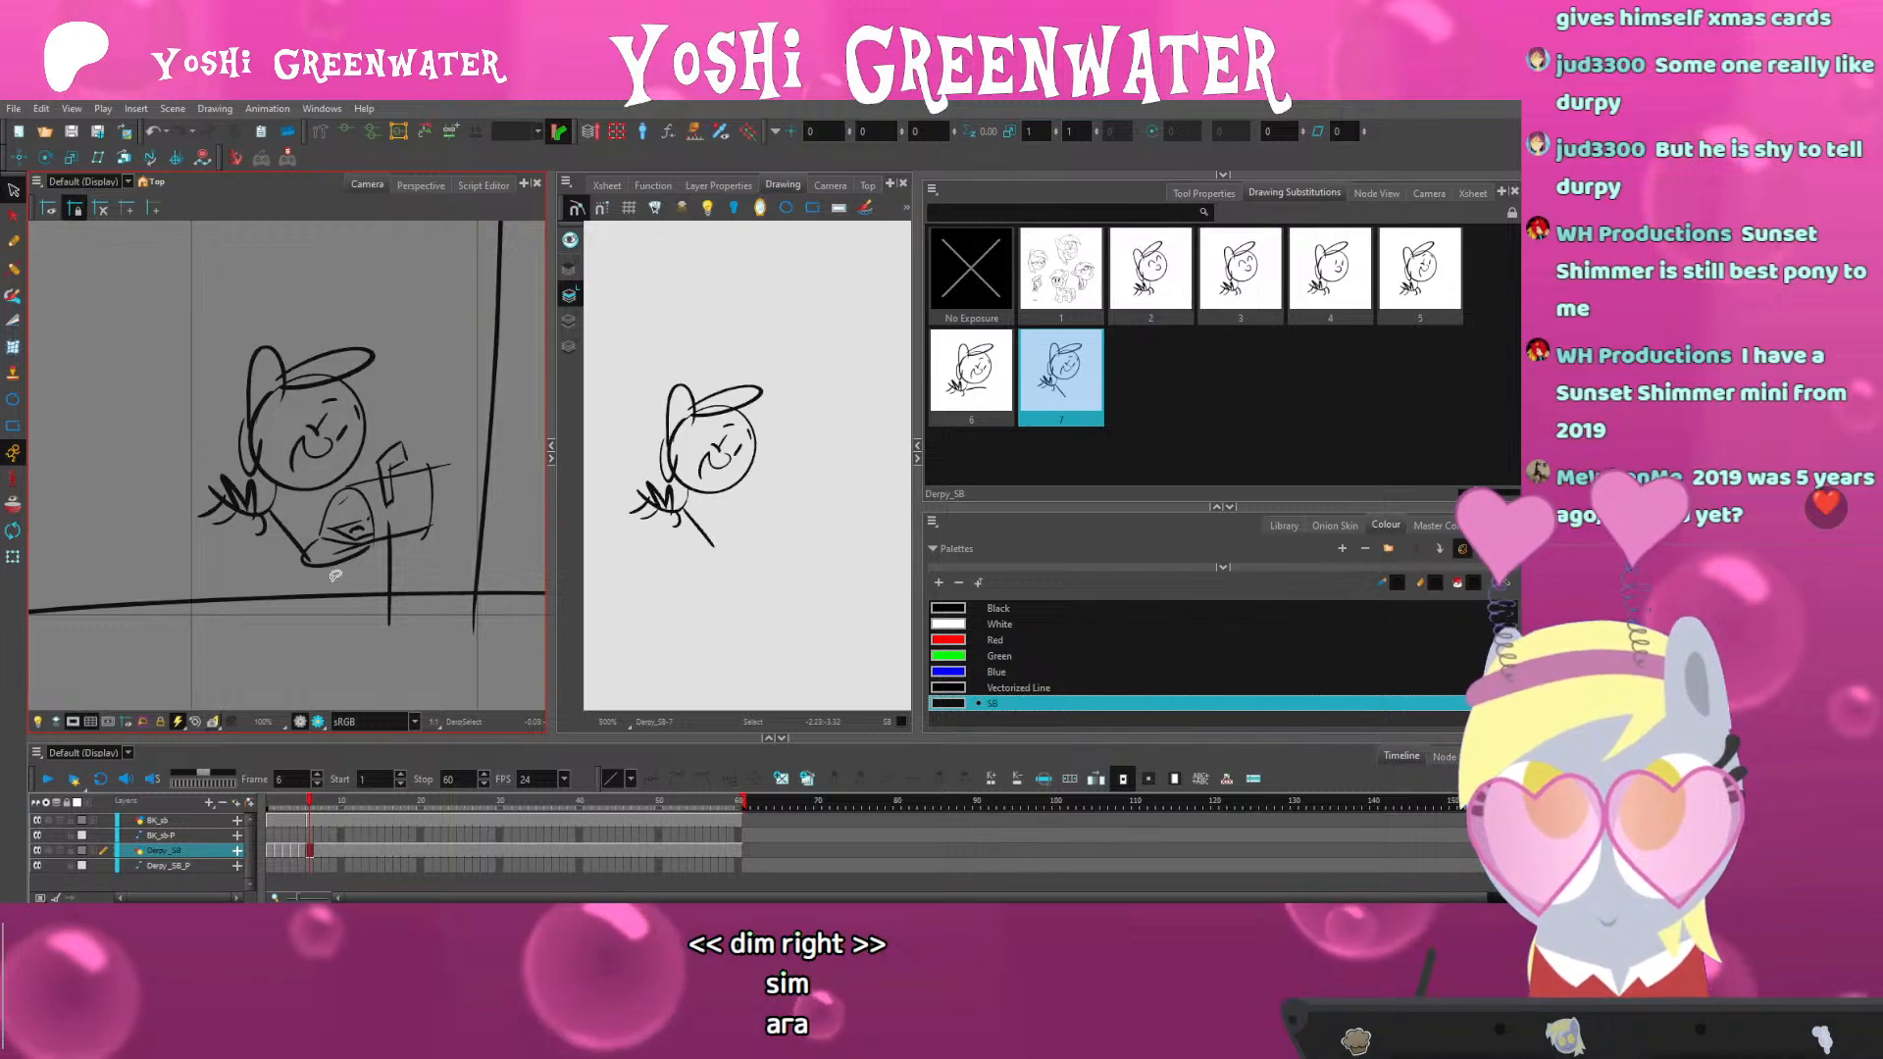
pyautogui.scroll(-3, 238, 521)
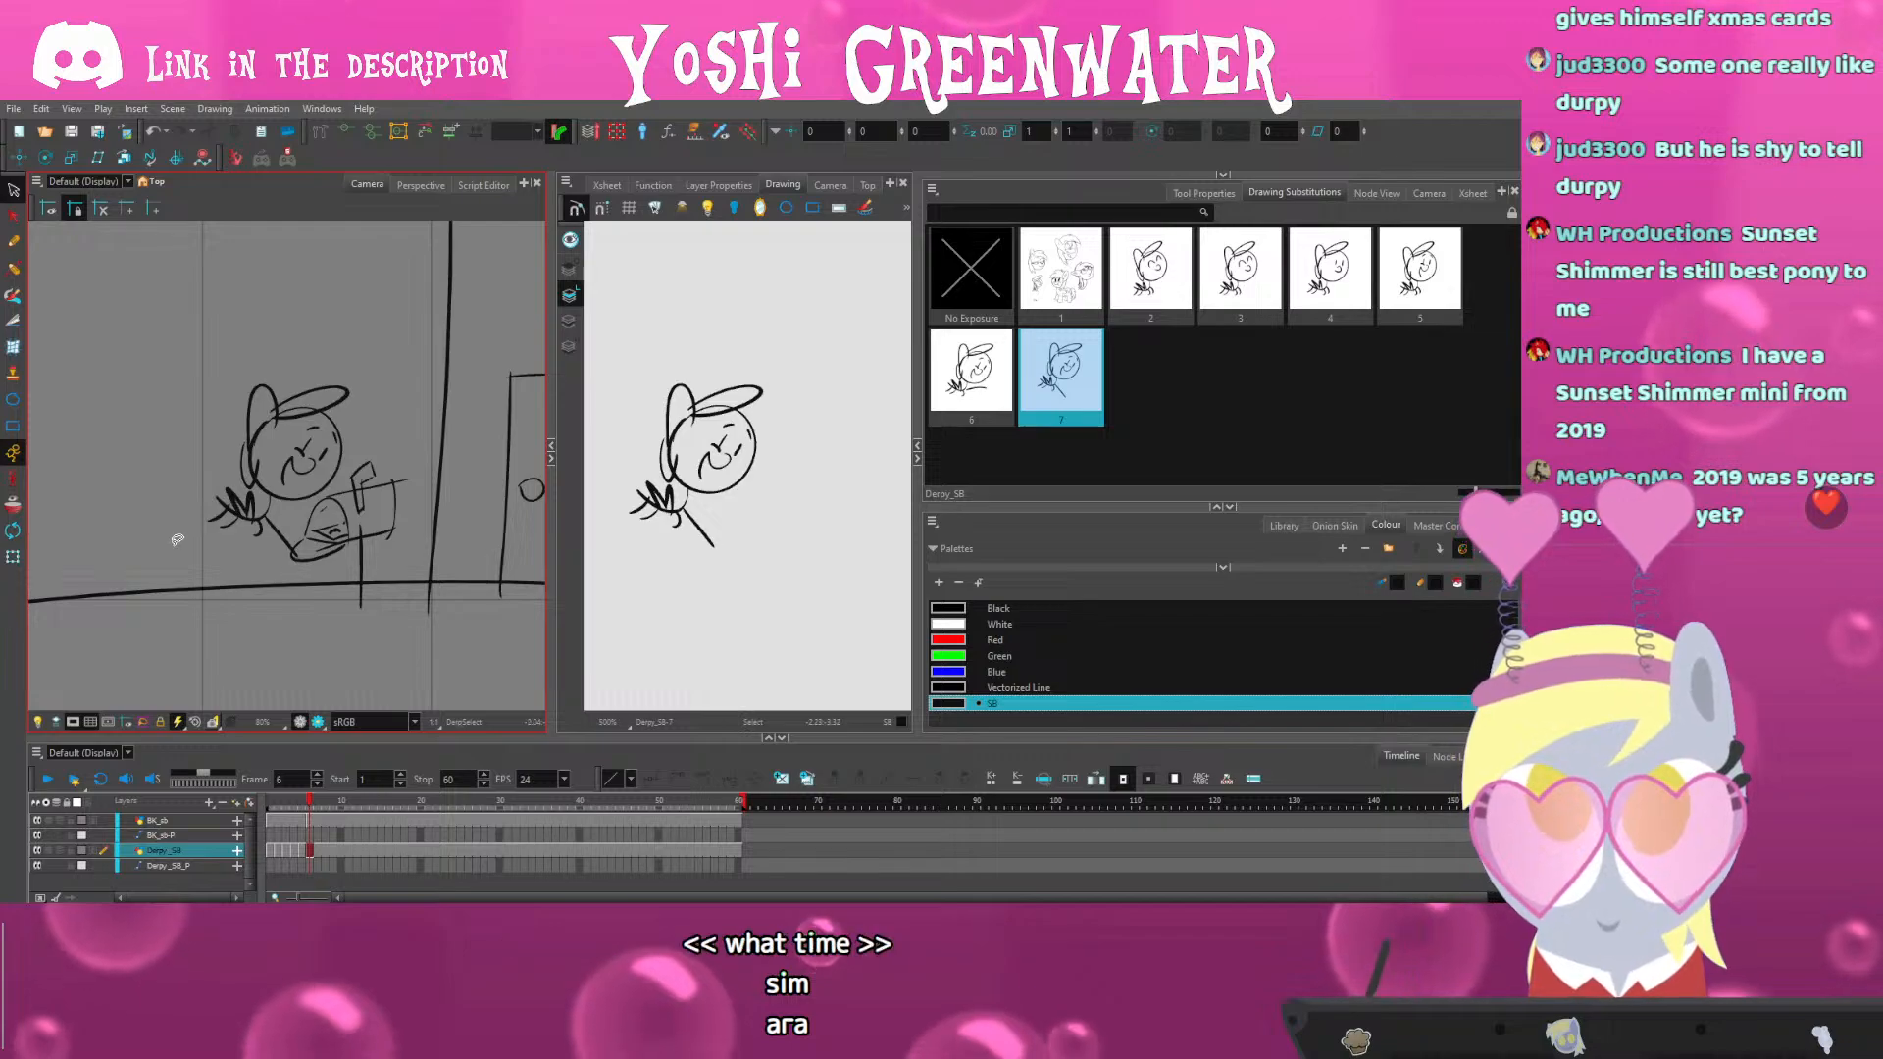
pyautogui.scroll(-3, 264, 507)
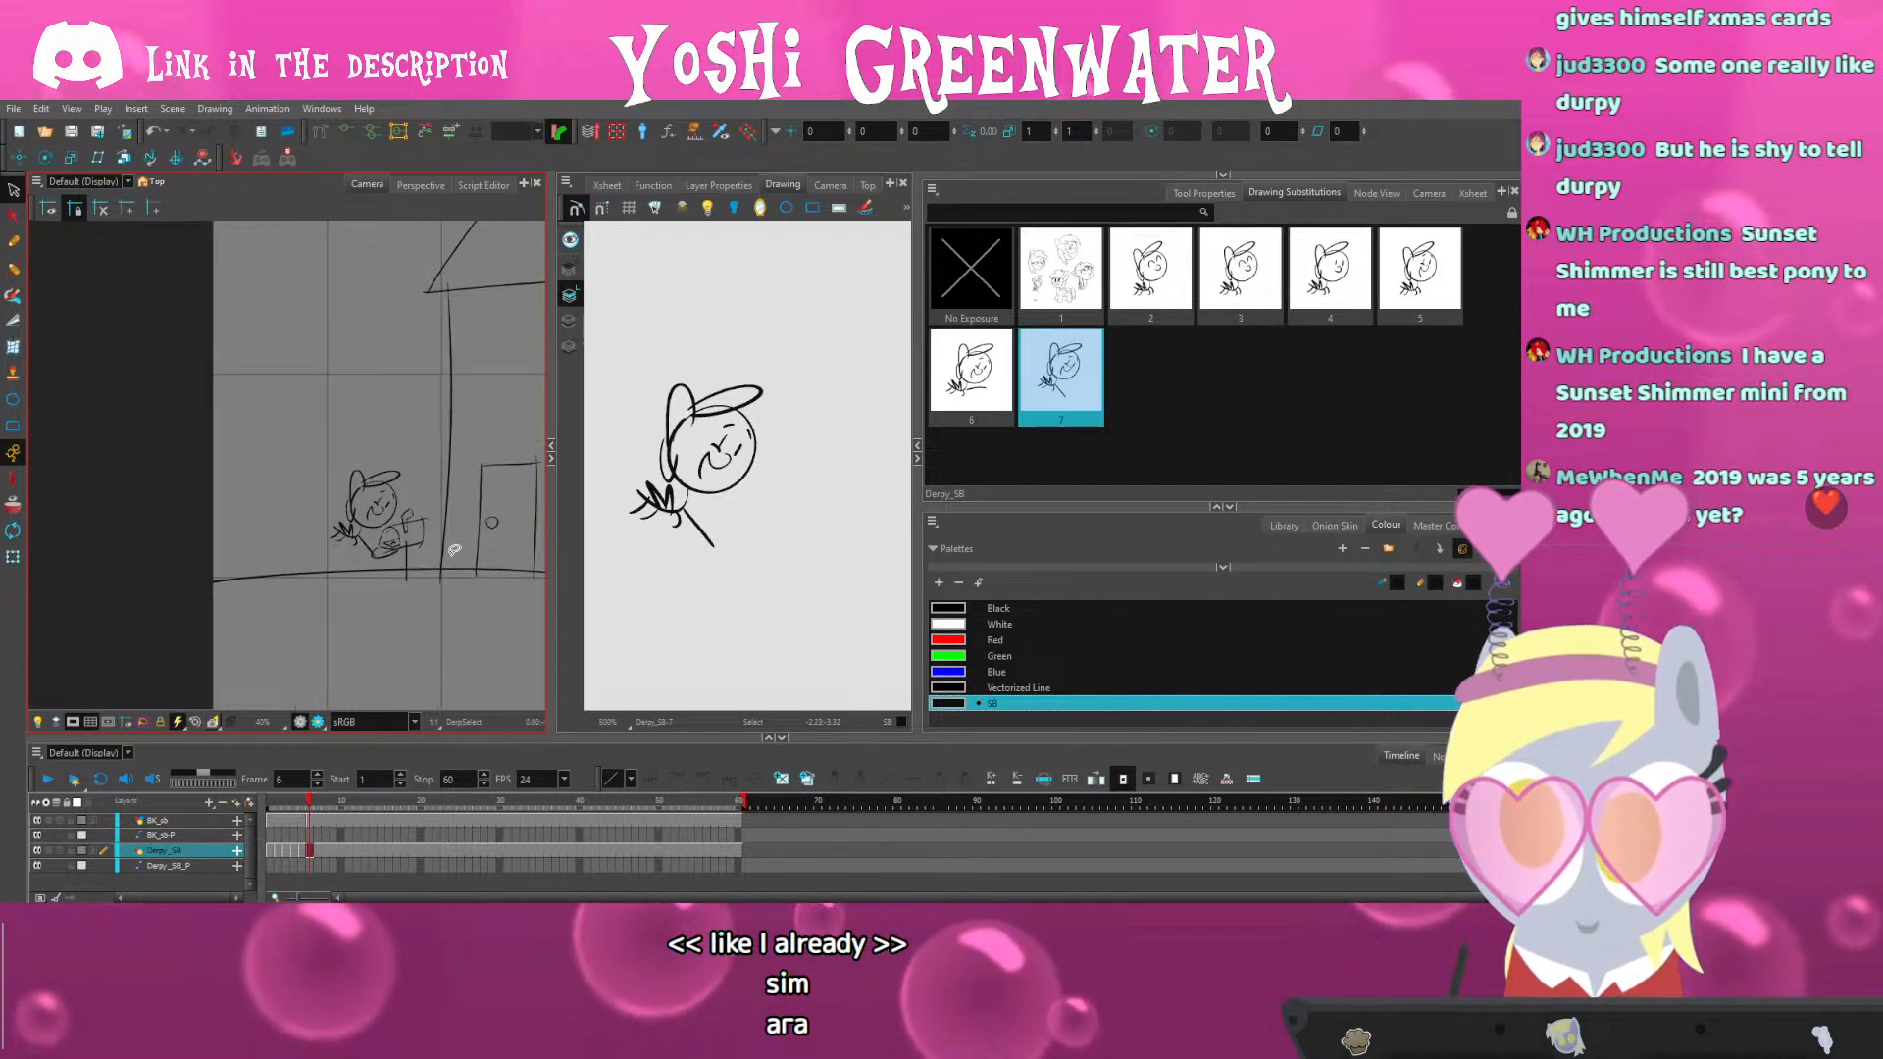
pyautogui.moveTo(339, 533); pyautogui.dragTo(303, 652)
pyautogui.click(282, 807)
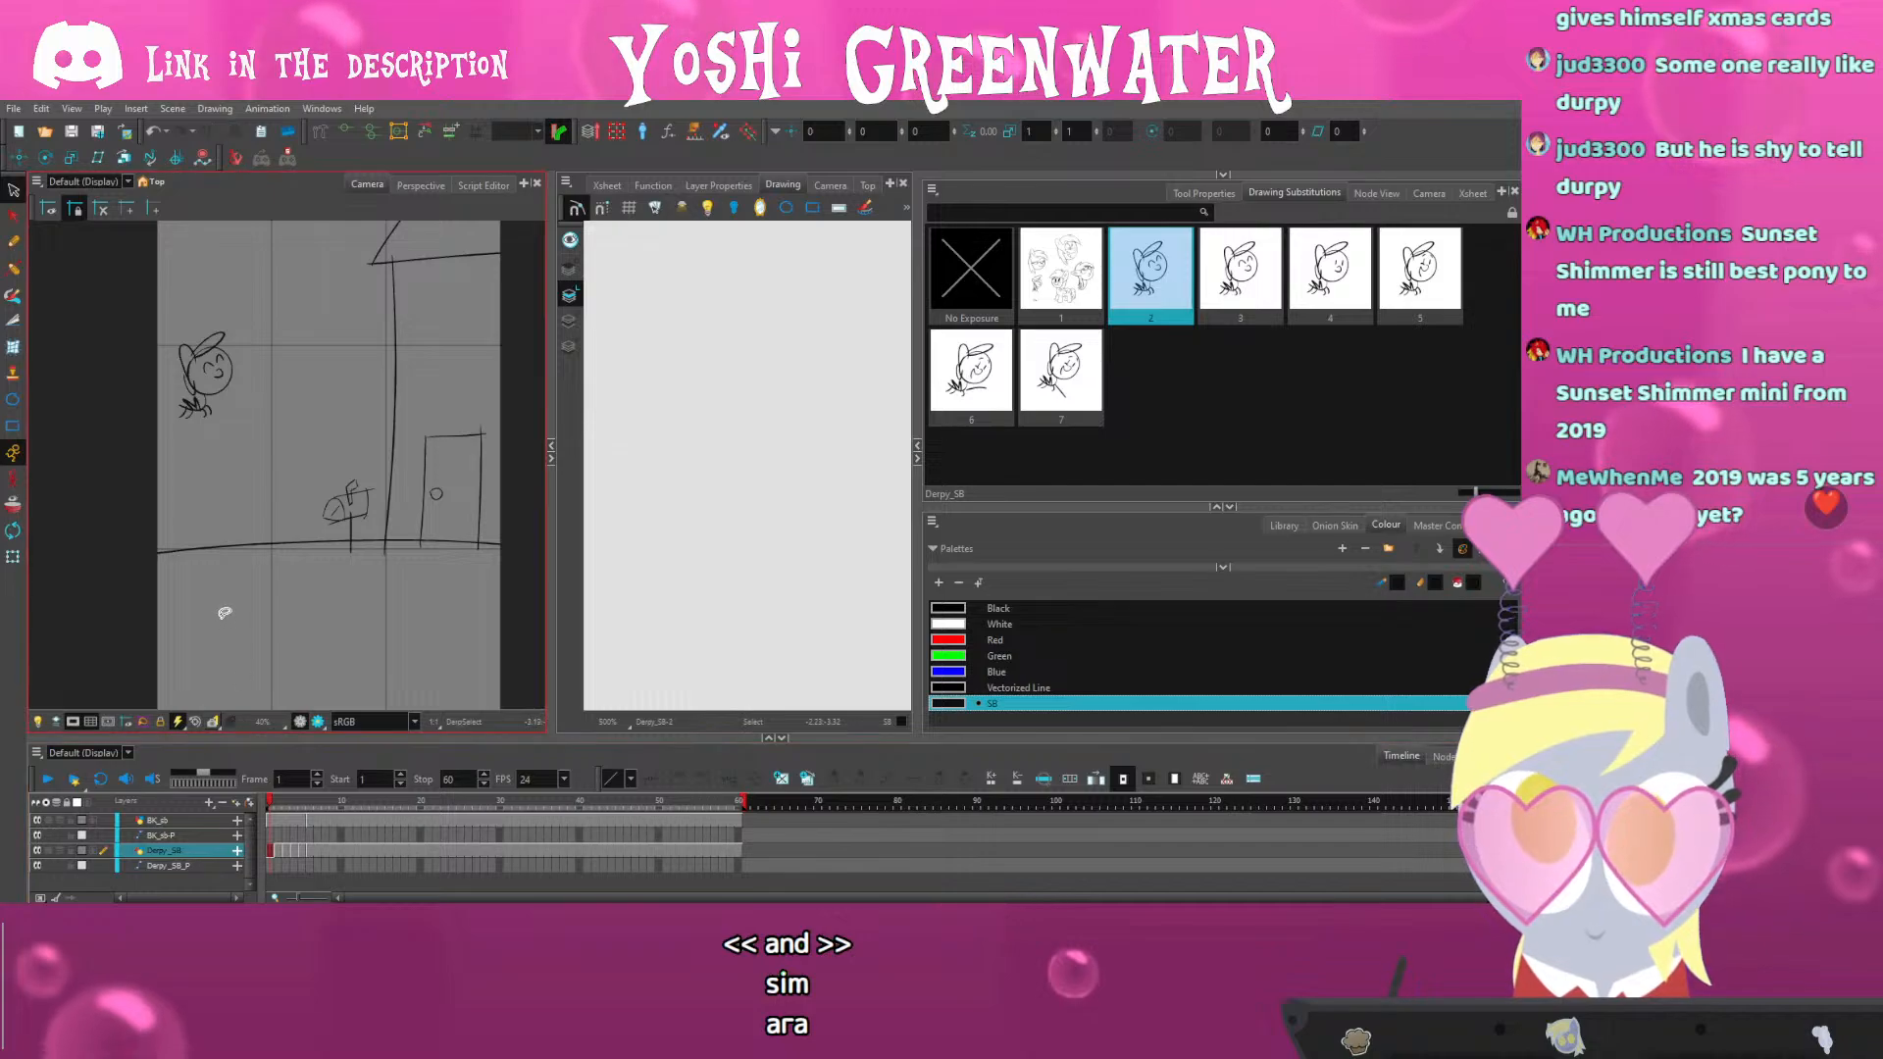
pyautogui.scroll(-1, 224, 616)
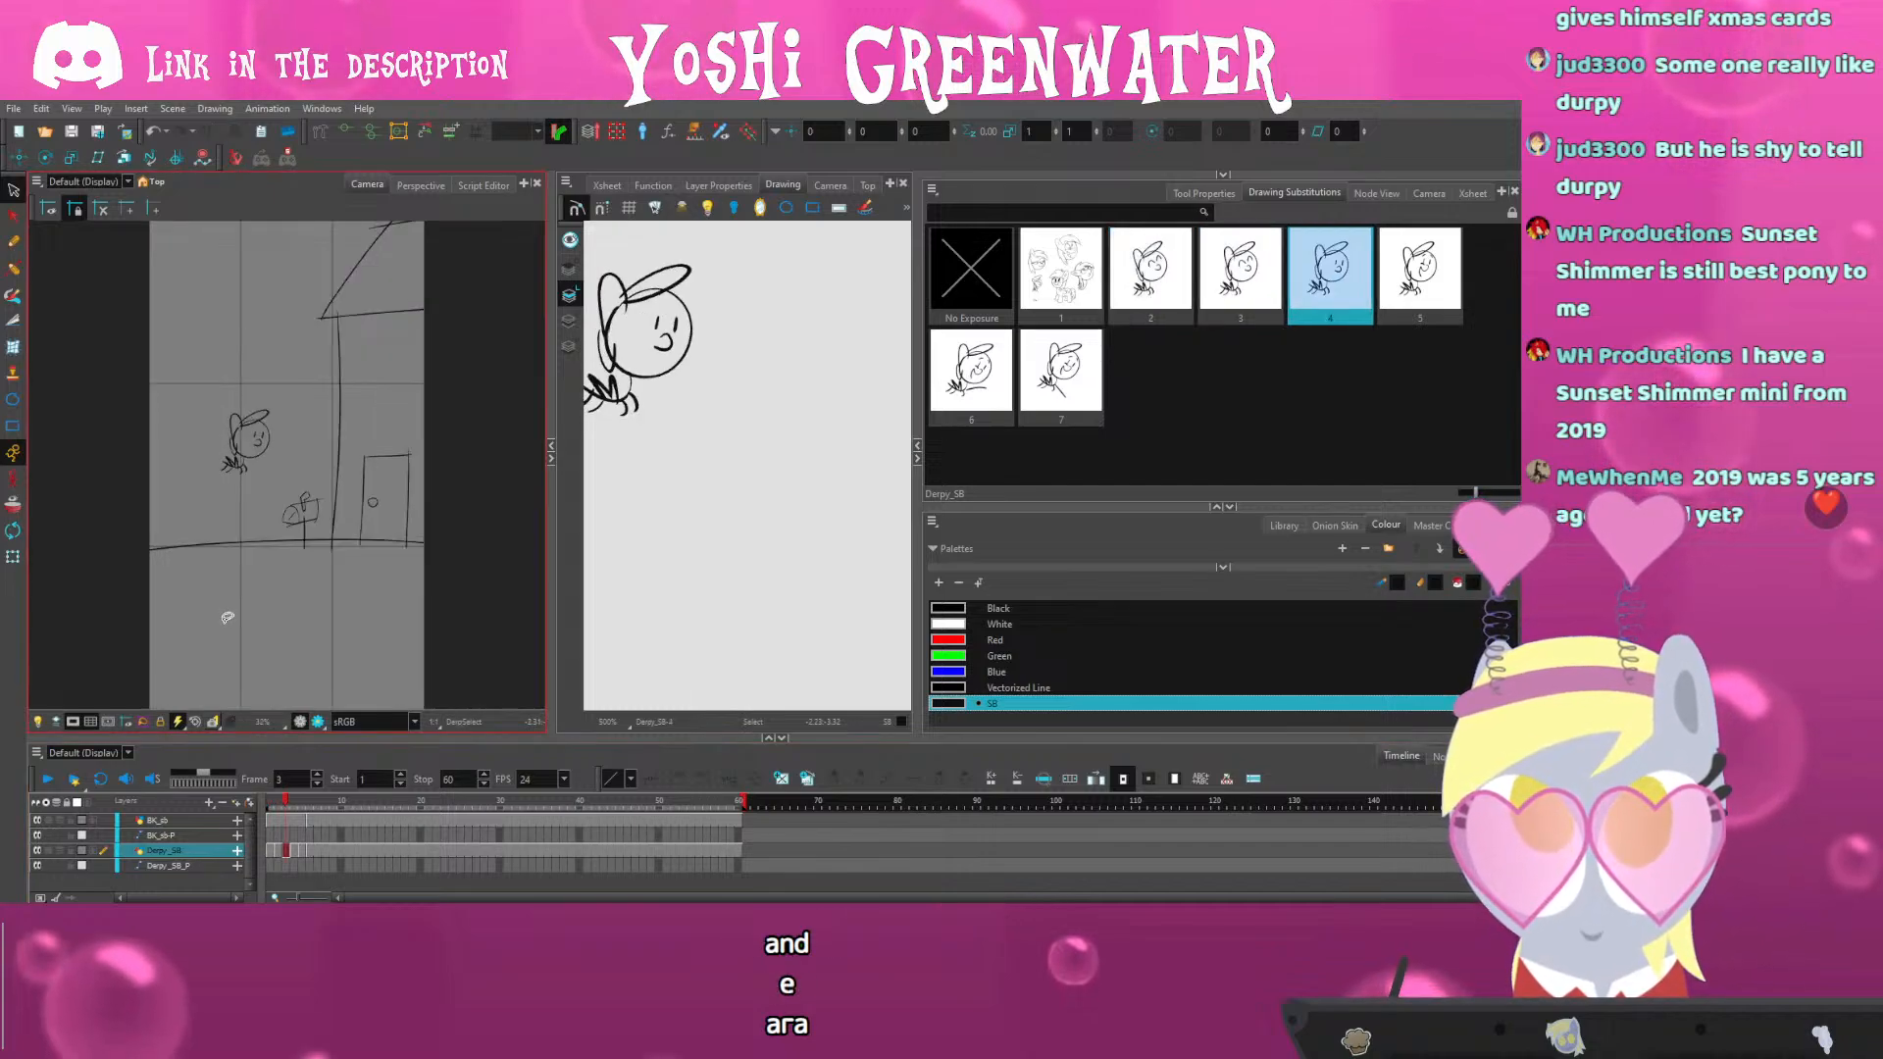
pyautogui.press('.')
pyautogui.press('.')
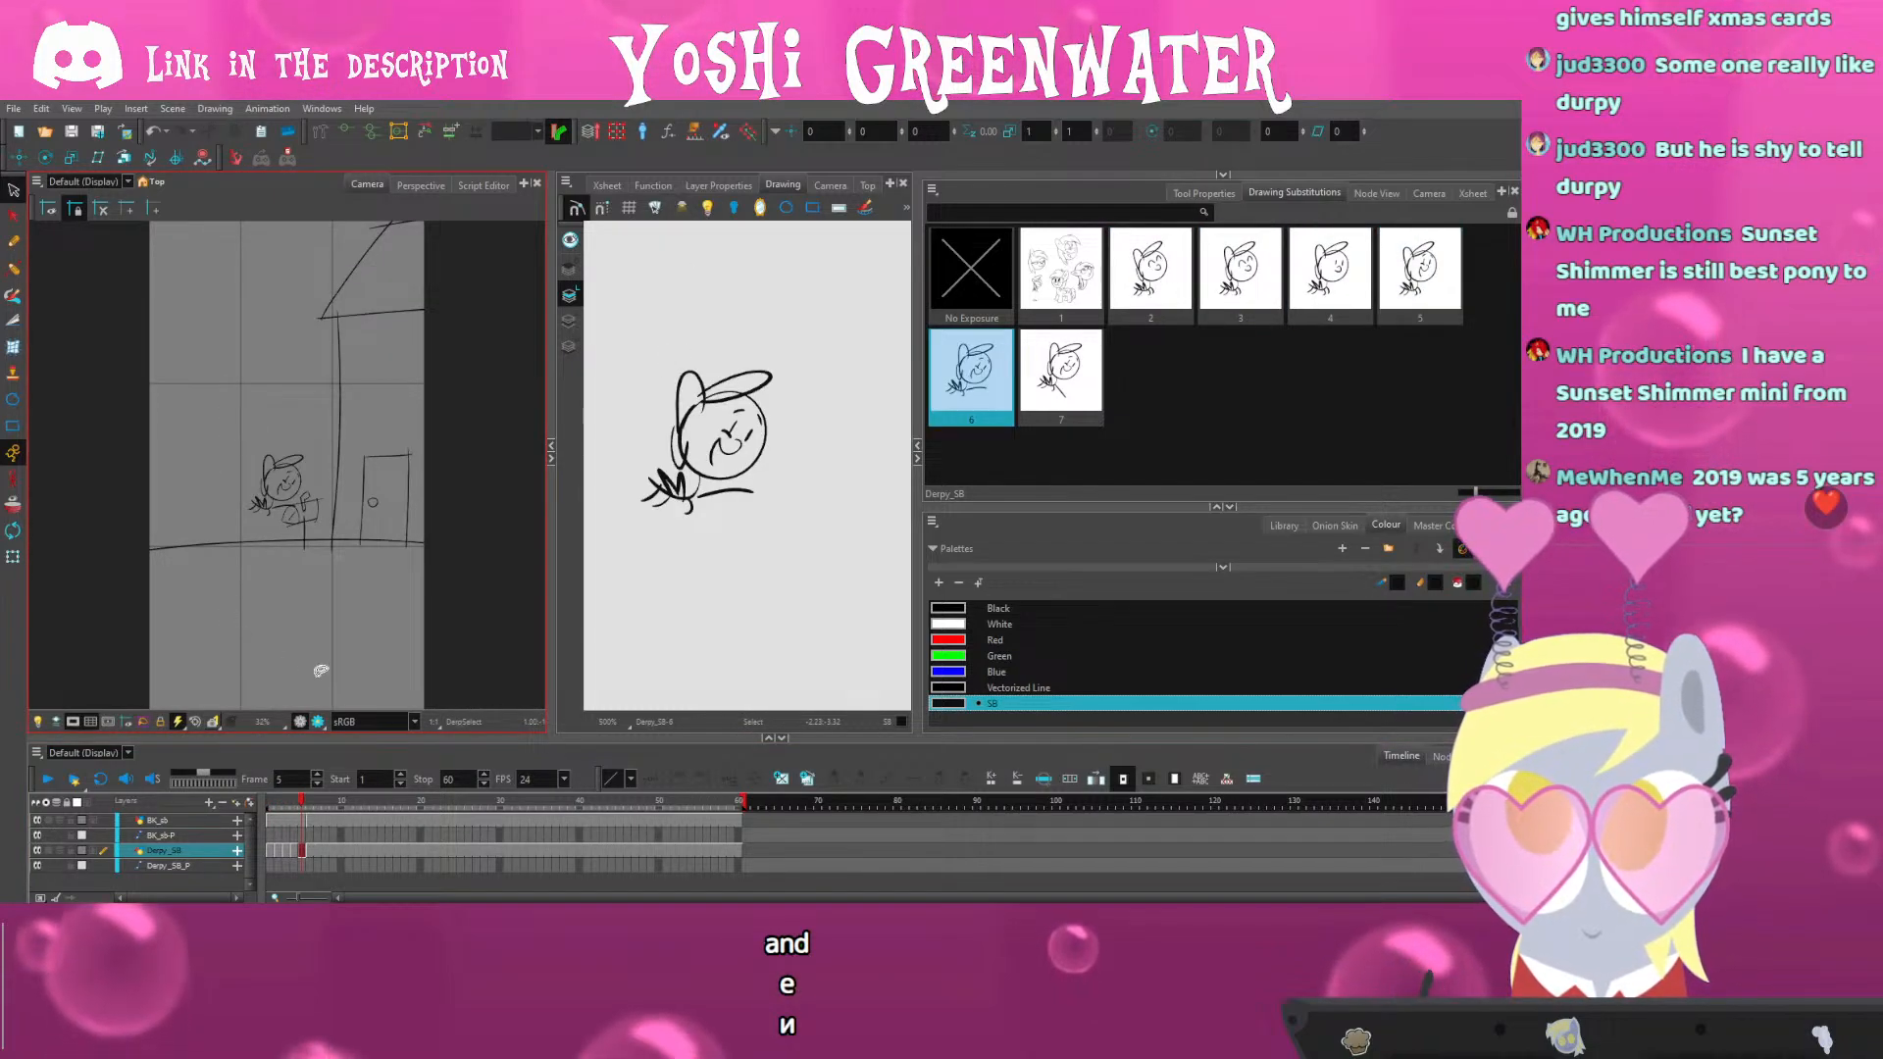
pyautogui.press('.')
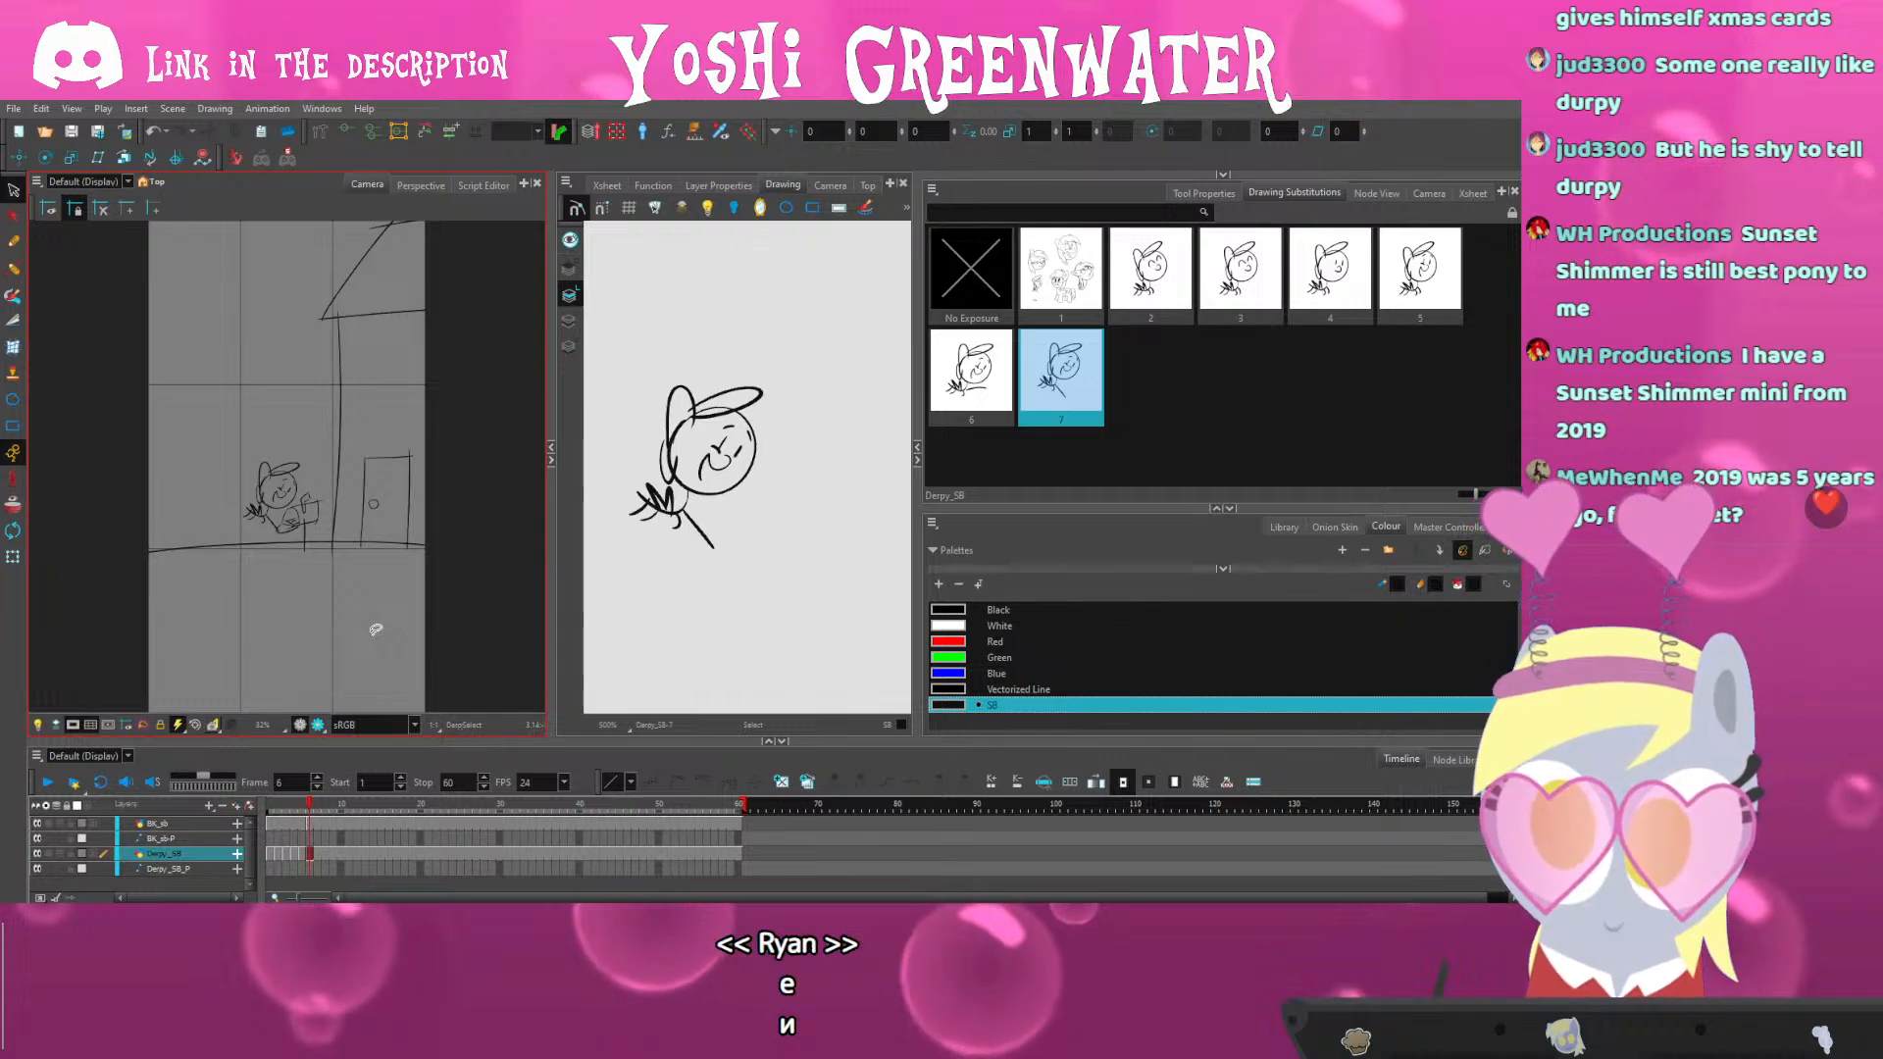
# Duplicate the Derpy_SB pony drawing at frame 7 as a separate drawing for the next pose
pyautogui.press('.')
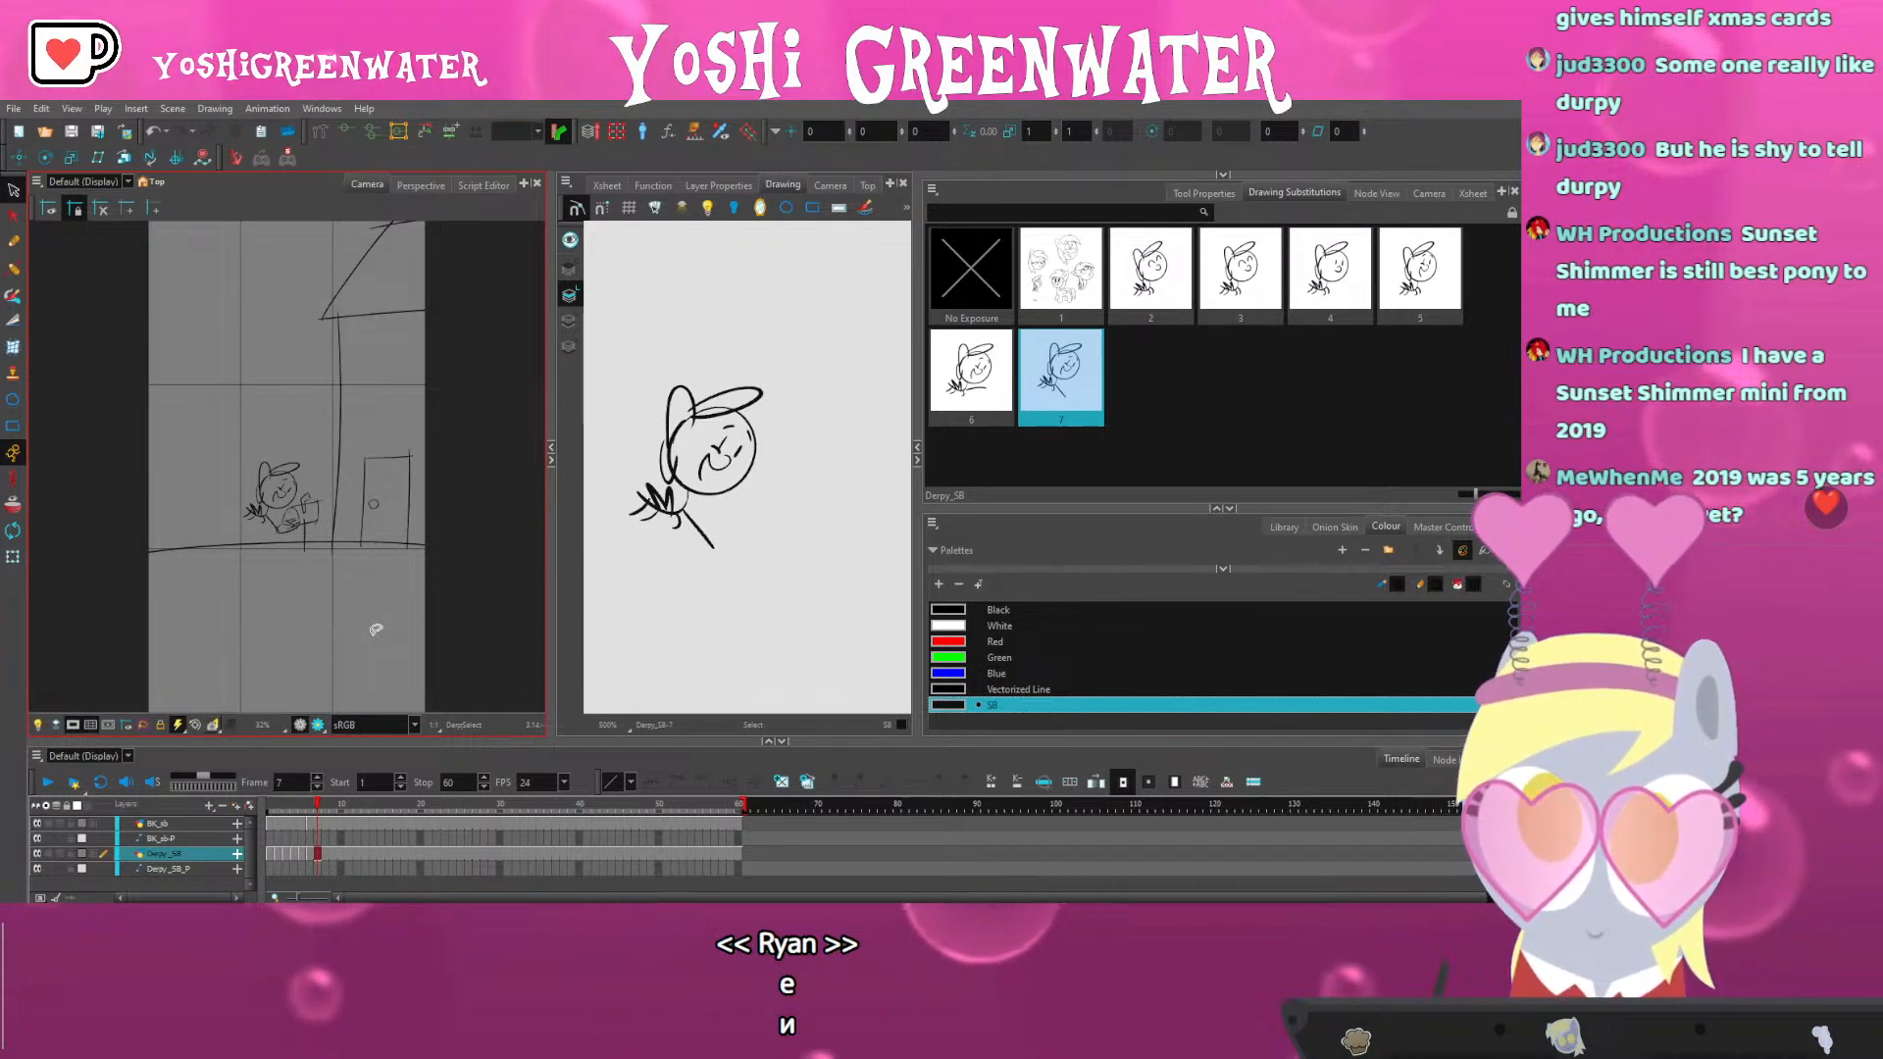
pyautogui.scroll(12, 285, 501)
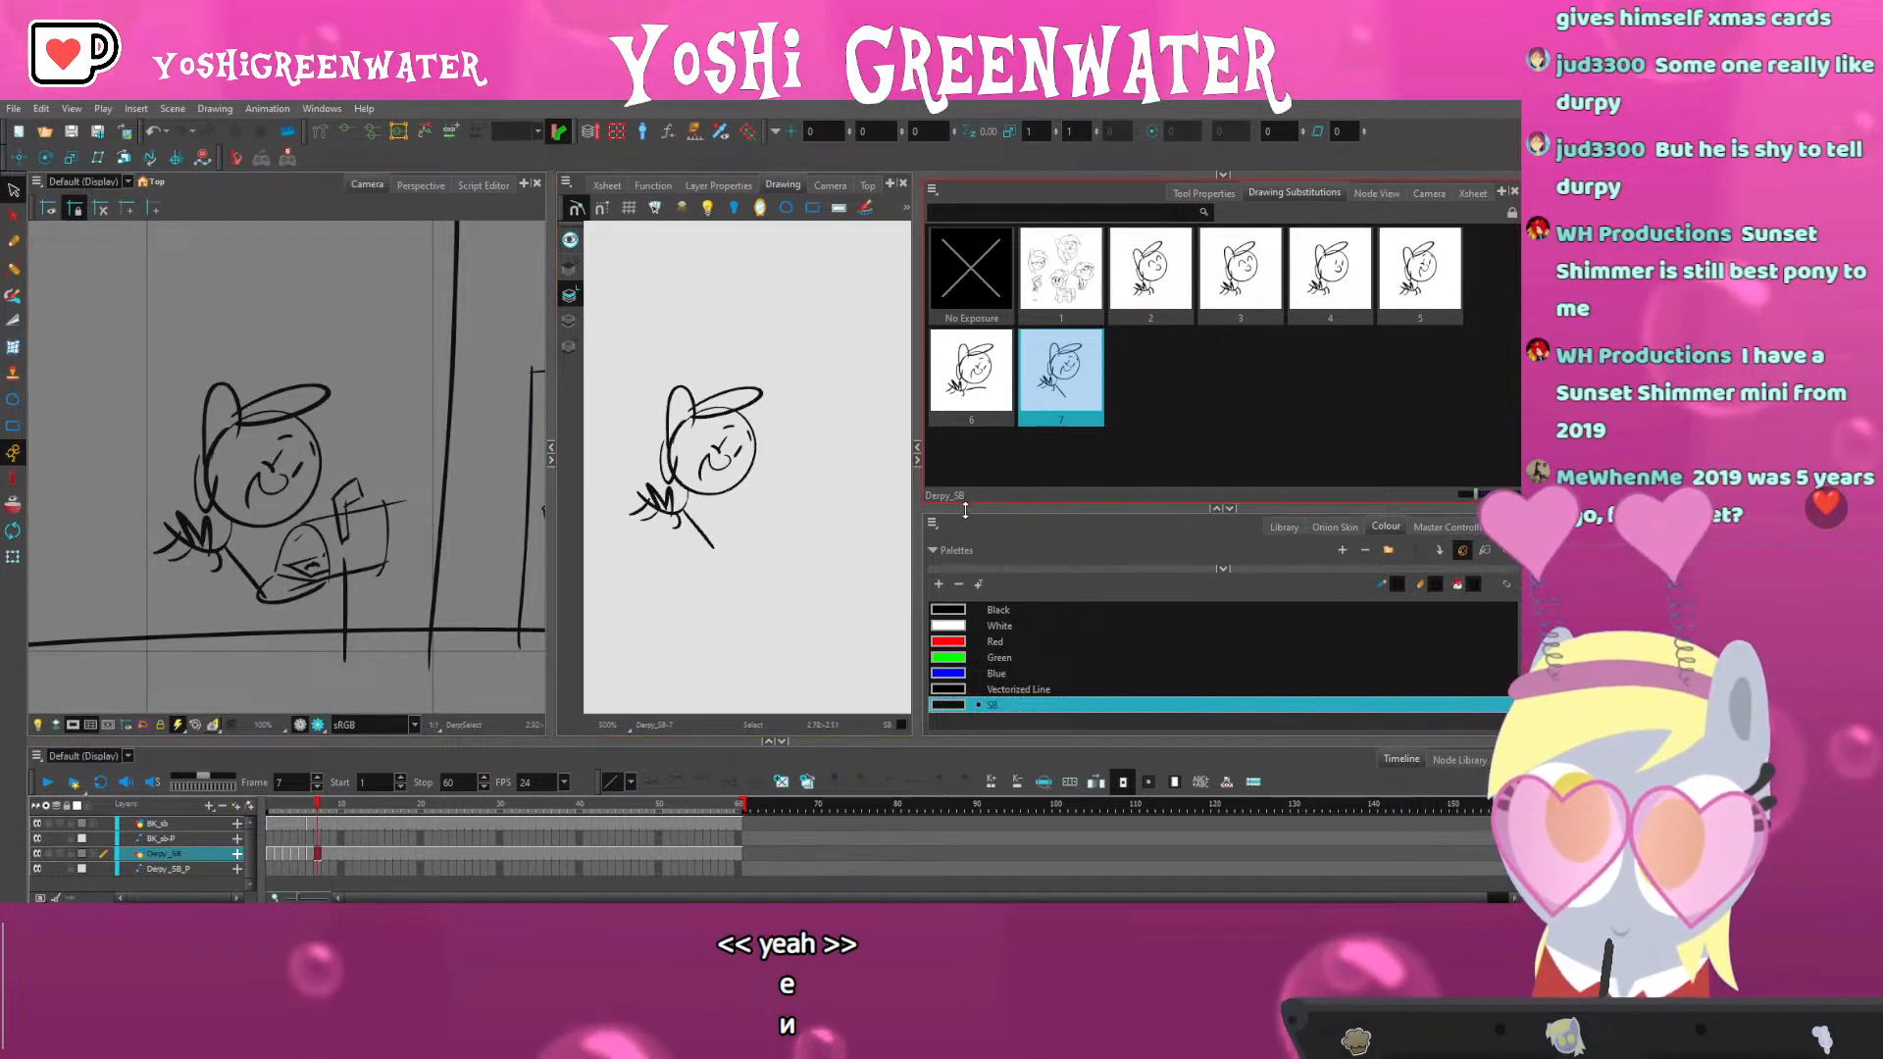
pyautogui.moveTo(962, 509); pyautogui.dragTo(960, 501)
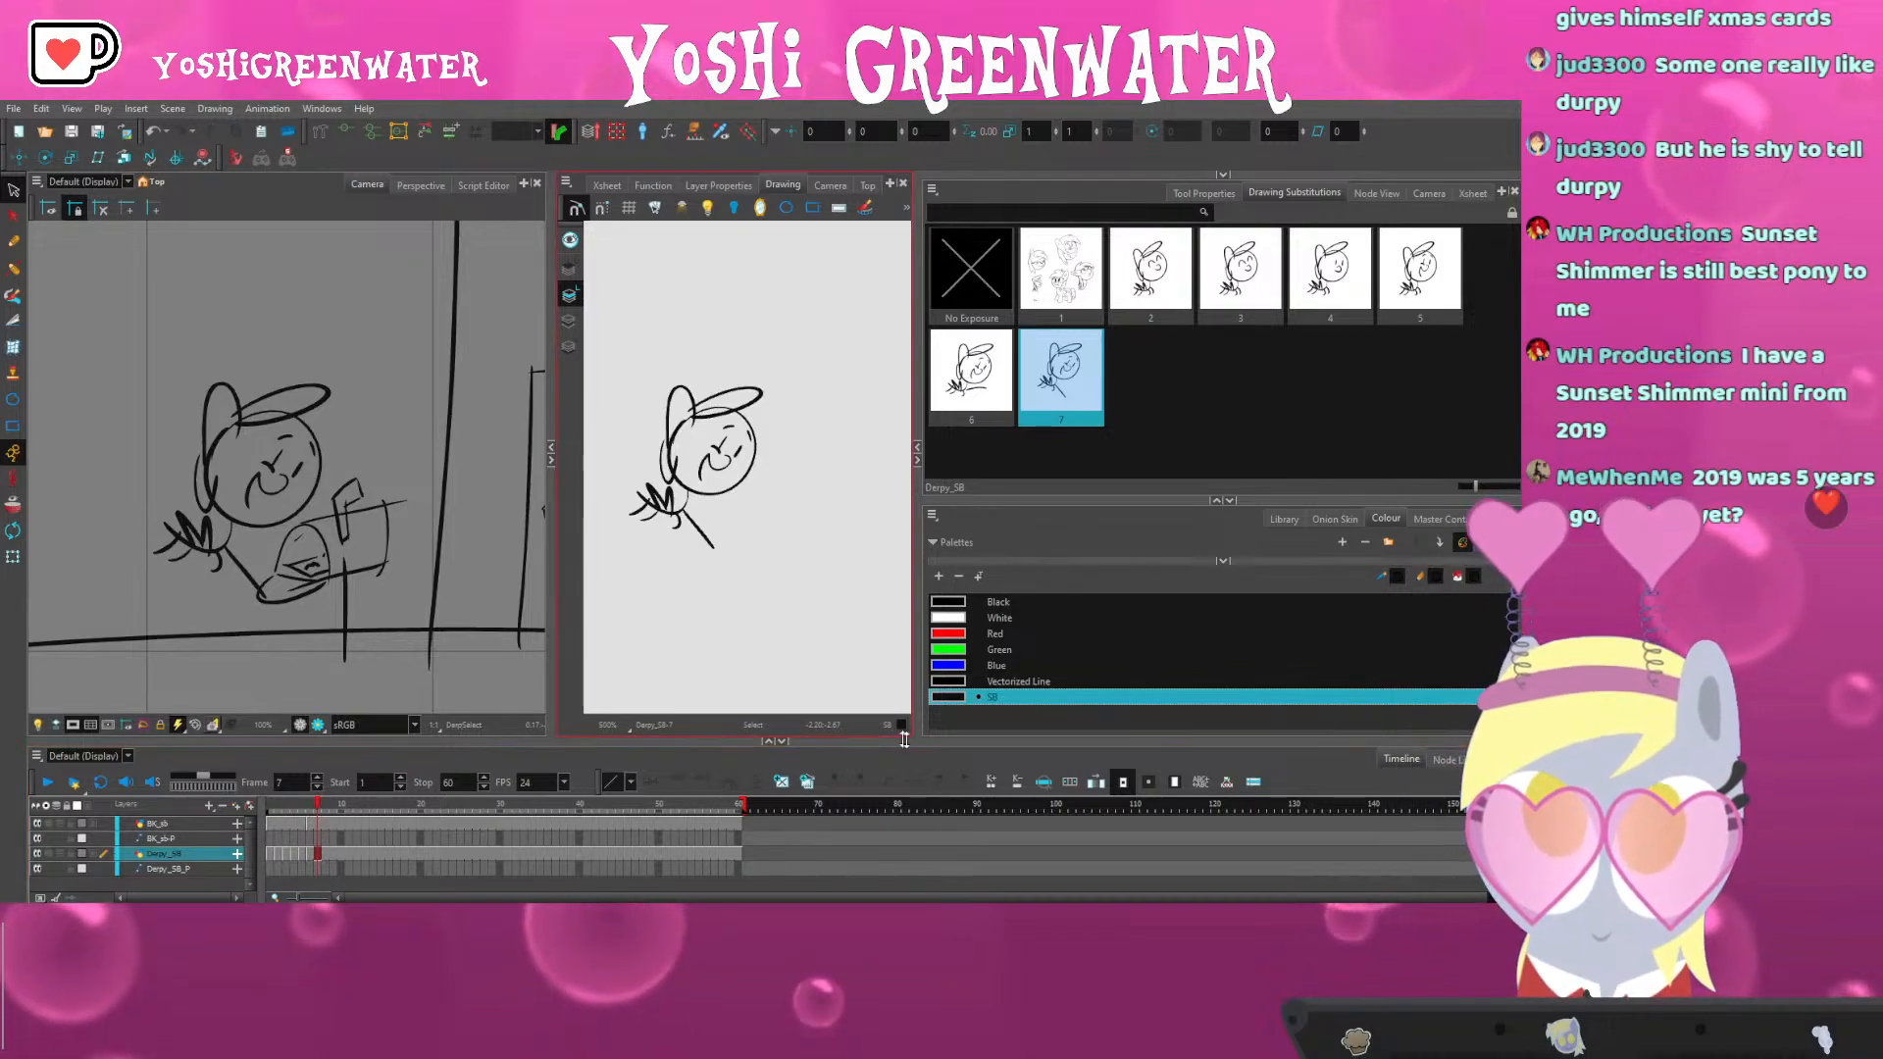
pyautogui.click(808, 782)
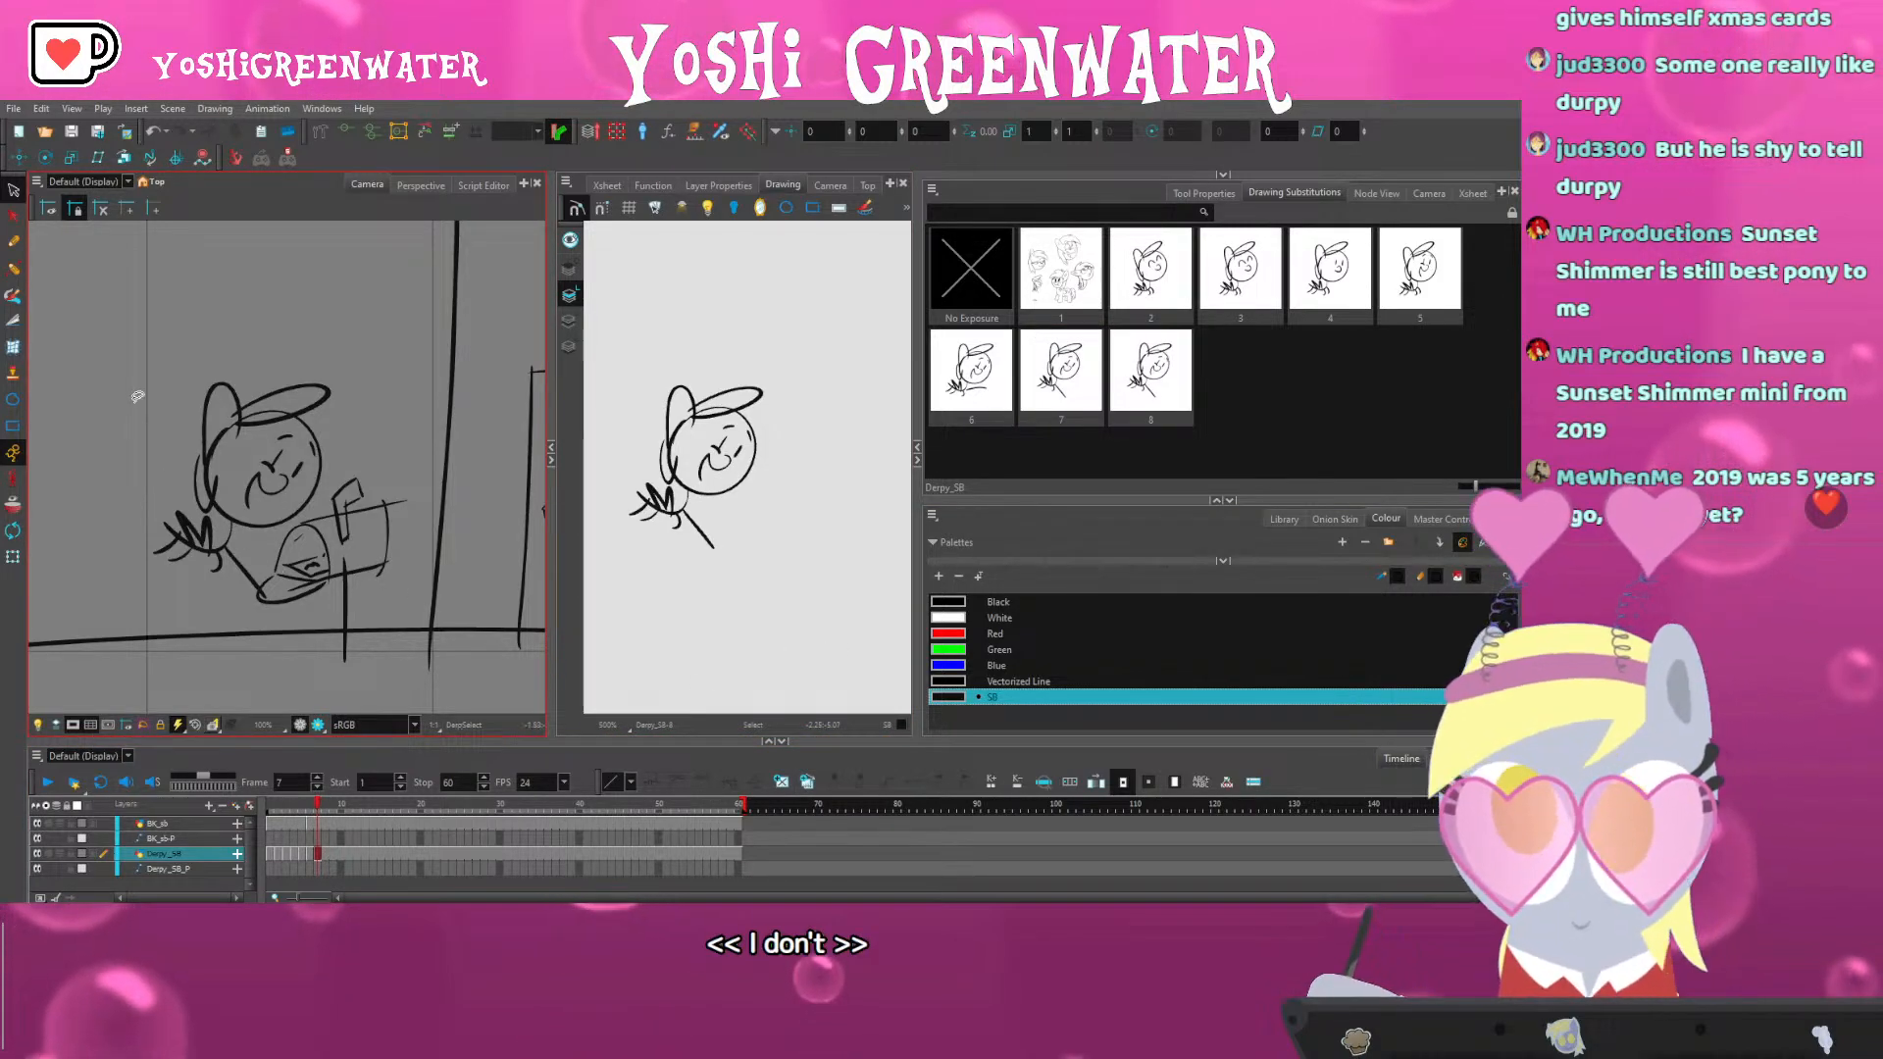
# Move the whole frame 7 pony away from the mailbox and rotate it slightly backward
pyautogui.moveTo(153, 434)
pyautogui.mouseDown()
pyautogui.moveTo(214, 449)
pyautogui.moveTo(255, 631)
pyautogui.moveTo(208, 579)
pyautogui.mouseUp()
pyautogui.moveTo(285, 531); pyautogui.dragTo(237, 506)
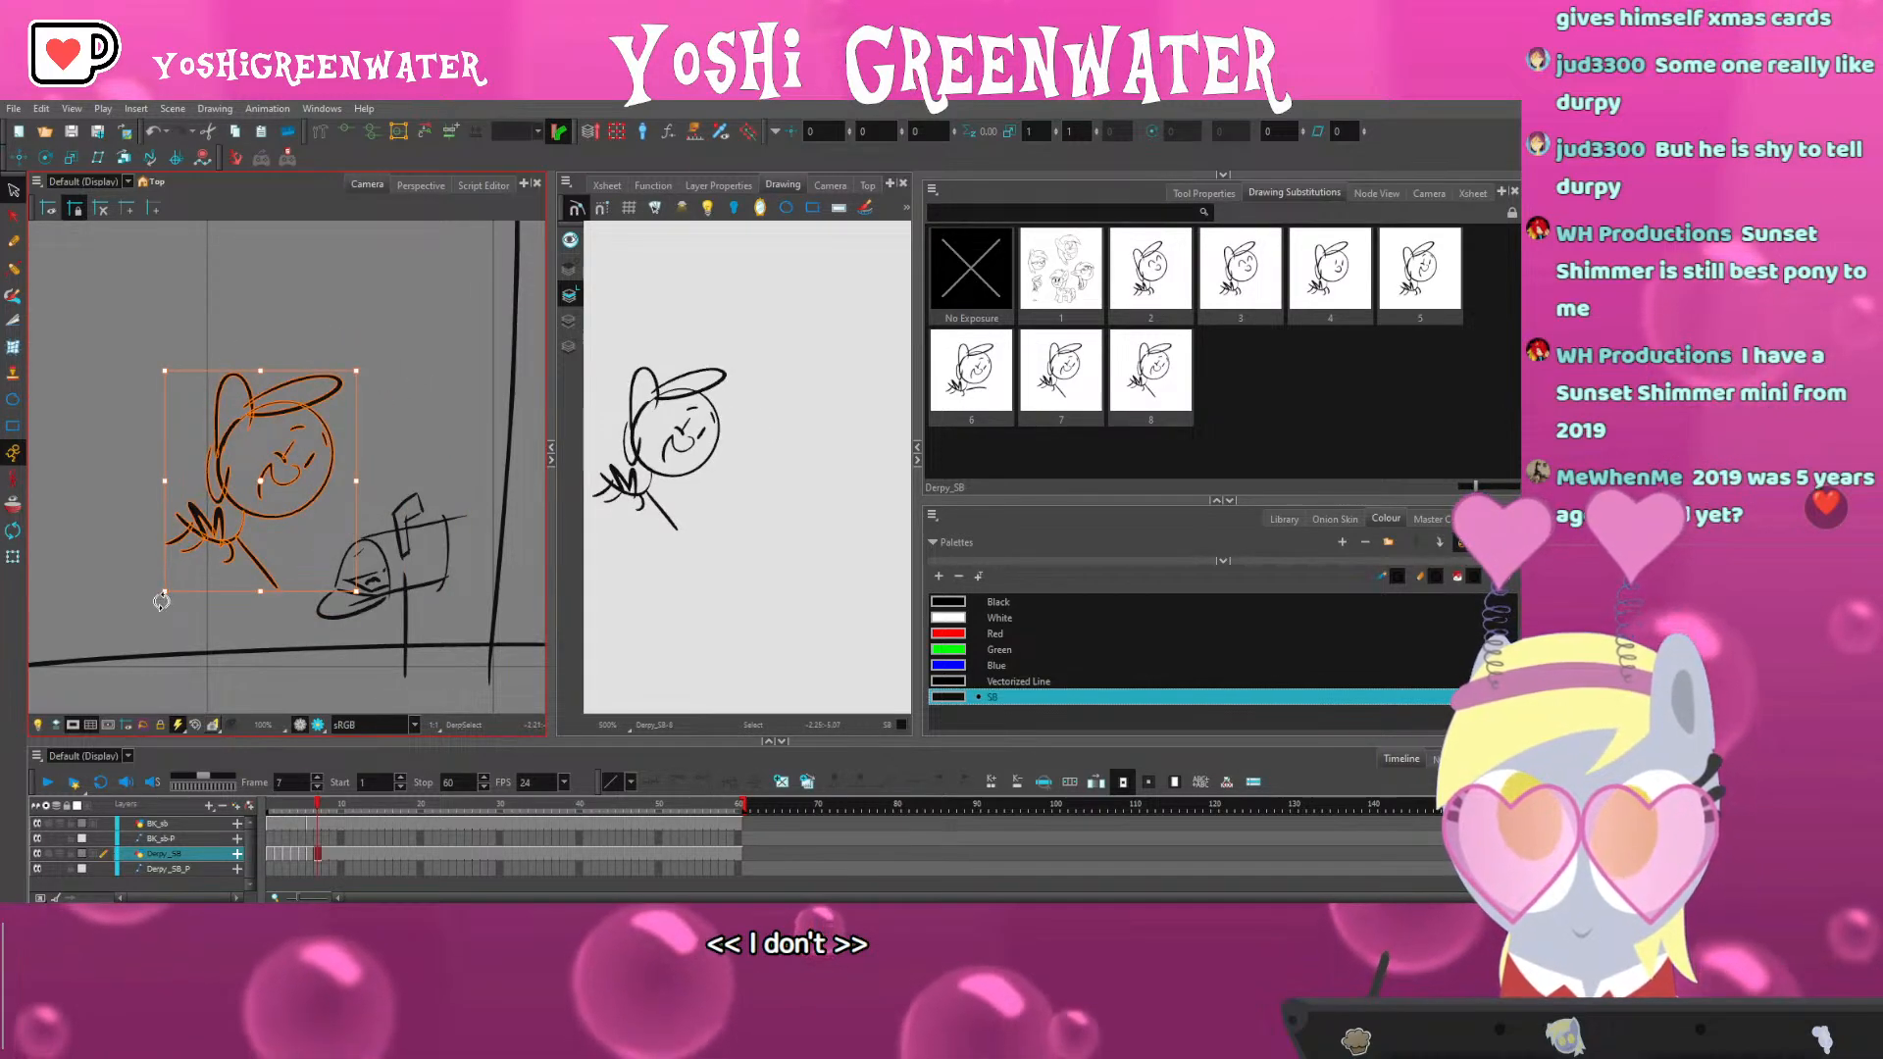
pyautogui.moveTo(160, 598); pyautogui.dragTo(180, 611)
pyautogui.moveTo(205, 531); pyautogui.dragTo(194, 527)
pyautogui.press('Escape')
# Delete the frame 7 pony's face features and arm, and flatten the oval brim shape on top of its head
pyautogui.scroll(2, 245, 501)
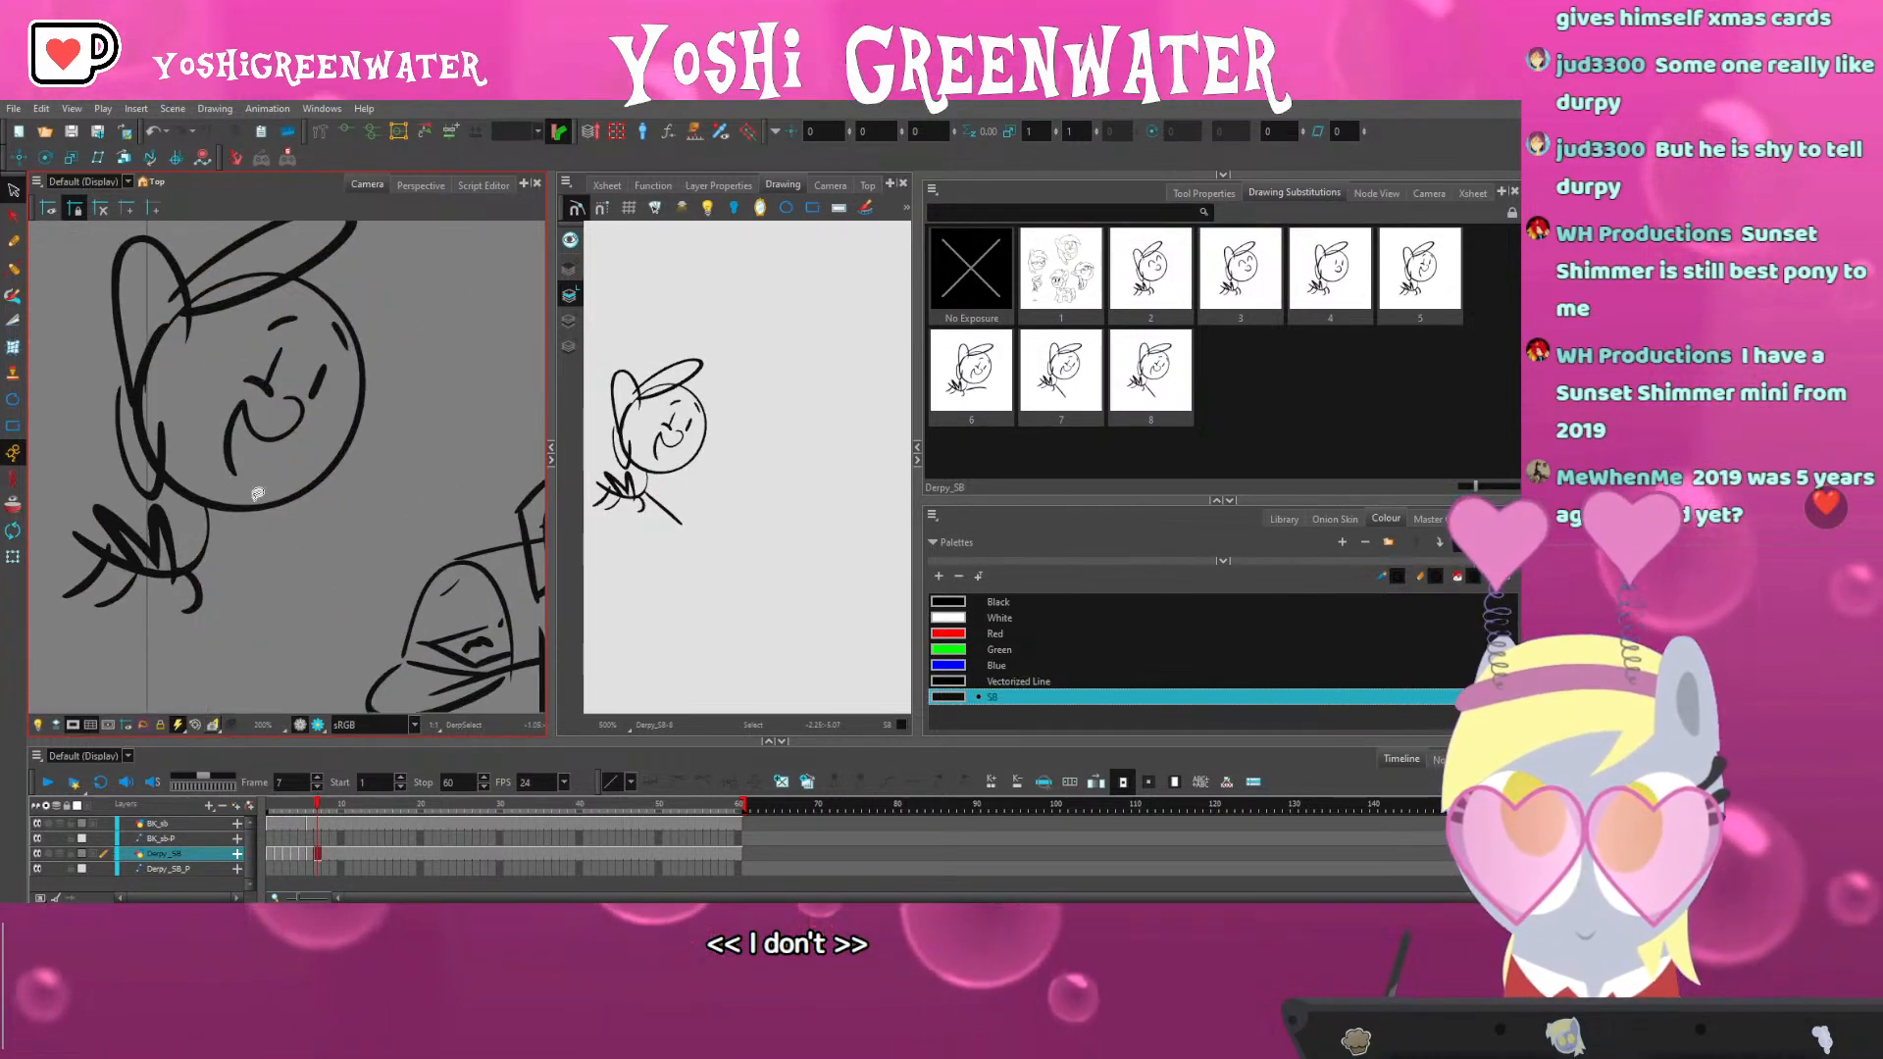
pyautogui.moveTo(239, 488)
pyautogui.mouseDown()
pyautogui.moveTo(231, 353)
pyautogui.moveTo(192, 453)
pyautogui.mouseUp()
pyautogui.press('Delete')
pyautogui.moveTo(215, 347); pyautogui.dragTo(263, 387)
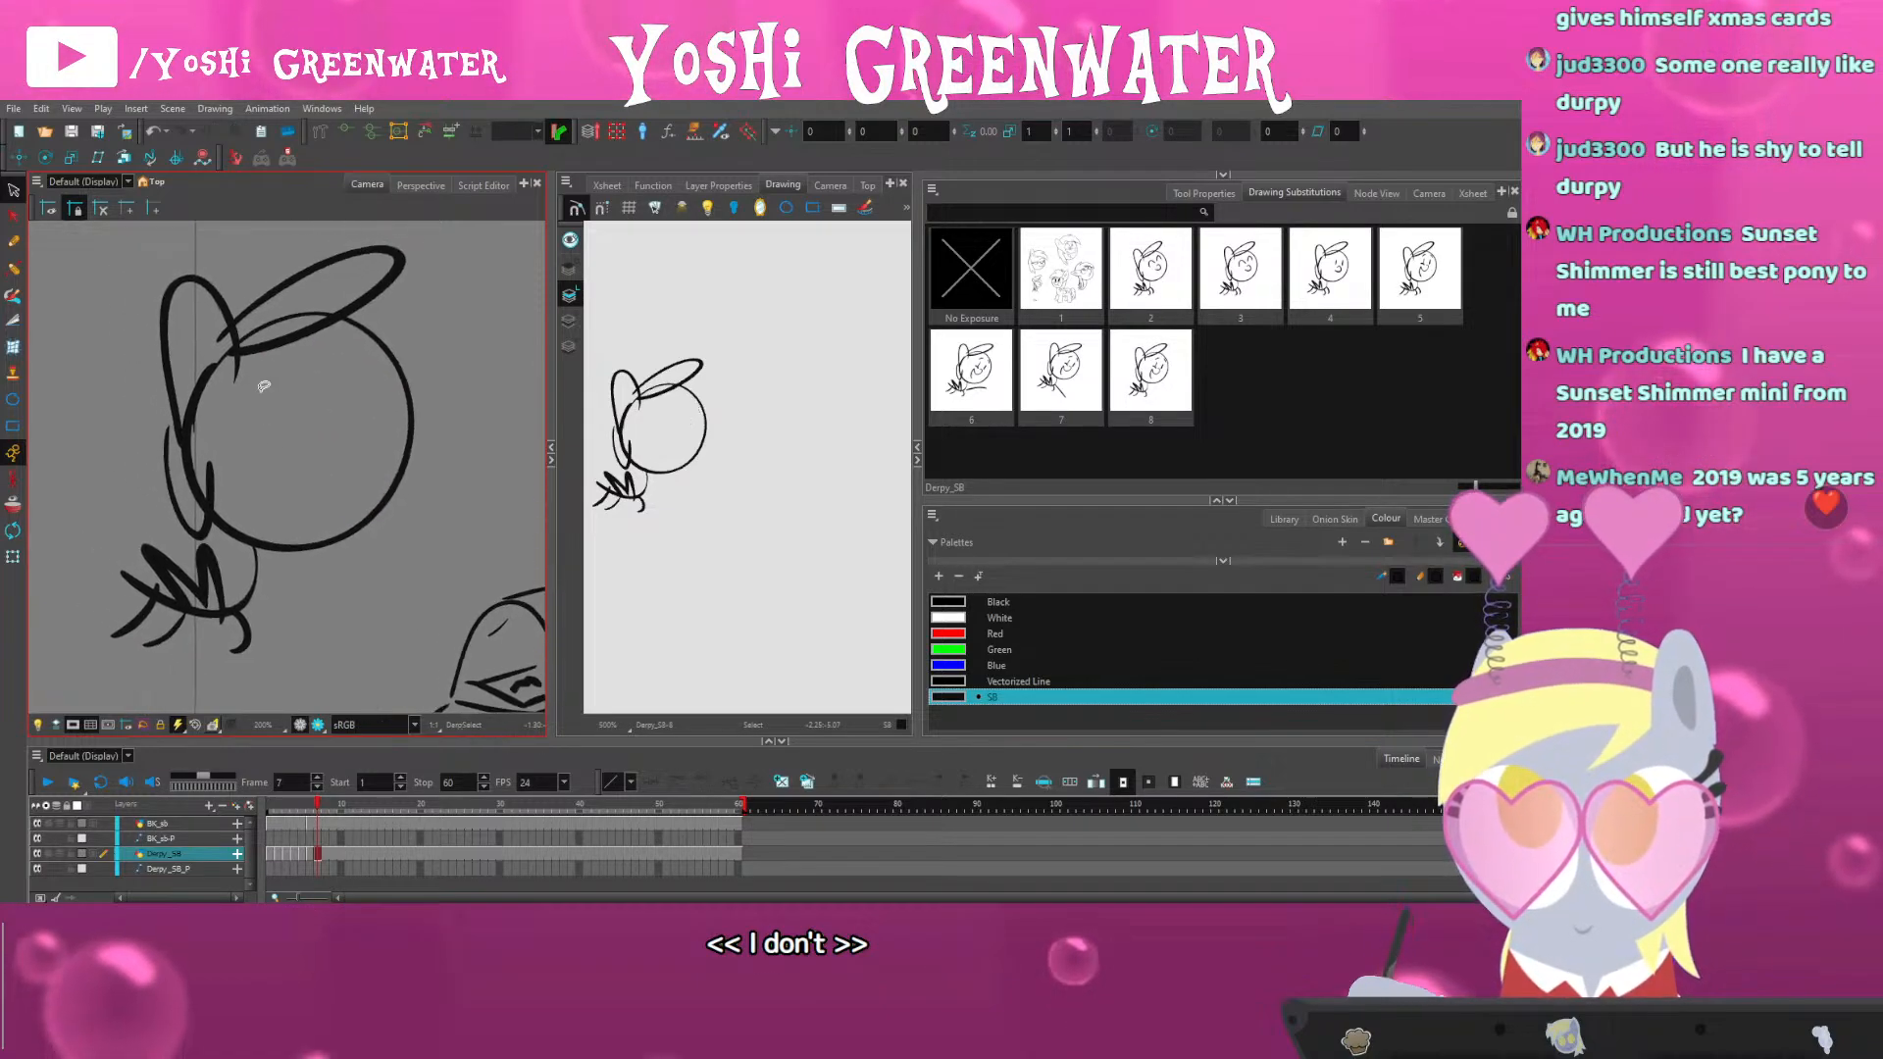
pyautogui.moveTo(418, 273); pyautogui.dragTo(420, 294)
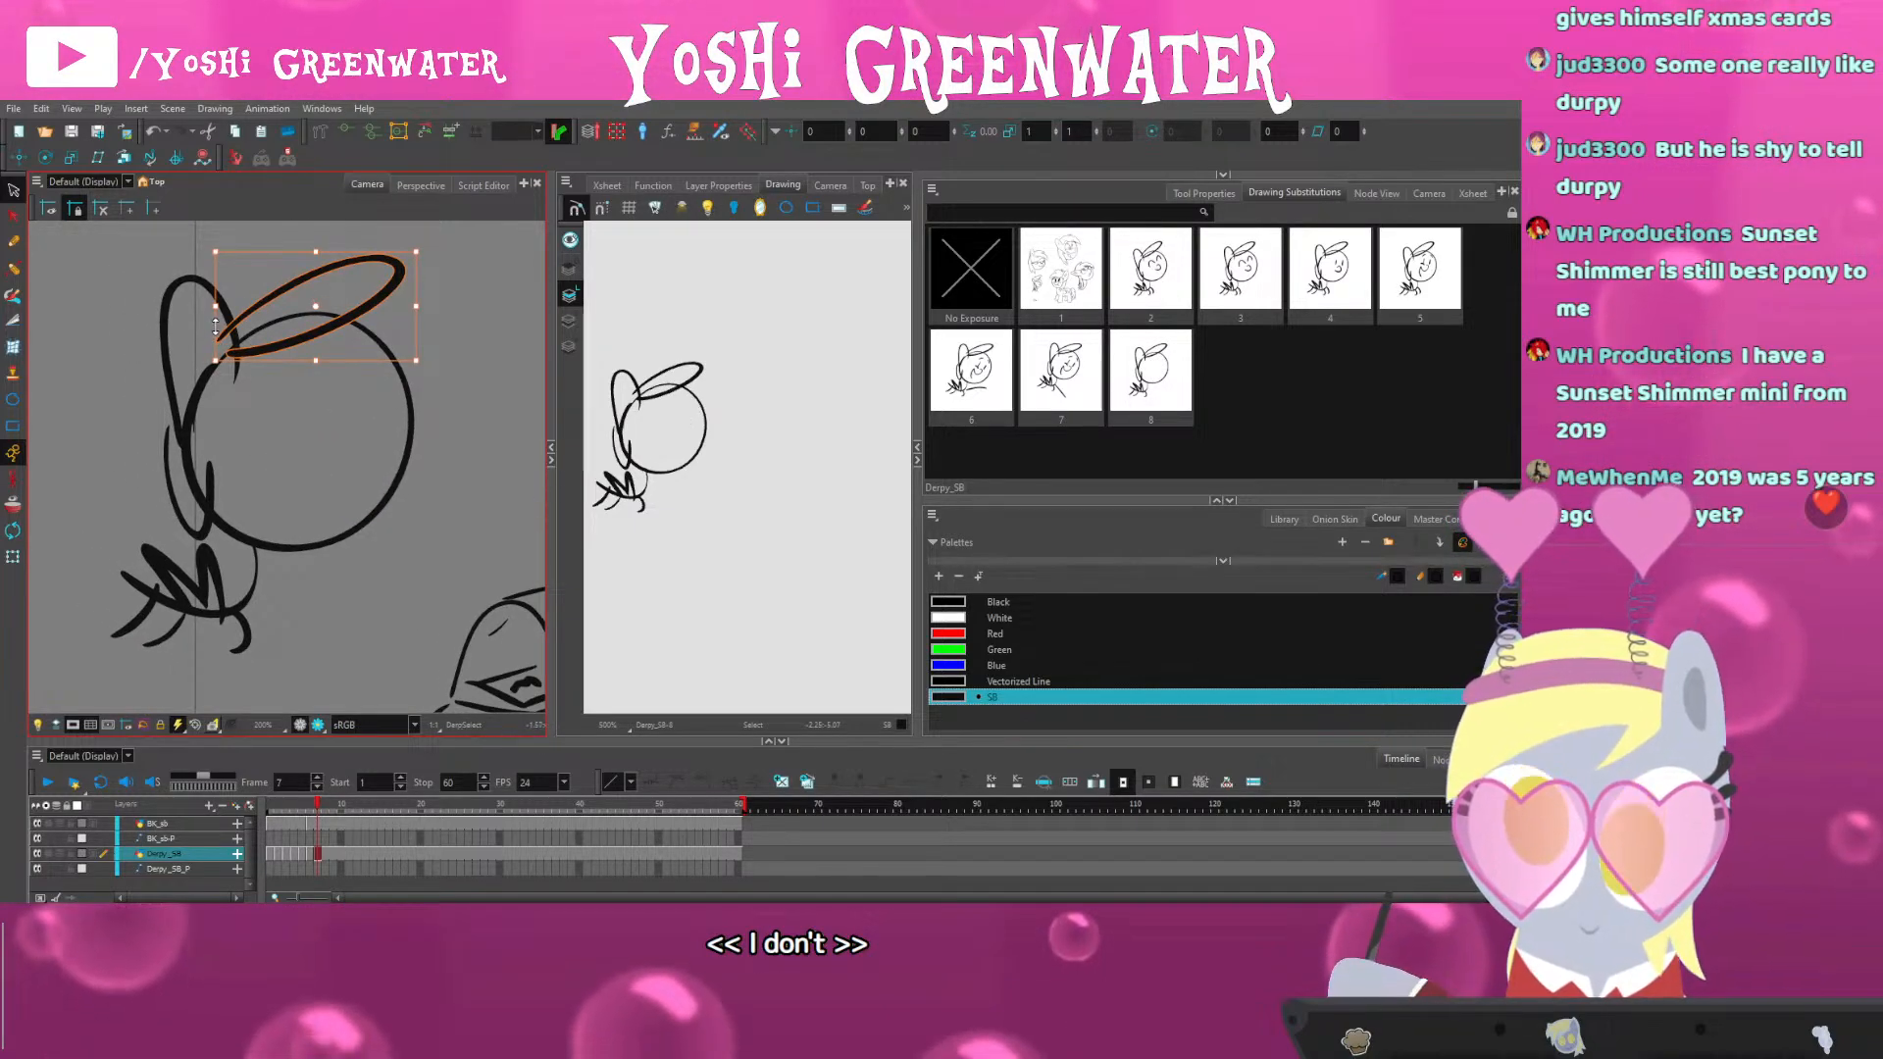
pyautogui.moveTo(316, 258); pyautogui.dragTo(316, 265)
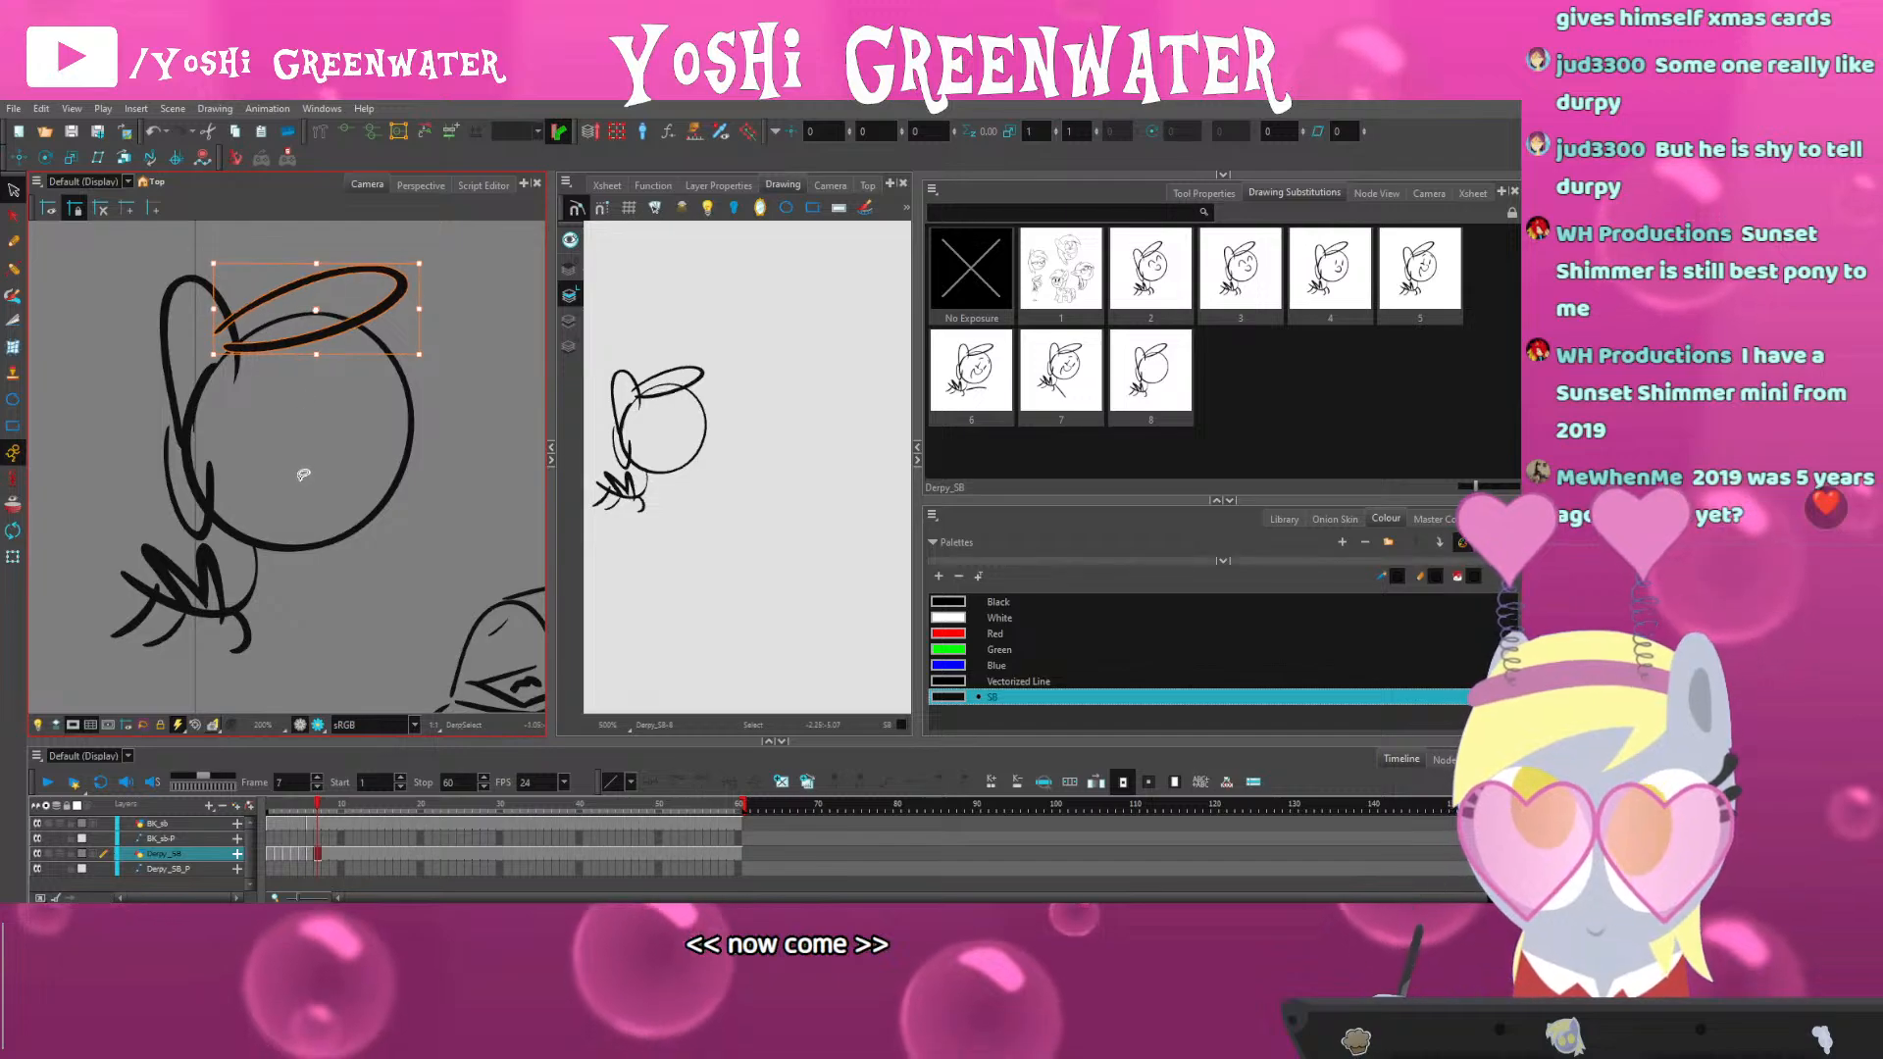
# Replace the old wing and body strokes with a curved body line ending in two short legs below the head
pyautogui.moveTo(256, 631)
pyautogui.mouseDown()
pyautogui.moveTo(283, 624)
pyautogui.moveTo(167, 607)
pyautogui.moveTo(188, 599)
pyautogui.mouseUp()
pyautogui.click(271, 629)
pyautogui.press('Delete')
pyautogui.press('Delete')
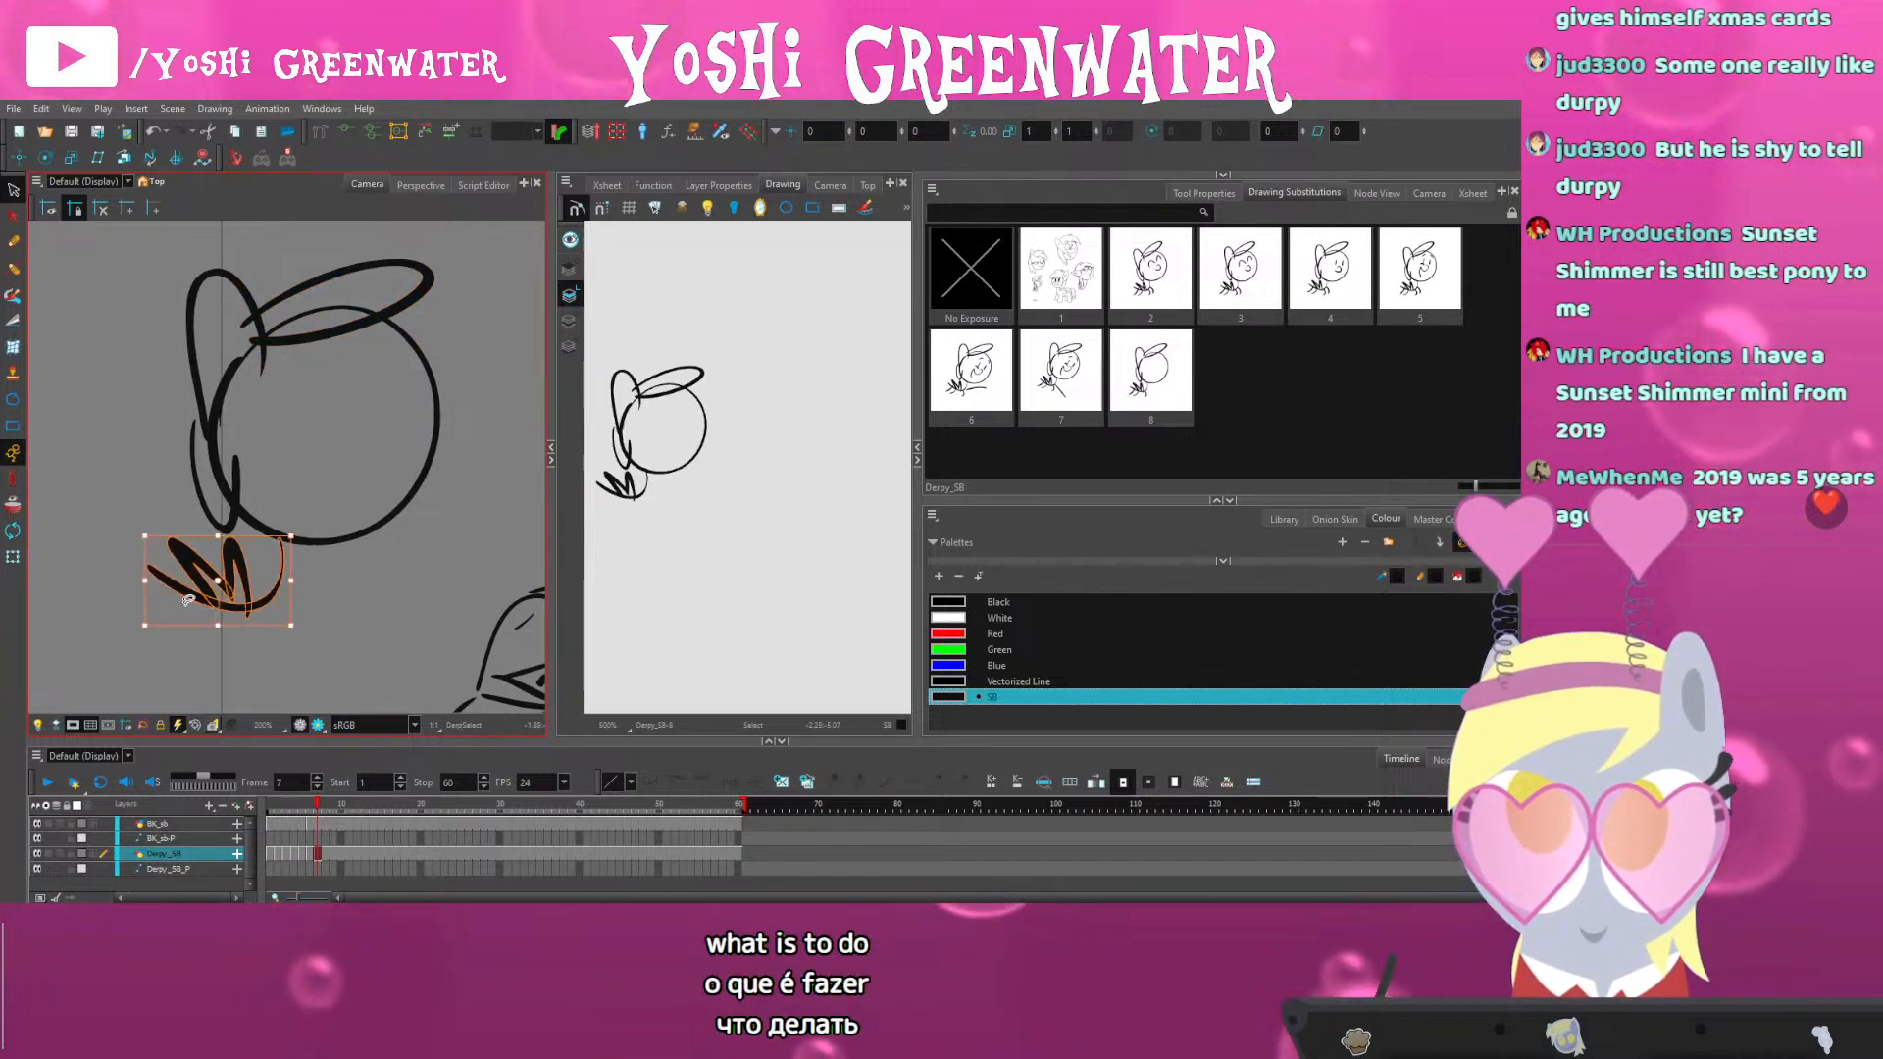
pyautogui.moveTo(262, 530); pyautogui.dragTo(154, 660)
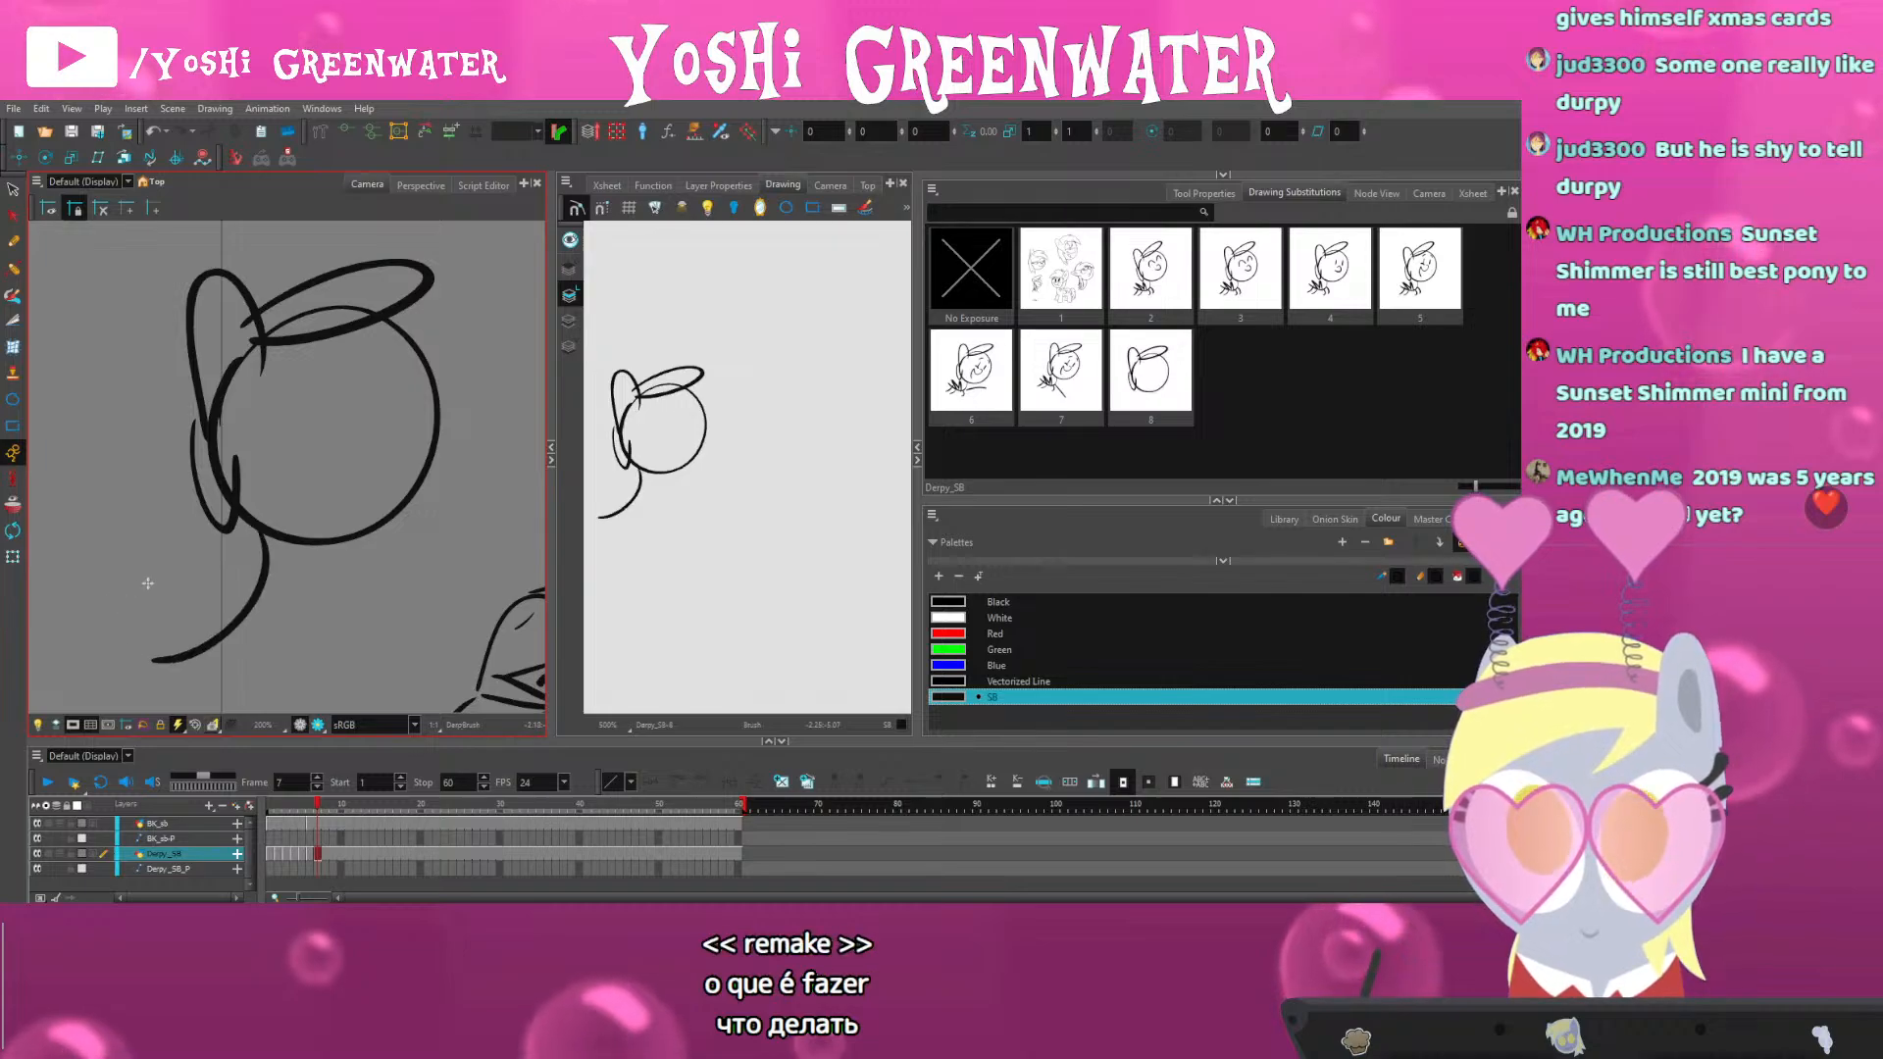
pyautogui.moveTo(217, 584)
pyautogui.mouseDown()
pyautogui.moveTo(226, 519)
pyautogui.moveTo(189, 648)
pyautogui.mouseUp()
pyautogui.moveTo(222, 584); pyautogui.dragTo(227, 646)
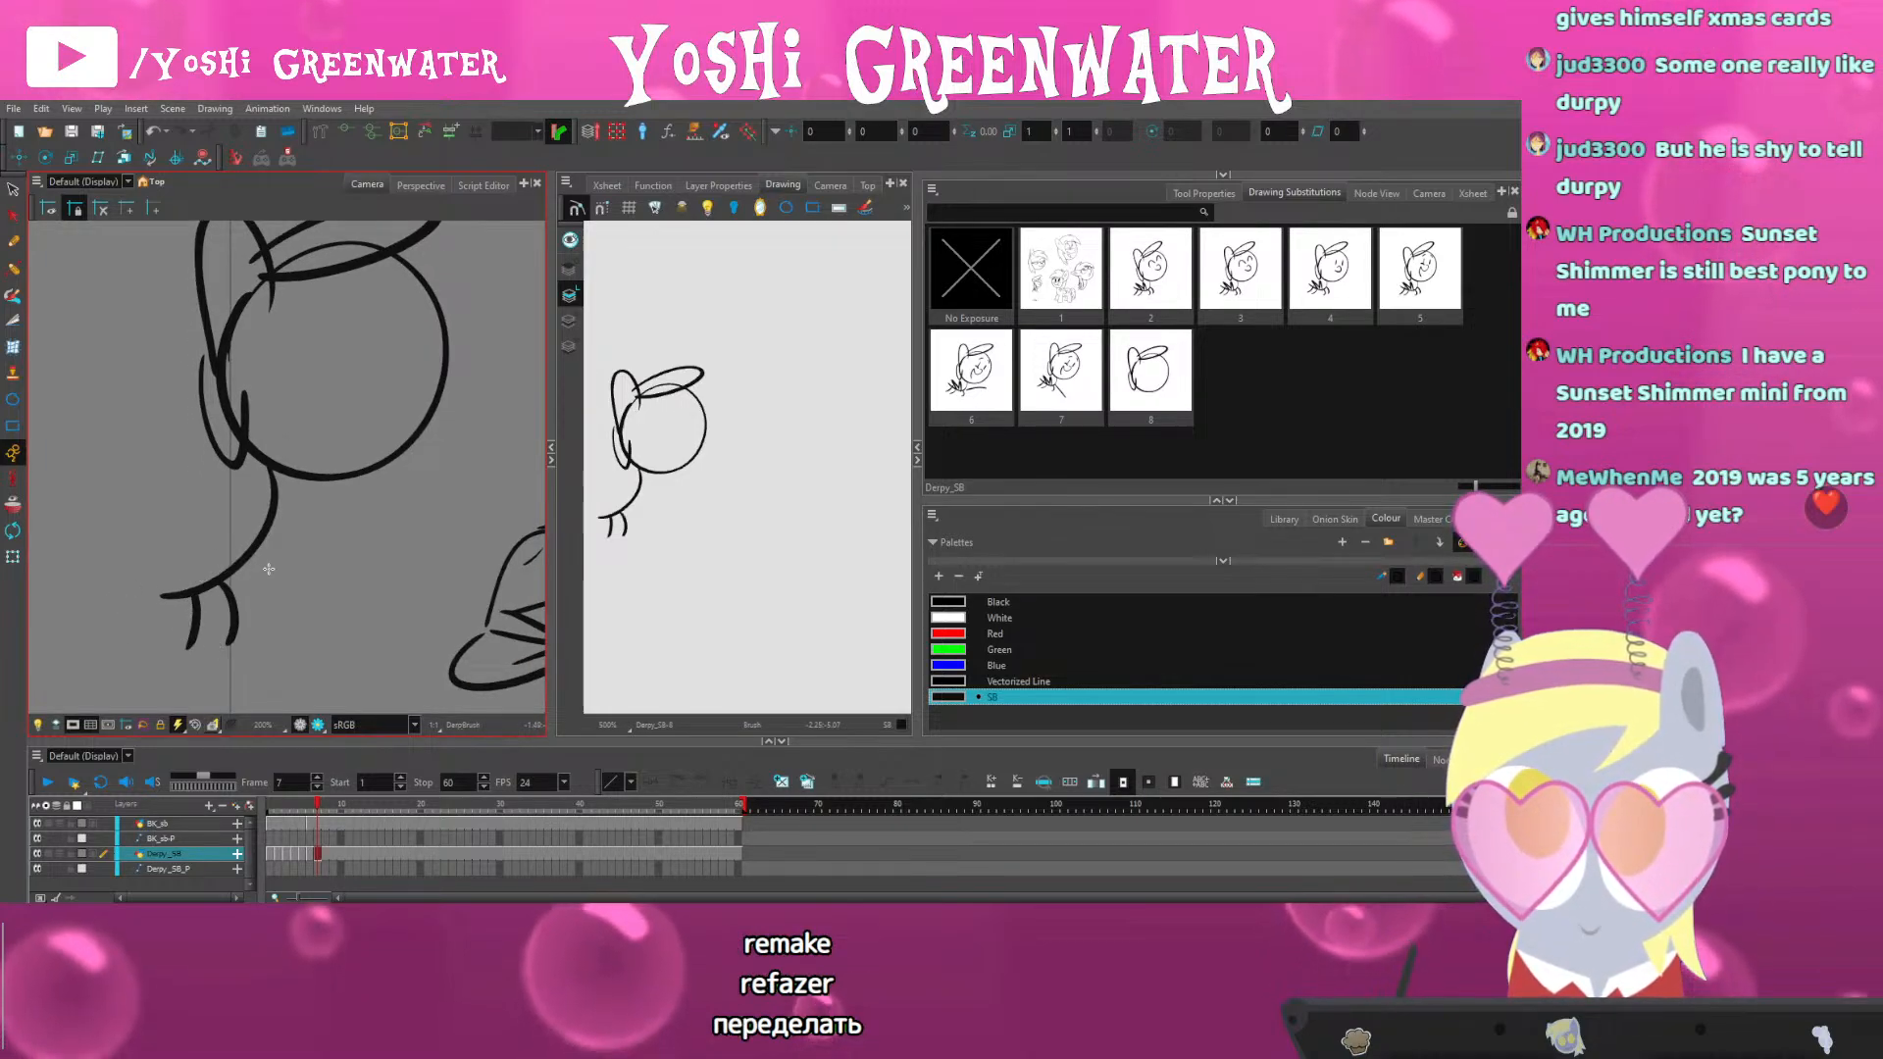
# Draw a wing, a smiling face and two arms holding a letter marked with a heart in front of the body
pyautogui.moveTo(159, 490); pyautogui.dragTo(228, 549)
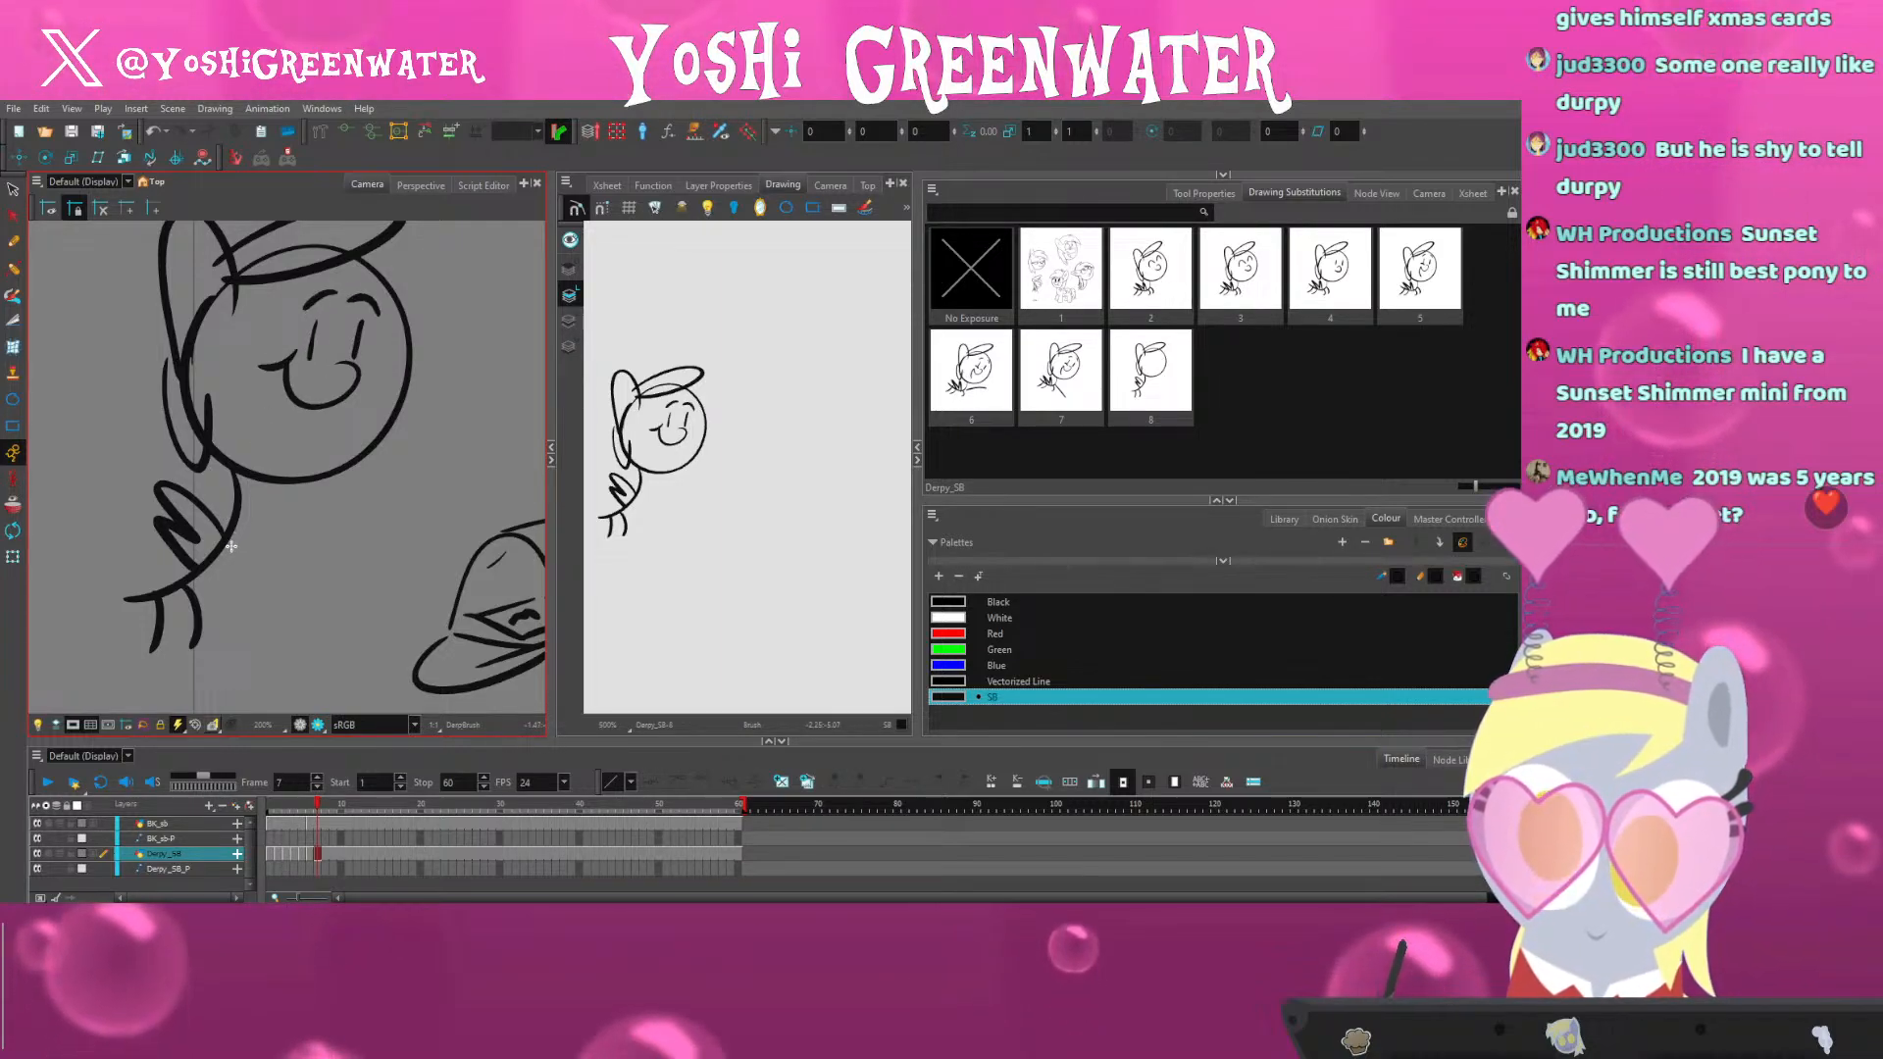
pyautogui.moveTo(318, 556)
pyautogui.mouseDown()
pyautogui.moveTo(374, 496)
pyautogui.moveTo(422, 518)
pyautogui.moveTo(348, 574)
pyautogui.mouseUp()
pyautogui.moveTo(356, 486)
pyautogui.mouseDown()
pyautogui.moveTo(303, 512)
pyautogui.moveTo(318, 567)
pyautogui.moveTo(292, 497)
pyautogui.moveTo(357, 493)
pyautogui.mouseUp()
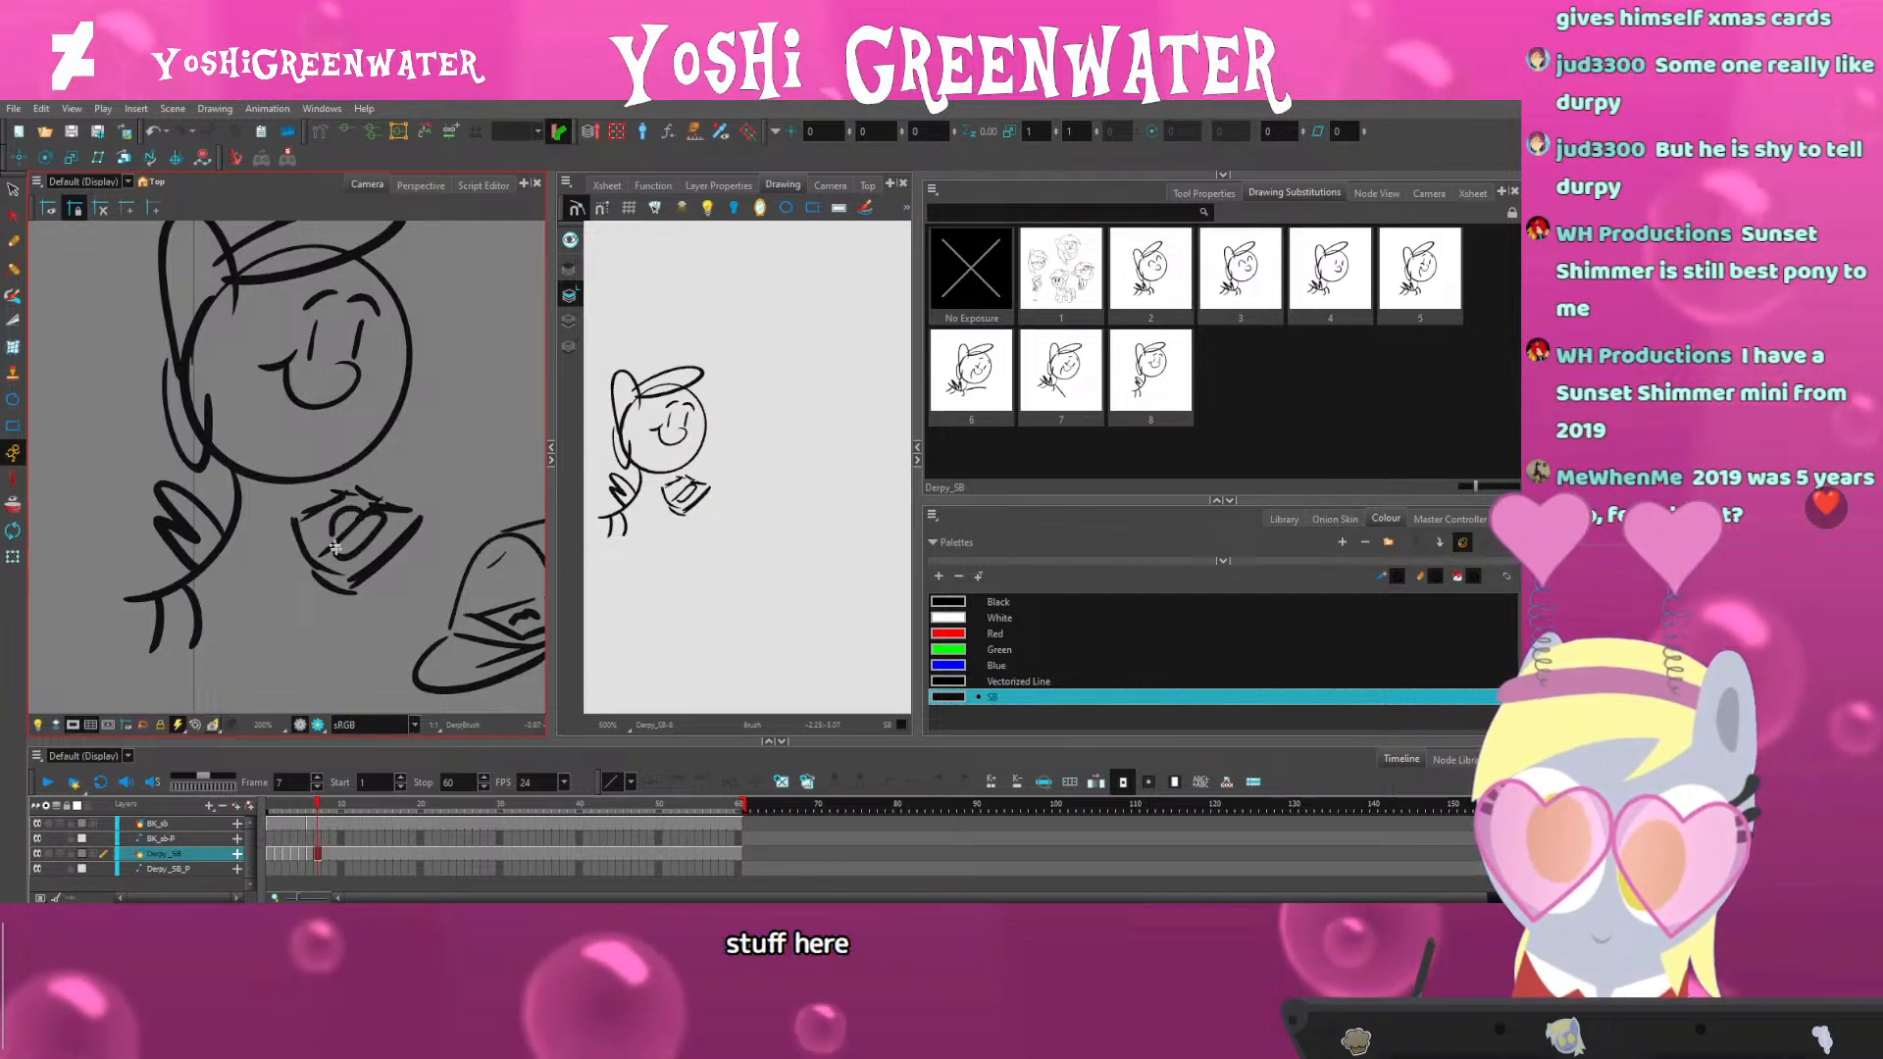
pyautogui.hotkey('ctrl', 'z')
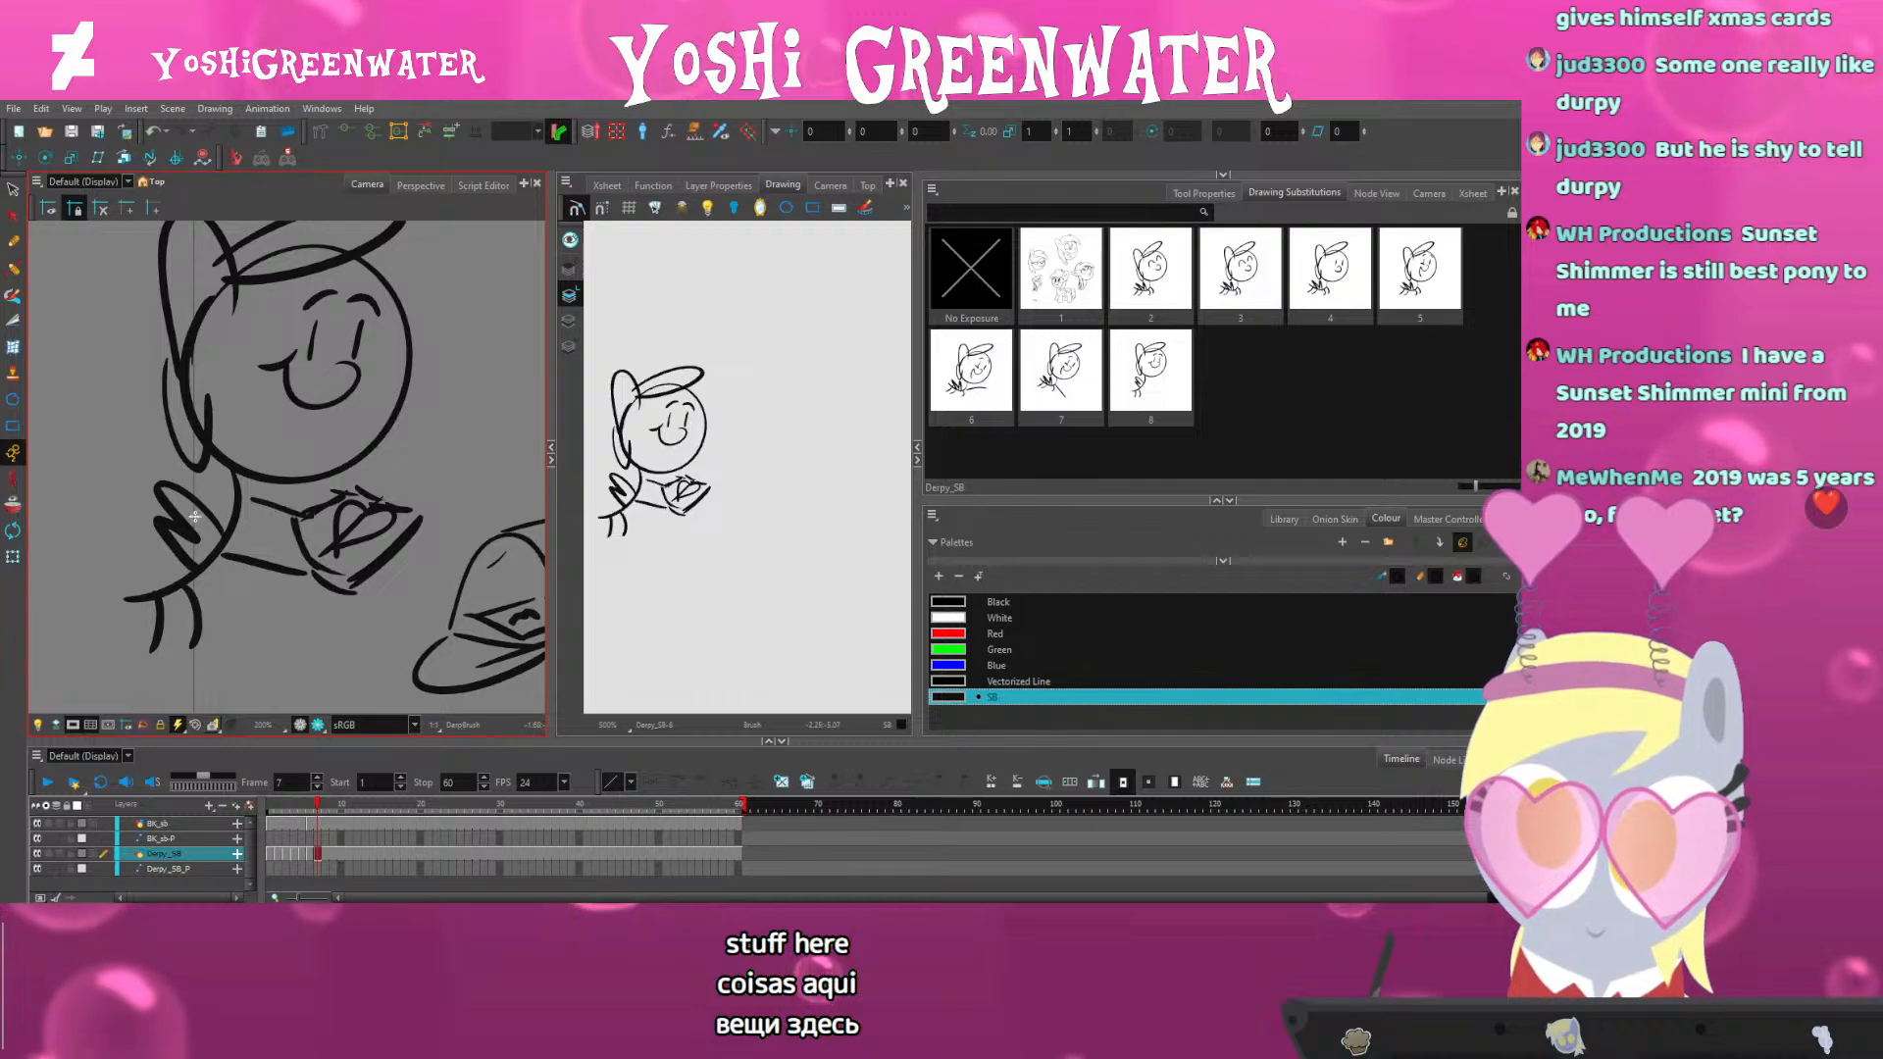
# Tilt the eyes, nose and mouth slightly downward inside the pony's head
pyautogui.scroll(-1, 243, 546)
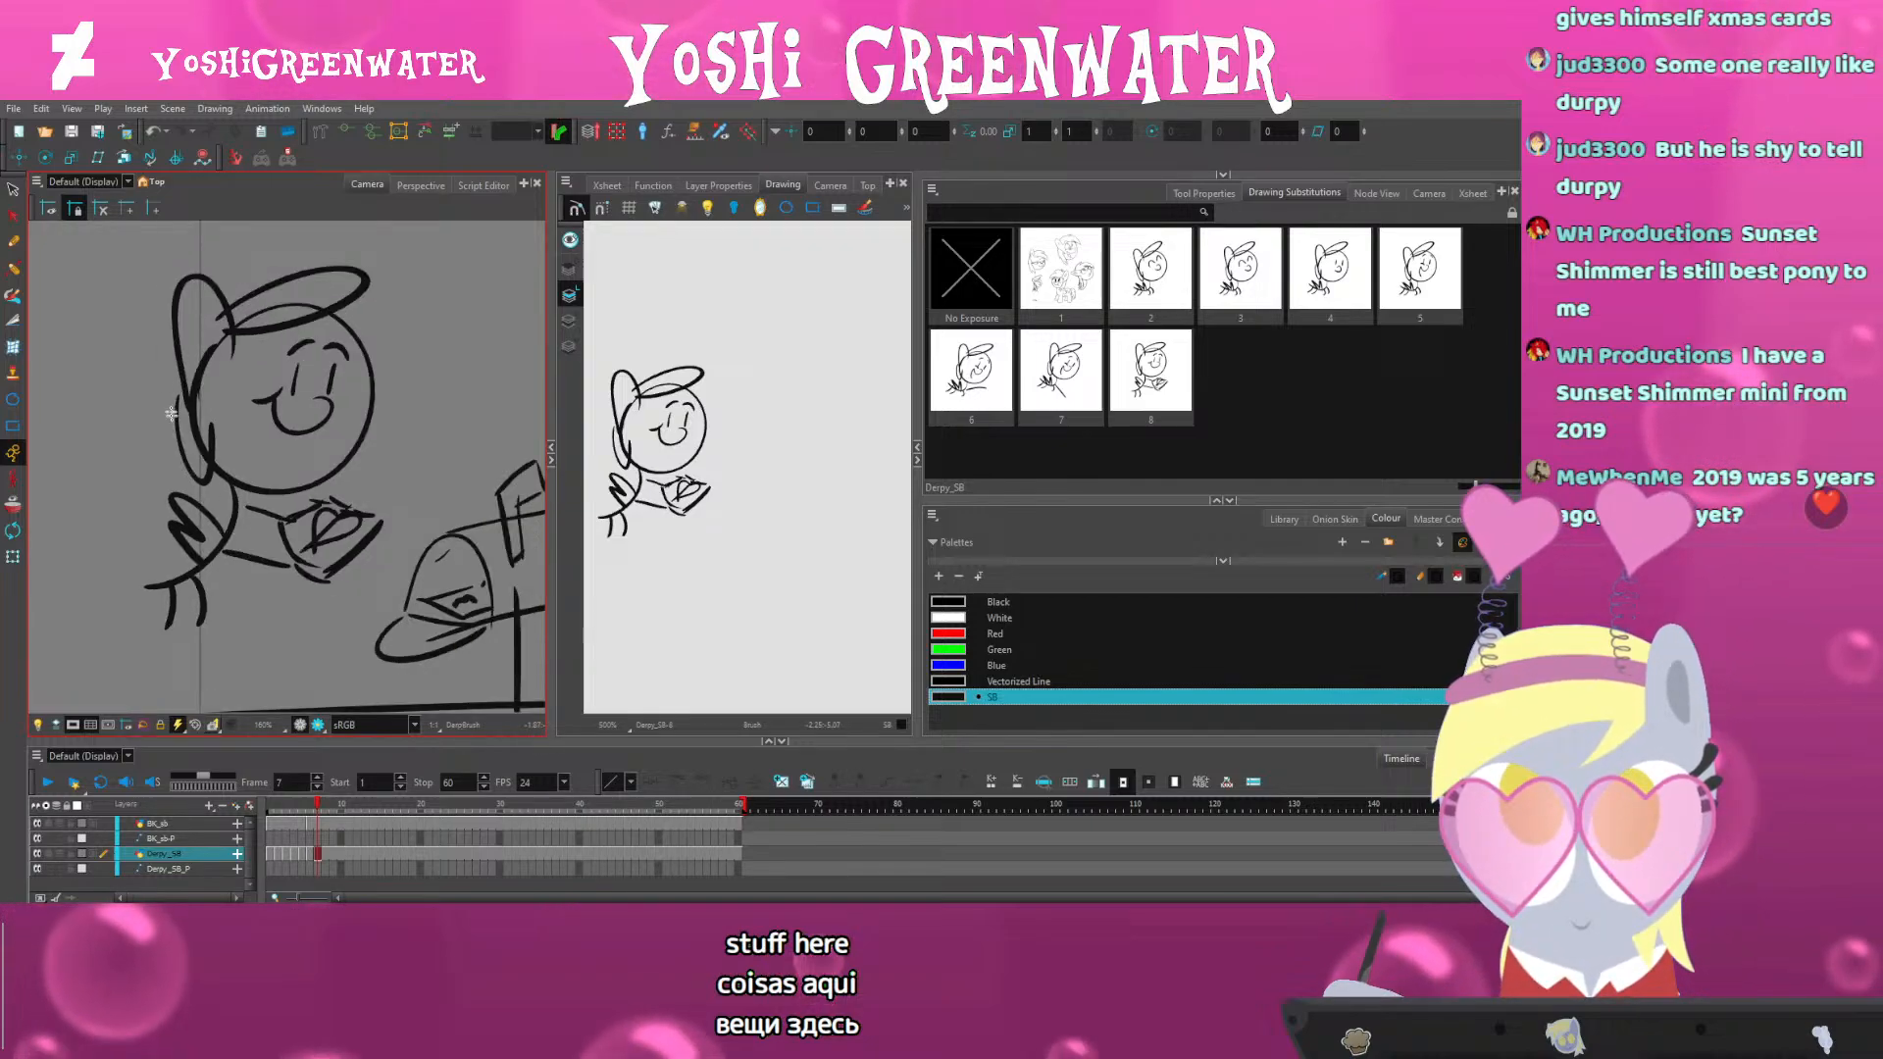
pyautogui.moveTo(171, 413)
pyautogui.mouseDown()
pyautogui.moveTo(227, 378)
pyautogui.moveTo(242, 442)
pyautogui.mouseUp()
pyautogui.hotkey('alt', 's')
pyautogui.moveTo(327, 383); pyautogui.dragTo(297, 465)
pyautogui.moveTo(427, 362); pyautogui.dragTo(441, 381)
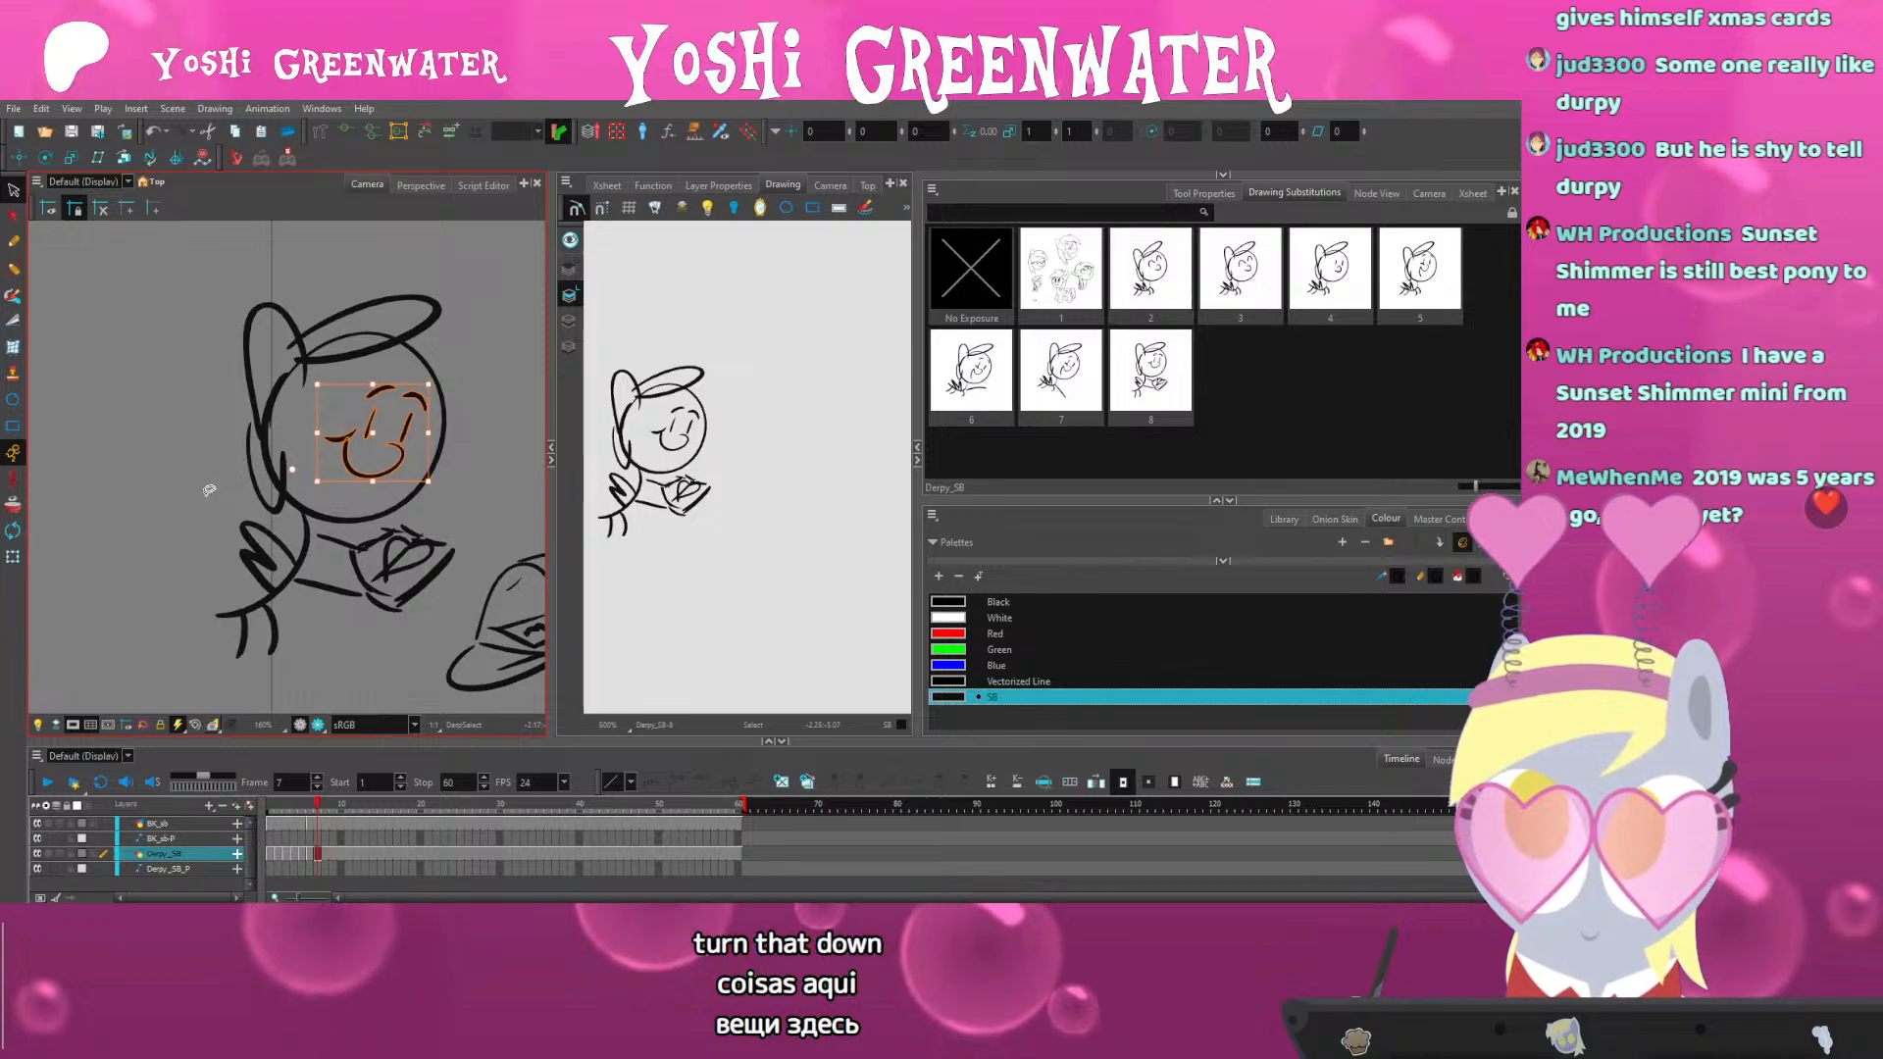
pyautogui.click(211, 489)
# Adjust the tilt of the heart letter and redraw the arm lines so they join the pony's body
pyautogui.moveTo(237, 555); pyautogui.dragTo(214, 529)
pyautogui.moveTo(382, 540); pyautogui.dragTo(327, 564)
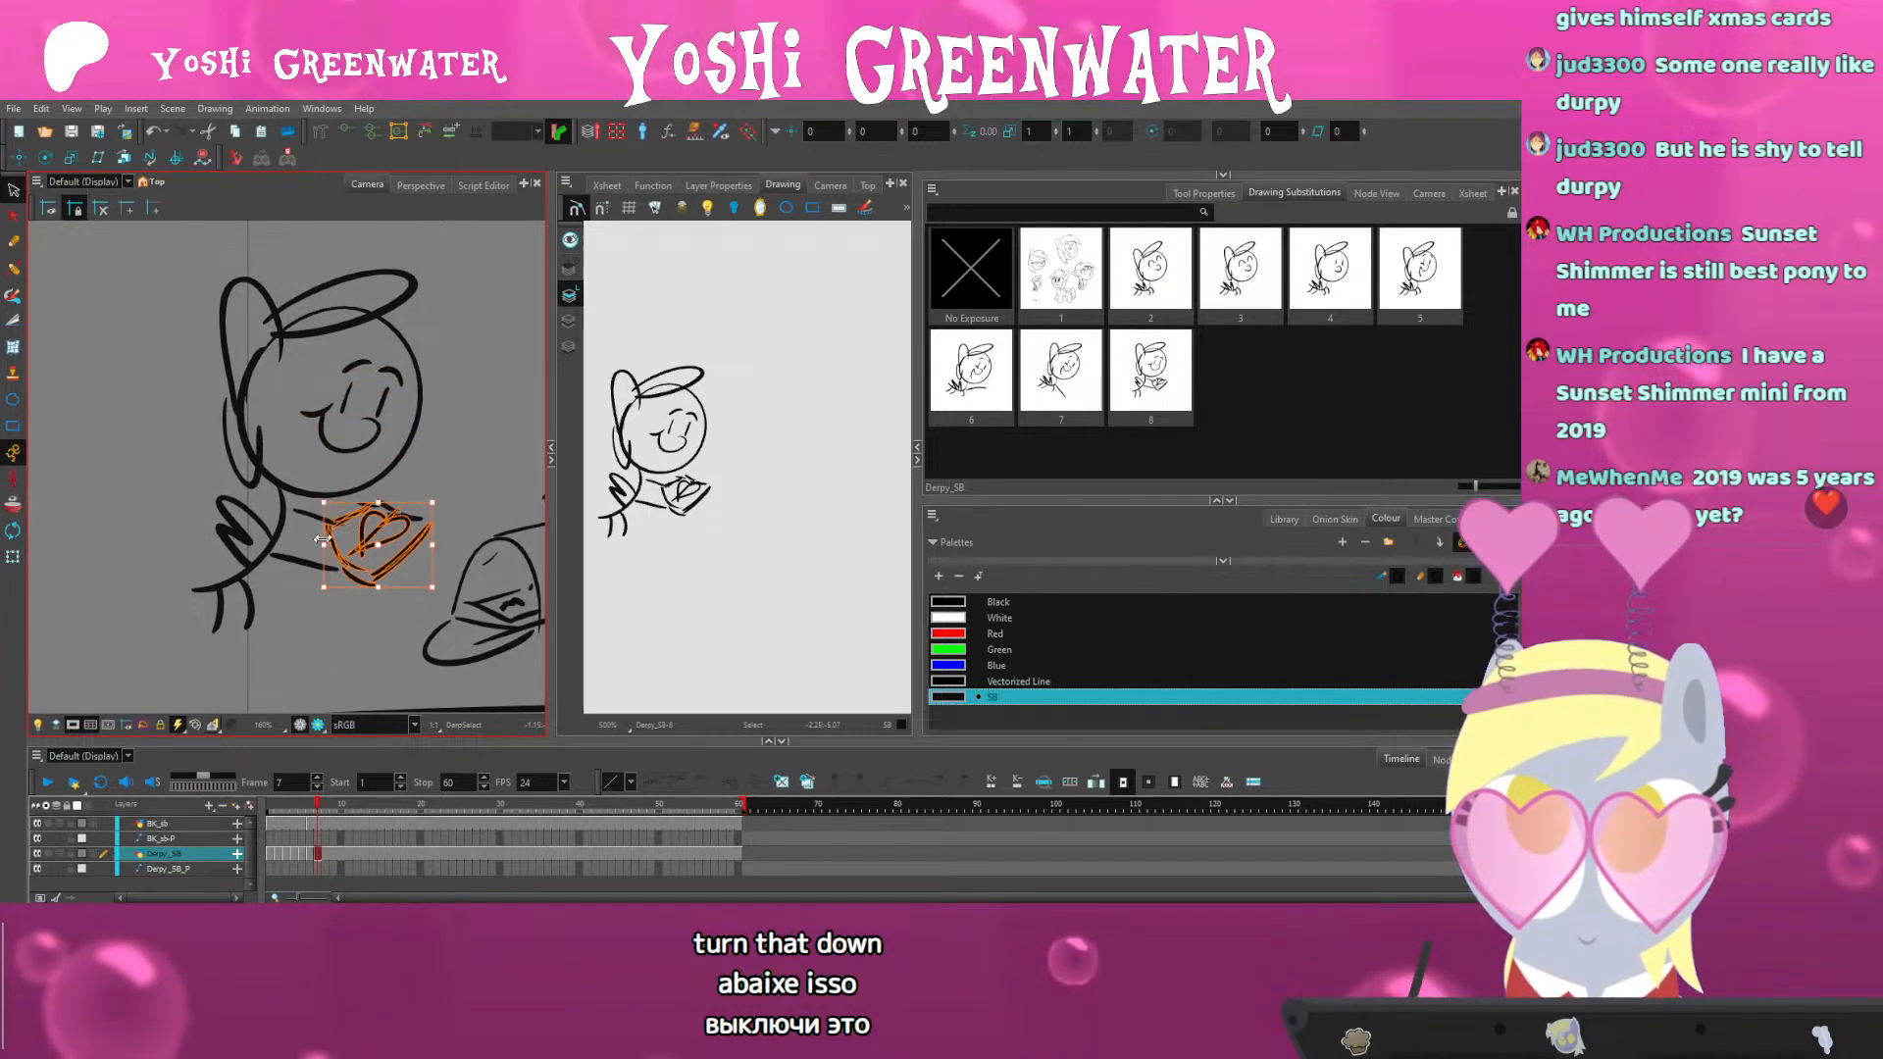
pyautogui.moveTo(364, 507)
pyautogui.mouseDown()
pyautogui.moveTo(342, 531)
pyautogui.moveTo(342, 628)
pyautogui.mouseUp()
pyautogui.click(300, 562)
pyautogui.press('Delete')
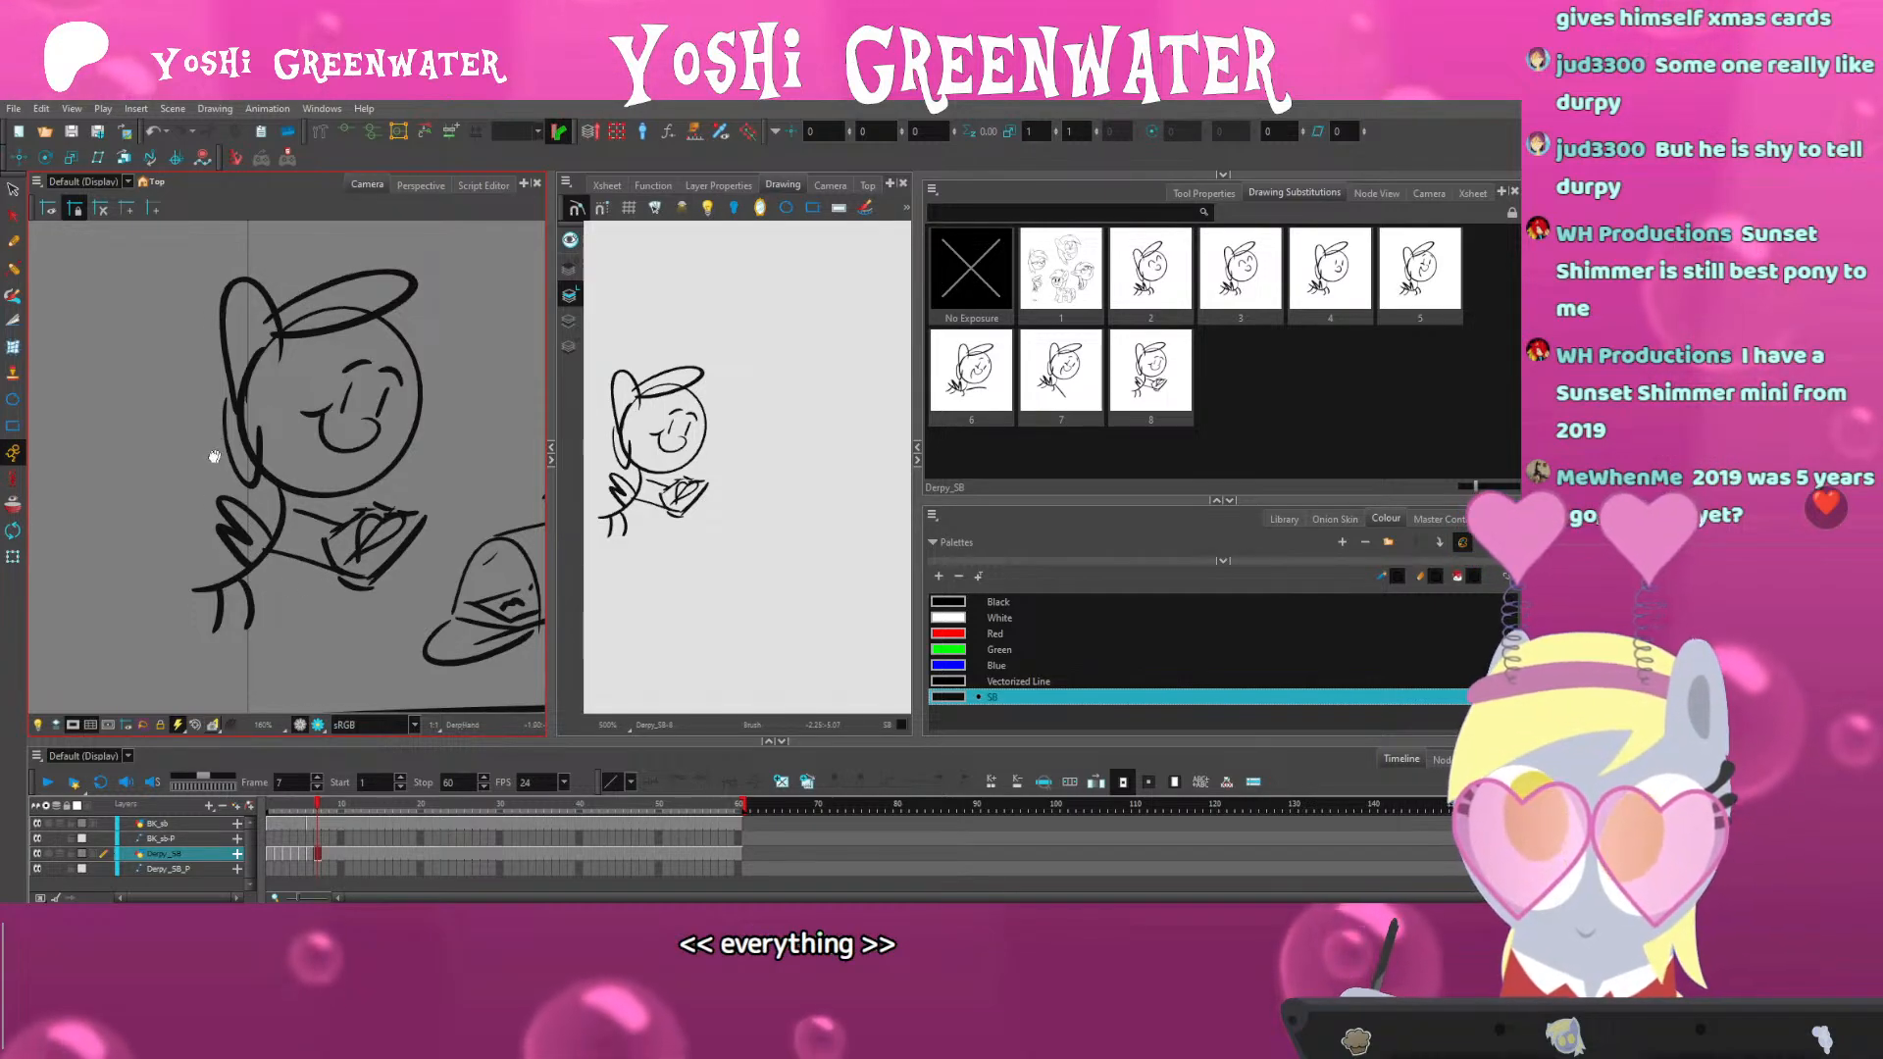
pyautogui.moveTo(214, 458); pyautogui.dragTo(189, 451)
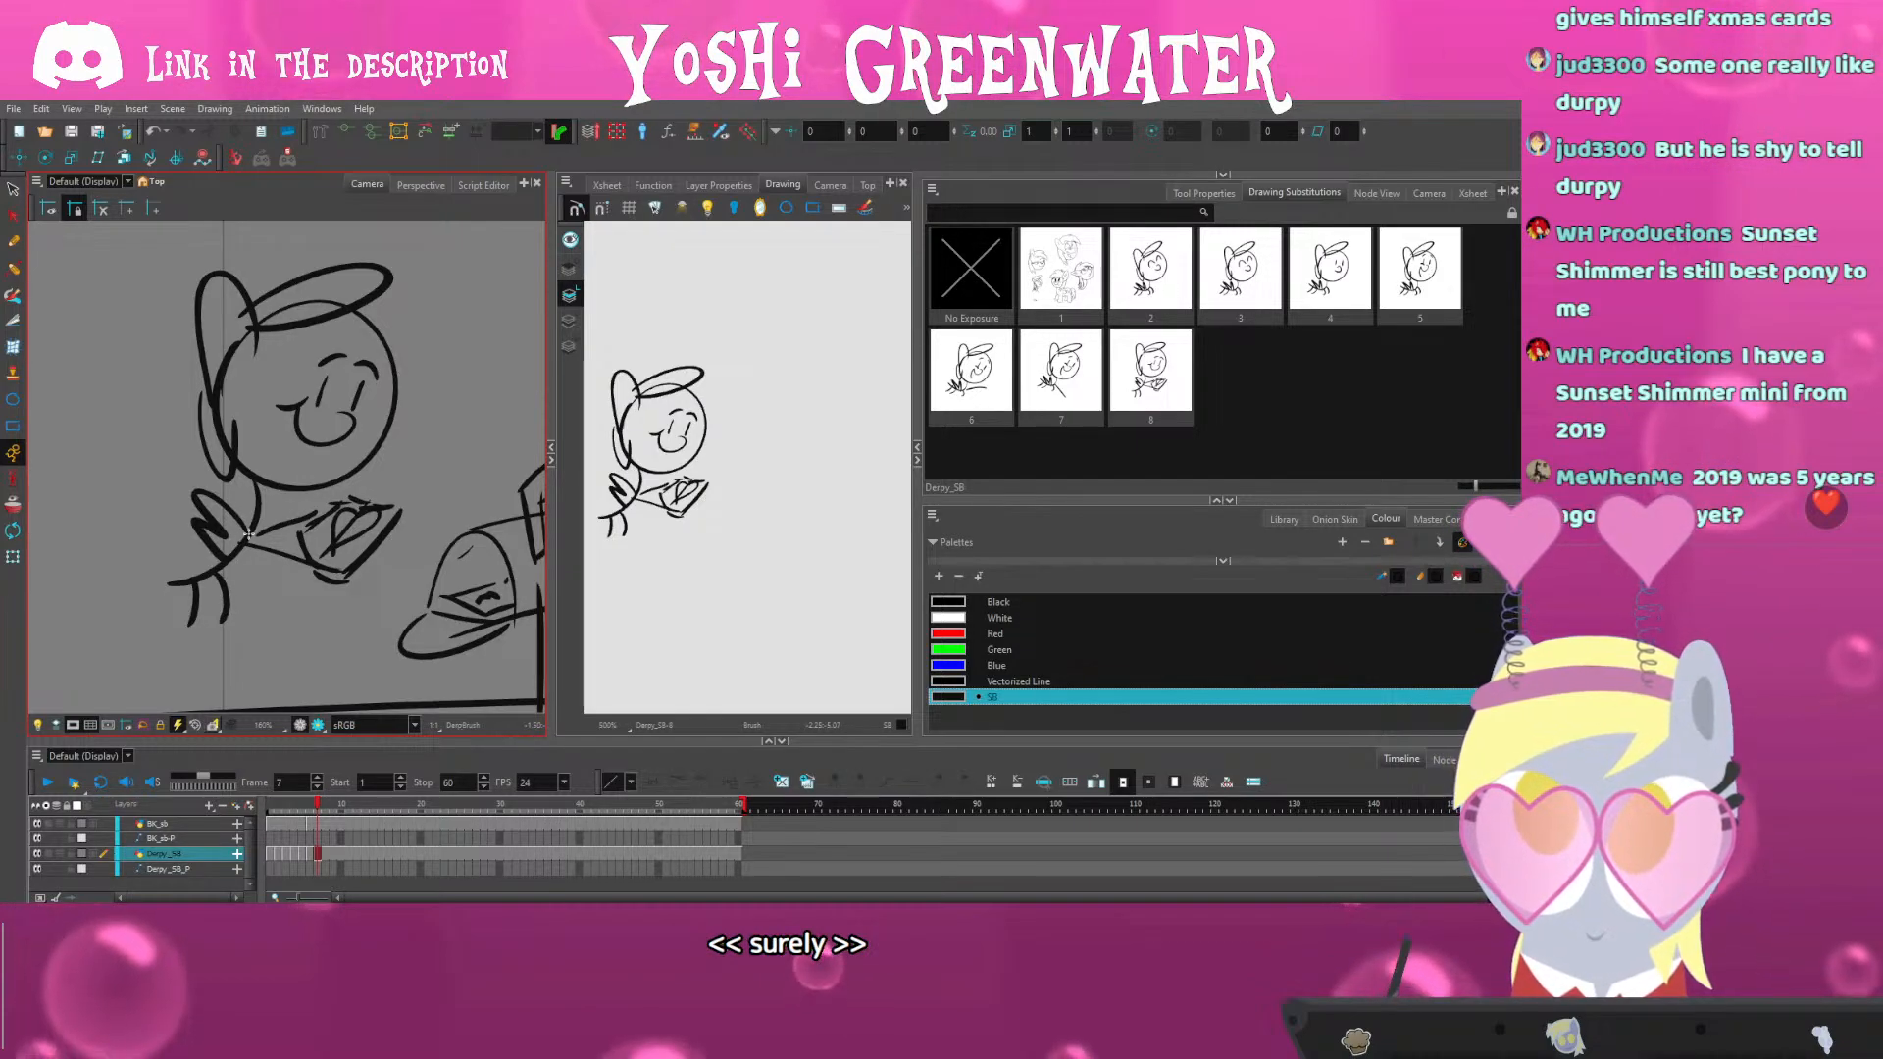
# Compare the frame 7 pony with the previous frame and nudge the whole pony slightly up and to the left
pyautogui.click(14, 191)
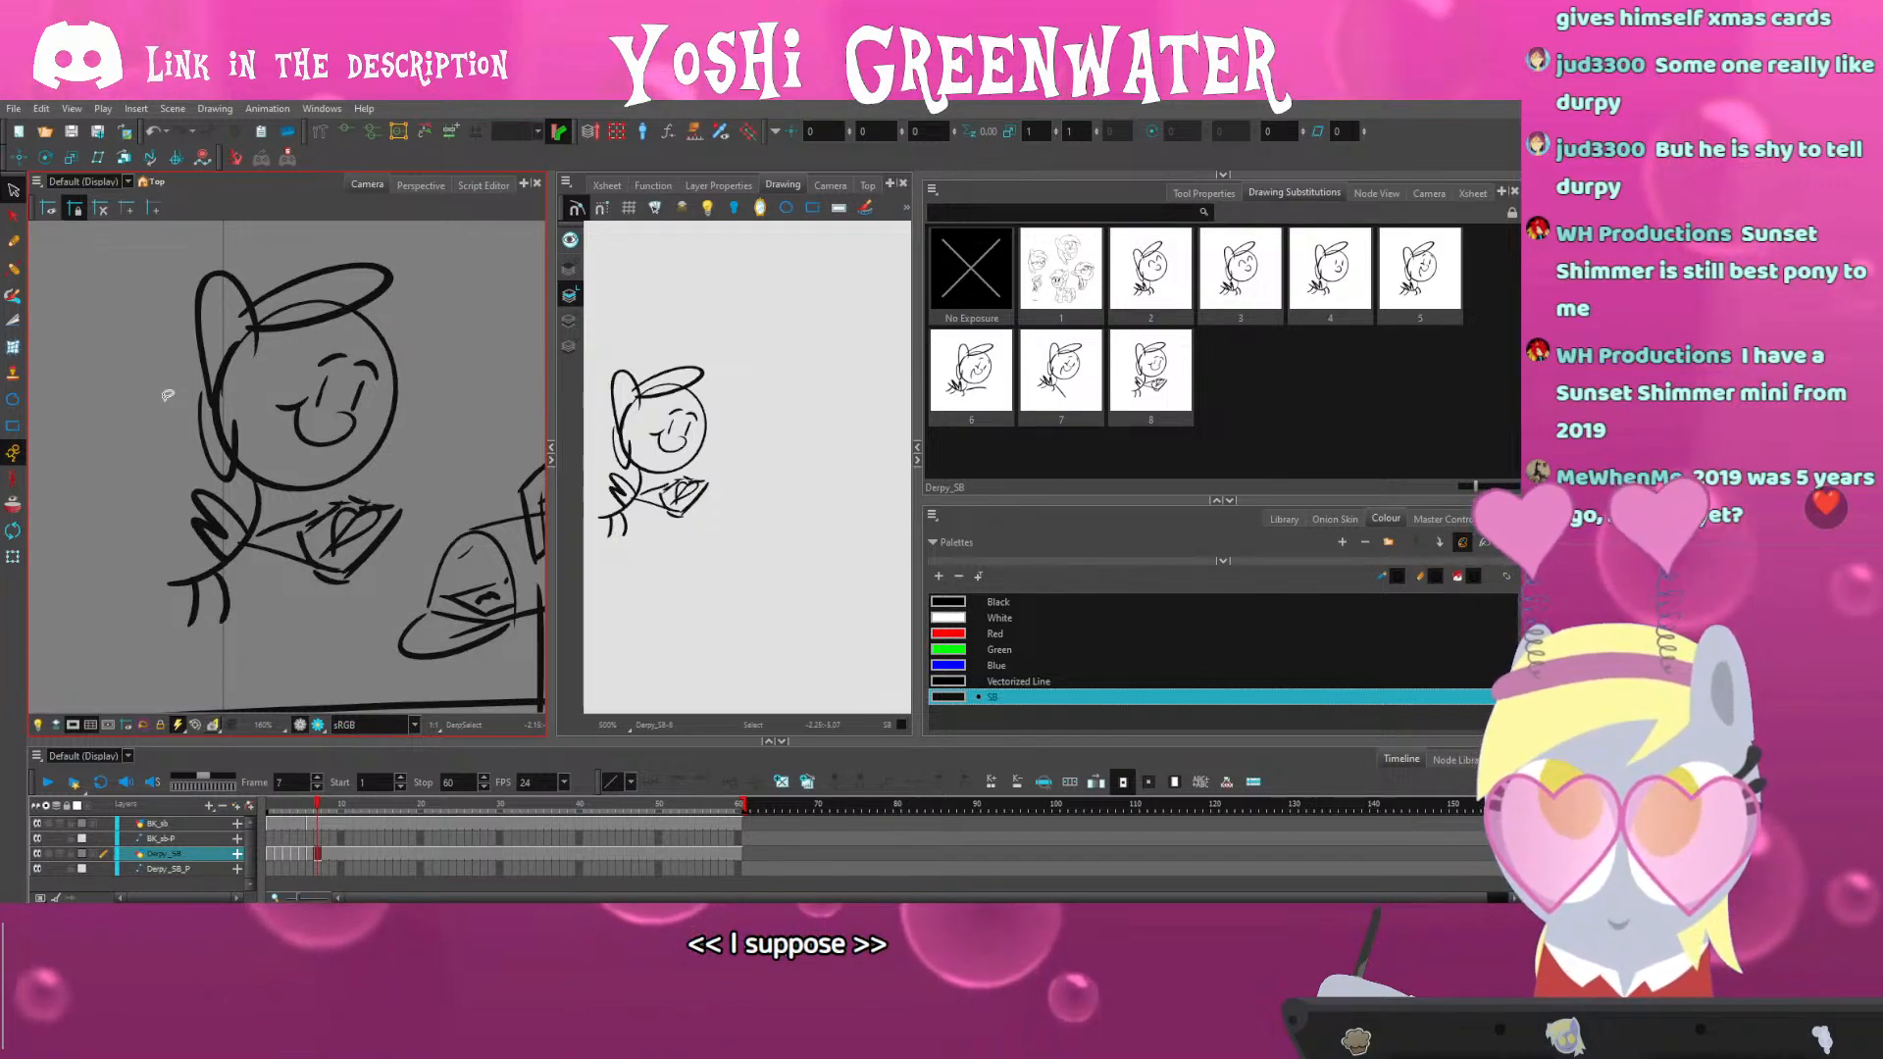
pyautogui.scroll(-2, 167, 395)
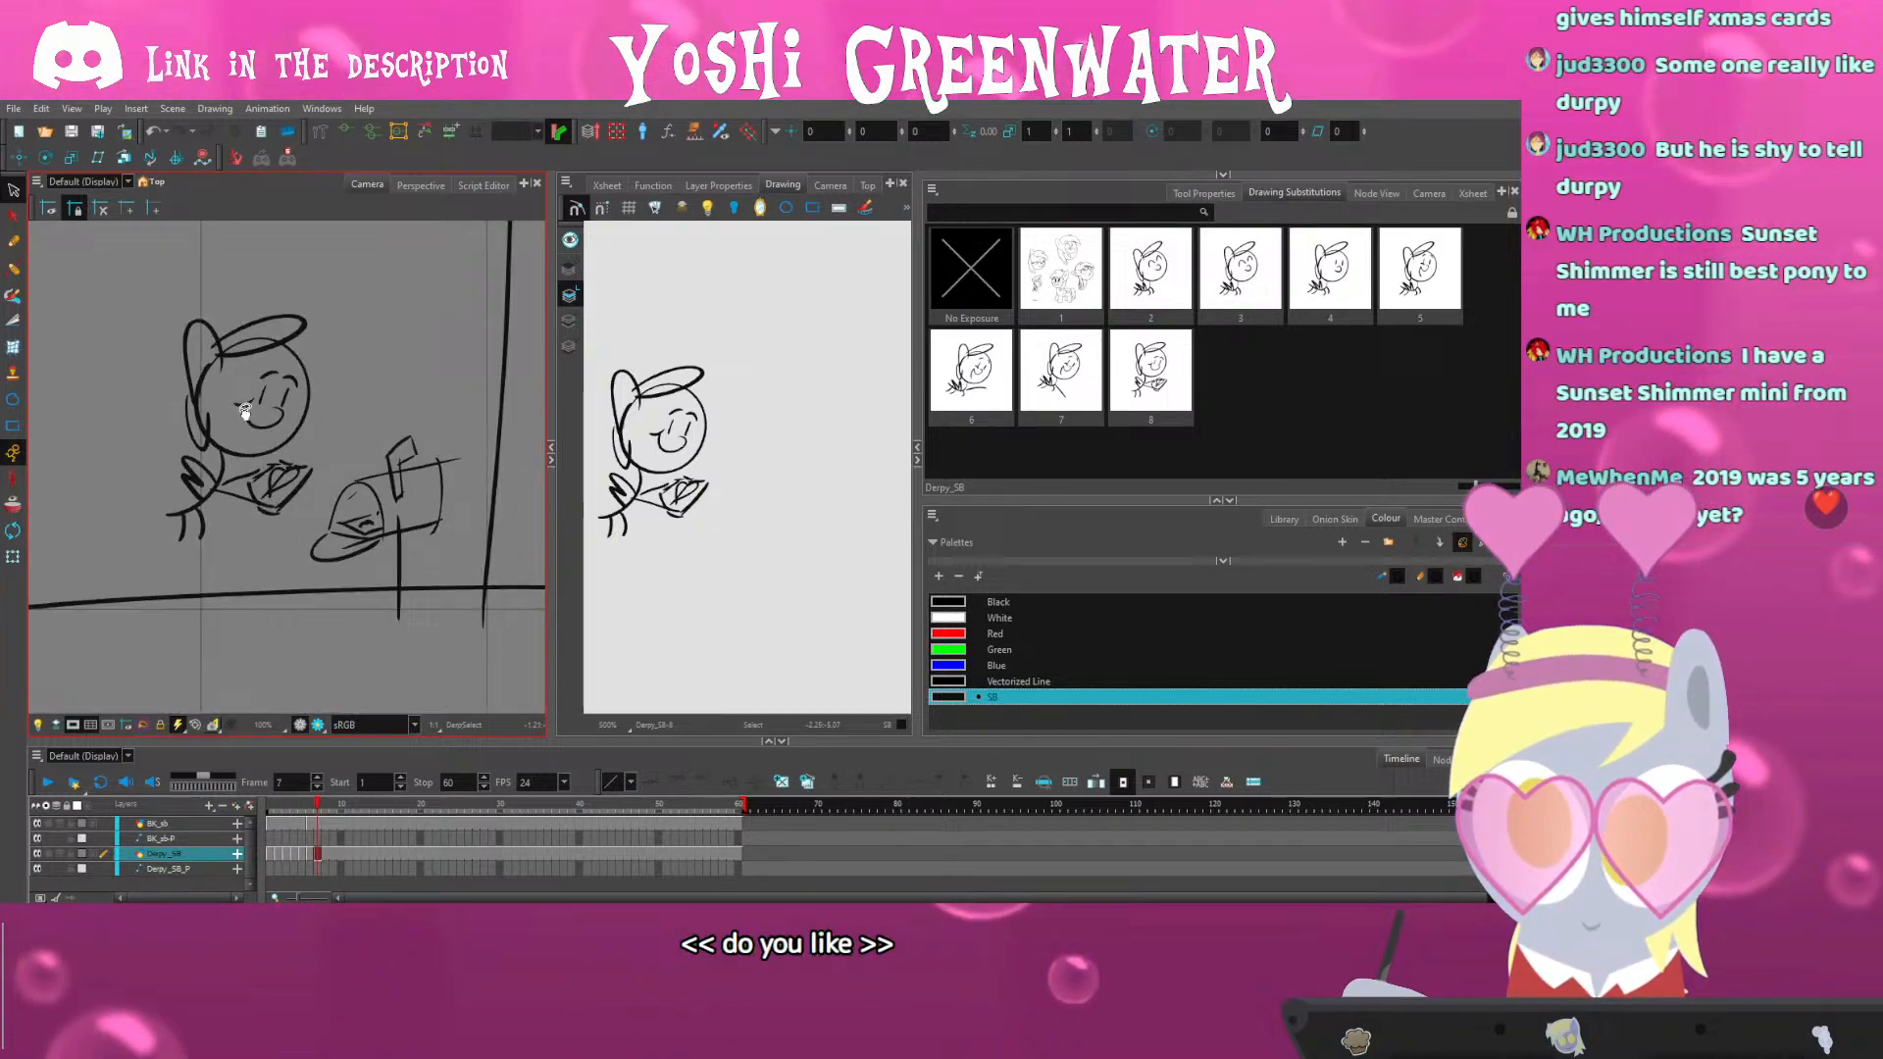
pyautogui.moveTo(245, 413); pyautogui.dragTo(282, 417)
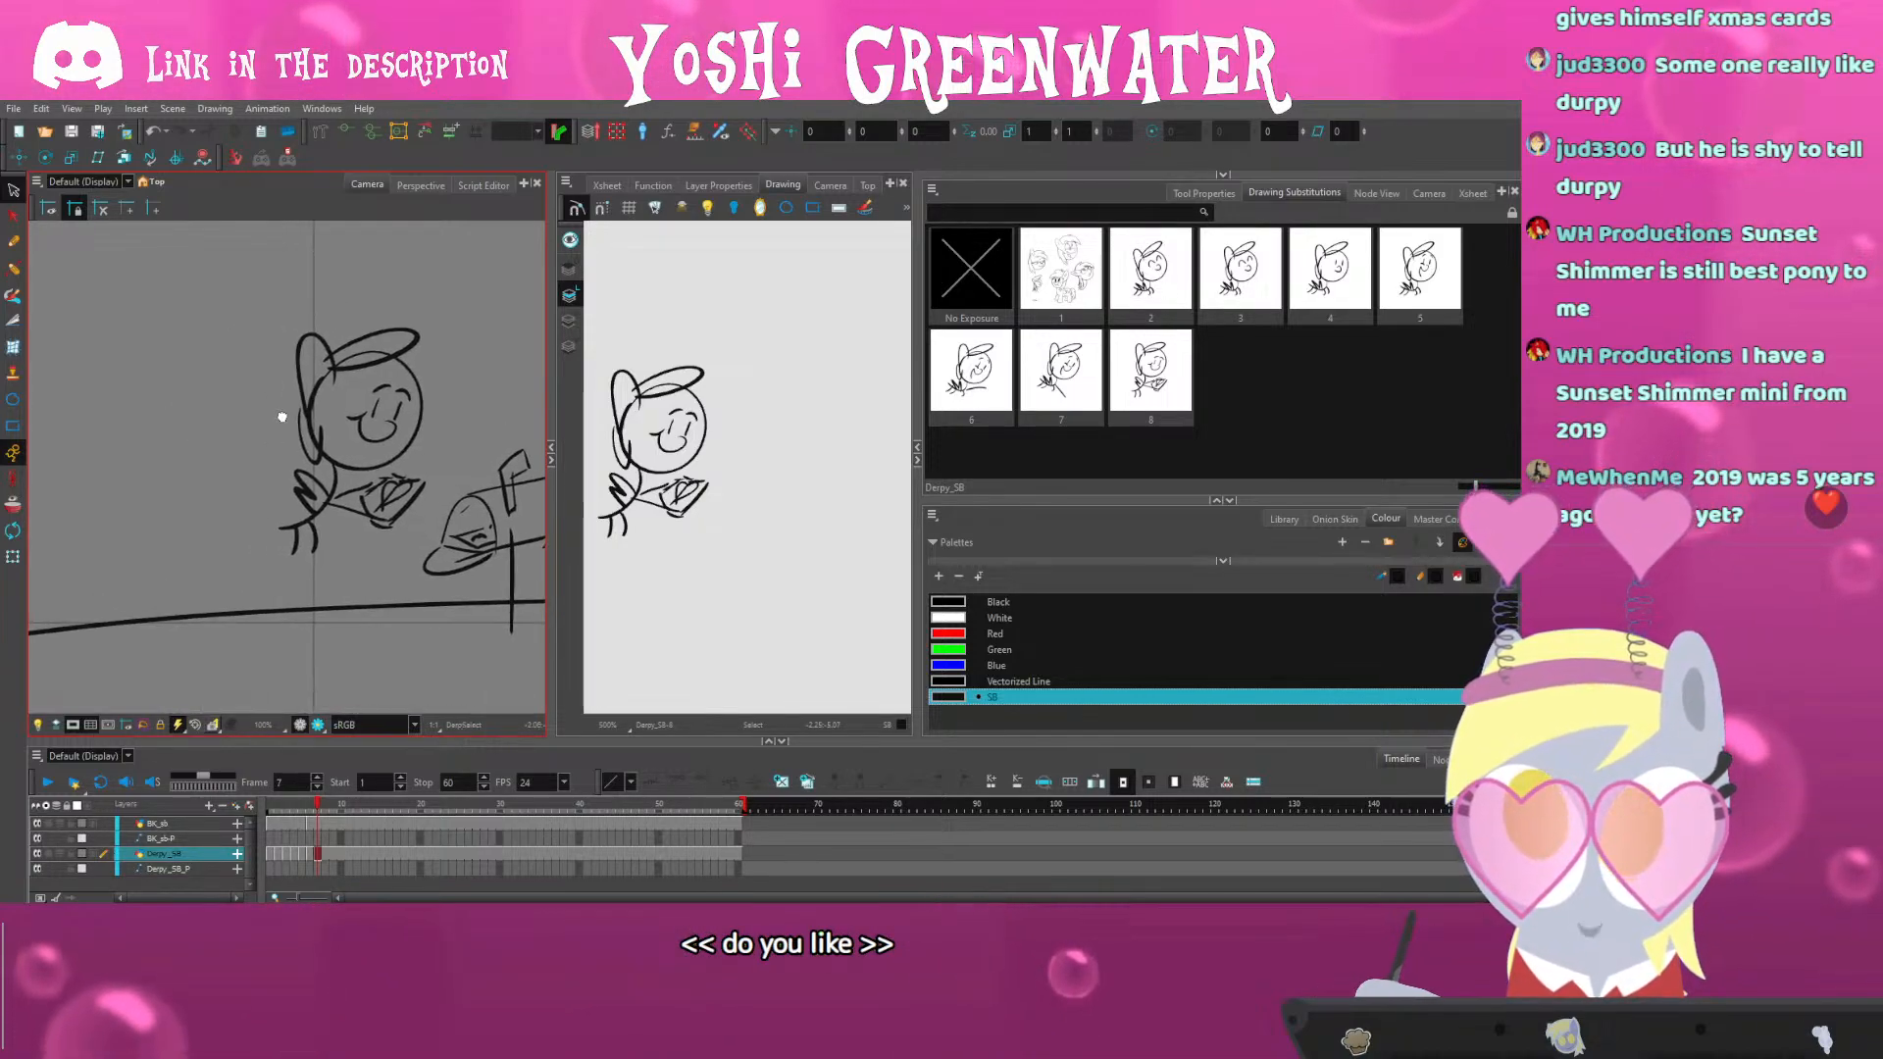
pyautogui.press(',')
pyautogui.press('.')
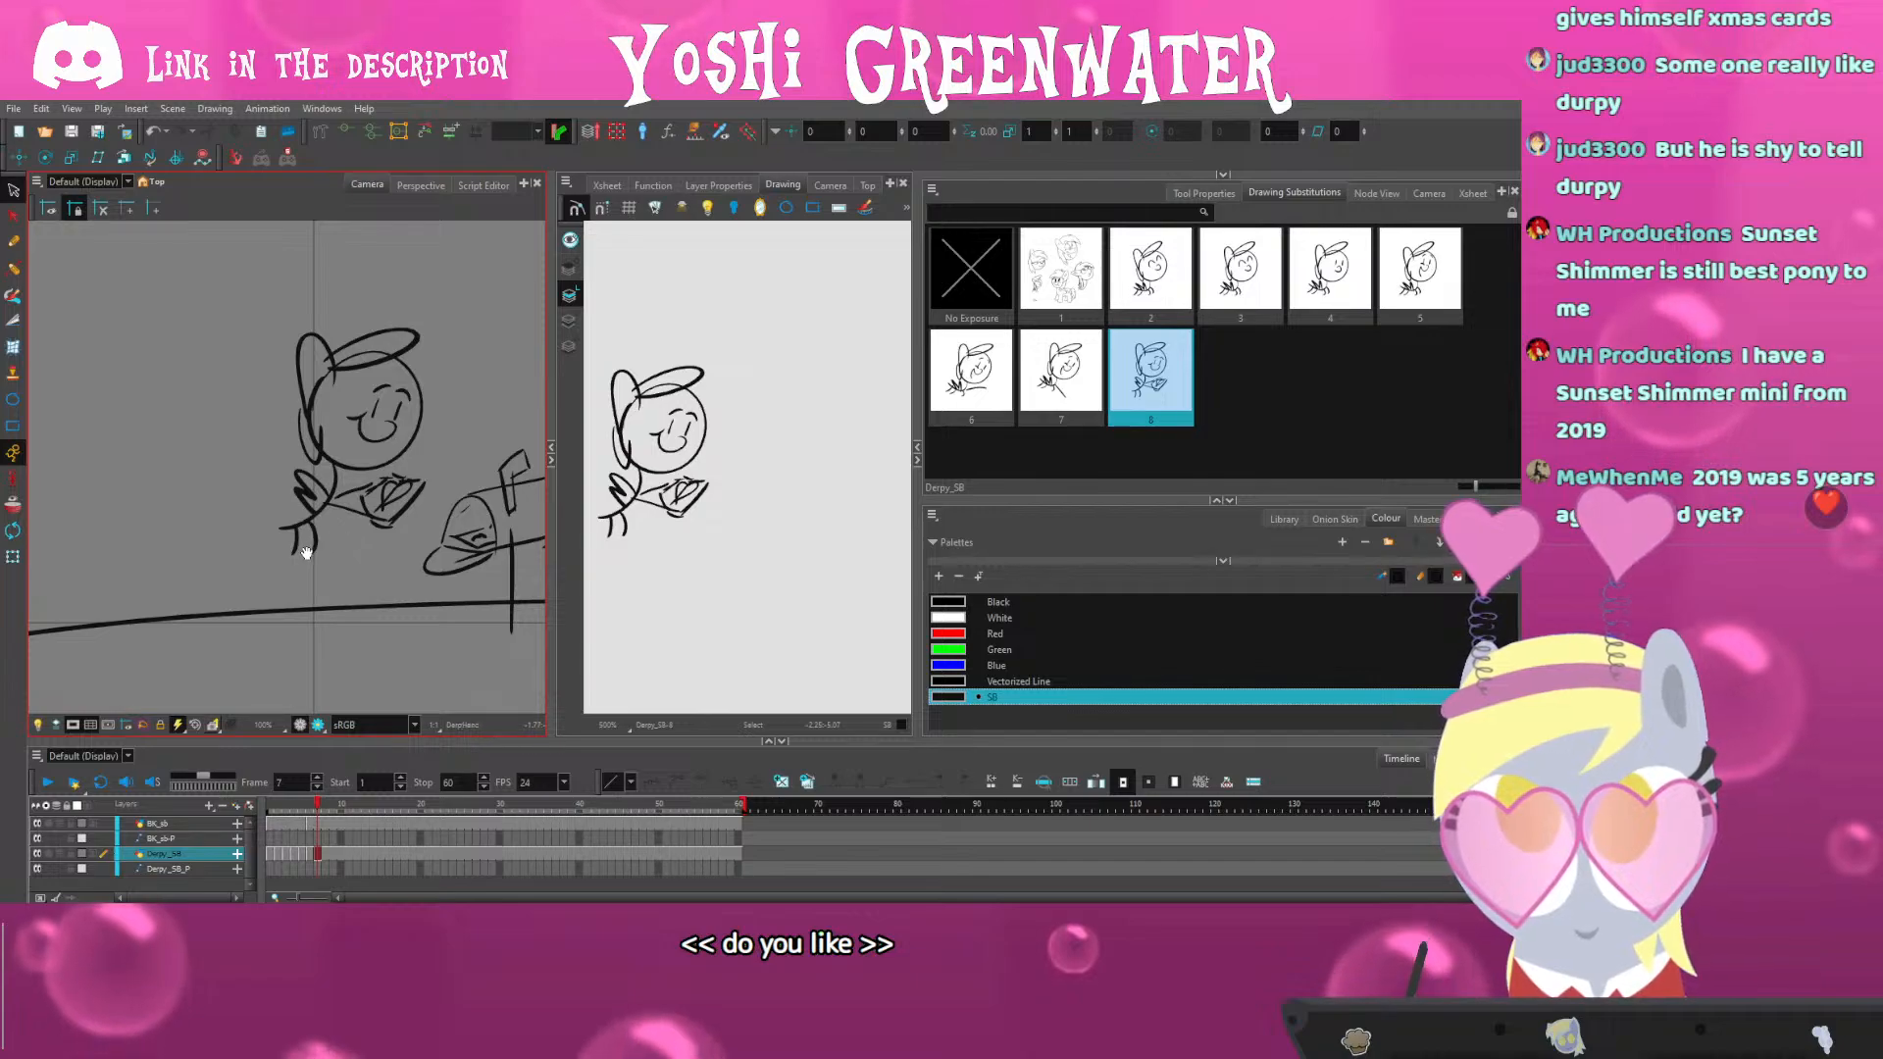
pyautogui.moveTo(306, 553); pyautogui.dragTo(257, 569)
pyautogui.moveTo(200, 429)
pyautogui.mouseDown()
pyautogui.moveTo(437, 422)
pyautogui.moveTo(203, 562)
pyautogui.mouseUp()
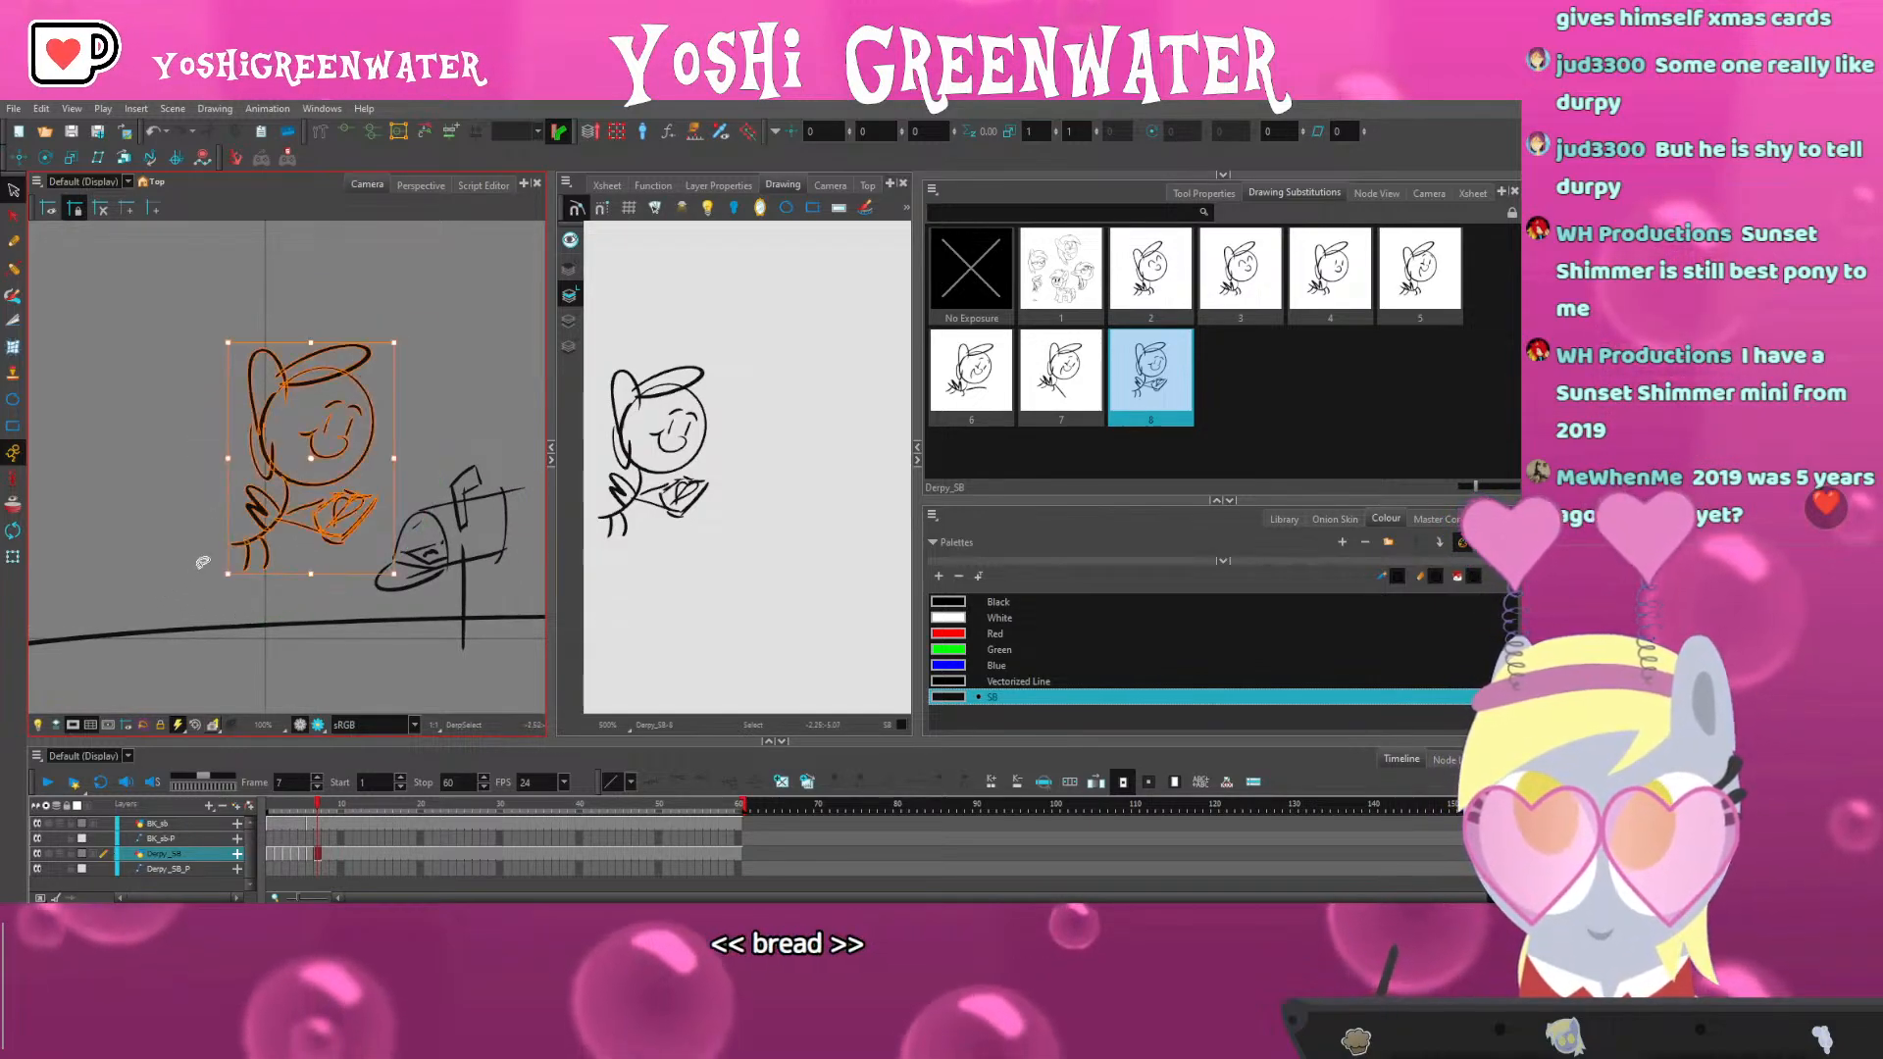
pyautogui.press('Up')
pyautogui.press('Up')
pyautogui.press('Left')
pyautogui.click(236, 602)
# Flip between frames 6 and 7 to check the transition to the letter-holding pose
pyautogui.press(',')
pyautogui.press('.')
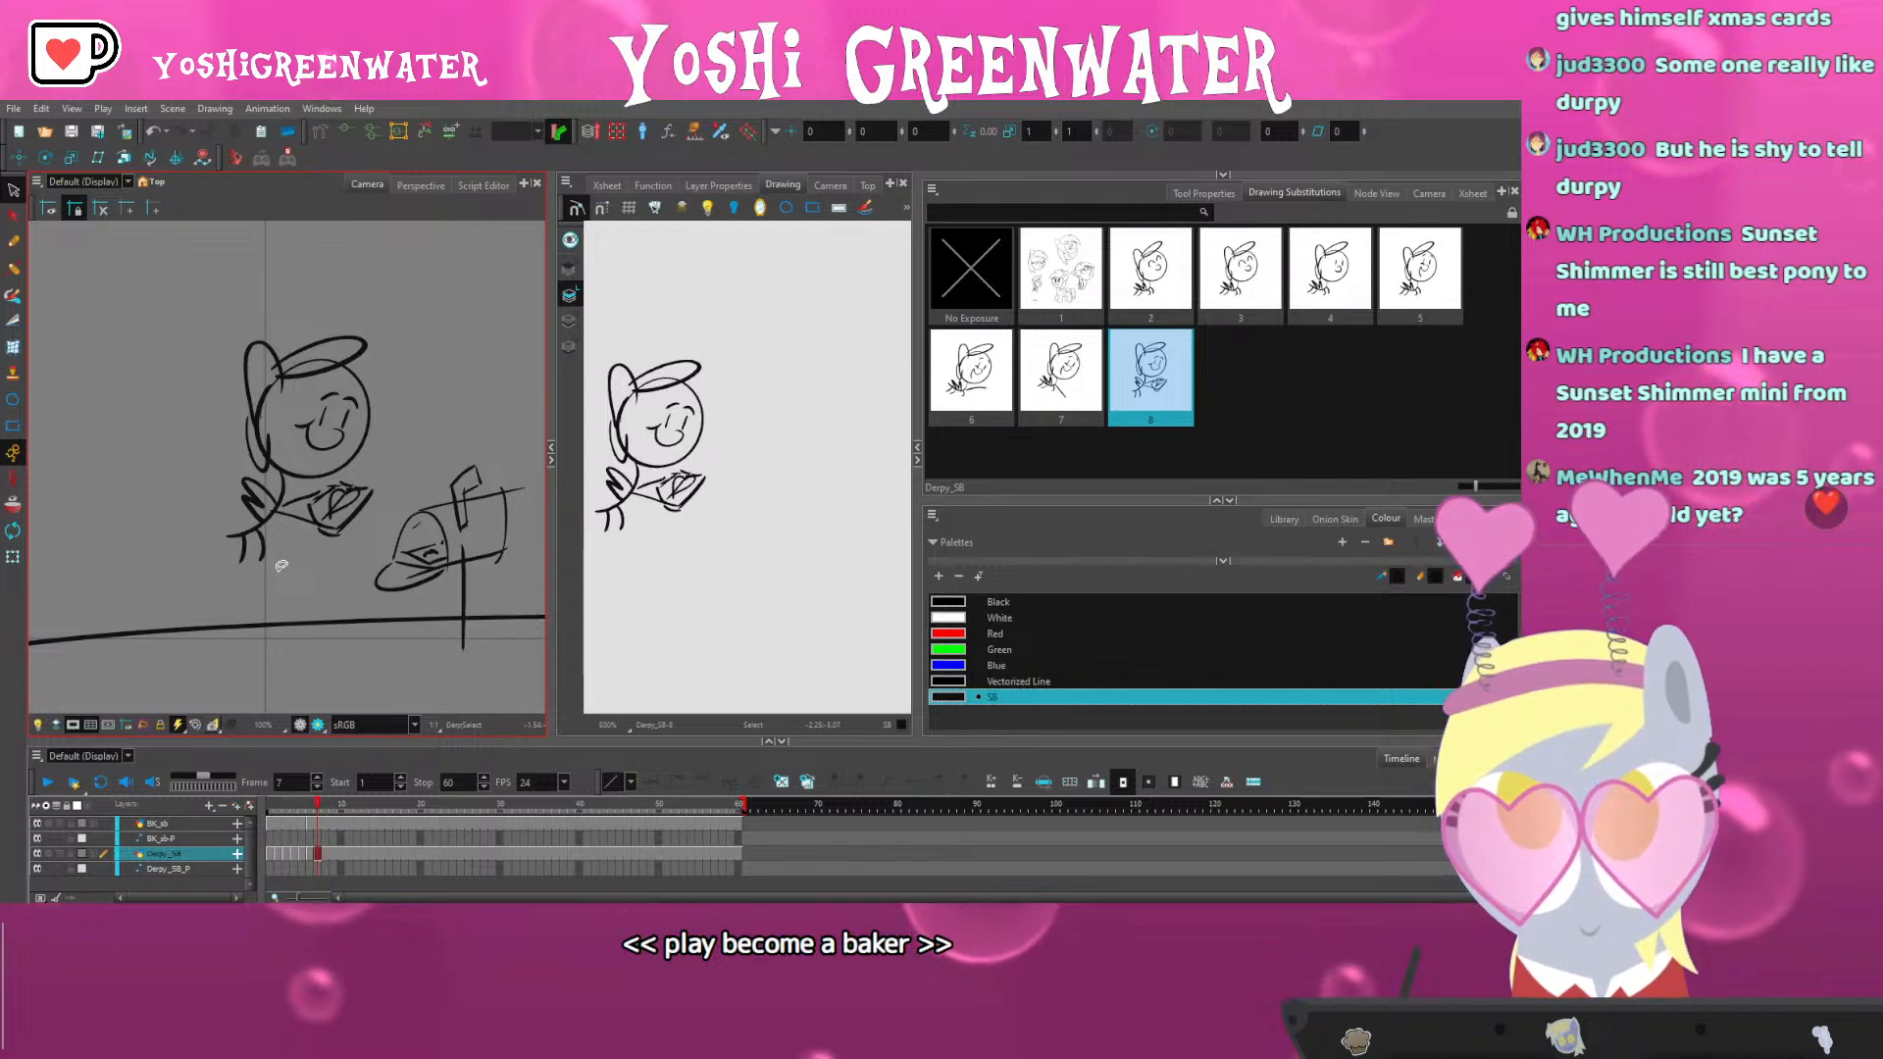
pyautogui.moveTo(207, 506); pyautogui.dragTo(190, 500)
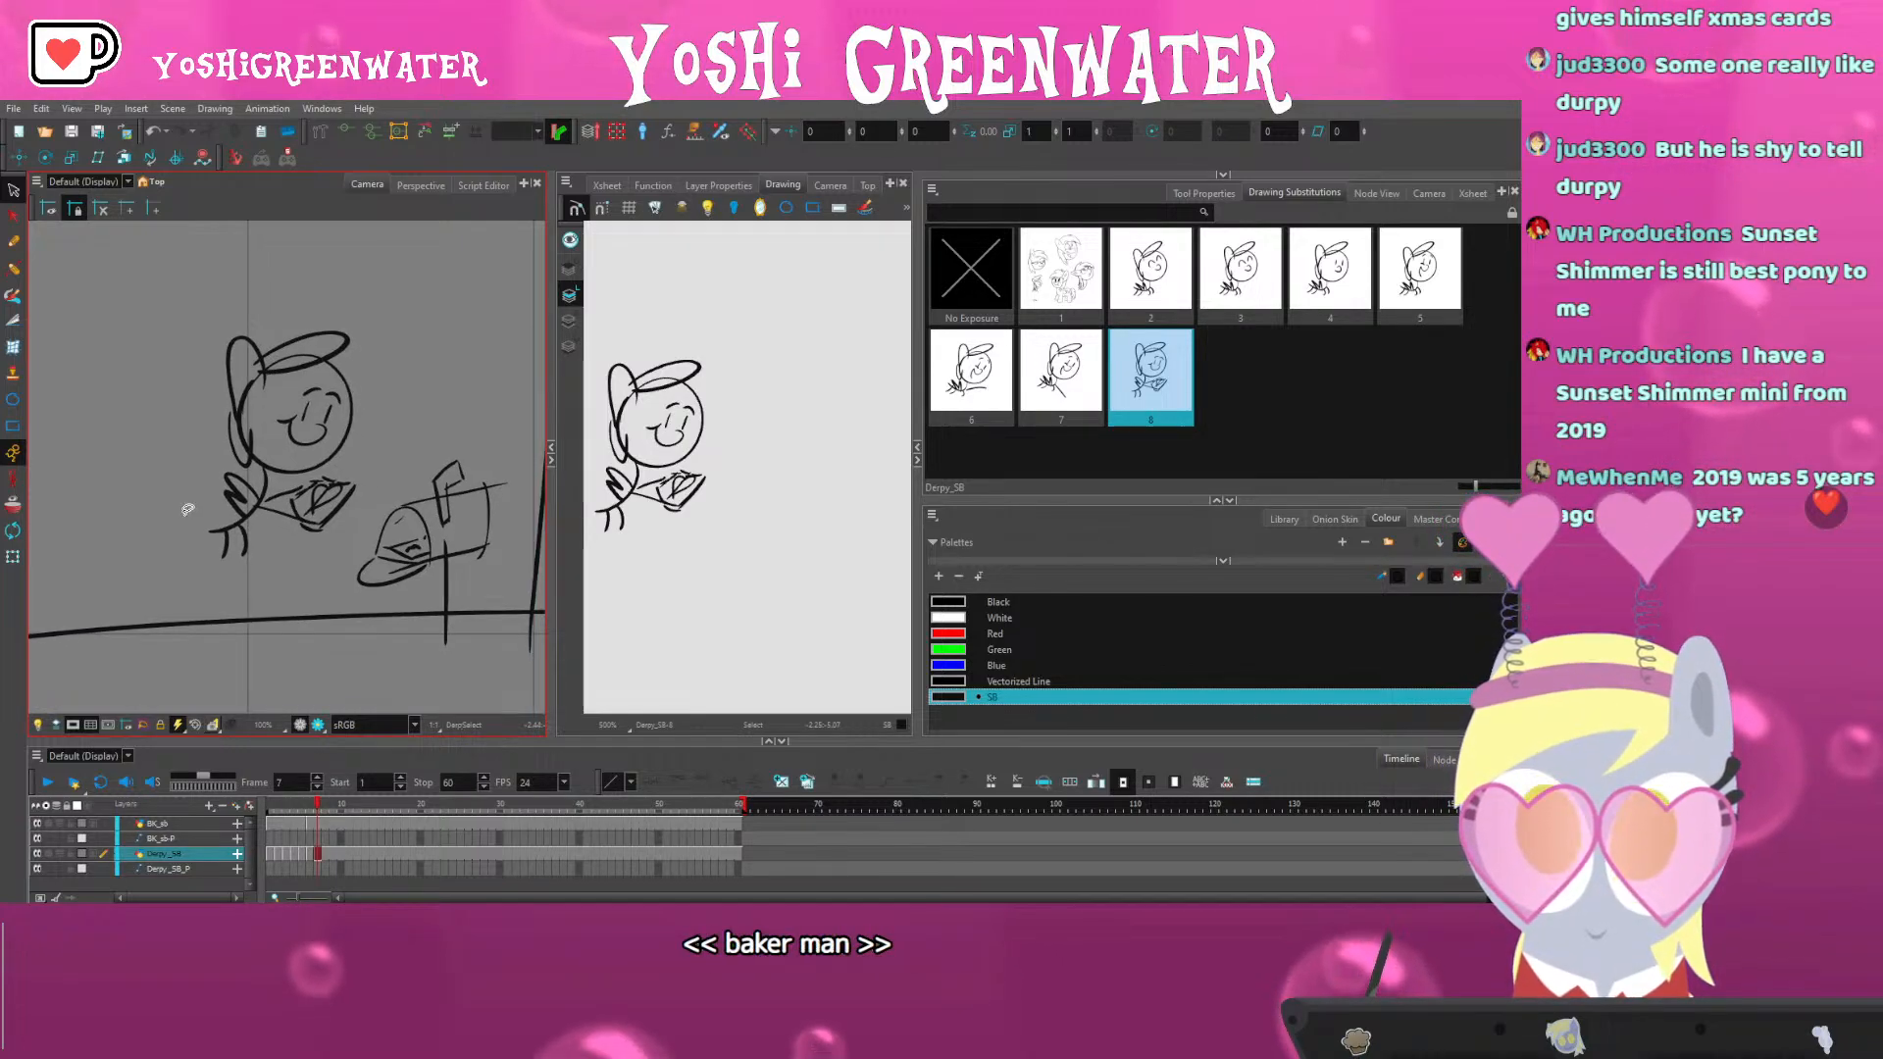
pyautogui.press(',')
pyautogui.press('.')
# Duplicate the mailbox background drawing at frame 7 and erase the letter inside the open mailbox
pyautogui.click(318, 824)
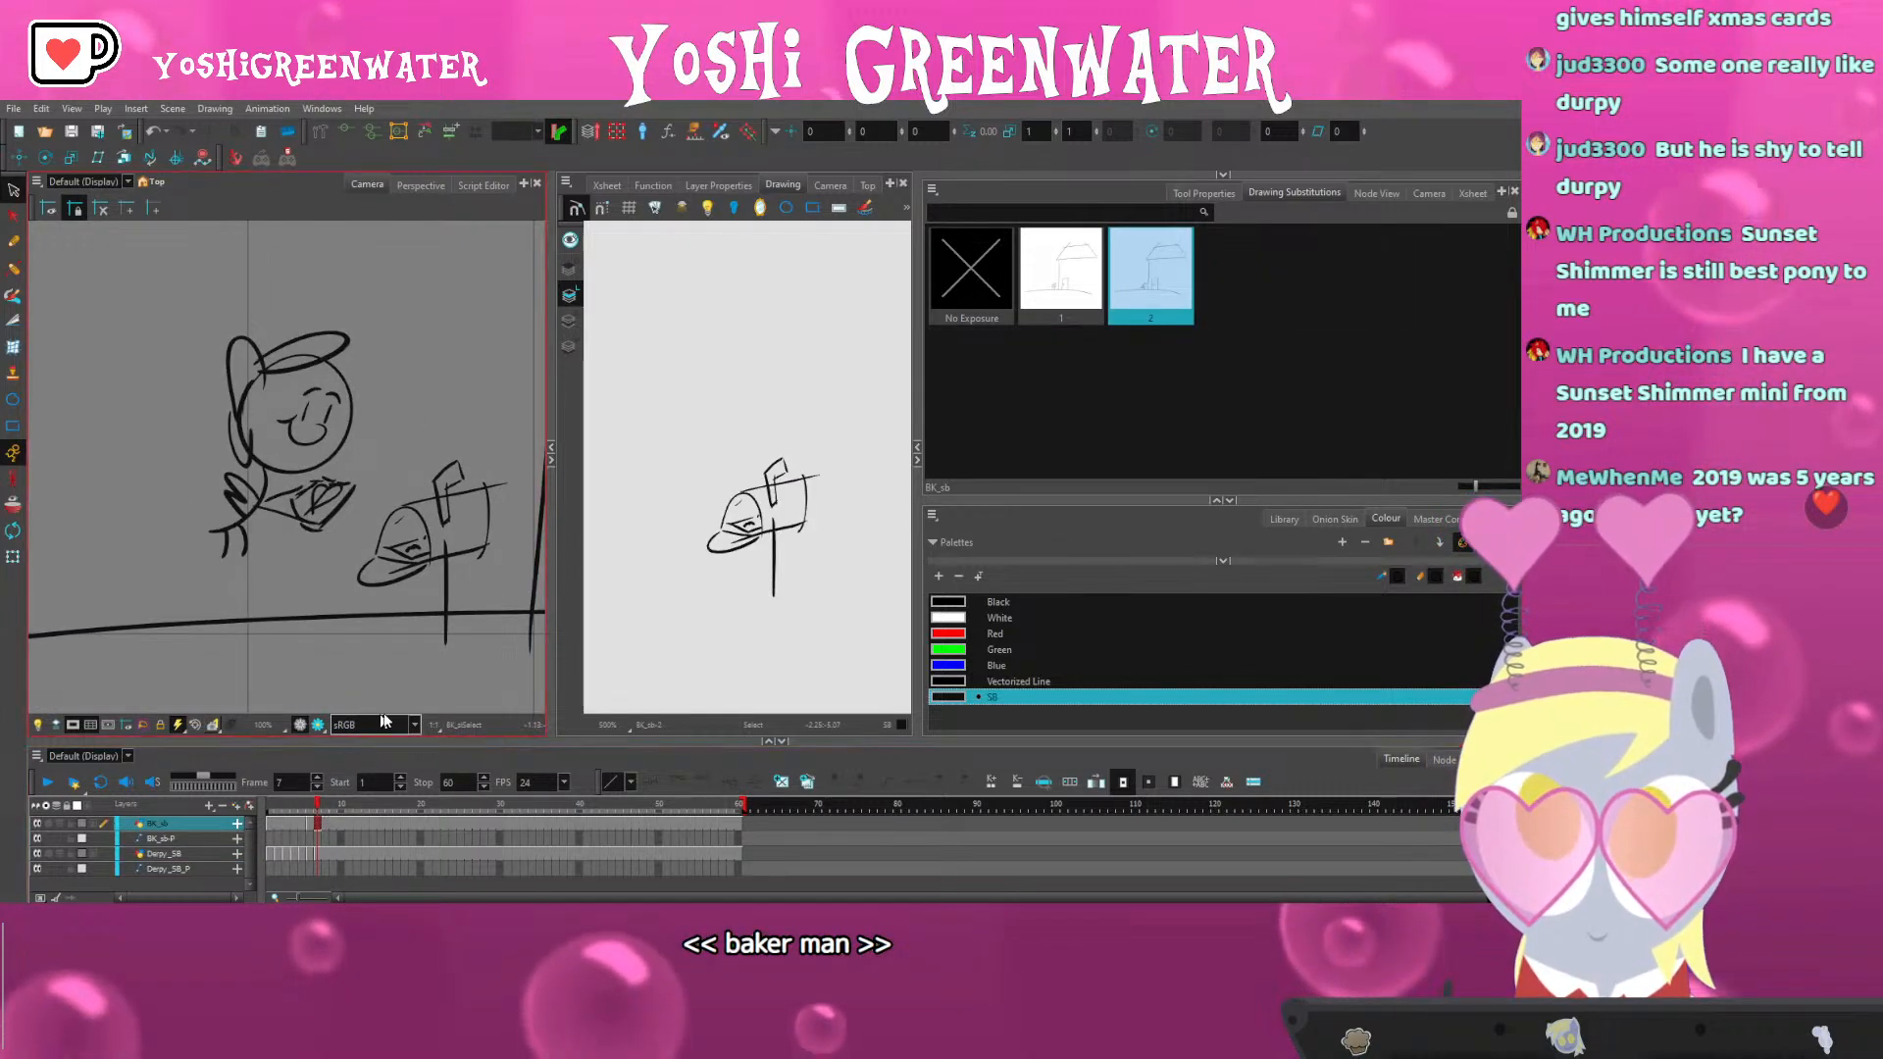
pyautogui.hotkey('alt', 'shift', 'd')
pyautogui.scroll(2, 401, 546)
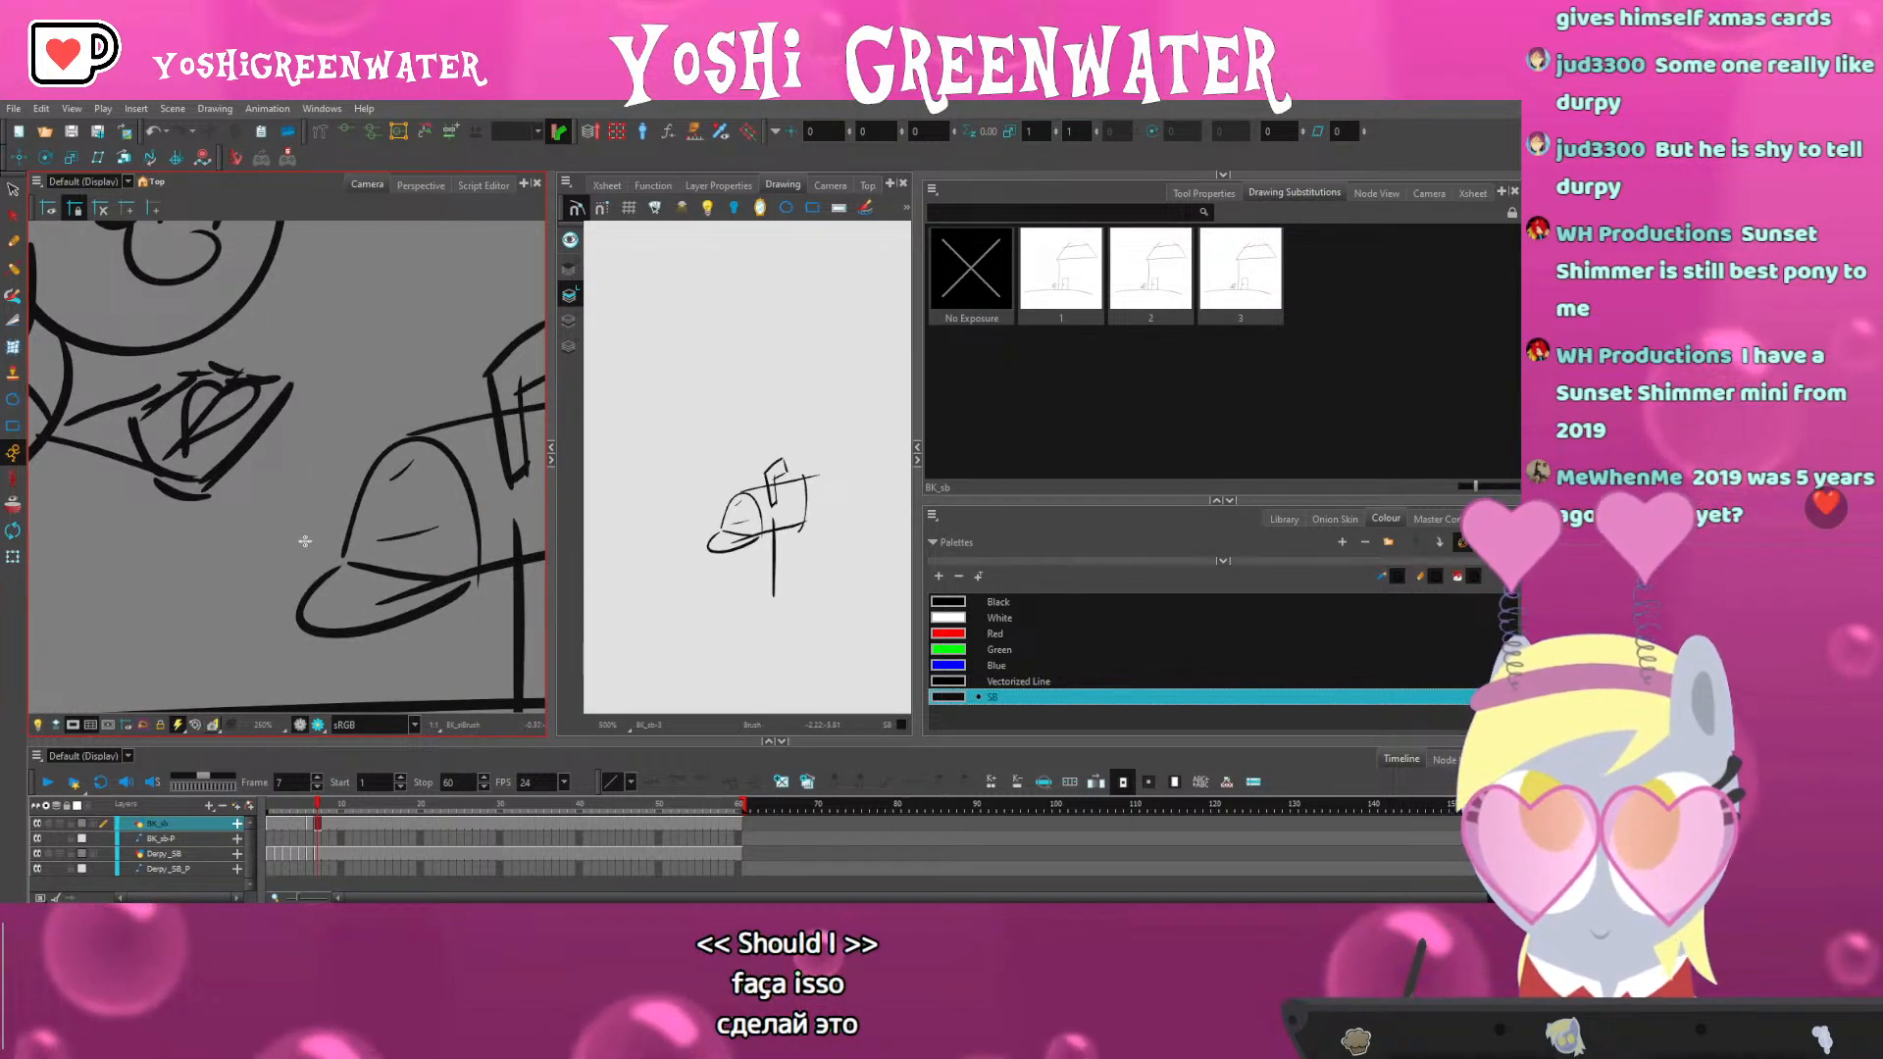
pyautogui.scroll(-2, 380, 559)
pyautogui.hotkey('alt', 's')
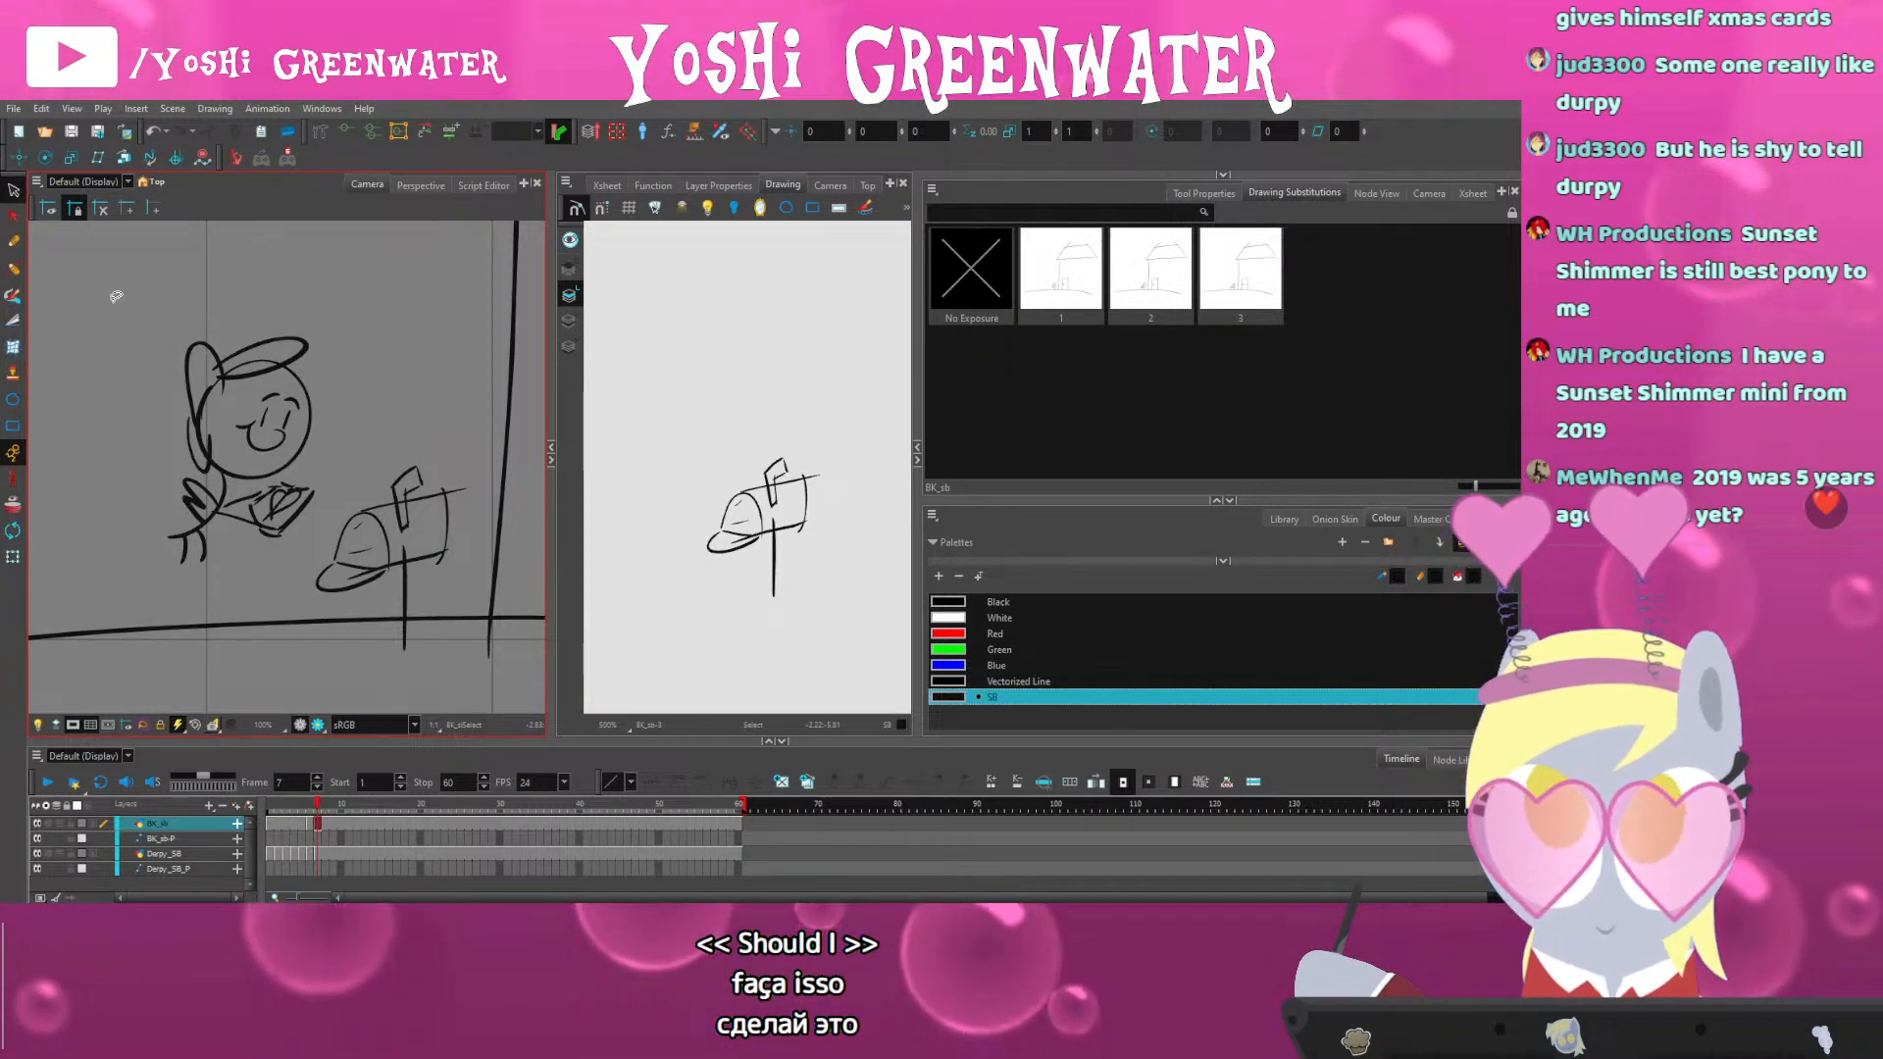
# Flip between frames 5, 6 and 7 to check the letter leaving the mailbox as the pony pulls back
pyautogui.scroll(-2, 294, 480)
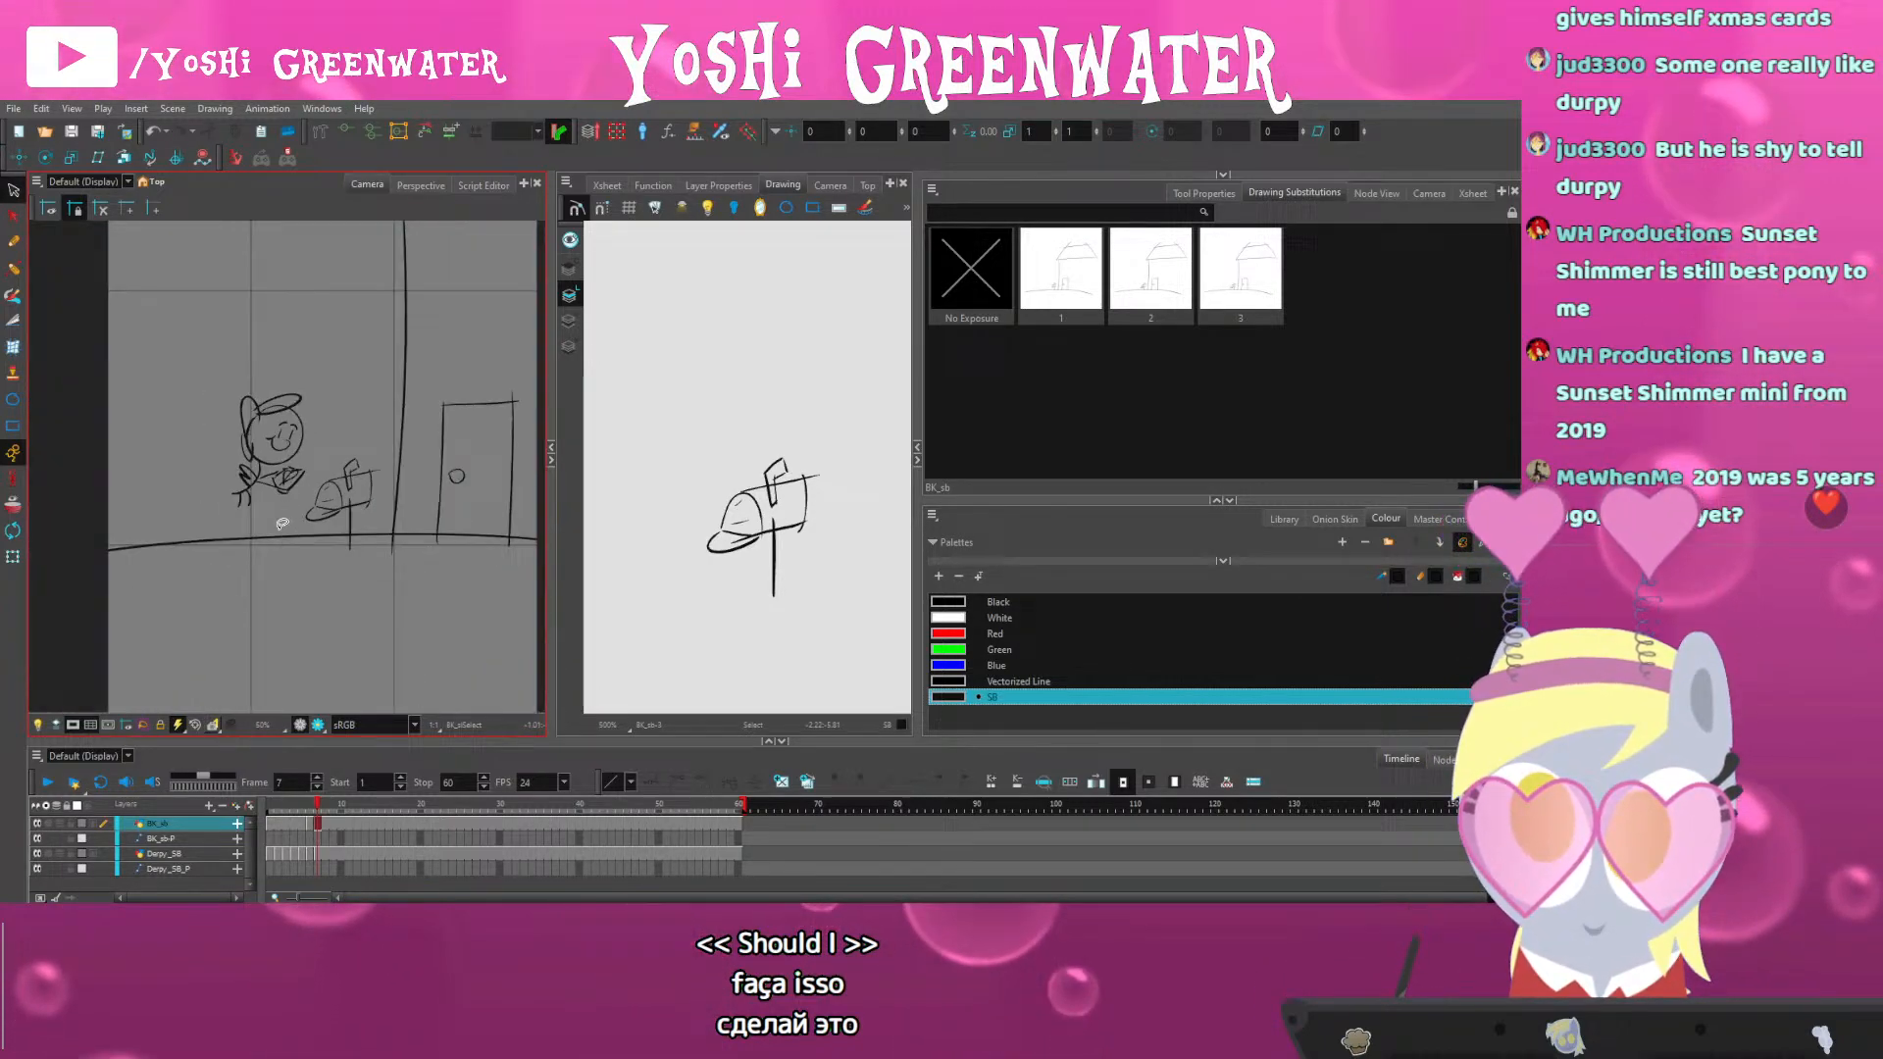
pyautogui.scroll(-1, 294, 530)
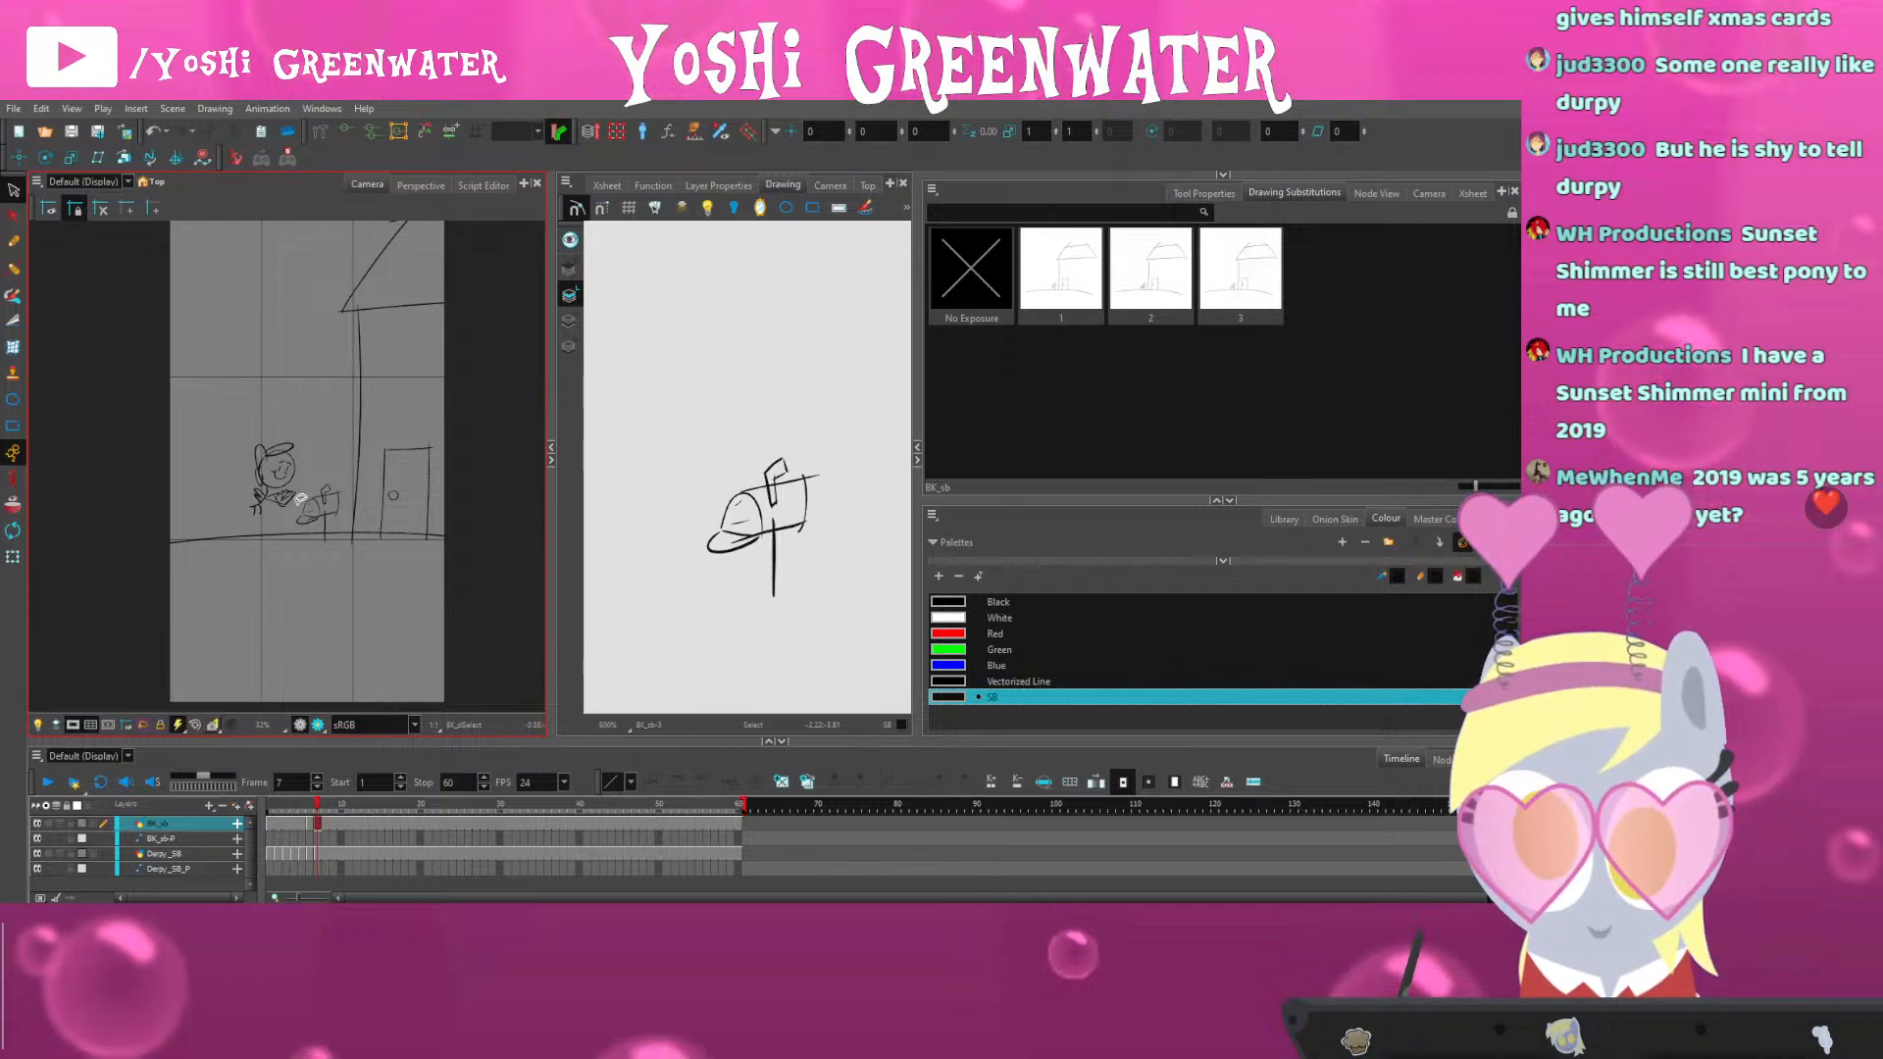
pyautogui.scroll(3, 274, 513)
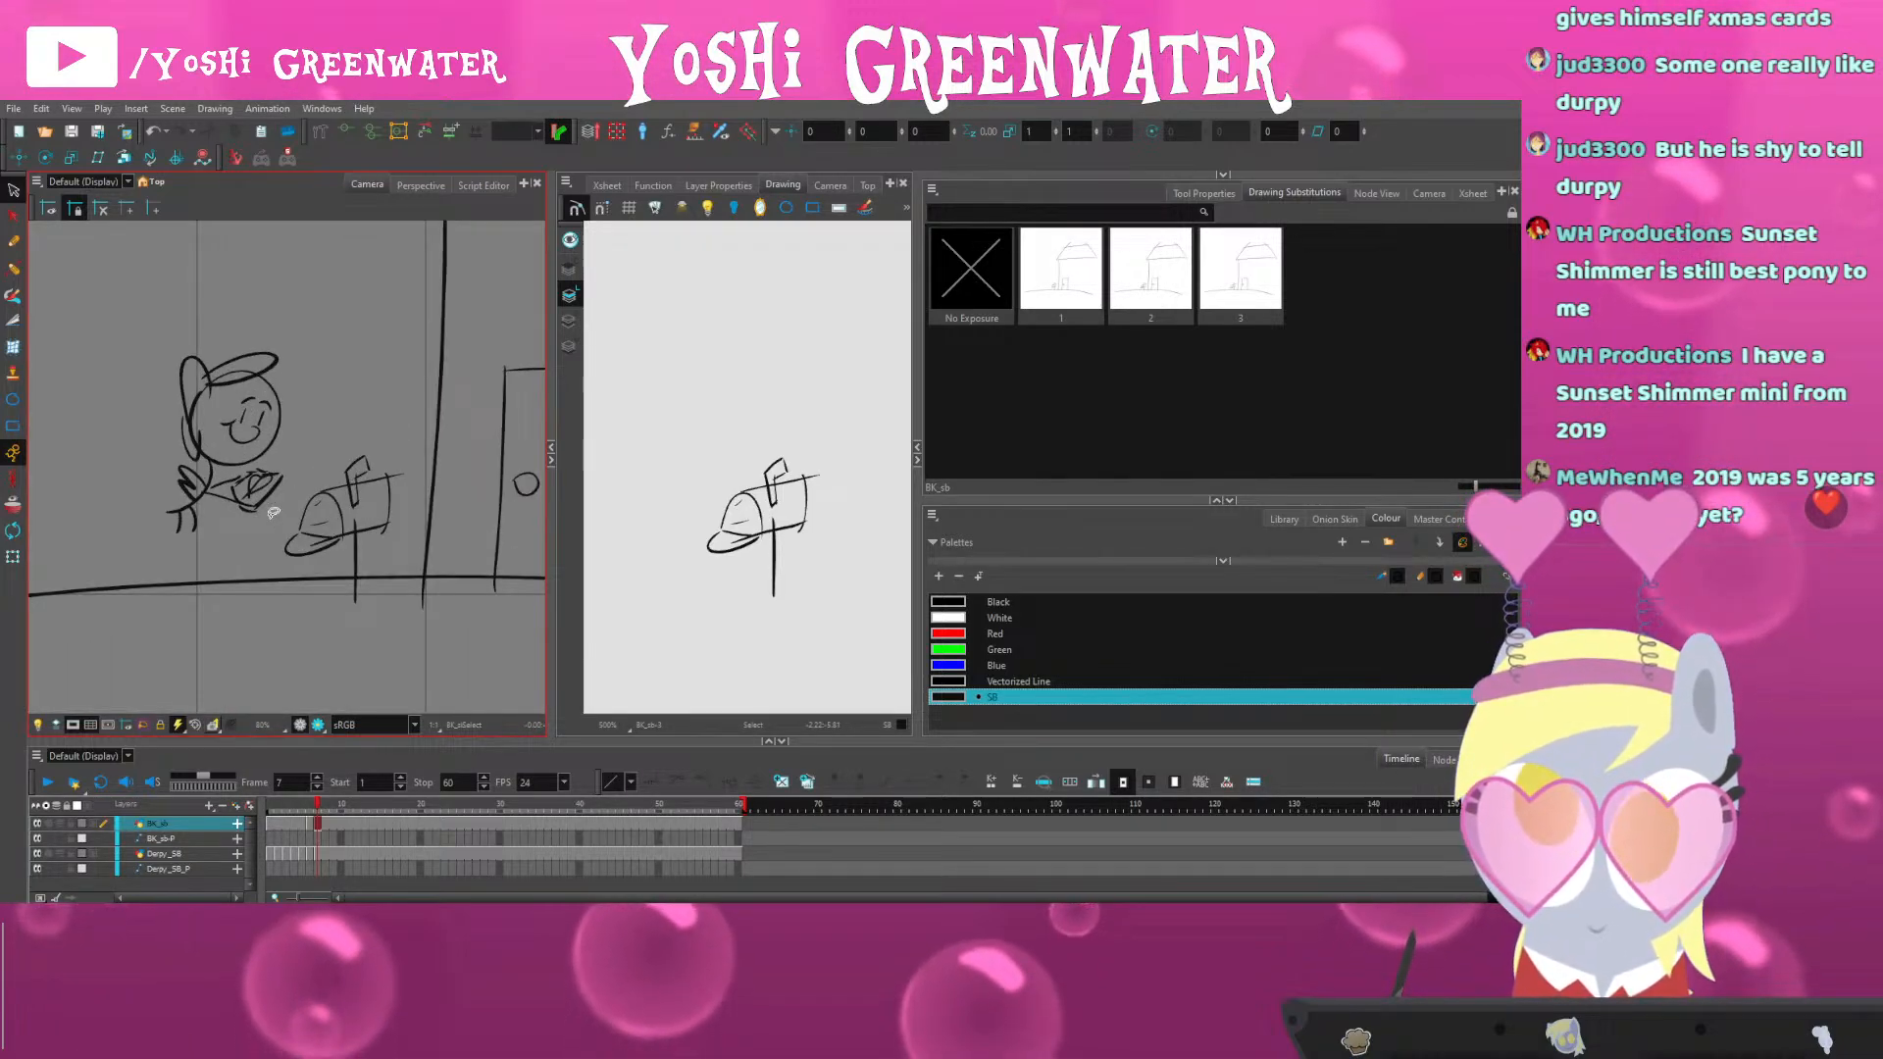
pyautogui.moveTo(213, 551); pyautogui.dragTo(240, 559)
pyautogui.press(',')
pyautogui.press('.')
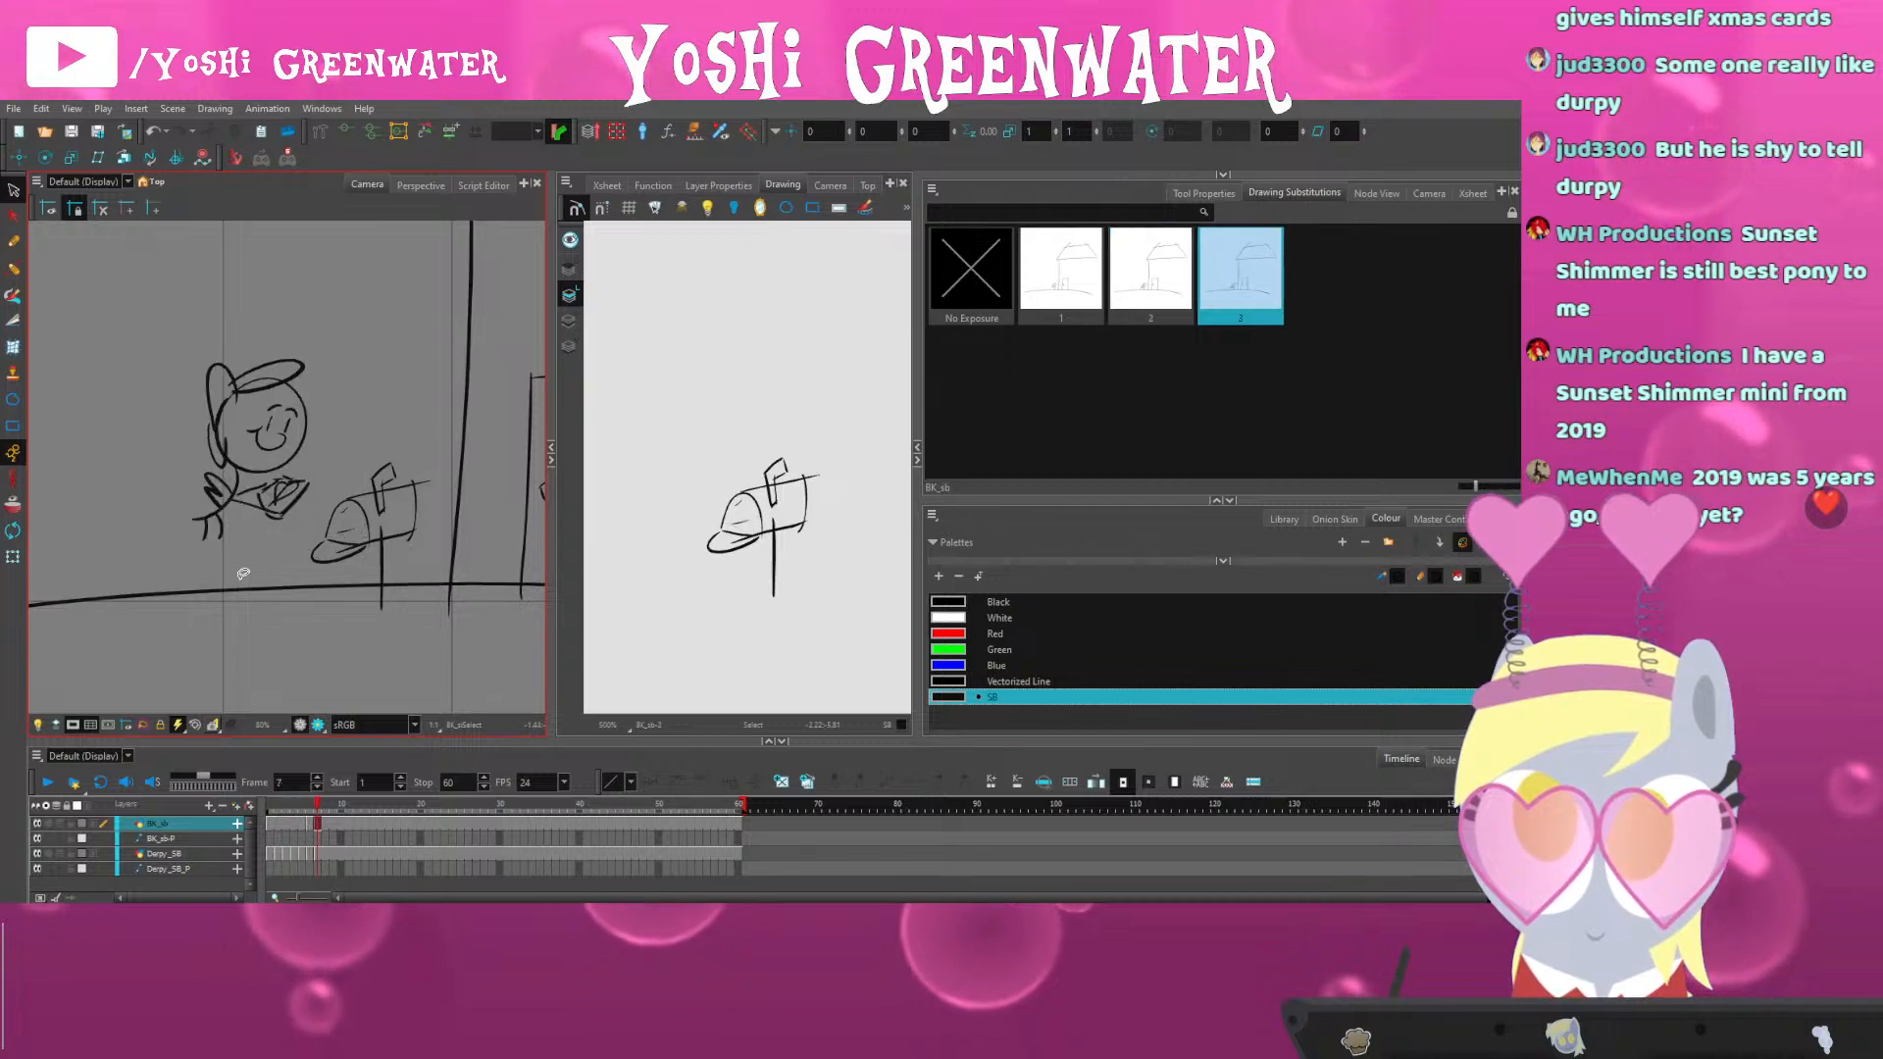
pyautogui.press(',')
pyautogui.press(',')
pyautogui.press('.')
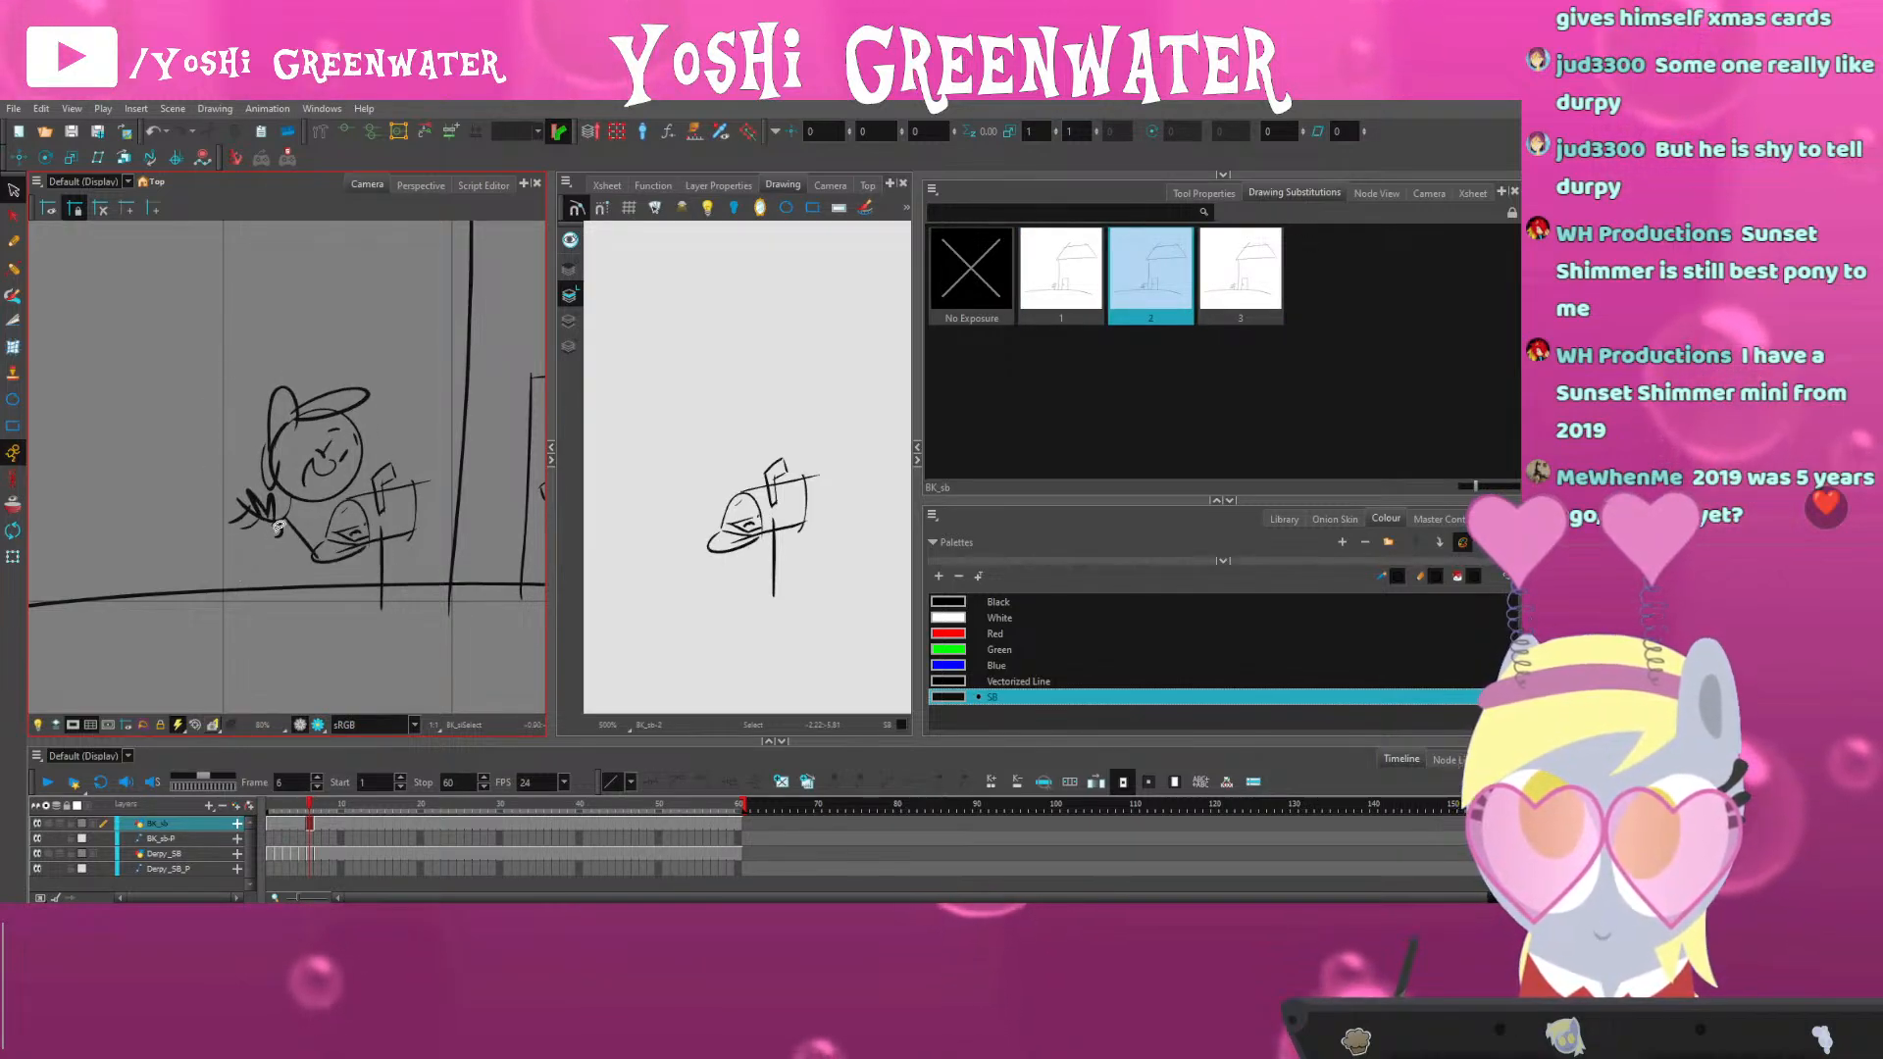
pyautogui.press('.')
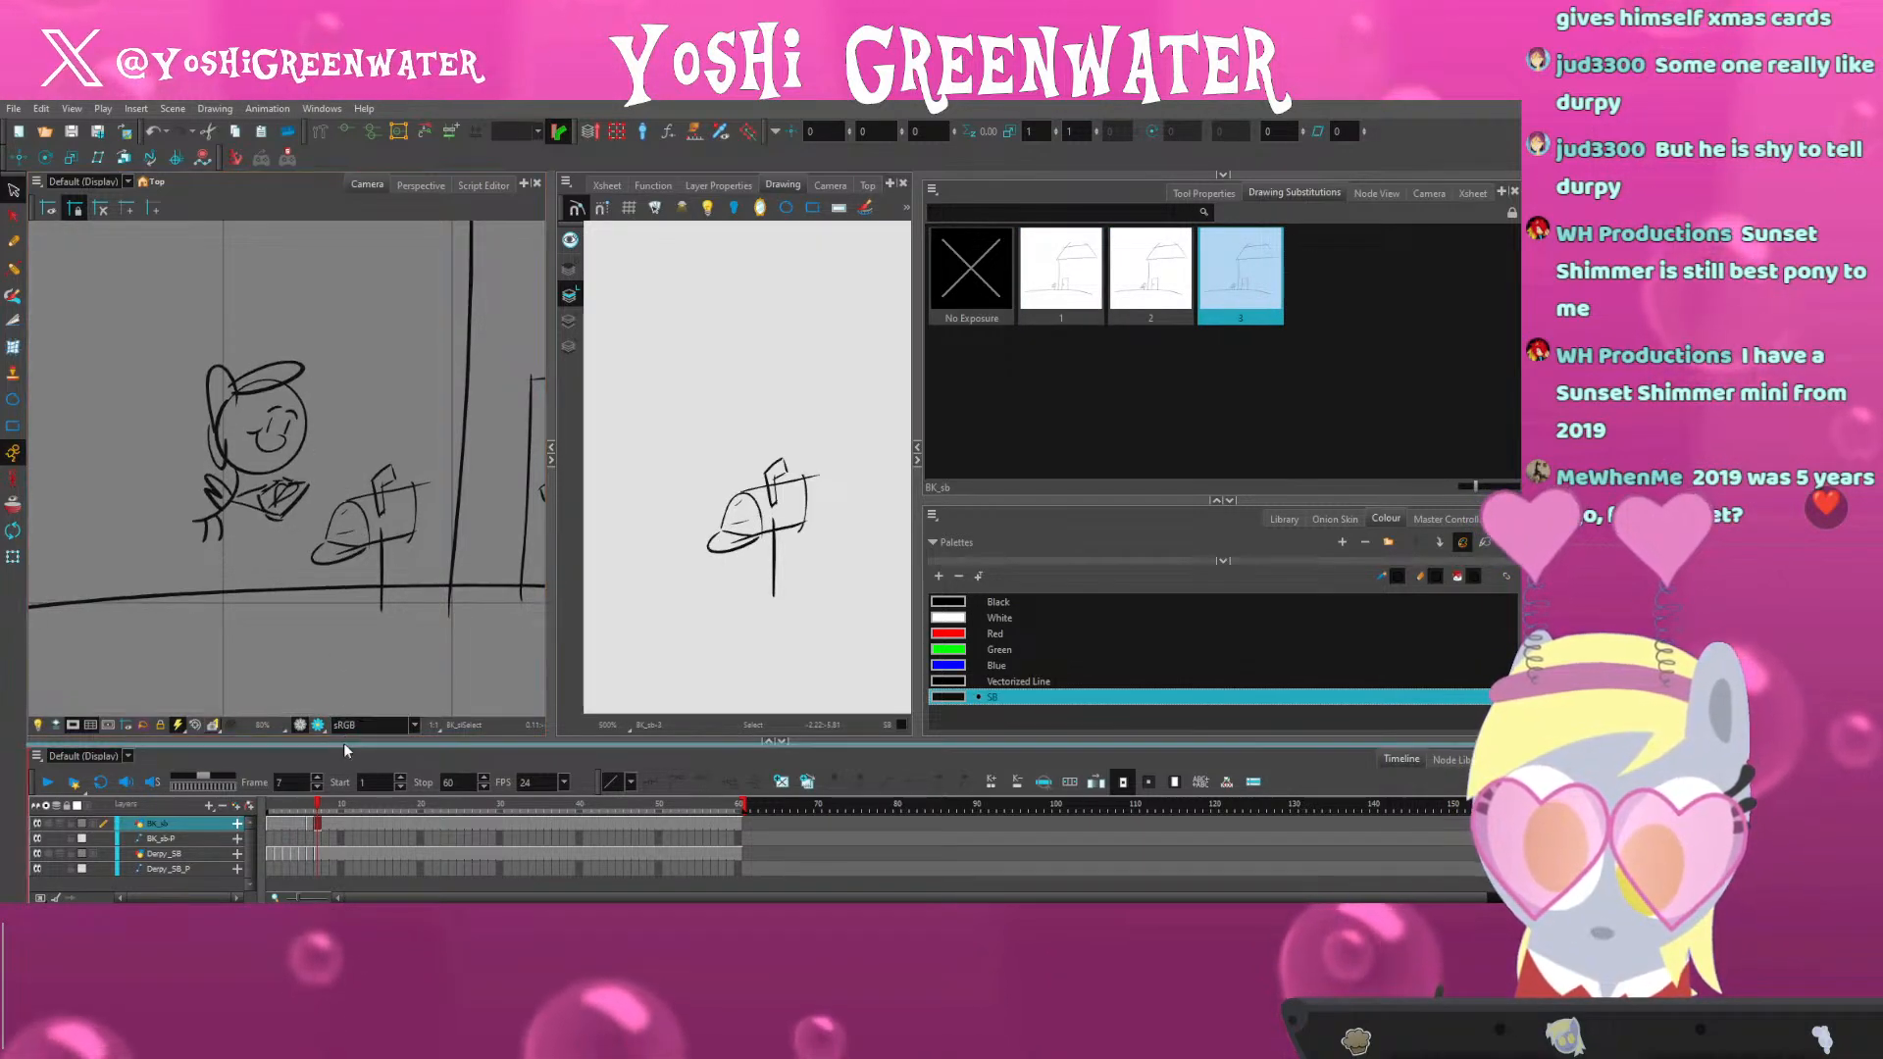
pyautogui.moveTo(292, 638); pyautogui.dragTo(262, 656)
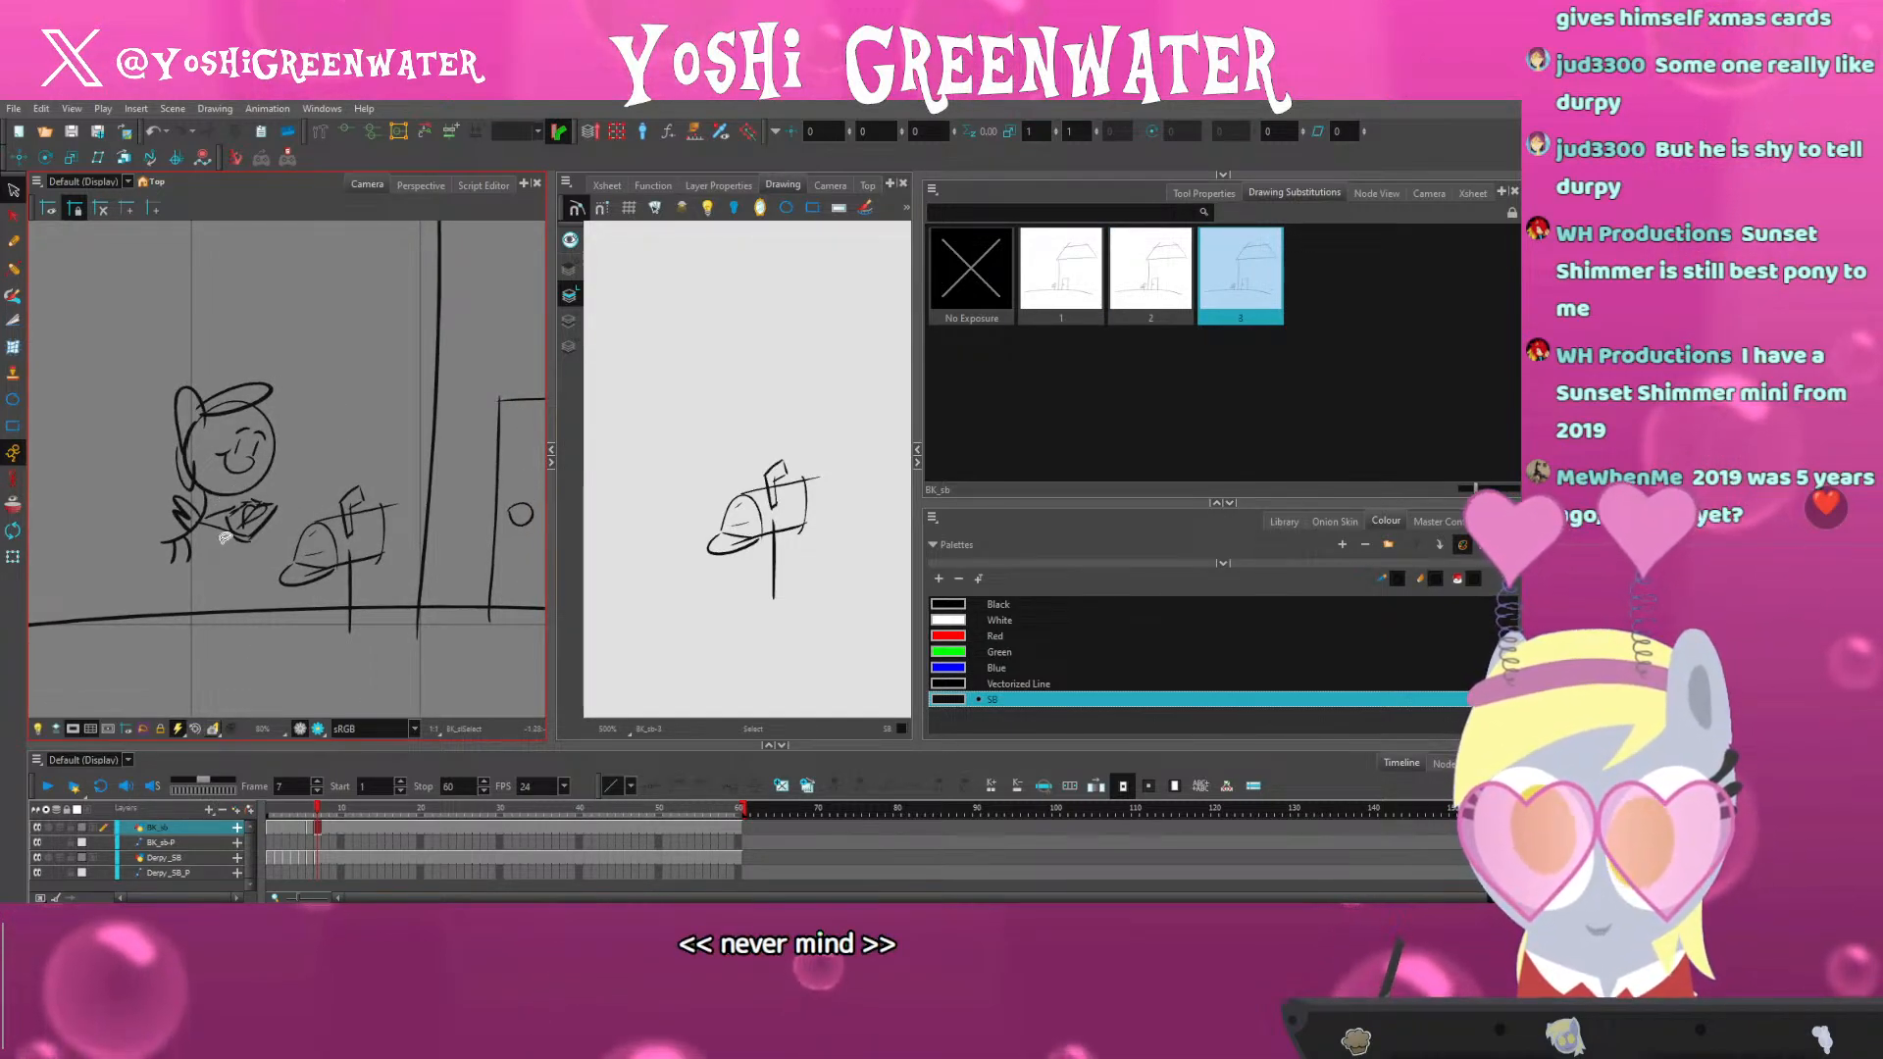
pyautogui.moveTo(226, 536); pyautogui.dragTo(219, 538)
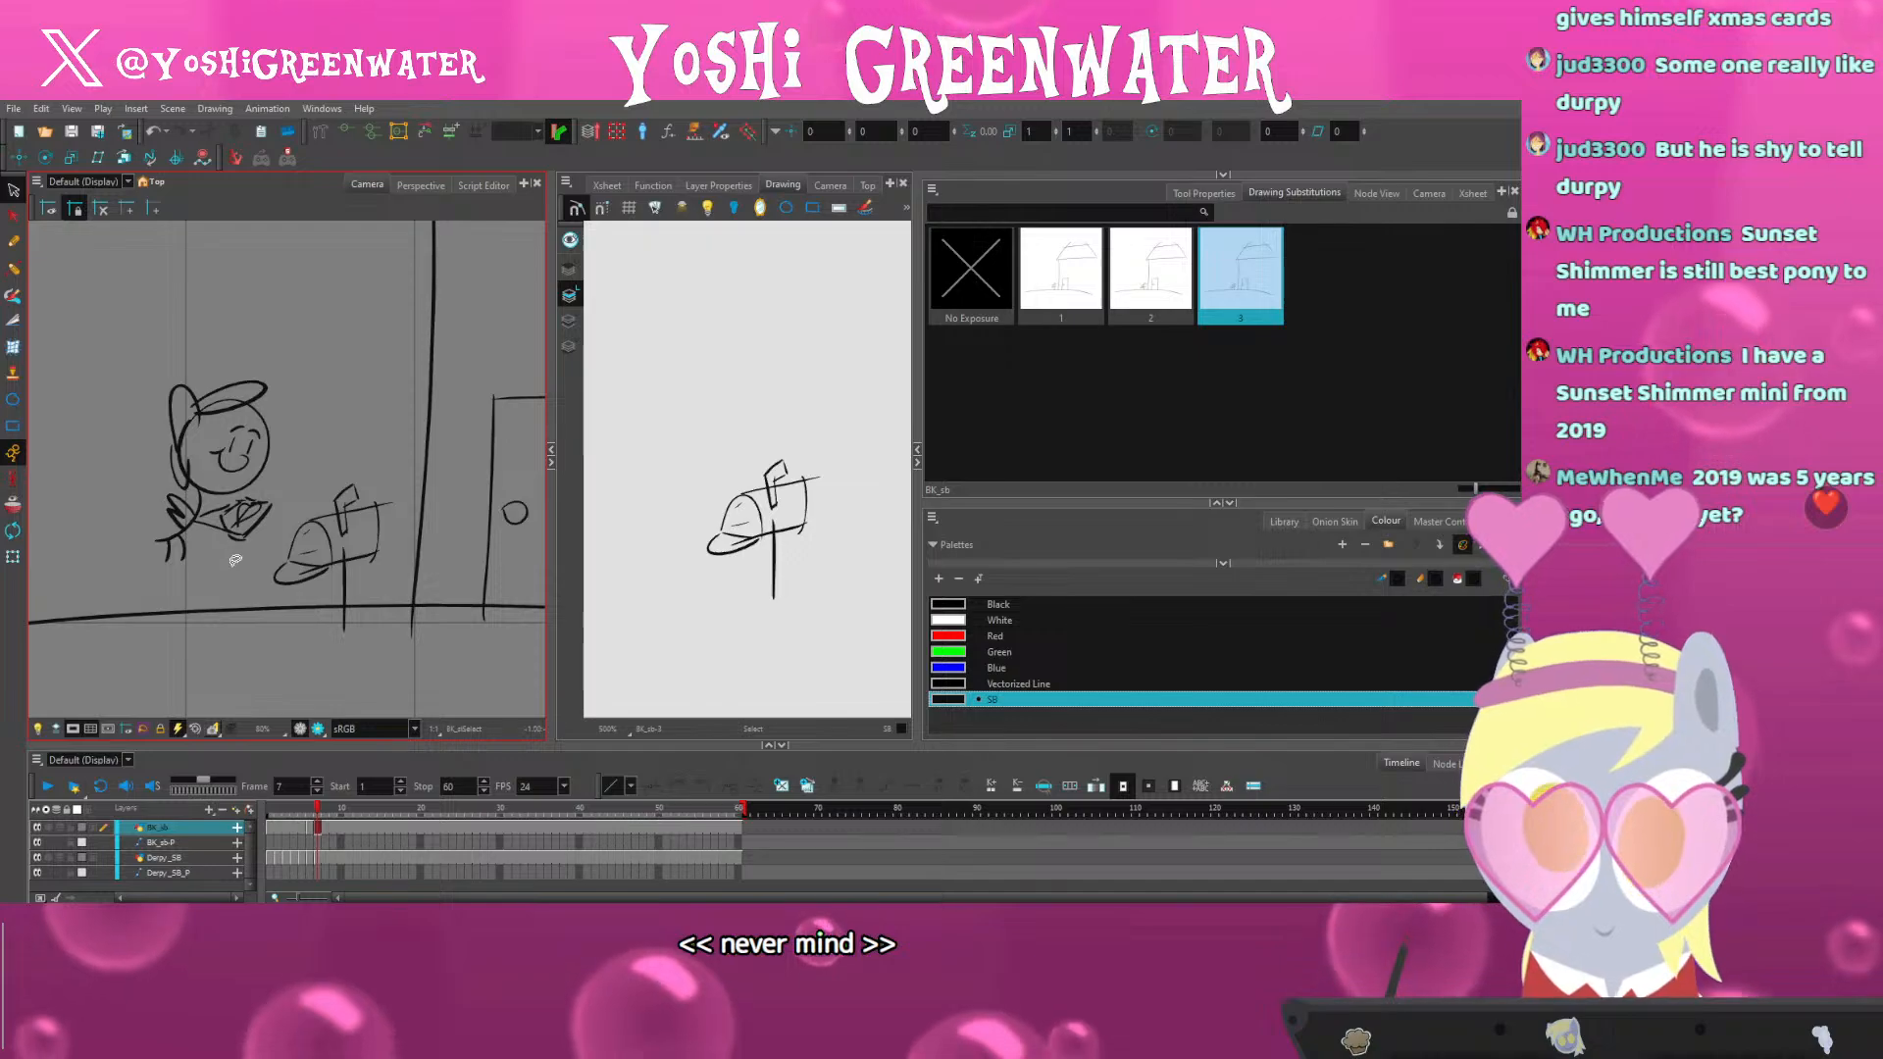
pyautogui.scroll(-3, 236, 560)
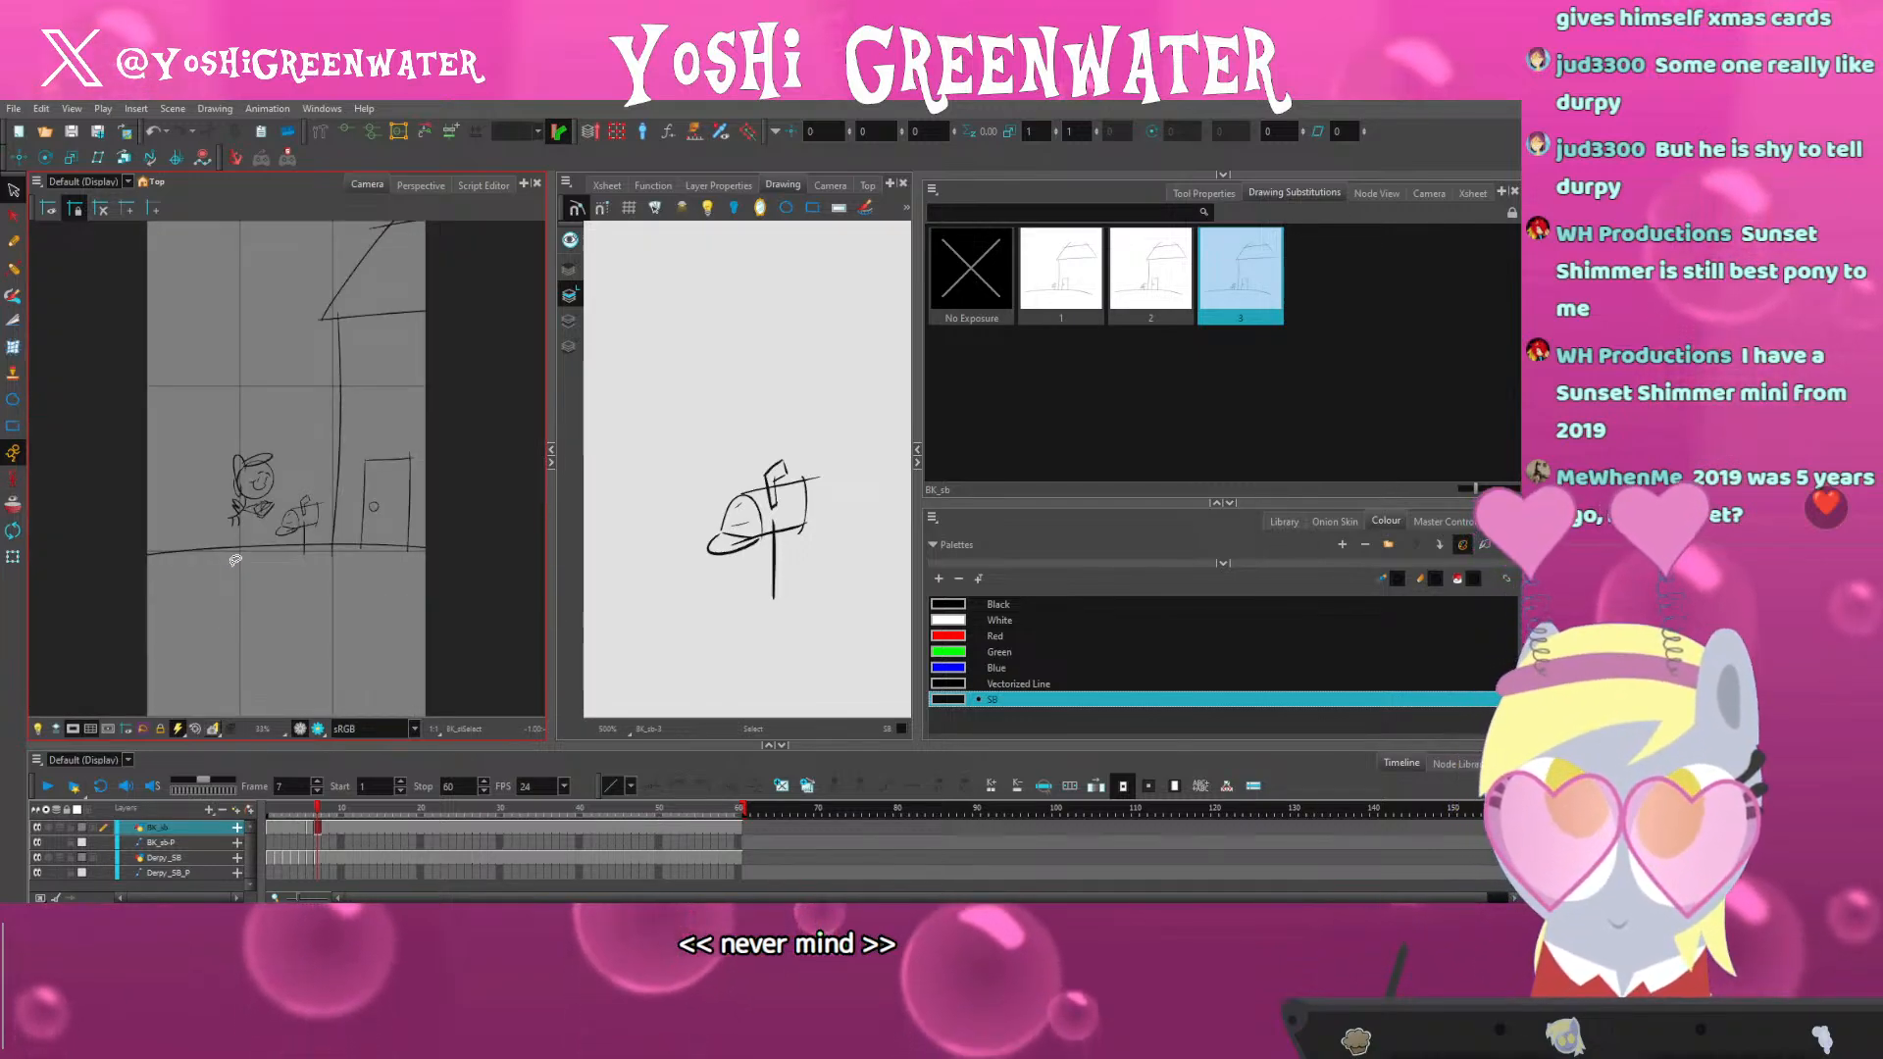
# Enlarge the node network view and tidy the SB_Comp group by moving the composite, pony and background nodes closer together
pyautogui.click(1375, 192)
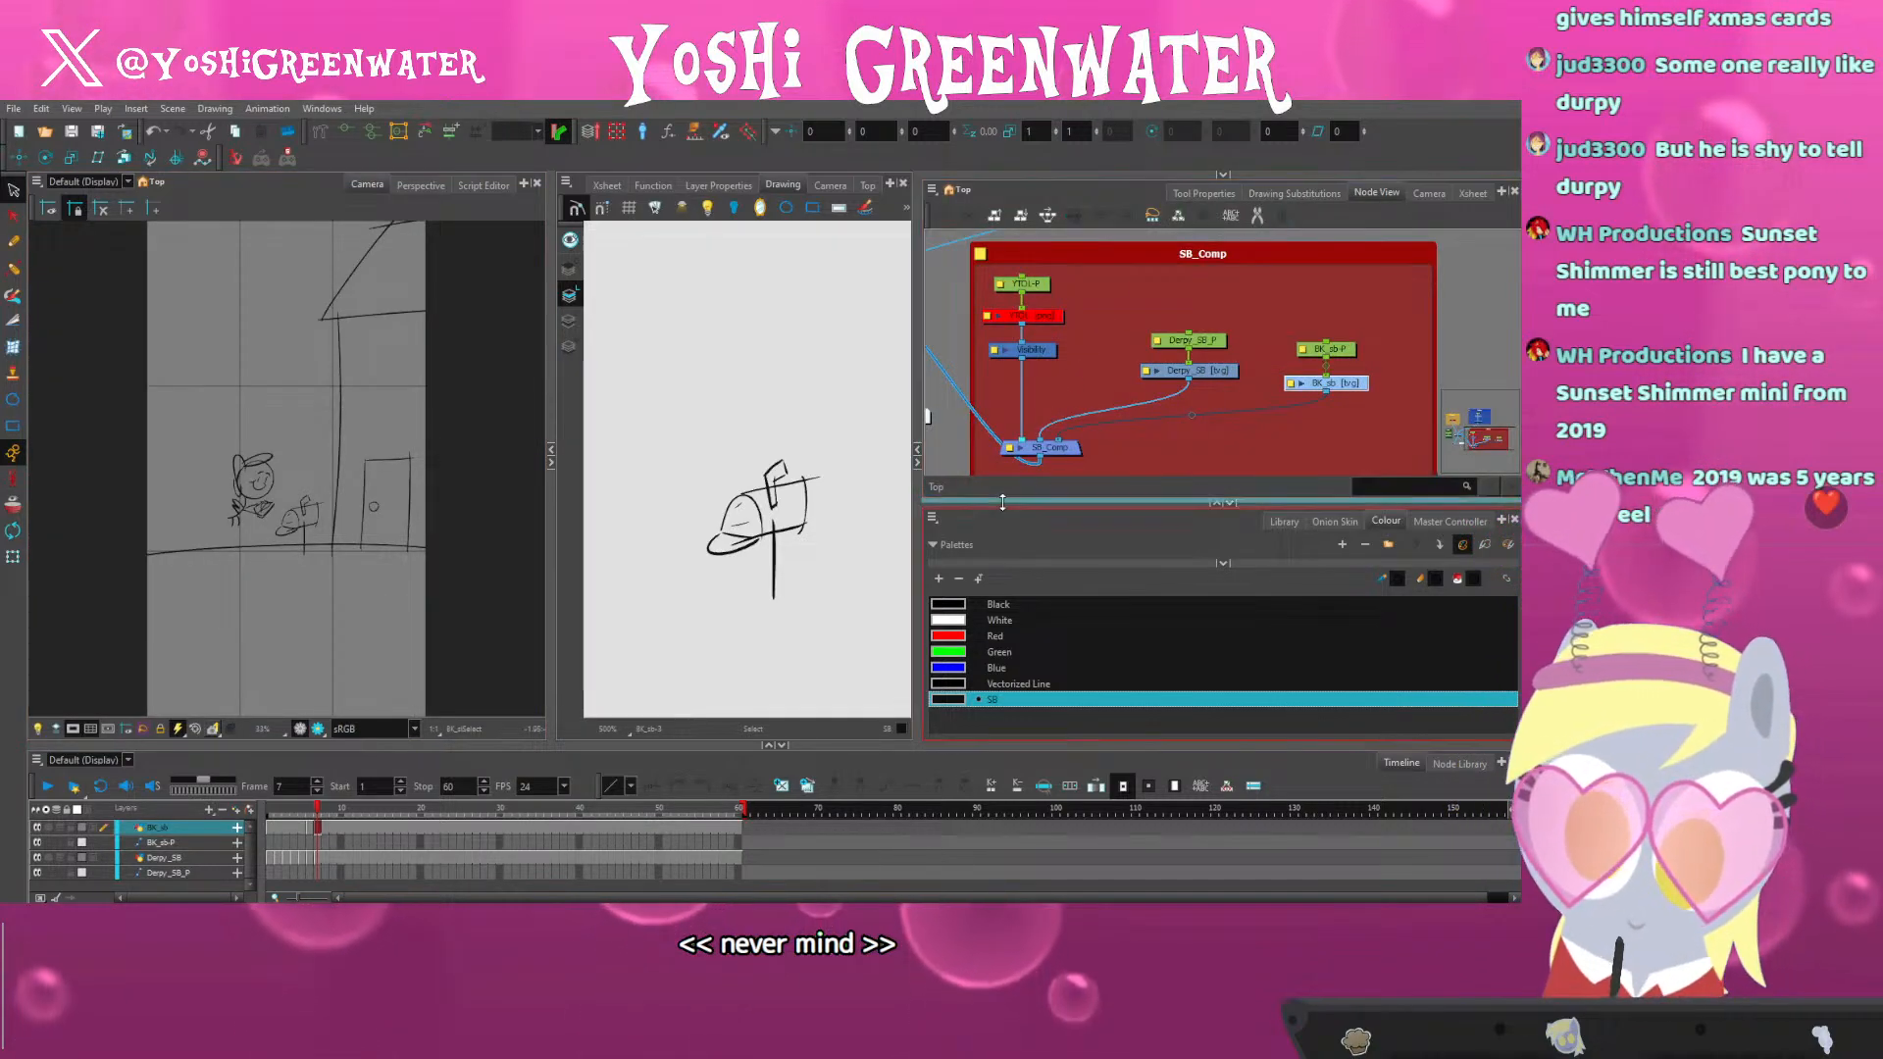
pyautogui.moveTo(1079, 501); pyautogui.dragTo(969, 532)
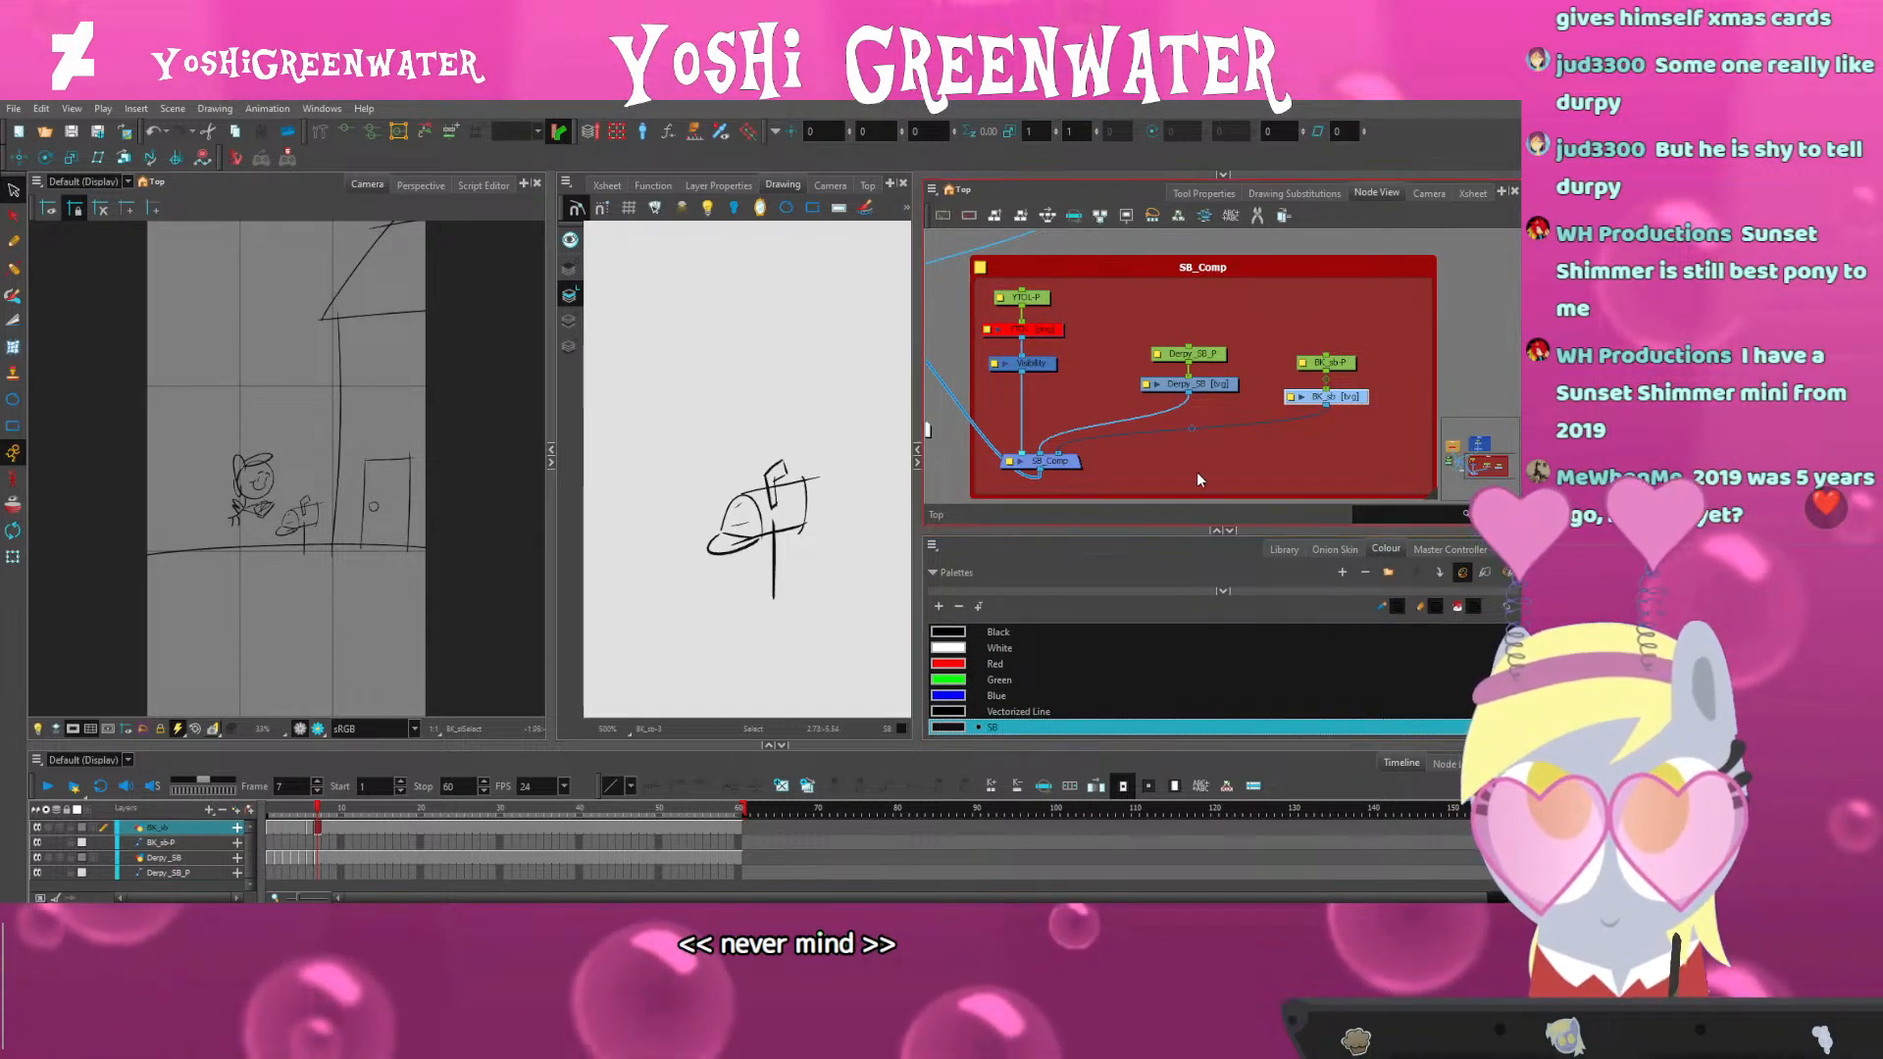
pyautogui.moveTo(1076, 464); pyautogui.dragTo(1085, 468)
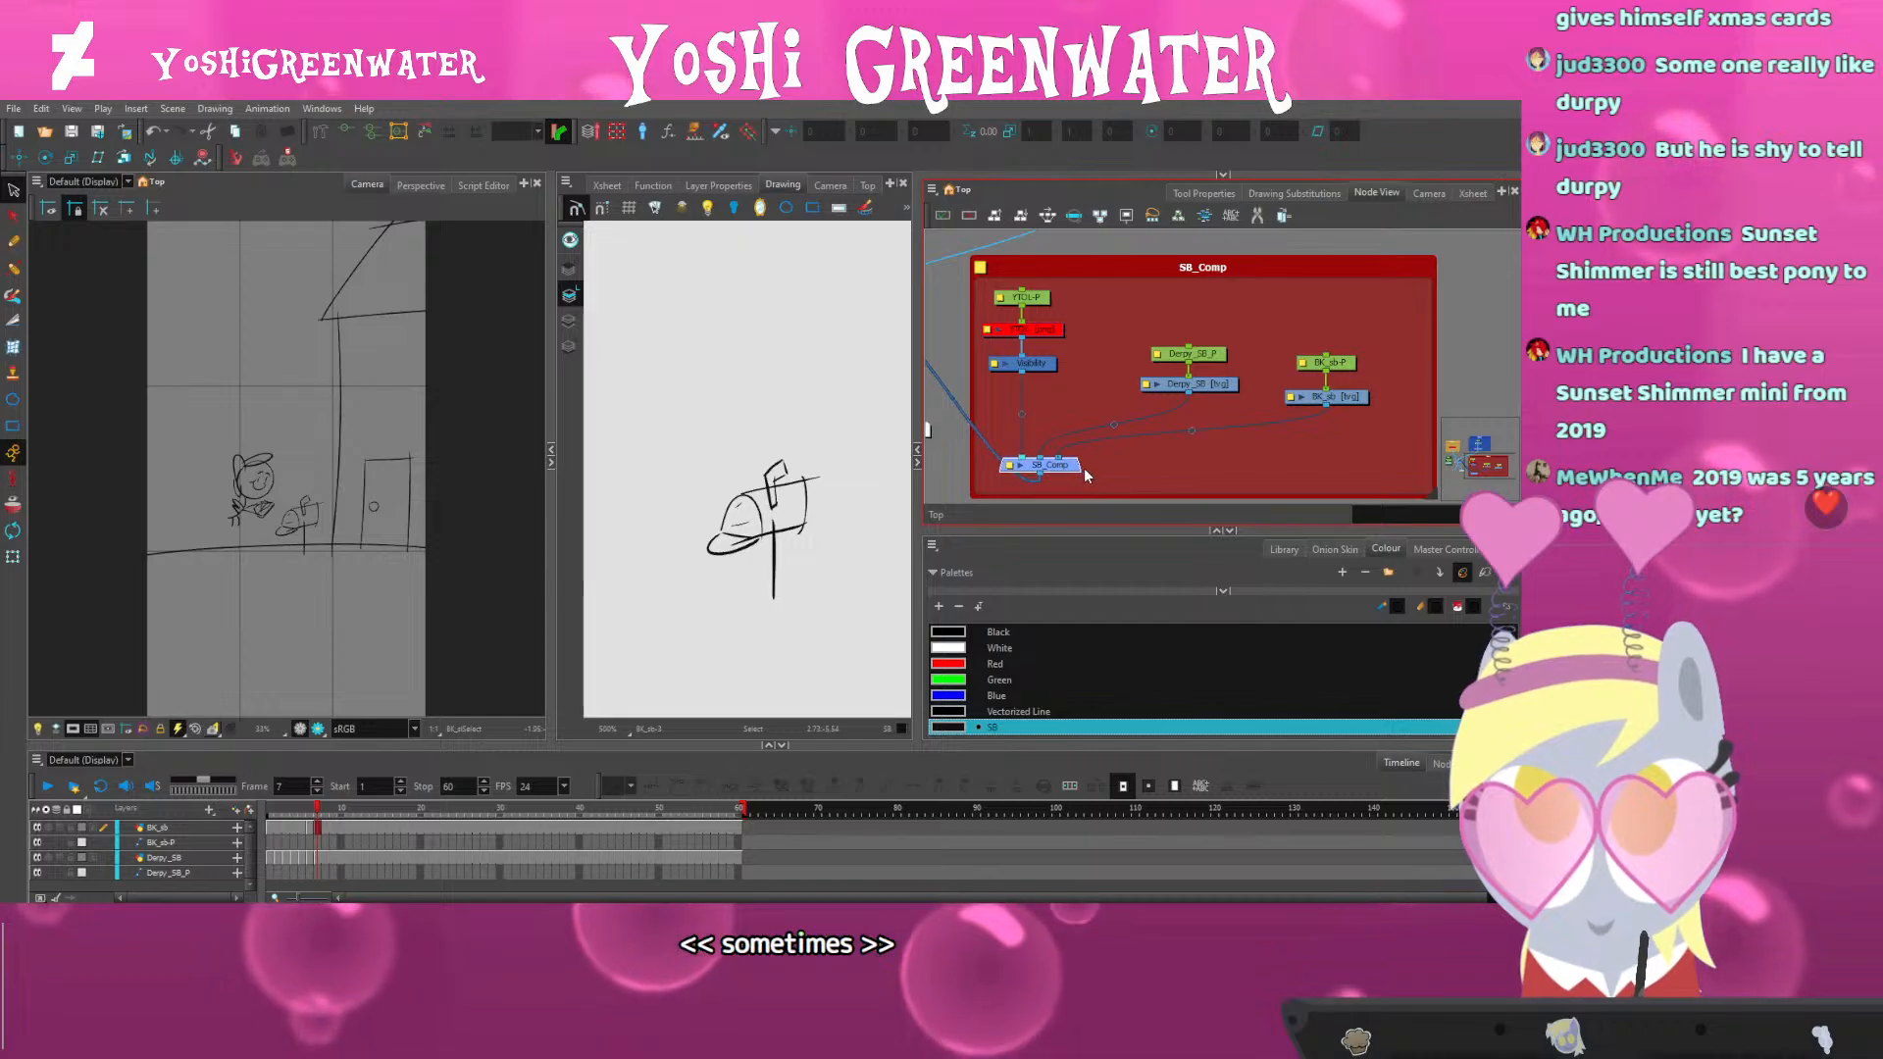
pyautogui.moveTo(1187, 382); pyautogui.dragTo(1173, 382)
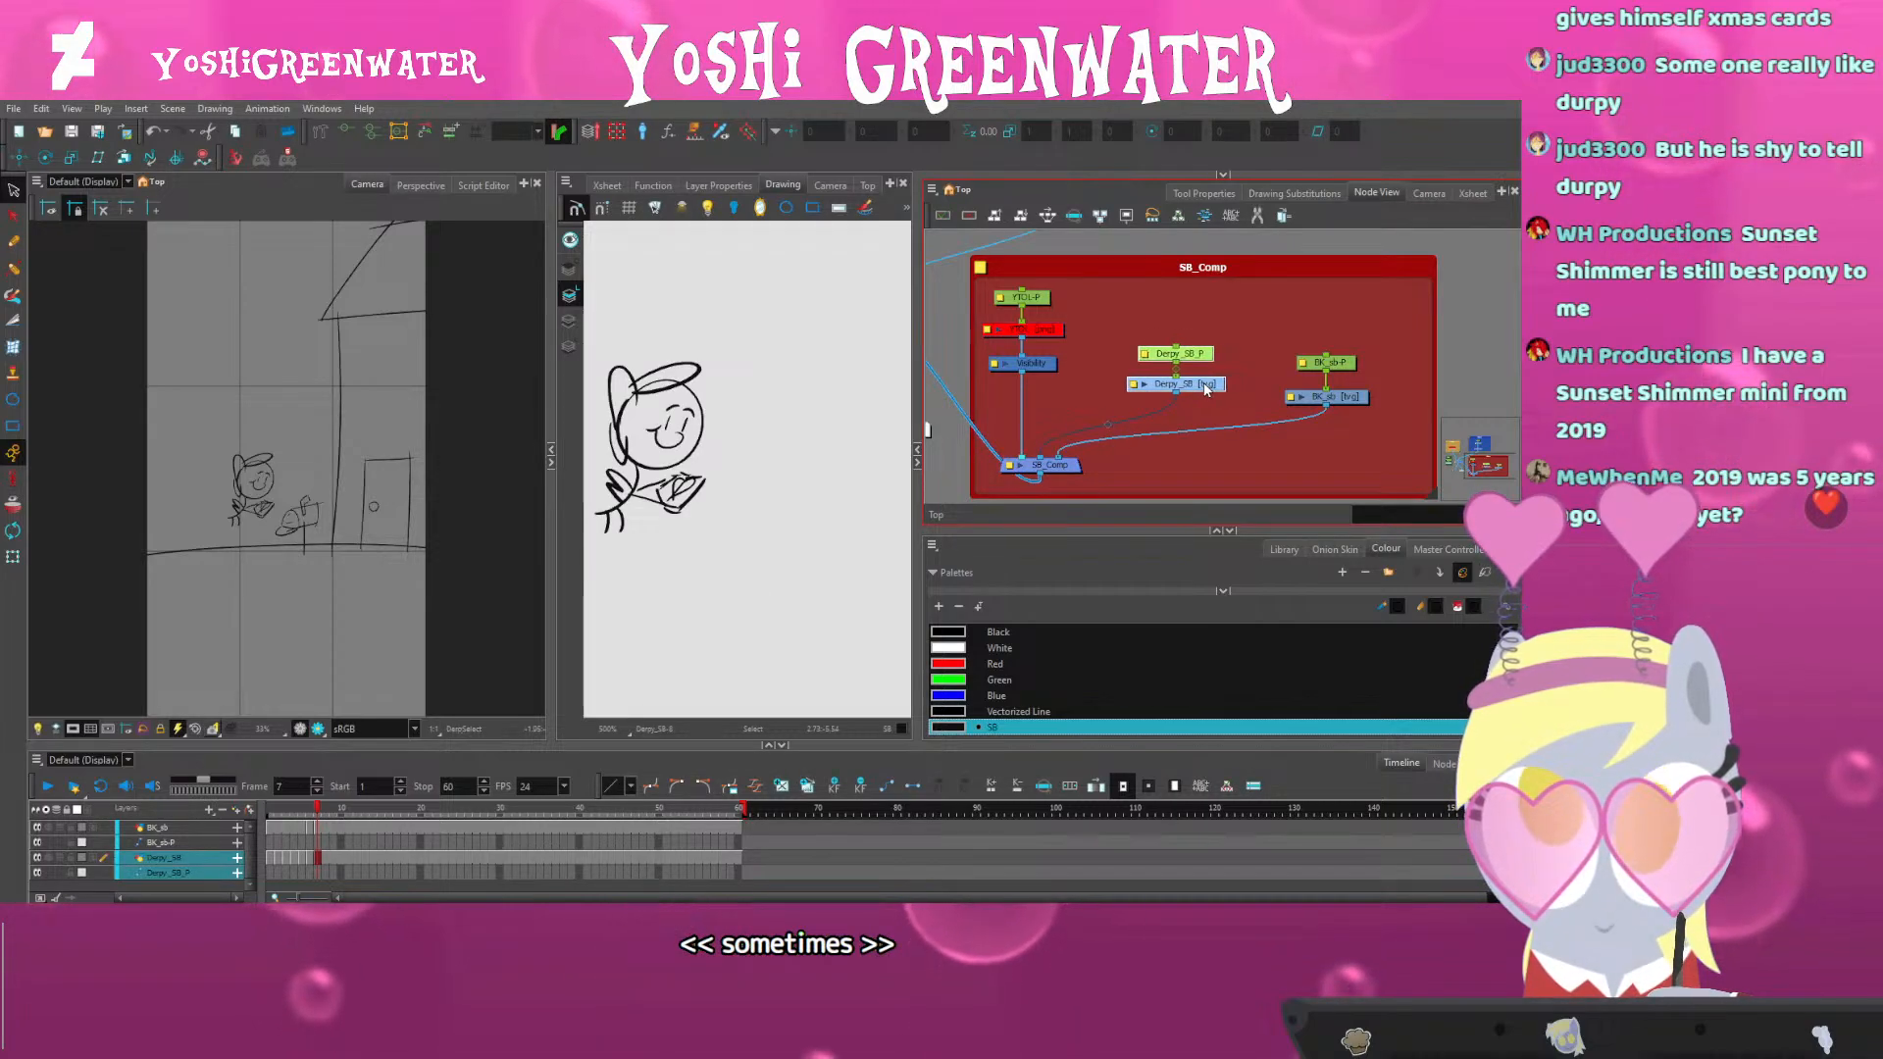
pyautogui.click(1340, 399)
pyautogui.moveTo(1340, 398); pyautogui.dragTo(1312, 393)
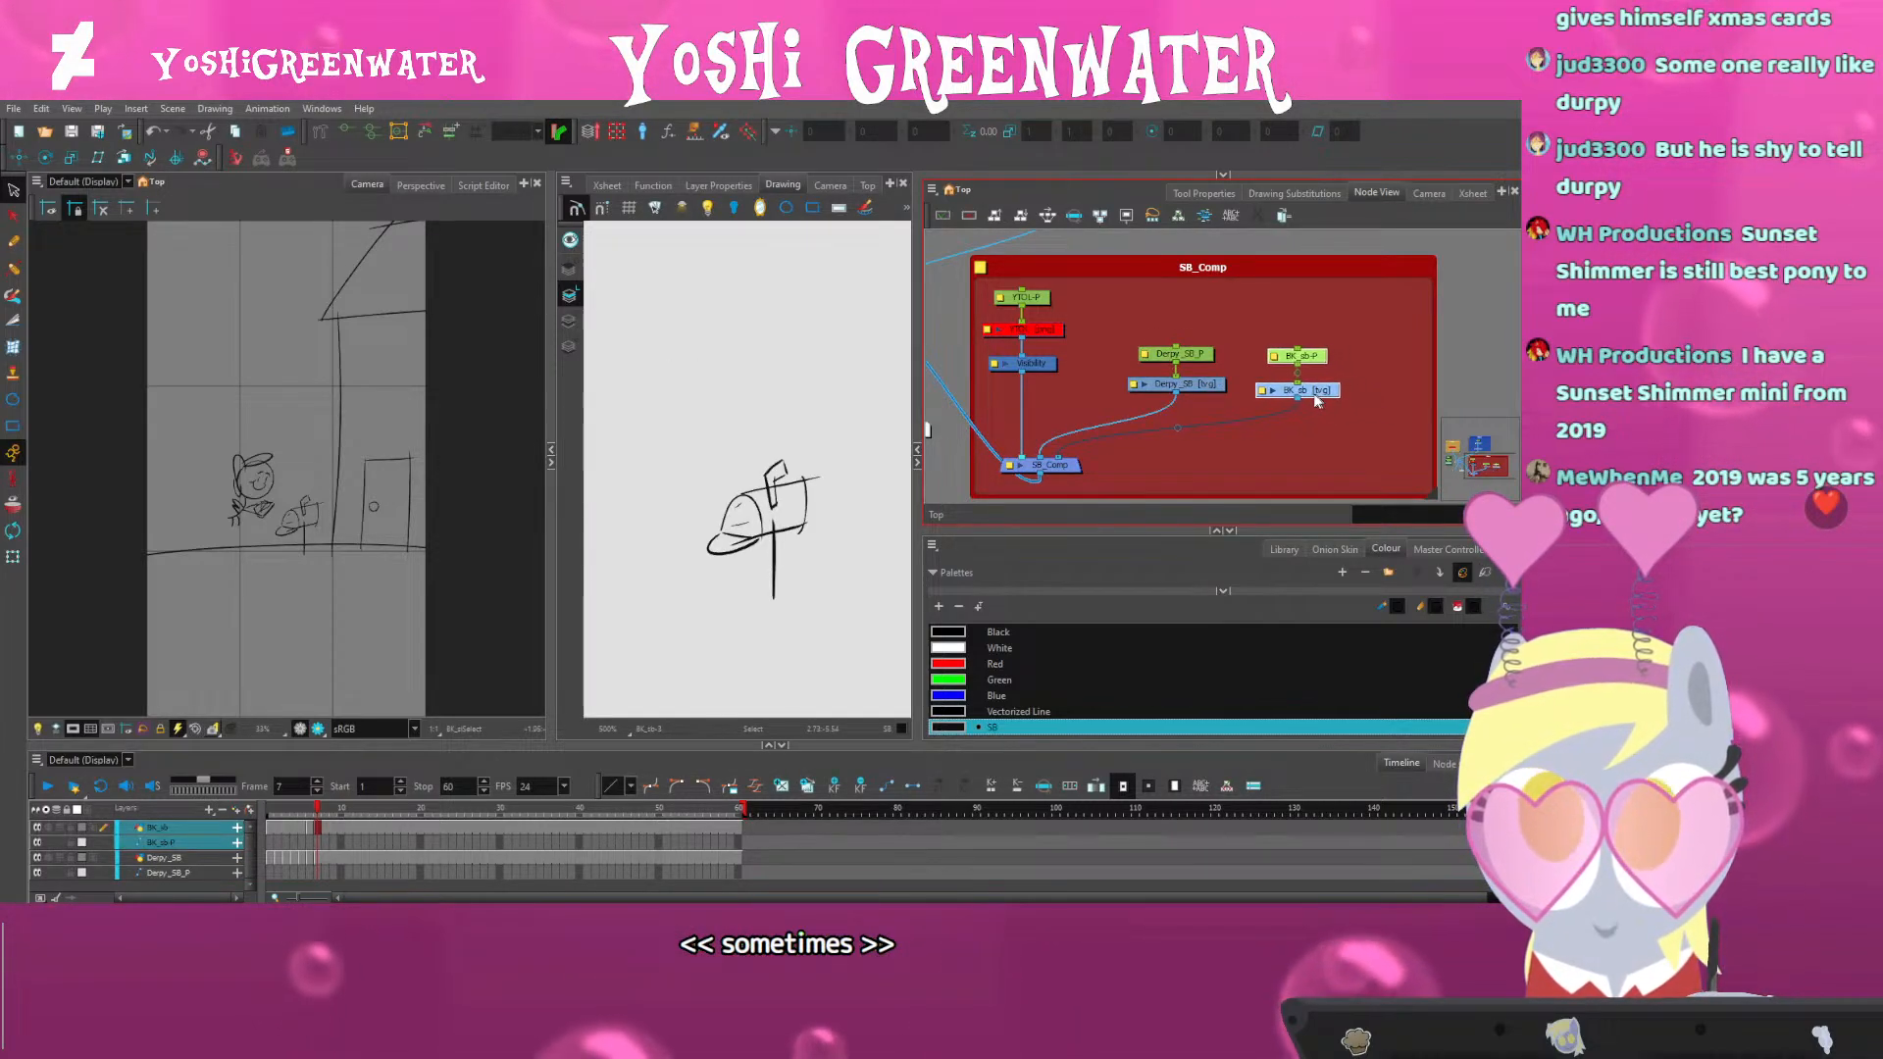
pyautogui.click(1291, 434)
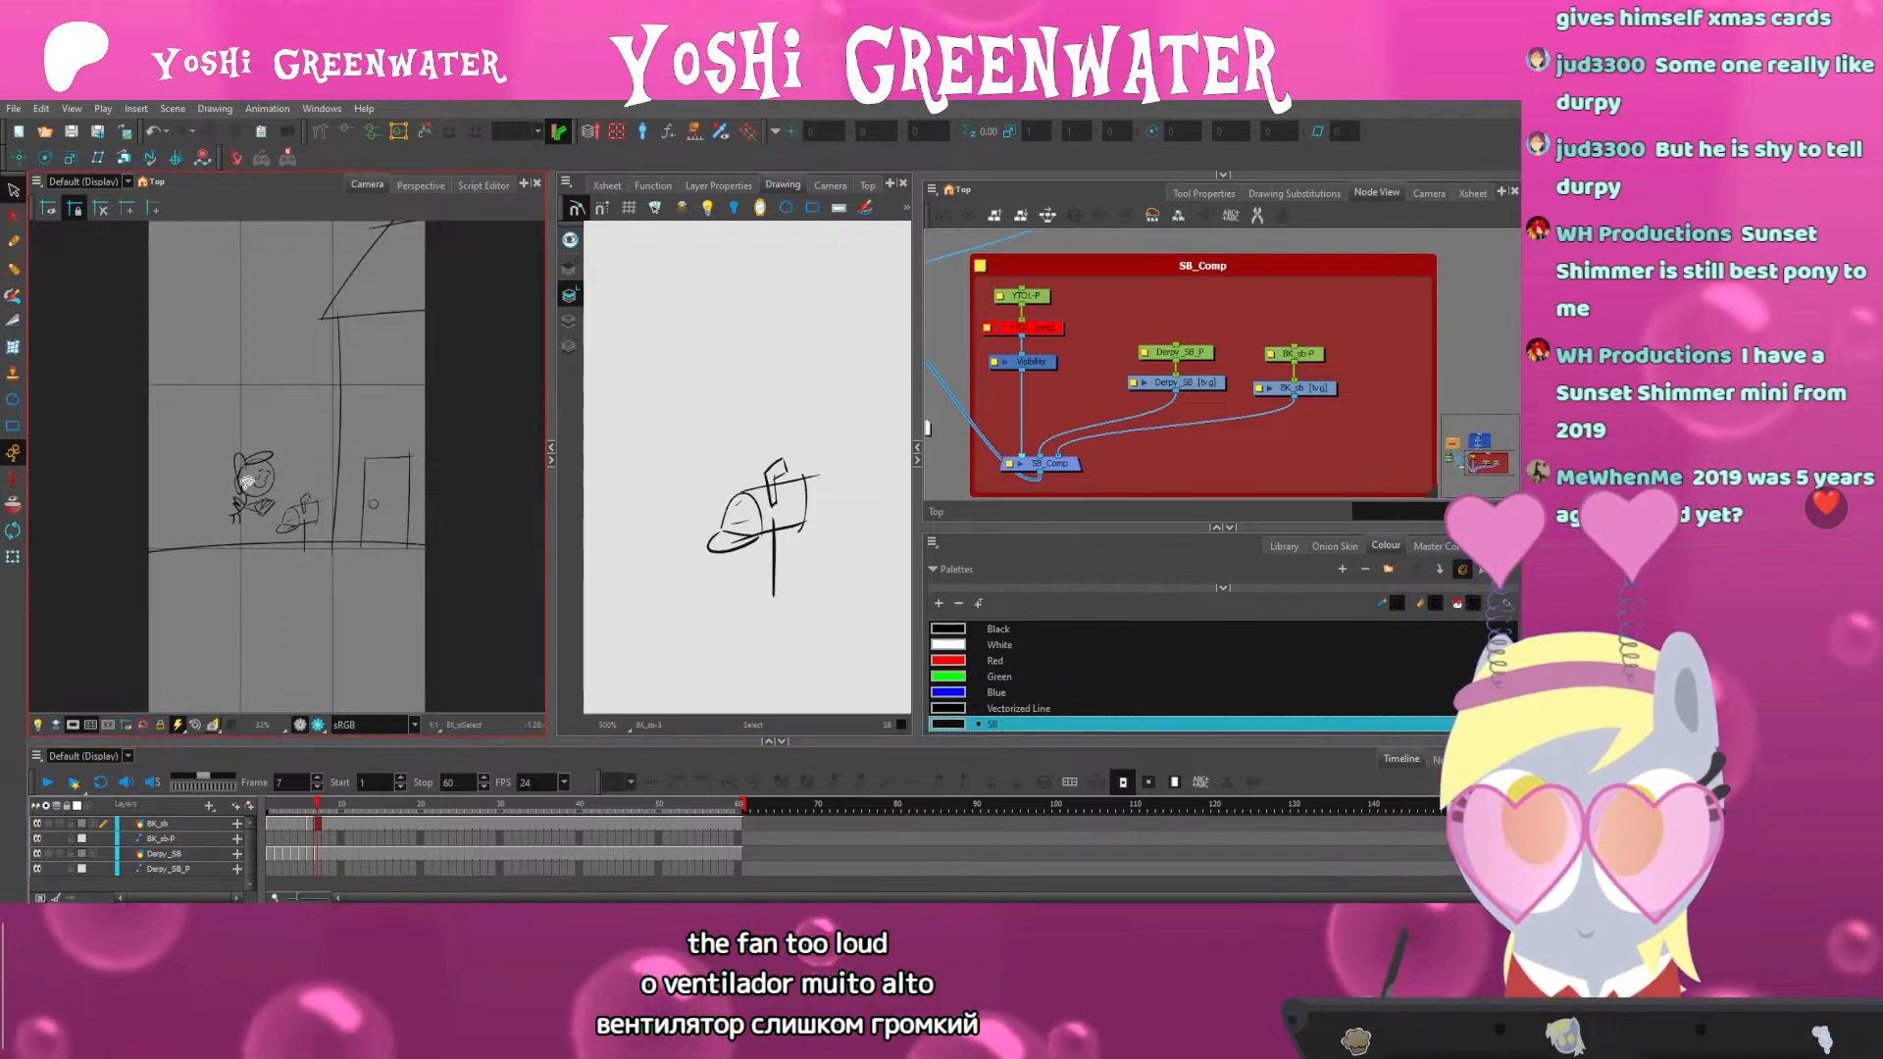
# Step through the storyboard frames up to frame 7 to review the pony's flight and mailbox sequence
pyautogui.scroll(4, 247, 480)
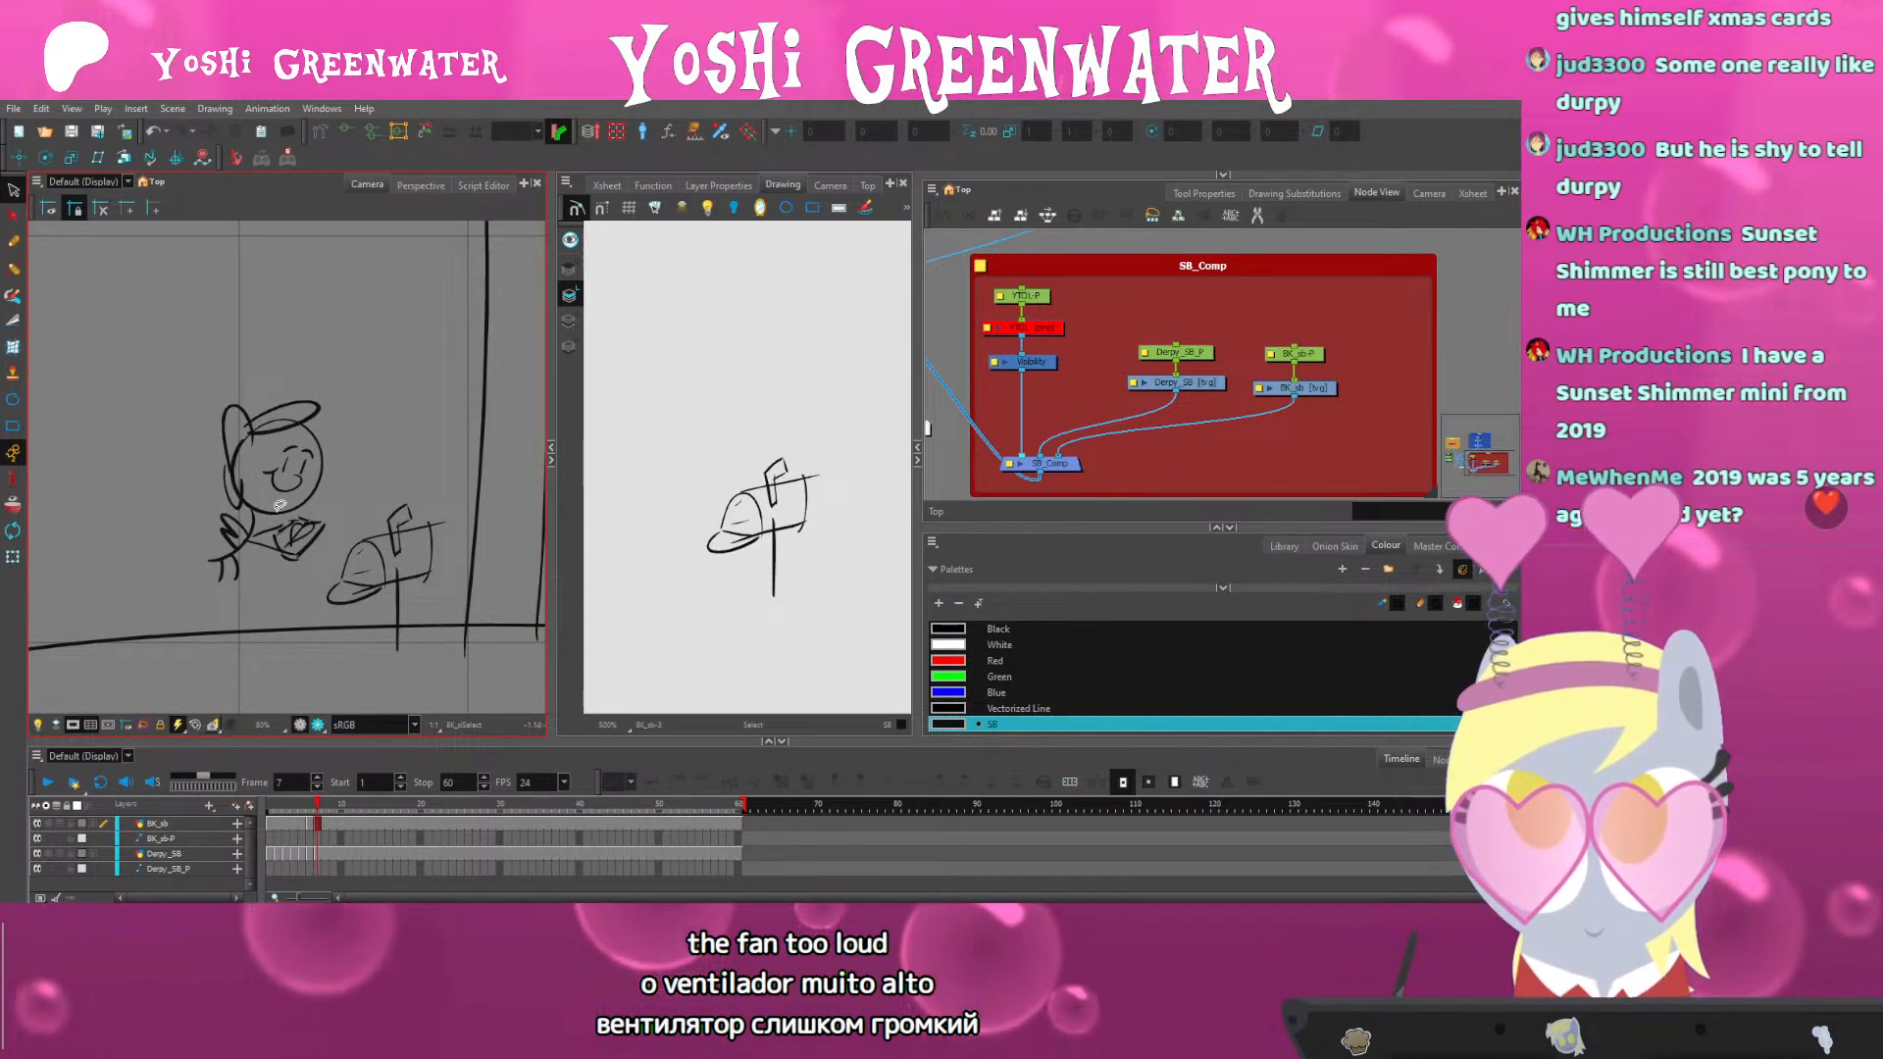
pyautogui.scroll(-4, 198, 557)
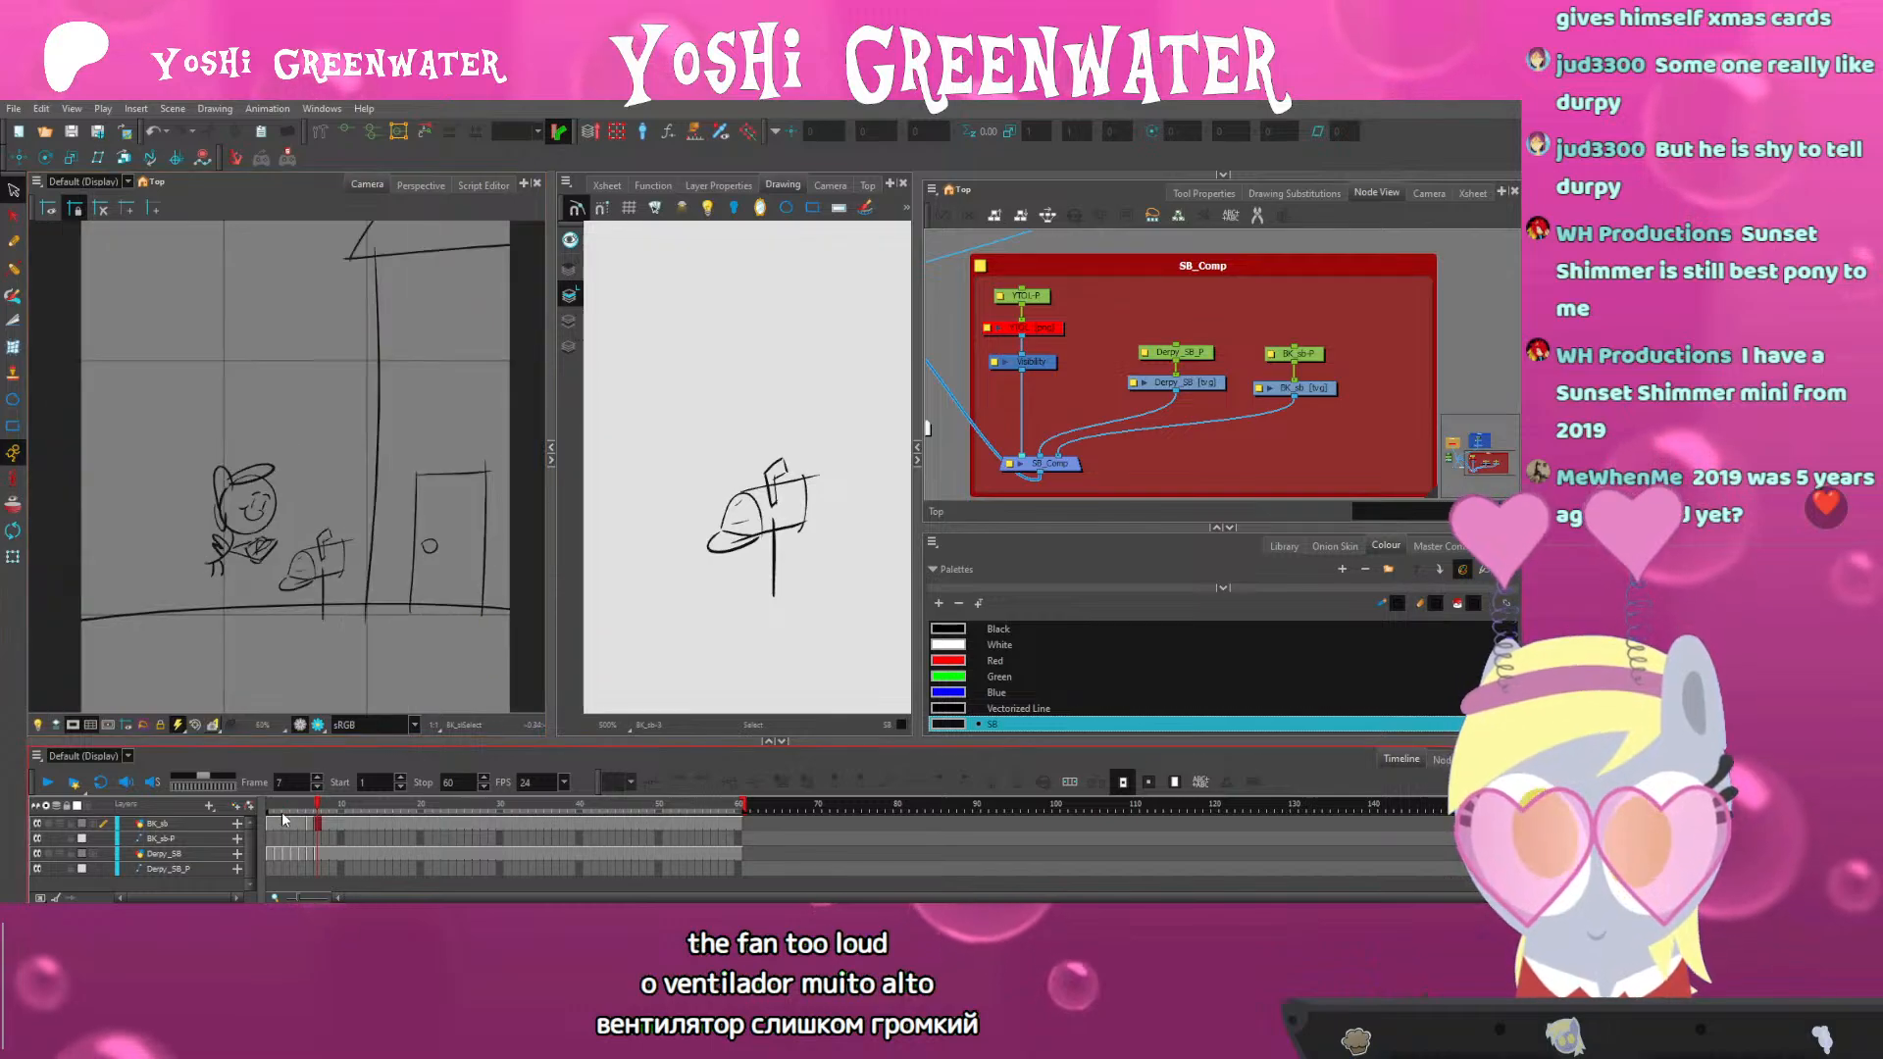
pyautogui.hotkey('shift', ',')
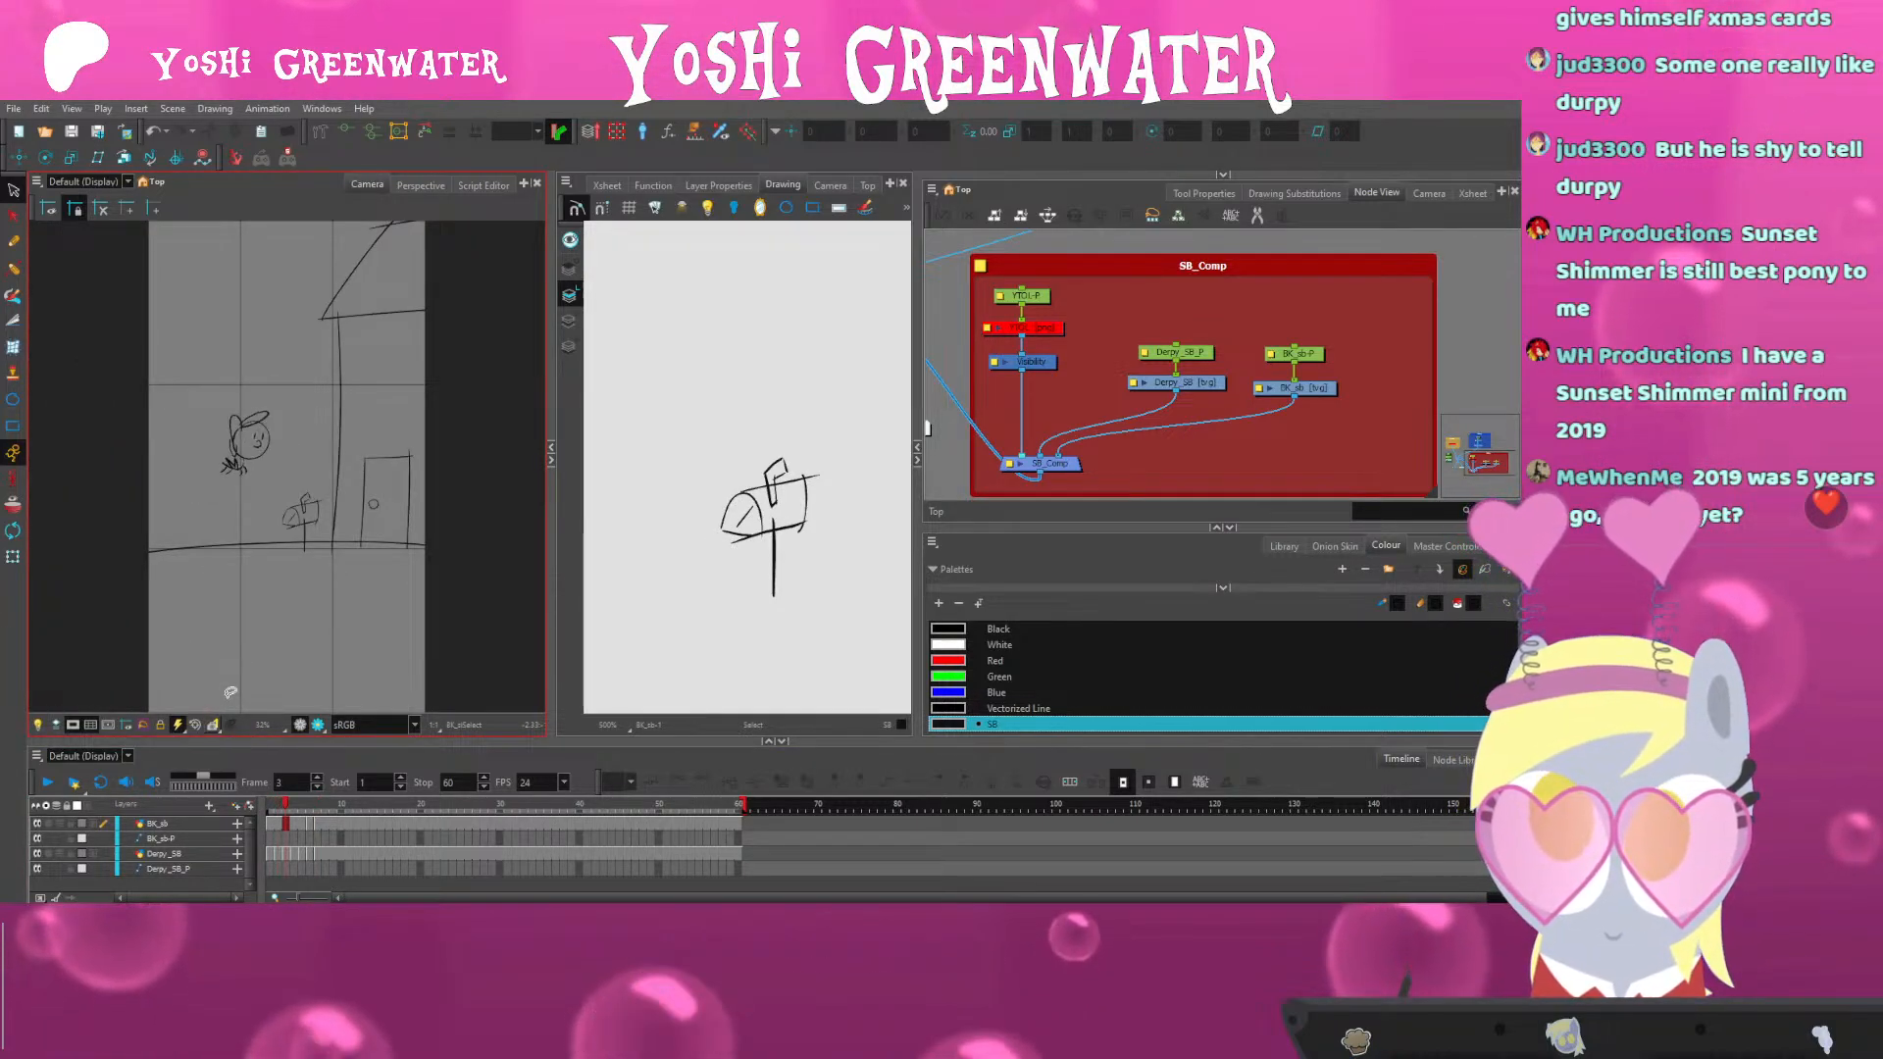
pyautogui.press('.')
pyautogui.press('.')
pyautogui.press('.')
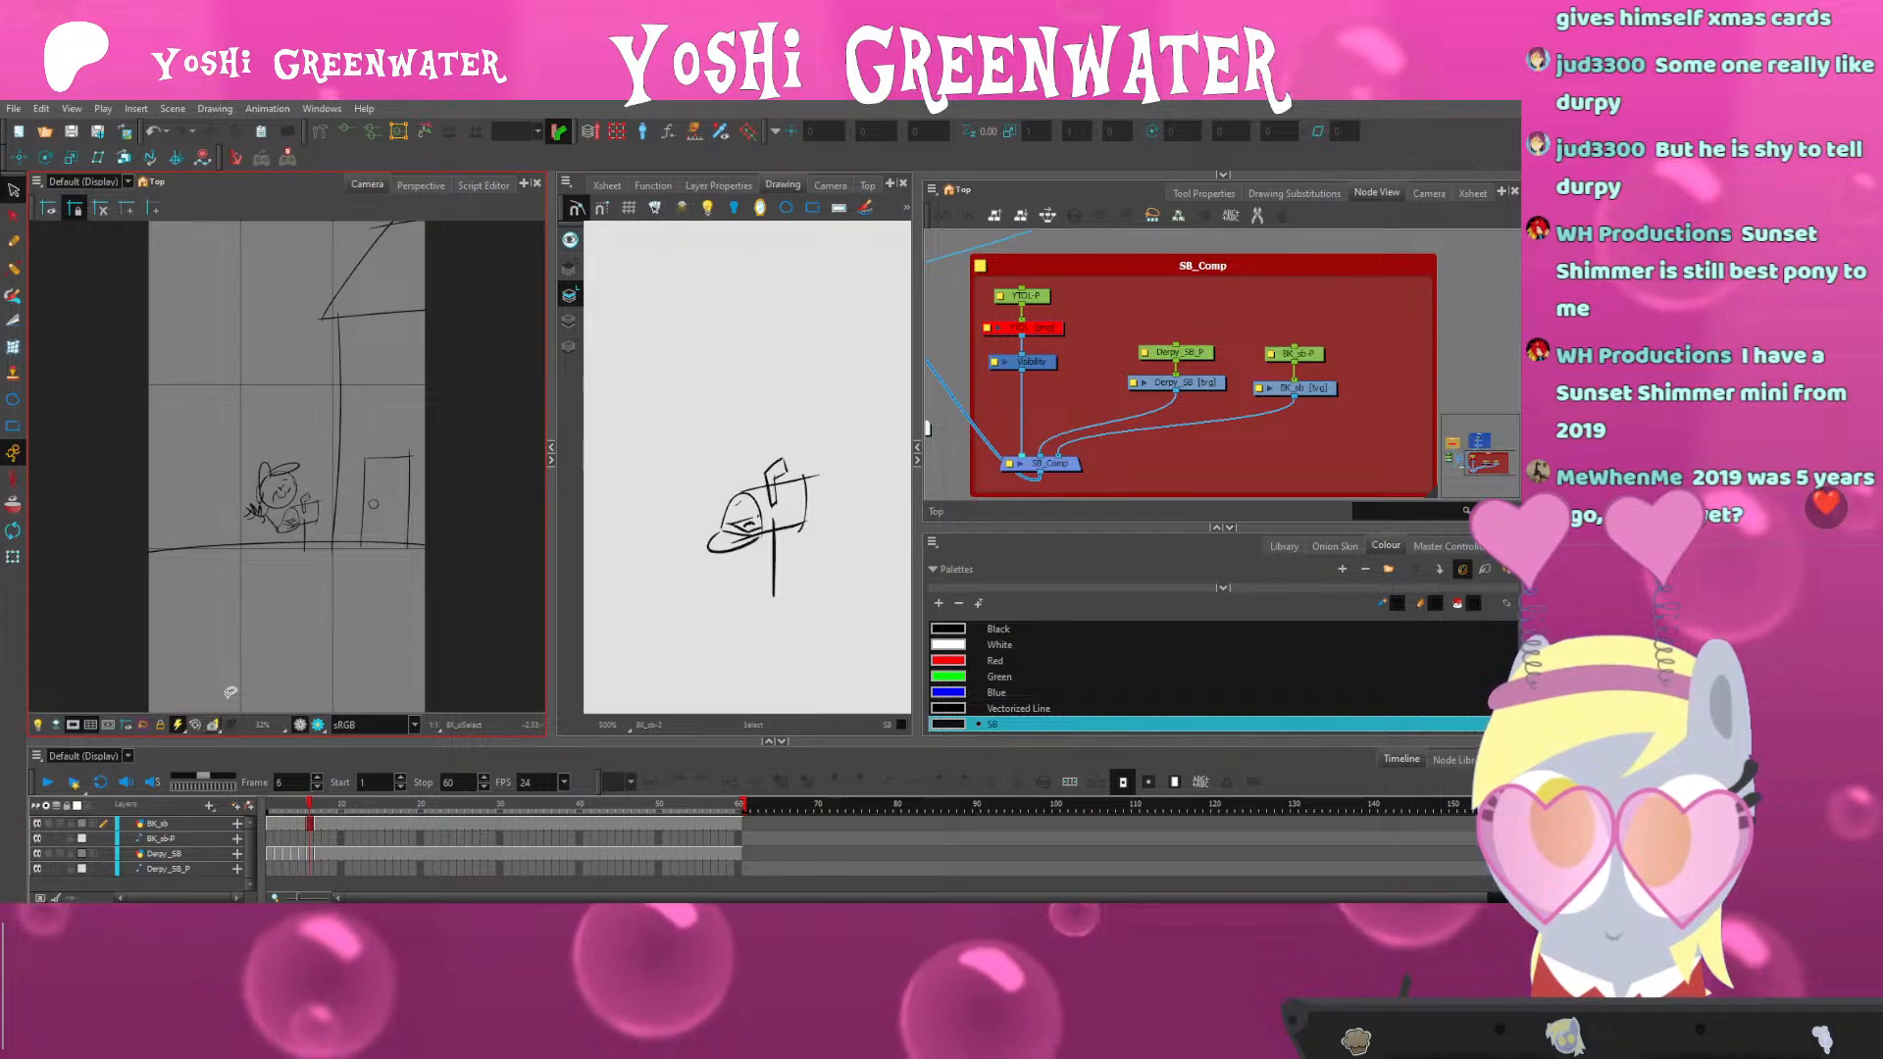
pyautogui.press('.')
pyautogui.press('.')
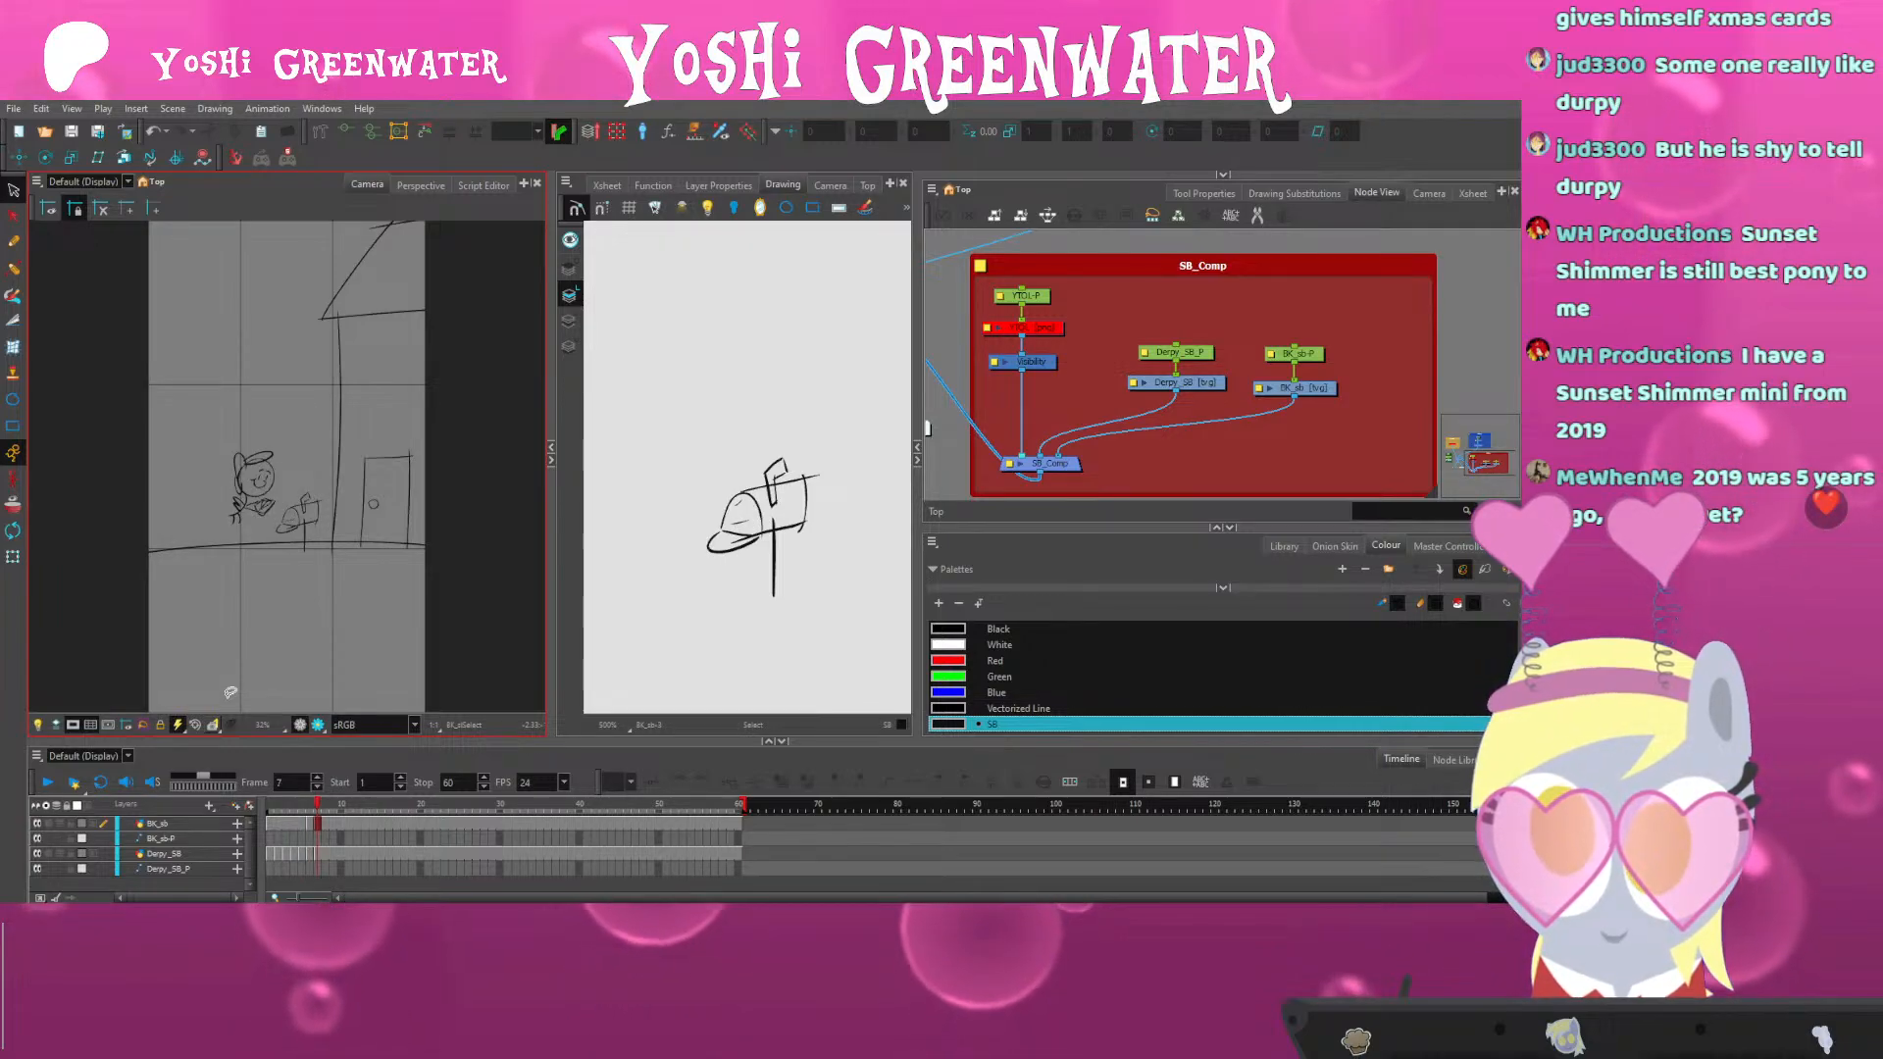
# Select the Derpy_SB drawing at frame 8, rotate the whole pony slightly counterclockwise and move it up and to the left
pyautogui.press('.')
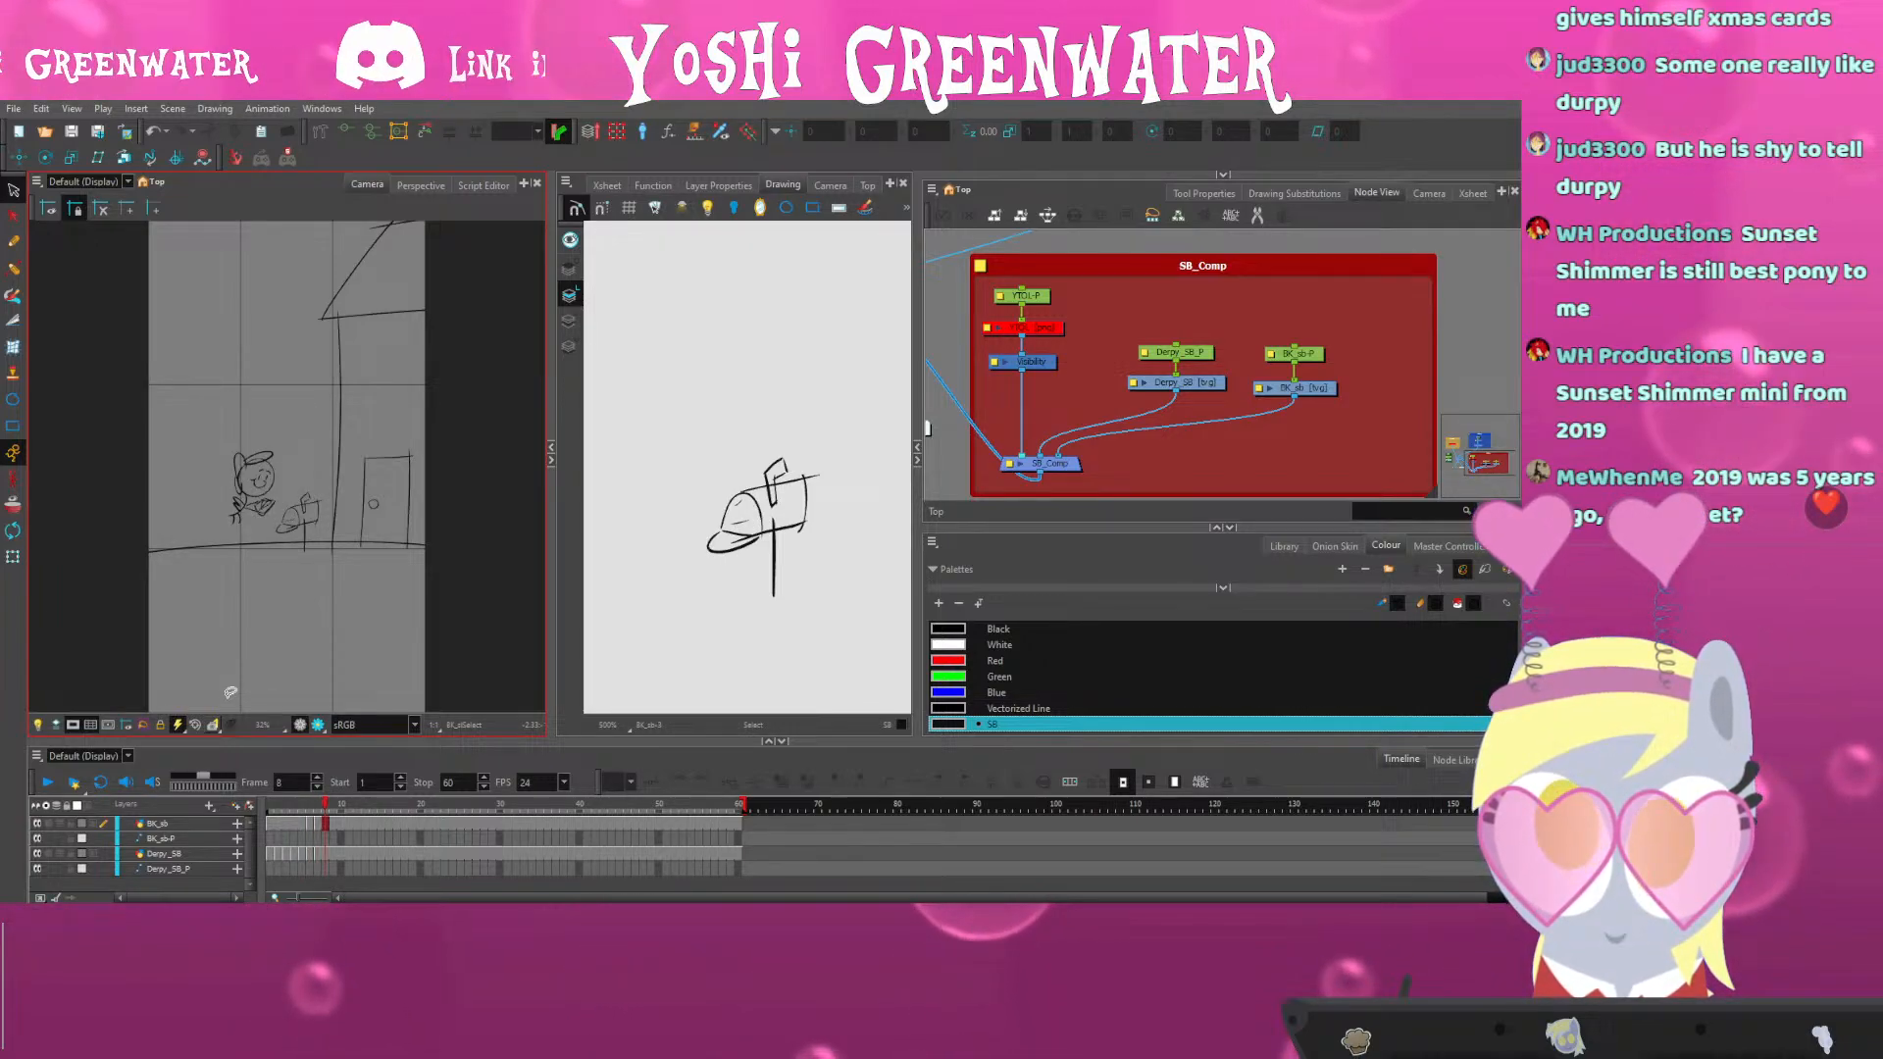
pyautogui.click(325, 853)
pyautogui.moveTo(668, 561); pyautogui.dragTo(758, 594)
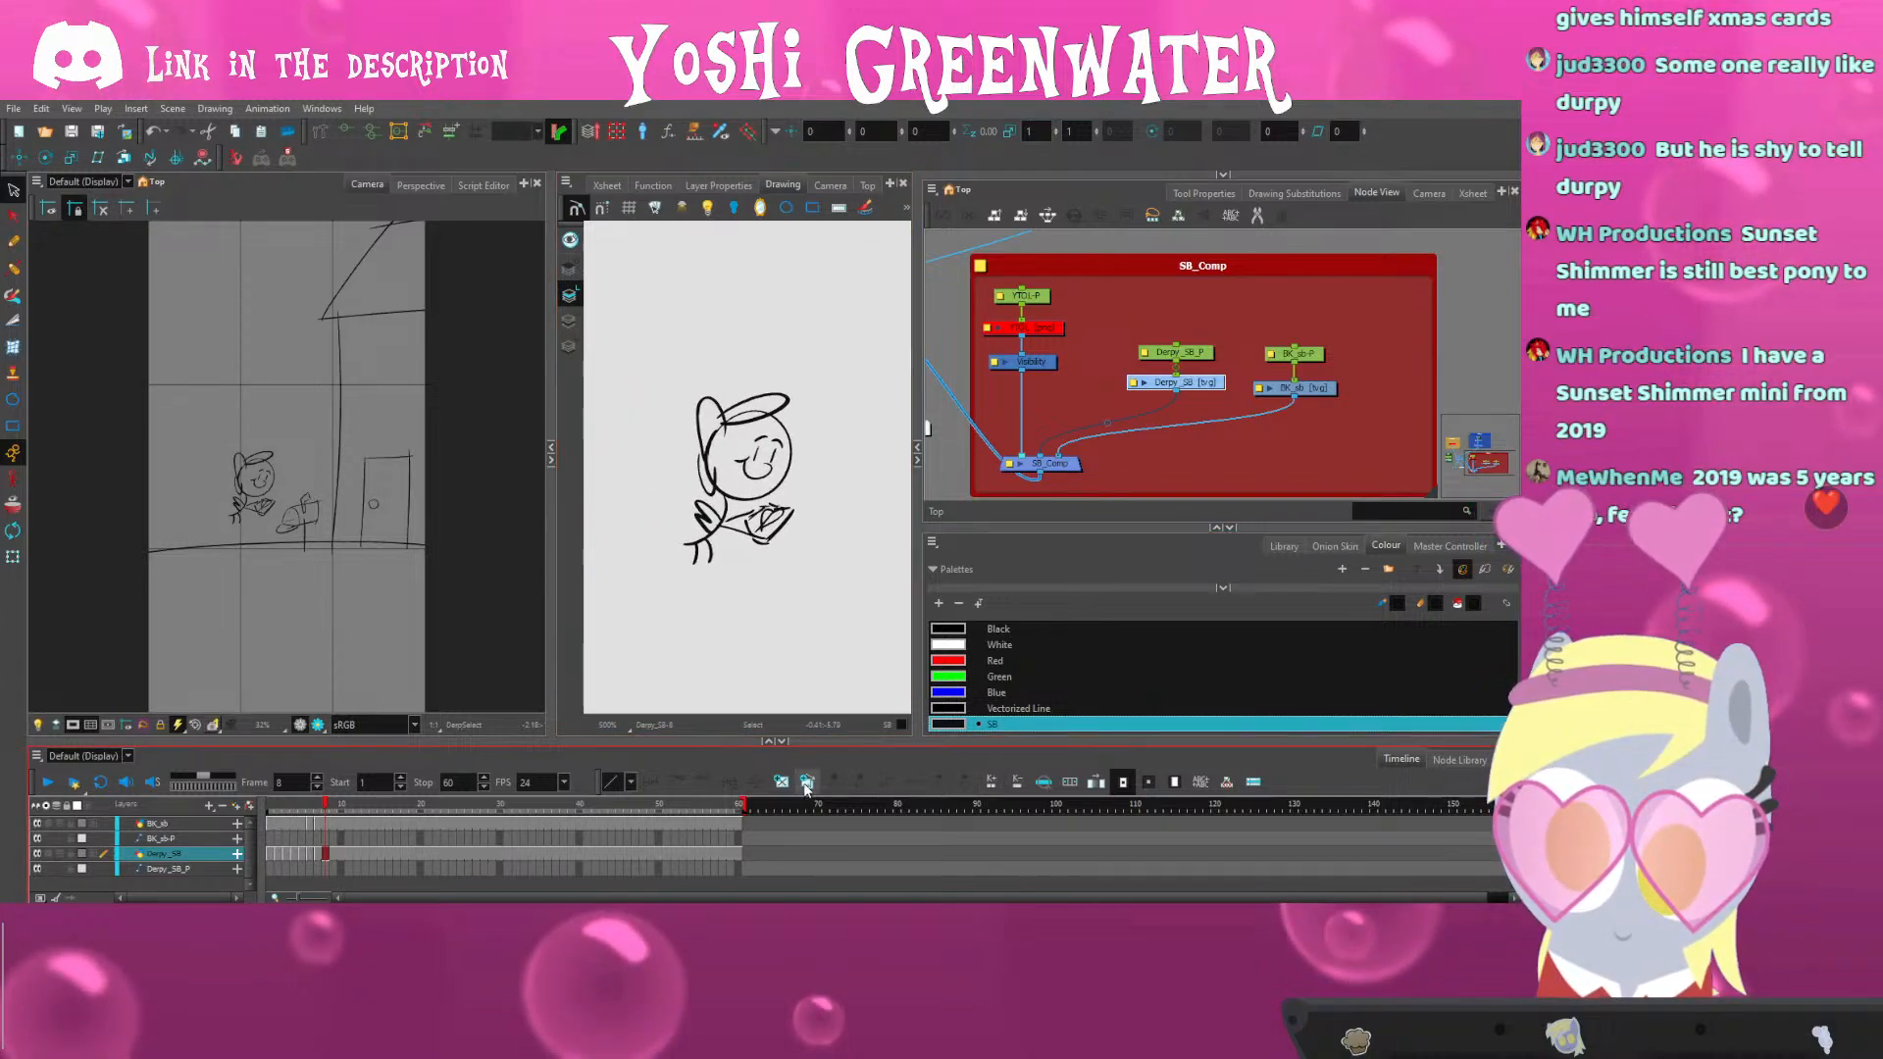
pyautogui.scroll(5, 238, 485)
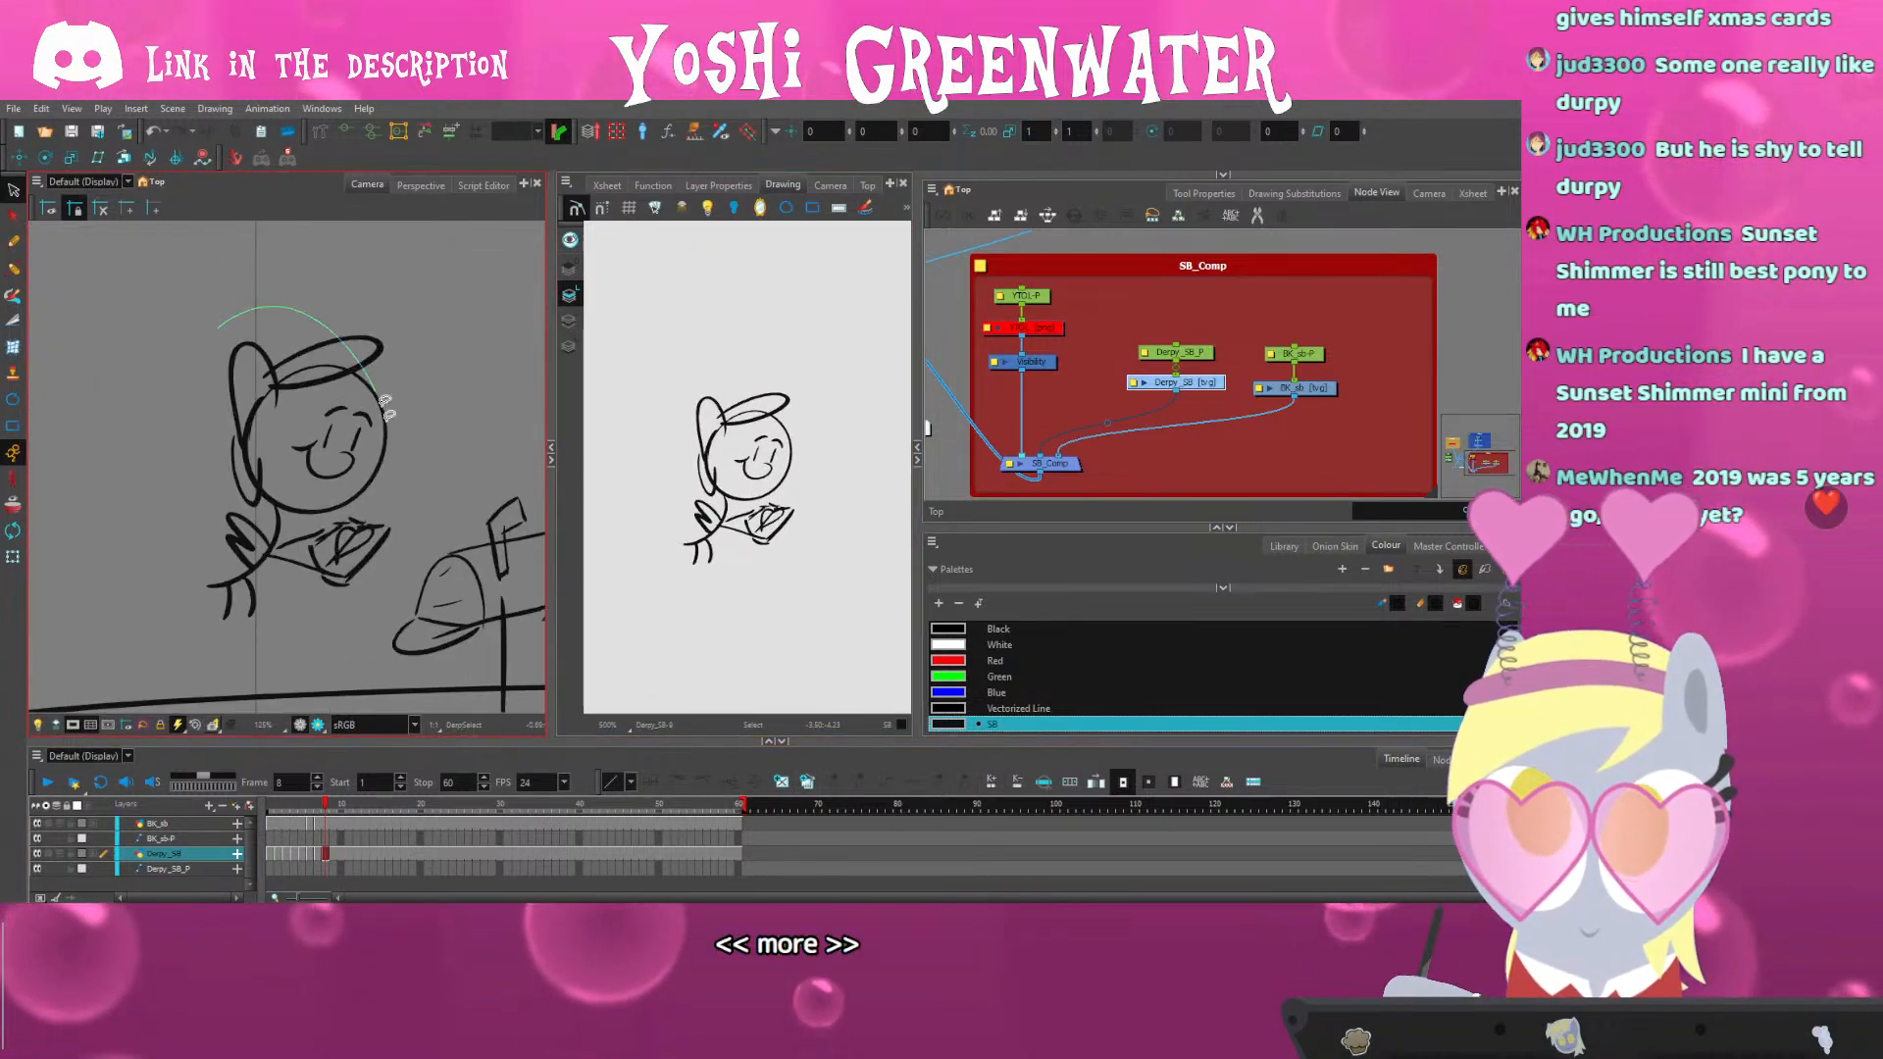
pyautogui.moveTo(384, 402); pyautogui.dragTo(222, 424)
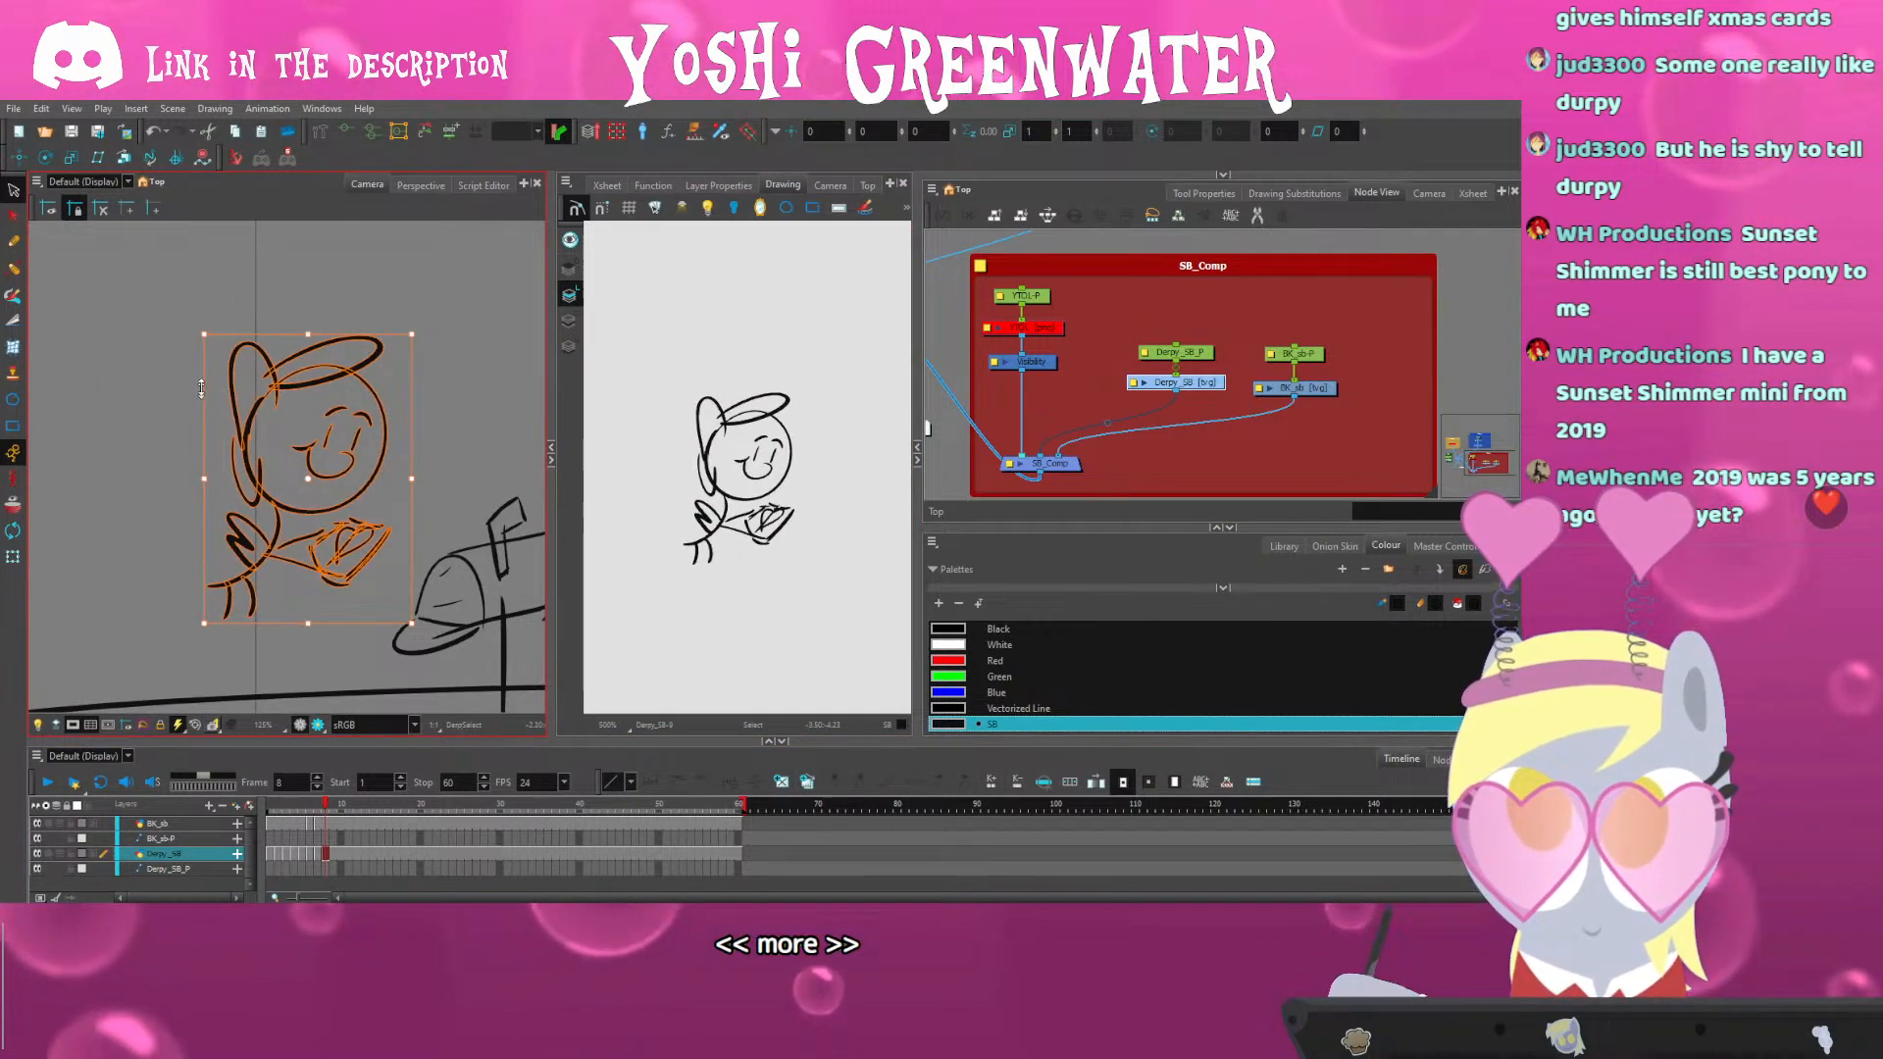
pyautogui.moveTo(193, 328); pyautogui.dragTo(176, 347)
pyautogui.moveTo(249, 459); pyautogui.dragTo(211, 411)
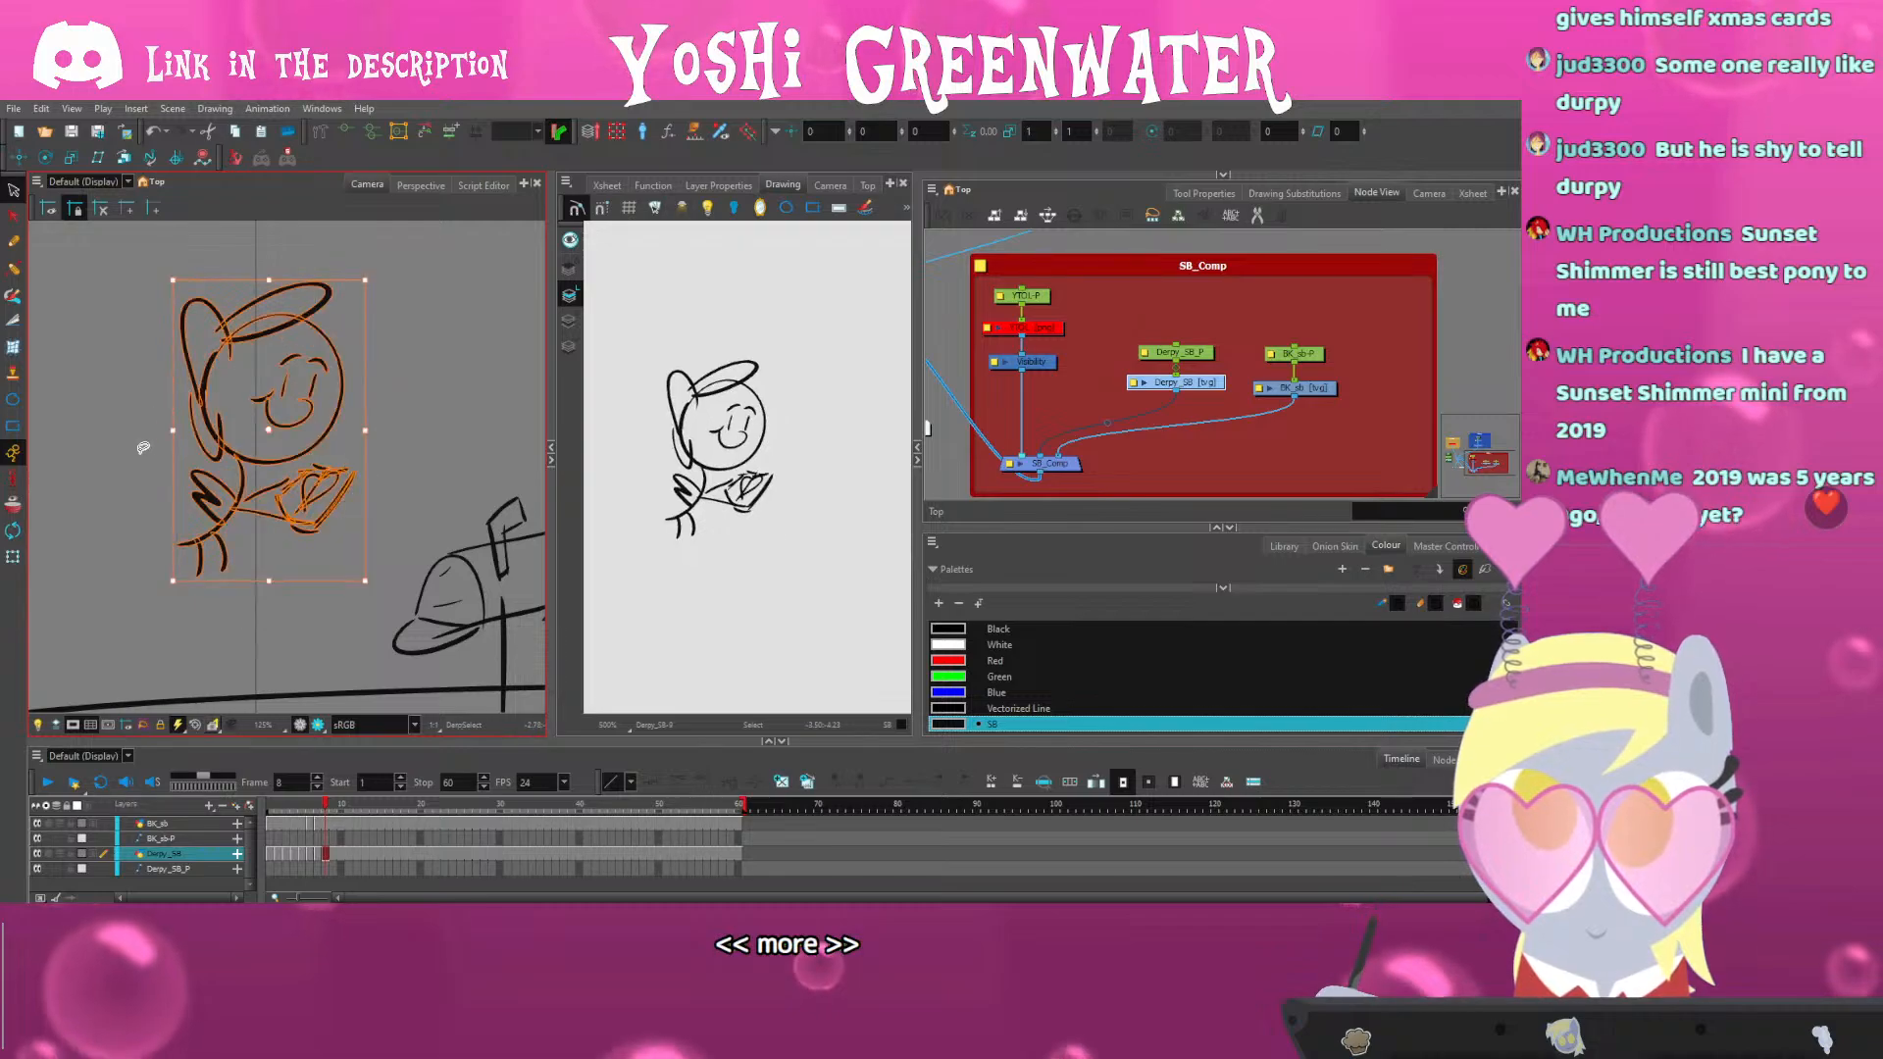
pyautogui.click(144, 448)
# Rework the pony's eye lines on the frame 8 drawing
pyautogui.scroll(2, 273, 433)
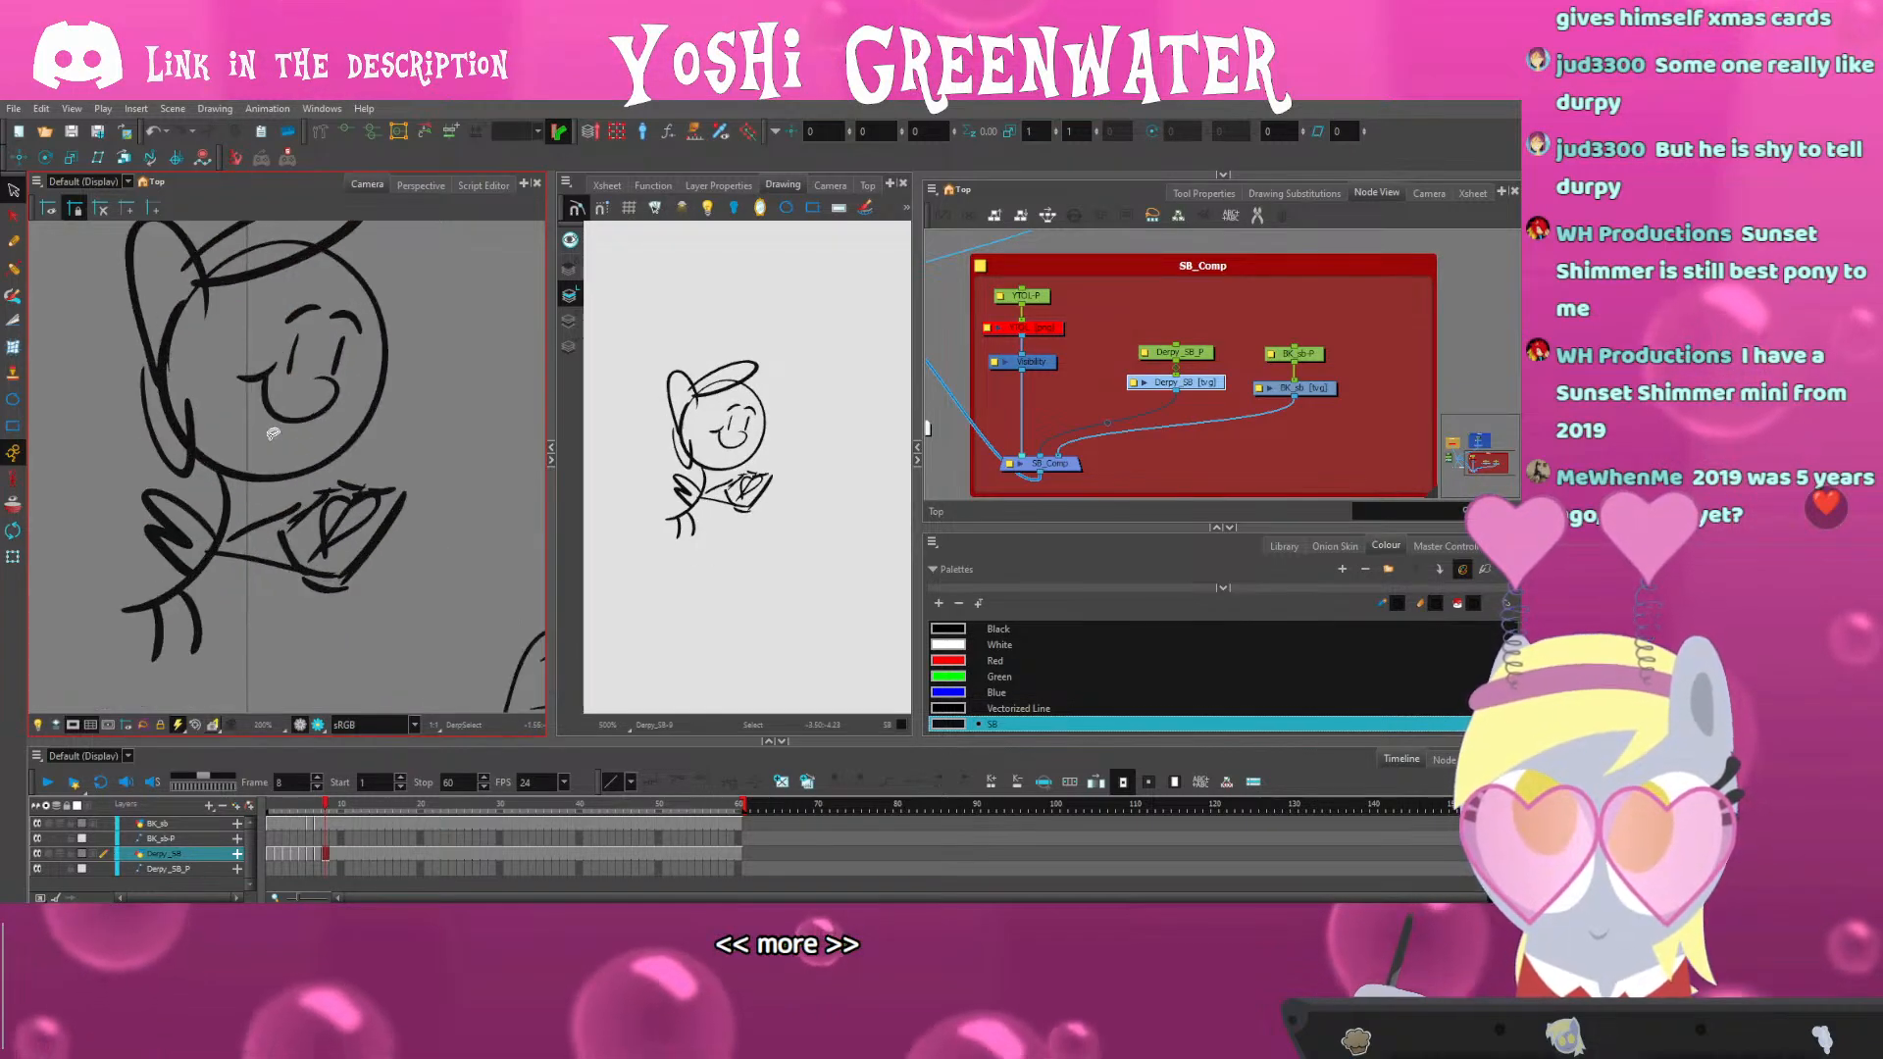
pyautogui.hotkey('alt', 'b')
pyautogui.moveTo(259, 379); pyautogui.dragTo(276, 493)
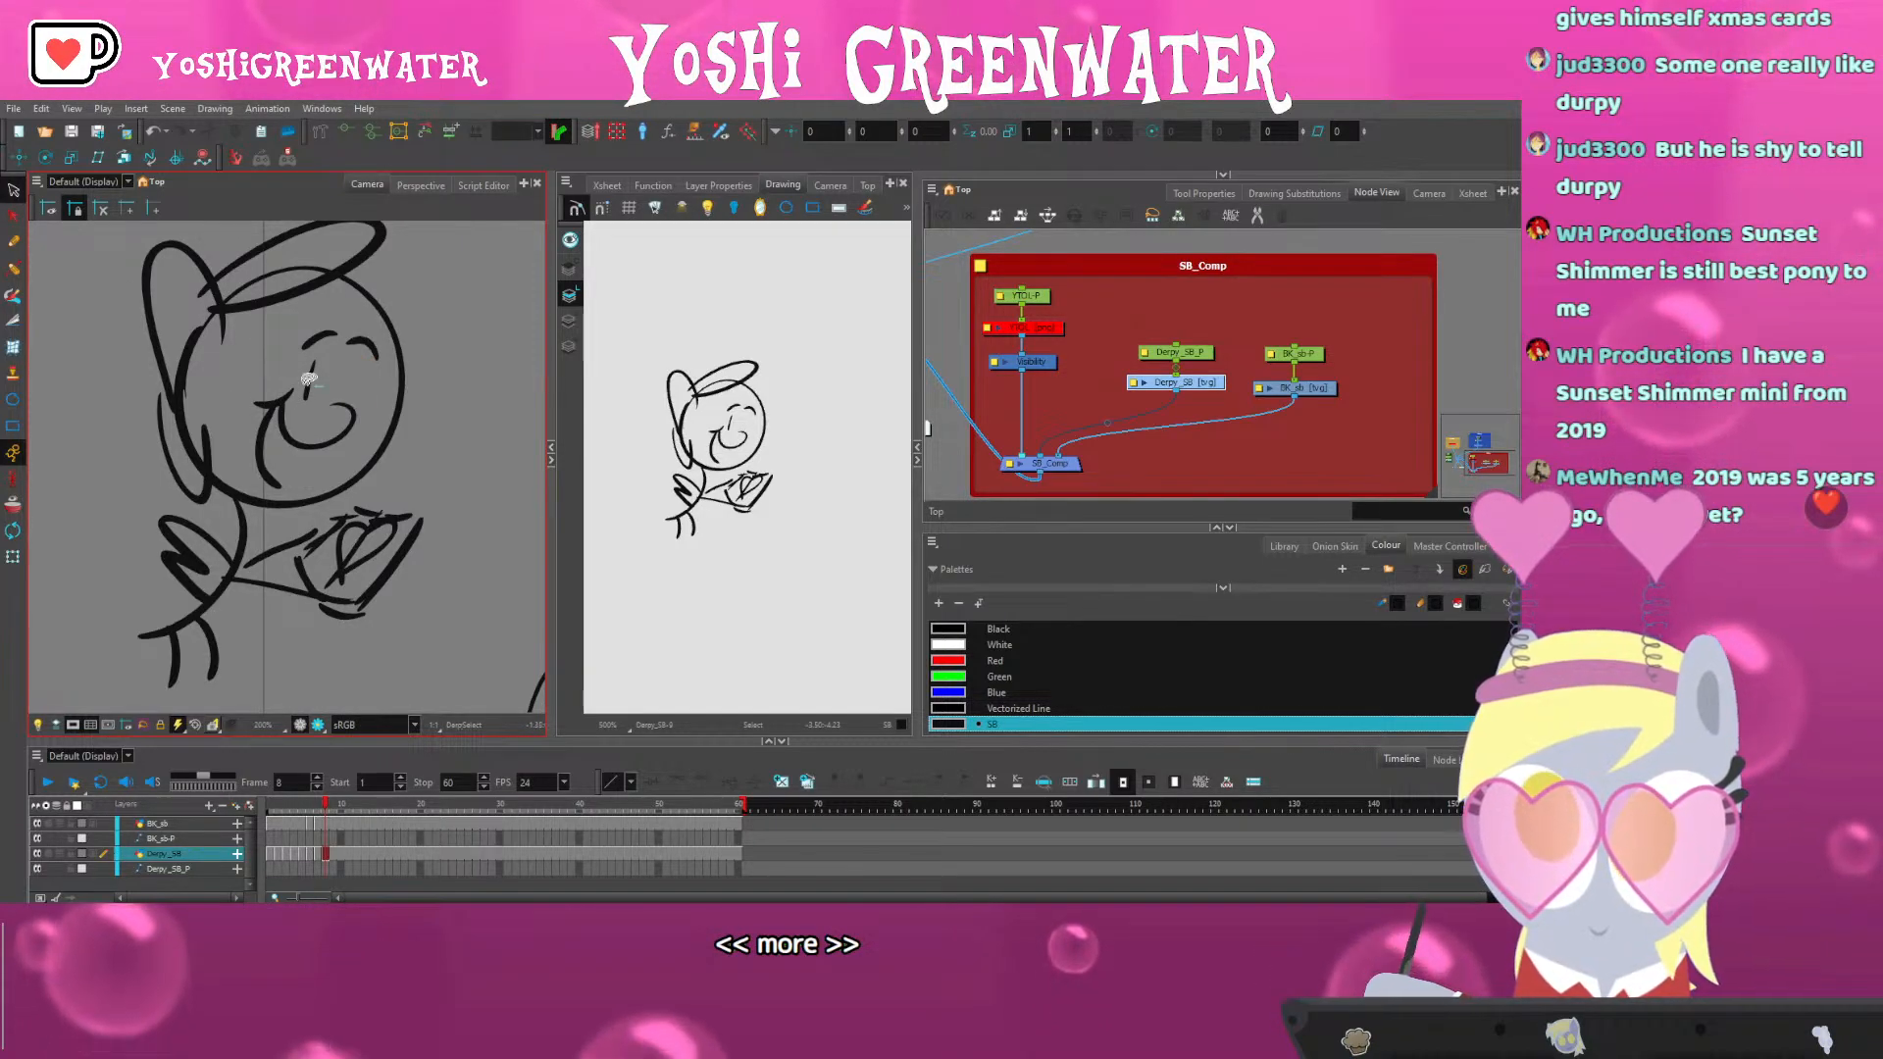
# Replace the character's open eyes on frame 8 with short closed-eye brush strokes beneath the eyebrows
pyautogui.press('Delete')
pyautogui.hotkey('alt', 'b')
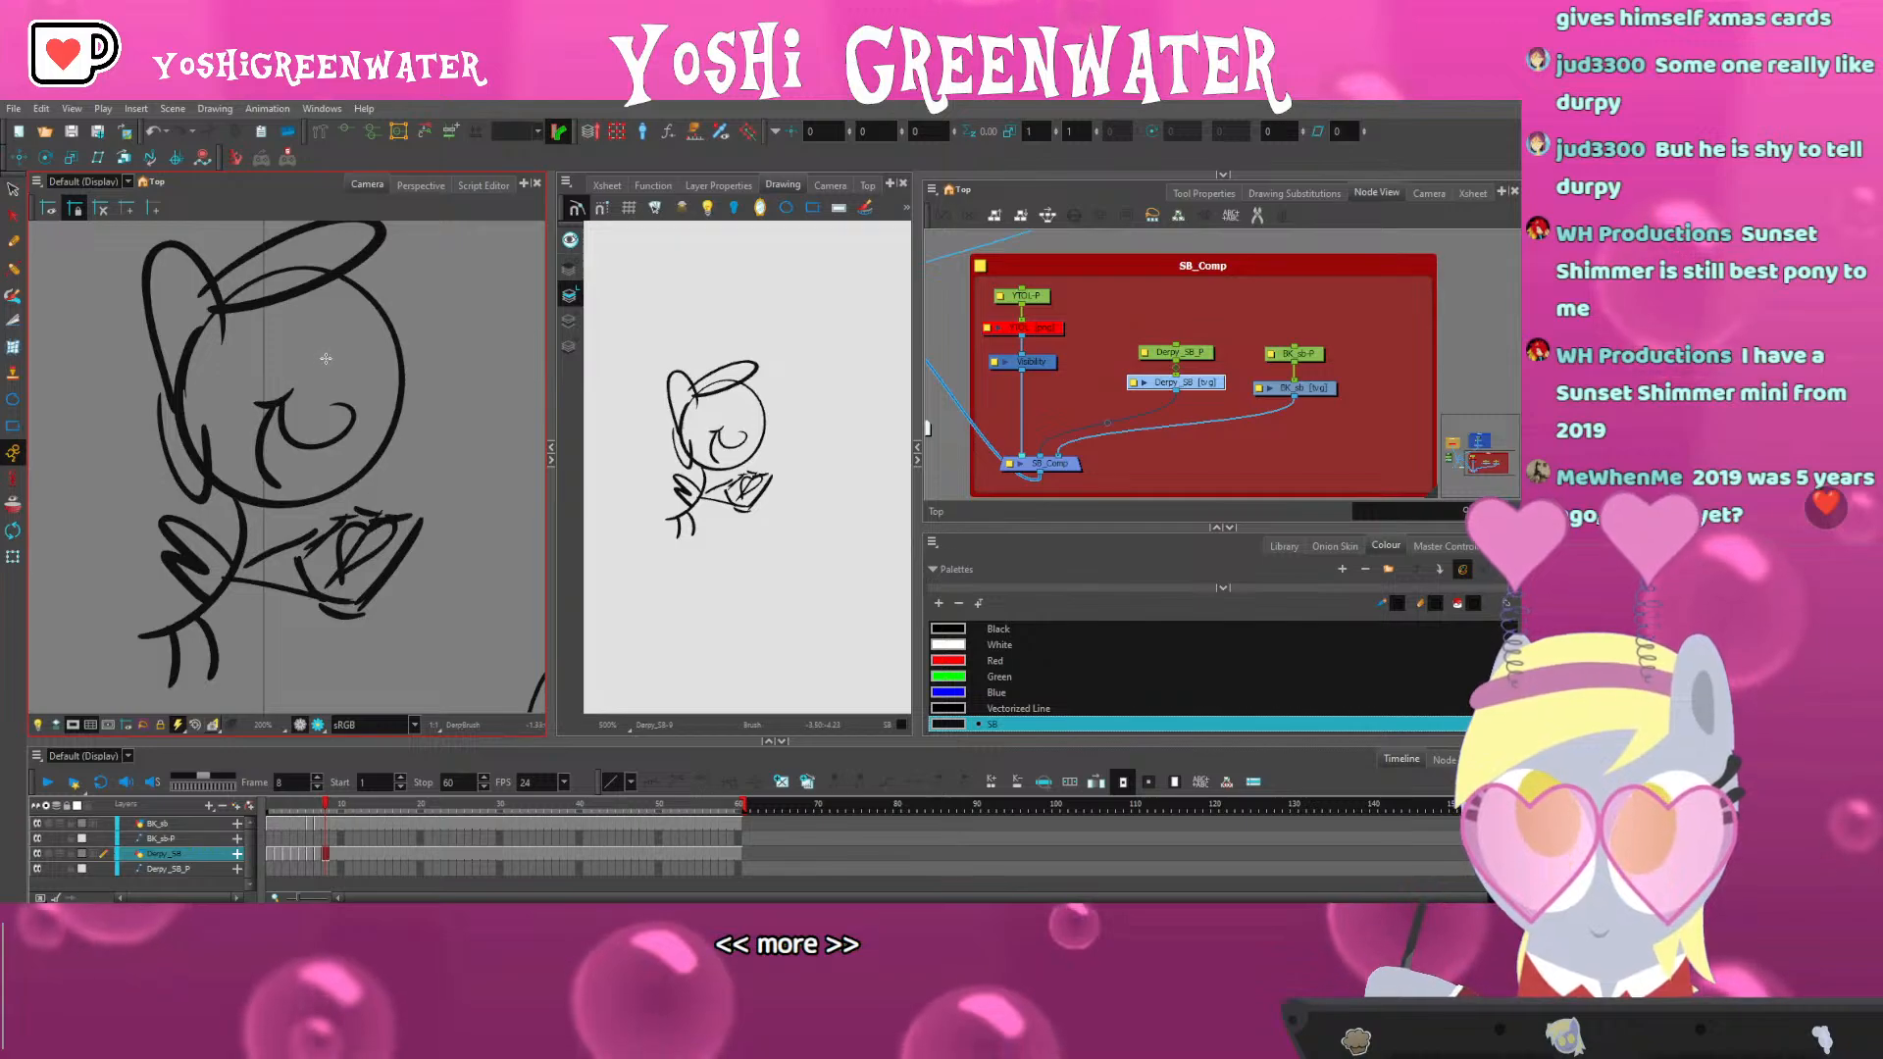
pyautogui.moveTo(278, 381)
pyautogui.mouseDown()
pyautogui.moveTo(343, 376)
pyautogui.moveTo(286, 353)
pyautogui.mouseUp()
pyautogui.moveTo(346, 332); pyautogui.dragTo(377, 348)
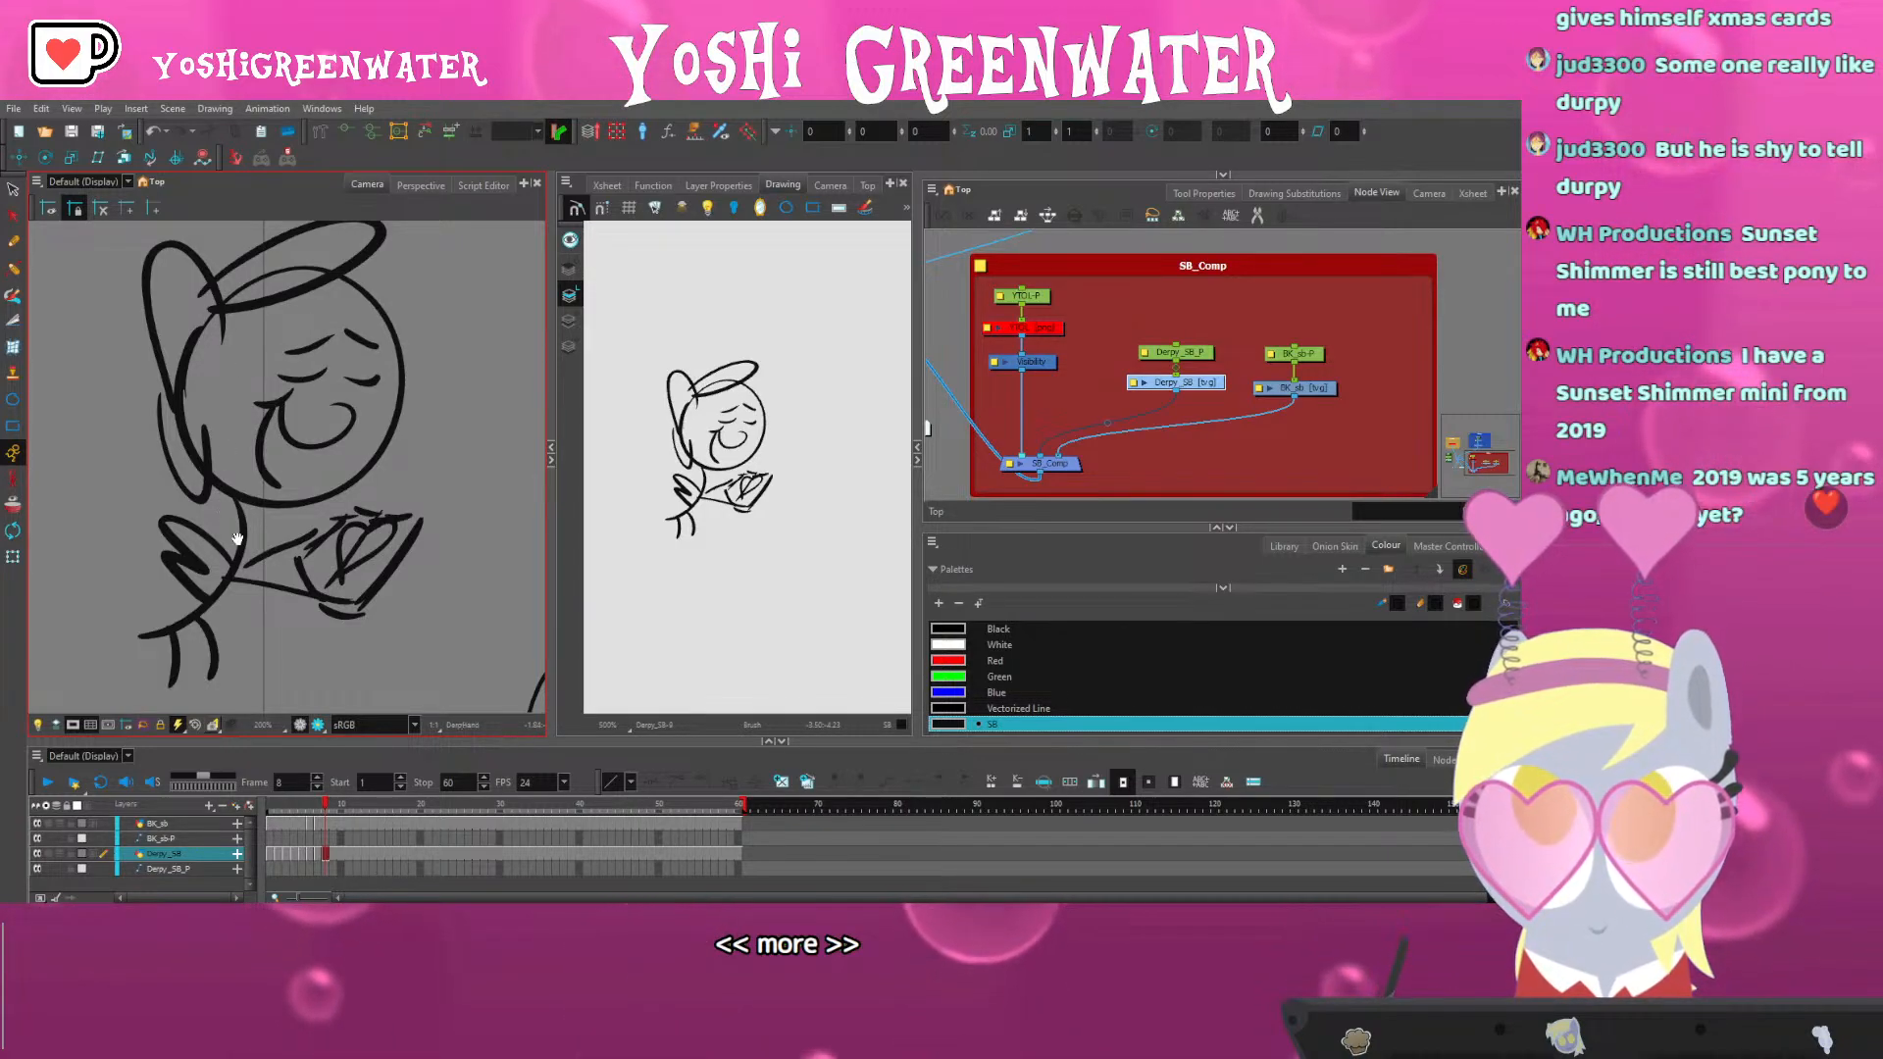
pyautogui.moveTo(238, 539); pyautogui.dragTo(239, 531)
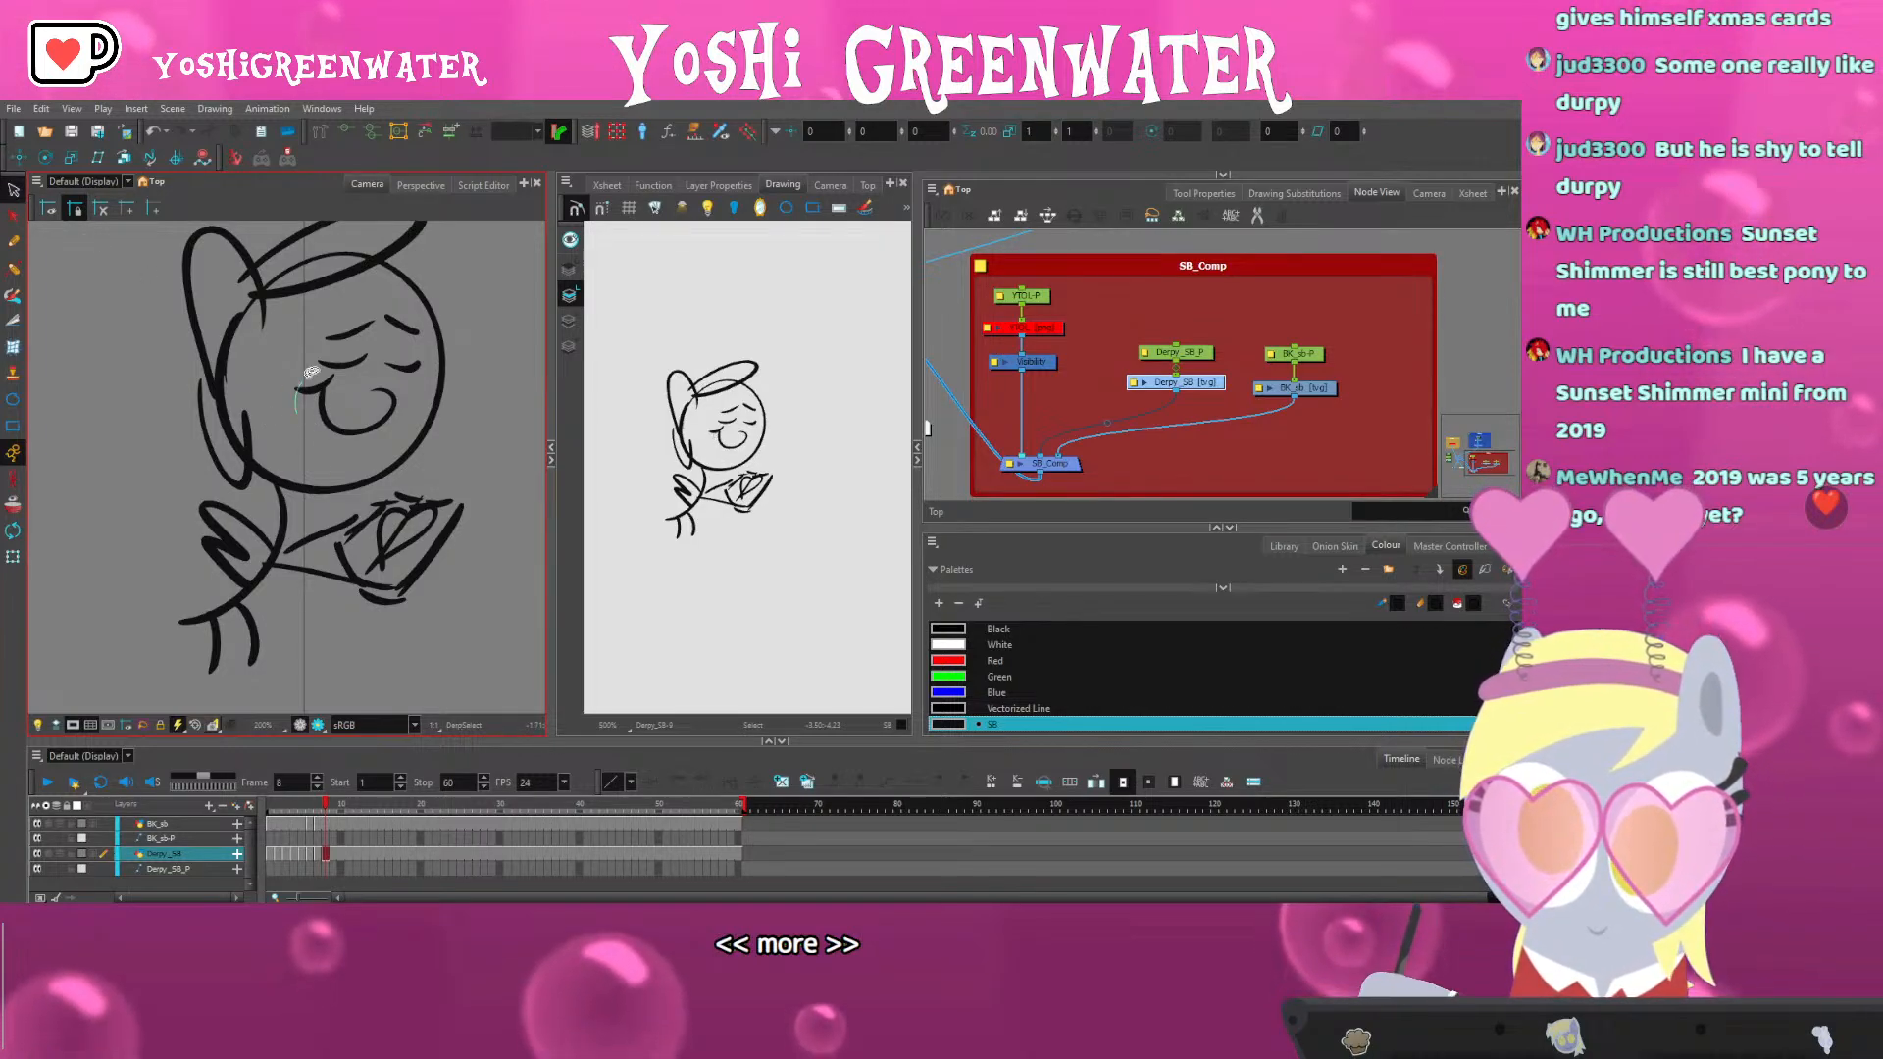
# Flip back and forth between frames 7 and 8 to compare the character's two poses
pyautogui.press(',')
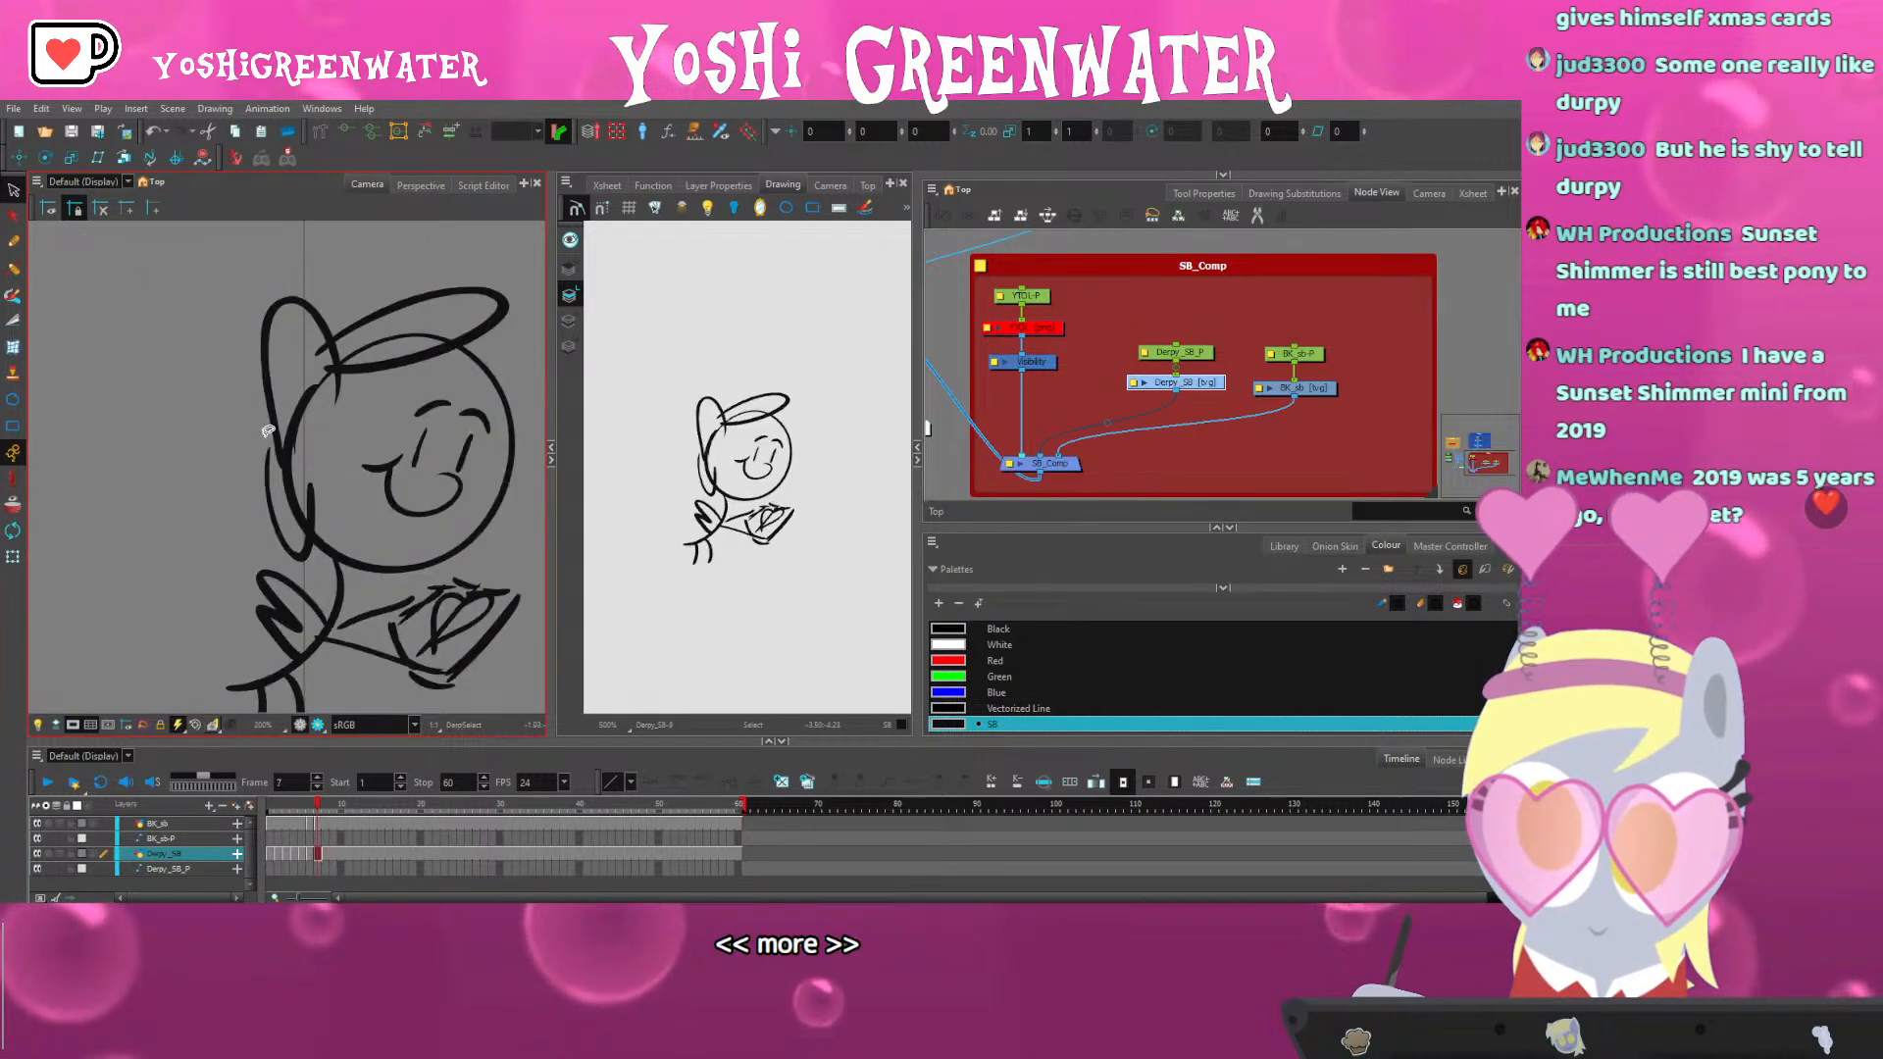
pyautogui.press('.')
pyautogui.press(',')
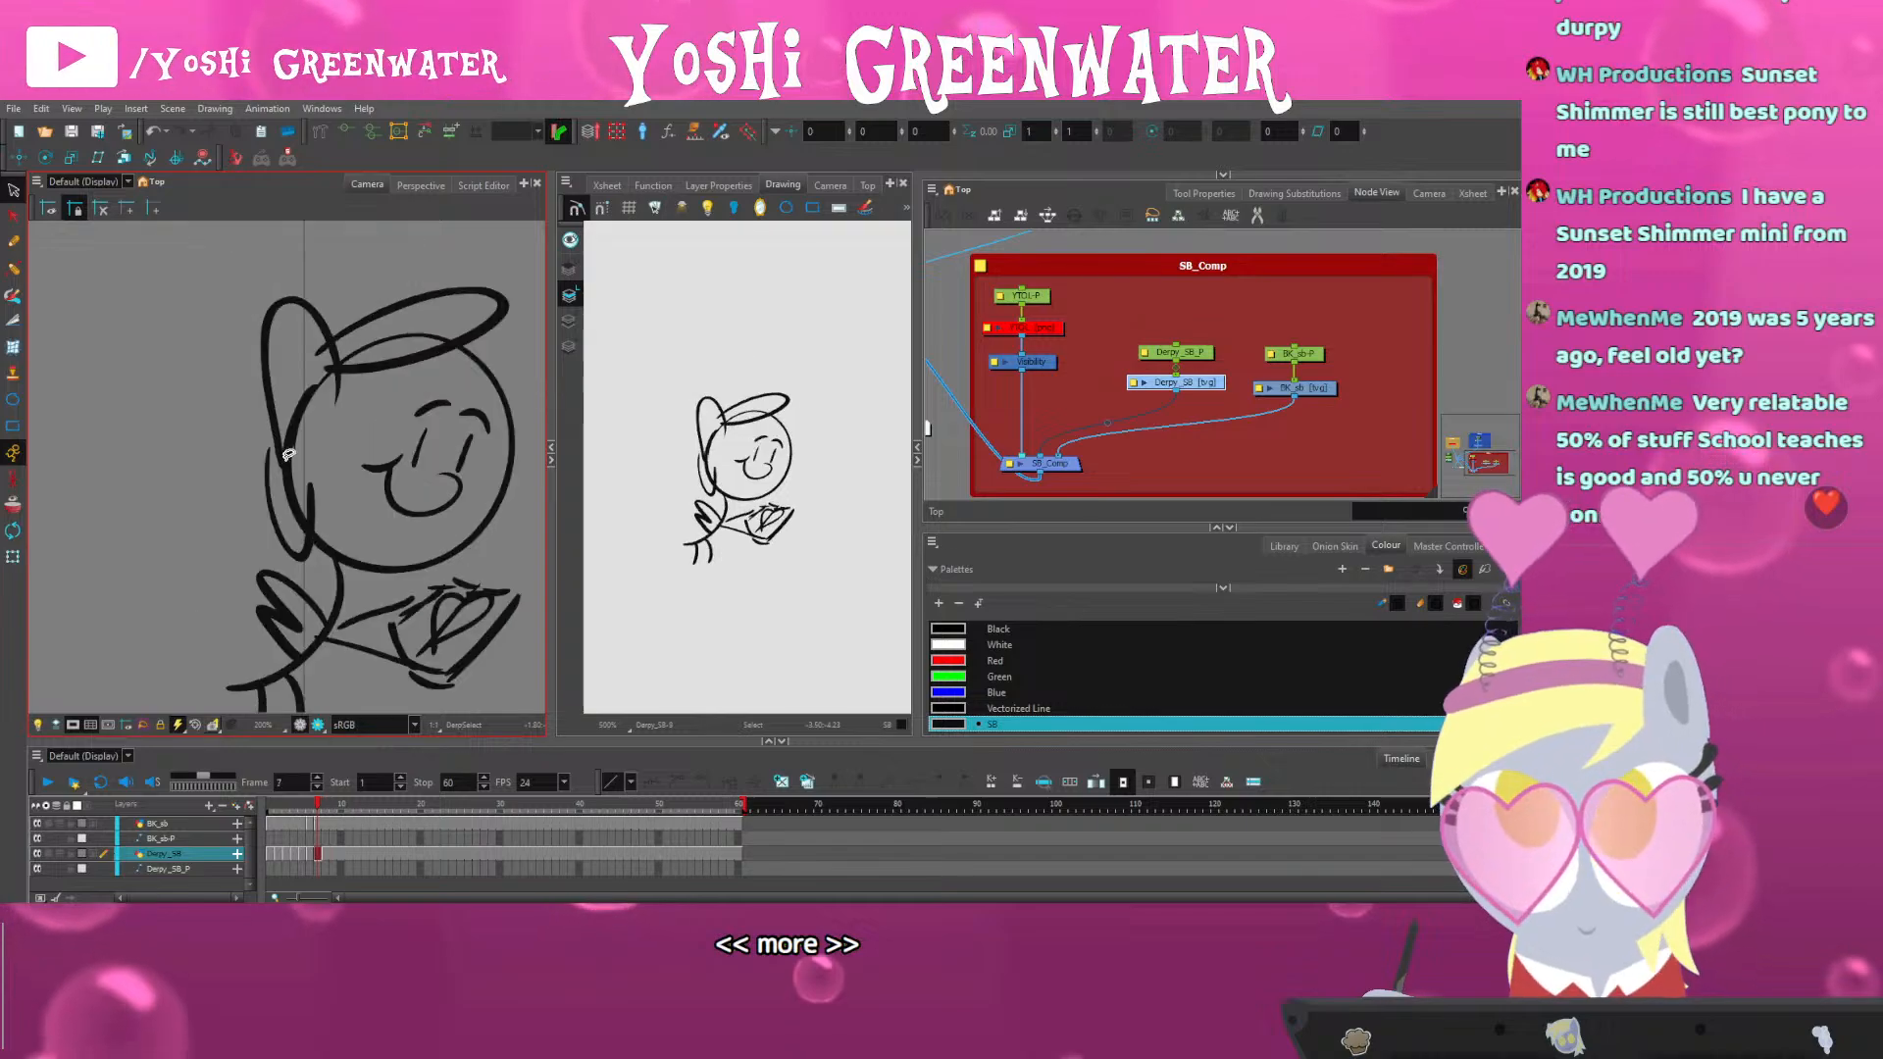
pyautogui.press('.')
pyautogui.press(',')
pyautogui.press('.')
pyautogui.press(',')
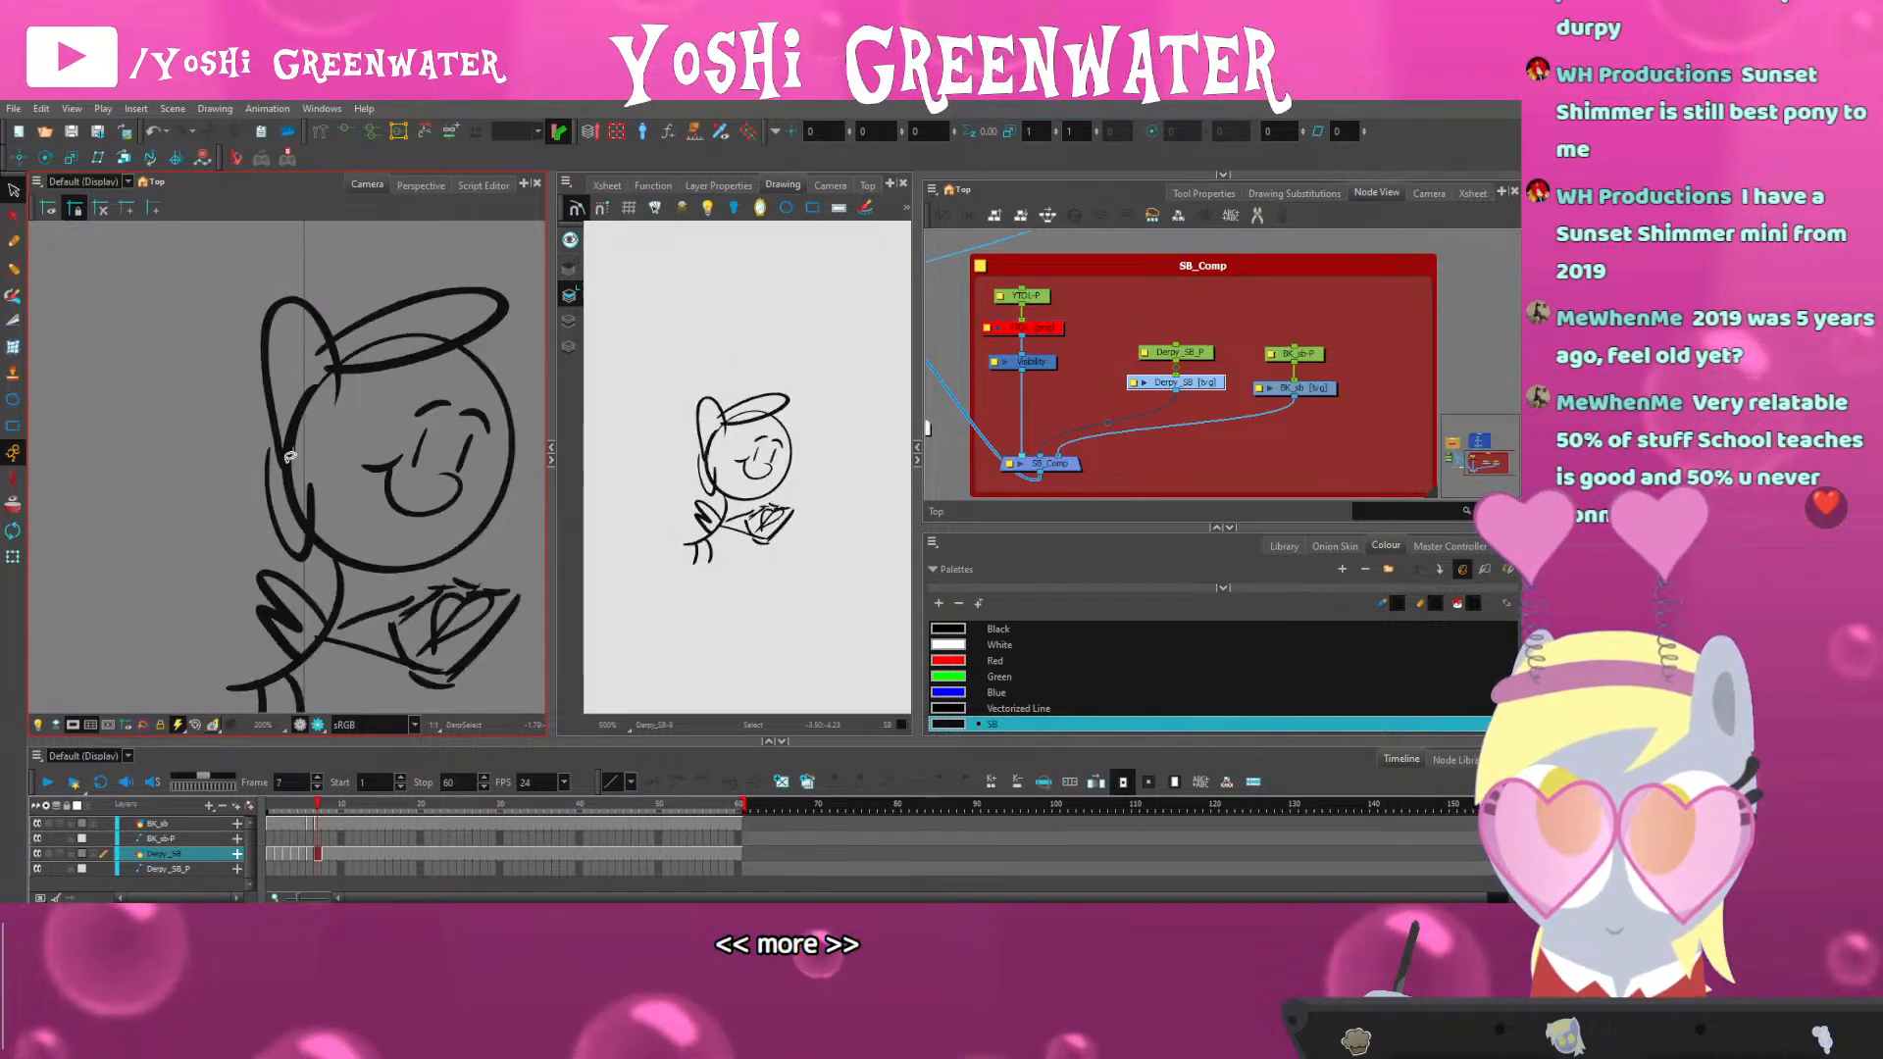
pyautogui.press('.')
pyautogui.press(',')
pyautogui.press('.')
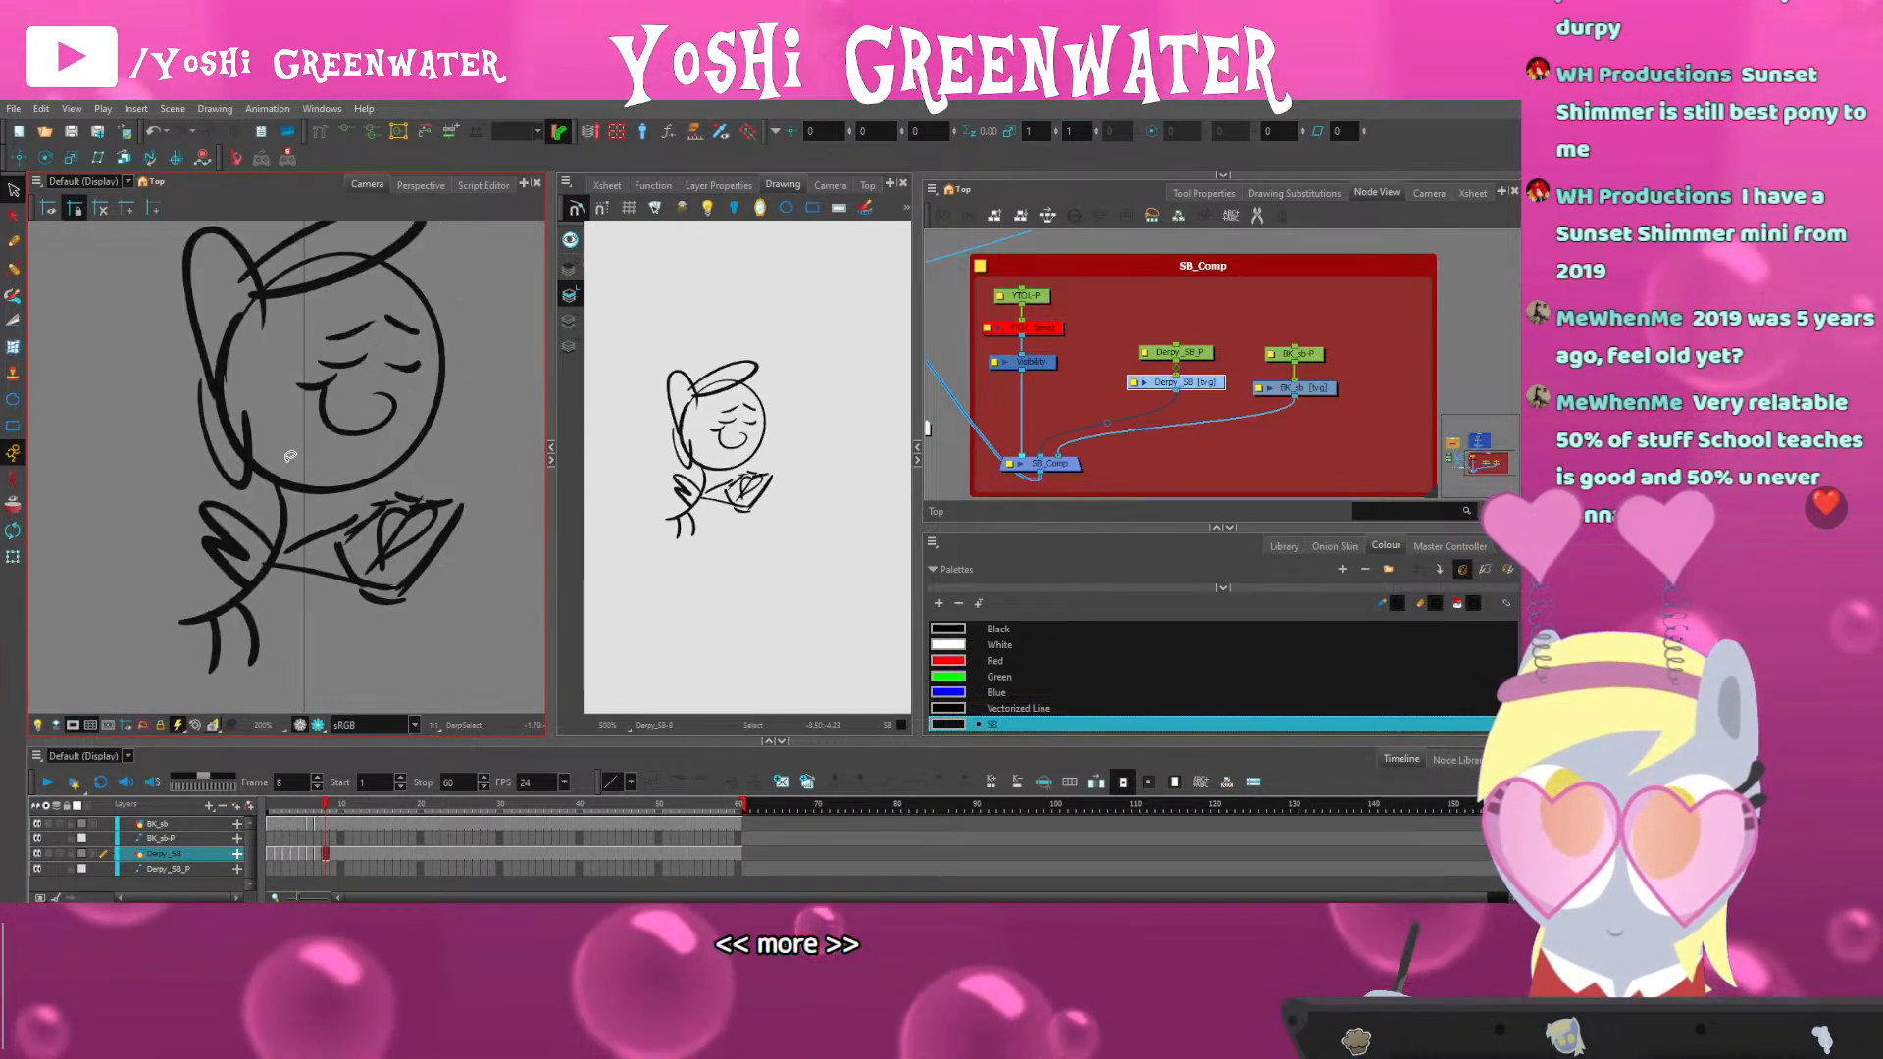
# Rotate the whole character drawing on frame 8 counterclockwise so it leans back, and nudge it slightly upward
pyautogui.scroll(-3, 221, 441)
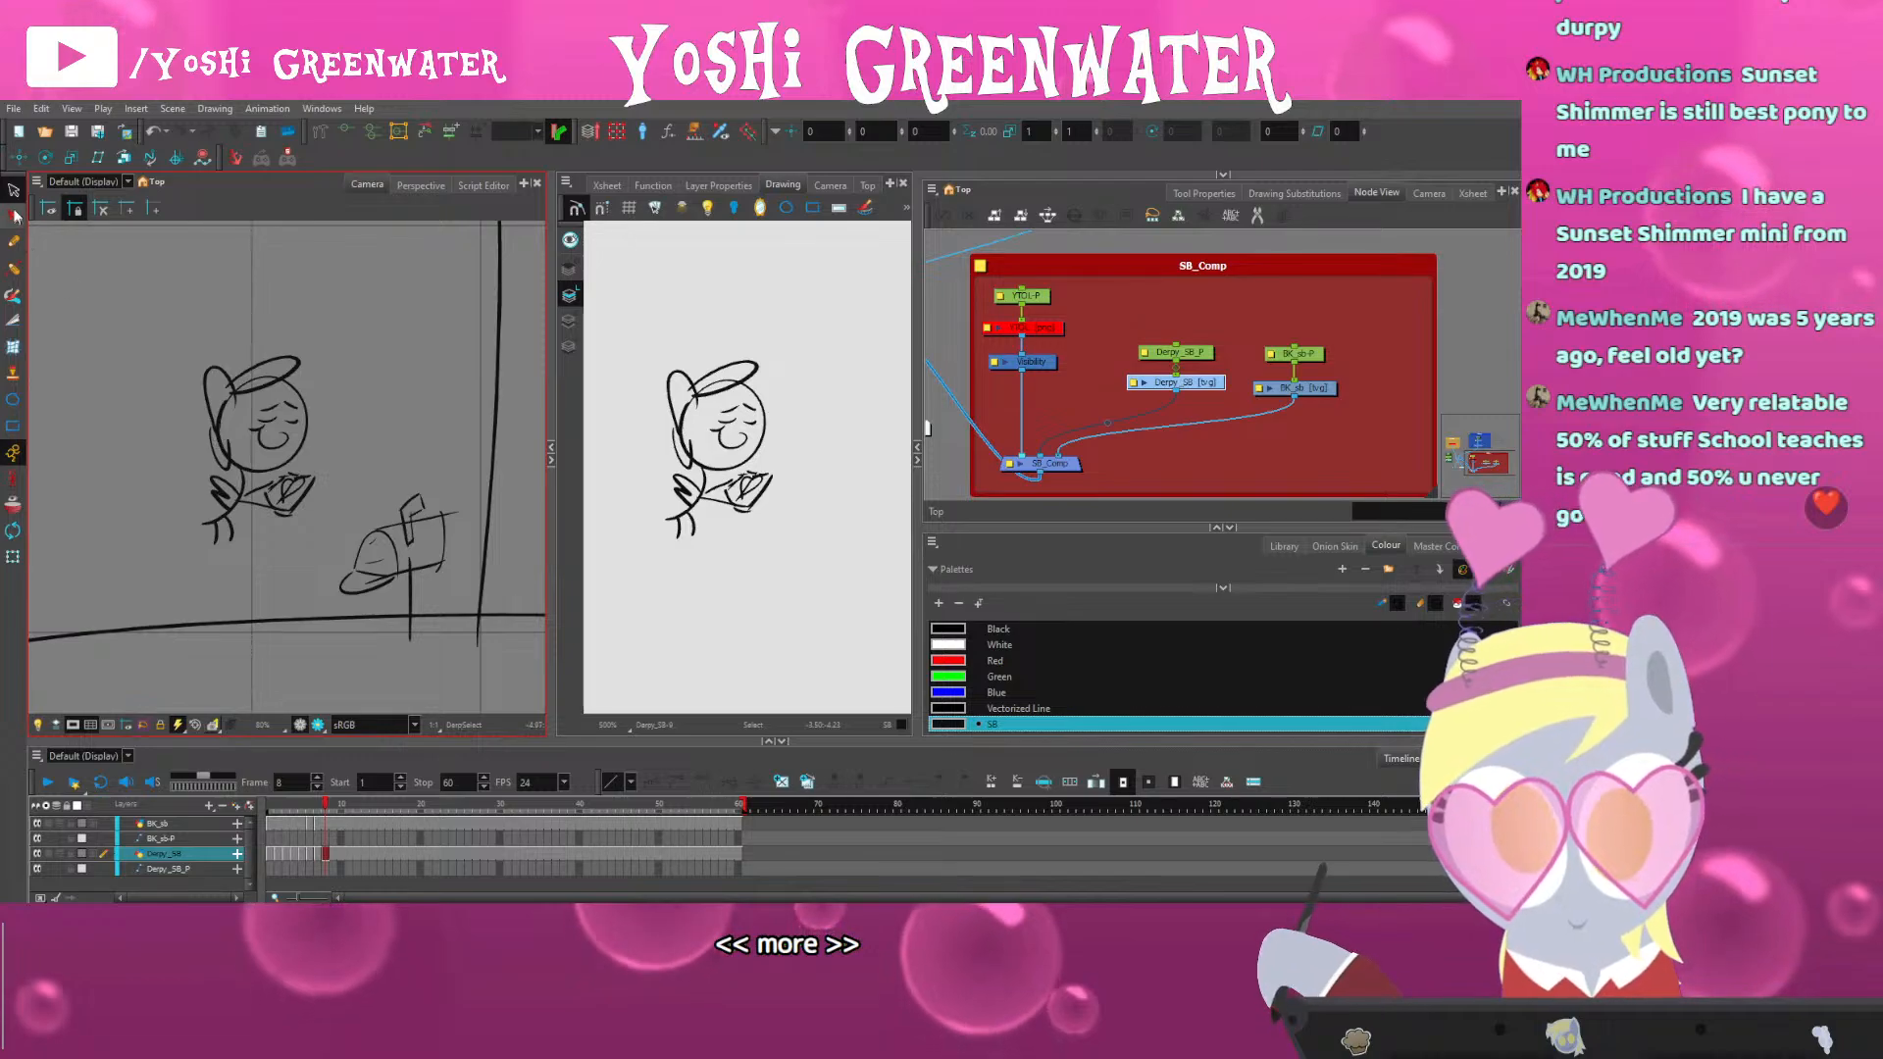
pyautogui.moveTo(177, 353)
pyautogui.mouseDown()
pyautogui.moveTo(330, 501)
pyautogui.moveTo(218, 545)
pyautogui.mouseUp()
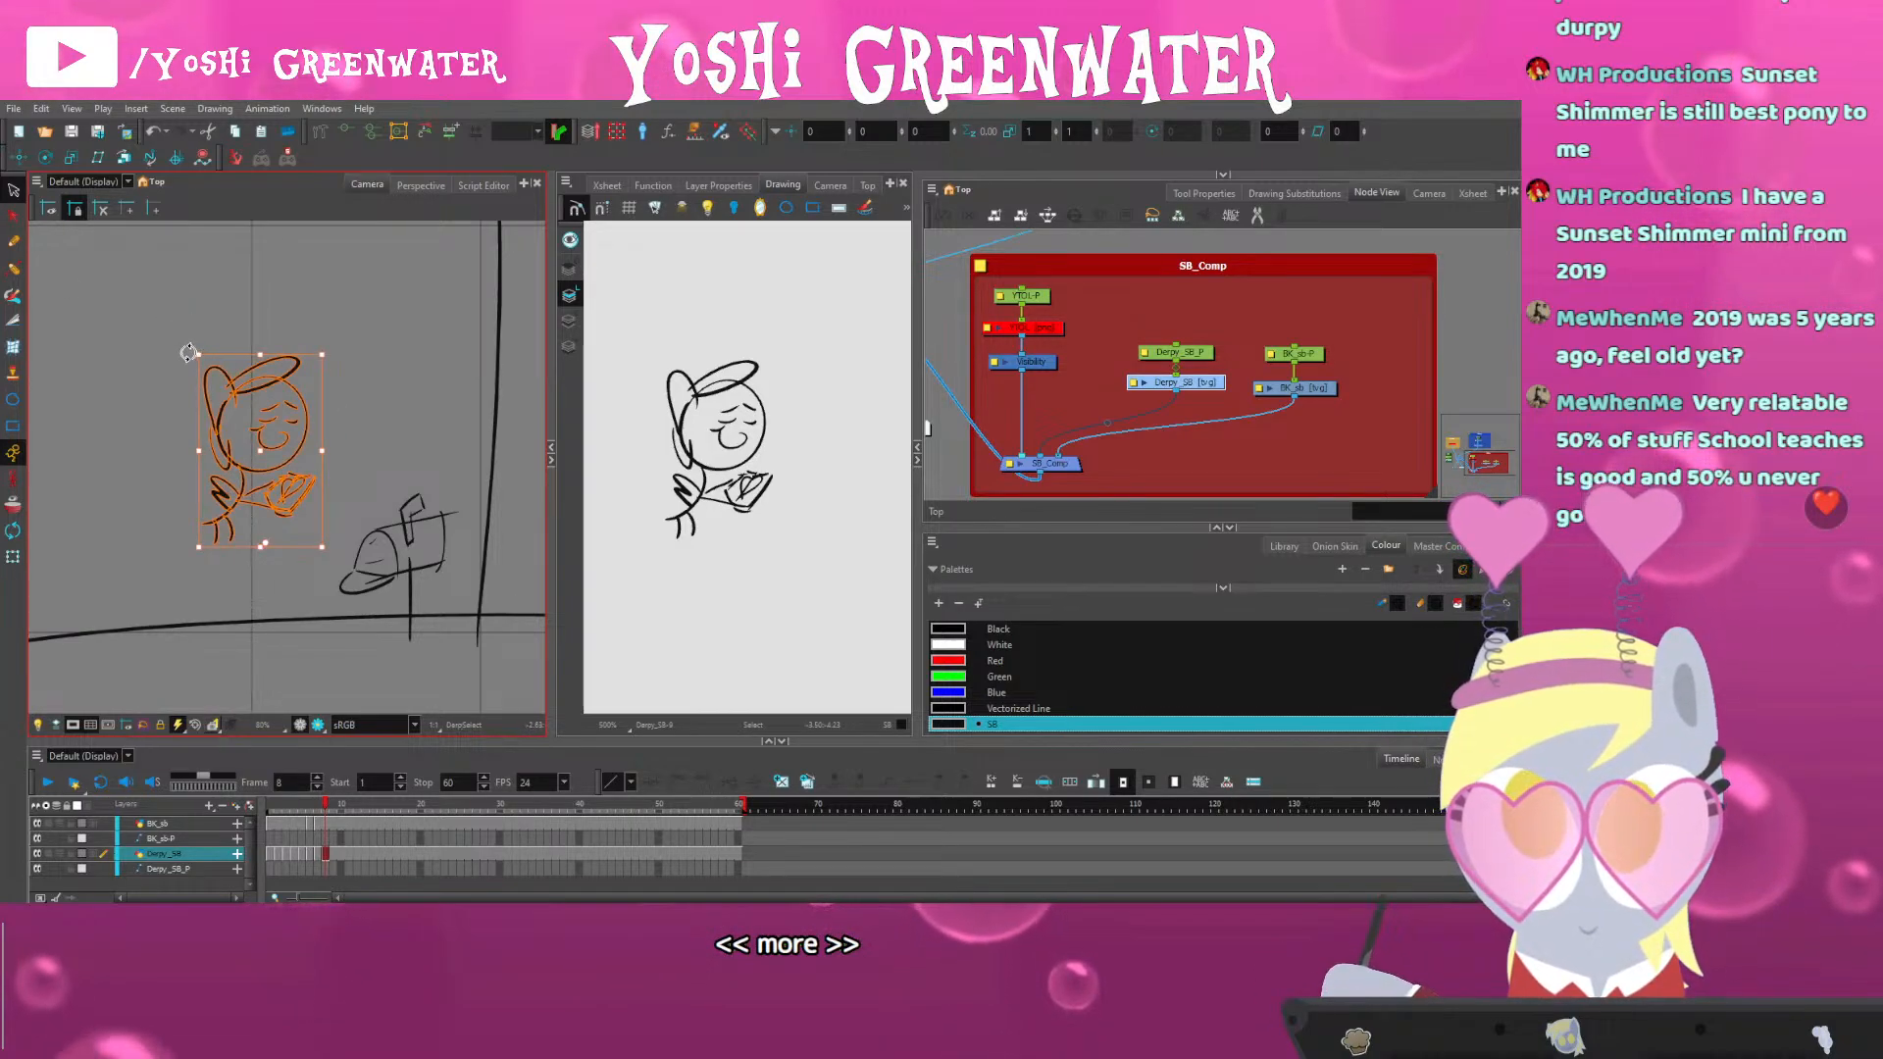
pyautogui.moveTo(190, 353); pyautogui.dragTo(158, 469)
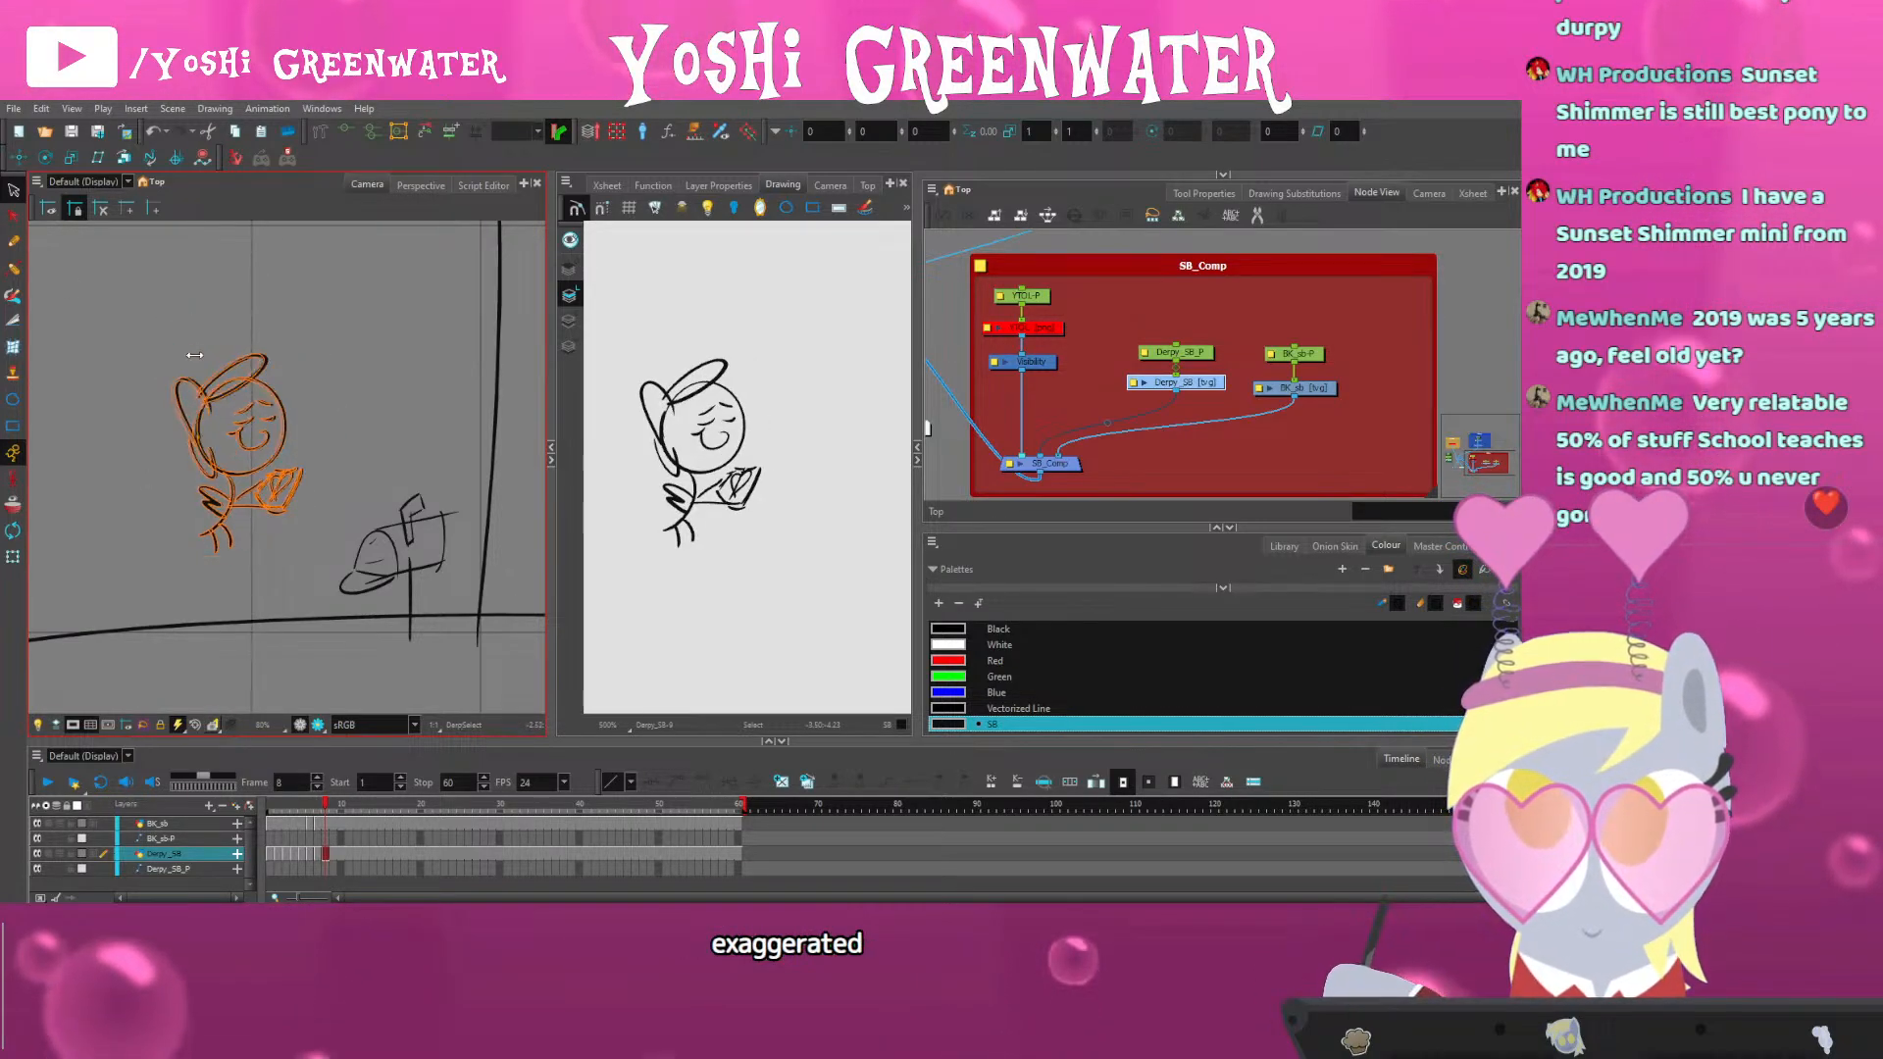
pyautogui.moveTo(194, 355); pyautogui.dragTo(200, 476)
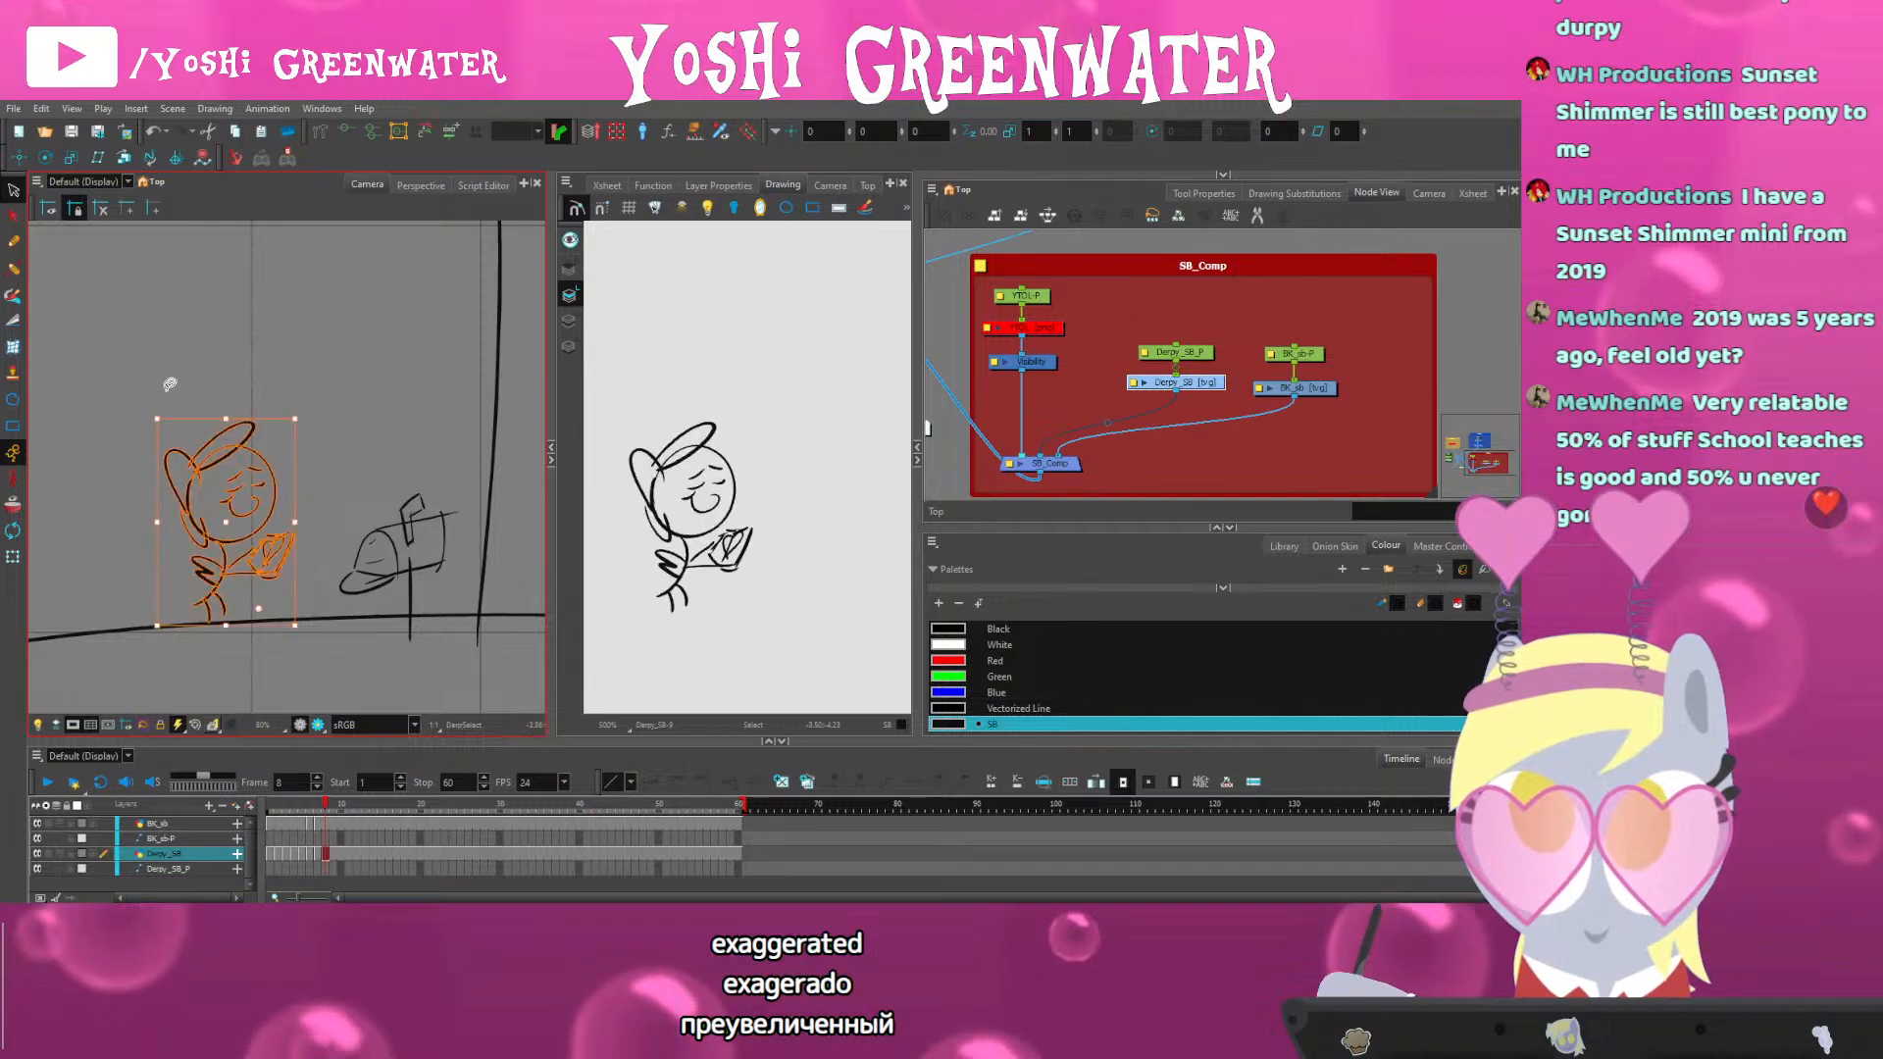
pyautogui.hotkey('ctrl', 'z')
pyautogui.moveTo(161, 350); pyautogui.dragTo(134, 368)
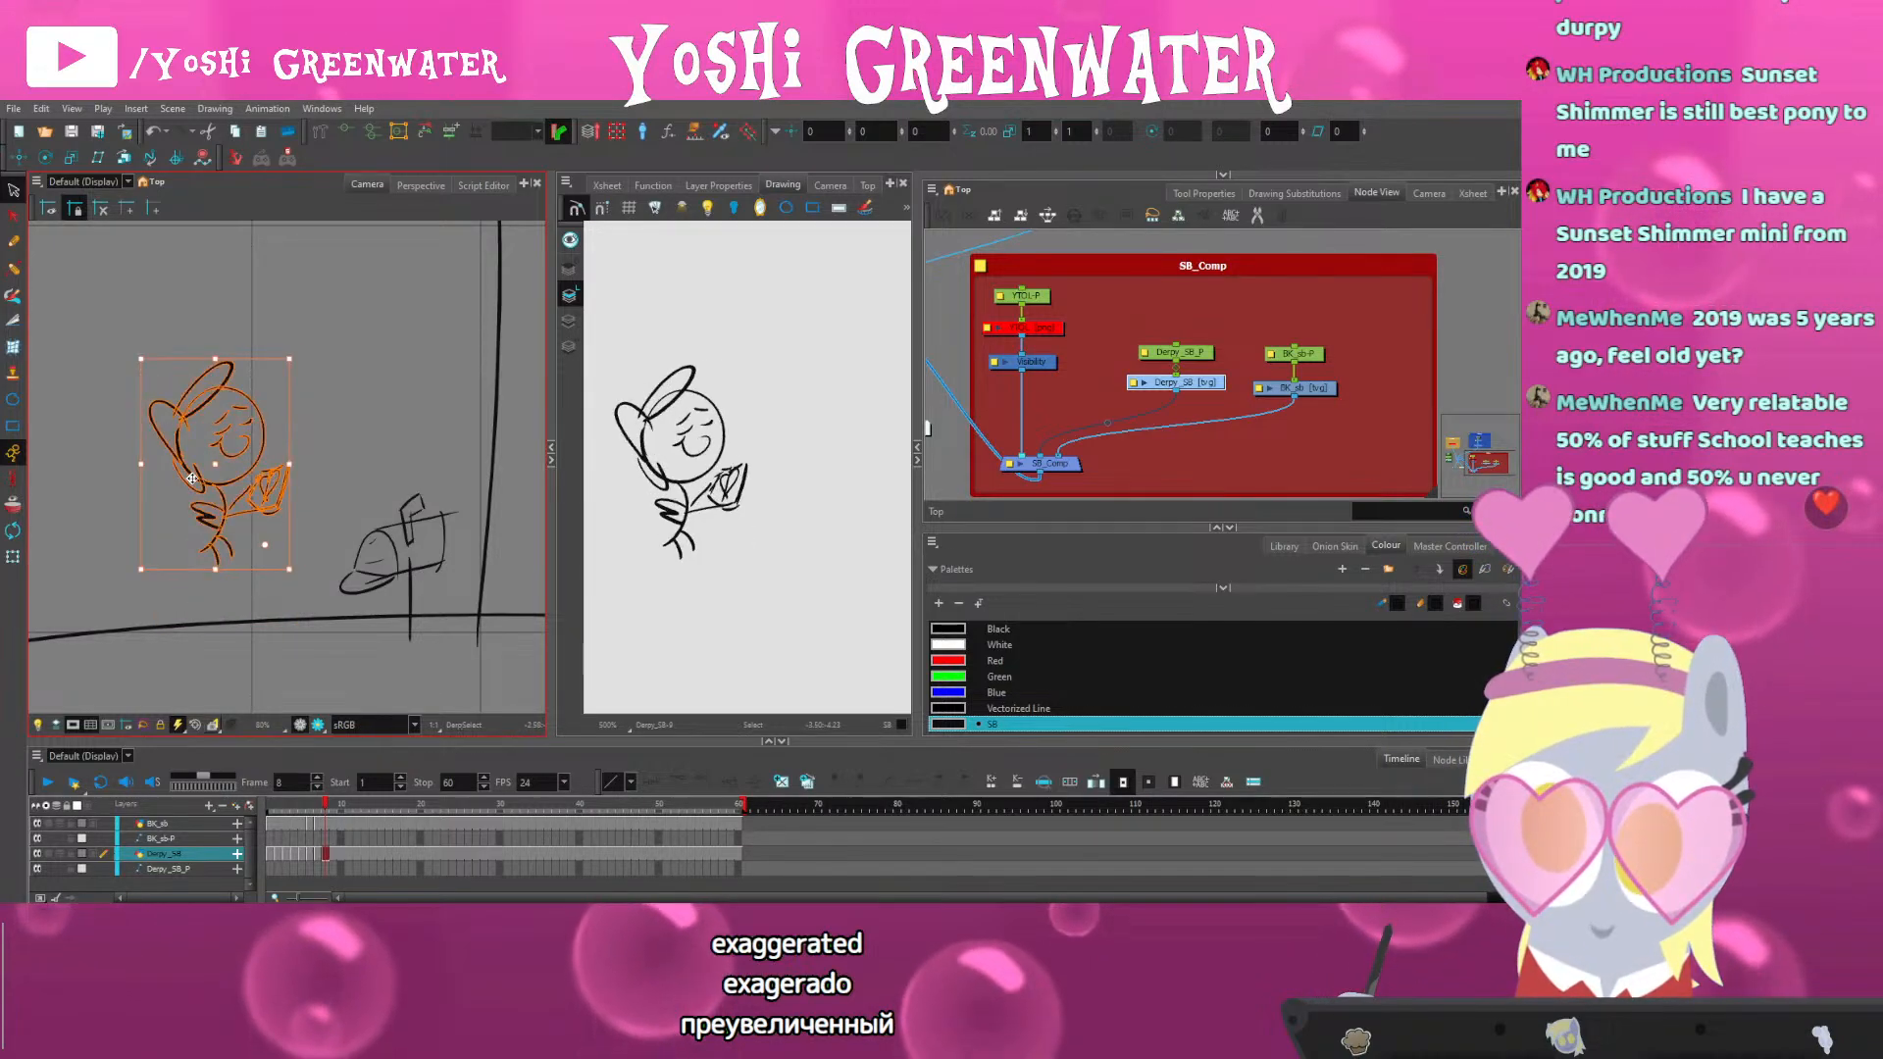
pyautogui.moveTo(193, 479); pyautogui.dragTo(192, 468)
pyautogui.press('Escape')
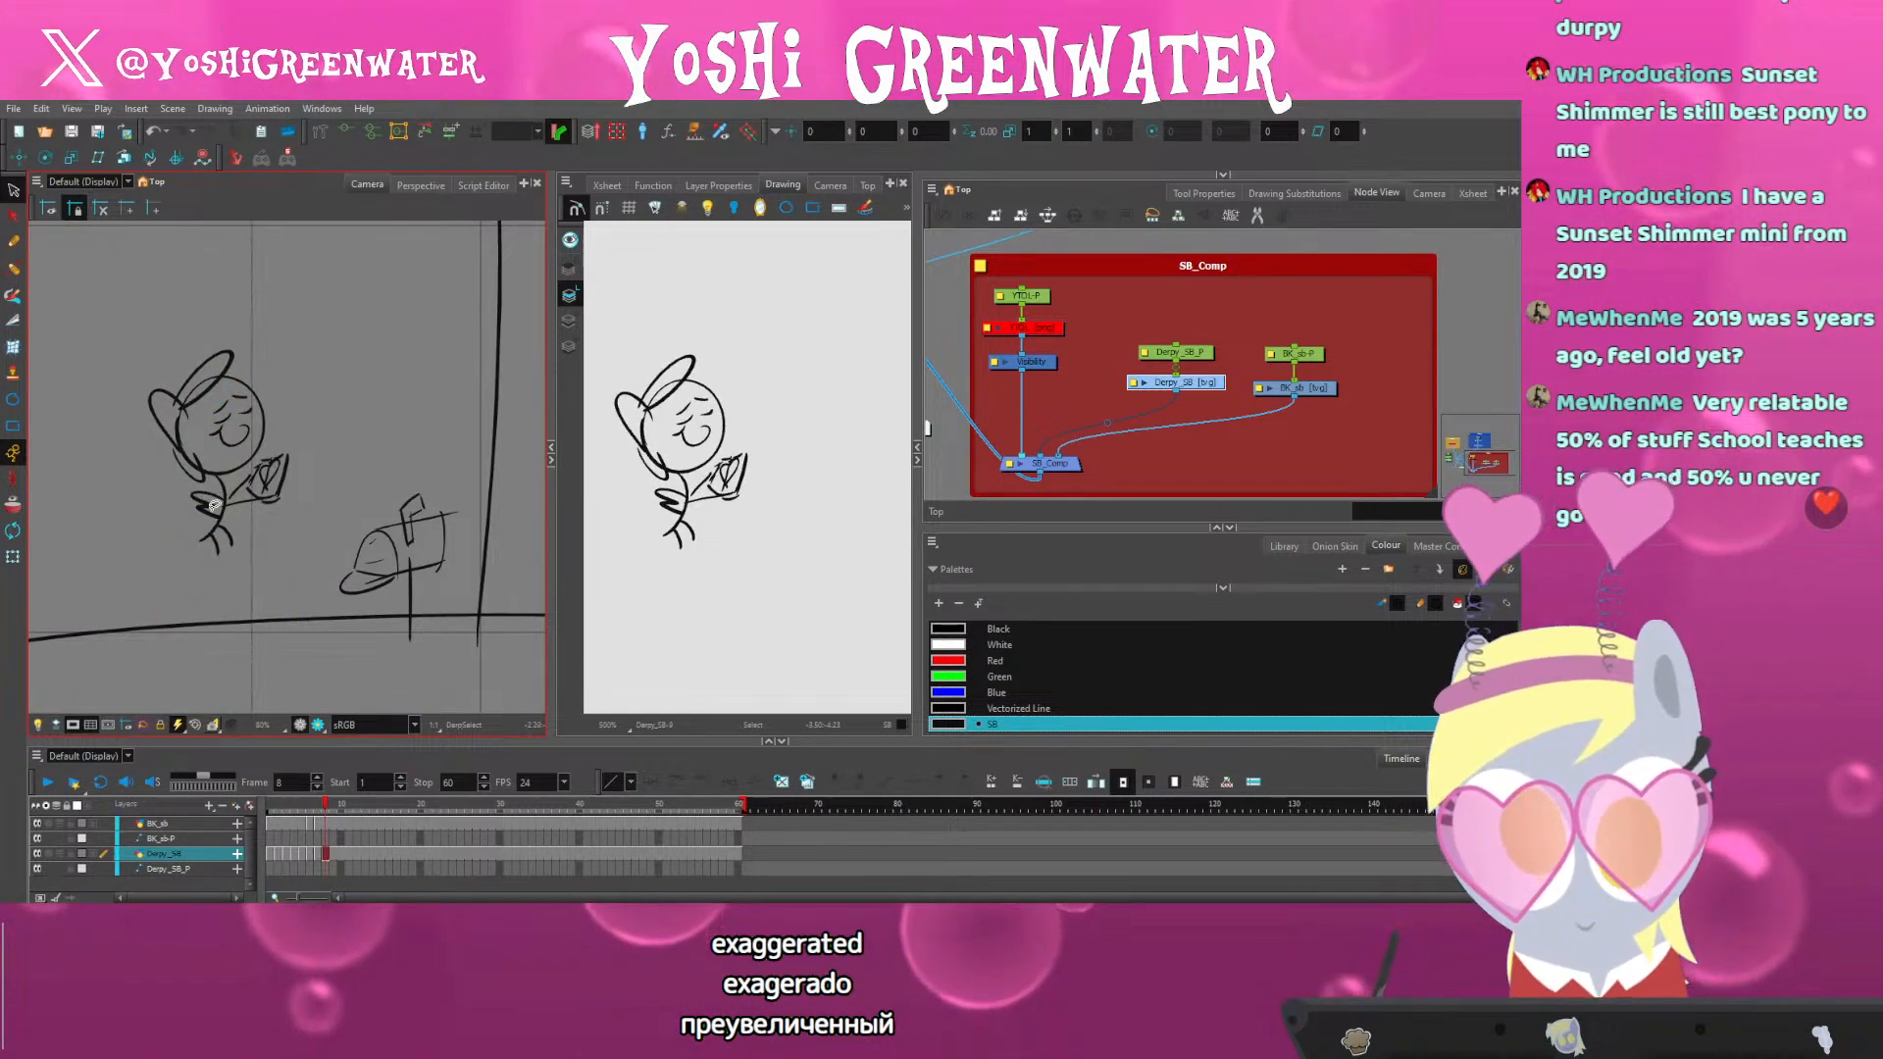
# Compare the tilted character on frame 8 with the previous frame's pose by flipping between them
pyautogui.press(',')
pyautogui.press('.')
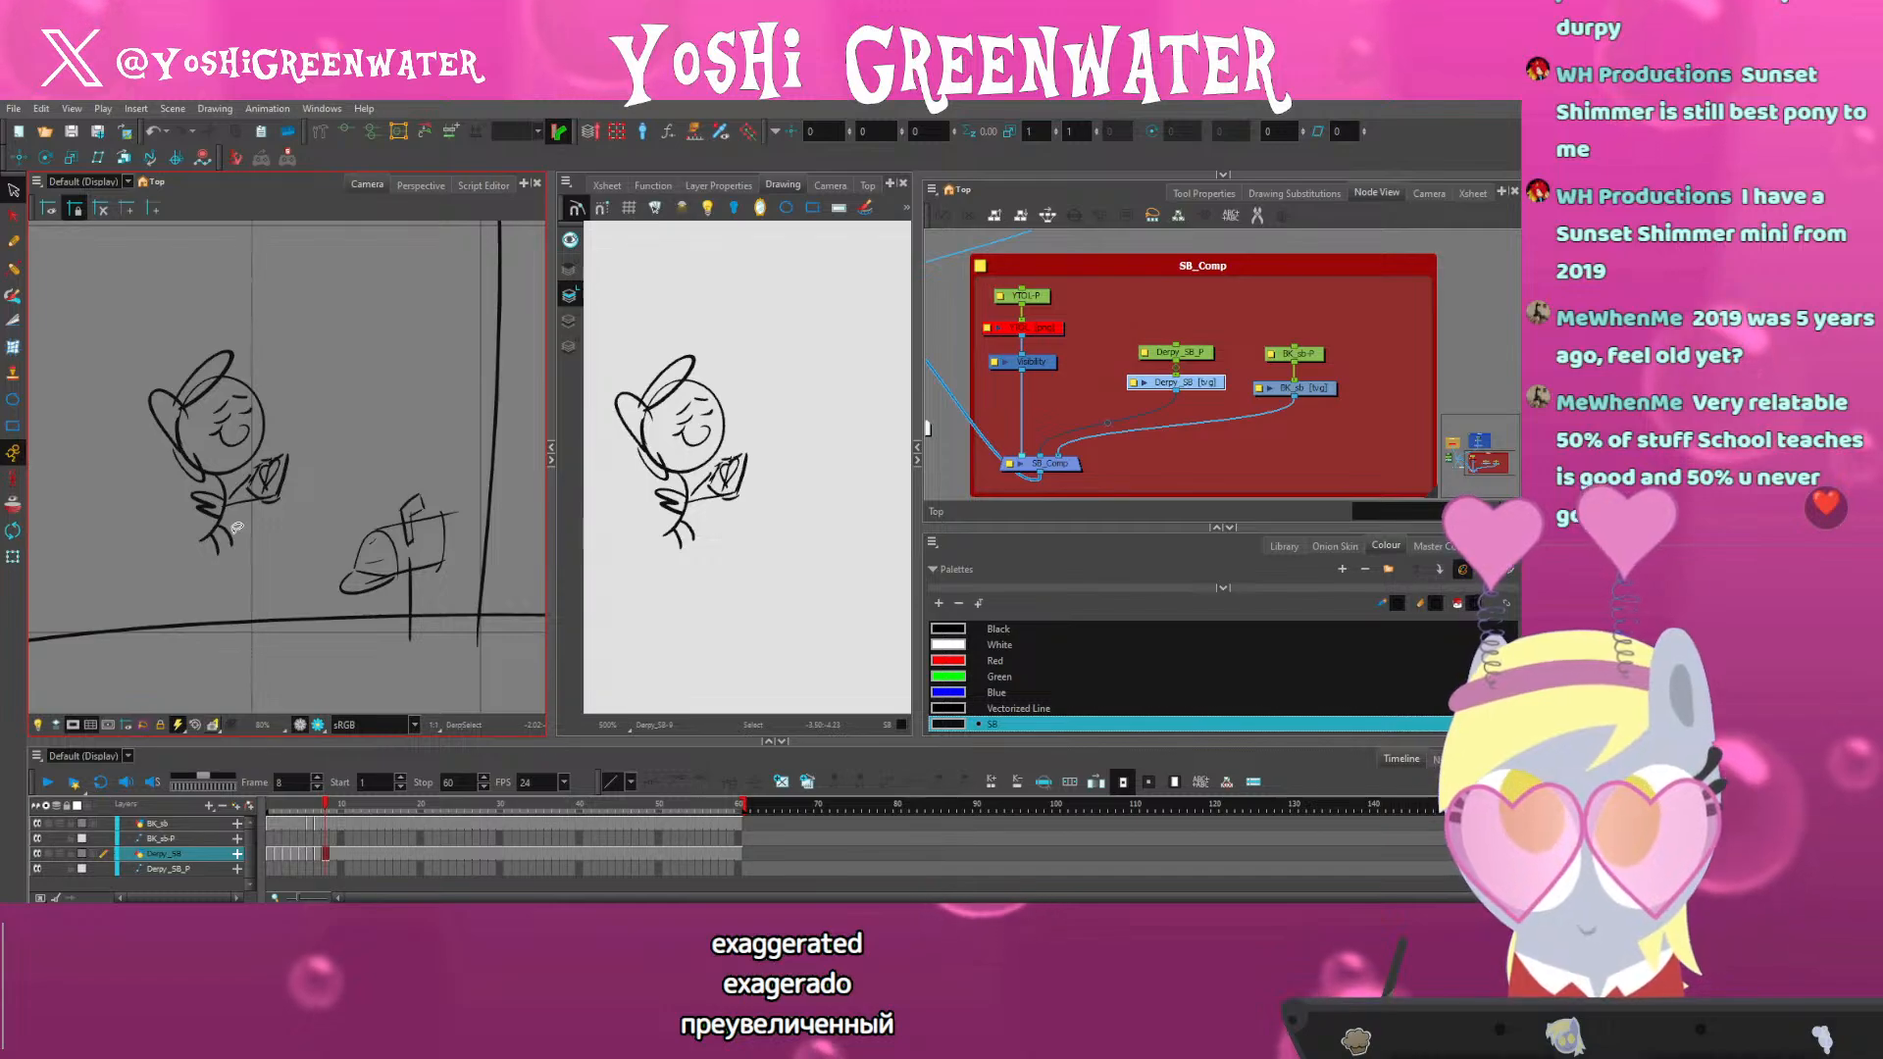
pyautogui.moveTo(165, 538); pyautogui.dragTo(203, 535)
pyautogui.press('1')
pyautogui.press('2')
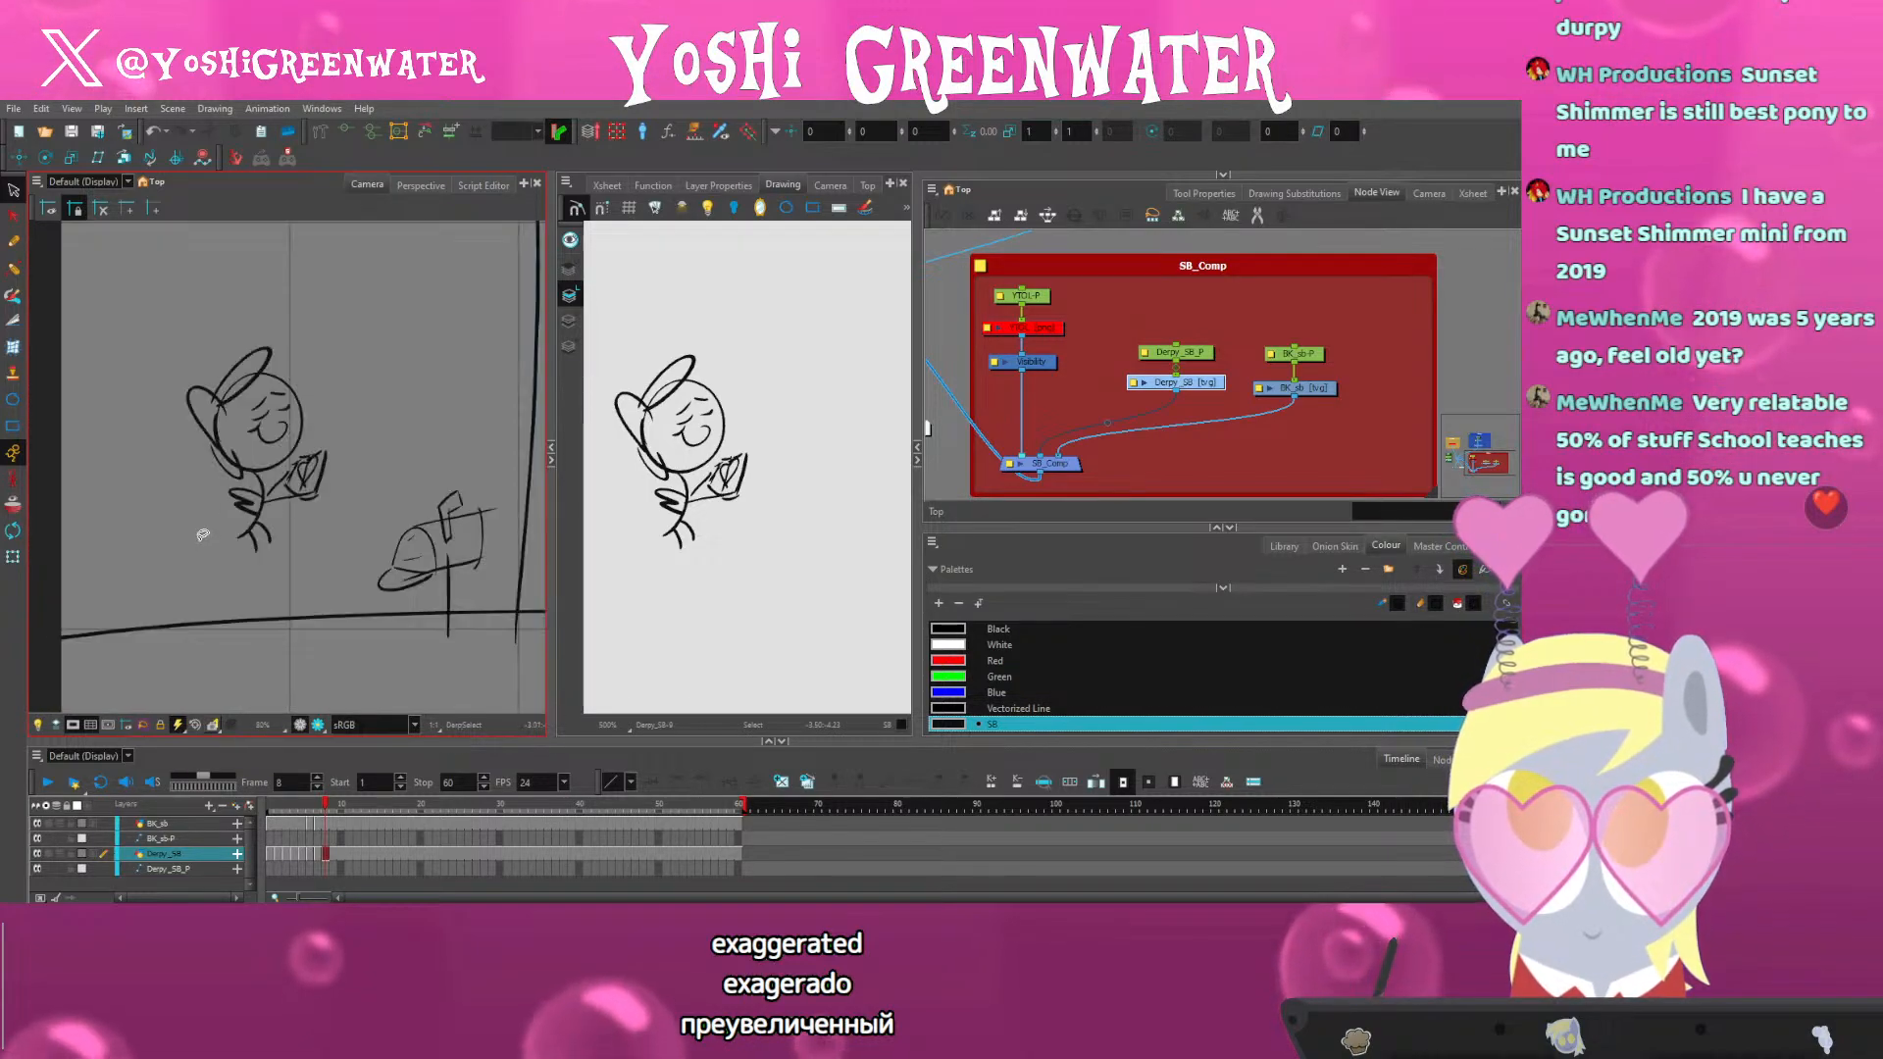
pyautogui.press(',')
pyautogui.press('.')
pyautogui.press(',')
pyautogui.press('.')
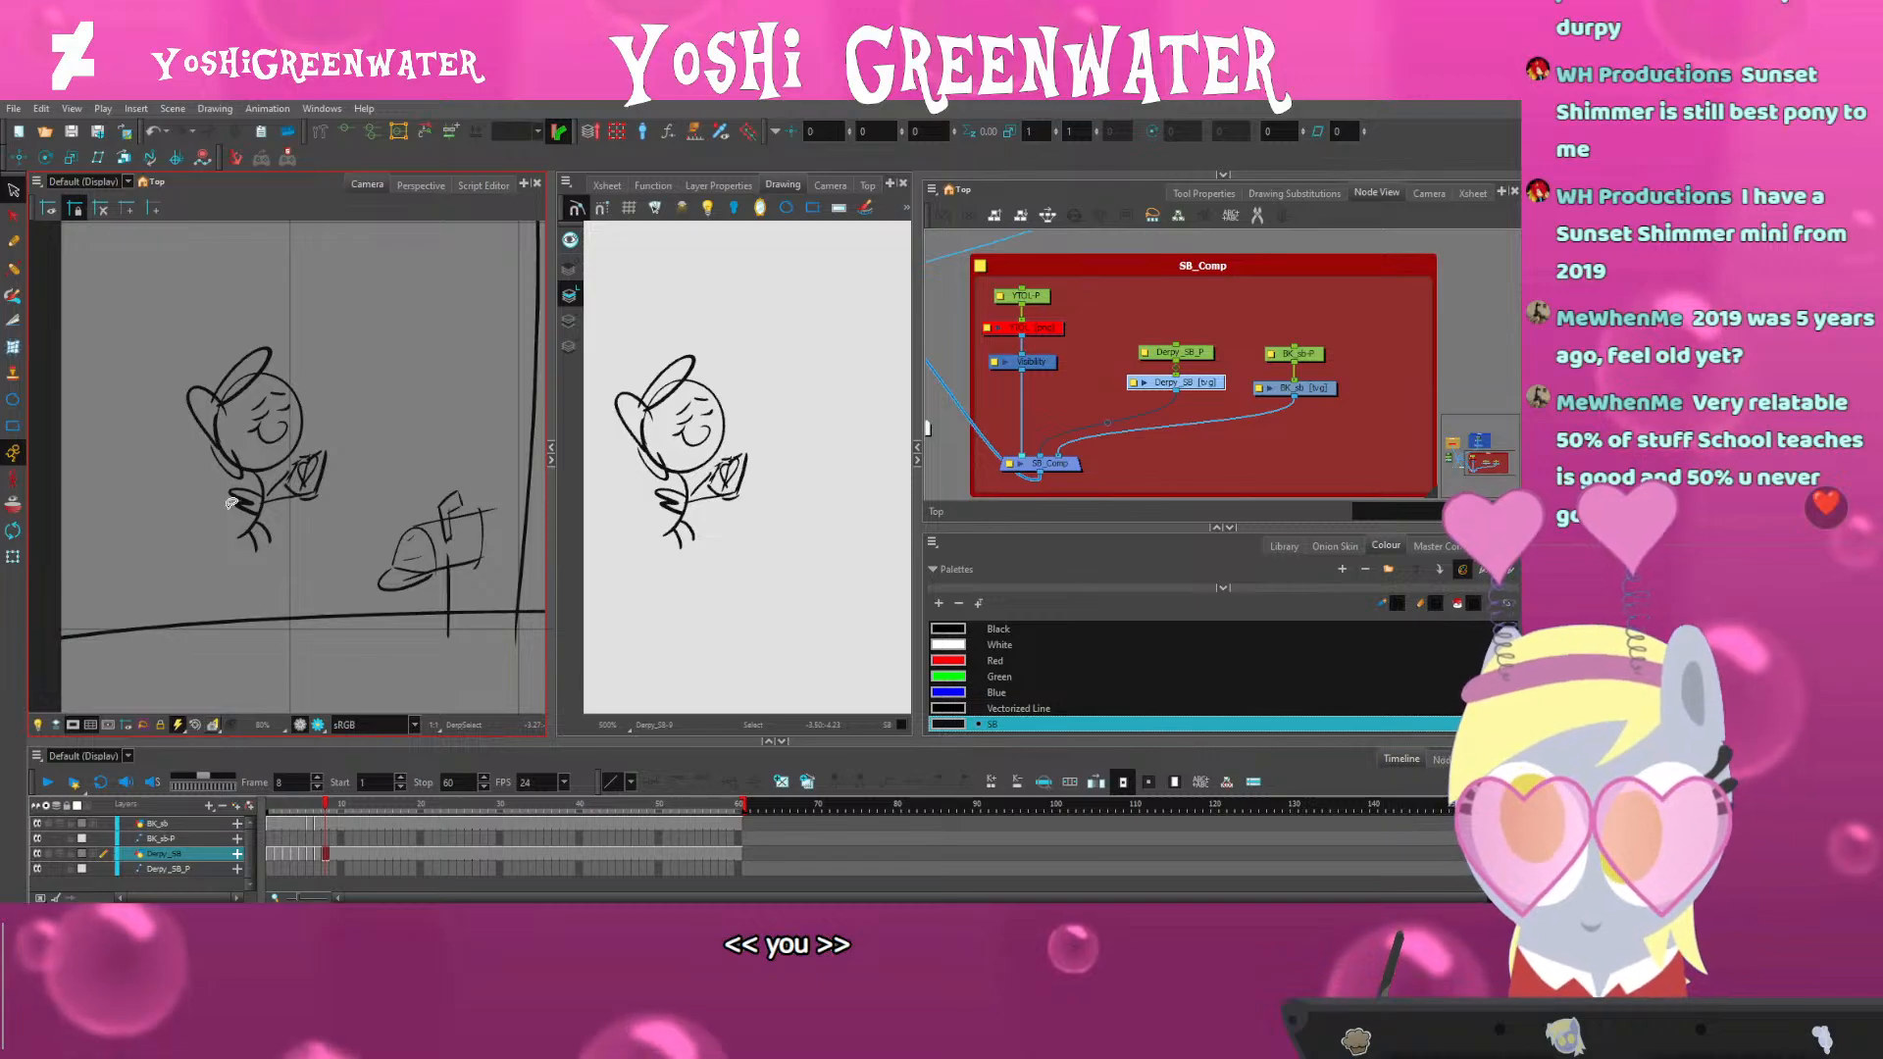
pyautogui.moveTo(611, 550); pyautogui.dragTo(657, 556)
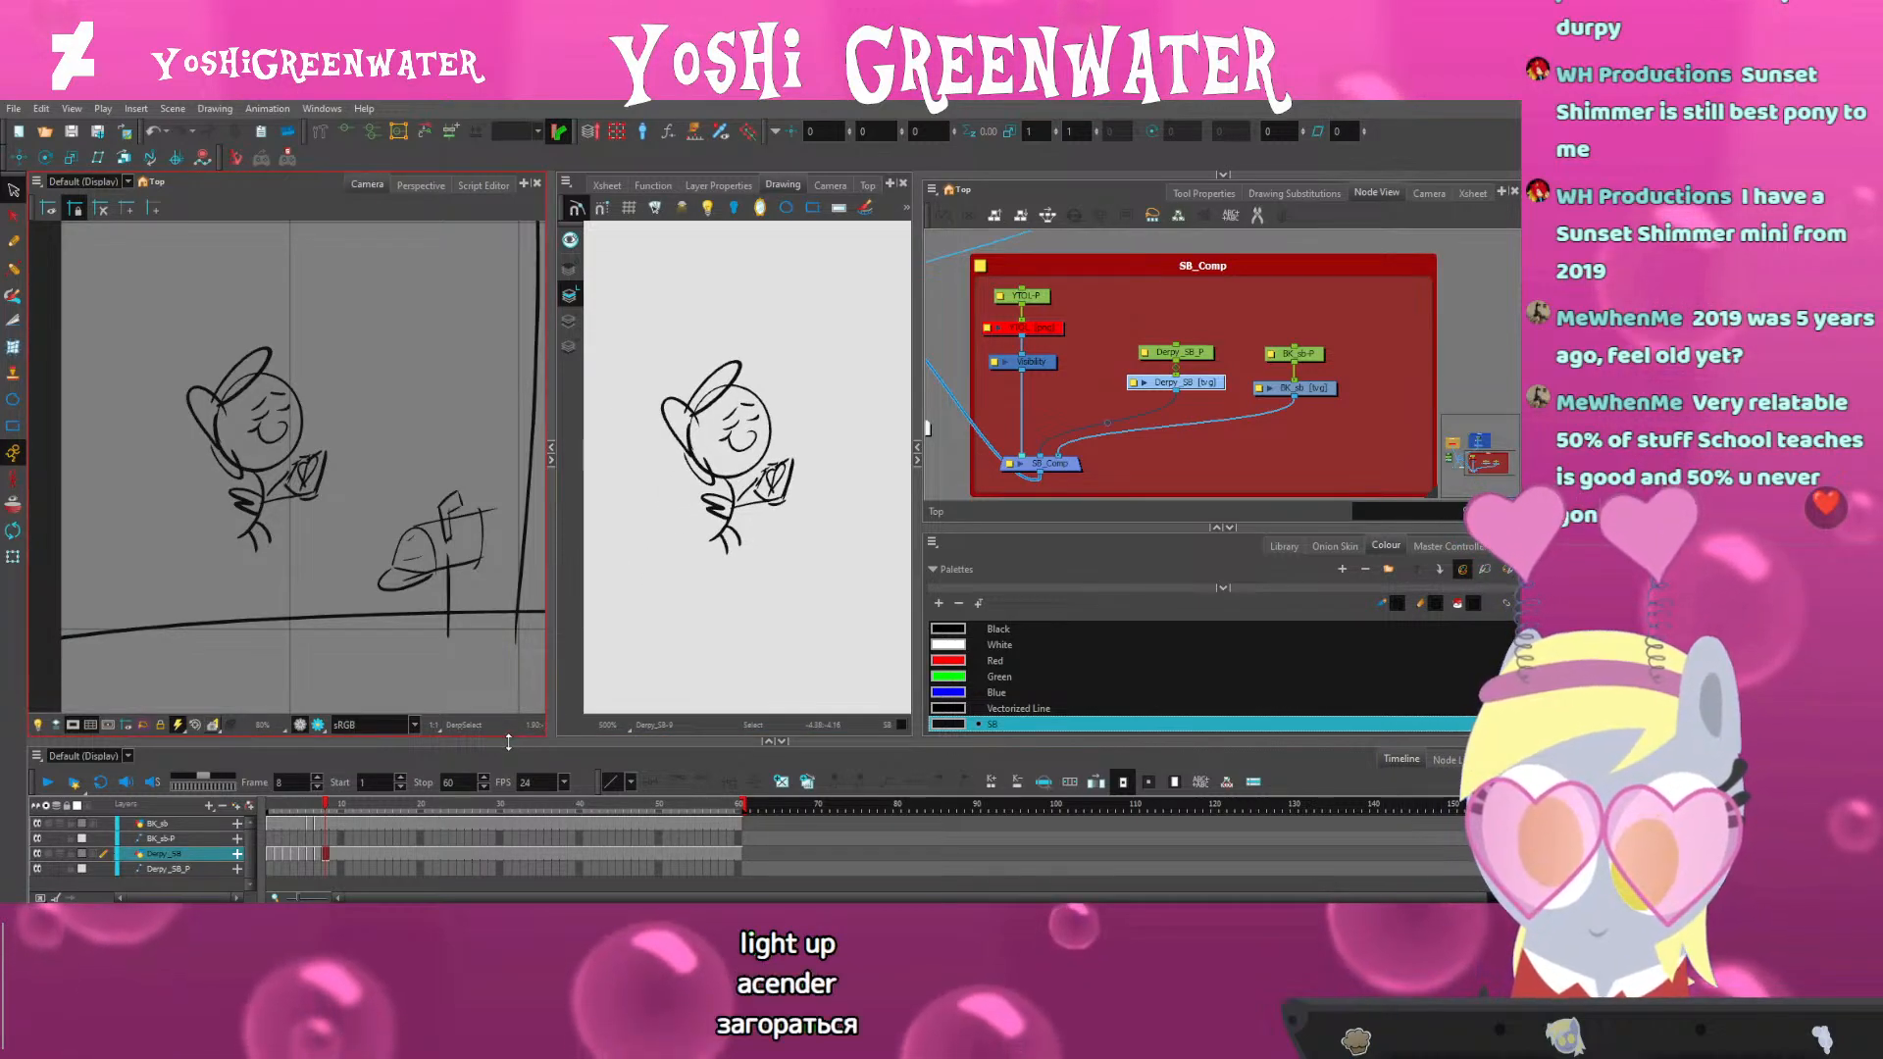
pyautogui.moveTo(508, 743); pyautogui.dragTo(508, 740)
pyautogui.press('XF86AudioLowerVolume')
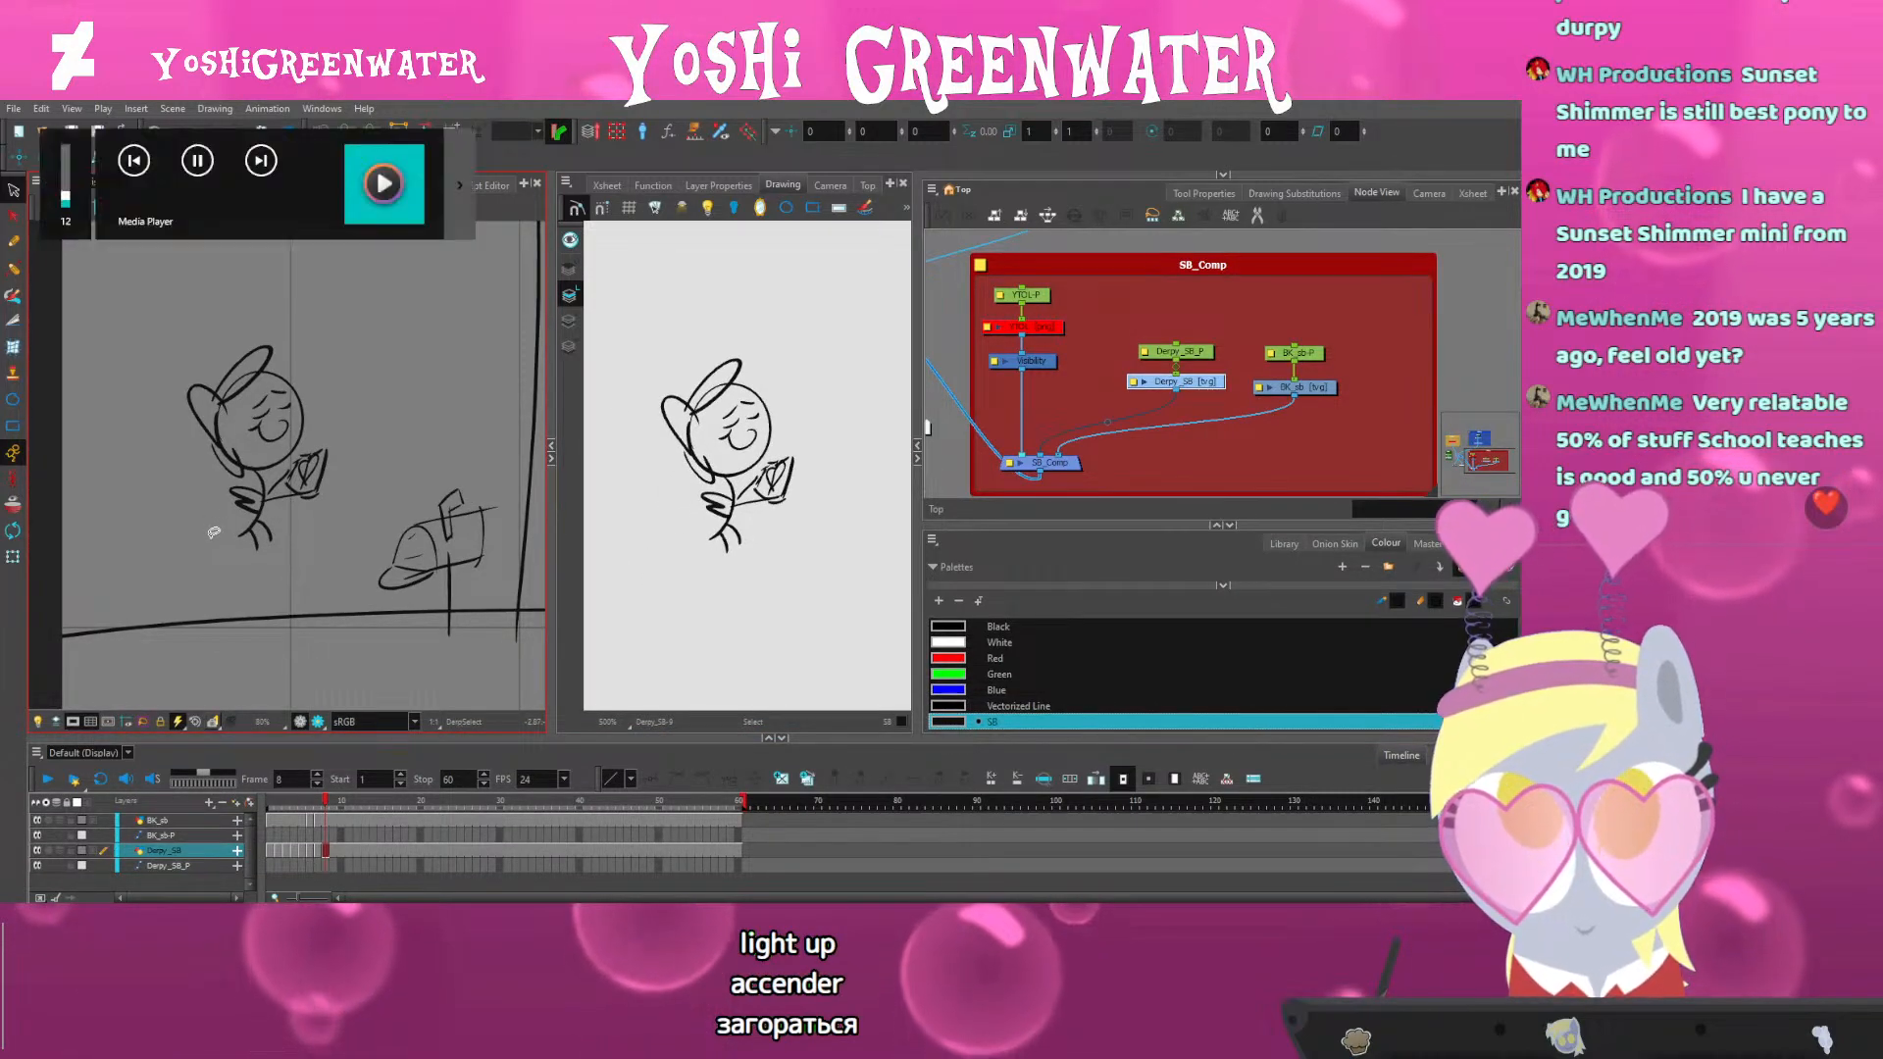
pyautogui.press('XF86AudioRaiseVolume')
pyautogui.press('XF86AudioRaiseVolume')
pyautogui.press('XF86AudioRaiseVolume')
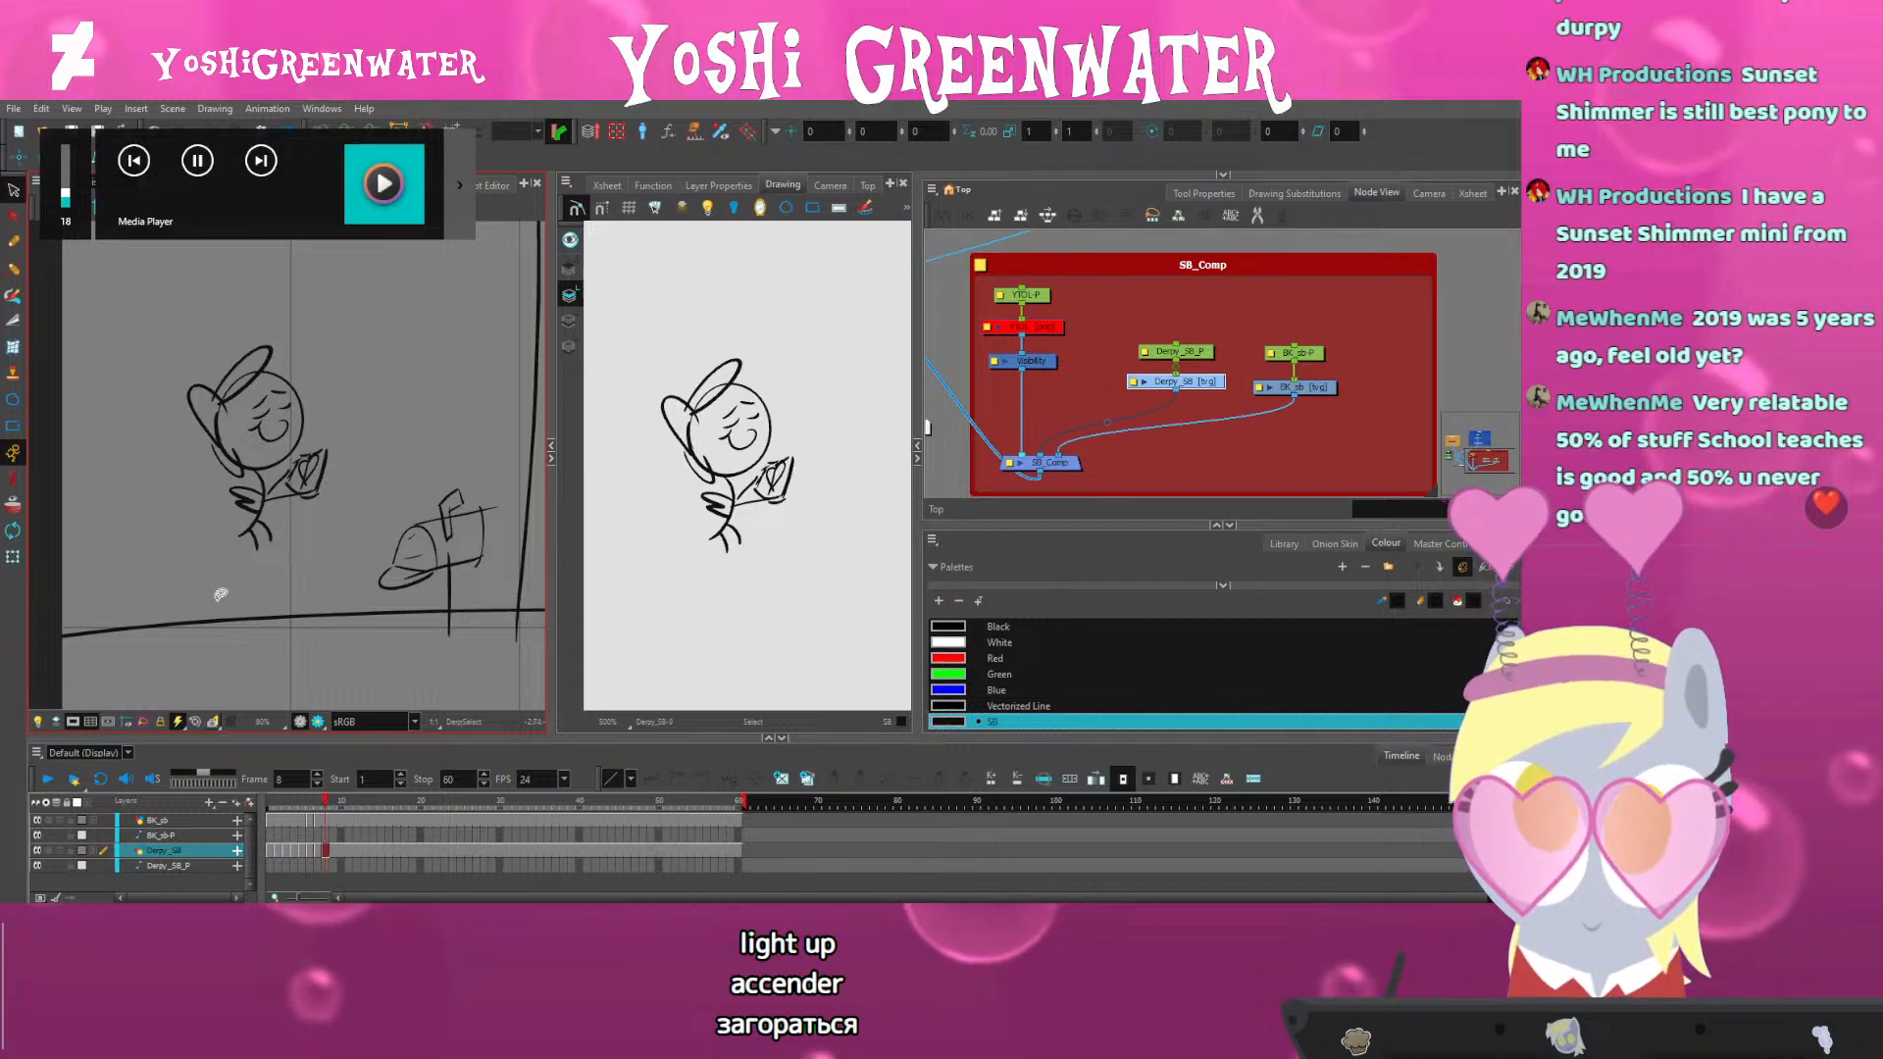
pyautogui.moveTo(221, 594); pyautogui.dragTo(237, 588)
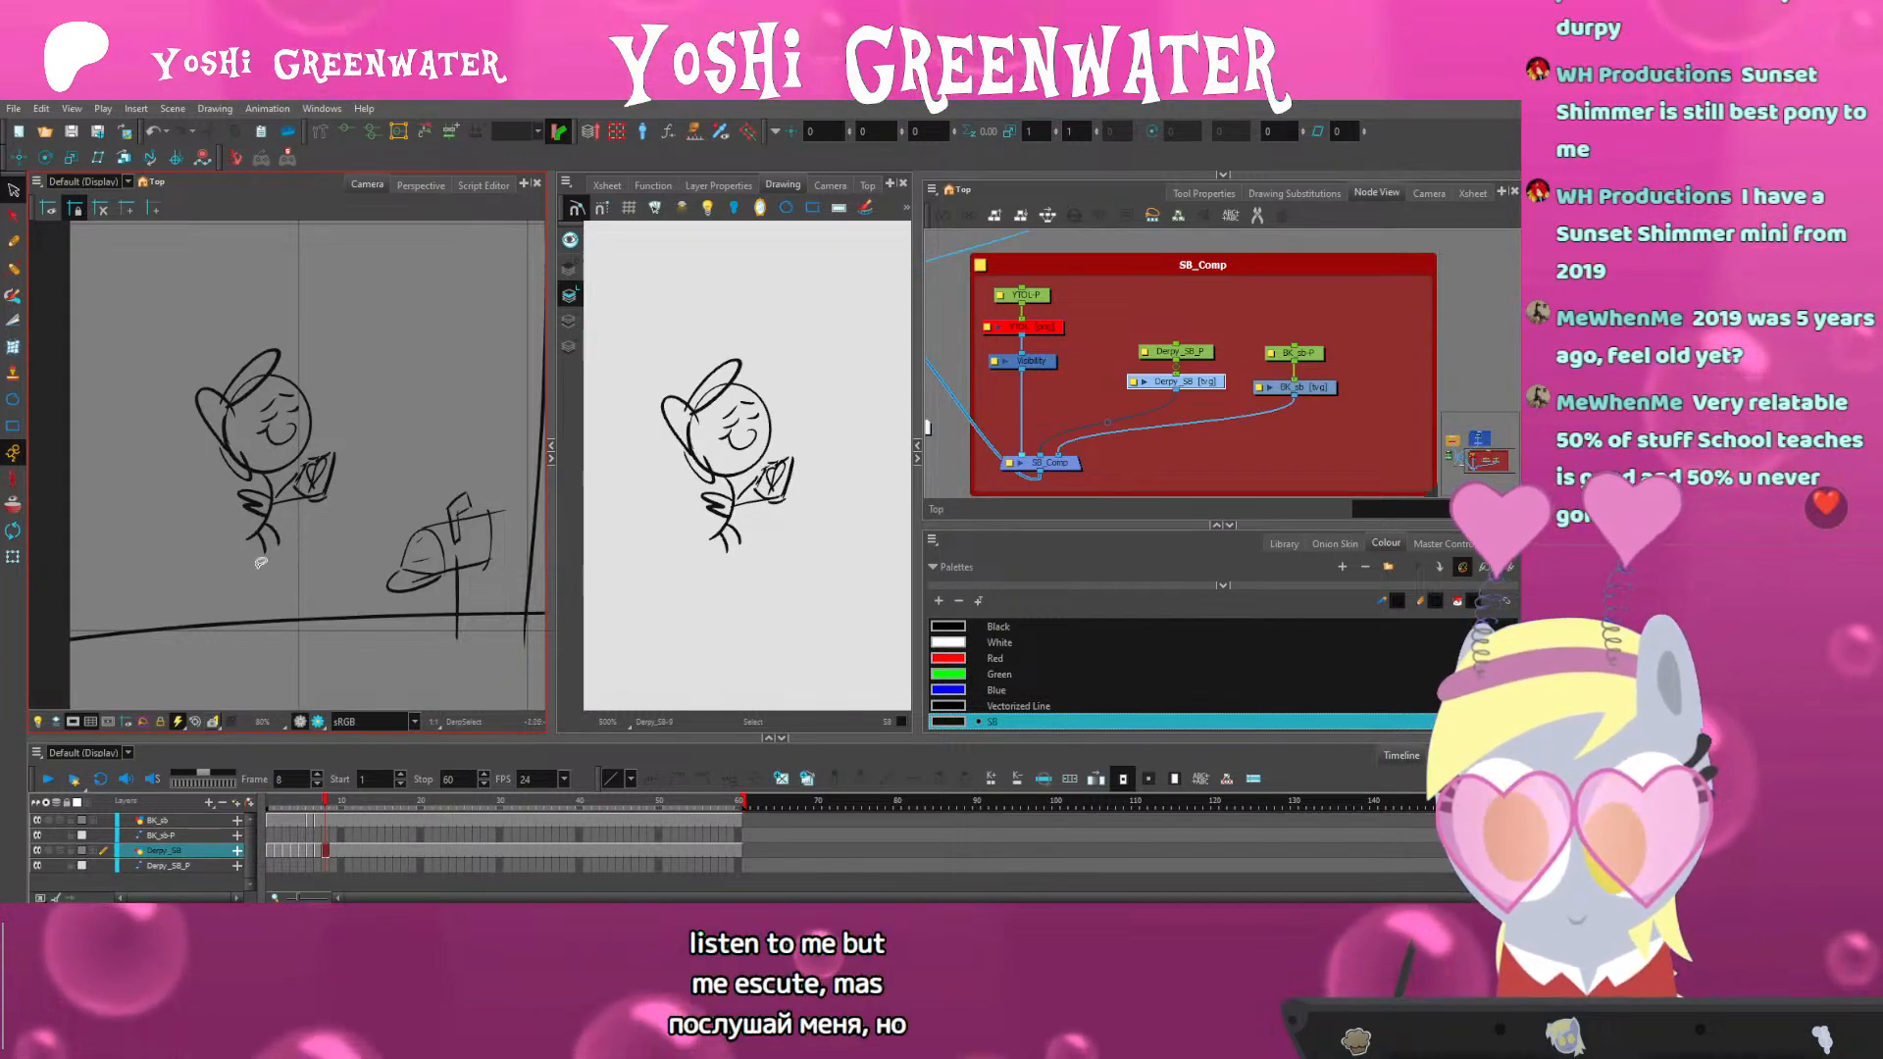
pyautogui.moveTo(300, 526); pyautogui.dragTo(302, 534)
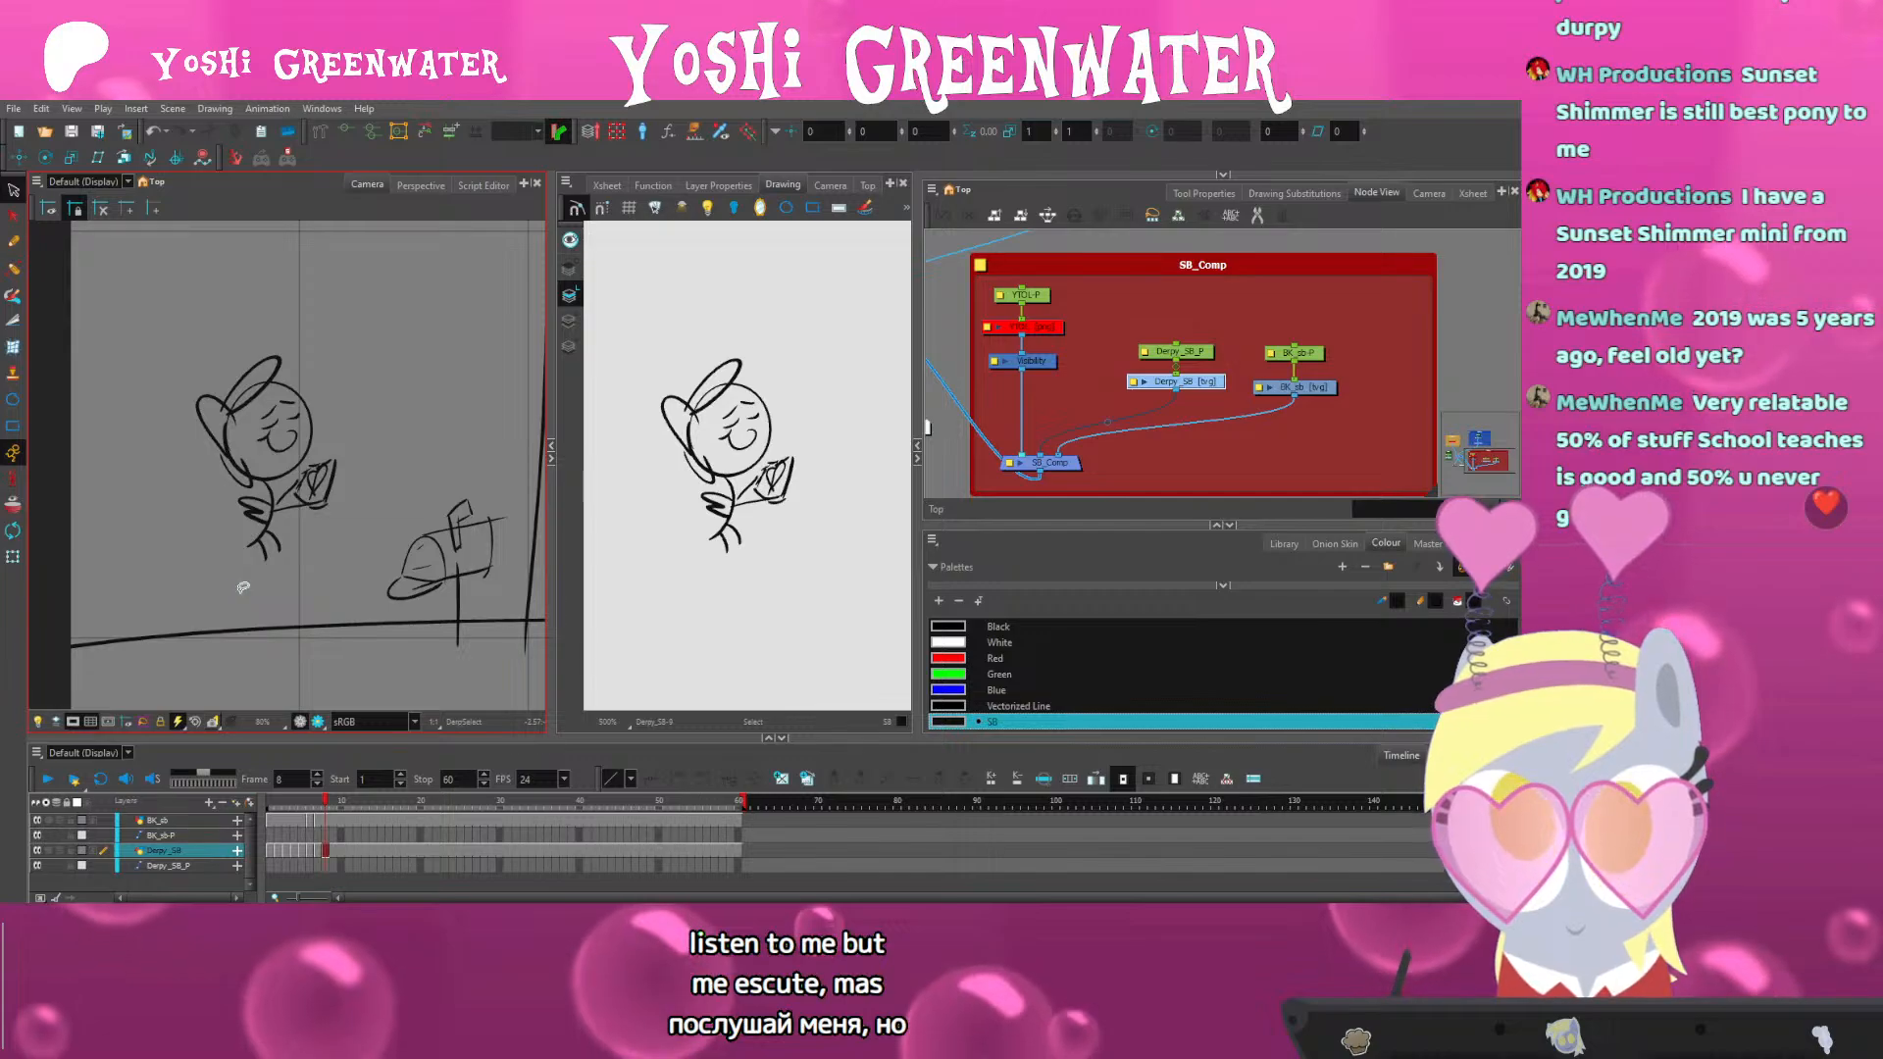
pyautogui.scroll(-3, 196, 486)
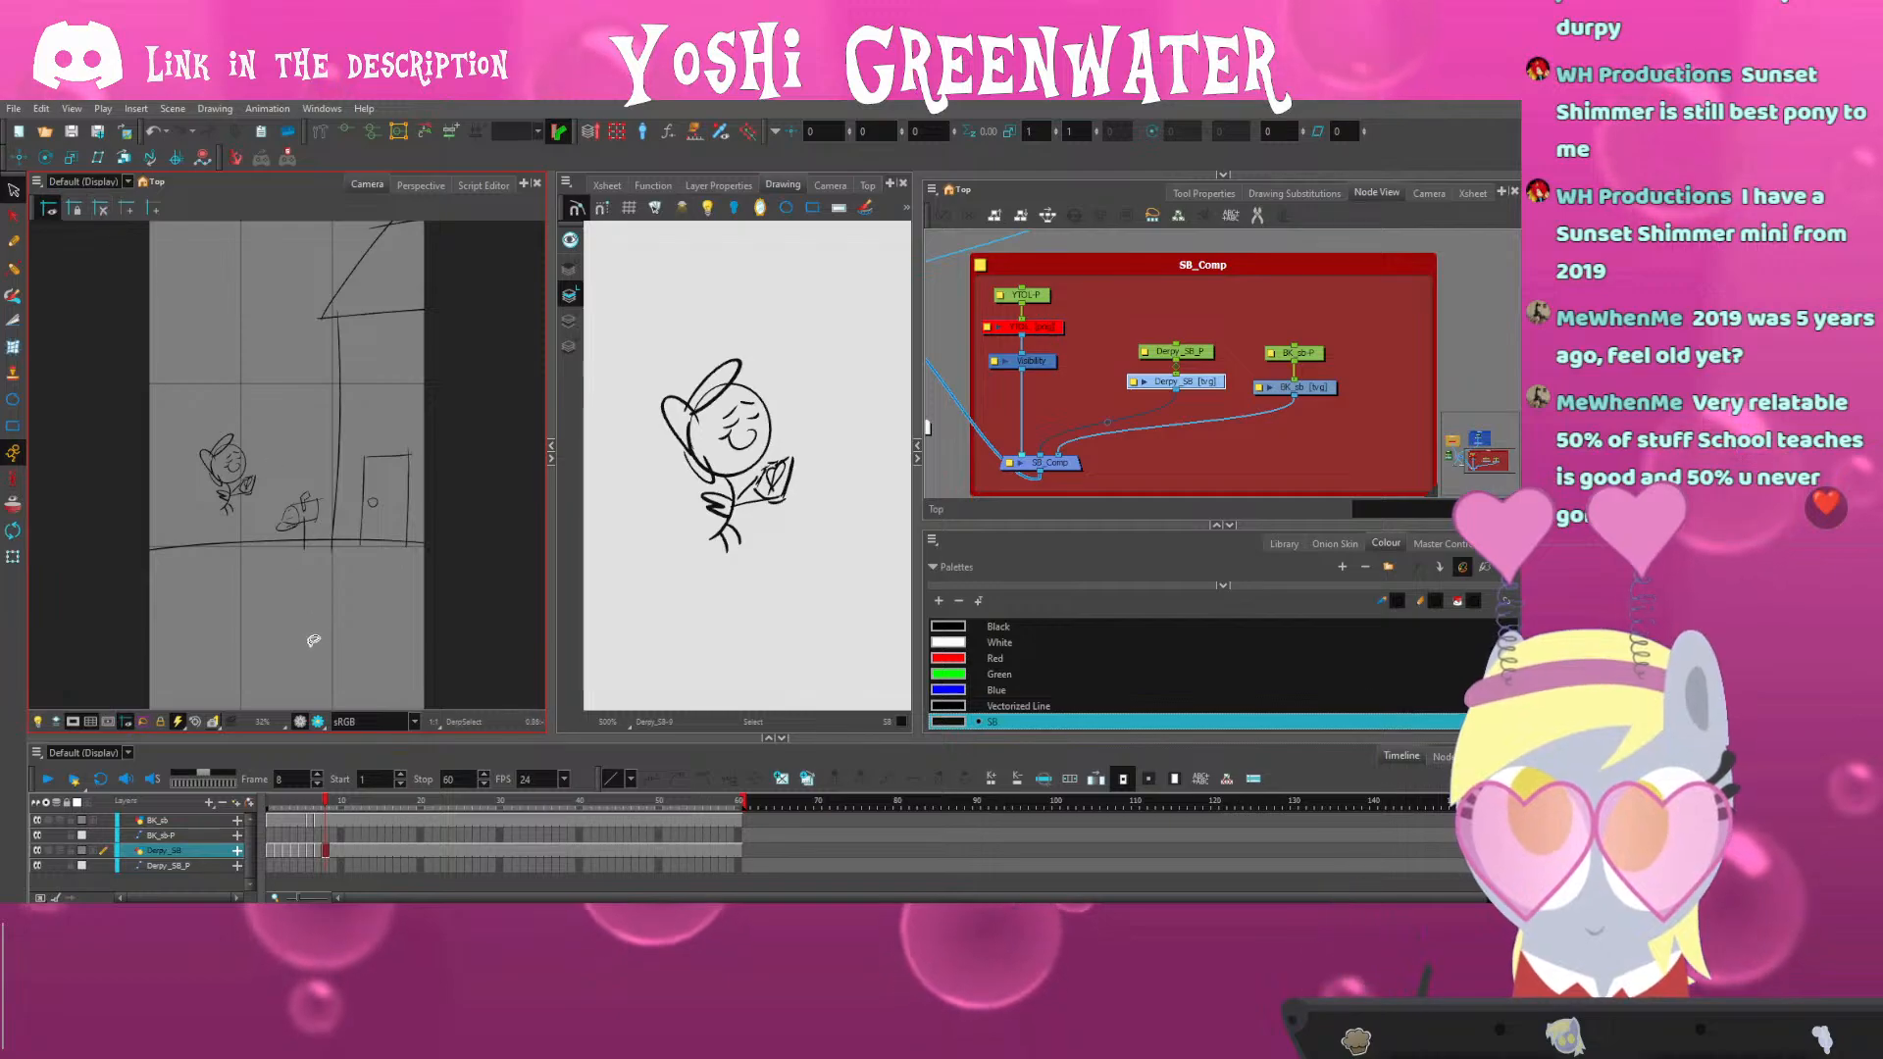
pyautogui.press('XF86AudioLowerVolume')
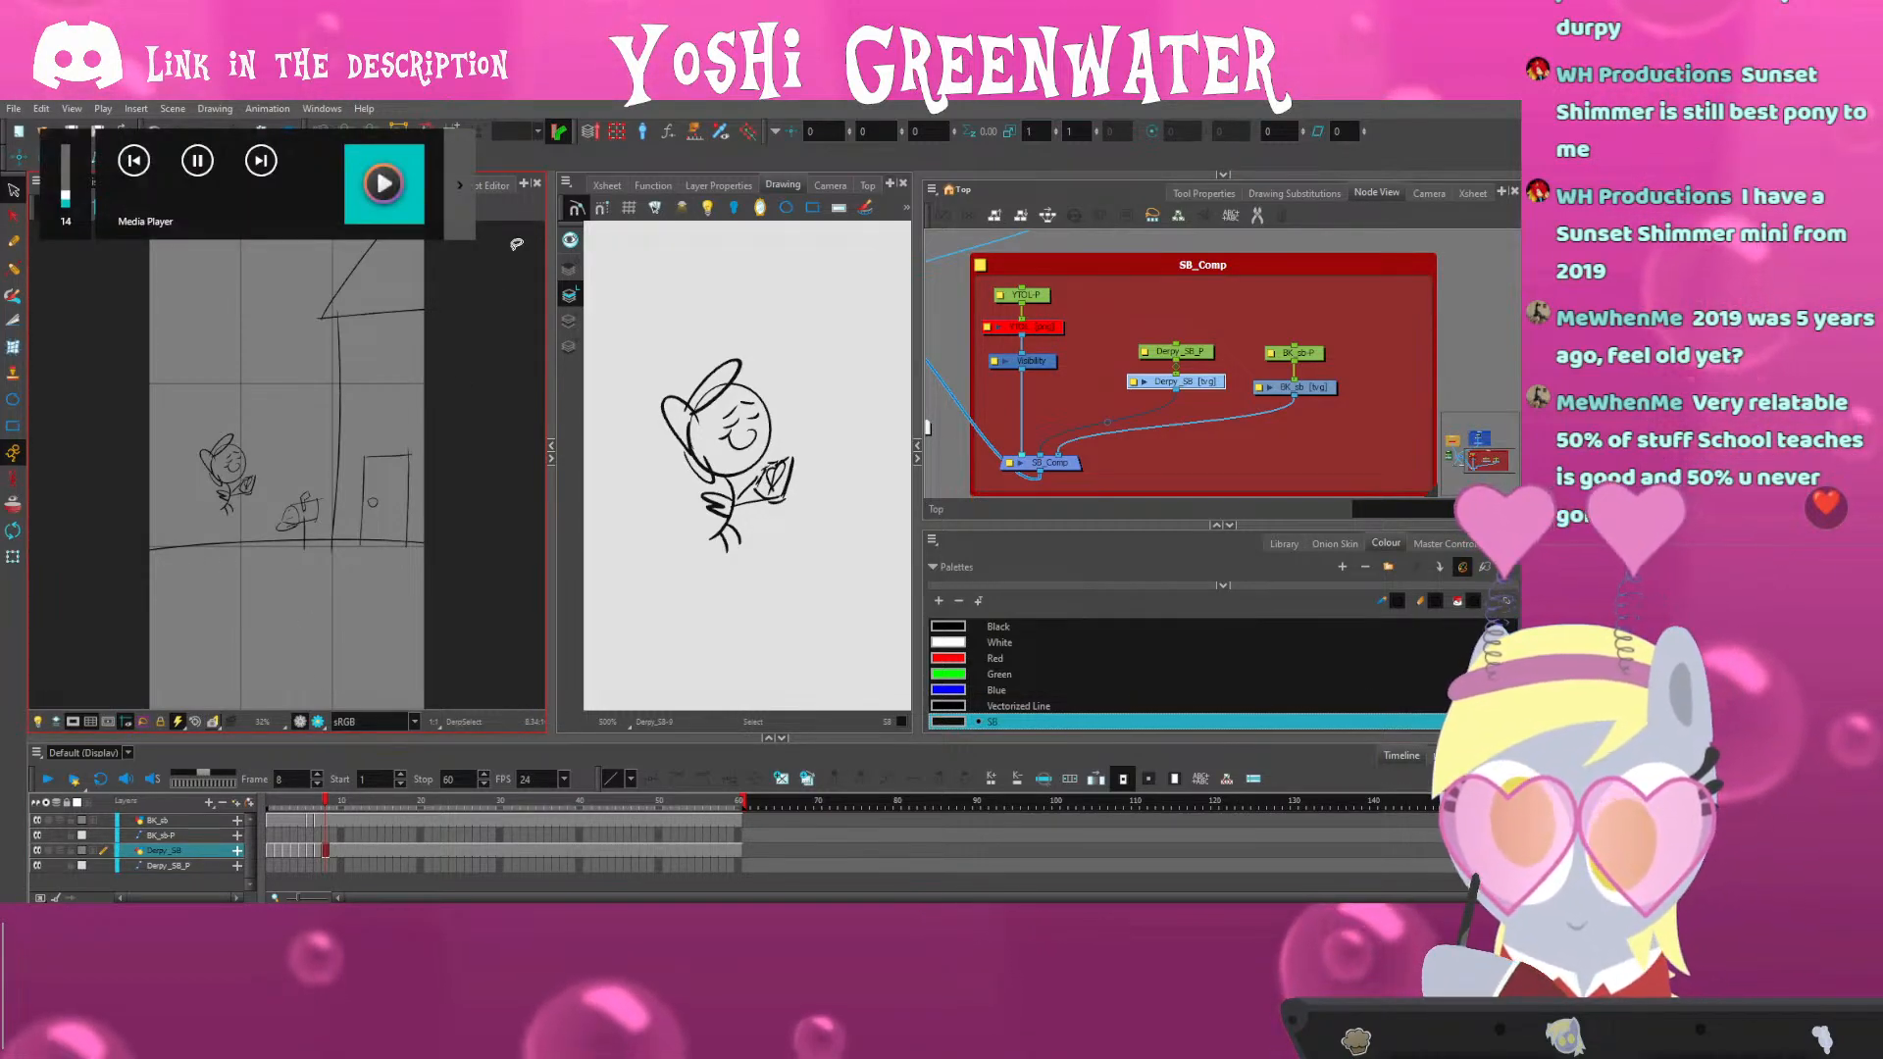
pyautogui.press('XF86AudioLowerVolume')
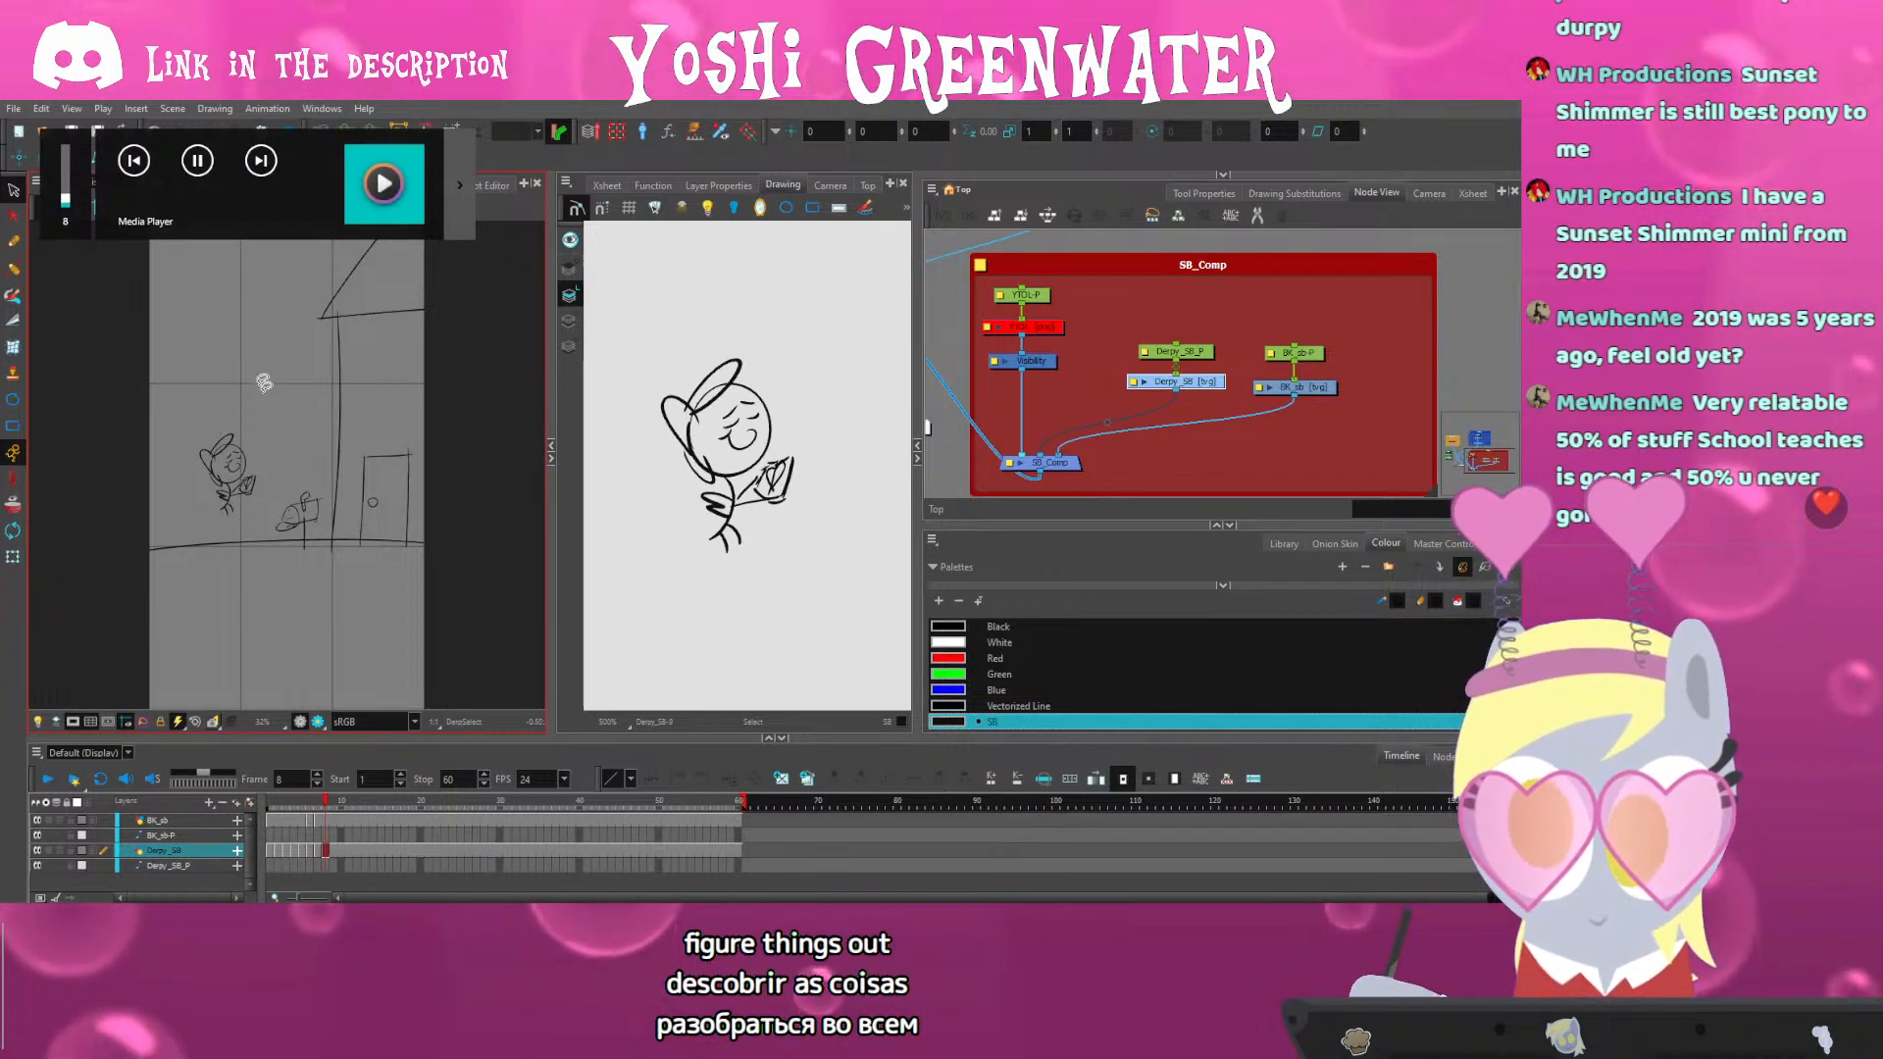
# Sketch a rough open box with two wavy lines inside it, above the character and beside the house
pyautogui.scroll(3, 264, 383)
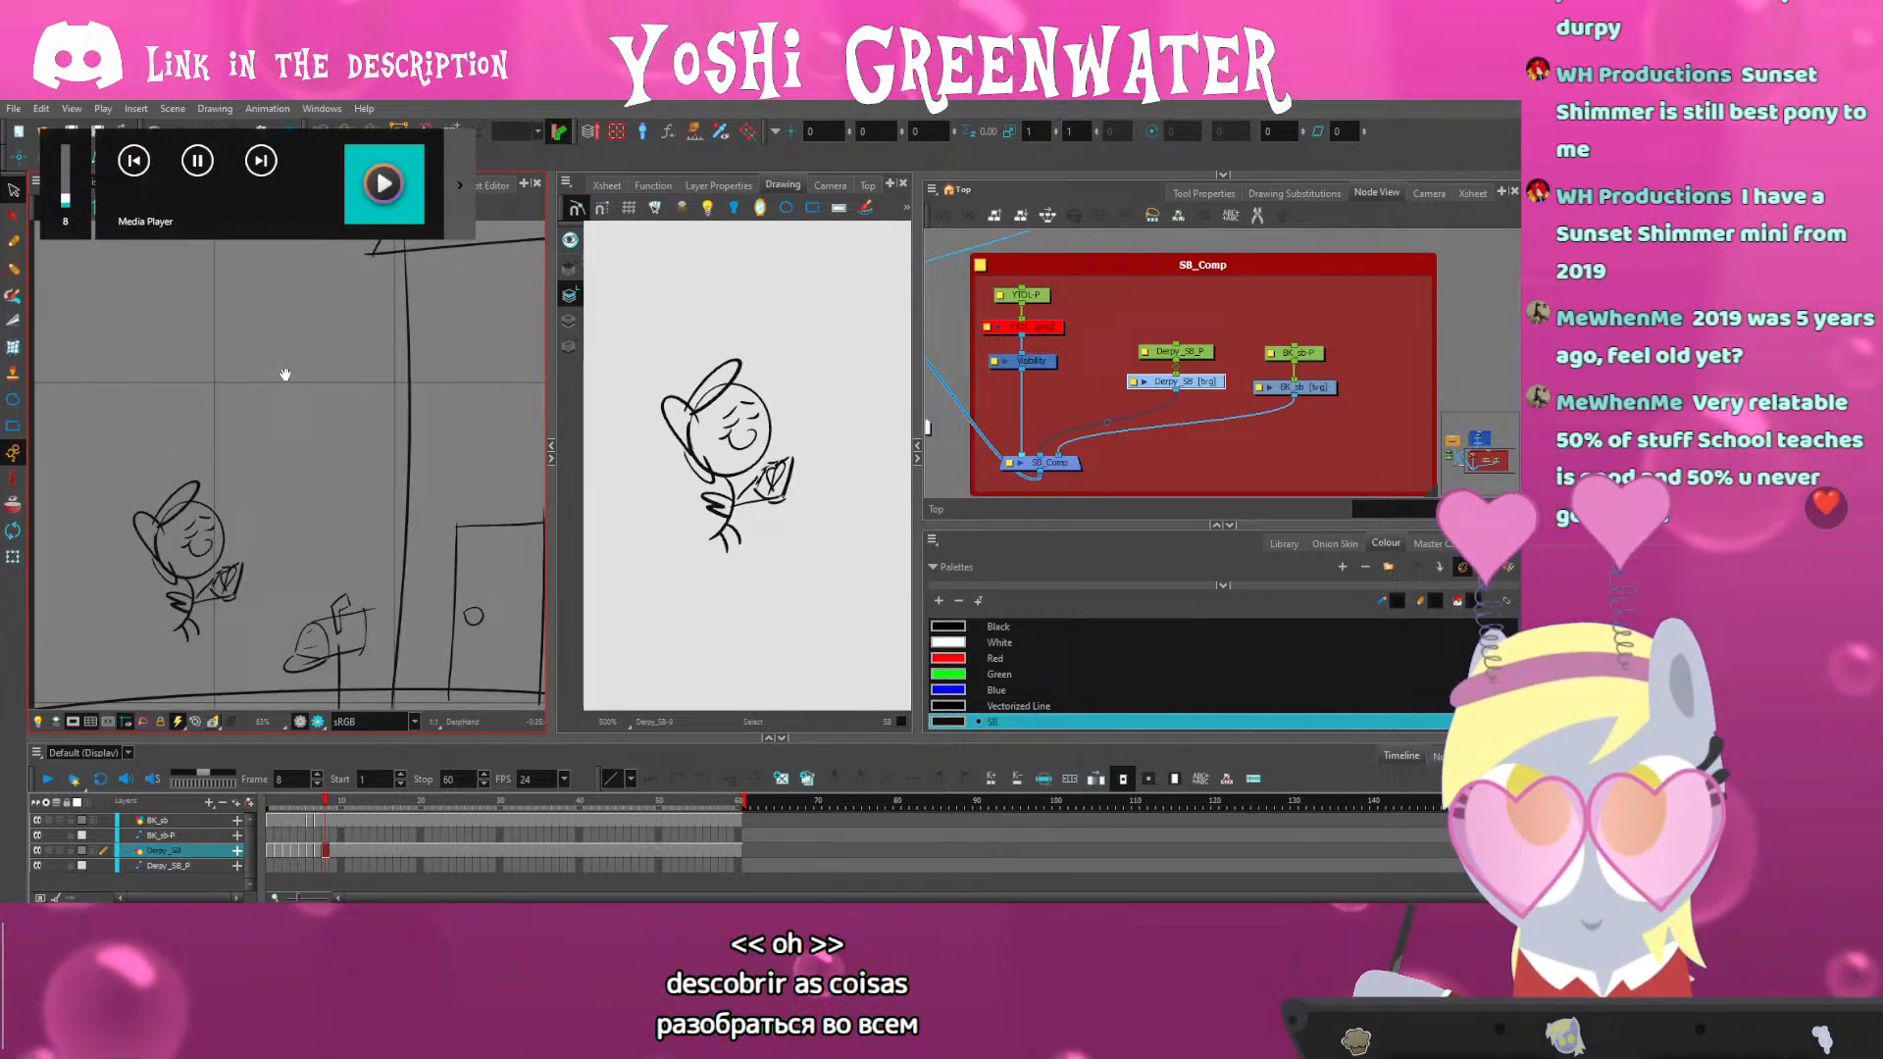
pyautogui.moveTo(285, 374)
pyautogui.mouseDown()
pyautogui.moveTo(355, 421)
pyautogui.moveTo(320, 389)
pyautogui.moveTo(436, 405)
pyautogui.moveTo(381, 338)
pyautogui.mouseUp()
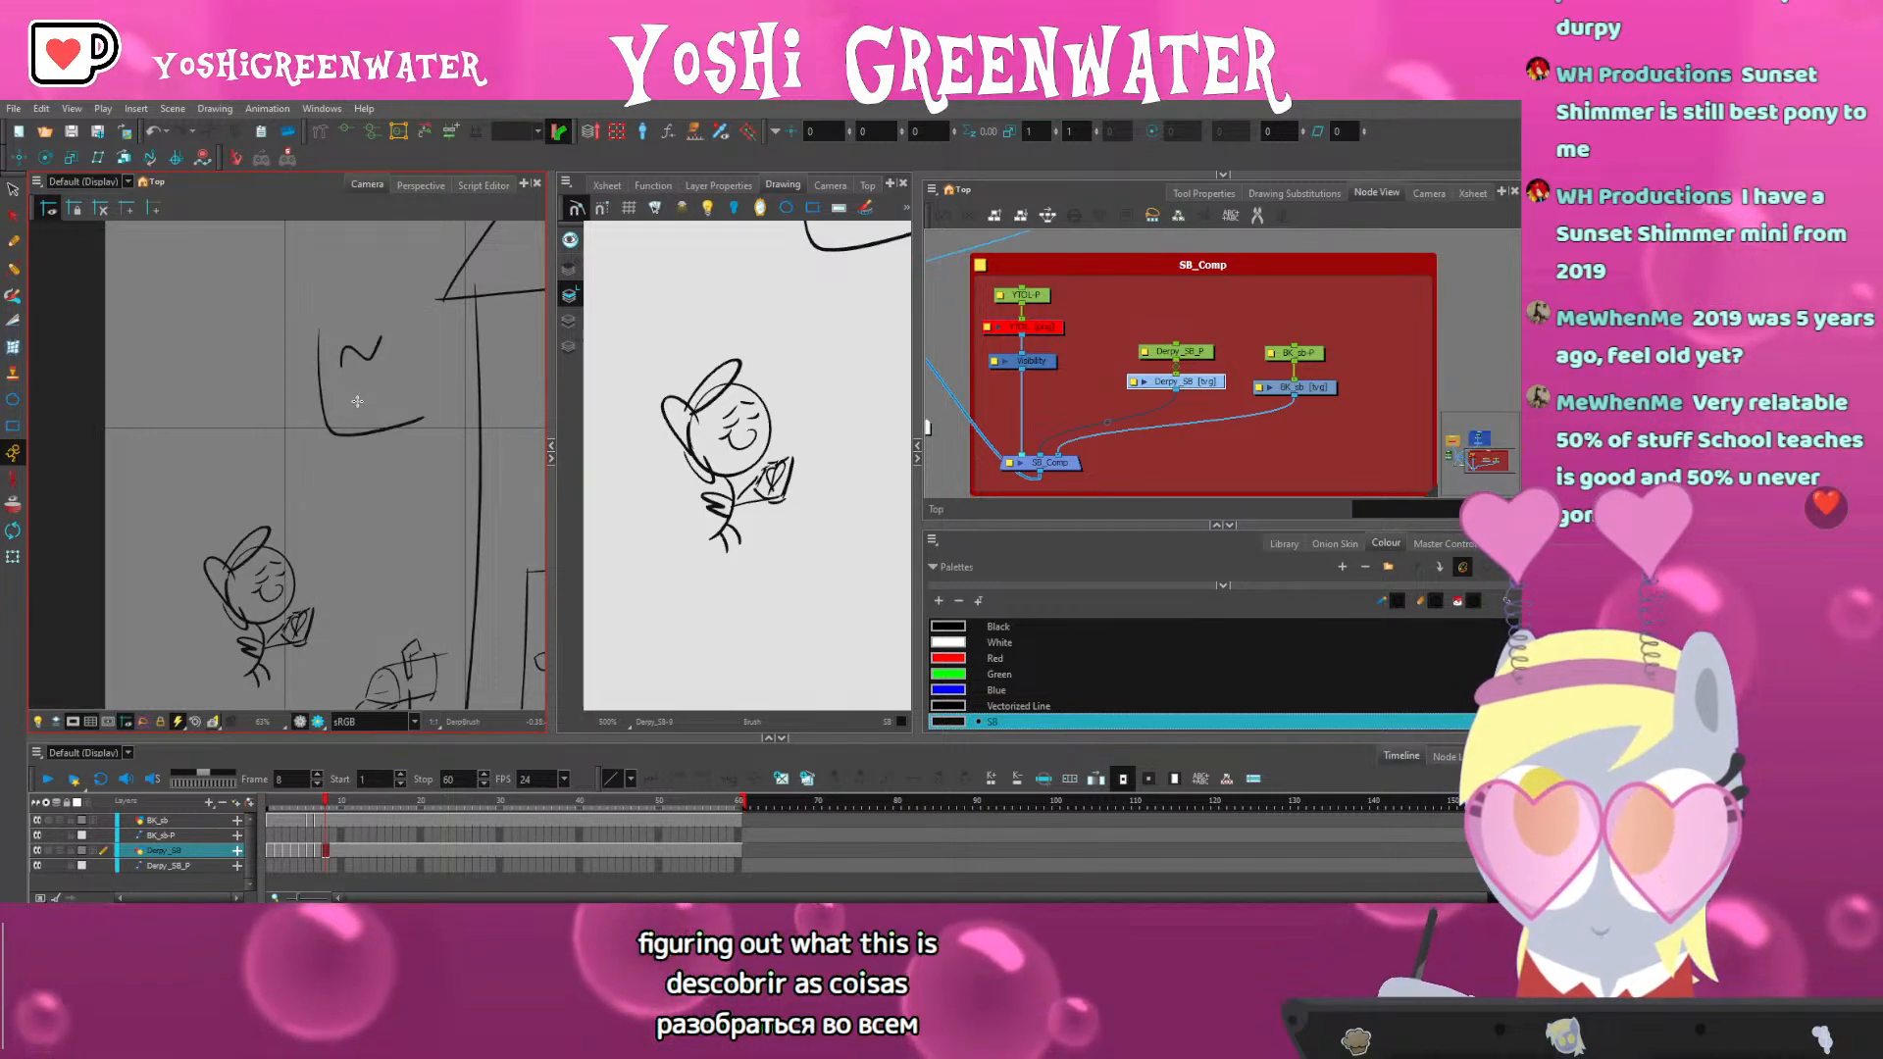
pyautogui.moveTo(359, 402); pyautogui.dragTo(391, 395)
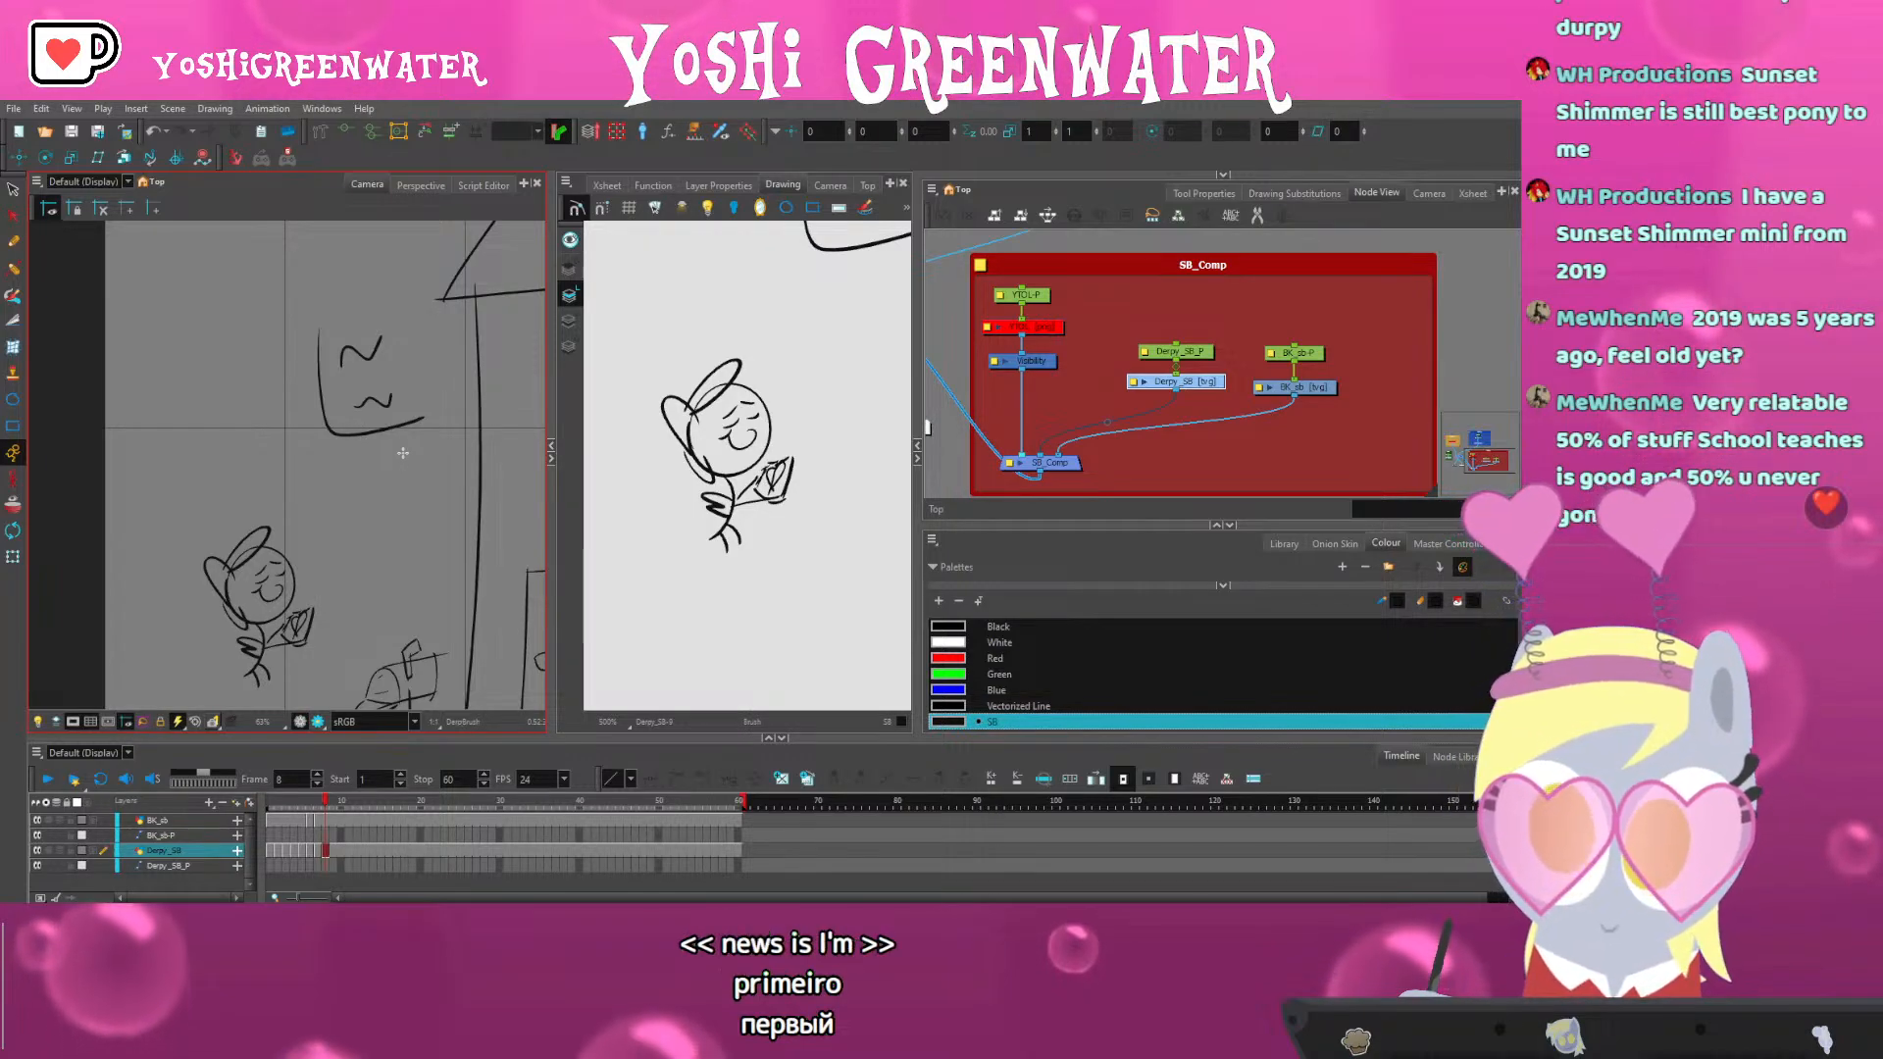
pyautogui.hotkey('alt', 's')
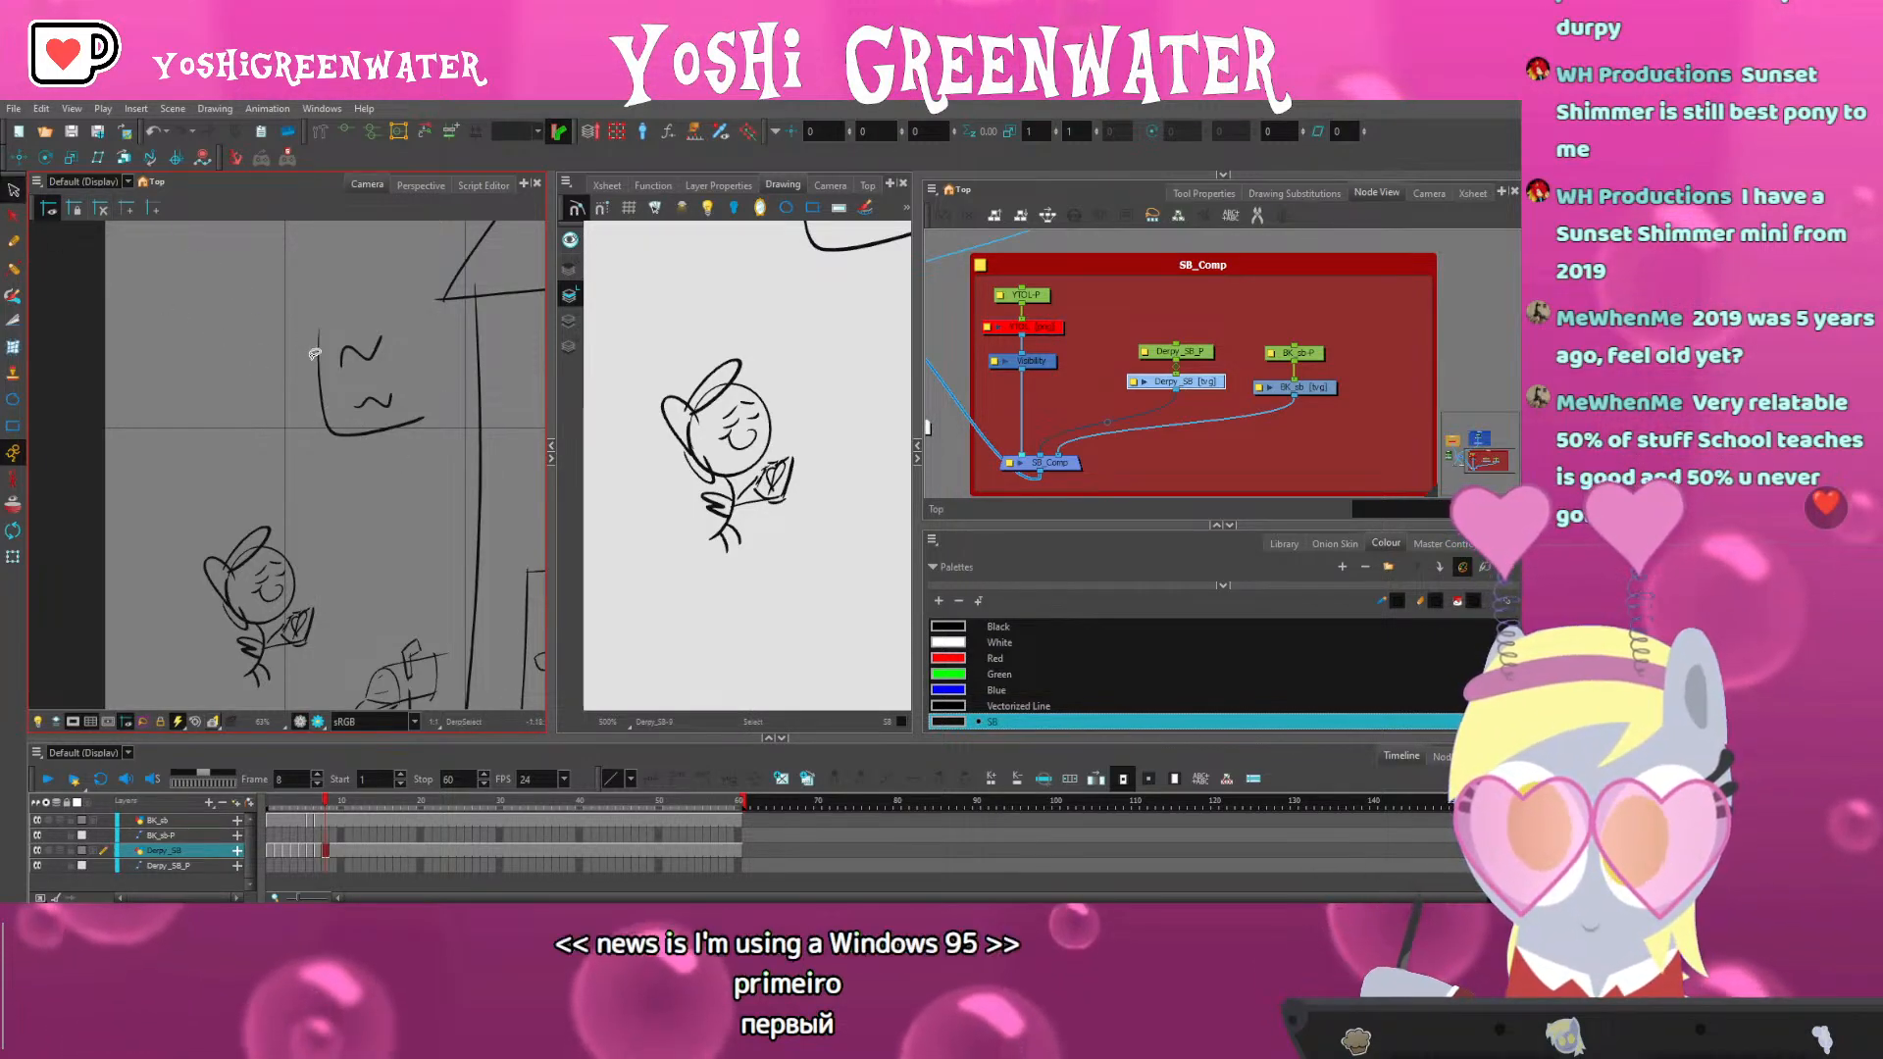
pyautogui.moveTo(306, 369); pyautogui.dragTo(287, 383)
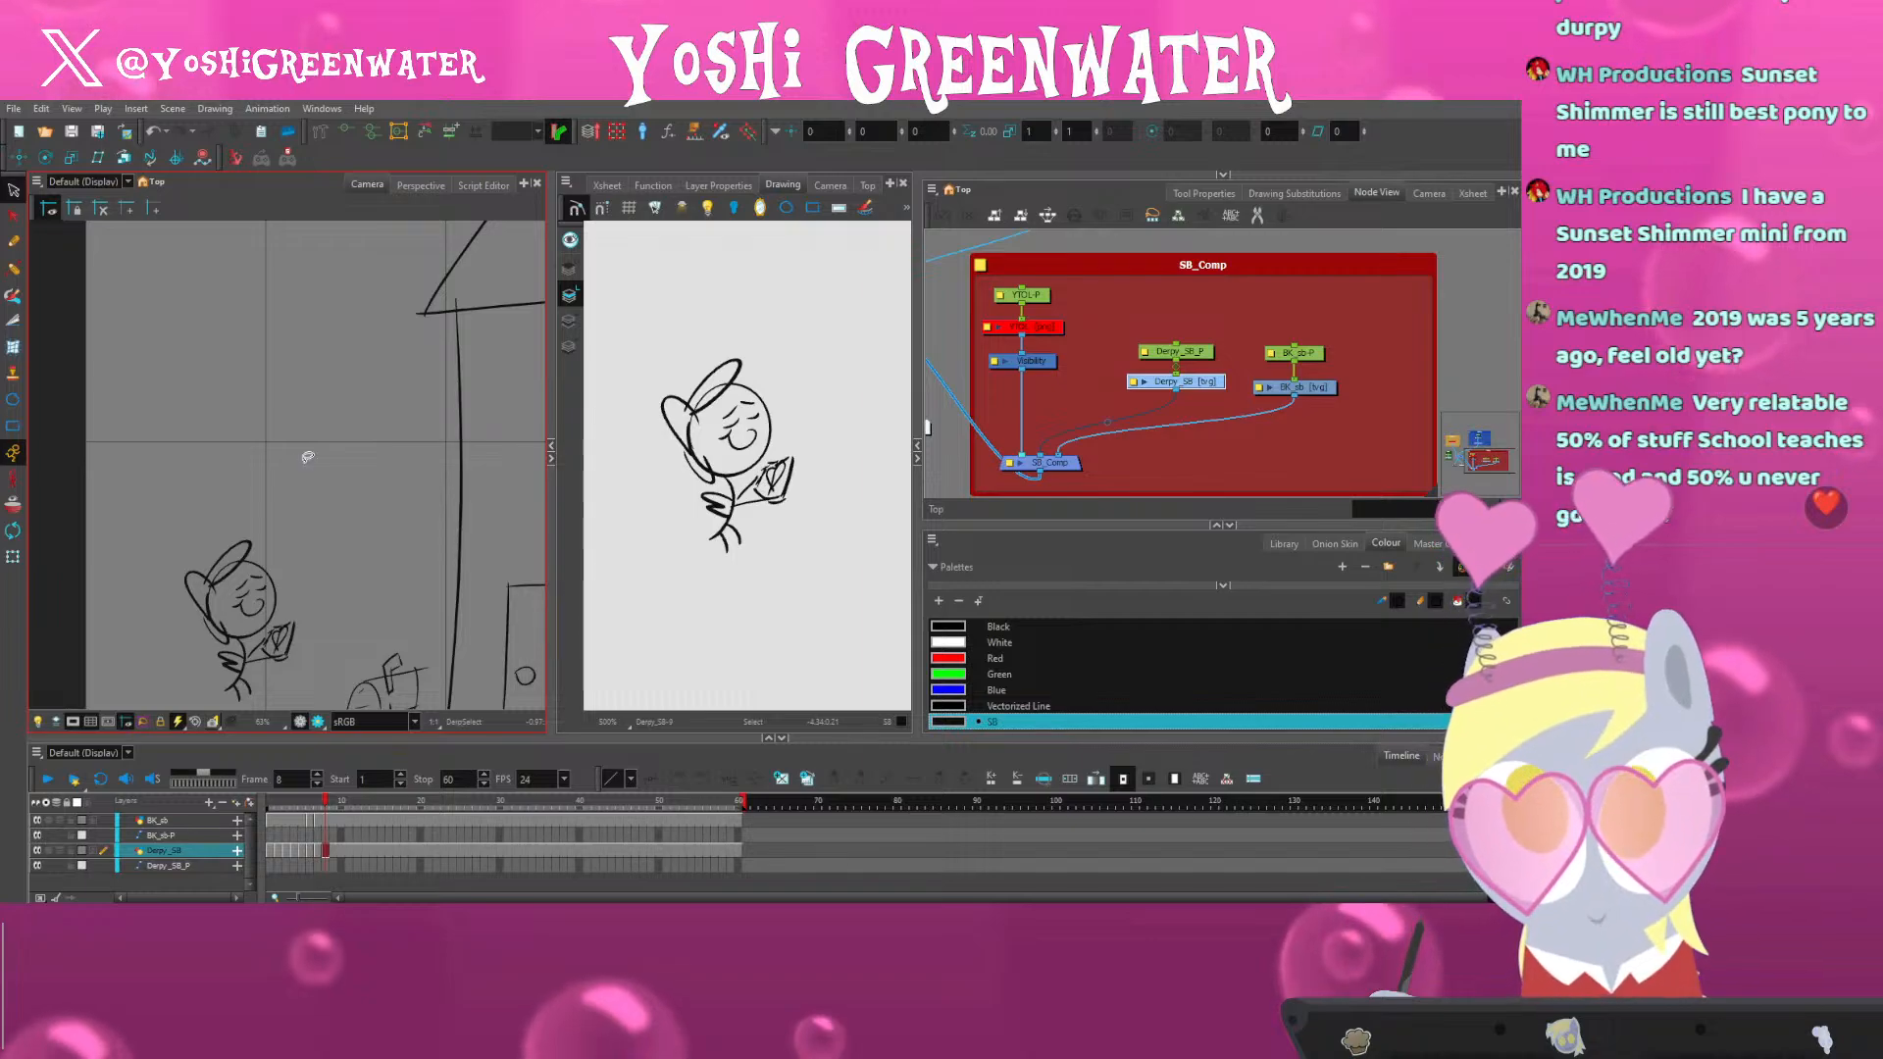
# Add the word "Text" above the character in the frame 8 drawing and select that text object
pyautogui.moveTo(324, 533)
pyautogui.mouseDown()
pyautogui.moveTo(354, 395)
pyautogui.moveTo(324, 413)
pyautogui.mouseUp()
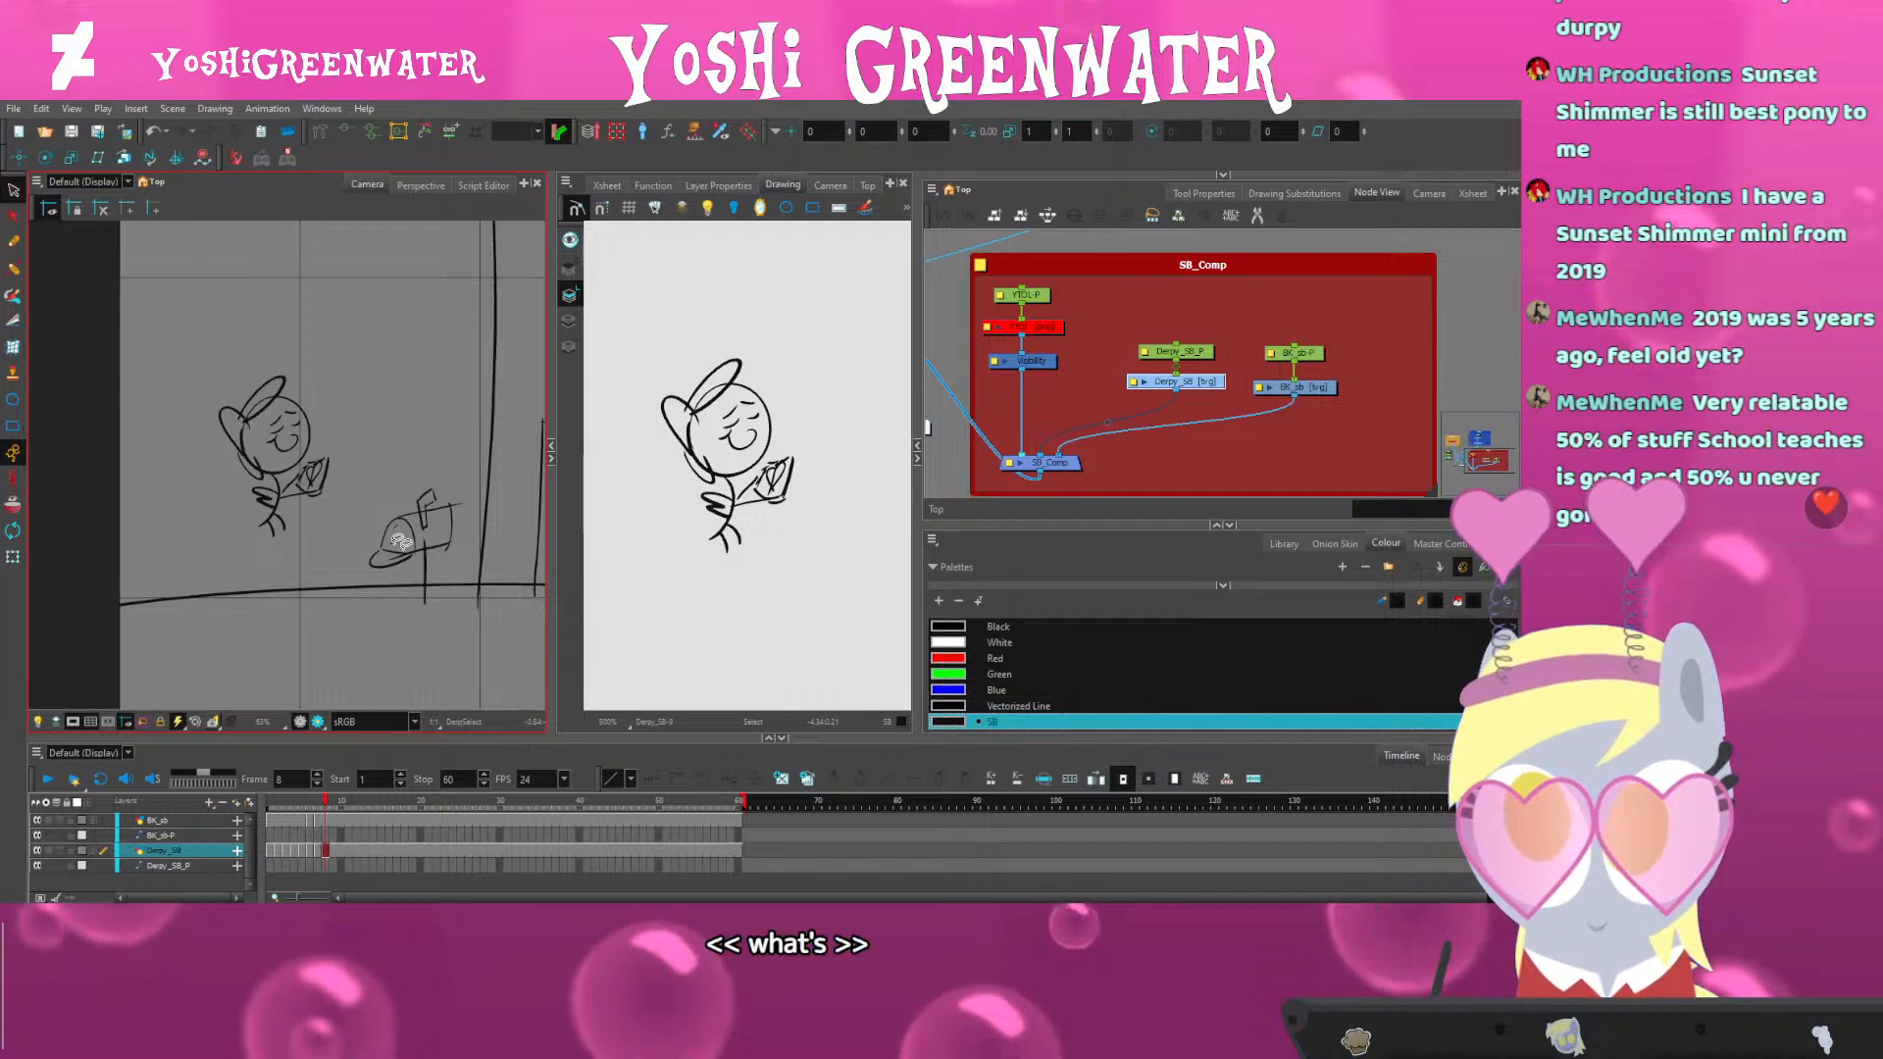
pyautogui.click(655, 530)
pyautogui.hotkey('ctrl', 'a')
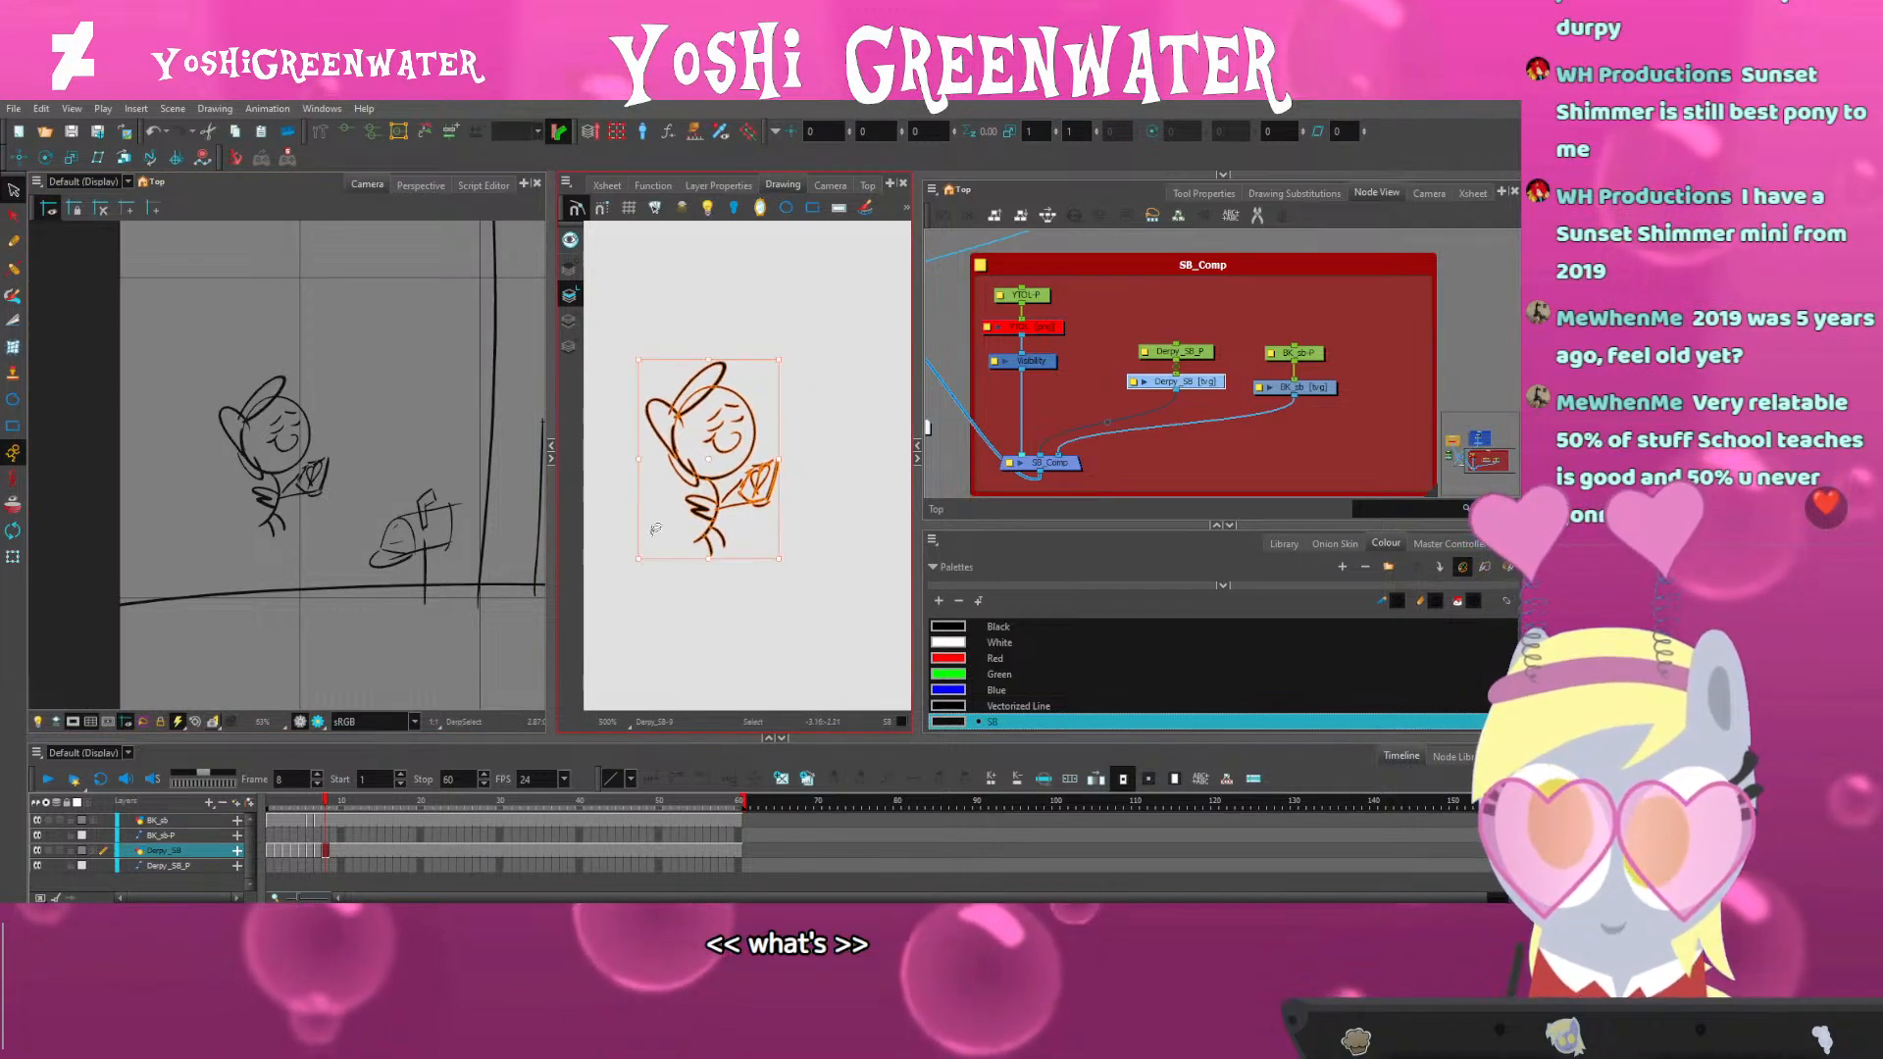
pyautogui.moveTo(655, 530); pyautogui.dragTo(608, 565)
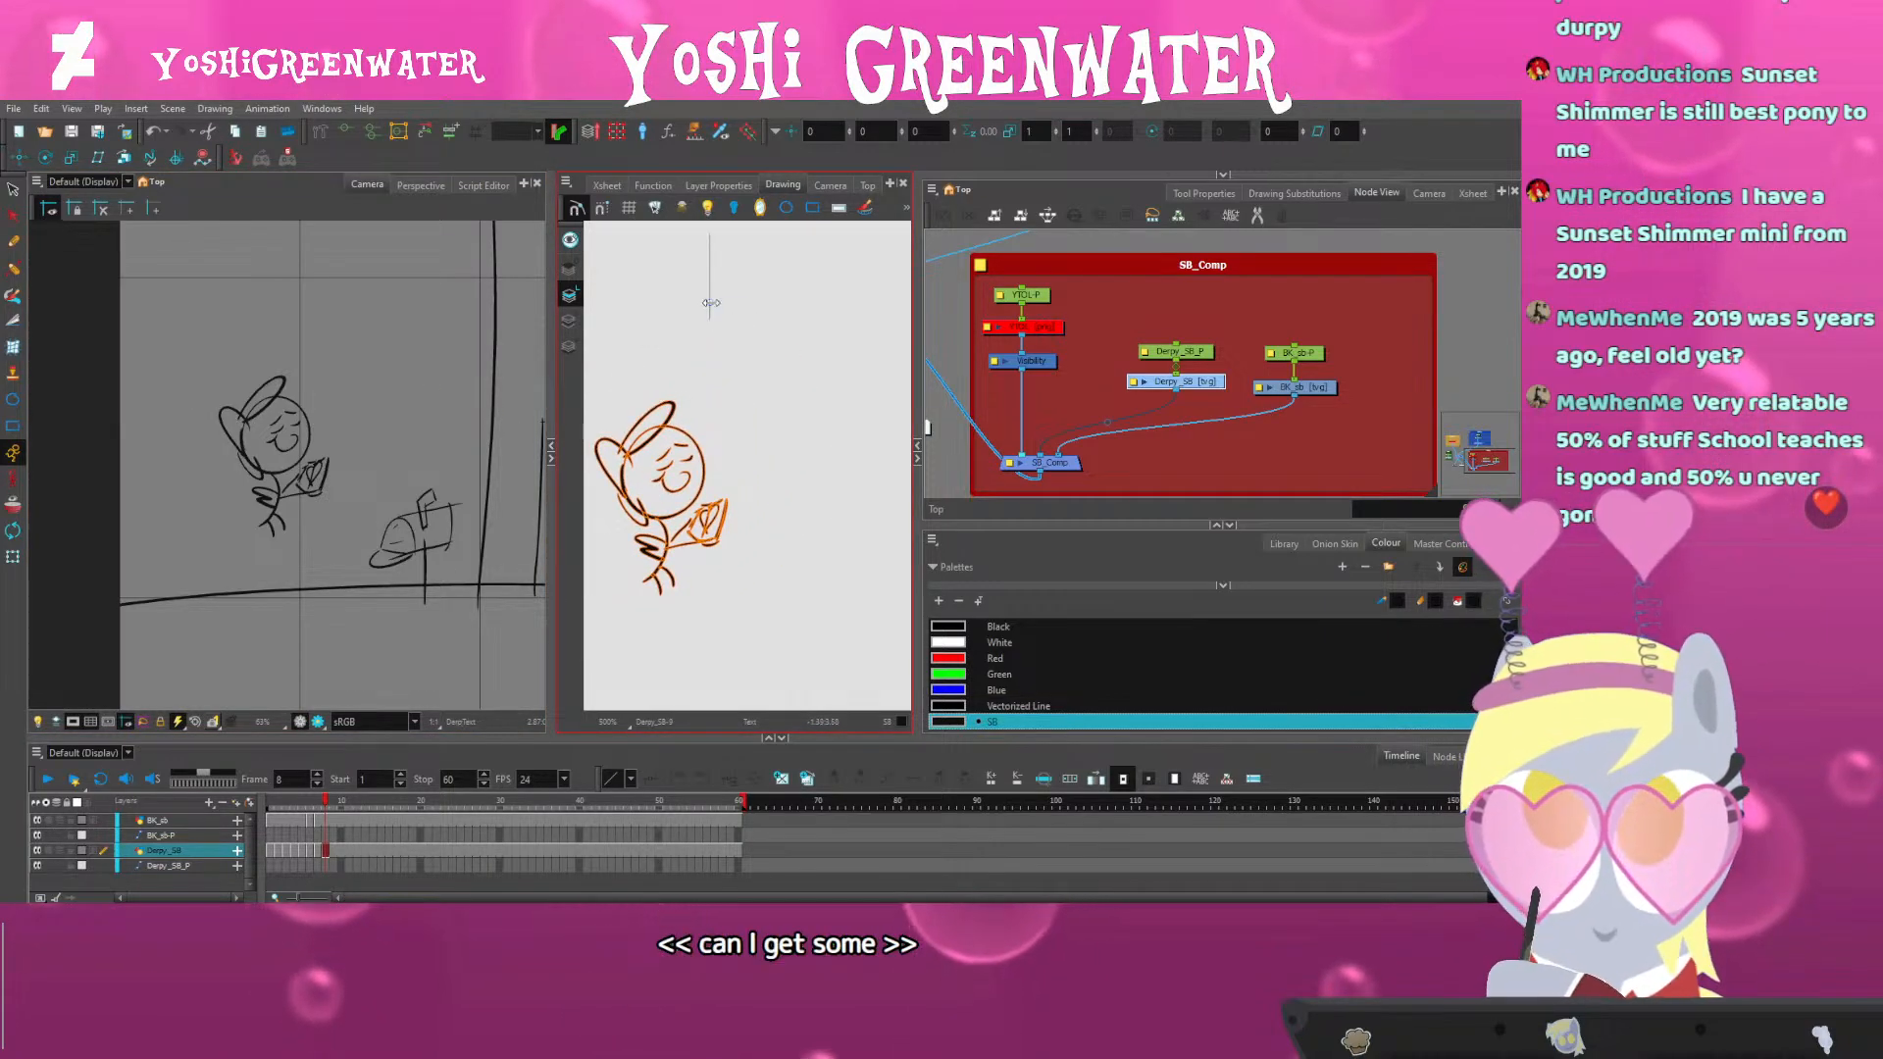
pyautogui.write('ext')
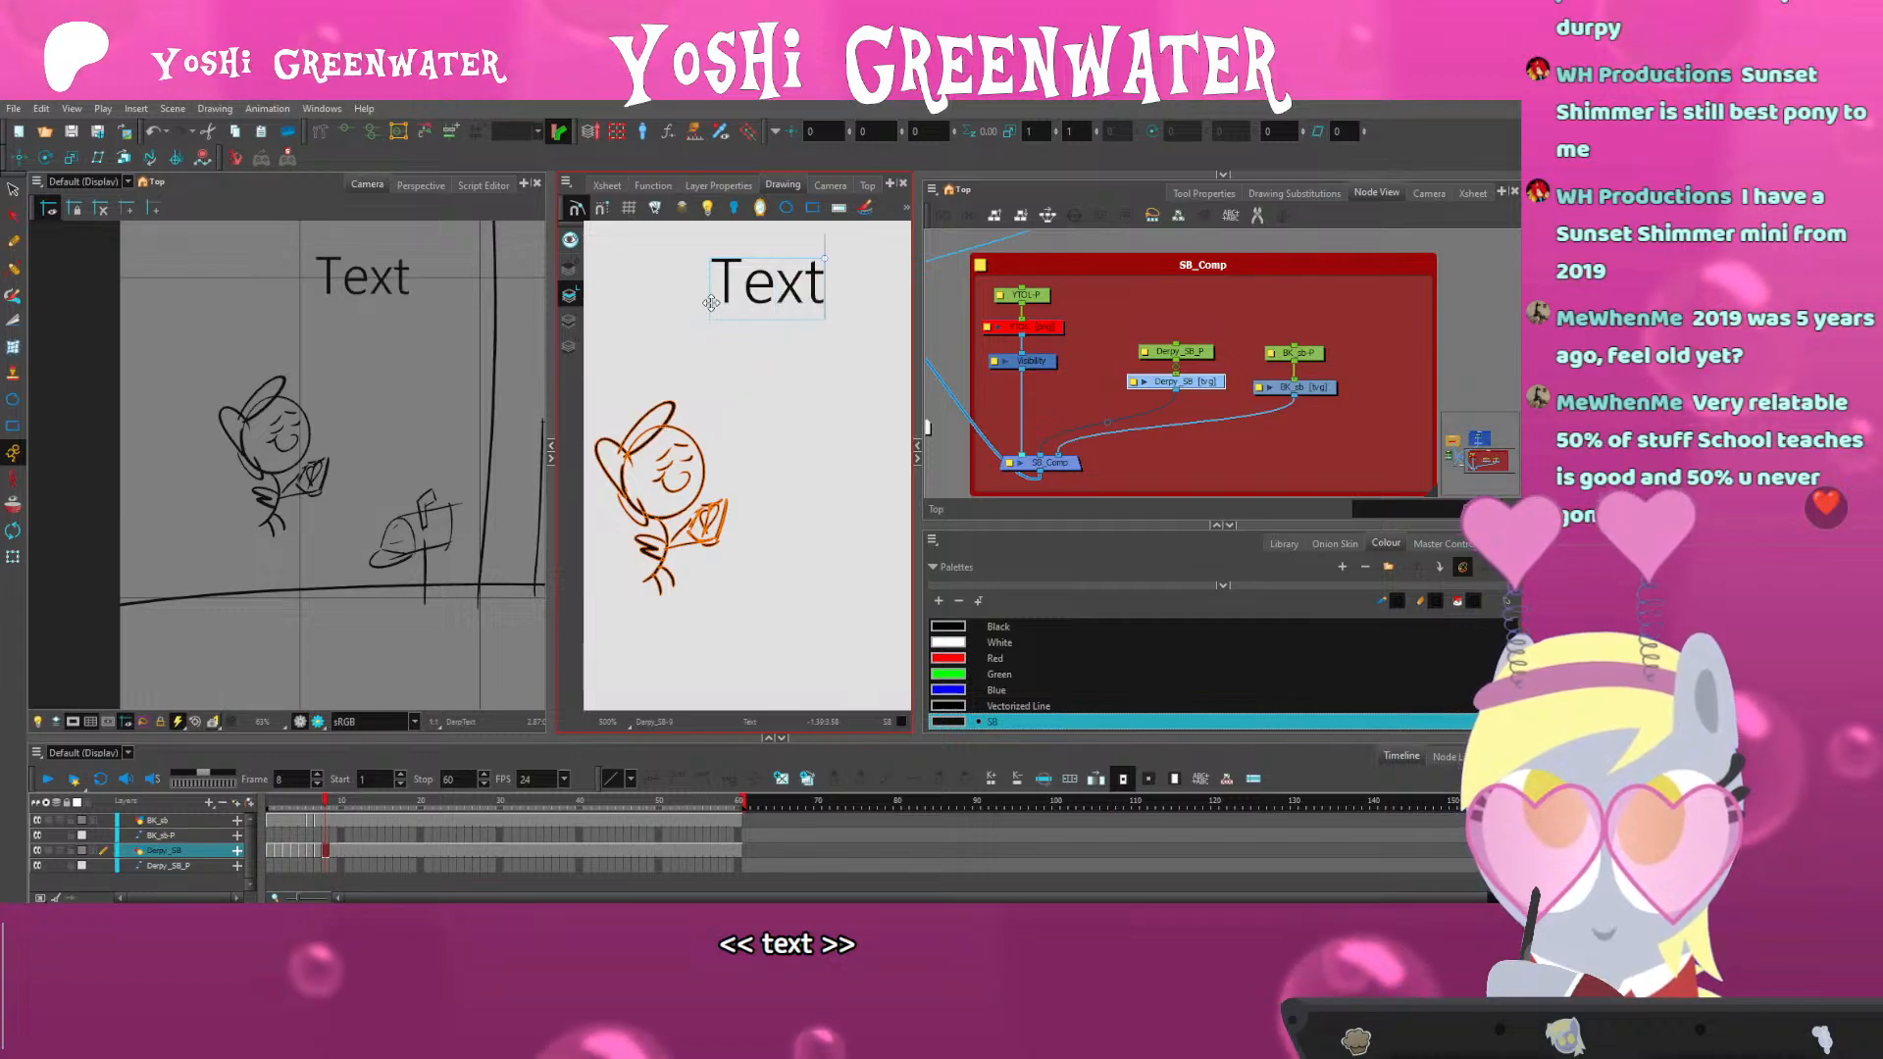
pyautogui.click(13, 191)
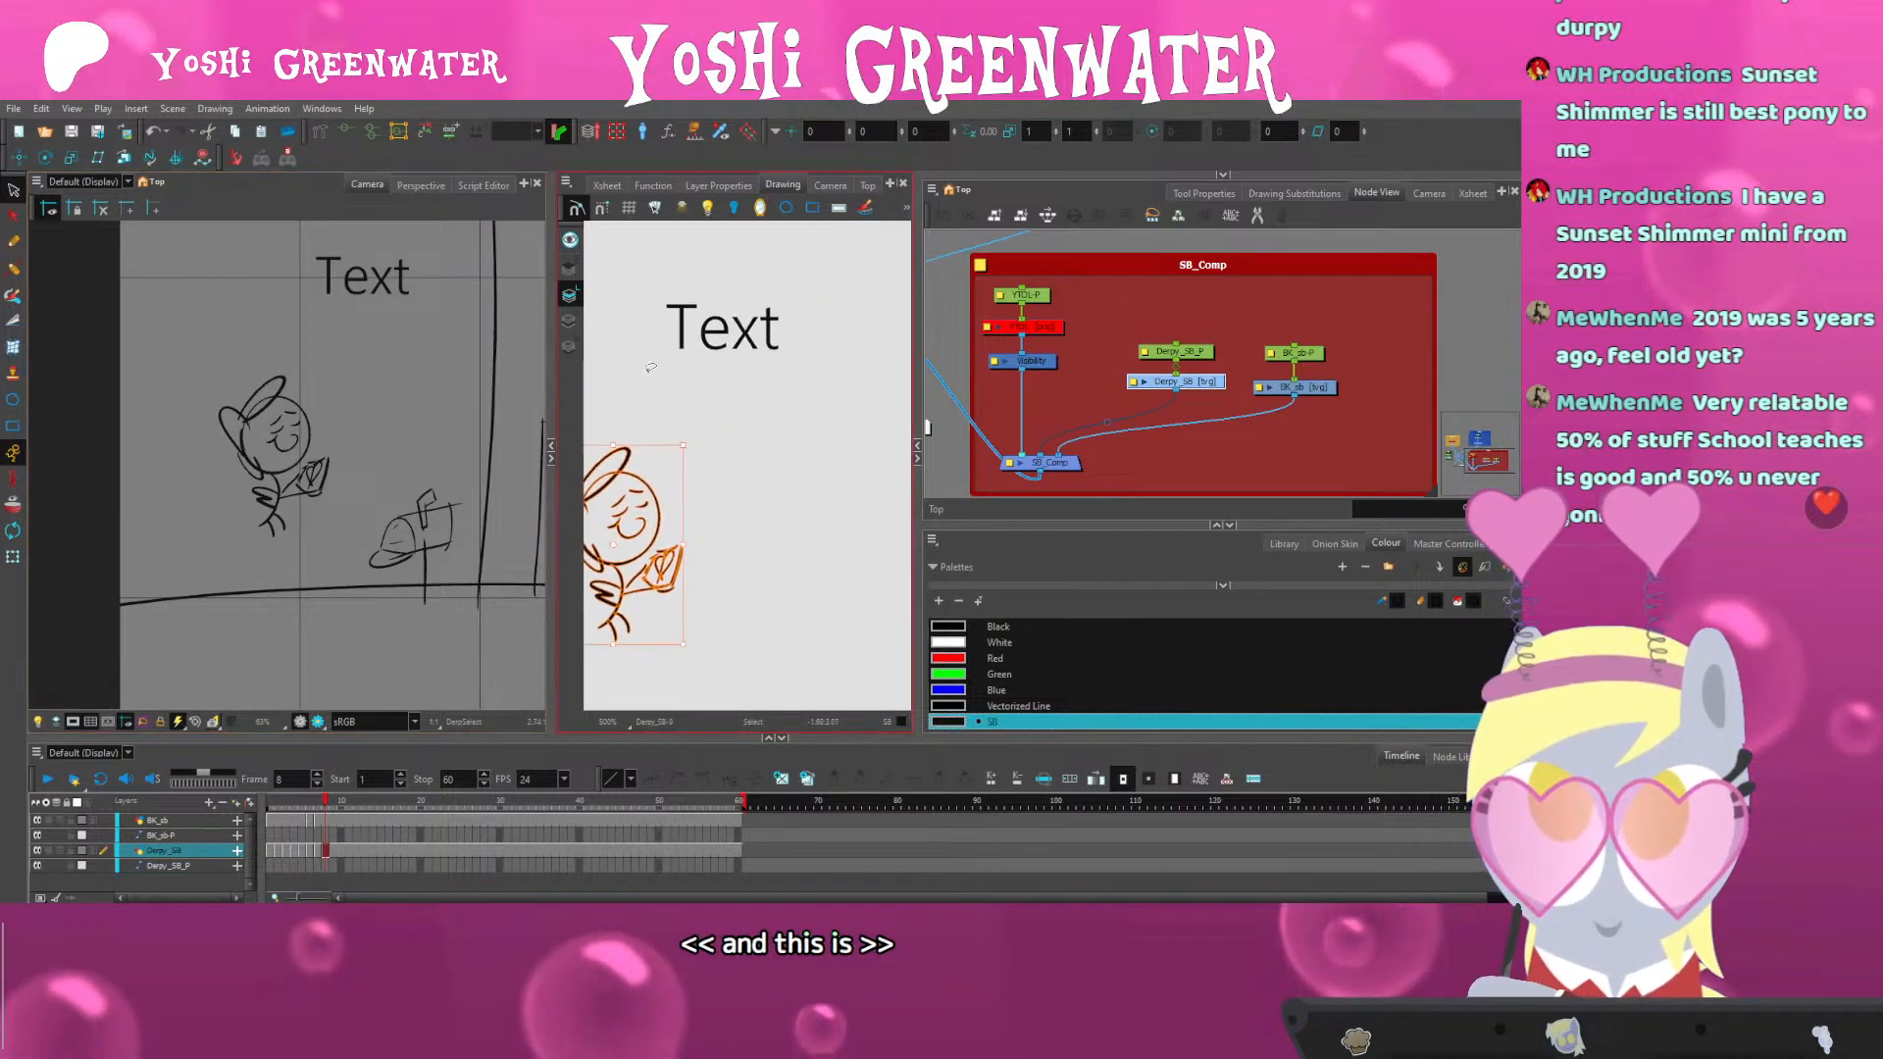
pyautogui.click(678, 338)
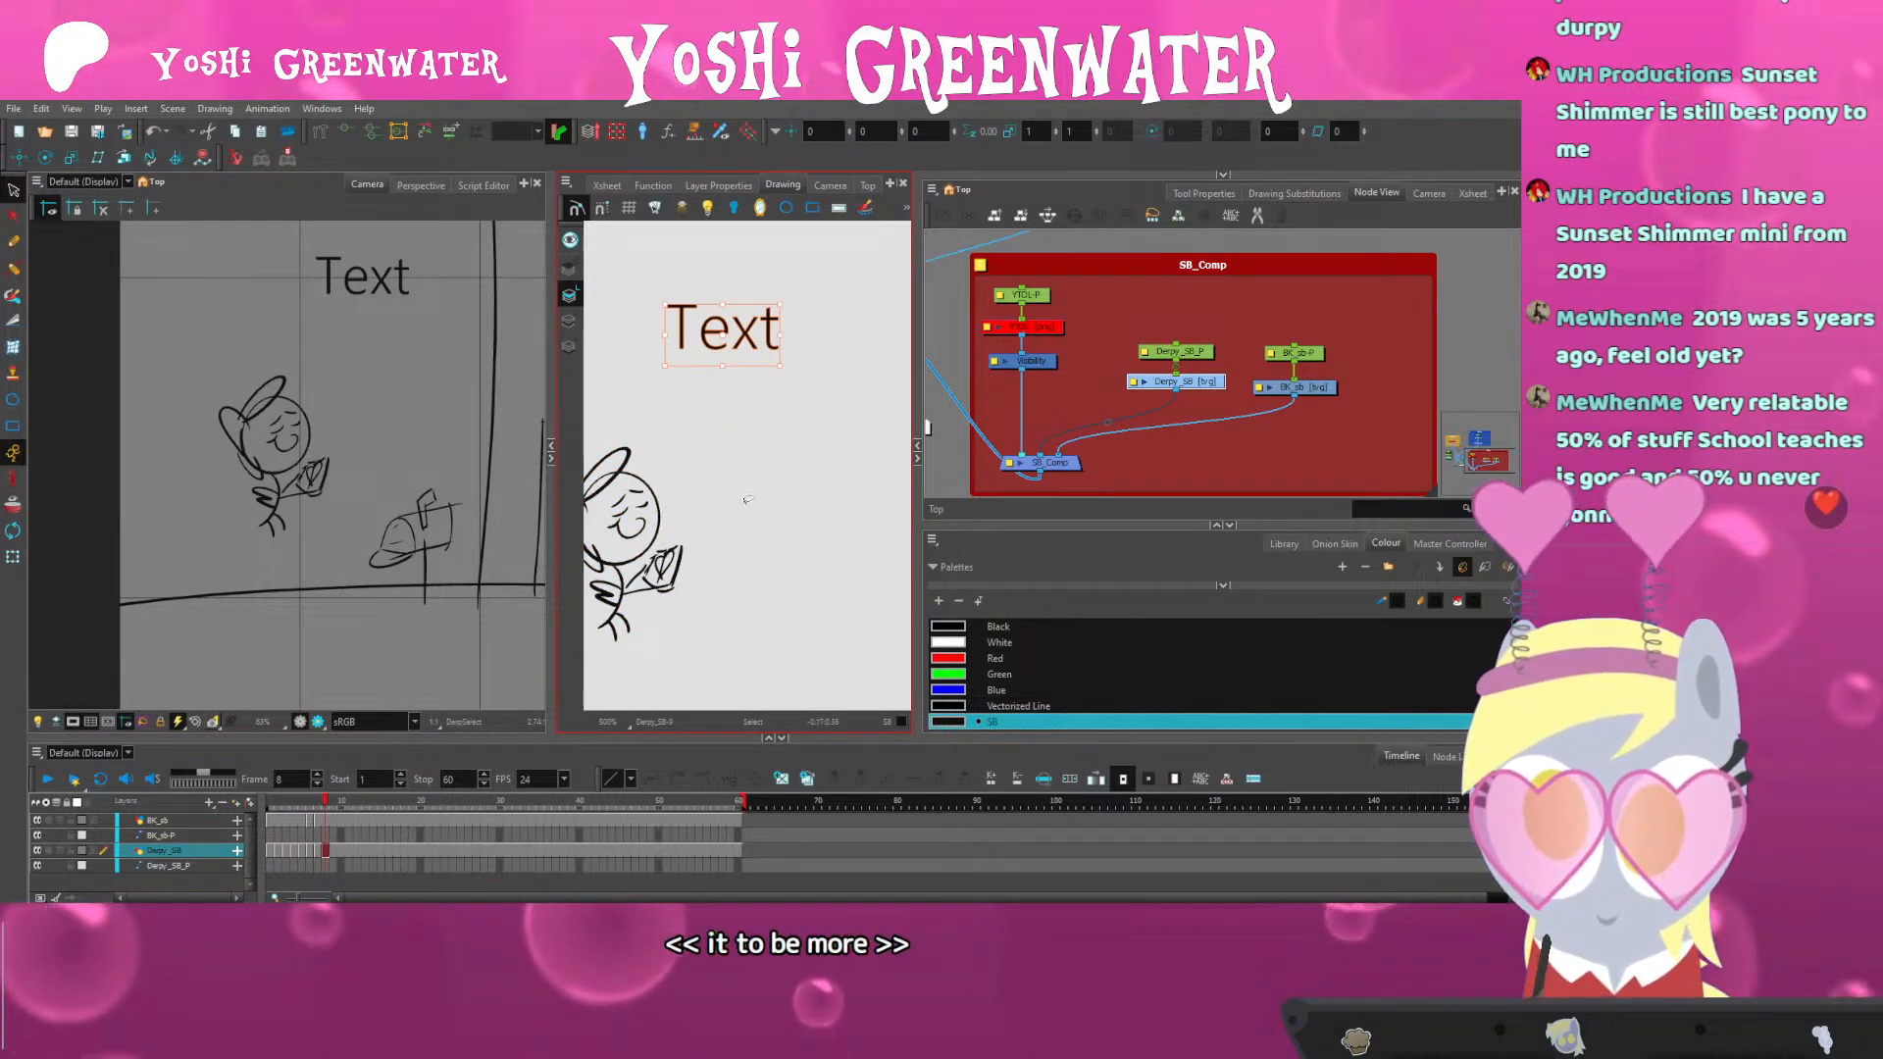
# Shift the "Text" object left above the character and sketch small dots and a short curved line beside it
pyautogui.moveTo(681, 338); pyautogui.dragTo(643, 341)
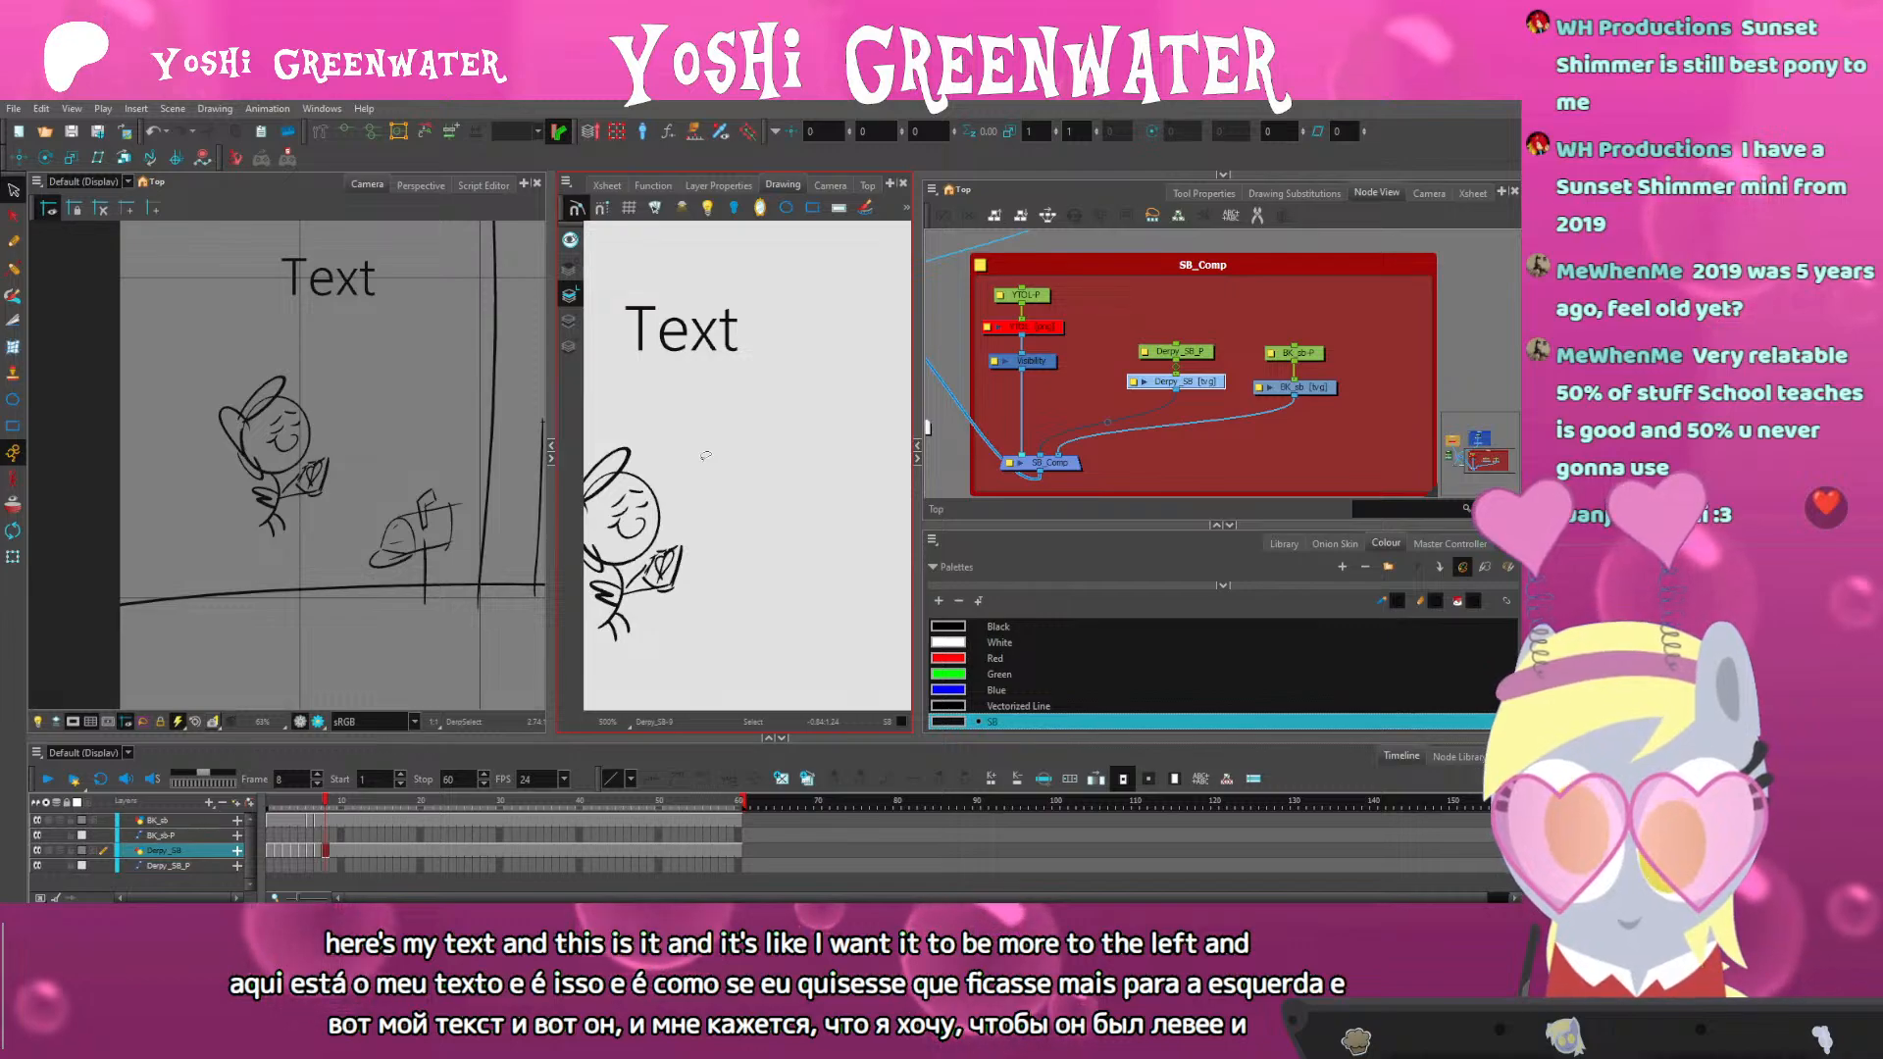
pyautogui.moveTo(693, 445)
pyautogui.mouseDown()
pyautogui.moveTo(656, 447)
pyautogui.moveTo(730, 461)
pyautogui.mouseUp()
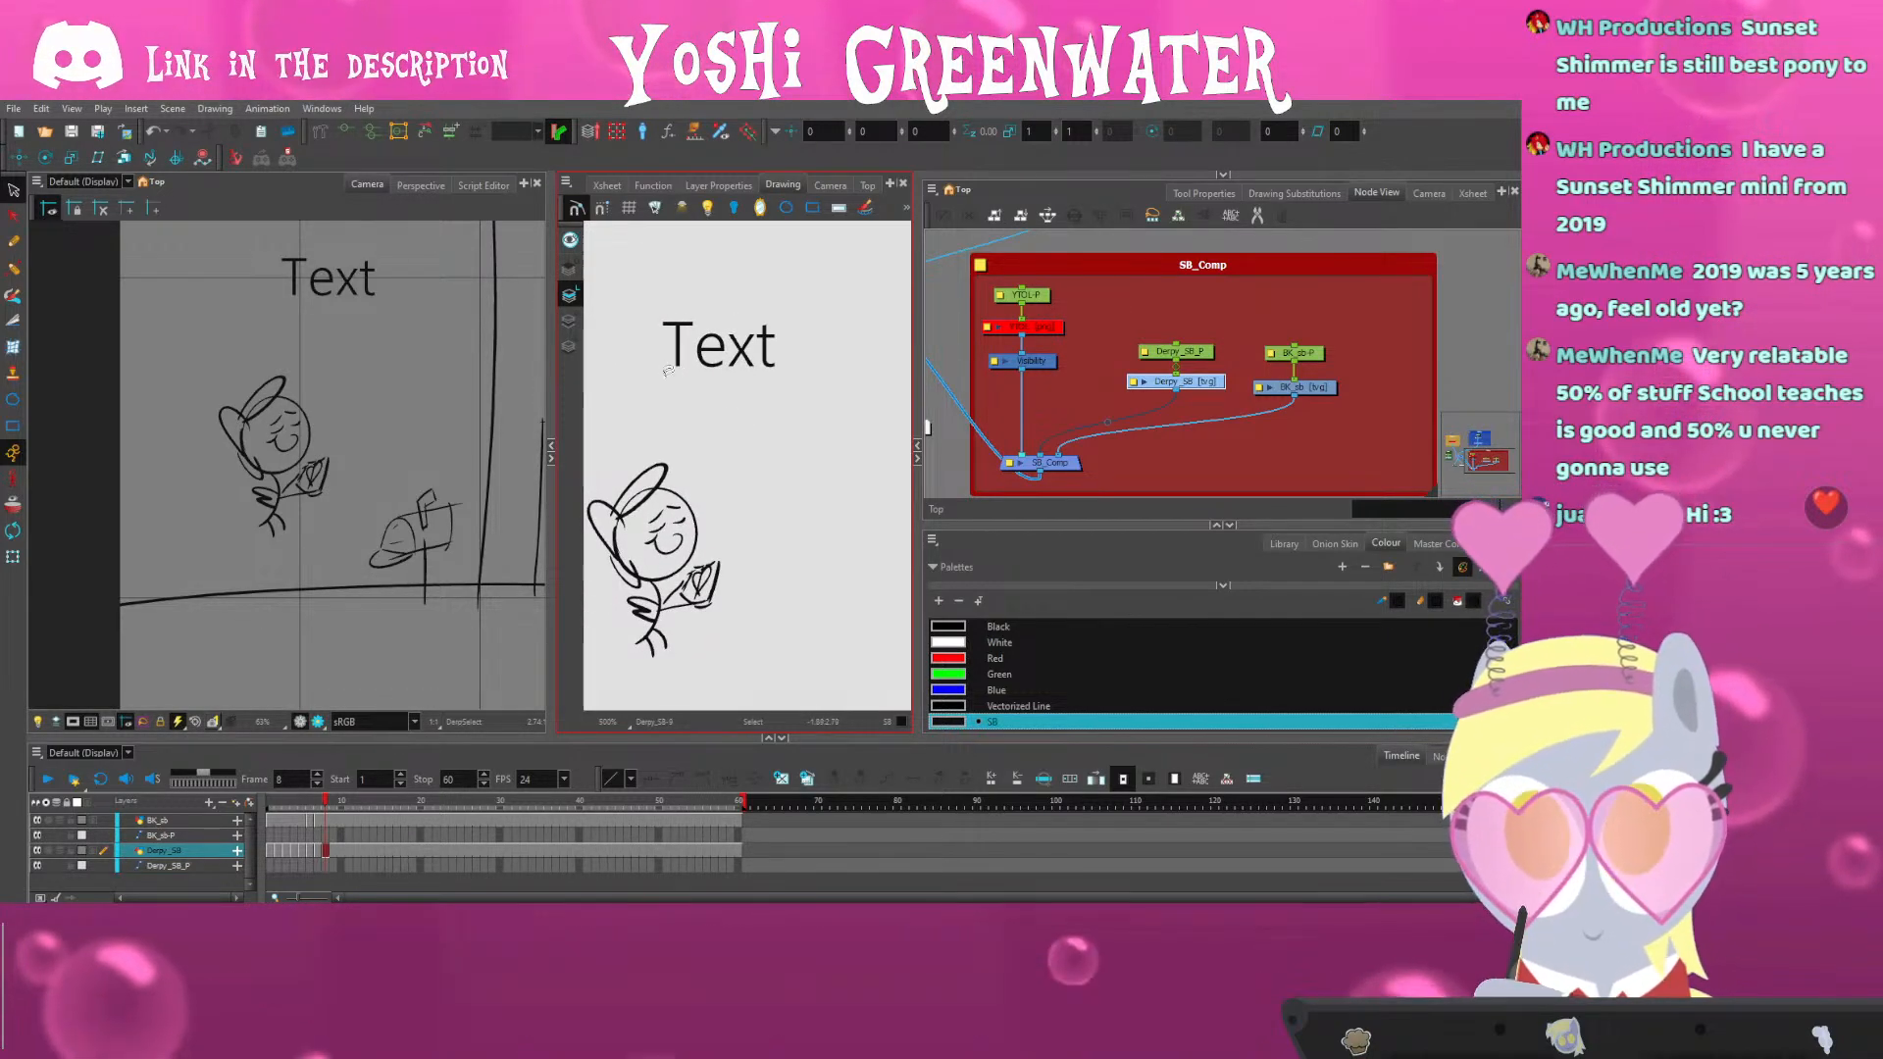
pyautogui.click(657, 364)
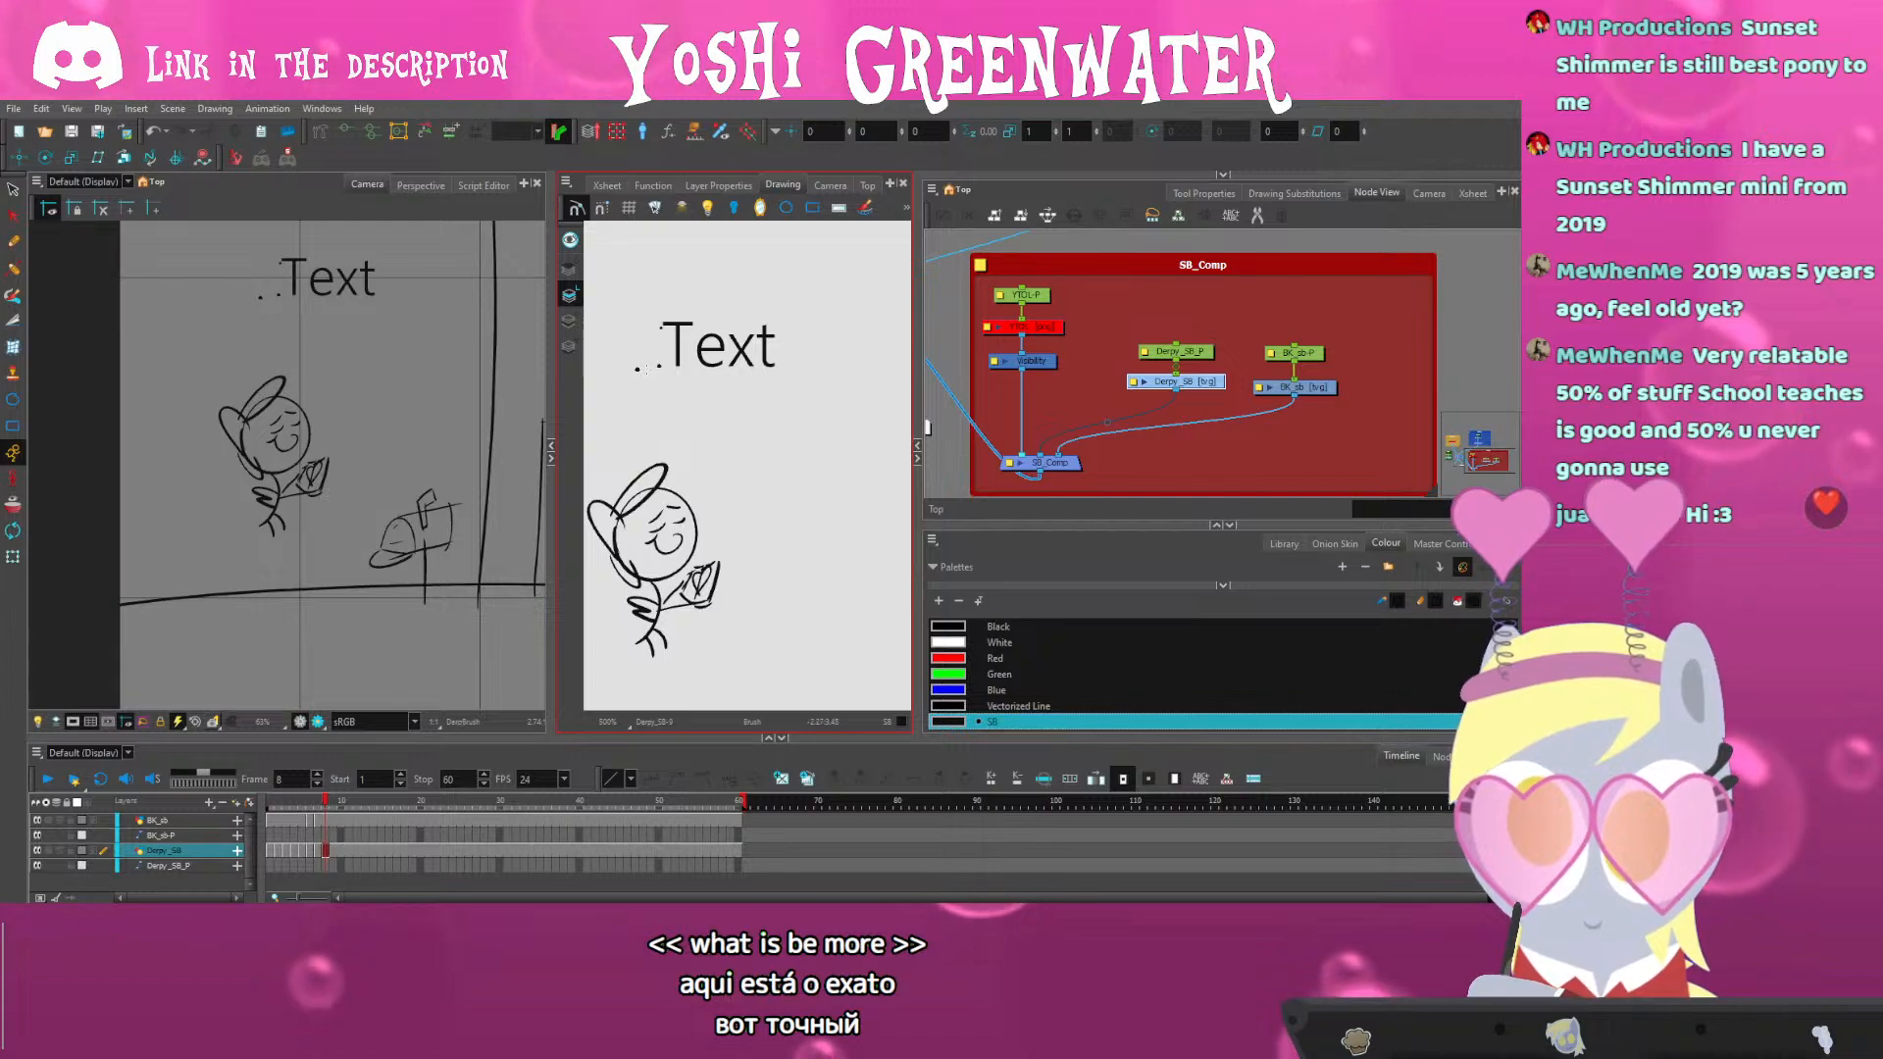
pyautogui.scroll(1, 645, 369)
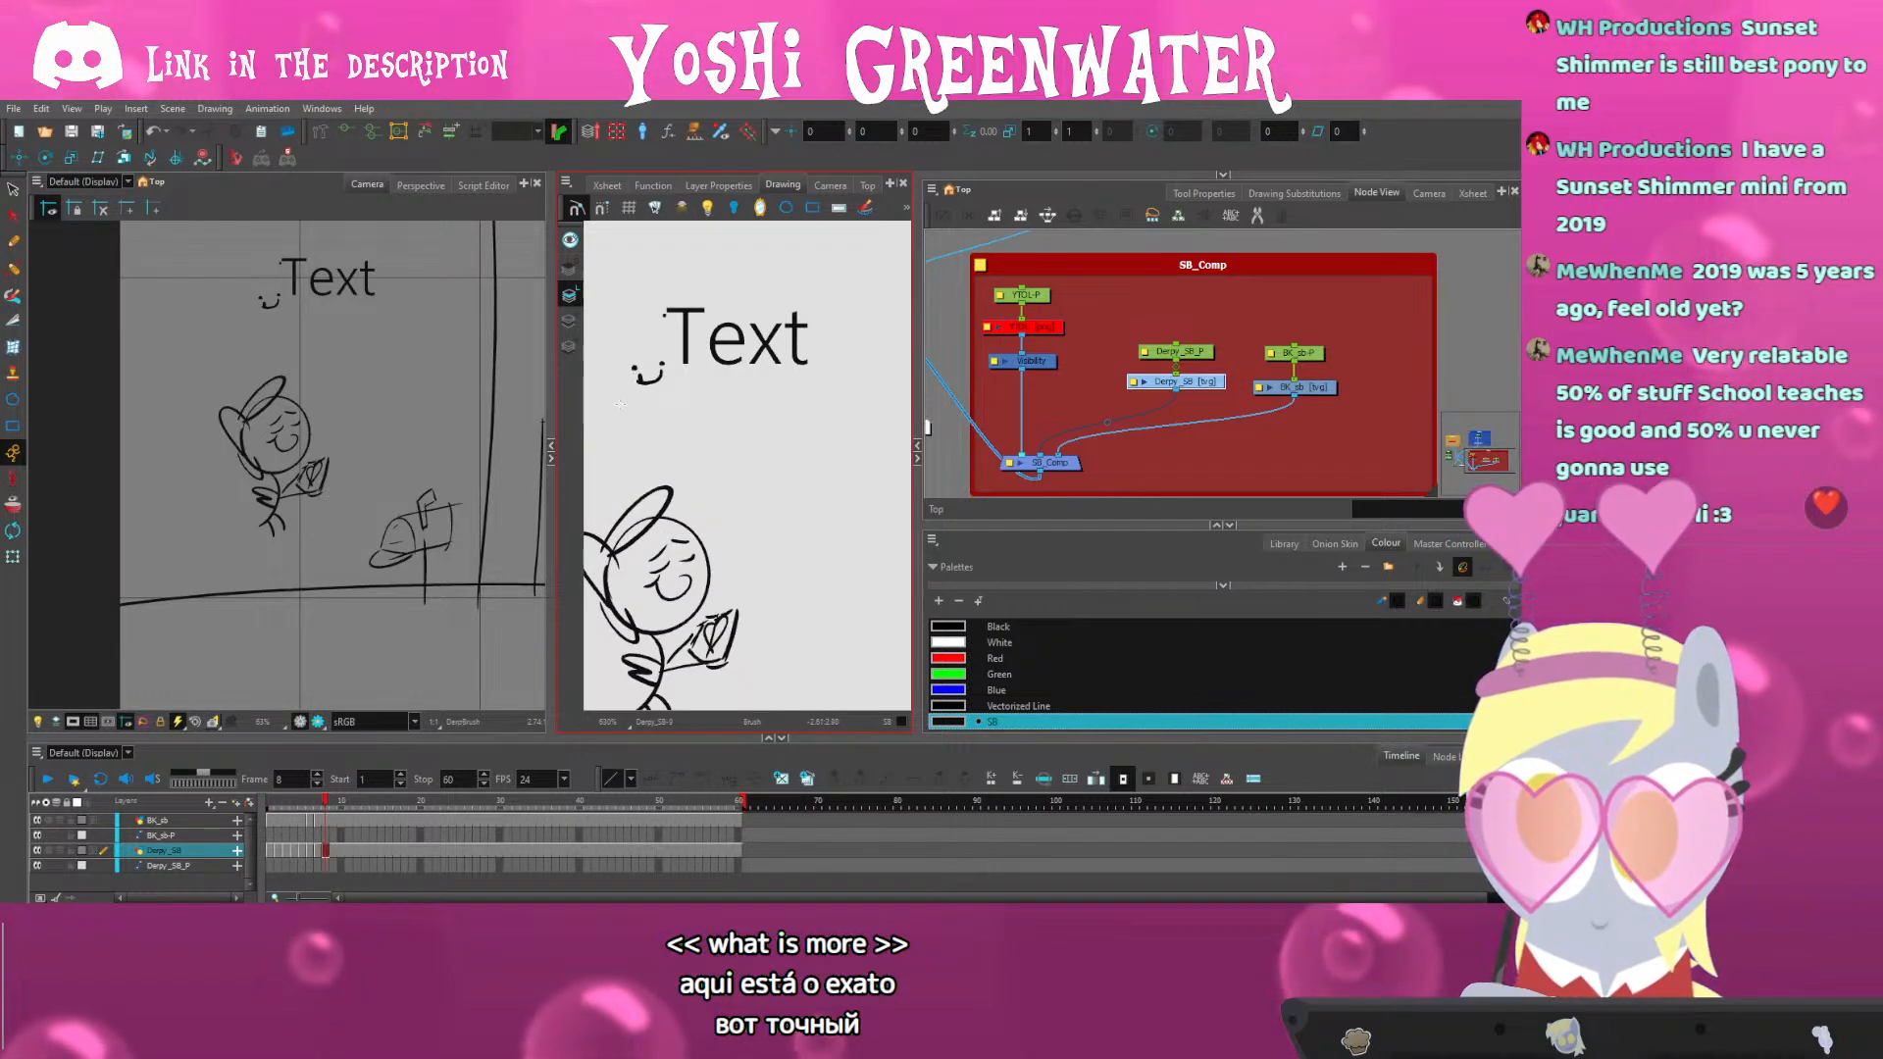
pyautogui.scroll(2, 619, 404)
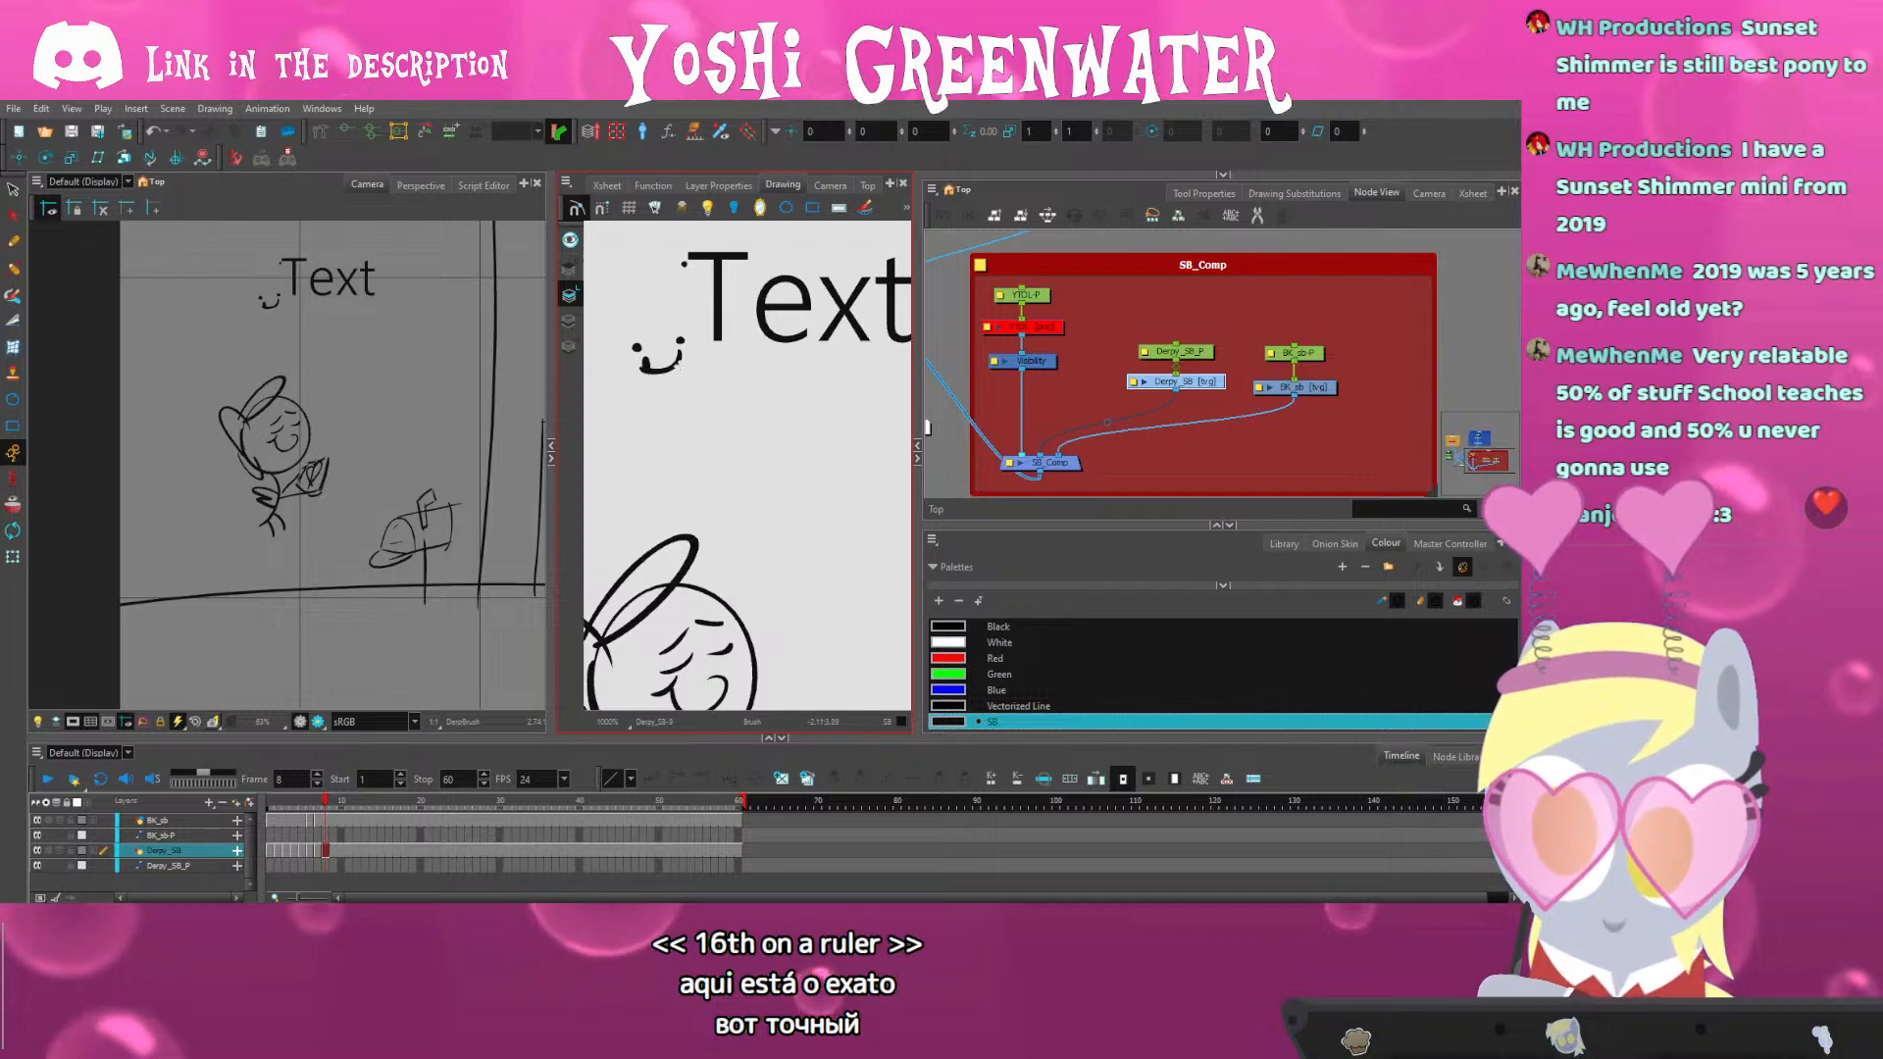
# Select the "Text" object and move it further left so its T sits over the small curved mark, ending with it deselected
pyautogui.hotkey('alt', 's')
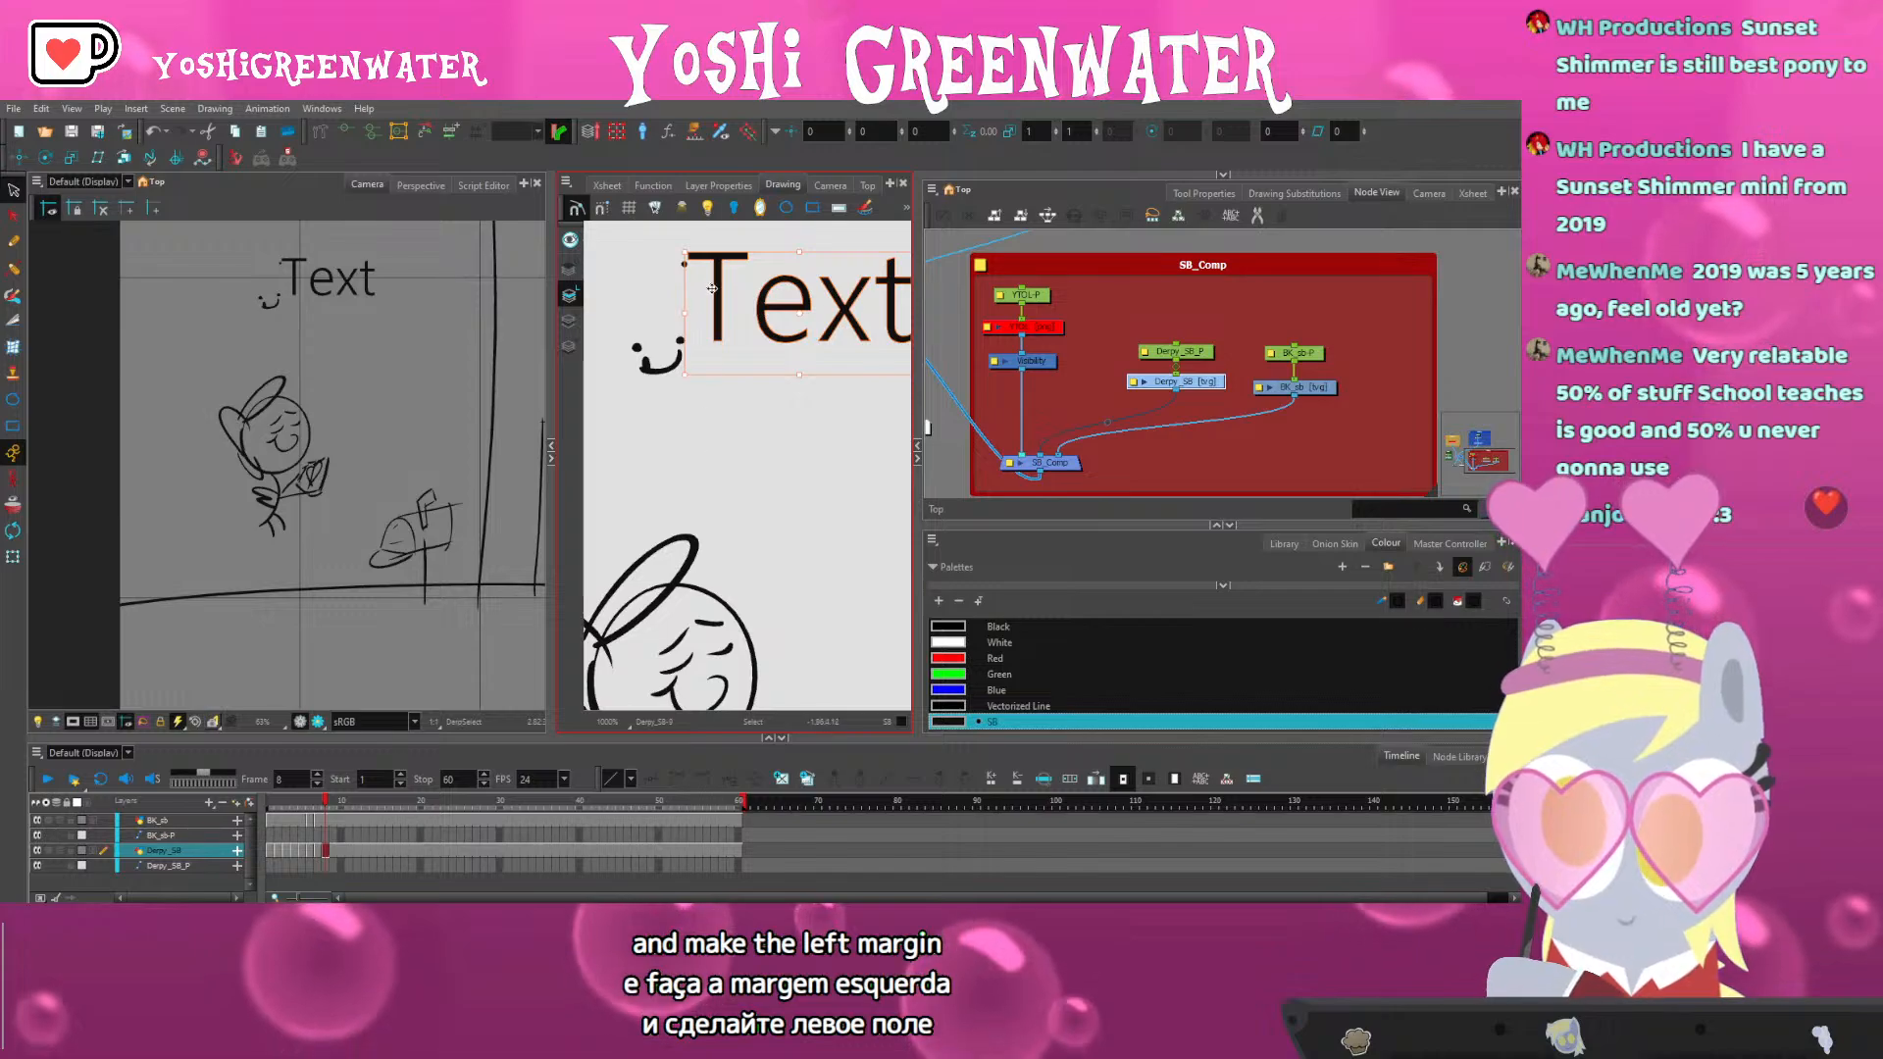
pyautogui.moveTo(715, 286); pyautogui.dragTo(661, 284)
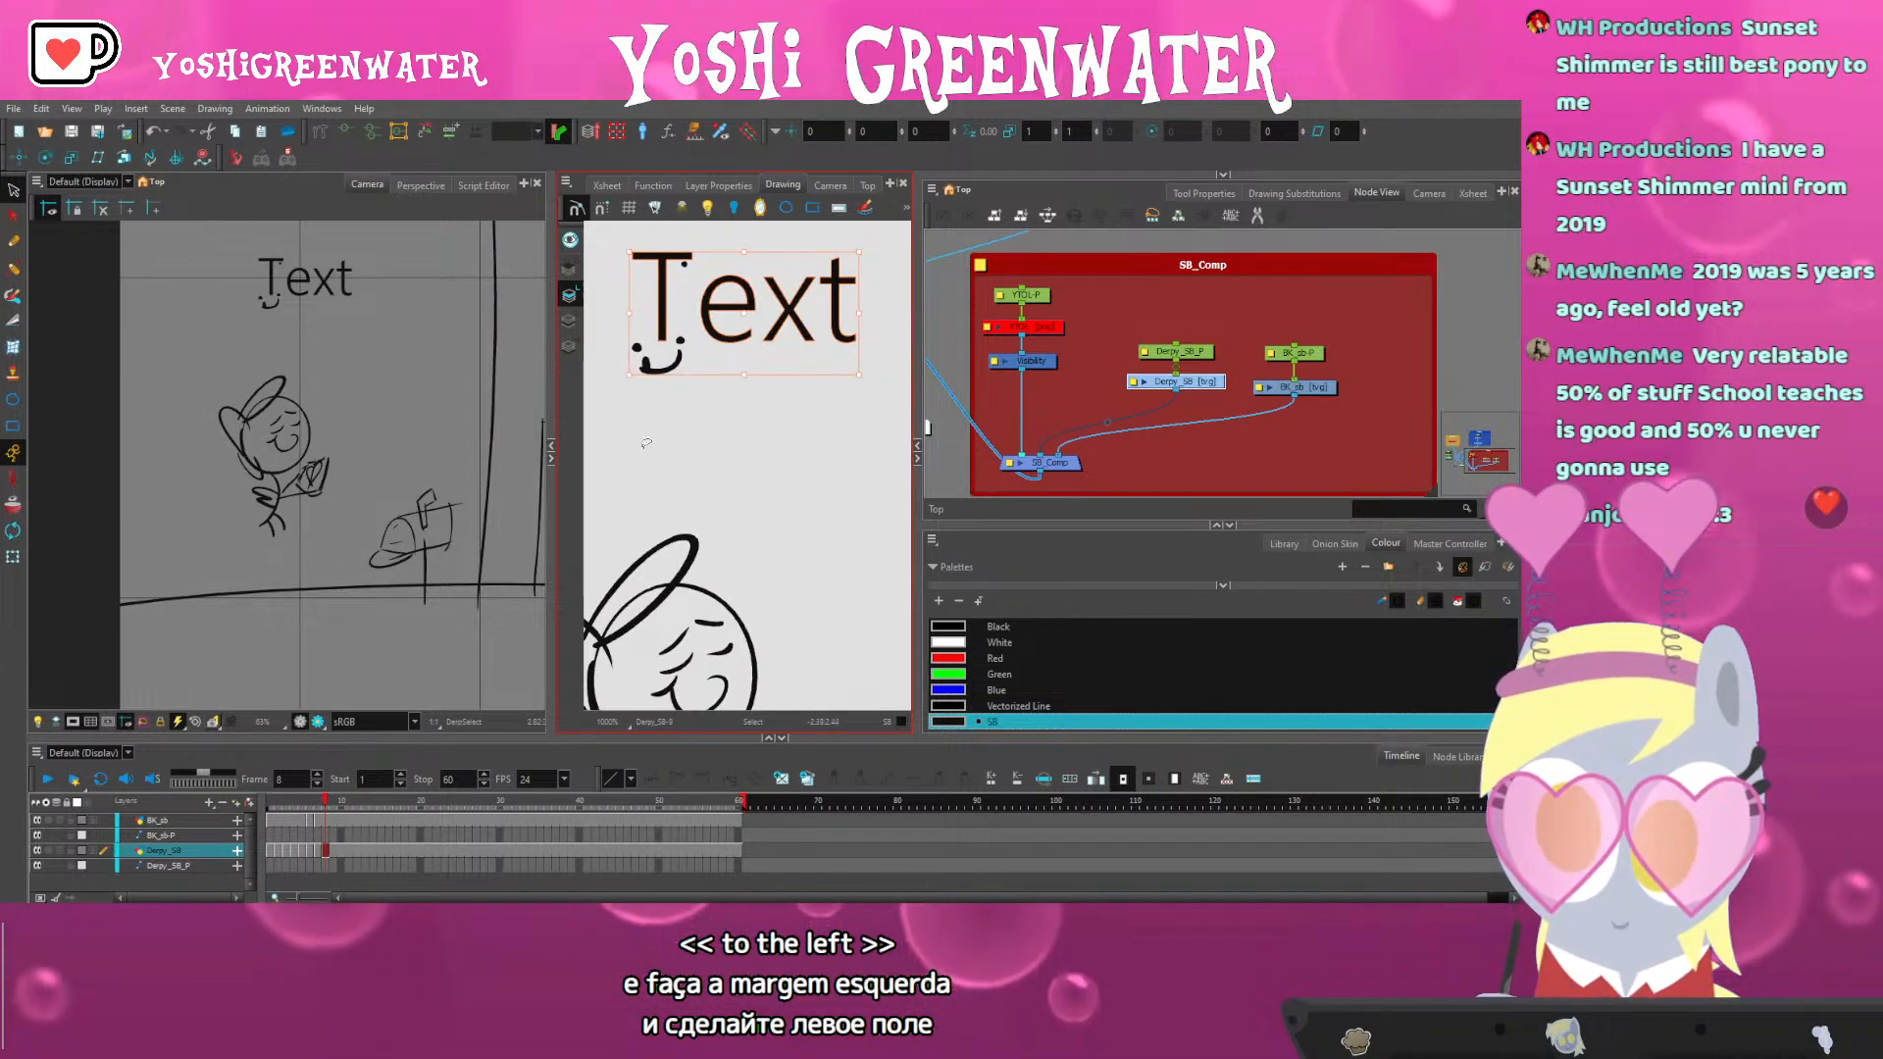
pyautogui.click(662, 506)
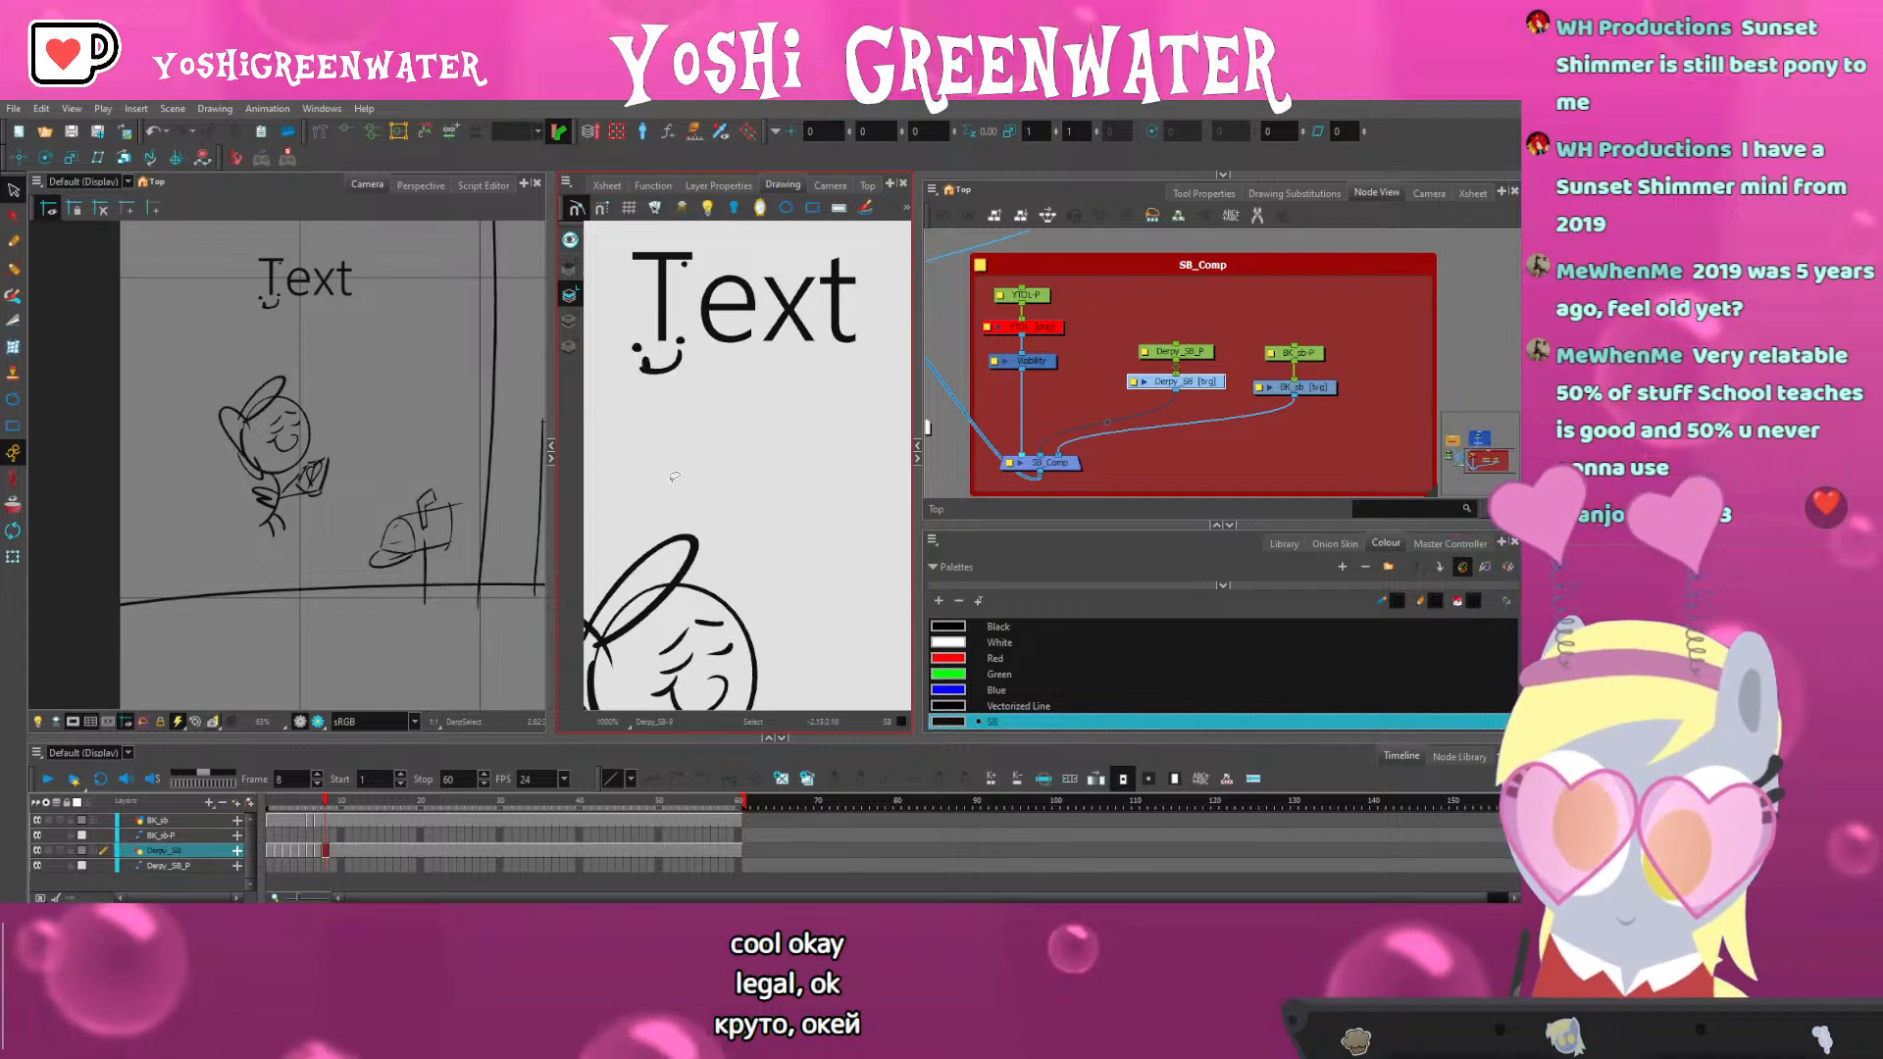
# Delete the "Text" object and the small marks beside it from the frame 8 drawing
pyautogui.scroll(-3, 675, 476)
pyautogui.click(721, 397)
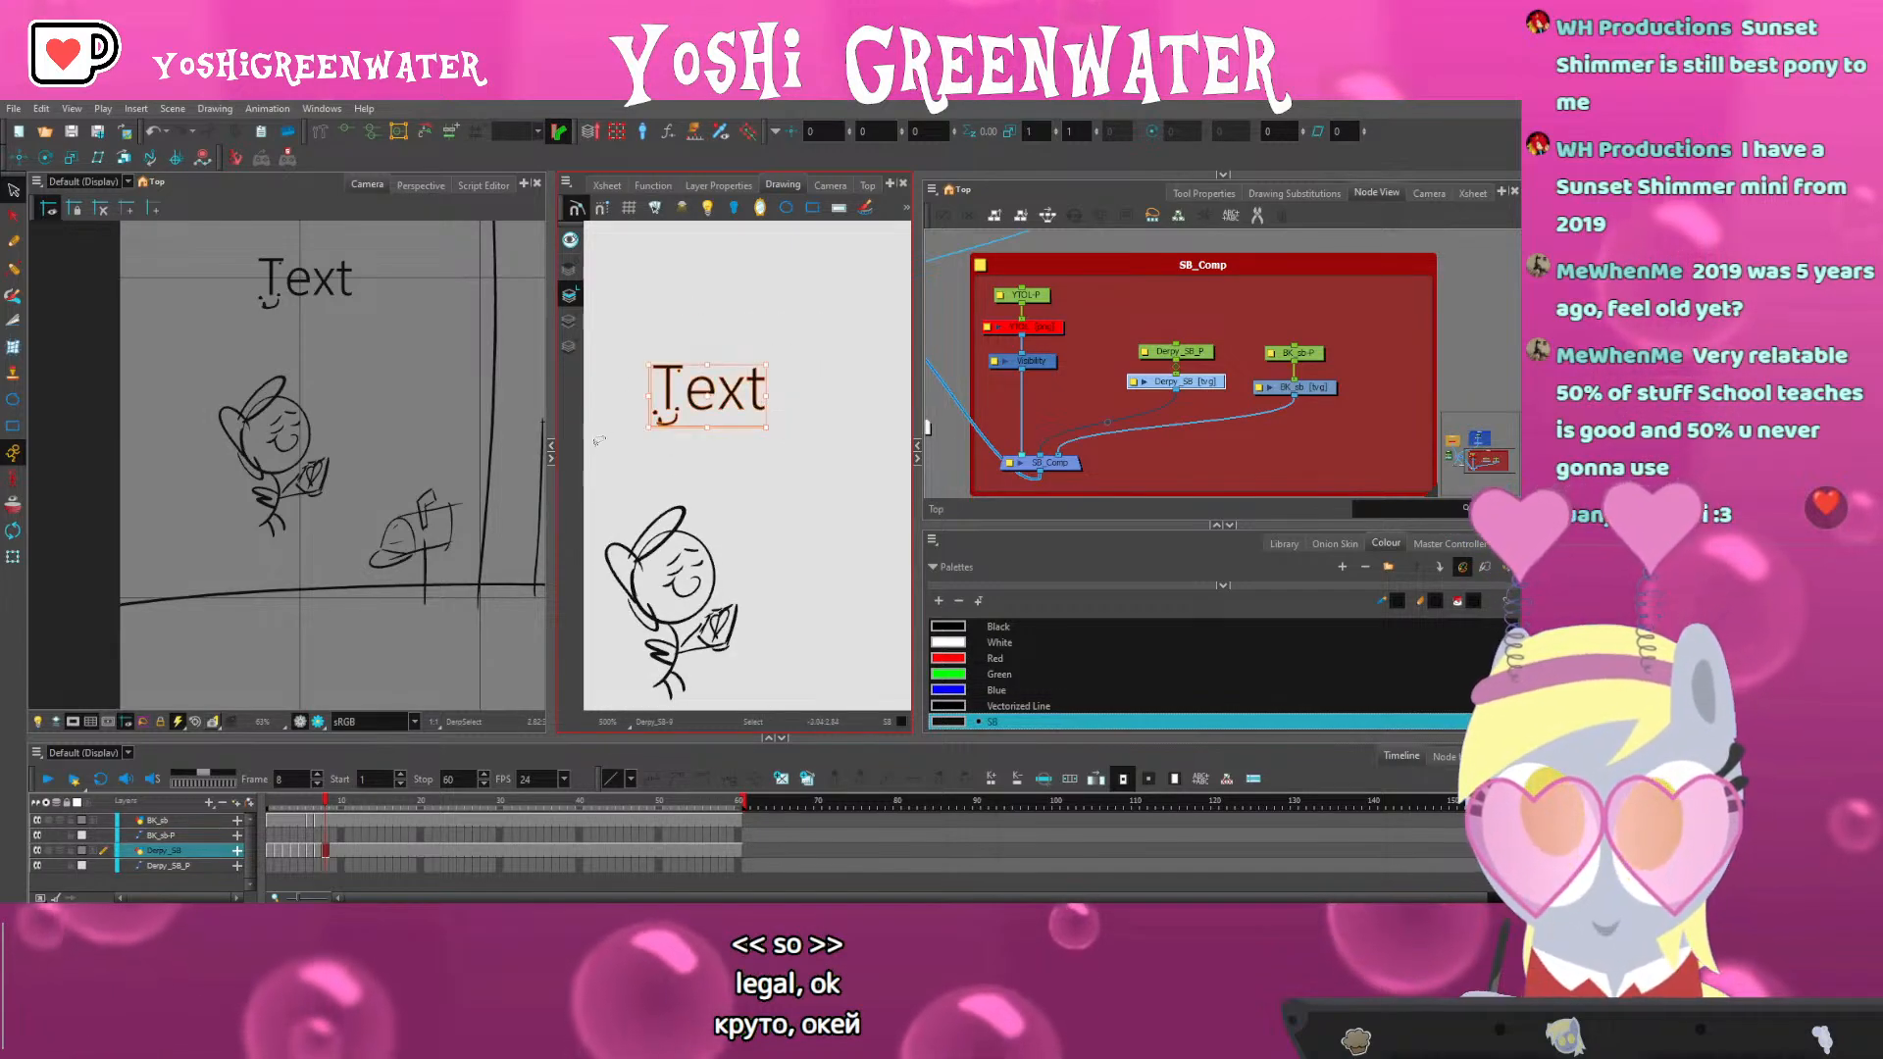
pyautogui.press('Delete')
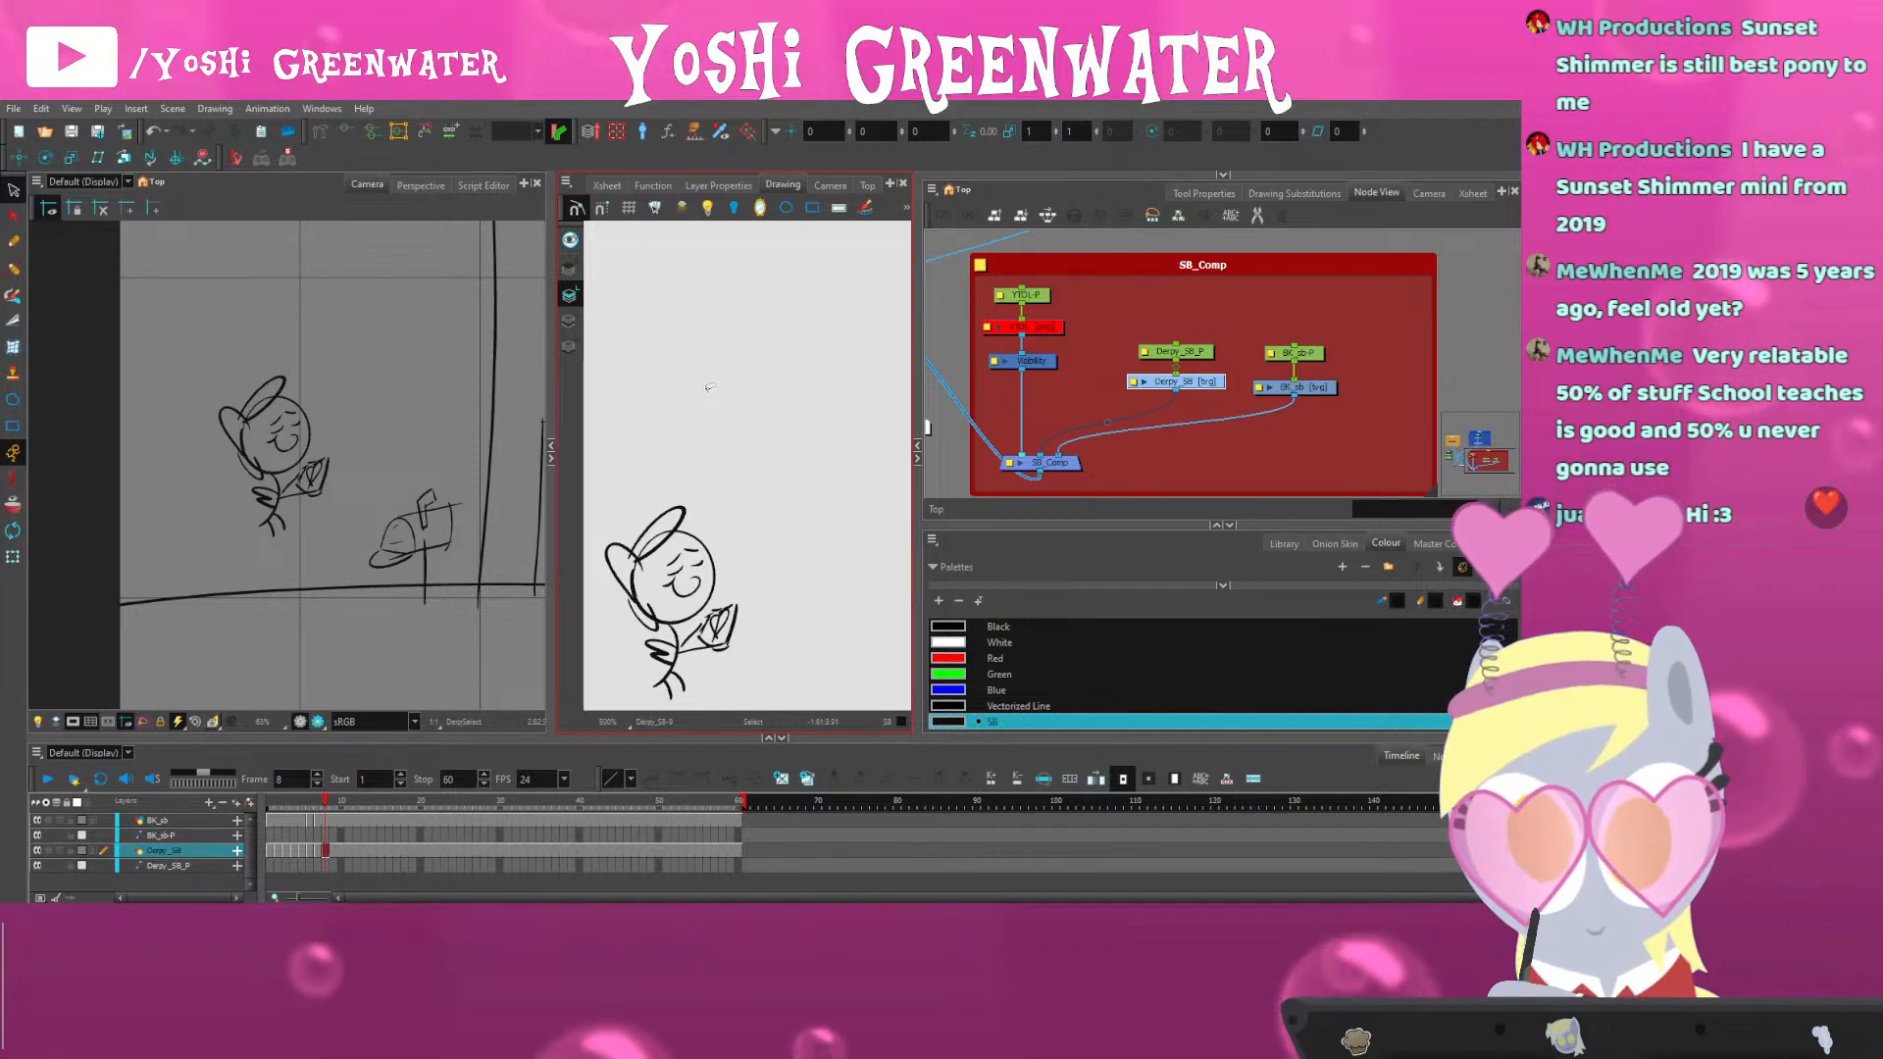
# Brush a large rounded panel containing two columns of short dashes above the character
pyautogui.hotkey('alt', 'b')
pyautogui.moveTo(700, 380); pyautogui.dragTo(660, 402)
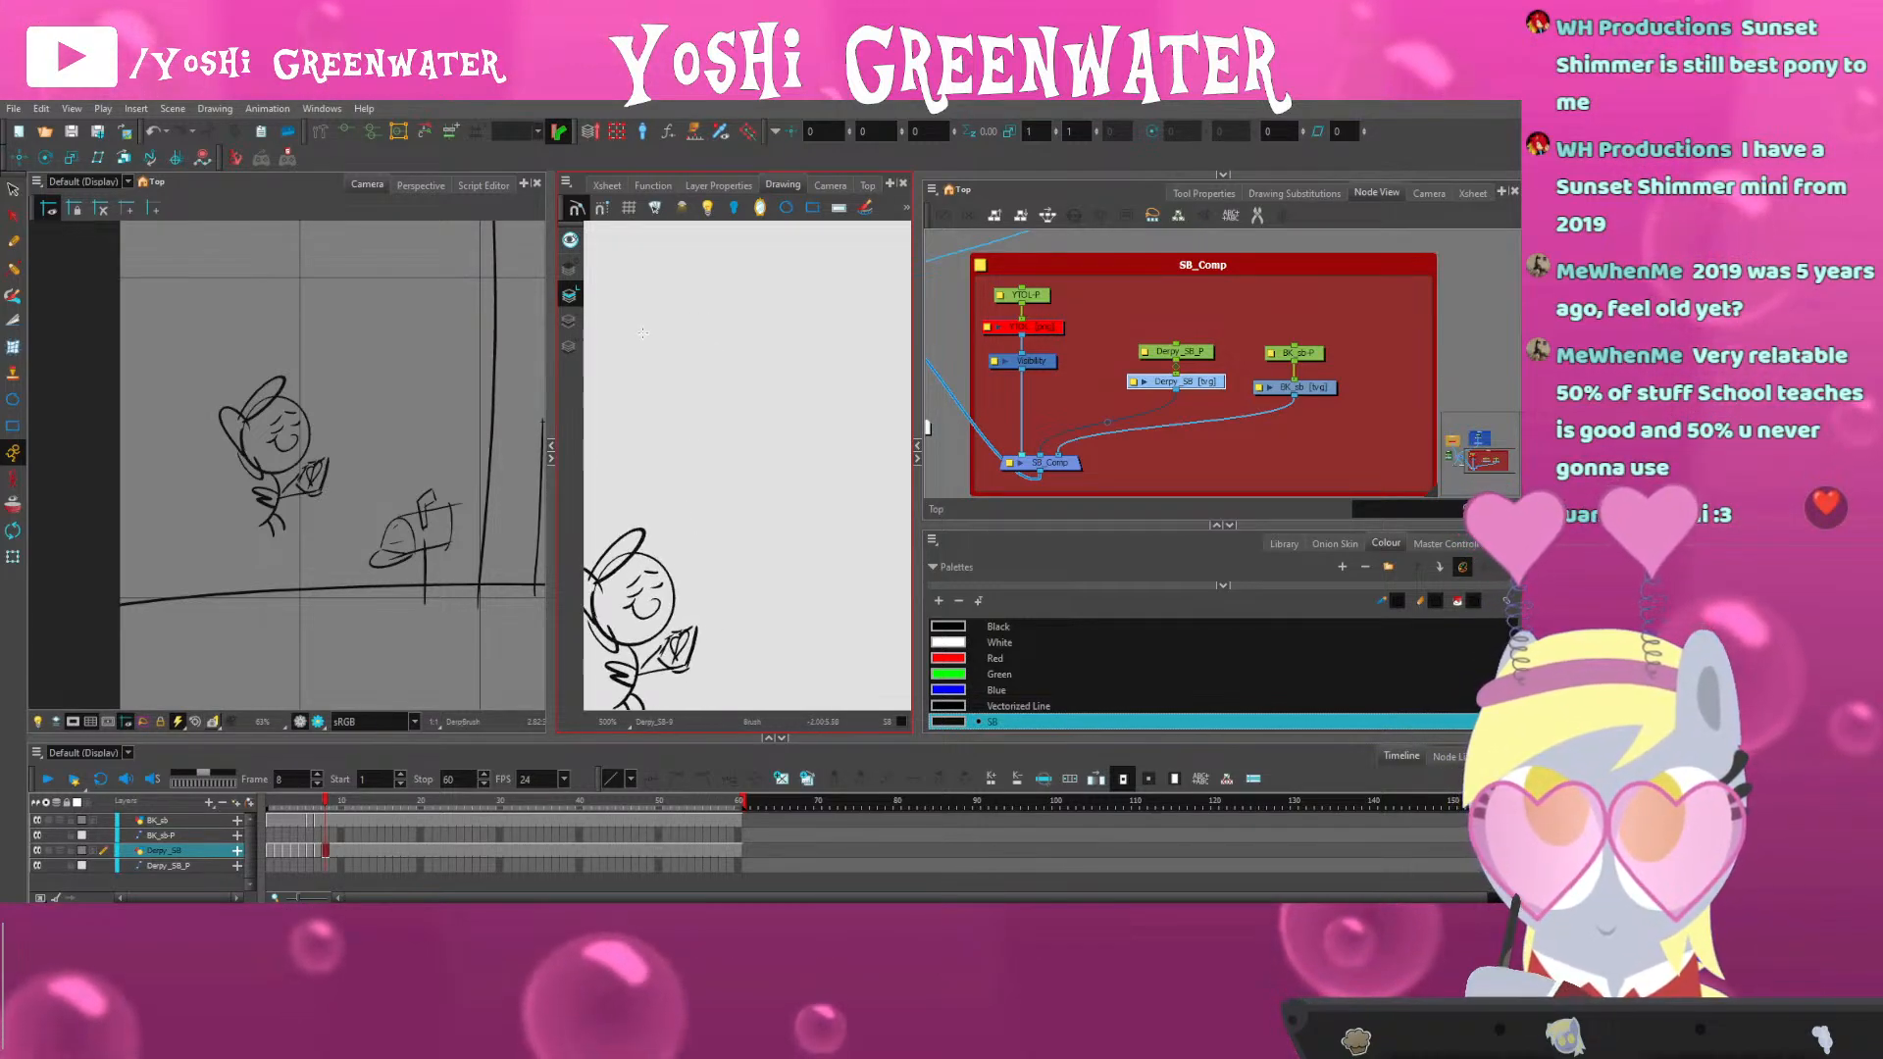
pyautogui.moveTo(647, 312)
pyautogui.mouseDown()
pyautogui.moveTo(648, 451)
pyautogui.moveTo(814, 411)
pyautogui.moveTo(647, 471)
pyautogui.mouseUp()
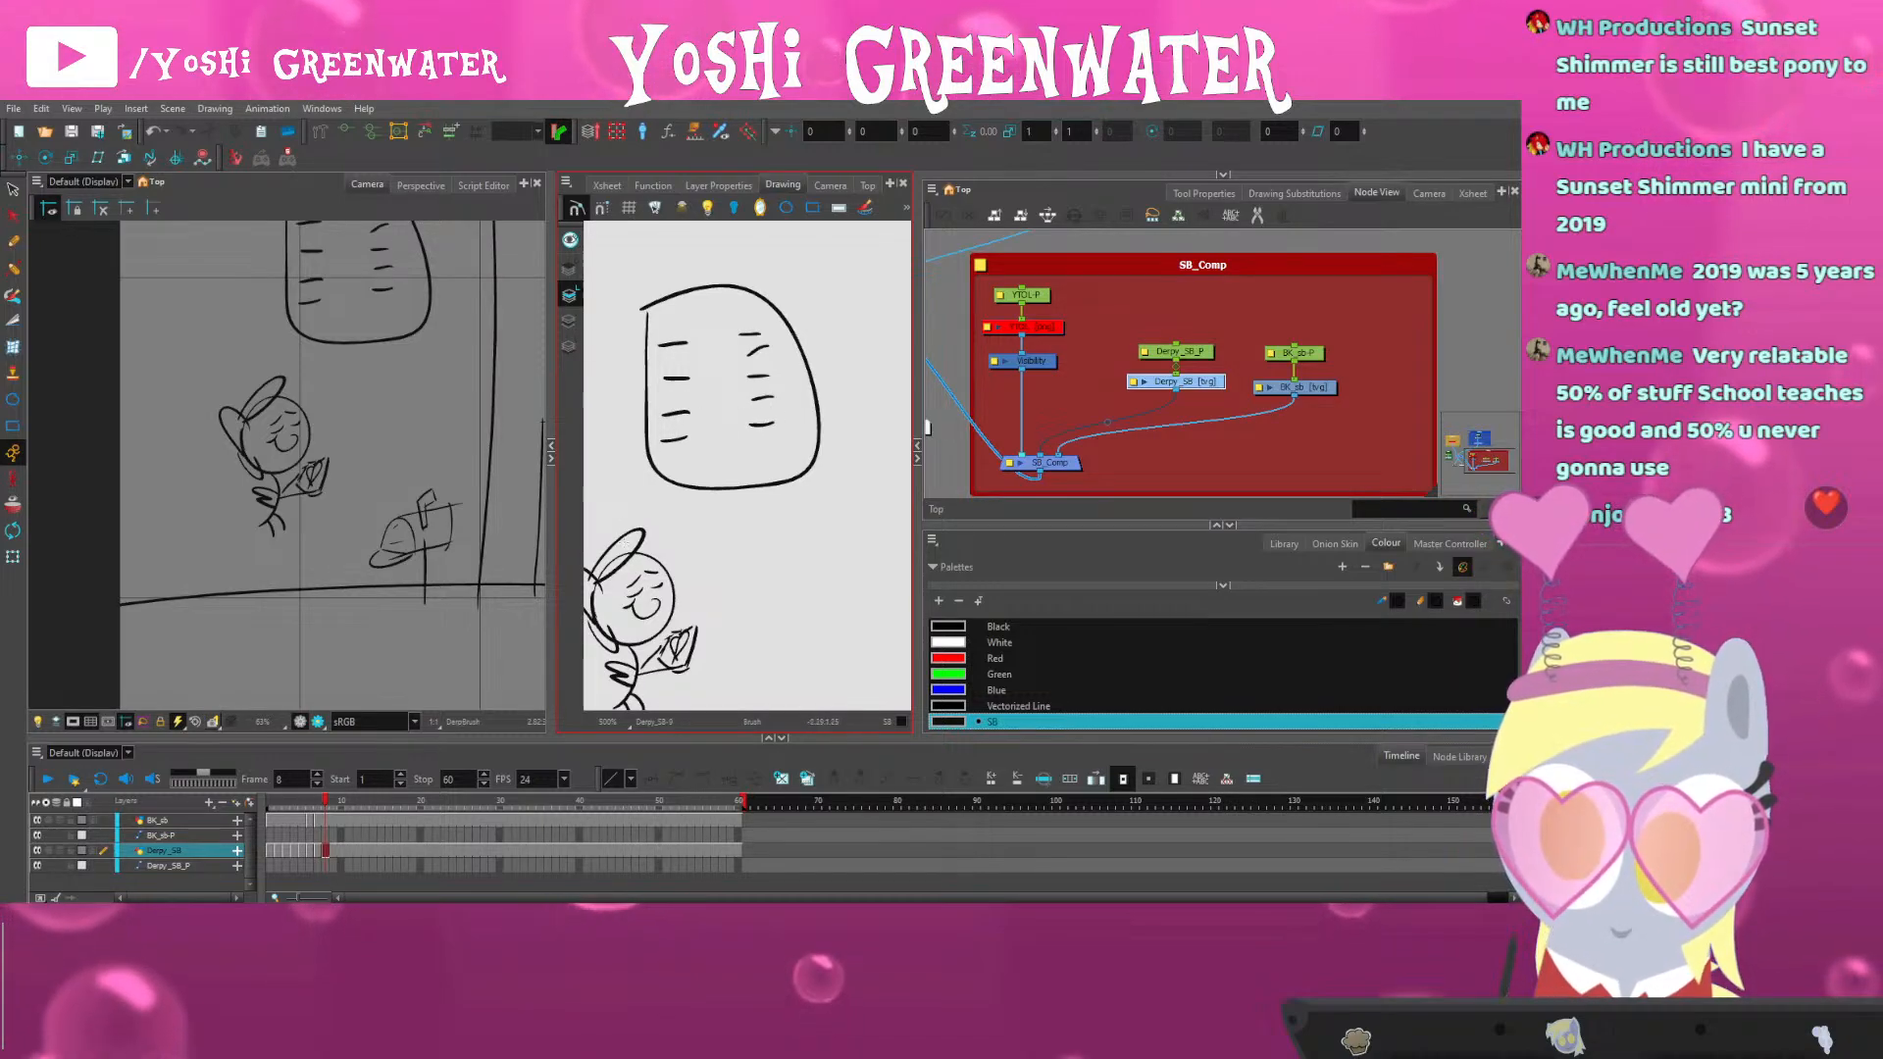
pyautogui.moveTo(694, 507); pyautogui.dragTo(663, 509)
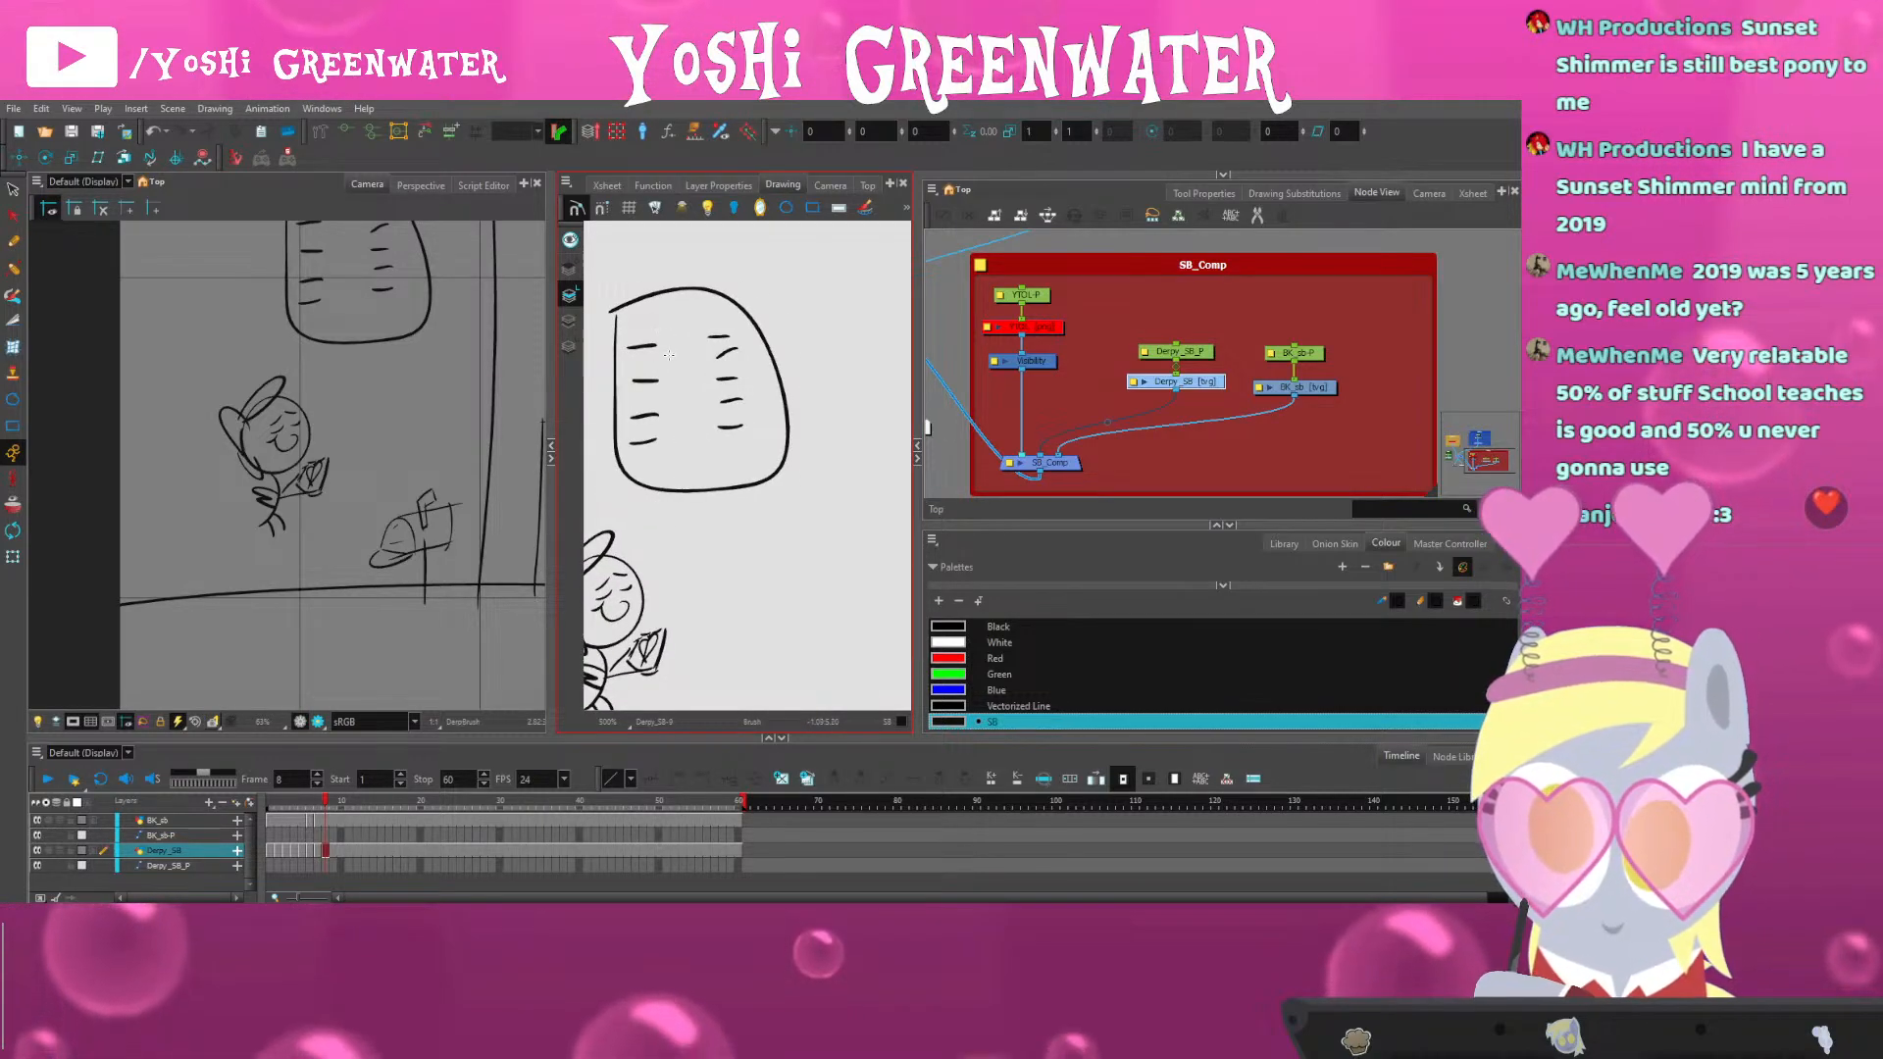
# Sketch a rough square box beside the rounded panel with small scribbled letters and a bracket mark inside it
pyautogui.press('space')
pyautogui.moveTo(733, 425); pyautogui.dragTo(652, 433)
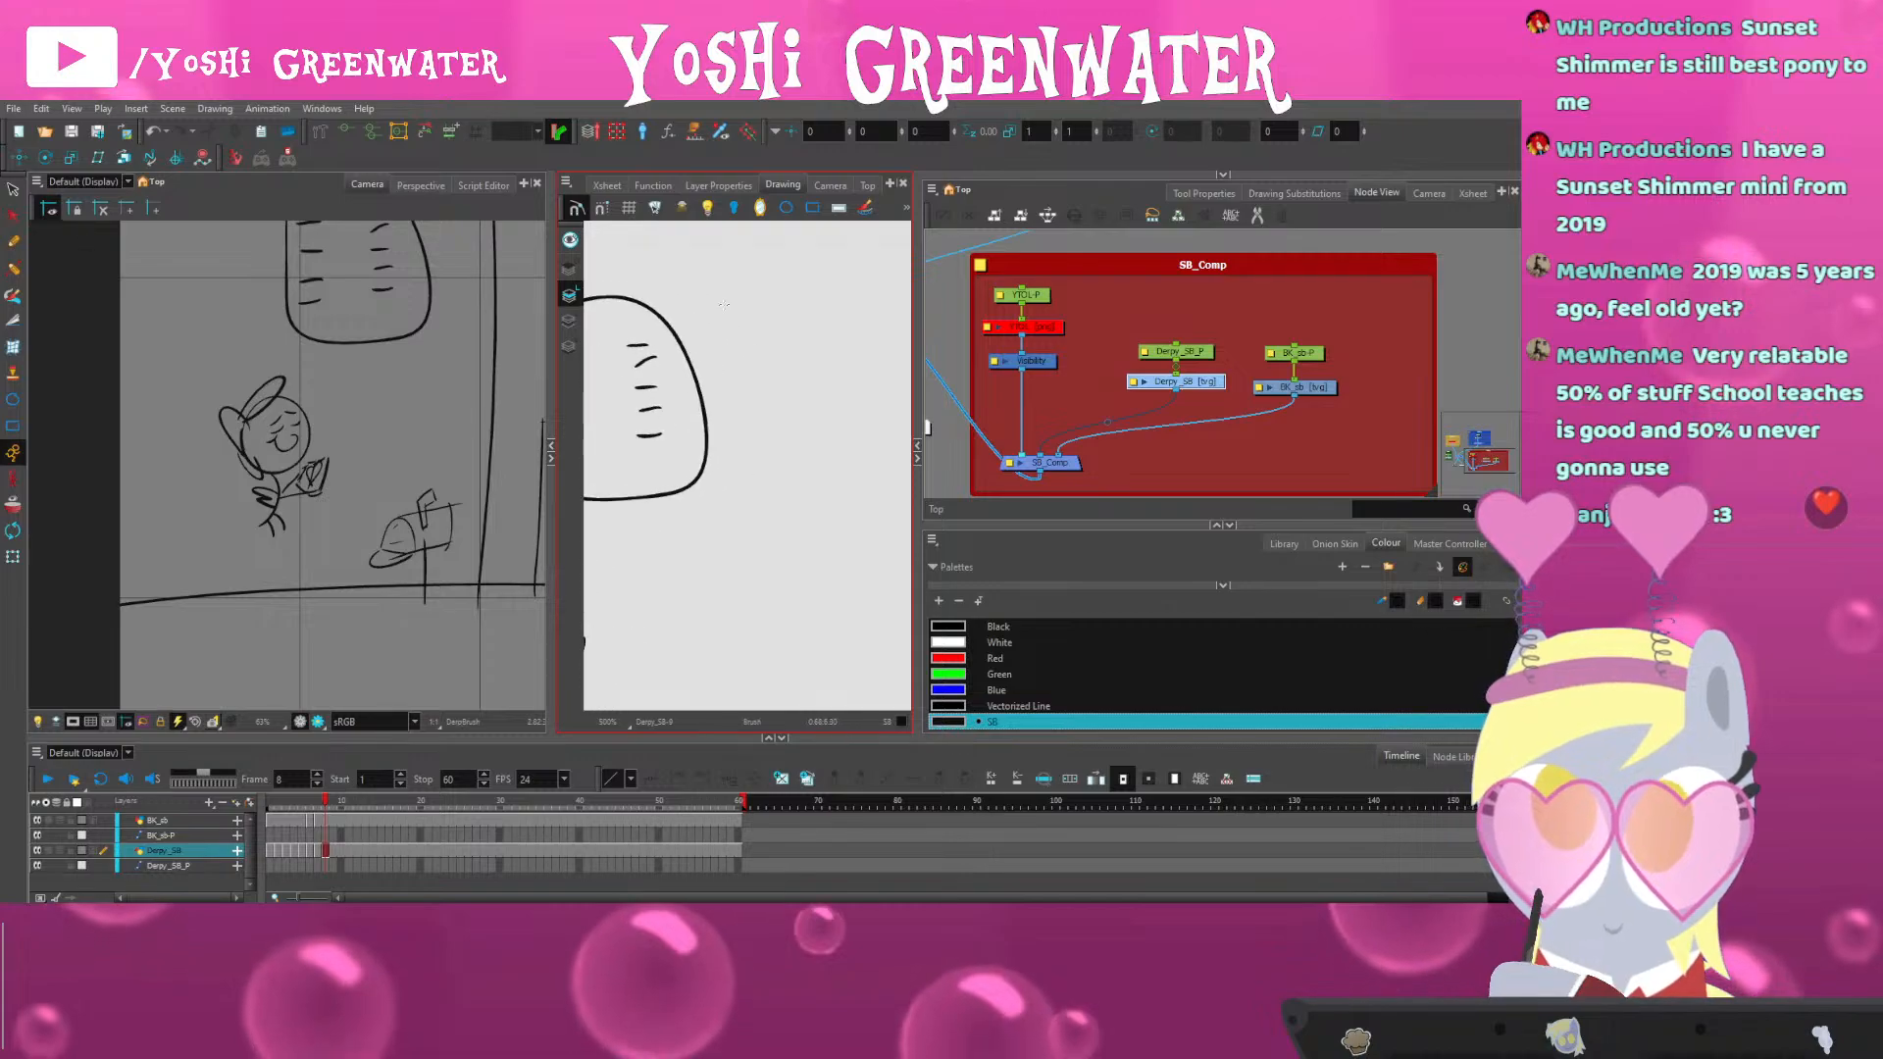
pyautogui.moveTo(729, 307)
pyautogui.mouseDown()
pyautogui.moveTo(749, 466)
pyautogui.moveTo(846, 478)
pyautogui.mouseUp()
pyautogui.moveTo(890, 341); pyautogui.dragTo(894, 473)
pyautogui.moveTo(735, 317); pyautogui.dragTo(870, 306)
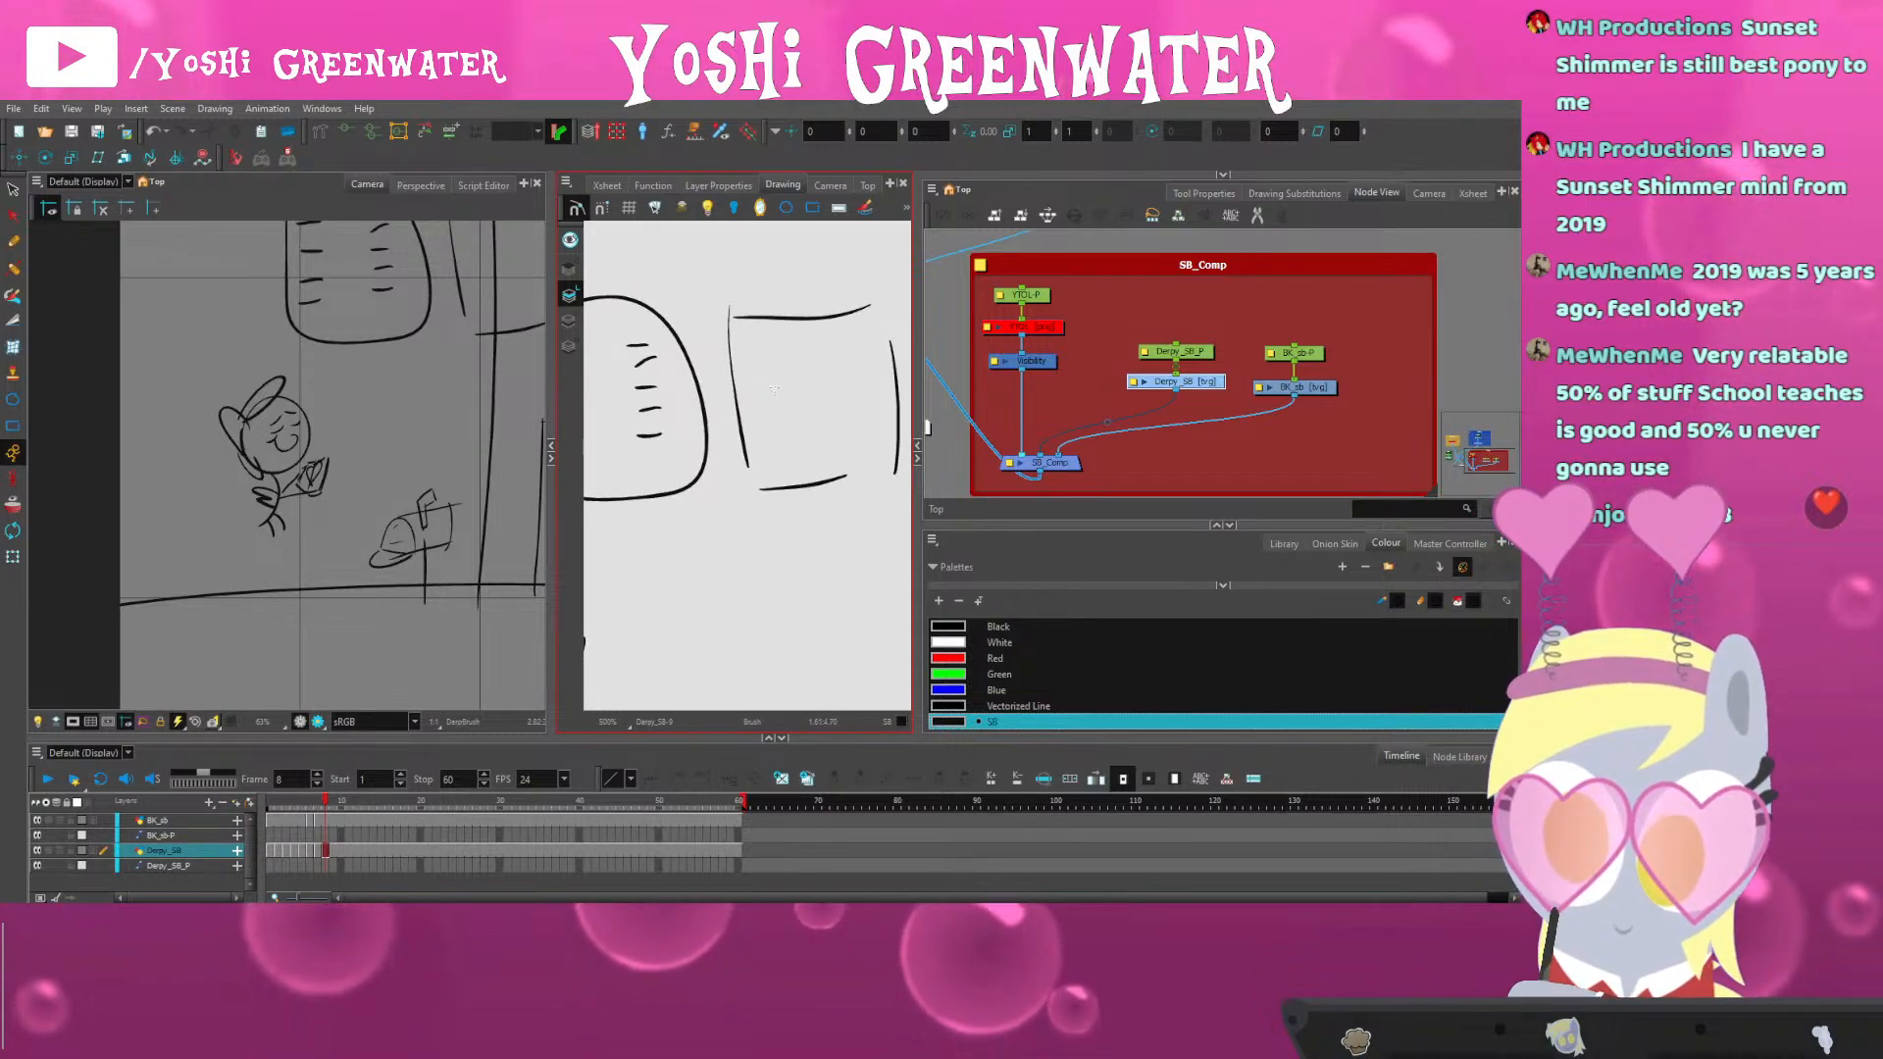
pyautogui.moveTo(781, 374); pyautogui.dragTo(818, 412)
pyautogui.moveTo(821, 349); pyautogui.dragTo(825, 389)
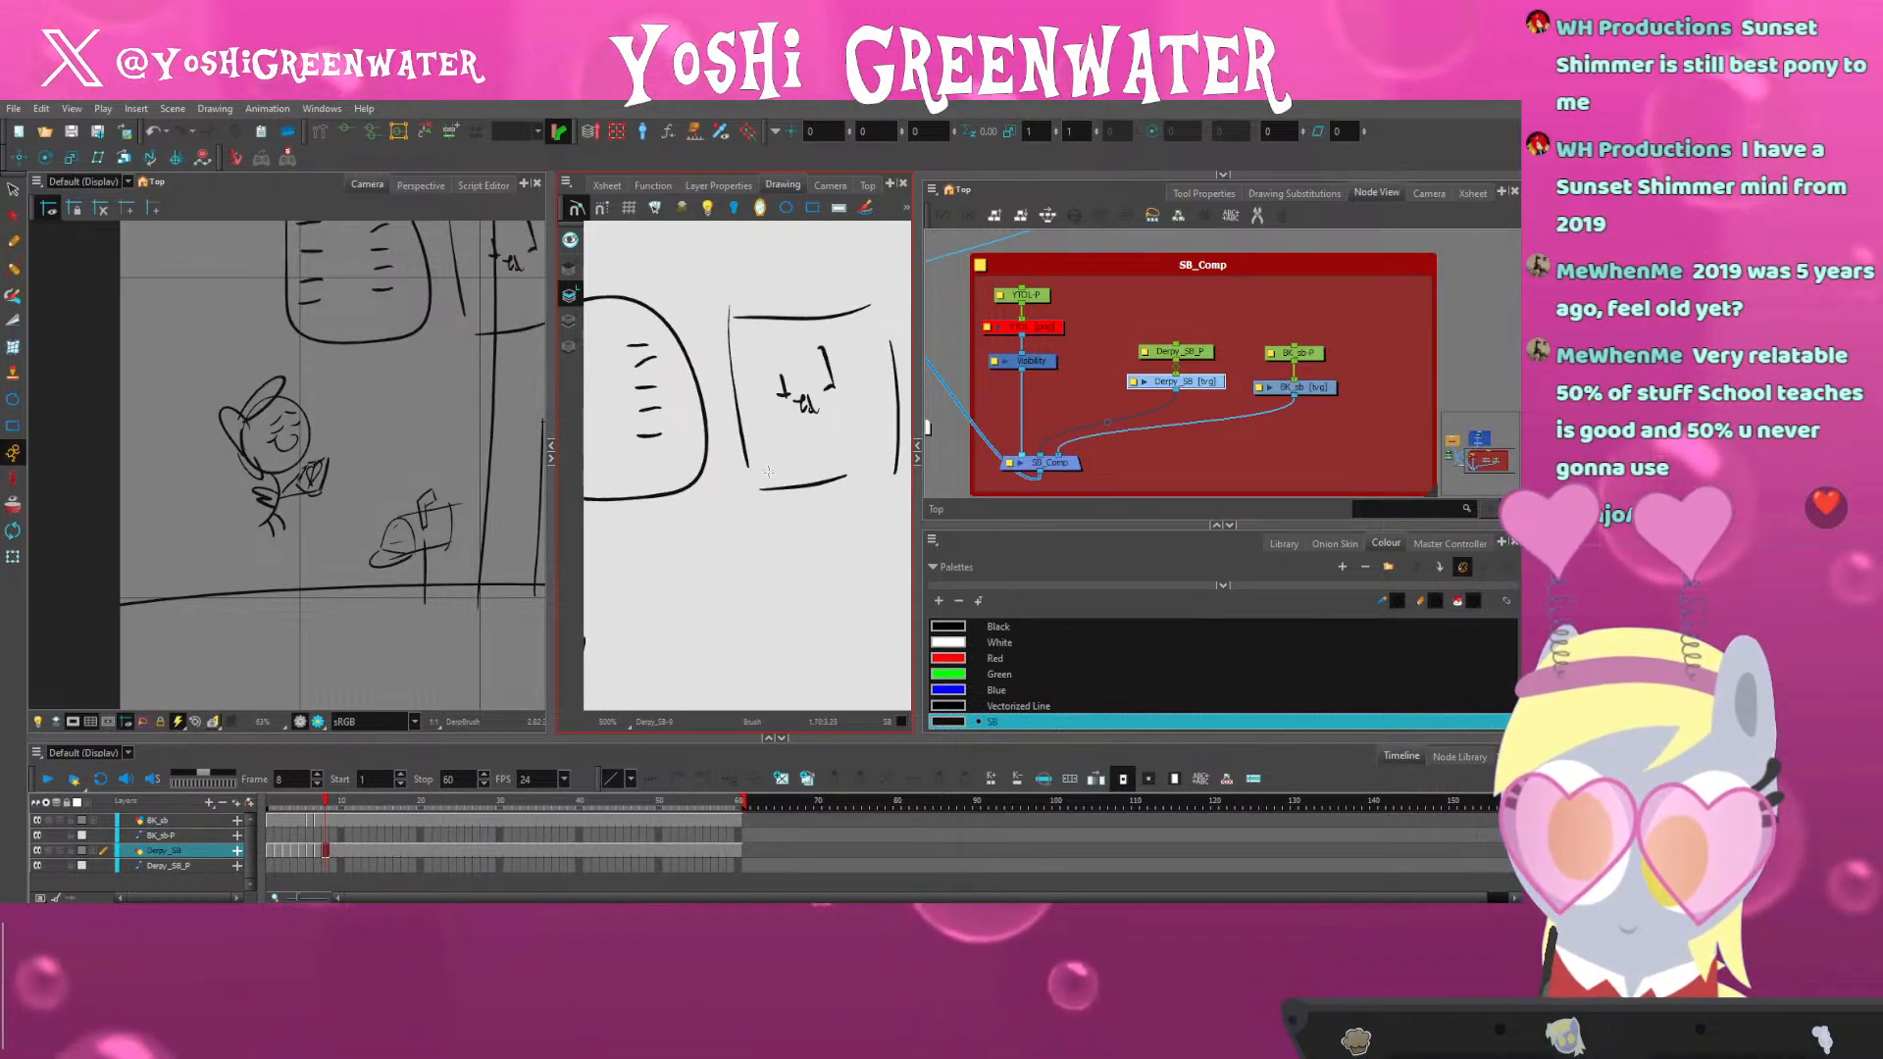
# Widen the Drawing view by narrowing the Camera view so both sketched boxes fit side by side
pyautogui.moveTo(692, 479); pyautogui.dragTo(746, 476)
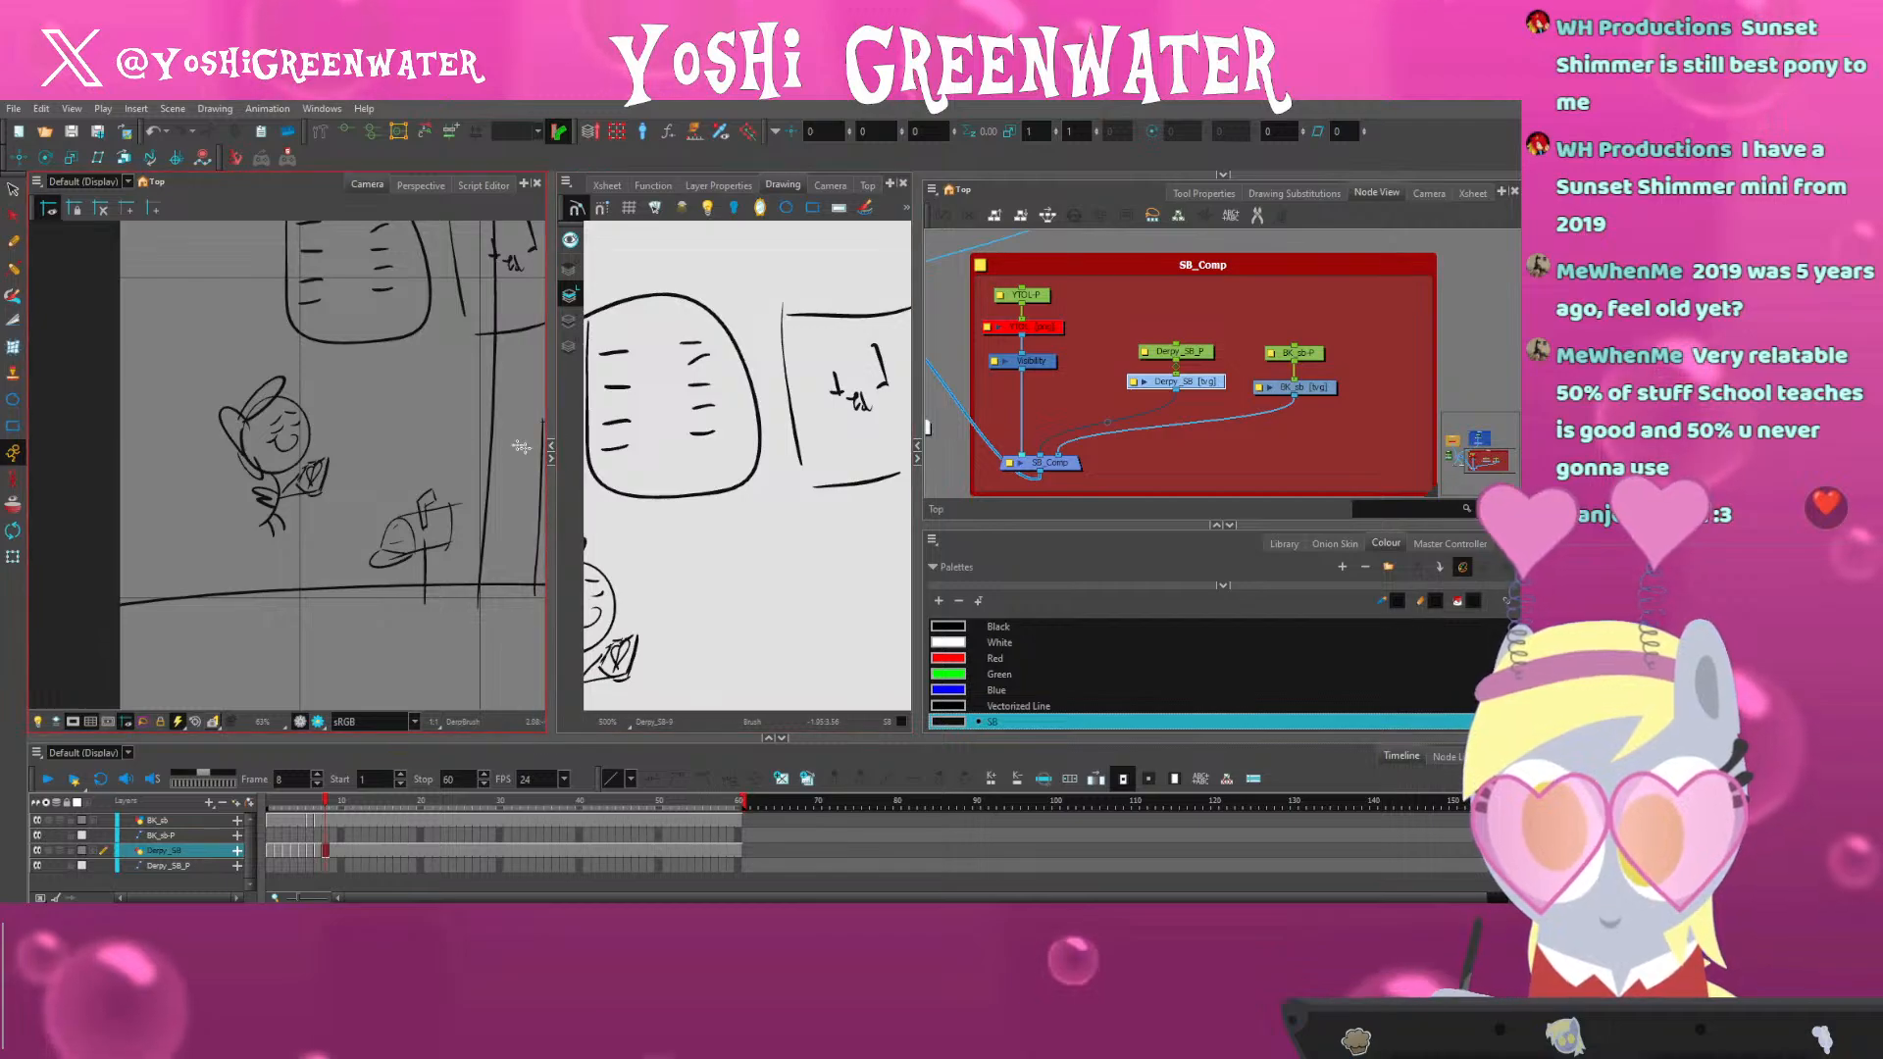
pyautogui.moveTo(552, 476); pyautogui.dragTo(469, 472)
pyautogui.moveTo(618, 459); pyautogui.dragTo(590, 473)
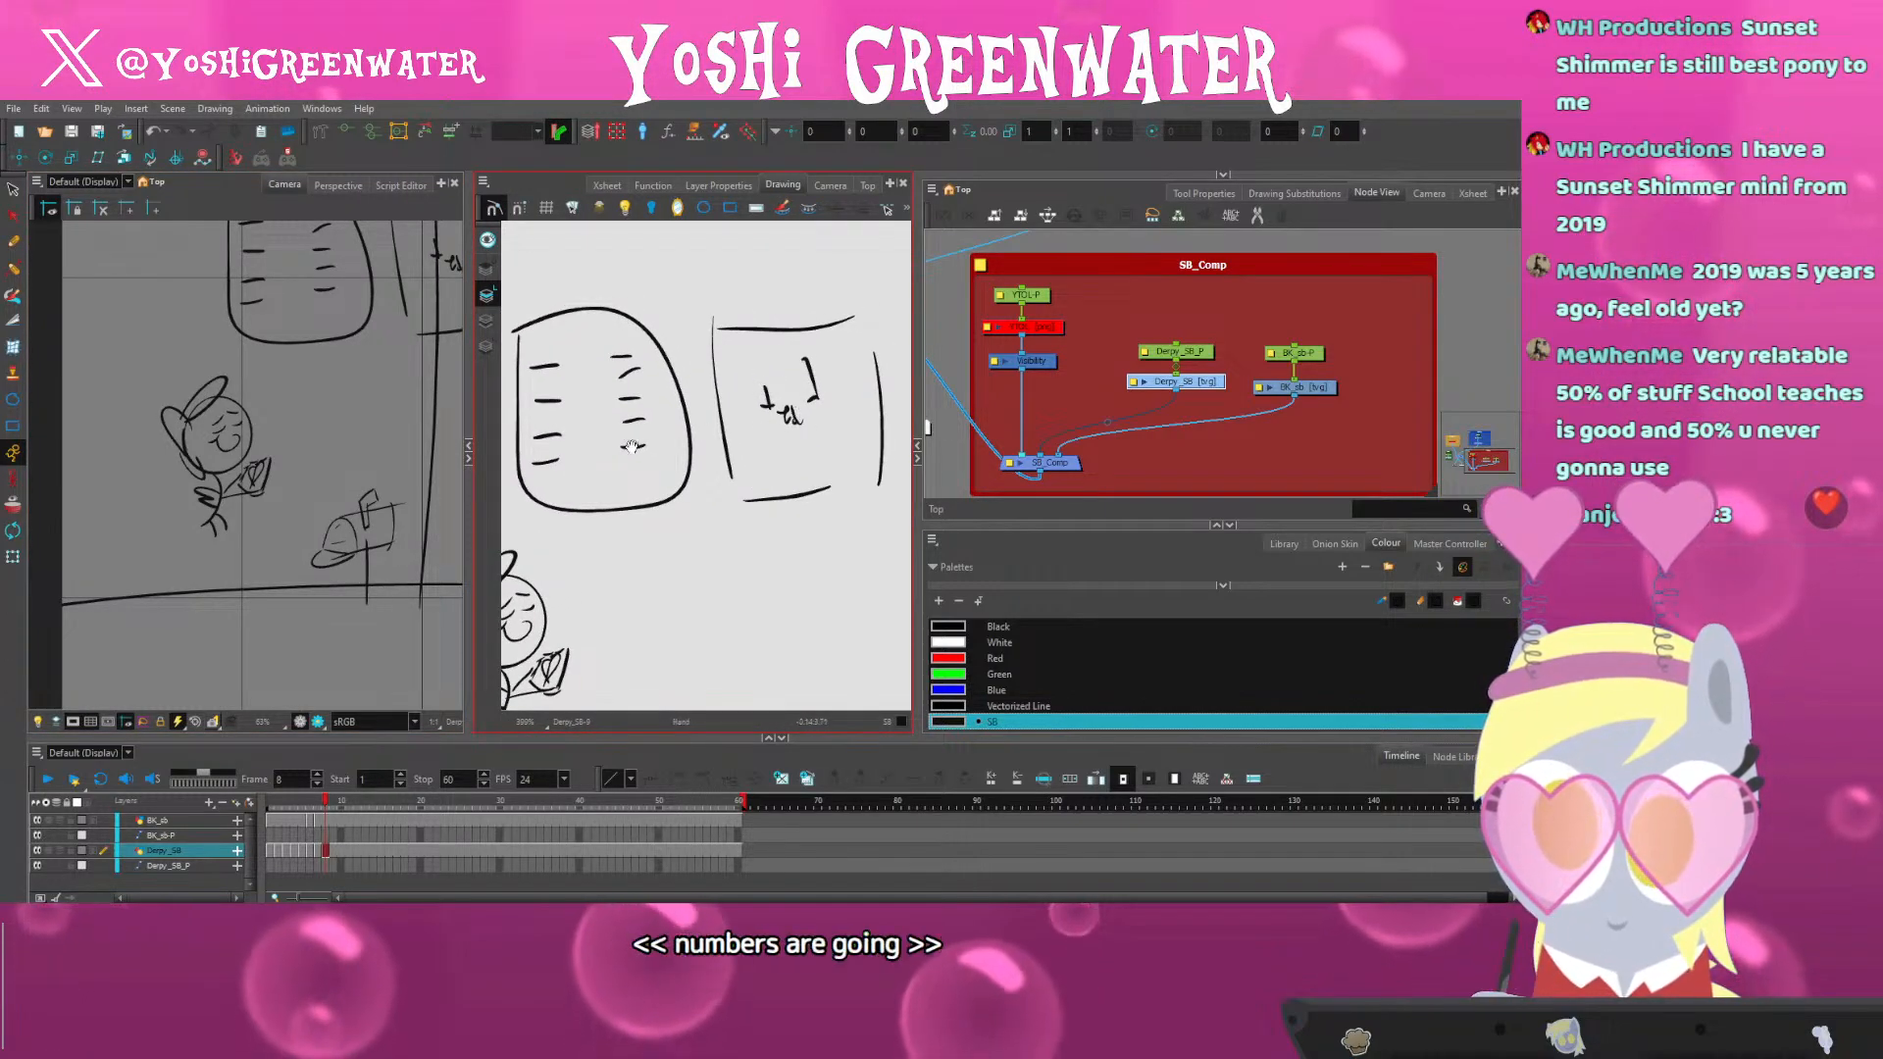
pyautogui.moveTo(588, 409)
pyautogui.mouseDown()
pyautogui.moveTo(719, 405)
pyautogui.moveTo(604, 399)
pyautogui.mouseUp()
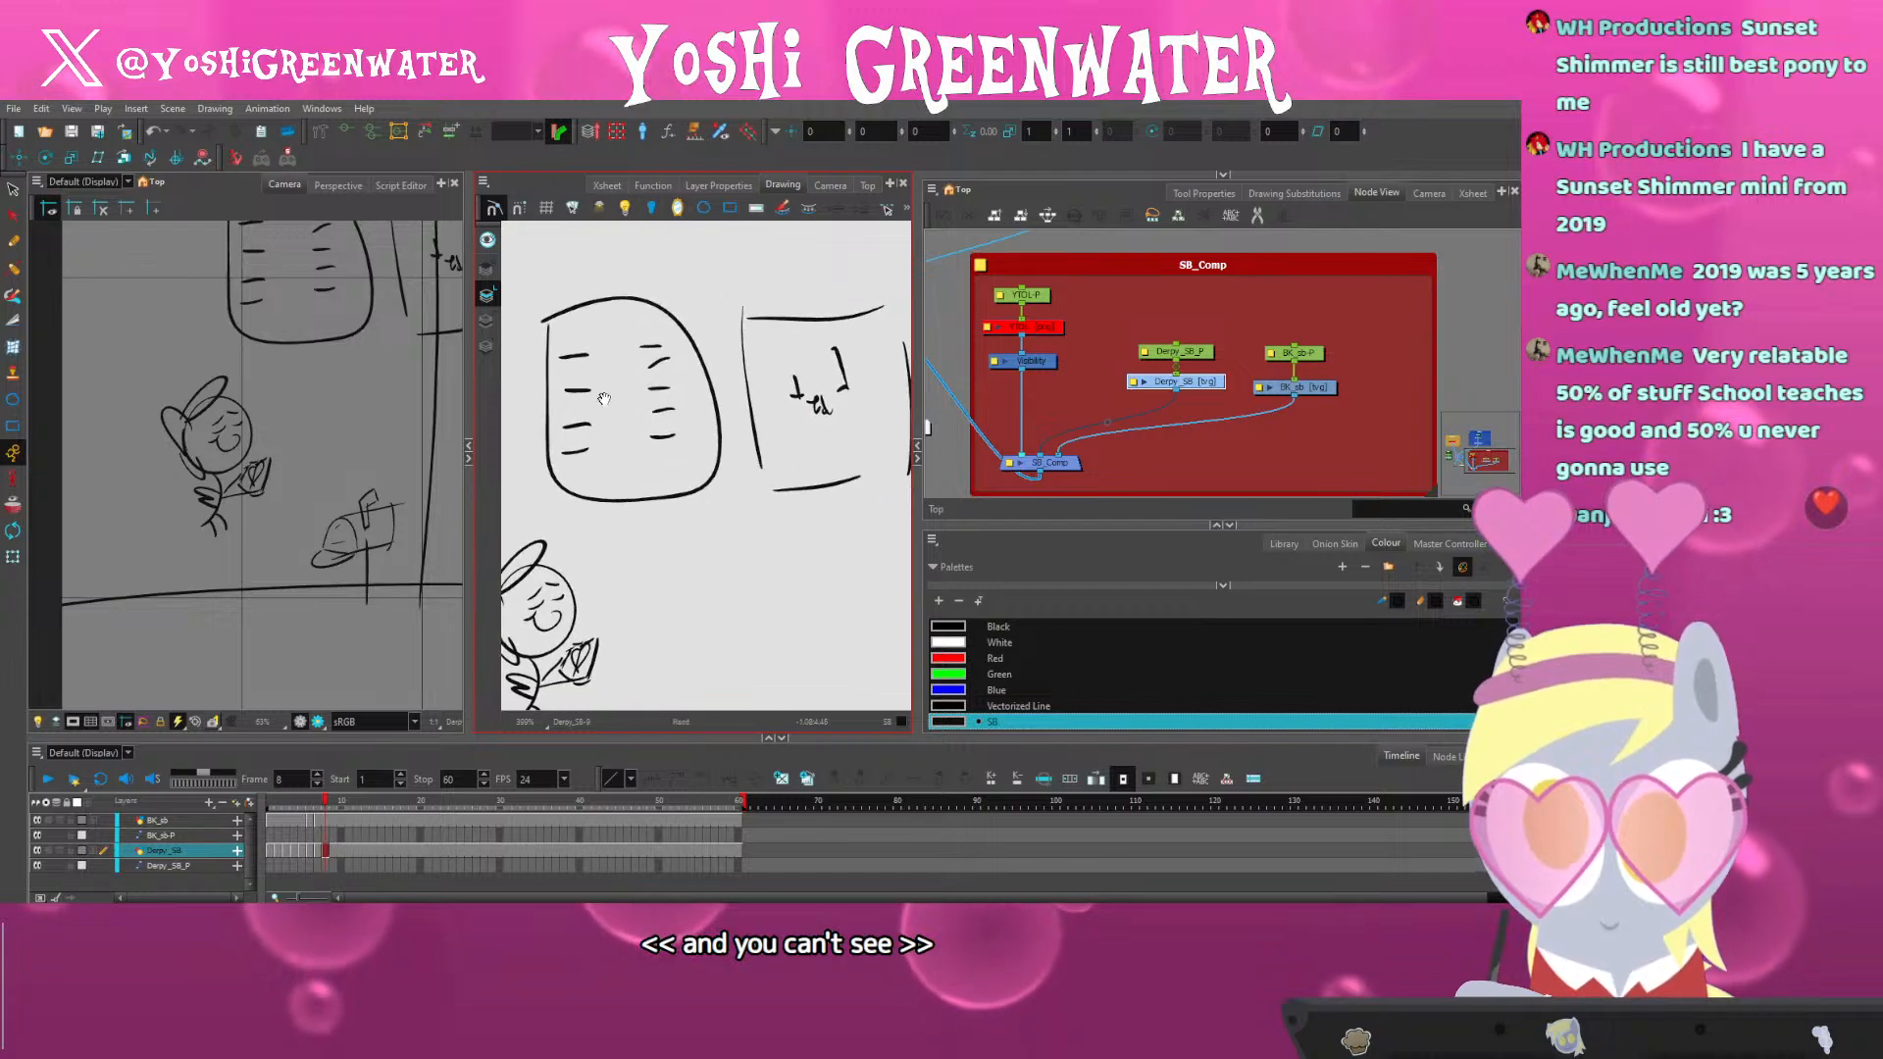
pyautogui.moveTo(659, 459); pyautogui.dragTo(640, 466)
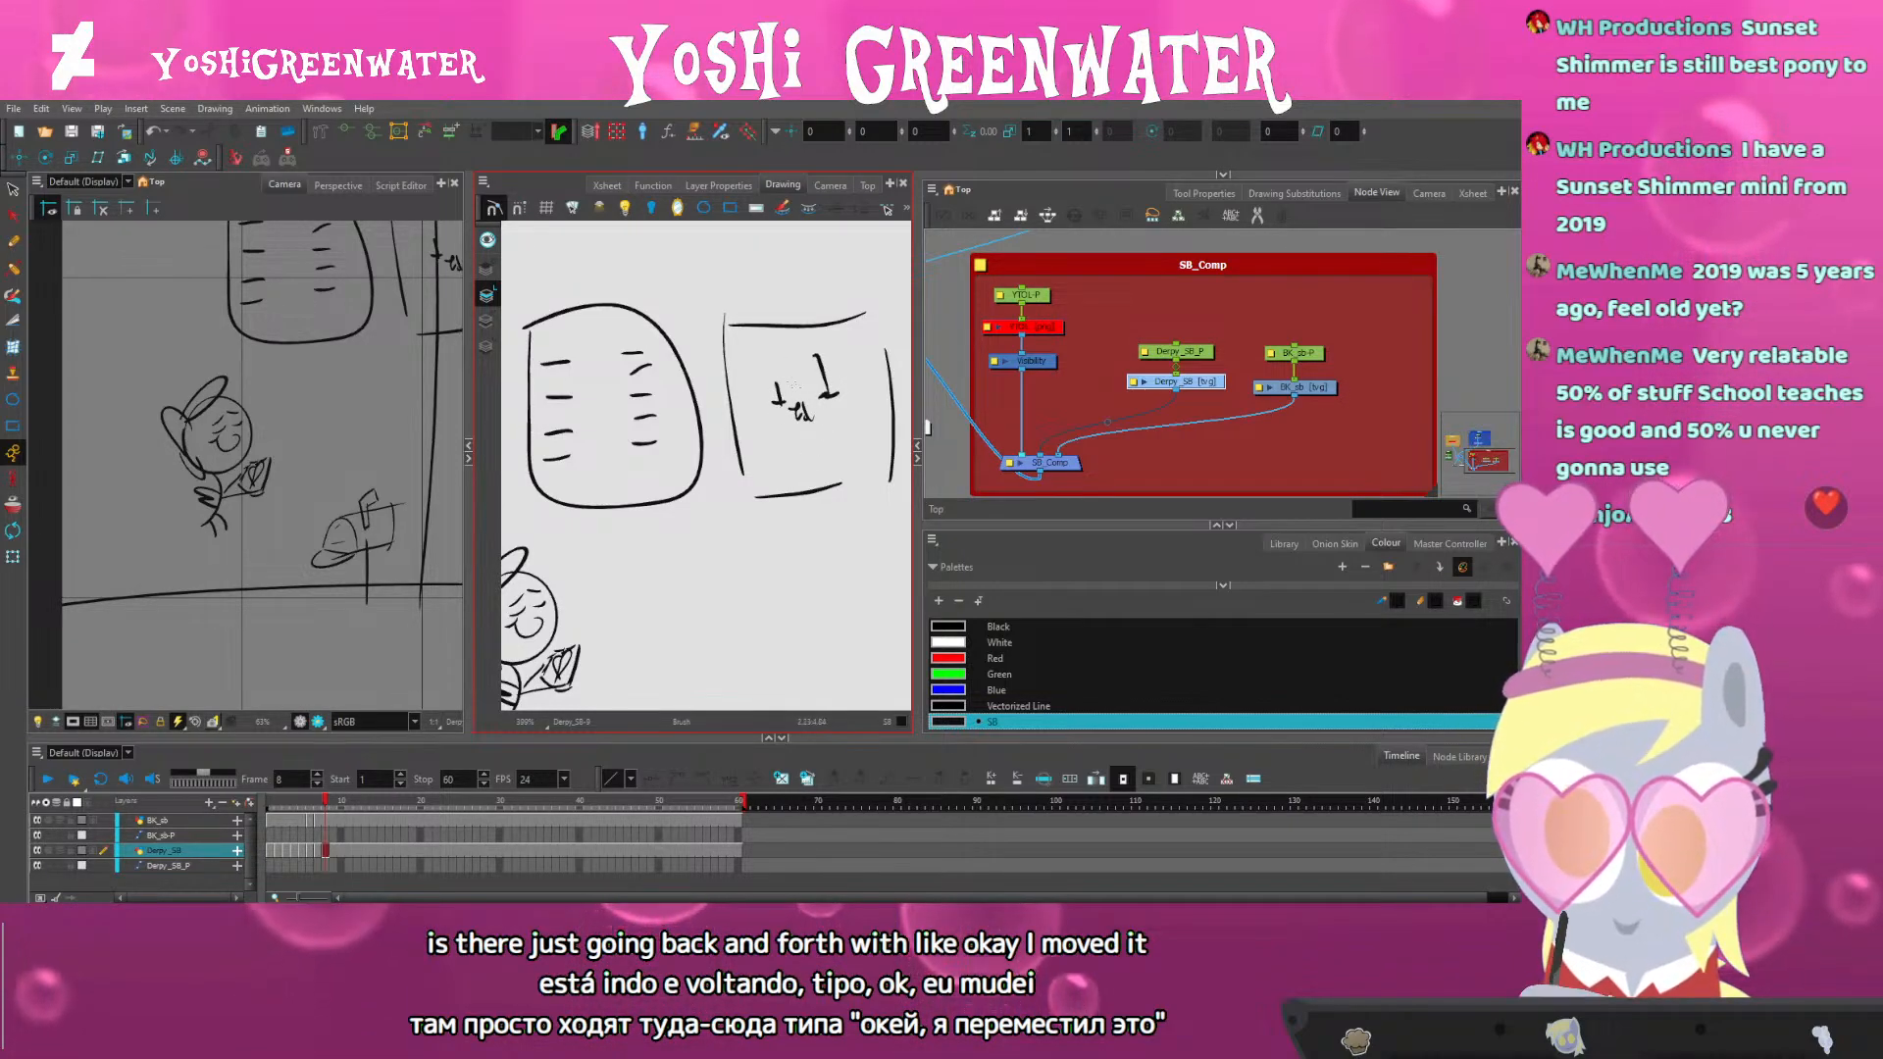
# Add a scribbled mark beside the panel's first dash, and a stepped line and a circle around the letters in the box
pyautogui.moveTo(640, 481); pyautogui.dragTo(425, 482)
pyautogui.moveTo(849, 465)
pyautogui.mouseDown()
pyautogui.moveTo(442, 463)
pyautogui.moveTo(790, 469)
pyautogui.moveTo(686, 495)
pyautogui.moveTo(437, 484)
pyautogui.mouseUp()
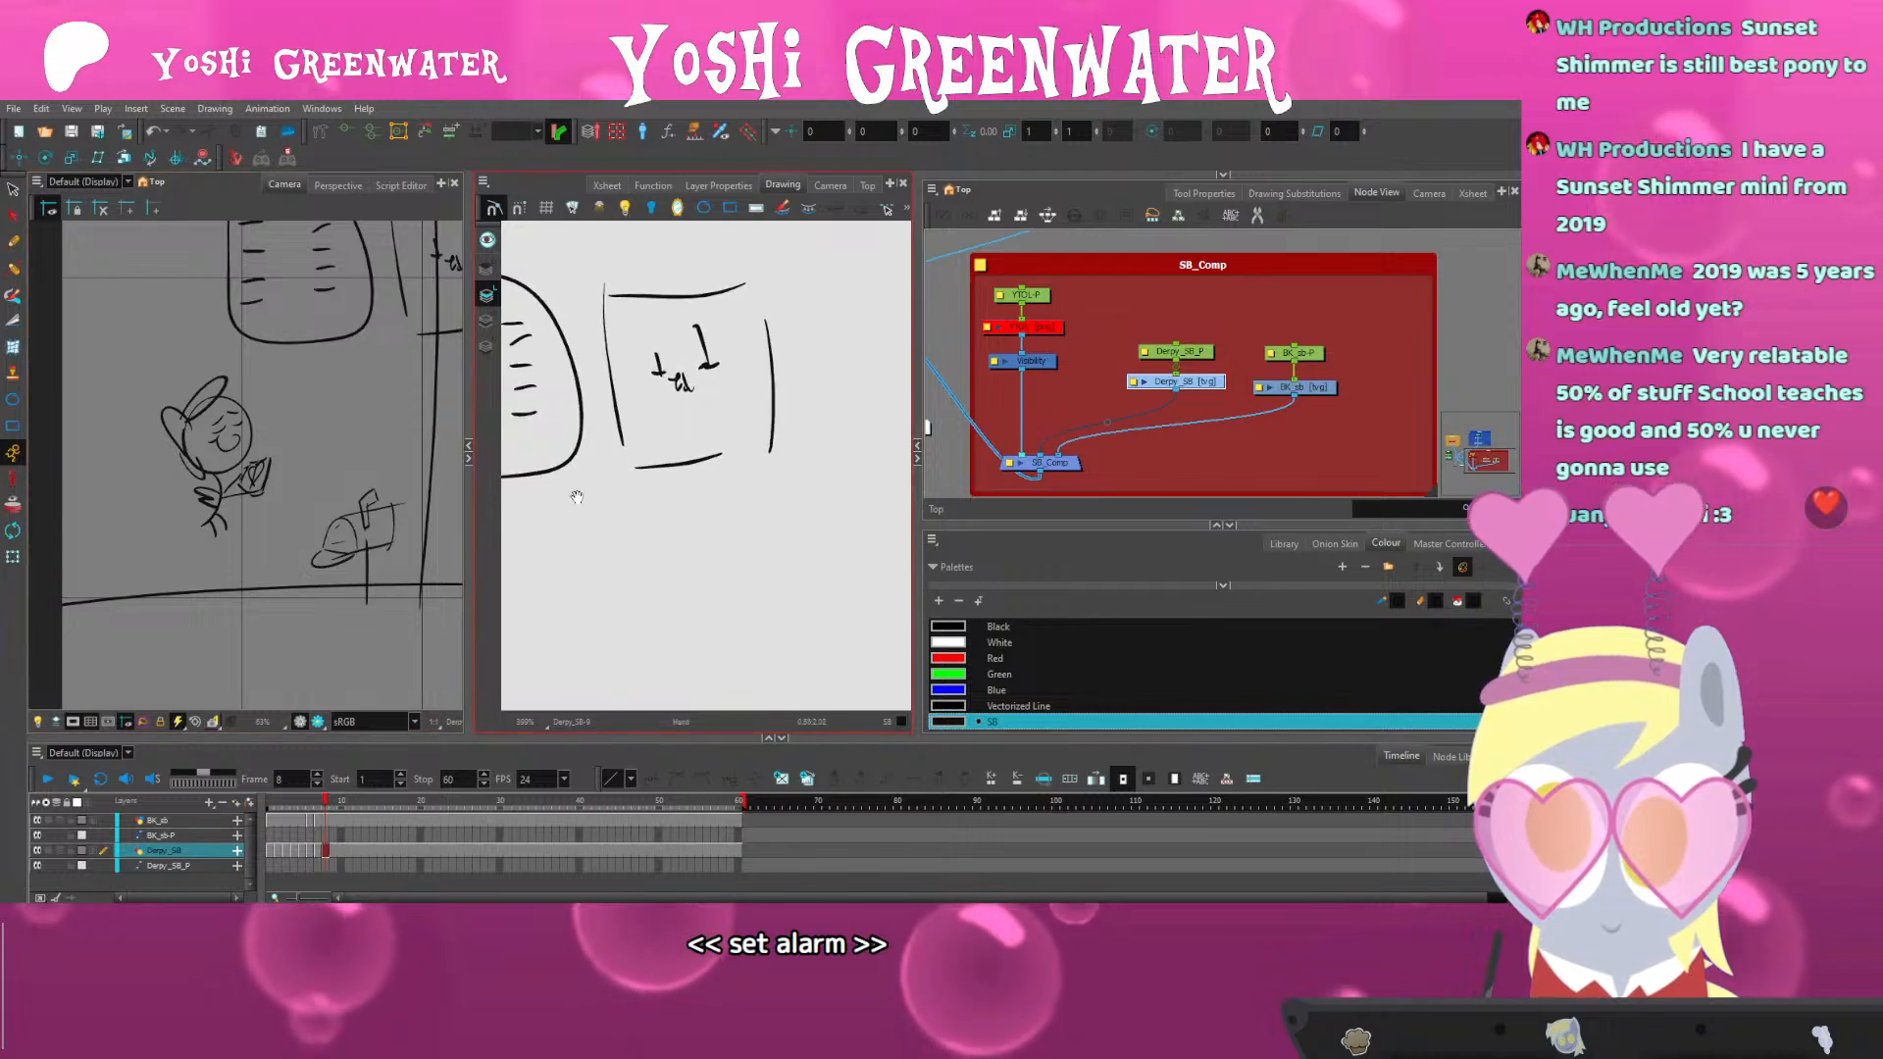
pyautogui.moveTo(575, 492)
pyautogui.mouseDown()
pyautogui.moveTo(771, 506)
pyautogui.moveTo(729, 517)
pyautogui.mouseUp()
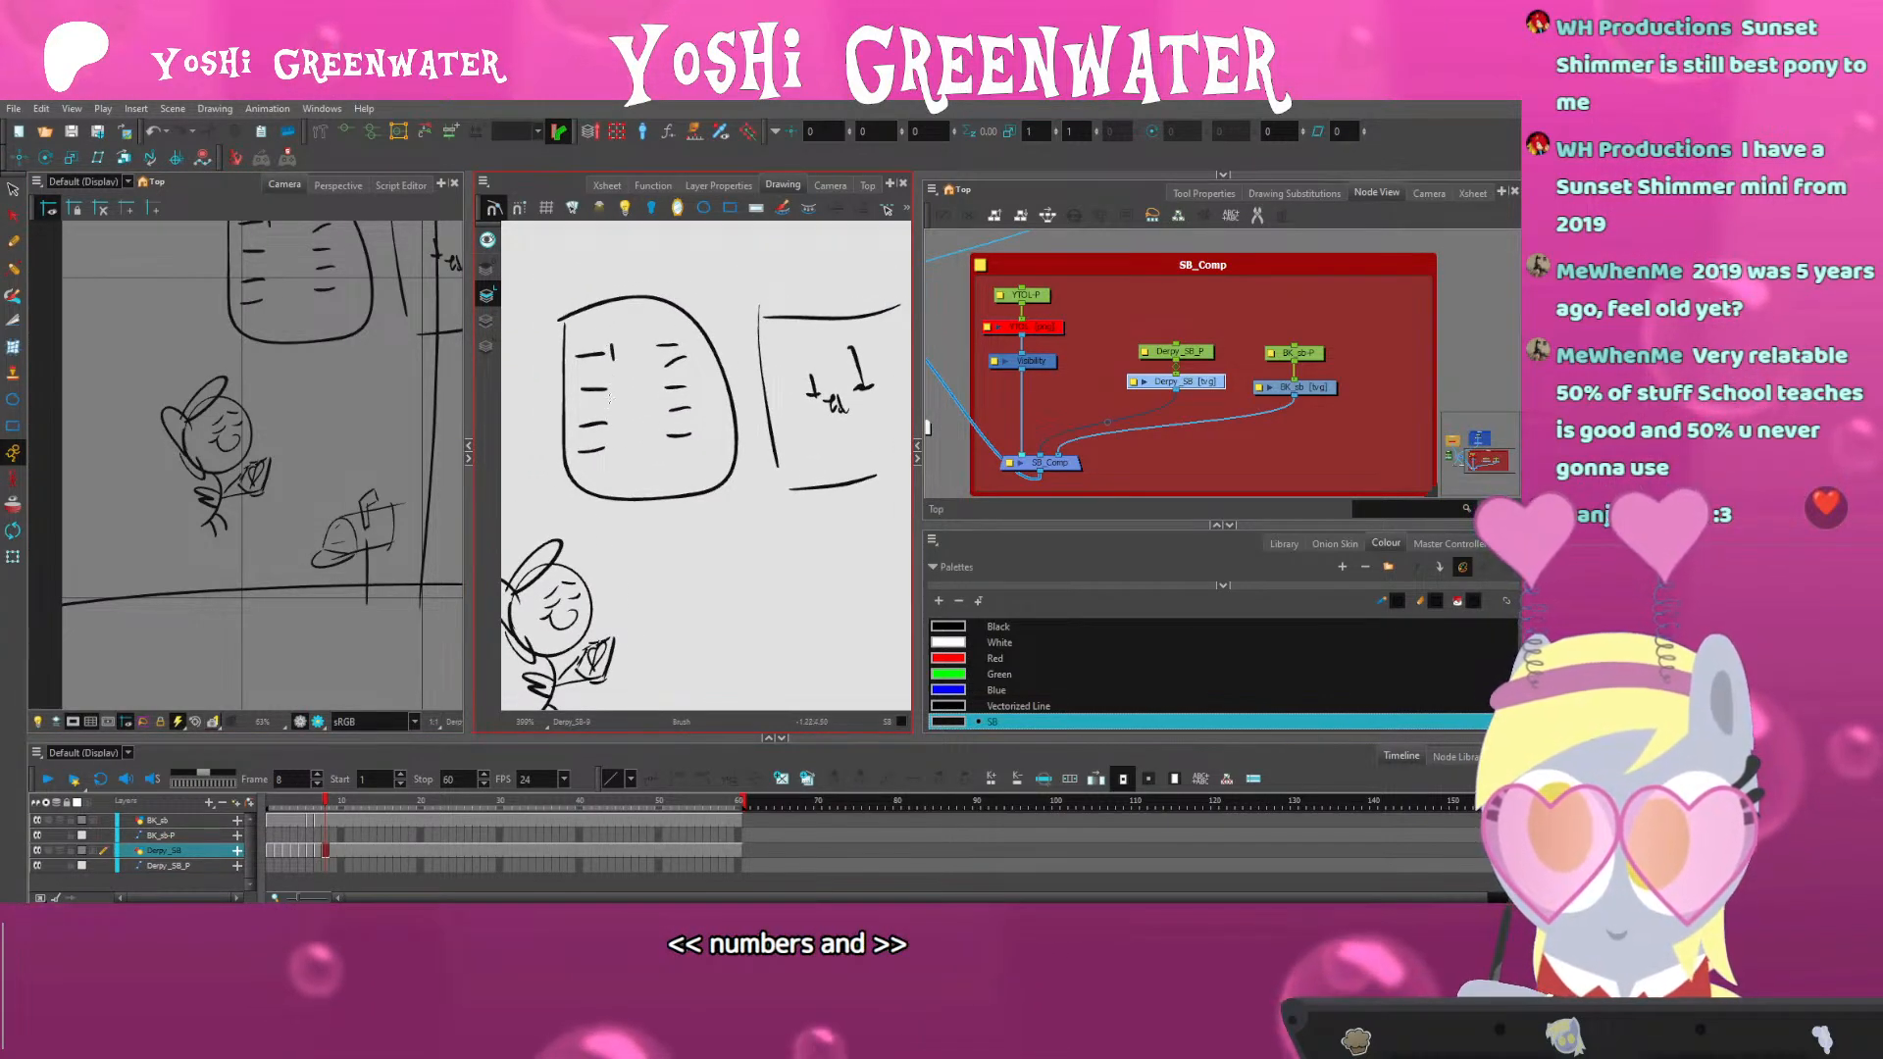
pyautogui.moveTo(620, 358); pyautogui.dragTo(596, 366)
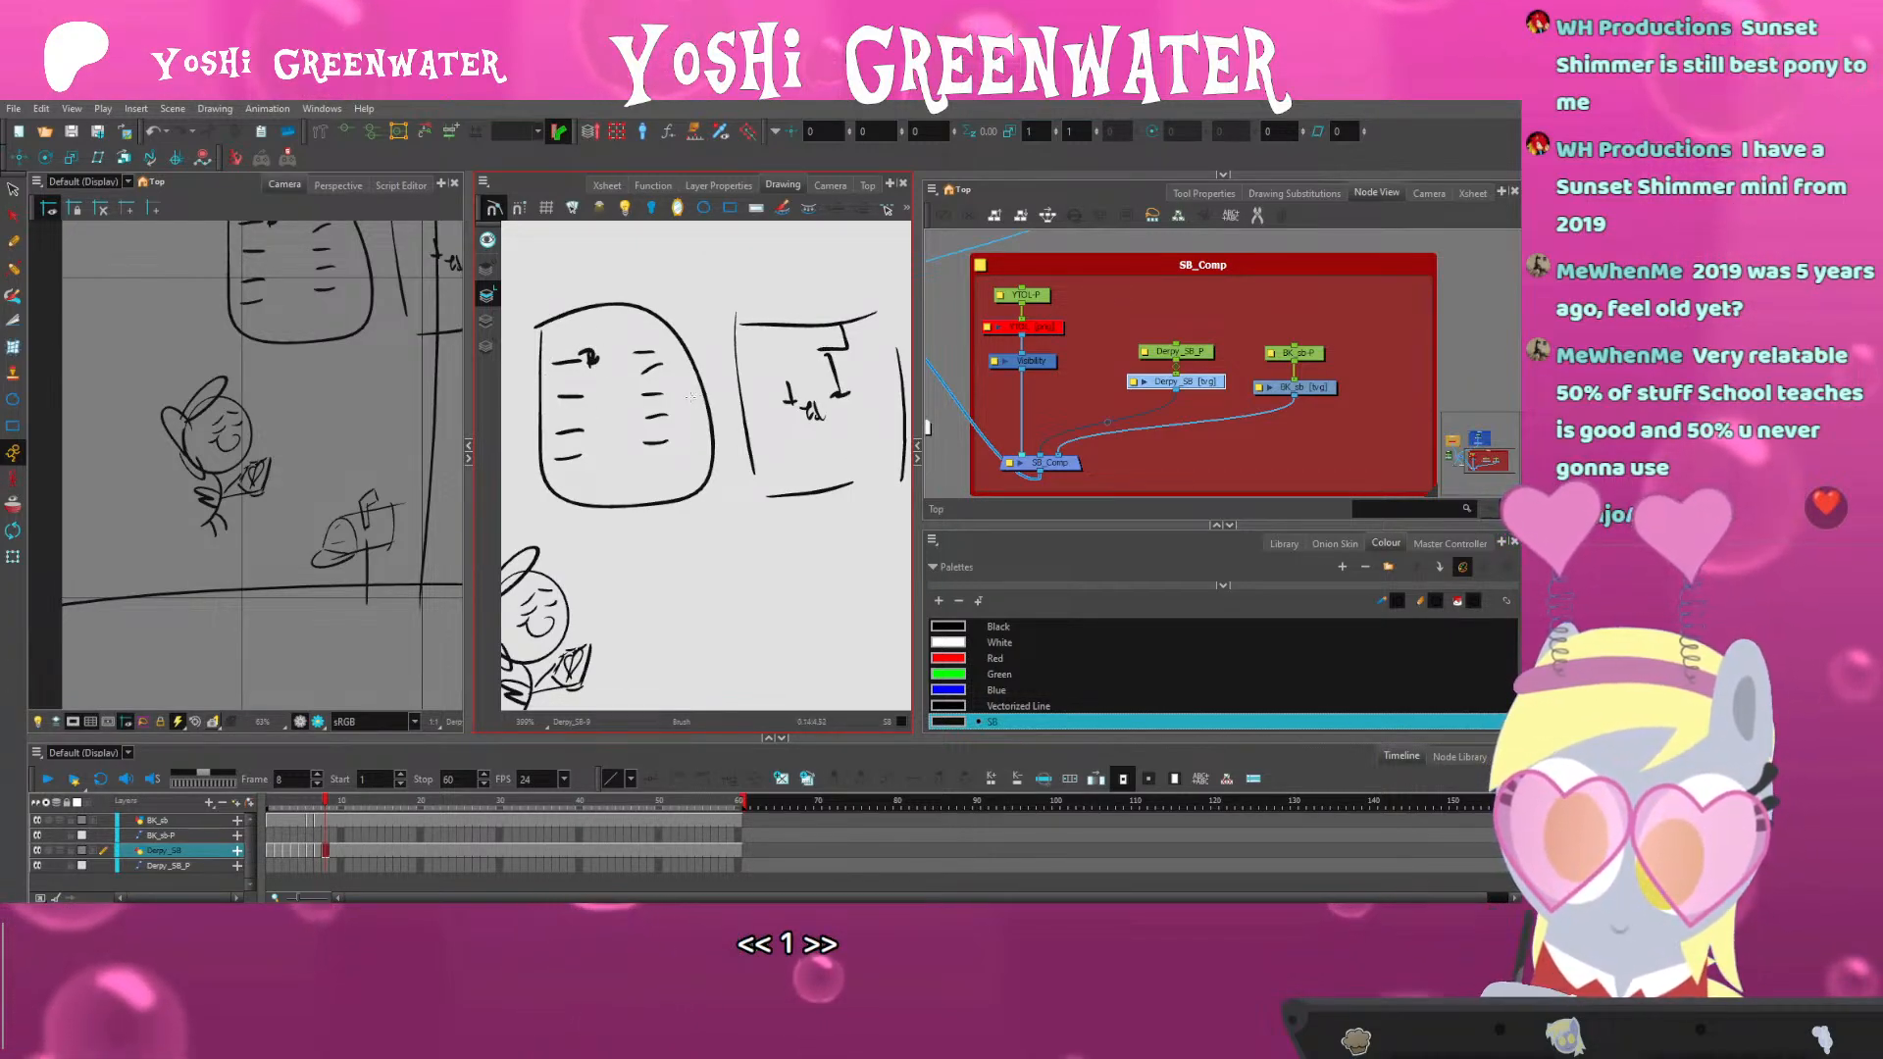
pyautogui.moveTo(841, 346); pyautogui.dragTo(832, 373)
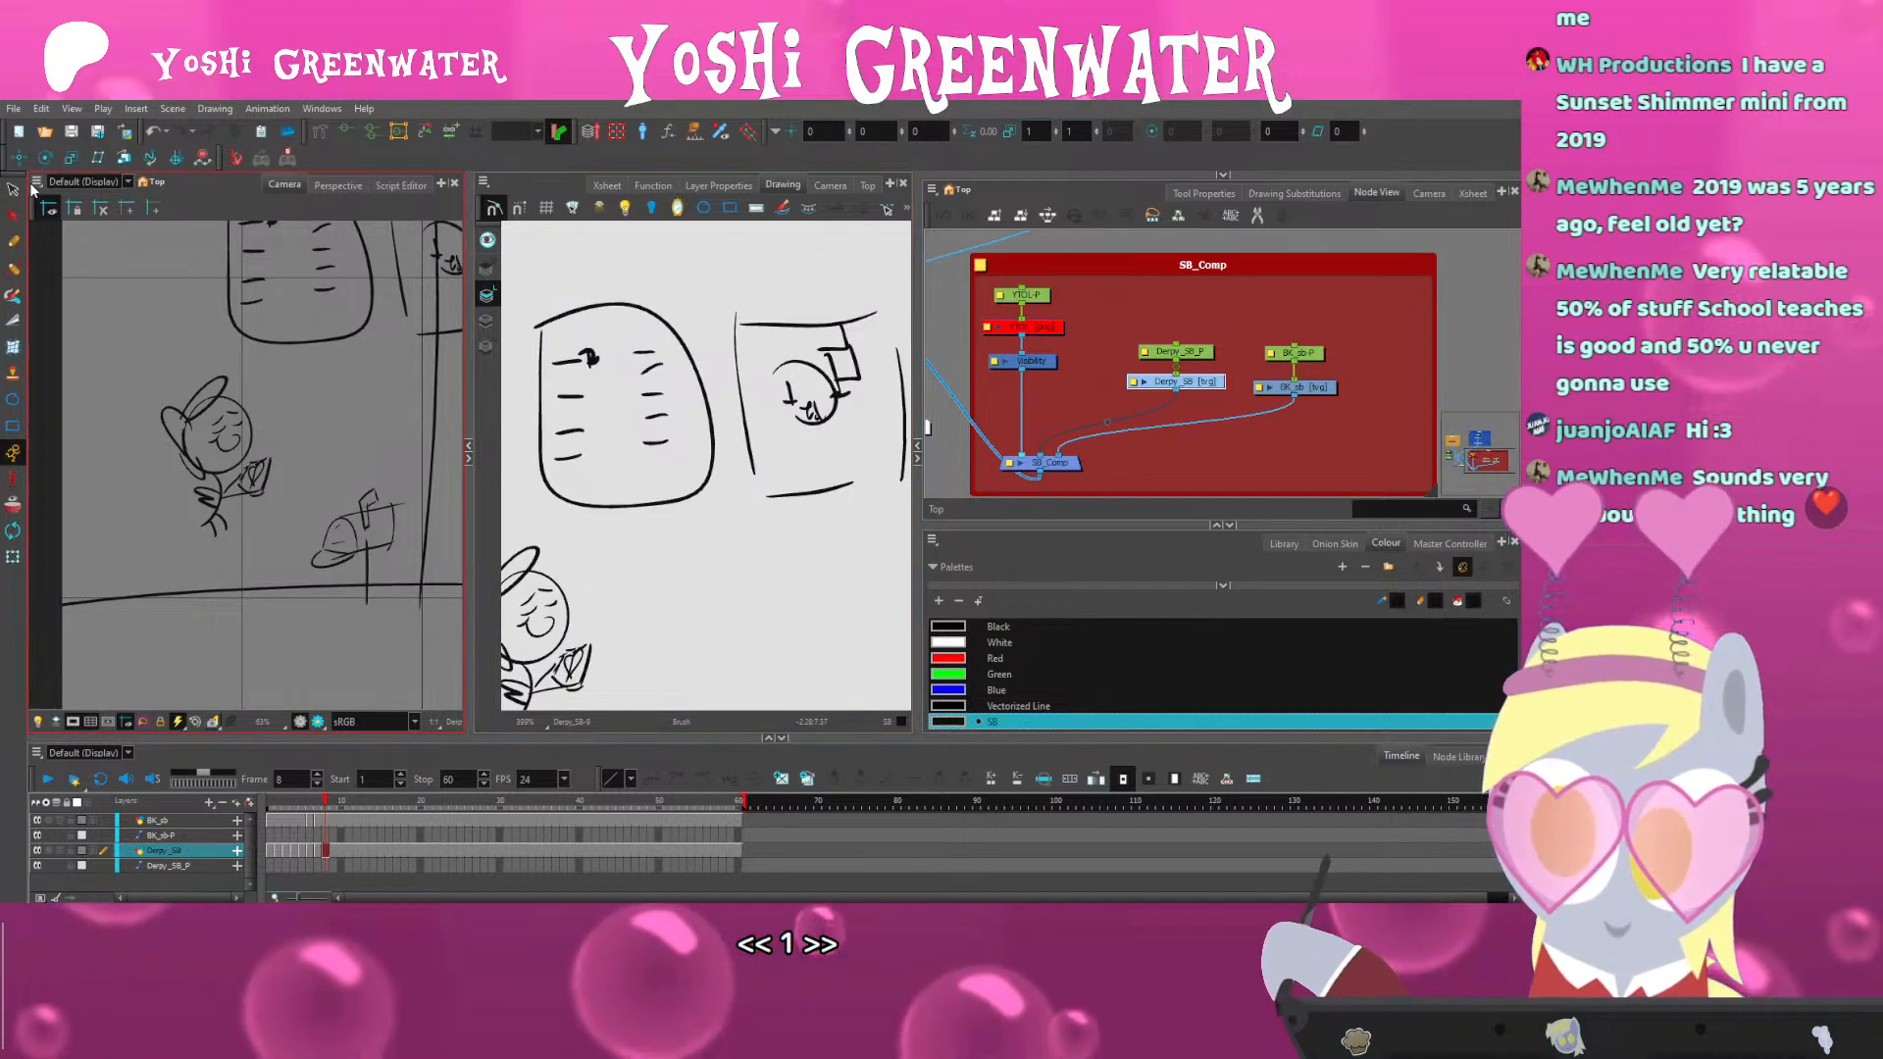
# Undo the circle around the letters and rearrange the small letters and marks lower inside the square box
pyautogui.hotkey('ctrl', 'z')
pyautogui.moveTo(781, 377)
pyautogui.mouseDown()
pyautogui.moveTo(816, 411)
pyautogui.moveTo(790, 354)
pyautogui.moveTo(868, 373)
pyautogui.moveTo(843, 456)
pyautogui.moveTo(778, 467)
pyautogui.mouseUp()
pyautogui.hotkey('ctrl', 'z')
pyautogui.hotkey('alt', 's')
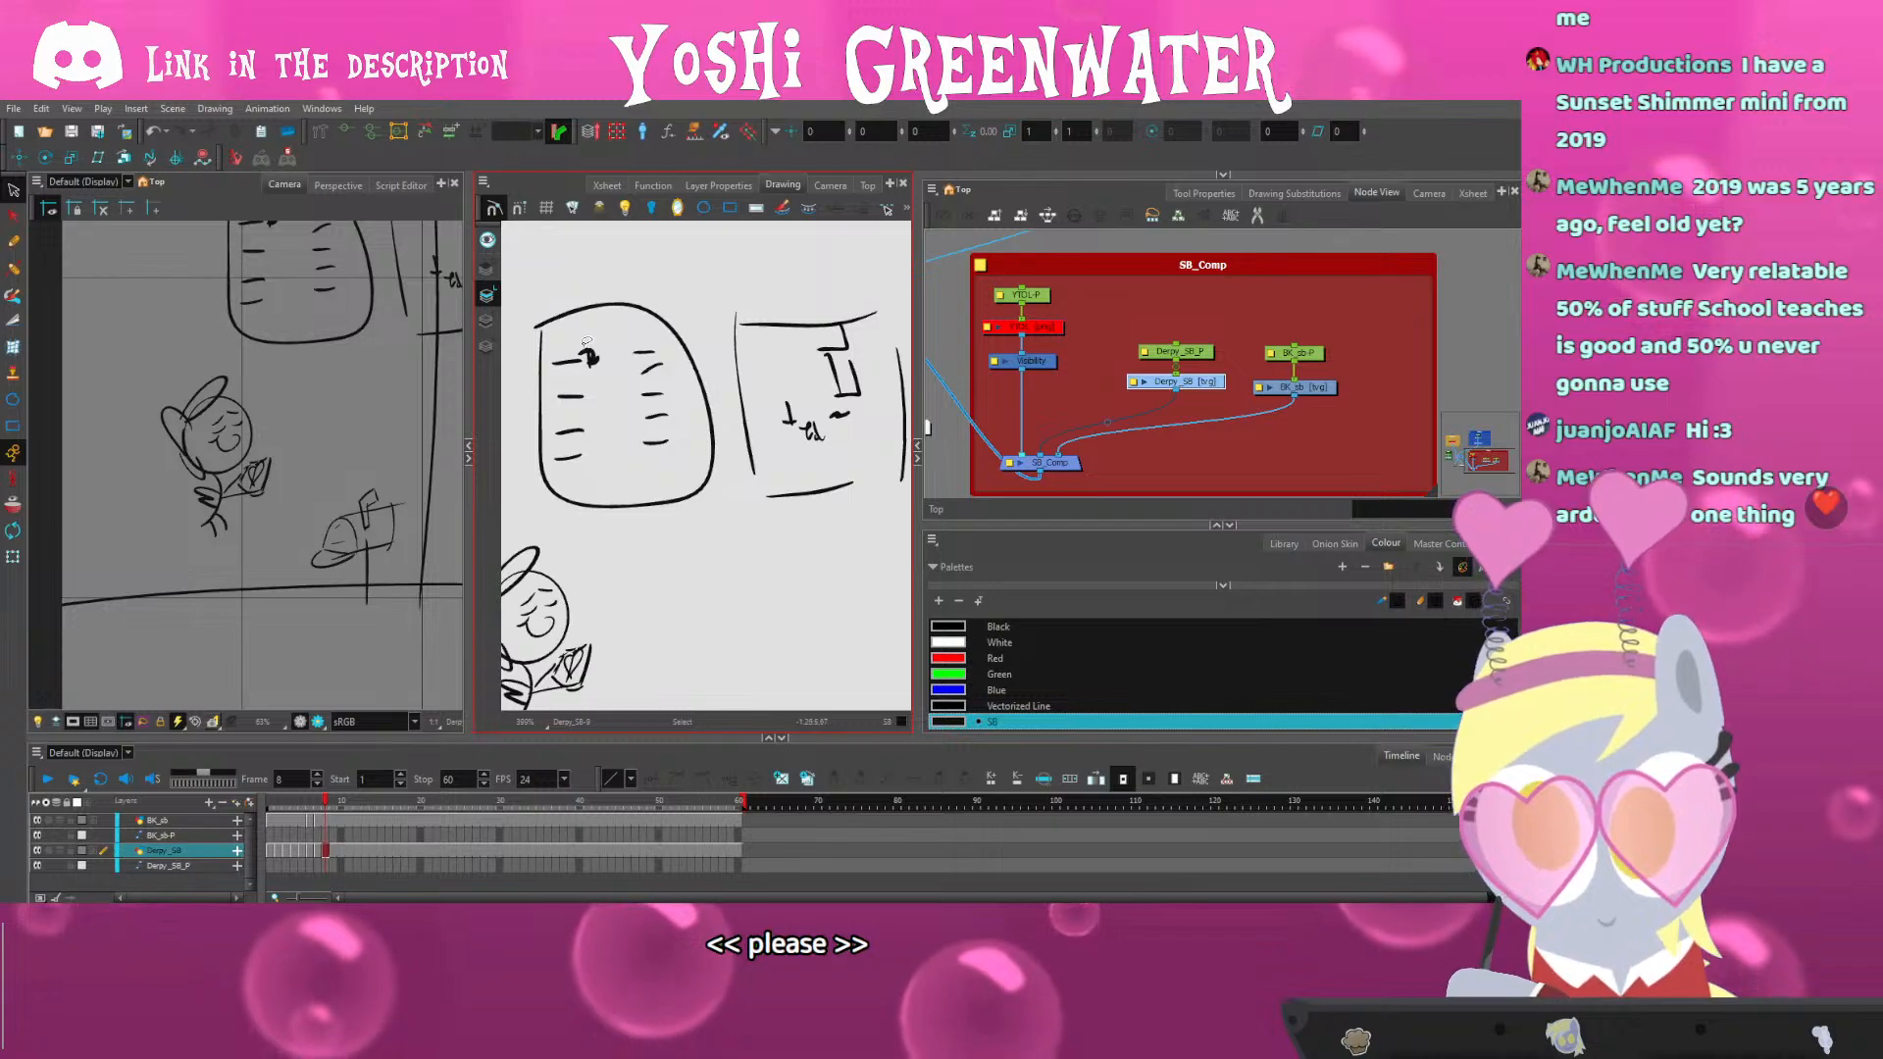
pyautogui.moveTo(550, 464)
pyautogui.mouseDown()
pyautogui.moveTo(768, 449)
pyautogui.moveTo(331, 478)
pyautogui.mouseUp()
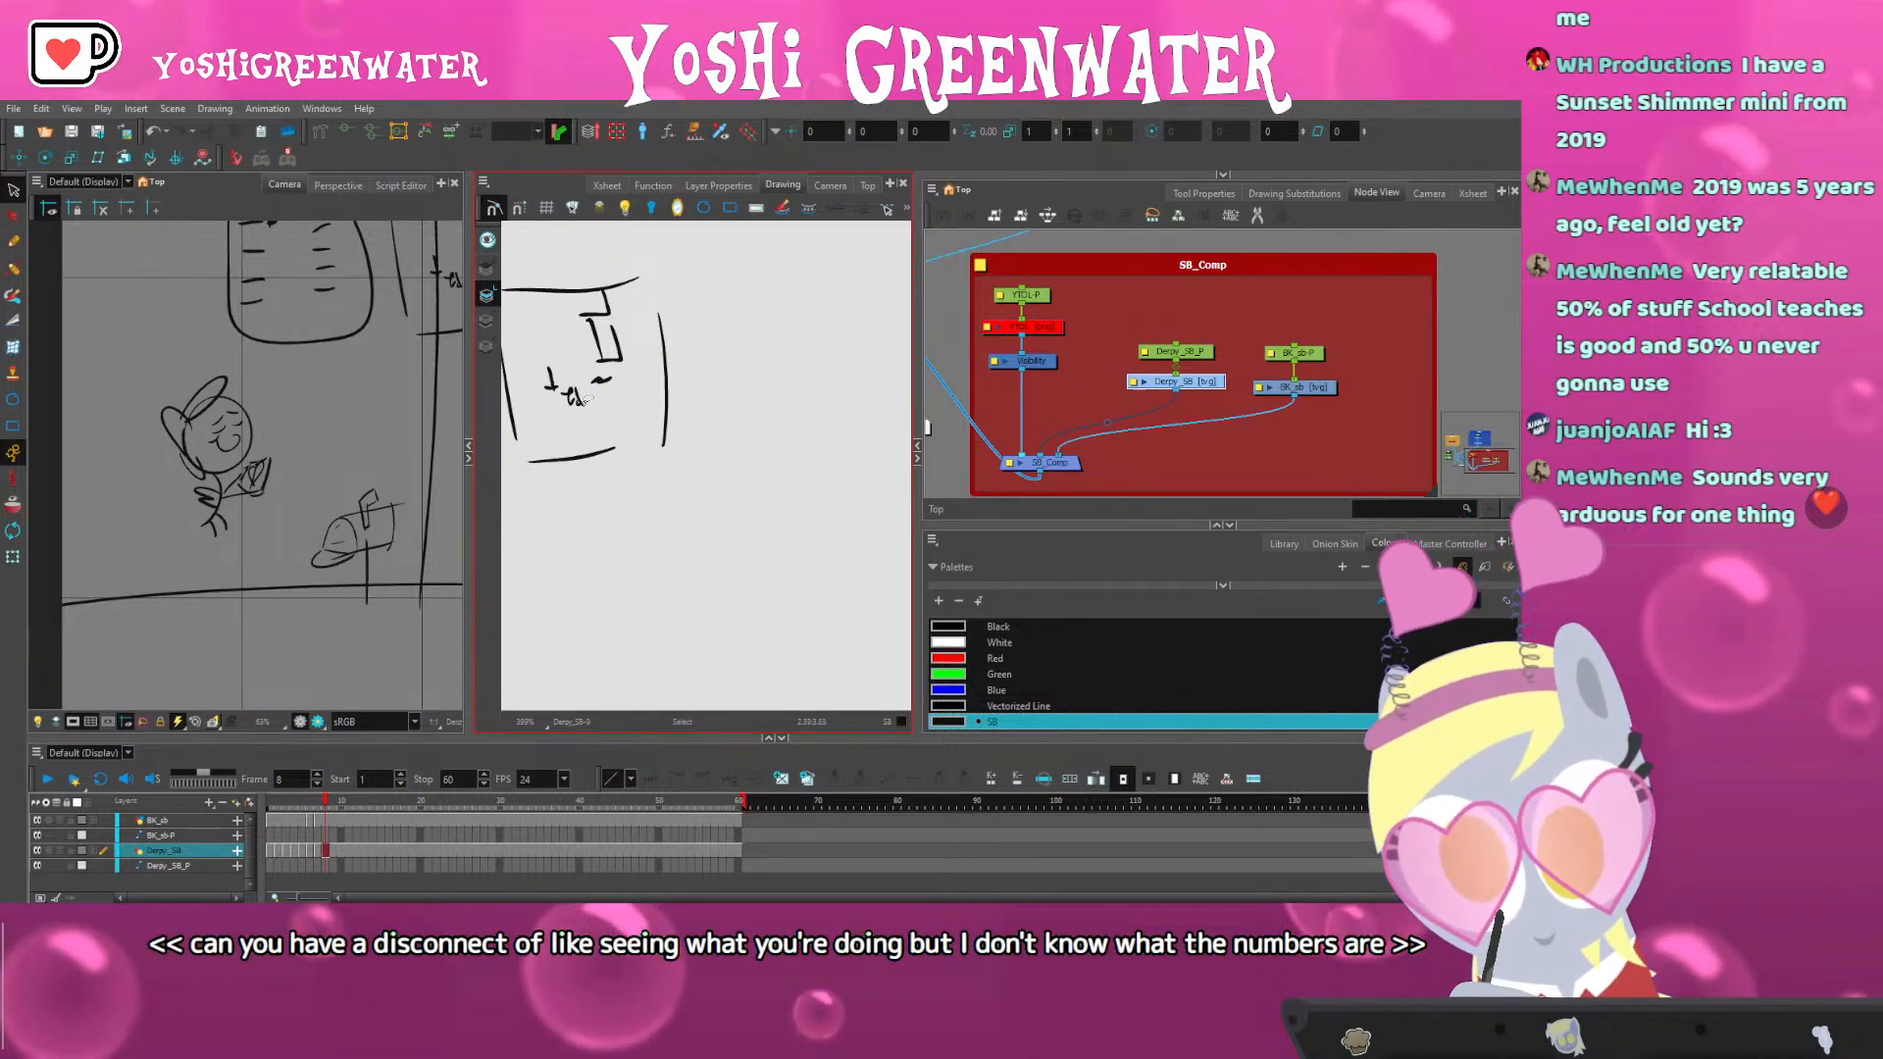
pyautogui.moveTo(586, 514); pyautogui.dragTo(825, 568)
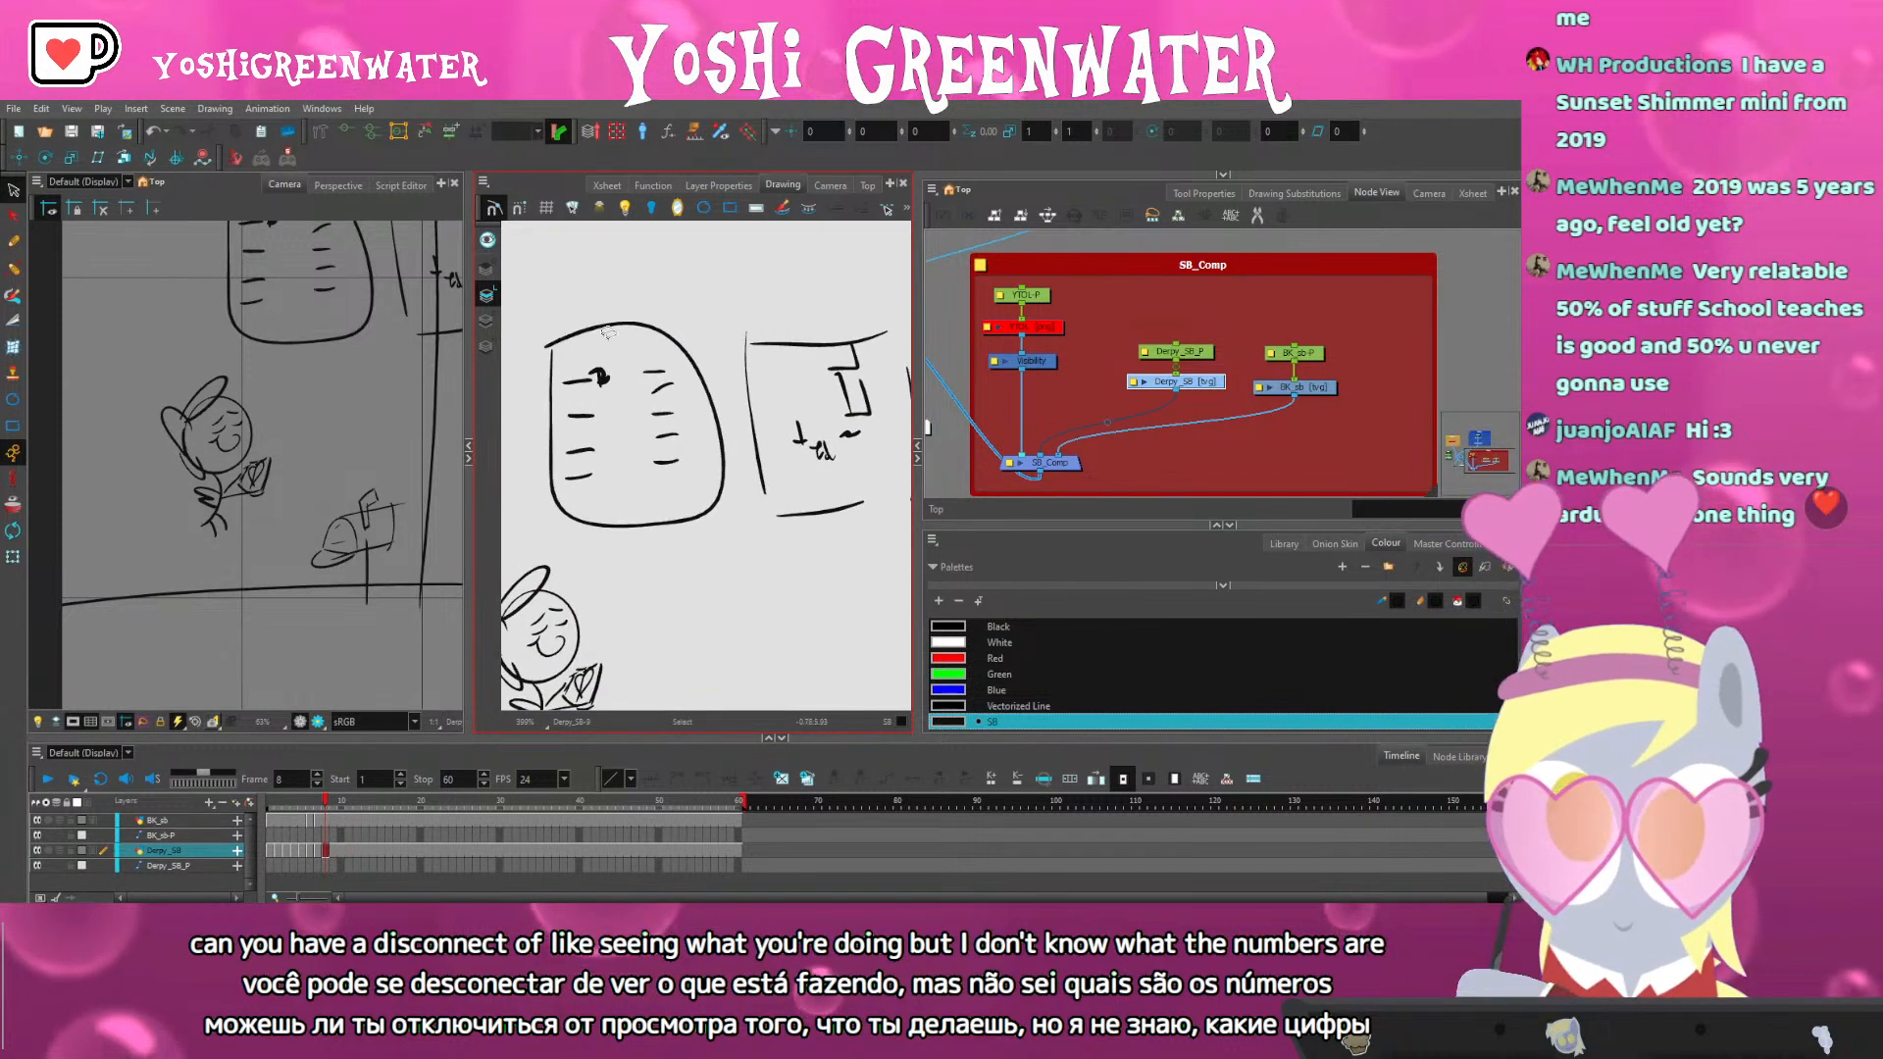
# Select and delete the rounded panel and the square box sketches, leaving only the character in the drawing
pyautogui.moveTo(604, 290); pyautogui.dragTo(620, 304)
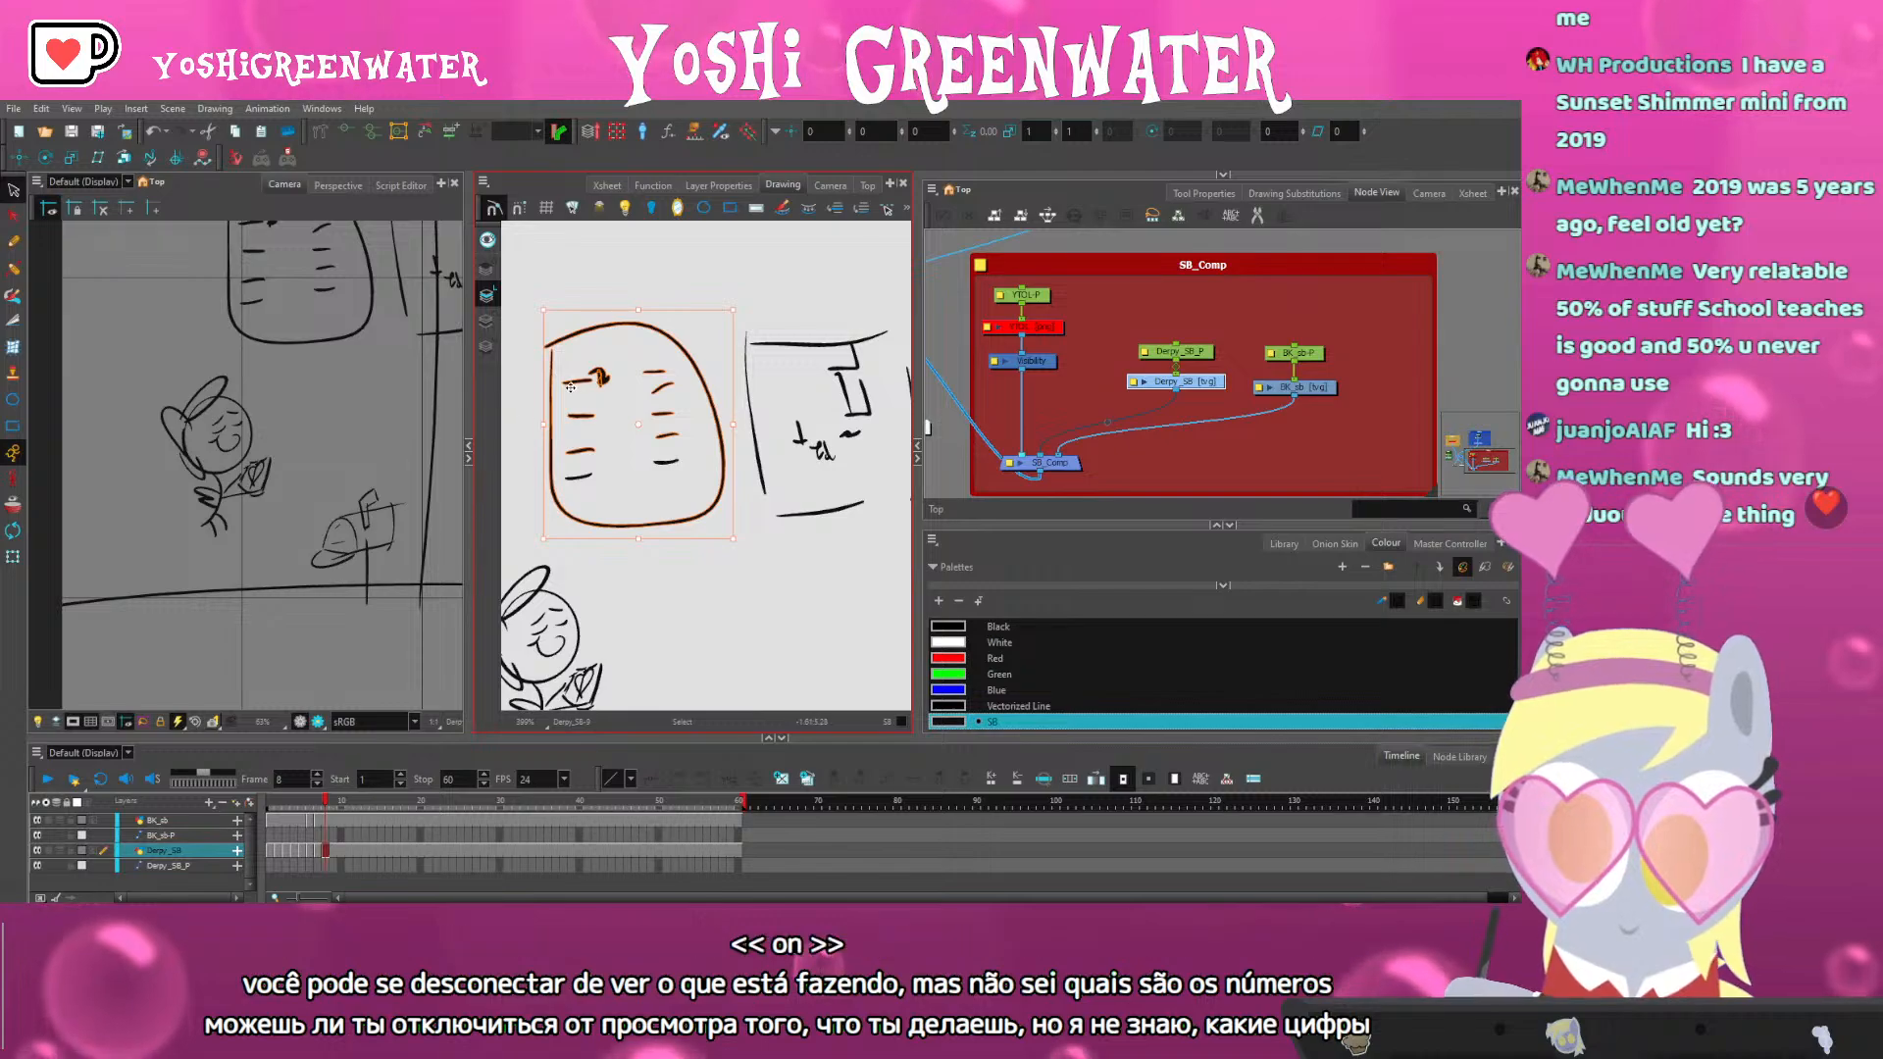
pyautogui.press('Delete')
pyautogui.moveTo(628, 424); pyautogui.dragTo(615, 413)
pyautogui.press('Delete')
pyautogui.moveTo(737, 345)
pyautogui.mouseDown()
pyautogui.moveTo(912, 421)
pyautogui.moveTo(724, 512)
pyautogui.mouseUp()
pyautogui.press('Delete')
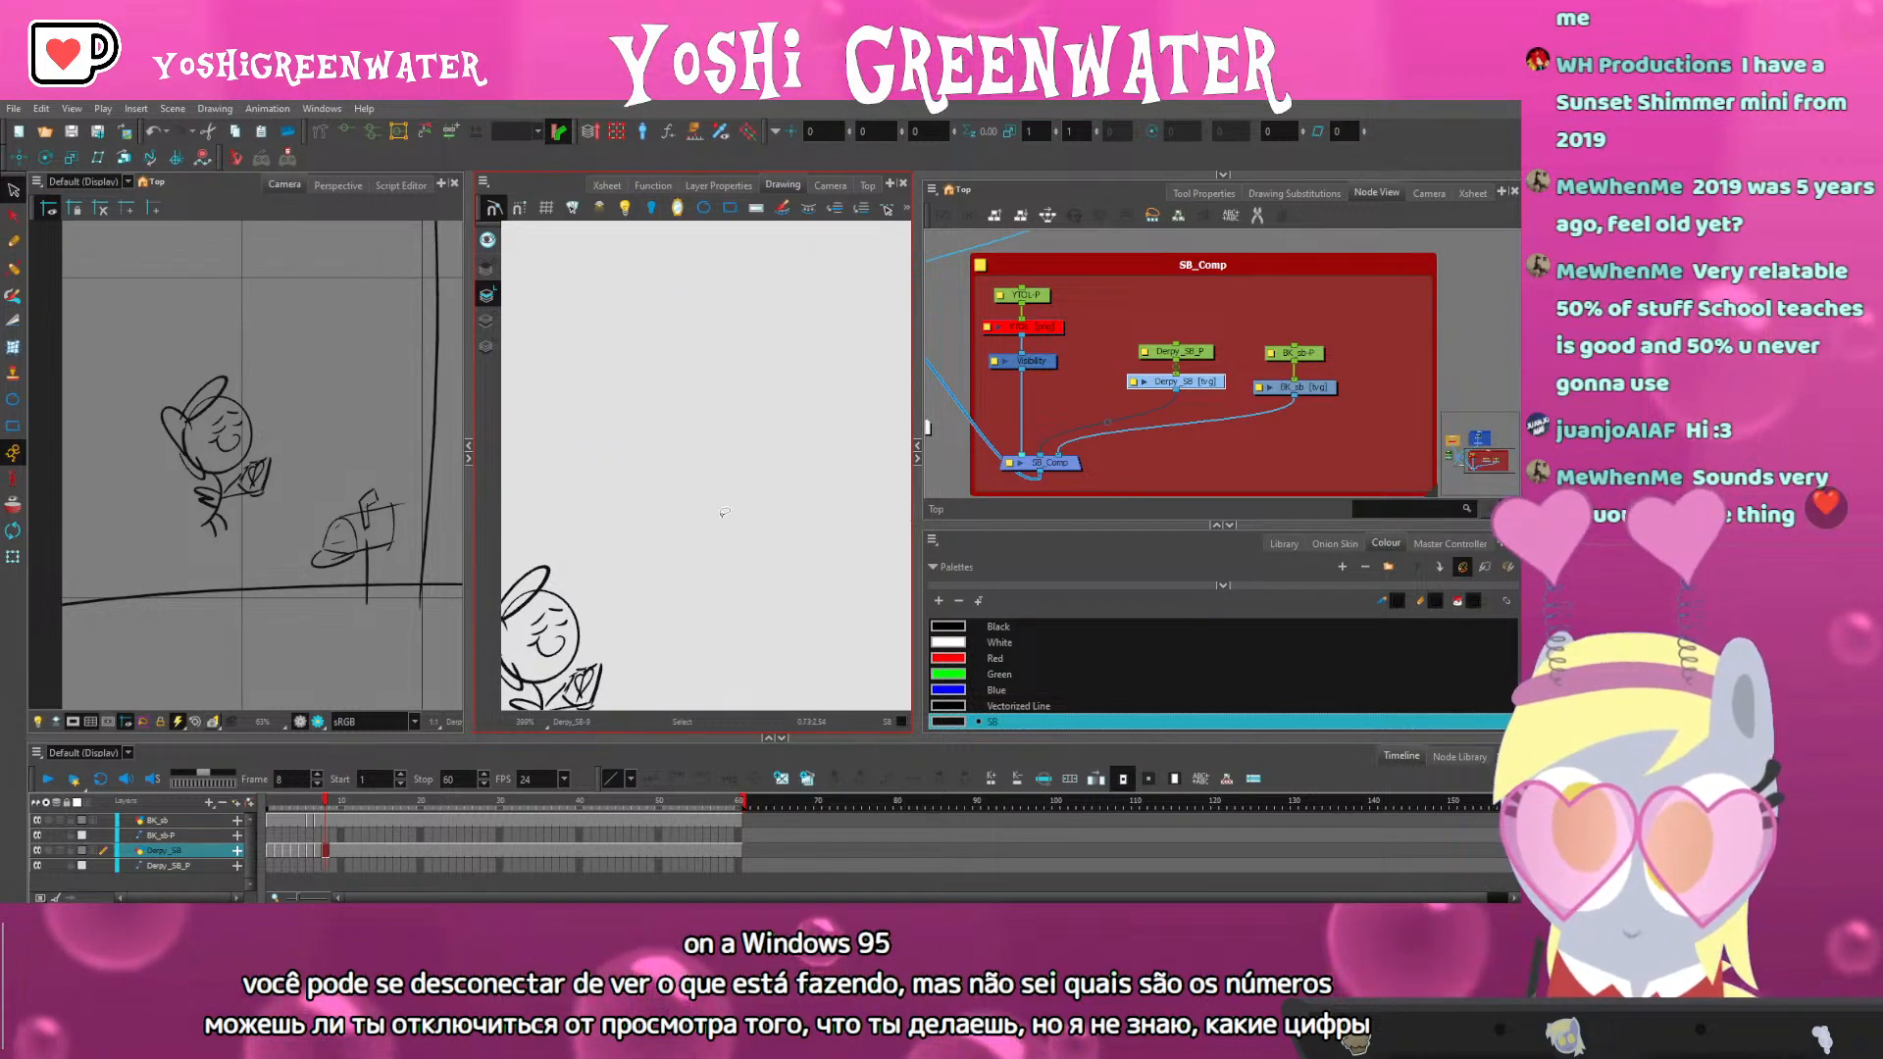
# Try a single letter "t" as text above the character, then remove it and clear the node selection
pyautogui.moveTo(551, 537); pyautogui.dragTo(701, 392)
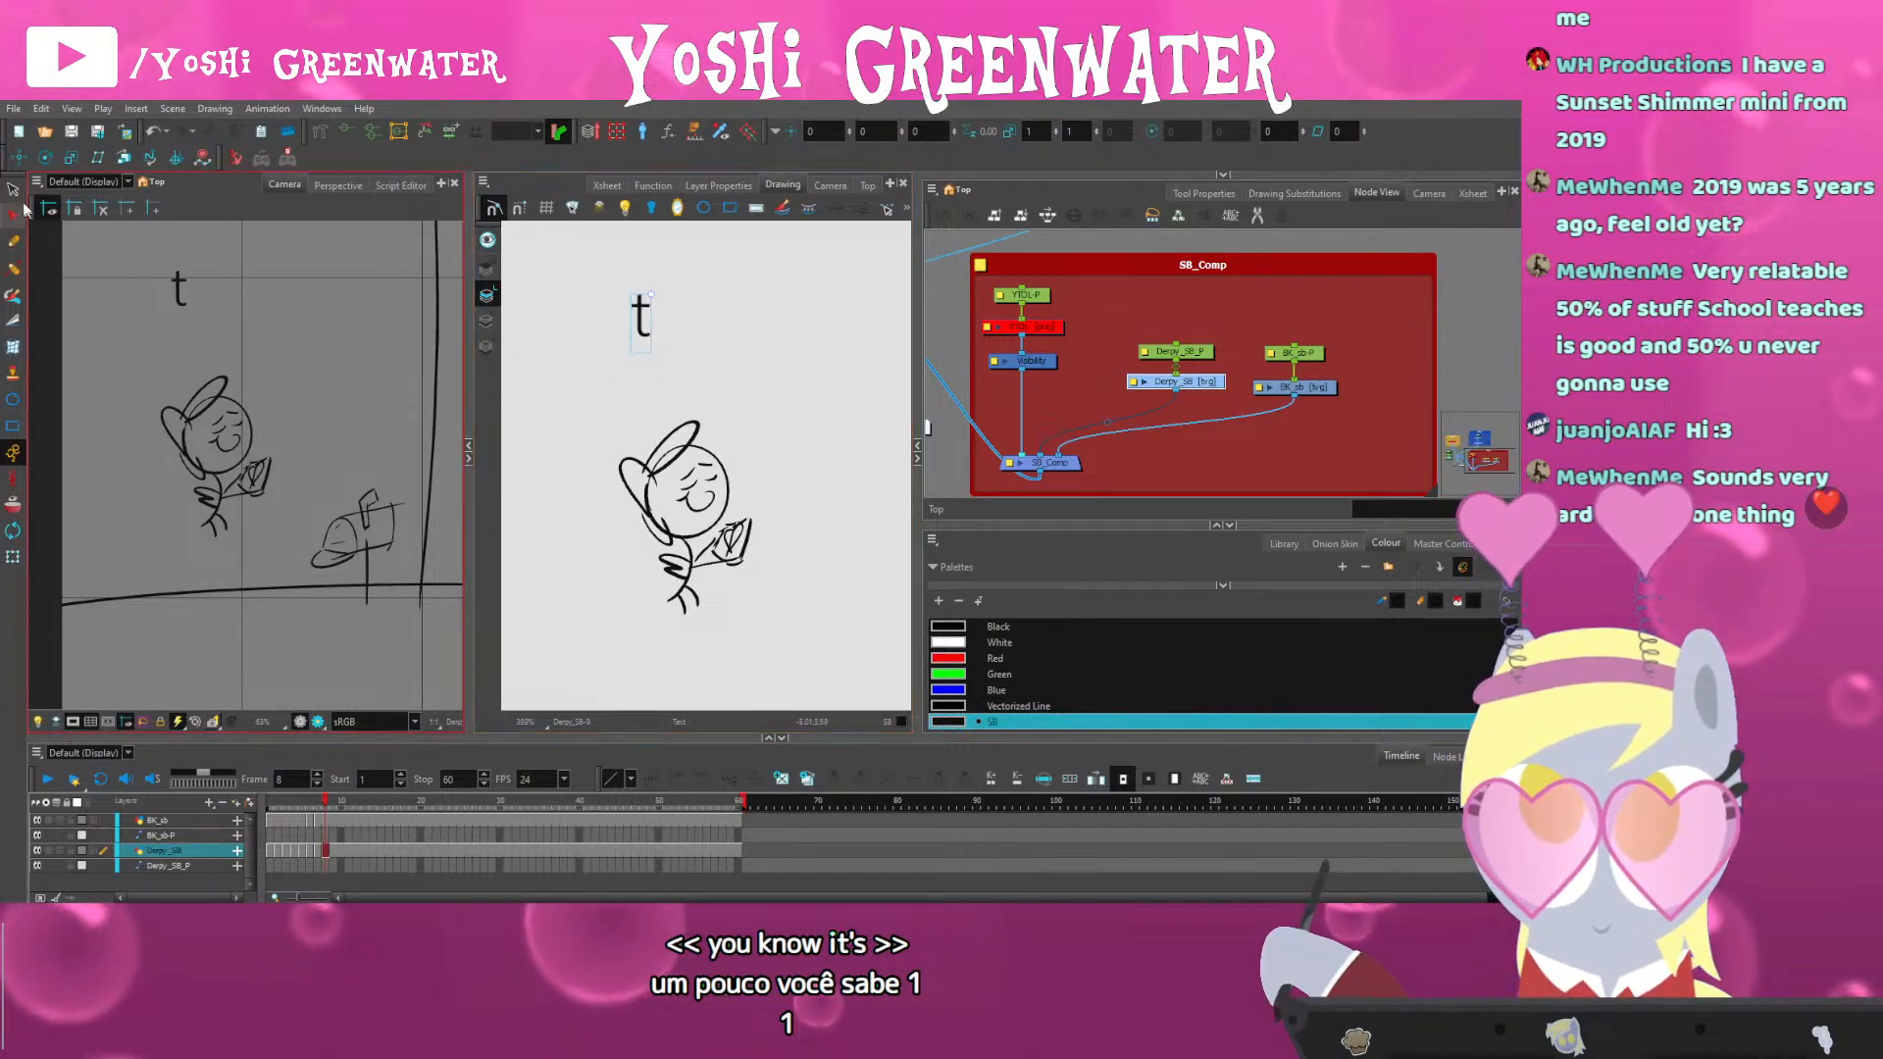
pyautogui.moveTo(621, 288); pyautogui.dragTo(625, 376)
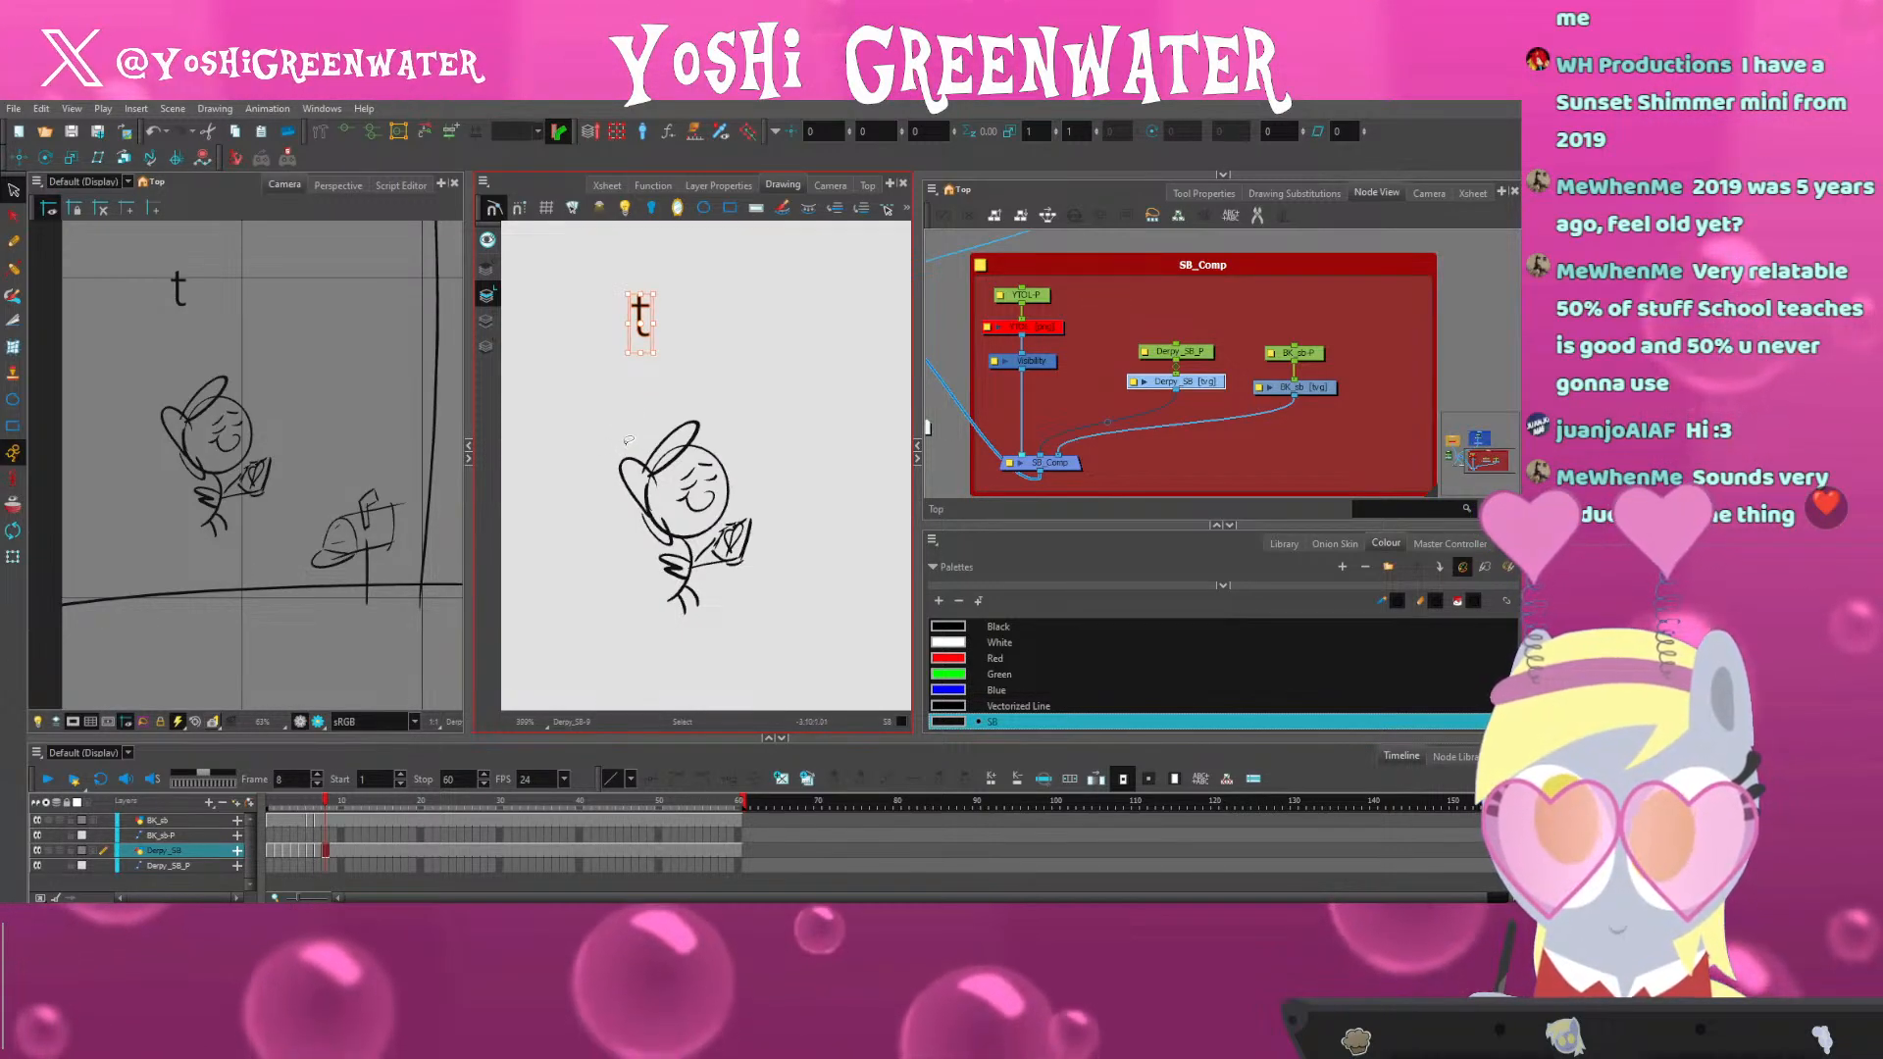
pyautogui.click(618, 412)
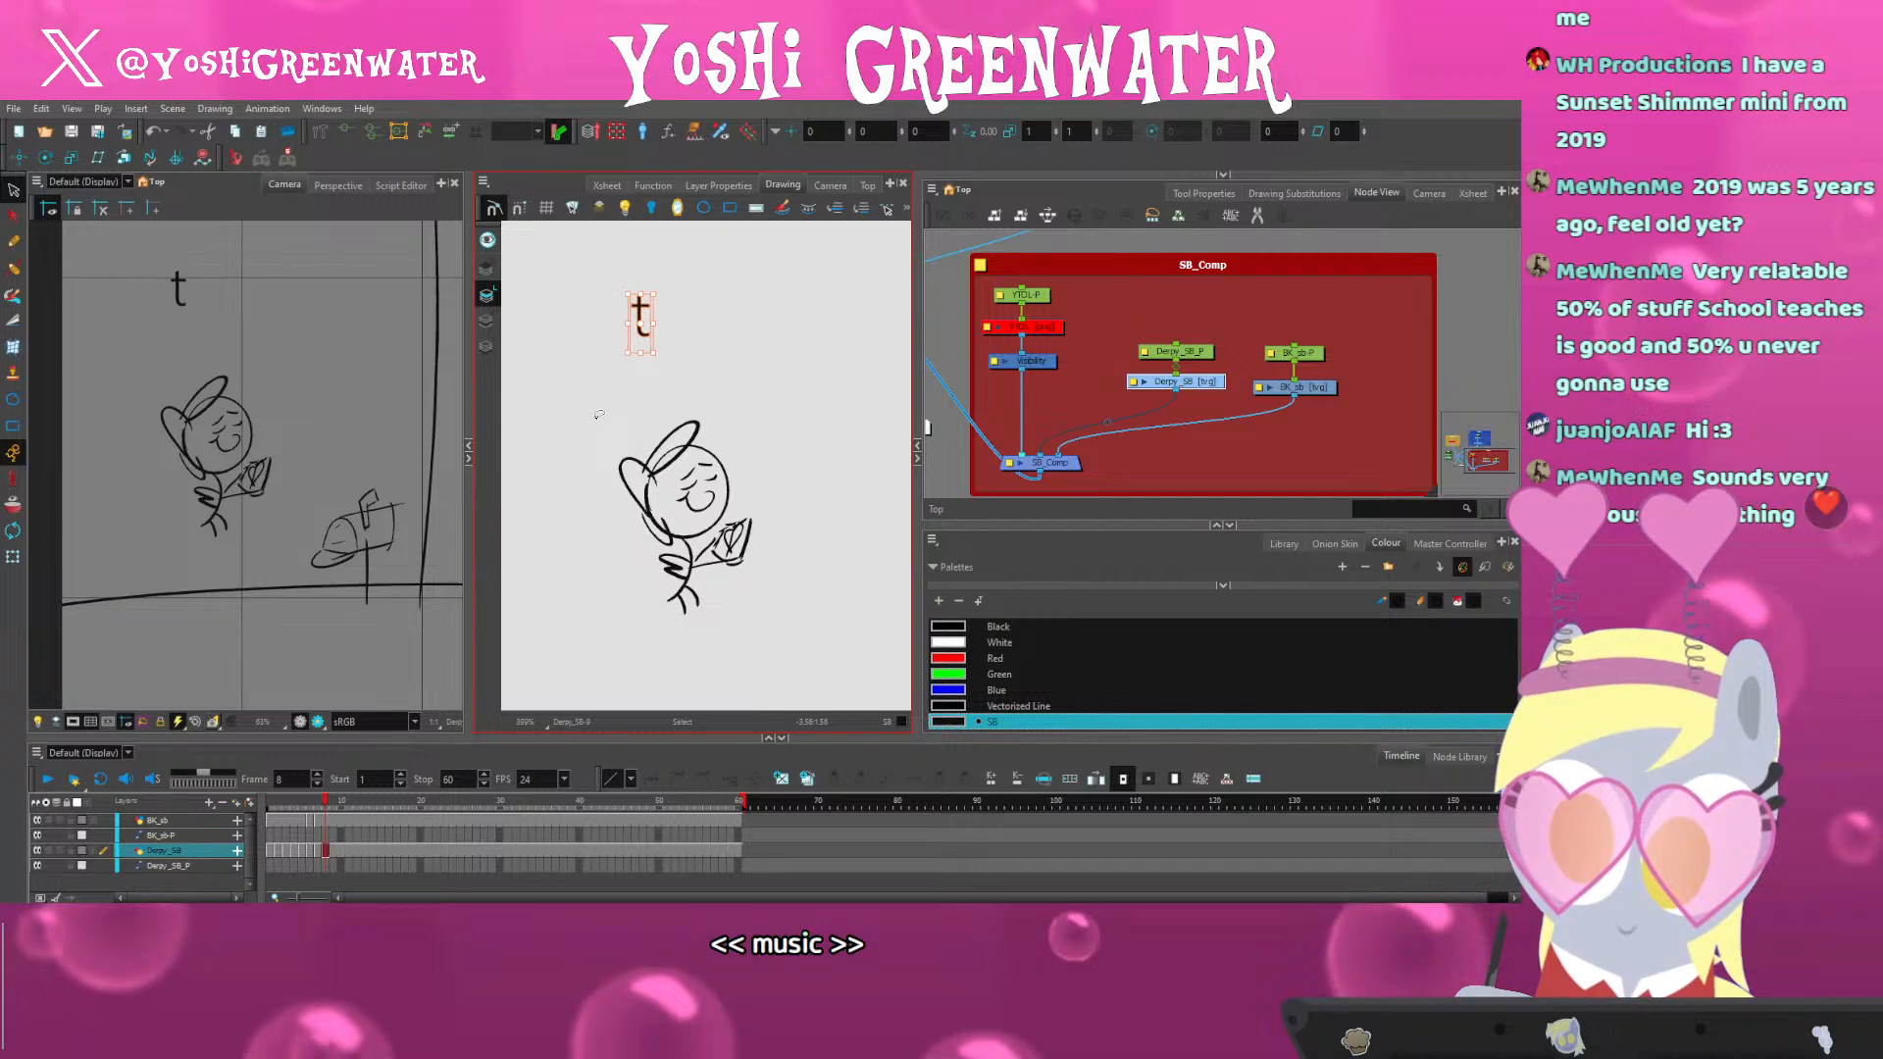
pyautogui.click(597, 404)
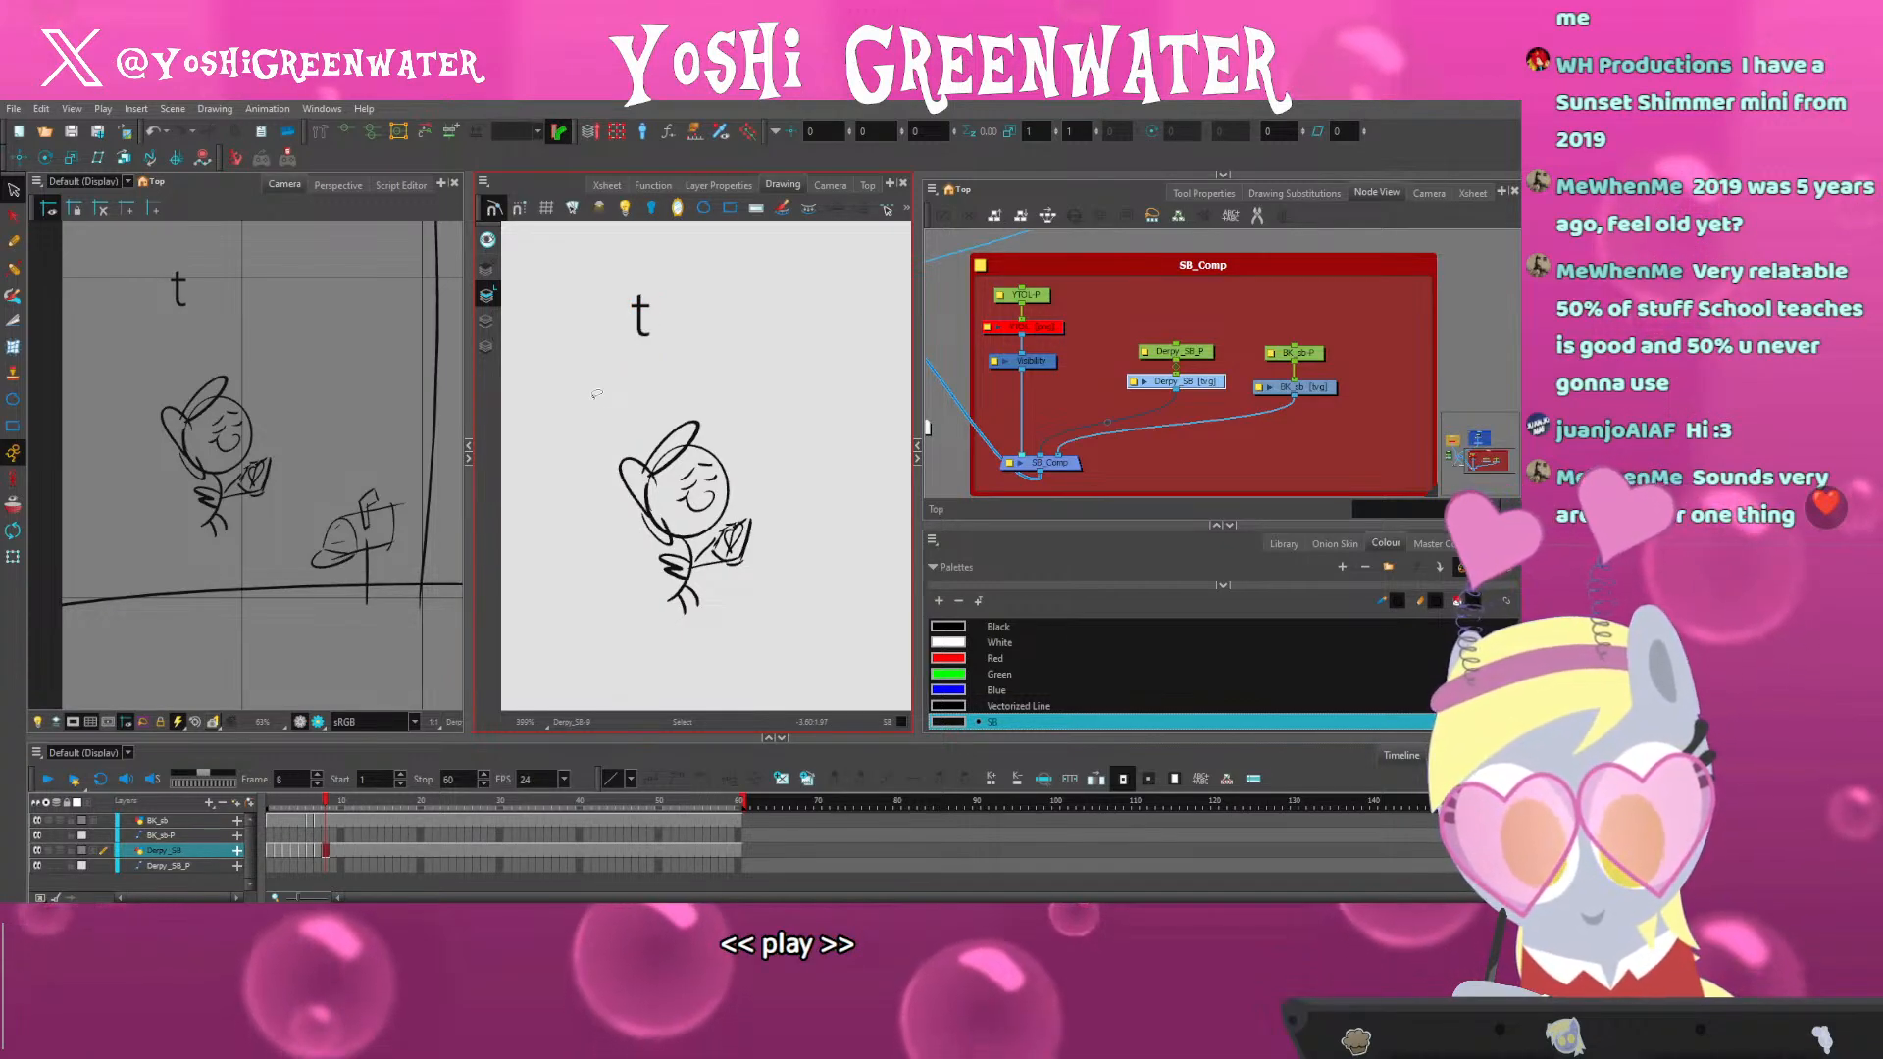
pyautogui.click(640, 333)
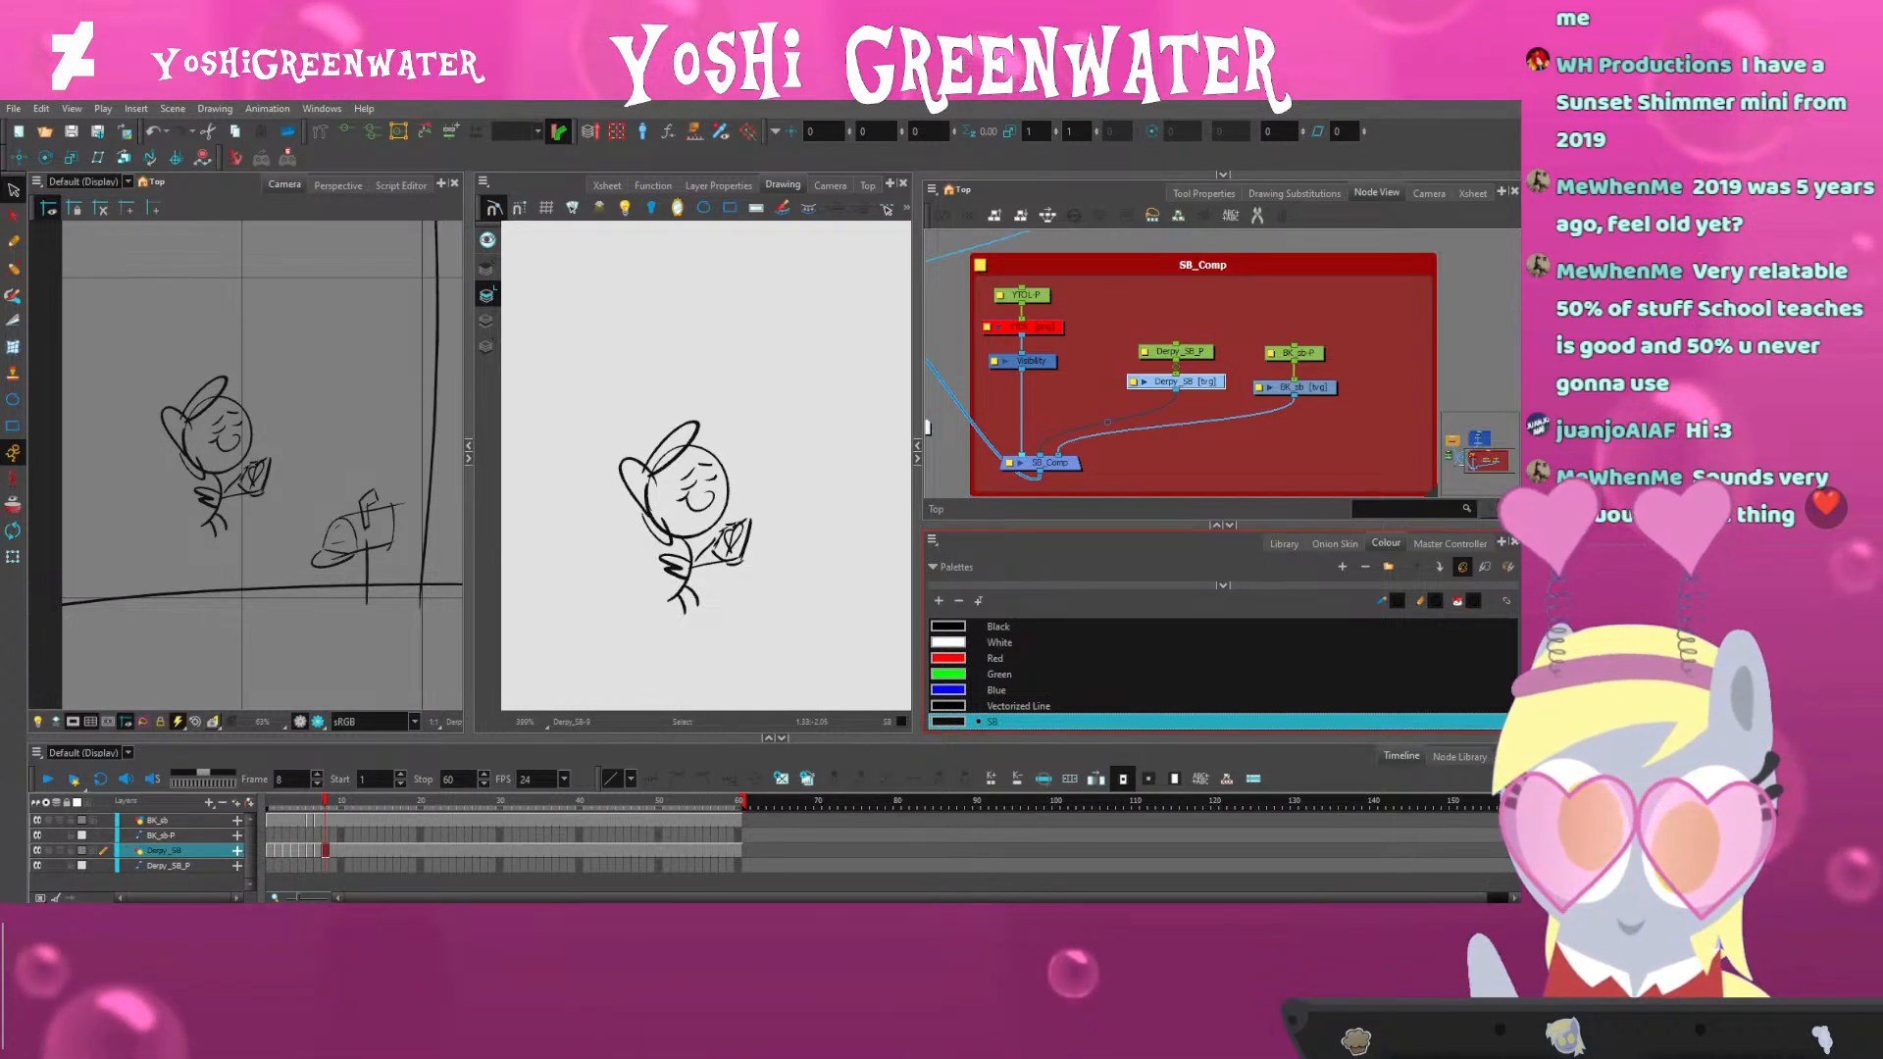
pyautogui.click(1181, 450)
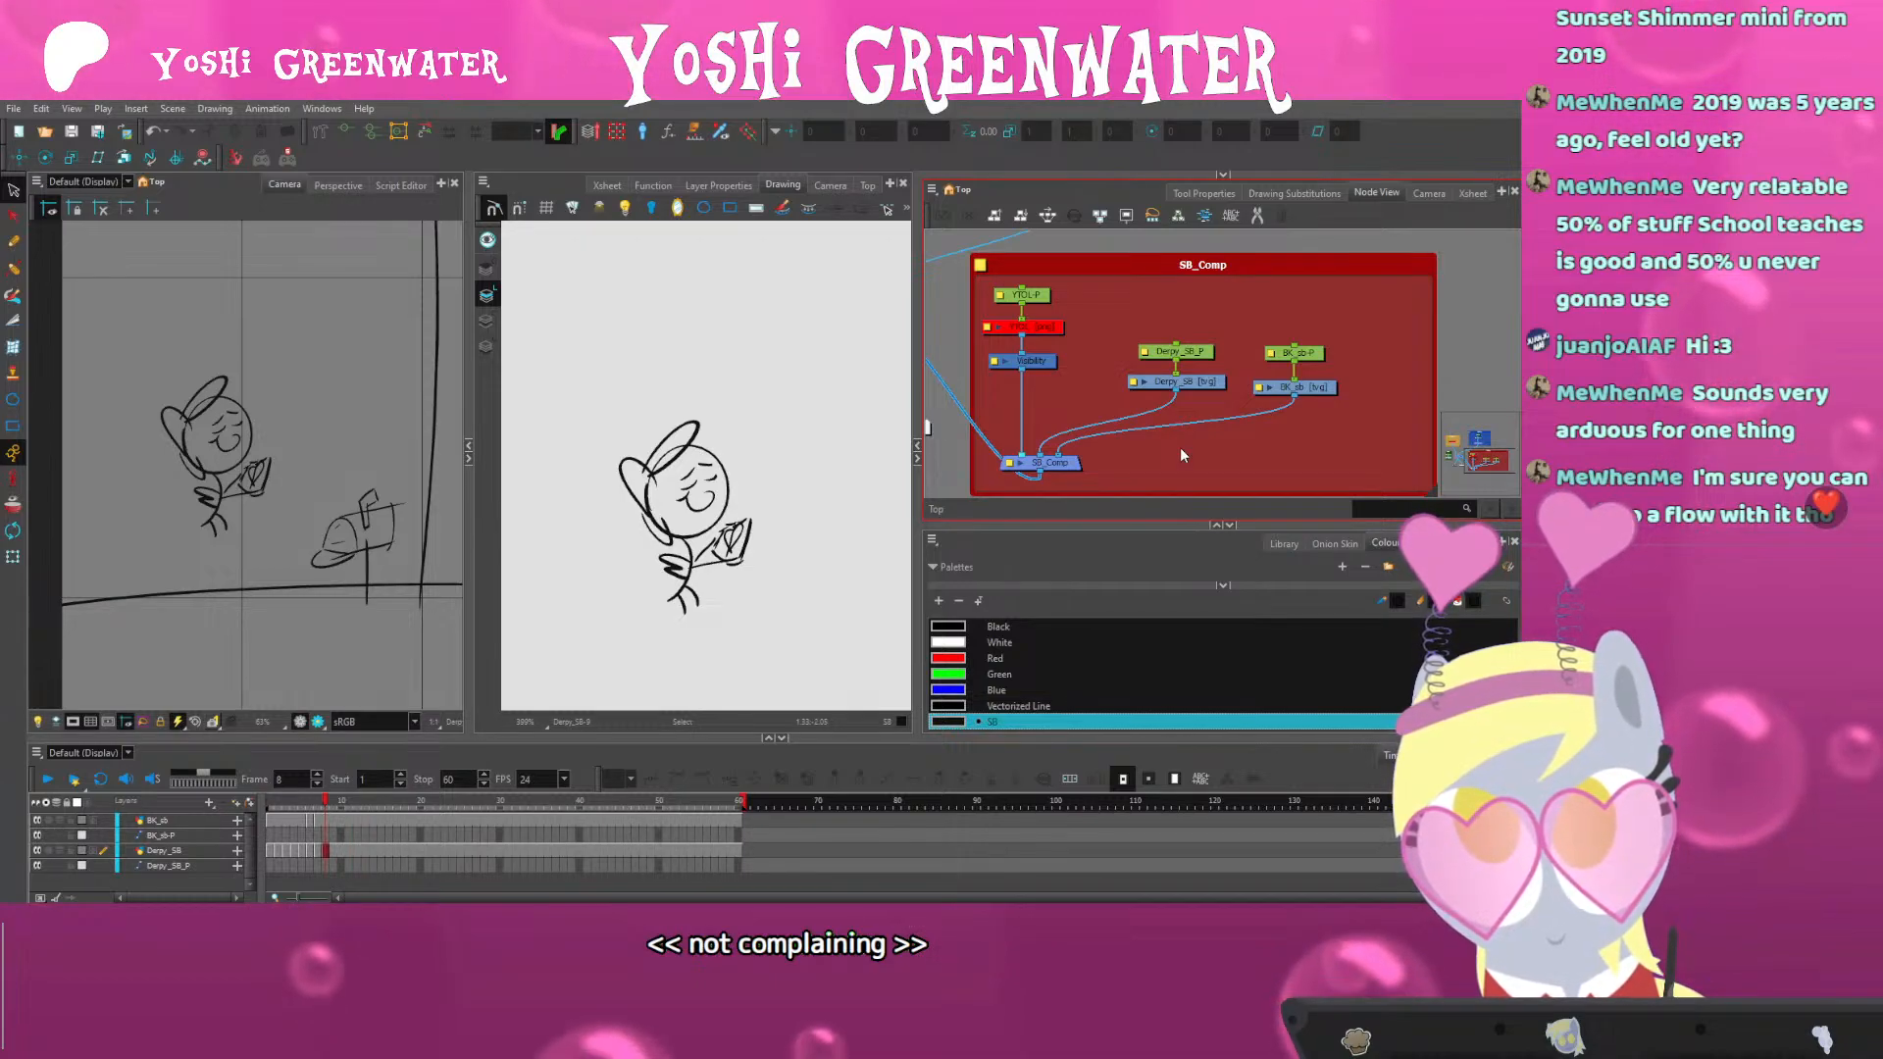
# Review the character's poses on frames 6 to 8 and select frame 9 of the Derpy_SB layer
pyautogui.moveTo(706, 490); pyautogui.dragTo(725, 456)
pyautogui.moveTo(511, 547); pyautogui.dragTo(566, 547)
pyautogui.scroll(-3, 218, 637)
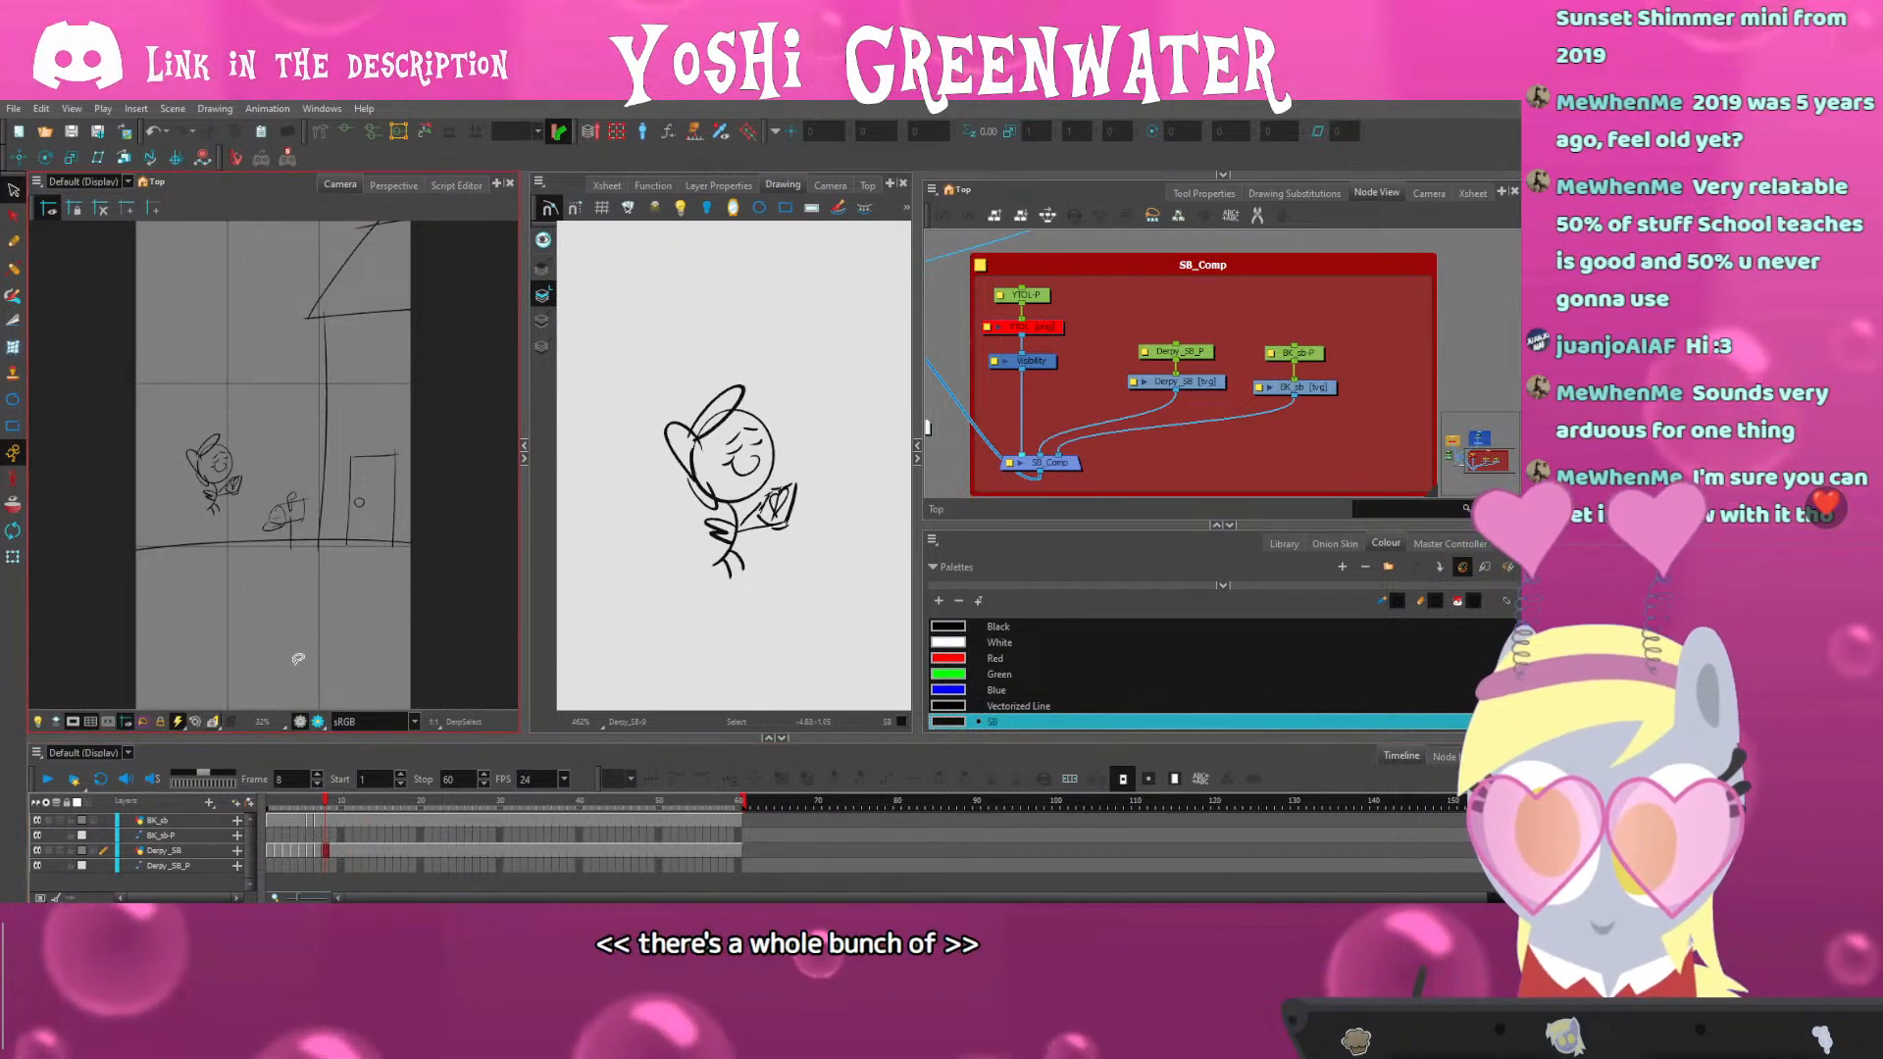
pyautogui.moveTo(302, 738); pyautogui.dragTo(302, 733)
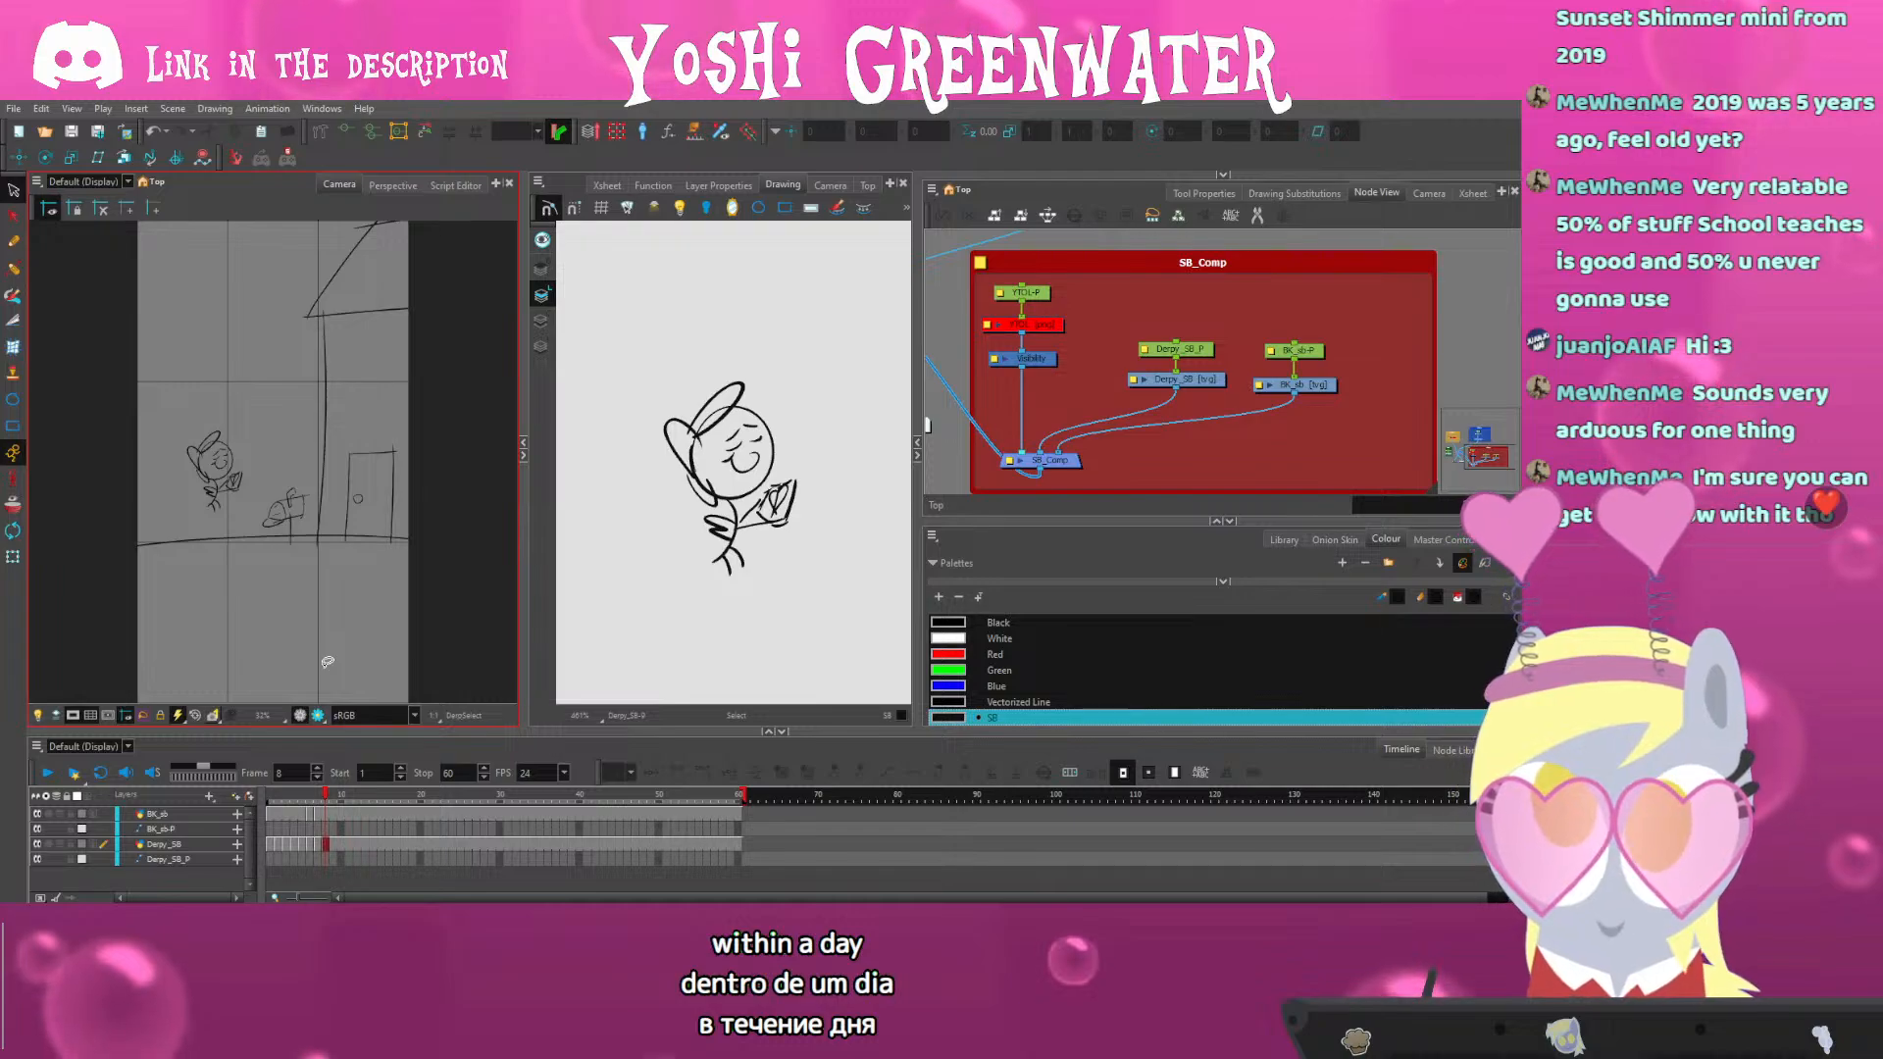
pyautogui.press(',')
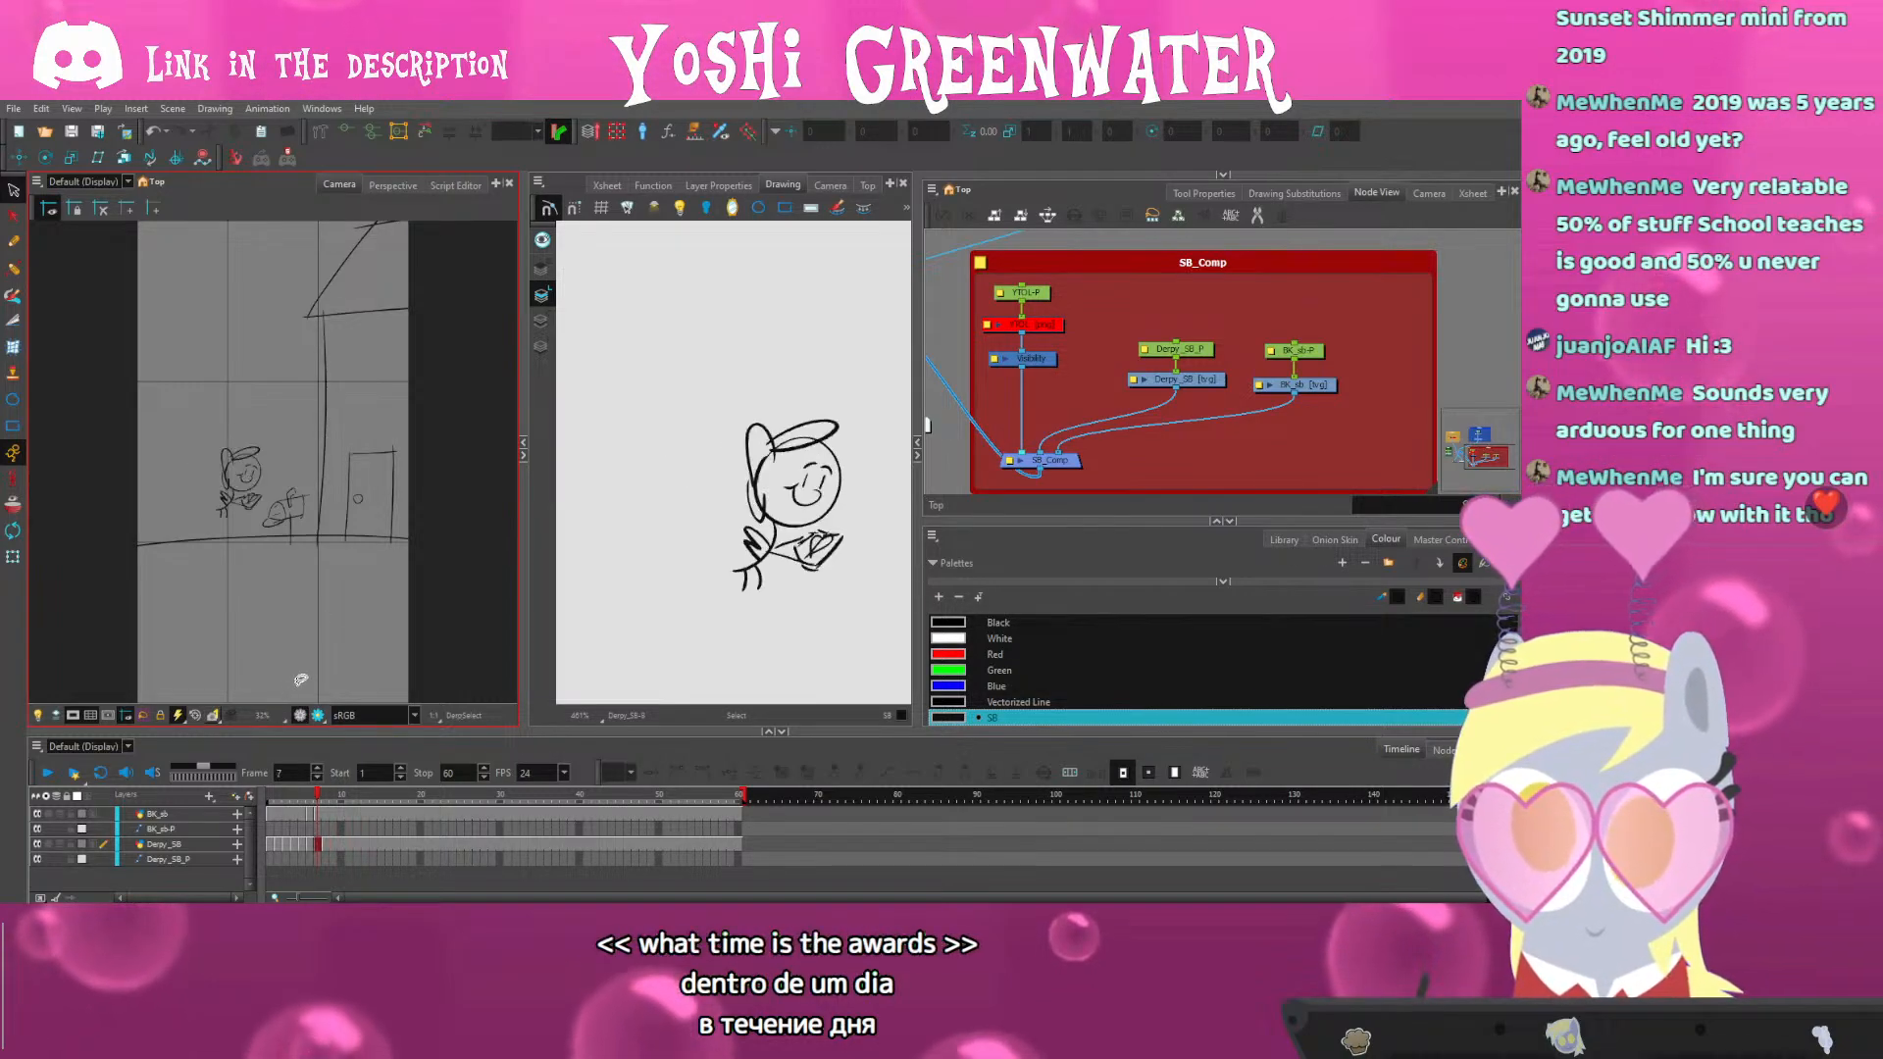
pyautogui.press(',')
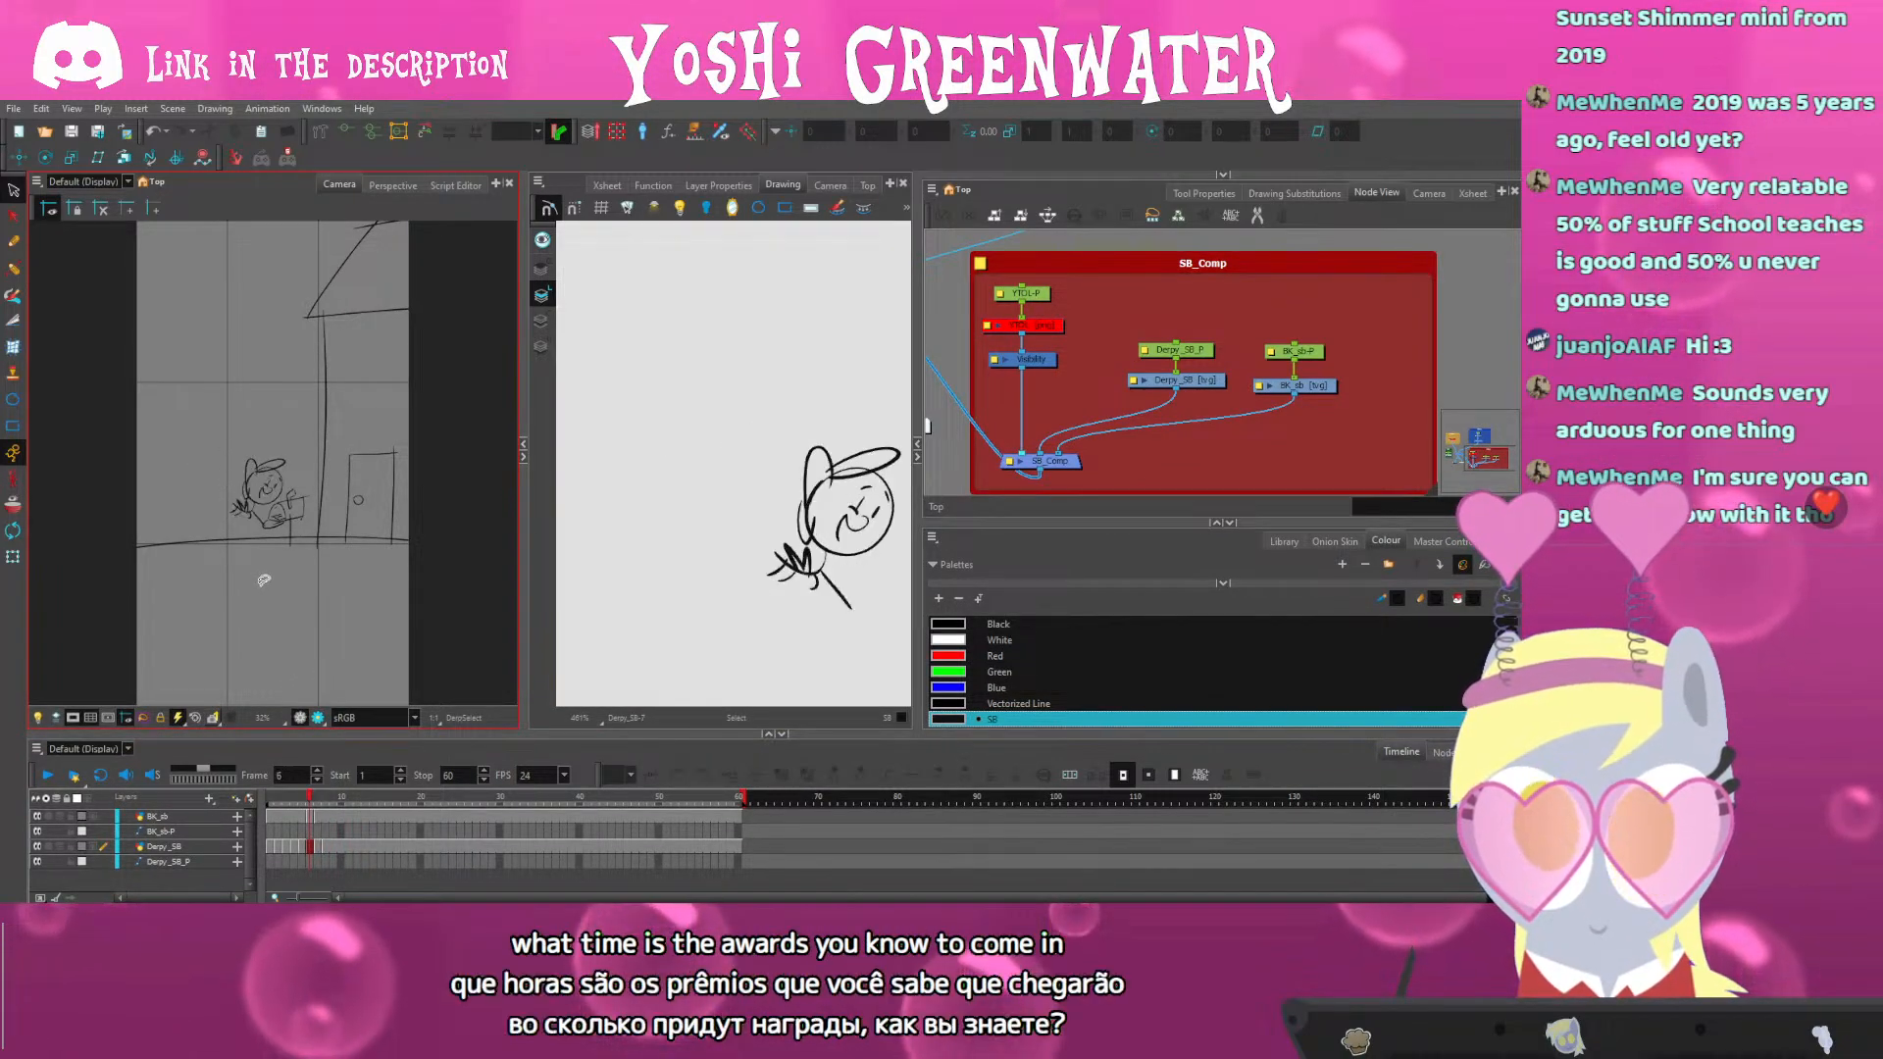
pyautogui.press('.')
pyautogui.press('.')
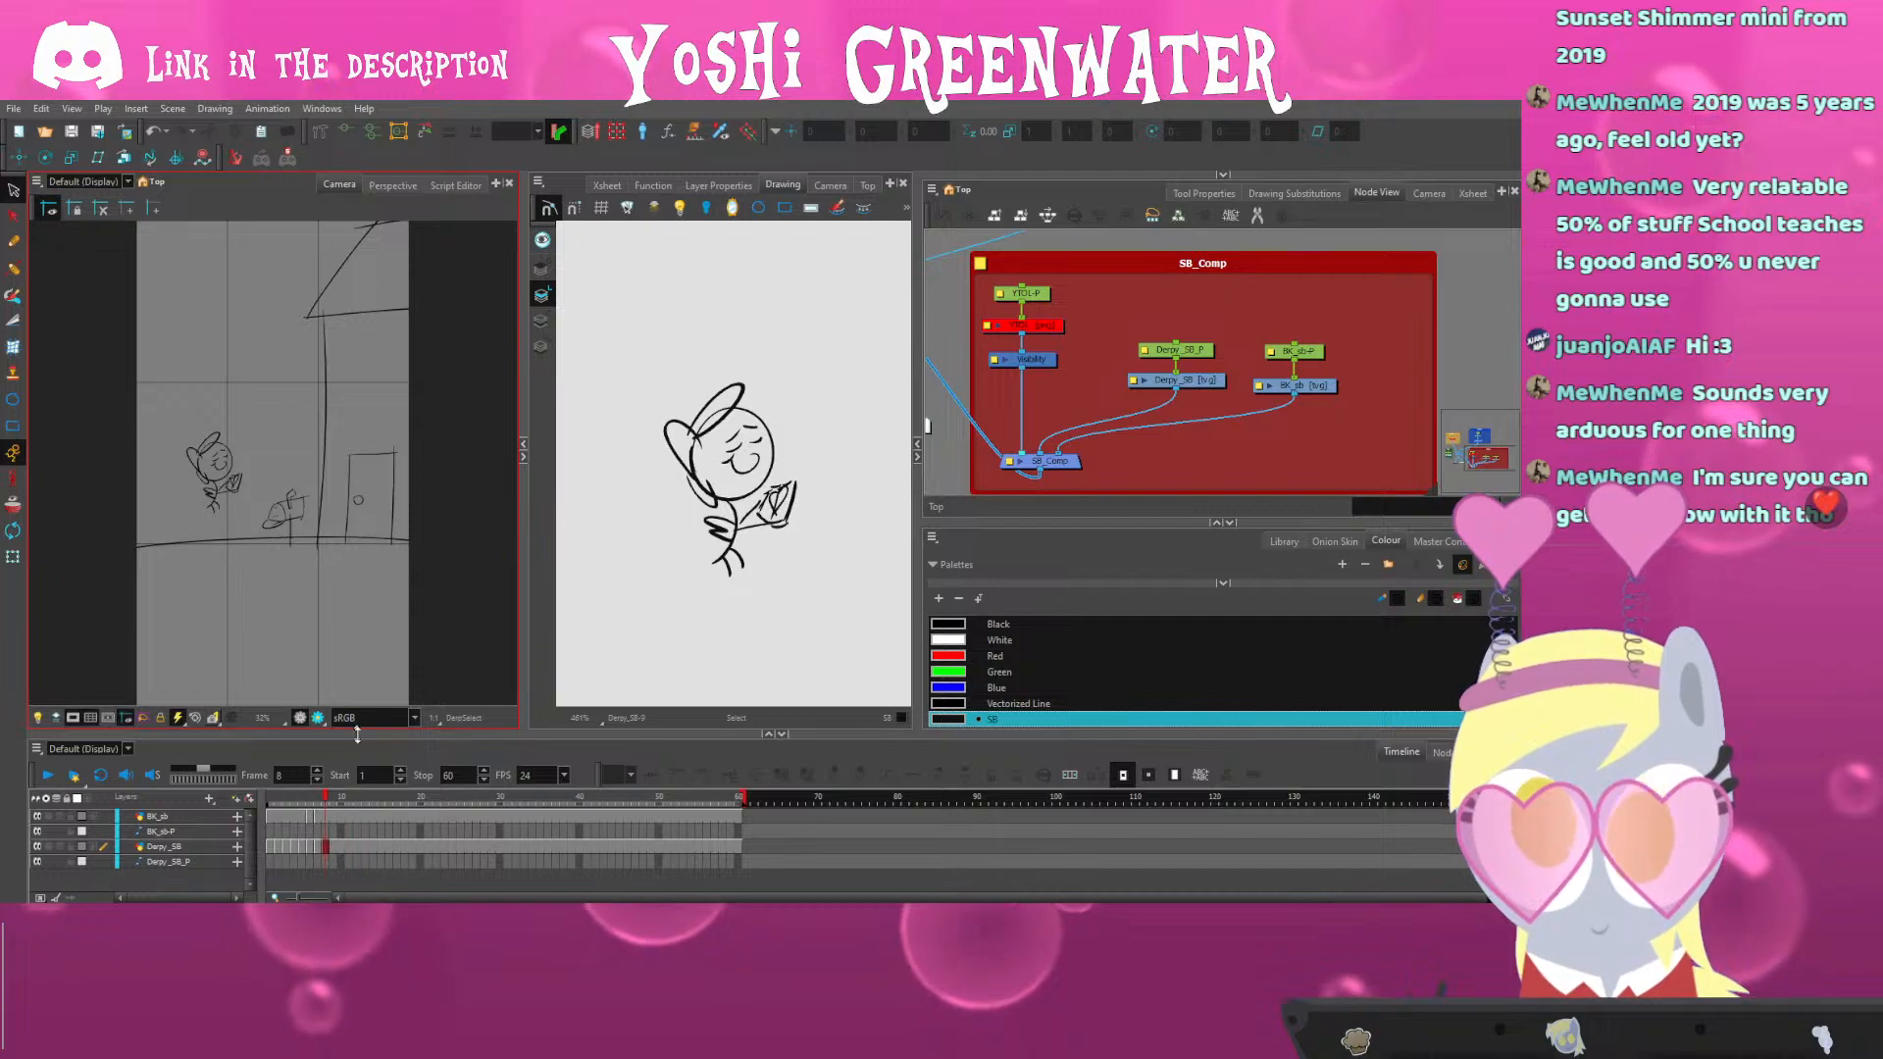
pyautogui.click(337, 845)
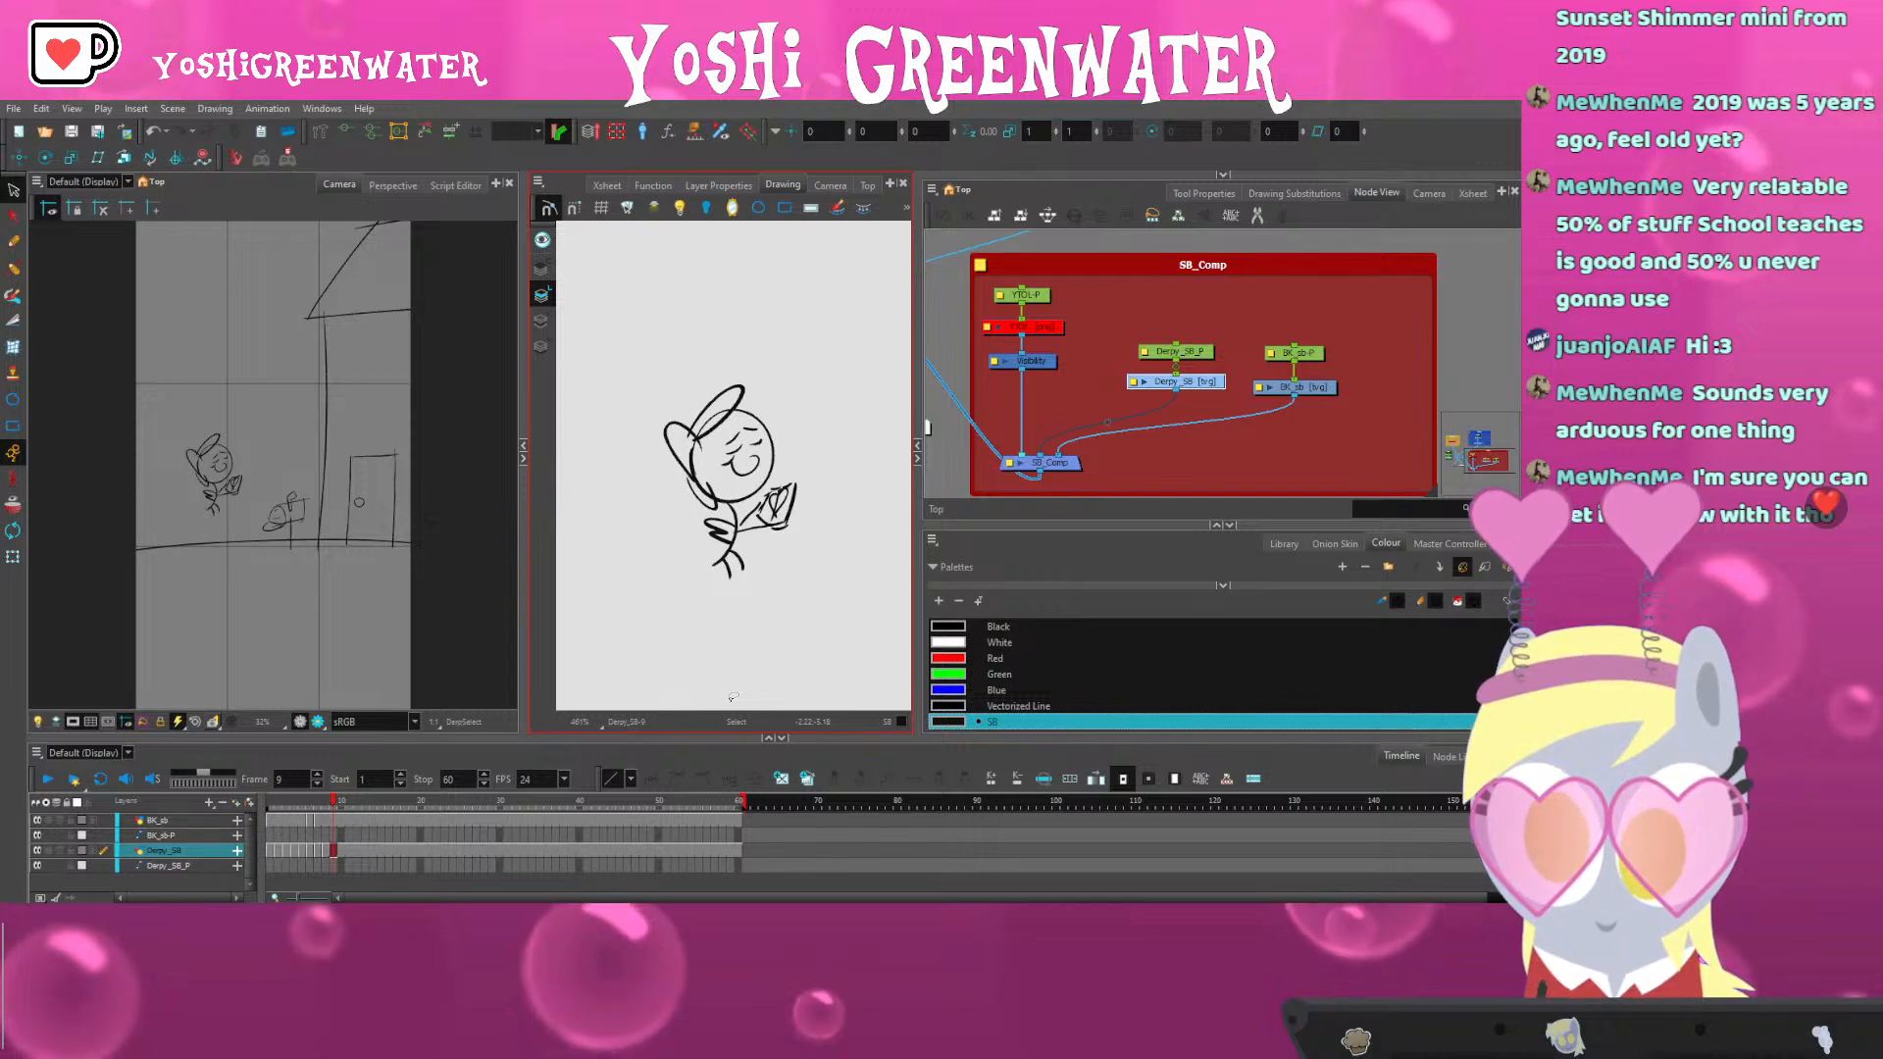
# Sketch a row of three tall rounded panel outlines beside the character on frame 9
pyautogui.moveTo(718, 599); pyautogui.dragTo(517, 581)
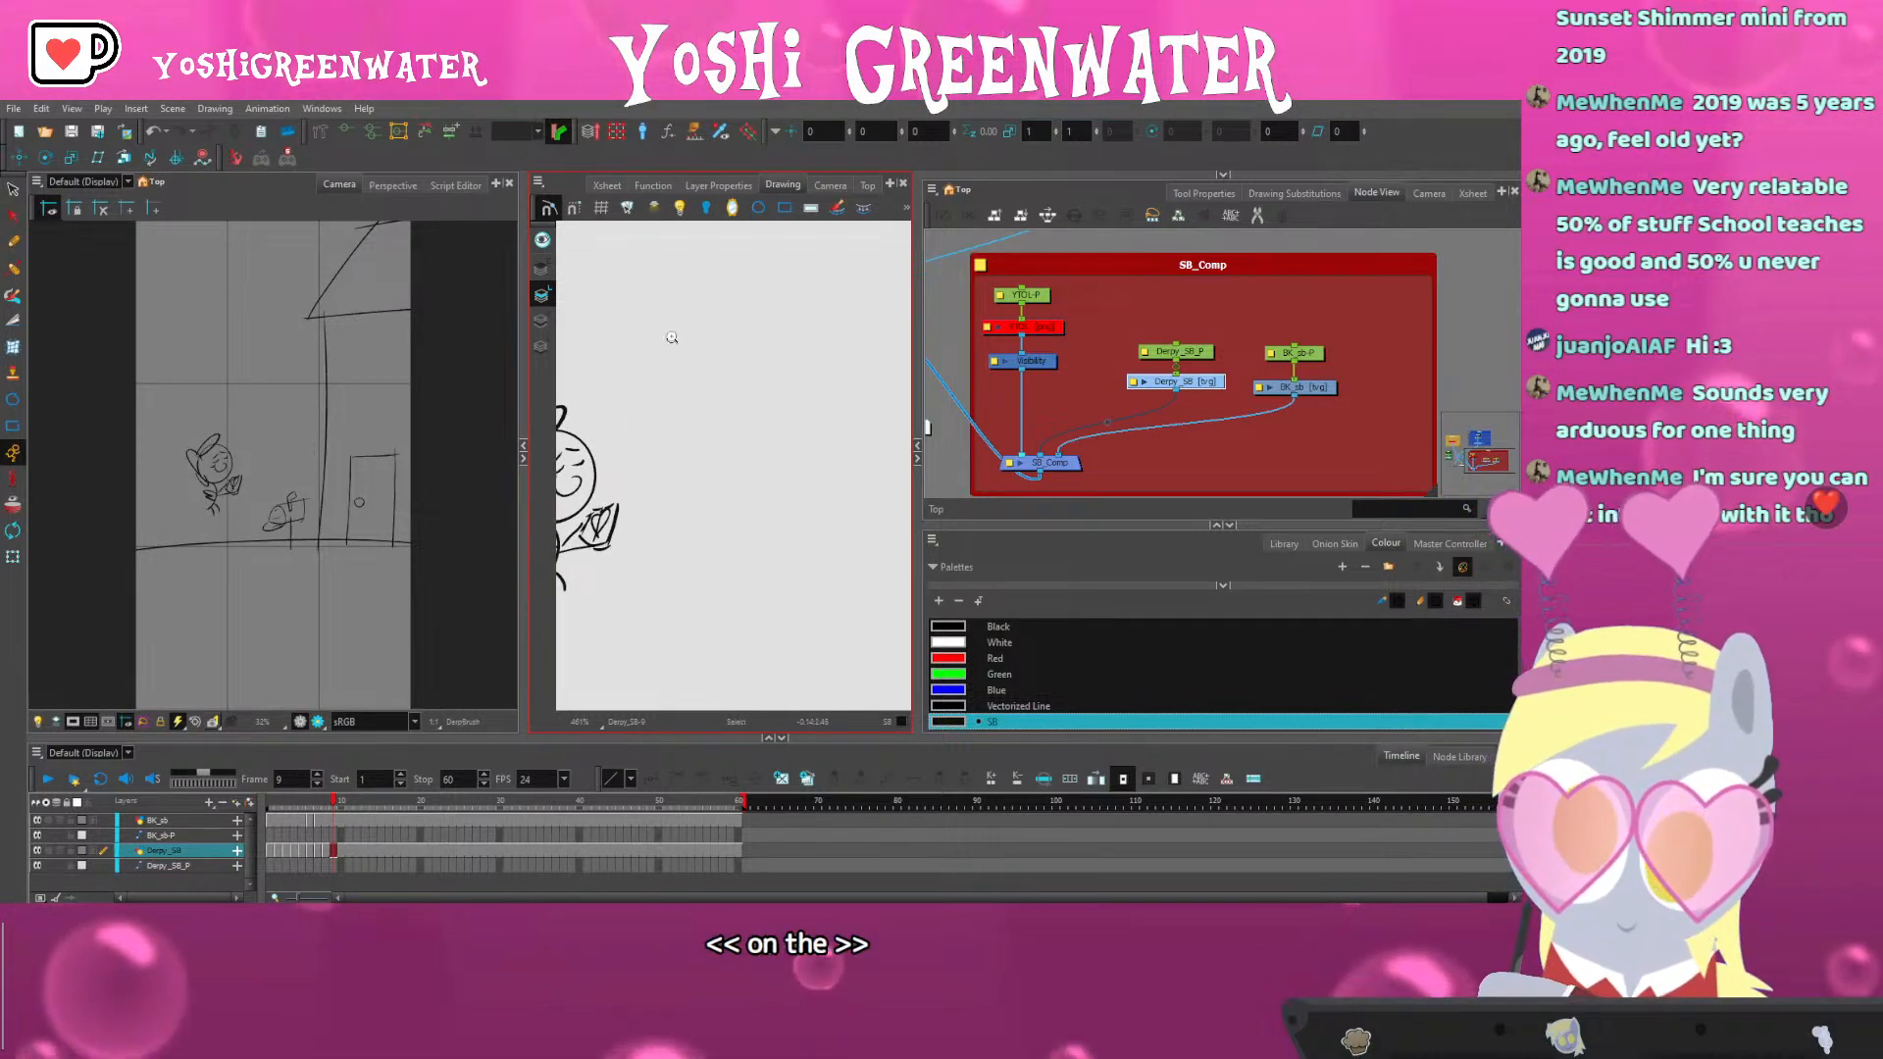
pyautogui.moveTo(801, 323); pyautogui.dragTo(875, 510)
pyautogui.moveTo(863, 441); pyautogui.dragTo(727, 437)
pyautogui.moveTo(796, 282)
pyautogui.mouseDown()
pyautogui.moveTo(788, 458)
pyautogui.moveTo(855, 296)
pyautogui.moveTo(790, 293)
pyautogui.mouseUp()
pyautogui.moveTo(686, 446); pyautogui.dragTo(778, 439)
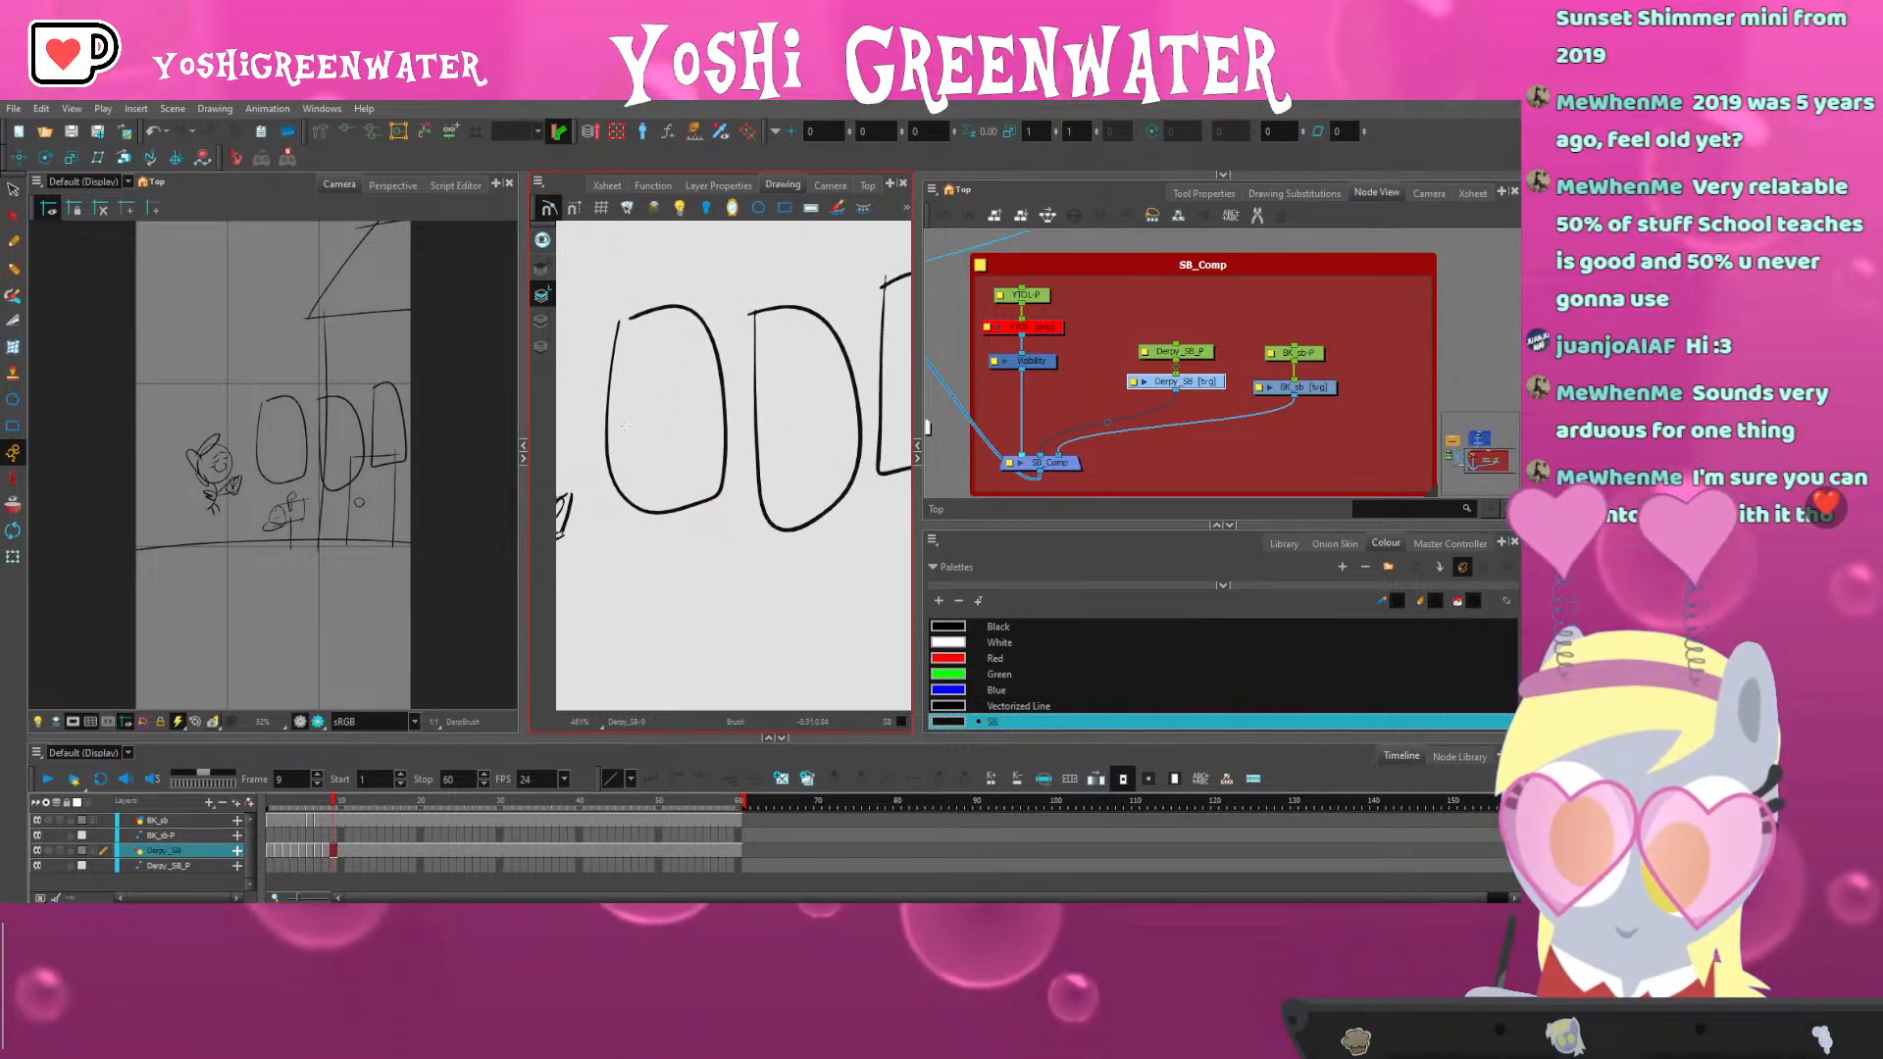
# Mark a short dash inside each of the three panels and add a stepped line to the first panel's dash
pyautogui.moveTo(622, 438); pyautogui.dragTo(640, 438)
pyautogui.moveTo(773, 485); pyautogui.dragTo(787, 484)
pyautogui.moveTo(833, 431); pyautogui.dragTo(722, 444)
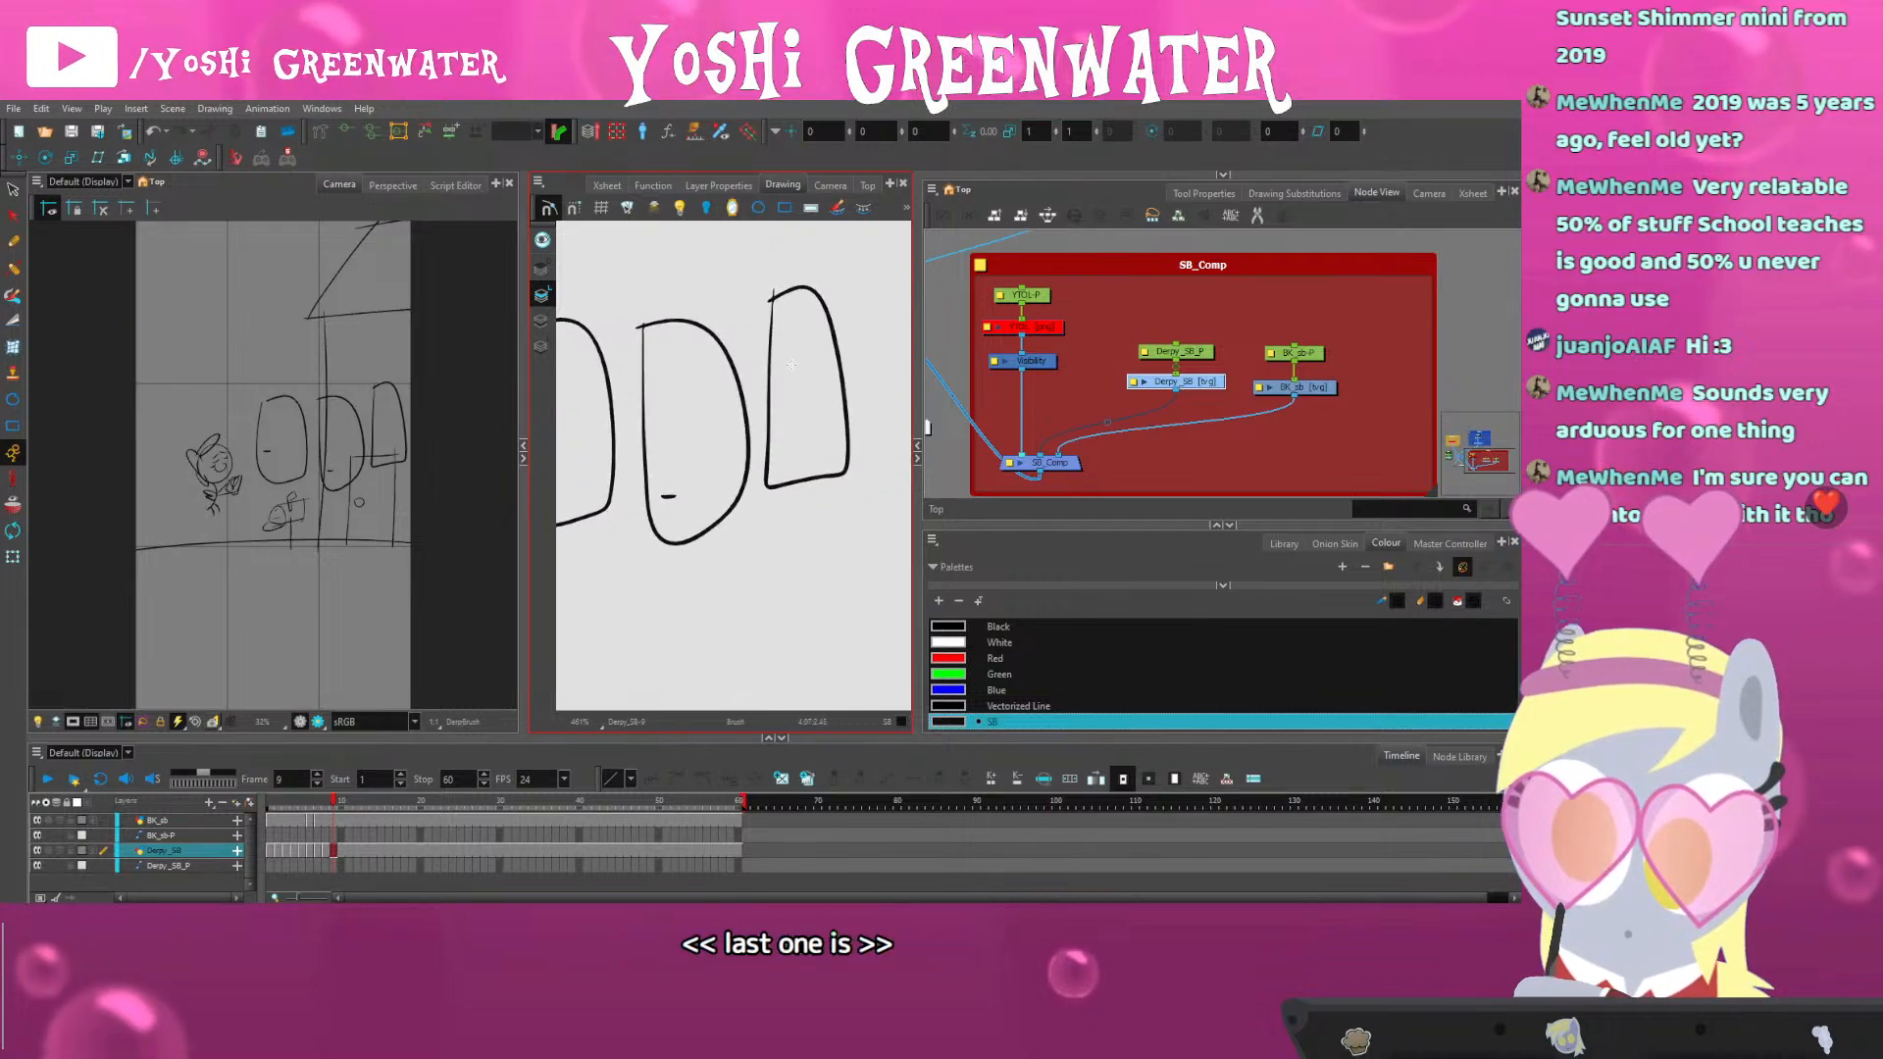
pyautogui.moveTo(524, 447); pyautogui.dragTo(492, 446)
pyautogui.moveTo(628, 446); pyautogui.dragTo(679, 449)
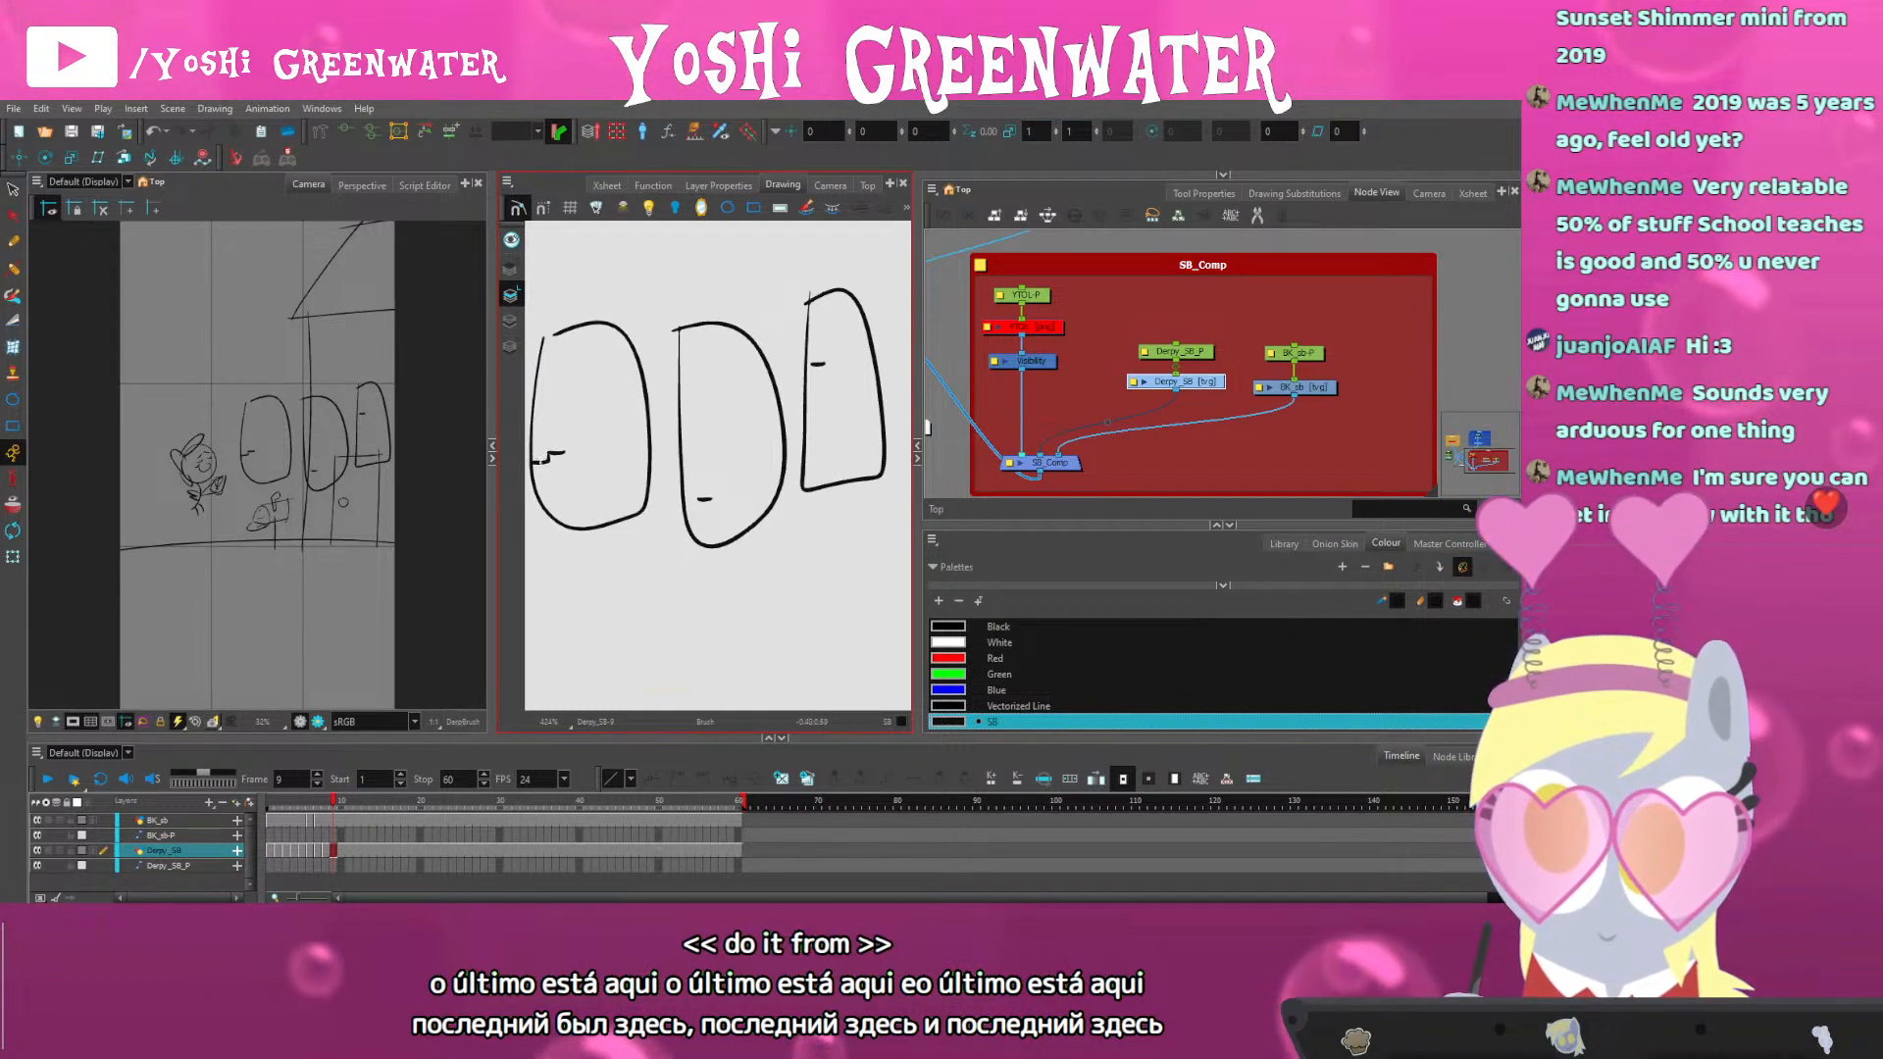
# Sketch a small box and a long vertical line in the first panel, and scribble loops over the other panels' dashes
pyautogui.moveTo(562, 472); pyautogui.dragTo(554, 450)
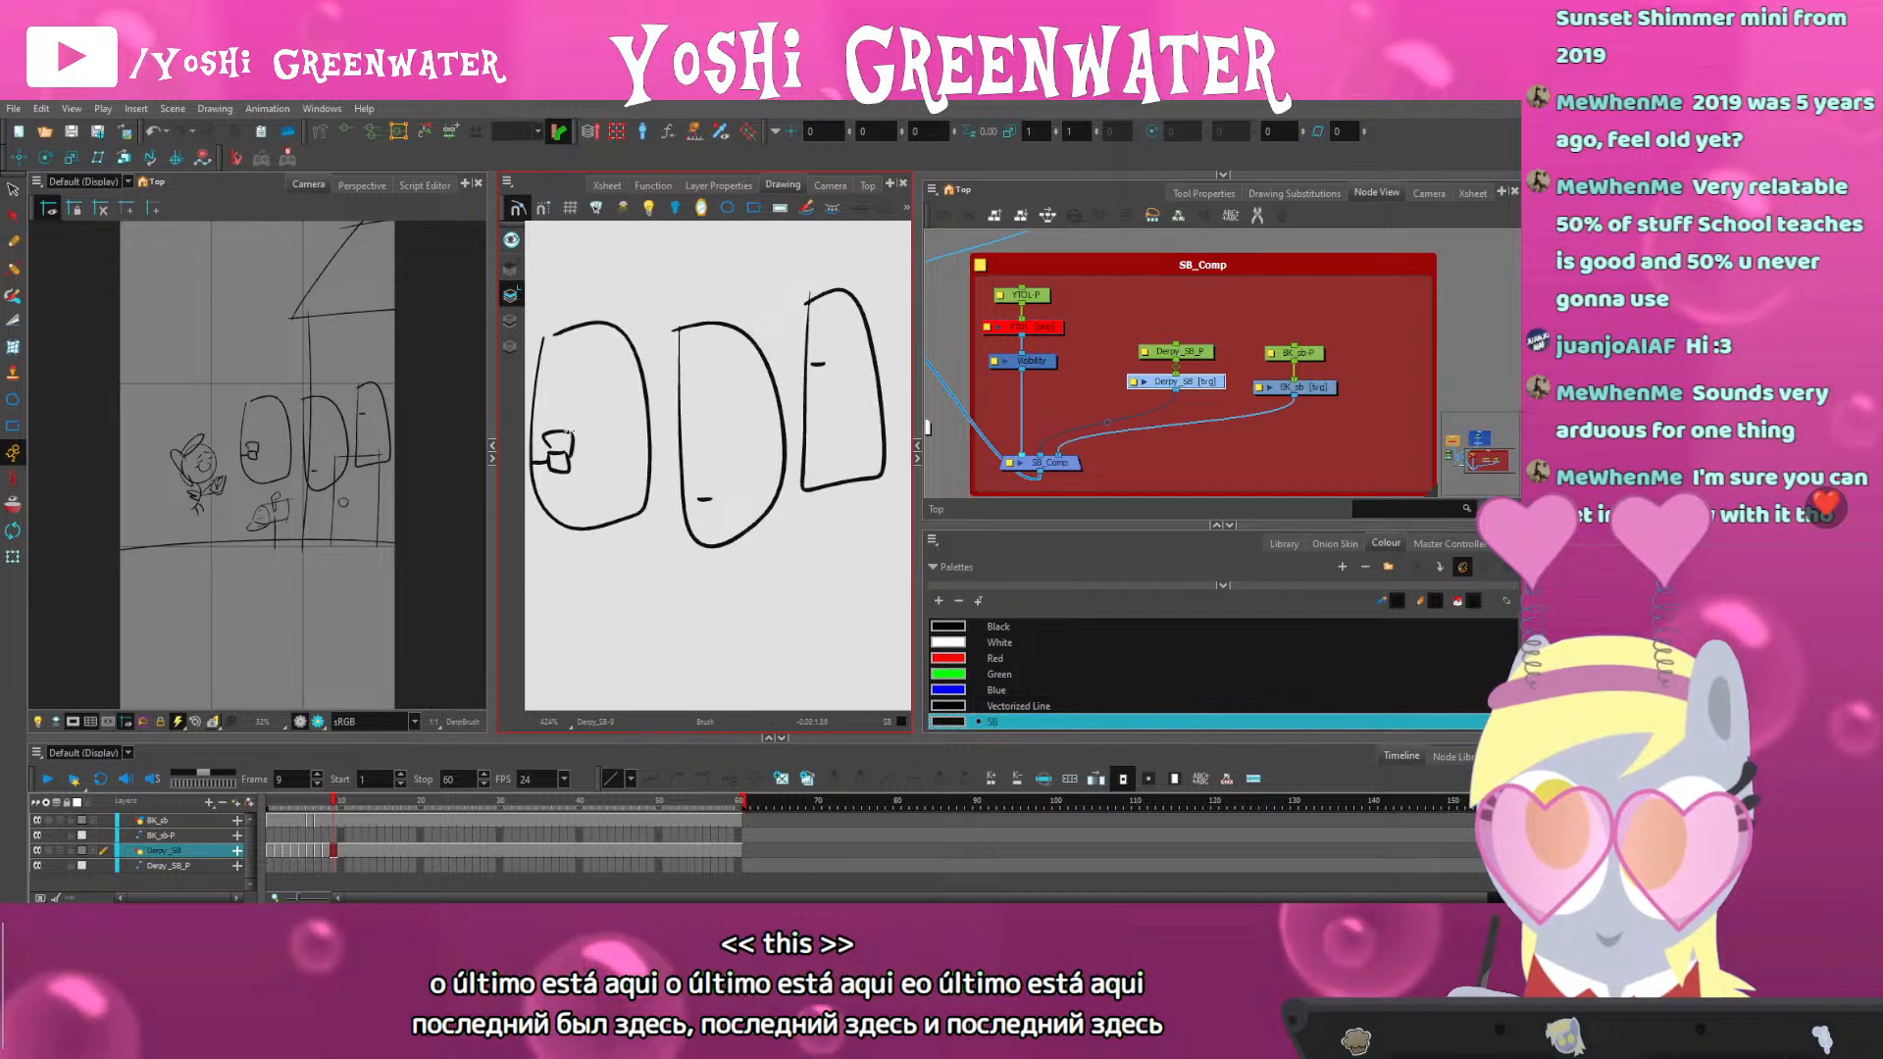
pyautogui.moveTo(566, 312); pyautogui.dragTo(567, 469)
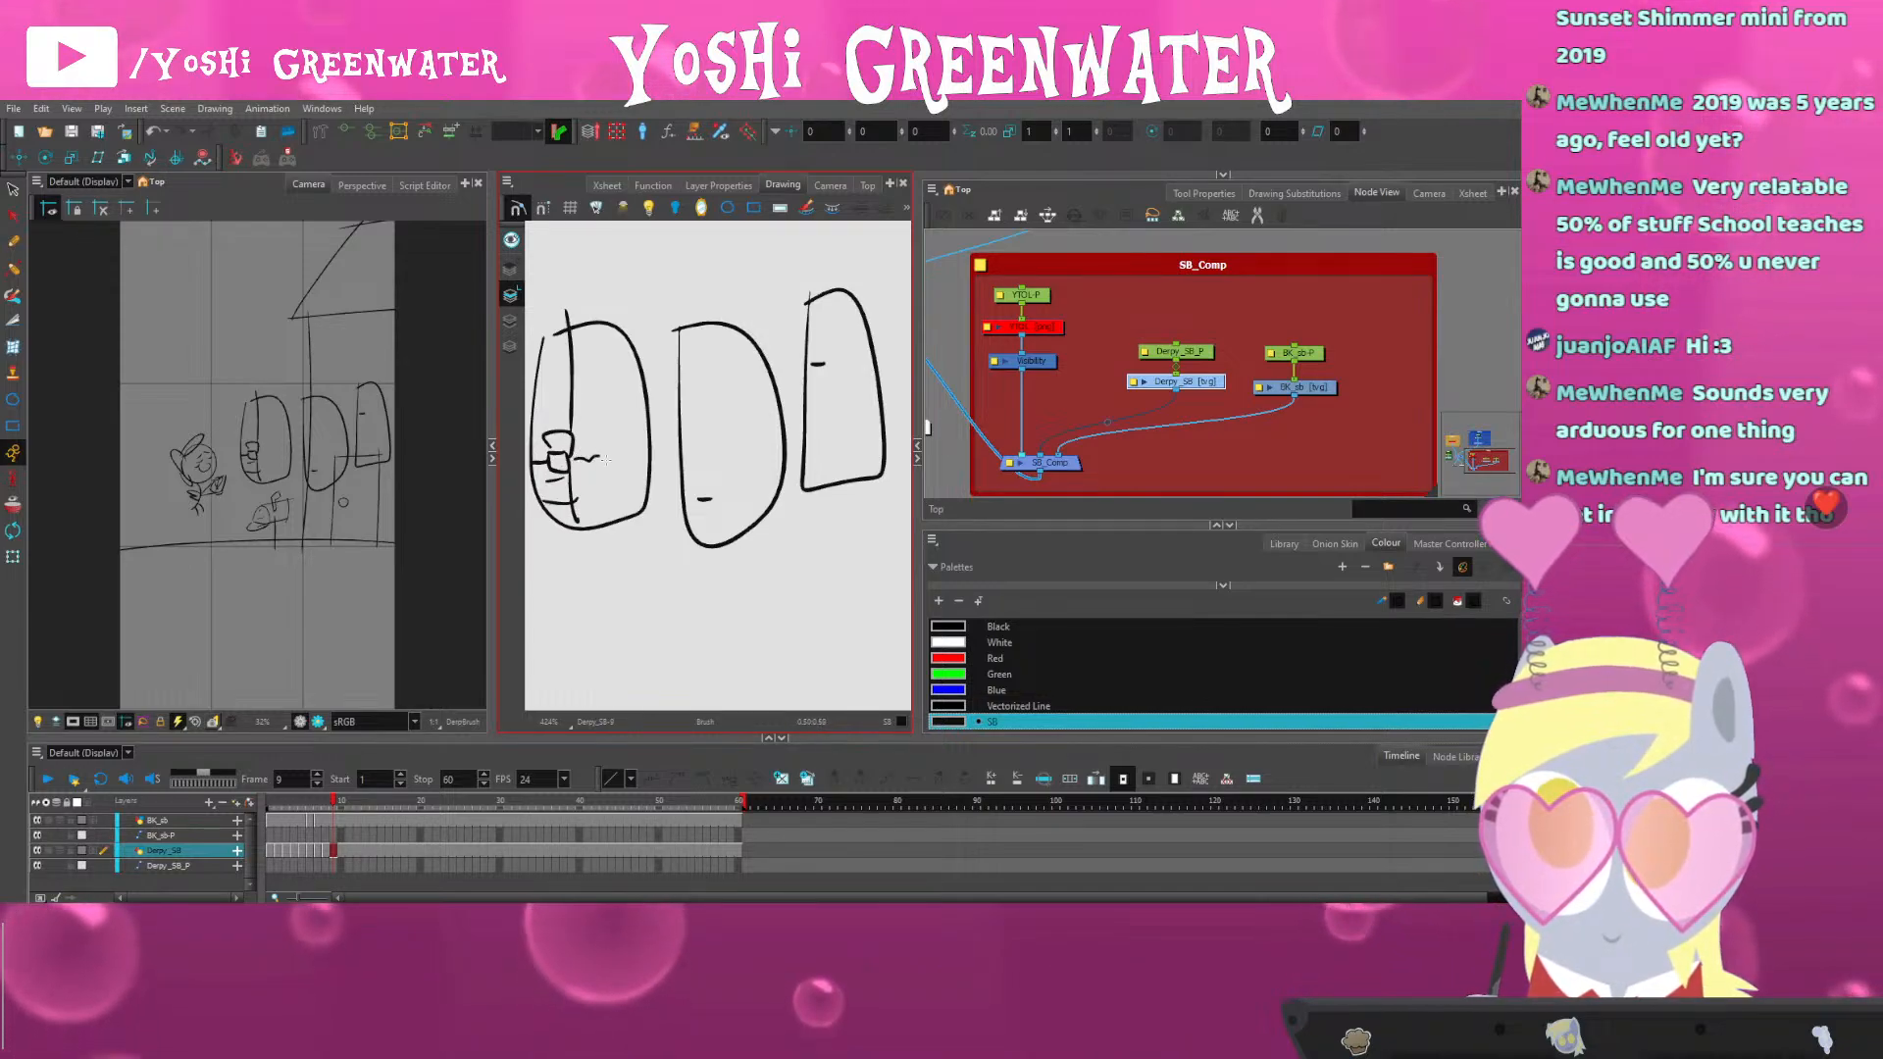
pyautogui.hotkey('alt', 's')
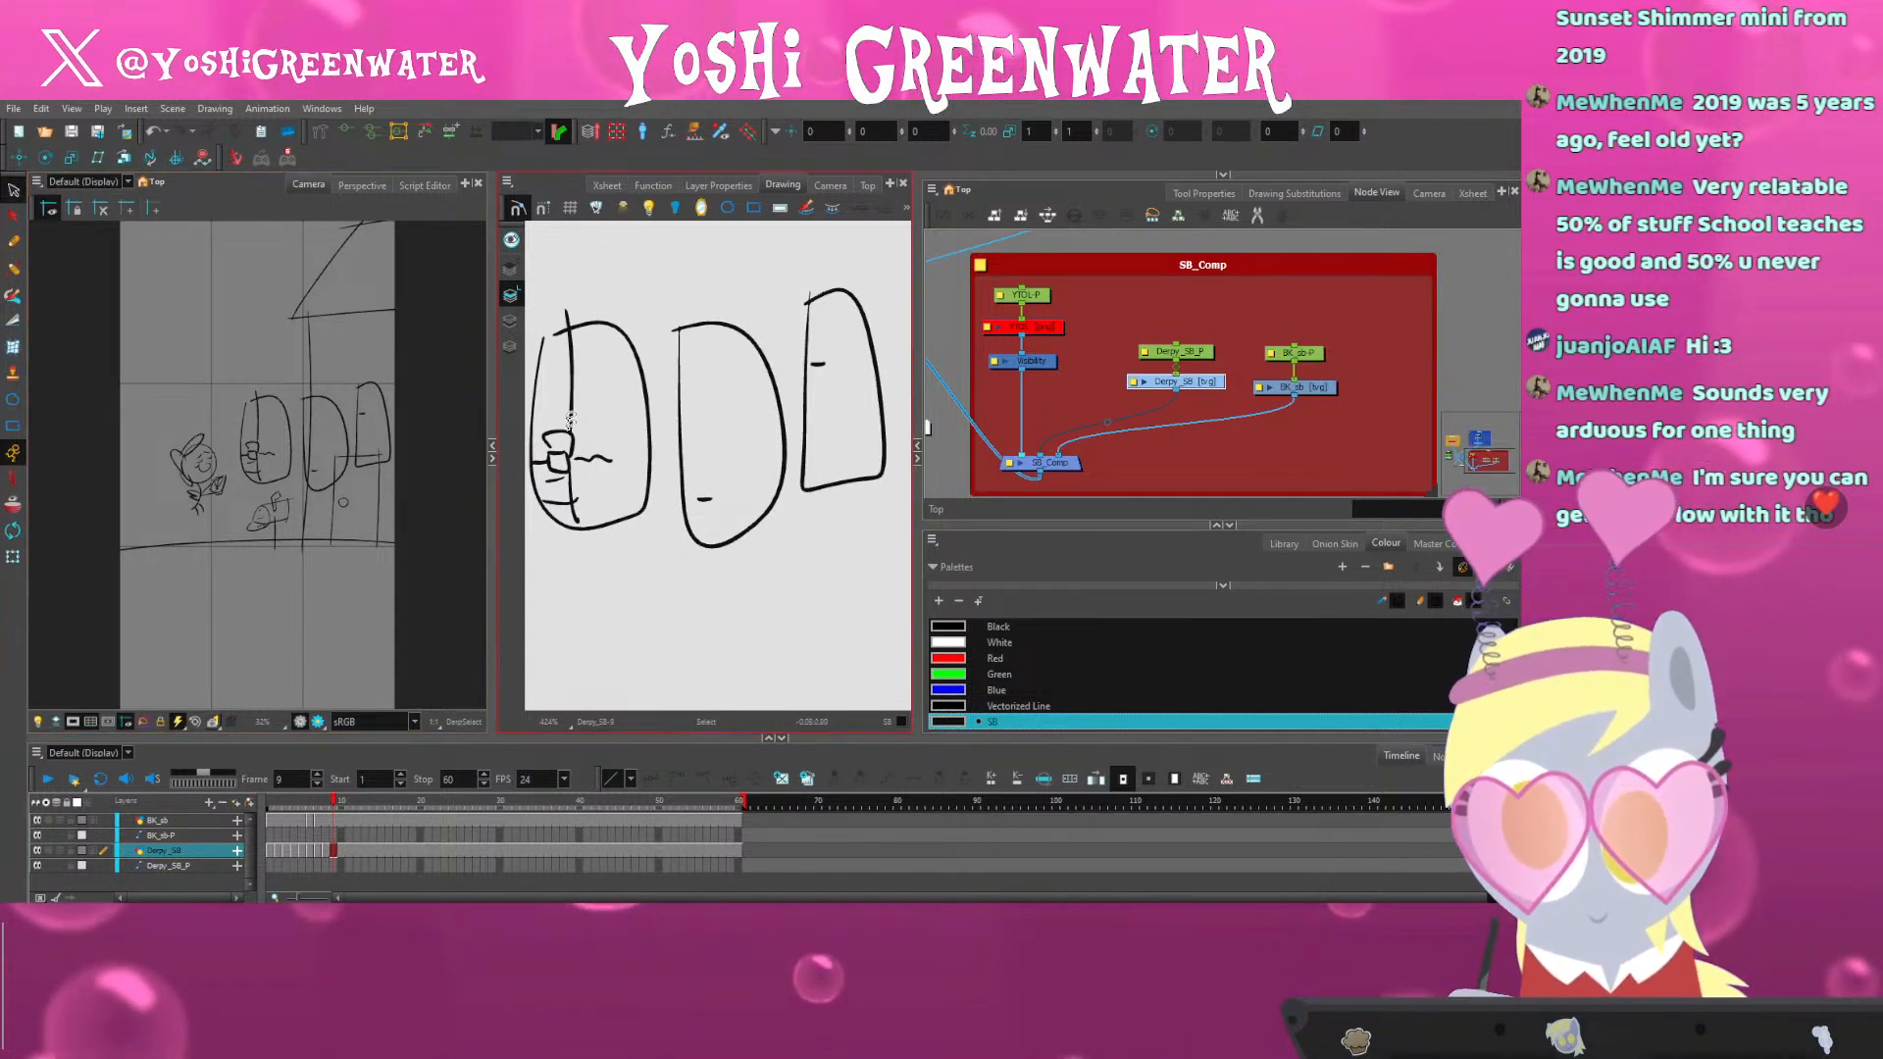
pyautogui.moveTo(686, 494)
pyautogui.mouseDown()
pyautogui.moveTo(714, 447)
pyautogui.moveTo(736, 464)
pyautogui.mouseUp()
pyautogui.moveTo(822, 379)
pyautogui.mouseDown()
pyautogui.moveTo(827, 336)
pyautogui.moveTo(846, 385)
pyautogui.mouseUp()
# Select and delete the three panel sketches, leaving only the character on frame 9
pyautogui.hotkey('alt', 's')
pyautogui.click(105, 273)
pyautogui.click(615, 606)
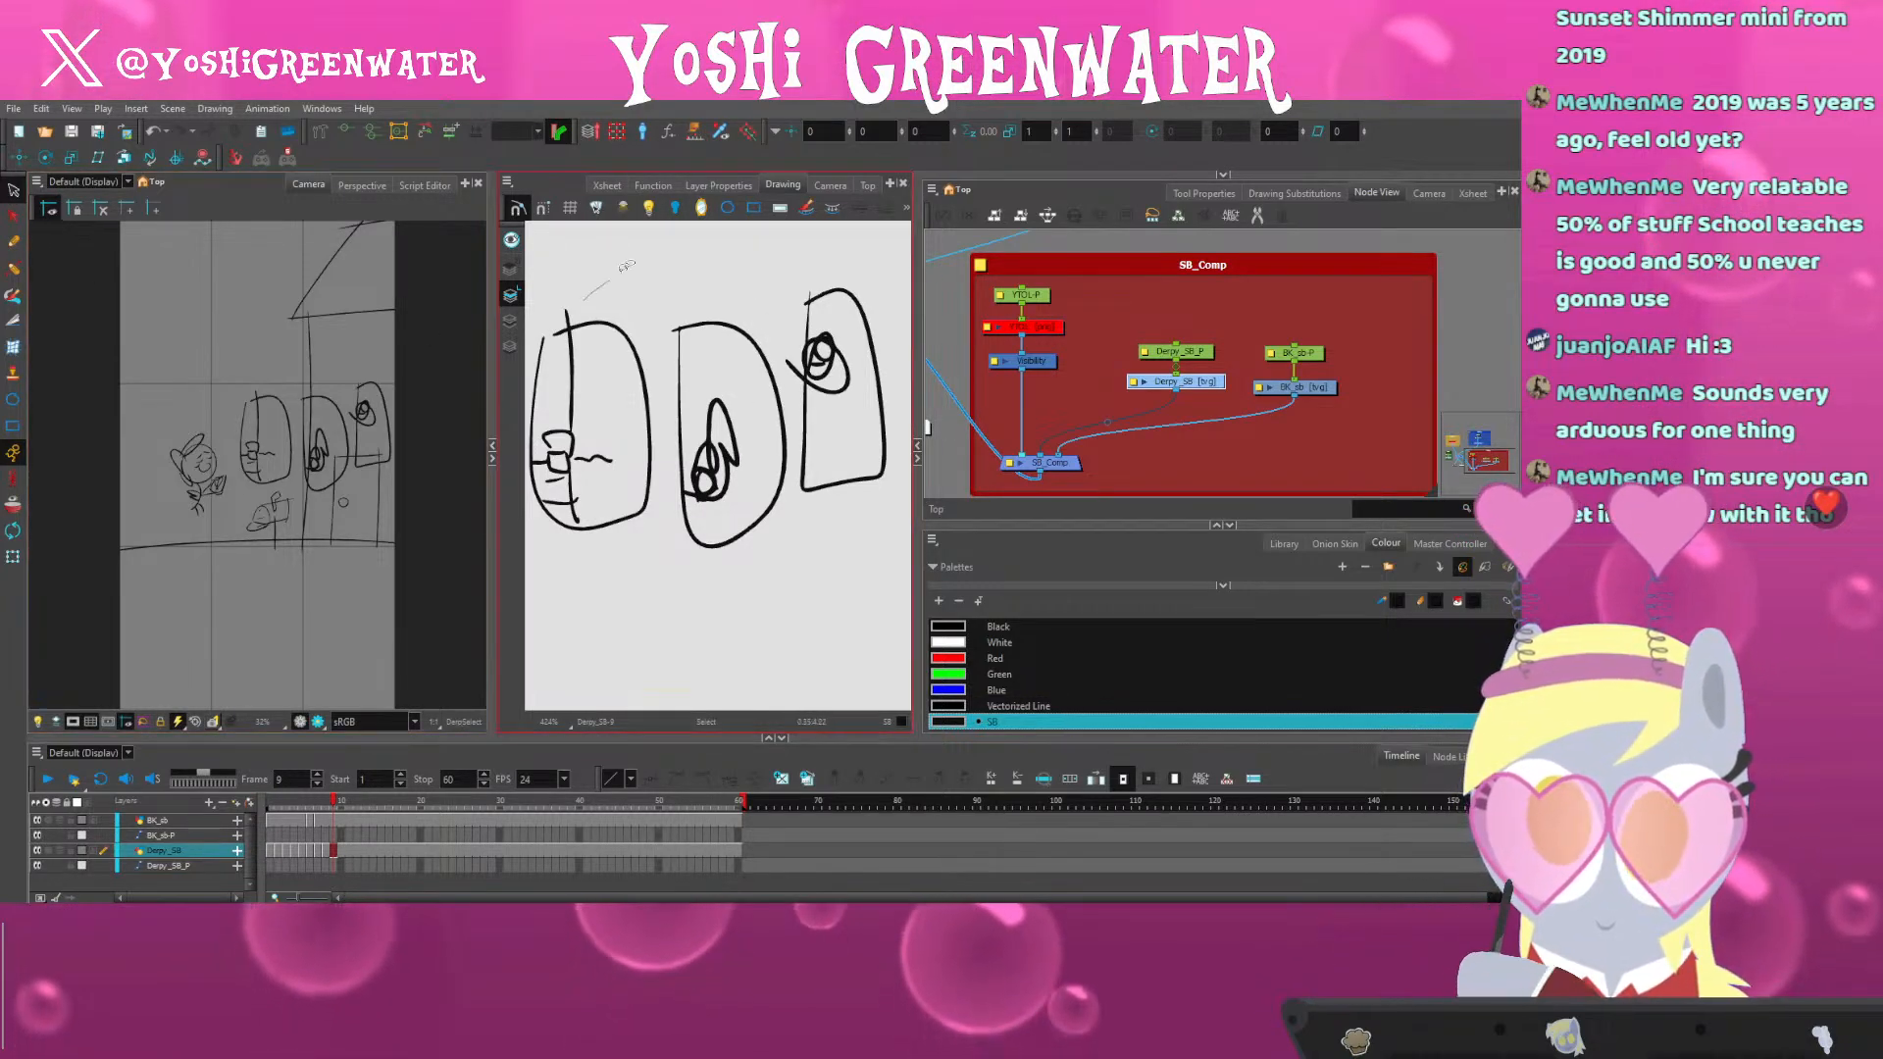
pyautogui.hotkey('ctrl', 'a')
pyautogui.press('Delete')
pyautogui.moveTo(615, 606)
pyautogui.mouseDown()
pyautogui.moveTo(991, 498)
pyautogui.moveTo(887, 557)
pyautogui.mouseUp()
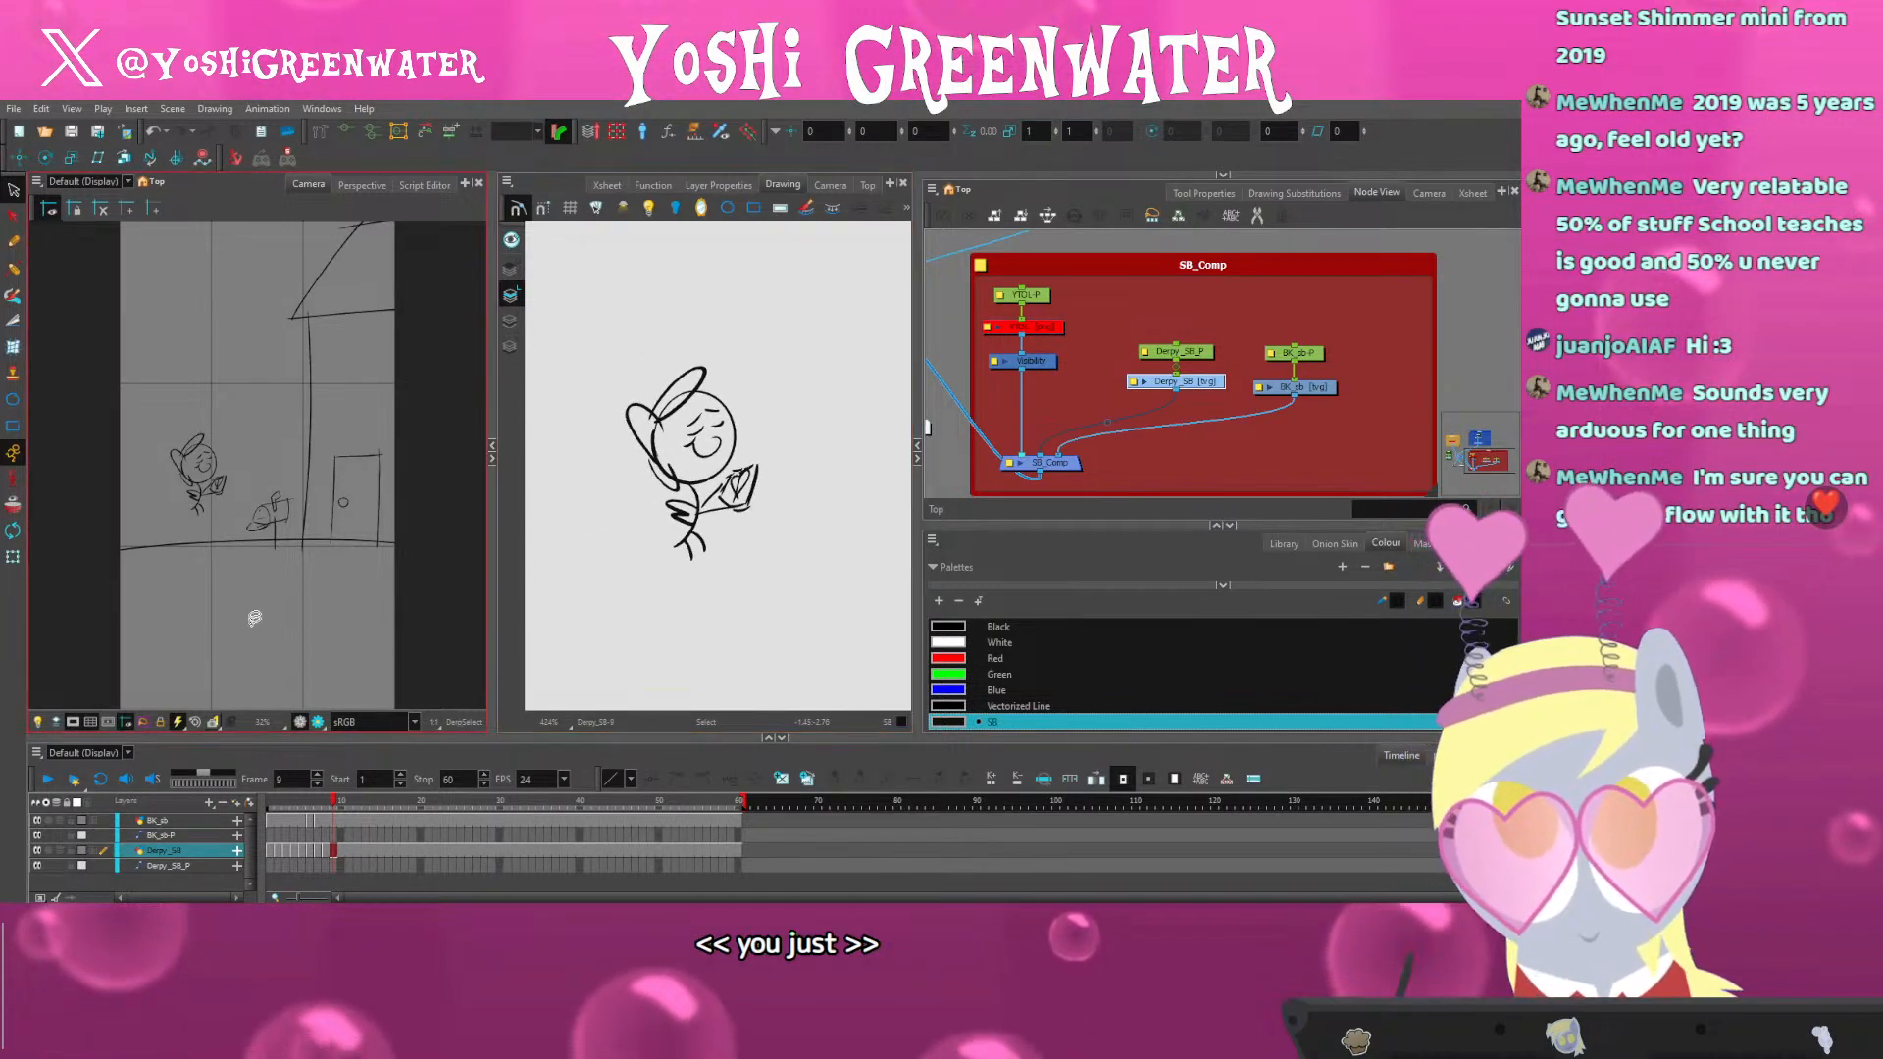
# Show the layer's drawing substitutions and duplicate the drawing exposed on frame 9
pyautogui.press(',')
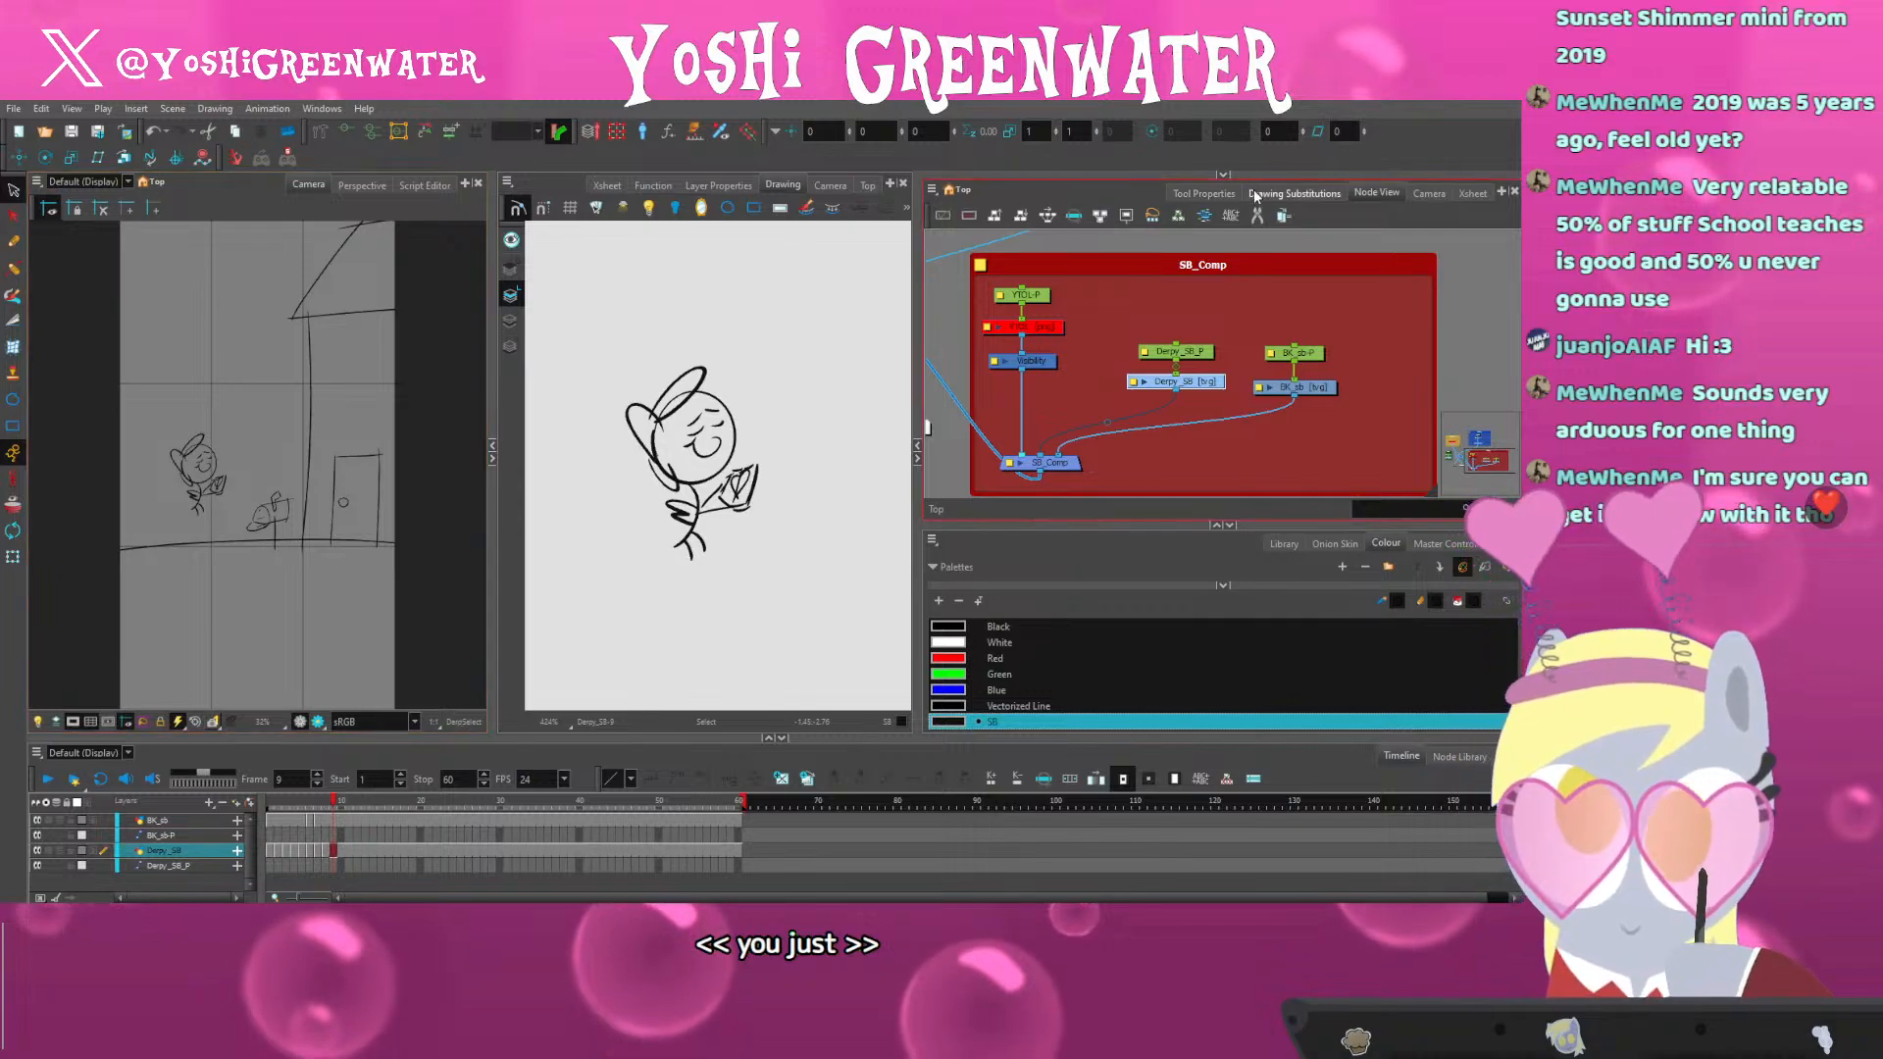
pyautogui.click(1255, 192)
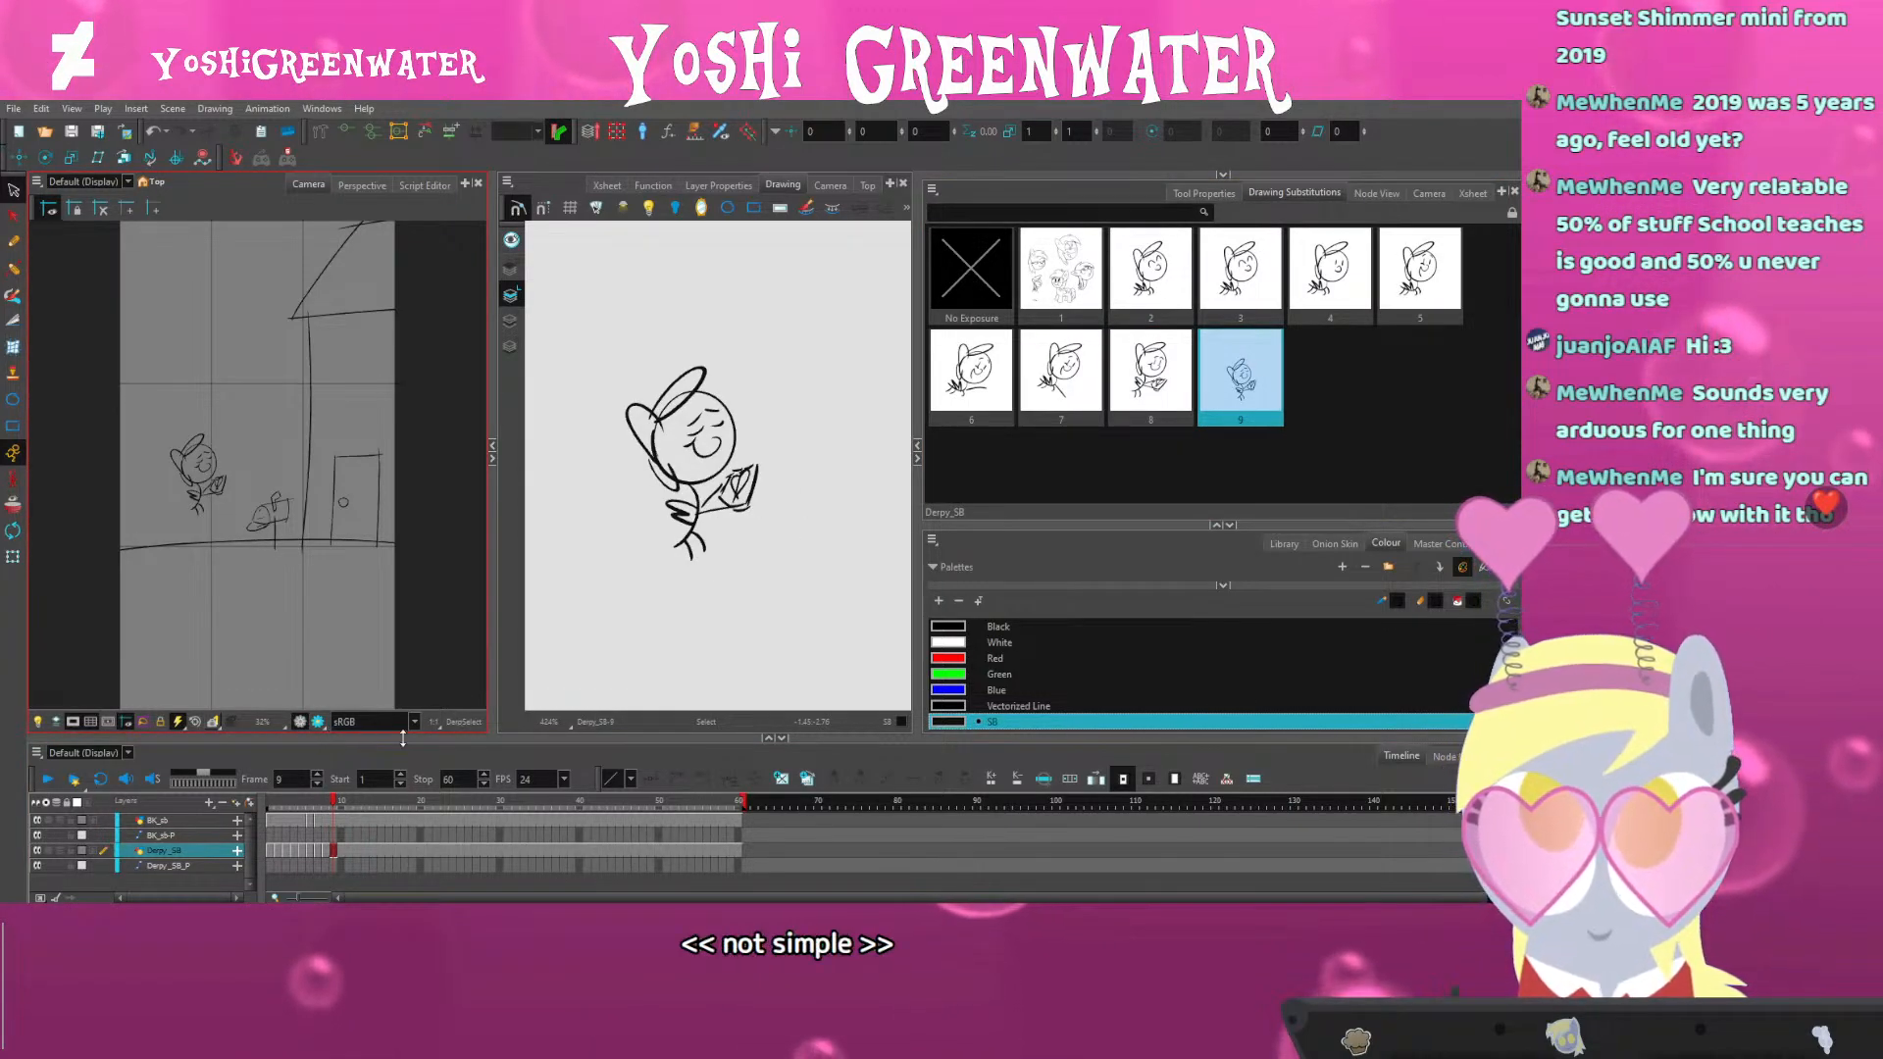
pyautogui.hotkey('alt', 'shift', 'd')
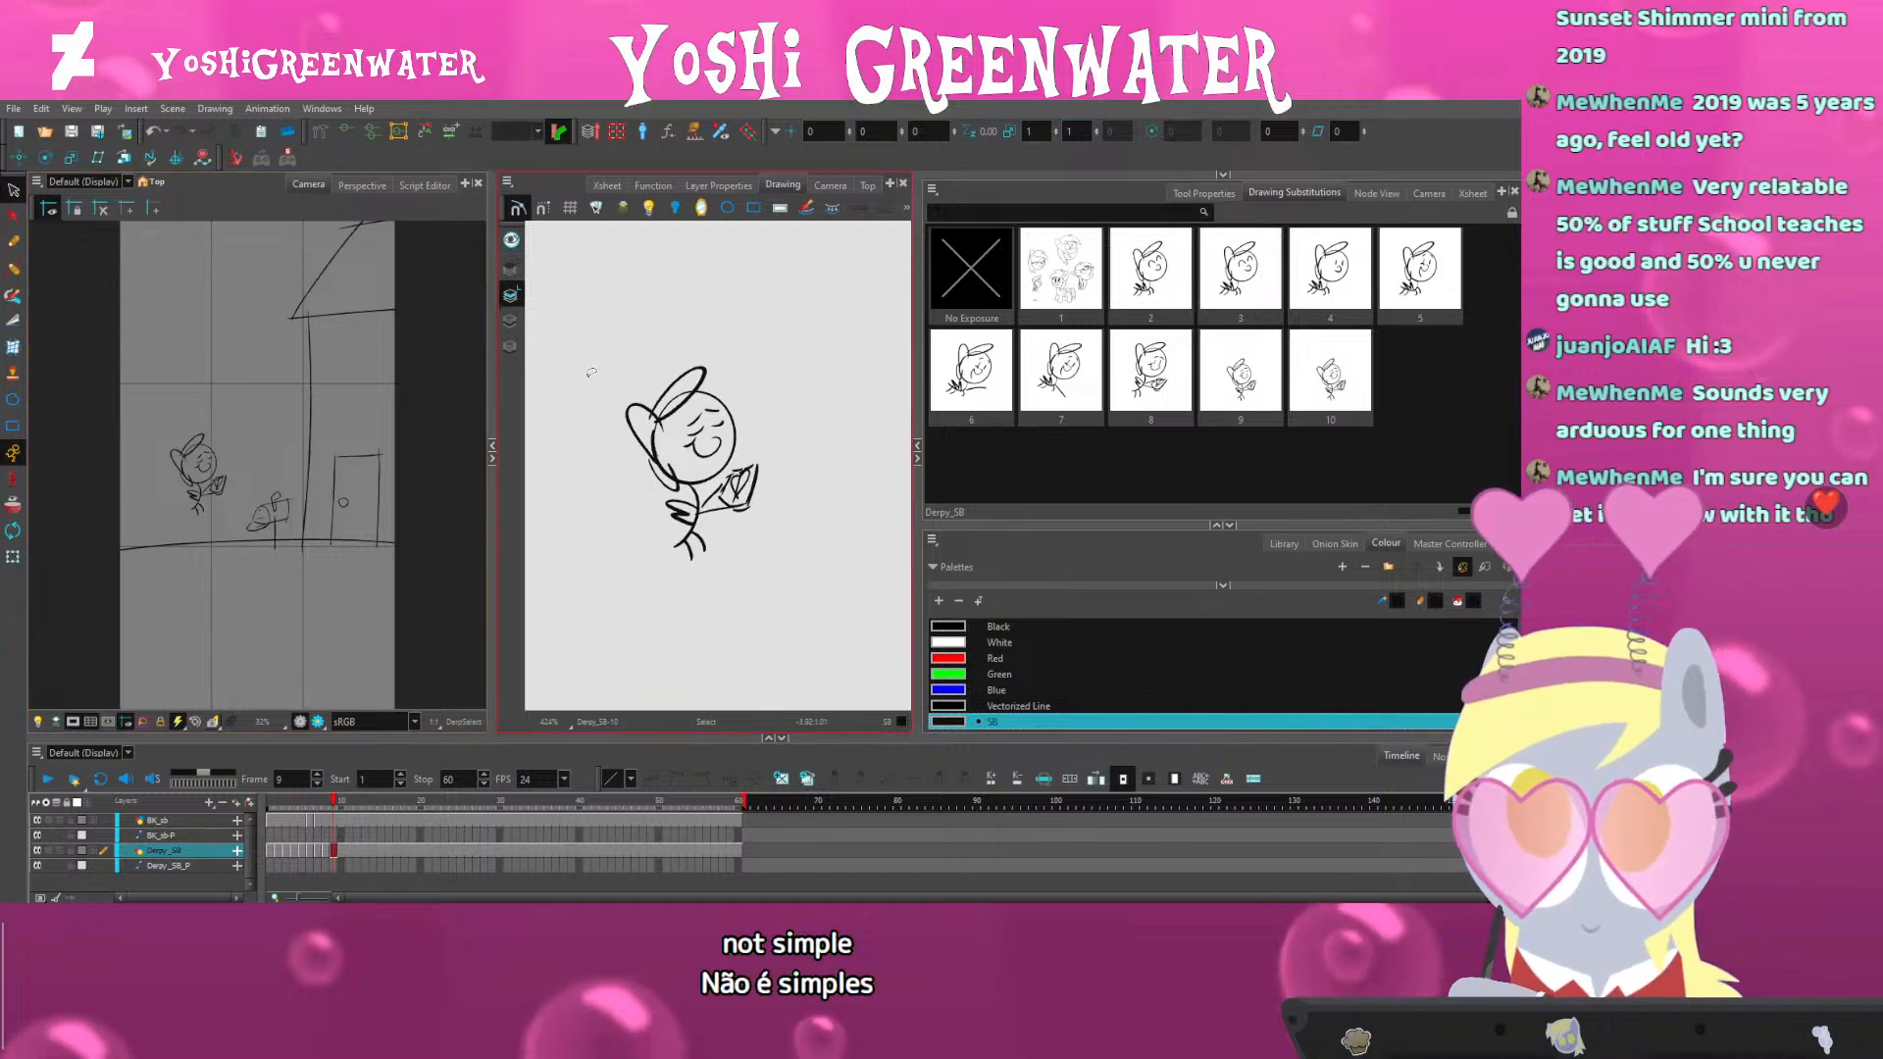
# Select the whole character in the duplicated drawing and delete it to leave a blank drawing
pyautogui.hotkey('ctrl', 'a')
pyautogui.scroll(3, 174, 494)
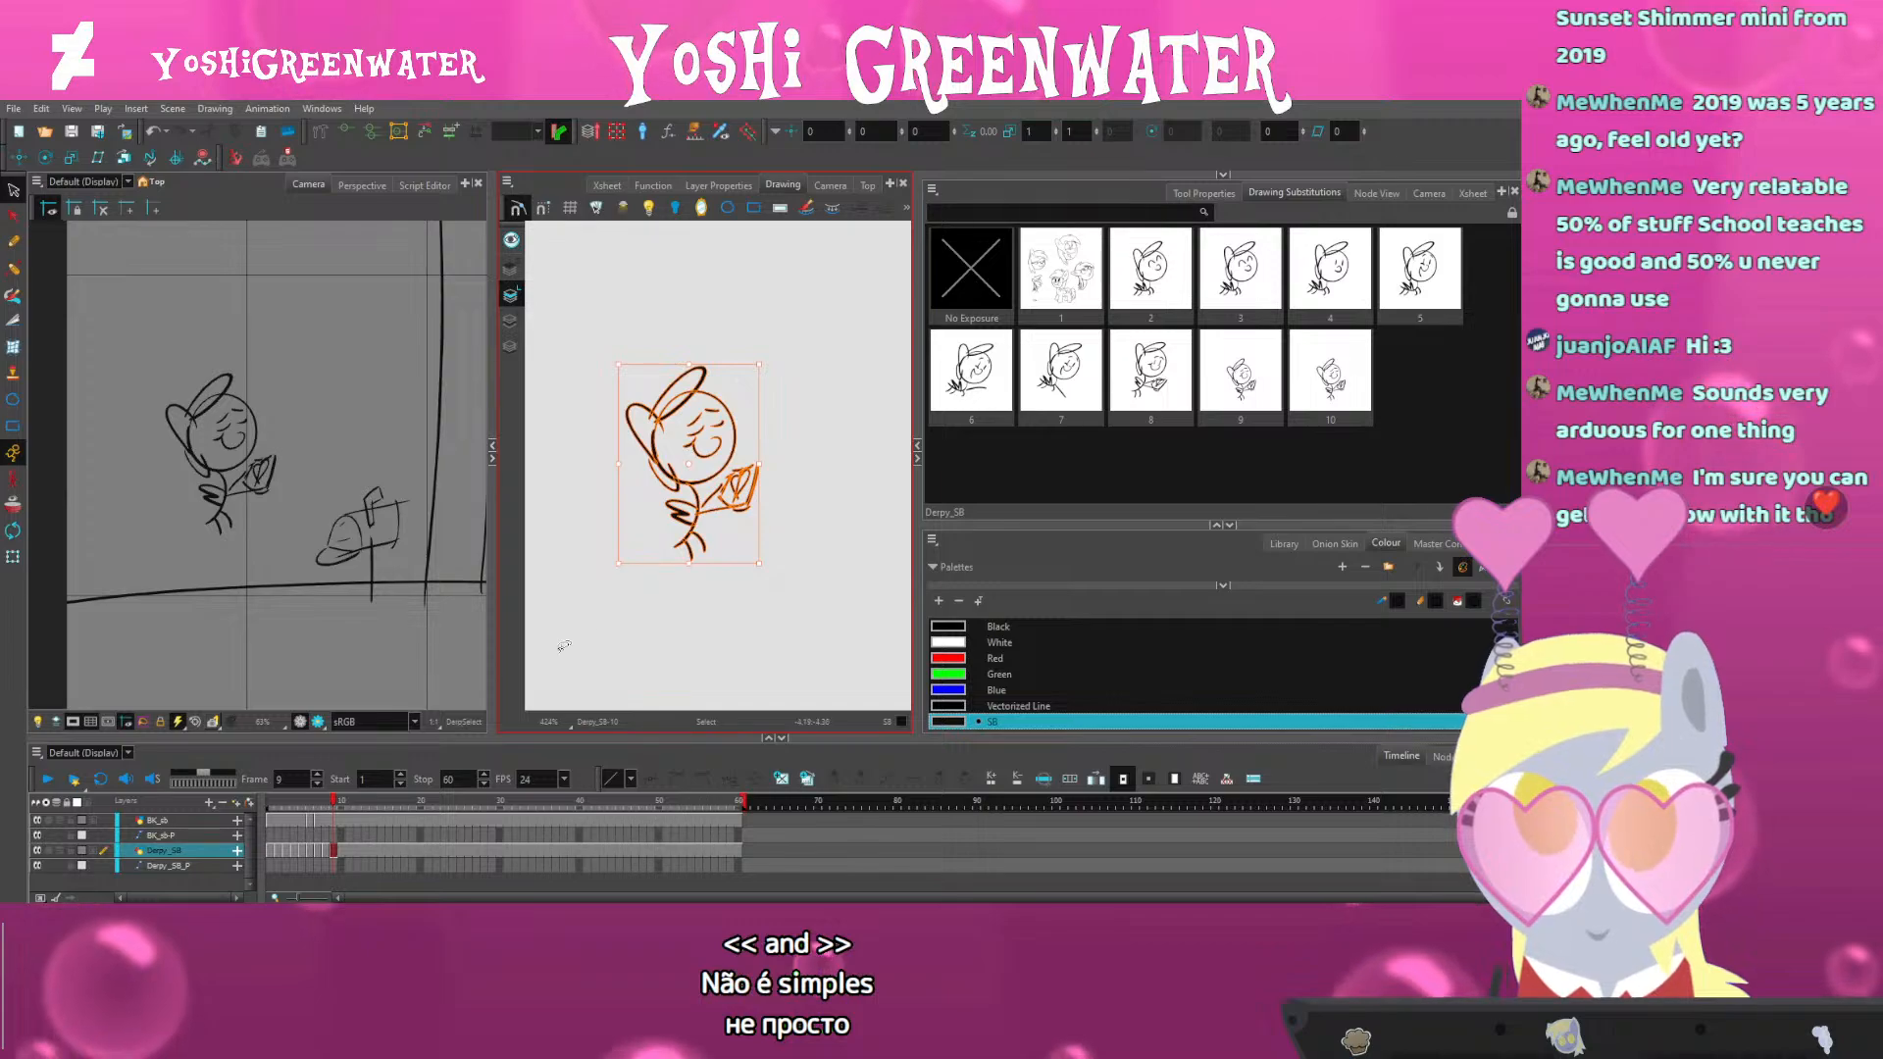
pyautogui.click(586, 446)
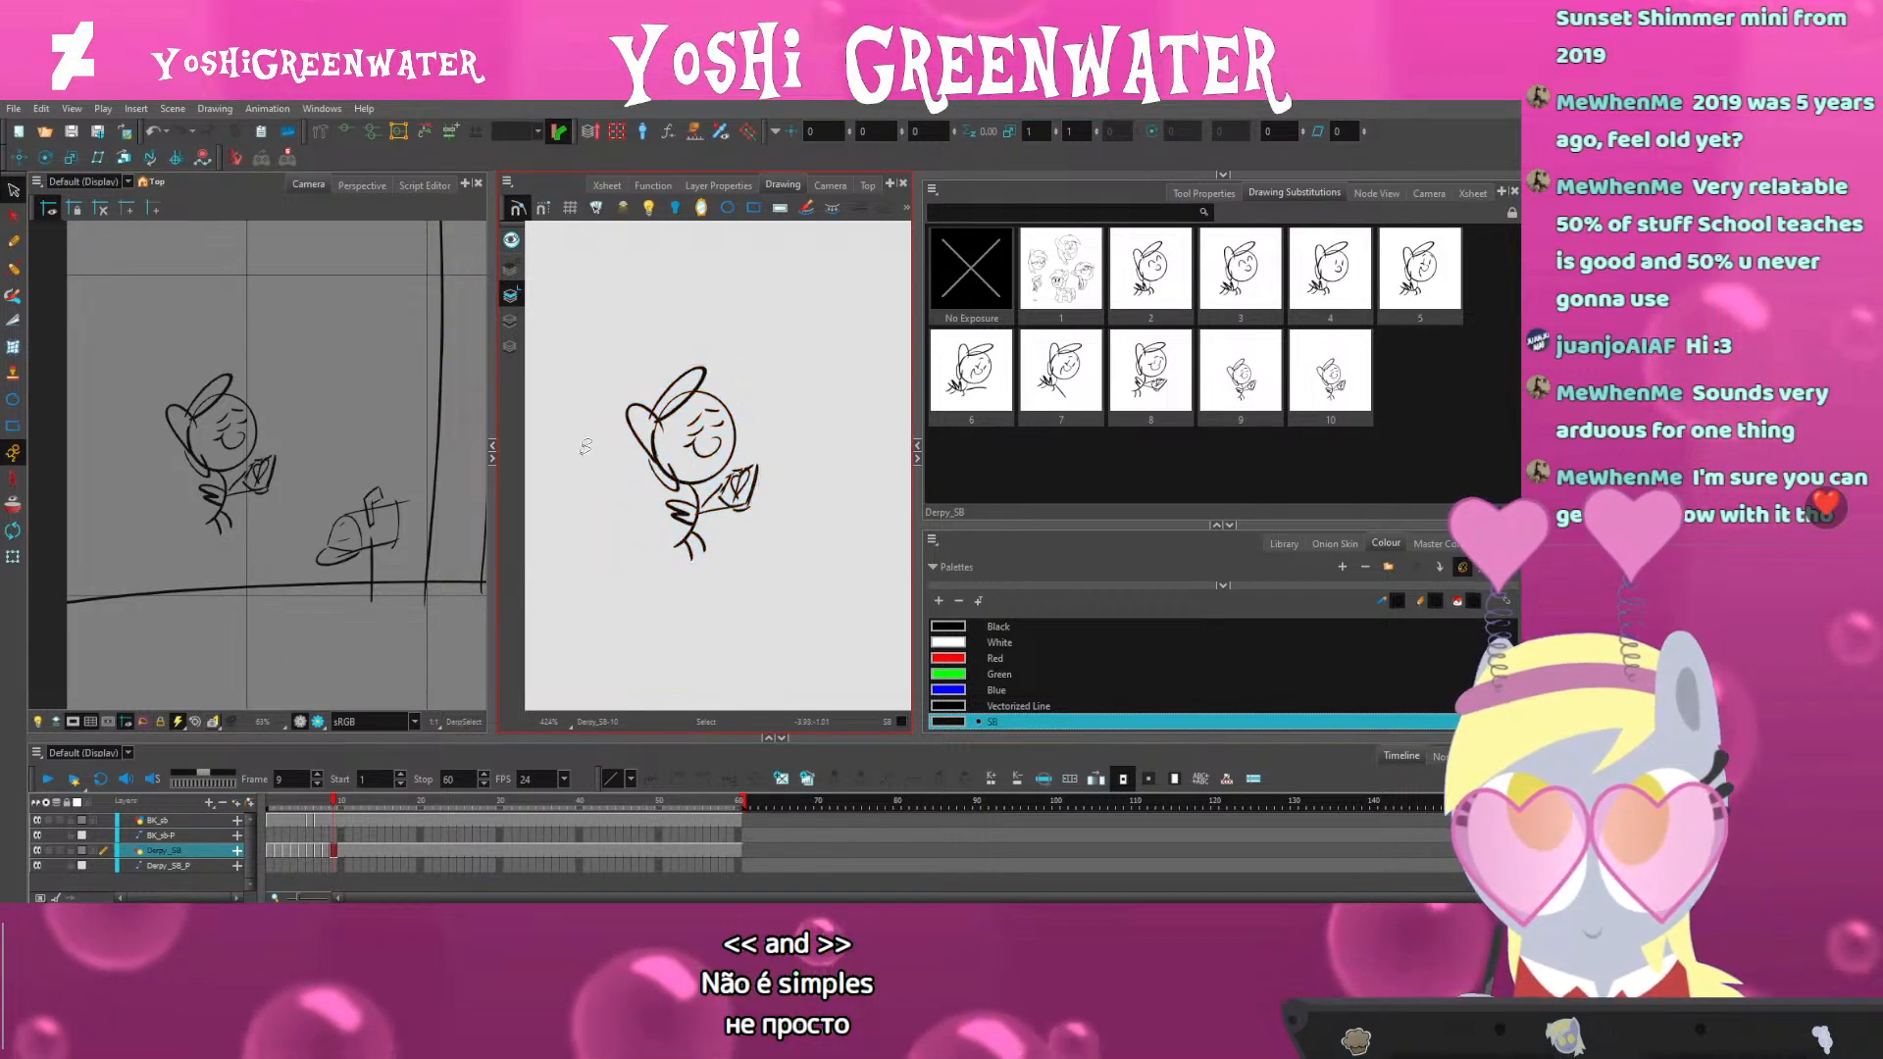
pyautogui.hotkey('ctrl', 'a')
pyautogui.press('Delete')
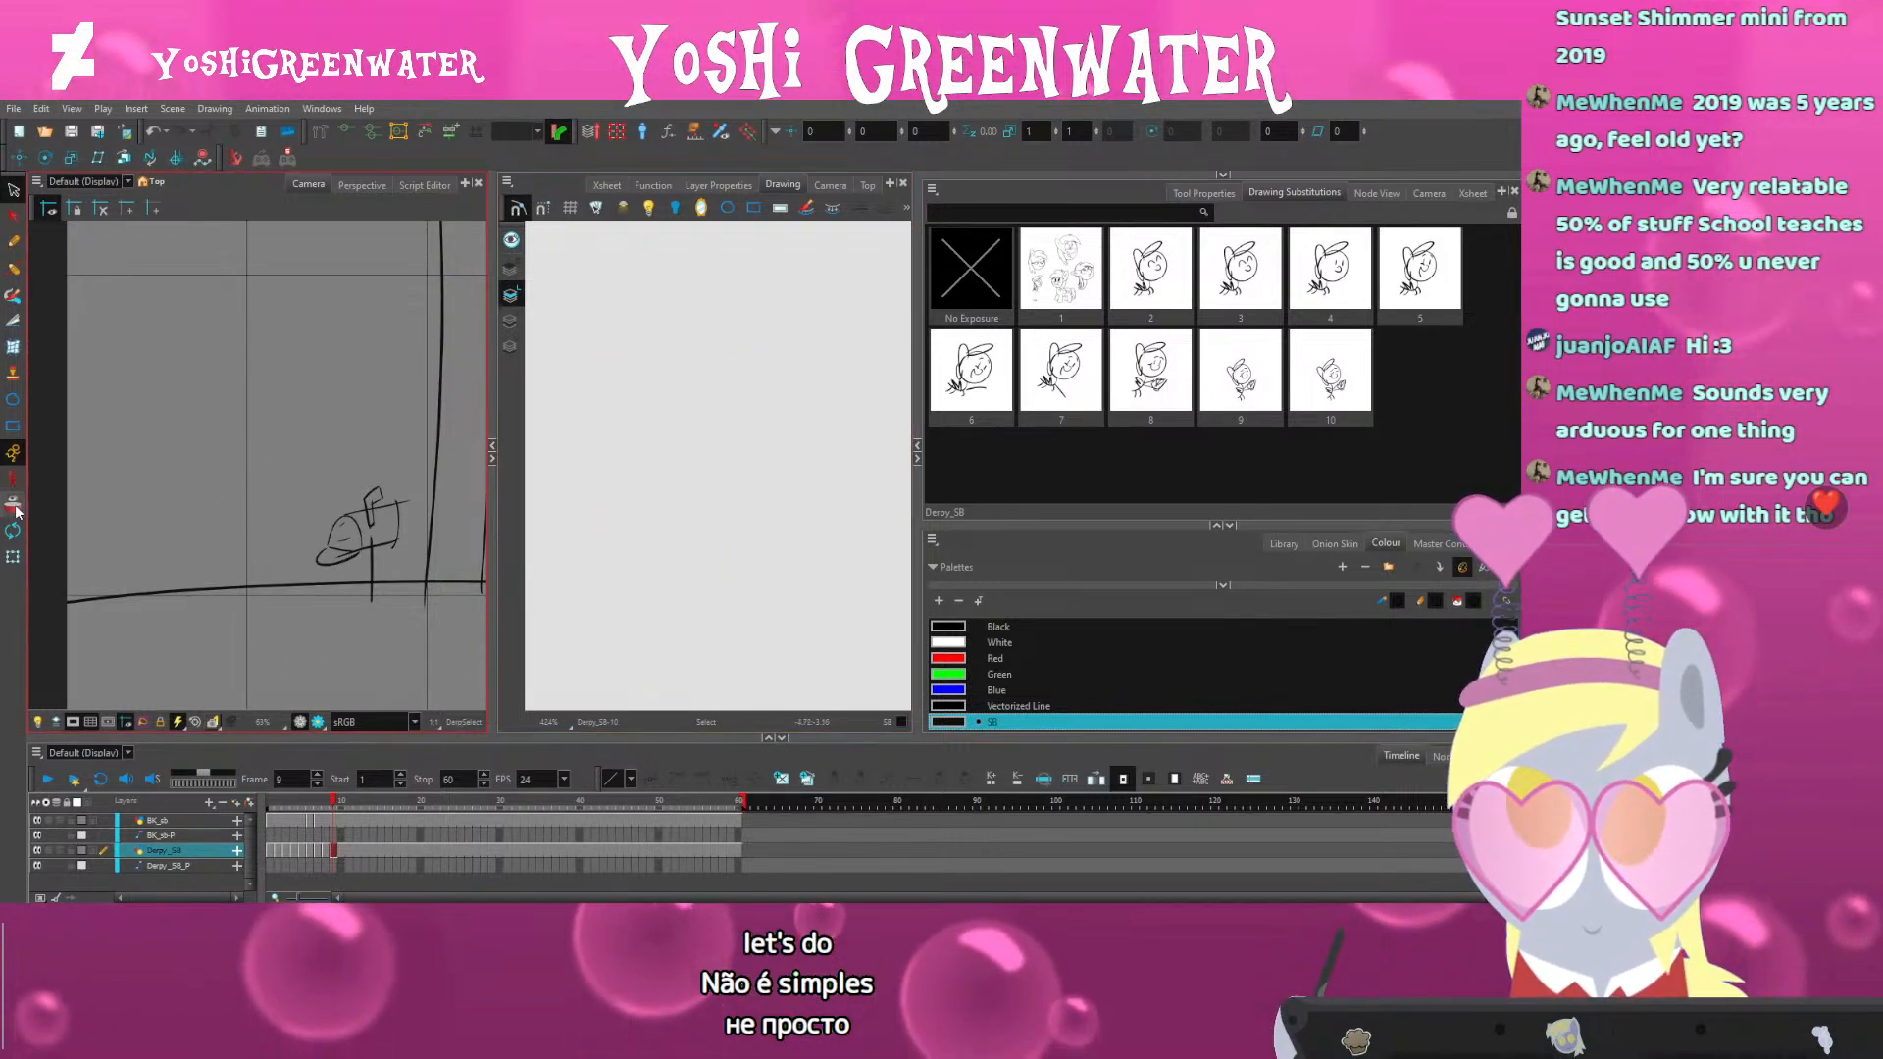
# Turn on onion skin, limit it to the two previous frames and lower the opacity of those frames
pyautogui.click(13, 506)
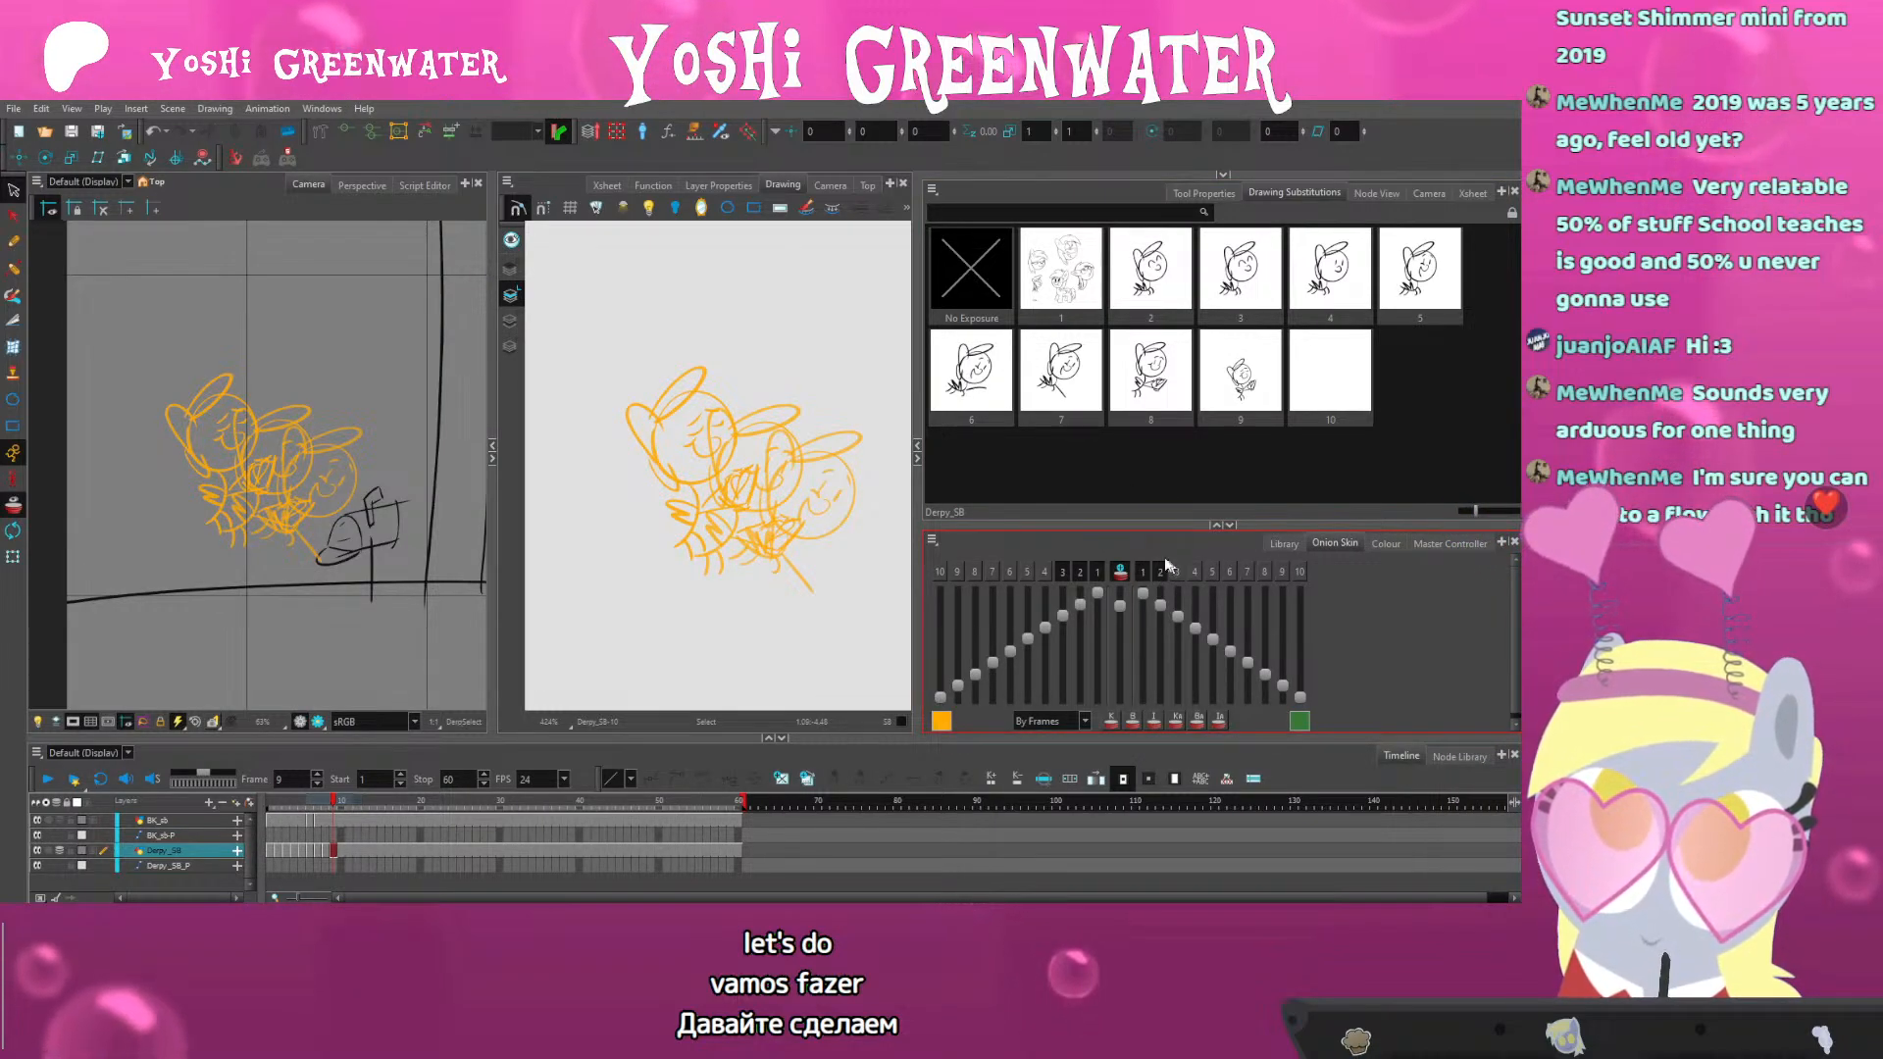
pyautogui.click(1063, 572)
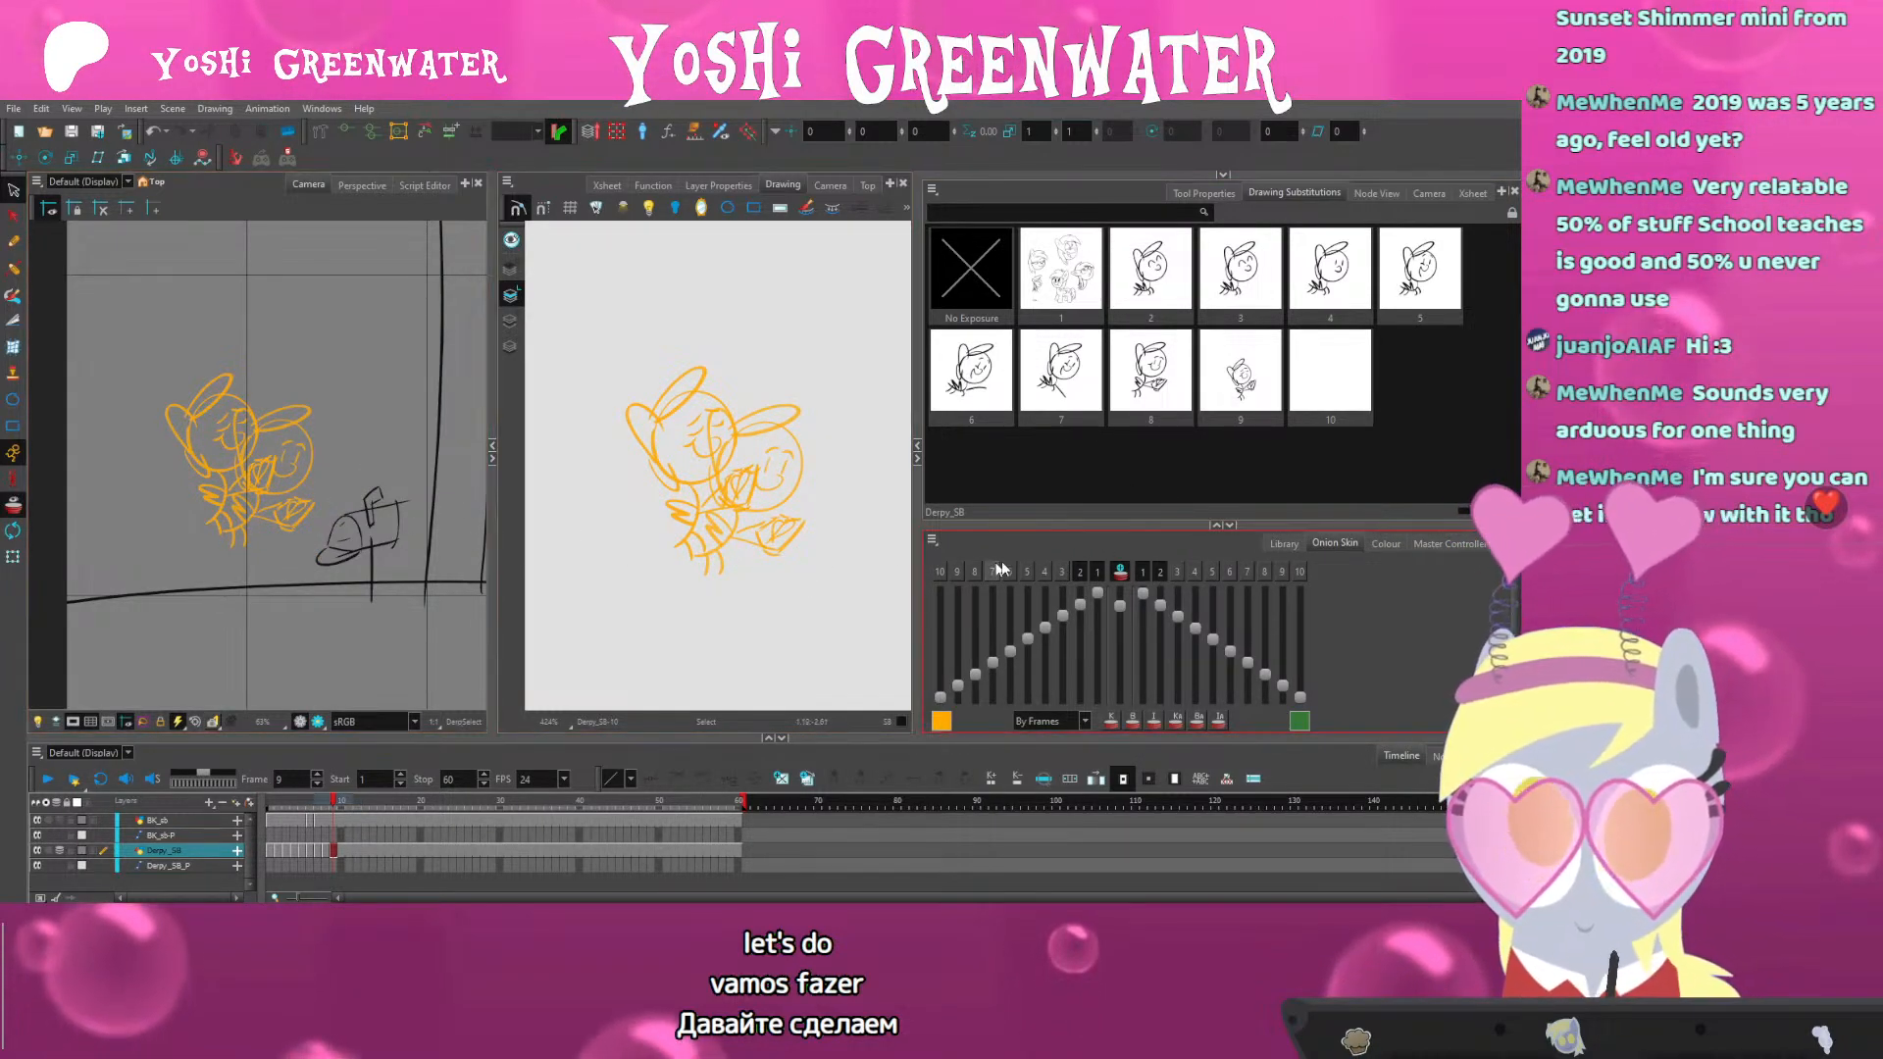
pyautogui.moveTo(1097, 592); pyautogui.dragTo(1080, 662)
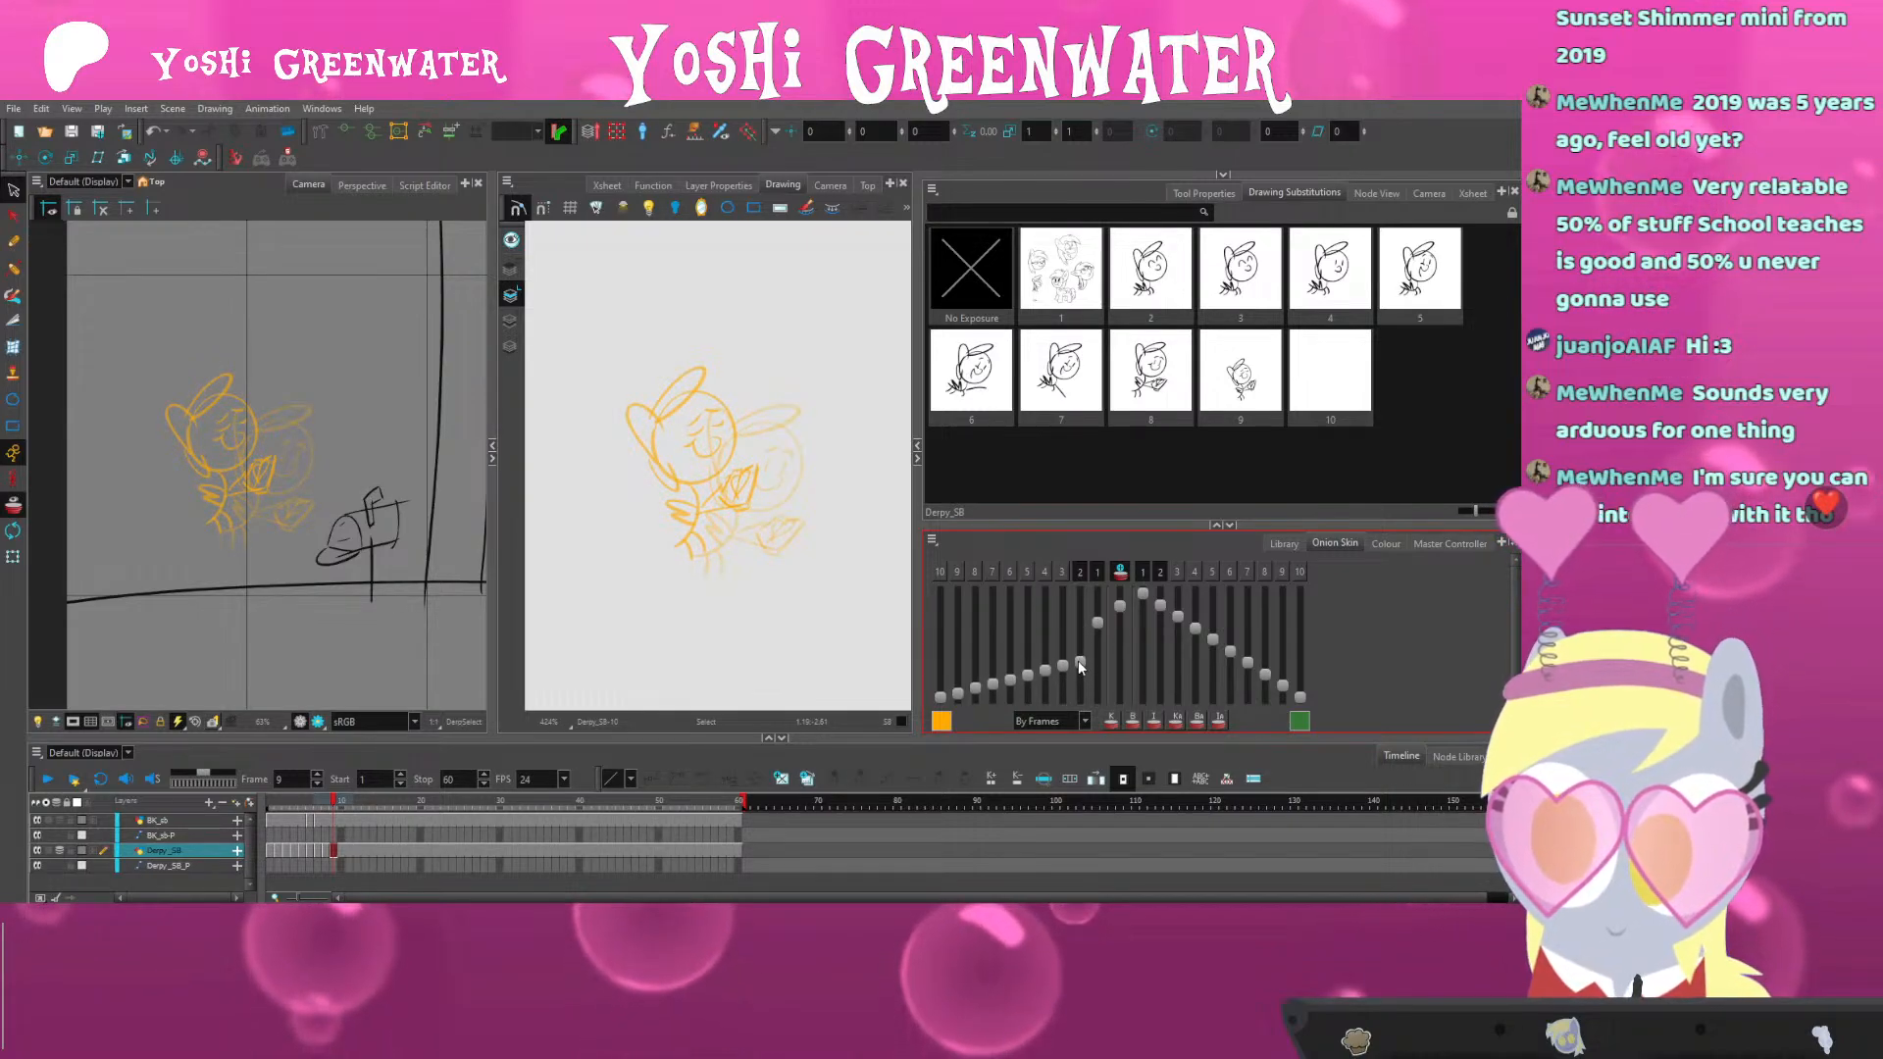
# Draw the character's round head, ear, cap and two arched eyes over the onion-skinned previous pose
pyautogui.scroll(3, 212, 461)
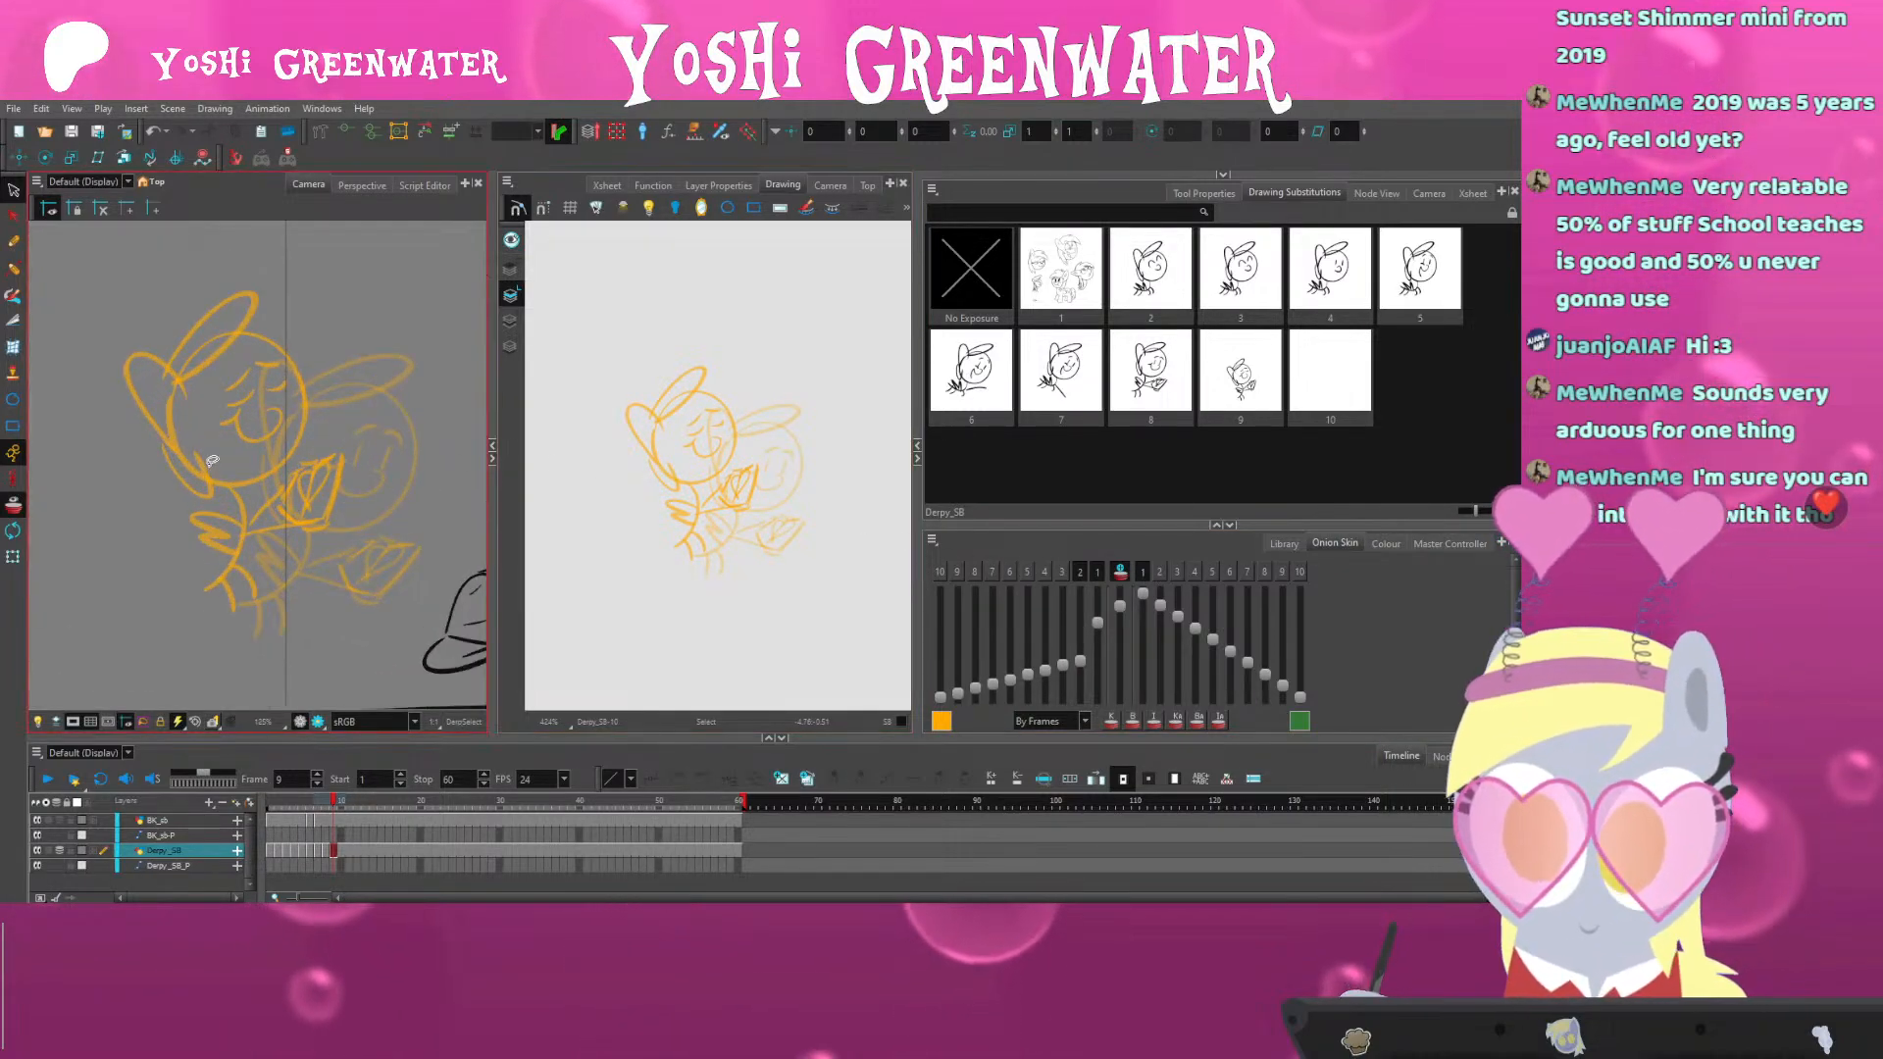
pyautogui.moveTo(200, 455)
pyautogui.mouseDown()
pyautogui.moveTo(257, 474)
pyautogui.moveTo(253, 413)
pyautogui.mouseUp()
pyautogui.hotkey('alt', 'b')
pyautogui.hotkey('ctrl', 'z')
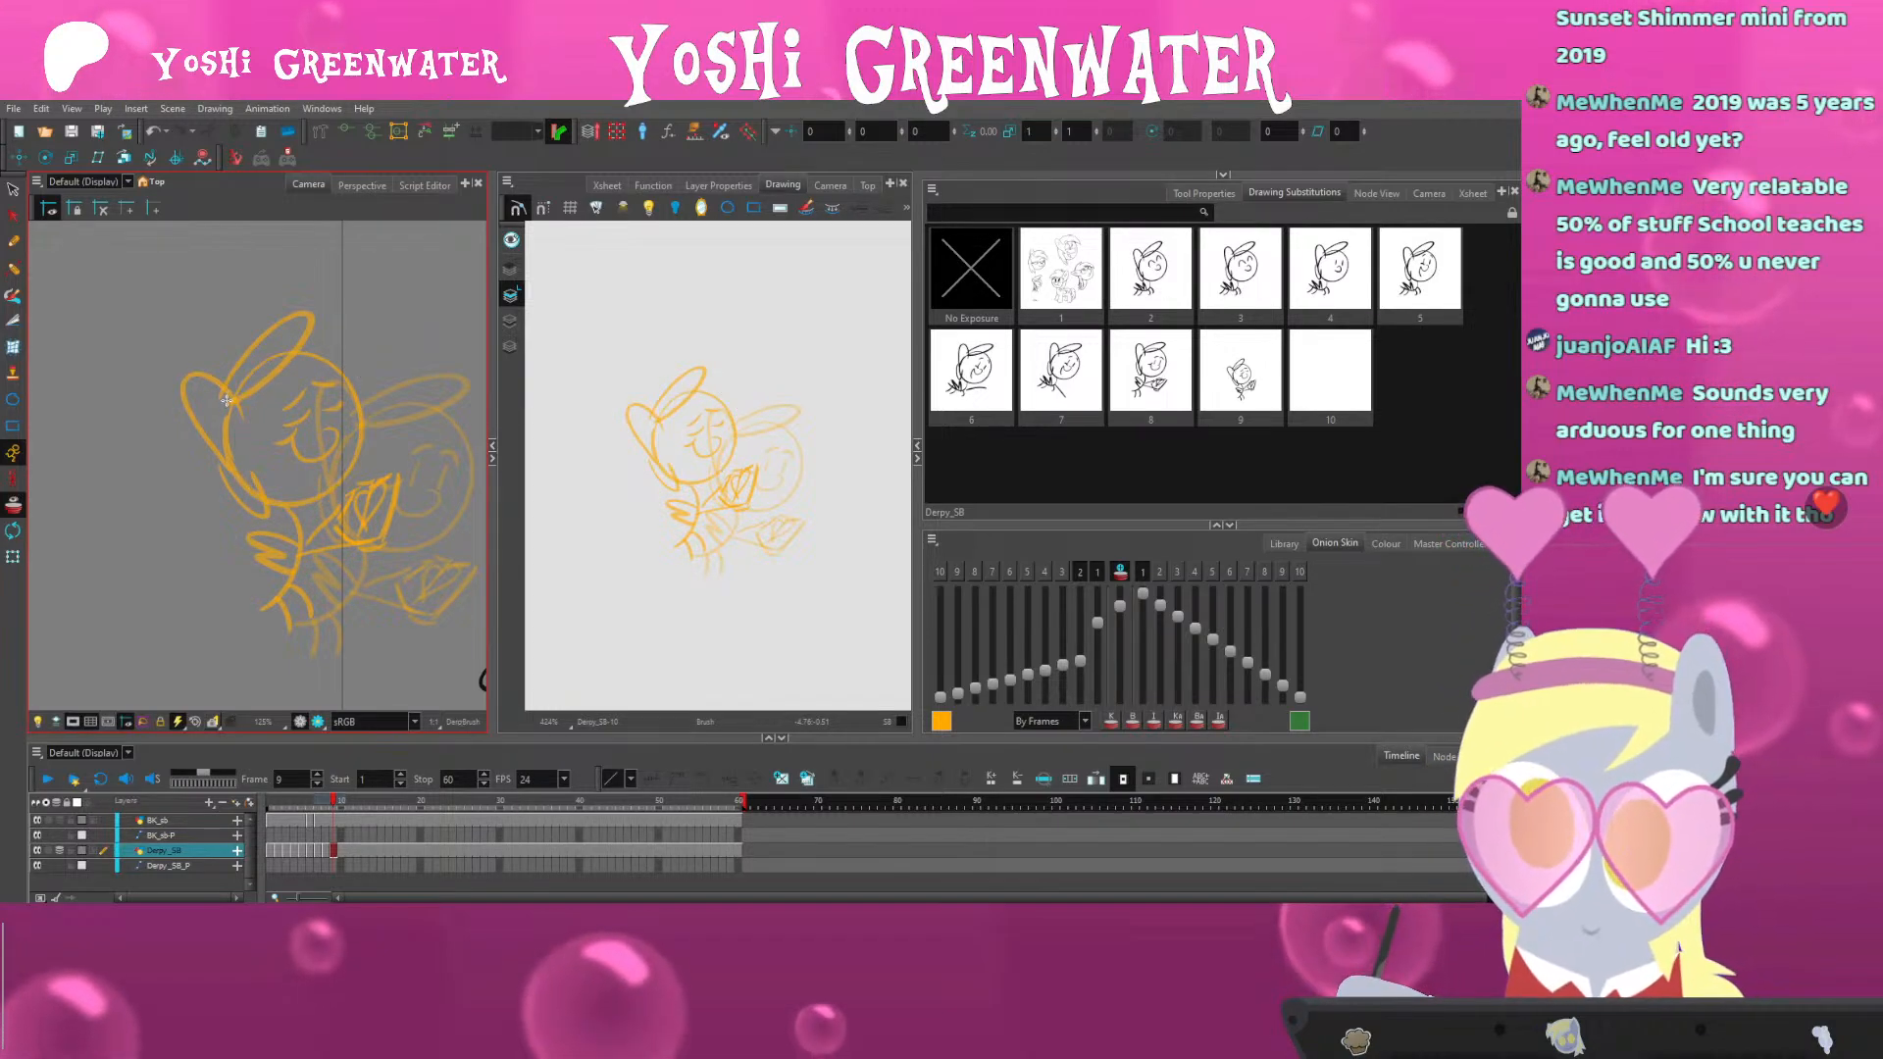
pyautogui.moveTo(360, 448)
pyautogui.mouseDown()
pyautogui.moveTo(222, 411)
pyautogui.moveTo(194, 352)
pyautogui.moveTo(227, 397)
pyautogui.moveTo(283, 339)
pyautogui.moveTo(235, 392)
pyautogui.mouseUp()
pyautogui.scroll(3, 236, 394)
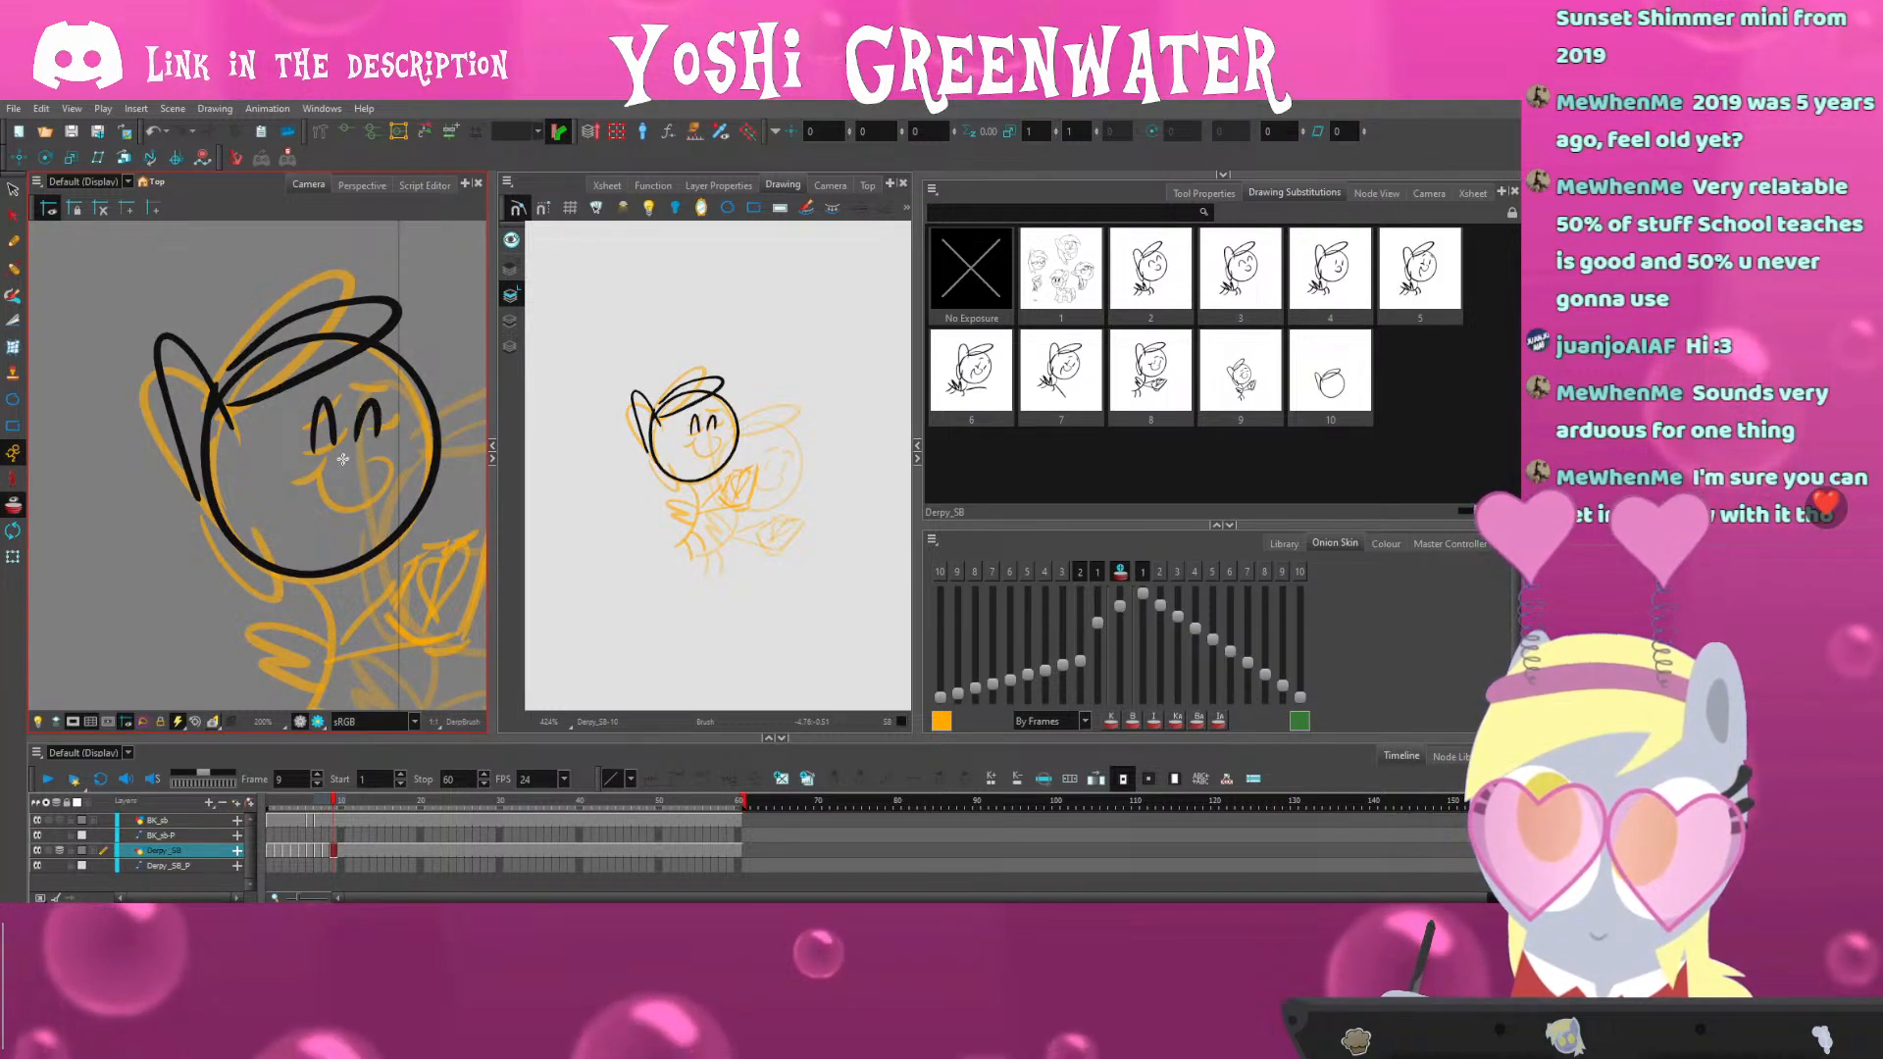
# Try a small muzzle below the eyes, undo it, and delete the two arched eyes
pyautogui.moveTo(343, 410)
pyautogui.mouseDown()
pyautogui.moveTo(373, 461)
pyautogui.moveTo(334, 487)
pyautogui.mouseUp()
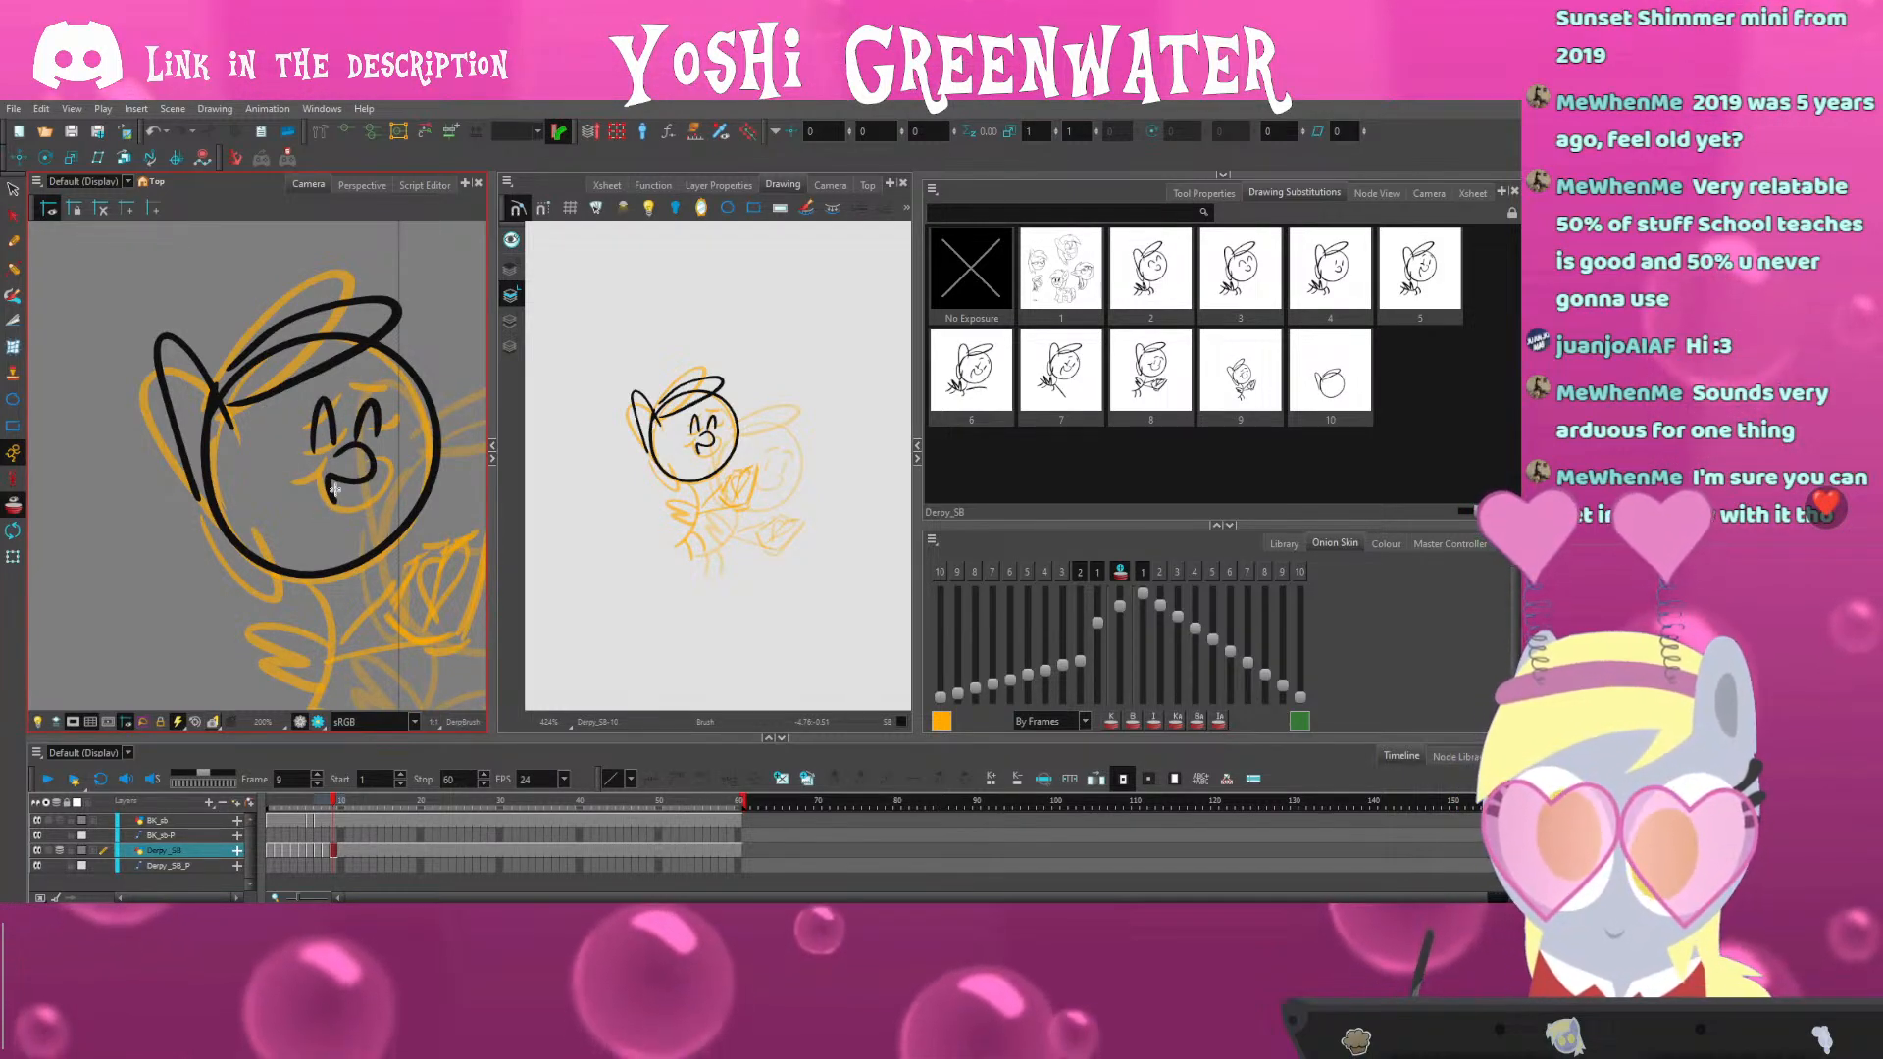
pyautogui.hotkey('ctrl', 'z')
pyautogui.hotkey('alt', 's')
pyautogui.moveTo(303, 391); pyautogui.dragTo(294, 419)
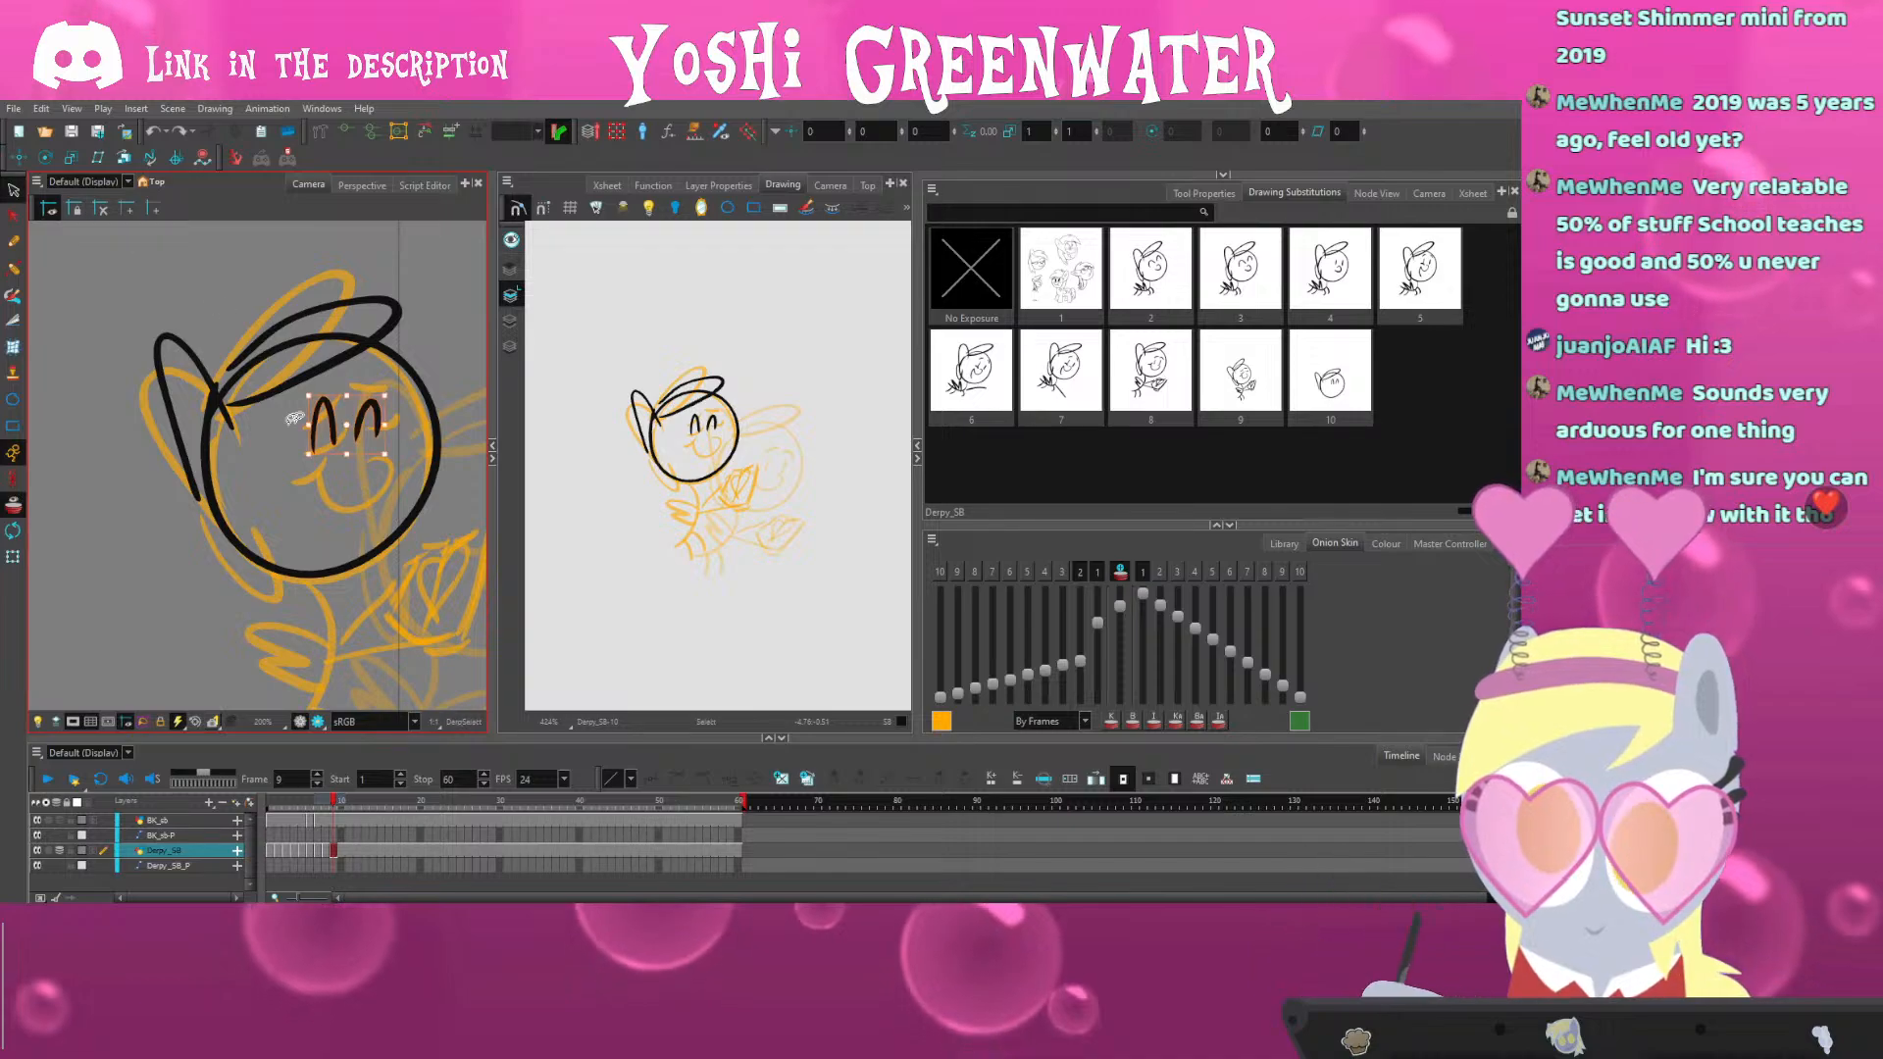
pyautogui.press('Delete')
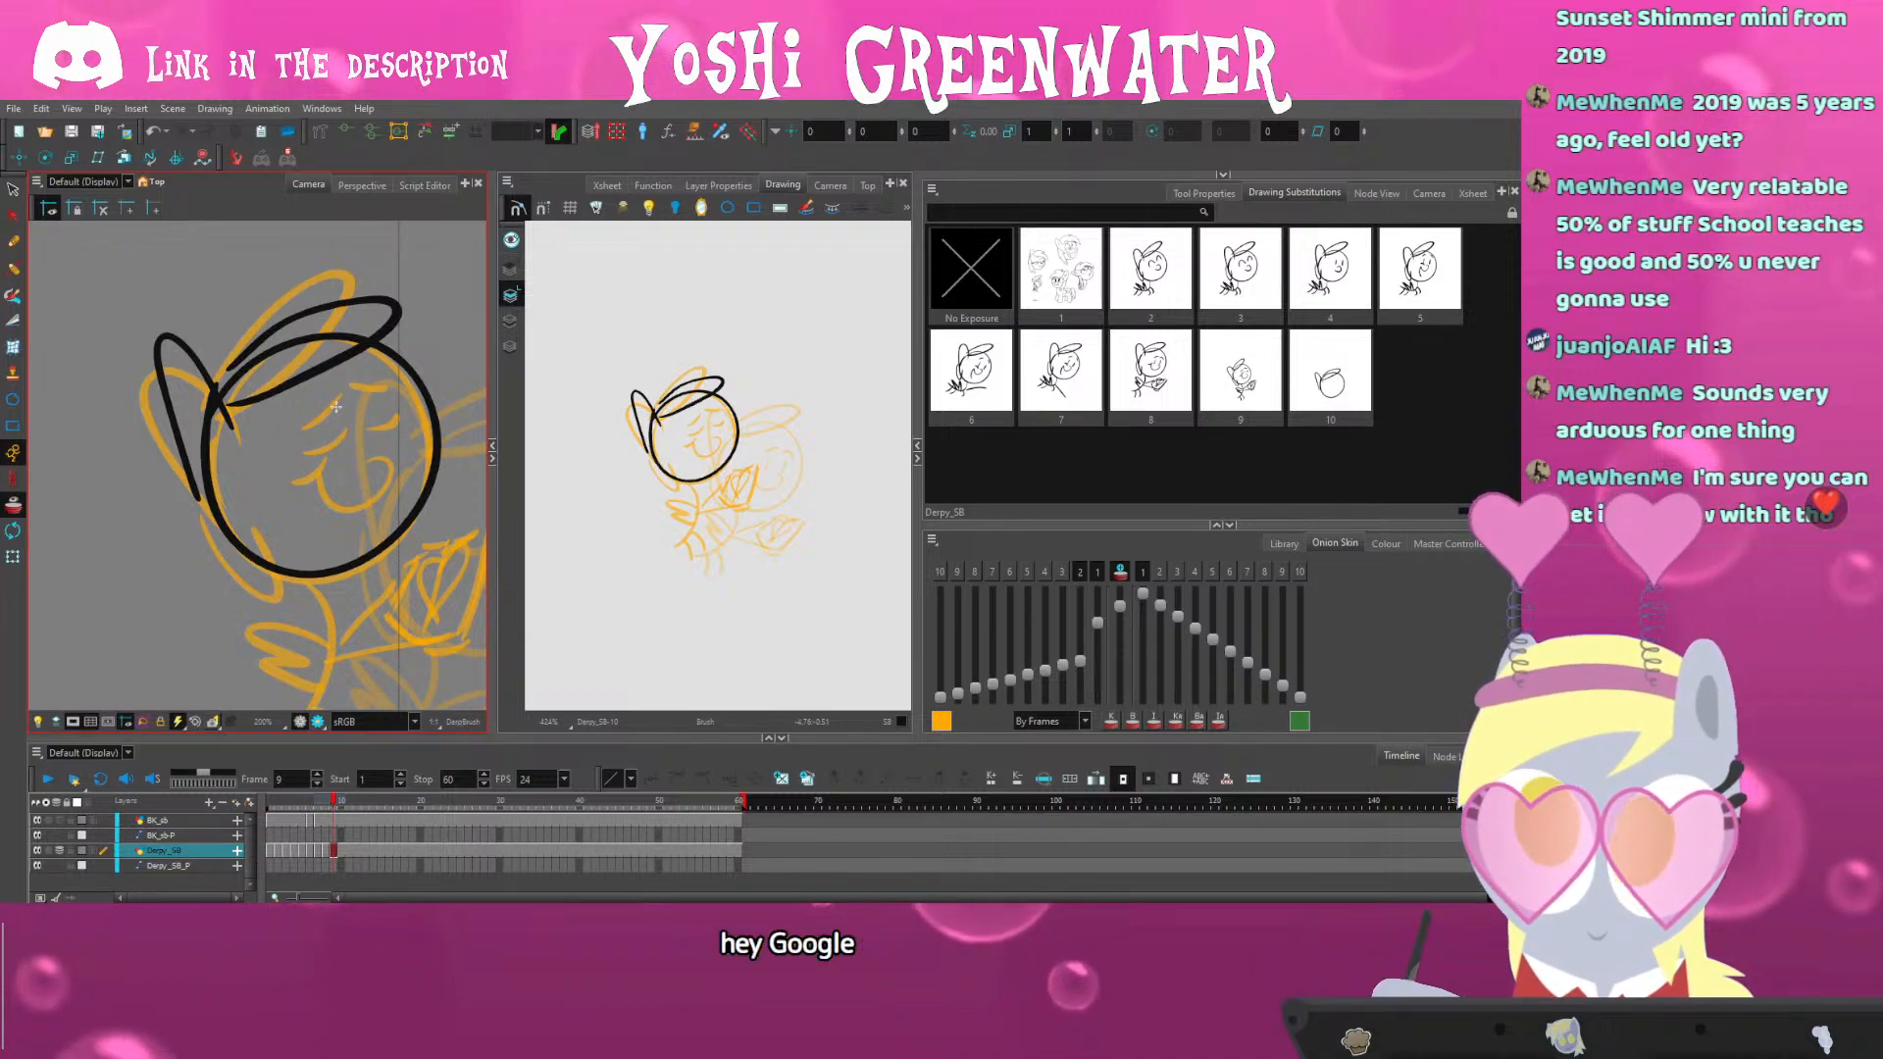
# Redraw the face with two narrow eyes, a curved muzzle with an open mouth line, and eyebrows under the cap
pyautogui.moveTo(387, 397); pyautogui.dragTo(383, 444)
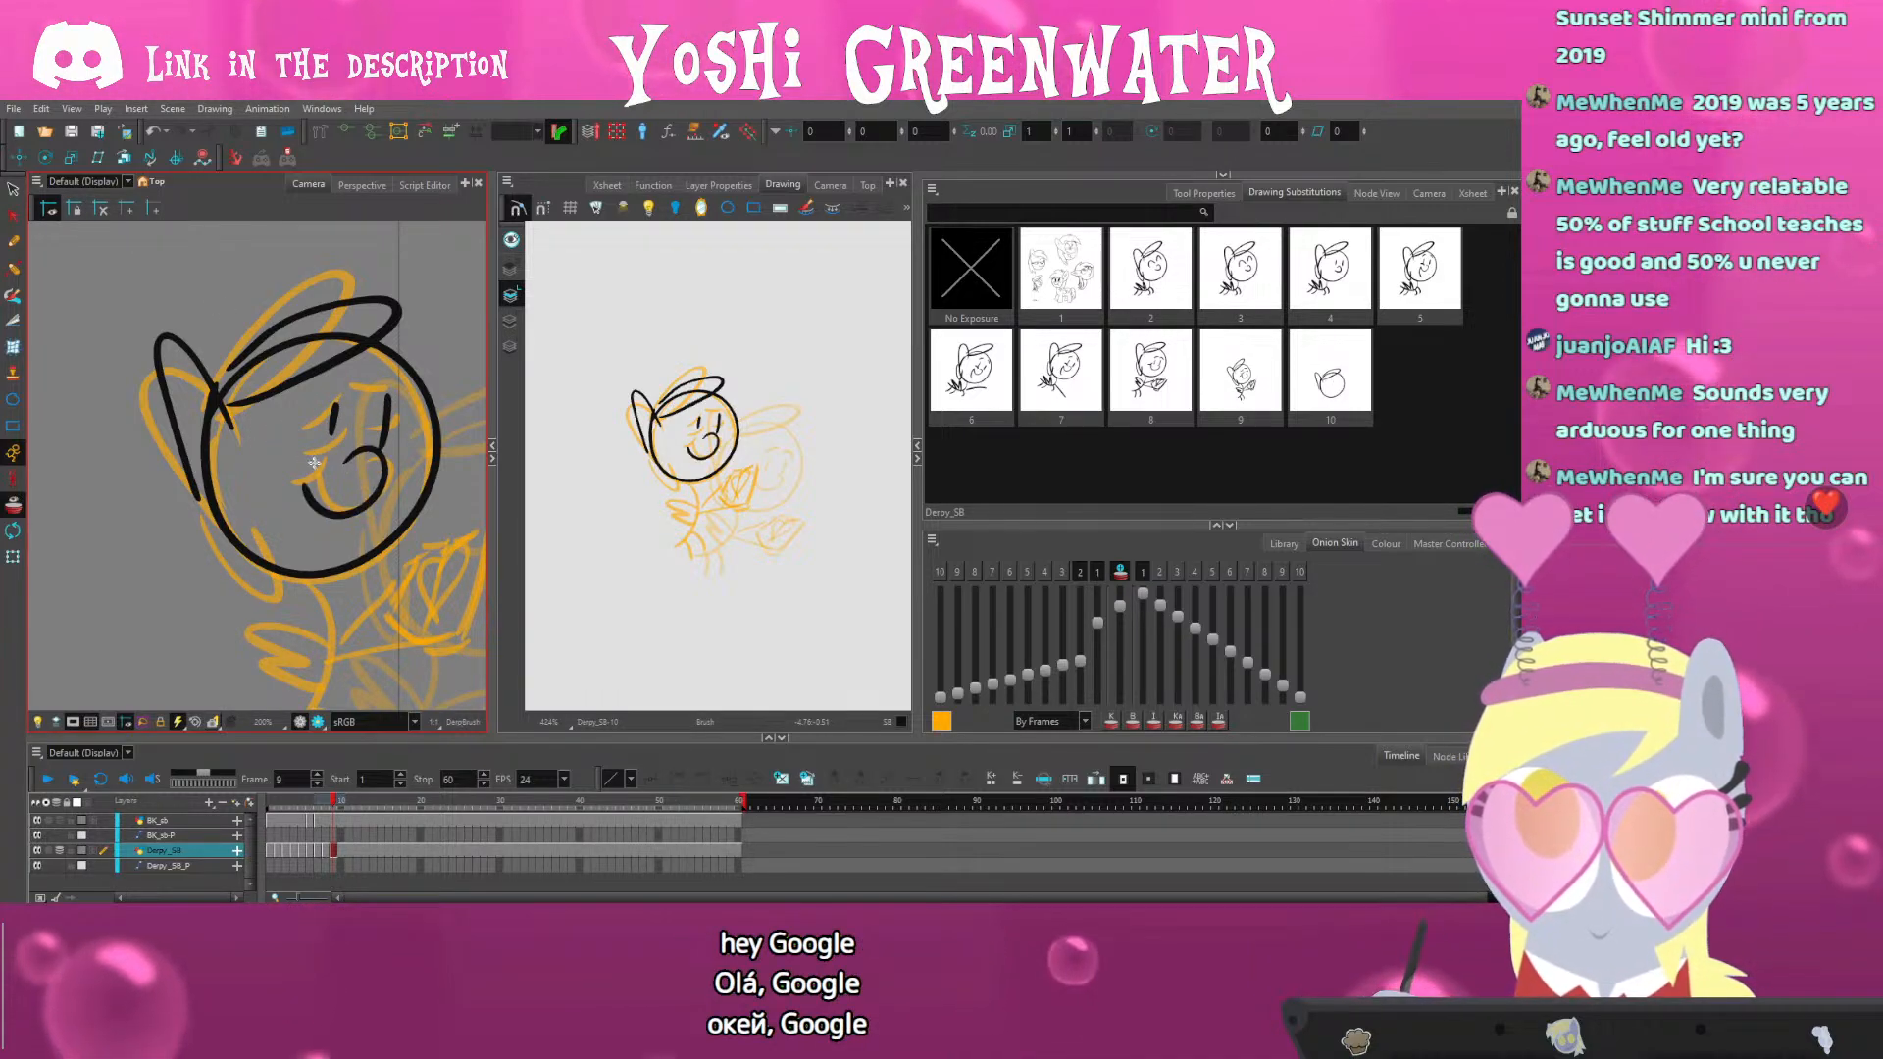
pyautogui.hotkey('ctrl', 'z')
pyautogui.moveTo(305, 454)
pyautogui.mouseDown()
pyautogui.moveTo(345, 459)
pyautogui.moveTo(309, 517)
pyautogui.mouseUp()
pyautogui.moveTo(316, 391); pyautogui.dragTo(378, 370)
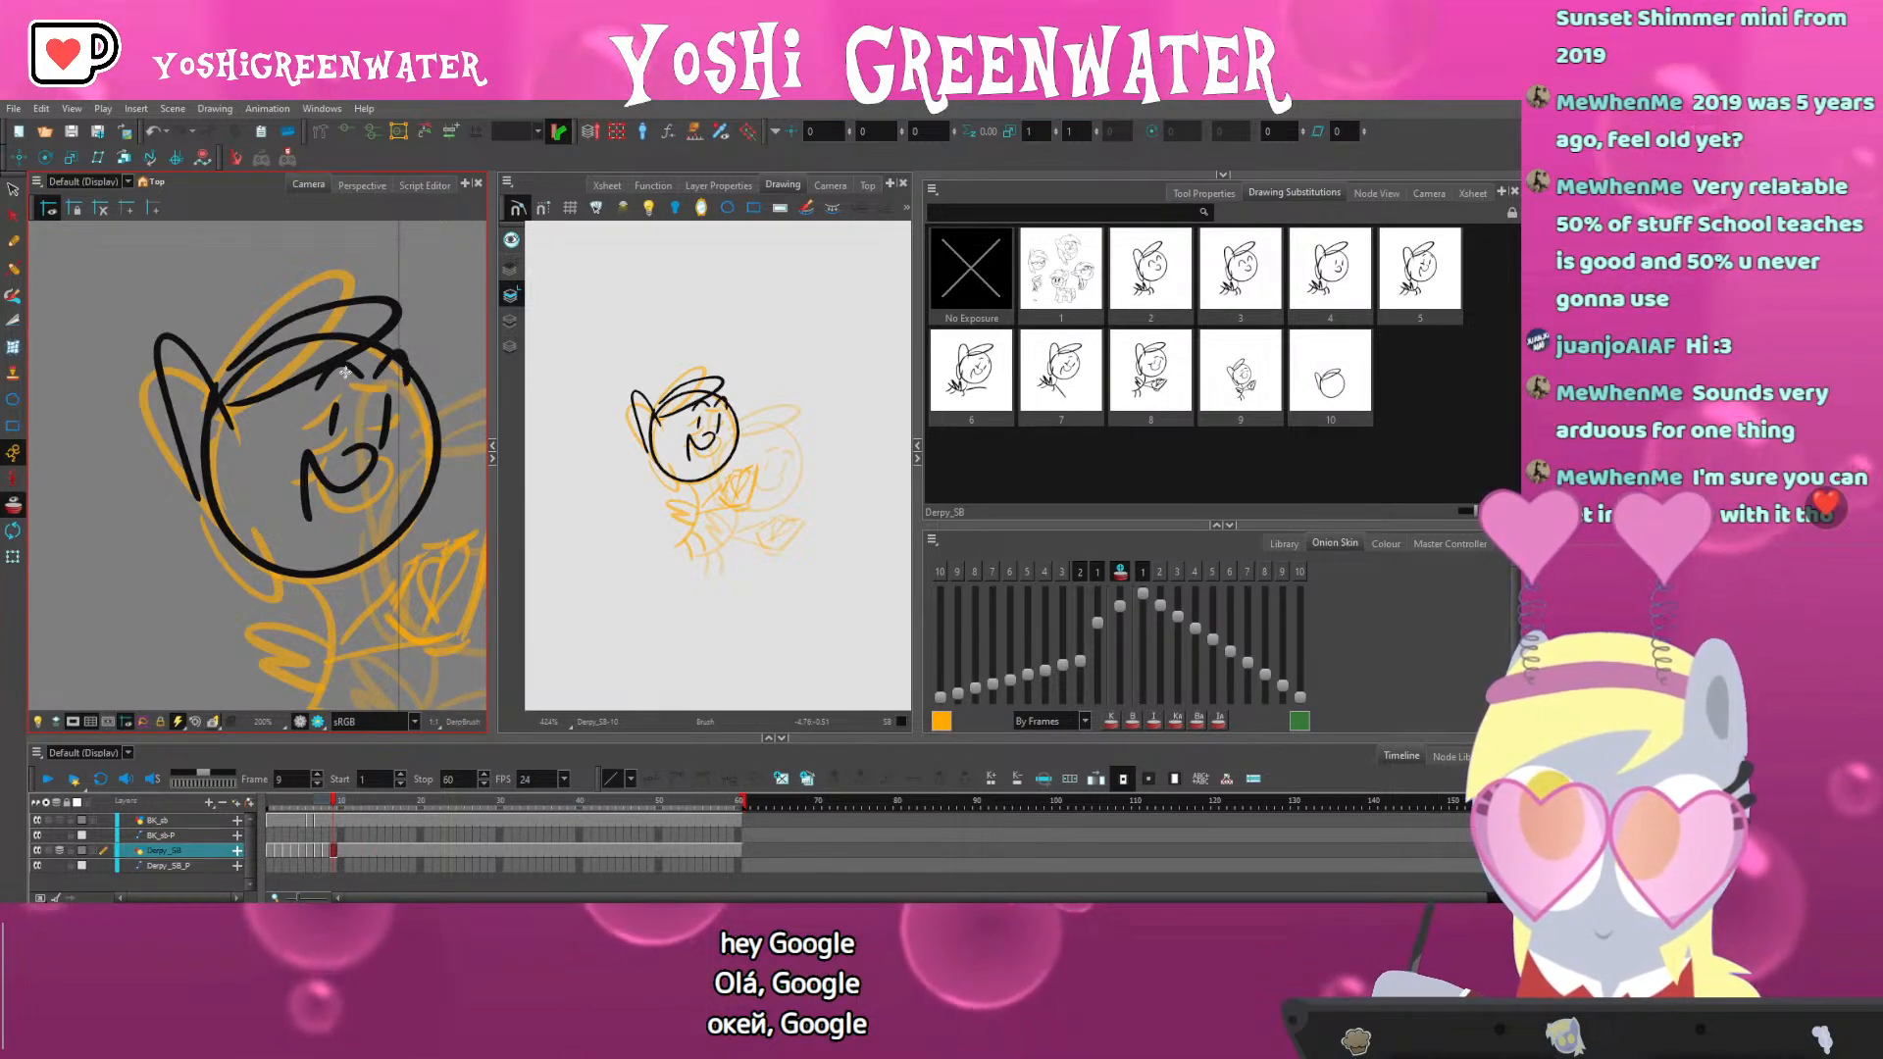
# Turn off onion skin and draw a lock of hair down the back of the head
pyautogui.click(16, 508)
pyautogui.moveTo(249, 501); pyautogui.dragTo(258, 498)
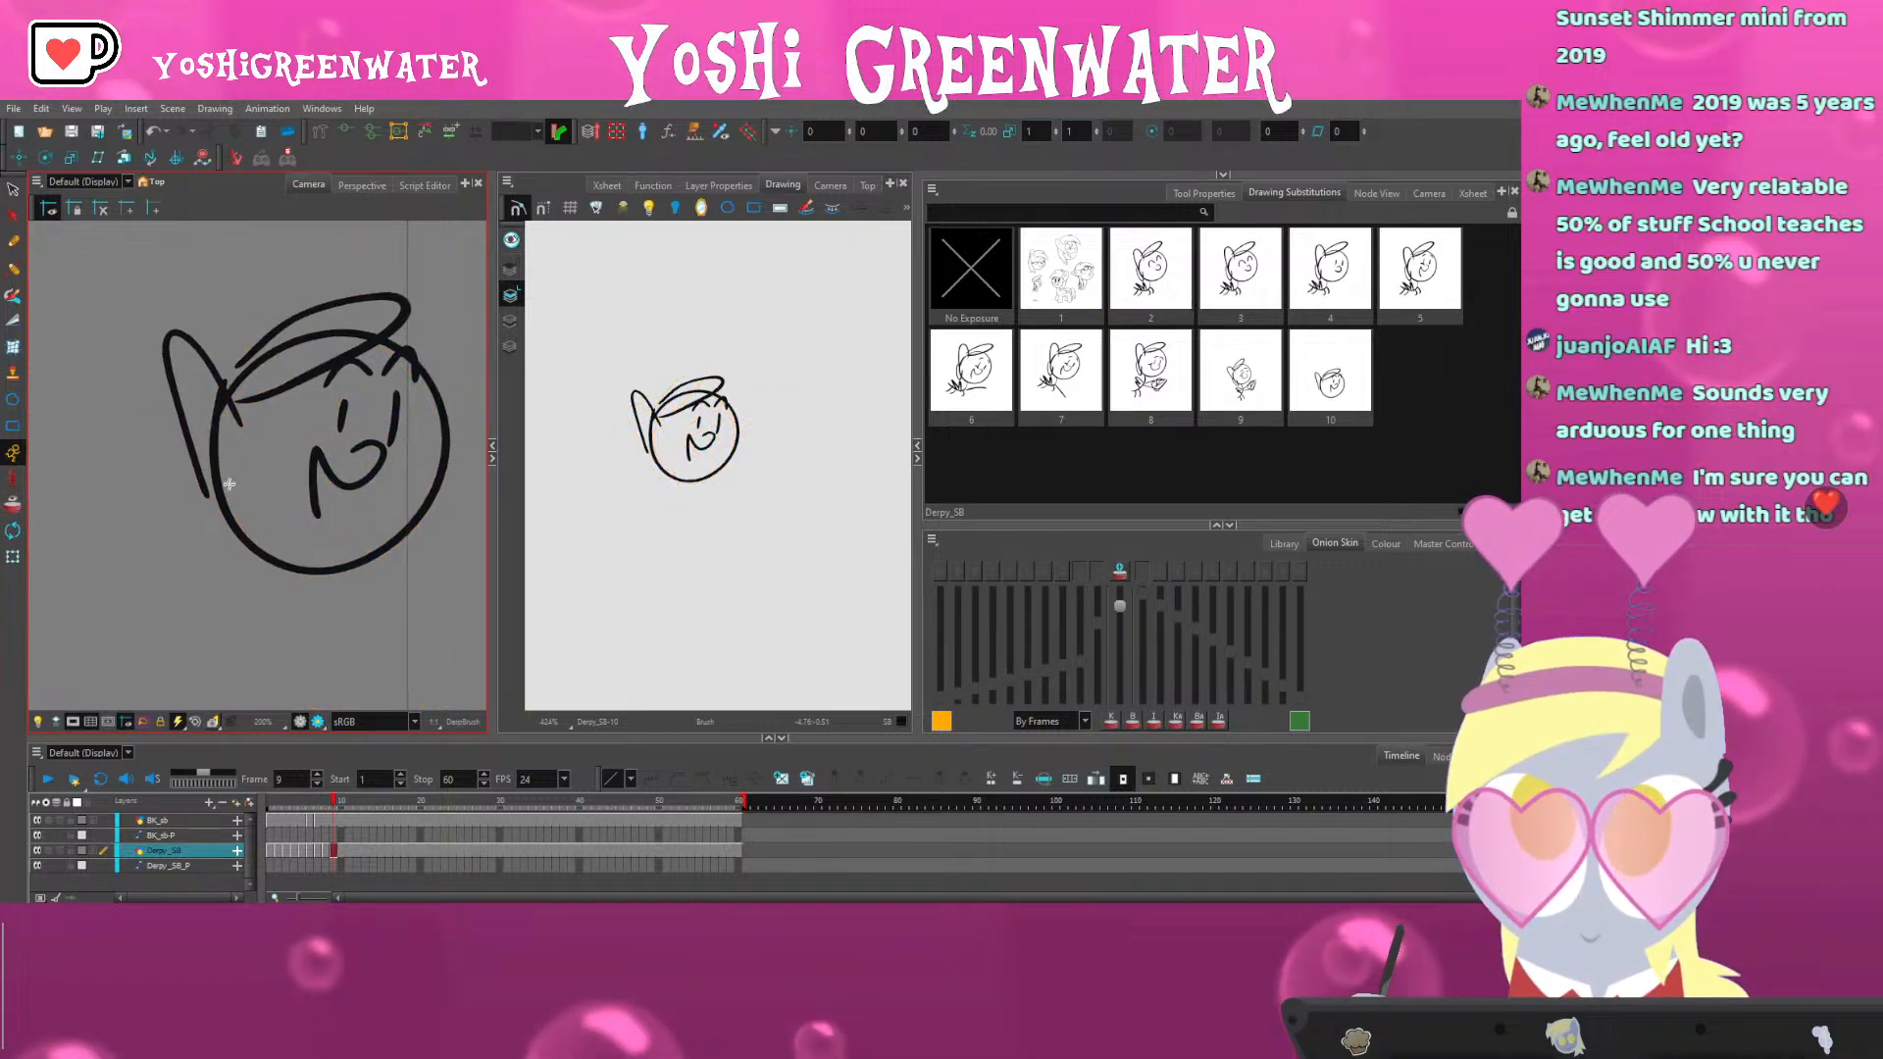
pyautogui.scroll(-1, 229, 484)
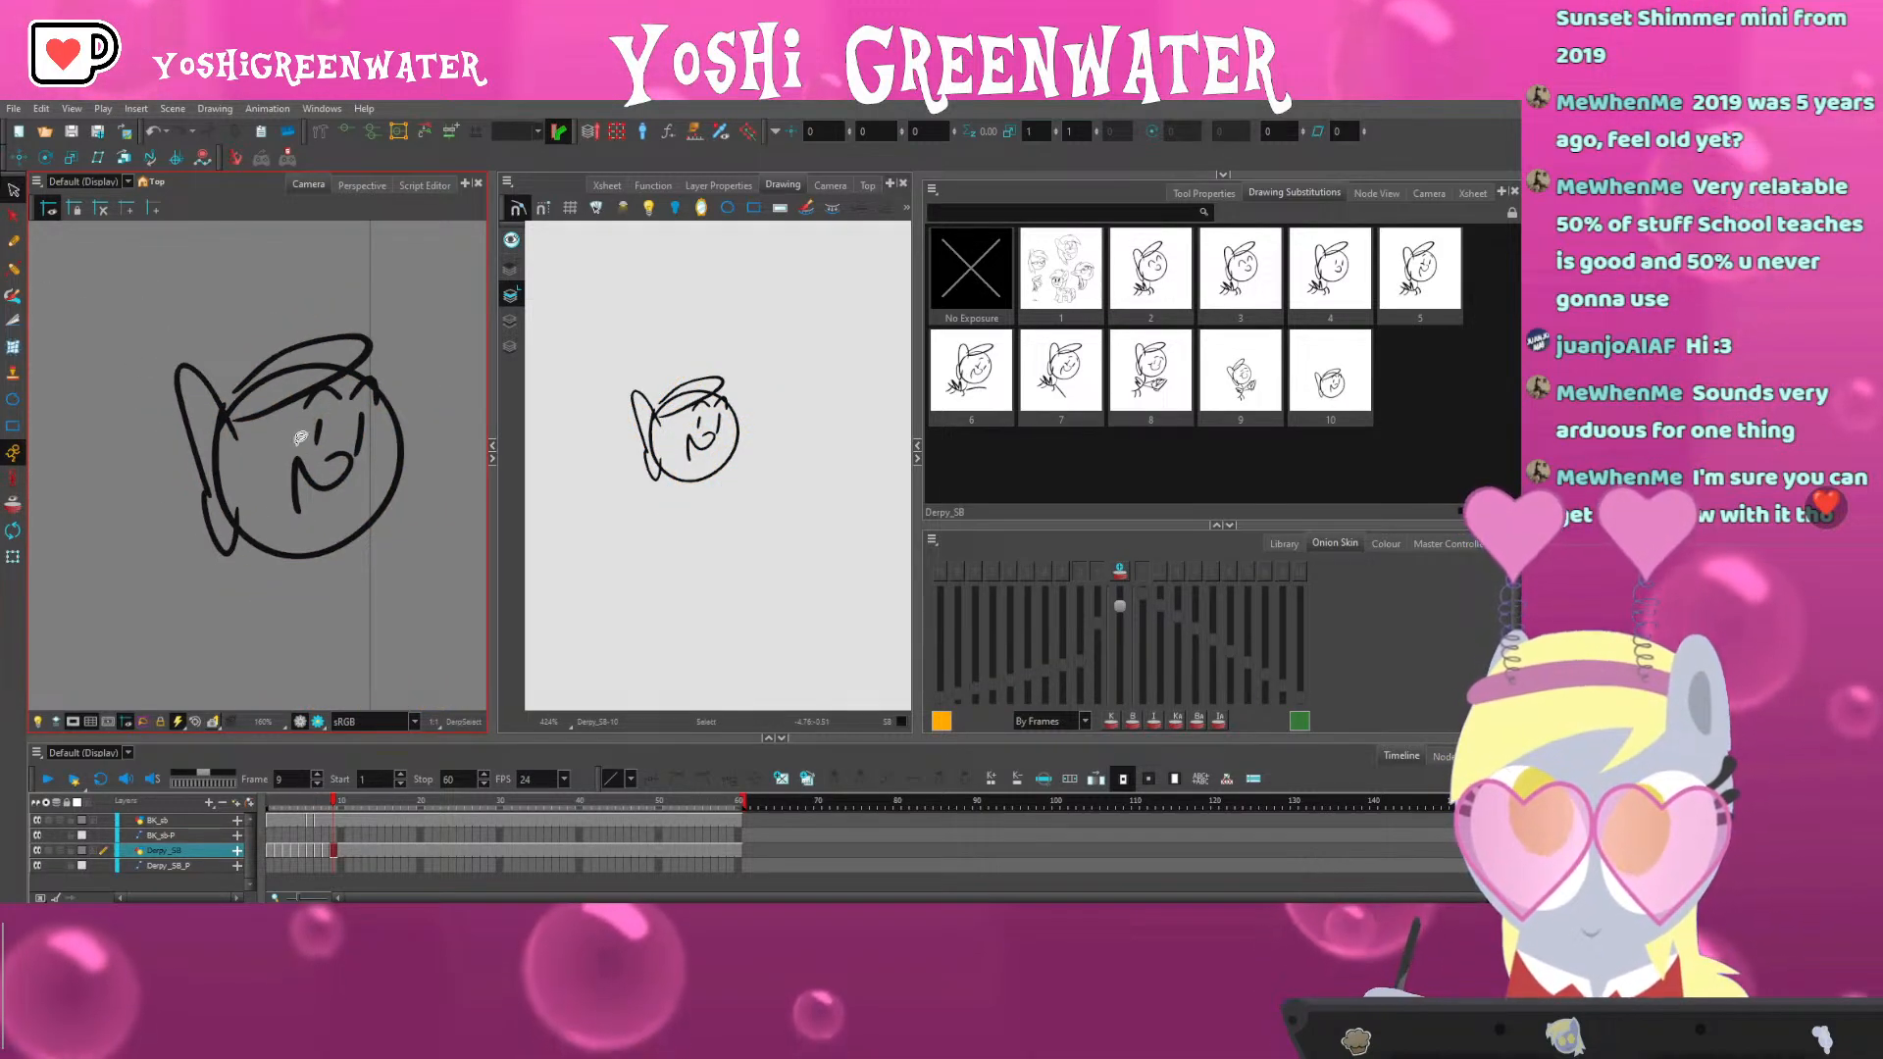
pyautogui.click(263, 590)
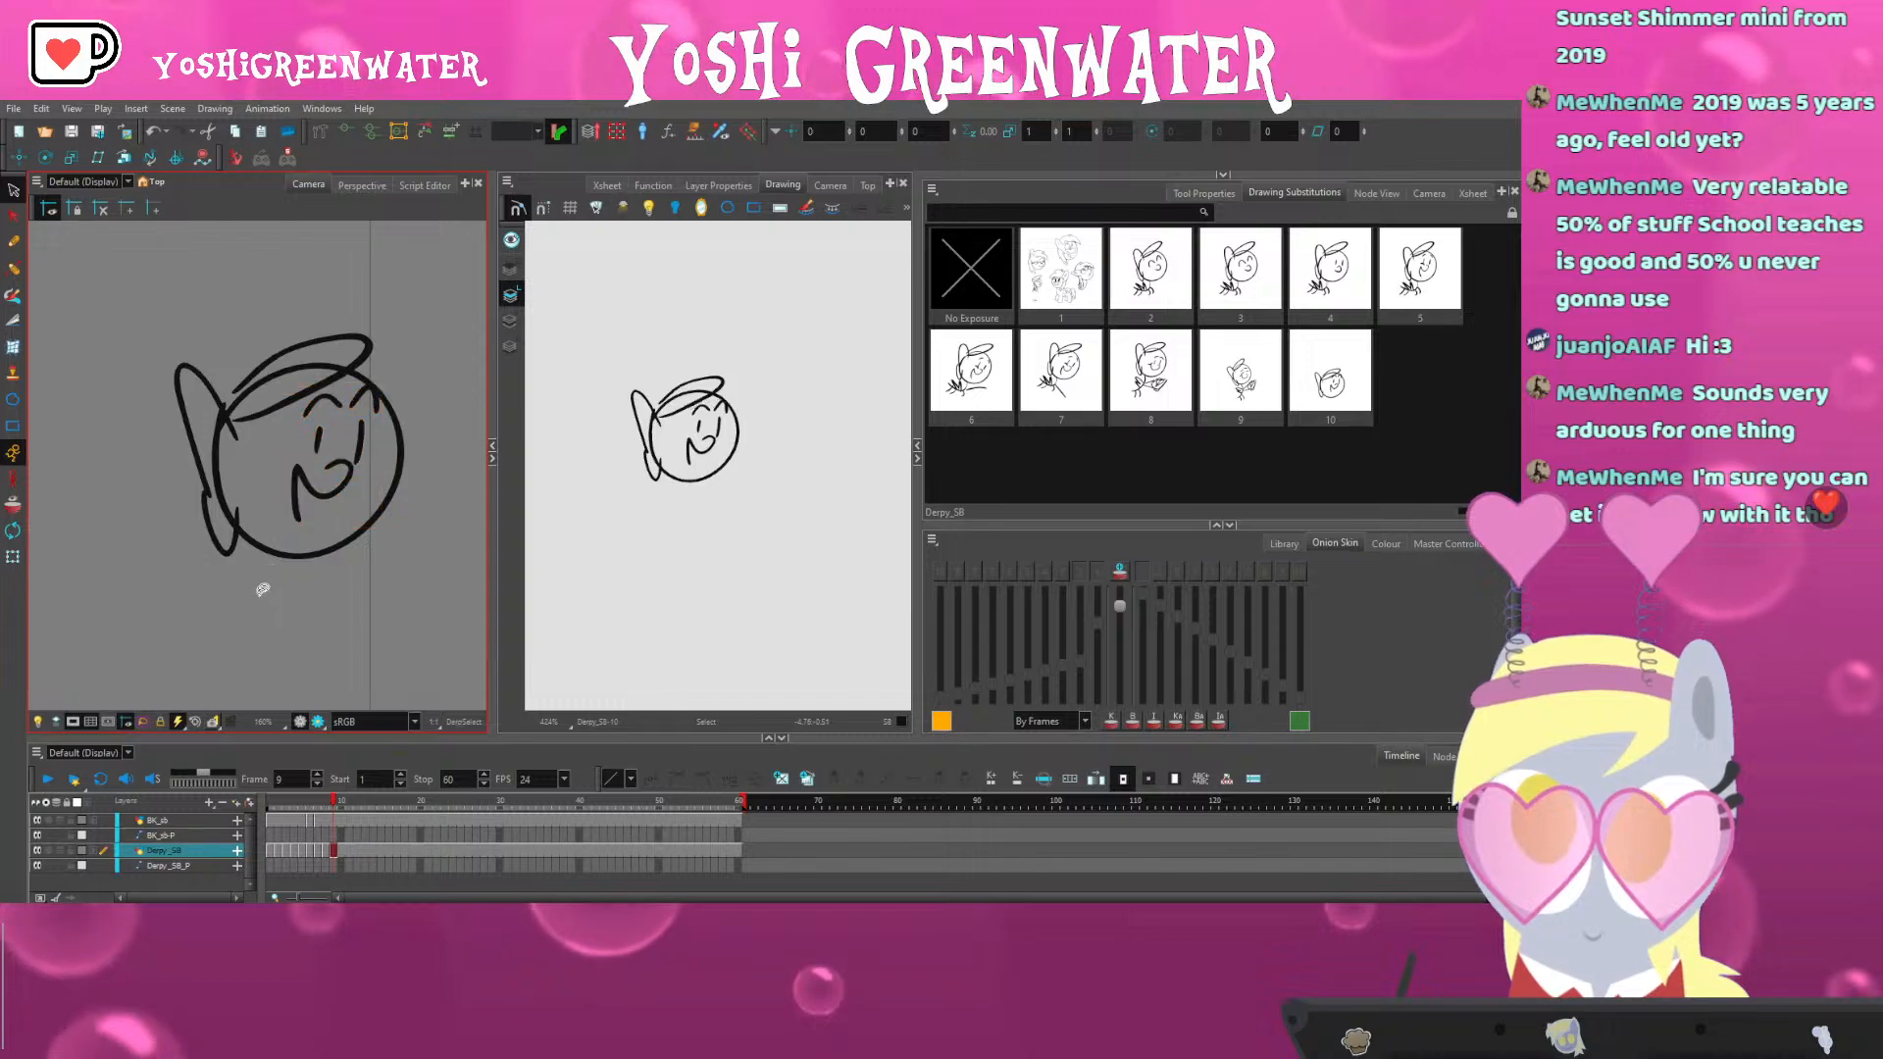
# Turn on the onion skin and draw the body, legs and an outstretched arm holding the heart letter below the head
pyautogui.click(13, 504)
pyautogui.hotkey('alt', 'b')
pyautogui.moveTo(261, 576)
pyautogui.mouseDown()
pyautogui.moveTo(234, 482)
pyautogui.moveTo(193, 612)
pyautogui.mouseUp()
pyautogui.moveTo(294, 510)
pyautogui.mouseDown()
pyautogui.moveTo(272, 525)
pyautogui.moveTo(314, 572)
pyautogui.moveTo(389, 498)
pyautogui.mouseUp()
pyautogui.moveTo(407, 497); pyautogui.dragTo(379, 574)
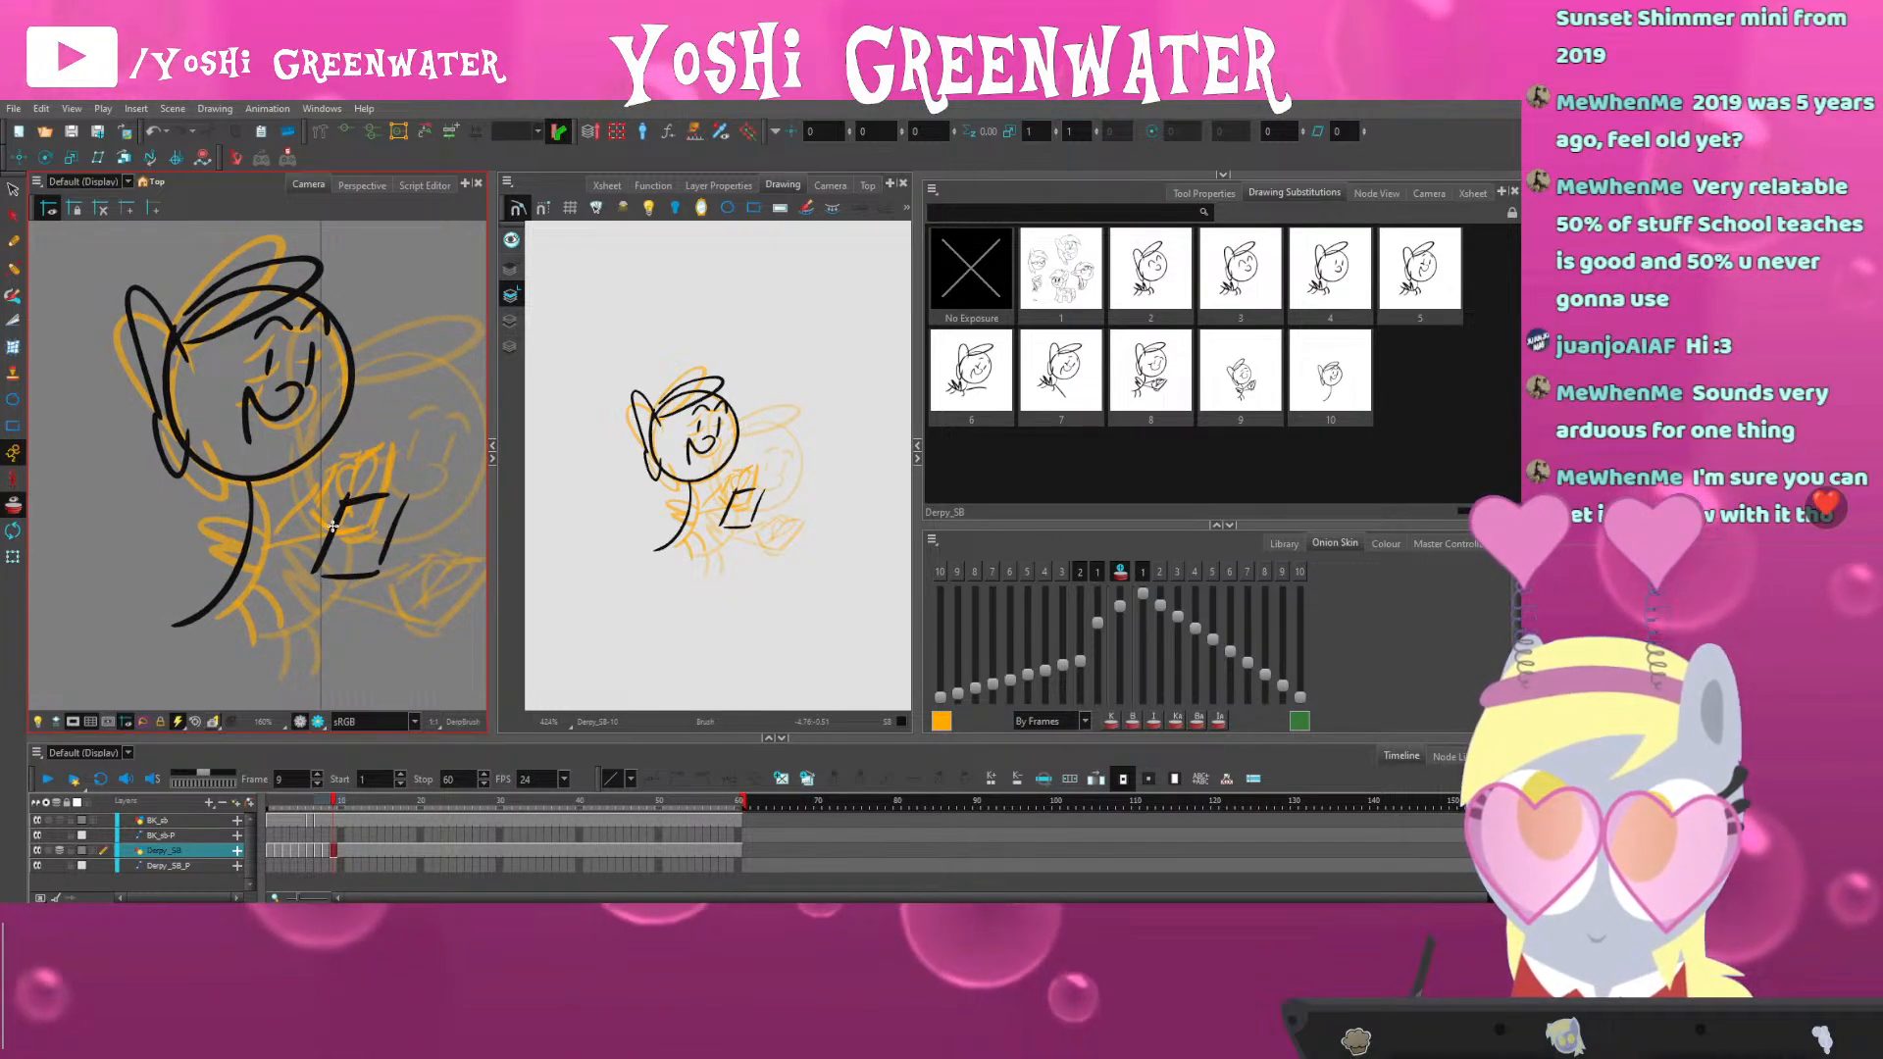
pyautogui.moveTo(341, 500)
pyautogui.mouseDown()
pyautogui.moveTo(292, 507)
pyautogui.moveTo(313, 566)
pyautogui.moveTo(293, 496)
pyautogui.moveTo(249, 527)
pyautogui.moveTo(324, 555)
pyautogui.moveTo(257, 511)
pyautogui.moveTo(252, 526)
pyautogui.moveTo(305, 517)
pyautogui.mouseUp()
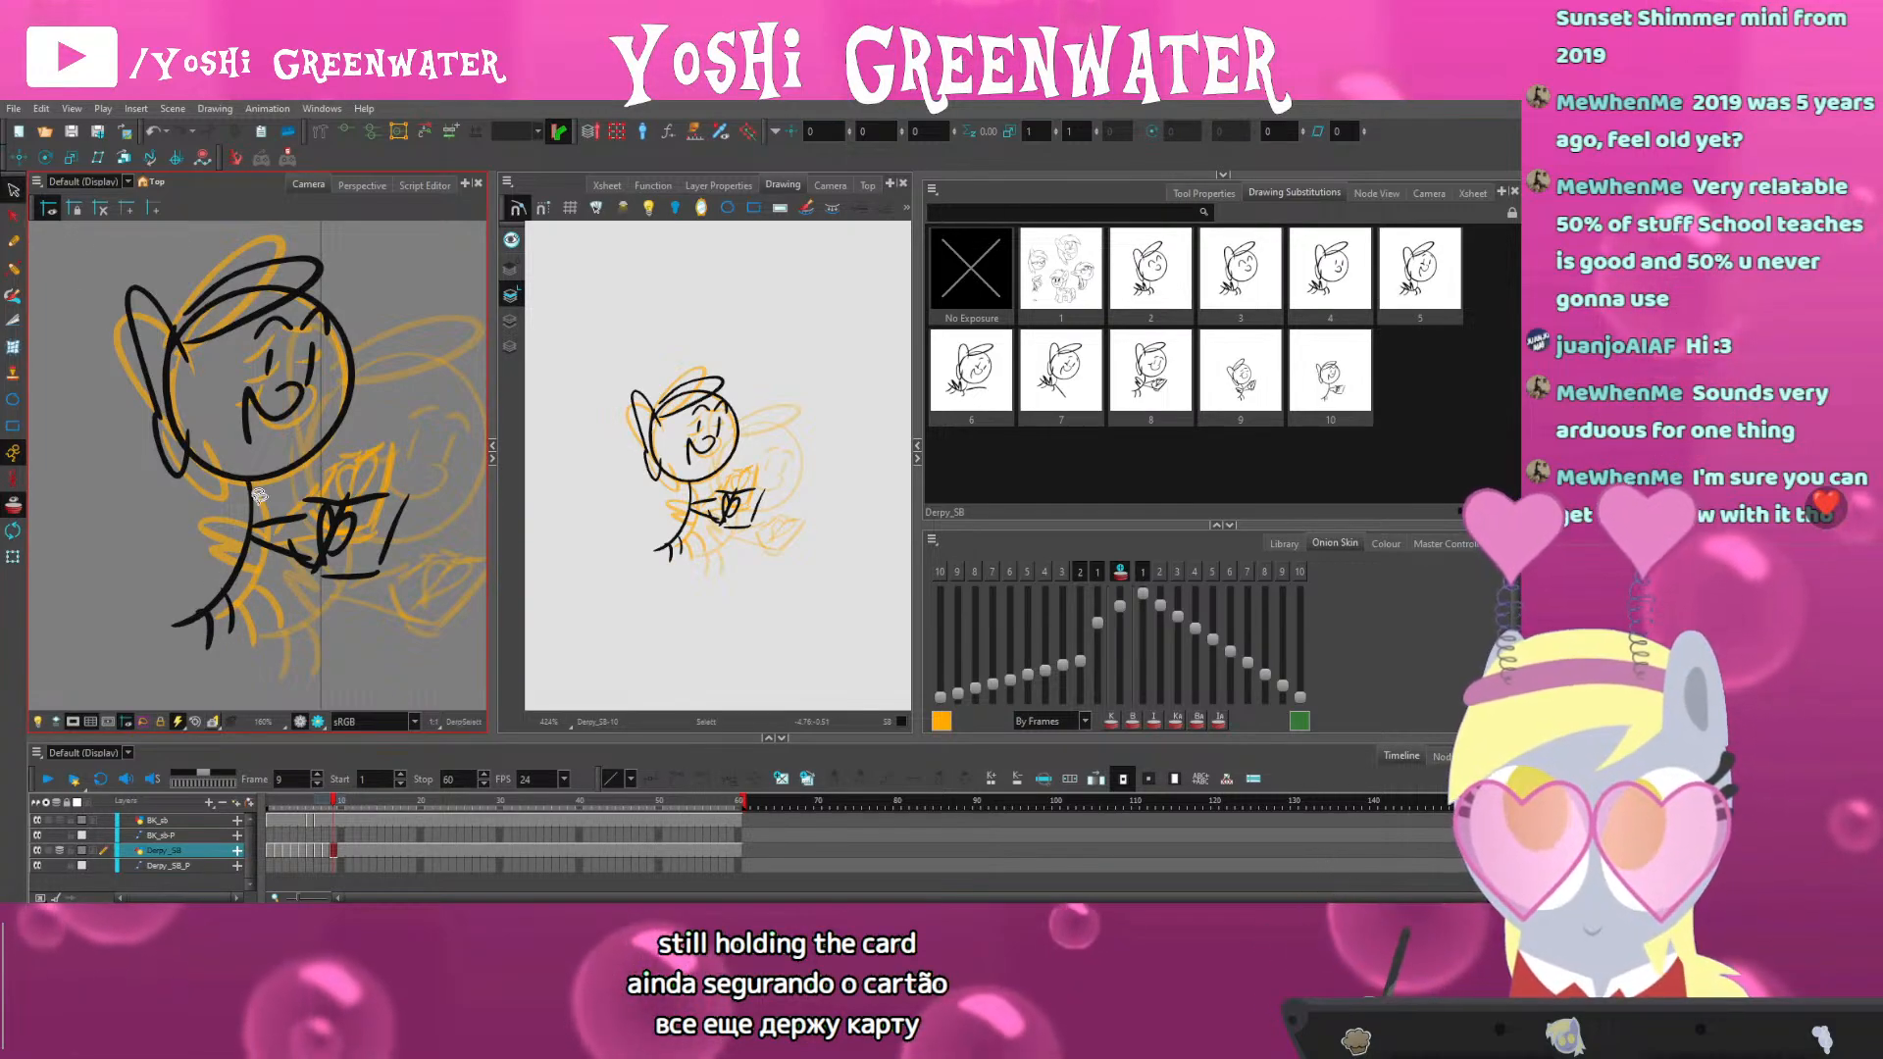
# Select the heart letter together with the hand and nudge it slightly down
pyautogui.hotkey('alt', 's')
pyautogui.moveTo(421, 484); pyautogui.dragTo(278, 580)
pyautogui.press('Down')
pyautogui.press('Down')
pyautogui.press('Down')
pyautogui.press('Down')
pyautogui.press('Down')
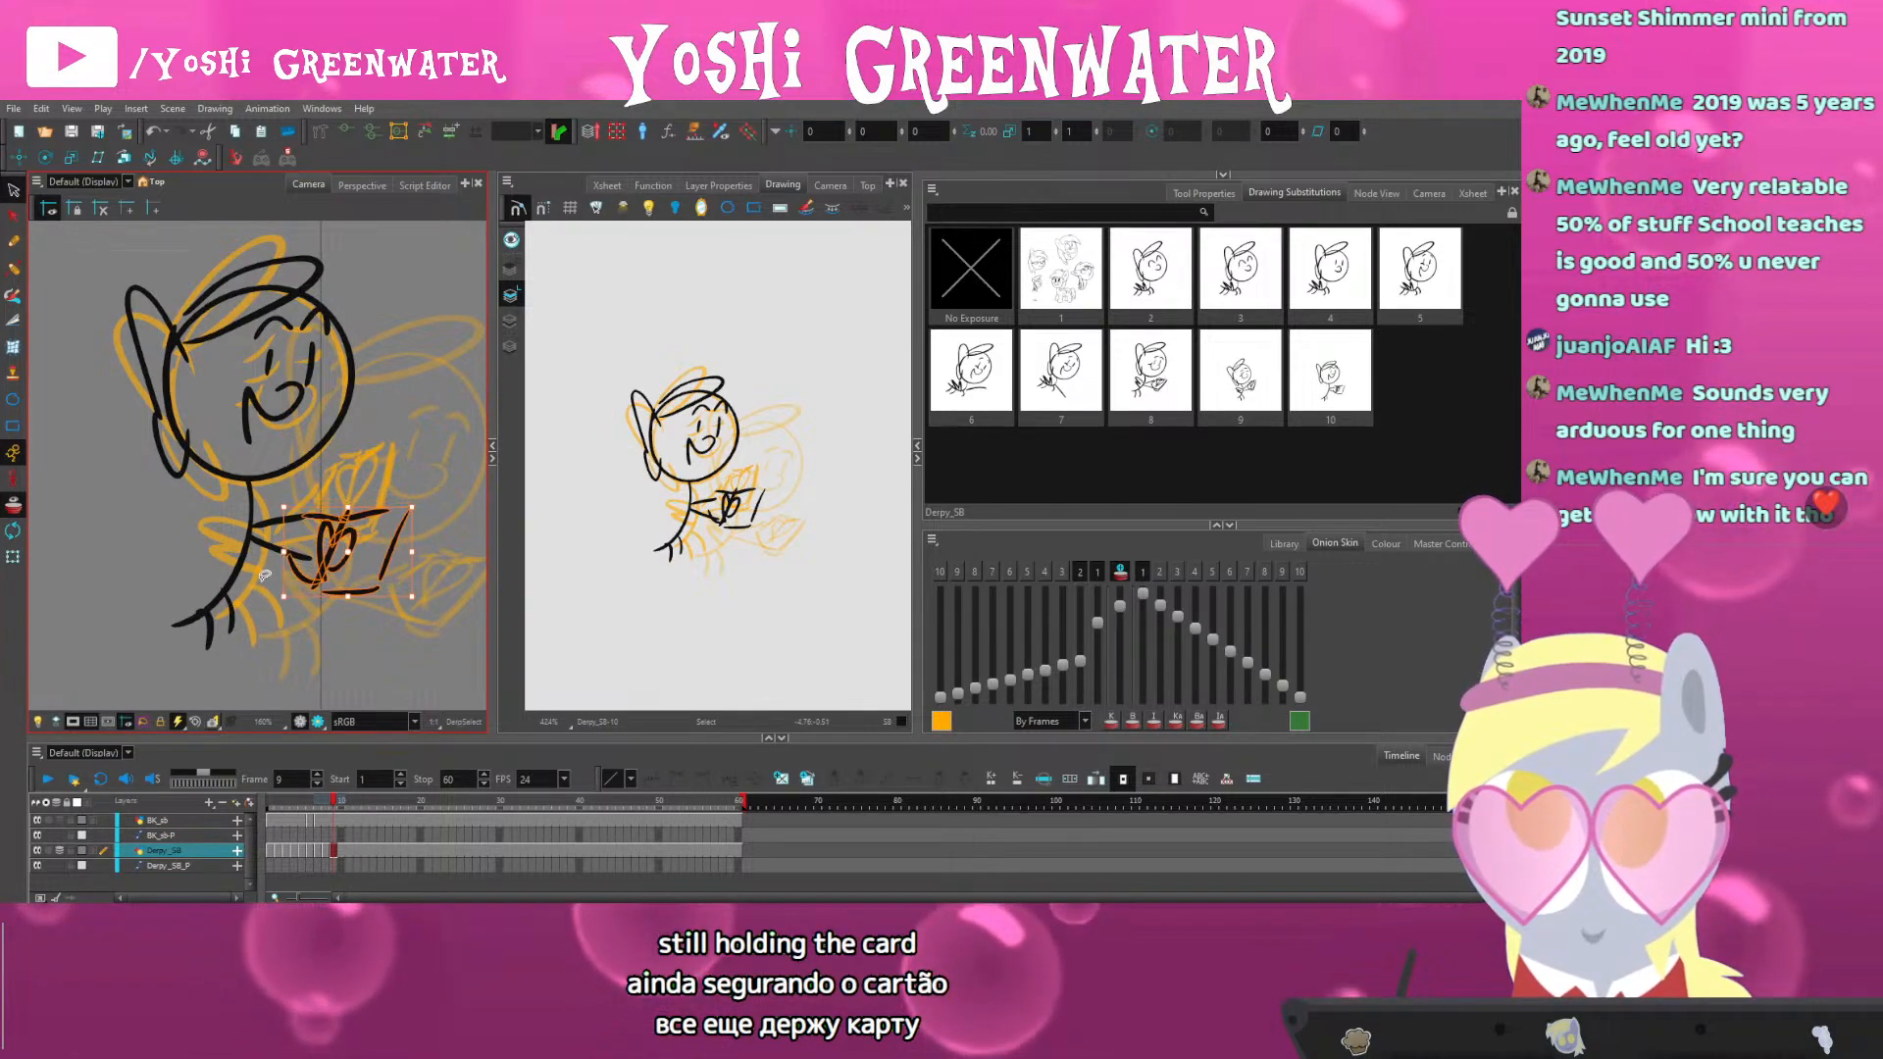
# Delete the old arm strokes and redraw a bent arm reaching the letter, plus a small wing behind the body
pyautogui.click(269, 545)
pyautogui.press('Delete')
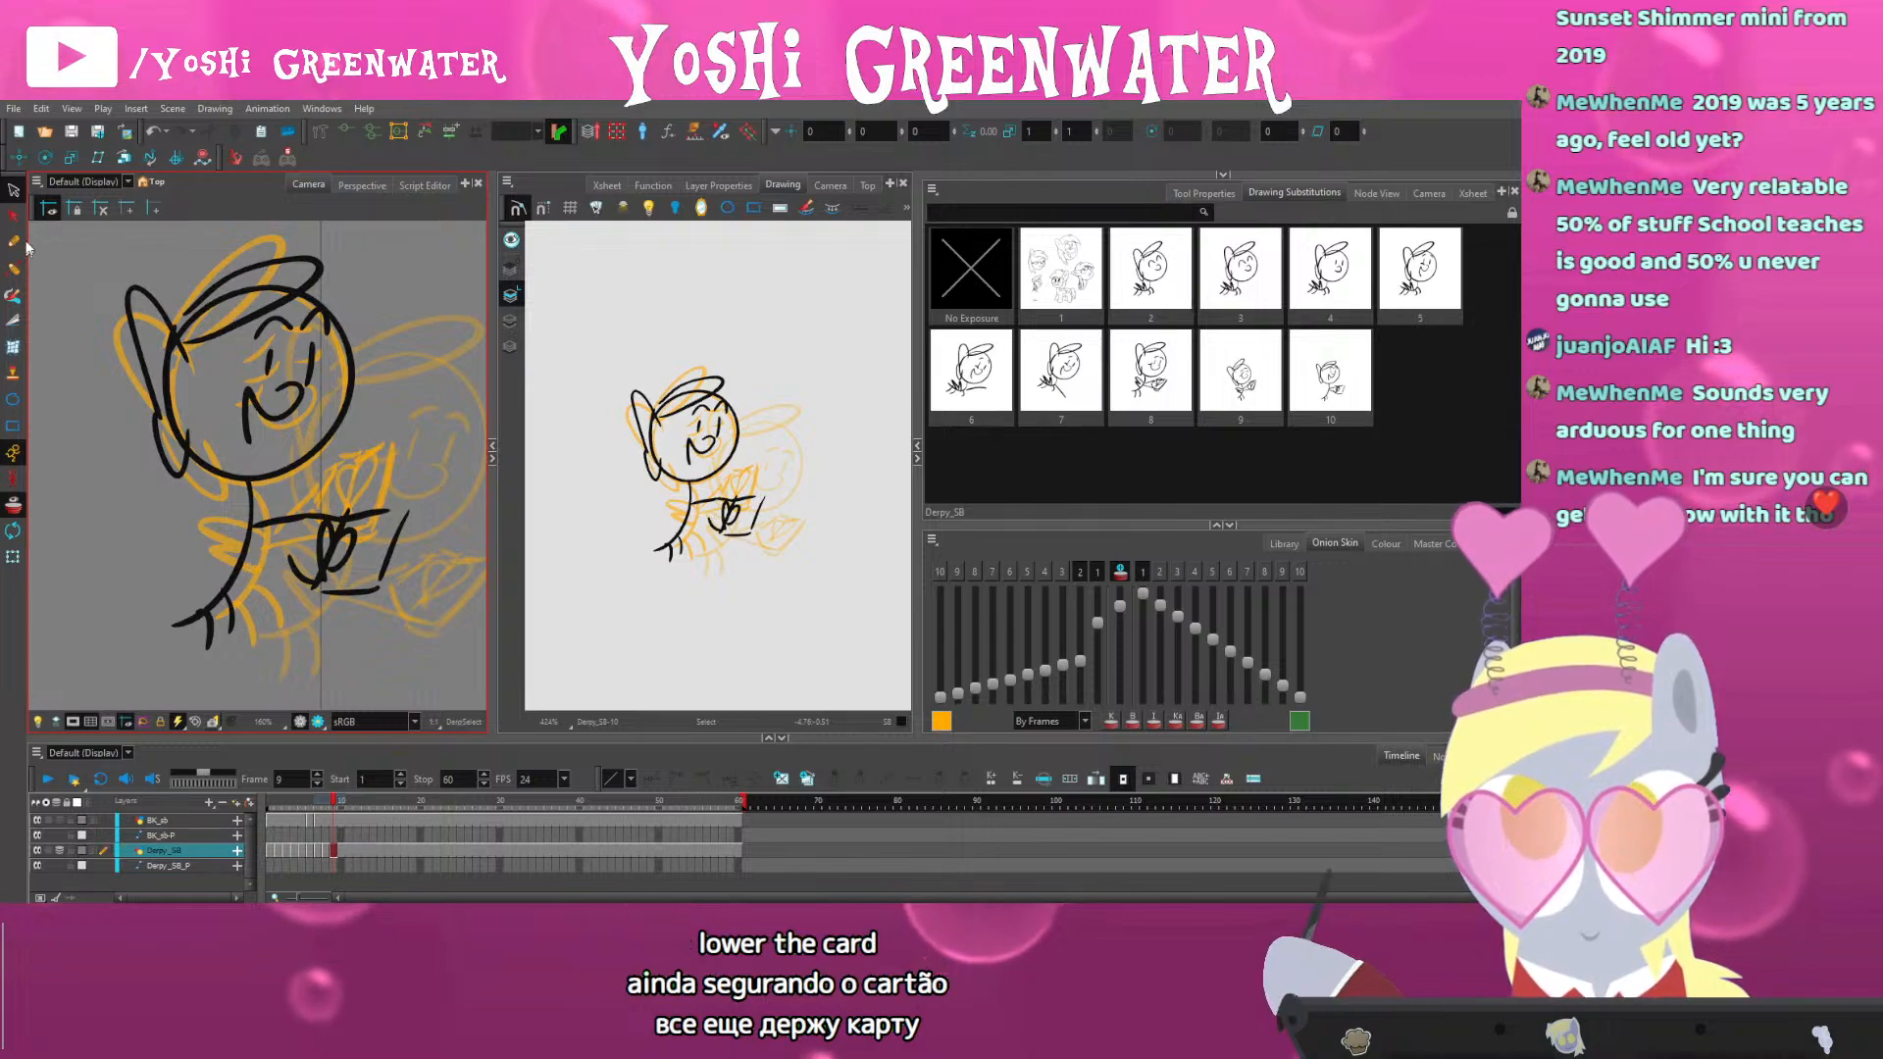
pyautogui.hotkey('ctrl', 'a')
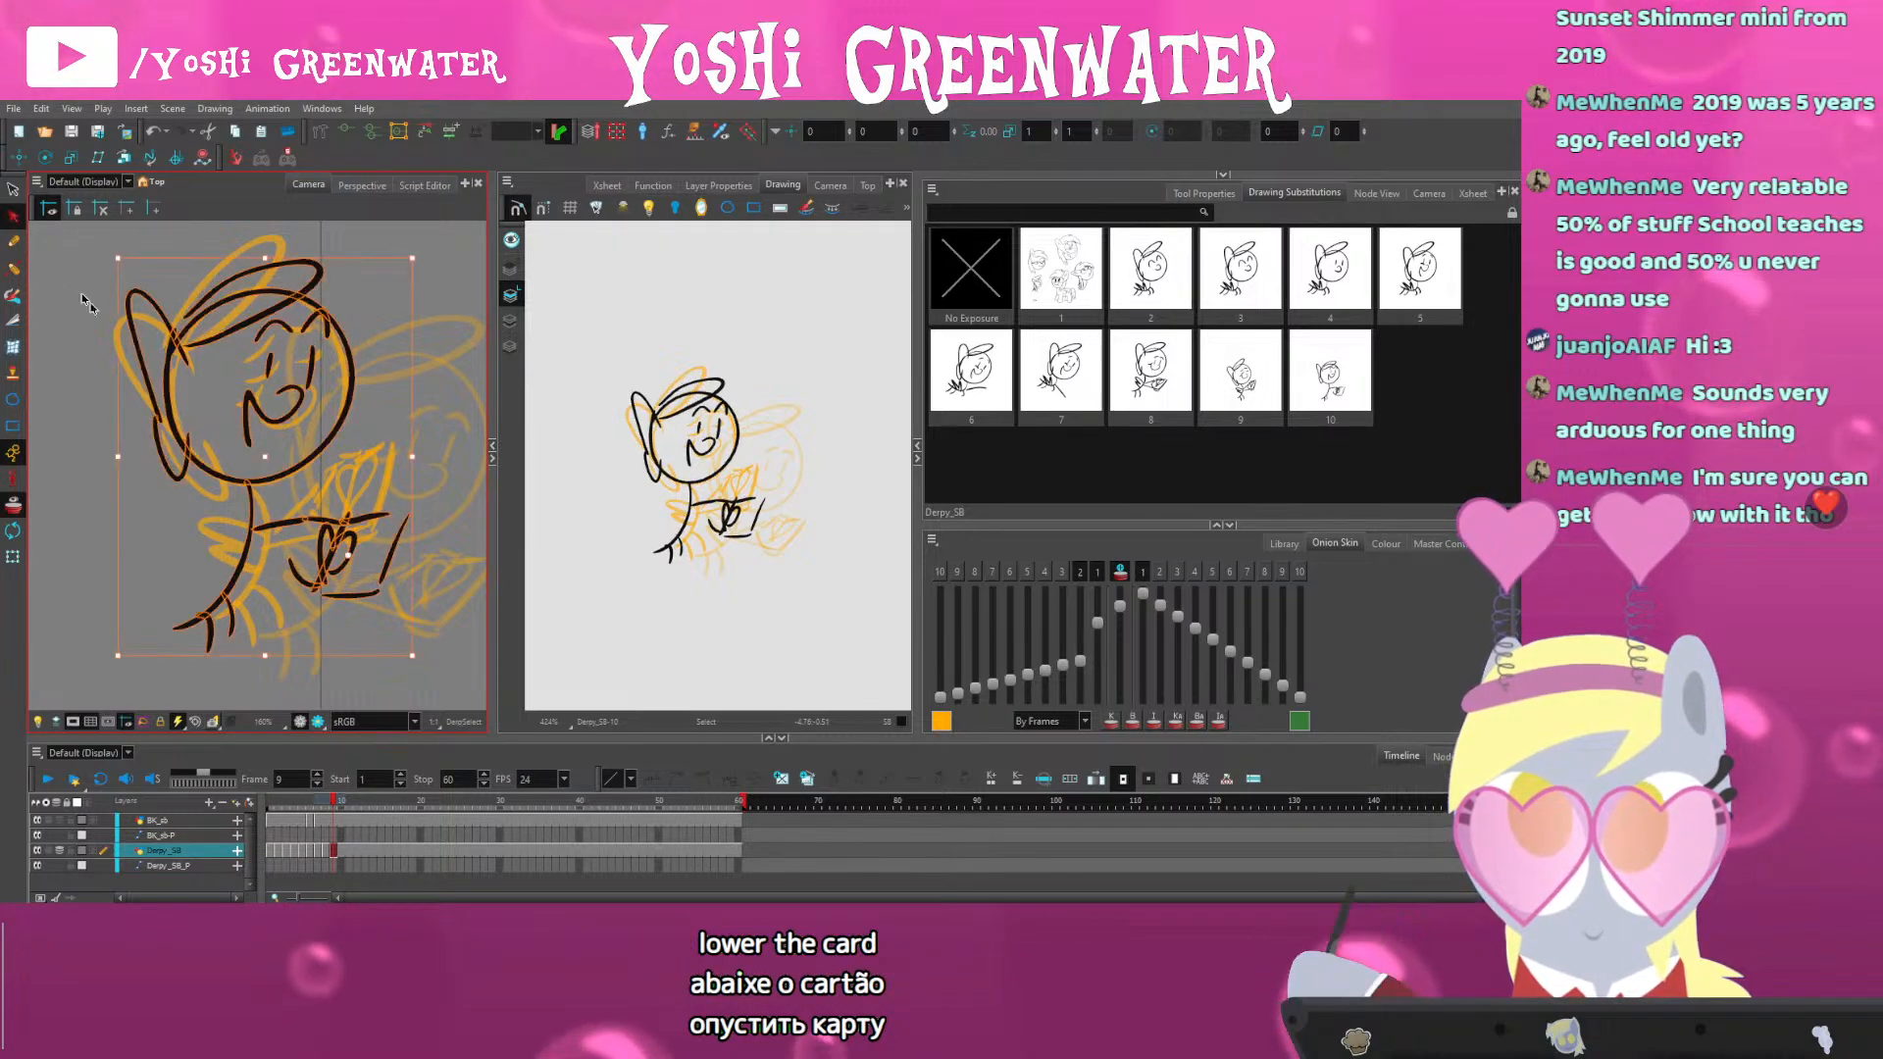
pyautogui.click(289, 527)
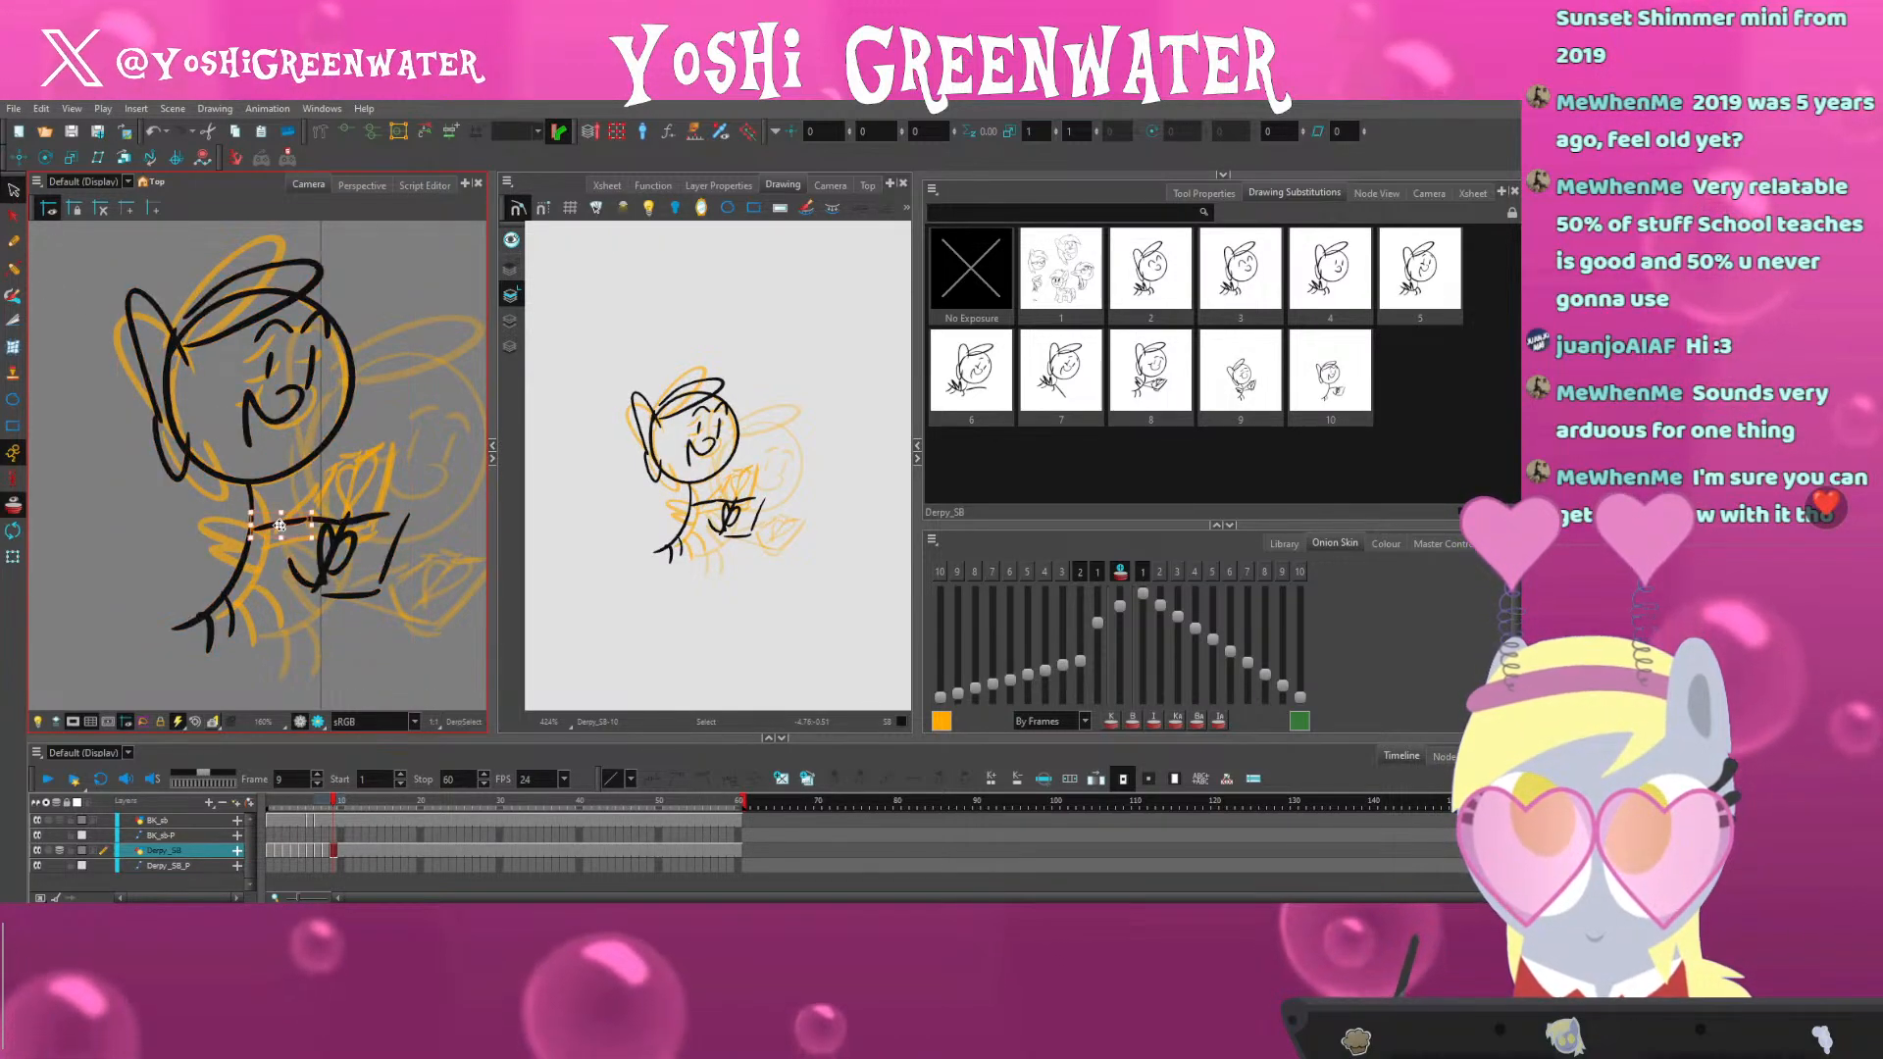
pyautogui.press('Delete')
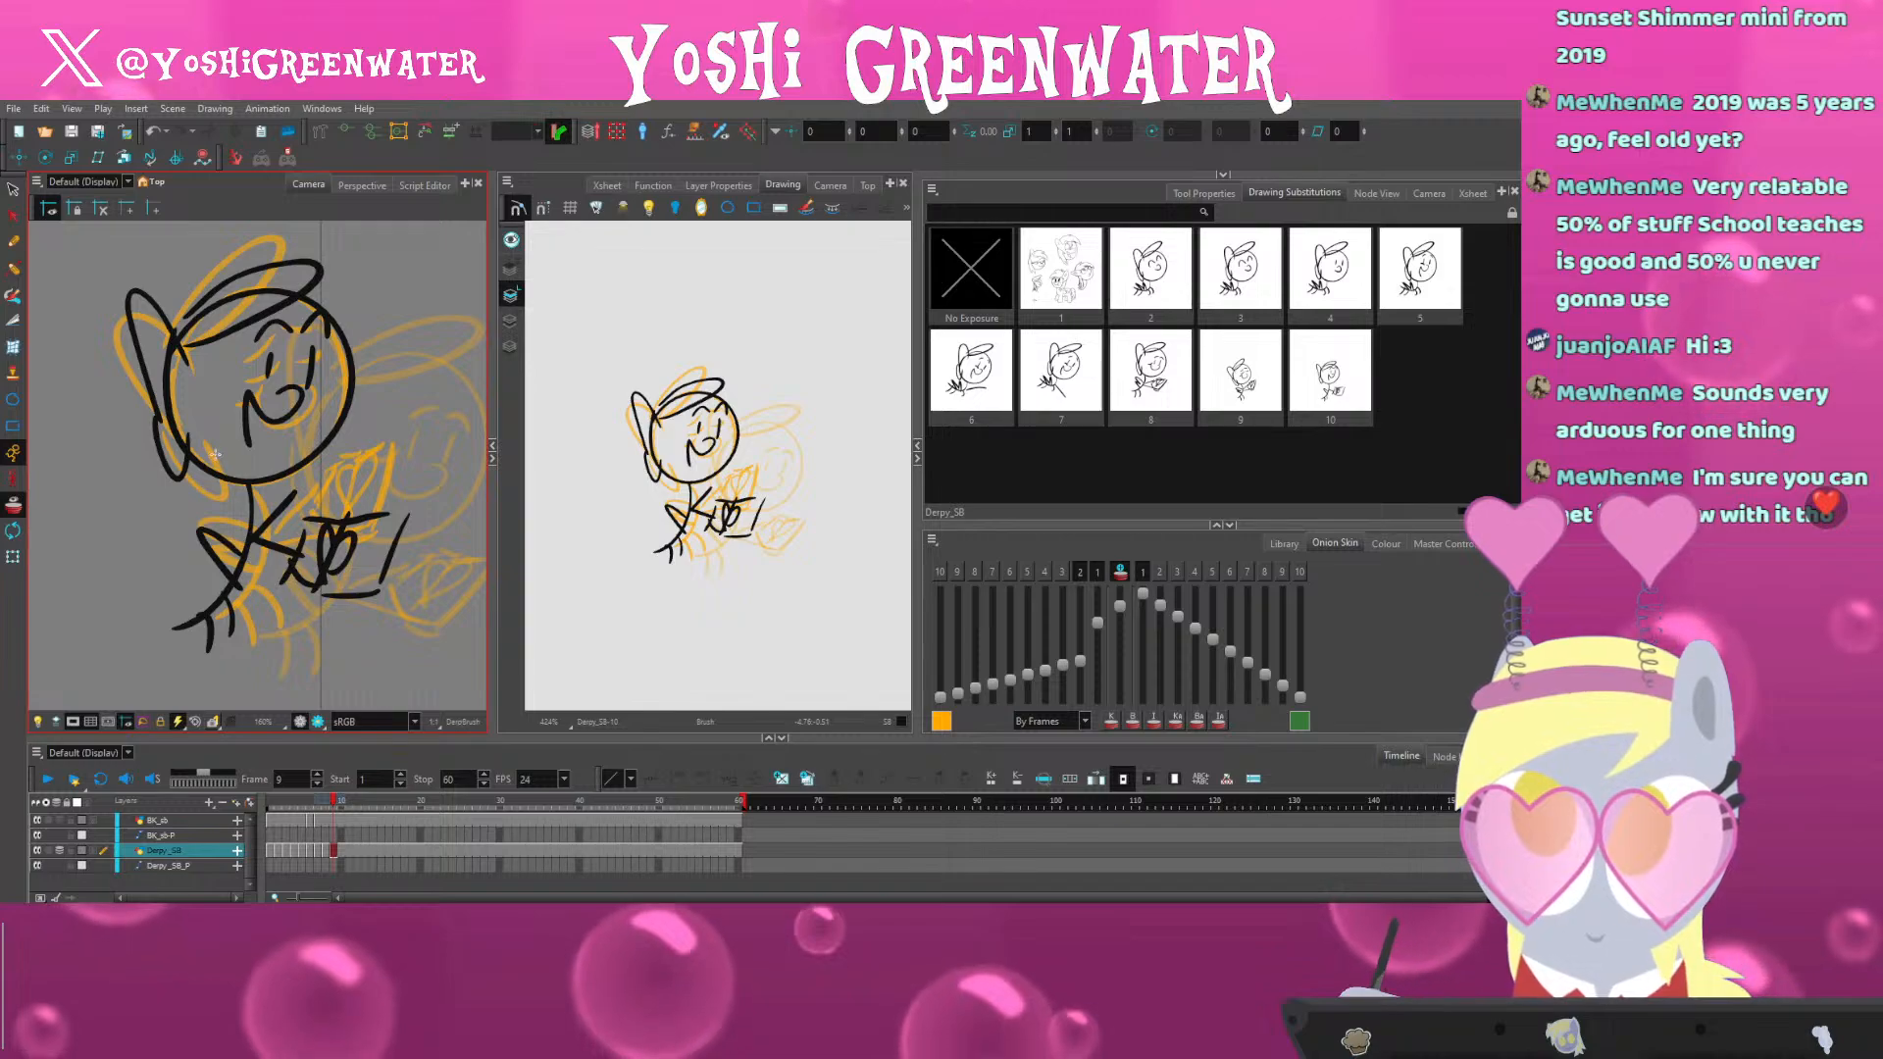
# Replace the eyebrow over the character's far eye with a flatter stroke and turn off the onion skin
pyautogui.hotkey('alt', 's')
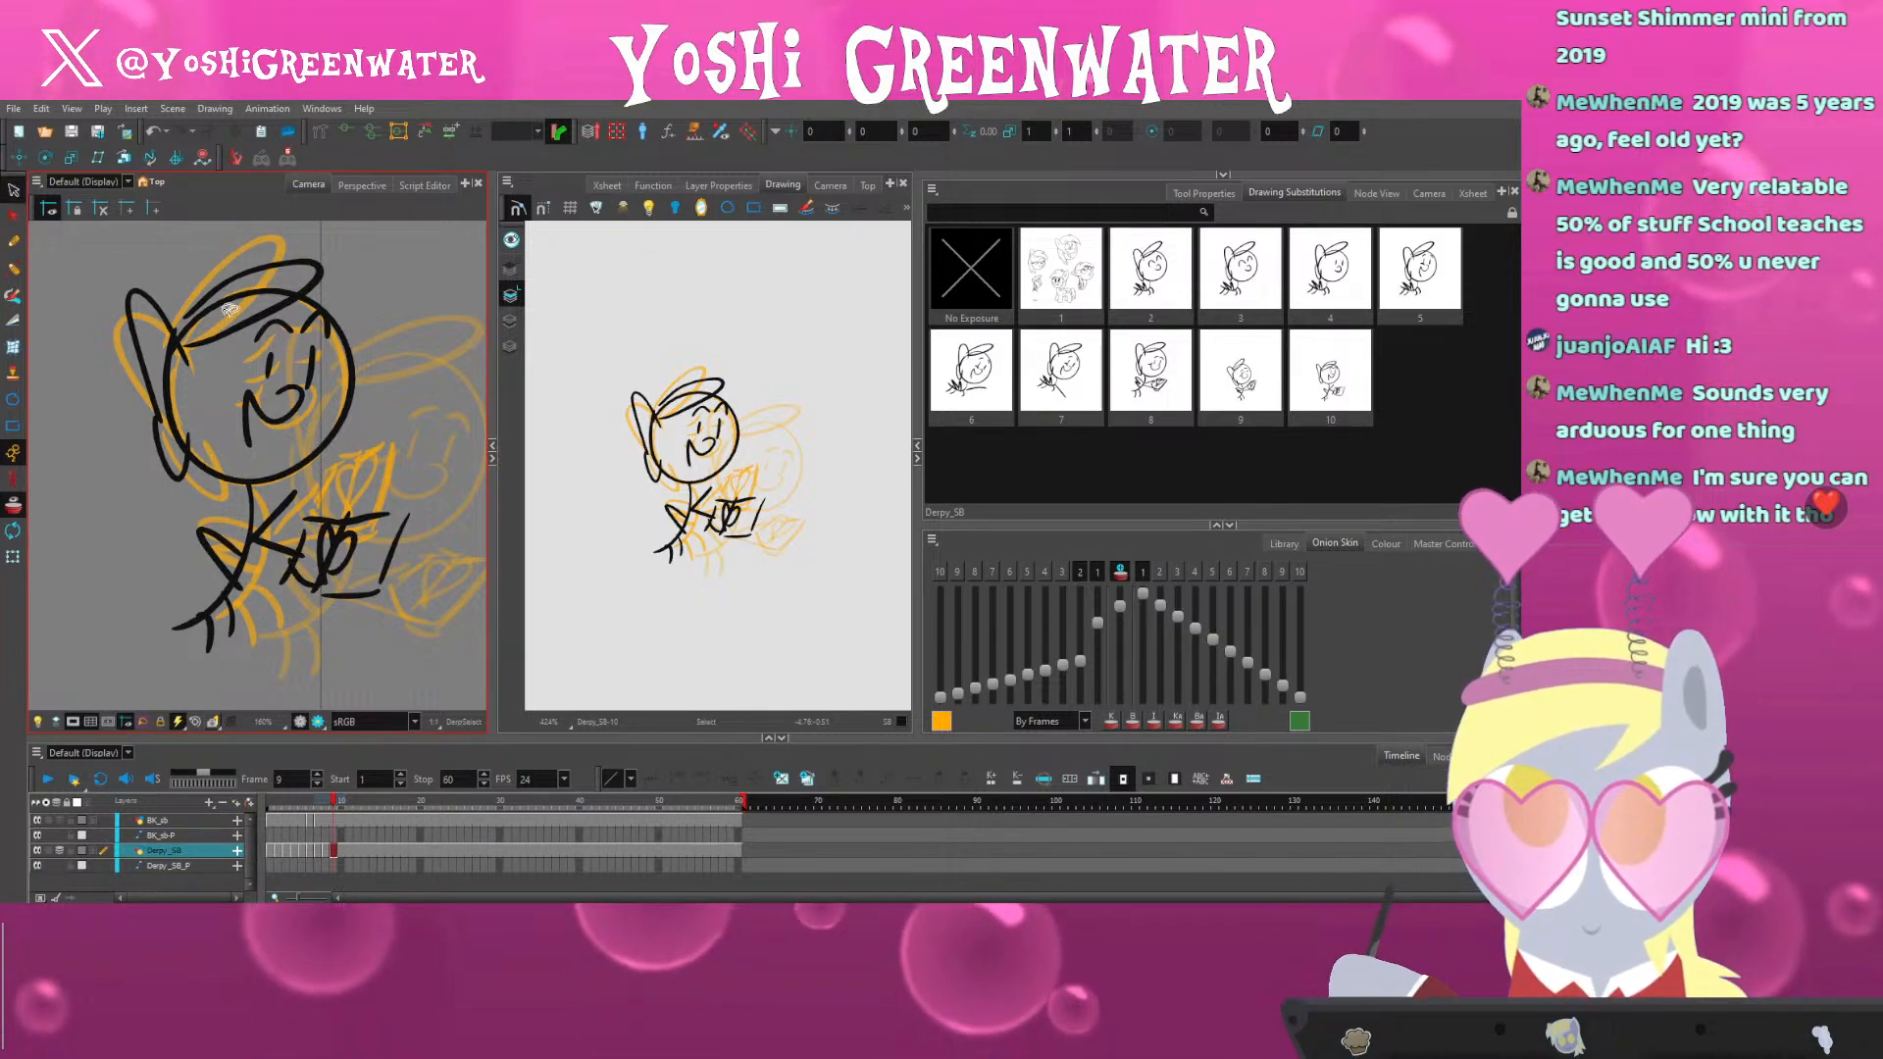
pyautogui.click(308, 320)
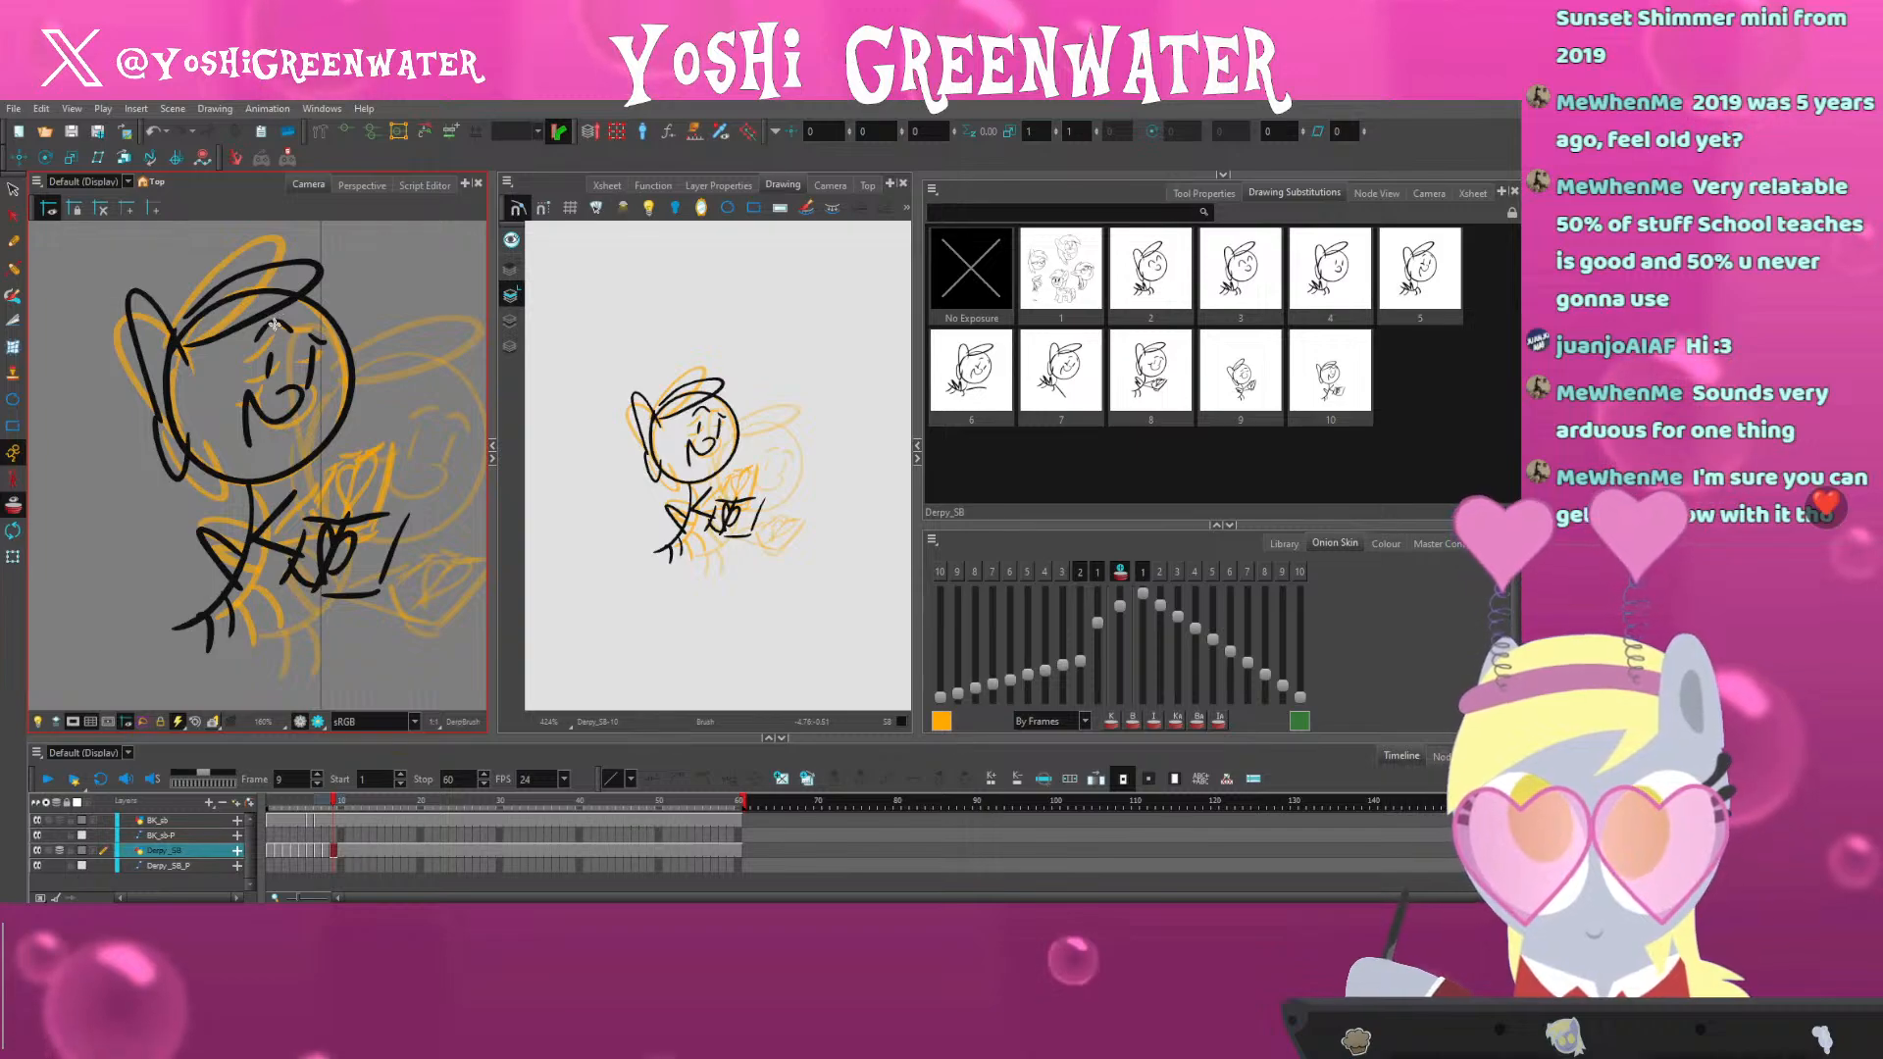
pyautogui.moveTo(313, 350); pyautogui.dragTo(298, 346)
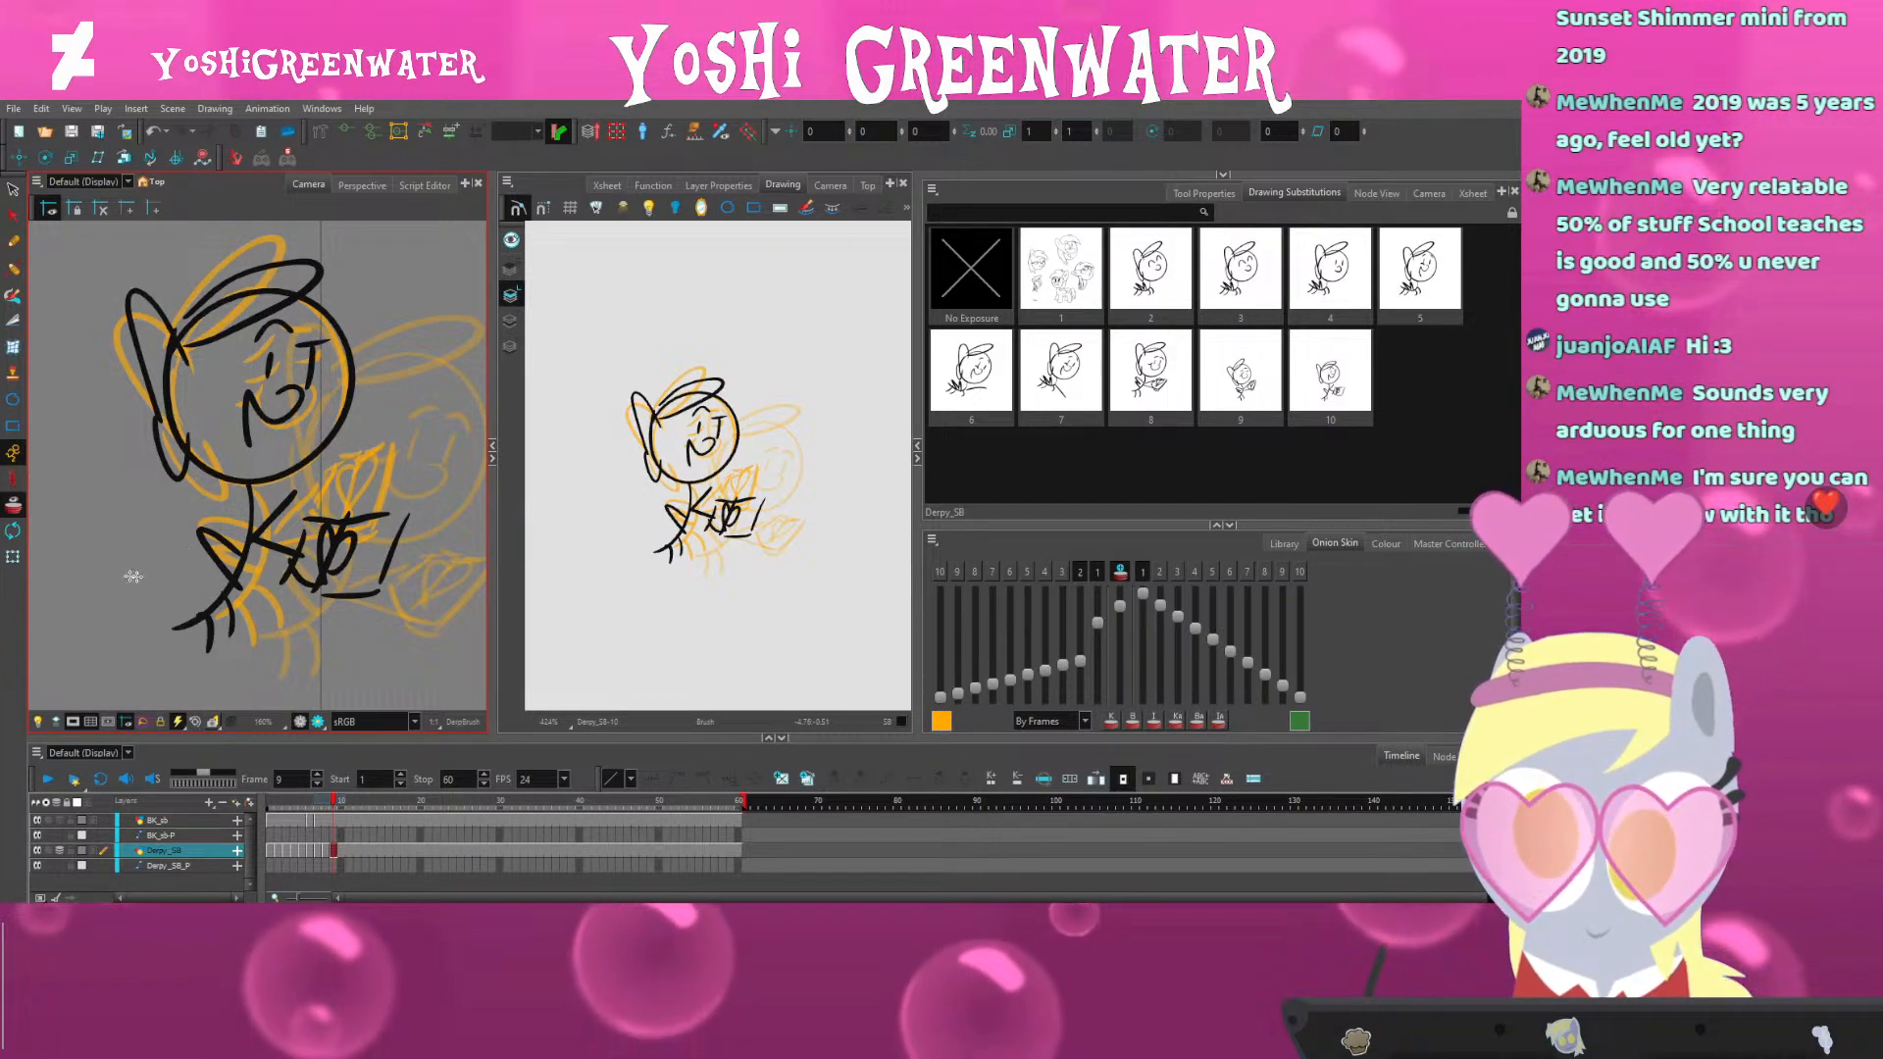
pyautogui.hotkey('alt', 'o')
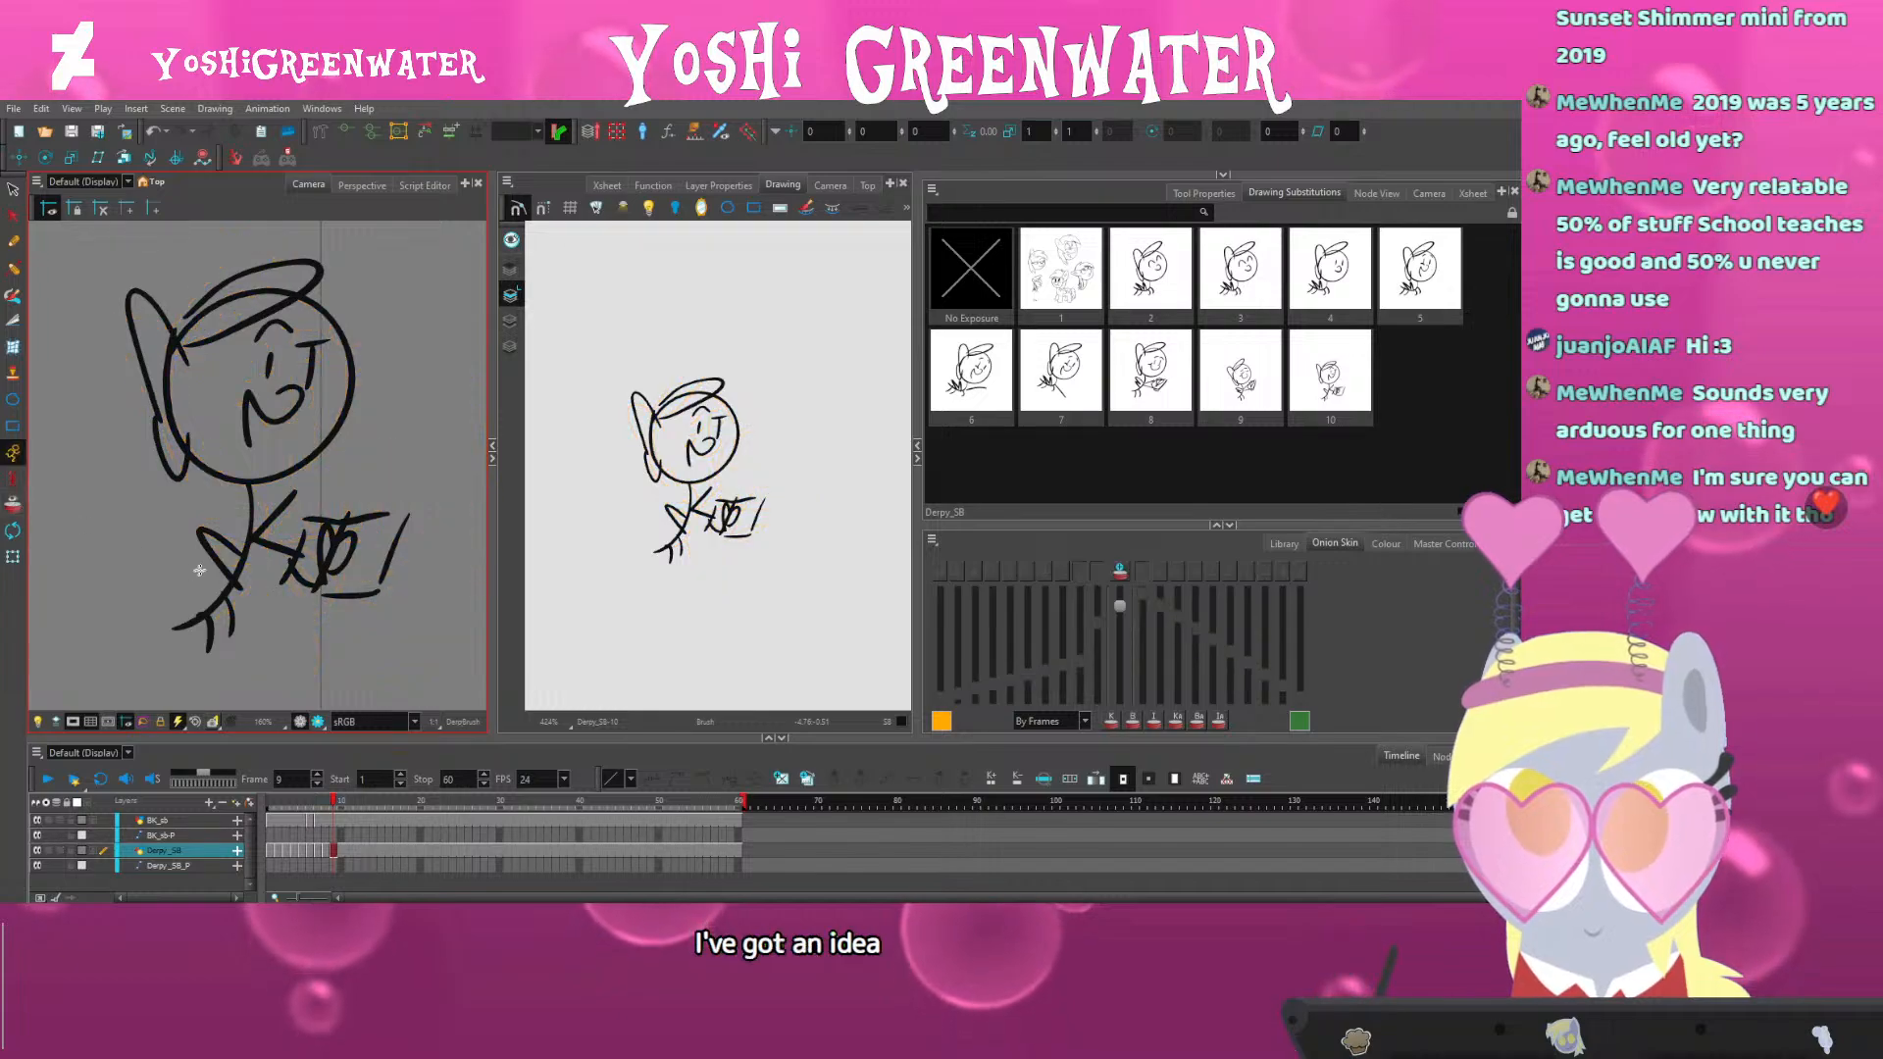
pyautogui.moveTo(226, 470); pyautogui.dragTo(254, 474)
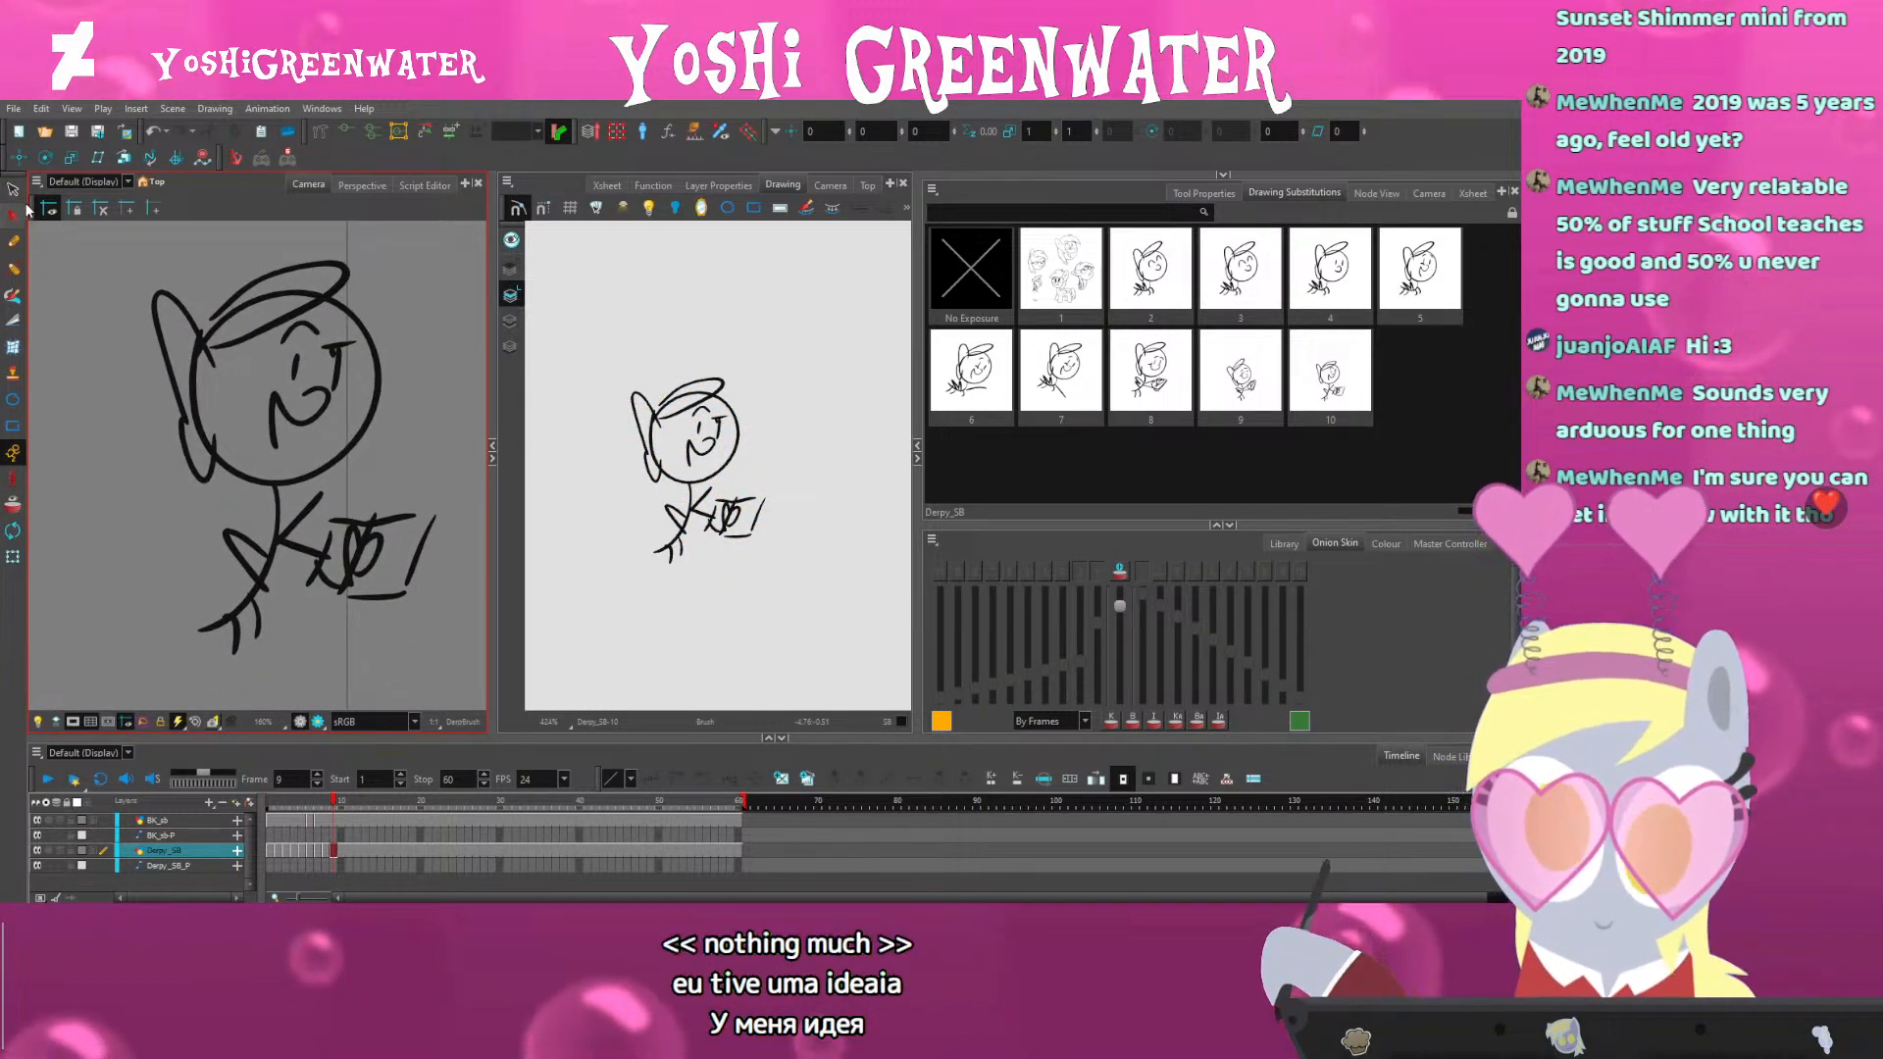
pyautogui.click(14, 190)
pyautogui.click(338, 341)
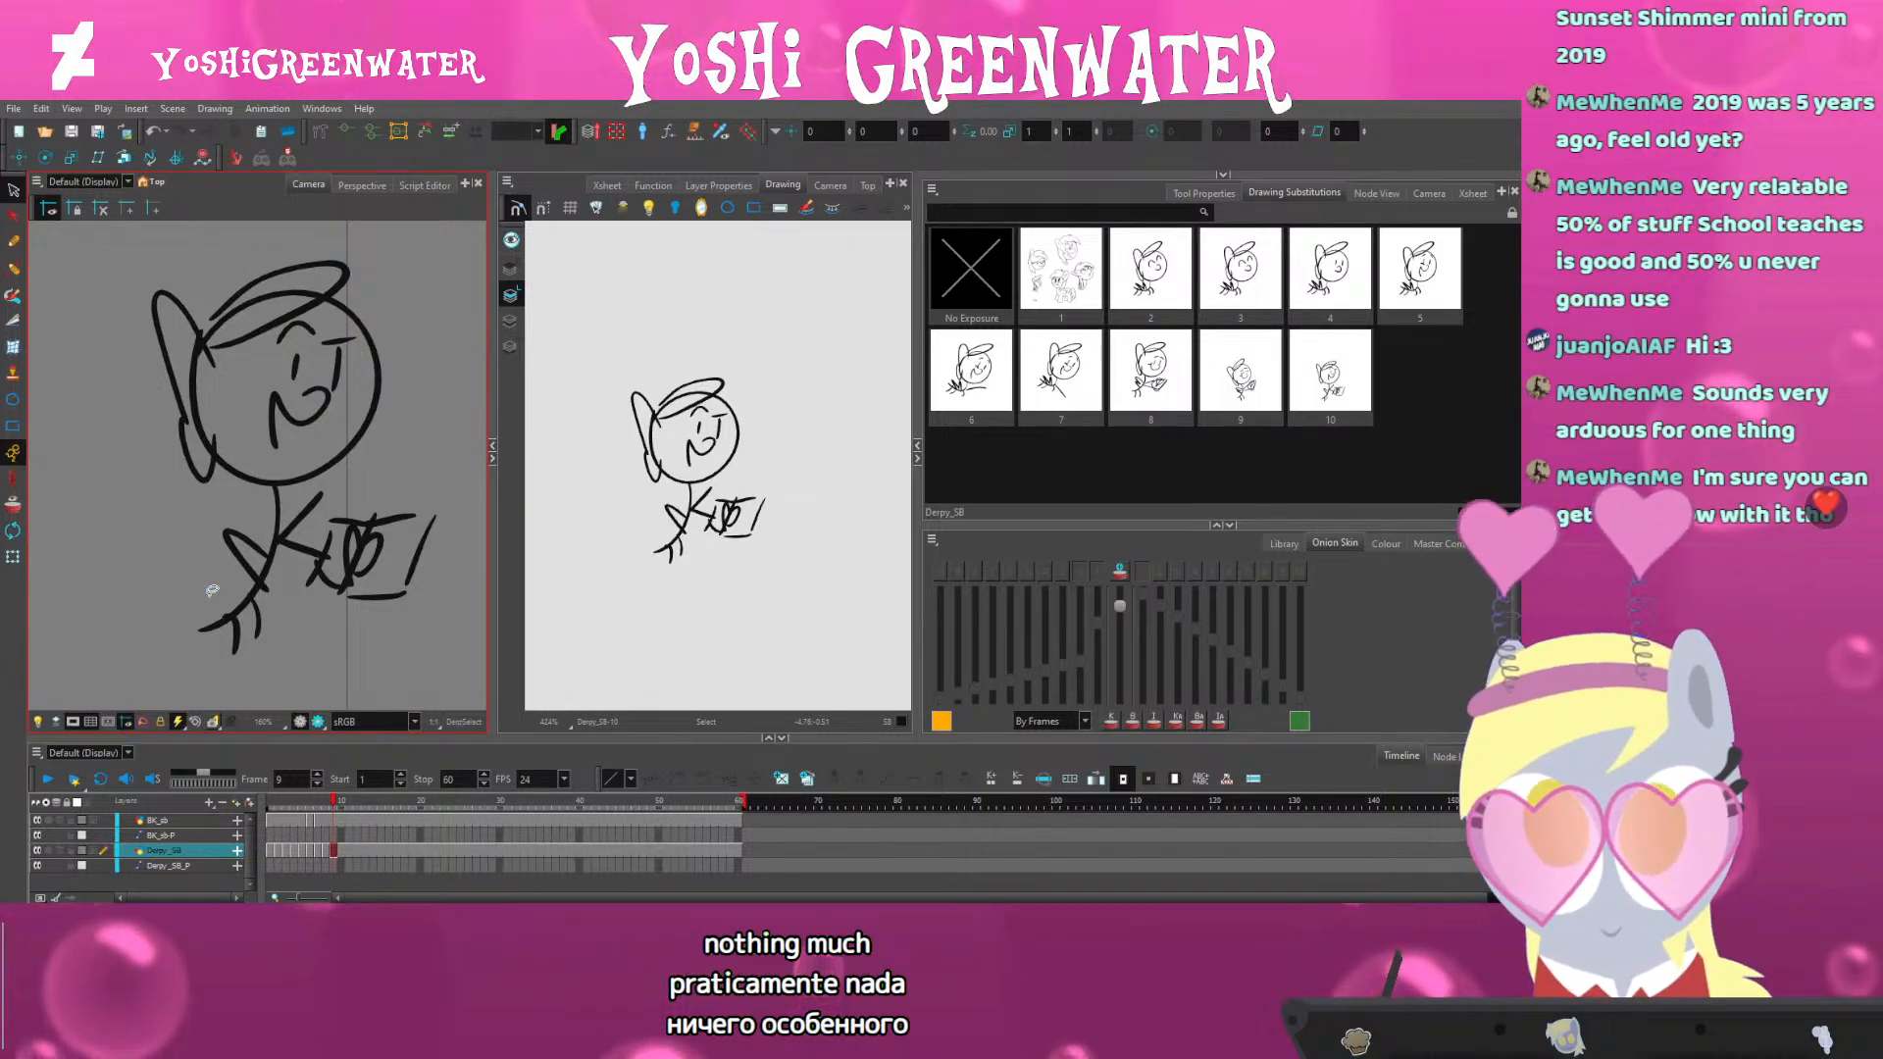
# Step back and forth through frames 7 to 9 to compare the new pose with the previous ones
pyautogui.scroll(-2, 199, 515)
pyautogui.moveTo(211, 565); pyautogui.dragTo(135, 546)
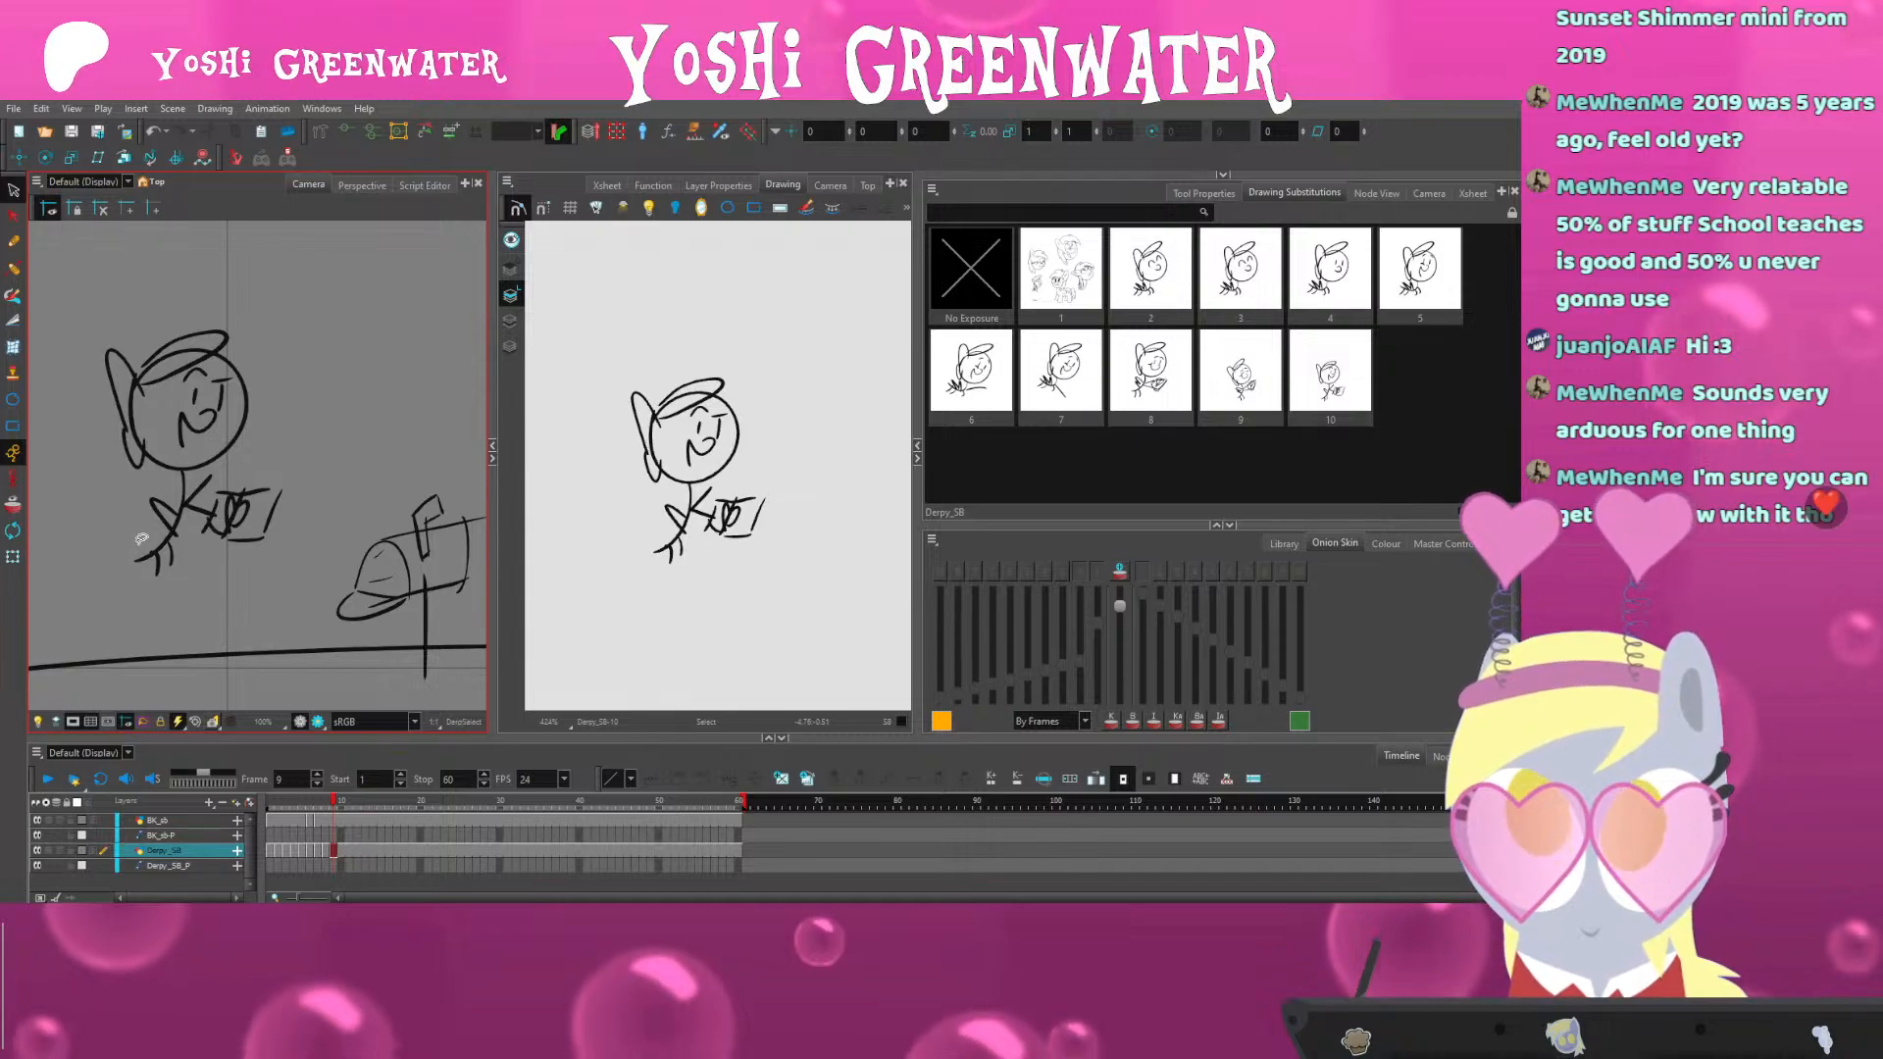
pyautogui.press(',')
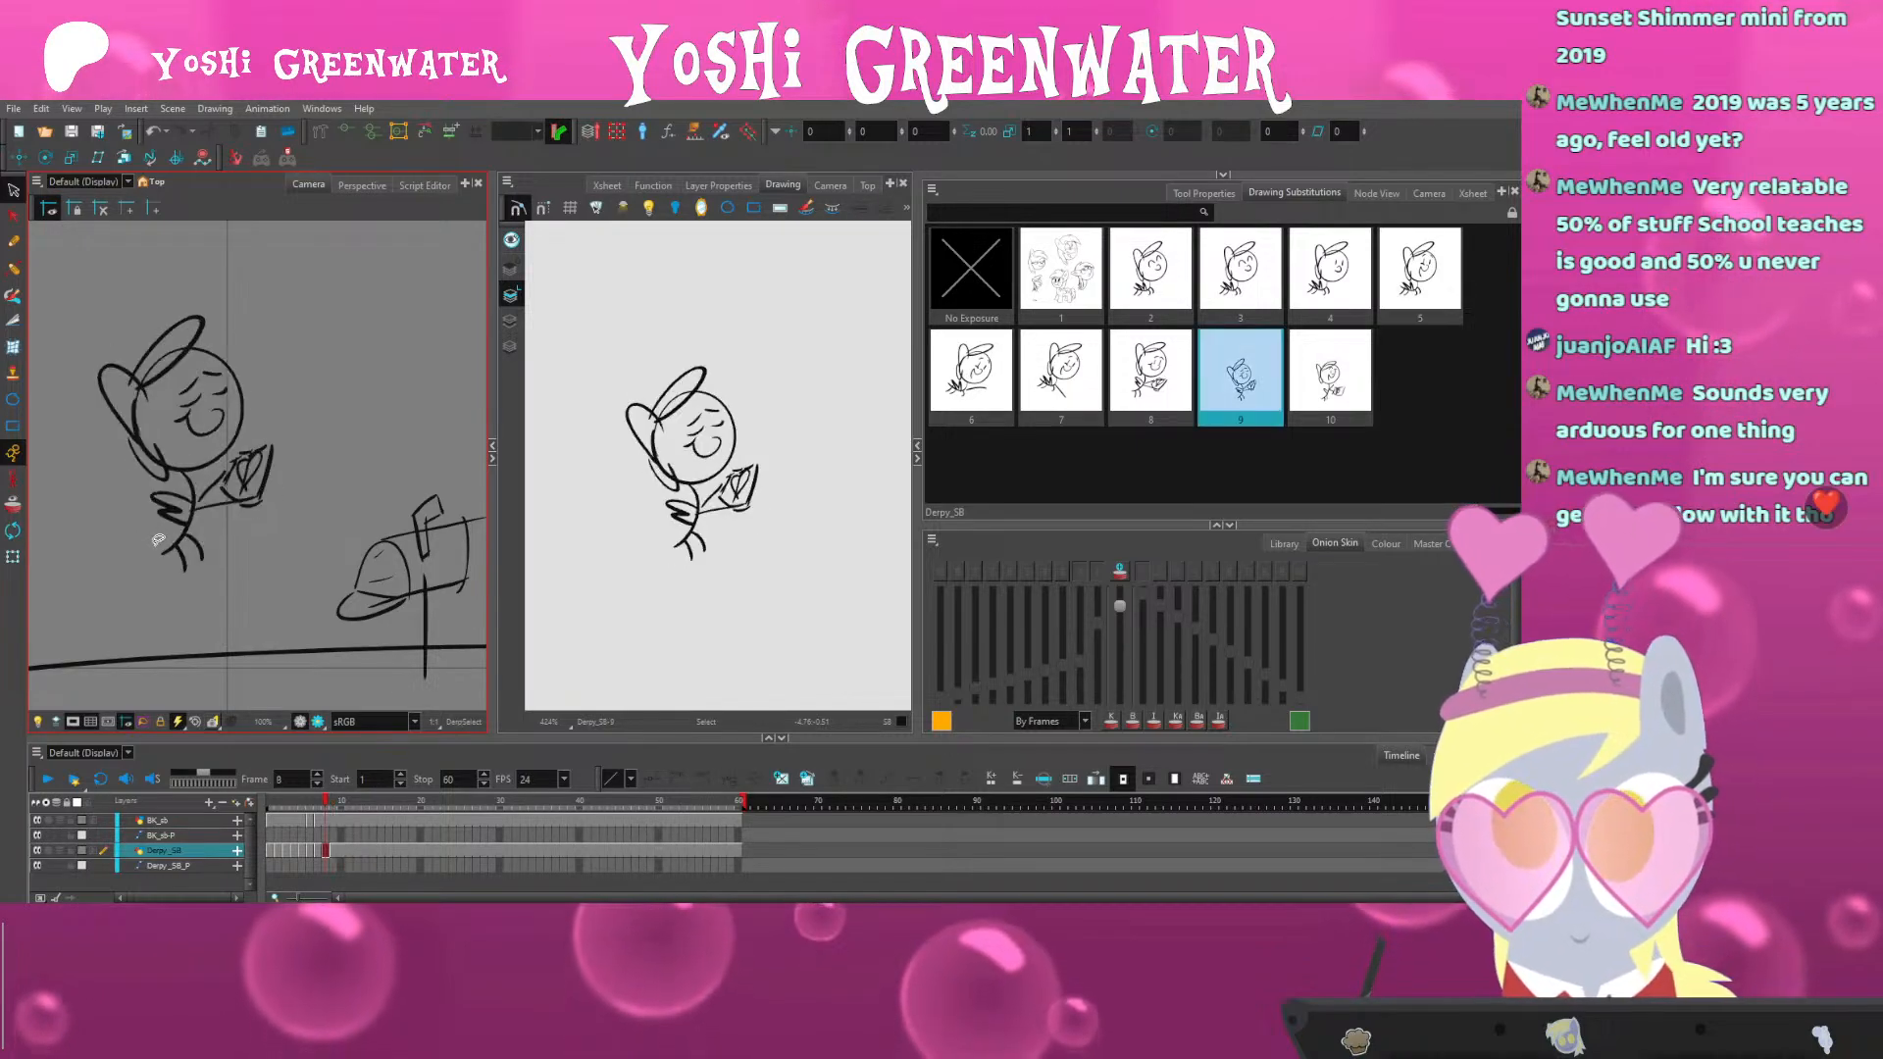
pyautogui.press('.')
pyautogui.press(',')
pyautogui.press(',')
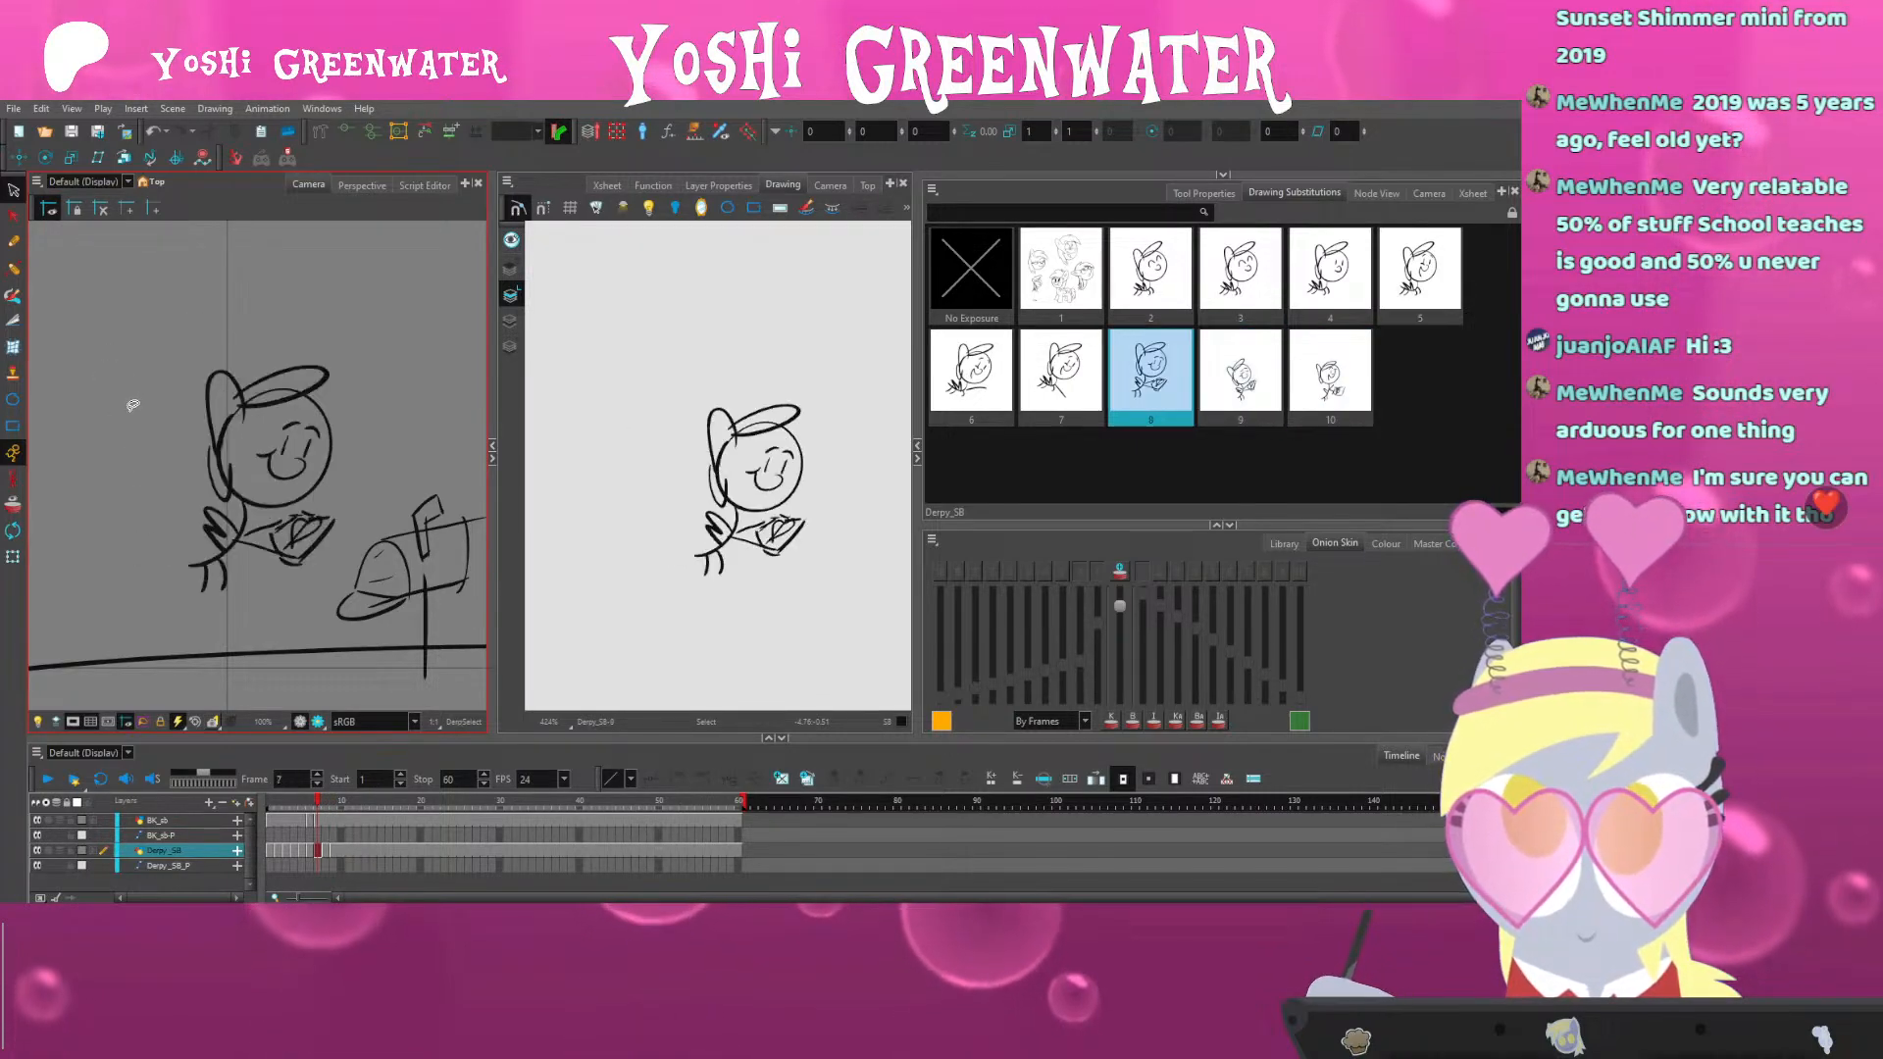
pyautogui.press('.')
pyautogui.press('.')
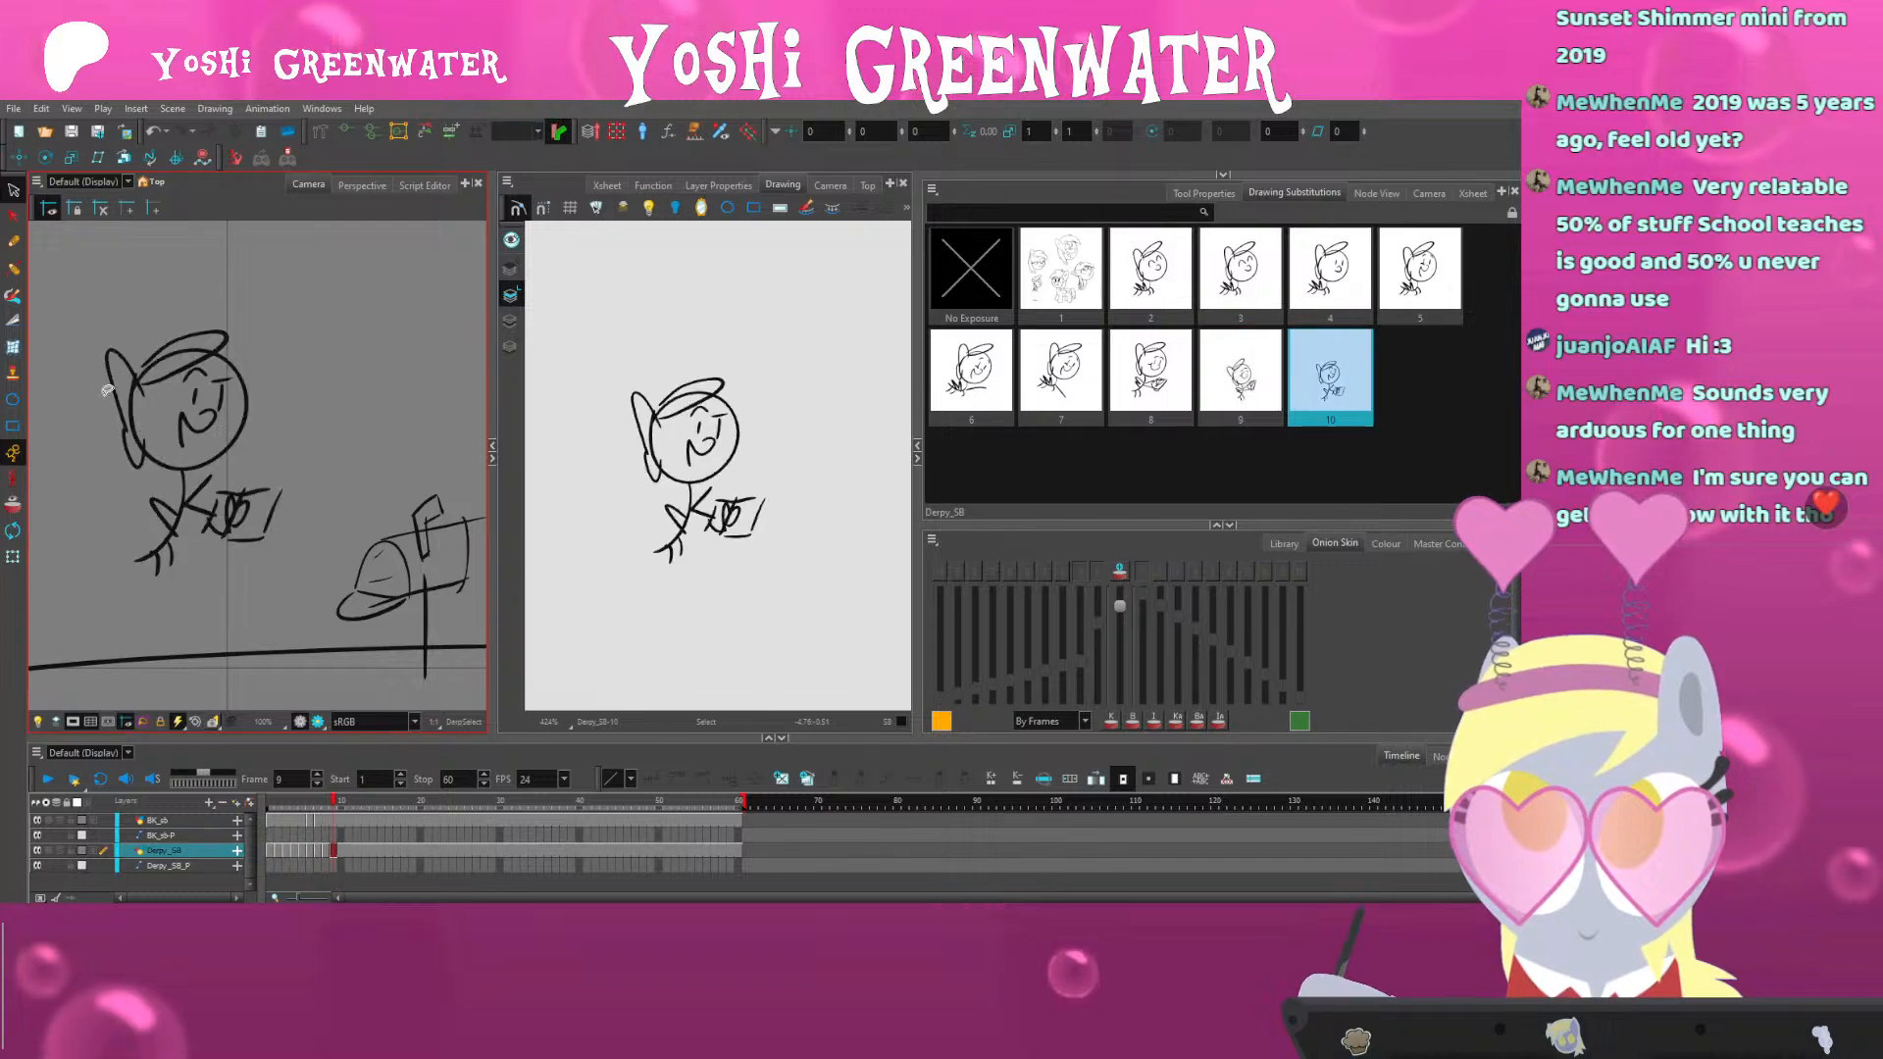
# Move the whole frame 9 drawing slightly up and away from the mailbox, checking it against frame 8
pyautogui.hotkey('ctrl', 'a')
pyautogui.moveTo(157, 510); pyautogui.dragTo(149, 476)
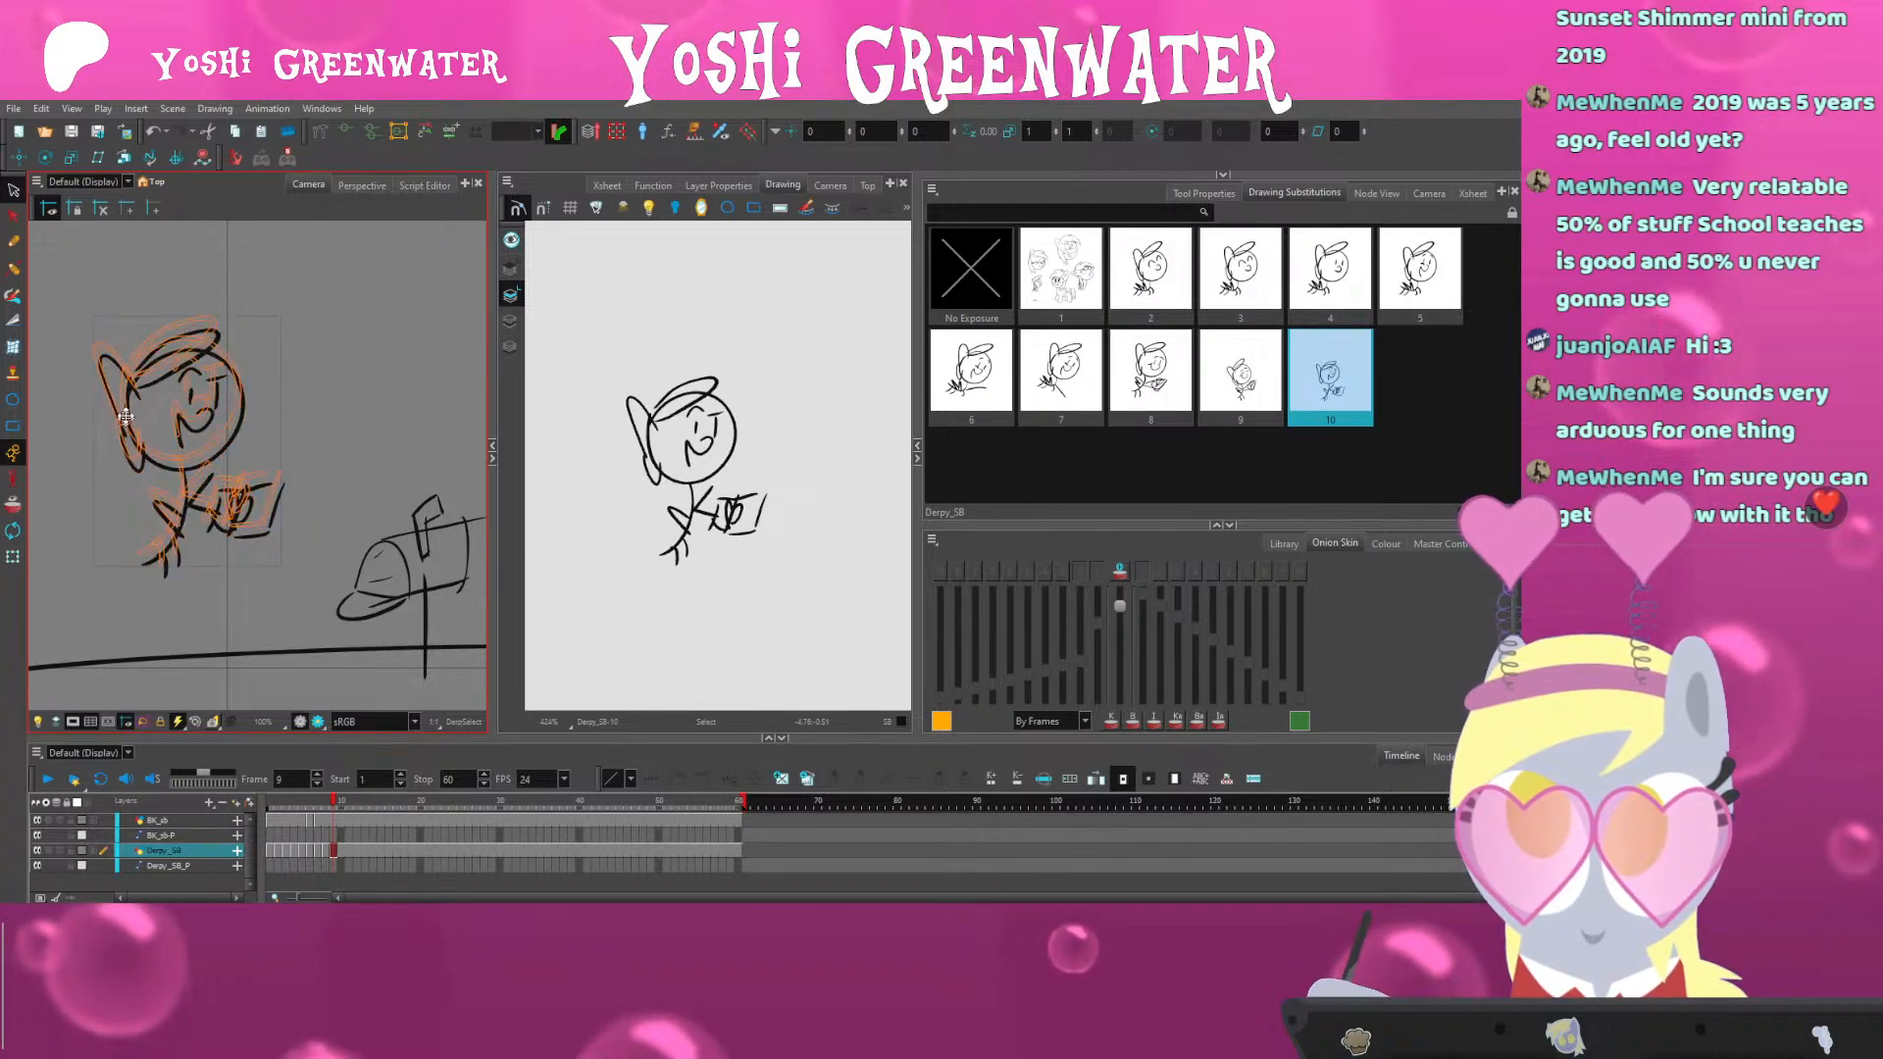
pyautogui.click(145, 527)
pyautogui.press(',')
pyautogui.press('.')
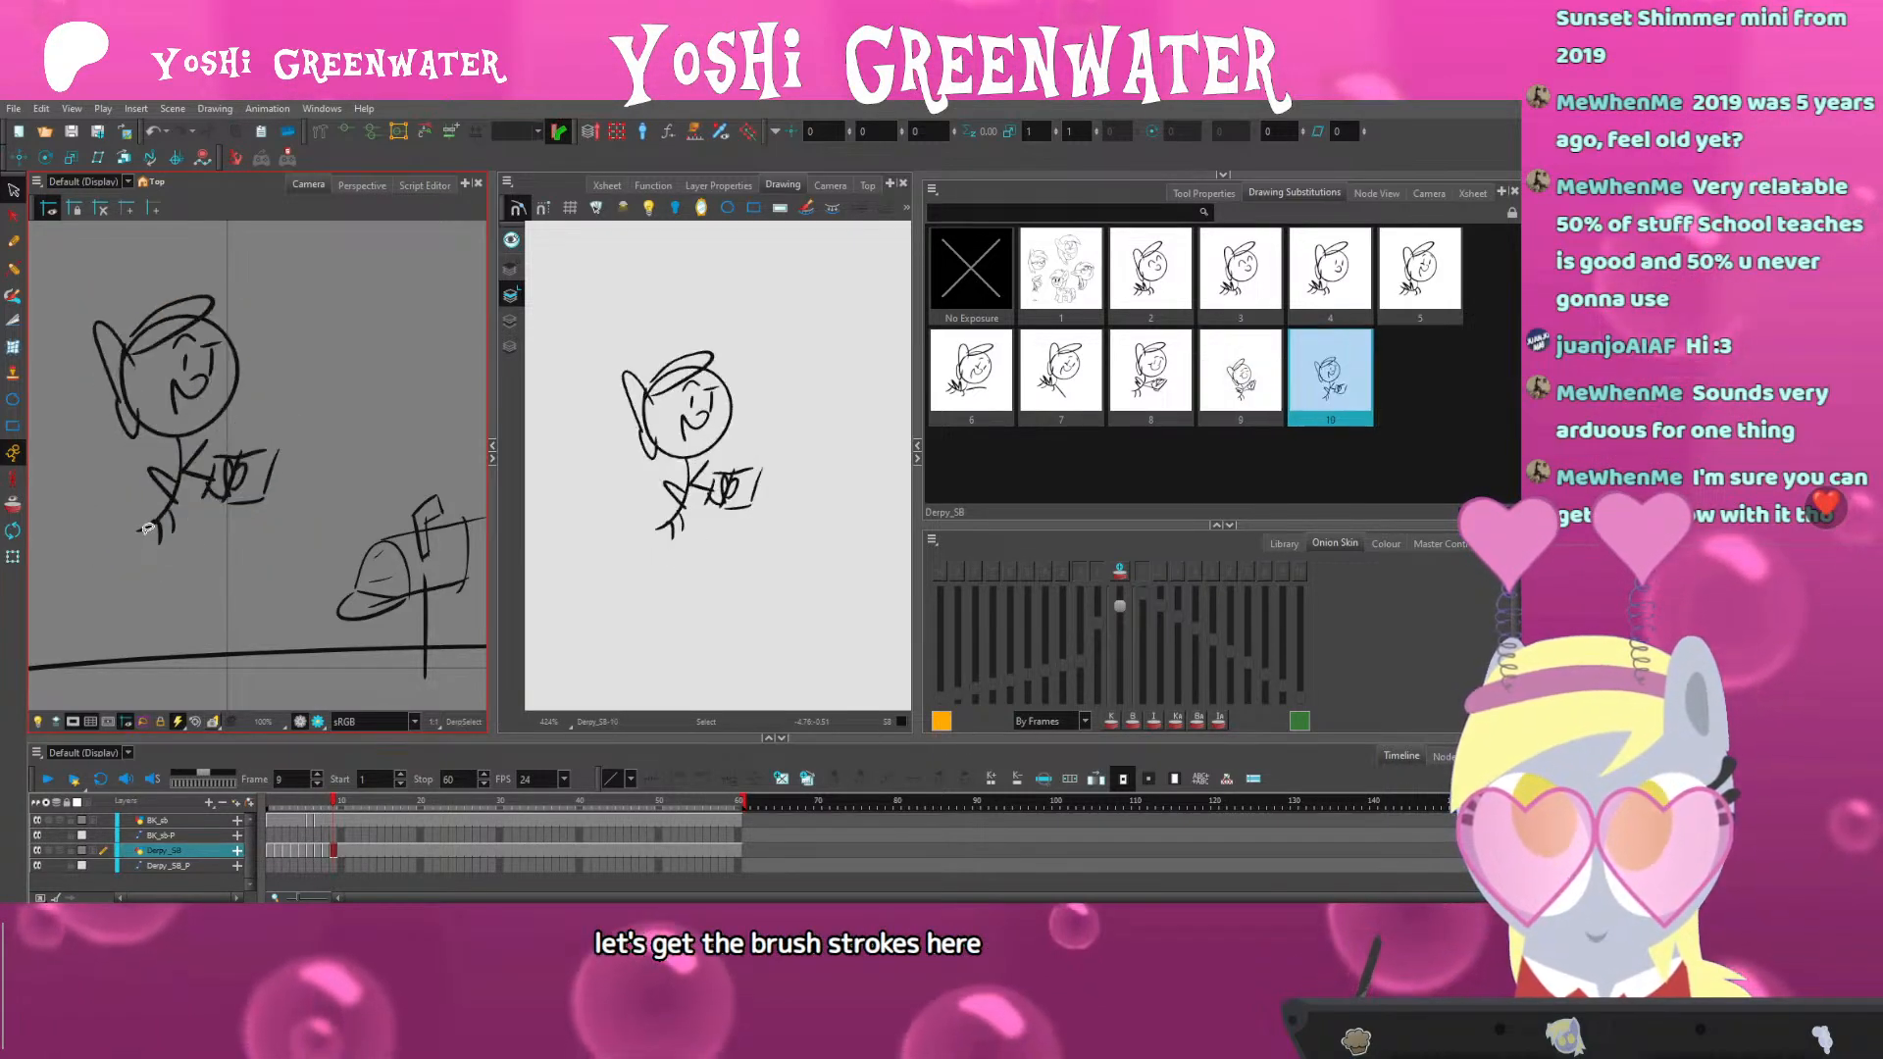
# Duplicate the character drawing on frame 10 and delete all of its strokes to leave a blank drawing
pyautogui.scroll(-5, 249, 594)
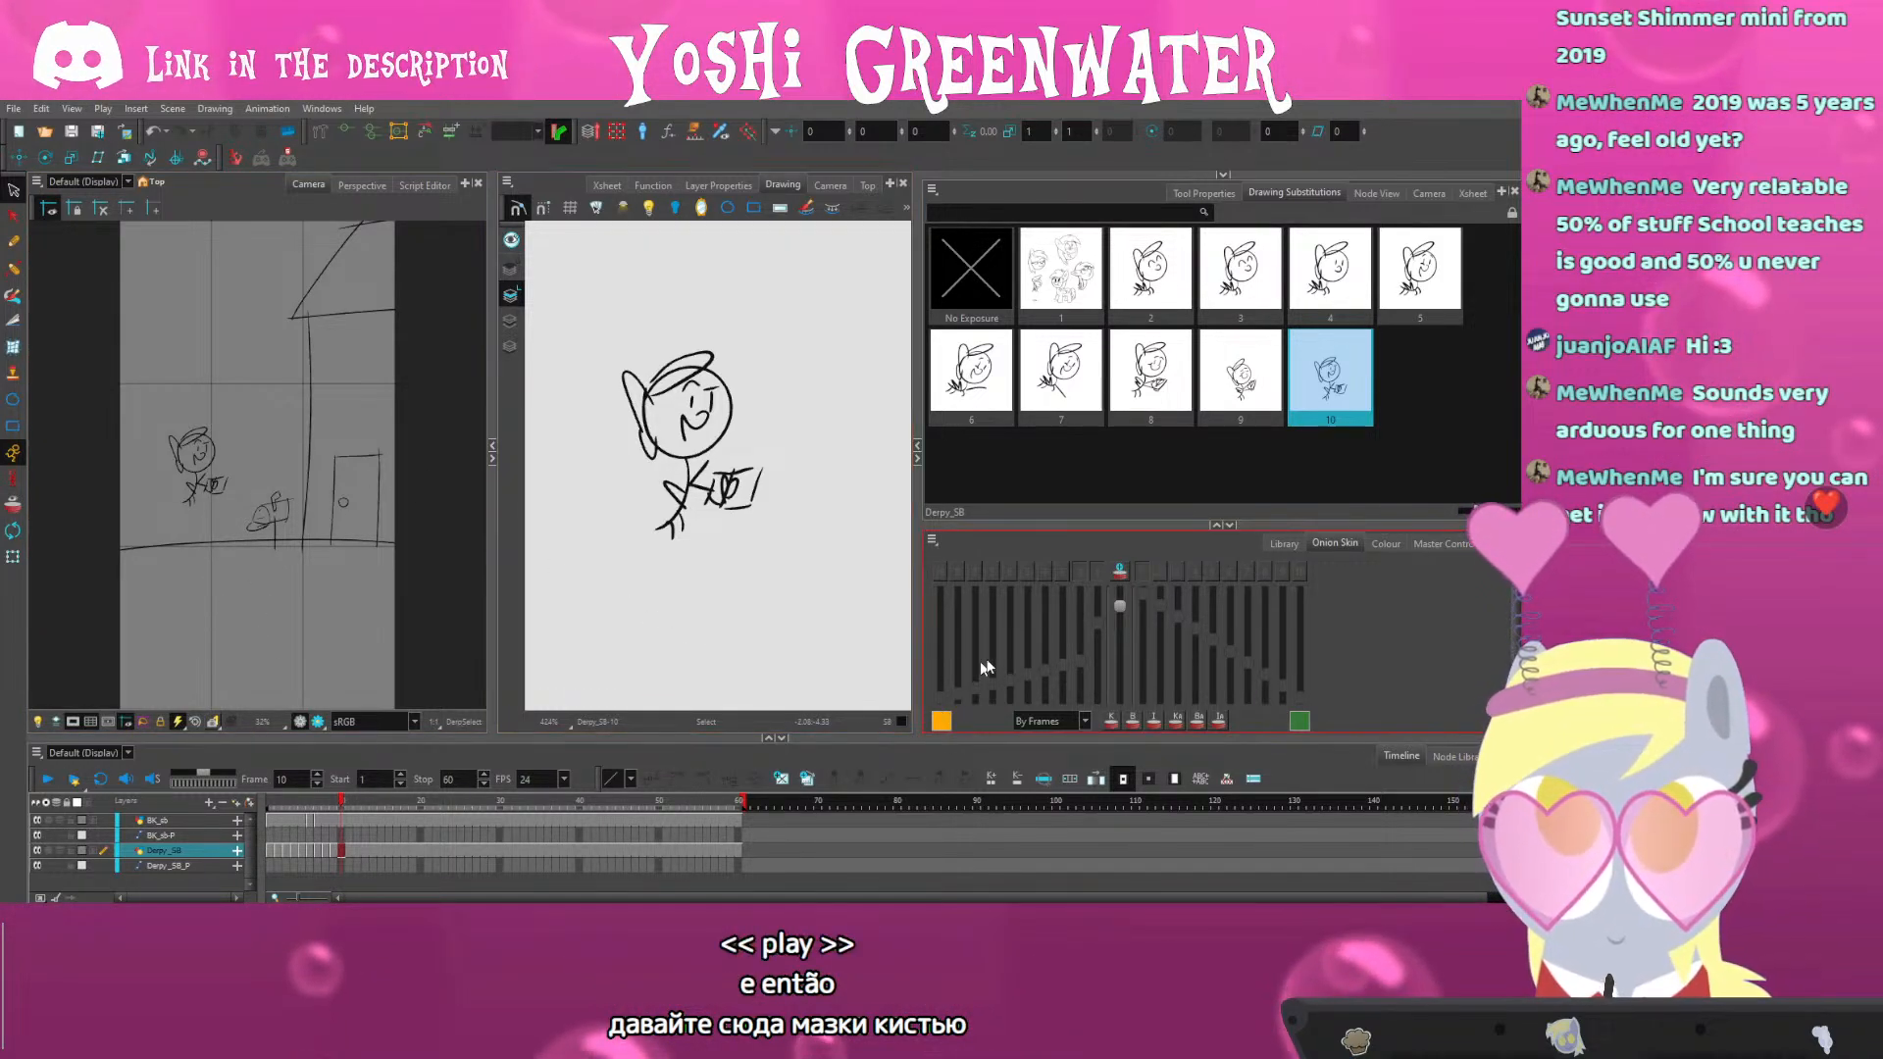
pyautogui.click(1021, 482)
pyautogui.click(780, 610)
pyautogui.press('XF86AudioLowerVolume')
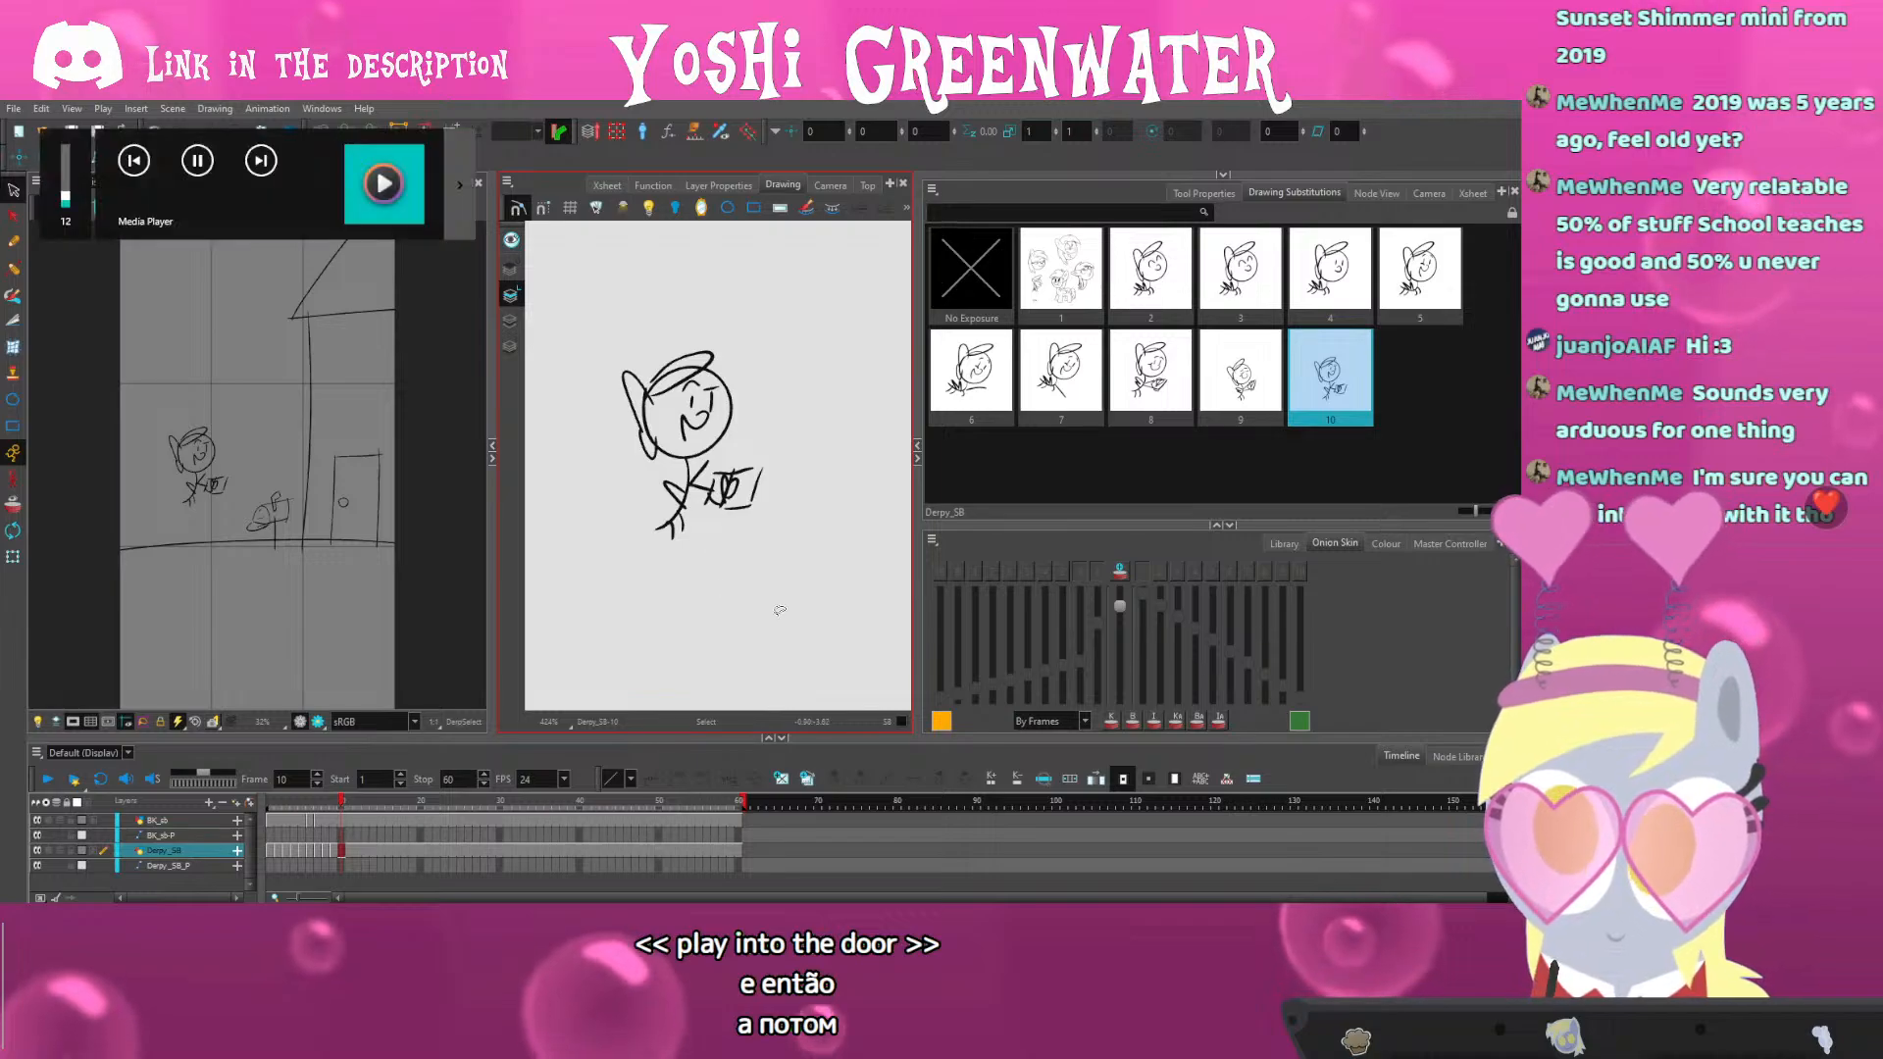
pyautogui.hotkey('alt', 'shift', 'd')
pyautogui.click(150, 462)
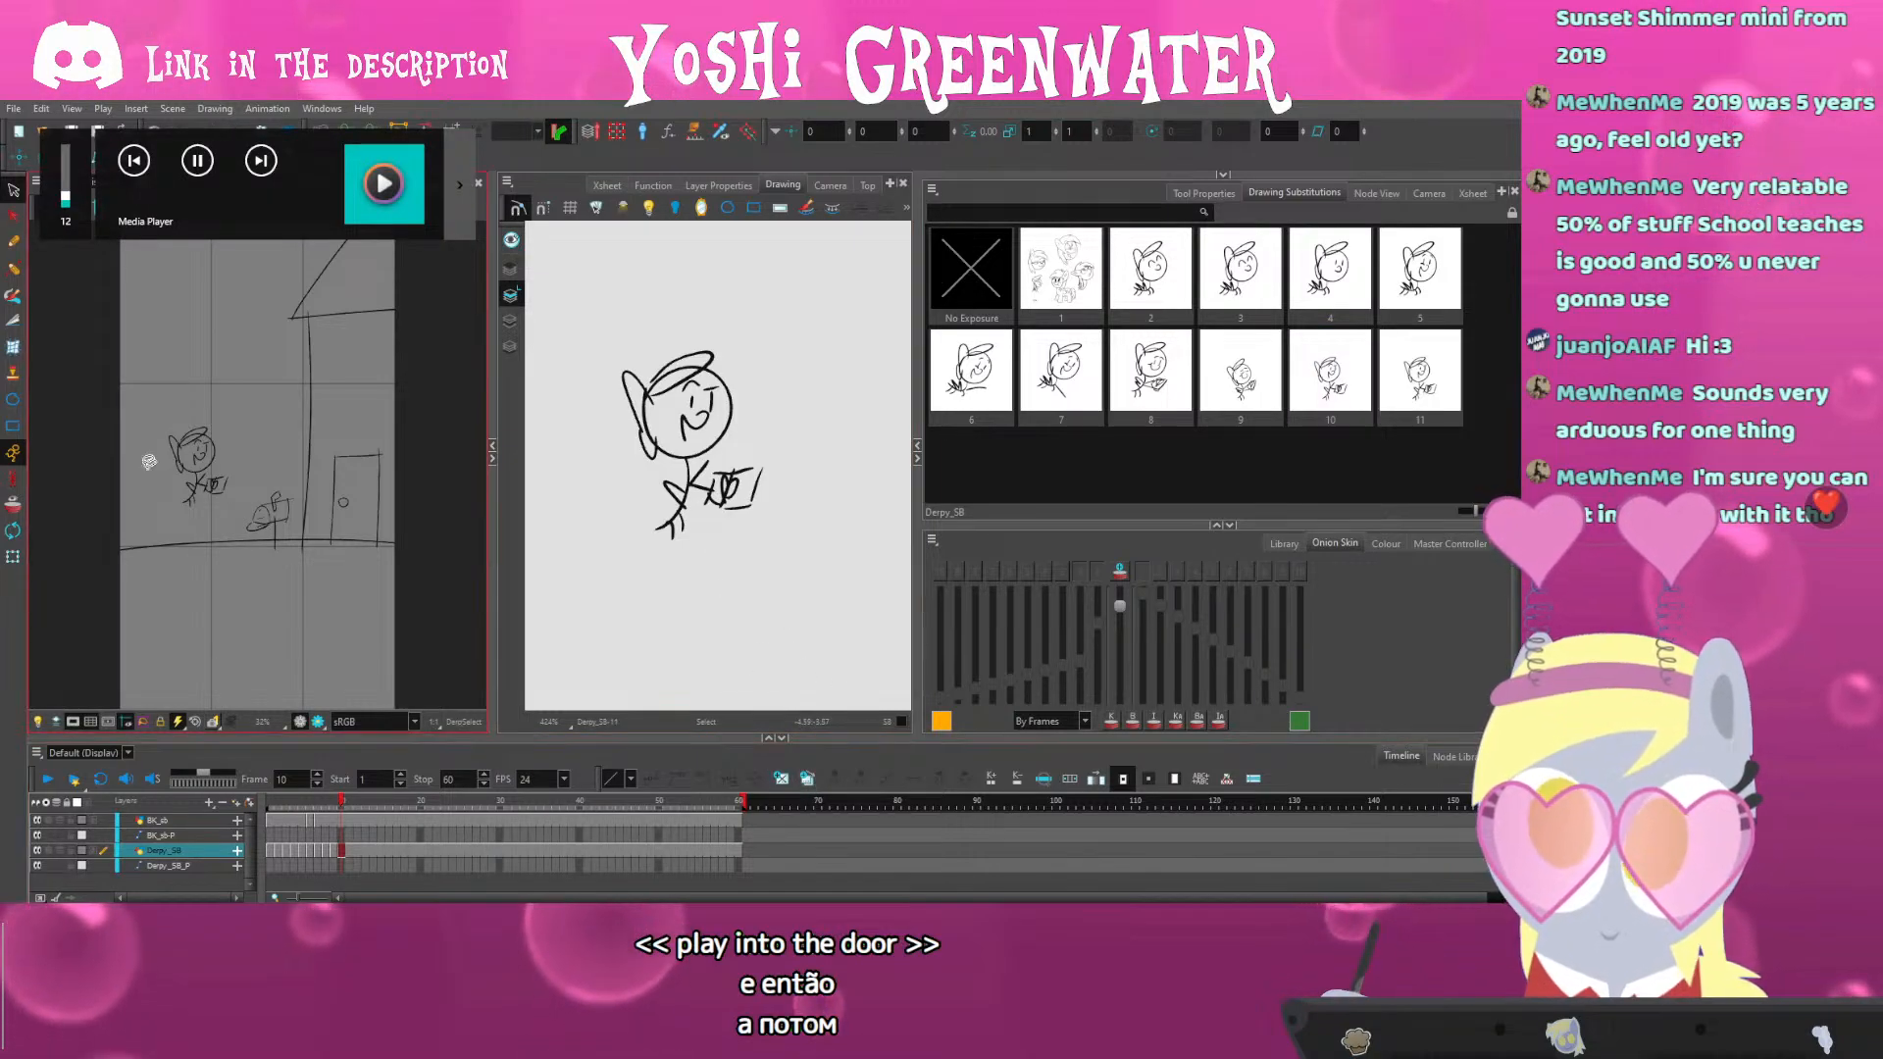
pyautogui.click(200, 482)
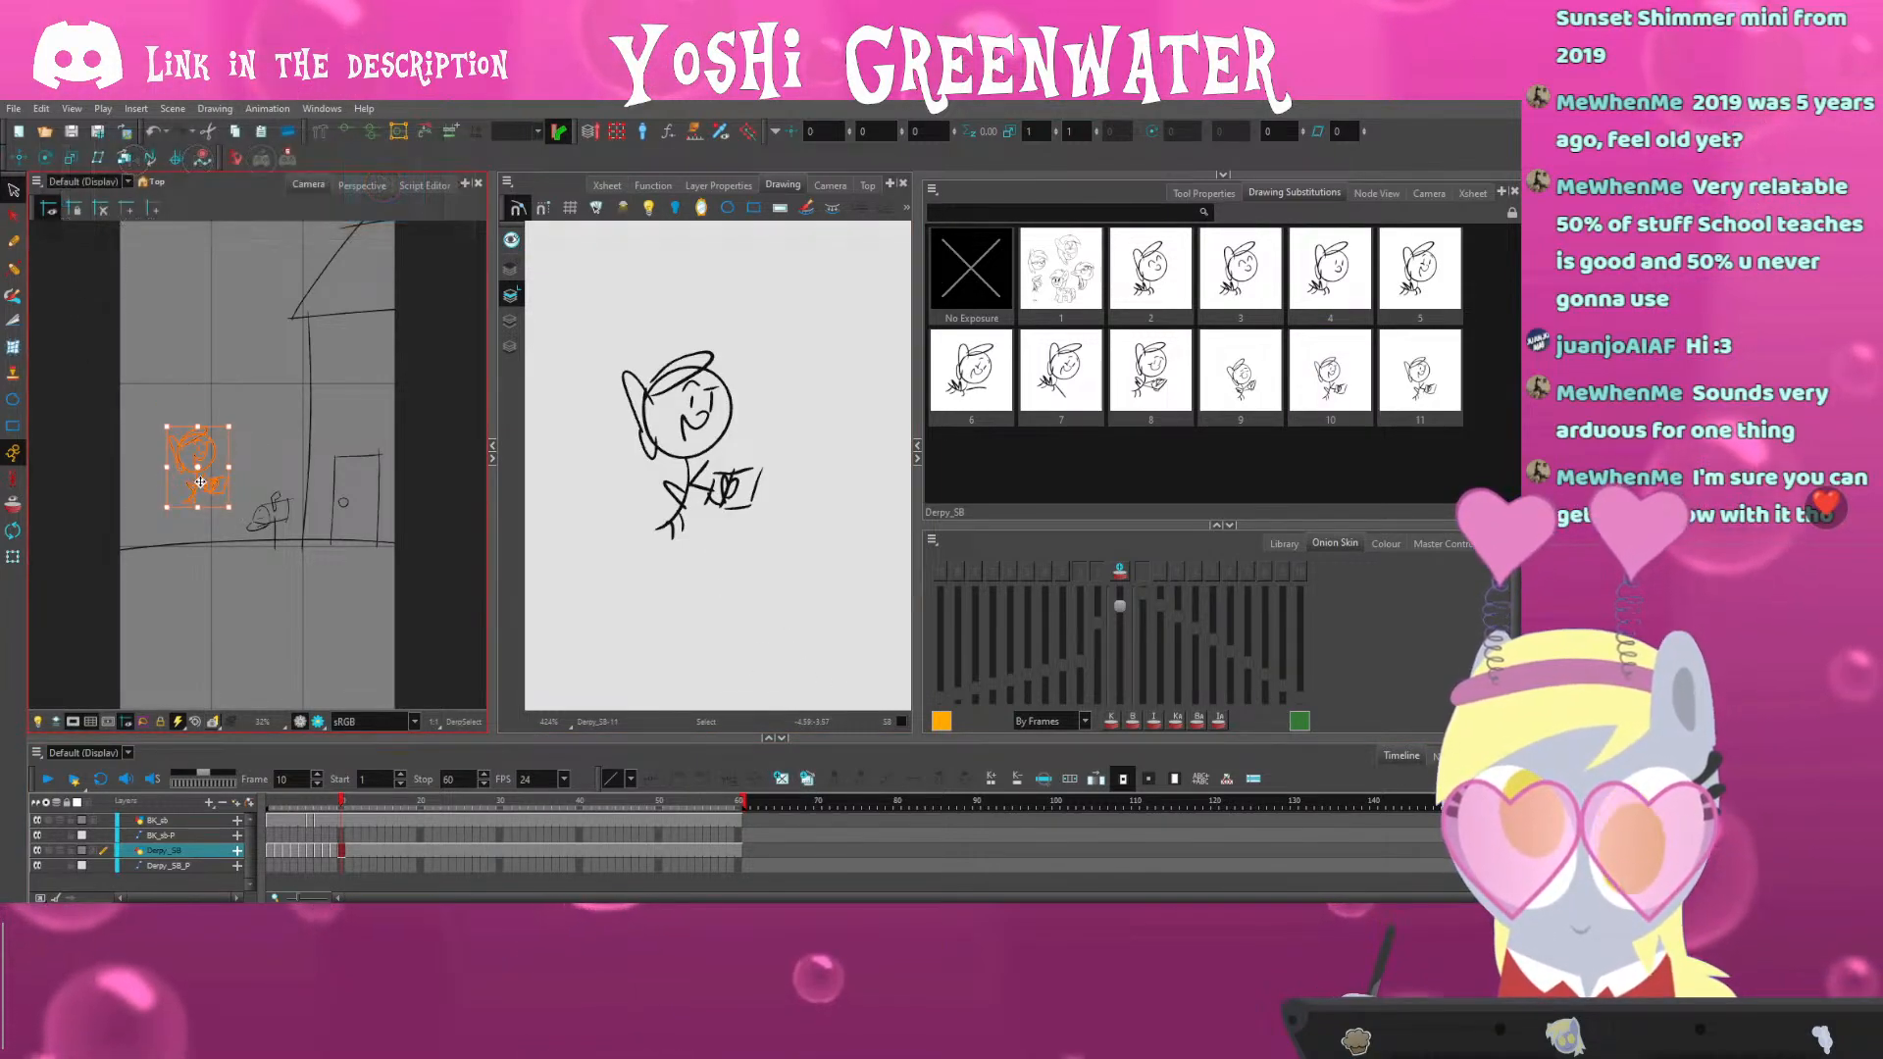
pyautogui.press('Delete')
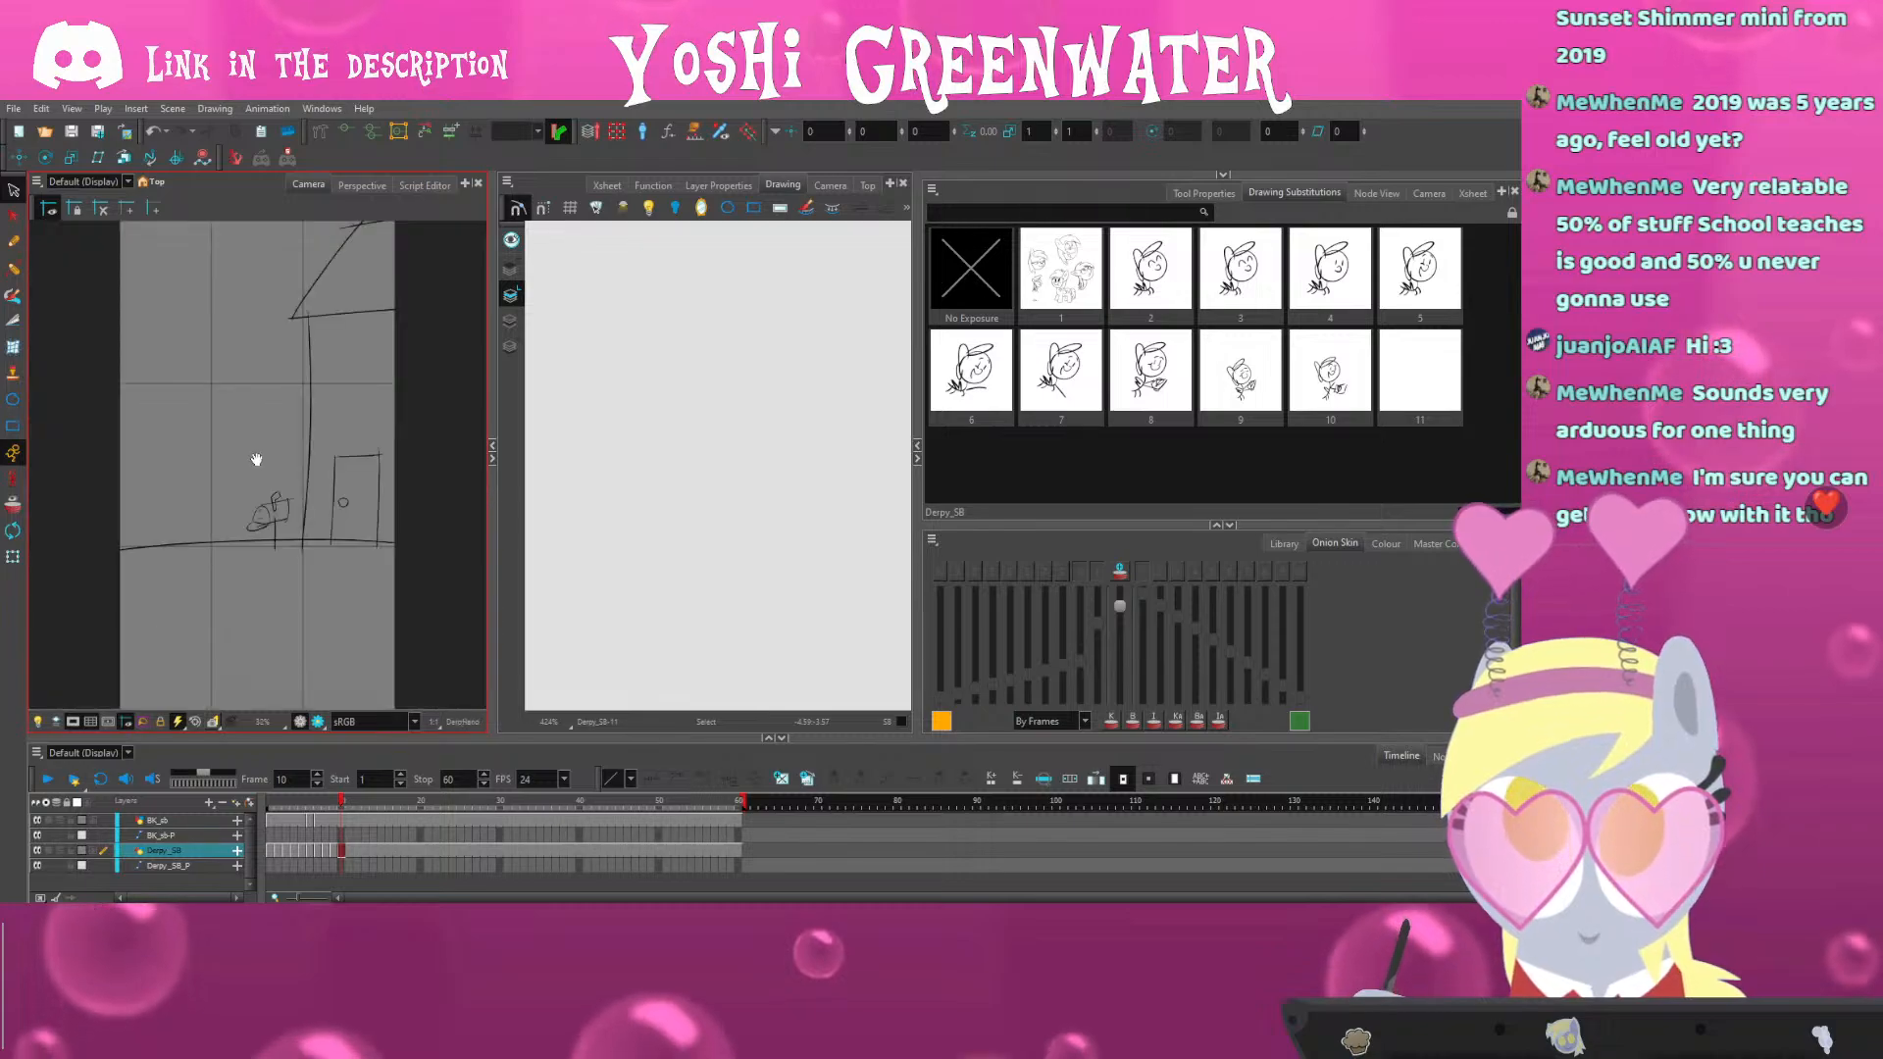
# Draw the character stretched out horizontally in flight above the mailbox, with speed lines trailing behind
pyautogui.scroll(4, 241, 464)
pyautogui.hotkey('alt', 'b')
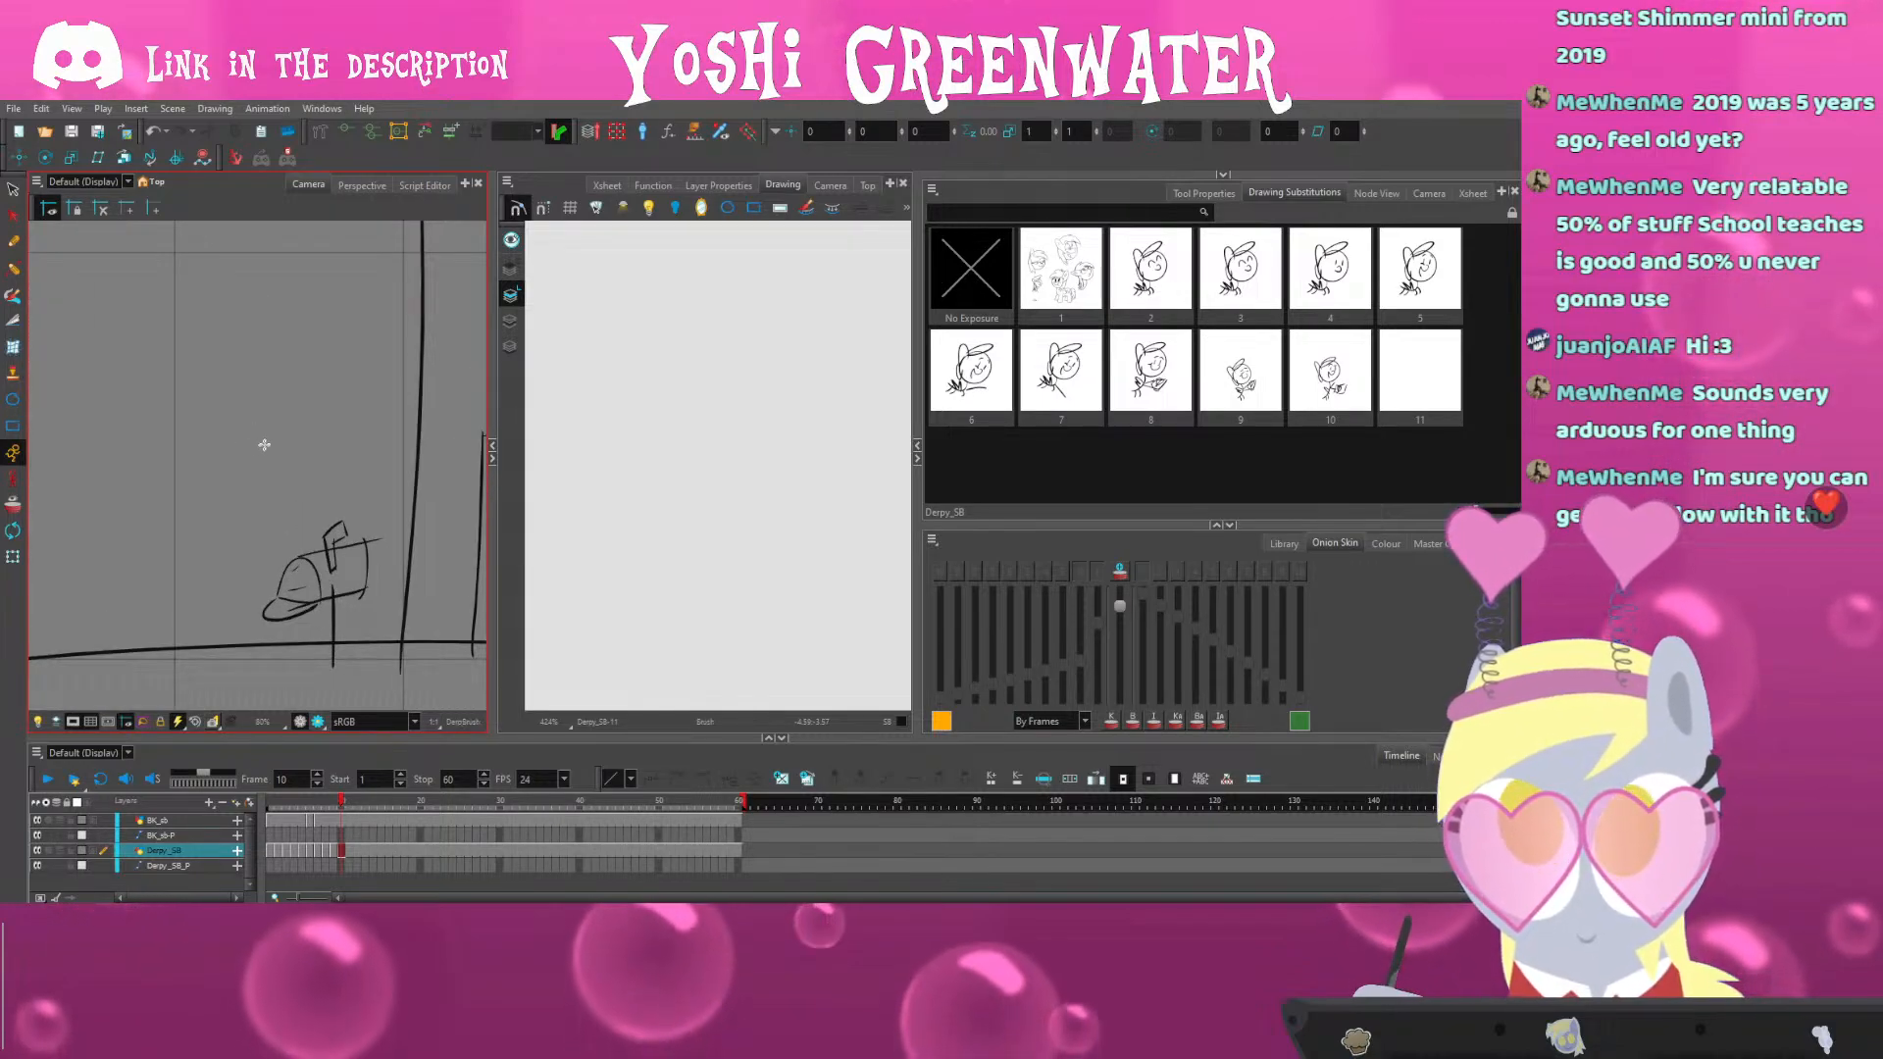
pyautogui.moveTo(218, 457)
pyautogui.mouseDown()
pyautogui.moveTo(247, 453)
pyautogui.moveTo(213, 498)
pyautogui.mouseUp()
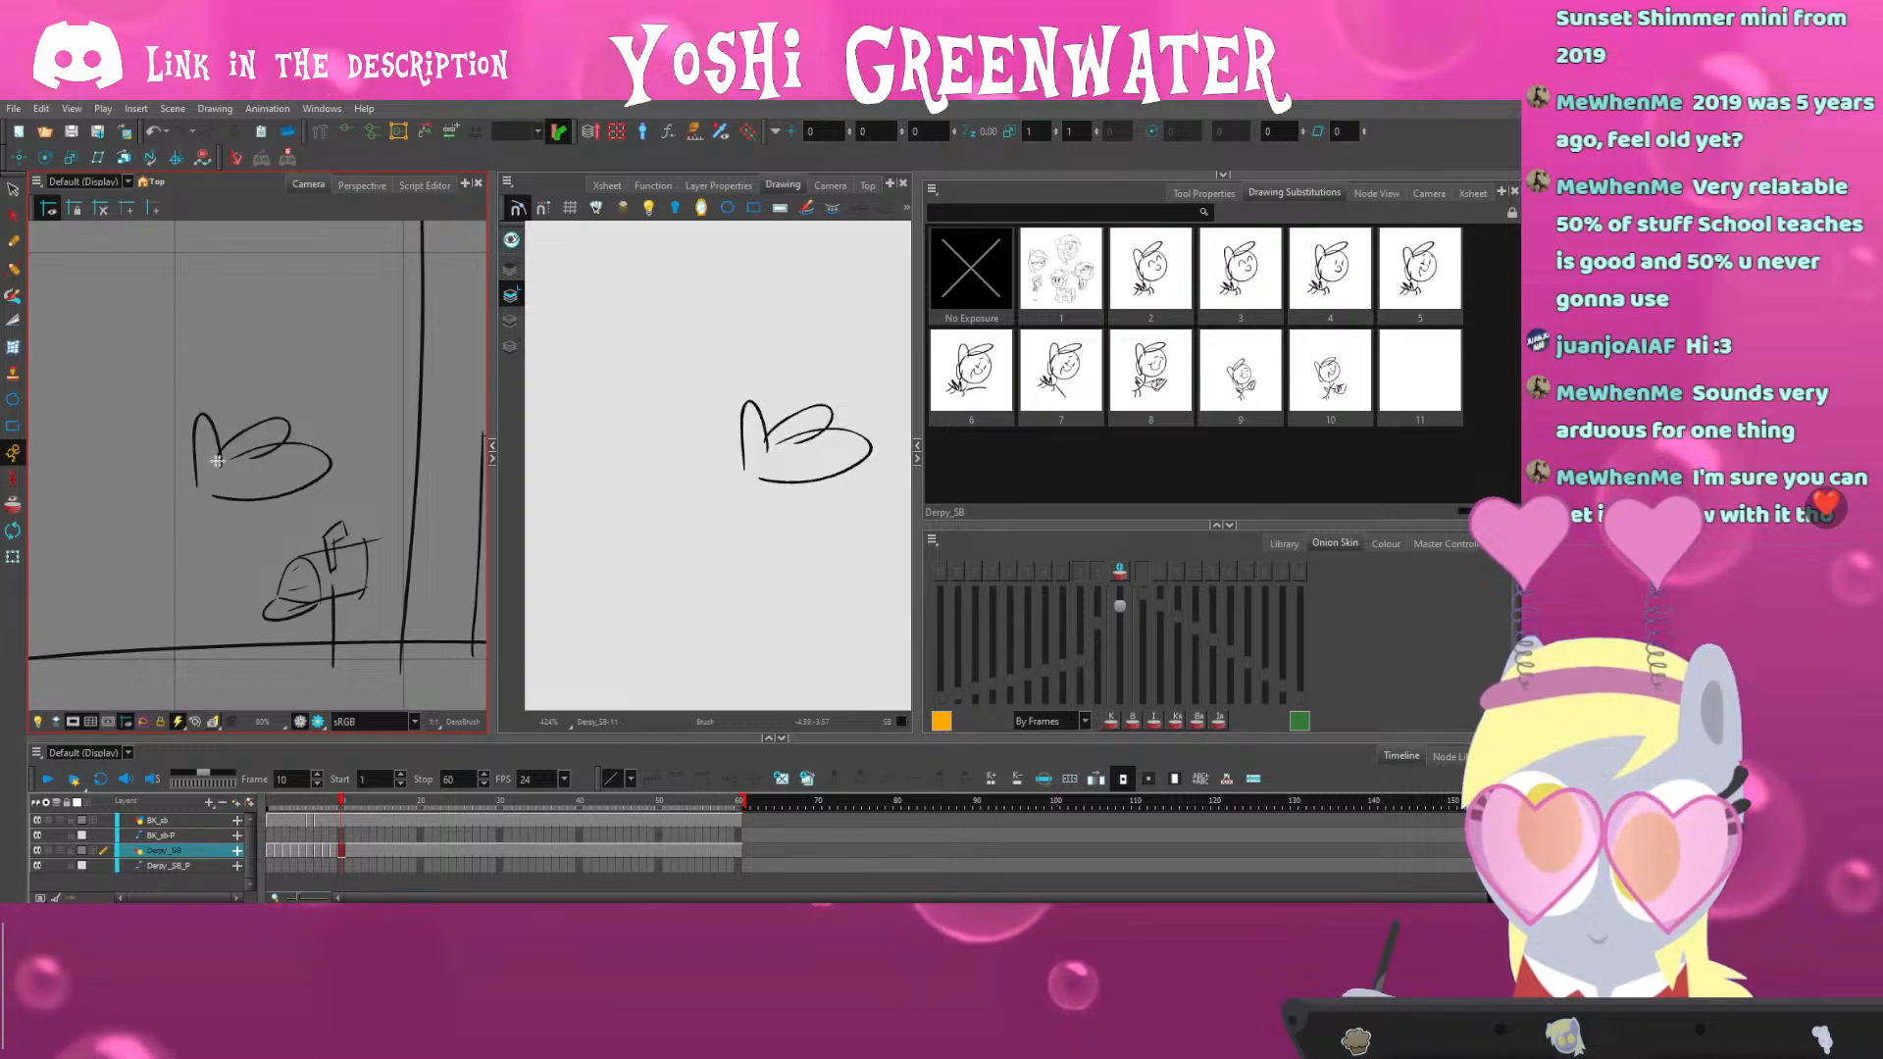
pyautogui.moveTo(157, 461)
pyautogui.mouseDown()
pyautogui.moveTo(234, 439)
pyautogui.moveTo(81, 525)
pyautogui.moveTo(91, 495)
pyautogui.mouseUp()
pyautogui.hotkey('ctrl', 'z')
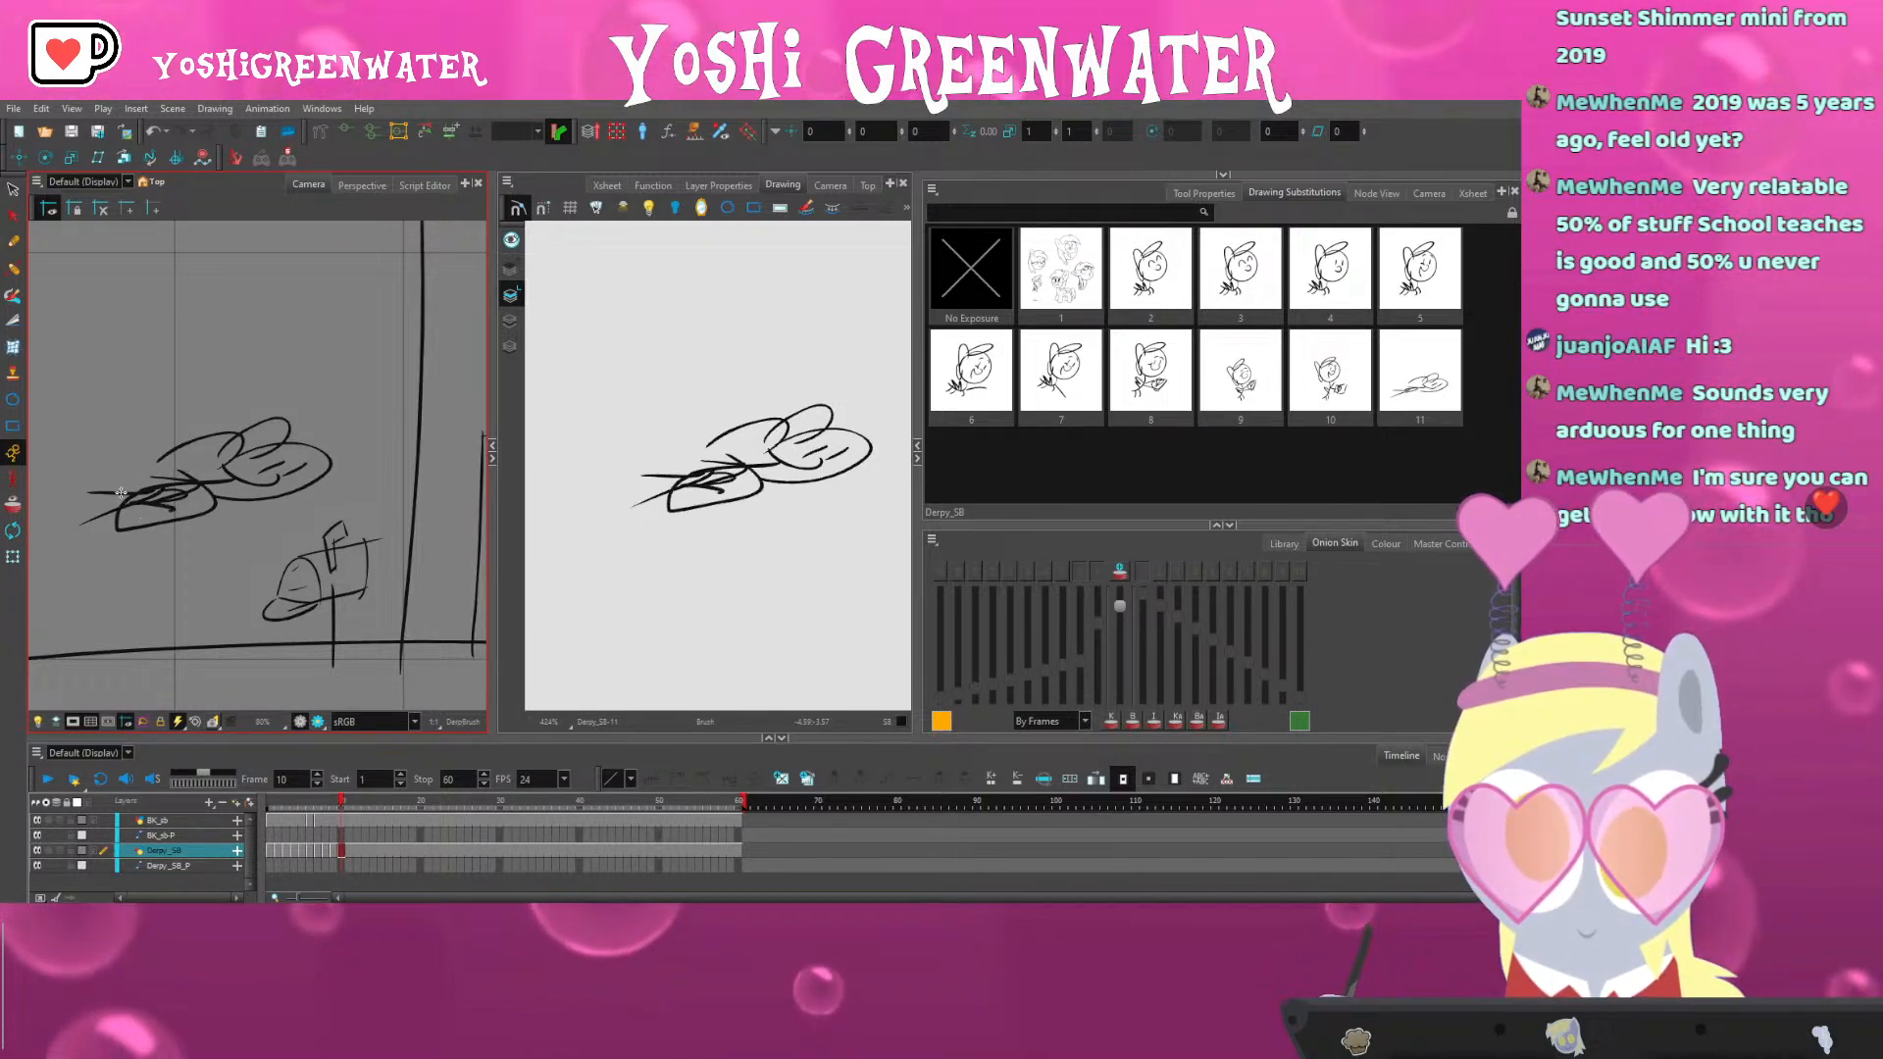
pyautogui.scroll(-3, 120, 492)
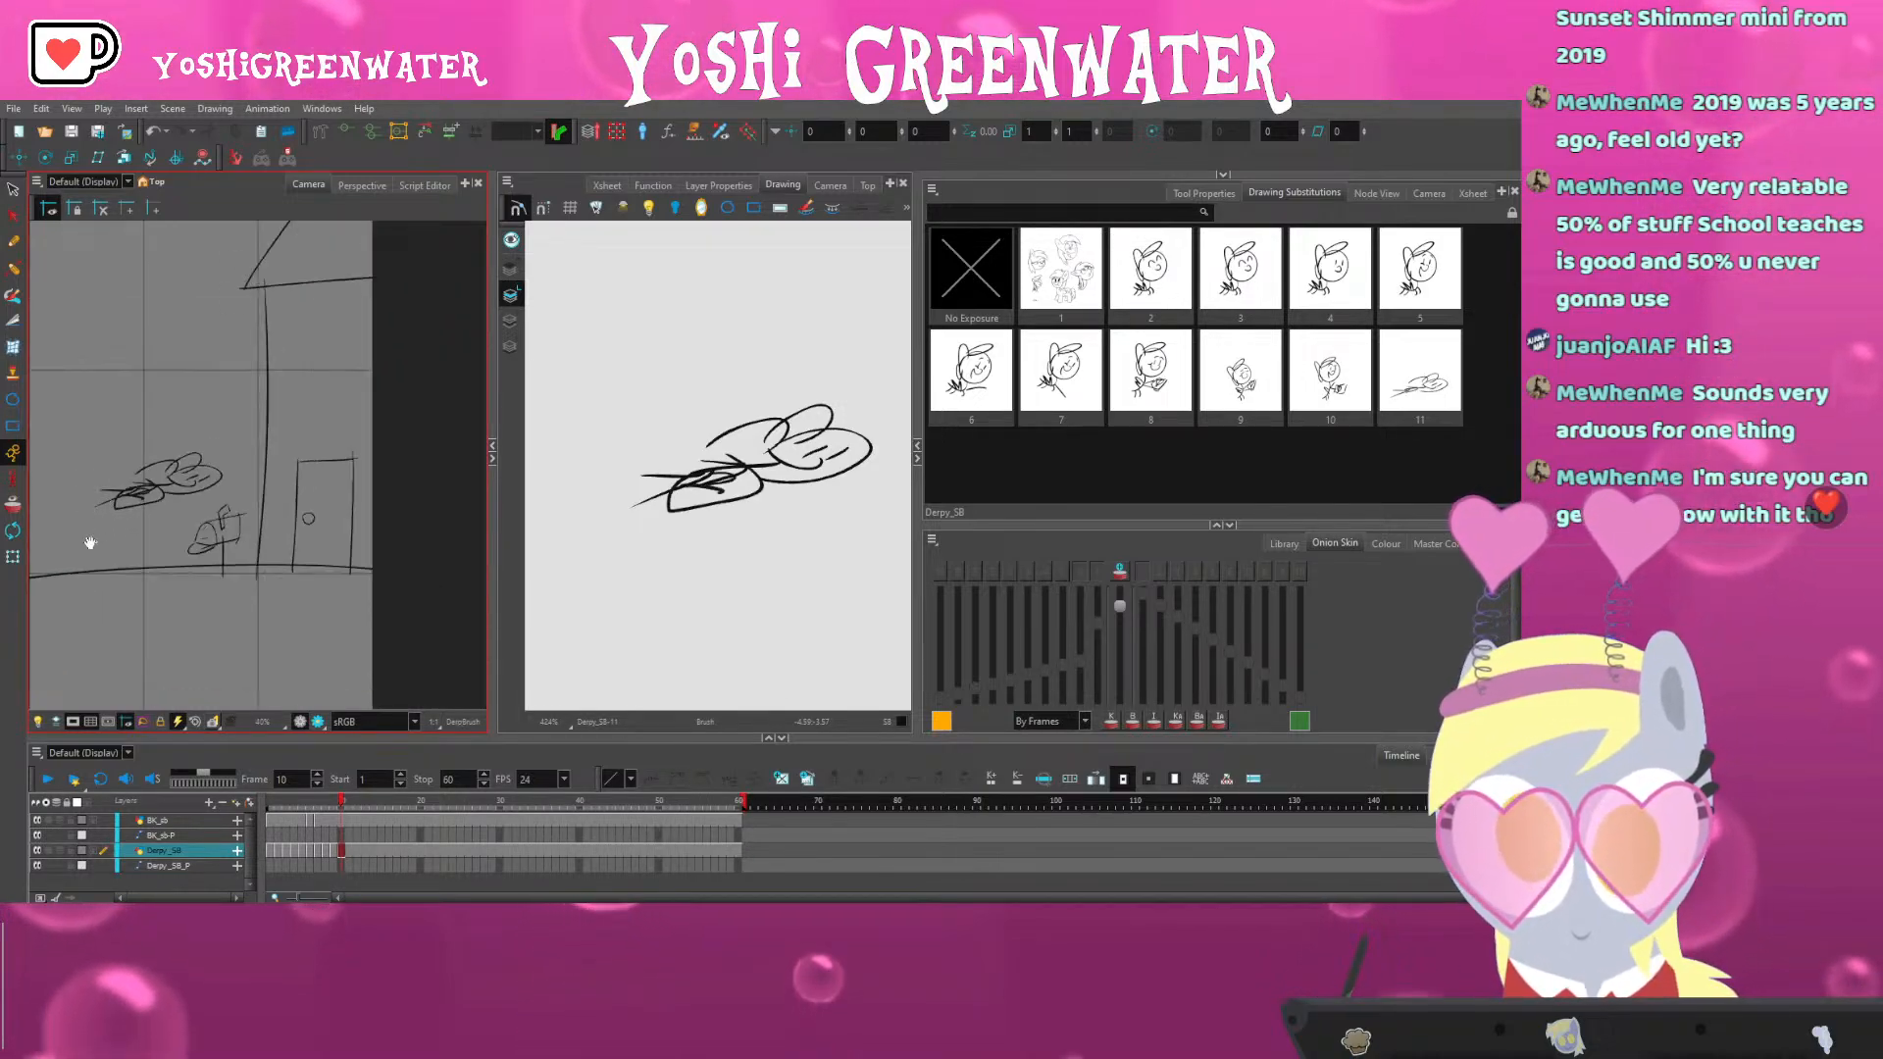
pyautogui.moveTo(90, 543); pyautogui.dragTo(177, 531)
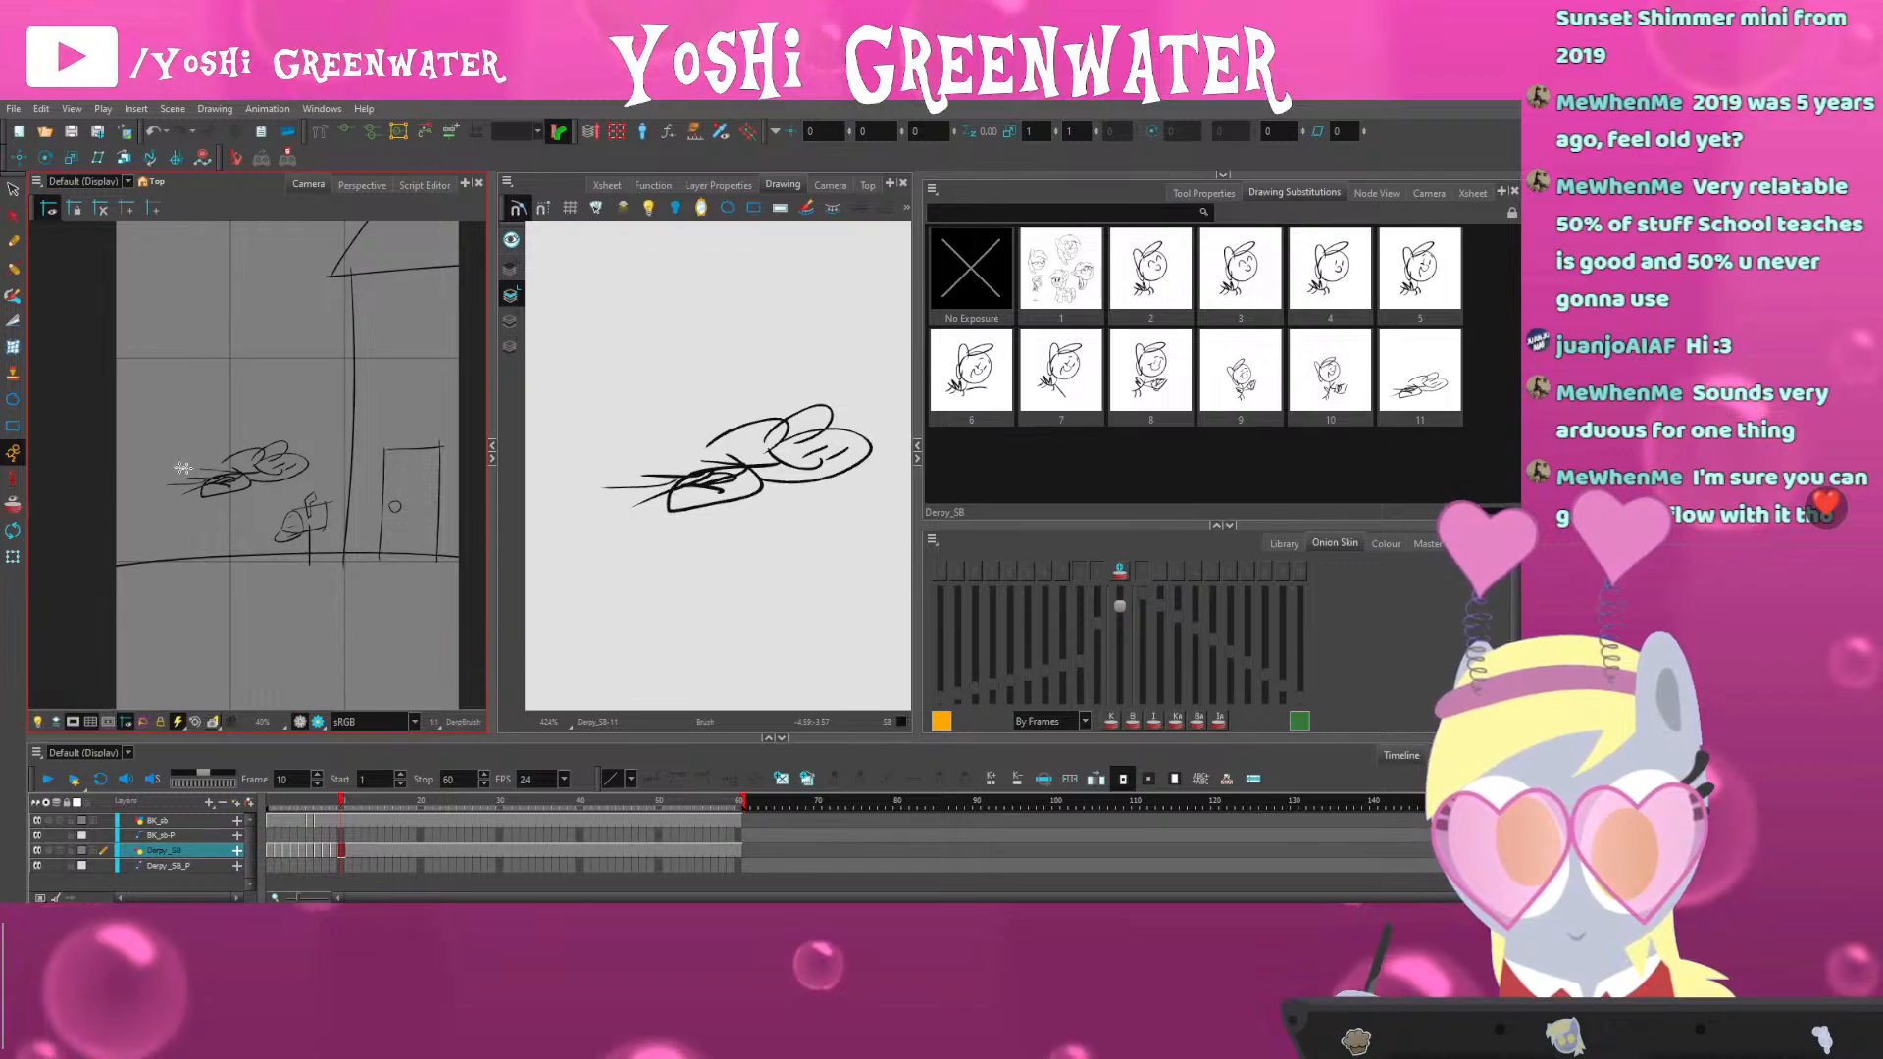
pyautogui.moveTo(220, 458); pyautogui.dragTo(188, 503)
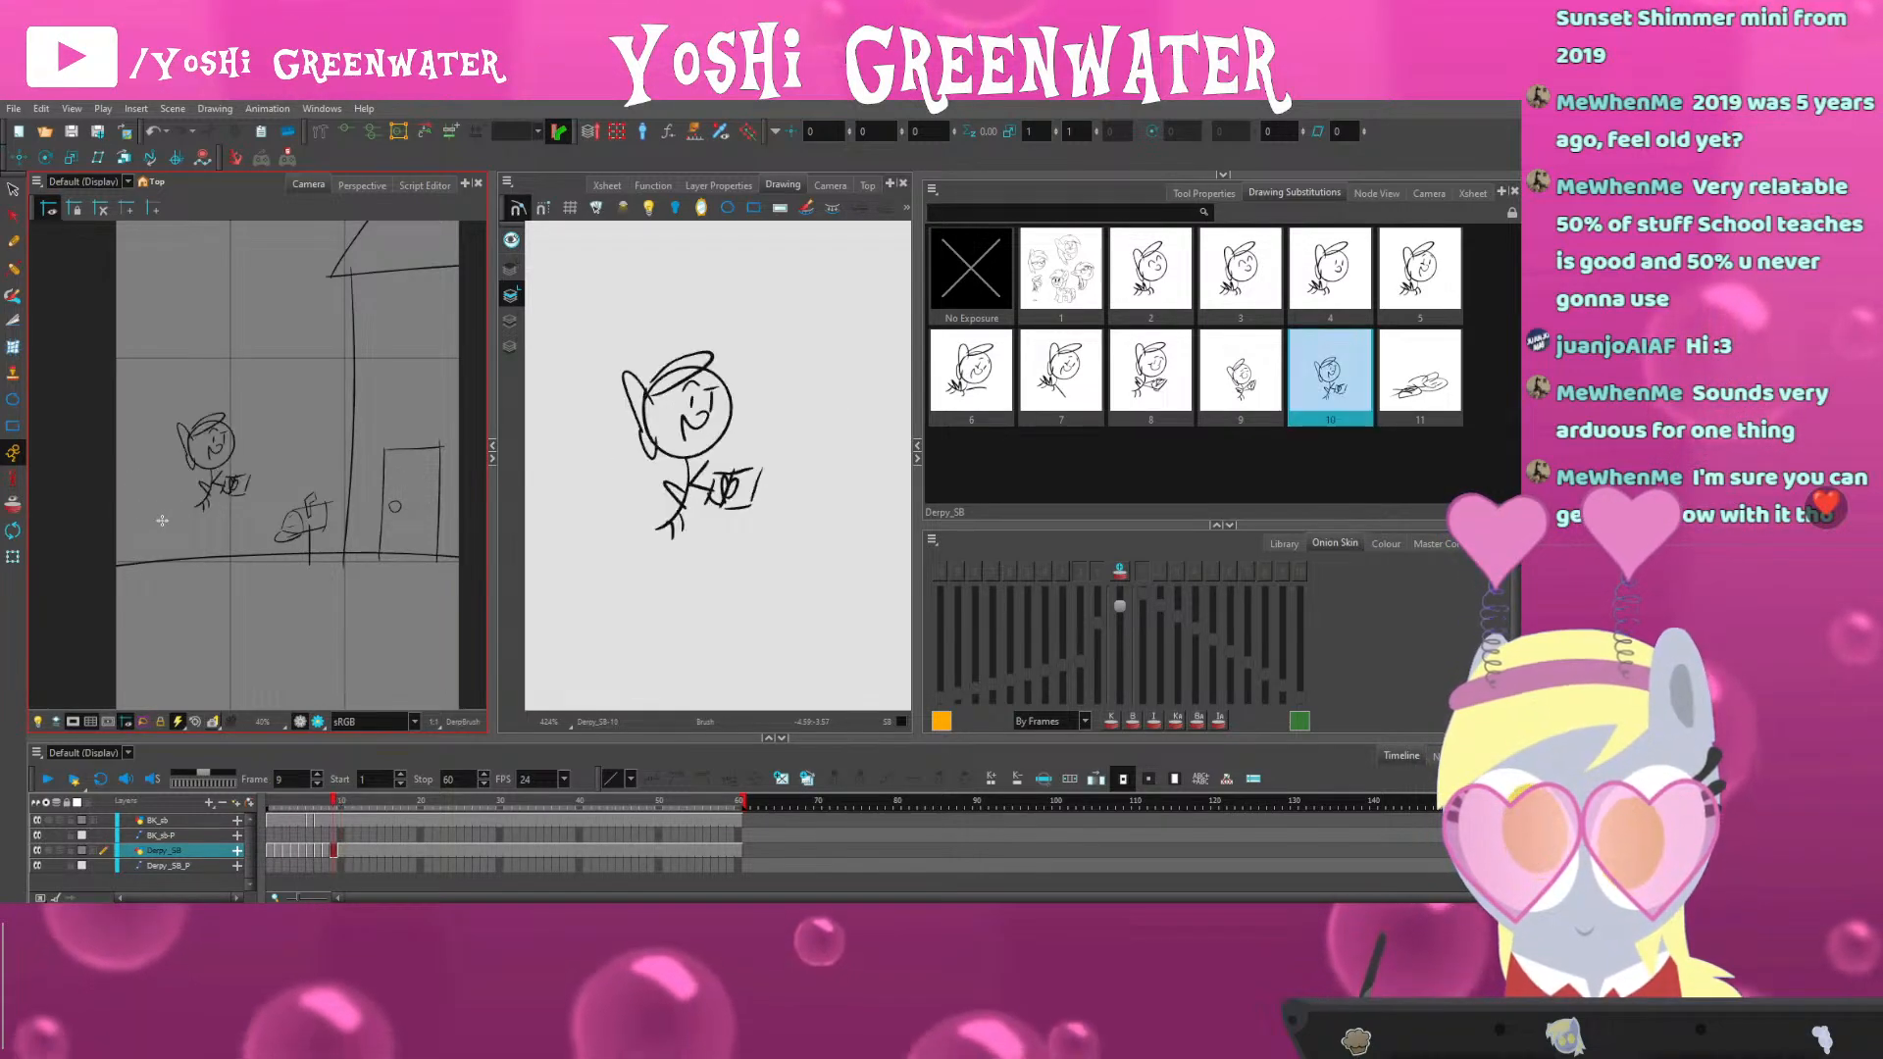
# Select the whole flying pose on frame 10, shift it toward the house and stretch it wider
pyautogui.press('.')
pyautogui.hotkey('alt', 's')
pyautogui.hotkey('ctrl', 'a')
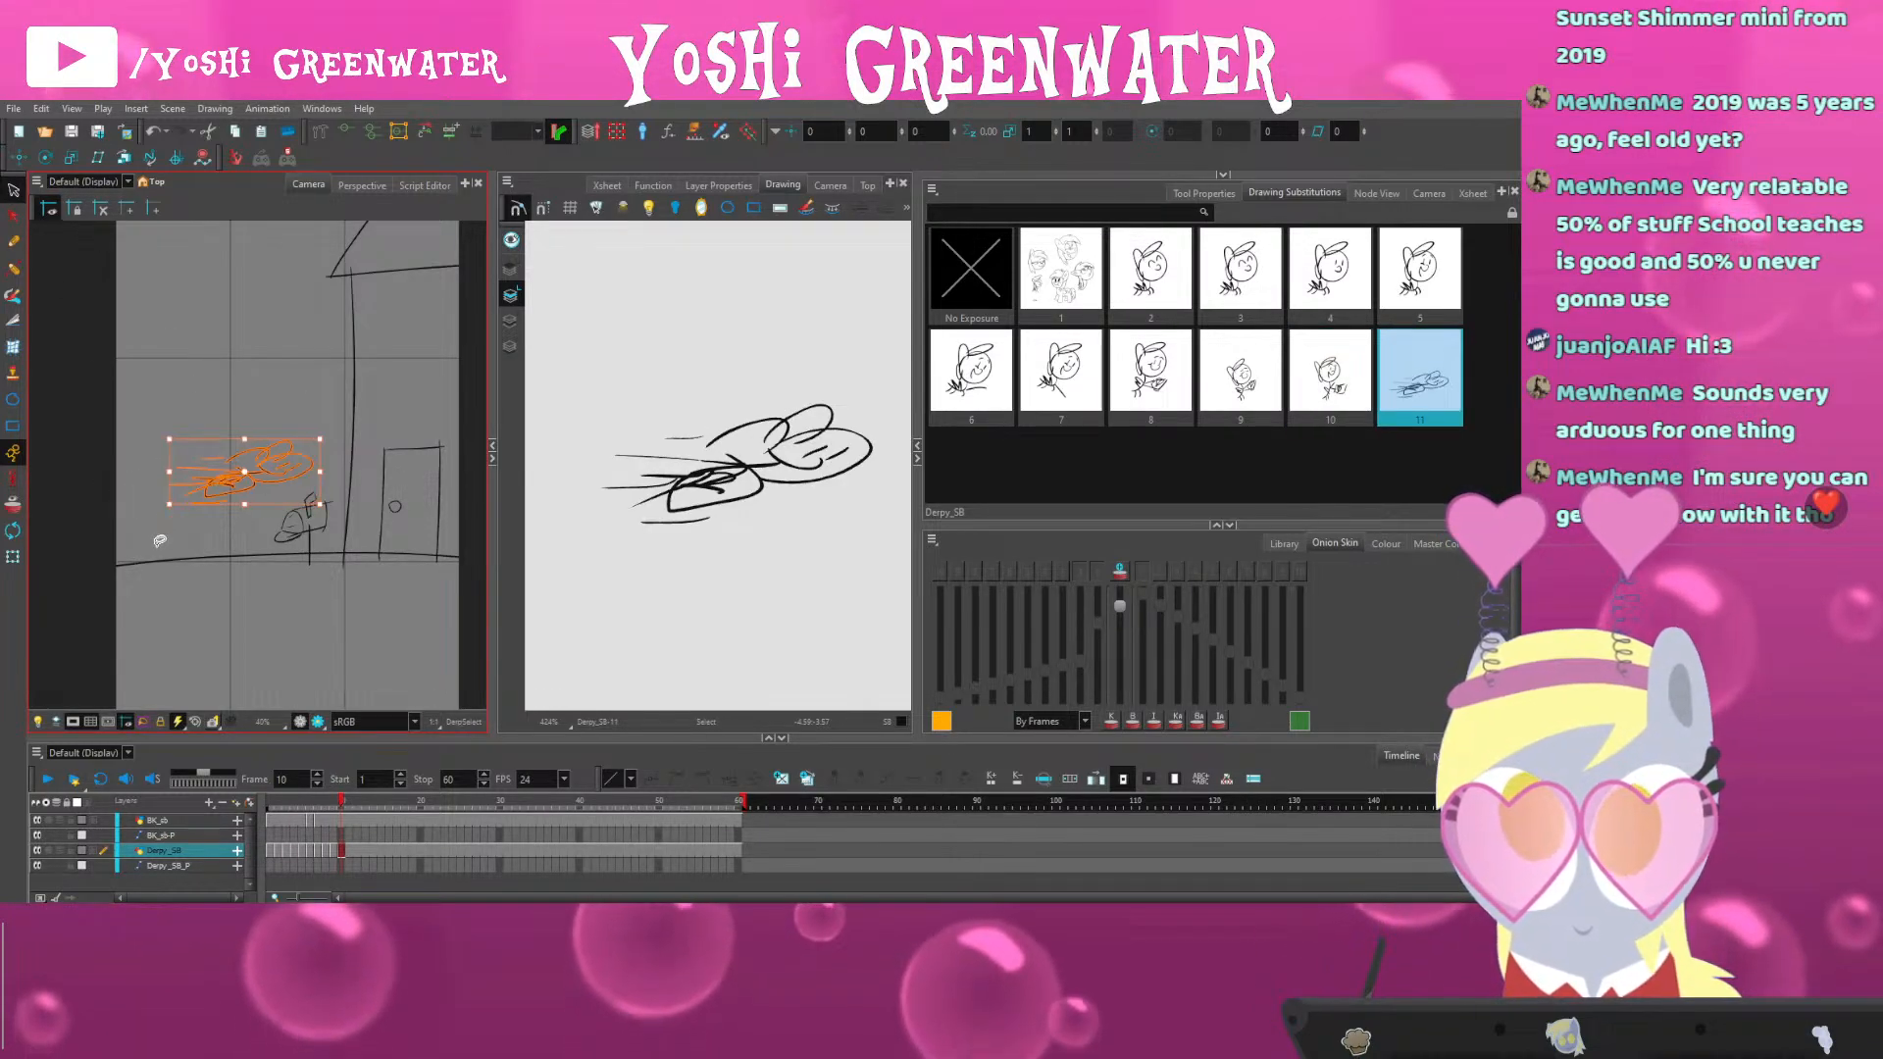
pyautogui.press('Right')
pyautogui.press('Right')
pyautogui.press('Right')
pyautogui.moveTo(193, 472)
pyautogui.mouseDown()
pyautogui.moveTo(163, 472)
pyautogui.moveTo(254, 450)
pyautogui.moveTo(311, 482)
pyautogui.mouseUp()
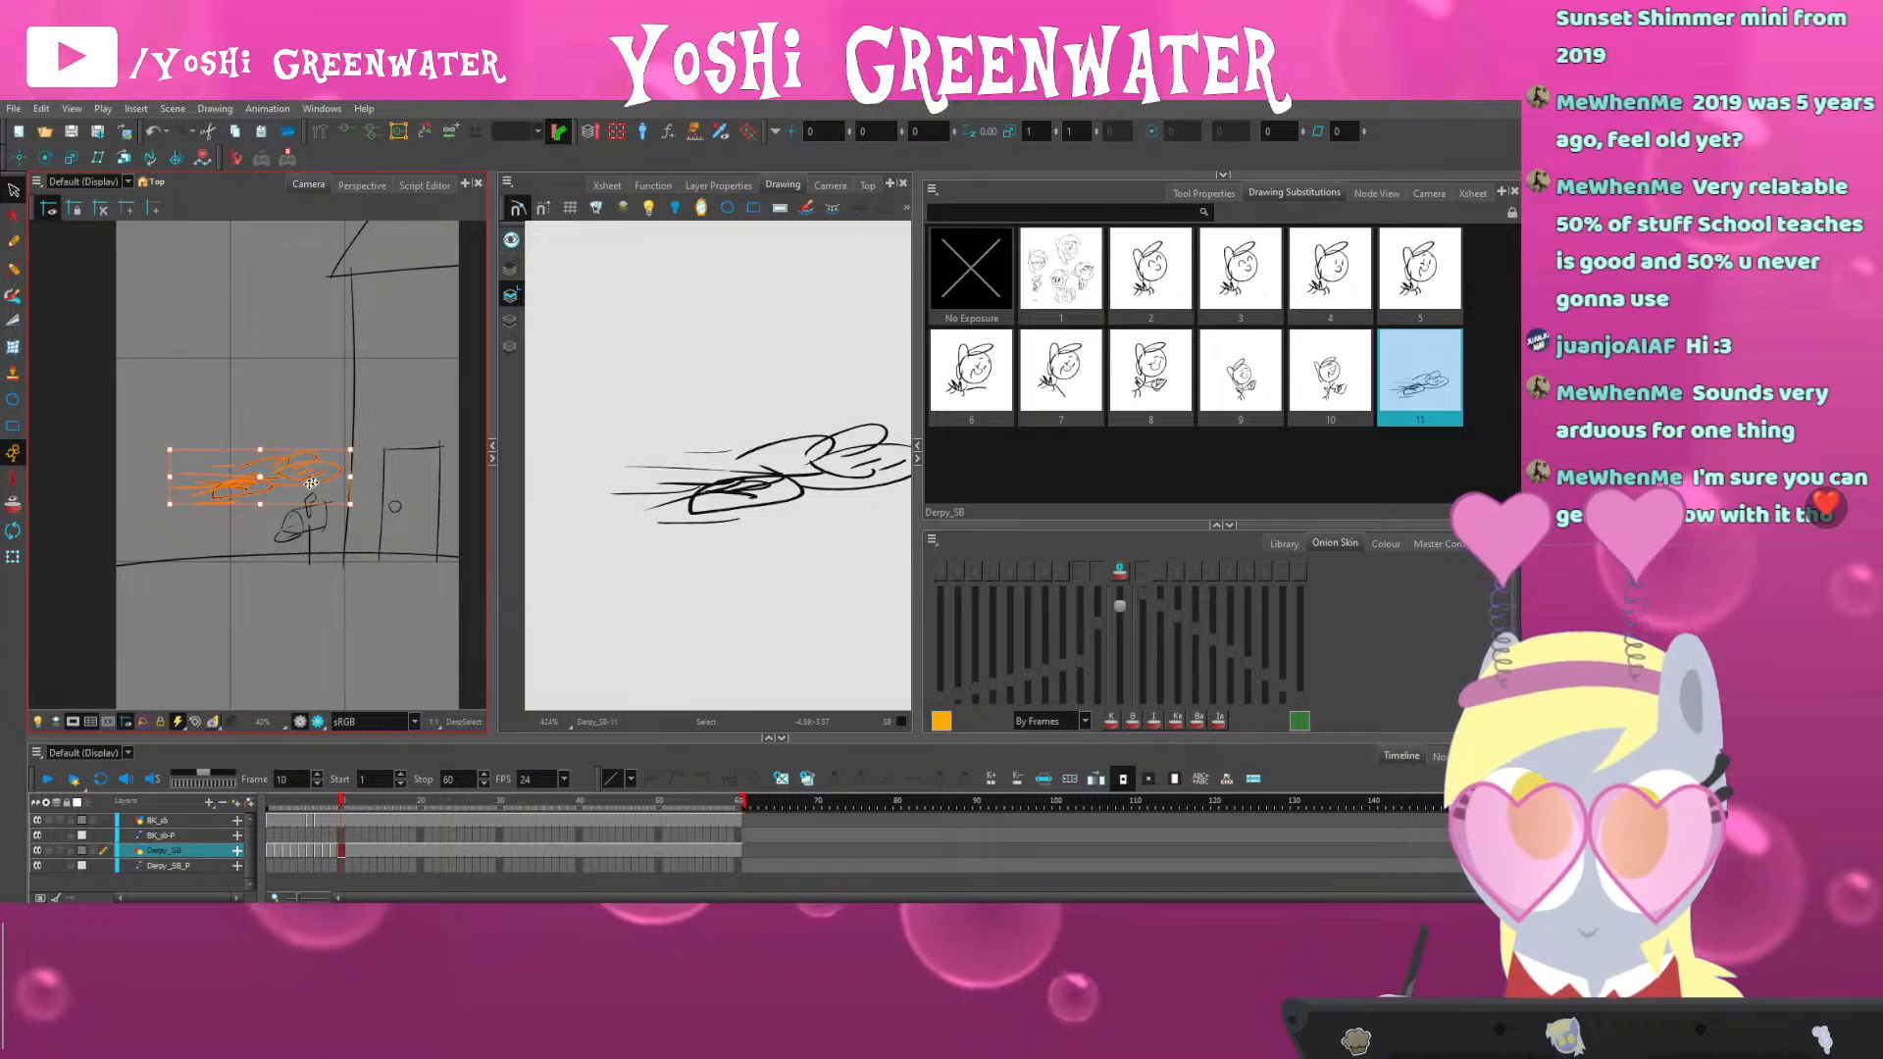
# Flip between frames 9 and 10 to check the jump into the flying pose
pyautogui.press('.')
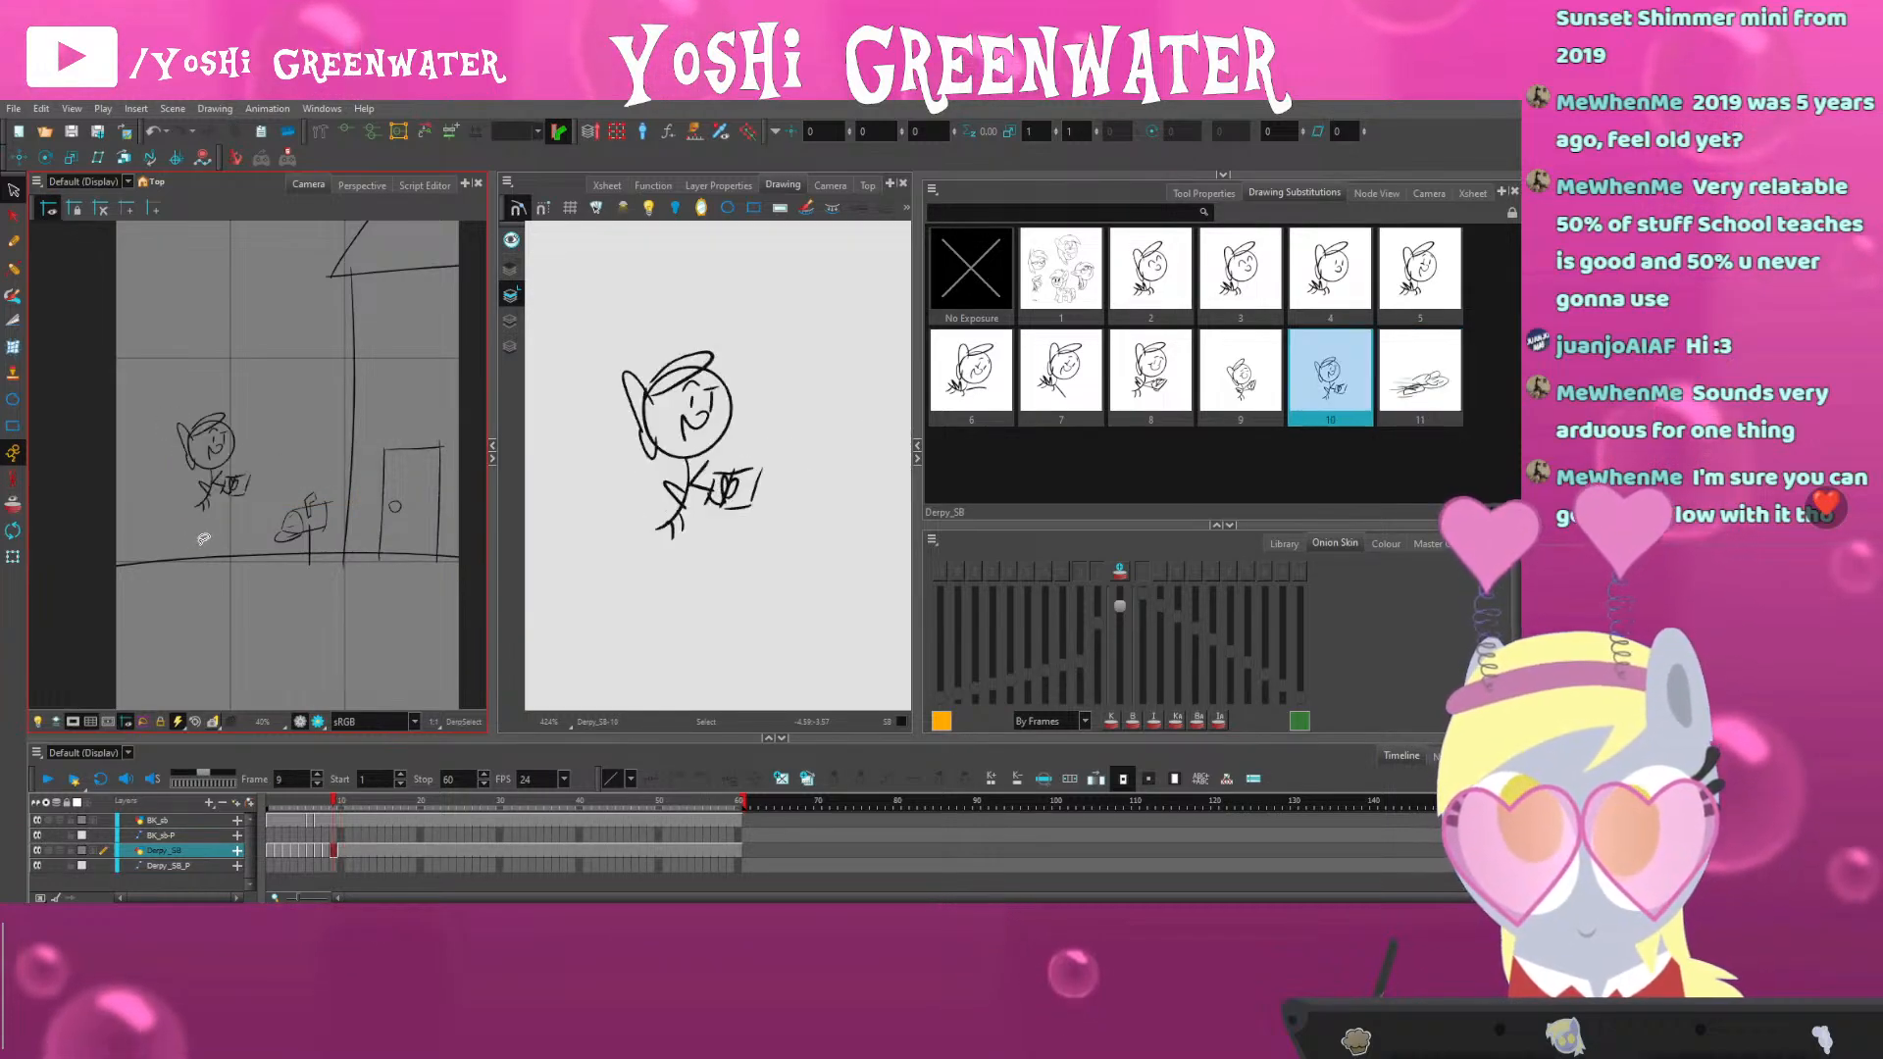
pyautogui.press('.')
pyautogui.press('.')
pyautogui.press('.')
pyautogui.press('.')
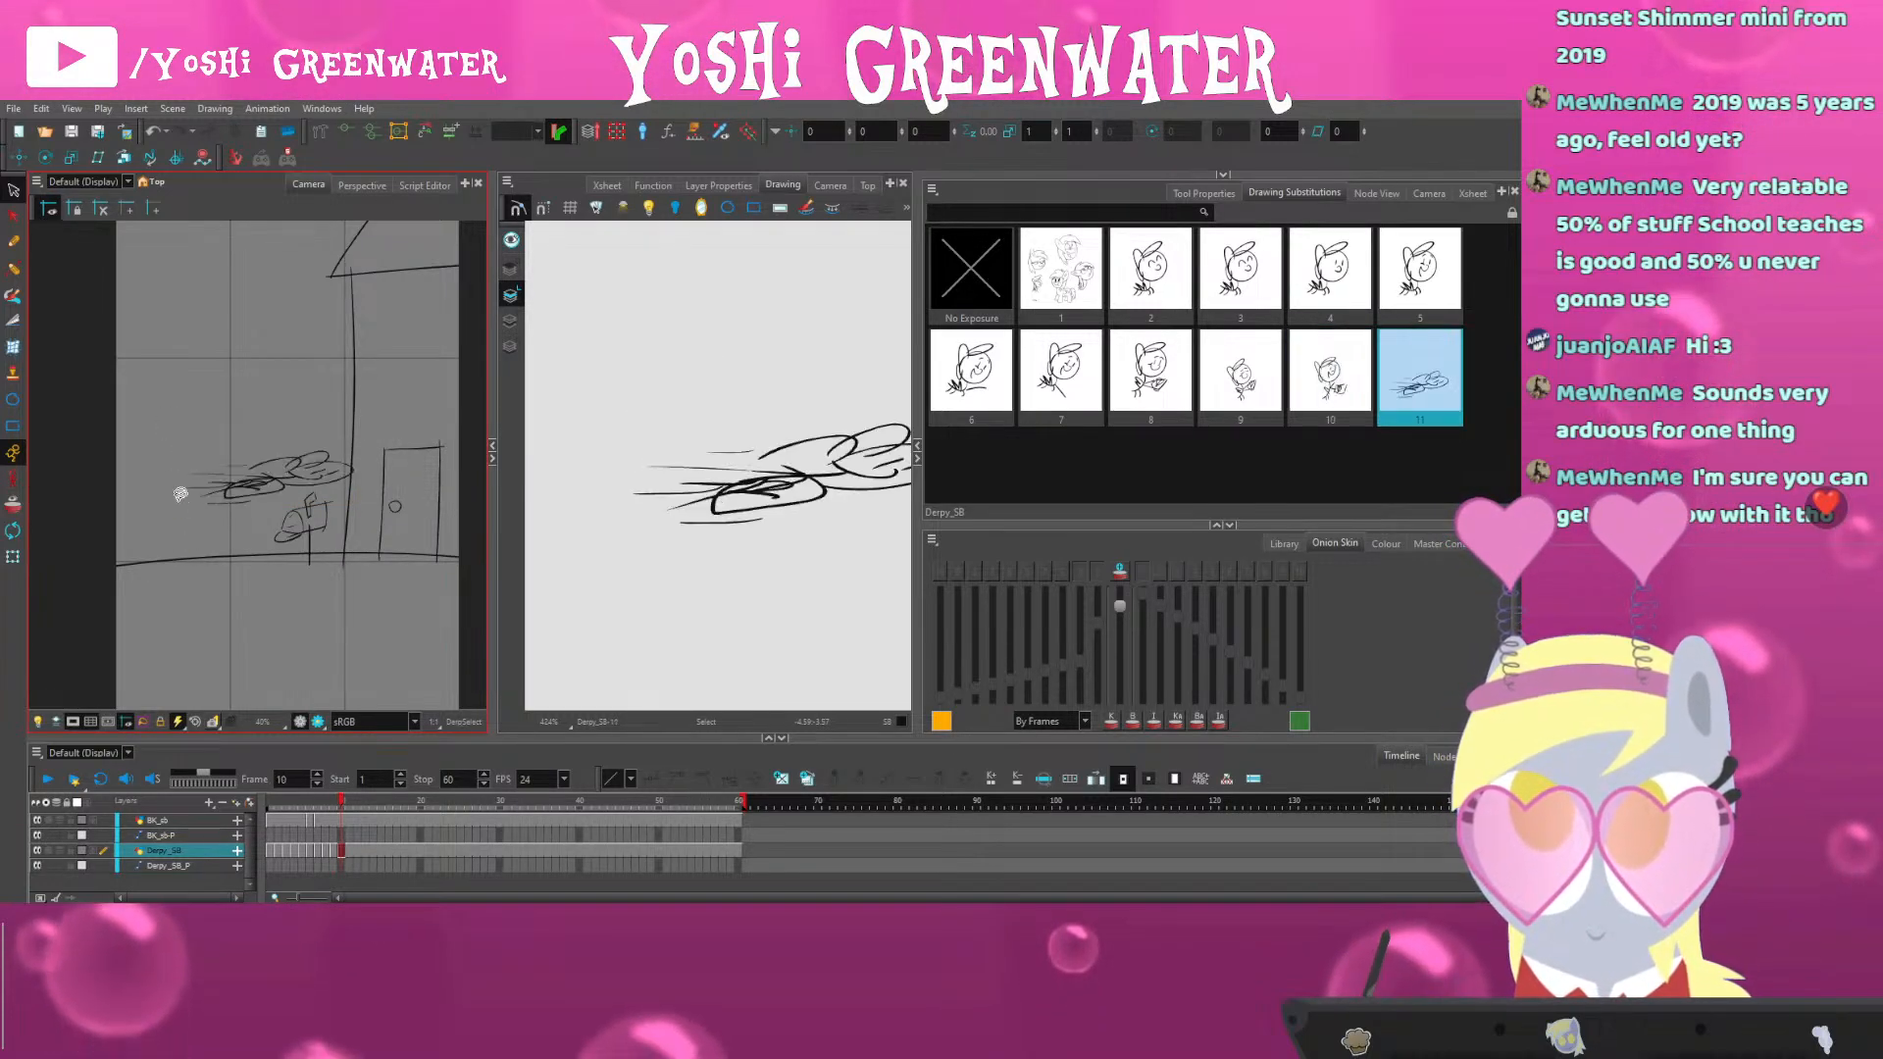
pyautogui.hotkey('ctrl', 'a')
pyautogui.press('.')
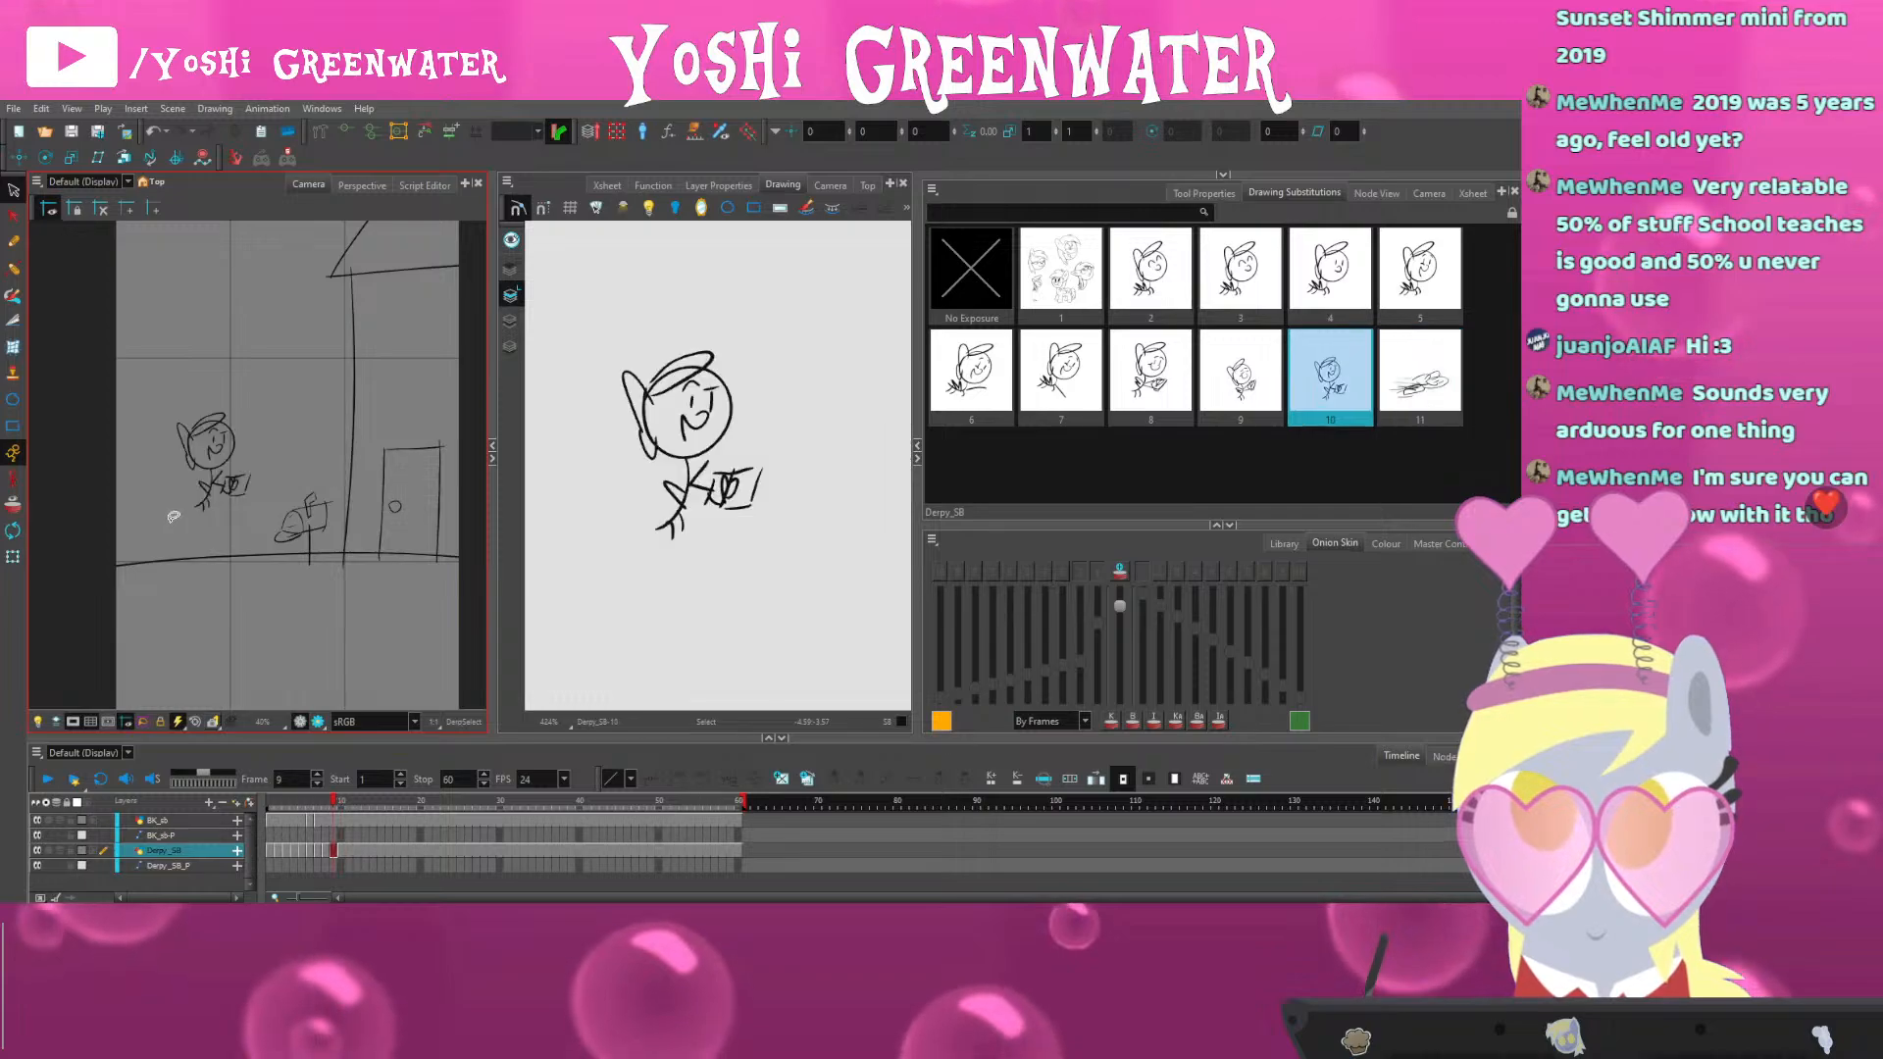
# Select the whole flying pose on frame 10 and nudge it a little closer to the house
pyautogui.press('.')
pyautogui.moveTo(295, 531)
pyautogui.mouseDown()
pyautogui.moveTo(171, 518)
pyautogui.moveTo(163, 533)
pyautogui.mouseUp()
pyautogui.press('Right')
pyautogui.press('.')
pyautogui.press('.')
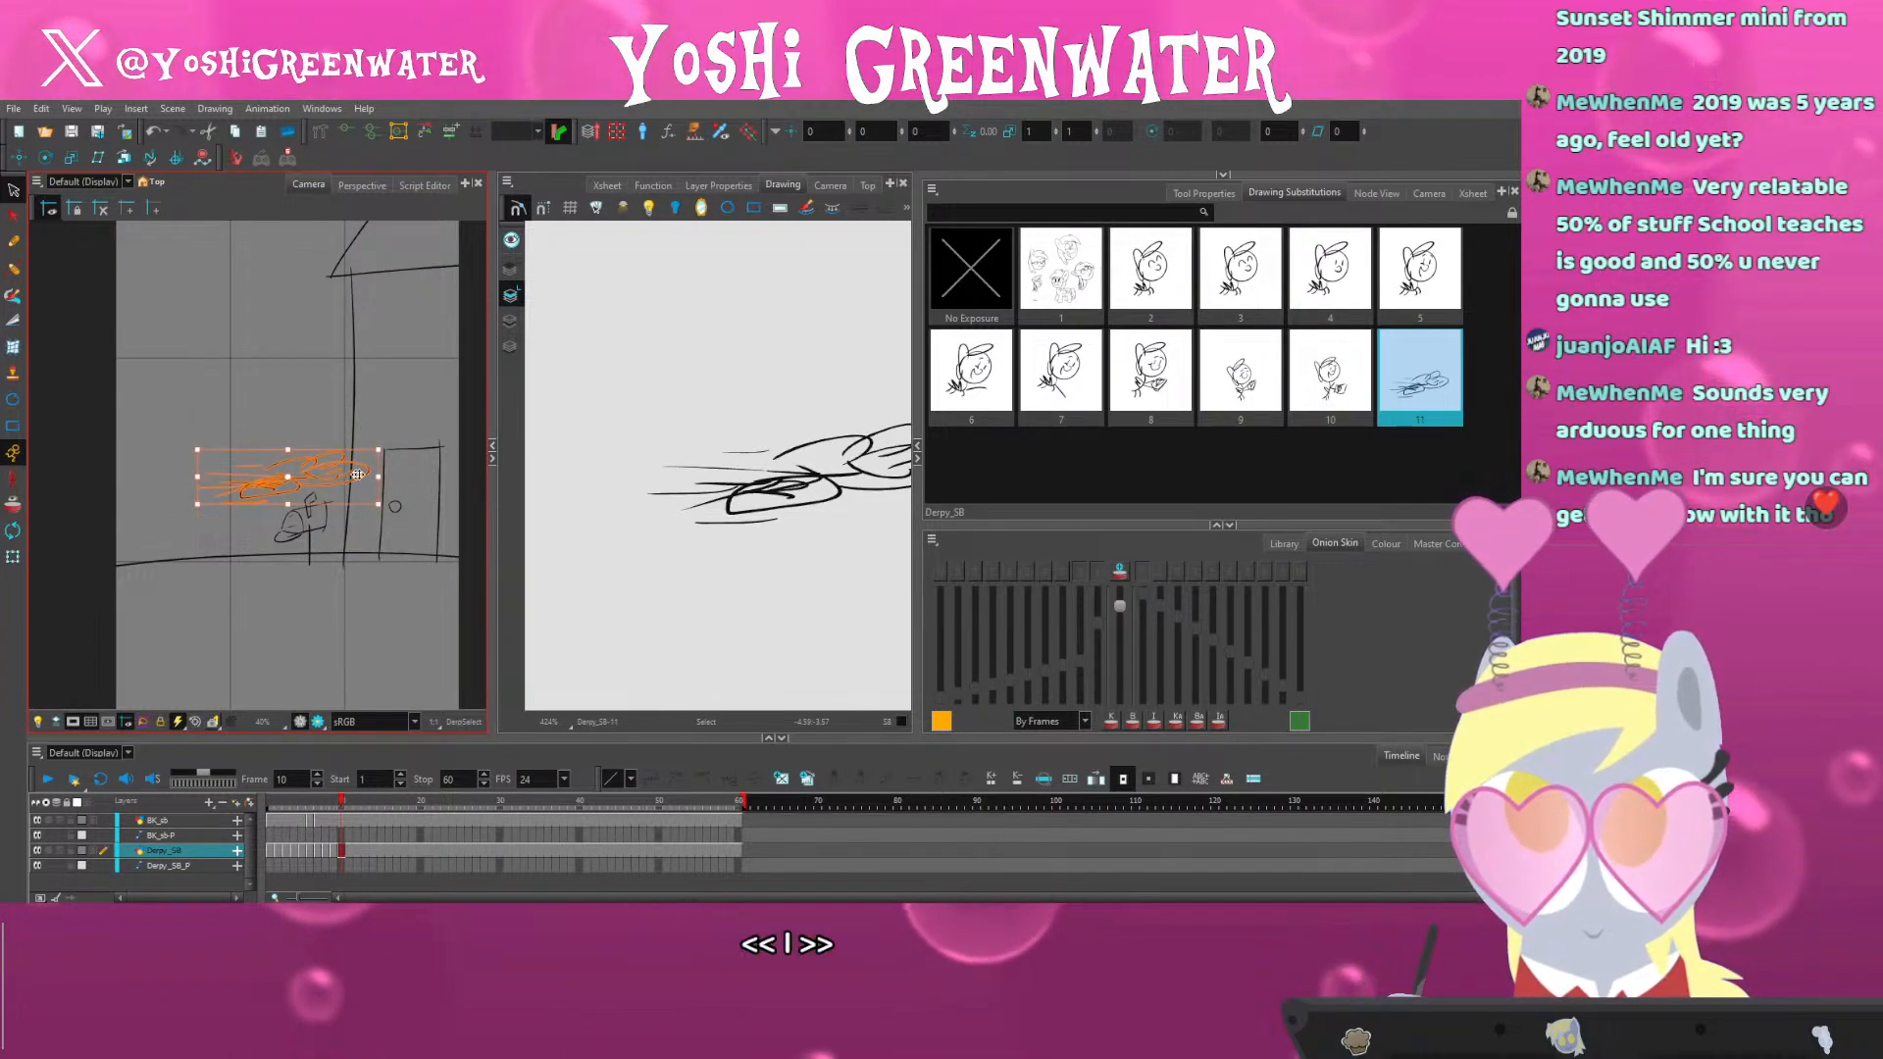
pyautogui.moveTo(366, 473); pyautogui.dragTo(374, 474)
pyautogui.press('.')
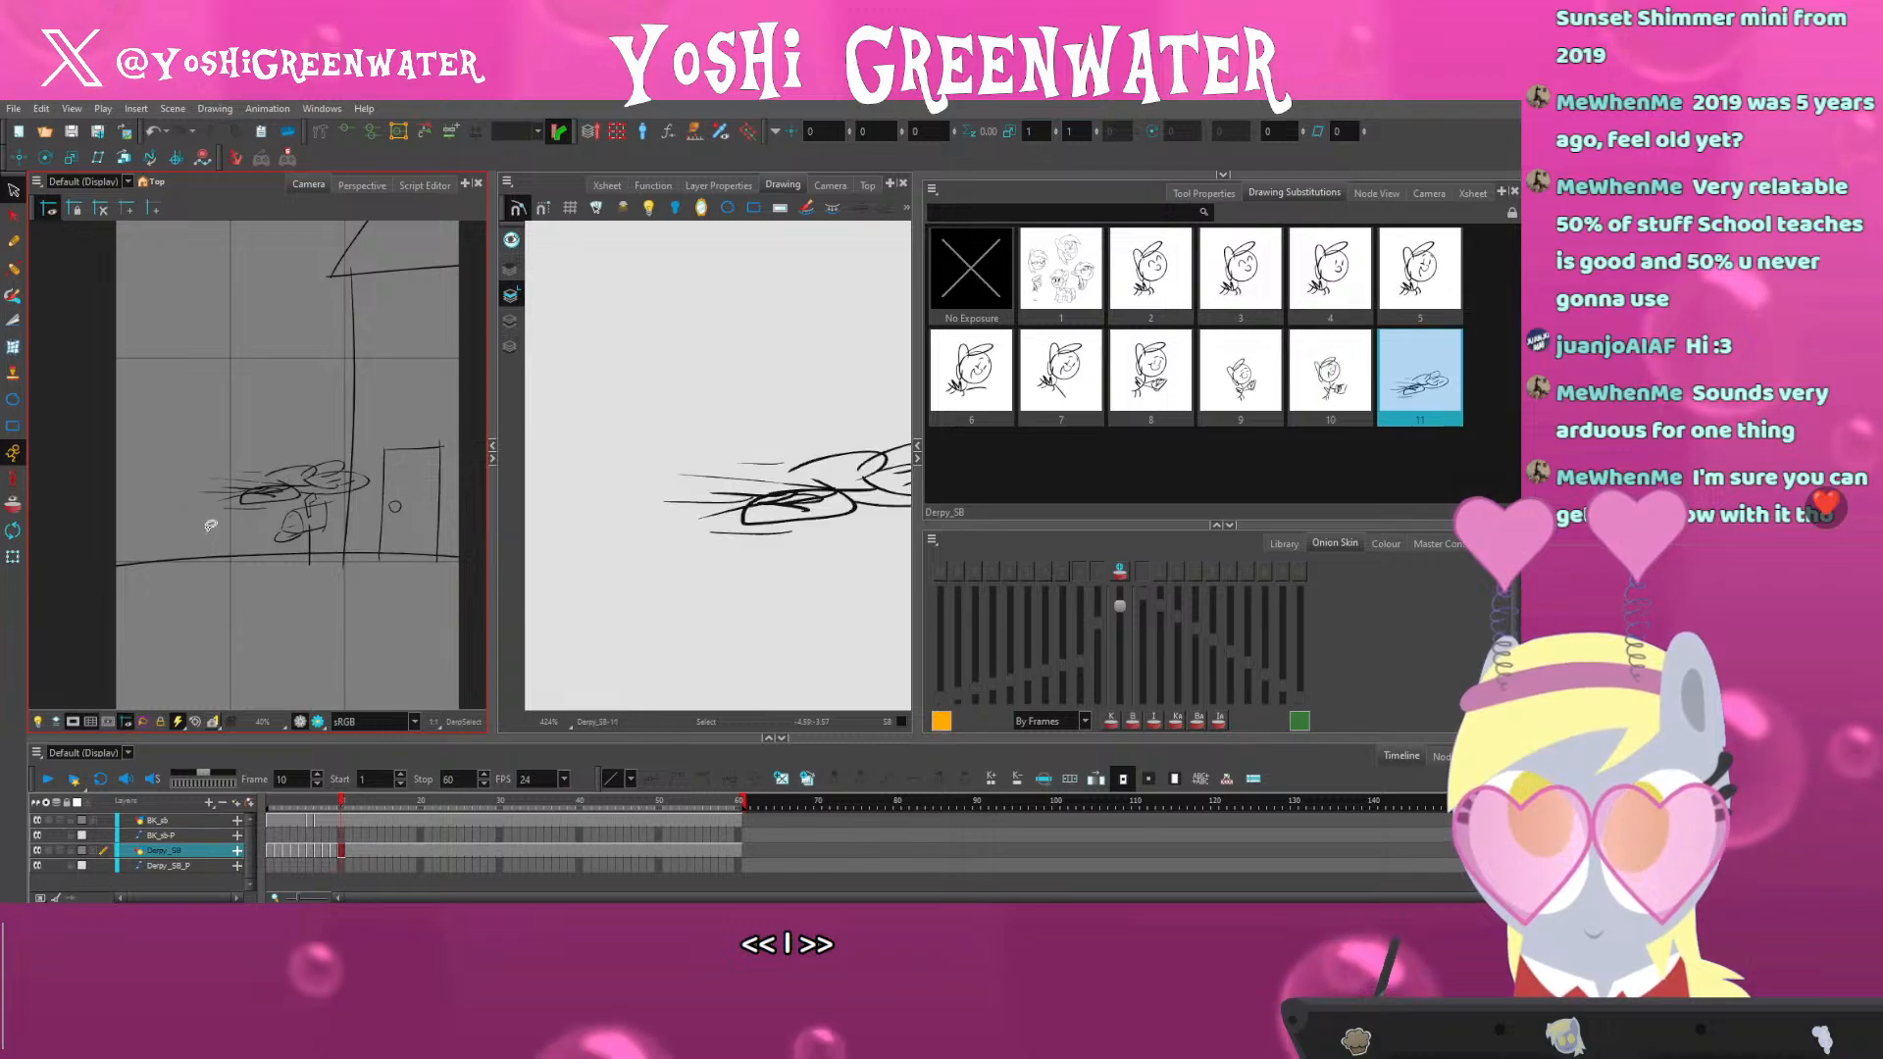
# Duplicate the flying drawing on frame 11 and delete all of its strokes to leave it blank
pyautogui.press('.')
pyautogui.press('.')
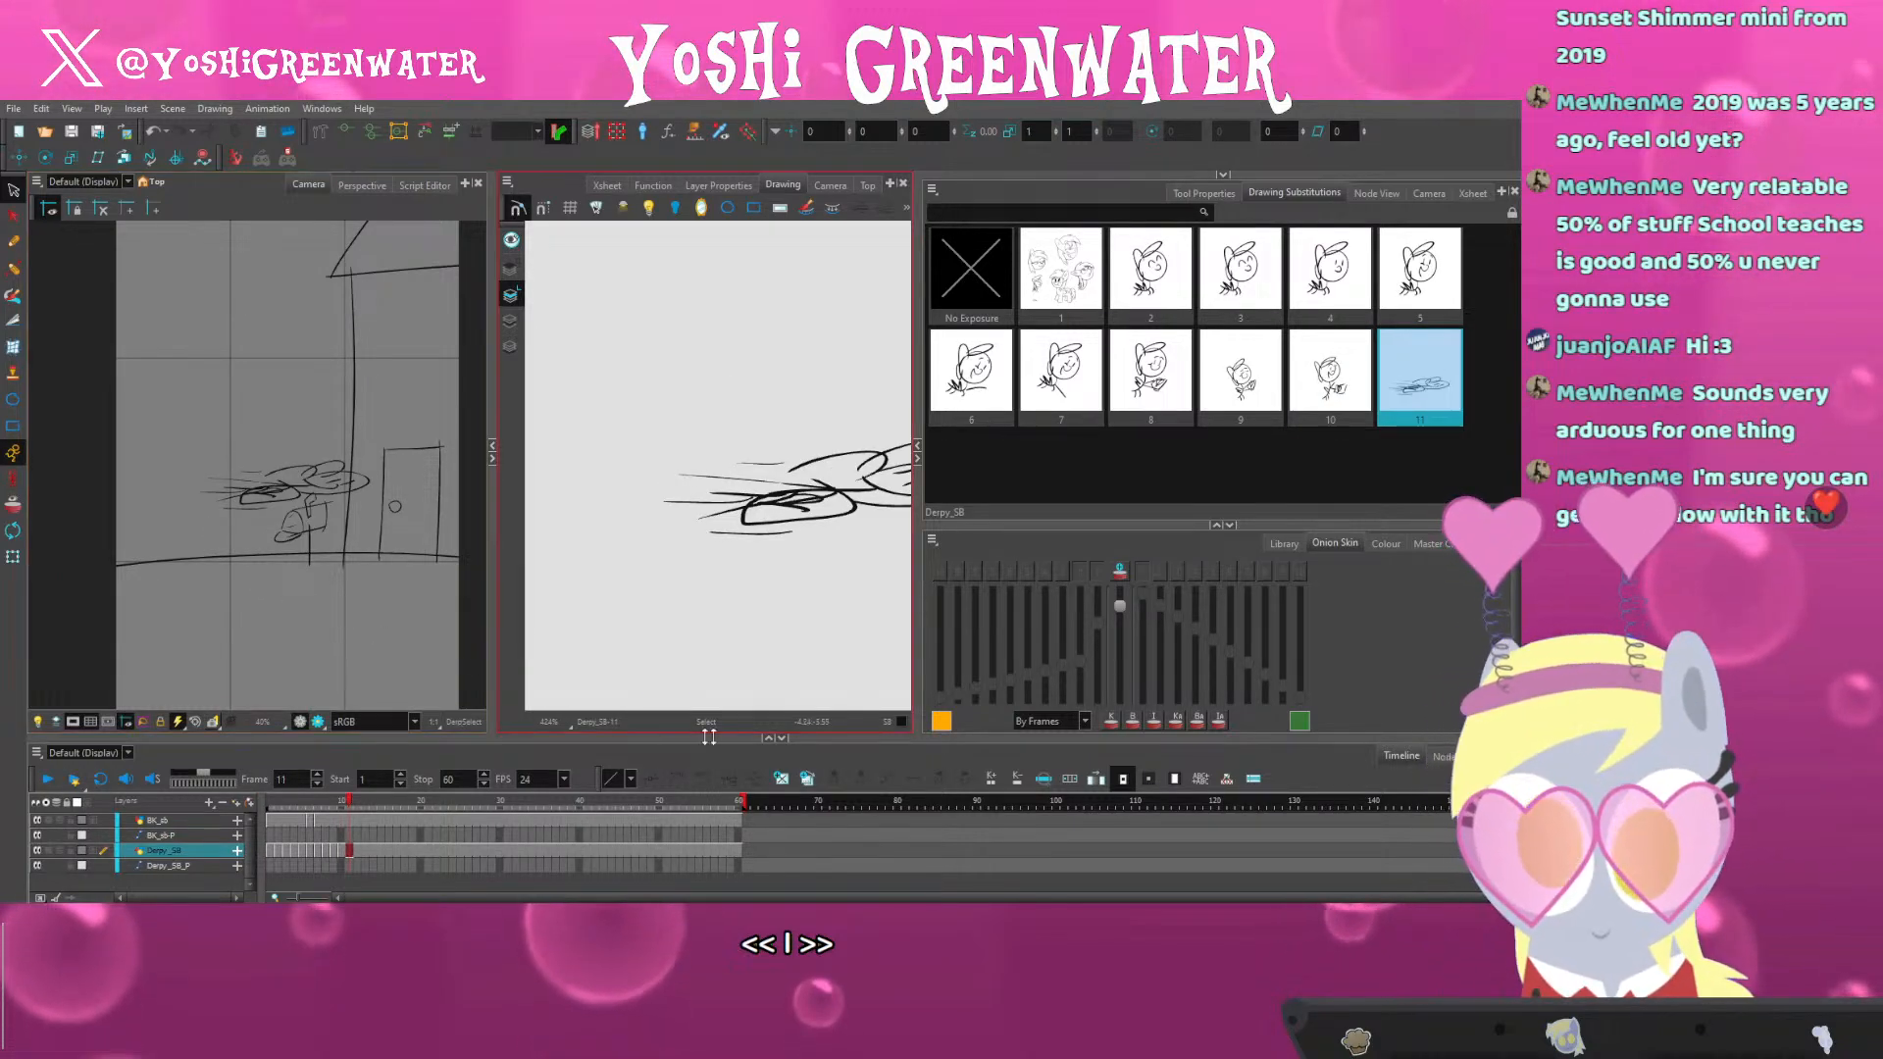
pyautogui.click(807, 779)
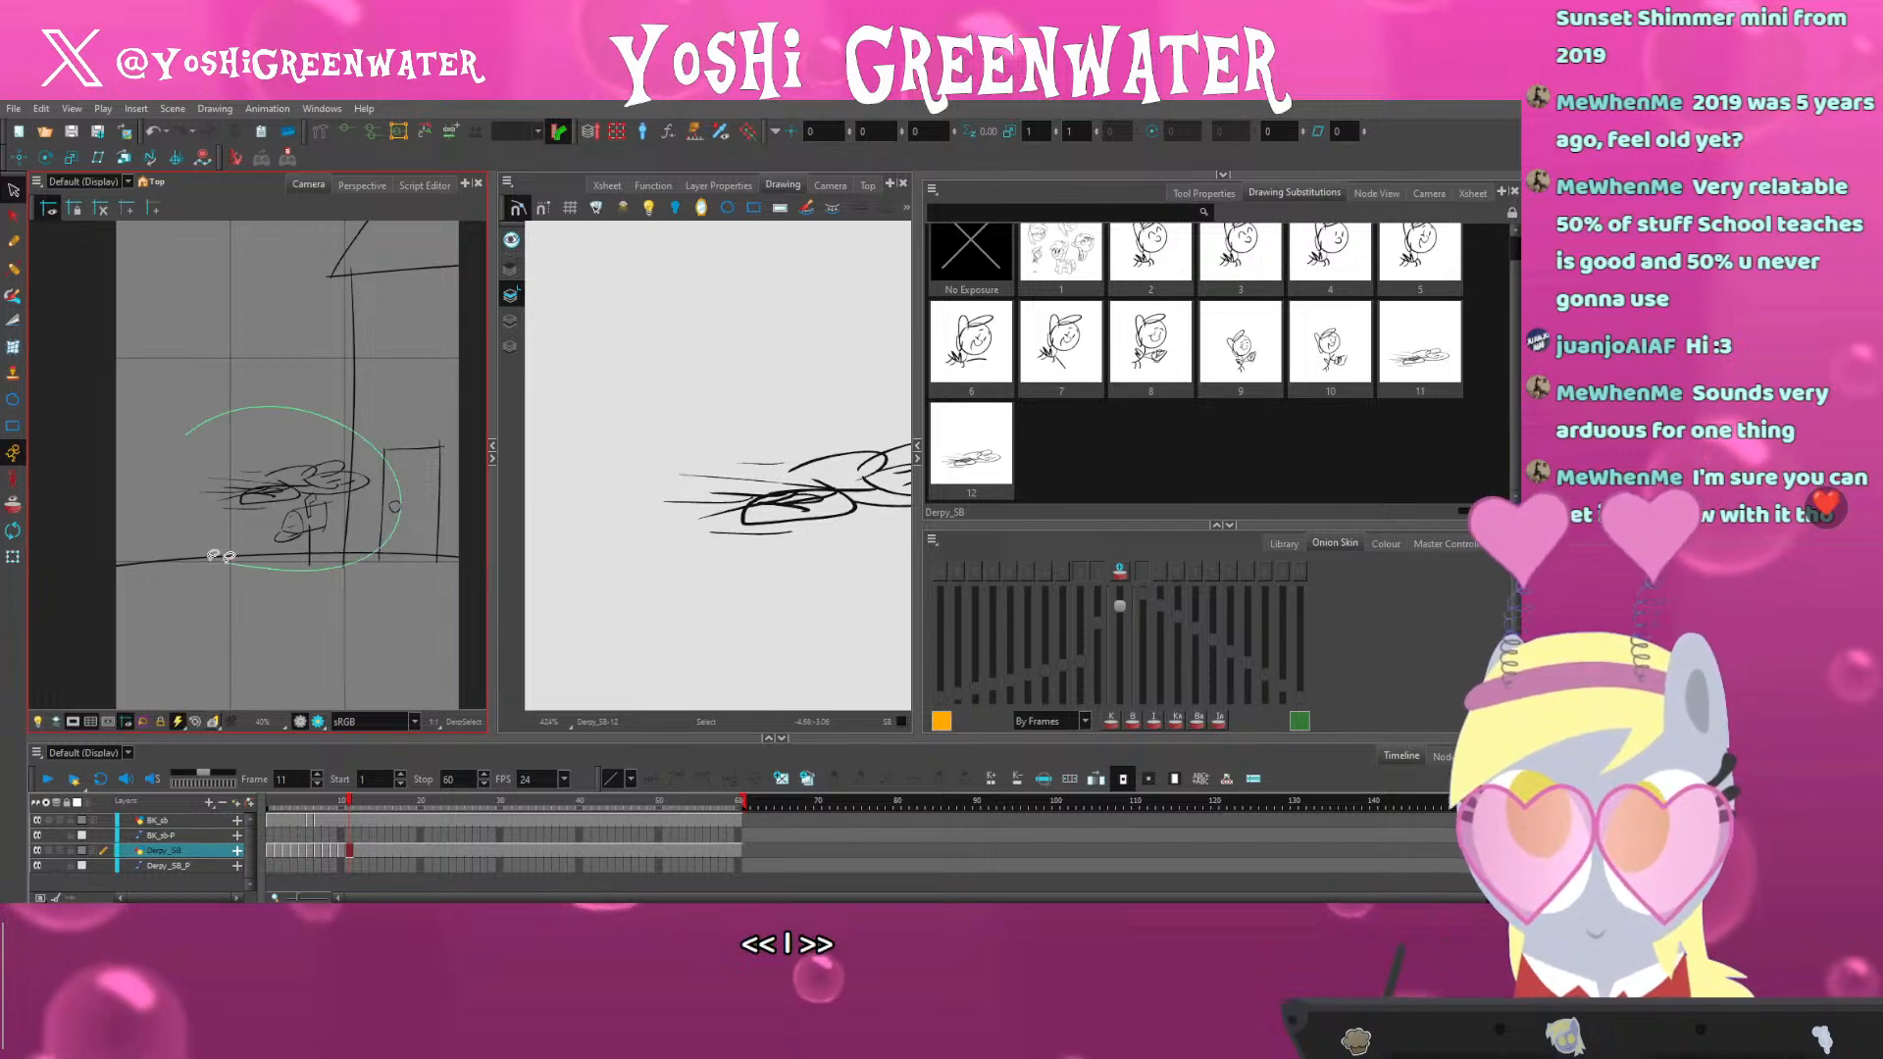
# Draw the character's head, ear and hair beside the door on frame 11, with an arm reaching to the doorknob
pyautogui.hotkey('alt', 'b')
pyautogui.press('2')
pyautogui.press('2')
pyautogui.moveTo(329, 485)
pyautogui.mouseDown()
pyautogui.moveTo(262, 451)
pyautogui.moveTo(270, 394)
pyautogui.mouseUp()
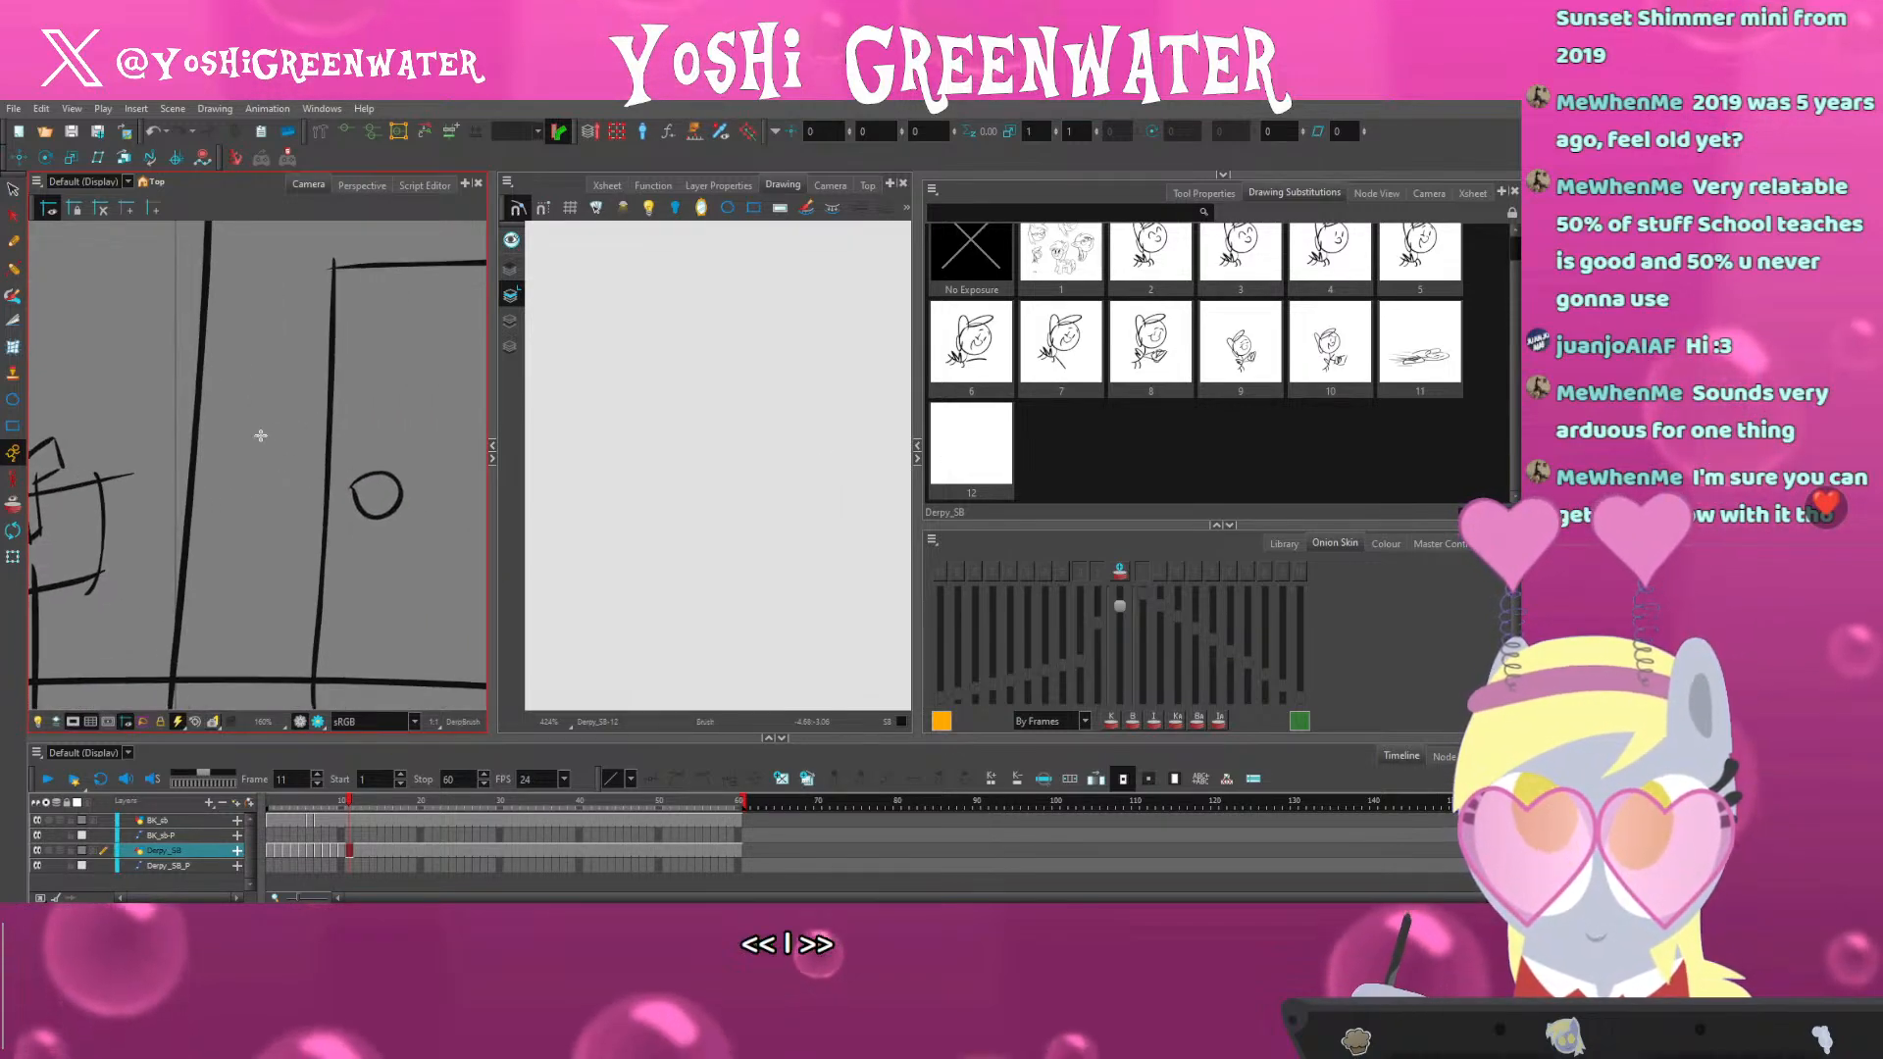
pyautogui.moveTo(300, 319)
pyautogui.mouseDown()
pyautogui.moveTo(257, 422)
pyautogui.moveTo(324, 469)
pyautogui.moveTo(371, 392)
pyautogui.moveTo(267, 397)
pyautogui.mouseUp()
pyautogui.moveTo(289, 474)
pyautogui.mouseDown()
pyautogui.moveTo(218, 525)
pyautogui.moveTo(382, 498)
pyautogui.mouseUp()
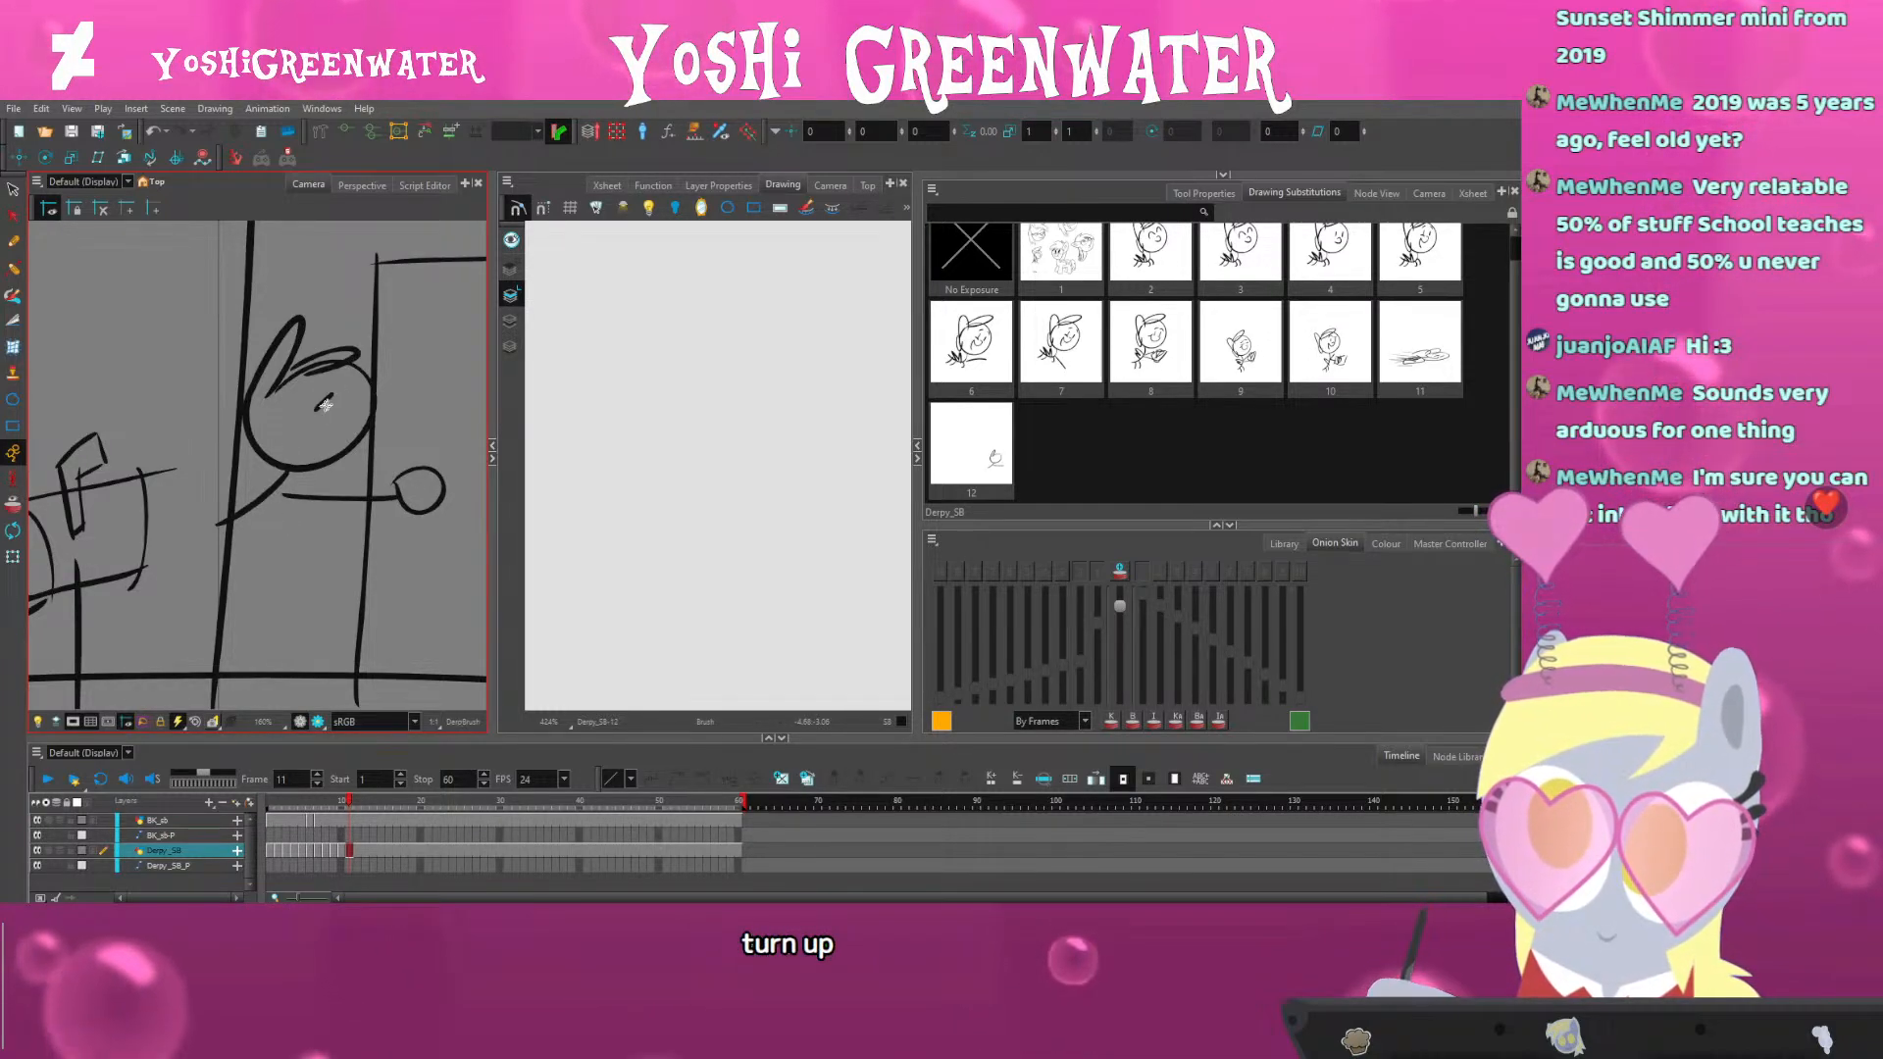
# Redo the eye strokes, add a smile, and replace the single body stroke with a sketched body and trailing legs
pyautogui.hotkey('ctrl', 'z')
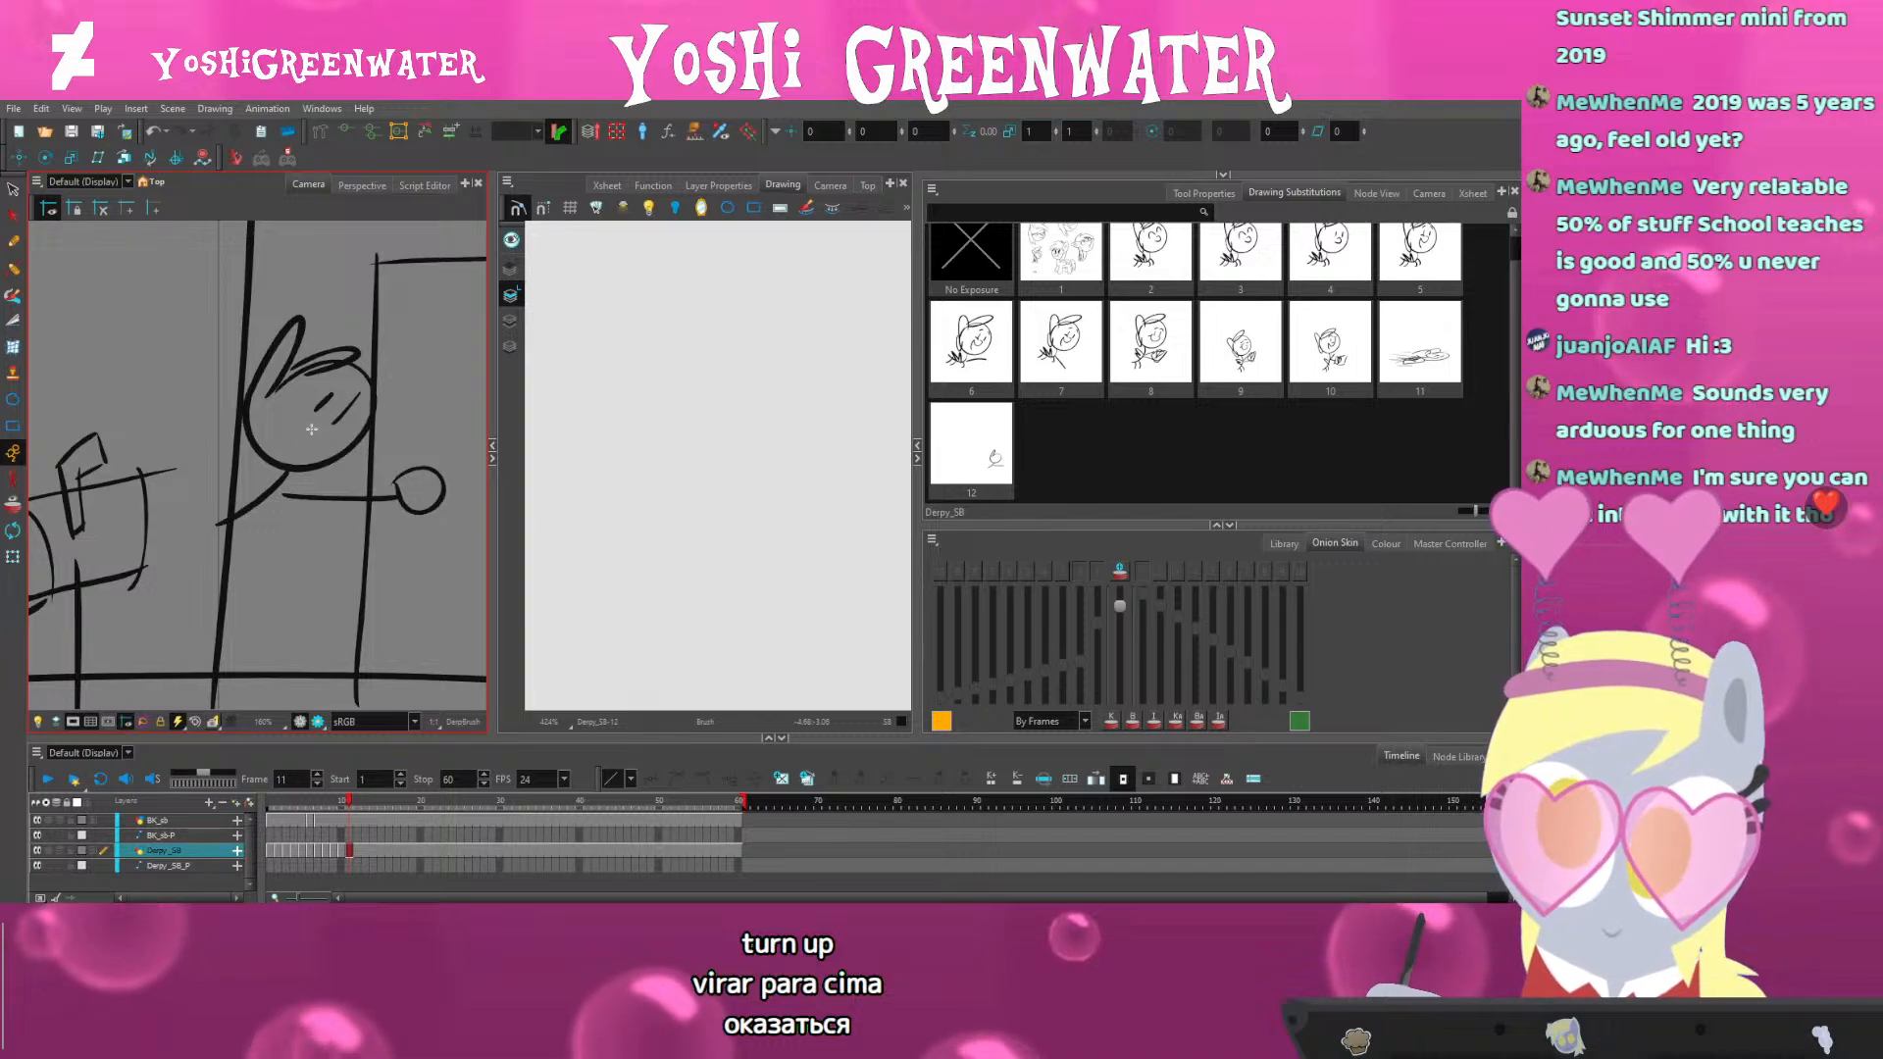
pyautogui.moveTo(302, 430)
pyautogui.mouseDown()
pyautogui.moveTo(336, 408)
pyautogui.moveTo(325, 420)
pyautogui.mouseUp()
pyautogui.hotkey('alt', 's')
pyautogui.press('Delete')
pyautogui.hotkey('alt', 'b')
pyautogui.moveTo(236, 523)
pyautogui.mouseDown()
pyautogui.moveTo(181, 524)
pyautogui.moveTo(258, 487)
pyautogui.mouseUp()
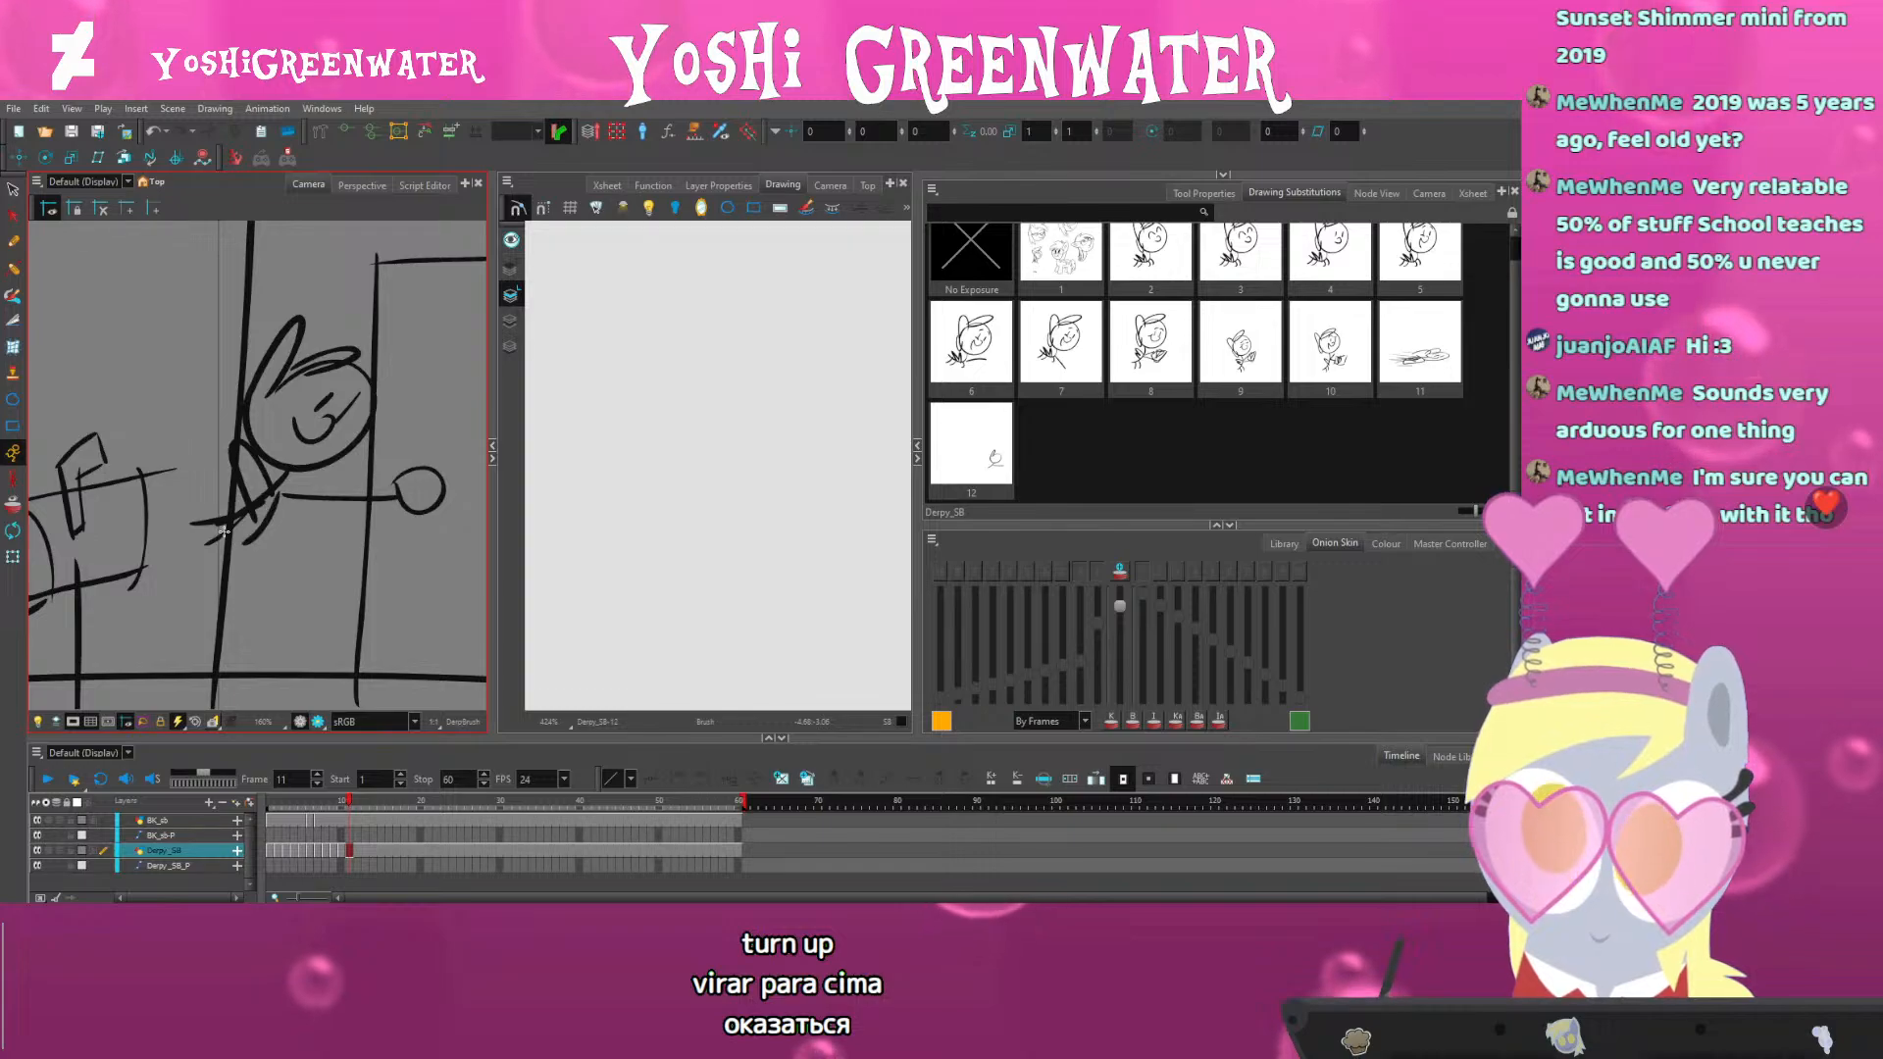
# Duplicate the character drawing on frame 12, shift it toward the door and replace the long reaching arm with a short curved one
pyautogui.scroll(-5, 229, 488)
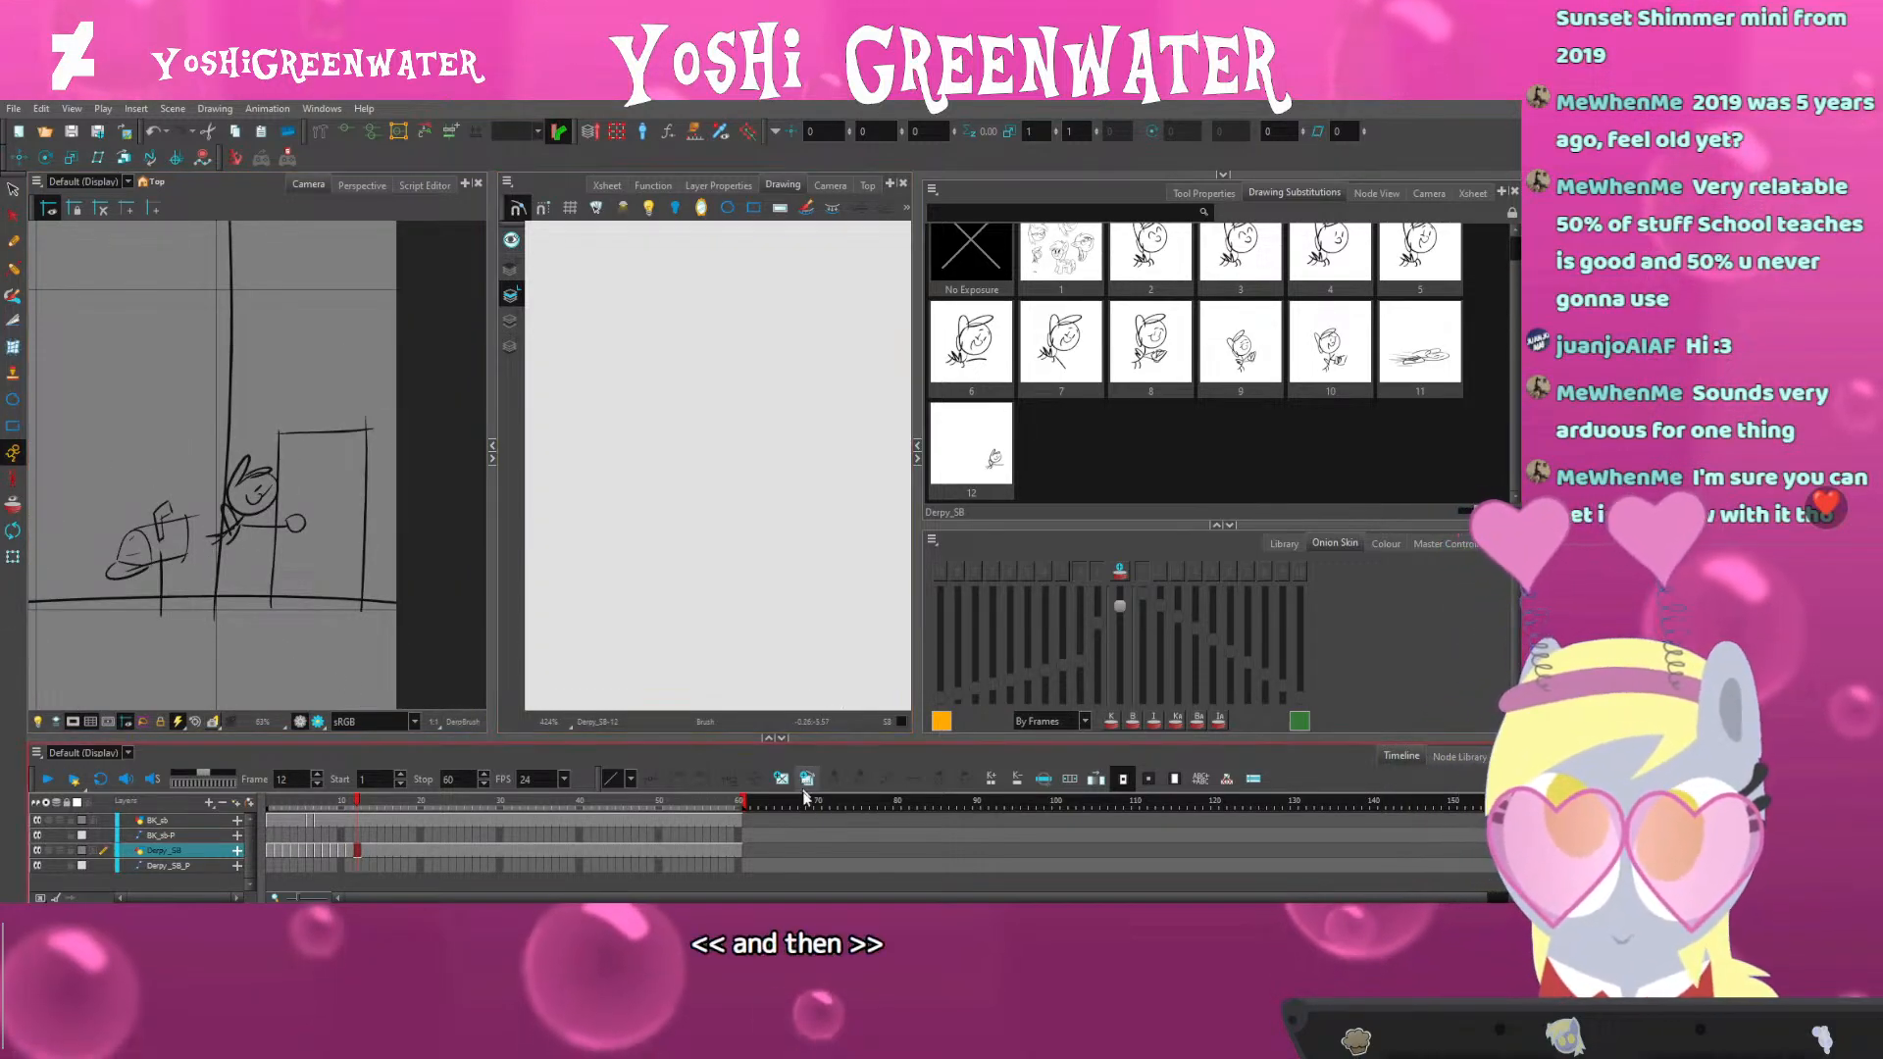
pyautogui.hotkey('alt', 'shift', 'd')
pyautogui.click(14, 191)
pyautogui.press('XF86AudioLowerVolume')
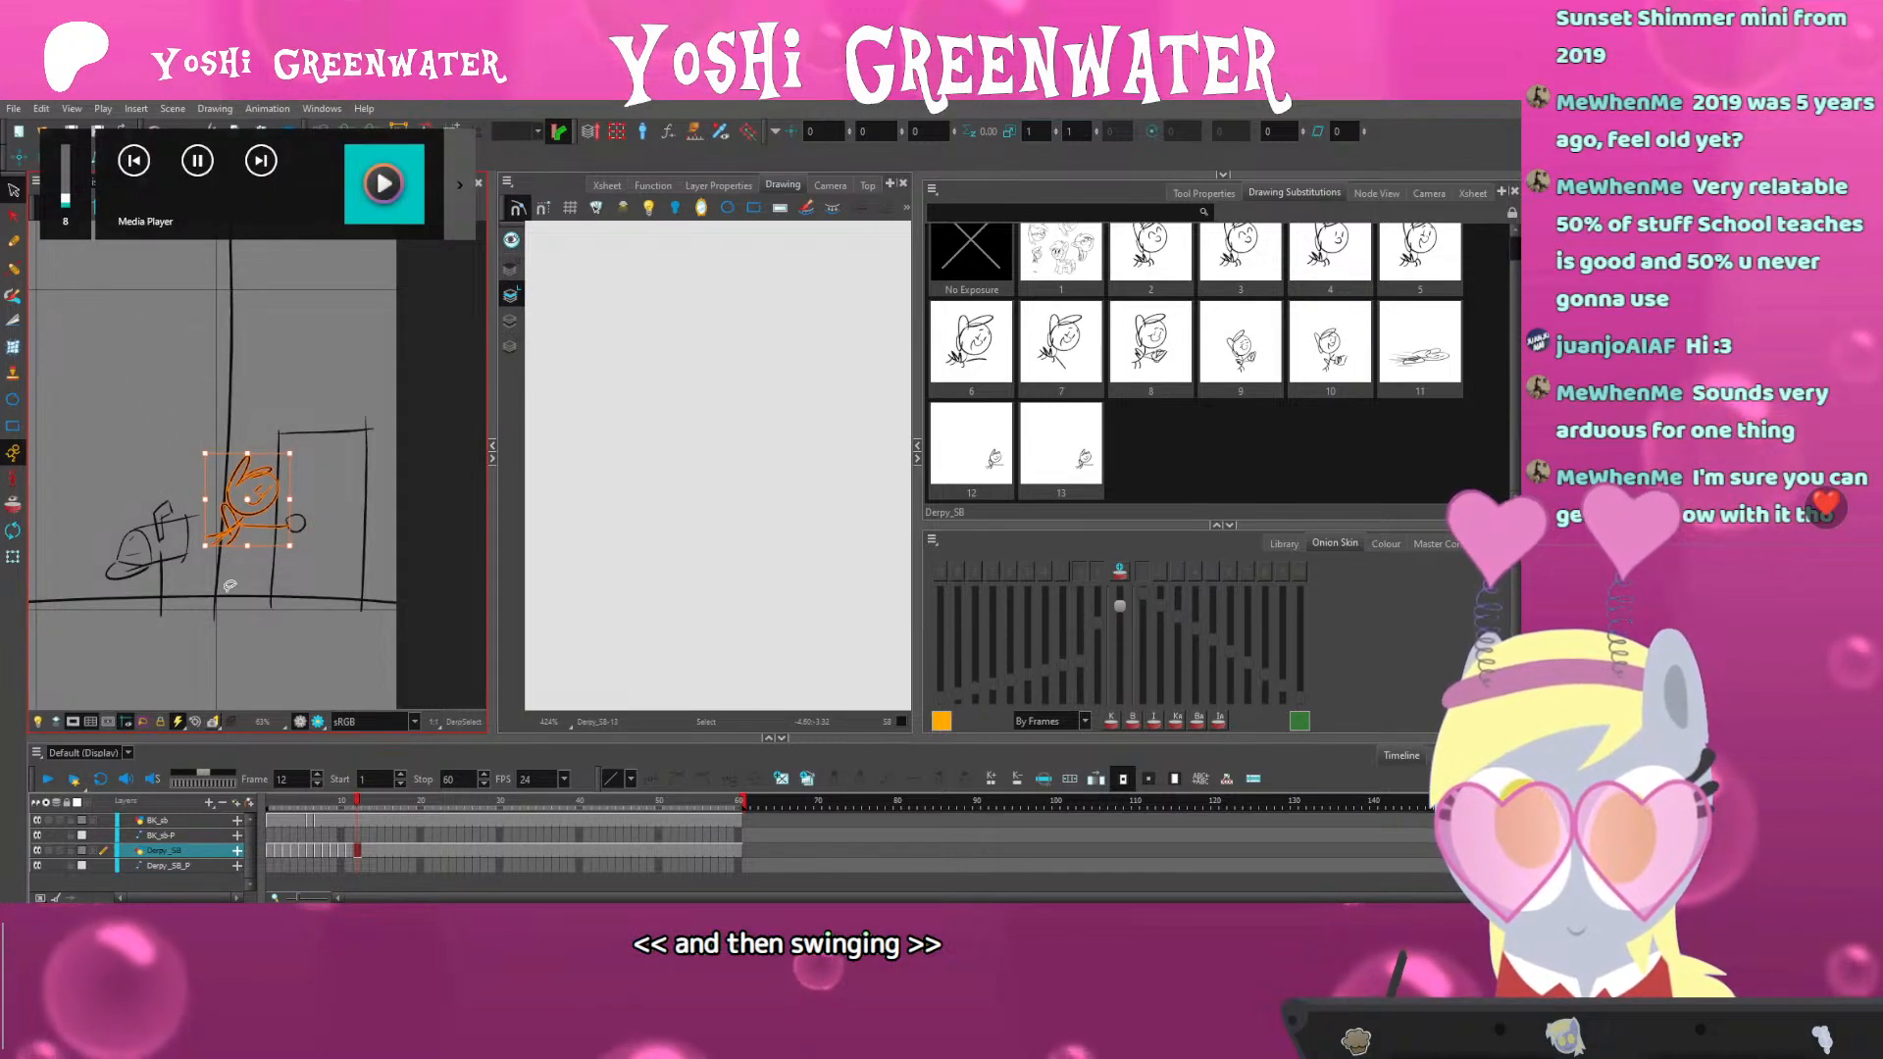
pyautogui.click(285, 546)
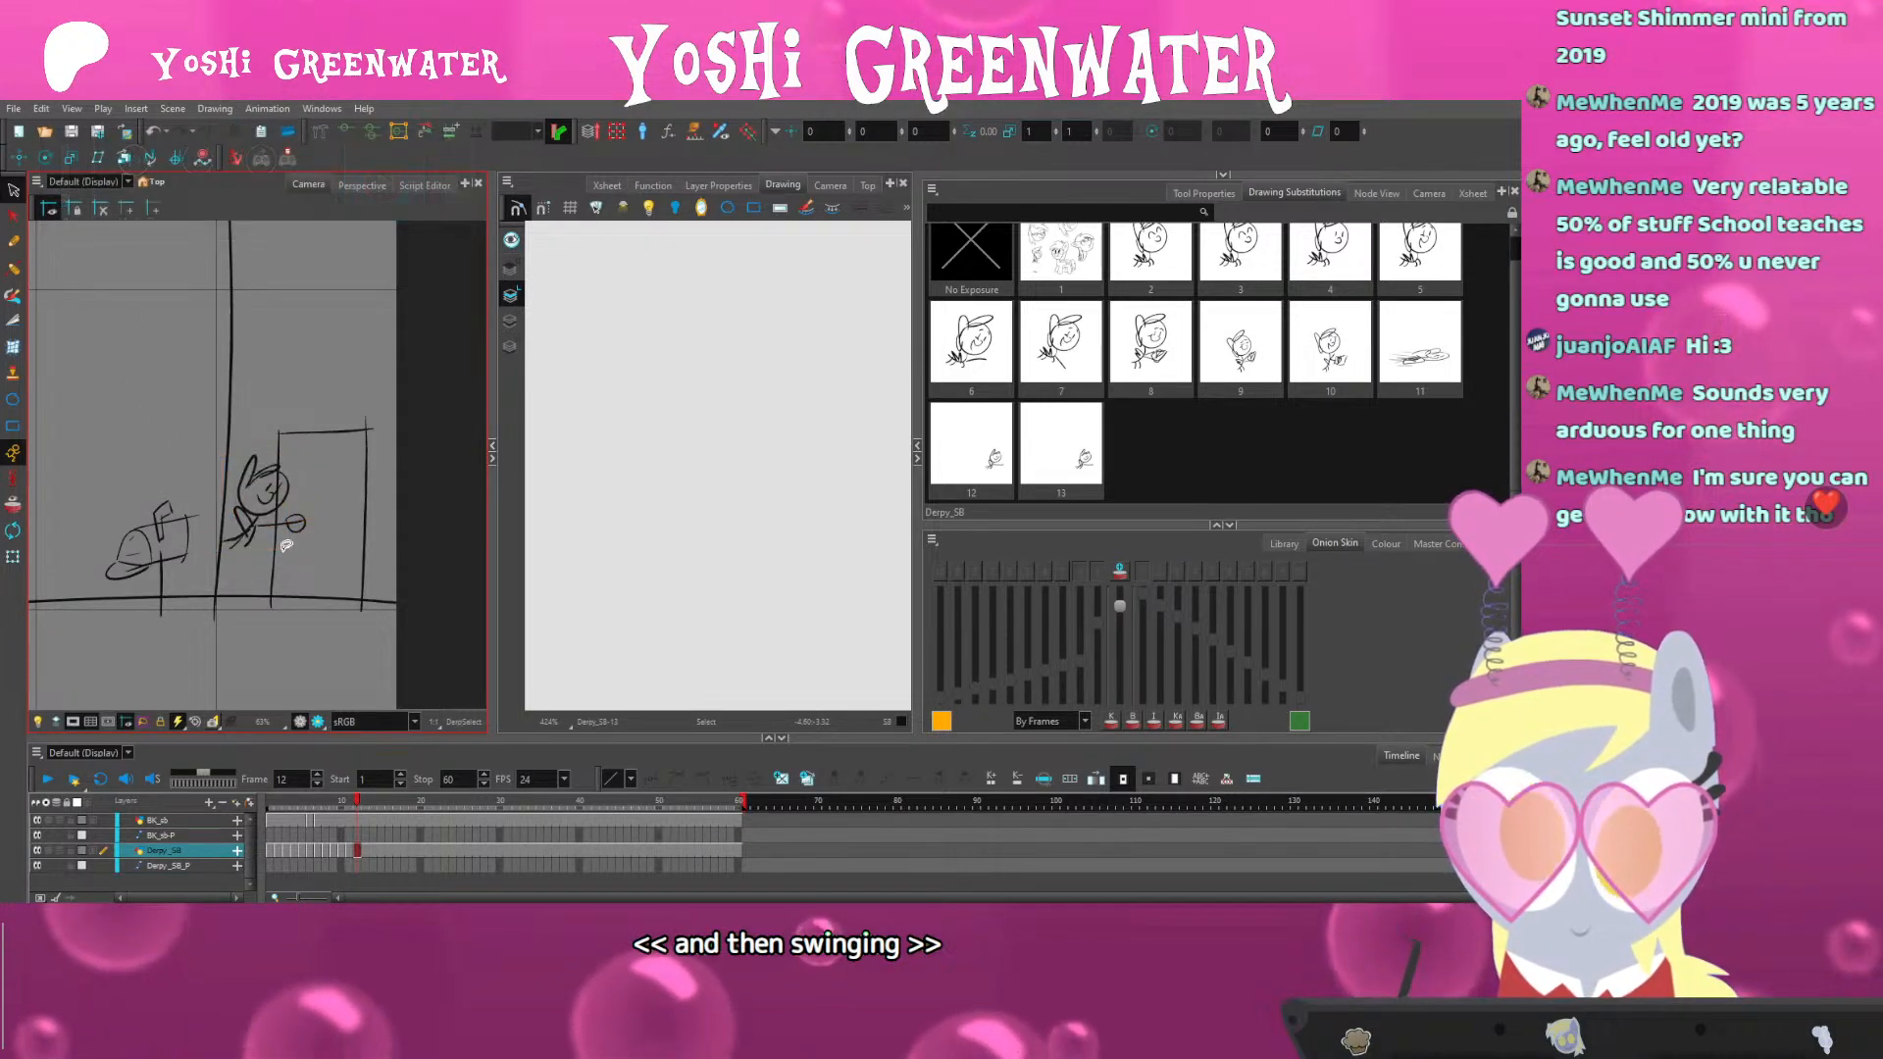
pyautogui.hotkey('alt', 'b')
# Flip between frames 11 and 12 to check the character's movement at the door
pyautogui.press(',')
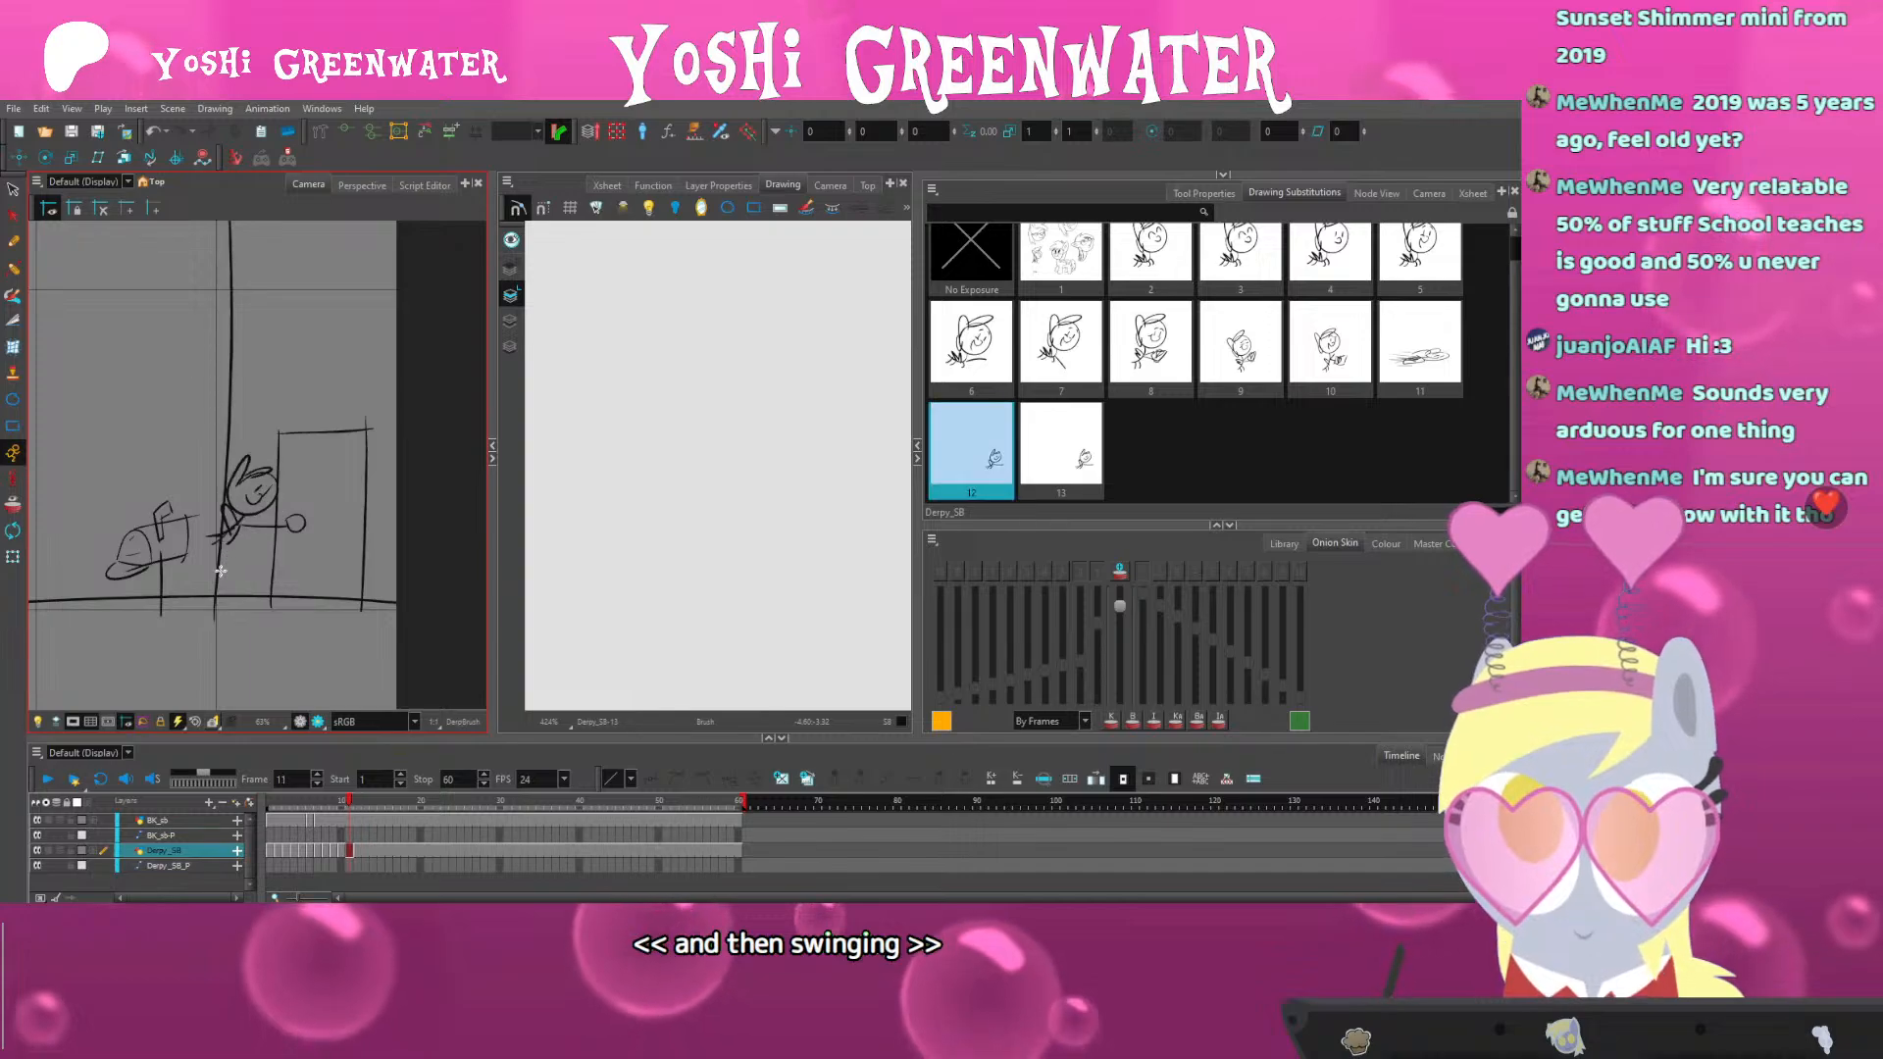
pyautogui.press('.')
pyautogui.press(',')
pyautogui.press('.')
pyautogui.press(',')
pyautogui.press('.')
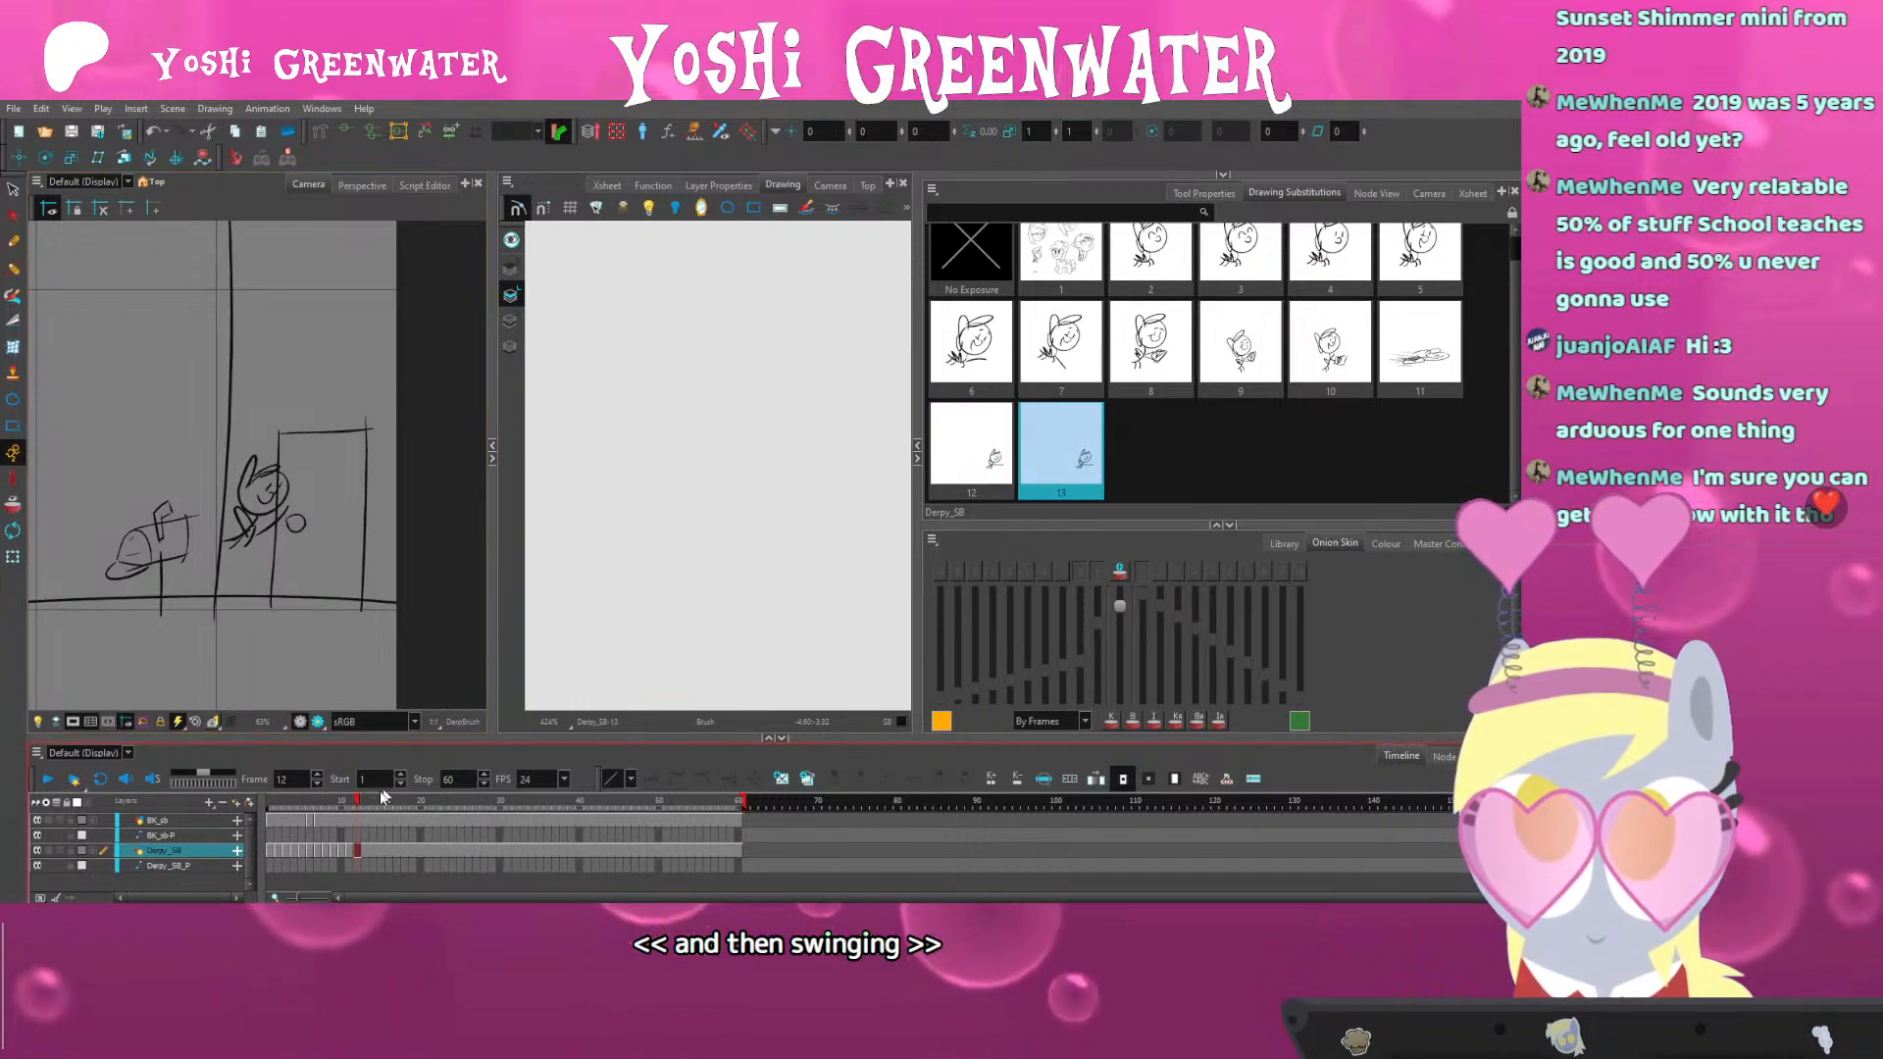
# Duplicate the house background drawing on frame 12 of the background layer
pyautogui.click(359, 821)
pyautogui.moveTo(757, 612); pyautogui.dragTo(506, 601)
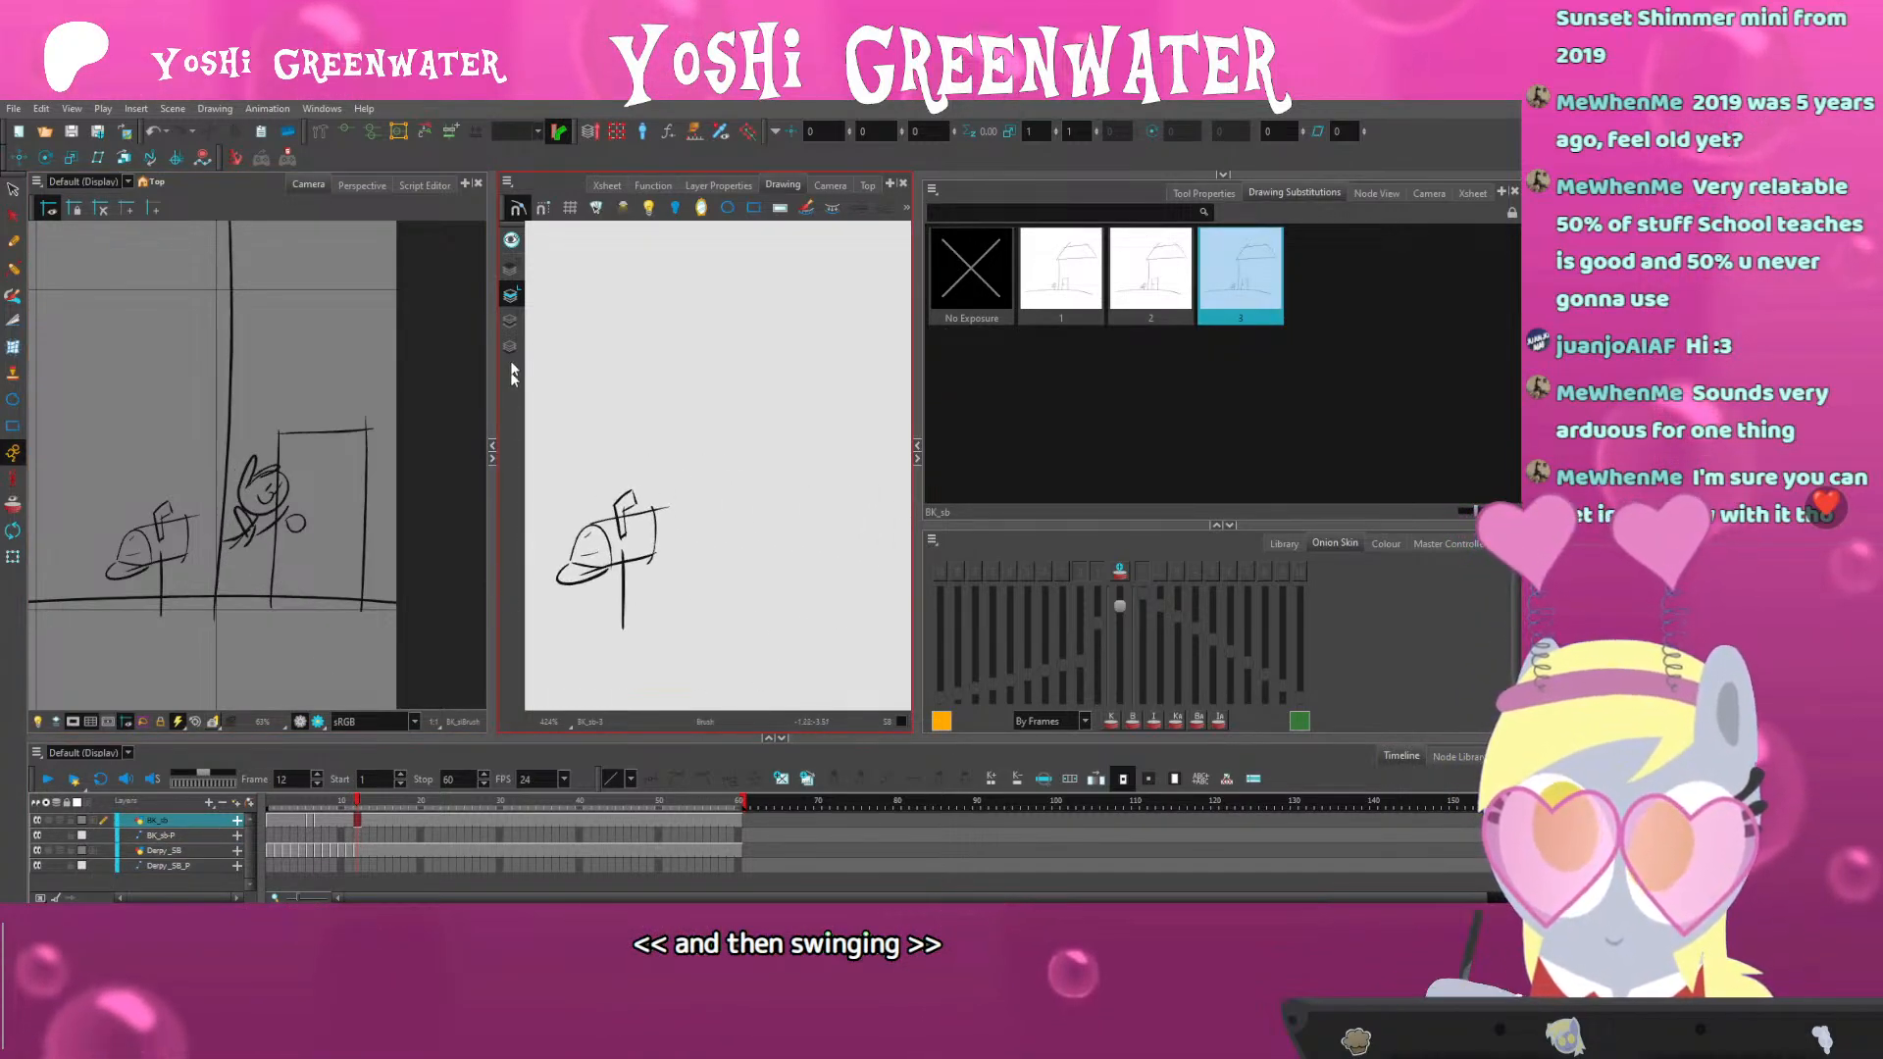
pyautogui.moveTo(605, 373); pyautogui.dragTo(525, 336)
pyautogui.click(804, 778)
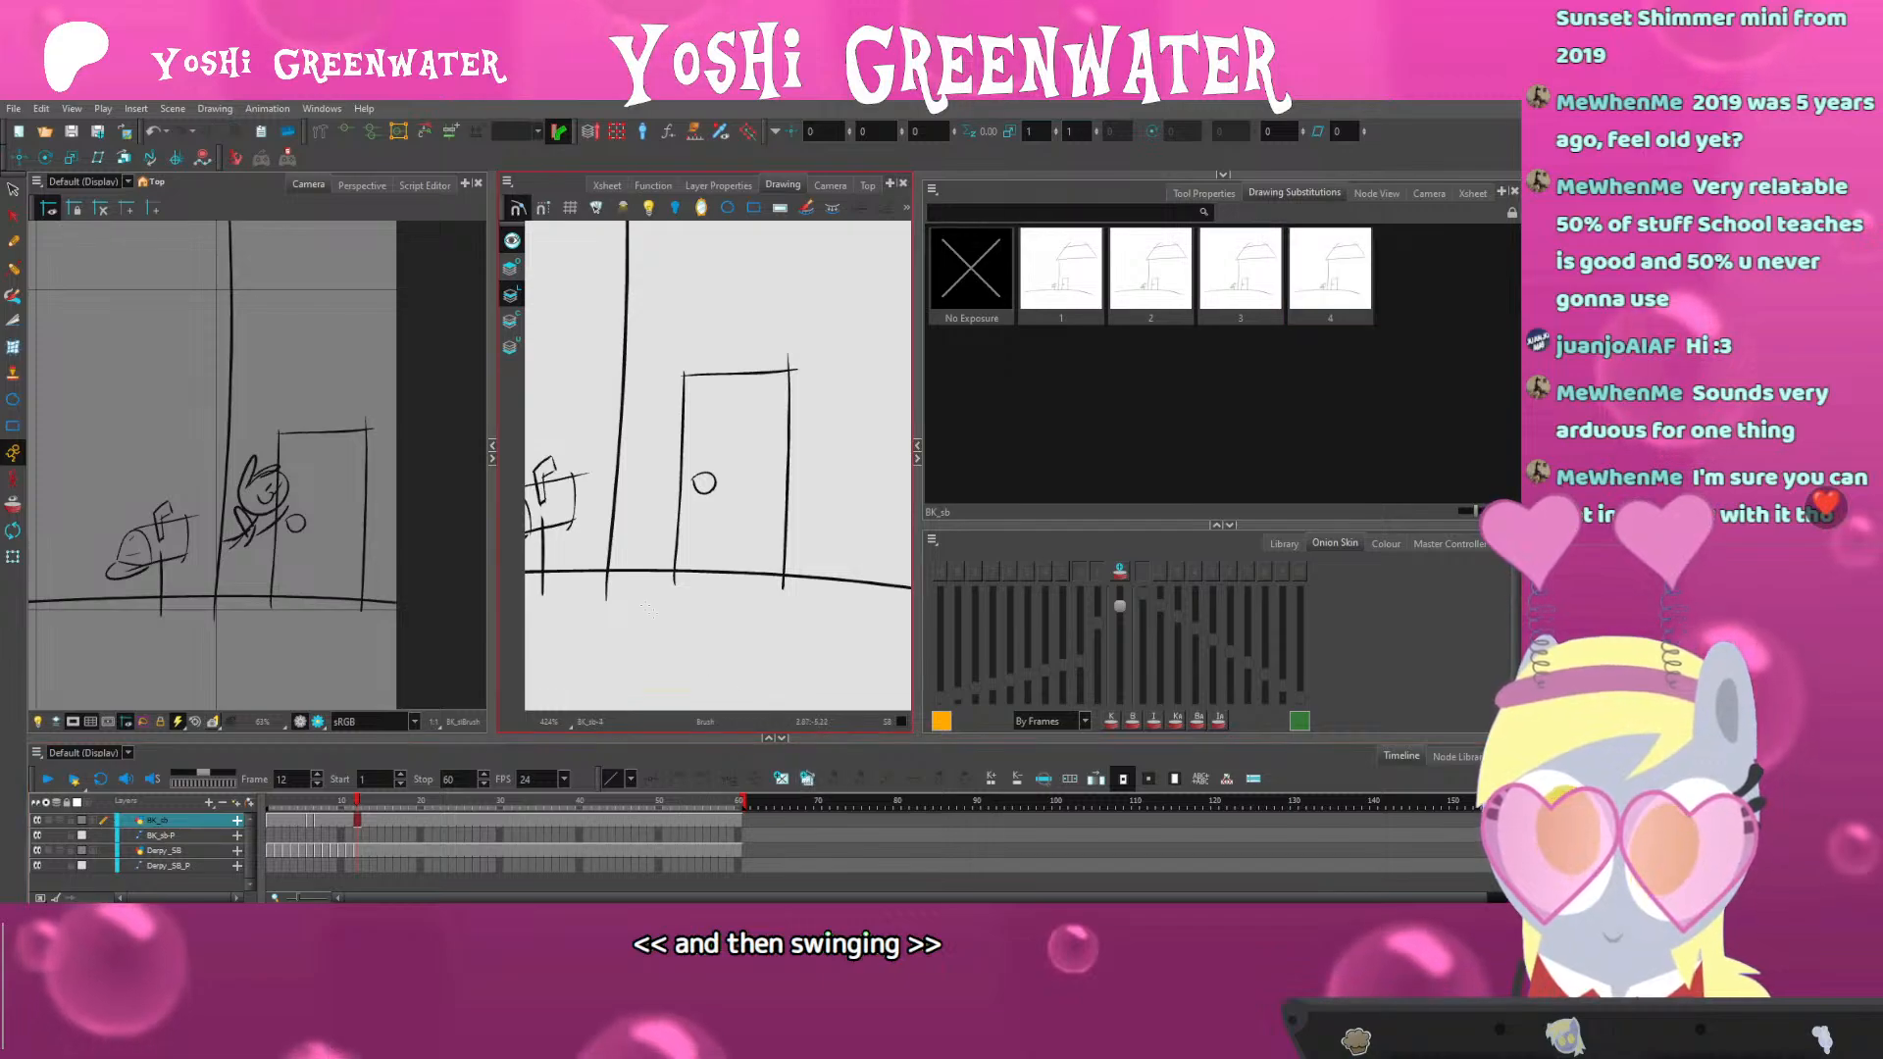
# Remove the knob from the closed door and draw the door swung open outward with its knob on the free edge
pyautogui.moveTo(705, 463); pyautogui.dragTo(697, 506)
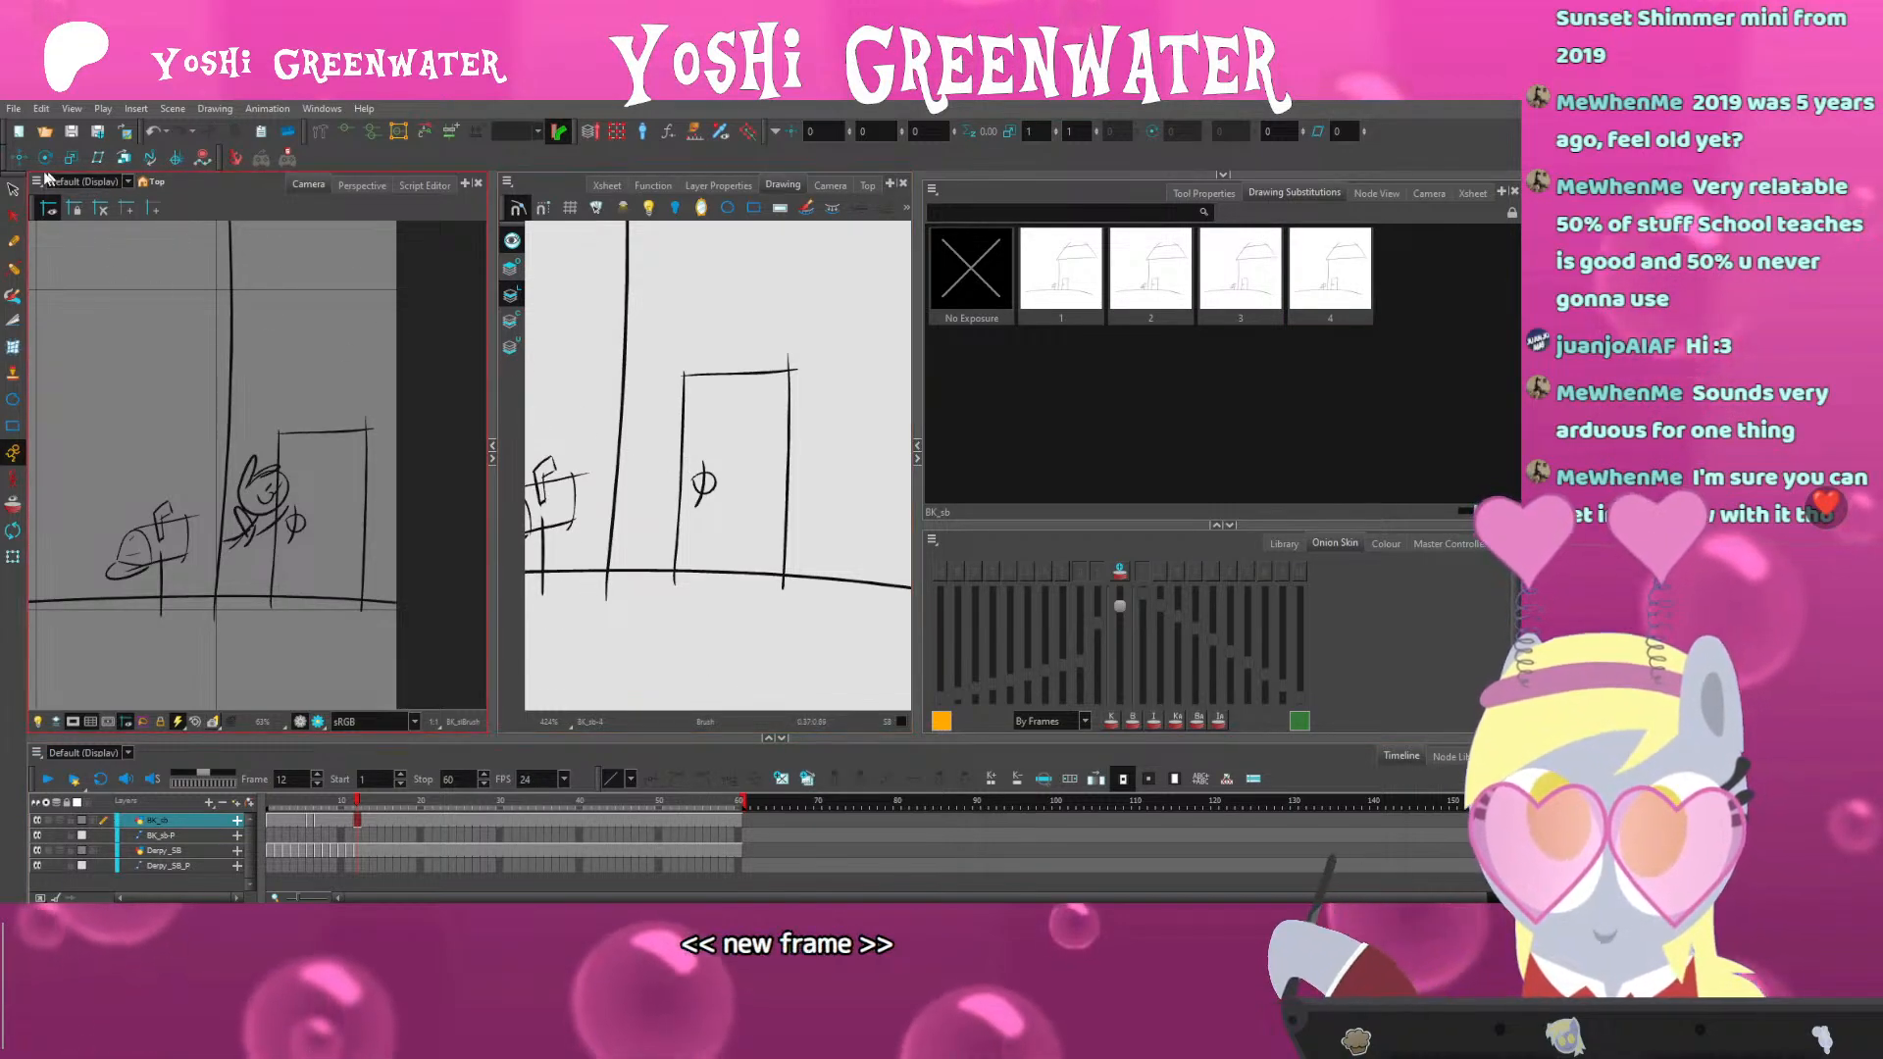
pyautogui.hotkey('ctrl', 'z')
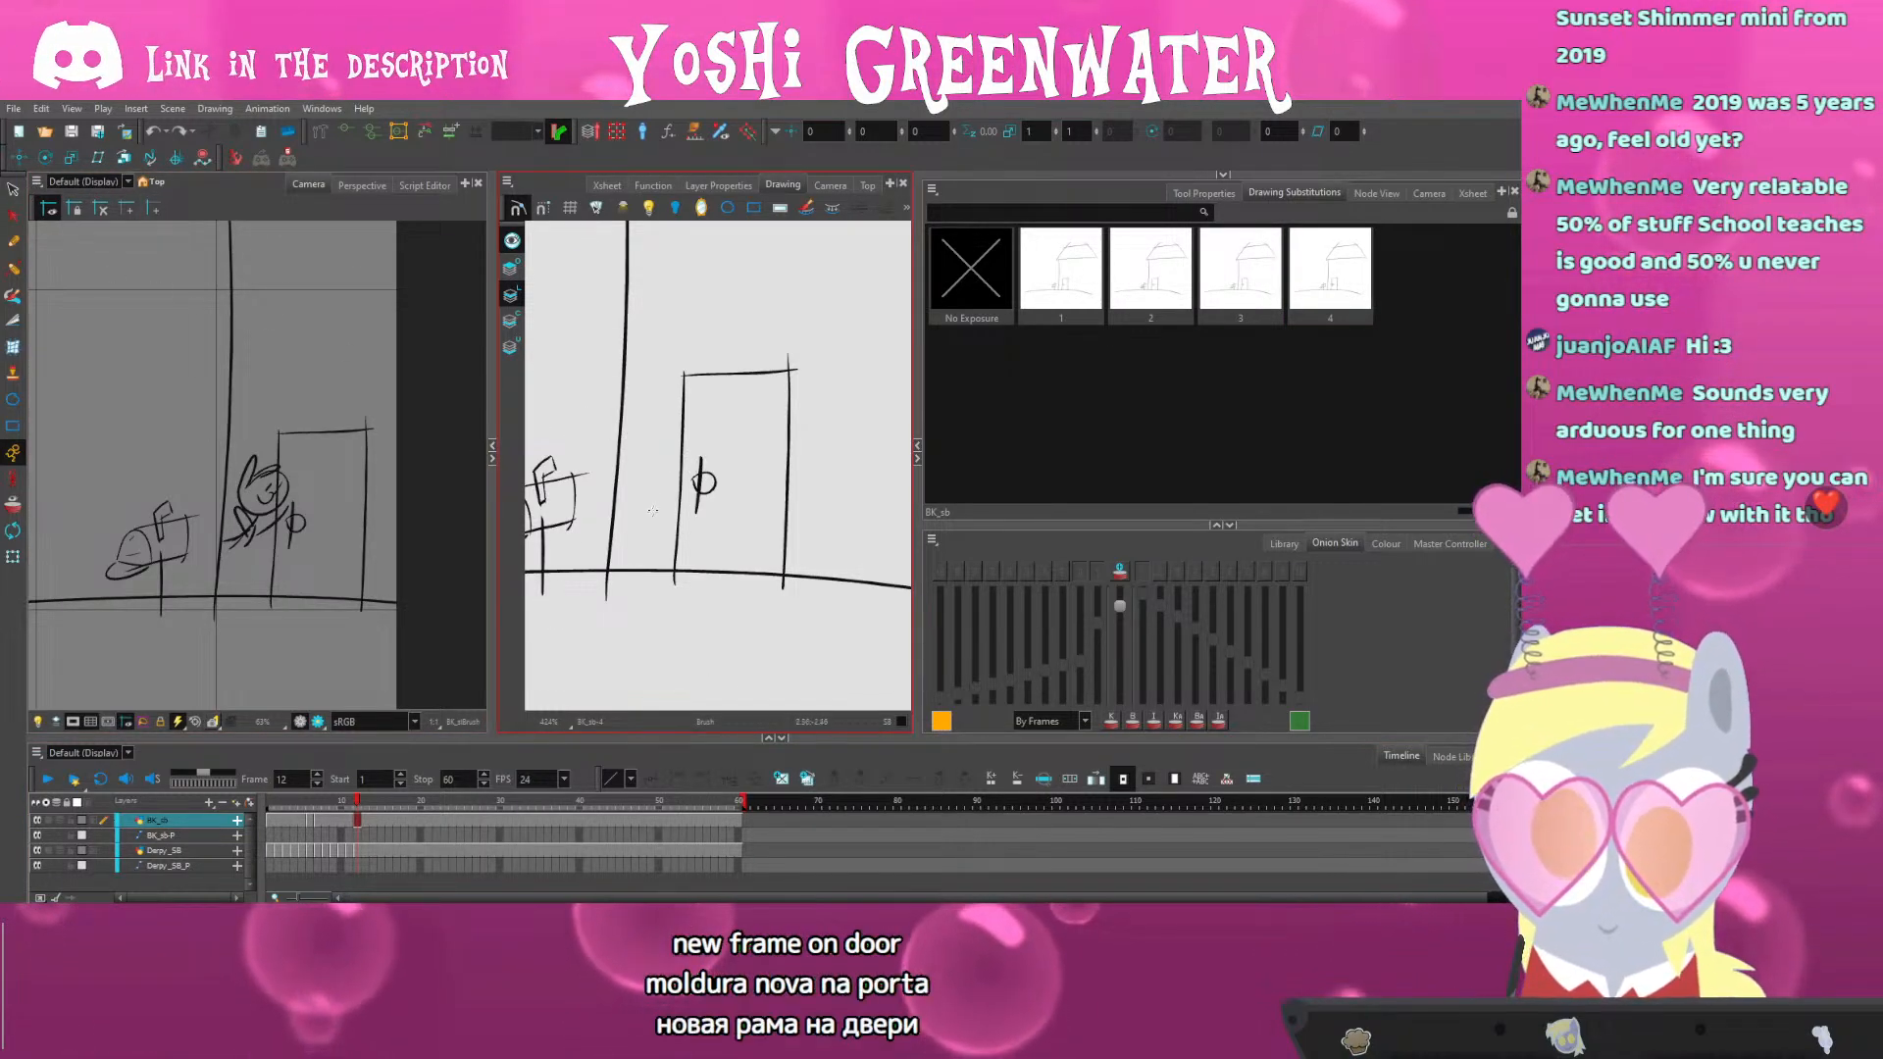
pyautogui.click(227, 185)
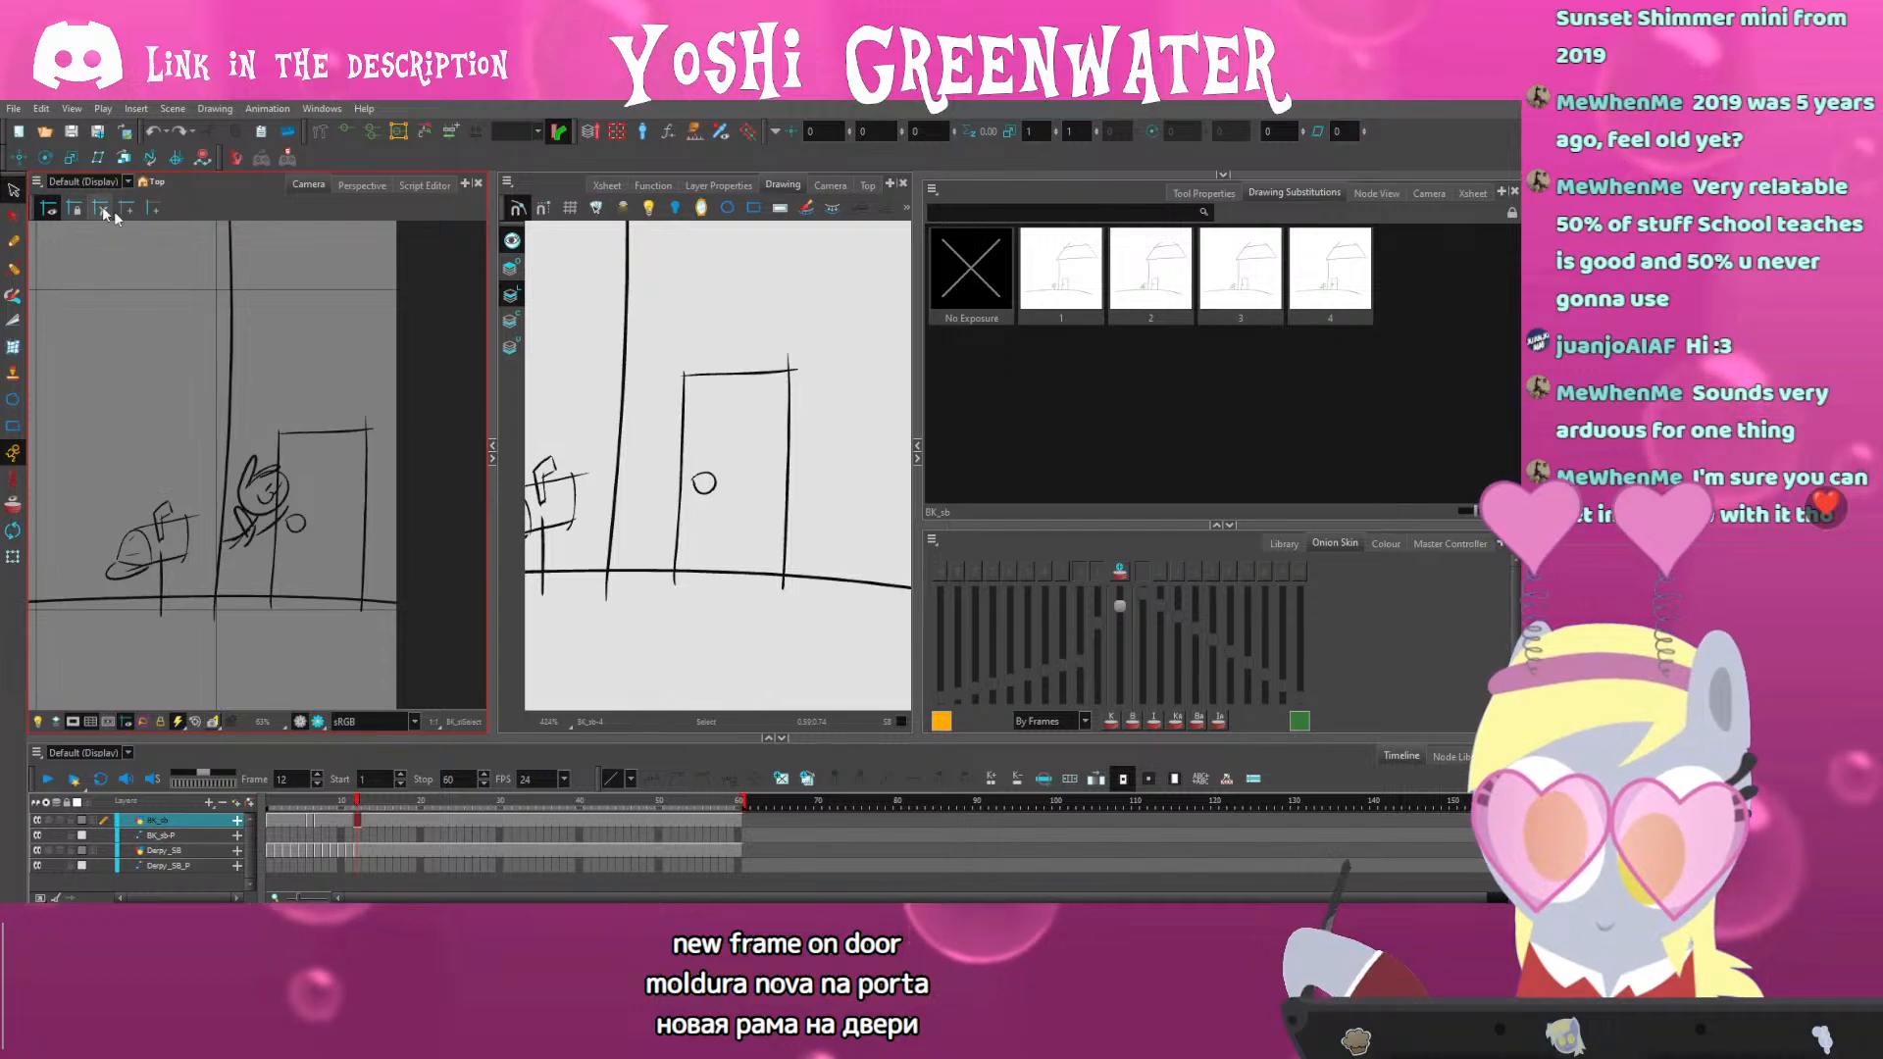
pyautogui.hotkey('ctrl', 'a')
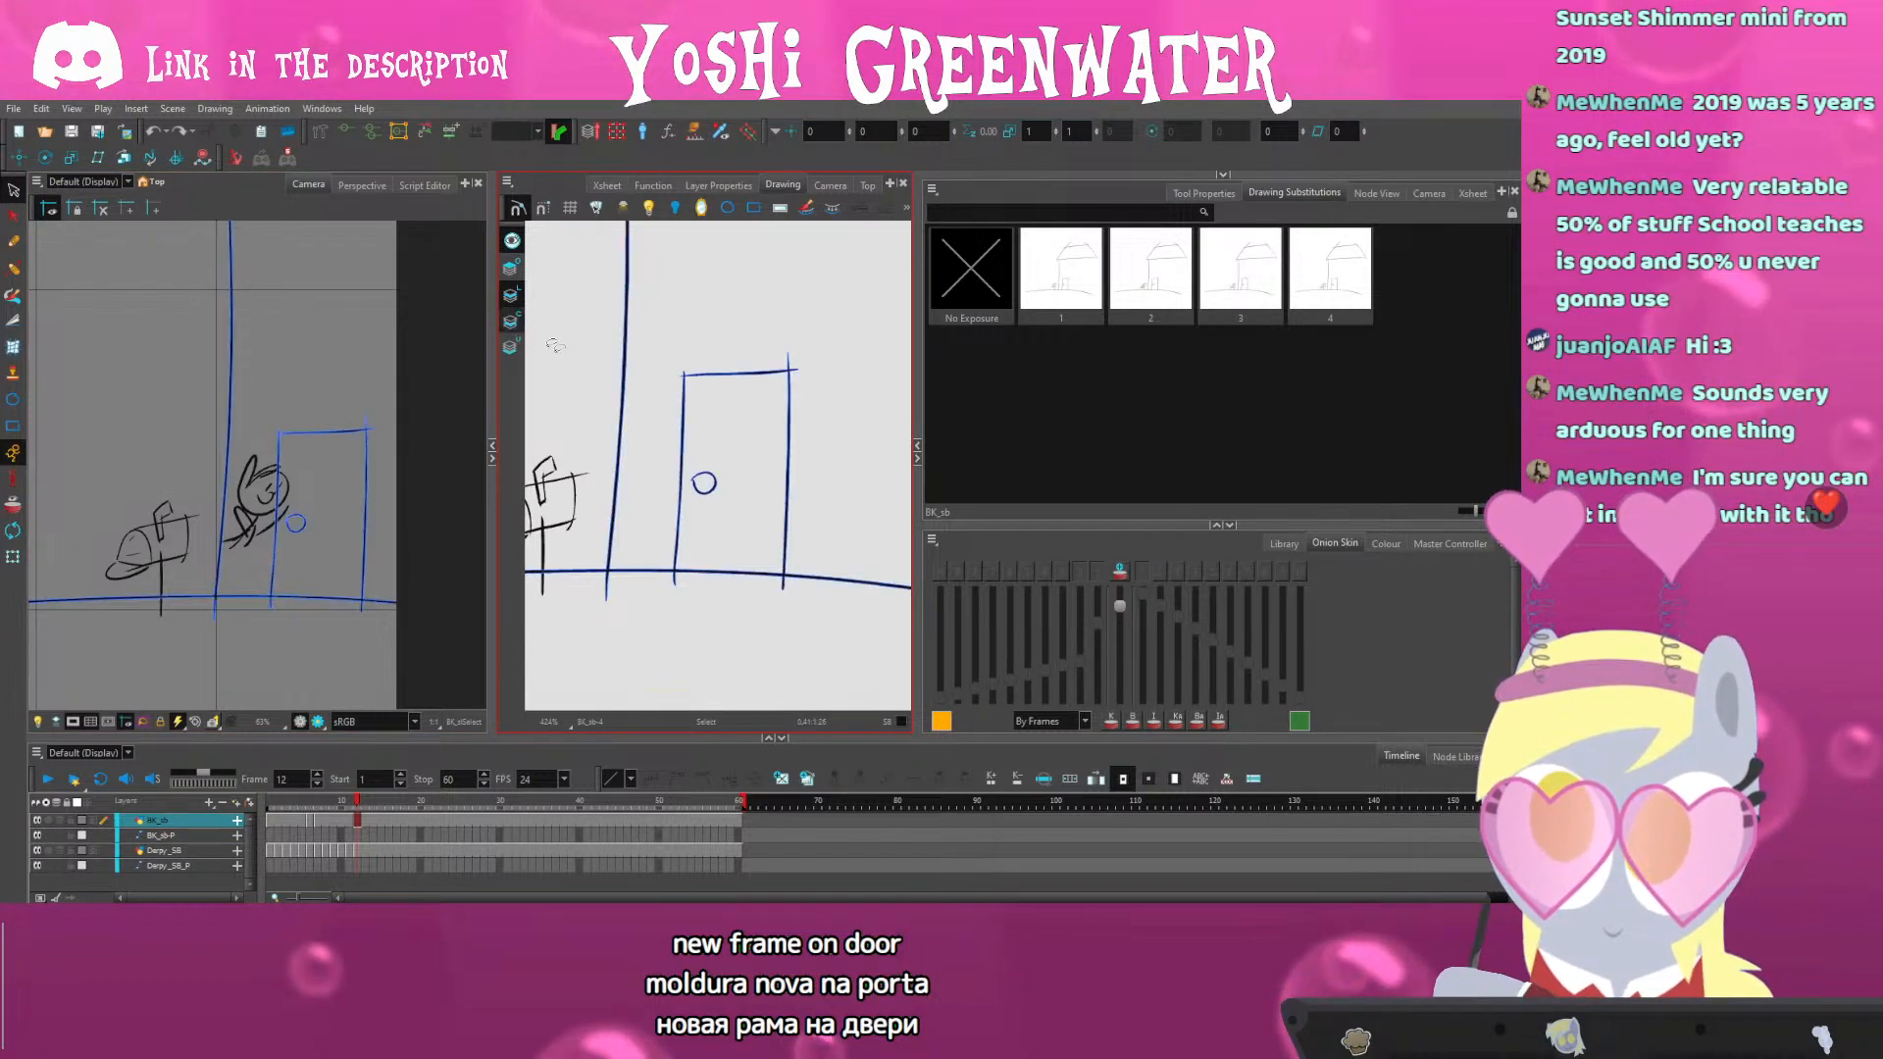
pyautogui.moveTo(684, 487); pyautogui.dragTo(628, 476)
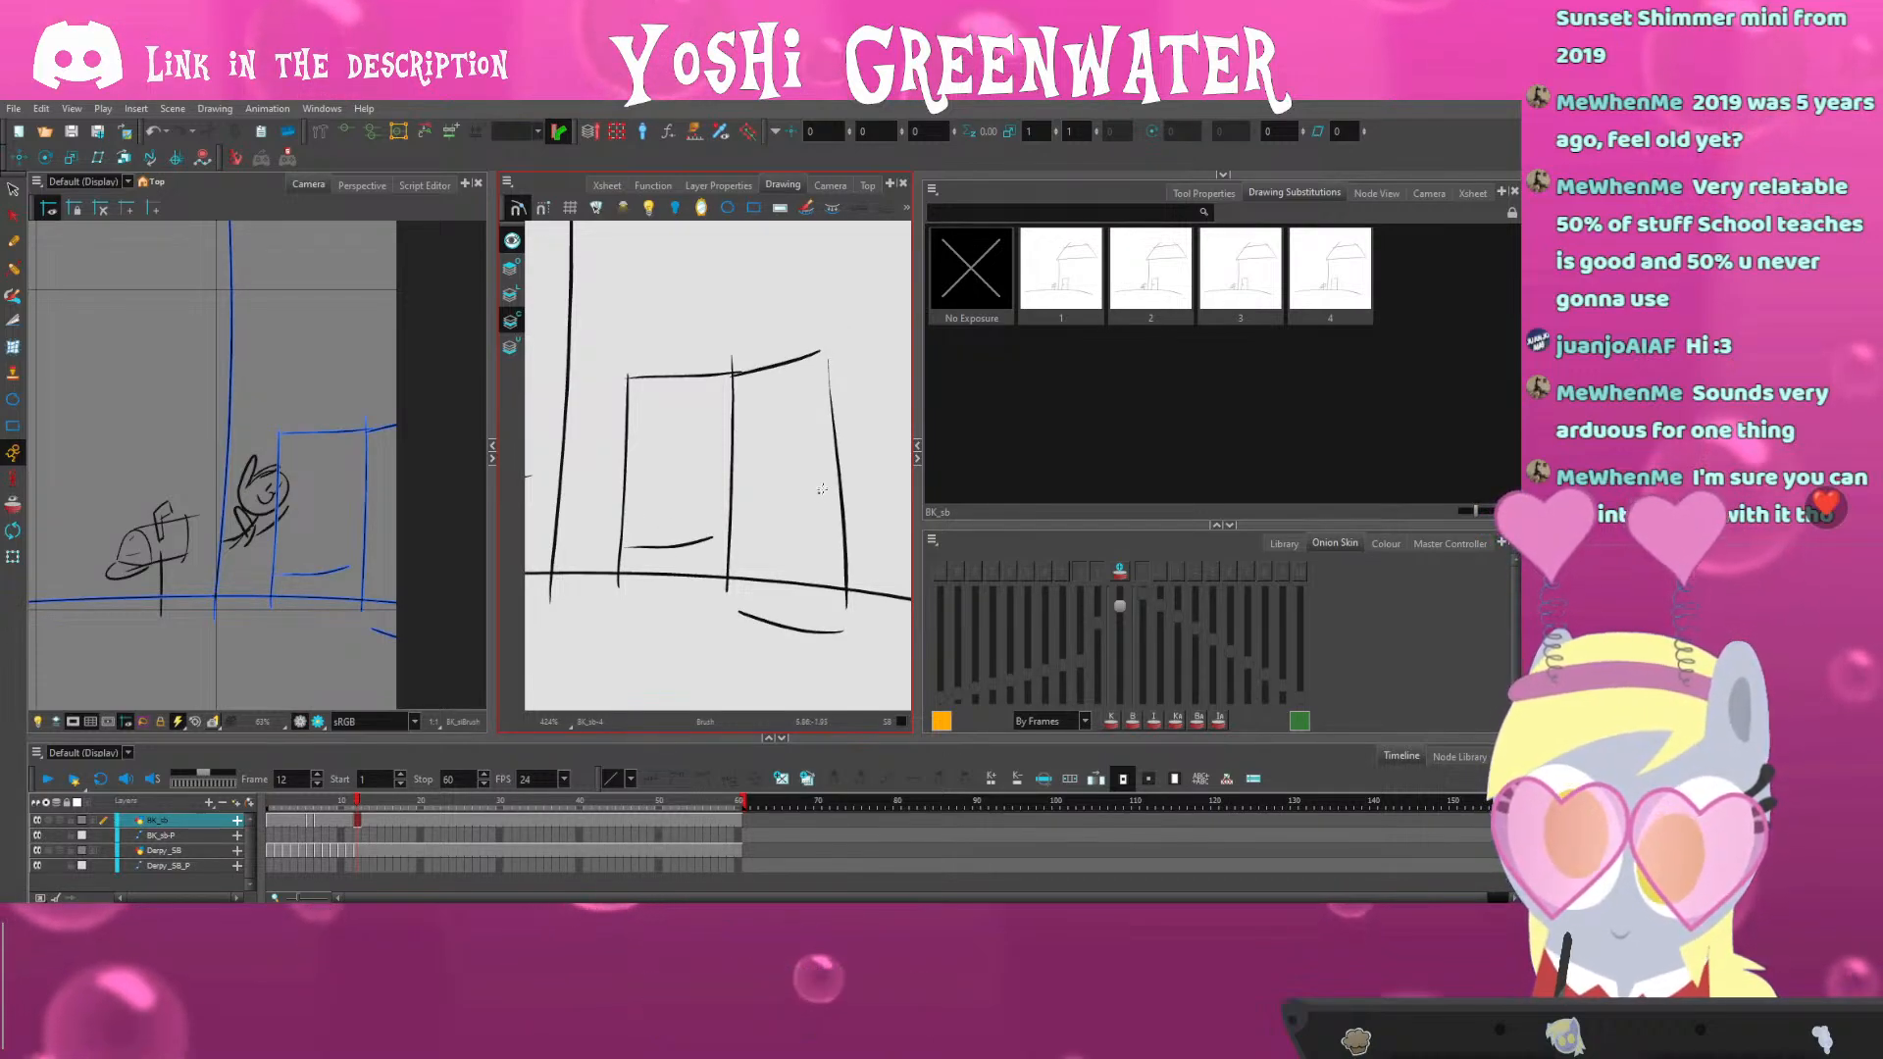
# Flip between frames 11 and 12 to check the door opening together with the character's pose
pyautogui.press(',')
pyautogui.press('.')
pyautogui.press(',')
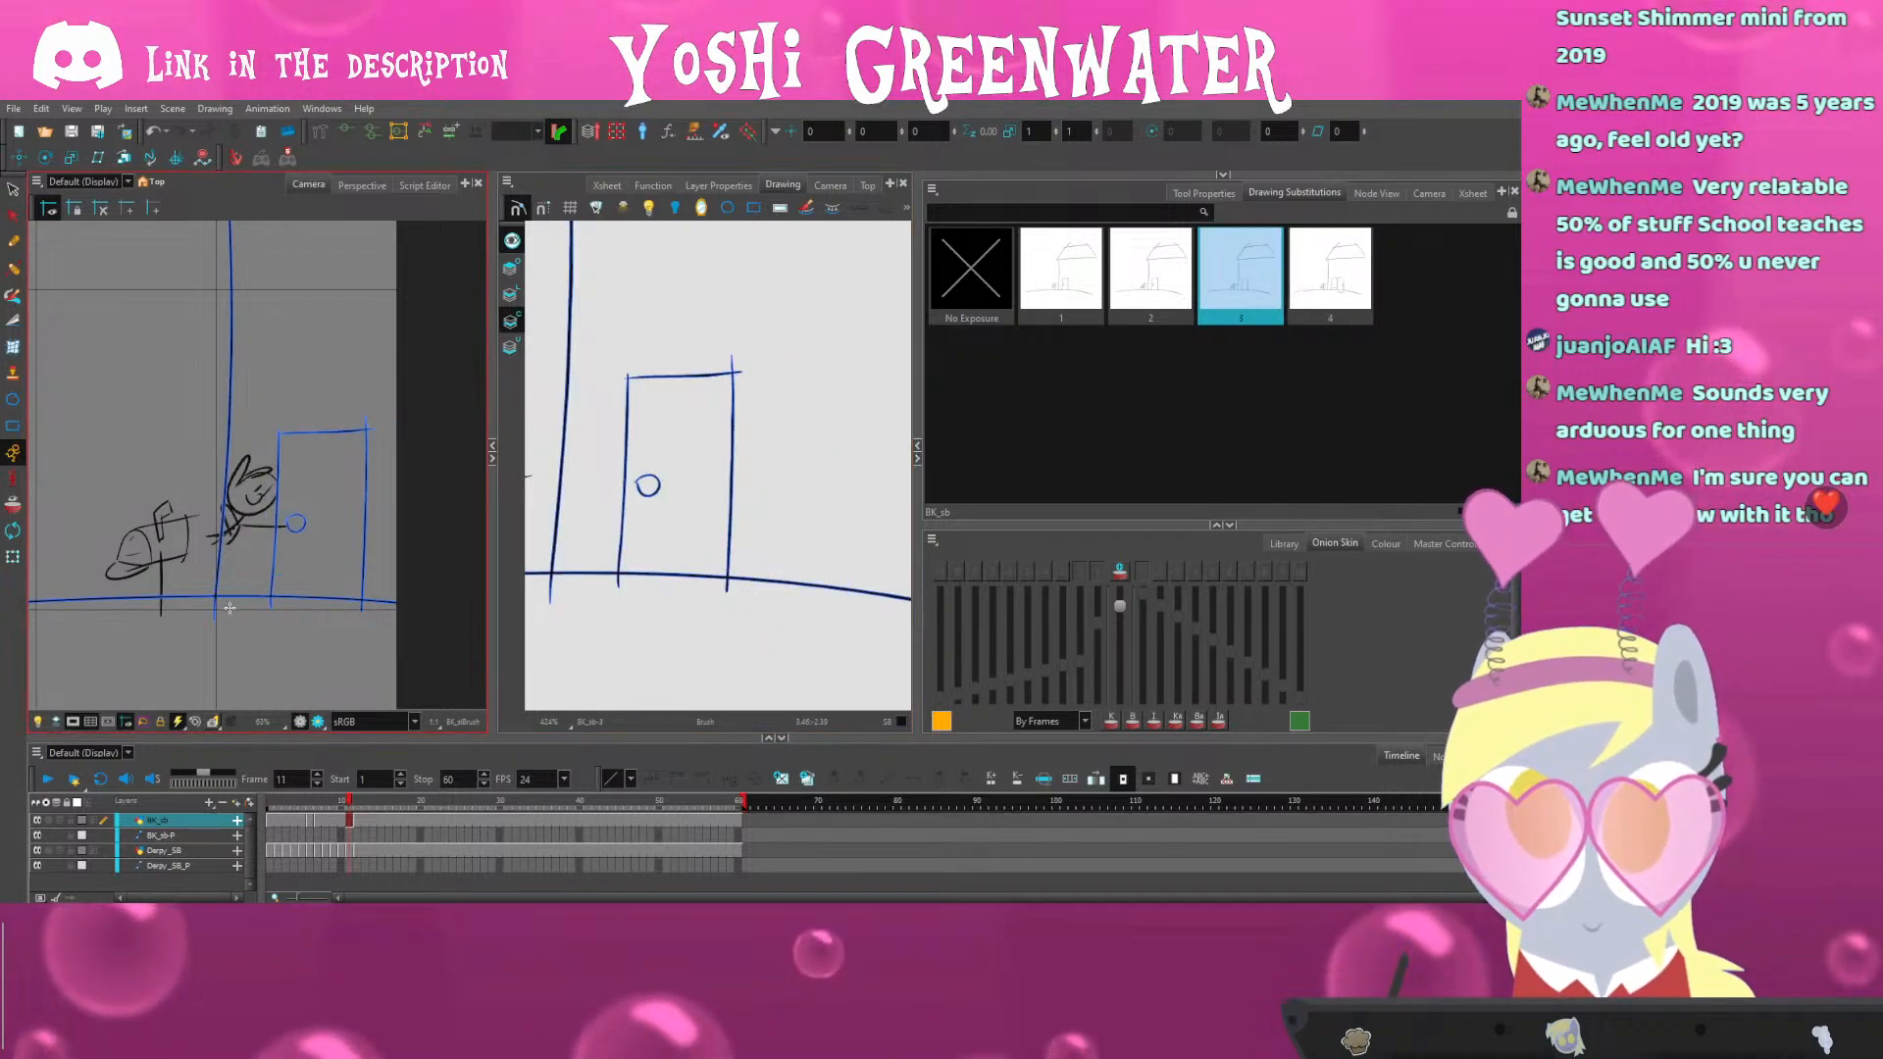
pyautogui.press('.')
pyautogui.press('k')
pyautogui.press(',')
pyautogui.press('.')
pyautogui.press(',')
pyautogui.press('.')
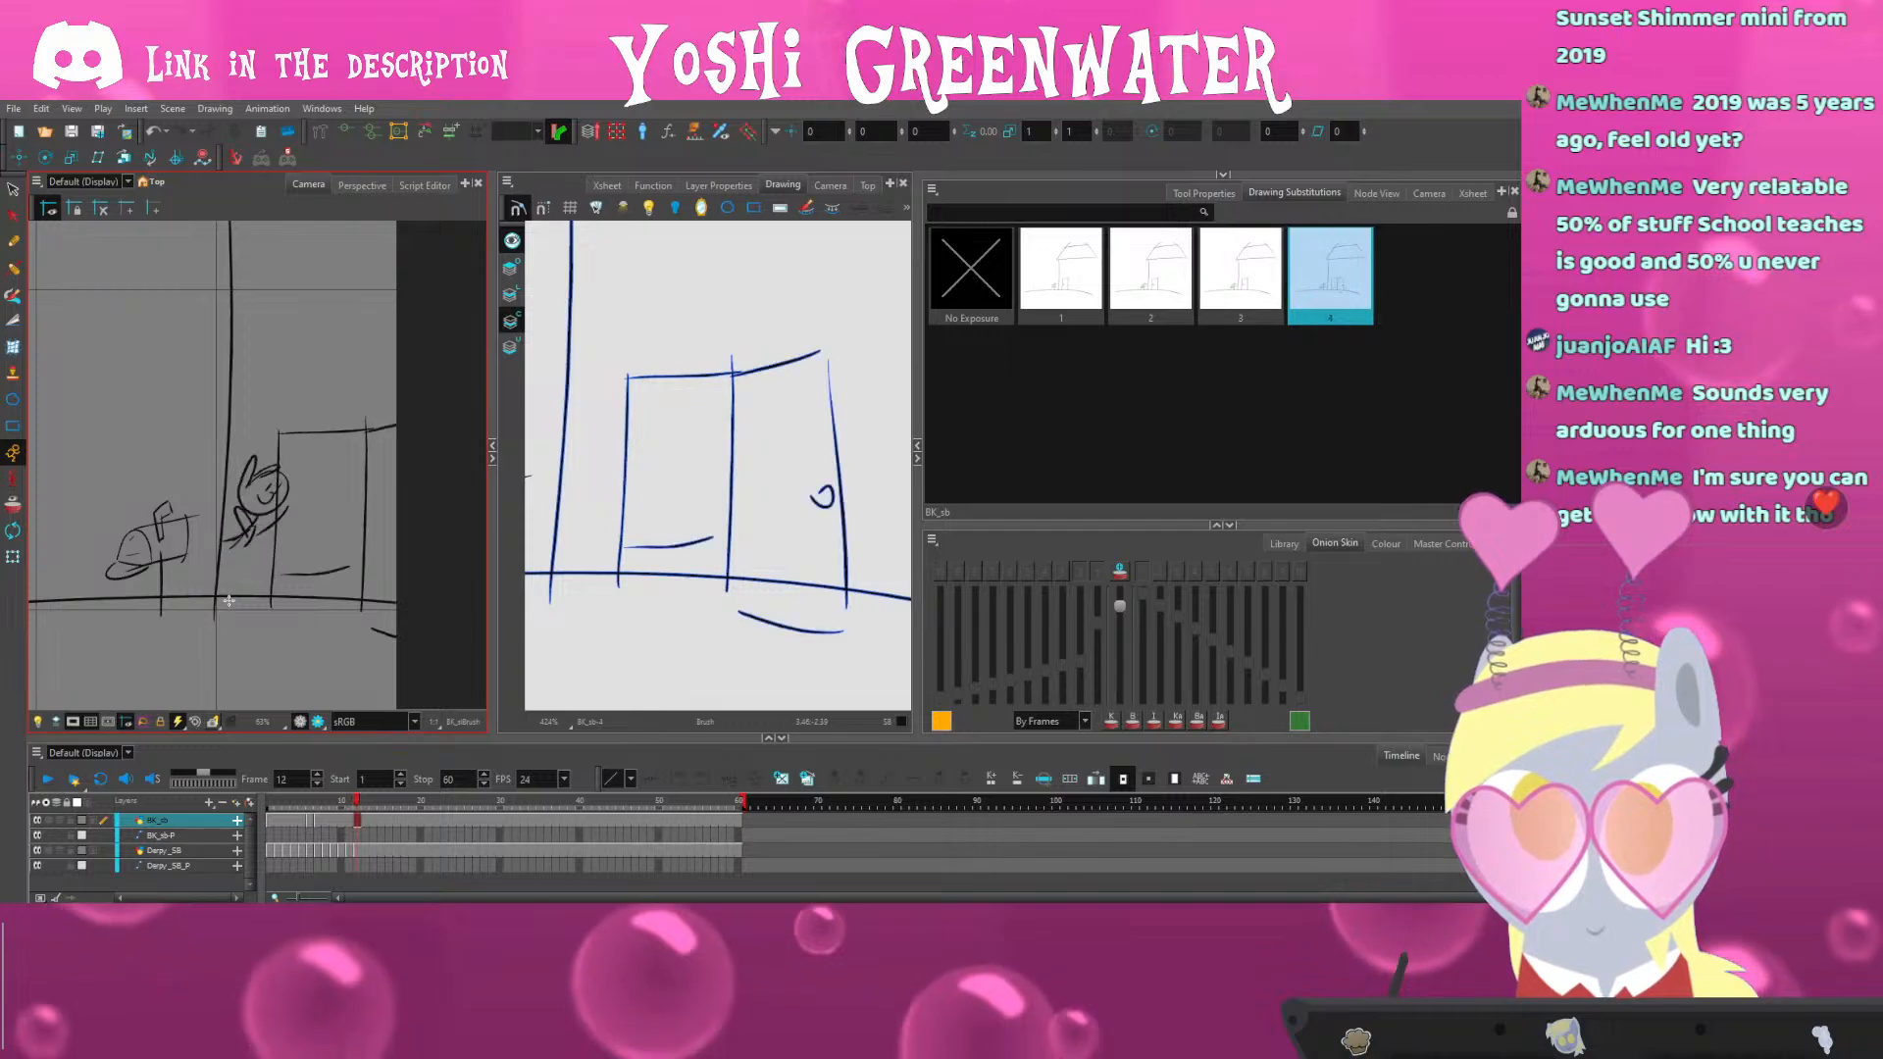
pyautogui.press(',')
pyautogui.press('.')
pyautogui.press(',')
pyautogui.press('.')
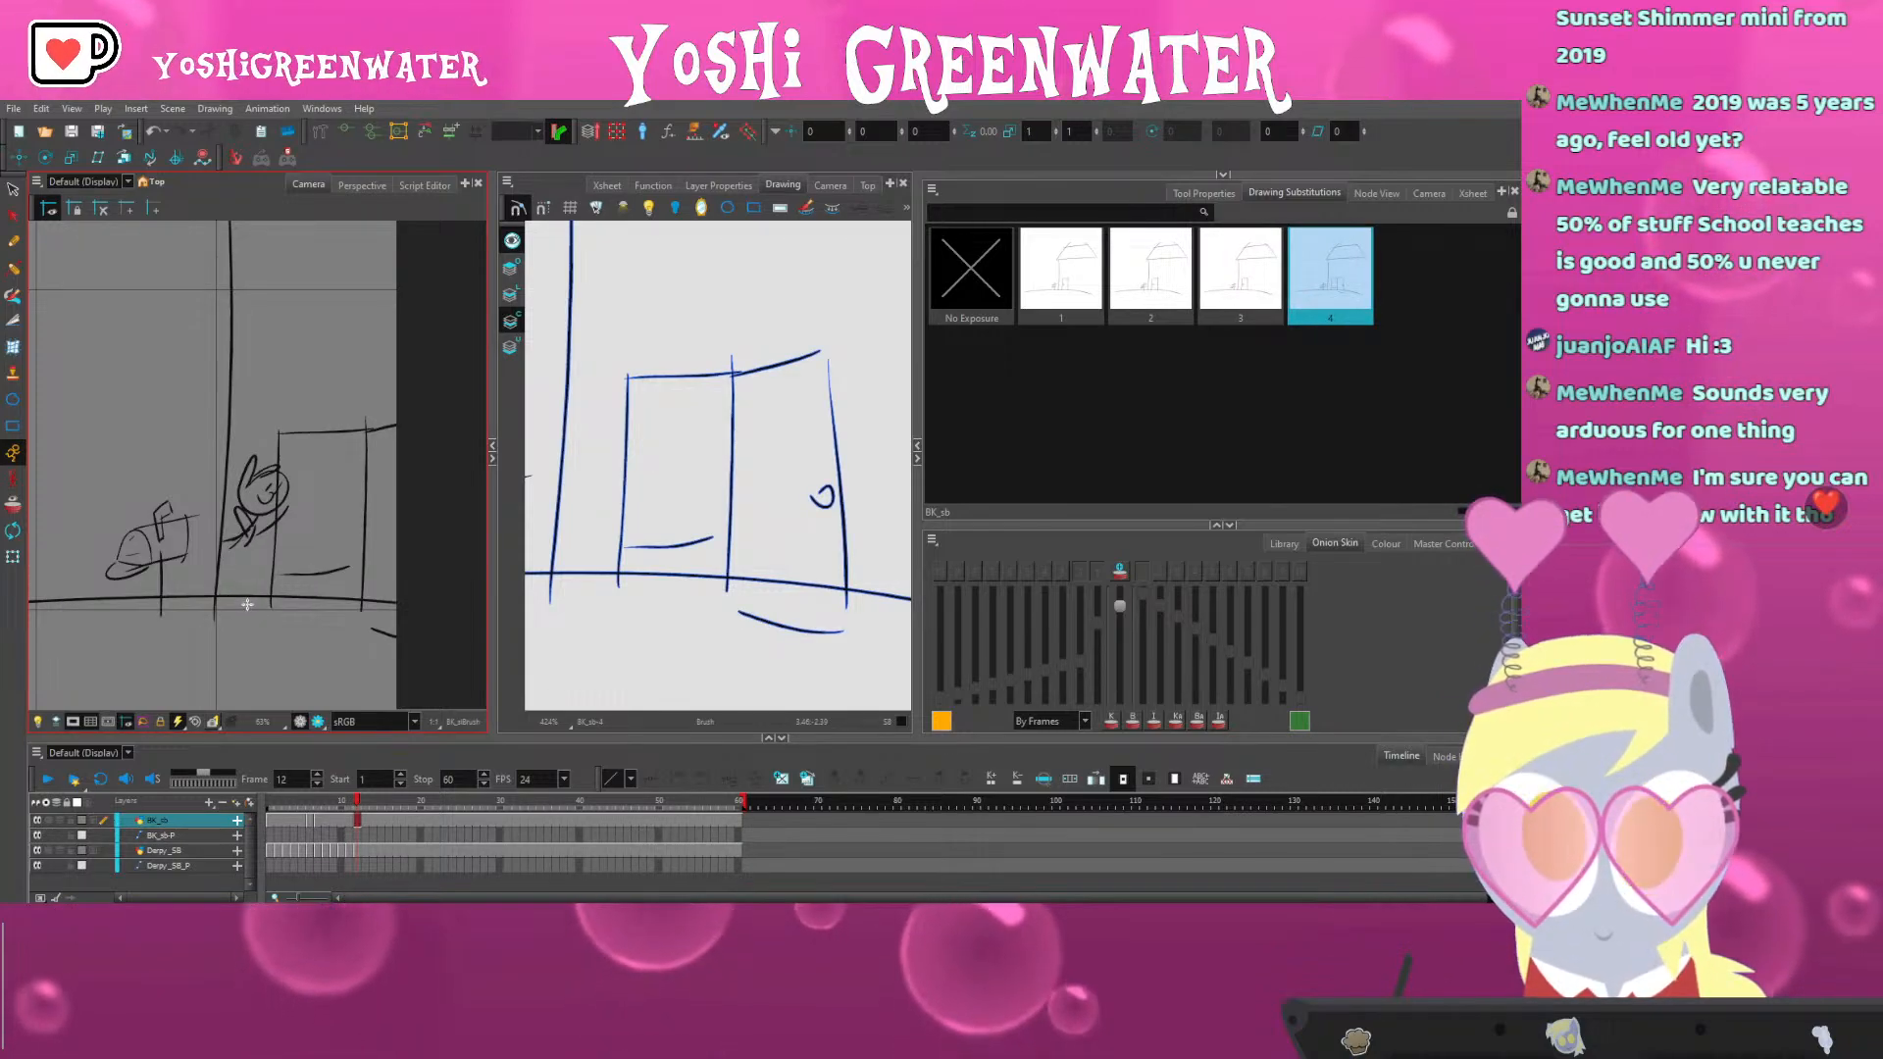
# On frame 13 of the character layer, swap the exposure to flying drawing 11 and duplicate it as a separate drawing
pyautogui.click(356, 849)
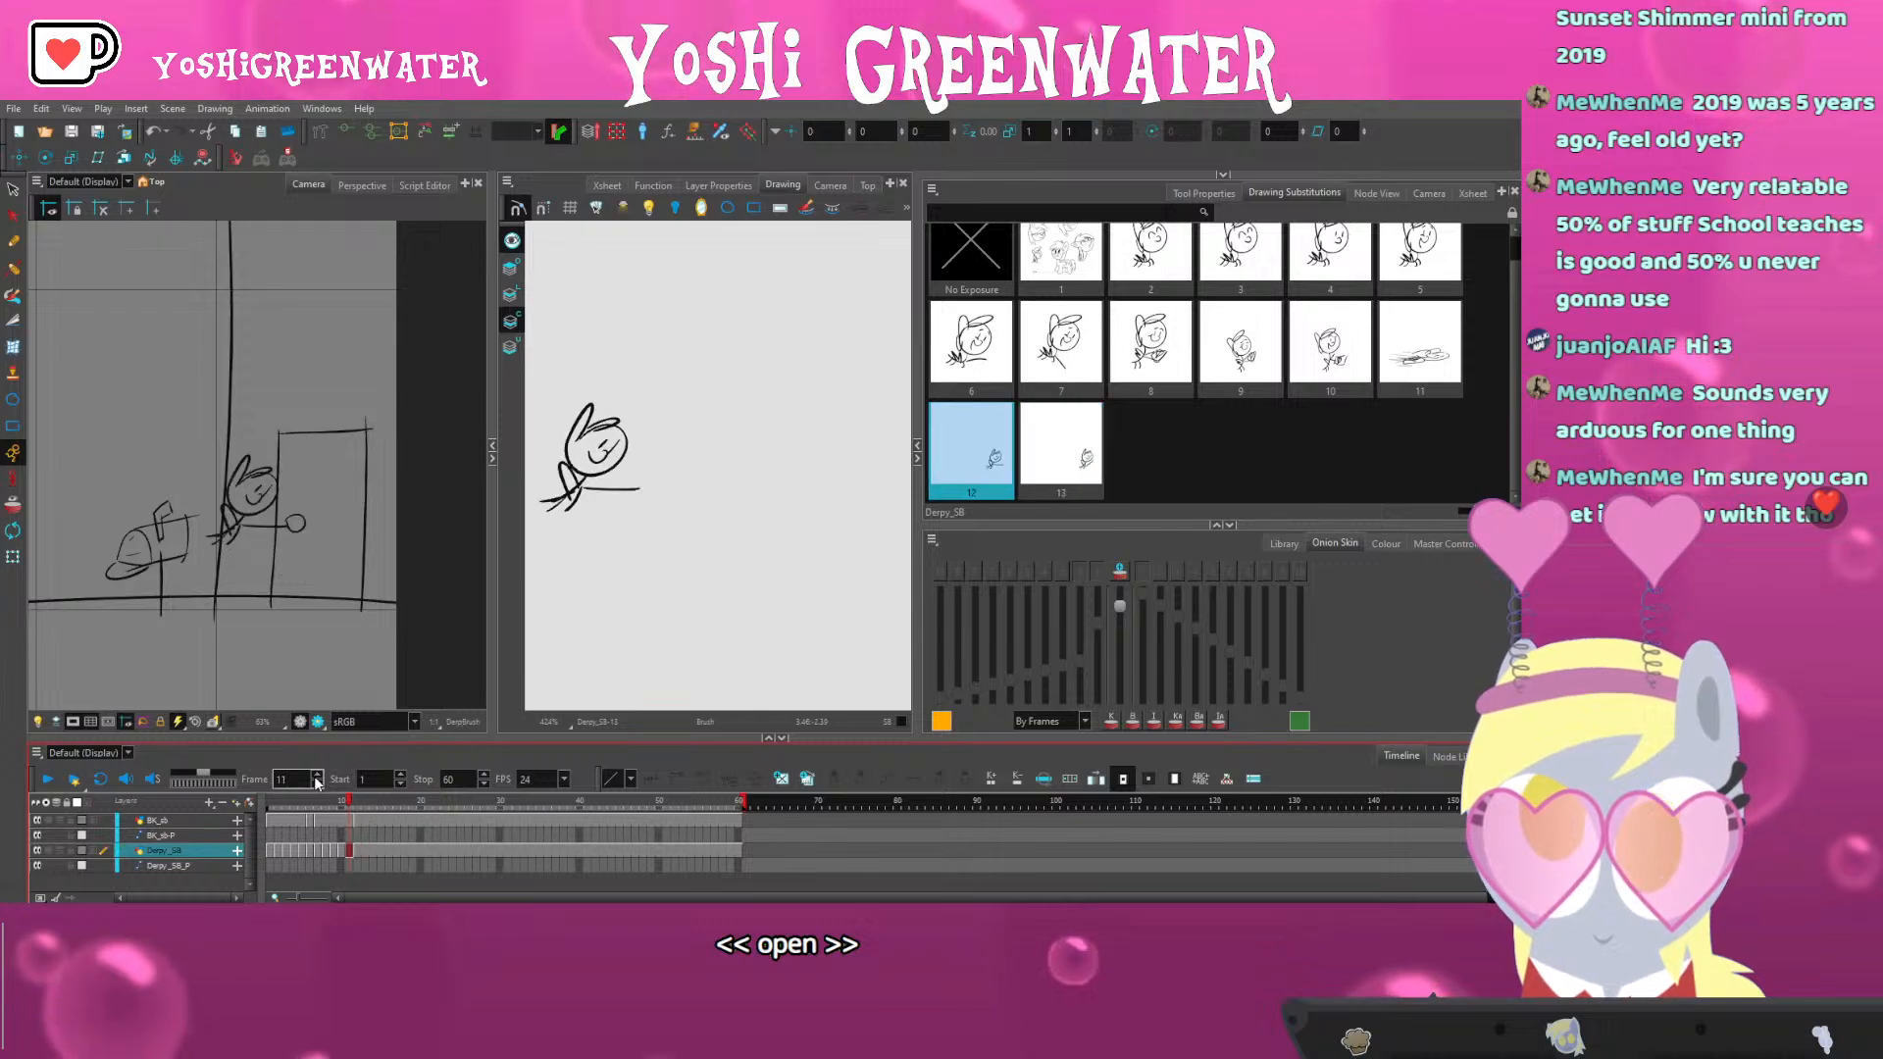
pyautogui.click(781, 775)
pyautogui.click(13, 190)
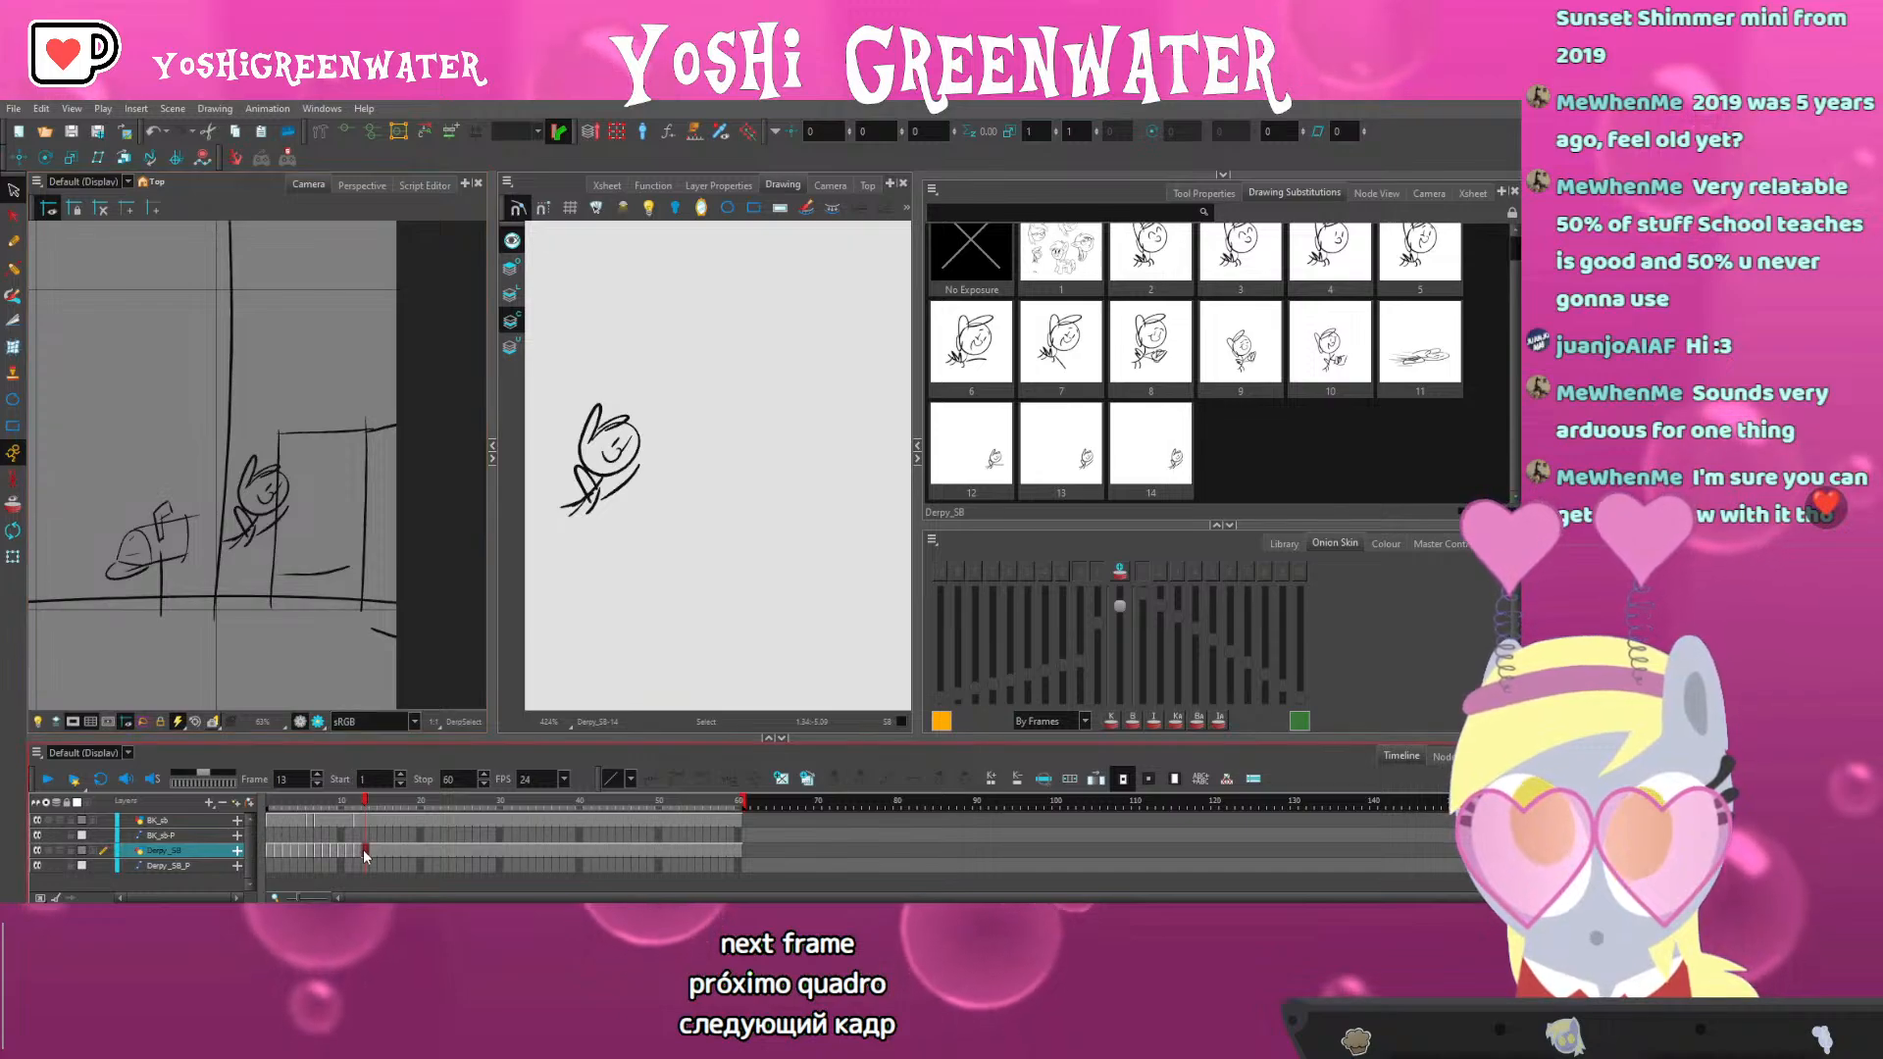
pyautogui.press('-')
pyautogui.press('-')
pyautogui.press('-')
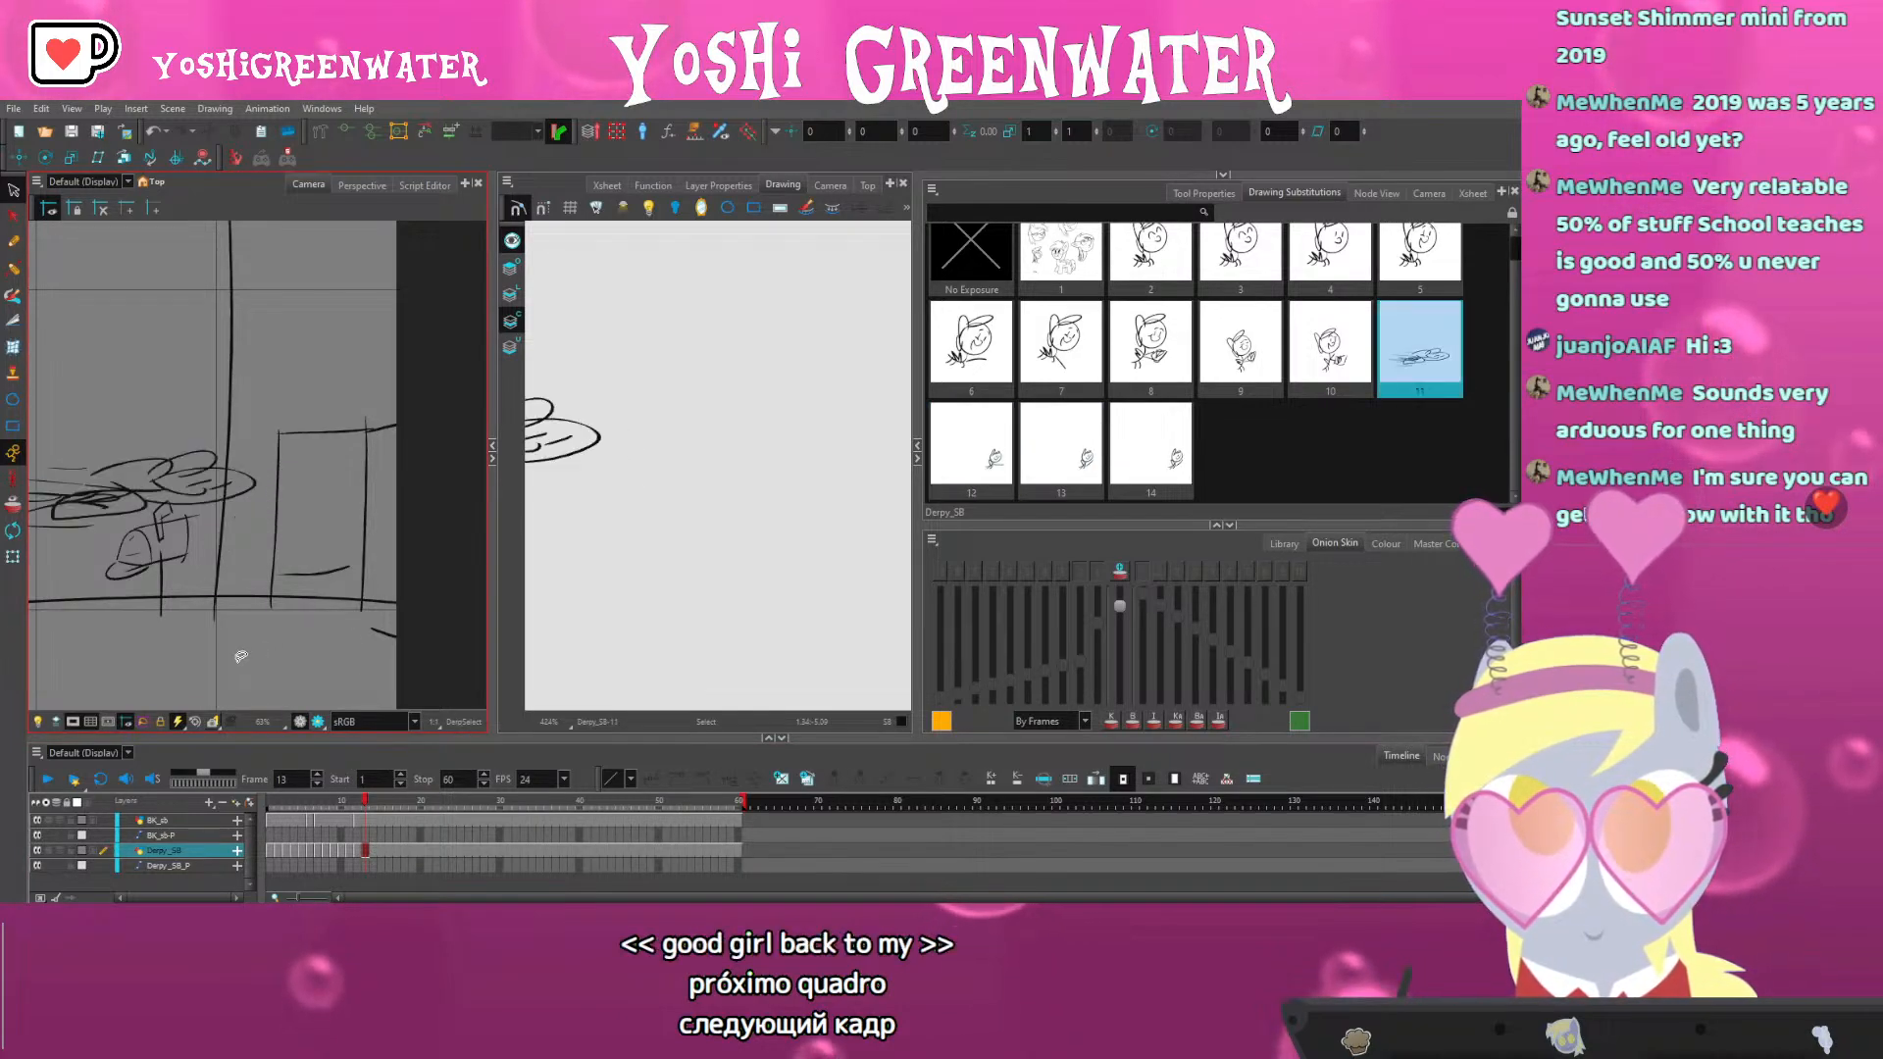
pyautogui.click(781, 777)
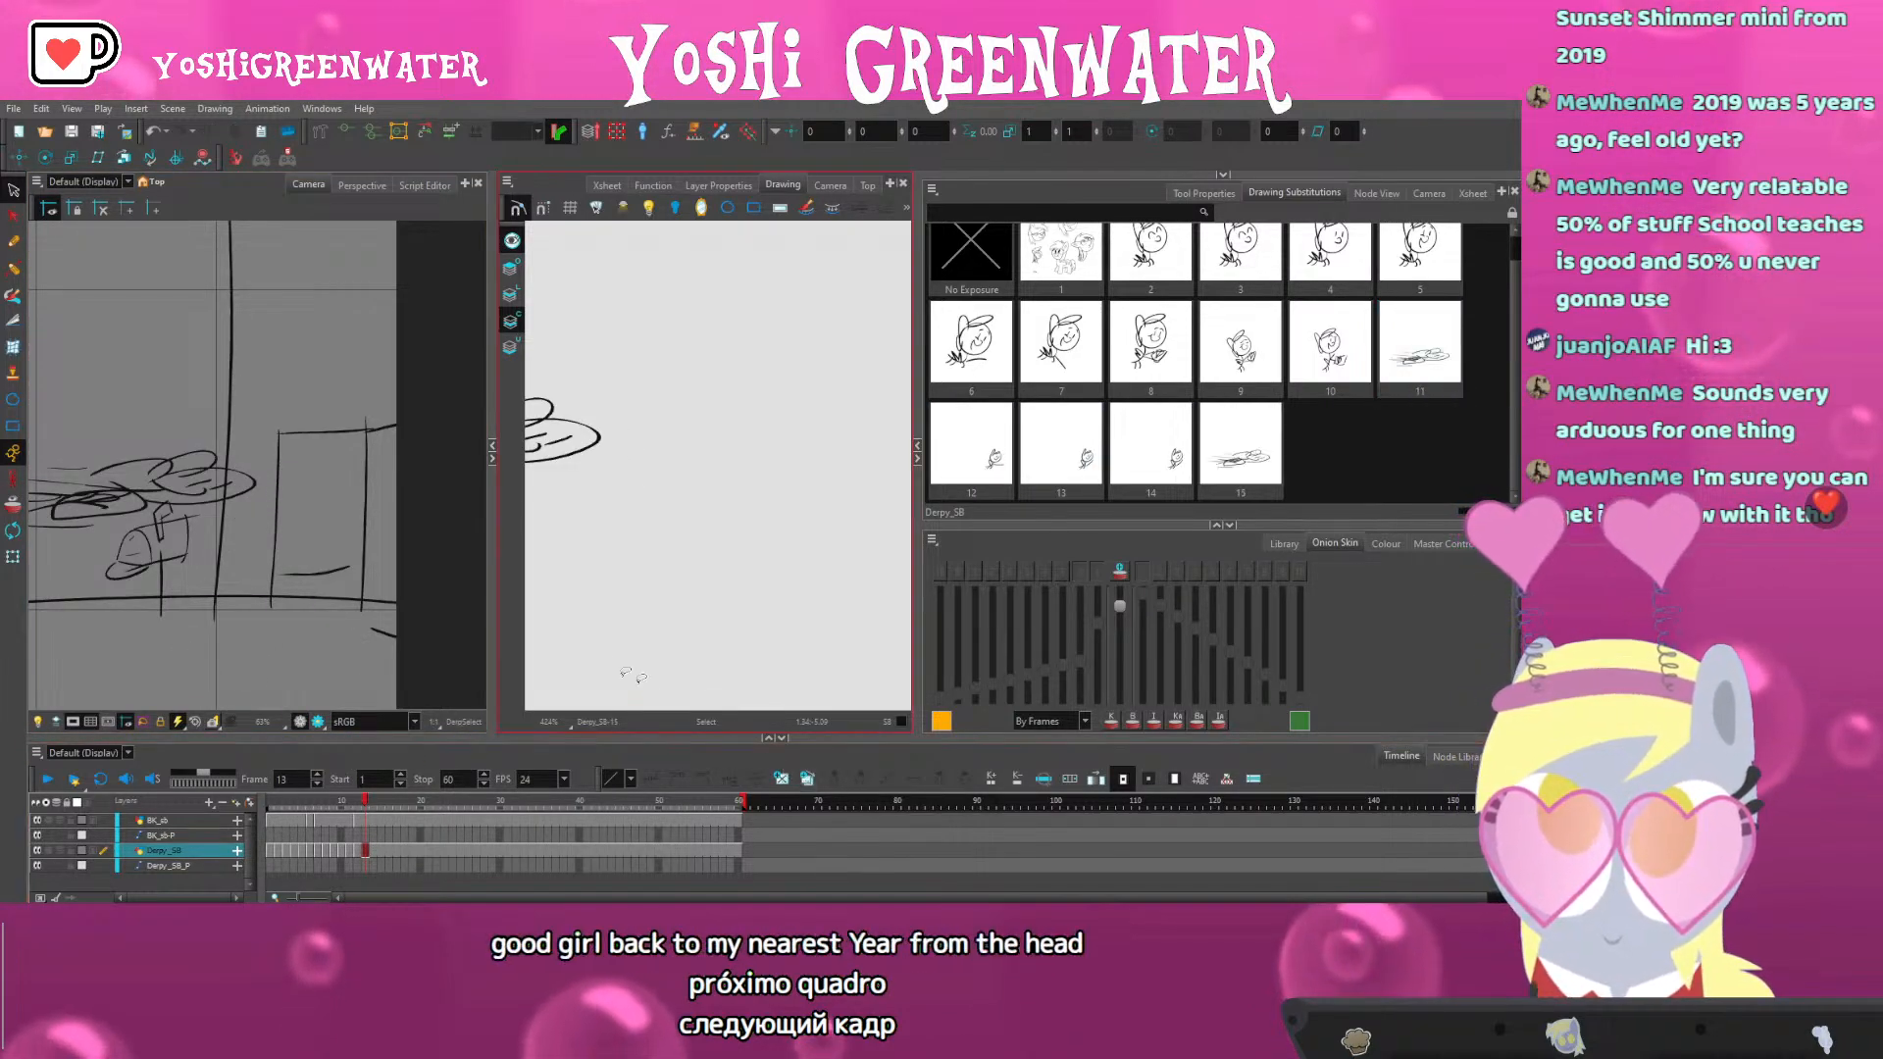
# Select the whole flying pose on frame 13, move it into the open doorway and squash it slightly in height
pyautogui.moveTo(141, 593); pyautogui.dragTo(223, 598)
pyautogui.moveTo(163, 638)
pyautogui.mouseDown()
pyautogui.moveTo(93, 430)
pyautogui.moveTo(167, 636)
pyautogui.mouseUp()
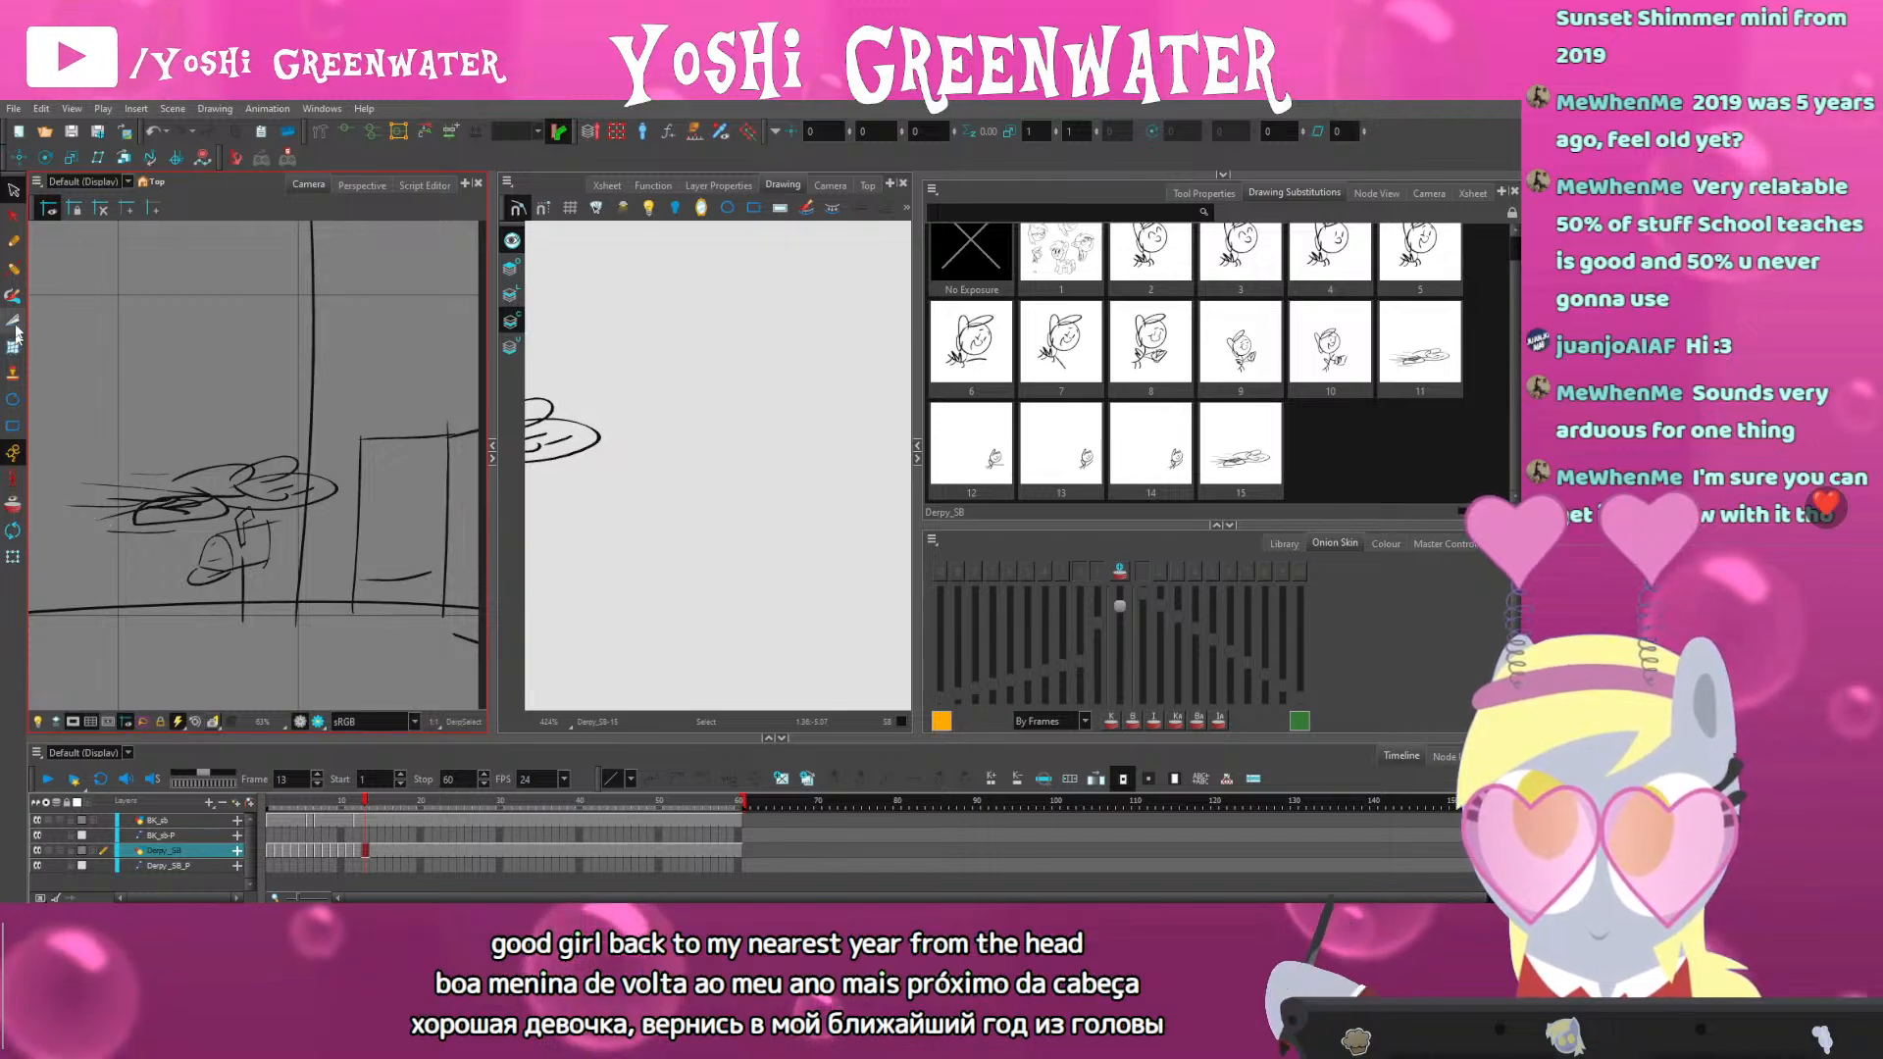
pyautogui.click(511, 294)
pyautogui.click(231, 390)
pyautogui.hotkey('ctrl', 'a')
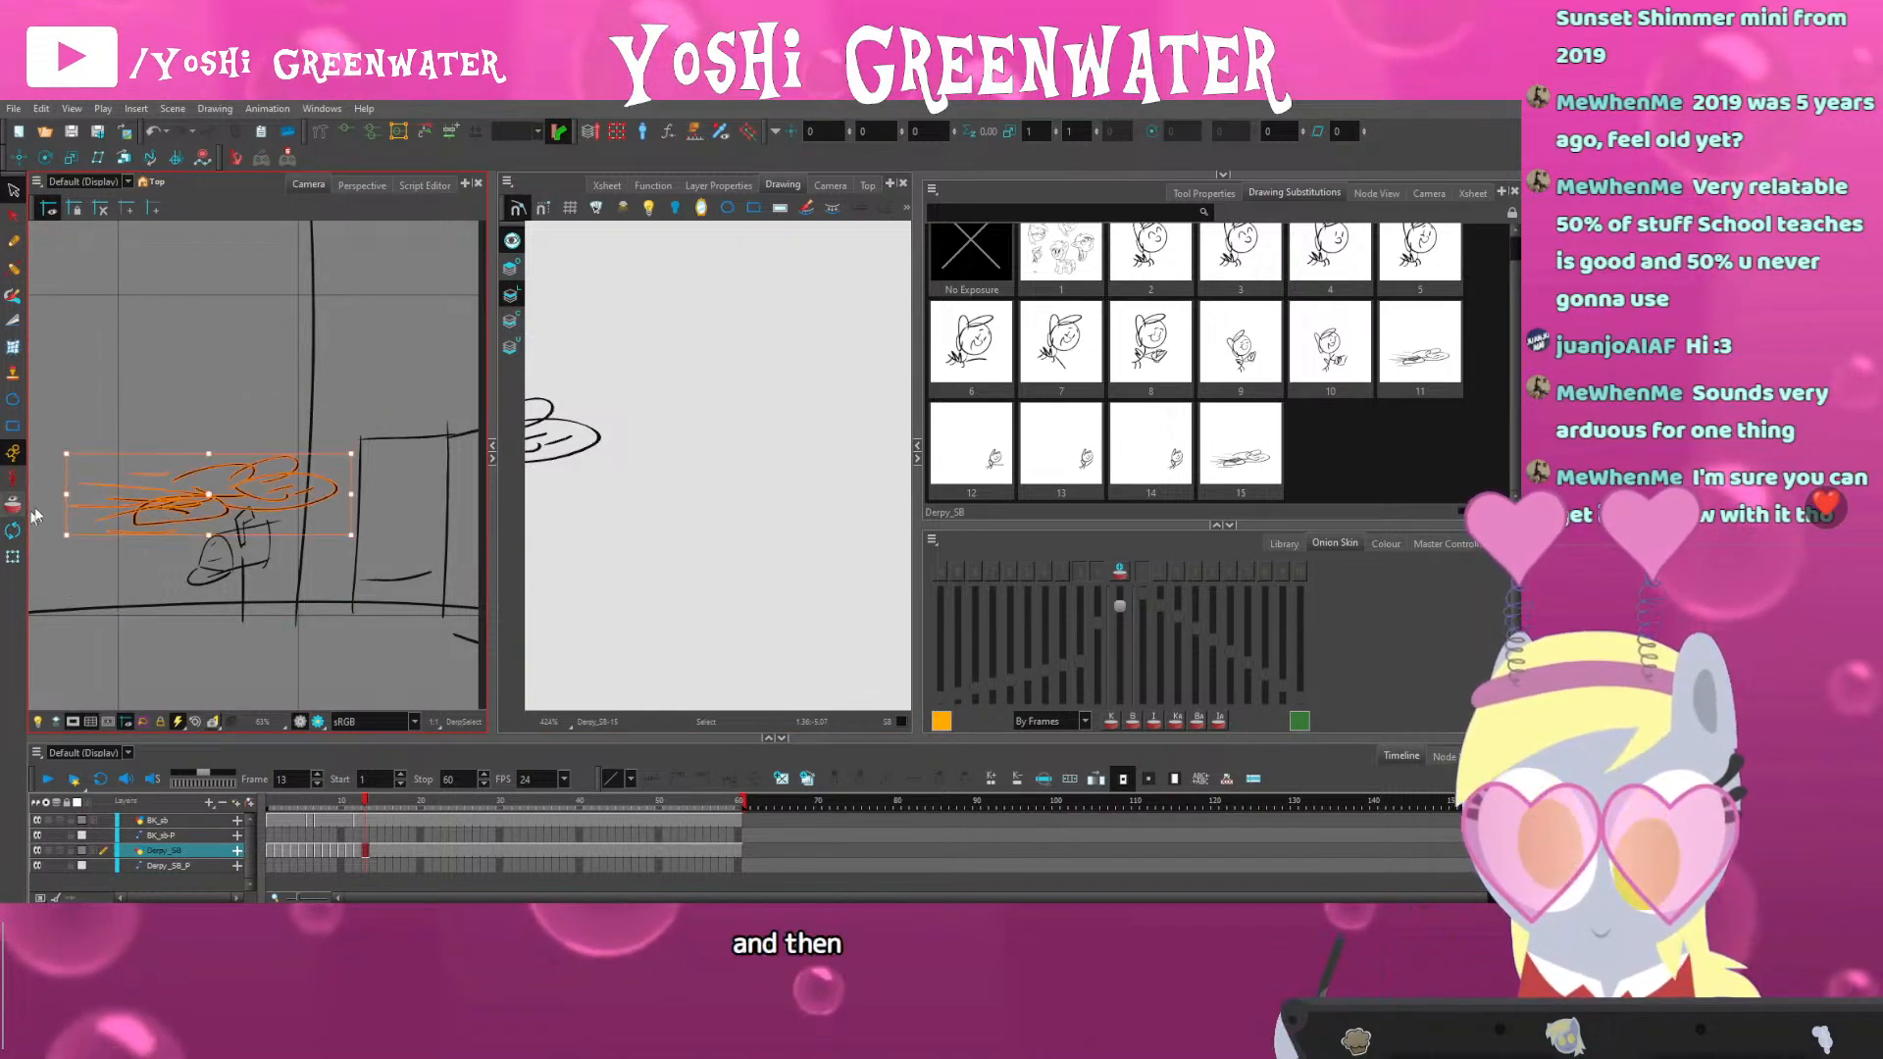
pyautogui.moveTo(138, 544); pyautogui.dragTo(98, 535)
pyautogui.moveTo(283, 528); pyautogui.dragTo(326, 523)
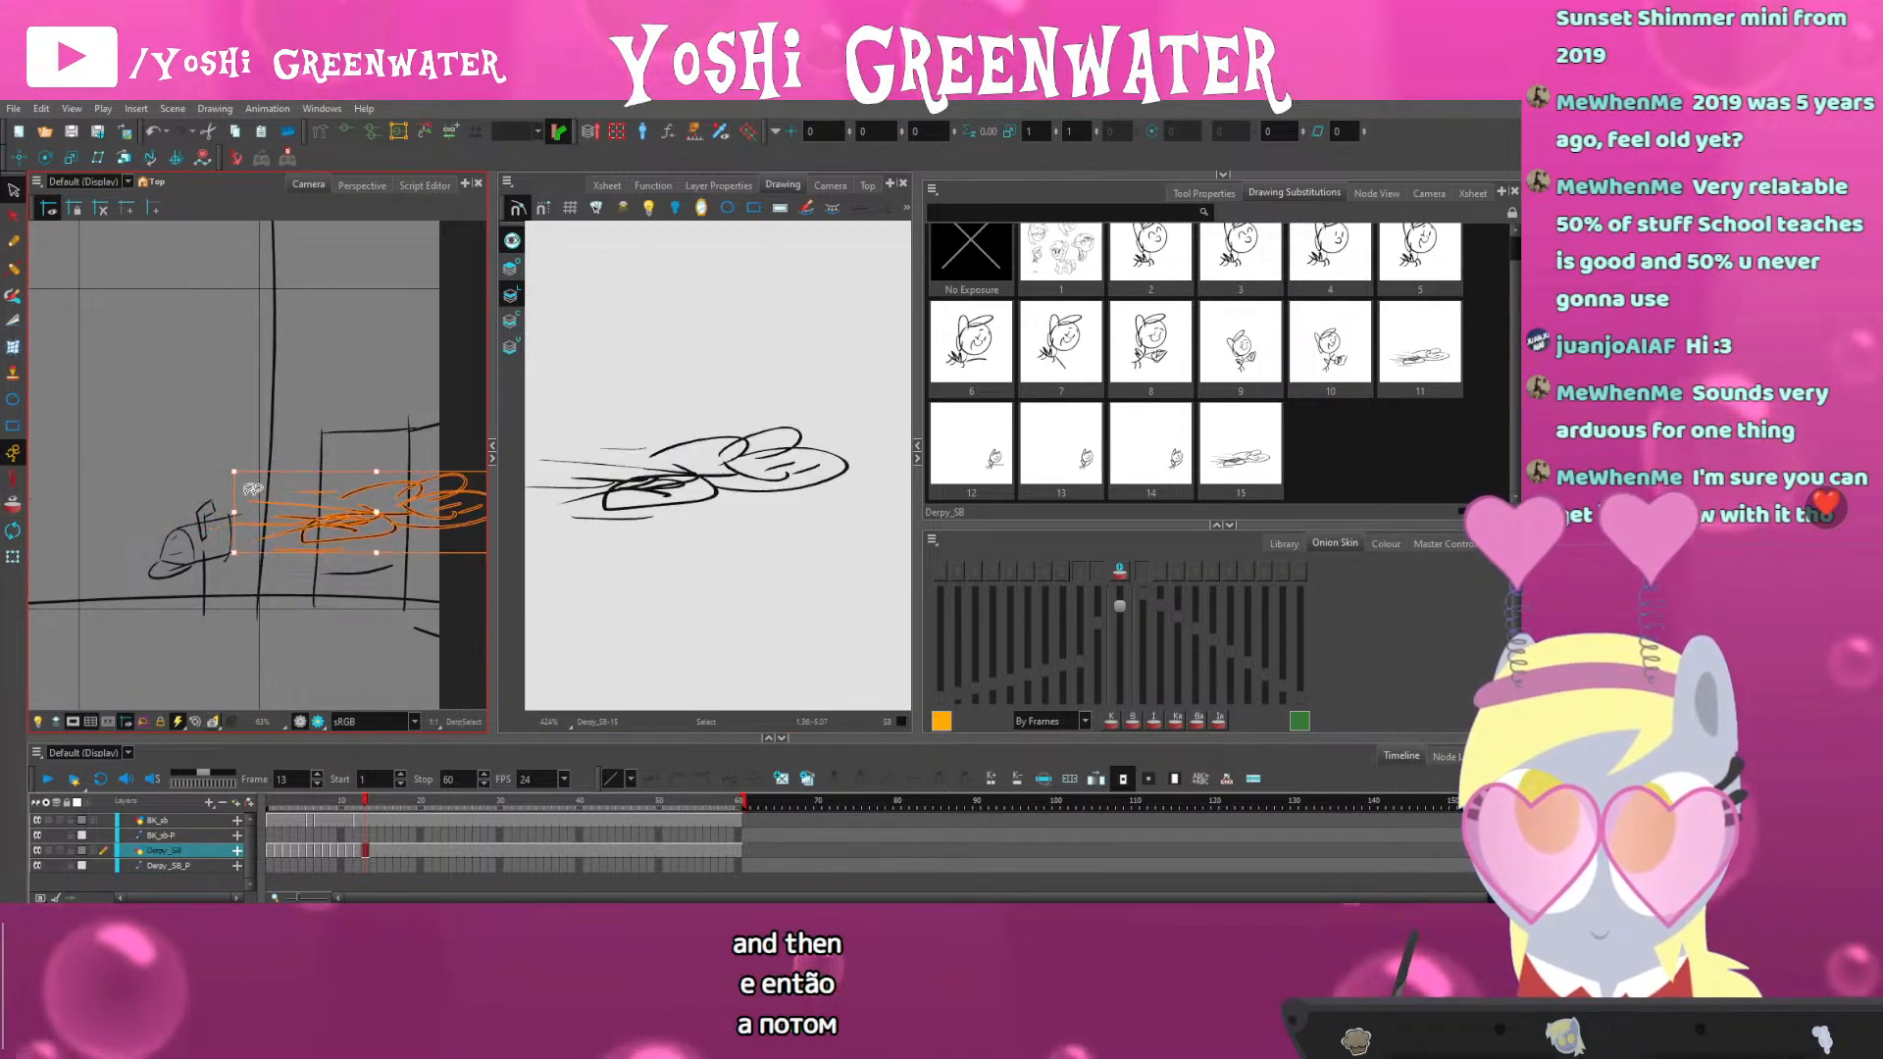
pyautogui.moveTo(225, 470); pyautogui.dragTo(227, 458)
pyautogui.moveTo(316, 628); pyautogui.dragTo(278, 622)
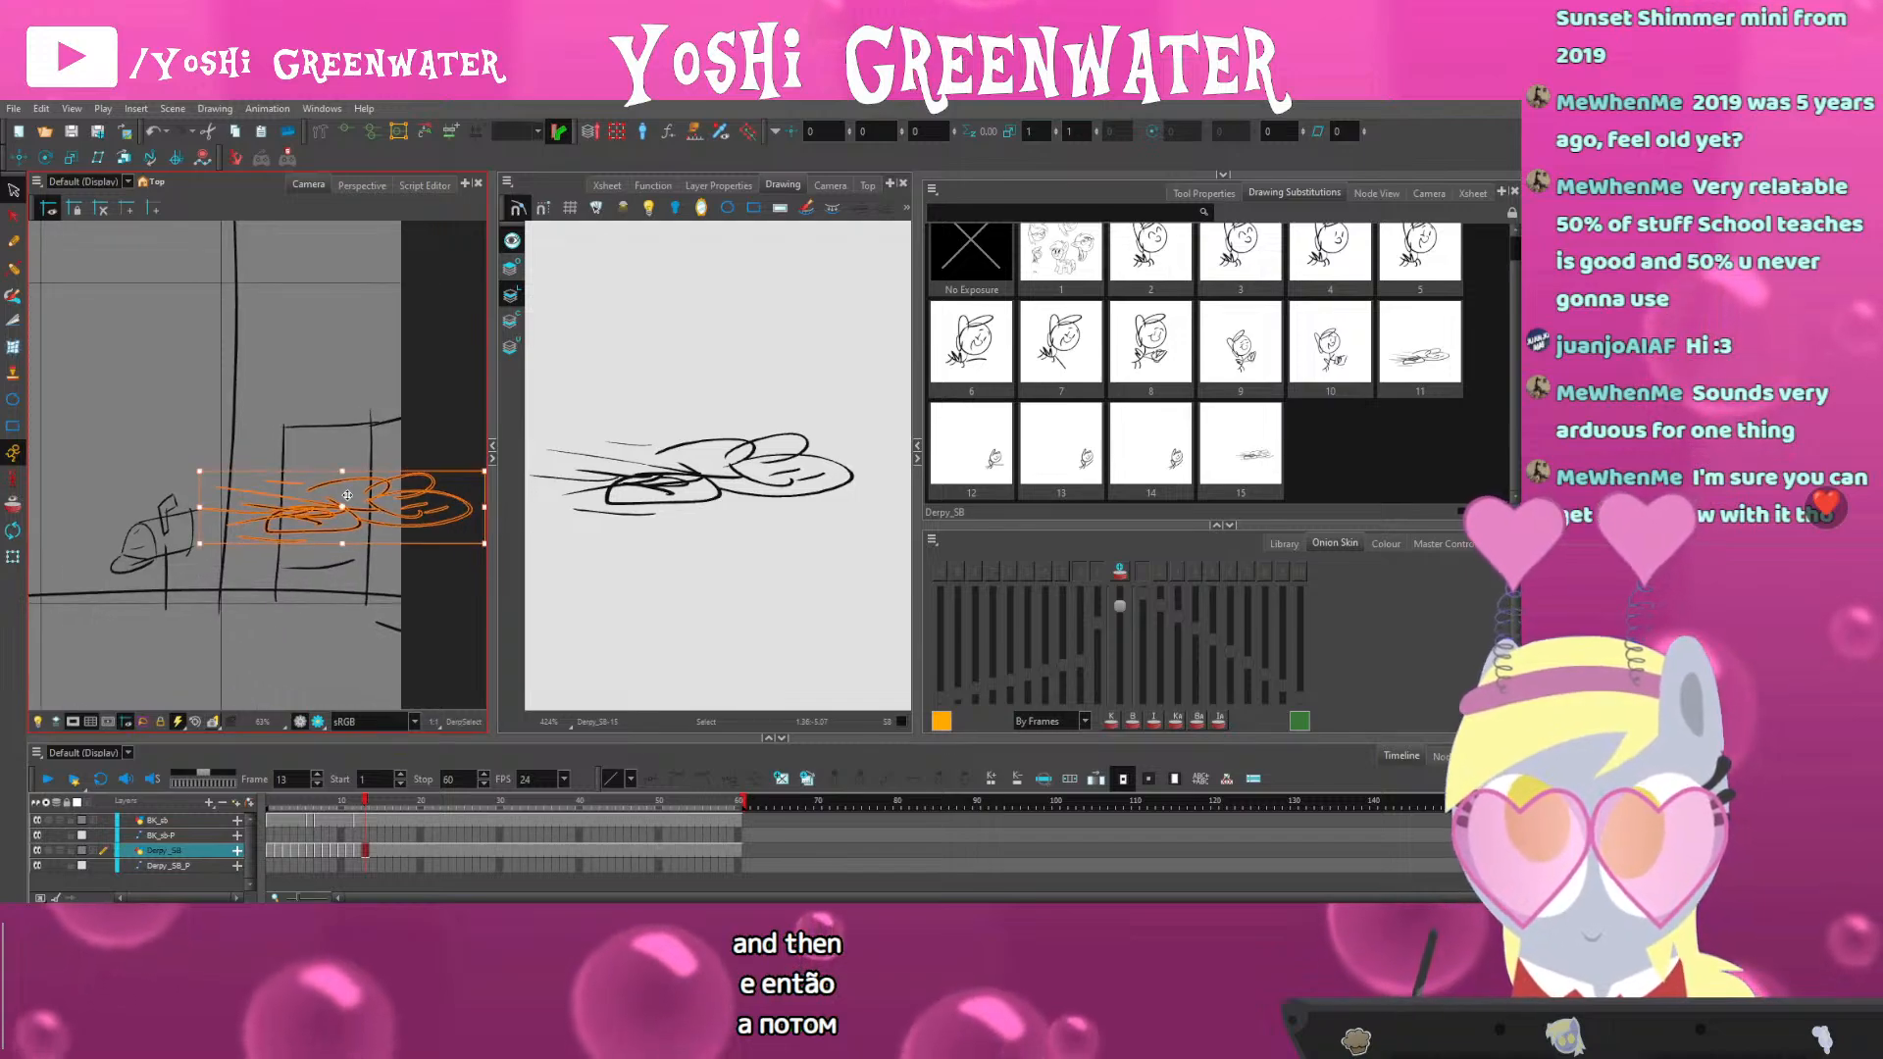
# Draw a vertical line through the flying pose along the doorway's right edge and delete the head strokes extending beyond it
pyautogui.click(13, 241)
pyautogui.moveTo(370, 453); pyautogui.dragTo(374, 574)
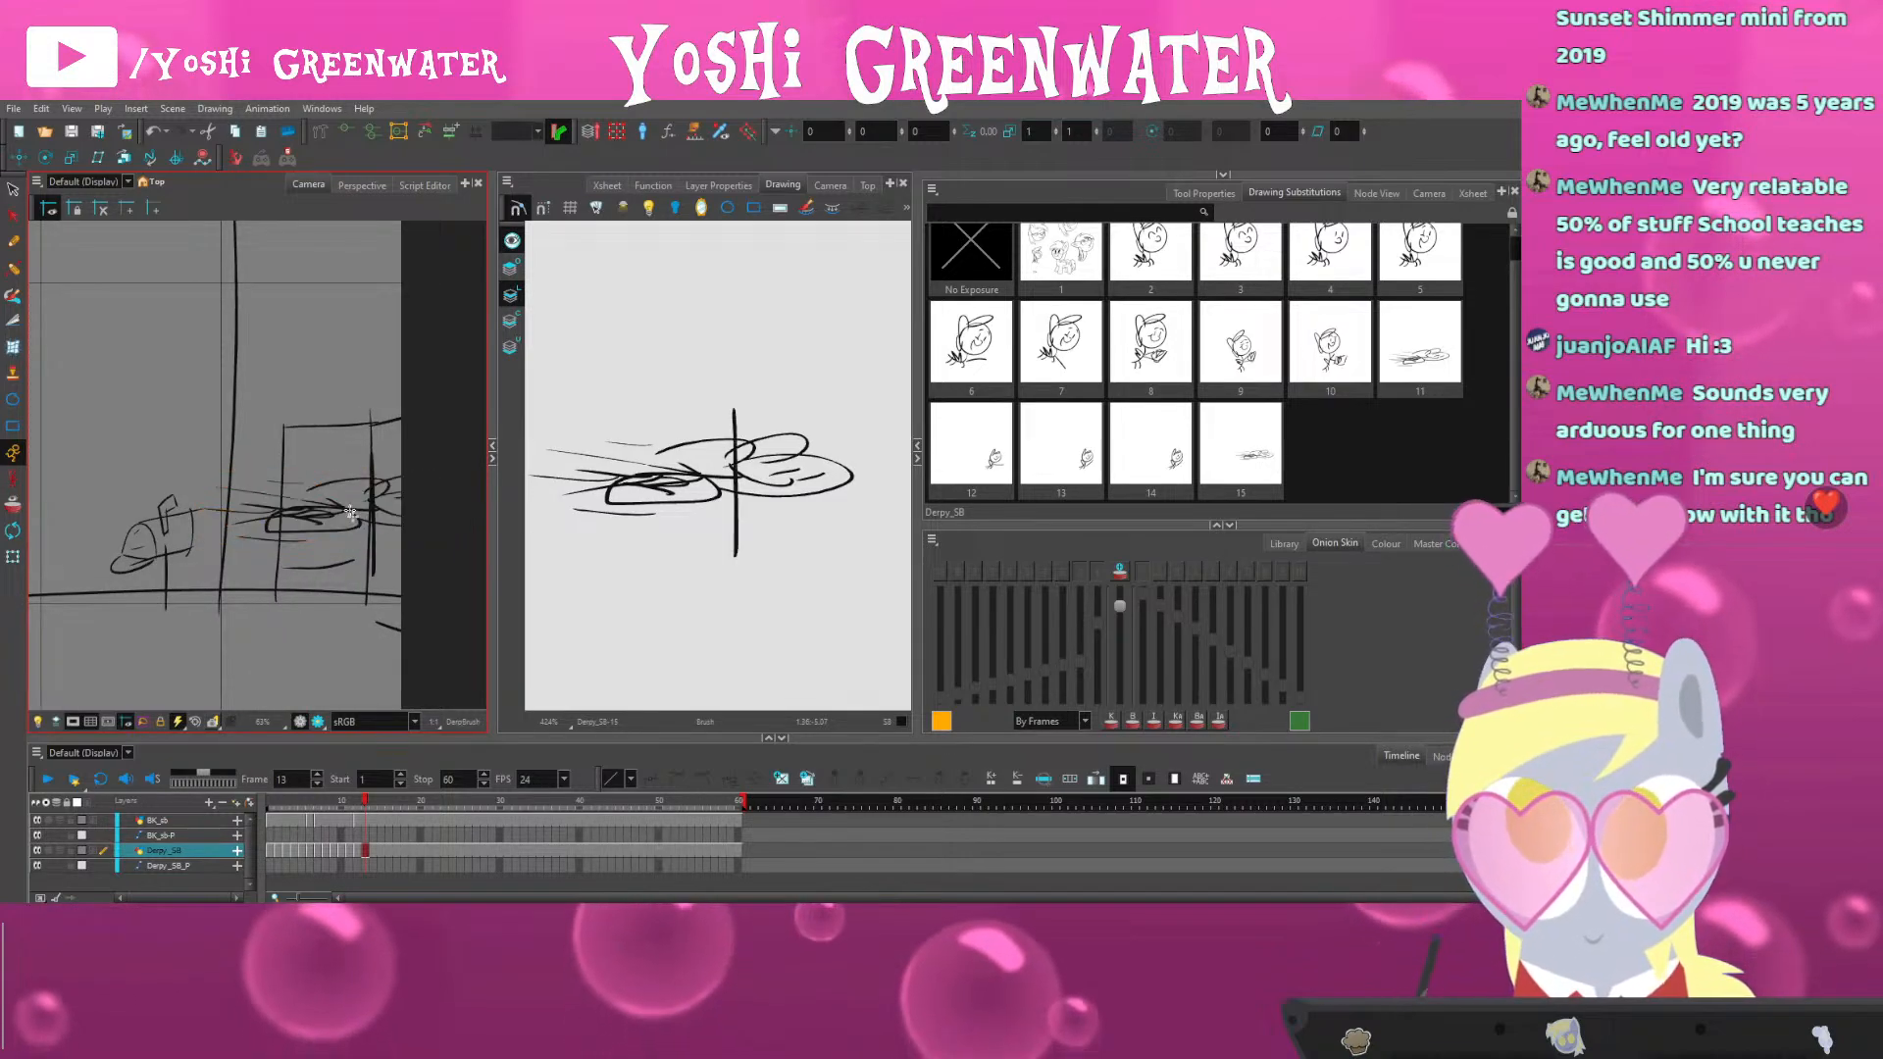
pyautogui.click(13, 189)
pyautogui.moveTo(403, 399); pyautogui.dragTo(365, 596)
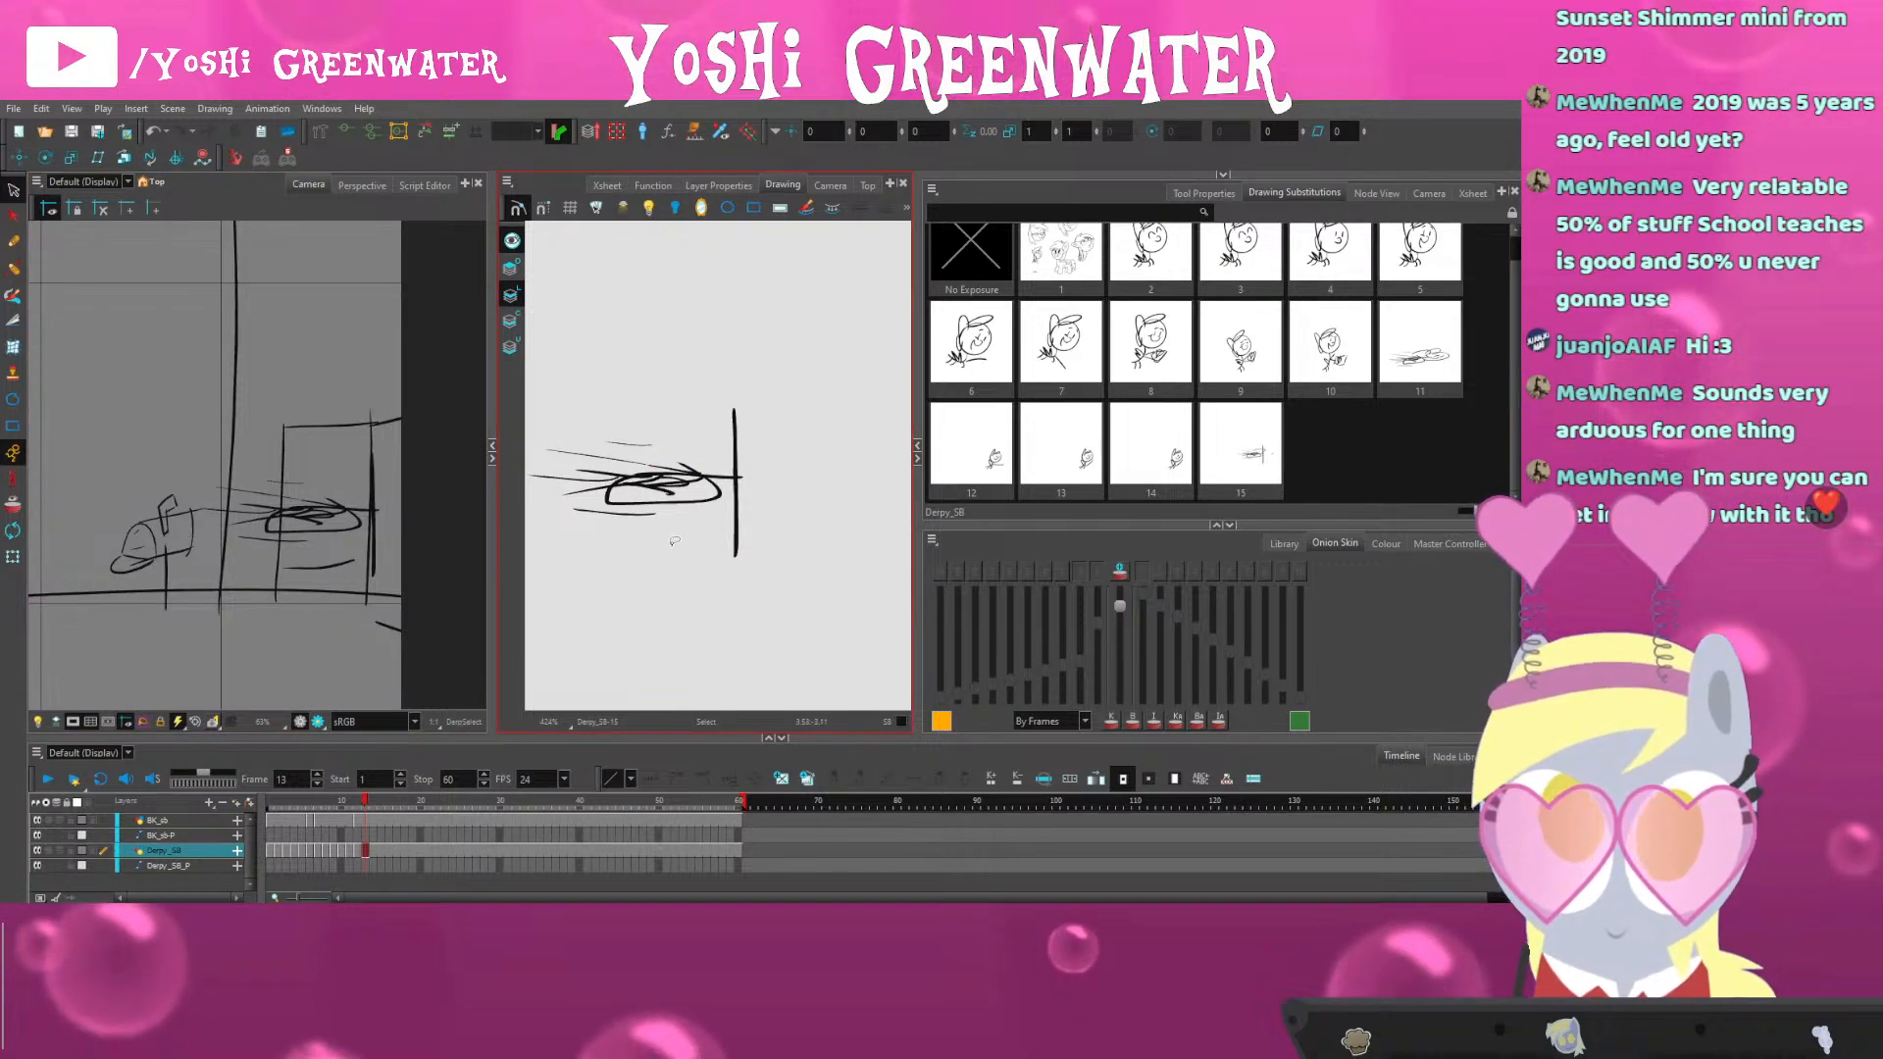
# Undo the deletion of the upper curved stroke and trim off its part past the vertical line with the Cutter
pyautogui.hotkey('ctrl', 'z')
pyautogui.hotkey('alt', 't')
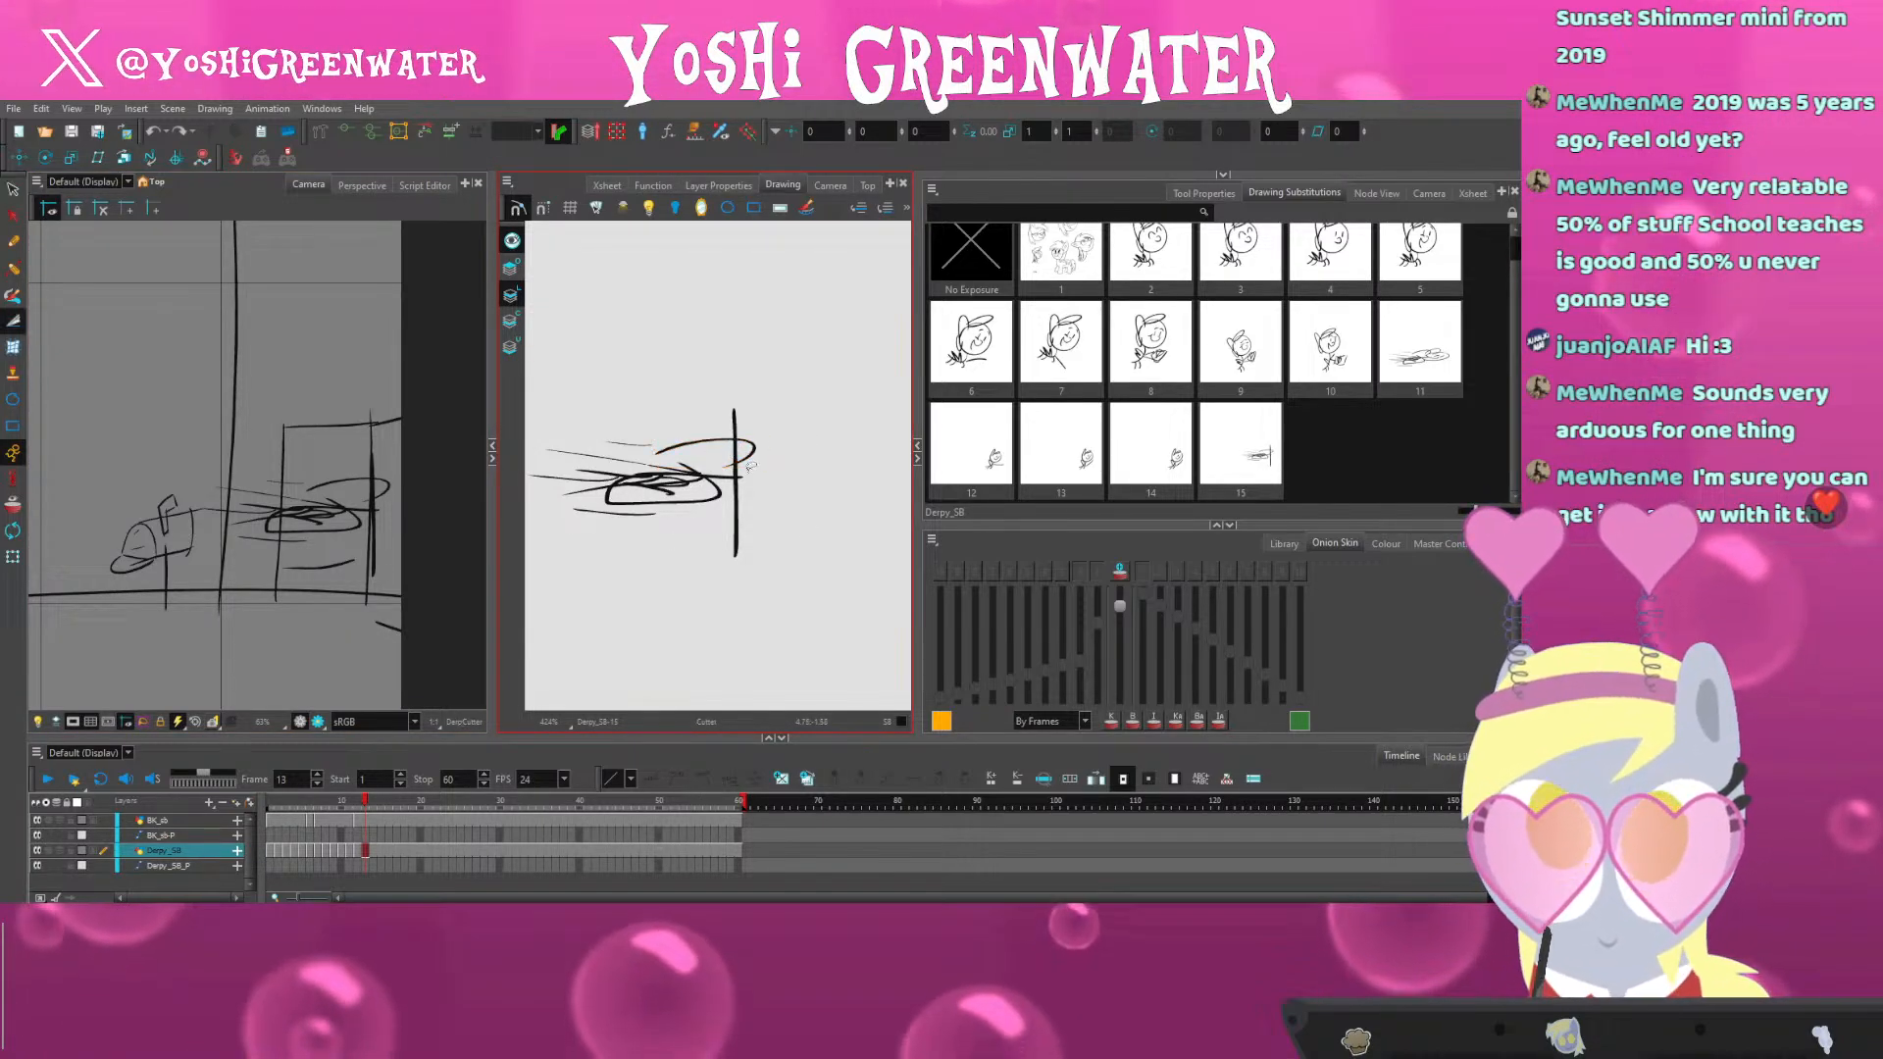
pyautogui.moveTo(748, 470)
pyautogui.mouseDown()
pyautogui.moveTo(751, 439)
pyautogui.moveTo(728, 471)
pyautogui.mouseUp()
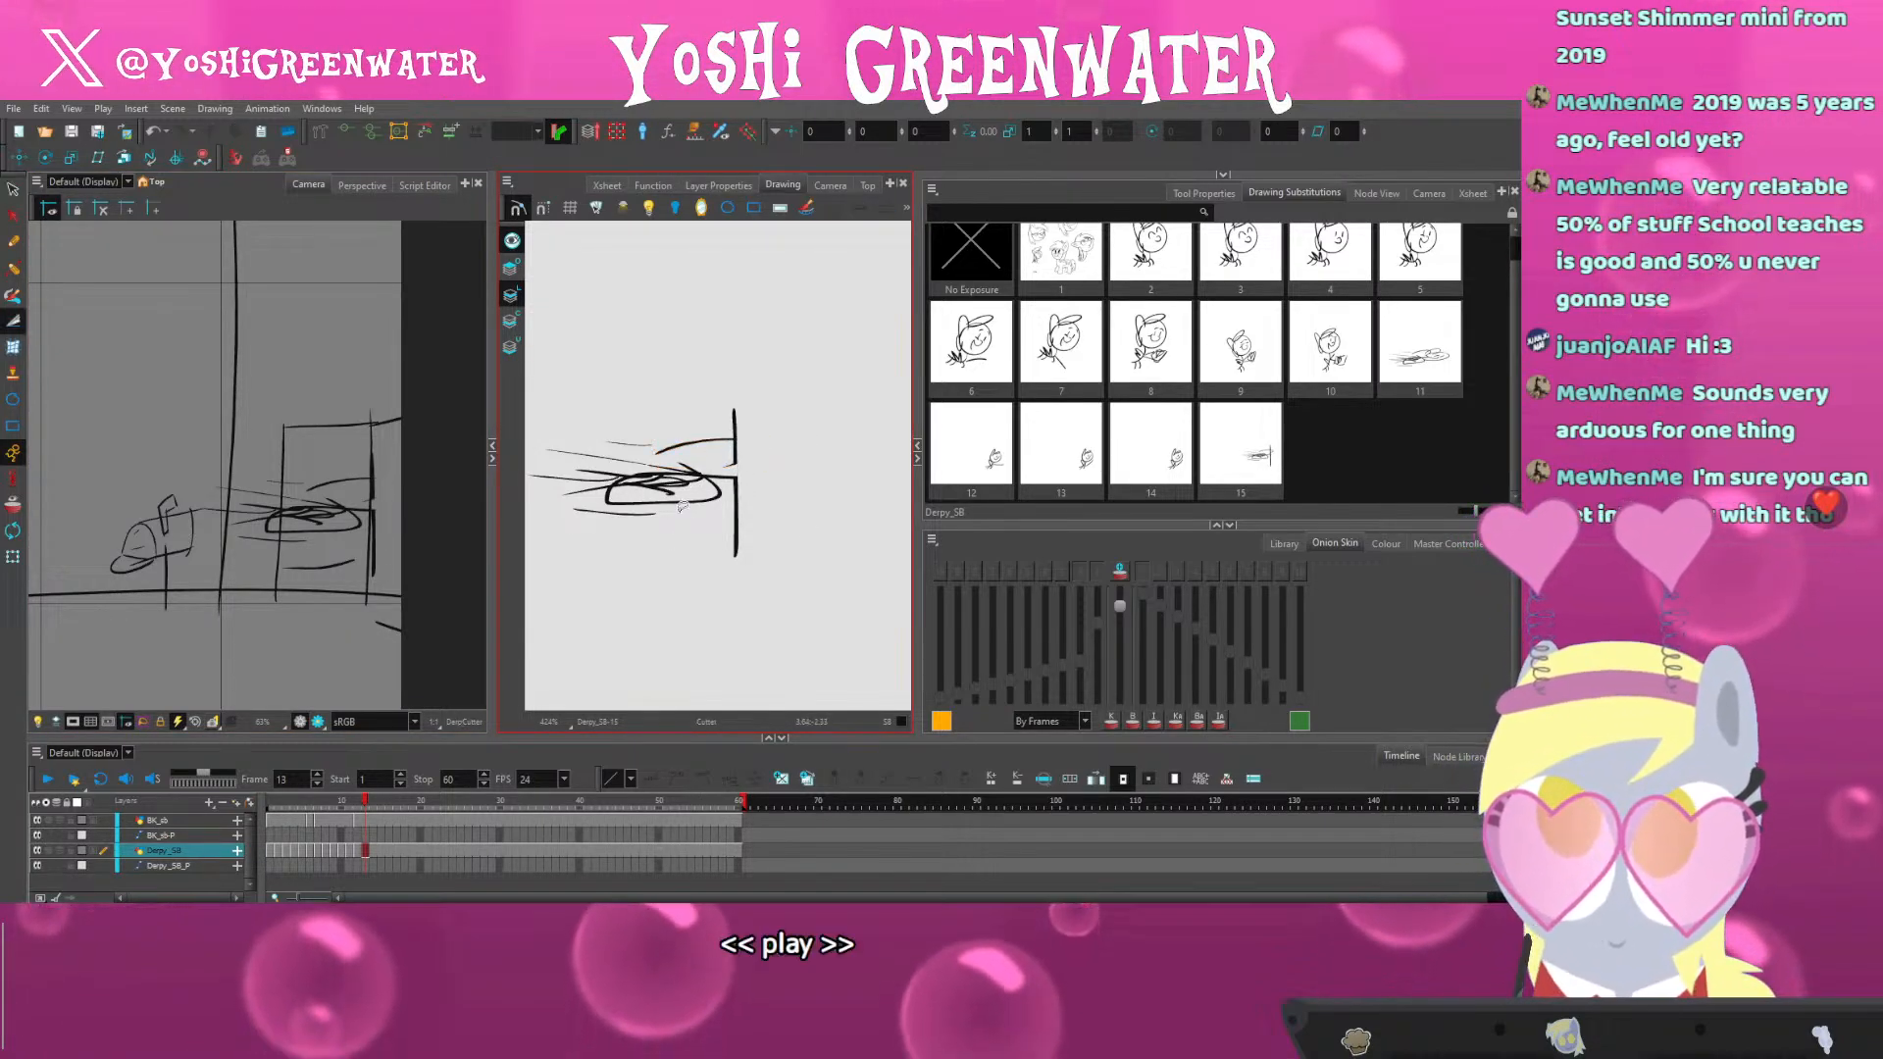
# Delete all pieces of the vertical guide line from the flying pose drawing on frame 13
pyautogui.click(14, 194)
pyautogui.click(736, 520)
pyautogui.press('Delete')
pyautogui.click(734, 426)
pyautogui.press('Delete')
pyautogui.click(736, 451)
pyautogui.press('Delete')
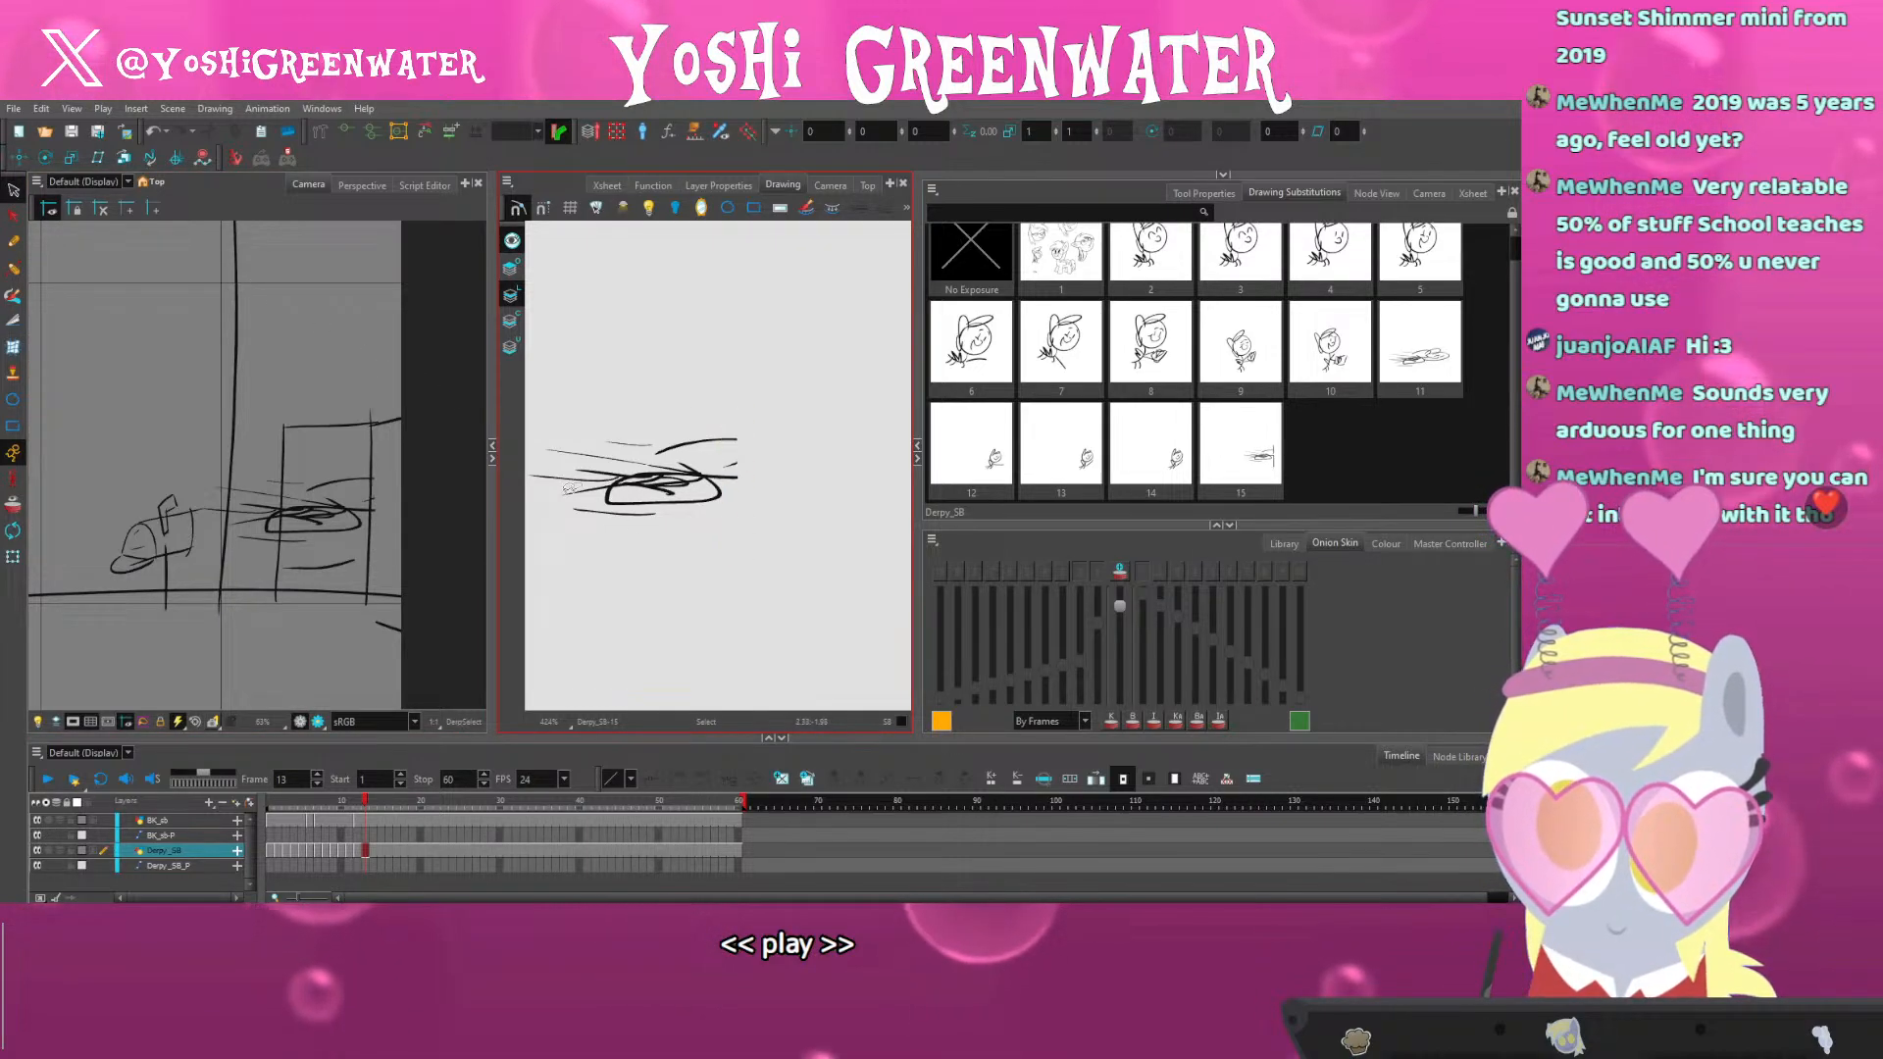
# Nudge the whole flying pose on frame 13 slightly left and up, and narrow it from its trailing end
pyautogui.click(236, 597)
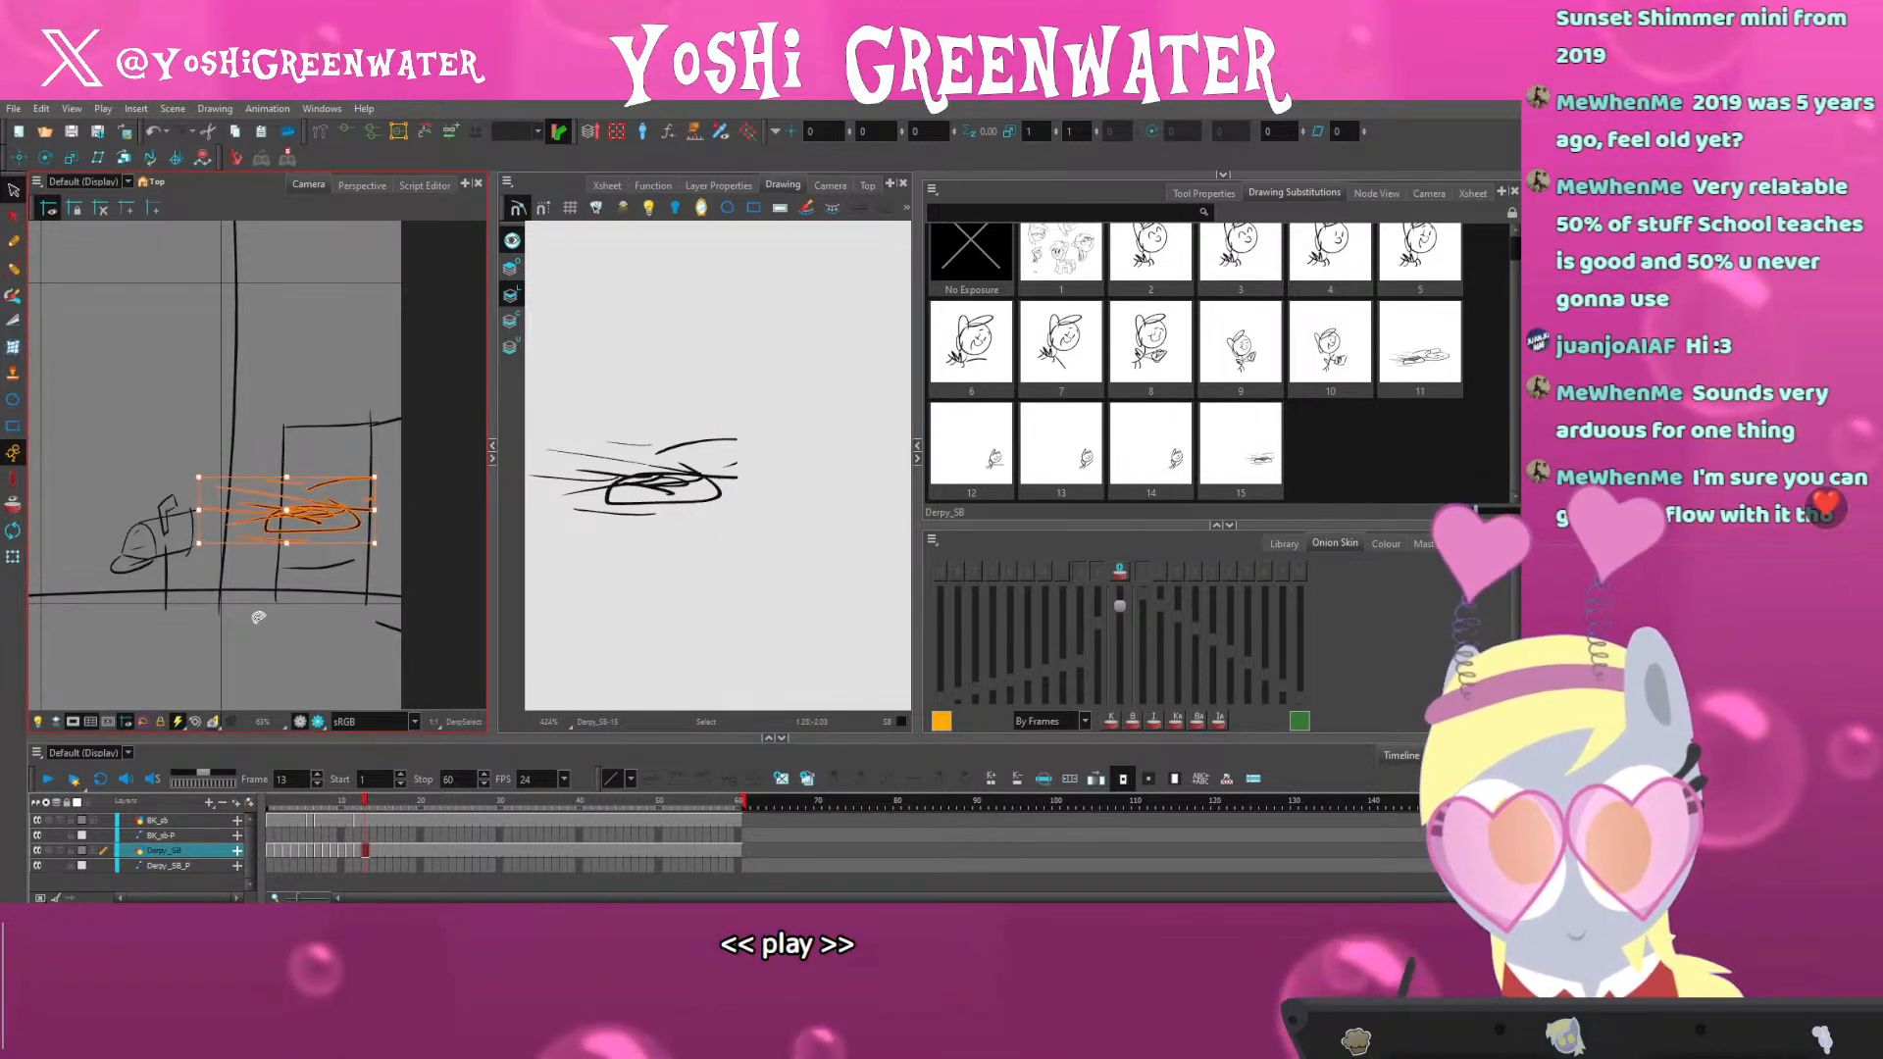
pyautogui.press('Left')
pyautogui.press('Up')
pyautogui.press(',')
pyautogui.press('.')
pyautogui.press(',')
pyautogui.press('.')
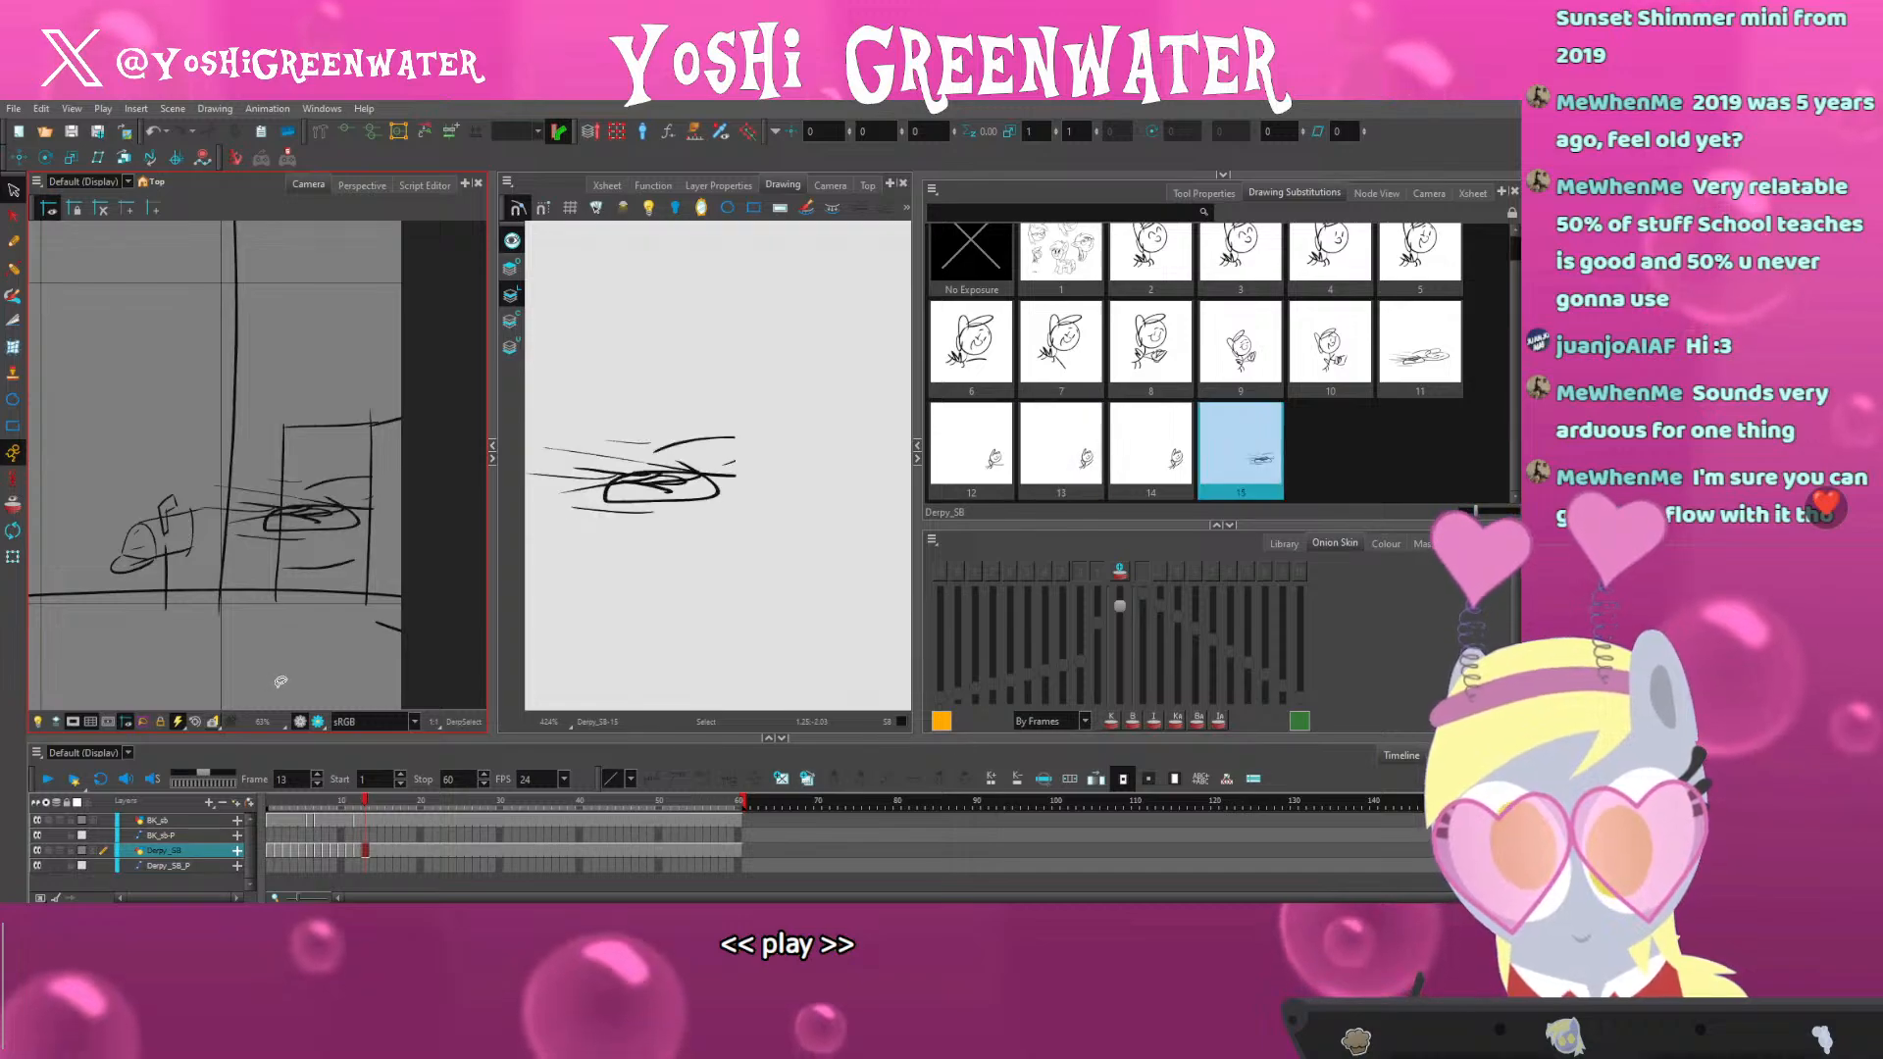
pyautogui.moveTo(197, 438); pyautogui.dragTo(214, 498)
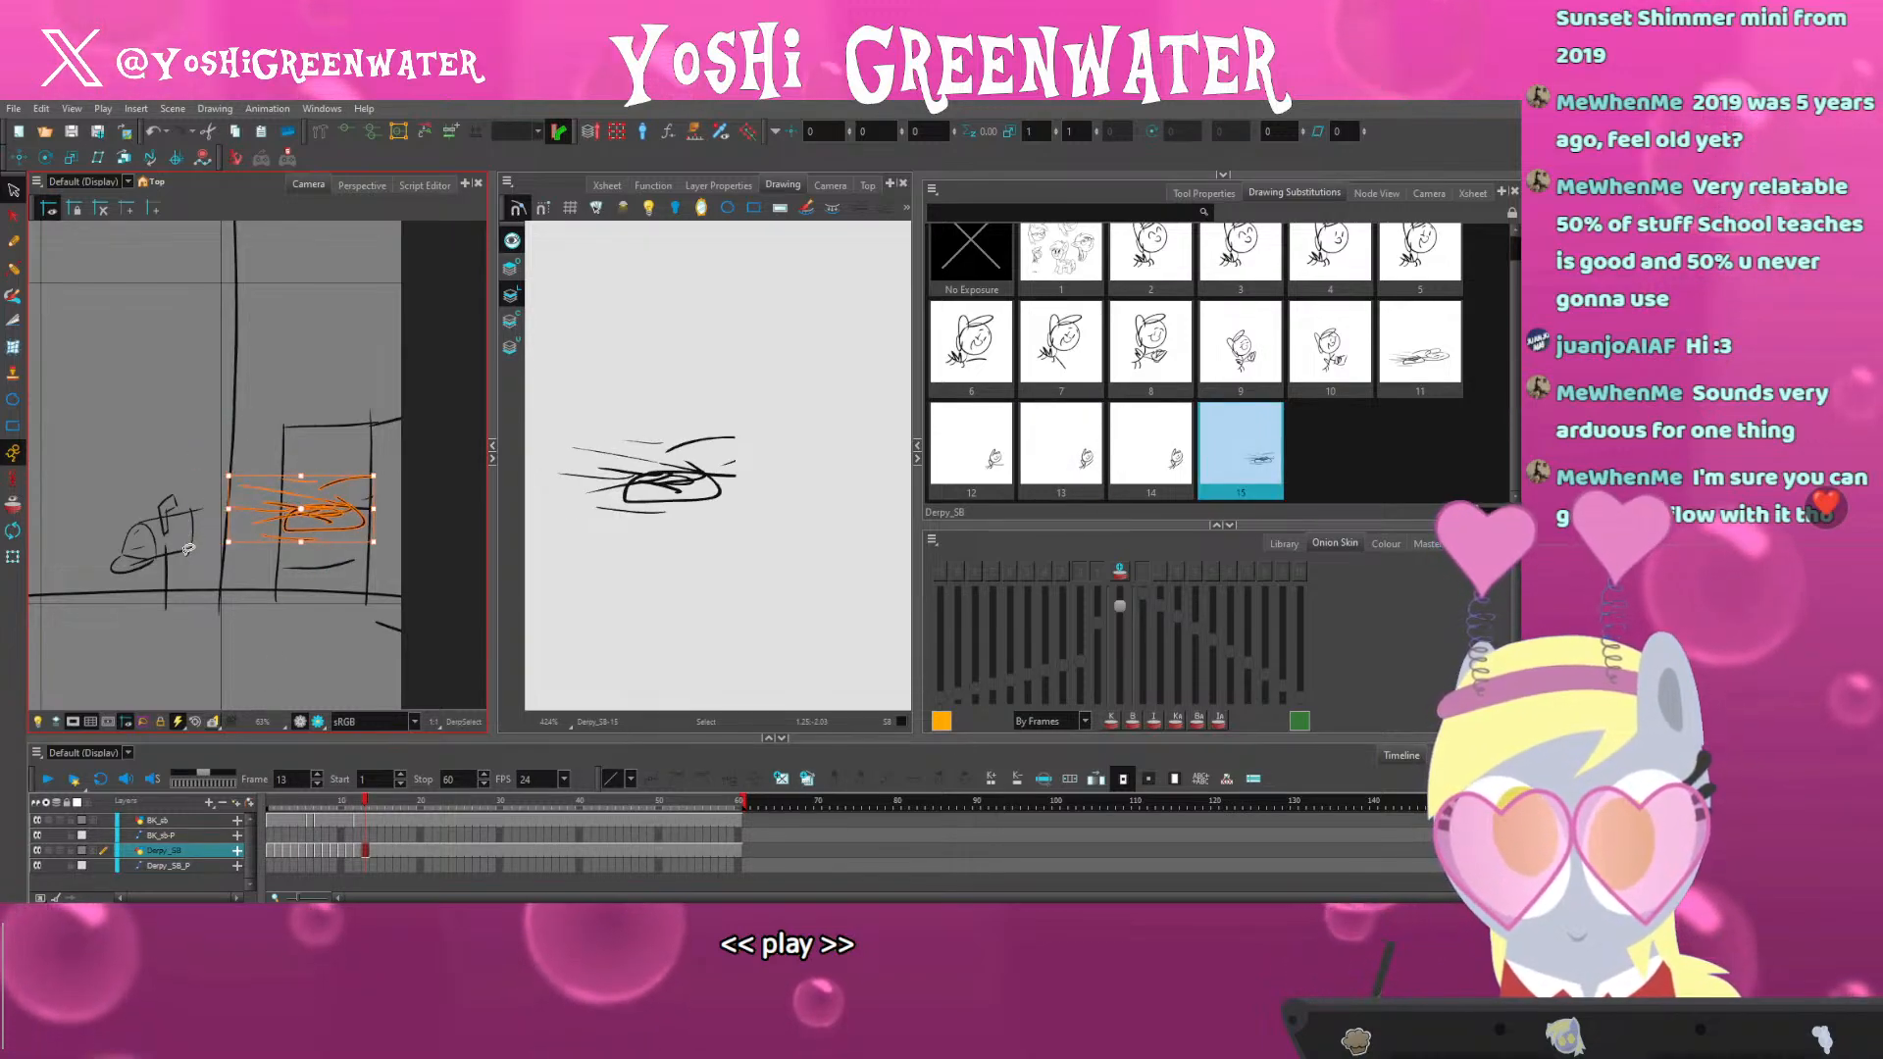
pyautogui.click(246, 616)
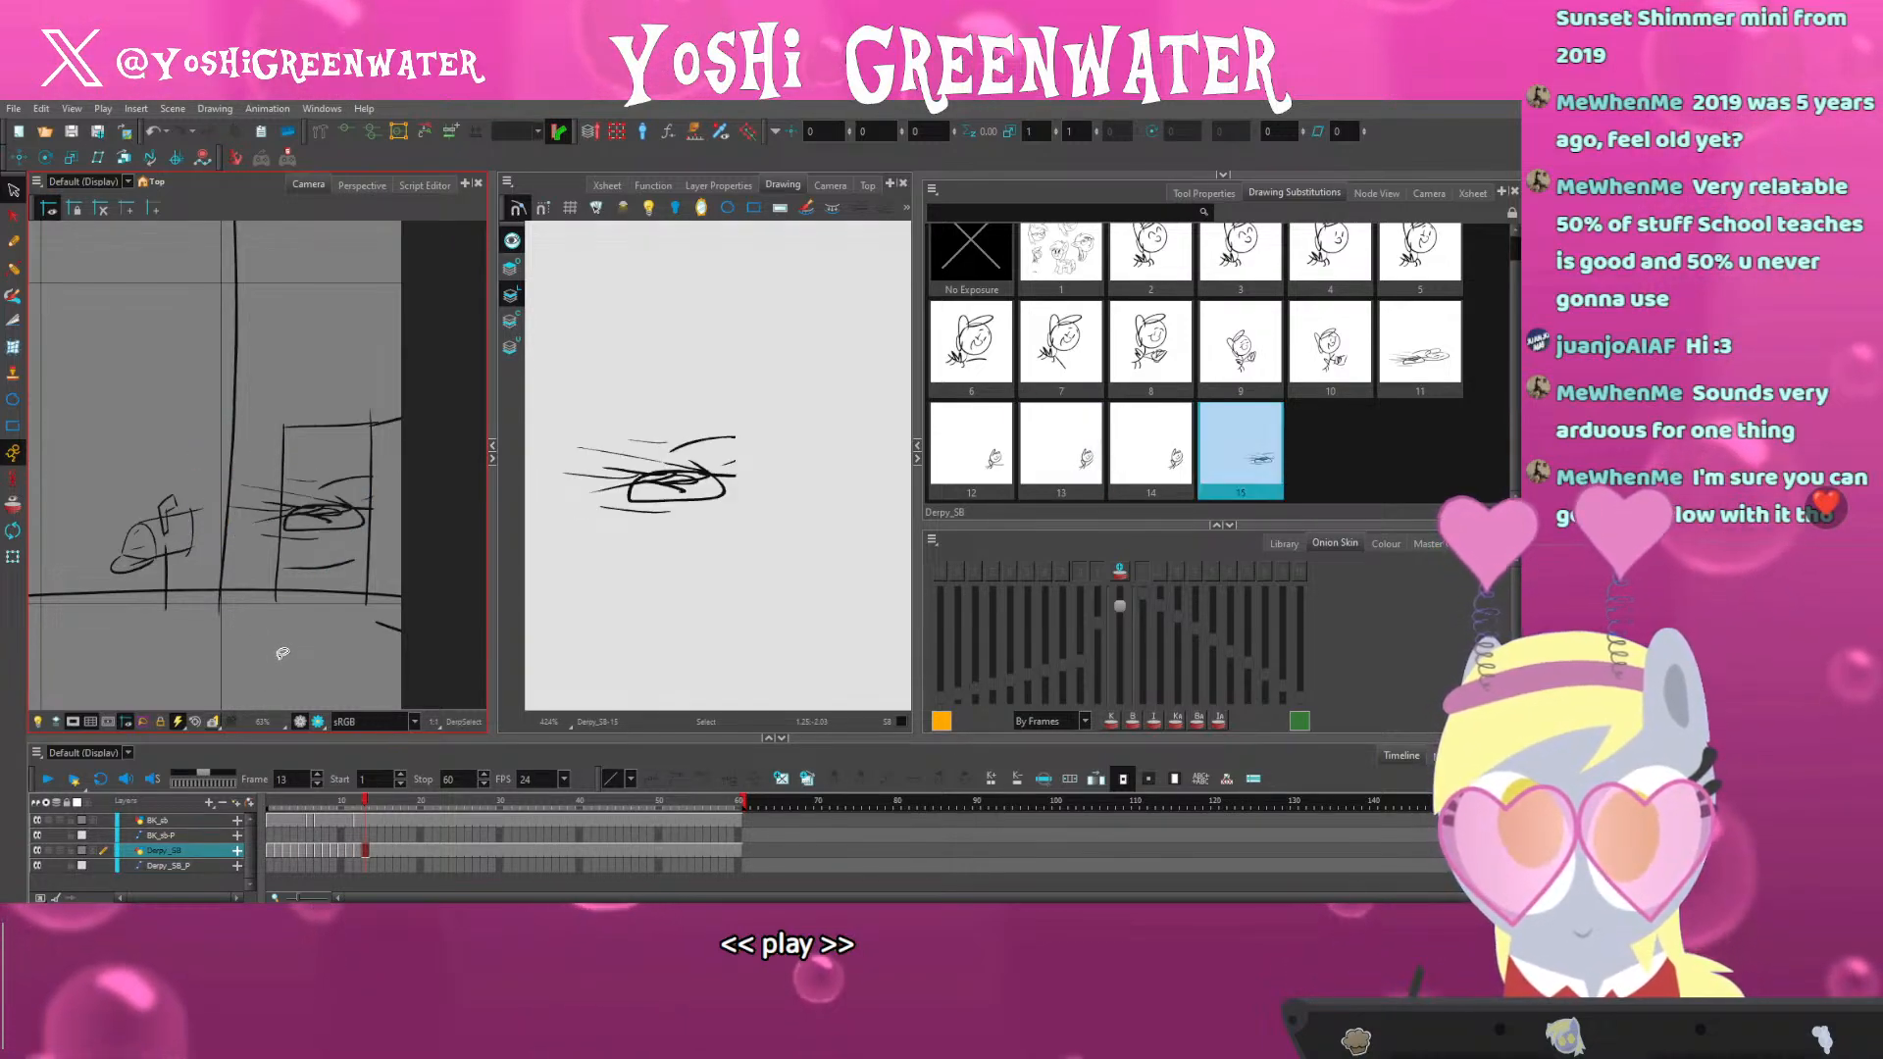
# On frame 14 of the character layer, cycle the drawing substitution back to No Exposure
pyautogui.press('.')
pyautogui.press('[')
pyautogui.press('[')
pyautogui.press('[')
pyautogui.press('[')
pyautogui.press('[')
pyautogui.press('[')
pyautogui.press('[')
pyautogui.press('[')
pyautogui.press('[')
pyautogui.press('[')
pyautogui.press('[')
pyautogui.press('[')
pyautogui.press('[')
pyautogui.press('[')
pyautogui.press('[')
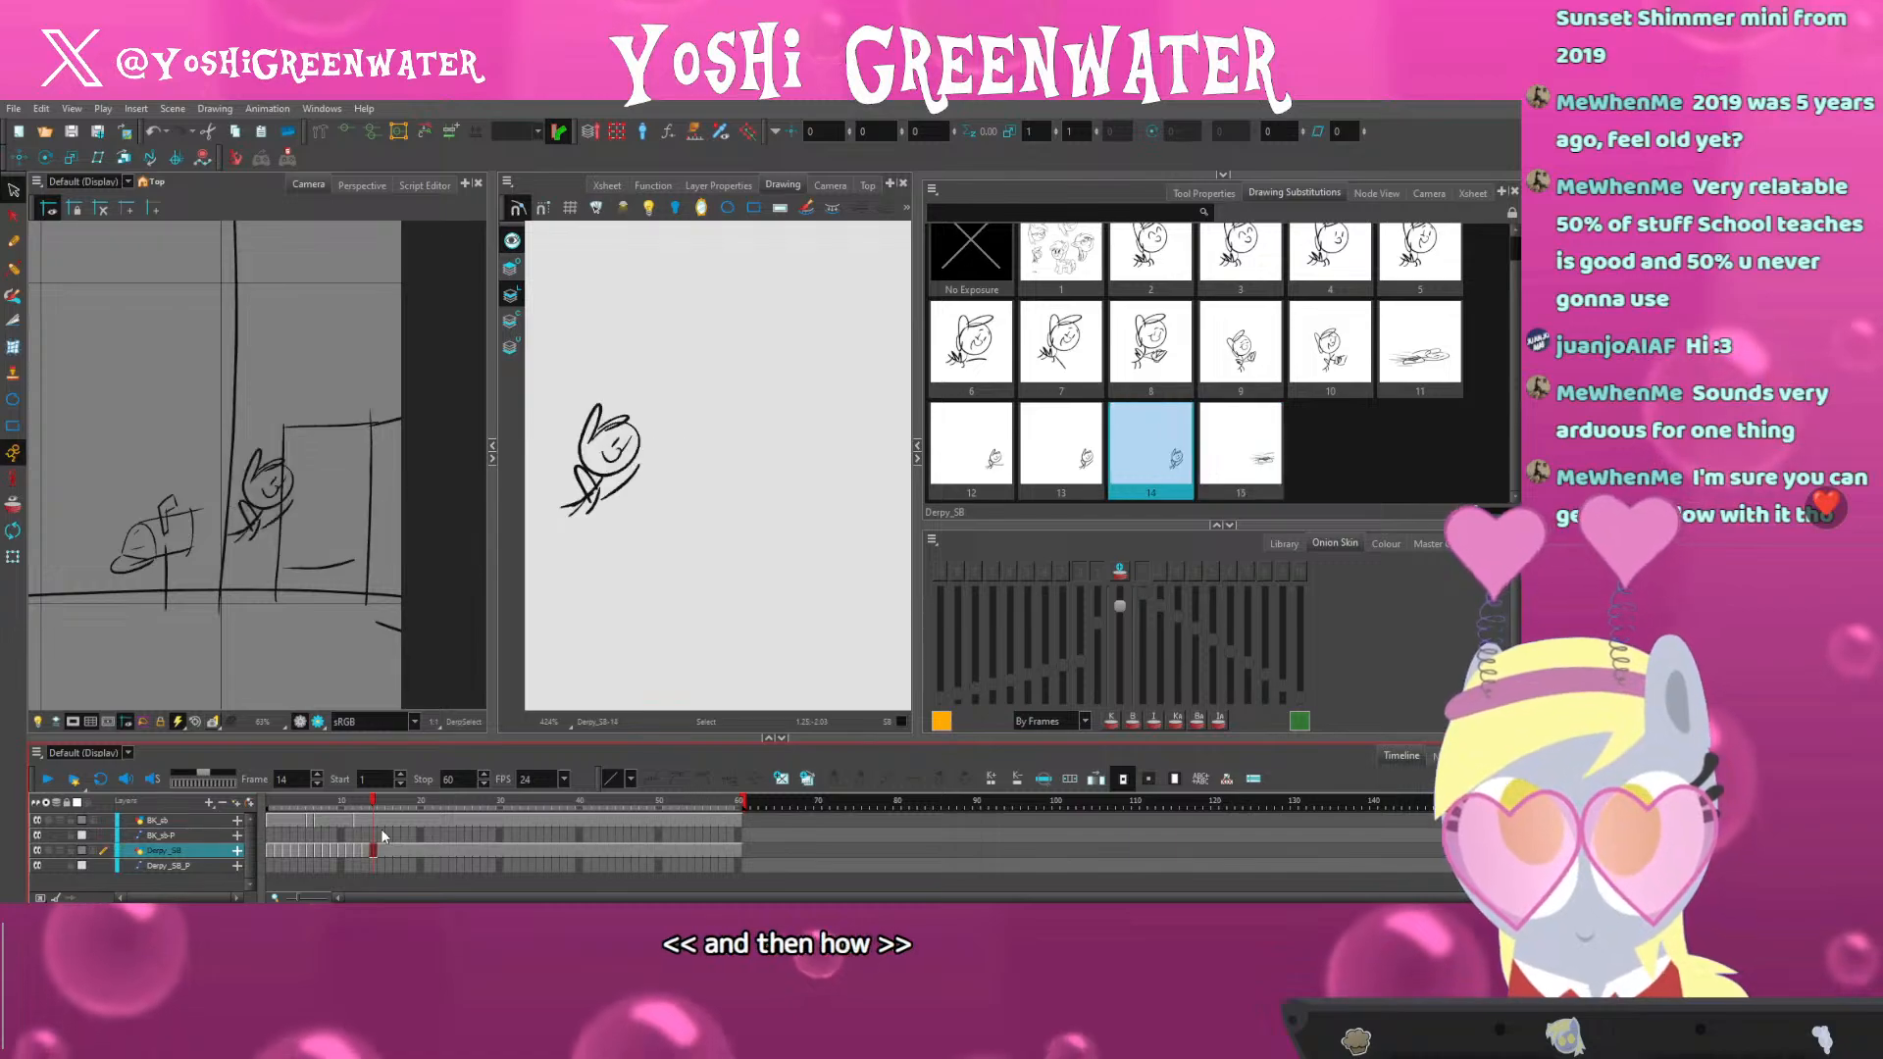
# Review the character's dash and entry into the house frame by frame, from frame 1 to frame 14
pyautogui.click(270, 801)
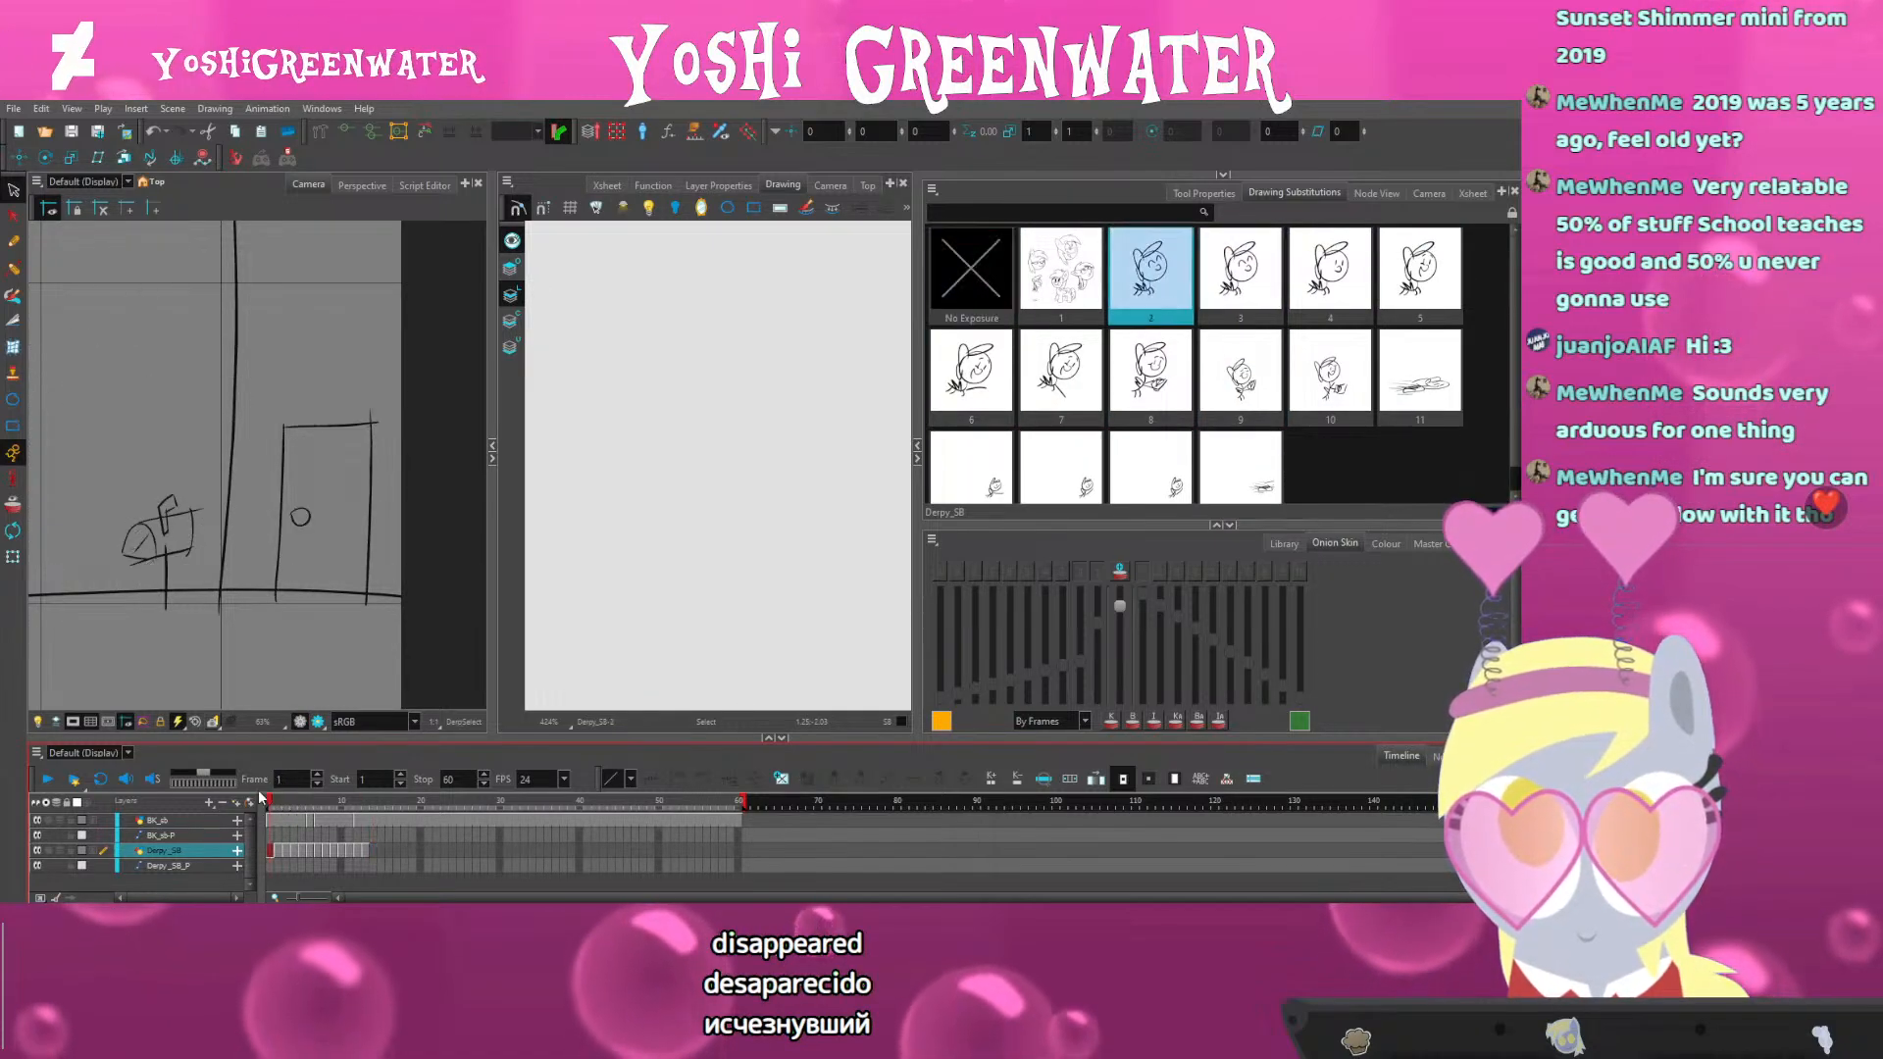
pyautogui.click(244, 651)
pyautogui.hotkey('shift', 'm')
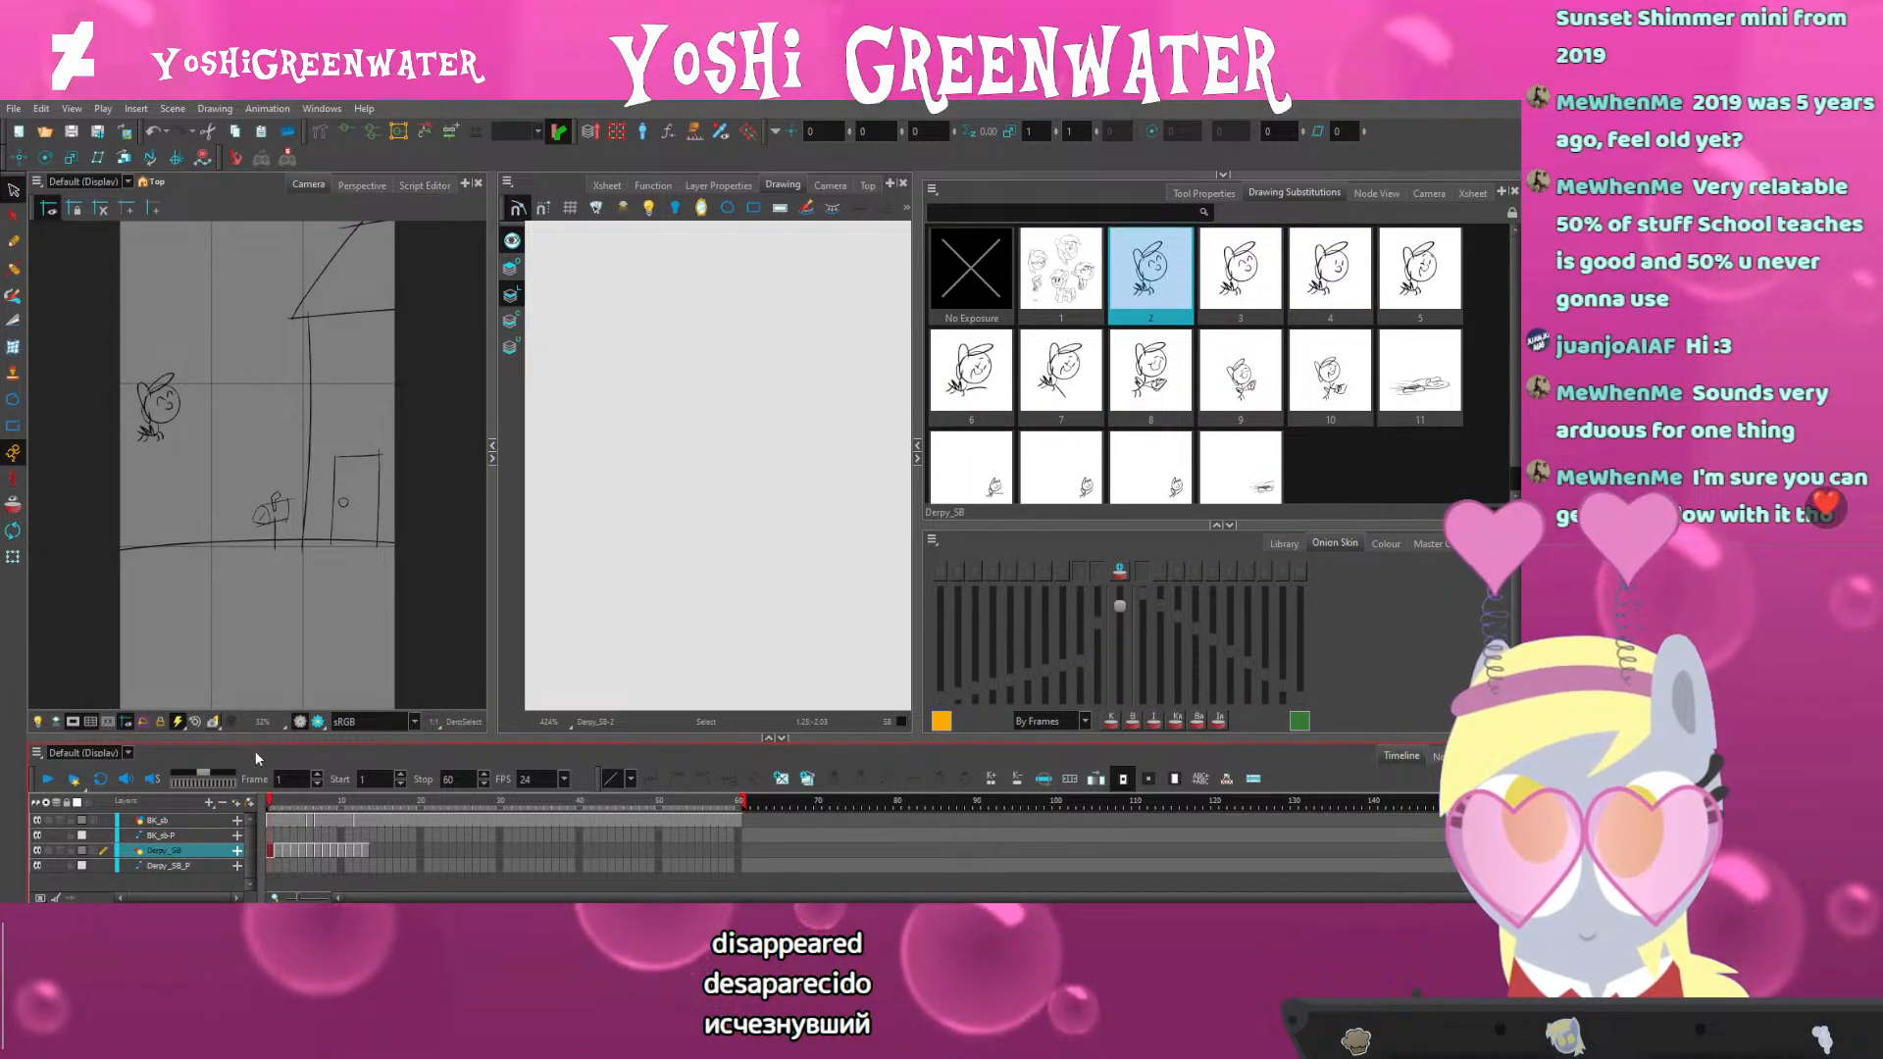
pyautogui.press('.')
pyautogui.press('.')
pyautogui.press('.')
pyautogui.press('.')
pyautogui.press('.')
pyautogui.press('.')
pyautogui.press('.')
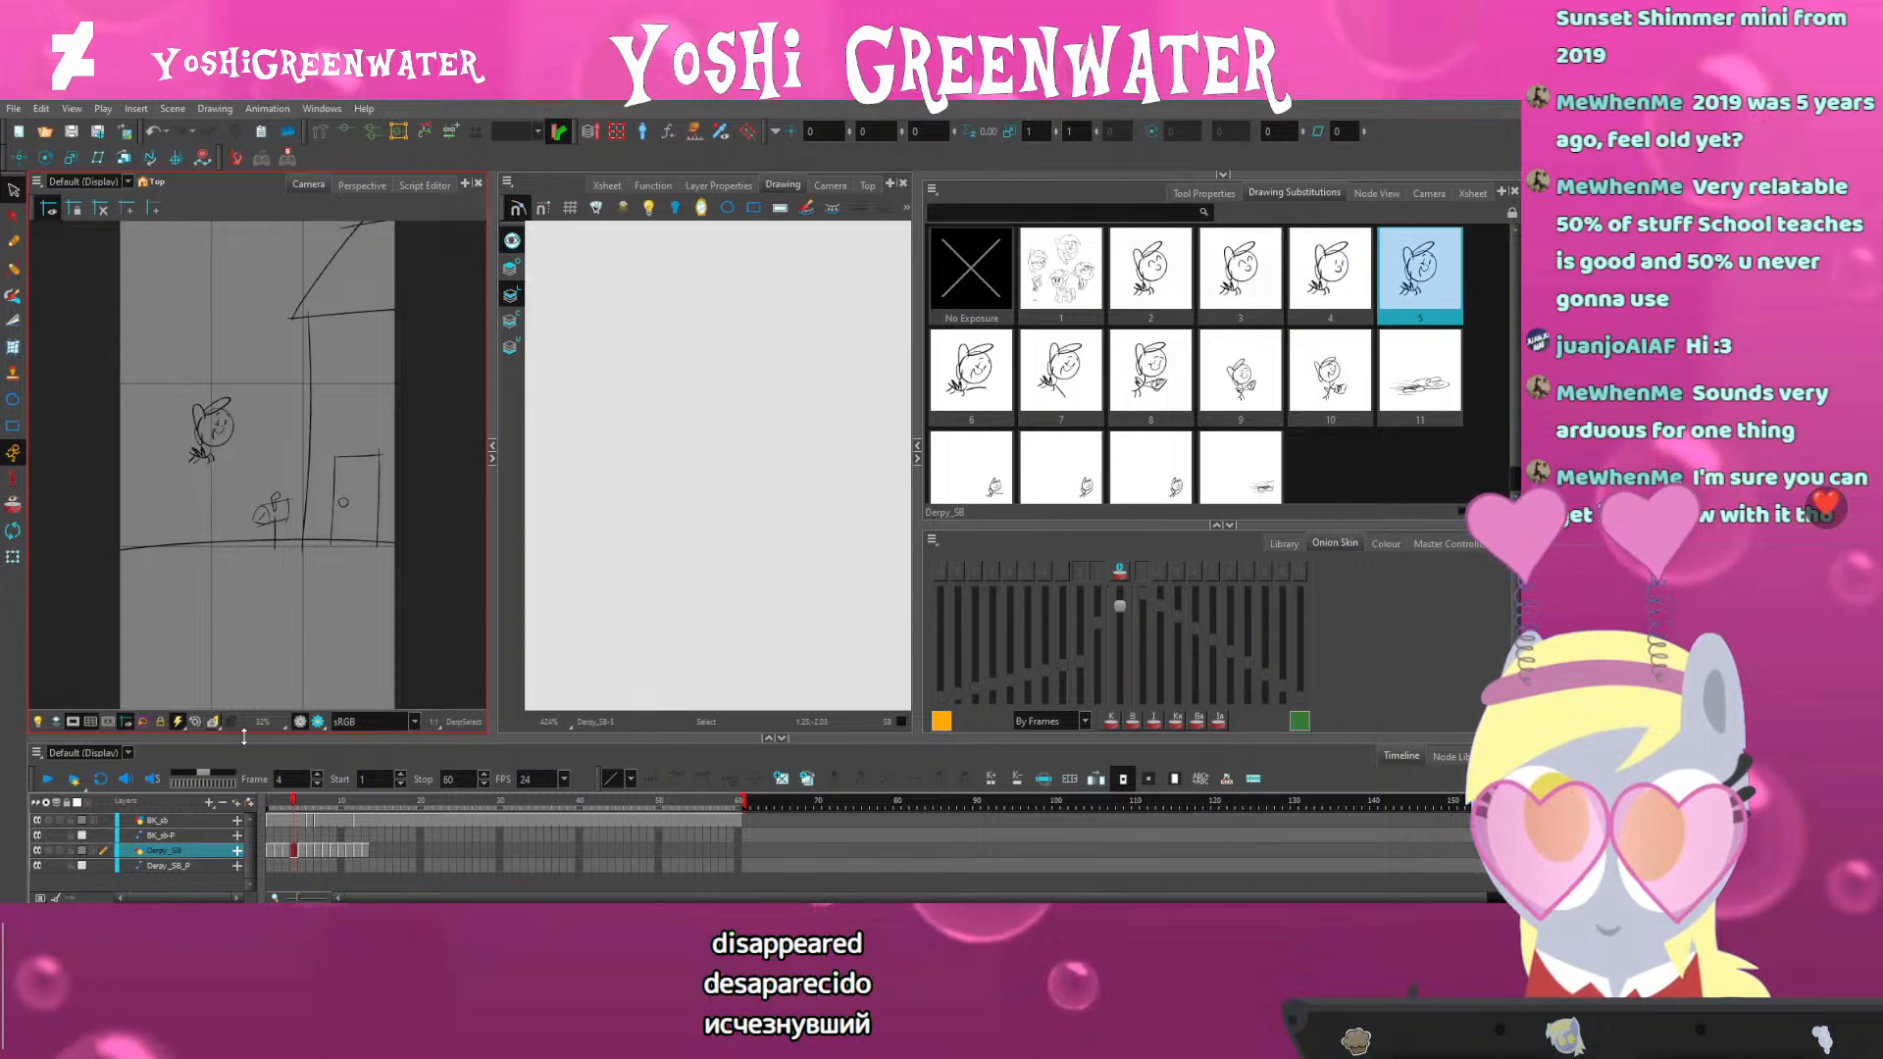
pyautogui.press('.')
pyautogui.press('.')
pyautogui.press('.')
pyautogui.press('.')
pyautogui.press('.')
pyautogui.press('.')
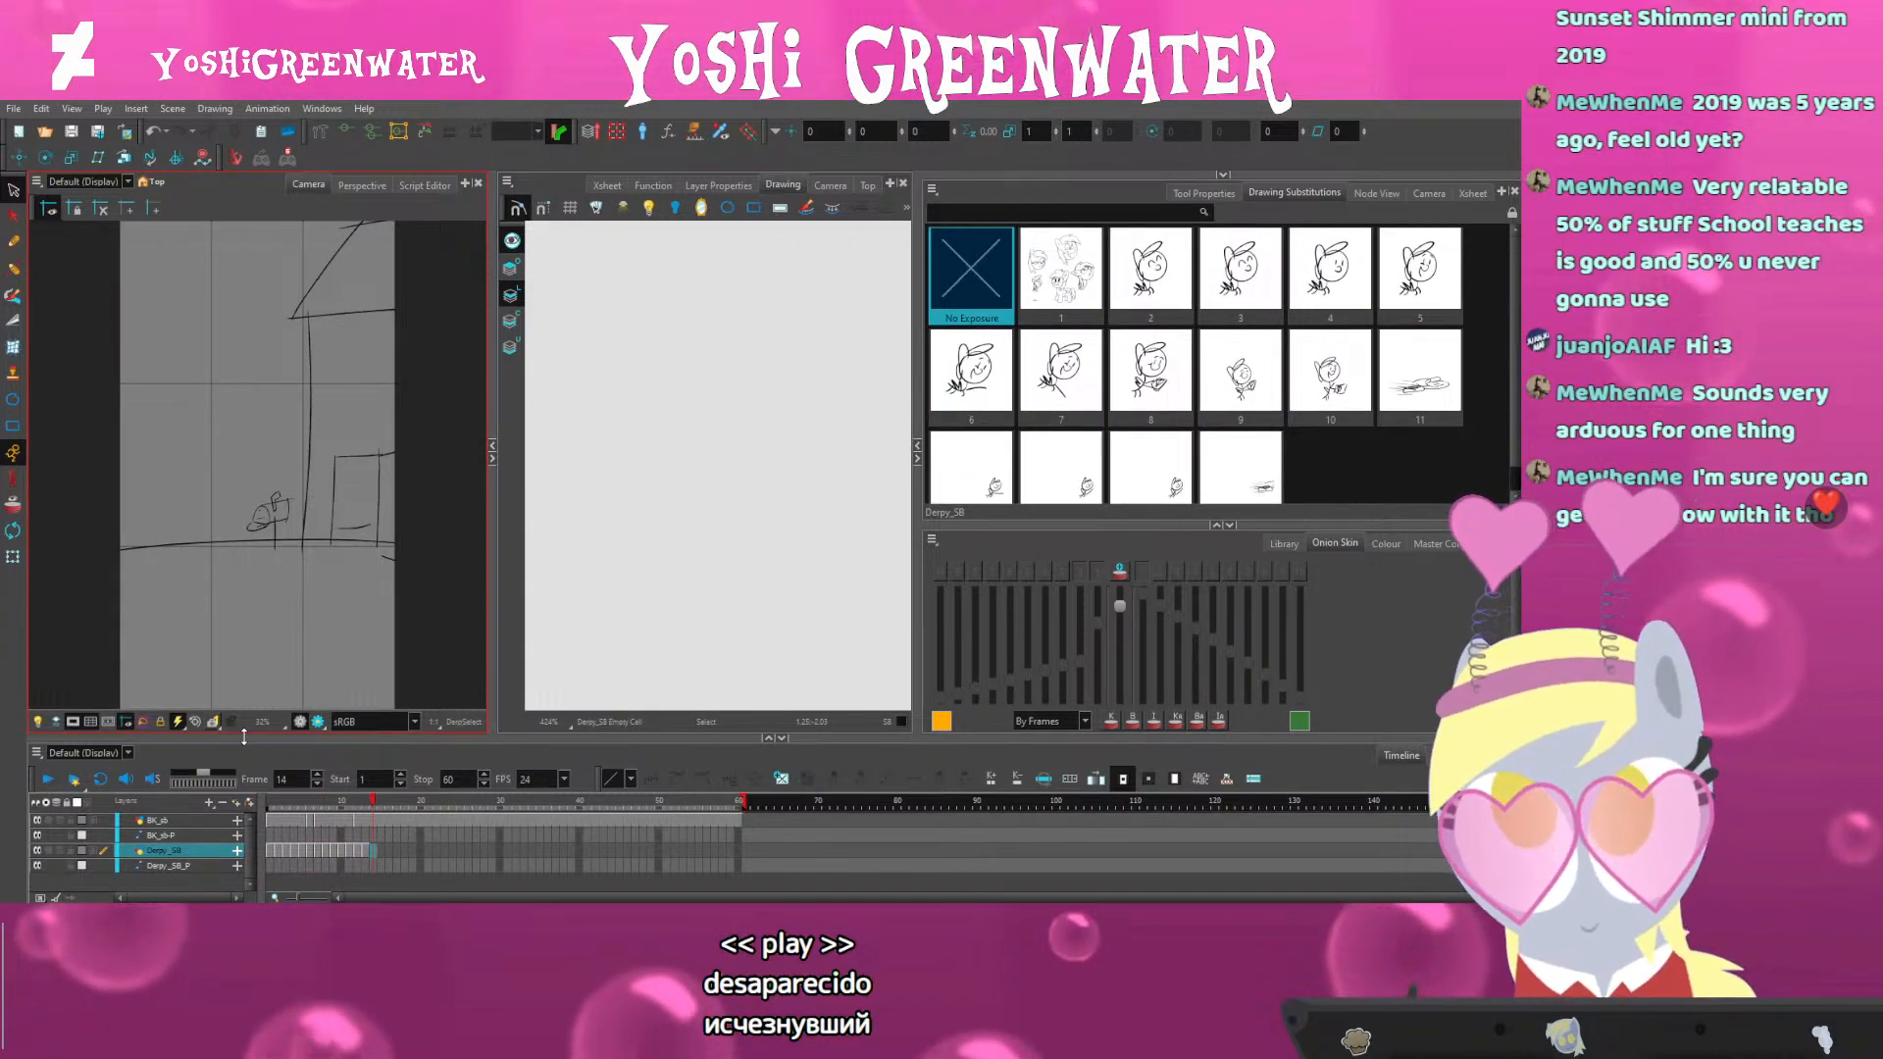
# Shift the exposures of all background and character layers one frame later, leaving frame 1 empty
pyautogui.click(270, 850)
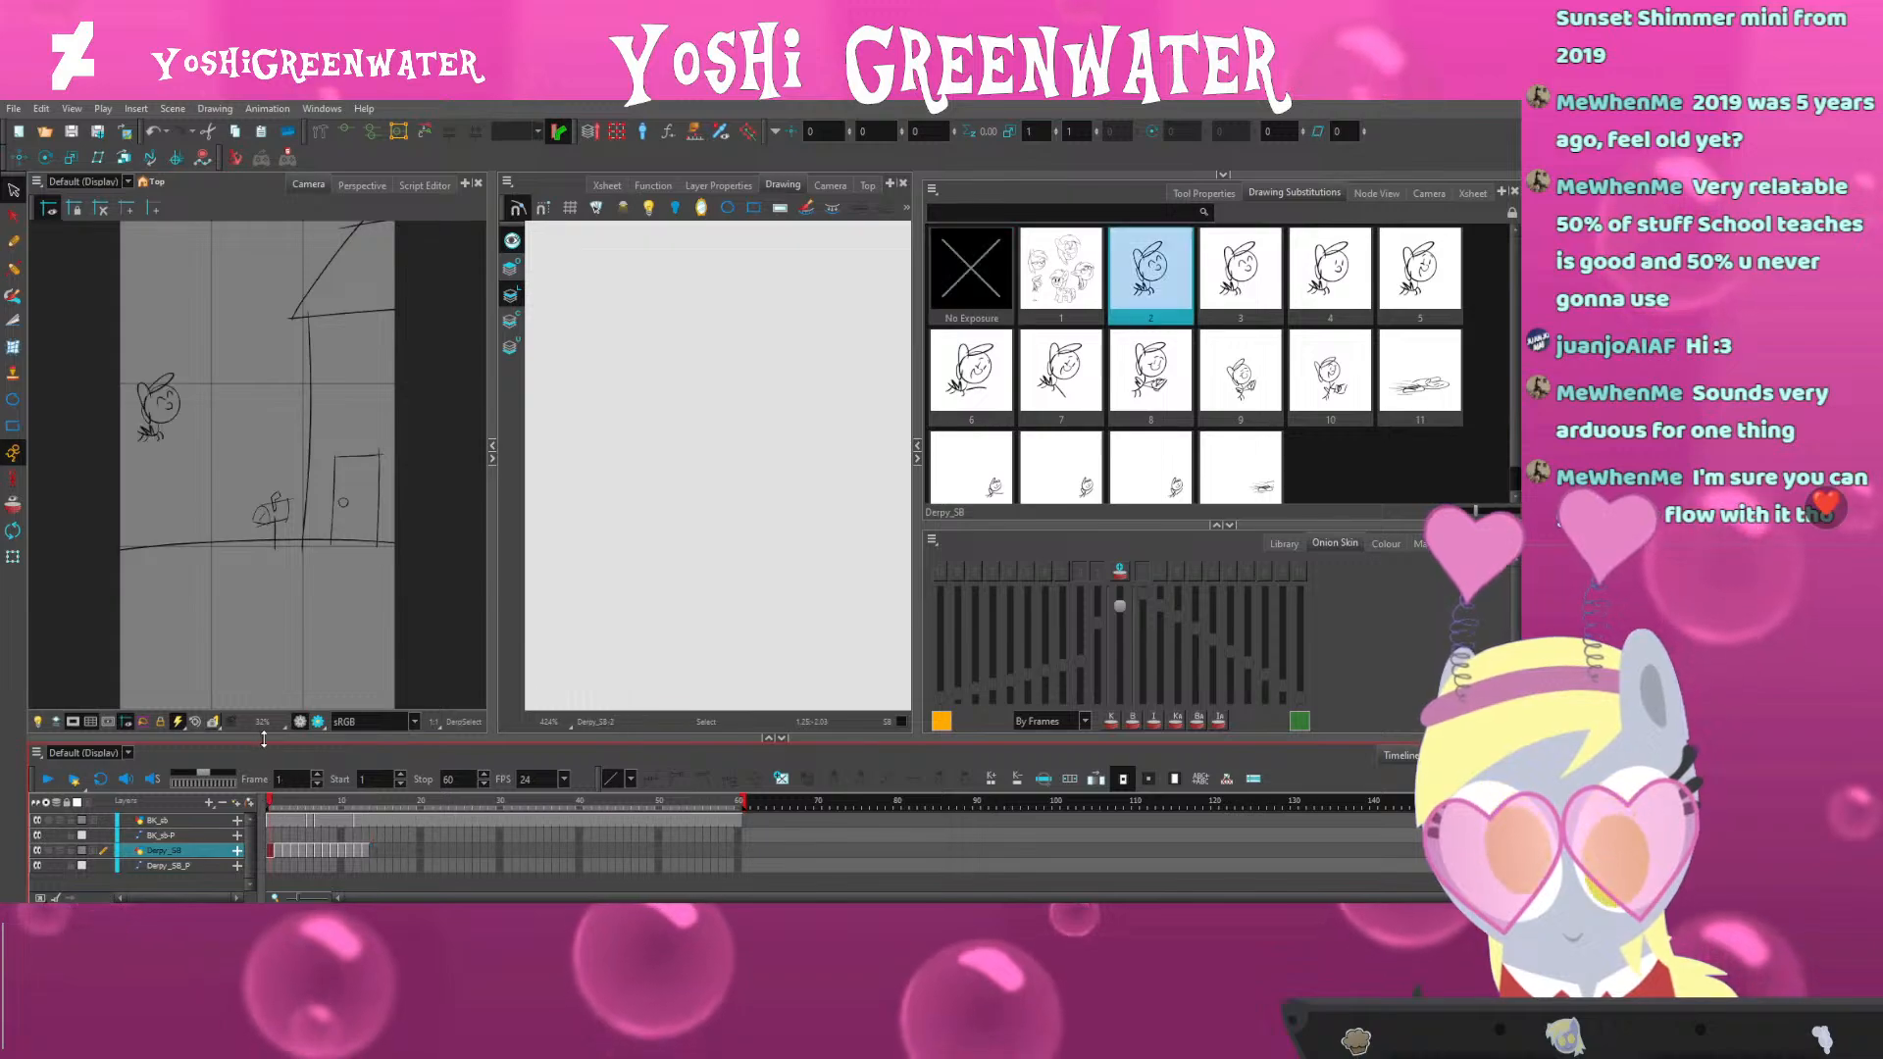
pyautogui.moveTo(404, 820)
pyautogui.mouseDown()
pyautogui.moveTo(294, 869)
pyautogui.moveTo(286, 852)
pyautogui.mouseUp()
pyautogui.click(273, 821)
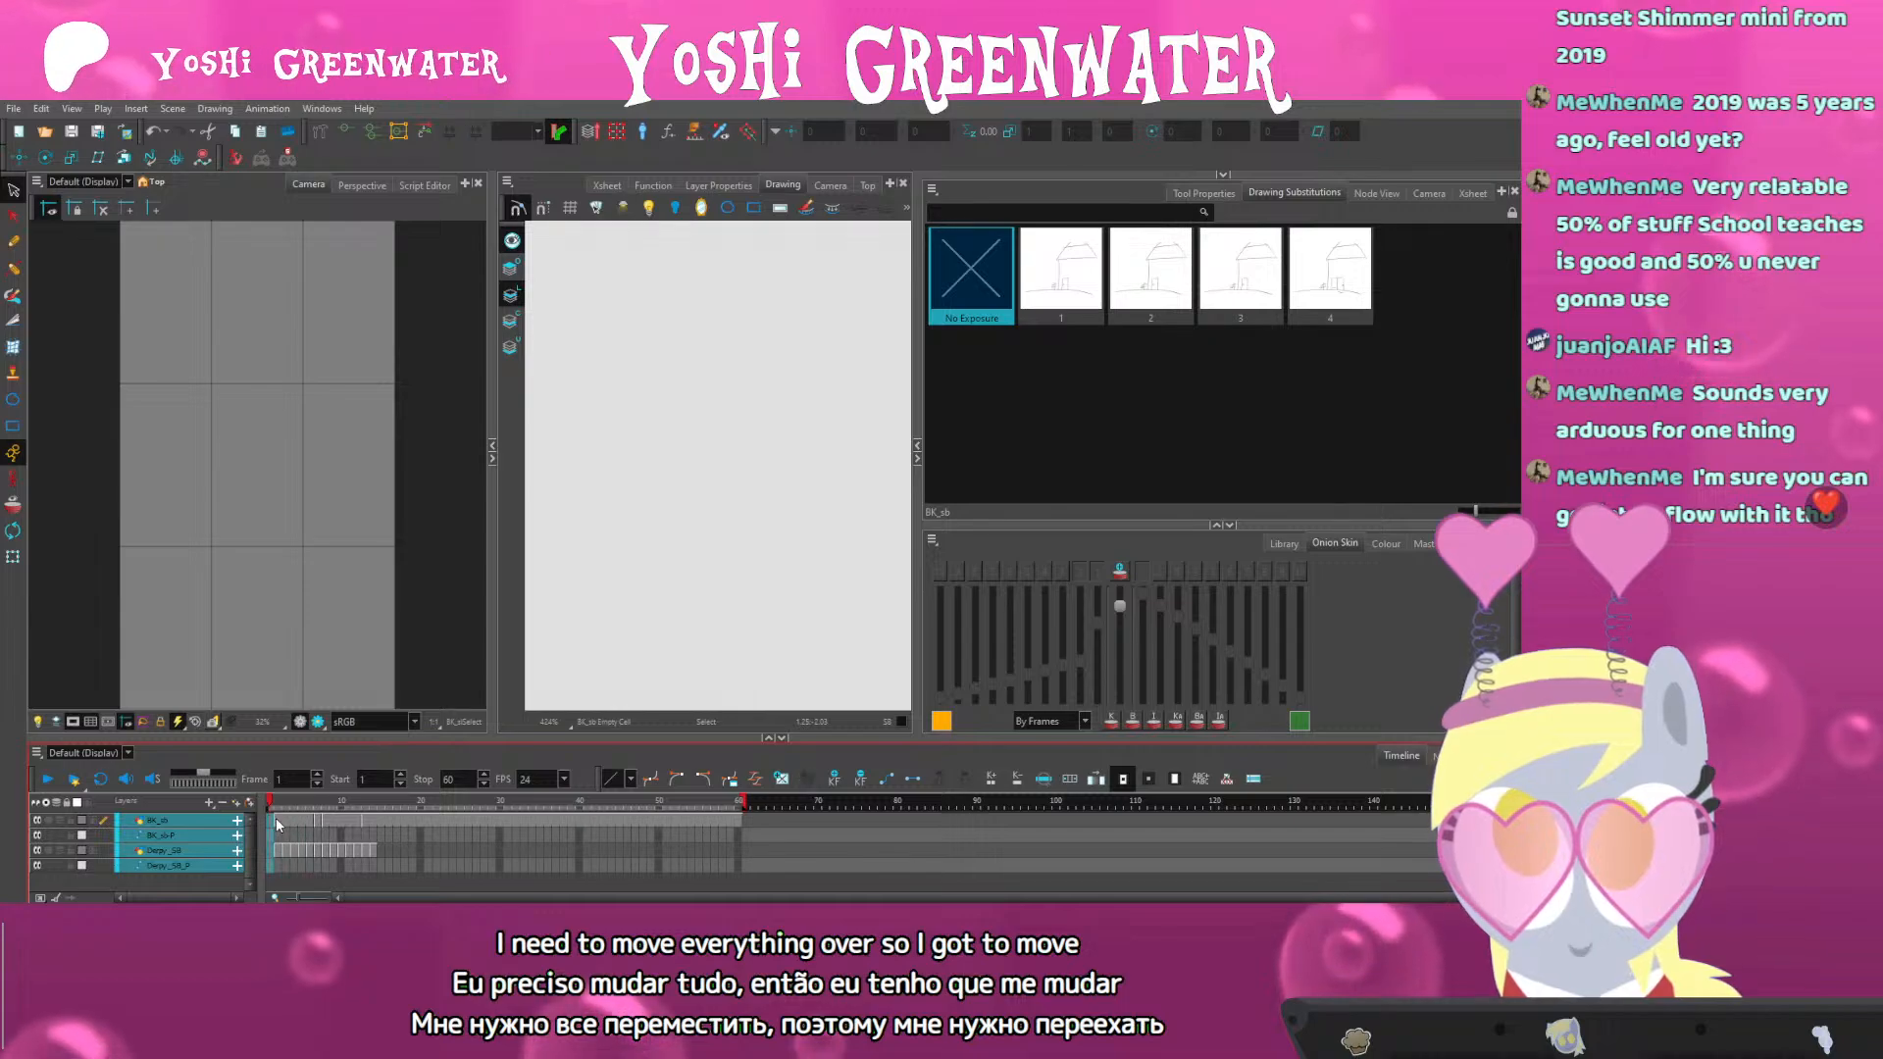
pyautogui.click(111, 592)
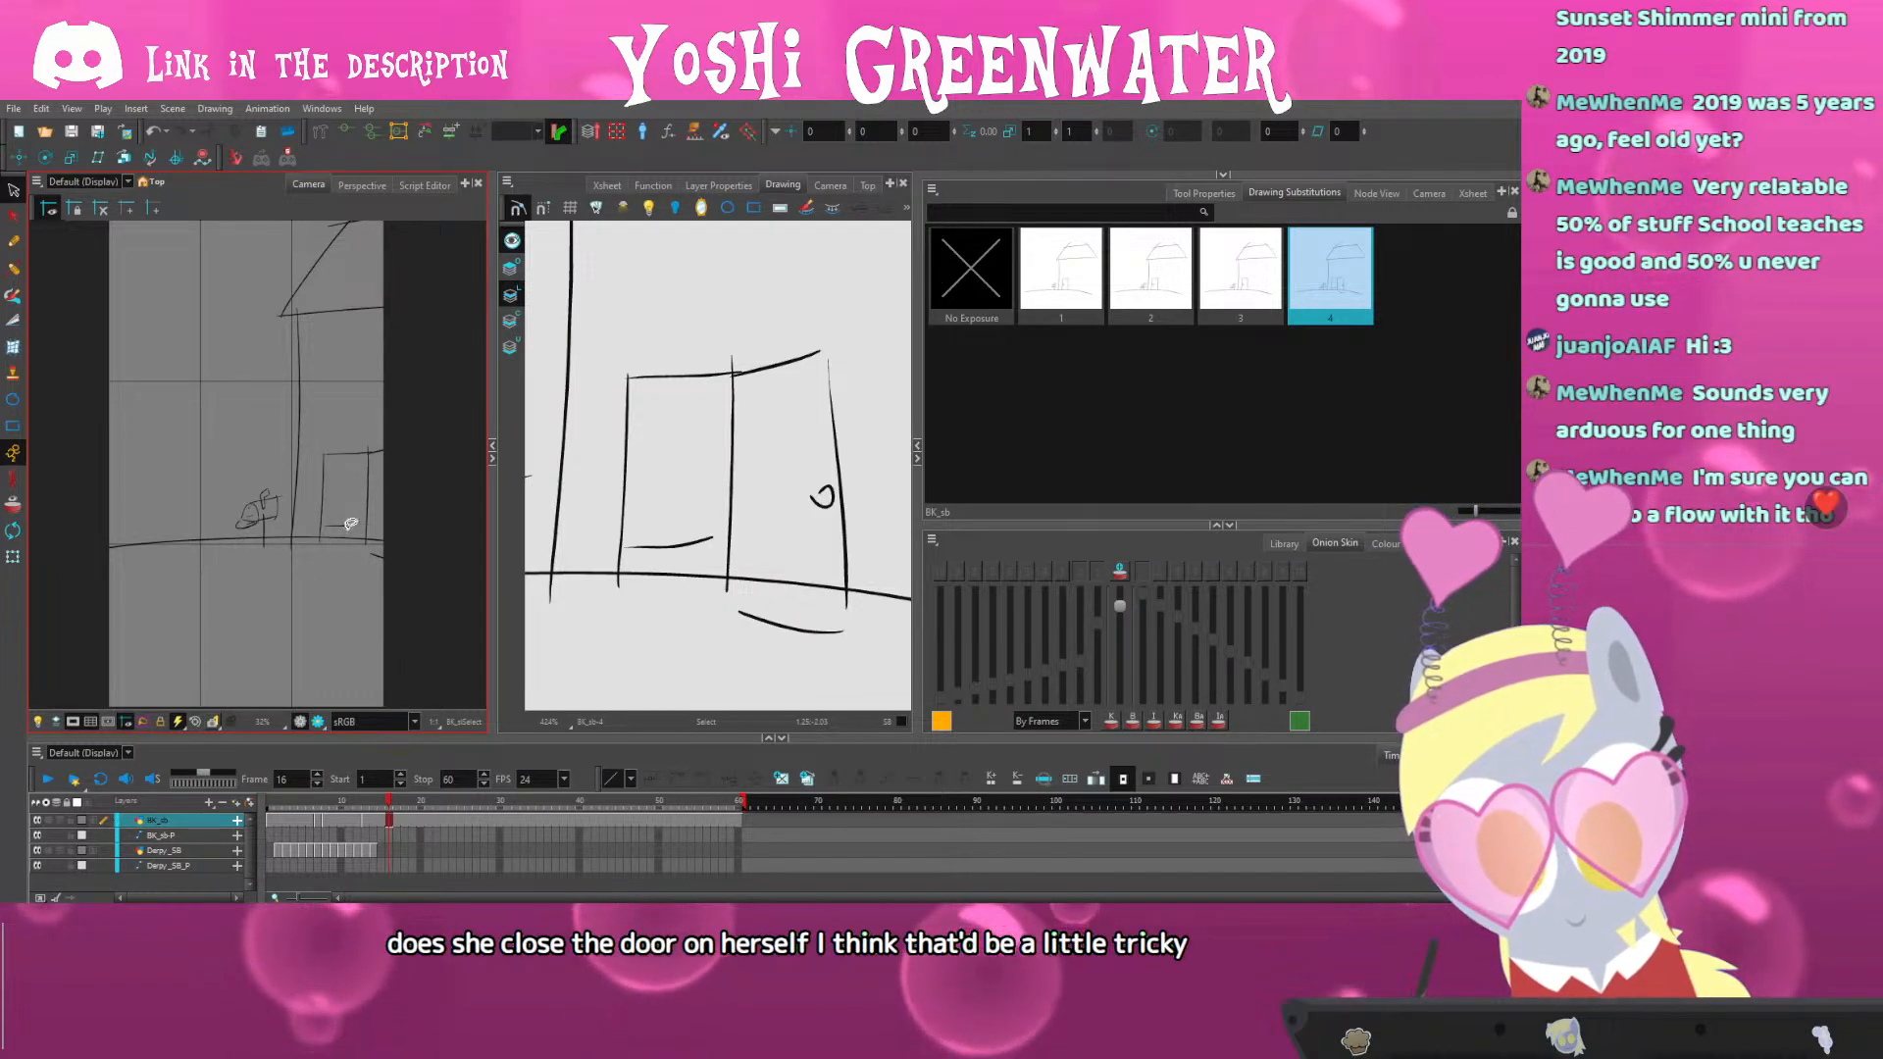
# Try sketching the character's head peeking out of the open doorway on frame 16 of the background layer
pyautogui.hotkey('alt', 'b')
pyautogui.moveTo(721, 454); pyautogui.dragTo(727, 502)
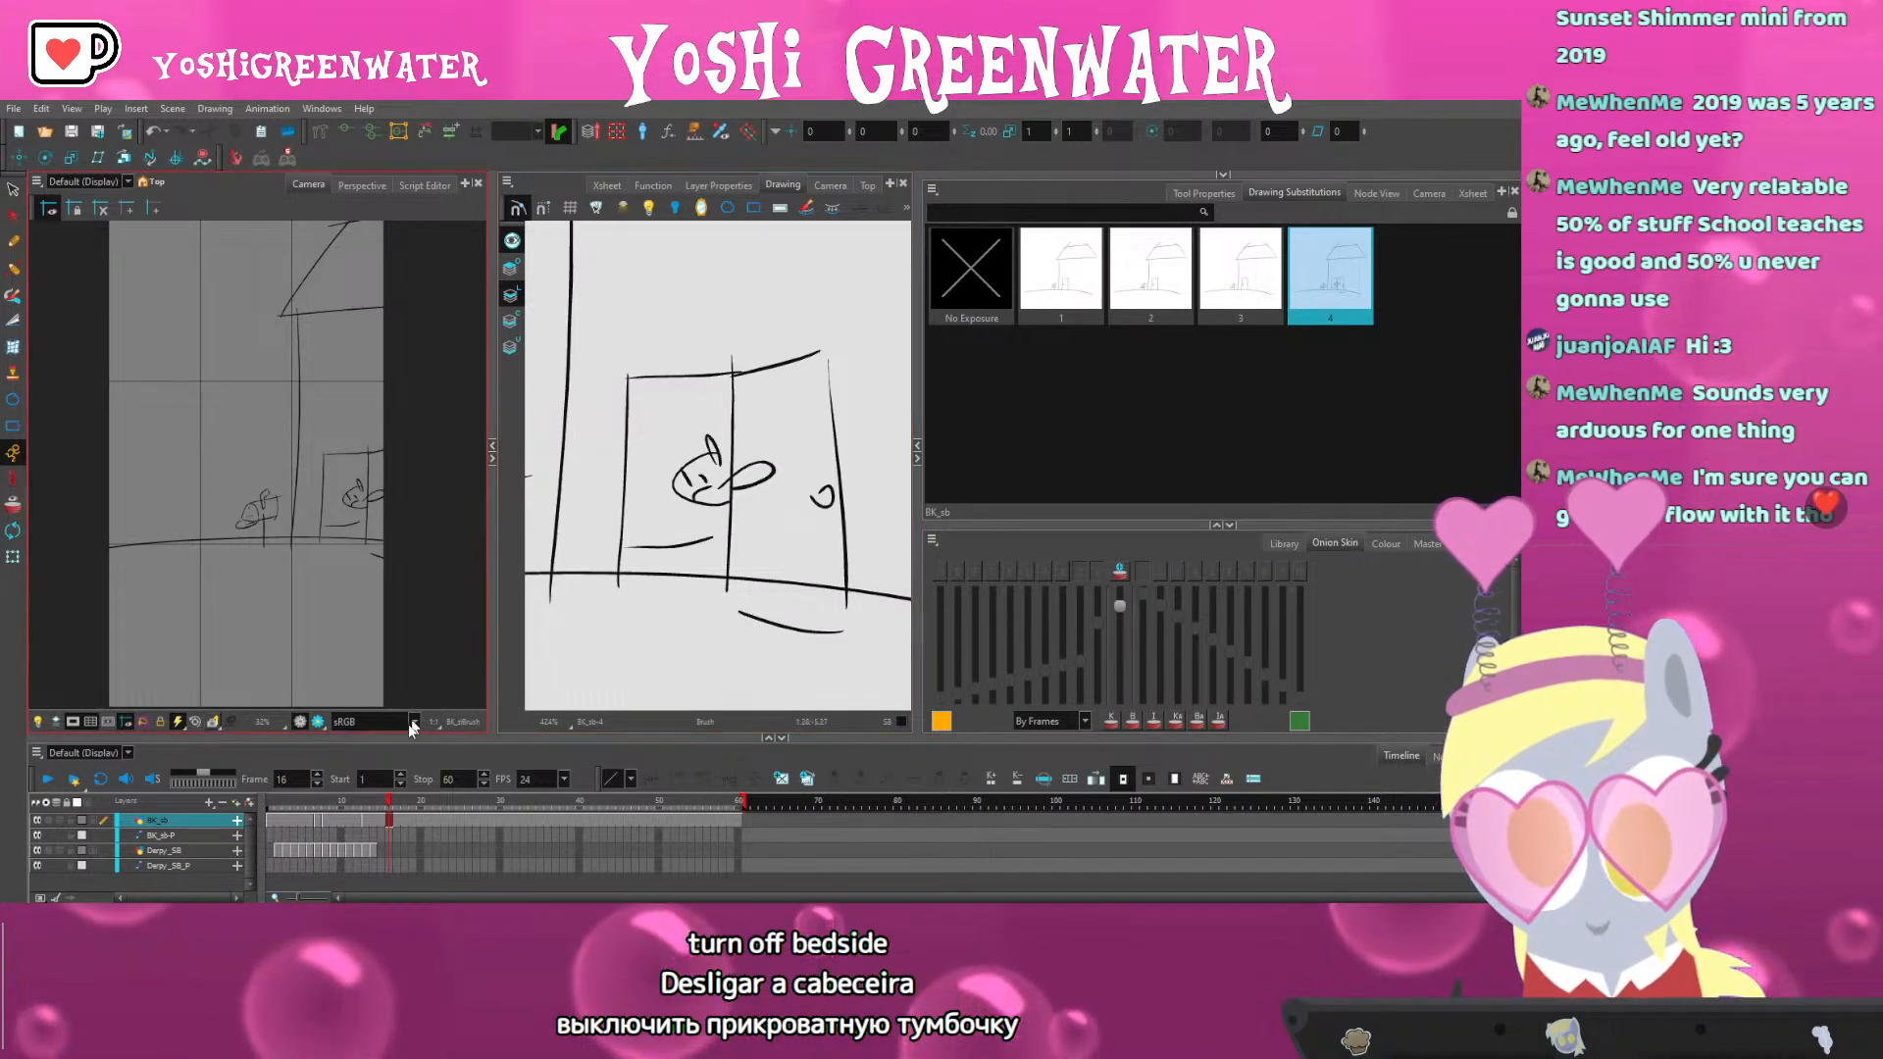
pyautogui.click(373, 806)
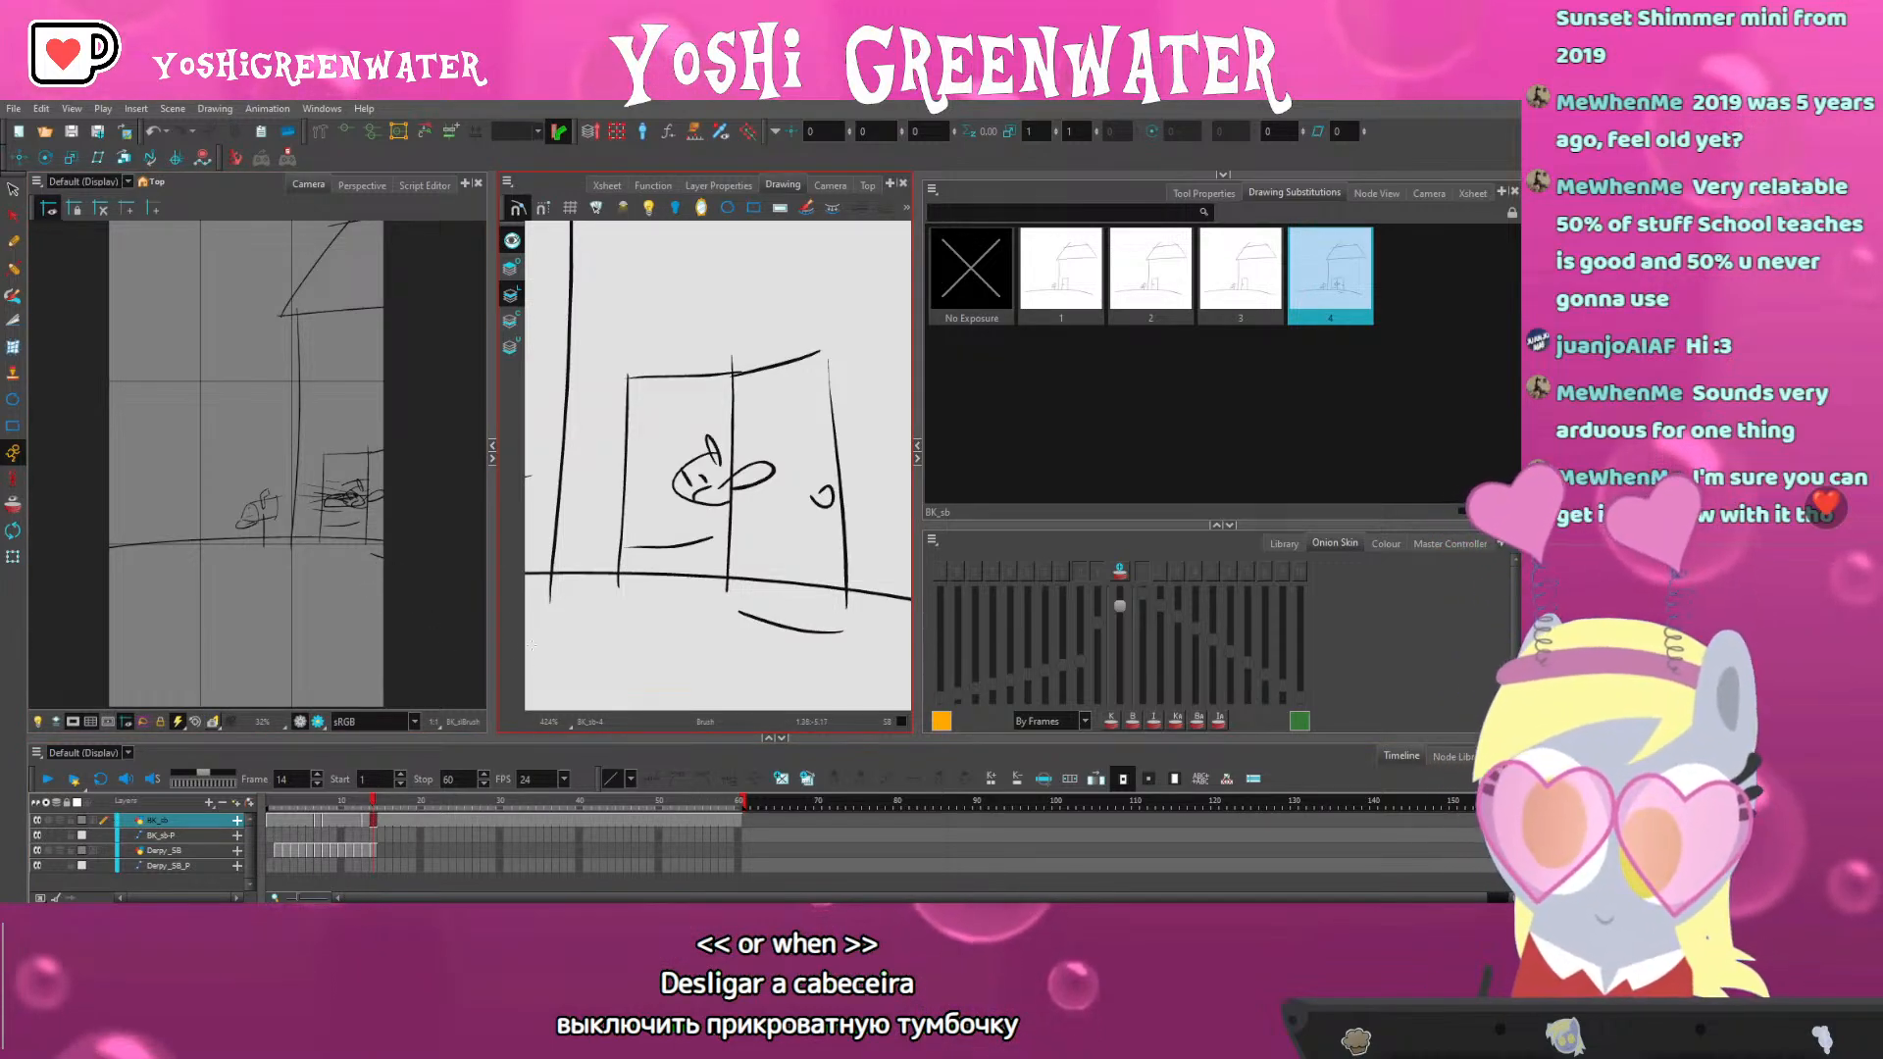
pyautogui.hotkey('ctrl', 'z')
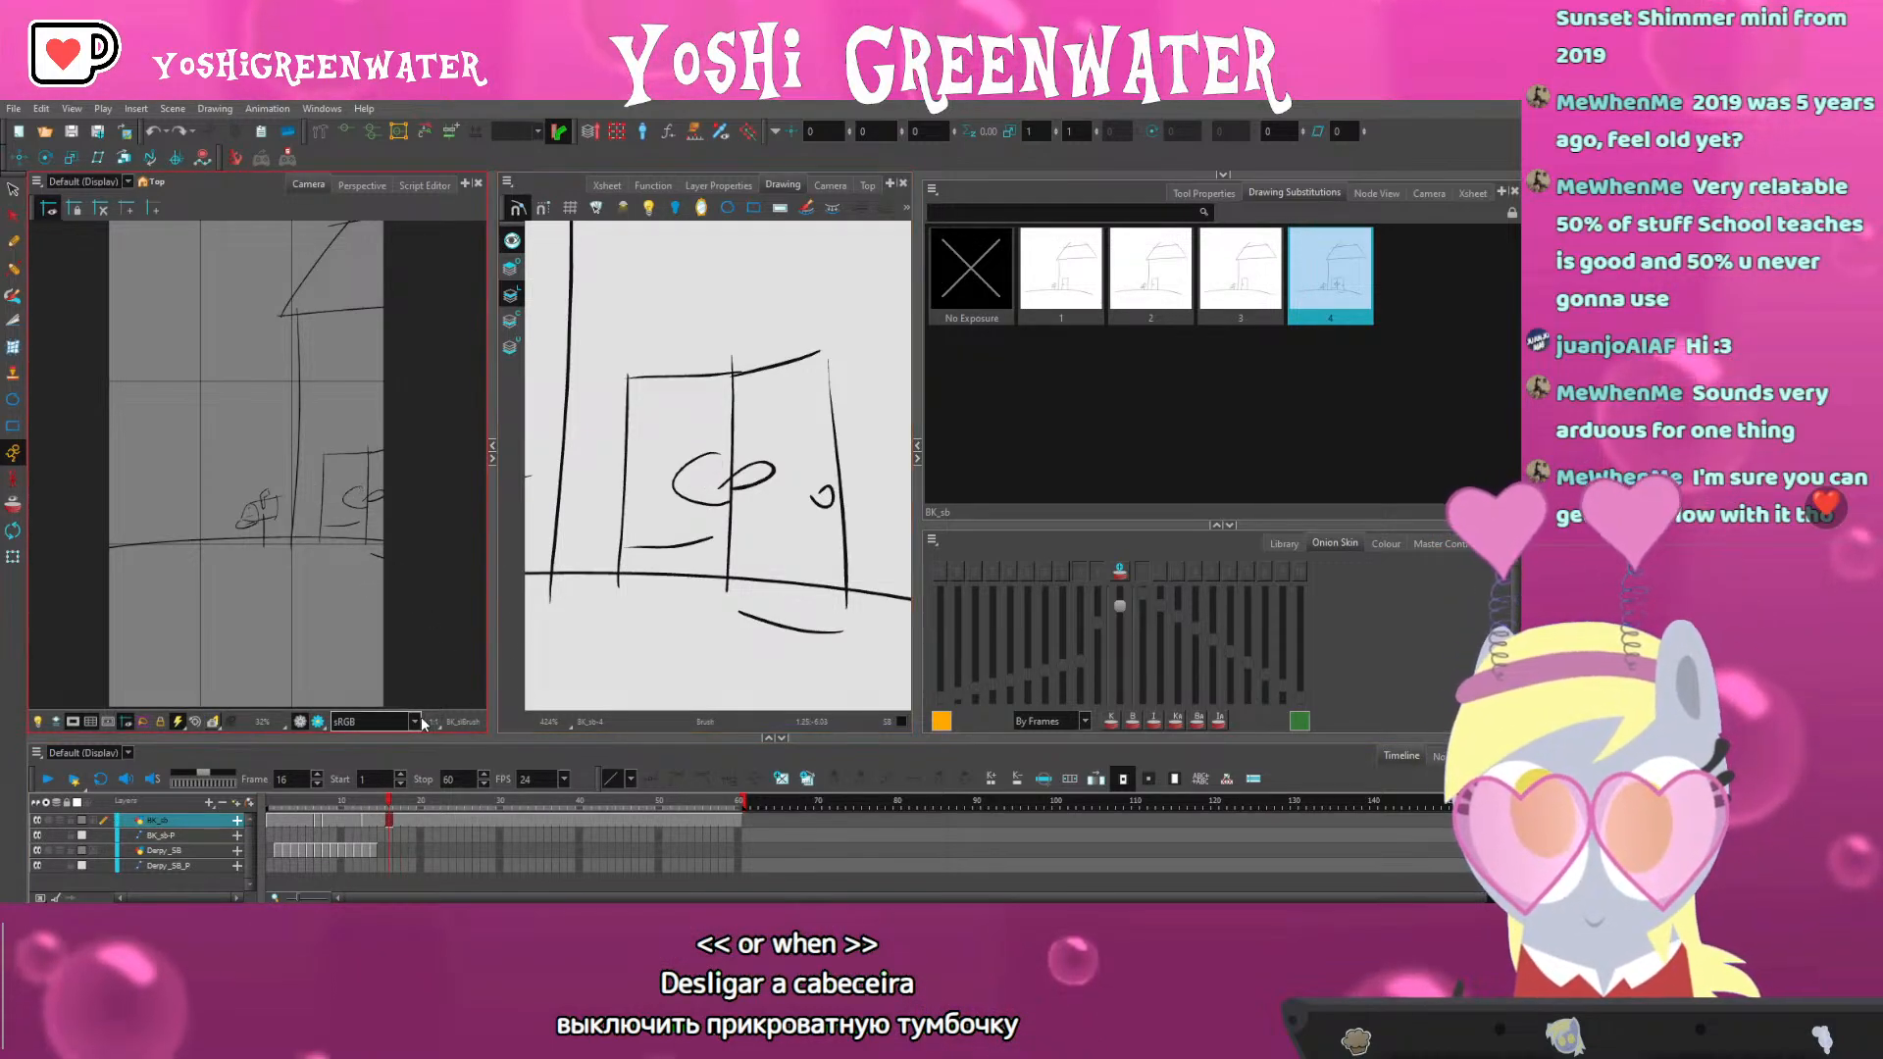
pyautogui.moveTo(382, 804)
pyautogui.mouseDown()
pyautogui.moveTo(349, 804)
pyautogui.moveTo(373, 797)
pyautogui.mouseUp()
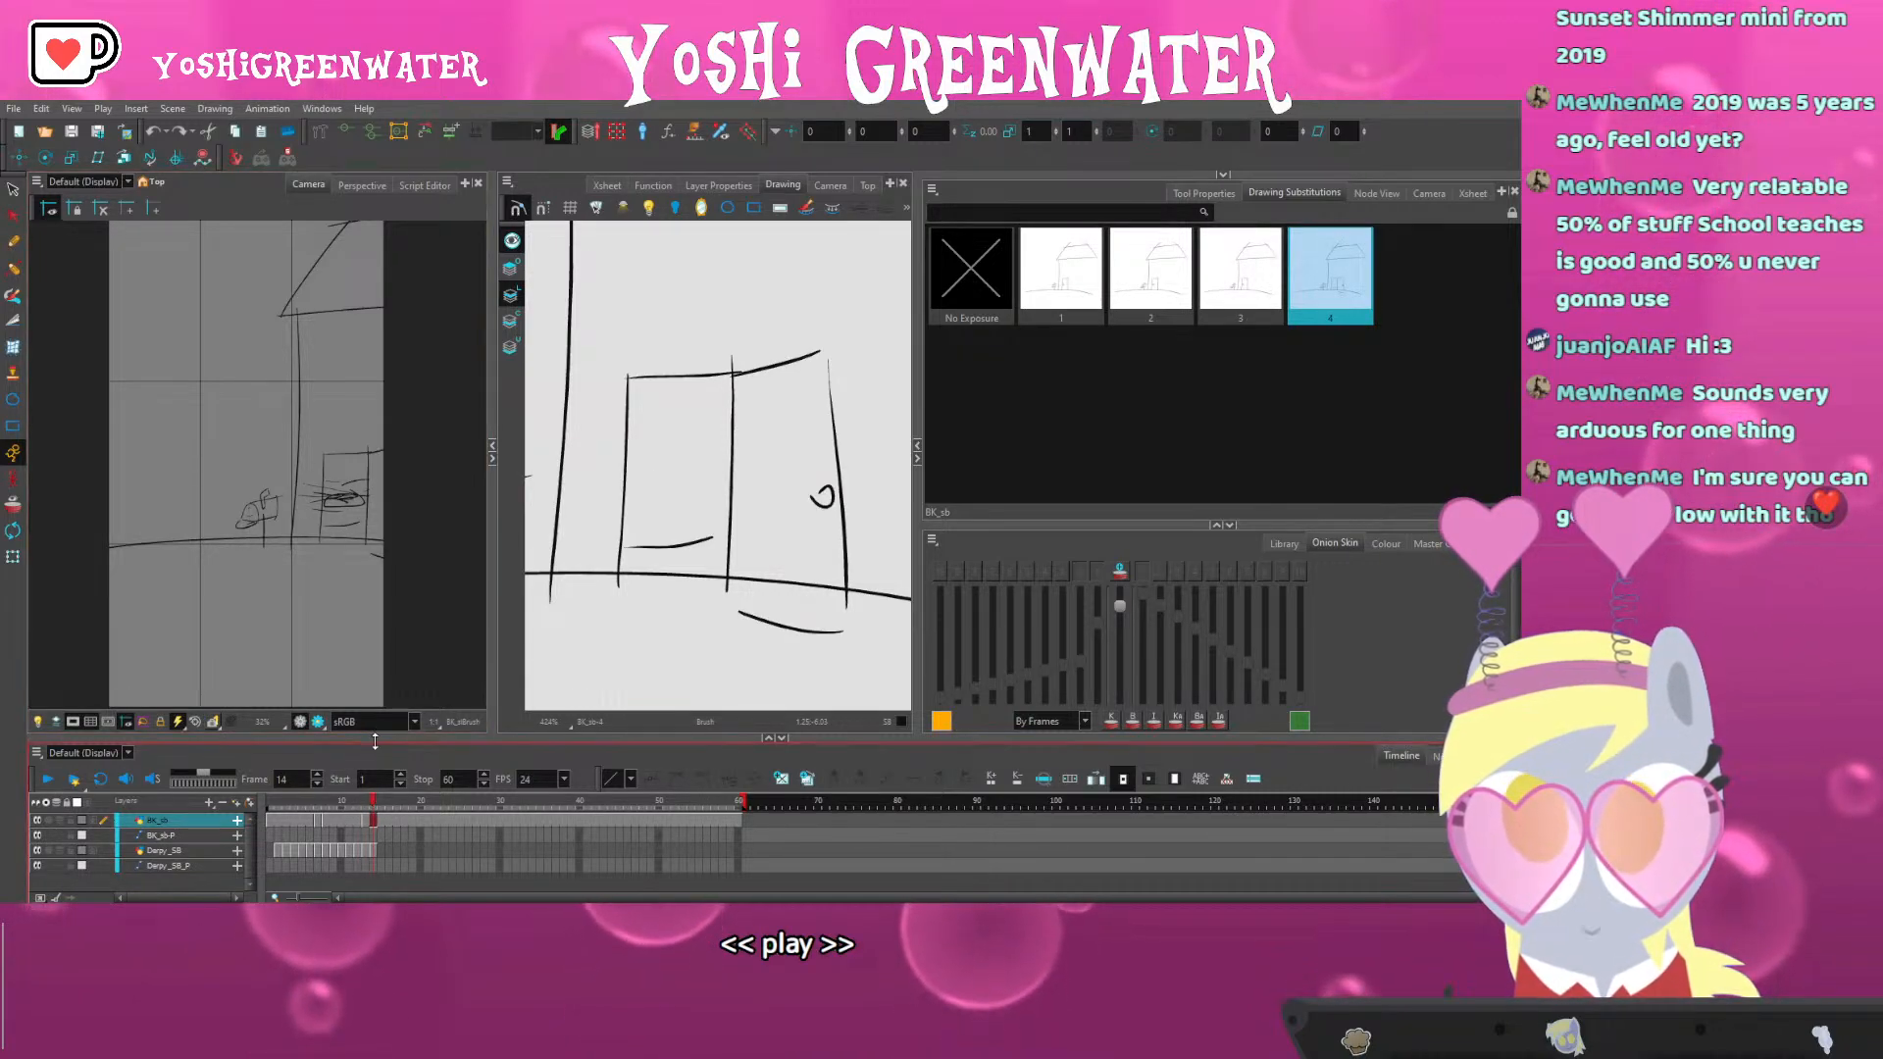
pyautogui.moveTo(387, 737); pyautogui.dragTo(387, 731)
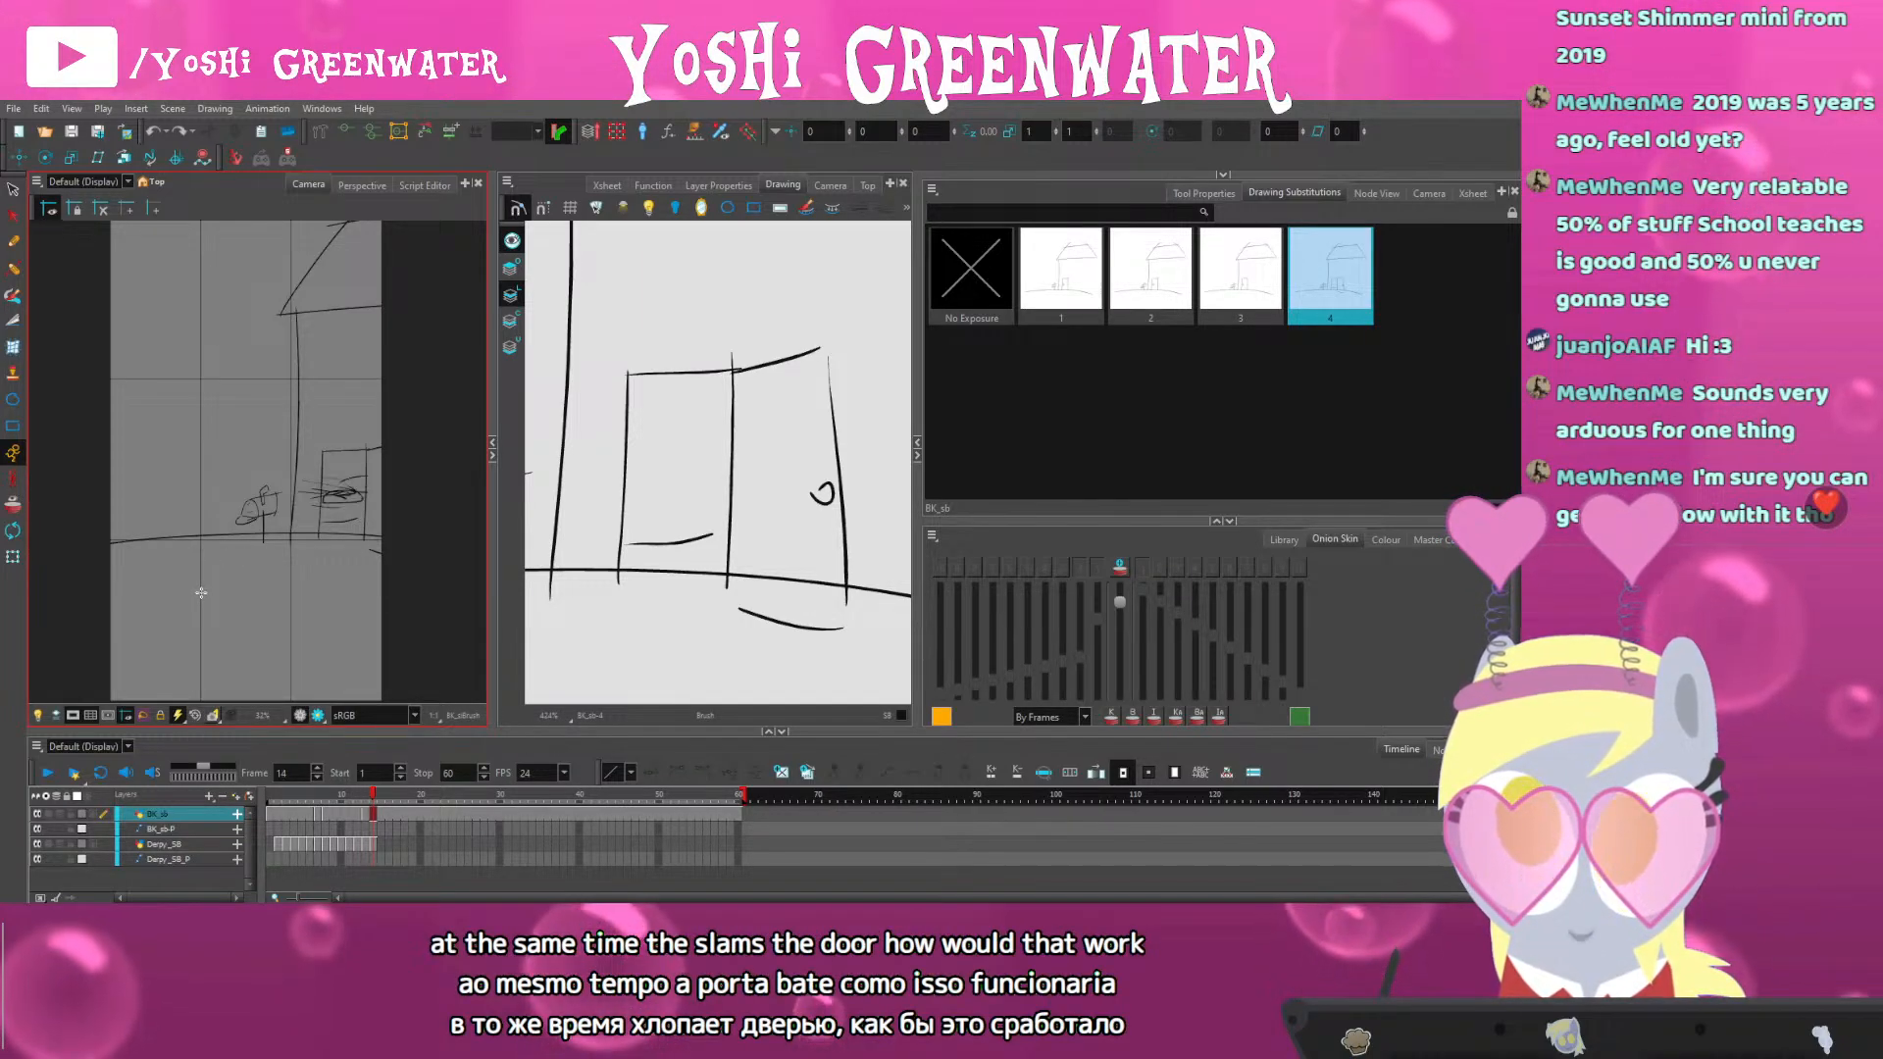
pyautogui.press(',')
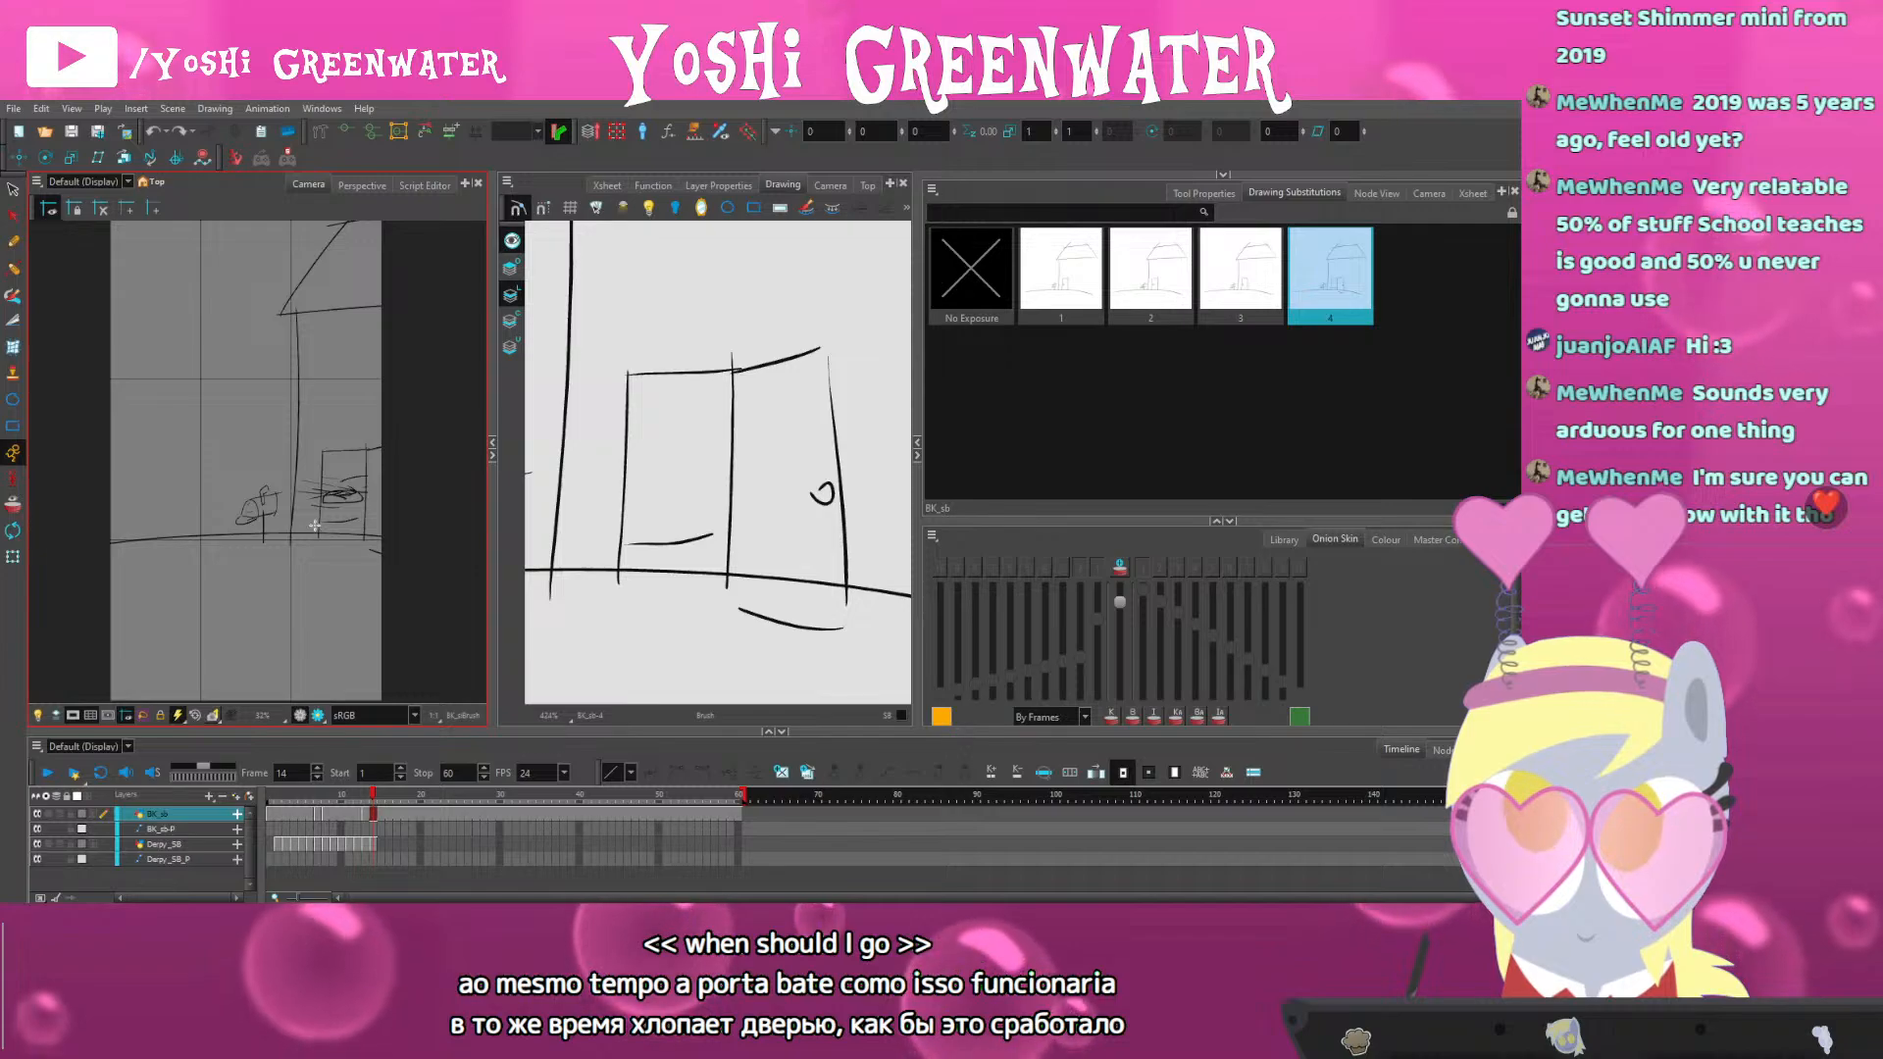
pyautogui.press('.')
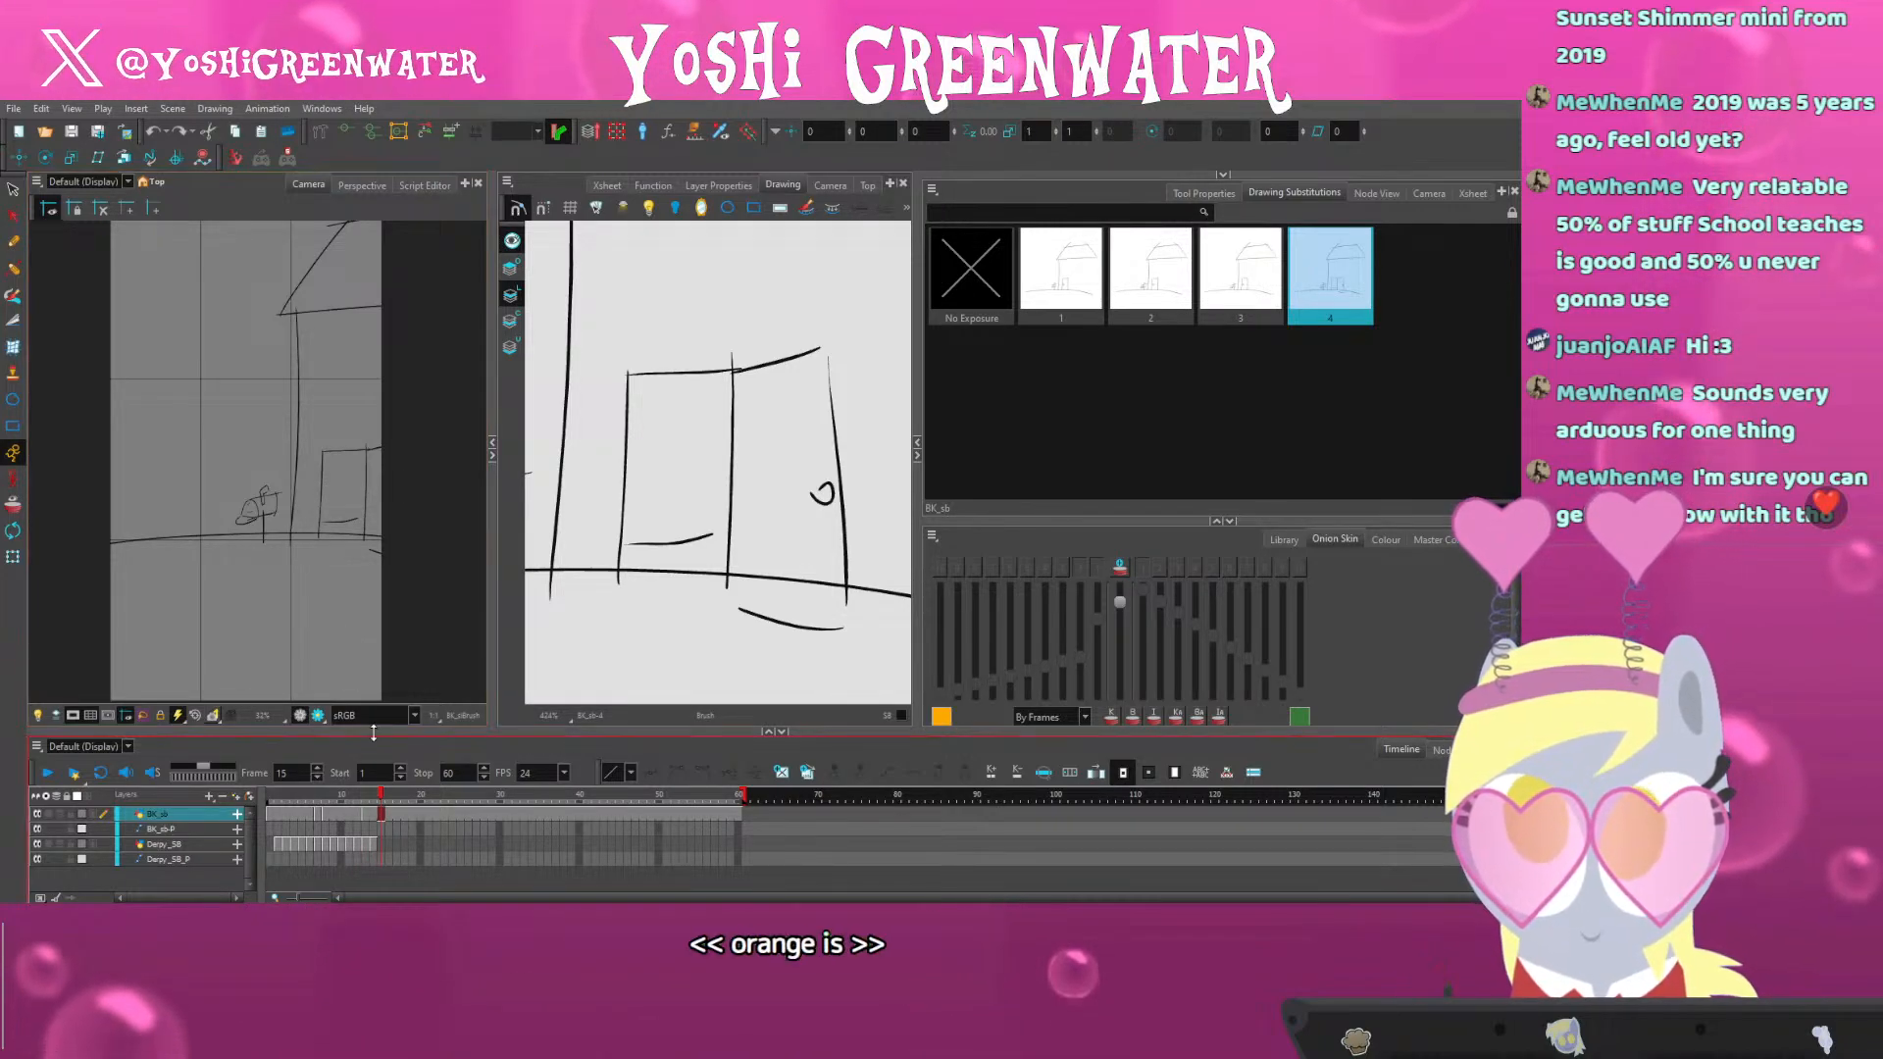
pyautogui.moveTo(378, 732); pyautogui.dragTo(377, 736)
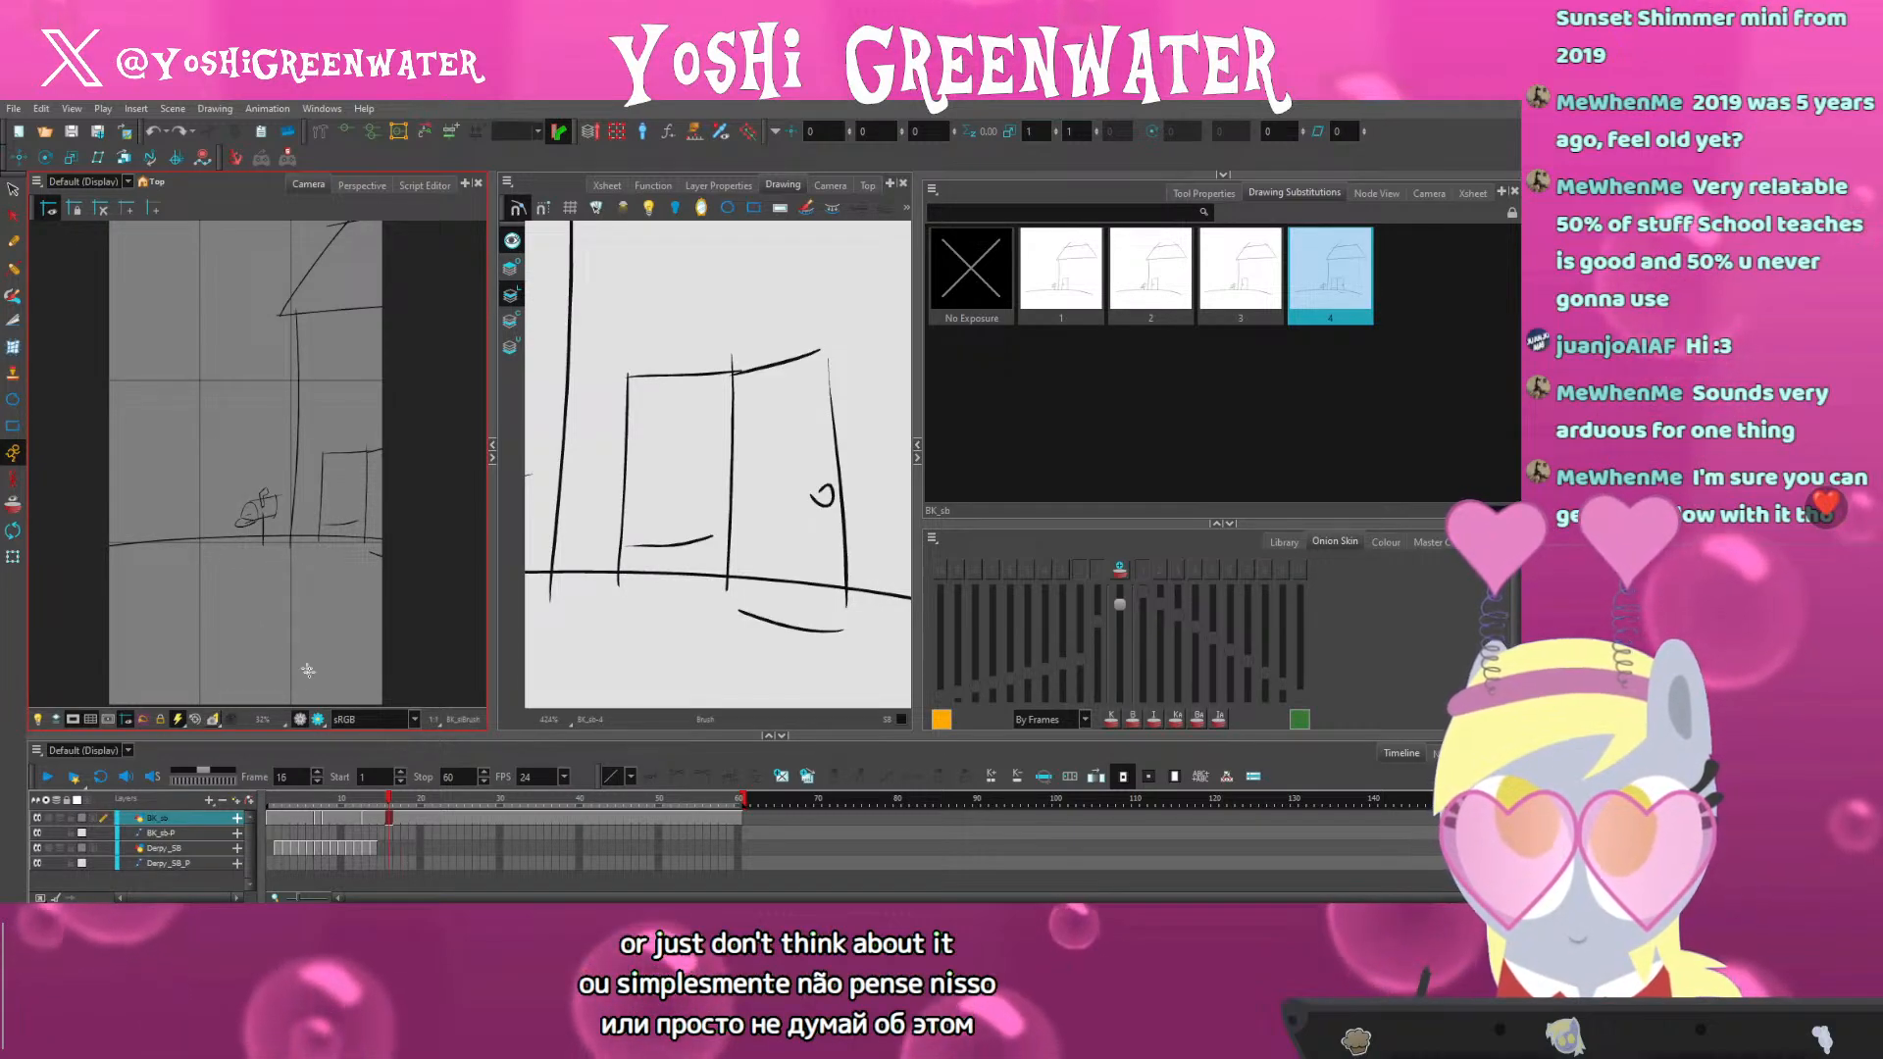
# Create an empty drawing on frame 16 of the background layer and widen the camera view
pyautogui.click(391, 818)
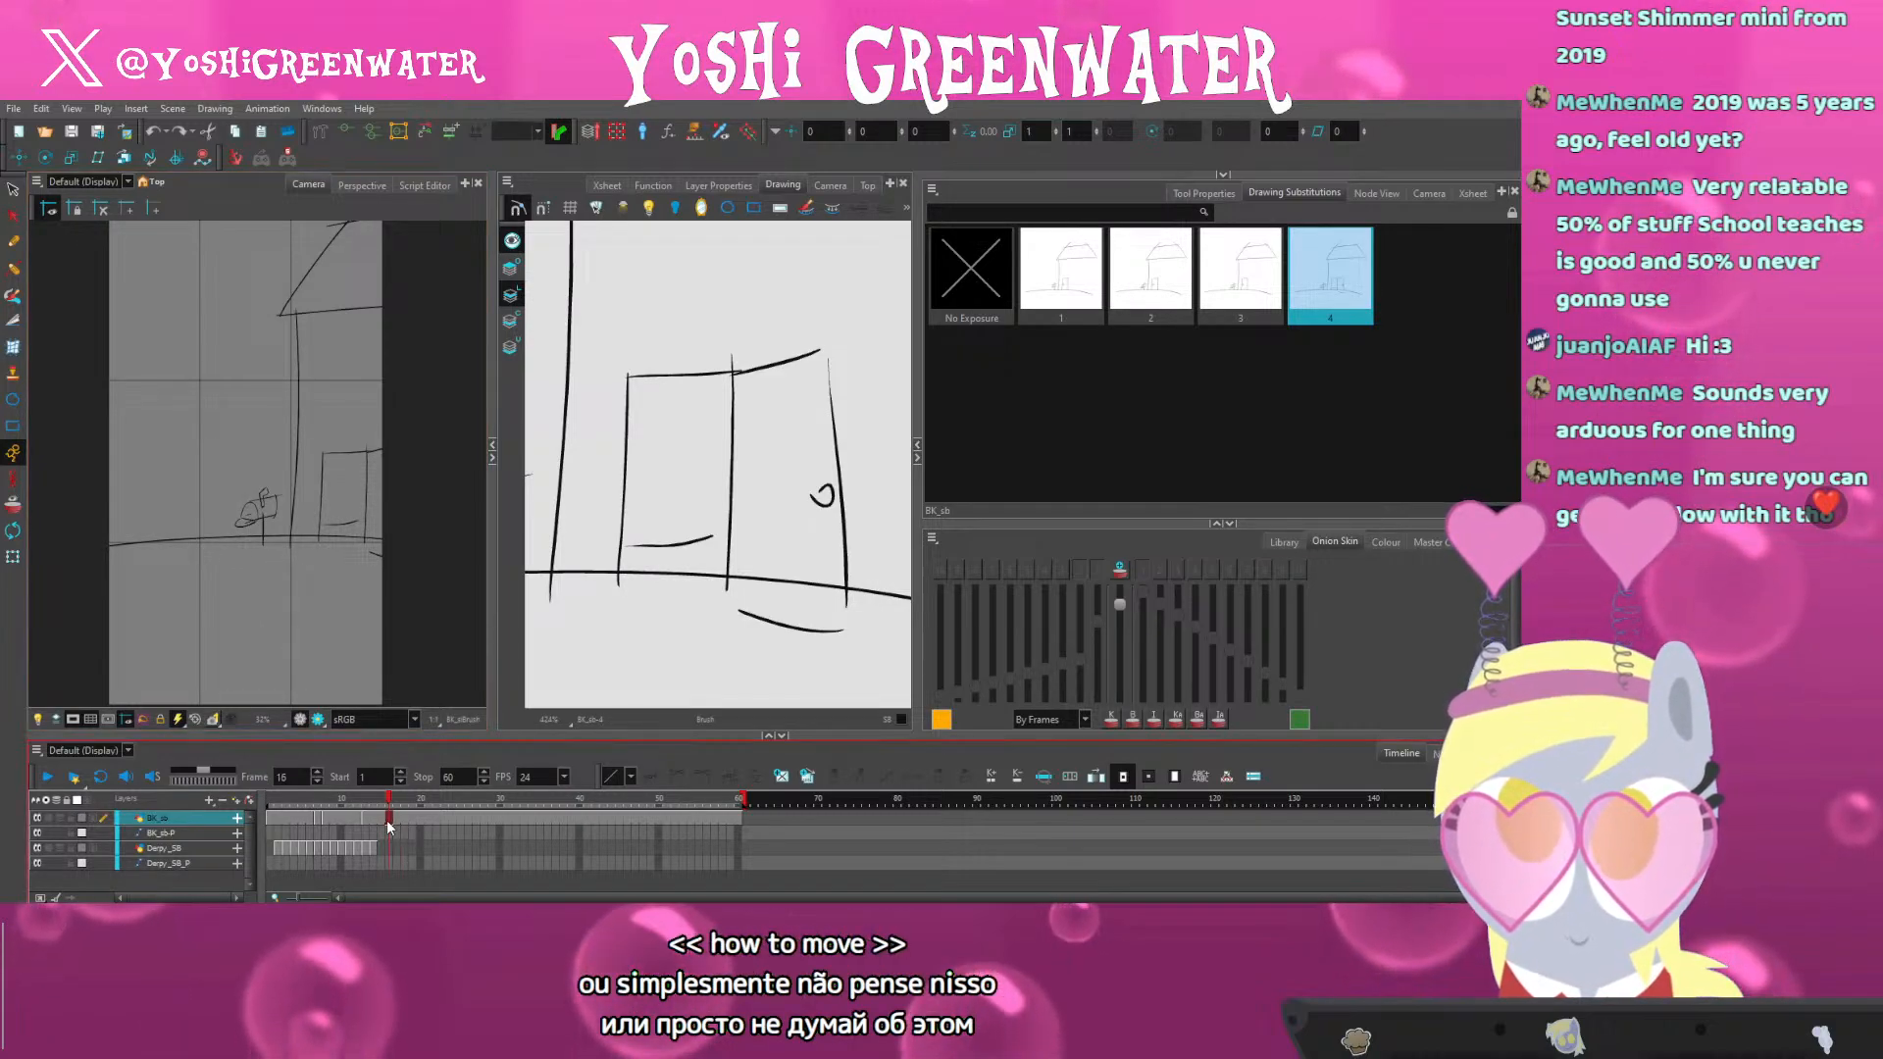
pyautogui.click(782, 777)
pyautogui.moveTo(491, 518); pyautogui.dragTo(547, 465)
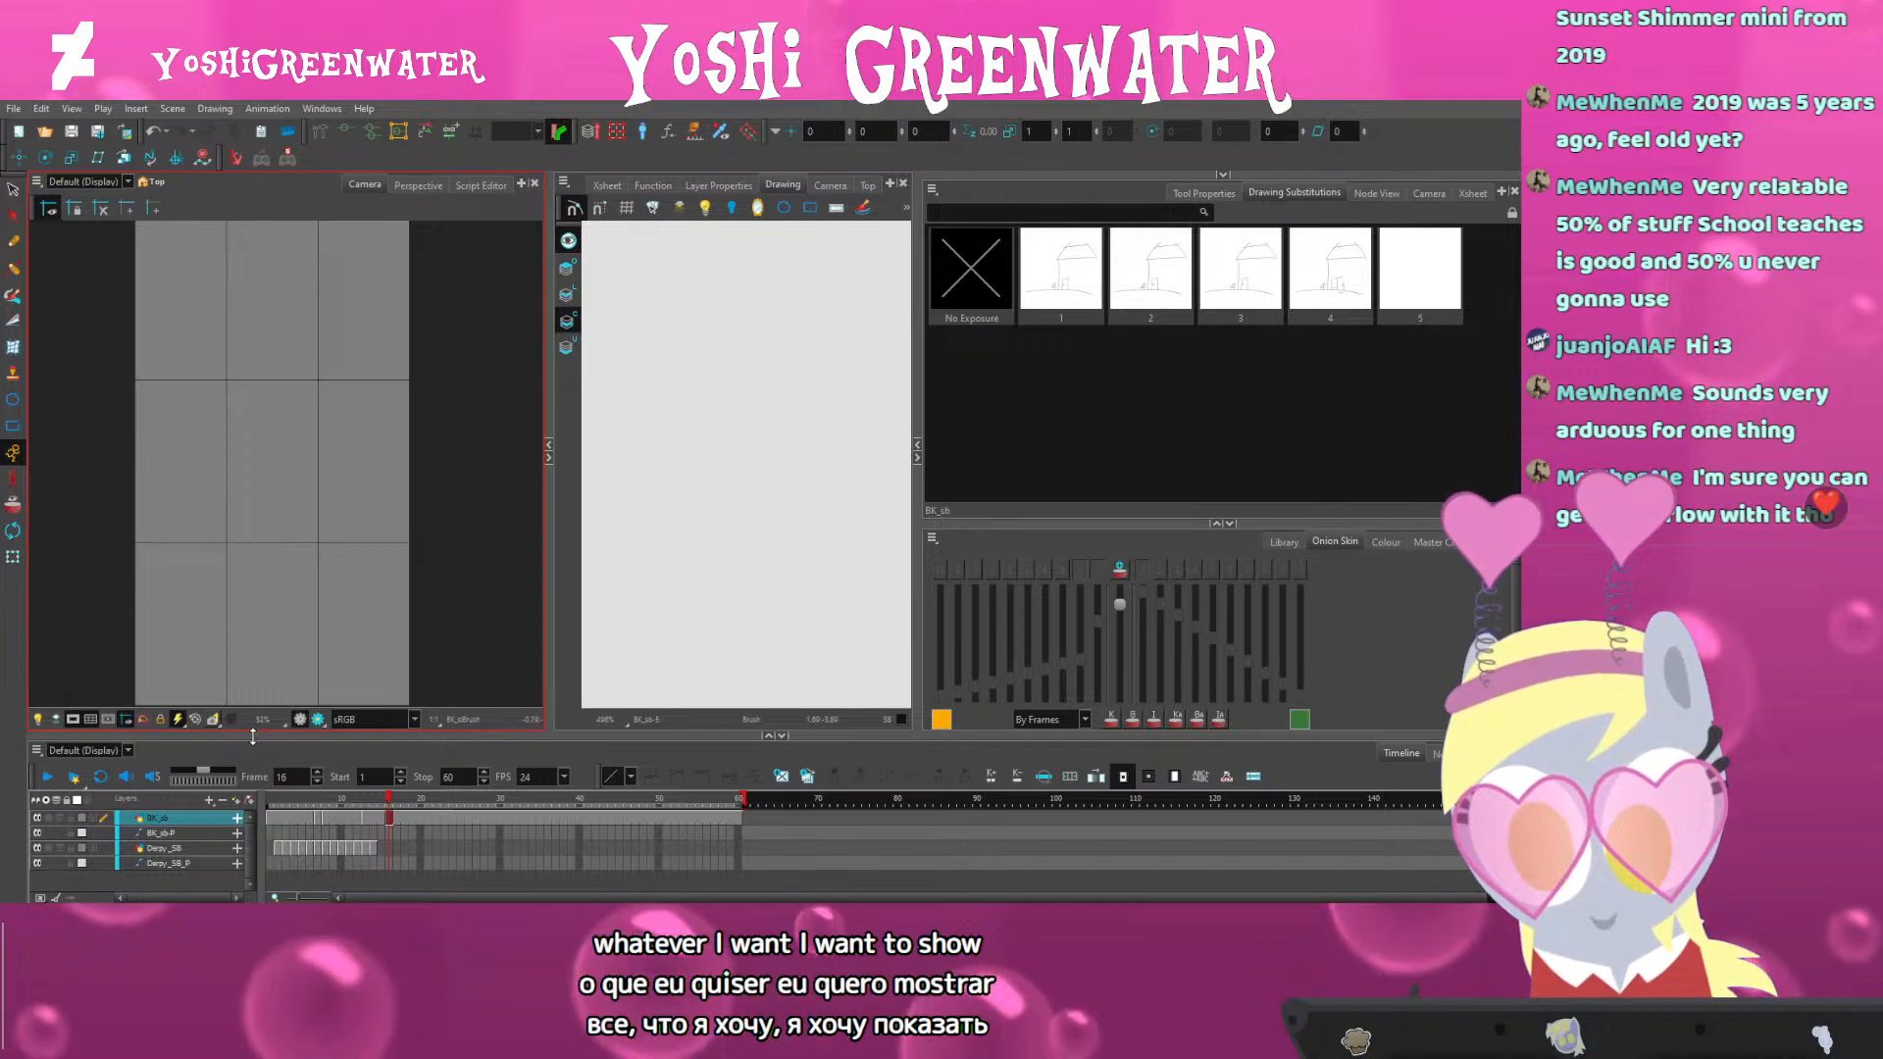
pyautogui.moveTo(253, 735); pyautogui.dragTo(254, 738)
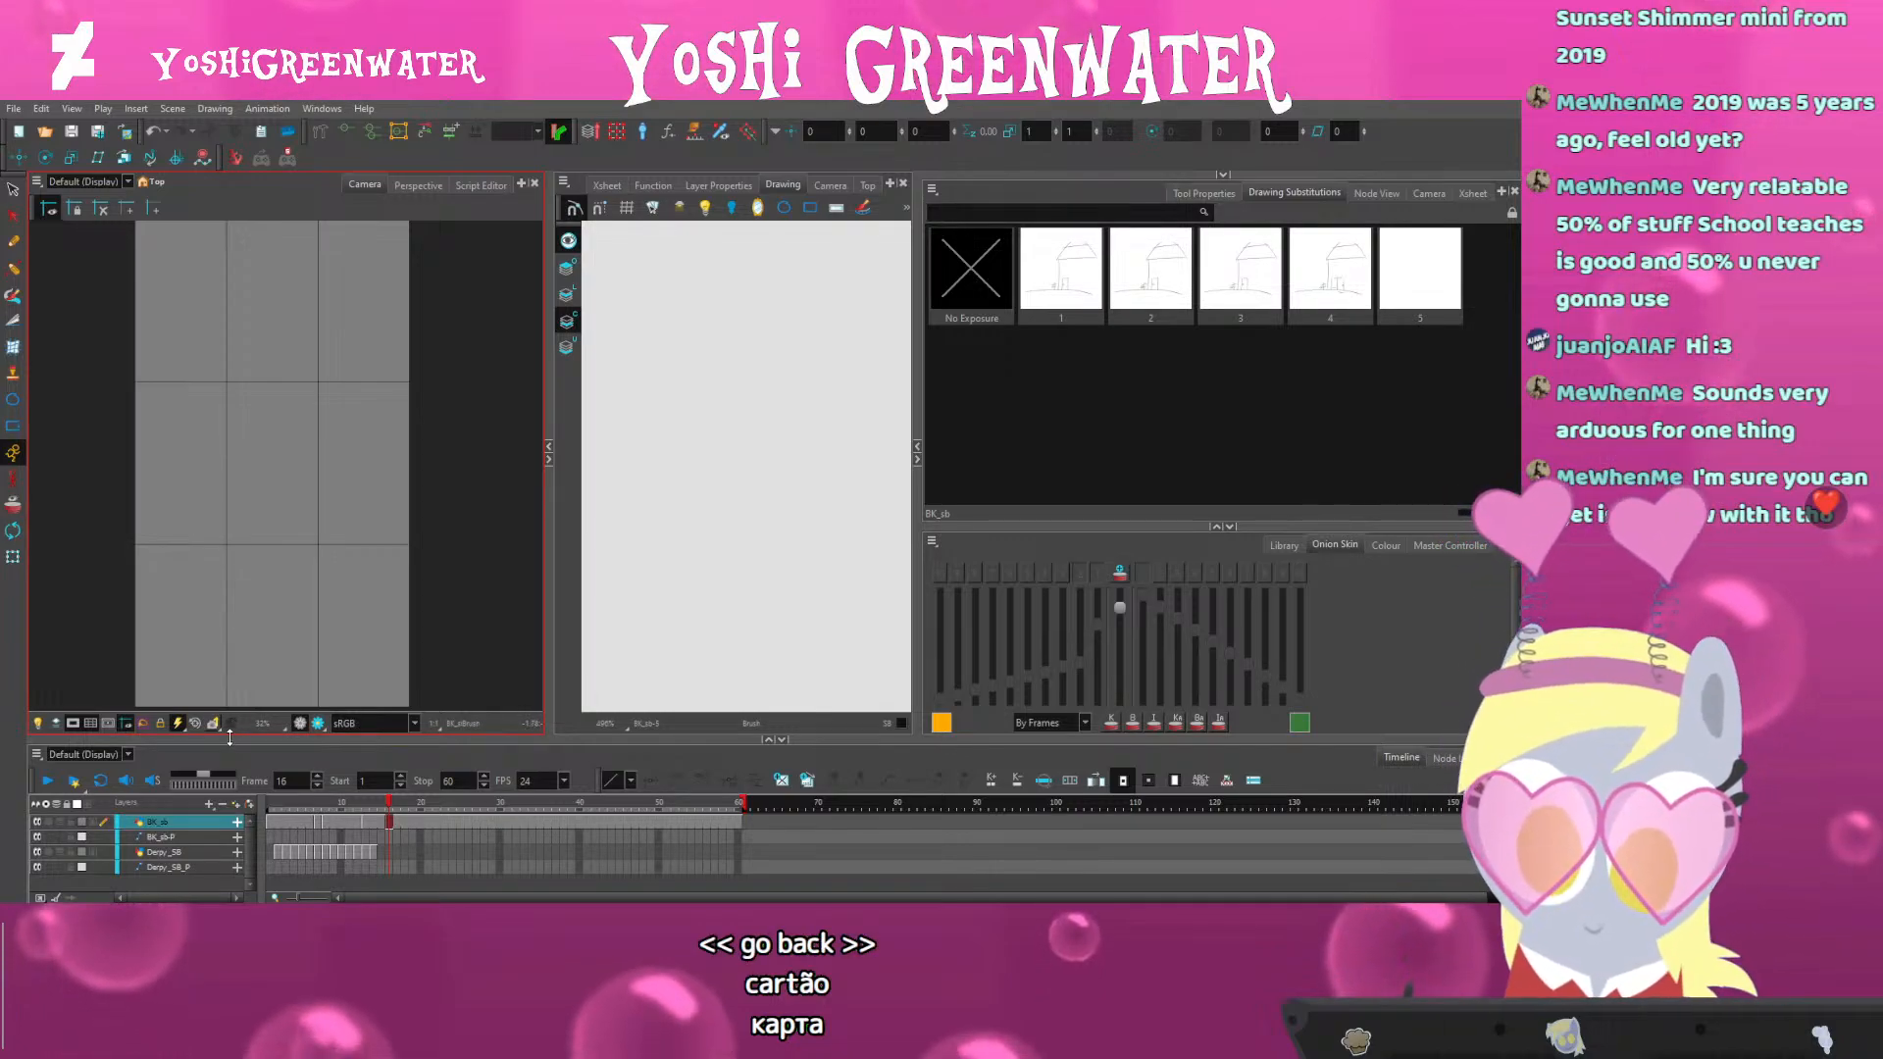
pyautogui.moveTo(230, 738); pyautogui.dragTo(230, 741)
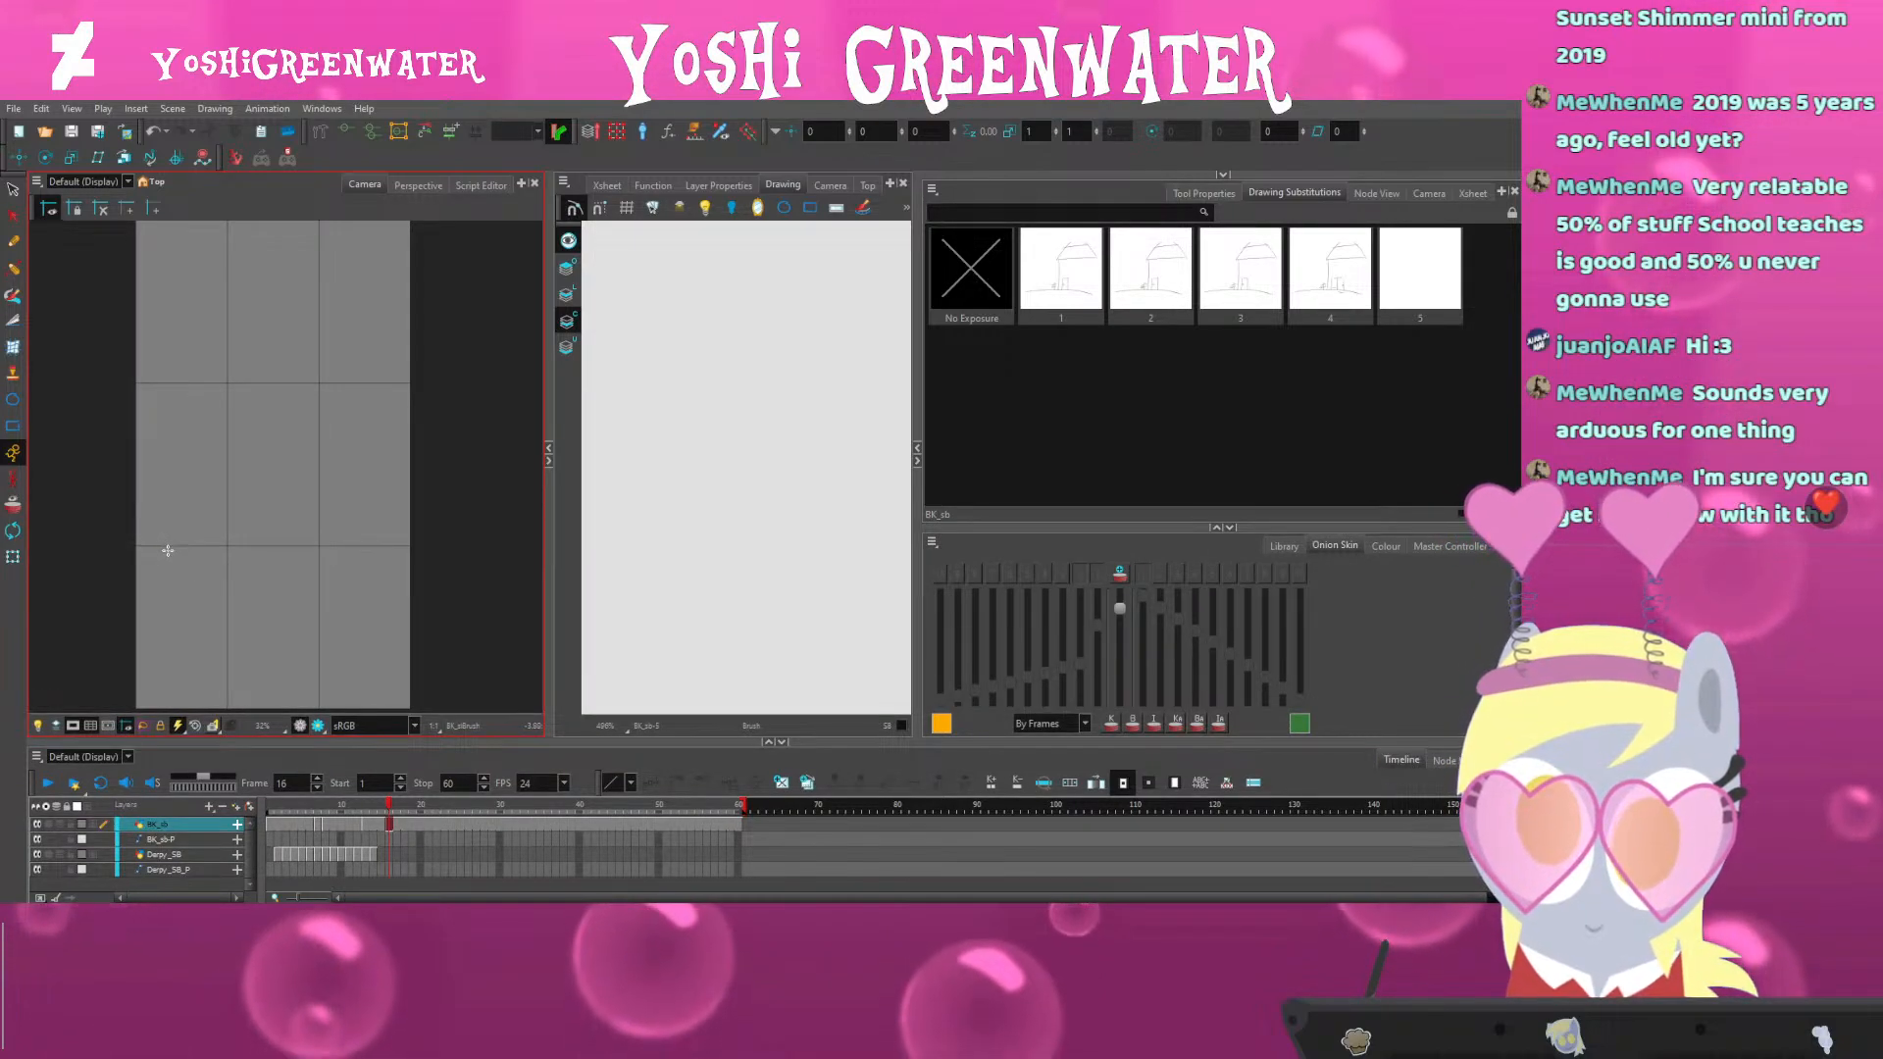
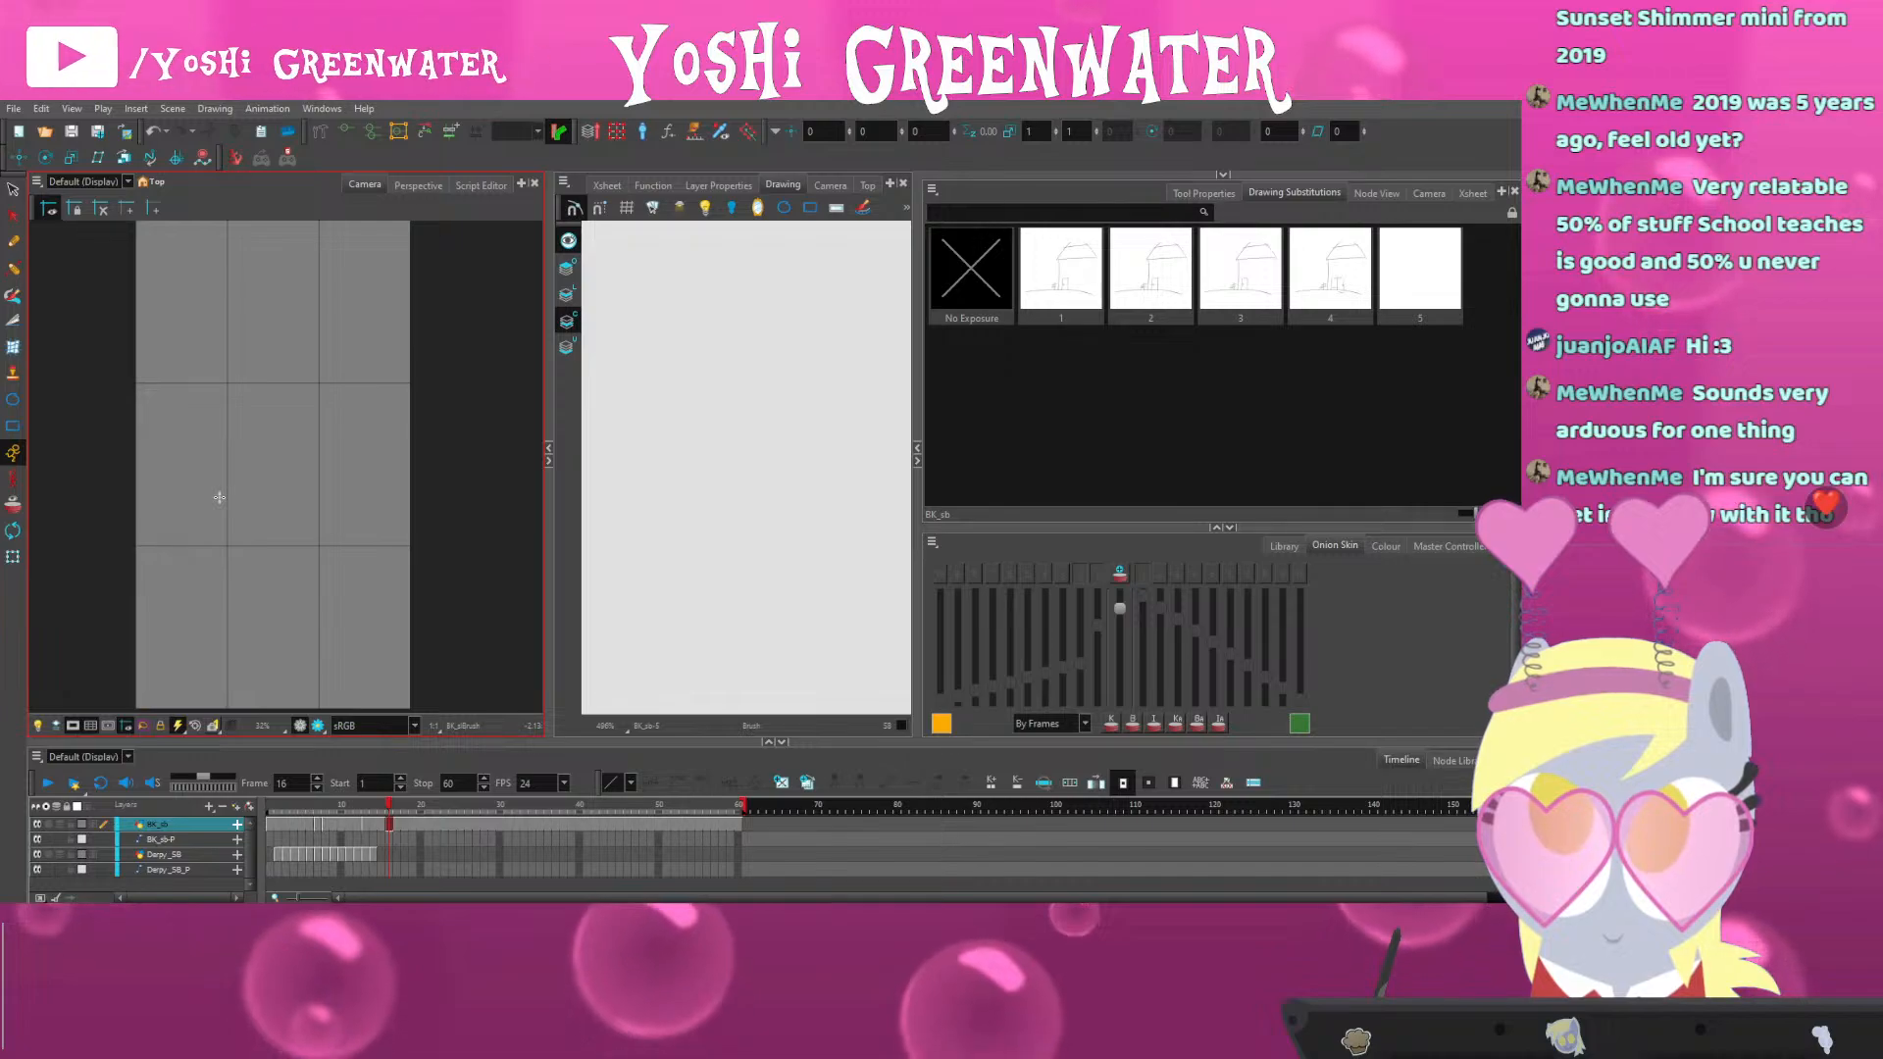
pyautogui.hotkey('shift', 'm')
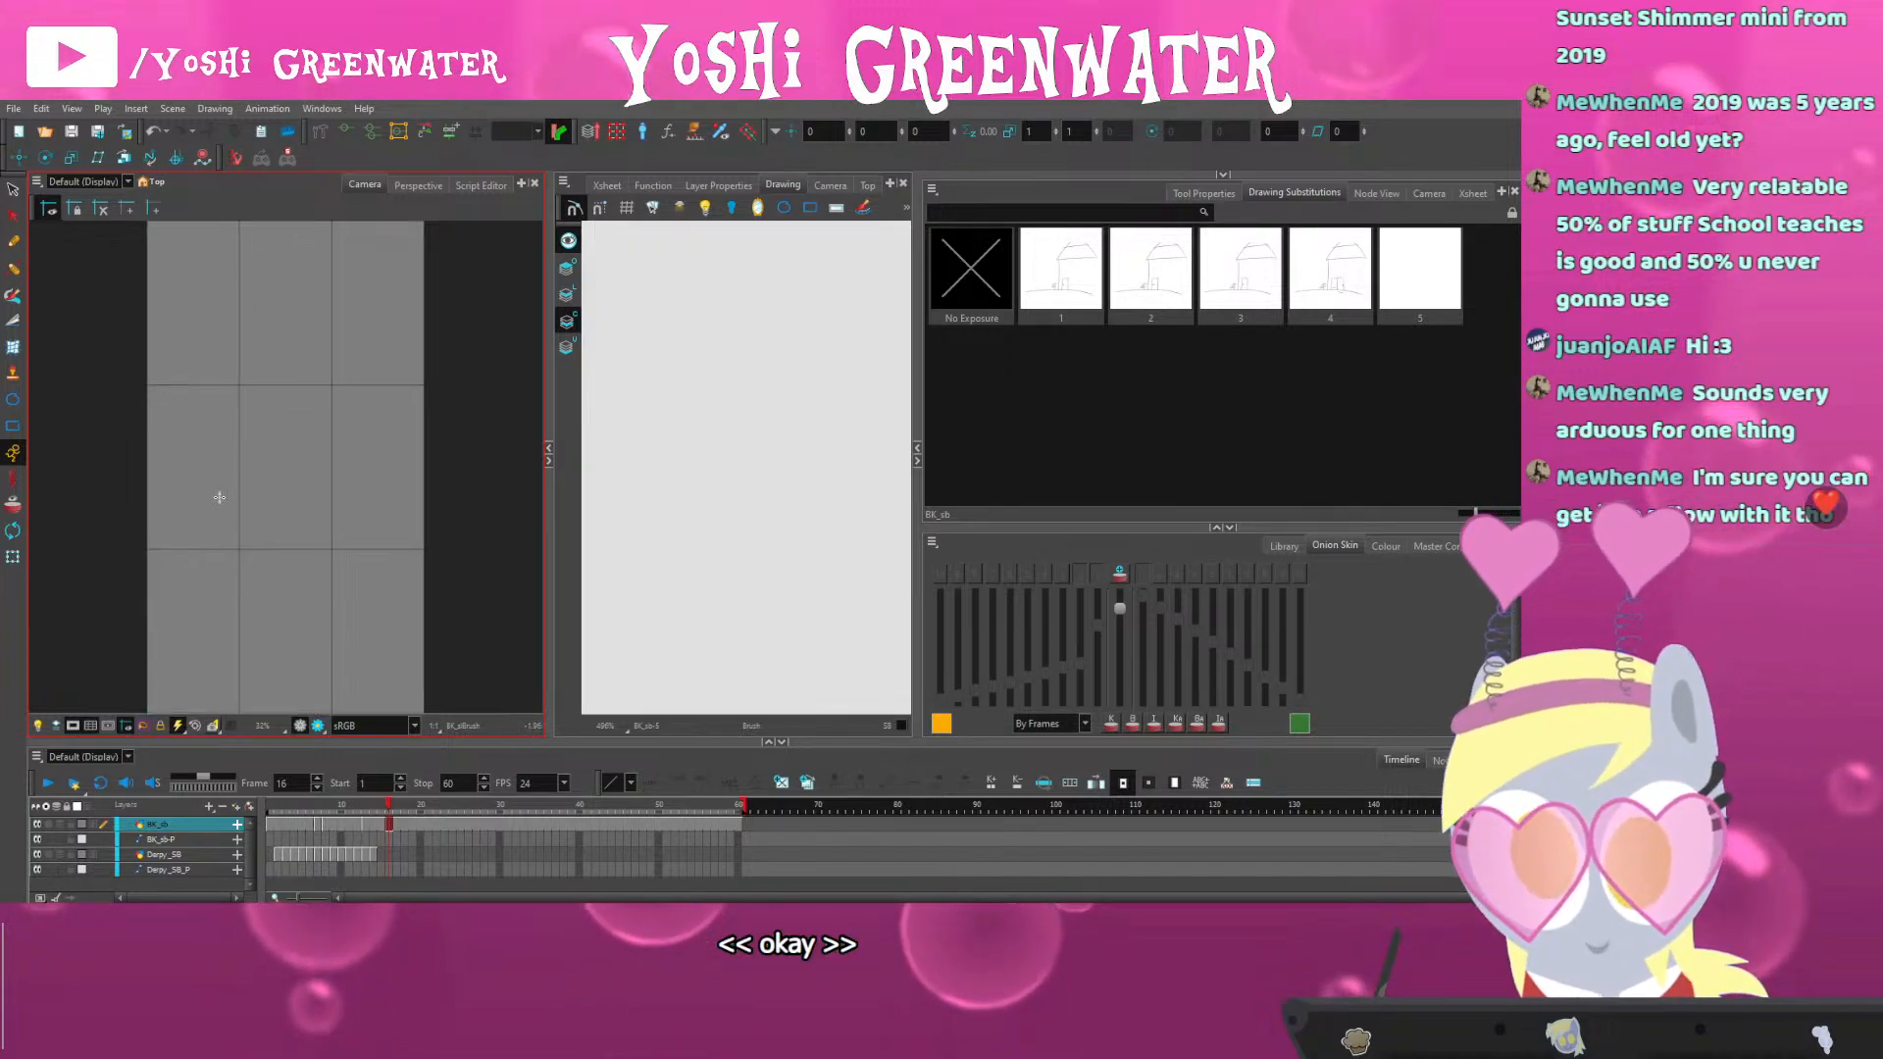
pyautogui.hotkey('alt', 's')
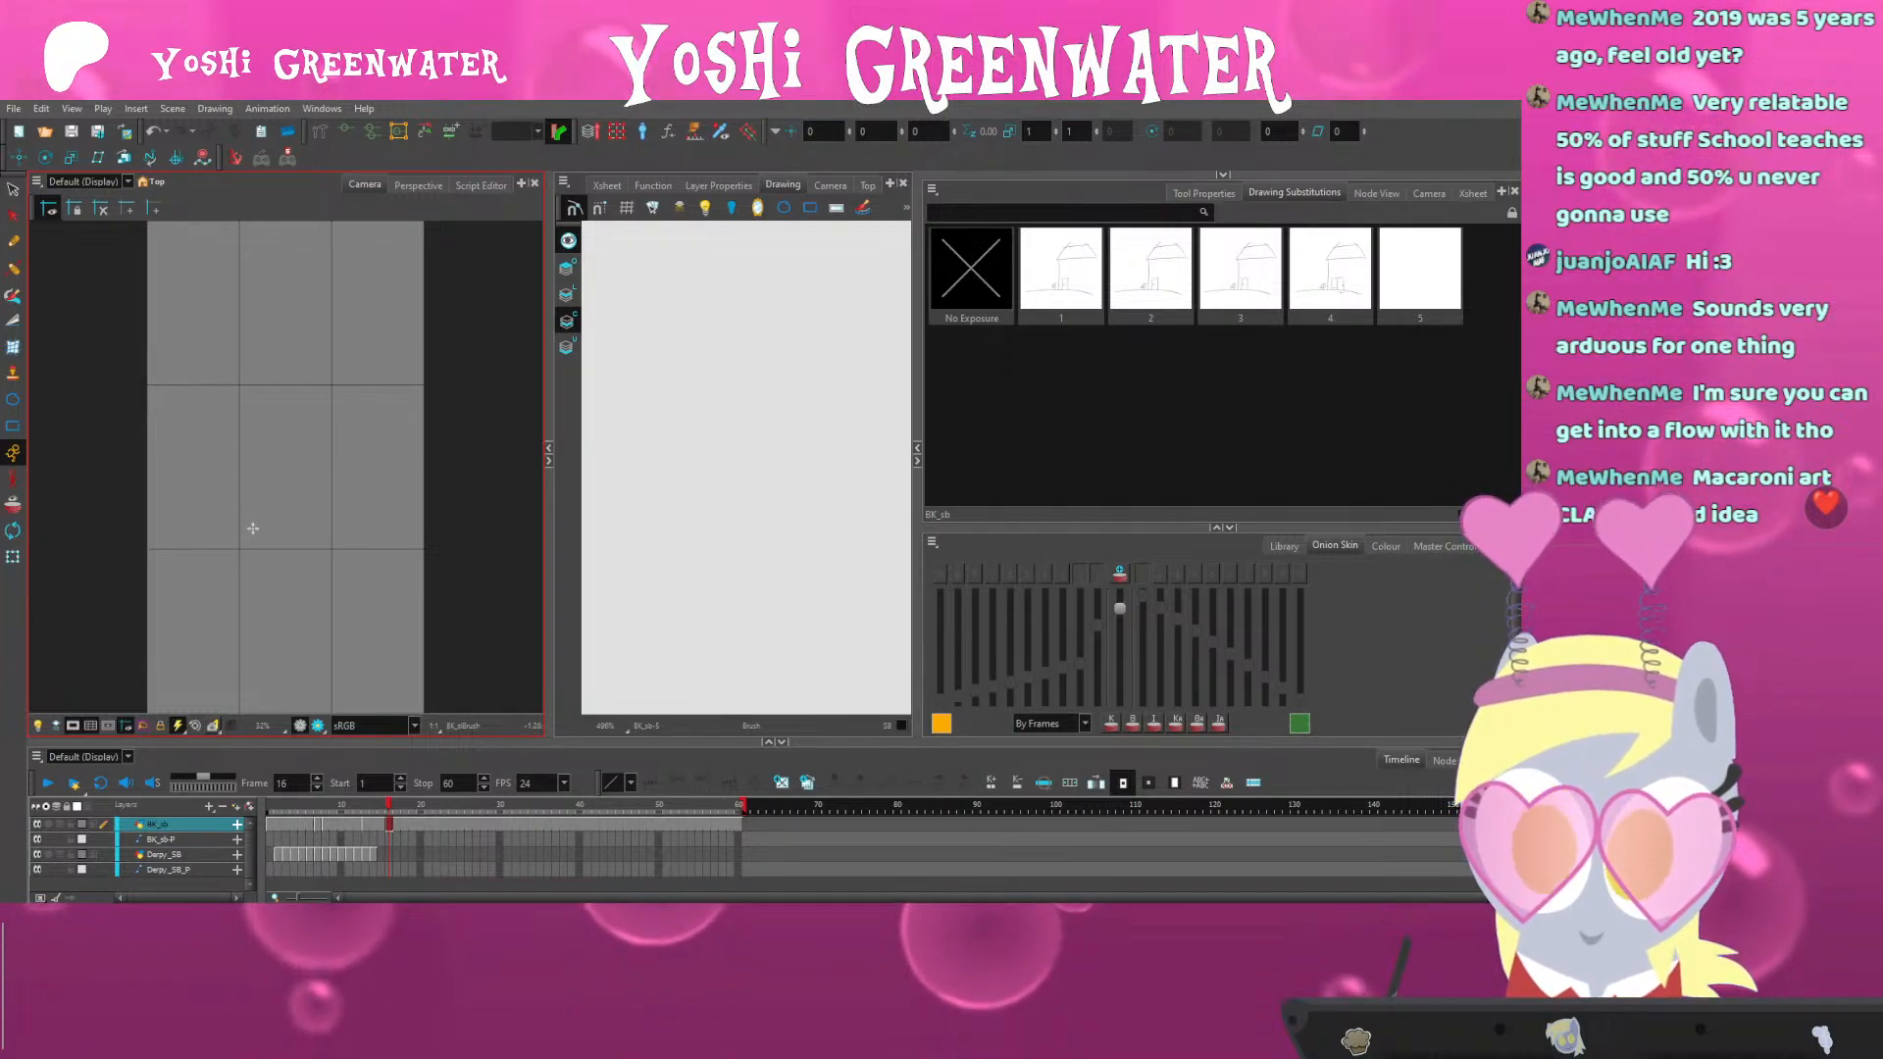
# Sketch two gently rising lines across the new background, one high and one low, and shift the lower line further down
pyautogui.moveTo(147, 538); pyautogui.dragTo(424, 492)
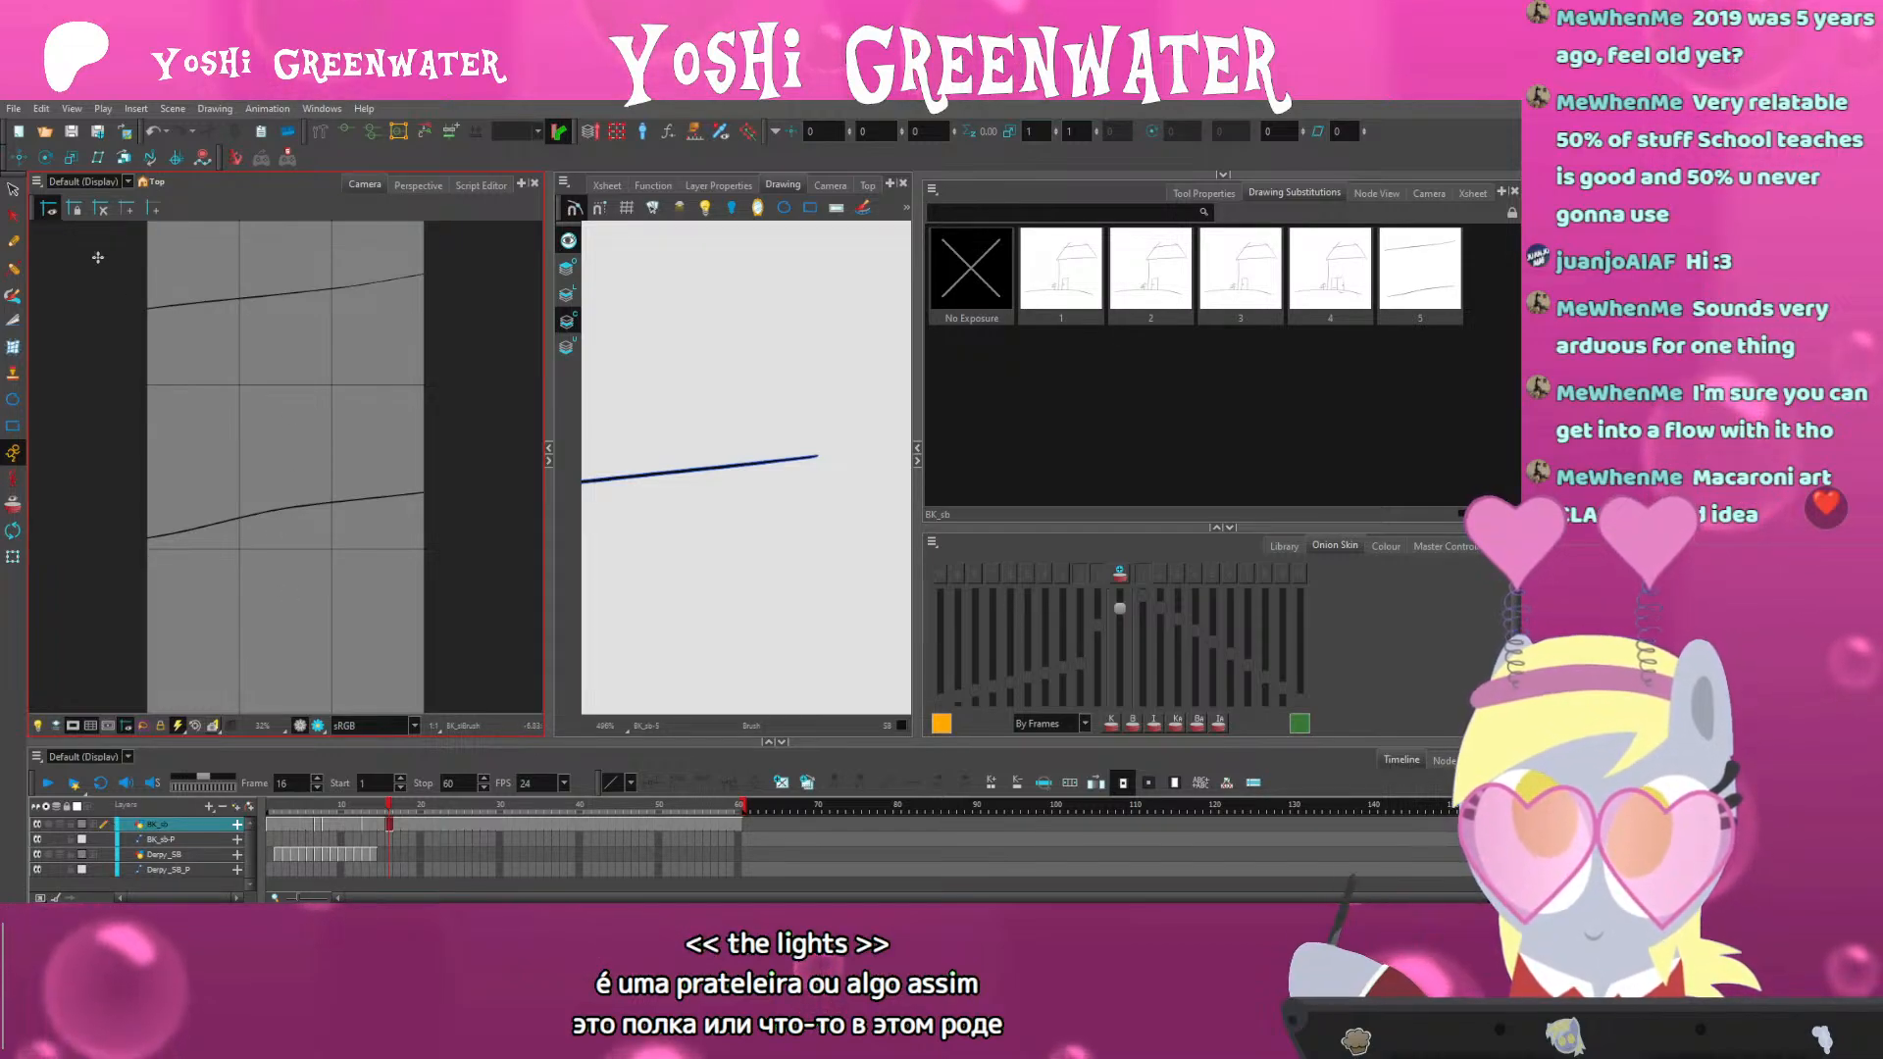
pyautogui.moveTo(202, 422); pyautogui.dragTo(245, 605)
pyautogui.press('Down')
pyautogui.press('Down')
pyautogui.press('Down')
pyautogui.press('Down')
pyautogui.press('Down')
pyautogui.press('Down')
pyautogui.press('Down')
pyautogui.press('Down')
pyautogui.press('Down')
pyautogui.press('Down')
pyautogui.press('Down')
pyautogui.press('Down')
pyautogui.press('Down')
pyautogui.press('Down')
pyautogui.press('Down')
pyautogui.press('Down')
pyautogui.press('Down')
pyautogui.press('Down')
pyautogui.press('Down')
pyautogui.press('Down')
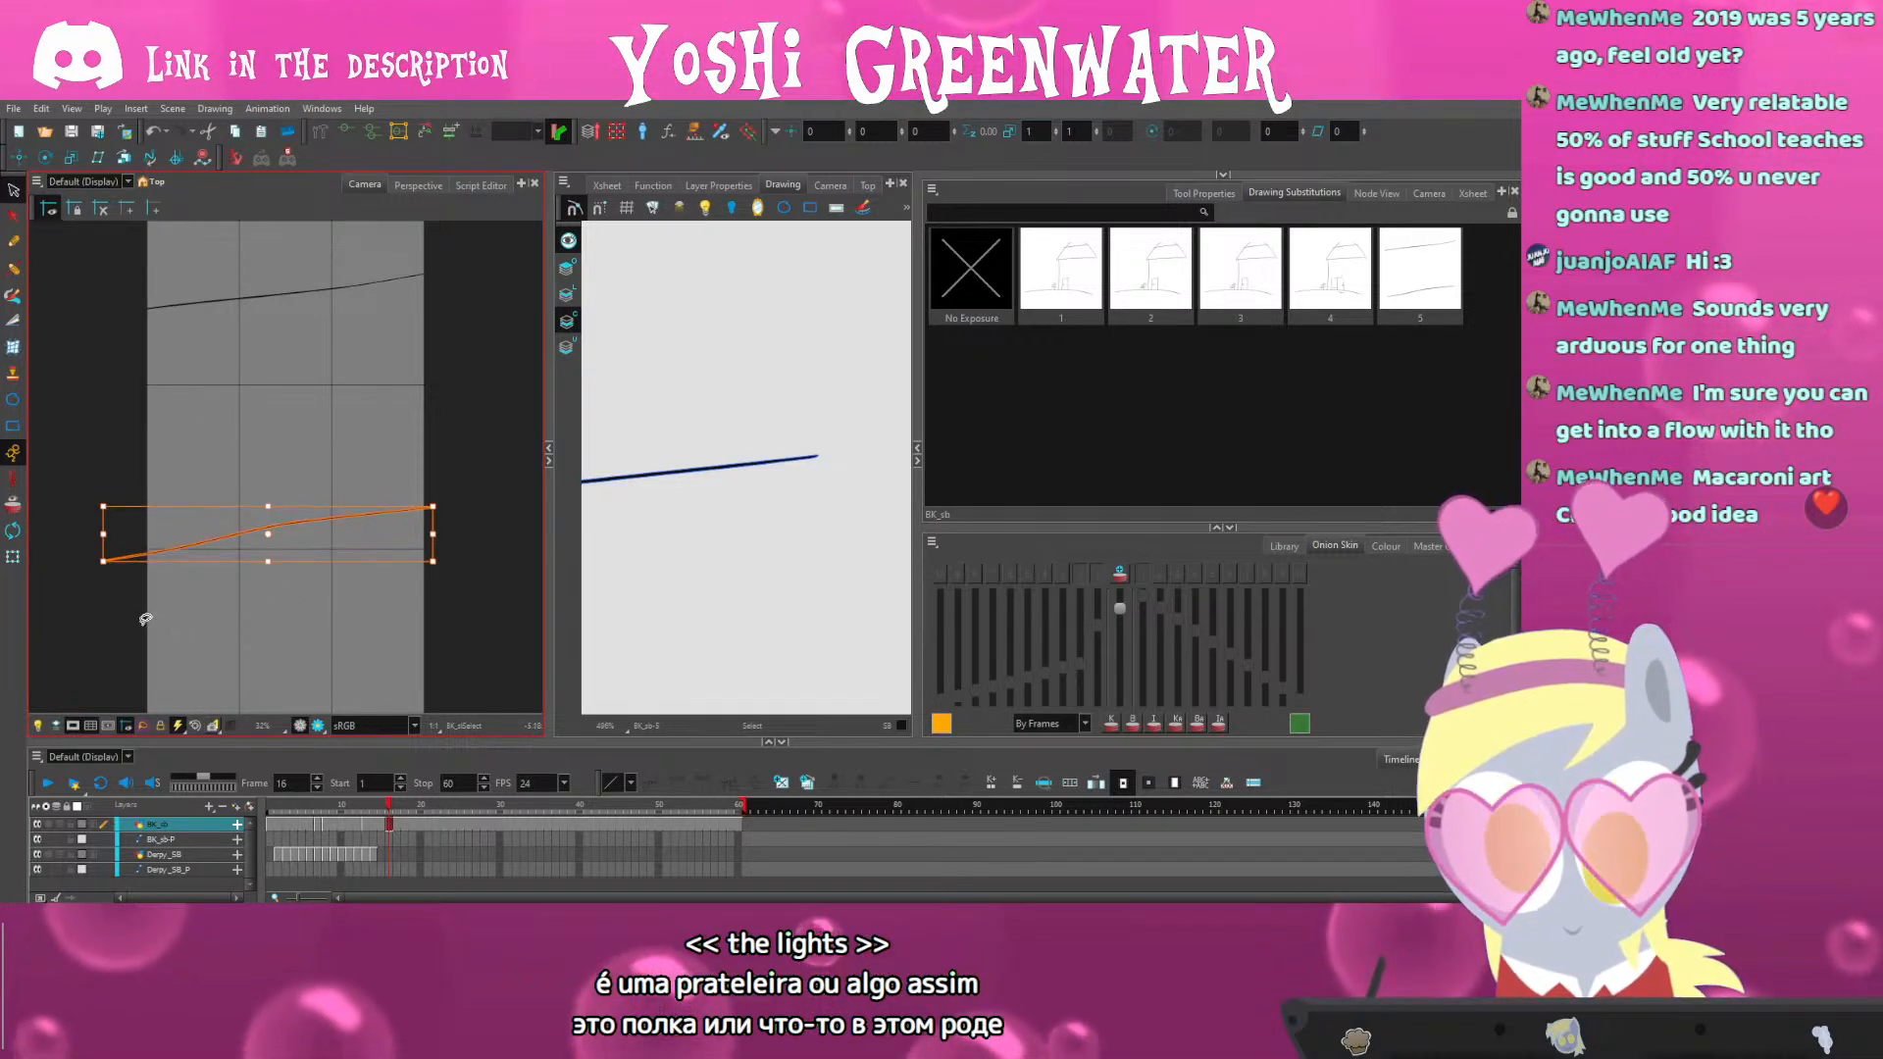
pyautogui.press('Down')
pyautogui.press('Down')
pyautogui.press('Down')
pyautogui.press('Down')
pyautogui.press('Down')
pyautogui.press('Down')
pyautogui.press('Down')
pyautogui.press('Right')
# Brush a small circle near the bottom of the background and a second rising line between it and the lower line
pyautogui.hotkey('alt', 'b')
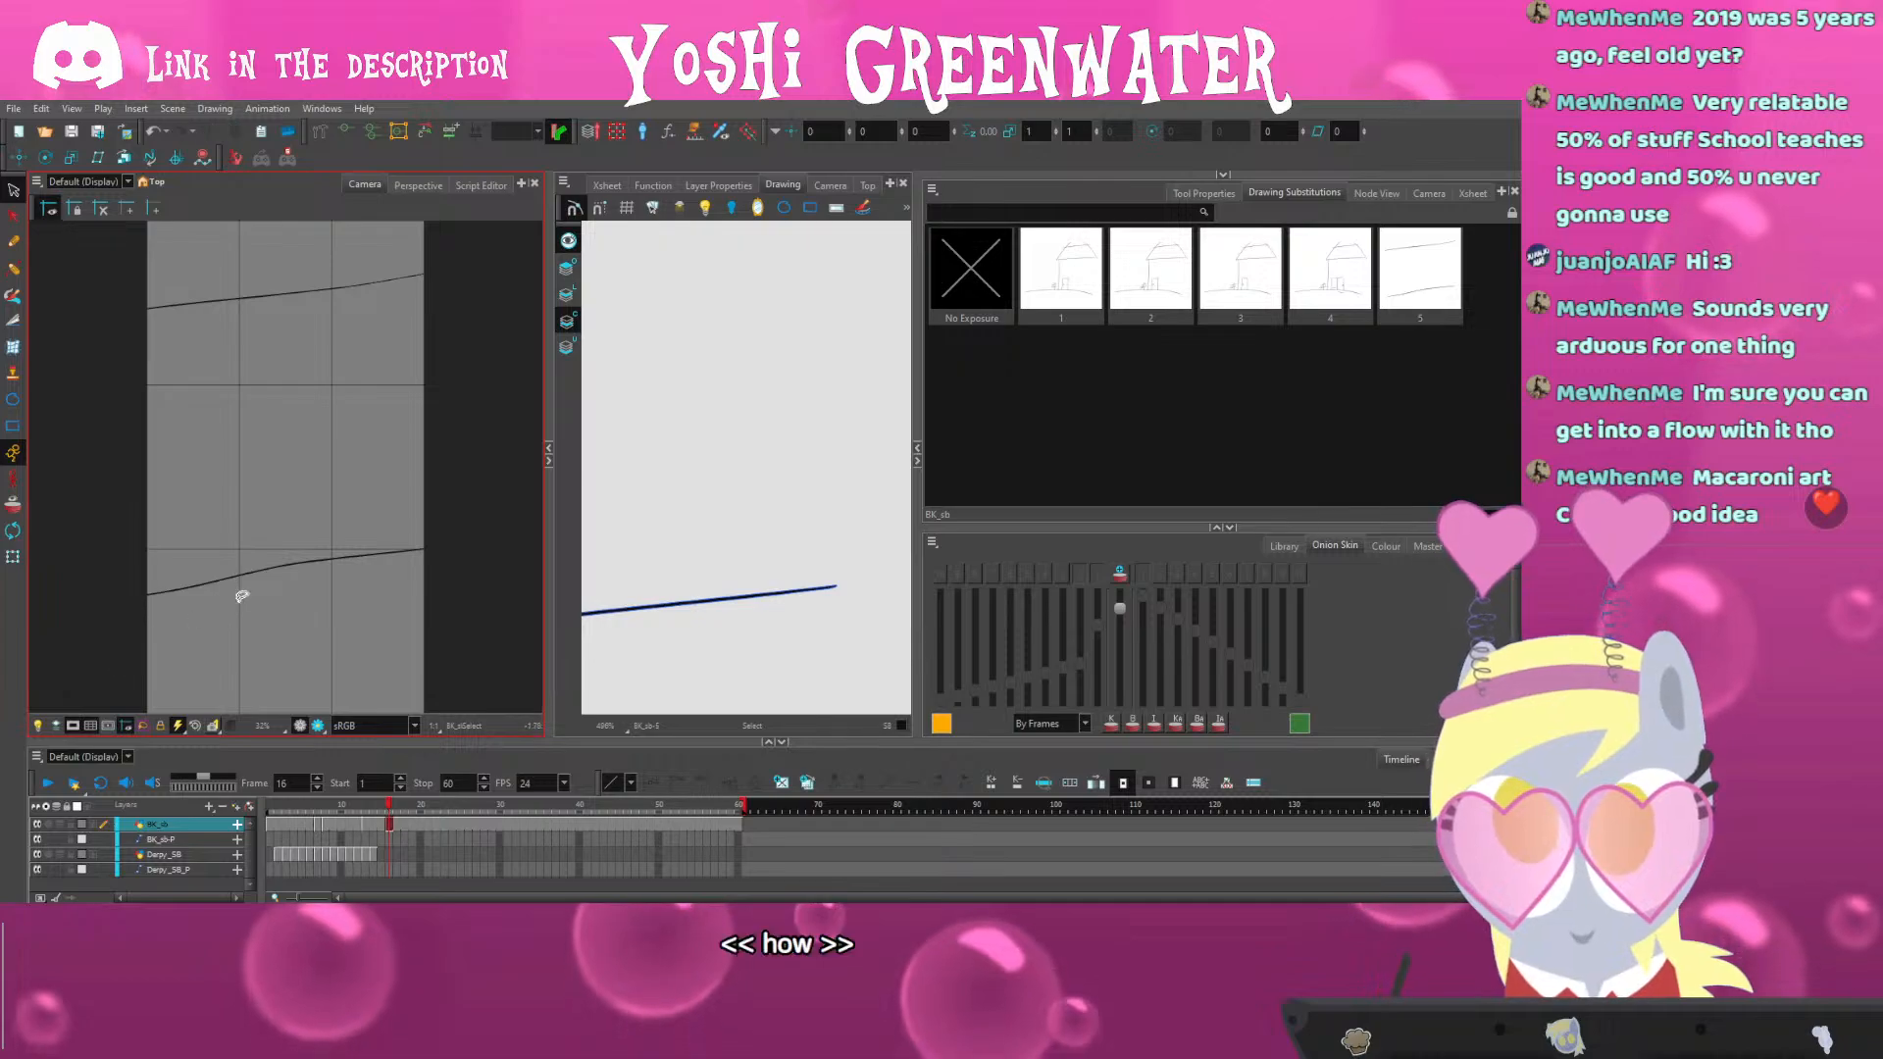
pyautogui.press('space')
pyautogui.moveTo(304, 410); pyautogui.dragTo(310, 446)
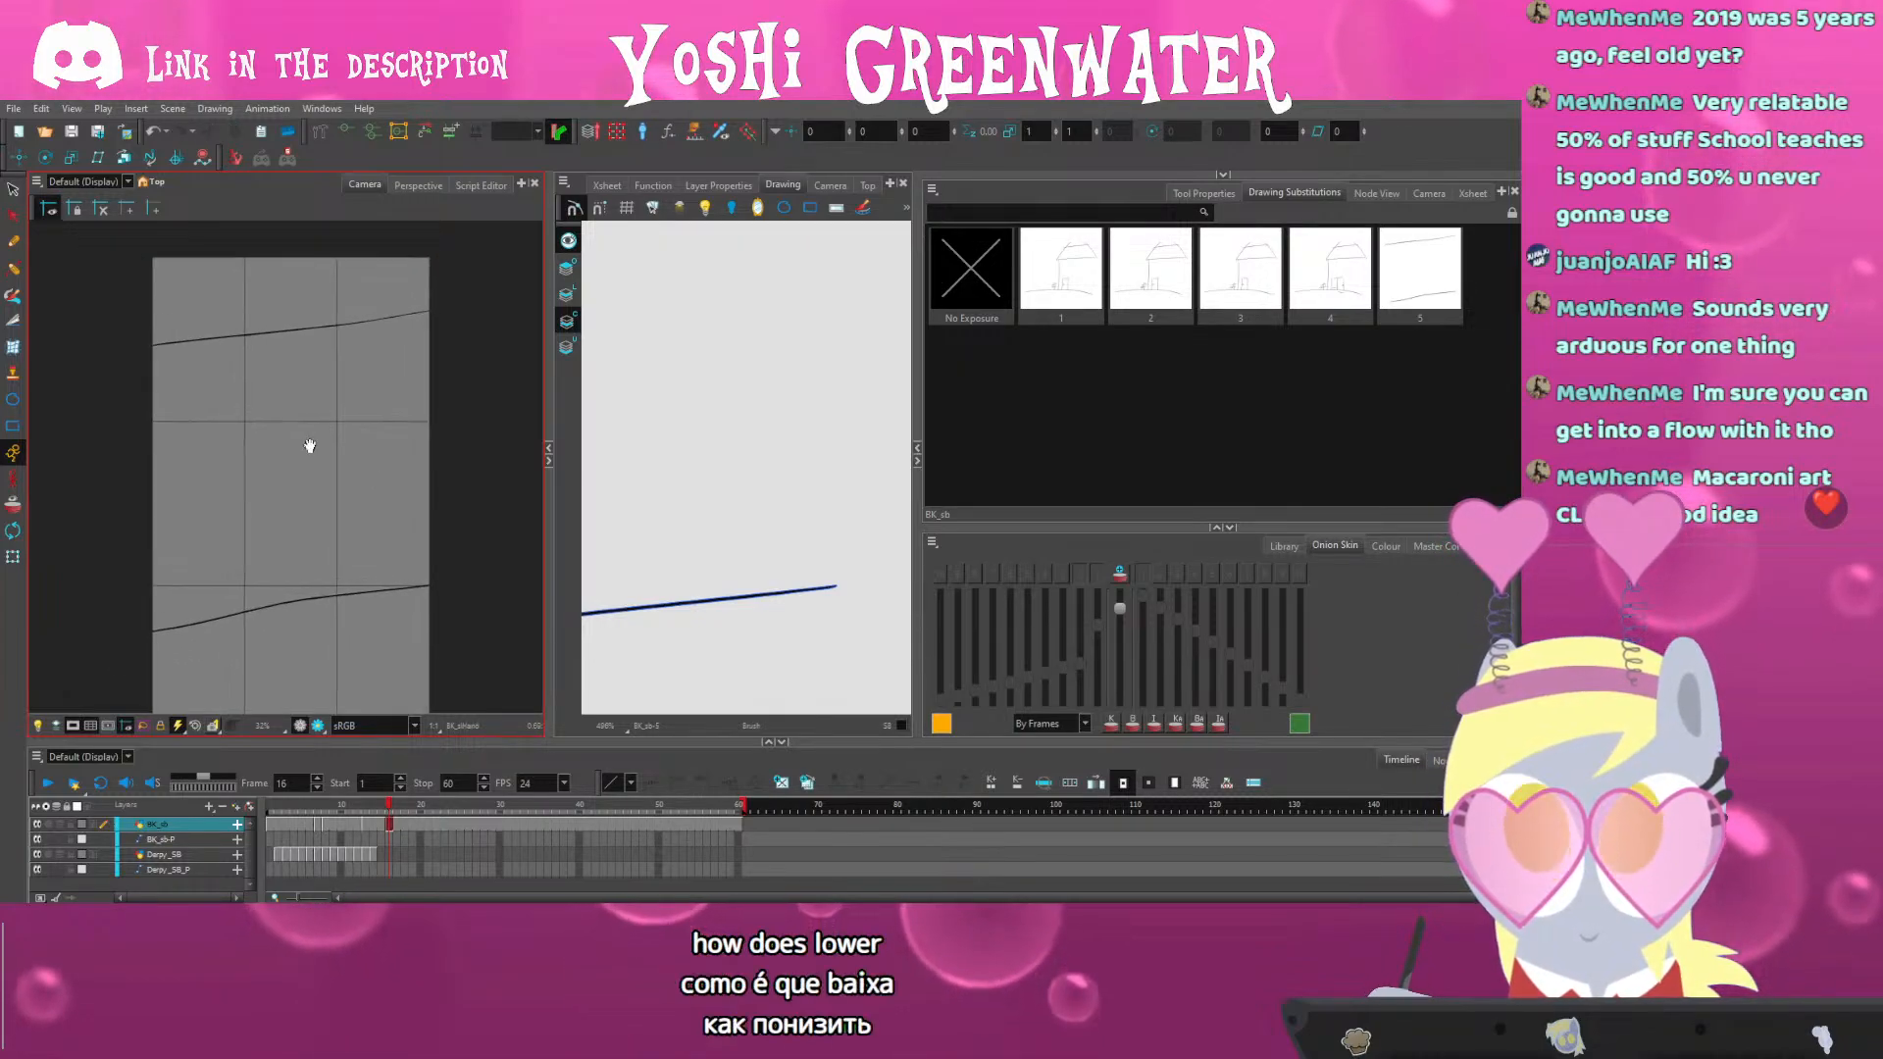
pyautogui.moveTo(287, 655); pyautogui.dragTo(292, 595)
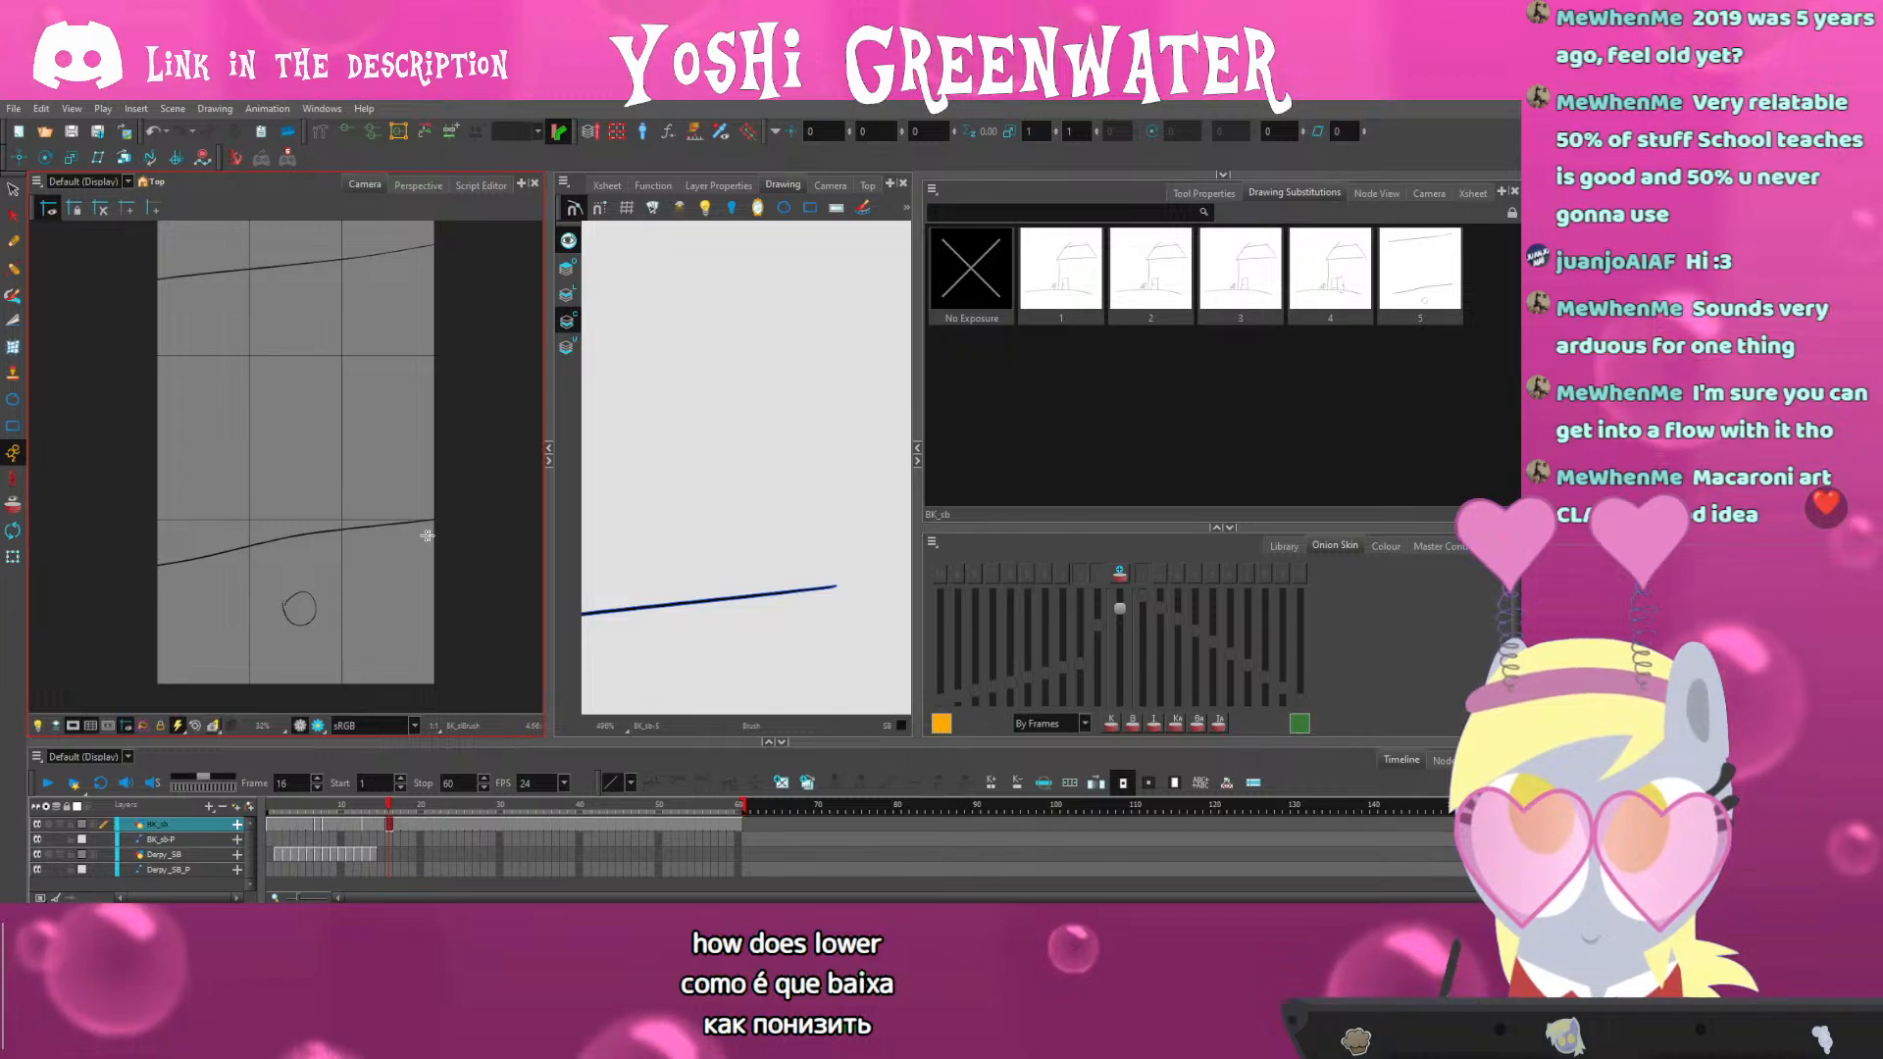
pyautogui.moveTo(427, 535); pyautogui.dragTo(160, 588)
pyautogui.hotkey('ctrl', 'z')
# Undo the stray short stroke in the middle and sketch a second rising line just above the upper line
pyautogui.moveTo(259, 333); pyautogui.dragTo(279, 378)
pyautogui.press('space')
pyautogui.moveTo(299, 272)
pyautogui.mouseDown()
pyautogui.moveTo(310, 382)
pyautogui.moveTo(353, 360)
pyautogui.mouseUp()
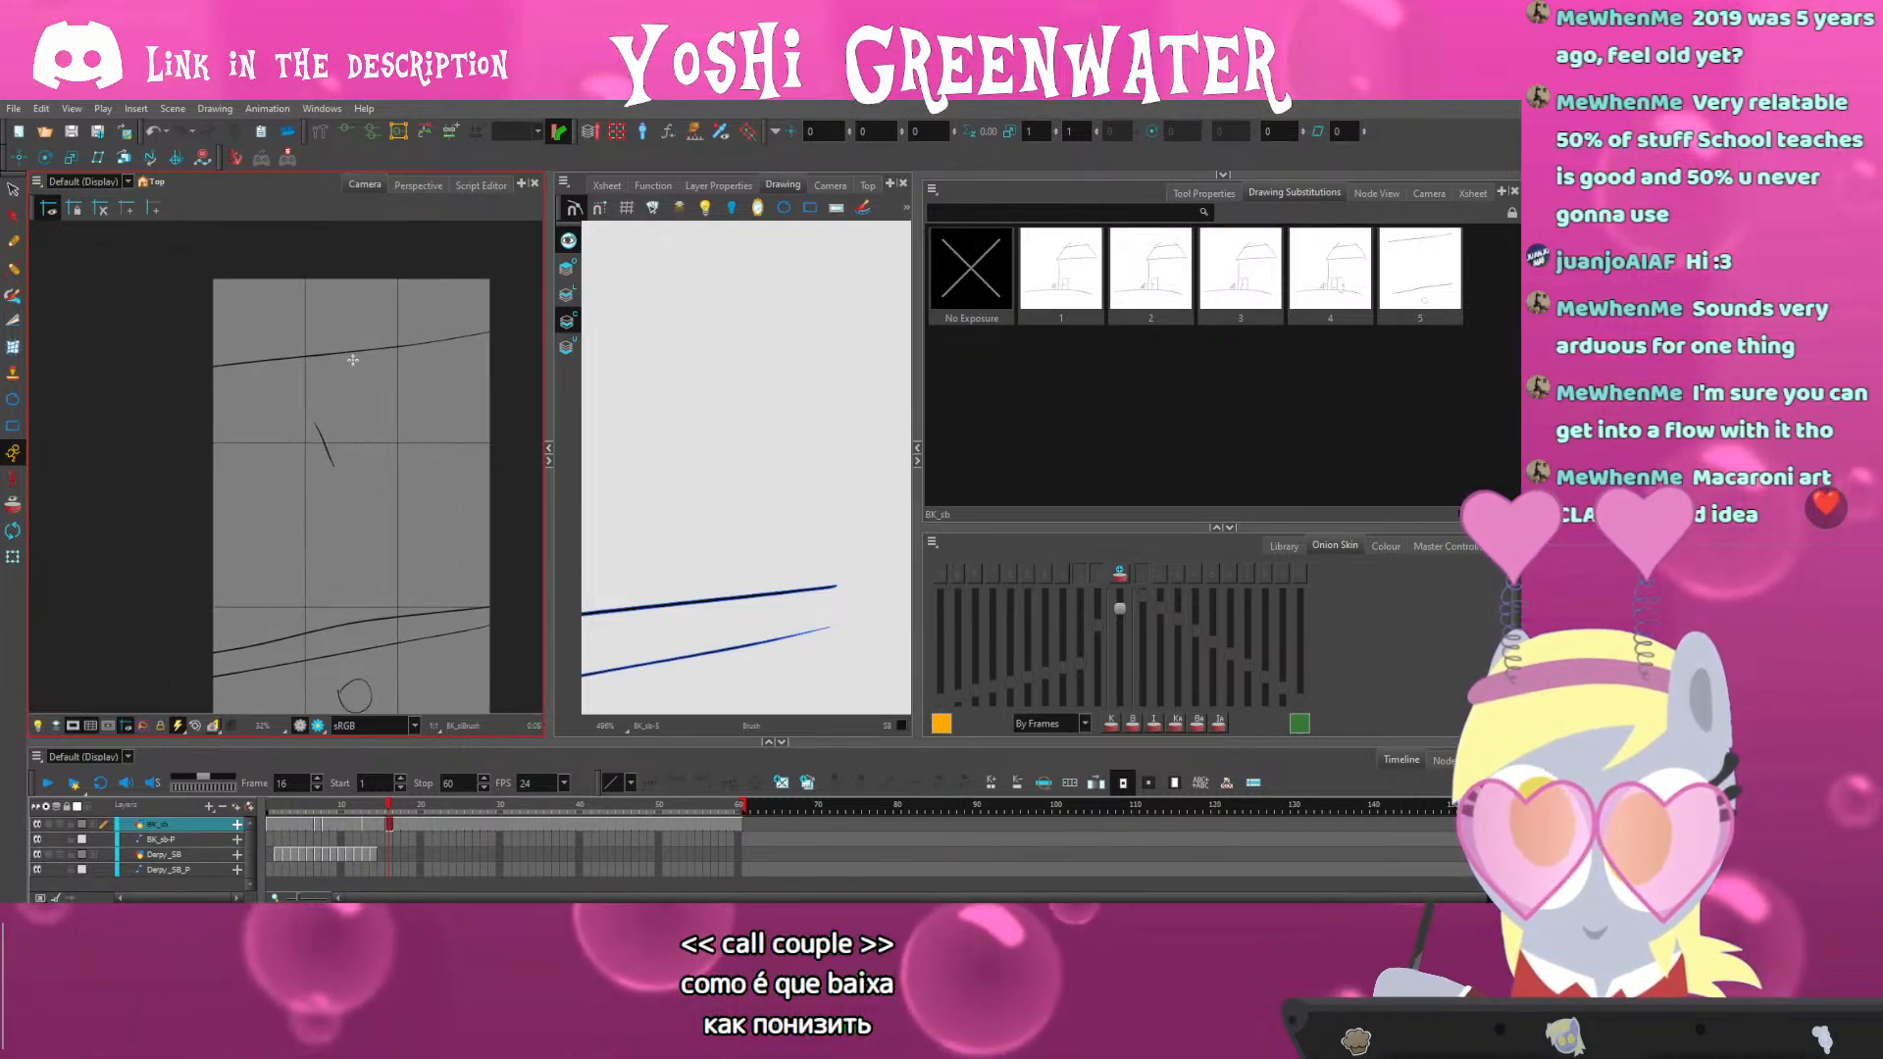
pyautogui.hotkey('ctrl', 'z')
pyautogui.moveTo(496, 305); pyautogui.dragTo(160, 353)
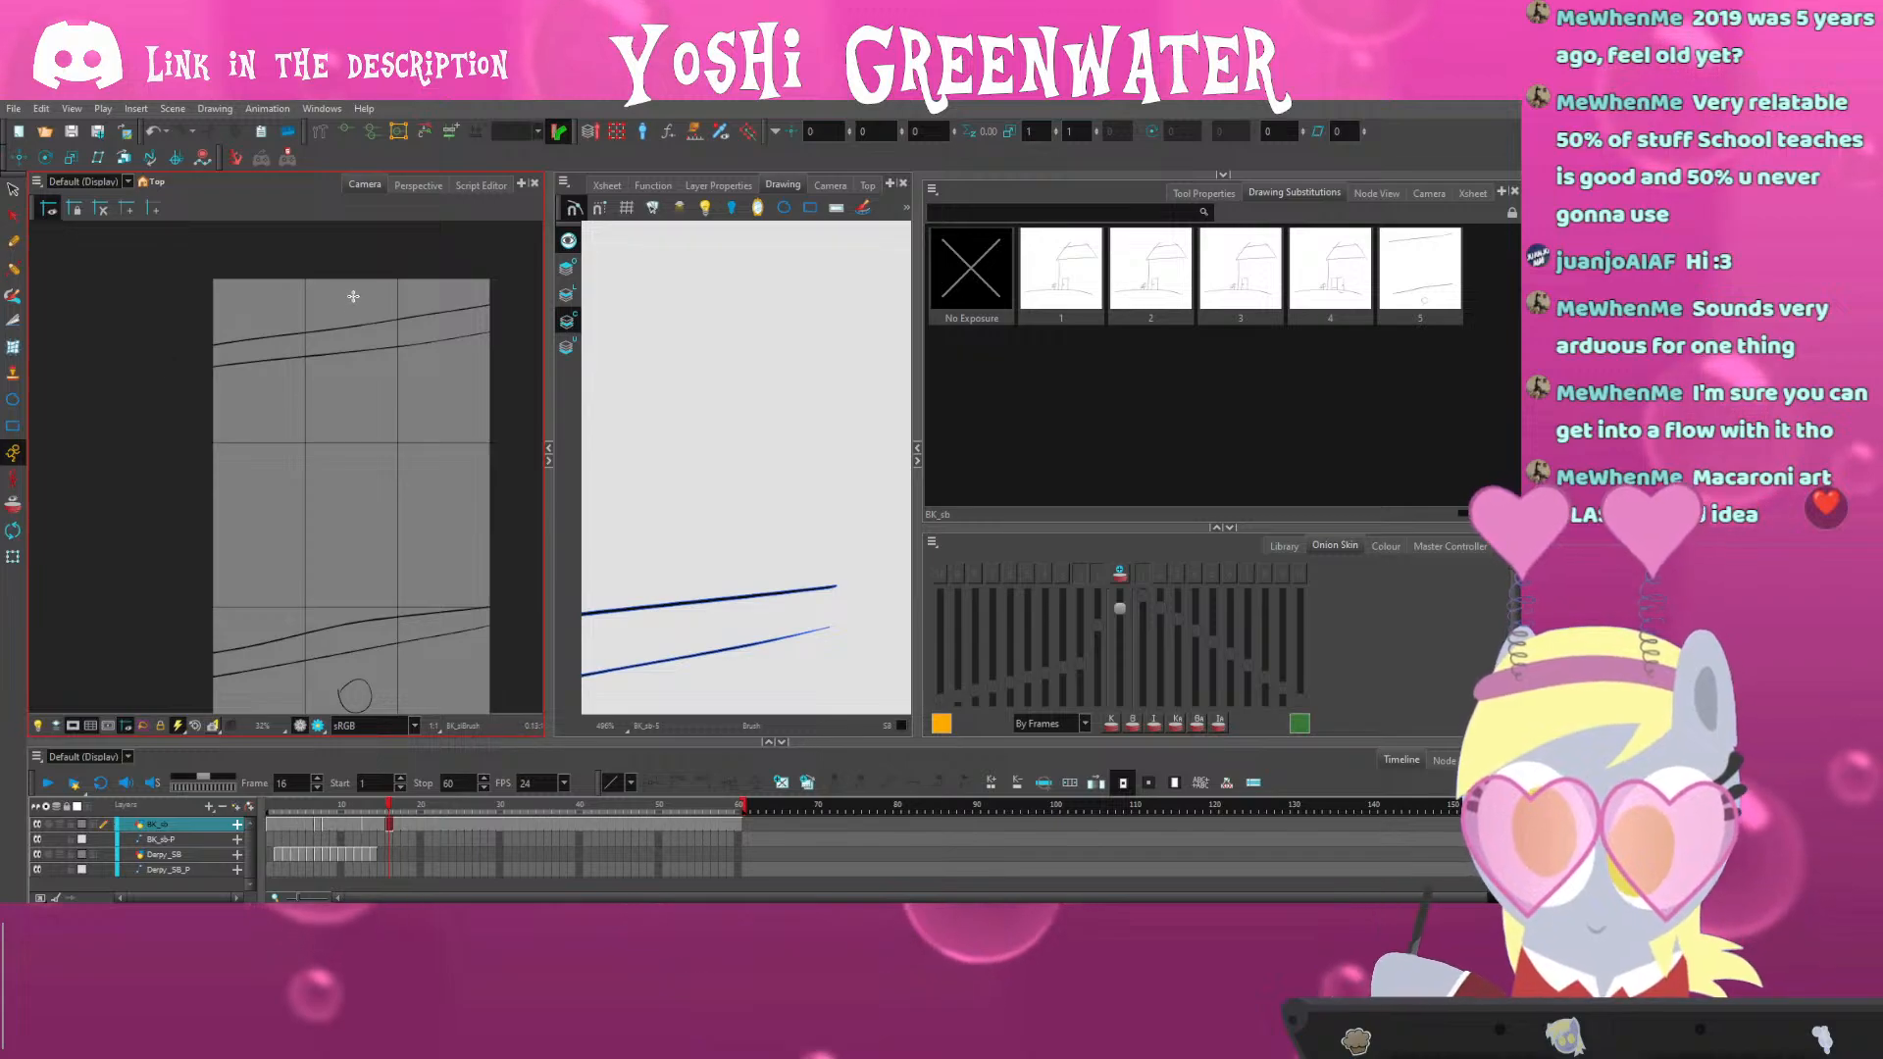
# Add a small circle above the upper pair of lines and shift one line of each pair closer to its neighbour
pyautogui.moveTo(303, 574); pyautogui.dragTo(297, 567)
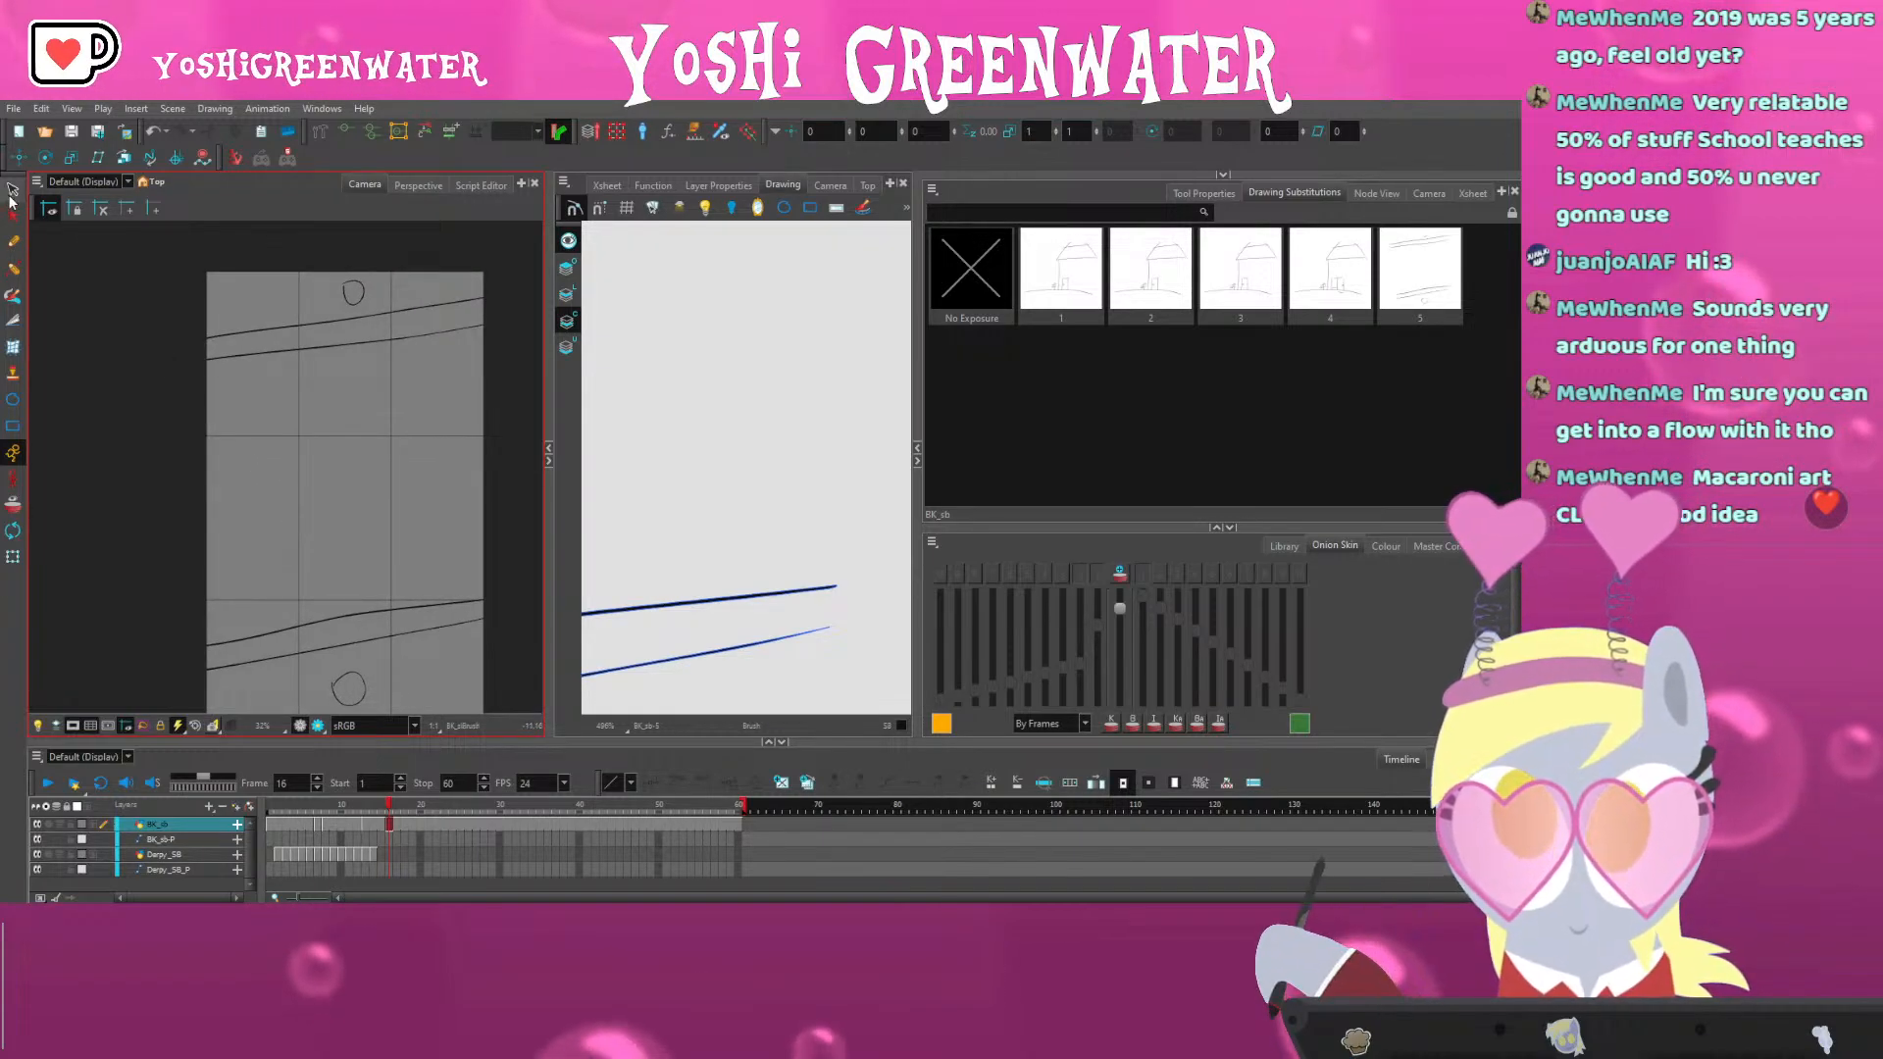
pyautogui.click(278, 332)
pyautogui.click(300, 624)
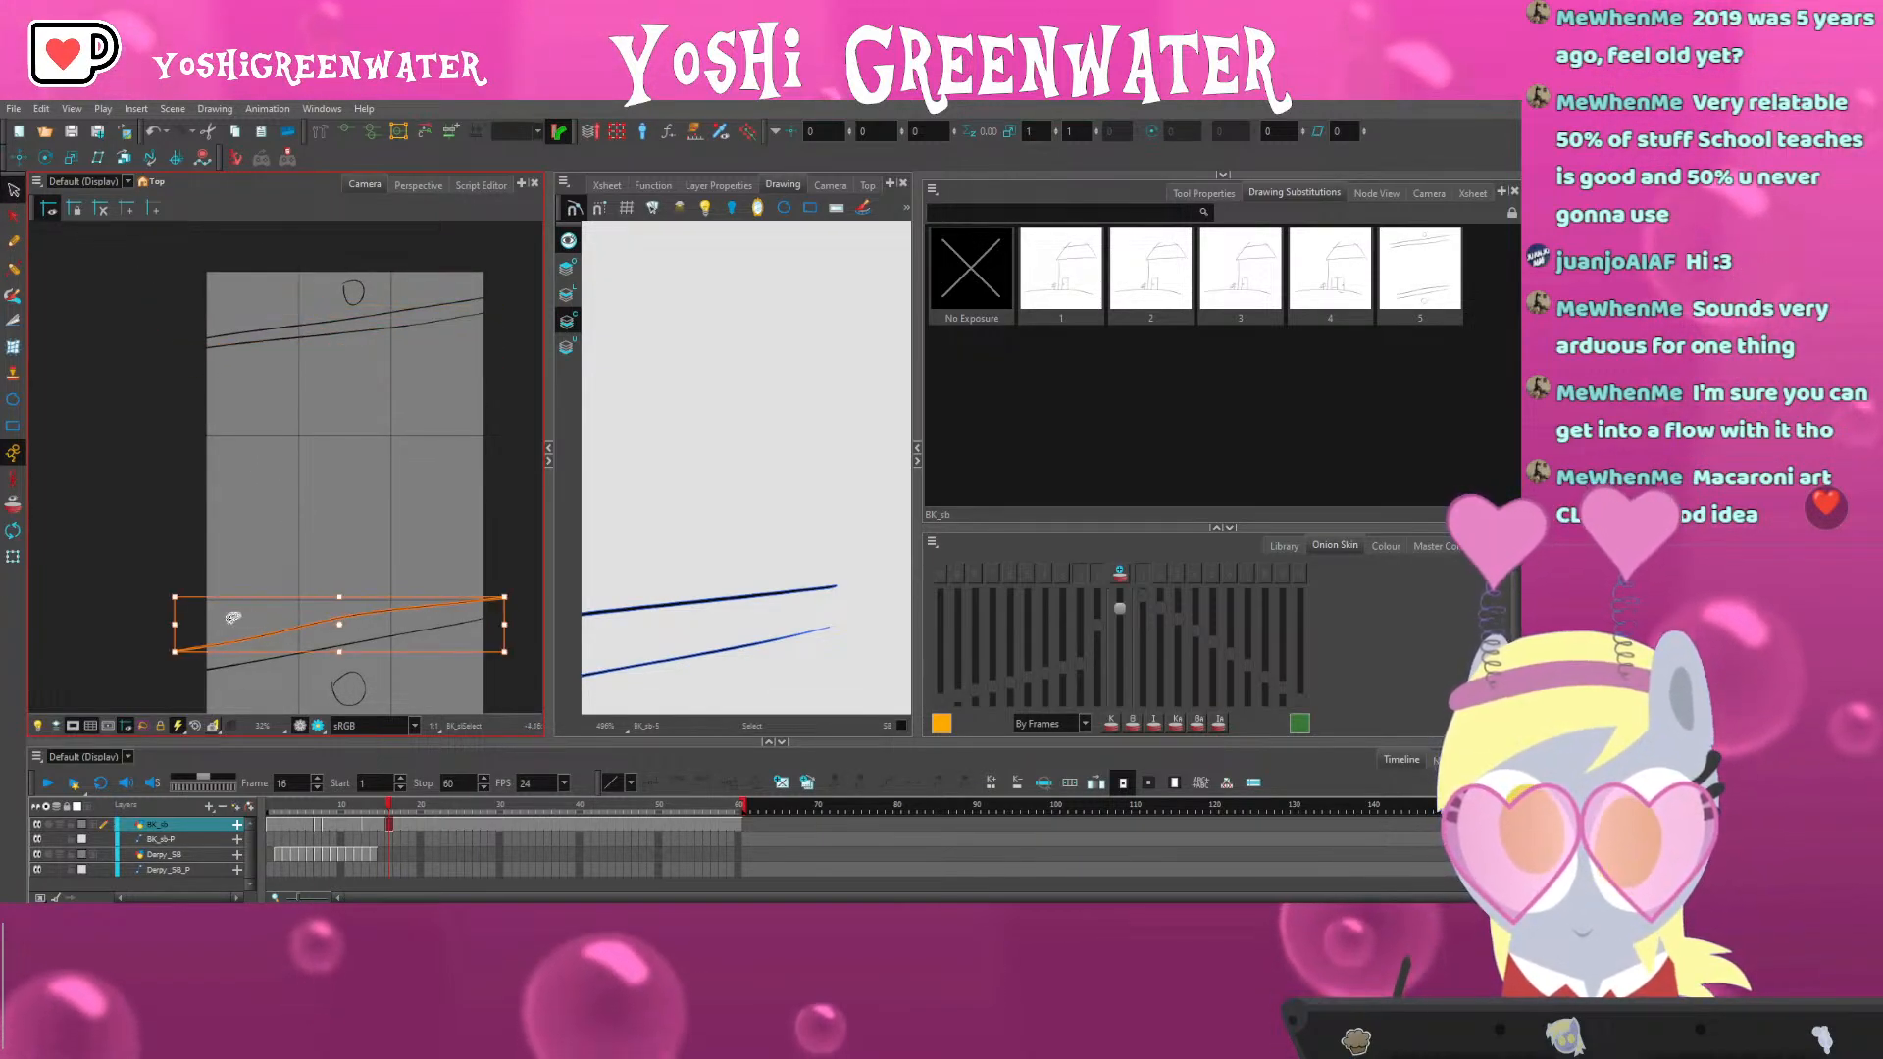
pyautogui.click(216, 512)
pyautogui.moveTo(227, 596); pyautogui.dragTo(241, 564)
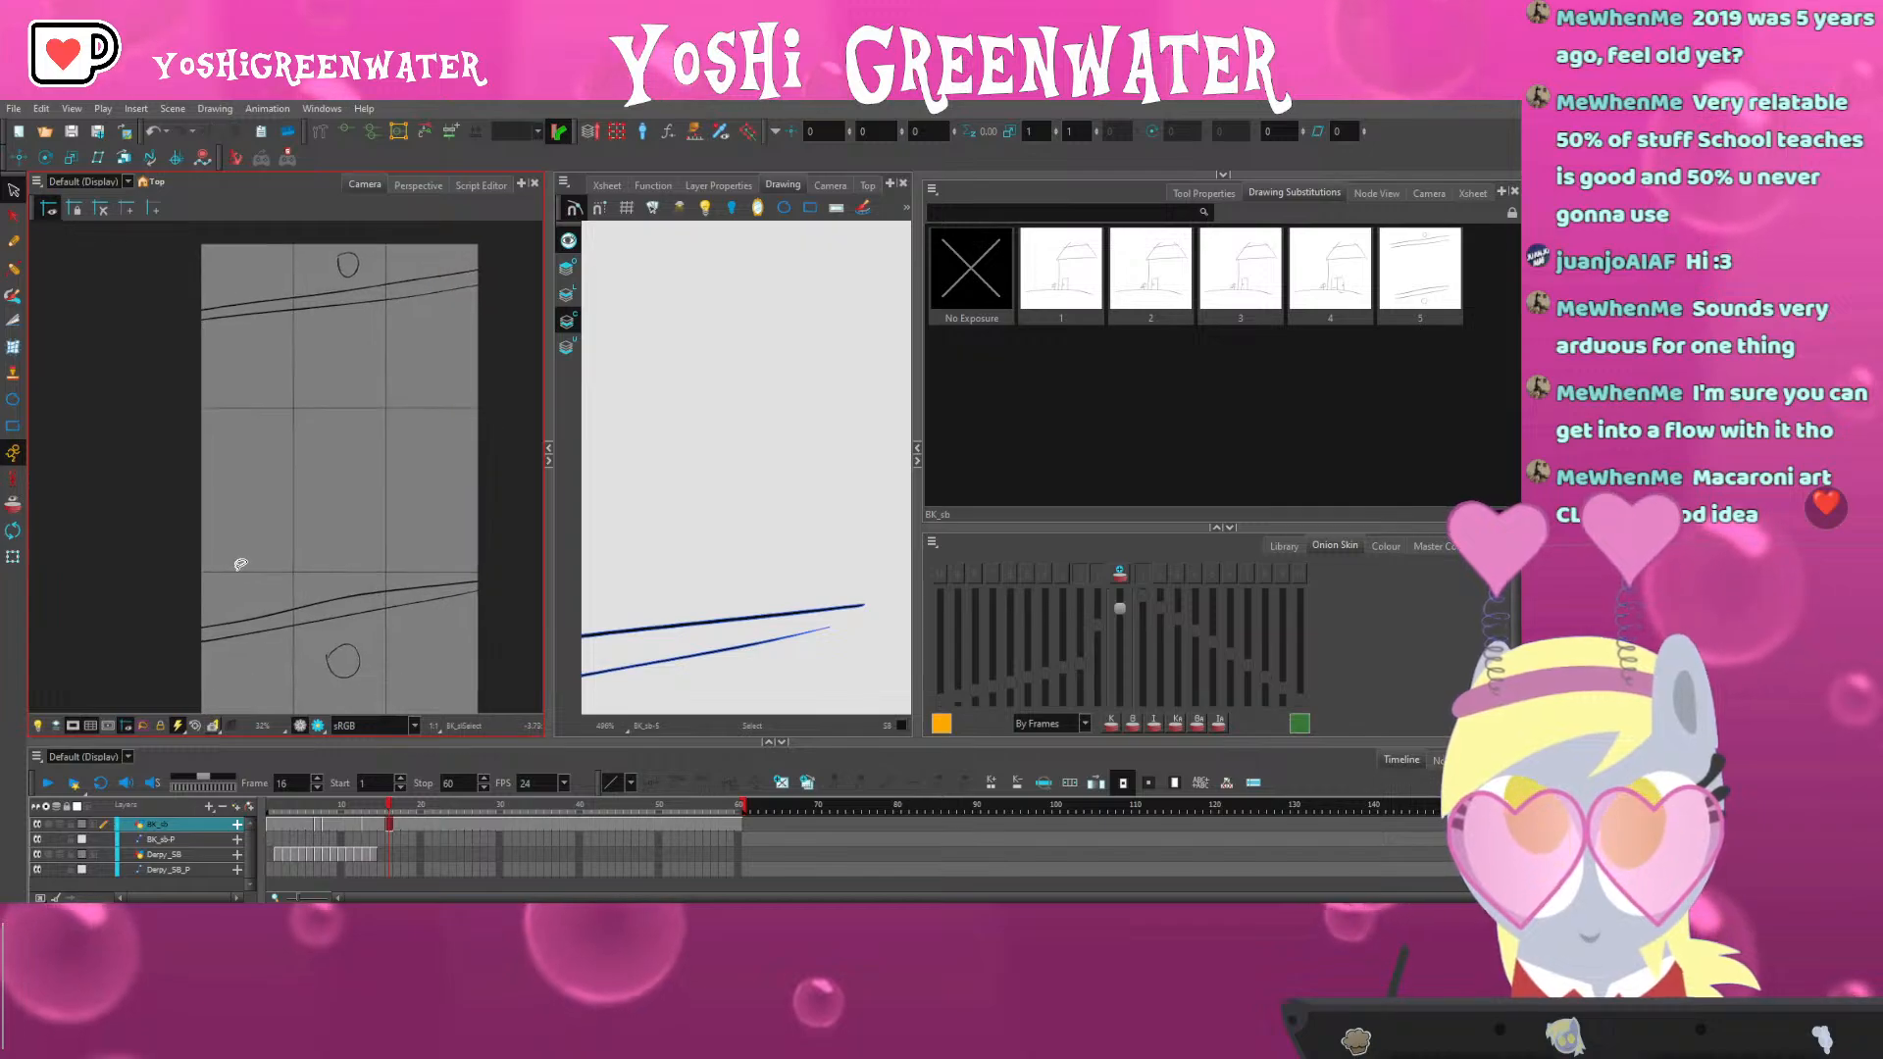
# Brush a row of rounded and boxy shapes standing on the lower pair of lines: tall arch, small arch and two boxes
pyautogui.hotkey('alt', 'b')
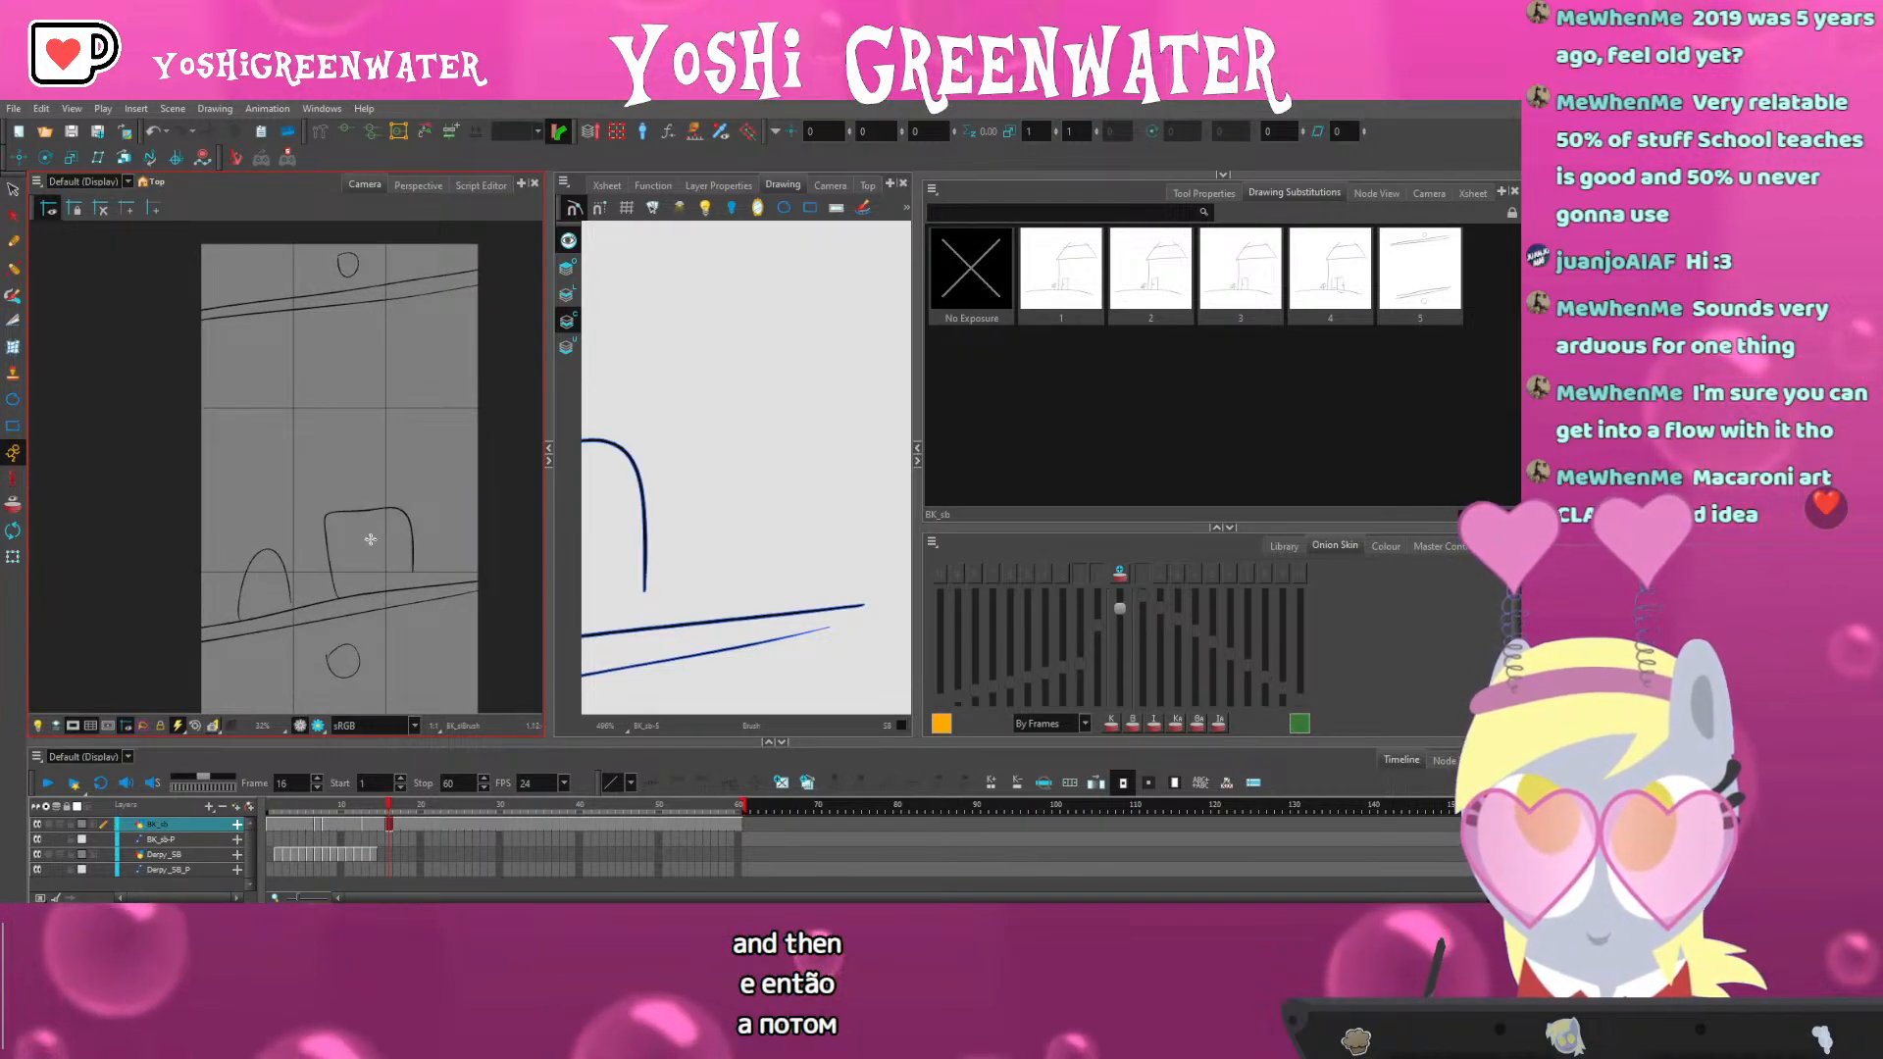
pyautogui.moveTo(439, 574); pyautogui.dragTo(480, 549)
pyautogui.moveTo(299, 608); pyautogui.dragTo(322, 603)
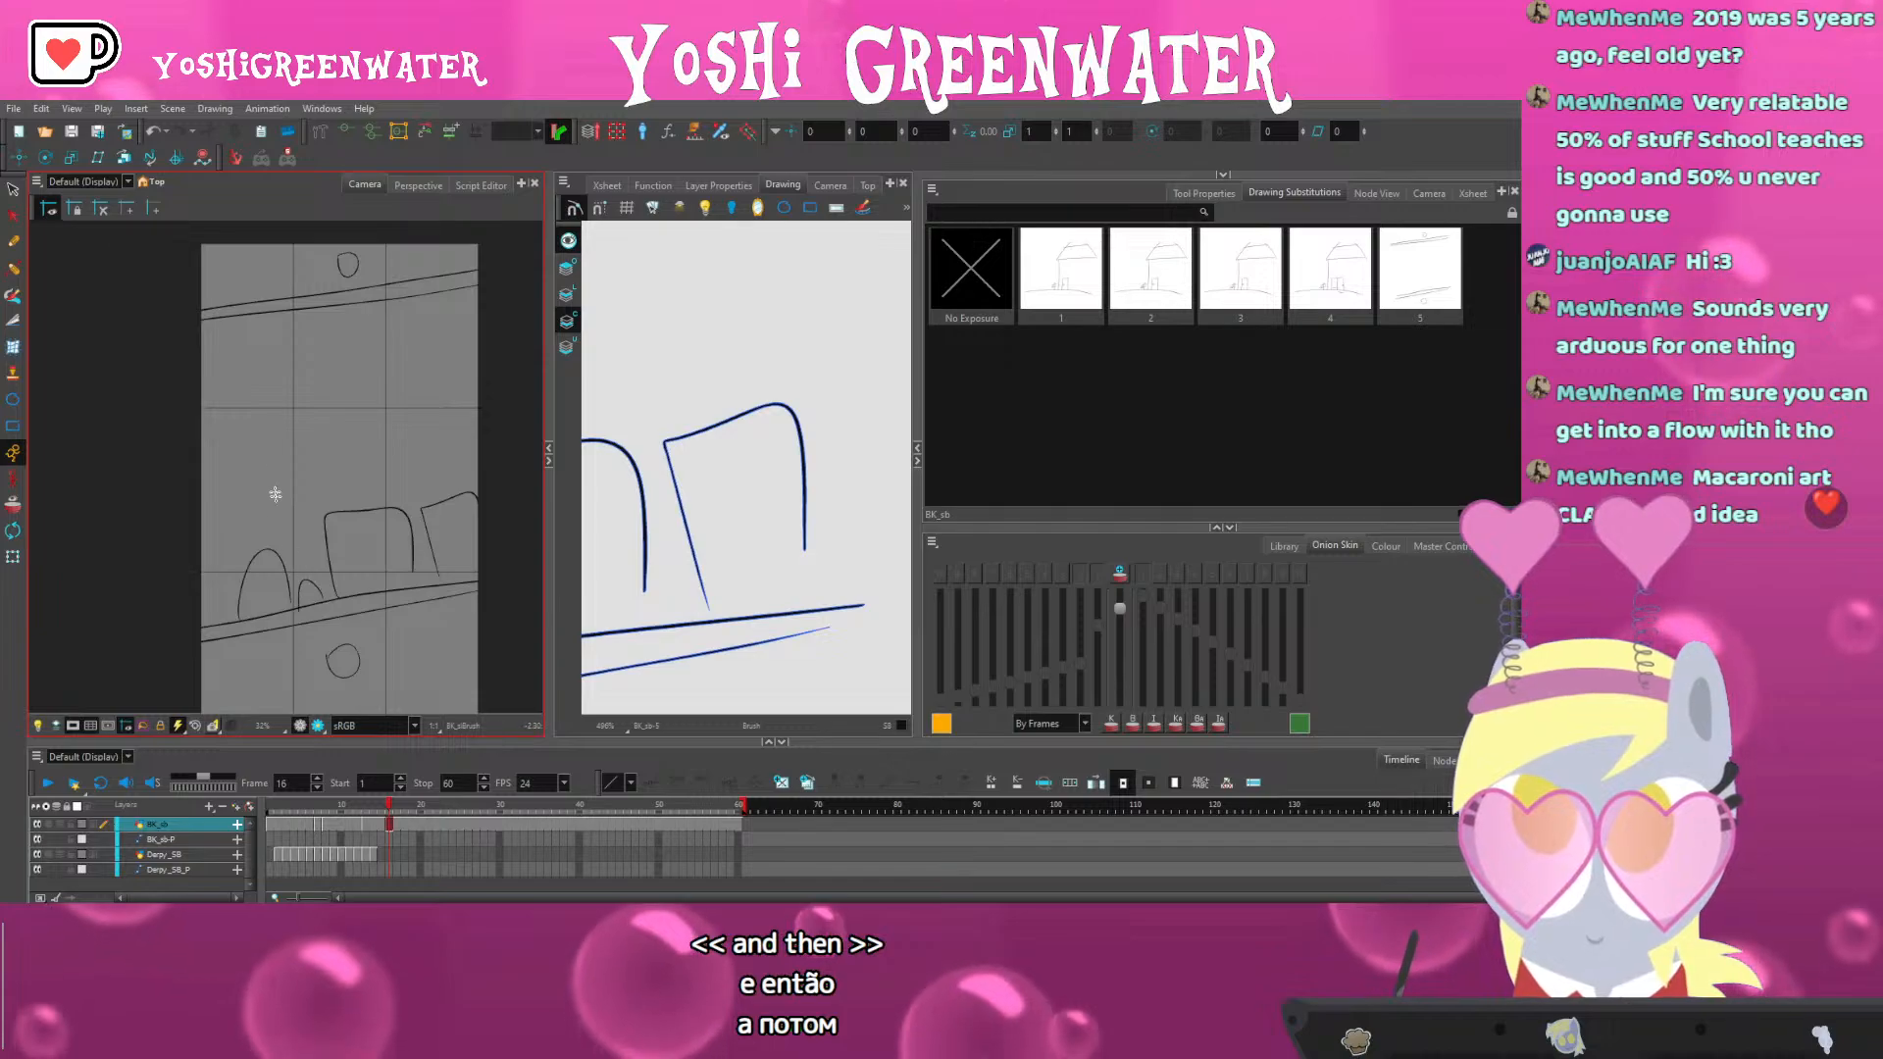
# Move the upper circle and its pair of lines slightly down together and hide the grid overlay in the camera view
pyautogui.moveTo(151, 301); pyautogui.dragTo(138, 327)
pyautogui.click(12, 189)
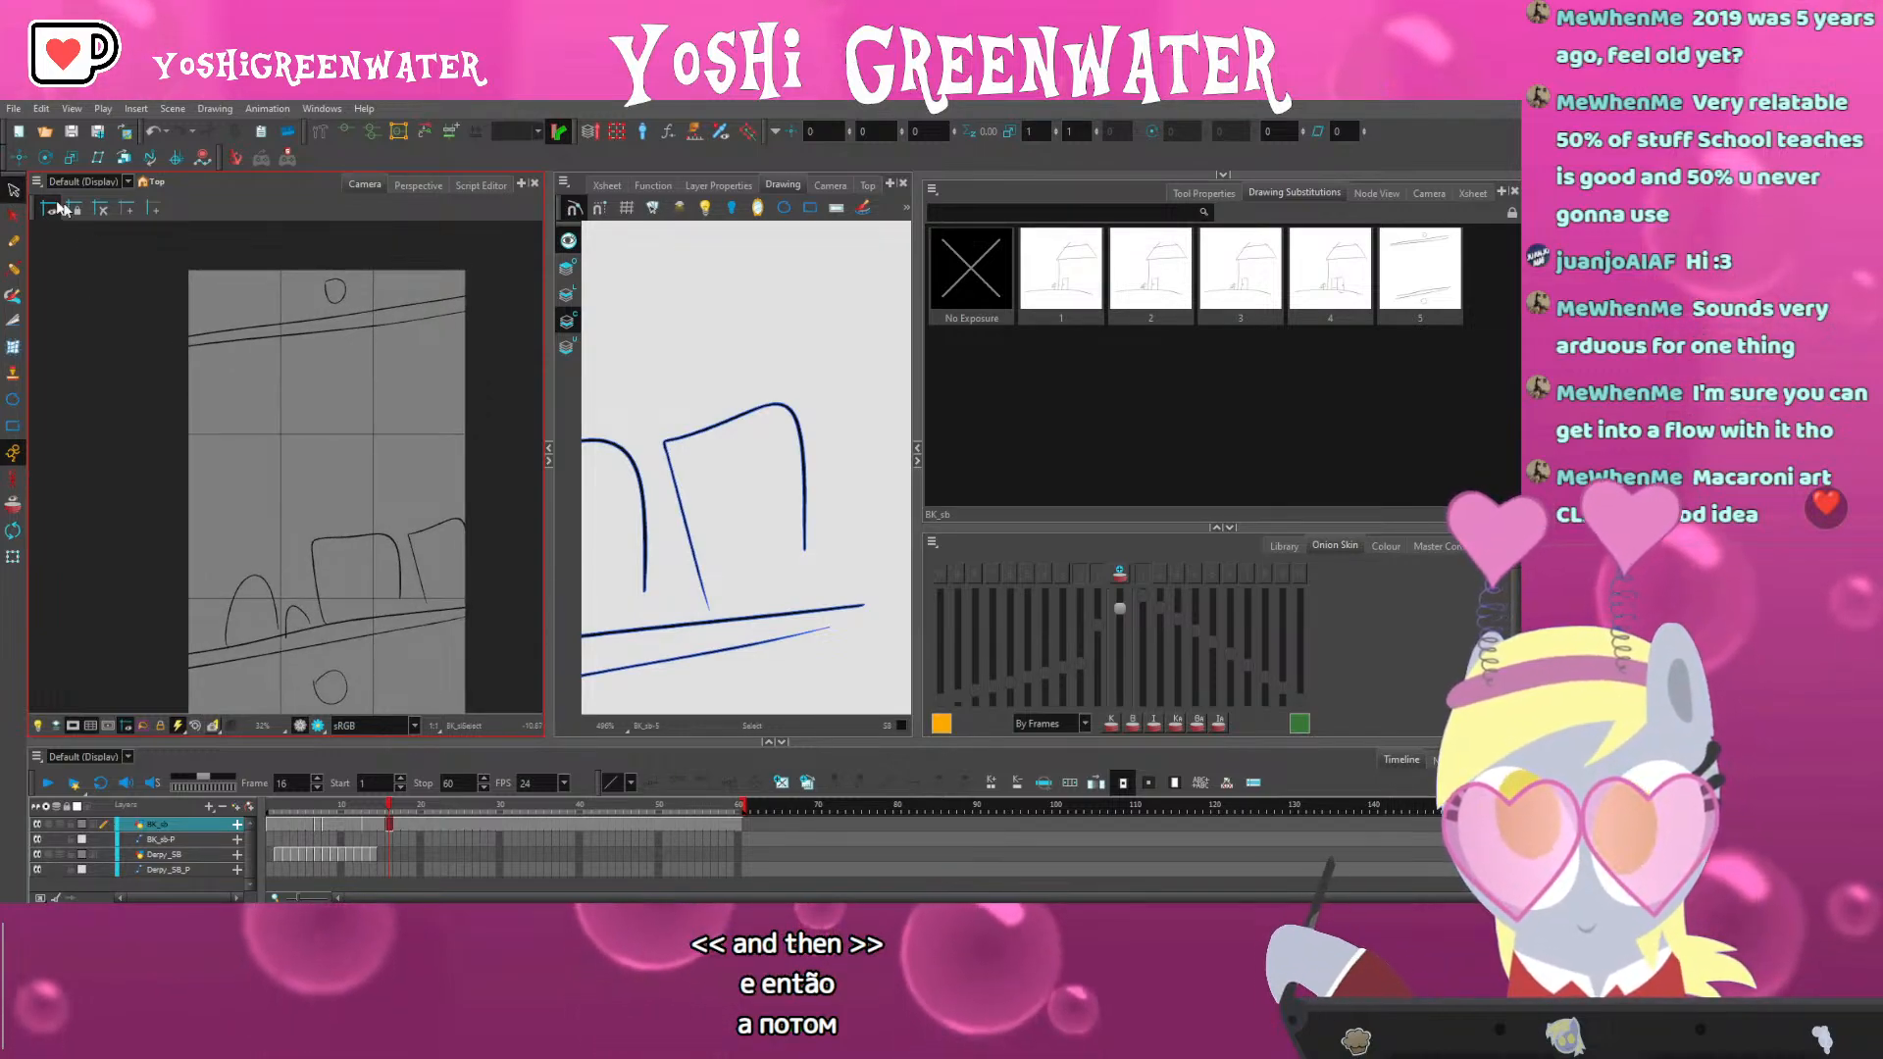
pyautogui.moveTo(123, 250); pyautogui.dragTo(500, 365)
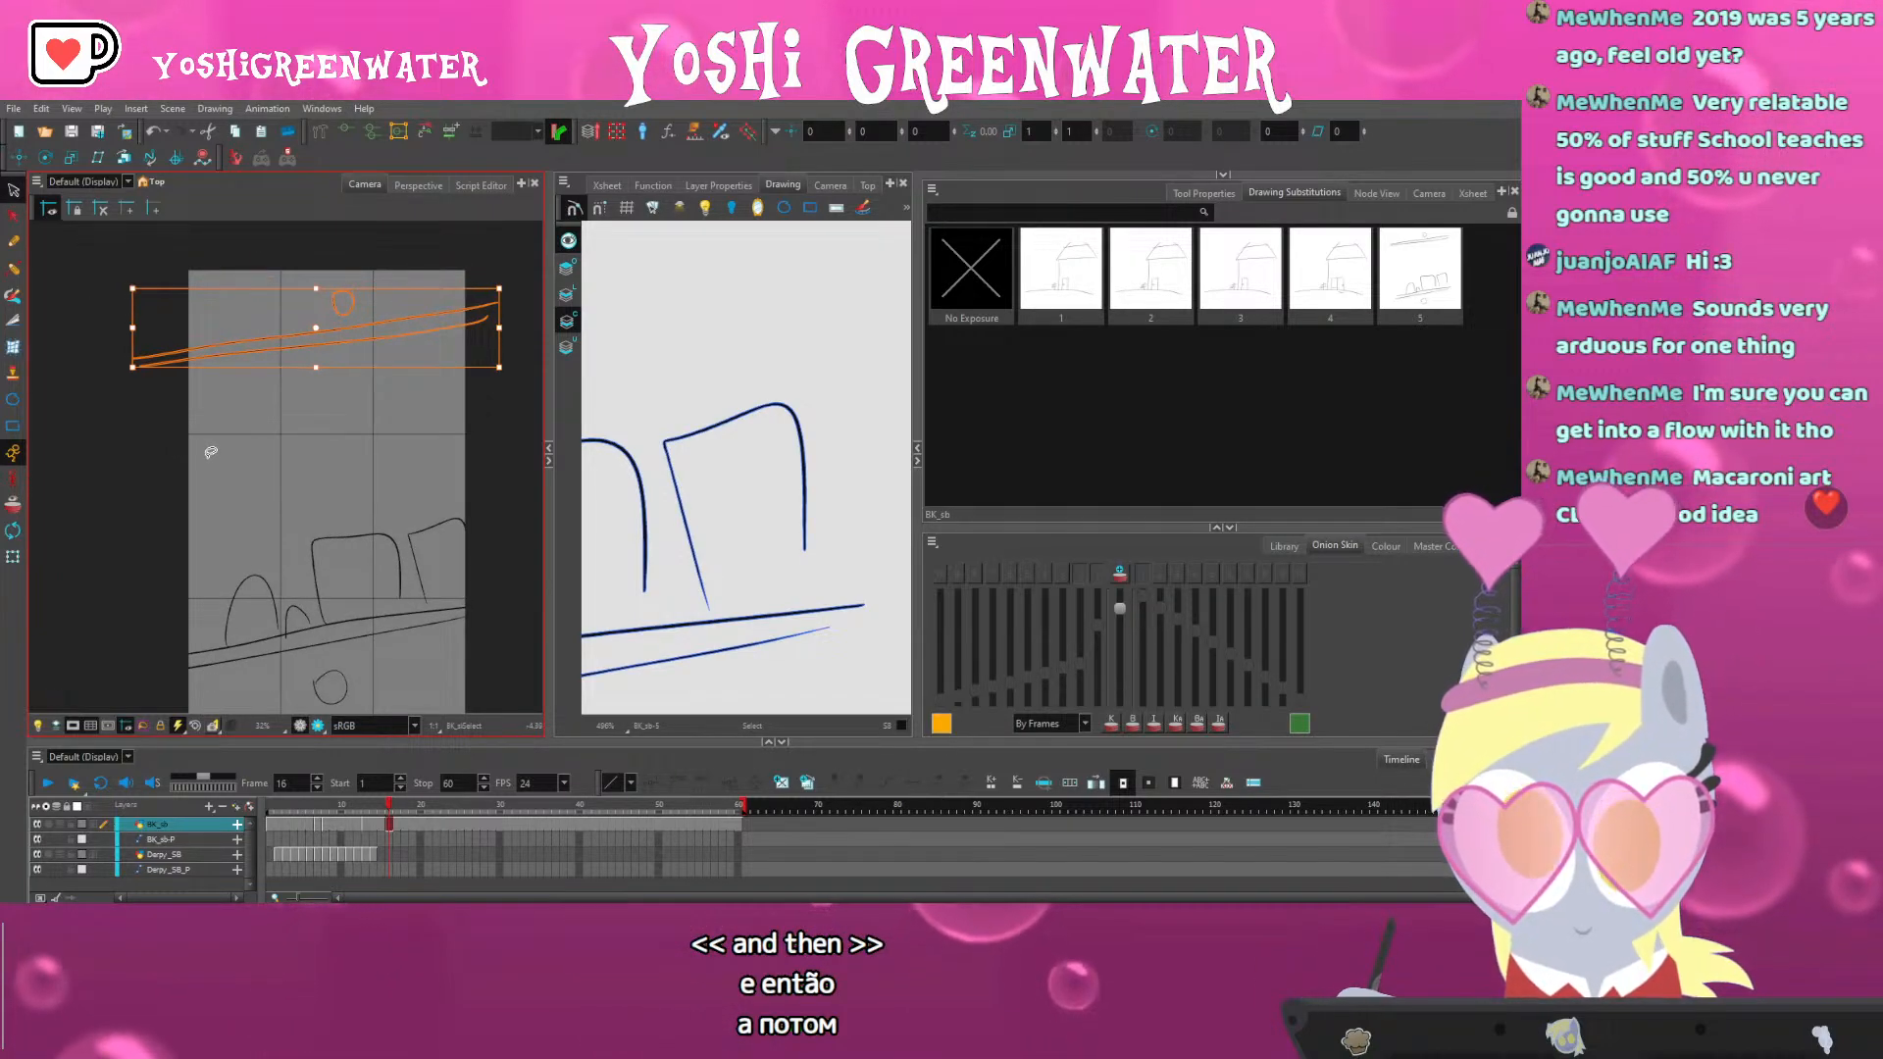
pyautogui.moveTo(211, 453); pyautogui.dragTo(212, 457)
pyautogui.click(285, 408)
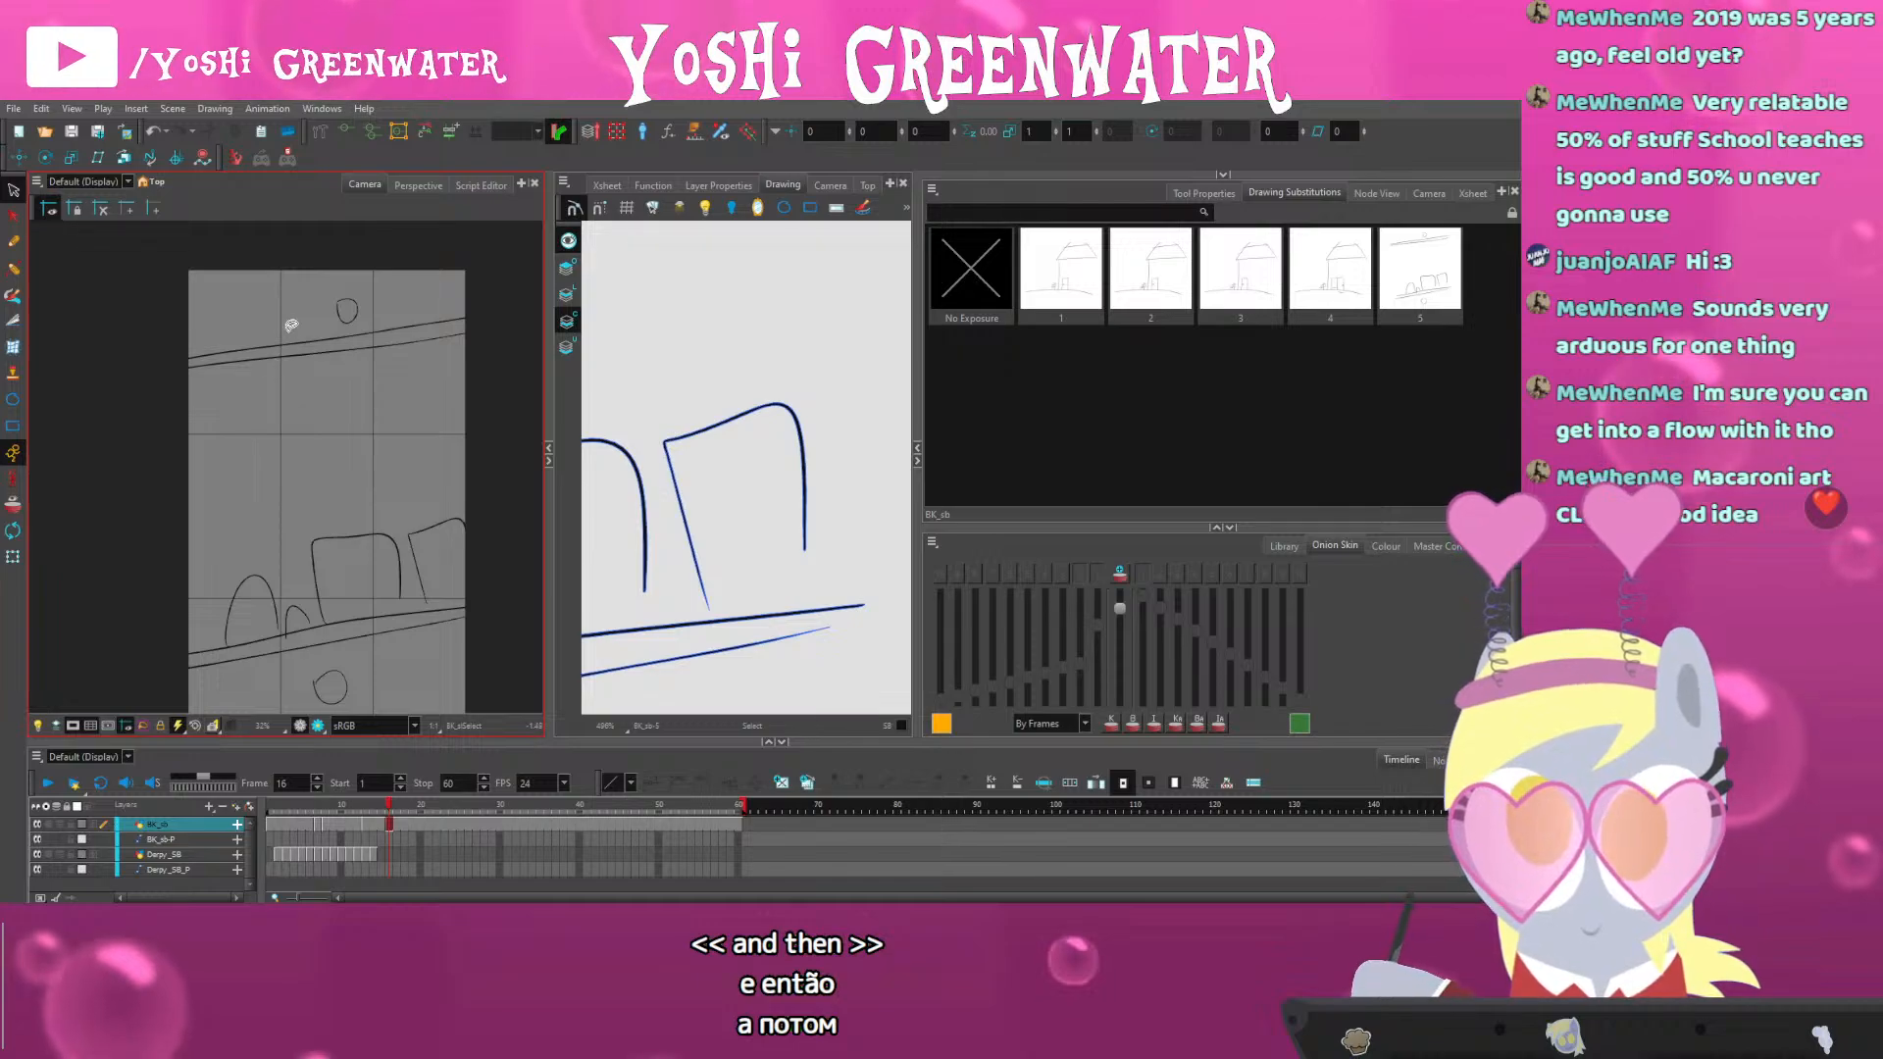
pyautogui.click(94, 726)
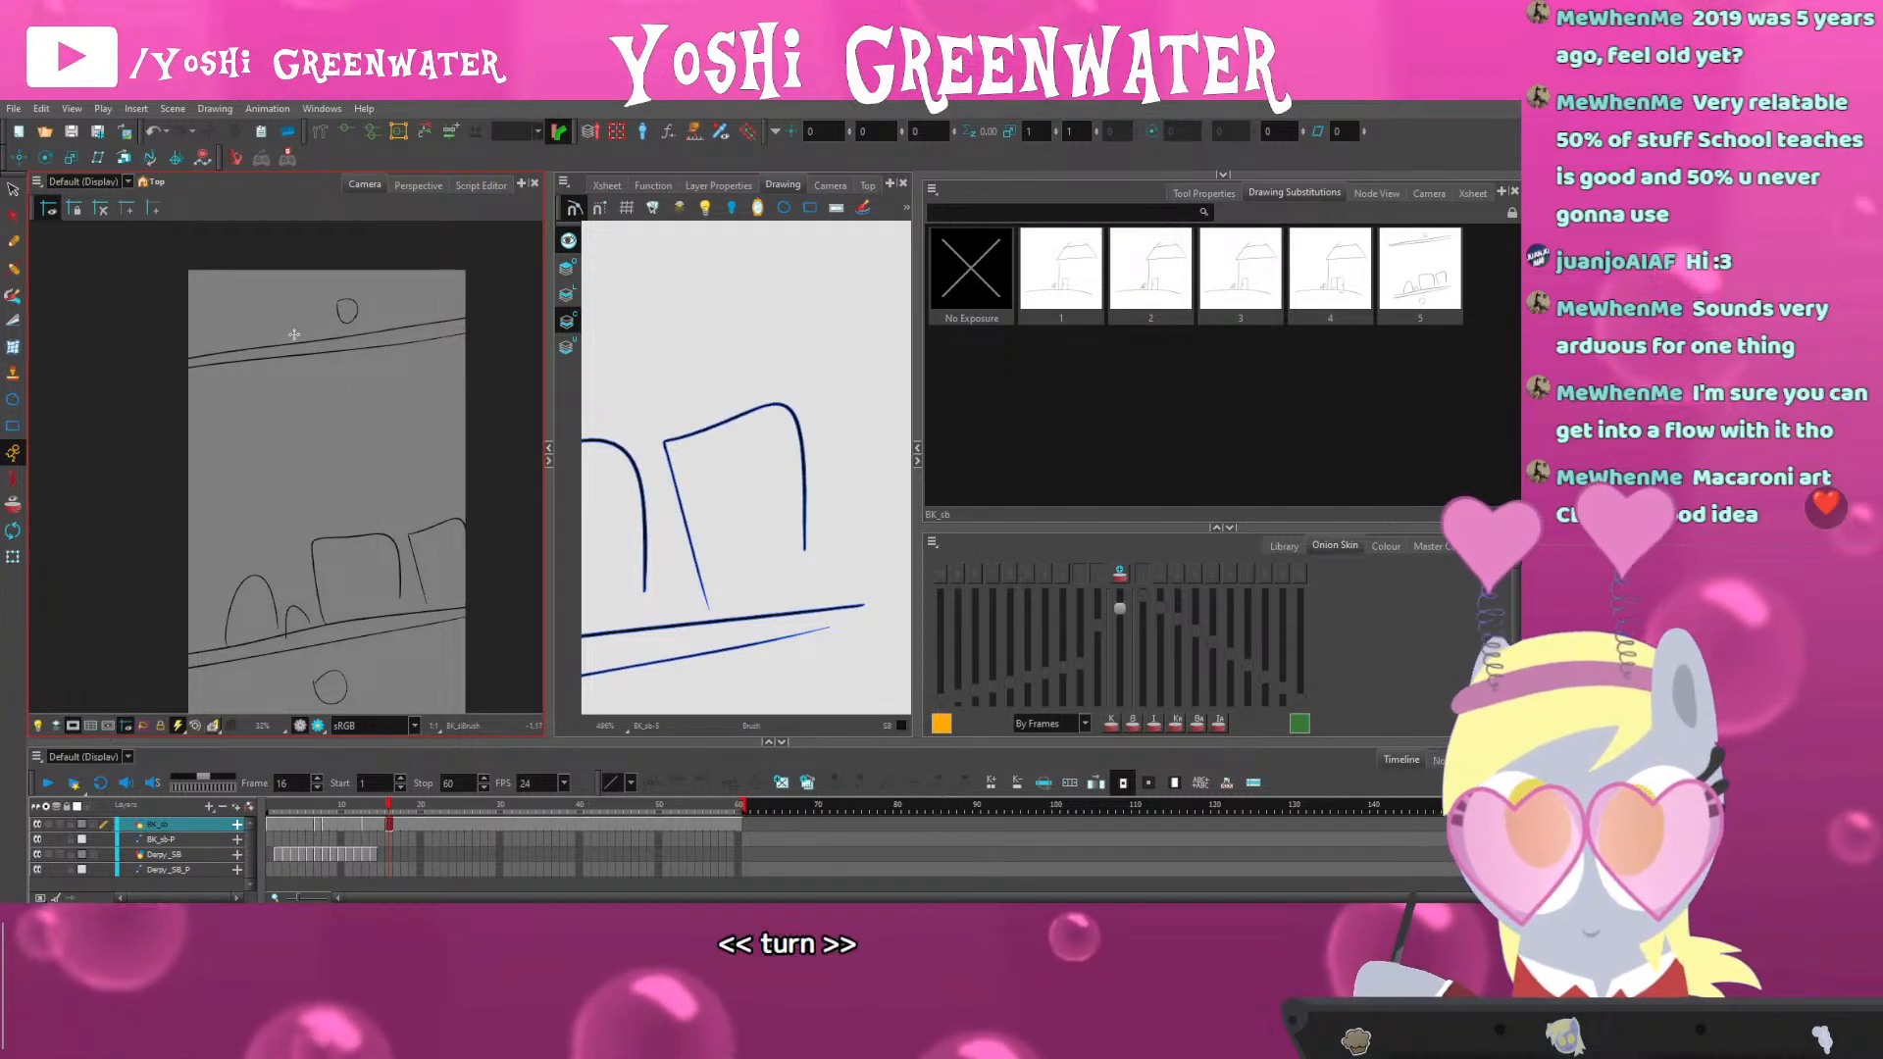
# Replace the circle above the upper lines with a vertical divider and a small circle on each side of it
pyautogui.hotkey('alt', 's')
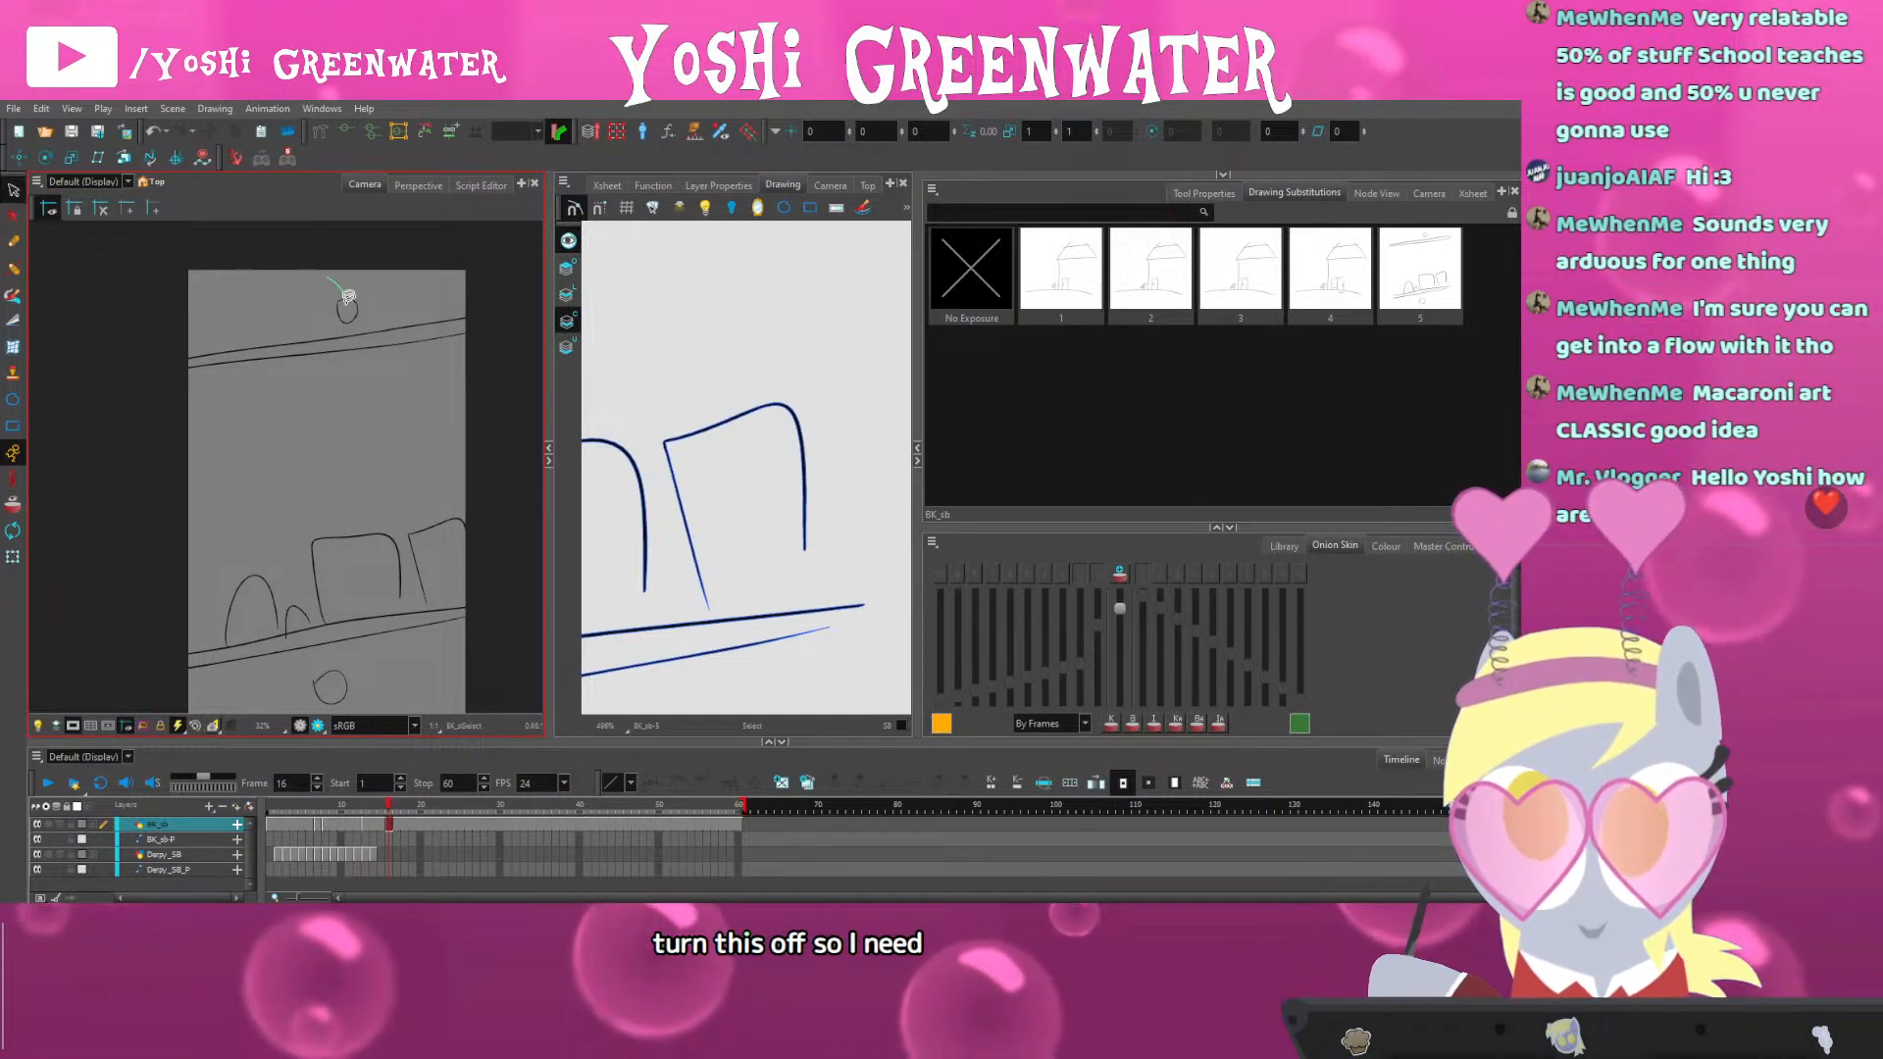
pyautogui.hotkey('alt', 'b')
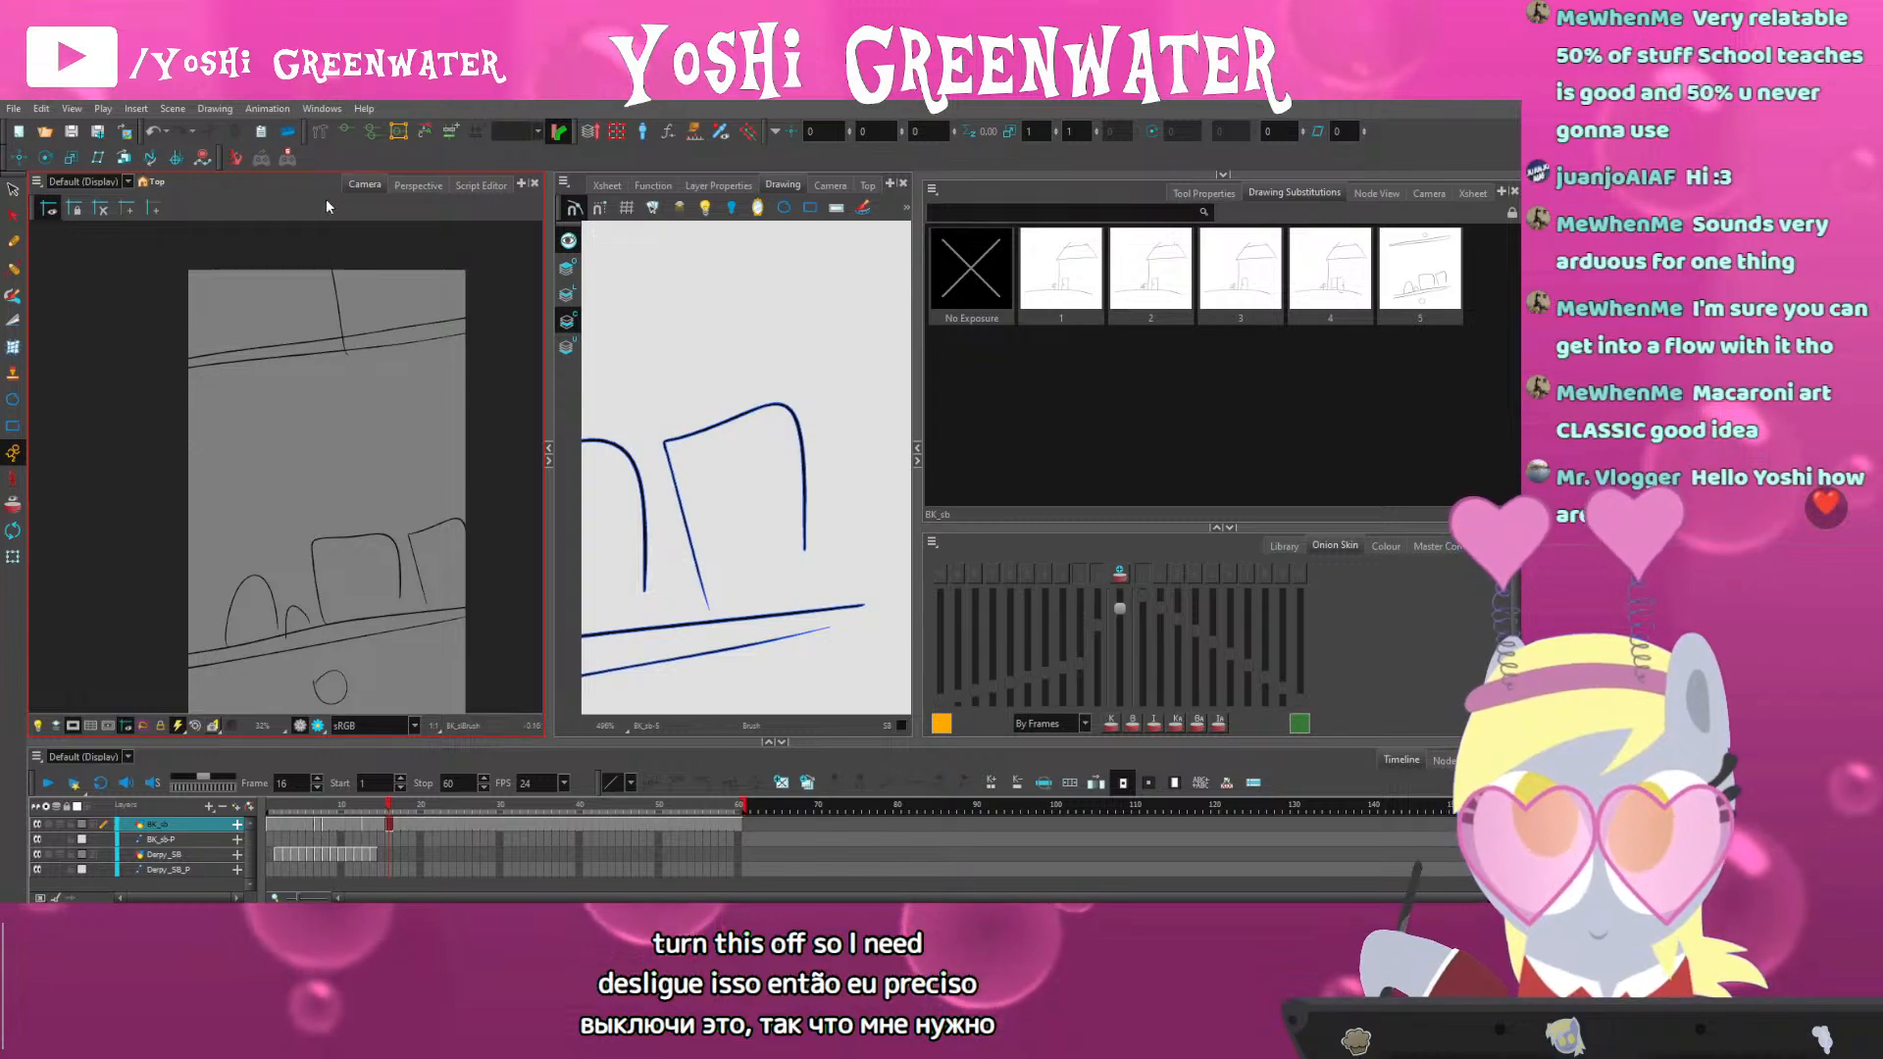
pyautogui.moveTo(244, 299); pyautogui.dragTo(241, 301)
pyautogui.moveTo(345, 352); pyautogui.dragTo(334, 273)
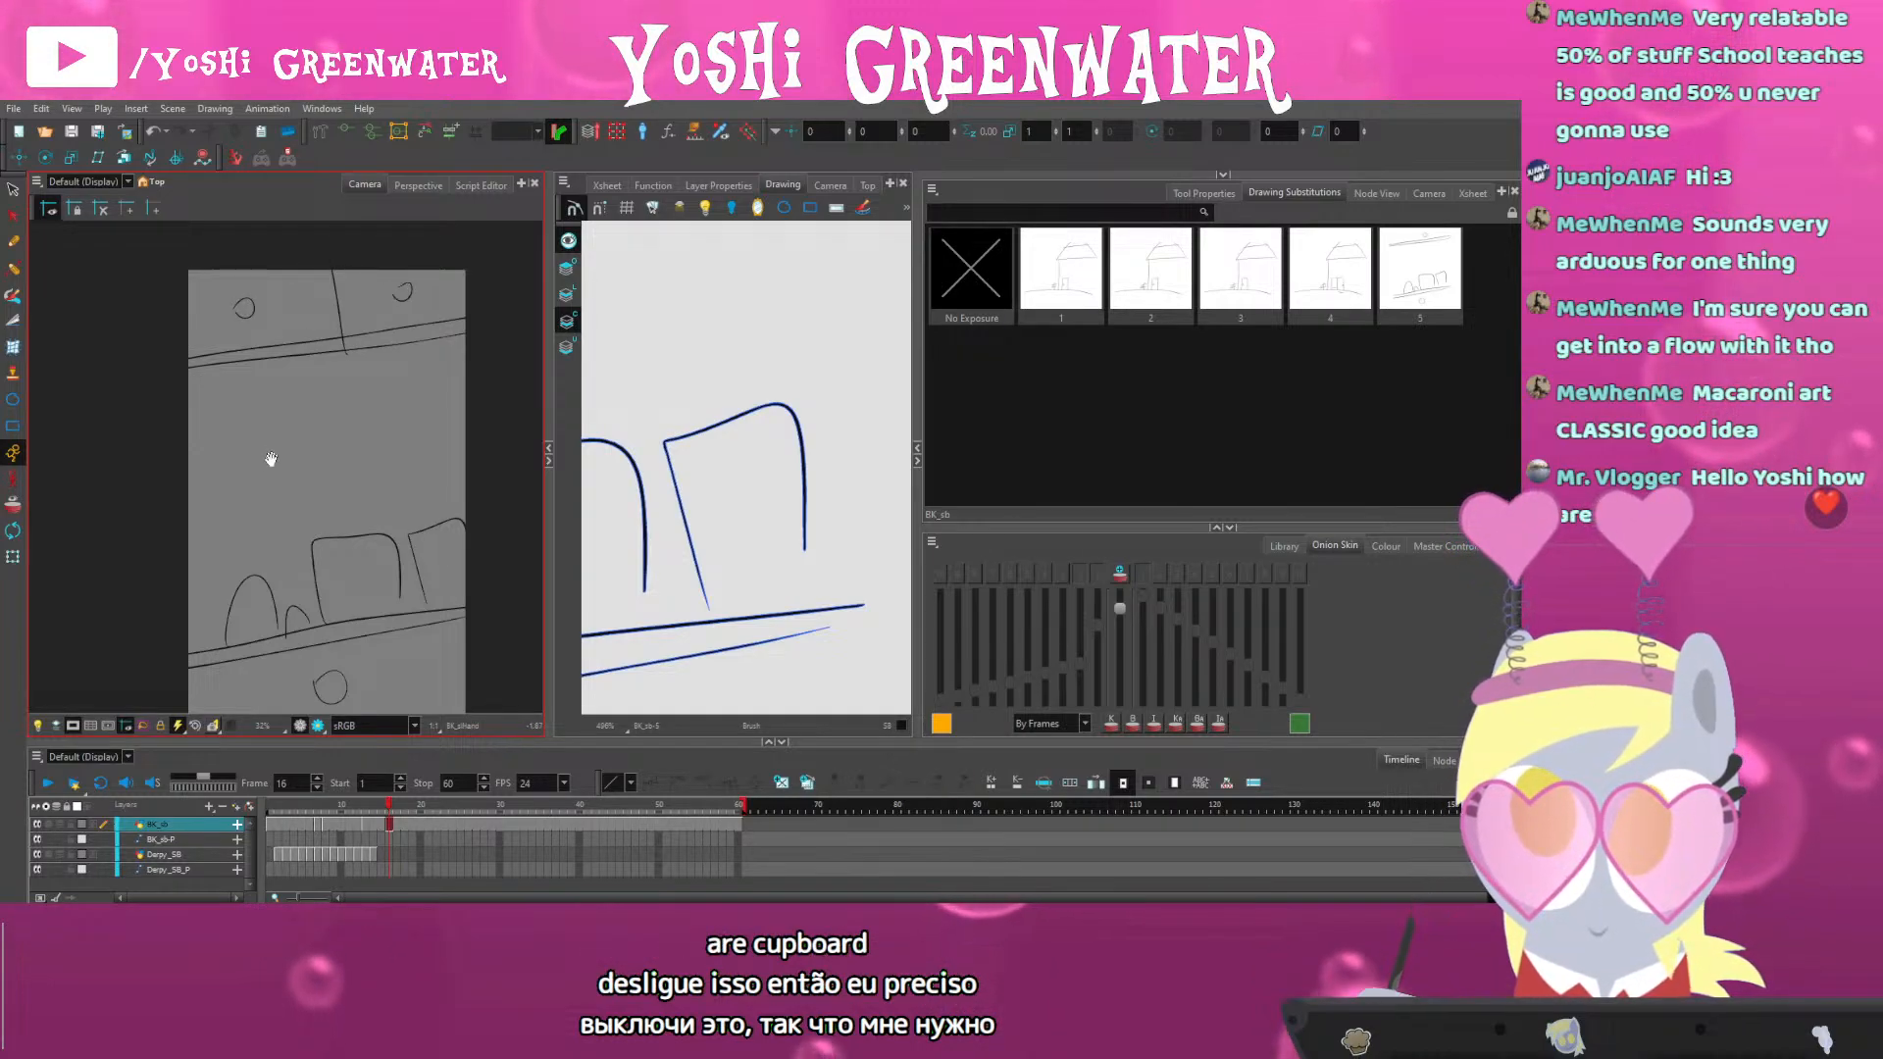
# Brush a few short corner marks on the empty wall between the upper and lower pairs of lines
pyautogui.moveTo(270, 459); pyautogui.dragTo(275, 438)
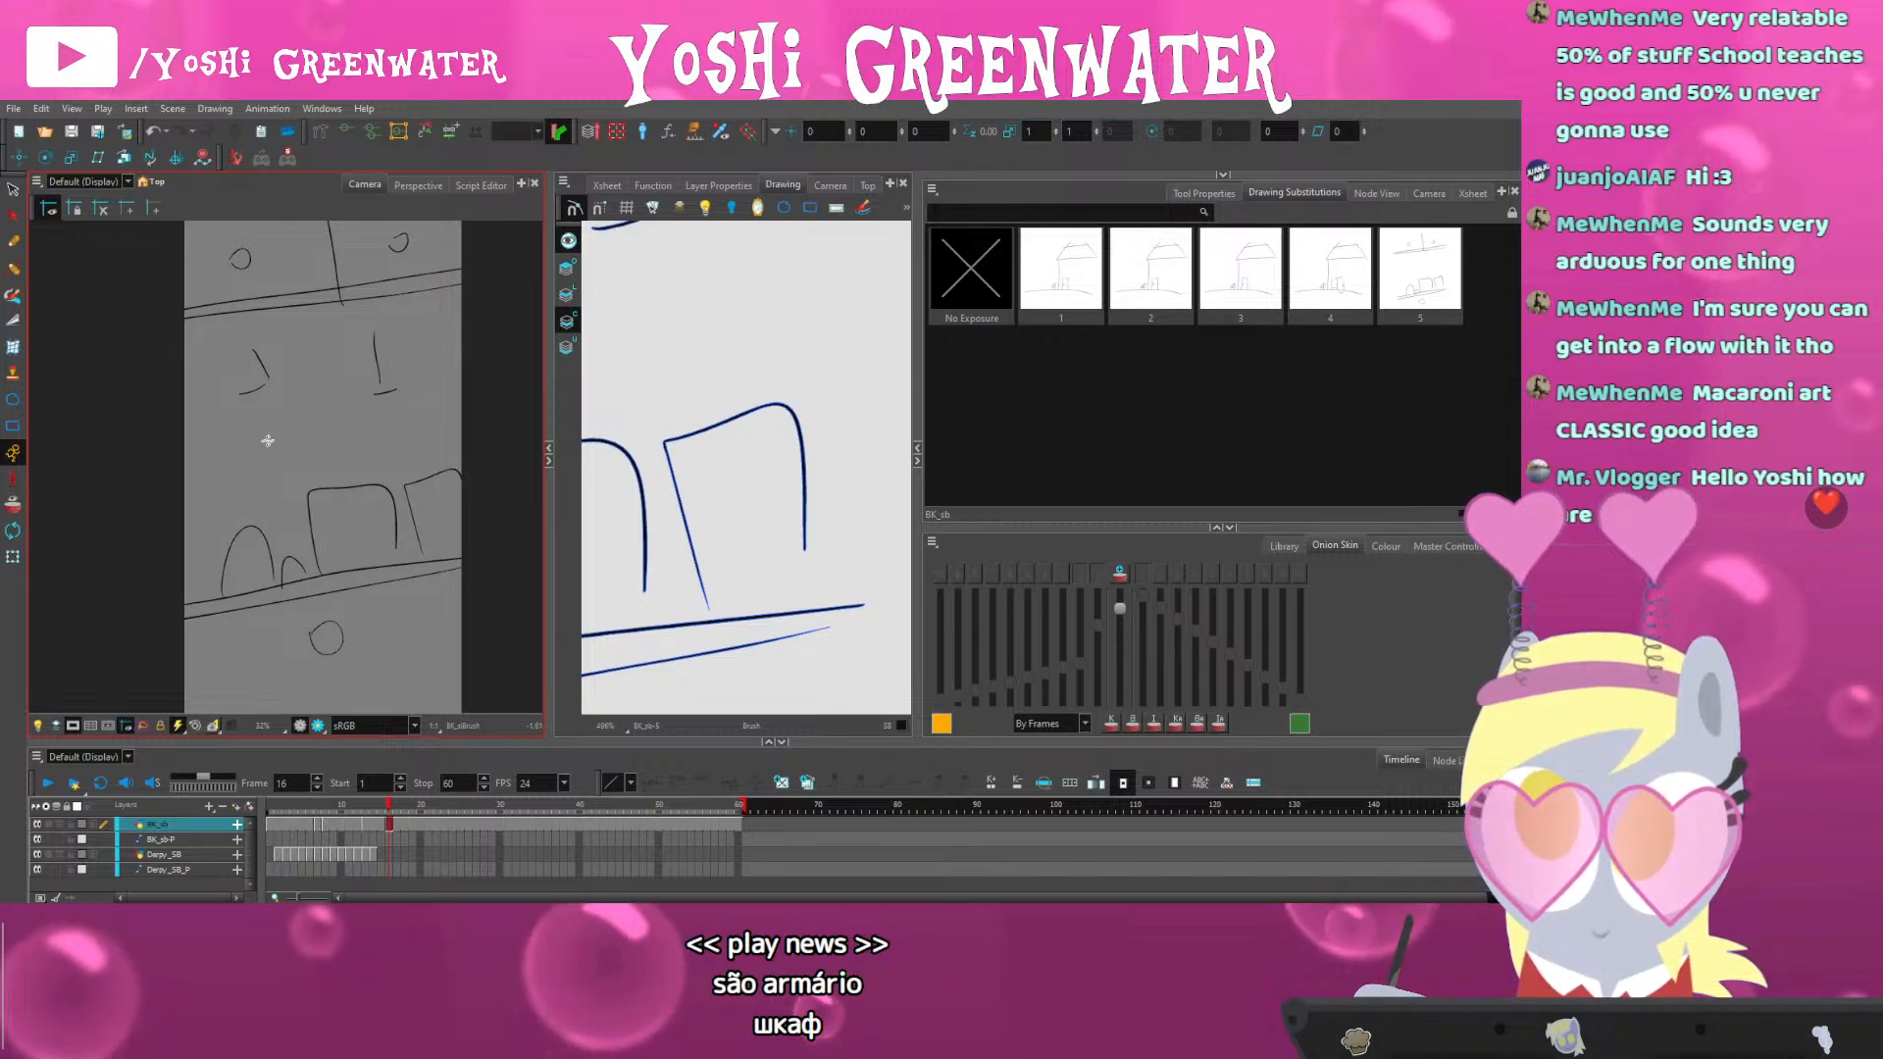
pyautogui.hotkey('shift', 'm')
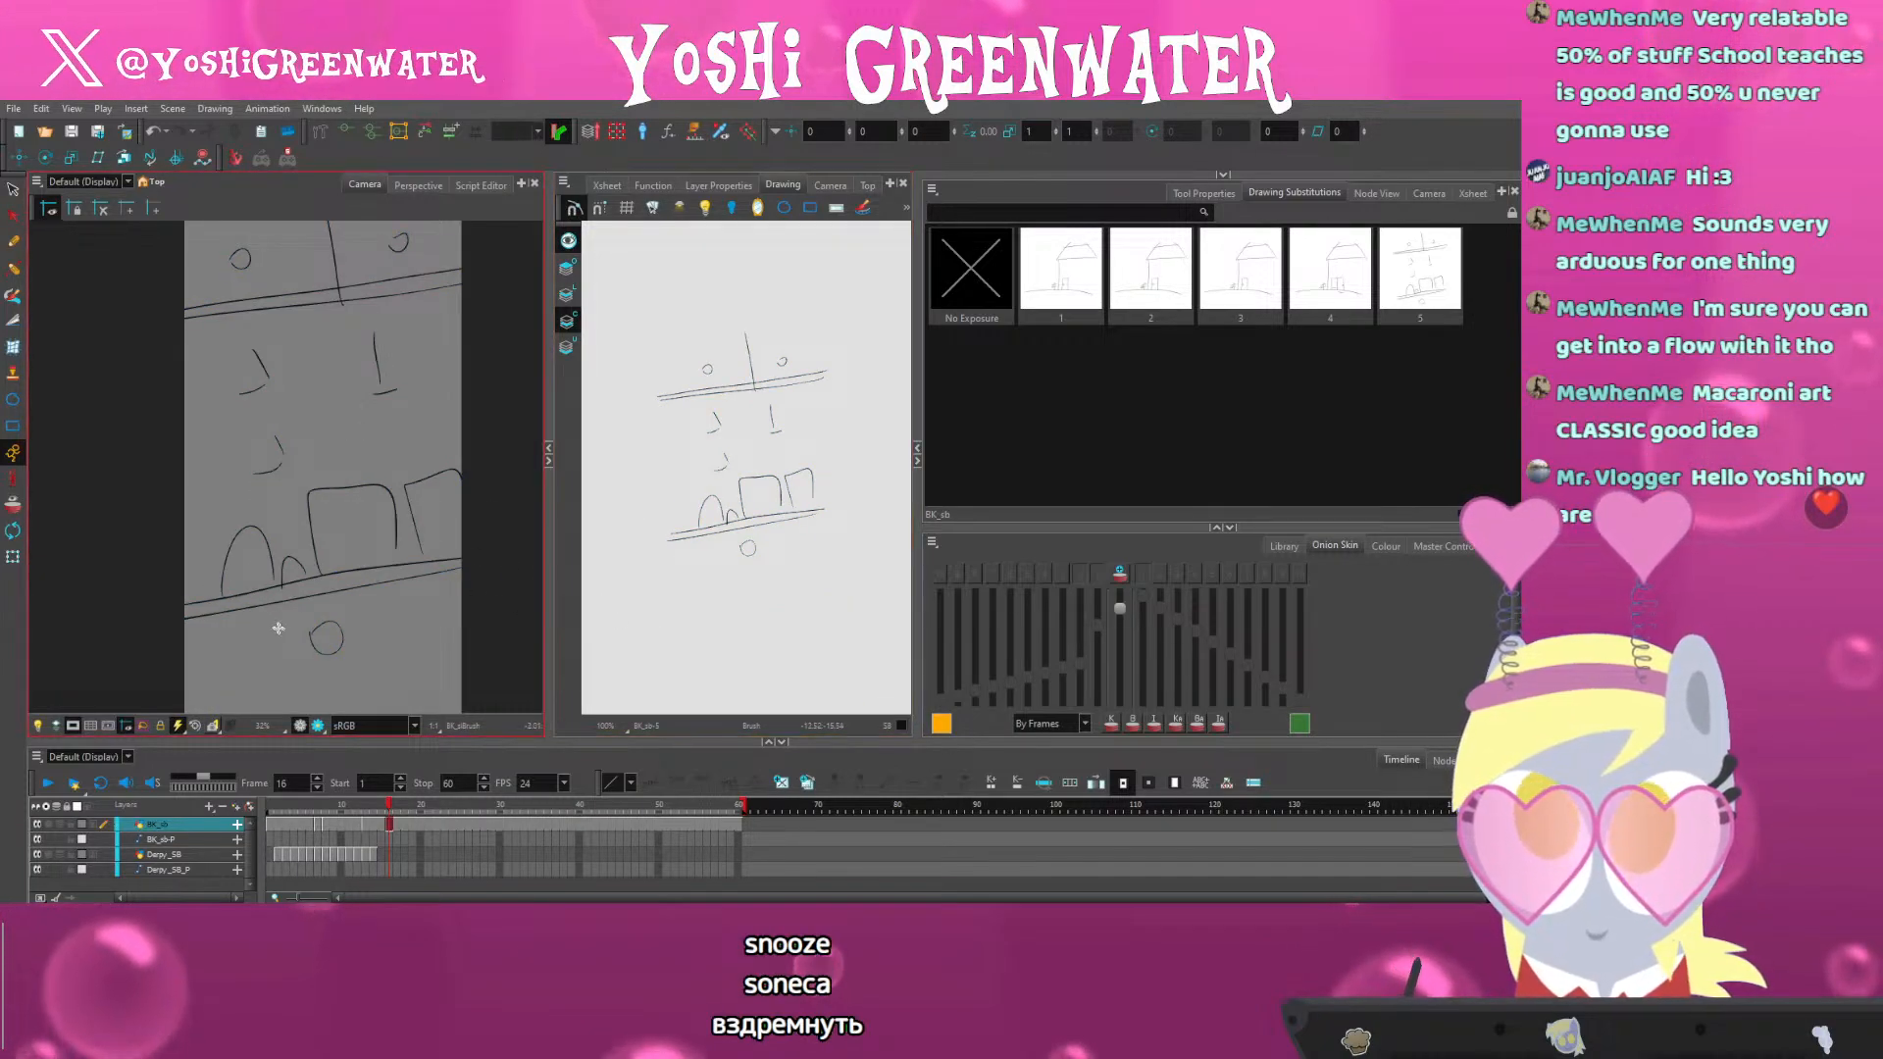
pyautogui.scroll(-2, 294, 604)
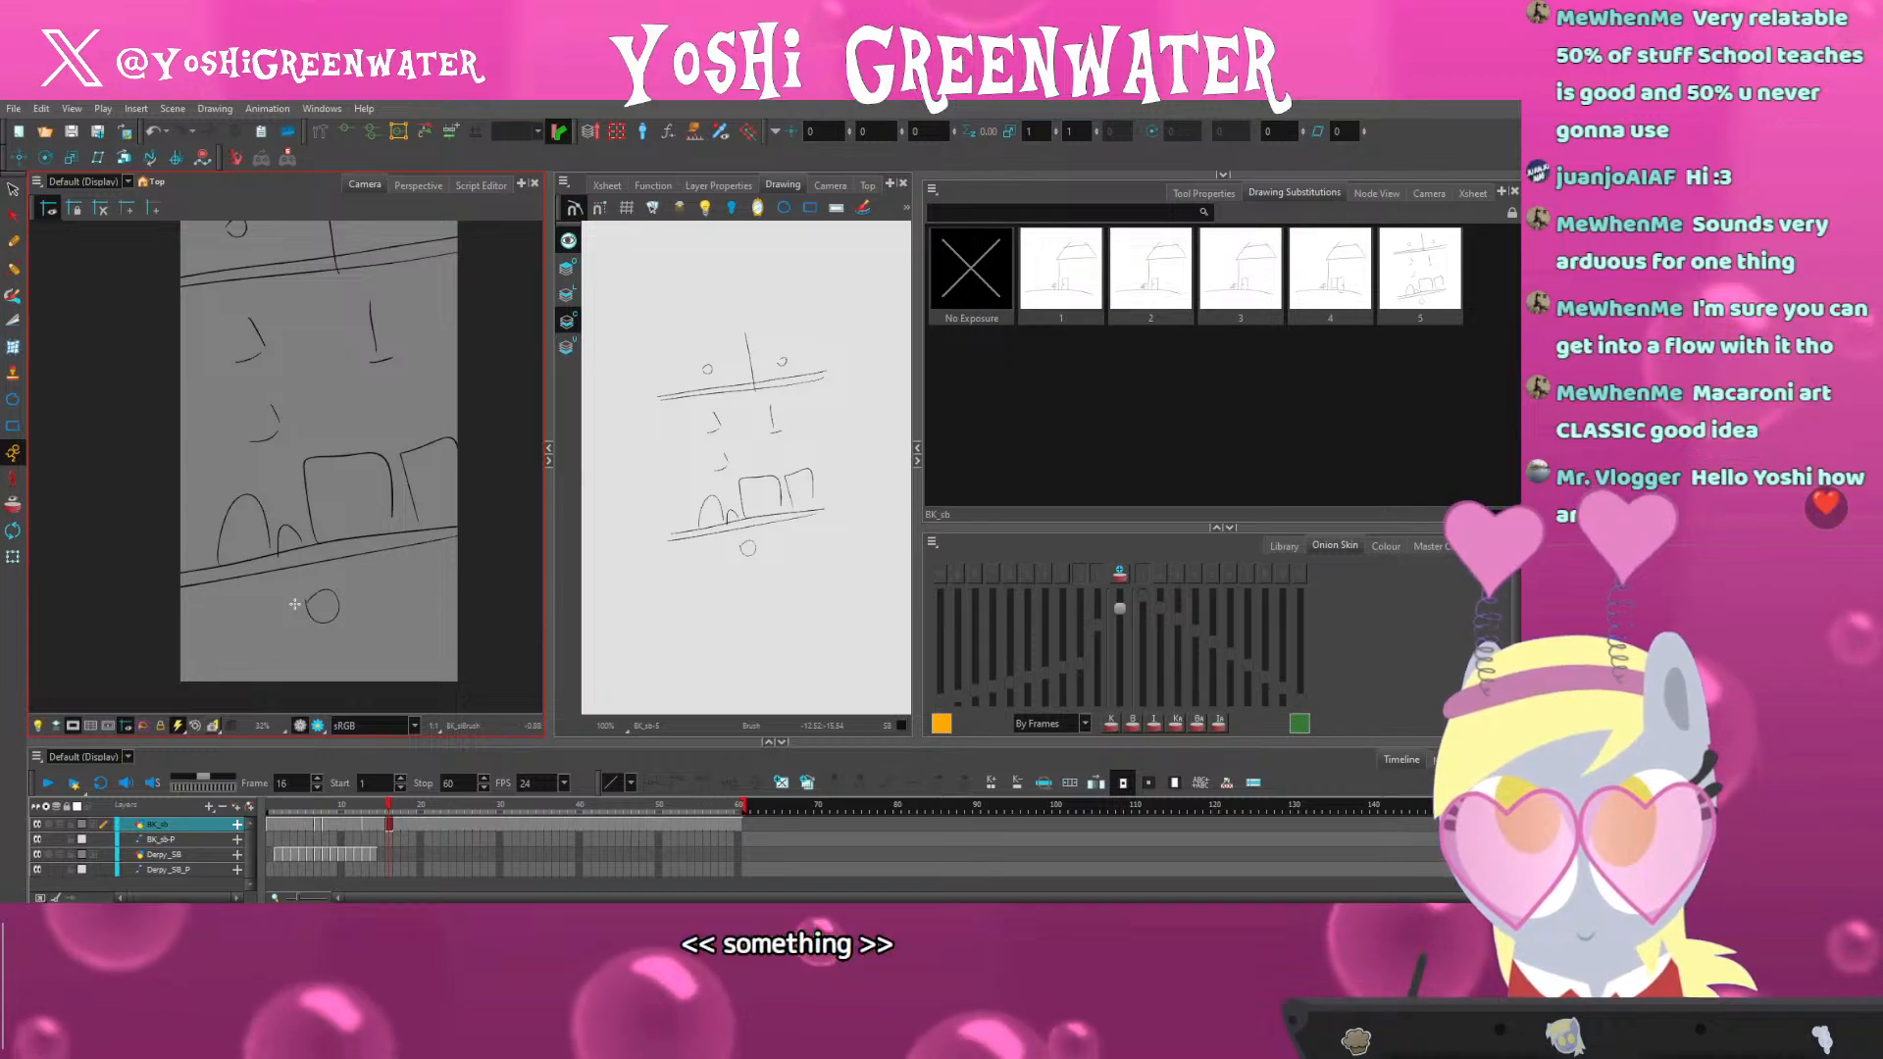
# Replace the circle below the lower lines with a vertical divider and a small circle on each side of it
pyautogui.hotkey('alt', 's')
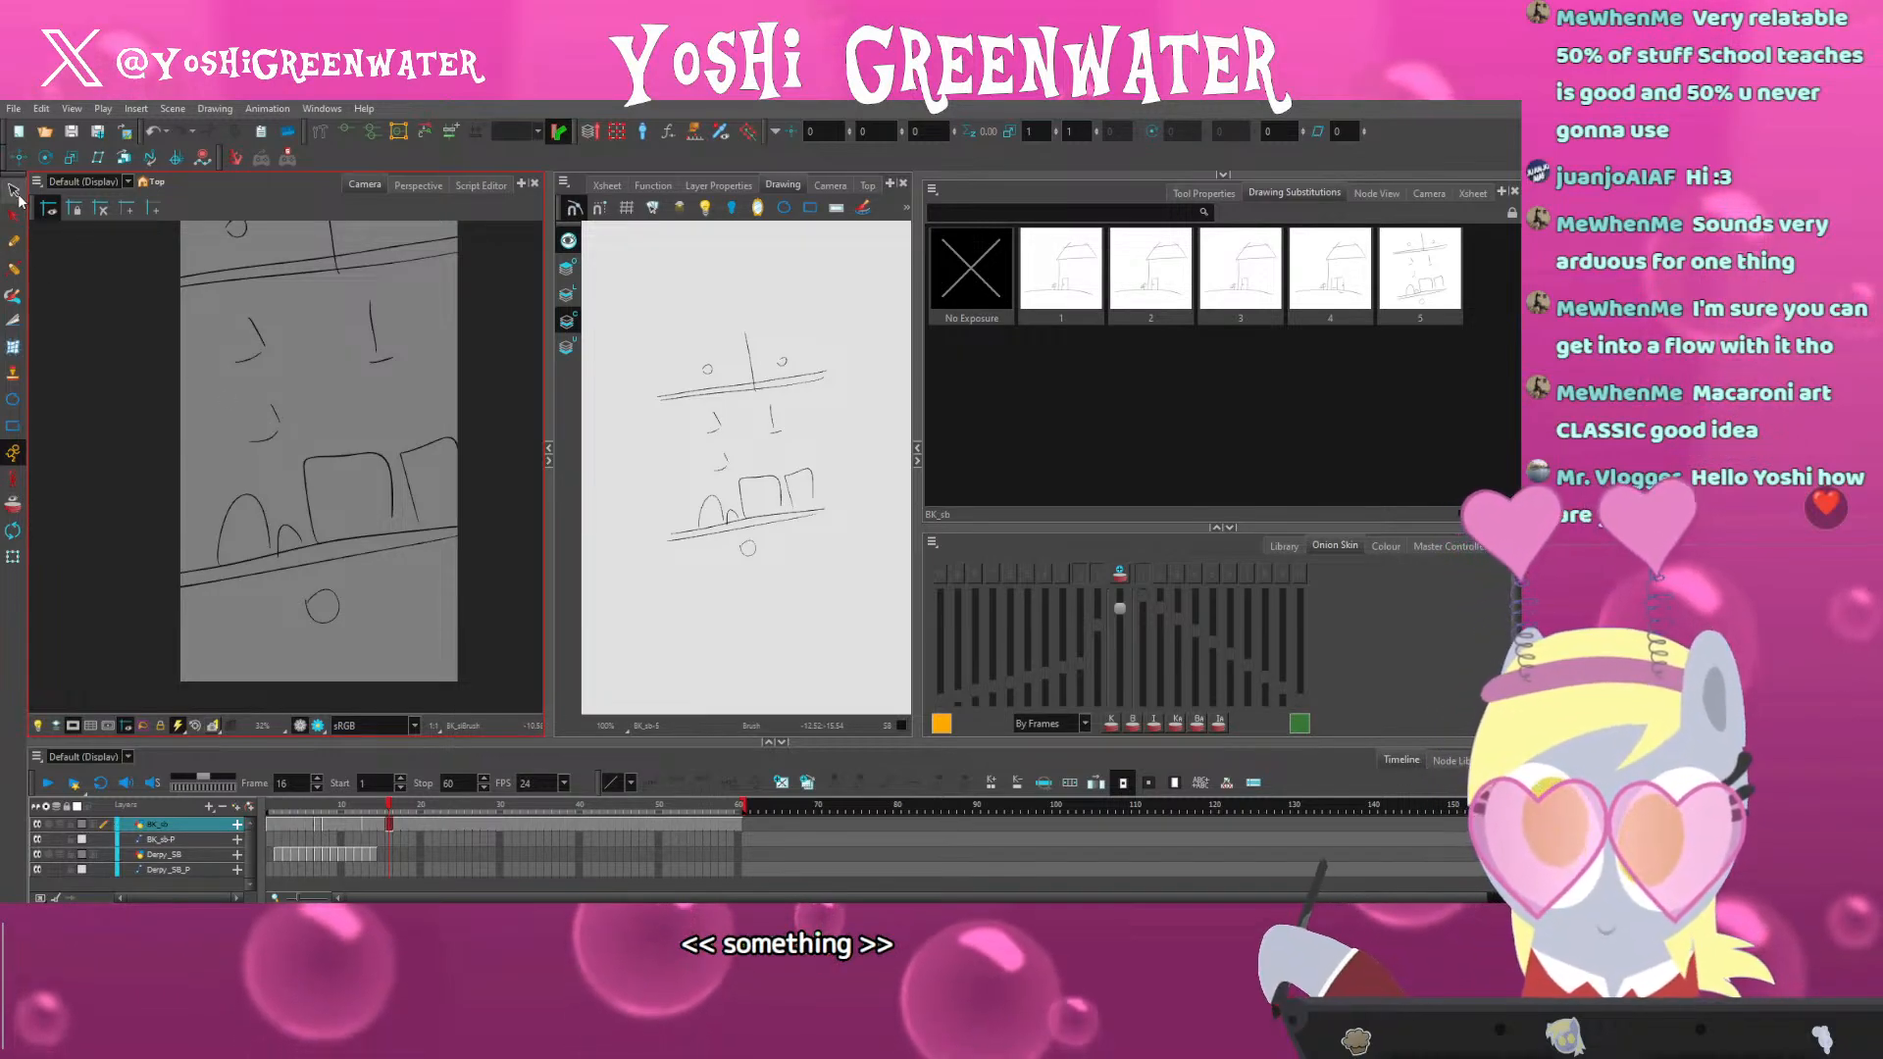
pyautogui.moveTo(254, 535)
pyautogui.mouseDown()
pyautogui.moveTo(263, 567)
pyautogui.moveTo(269, 541)
pyautogui.mouseUp()
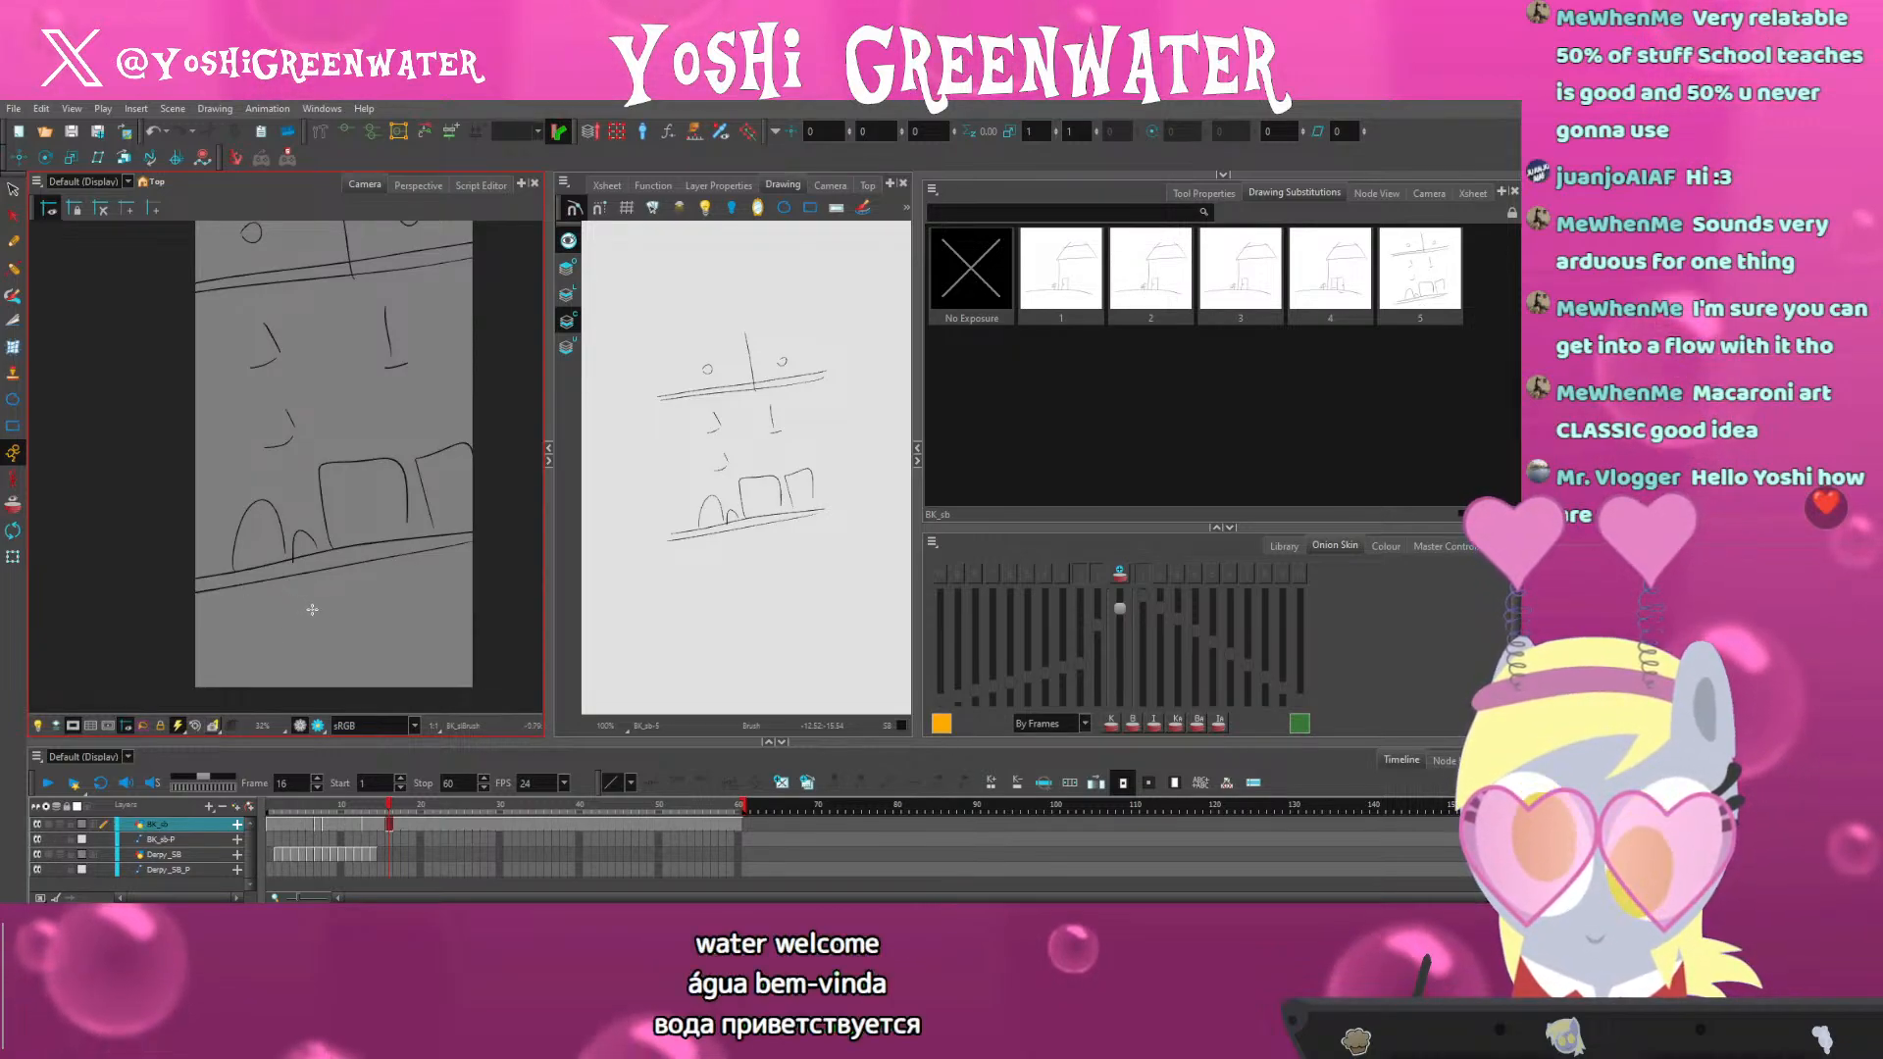
pyautogui.moveTo(353, 574); pyautogui.dragTo(365, 715)
pyautogui.moveTo(414, 625); pyautogui.dragTo(411, 641)
pyautogui.moveTo(290, 639); pyautogui.dragTo(294, 647)
pyautogui.moveTo(237, 574)
pyautogui.mouseDown()
pyautogui.moveTo(242, 598)
pyautogui.moveTo(230, 563)
pyautogui.moveTo(293, 577)
pyautogui.mouseUp()
# Step through the character's dash to the house frame by frame up to the new background on frame 16
pyautogui.click(271, 814)
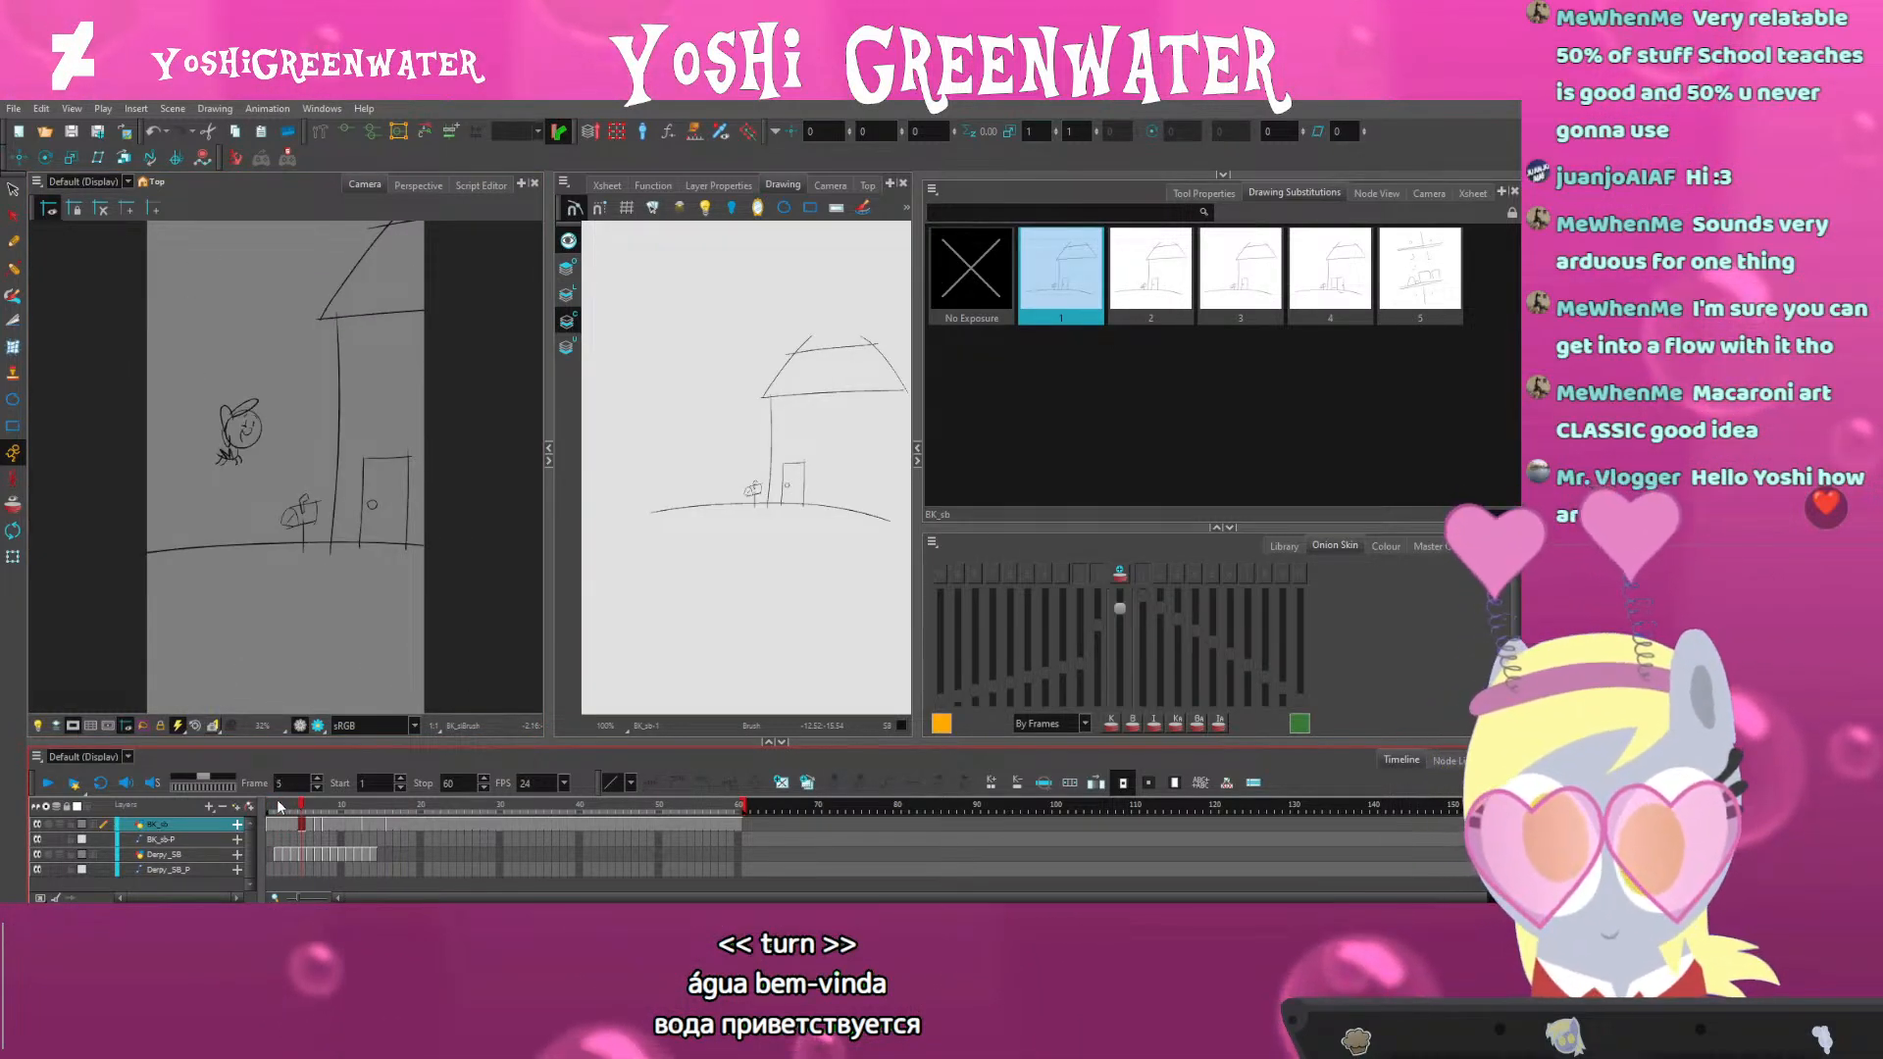
pyautogui.press('.')
pyautogui.press('.')
pyautogui.press('.')
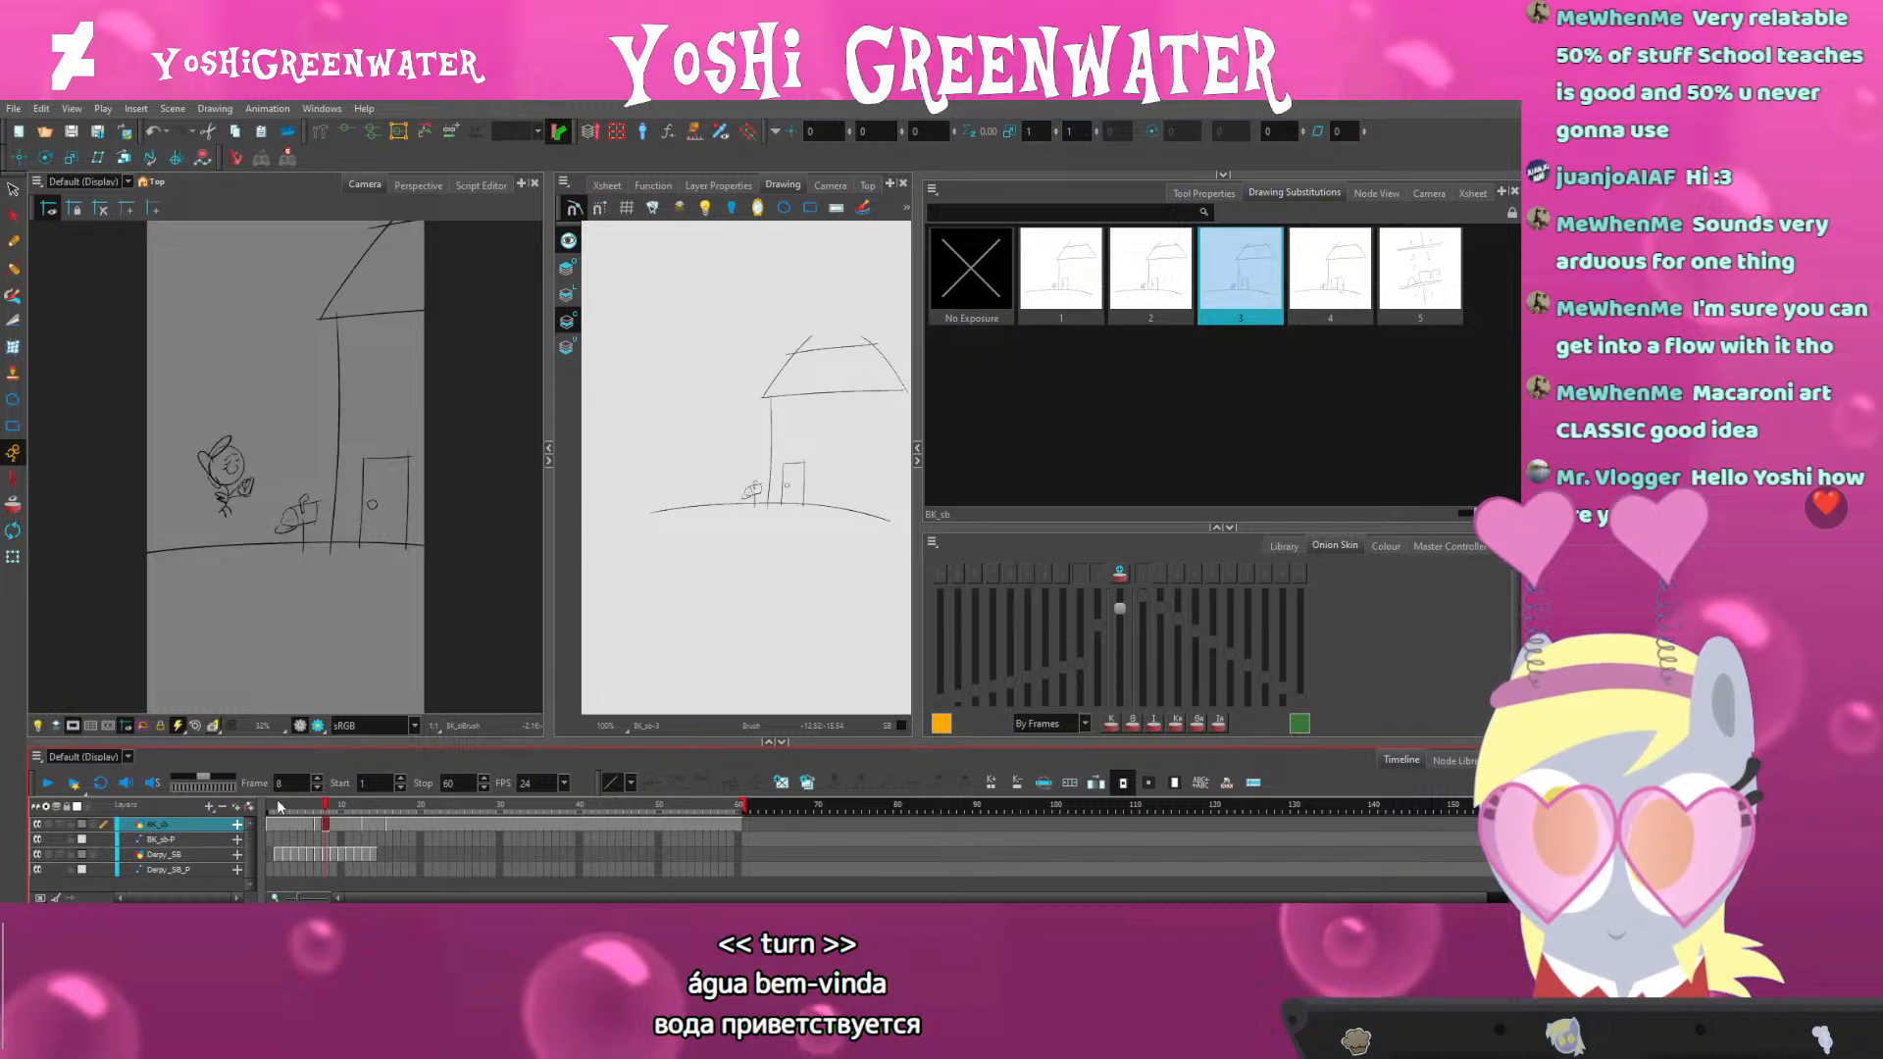
pyautogui.press('.')
pyautogui.press('.')
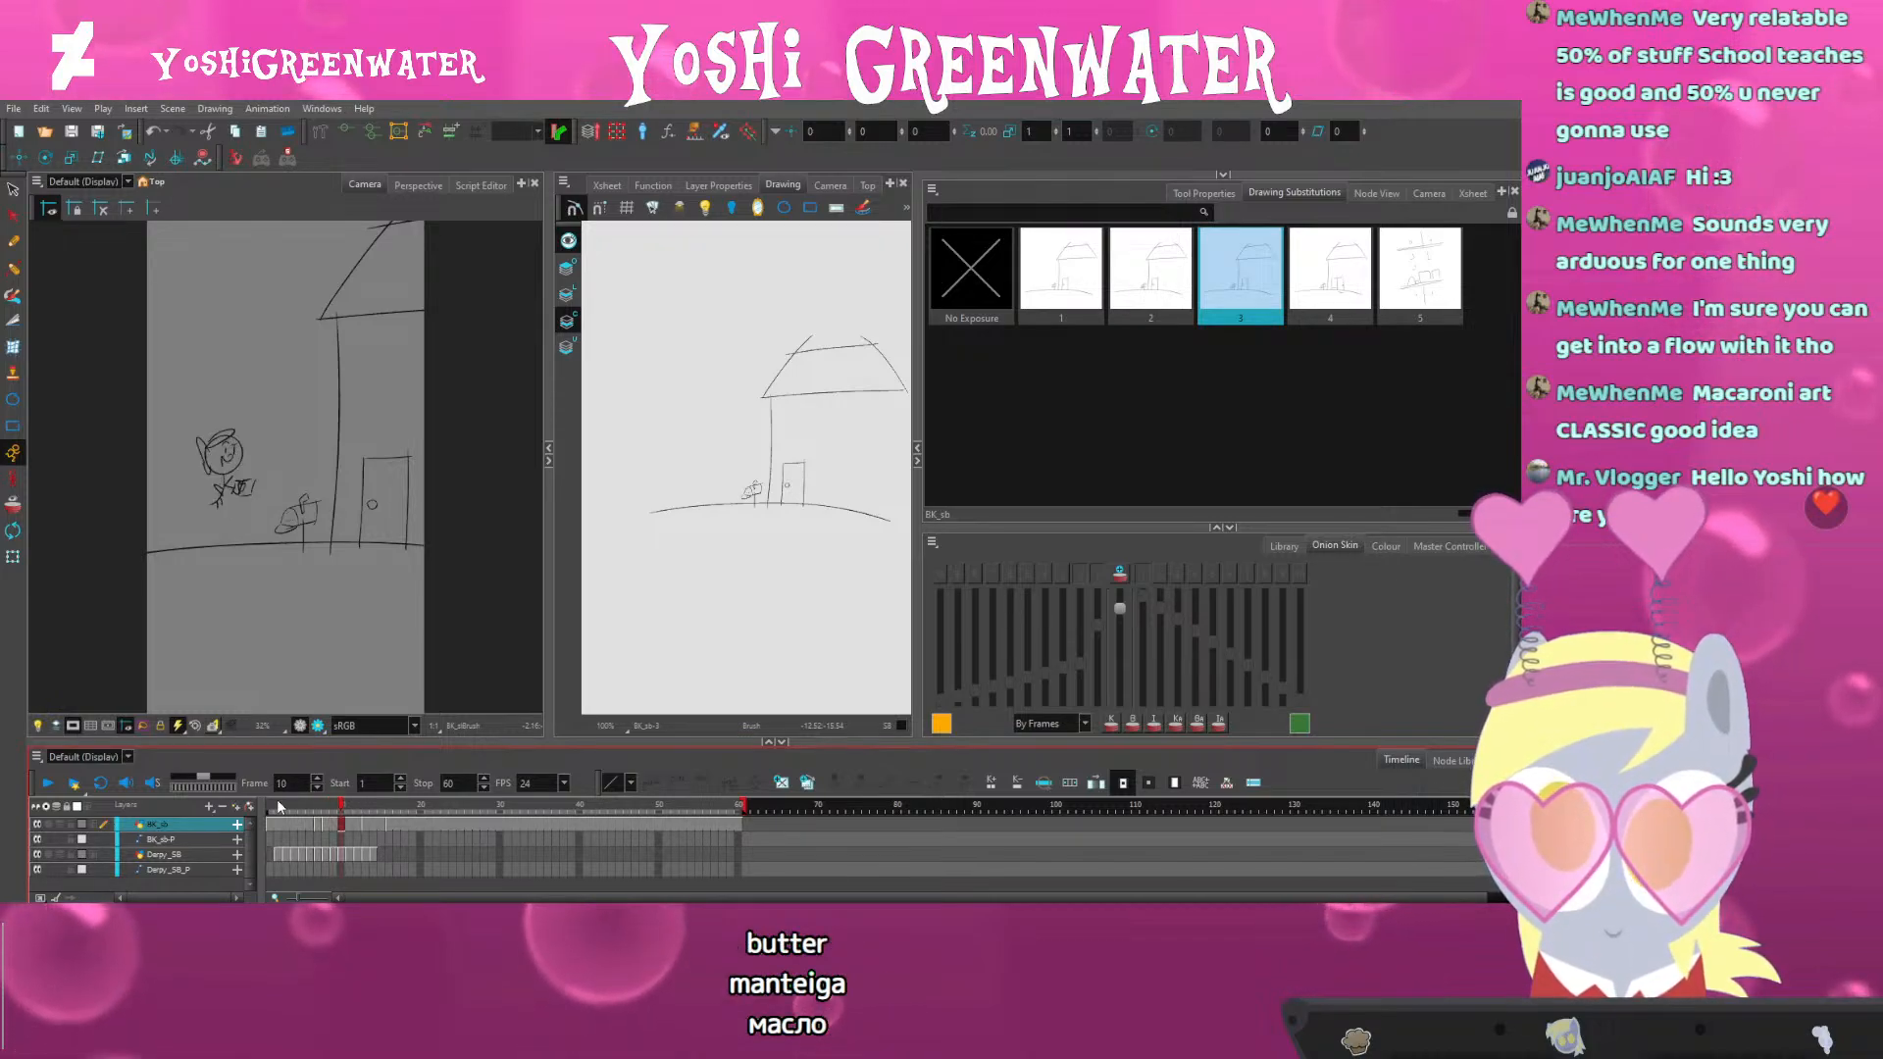
pyautogui.press('.')
pyautogui.press('.')
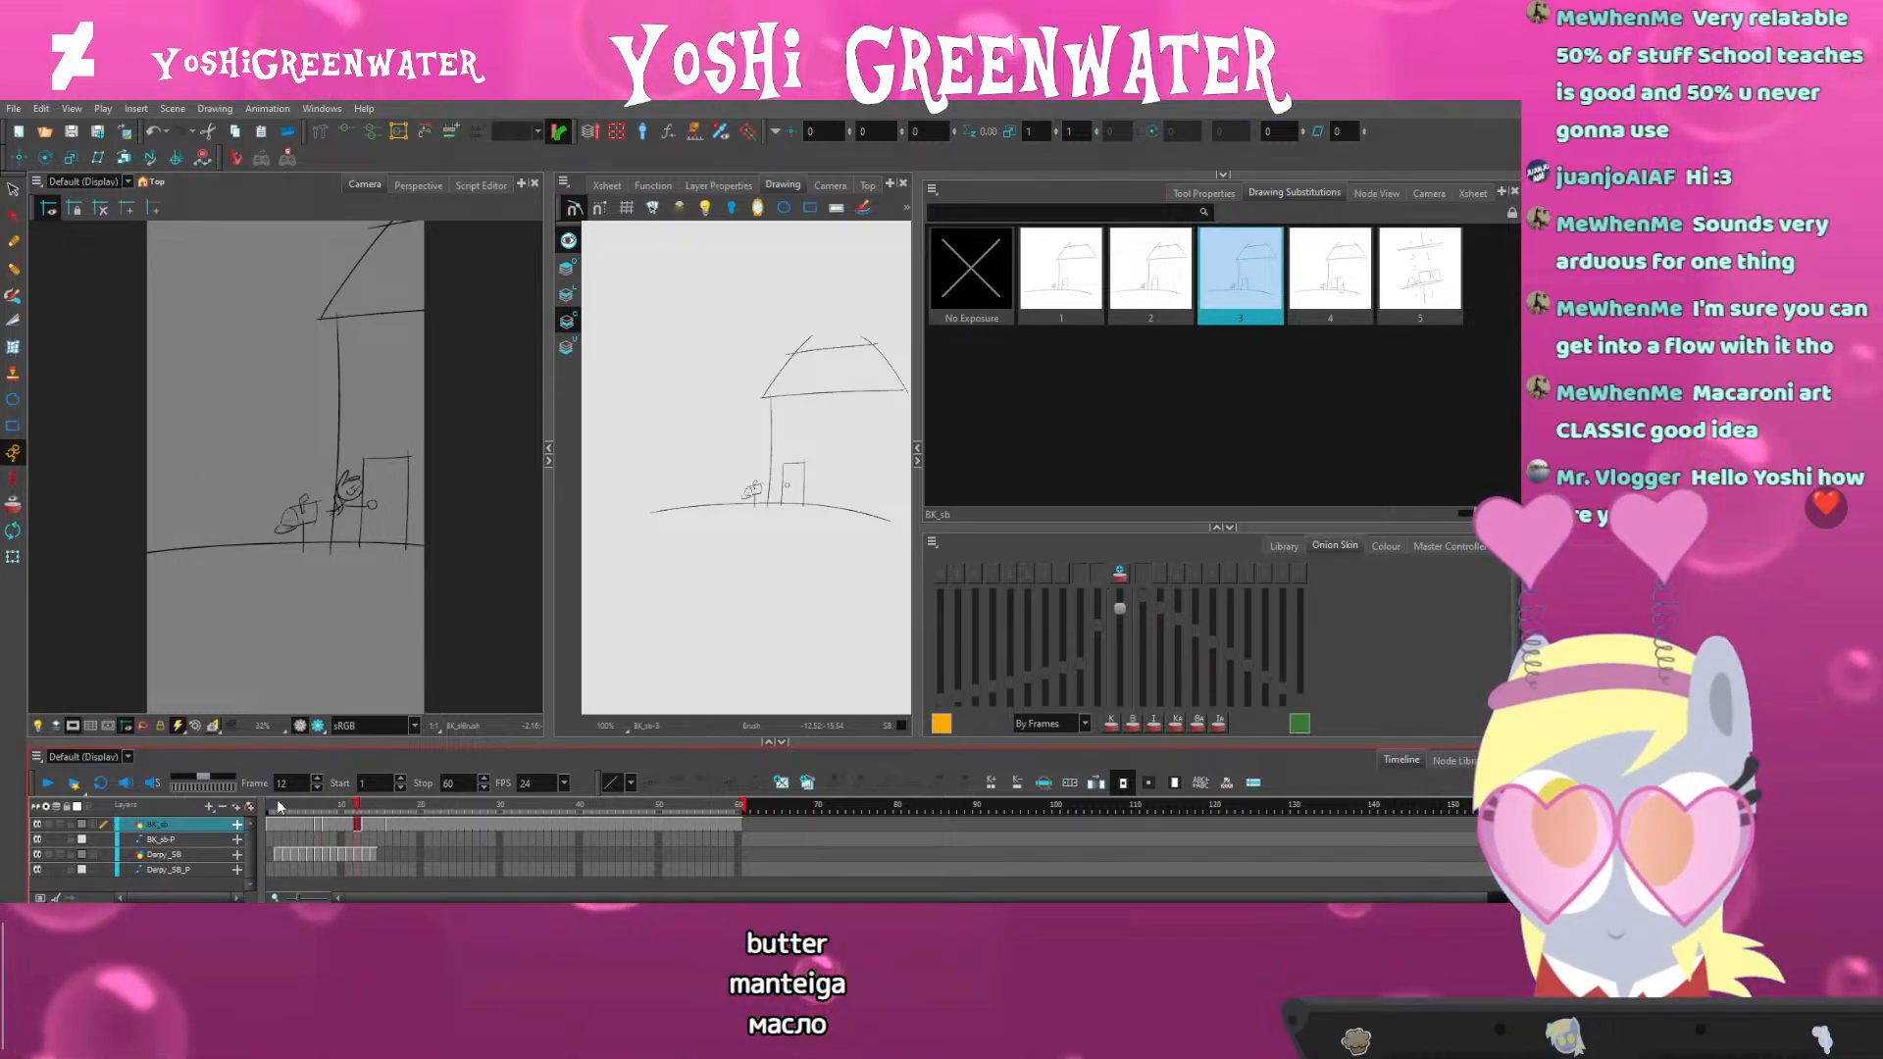
pyautogui.press('.')
pyautogui.press('.')
pyautogui.press('.')
pyautogui.press('.')
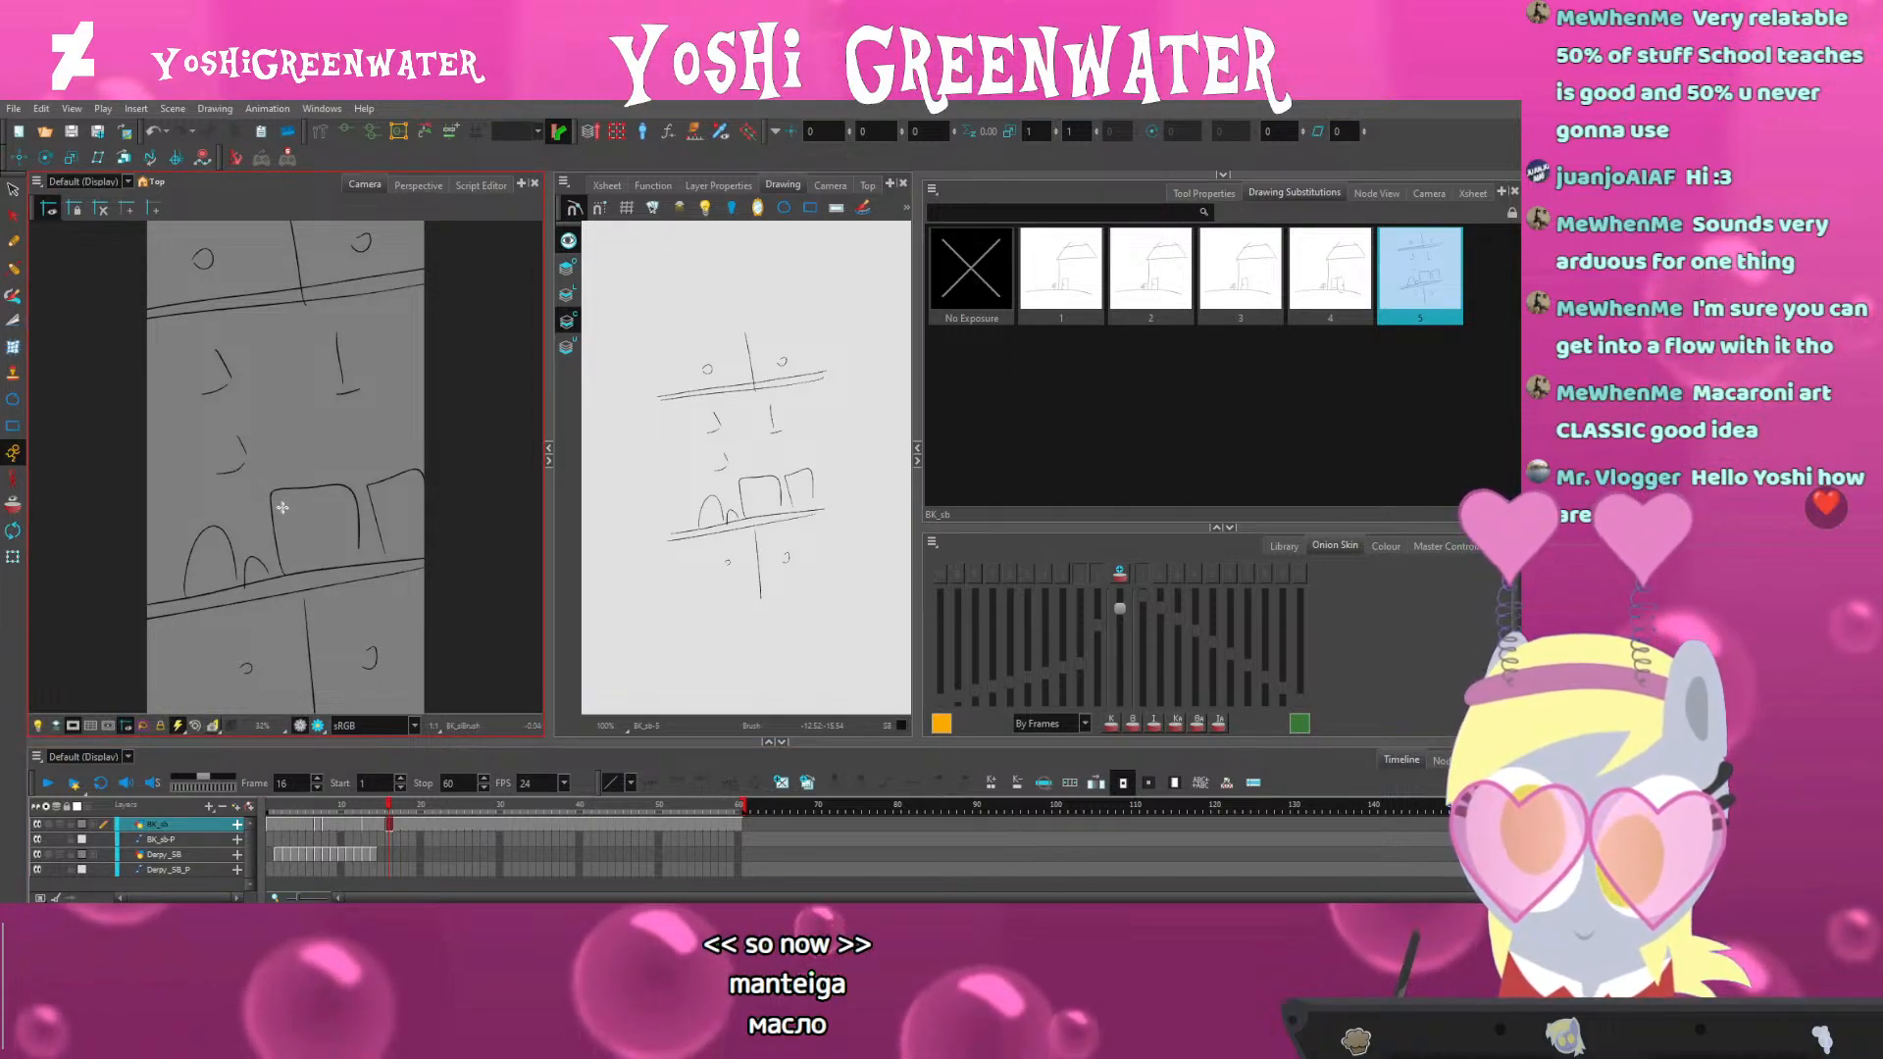
# Add a top edge to the large box and small detail marks on the shapes along the lower lines, and save the scene
pyautogui.moveTo(285, 475); pyautogui.dragTo(354, 485)
pyautogui.moveTo(285, 475)
pyautogui.mouseDown()
pyautogui.moveTo(274, 492)
pyautogui.moveTo(330, 541)
pyautogui.moveTo(299, 546)
pyautogui.mouseUp()
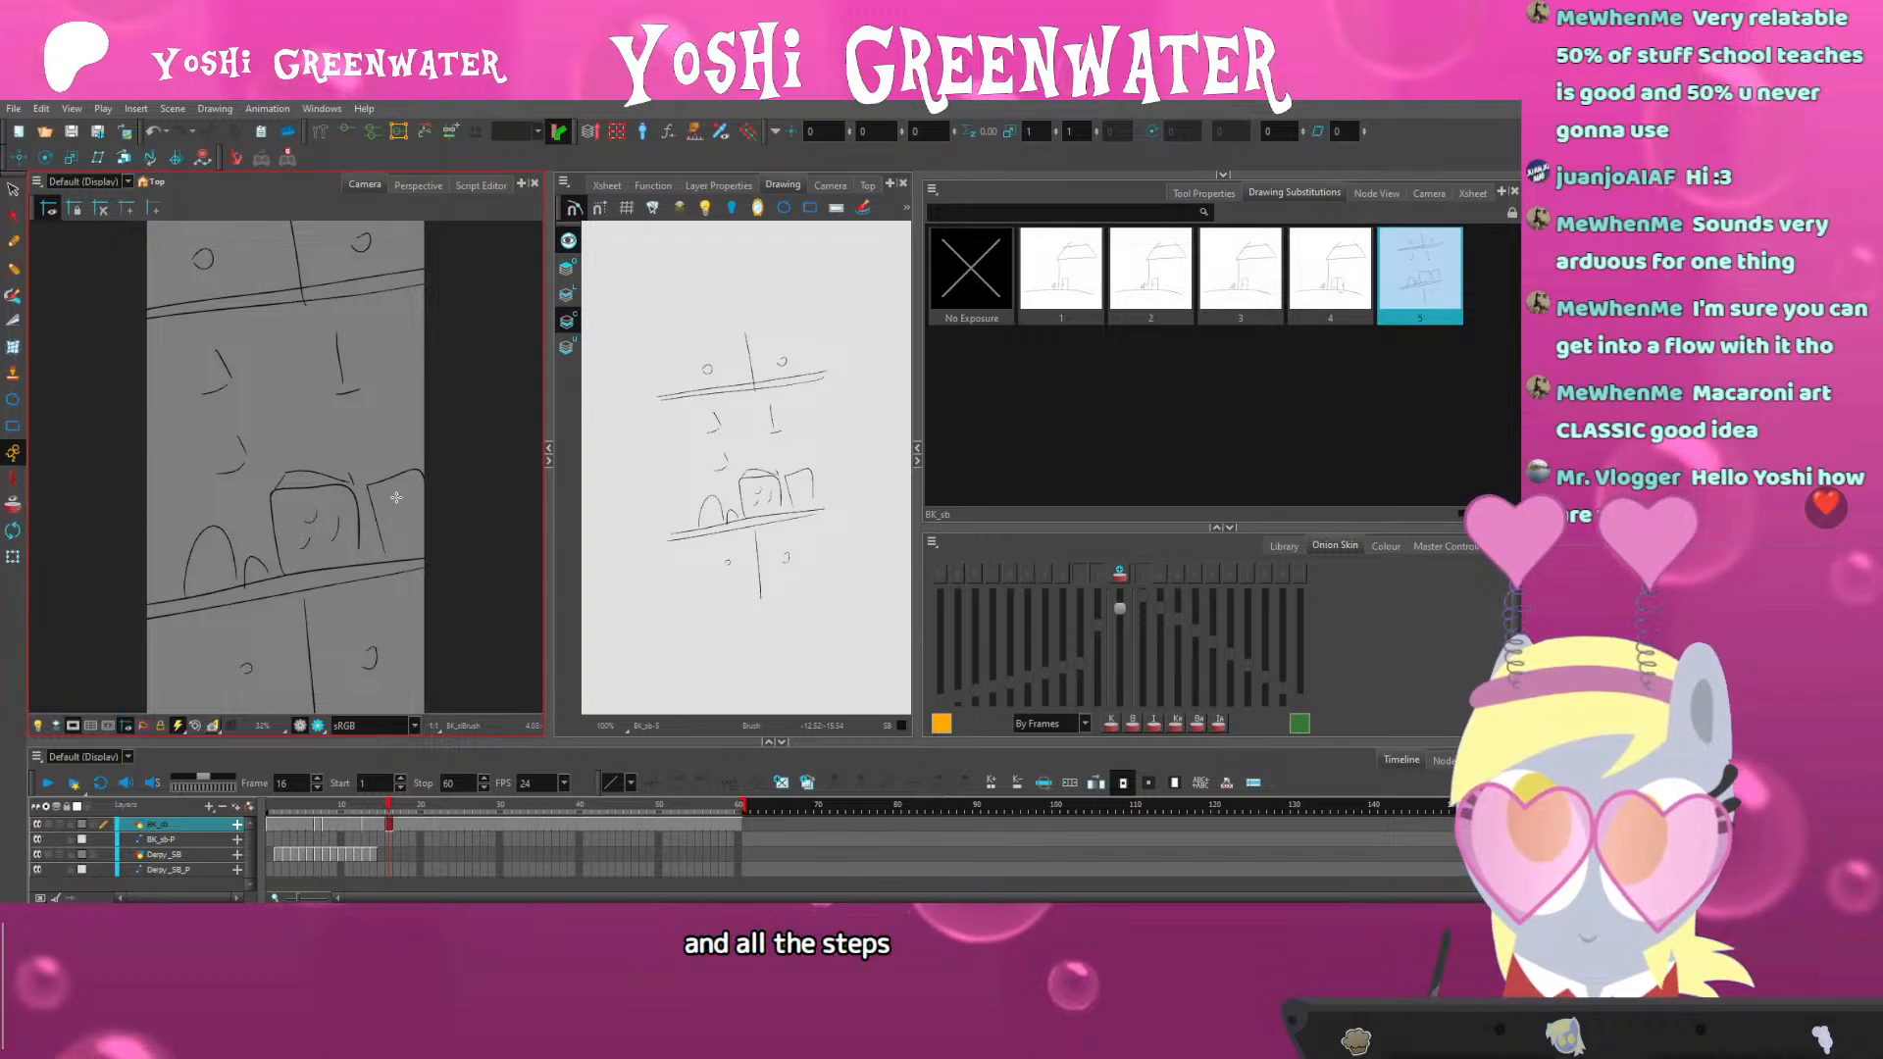
pyautogui.moveTo(396, 497); pyautogui.dragTo(393, 516)
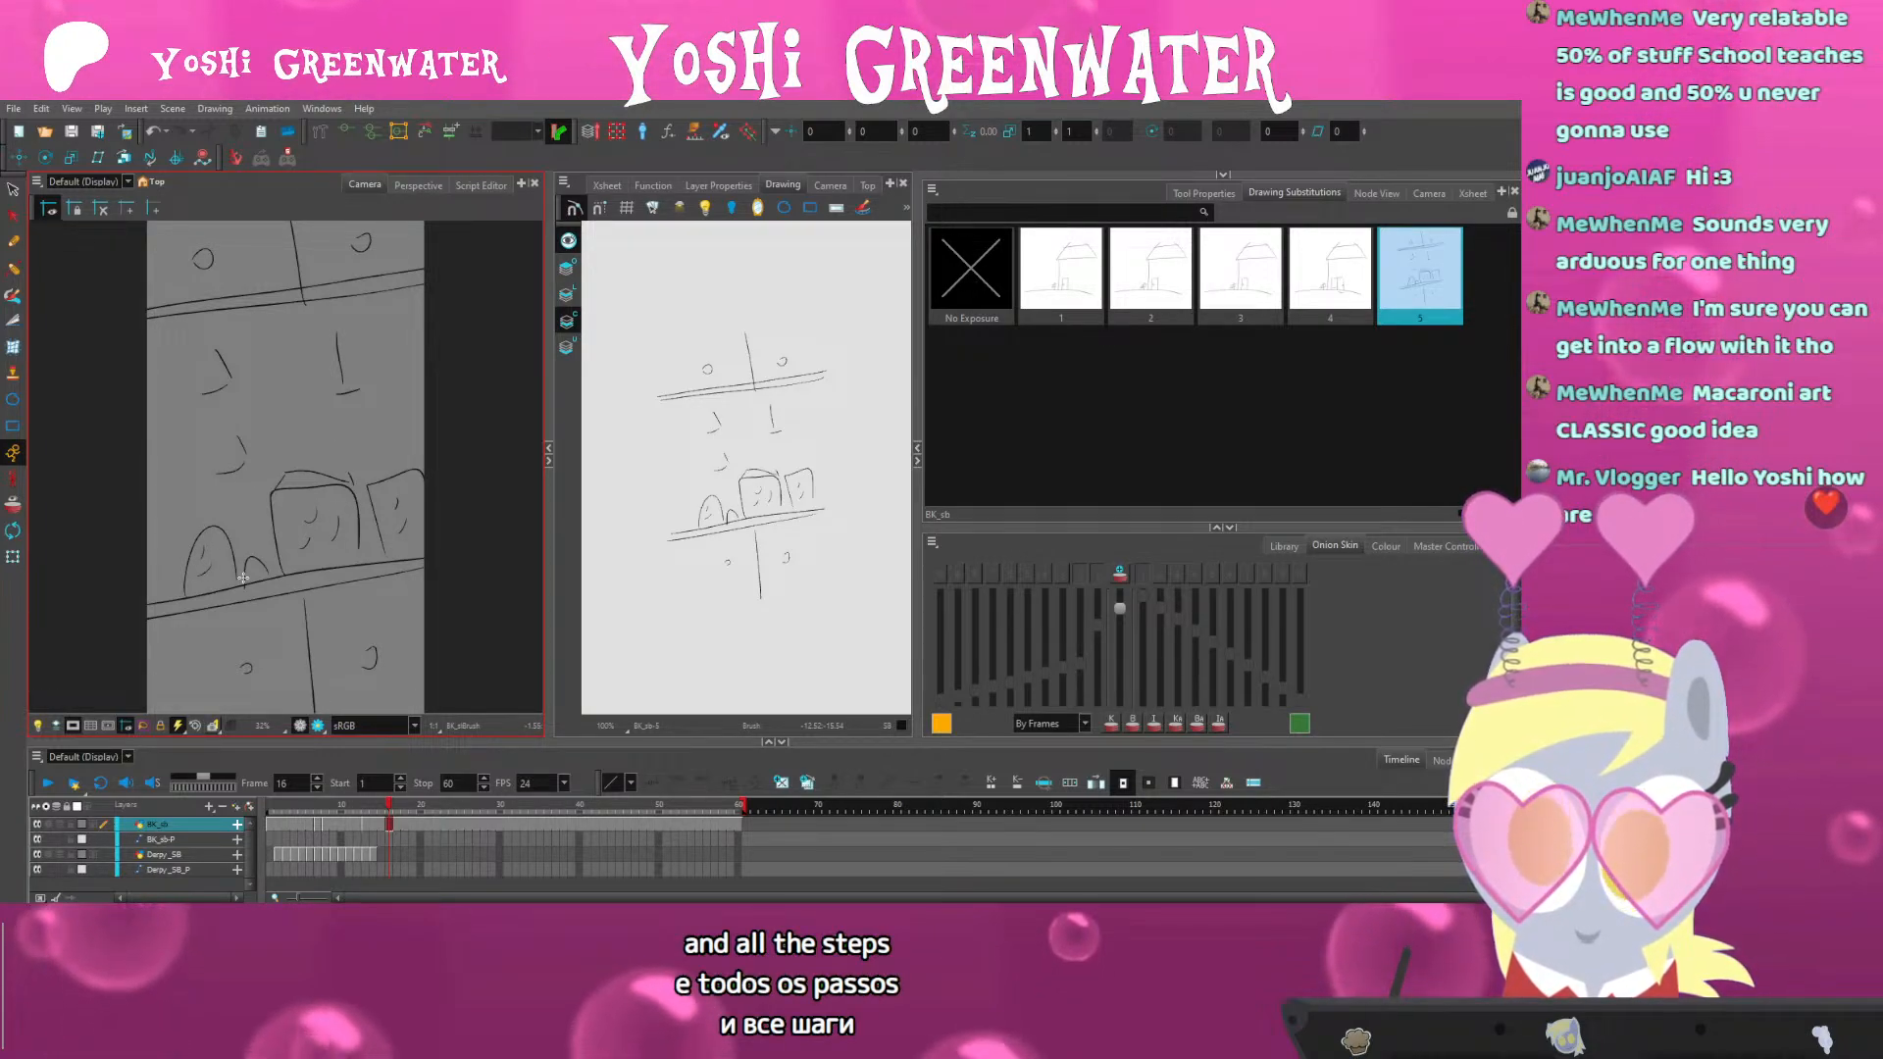
pyautogui.moveTo(235, 742); pyautogui.dragTo(236, 736)
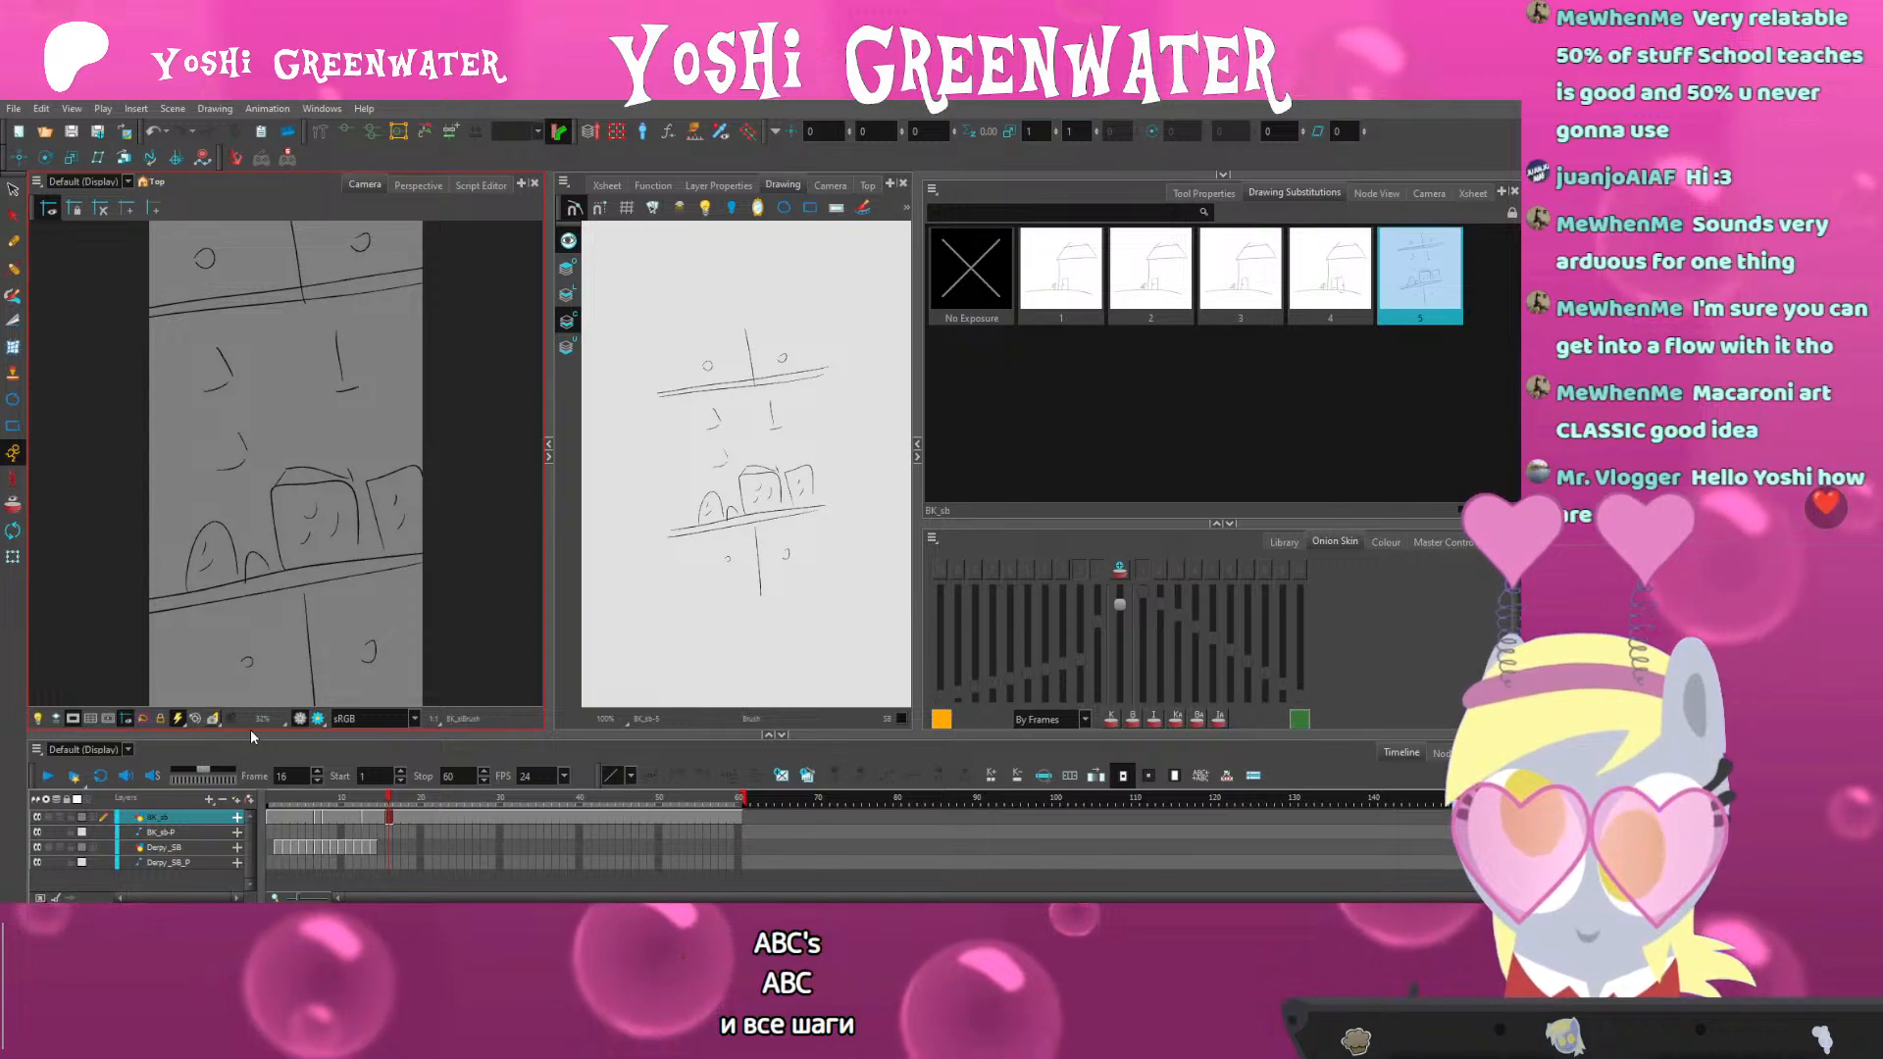
pyautogui.hotkey('ctrl', 's')
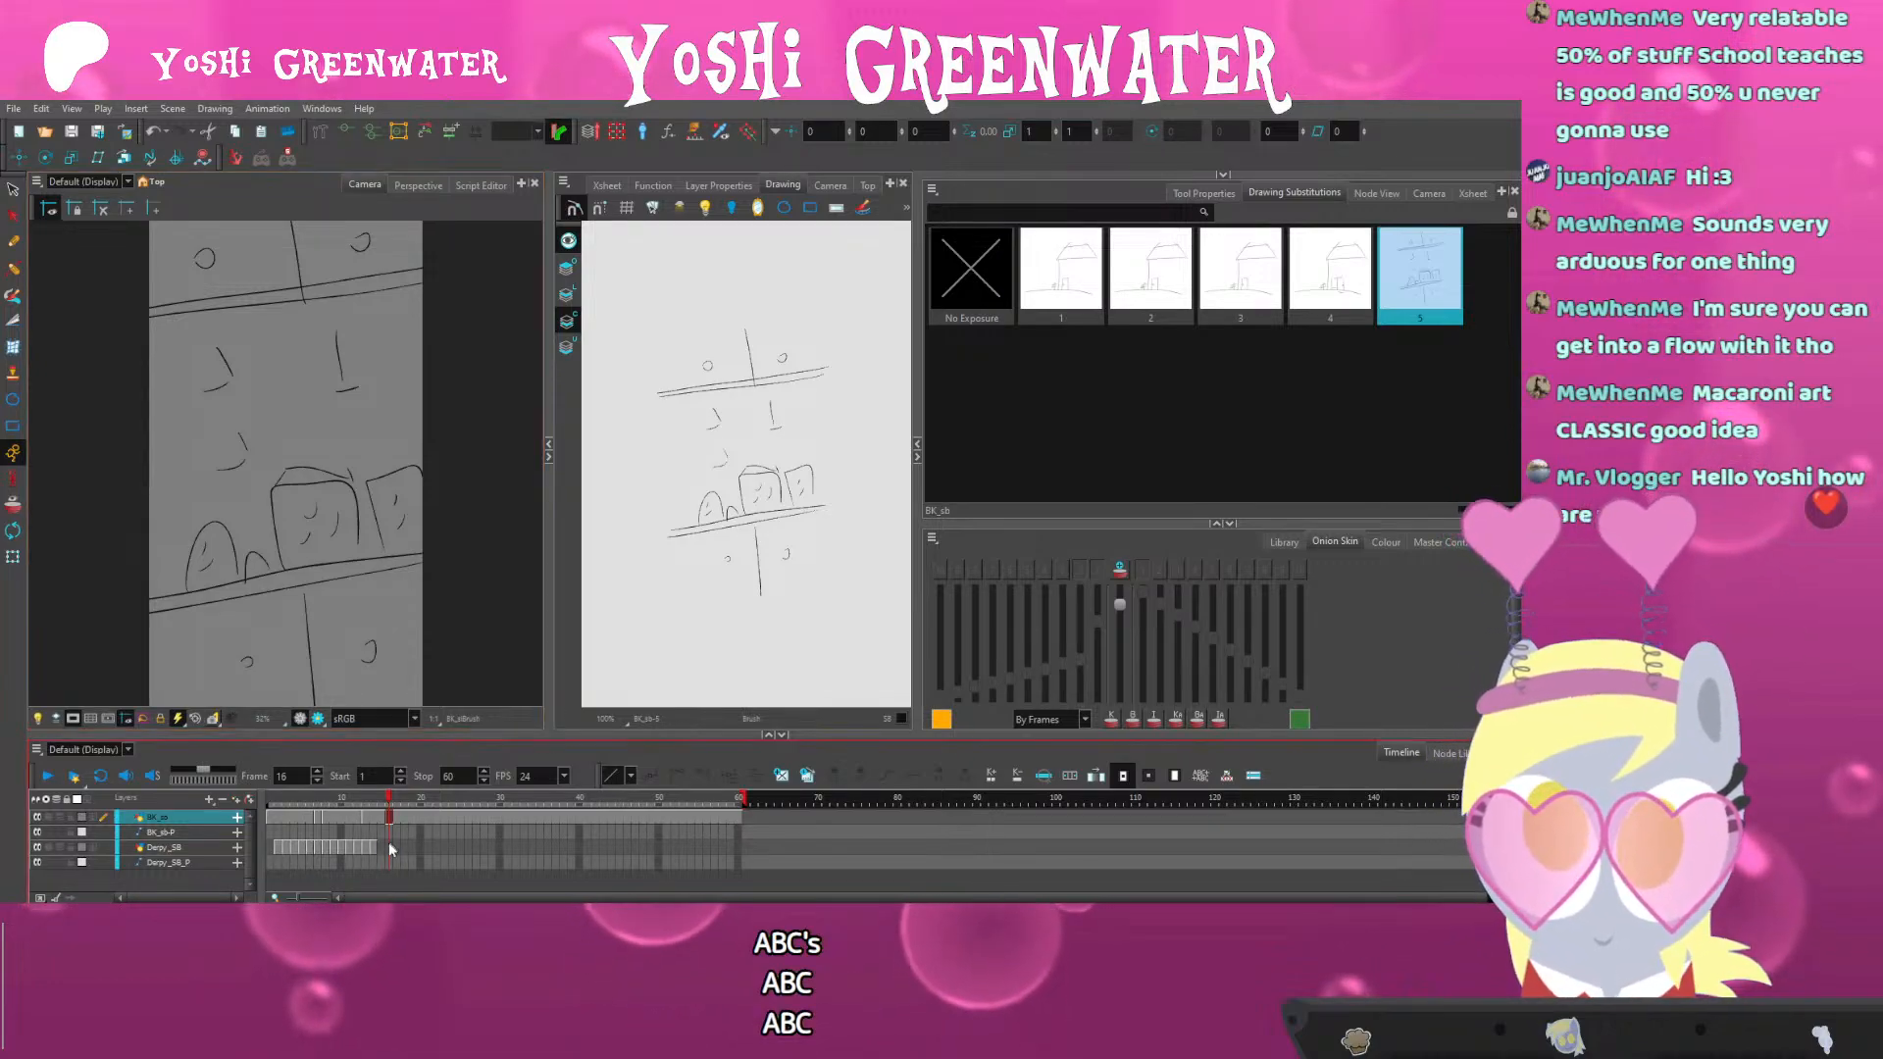
# Start a new drawing on frame 17 of the Derpy_SB layer with a head circle at the left edge of the shot
pyautogui.press('.')
pyautogui.click(393, 847)
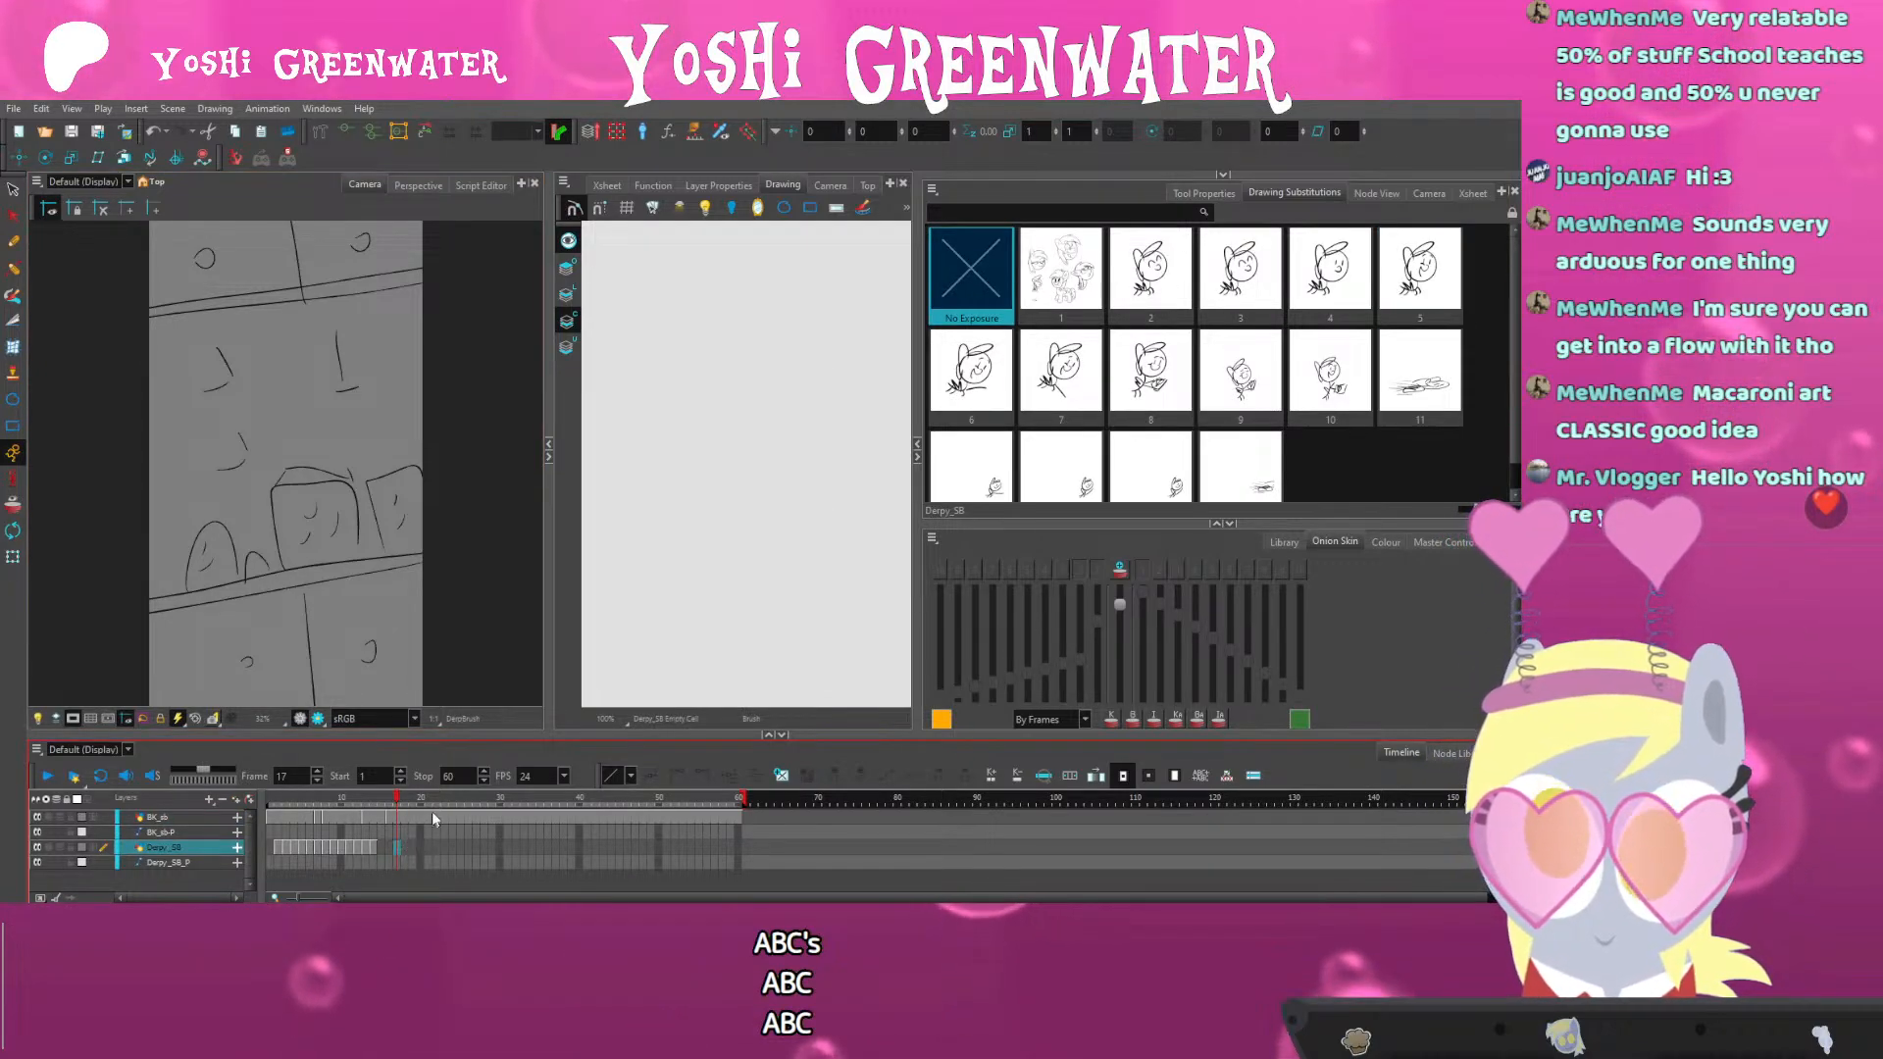
pyautogui.moveTo(200, 465); pyautogui.dragTo(264, 475)
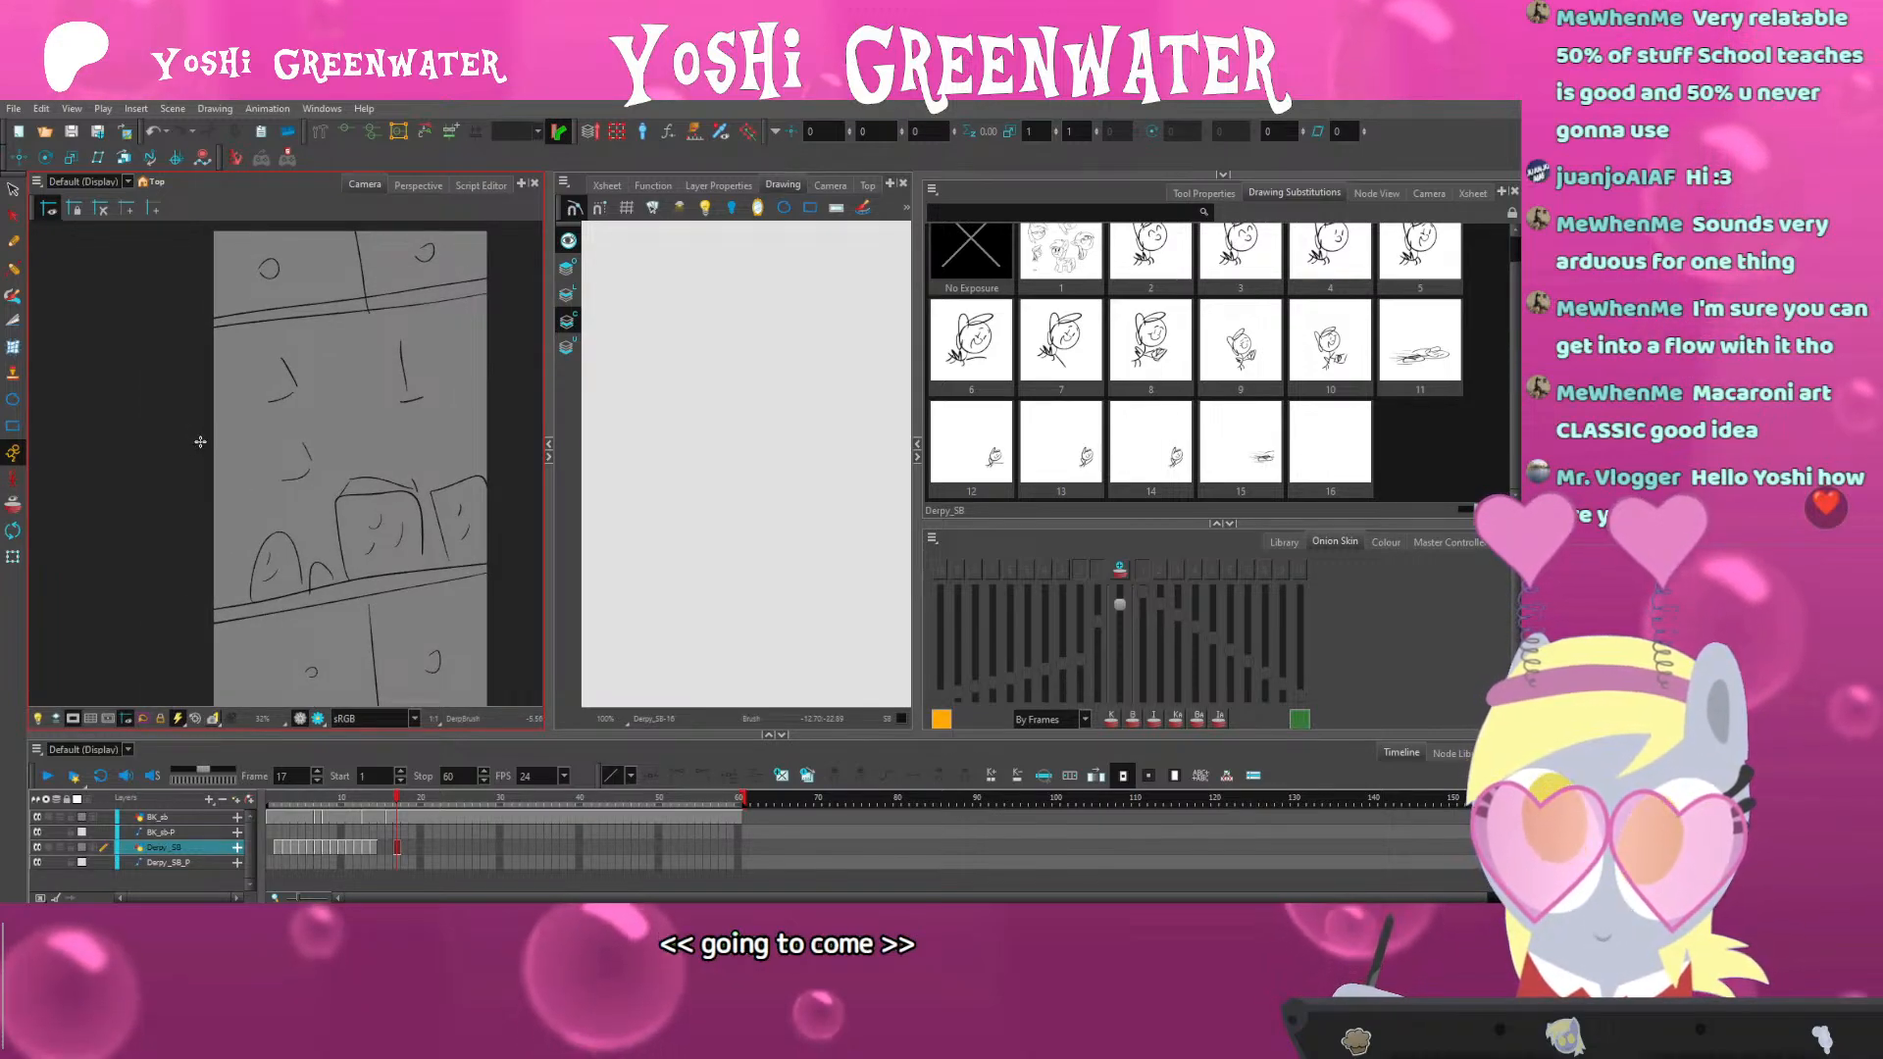
pyautogui.moveTo(217, 419); pyautogui.dragTo(241, 390)
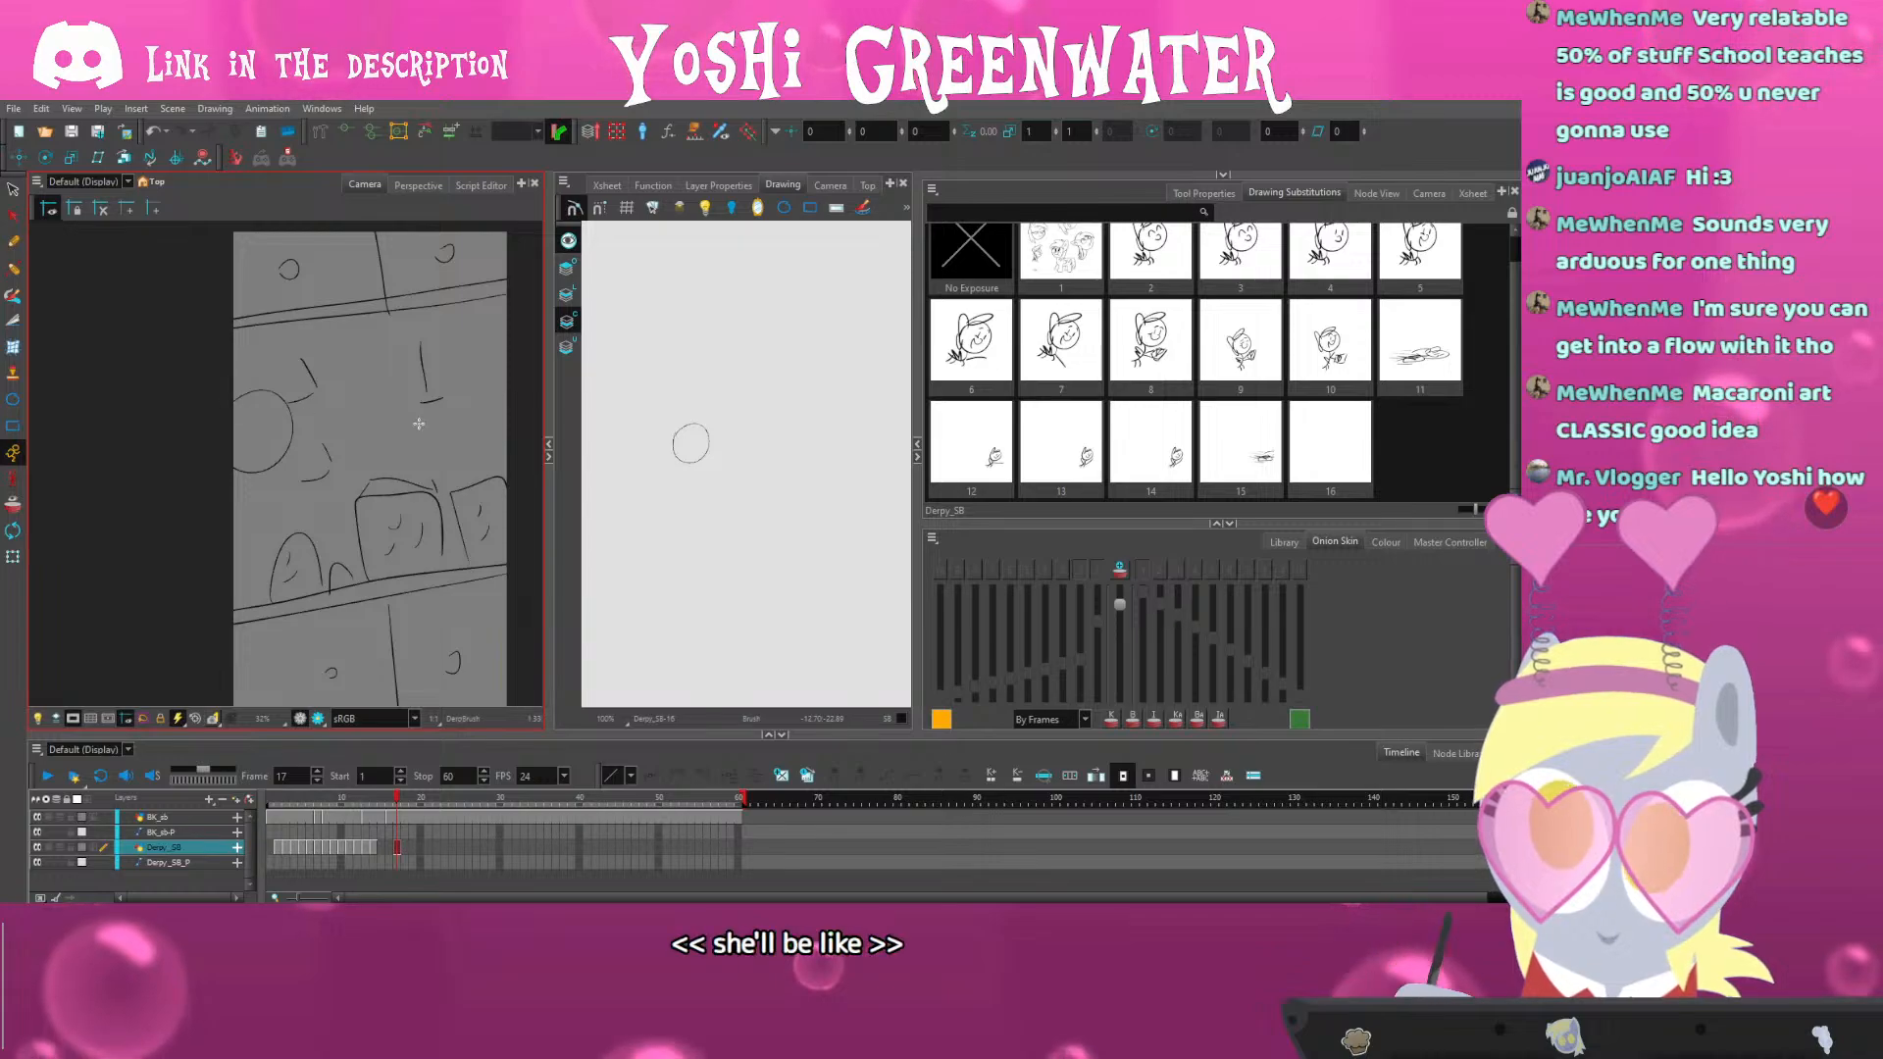
# Sketch the character's cap, ear, hair and smiling face onto the head circle
pyautogui.scroll(4, 679, 425)
pyautogui.moveTo(630, 467)
pyautogui.mouseDown()
pyautogui.moveTo(702, 463)
pyautogui.moveTo(826, 413)
pyautogui.moveTo(742, 429)
pyautogui.mouseUp()
pyautogui.scroll(-1, 644, 456)
pyautogui.moveTo(624, 474)
pyautogui.mouseDown()
pyautogui.moveTo(738, 491)
pyautogui.moveTo(760, 500)
pyautogui.moveTo(752, 527)
pyautogui.mouseUp()
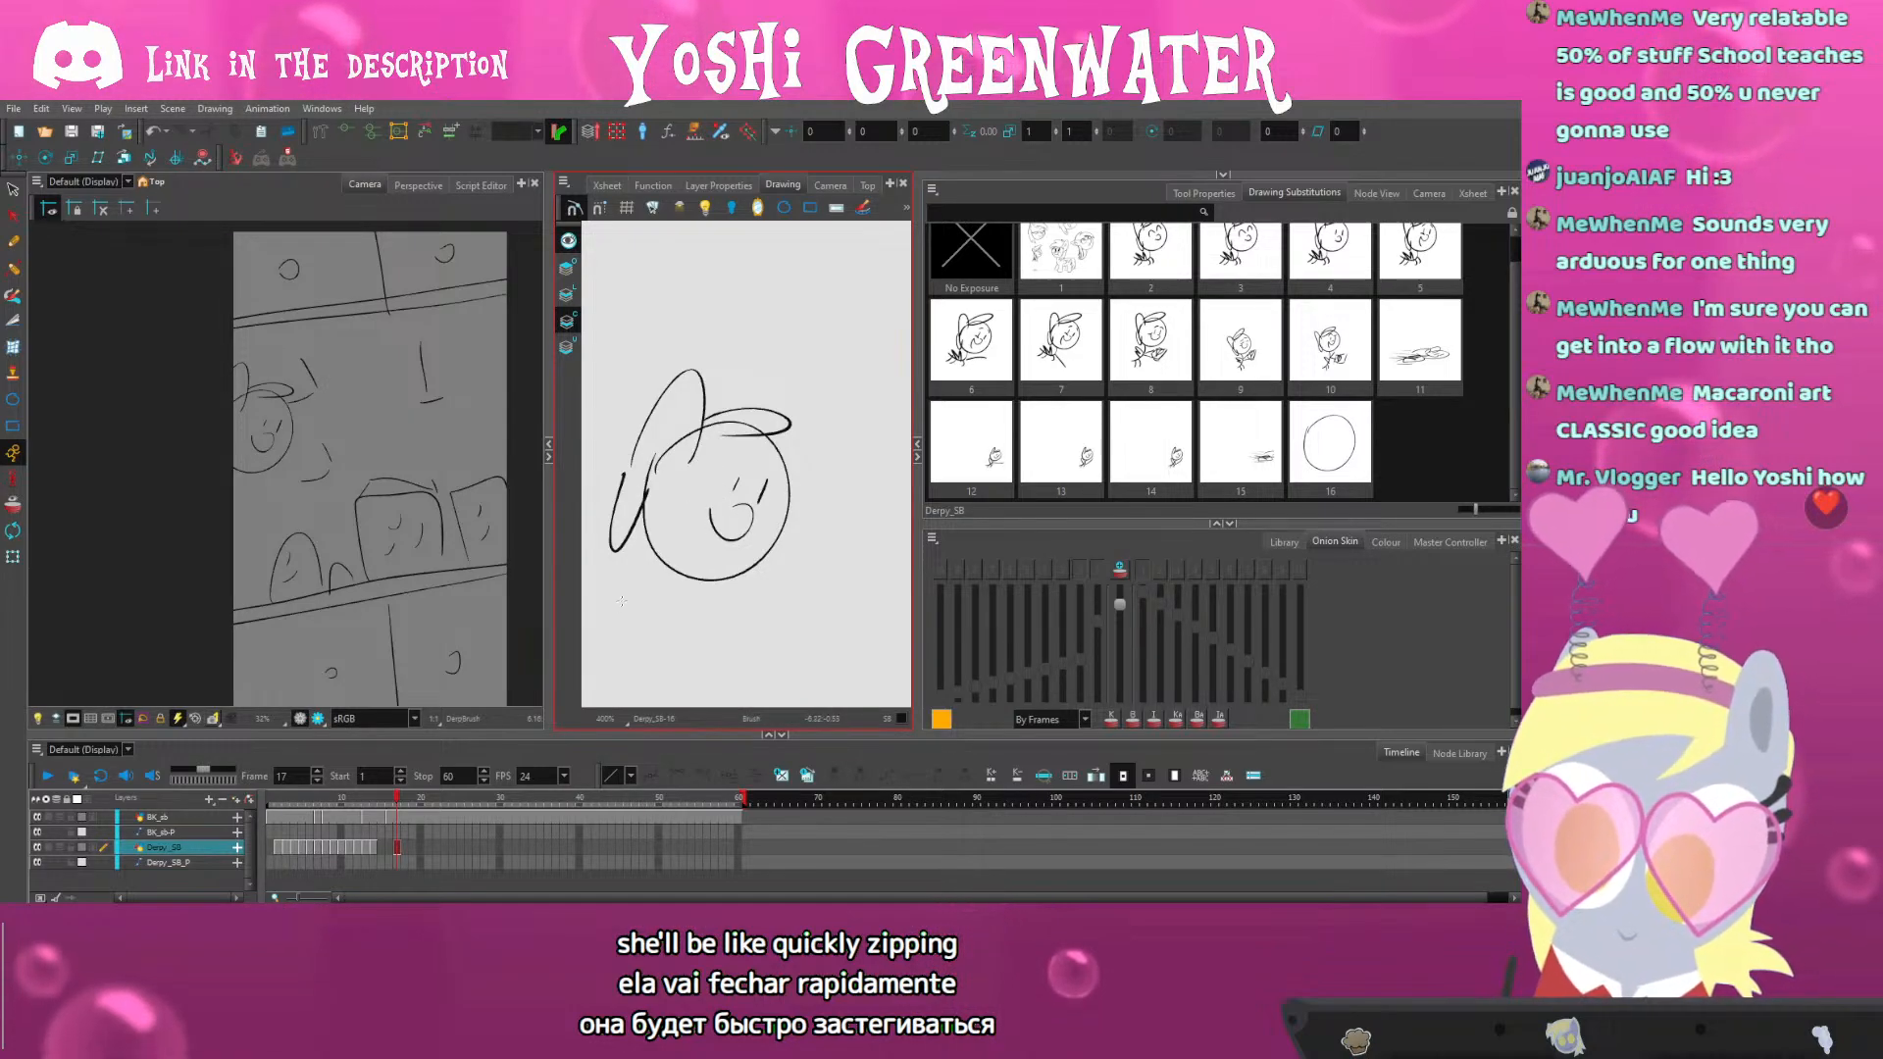
# Sketch the flying body behind the head with a raised wing, outstretched arms and trailing legs
pyautogui.moveTo(632, 553); pyautogui.dragTo(702, 514)
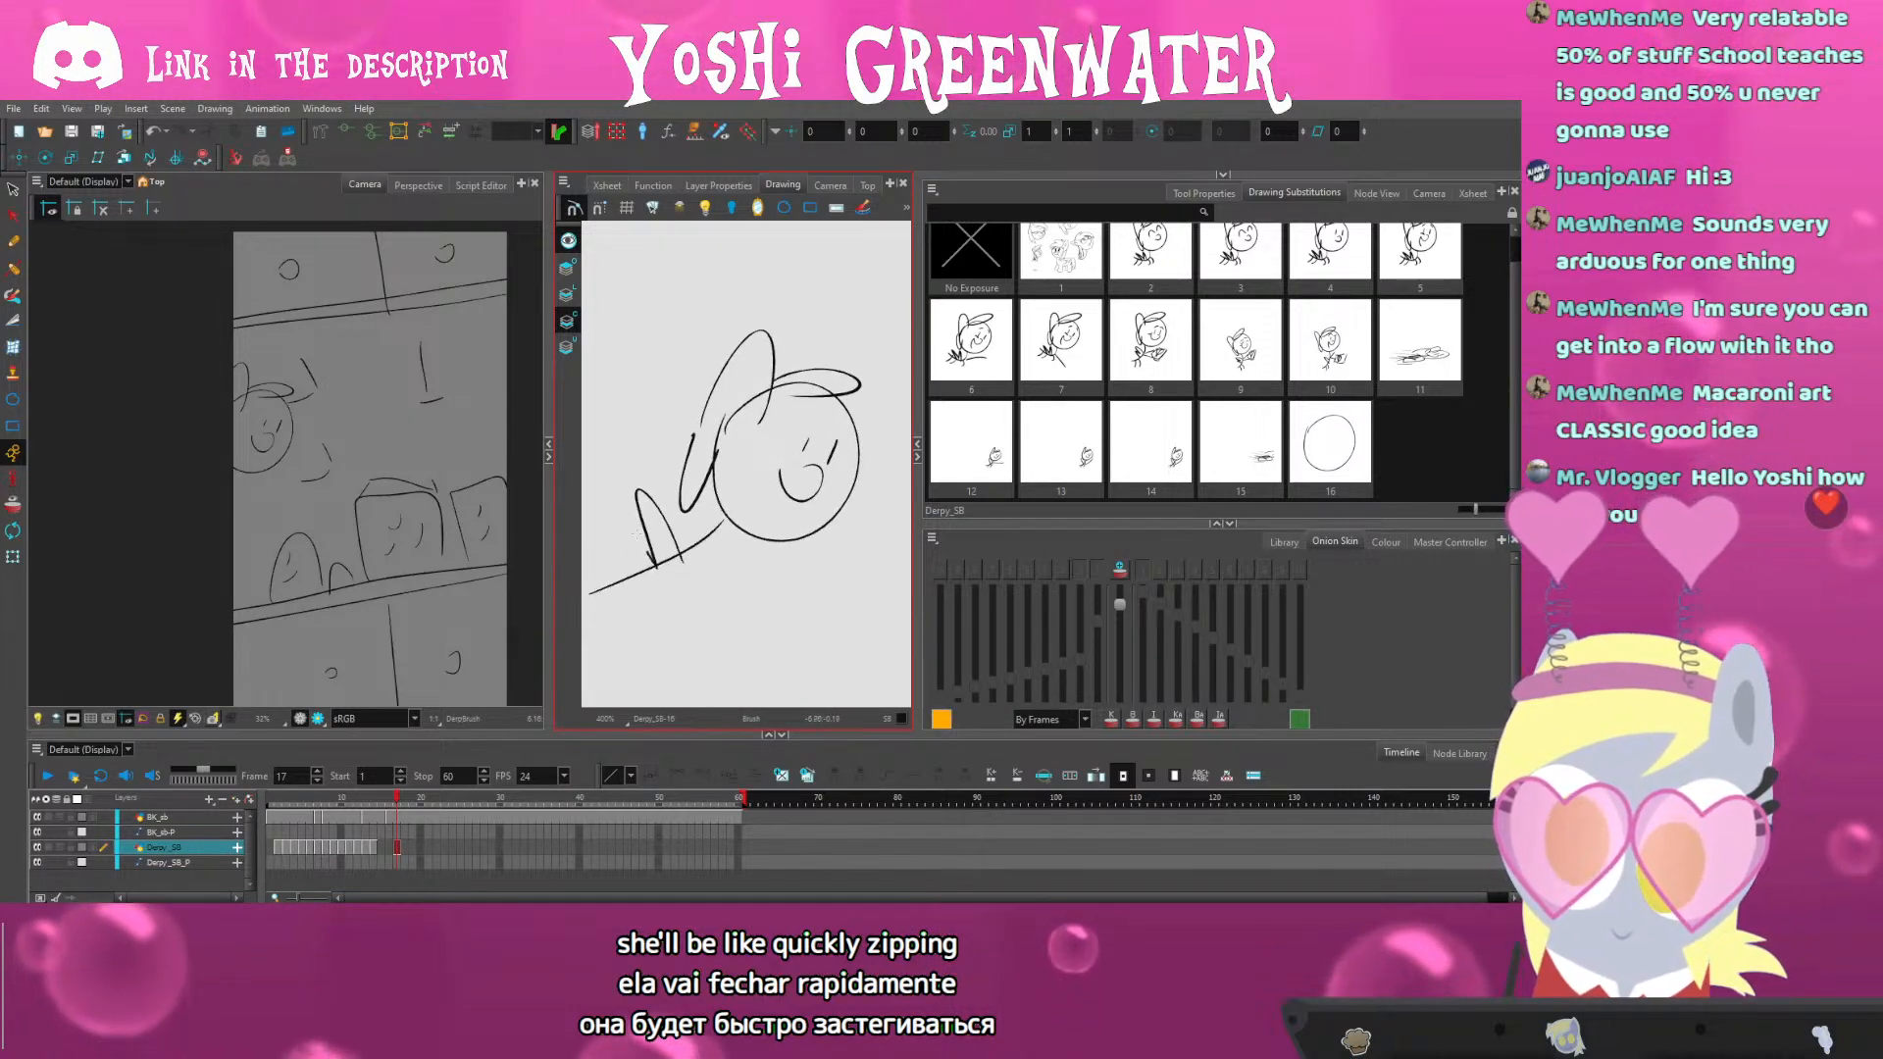
pyautogui.scroll(-2, 627, 578)
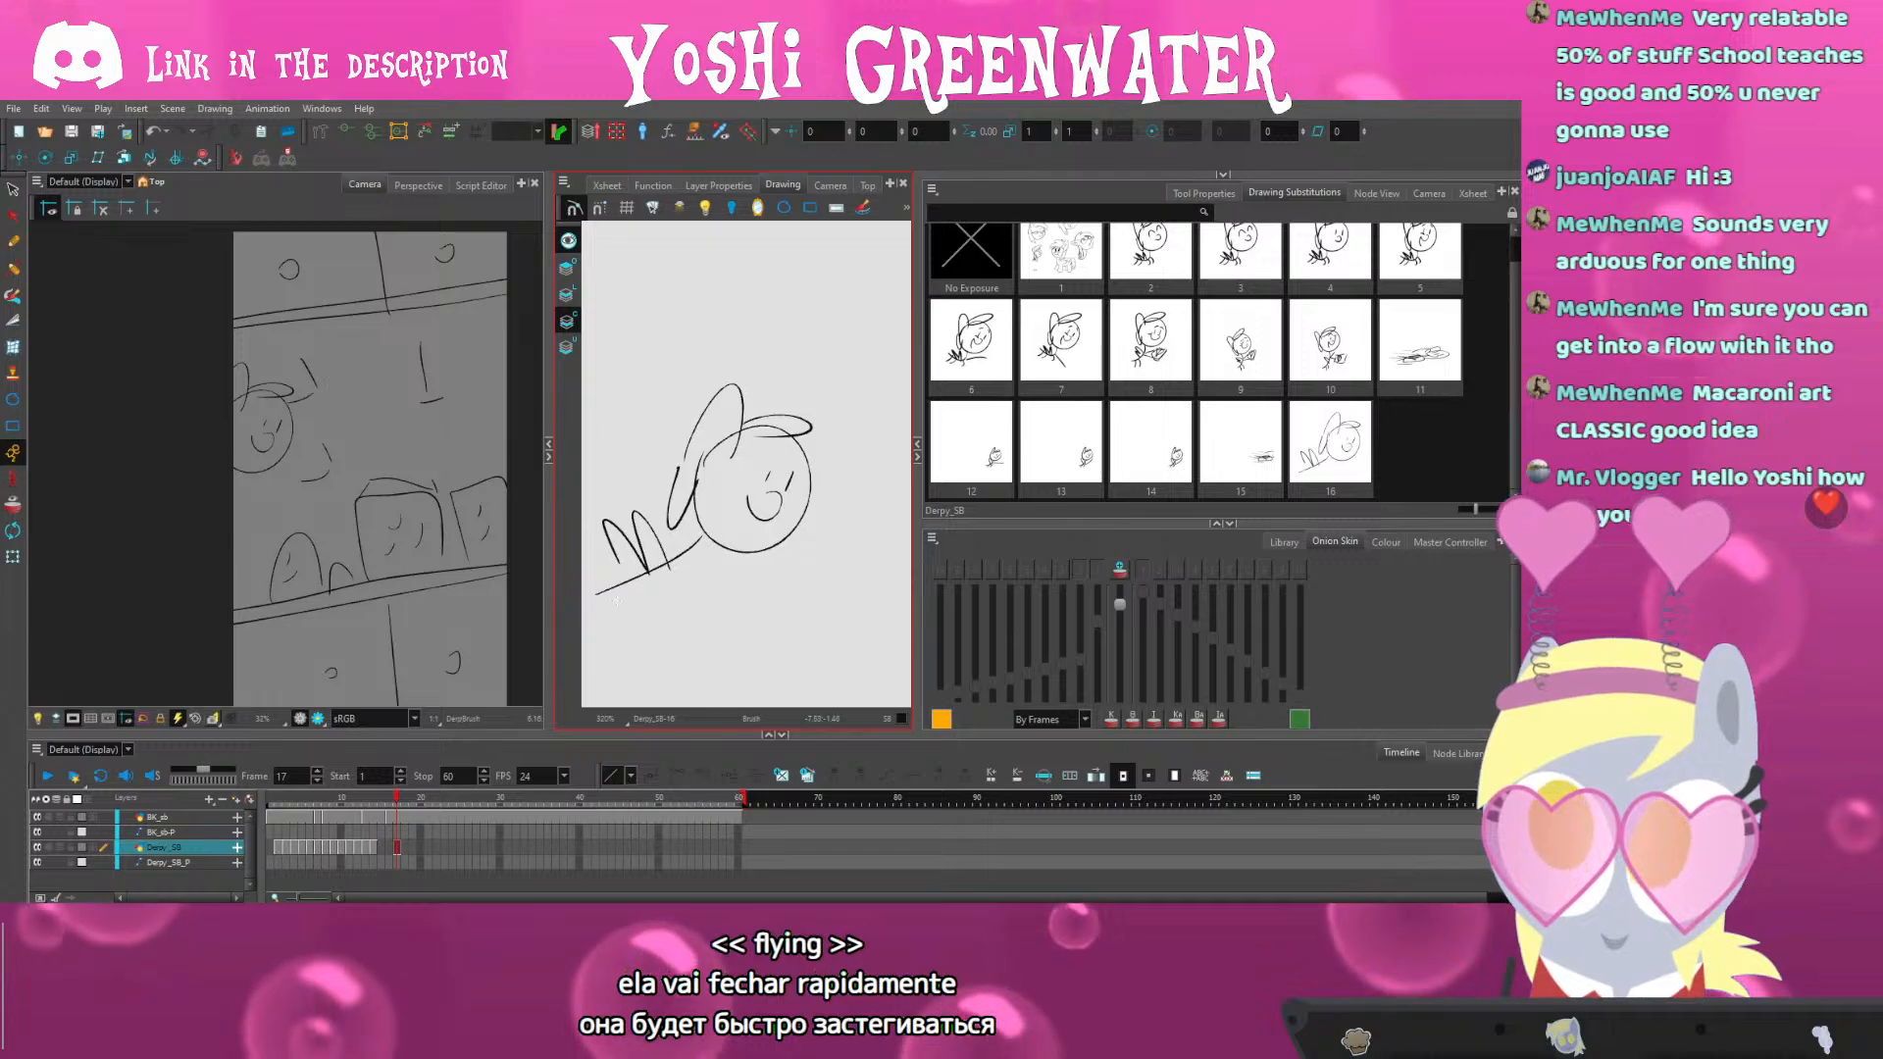
pyautogui.moveTo(622, 587); pyautogui.dragTo(603, 634)
pyautogui.moveTo(628, 589); pyautogui.dragTo(627, 625)
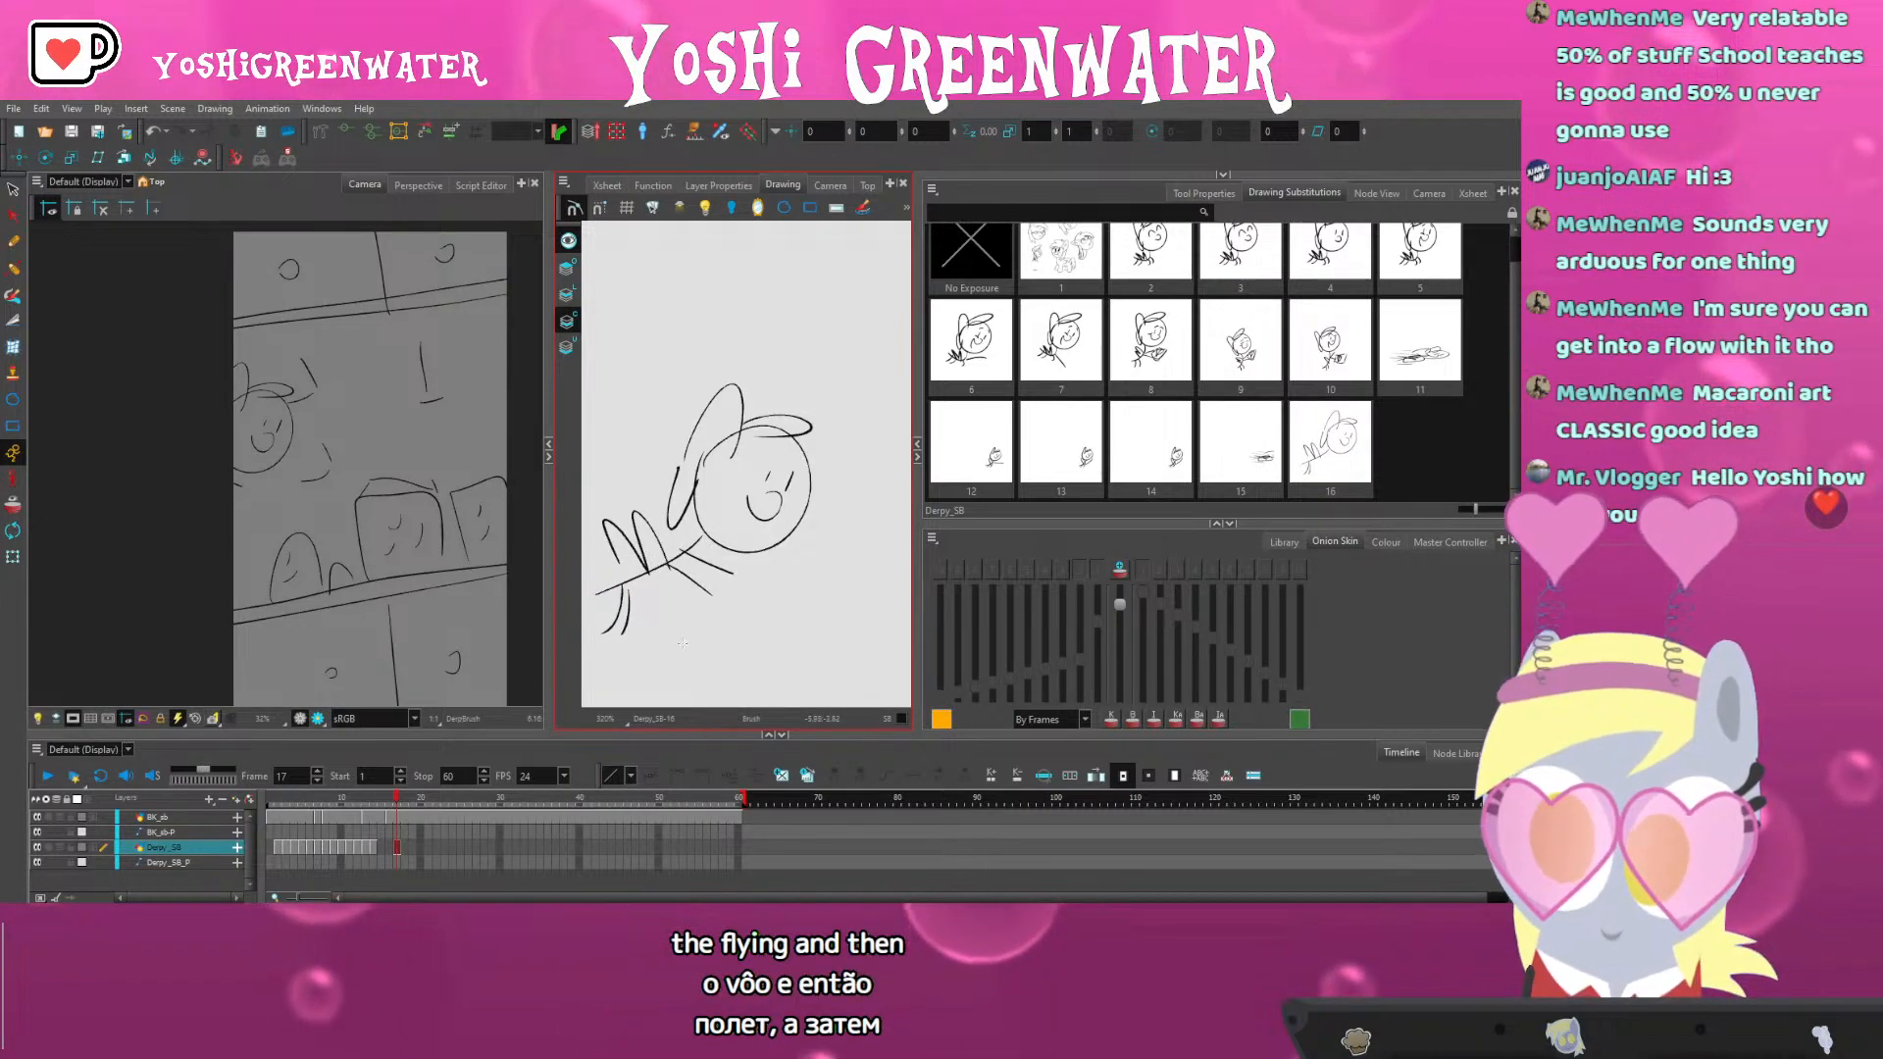
# Extend the exposure of the character's new flying drawing to frame 60
pyautogui.scroll(-1, 688, 673)
pyautogui.hotkey('shift', 'm')
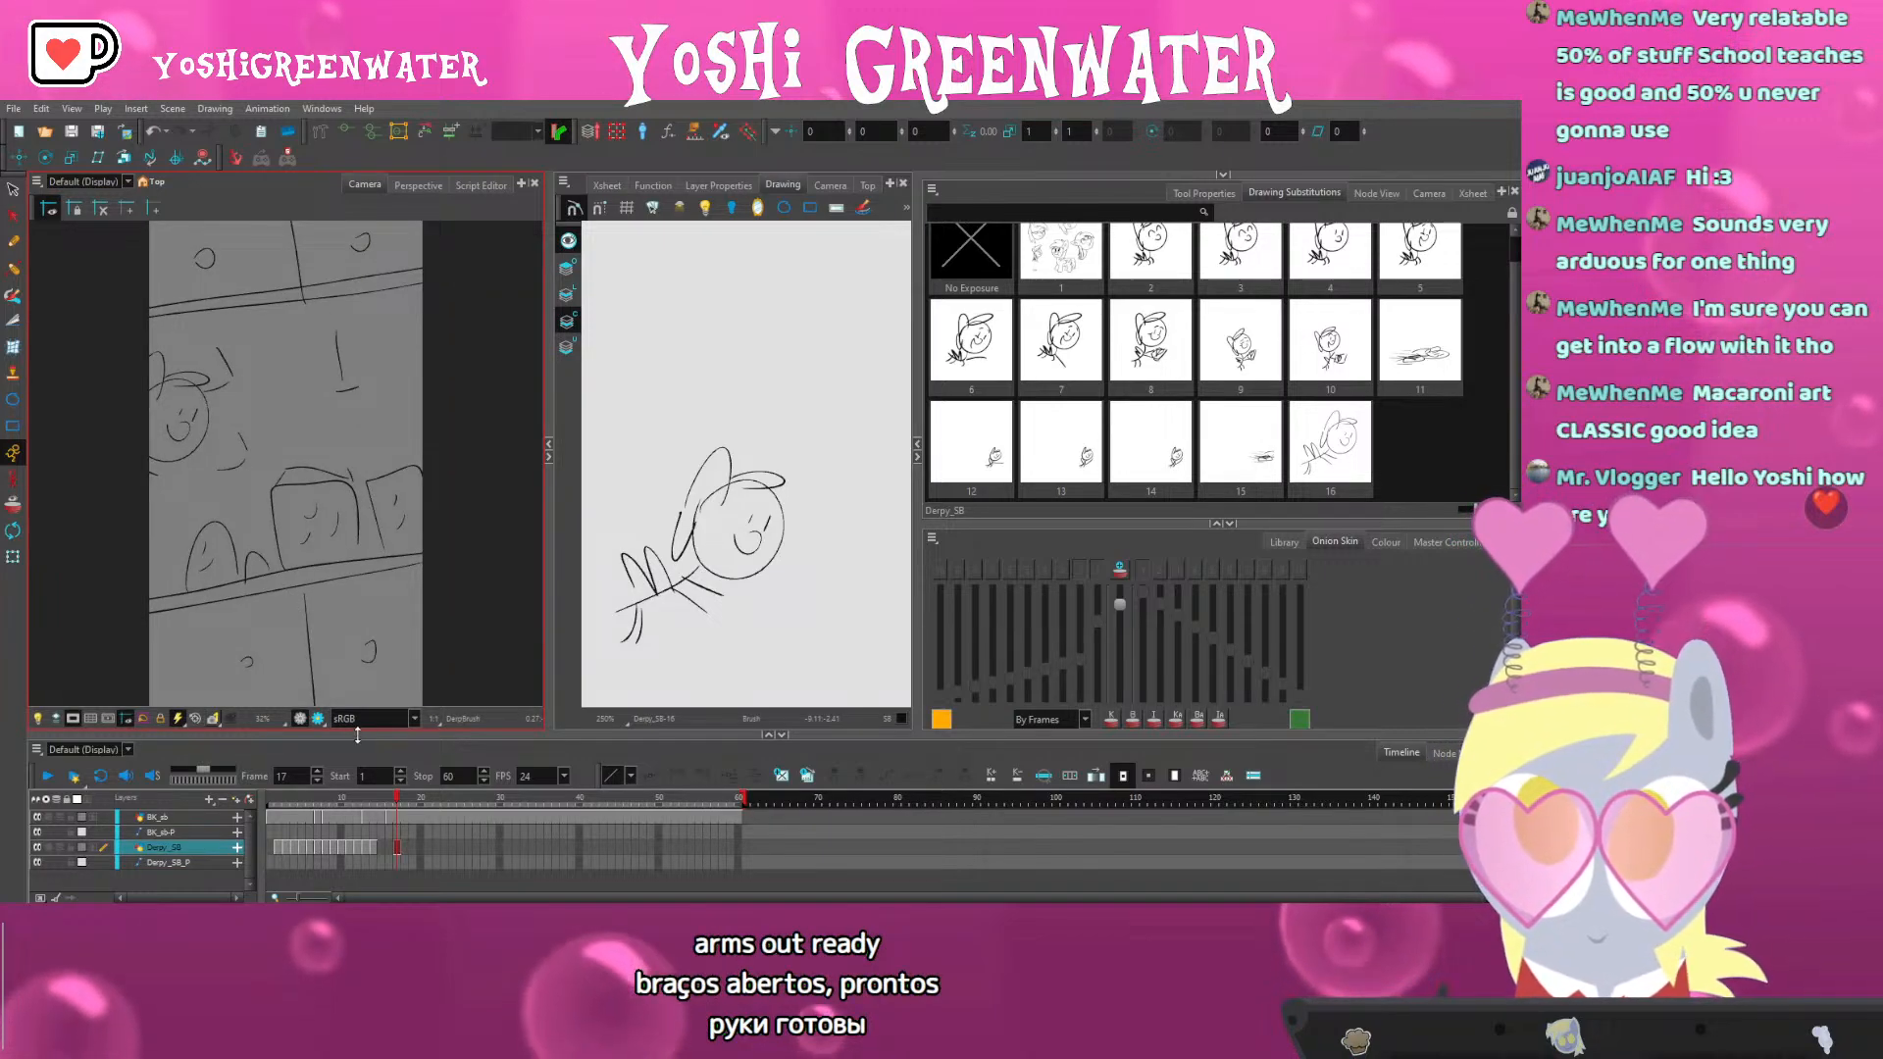
pyautogui.moveTo(401, 804); pyautogui.dragTo(742, 814)
pyautogui.press('F5')
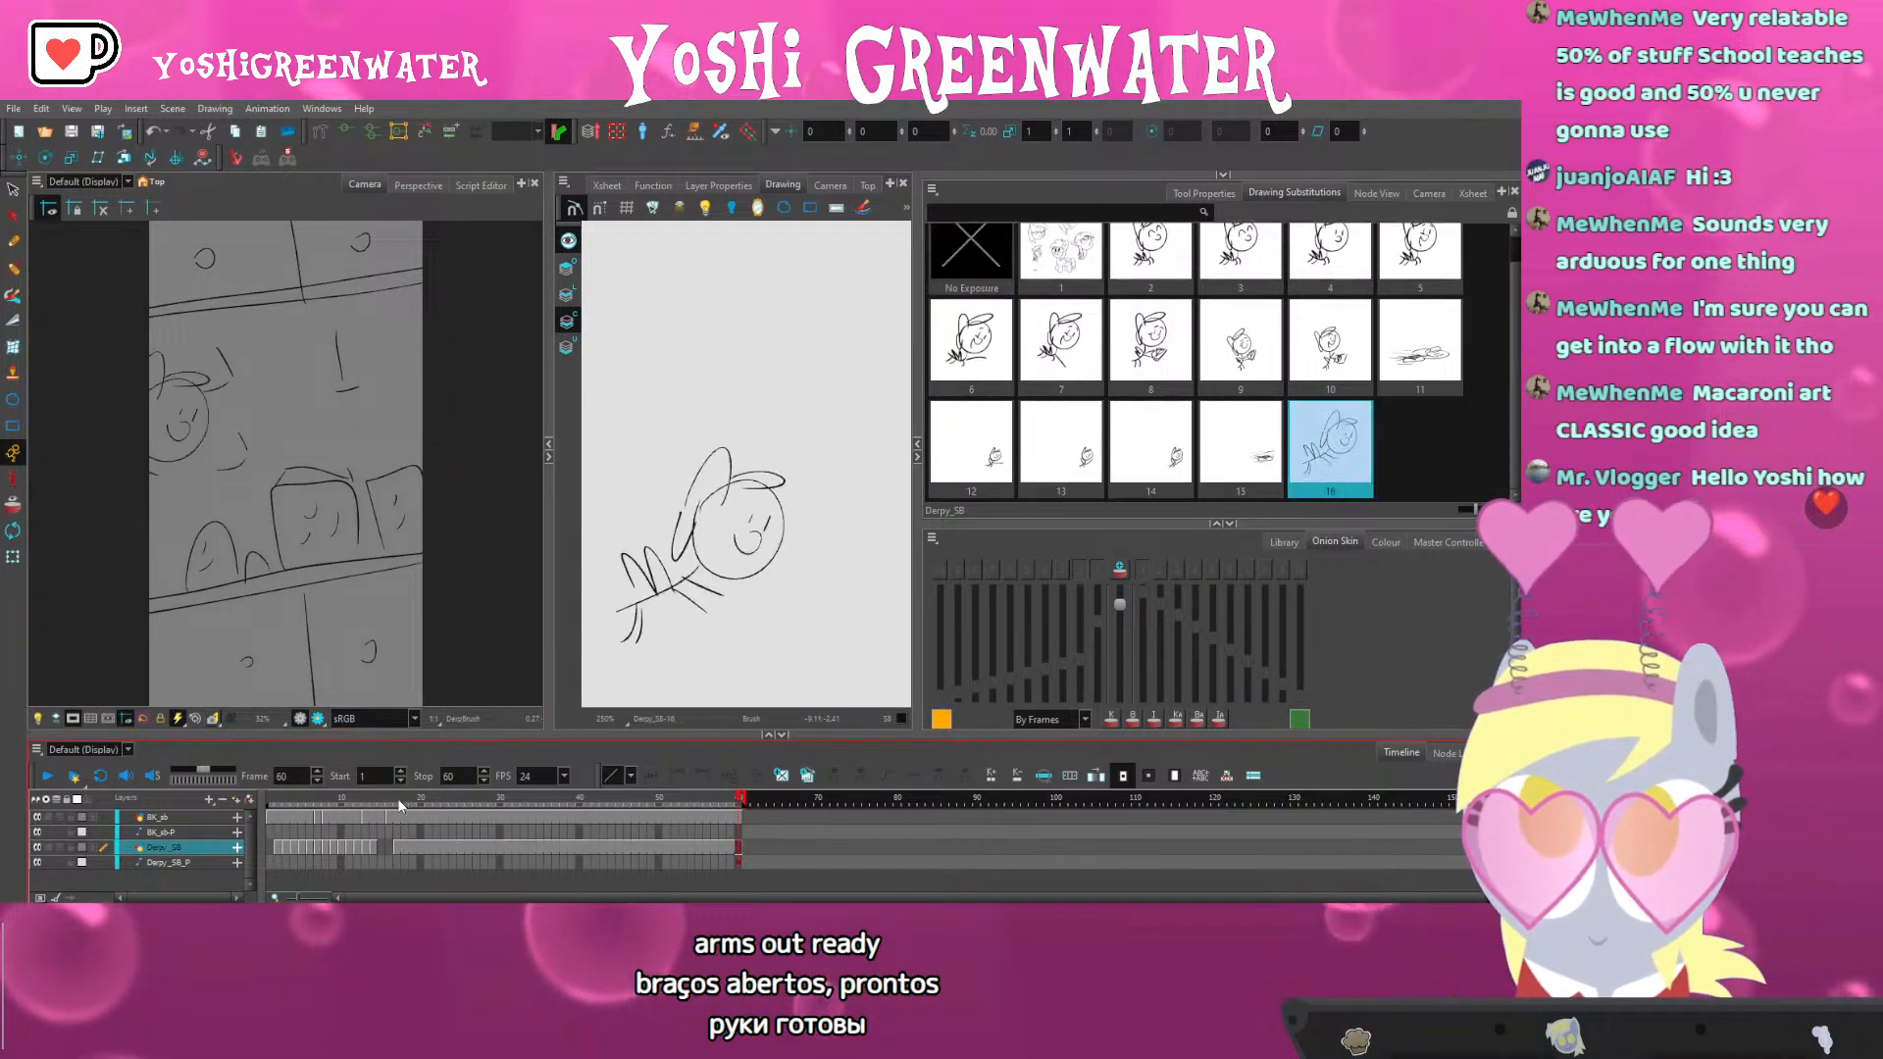
# Duplicate the flying drawing on frame 18, move it toward the middle of the shot and tilt it to a more horizontal pose
pyautogui.moveTo(391, 801); pyautogui.dragTo(401, 801)
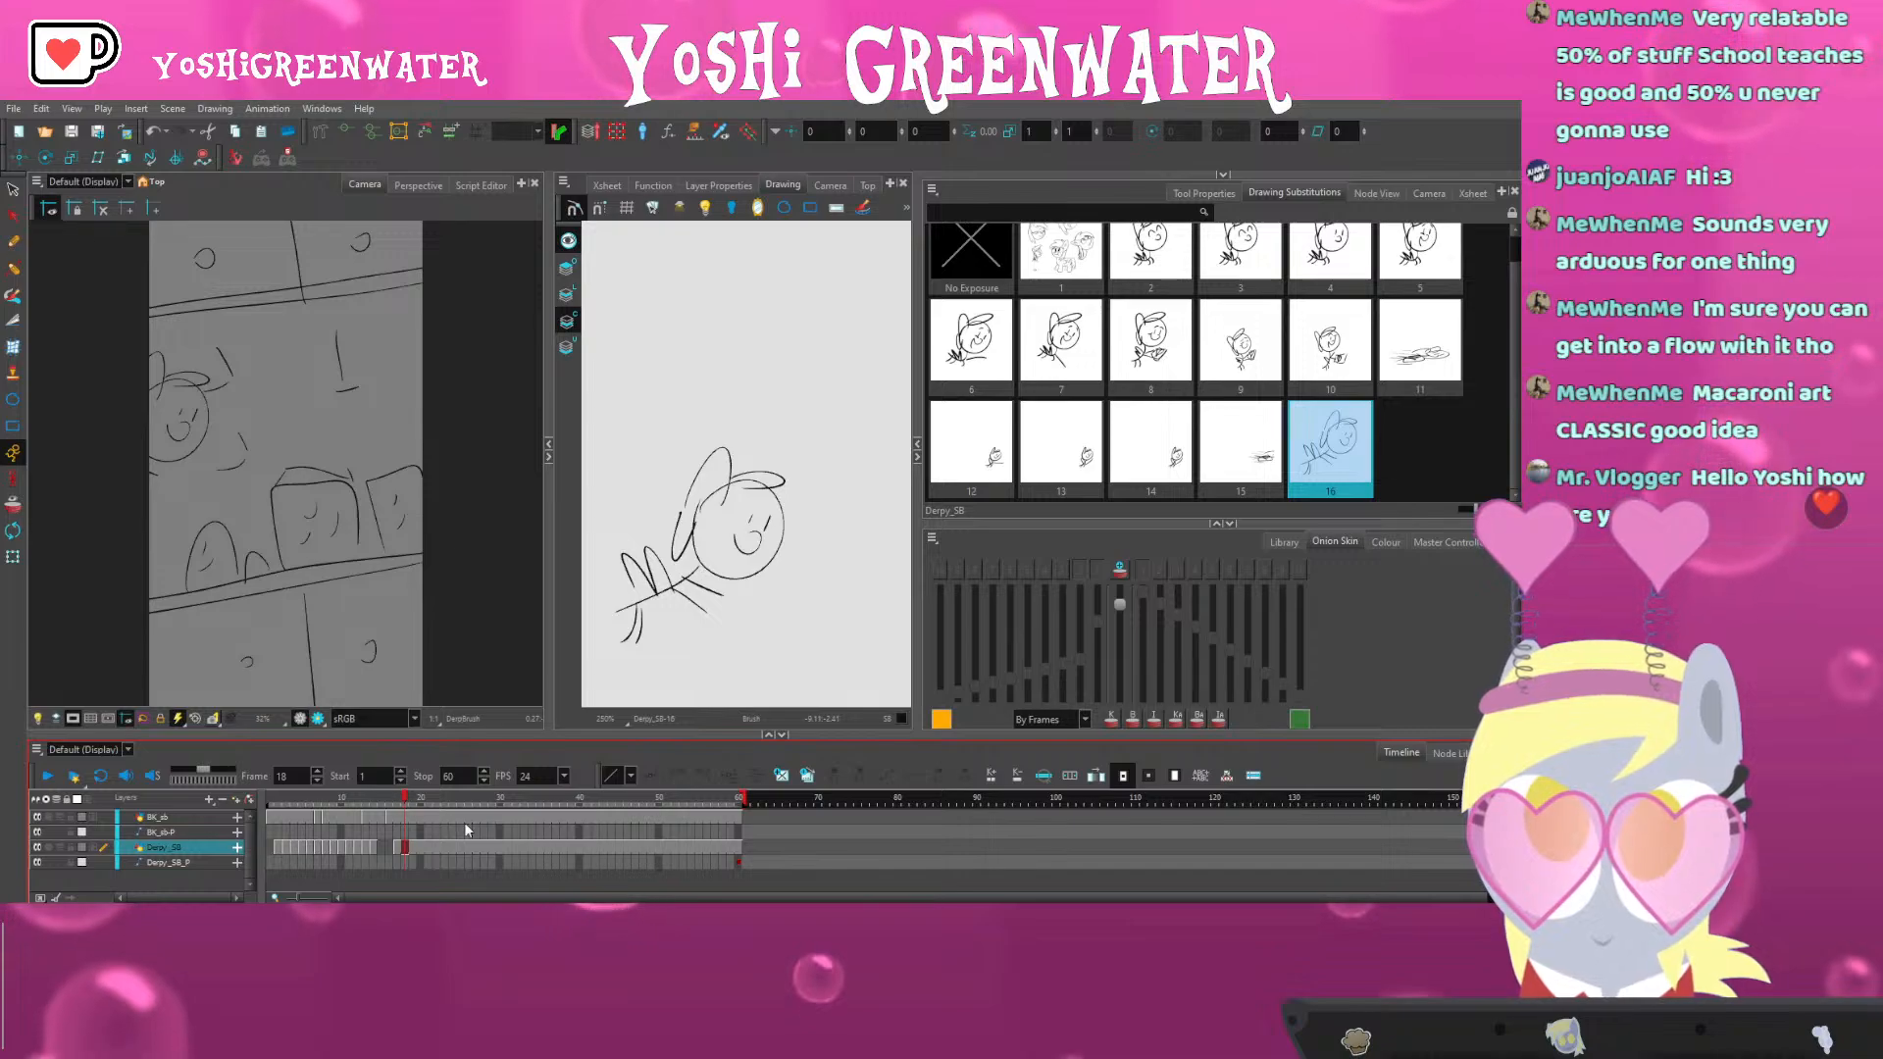
pyautogui.click(807, 776)
pyautogui.moveTo(87, 282)
pyautogui.mouseDown()
pyautogui.moveTo(132, 295)
pyautogui.moveTo(269, 543)
pyautogui.moveTo(134, 550)
pyautogui.mouseUp()
pyautogui.moveTo(132, 472)
pyautogui.mouseDown()
pyautogui.moveTo(245, 477)
pyautogui.moveTo(253, 501)
pyautogui.mouseUp()
pyautogui.moveTo(208, 370); pyautogui.dragTo(244, 353)
pyautogui.moveTo(250, 474); pyautogui.dragTo(248, 478)
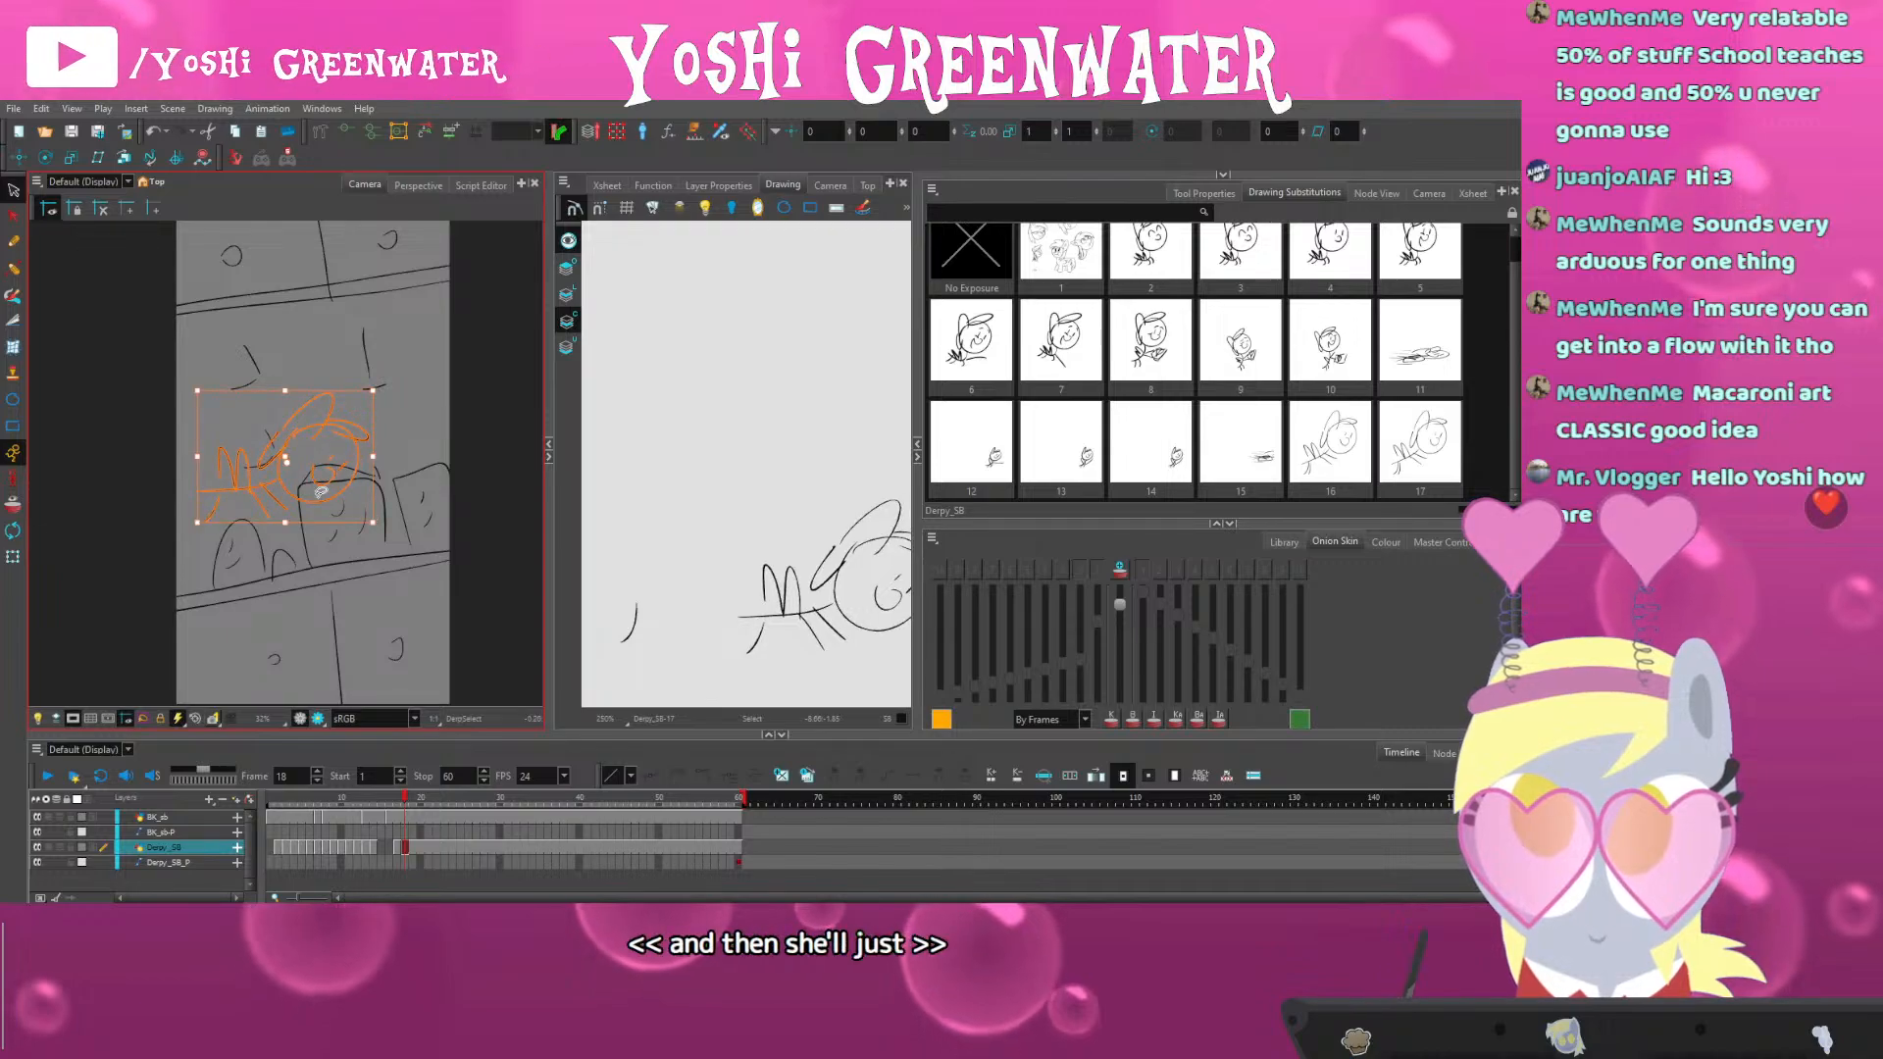
# Redraw the trailing legs and front arm on frame 18 and scribble a grabbed item under the character's chest
pyautogui.moveTo(635, 637)
pyautogui.mouseDown()
pyautogui.moveTo(627, 614)
pyautogui.moveTo(561, 600)
pyautogui.moveTo(640, 581)
pyautogui.mouseUp()
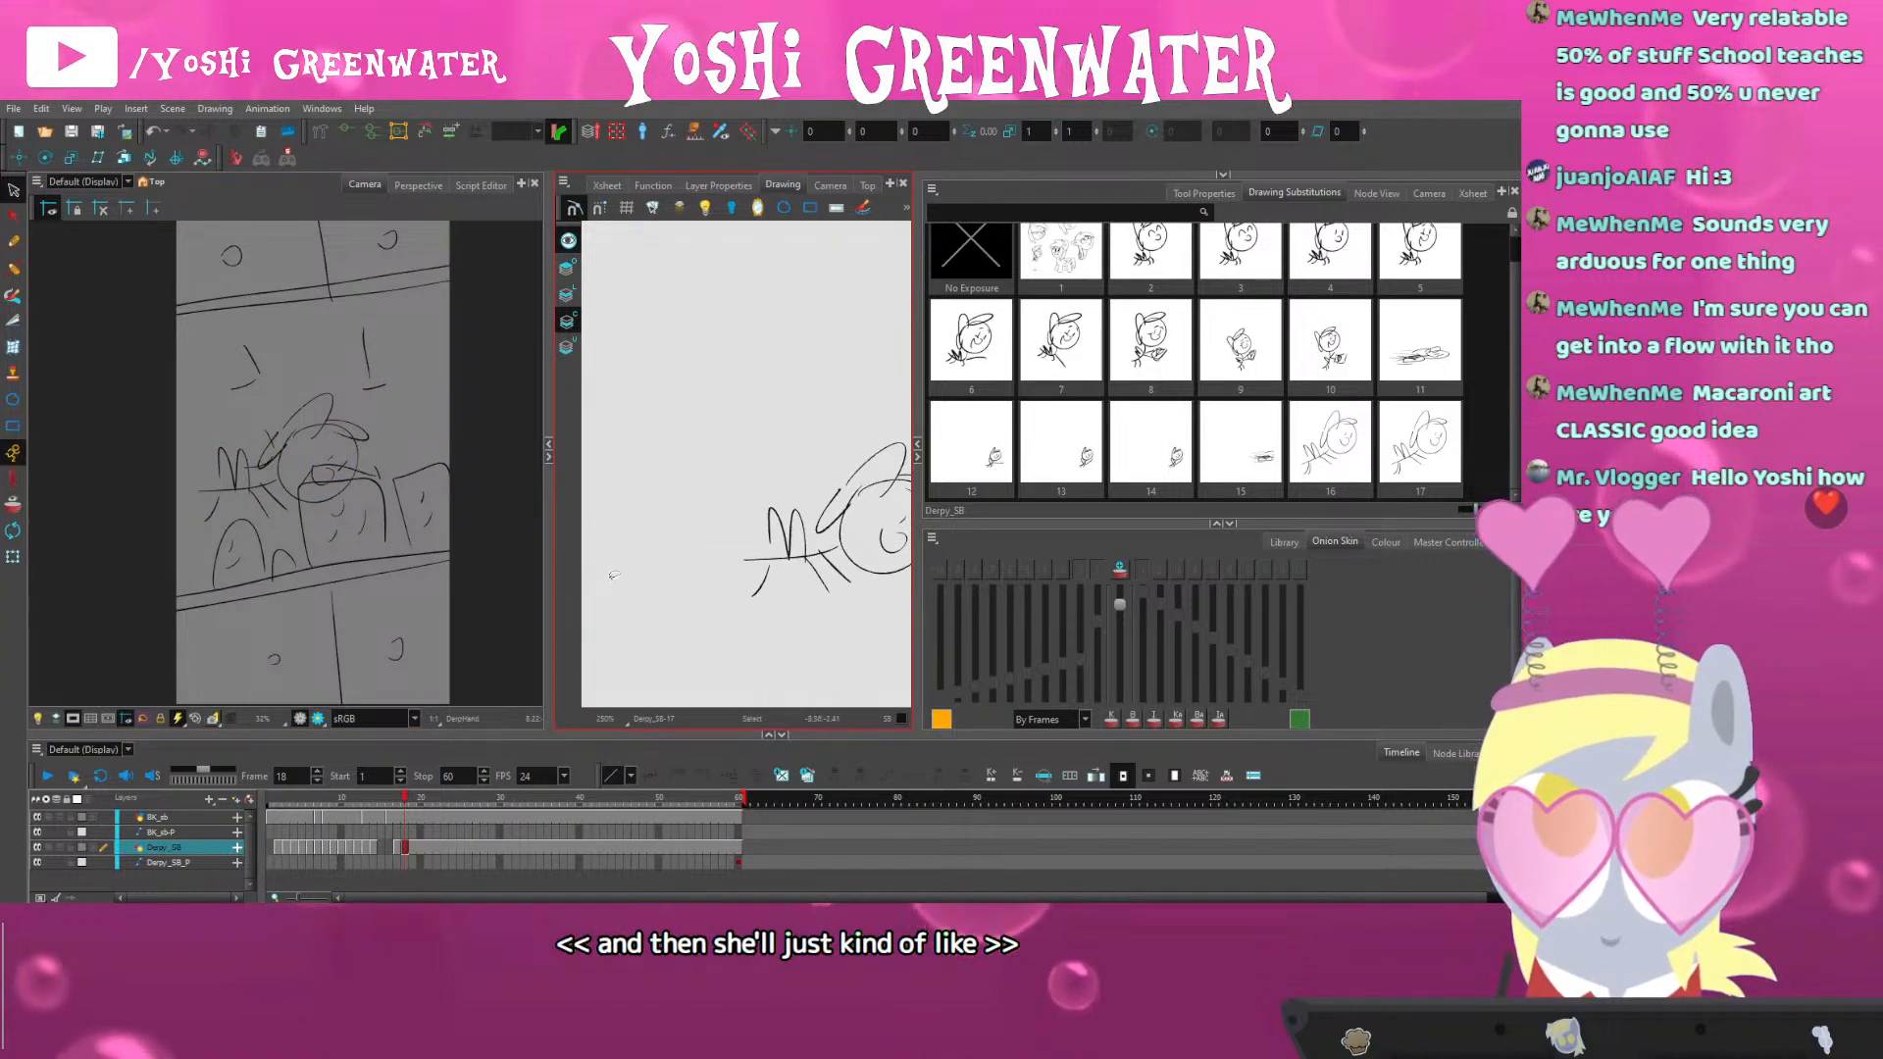
pyautogui.moveTo(761, 564); pyautogui.dragTo(613, 572)
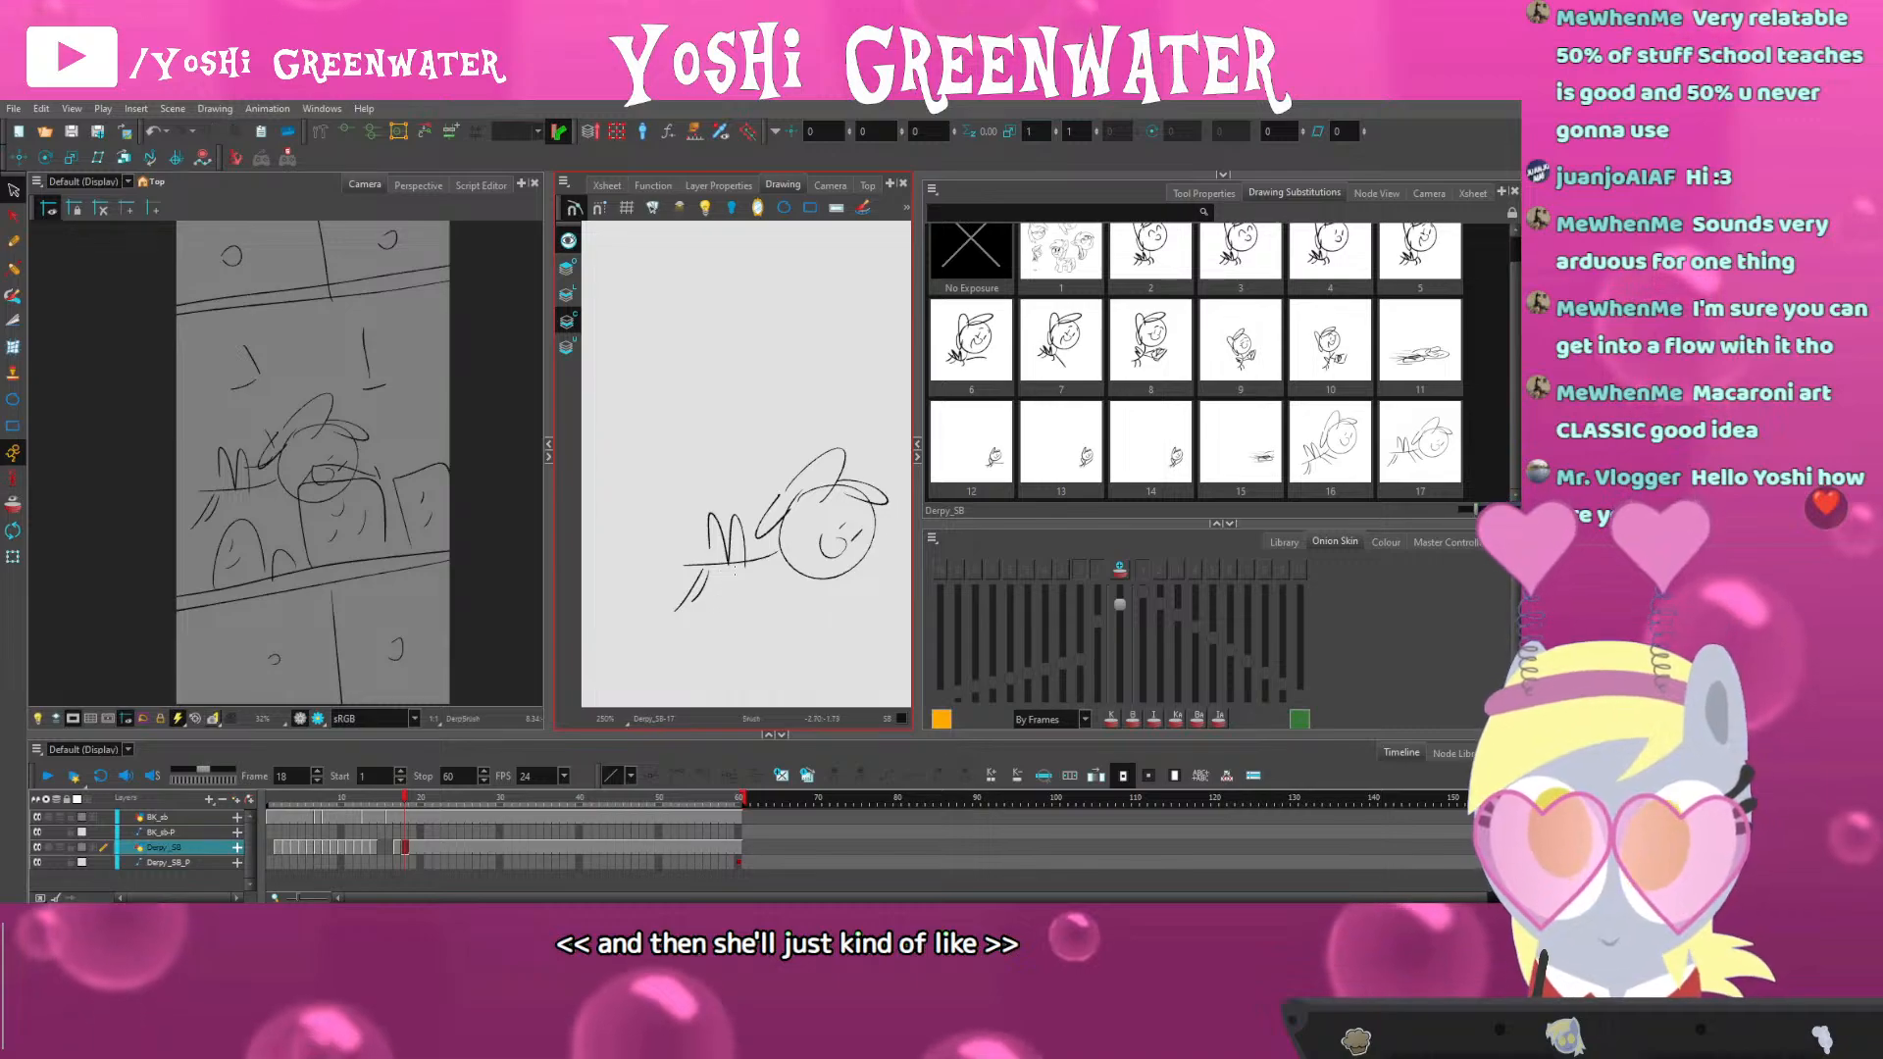
pyautogui.moveTo(728, 610)
pyautogui.mouseDown()
pyautogui.moveTo(747, 567)
pyautogui.moveTo(768, 590)
pyautogui.moveTo(632, 593)
pyautogui.mouseUp()
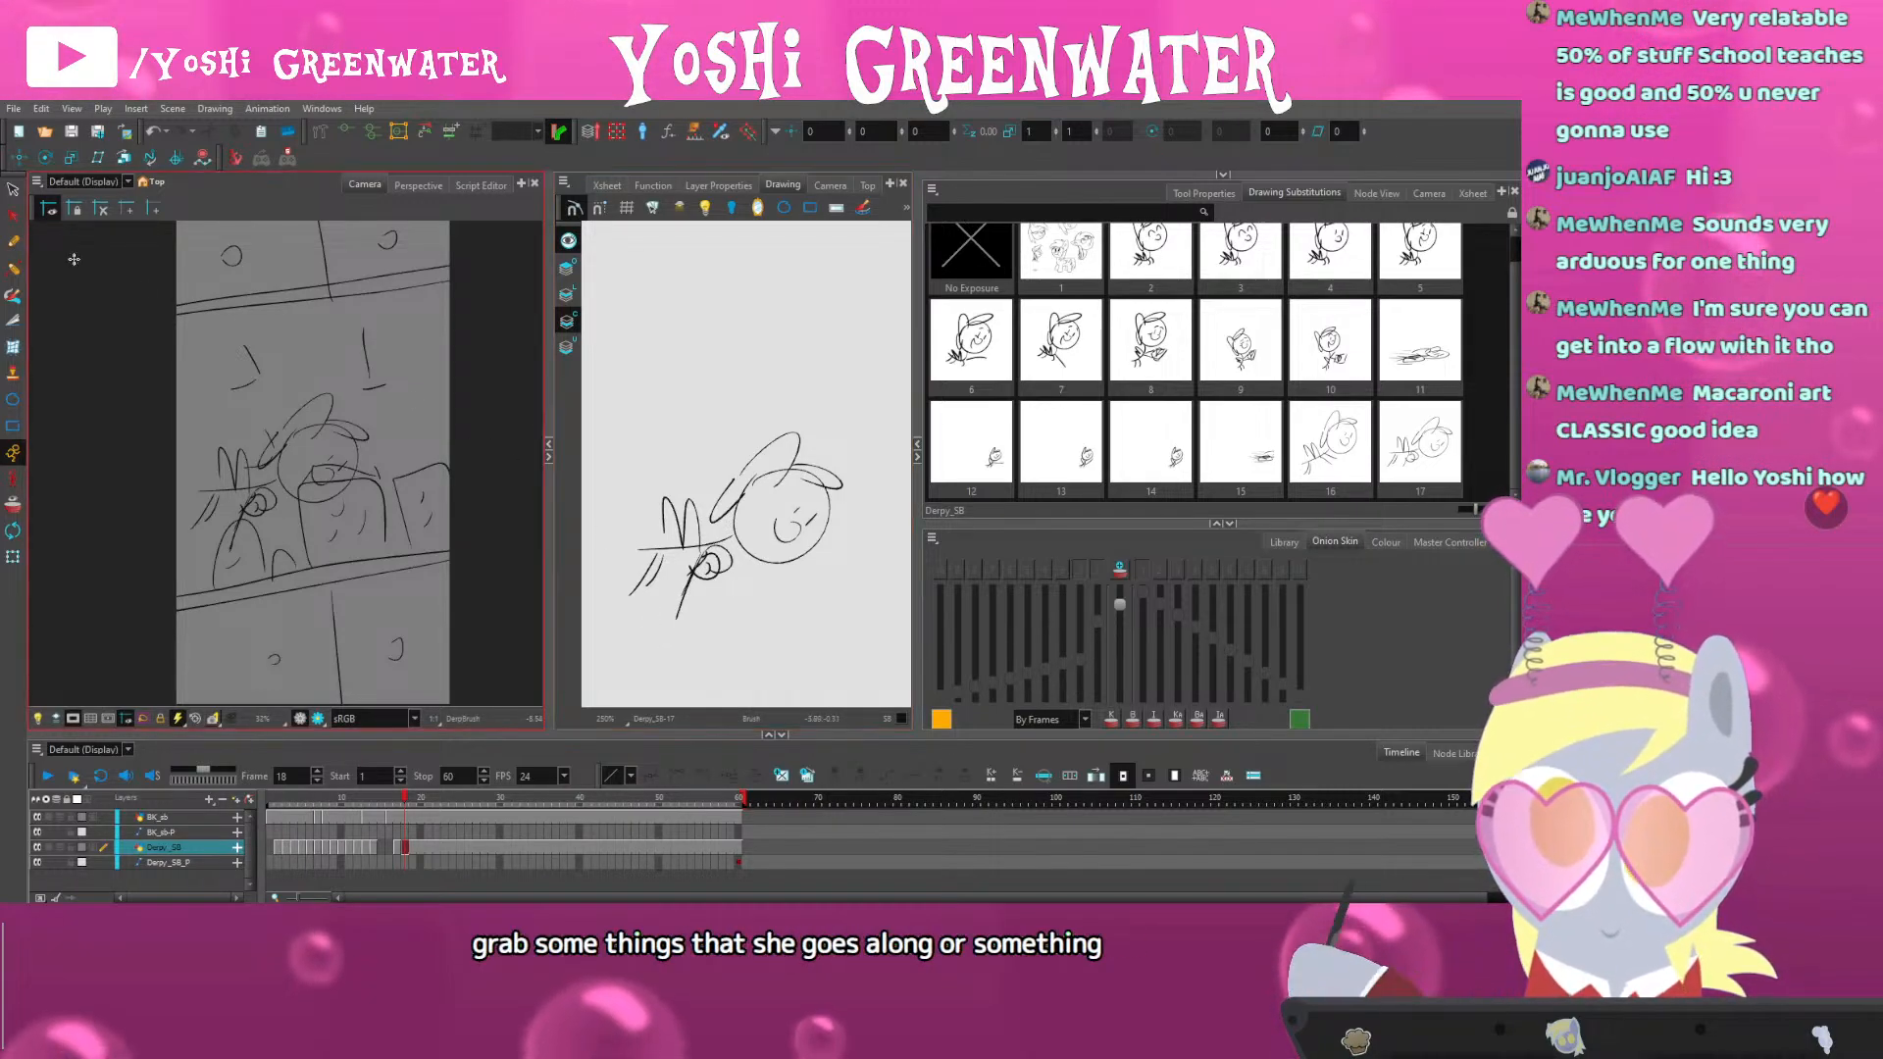
pyautogui.click(13, 189)
pyautogui.click(684, 597)
pyautogui.press('Delete')
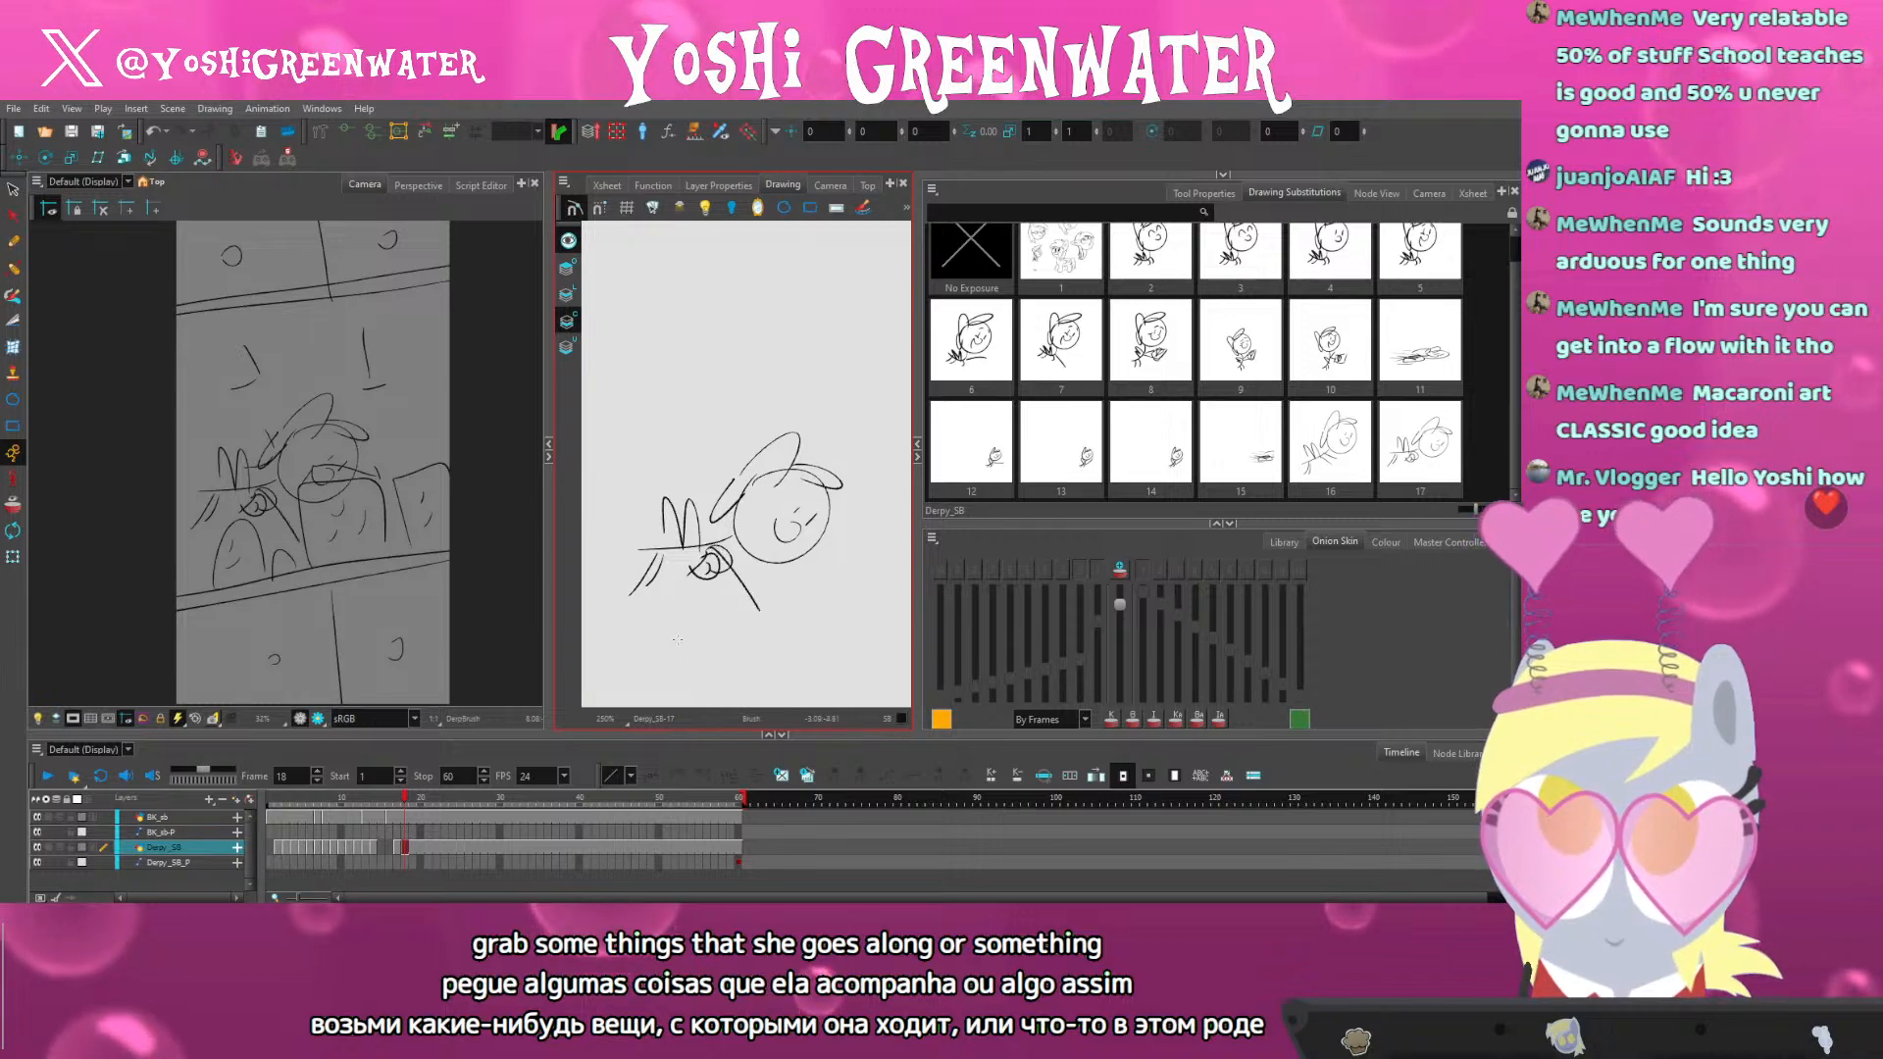
pyautogui.moveTo(693, 679); pyautogui.dragTo(674, 676)
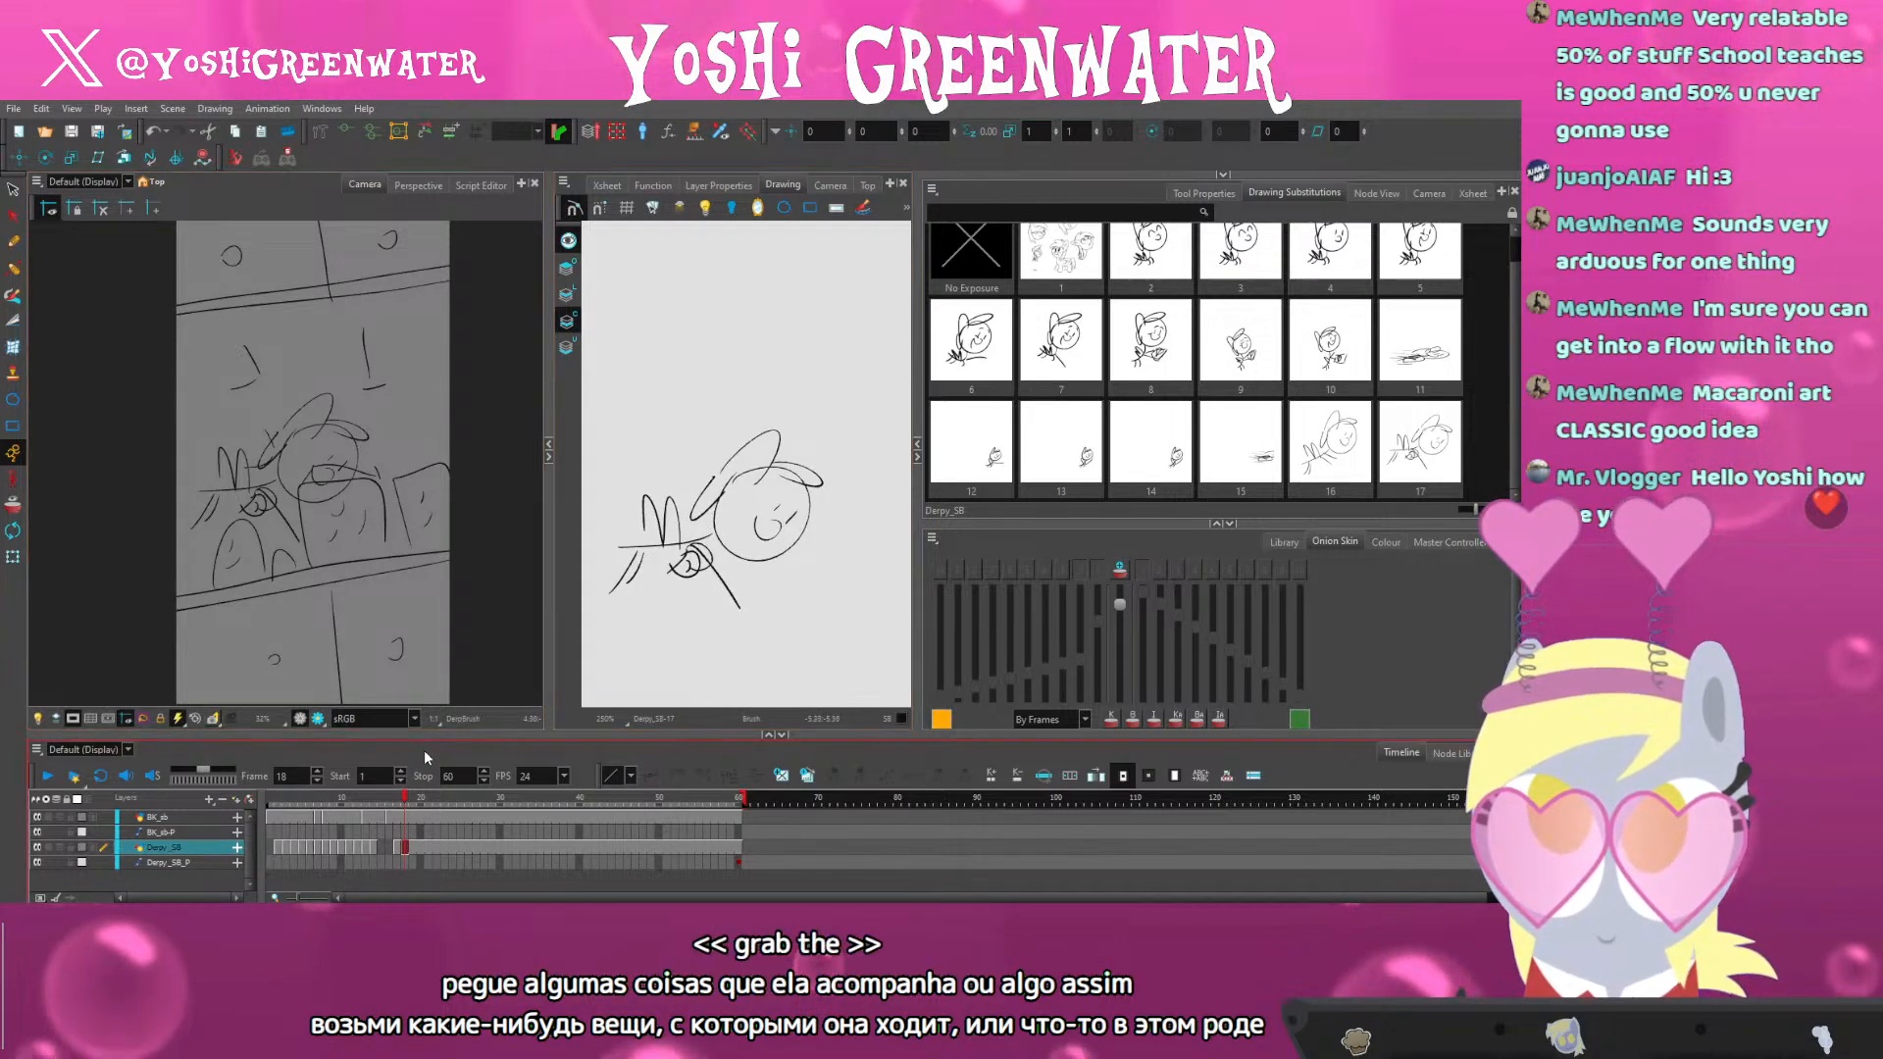
# Duplicate the character on frame 19 farther to the right in the shot, with more scribbled items in its arms
pyautogui.click(413, 846)
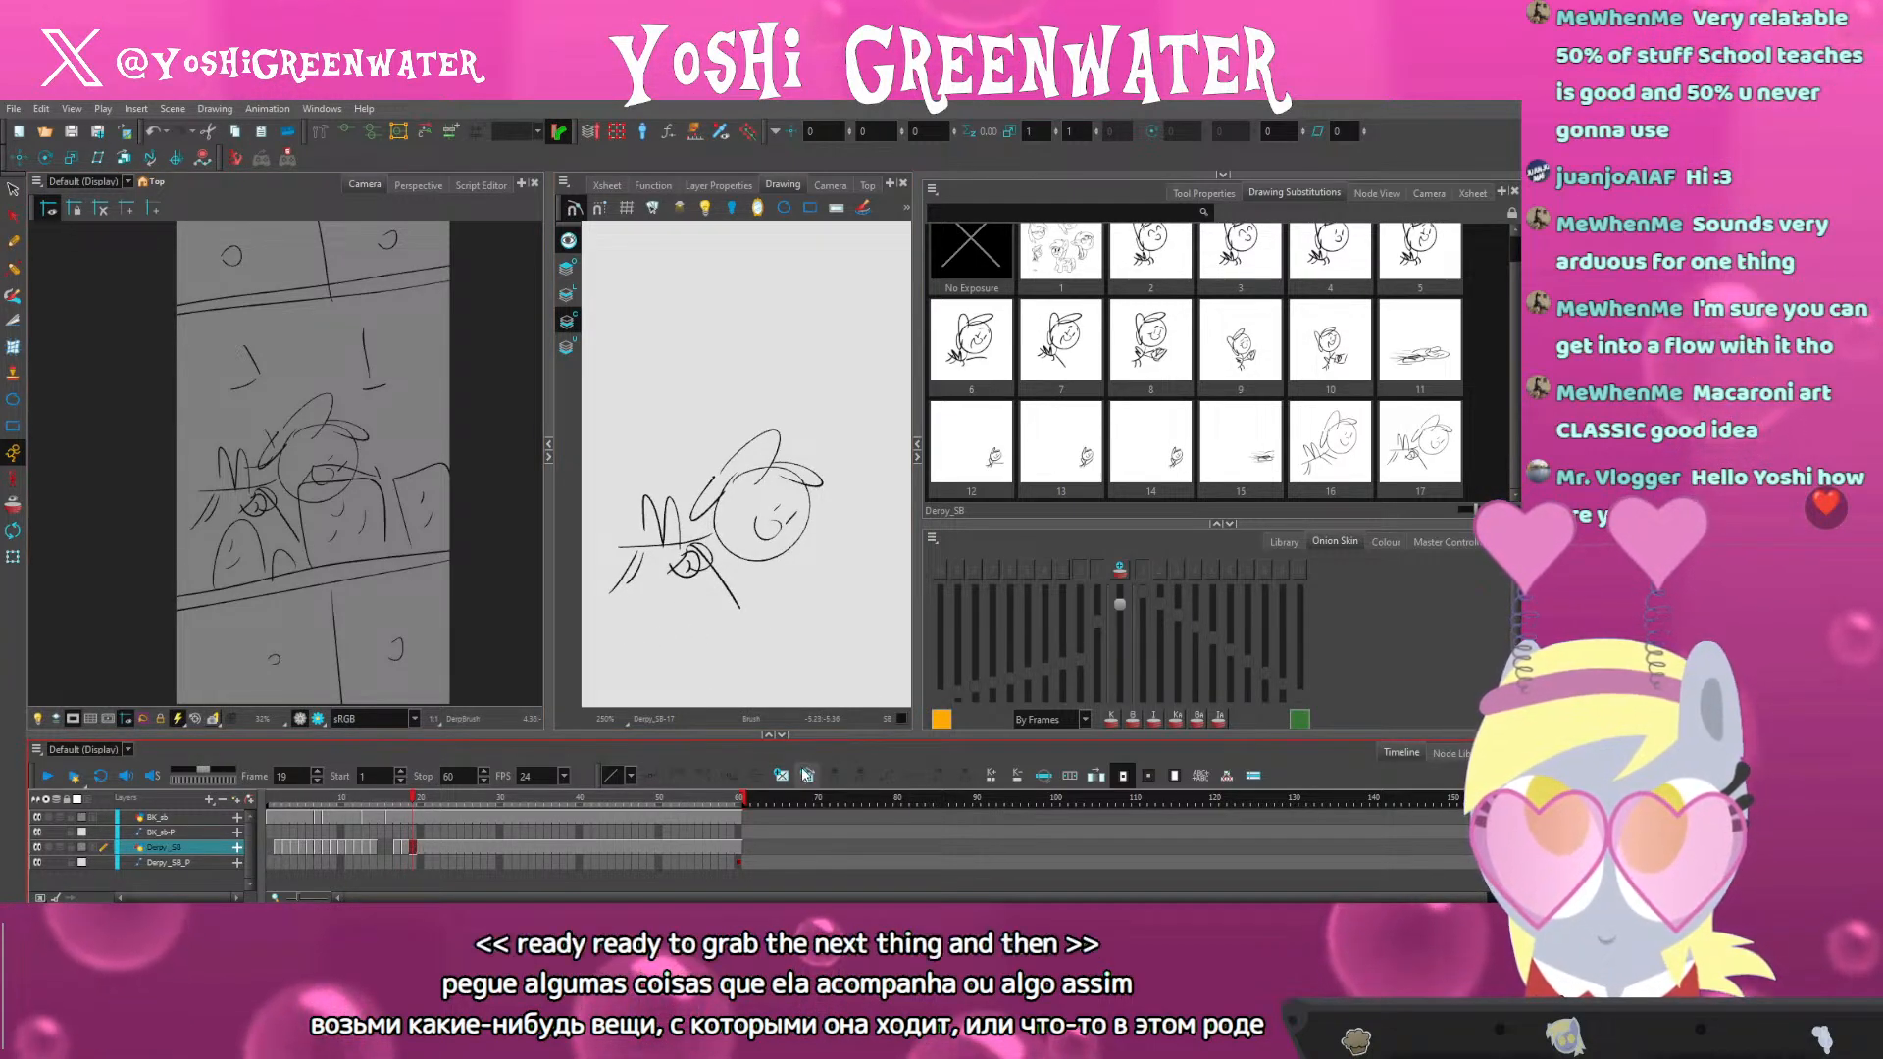
pyautogui.hotkey('alt', 'shift', 'd')
pyautogui.click(13, 189)
pyautogui.moveTo(731, 392)
pyautogui.mouseDown()
pyautogui.moveTo(840, 446)
pyautogui.moveTo(613, 608)
pyautogui.moveTo(694, 552)
pyautogui.moveTo(763, 552)
pyautogui.mouseUp()
pyautogui.moveTo(787, 663); pyautogui.dragTo(672, 647)
pyautogui.press('Right')
pyautogui.press('Right')
pyautogui.press('Right')
pyautogui.press('Right')
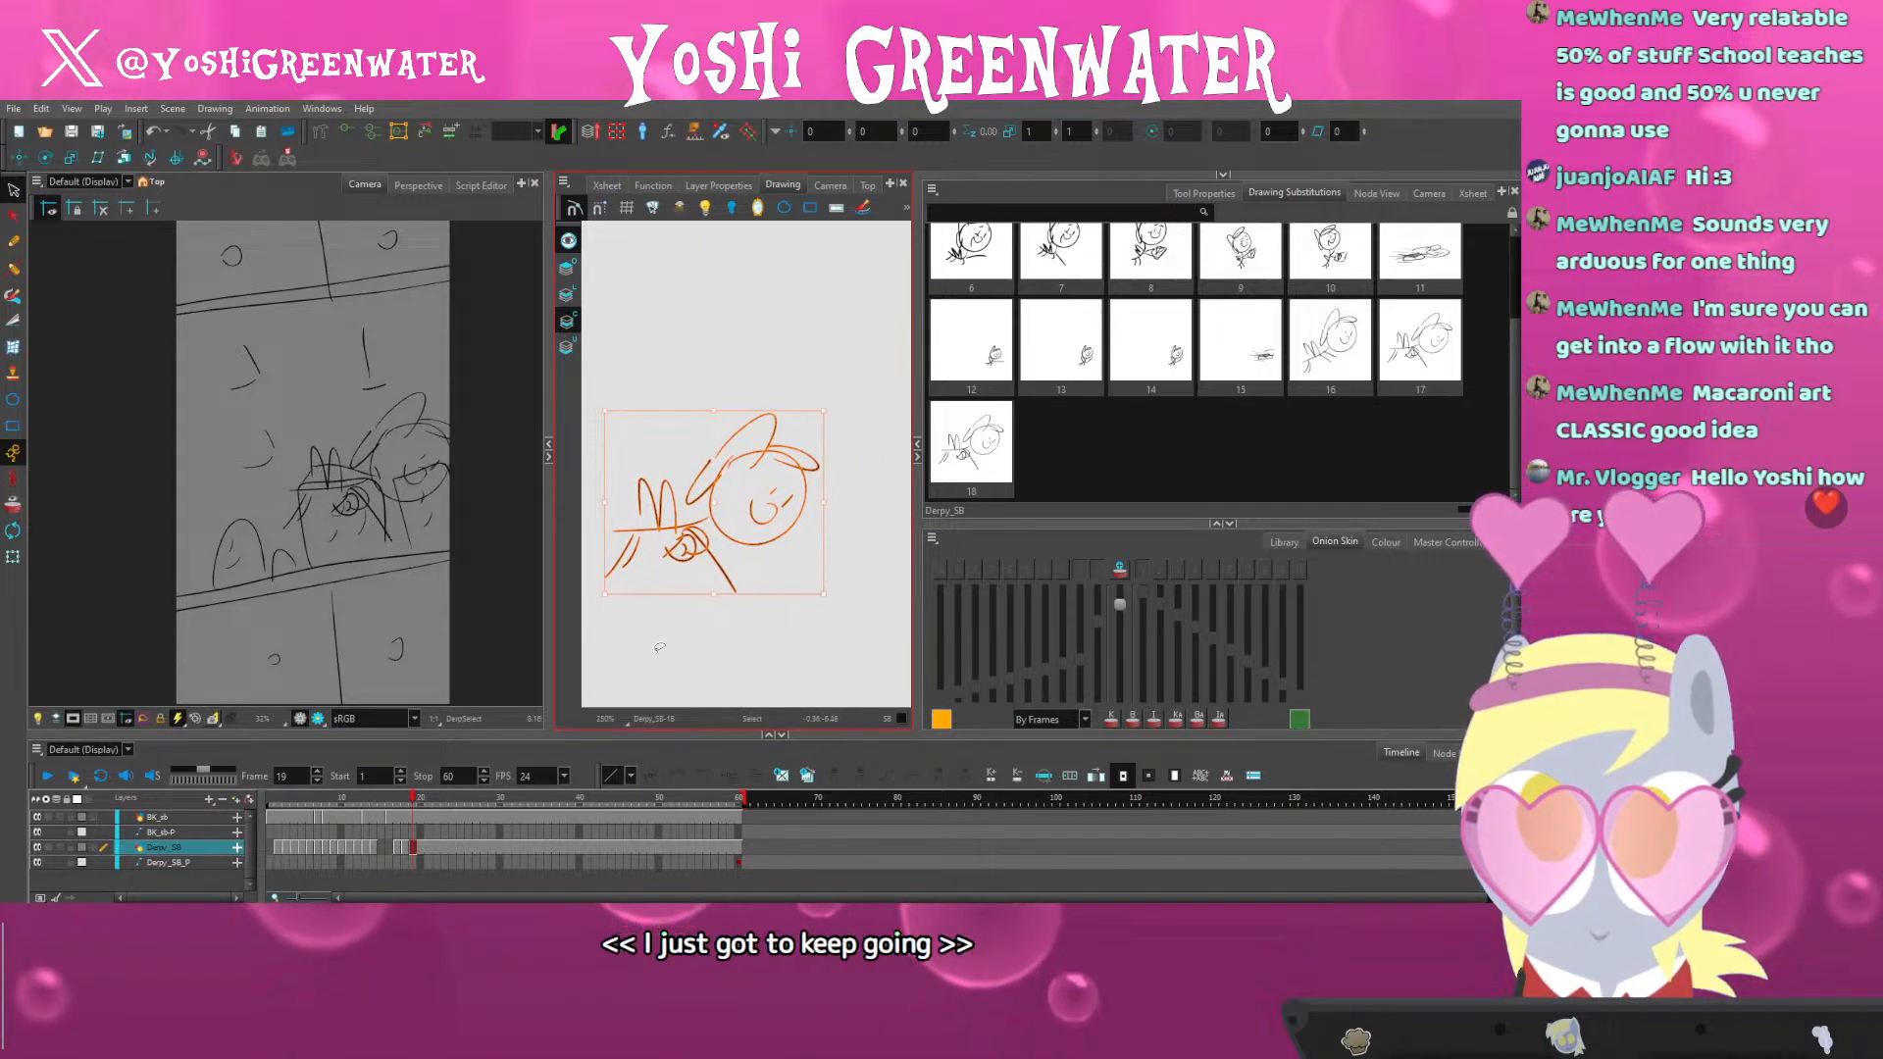
pyautogui.click(678, 643)
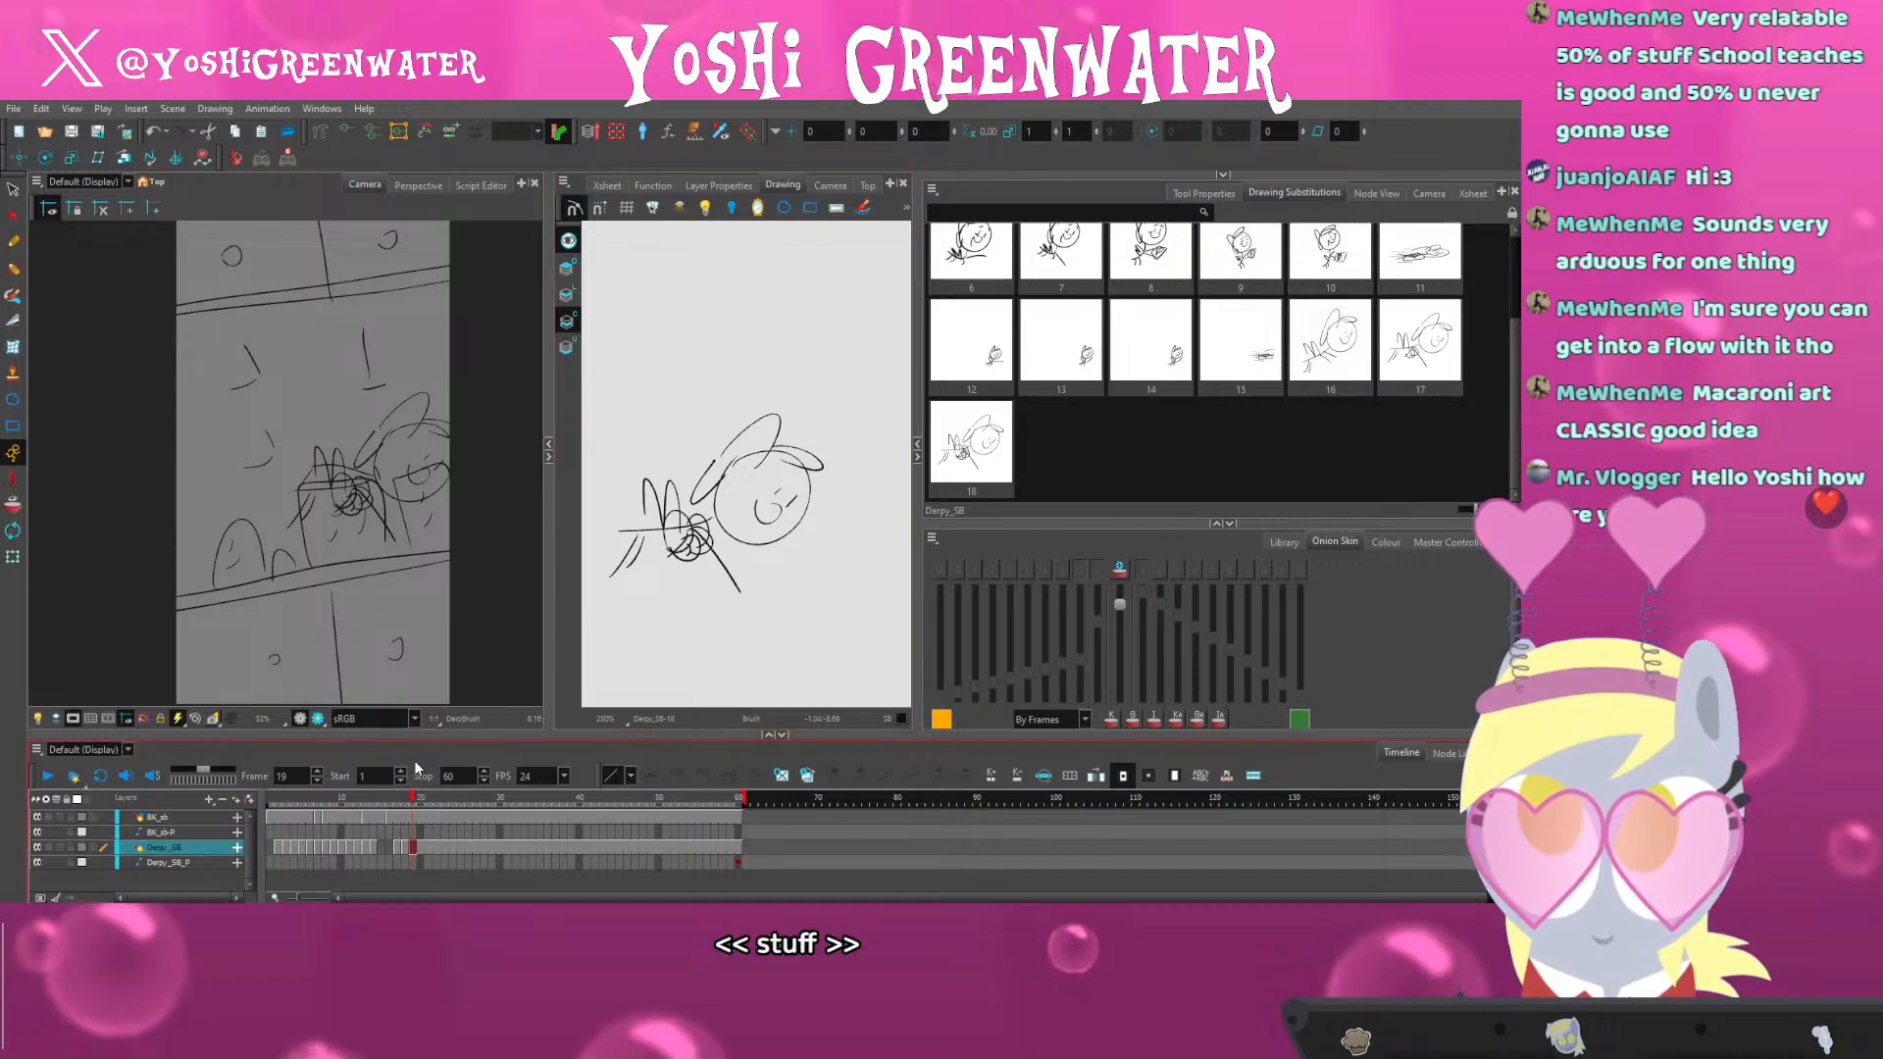
# Duplicate the character on frame 20 partly past the shot's right edge and enlarge the scribbled bundle it carries
pyautogui.press('.')
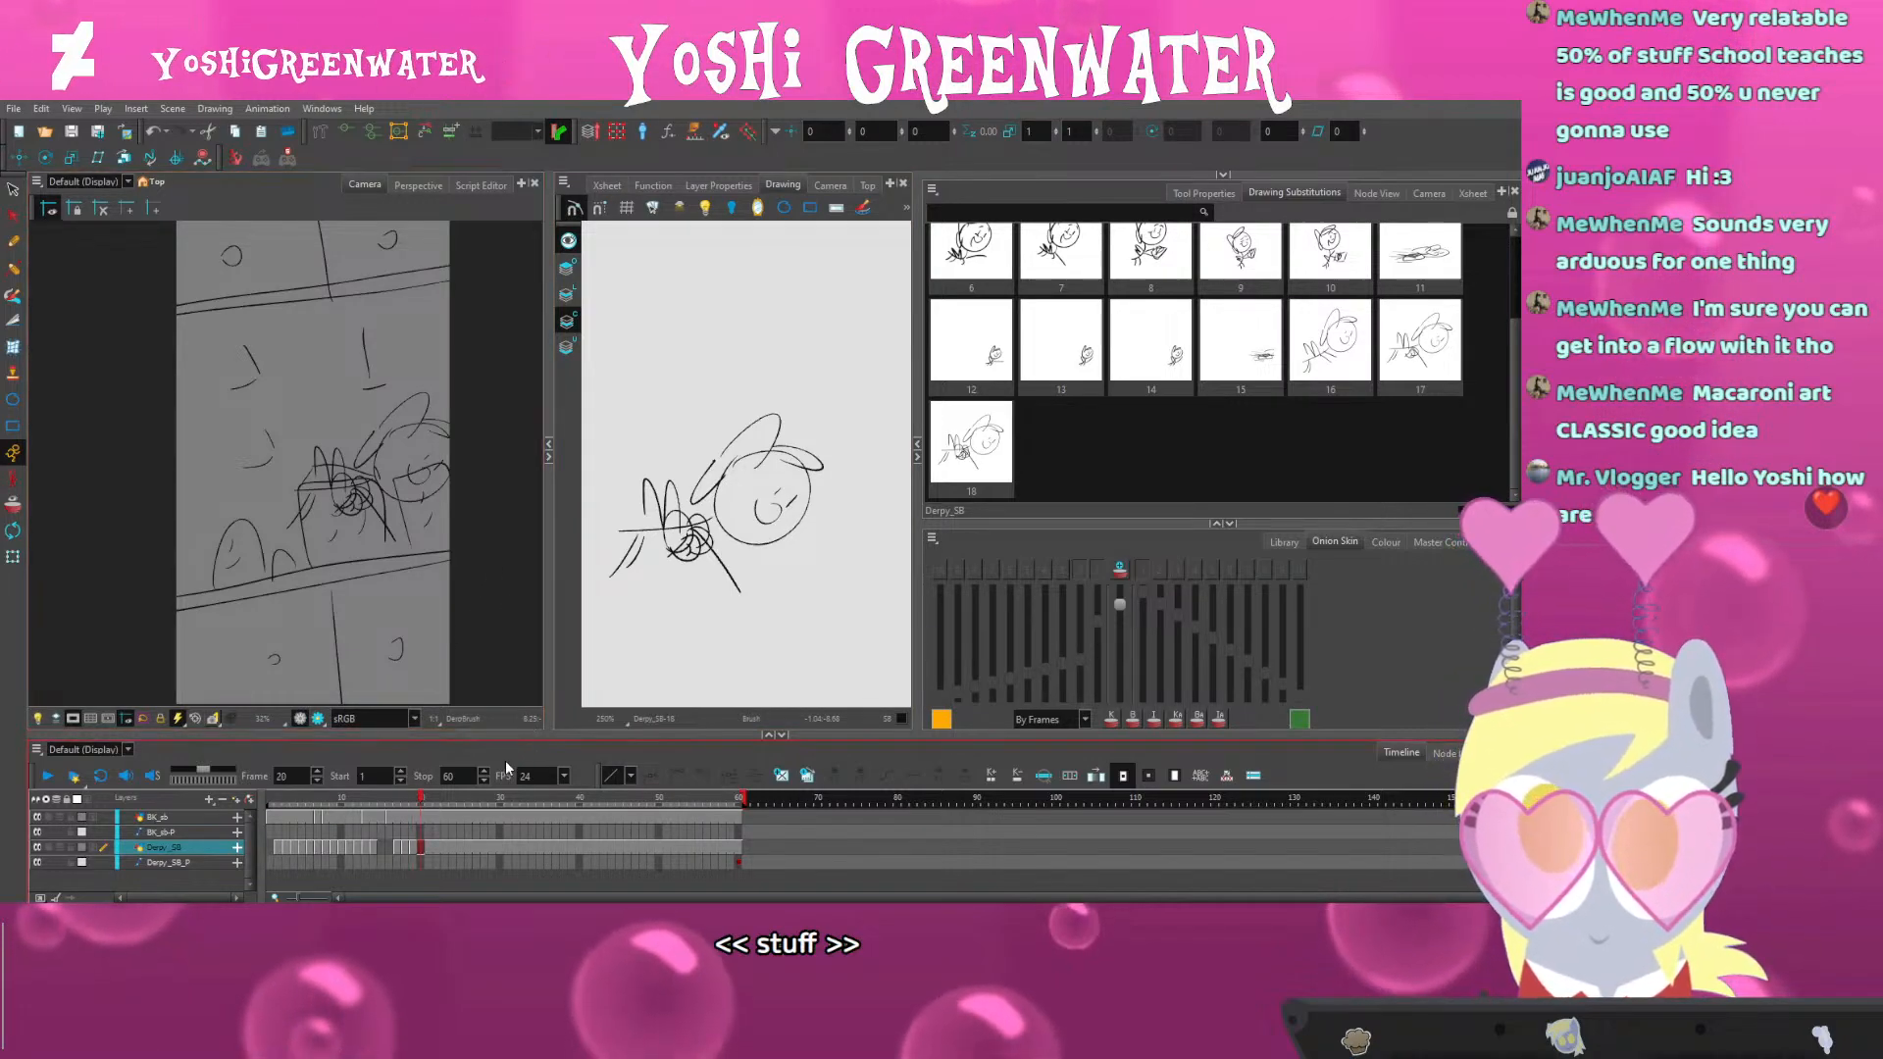
pyautogui.hotkey('alt', 'shift', 'd')
pyautogui.hotkey('alt', 's')
pyautogui.moveTo(628, 367)
pyautogui.mouseDown()
pyautogui.moveTo(677, 633)
pyautogui.moveTo(628, 608)
pyautogui.mouseUp()
pyautogui.press('Right')
pyautogui.press('Right')
pyautogui.press('Right')
pyautogui.press('Right')
pyautogui.press('Right')
pyautogui.press('Right')
pyautogui.press('Right')
pyautogui.press('Right')
pyautogui.press('Right')
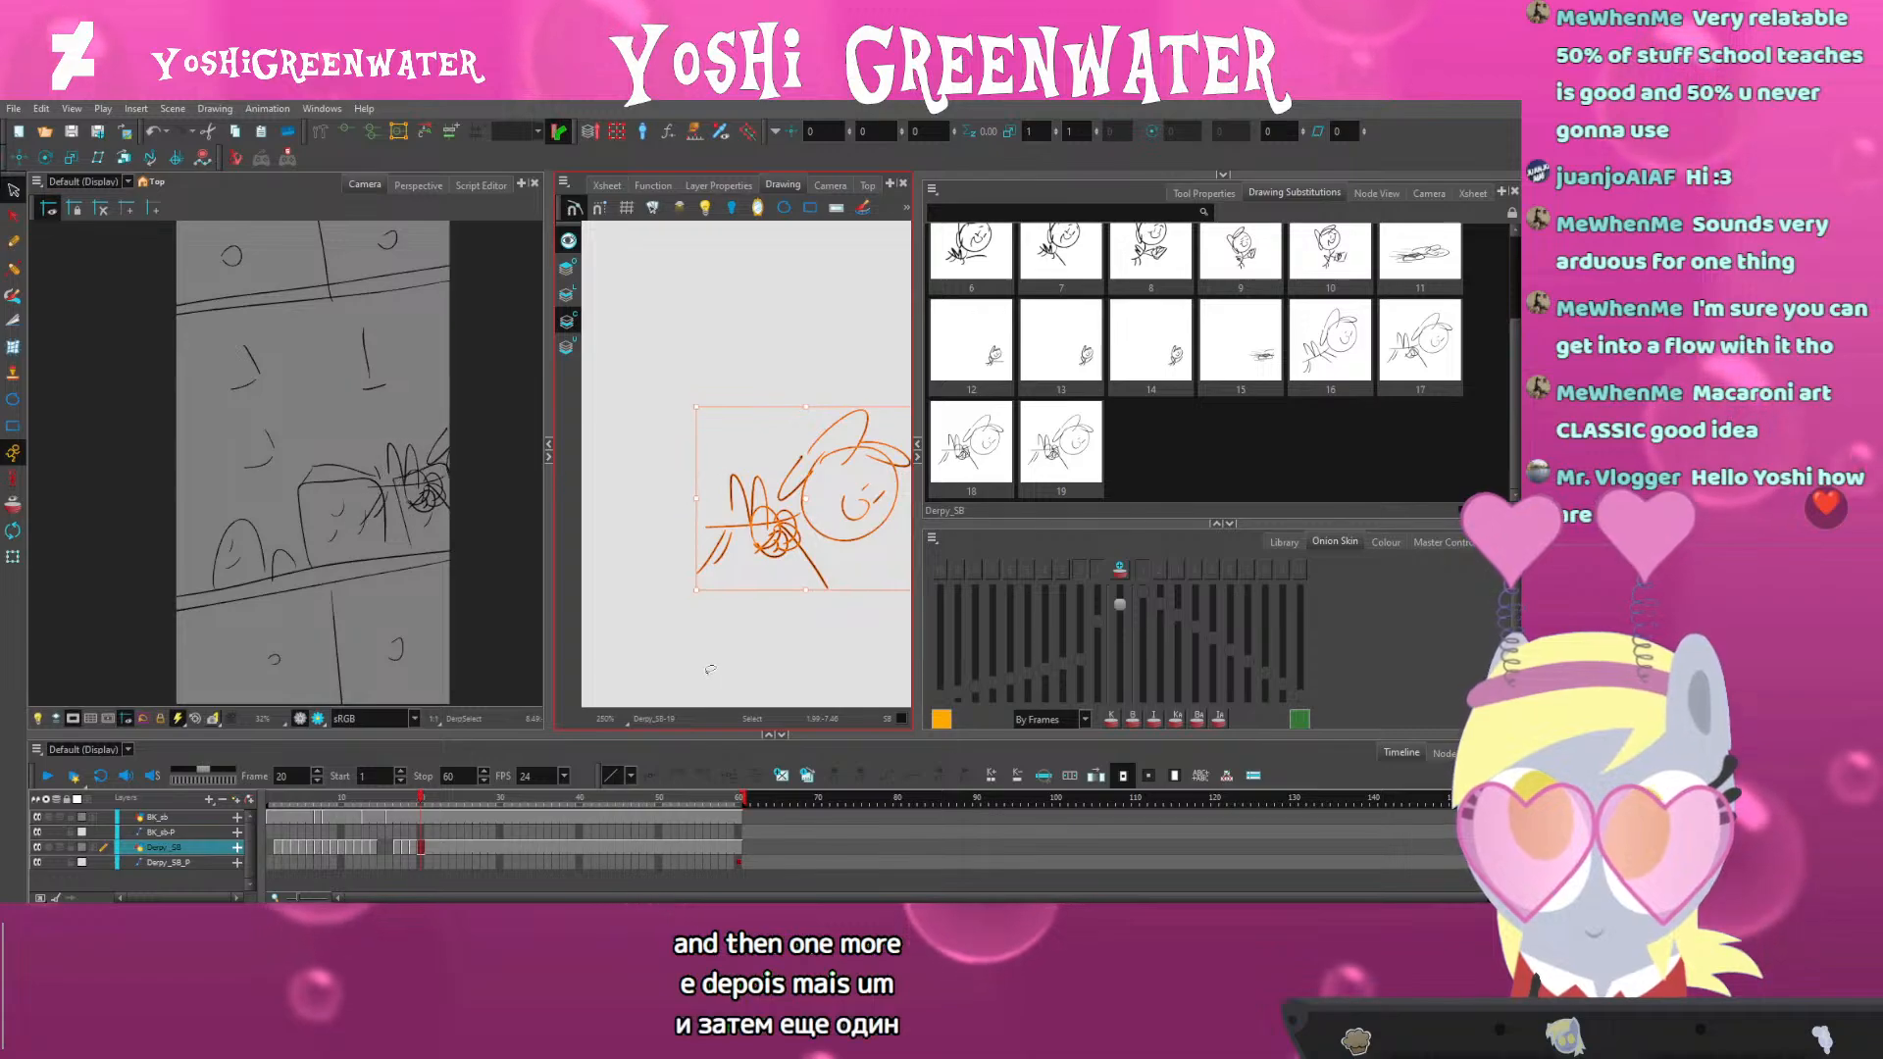
pyautogui.click(708, 670)
pyautogui.moveTo(776, 588); pyautogui.dragTo(717, 587)
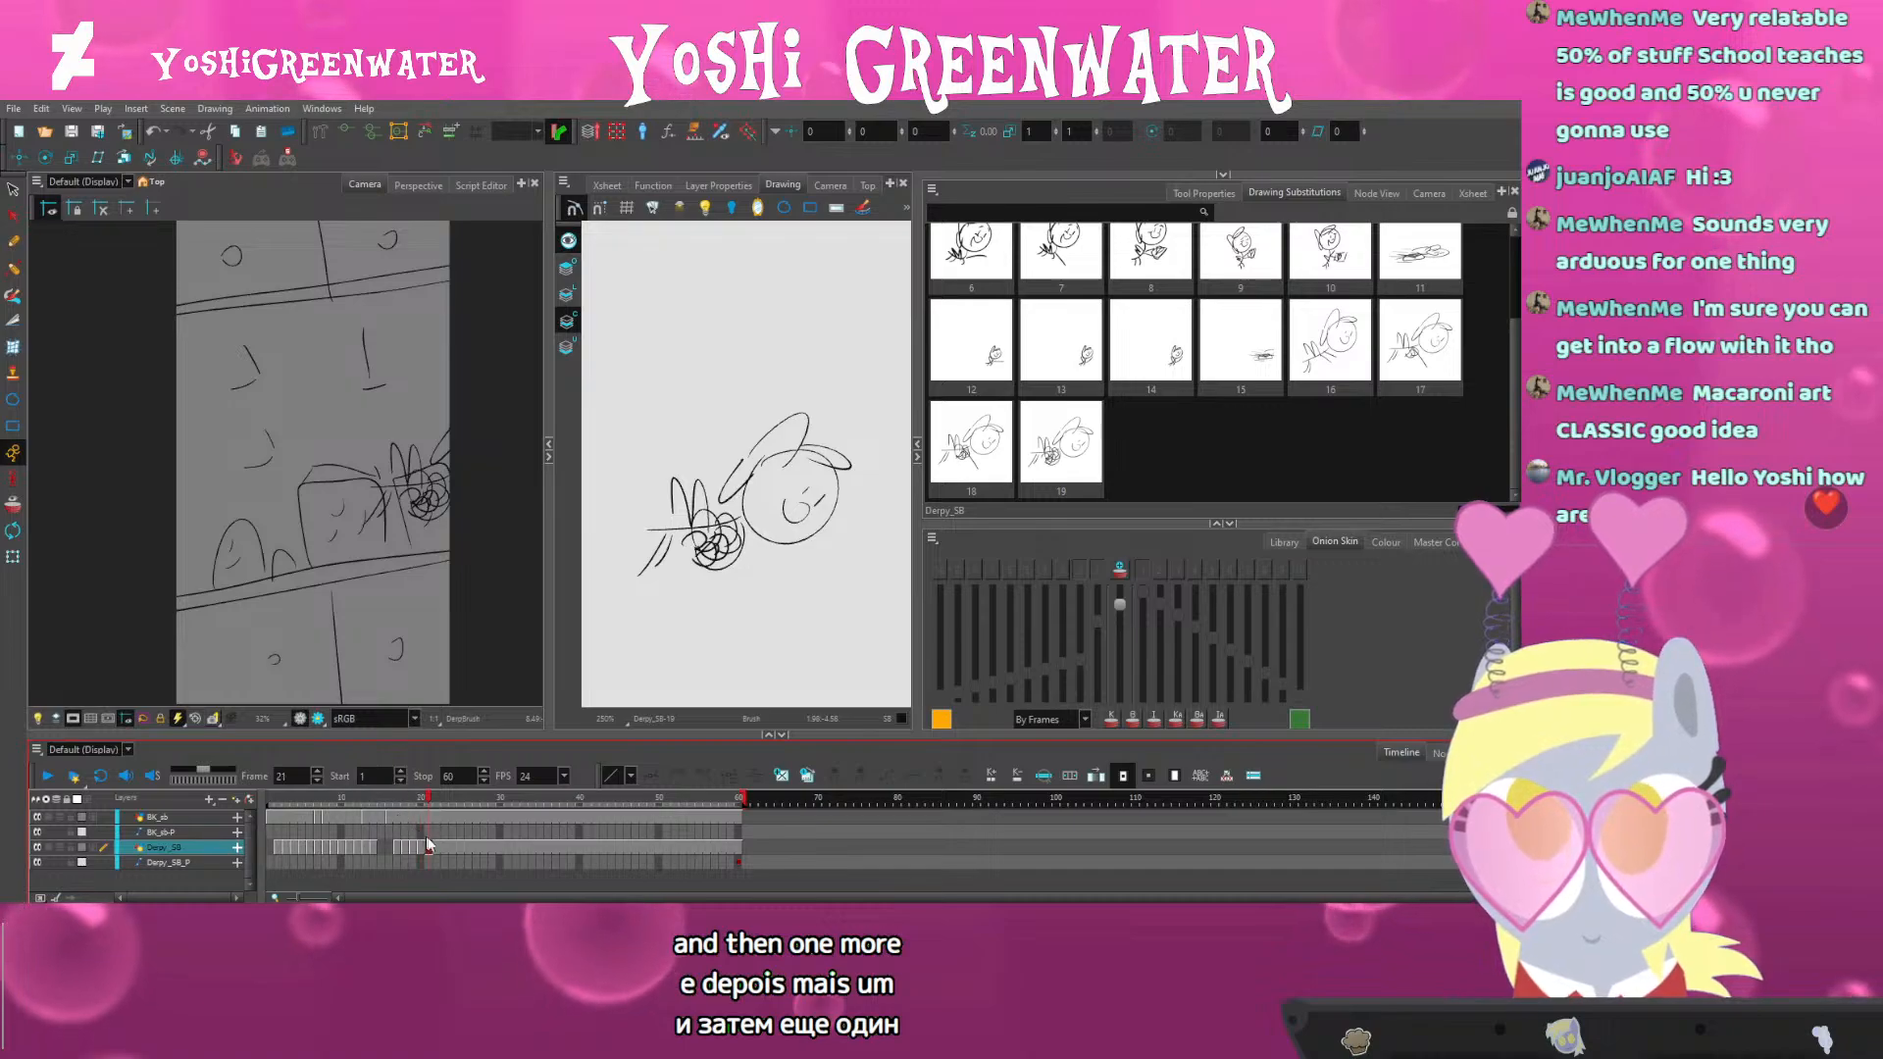
# Clear the character's exposure from frame 21 onward and review the animation at 8 FPS
pyautogui.moveTo(432, 844)
pyautogui.mouseDown()
pyautogui.moveTo(392, 740)
pyautogui.moveTo(250, 816)
pyautogui.mouseUp()
pyautogui.hotkey('shift', 'Return')
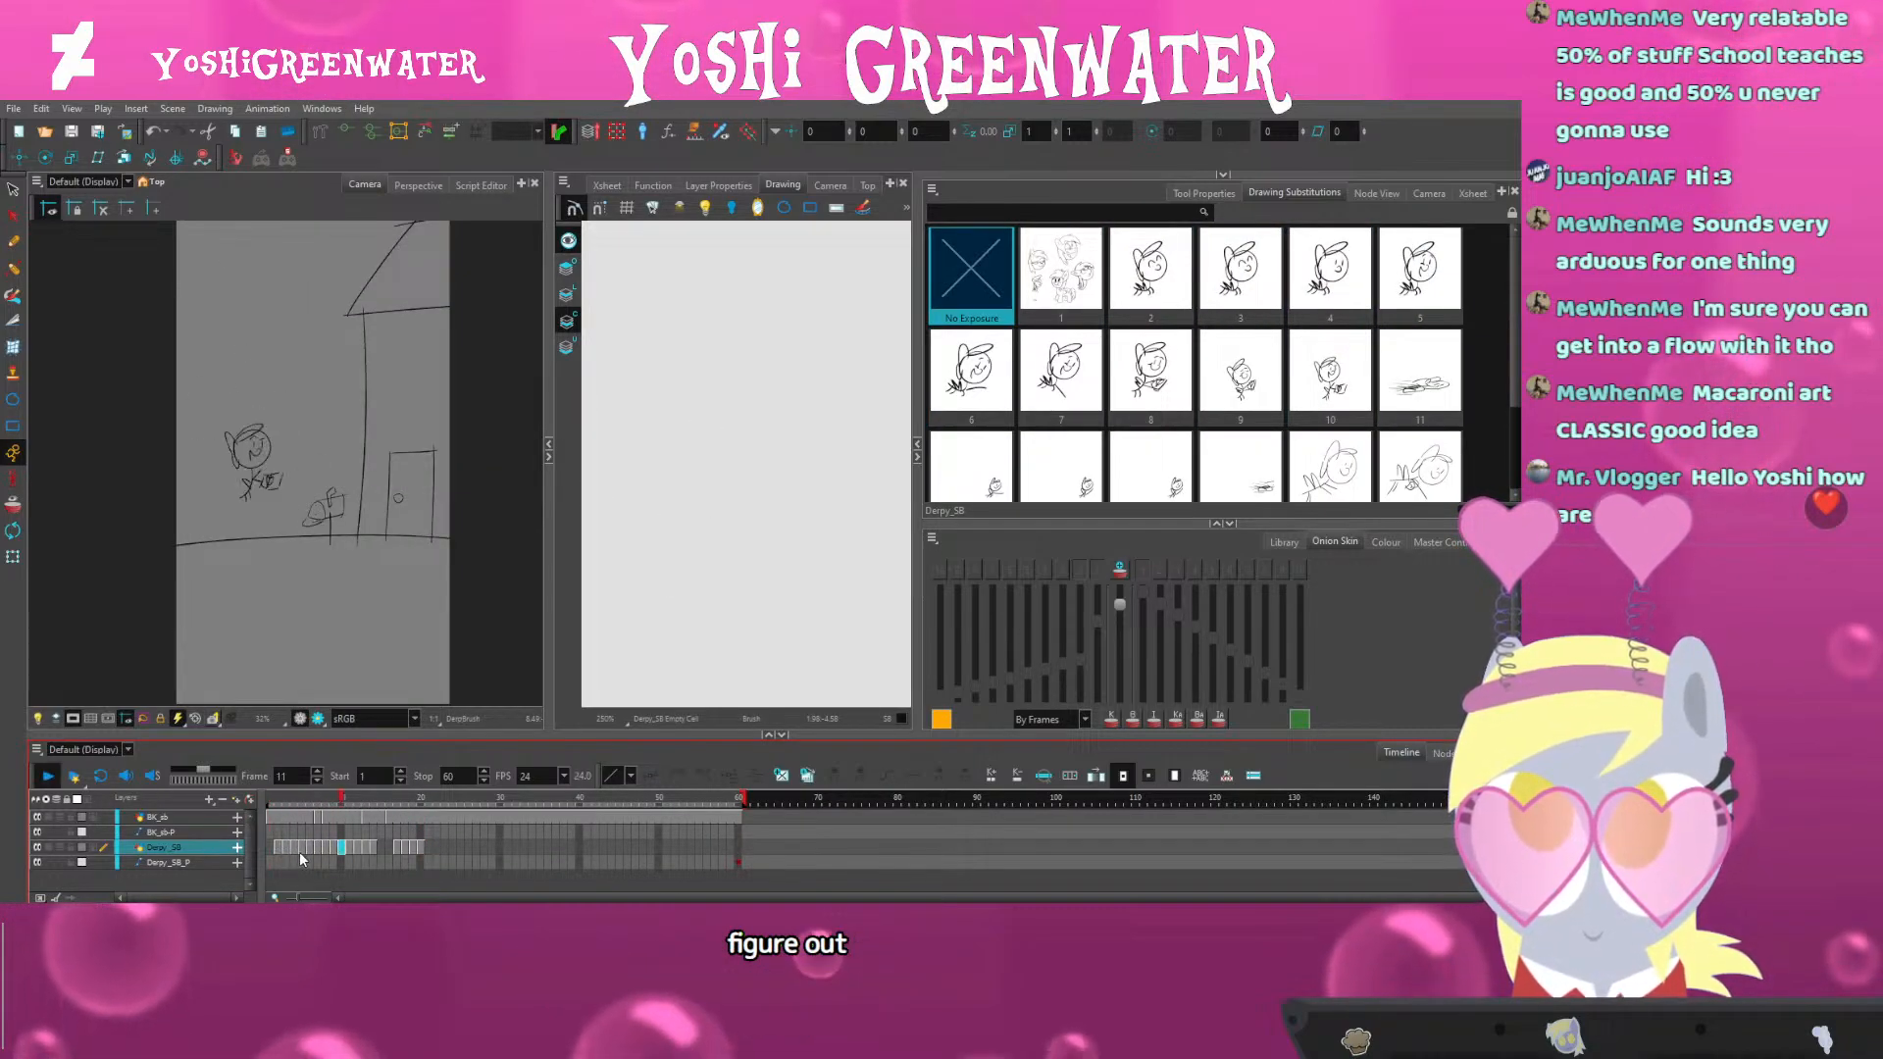
pyautogui.doubleClick(530, 776)
pyautogui.write('8')
pyautogui.moveTo(428, 798); pyautogui.dragTo(250, 816)
pyautogui.hotkey('shift', 'Return')
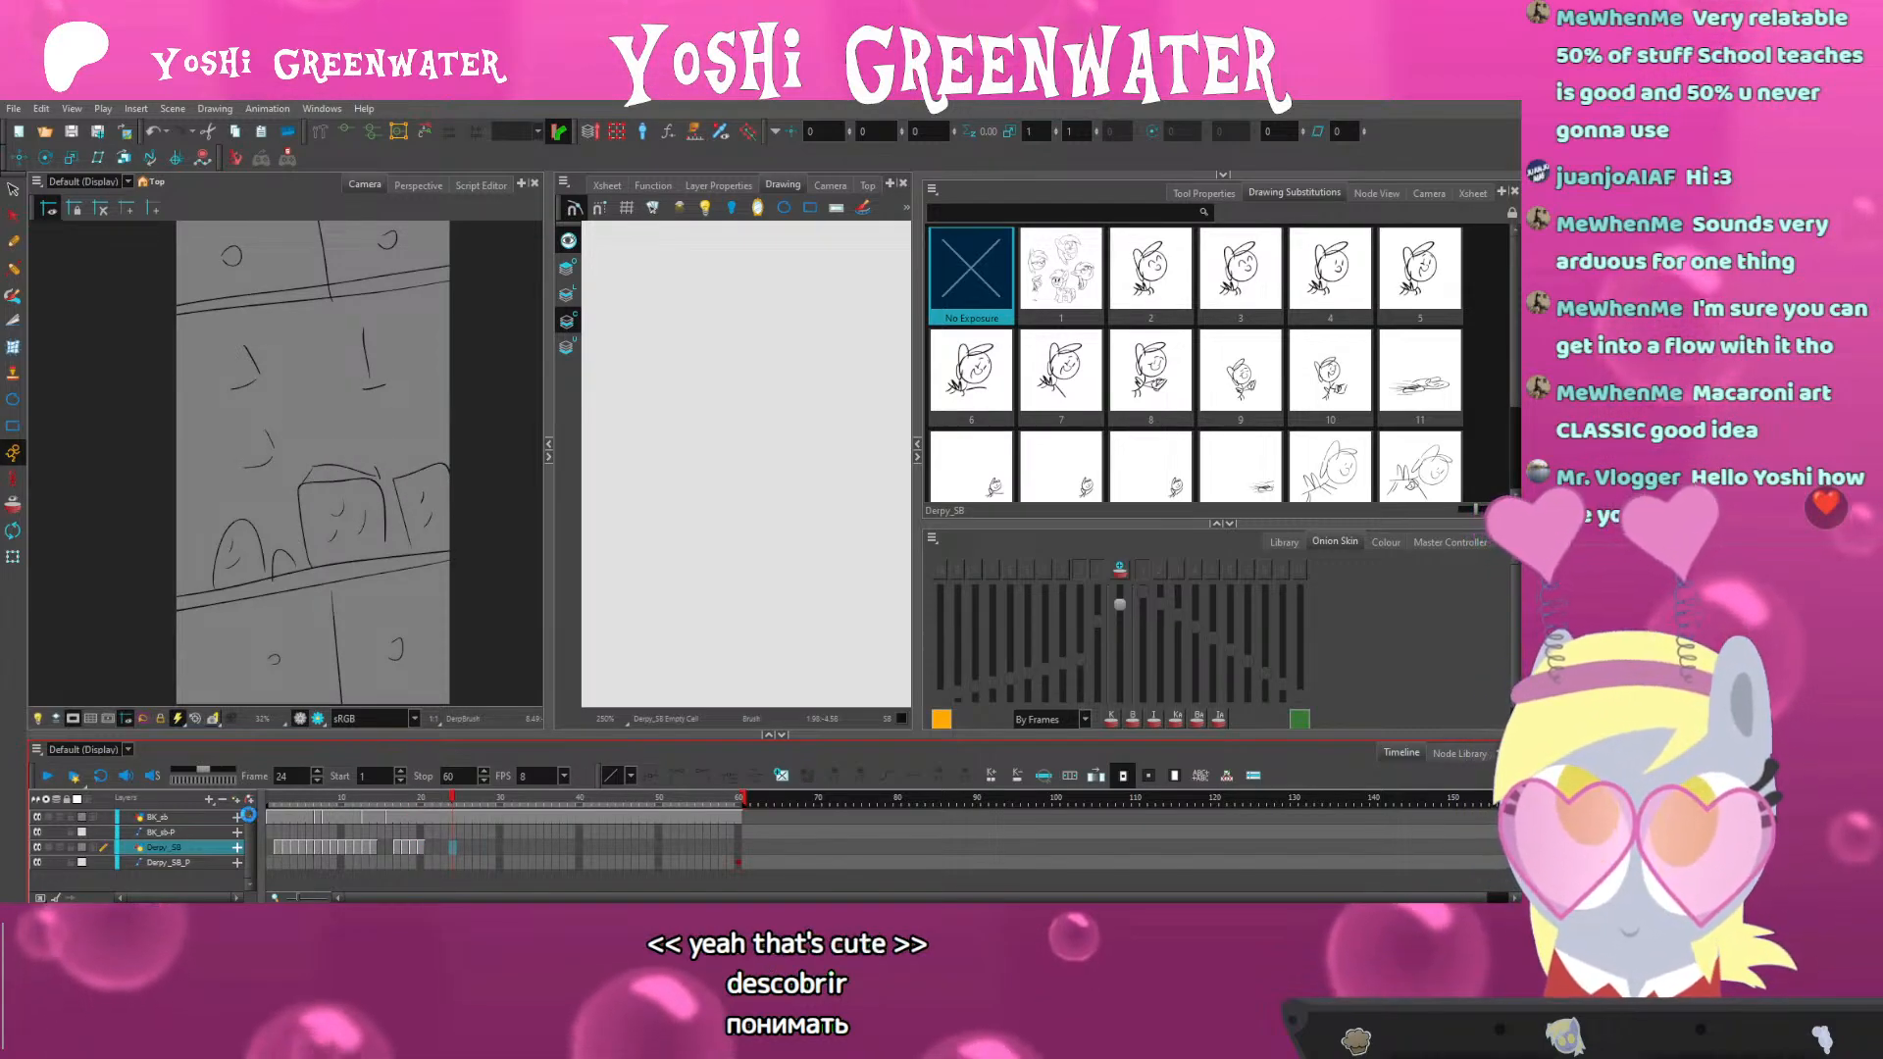
pyautogui.moveTo(298, 799); pyautogui.dragTo(349, 801)
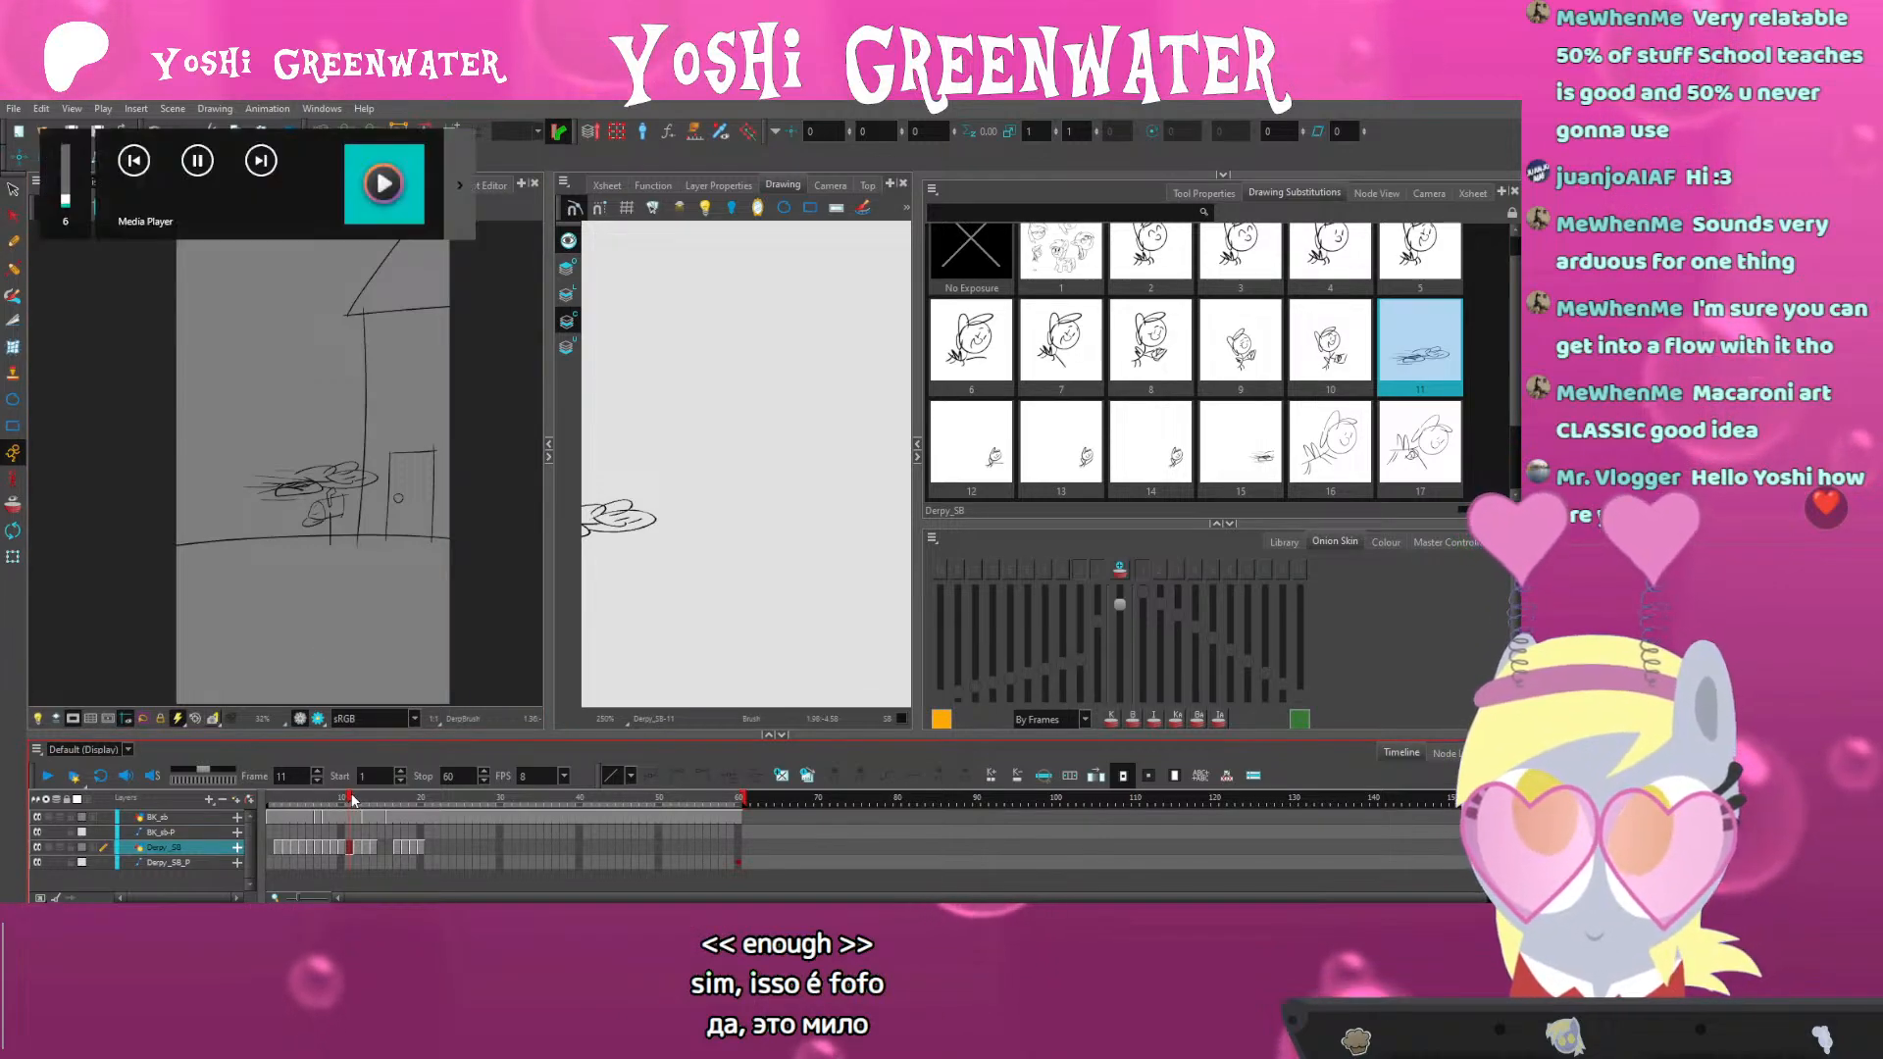
pyautogui.moveTo(353, 803); pyautogui.dragTo(435, 808)
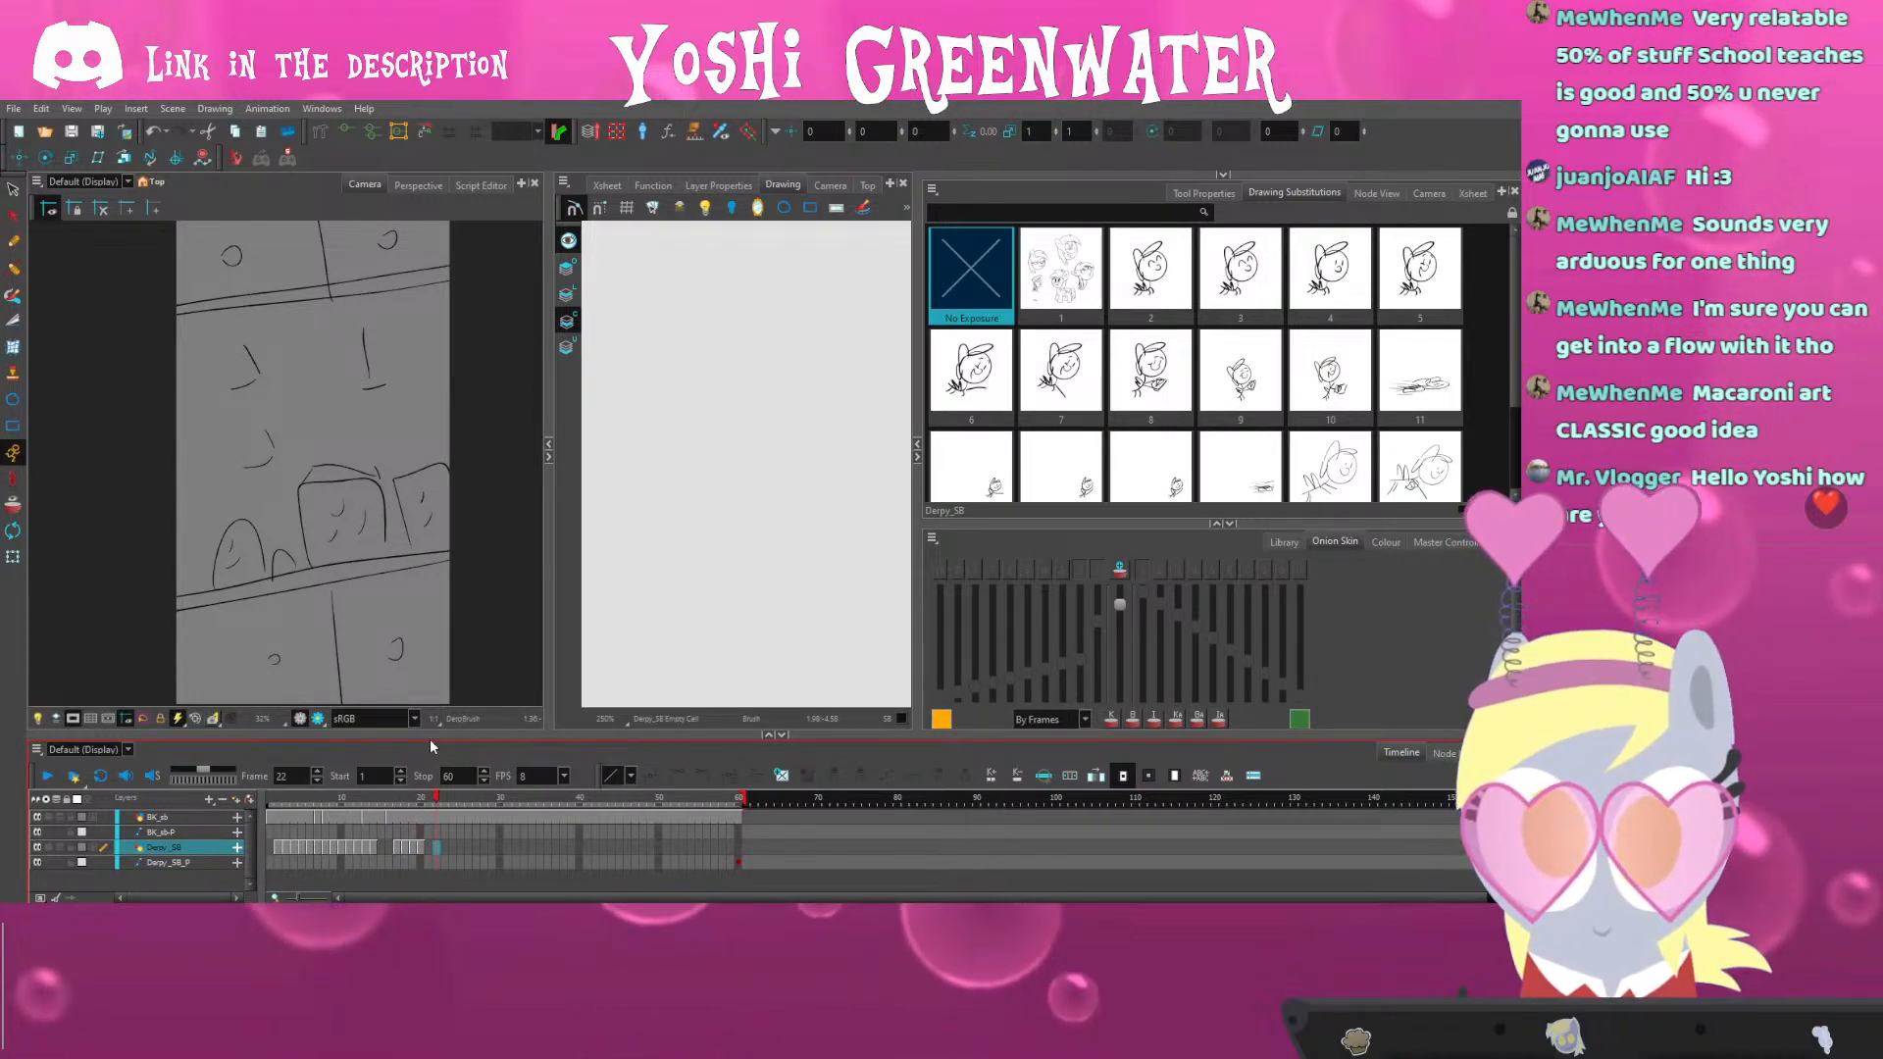
# Start a blank background drawing on frame 22 of the BK_sb layer and show the composition grid over the shot
pyautogui.moveTo(420, 805); pyautogui.dragTo(431, 804)
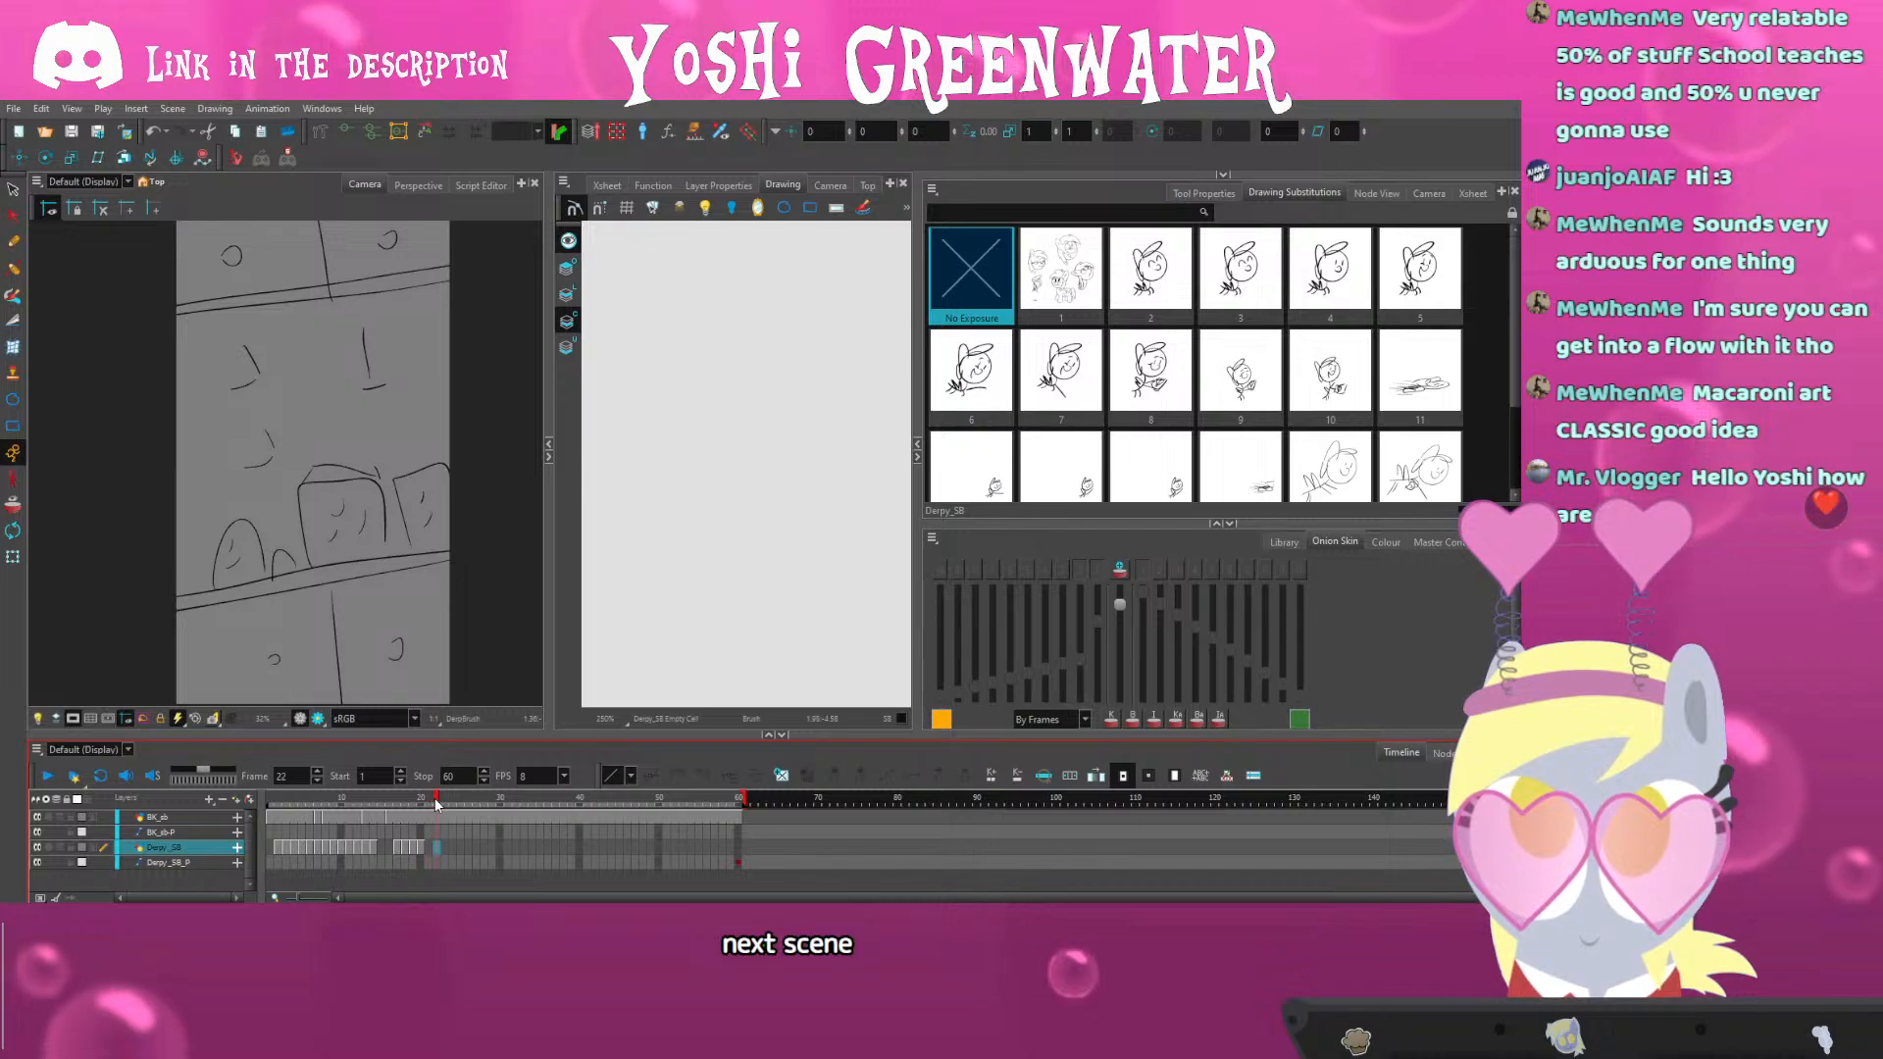
pyautogui.click(439, 814)
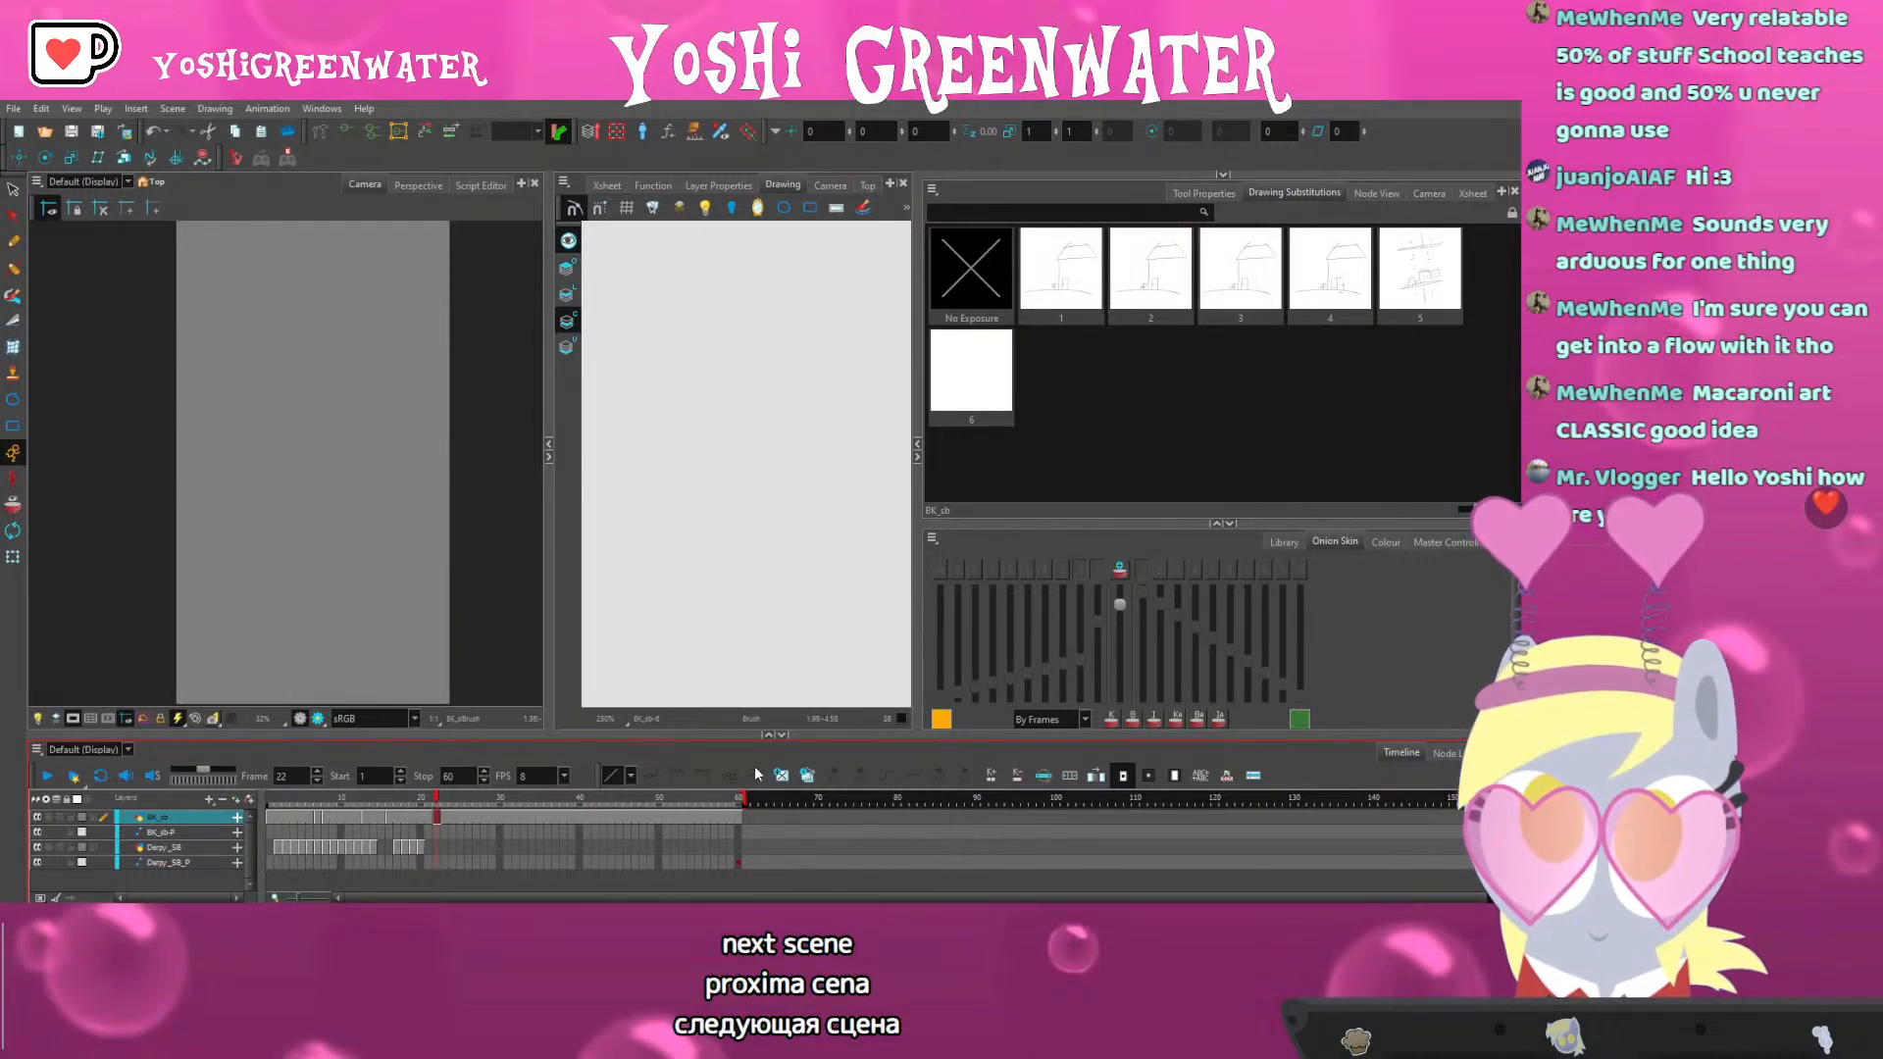
pyautogui.click(118, 715)
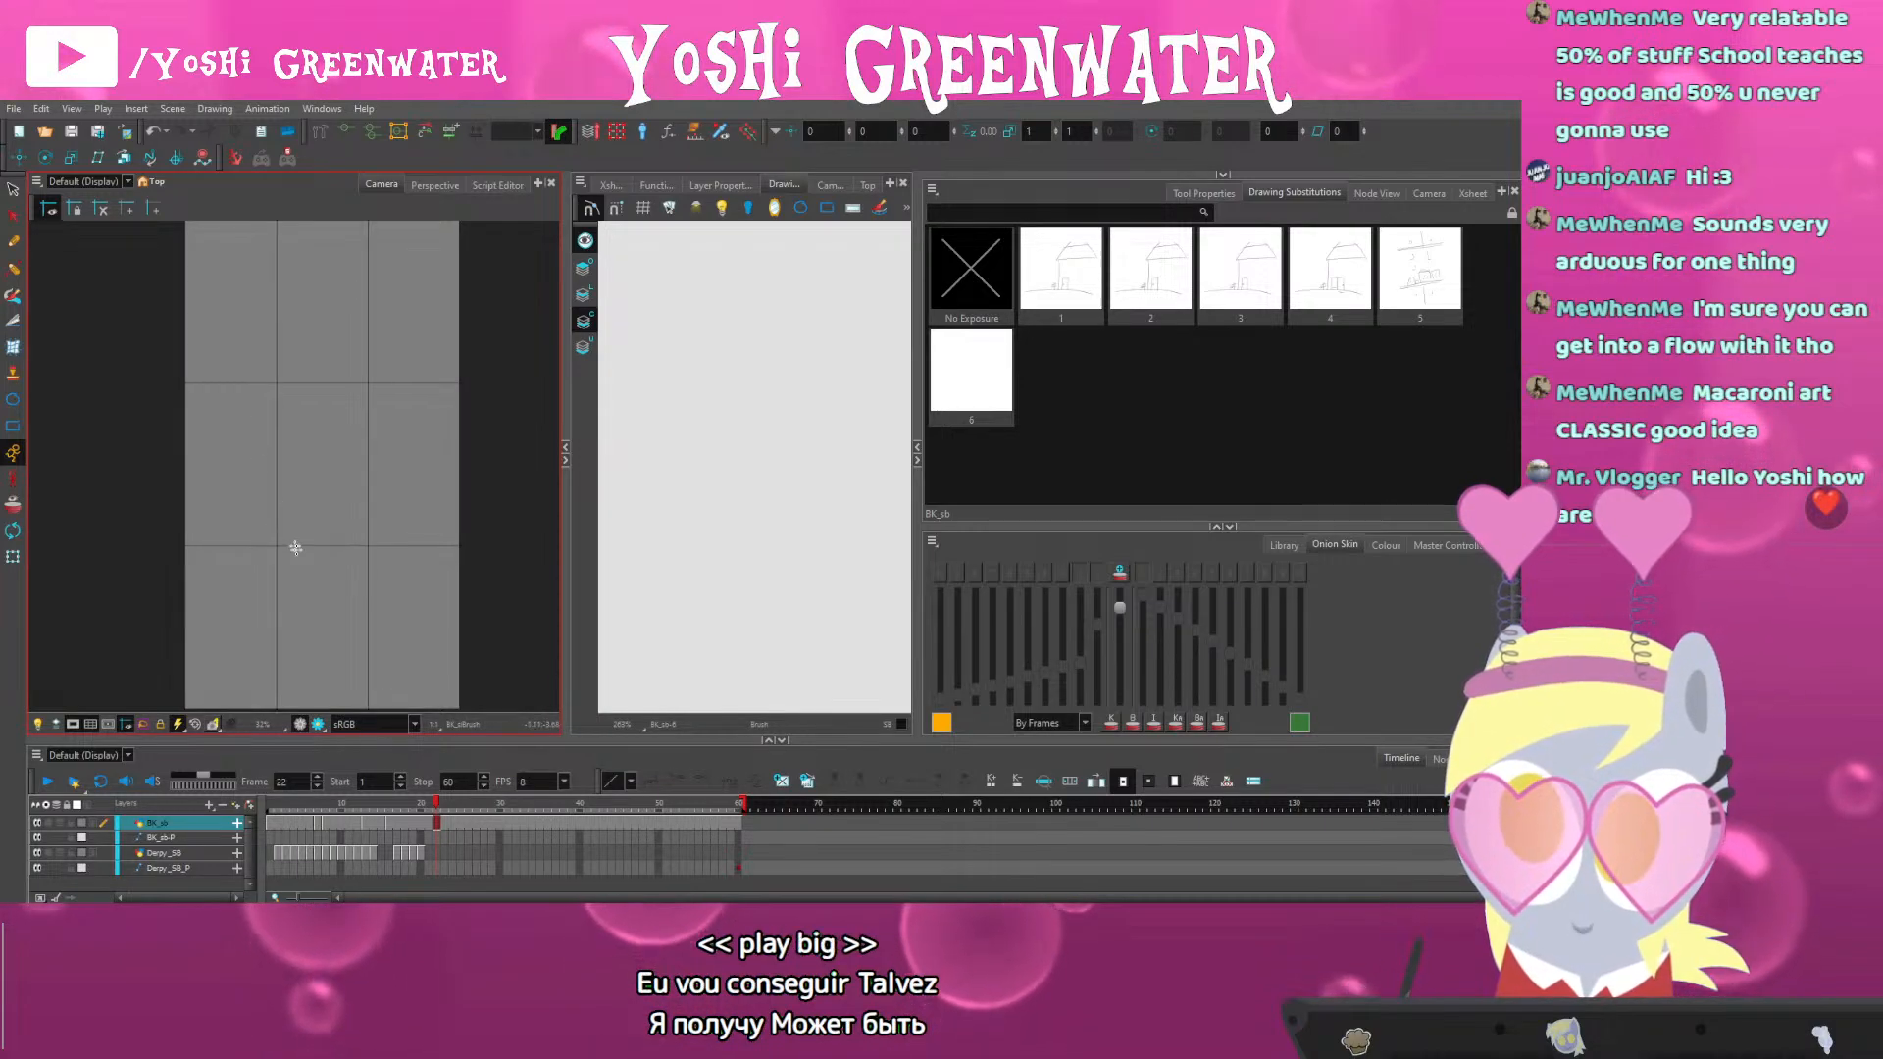
# Sketch a gently curved line across the lower part of the new background and a rising line across the upper part
pyautogui.scroll(-1, 286, 604)
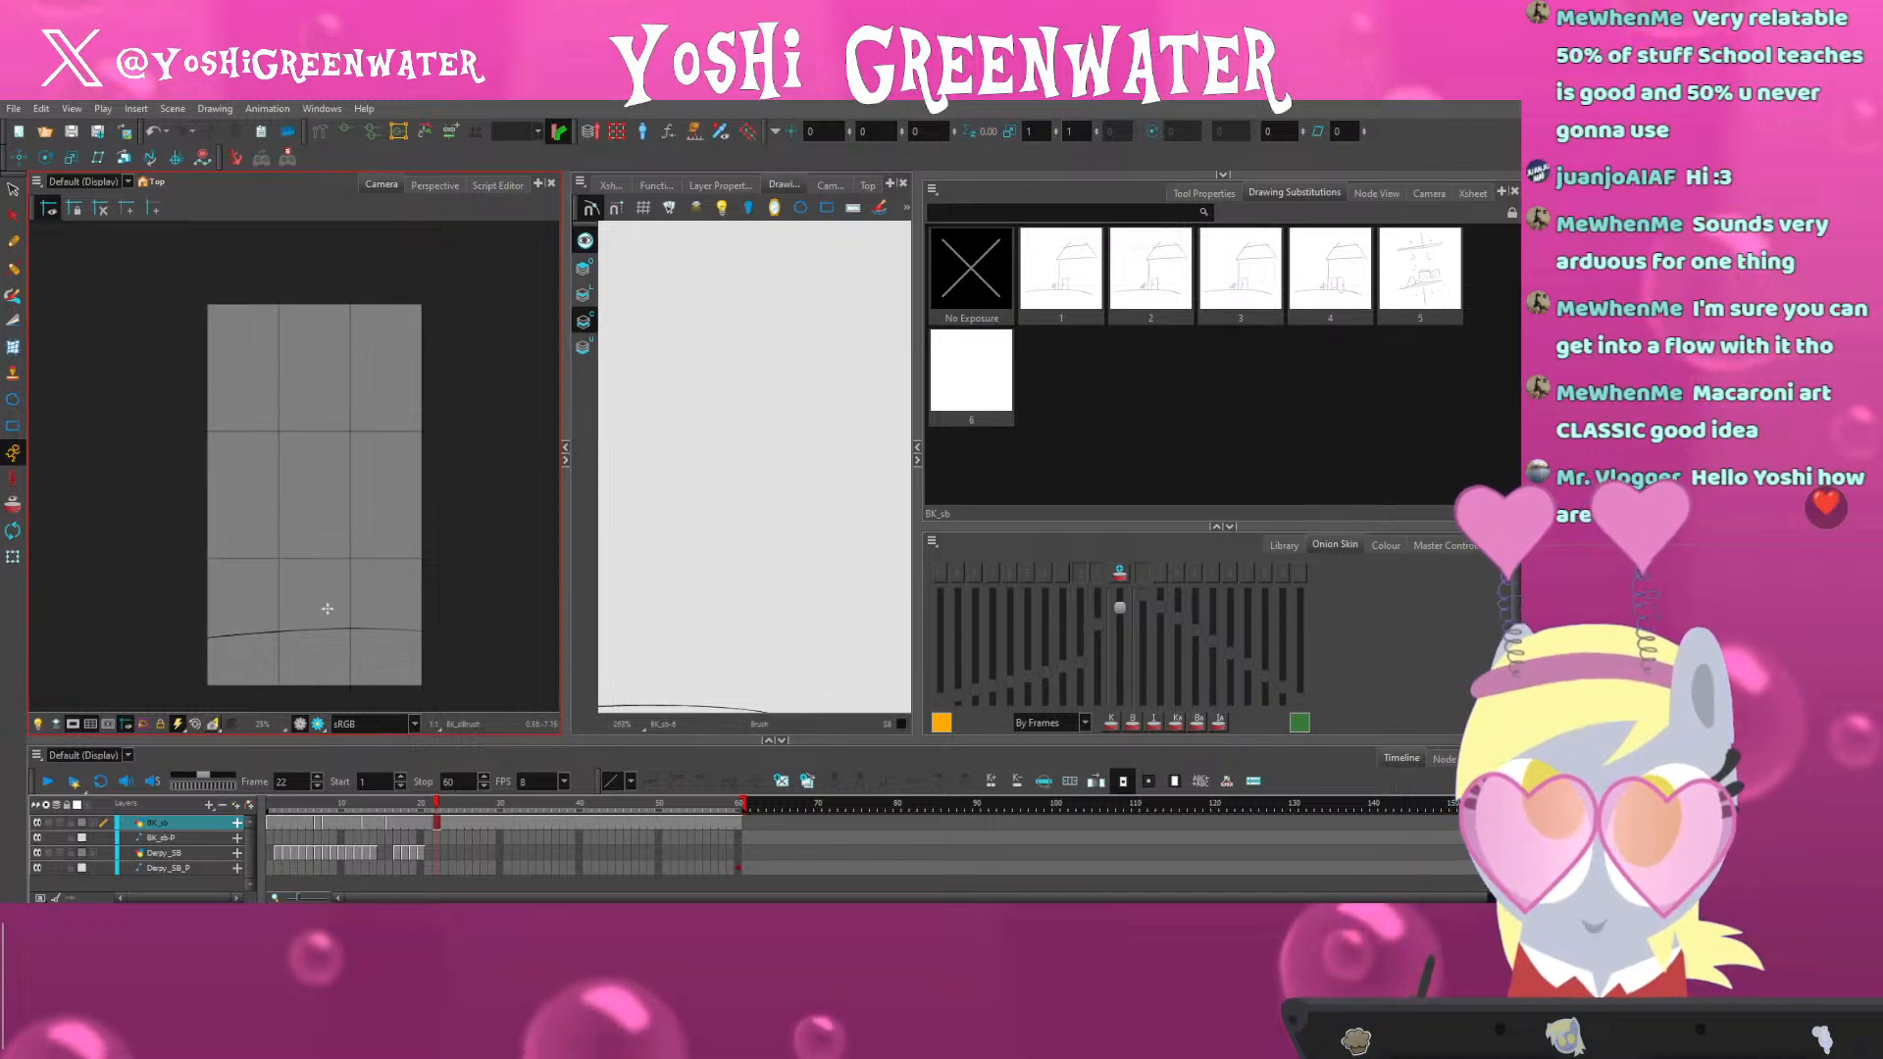
pyautogui.moveTo(442, 622); pyautogui.dragTo(141, 596)
pyautogui.moveTo(436, 326); pyautogui.dragTo(111, 399)
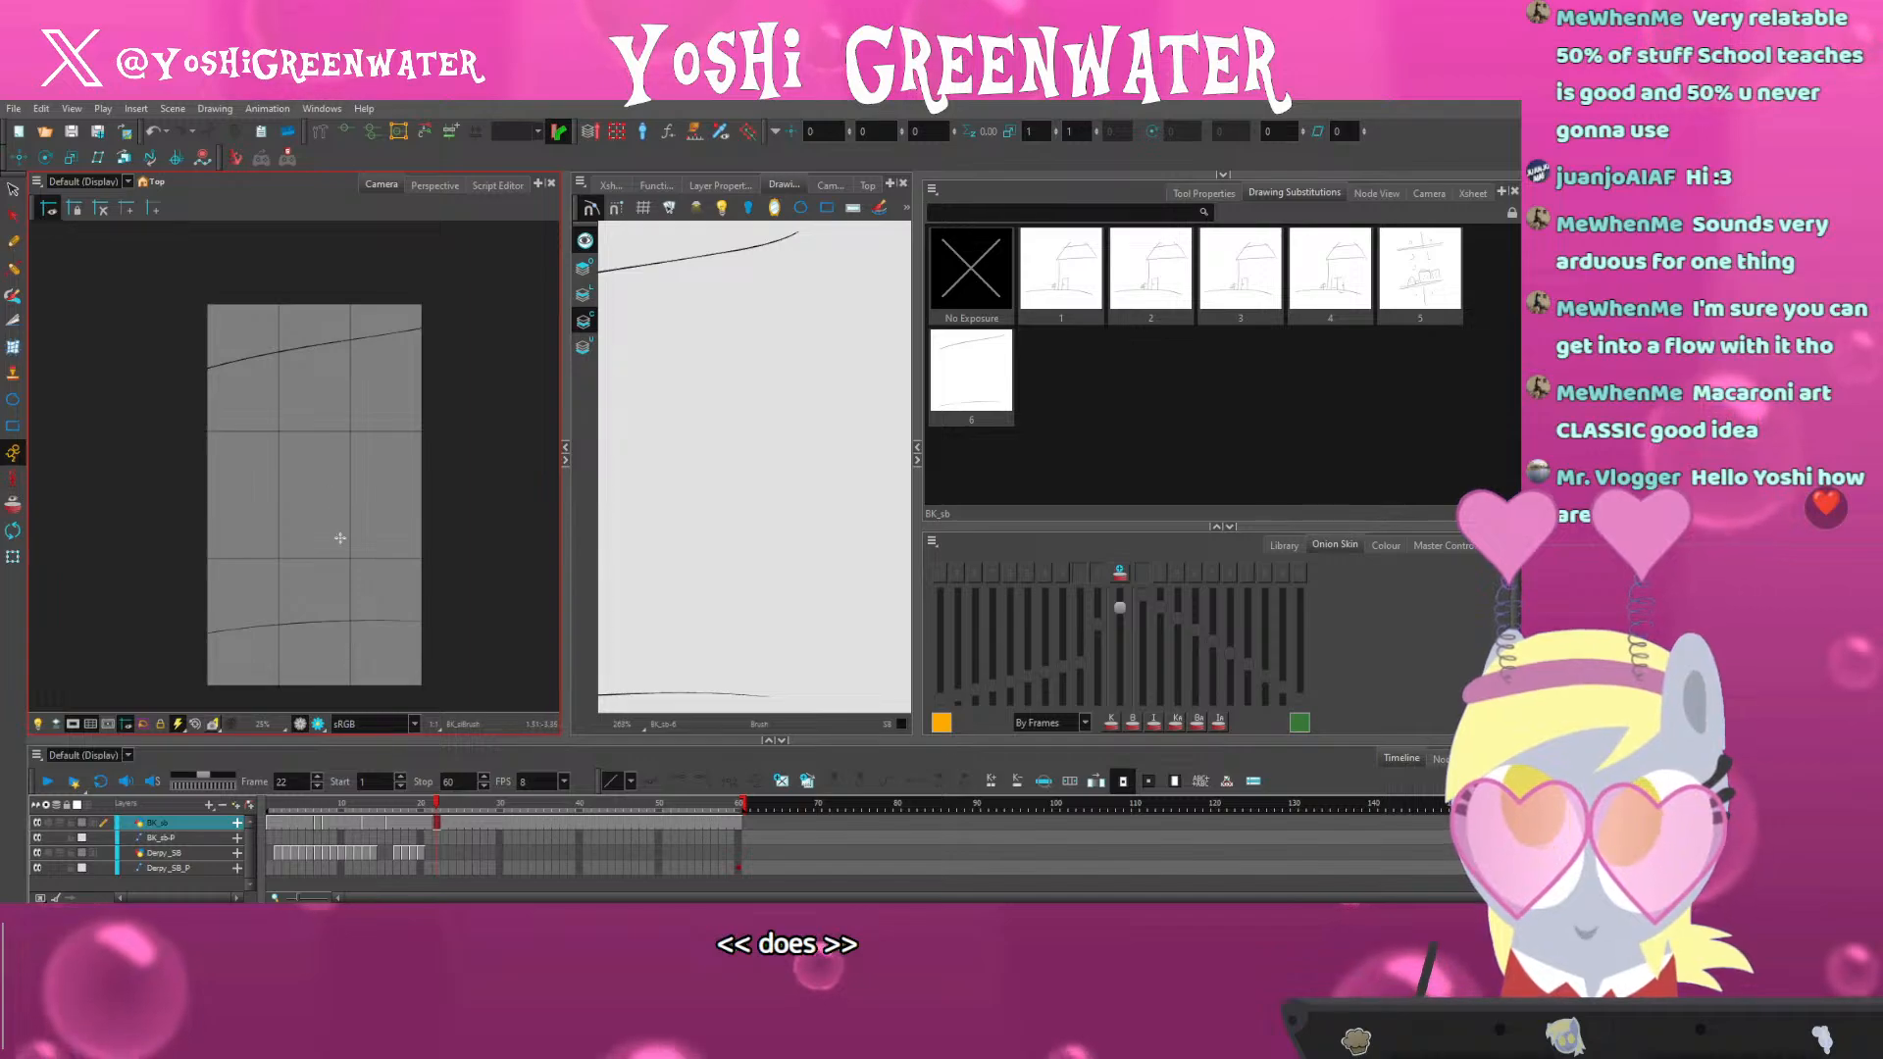
# Start a new Derpy_SB drawing on frame 23 with a large head circle and two ears entering at the shot's left edge
pyautogui.scroll(1, 289, 415)
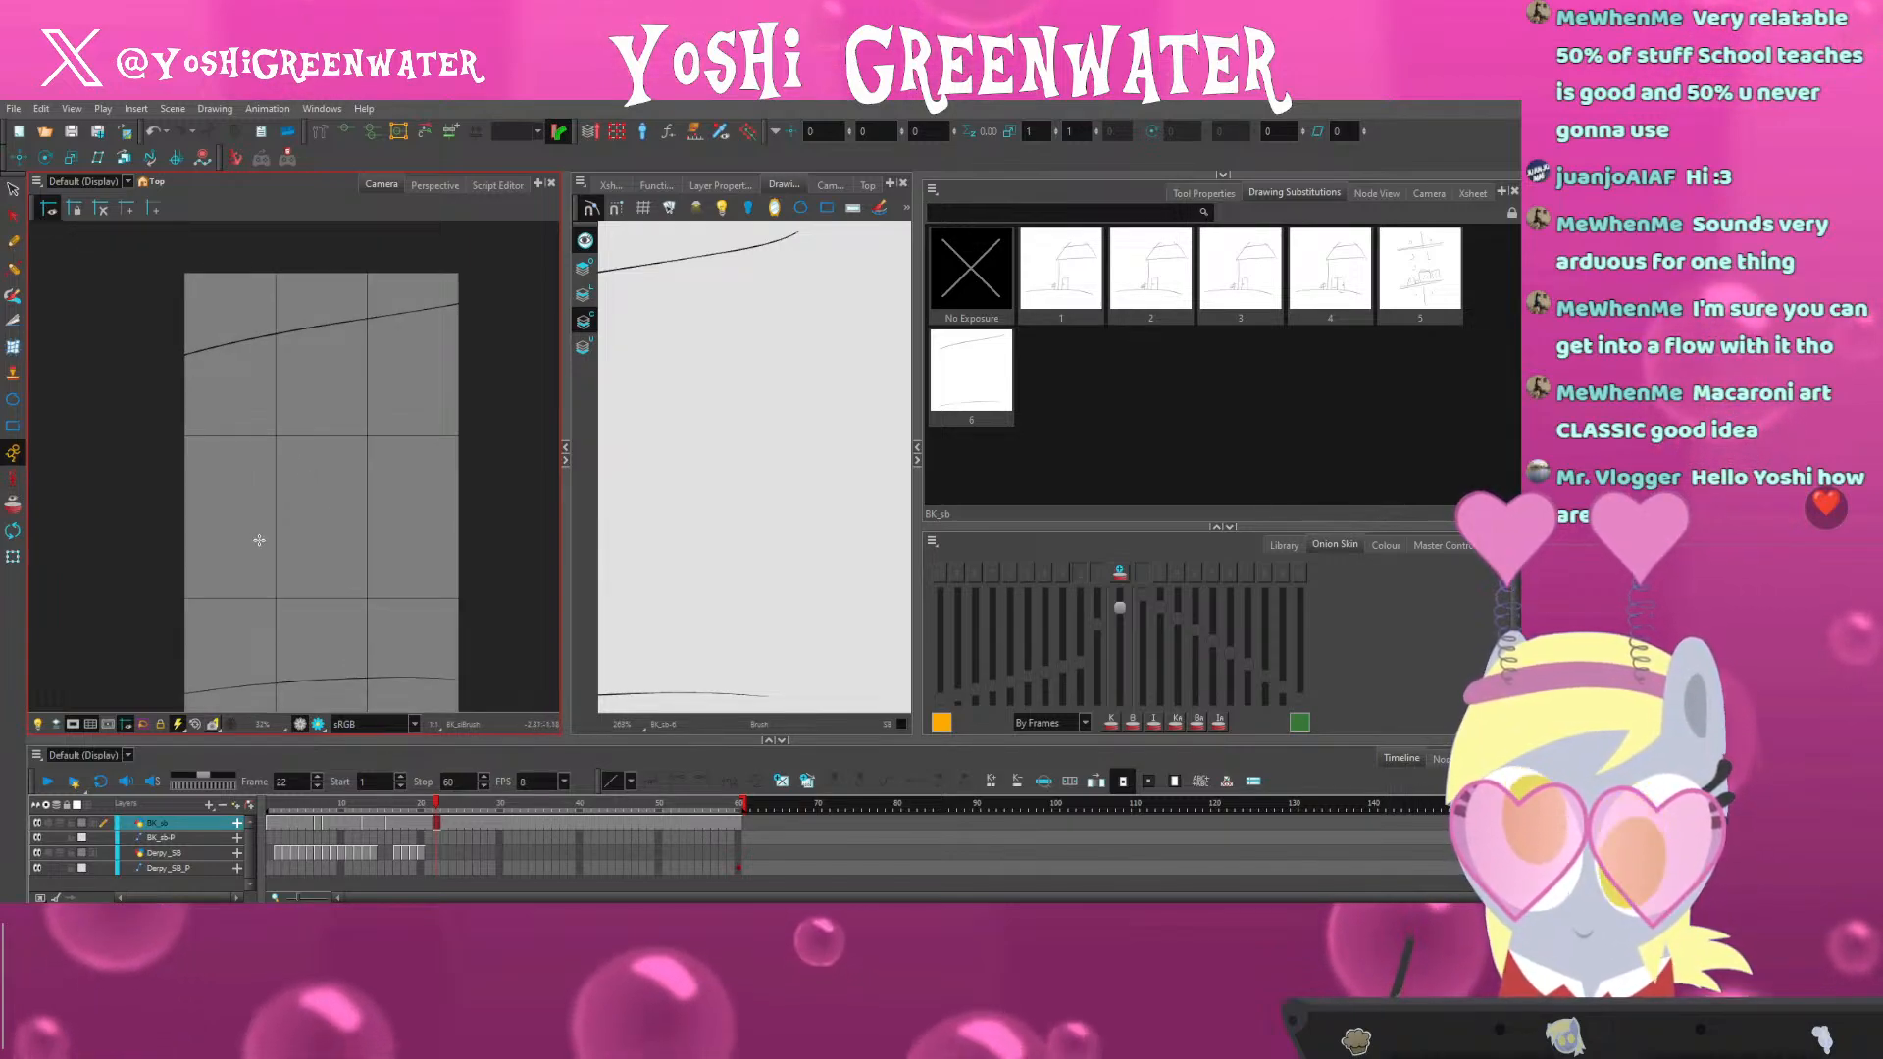
pyautogui.moveTo(259, 541); pyautogui.dragTo(285, 513)
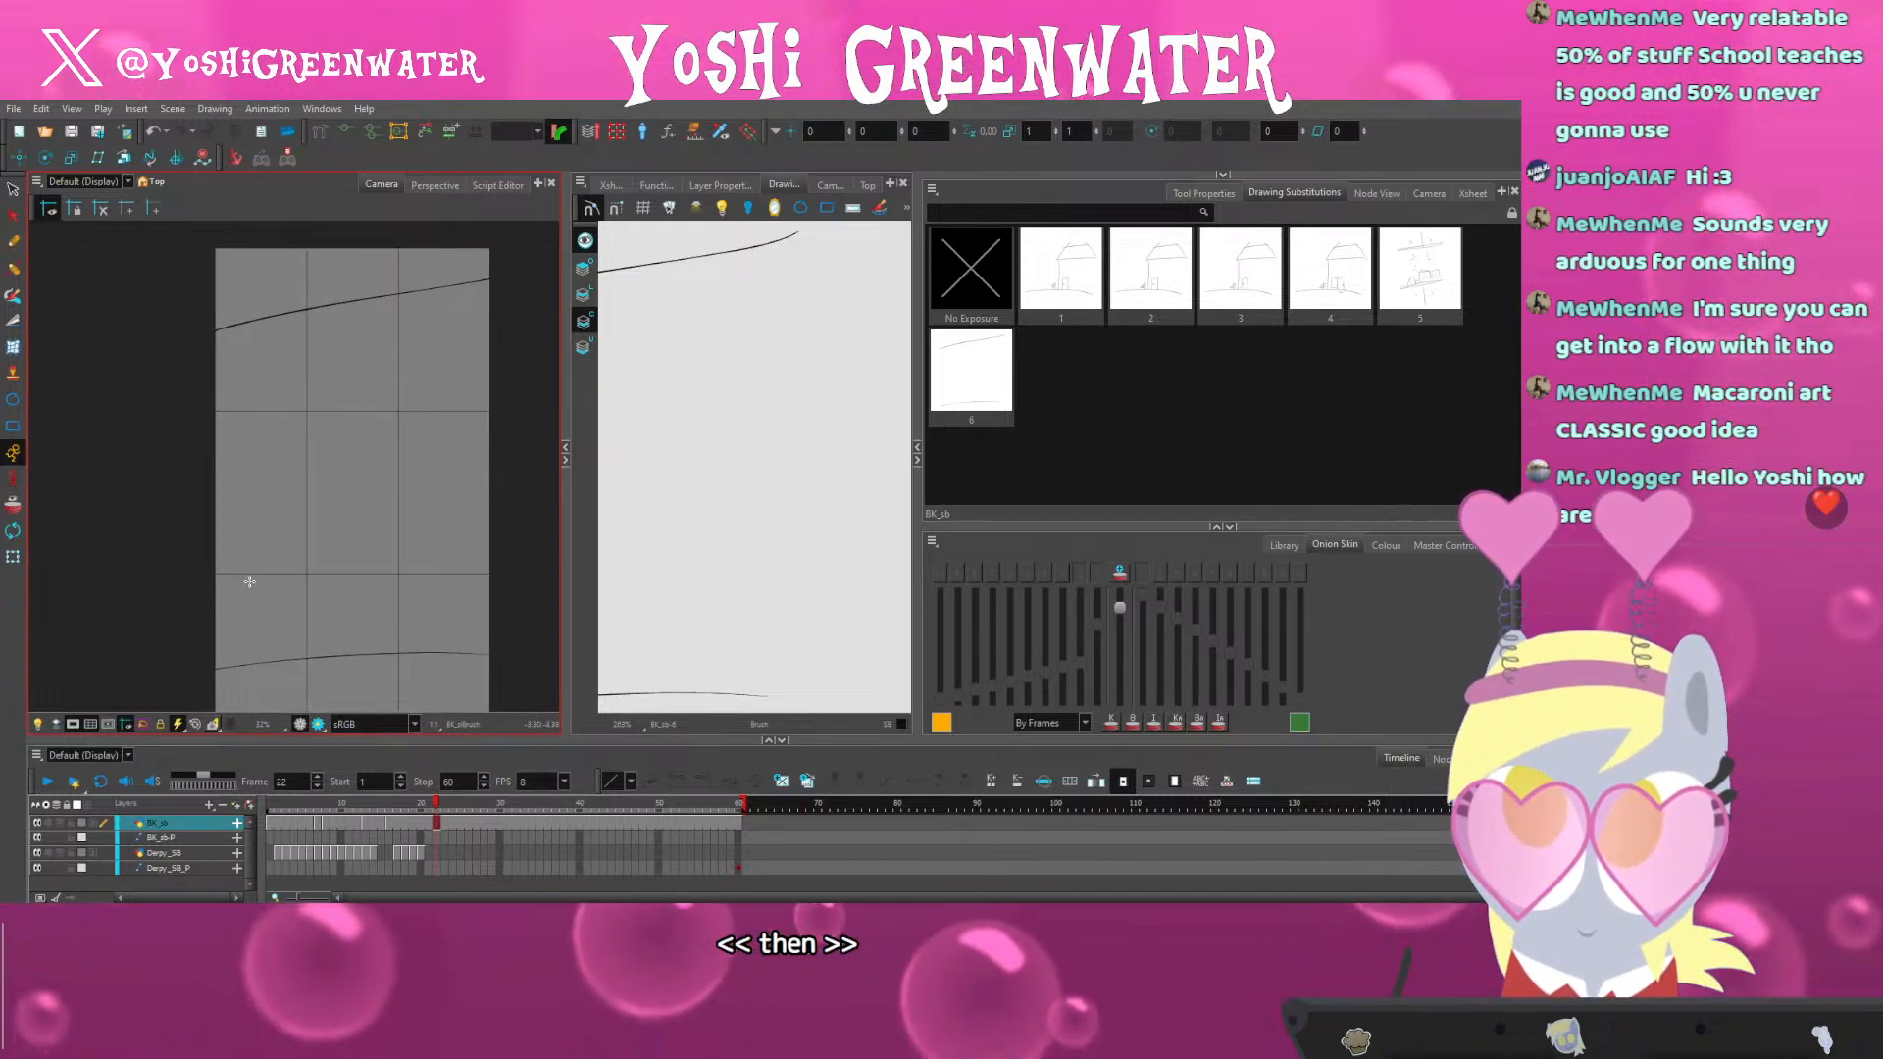
pyautogui.click(443, 852)
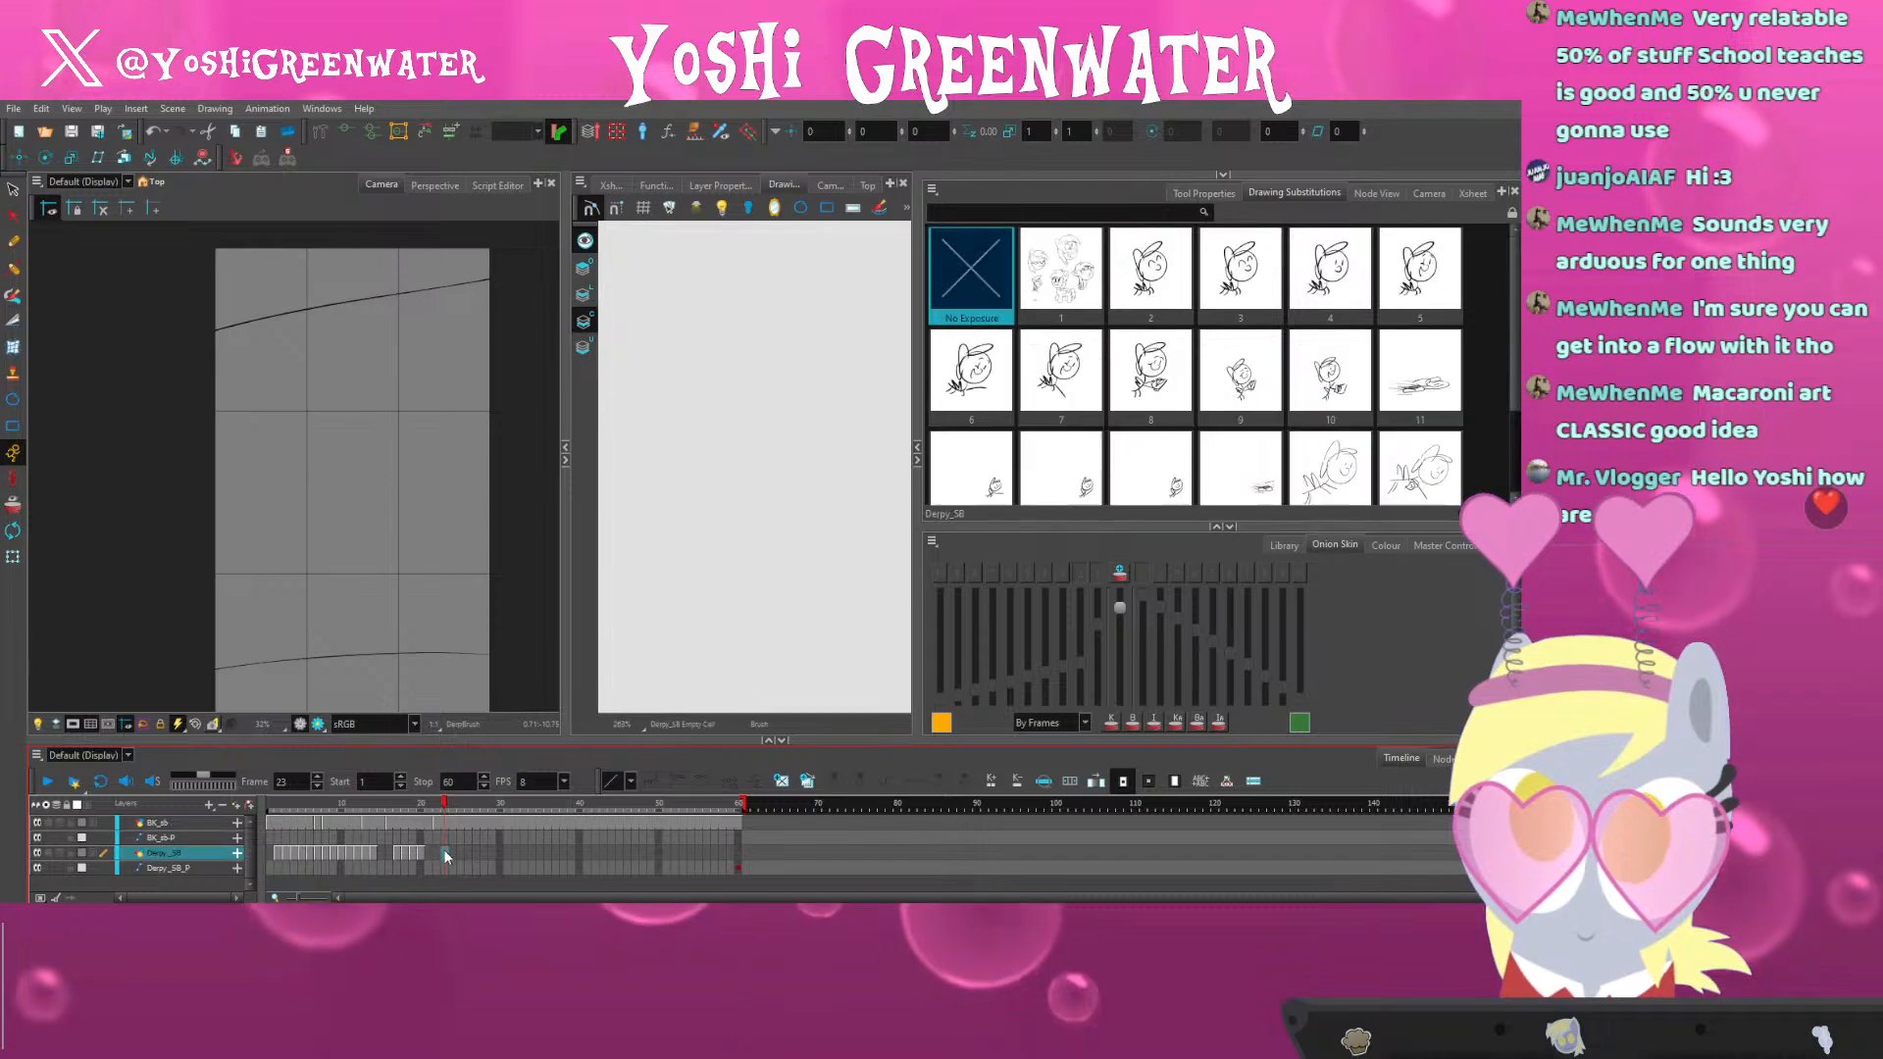
pyautogui.hotkey('alt', 'shift', 'r')
pyautogui.moveTo(244, 504)
pyautogui.mouseDown()
pyautogui.moveTo(280, 503)
pyautogui.moveTo(231, 492)
pyautogui.mouseUp()
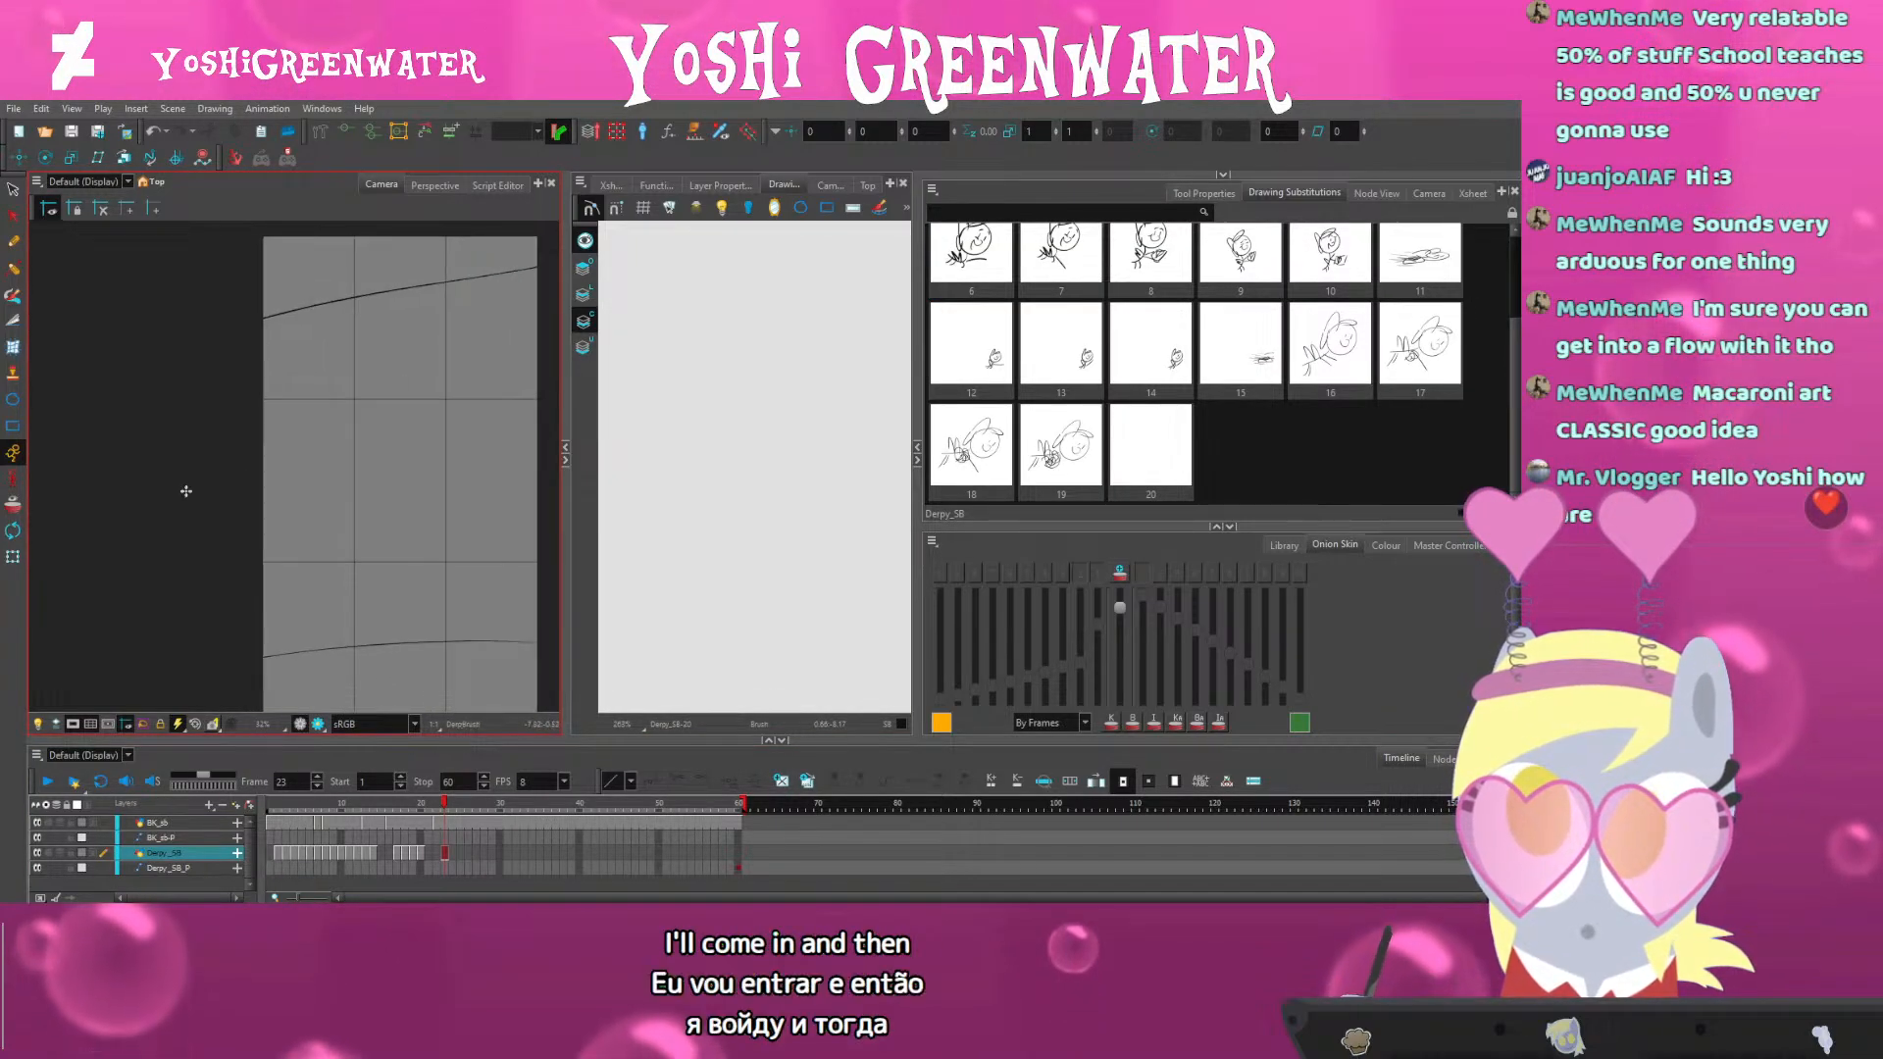
pyautogui.moveTo(644, 453)
pyautogui.mouseDown()
pyautogui.moveTo(625, 481)
pyautogui.moveTo(724, 422)
pyautogui.moveTo(841, 428)
pyautogui.mouseUp()
pyautogui.moveTo(675, 405)
pyautogui.mouseDown()
pyautogui.moveTo(700, 438)
pyautogui.moveTo(685, 409)
pyautogui.moveTo(659, 476)
pyautogui.moveTo(596, 514)
pyautogui.moveTo(667, 467)
pyautogui.mouseUp()
pyautogui.moveTo(565, 434); pyautogui.dragTo(535, 437)
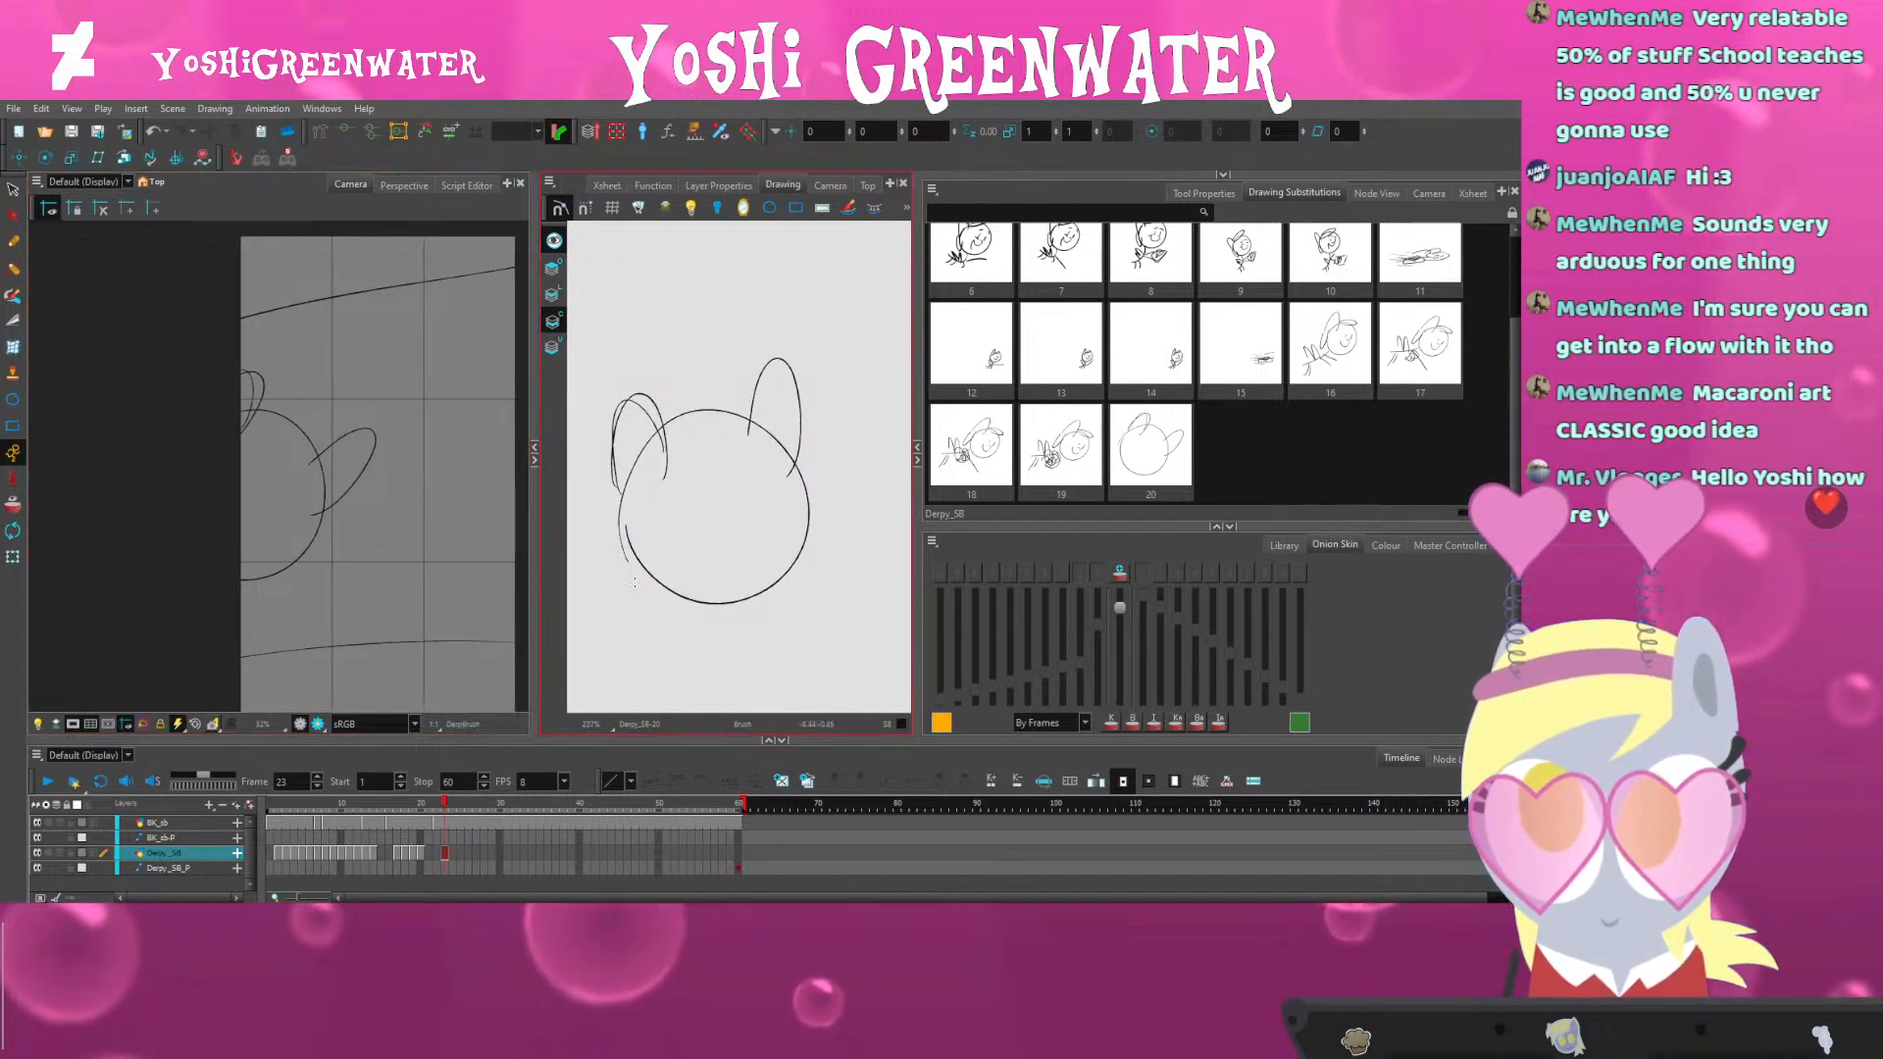
# Sketch the crown curve, zigzag bangs and long side hair strands onto the large head on frame 23
pyautogui.moveTo(649, 447); pyautogui.dragTo(664, 426)
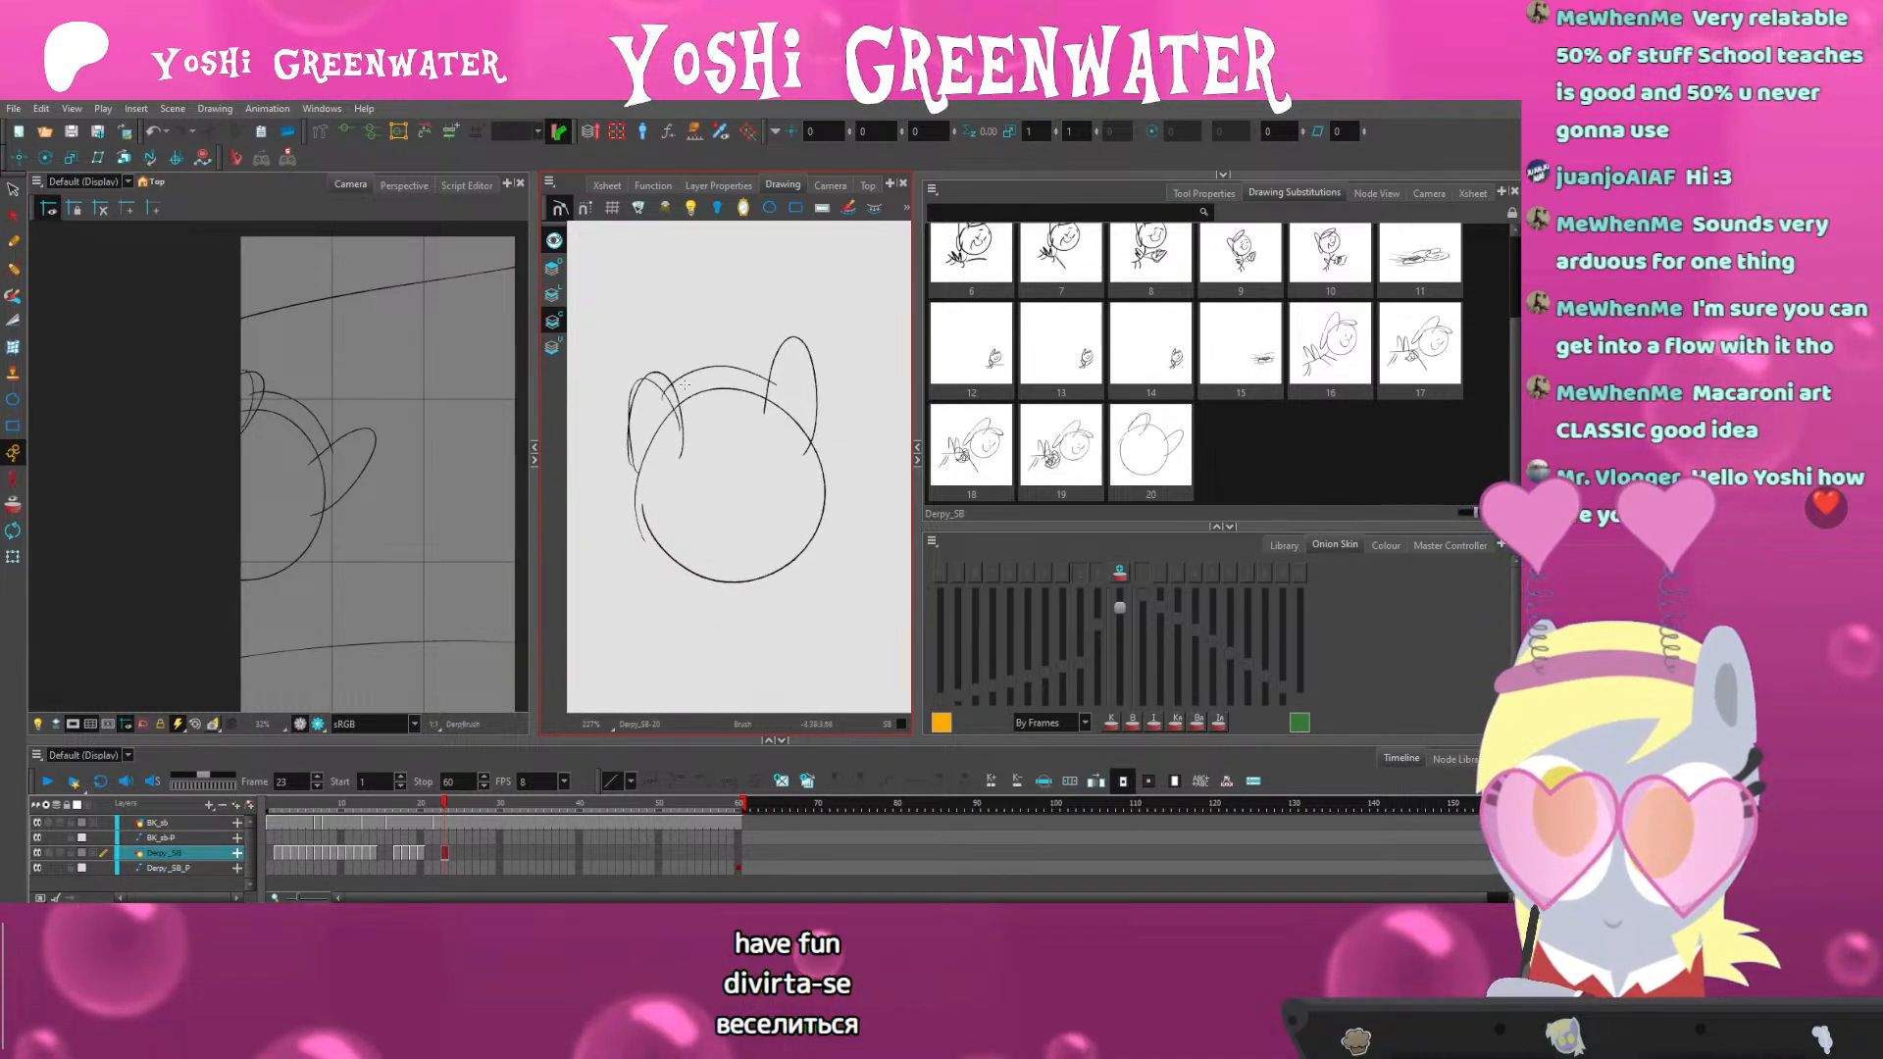
pyautogui.moveTo(673, 432)
pyautogui.mouseDown()
pyautogui.moveTo(706, 455)
pyautogui.moveTo(675, 603)
pyautogui.mouseUp()
pyautogui.moveTo(768, 412)
pyautogui.mouseDown()
pyautogui.moveTo(784, 602)
pyautogui.moveTo(789, 522)
pyautogui.moveTo(735, 685)
pyautogui.mouseUp()
pyautogui.moveTo(674, 630); pyautogui.dragTo(671, 644)
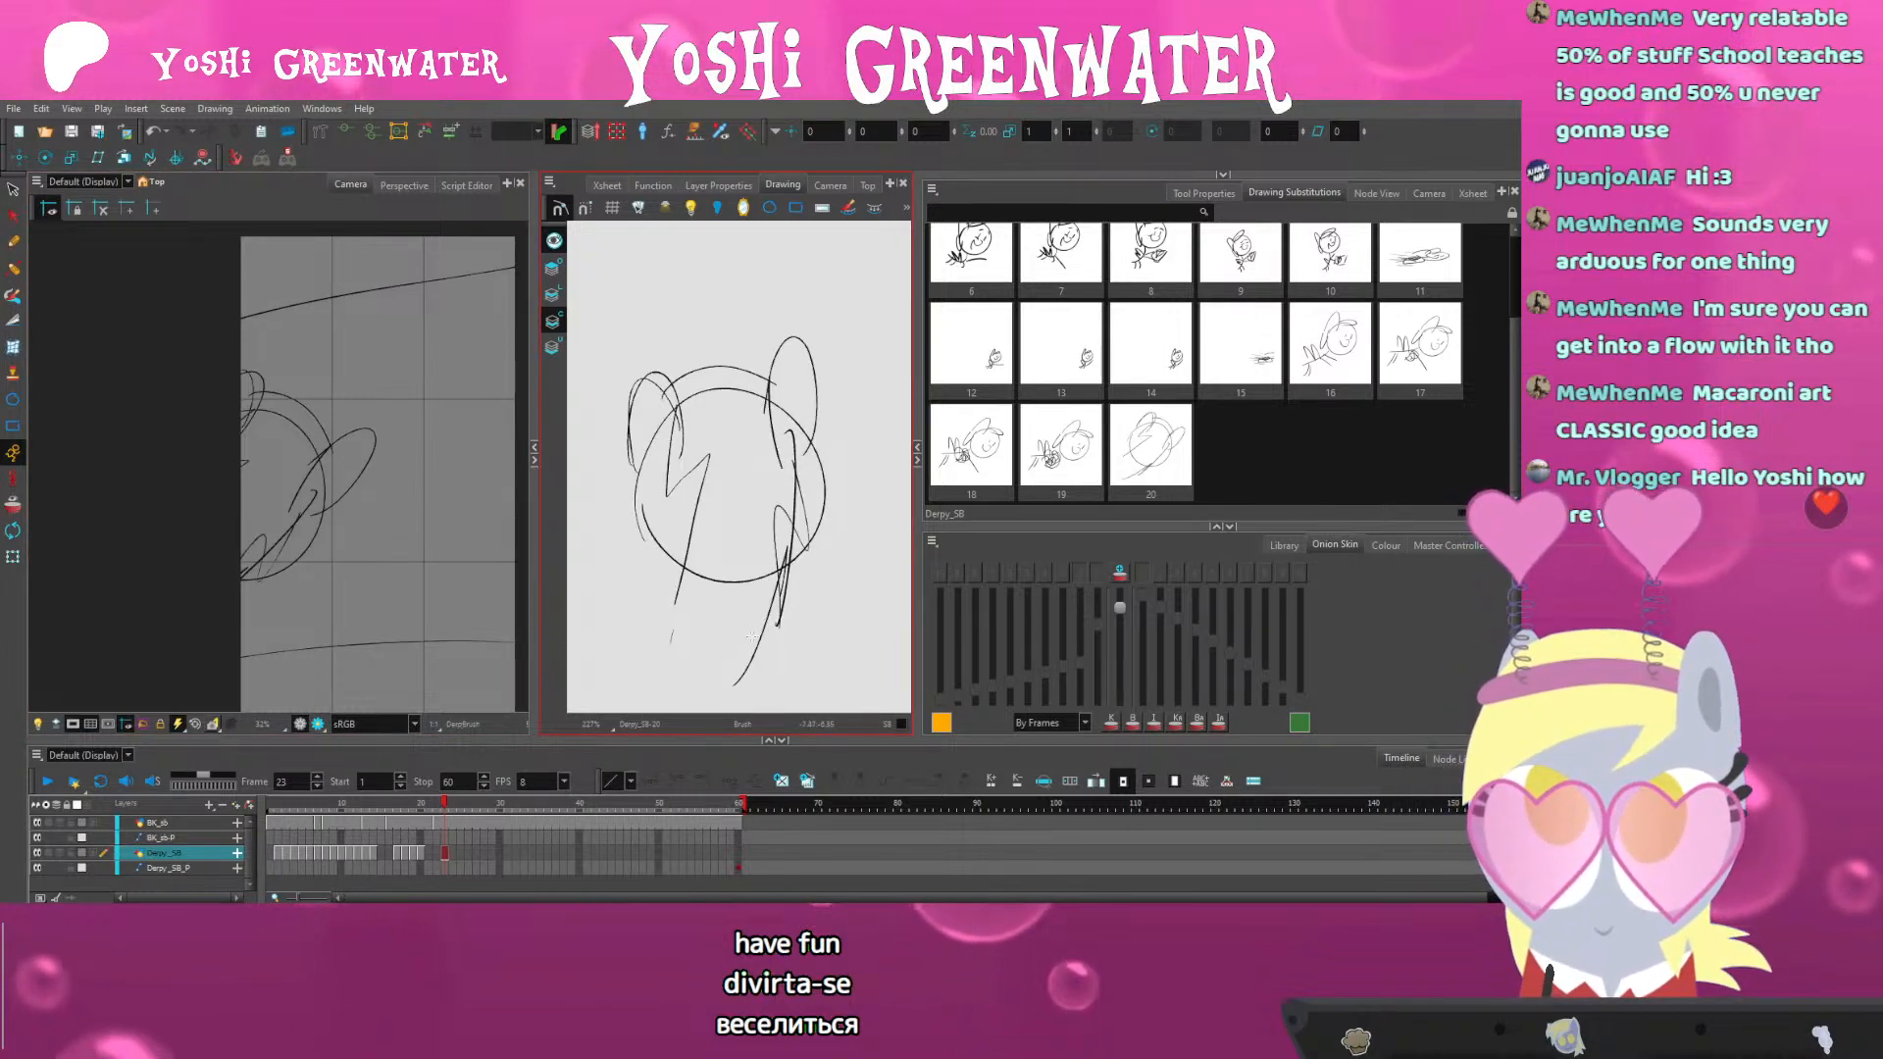
pyautogui.hotkey('shift', 'x')
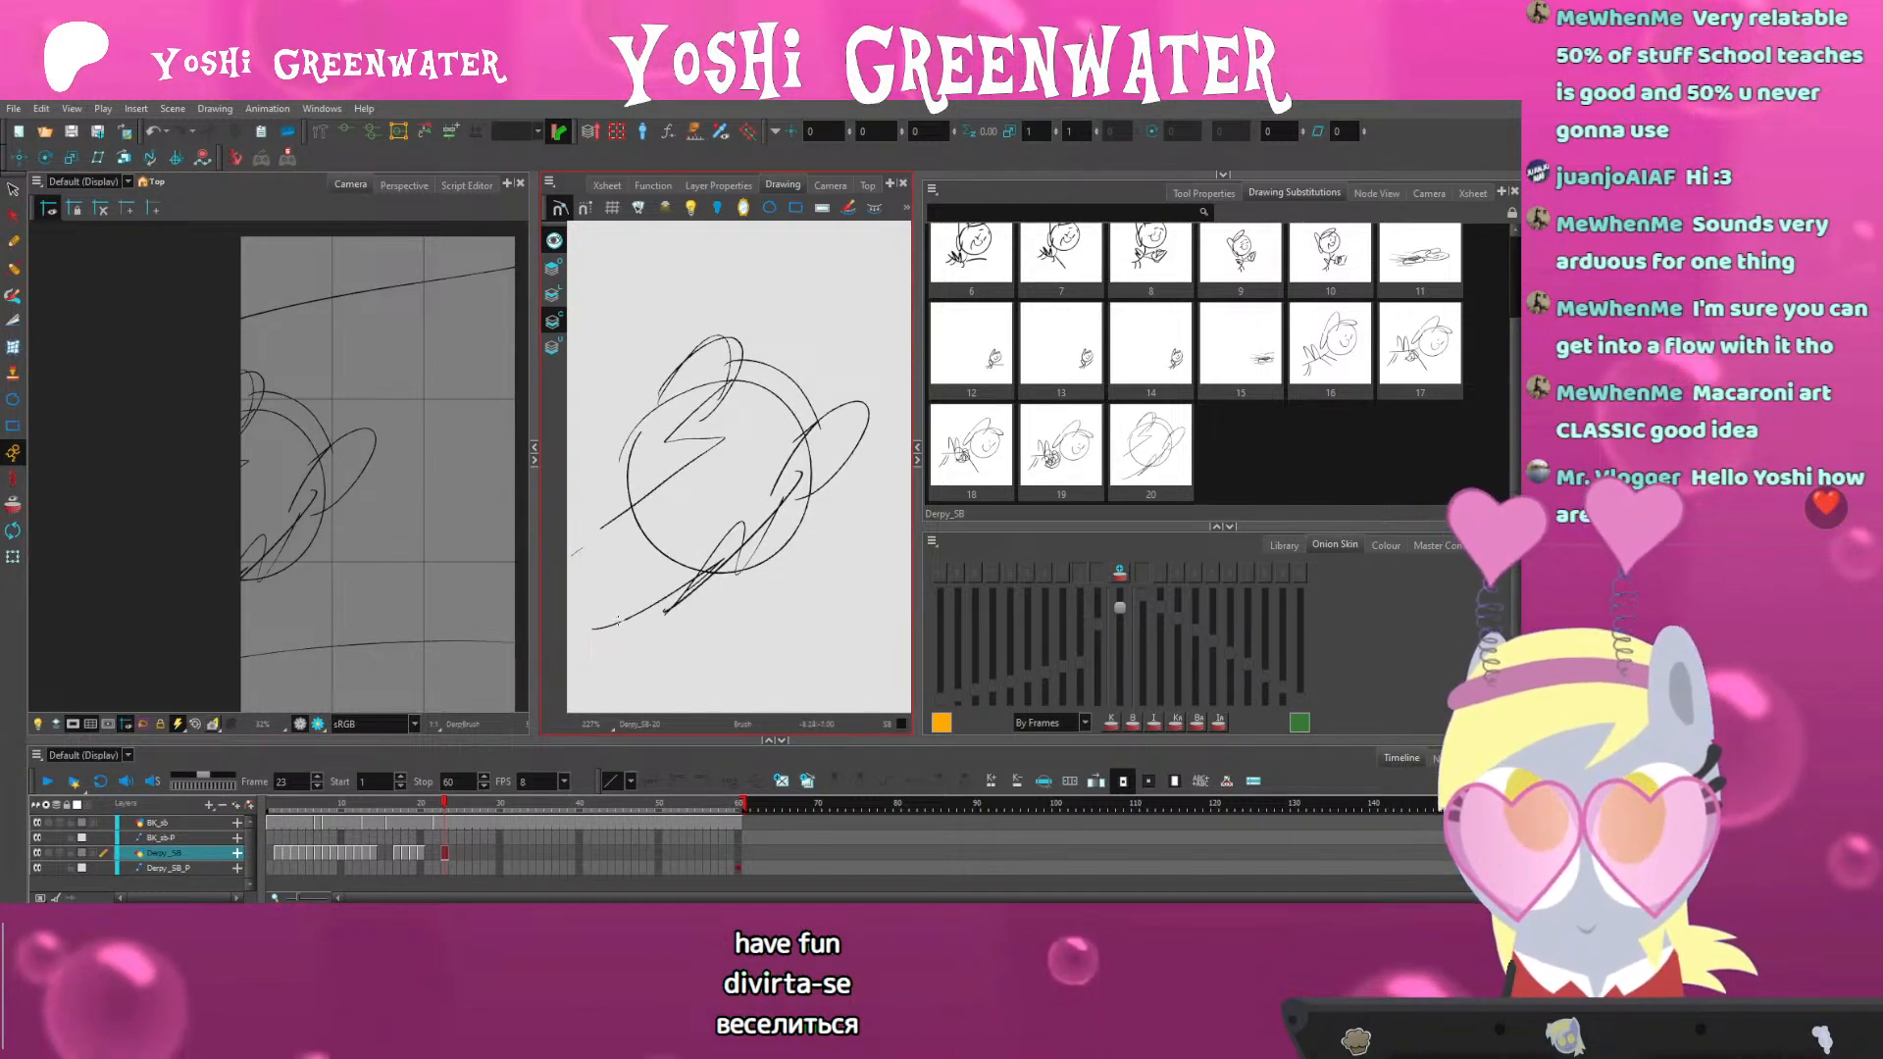
# Extend the exposure of the large head drawing from frame 23 to frame 60 and go to frame 24
pyautogui.moveTo(274, 545); pyautogui.dragTo(227, 509)
pyautogui.press(',')
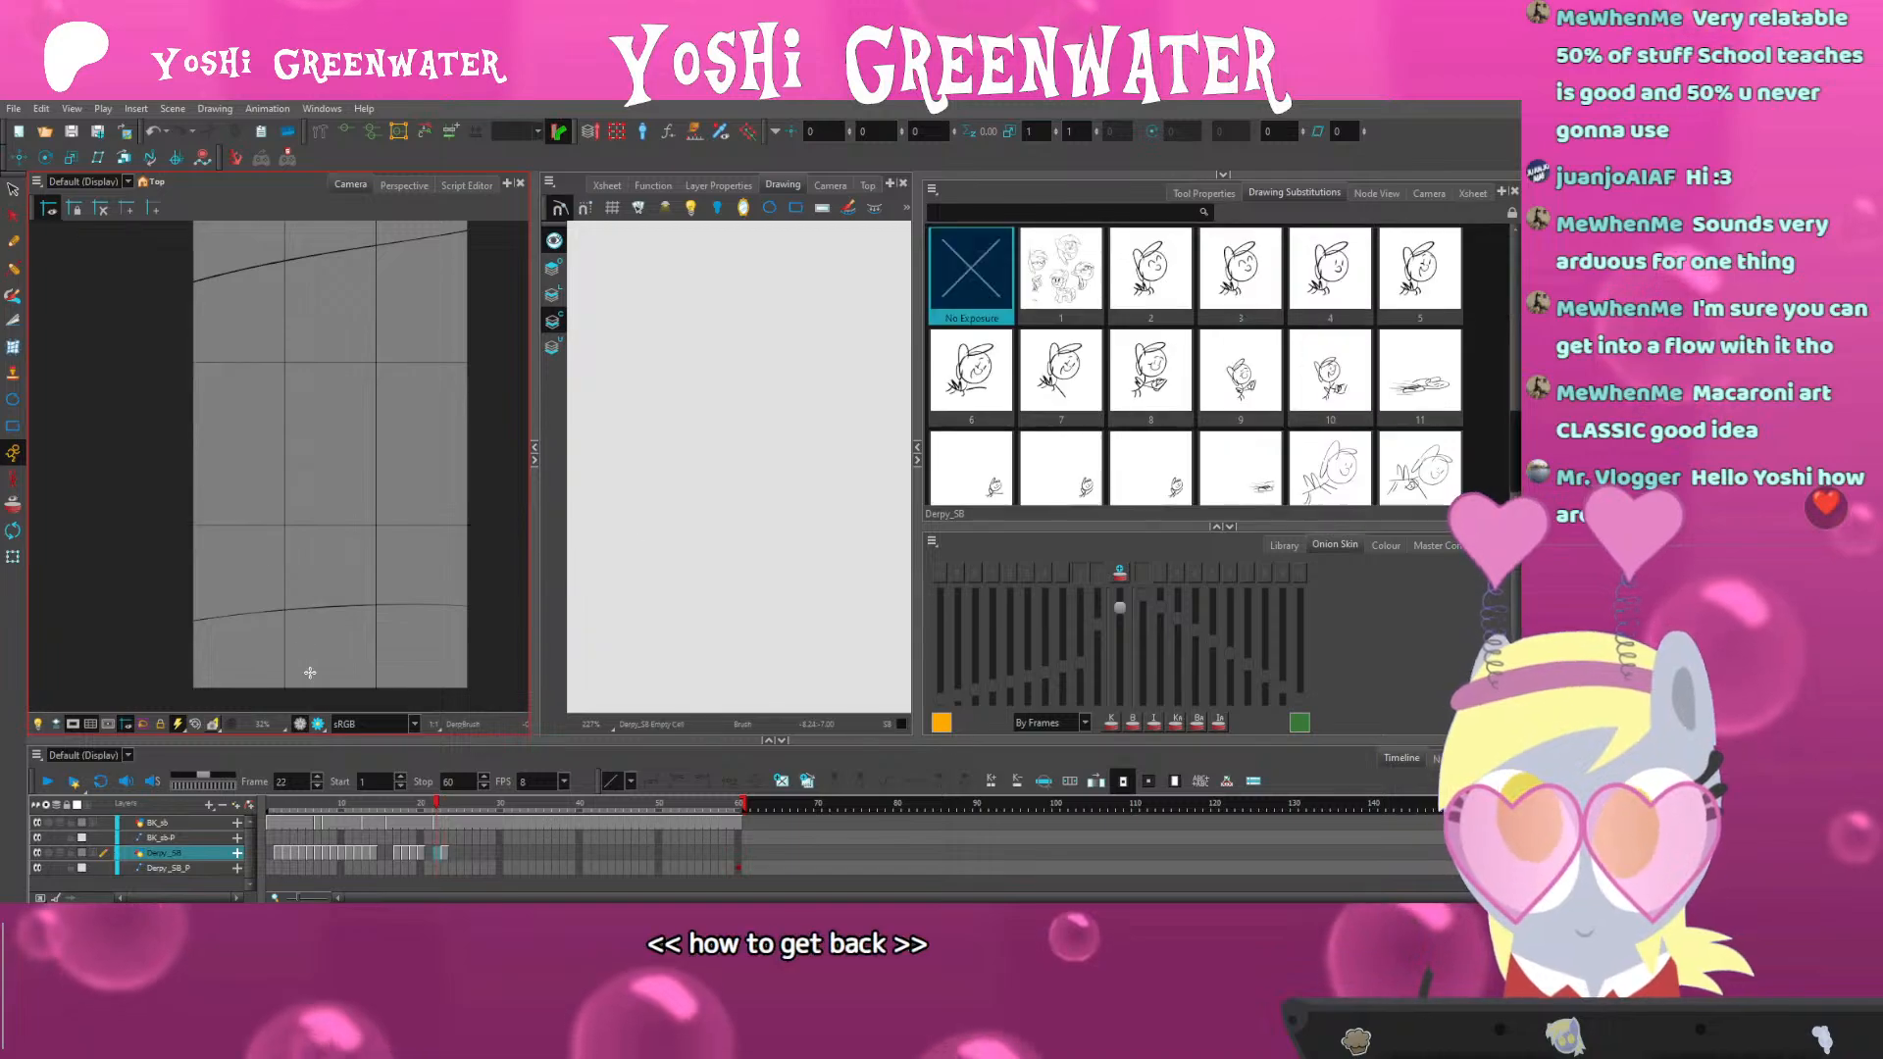
pyautogui.press('.')
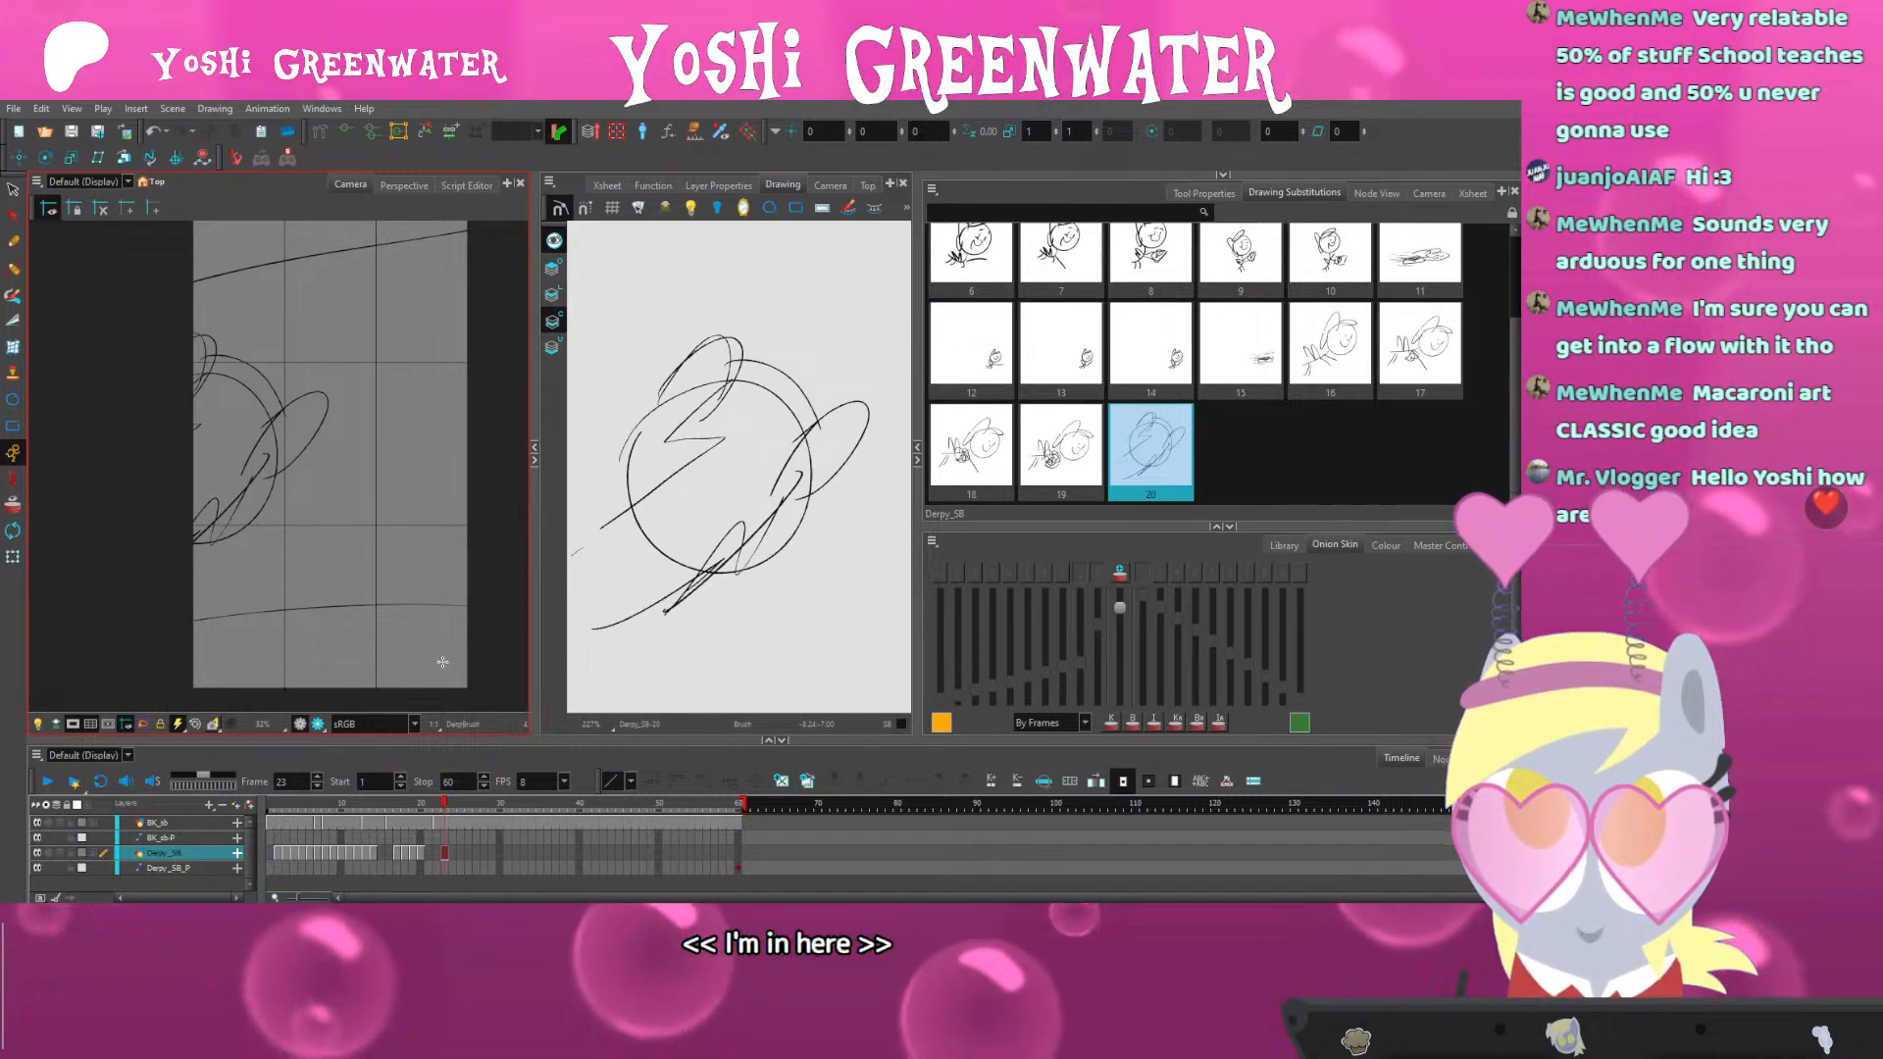
pyautogui.hotkey('shift', '.')
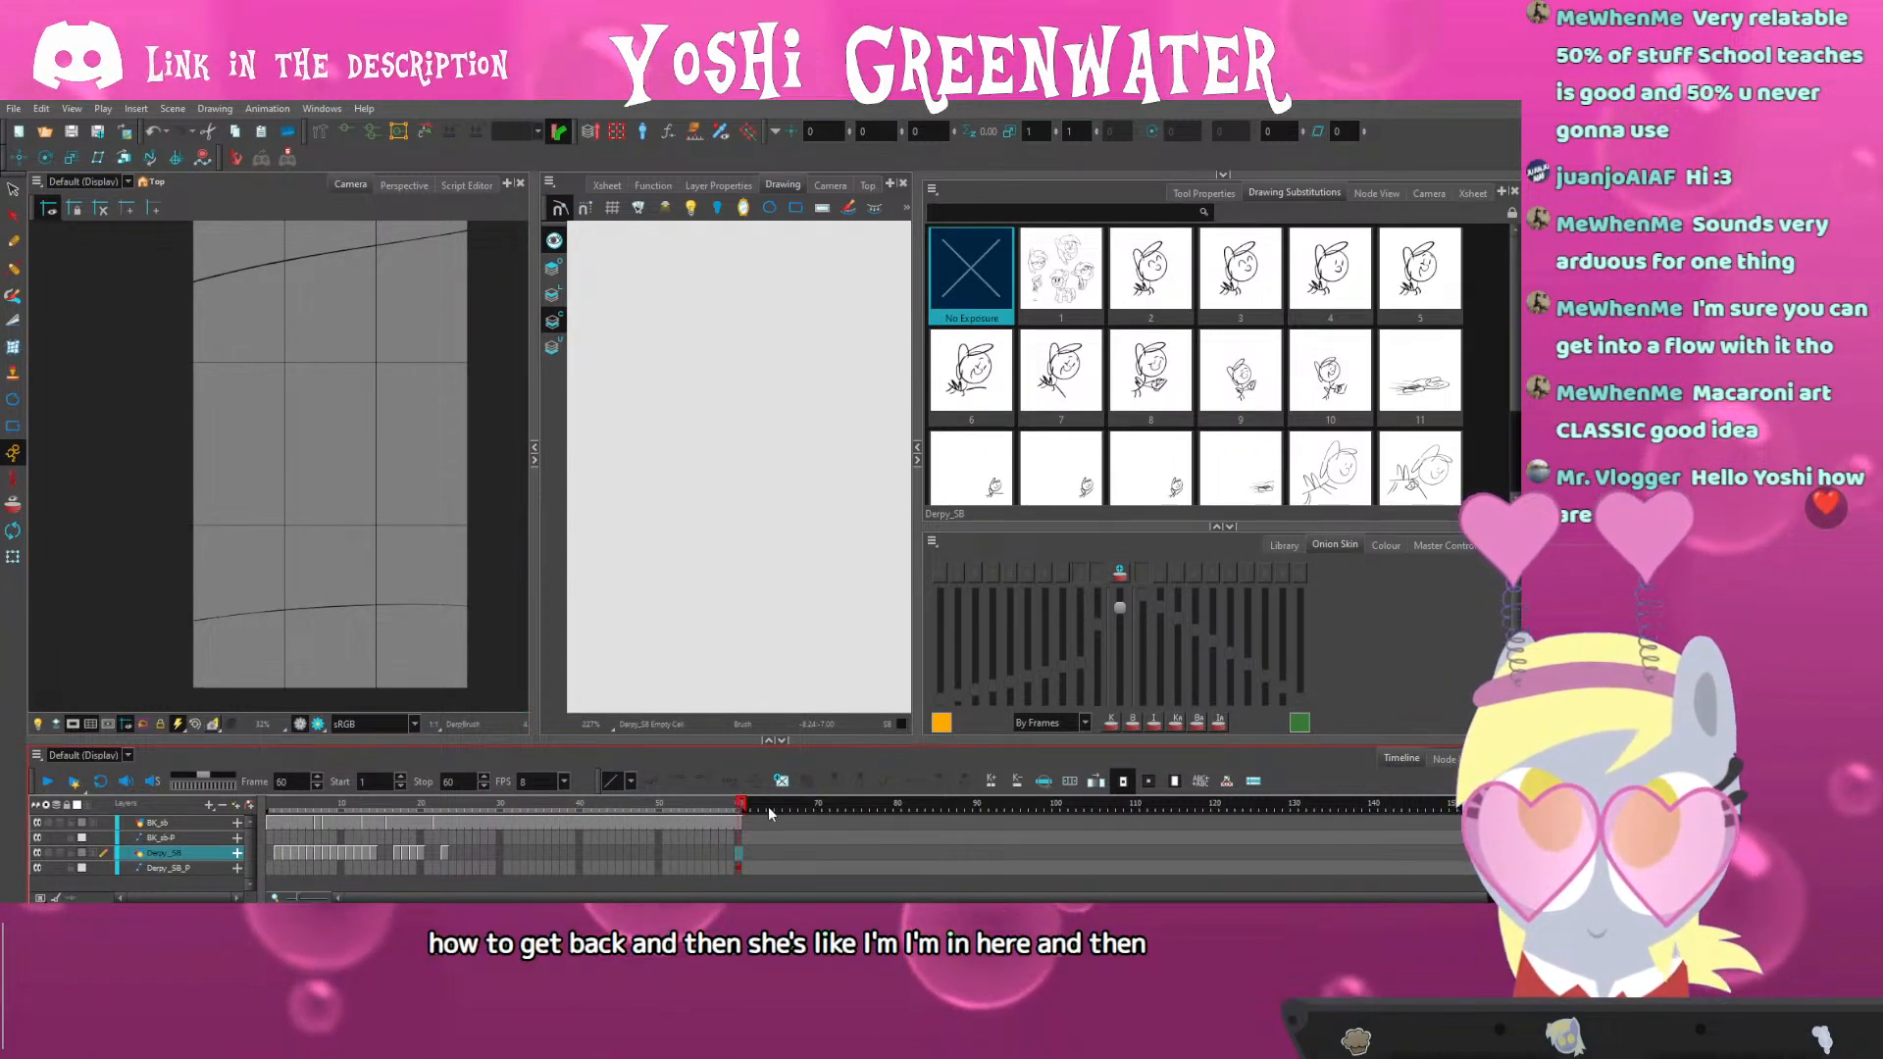
pyautogui.click(443, 806)
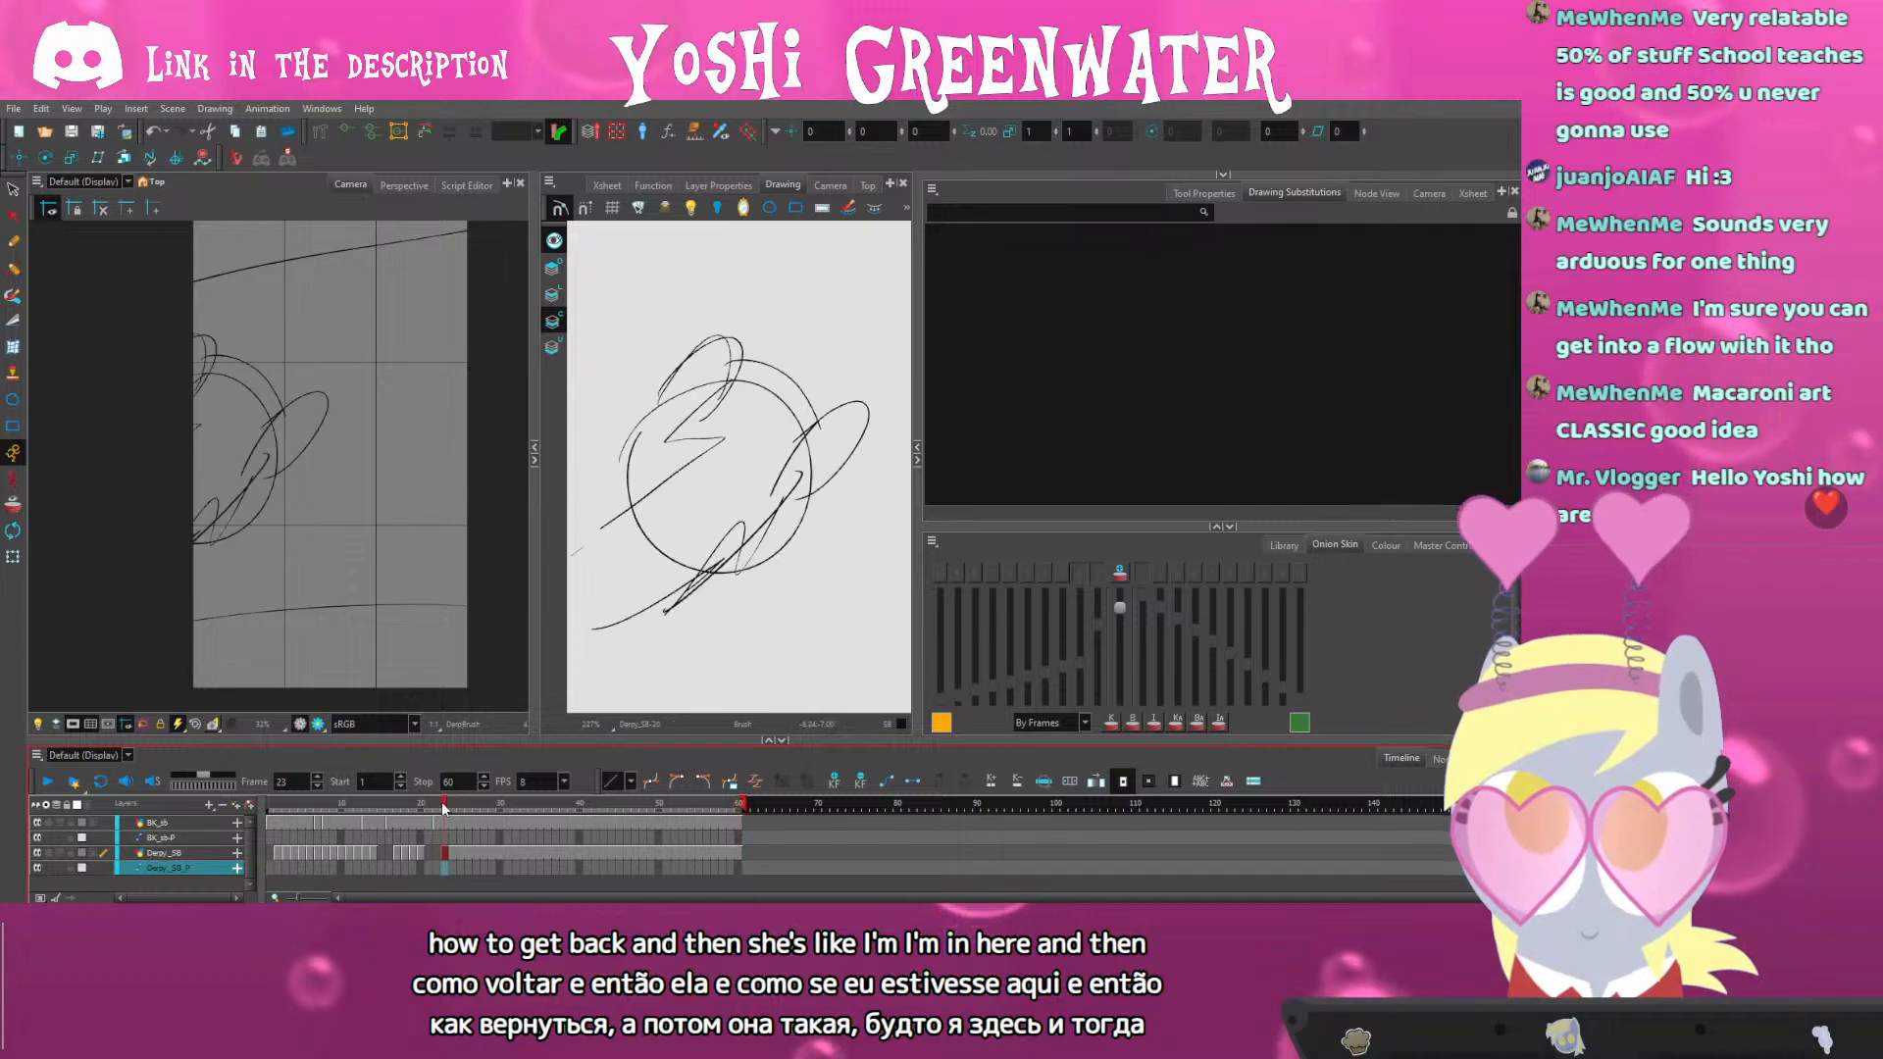
pyautogui.click(450, 856)
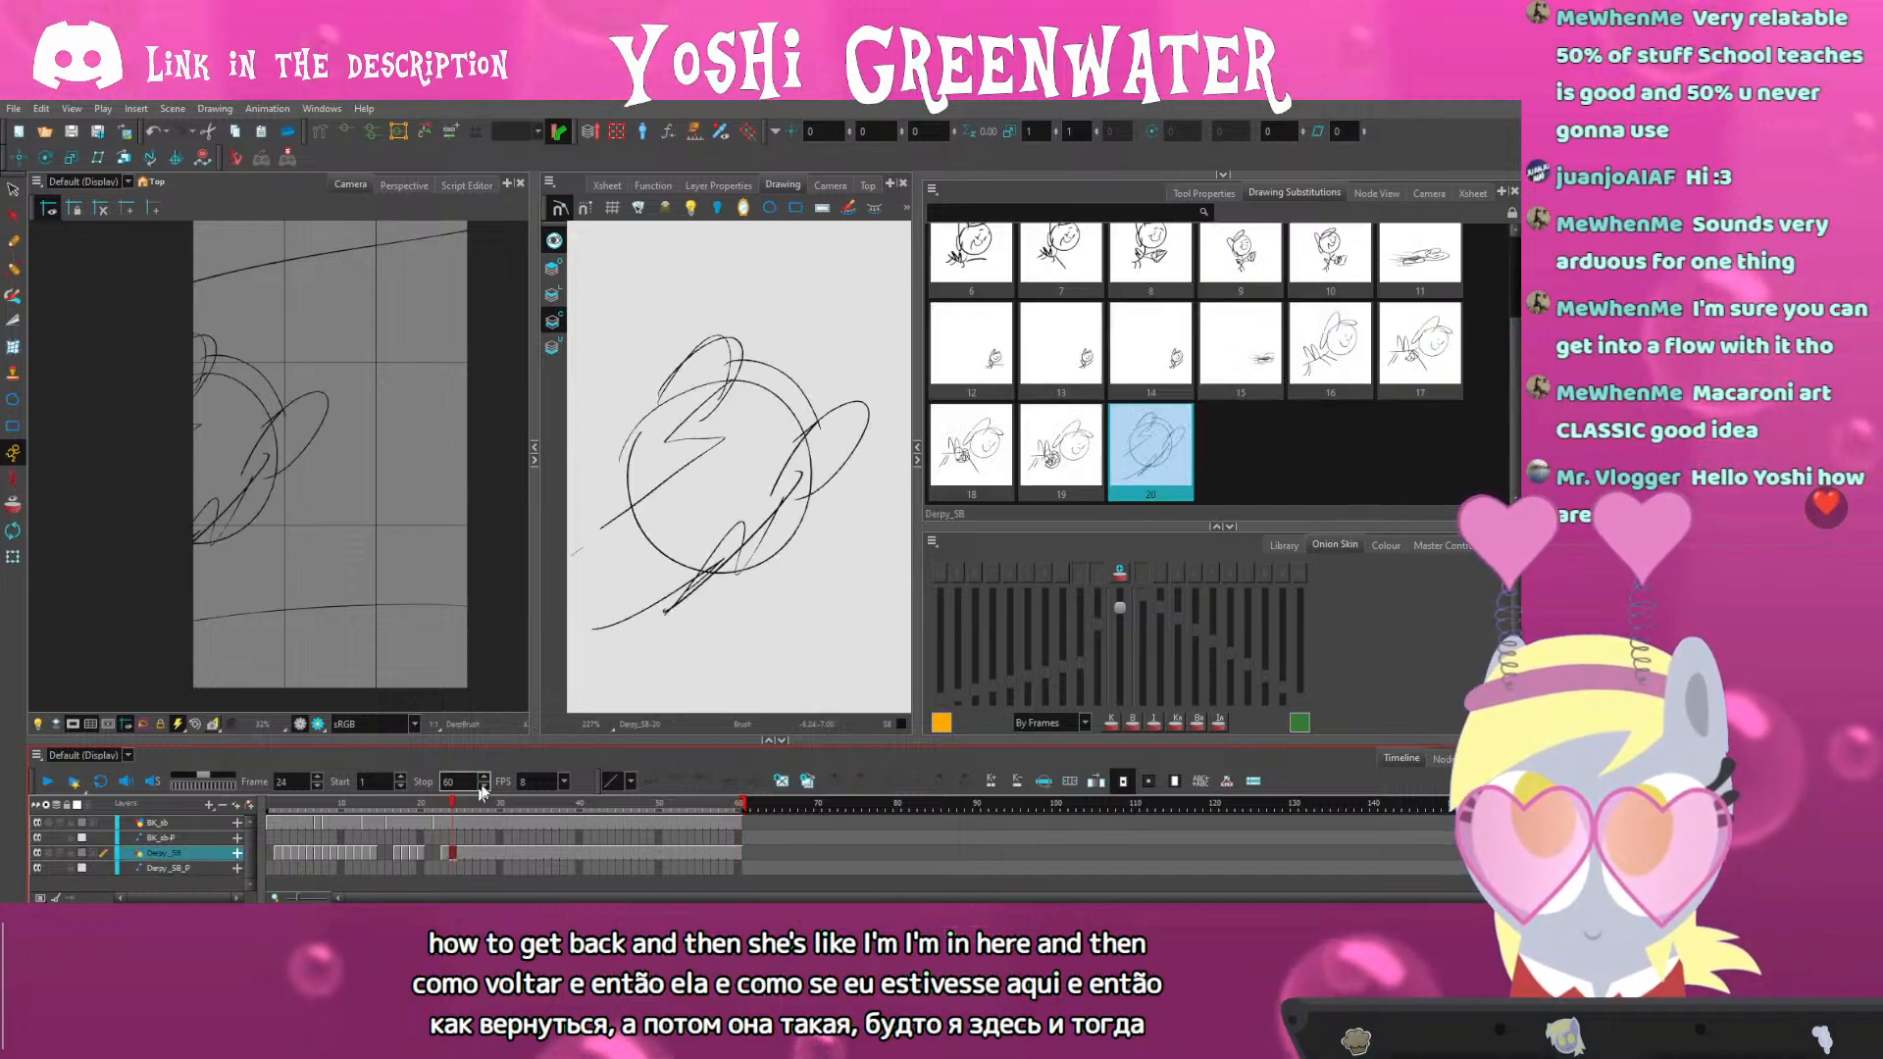
# Duplicate the large head drawing on frame 24 and shift the copied sketch further into the shot, comparing it with frame 23
pyautogui.click(804, 782)
pyautogui.hotkey('alt', 's')
pyautogui.moveTo(165, 330)
pyautogui.mouseDown()
pyautogui.moveTo(278, 297)
pyautogui.moveTo(136, 512)
pyautogui.moveTo(164, 514)
pyautogui.mouseUp()
pyautogui.moveTo(113, 327); pyautogui.dragTo(110, 320)
pyautogui.moveTo(106, 459); pyautogui.dragTo(115, 462)
pyautogui.click(122, 480)
pyautogui.press(',')
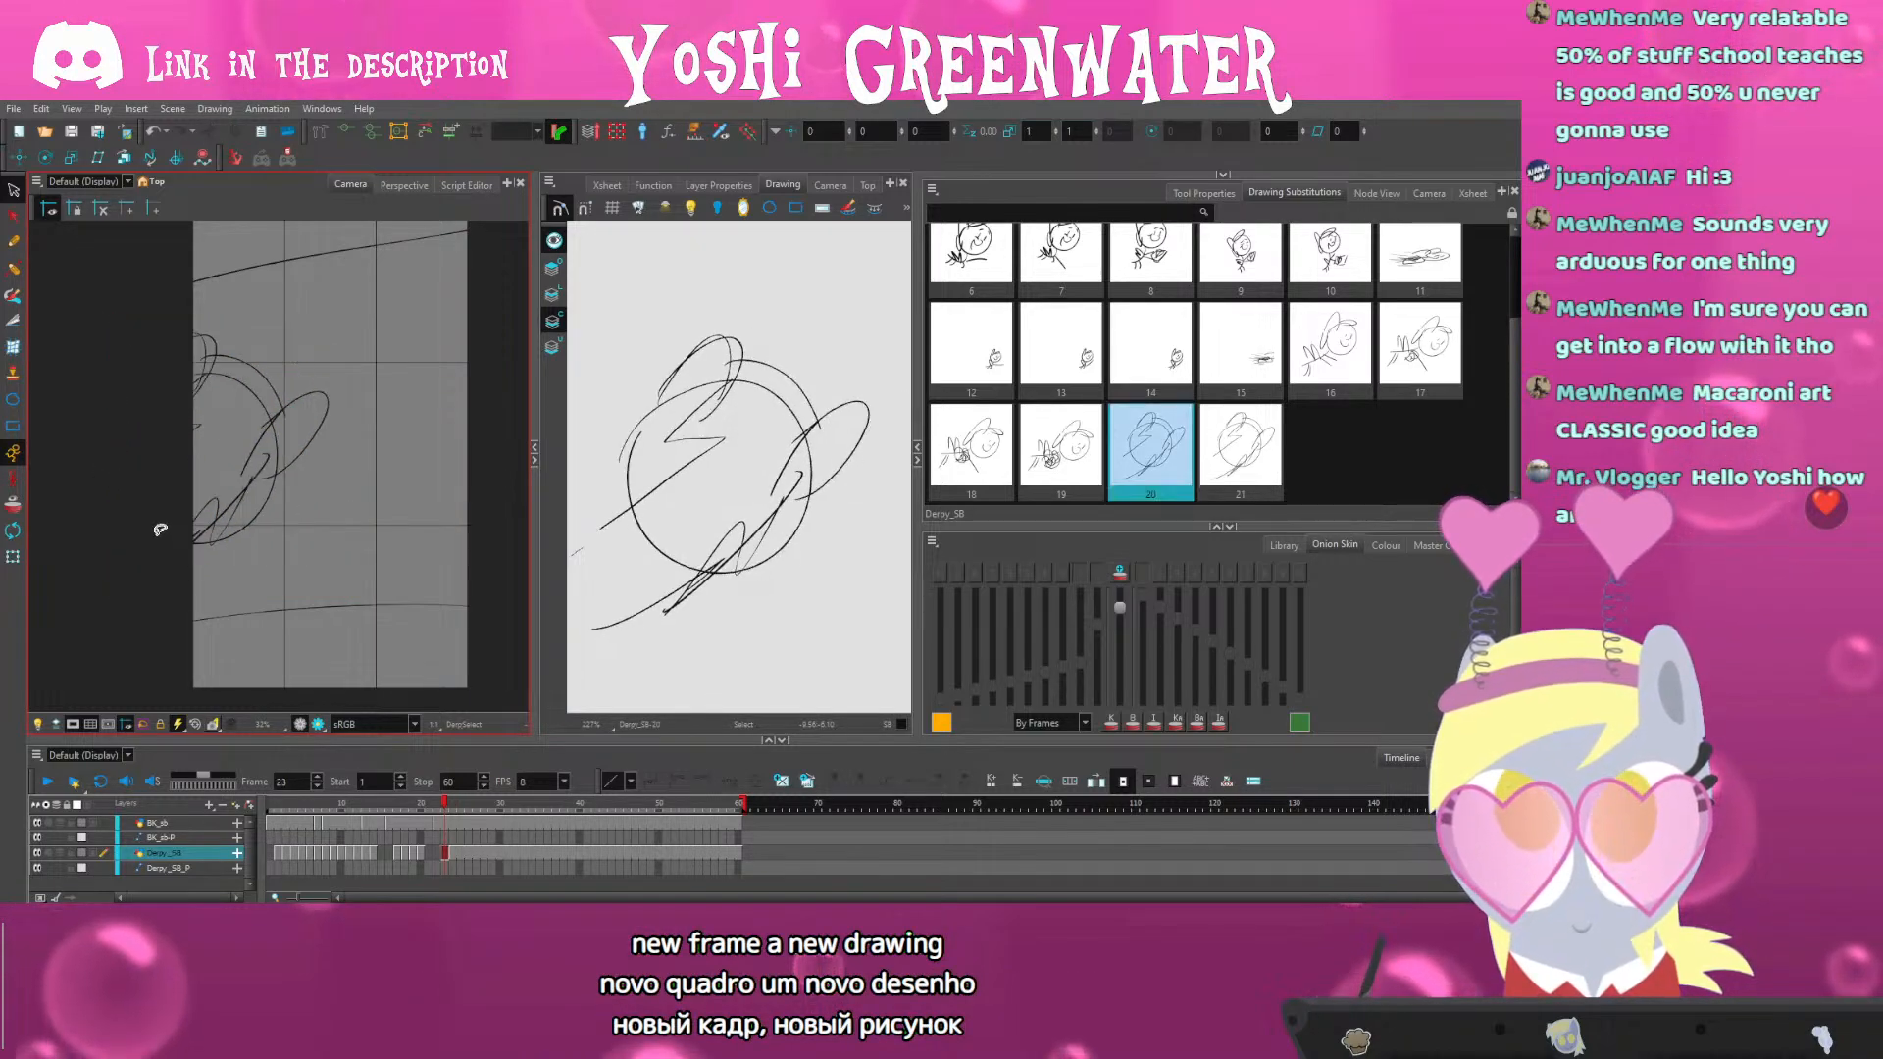
pyautogui.press('.')
# Brush a curved wisp beneath the large head and long slanted strokes along its outer side on frame 24
pyautogui.hotkey('alt', 'b')
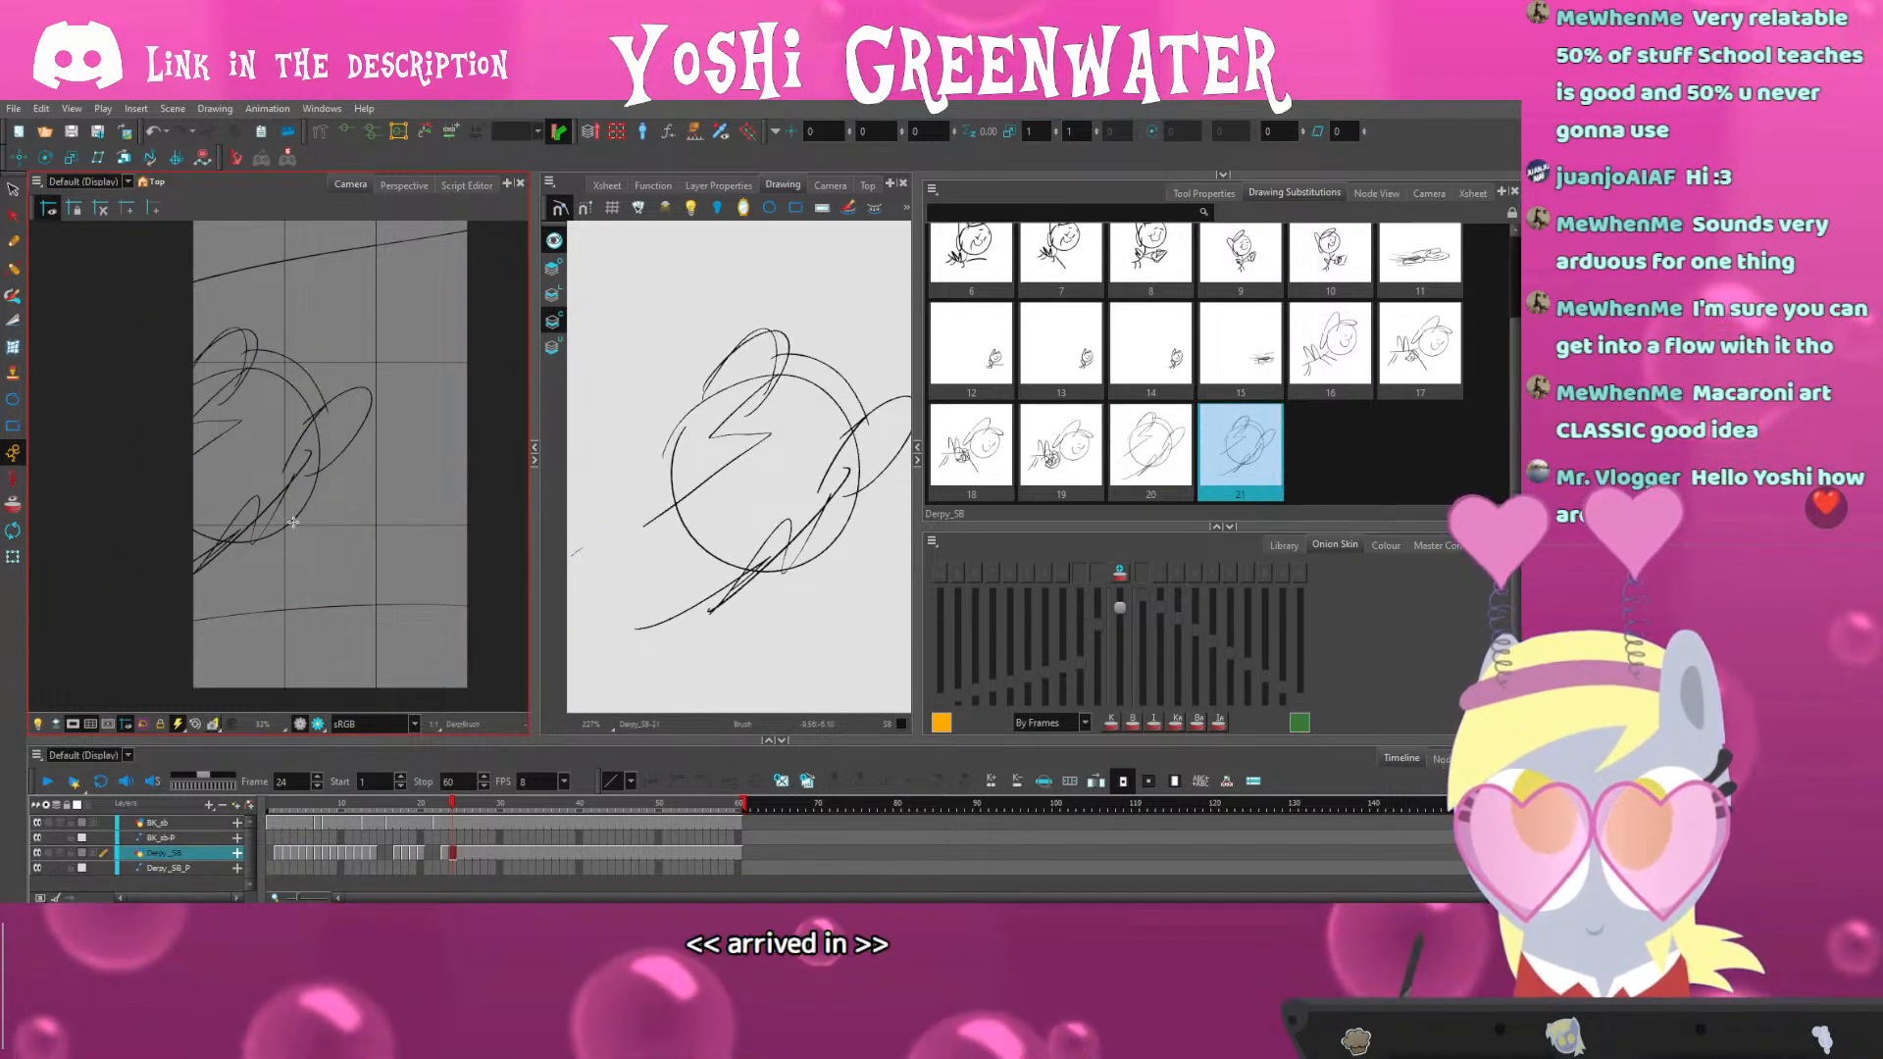
pyautogui.moveTo(235, 582); pyautogui.dragTo(239, 549)
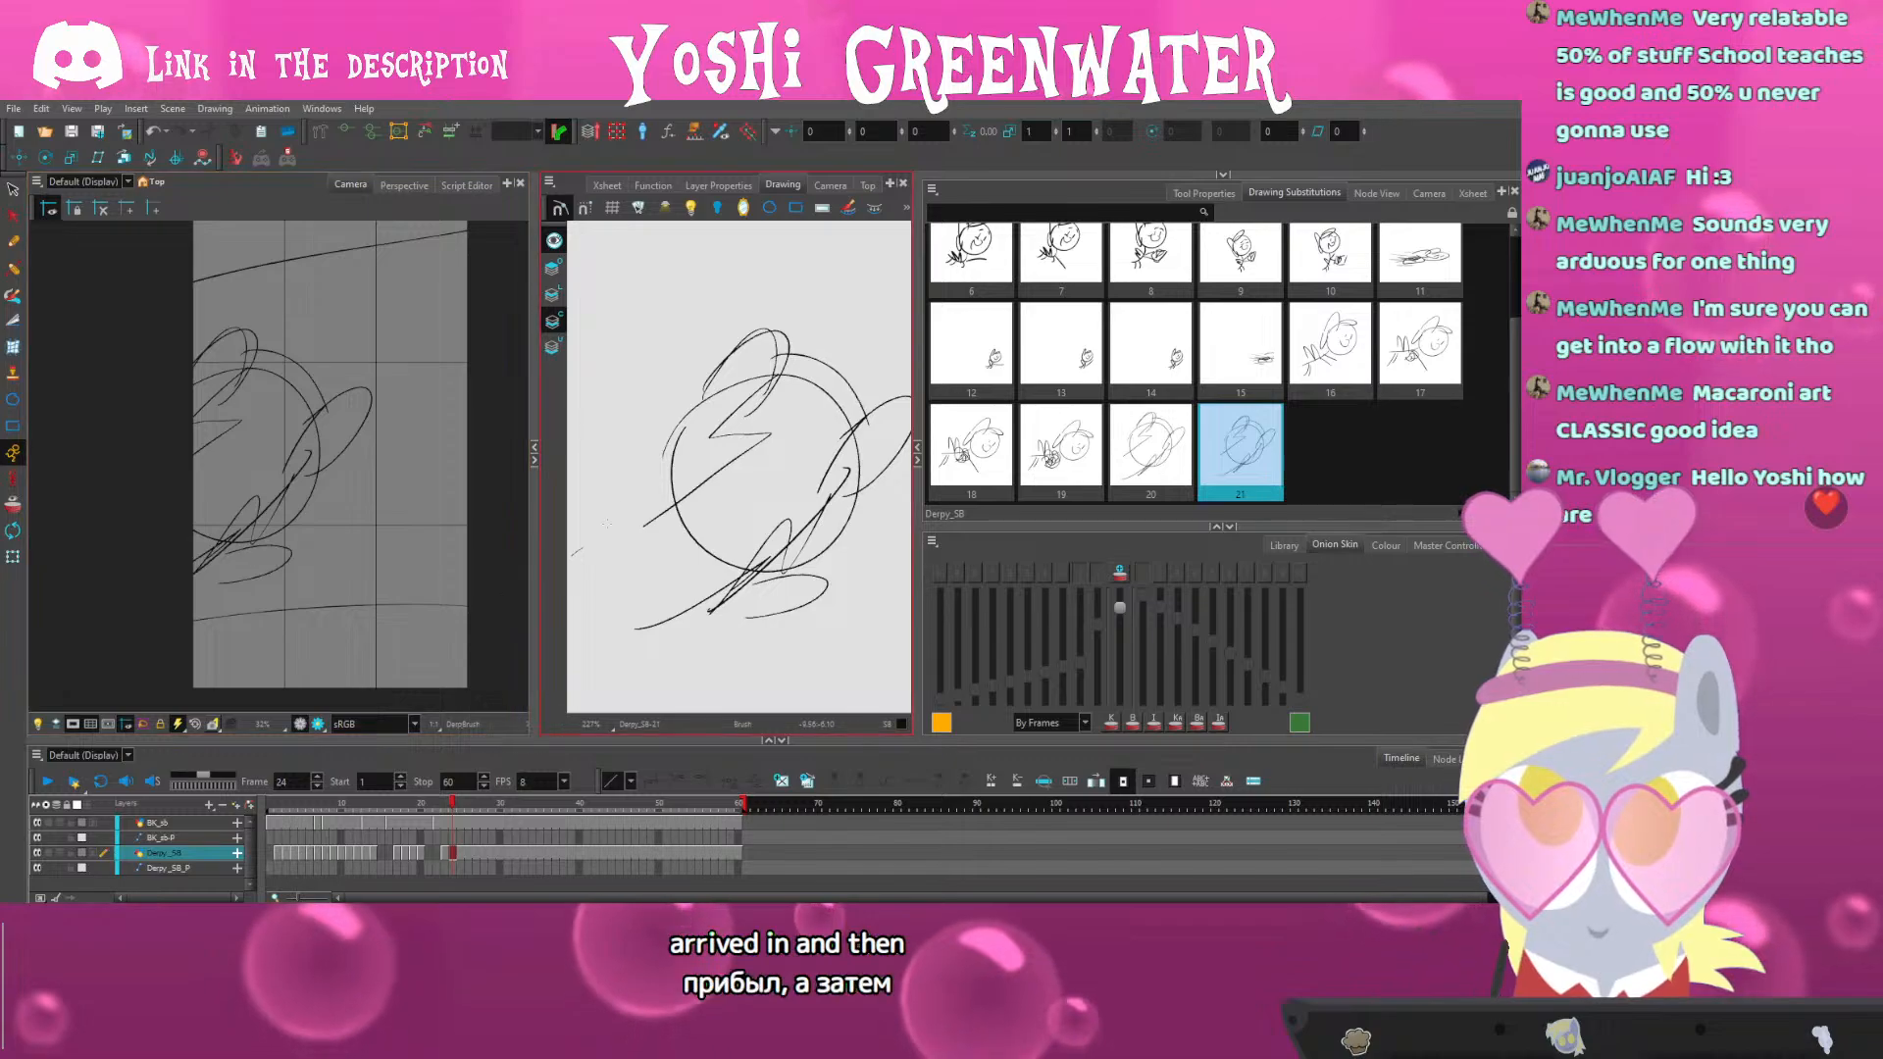
pyautogui.moveTo(102, 487); pyautogui.dragTo(124, 504)
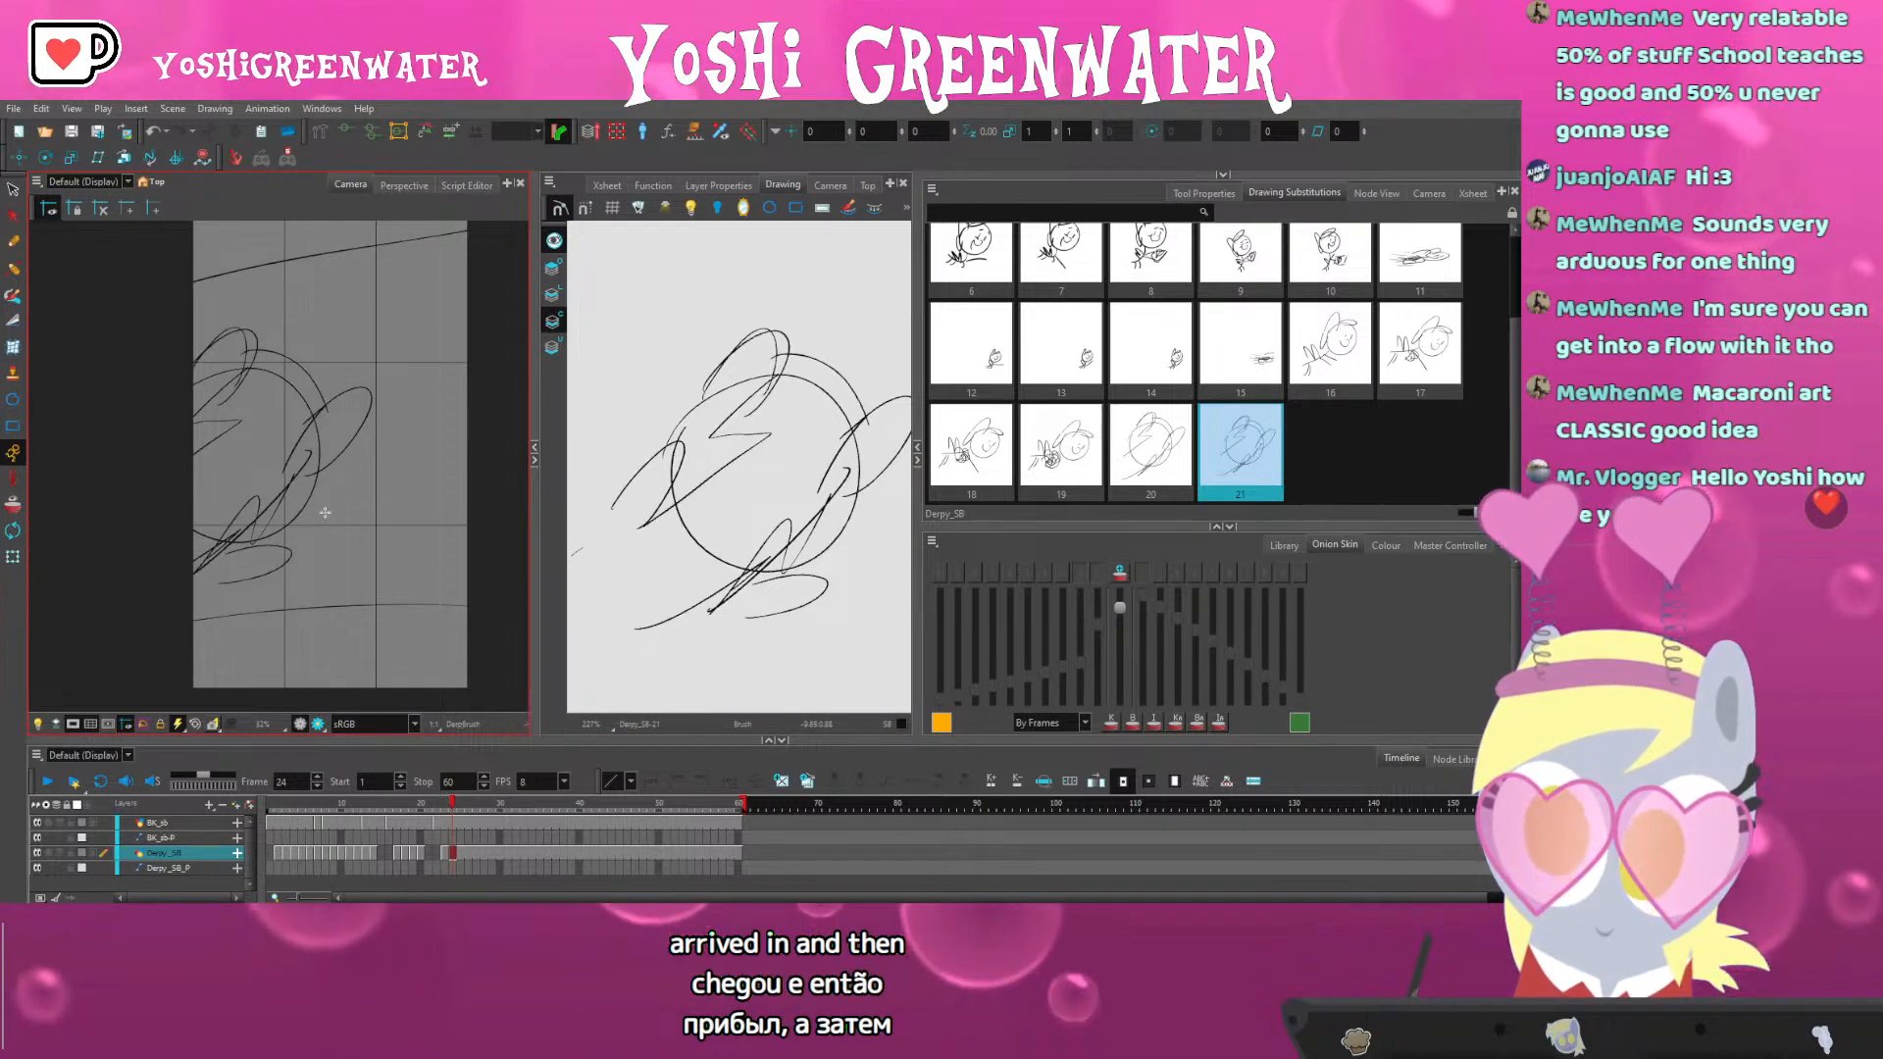
# On the overlay art layer of frame 24, sketch a small figure's head and body lines with a slanted cup-shaped object and specks around it
pyautogui.click(554, 347)
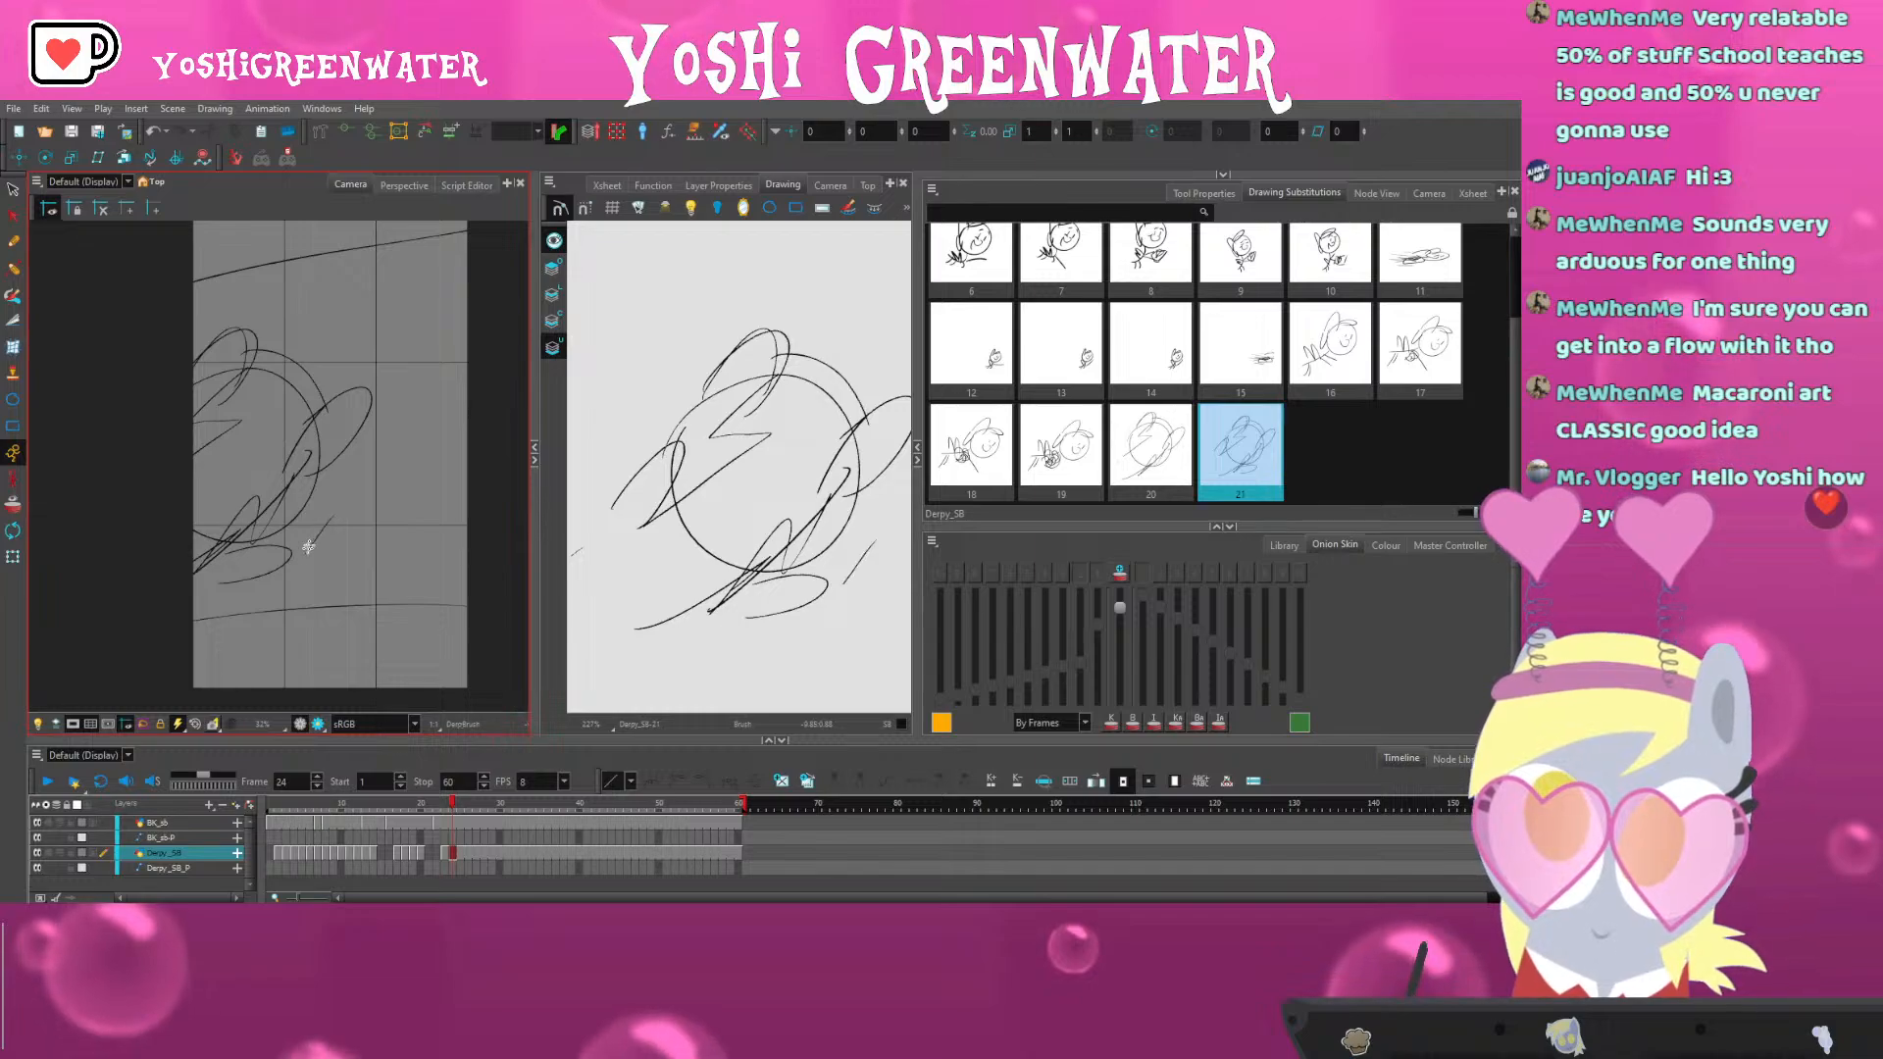
pyautogui.moveTo(362, 514); pyautogui.dragTo(342, 546)
pyautogui.moveTo(306, 556)
pyautogui.mouseDown()
pyautogui.moveTo(343, 558)
pyautogui.moveTo(359, 513)
pyautogui.moveTo(321, 555)
pyautogui.moveTo(356, 526)
pyautogui.mouseUp()
pyautogui.moveTo(317, 552); pyautogui.dragTo(348, 551)
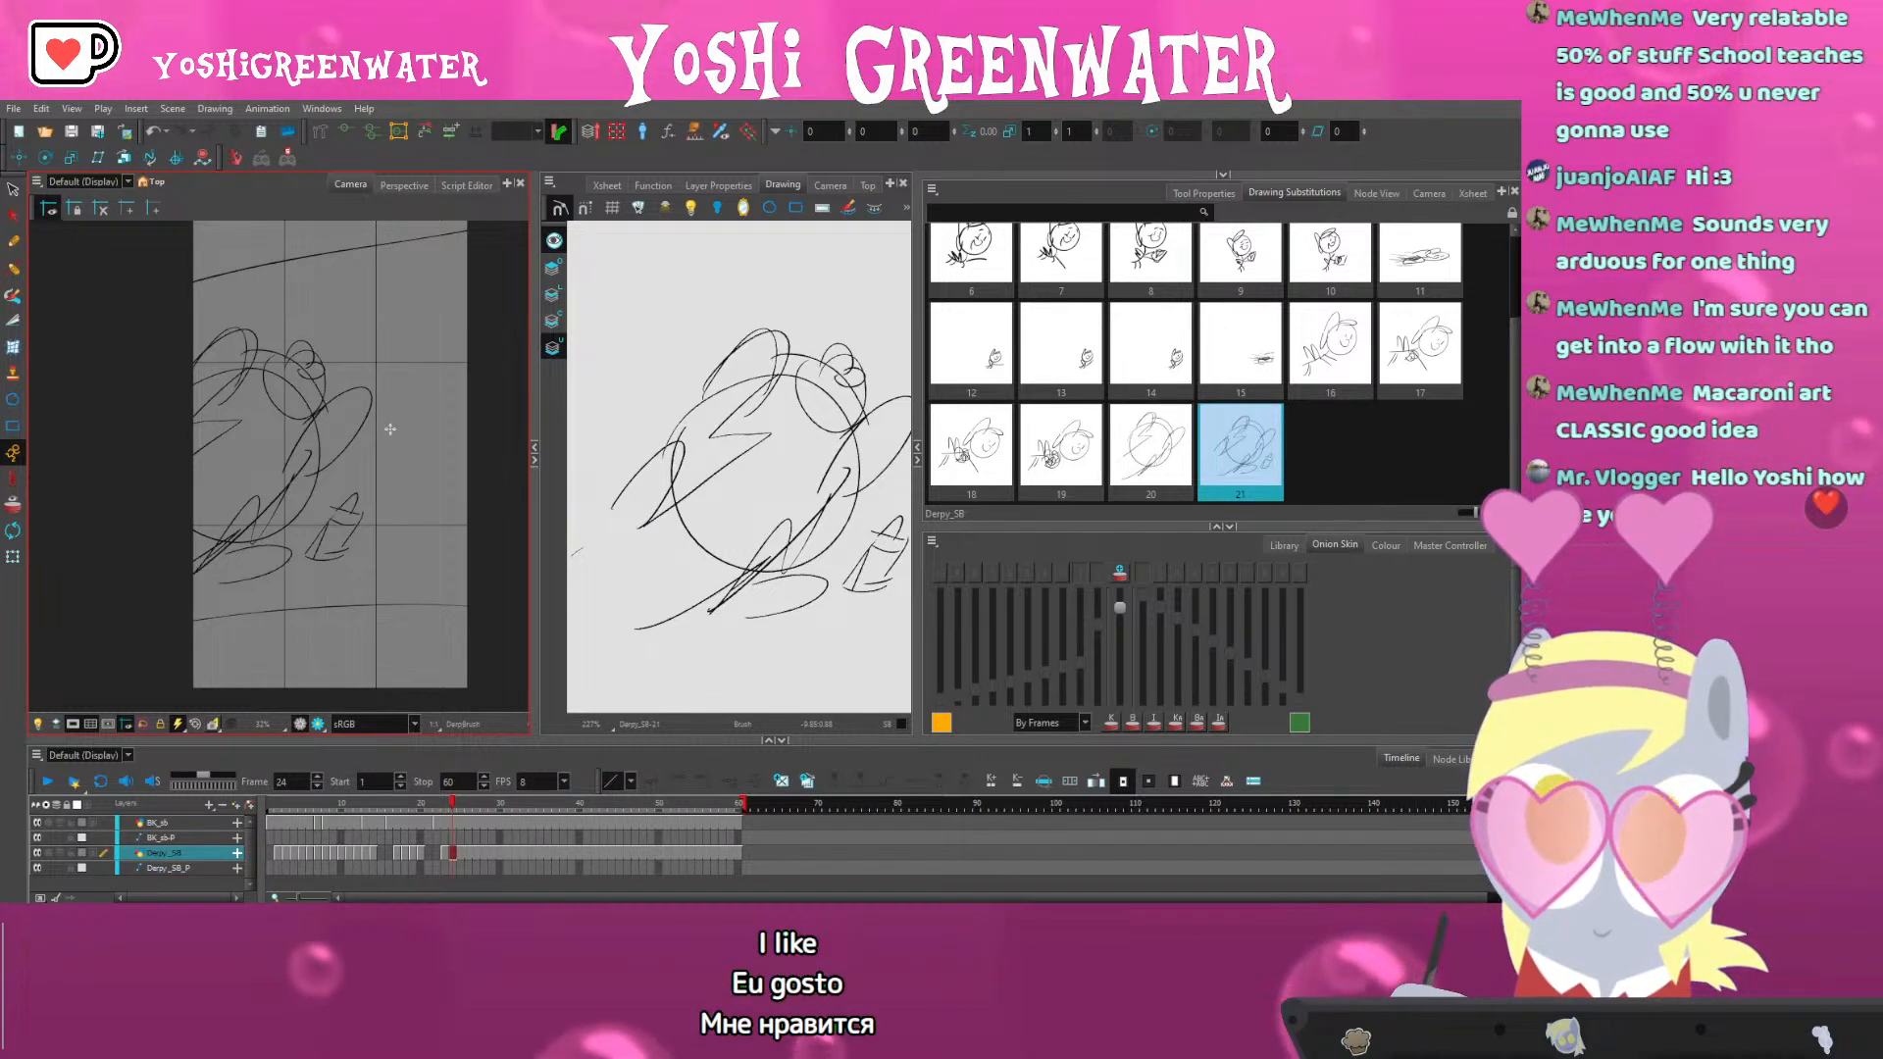
pyautogui.moveTo(314, 376); pyautogui.dragTo(413, 392)
pyautogui.moveTo(410, 406)
pyautogui.mouseDown()
pyautogui.moveTo(466, 426)
pyautogui.moveTo(432, 490)
pyautogui.mouseUp()
pyautogui.moveTo(377, 492); pyautogui.dragTo(412, 509)
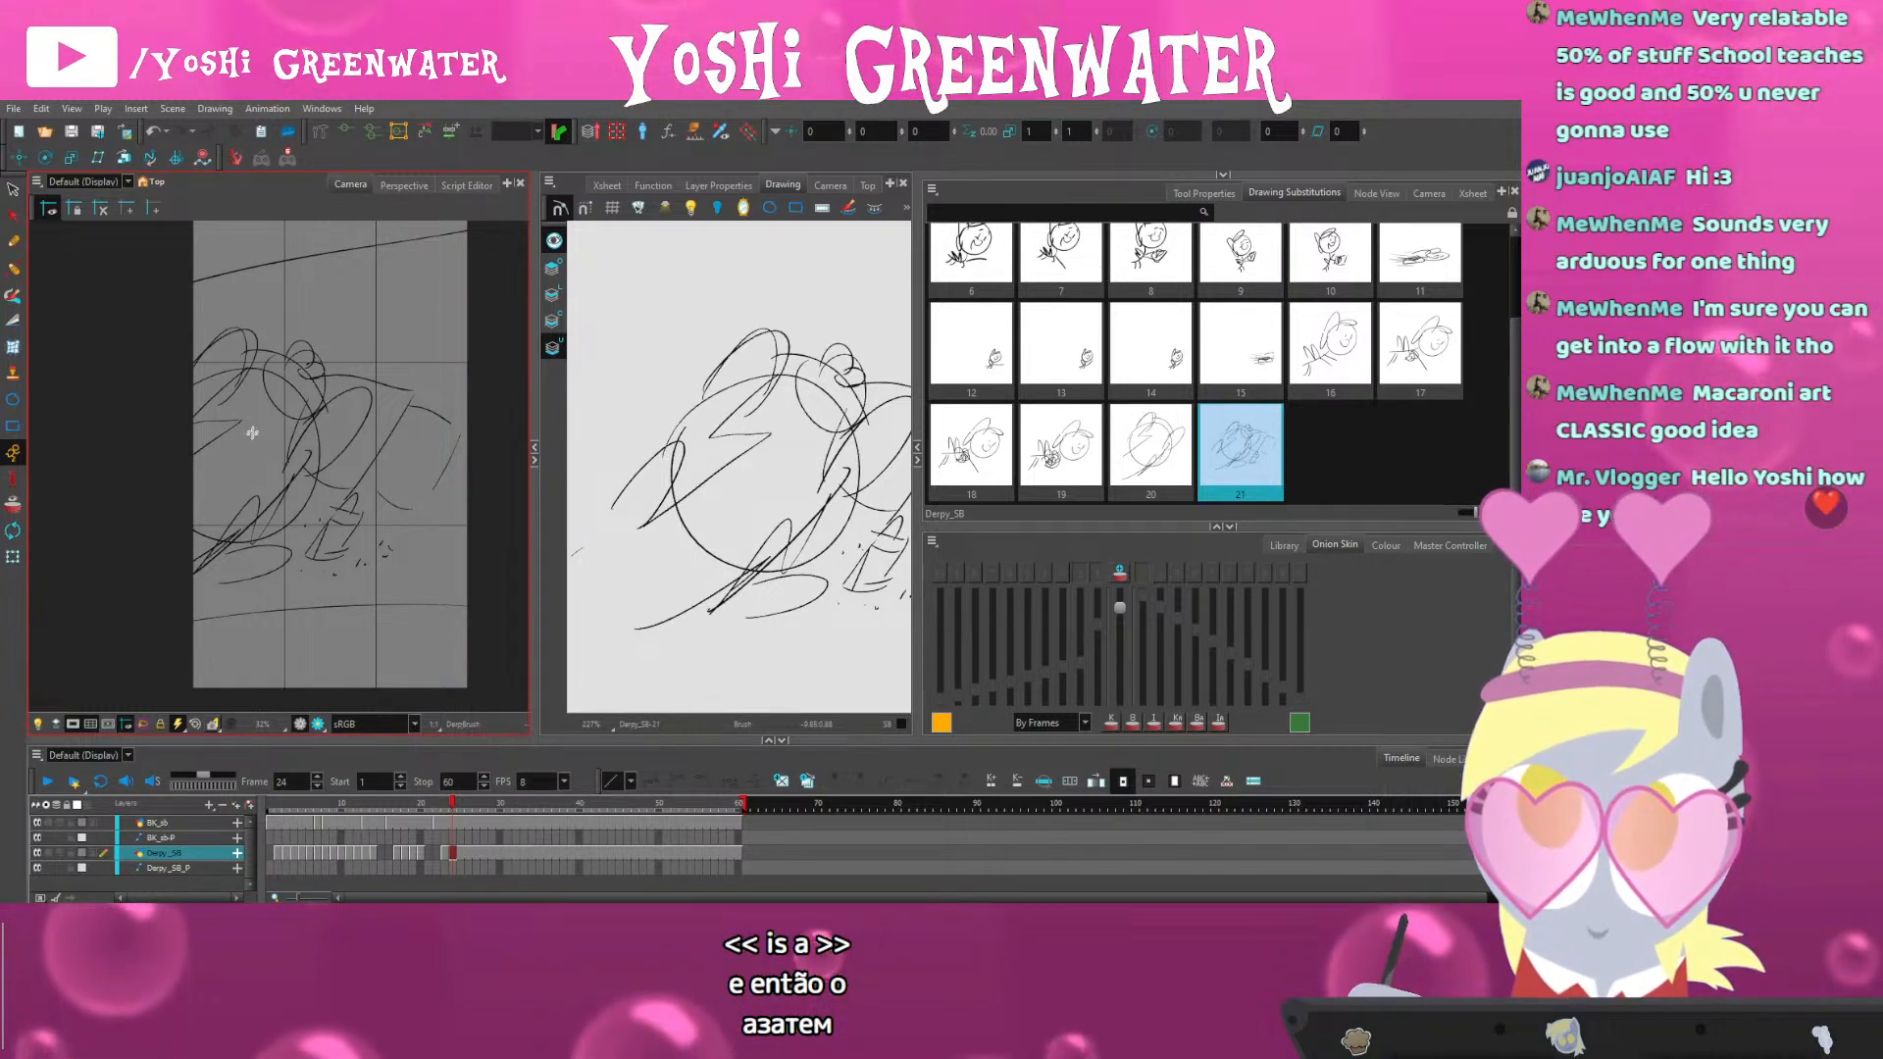
# Add small reaction marks above the small figure's head and an eye circle inside it on frame 24
pyautogui.click(265, 341)
pyautogui.click(277, 344)
pyautogui.click(287, 336)
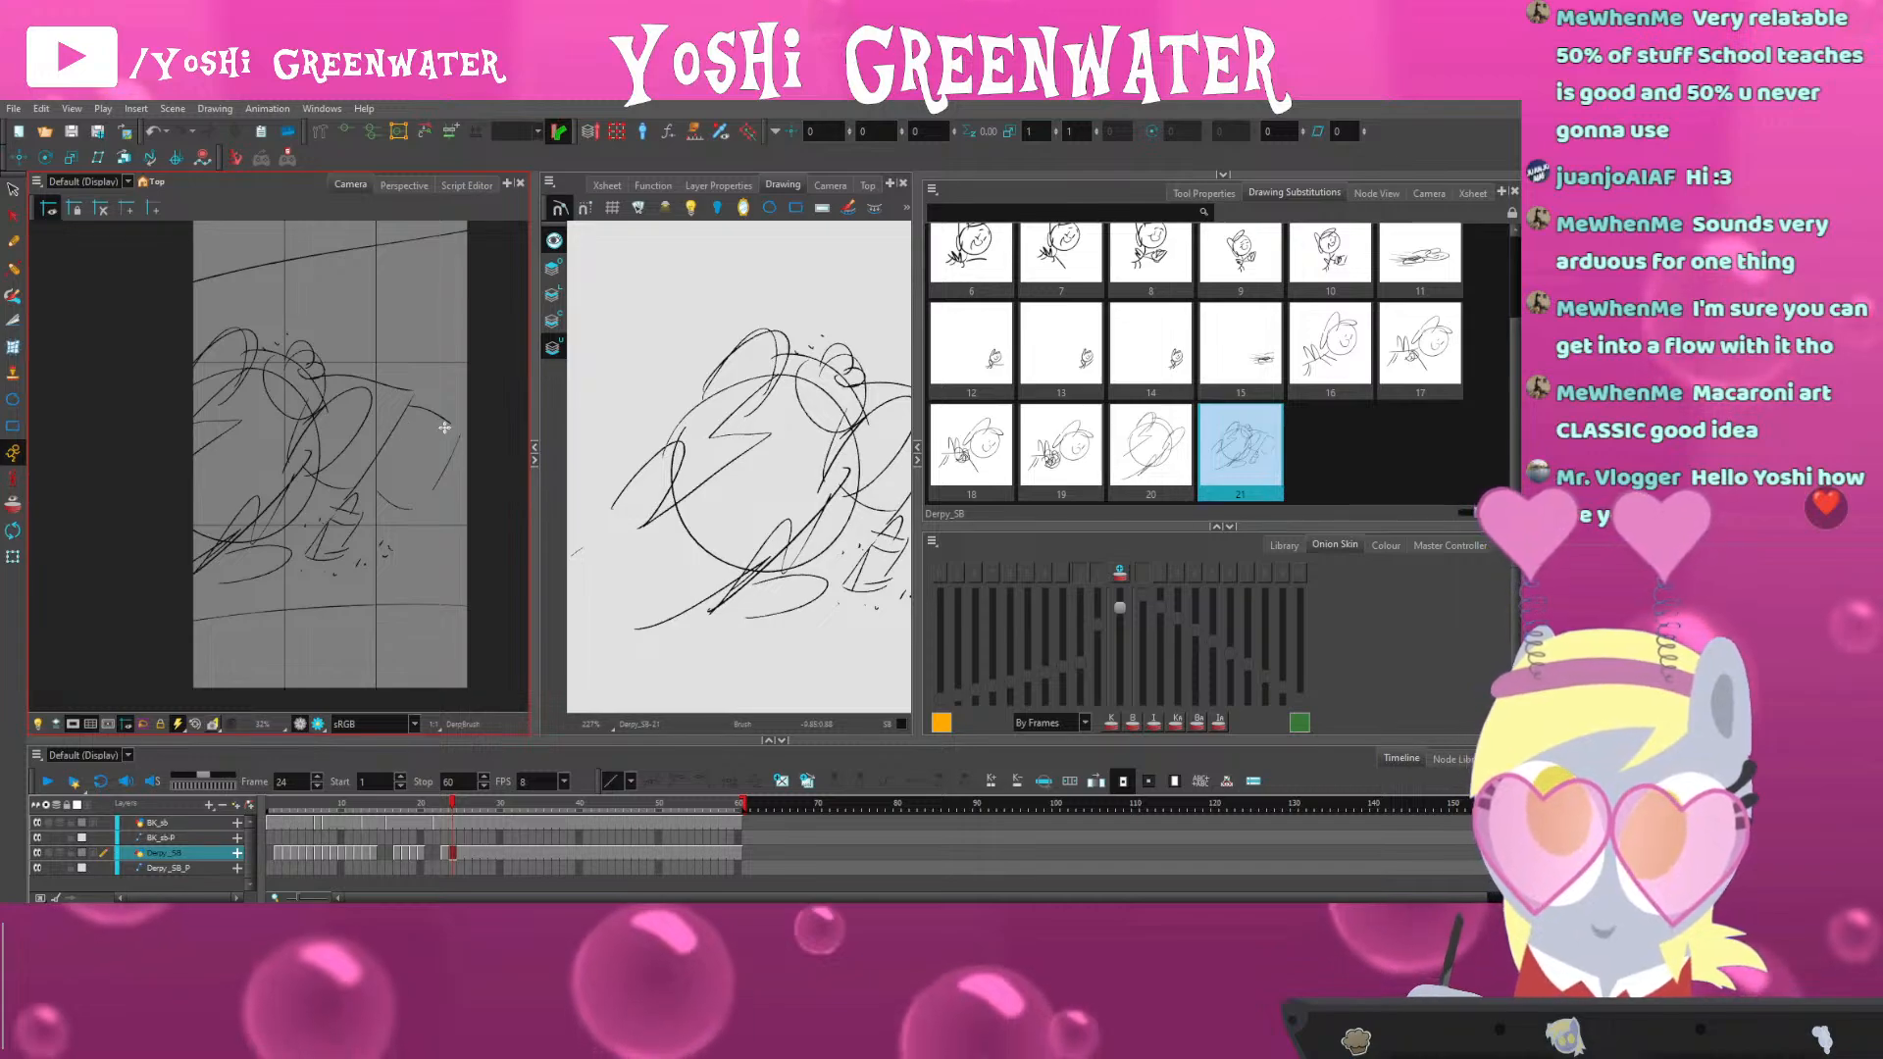
pyautogui.moveTo(286, 377); pyautogui.dragTo(295, 380)
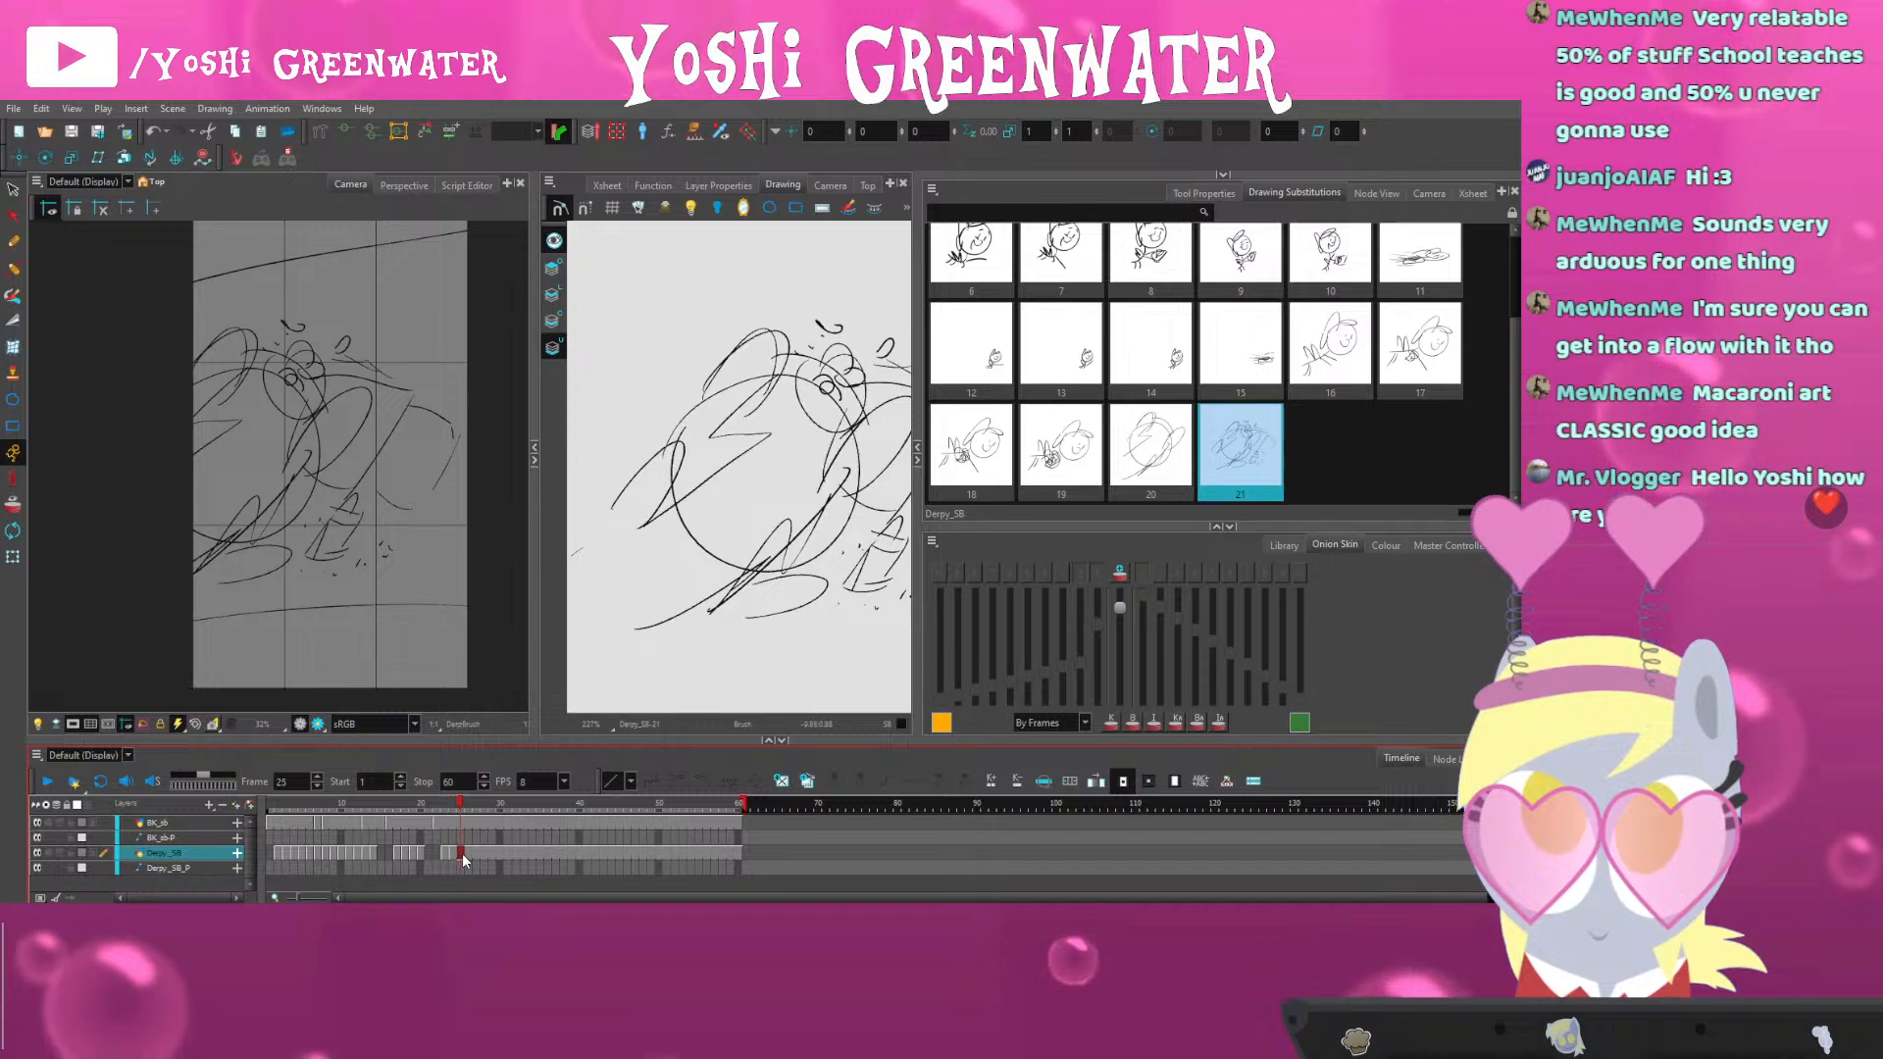
# Duplicate the drawing on frame 25, select all of the small figure's strokes and scale them down slightly
pyautogui.click(807, 782)
pyautogui.click(13, 190)
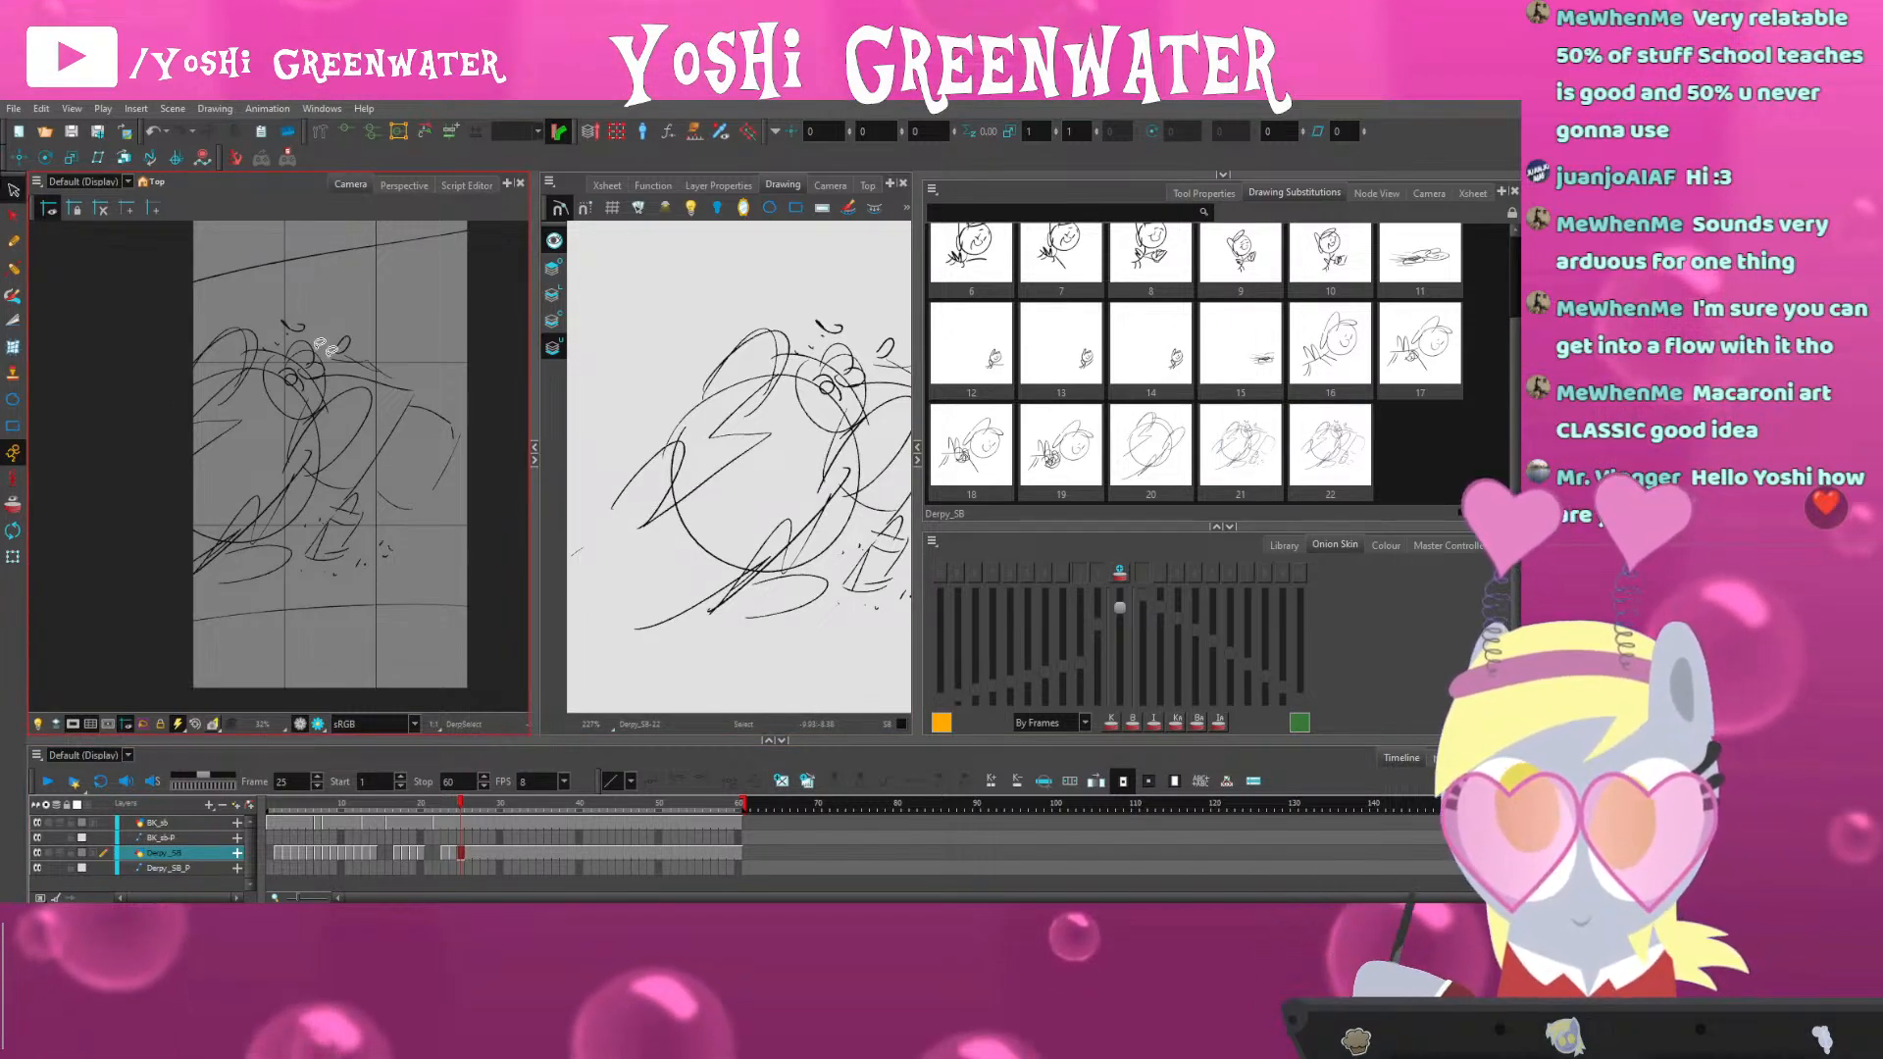
pyautogui.moveTo(387, 360); pyautogui.dragTo(353, 366)
pyautogui.moveTo(224, 311); pyautogui.dragTo(157, 527)
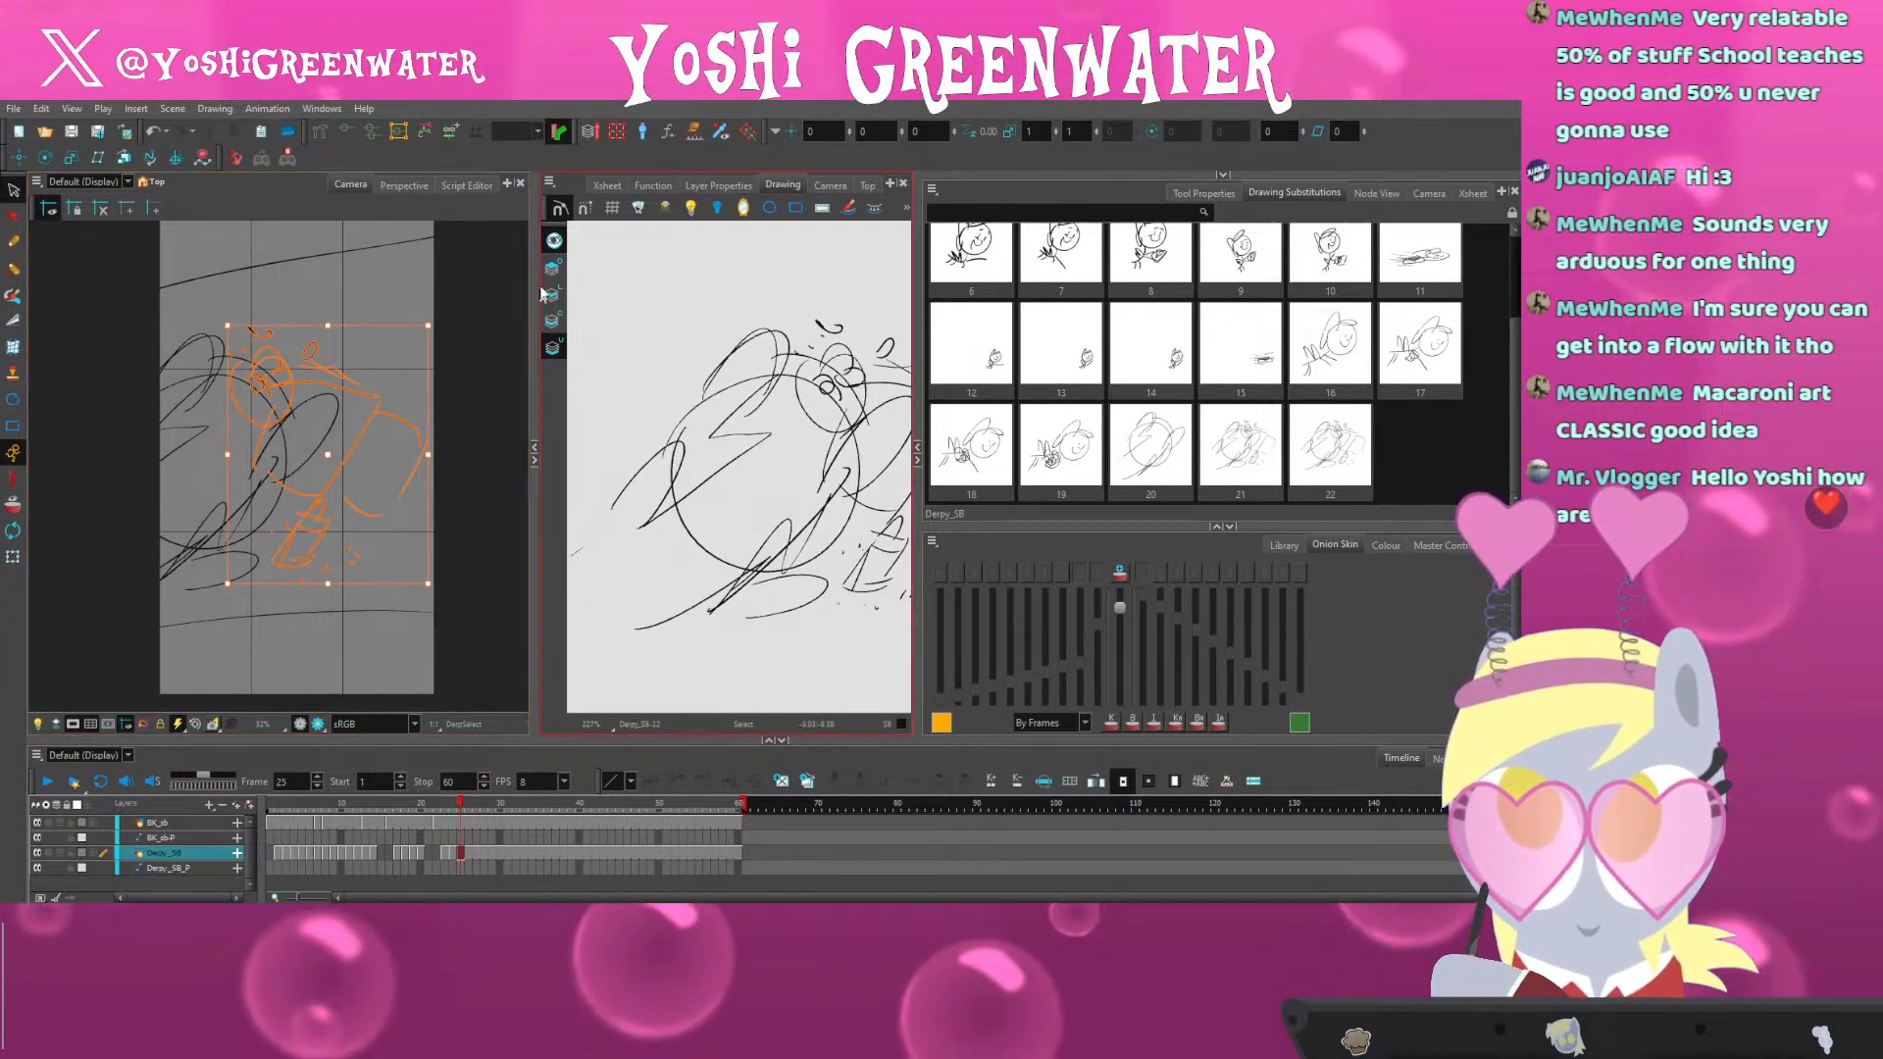
pyautogui.moveTo(535, 262); pyautogui.dragTo(482, 262)
pyautogui.moveTo(647, 373); pyautogui.dragTo(588, 380)
pyautogui.click(501, 240)
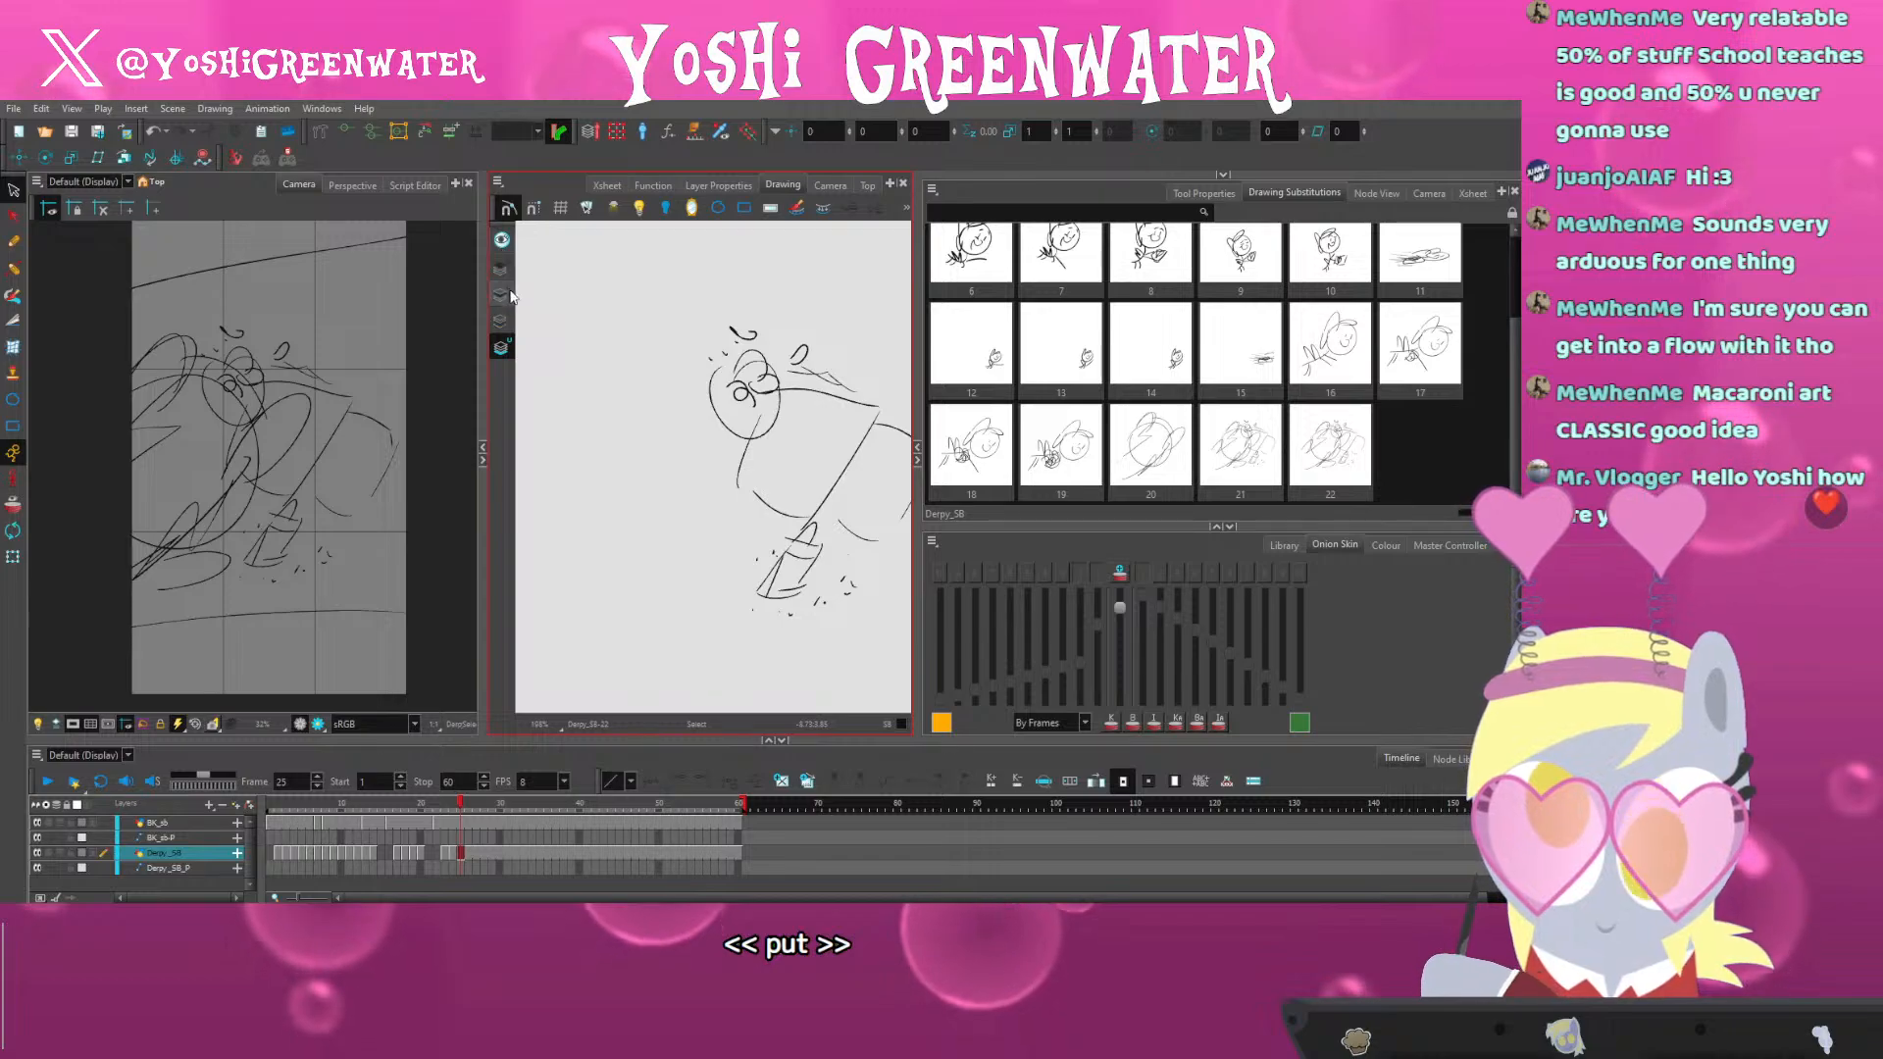
pyautogui.click(501, 241)
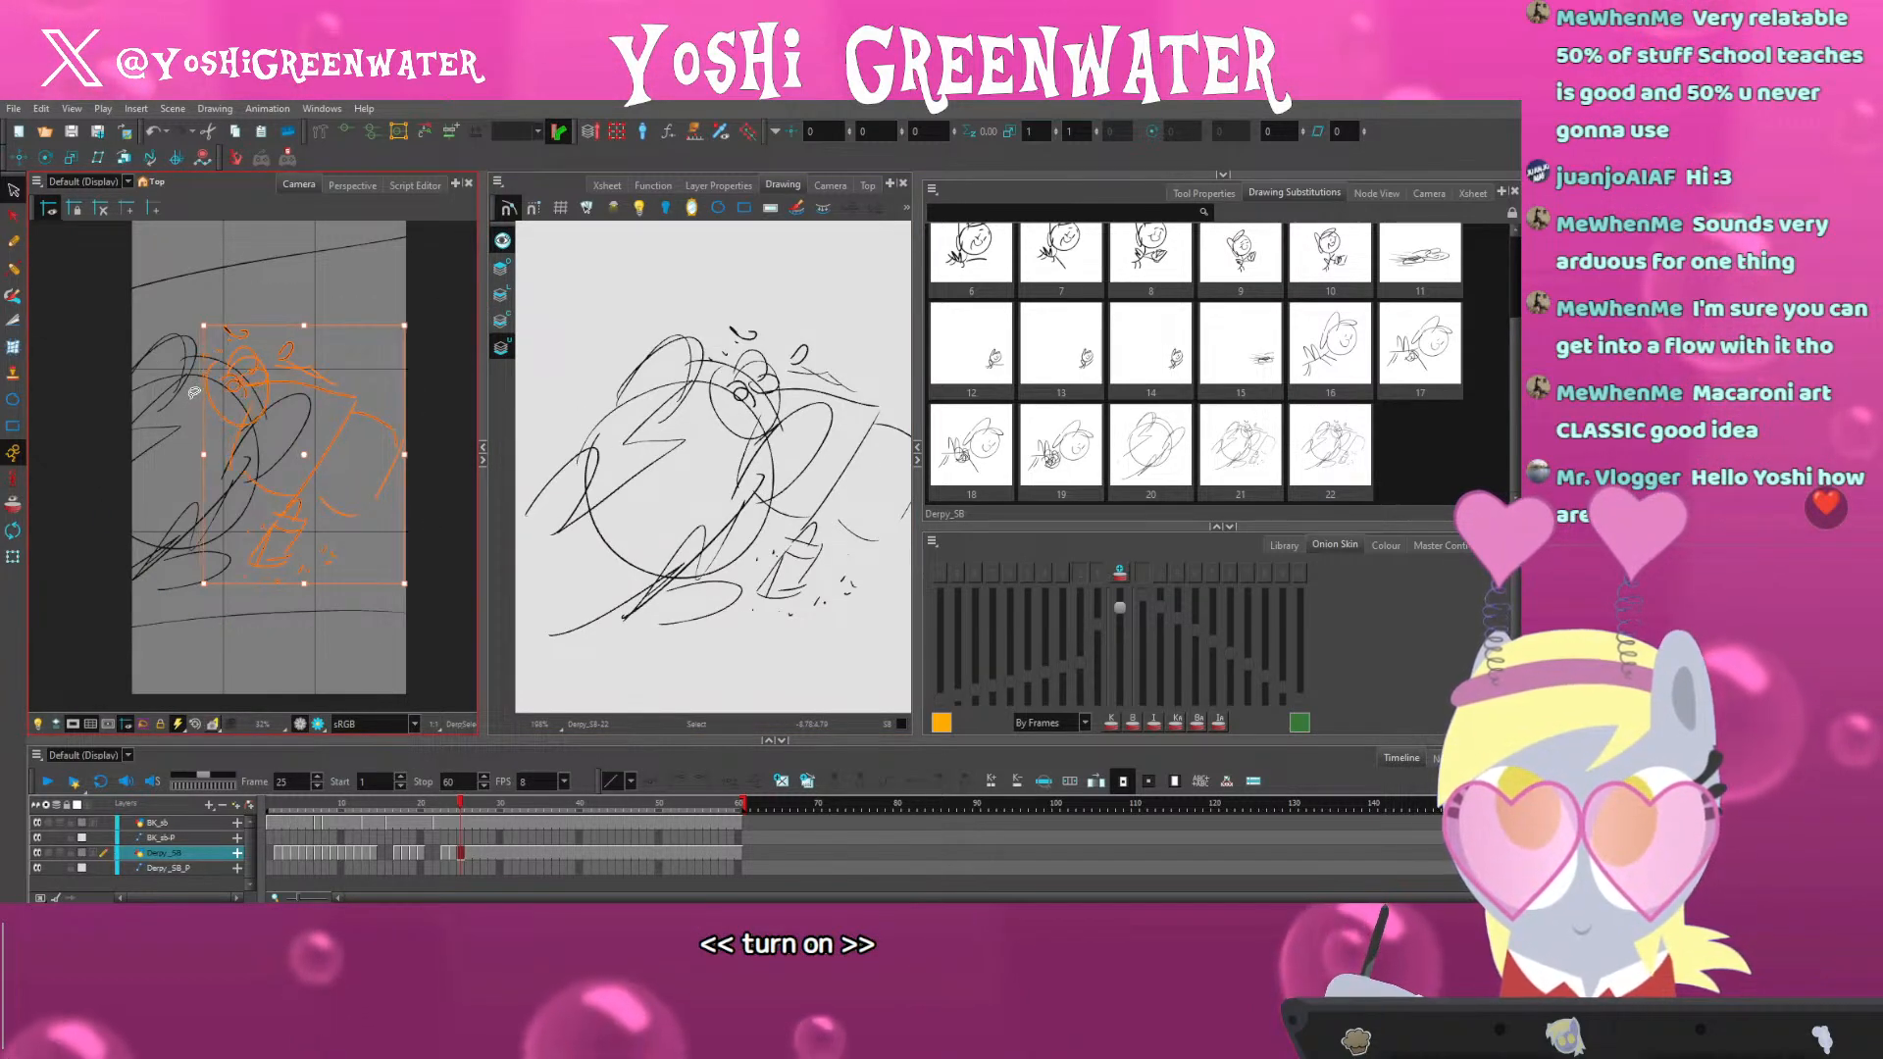
pyautogui.moveTo(201, 326); pyautogui.dragTo(207, 331)
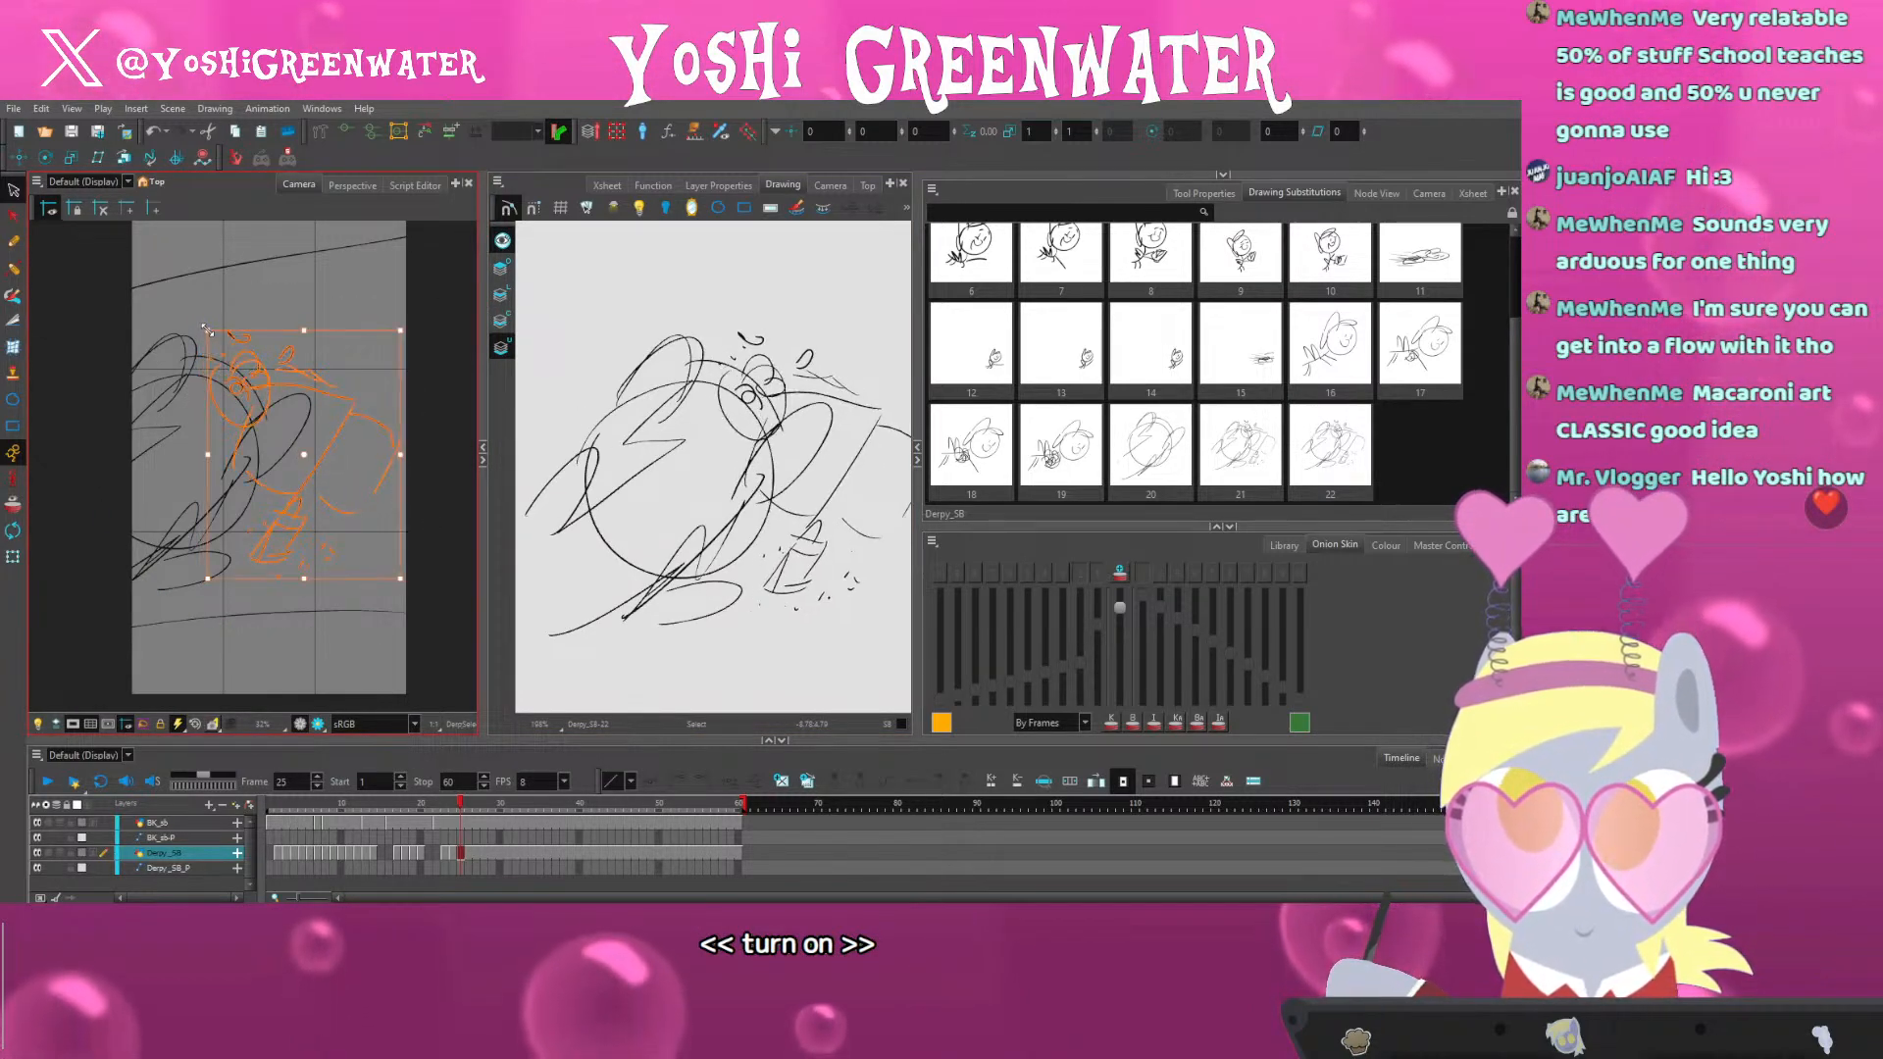
# Slightly adjust the small figure's head and the cup-shaped object on frame 25, flipping back to frame 23 to compare
pyautogui.click(338, 513)
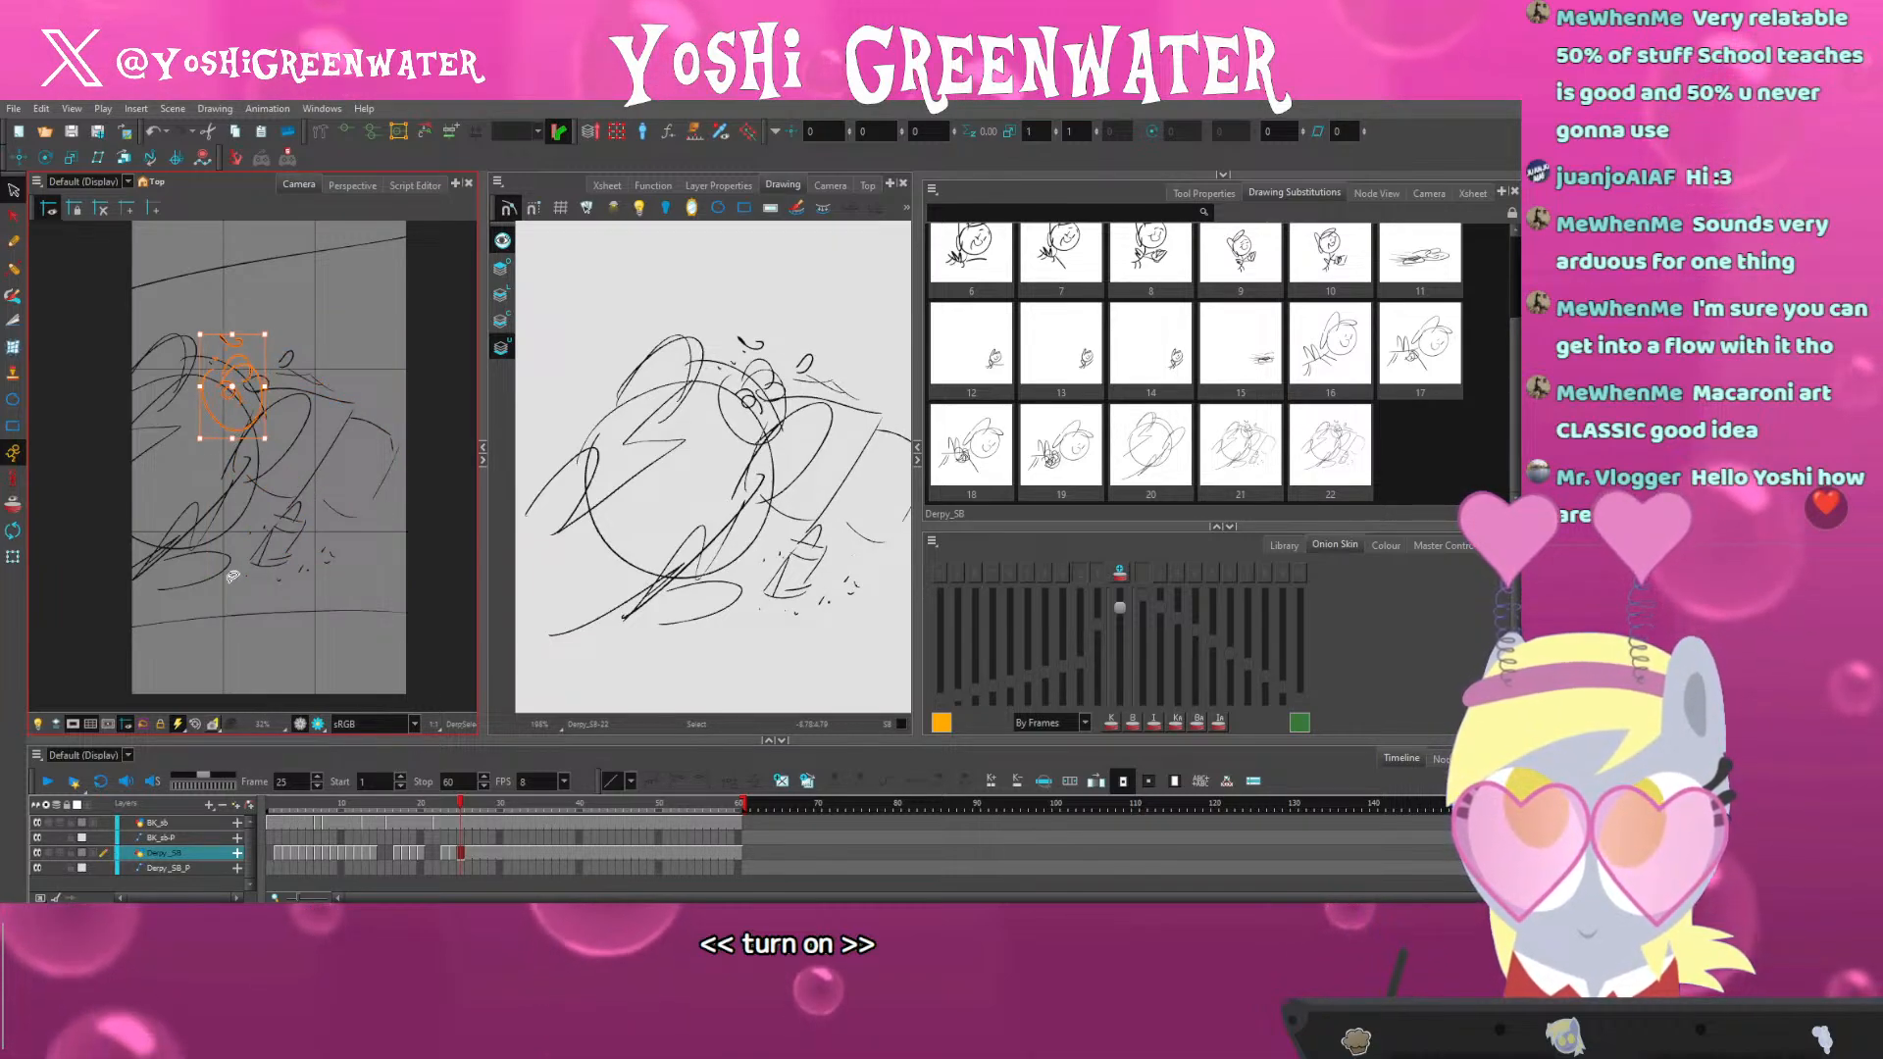
pyautogui.hotkey('ctrl', 'z')
pyautogui.hotkey('ctrl', 'z')
pyautogui.hotkey('ctrl', 'z')
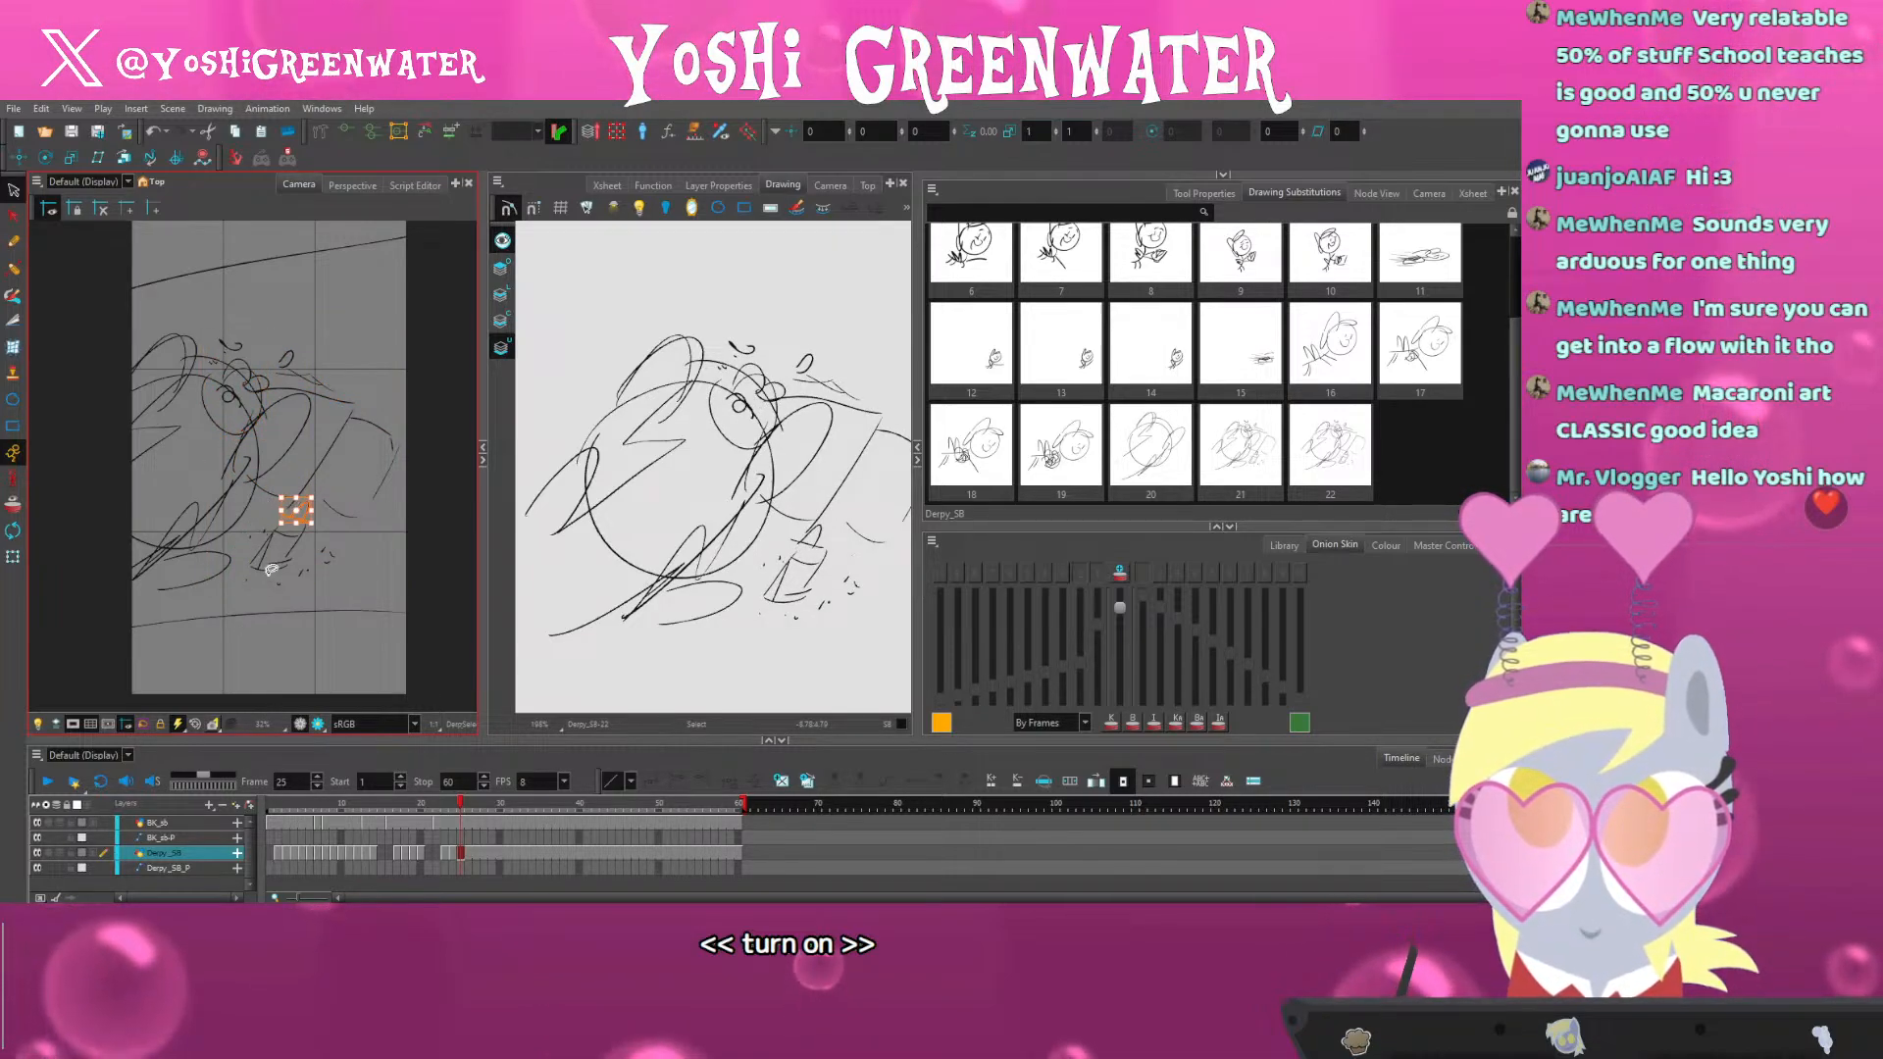
pyautogui.press(',')
pyautogui.press(',')
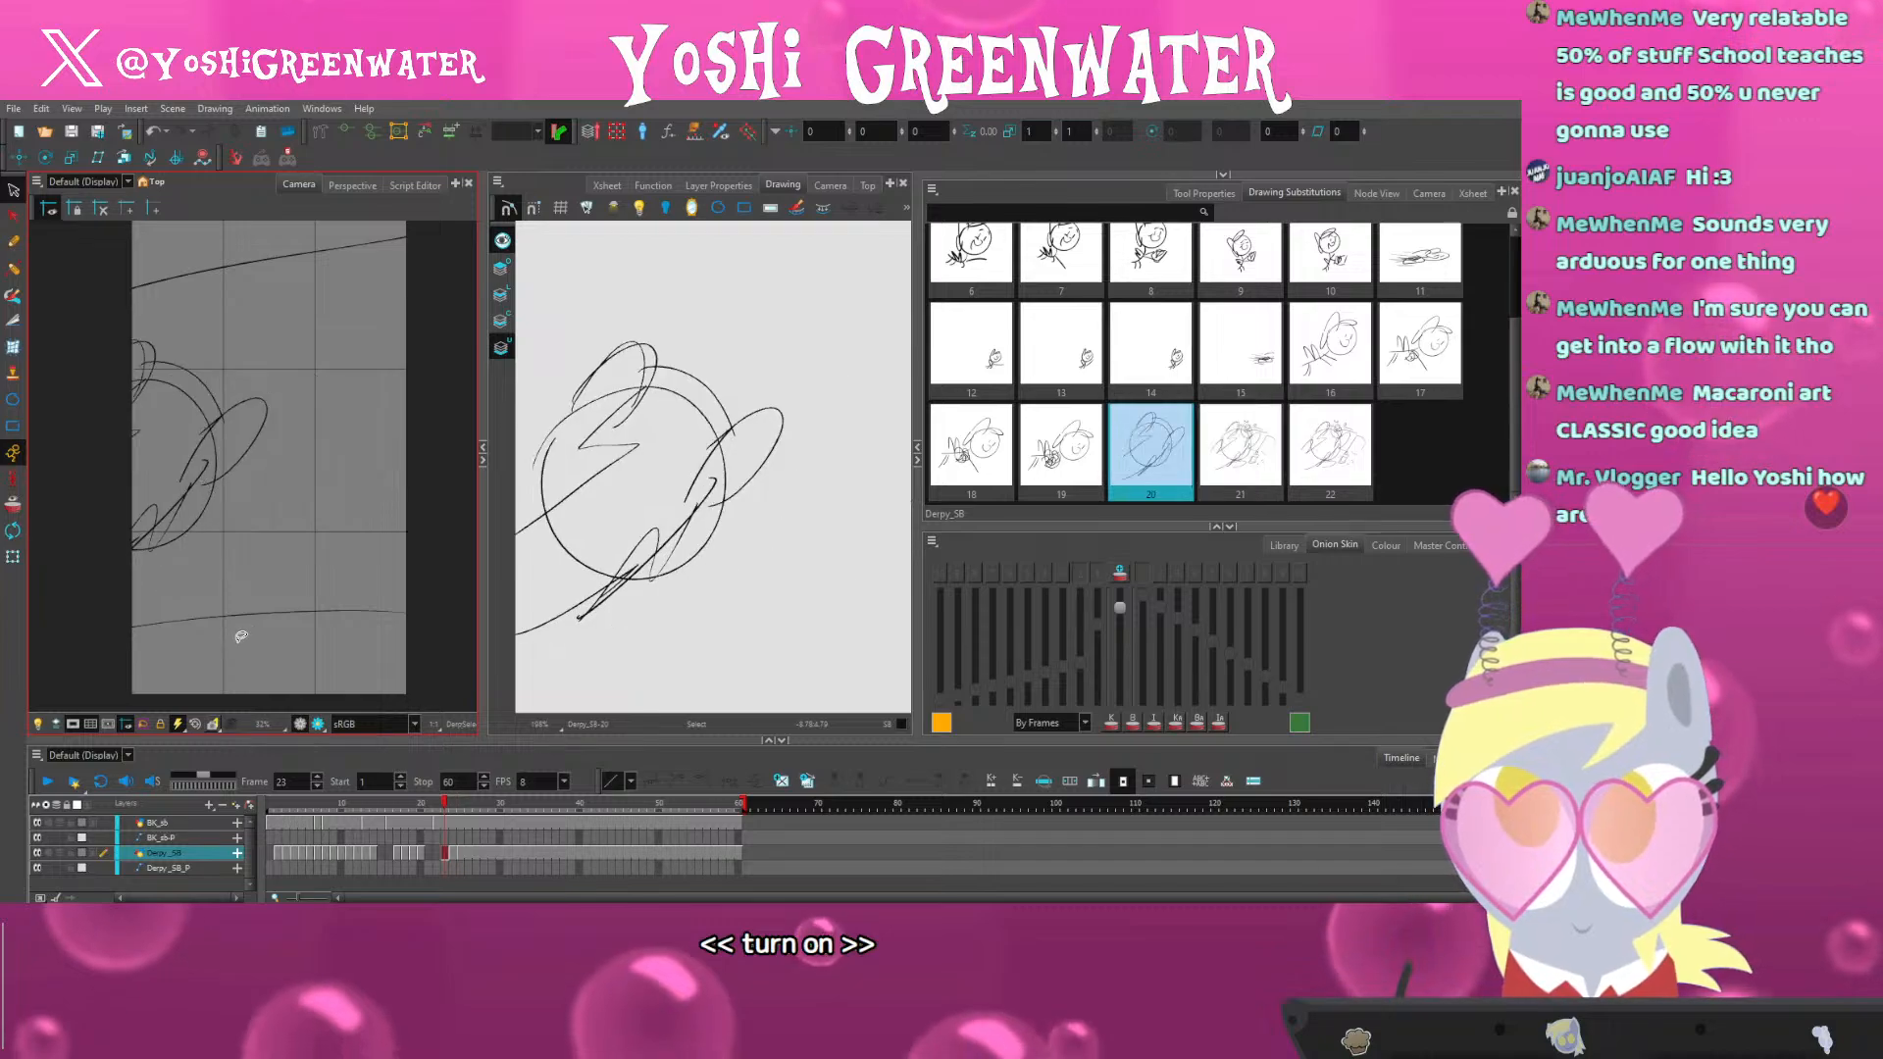
pyautogui.press('.')
pyautogui.press('.')
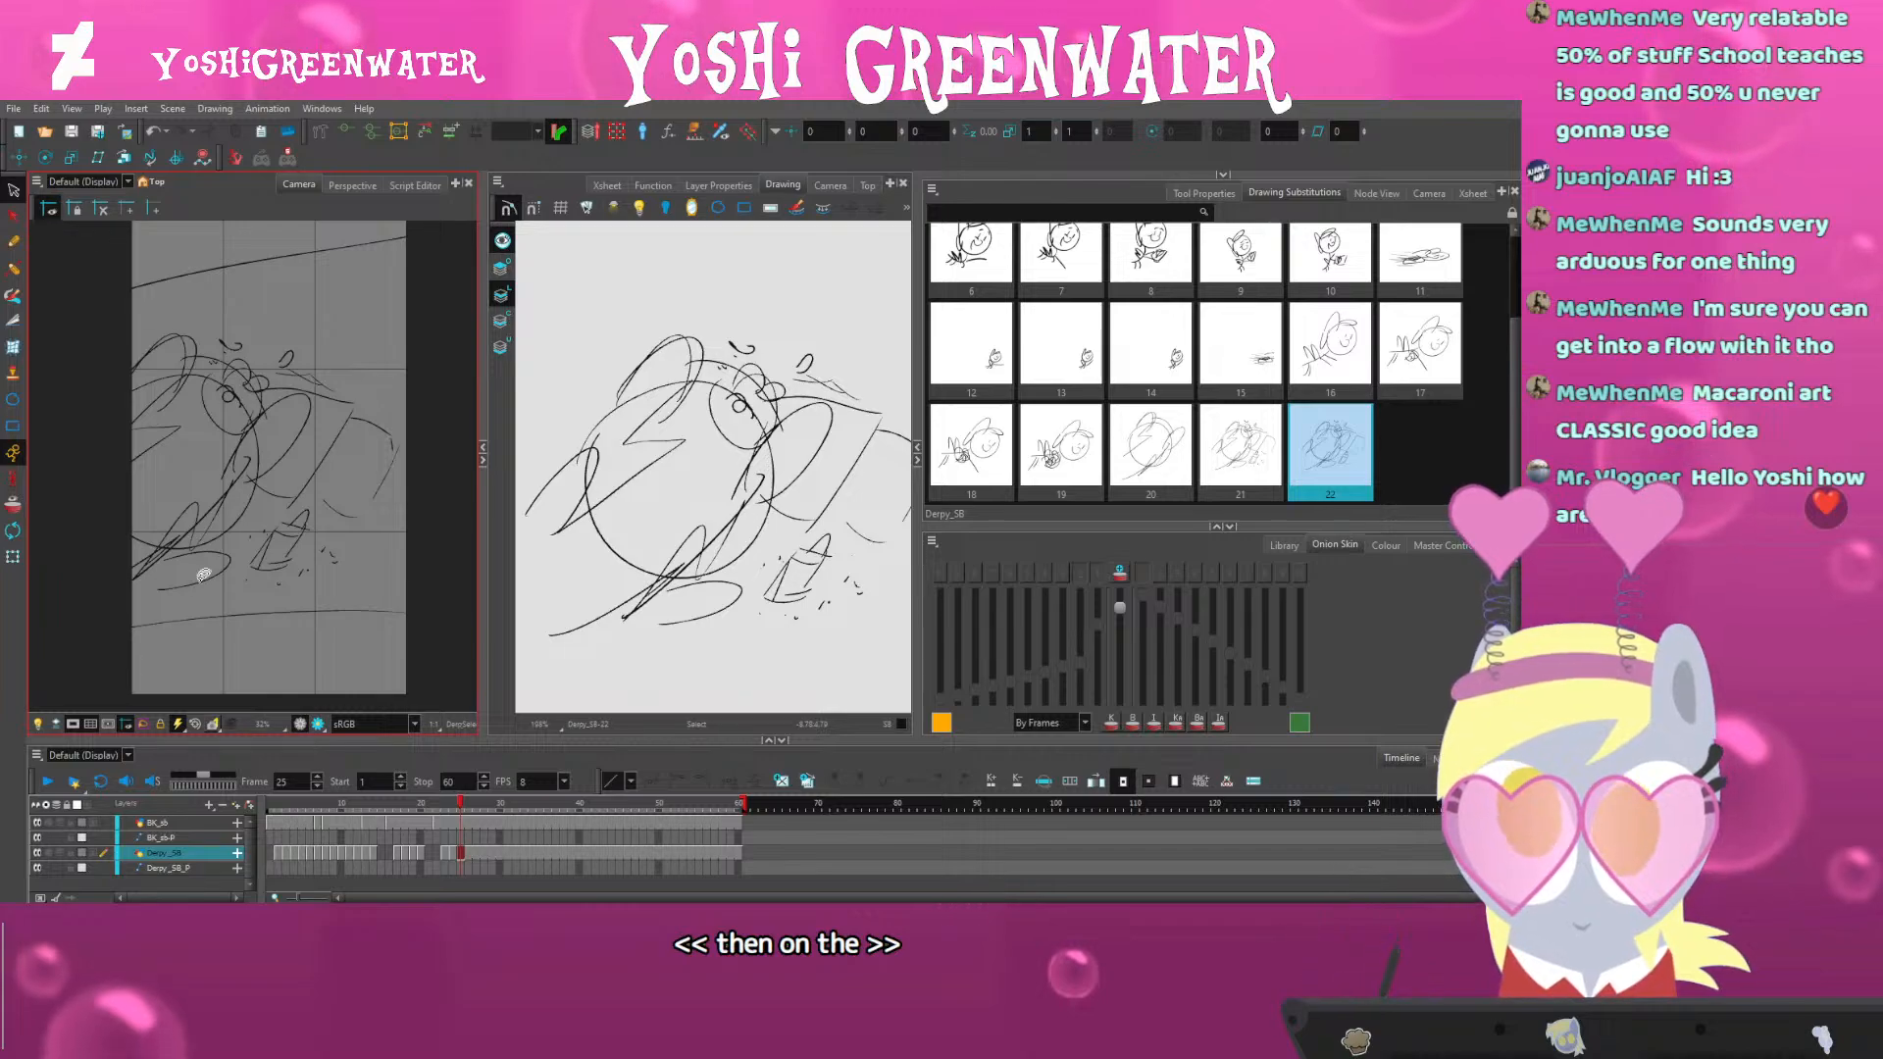
# Switch to the large head's art layer on frame 25 and slightly offset its wisp, ear and hair strokes
pyautogui.click(505, 265)
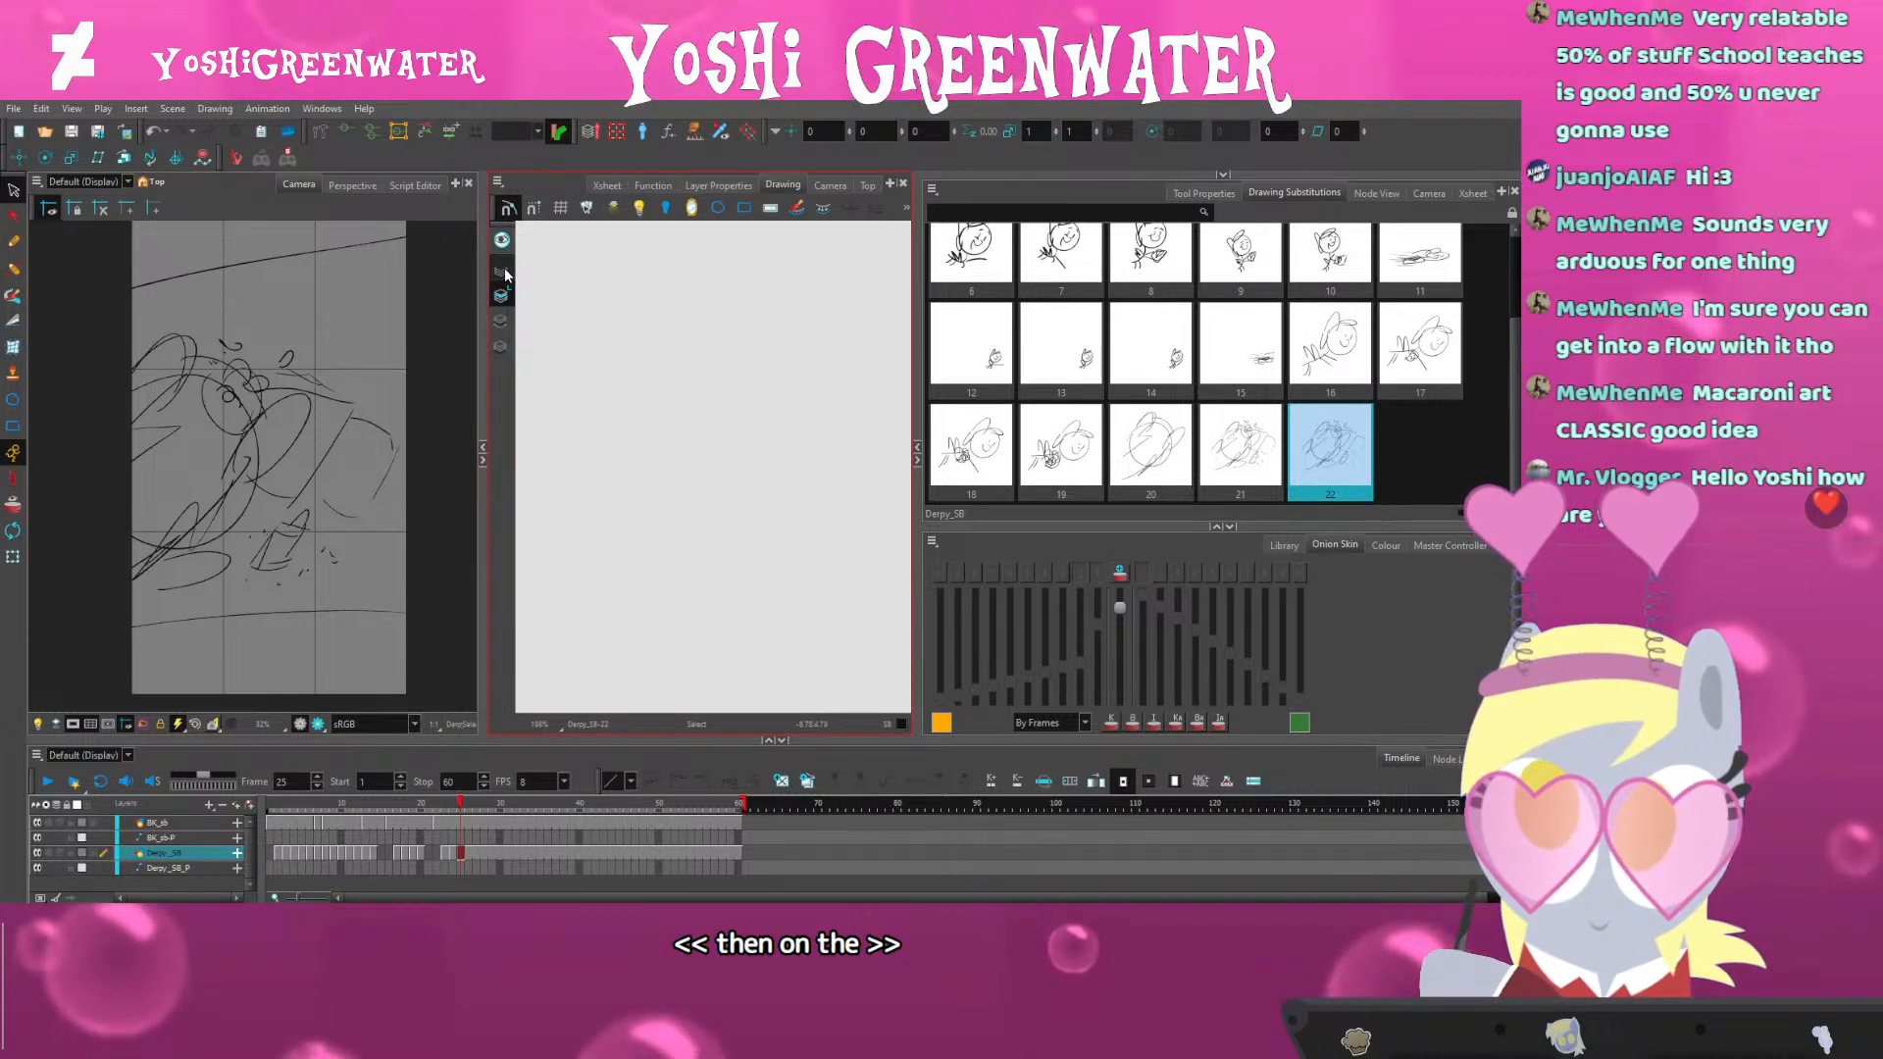
pyautogui.click(501, 322)
pyautogui.click(501, 296)
pyautogui.click(501, 321)
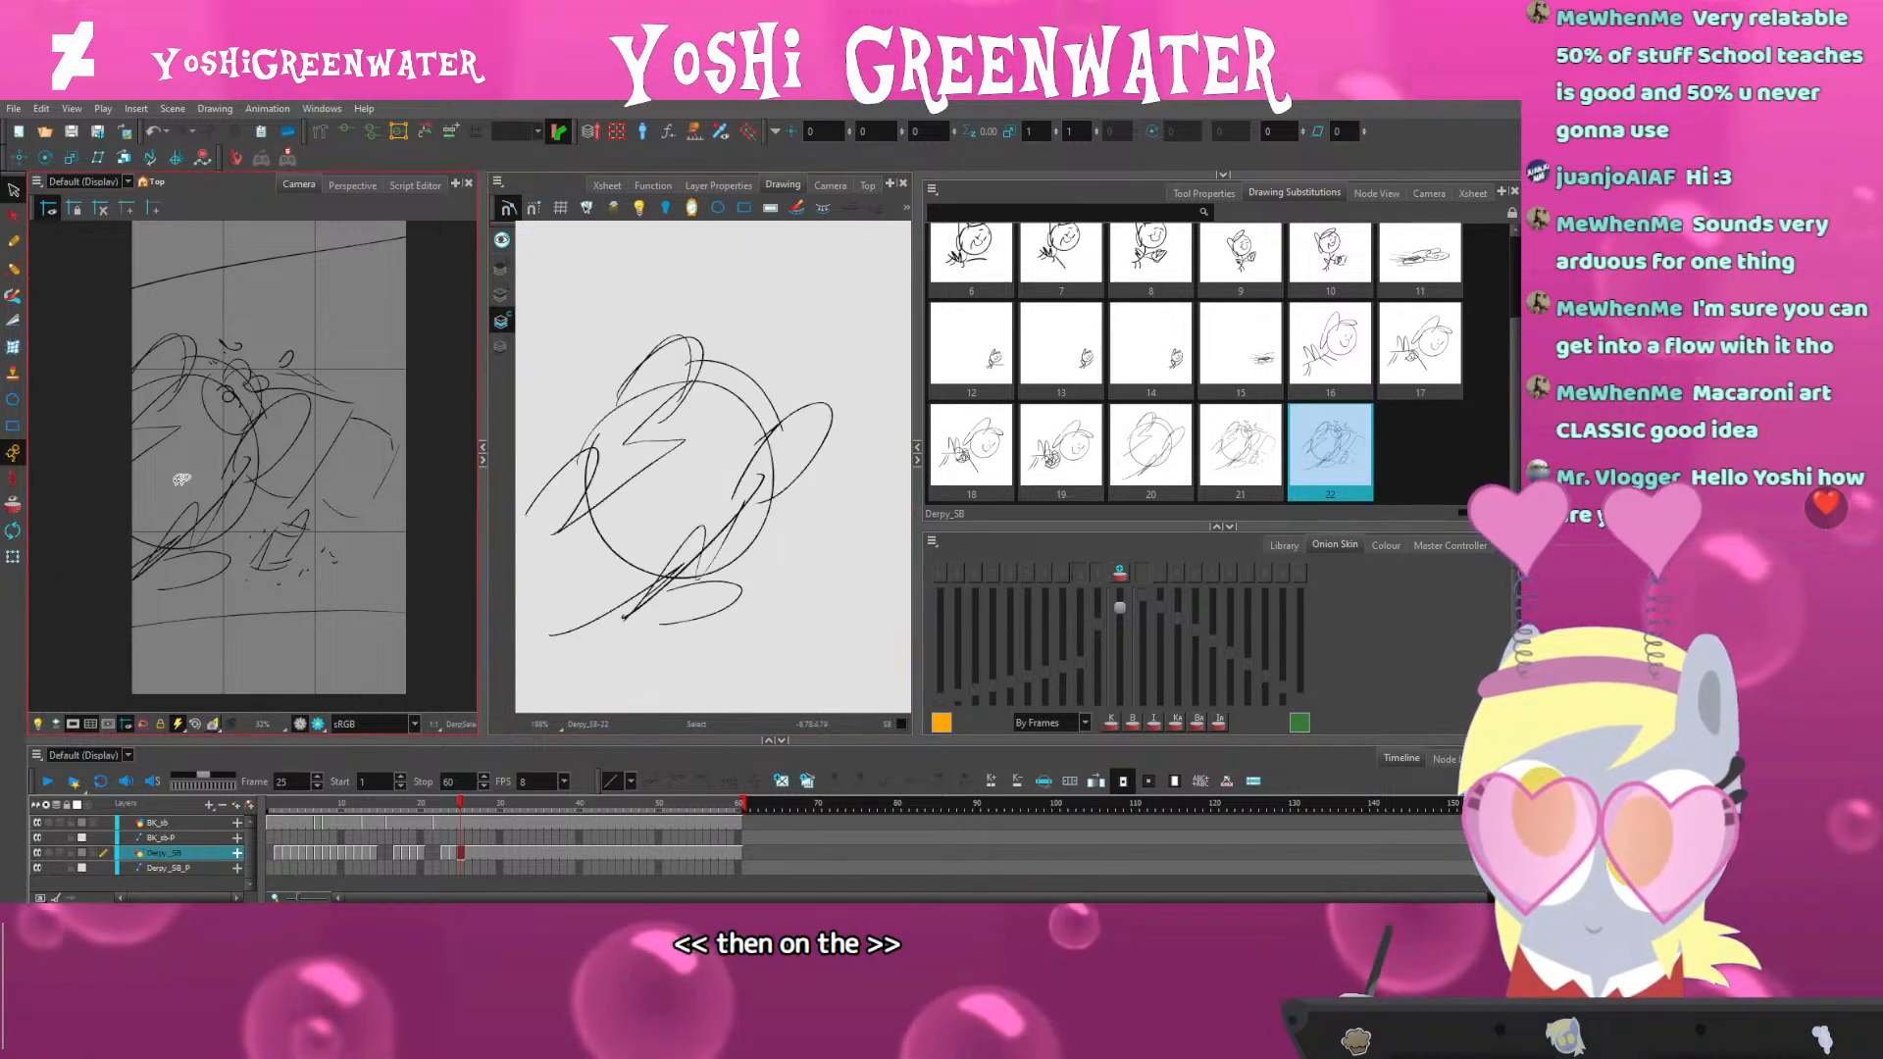
pyautogui.click(179, 586)
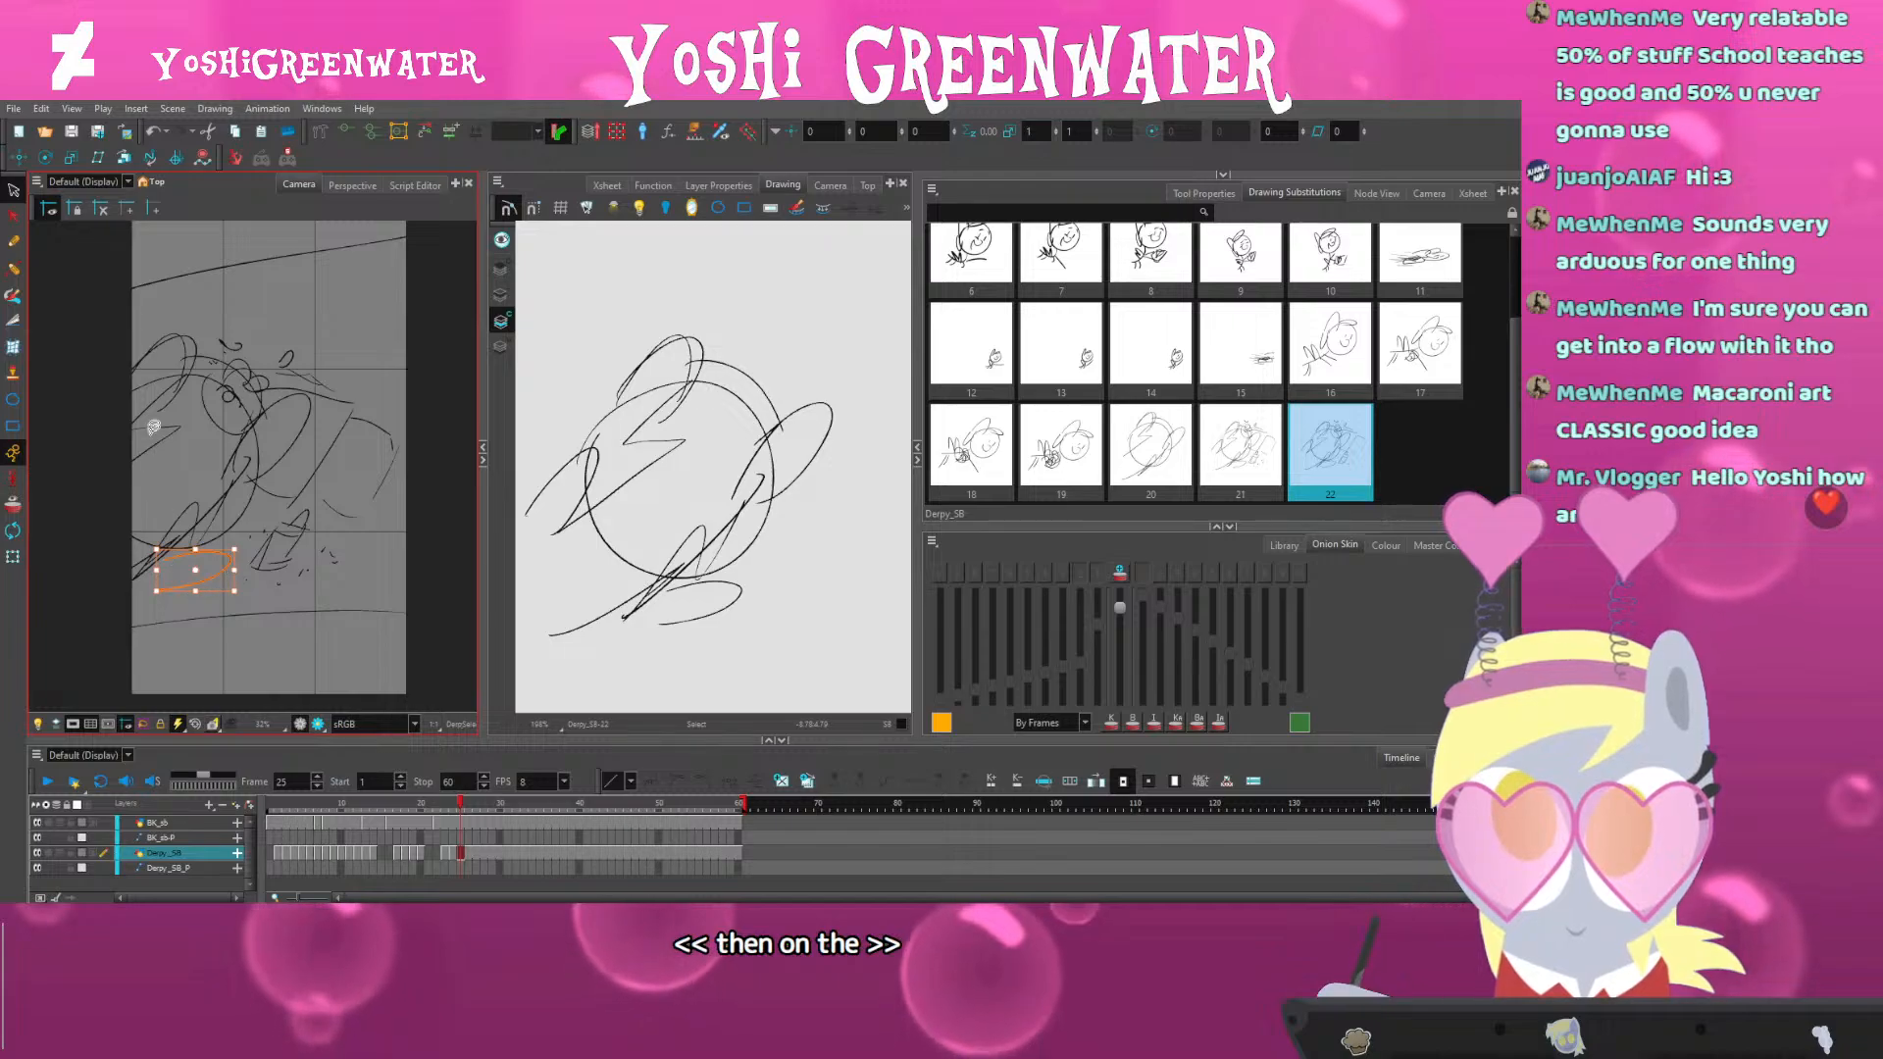
pyautogui.click(191, 336)
pyautogui.moveTo(640, 317)
pyautogui.mouseDown()
pyautogui.moveTo(582, 435)
pyautogui.moveTo(589, 412)
pyautogui.mouseUp()
pyautogui.moveTo(835, 314); pyautogui.dragTo(842, 321)
pyautogui.click(262, 601)
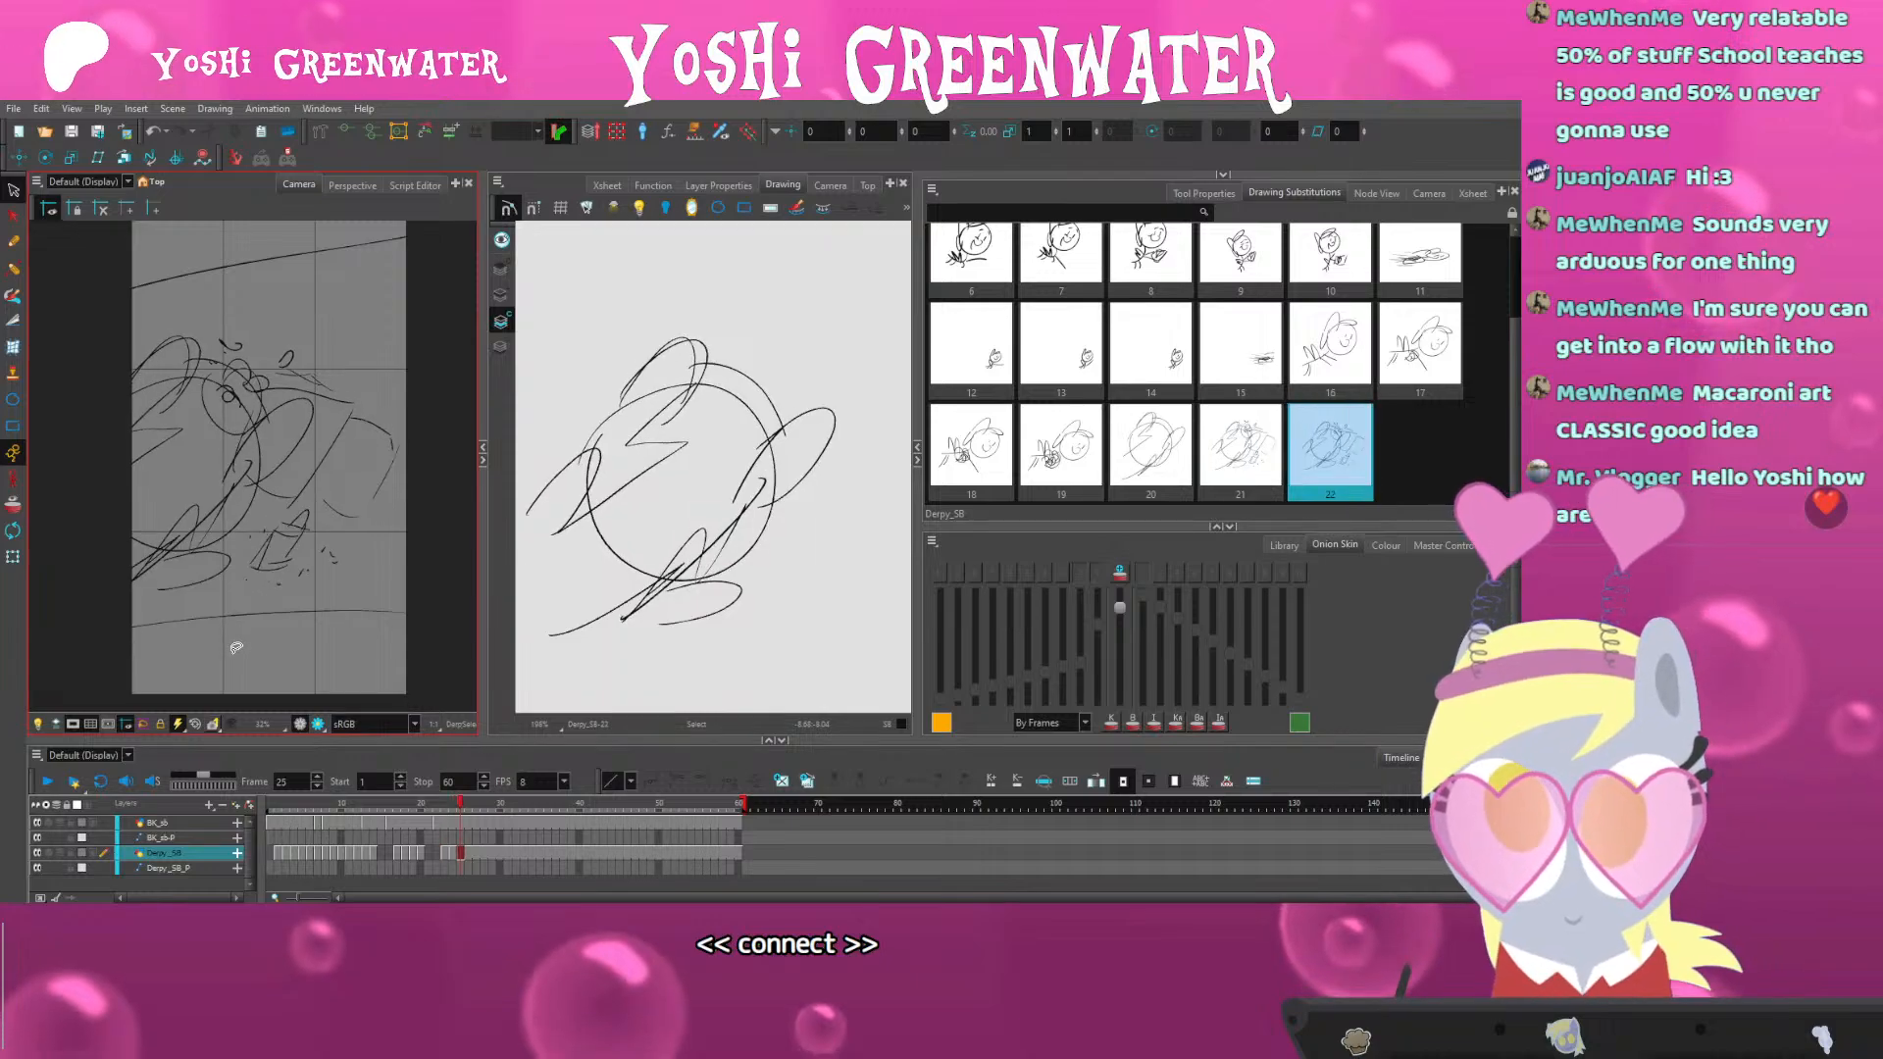
# Set the playback rate to 4 FPS and play back the new shot
pyautogui.click(444, 810)
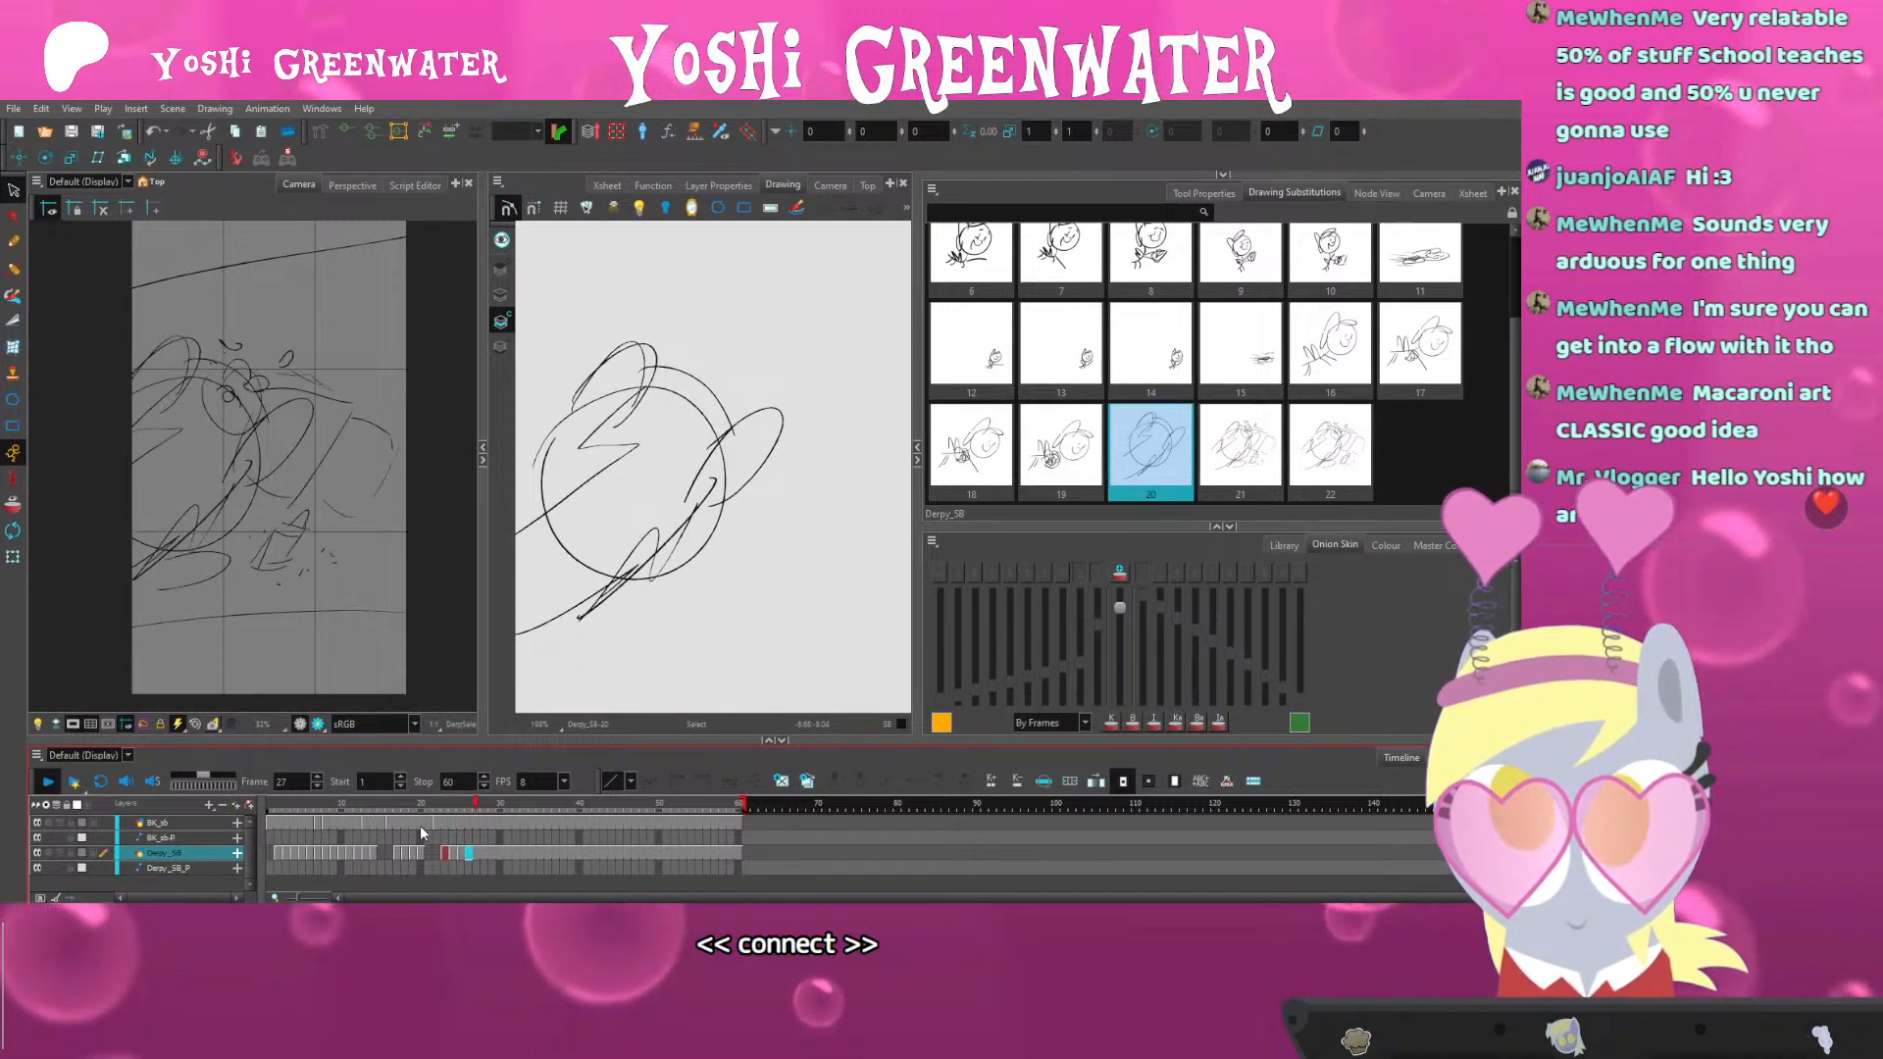
pyautogui.press('Return')
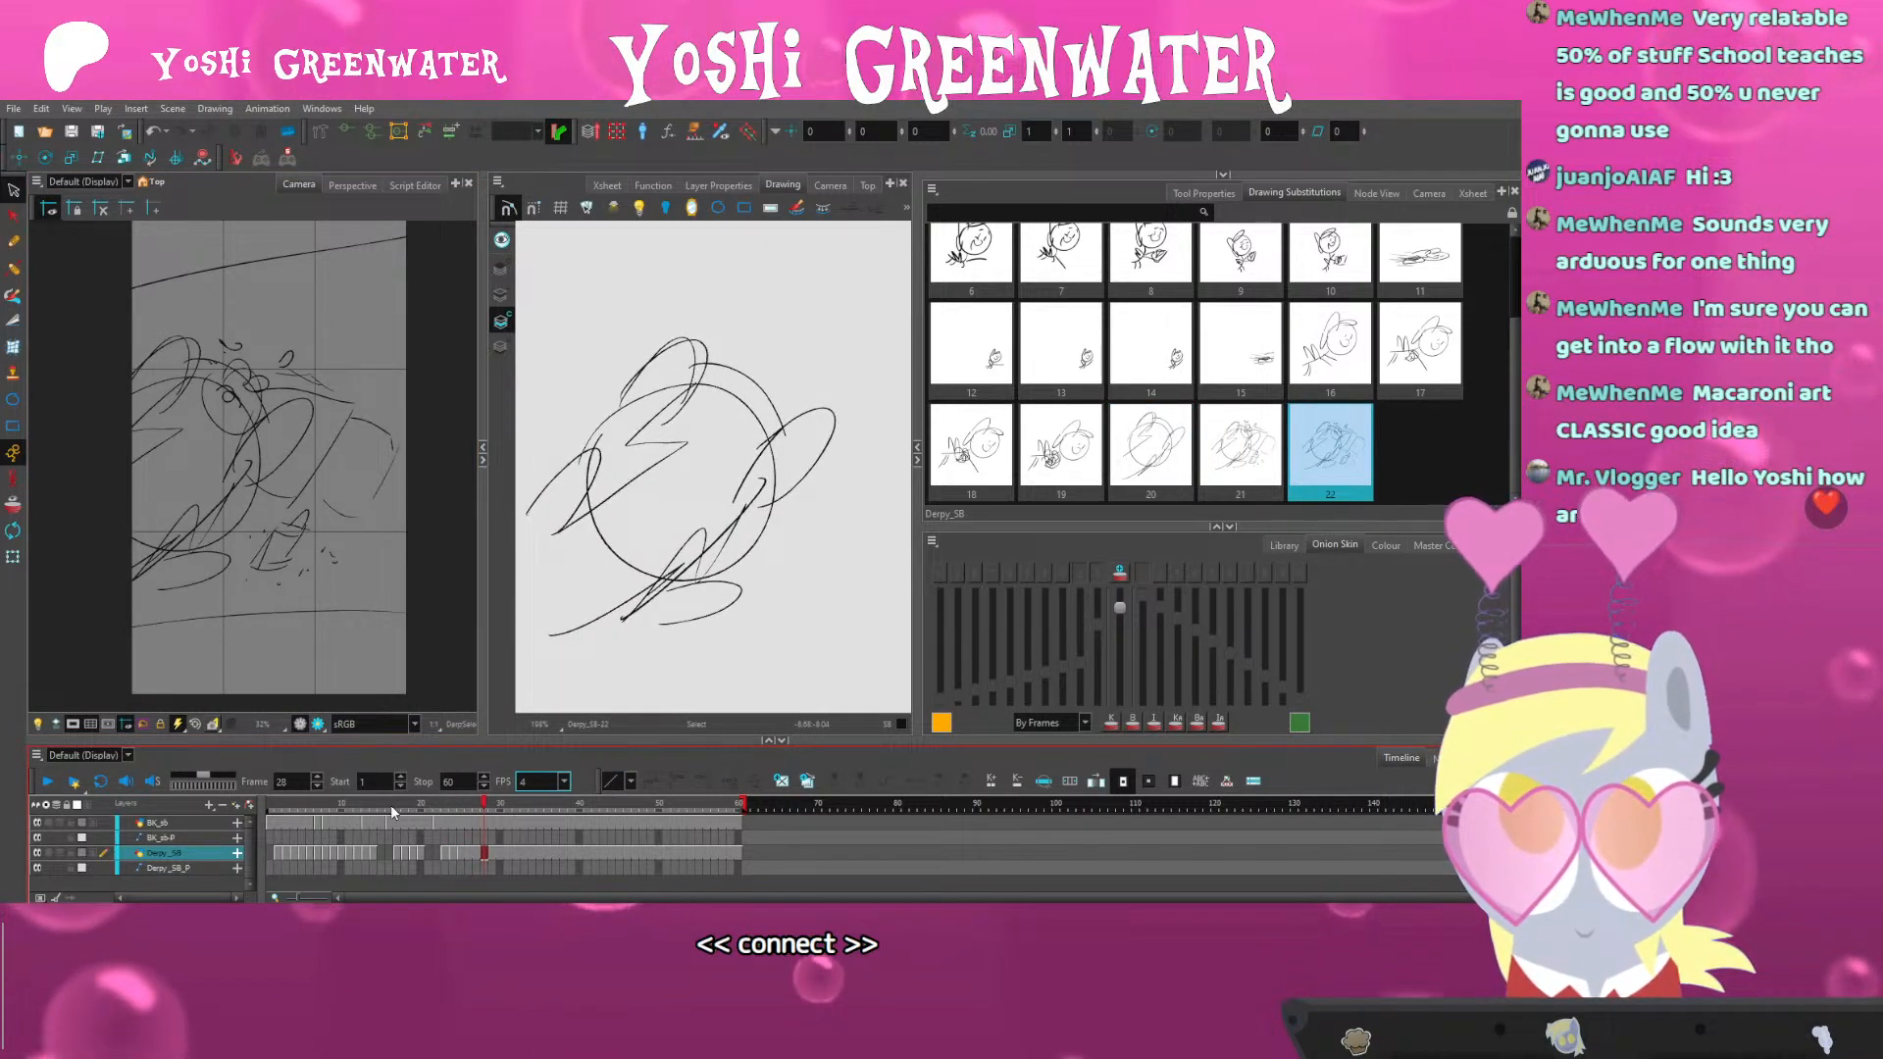
pyautogui.click(391, 808)
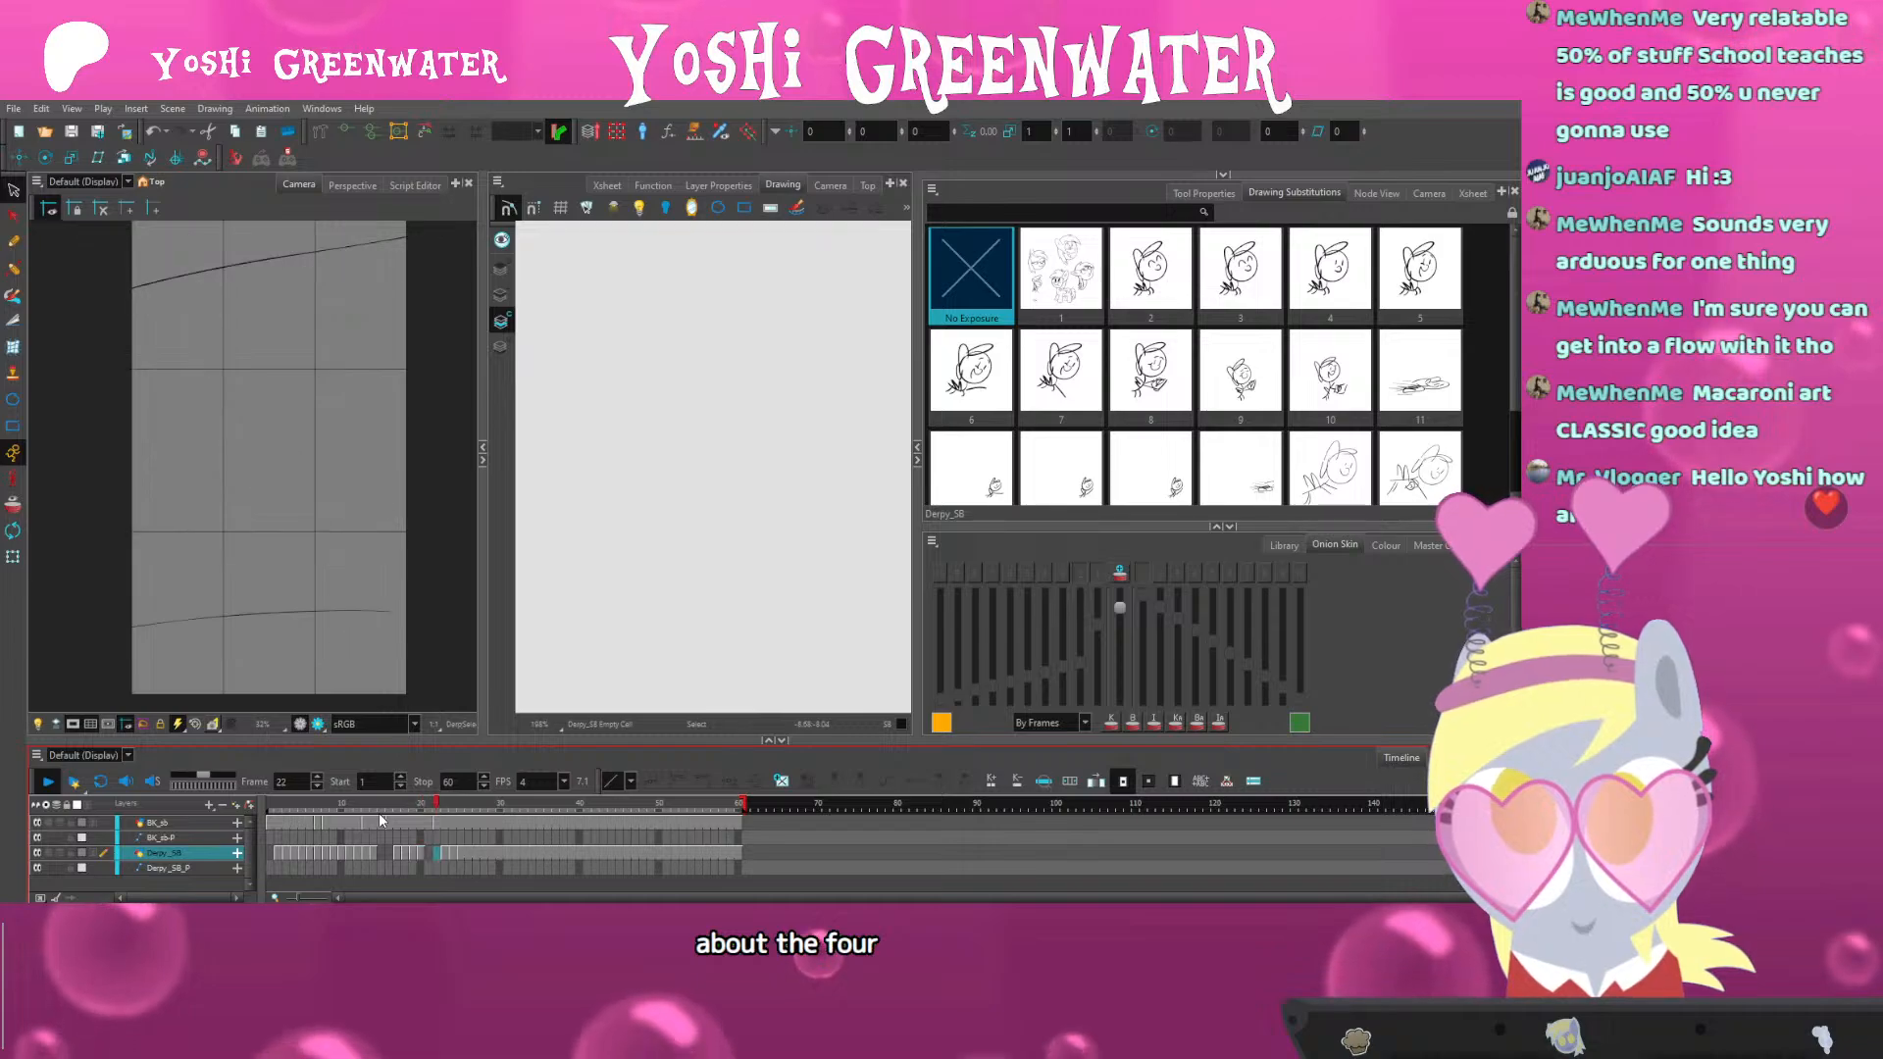
pyautogui.press('Return')
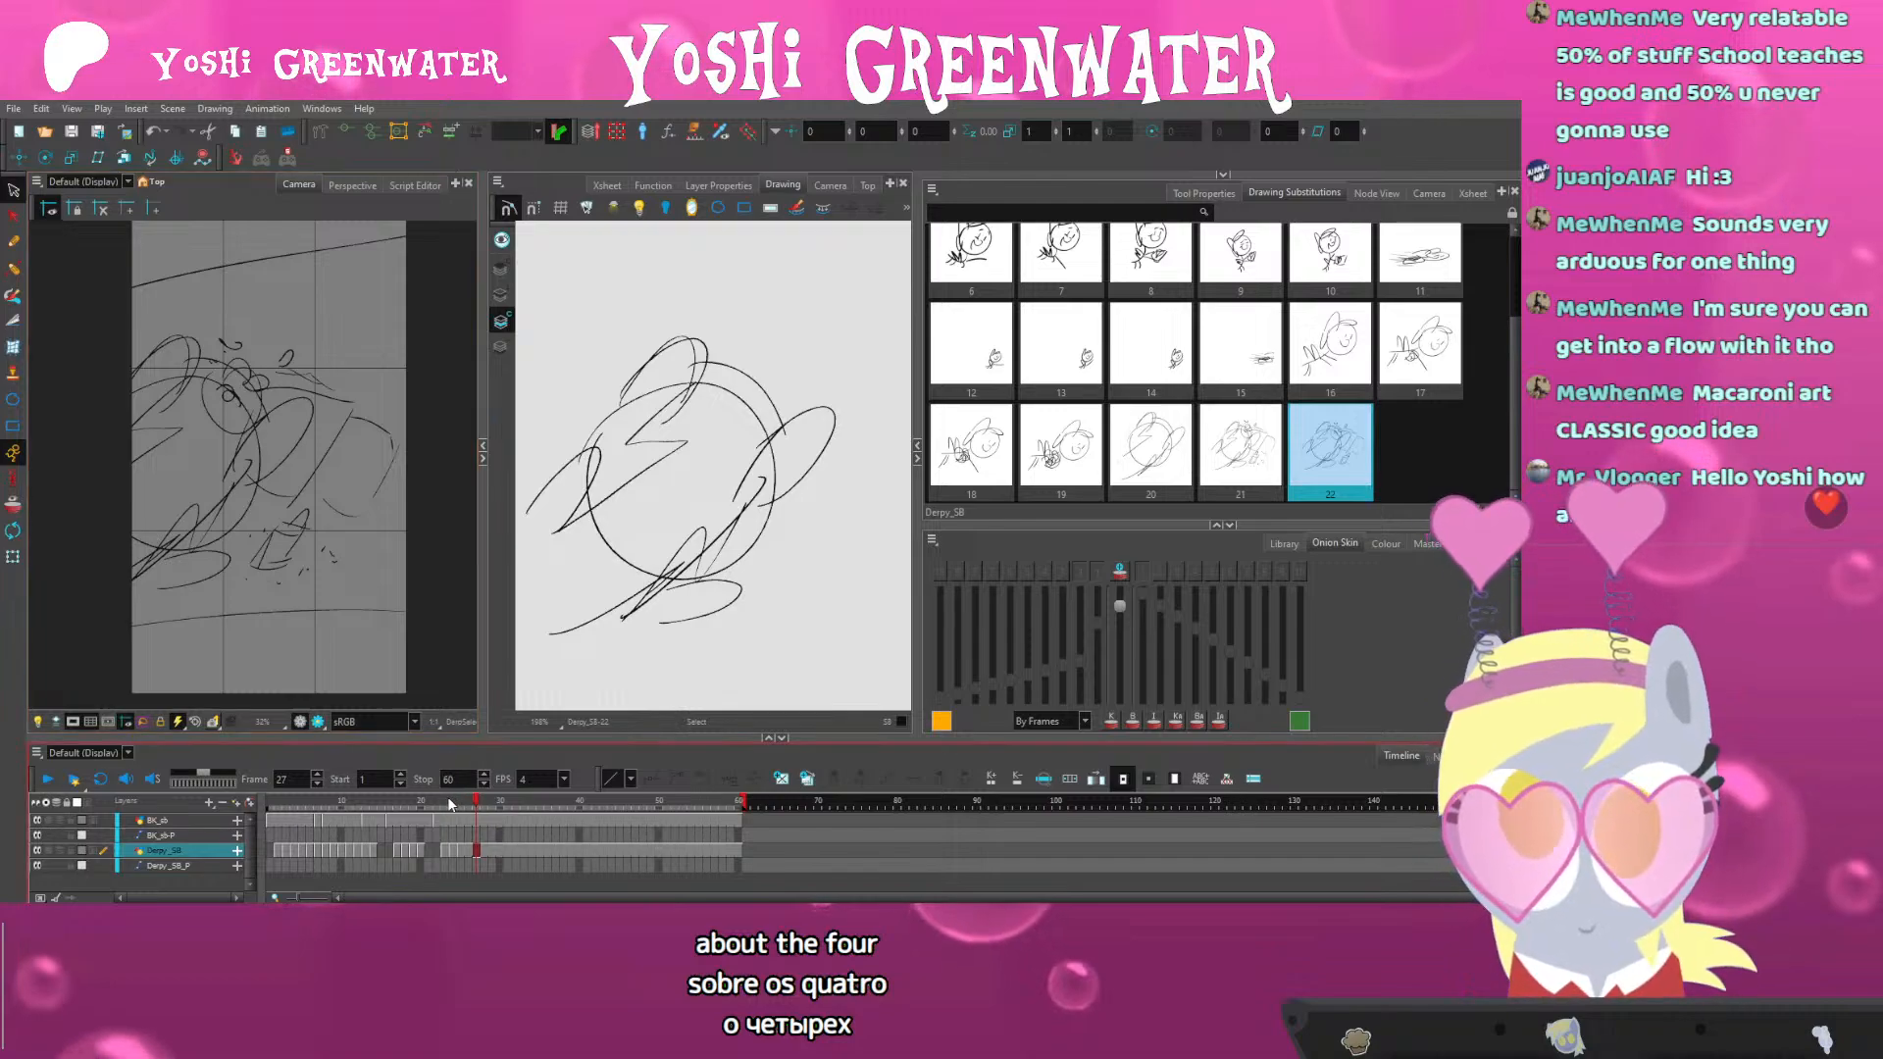
# Step back and forth through frames 23 to 25 to compare the motion of the large head and small figure
pyautogui.press(',')
pyautogui.press(',')
pyautogui.press(',')
pyautogui.press('.')
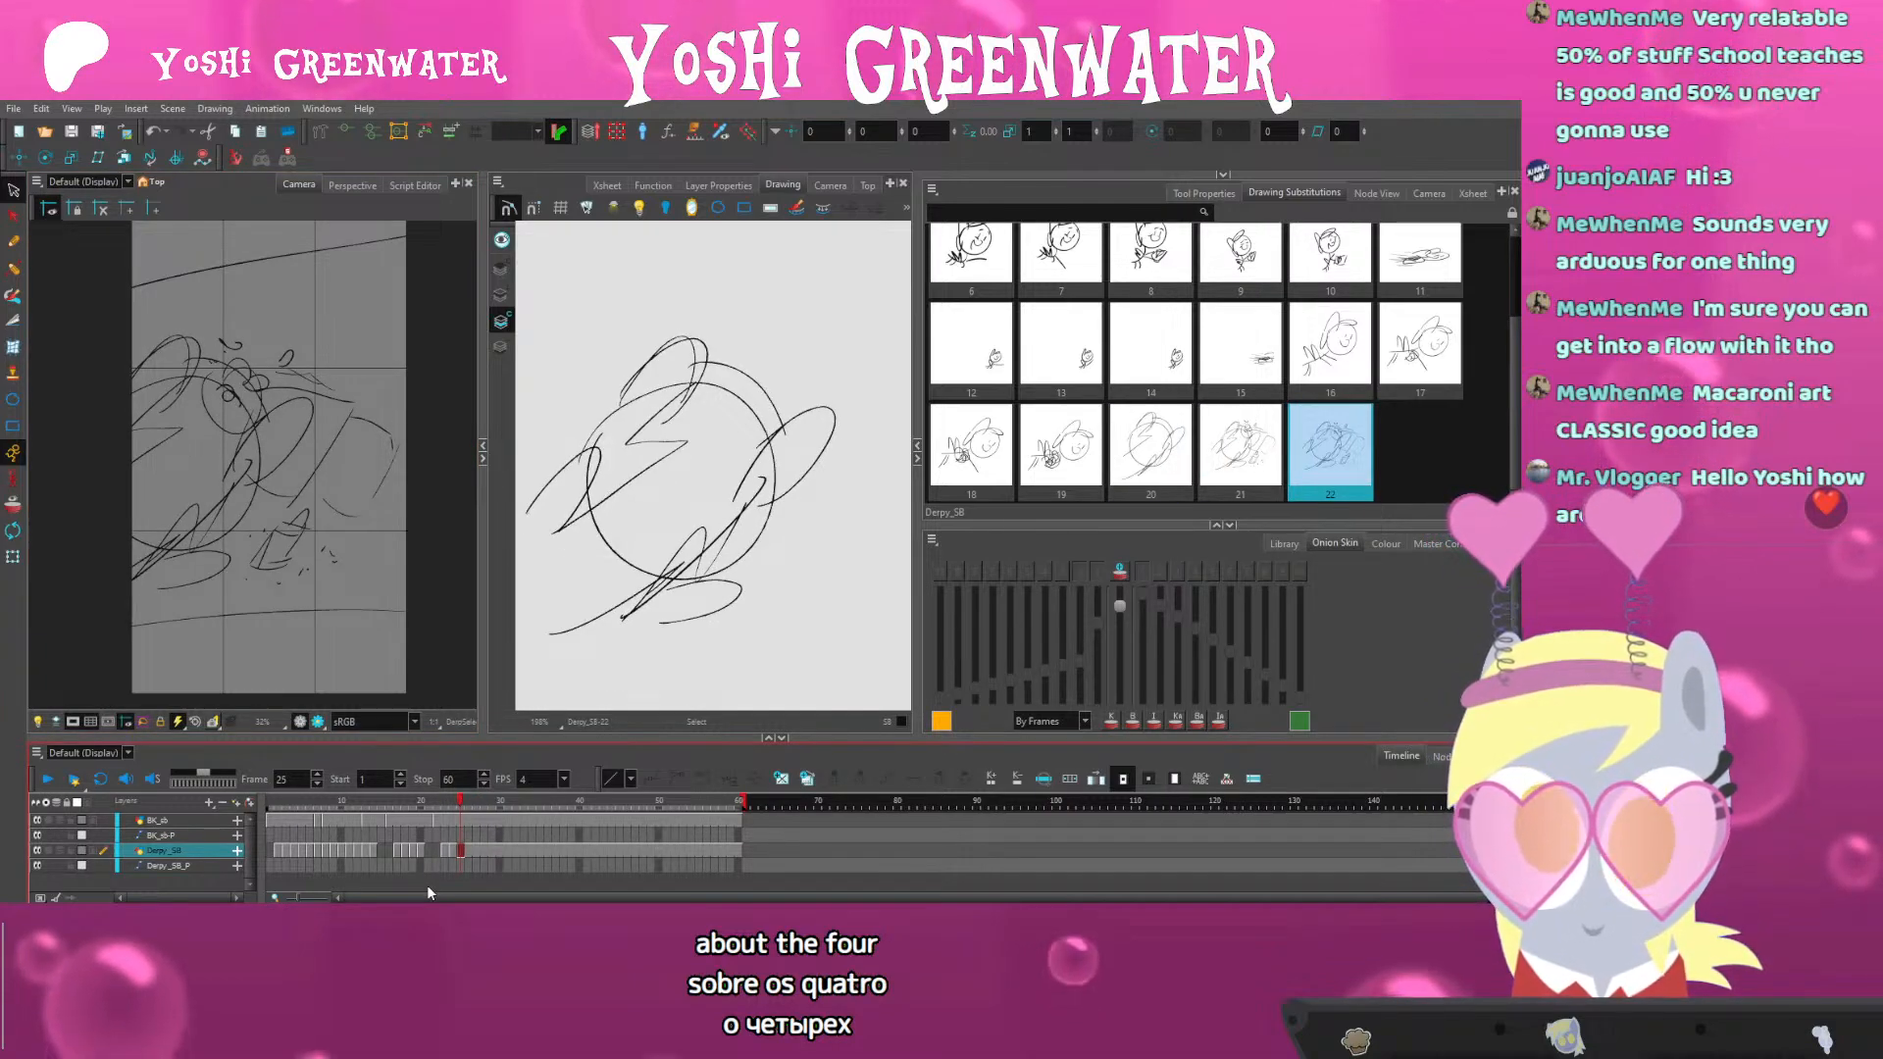
pyautogui.press(',')
pyautogui.press(',')
pyautogui.press('.')
pyautogui.press('.')
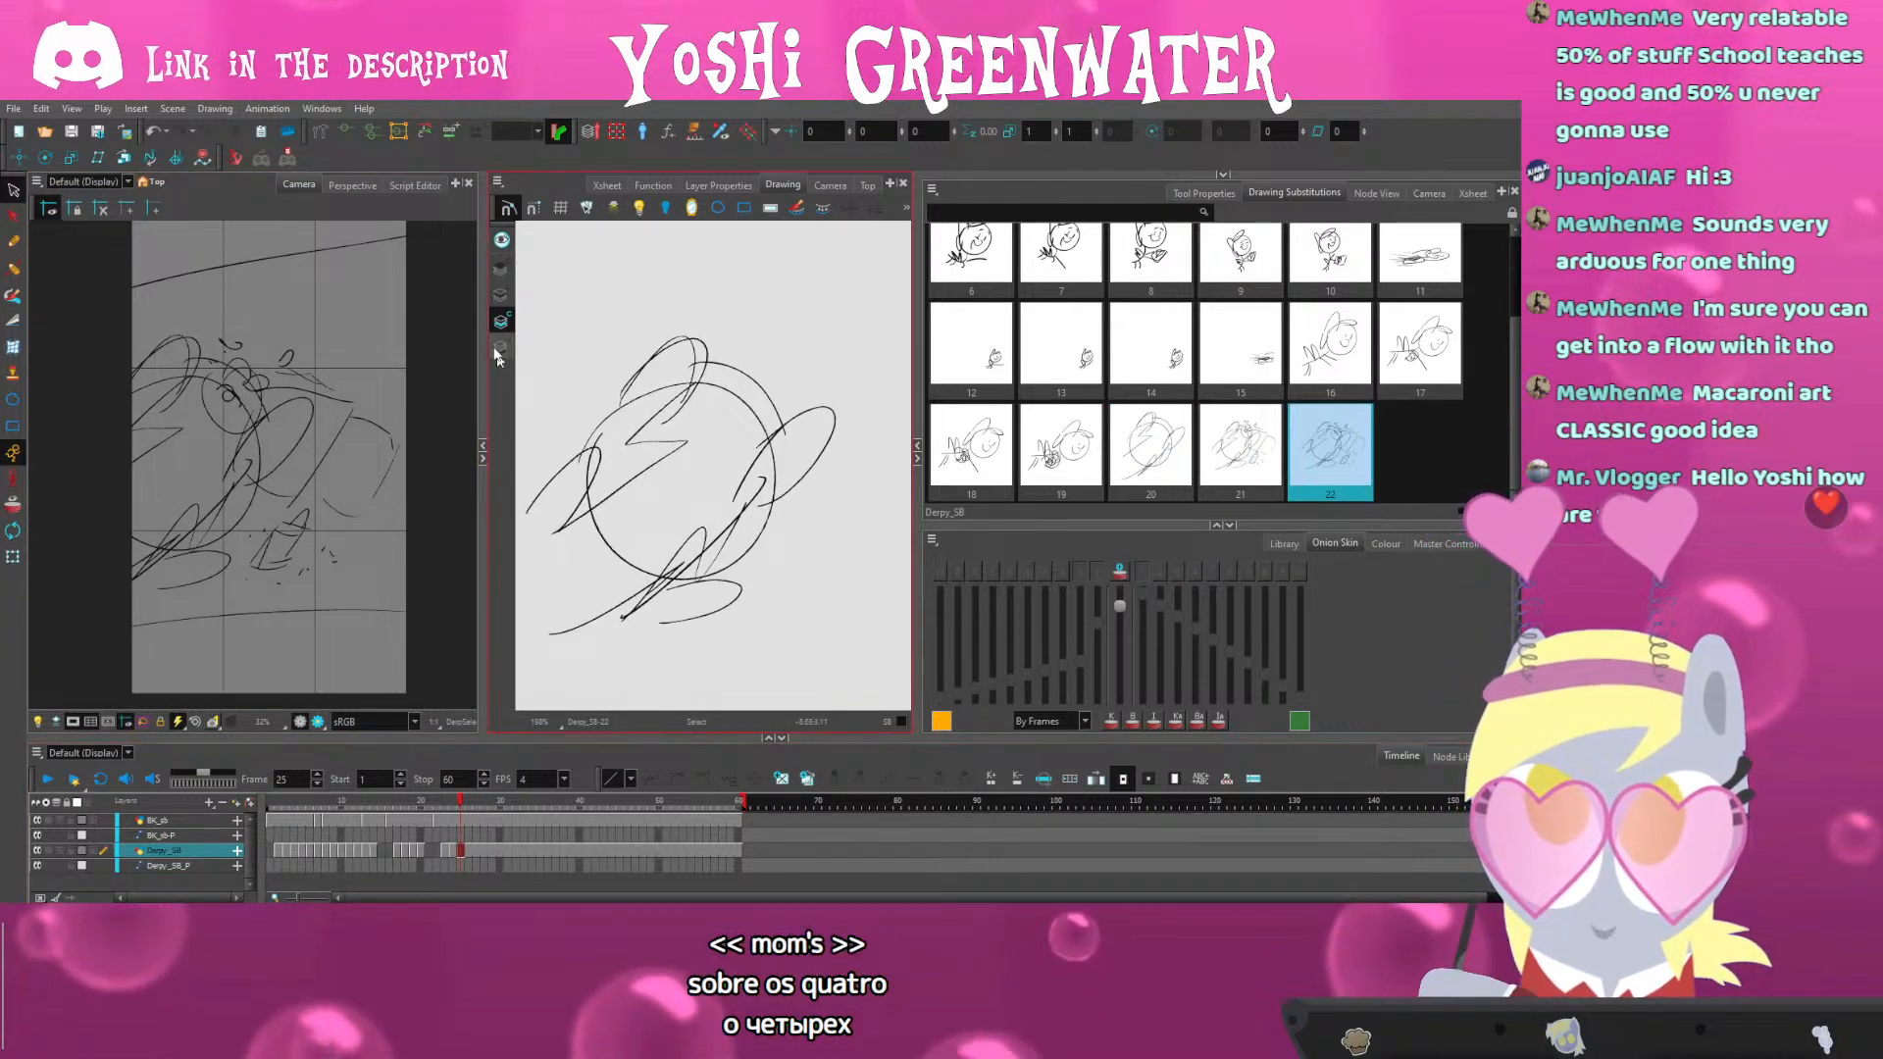
# On the overlay art layer of frame 24, select the cup-shaped object and move it closer to the large head
pyautogui.click(502, 347)
pyautogui.press(',')
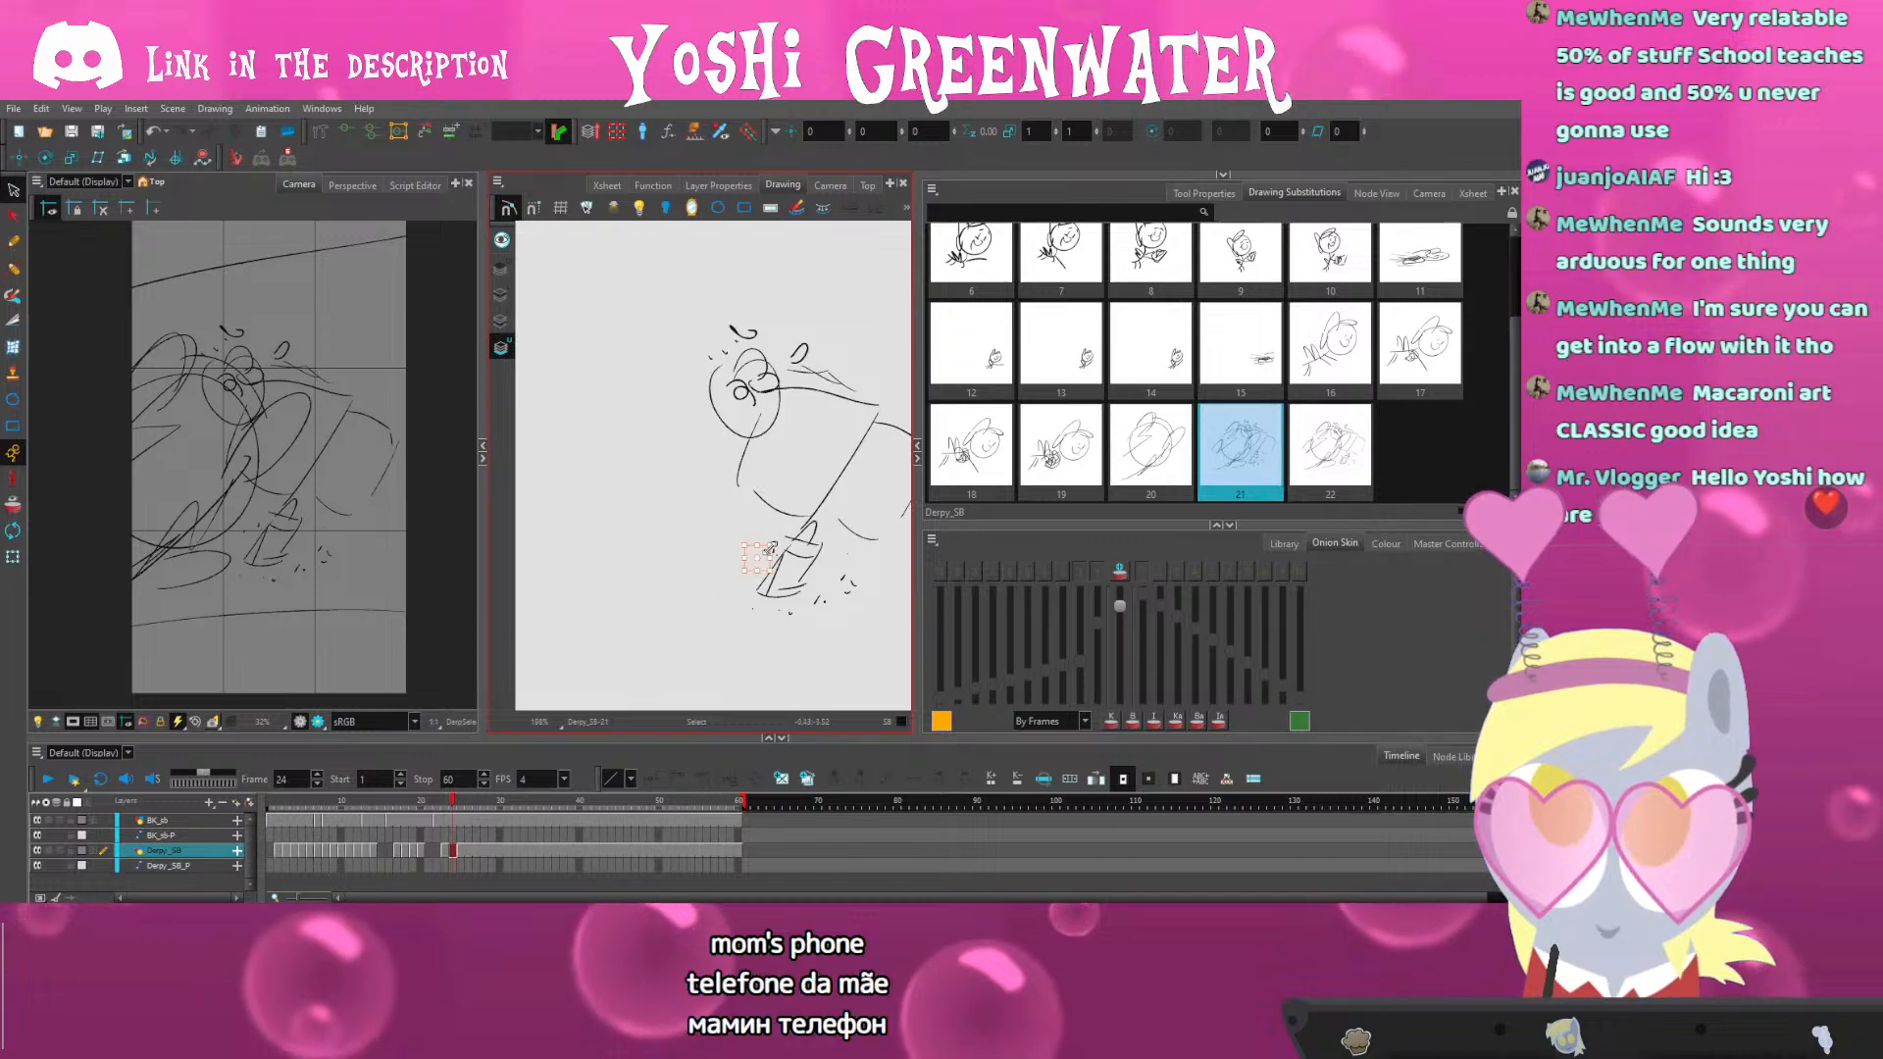
pyautogui.press(',')
pyautogui.press('.')
pyautogui.moveTo(695, 597); pyautogui.dragTo(746, 695)
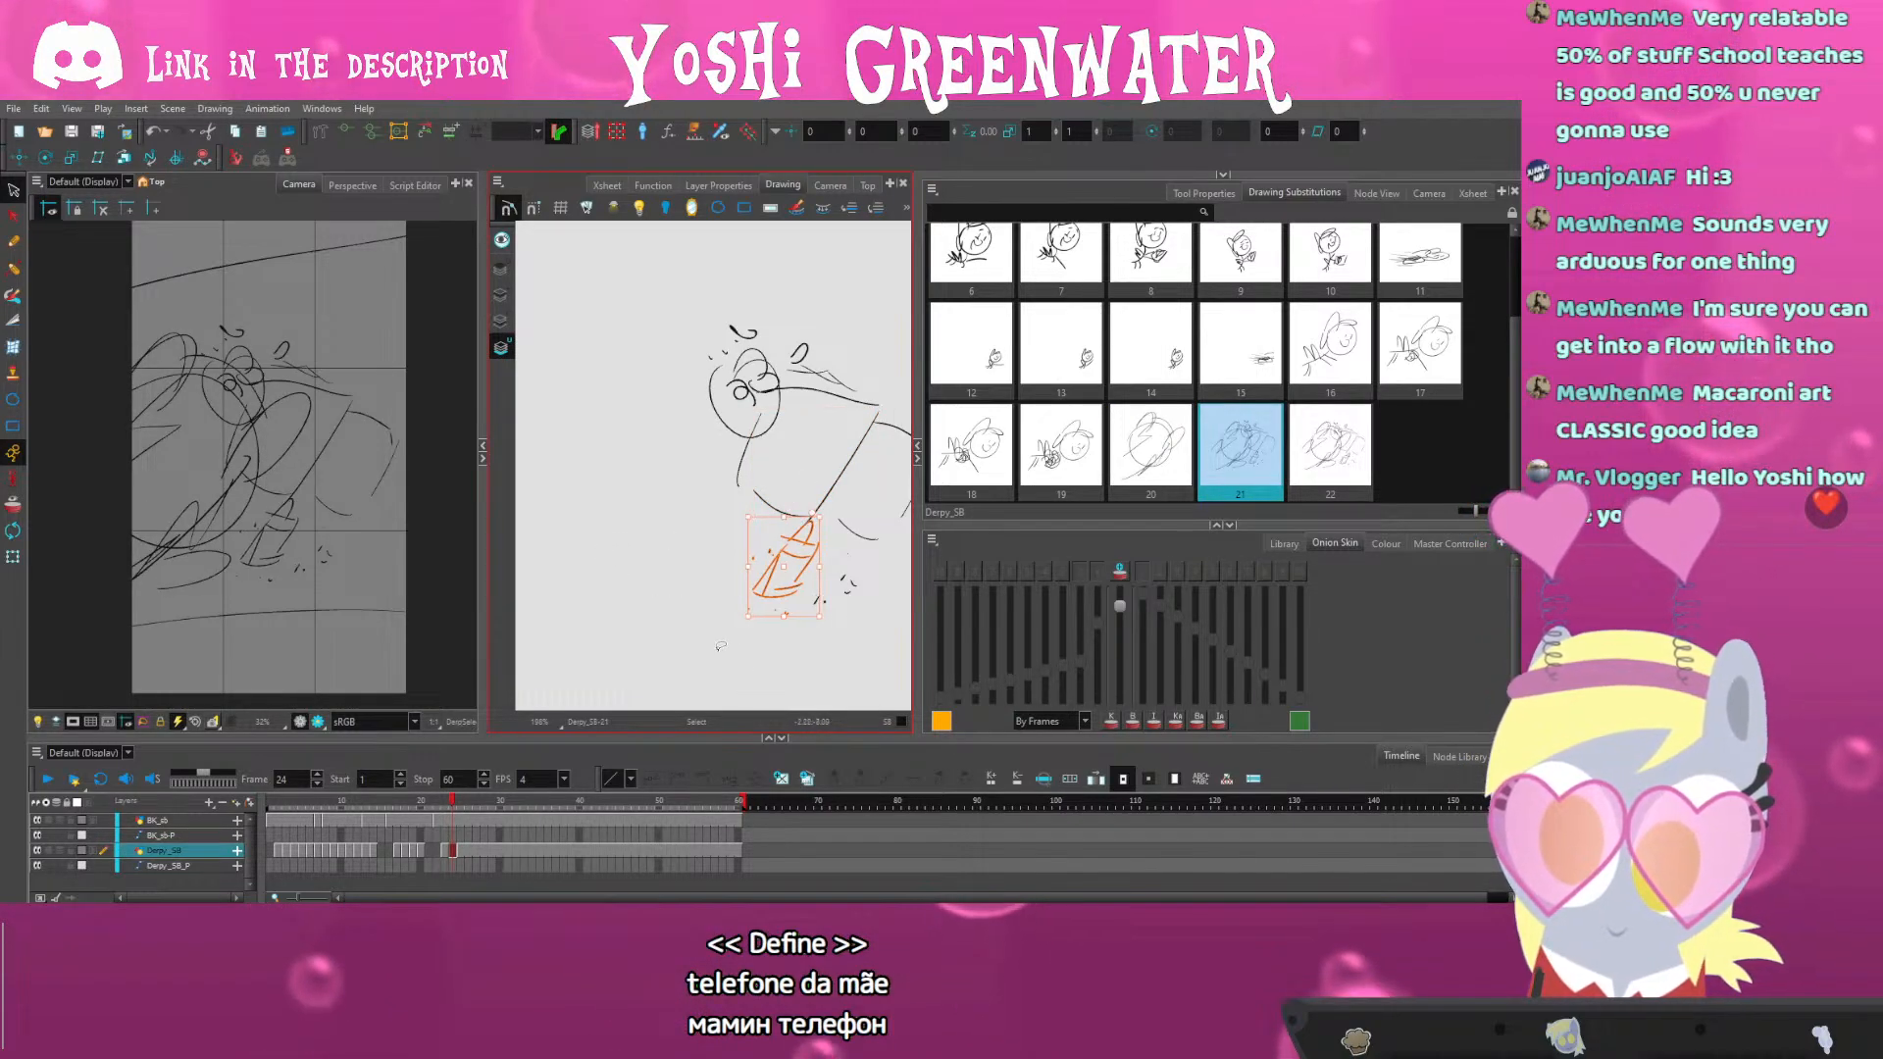
pyautogui.moveTo(786, 623); pyautogui.dragTo(748, 615)
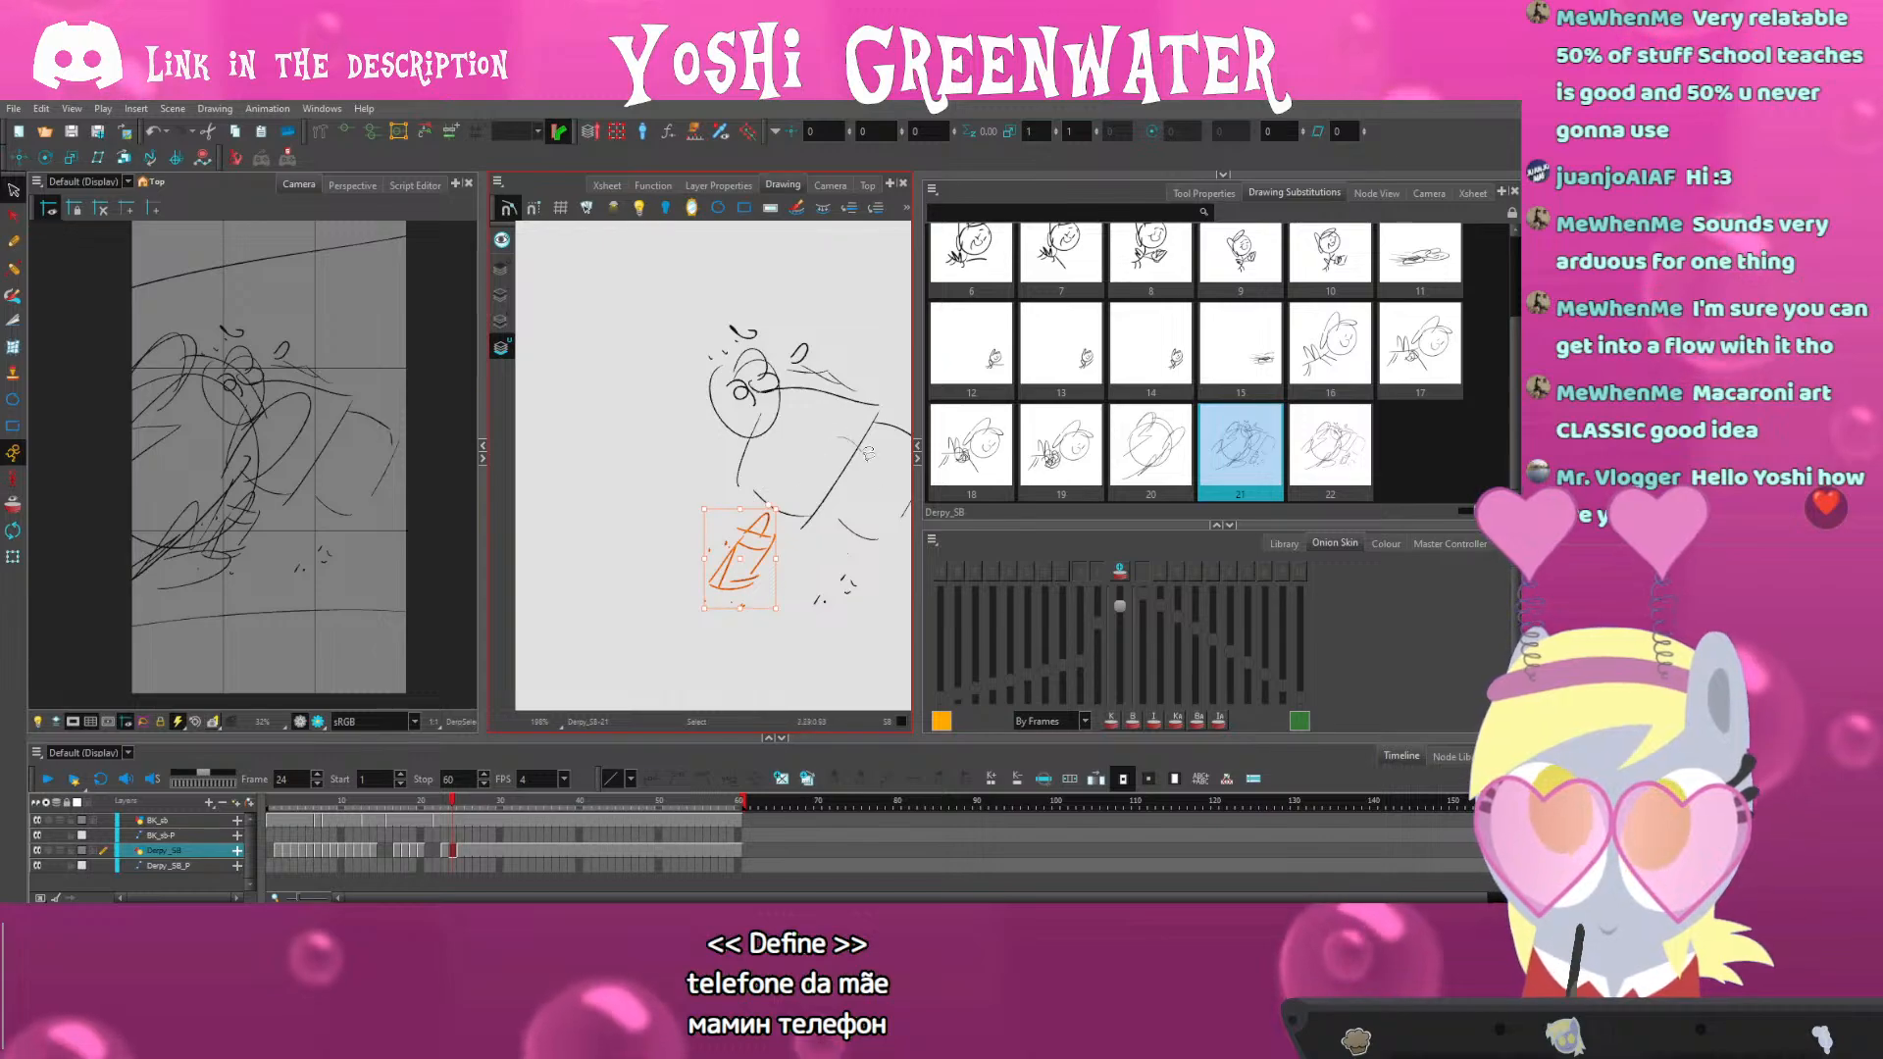
# Pull the small figure's rear body lines inward and move the loose specks beside the cup on frame 24, checking against frame 25
pyautogui.moveTo(869, 453)
pyautogui.mouseDown()
pyautogui.moveTo(756, 519)
pyautogui.moveTo(727, 582)
pyautogui.mouseUp()
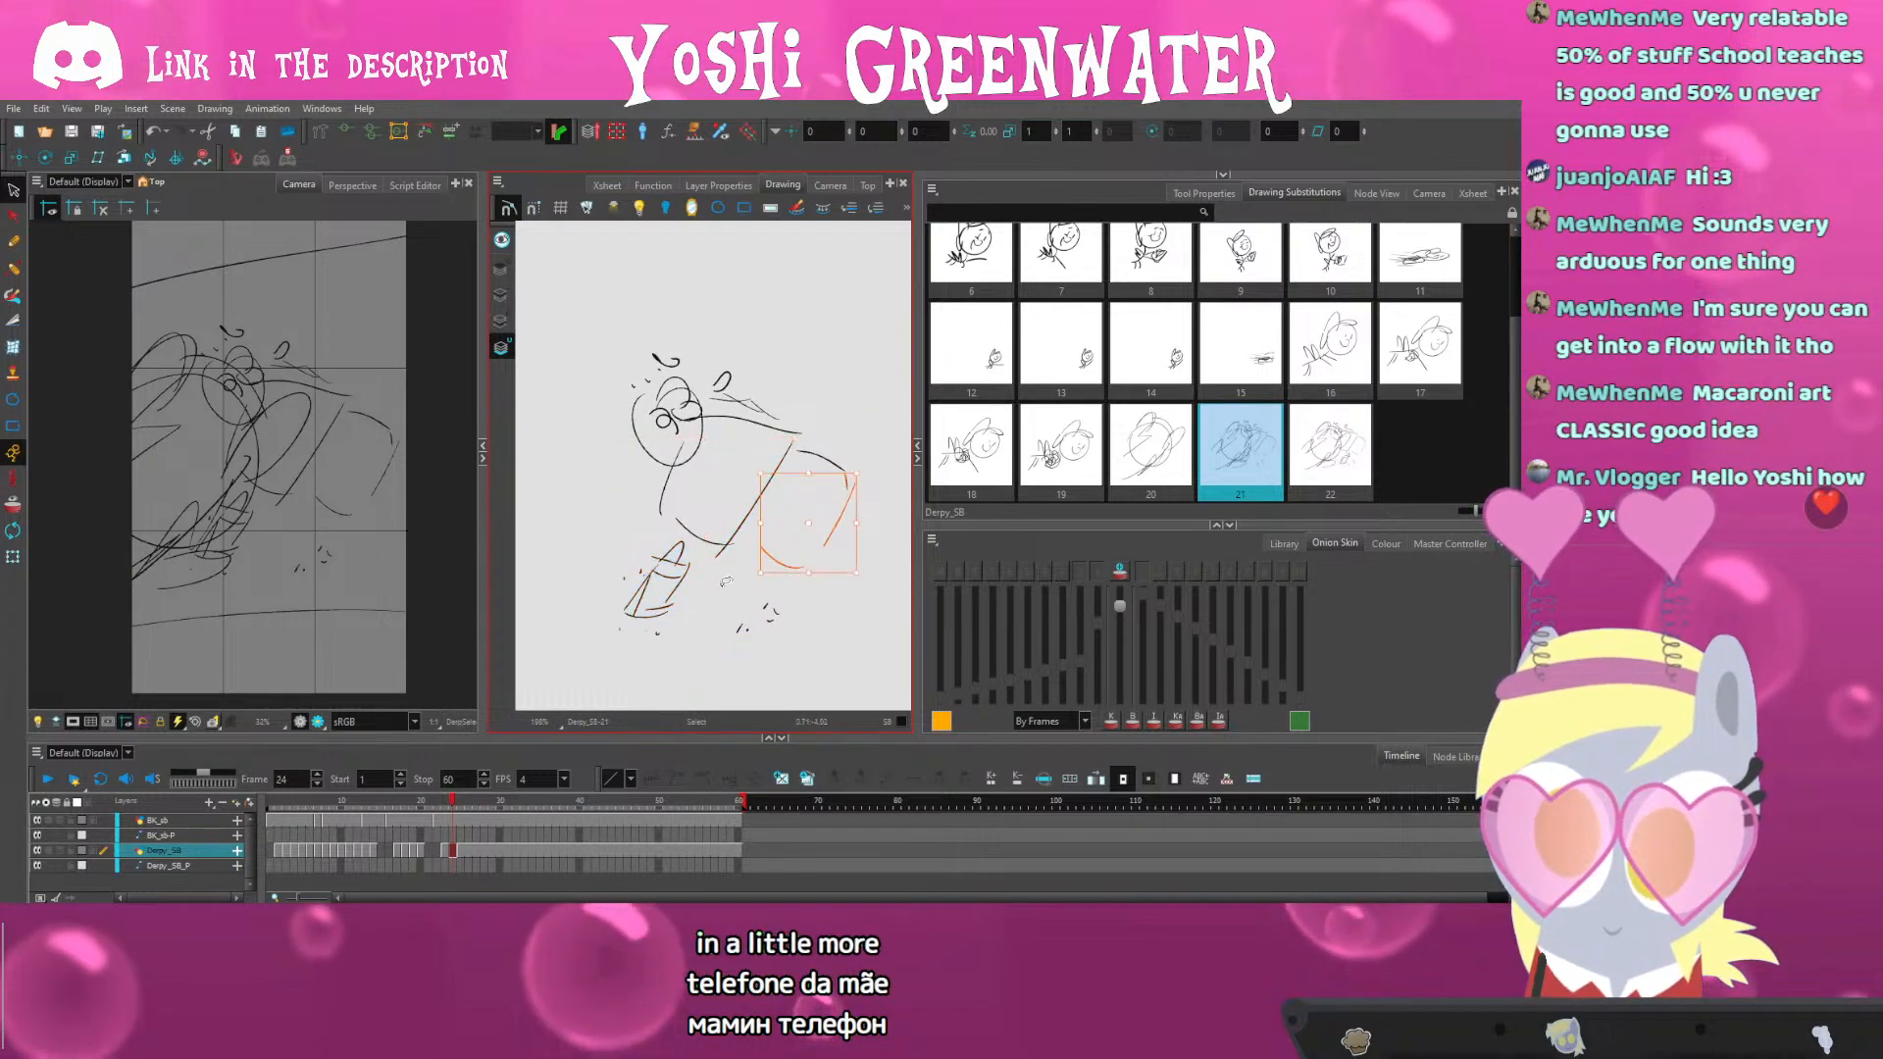
pyautogui.press('Left')
pyautogui.press('Up')
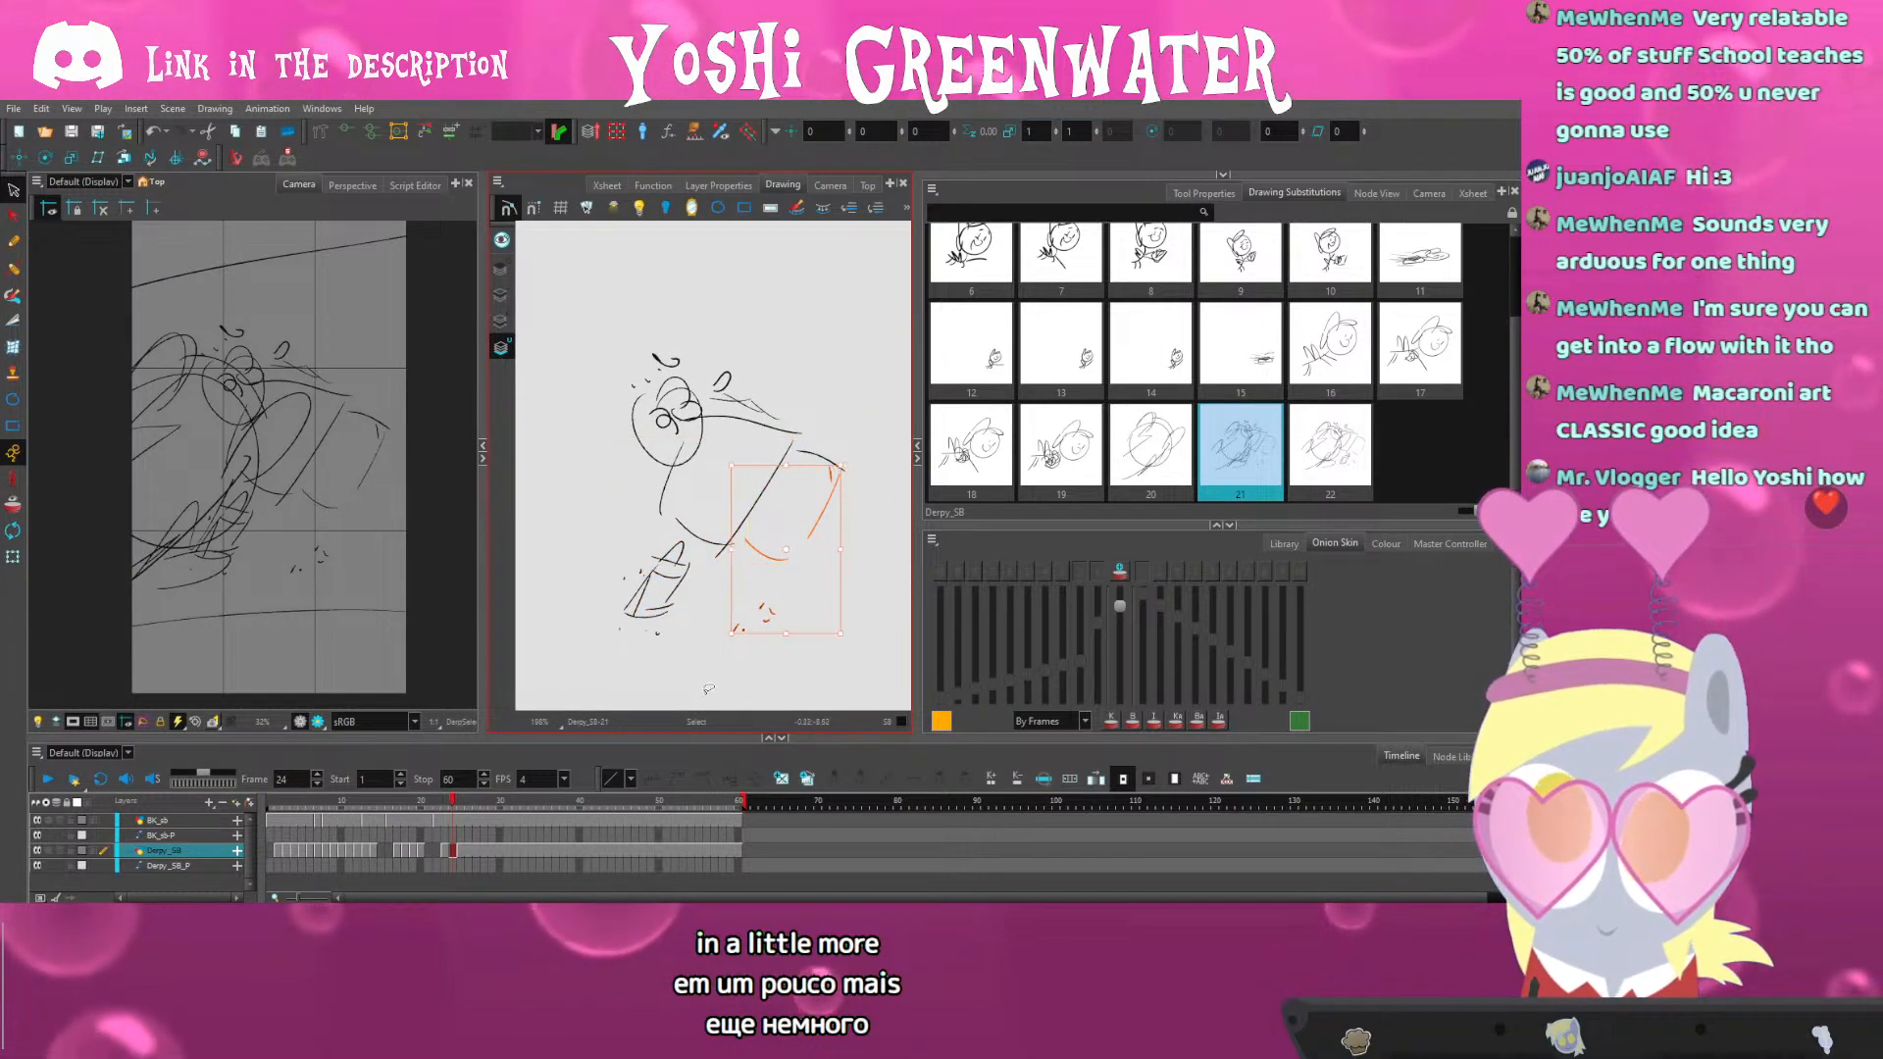
pyautogui.click(708, 647)
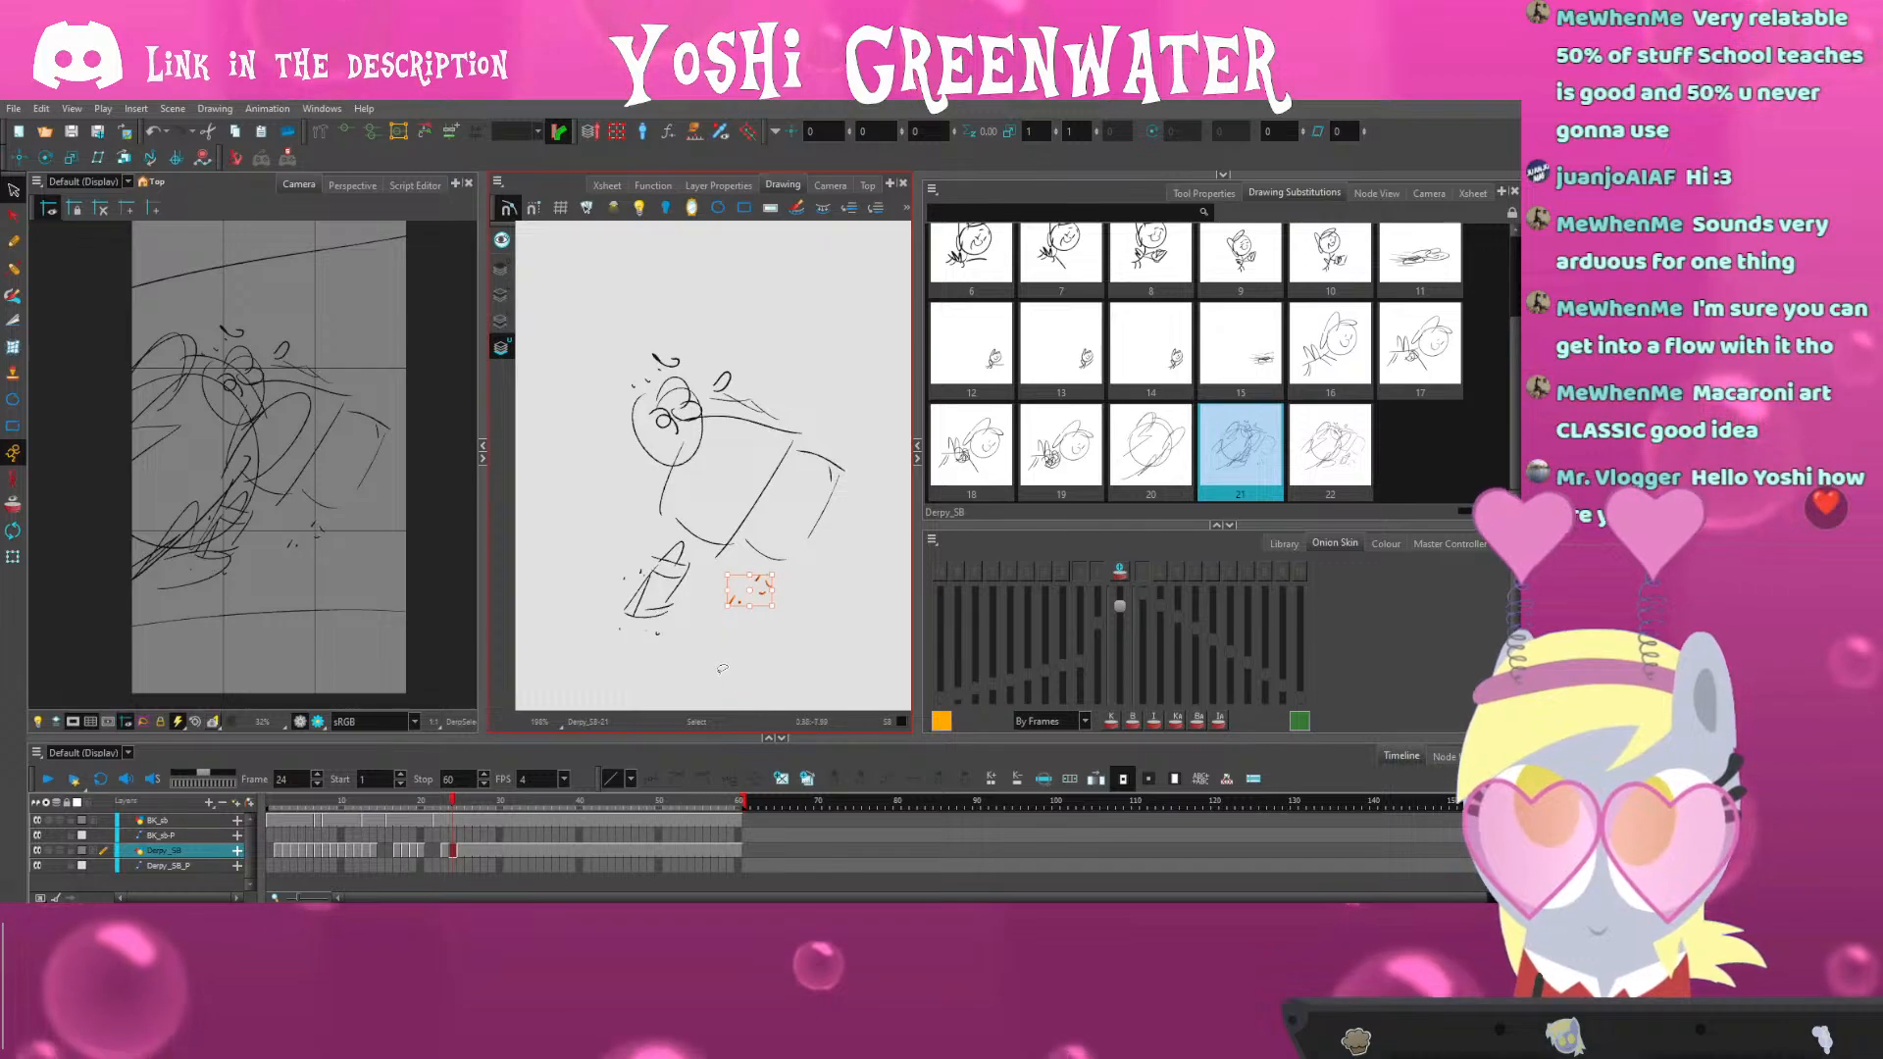
pyautogui.press('.')
pyautogui.press(',')
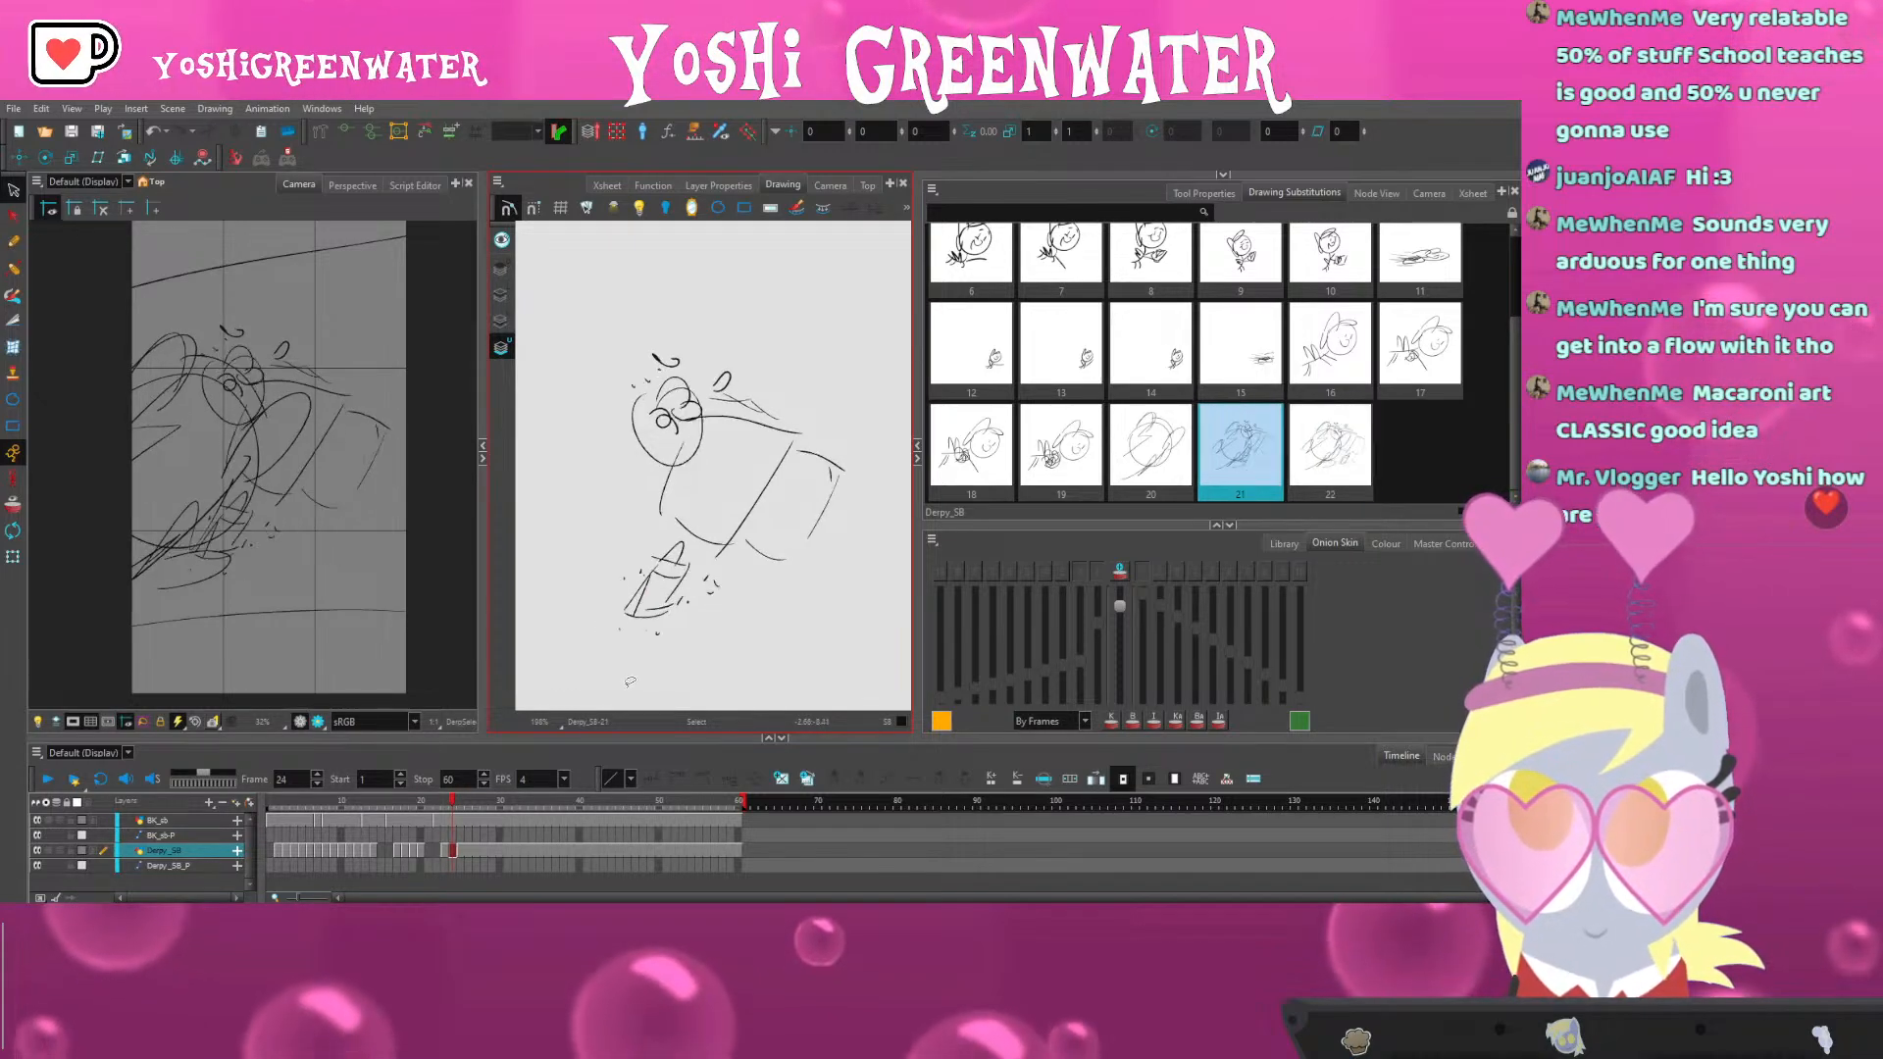
# On the large head's art layer of frame 24, reposition the curved stroke beneath the head, checking against frames 23 and 25
pyautogui.press('.')
pyautogui.press(',')
pyautogui.press('.')
pyautogui.press(',')
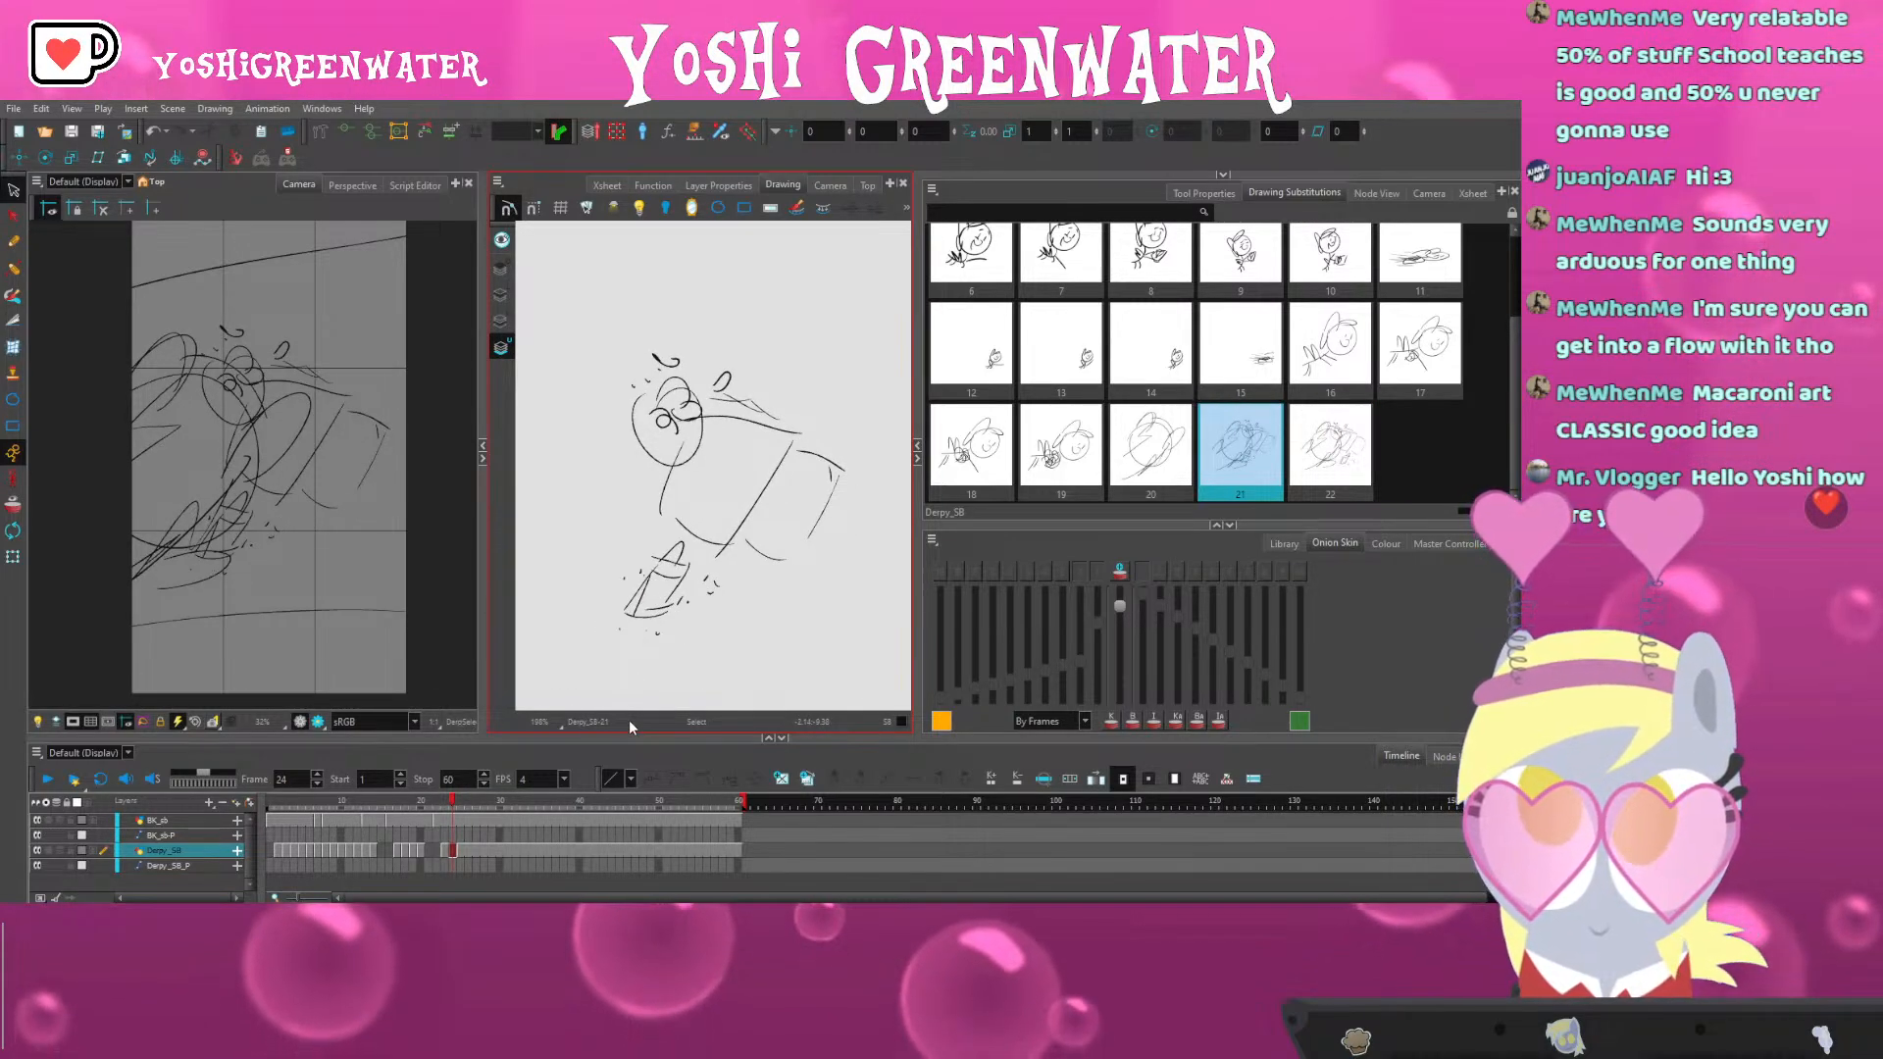
pyautogui.click(502, 321)
pyautogui.press(',')
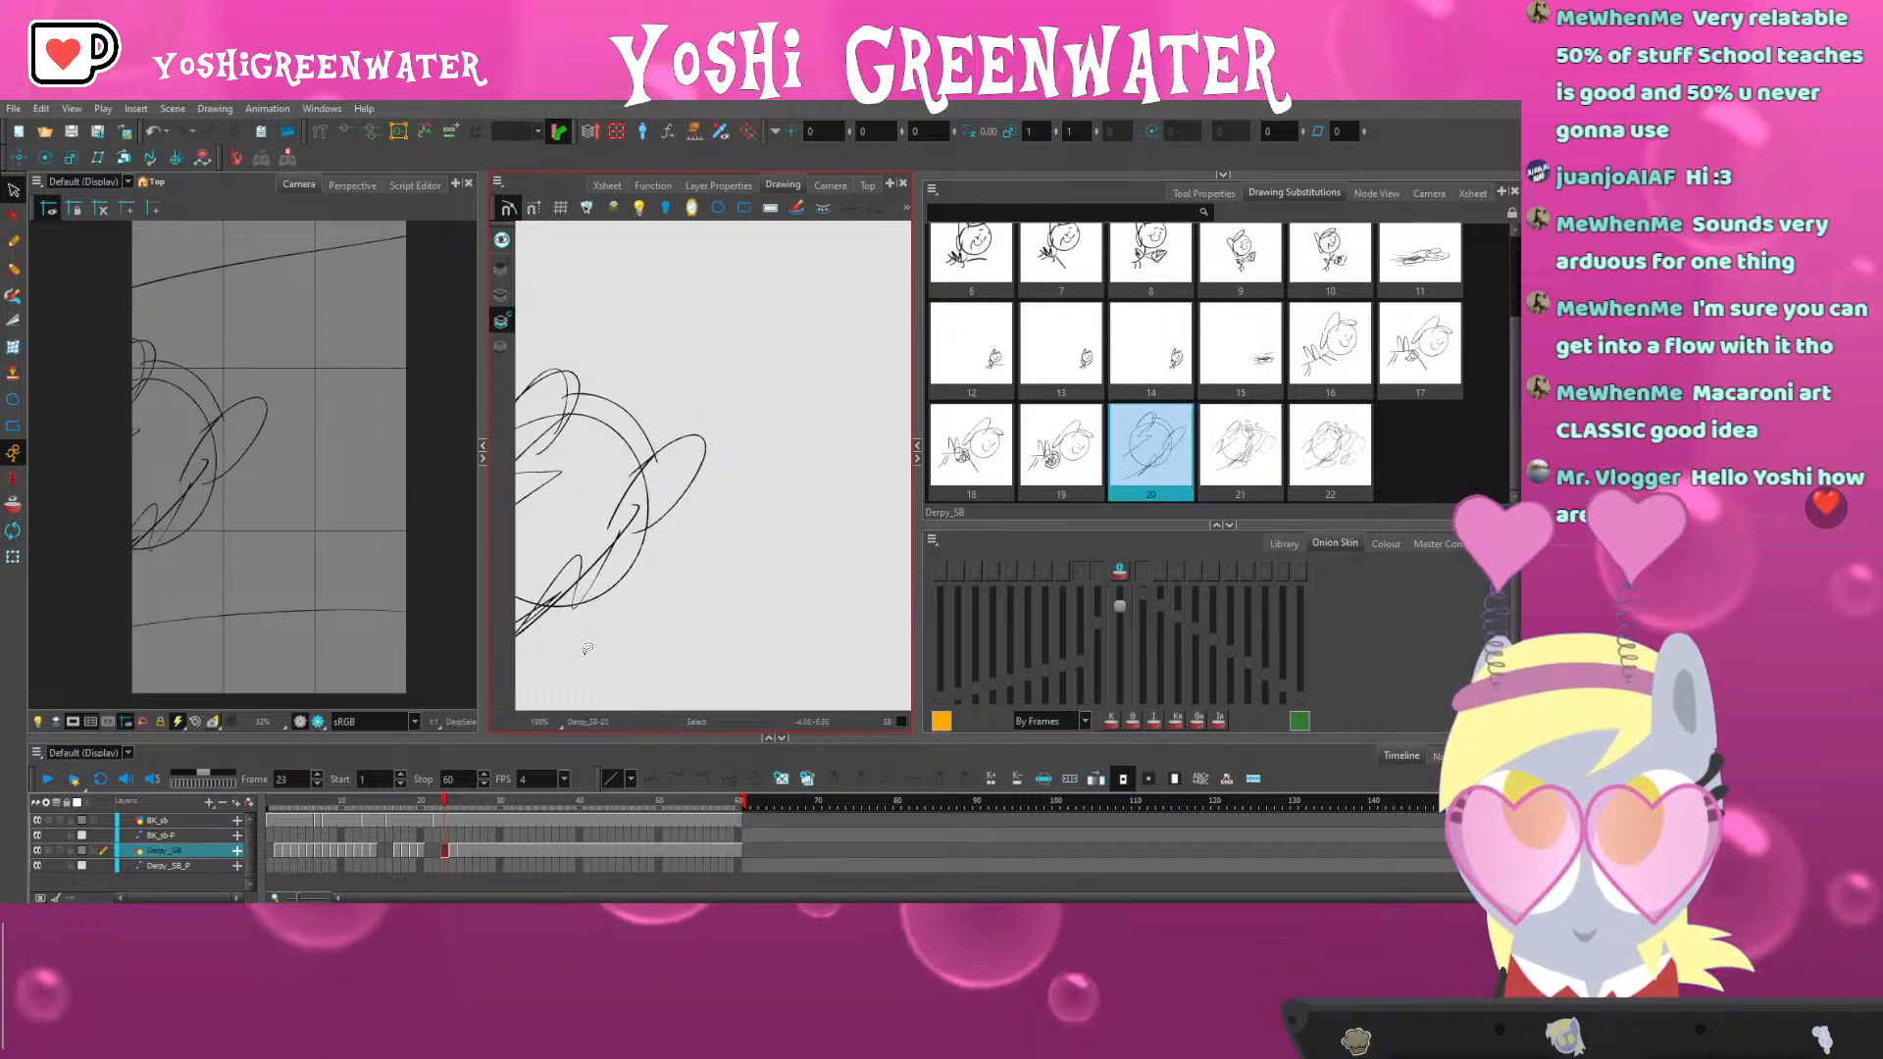
pyautogui.press('.')
pyautogui.click(612, 613)
pyautogui.moveTo(669, 617); pyautogui.dragTo(661, 604)
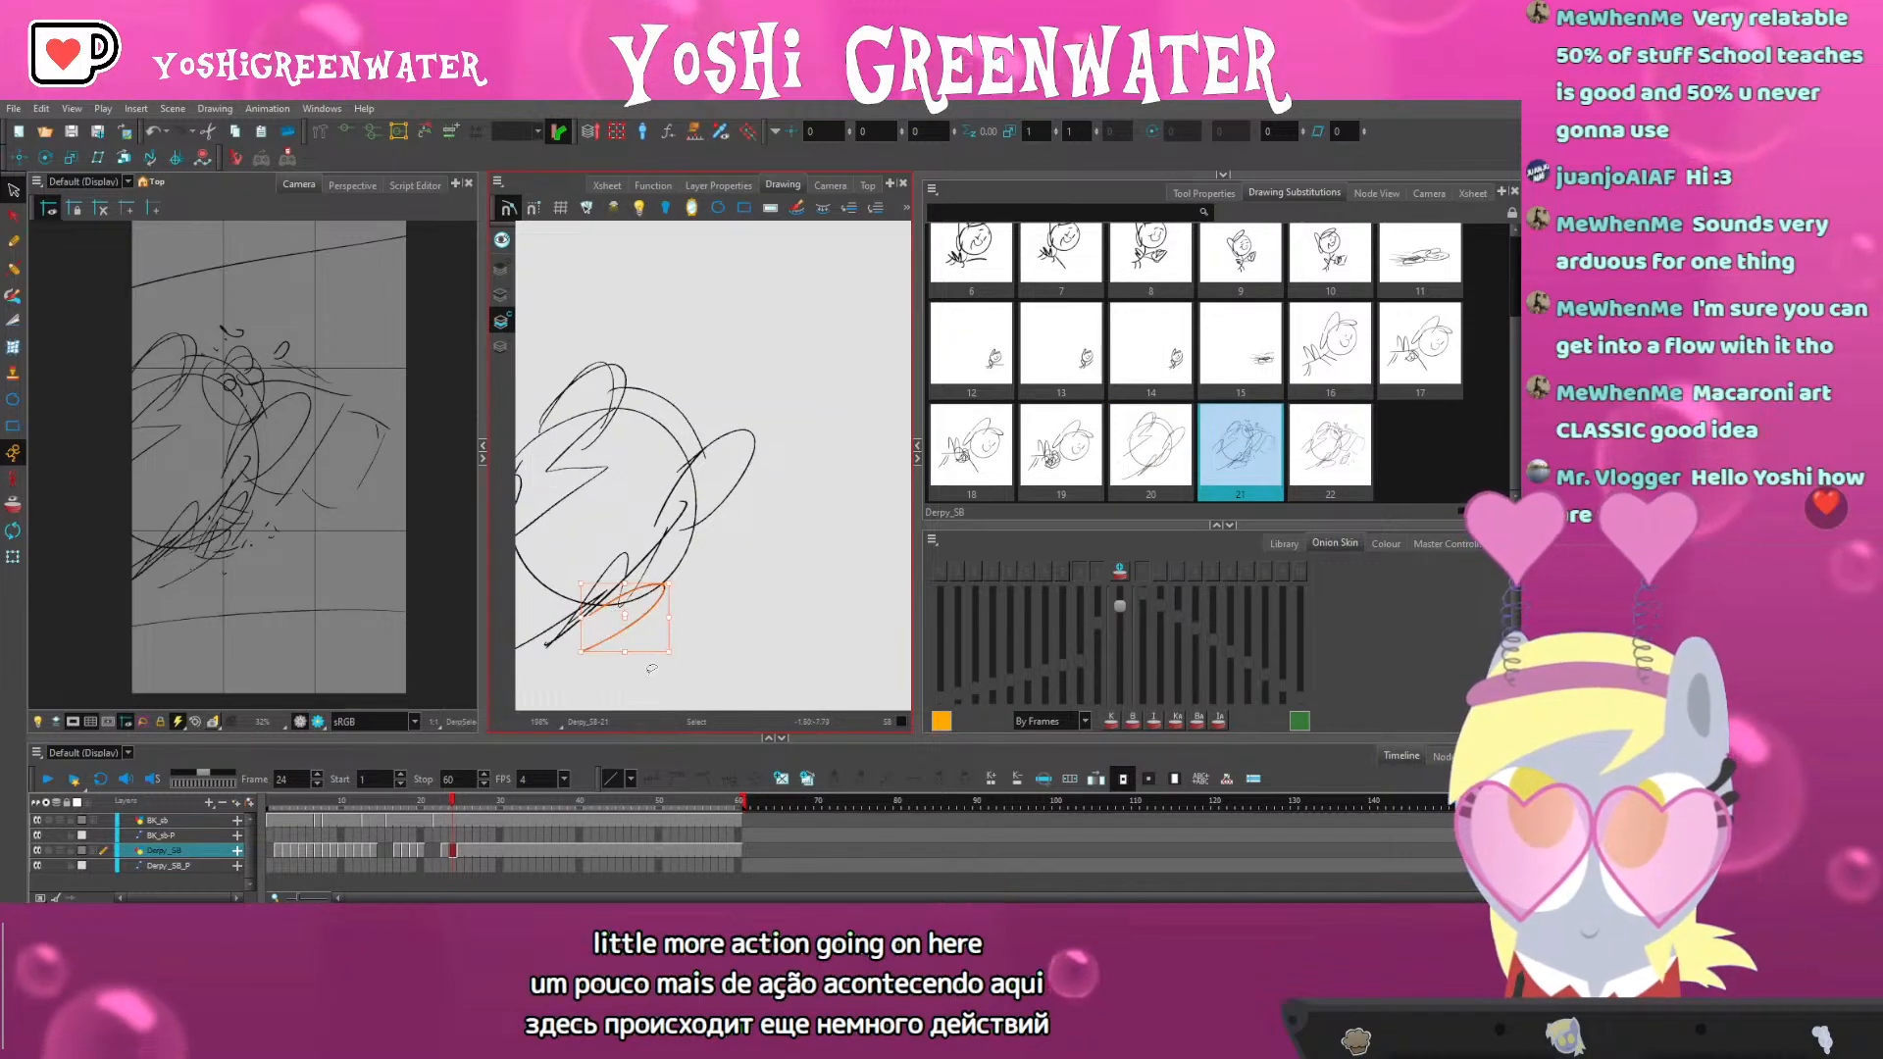
pyautogui.press('.')
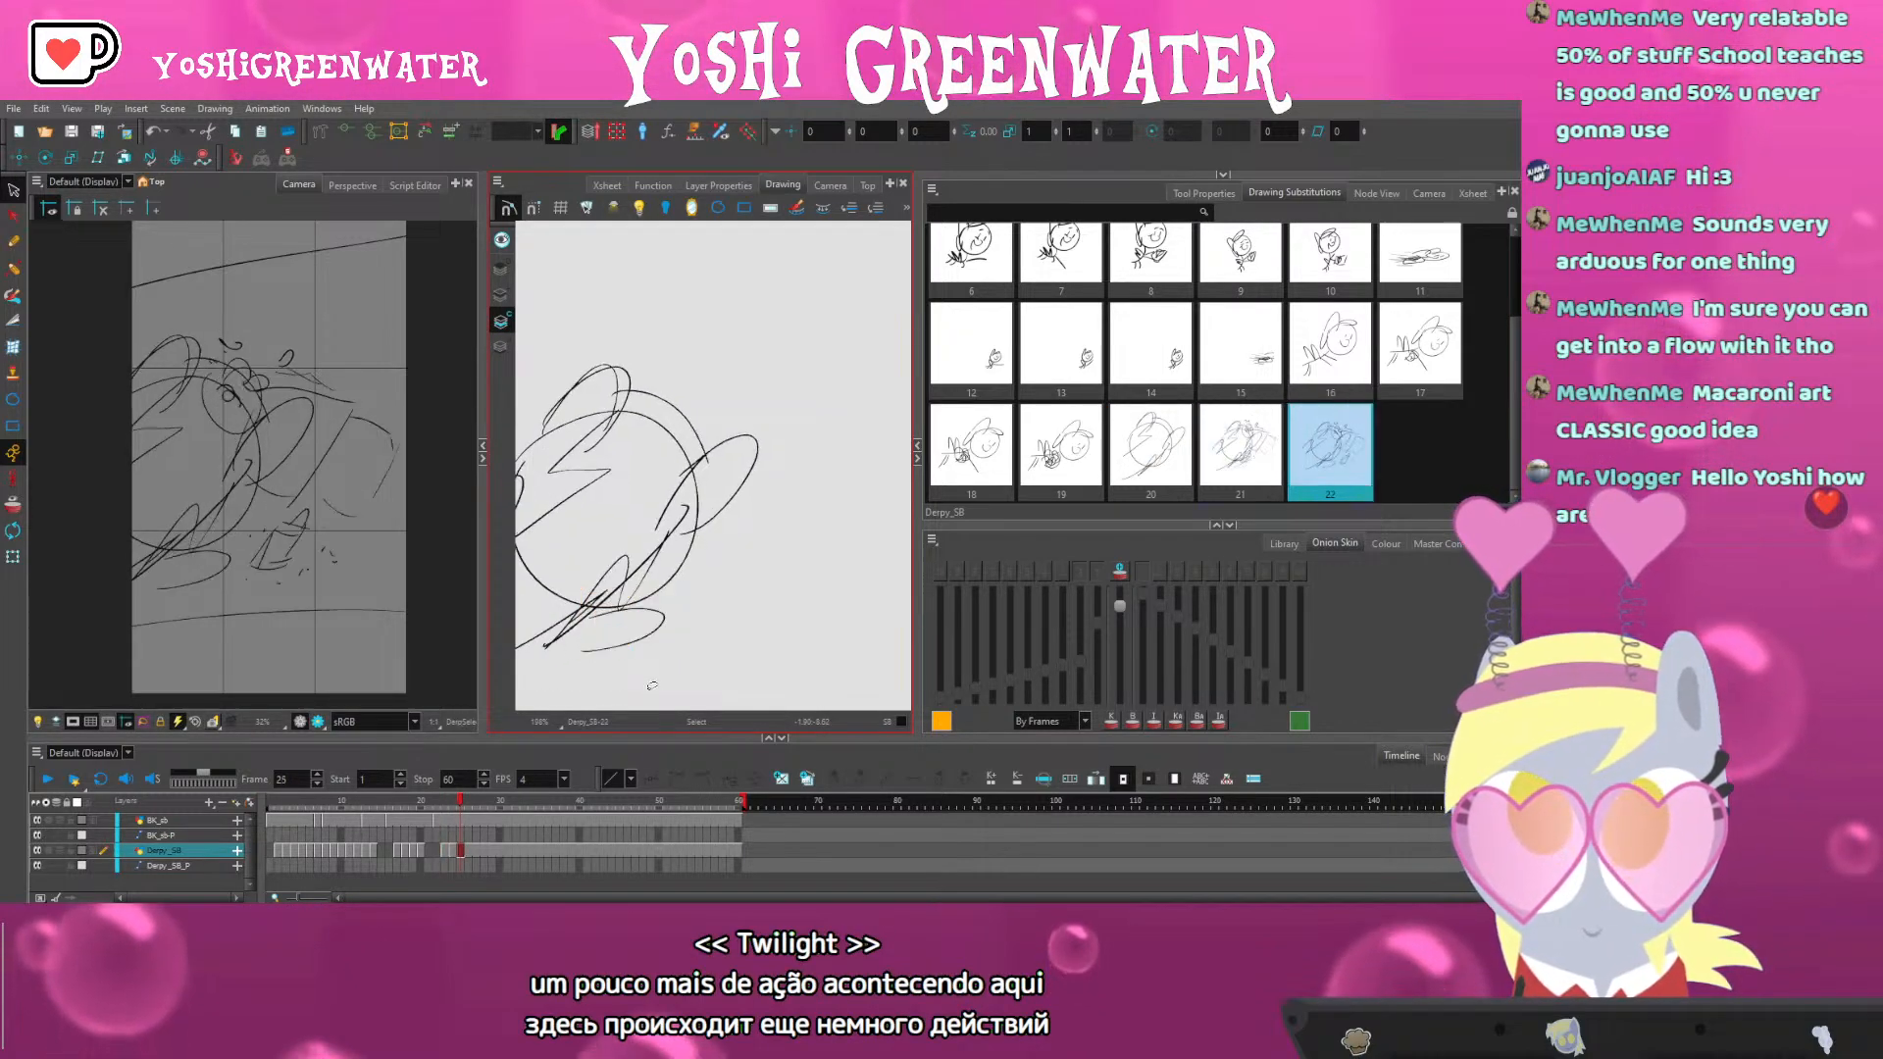
pyautogui.press(',')
pyautogui.press('.')
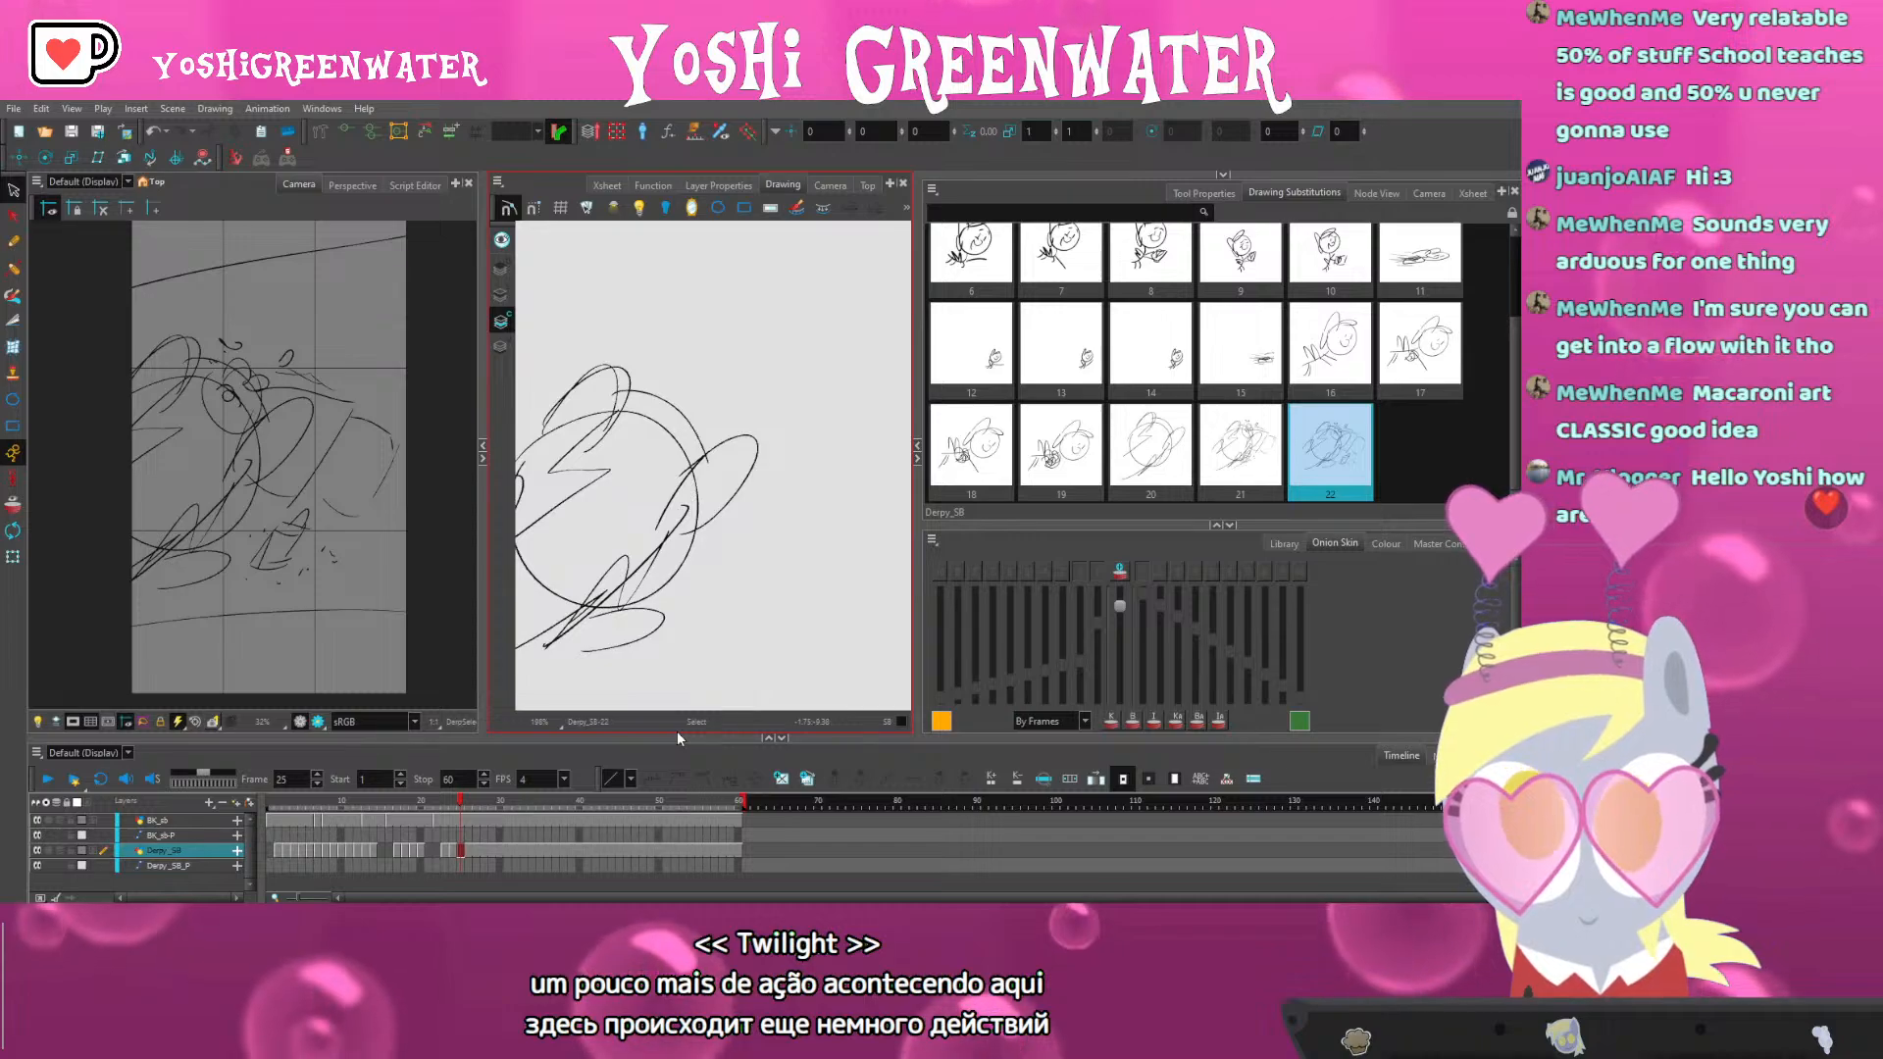
# Start a new shot at frame 26 with a blank drawing on the BK_sb background layer and the Derpy_SB character cleared
pyautogui.click(278, 284)
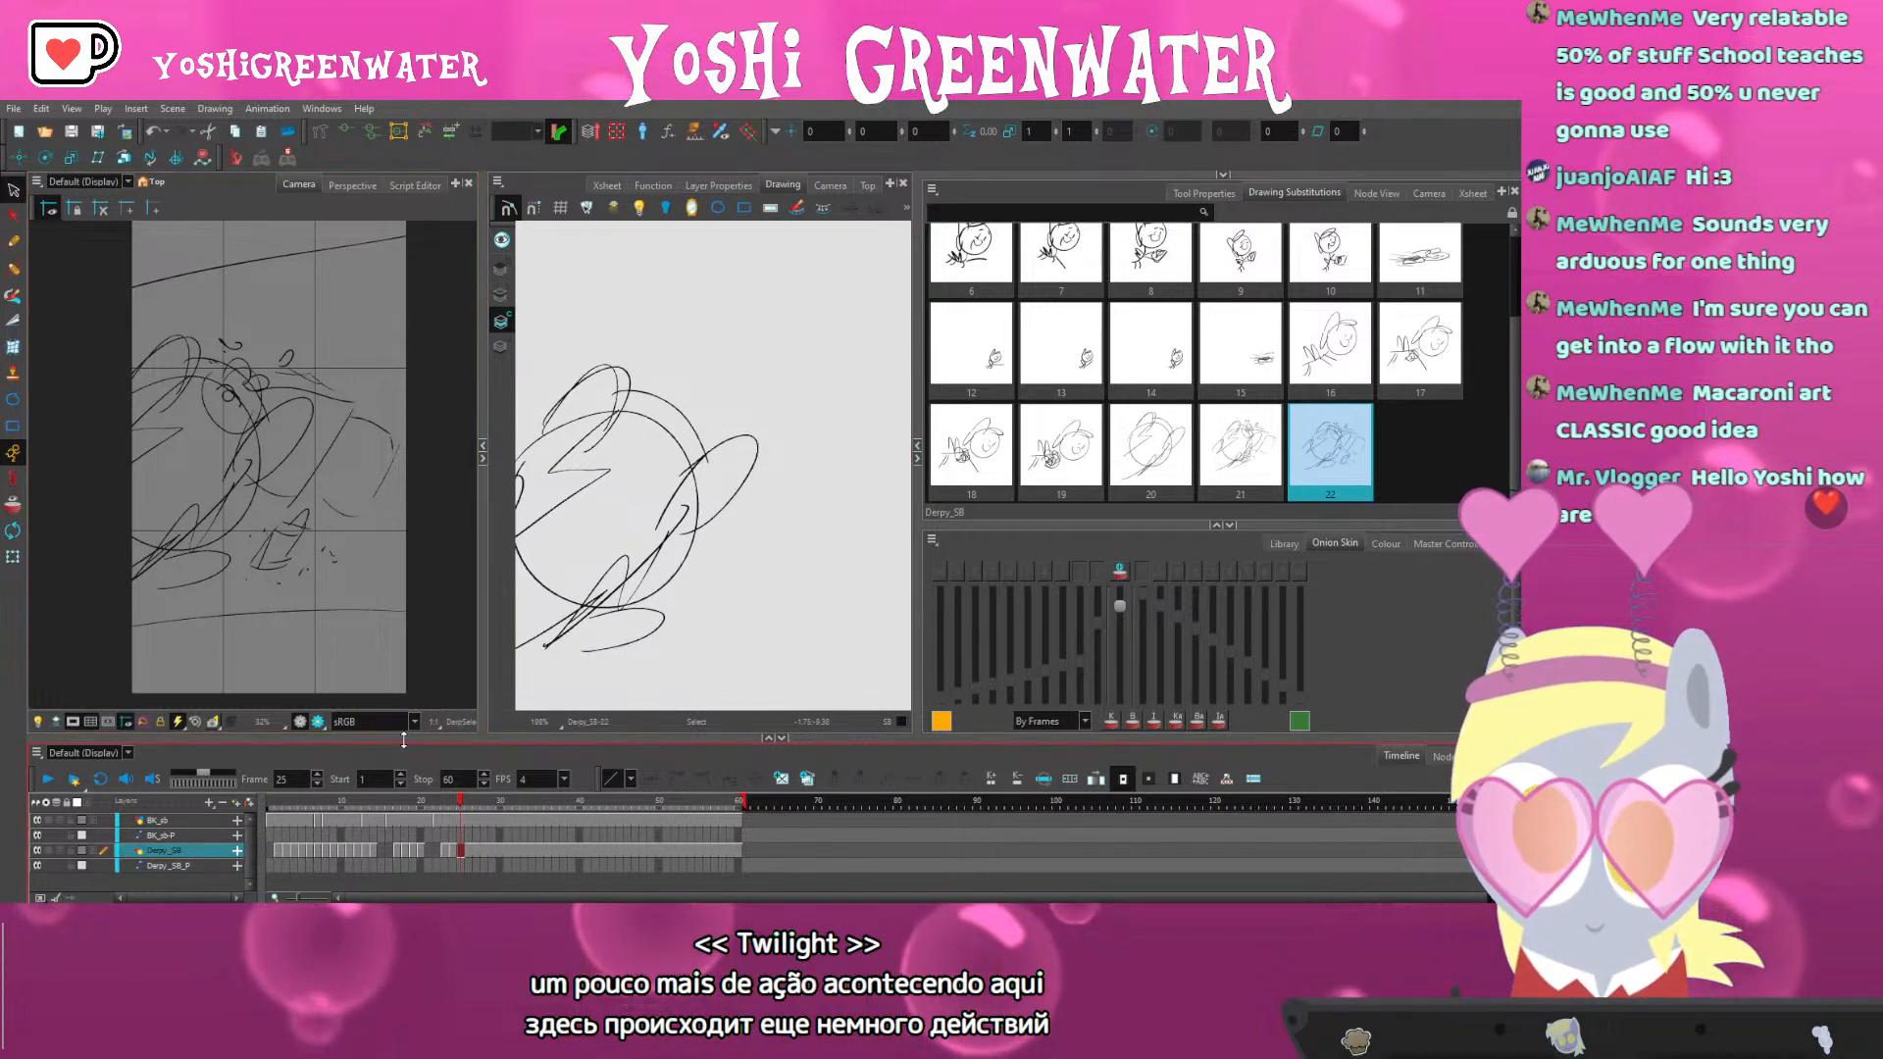
pyautogui.scroll(-1, 186, 463)
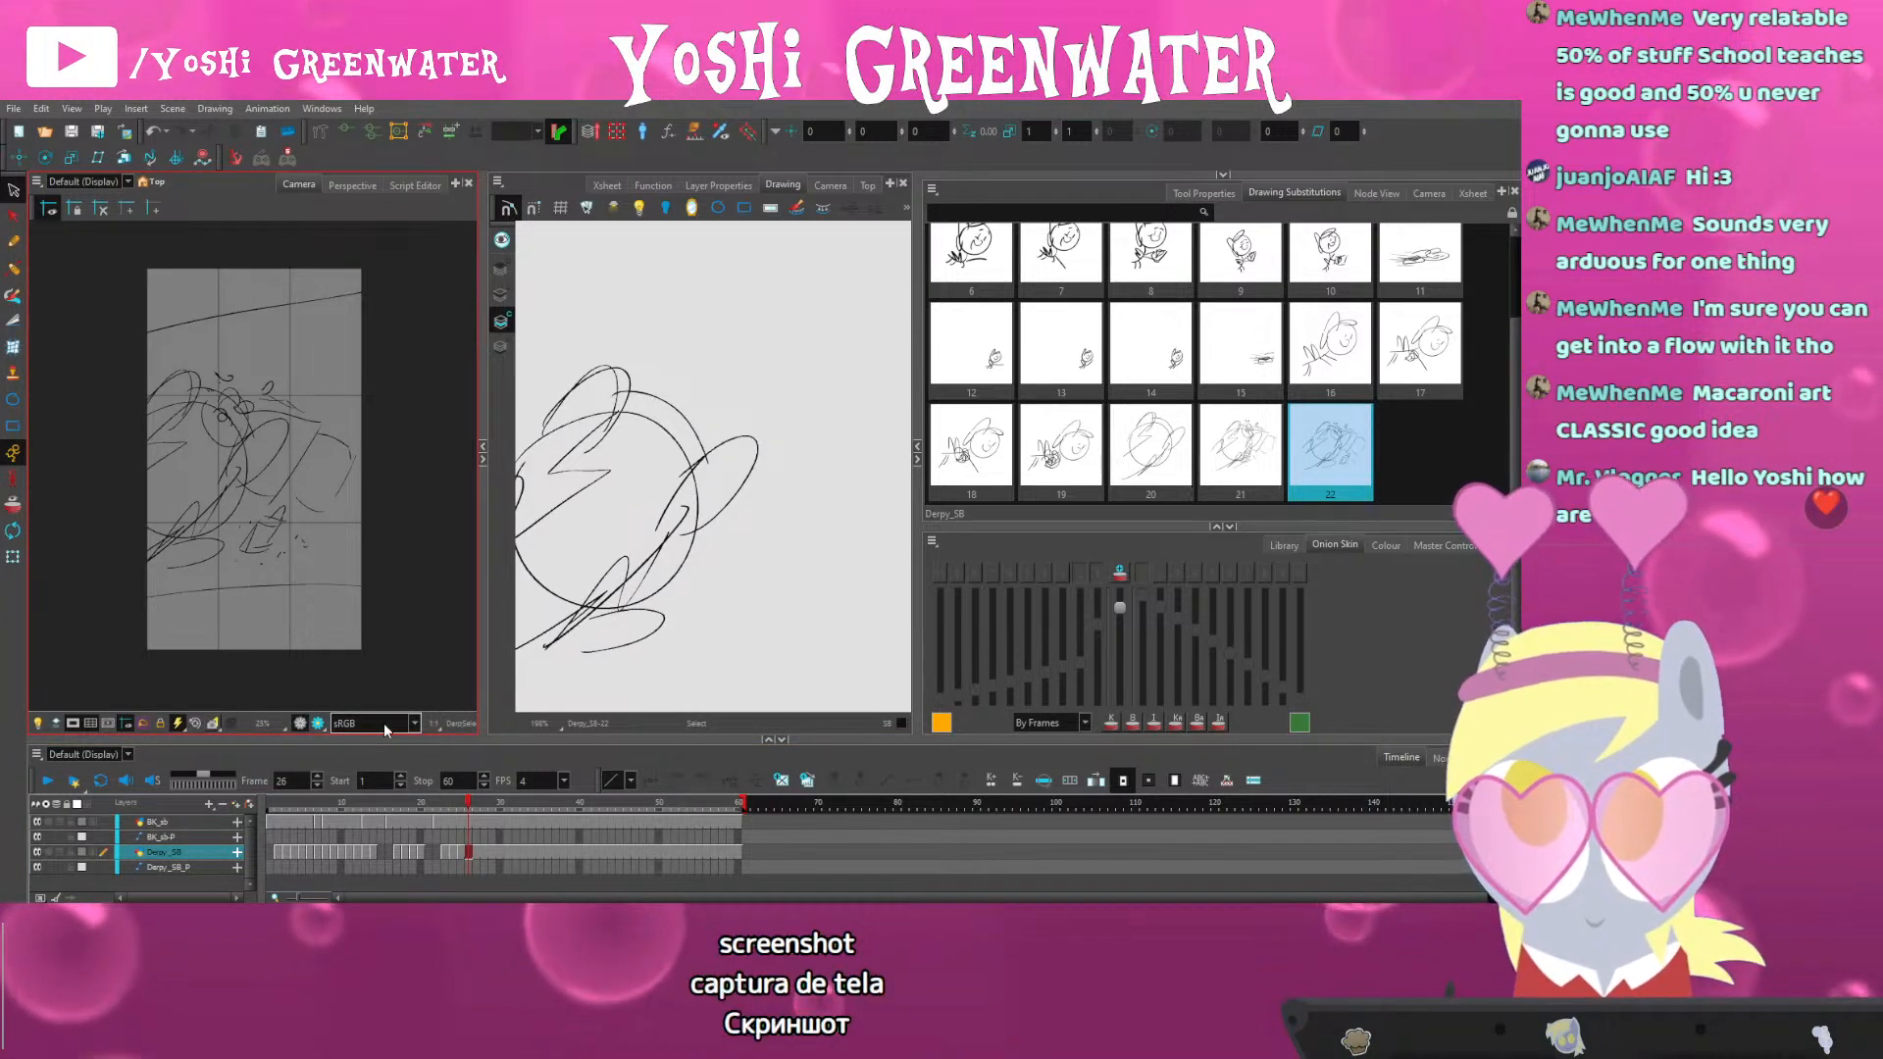
pyautogui.click(469, 821)
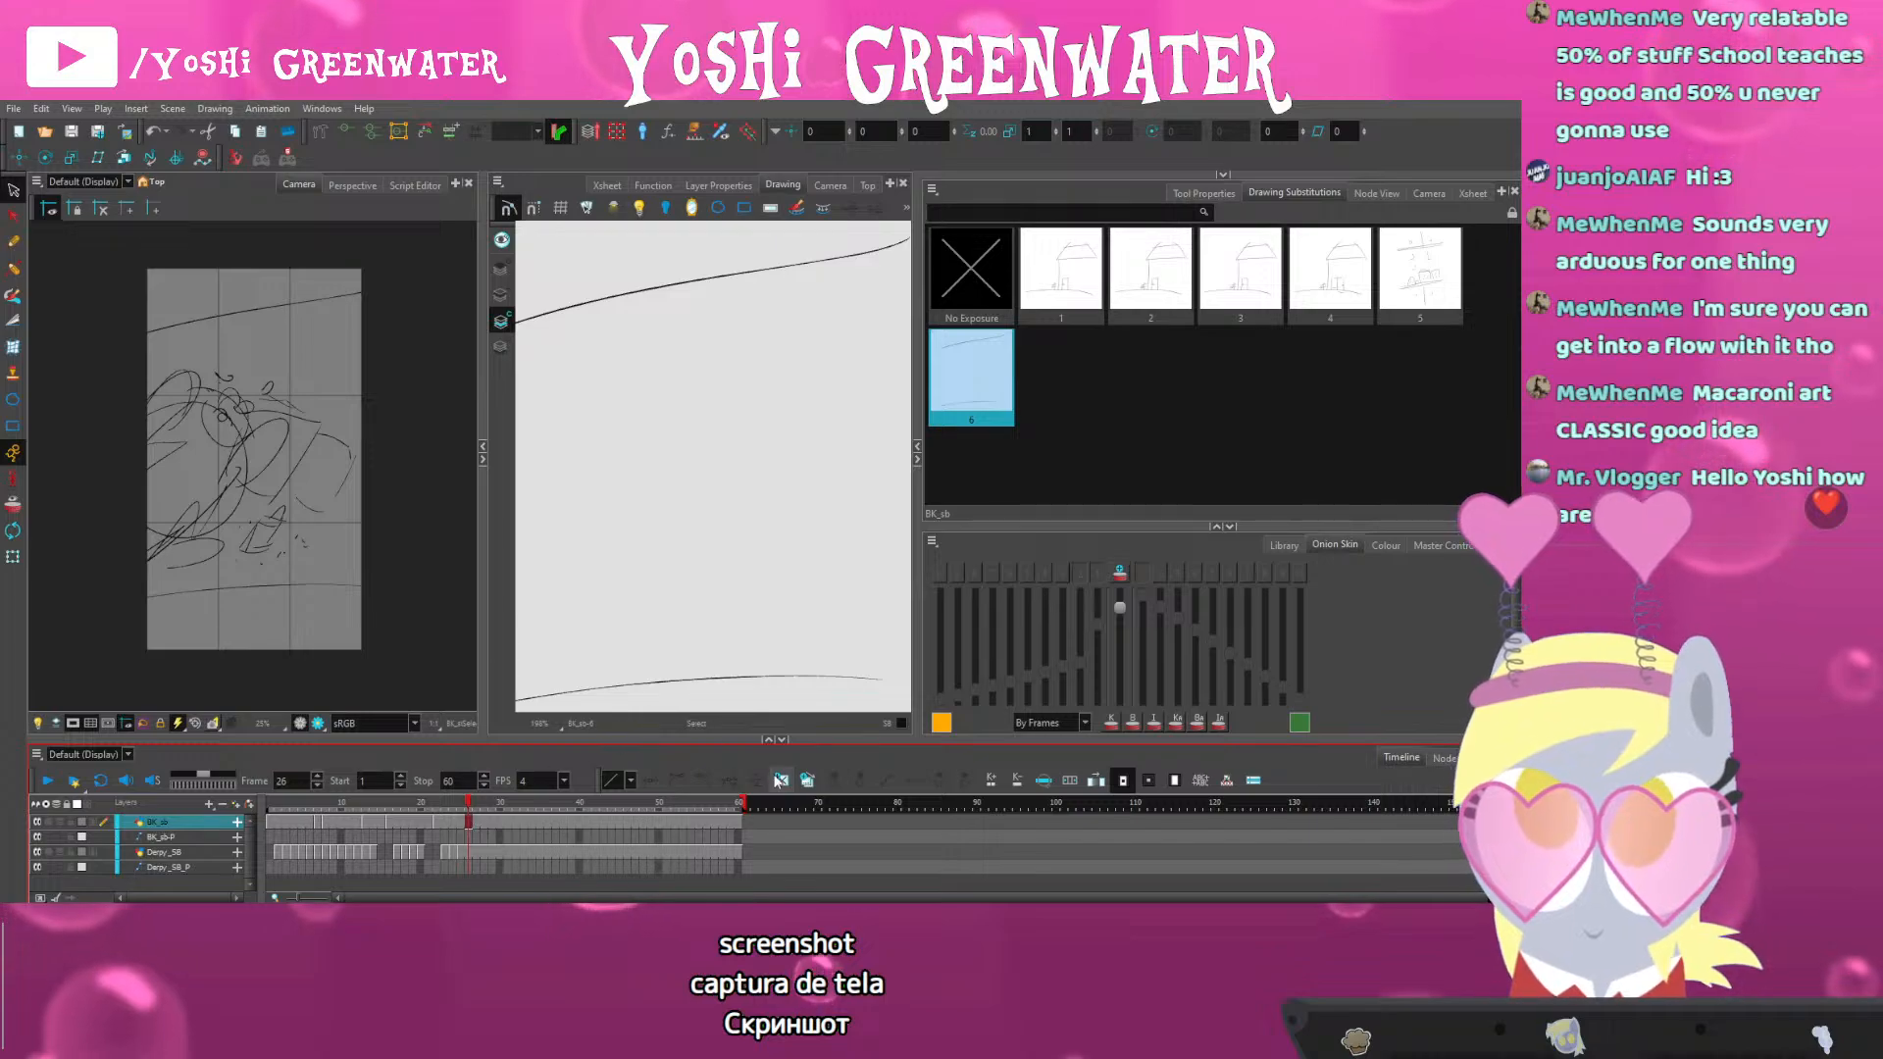
pyautogui.click(467, 850)
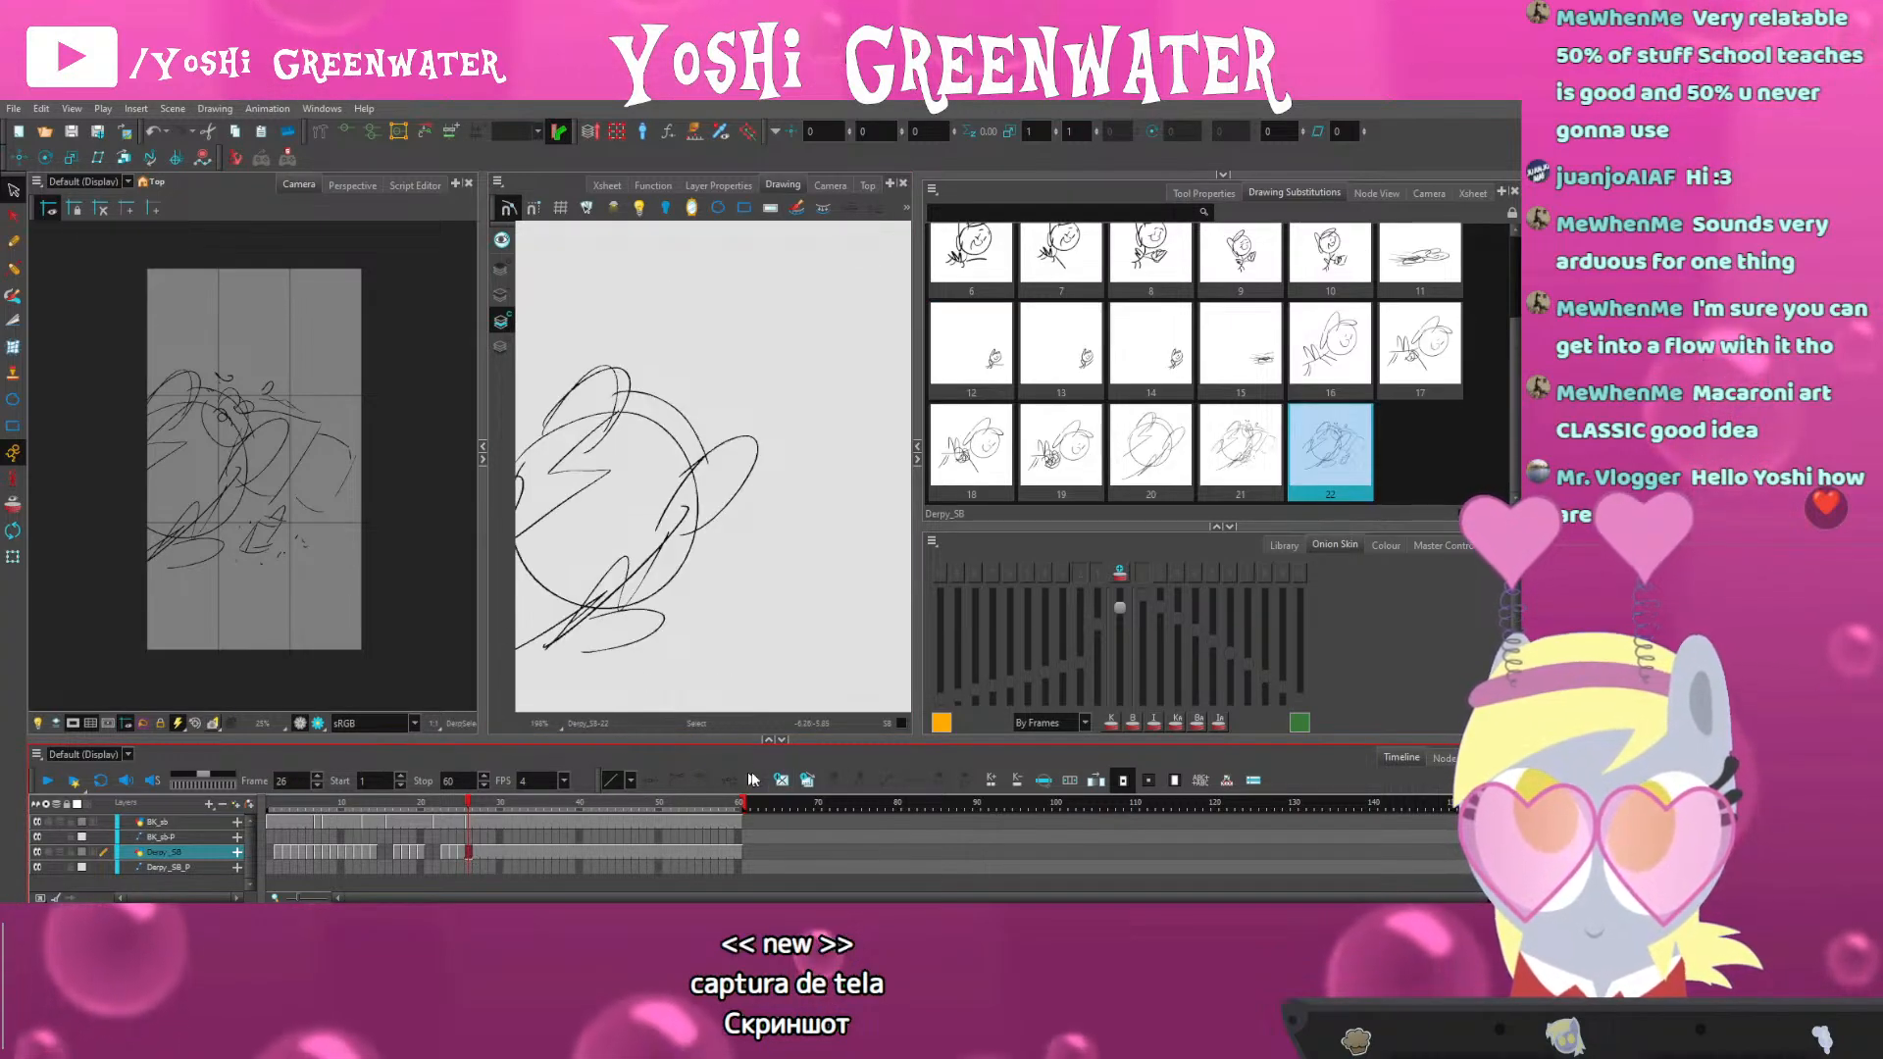
pyautogui.click(468, 821)
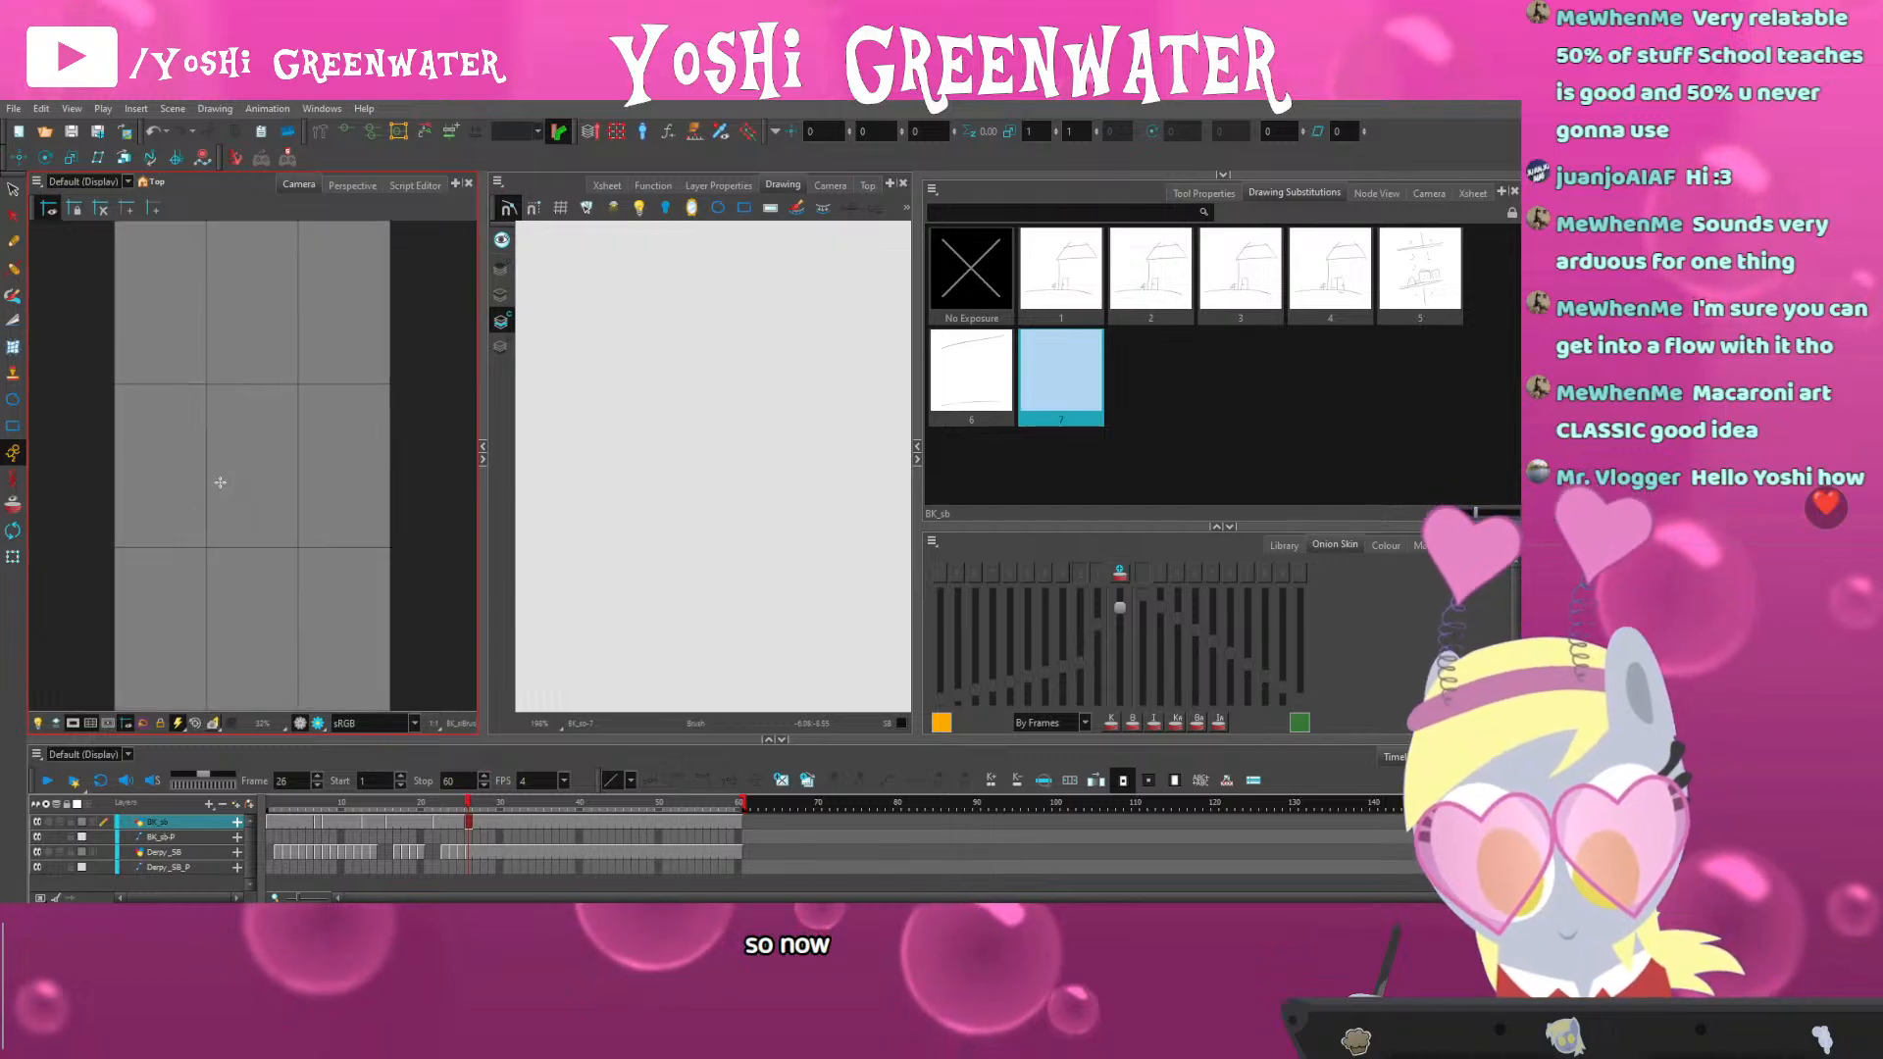
# Draw a gently arched ground line across the full width of the frame in the lower third of the new background drawing
pyautogui.scroll(1, 247, 505)
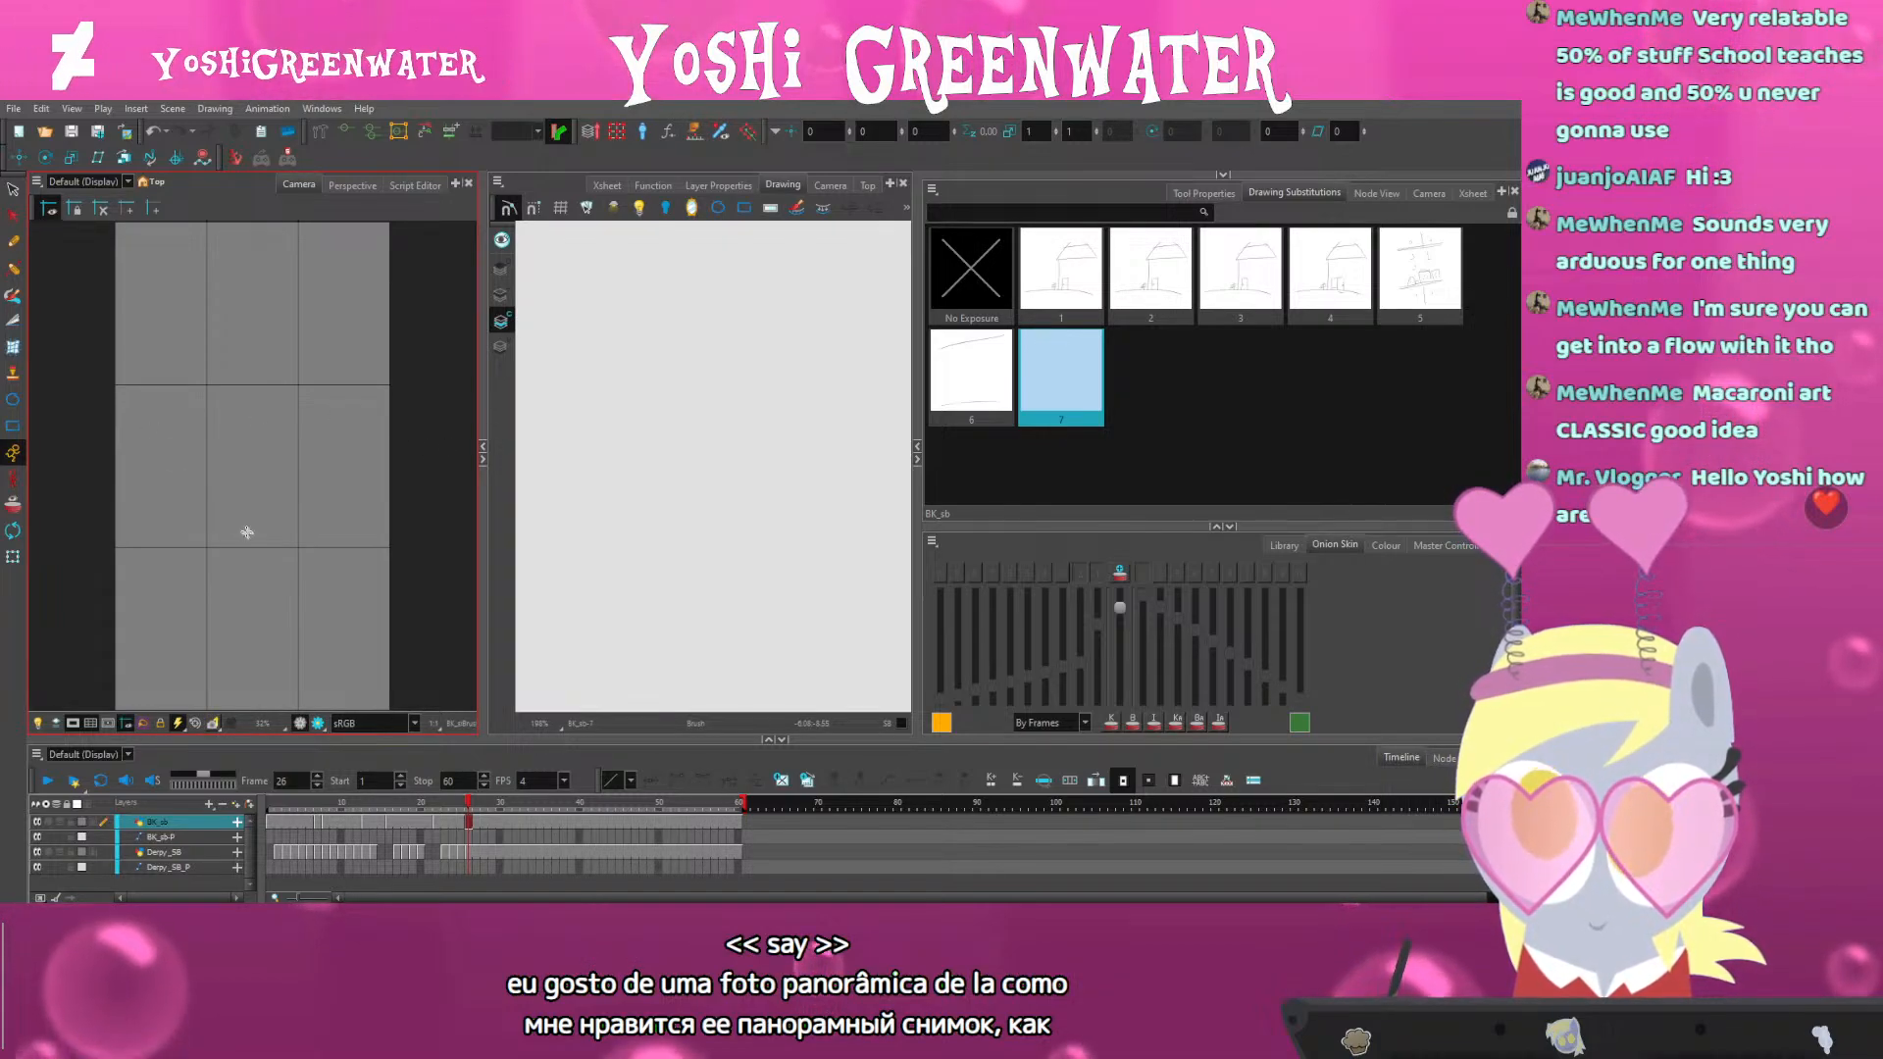
pyautogui.moveTo(287, 603); pyautogui.dragTo(103, 600)
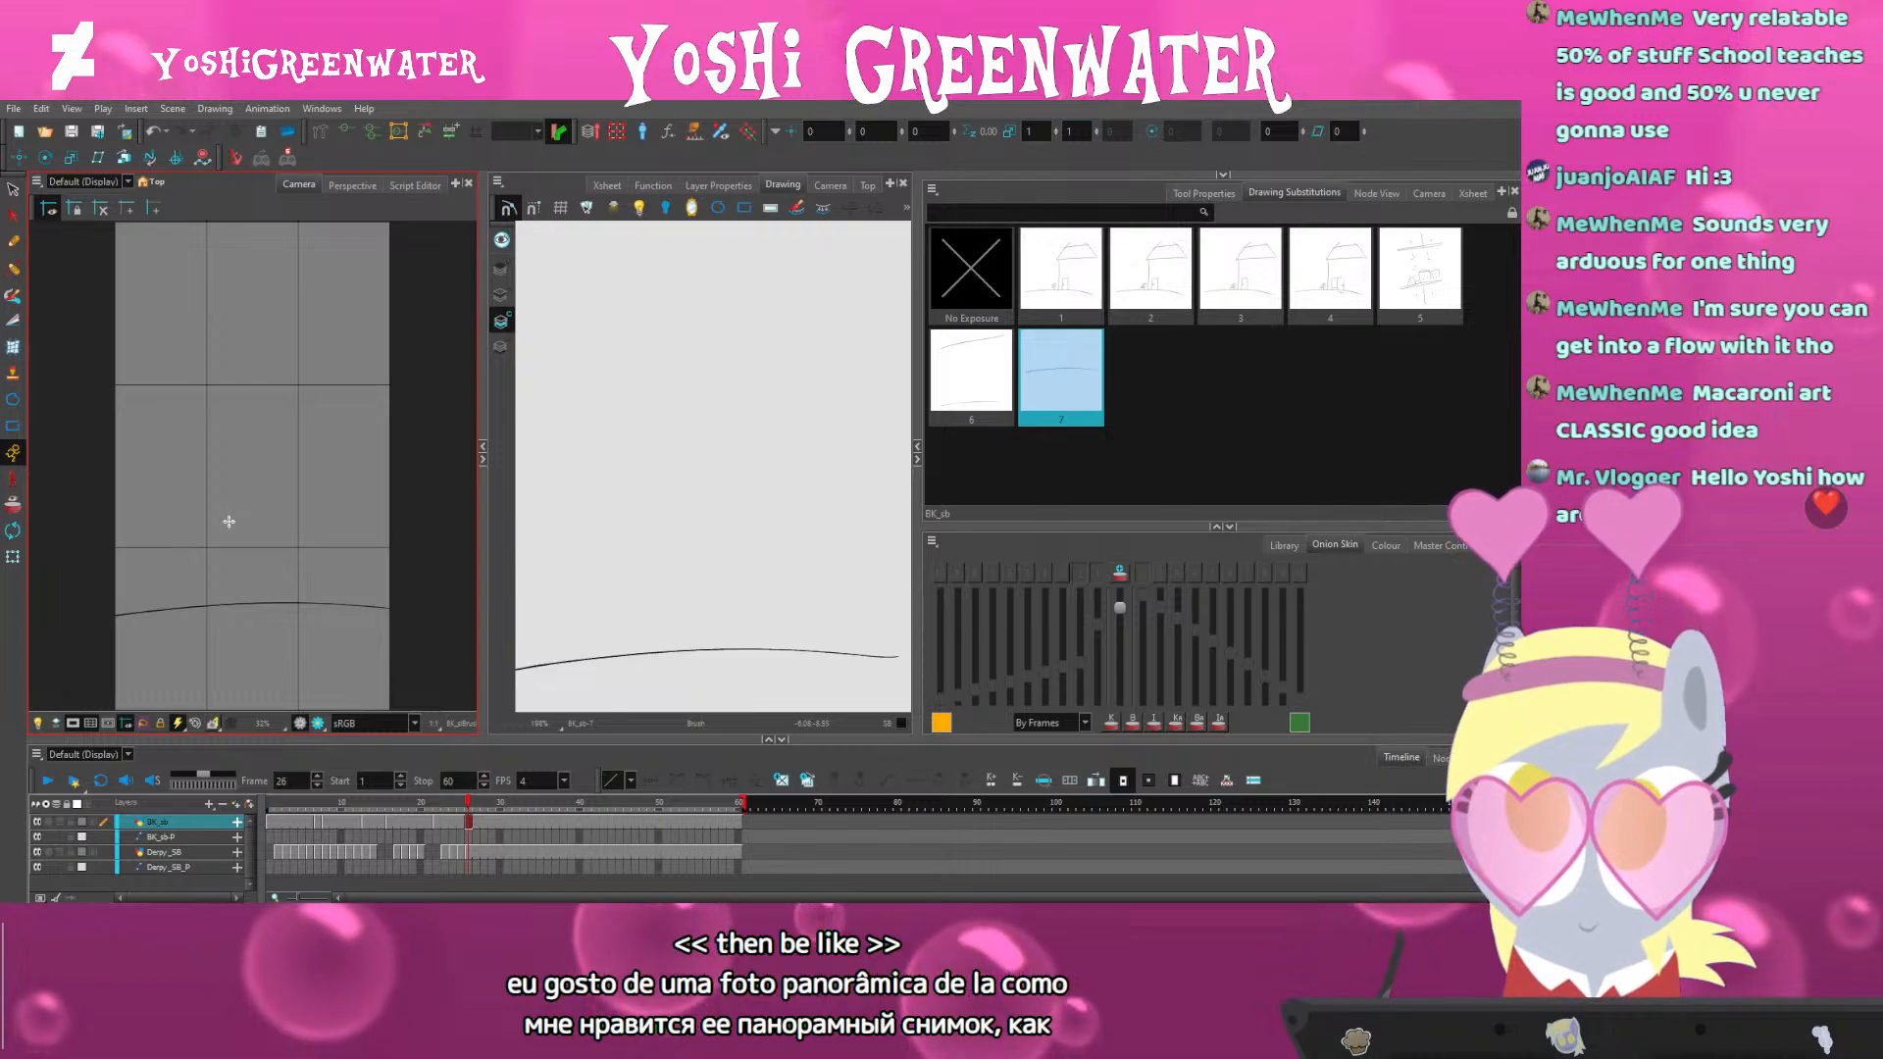
pyautogui.moveTo(231, 523); pyautogui.dragTo(253, 511)
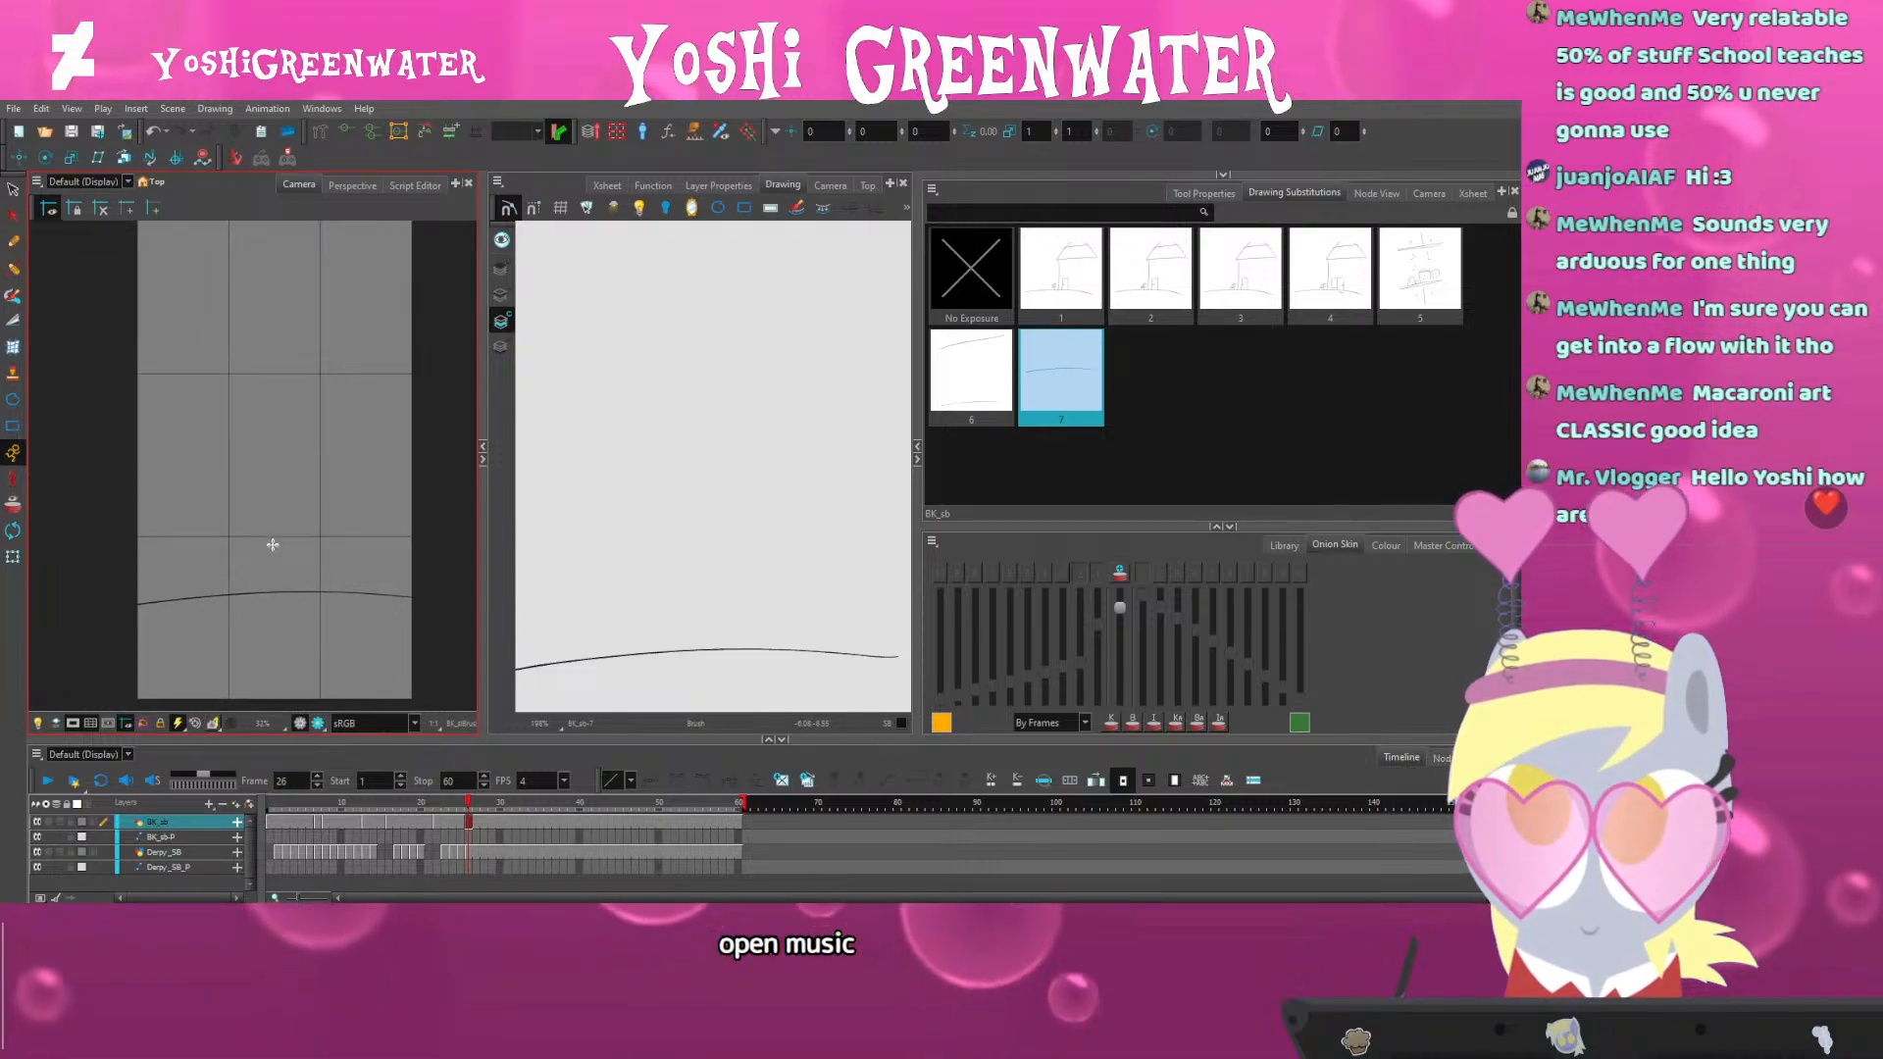
# Hide the camera mask, then select the ground line on frame 26 and nudge it slightly to the left
pyautogui.click(11, 195)
pyautogui.scroll(-4, 615, 594)
pyautogui.moveTo(554, 628); pyautogui.dragTo(523, 628)
pyautogui.hotkey('alt', 'space')
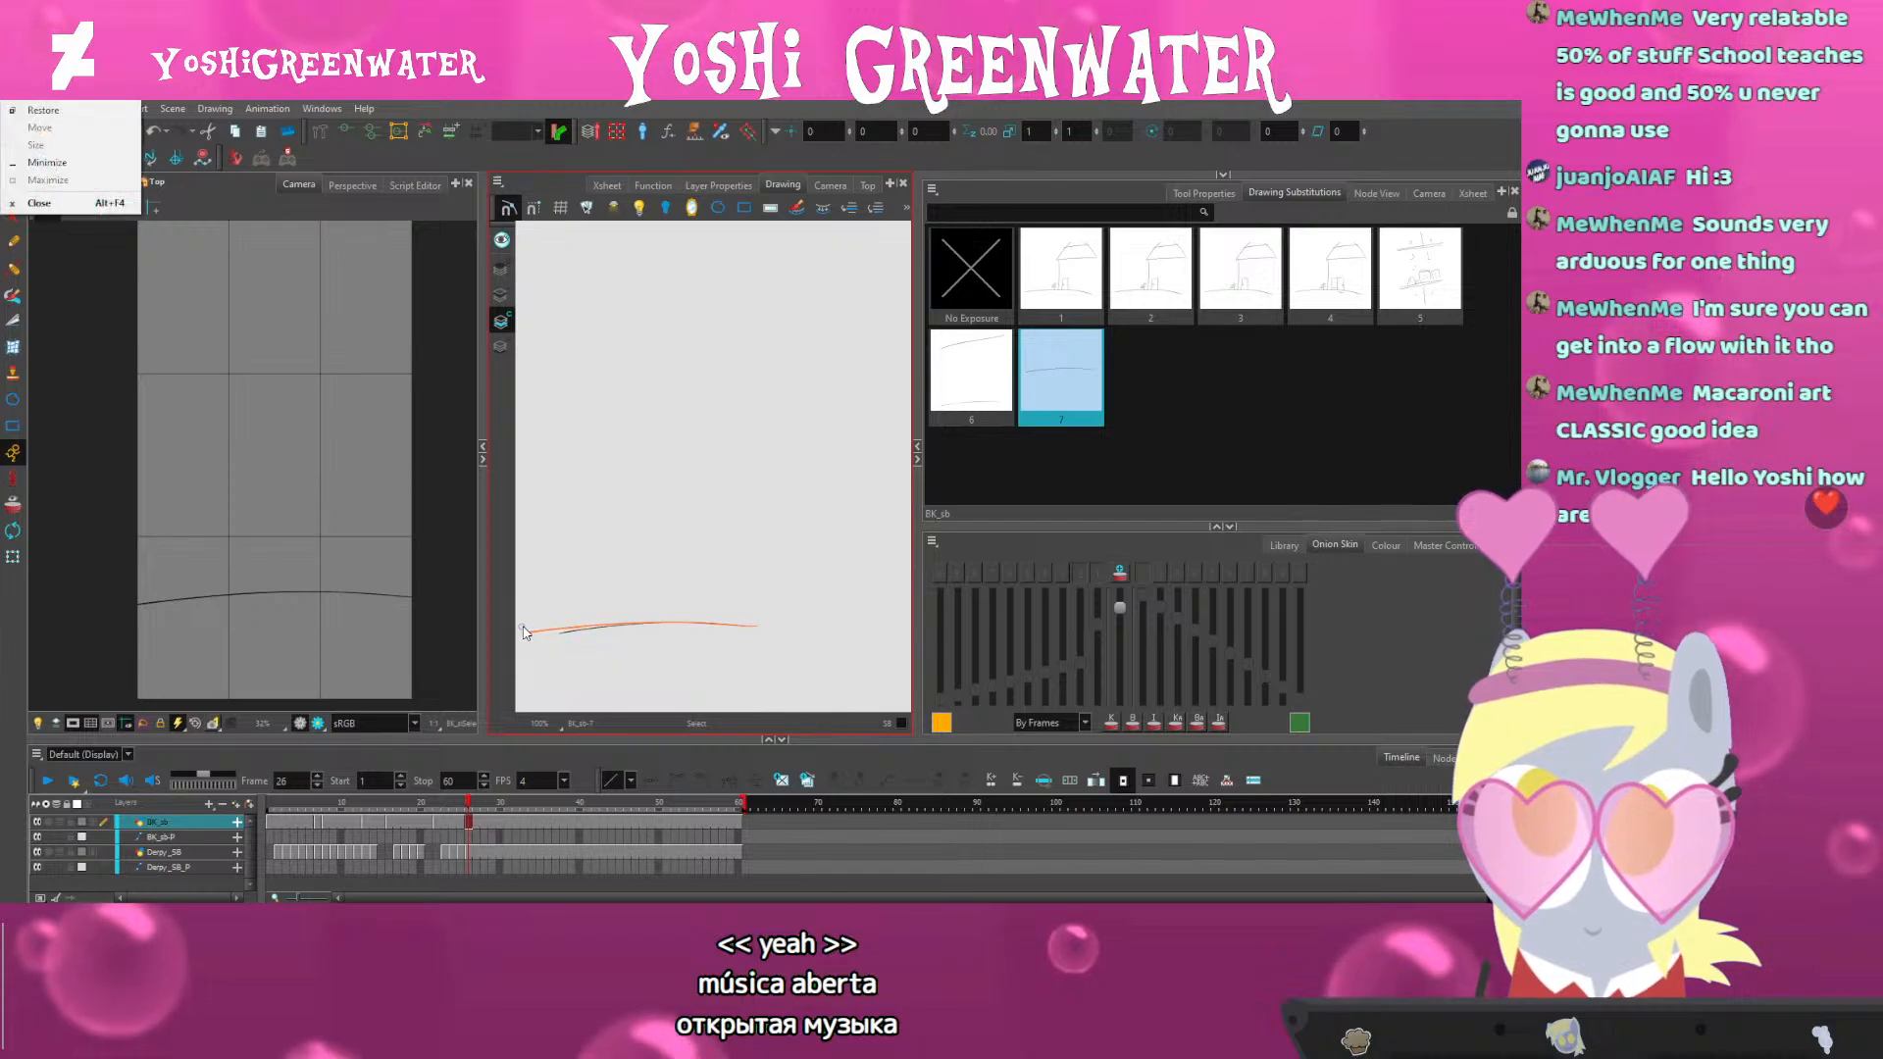
pyautogui.press('Escape')
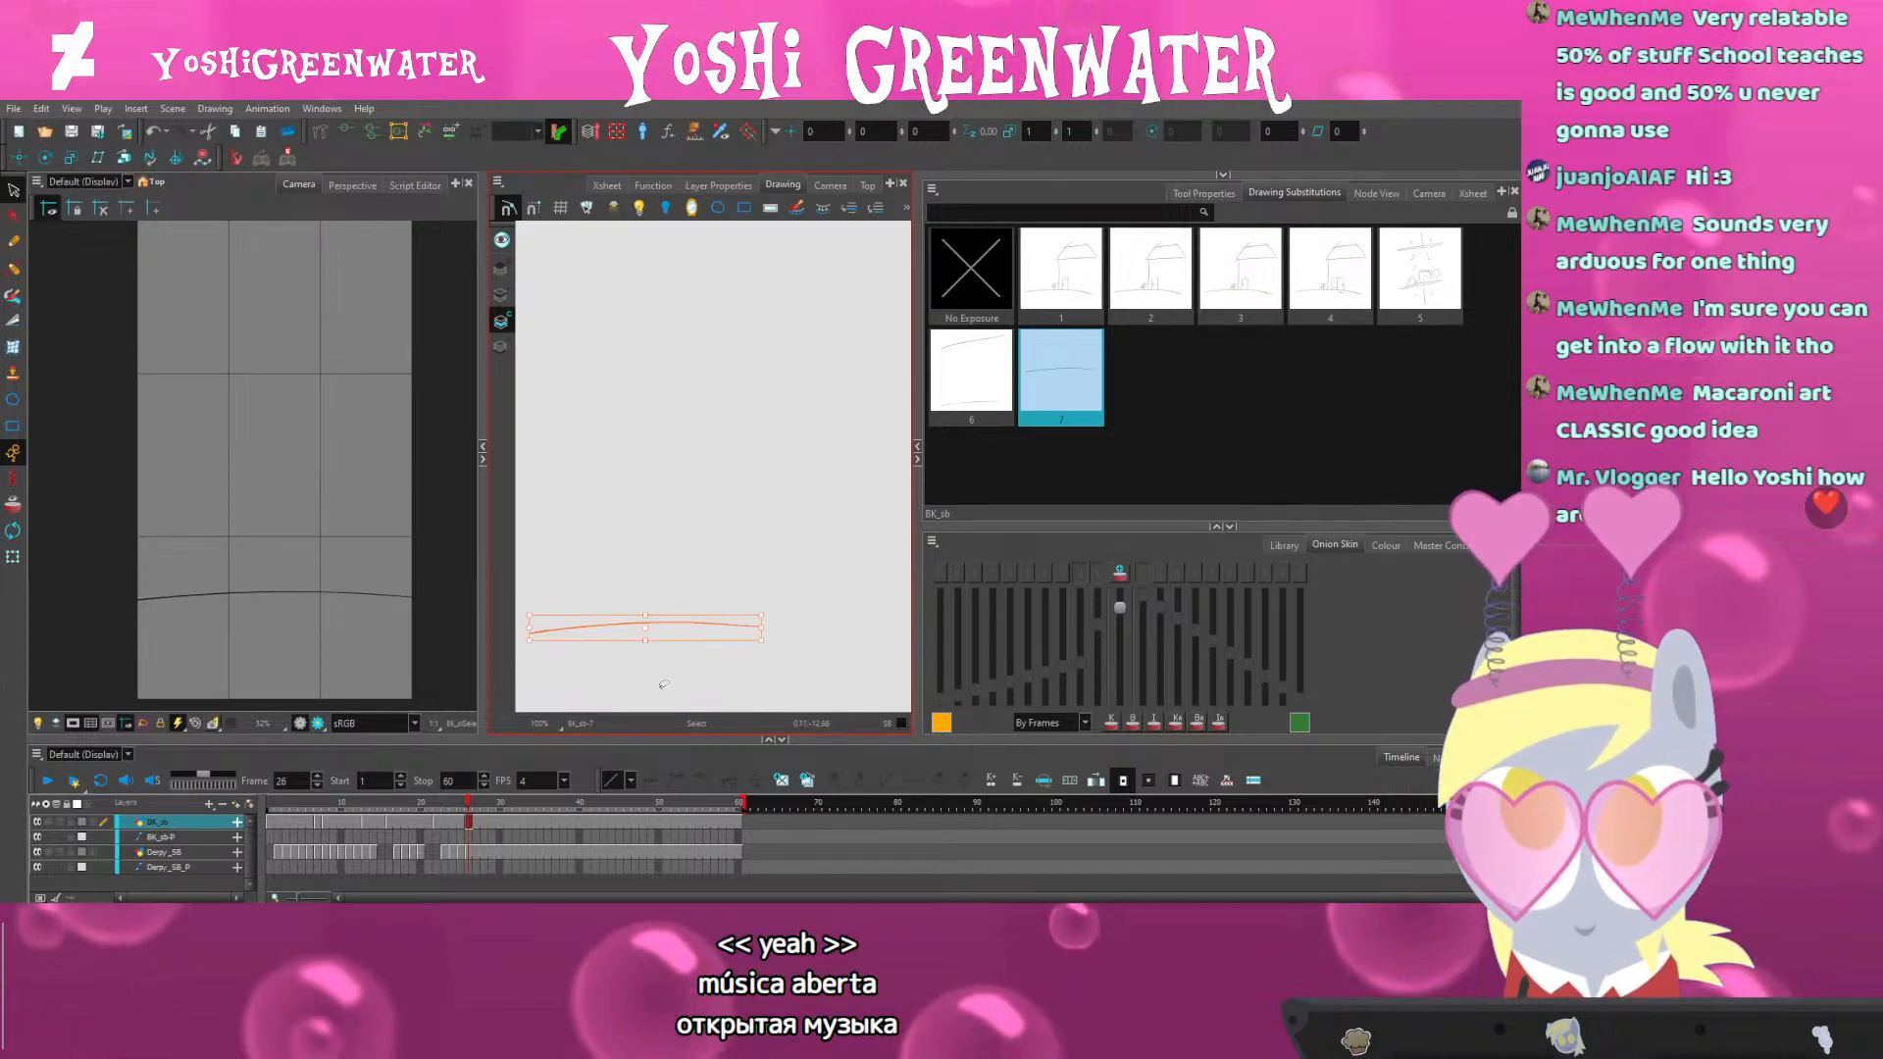
pyautogui.click(191, 596)
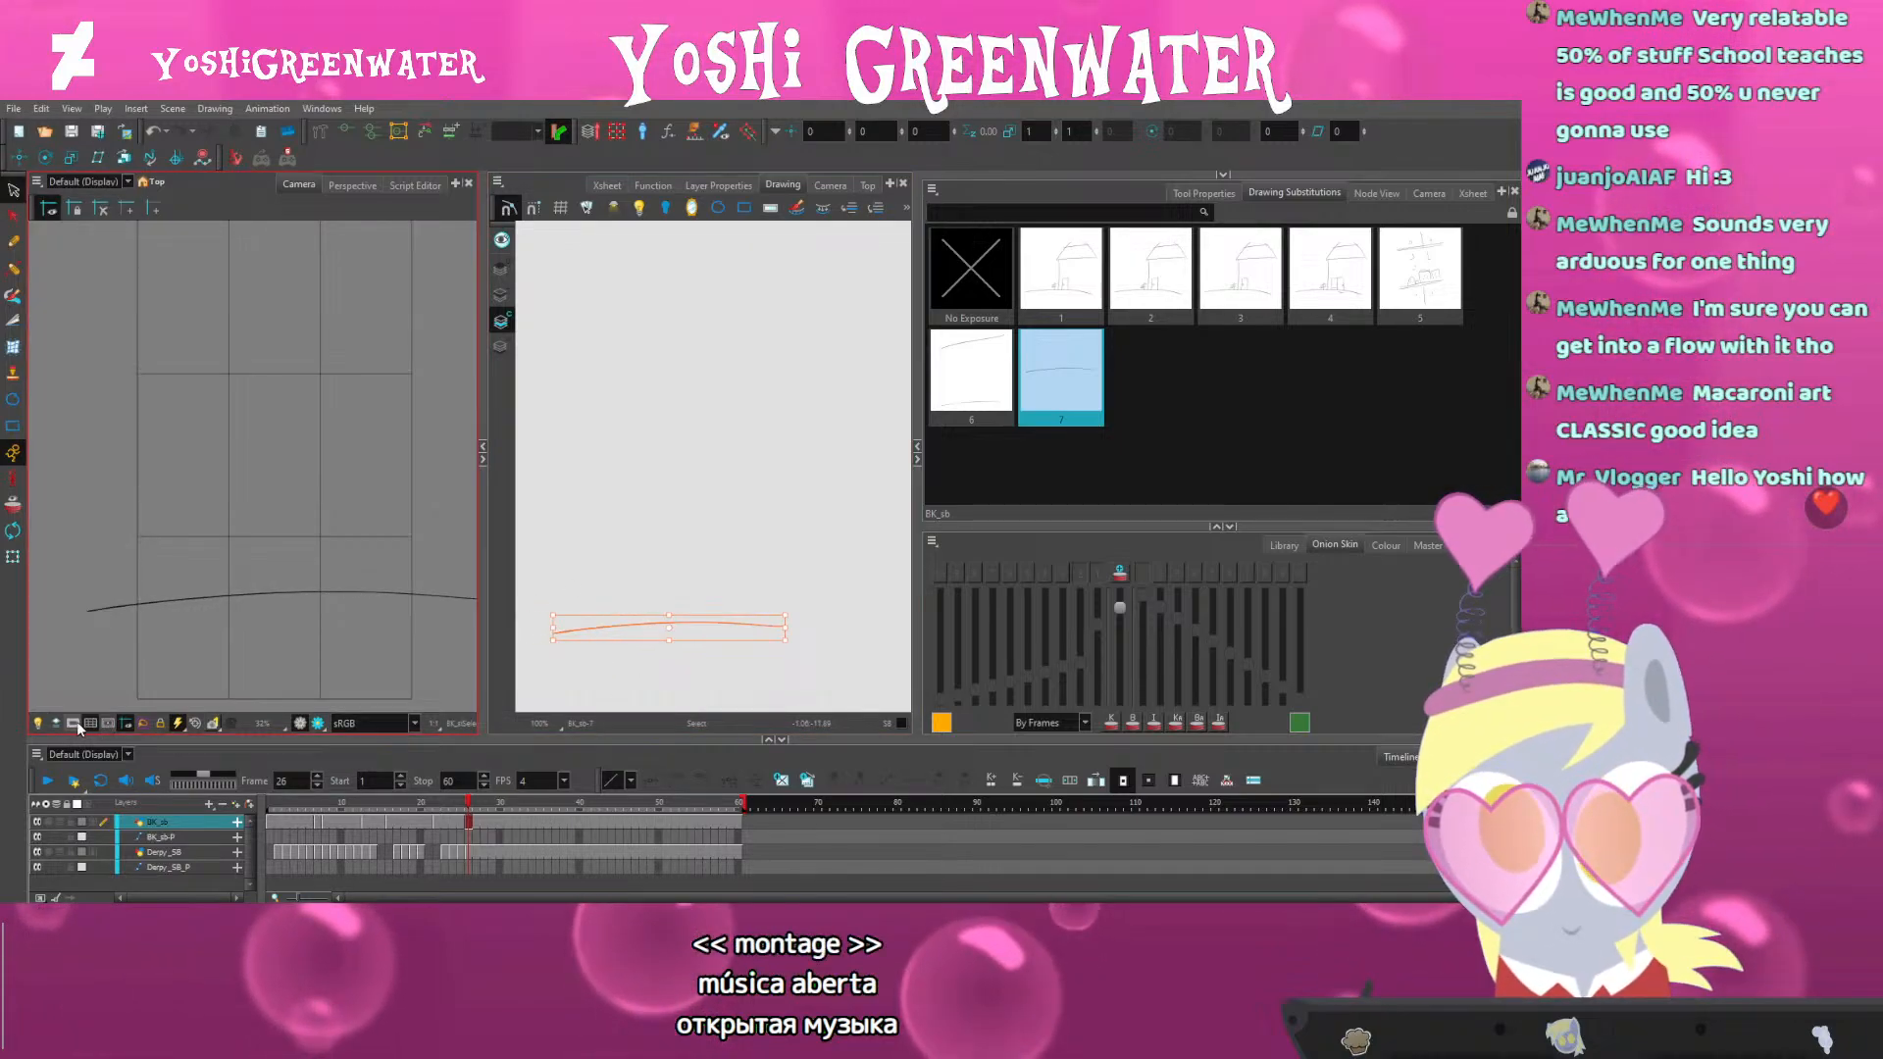
pyautogui.press('Left')
pyautogui.press('Left')
pyautogui.press('Left')
pyautogui.press('Left')
pyautogui.press('Left')
# Select the ground line and stretch its left end further beyond the camera frame
pyautogui.click(160, 618)
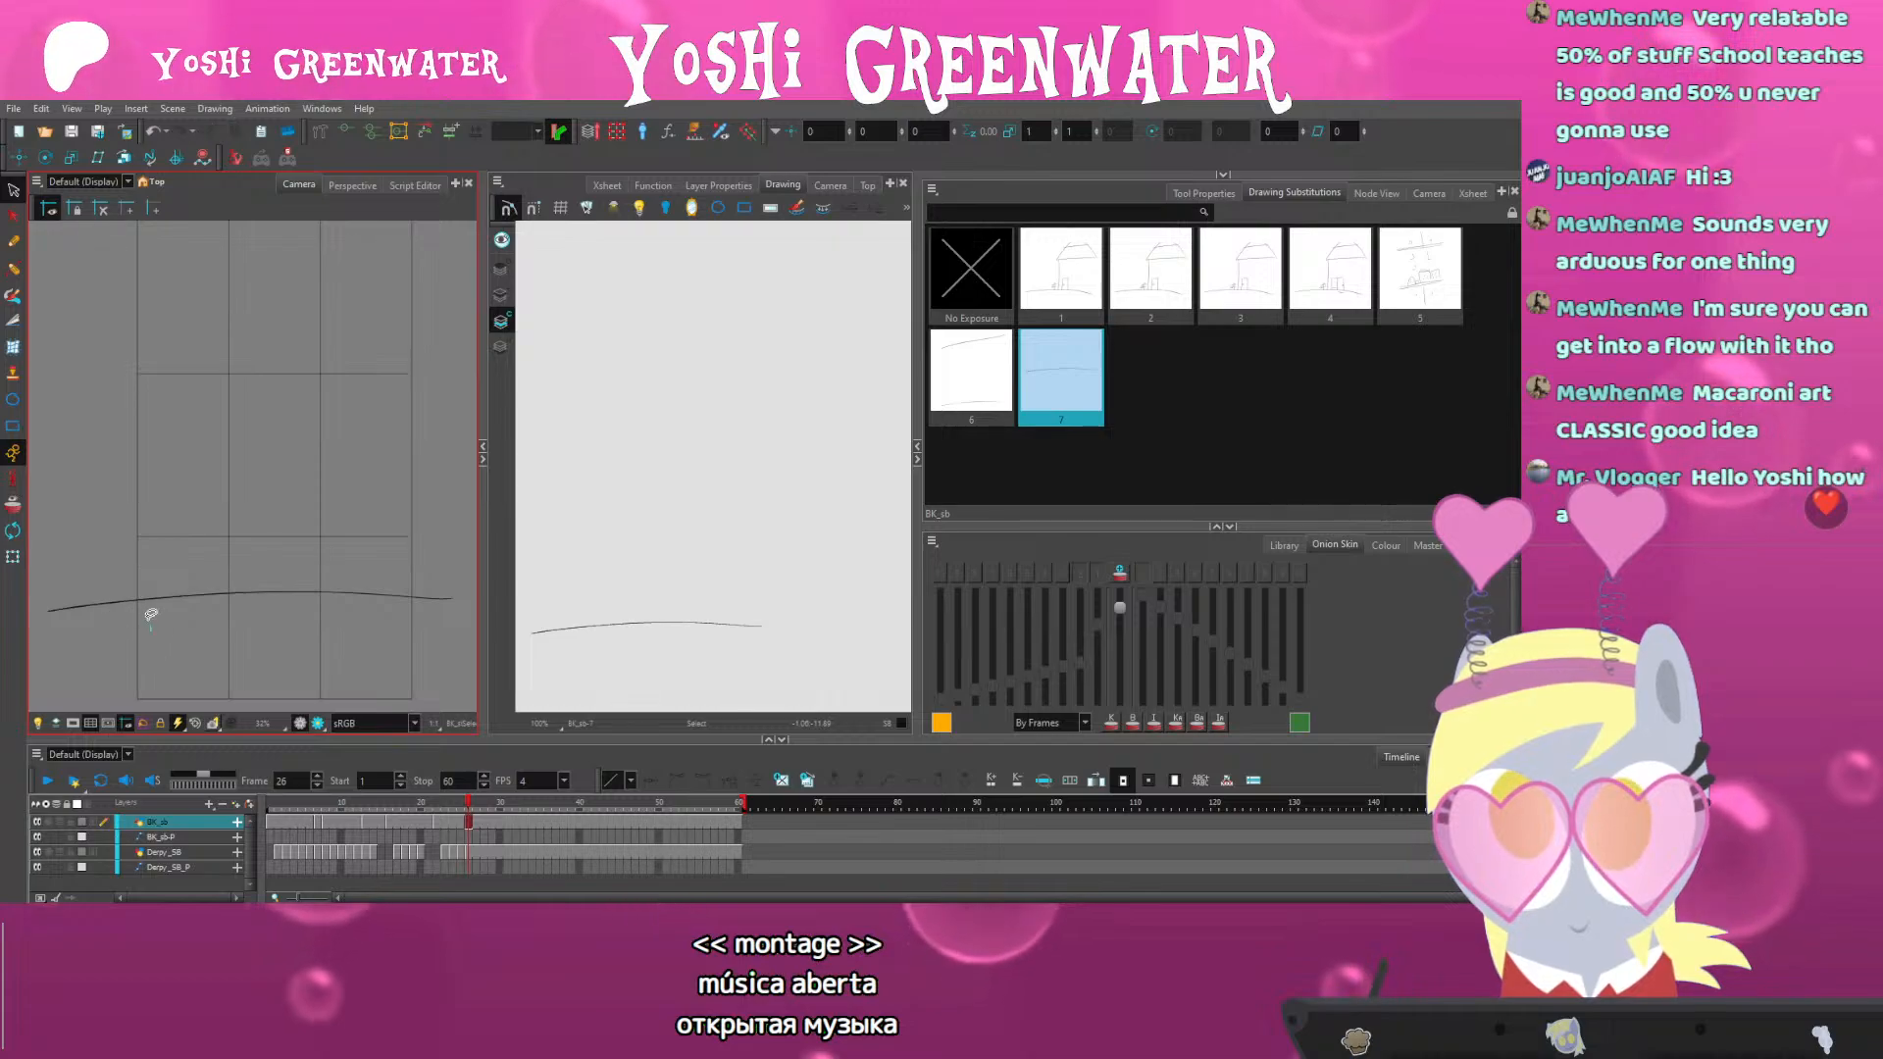
pyautogui.click(148, 601)
pyautogui.press('space')
pyautogui.moveTo(88, 639); pyautogui.dragTo(116, 649)
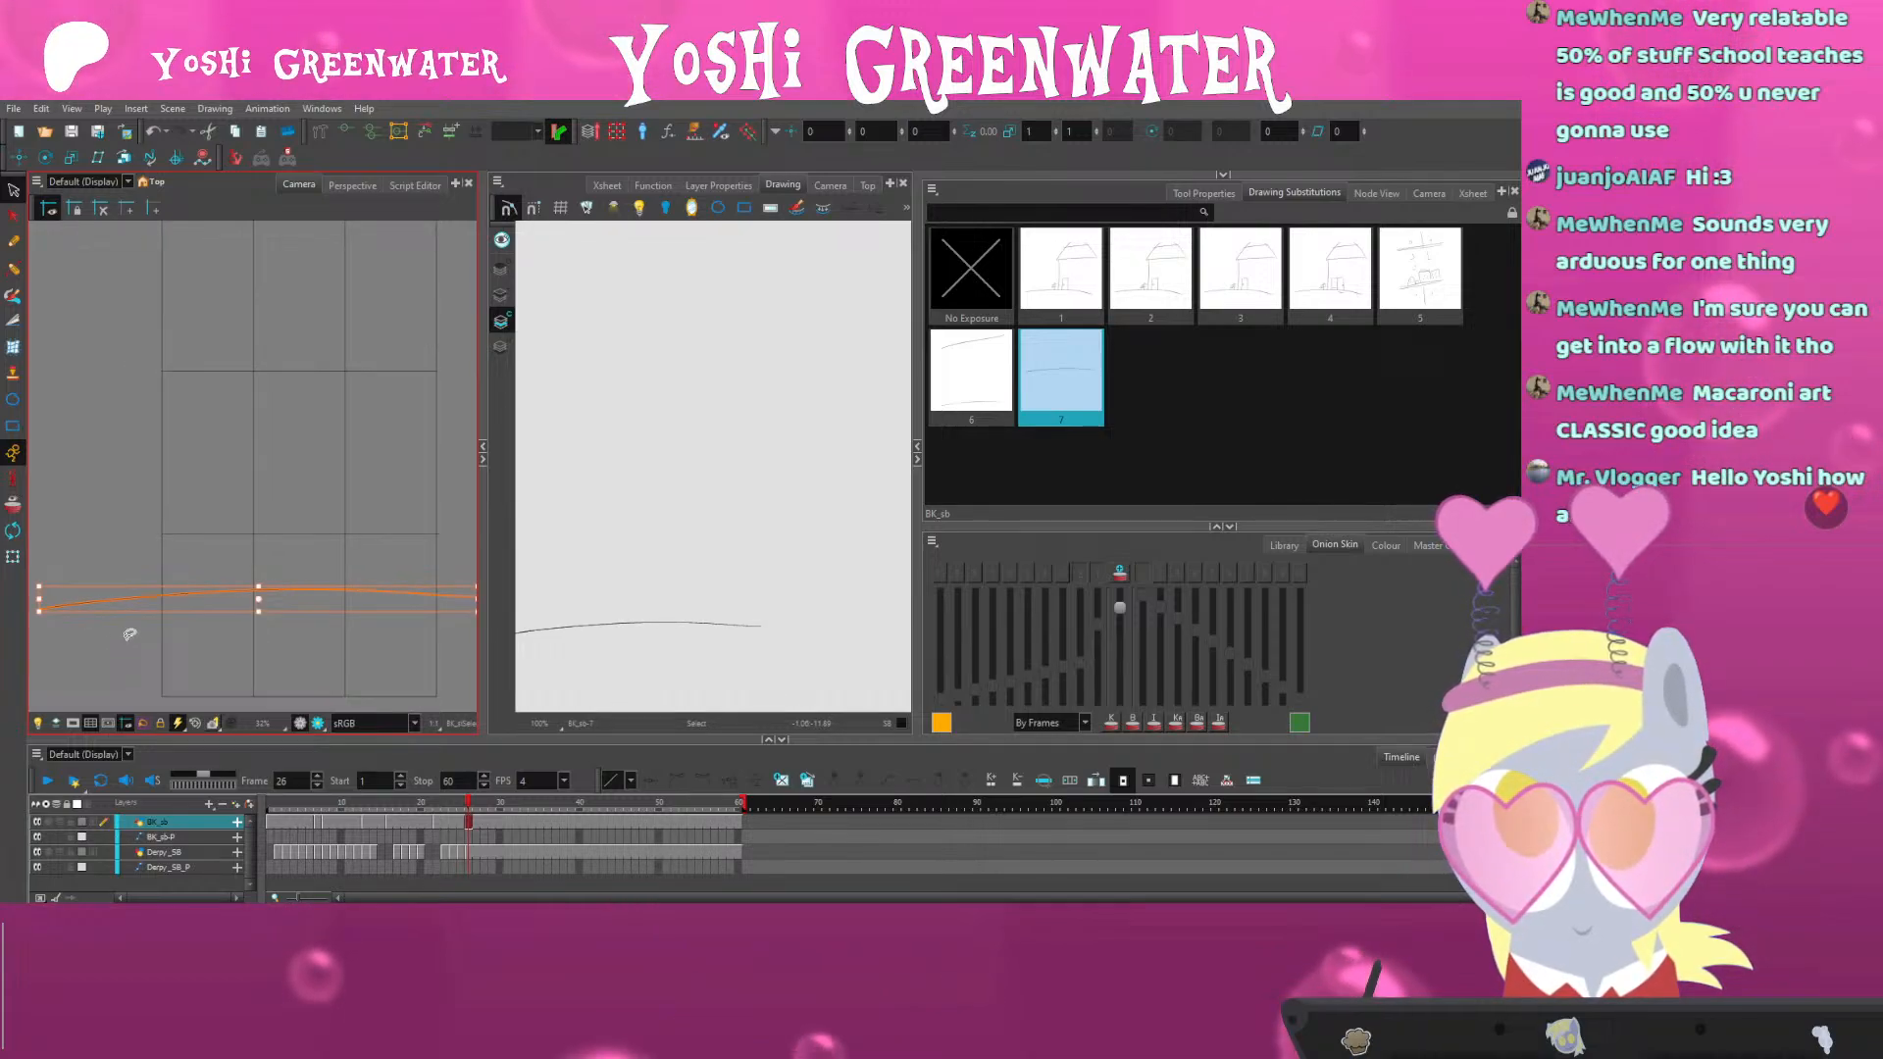
pyautogui.press('space')
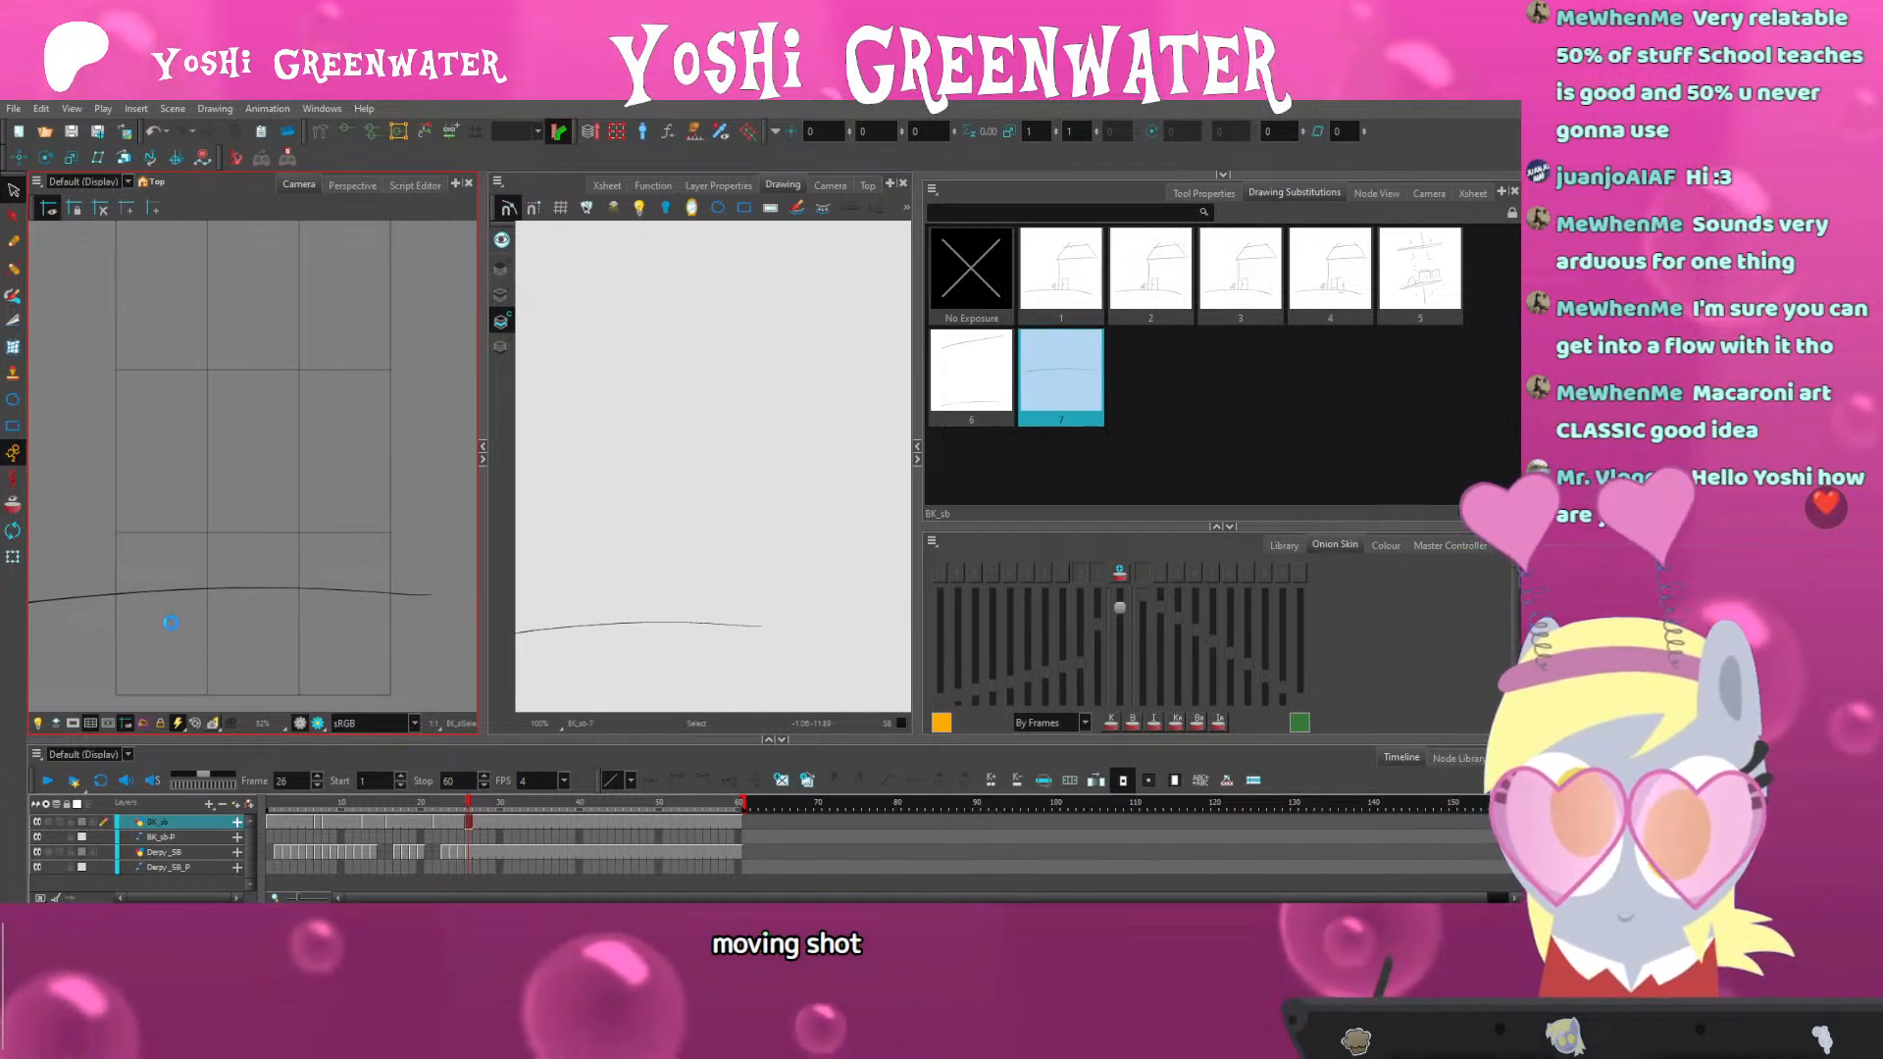
# Compare the new background on frame 26 with frame 25 and turn the camera mask back on
pyautogui.press(',')
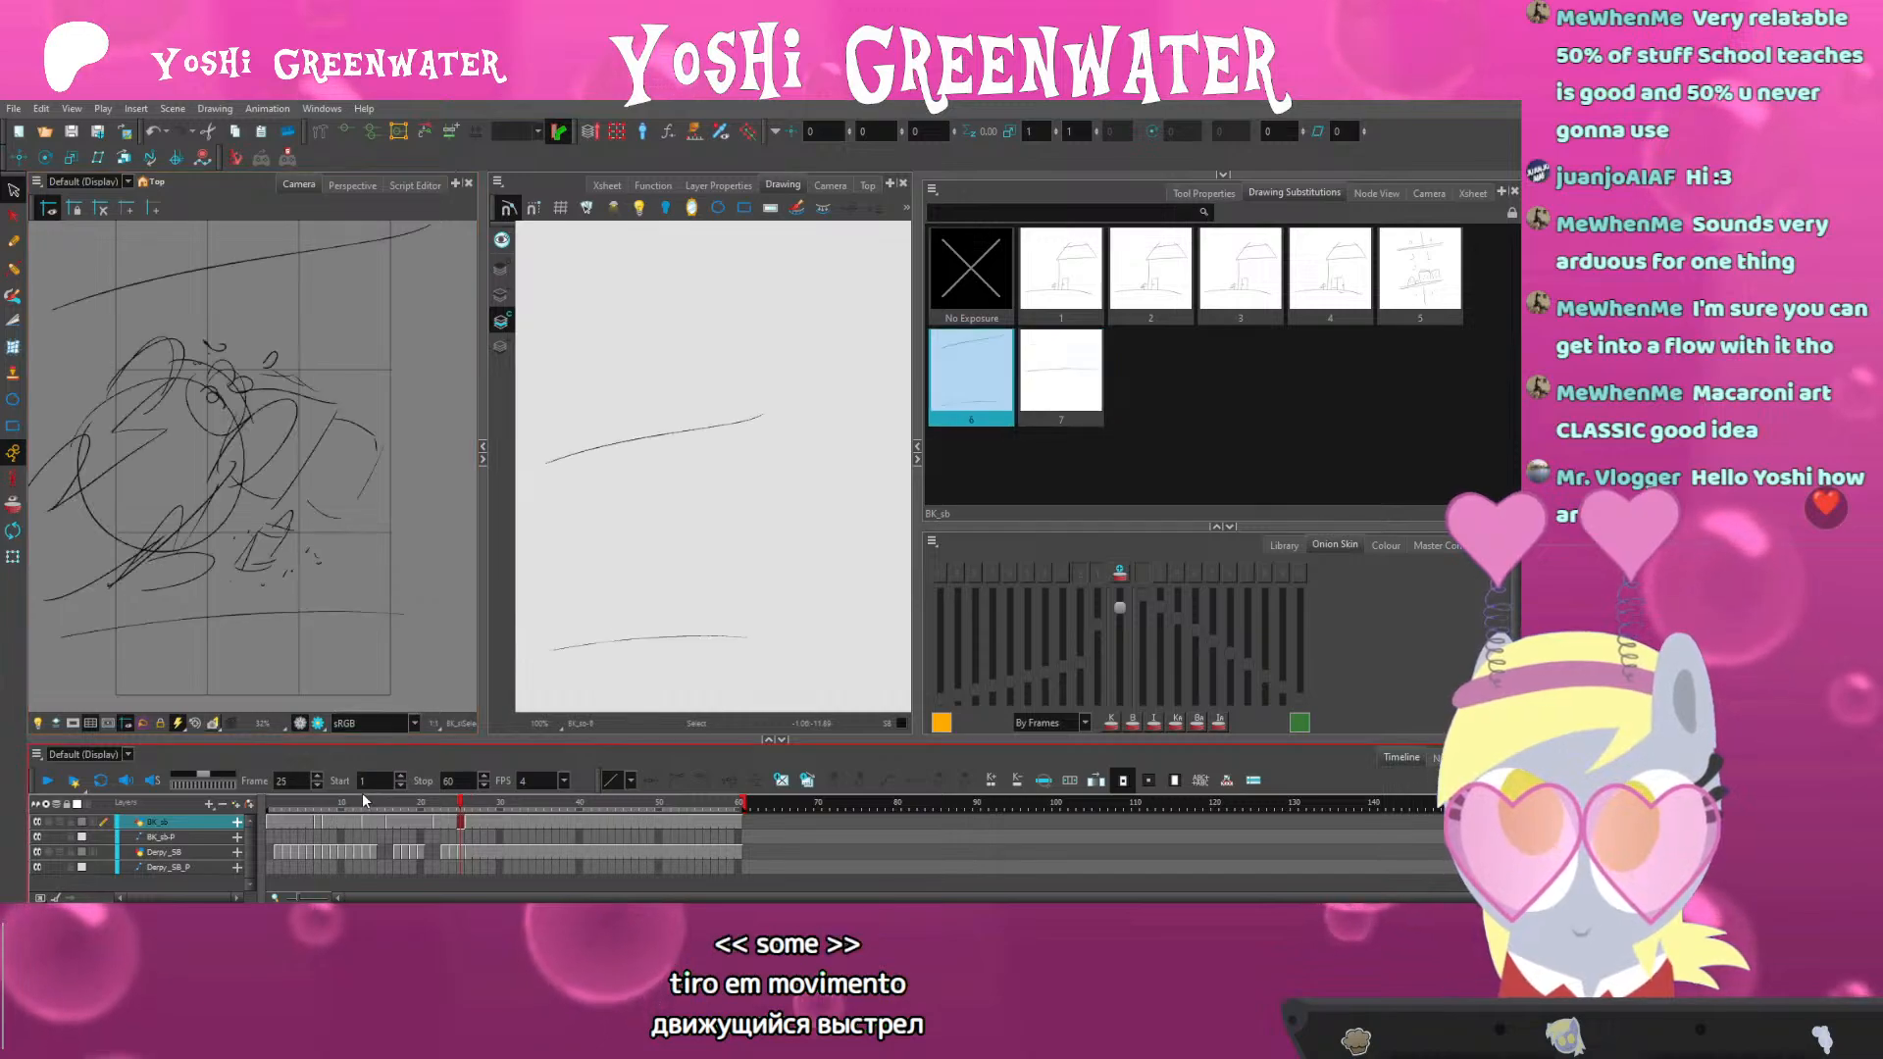
pyautogui.press('.')
pyautogui.press('space')
pyautogui.moveTo(252, 651); pyautogui.dragTo(289, 654)
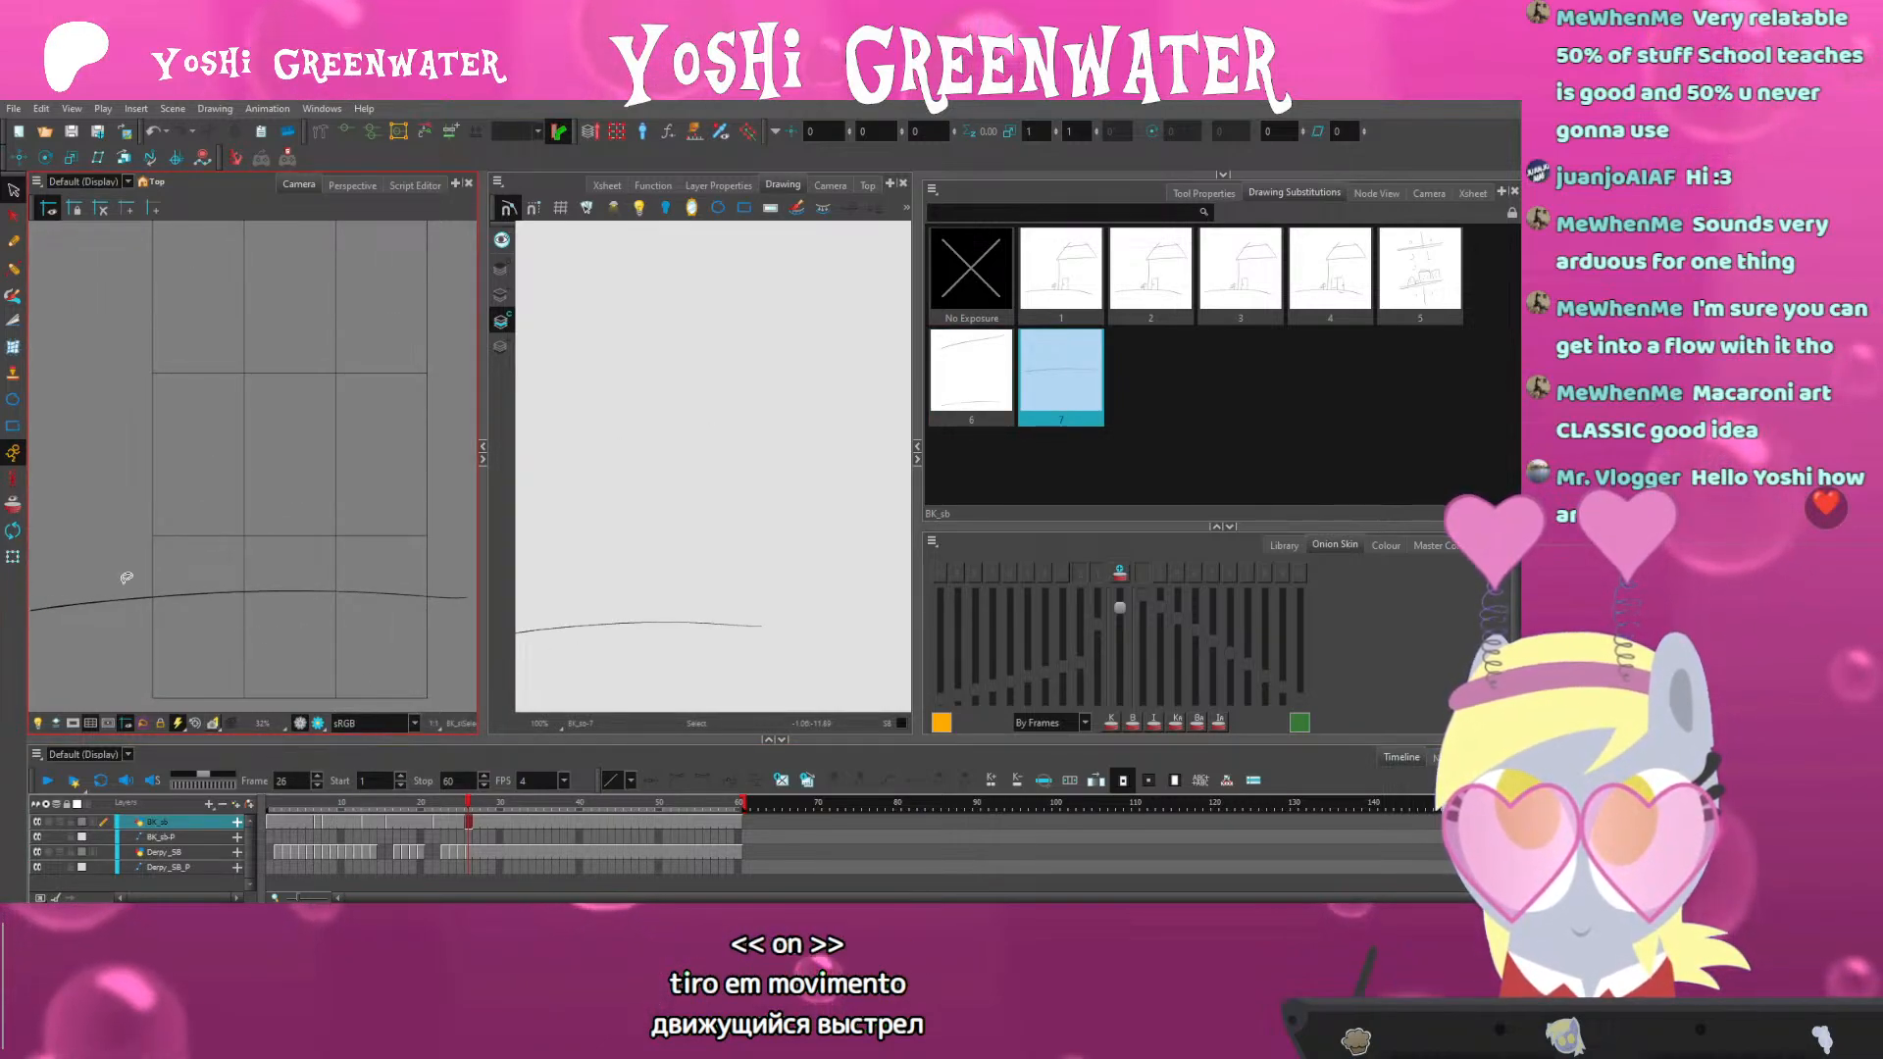
pyautogui.click(71, 723)
pyautogui.press('space')
pyautogui.moveTo(244, 529); pyautogui.dragTo(207, 541)
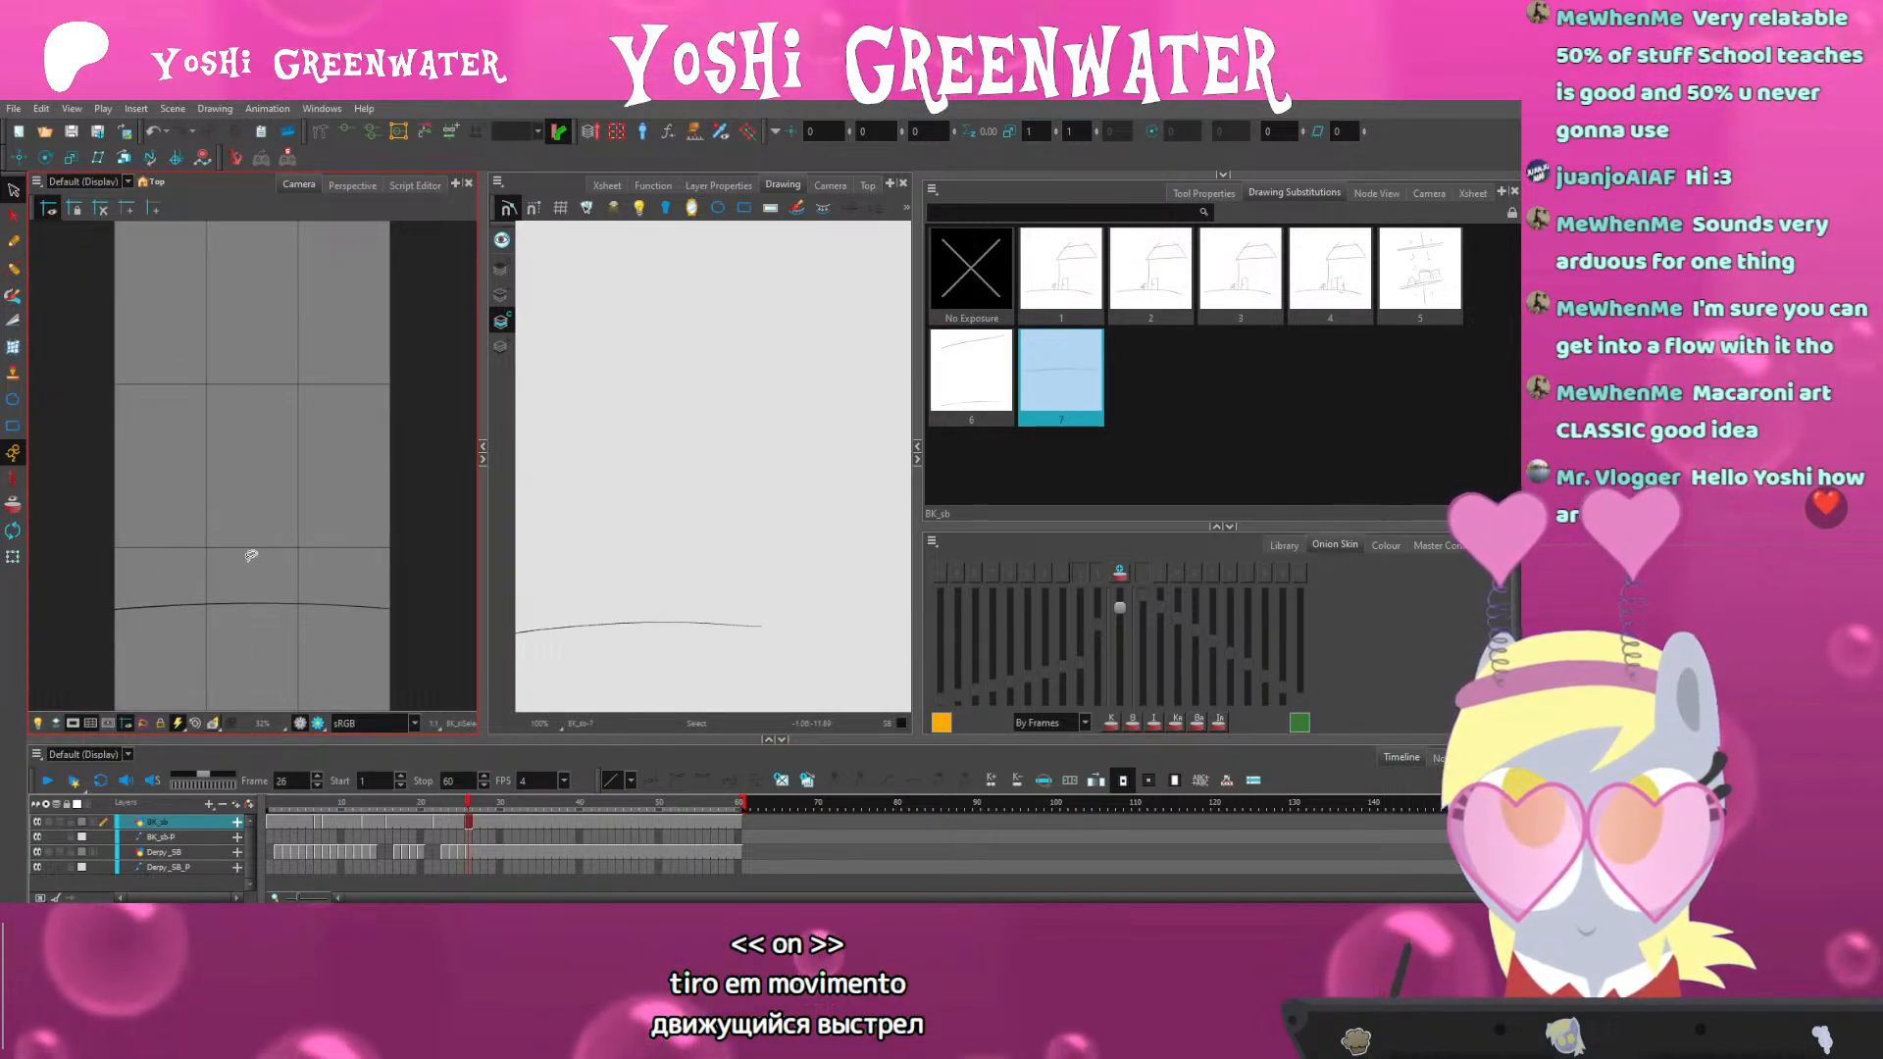
# Widen the Camera view and center the ground line in the Drawing view
pyautogui.moveTo(484, 567); pyautogui.dragTo(522, 566)
pyautogui.press('space')
pyautogui.moveTo(579, 547)
pyautogui.mouseDown()
pyautogui.moveTo(660, 476)
pyautogui.moveTo(714, 491)
pyautogui.mouseUp()
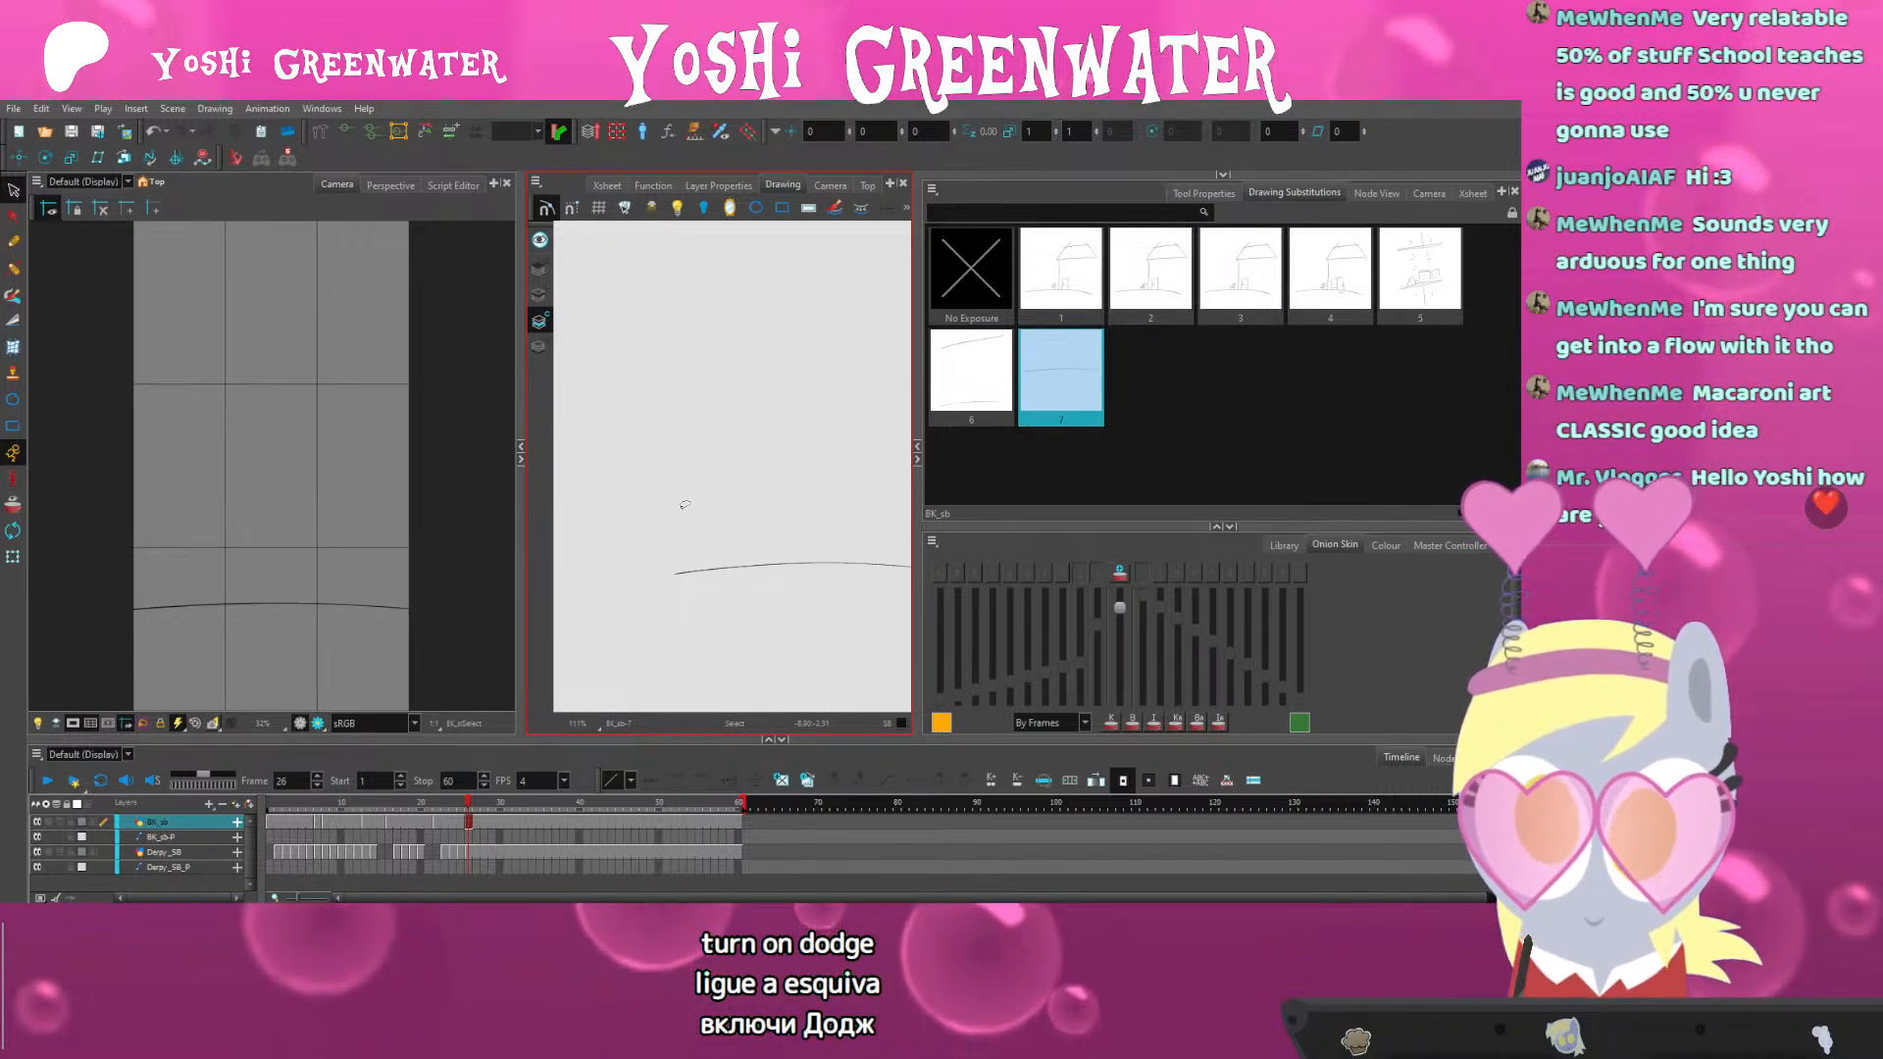
pyautogui.press('space')
pyautogui.moveTo(714, 534); pyautogui.dragTo(637, 549)
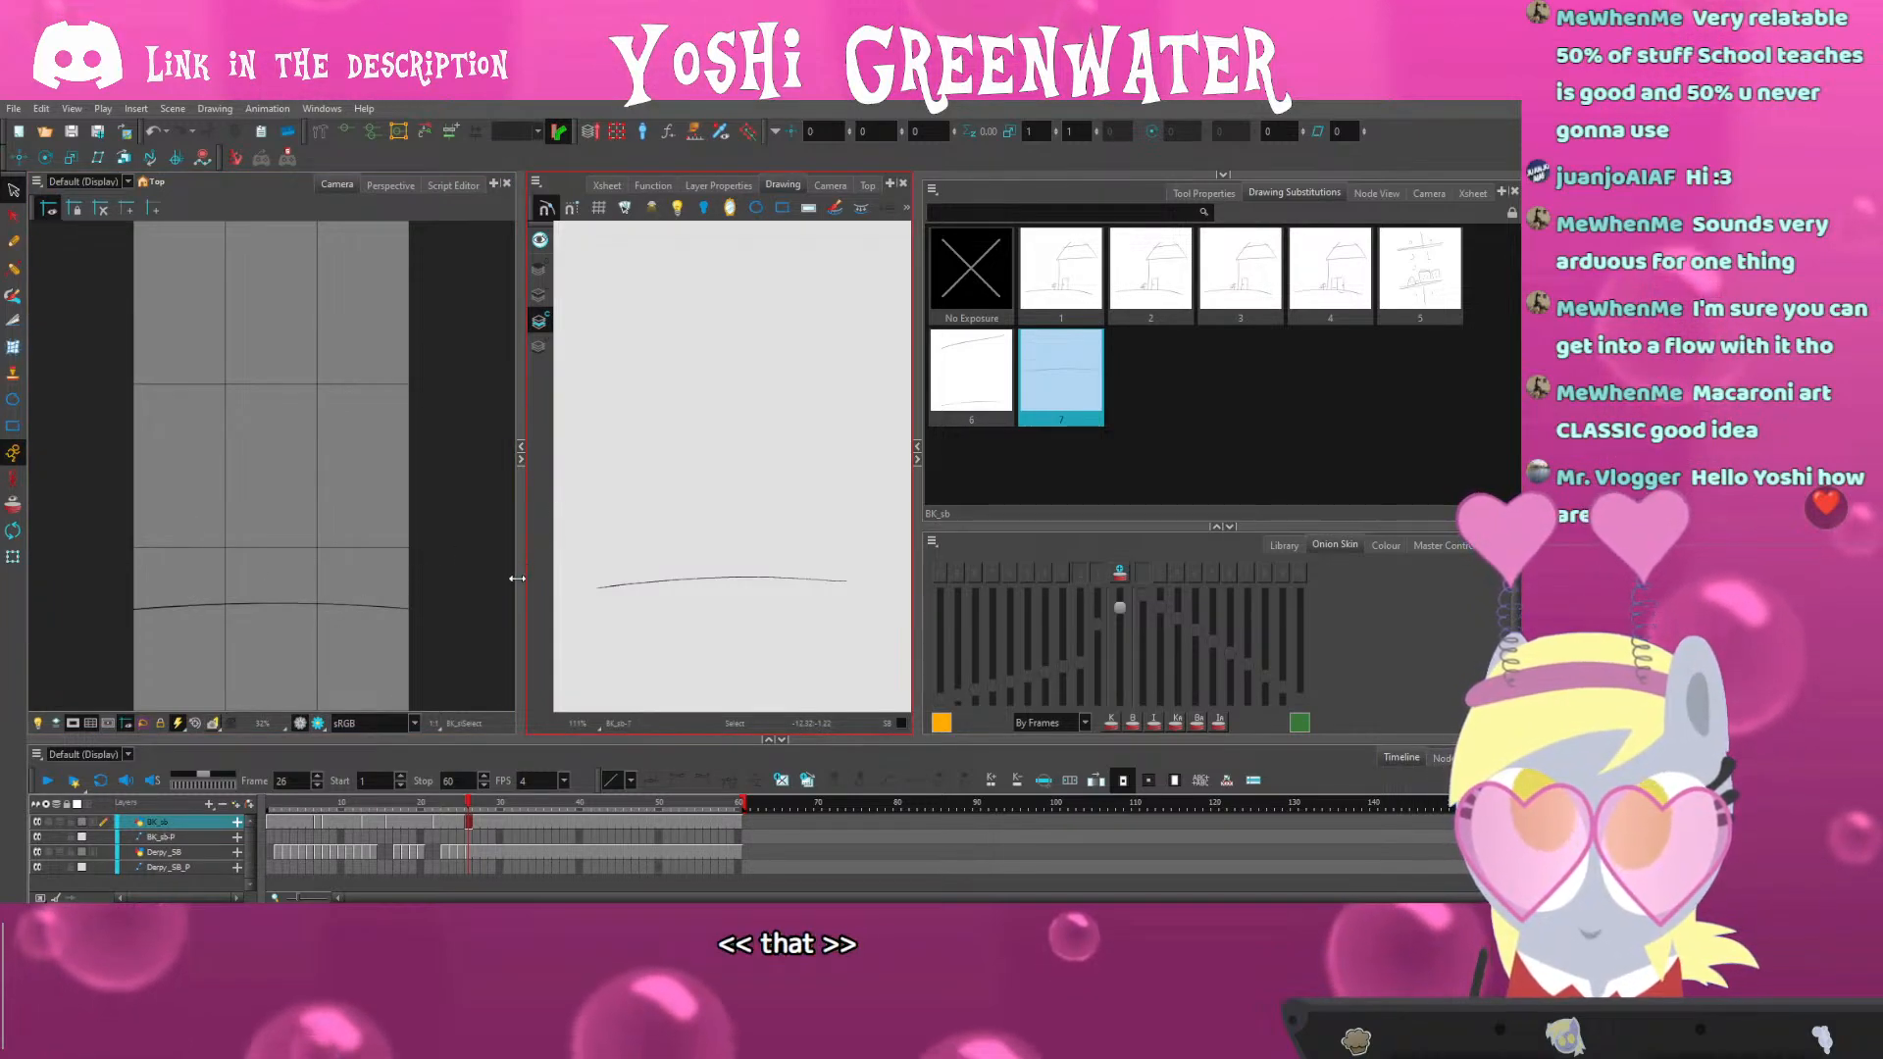
# On a separate art layer of the background, sketch two adjoining slanted box shapes just below the ground line
pyautogui.click(534, 303)
pyautogui.hotkey('alt', 'b')
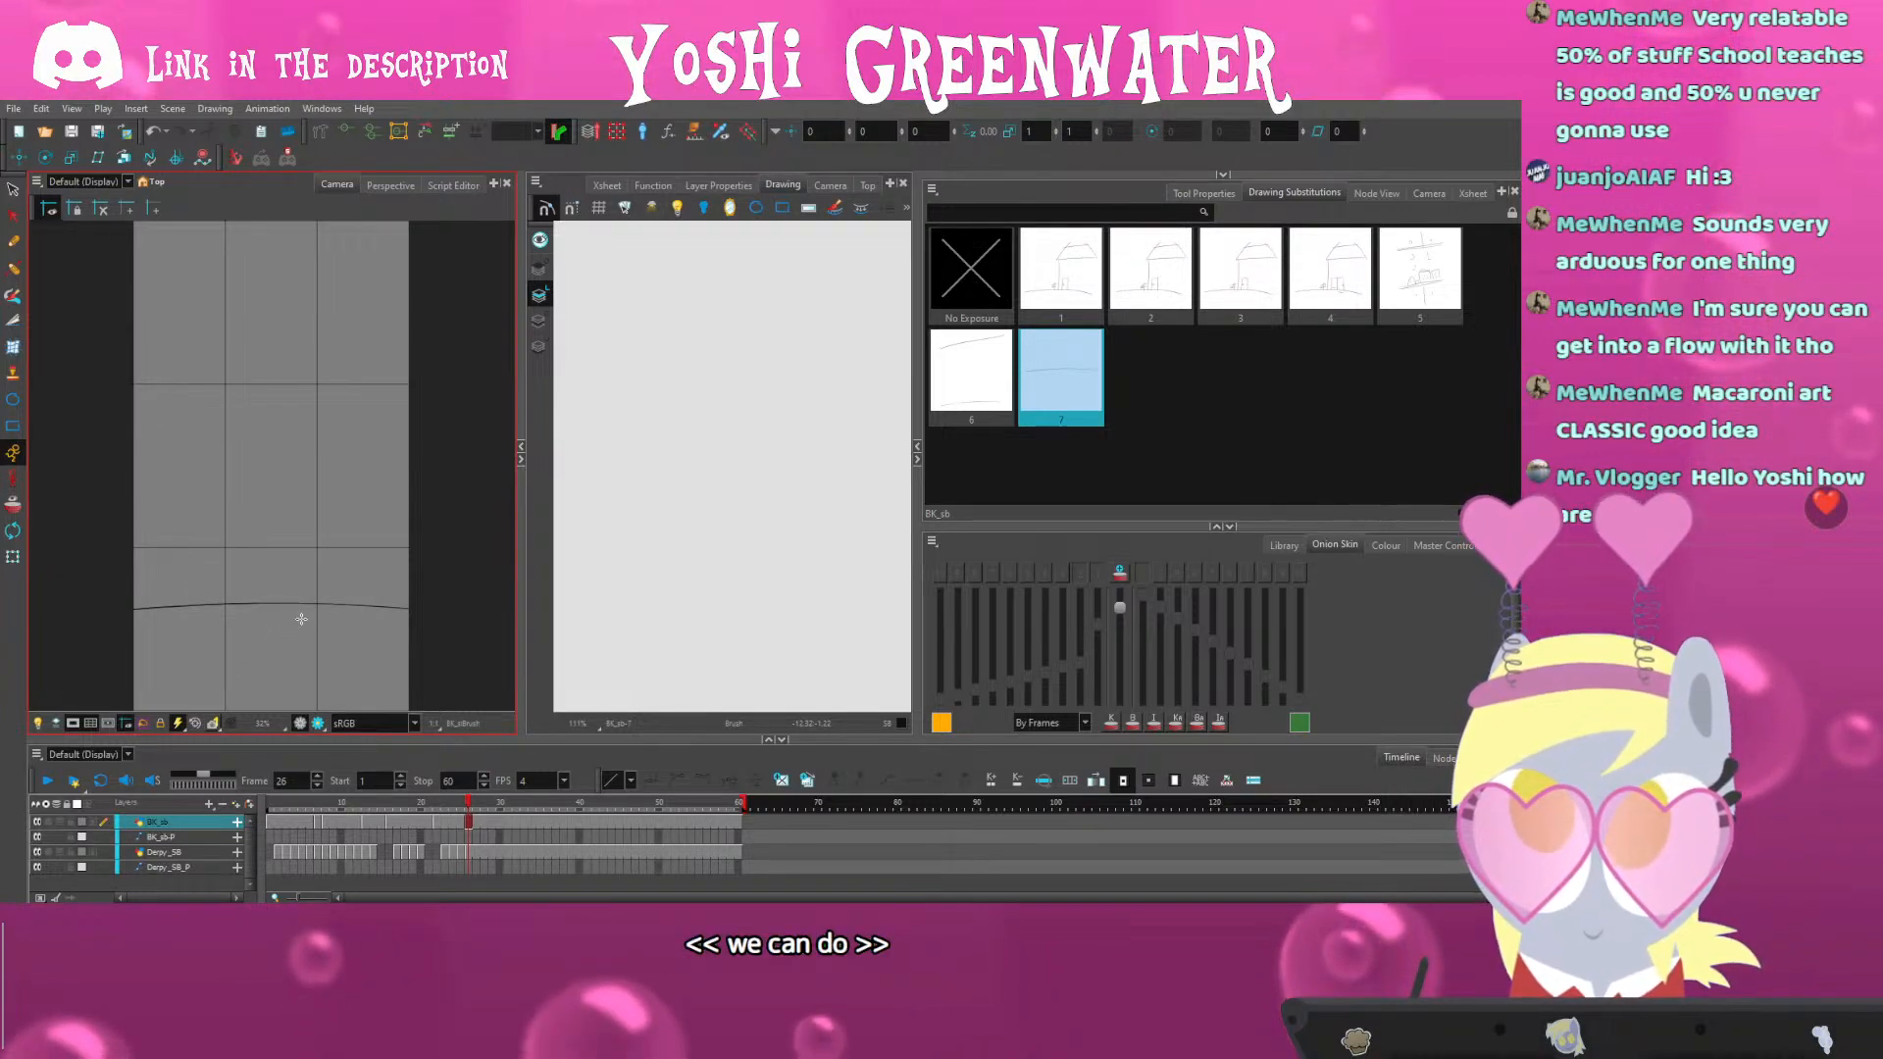
pyautogui.moveTo(300, 623); pyautogui.dragTo(342, 626)
pyautogui.moveTo(352, 627)
pyautogui.mouseDown()
pyautogui.moveTo(327, 672)
pyautogui.moveTo(301, 625)
pyautogui.moveTo(256, 640)
pyautogui.moveTo(334, 697)
pyautogui.moveTo(249, 623)
pyautogui.mouseUp()
# Return to the ground line's art layer and set the Select tool to work across the art layers
pyautogui.click(14, 191)
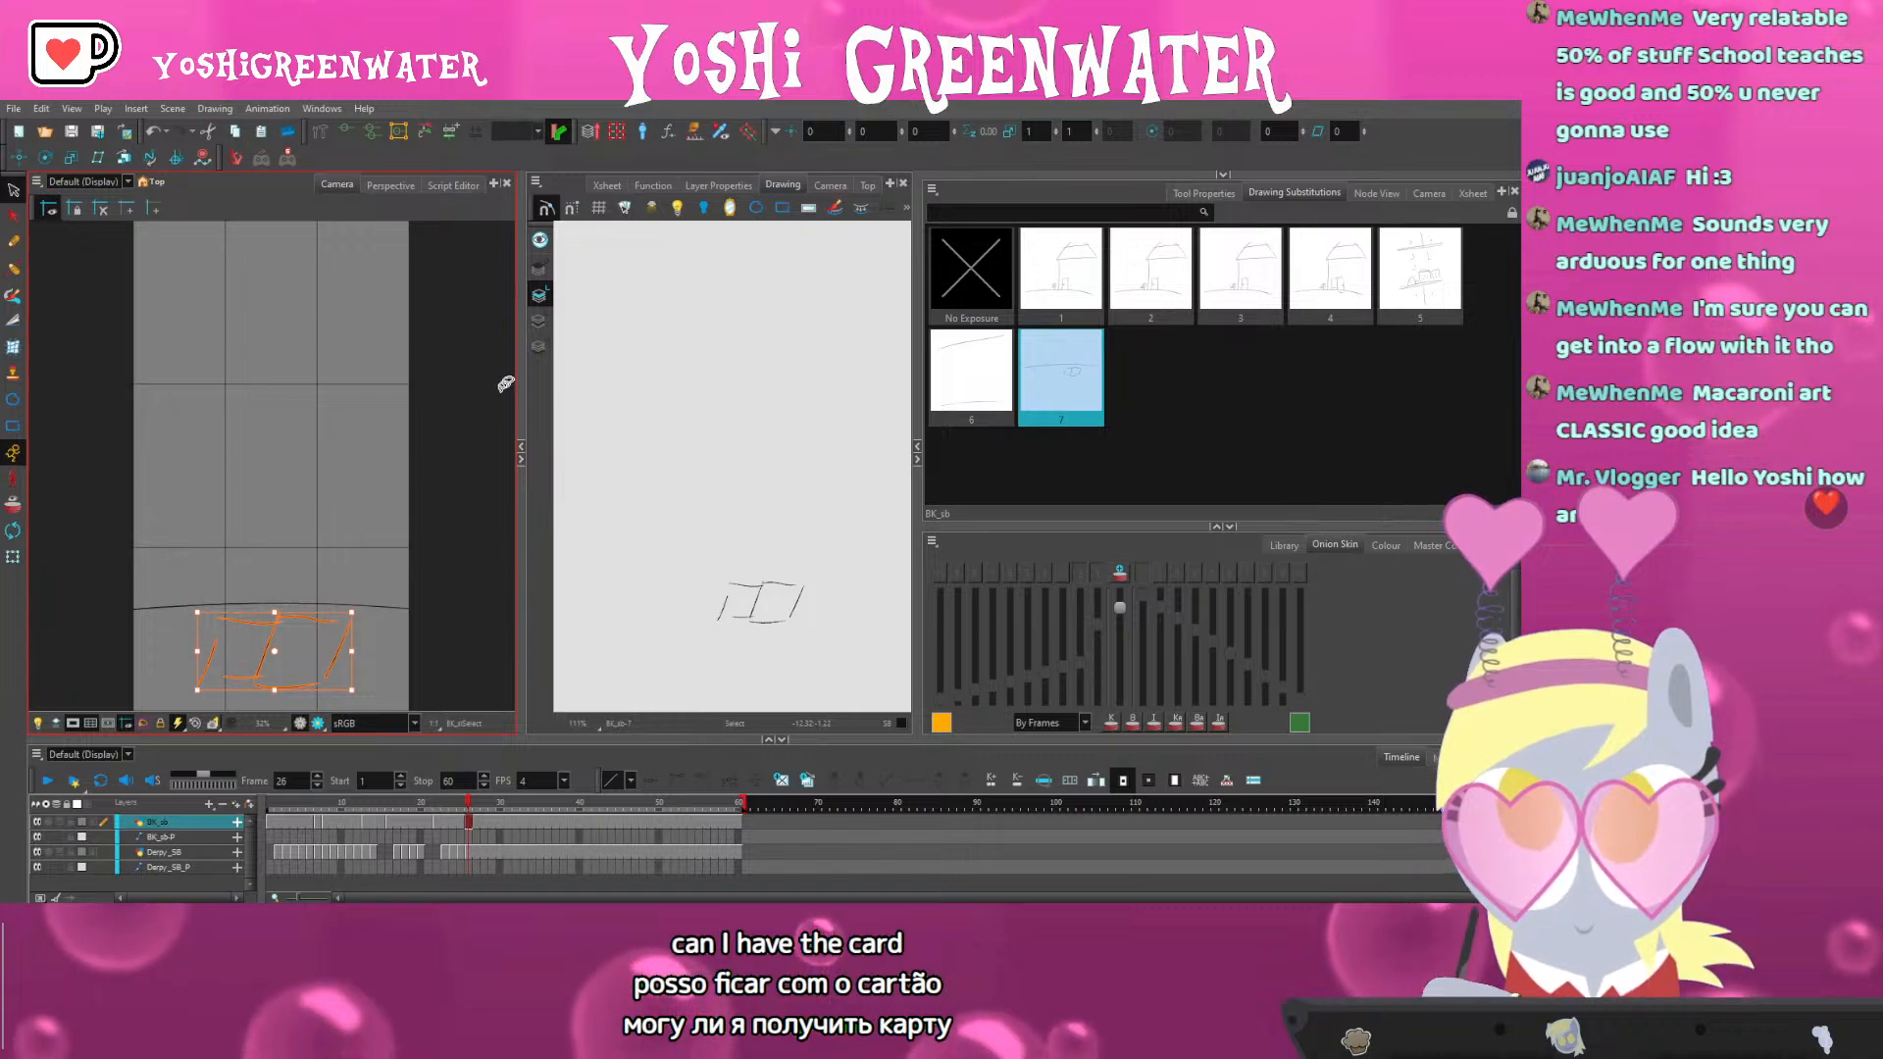
pyautogui.click(539, 321)
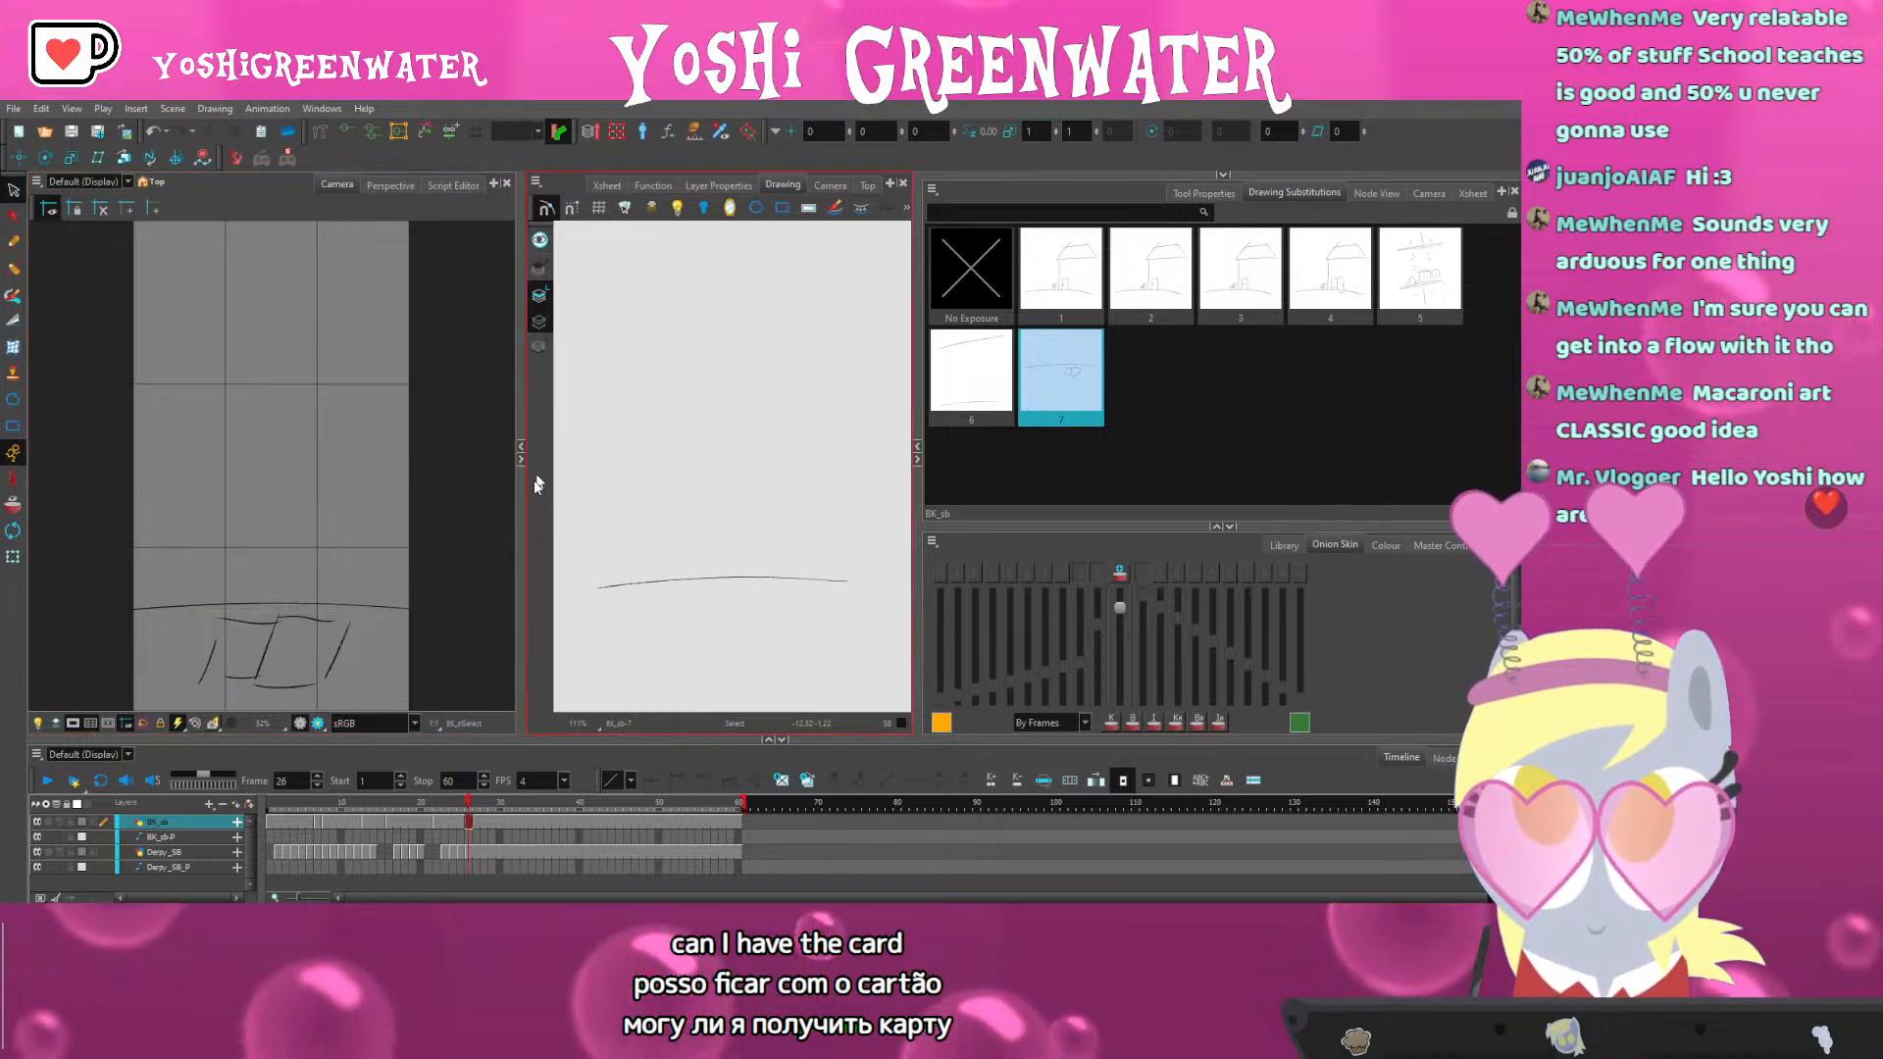
pyautogui.click(1203, 194)
pyautogui.click(1040, 270)
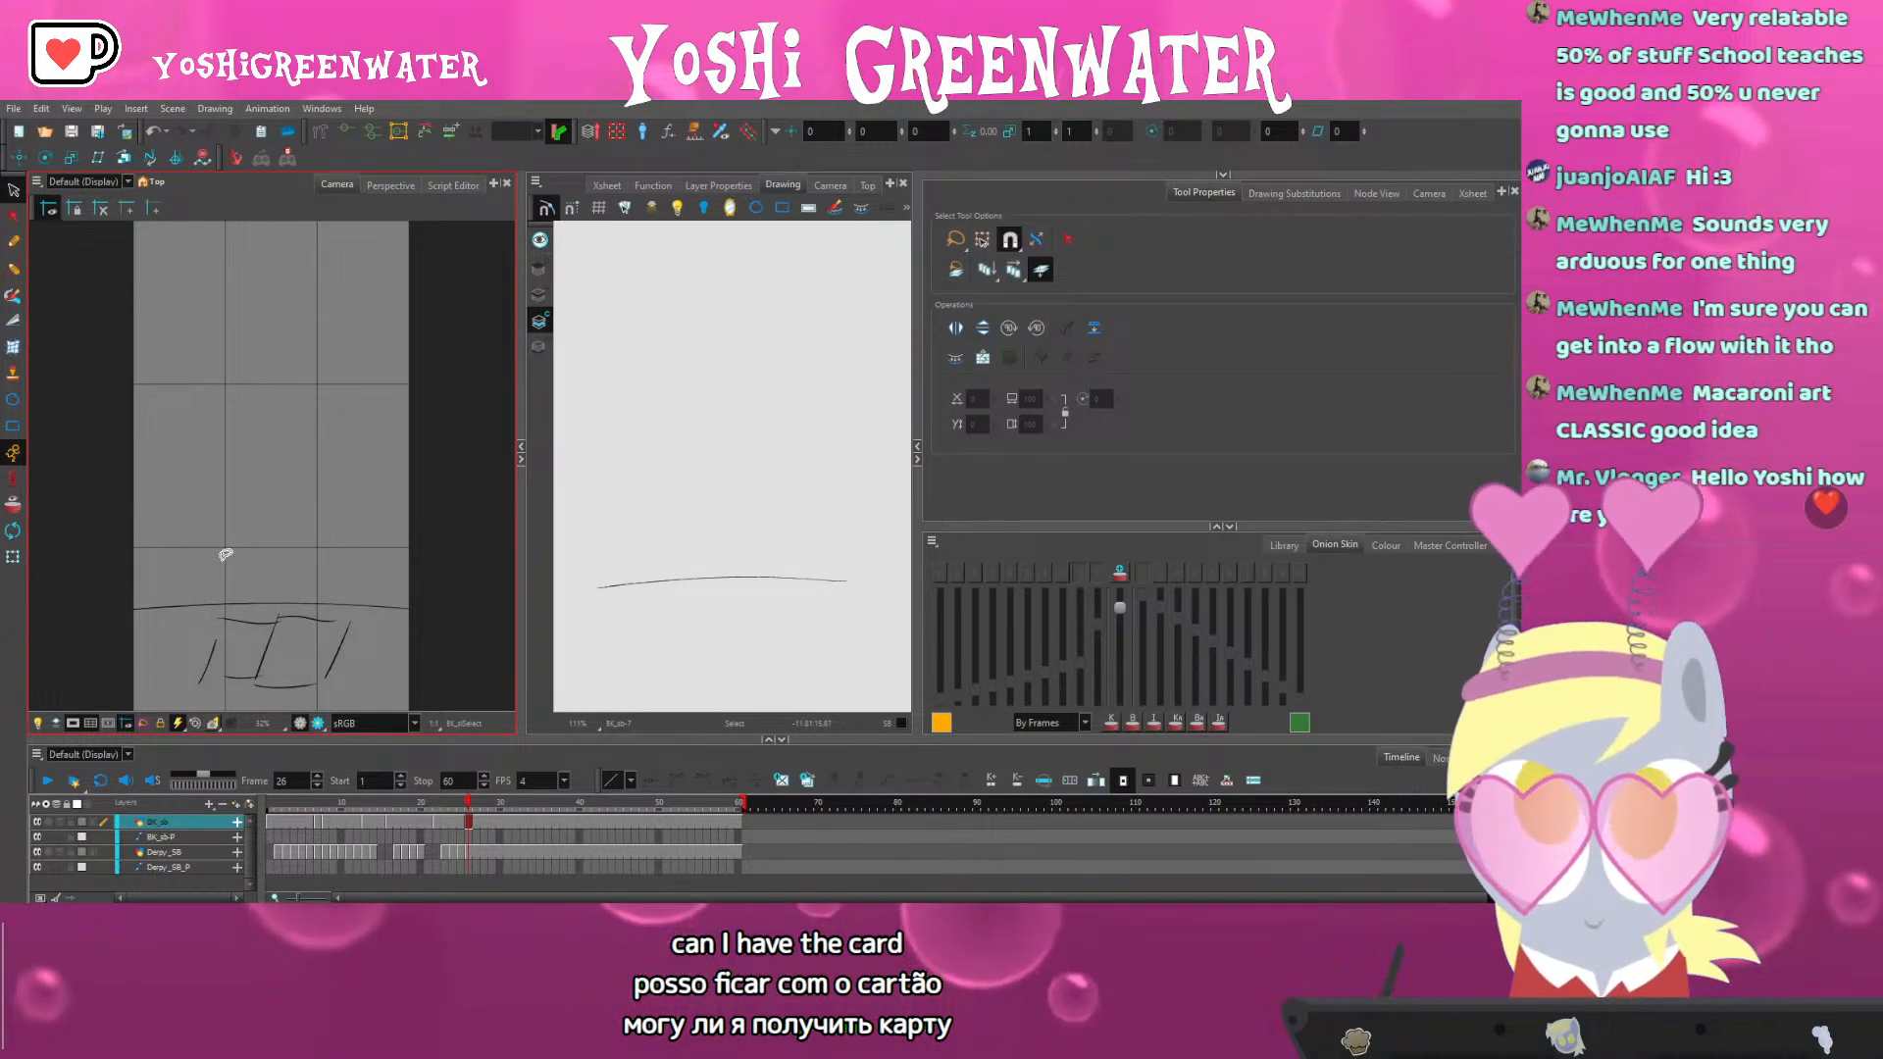
# Select the ground line together with the box shapes, move them up and scale them larger
pyautogui.moveTo(244, 551); pyautogui.dragTo(138, 650)
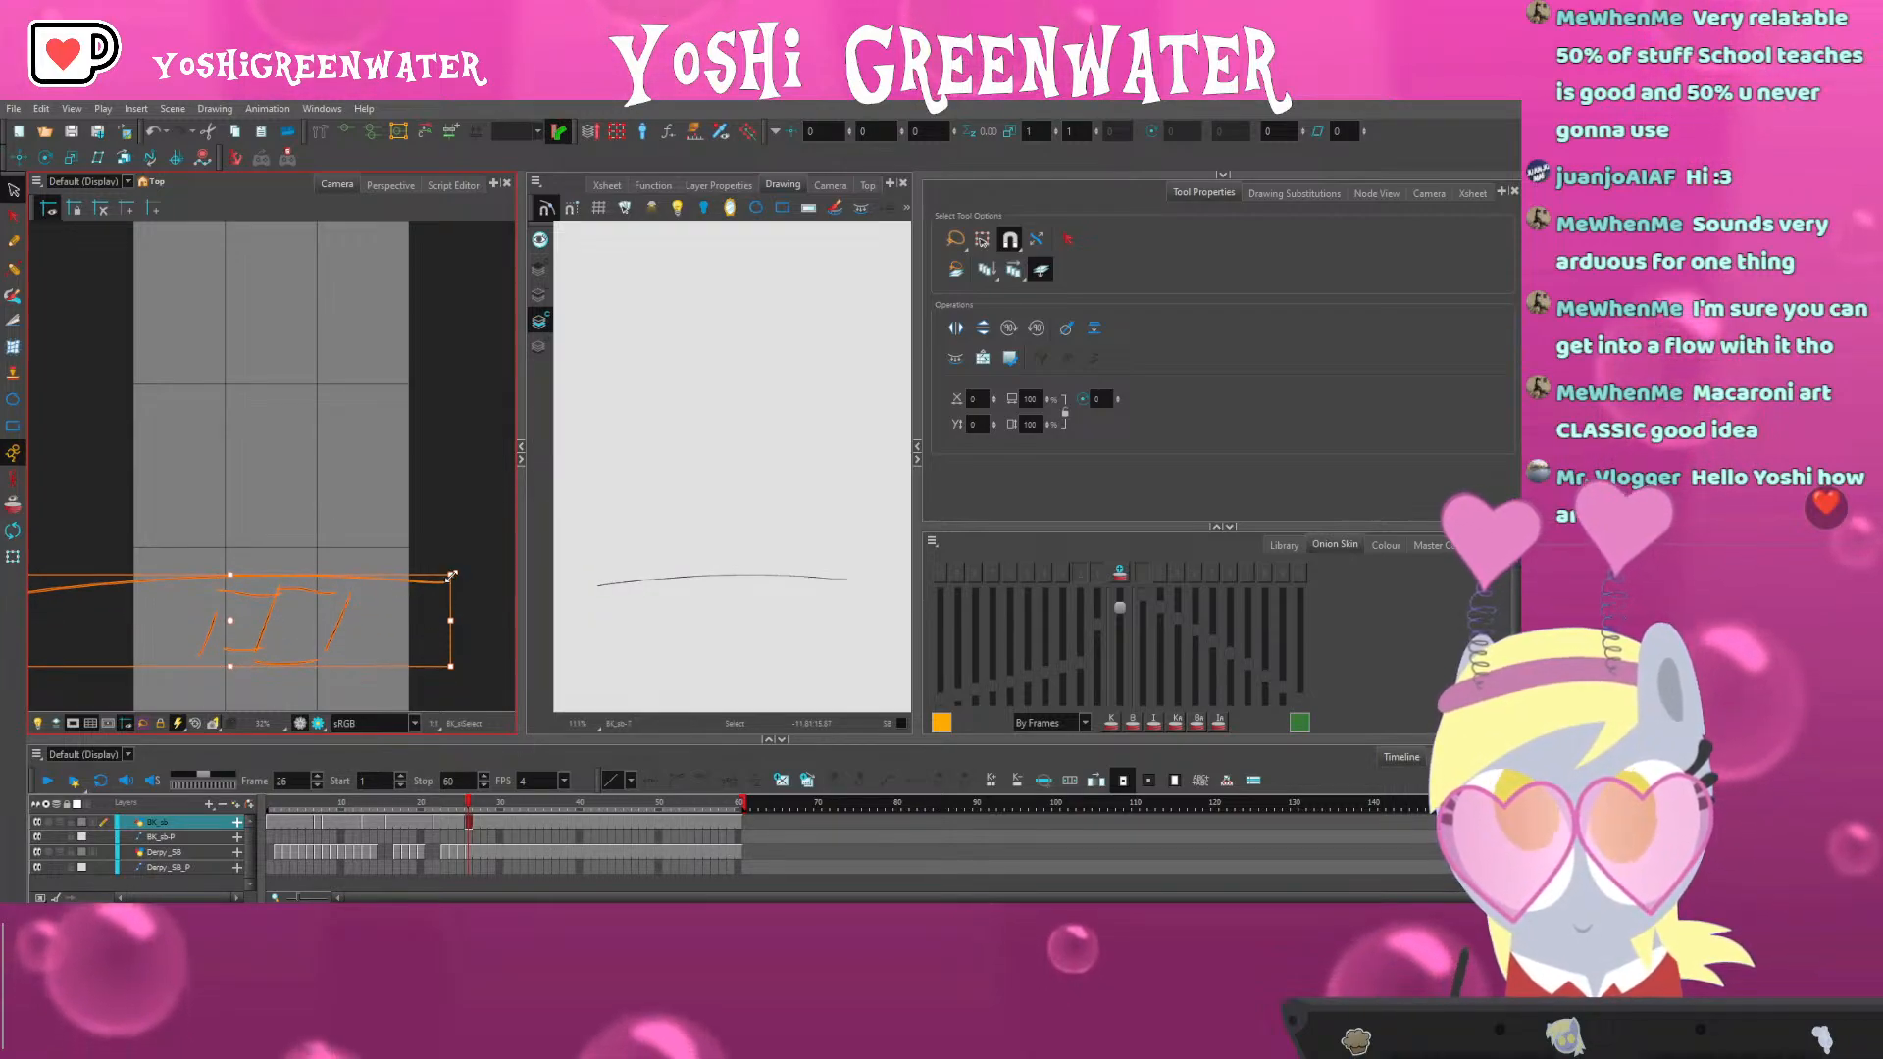
pyautogui.moveTo(451, 575); pyautogui.dragTo(513, 561)
pyautogui.moveTo(273, 621)
pyautogui.mouseDown()
pyautogui.moveTo(193, 681)
pyautogui.moveTo(273, 608)
pyautogui.mouseUp()
pyautogui.click(226, 678)
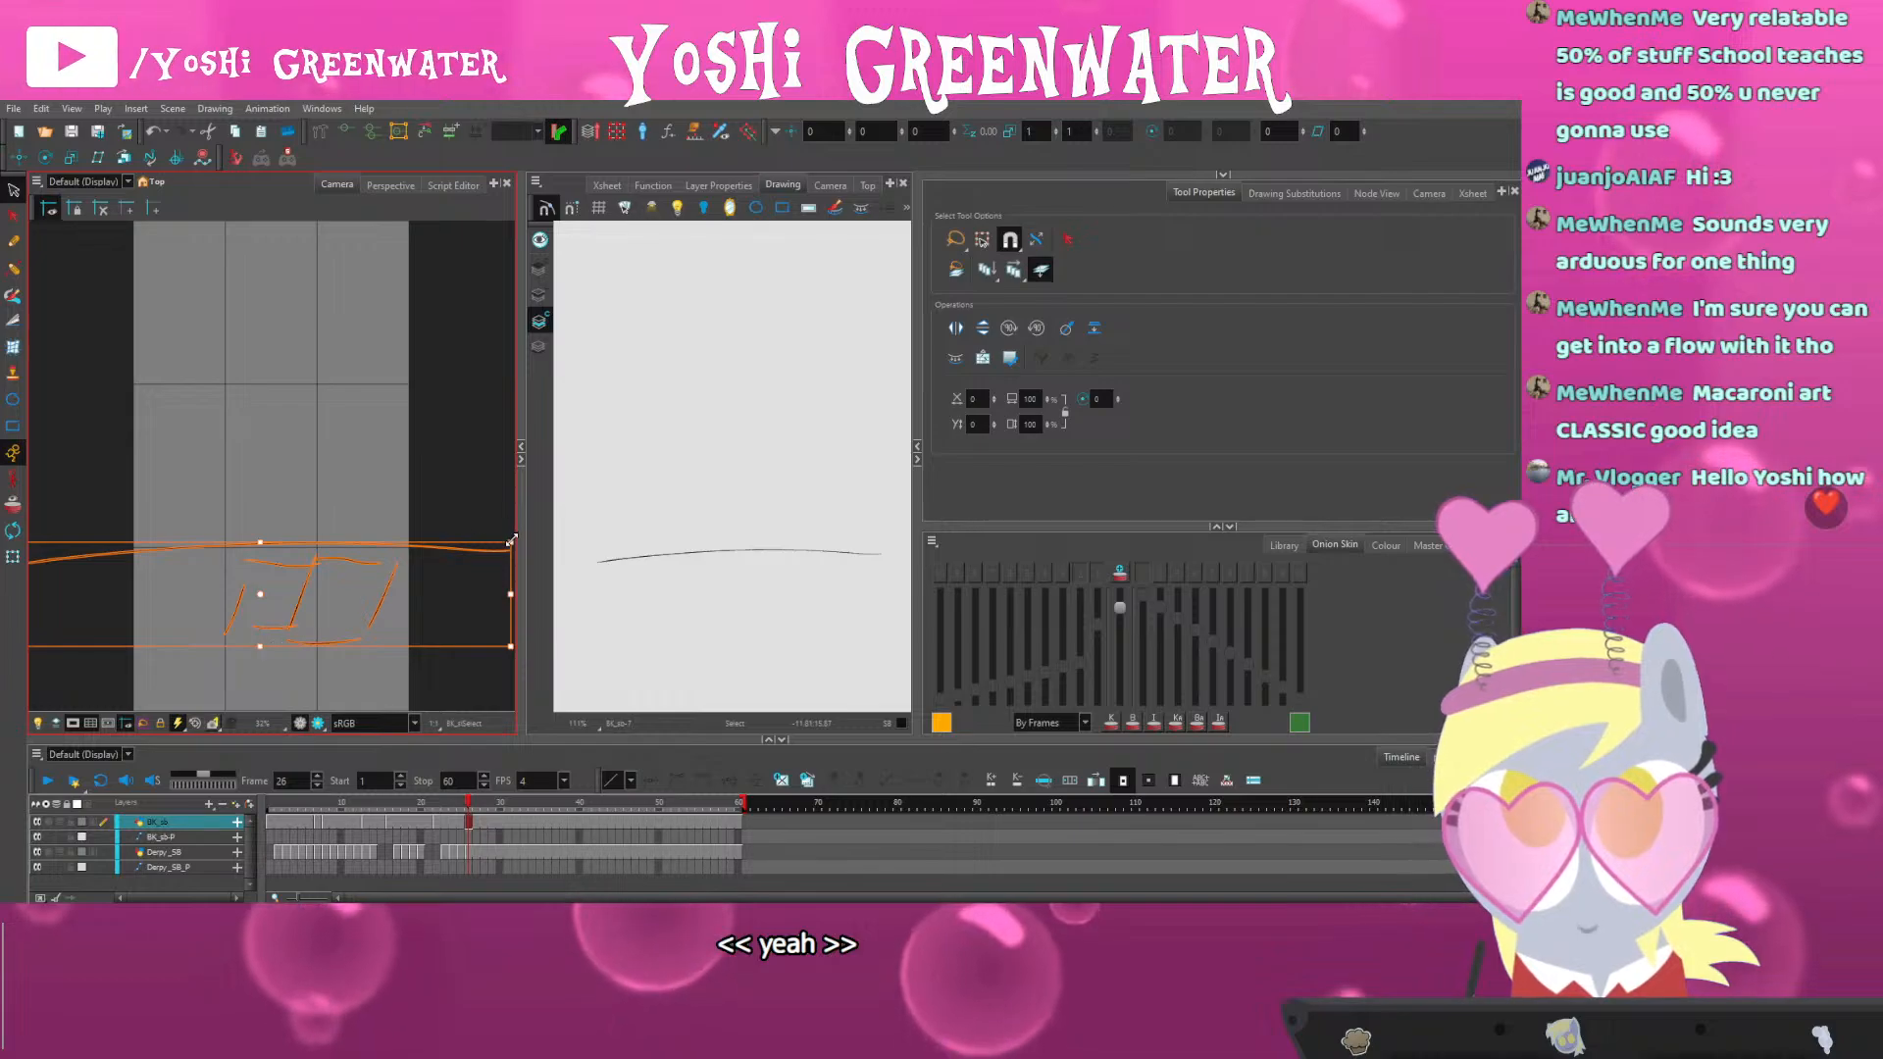
pyautogui.moveTo(511, 540); pyautogui.dragTo(544, 520)
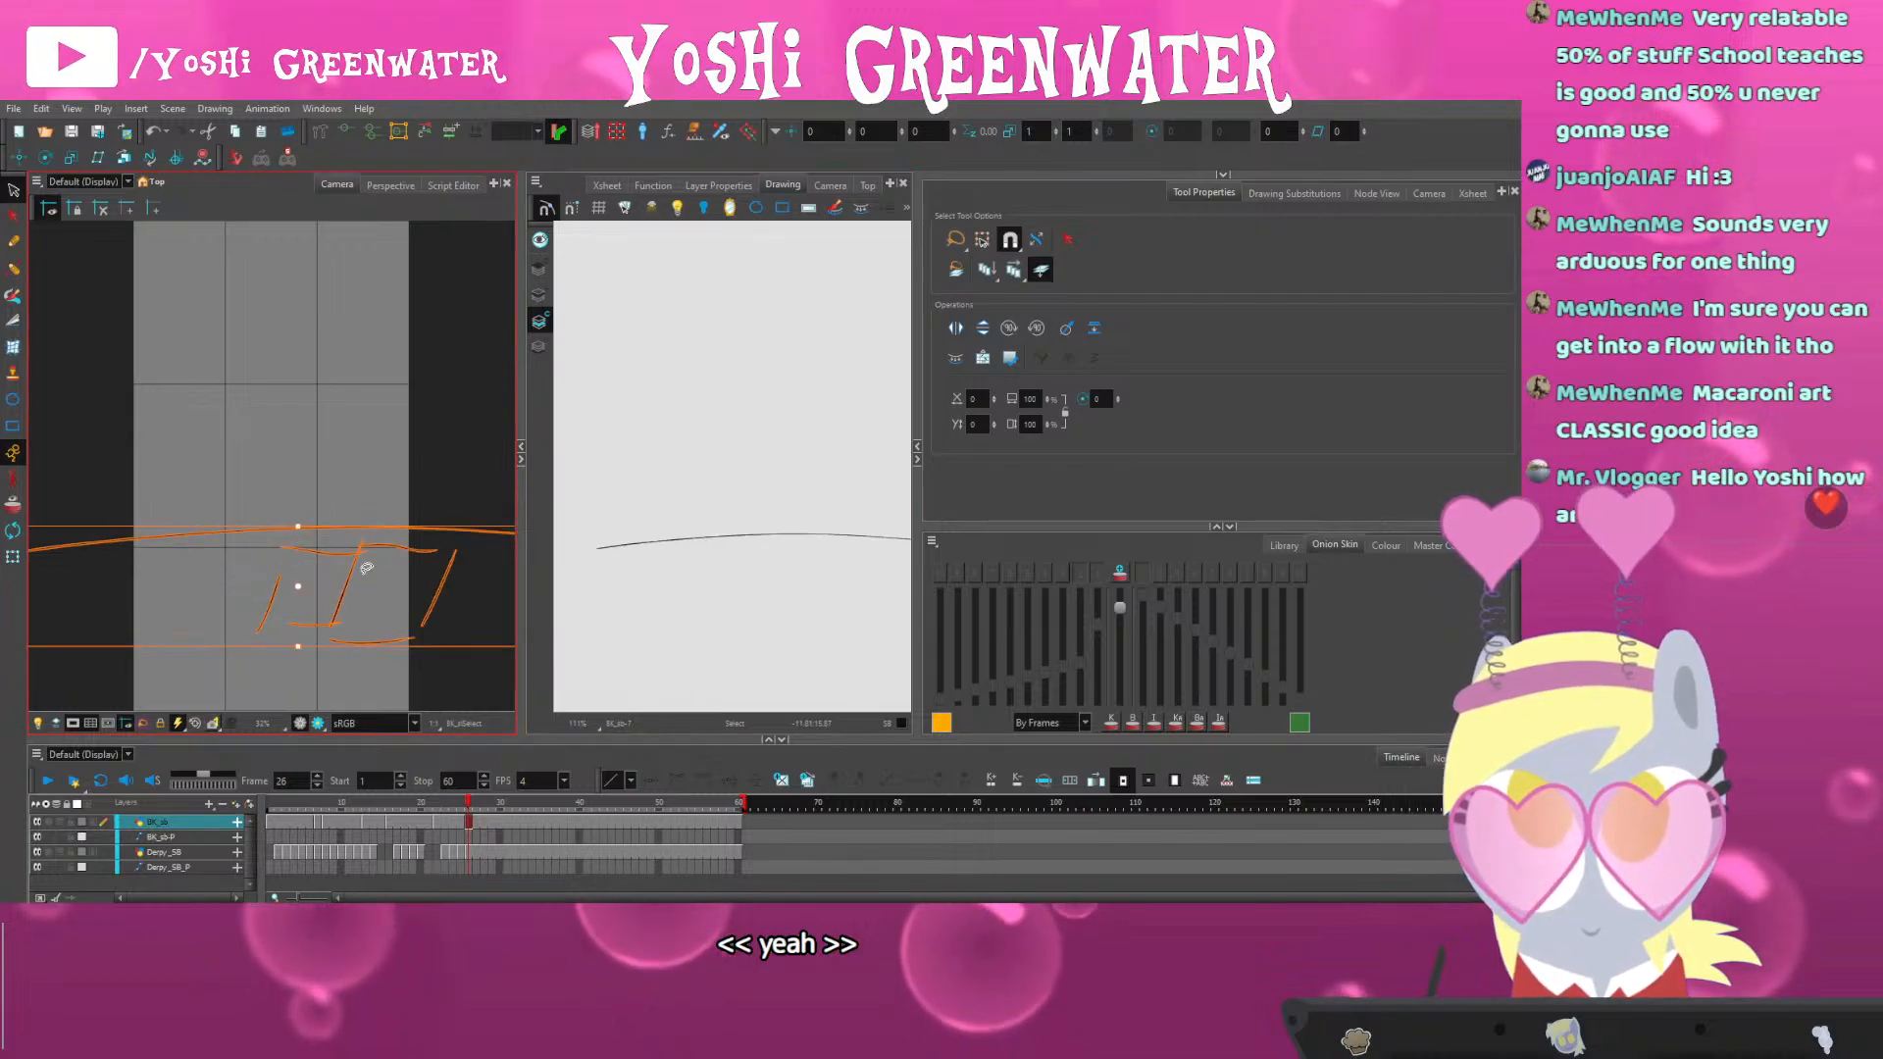
# Select only the box shapes, shift them left beneath the ground line and skew them more upright
pyautogui.click(258, 676)
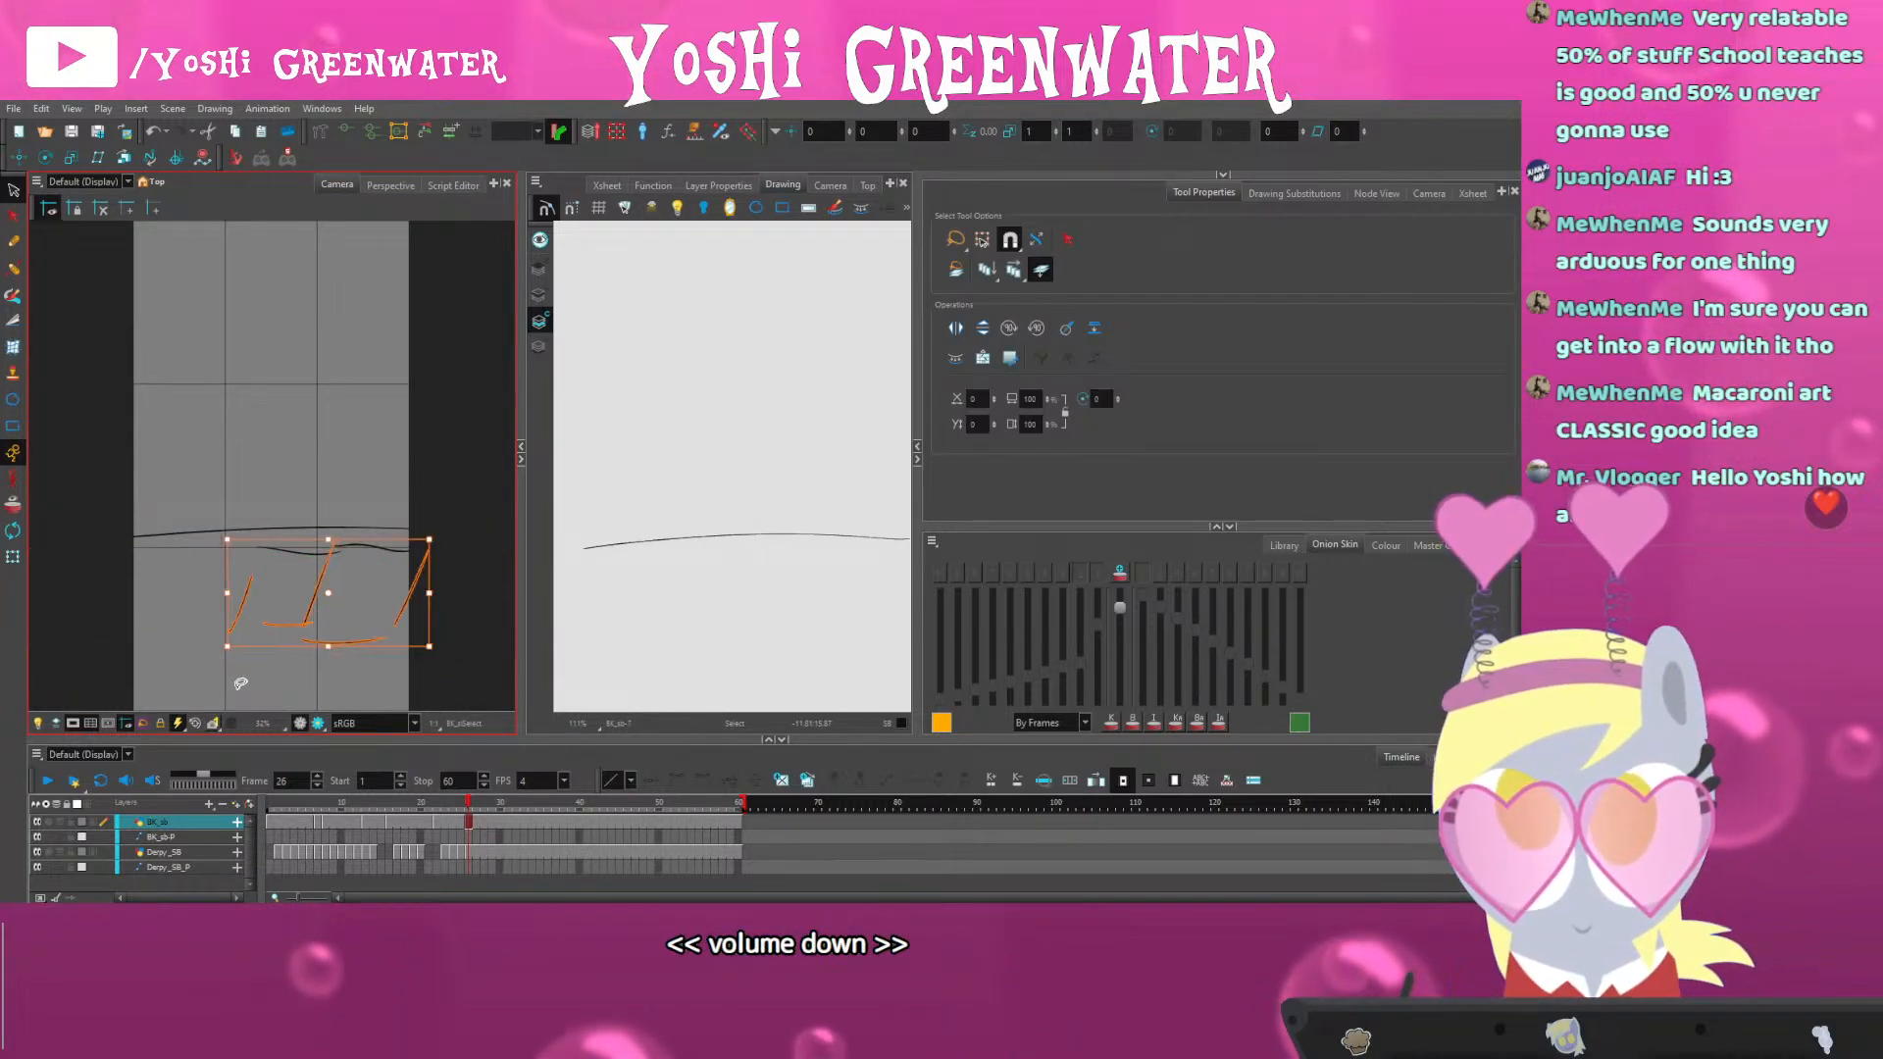
pyautogui.moveTo(307, 493); pyautogui.dragTo(222, 532)
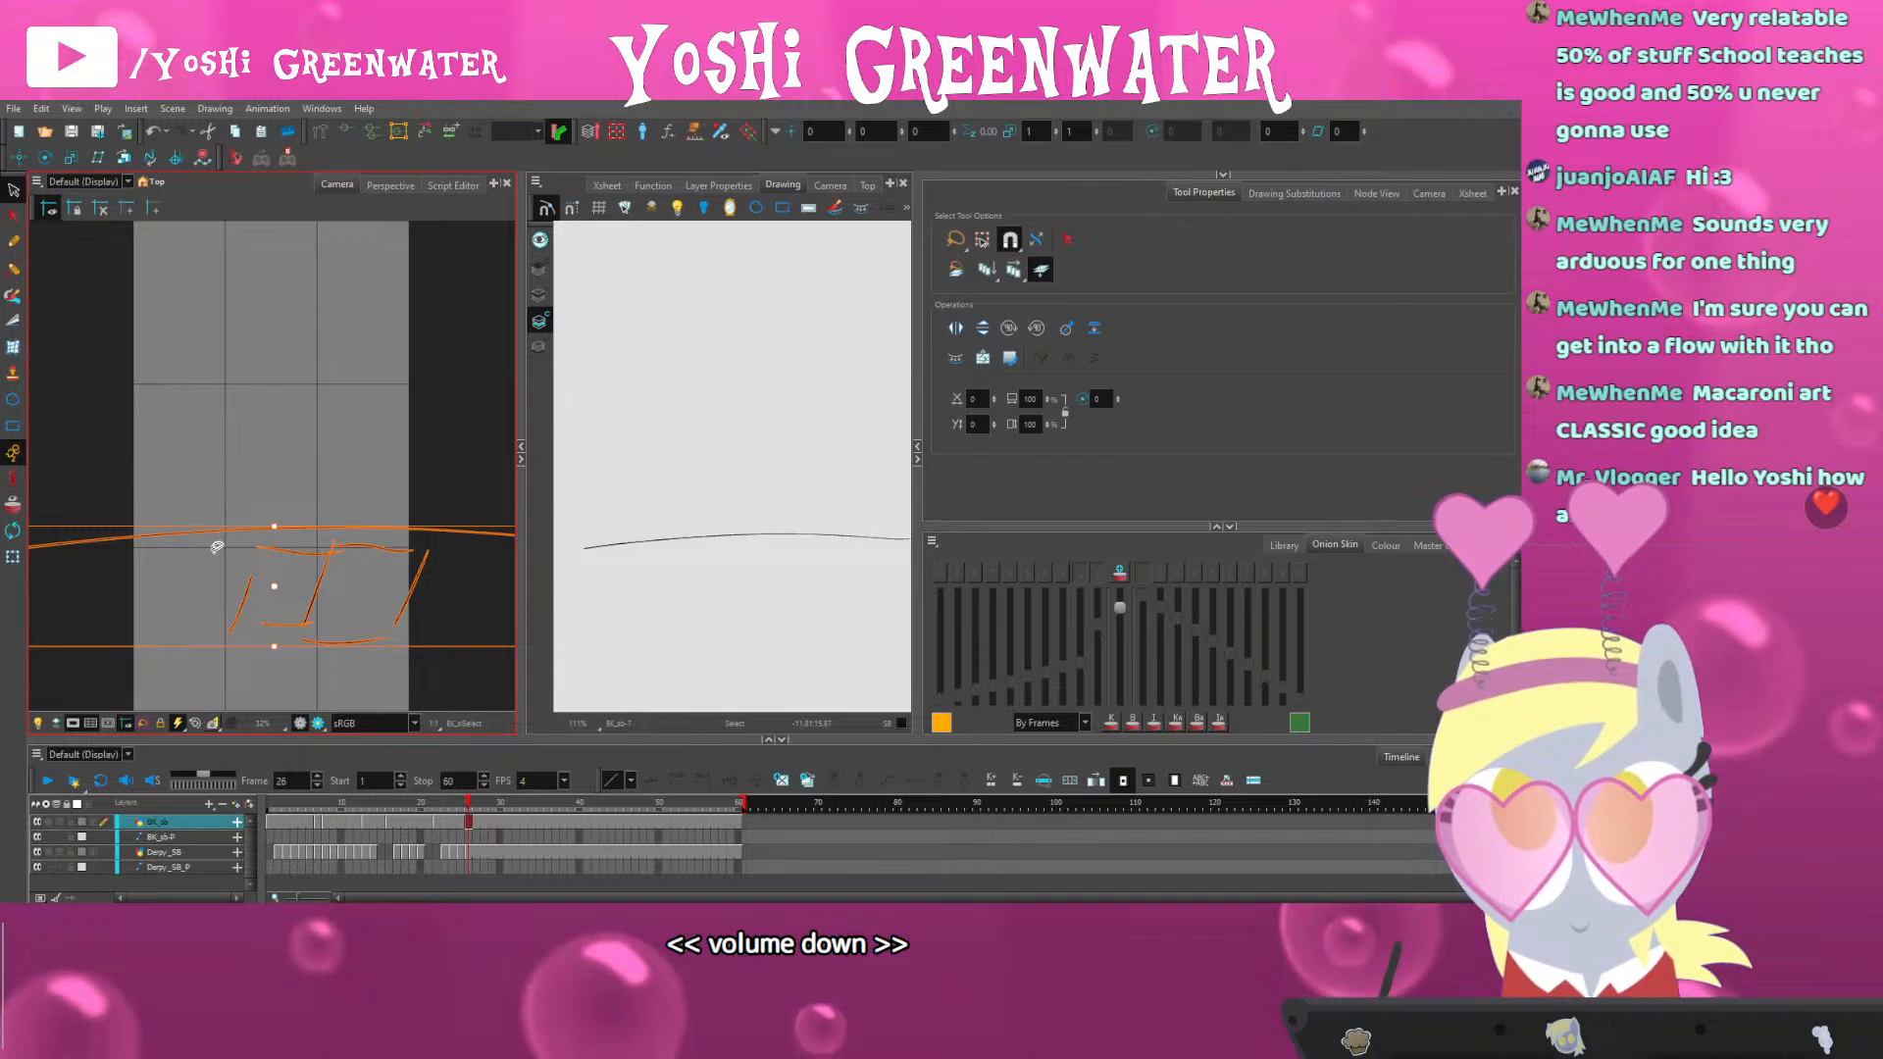
pyautogui.keyDown('ctrl'); pyautogui.click(184, 536); pyautogui.keyUp('ctrl')
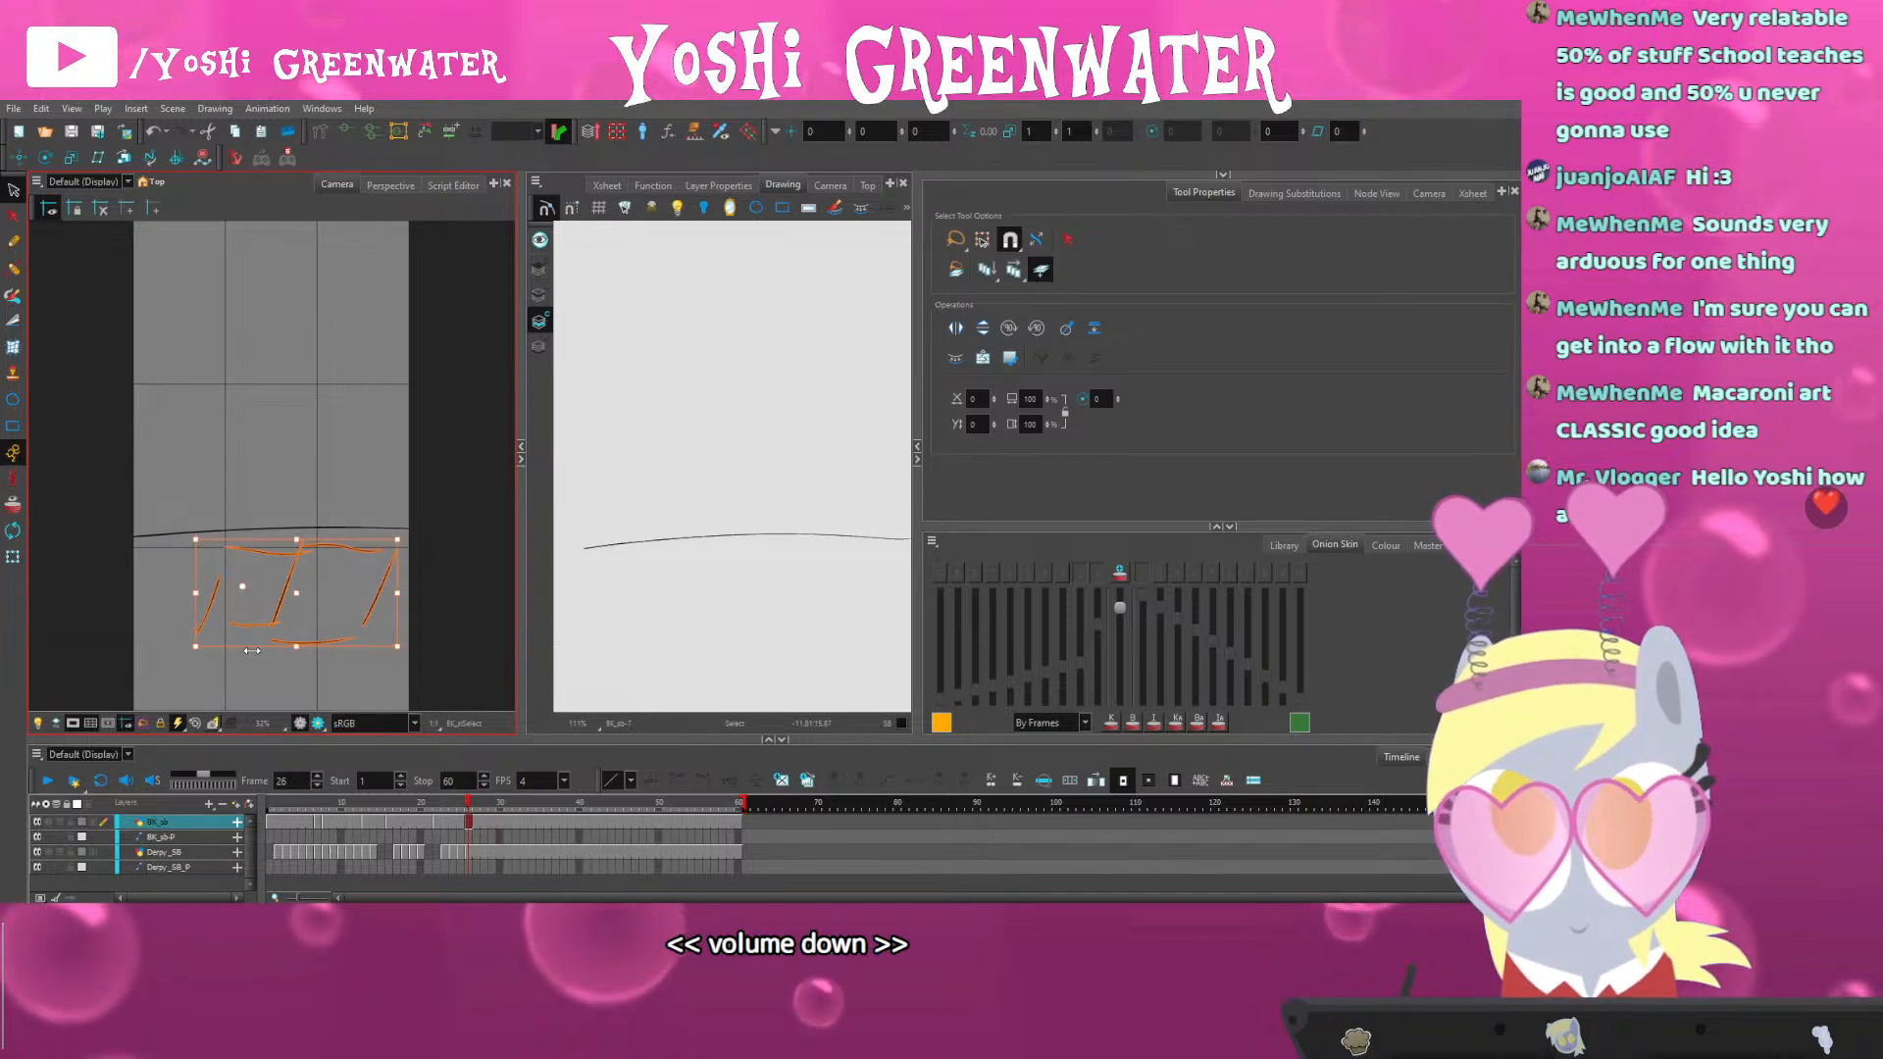
pyautogui.moveTo(252, 651); pyautogui.dragTo(265, 651)
pyautogui.moveTo(200, 572); pyautogui.dragTo(198, 587)
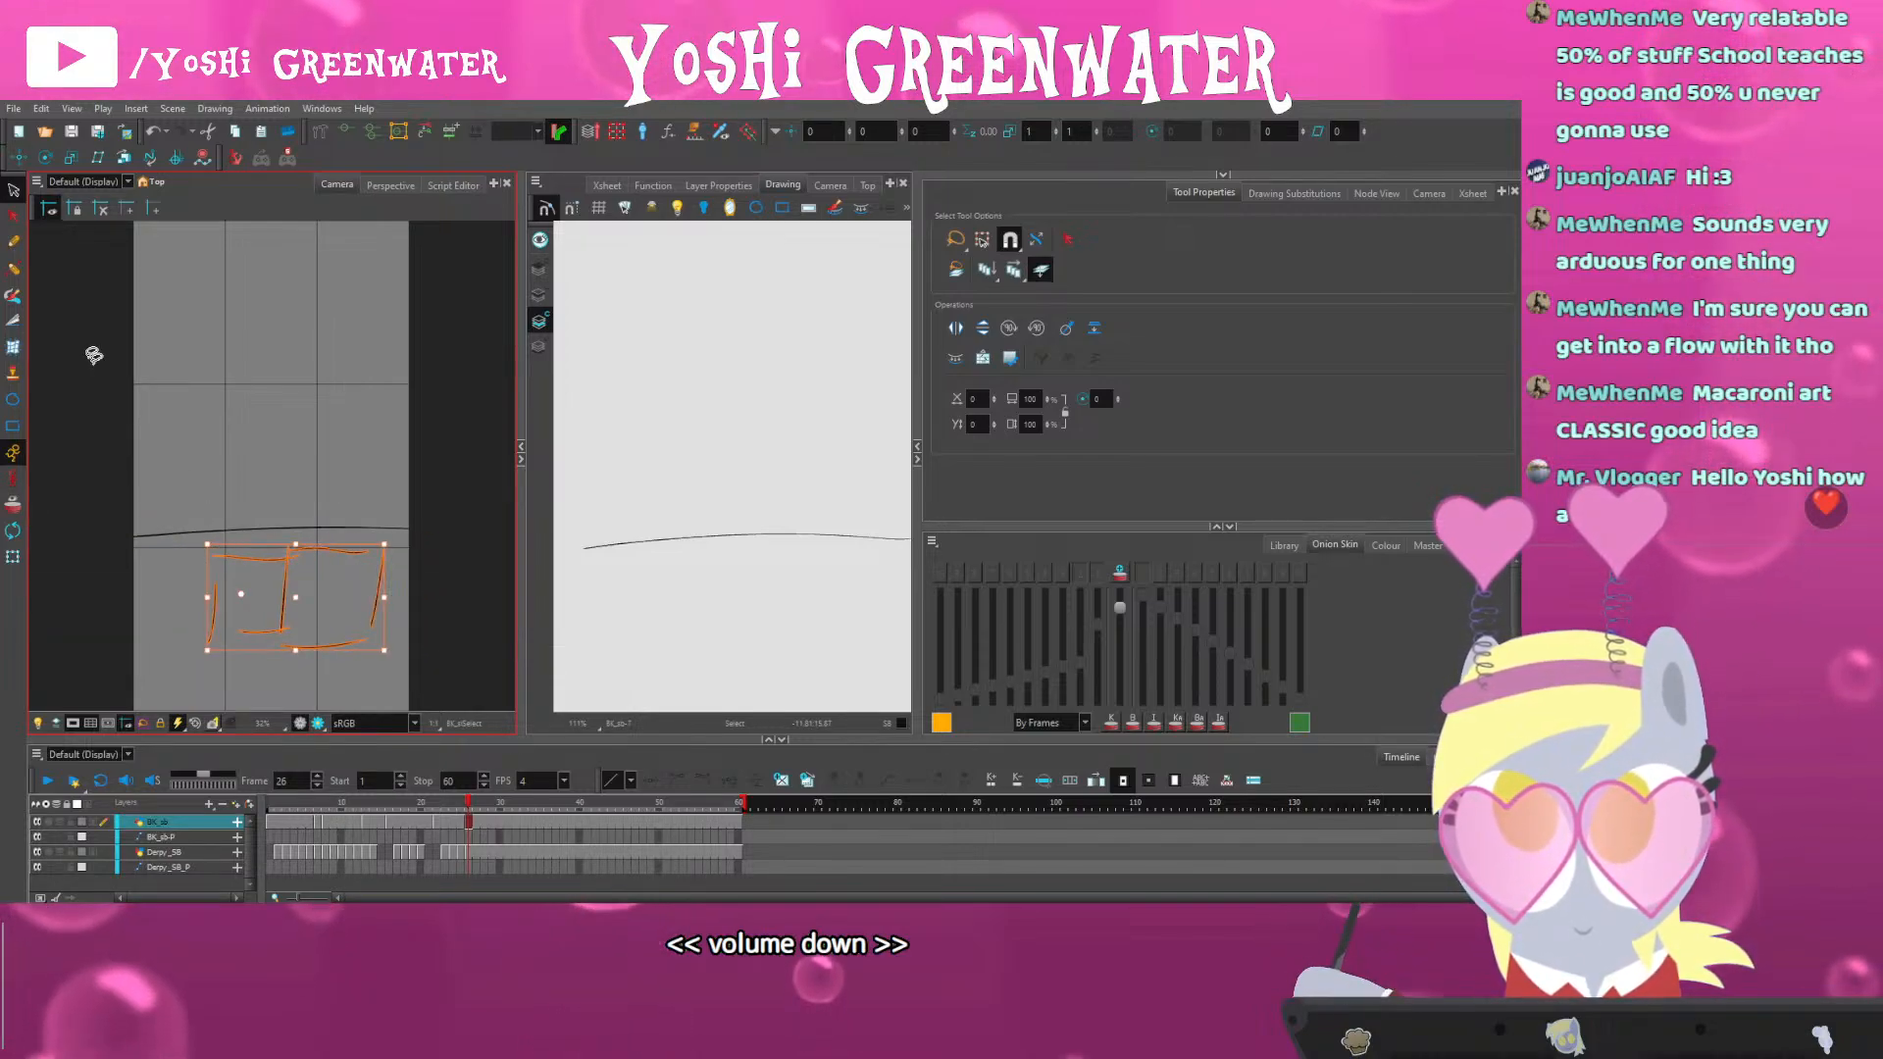
# Deform the two box shapes with the Envelope tool so they flare wider at the base and their outer sides slant
pyautogui.click(15, 347)
pyautogui.moveTo(384, 651); pyautogui.dragTo(411, 653)
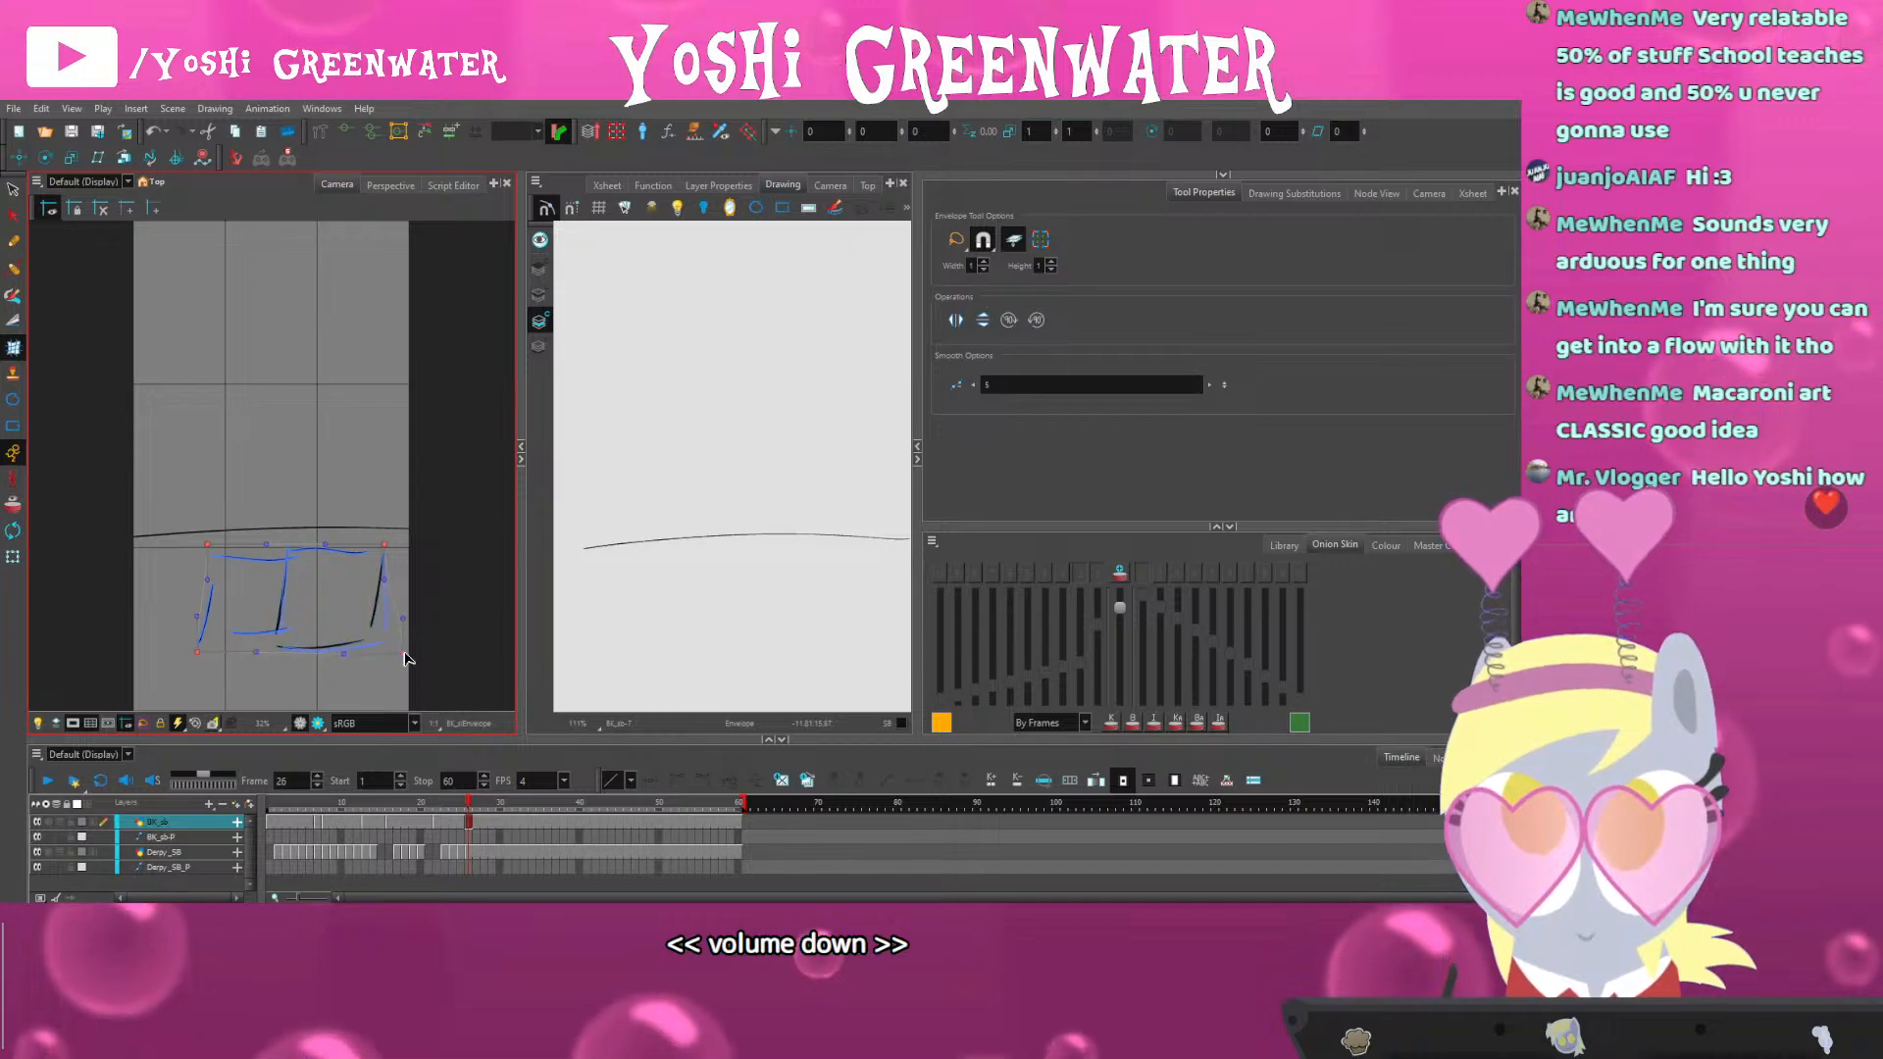
pyautogui.moveTo(207, 545); pyautogui.dragTo(216, 545)
pyautogui.moveTo(385, 546)
pyautogui.mouseDown()
pyautogui.moveTo(408, 612)
pyautogui.moveTo(390, 589)
pyautogui.mouseUp()
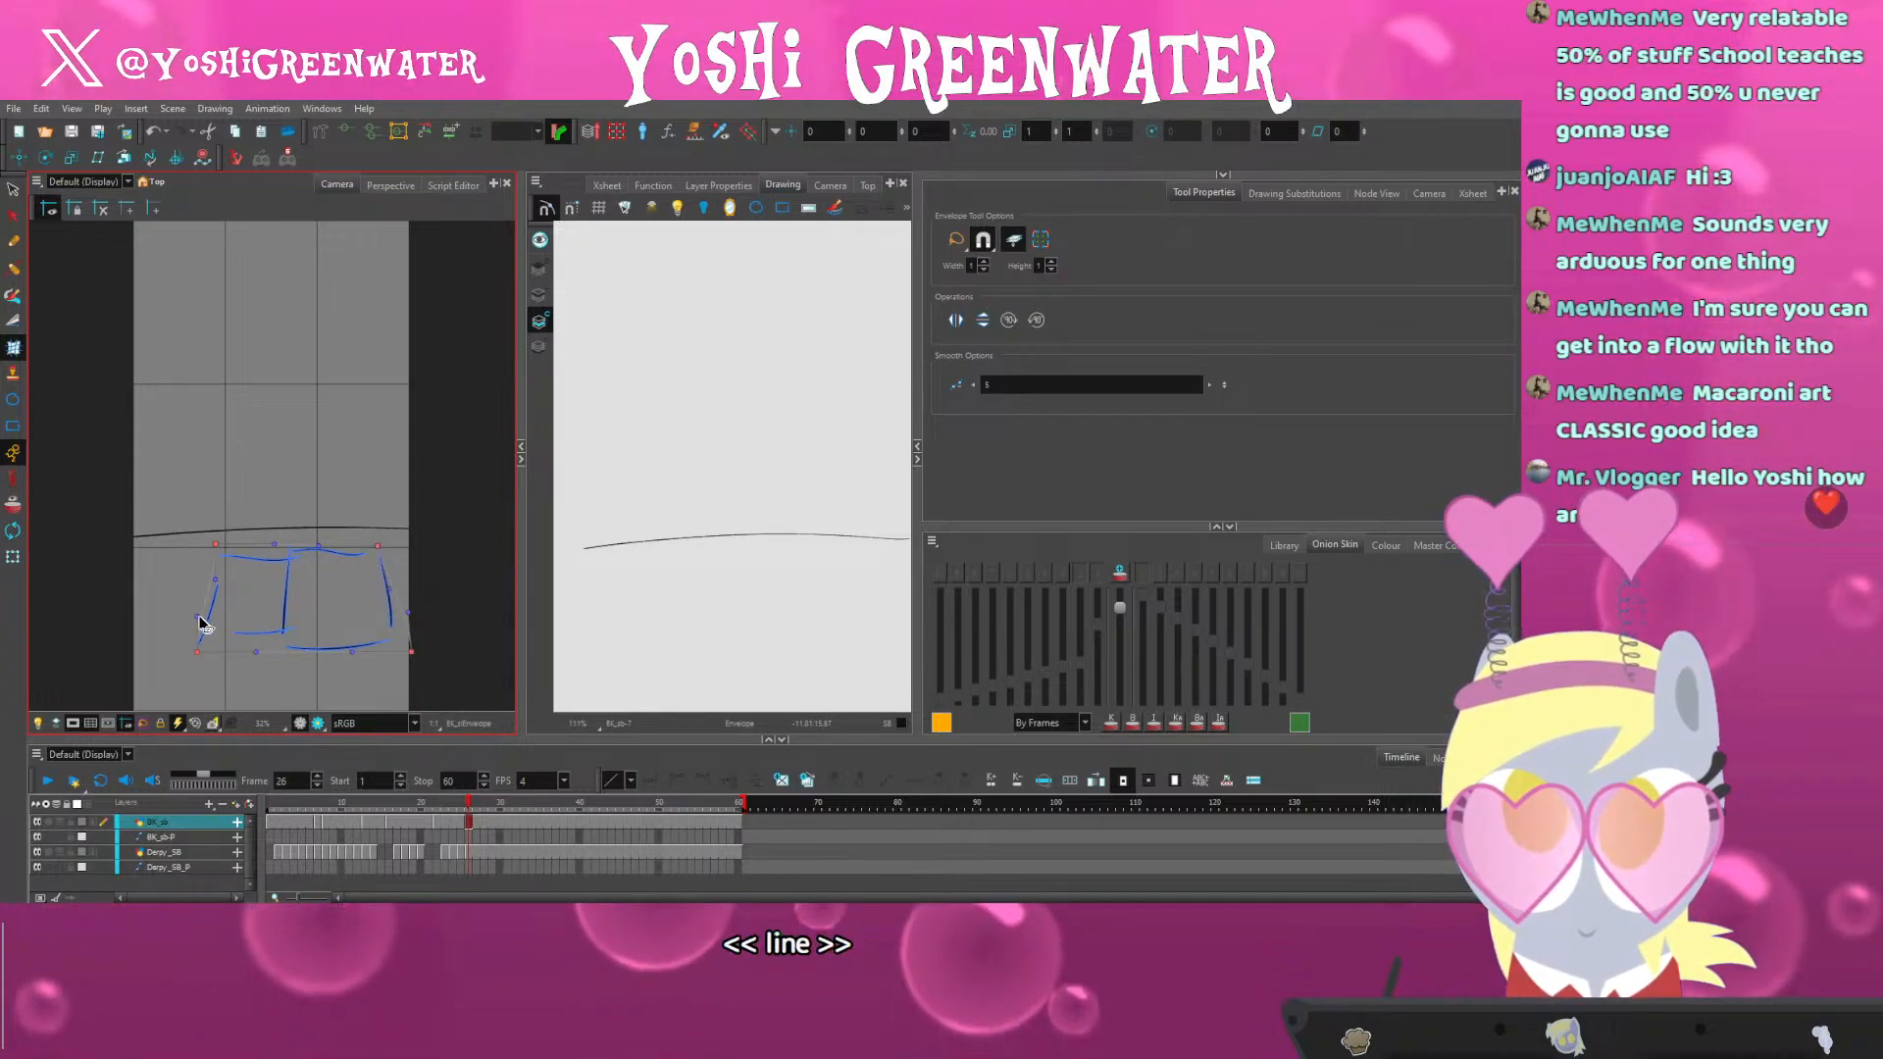
pyautogui.moveTo(216, 544); pyautogui.dragTo(278, 550)
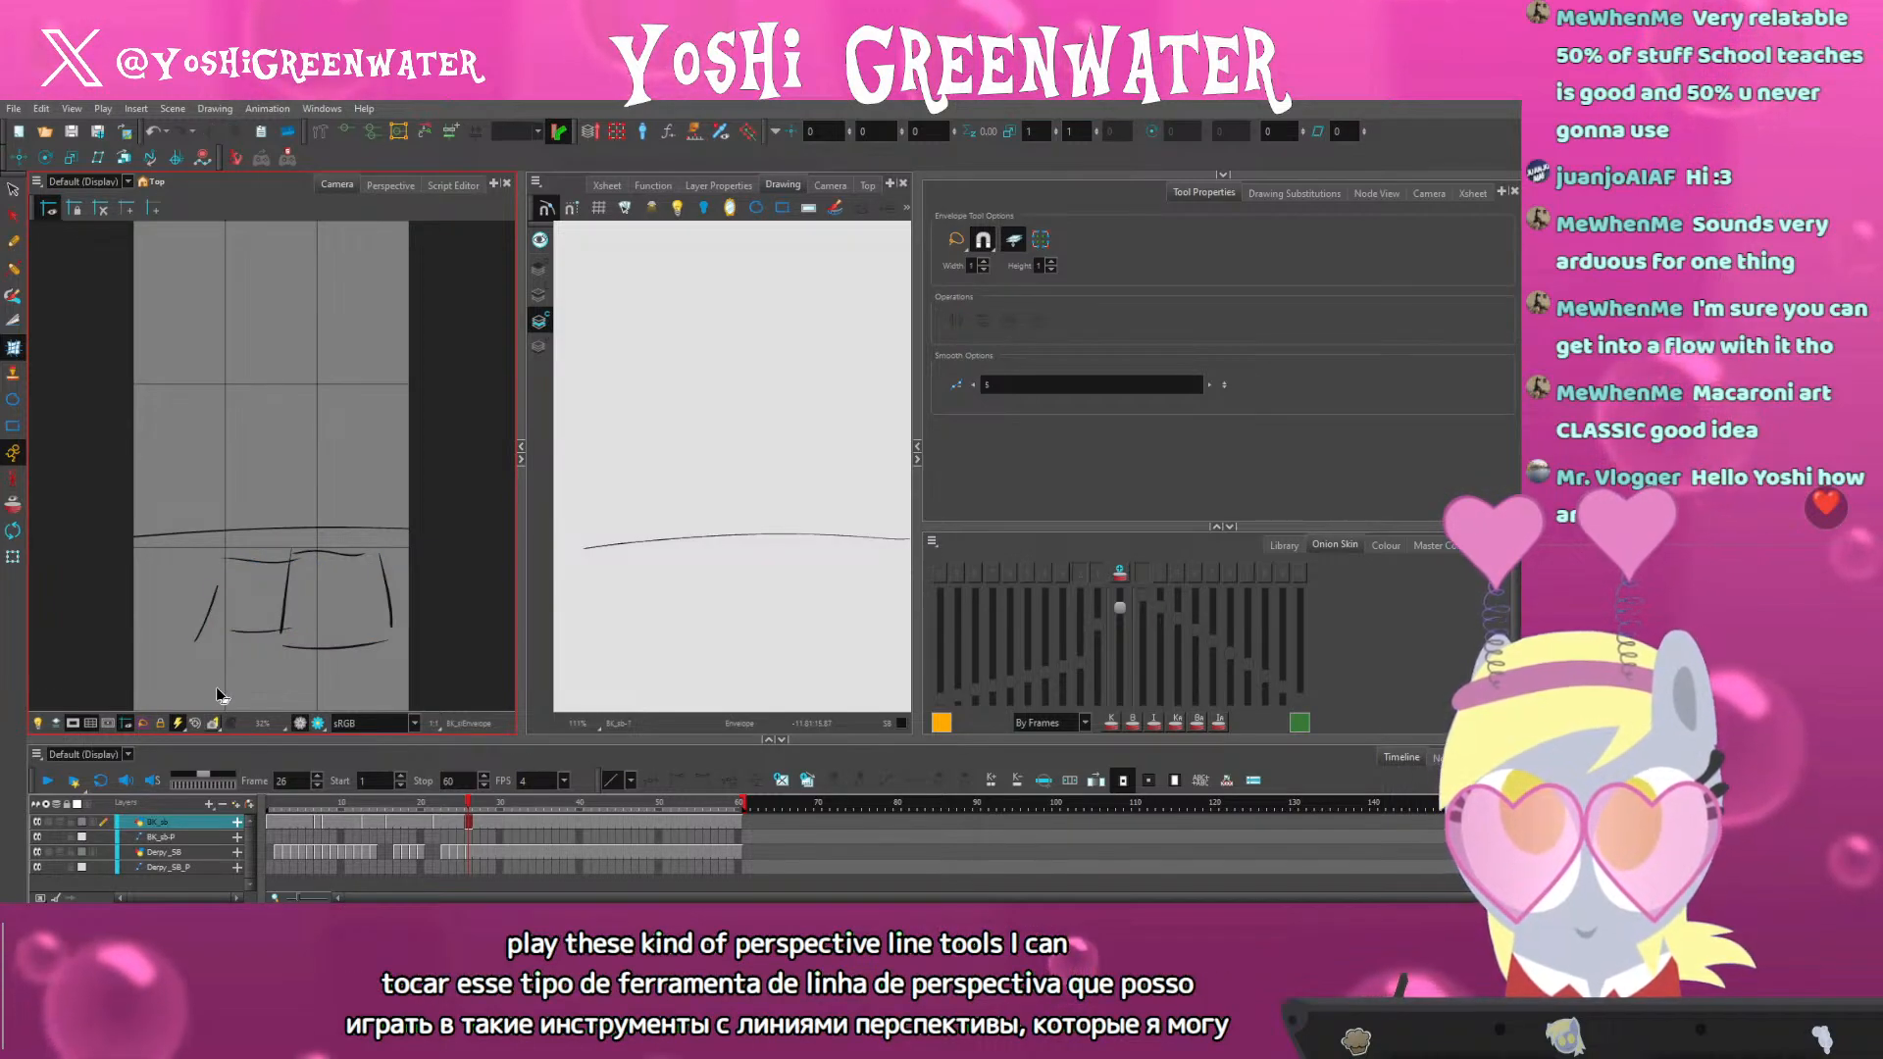
# Delete the left box's short bottom line and redraw its top, slanted side and bottom edges with the Brush
pyautogui.hotkey('alt', 's')
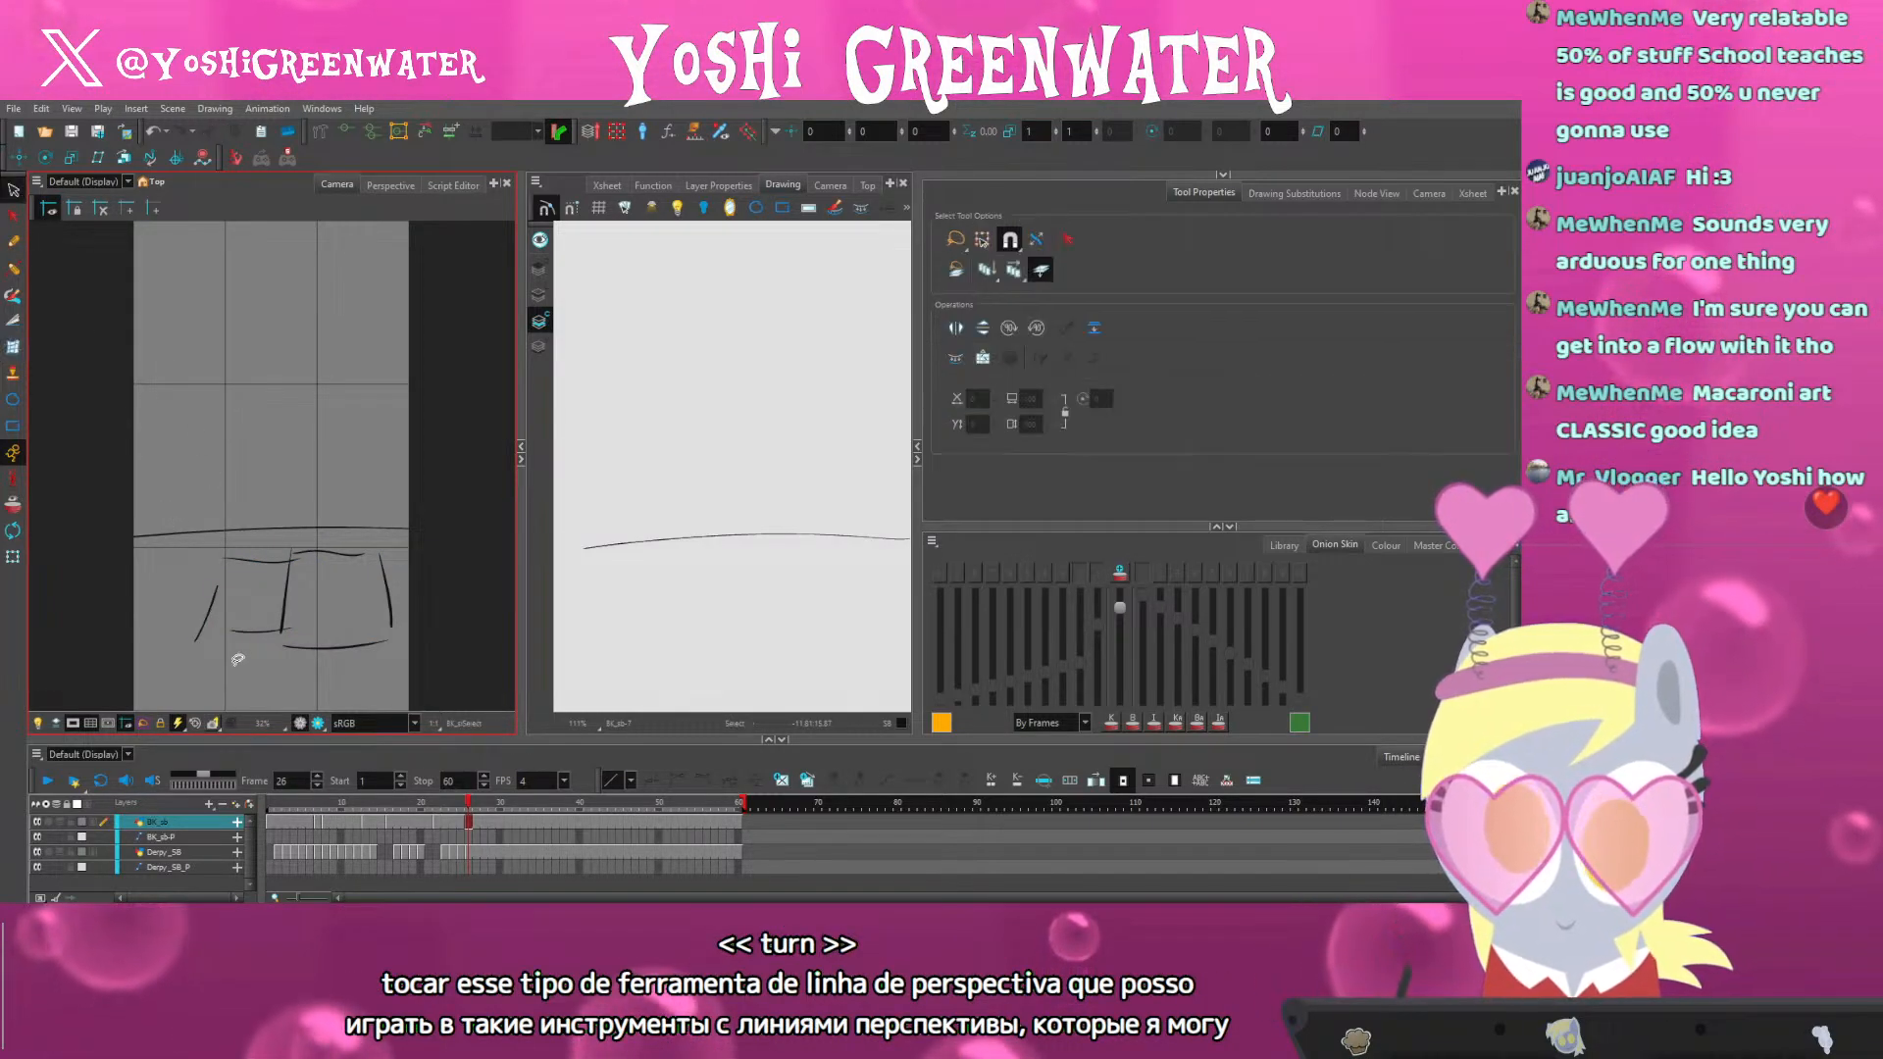
pyautogui.click(243, 631)
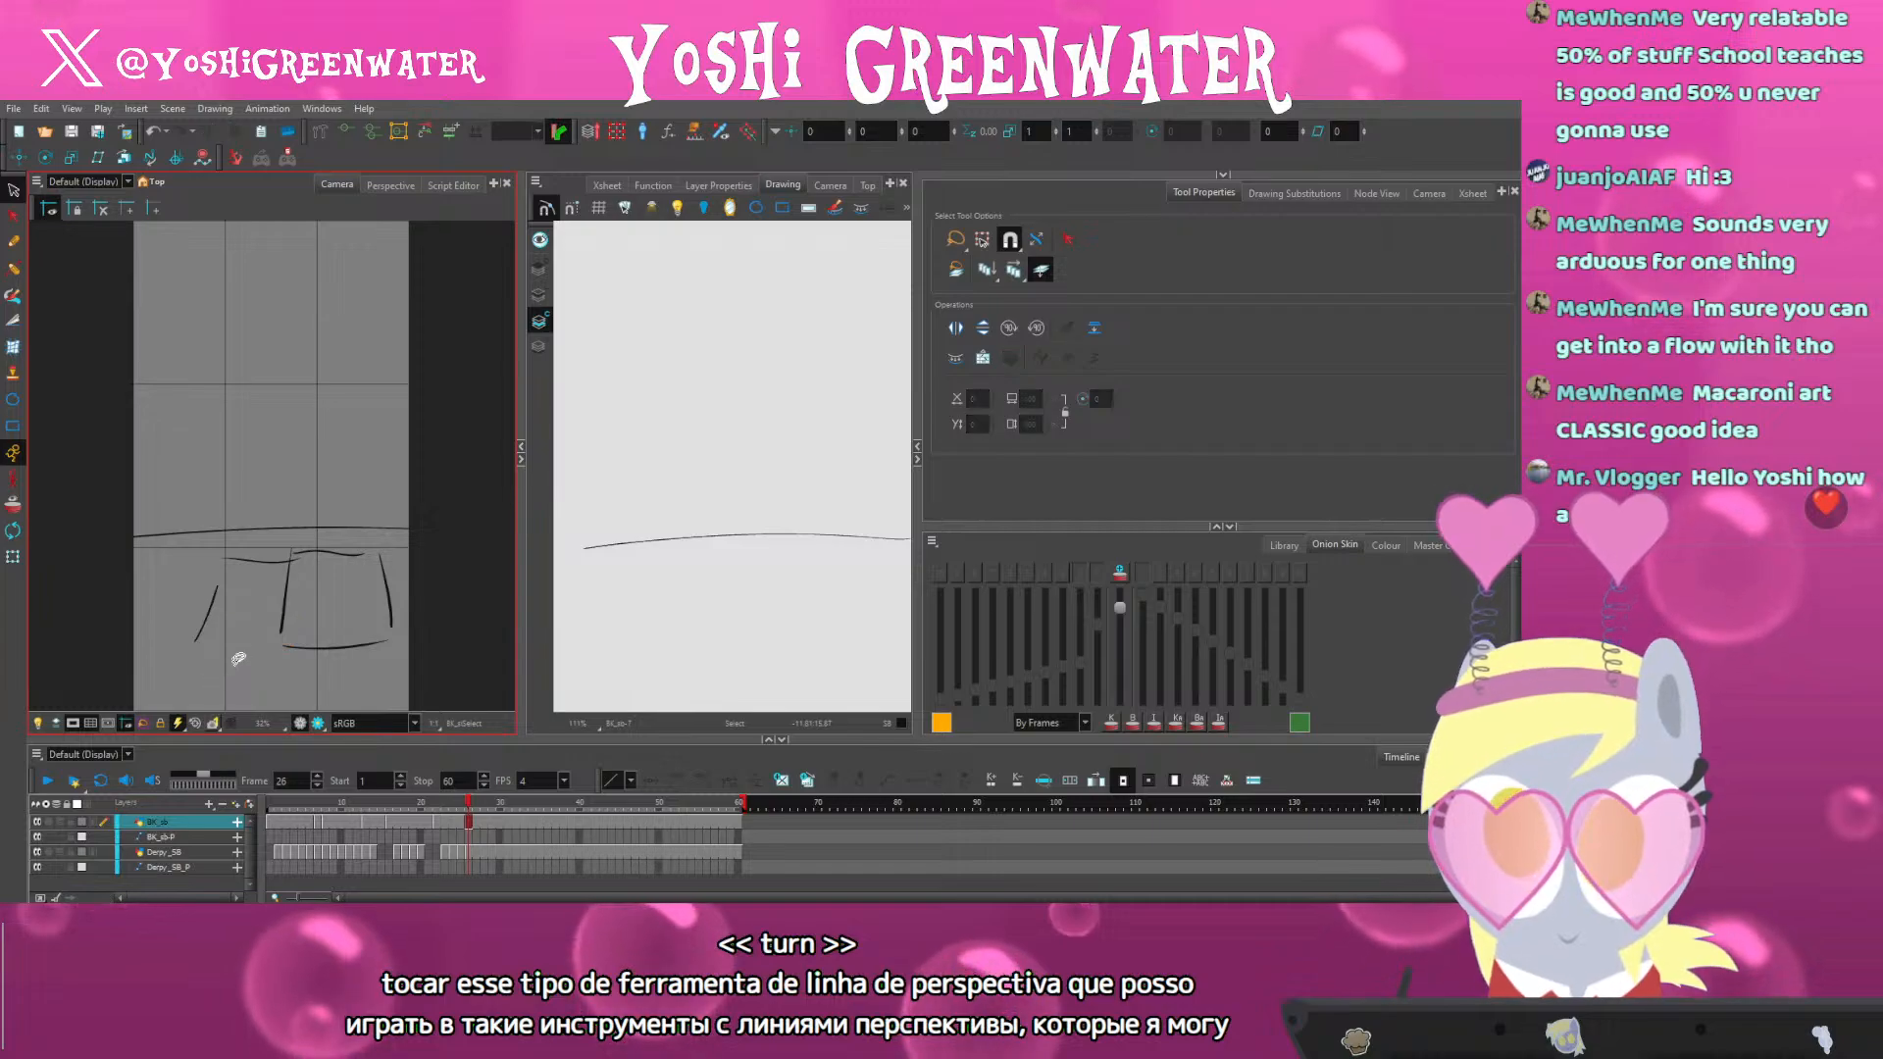
pyautogui.hotkey('alt', 'b')
pyautogui.moveTo(228, 559); pyautogui.dragTo(291, 567)
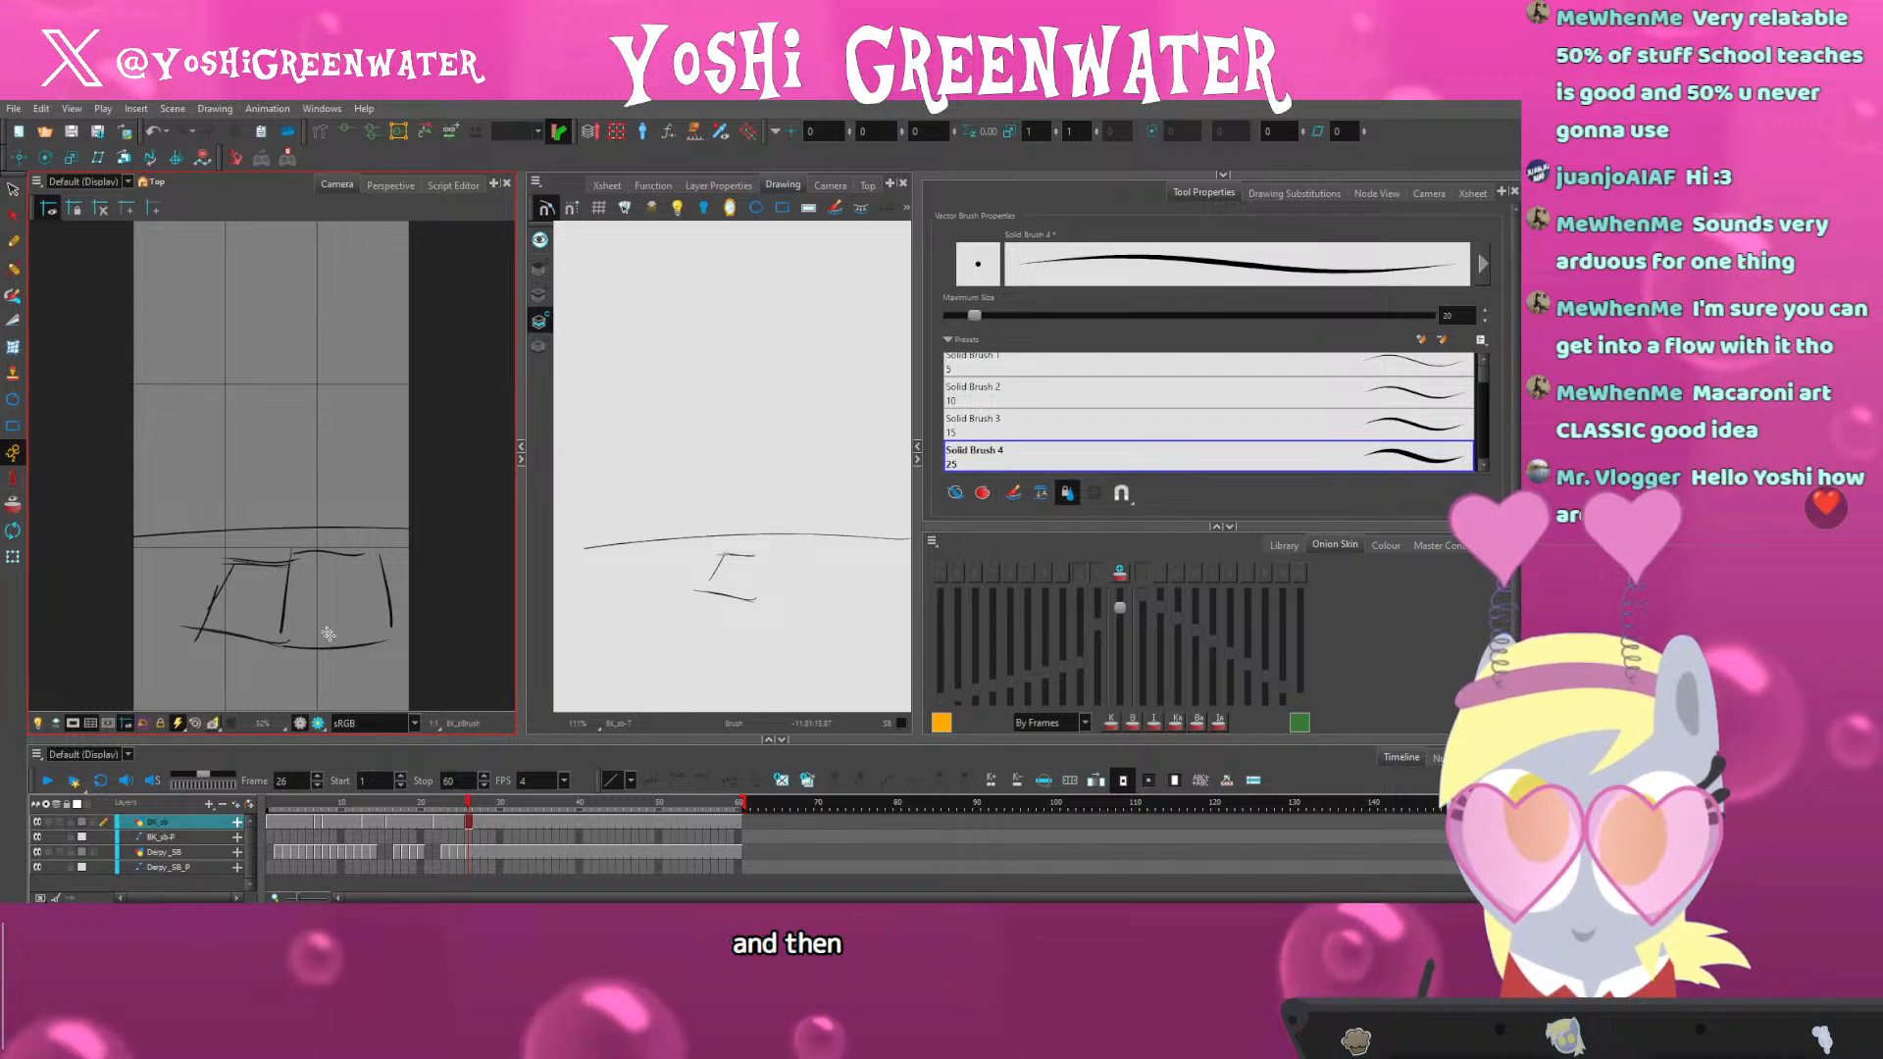
pyautogui.moveTo(303, 739); pyautogui.dragTo(303, 736)
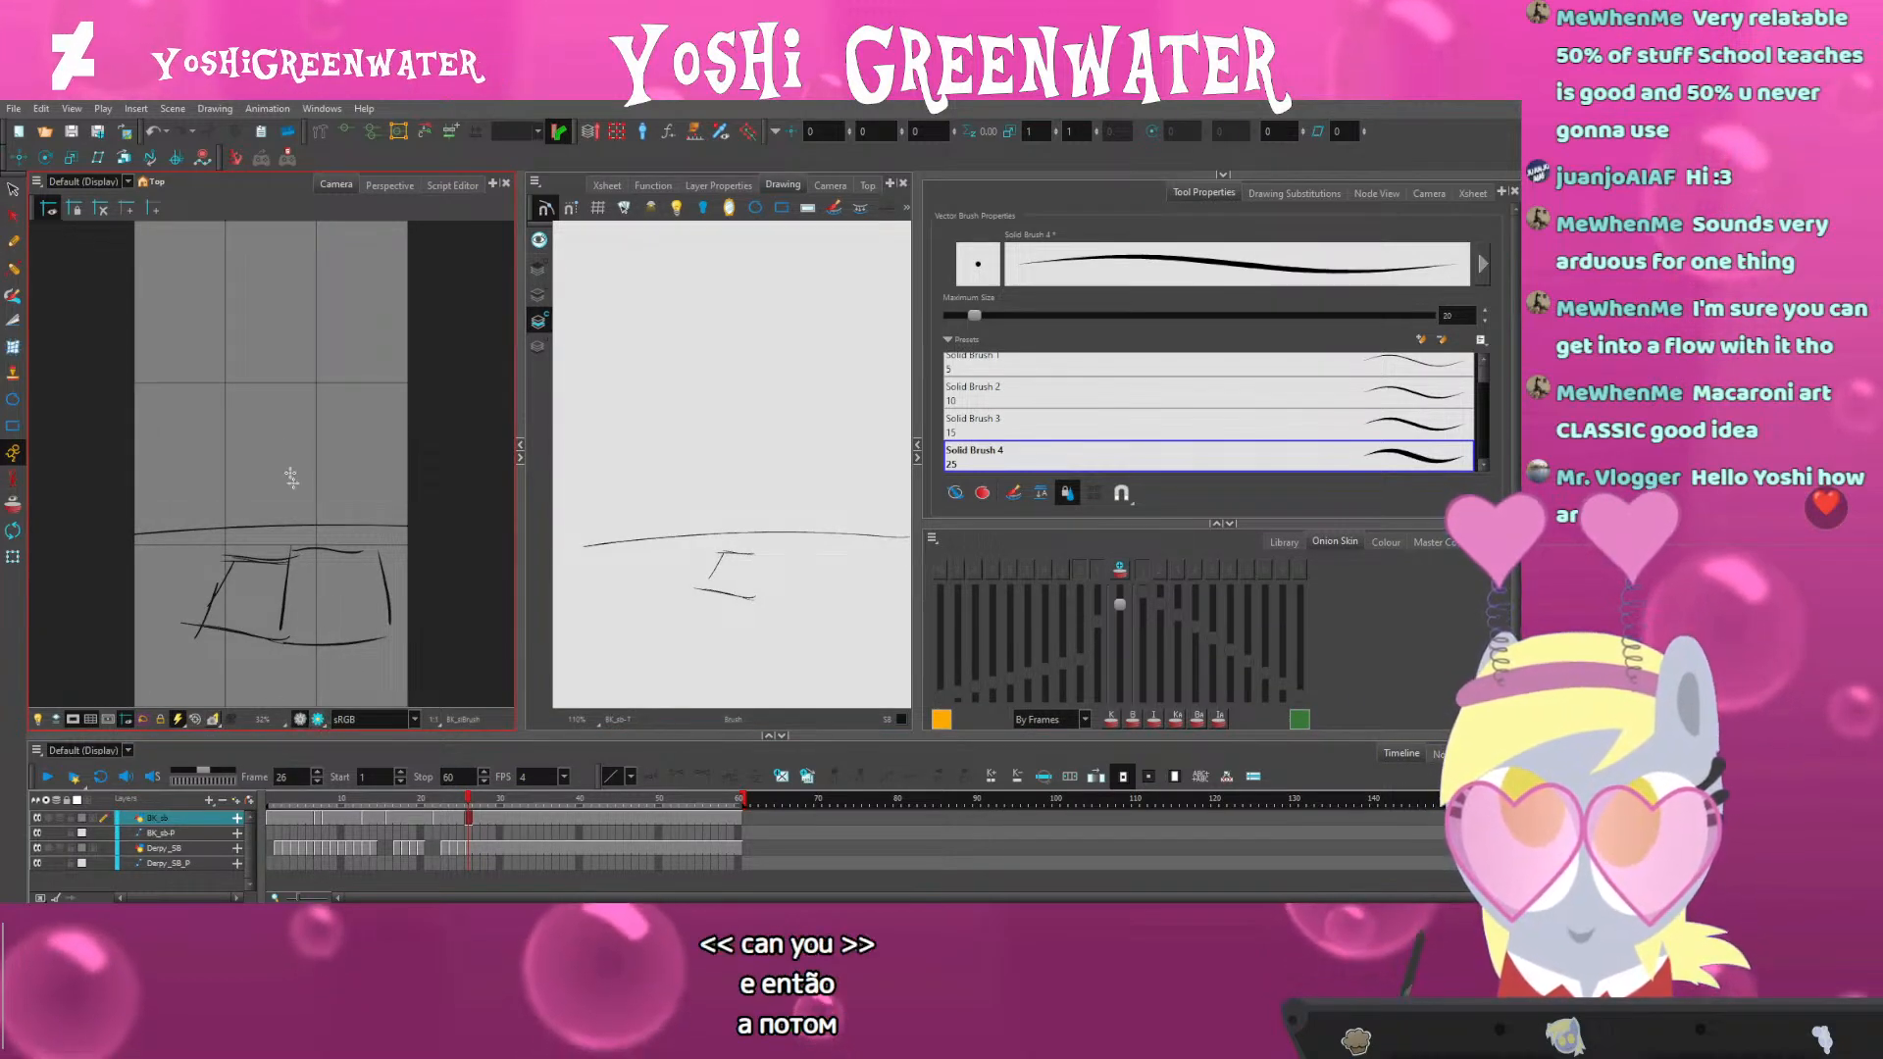
# Display the drawing substitutions and make the Derpy_SB layer's frame 26 drawing active on its Line Art layer
pyautogui.click(472, 845)
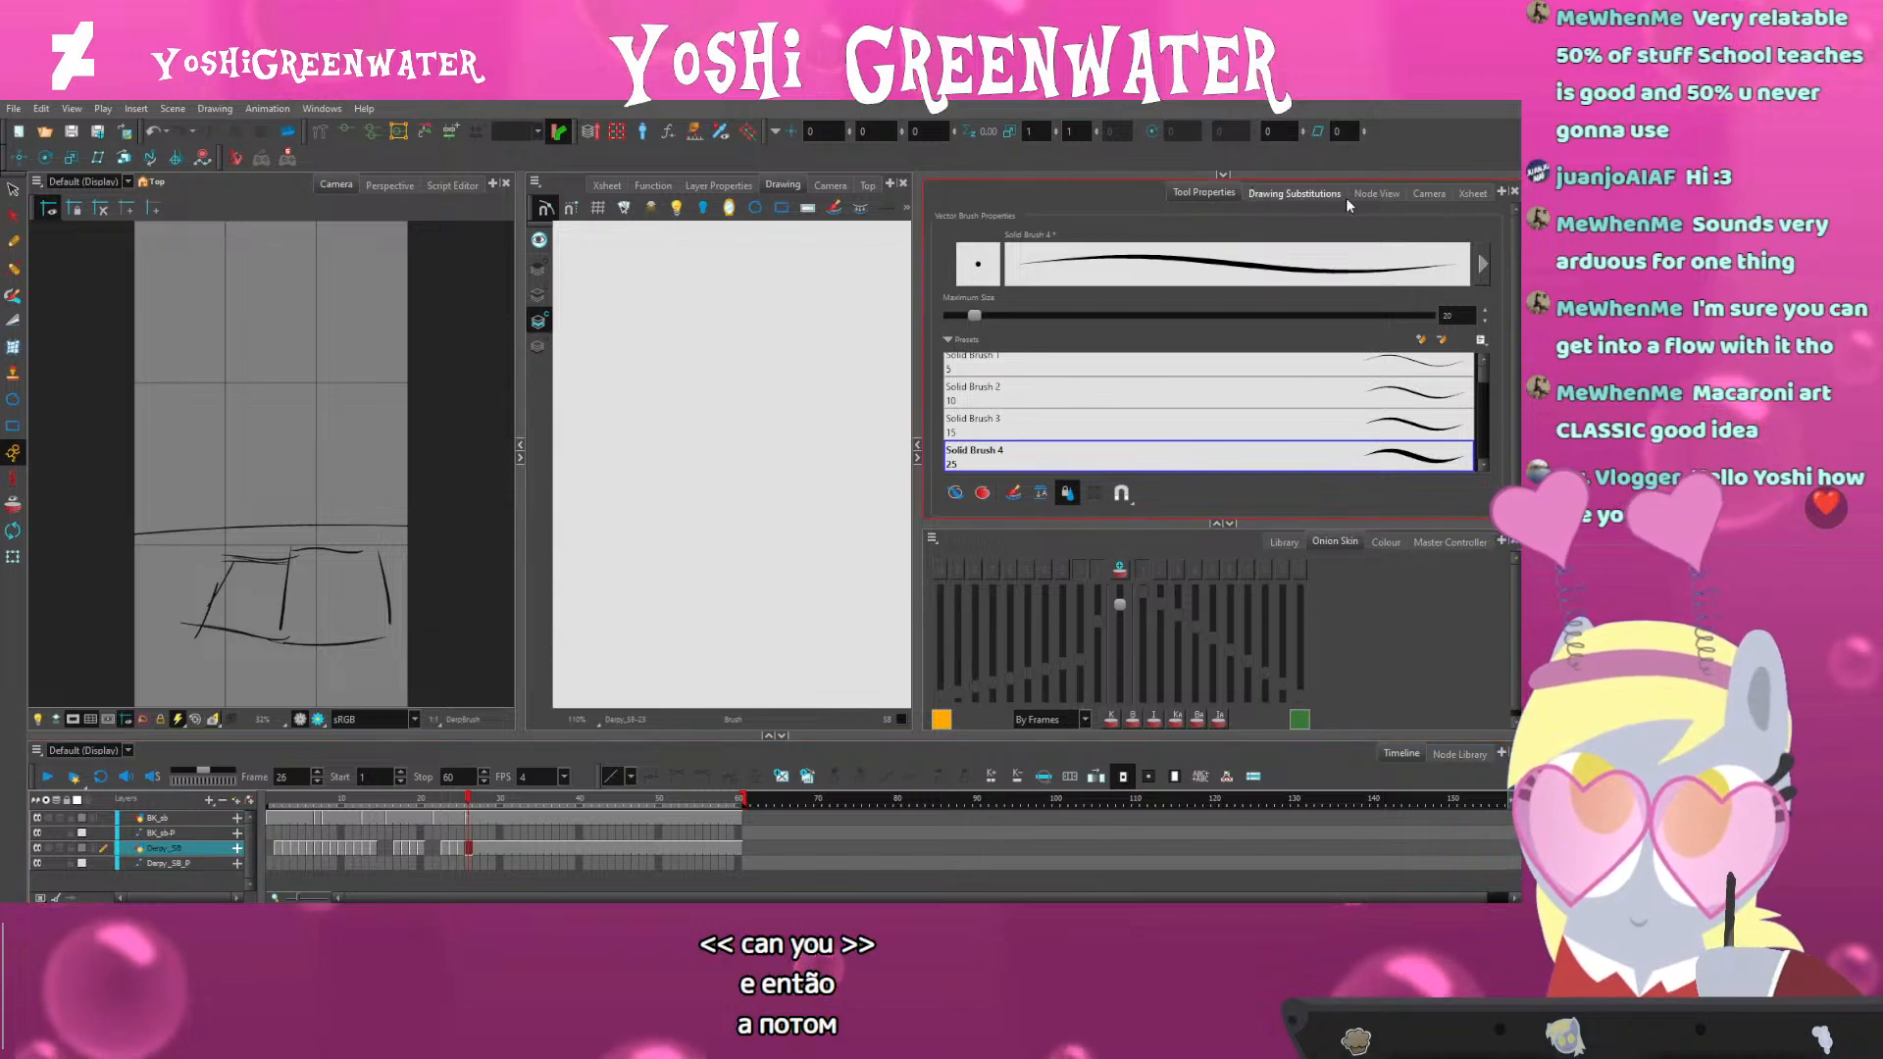
pyautogui.click(1377, 192)
pyautogui.click(1293, 387)
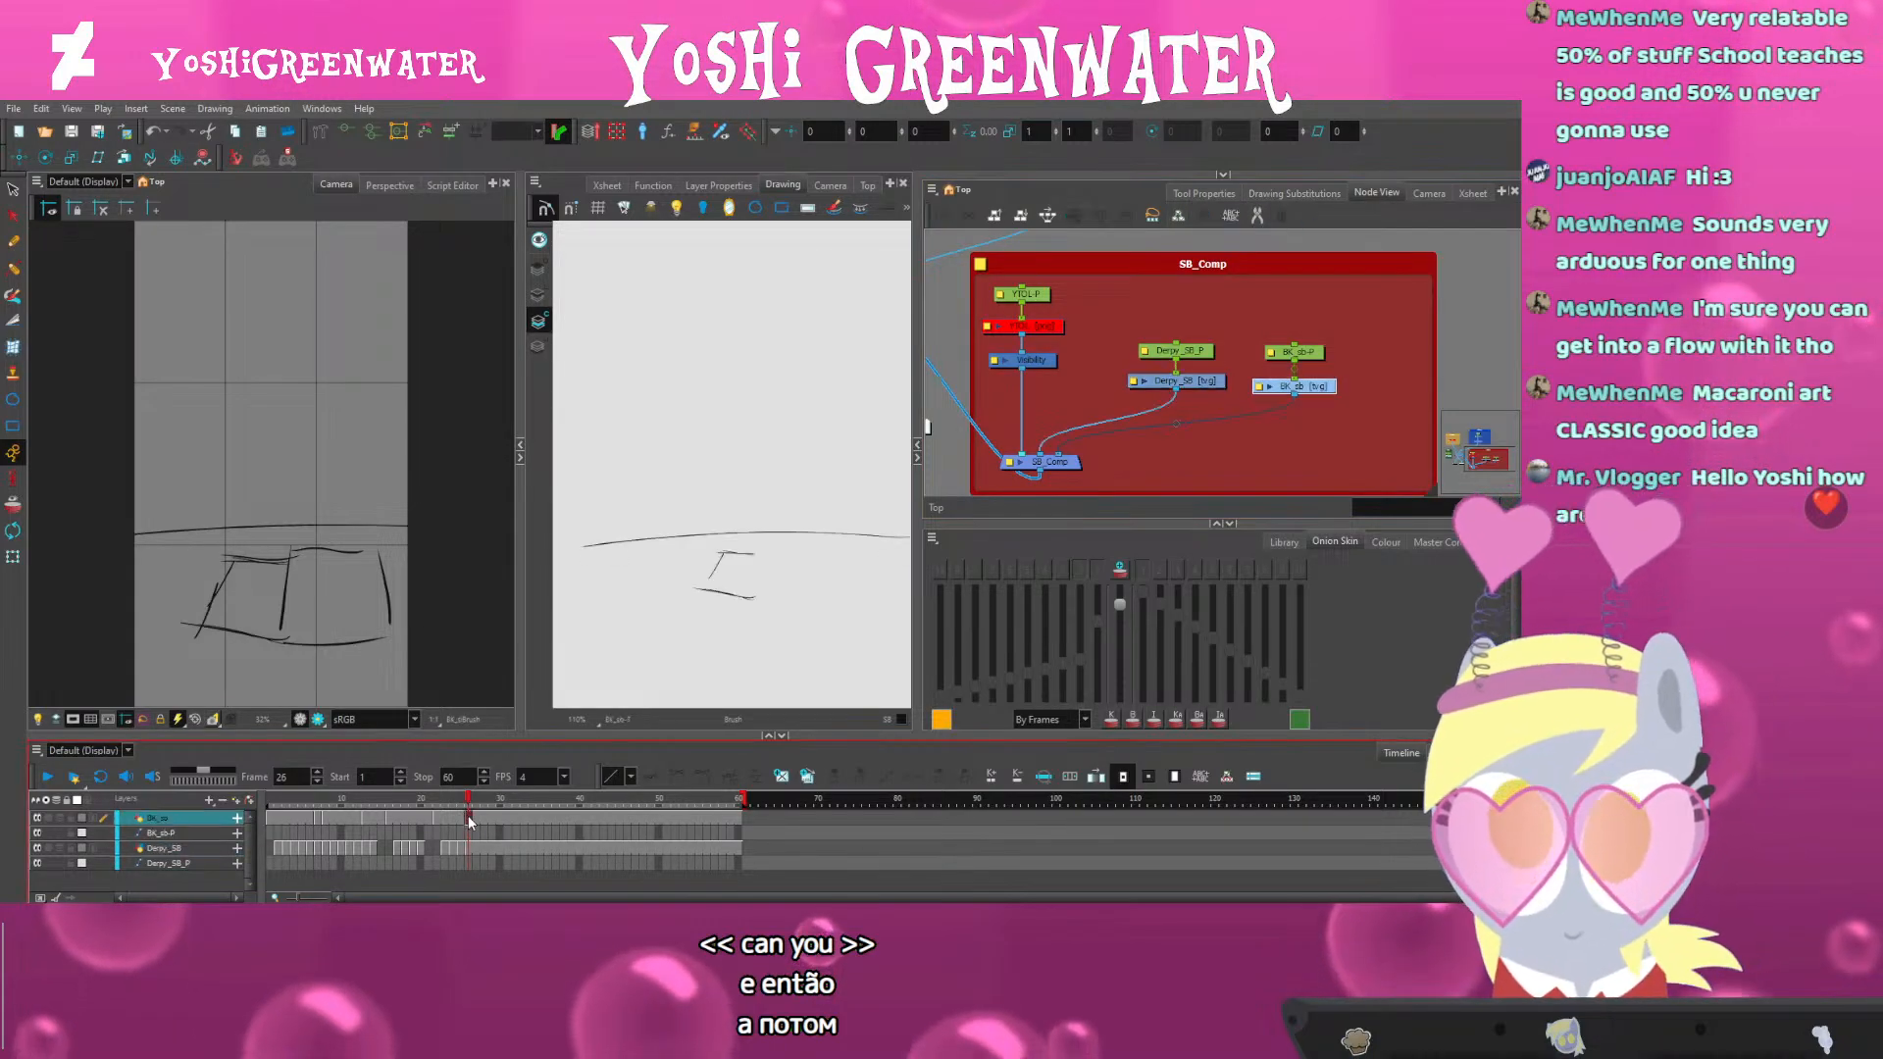
pyautogui.click(1293, 192)
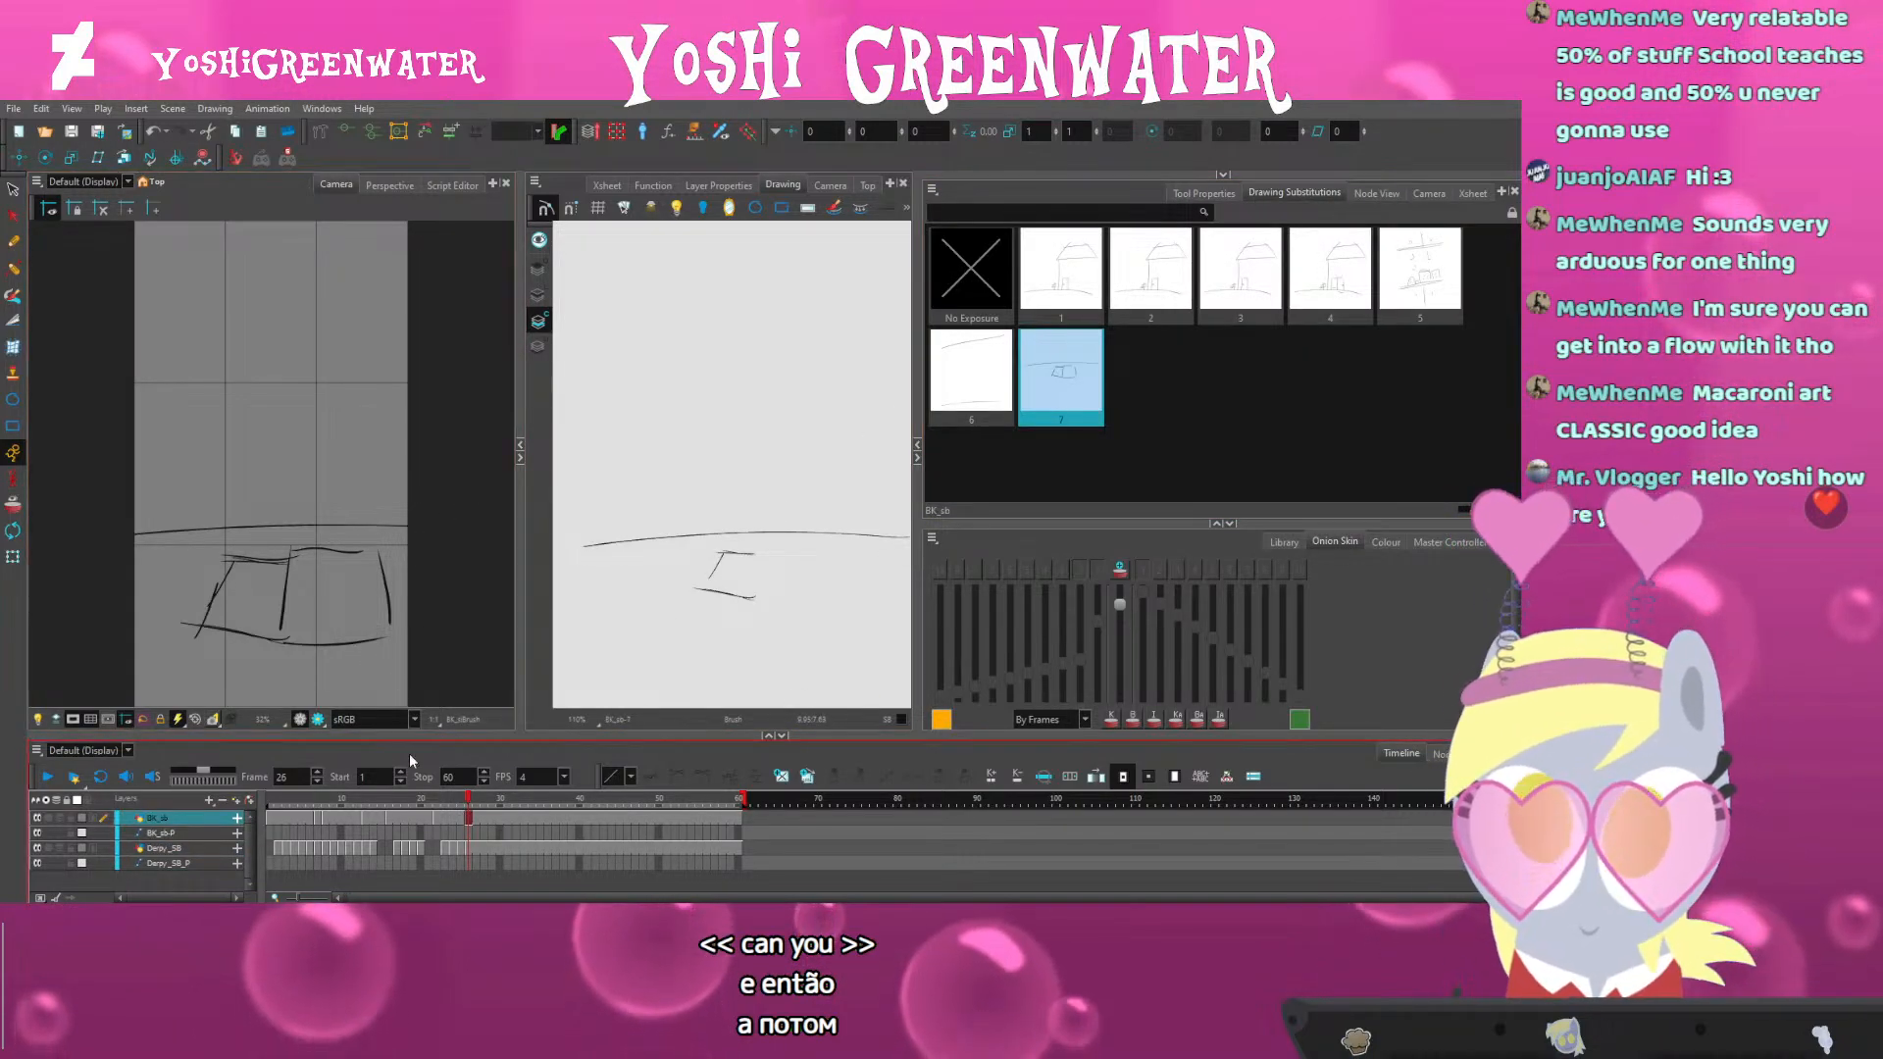
pyautogui.click(472, 850)
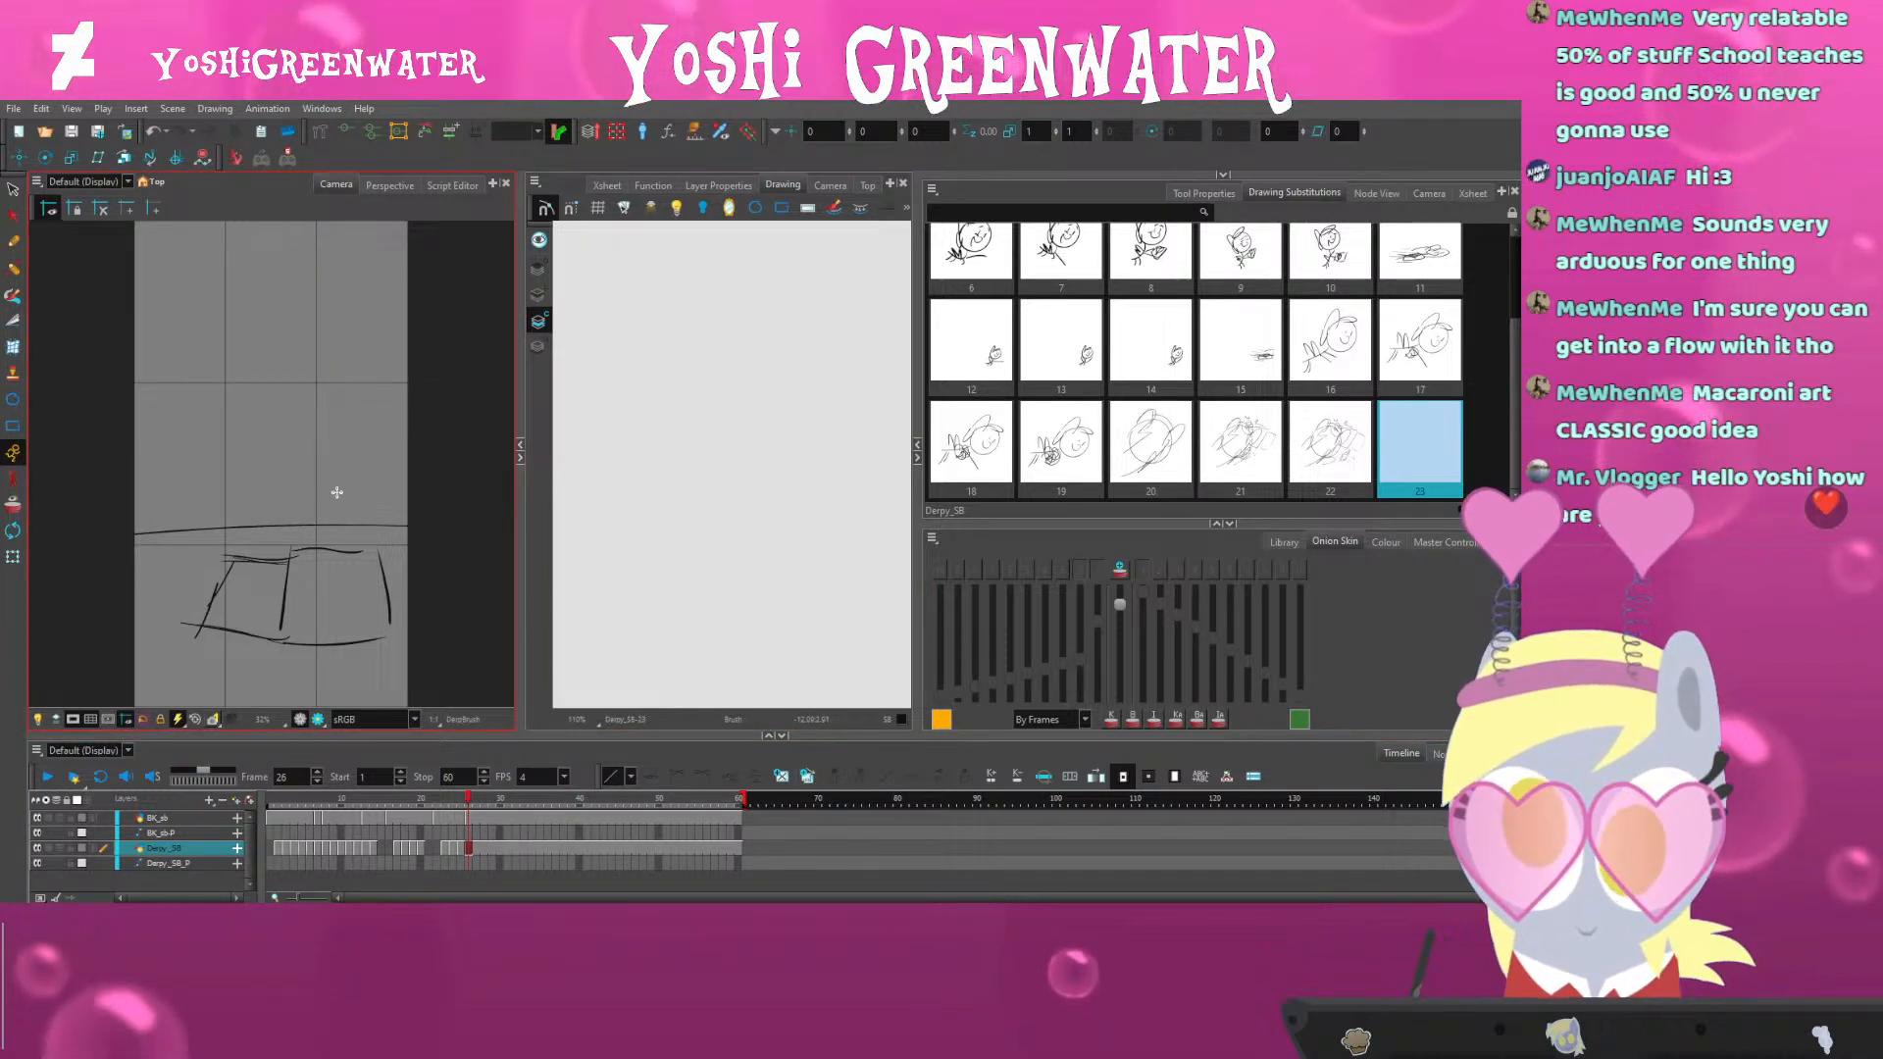
pyautogui.click(538, 295)
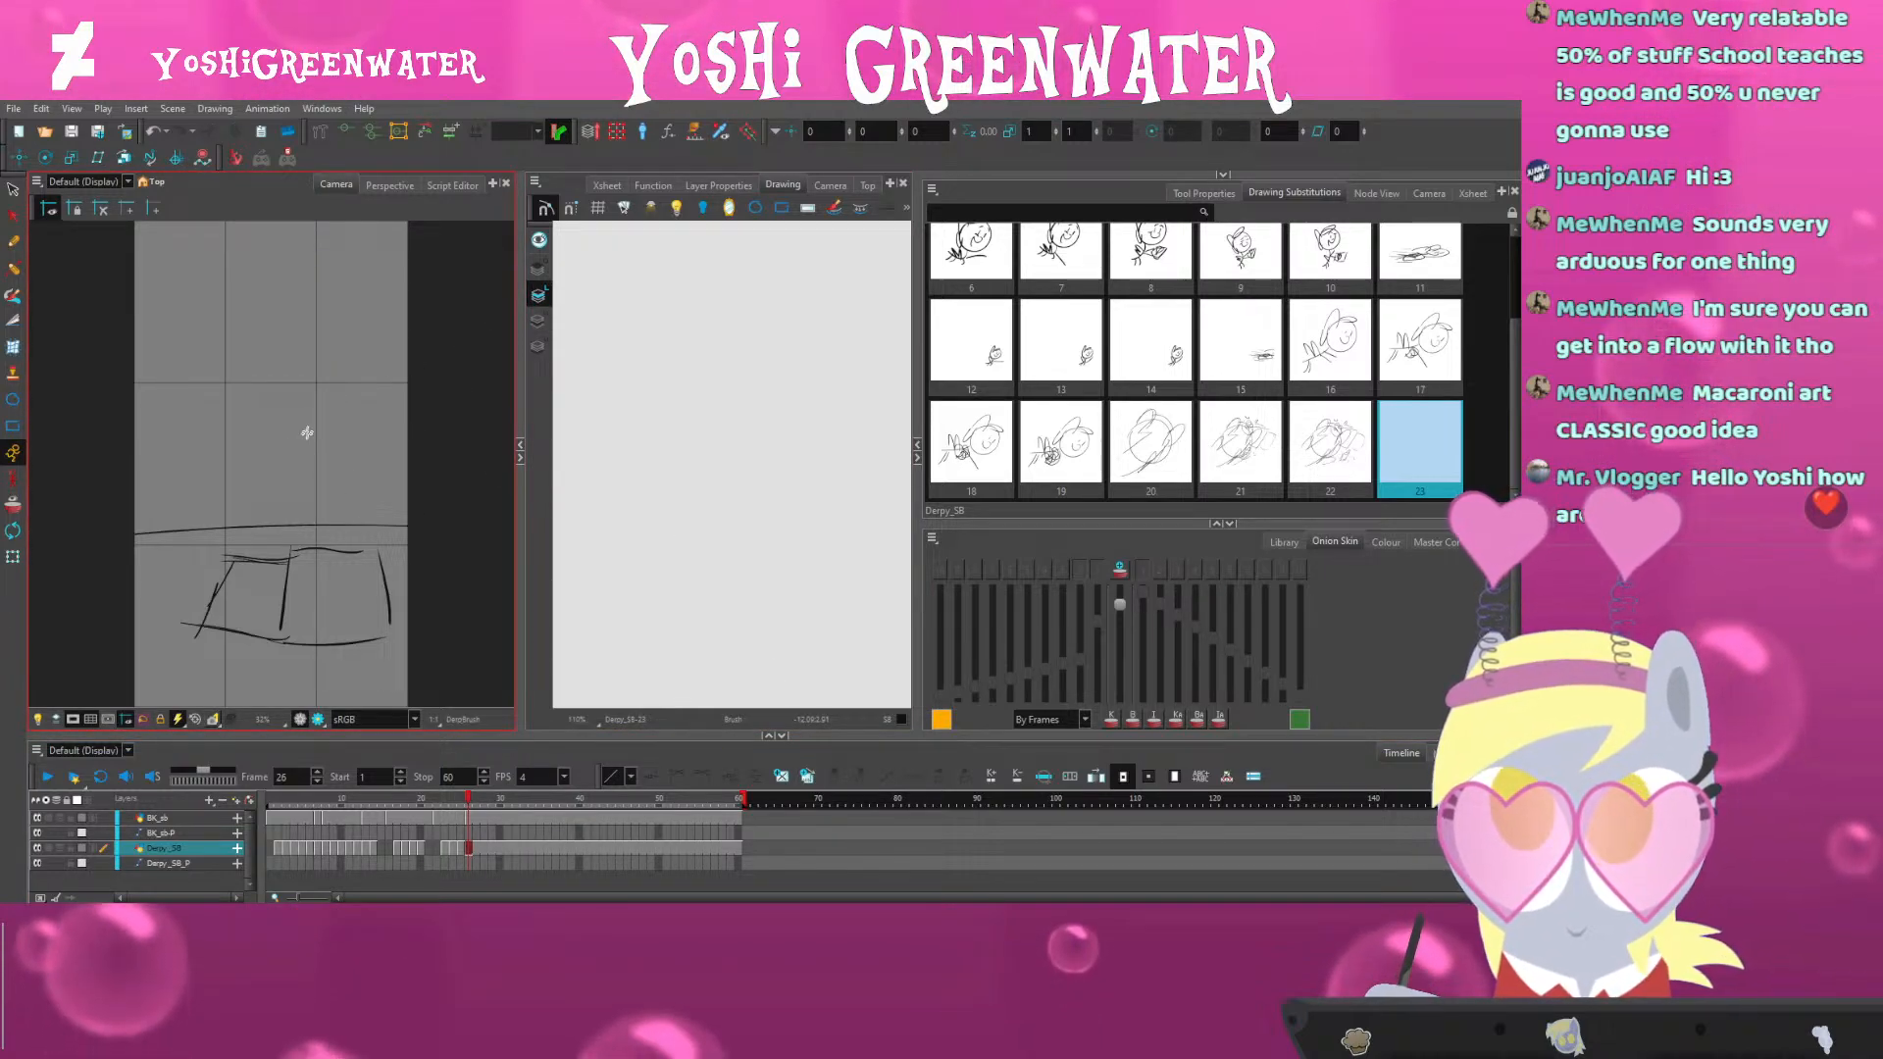
# Draw a large circle for the character's head above the ground line, scale it up and position it
pyautogui.moveTo(332, 286); pyautogui.dragTo(297, 322)
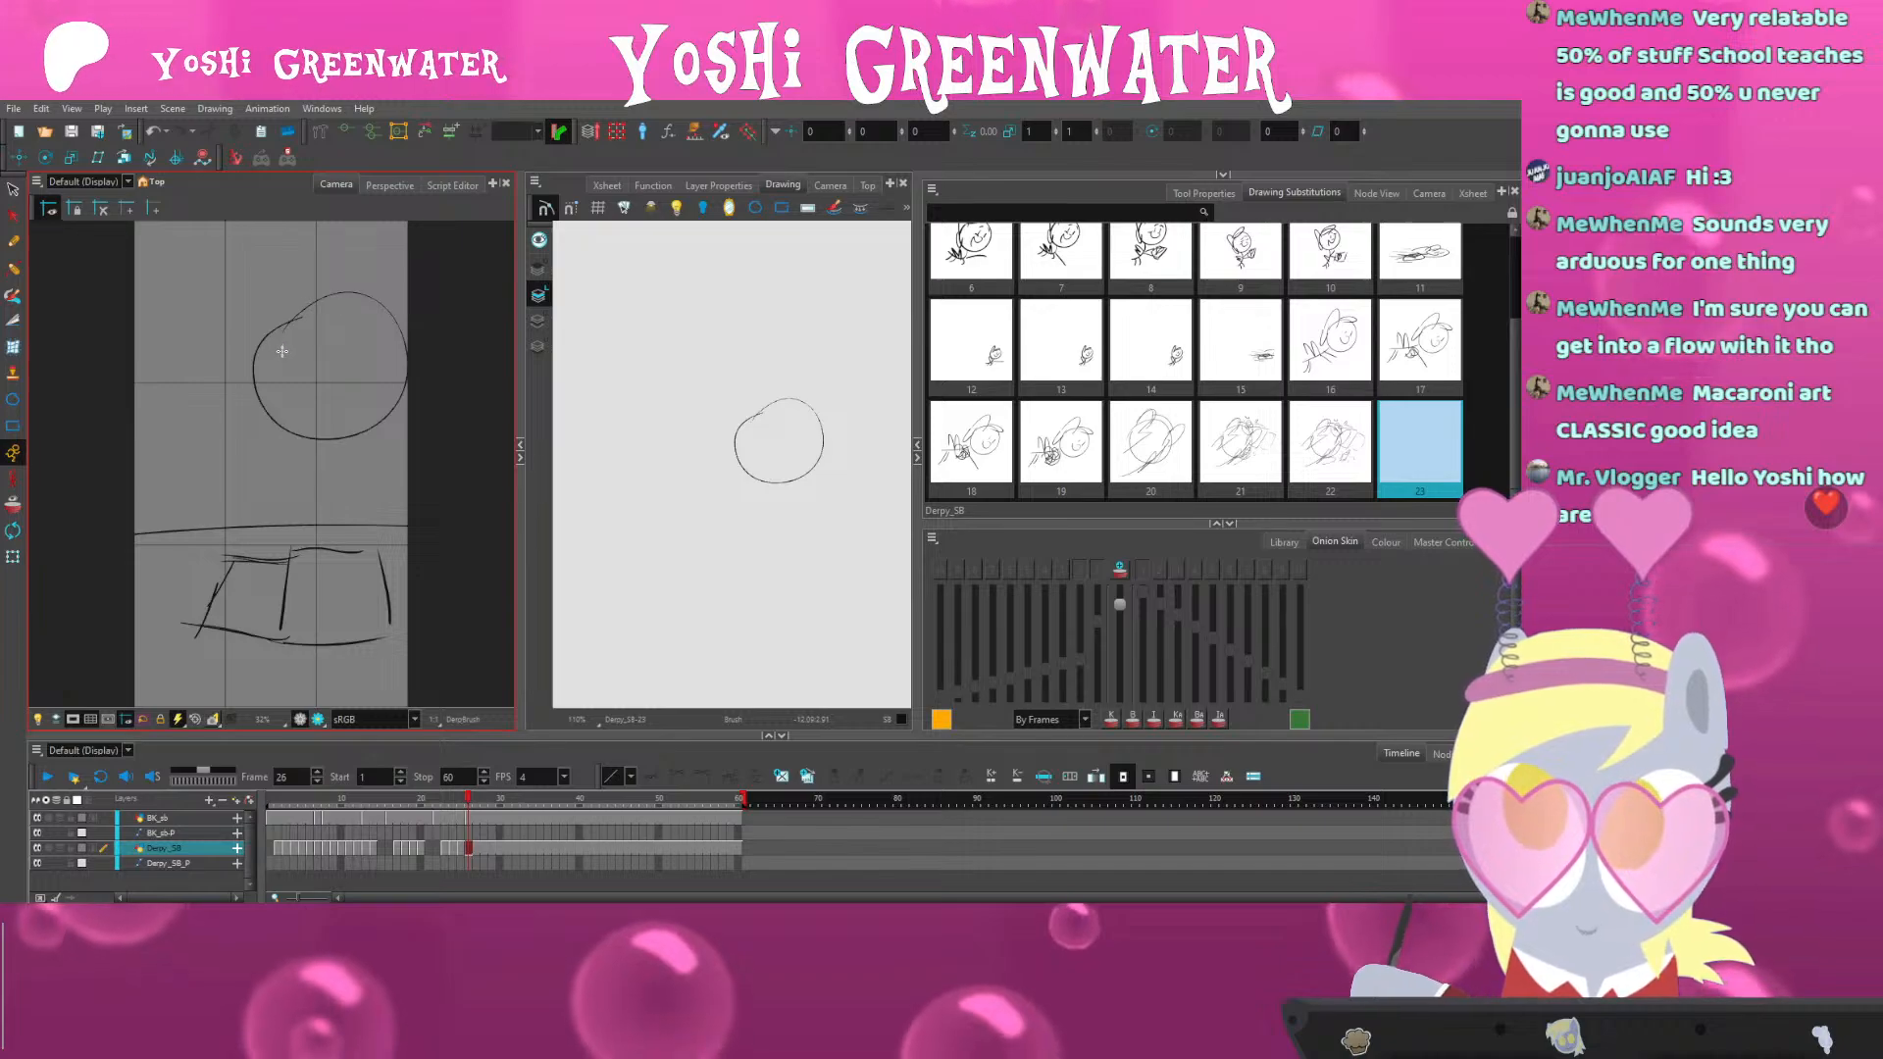
pyautogui.hotkey('alt', 's')
pyautogui.hotkey('ctrl', 'a')
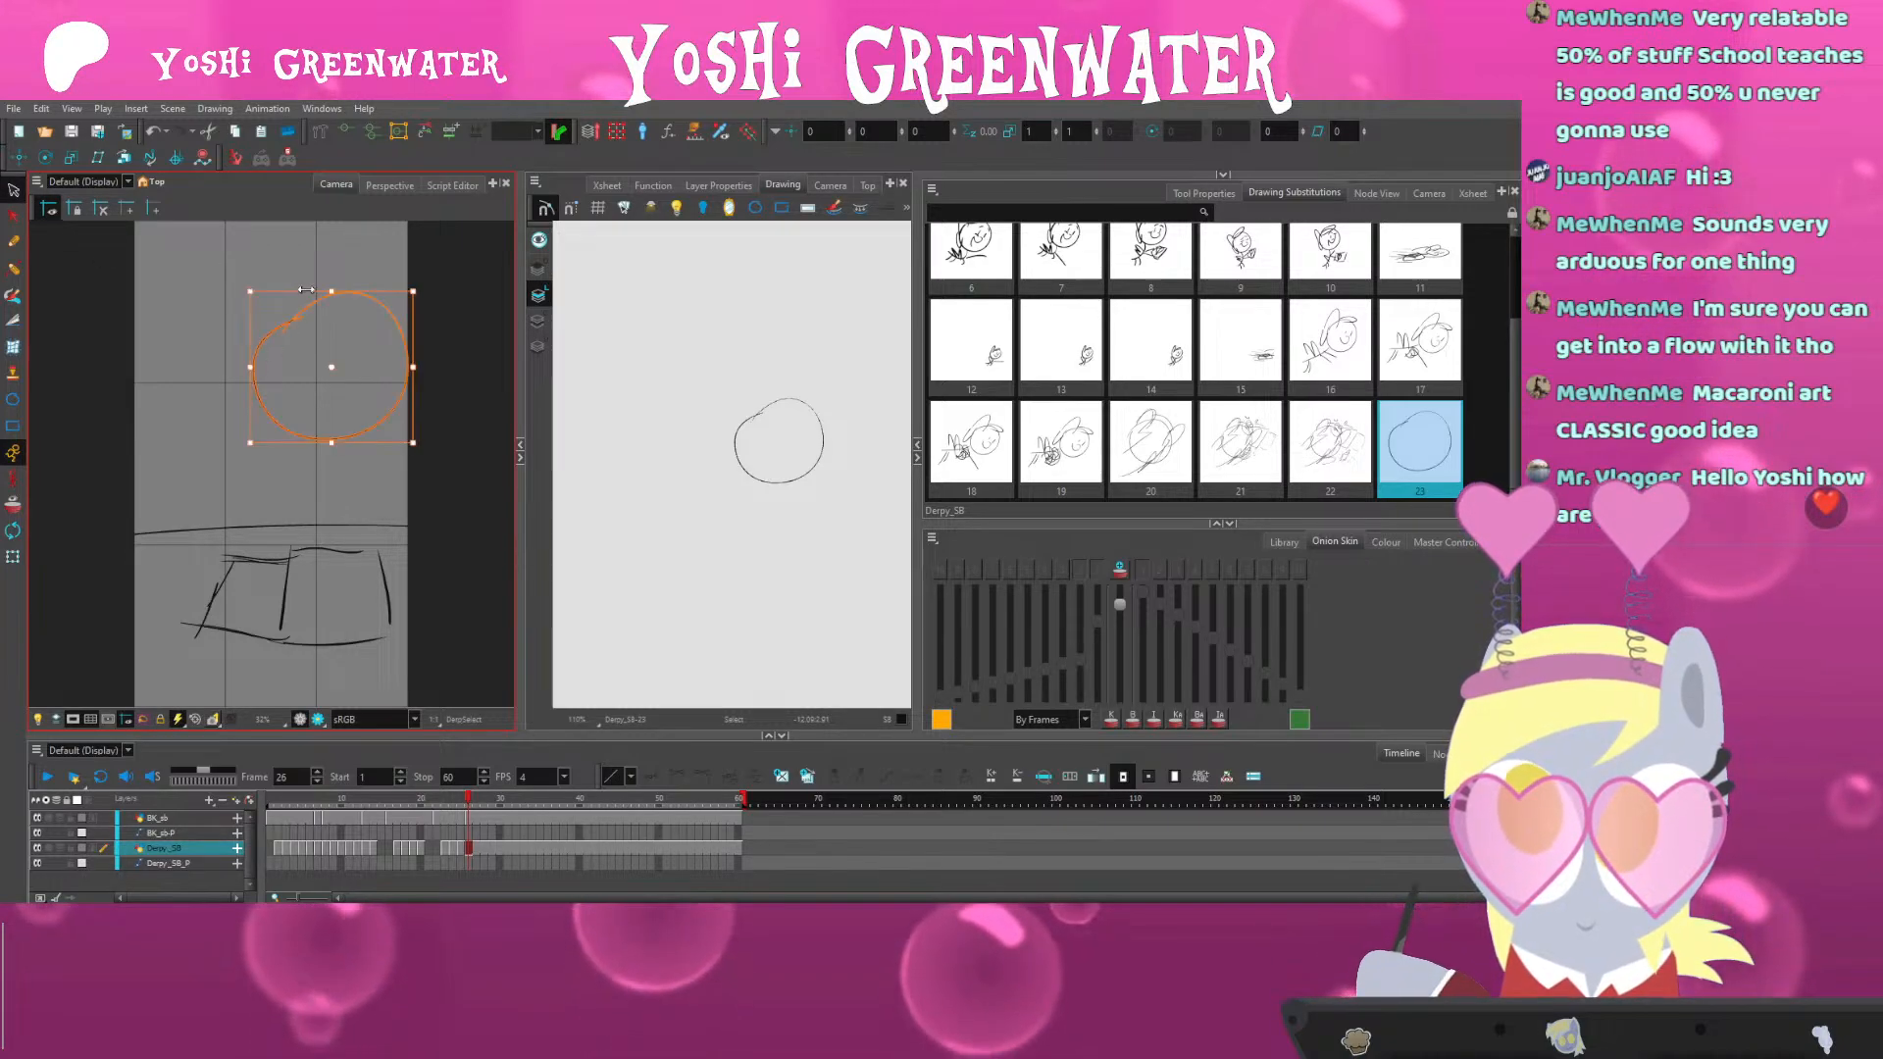
pyautogui.moveTo(249, 291); pyautogui.dragTo(236, 275)
pyautogui.moveTo(260, 322); pyautogui.dragTo(266, 341)
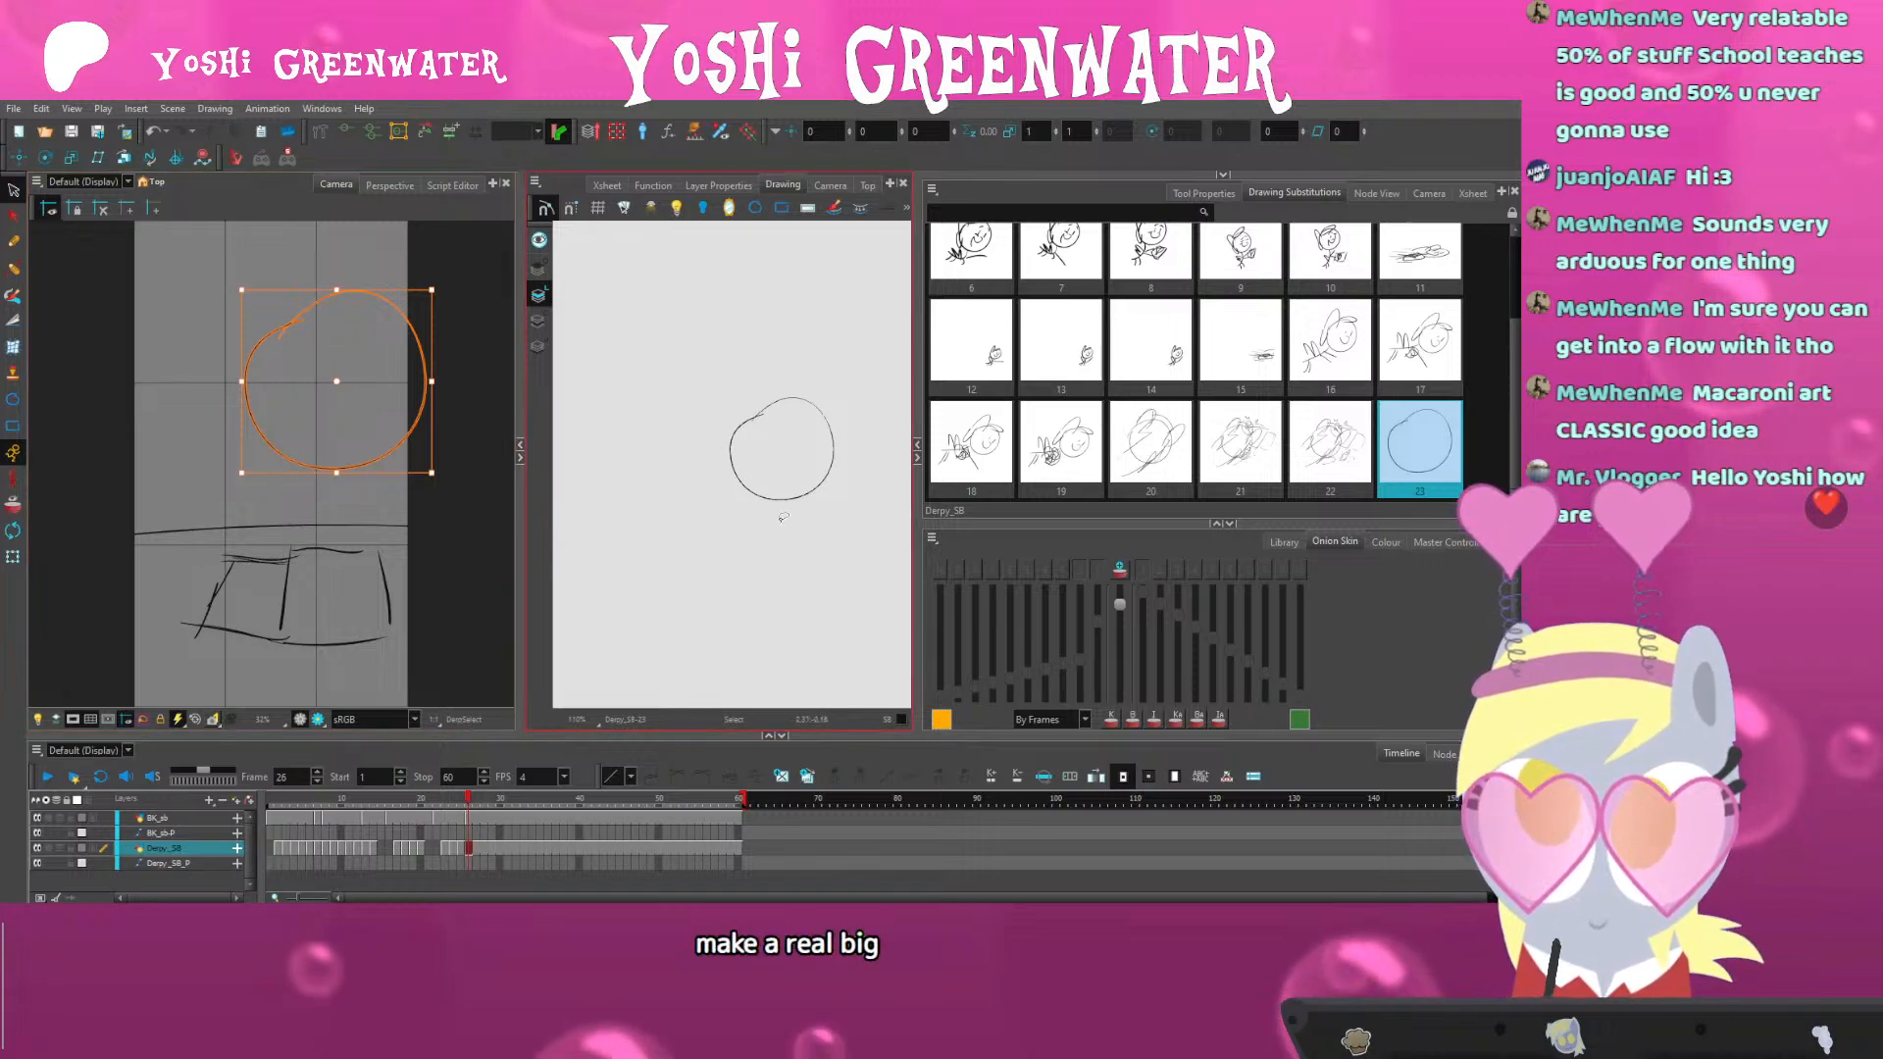
# Sketch a short vertical body line below the head and add two pointed ears and a swept fringe of hair
pyautogui.hotkey('alt', 'b')
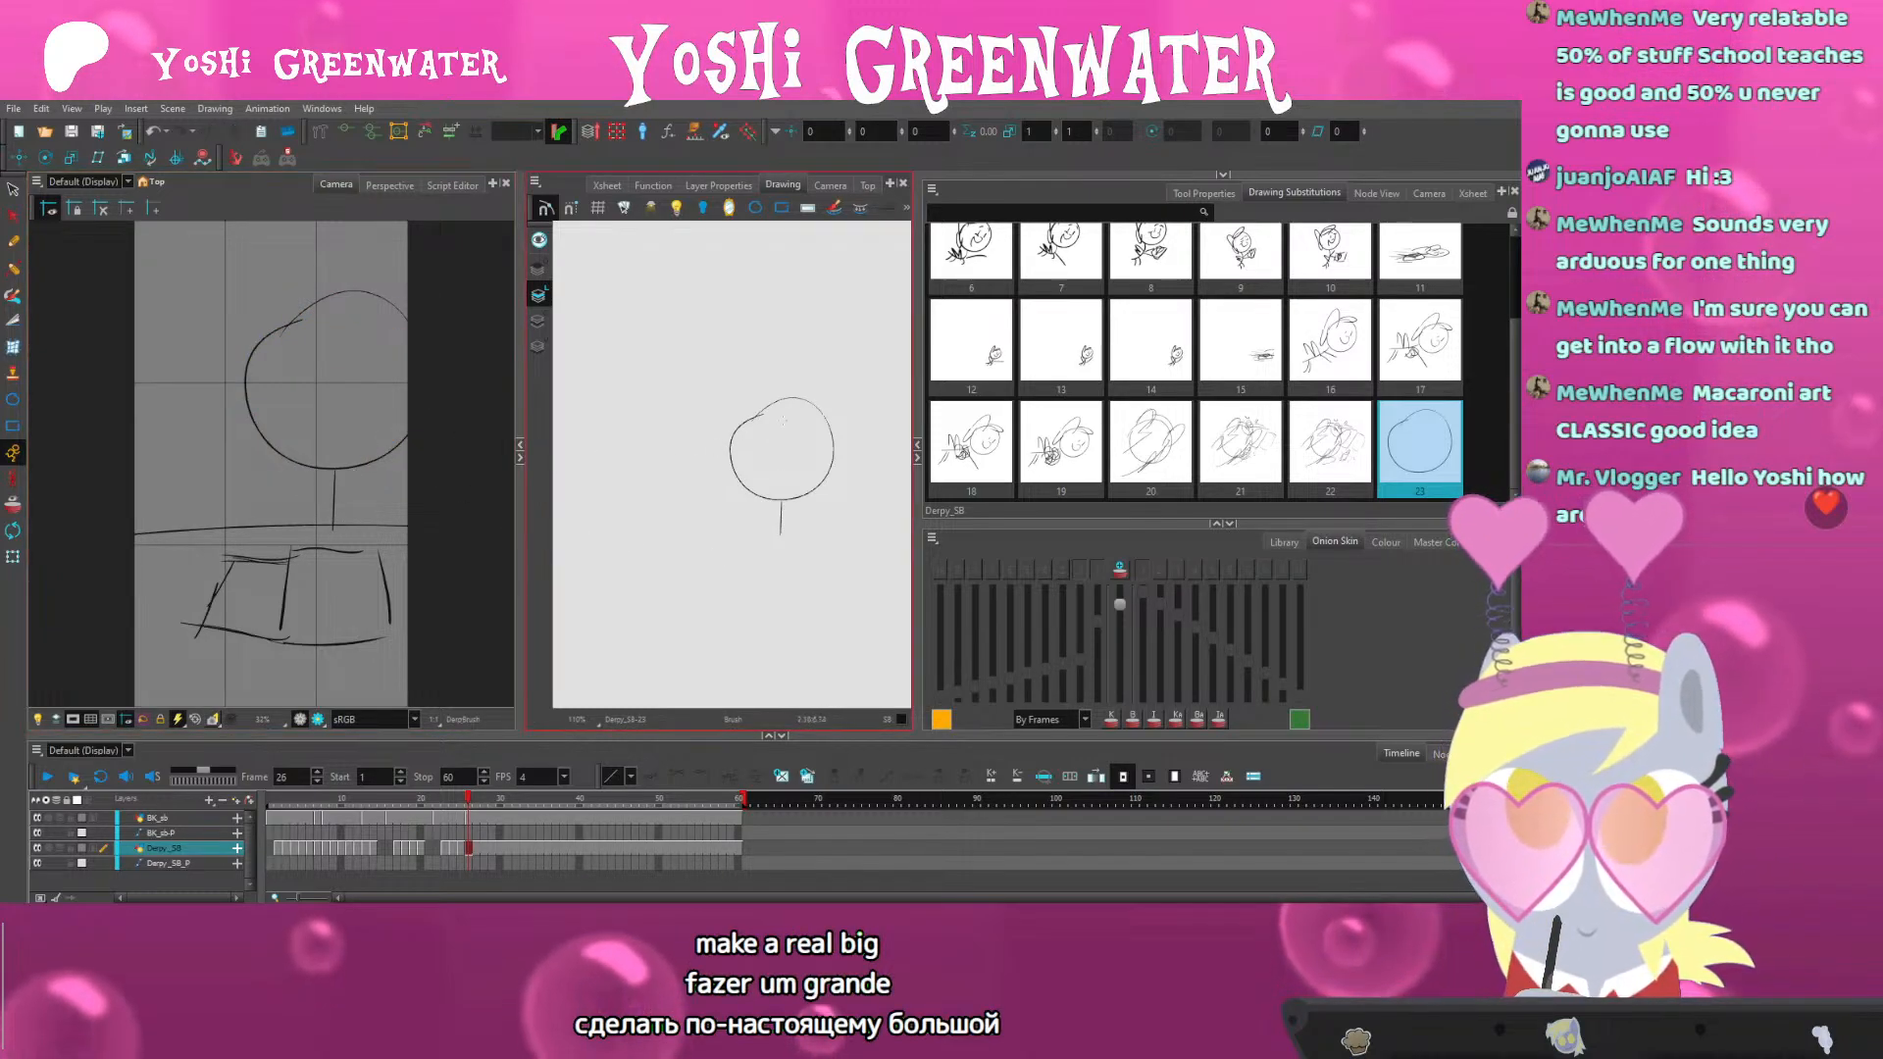
pyautogui.scroll(6, 784, 424)
pyautogui.moveTo(647, 378); pyautogui.dragTo(591, 365)
pyautogui.moveTo(629, 431); pyautogui.dragTo(569, 311)
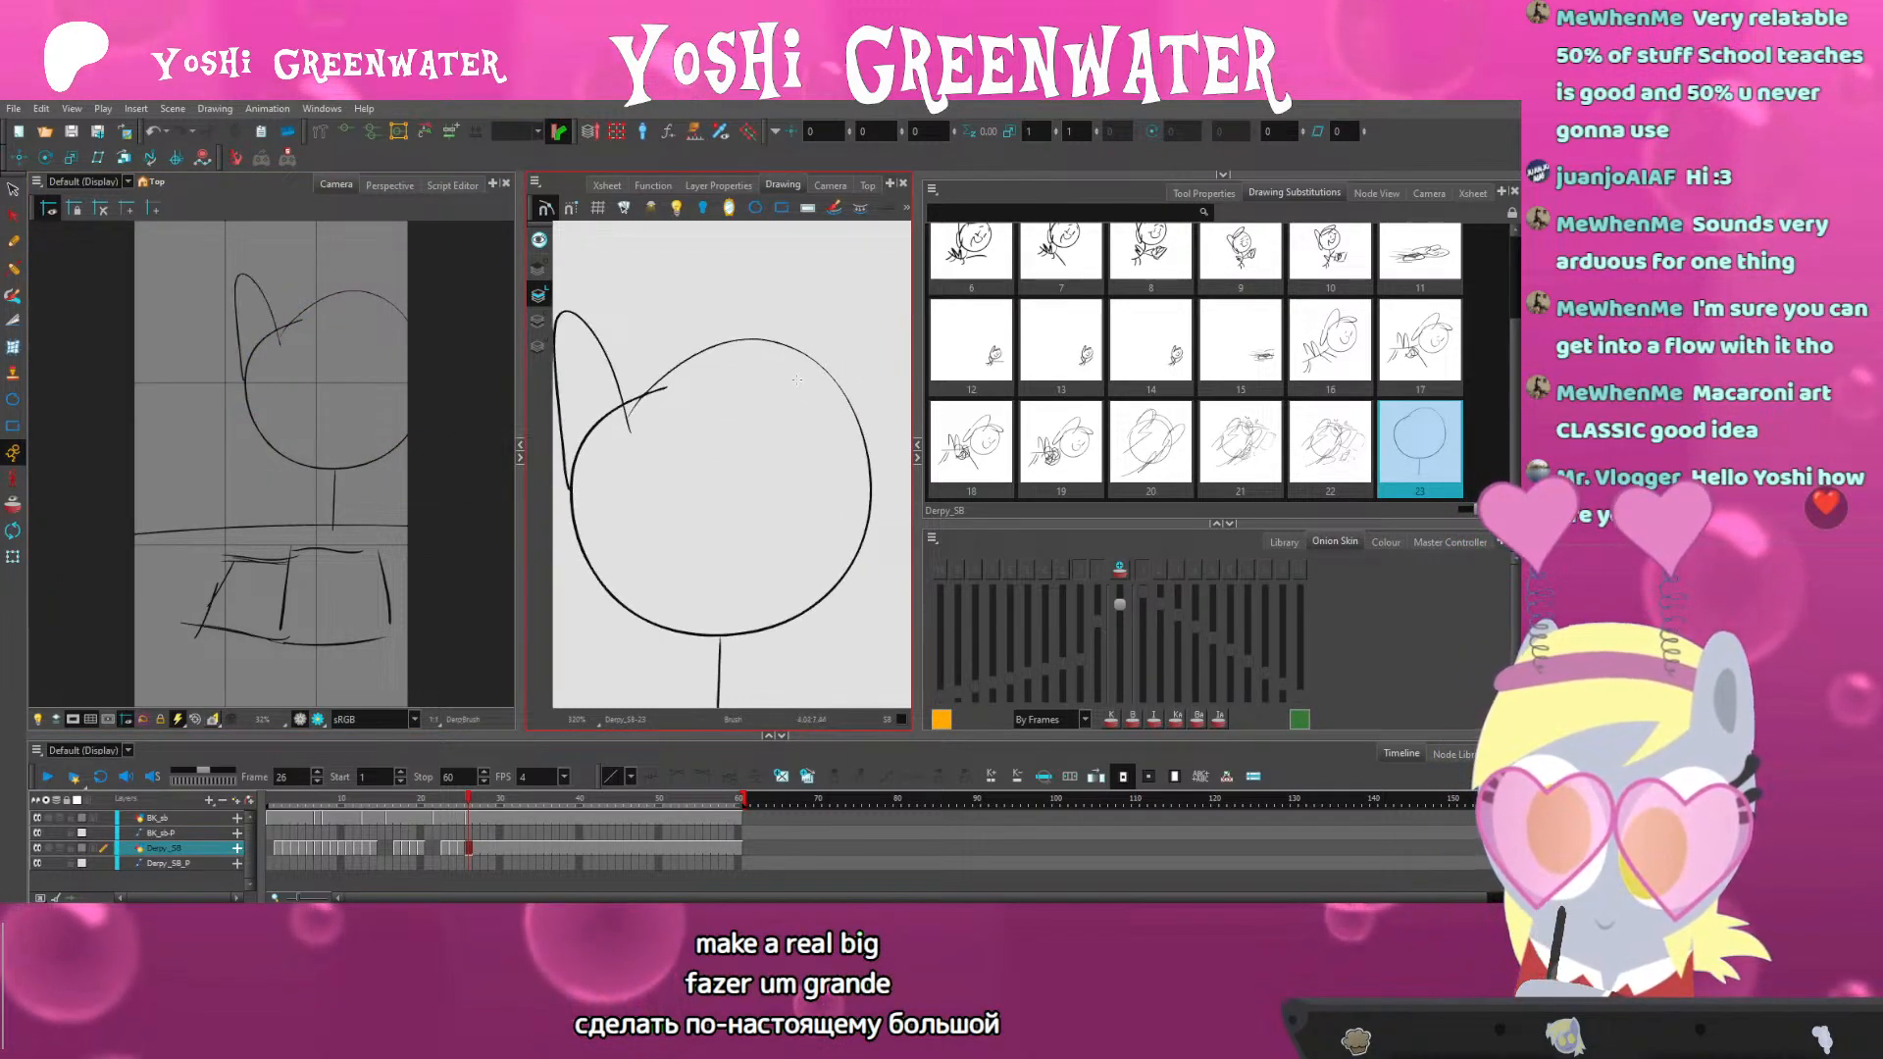
pyautogui.moveTo(521, 393); pyautogui.dragTo(452, 392)
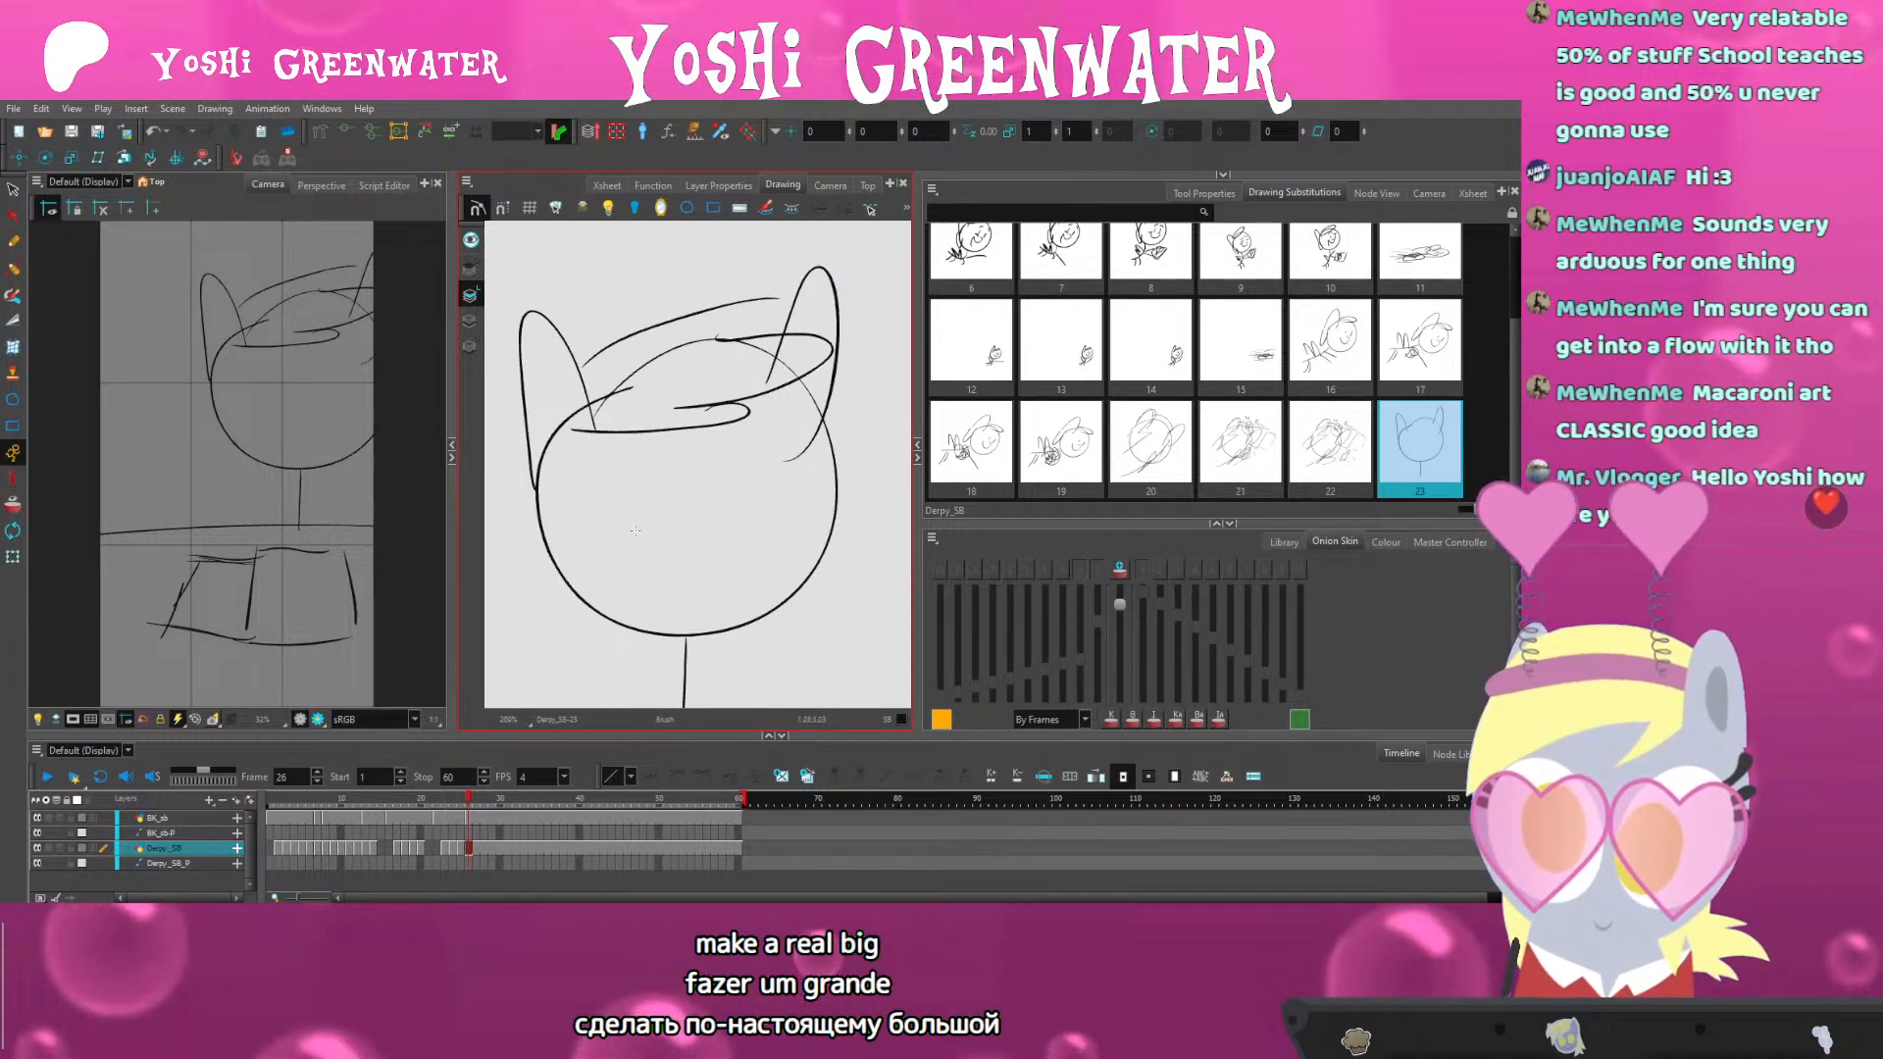
# Draw the face with two vertical line eyes, a muzzle arc, a smile with the tongue sticking out and two nostrils, undoing stray strokes
pyautogui.moveTo(663, 506)
pyautogui.mouseDown()
pyautogui.moveTo(663, 535)
pyautogui.moveTo(731, 530)
pyautogui.moveTo(659, 545)
pyautogui.moveTo(733, 537)
pyautogui.mouseUp()
pyautogui.hotkey('ctrl', 'z')
pyautogui.hotkey('ctrl', 'z')
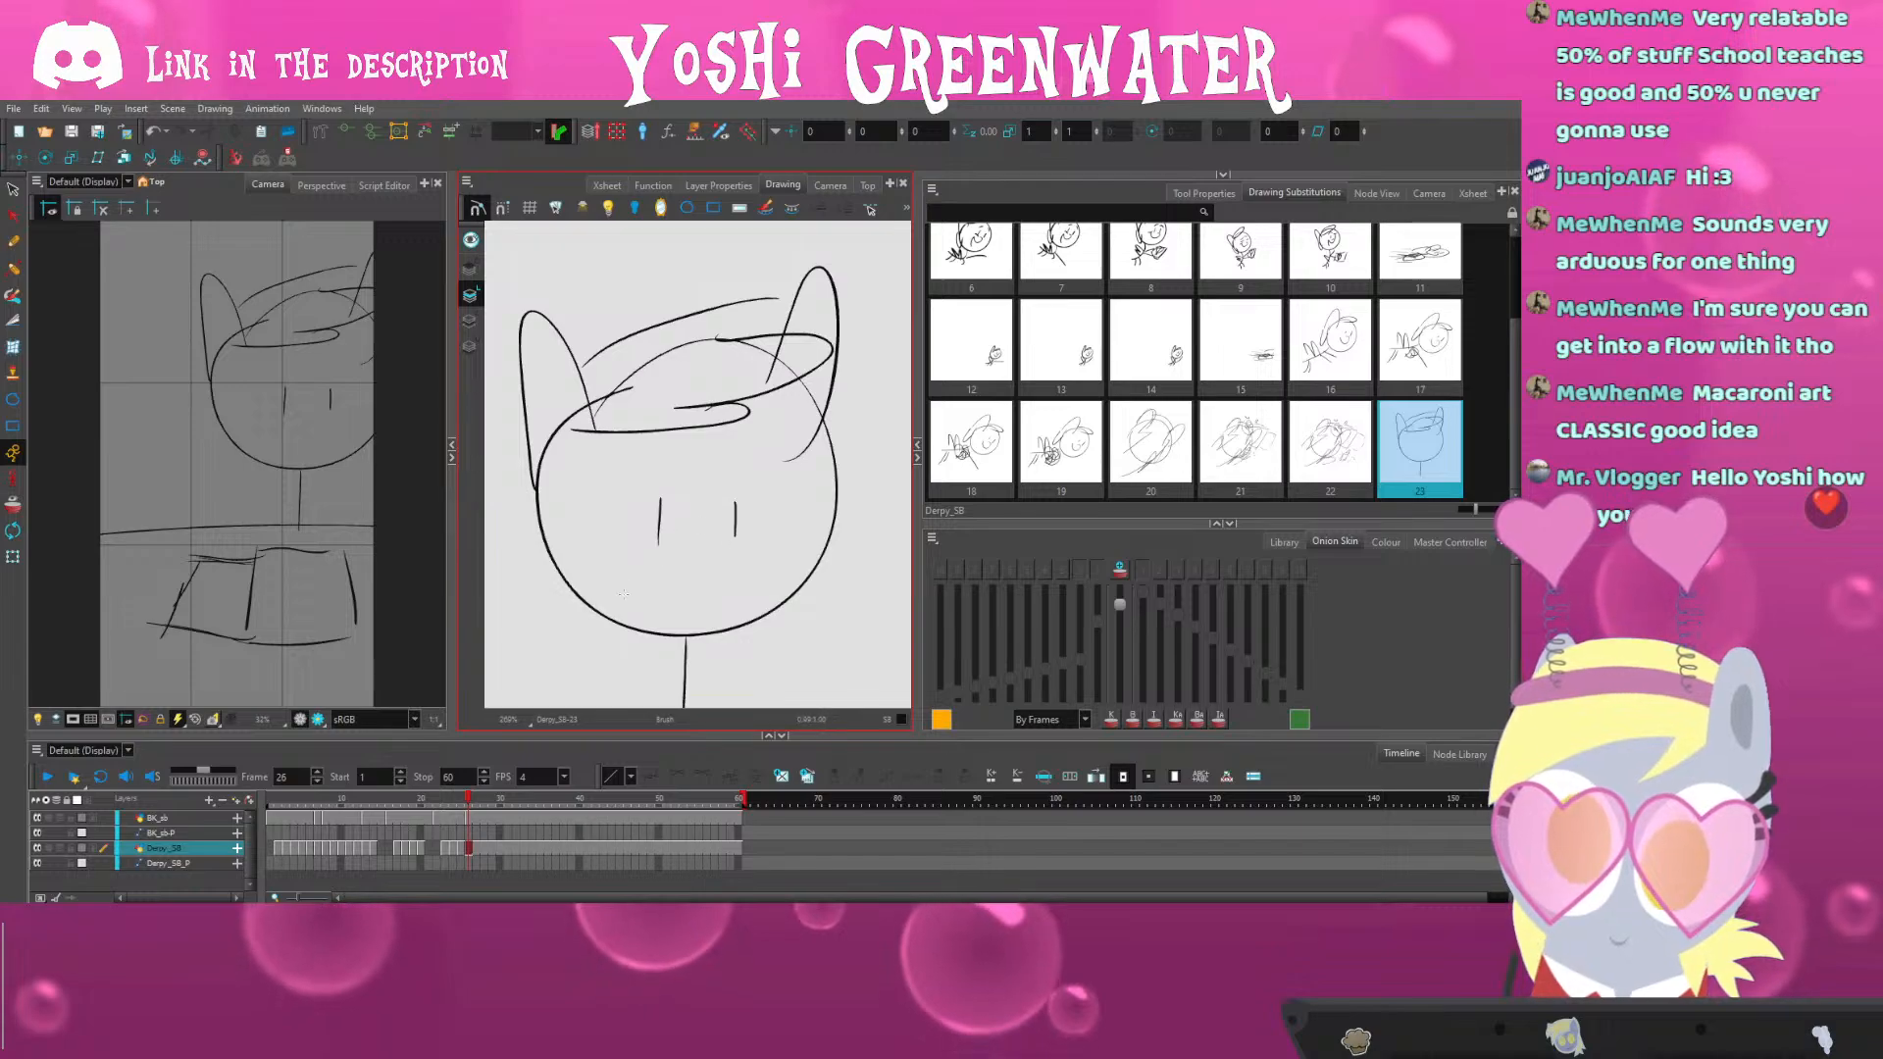
pyautogui.hotkey('ctrl', 'z')
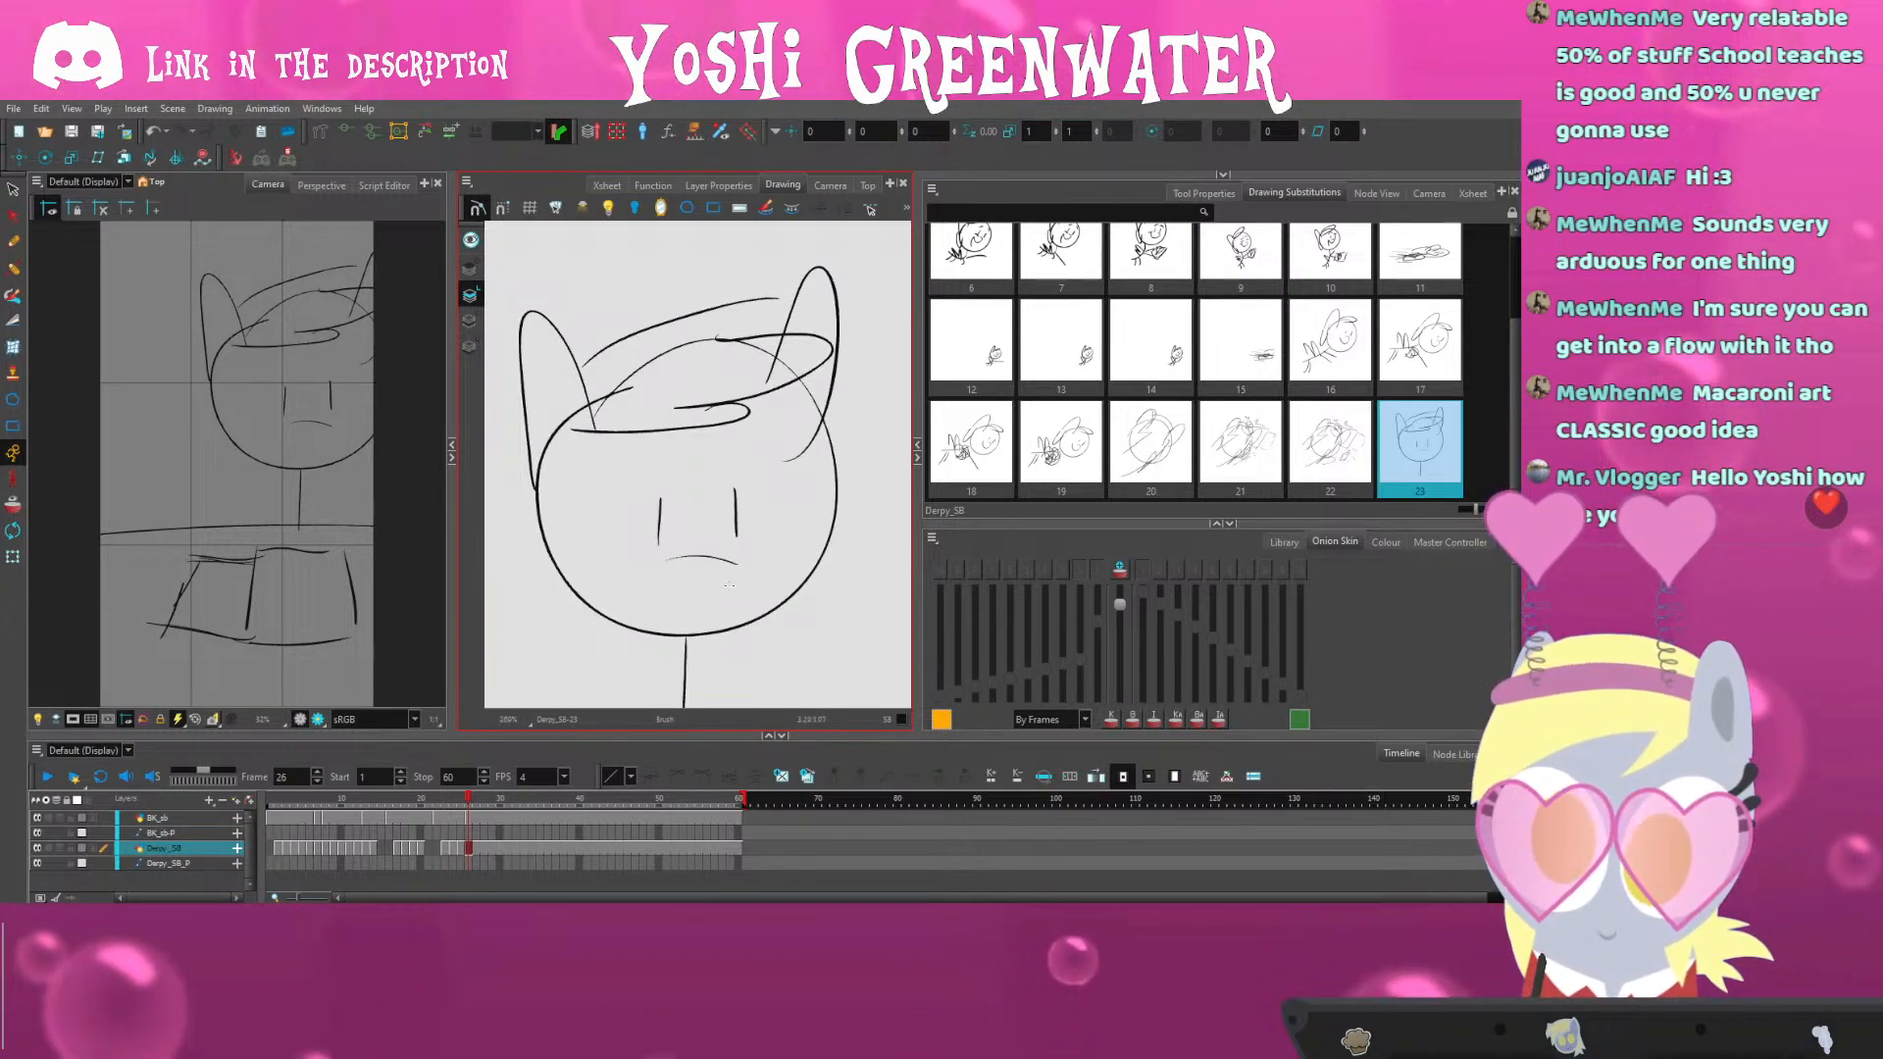
pyautogui.moveTo(669, 595); pyautogui.dragTo(759, 579)
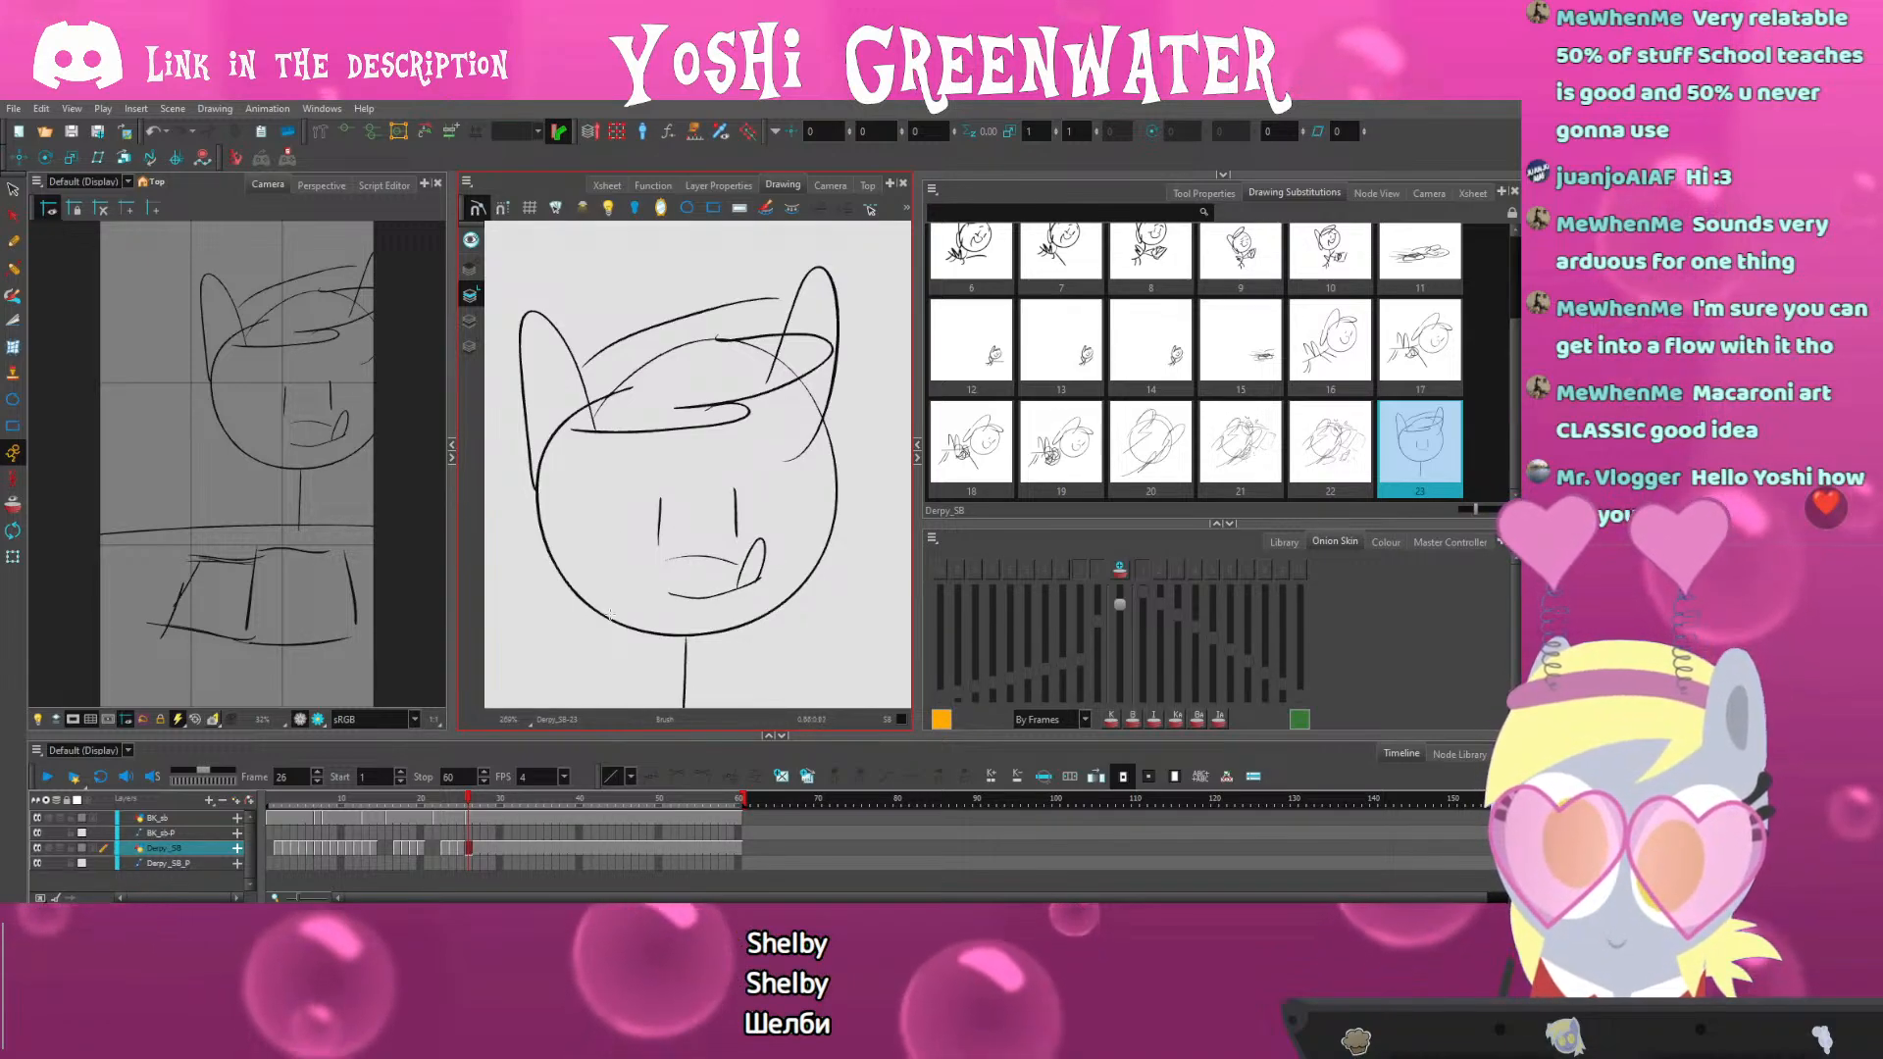
pyautogui.click(689, 570)
pyautogui.click(716, 570)
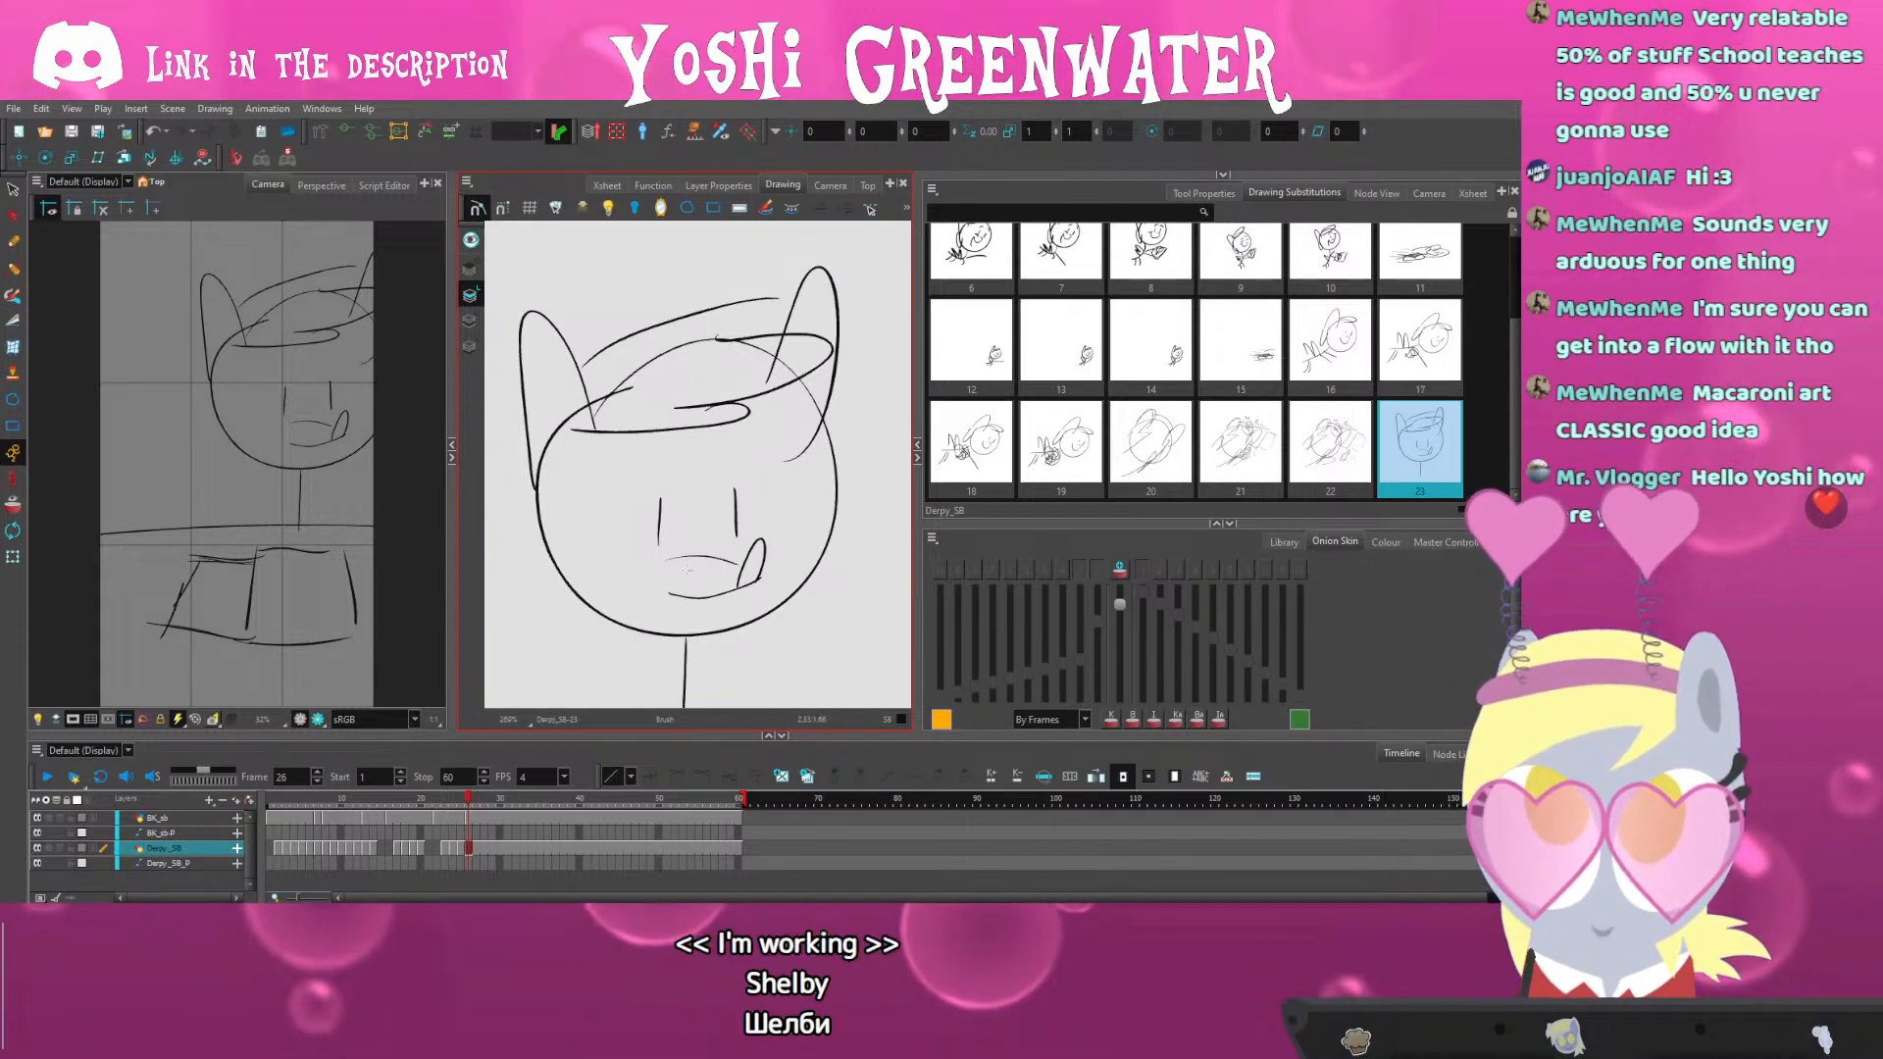
# Select the character's tongue together with the mouth line
pyautogui.scroll(-4, 631, 594)
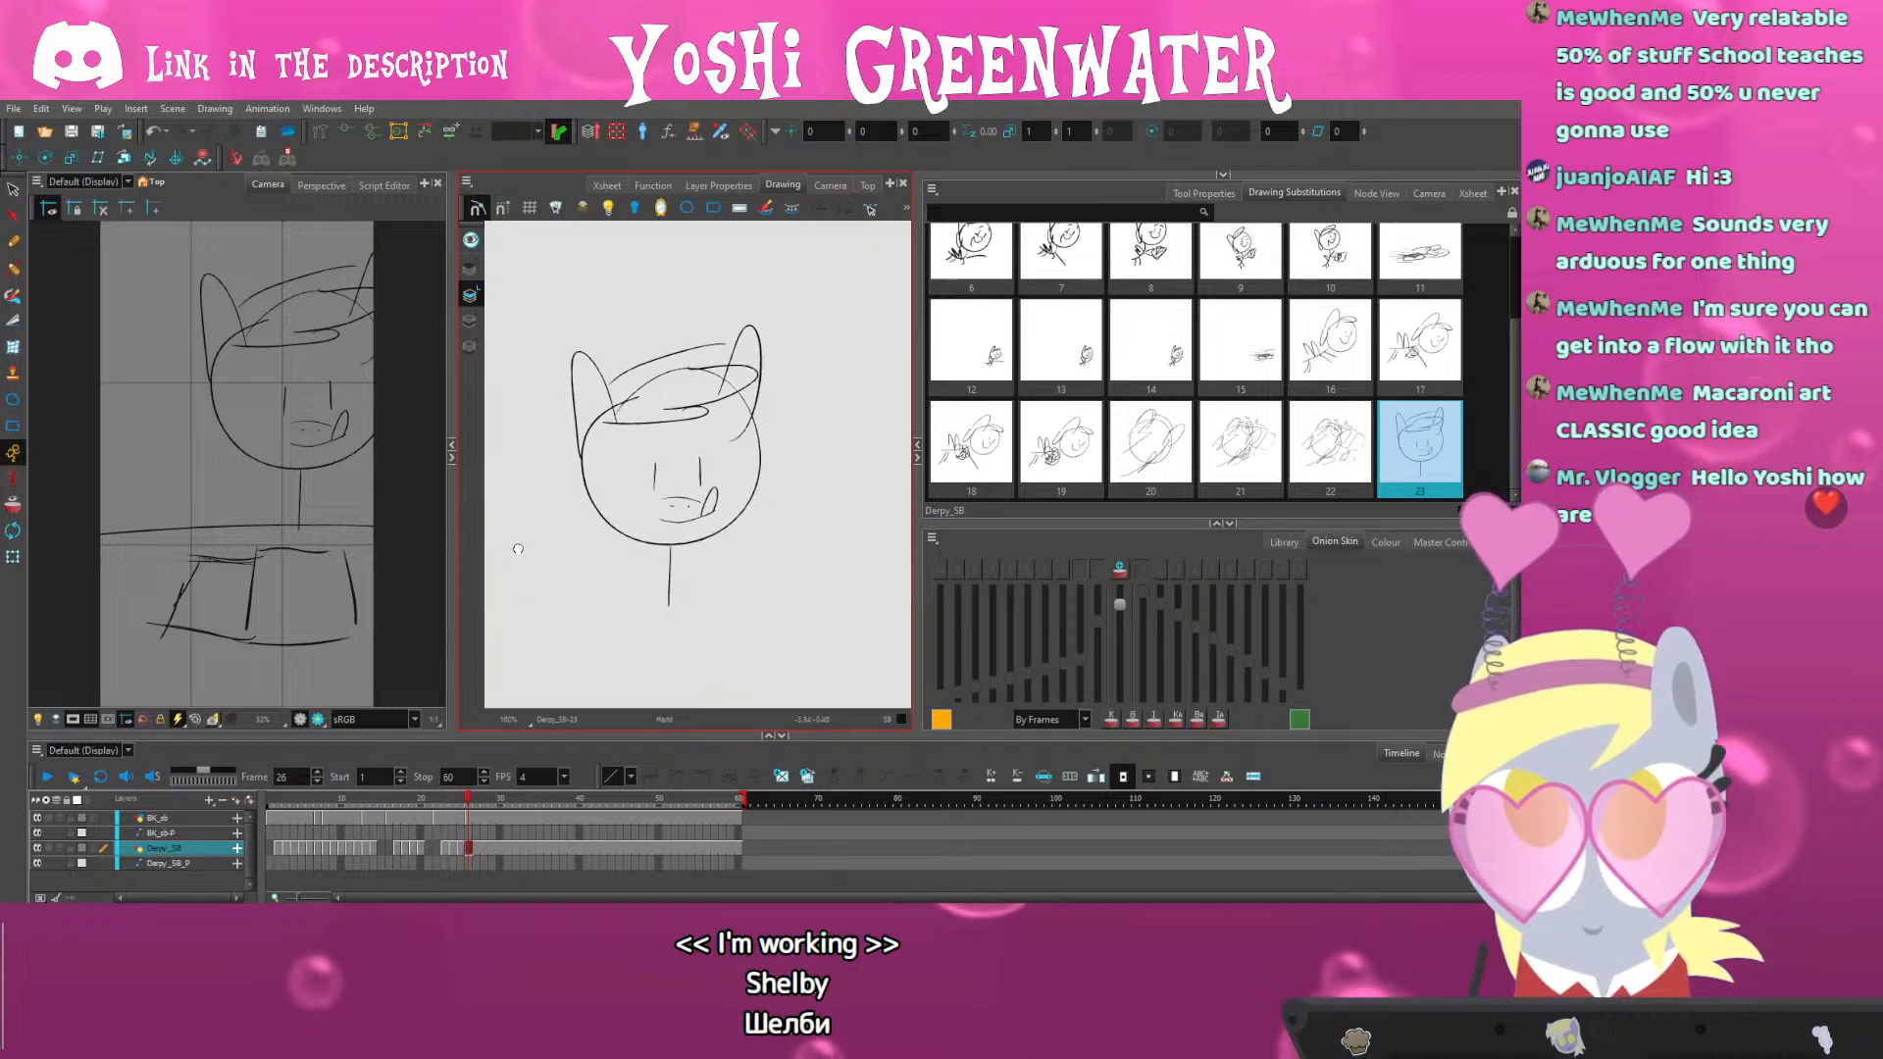
pyautogui.scroll(4, 597, 517)
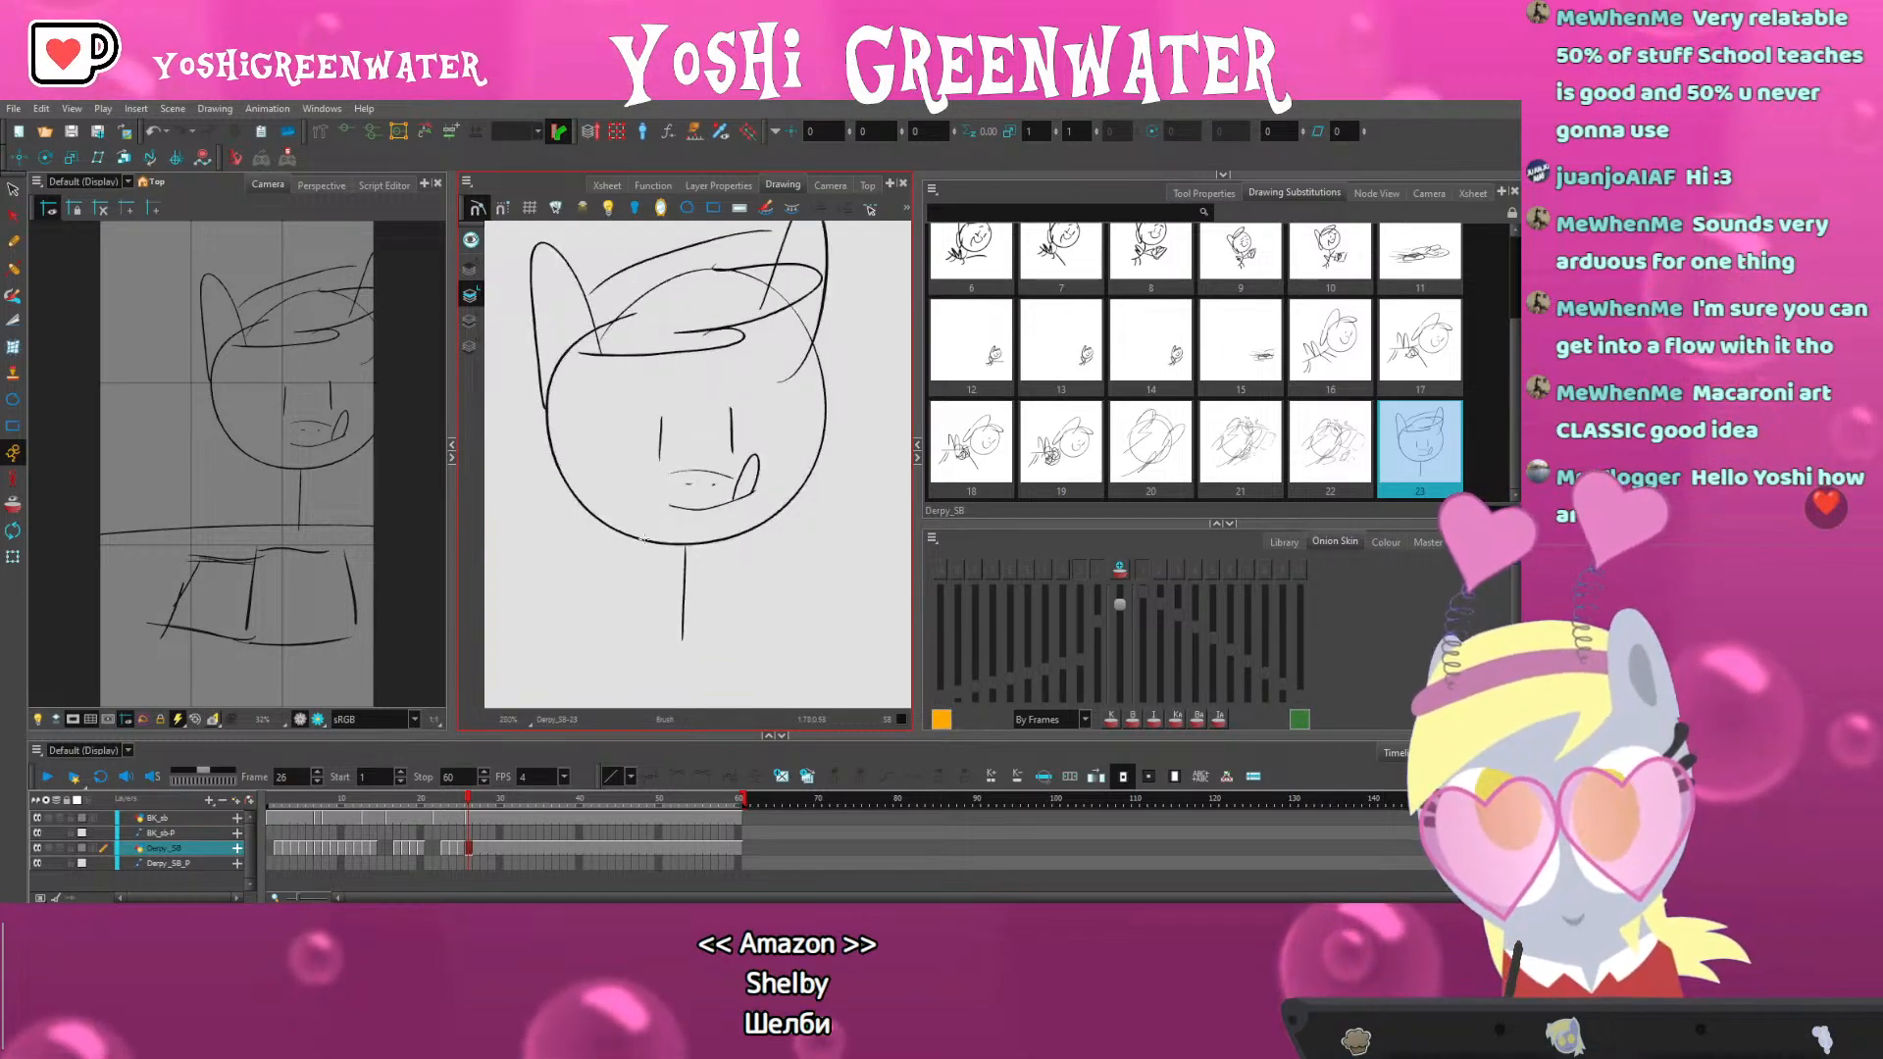
pyautogui.click(14, 192)
pyautogui.click(778, 430)
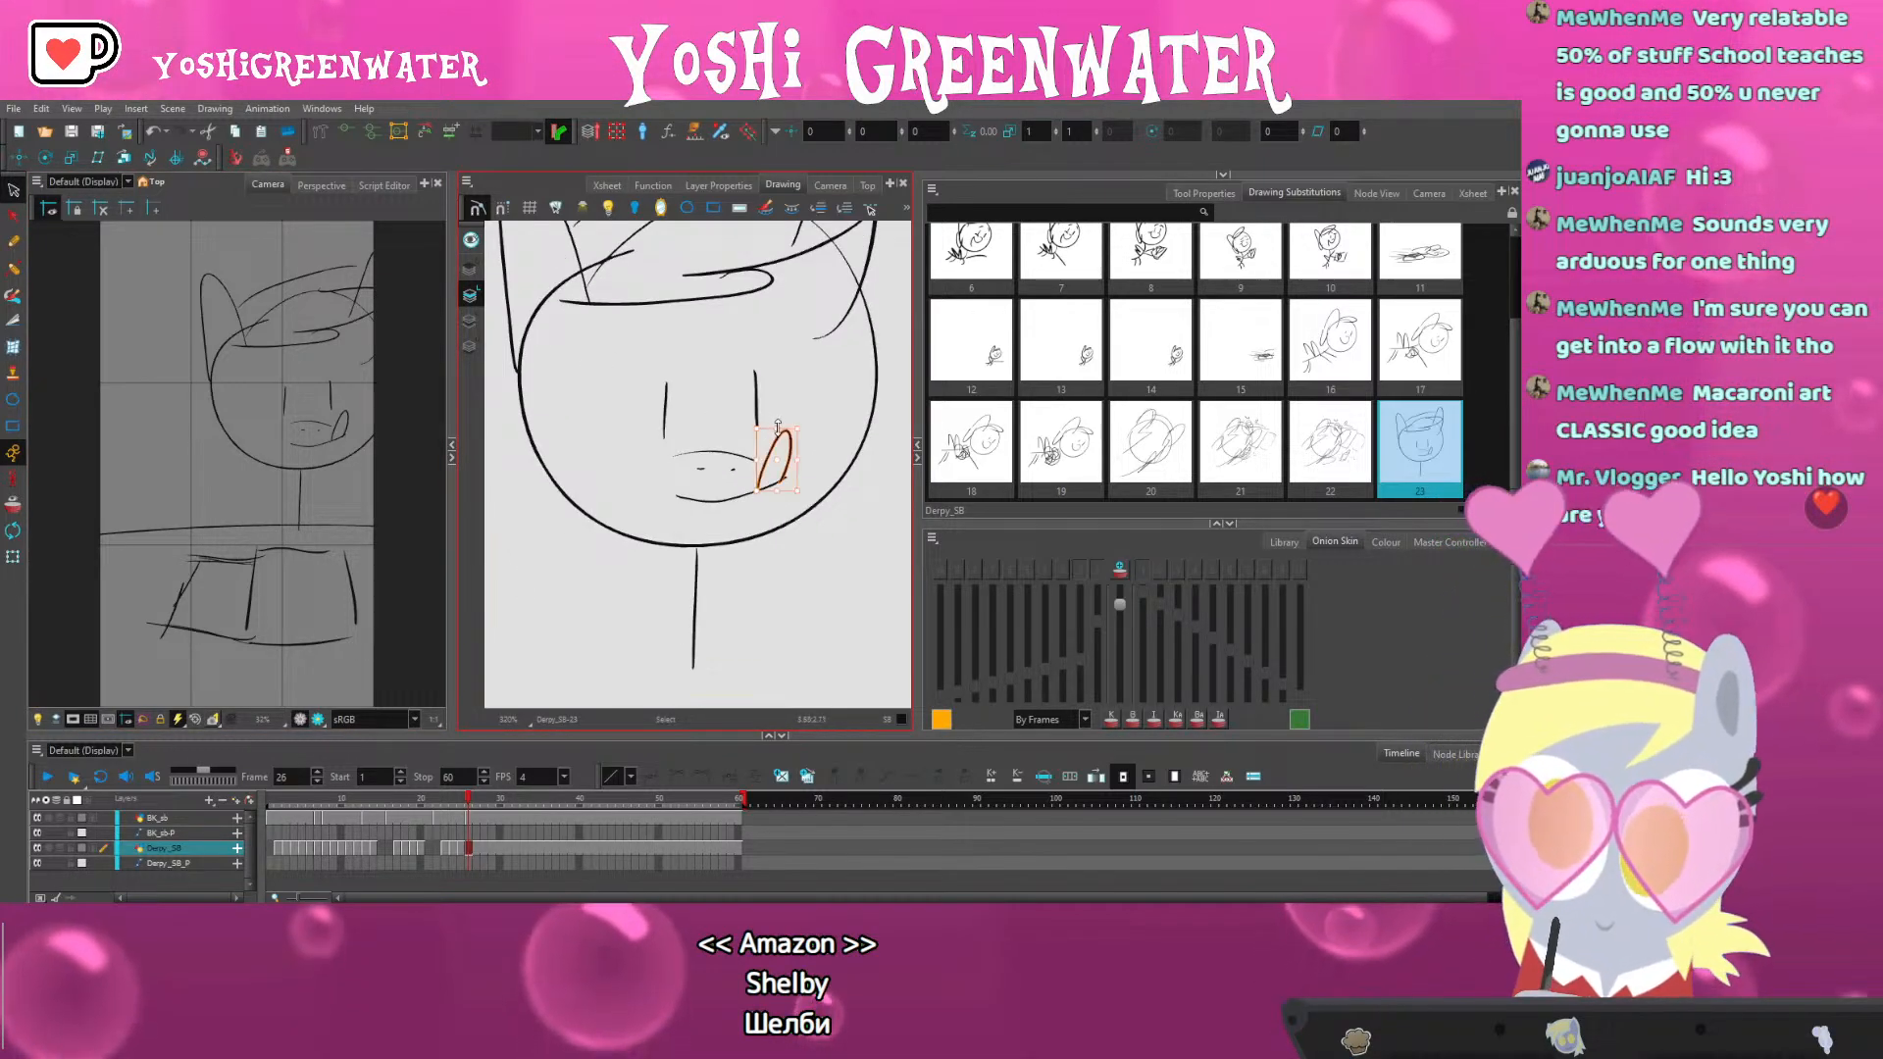
pyautogui.click(704, 499)
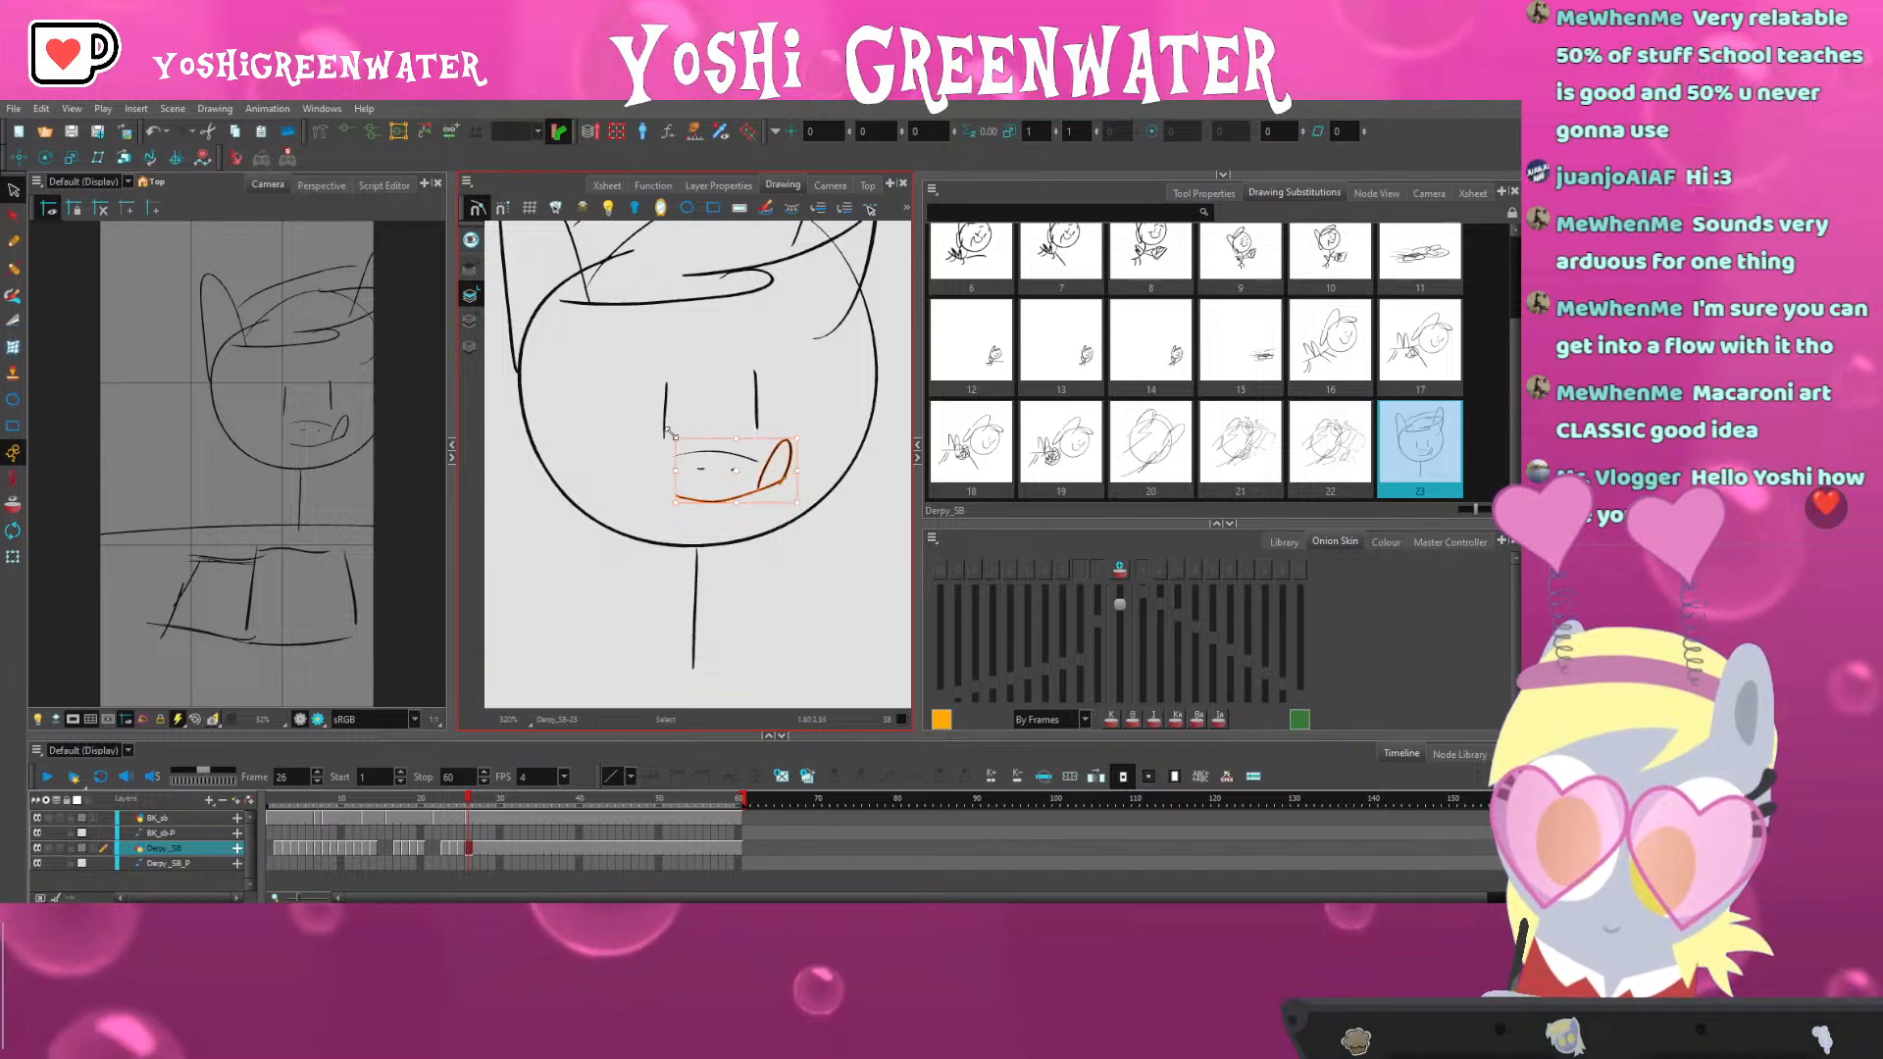
# Reposition the mouth, the muzzle line and the two eye strokes on the pony's face
pyautogui.moveTo(670, 436)
pyautogui.mouseDown()
pyautogui.moveTo(621, 452)
pyautogui.moveTo(642, 456)
pyautogui.mouseUp()
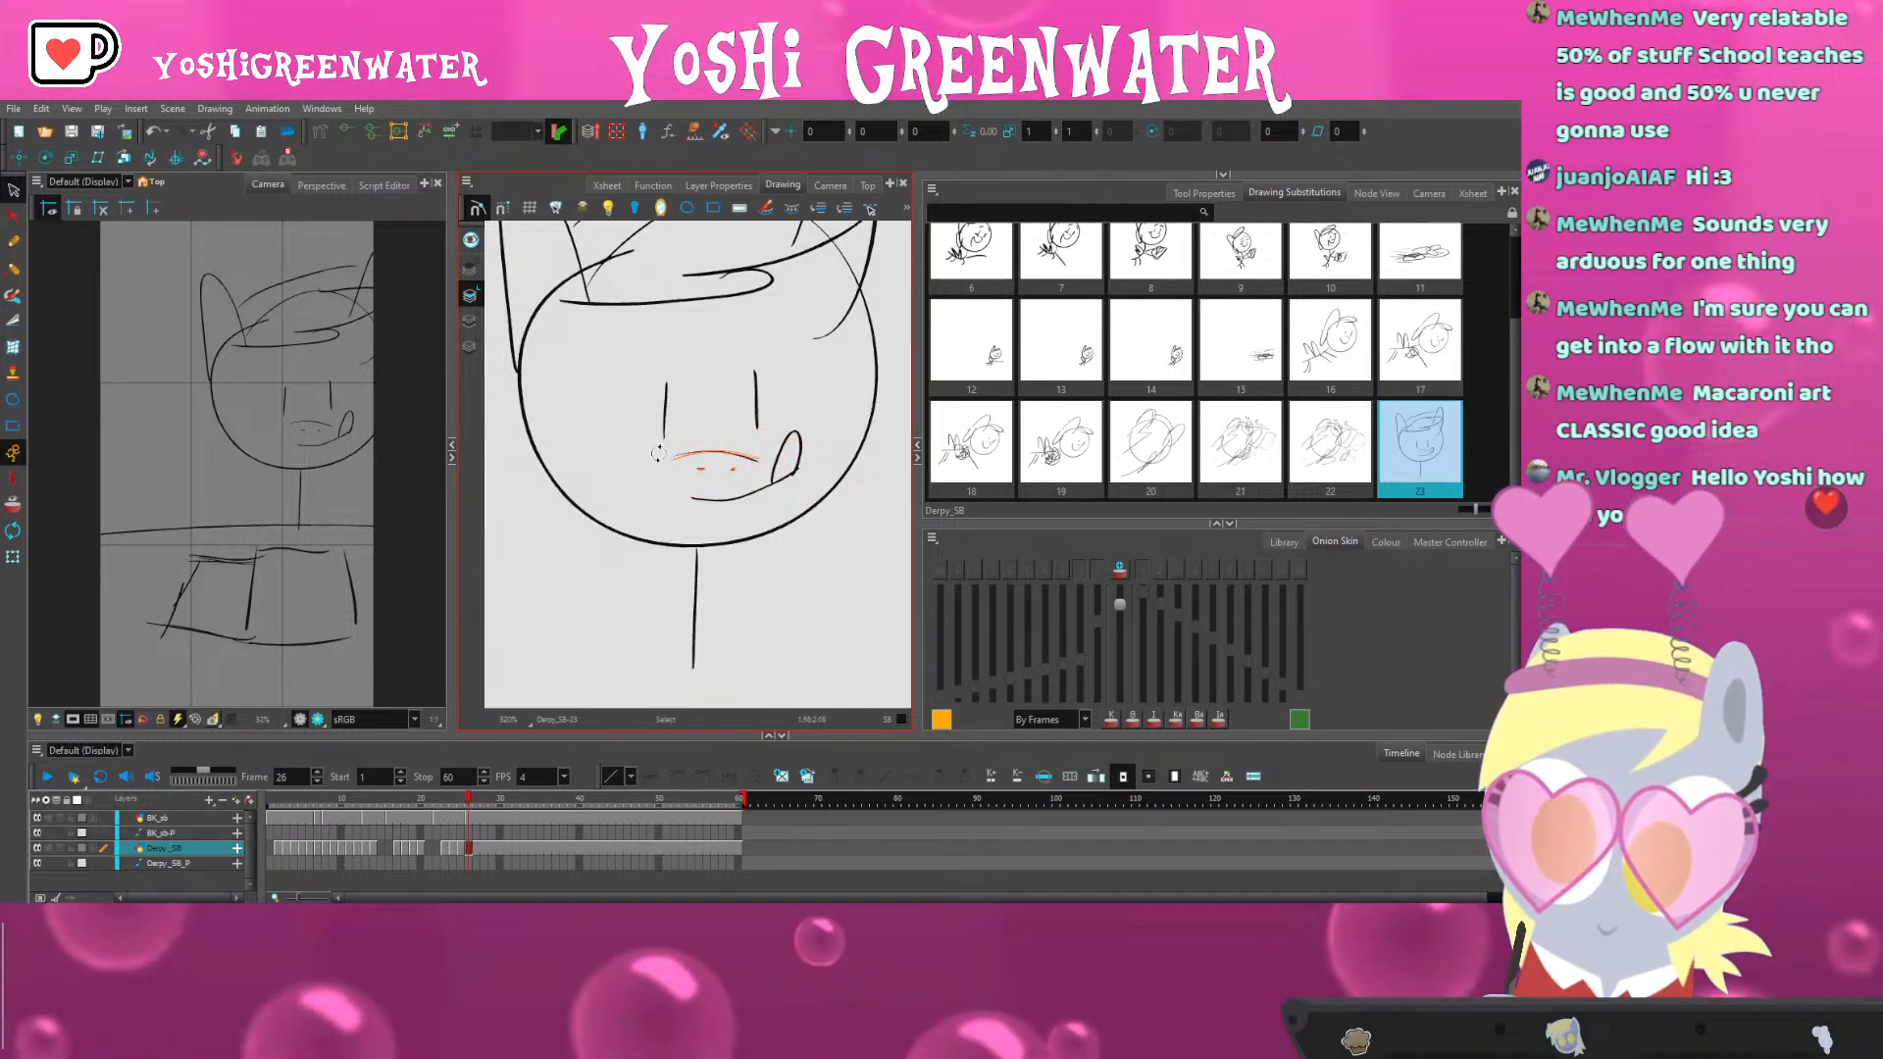
pyautogui.moveTo(715, 455); pyautogui.dragTo(640, 435)
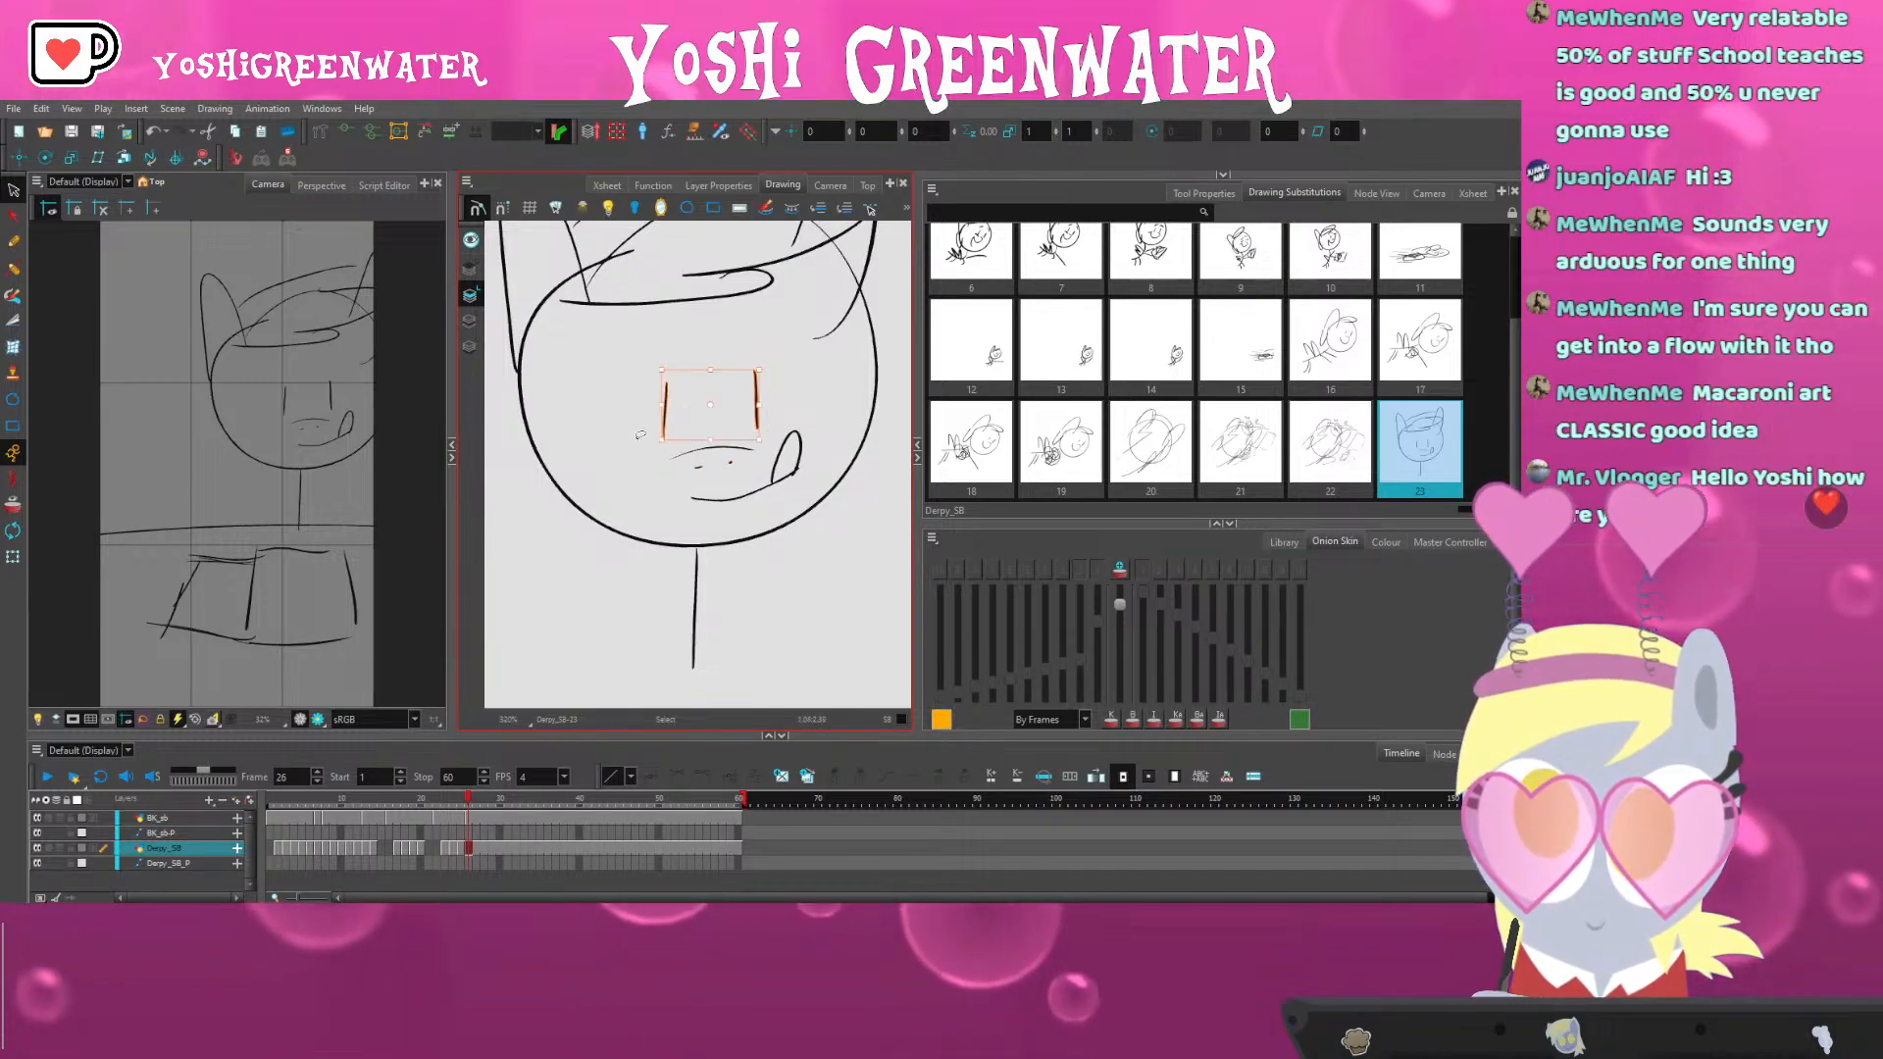
pyautogui.moveTo(648, 364); pyautogui.dragTo(645, 361)
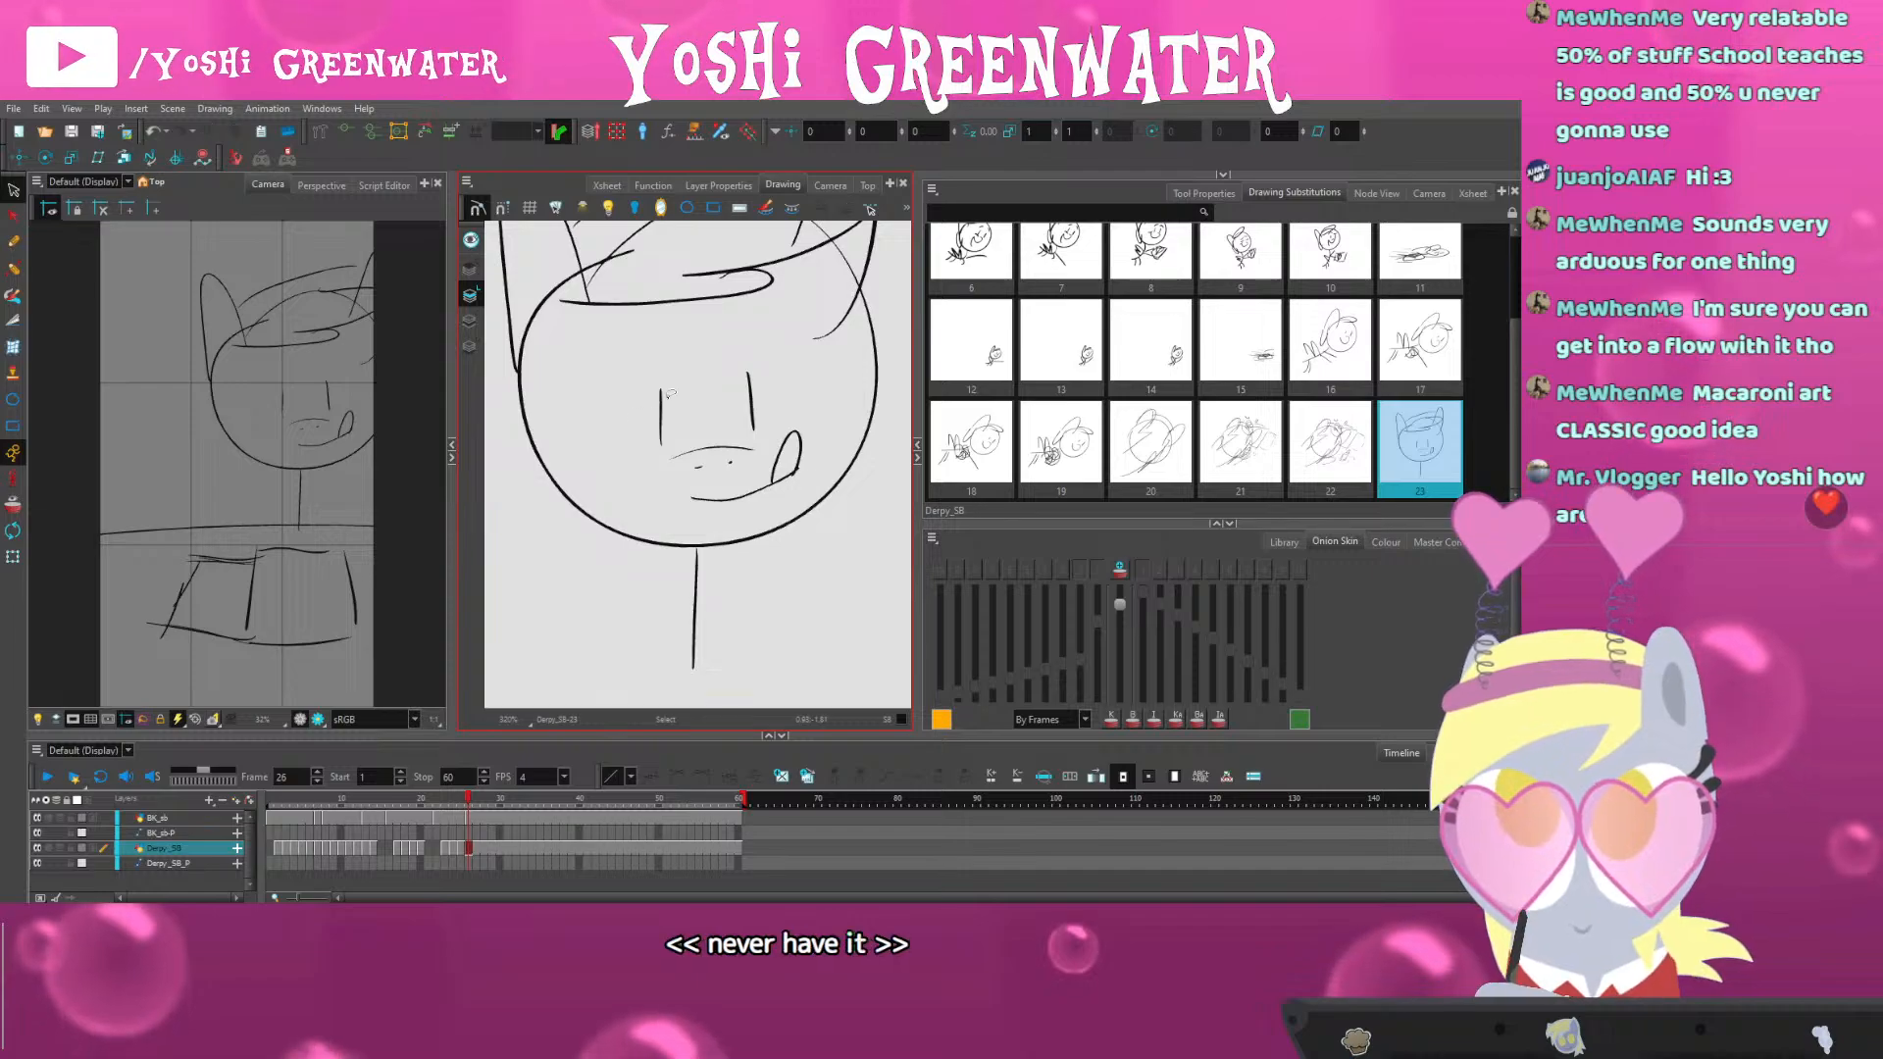
pyautogui.click(633, 596)
# Nudge the body line below the head, then slightly enlarge the whole pony sketch
pyautogui.scroll(-1, 637, 592)
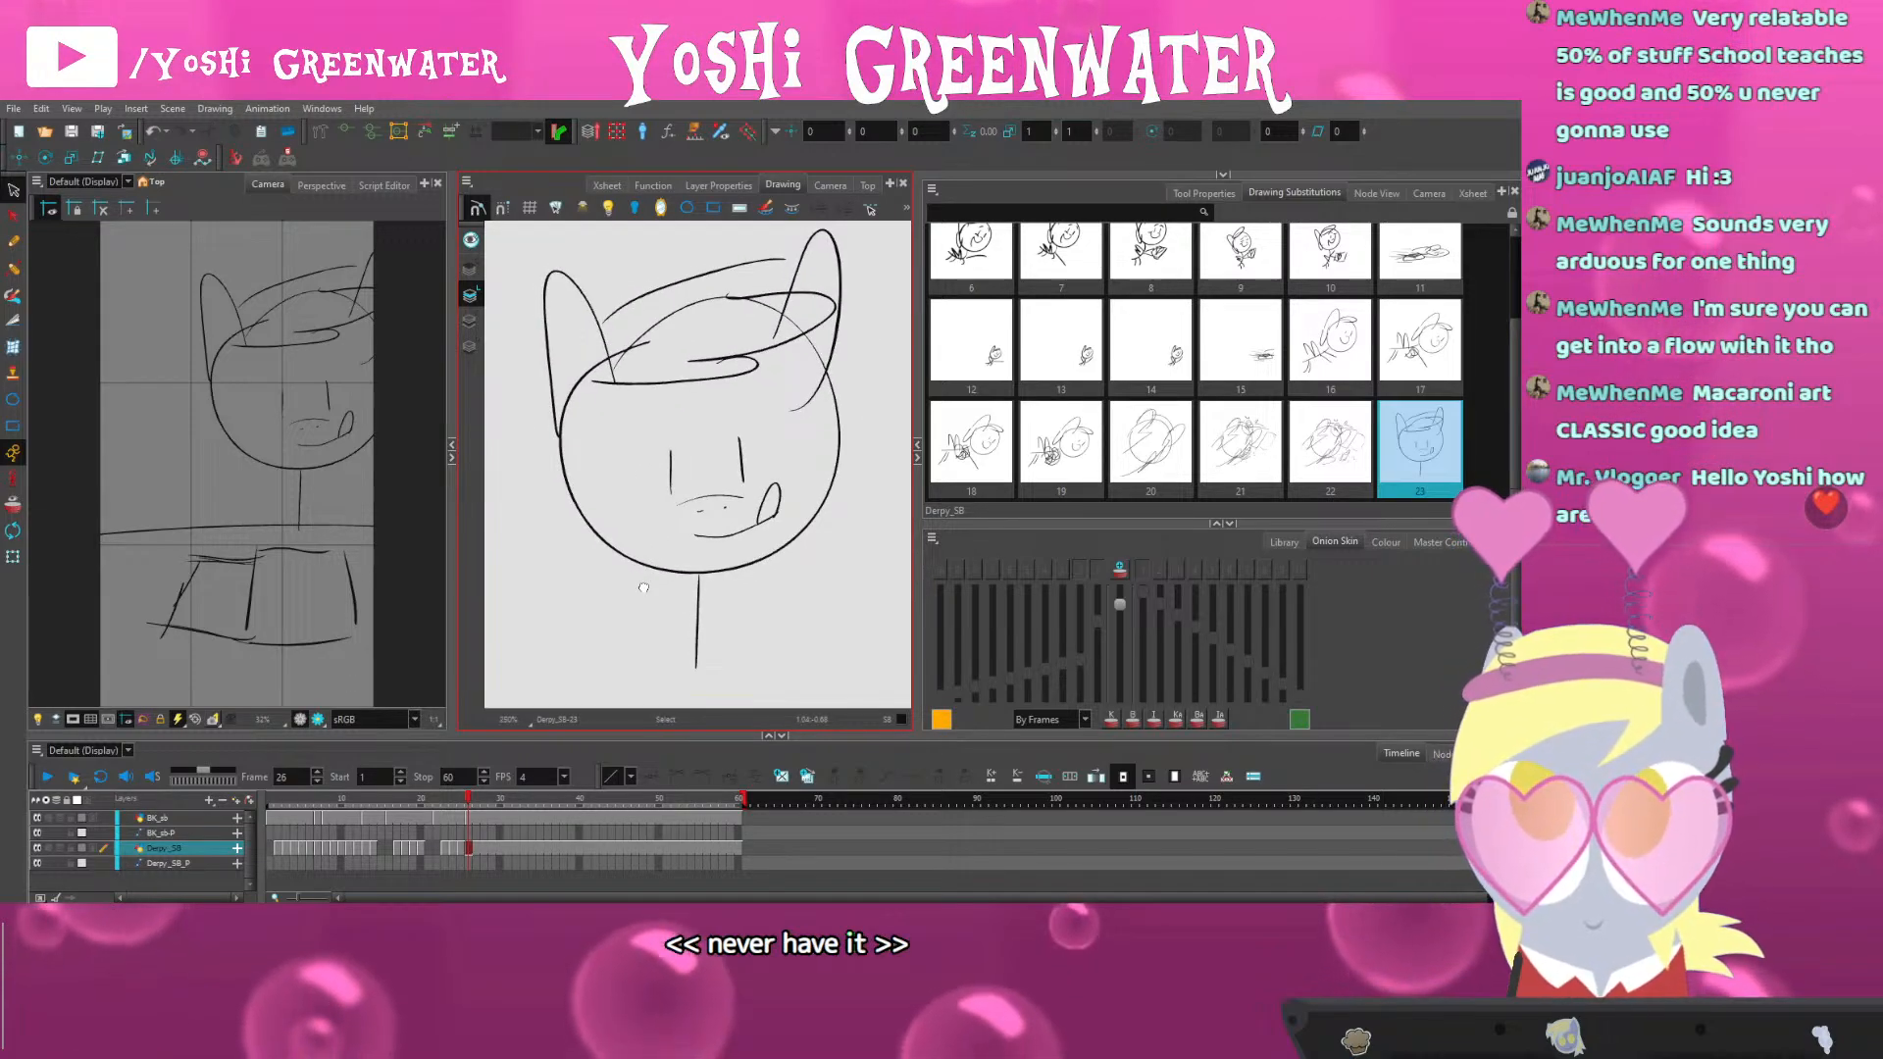
pyautogui.moveTo(644, 587); pyautogui.dragTo(639, 624)
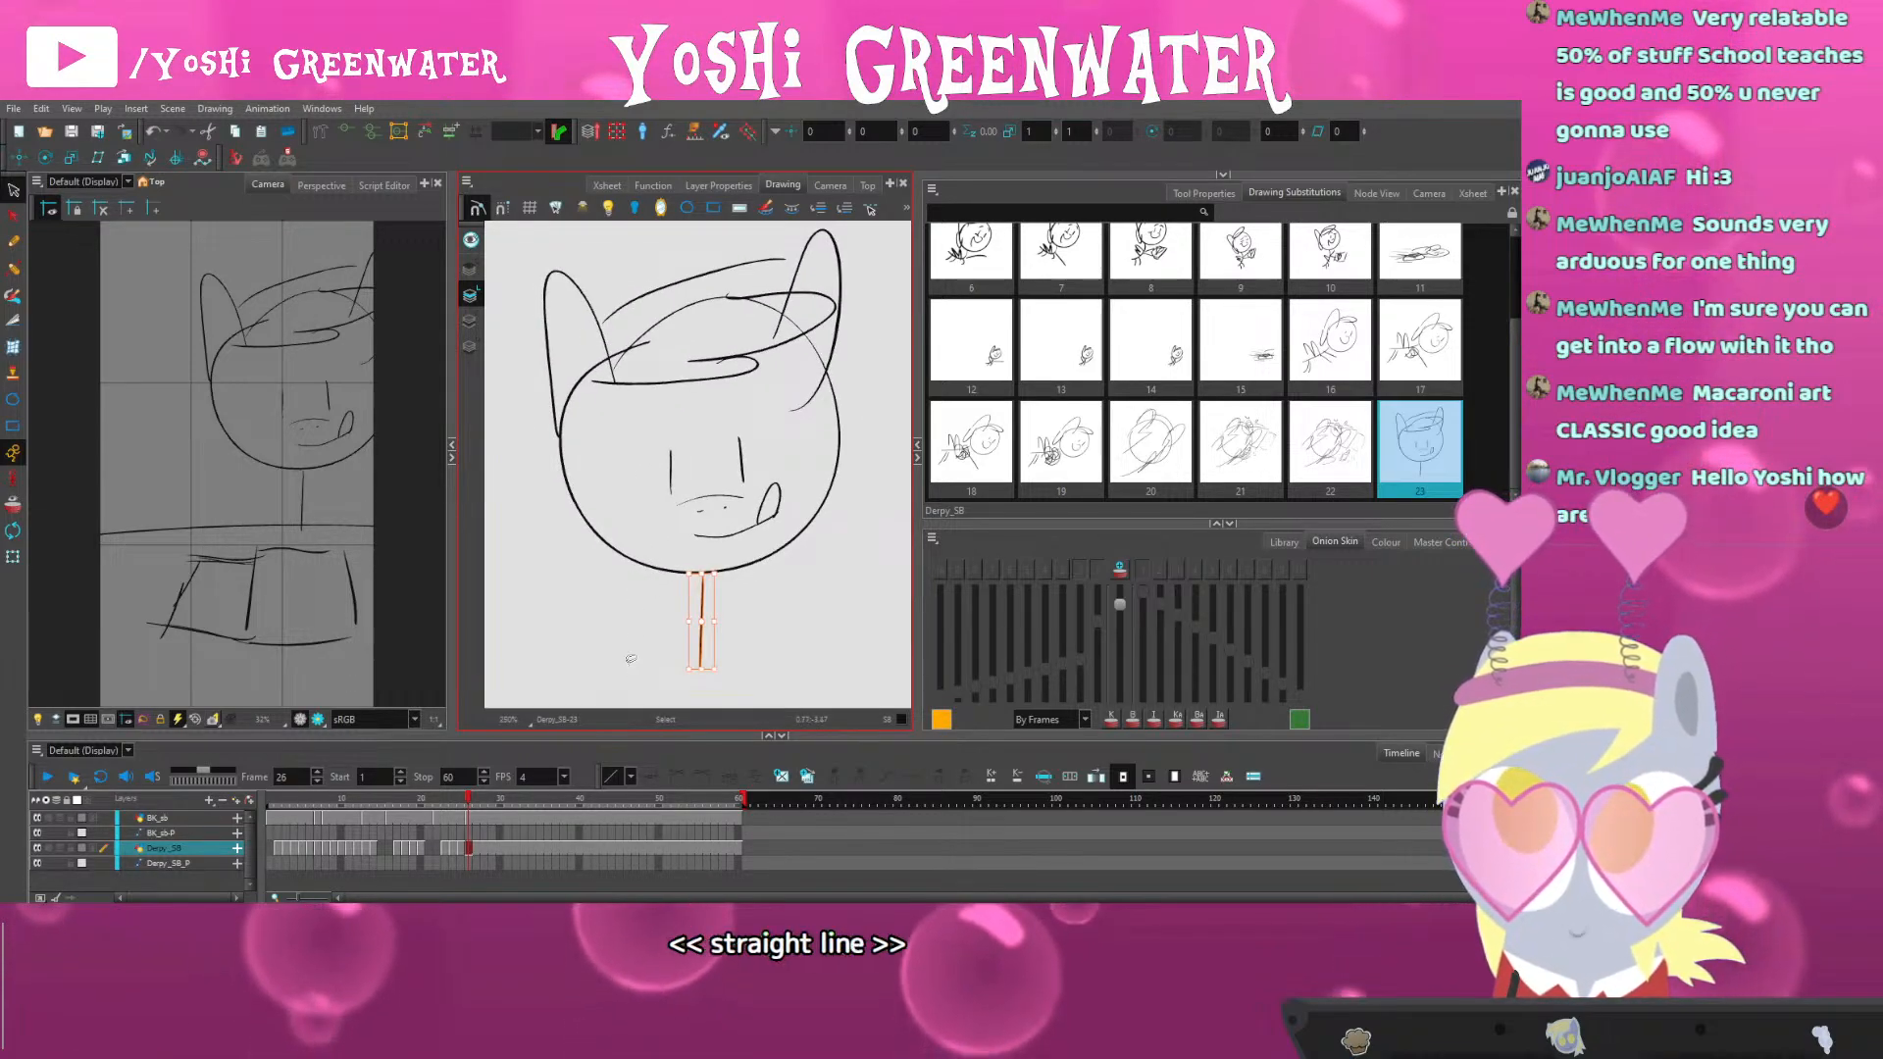
pyautogui.click(523, 441)
pyautogui.scroll(-2, 522, 441)
pyautogui.moveTo(523, 441)
pyautogui.mouseDown()
pyautogui.moveTo(745, 314)
pyautogui.moveTo(648, 655)
pyautogui.mouseUp()
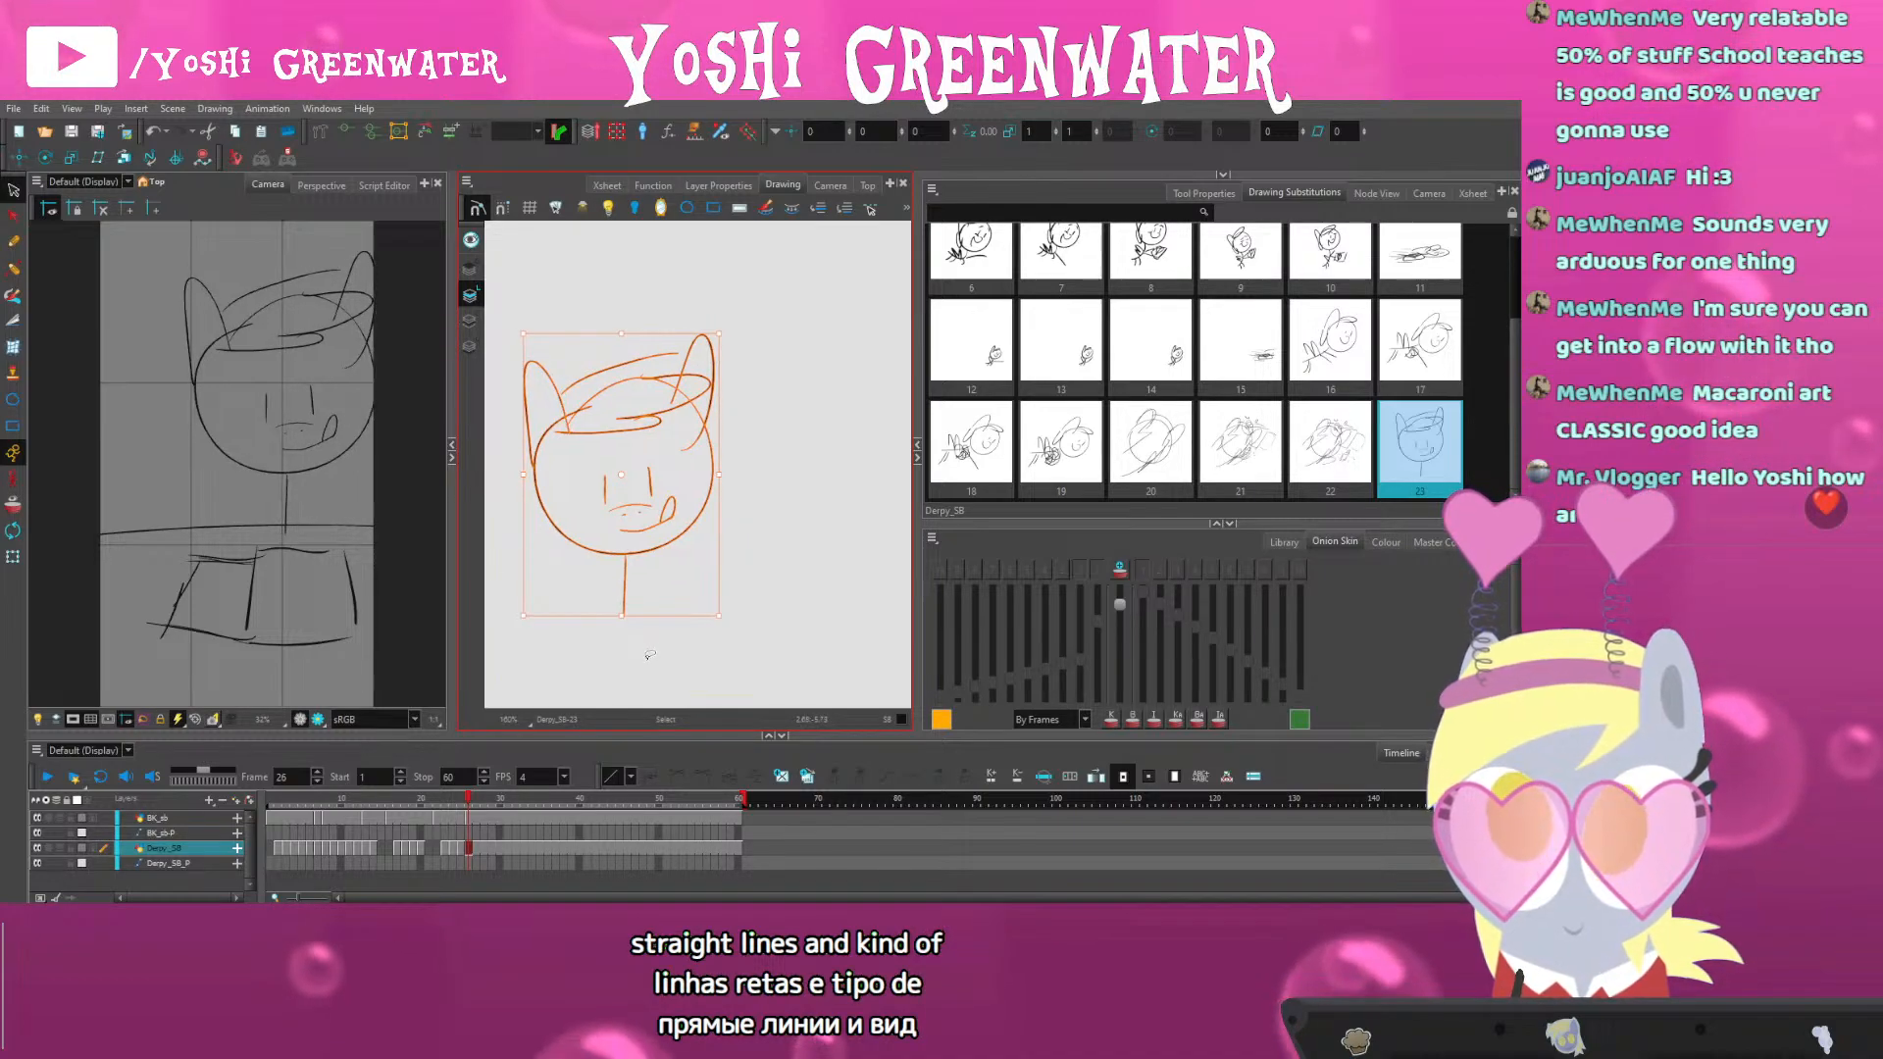
pyautogui.moveTo(523, 346); pyautogui.dragTo(523, 332)
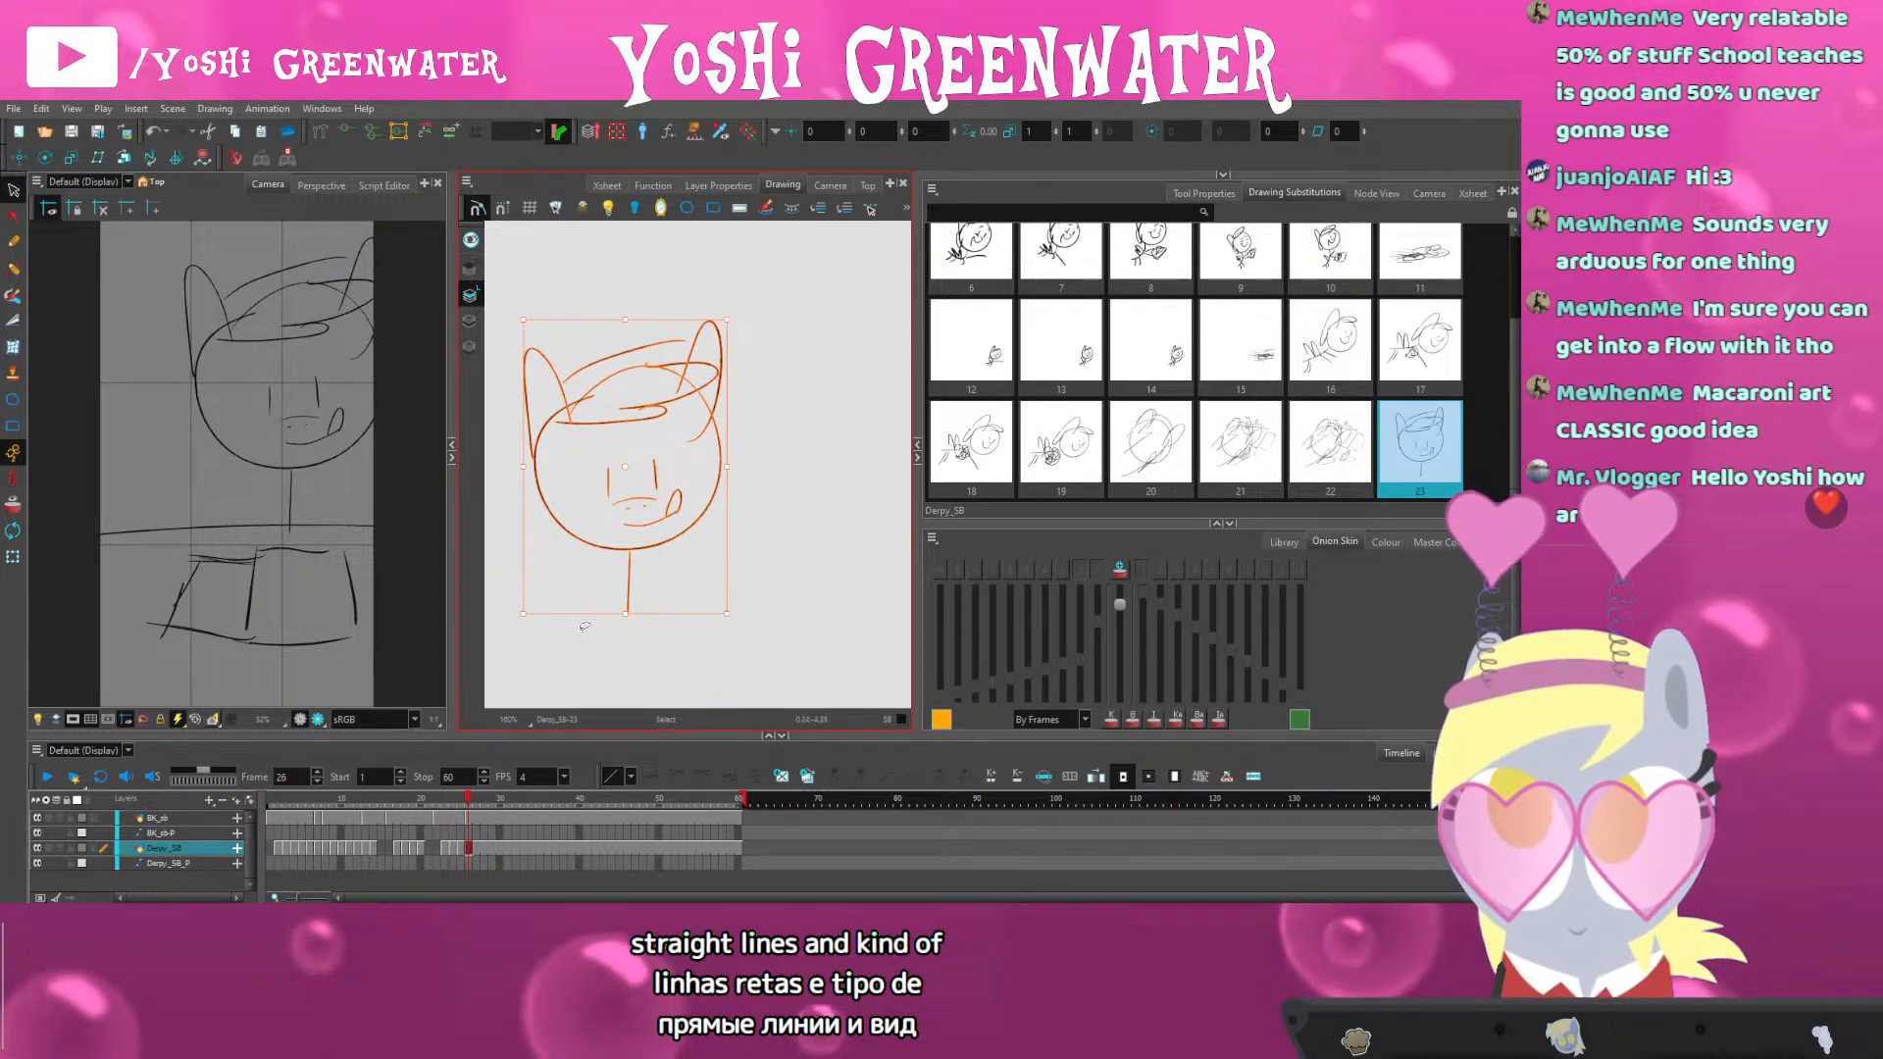
pyautogui.click(595, 668)
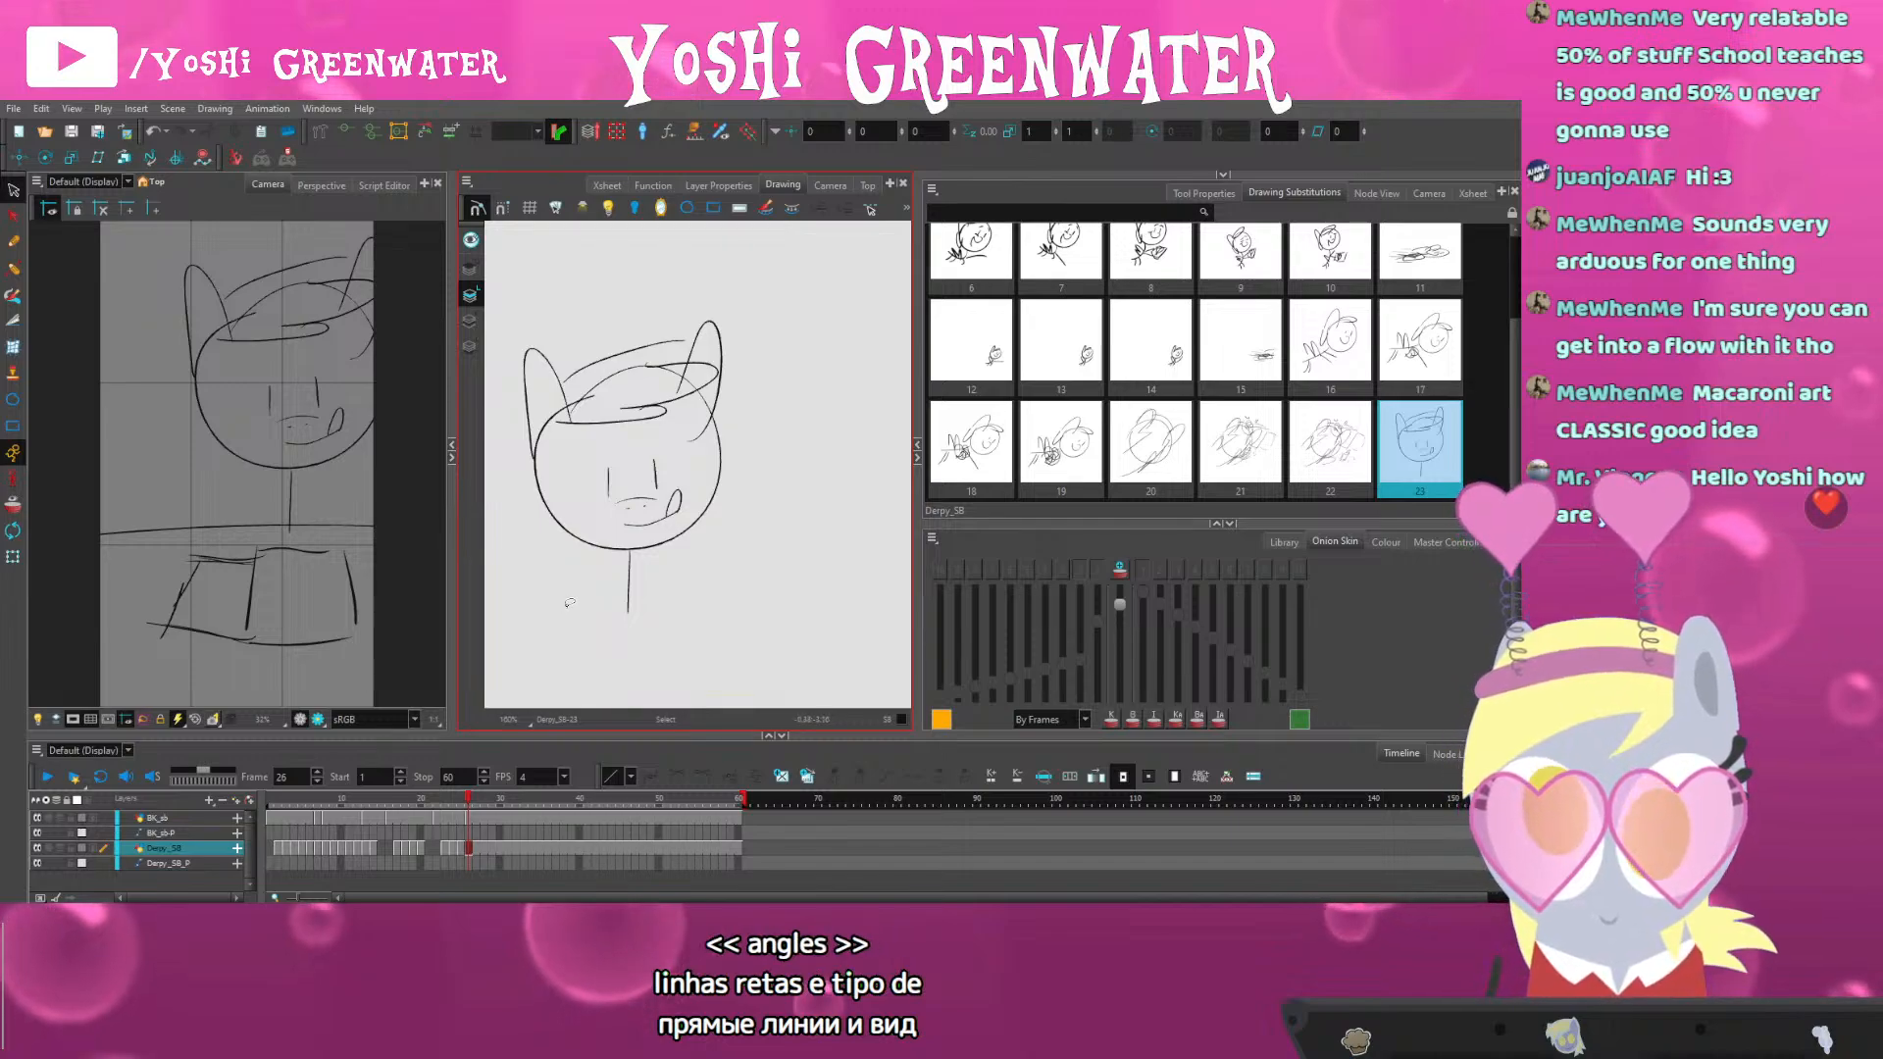
# Slant the body line below the pony's head and save the scene
pyautogui.scroll(5, 624, 564)
pyautogui.click(629, 583)
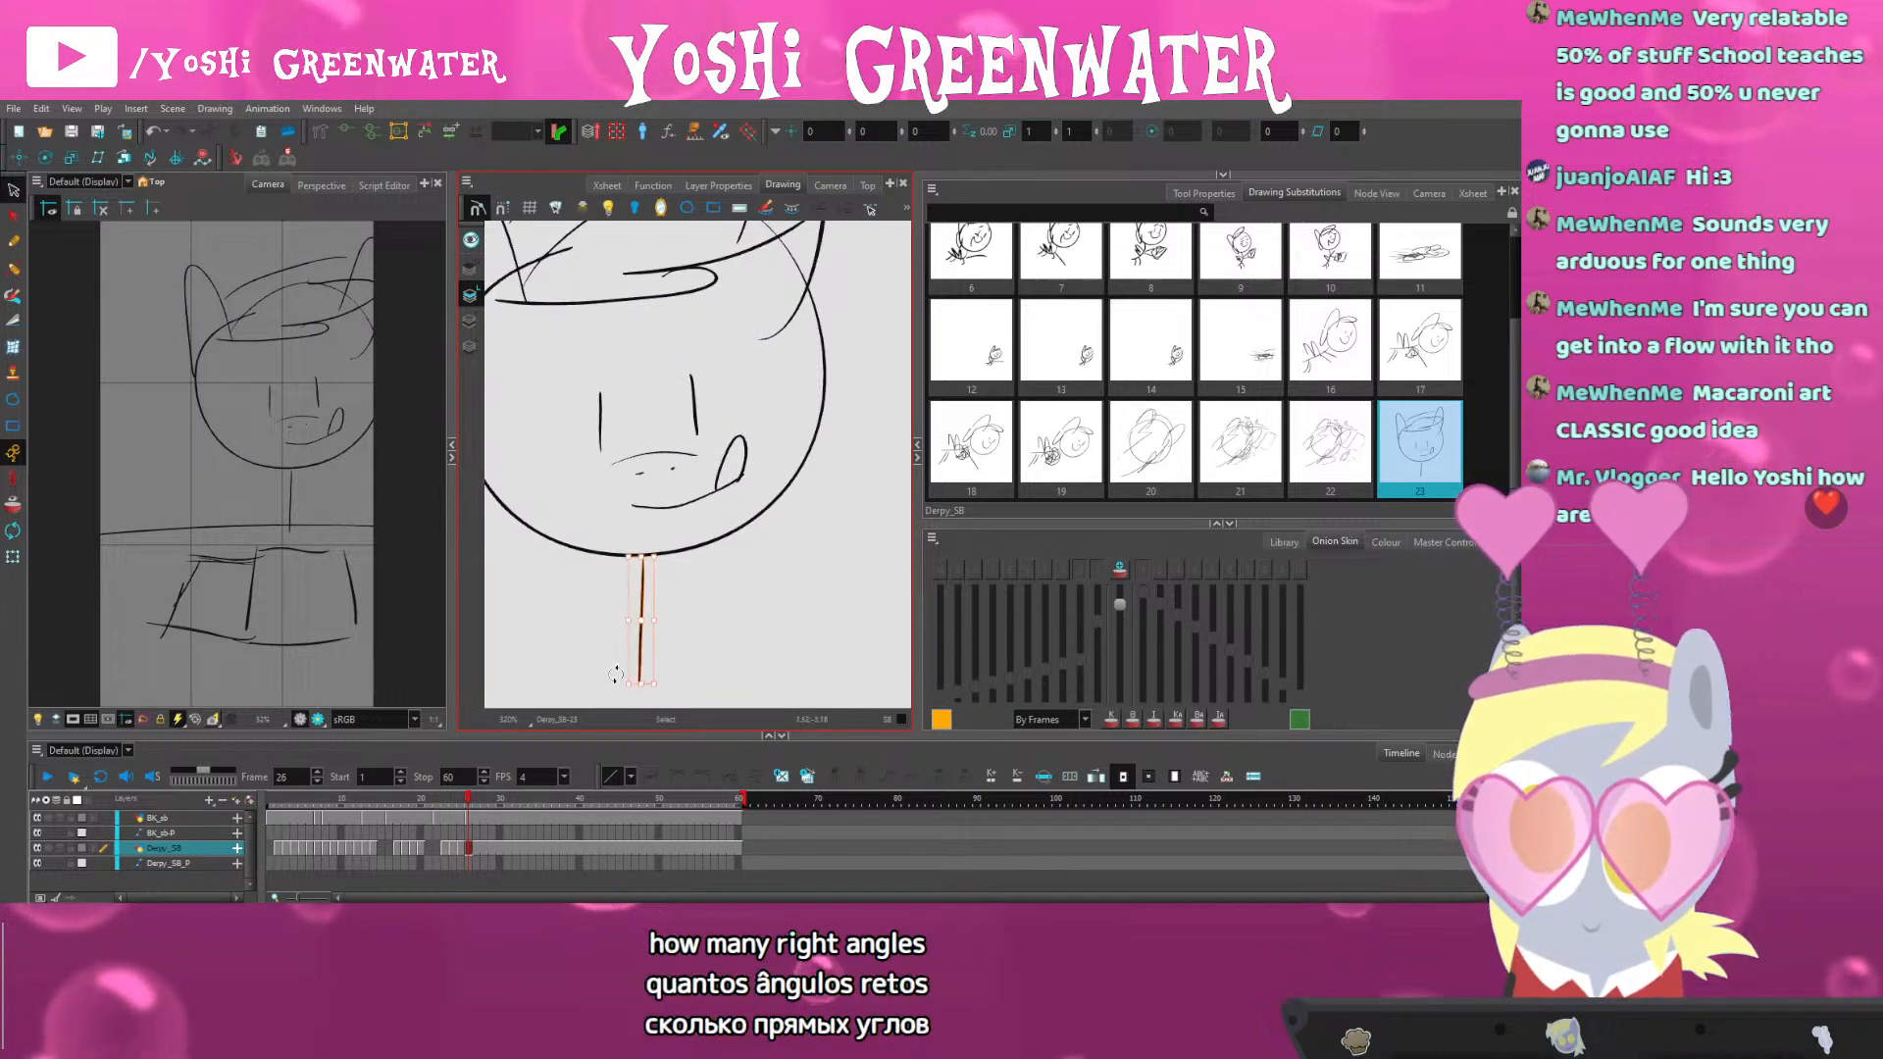
pyautogui.moveTo(615, 674); pyautogui.dragTo(606, 517)
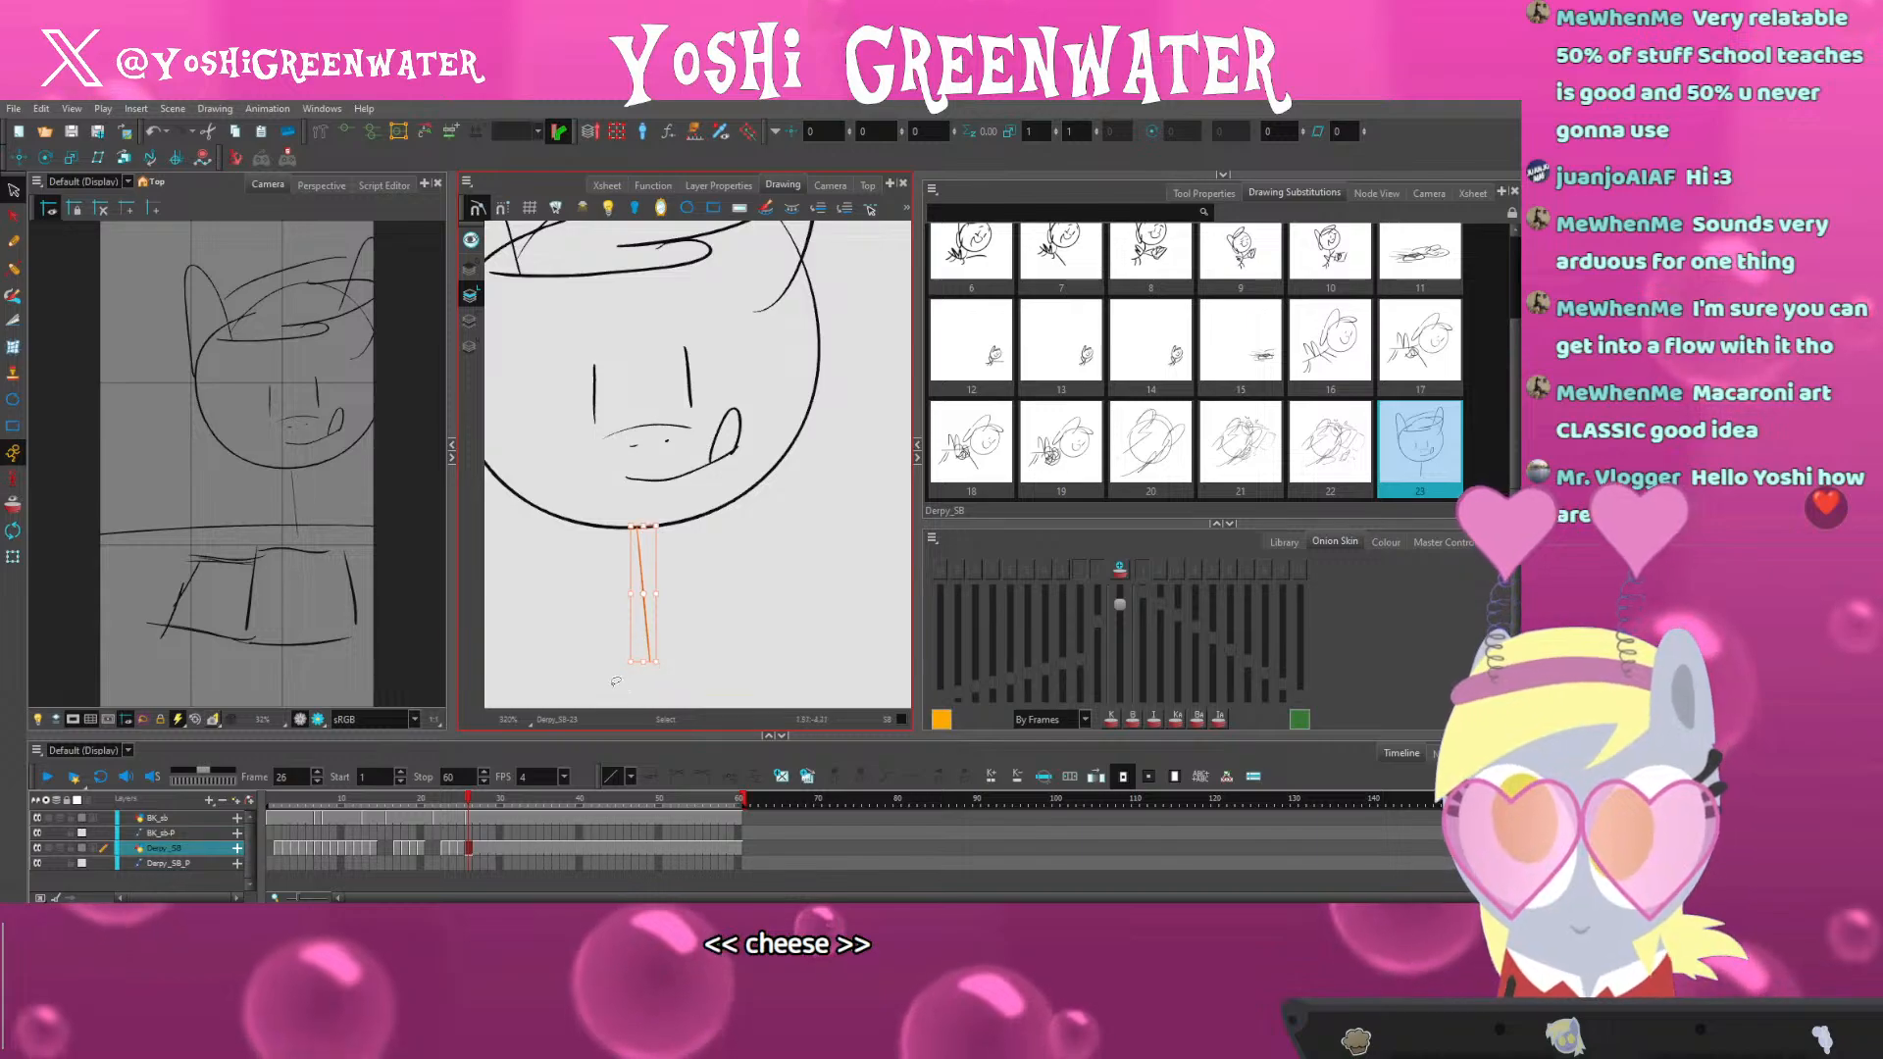
pyautogui.click(585, 621)
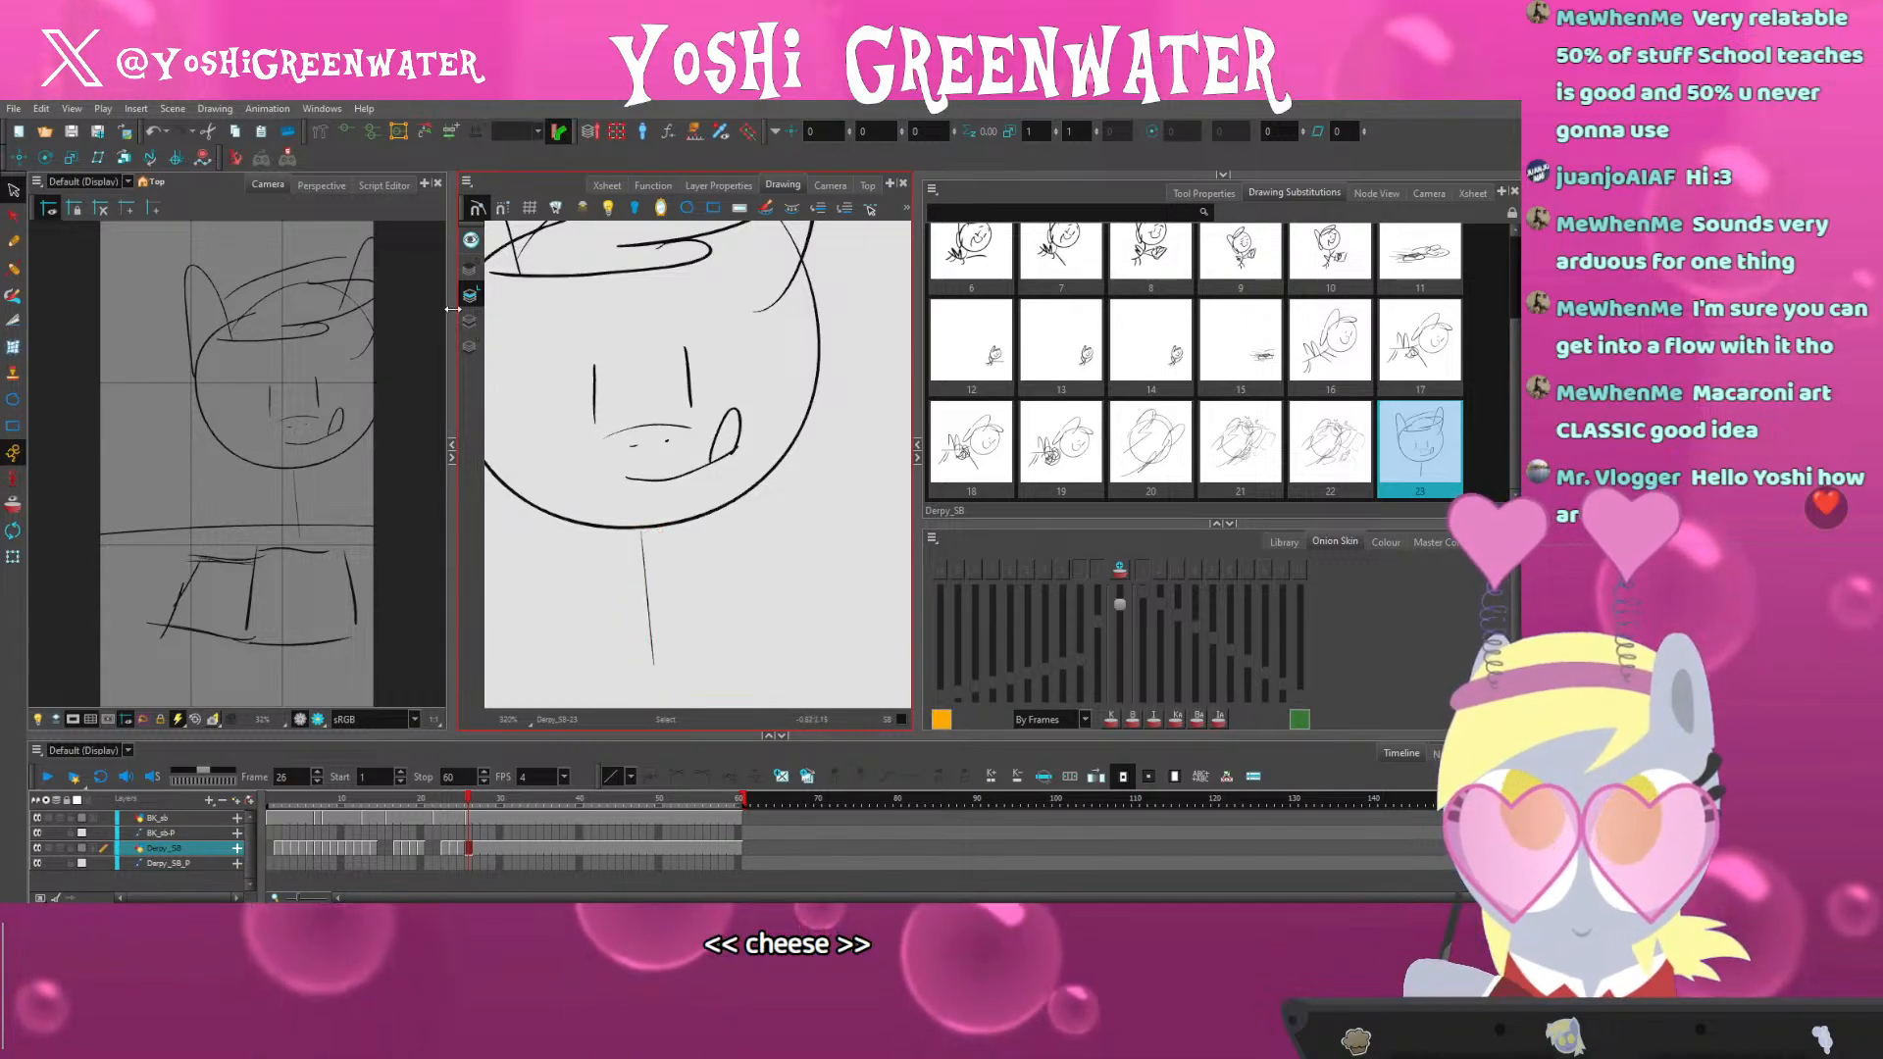
pyautogui.hotkey('ctrl', 's')
# Sketch the pony's two rounded front hooves over the table at the end of the body line, with small motion marks beneath them
pyautogui.click(472, 297)
pyautogui.scroll(2, 544, 265)
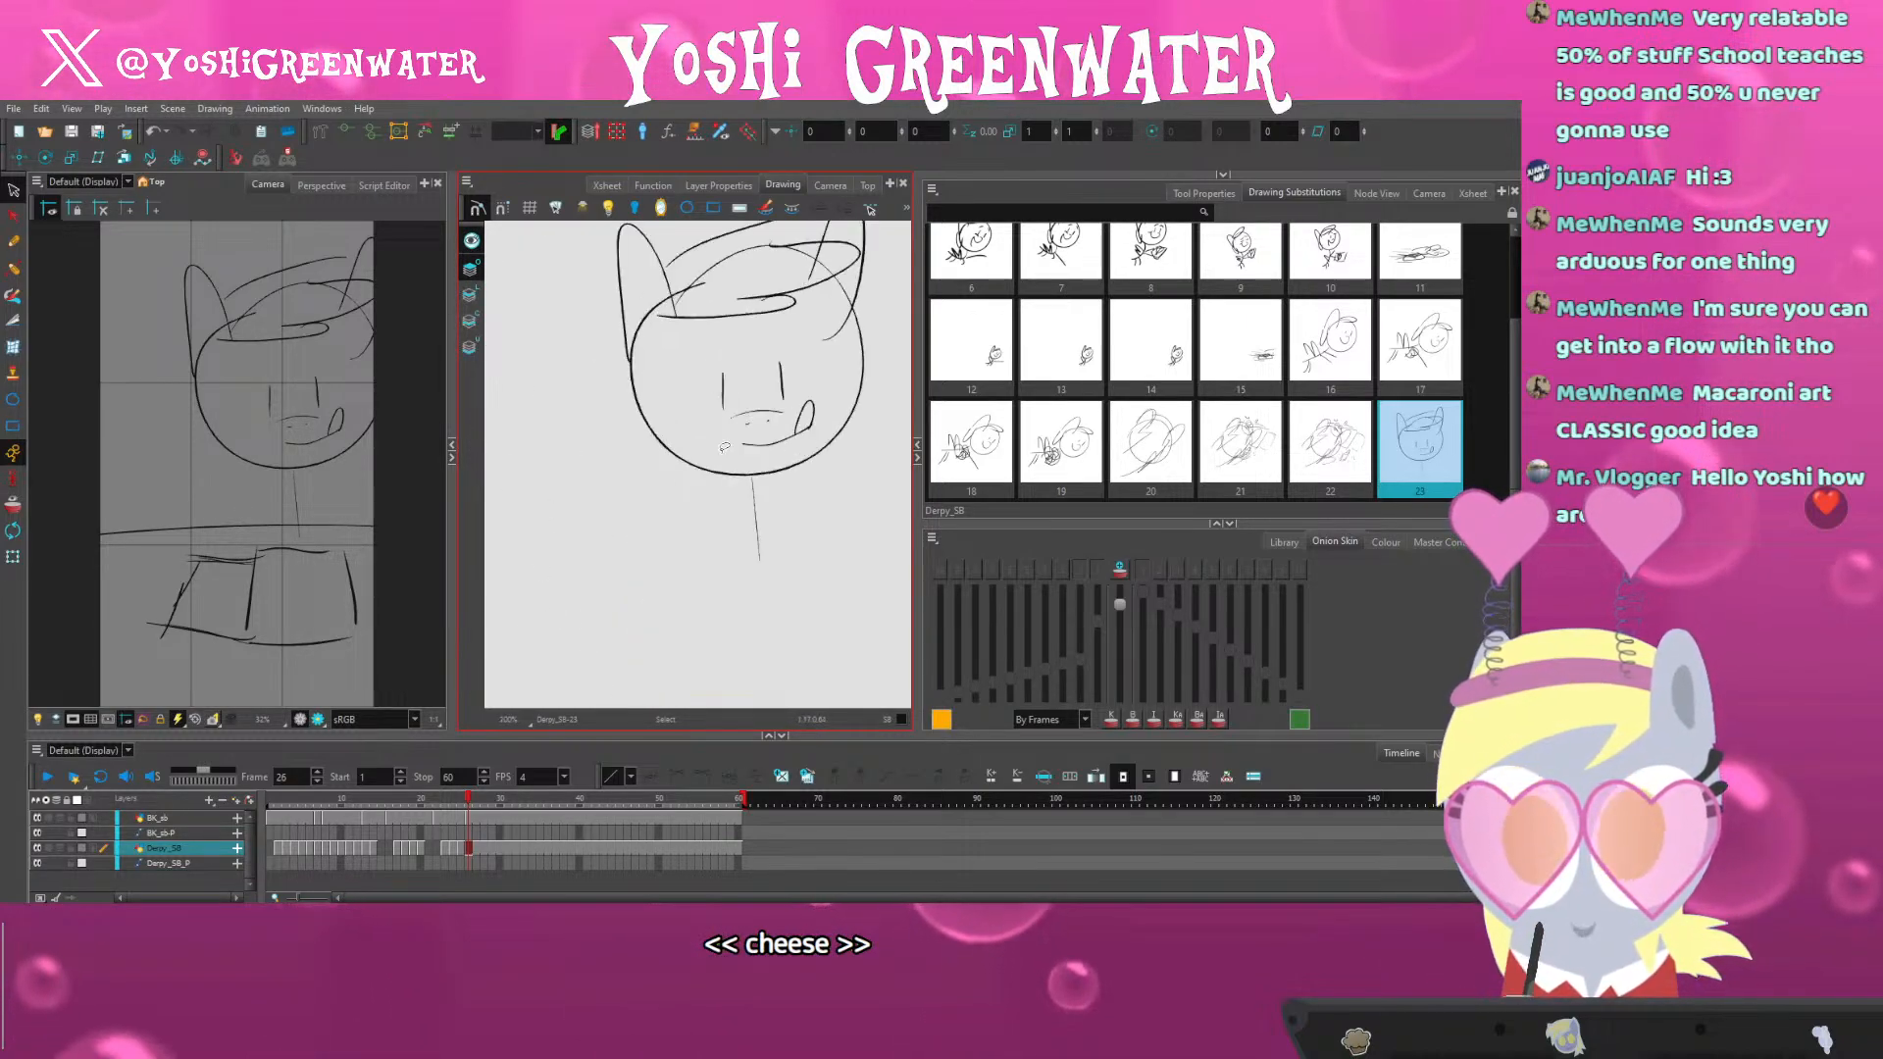
pyautogui.click(1203, 192)
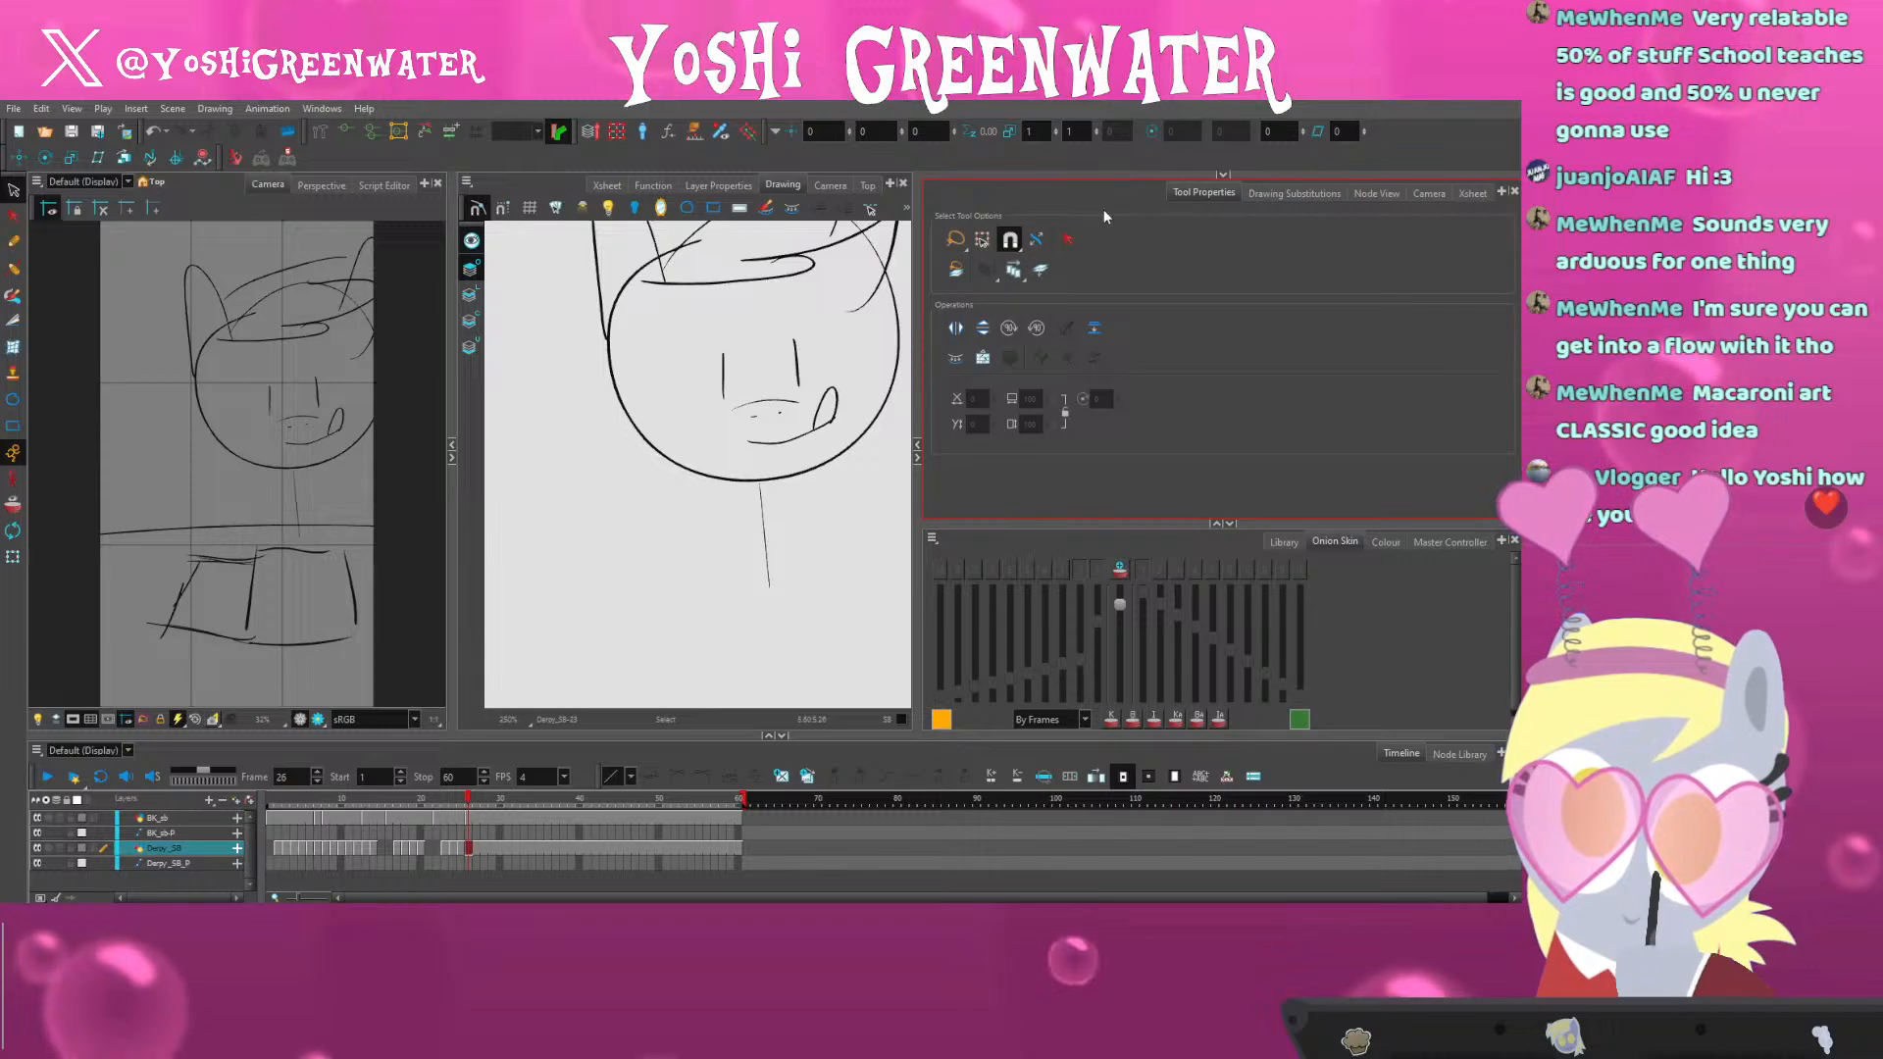
pyautogui.click(1329, 194)
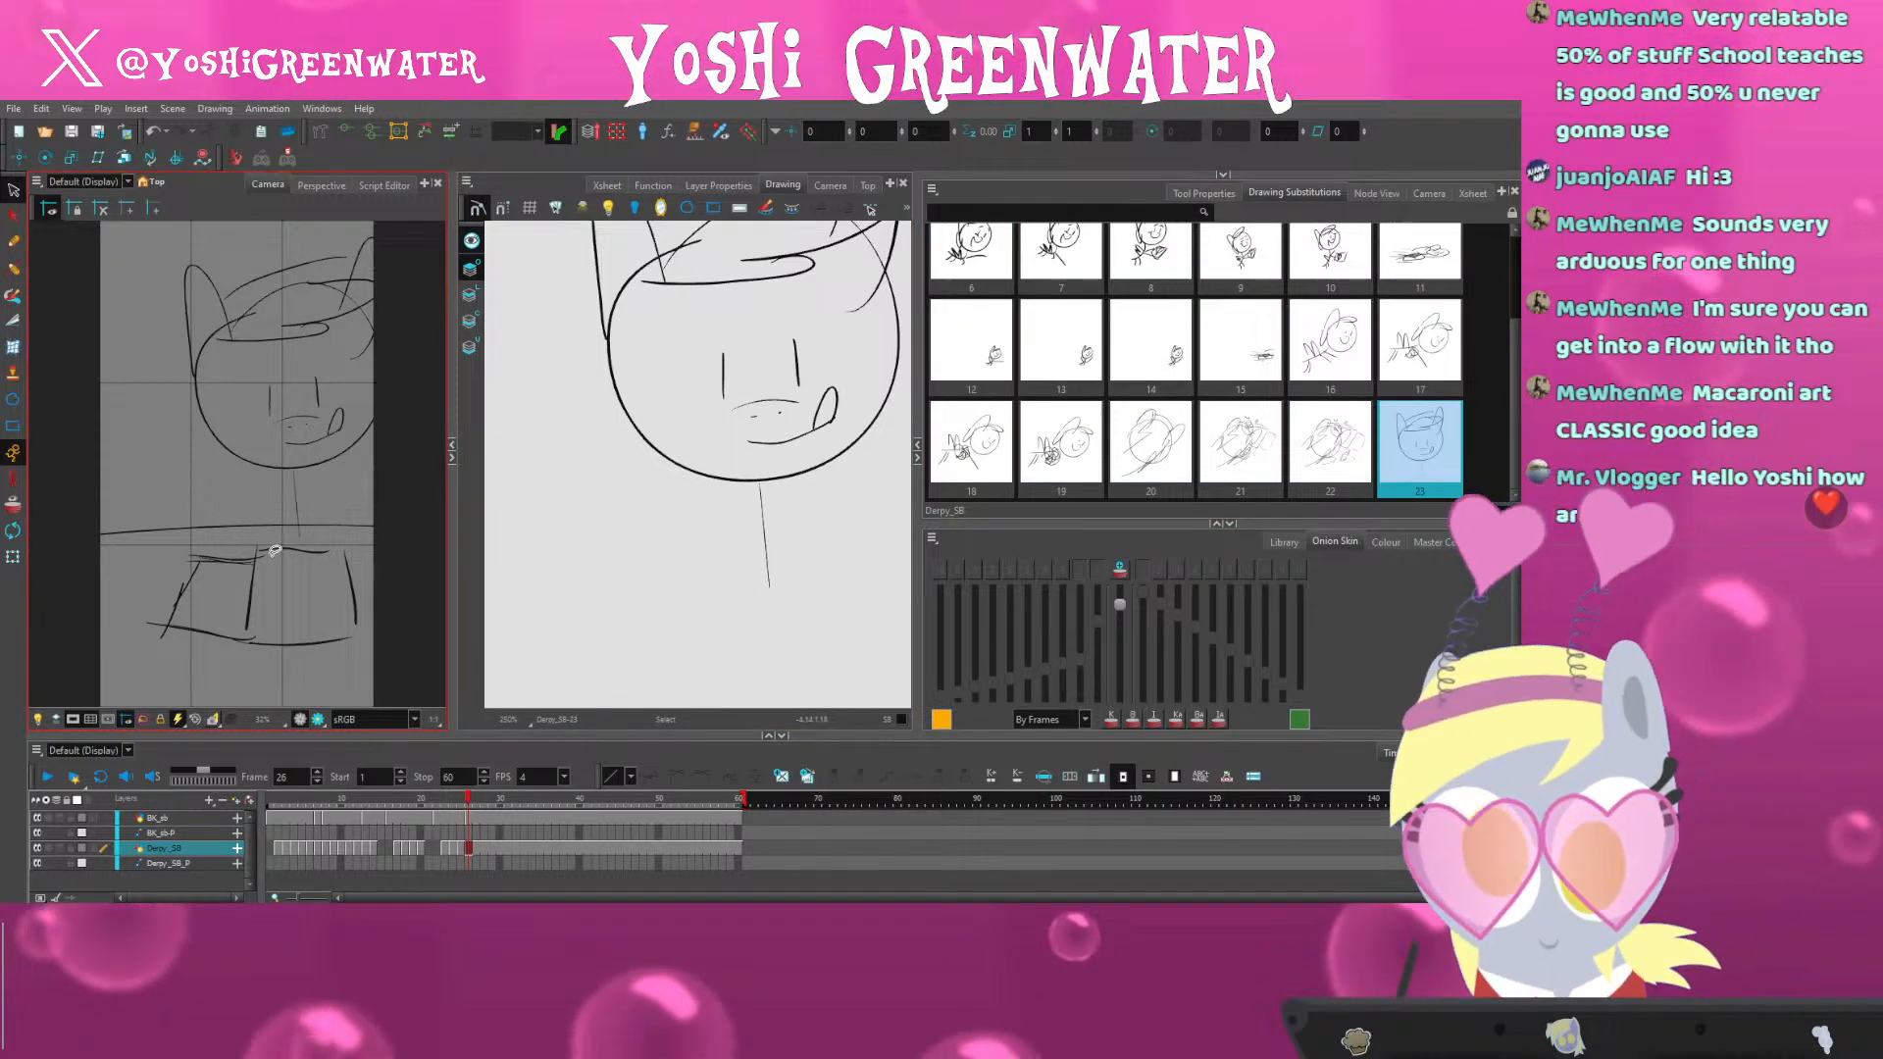
pyautogui.moveTo(280, 543)
pyautogui.mouseDown()
pyautogui.moveTo(250, 542)
pyautogui.moveTo(294, 542)
pyautogui.mouseUp()
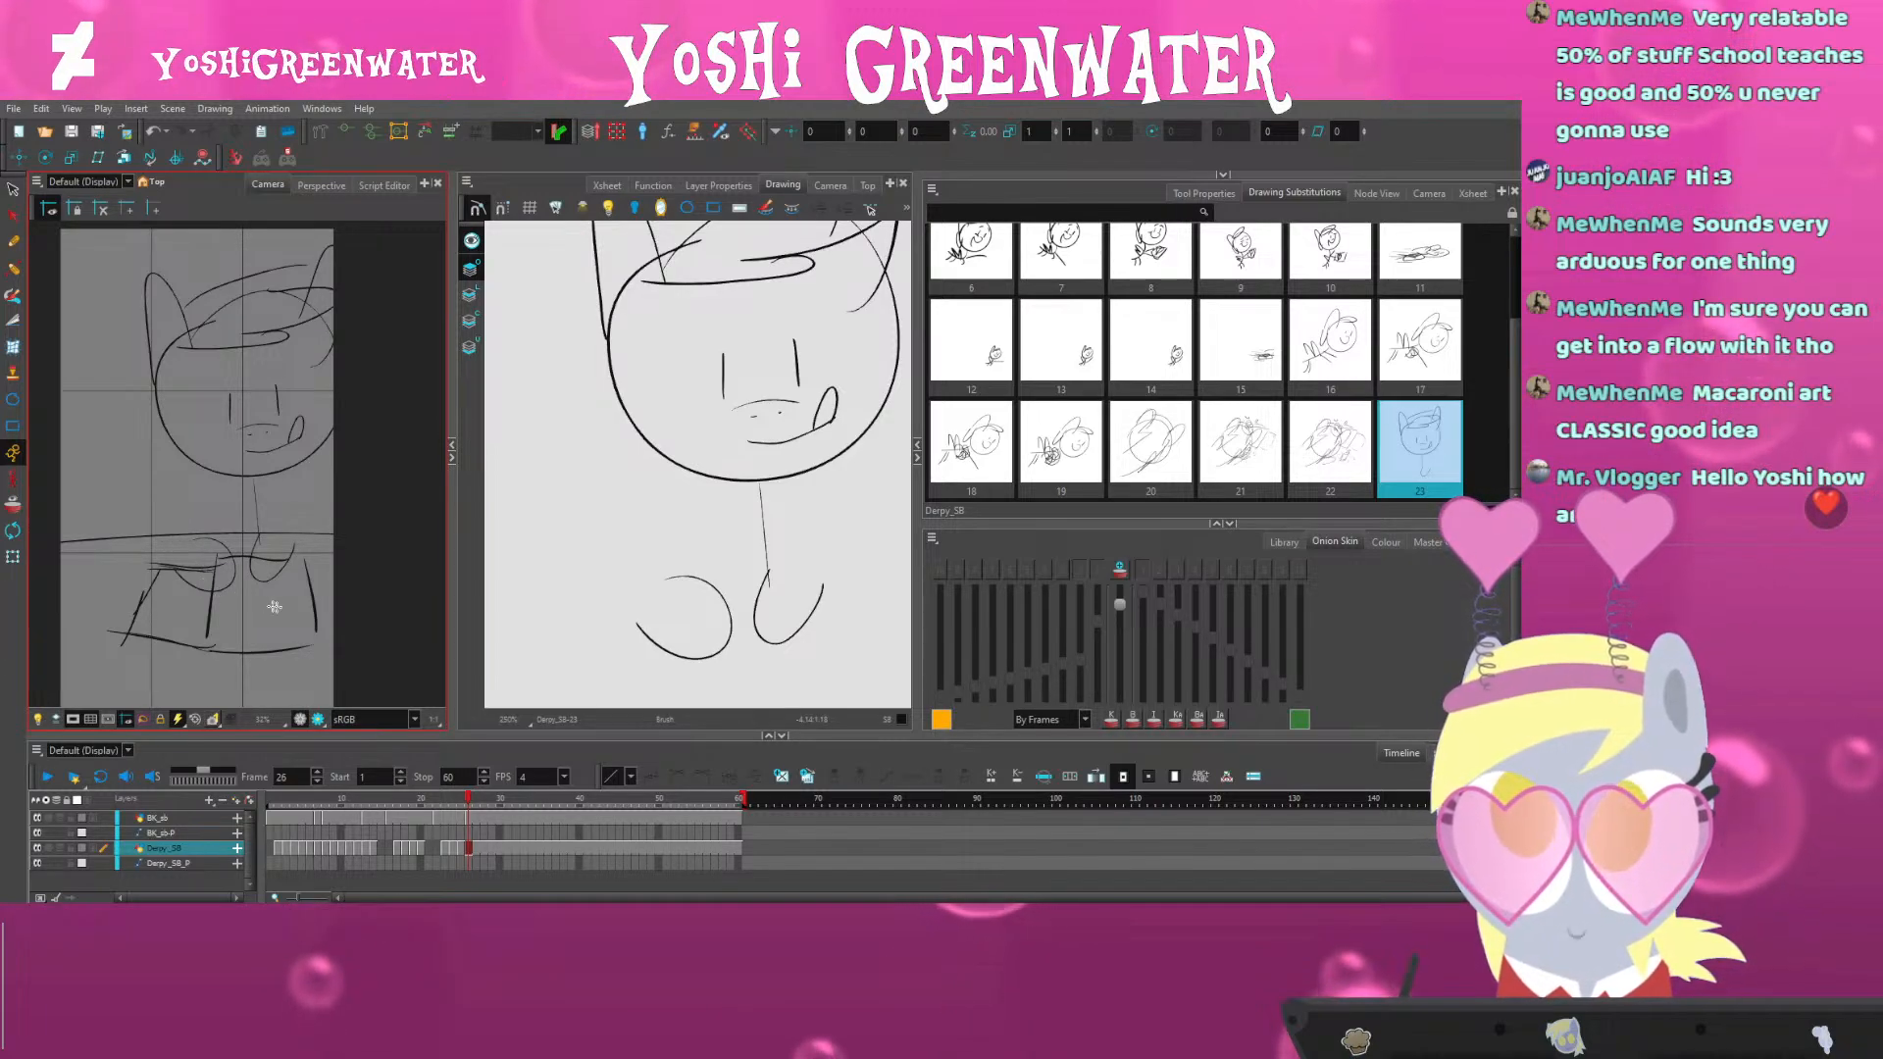
pyautogui.moveTo(637, 621)
pyautogui.mouseDown()
pyautogui.moveTo(669, 577)
pyautogui.moveTo(582, 579)
pyautogui.mouseUp()
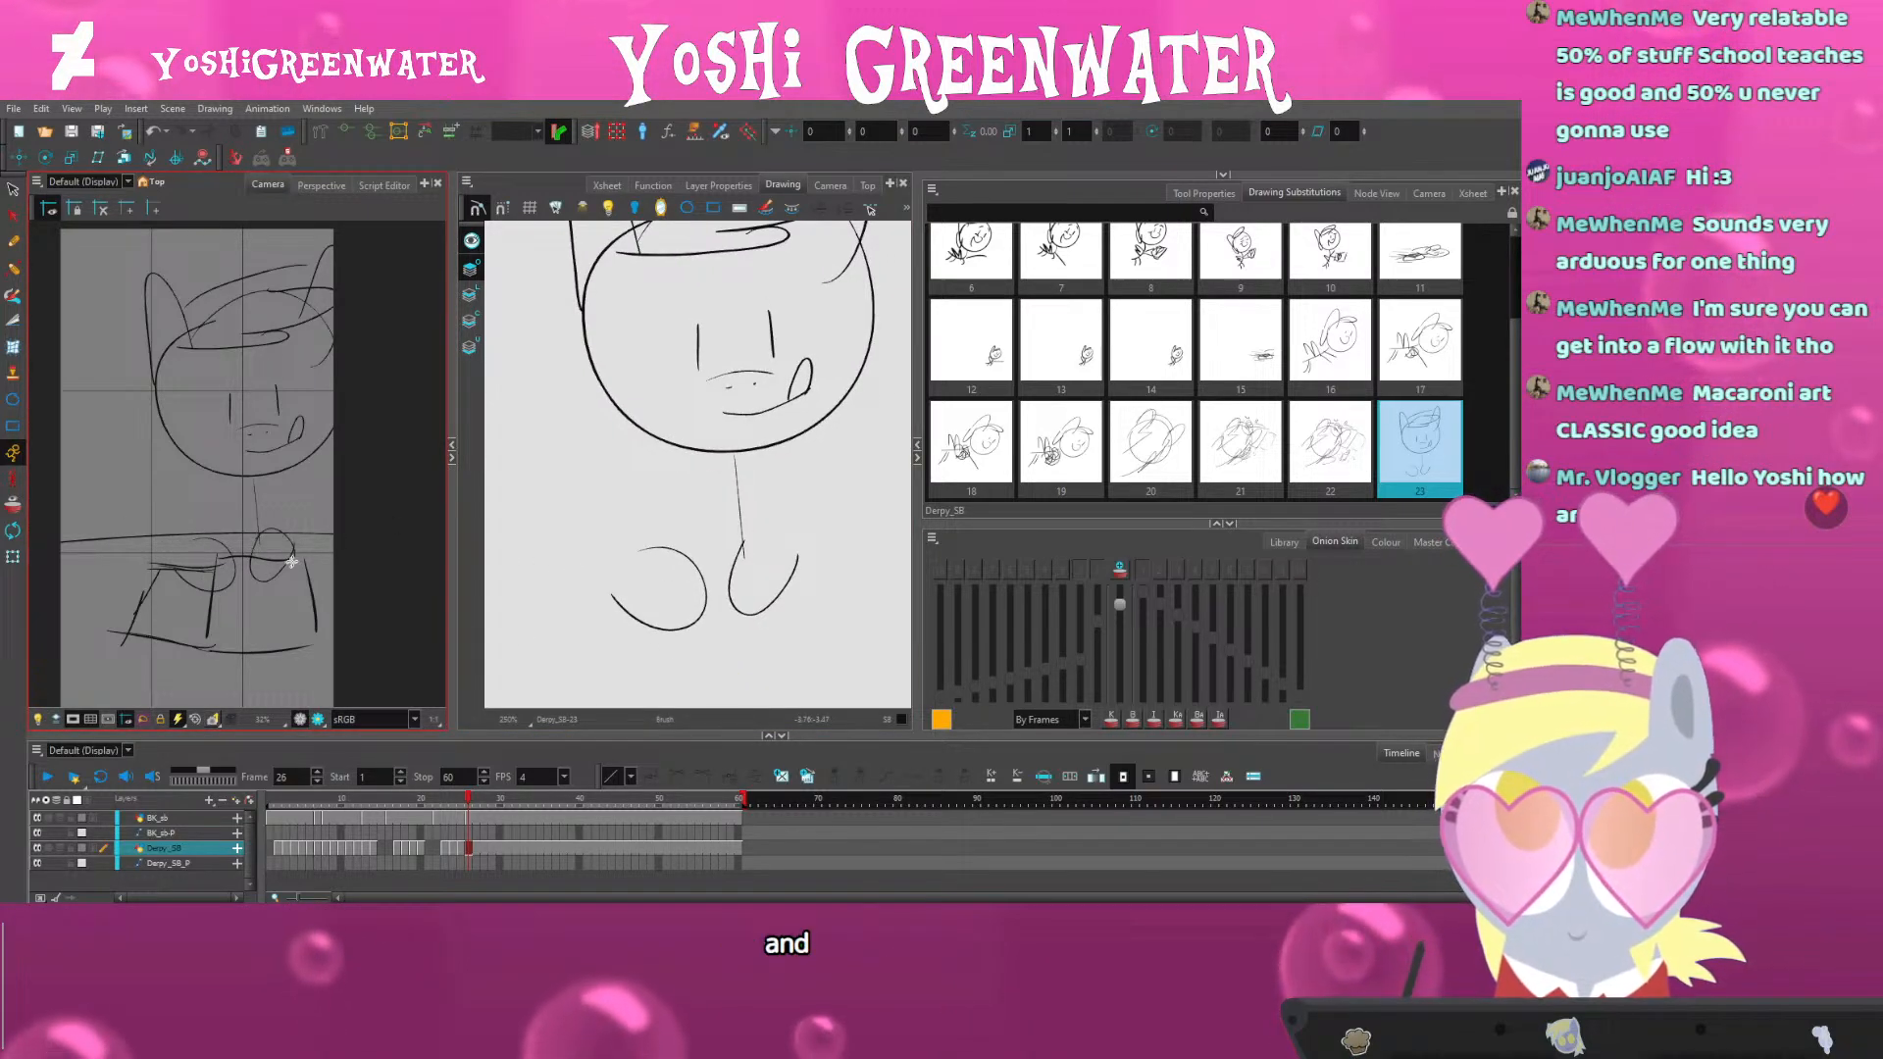
pyautogui.moveTo(197, 535)
pyautogui.mouseDown()
pyautogui.moveTo(263, 586)
pyautogui.moveTo(198, 575)
pyautogui.mouseUp()
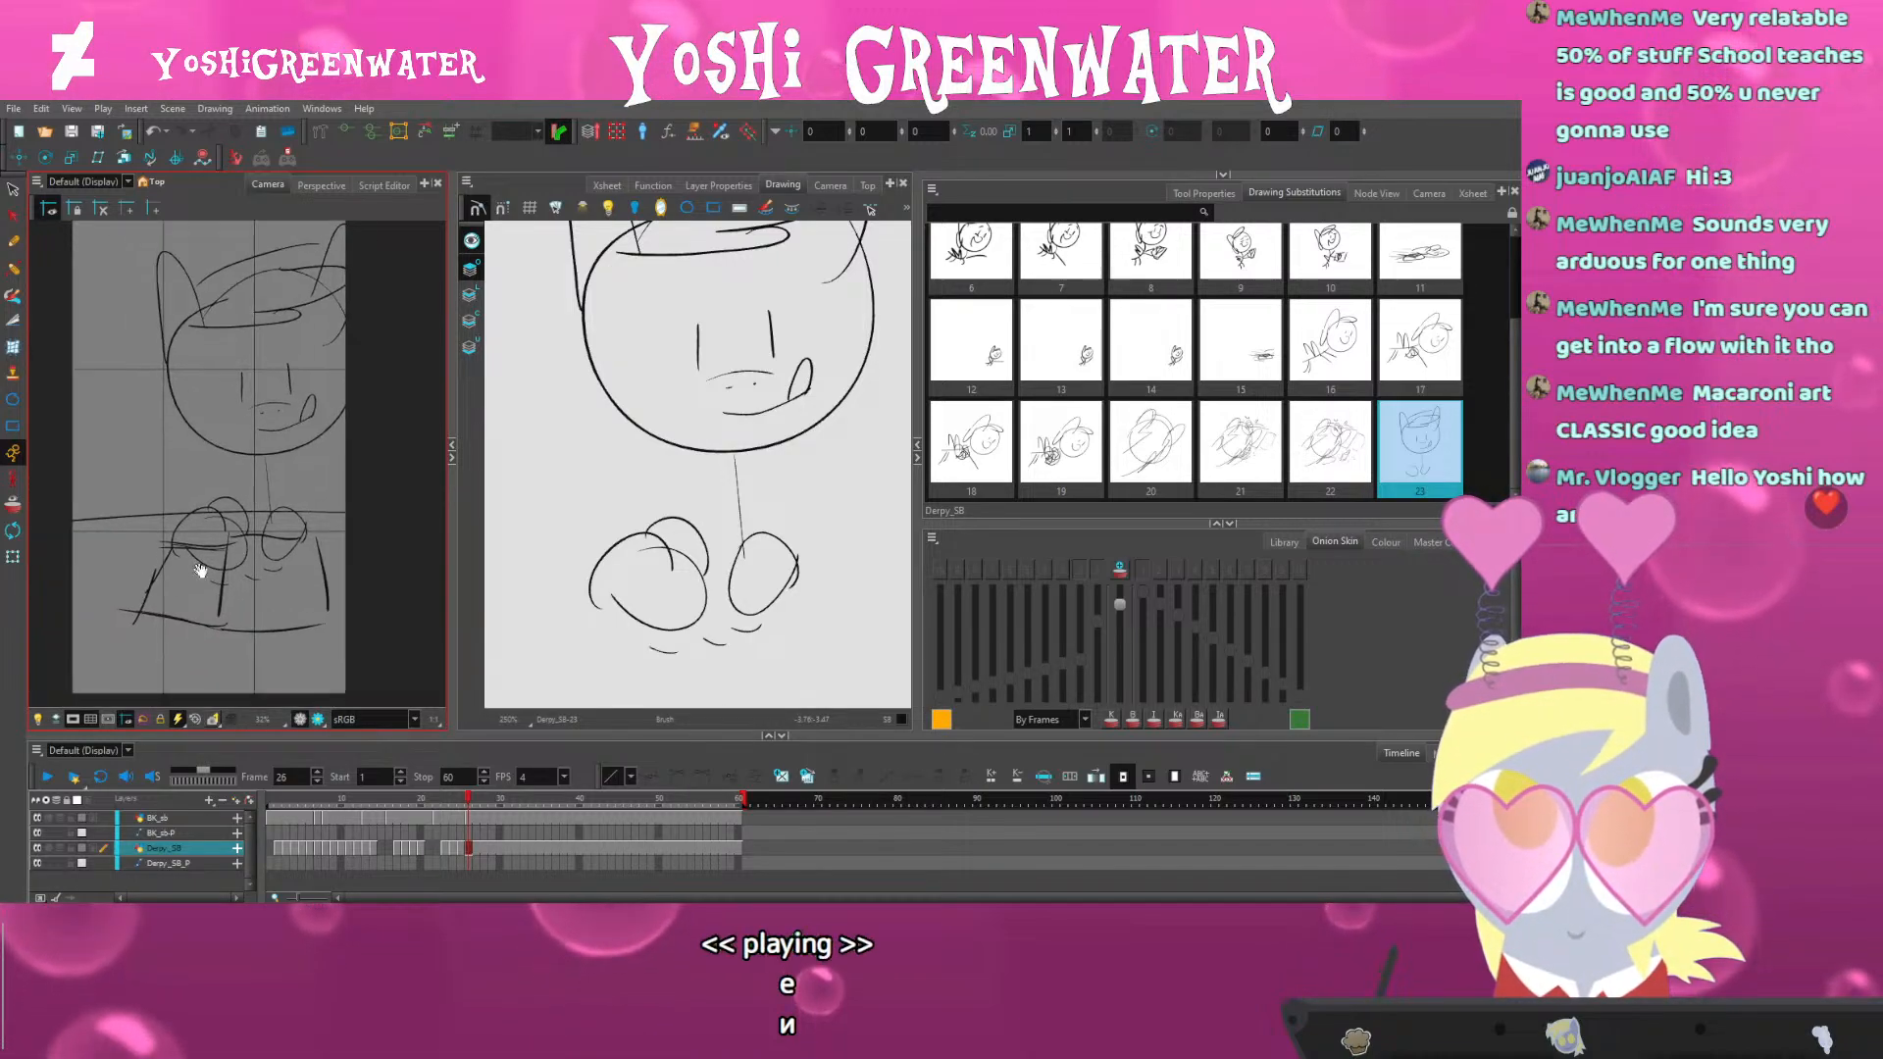
pyautogui.moveTo(677, 651); pyautogui.dragTo(650, 648)
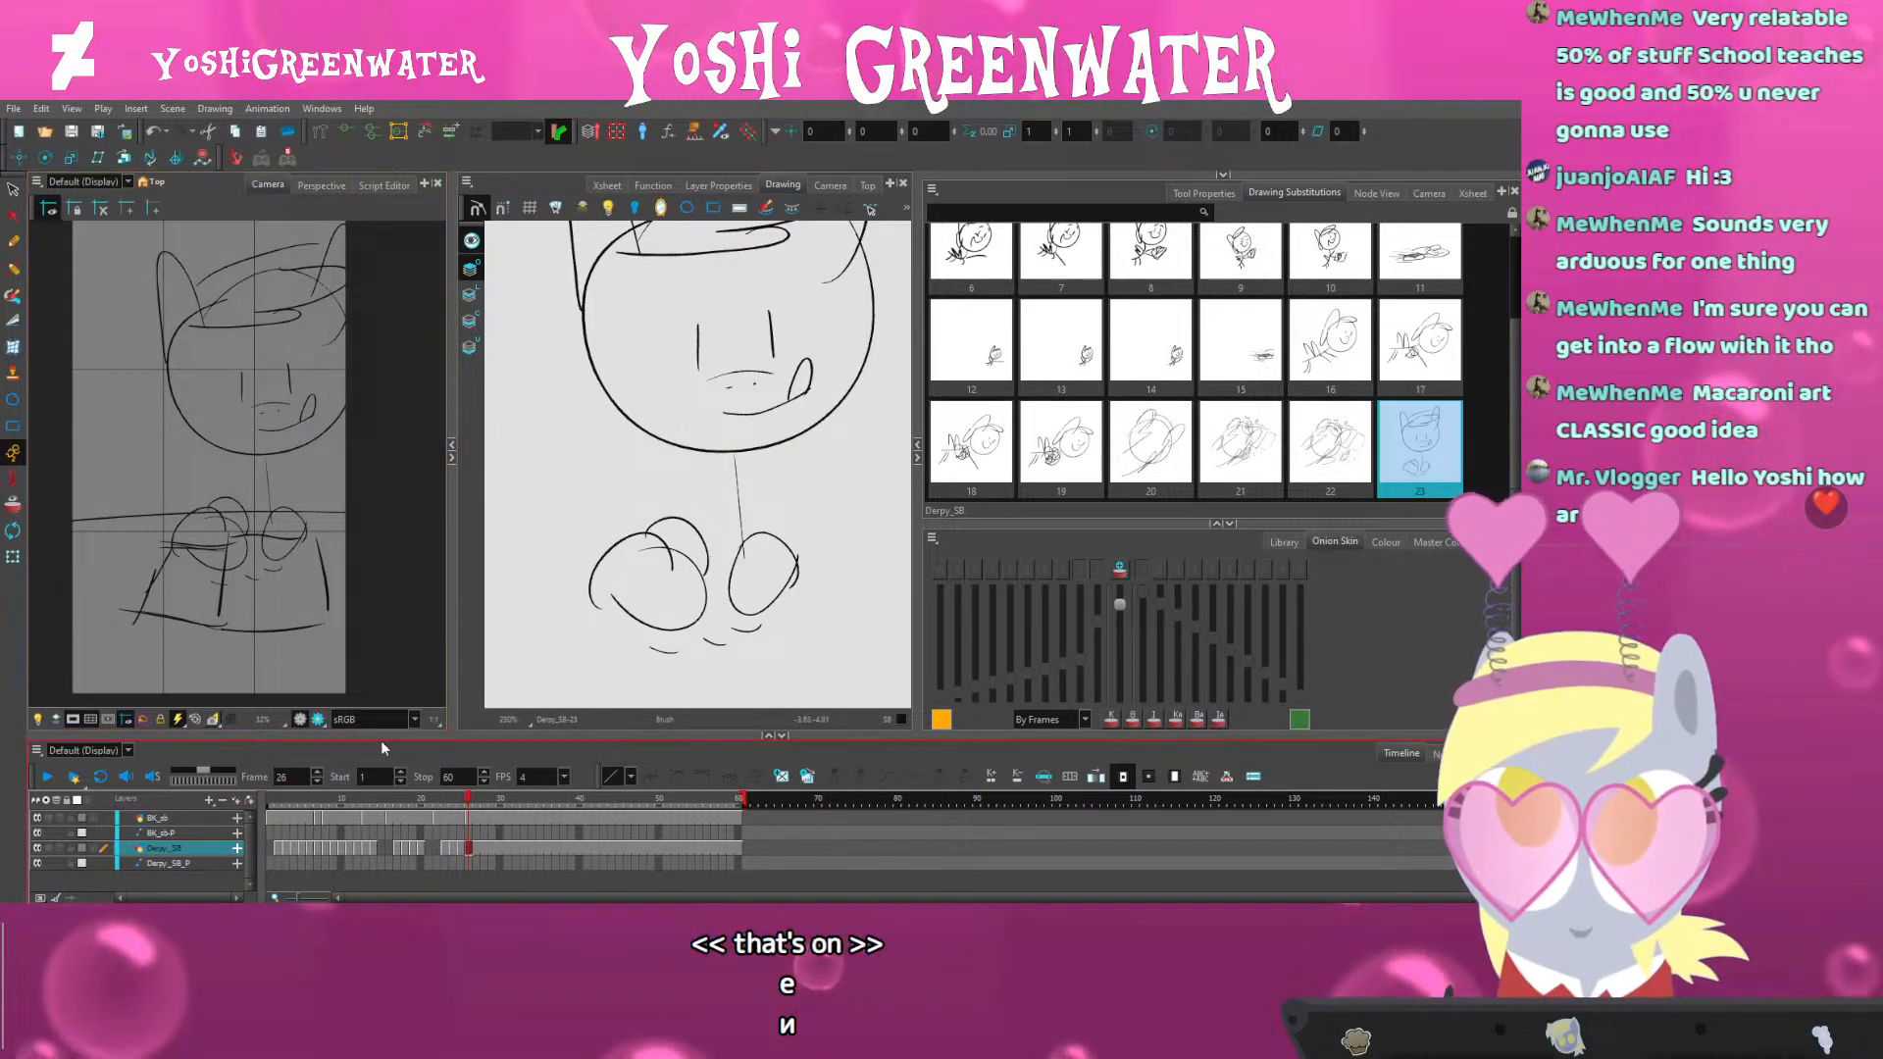
pyautogui.moveTo(500, 677); pyautogui.dragTo(486, 662)
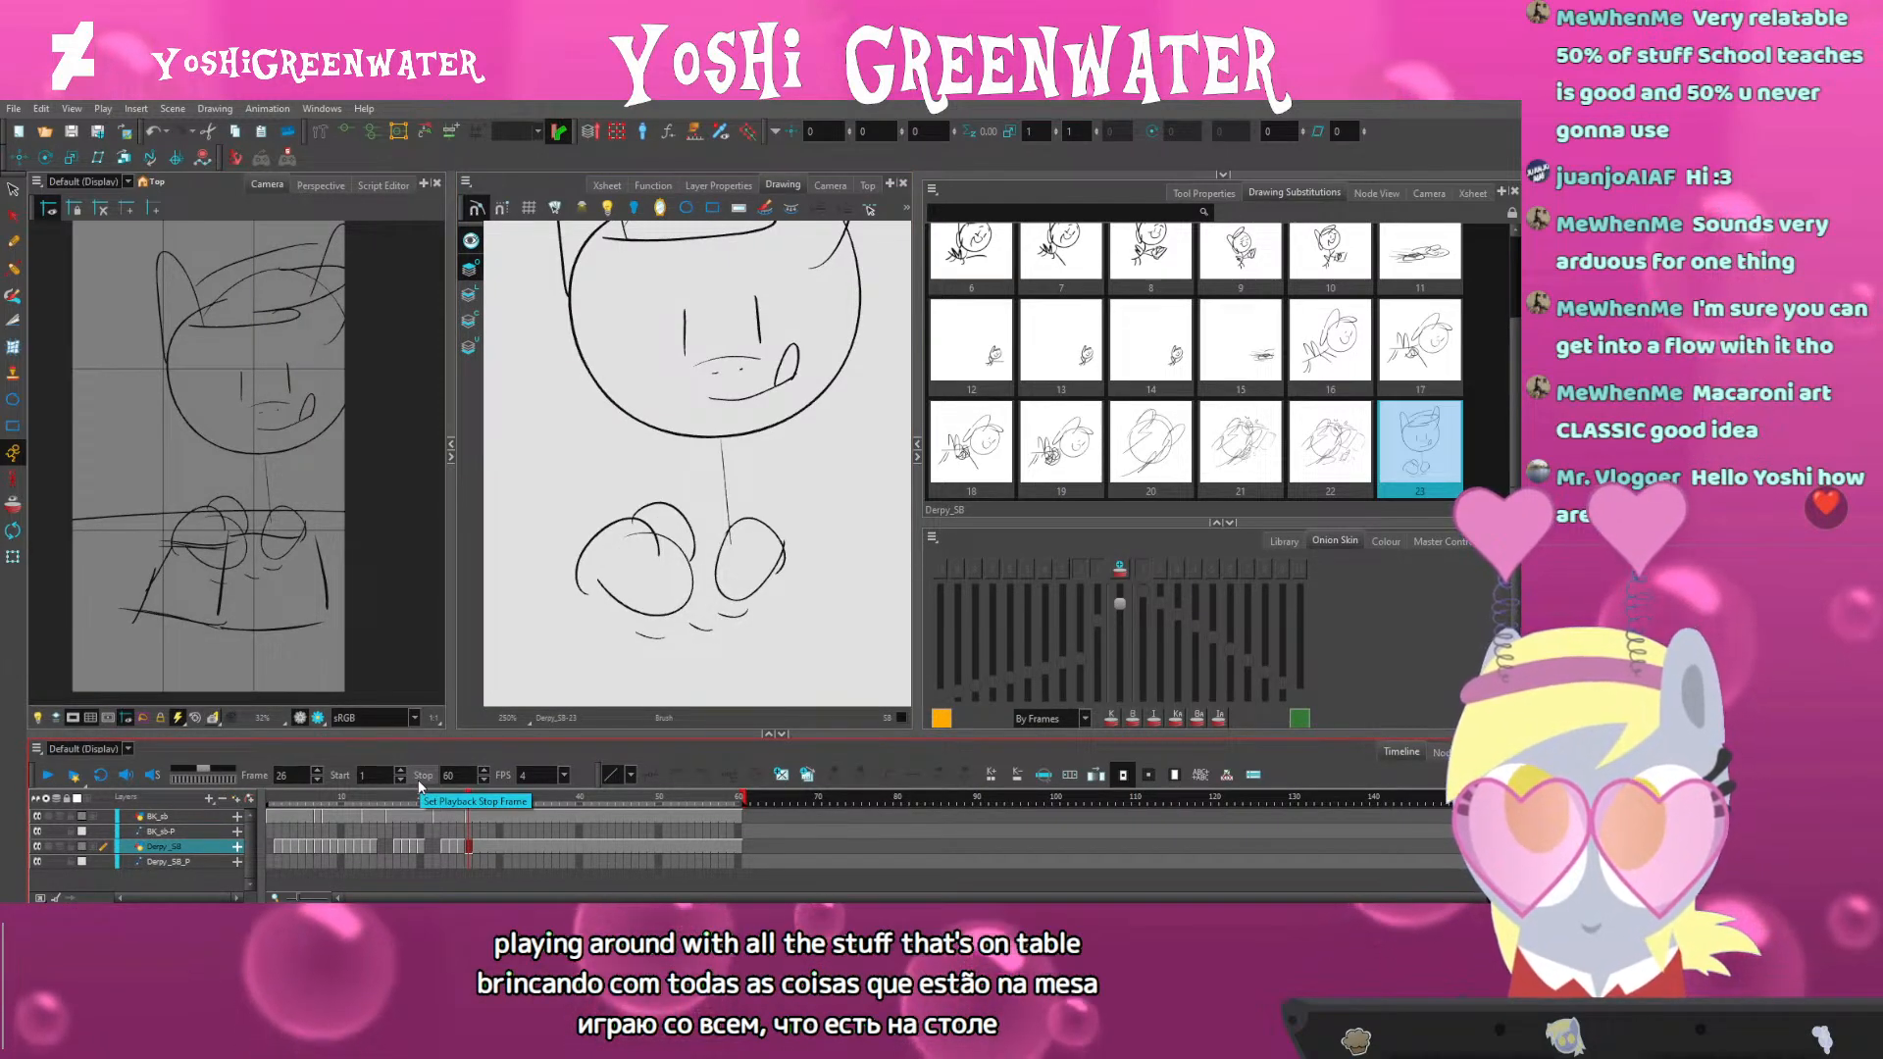
# On frame 26 of the BK_sb layer, sketch small paper shapes and dots on the table around the central sheet
pyautogui.click(468, 816)
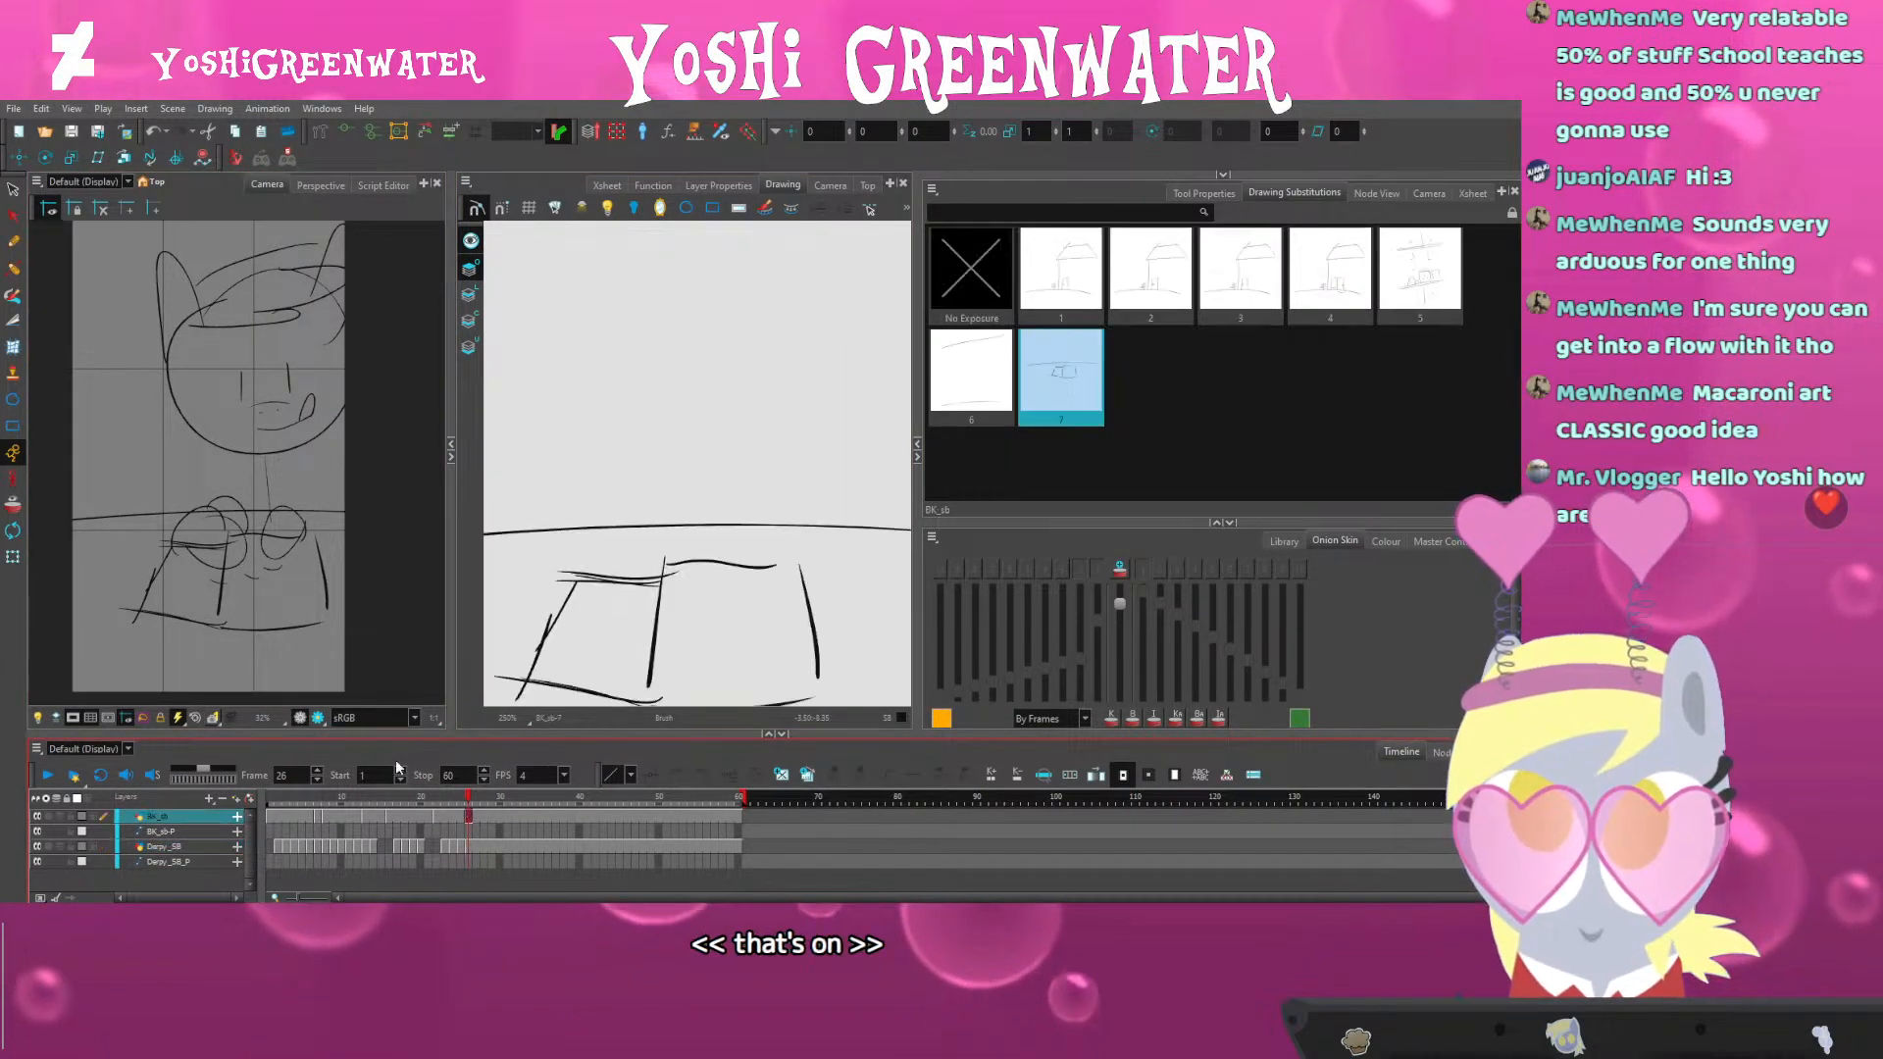
pyautogui.moveTo(153, 589); pyautogui.dragTo(195, 579)
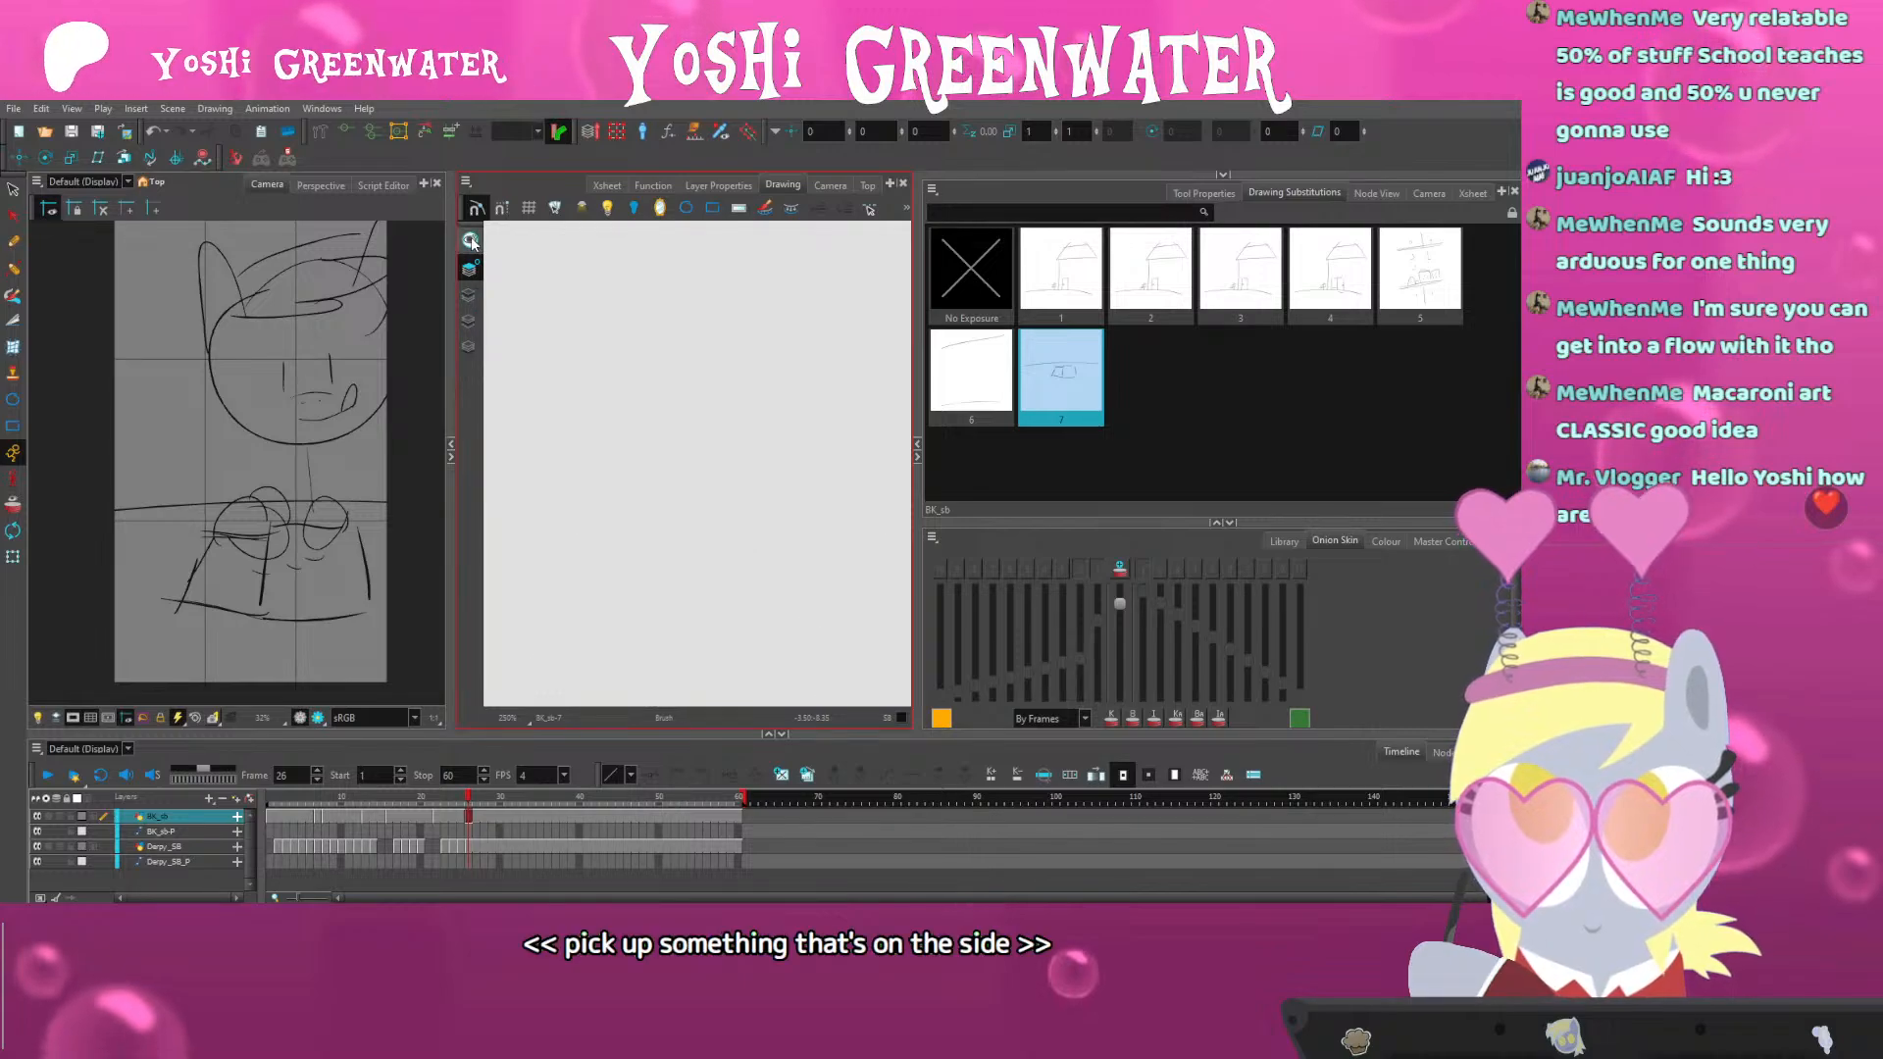
pyautogui.moveTo(191, 508); pyautogui.dragTo(208, 491)
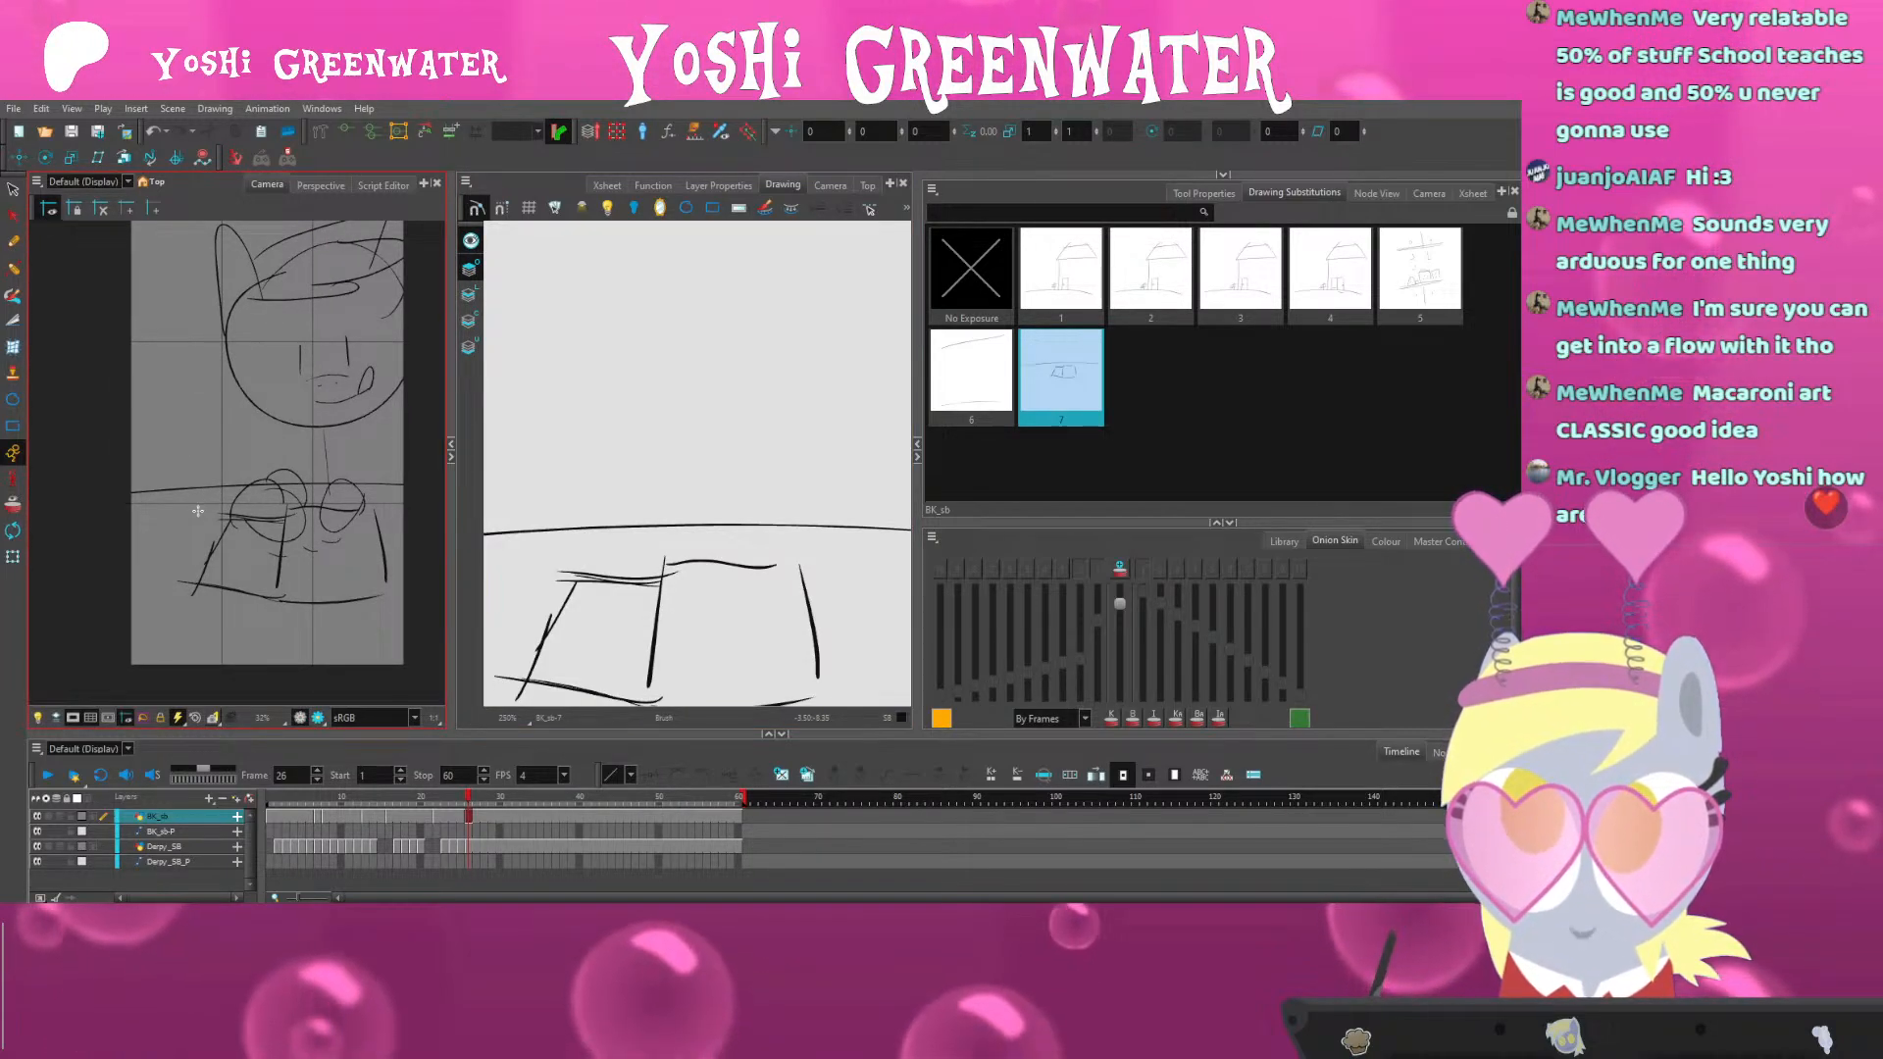
pyautogui.moveTo(173, 519)
pyautogui.mouseDown()
pyautogui.moveTo(178, 554)
pyautogui.moveTo(136, 560)
pyautogui.mouseUp()
pyautogui.moveTo(139, 528)
pyautogui.mouseDown()
pyautogui.moveTo(175, 524)
pyautogui.moveTo(176, 557)
pyautogui.mouseUp()
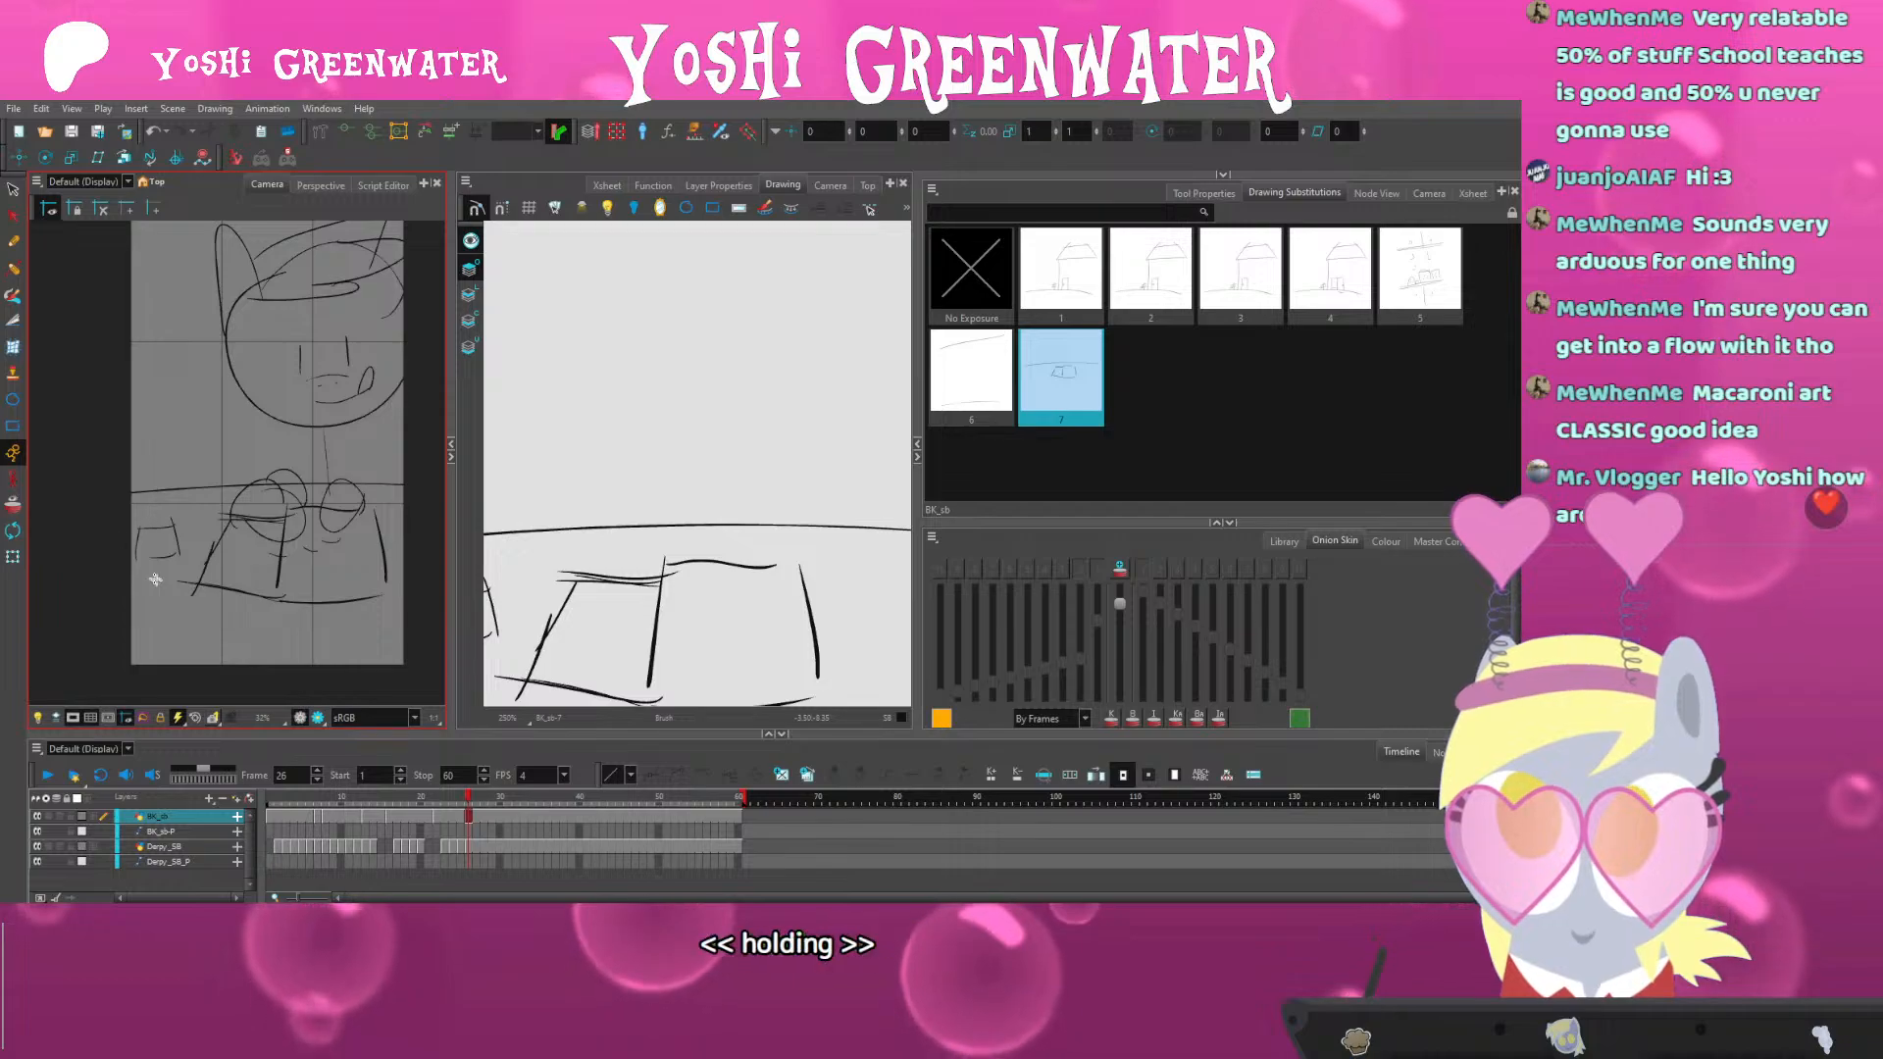
pyautogui.moveTo(250, 630)
pyautogui.mouseDown()
pyautogui.moveTo(204, 618)
pyautogui.moveTo(188, 644)
pyautogui.mouseUp()
pyautogui.moveTo(194, 615)
pyautogui.mouseDown()
pyautogui.moveTo(240, 619)
pyautogui.moveTo(239, 643)
pyautogui.mouseUp()
pyautogui.moveTo(194, 642); pyautogui.dragTo(238, 646)
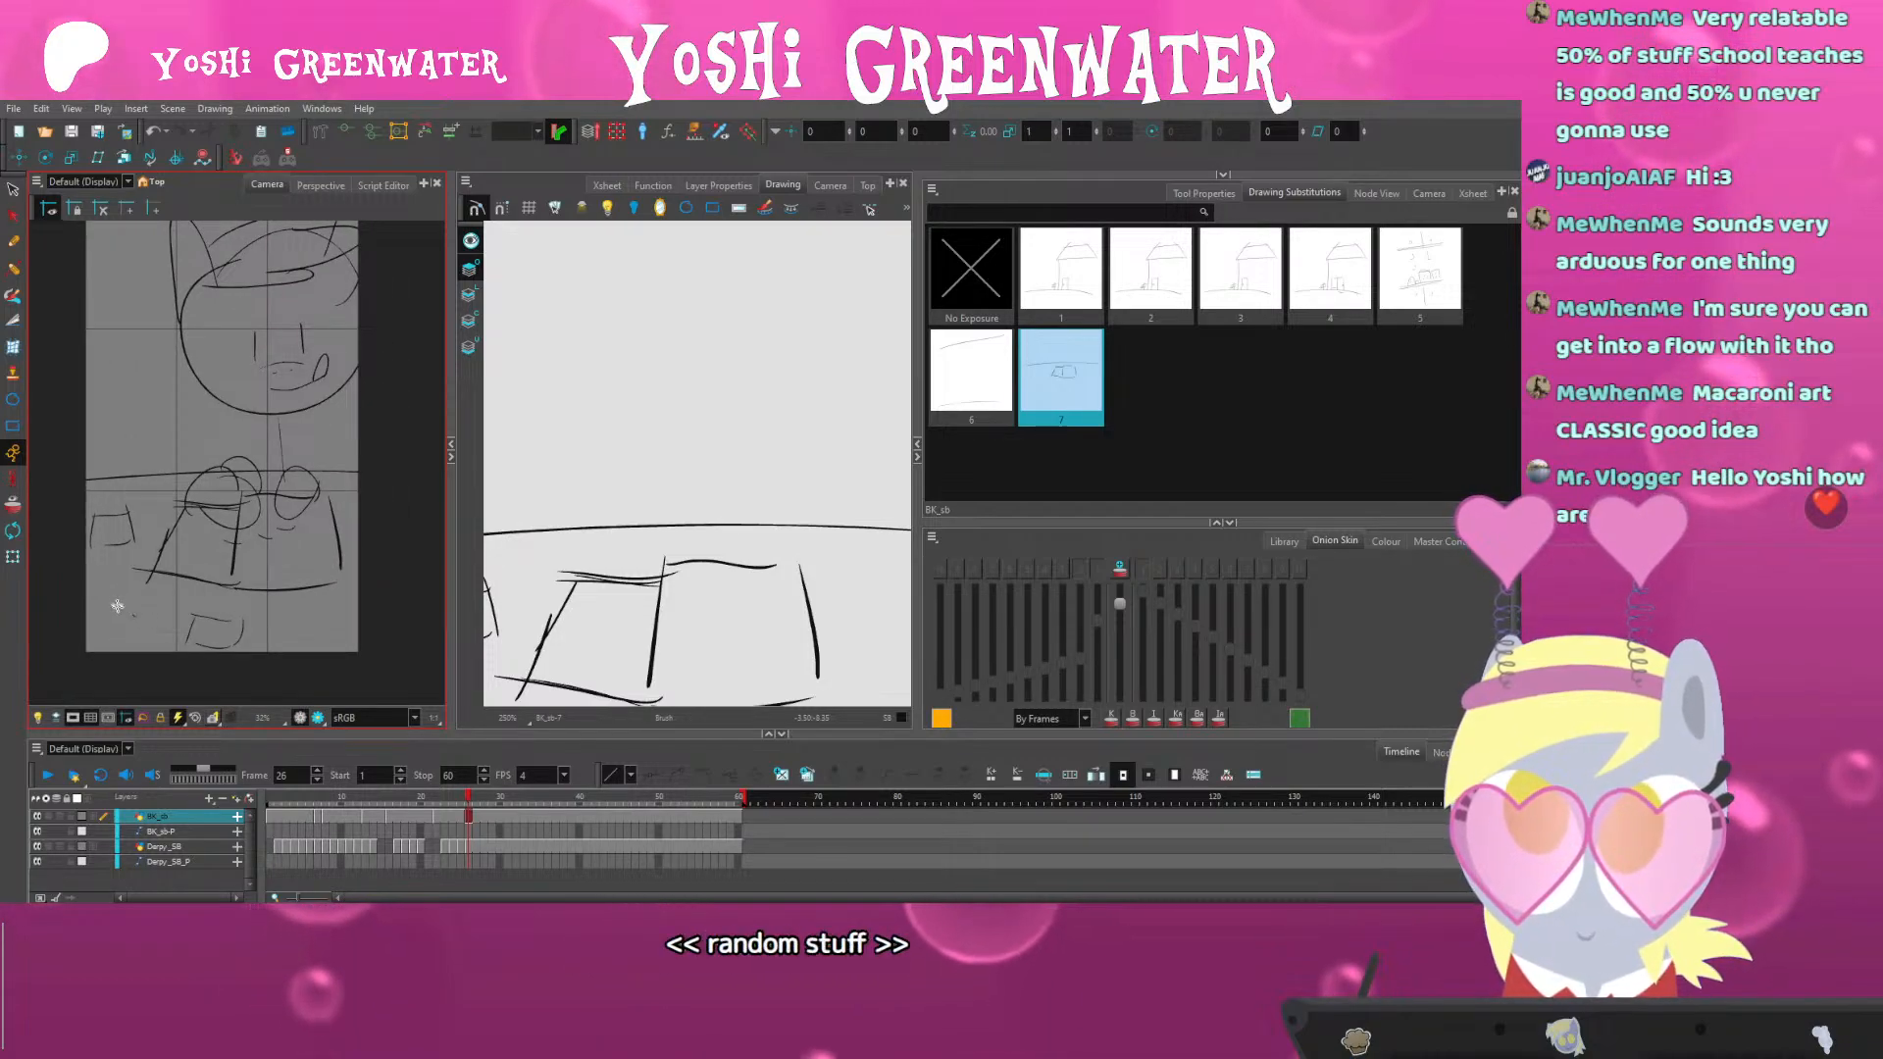
pyautogui.click(295, 574)
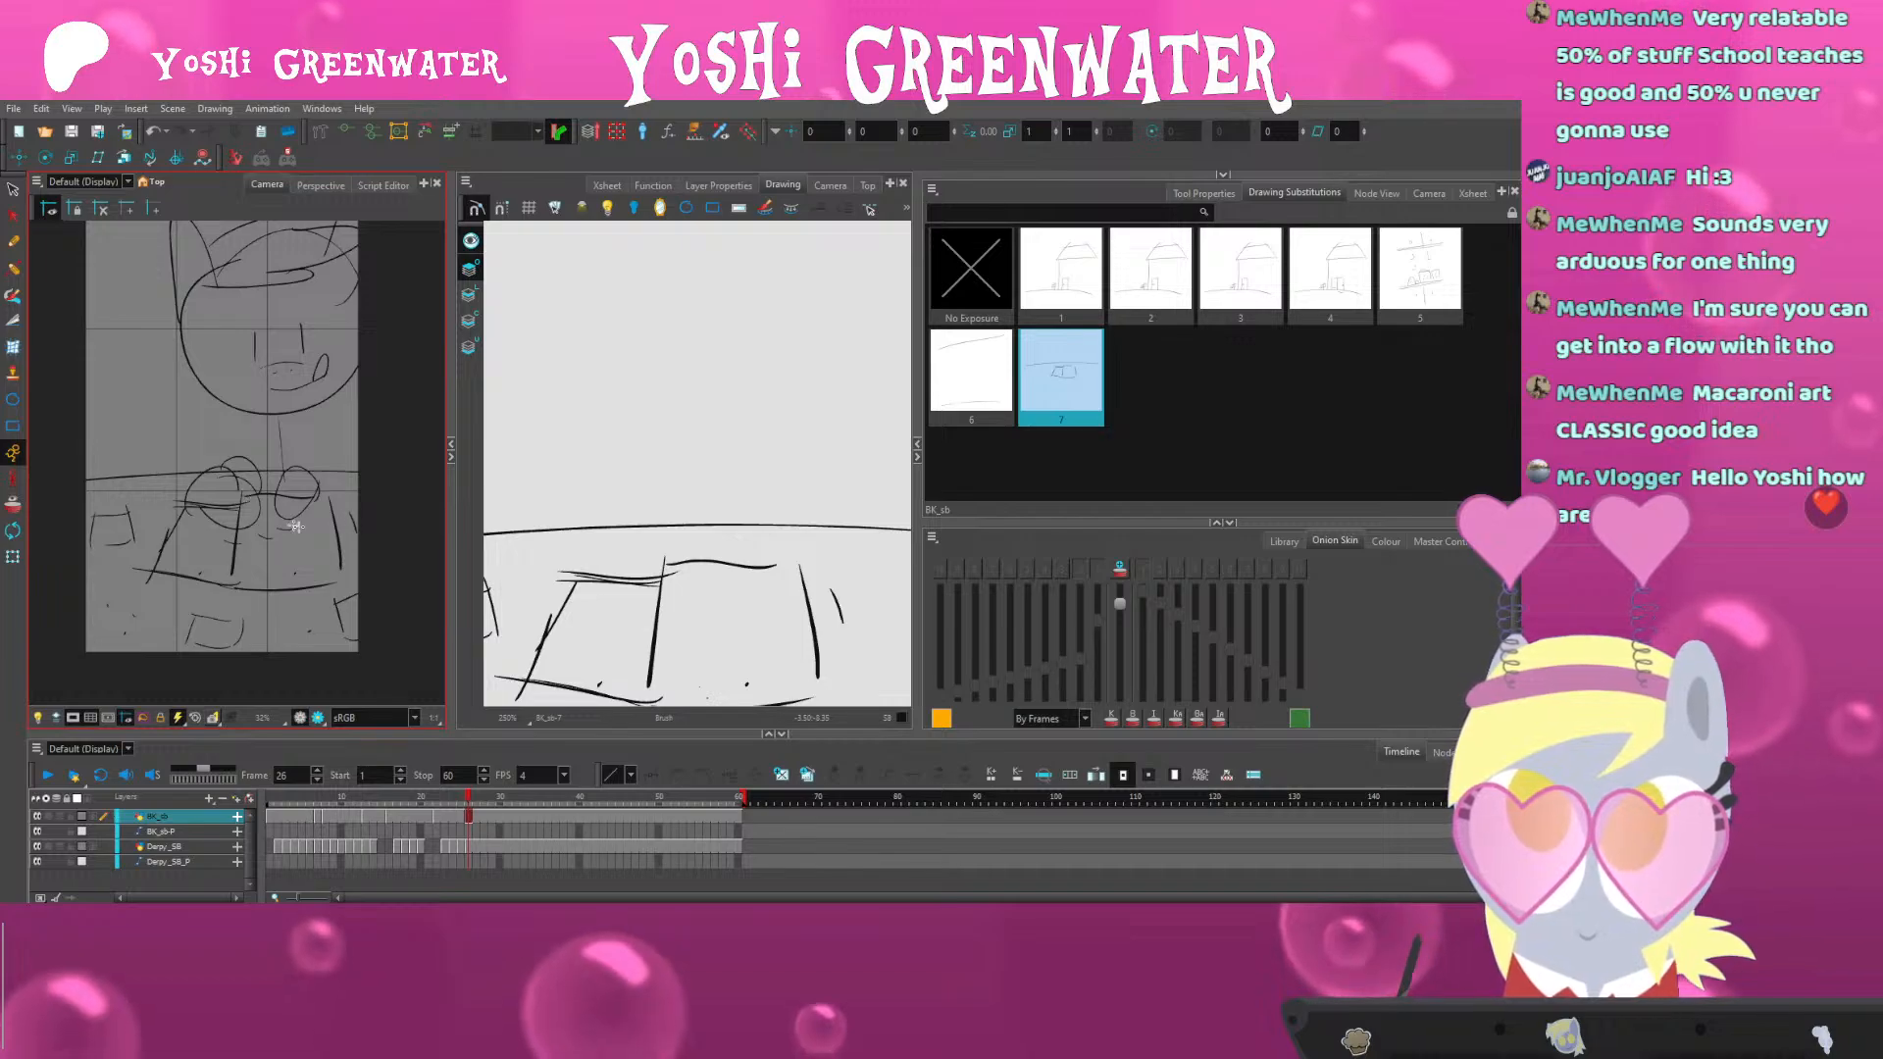
# Extend the table's edge line past both sides of the camera frame and scatter more scraps and short strokes across the tabletop
pyautogui.moveTo(89, 581); pyautogui.dragTo(135, 634)
pyautogui.click(74, 719)
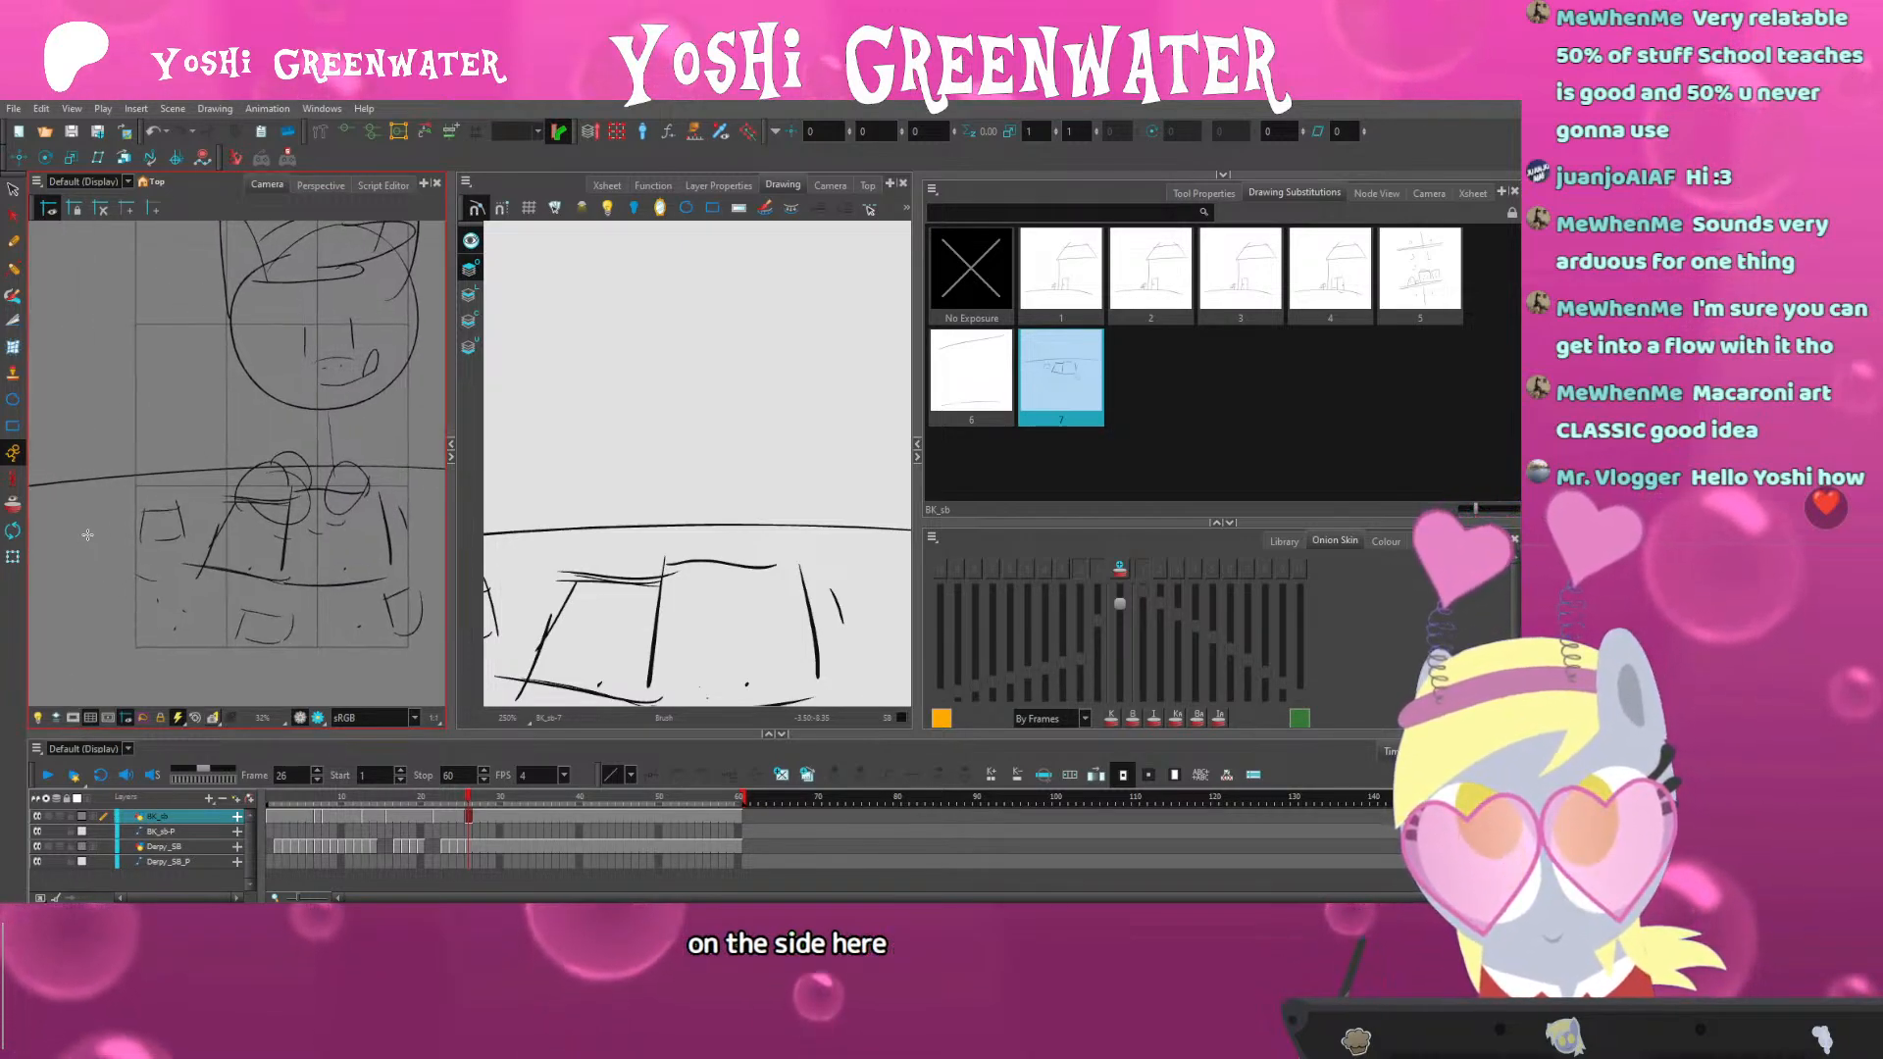
pyautogui.moveTo(88, 535)
pyautogui.mouseDown()
pyautogui.moveTo(92, 565)
pyautogui.moveTo(118, 567)
pyautogui.mouseUp()
pyautogui.moveTo(445, 509); pyautogui.dragTo(324, 511)
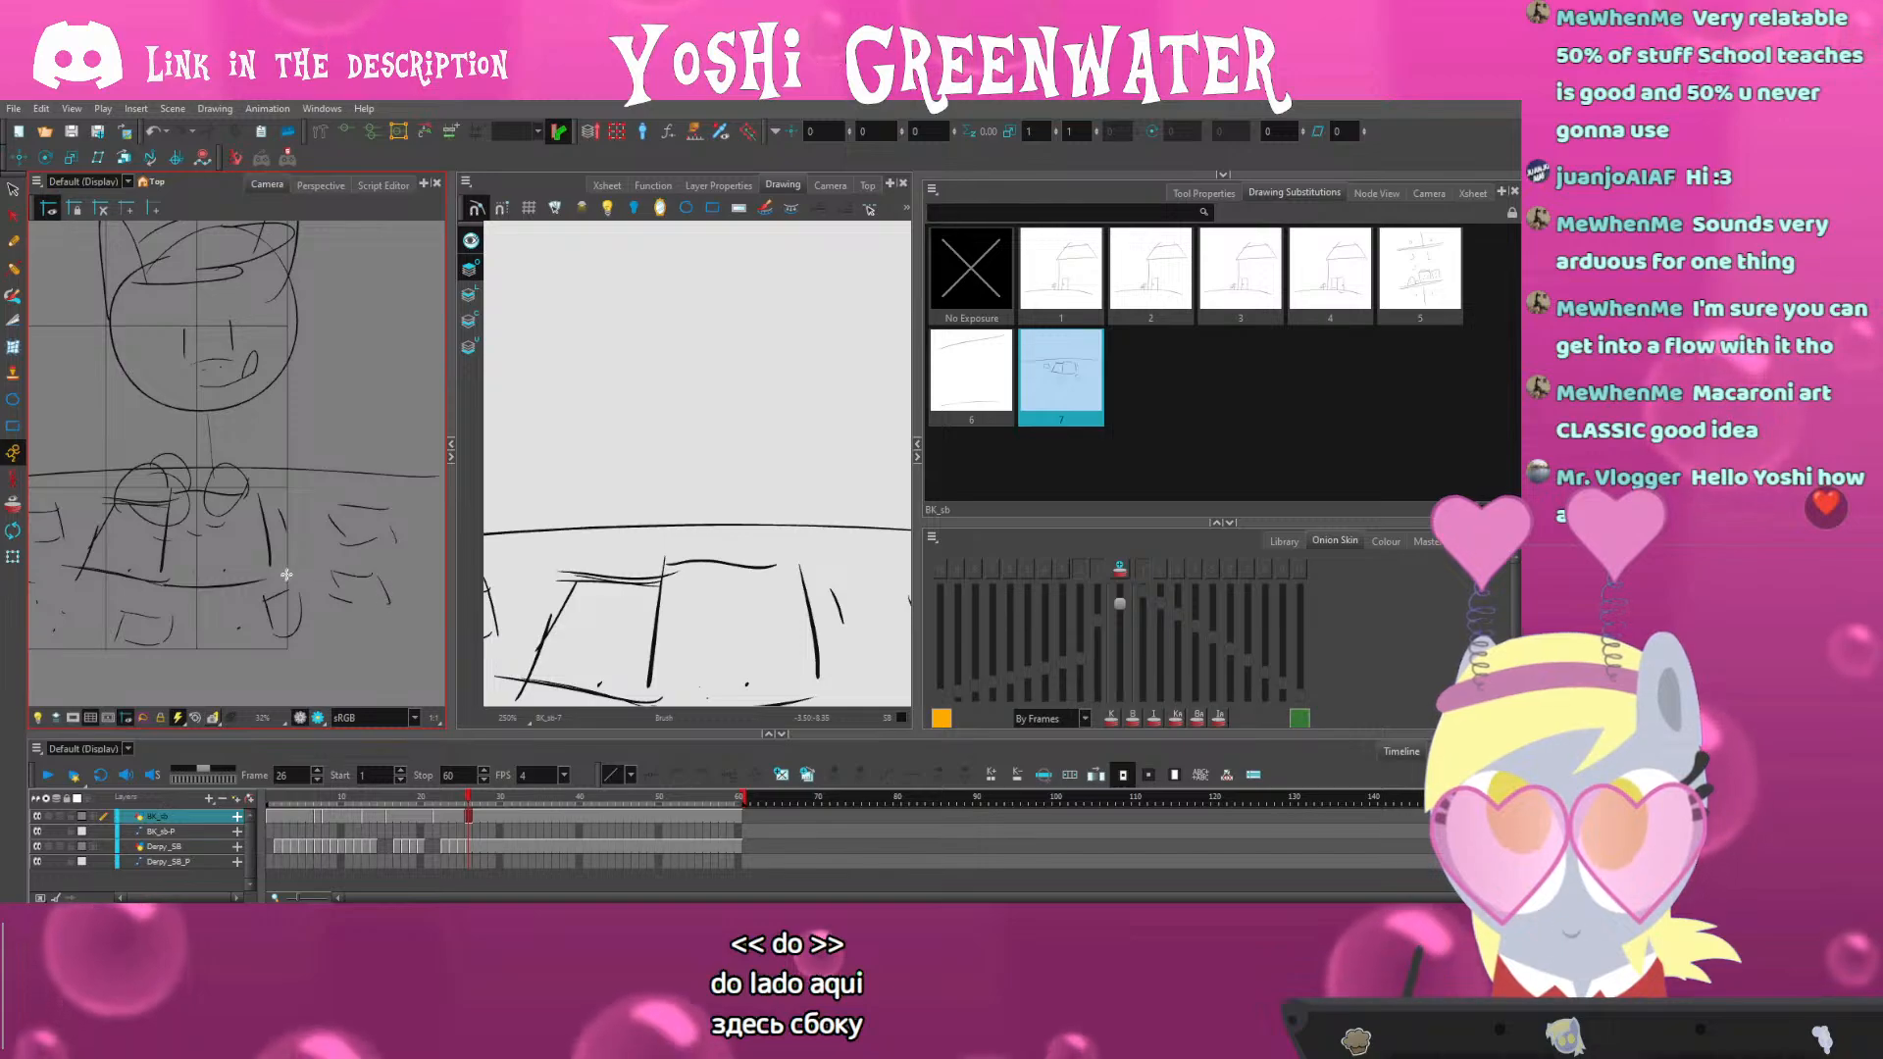
pyautogui.moveTo(319, 617); pyautogui.dragTo(328, 613)
pyautogui.moveTo(333, 625); pyautogui.dragTo(344, 630)
pyautogui.moveTo(318, 565); pyautogui.dragTo(315, 531)
pyautogui.moveTo(319, 495); pyautogui.dragTo(321, 493)
pyautogui.moveTo(343, 491); pyautogui.dragTo(417, 548)
pyautogui.moveTo(253, 614); pyautogui.dragTo(329, 608)
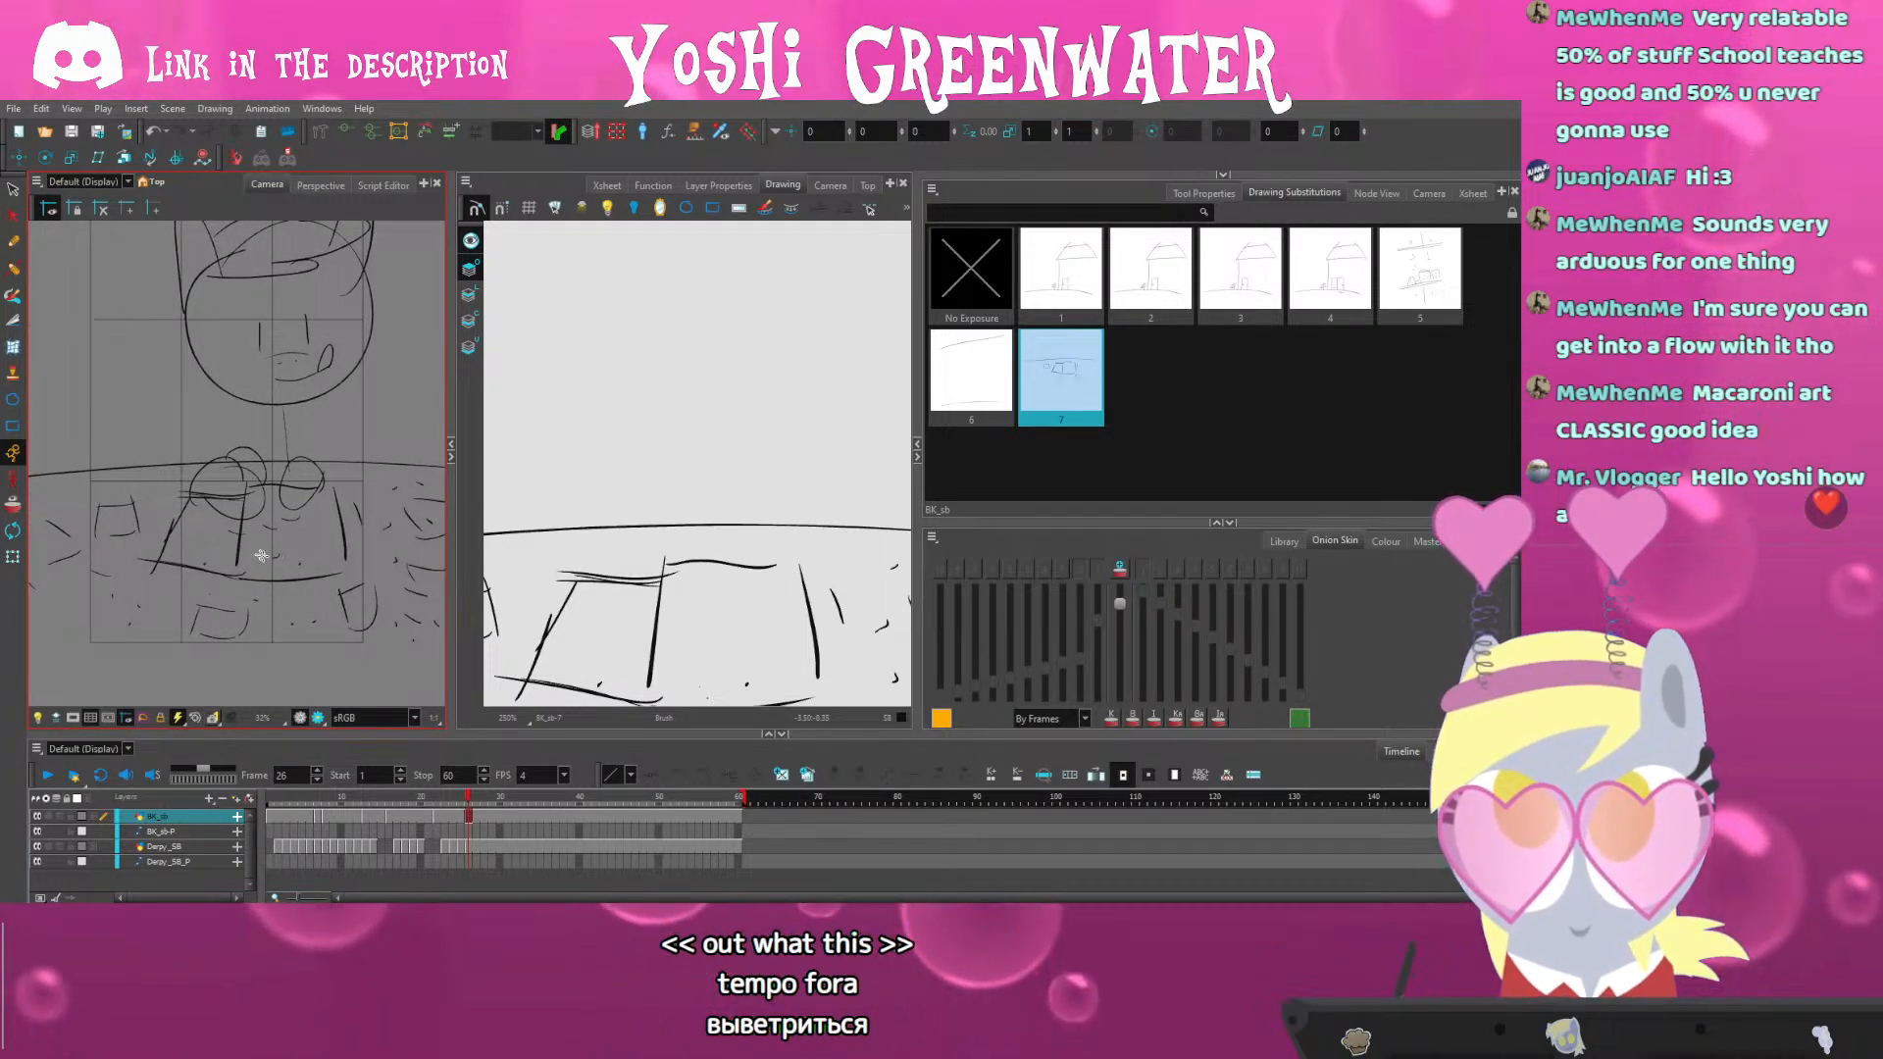
# Sketch loose macaroni pieces and a macaroni heart facing the pony on the central sheet, rotating the canvas for drawing and resetting it
pyautogui.moveTo(262, 556); pyautogui.dragTo(270, 551)
pyautogui.moveTo(195, 541); pyautogui.dragTo(307, 544)
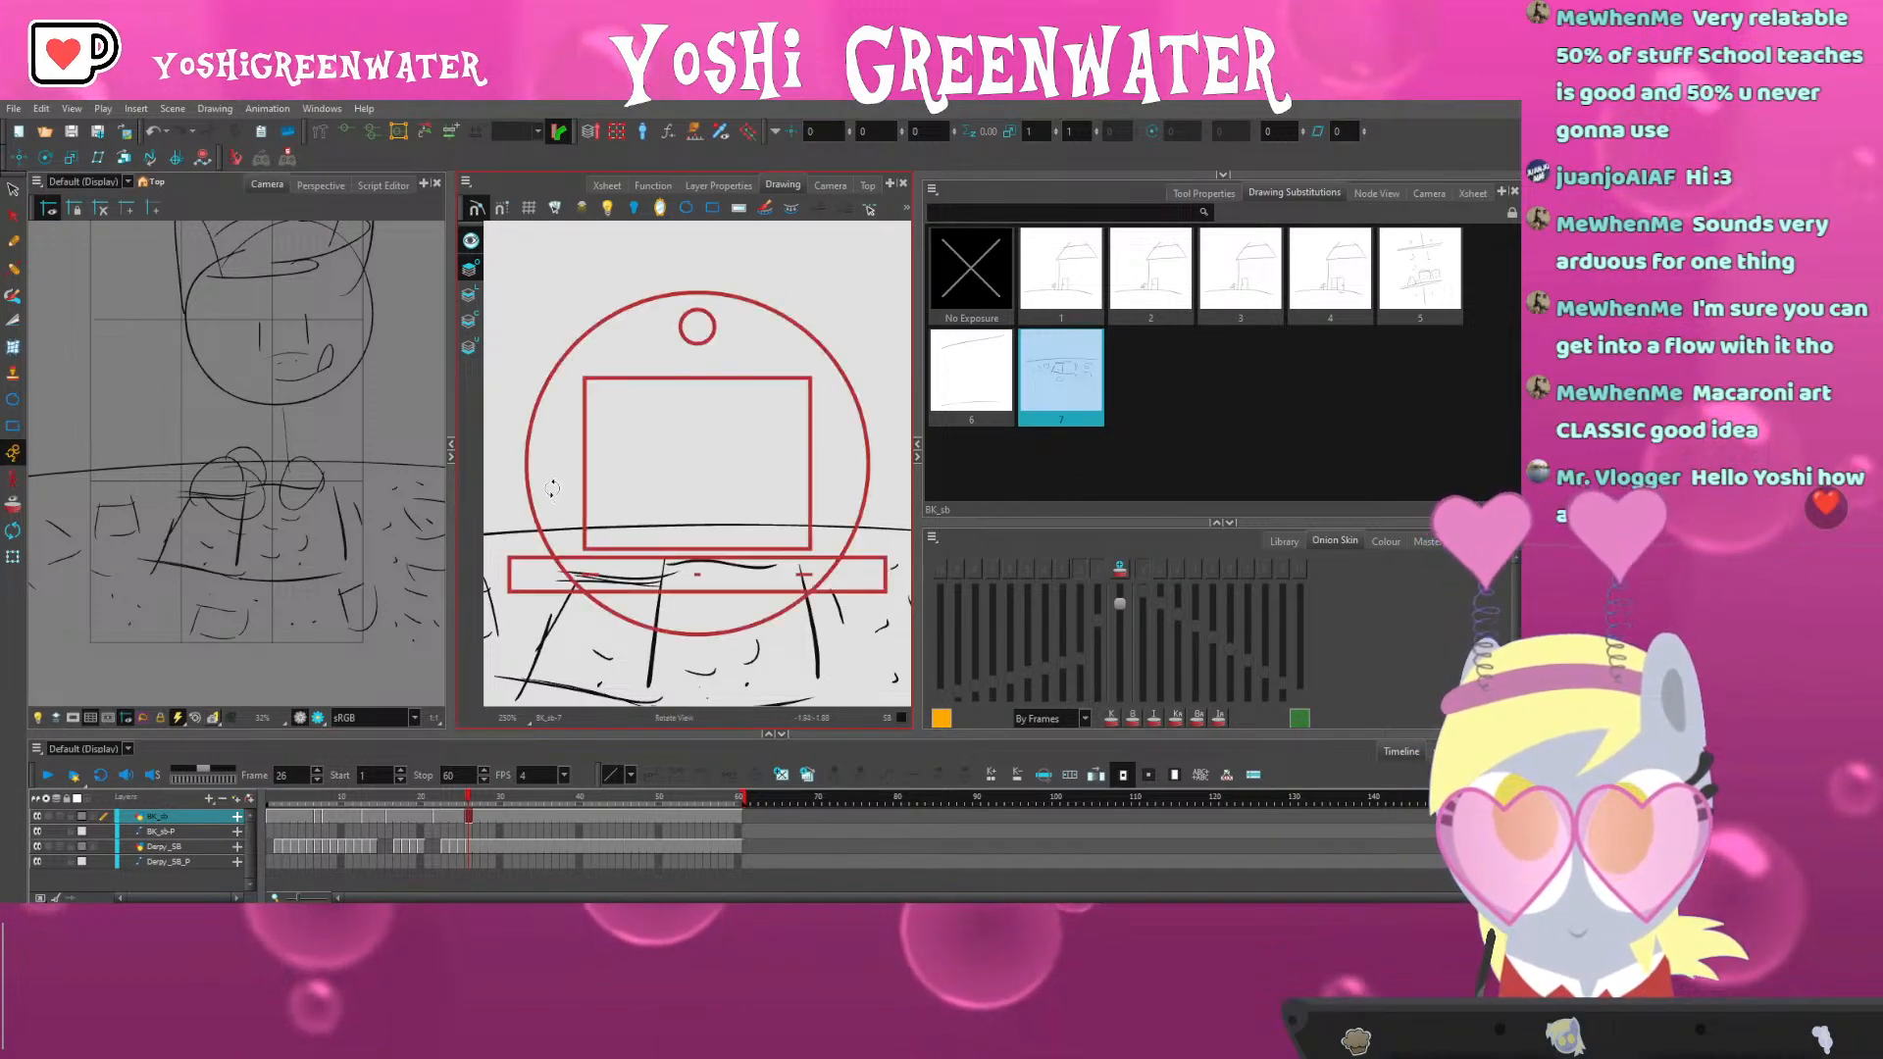
pyautogui.moveTo(550, 542)
pyautogui.mouseDown()
pyautogui.moveTo(605, 397)
pyautogui.moveTo(554, 529)
pyautogui.mouseUp()
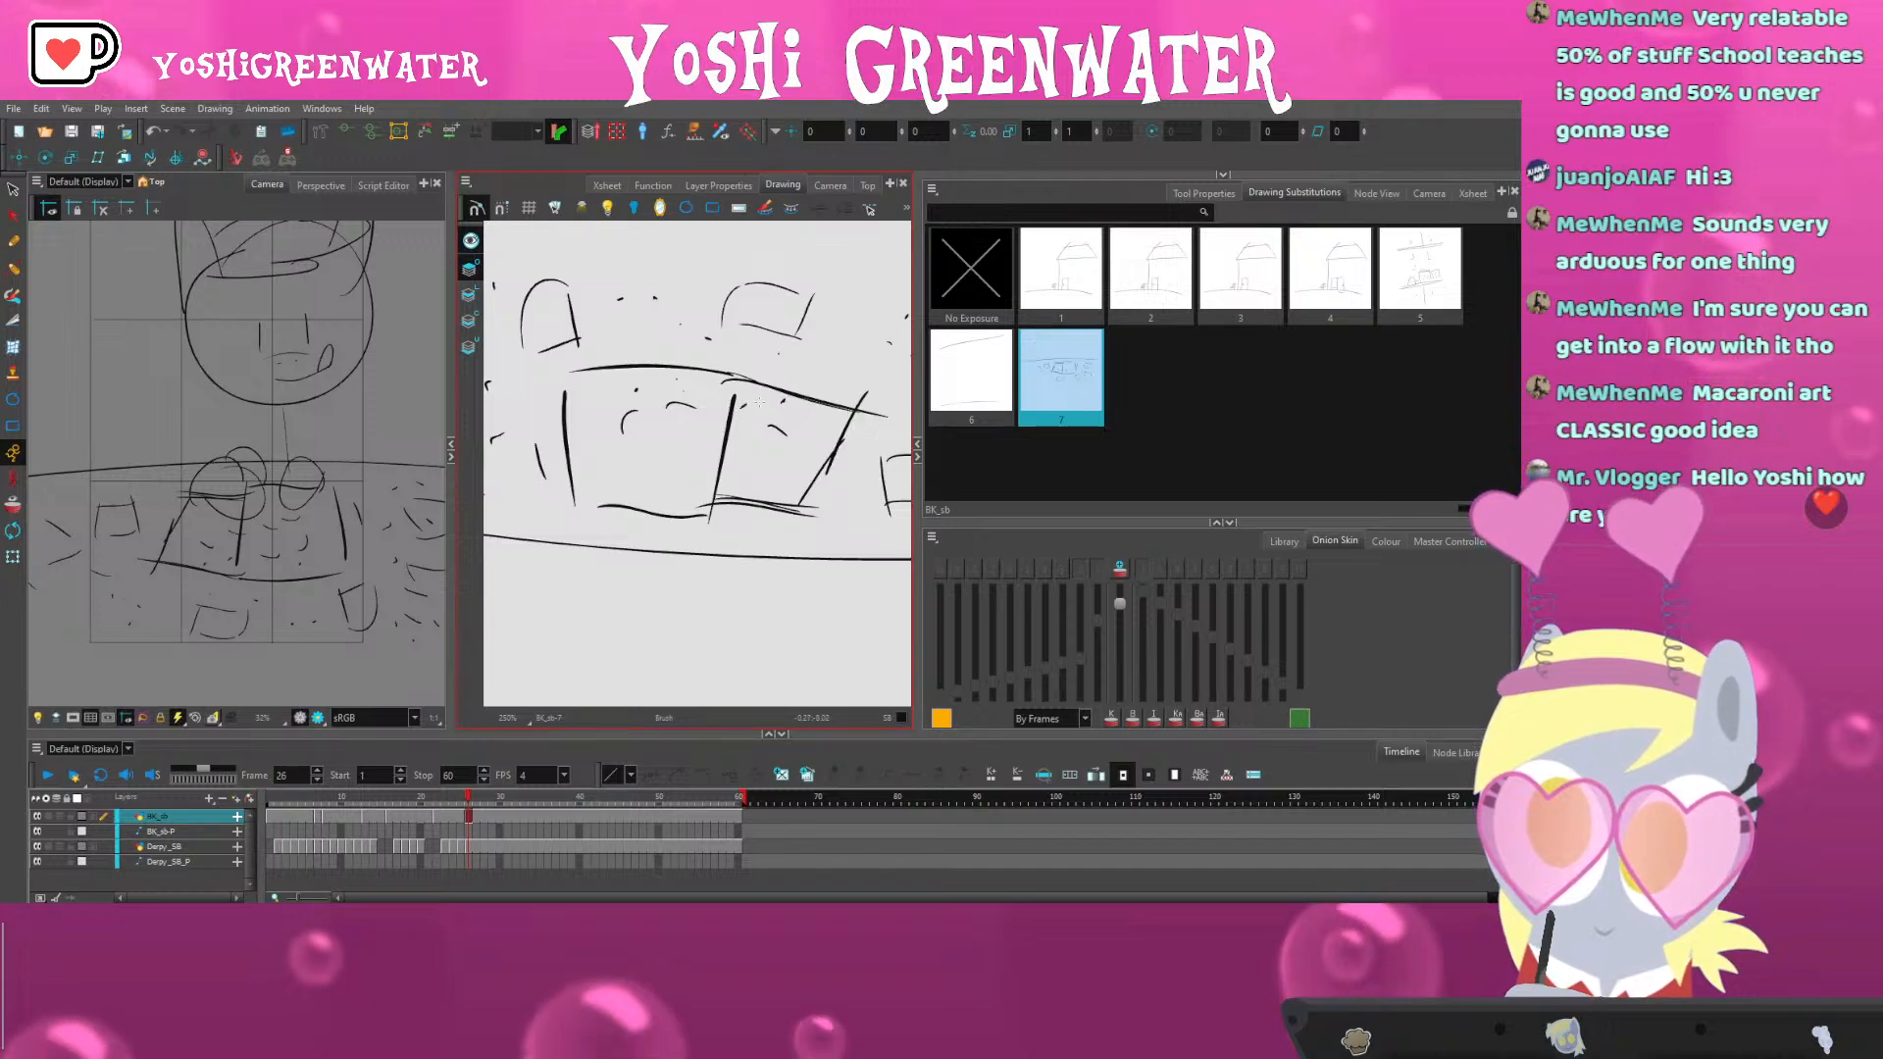
pyautogui.moveTo(684, 399); pyautogui.dragTo(688, 468)
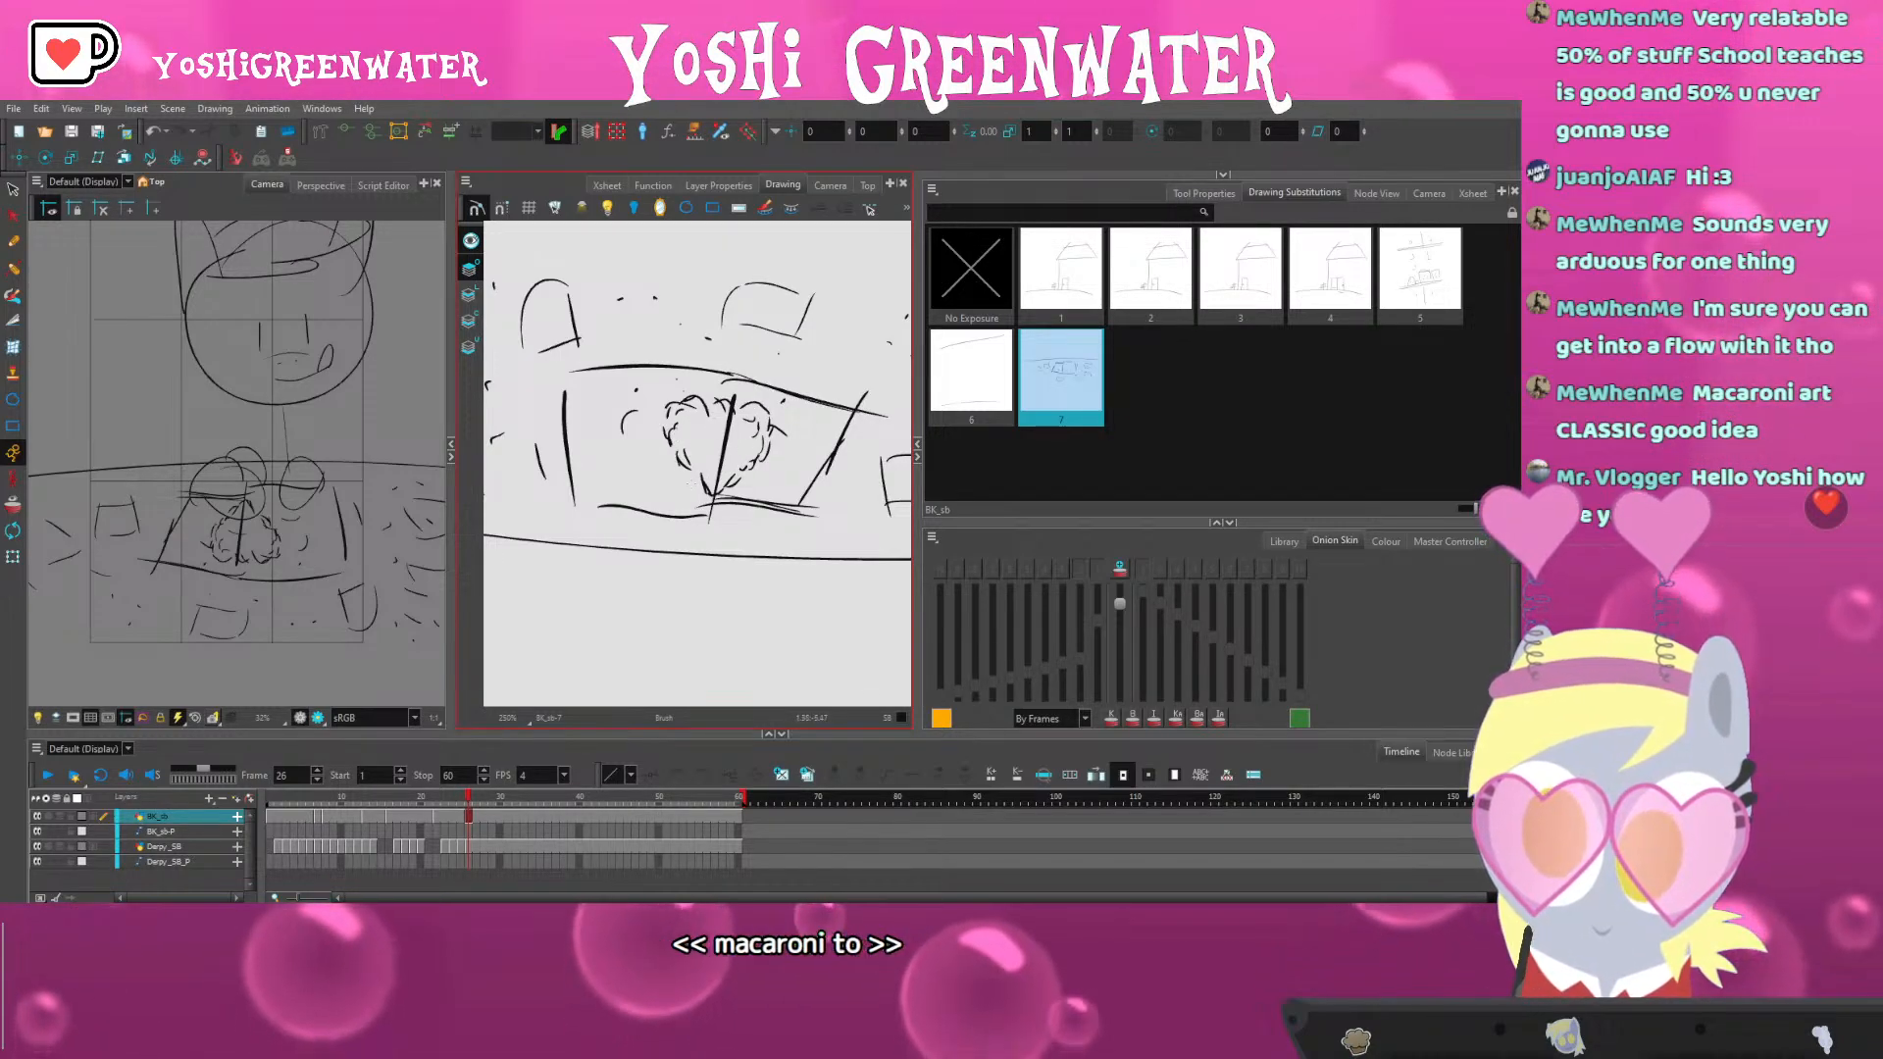
pyautogui.hotkey('shift', 'x')
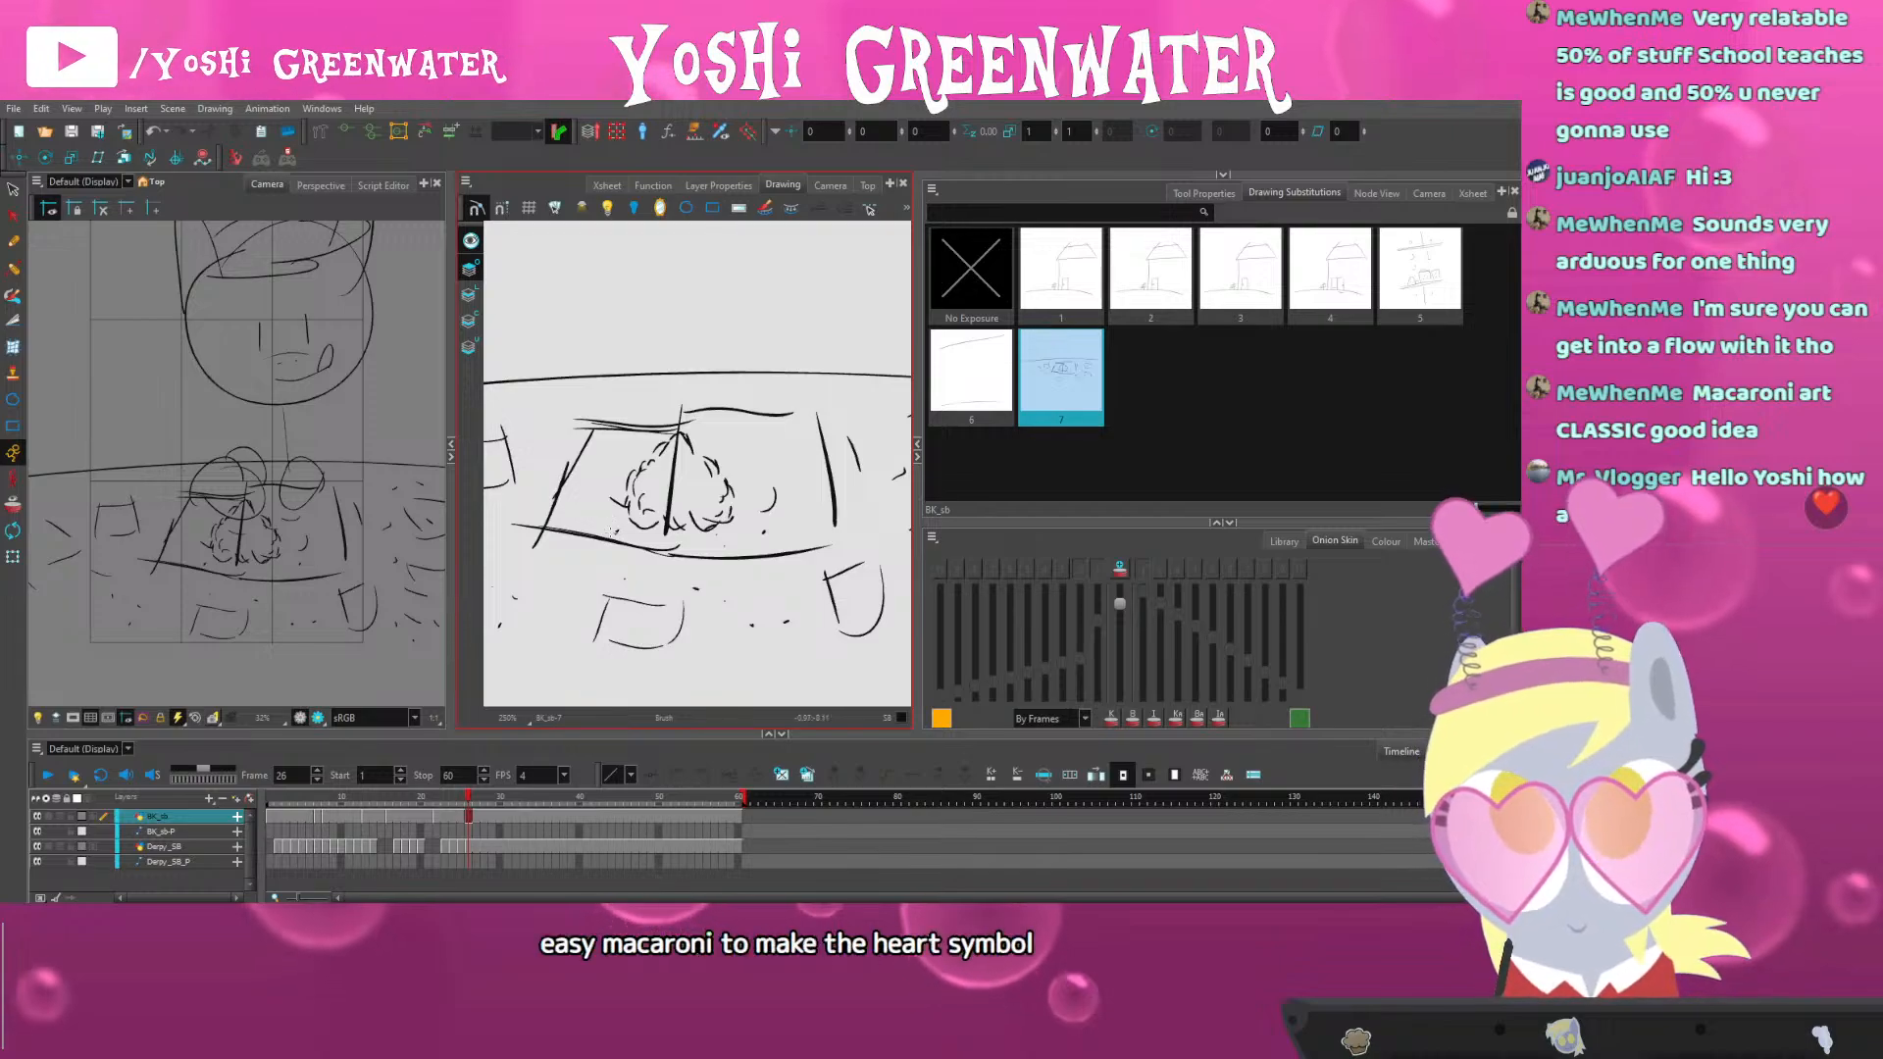
# Draw a horizontal line ending in a dark dot above the camera frame on the background drawing
pyautogui.press('space')
pyautogui.scroll(-3, 419, 552)
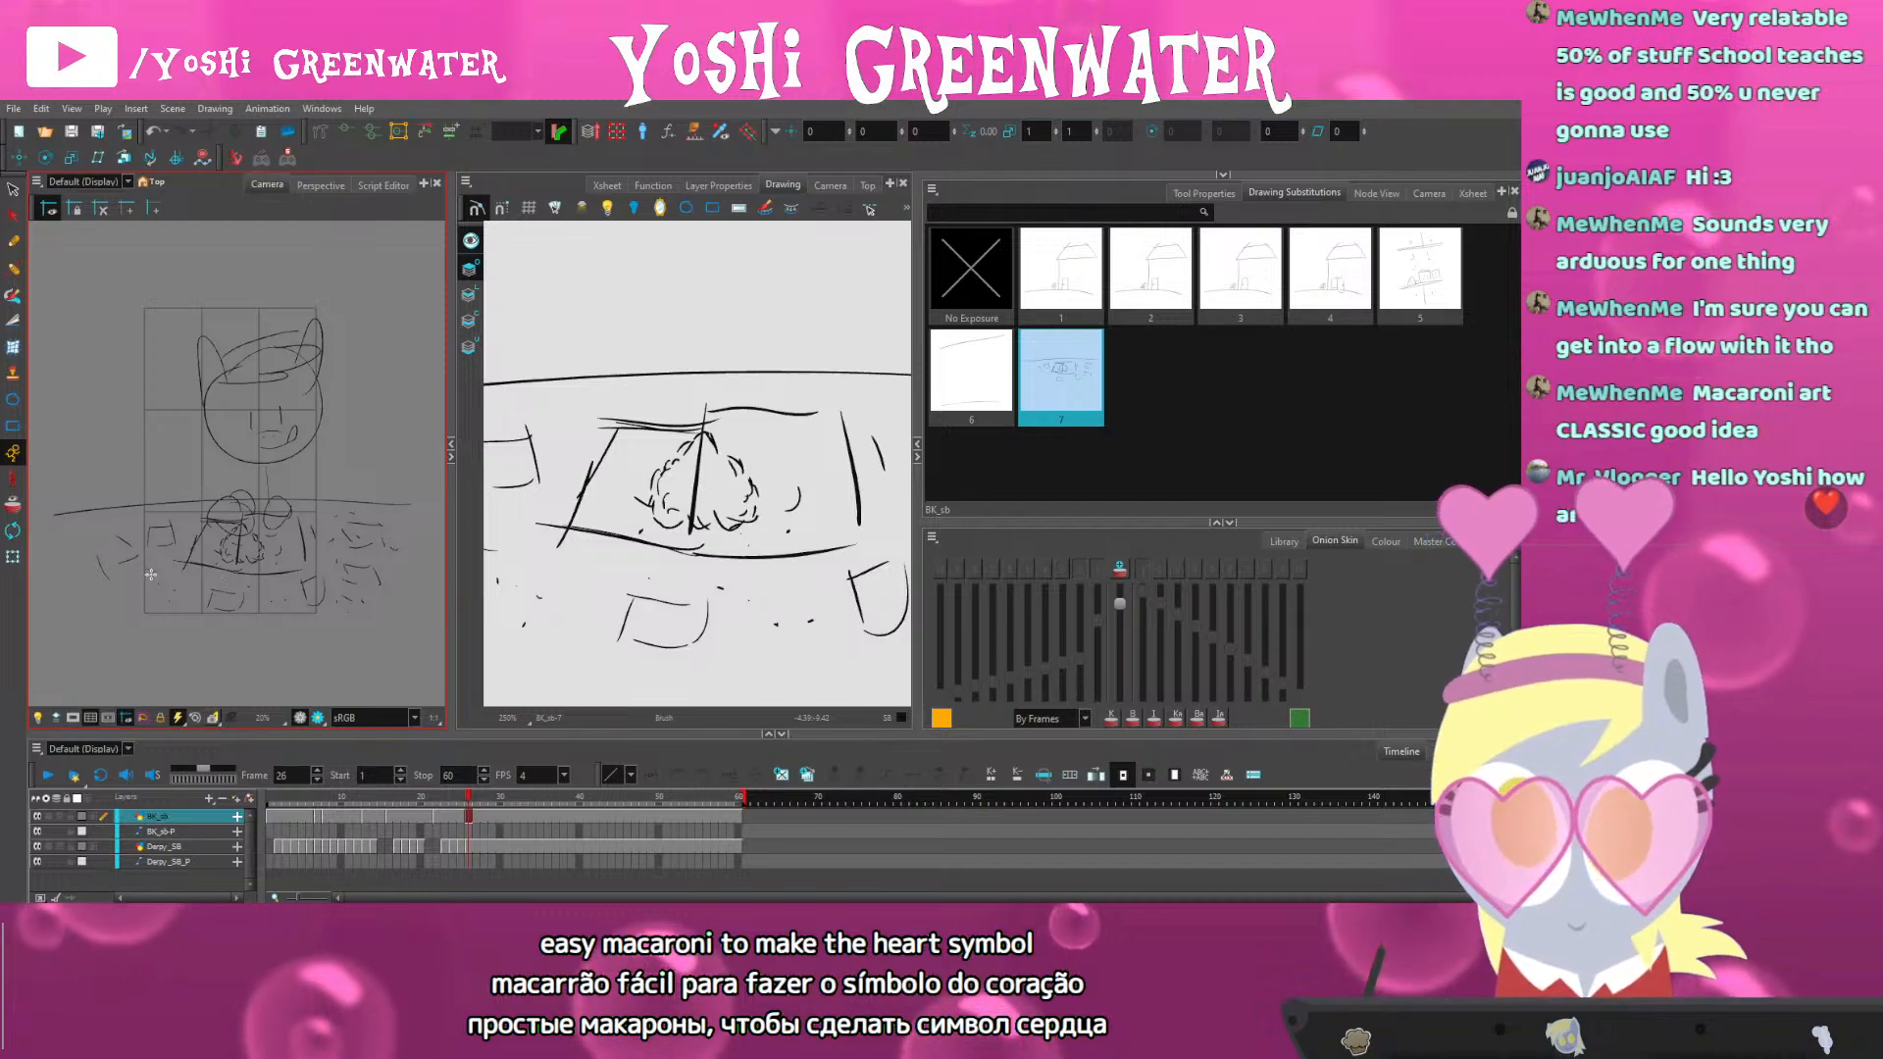
pyautogui.moveTo(200, 279); pyautogui.dragTo(191, 319)
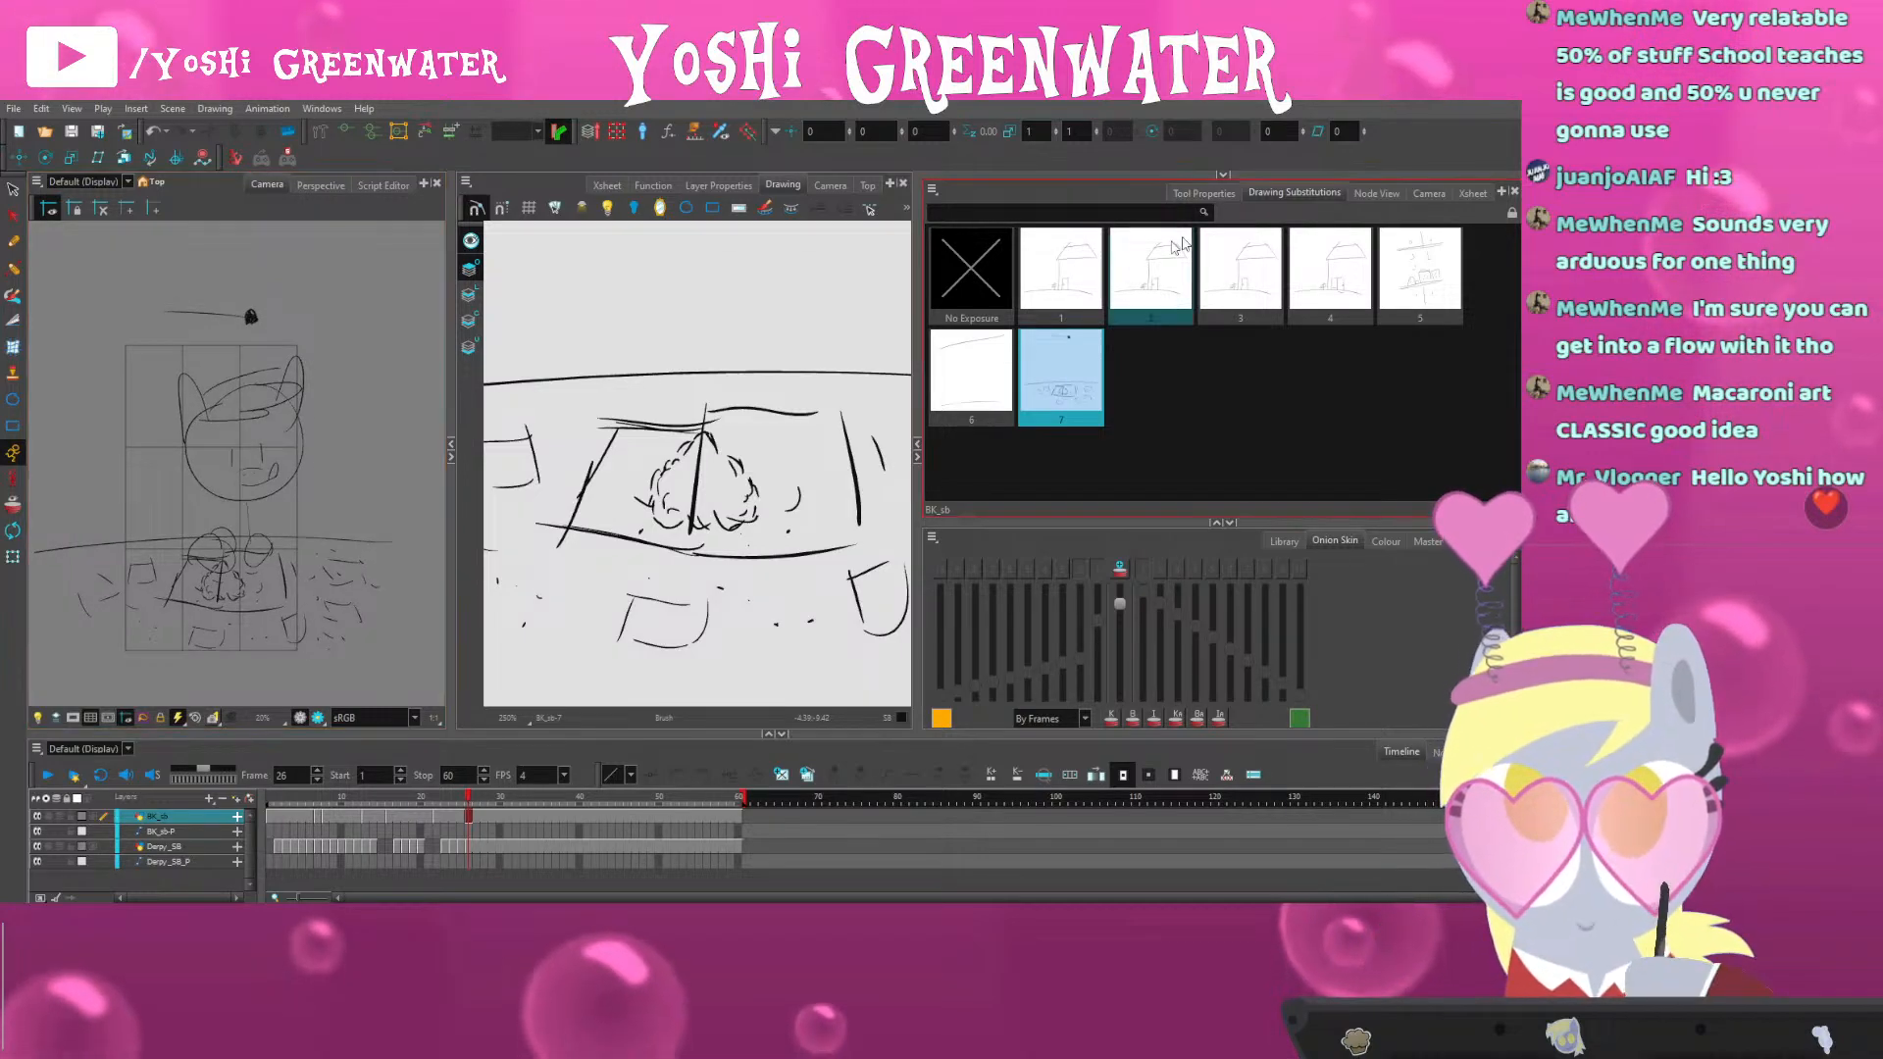
# Locate the Camera group in the node network and select its Camera-P peg
pyautogui.click(1376, 193)
pyautogui.scroll(-2, 1219, 426)
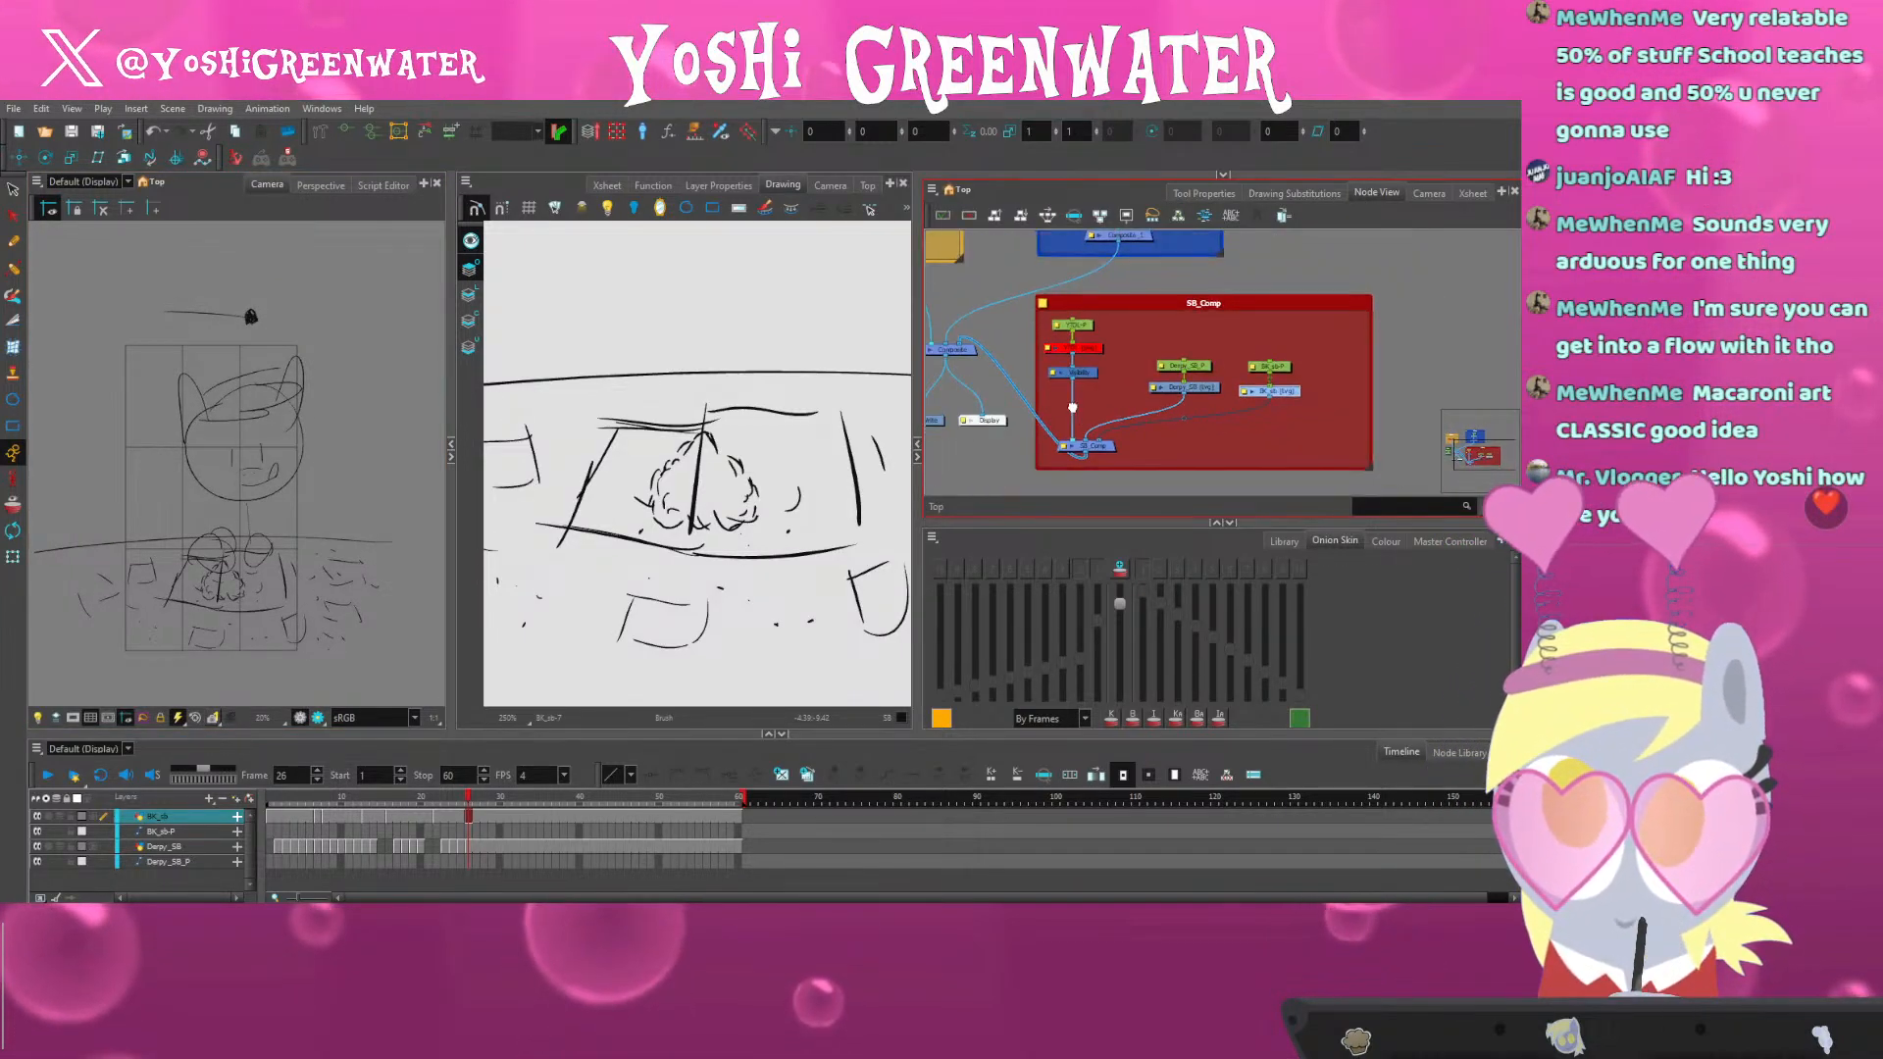
pyautogui.moveTo(1072, 408); pyautogui.dragTo(1342, 438)
pyautogui.scroll(1, 1146, 377)
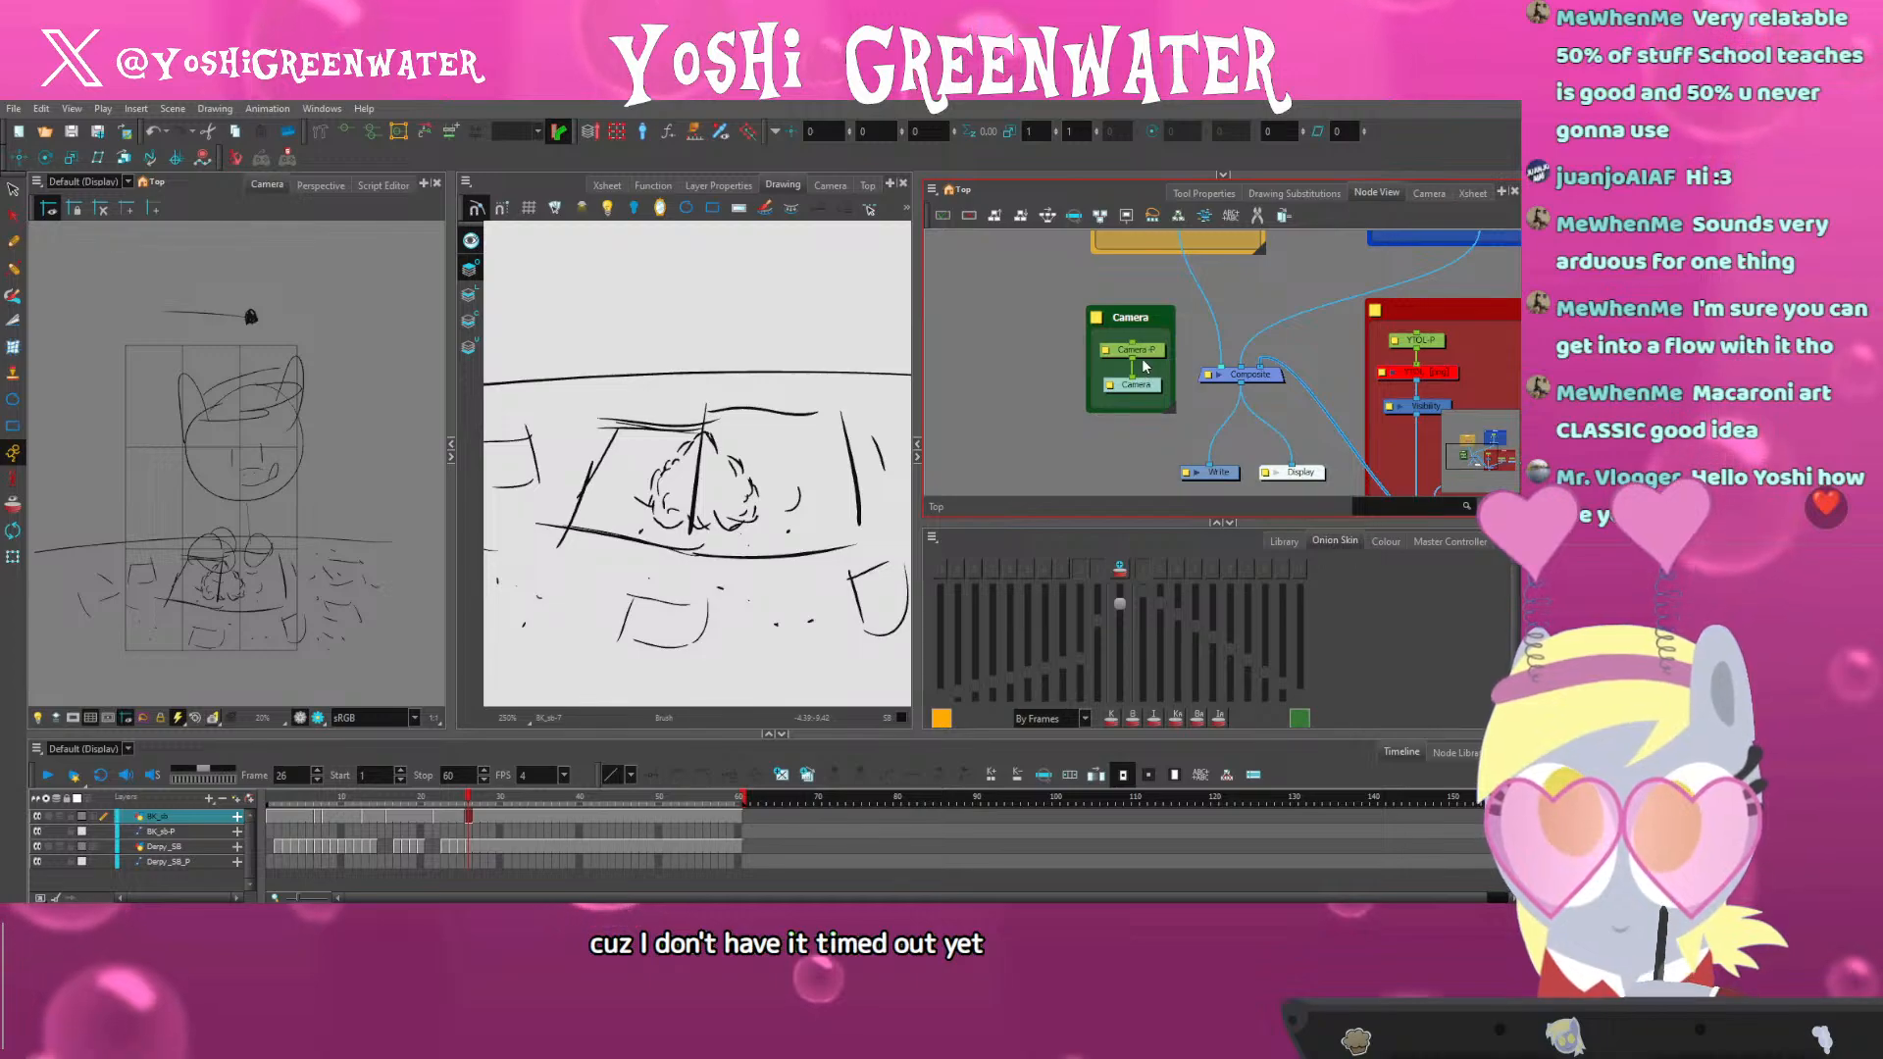
pyautogui.click(1144, 357)
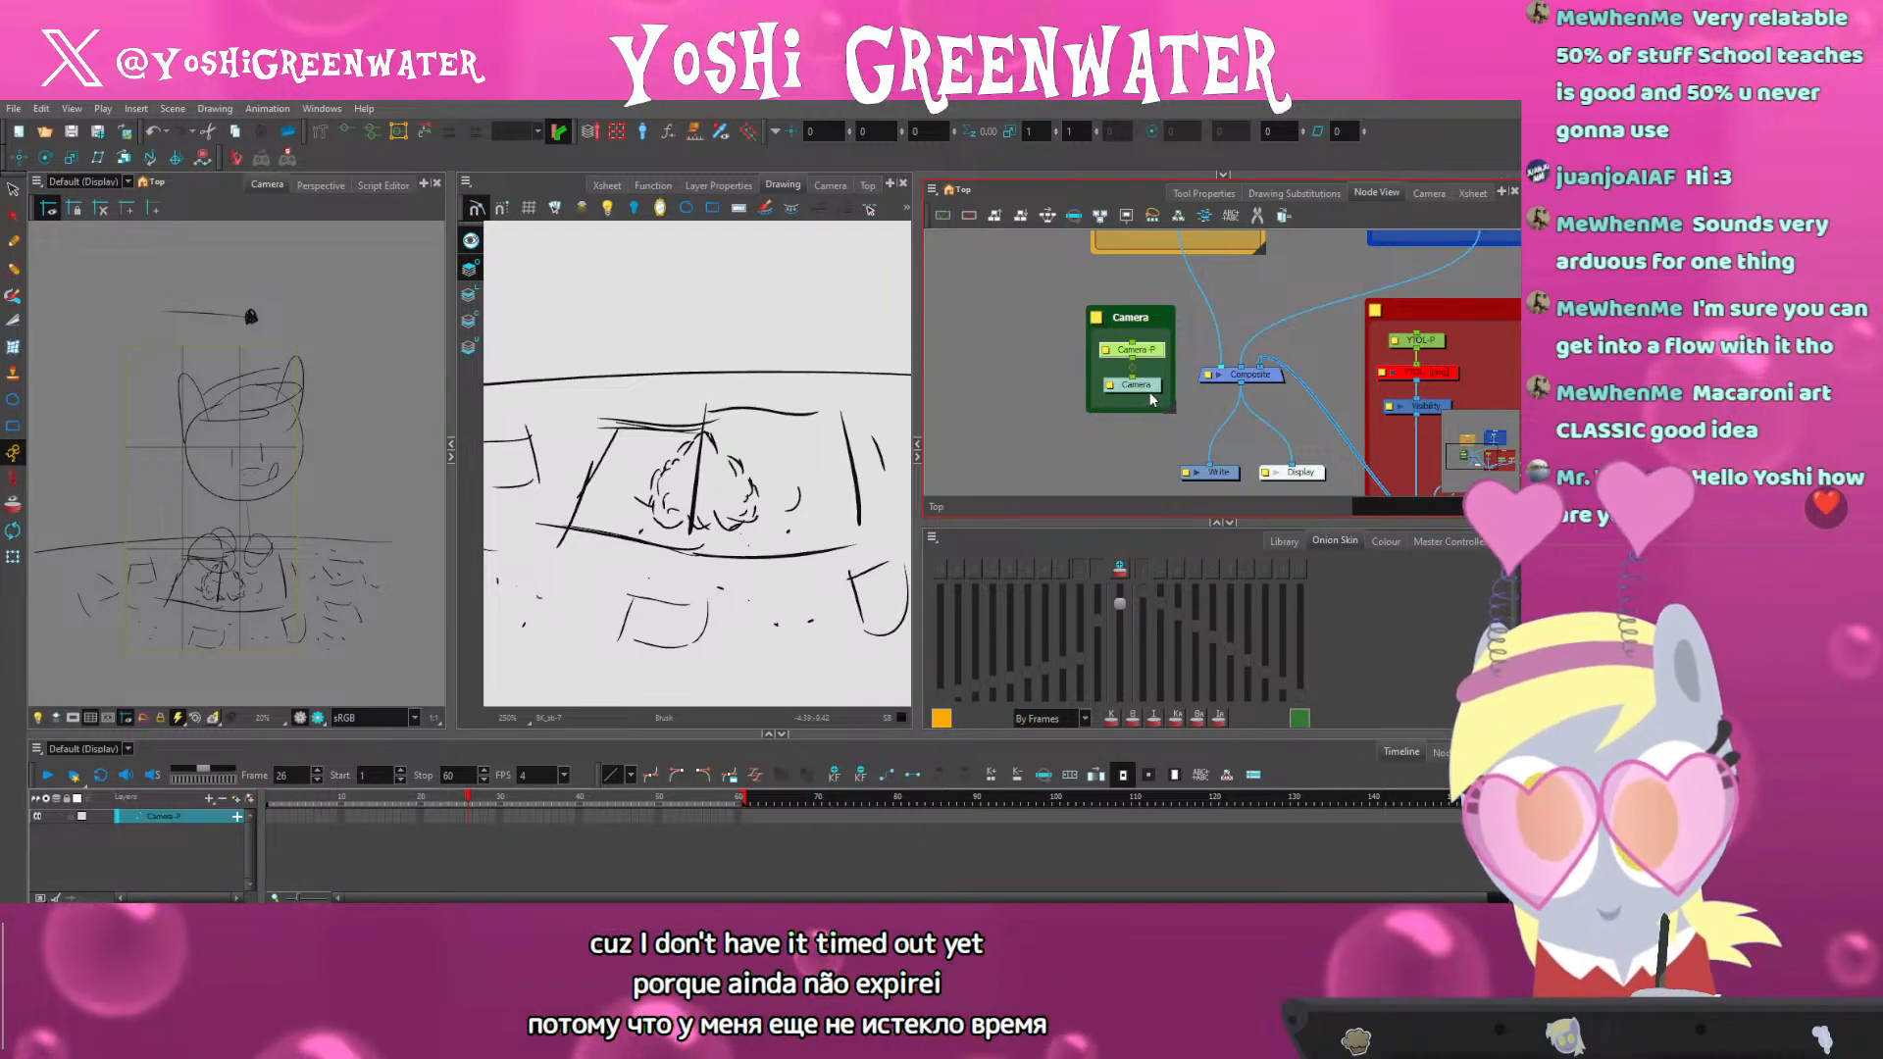
pyautogui.click(1138, 385)
pyautogui.click(184, 469)
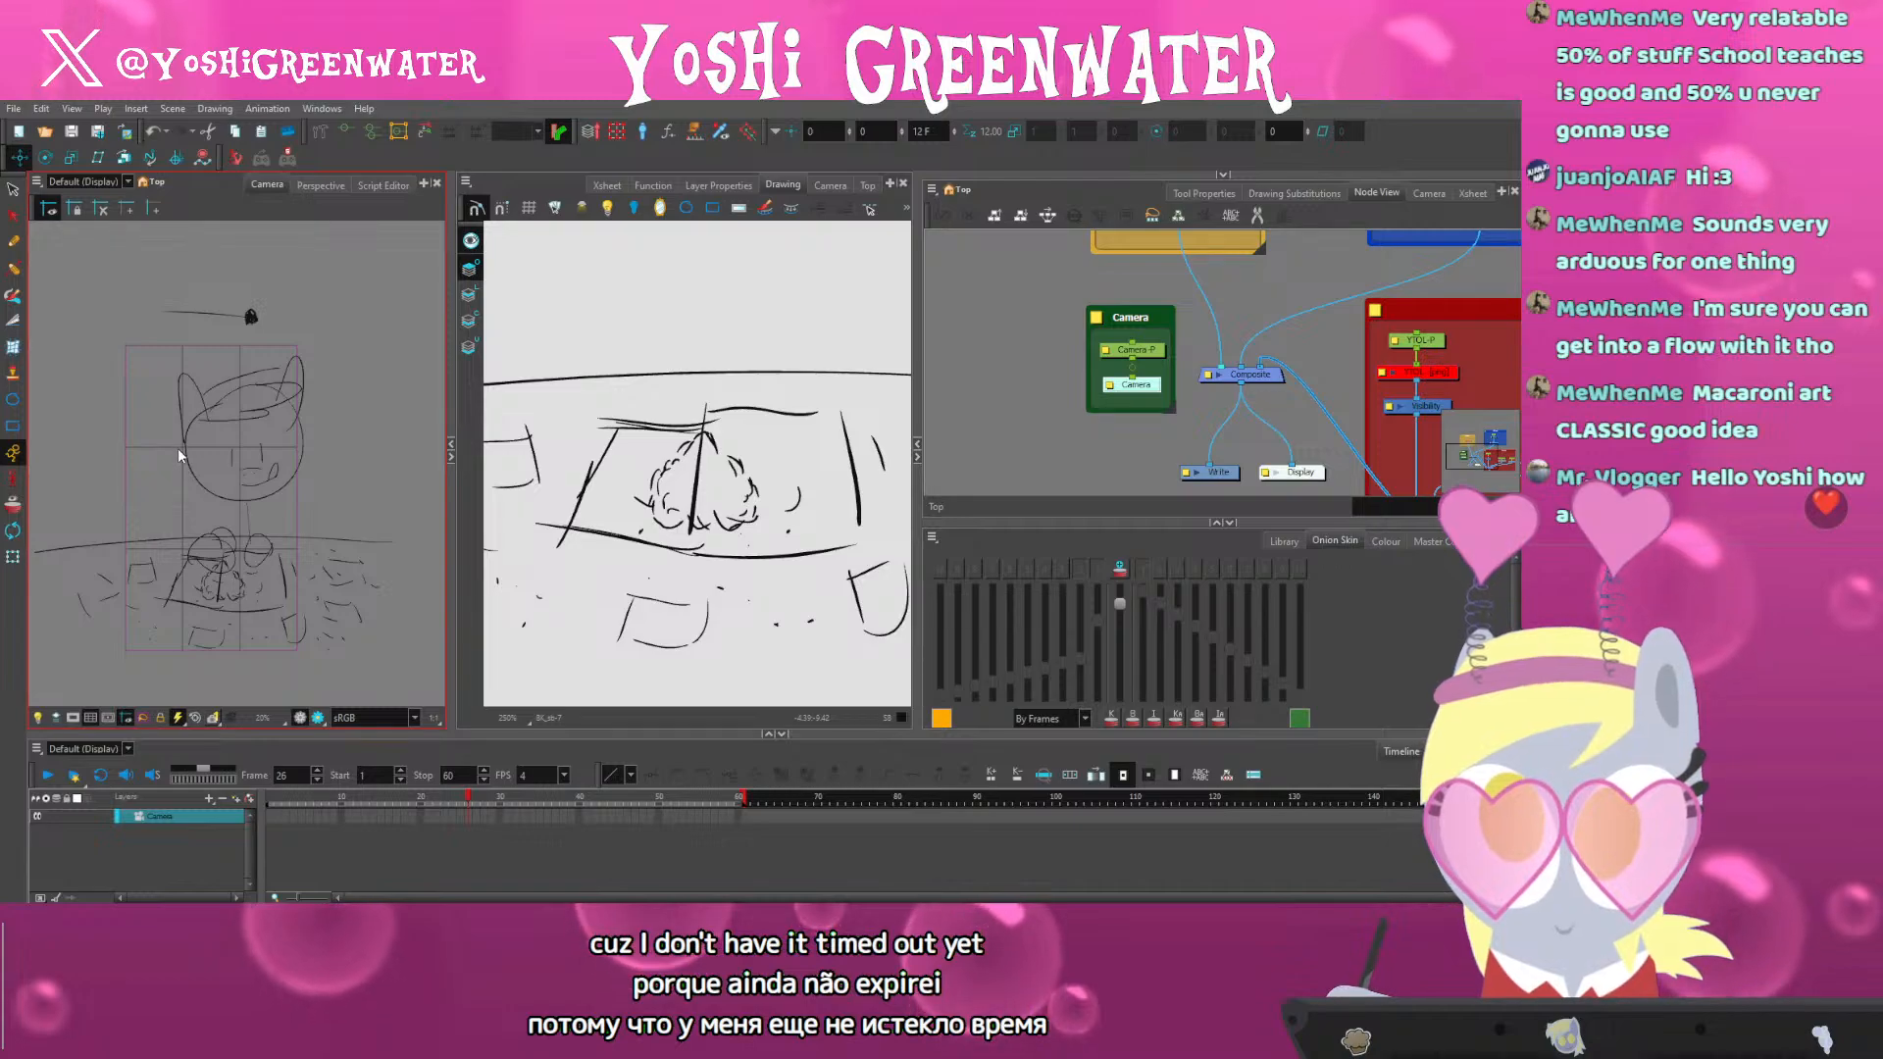
pyautogui.click(1105, 355)
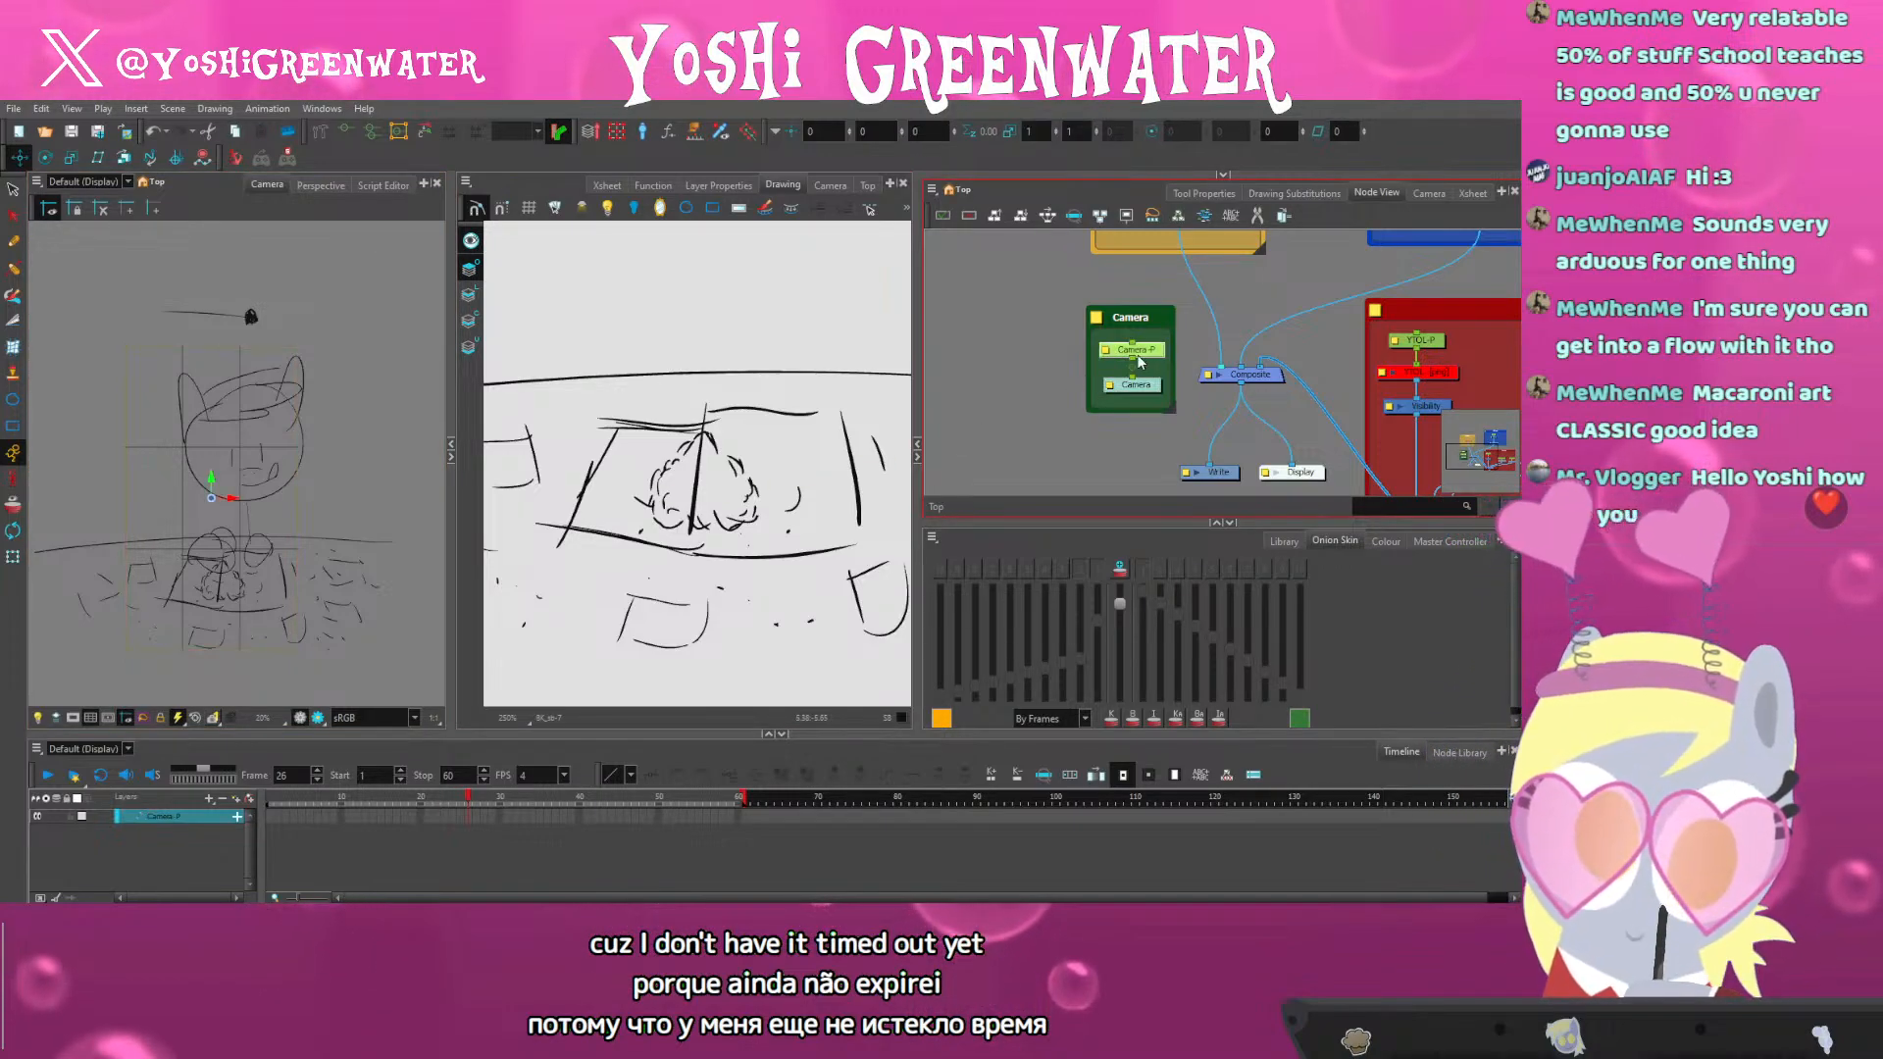
# Try shifting the camera through its peg with the translate handles and the Transform tool, undoing each attempt
pyautogui.click(204, 497)
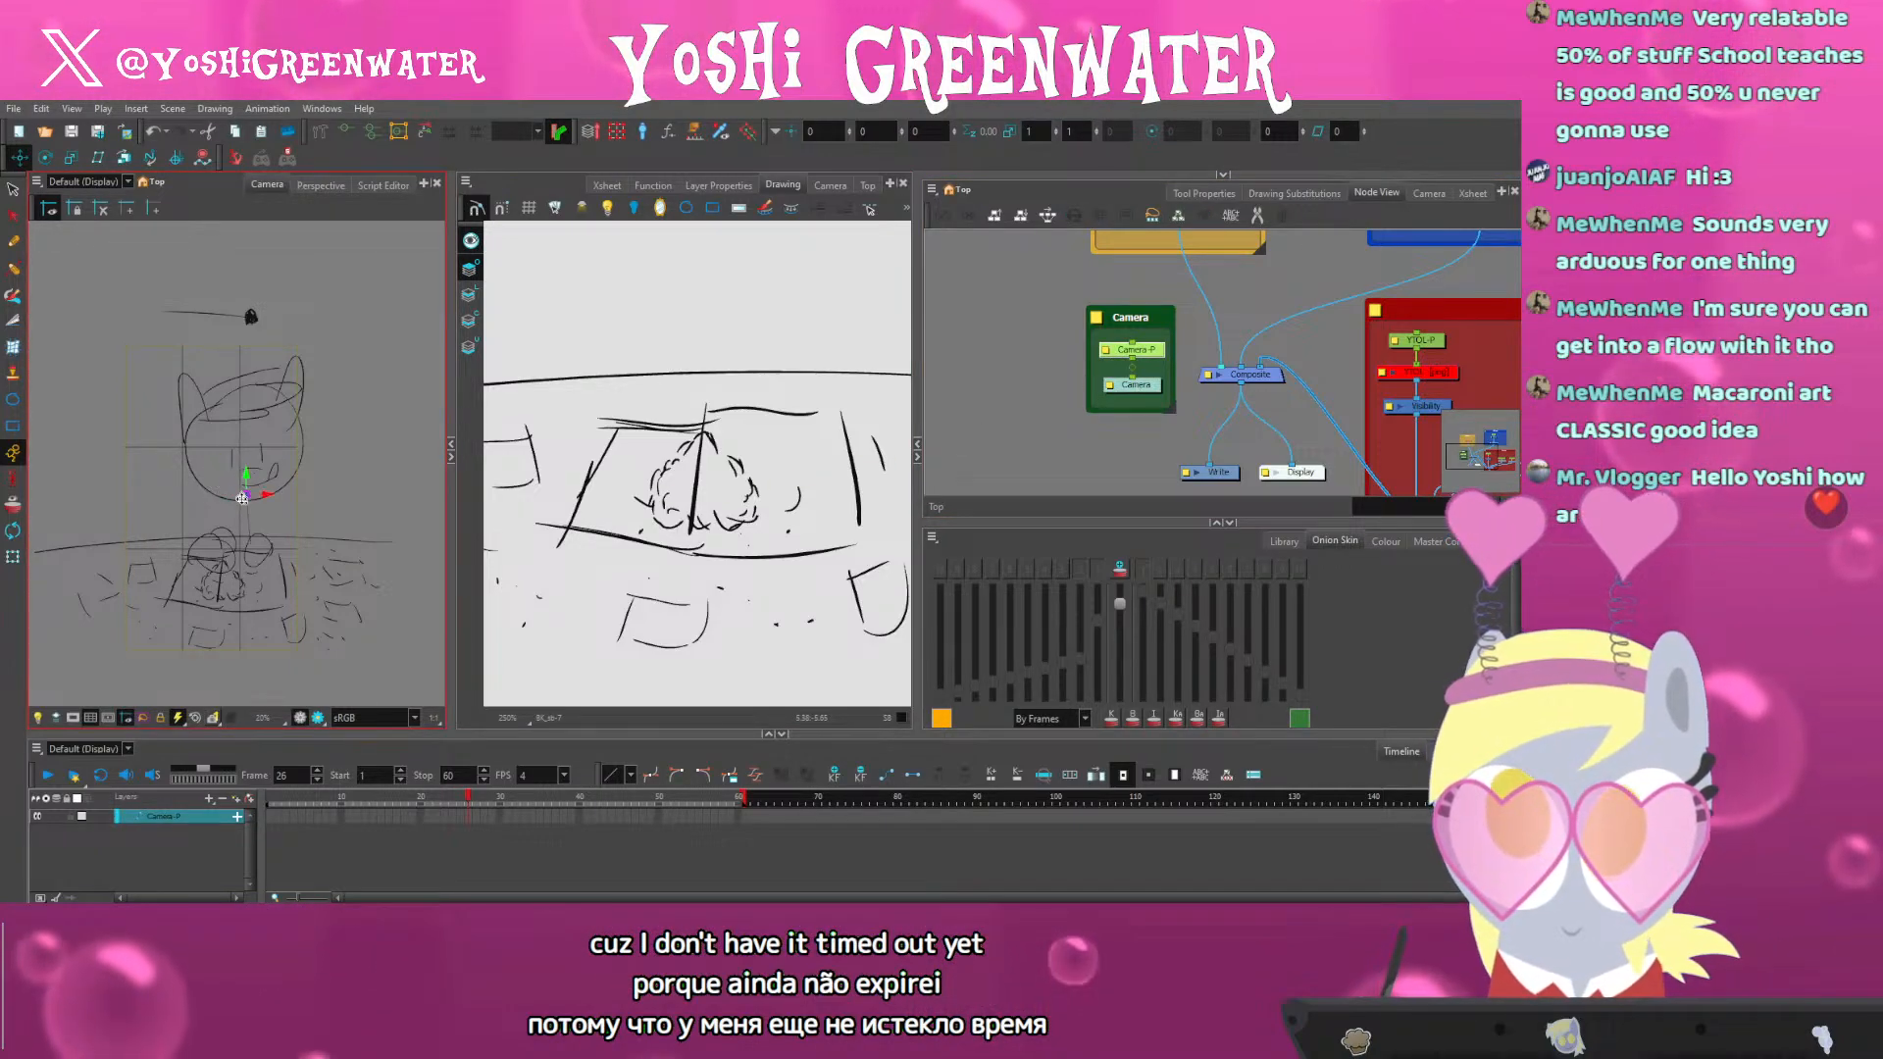
pyautogui.moveTo(242, 498); pyautogui.dragTo(208, 485)
pyautogui.hotkey('ctrl', 'z')
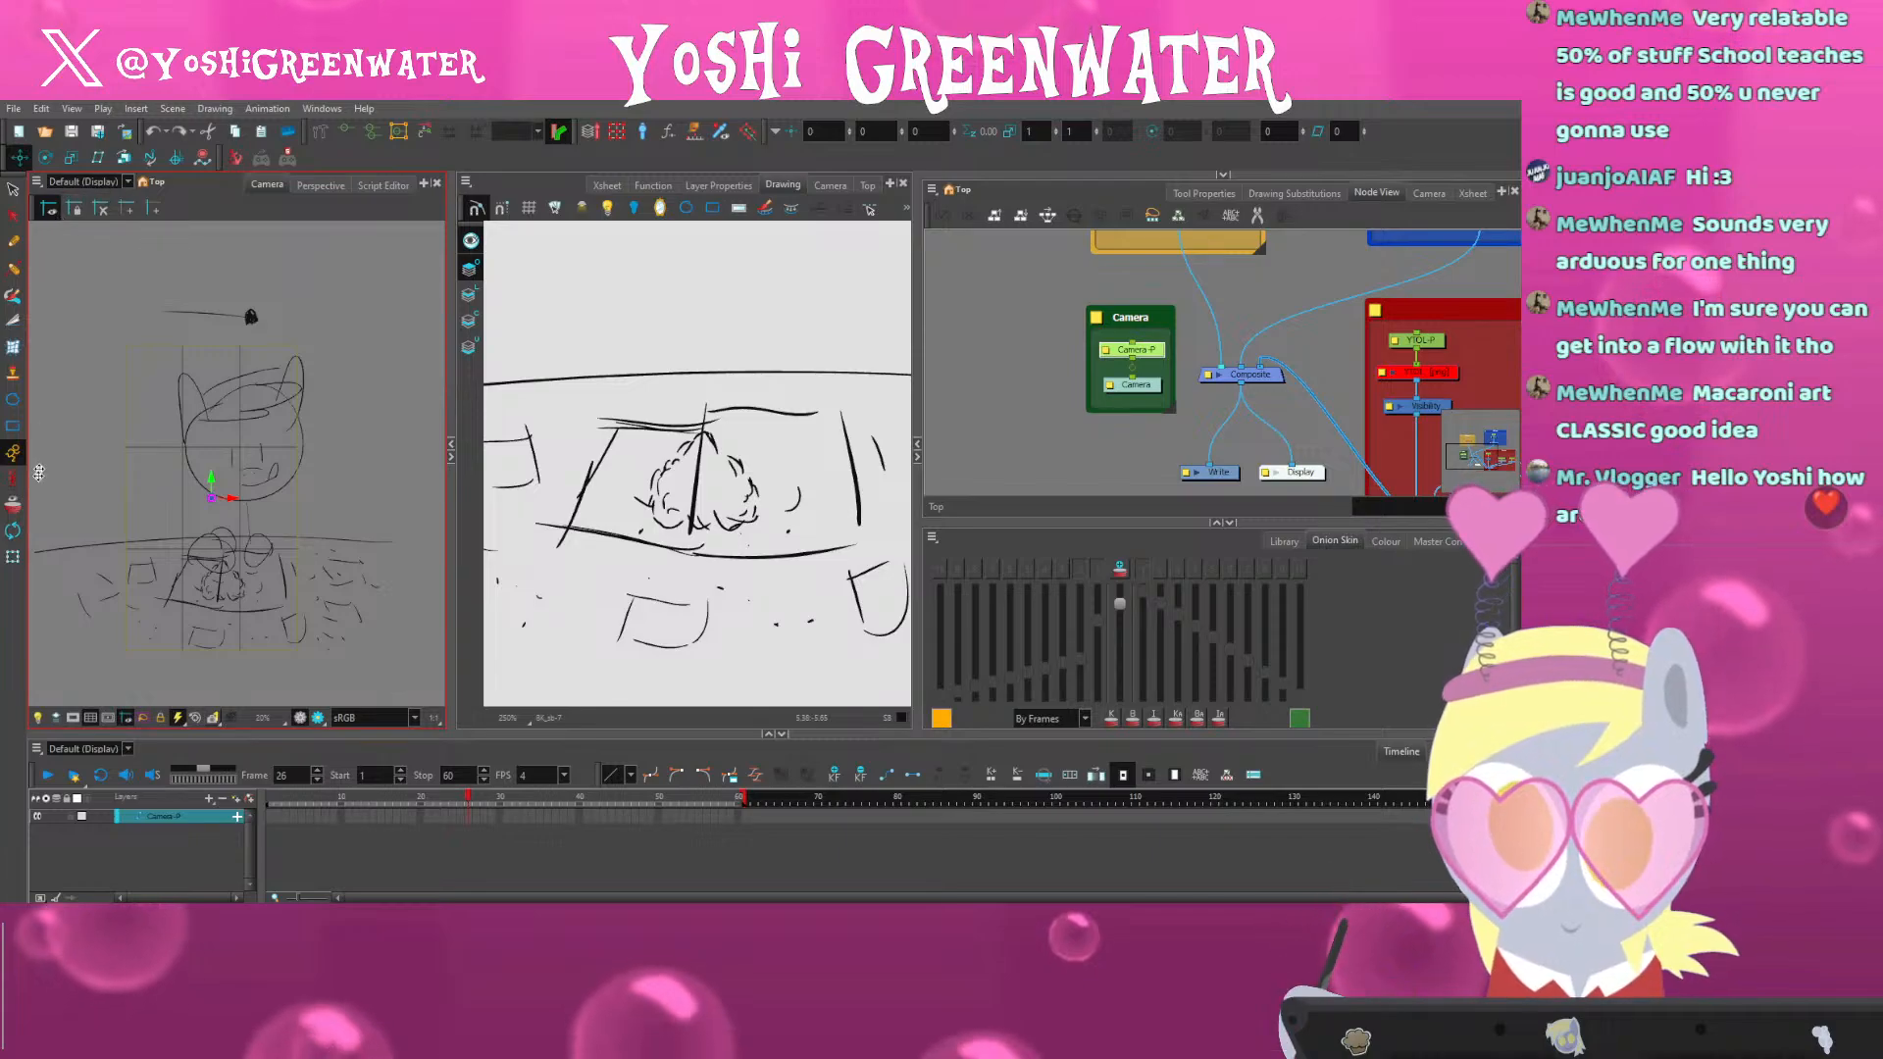
pyautogui.click(13, 557)
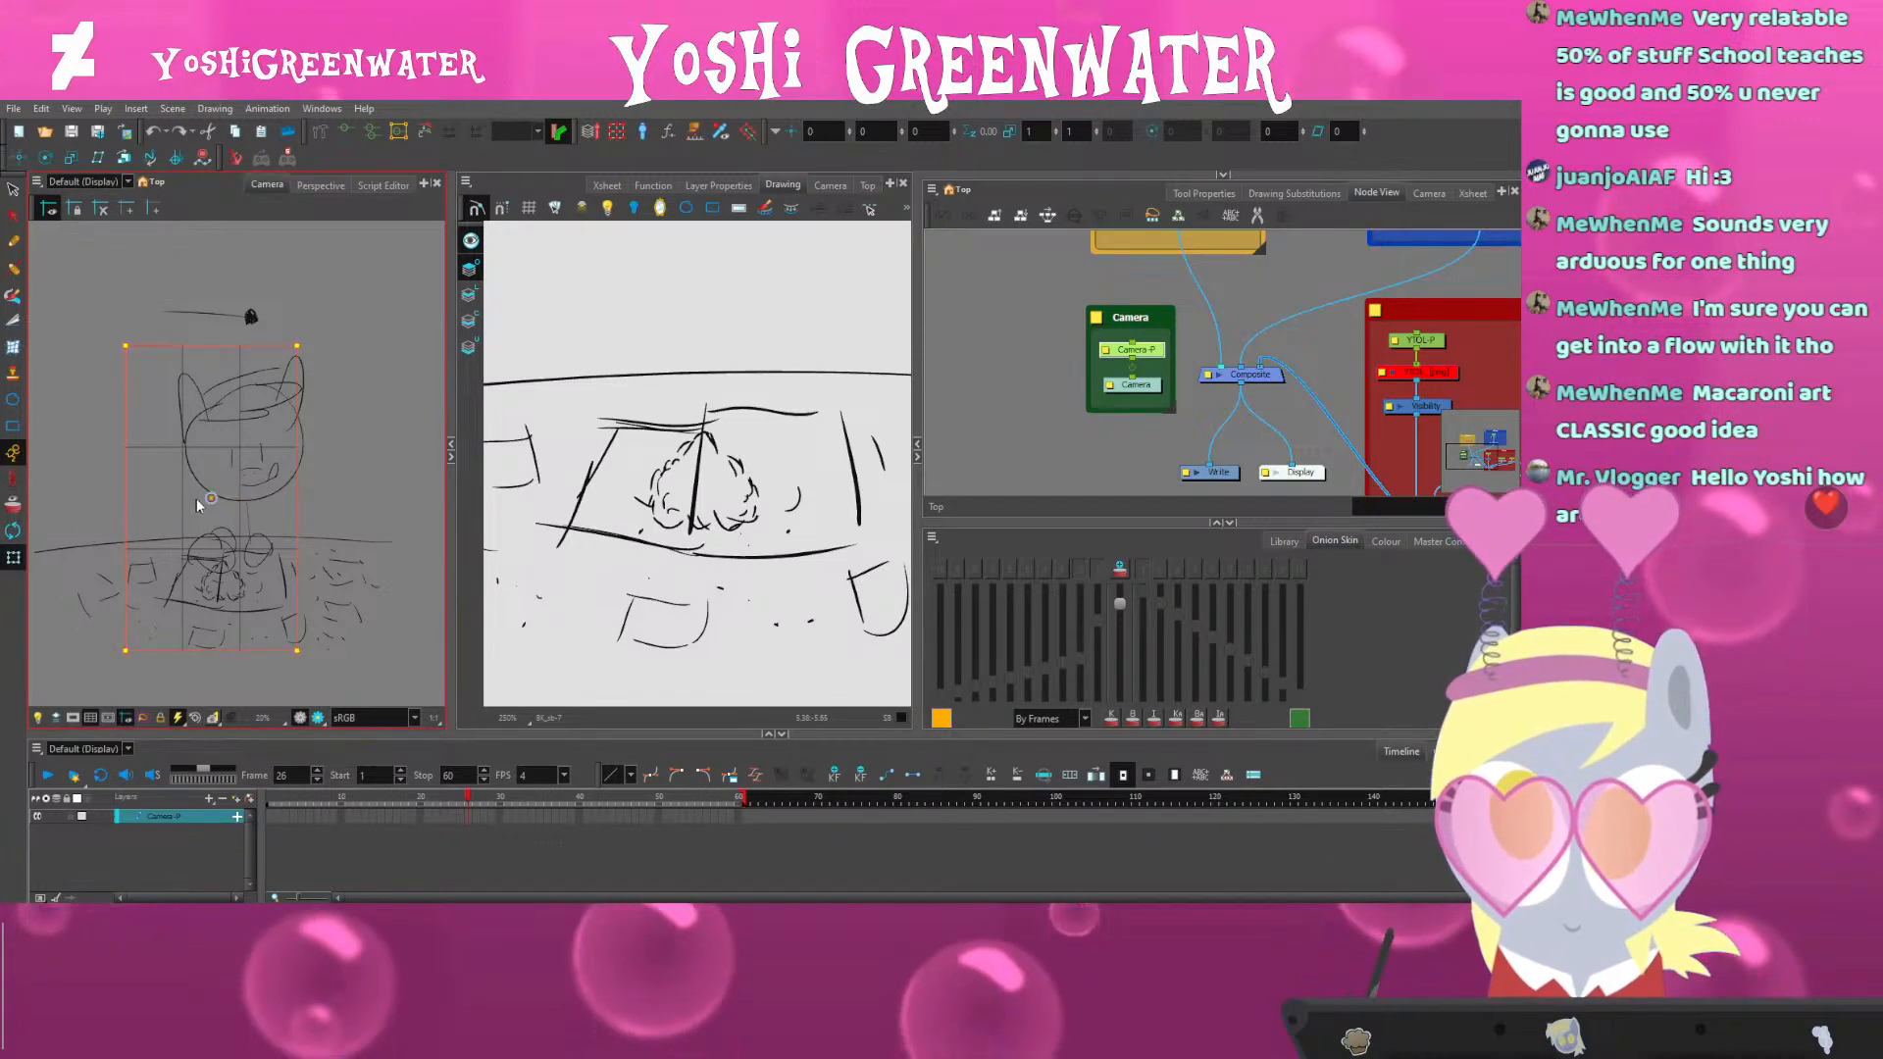
pyautogui.moveTo(204, 498)
pyautogui.mouseDown()
pyautogui.moveTo(239, 488)
pyautogui.moveTo(166, 493)
pyautogui.moveTo(217, 509)
pyautogui.mouseUp()
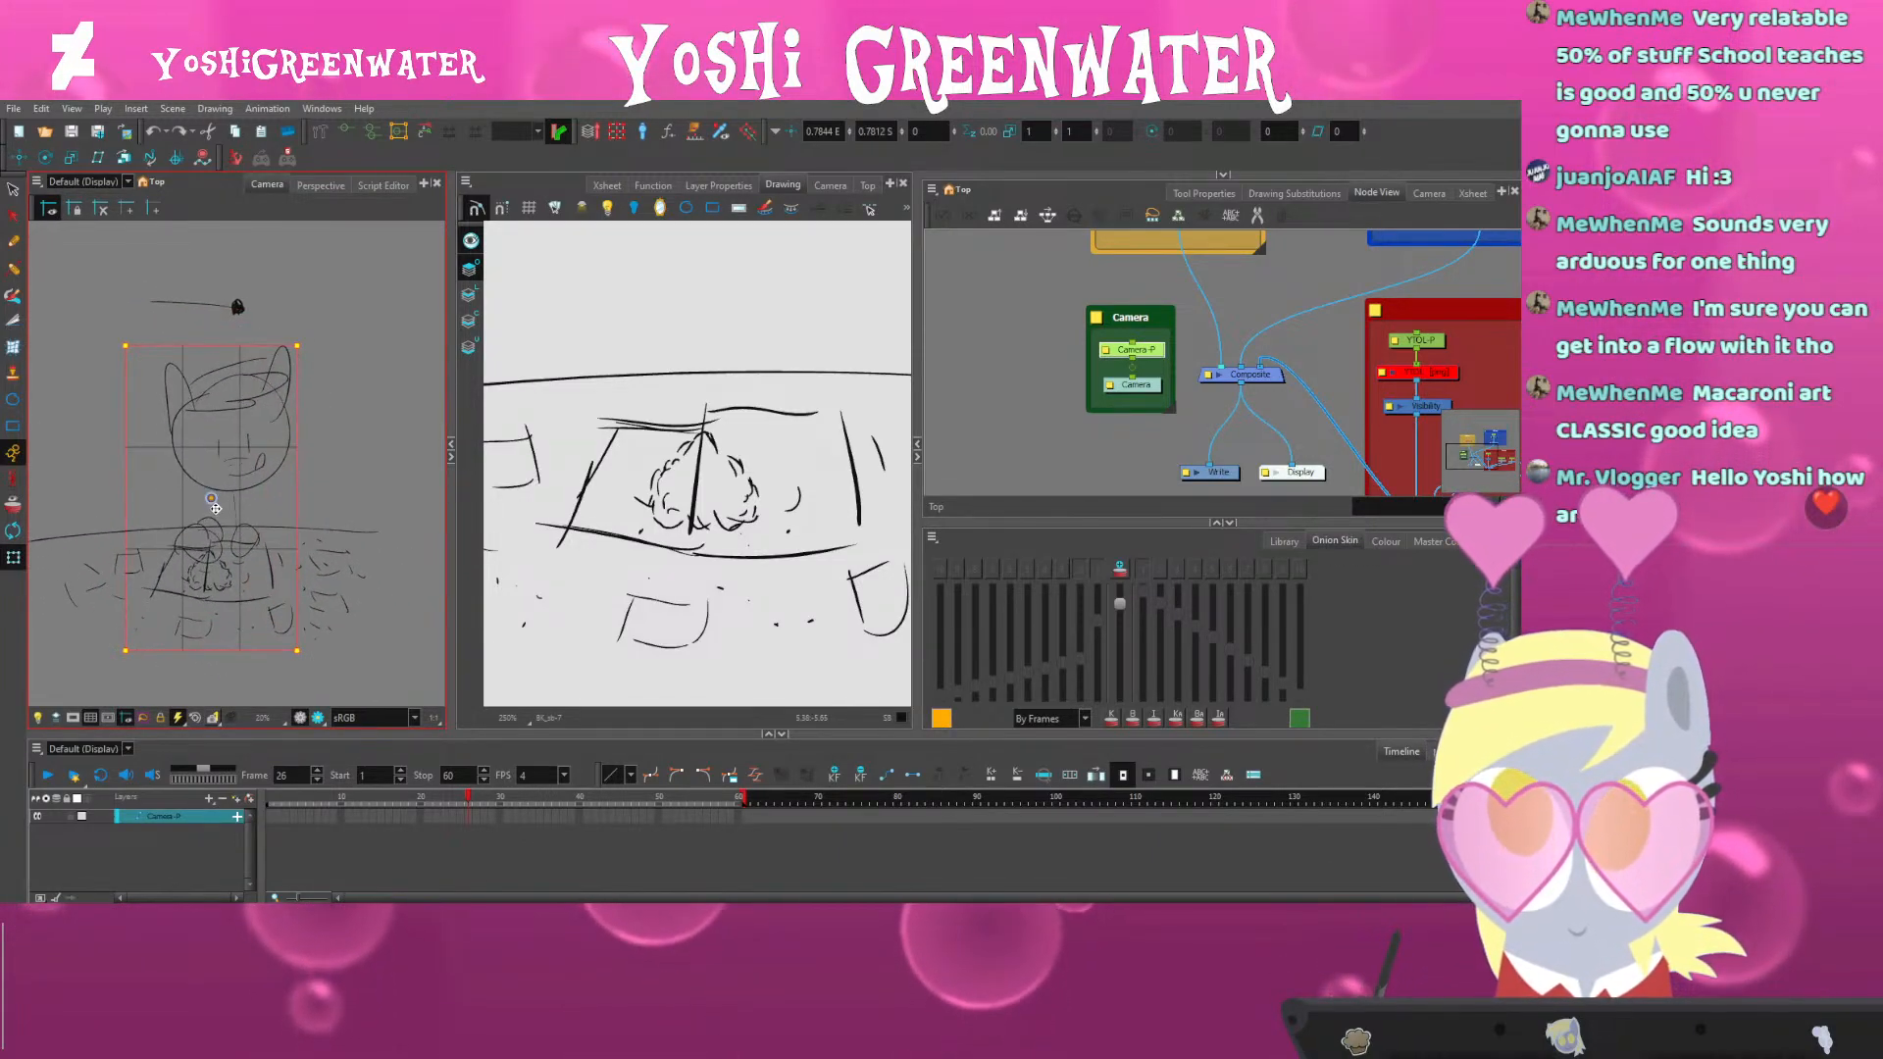
pyautogui.hotkey('ctrl', 'z')
# Turn on the camera mask and fit the whole camera frame in the Camera view
pyautogui.moveTo(252, 735); pyautogui.dragTo(252, 746)
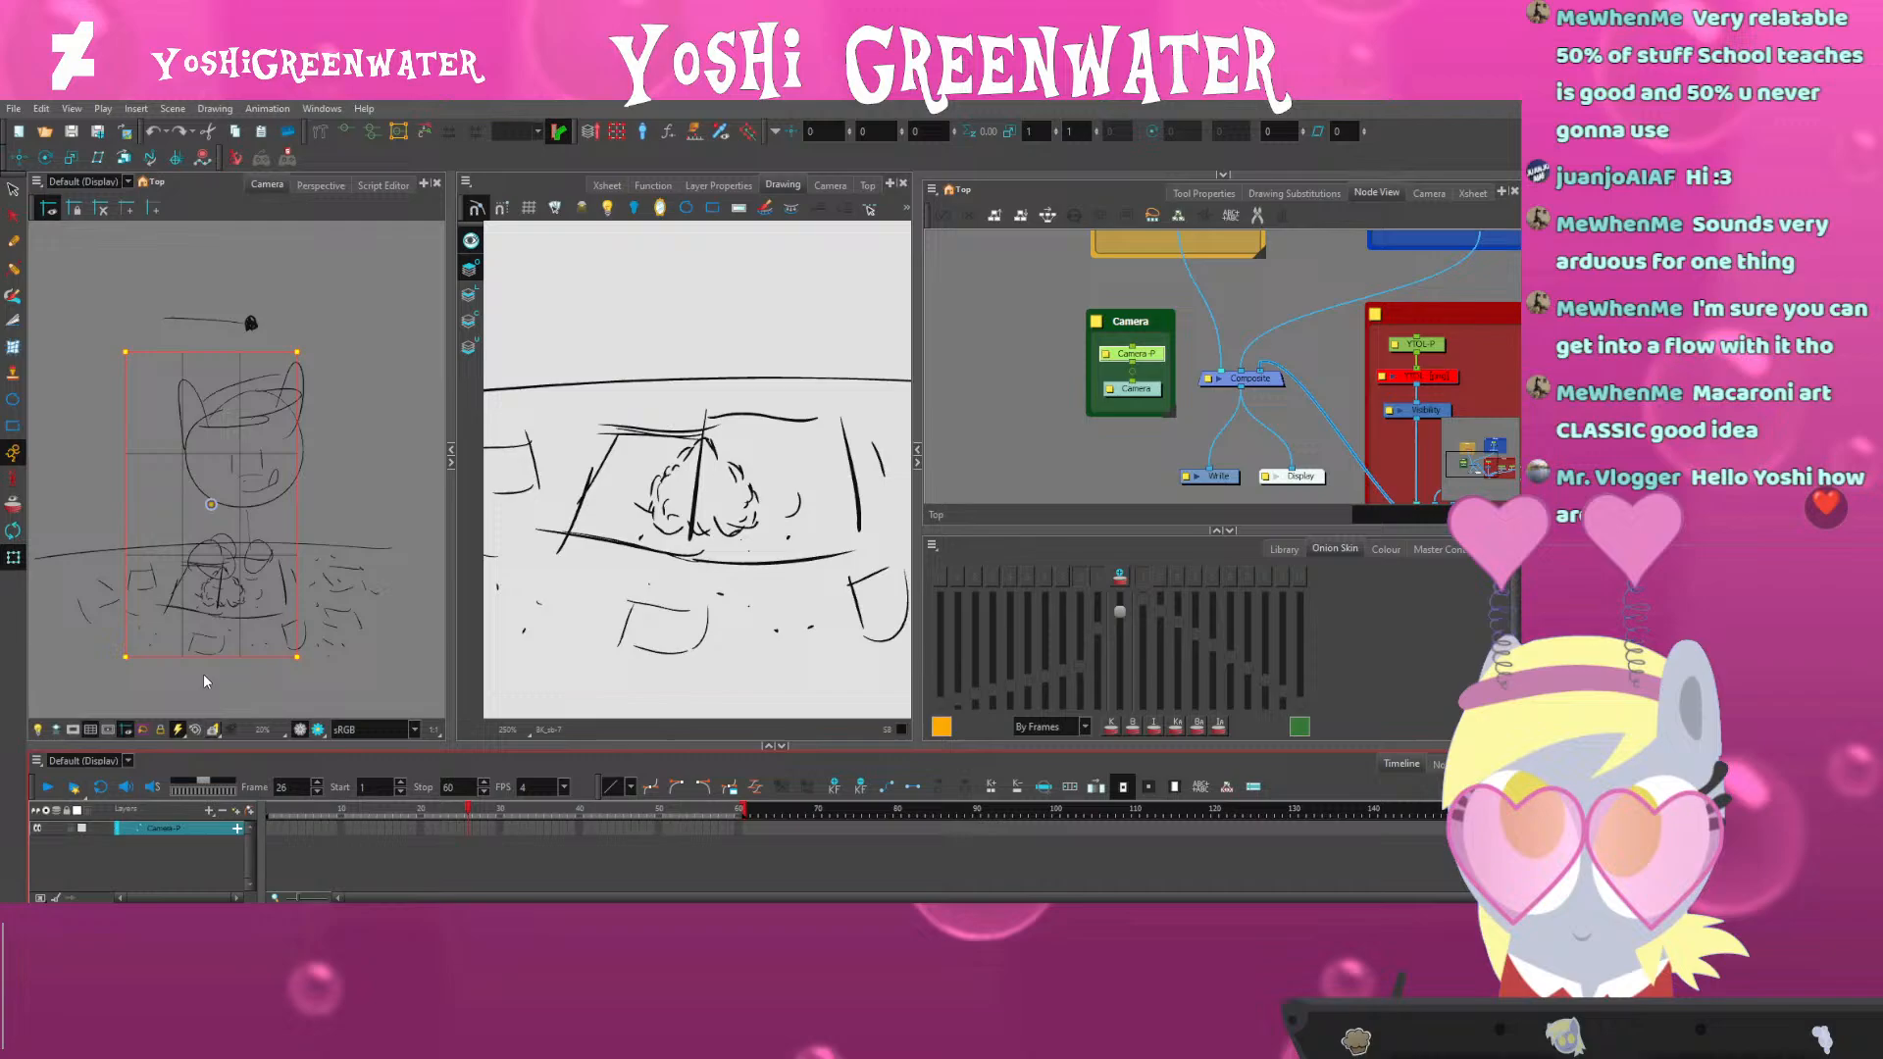
pyautogui.click(72, 730)
pyautogui.scroll(2, 194, 510)
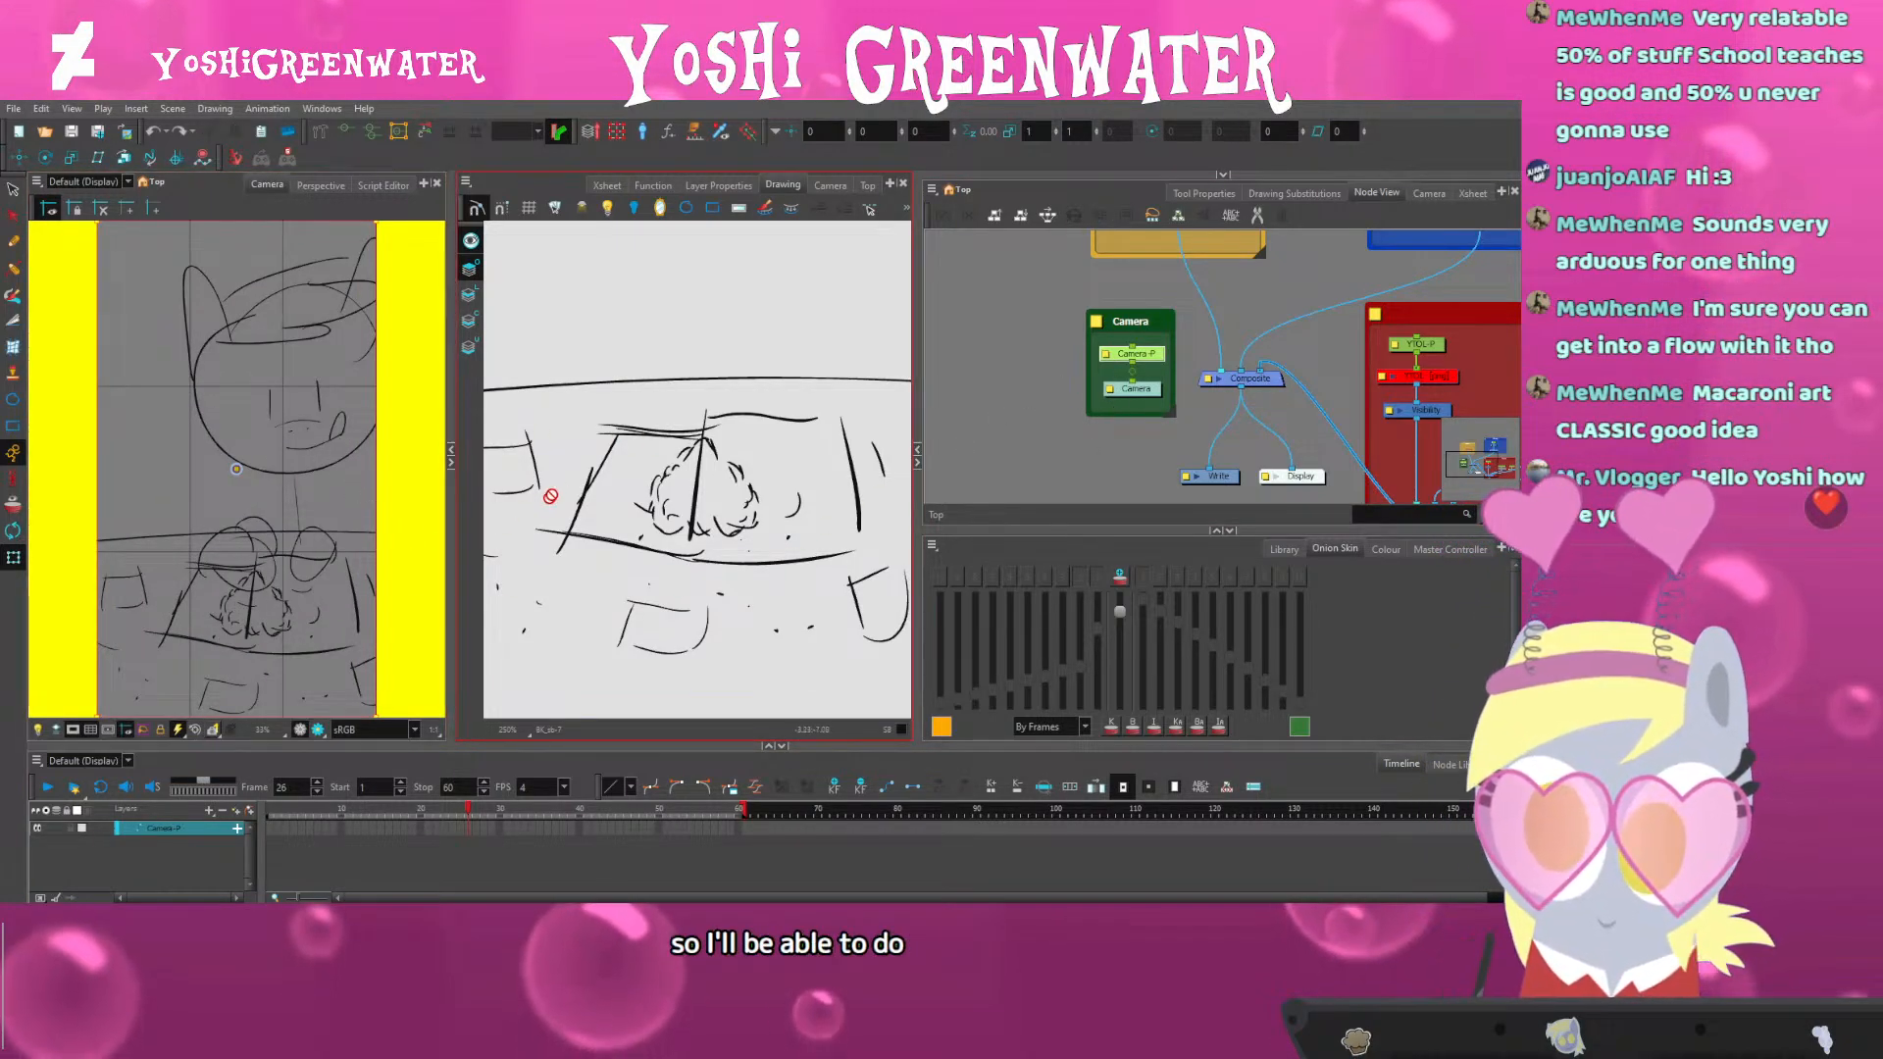
pyautogui.scroll(-4, 604, 458)
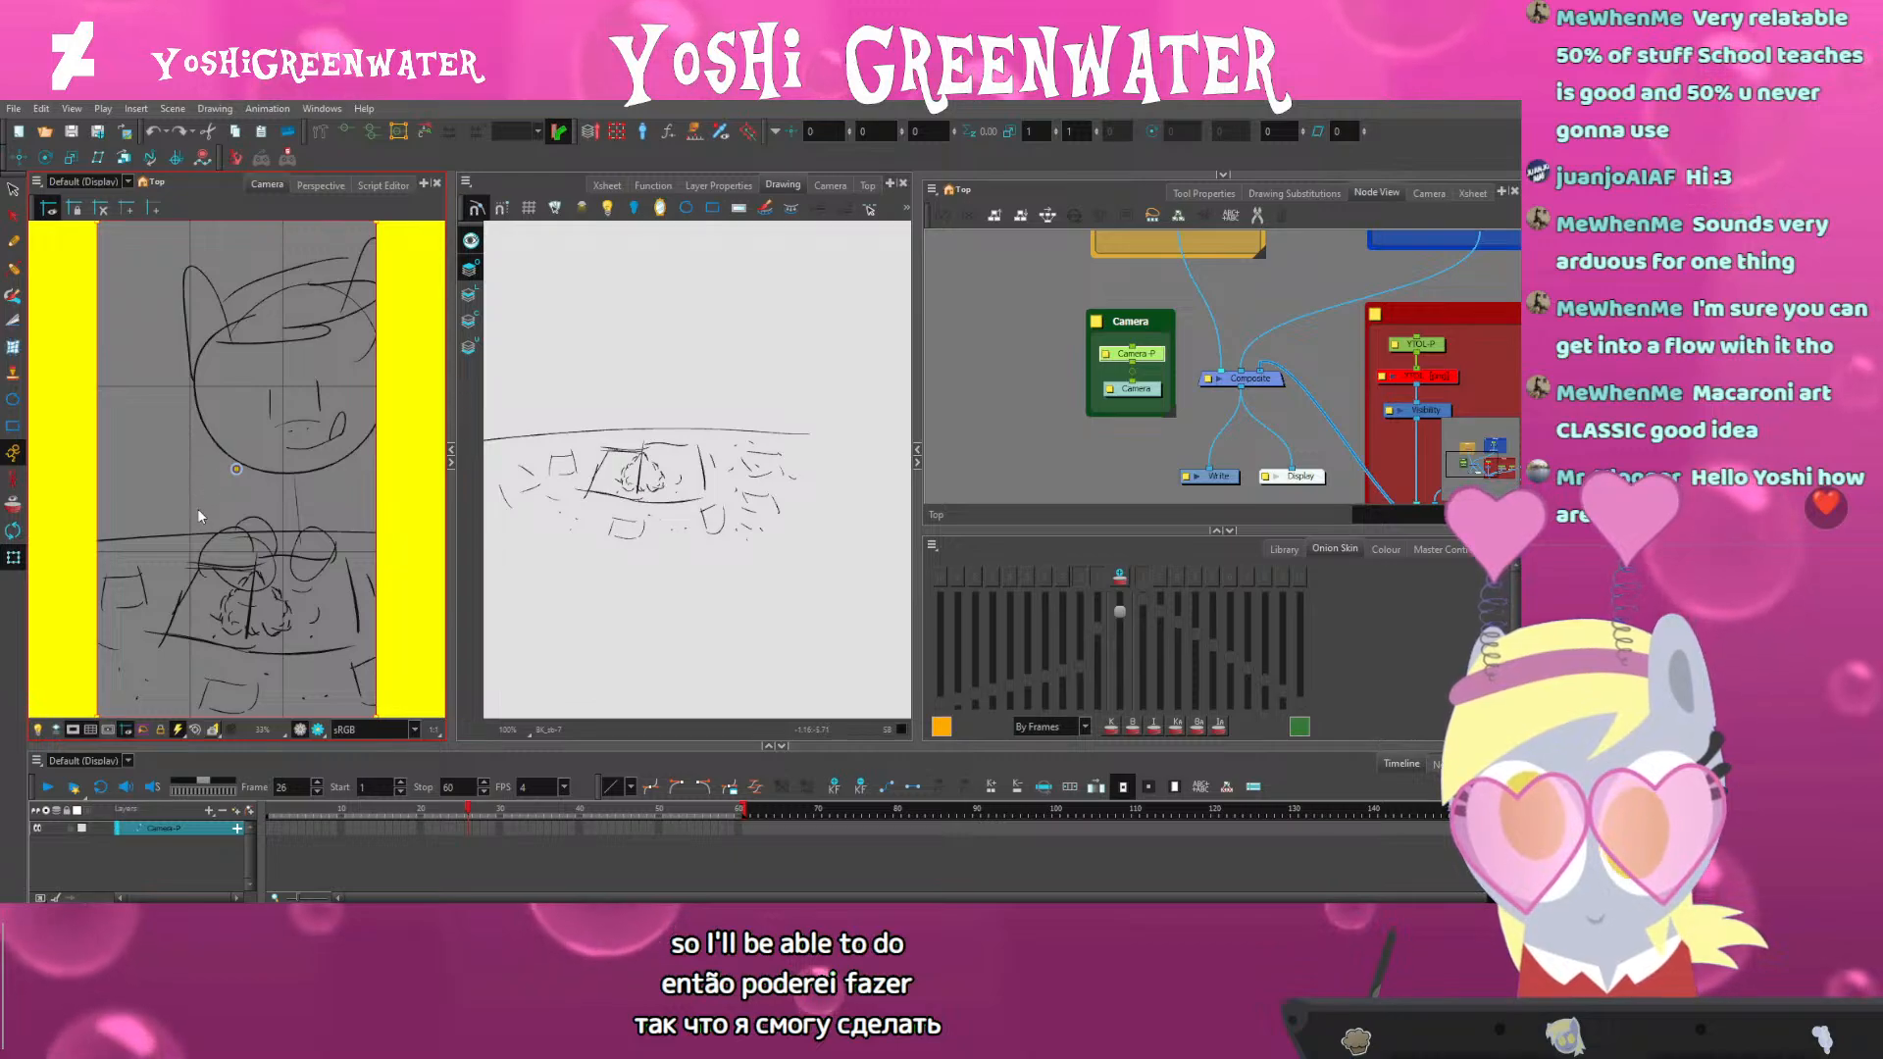
pyautogui.scroll(-1, 195, 508)
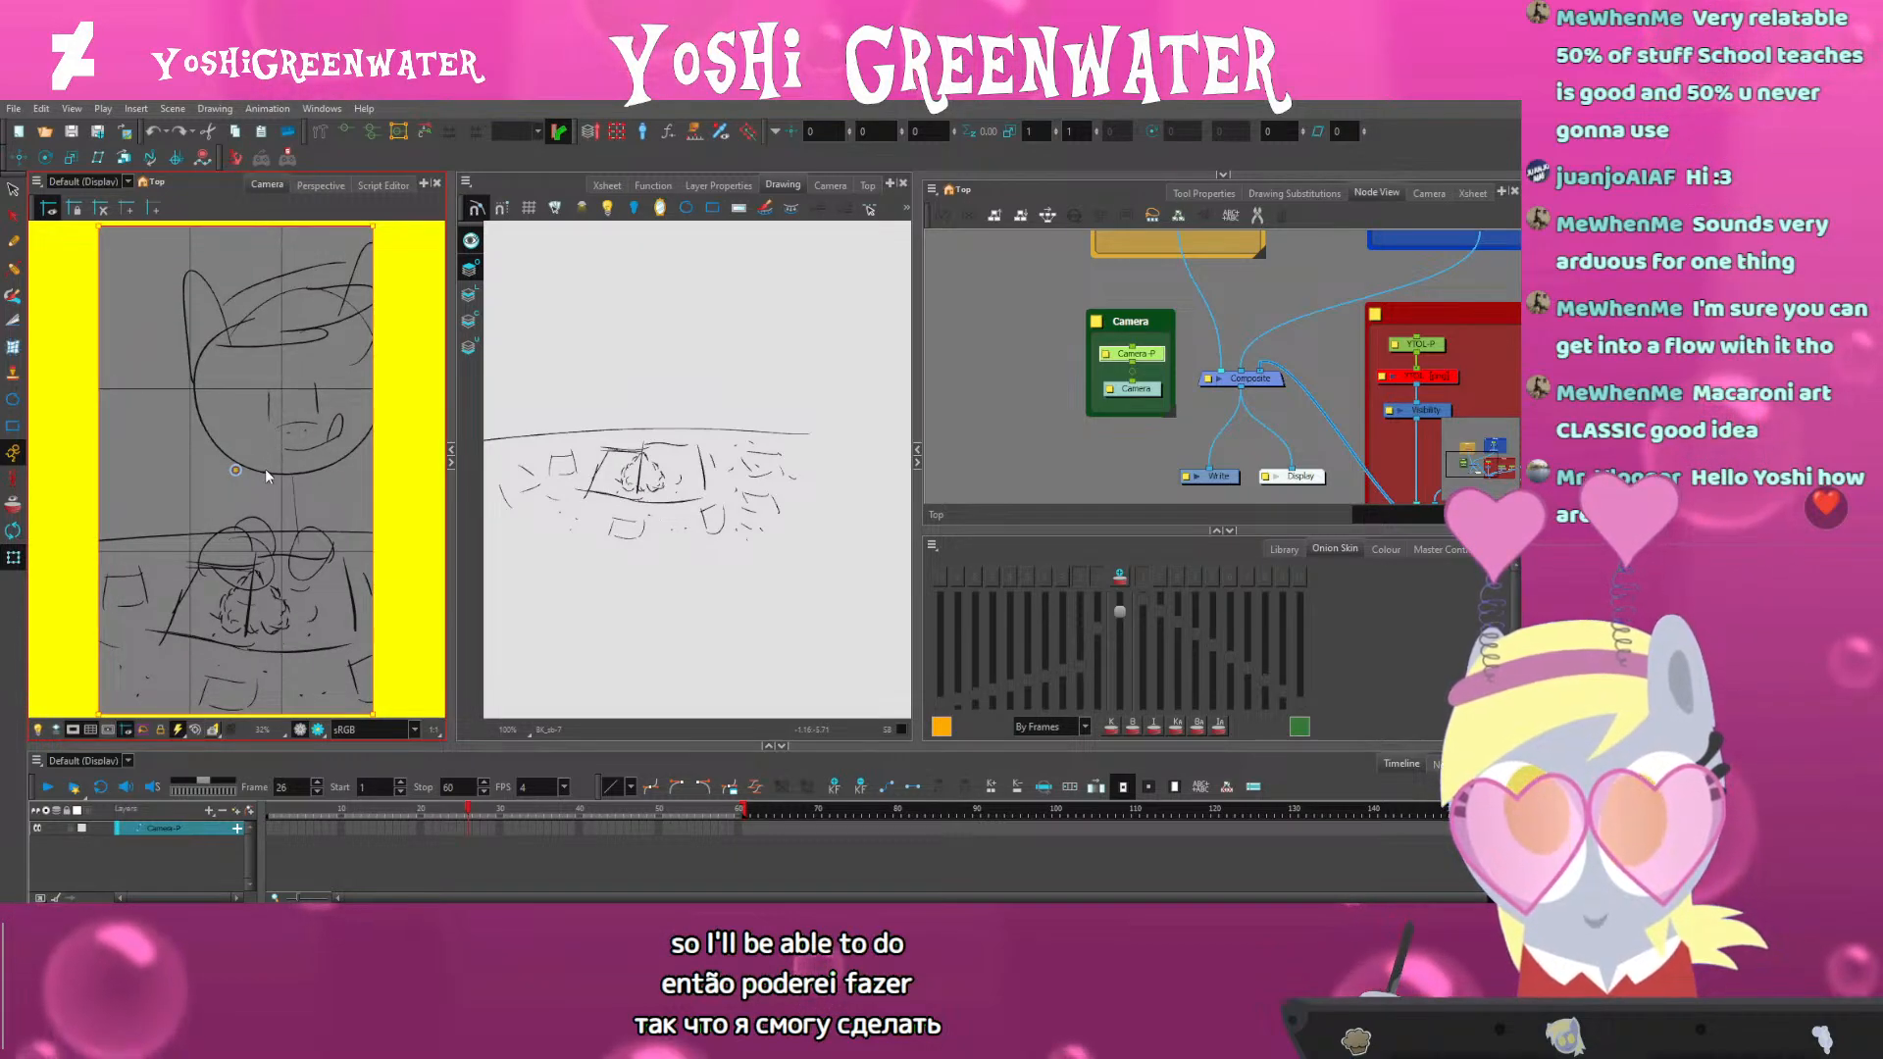
pyautogui.scroll(-2, 266, 477)
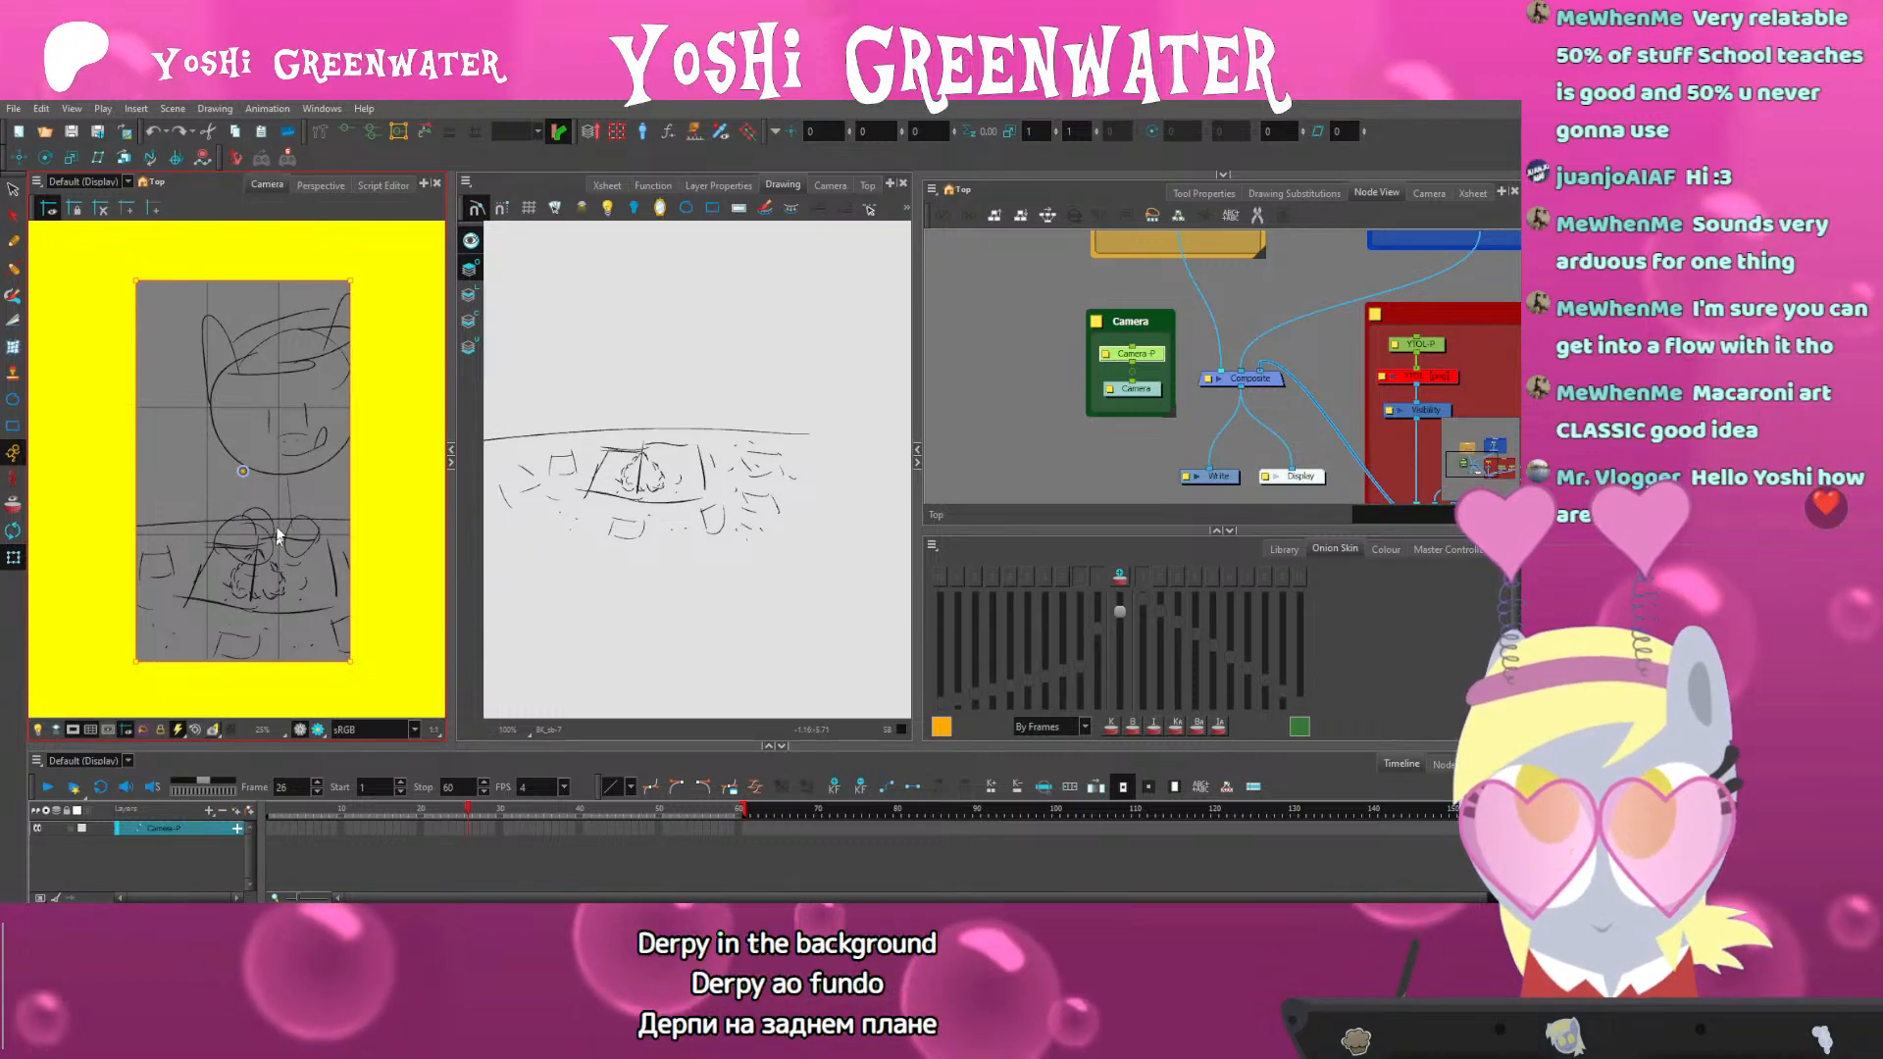
# Try moving the Camera-P peg sideways past the pony at frame 26, and undo the move
pyautogui.click(1097, 438)
pyautogui.moveTo(1089, 451); pyautogui.dragTo(1032, 455)
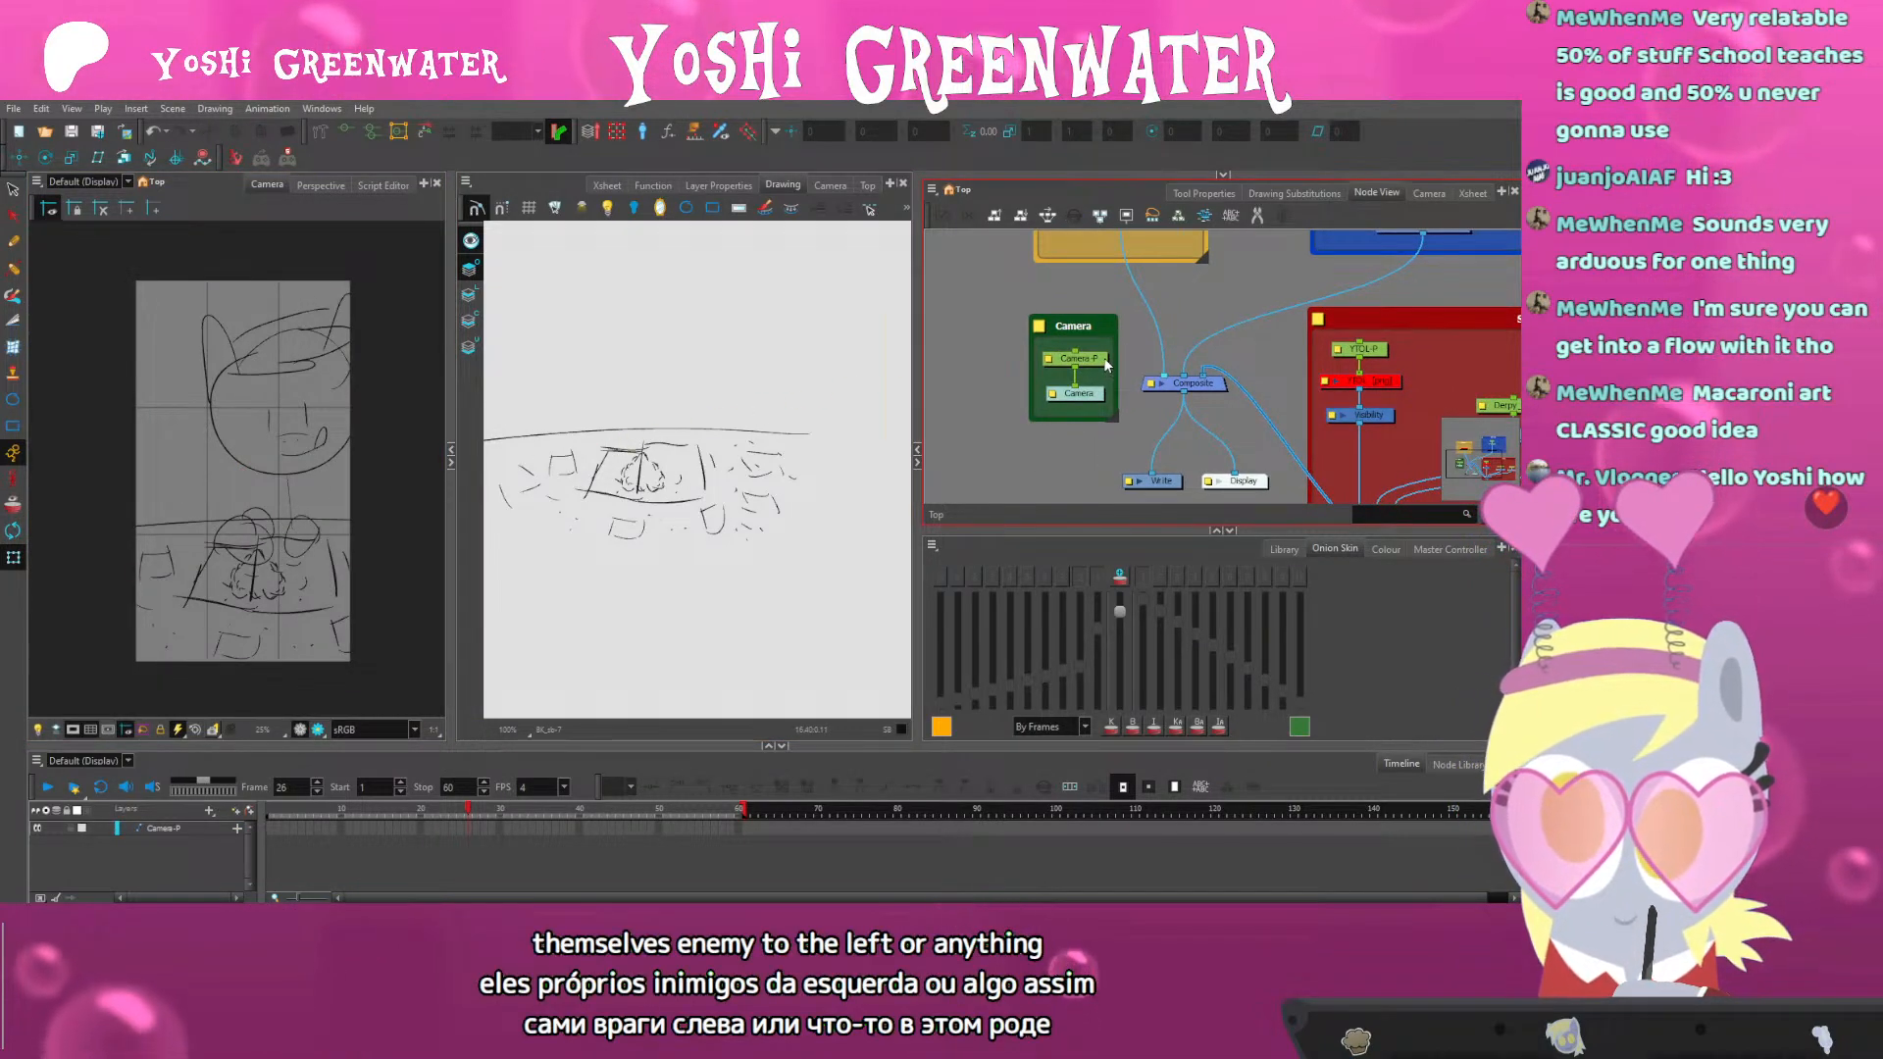
pyautogui.click(1092, 359)
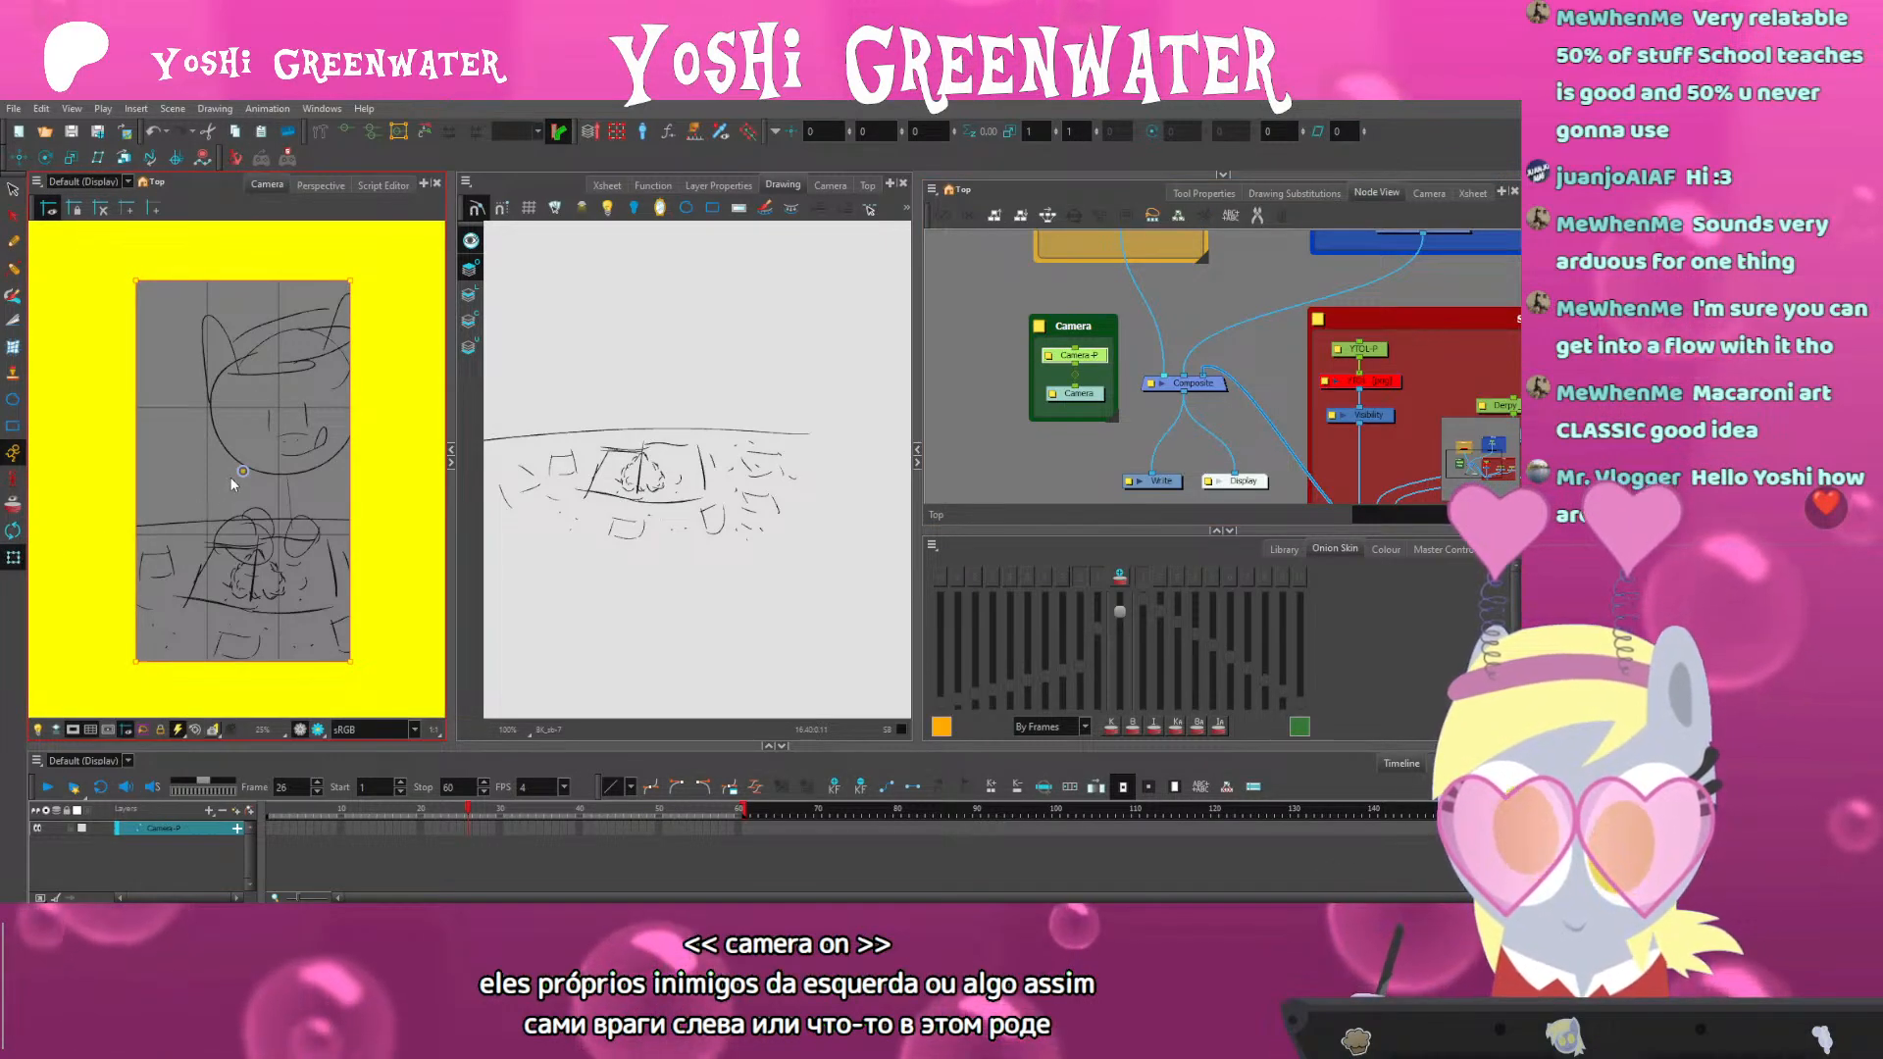
pyautogui.moveTo(233, 482)
pyautogui.mouseDown()
pyautogui.moveTo(315, 474)
pyautogui.moveTo(263, 437)
pyautogui.moveTo(315, 467)
pyautogui.moveTo(283, 472)
pyautogui.moveTo(252, 428)
pyautogui.moveTo(193, 463)
pyautogui.moveTo(226, 494)
pyautogui.moveTo(290, 474)
pyautogui.mouseUp()
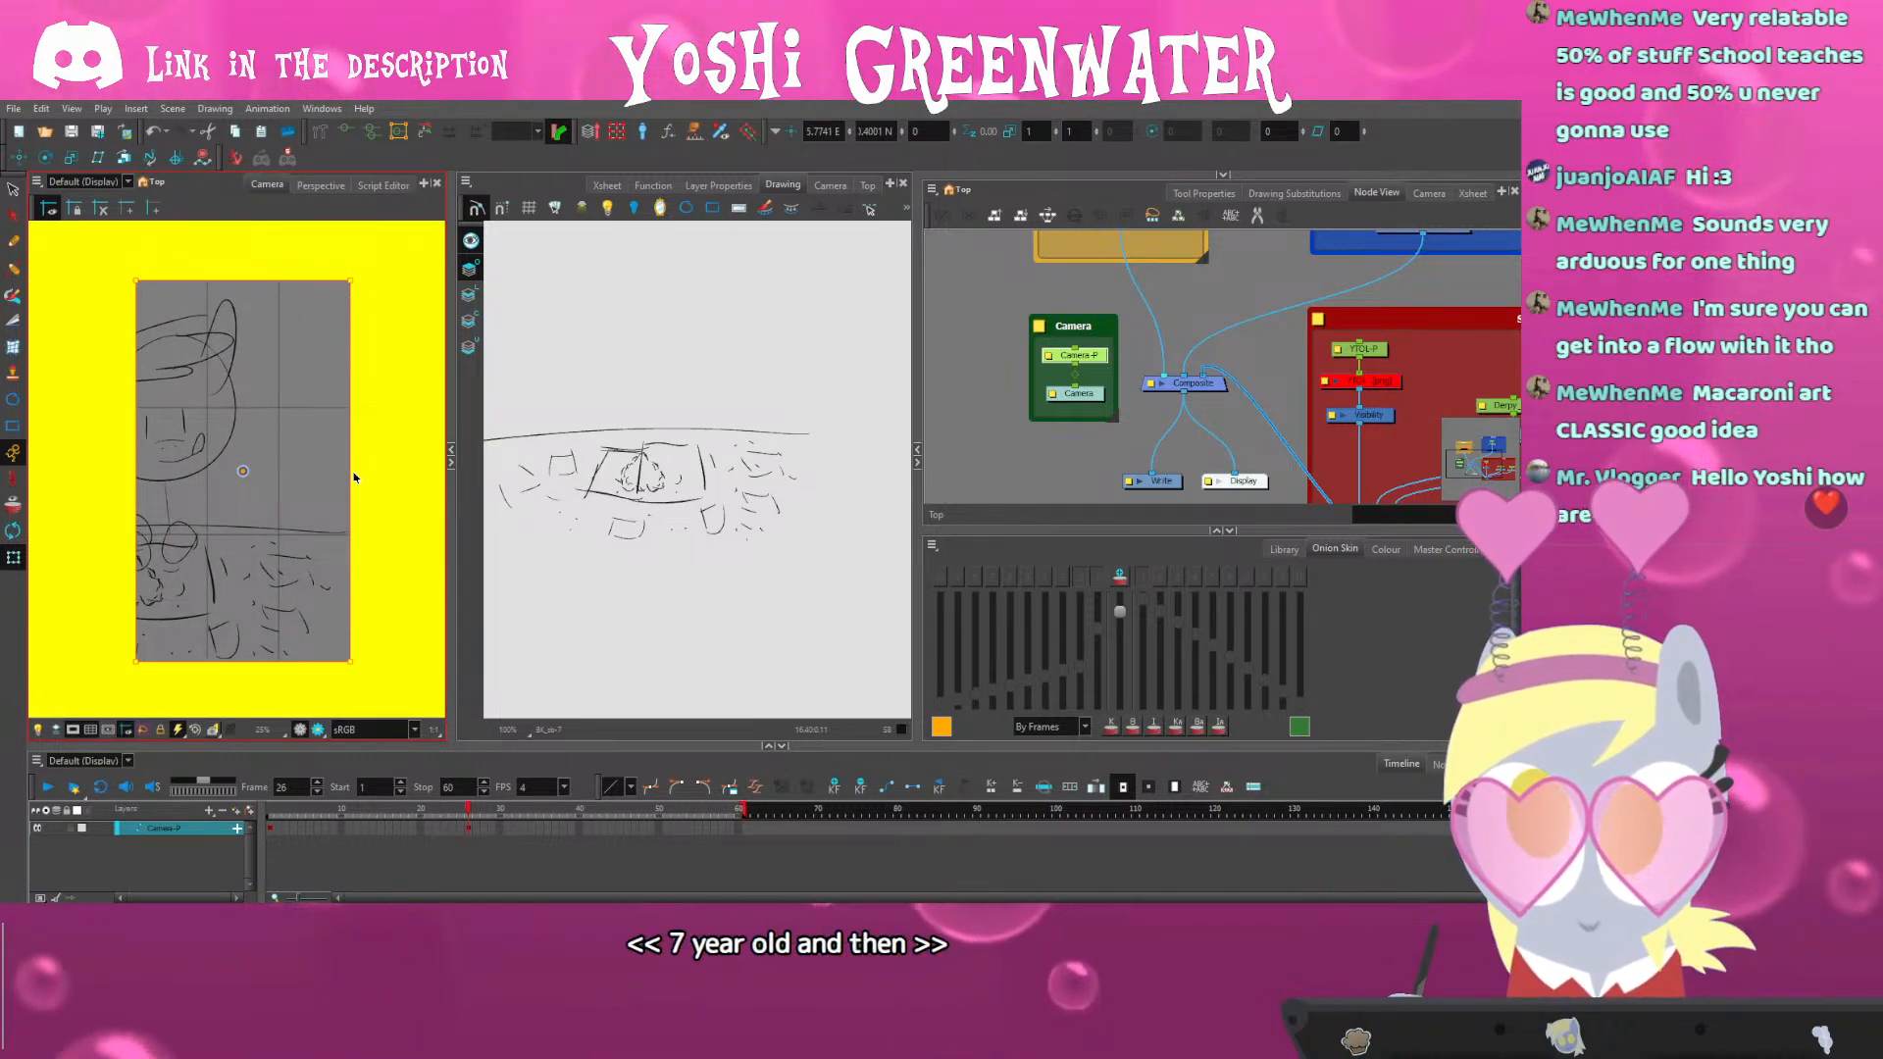
pyautogui.hotkey('ctrl', 'z')
# Keyframe the Camera-P peg at frames 26 and 34 with a sideways pan to about 4.42 E, joined by a tween
pyautogui.moveTo(990, 531); pyautogui.dragTo(918, 528)
pyautogui.click(992, 517)
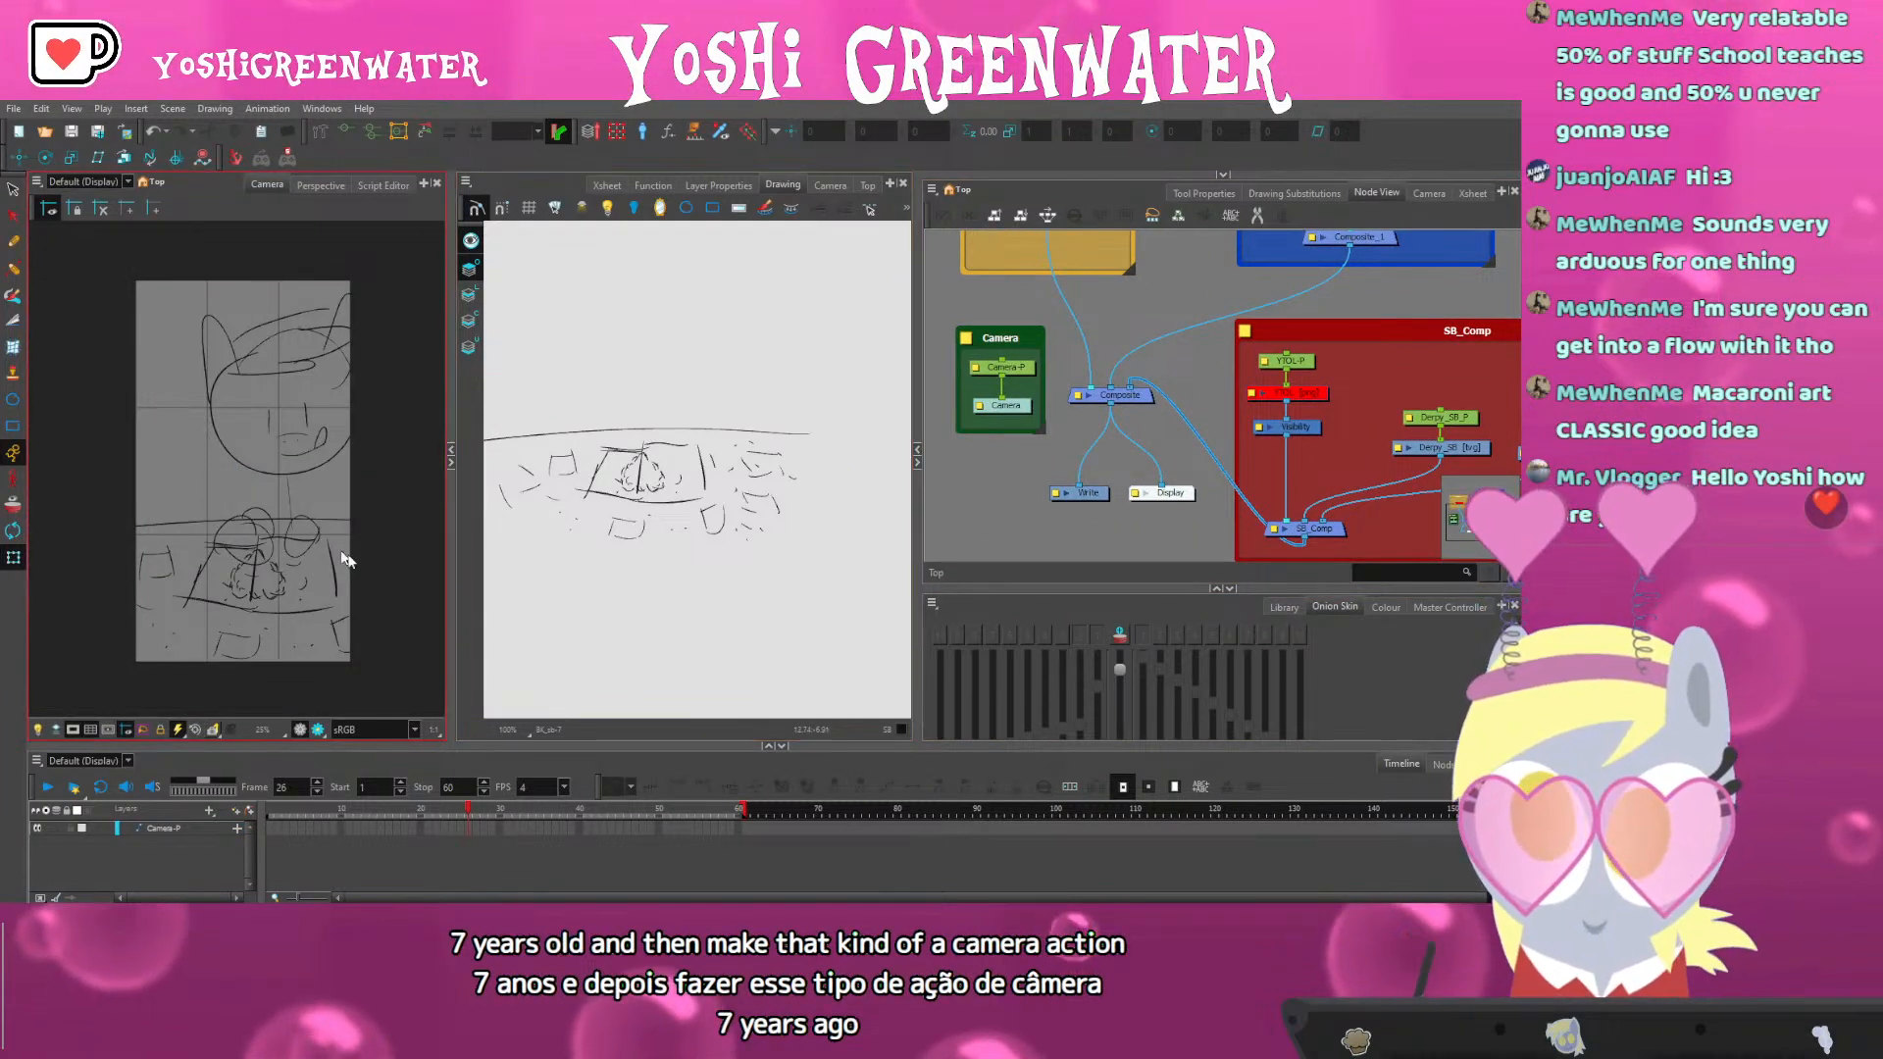
pyautogui.click(468, 827)
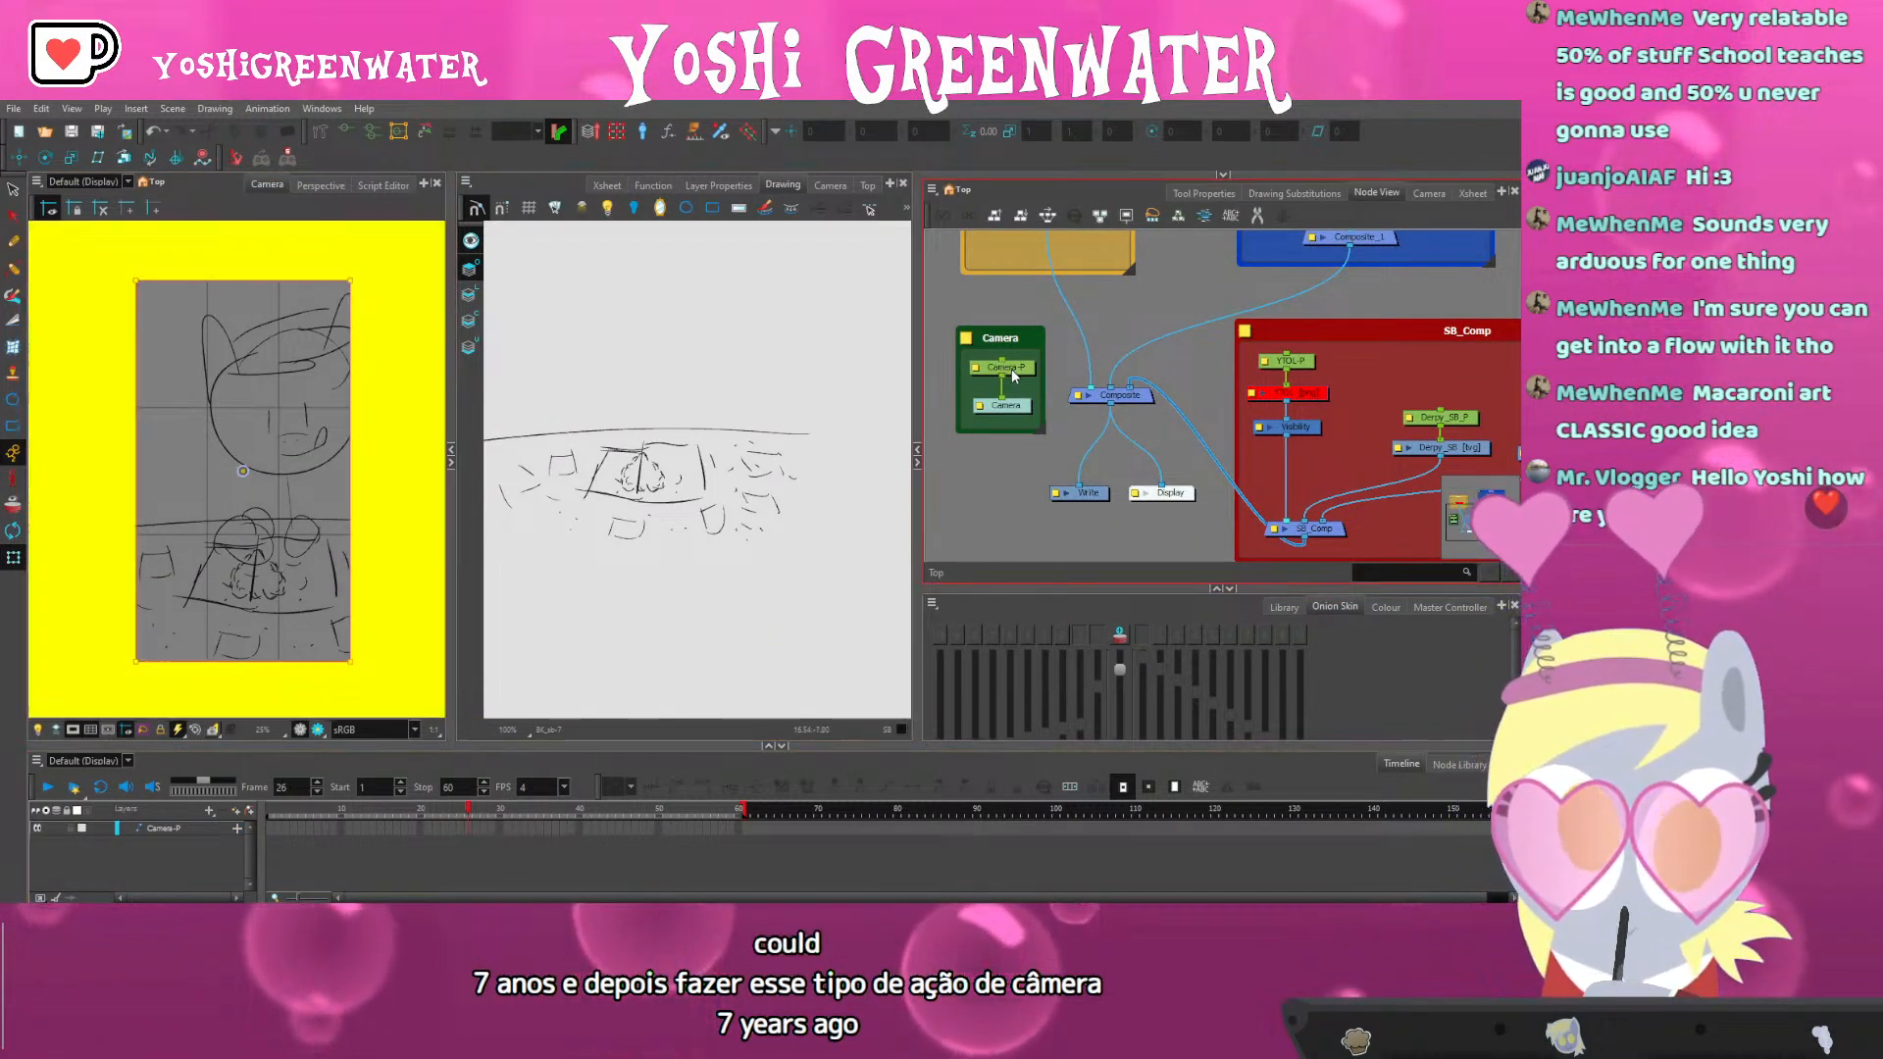
pyautogui.moveTo(246, 479); pyautogui.dragTo(390, 530)
pyautogui.click(485, 827)
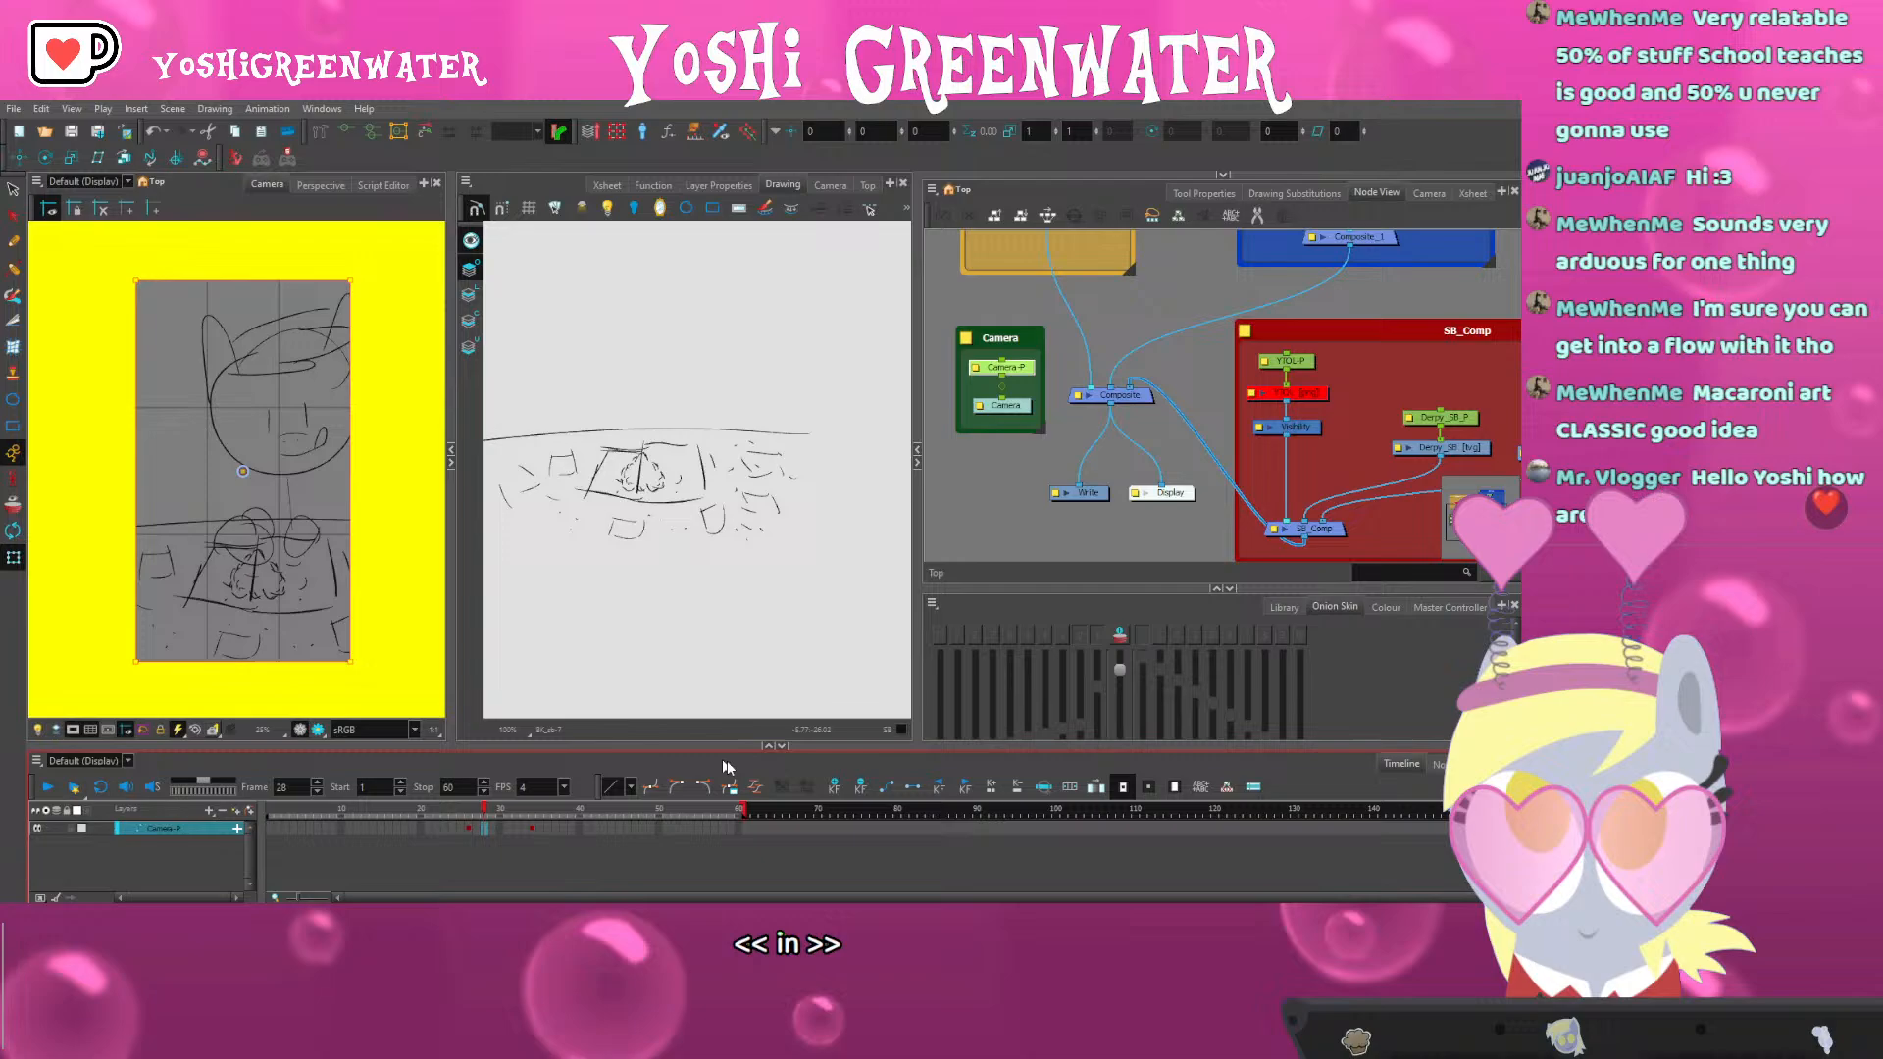
pyautogui.click(886, 786)
# Play back the tweened camera pan at 12 FPS, replaying it from frame 25
pyautogui.press('Return')
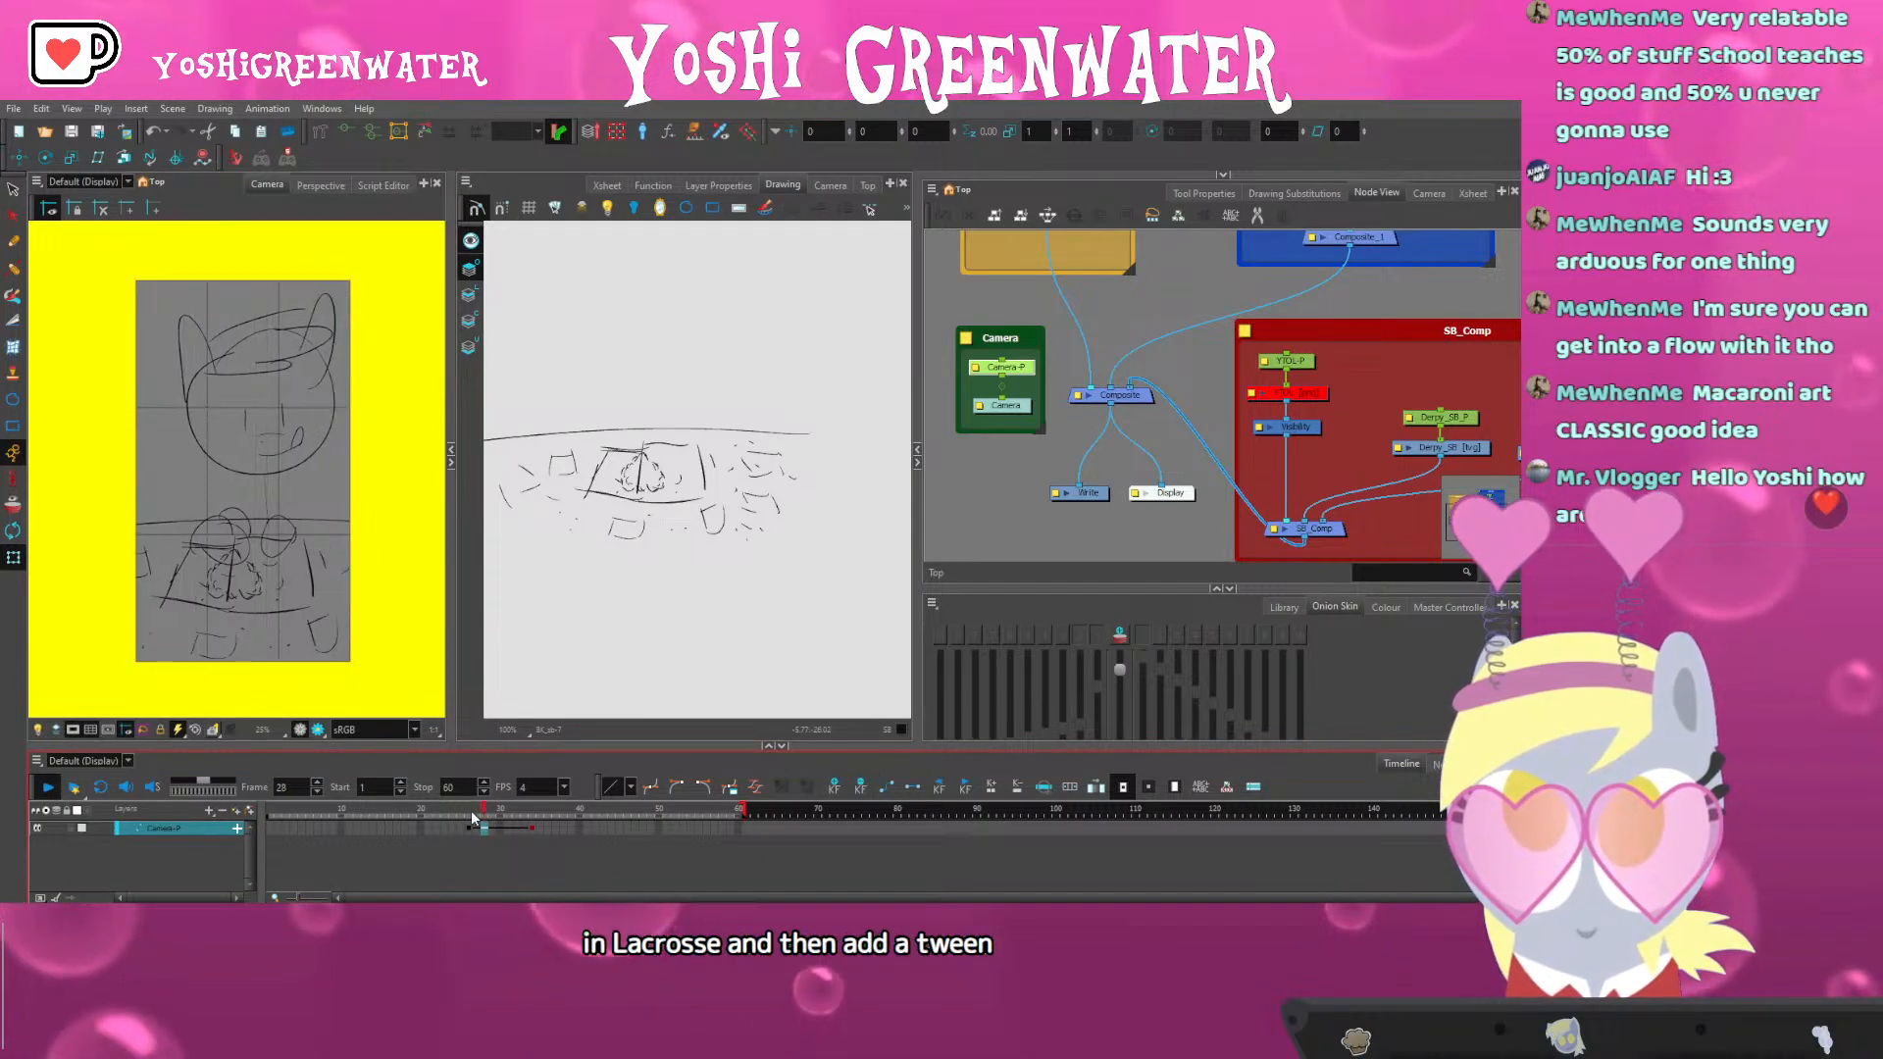
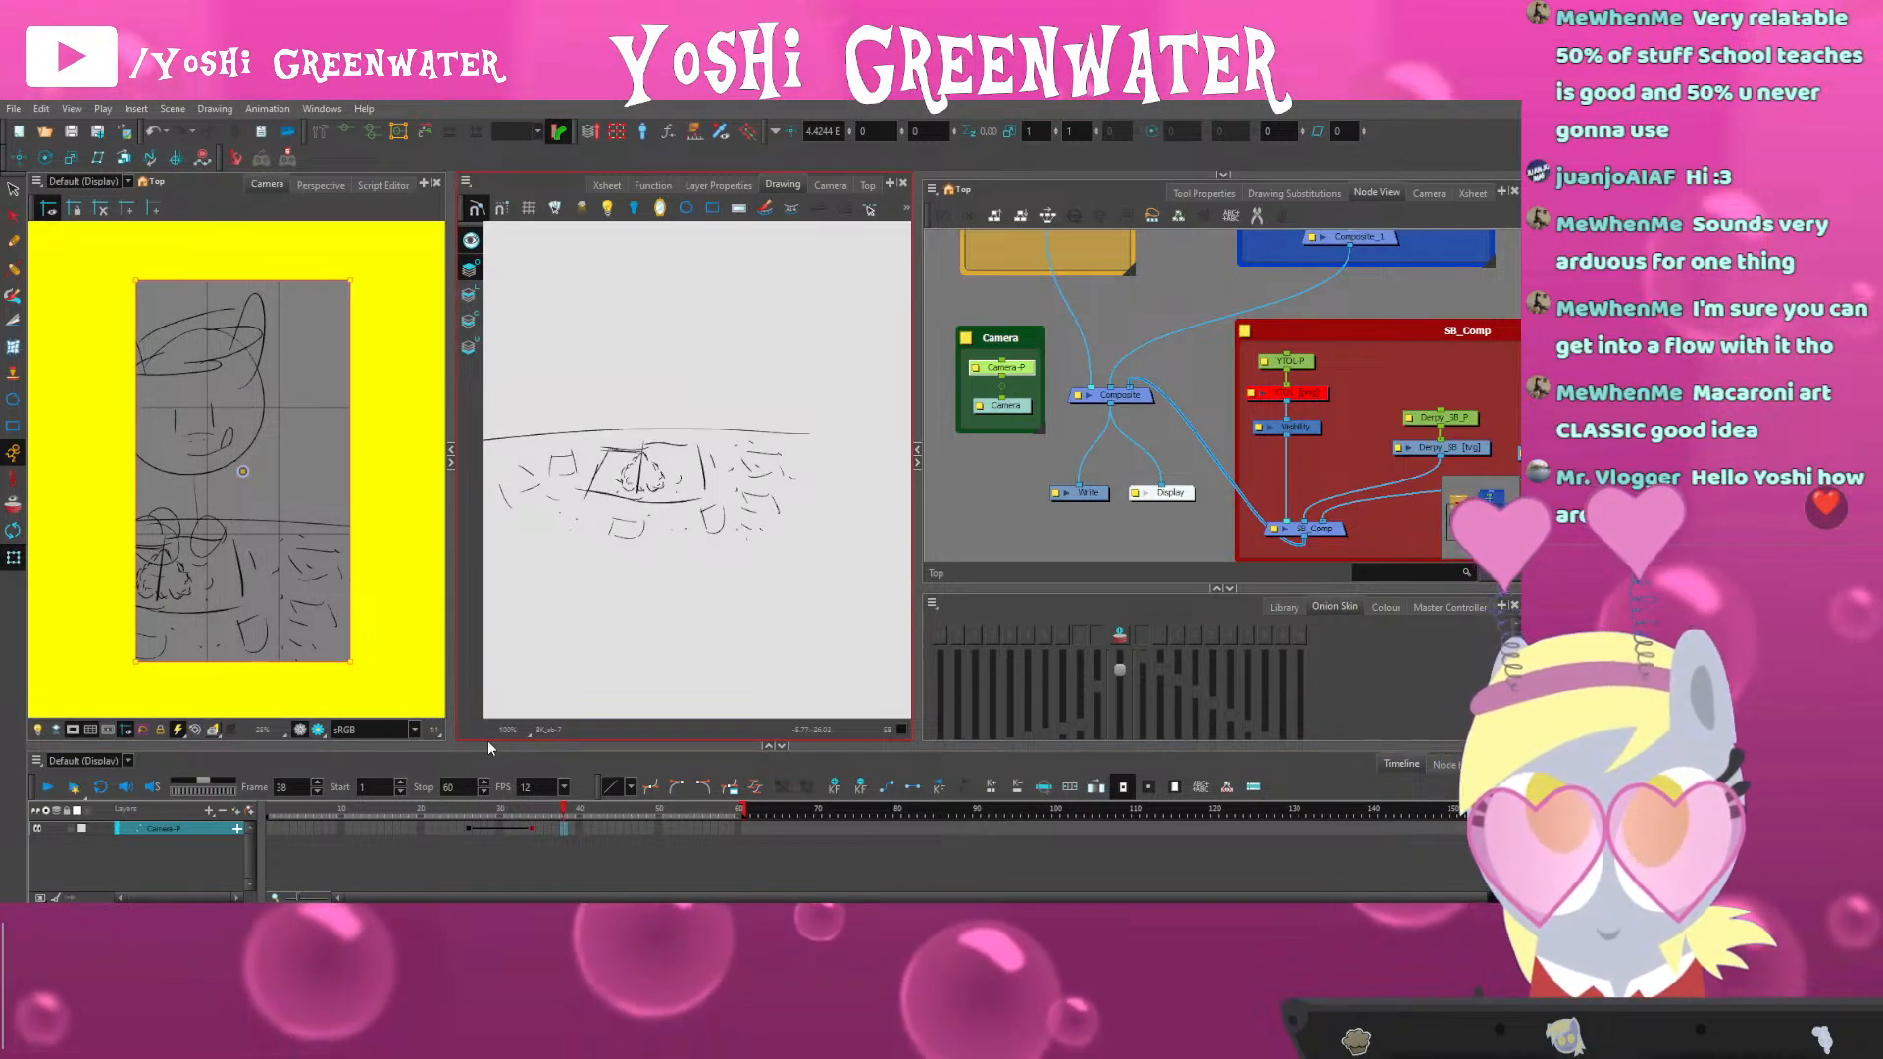
pyautogui.moveTo(655, 455); pyautogui.dragTo(707, 531)
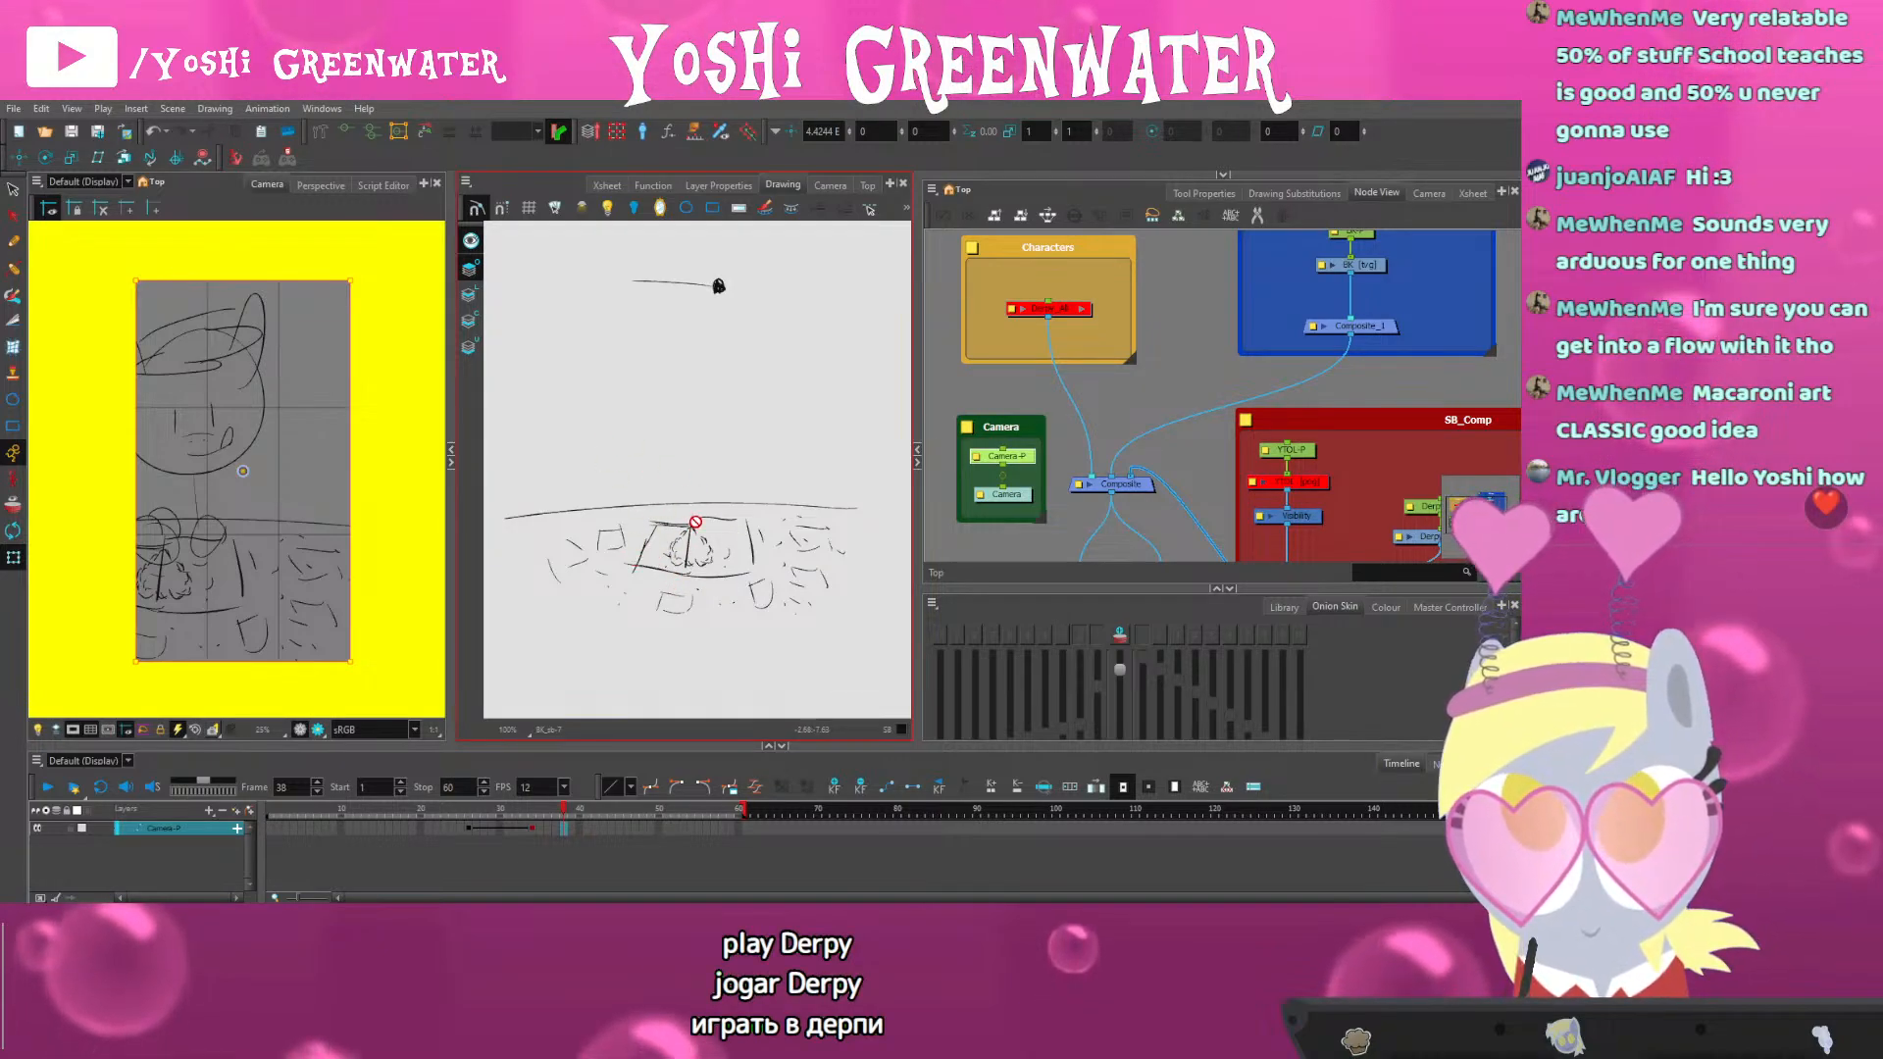
pyautogui.scroll(3, 695, 522)
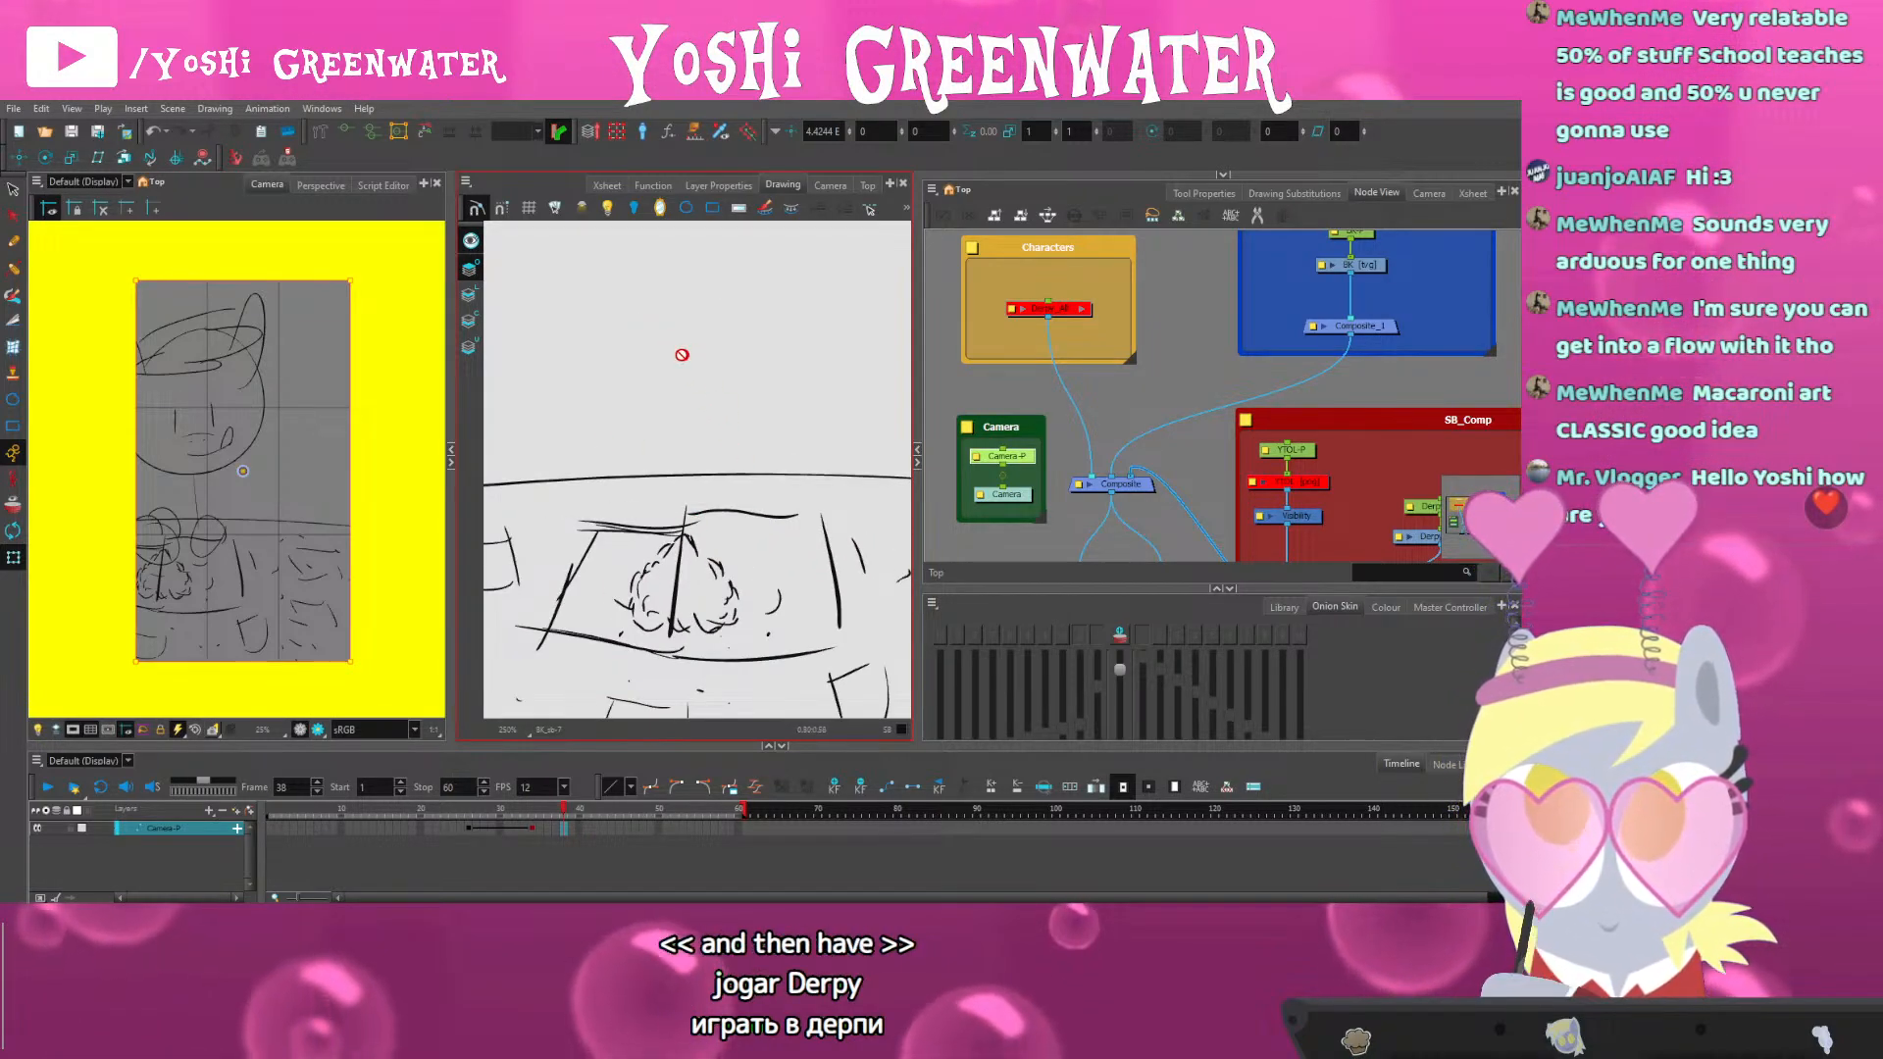
pyautogui.scroll(-2, 686, 295)
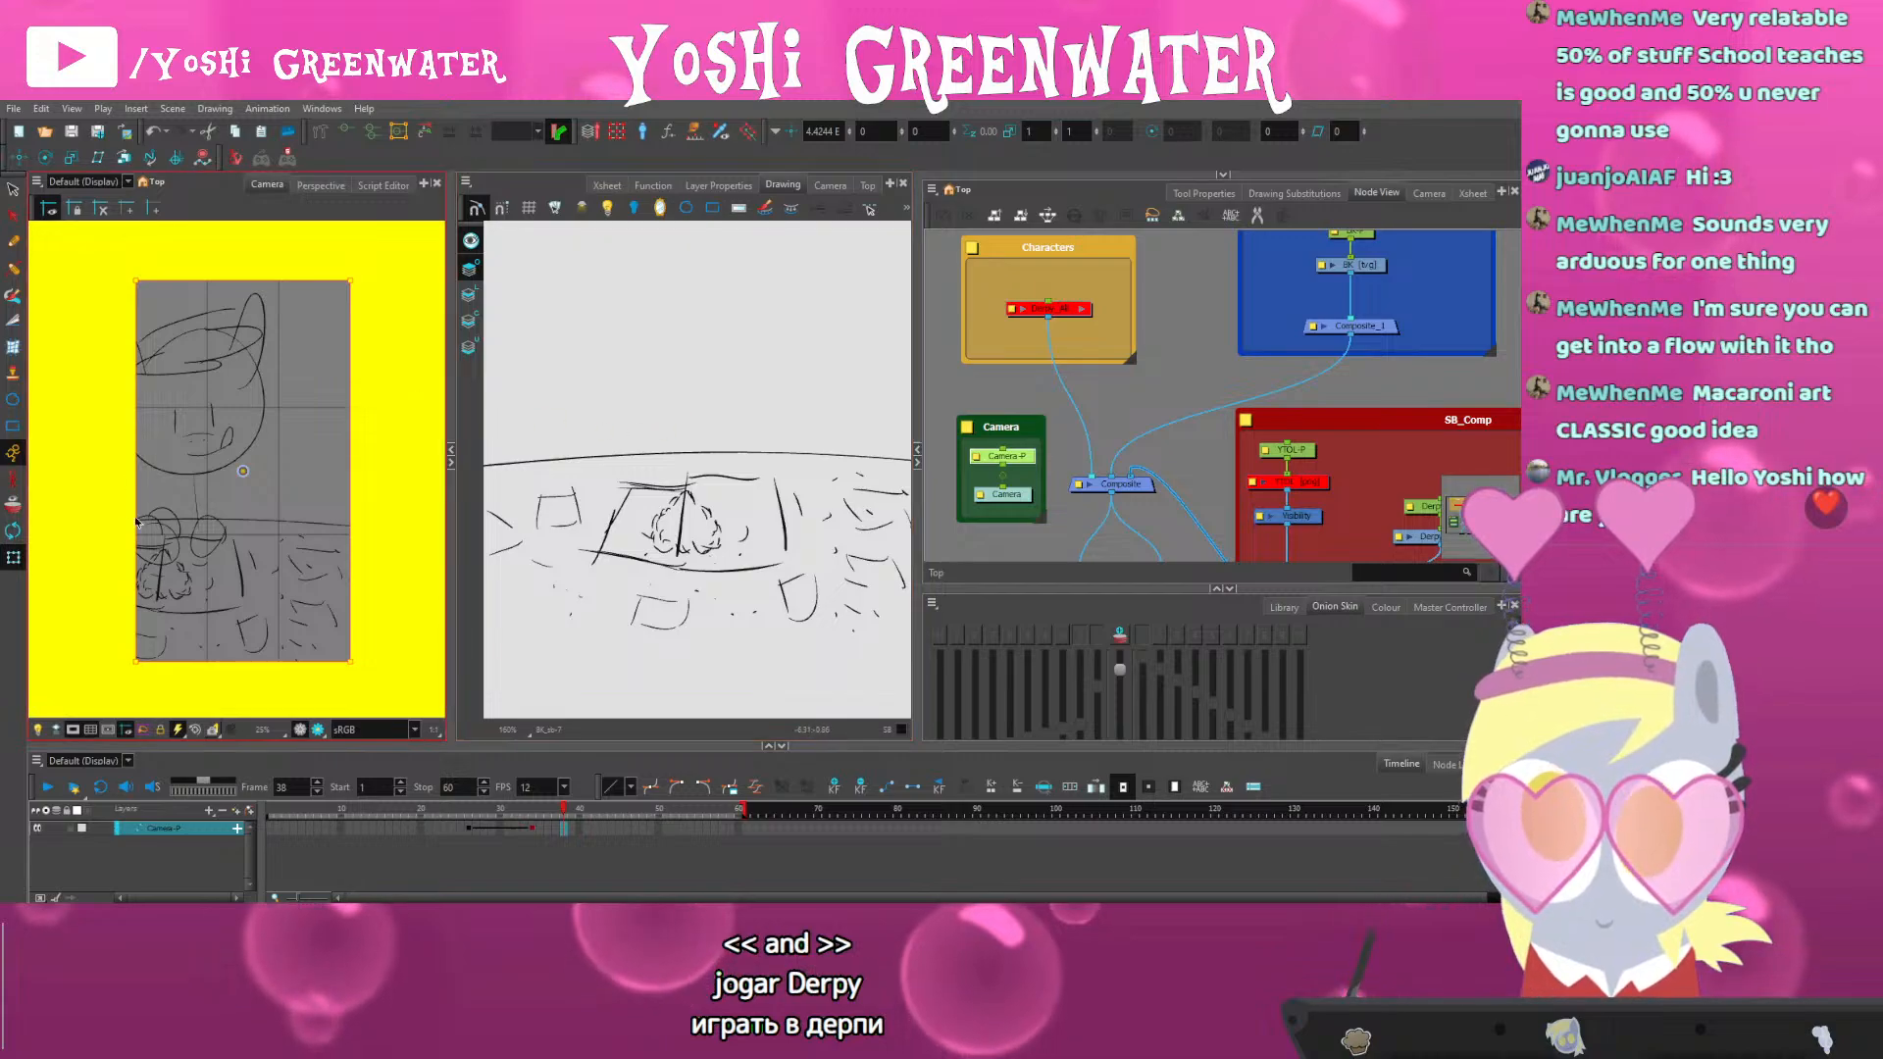
pyautogui.click(465, 810)
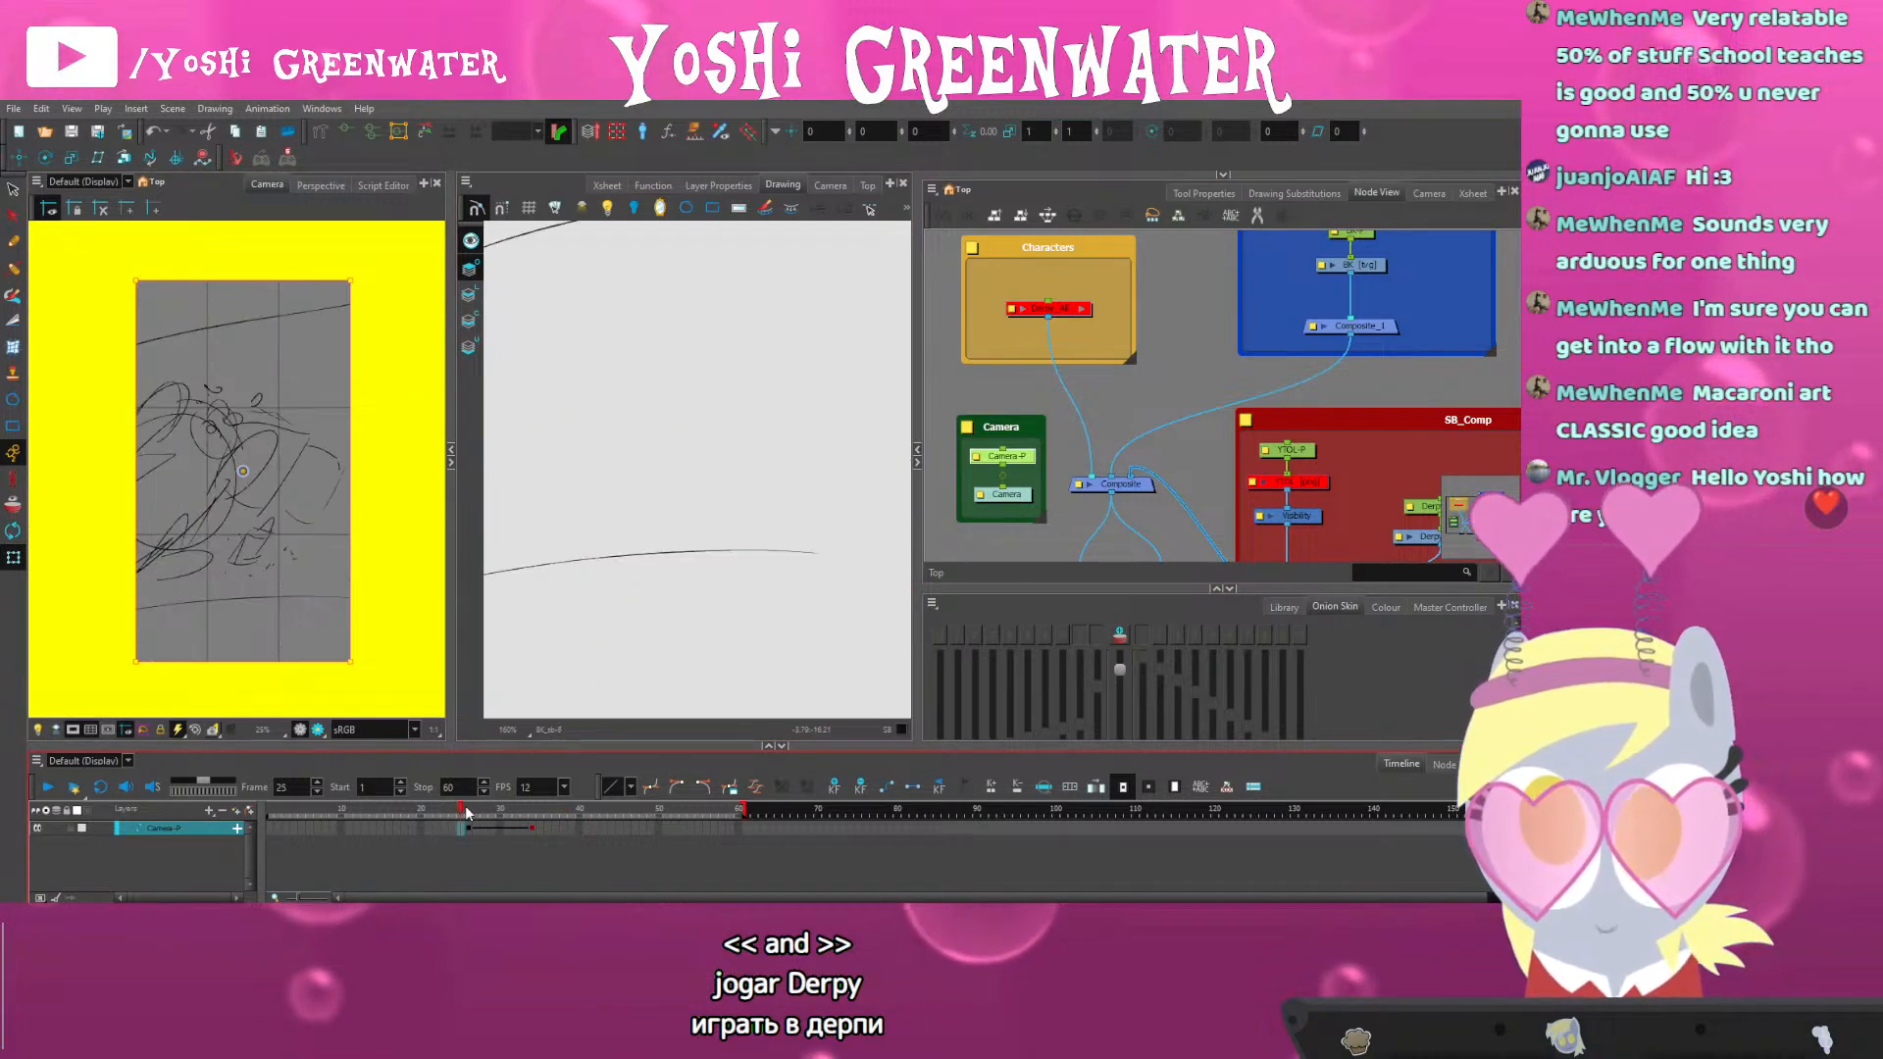
pyautogui.press('Return')
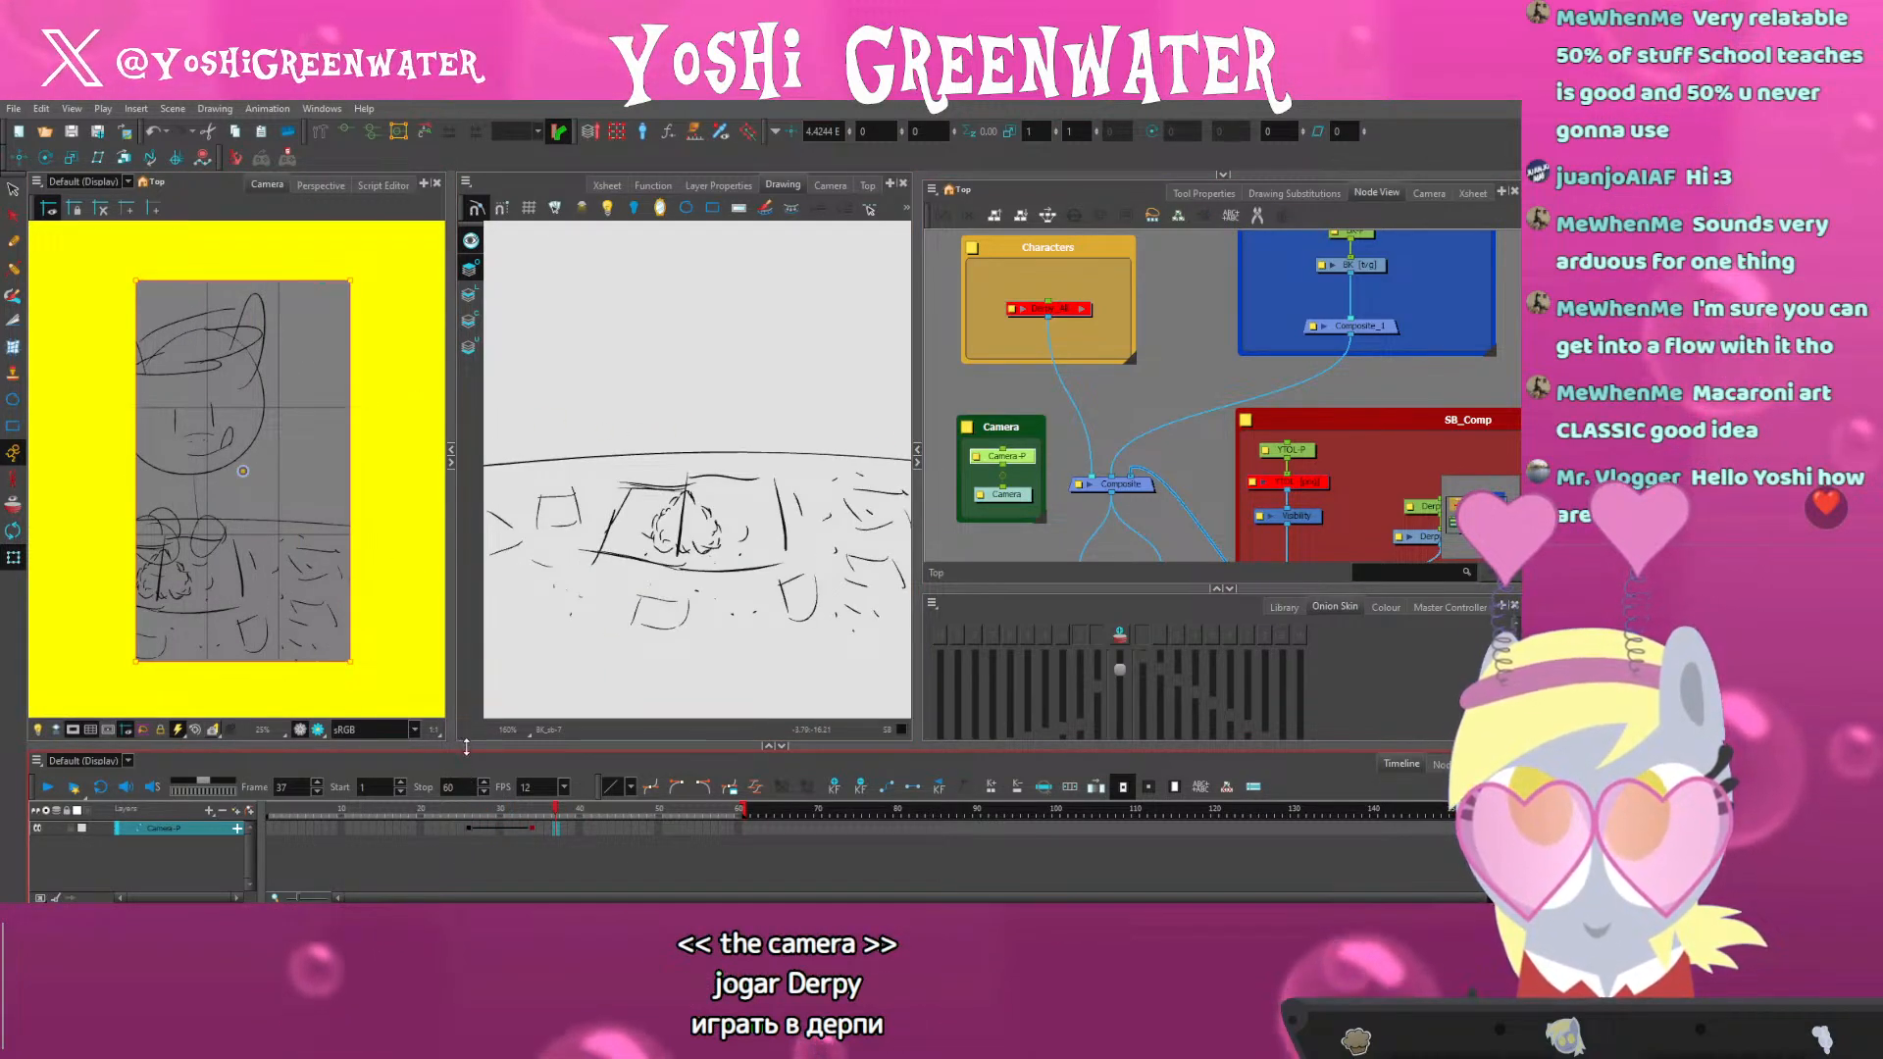
# Deselect the camera peg and enlarge the Camera view by widening and heightening its panel
pyautogui.moveTo(467, 747); pyautogui.dragTo(479, 756)
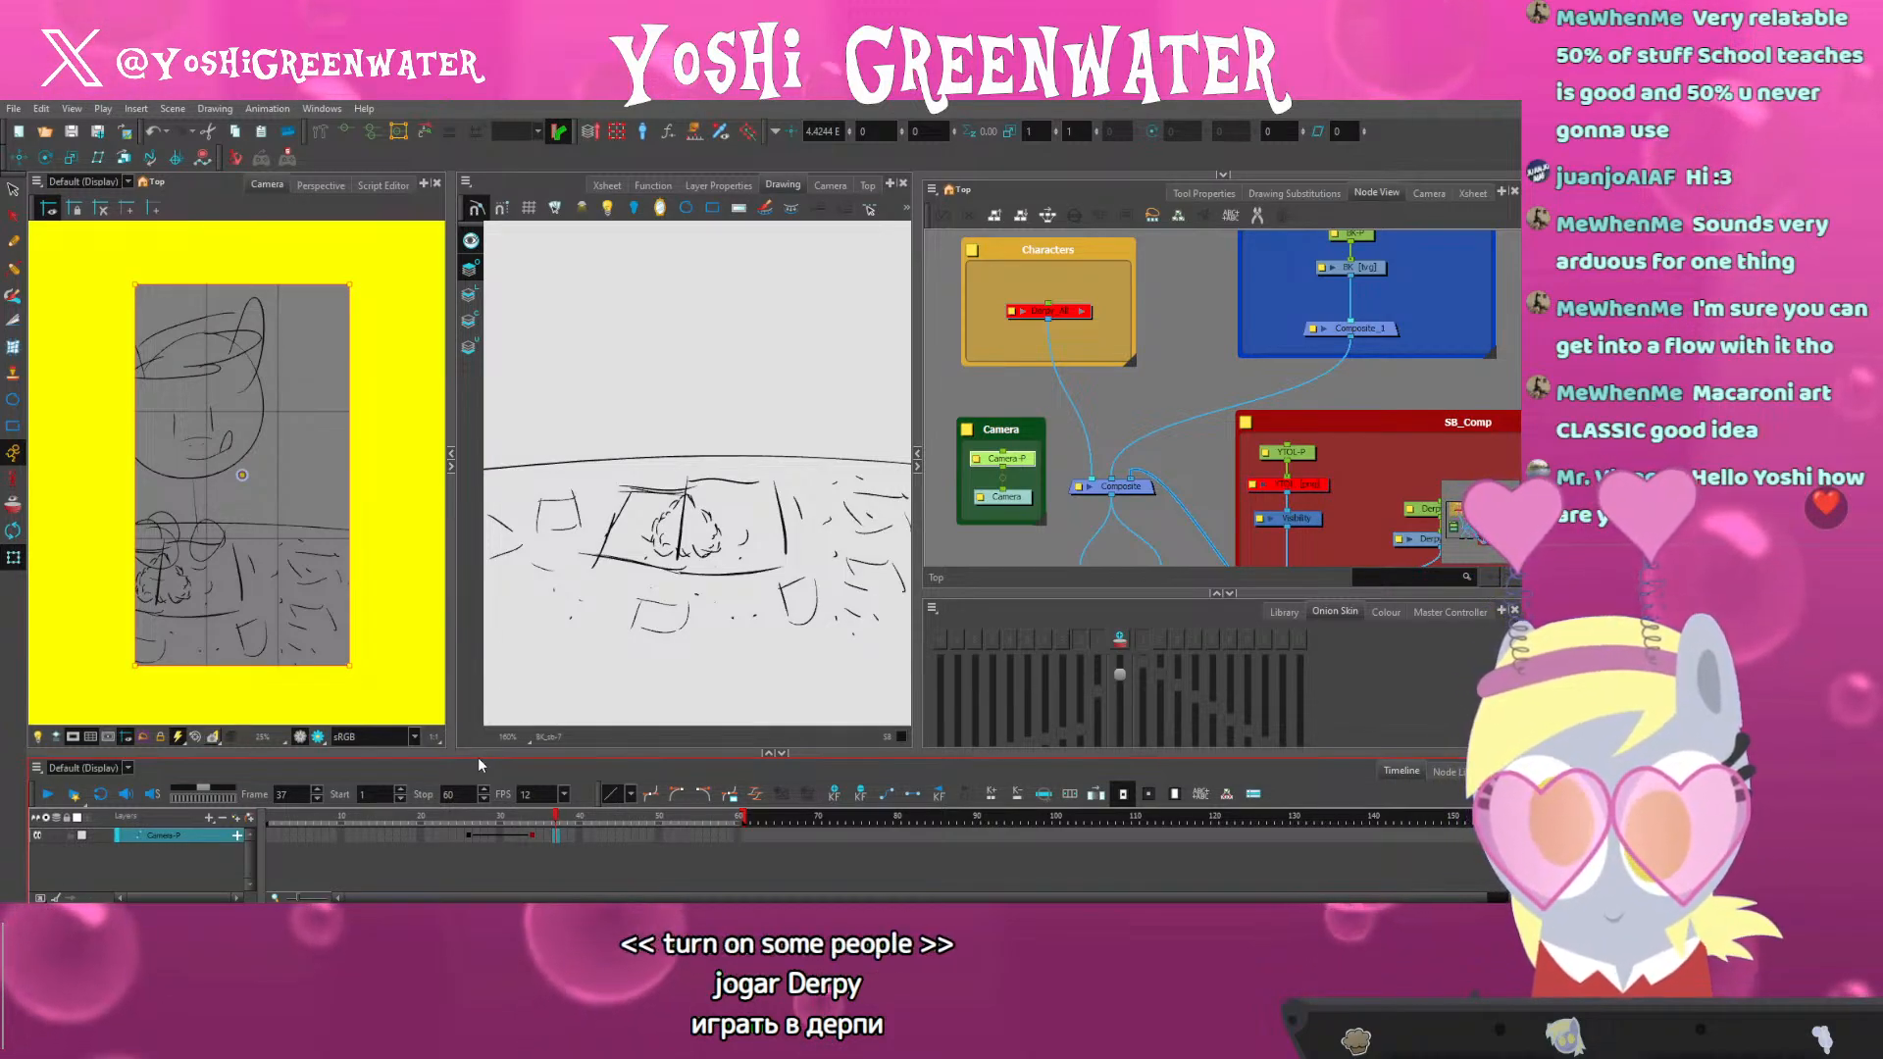
pyautogui.moveTo(941, 493); pyautogui.dragTo(969, 477)
pyautogui.click(970, 477)
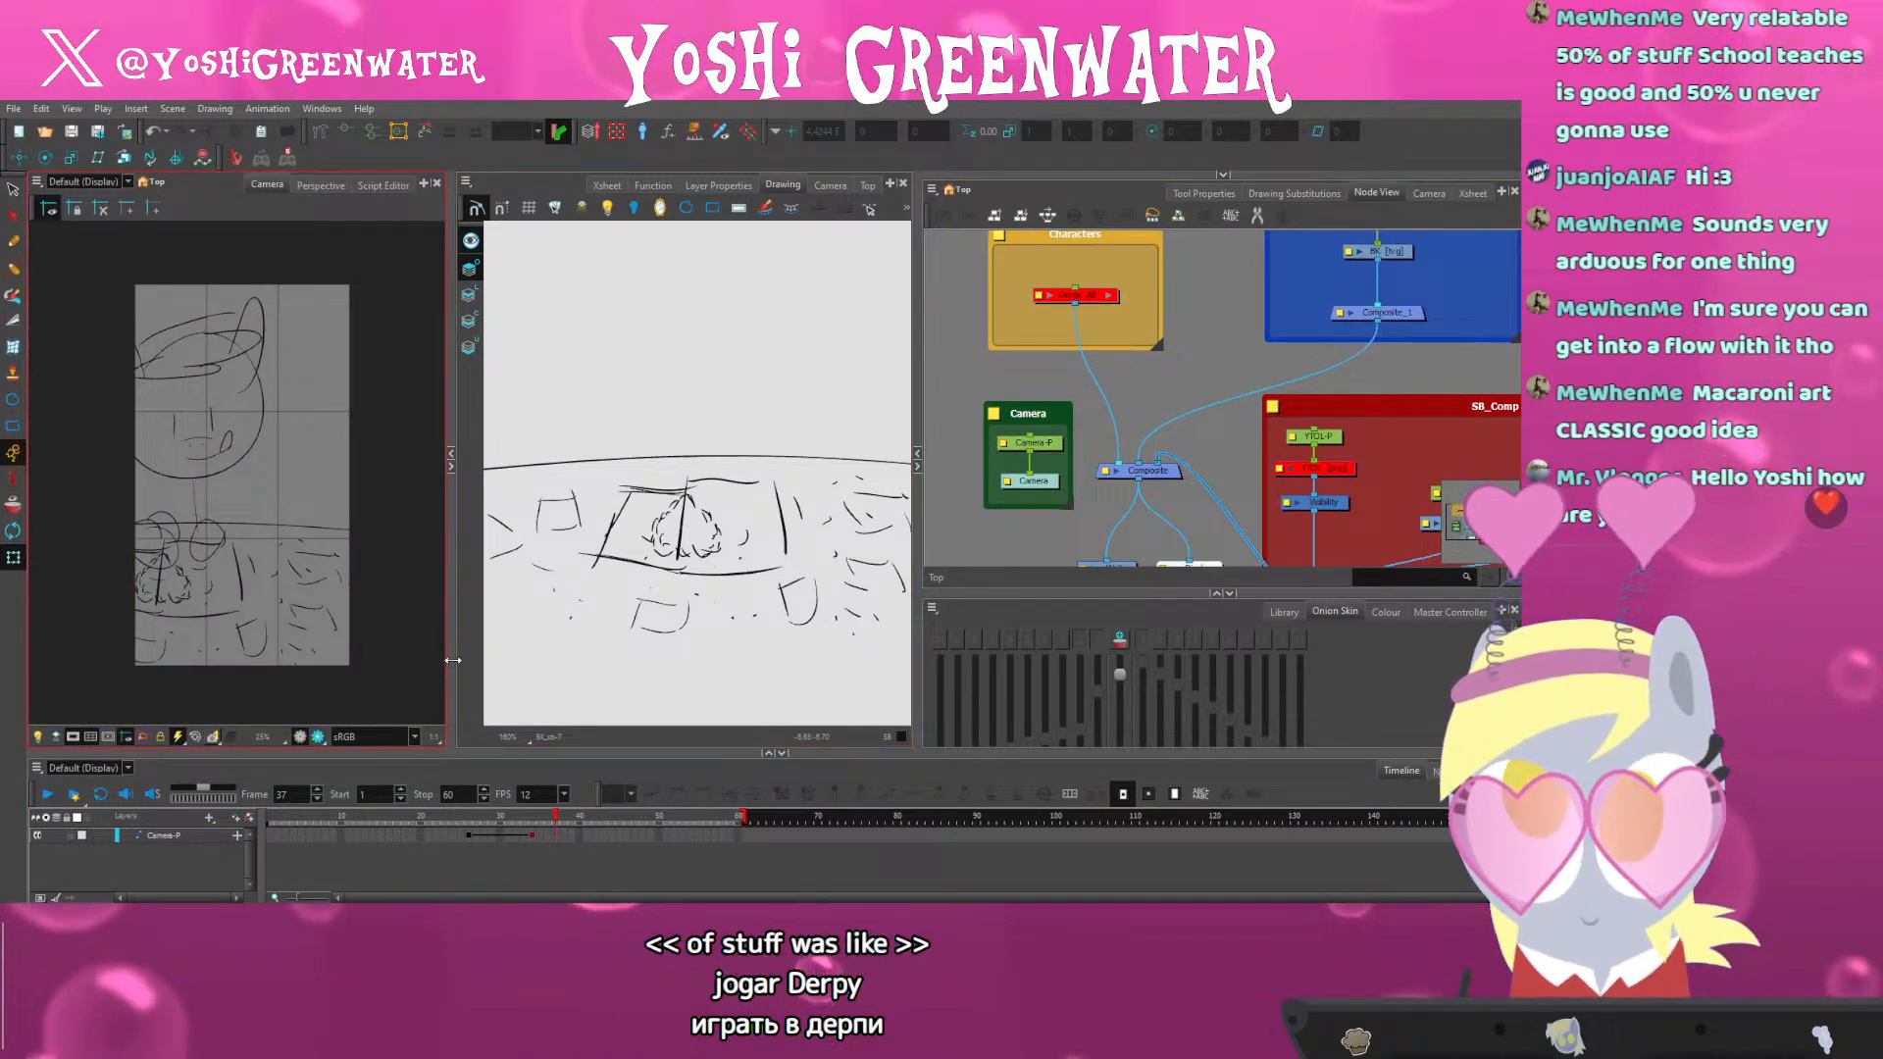
pyautogui.moveTo(452, 660); pyautogui.dragTo(483, 652)
pyautogui.scroll(1, 349, 602)
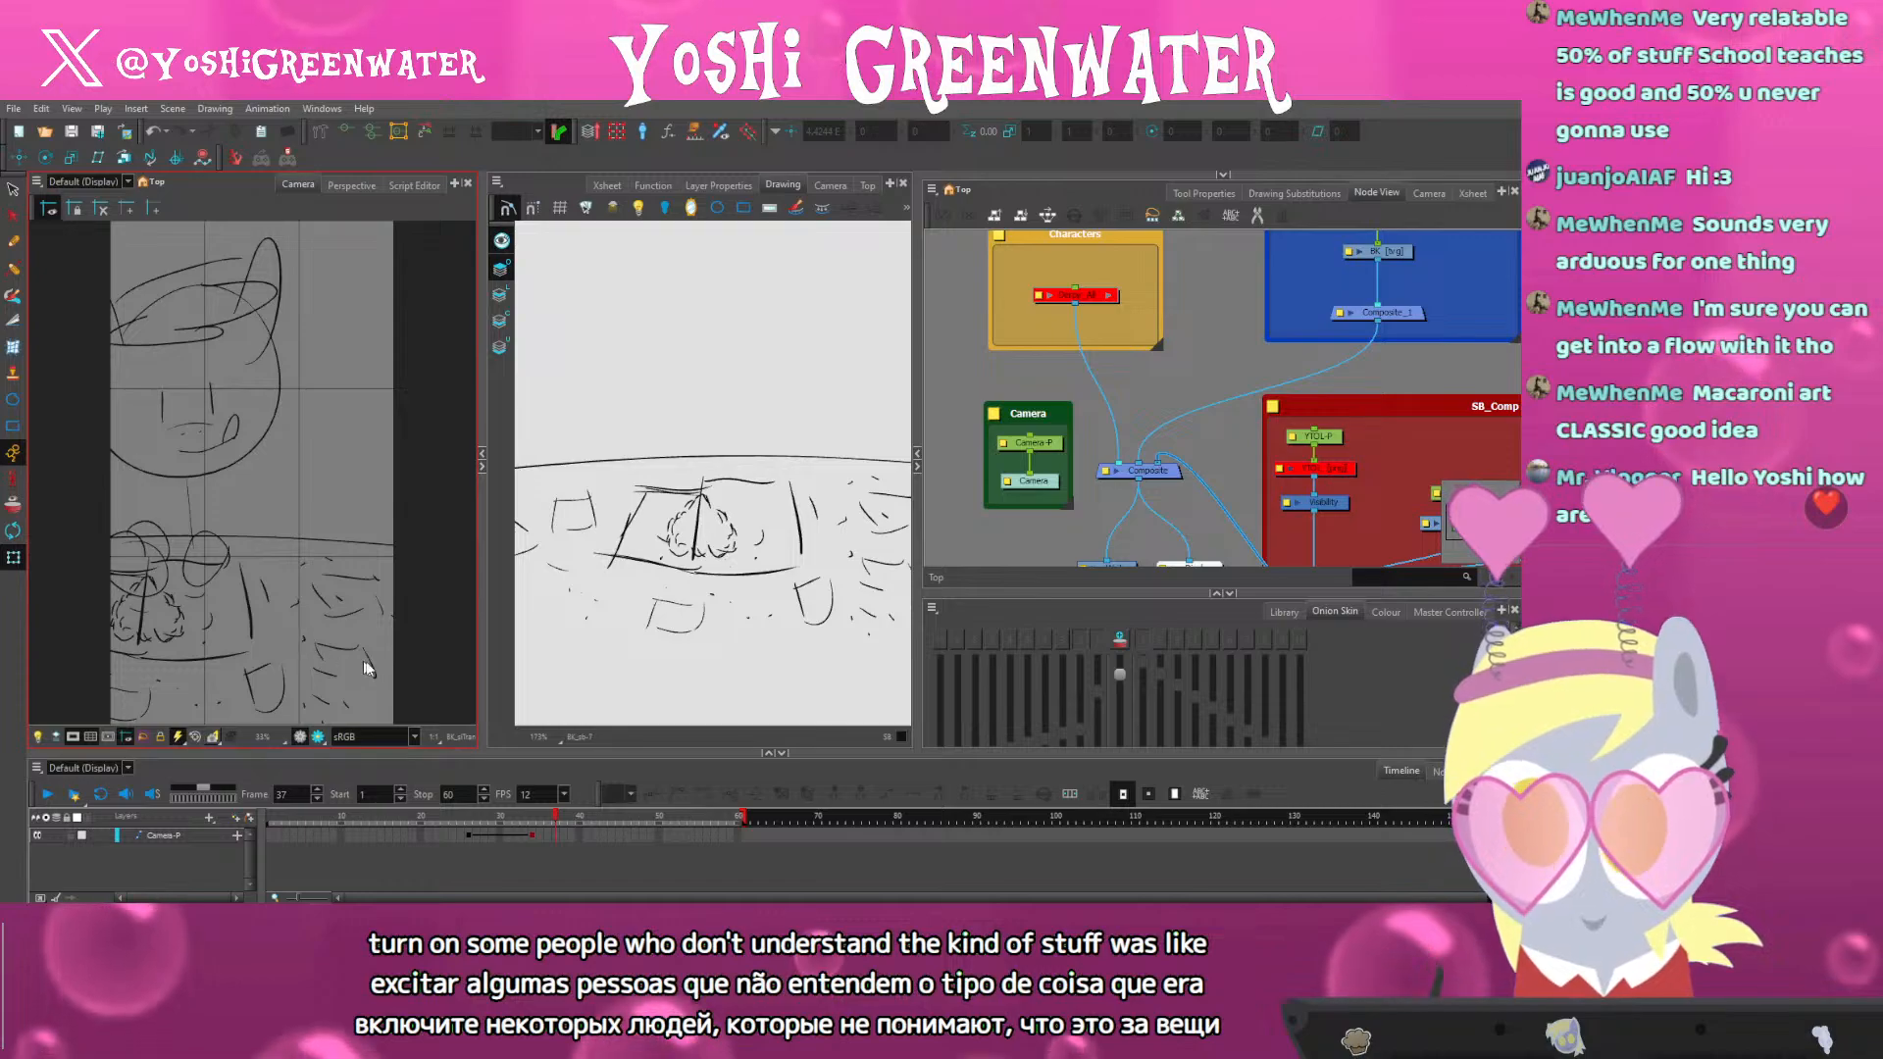
pyautogui.moveTo(520, 753); pyautogui.dragTo(498, 756)
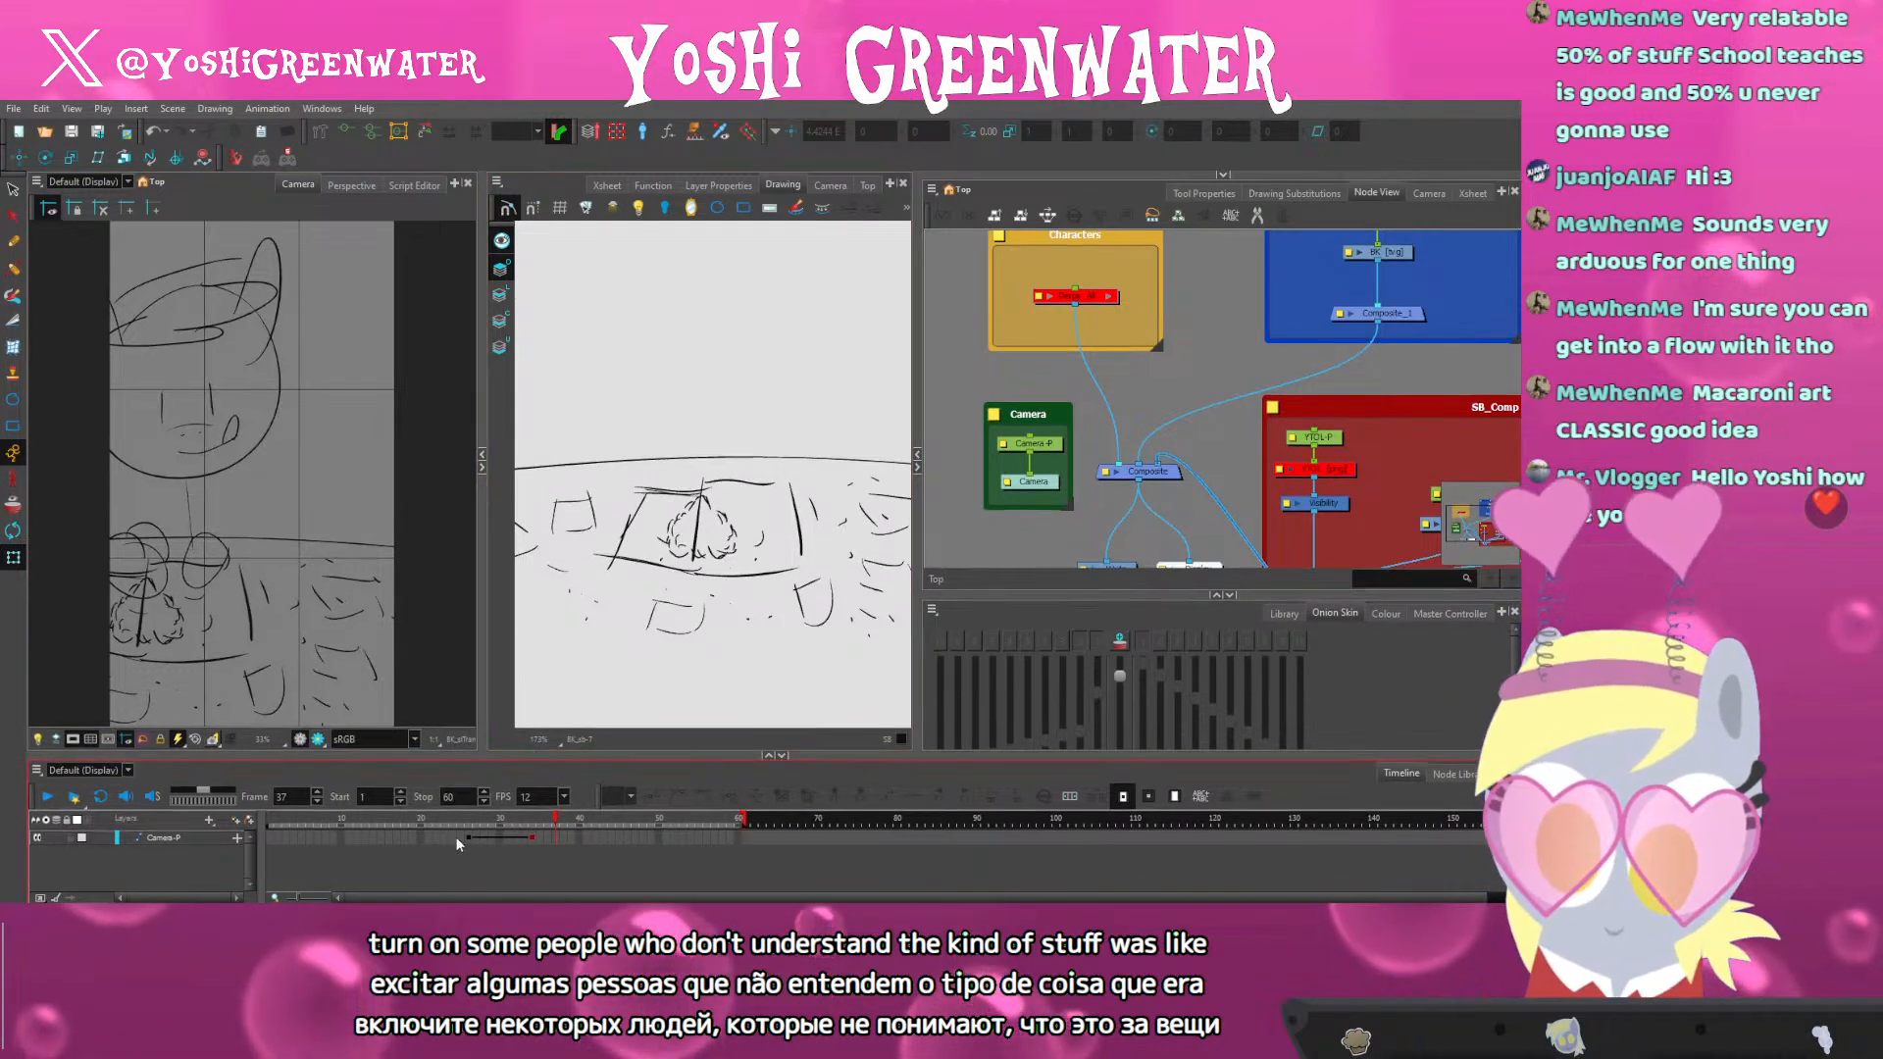
# Remove the camera peg's keyframes across frames 24 to 35, go to frame 30, and make the drawing views taller
pyautogui.moveTo(456, 840); pyautogui.dragTo(543, 843)
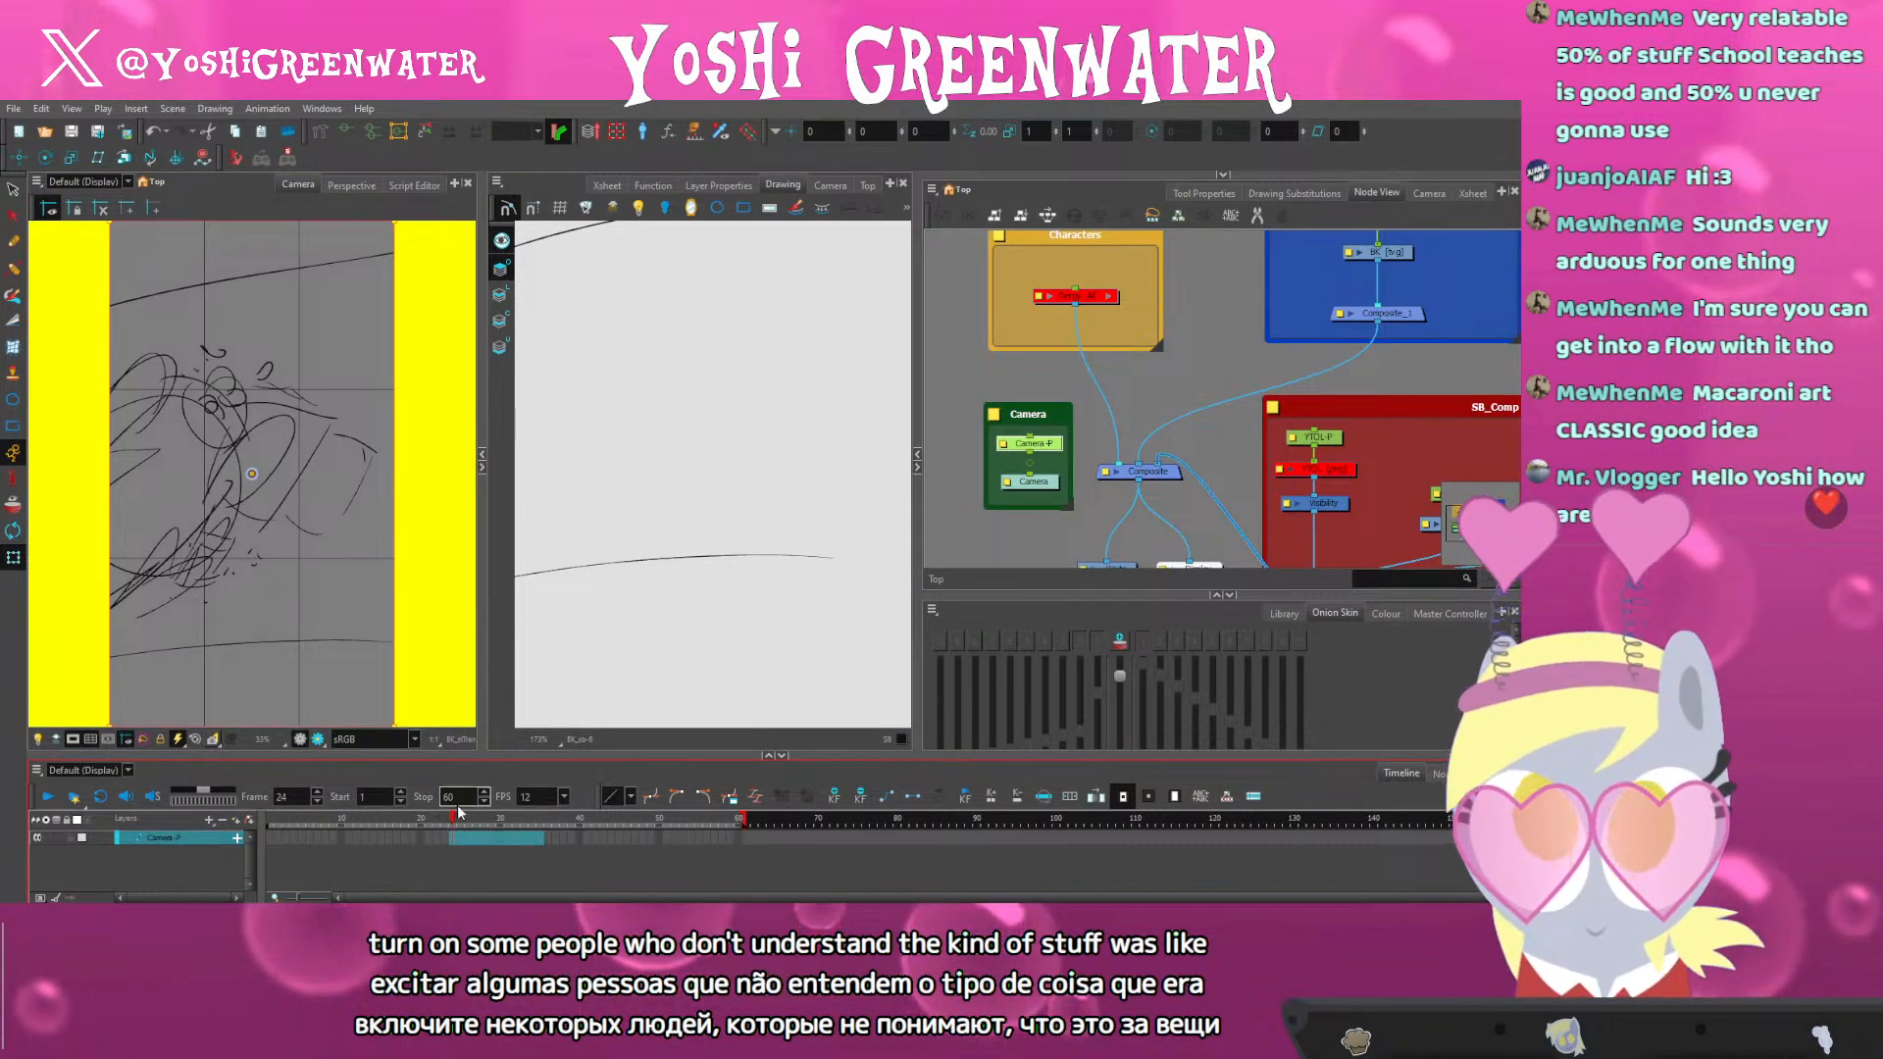
pyautogui.click(500, 829)
pyautogui.moveTo(623, 758); pyautogui.dragTo(622, 786)
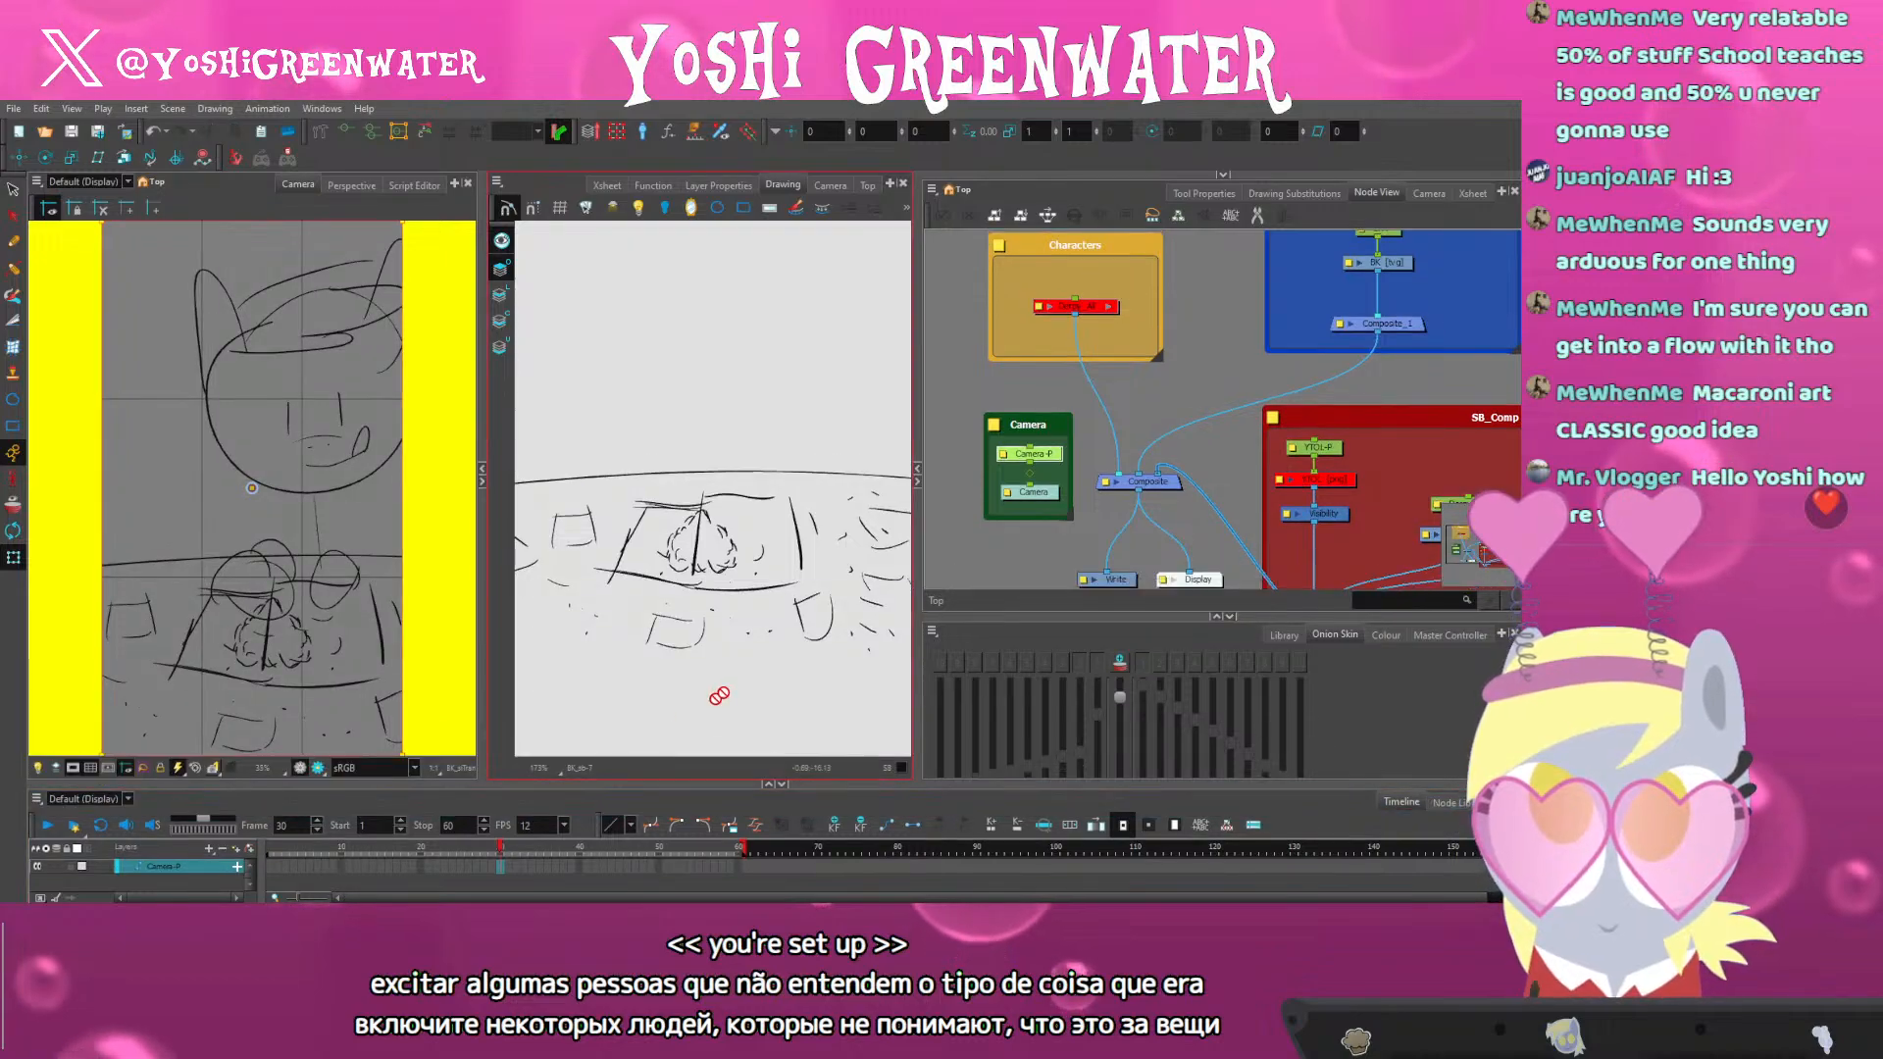
pyautogui.click(942, 557)
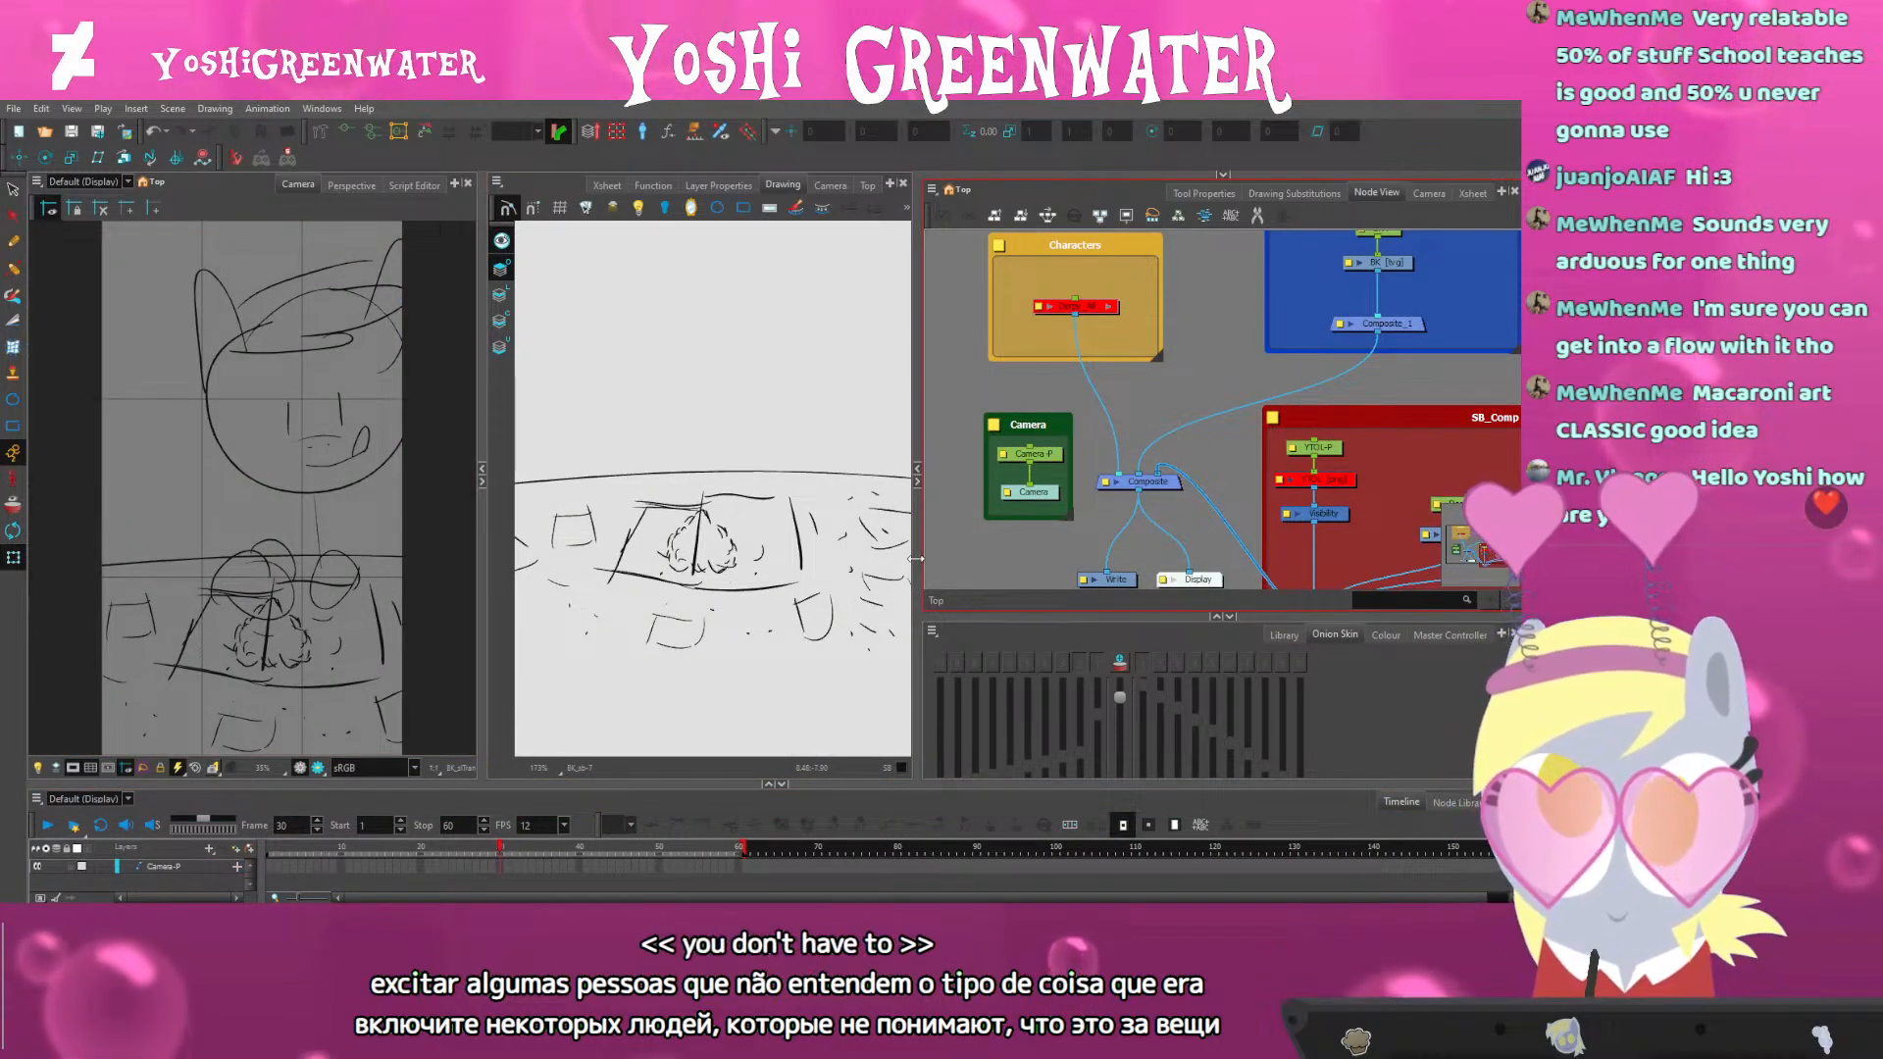
pyautogui.click(240, 417)
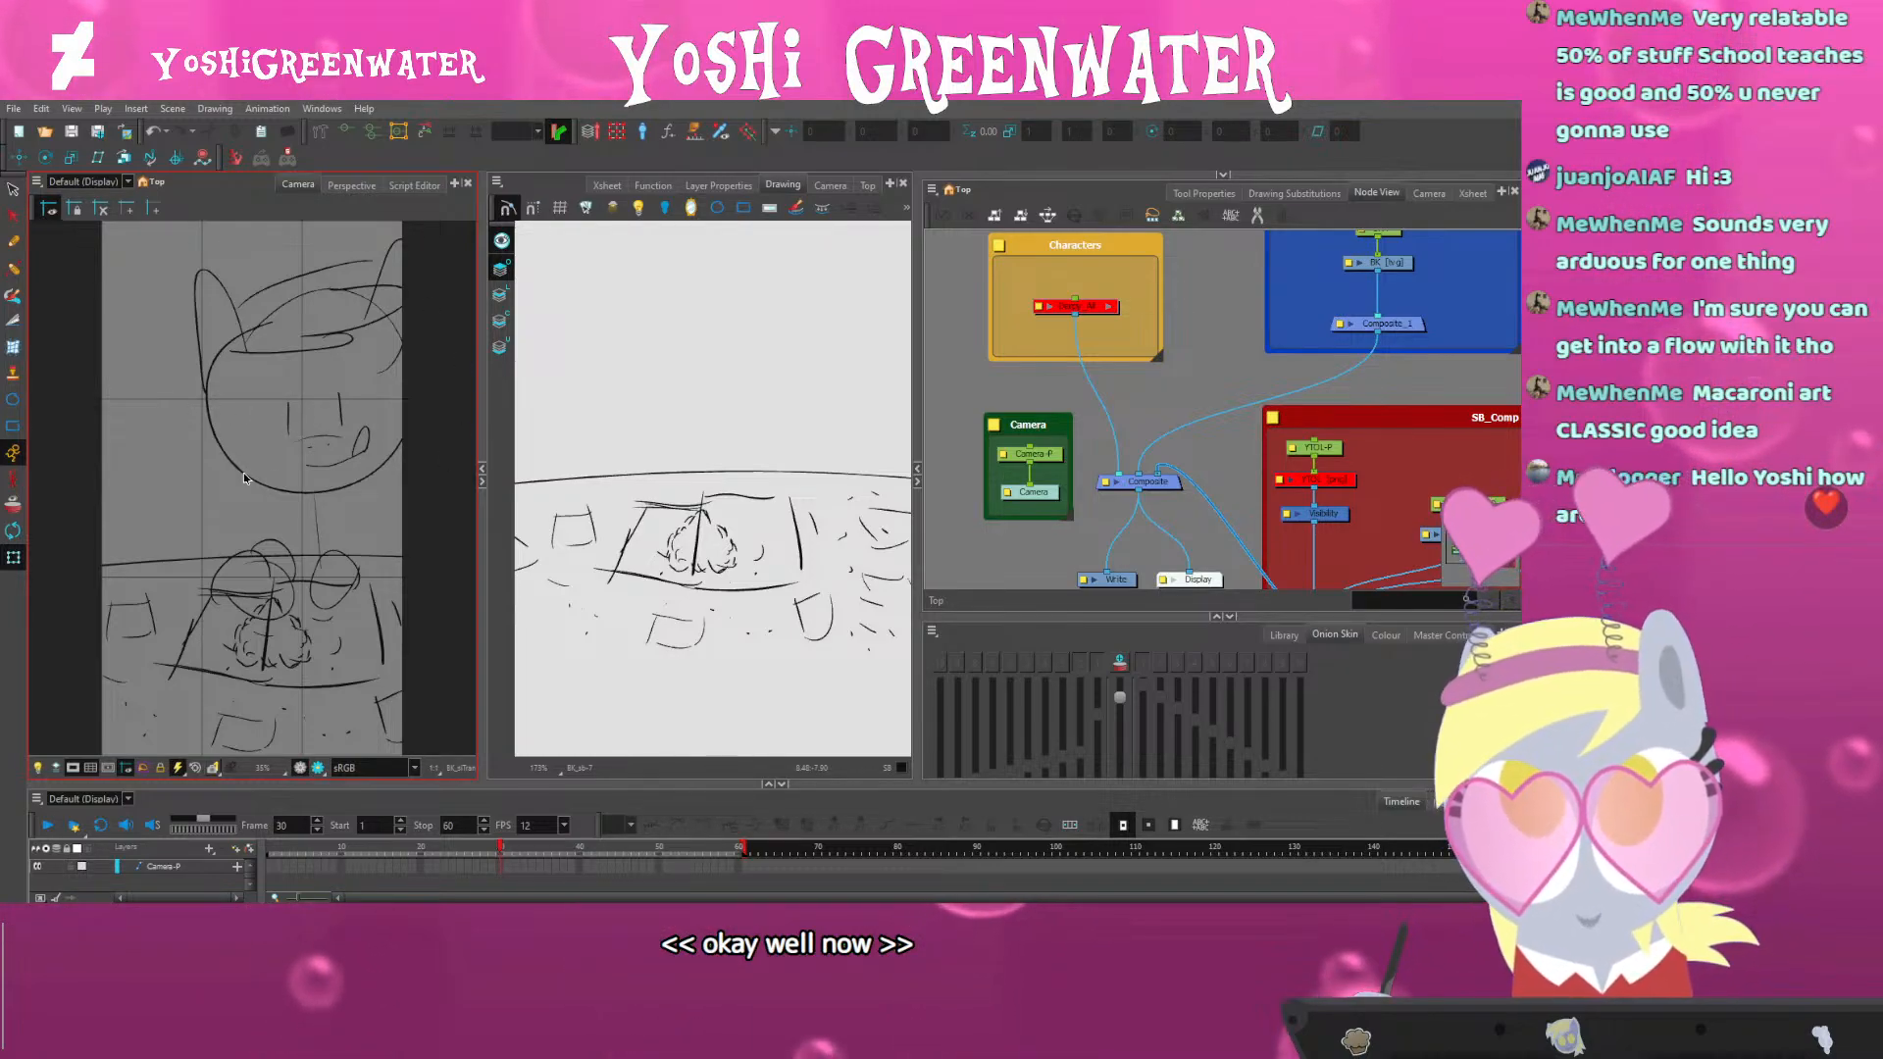
pyautogui.click(572, 550)
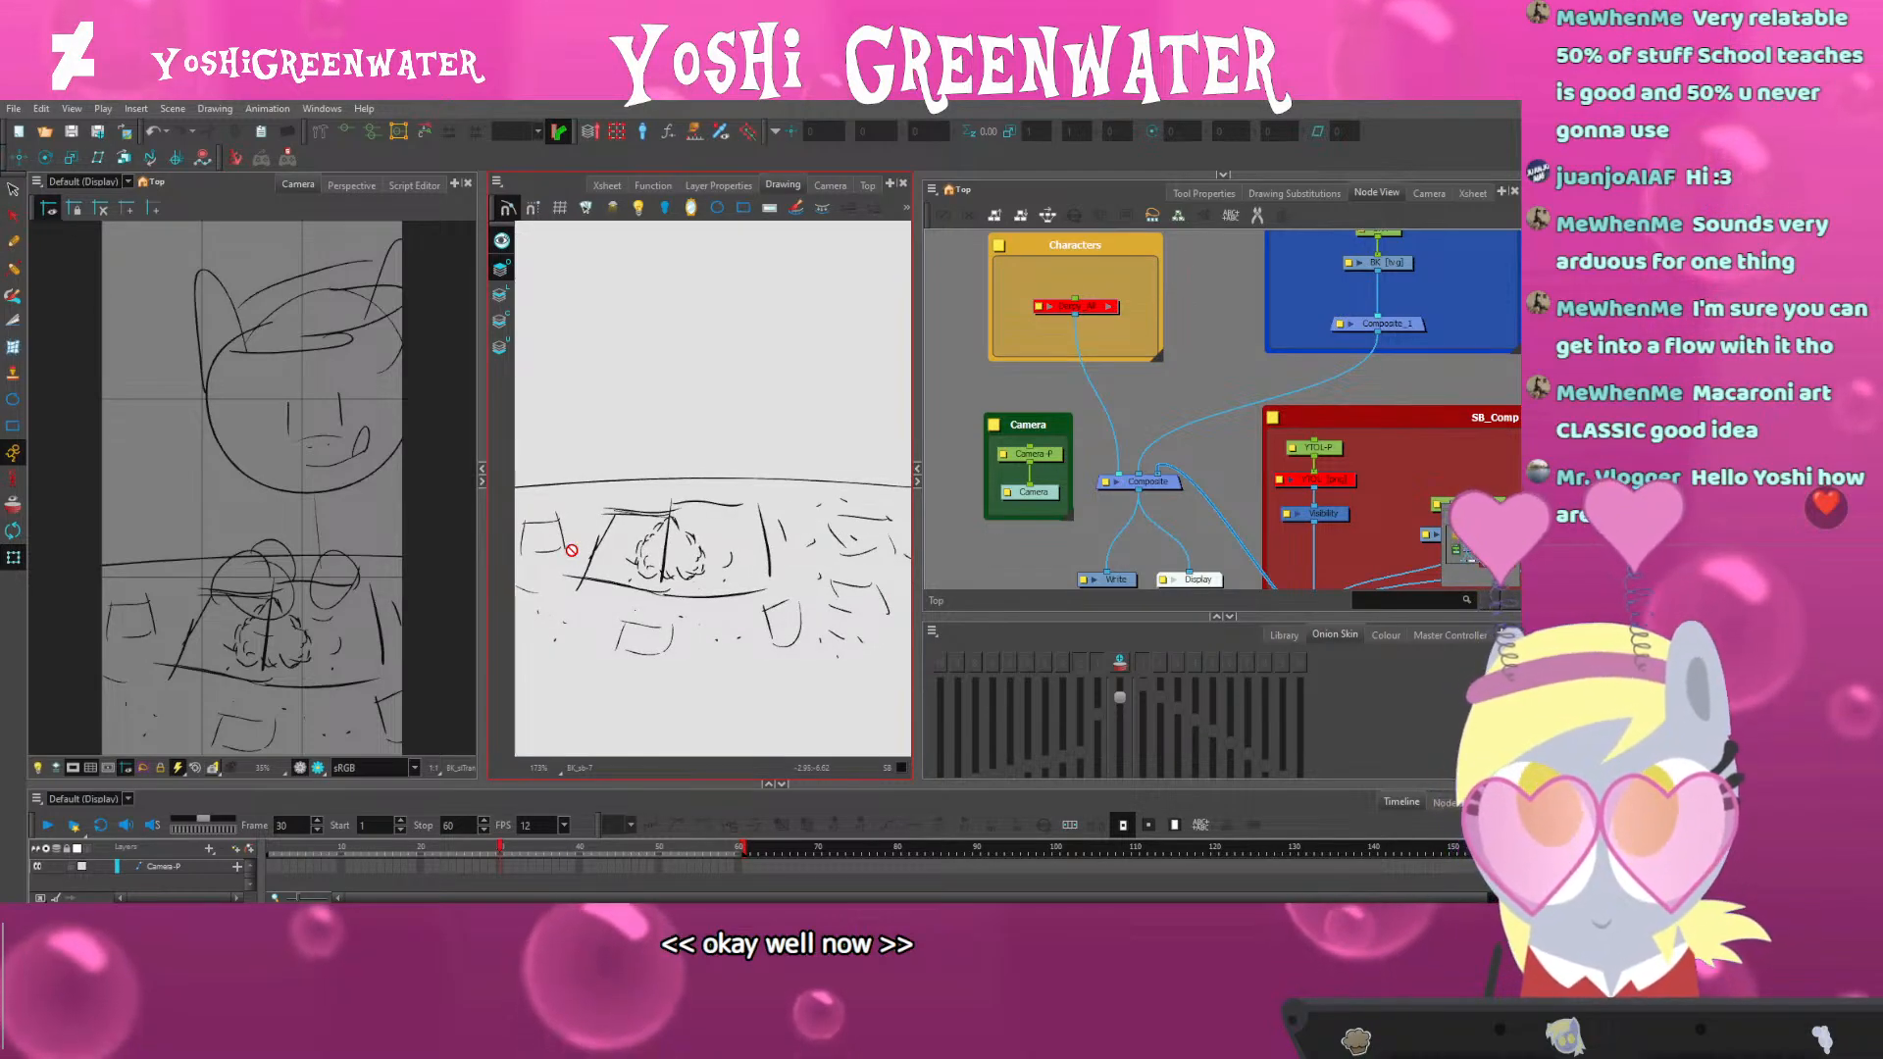
pyautogui.click(319, 569)
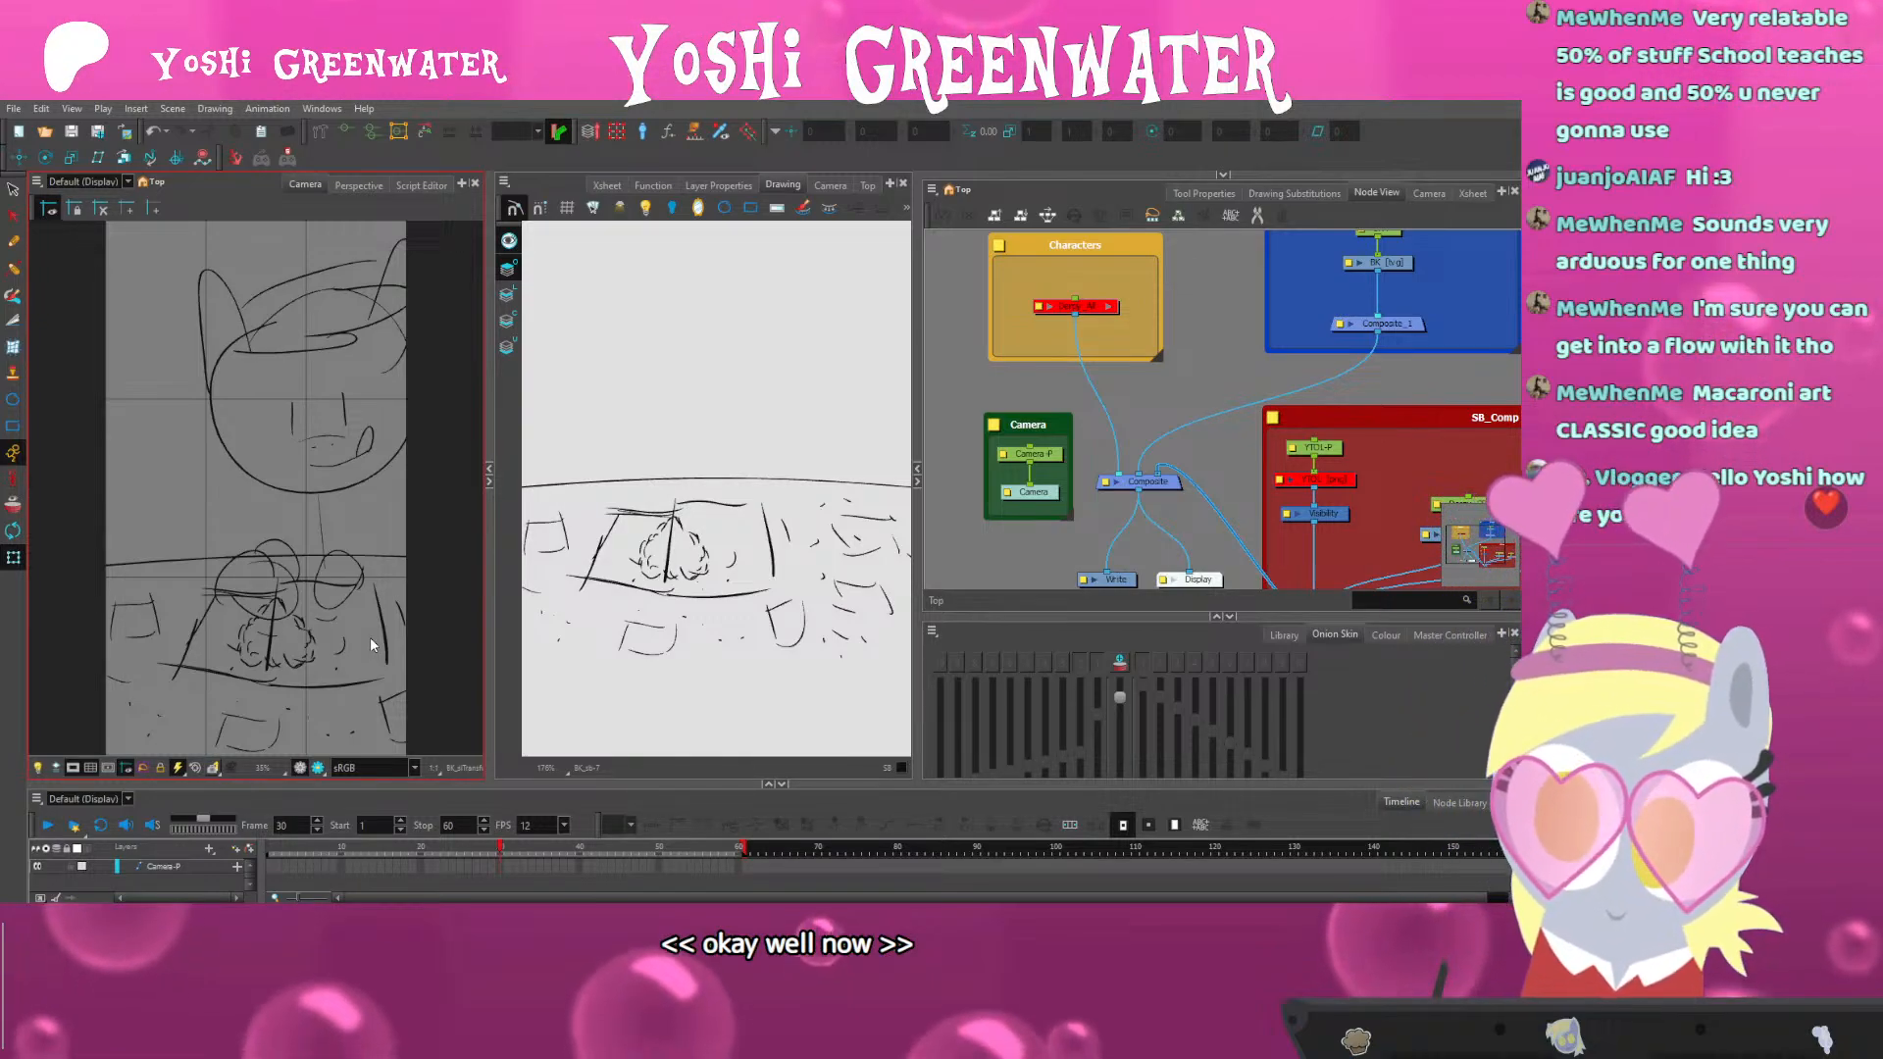
pyautogui.click(632, 638)
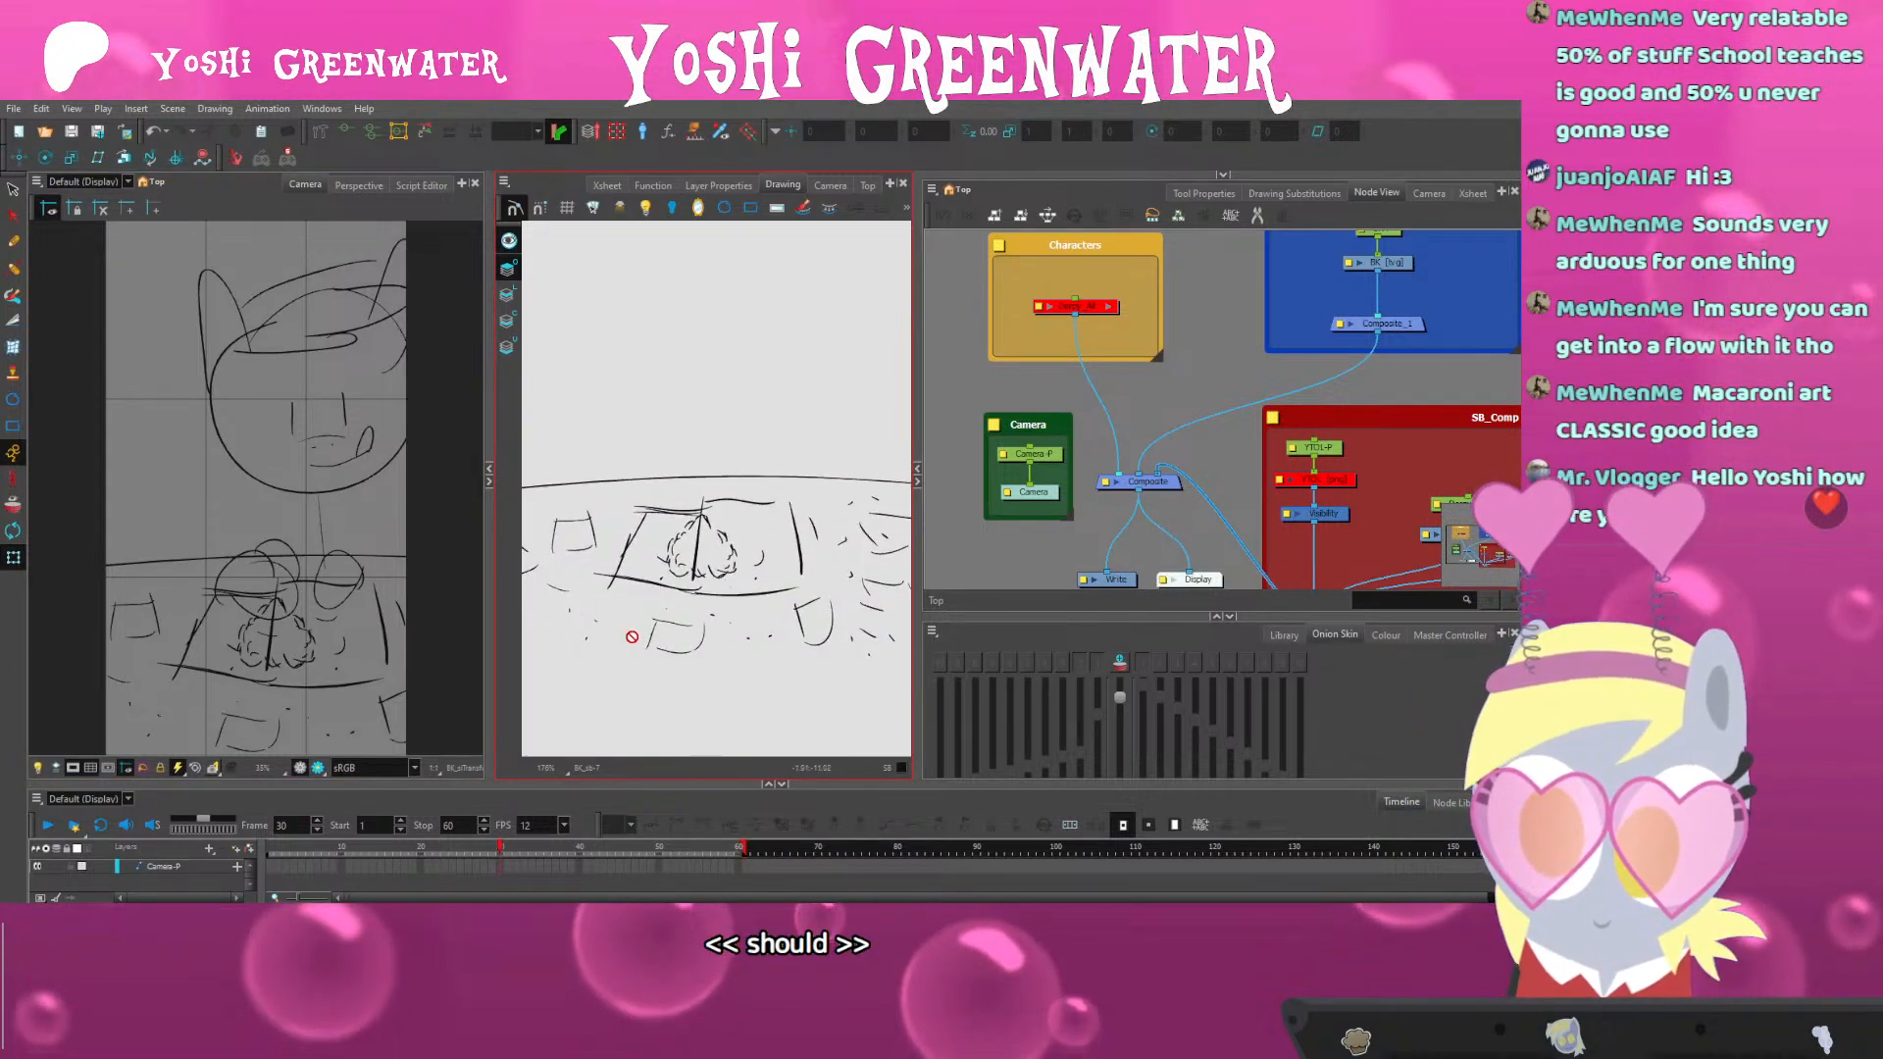
# Try adding a second Camera node above the Composite node, and delete it again
pyautogui.moveTo(985, 485); pyautogui.dragTo(1019, 478)
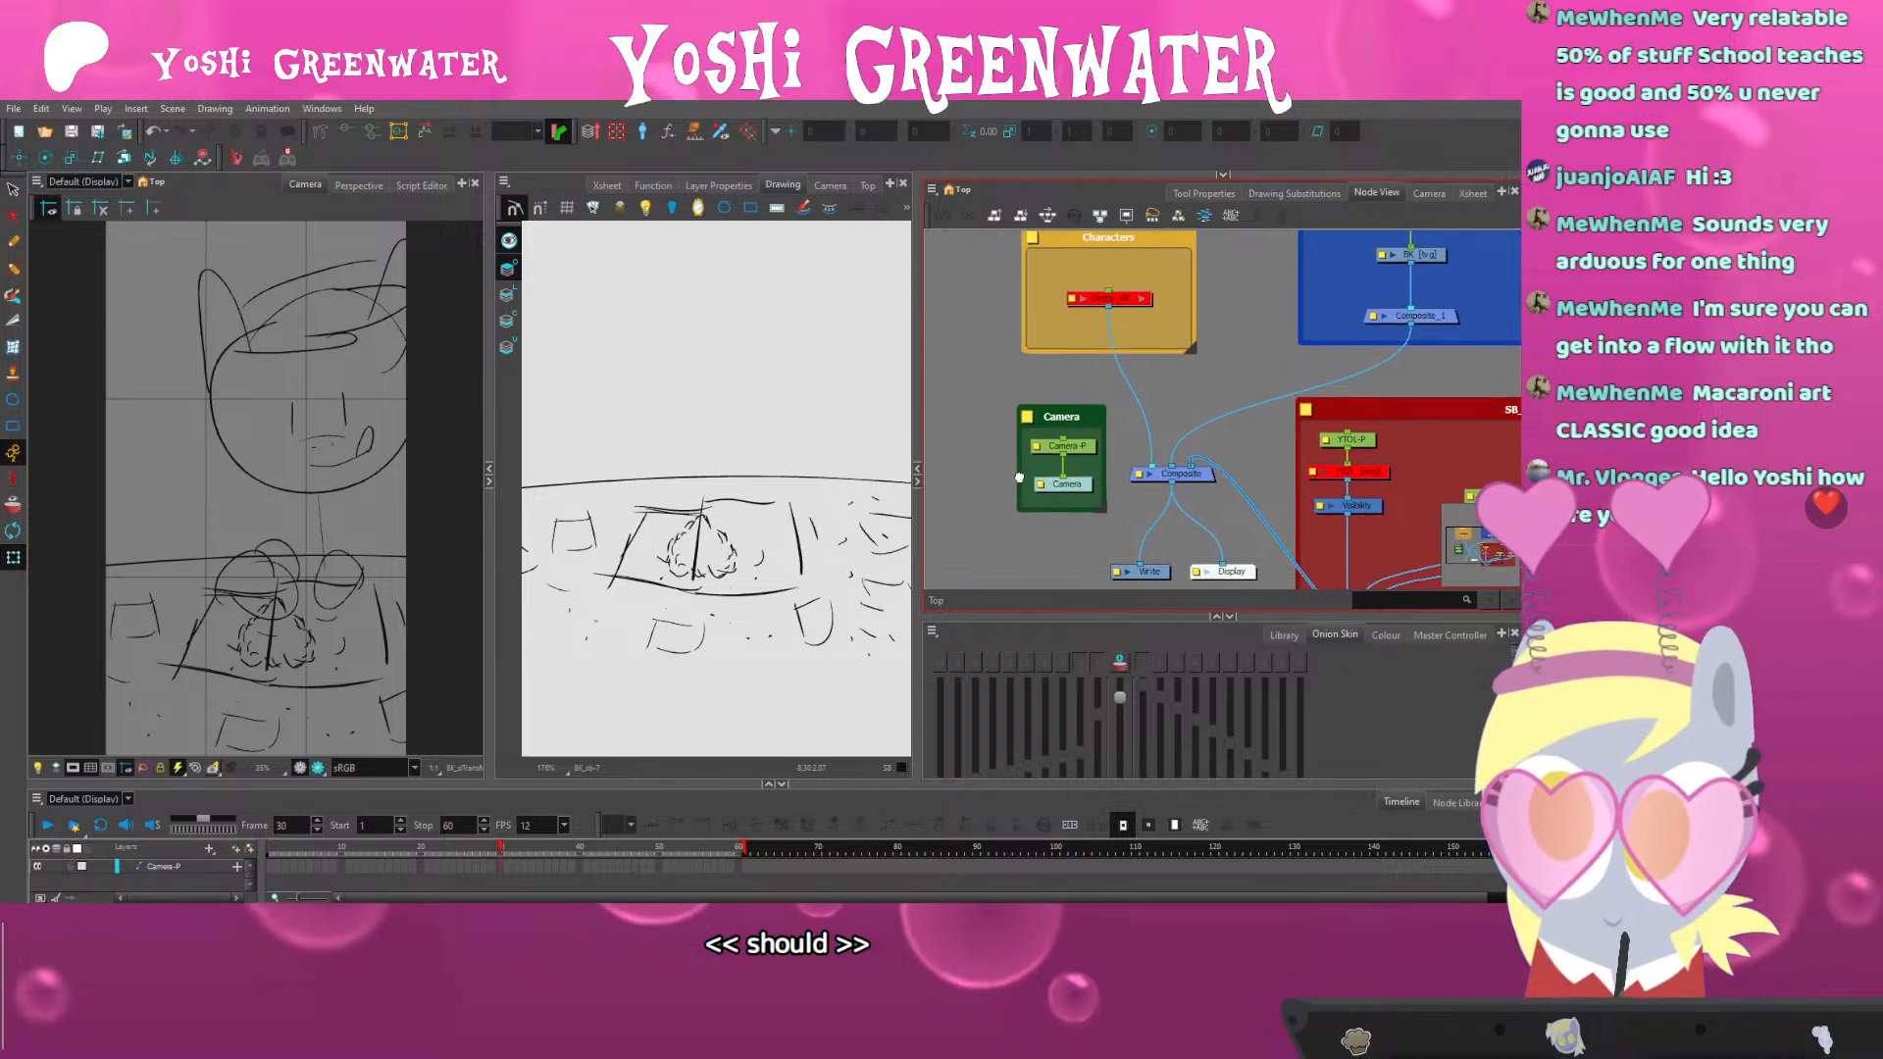
pyautogui.scroll(3, 1079, 470)
pyautogui.click(1099, 472)
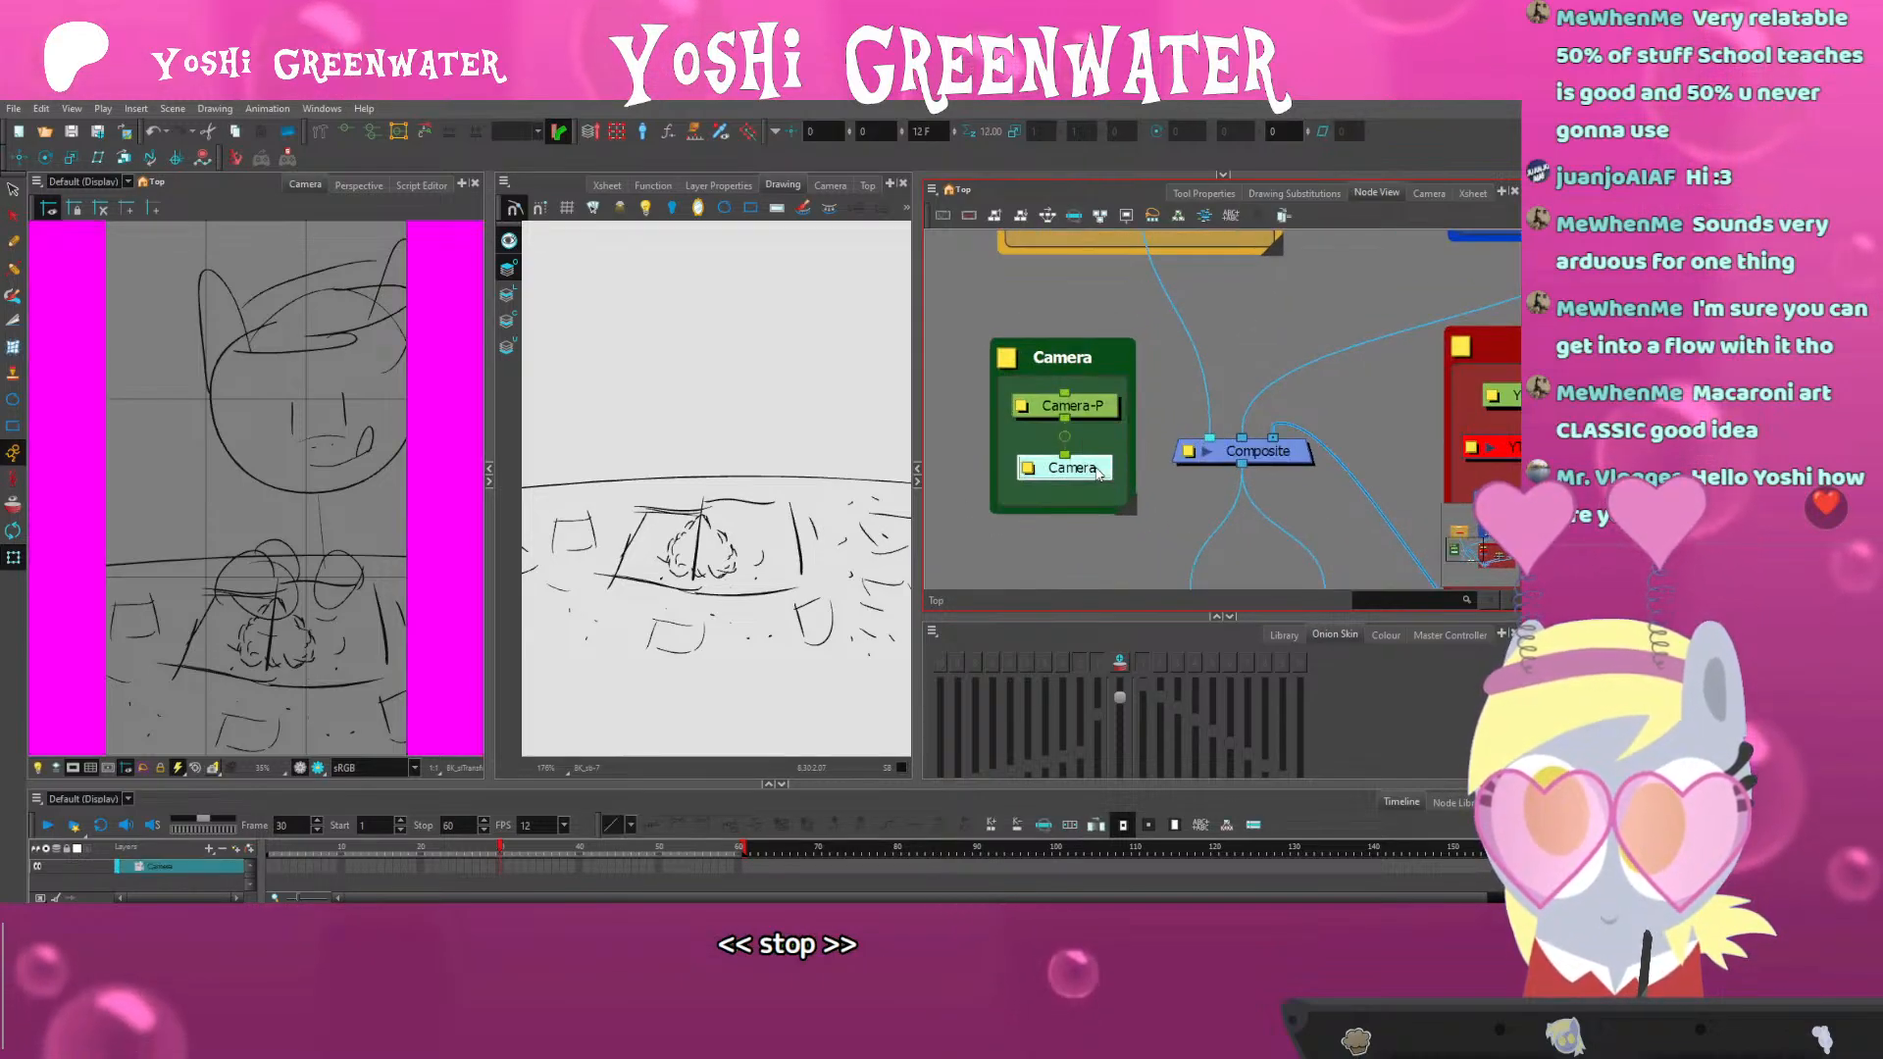
pyautogui.click(1147, 401)
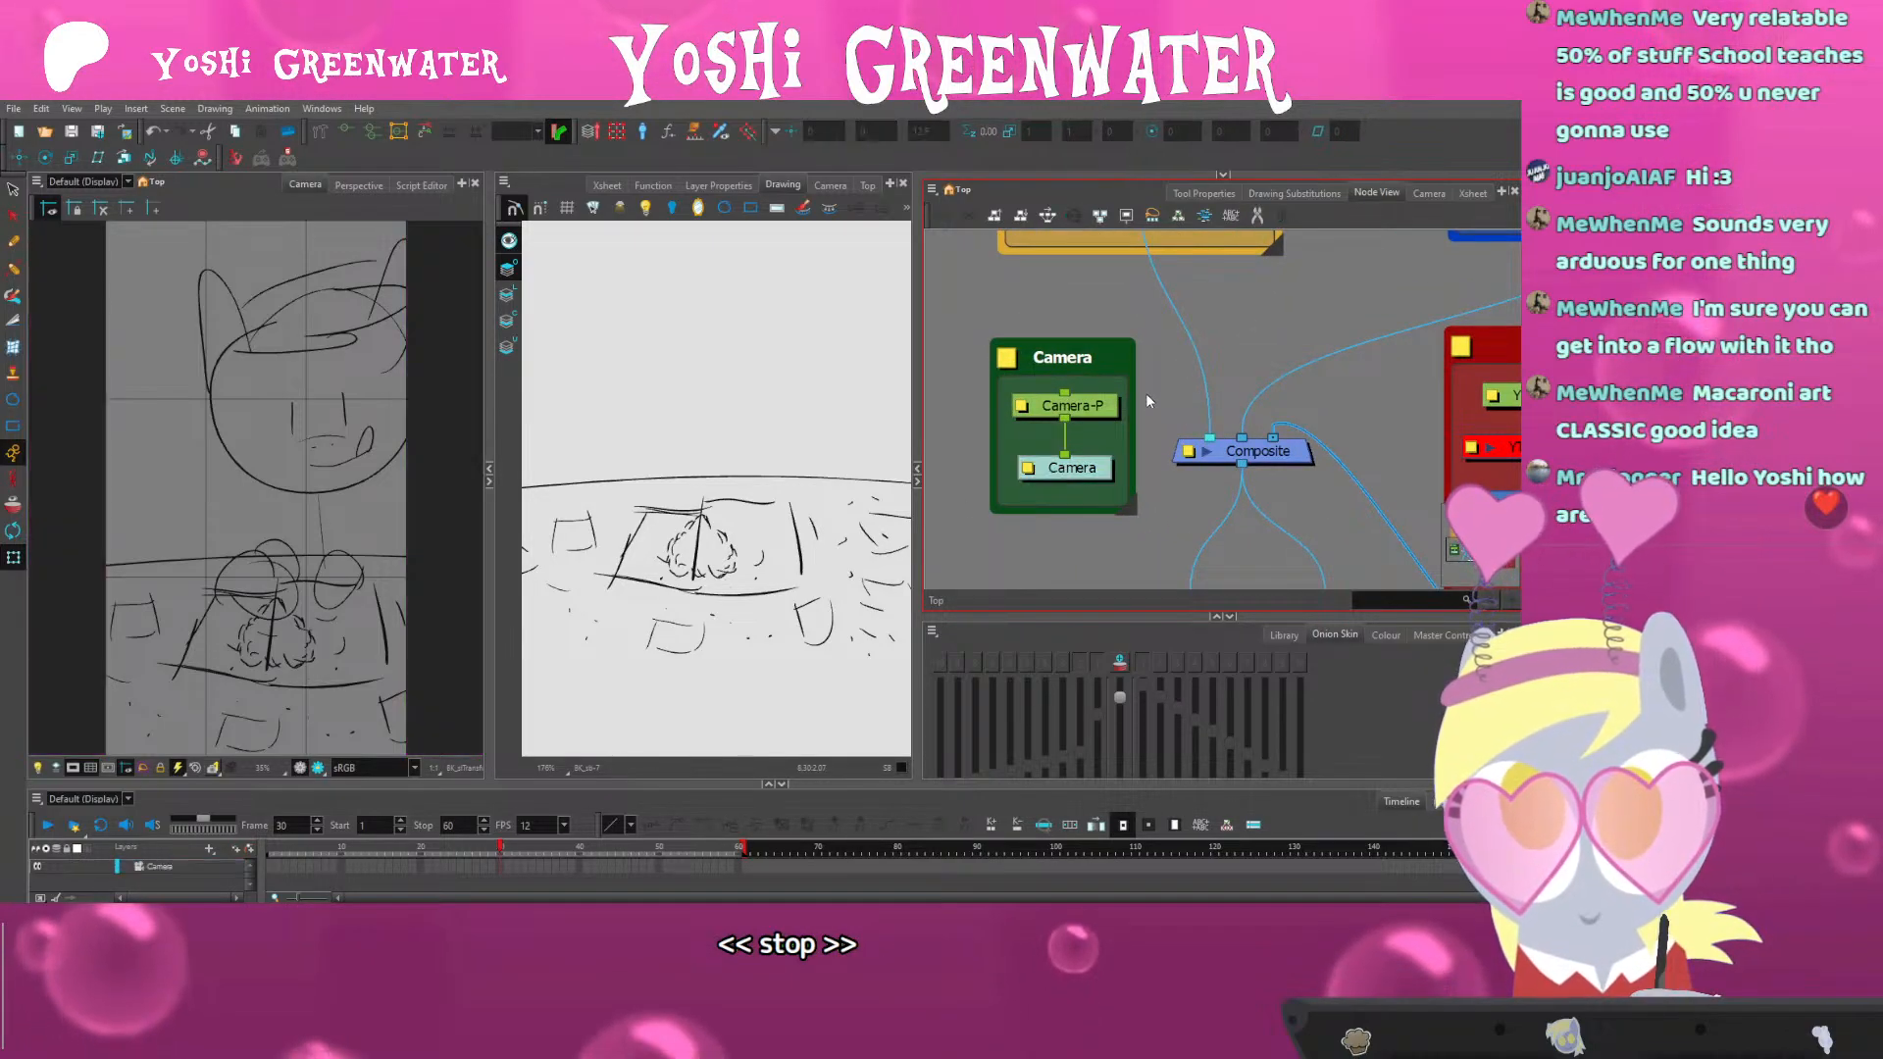
pyautogui.press('Tab')
pyautogui.write('ca')
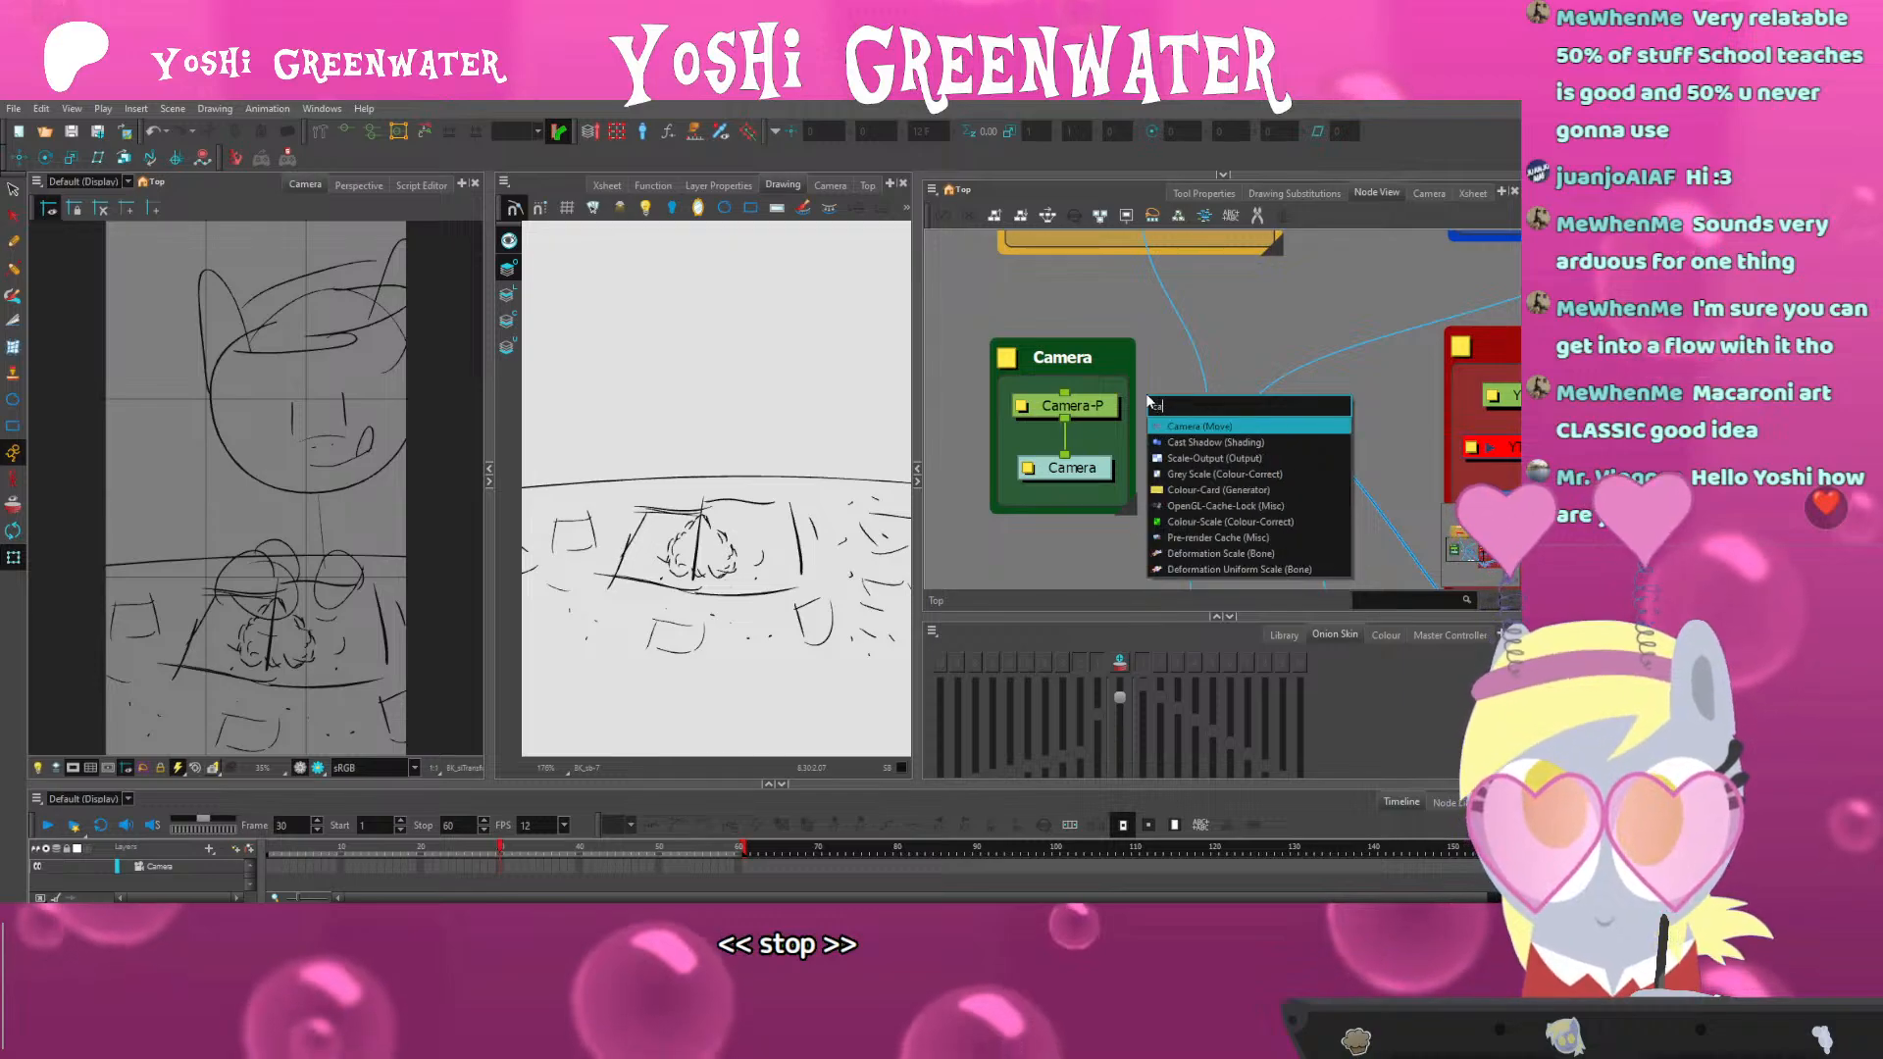
pyautogui.press('Return')
pyautogui.moveTo(1226, 368); pyautogui.dragTo(1297, 345)
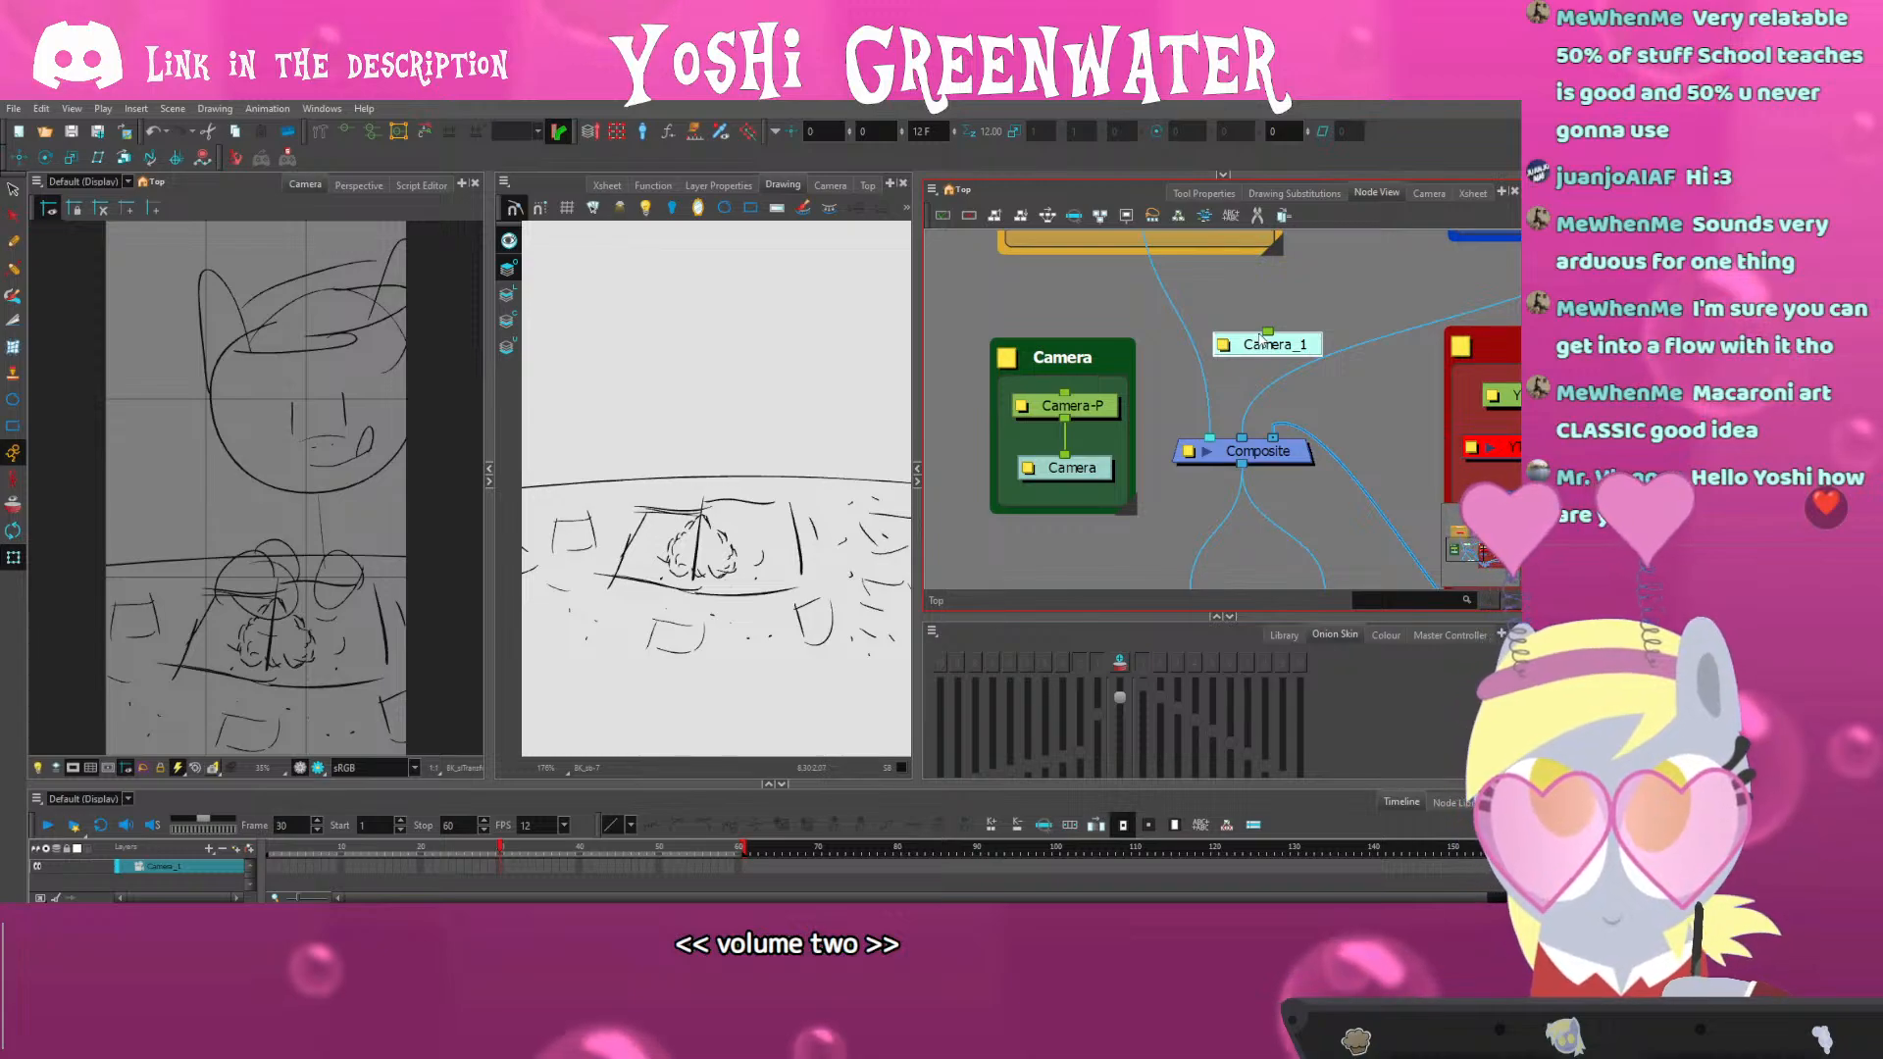
pyautogui.moveTo(1300, 355); pyautogui.dragTo(1308, 342)
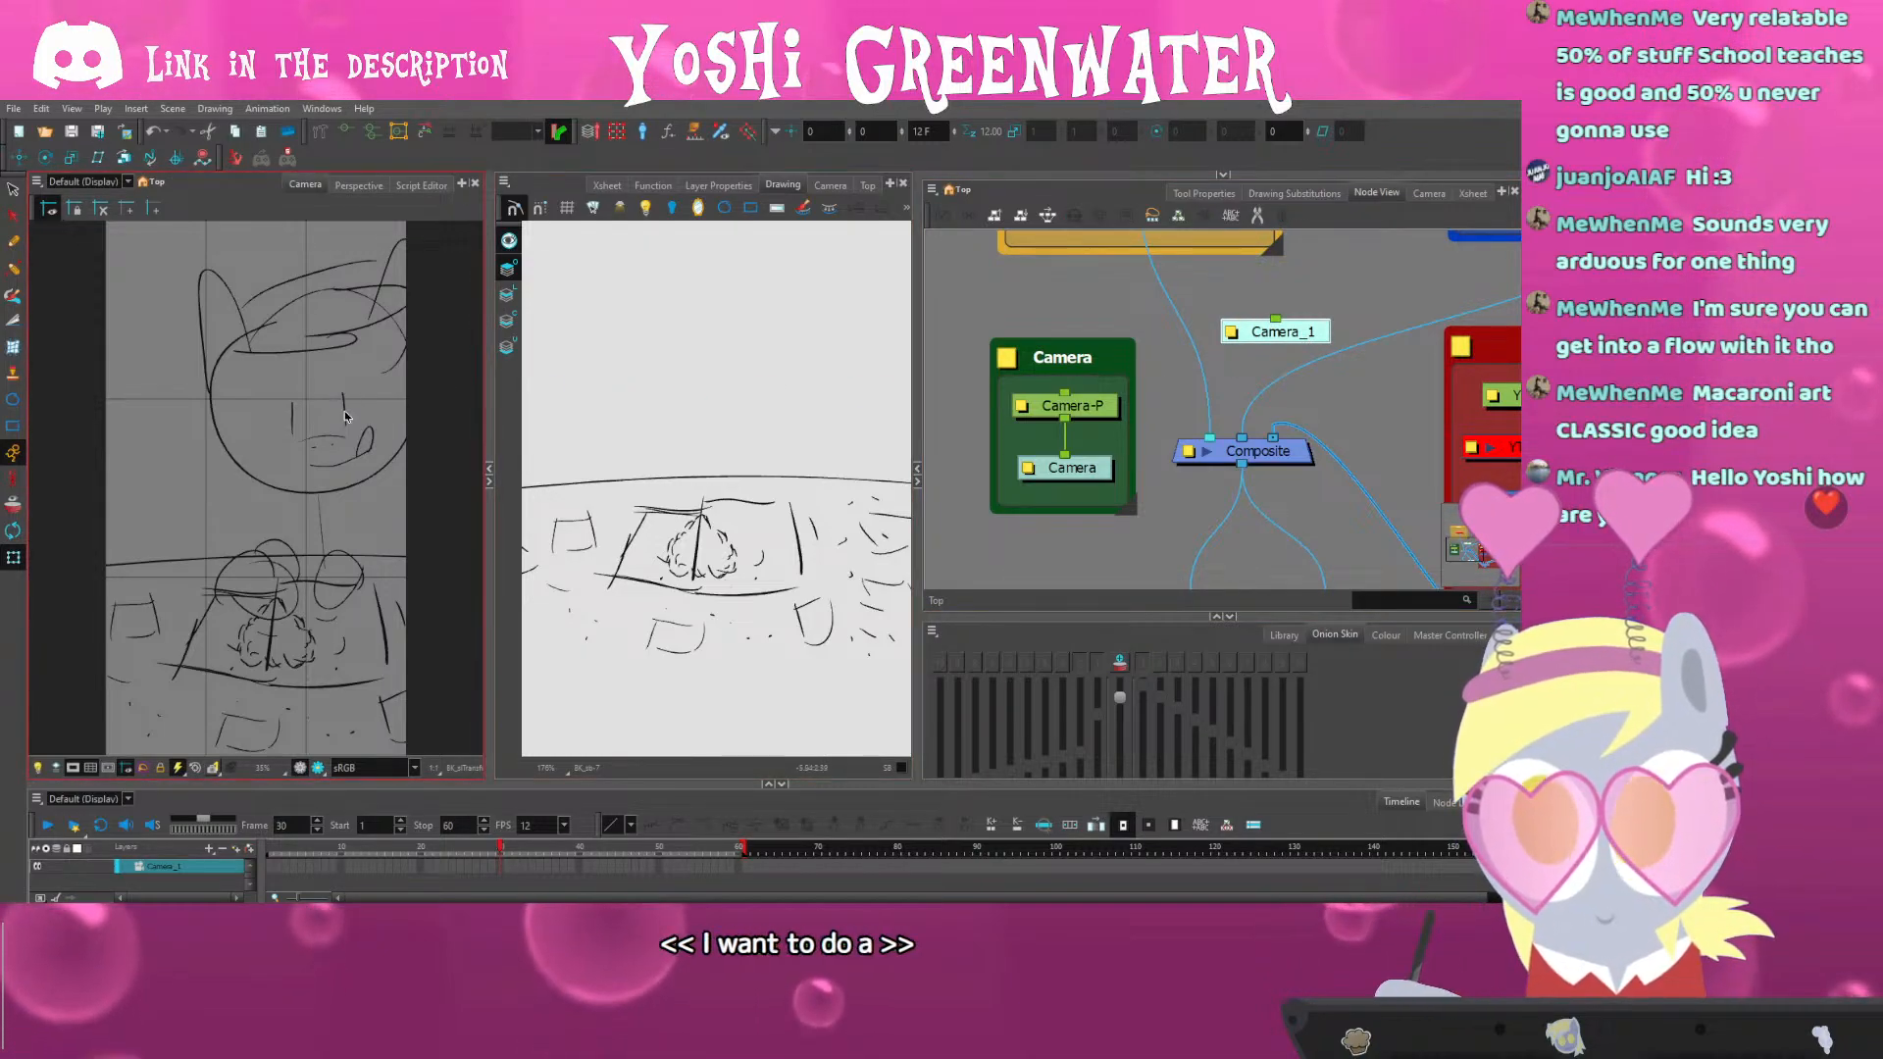
pyautogui.press('Delete')
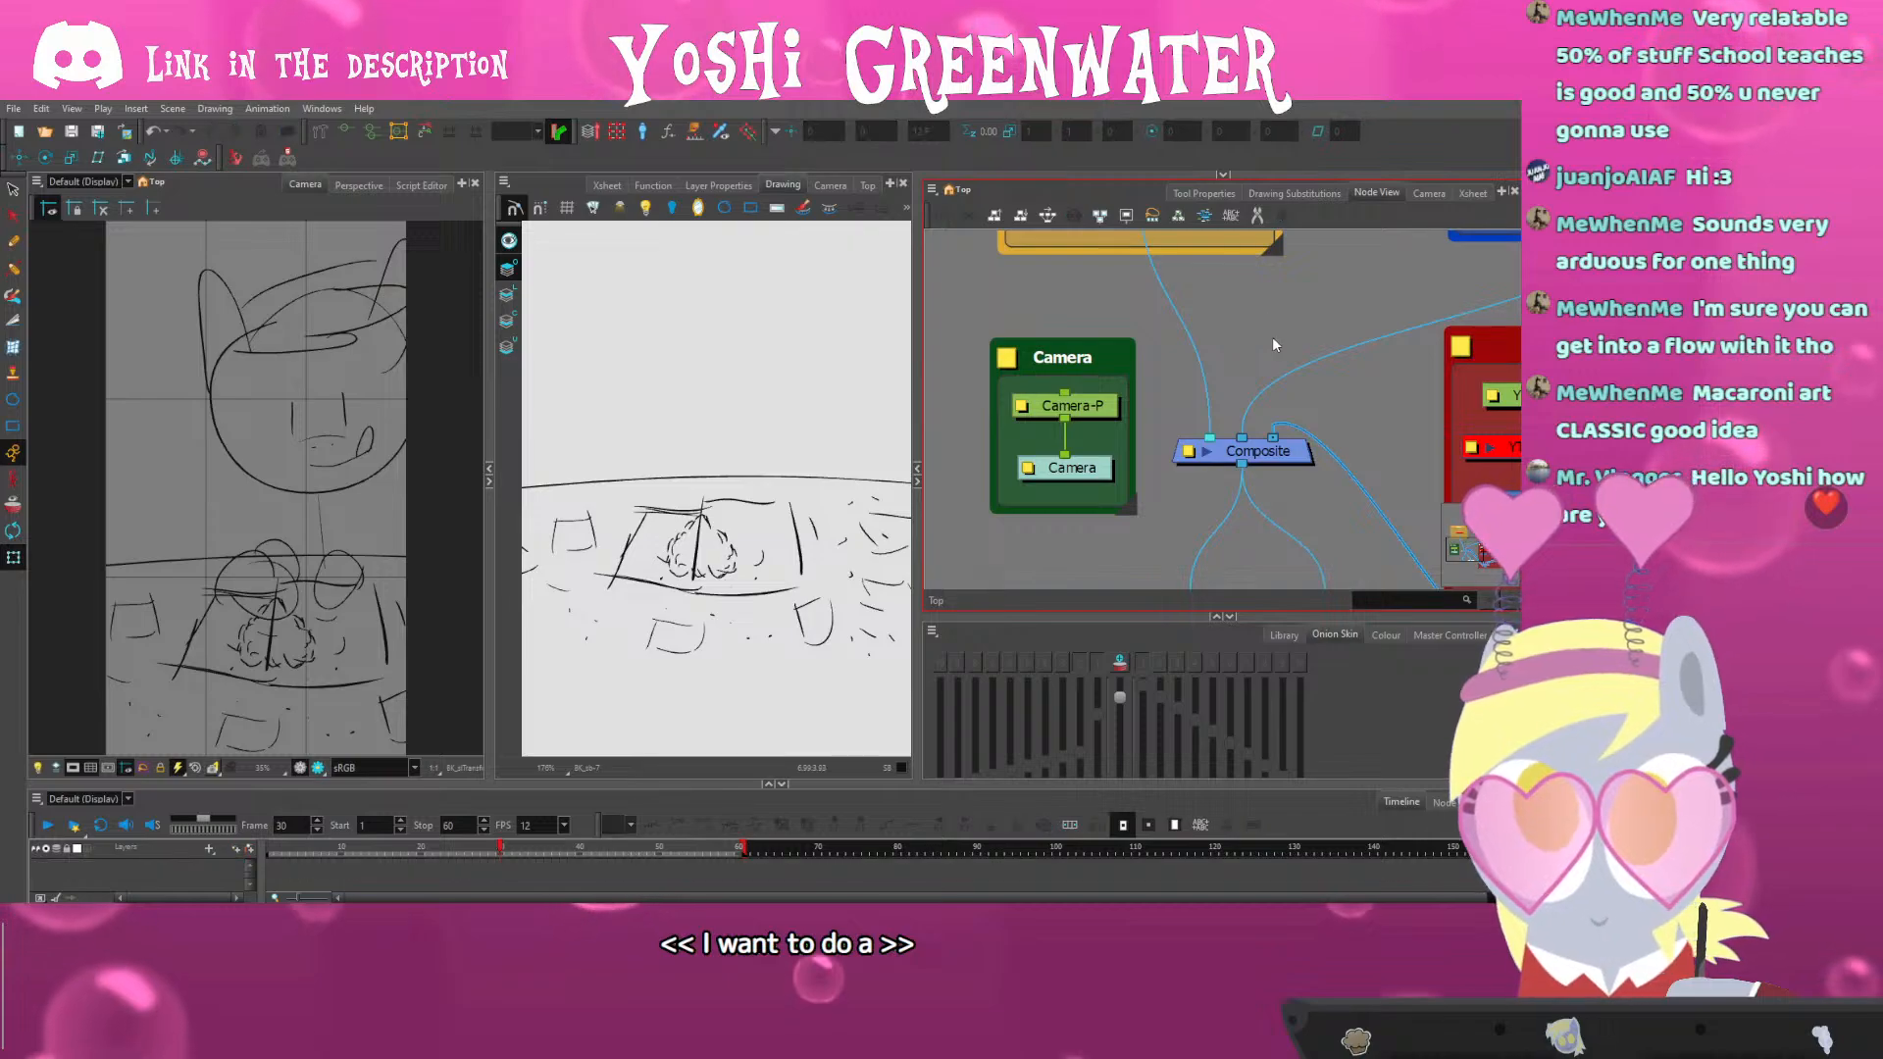
# Try moving the Camera-P peg backward to about 8.21 F in the Top view, and undo the move
pyautogui.click(867, 186)
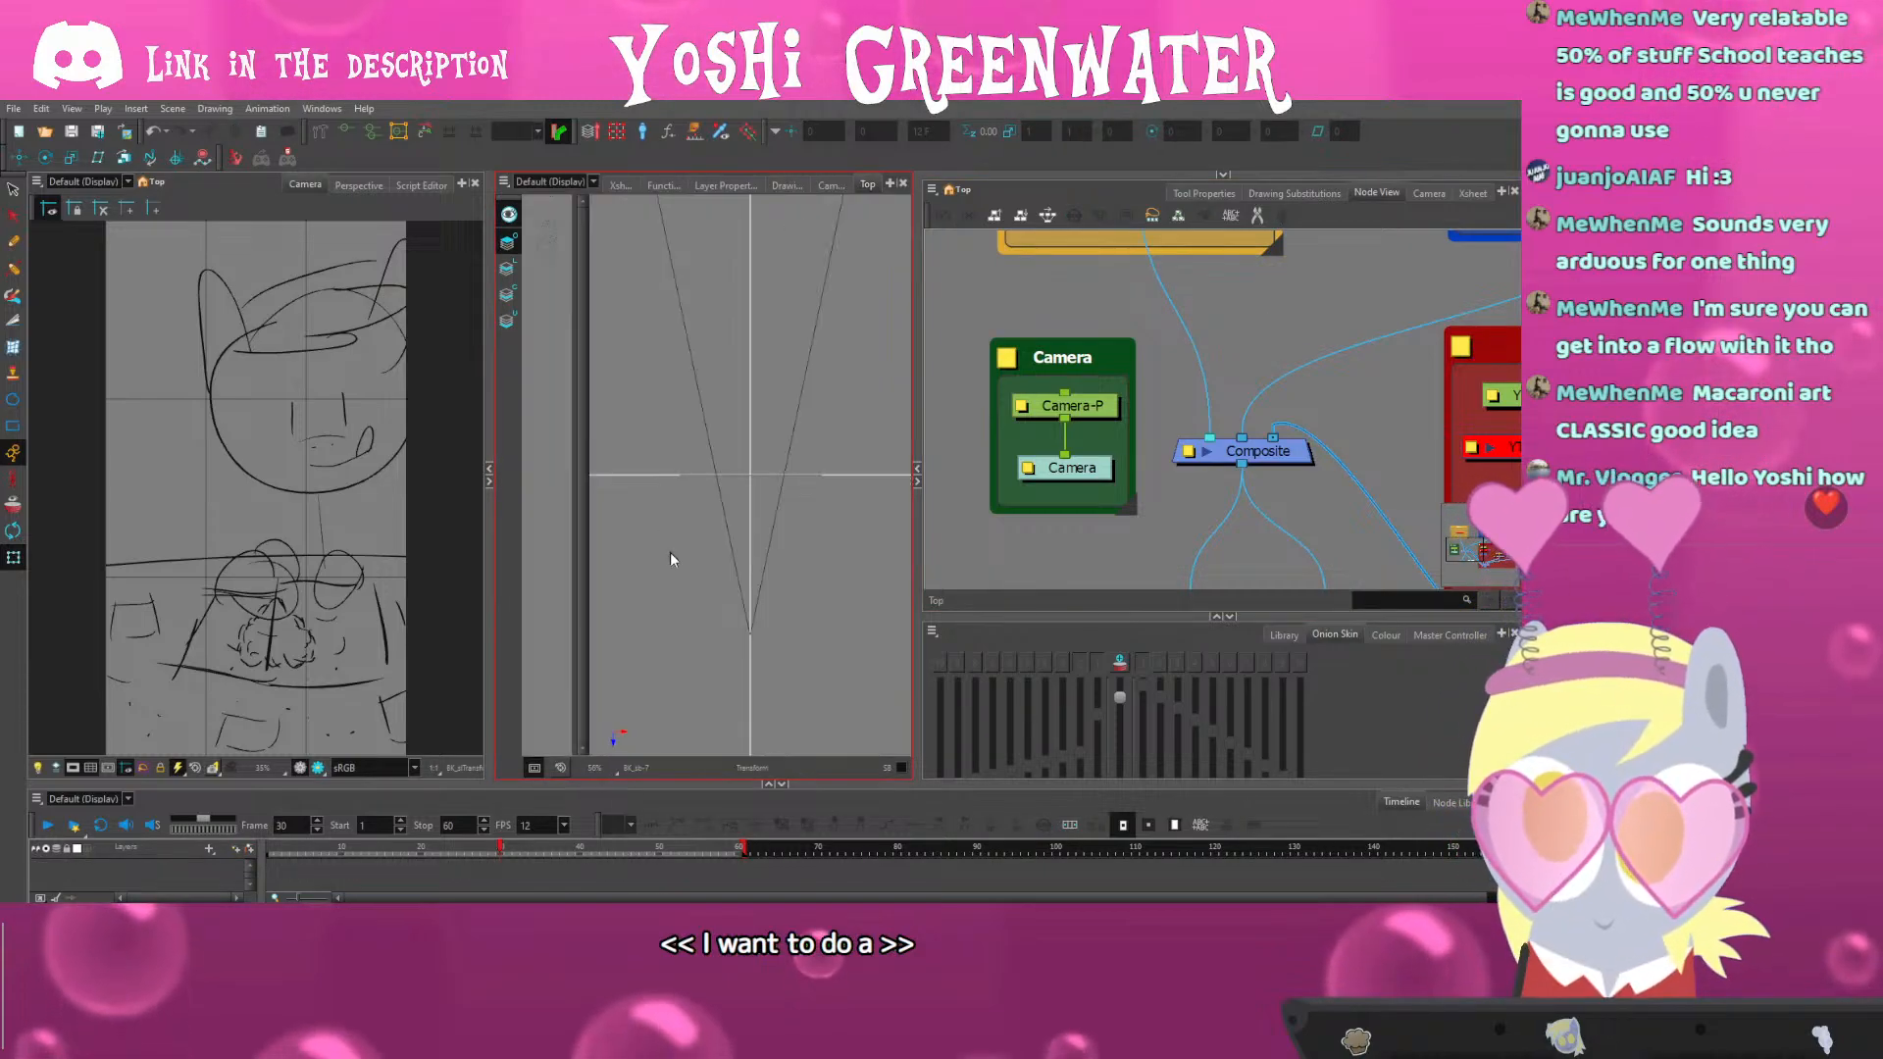
pyautogui.click(731, 562)
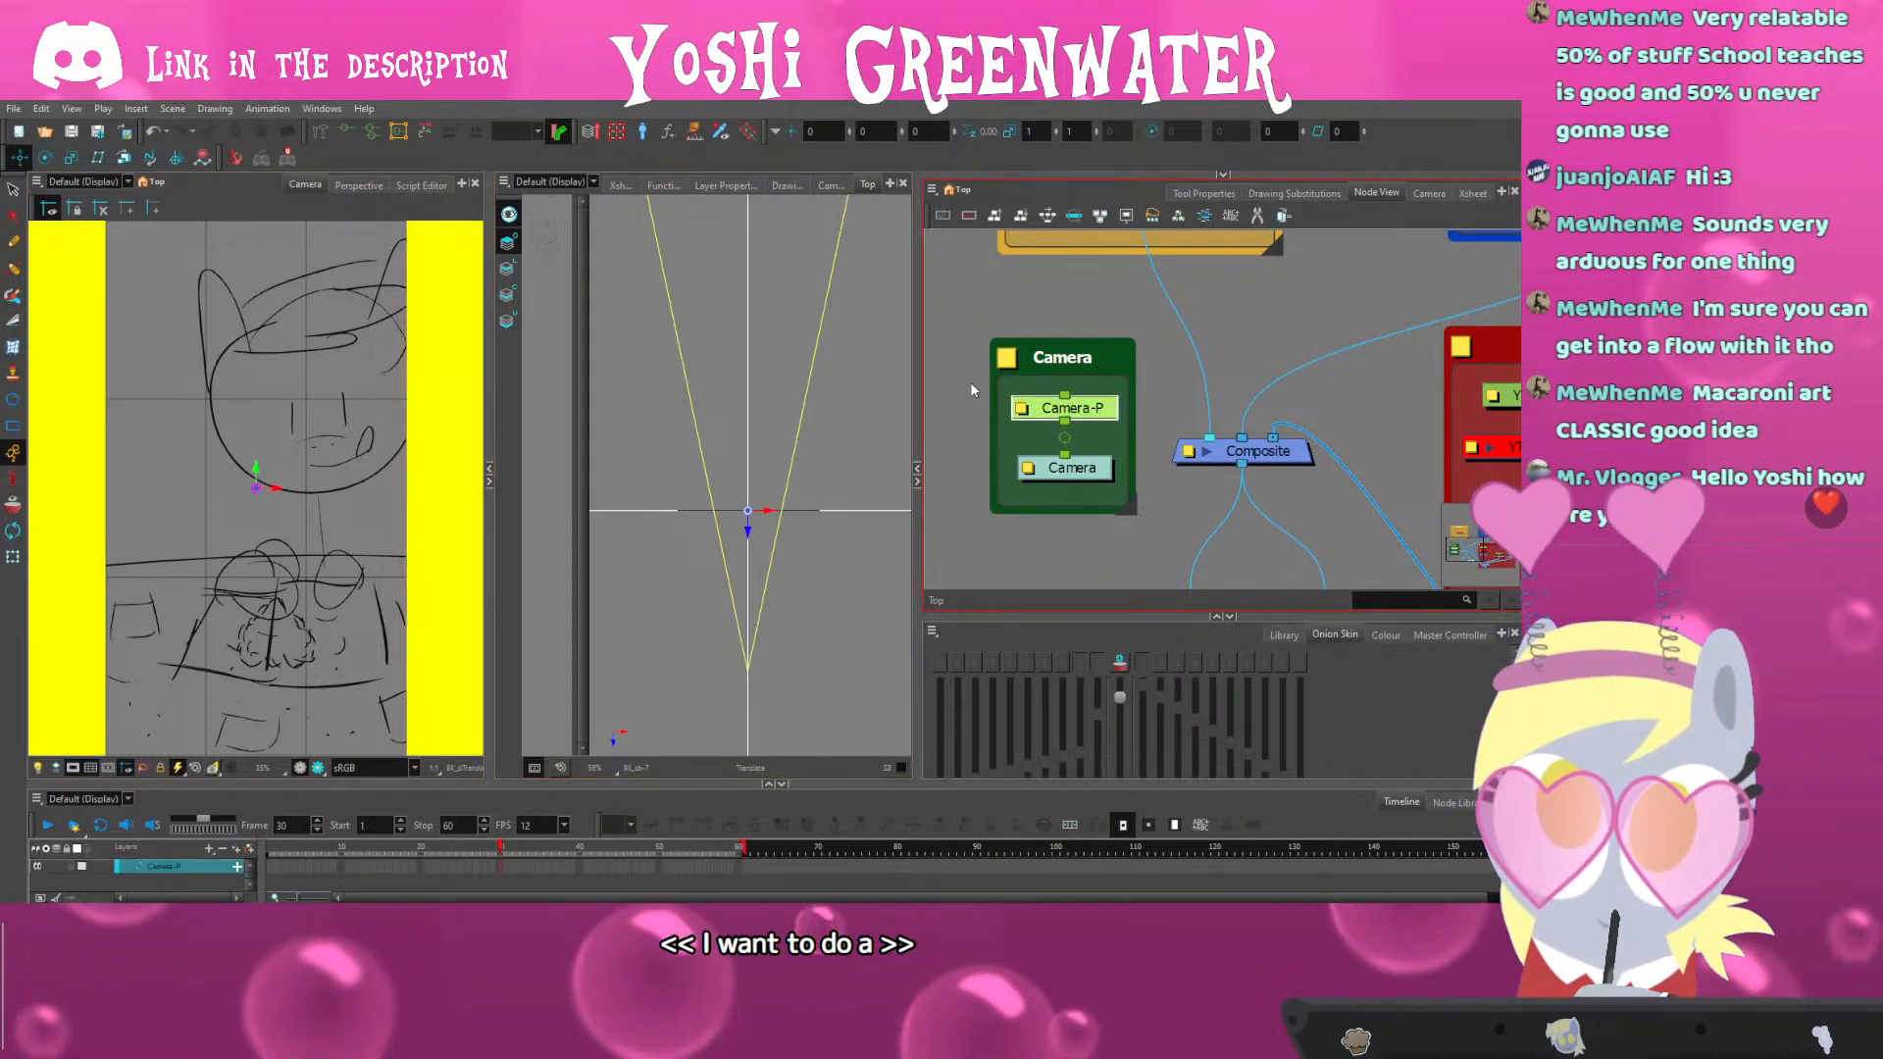
pyautogui.moveTo(738, 564)
pyautogui.mouseDown()
pyautogui.moveTo(711, 417)
pyautogui.moveTo(712, 618)
pyautogui.mouseUp()
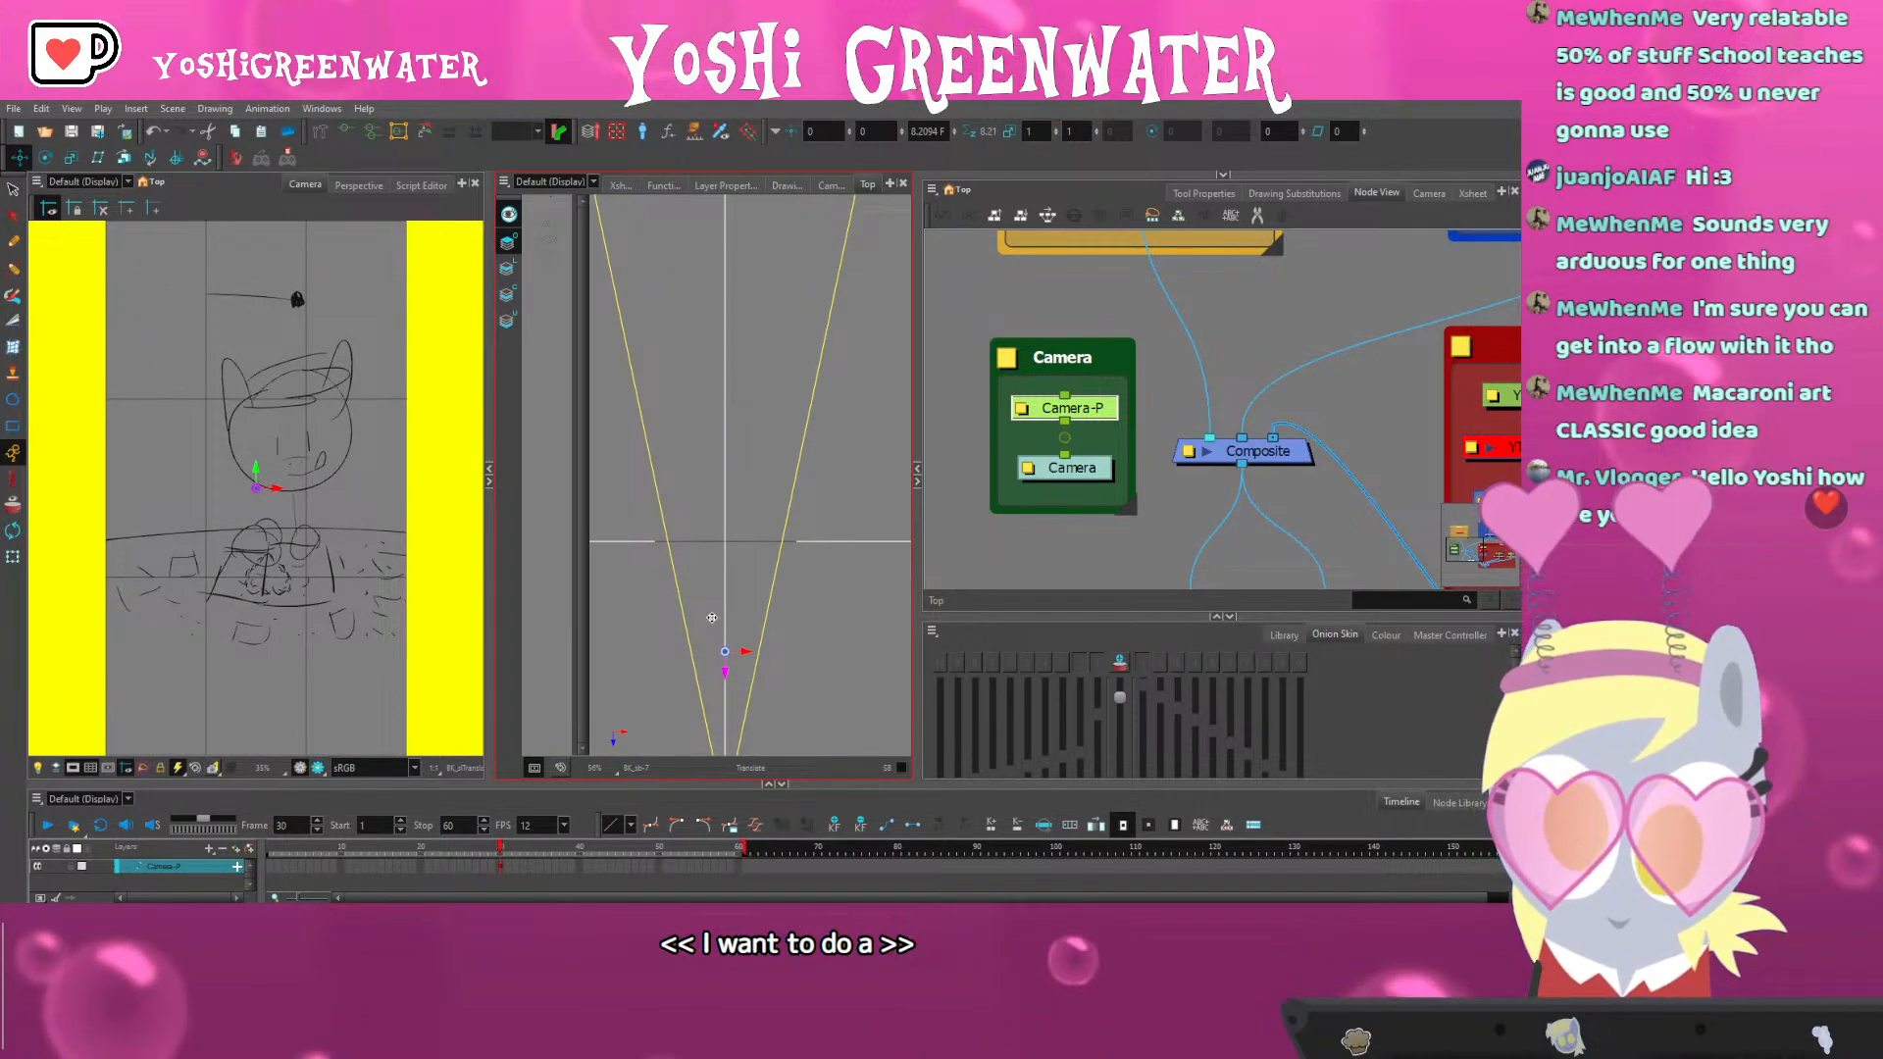
pyautogui.hotkey('ctrl', 'z')
# Examine the storyboard drawings in 3D space in the Perspective view with the Camera-P peg selected
pyautogui.click(360, 185)
pyautogui.click(236, 489)
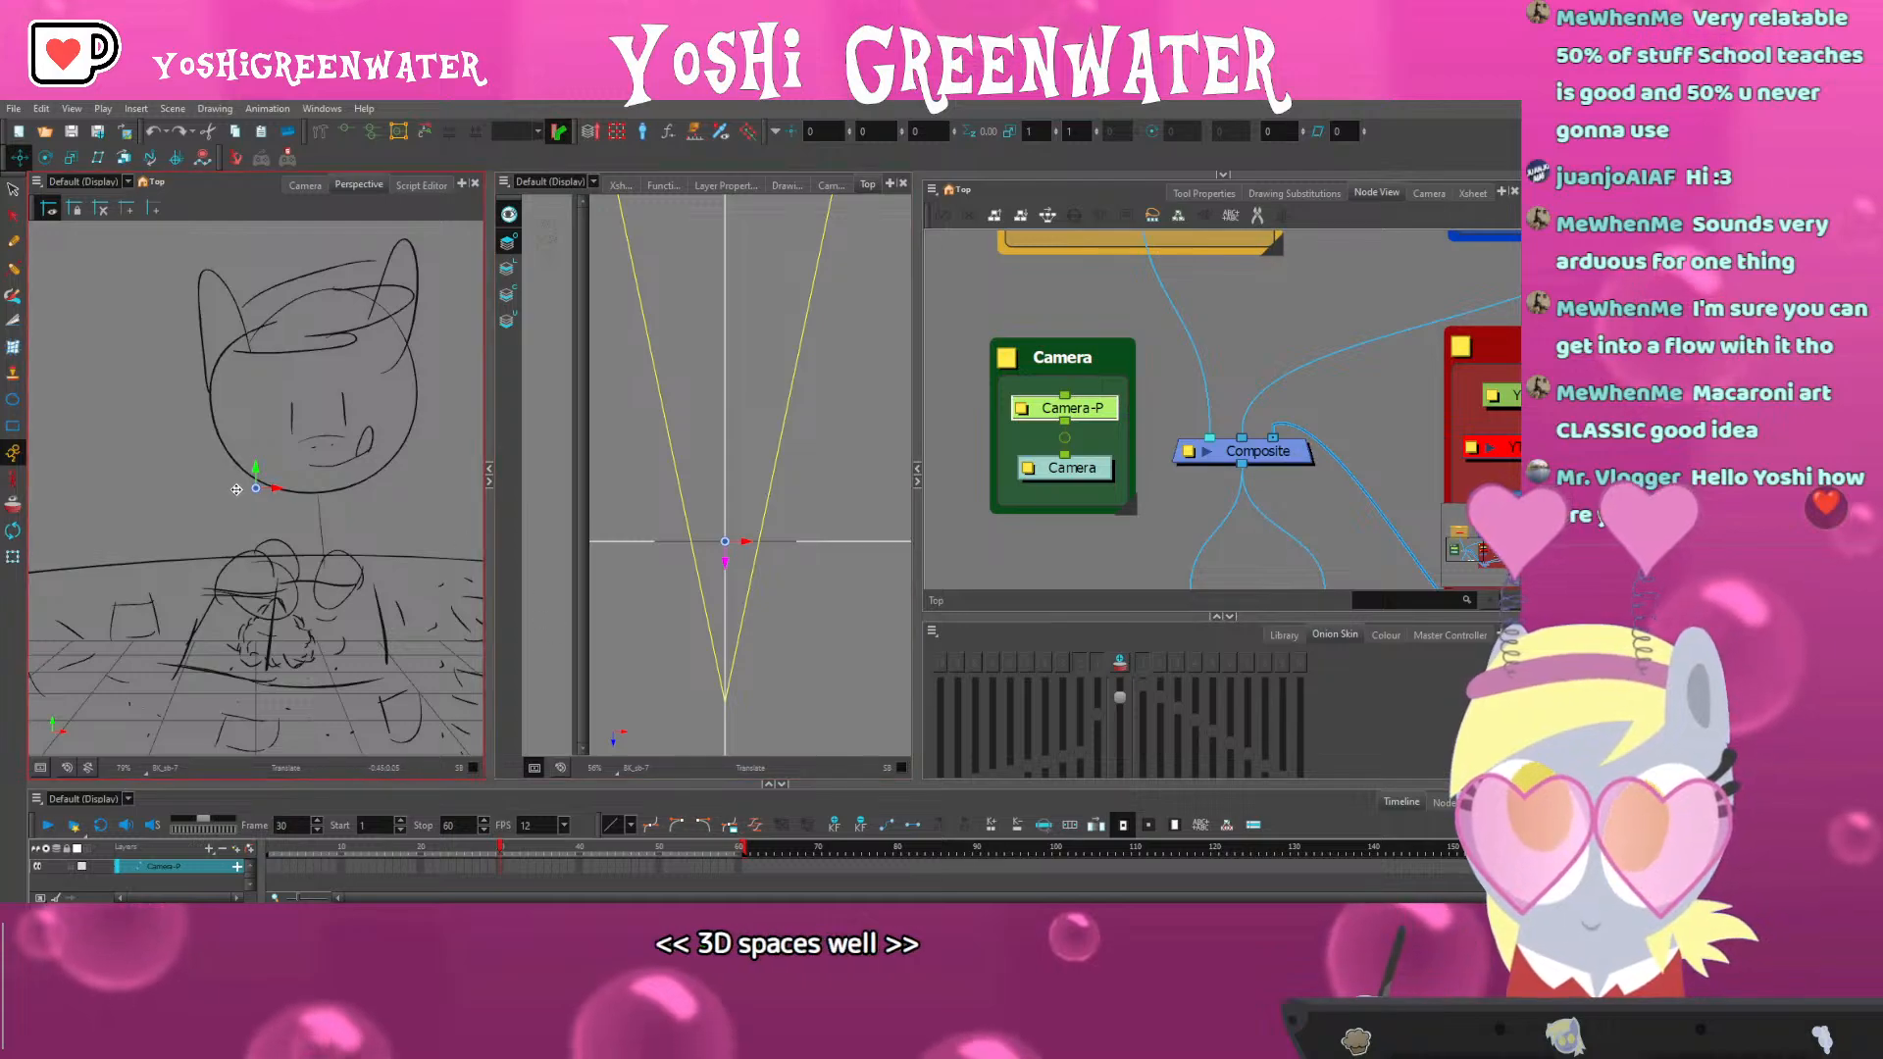
pyautogui.scroll(-5, 253, 483)
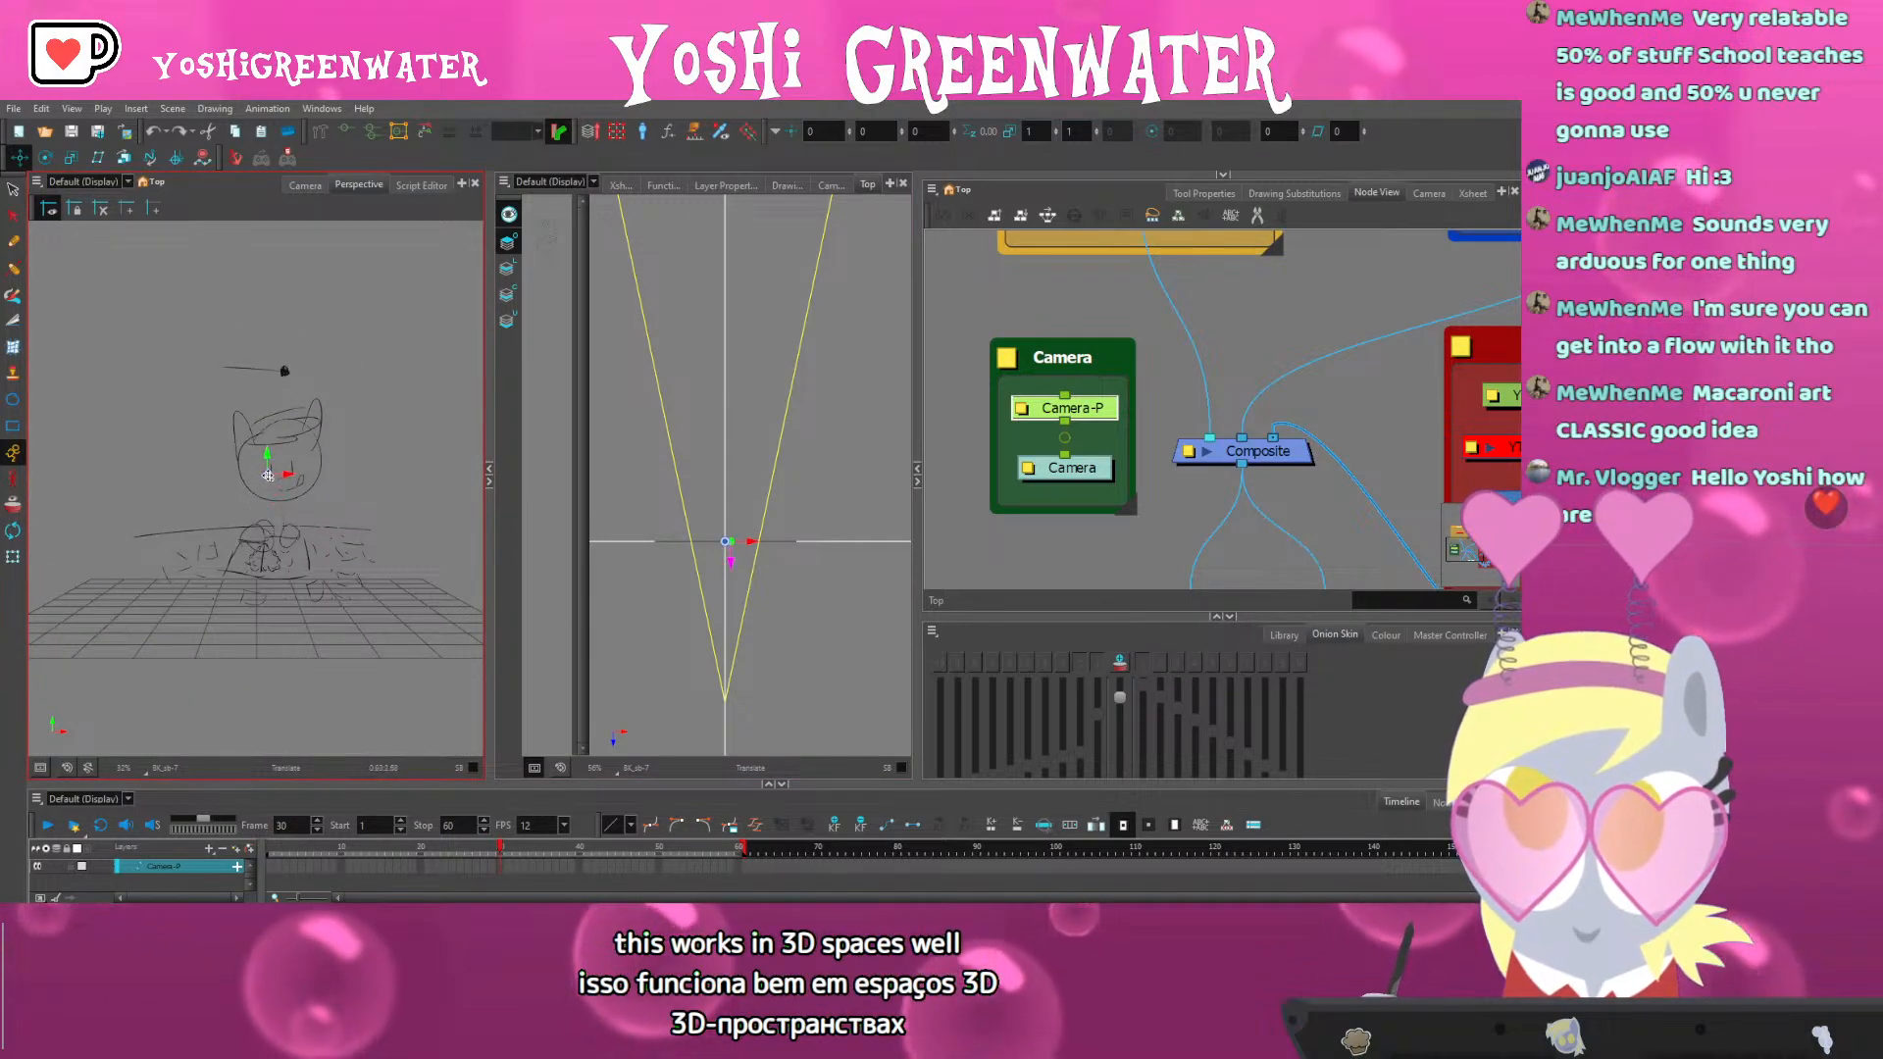
pyautogui.moveTo(267, 475); pyautogui.dragTo(284, 505)
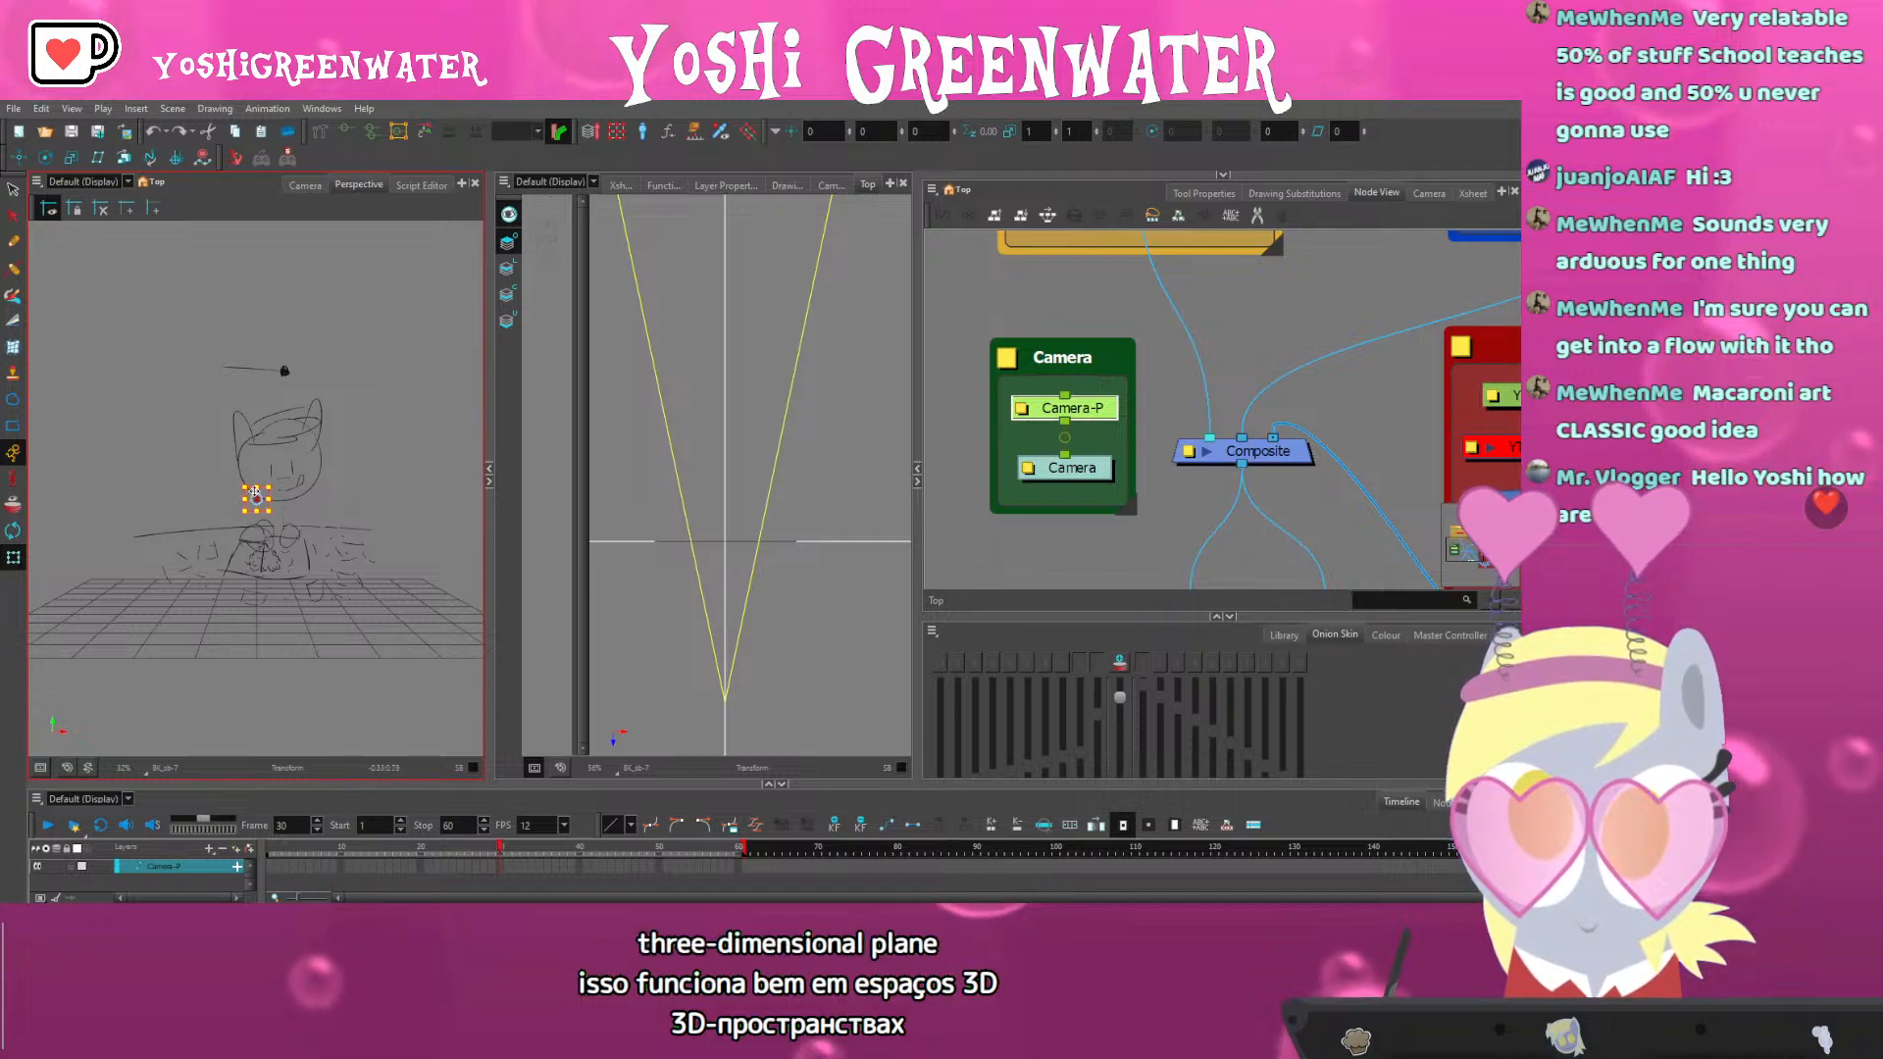
pyautogui.moveTo(246, 537); pyautogui.dragTo(285, 540)
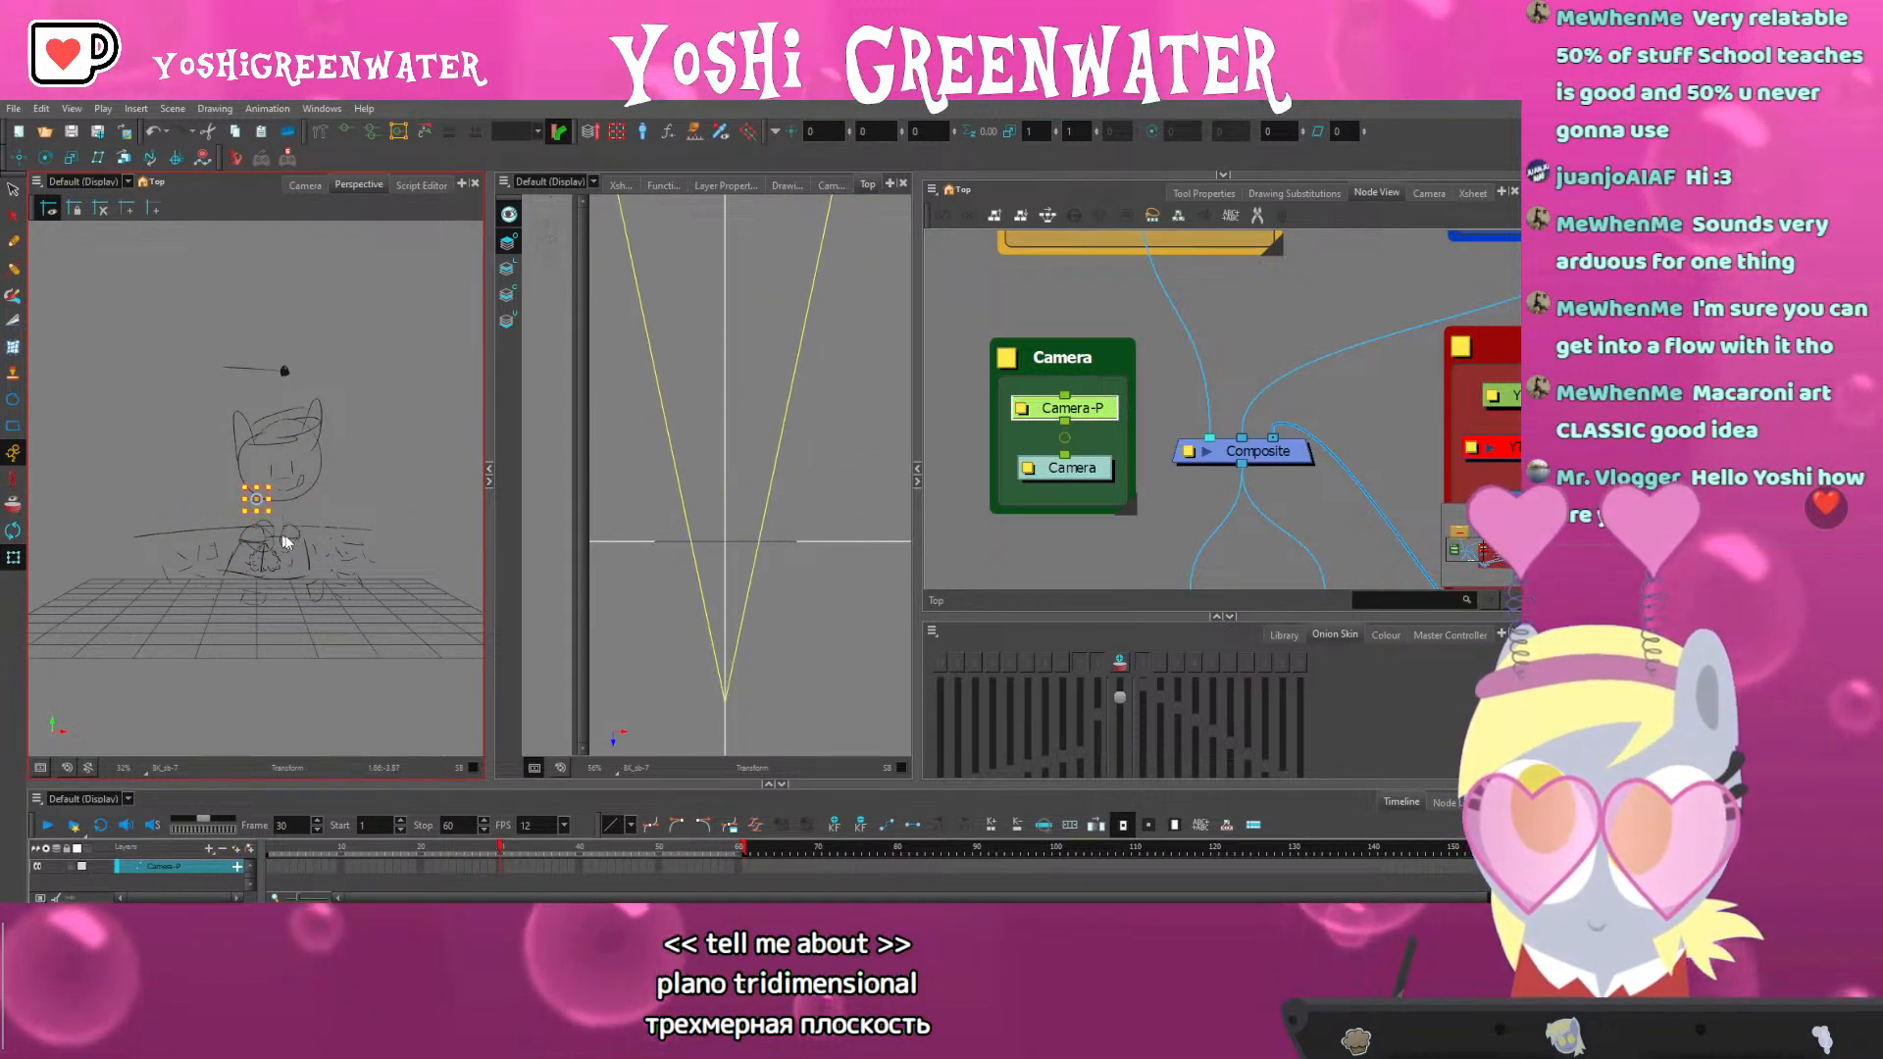
# Try translating the Camera-P peg sideways and backward in the Top view, and undo the move
pyautogui.click(19, 158)
pyautogui.moveTo(738, 427); pyautogui.dragTo(710, 641)
pyautogui.click(305, 184)
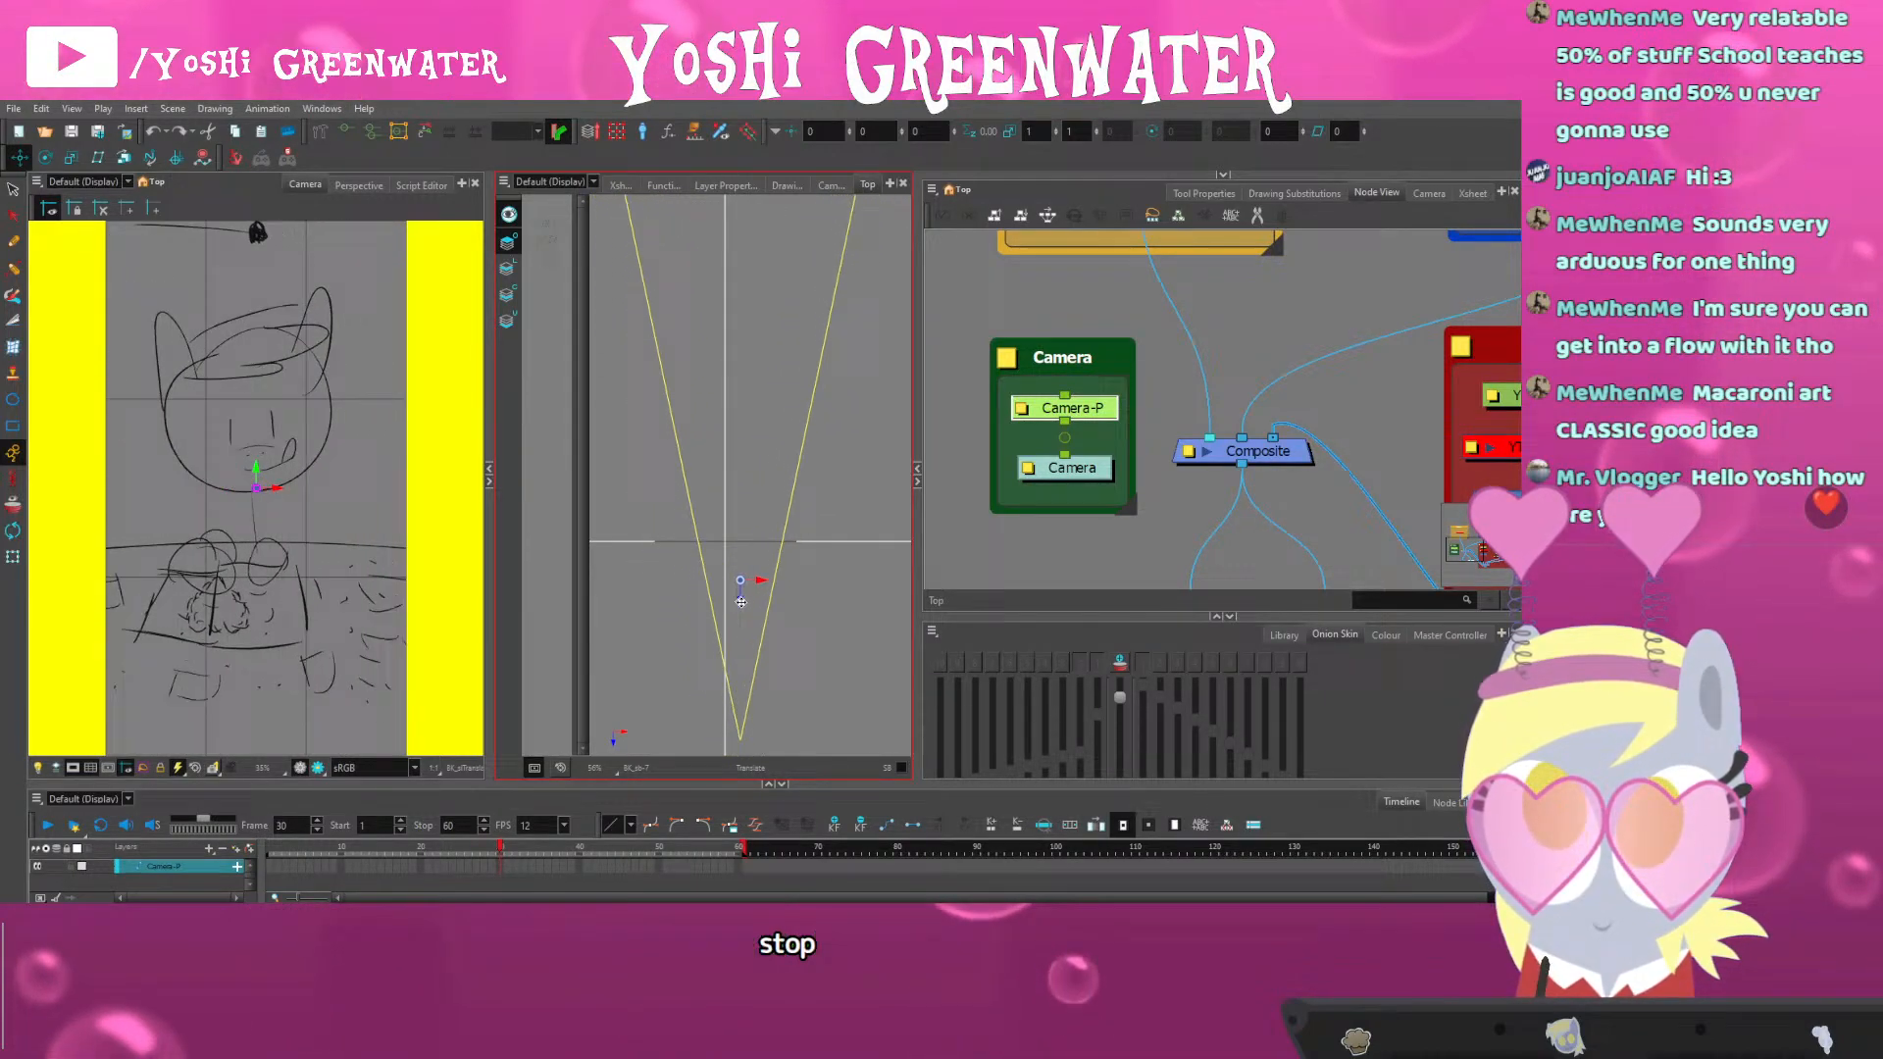
pyautogui.moveTo(741, 601)
pyautogui.mouseDown()
pyautogui.moveTo(706, 628)
pyautogui.moveTo(743, 638)
pyautogui.moveTo(740, 654)
pyautogui.mouseUp()
pyautogui.hotkey('ctrl', 'z')
pyautogui.click(979, 543)
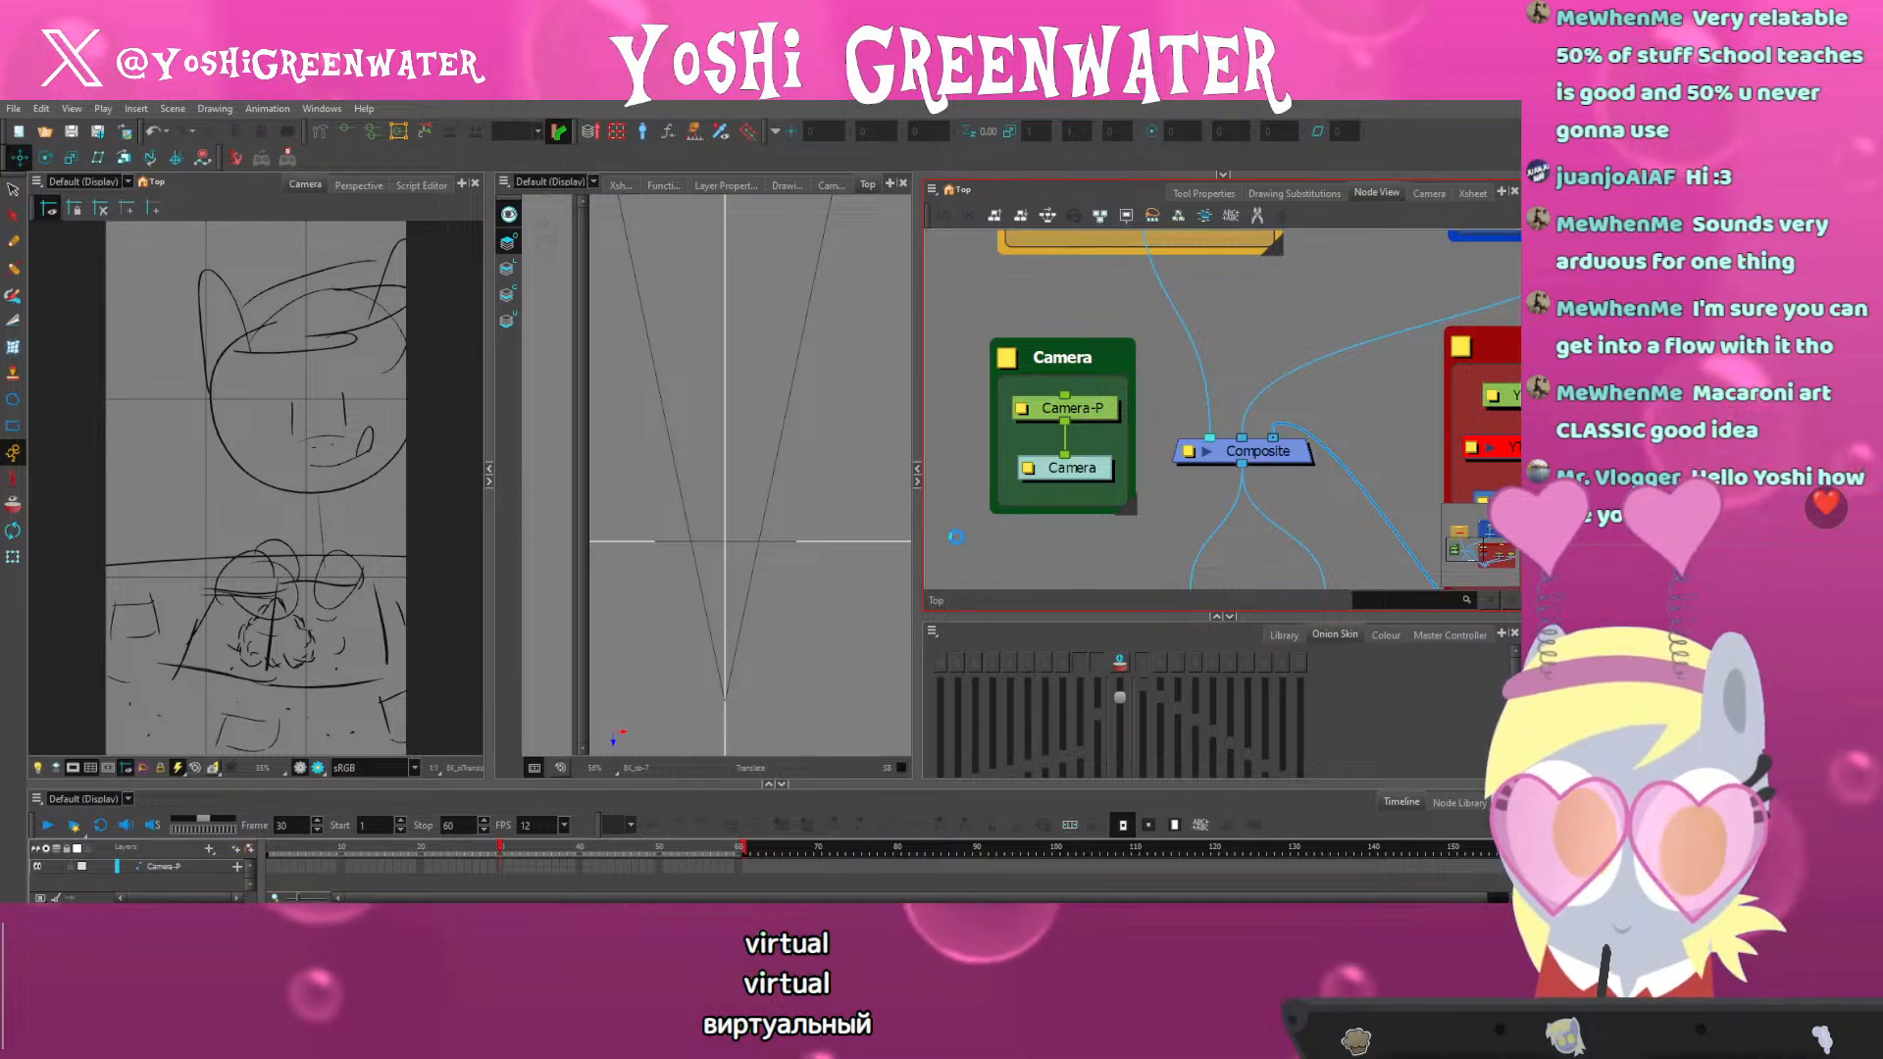
# Widen the Camera view slightly, and bring up the Drawing view and Drawing Substitutions in place of the Top and Node views
pyautogui.scroll(-2, 959, 544)
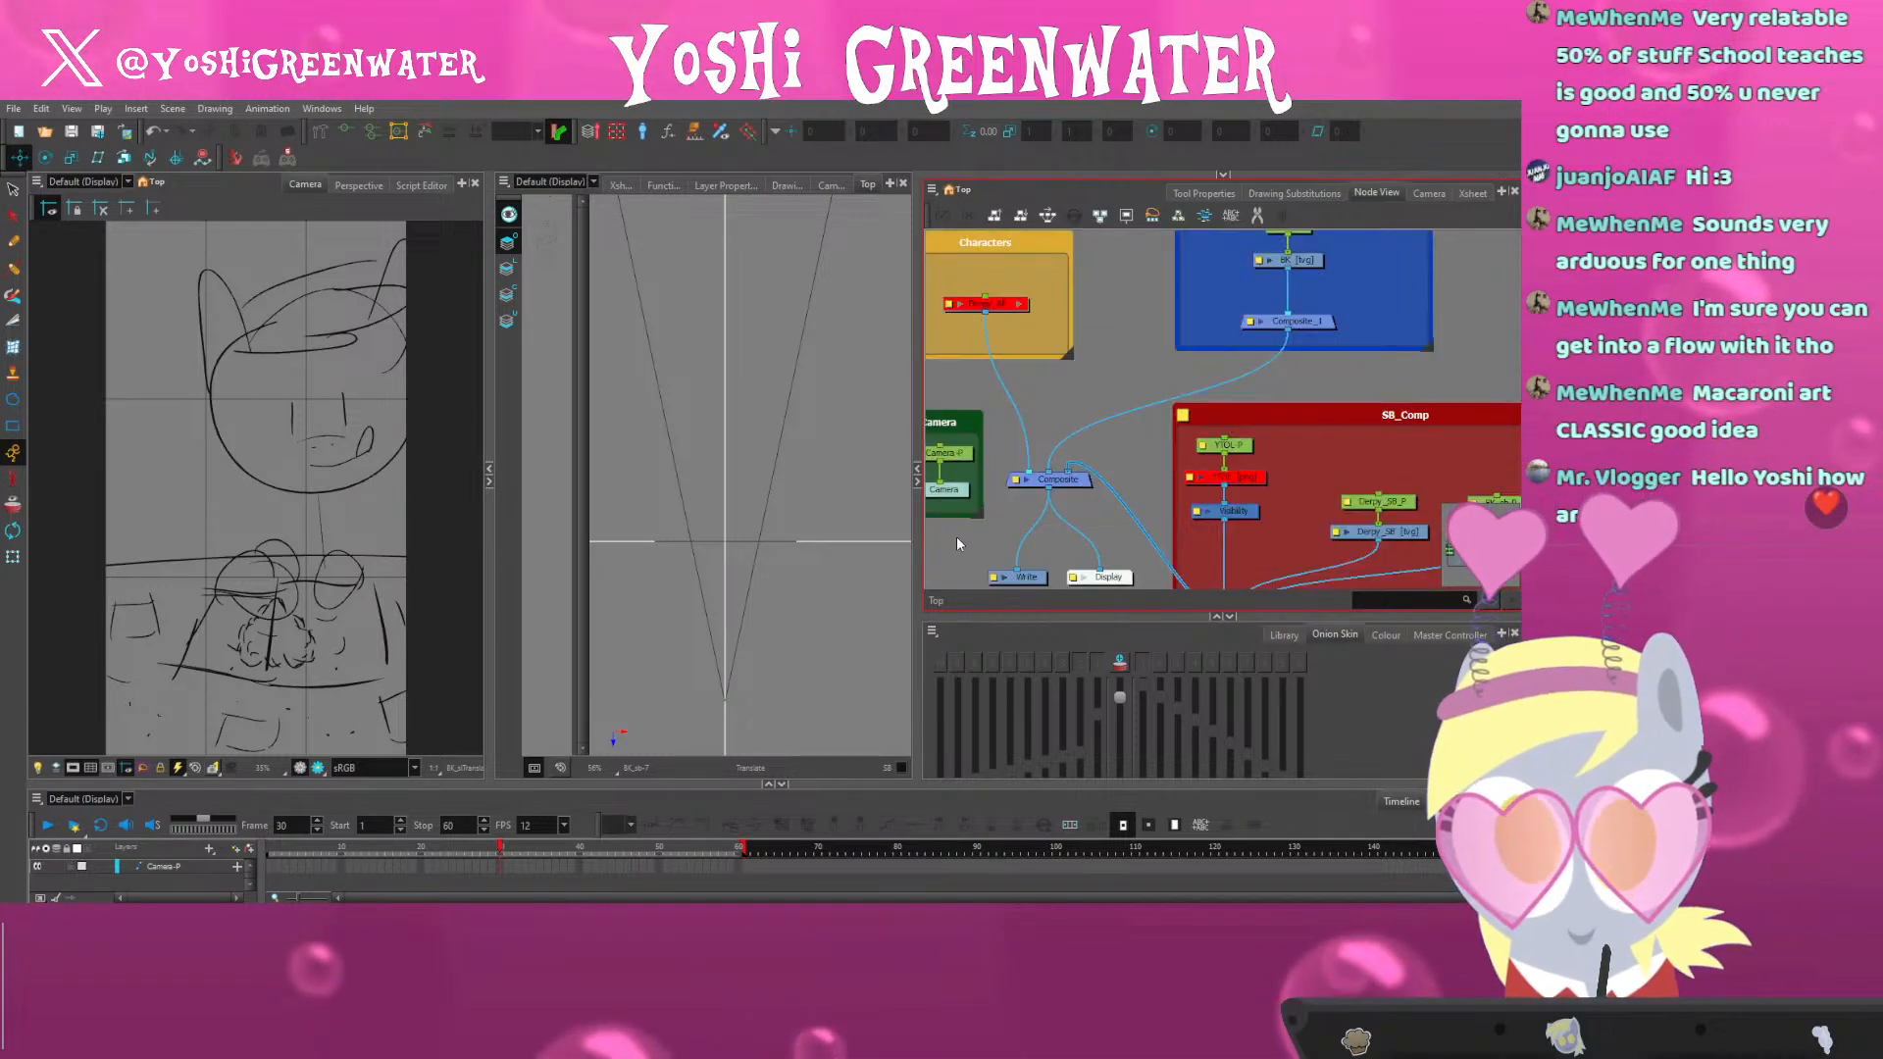
pyautogui.moveTo(972, 535); pyautogui.dragTo(1071, 538)
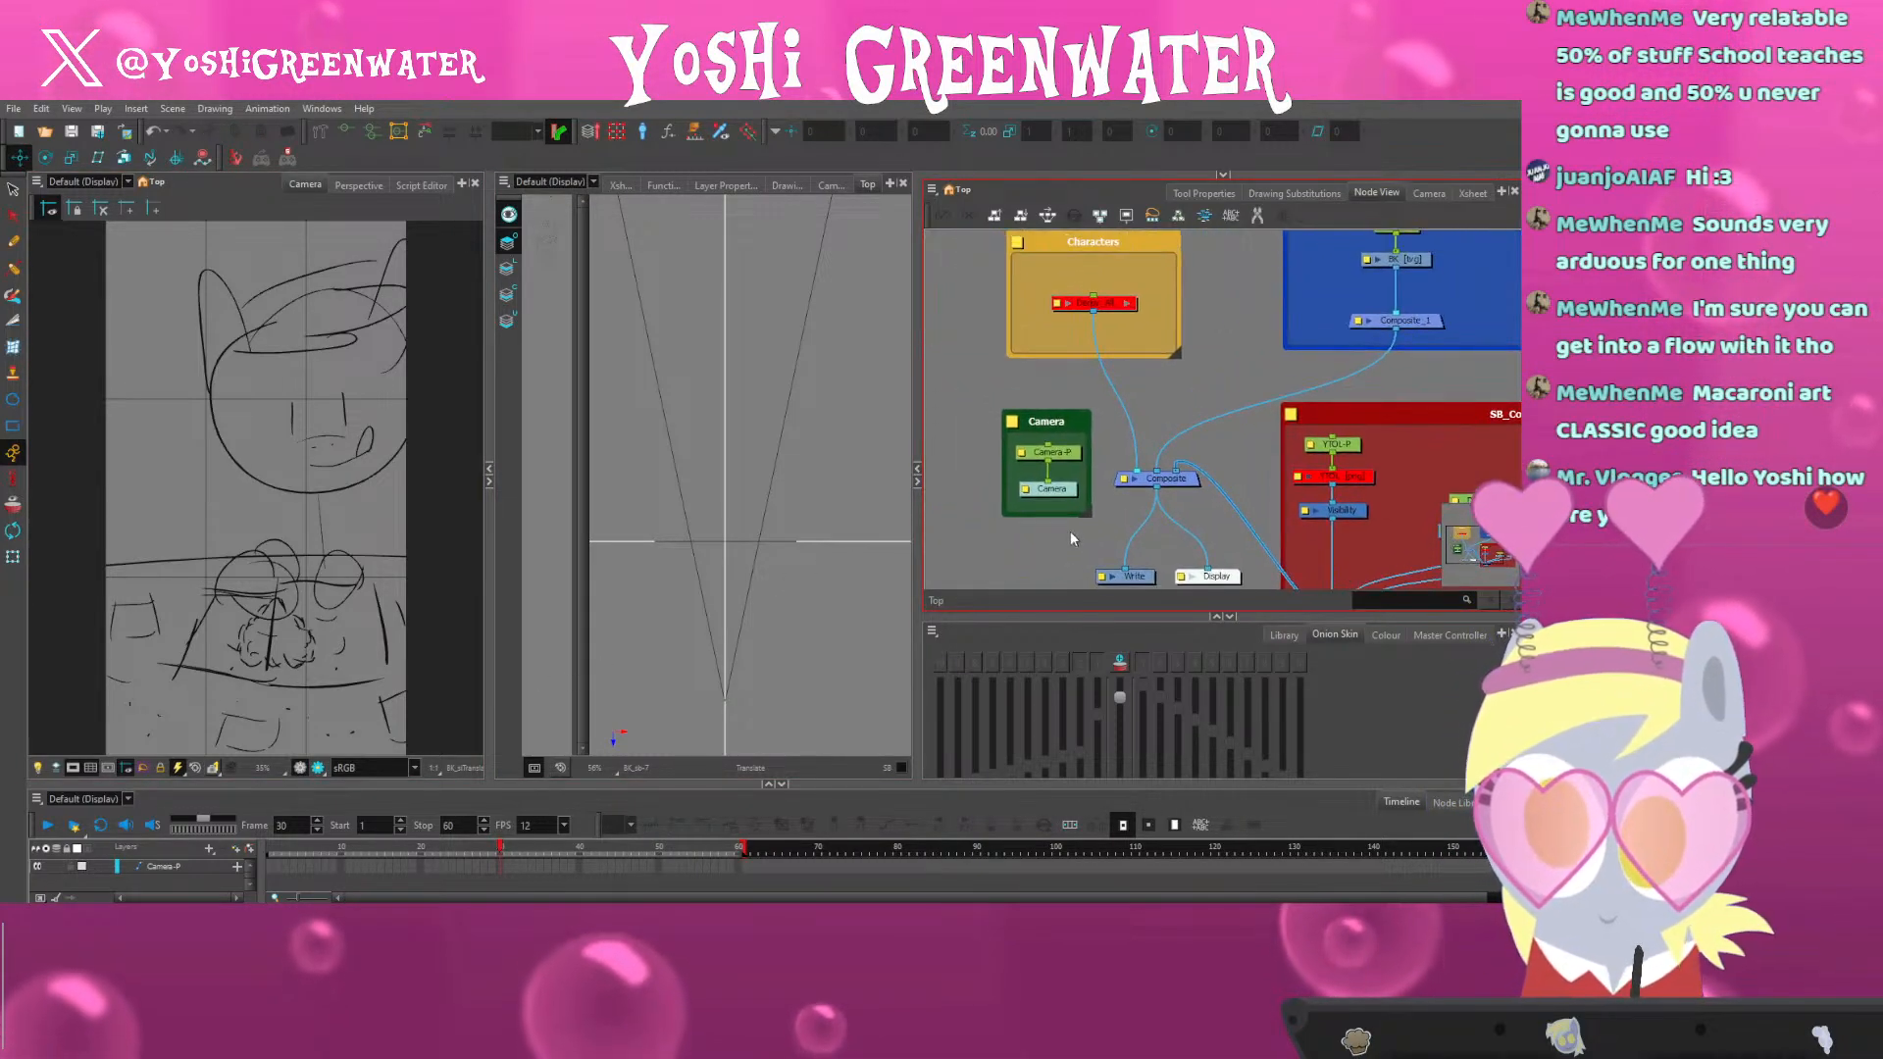
pyautogui.moveTo(489, 559); pyautogui.dragTo(532, 563)
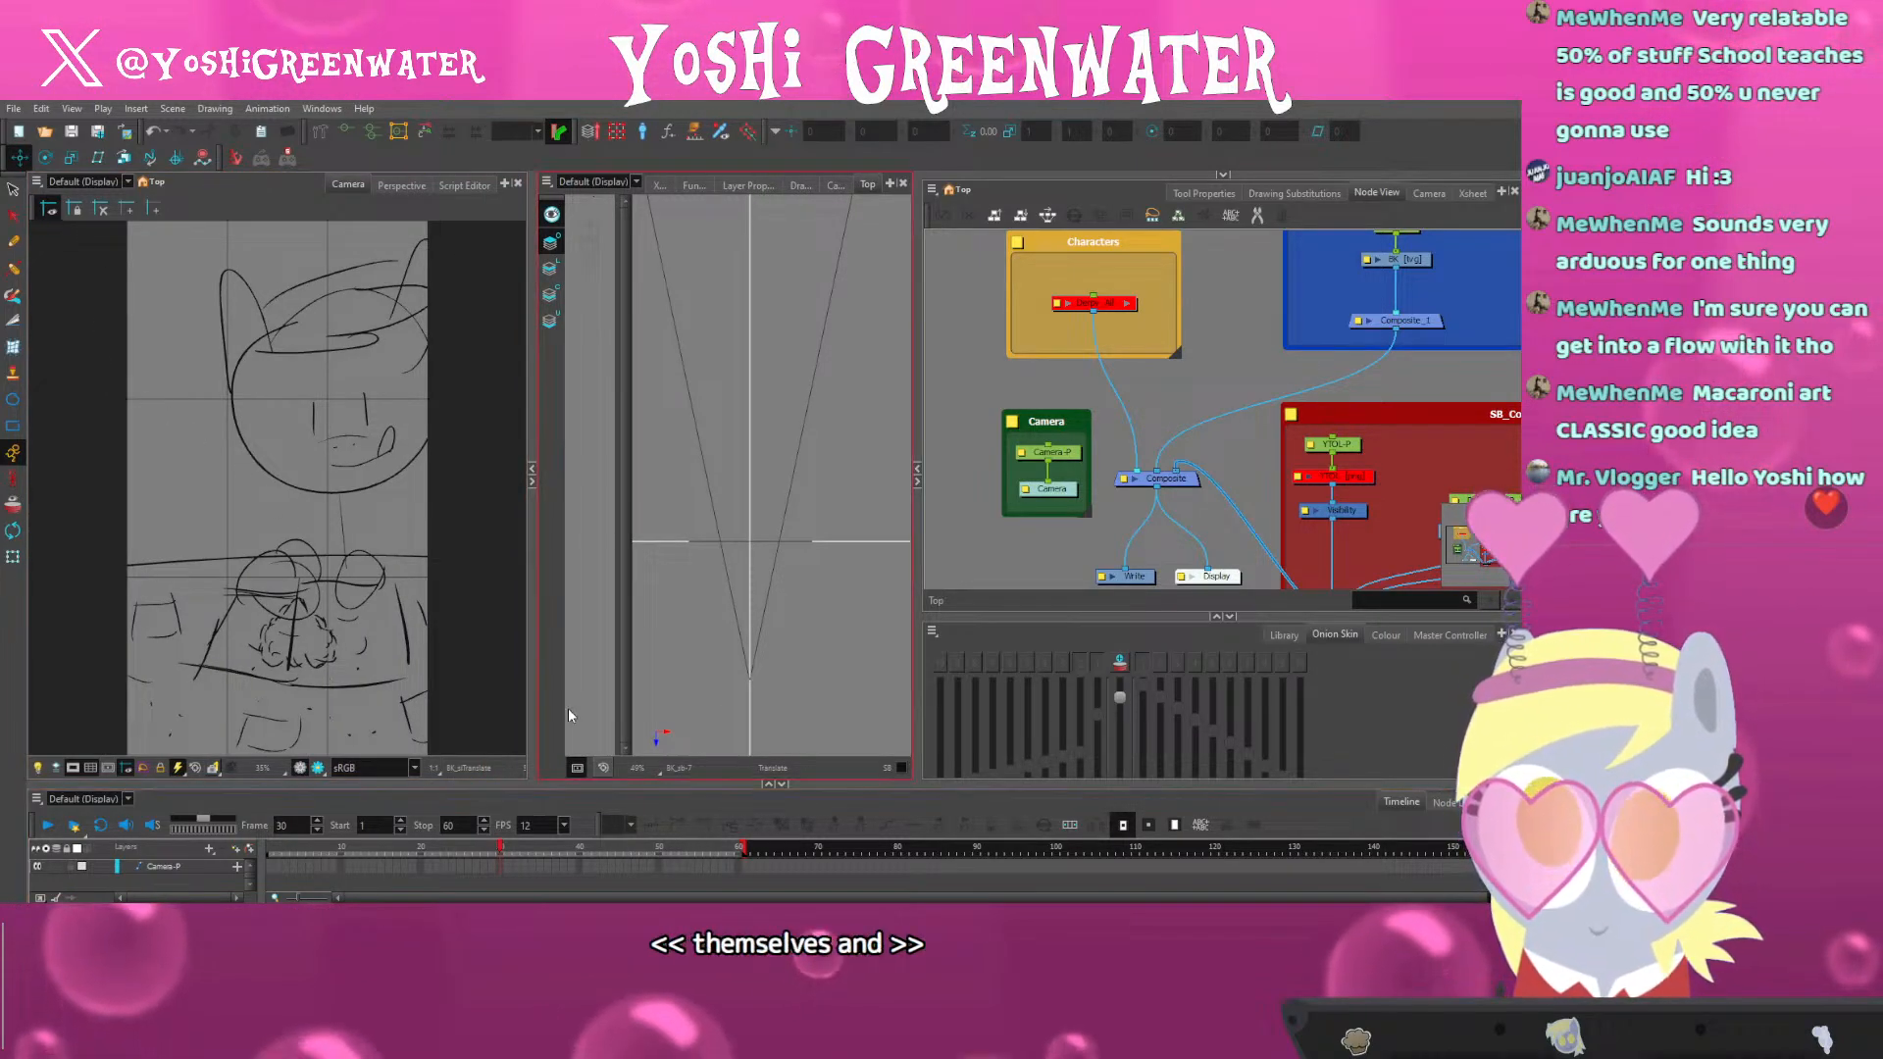
pyautogui.moveTo(408, 785); pyautogui.dragTo(407, 773)
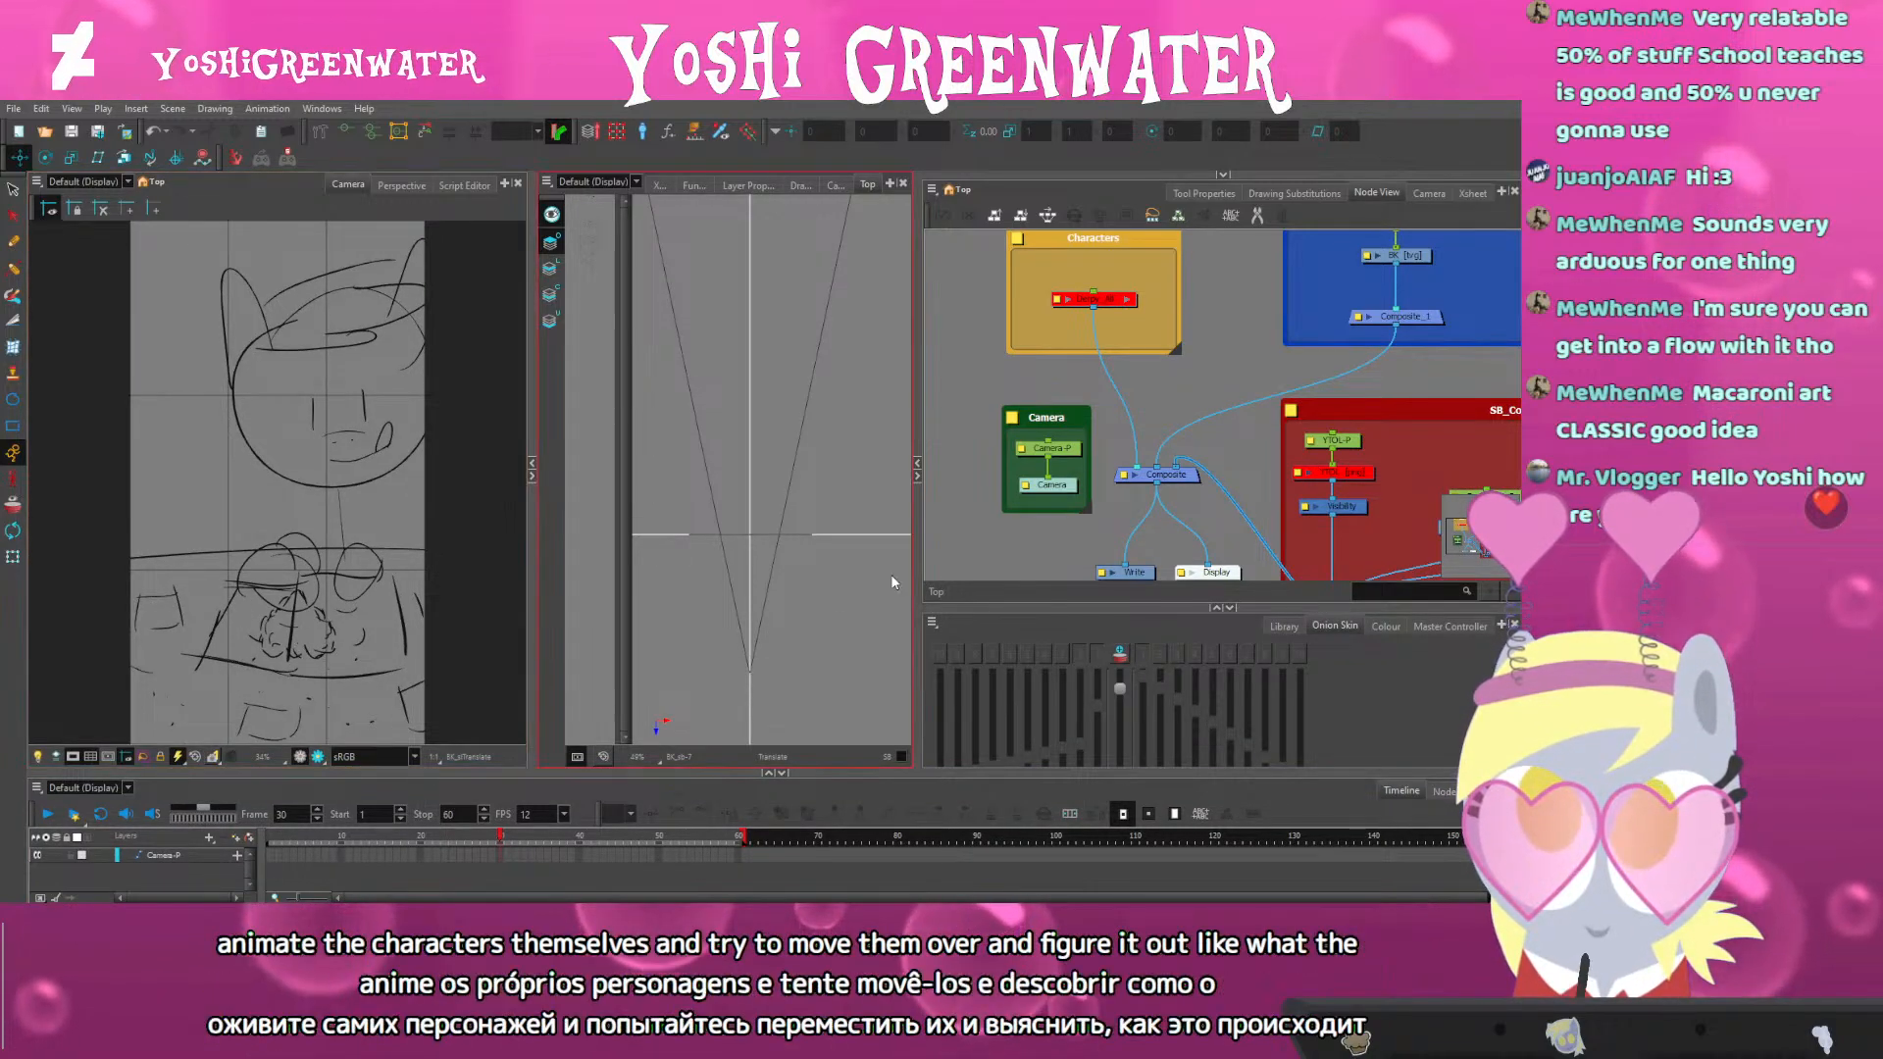
pyautogui.click(1277, 193)
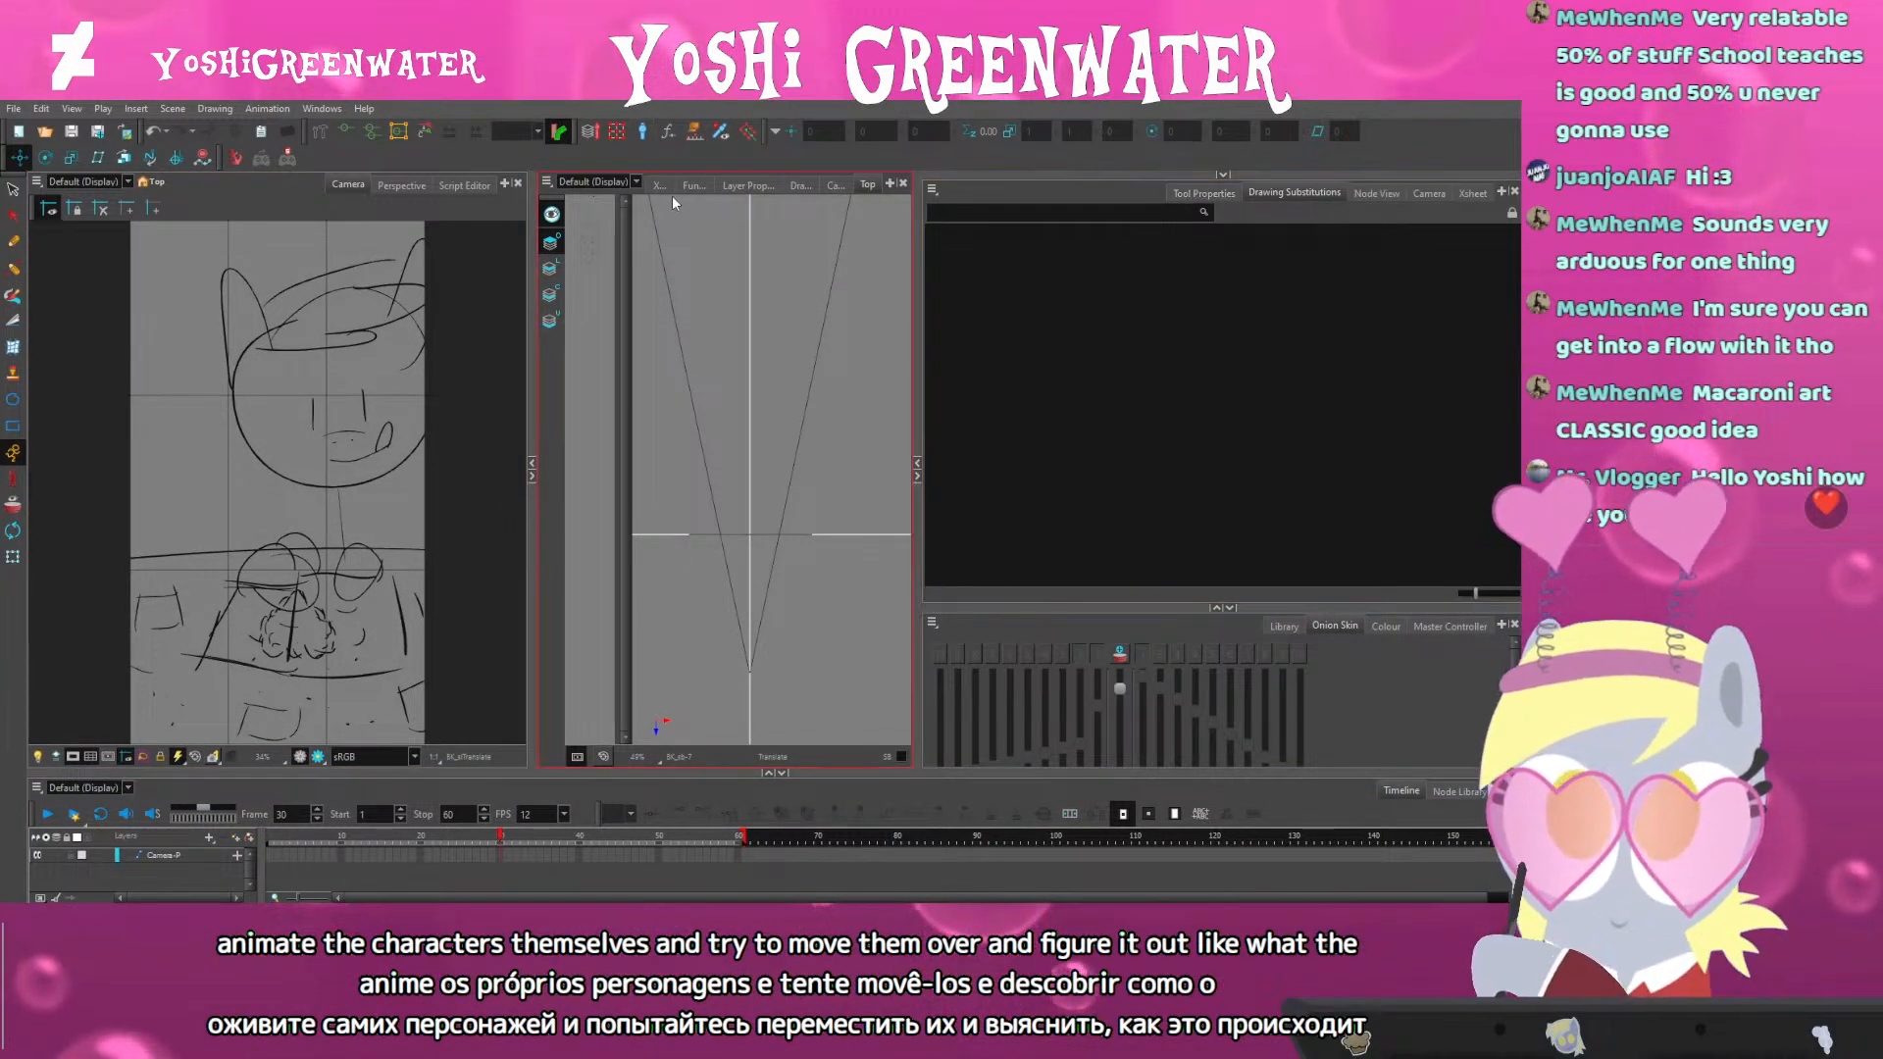
pyautogui.click(801, 185)
pyautogui.moveTo(531, 469); pyautogui.dragTo(502, 469)
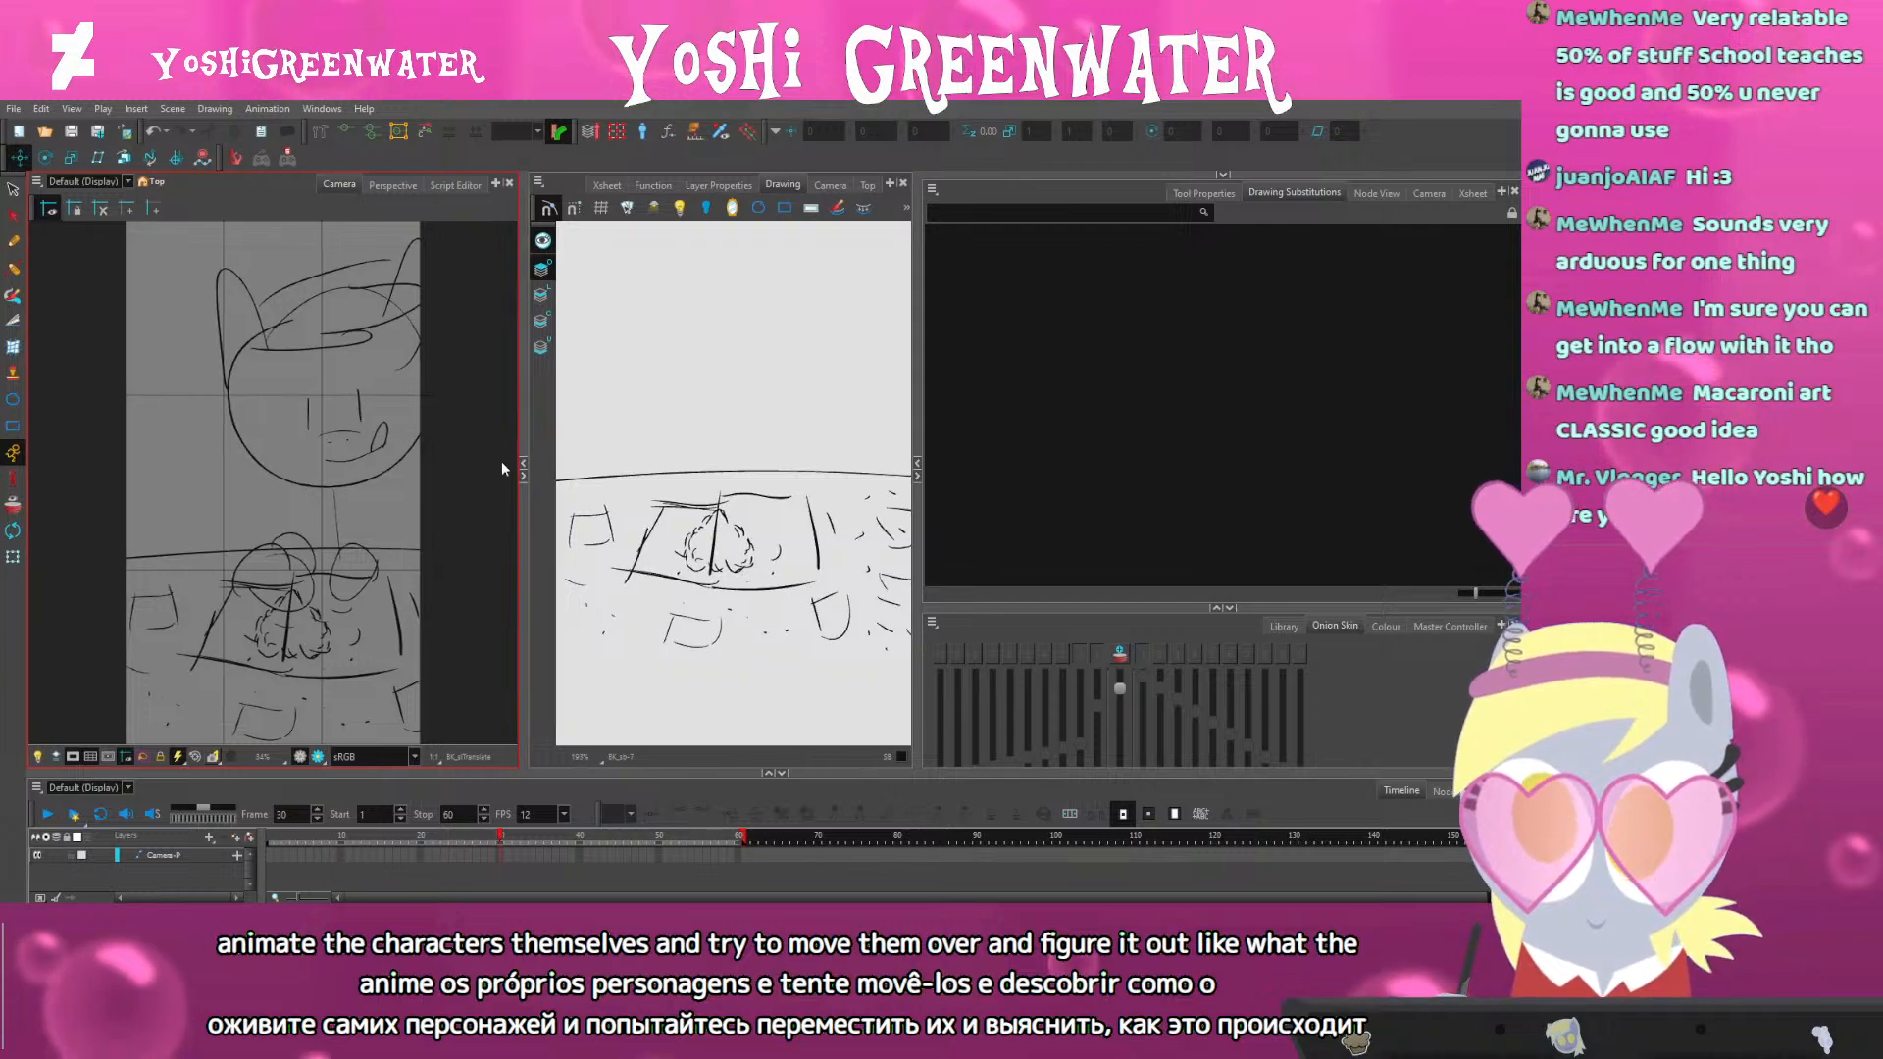
# Select the drawing nodes and pegs in the SB_Comp group, and show their drawing substitutions above a taller timeline
pyautogui.click(1373, 196)
pyautogui.moveTo(1413, 463); pyautogui.dragTo(1102, 362)
pyautogui.moveTo(1312, 375); pyautogui.dragTo(1018, 441)
pyautogui.click(1294, 193)
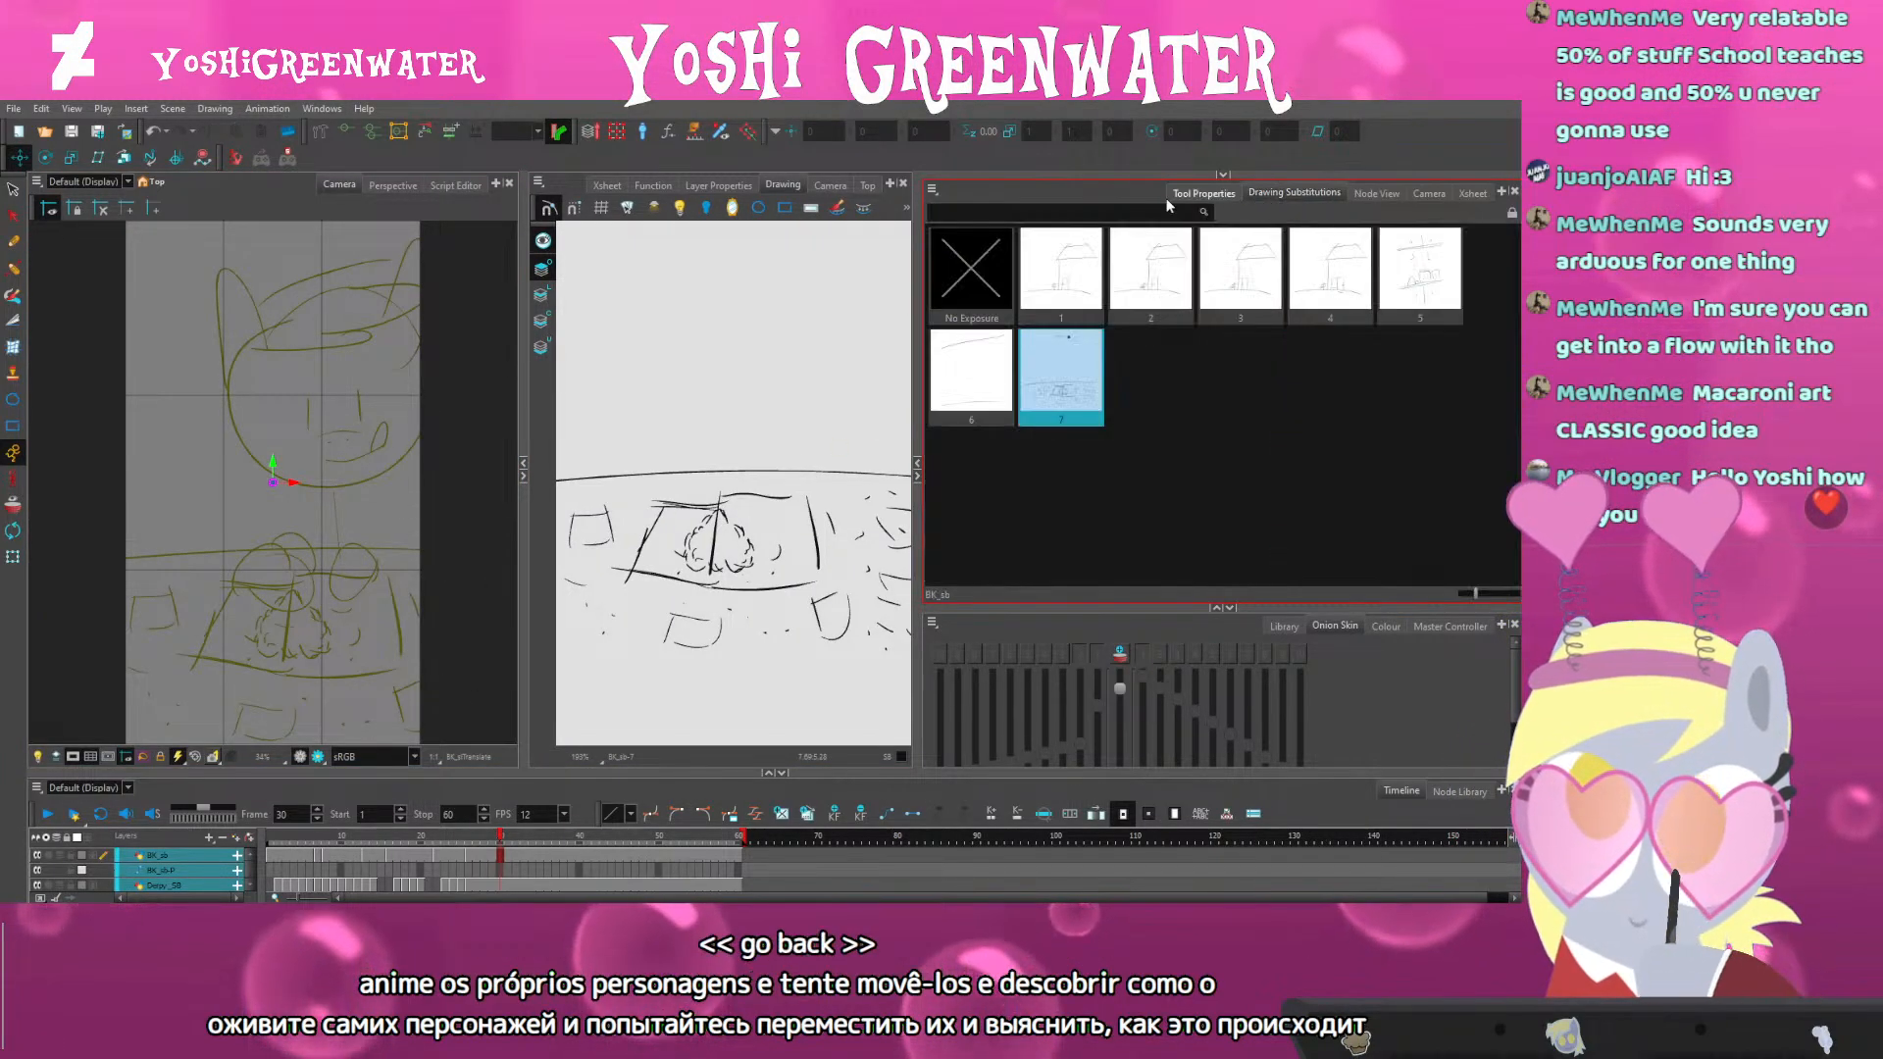
pyautogui.moveTo(380, 769); pyautogui.dragTo(382, 741)
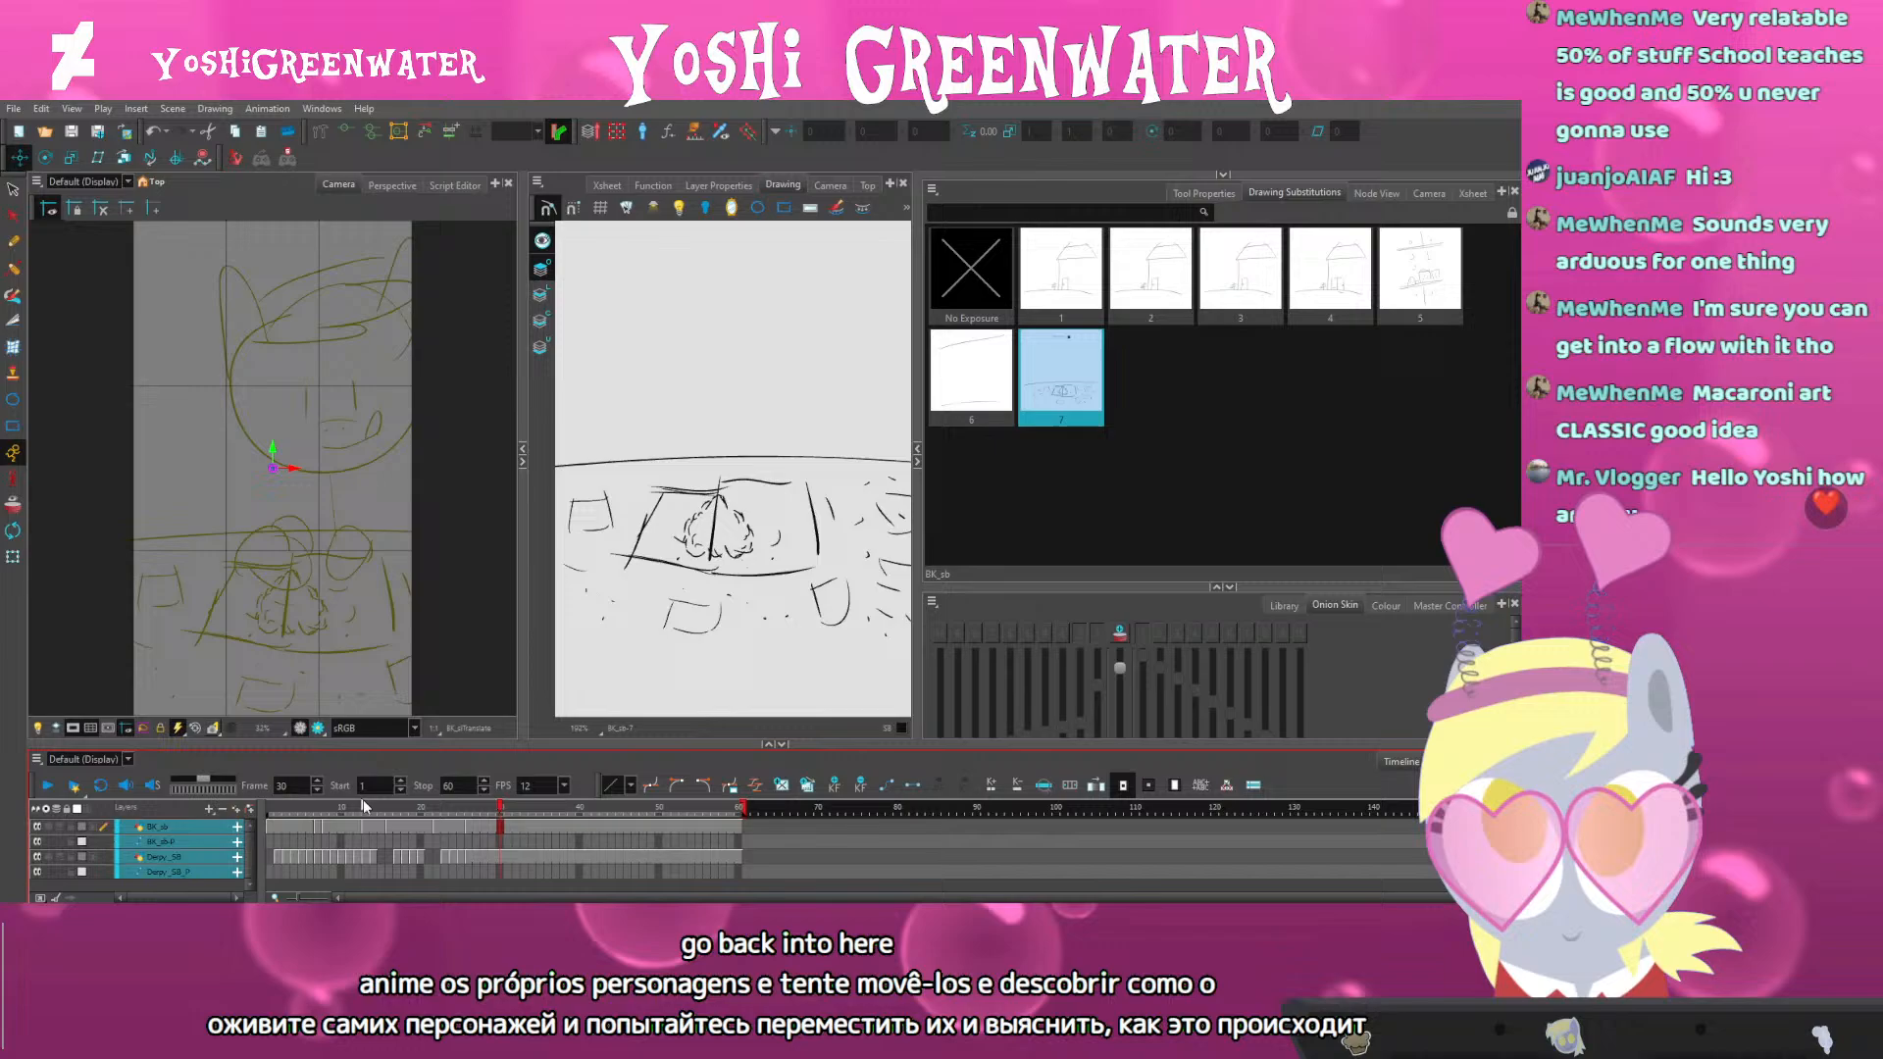
# Activate the Select tool, reselect the SB_Comp drawing nodes, and show the Derpy_SB drawing substitutions at frame 26
pyautogui.click(461, 827)
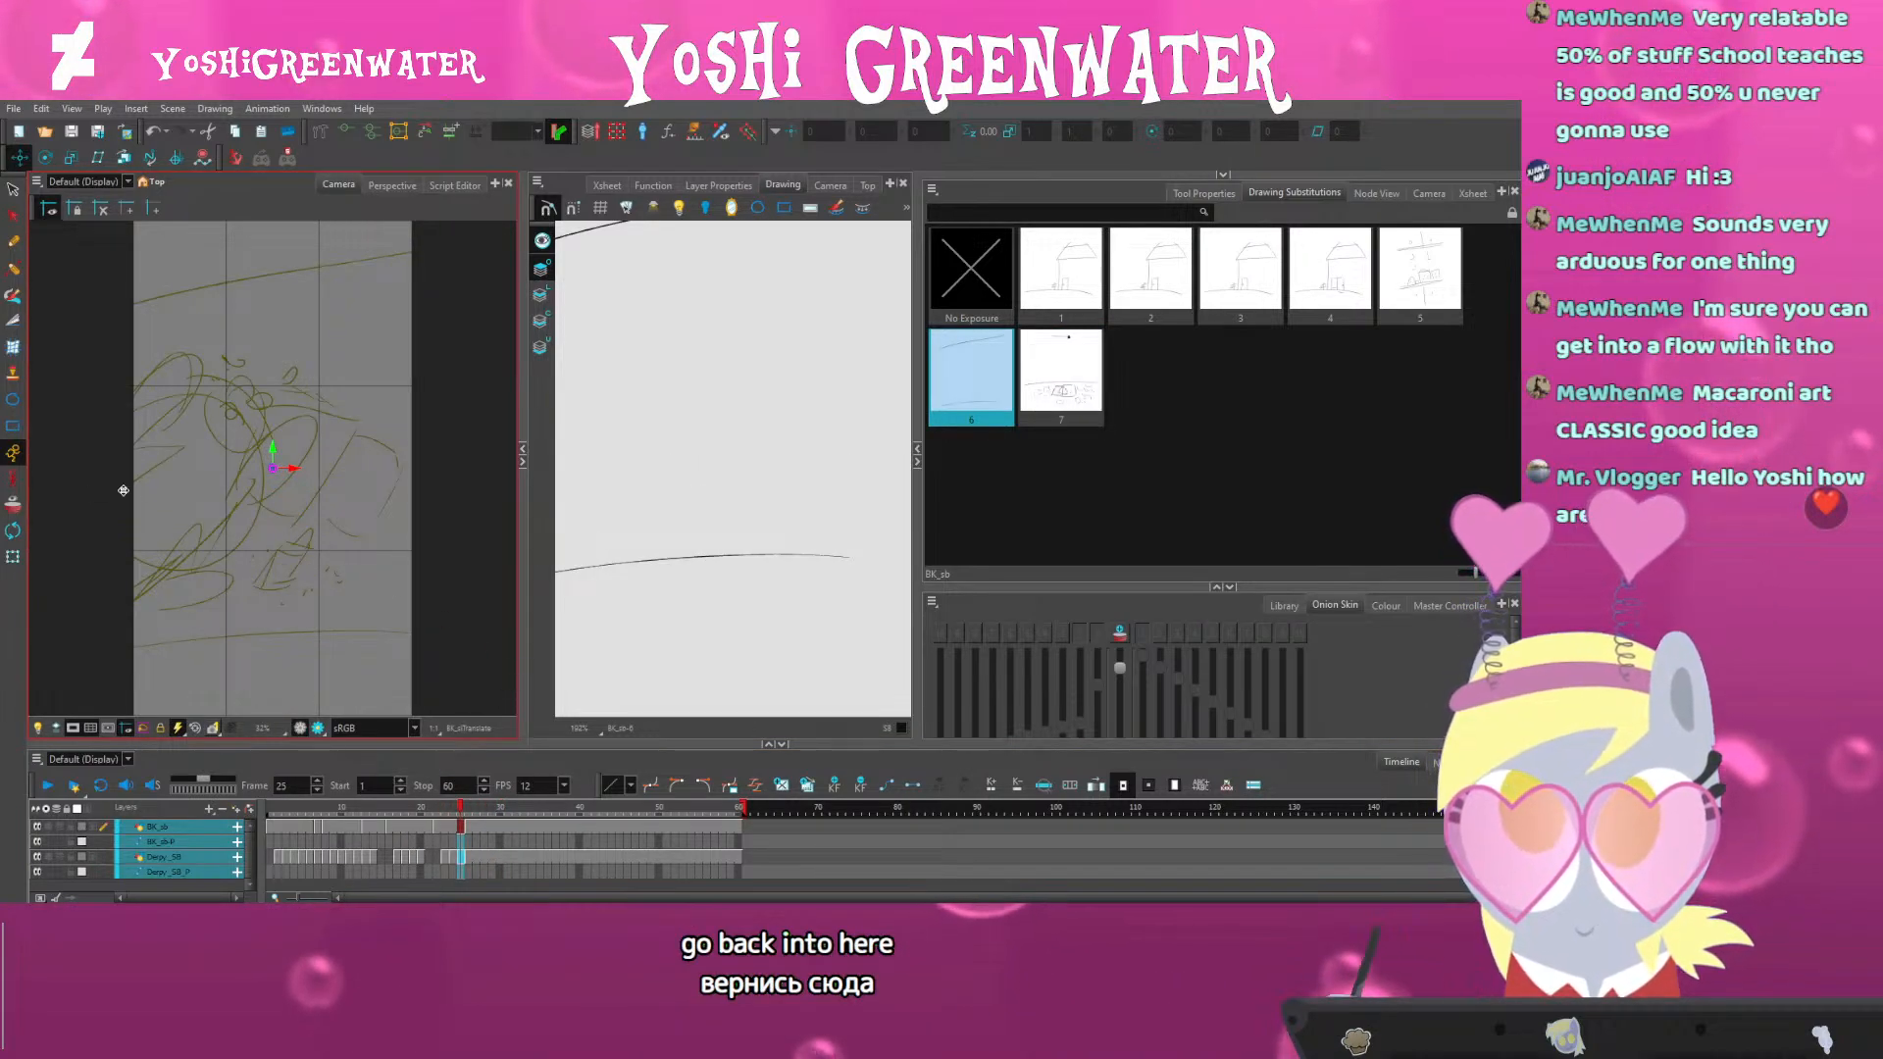
pyautogui.click(13, 559)
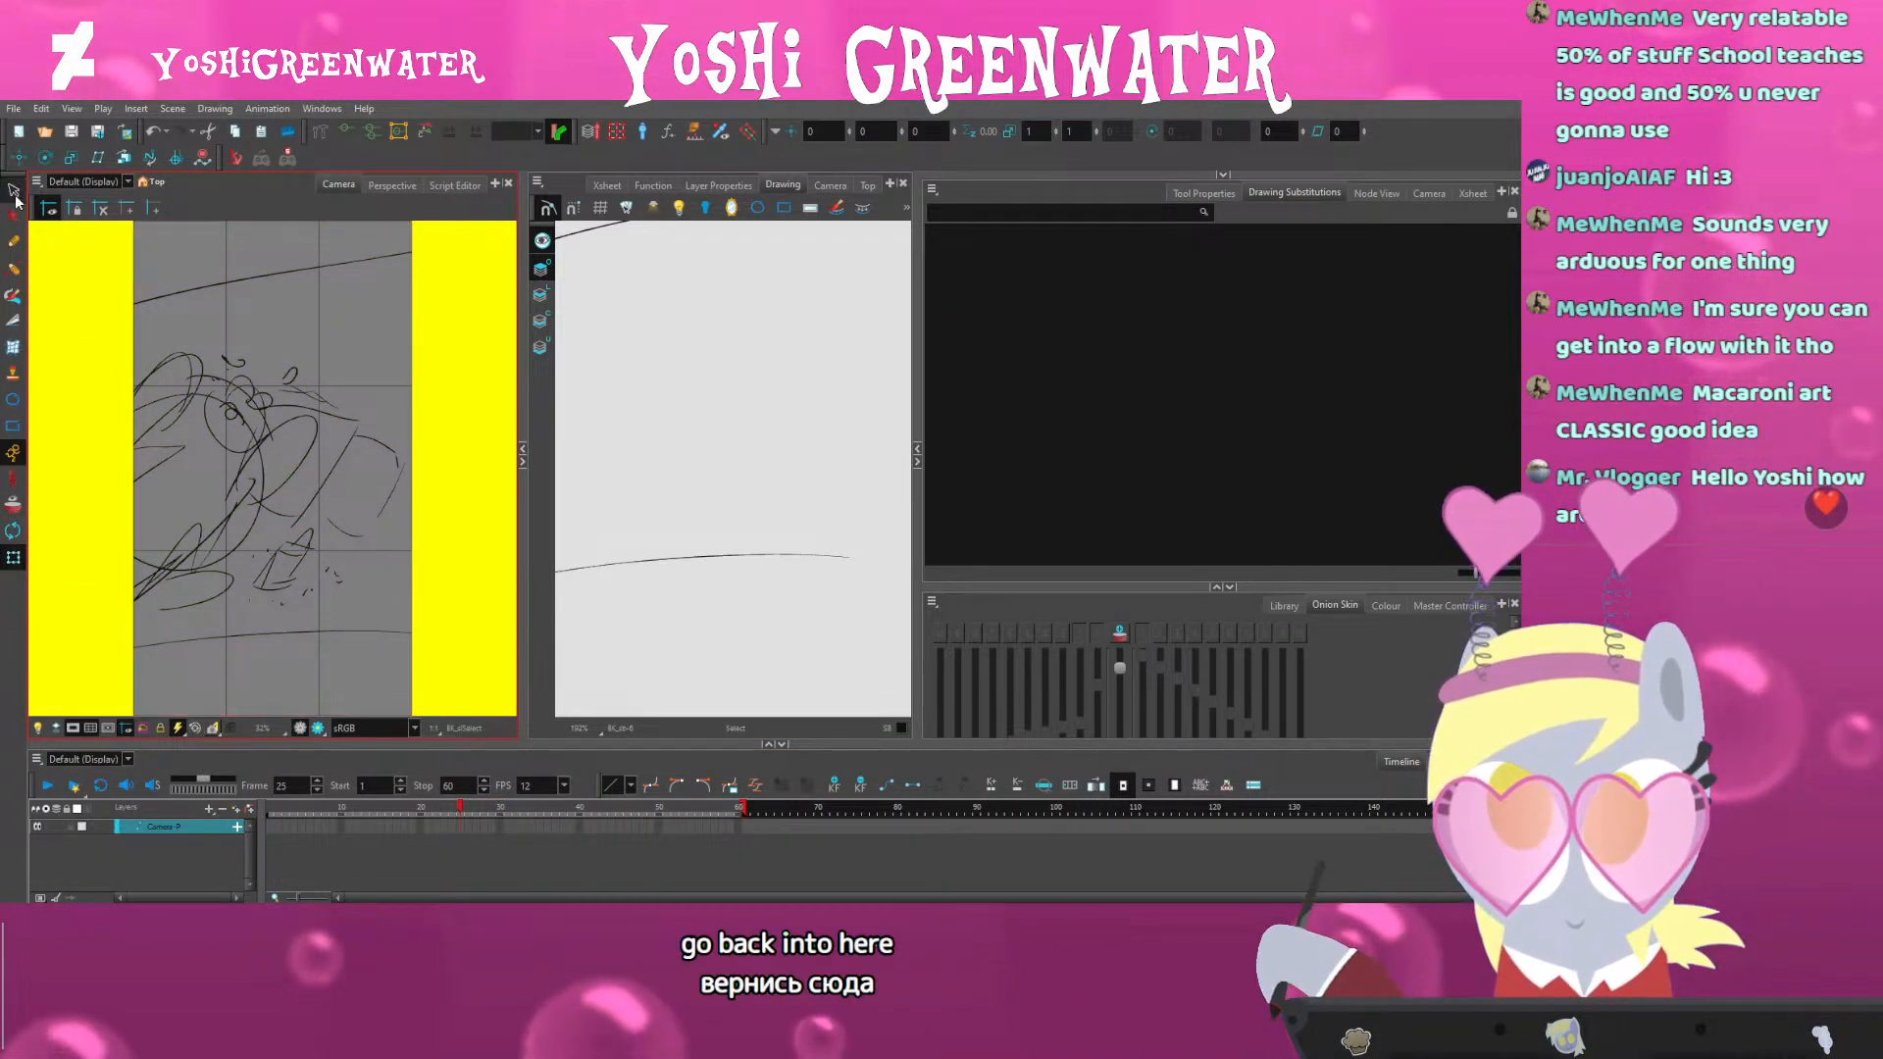
pyautogui.click(1374, 192)
pyautogui.moveTo(1214, 377); pyautogui.dragTo(1204, 368)
pyautogui.moveTo(1300, 355); pyautogui.dragTo(1038, 432)
pyautogui.click(464, 855)
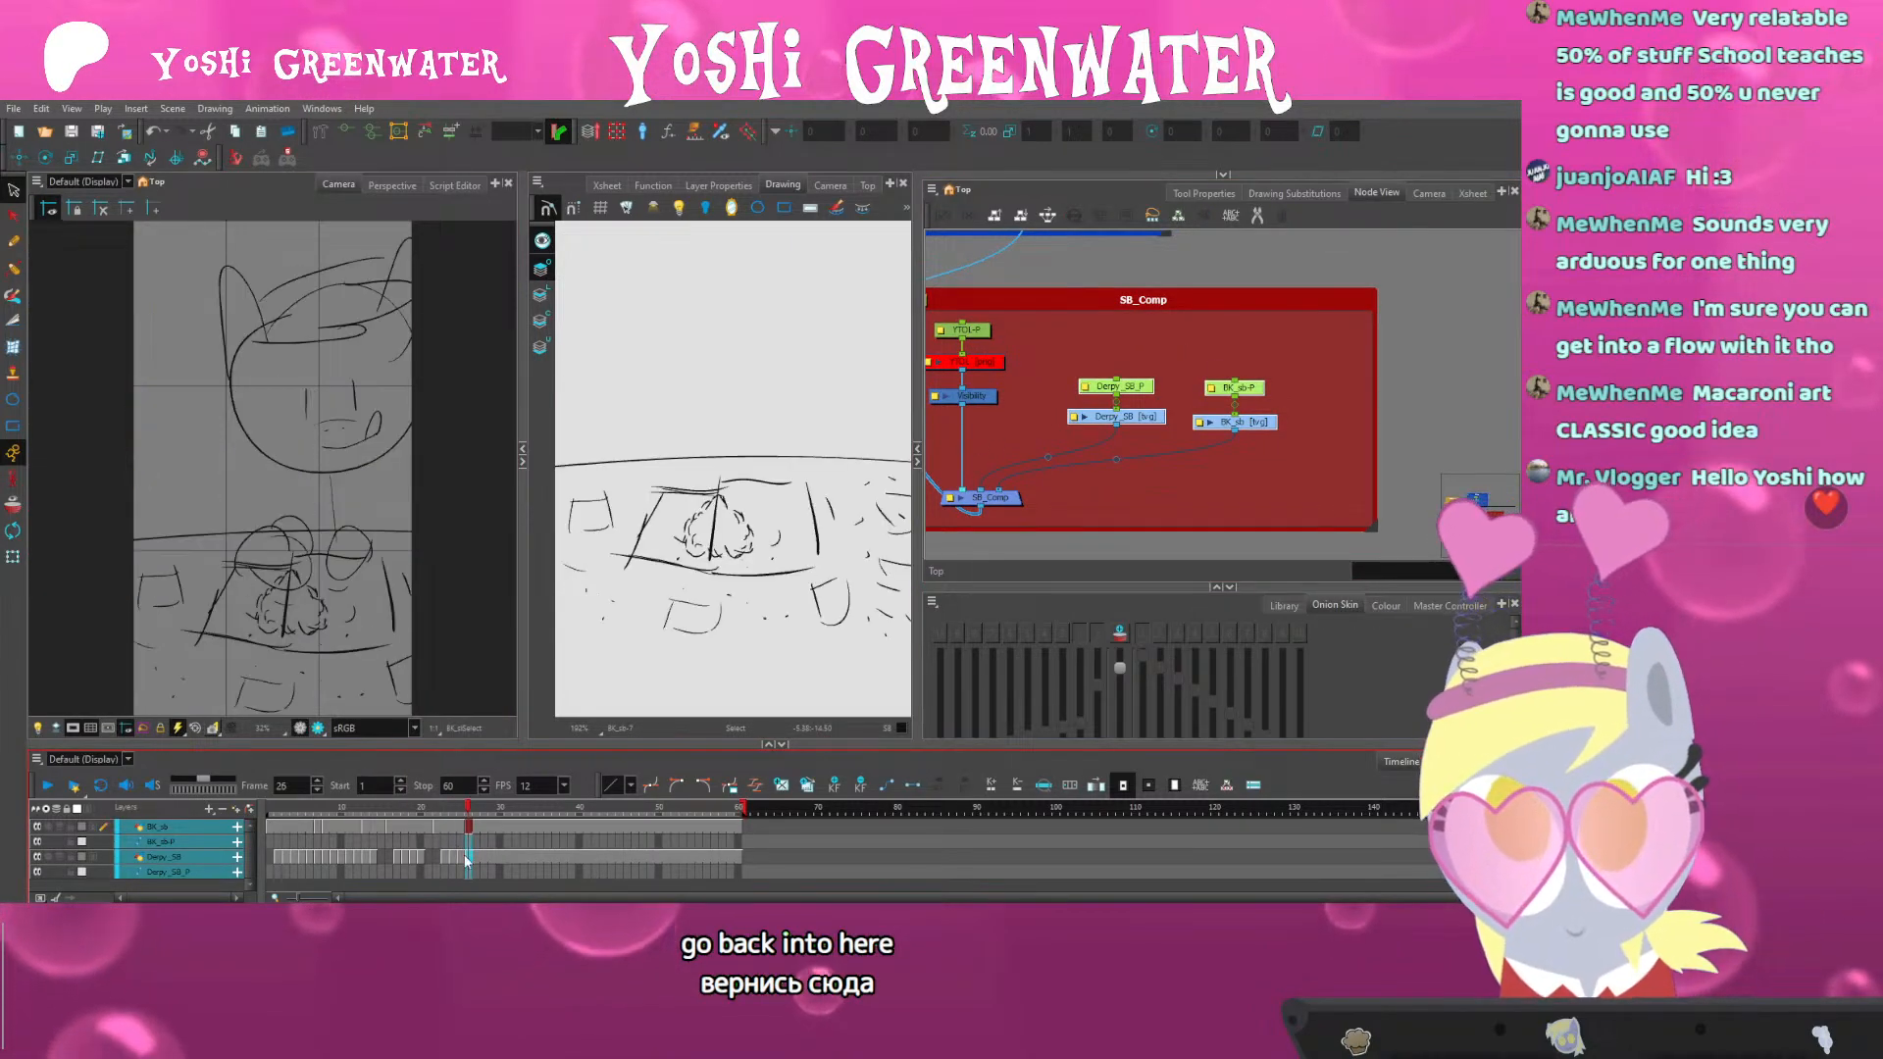
pyautogui.click(1280, 191)
# Compare the Derpy_SB drawings by stepping back and forth between frames 25 and 27
pyautogui.press(',')
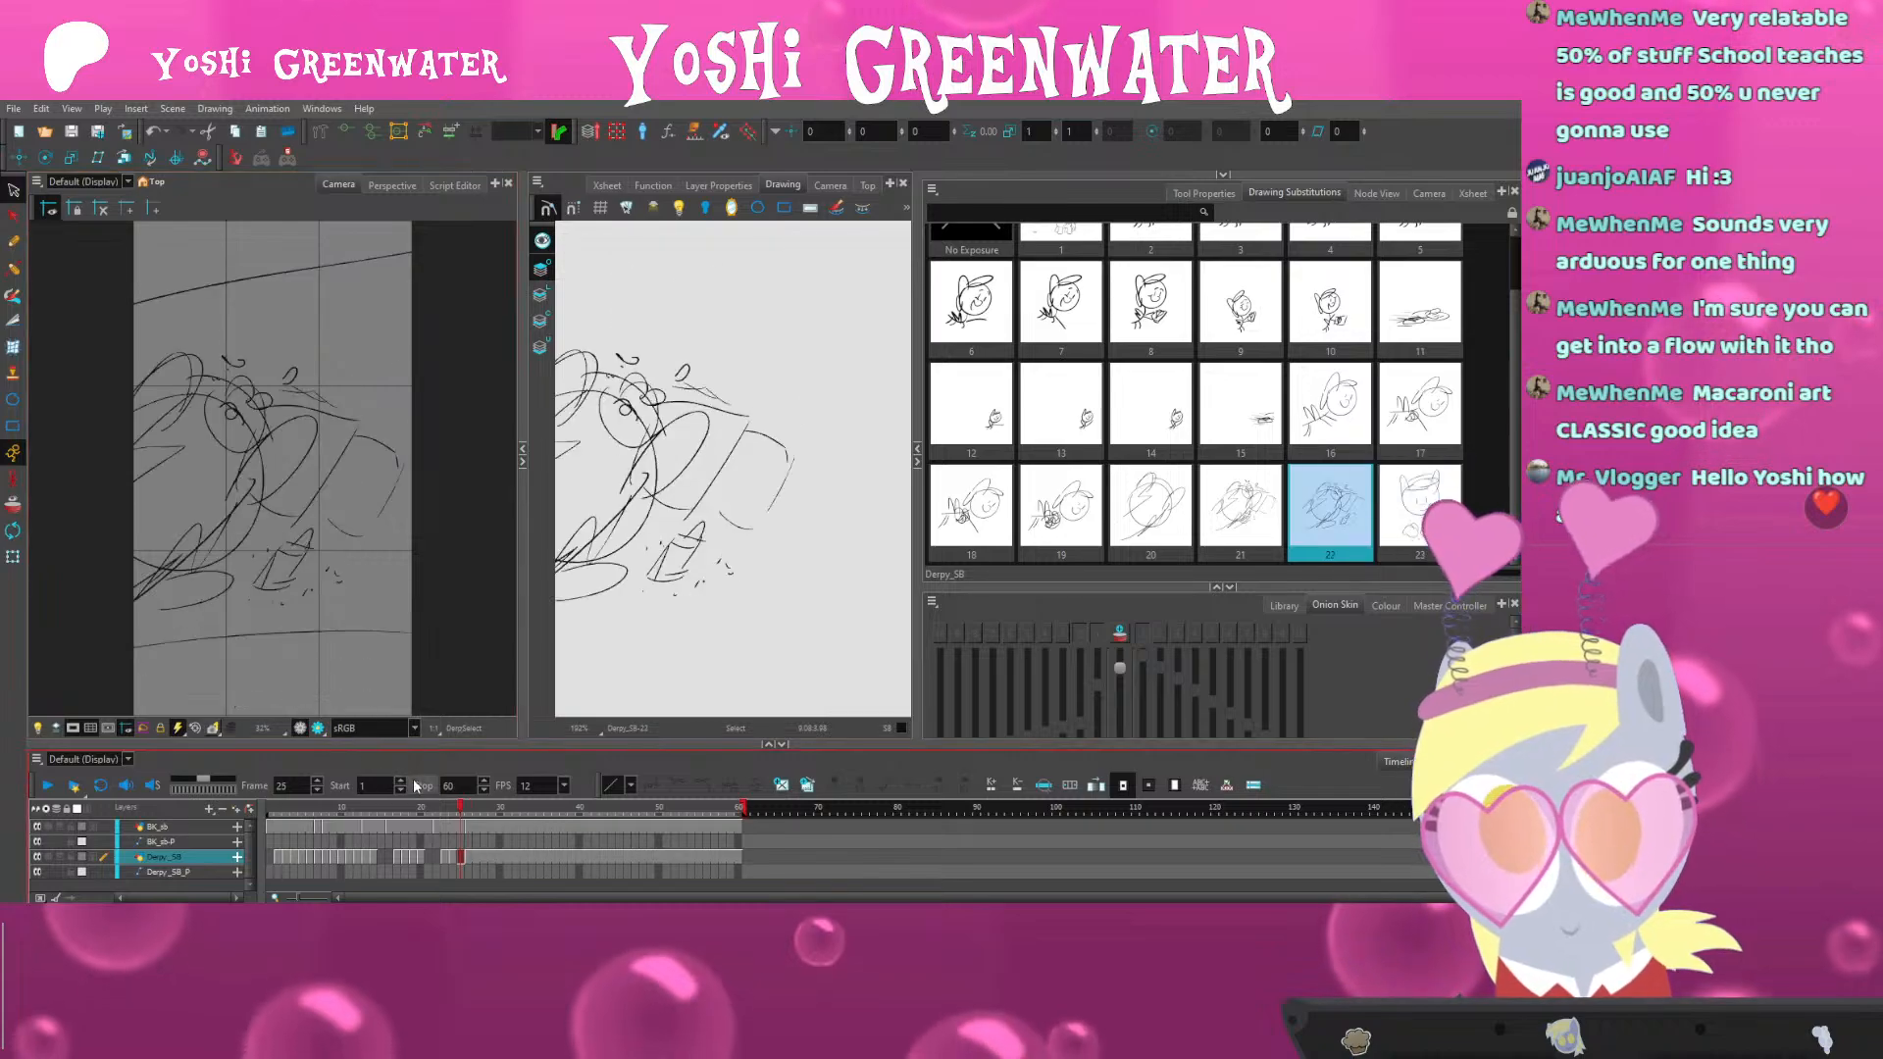
pyautogui.press('.')
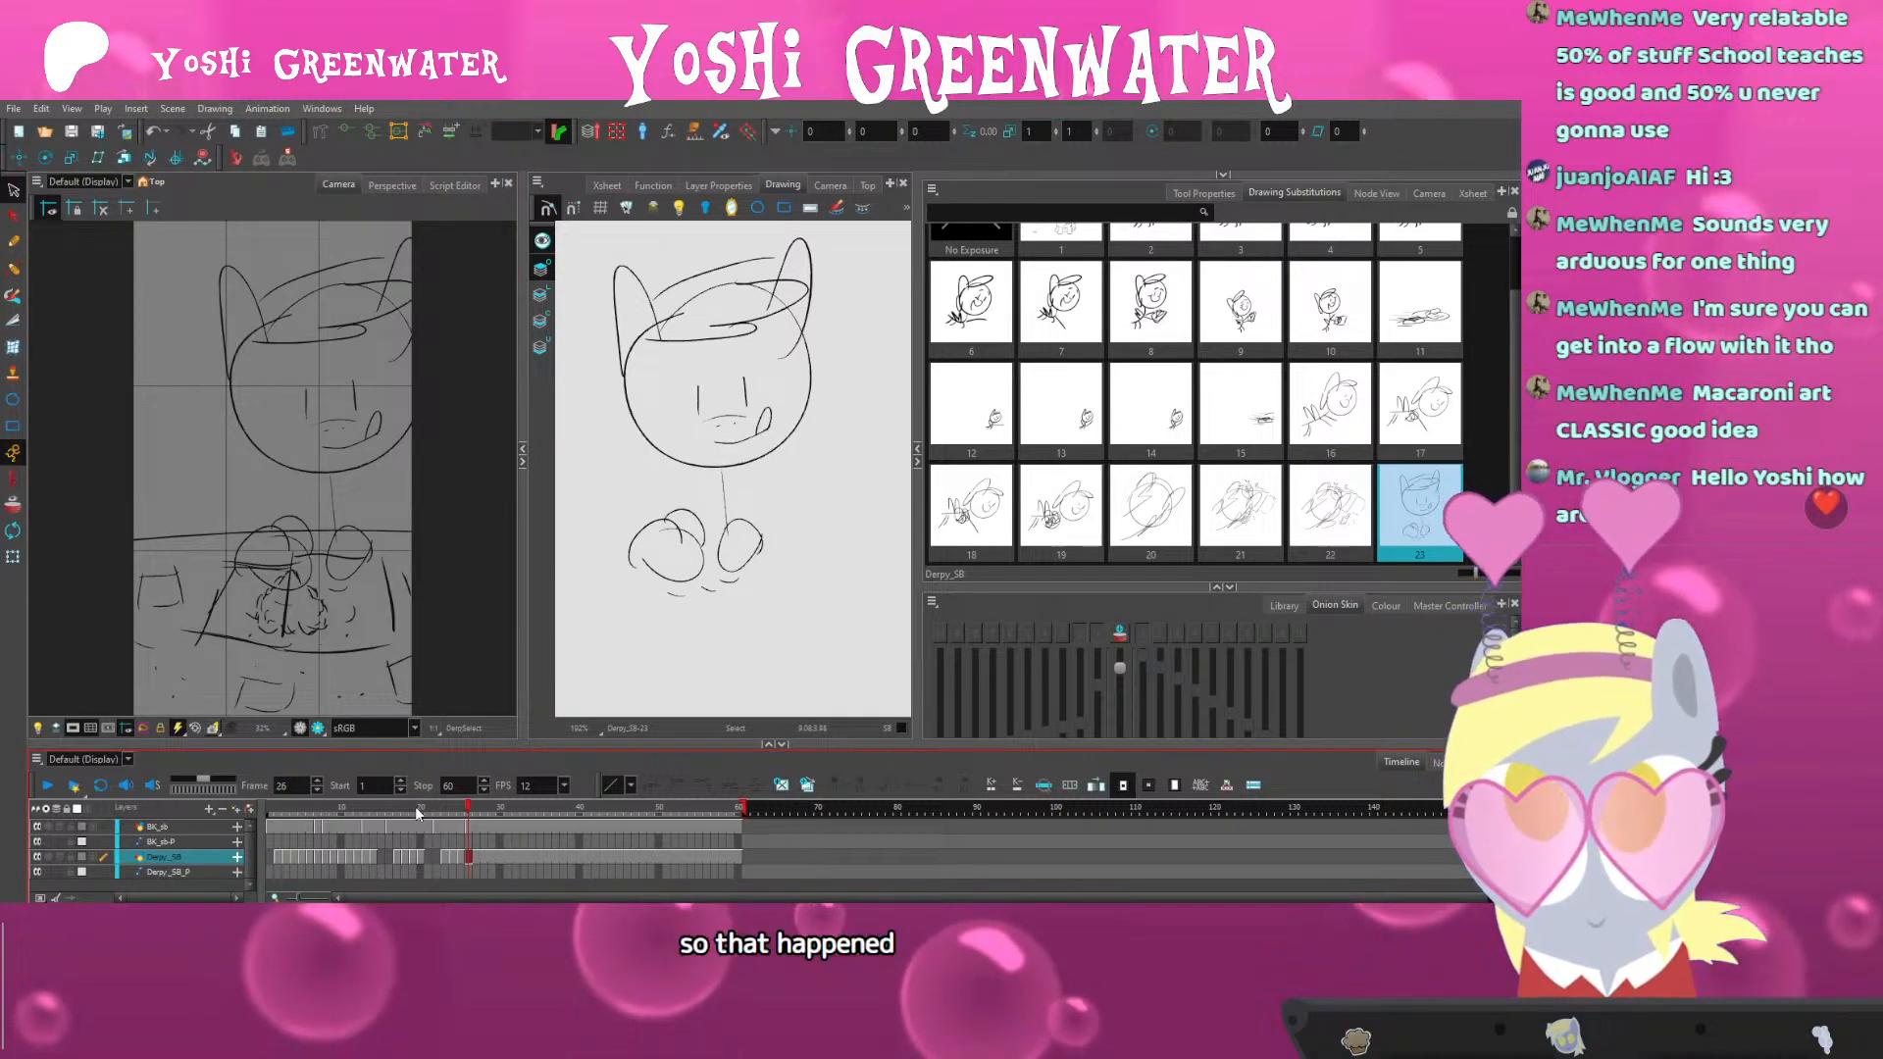
pyautogui.press('.')
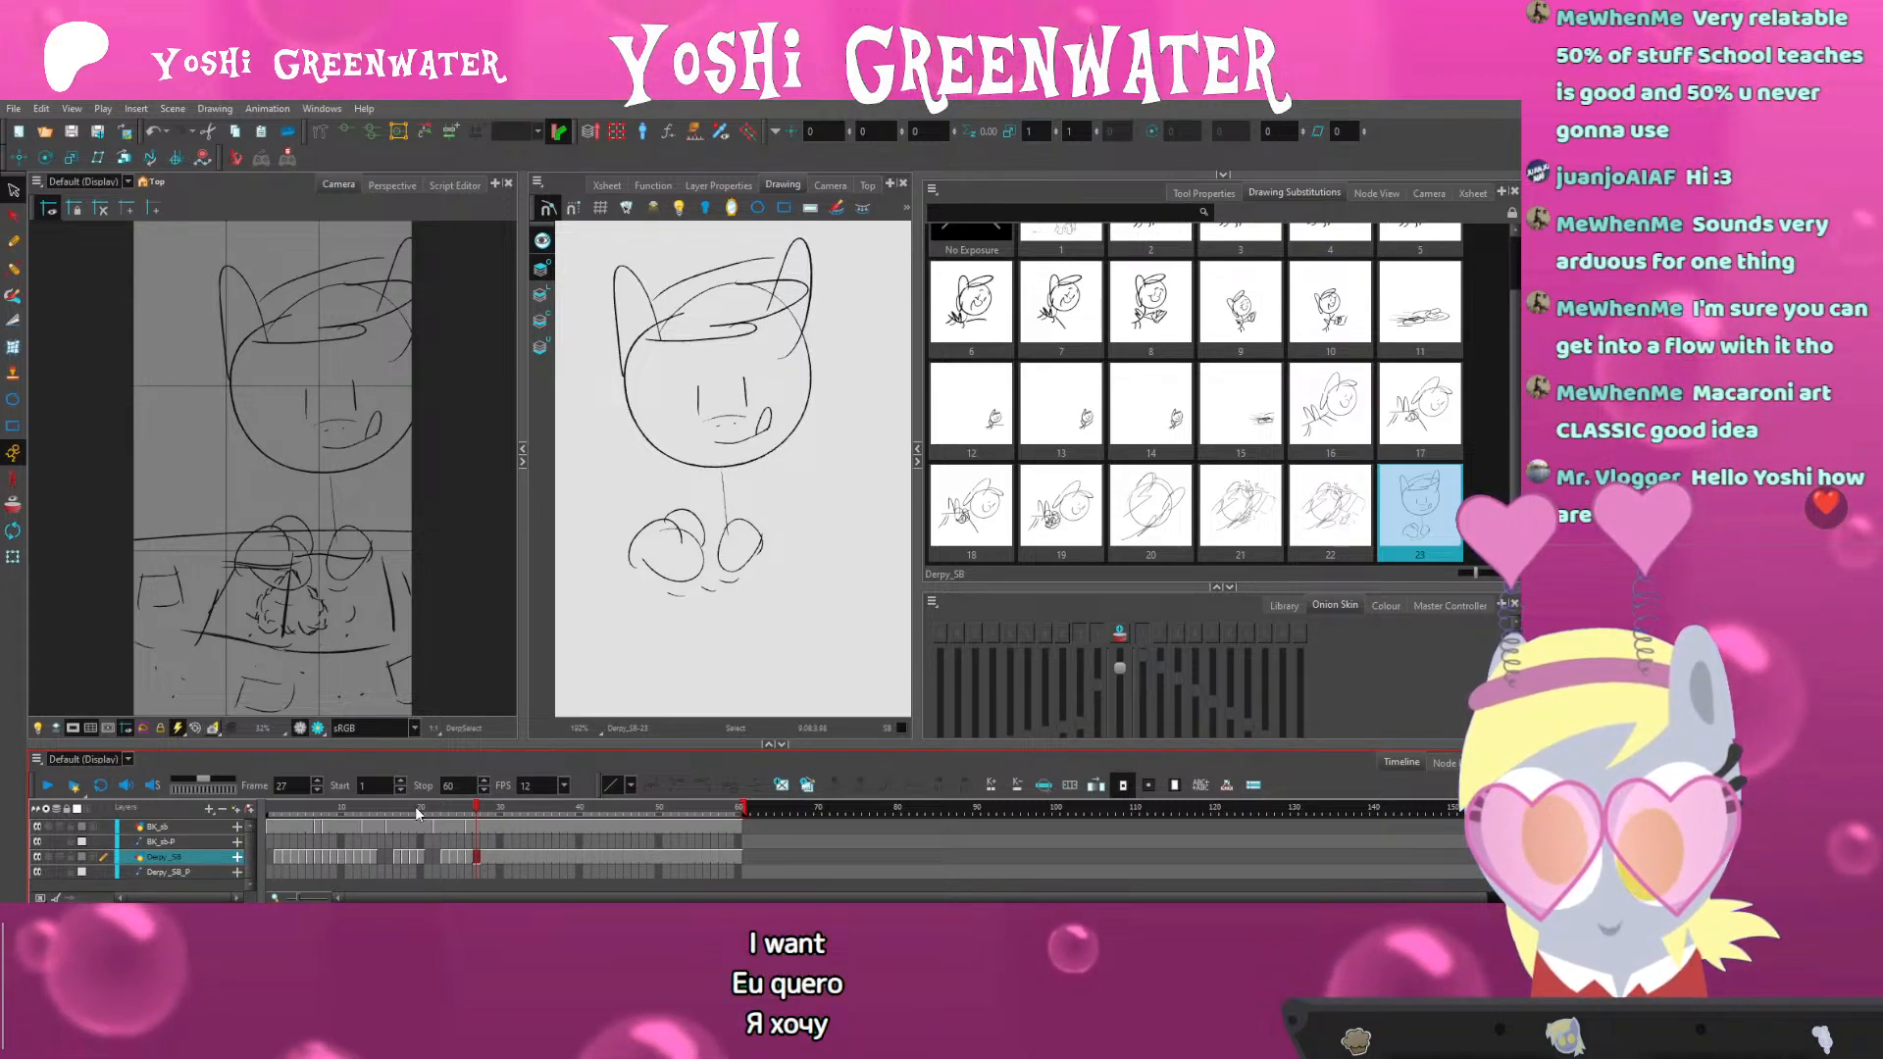
pyautogui.press(',')
pyautogui.press(',')
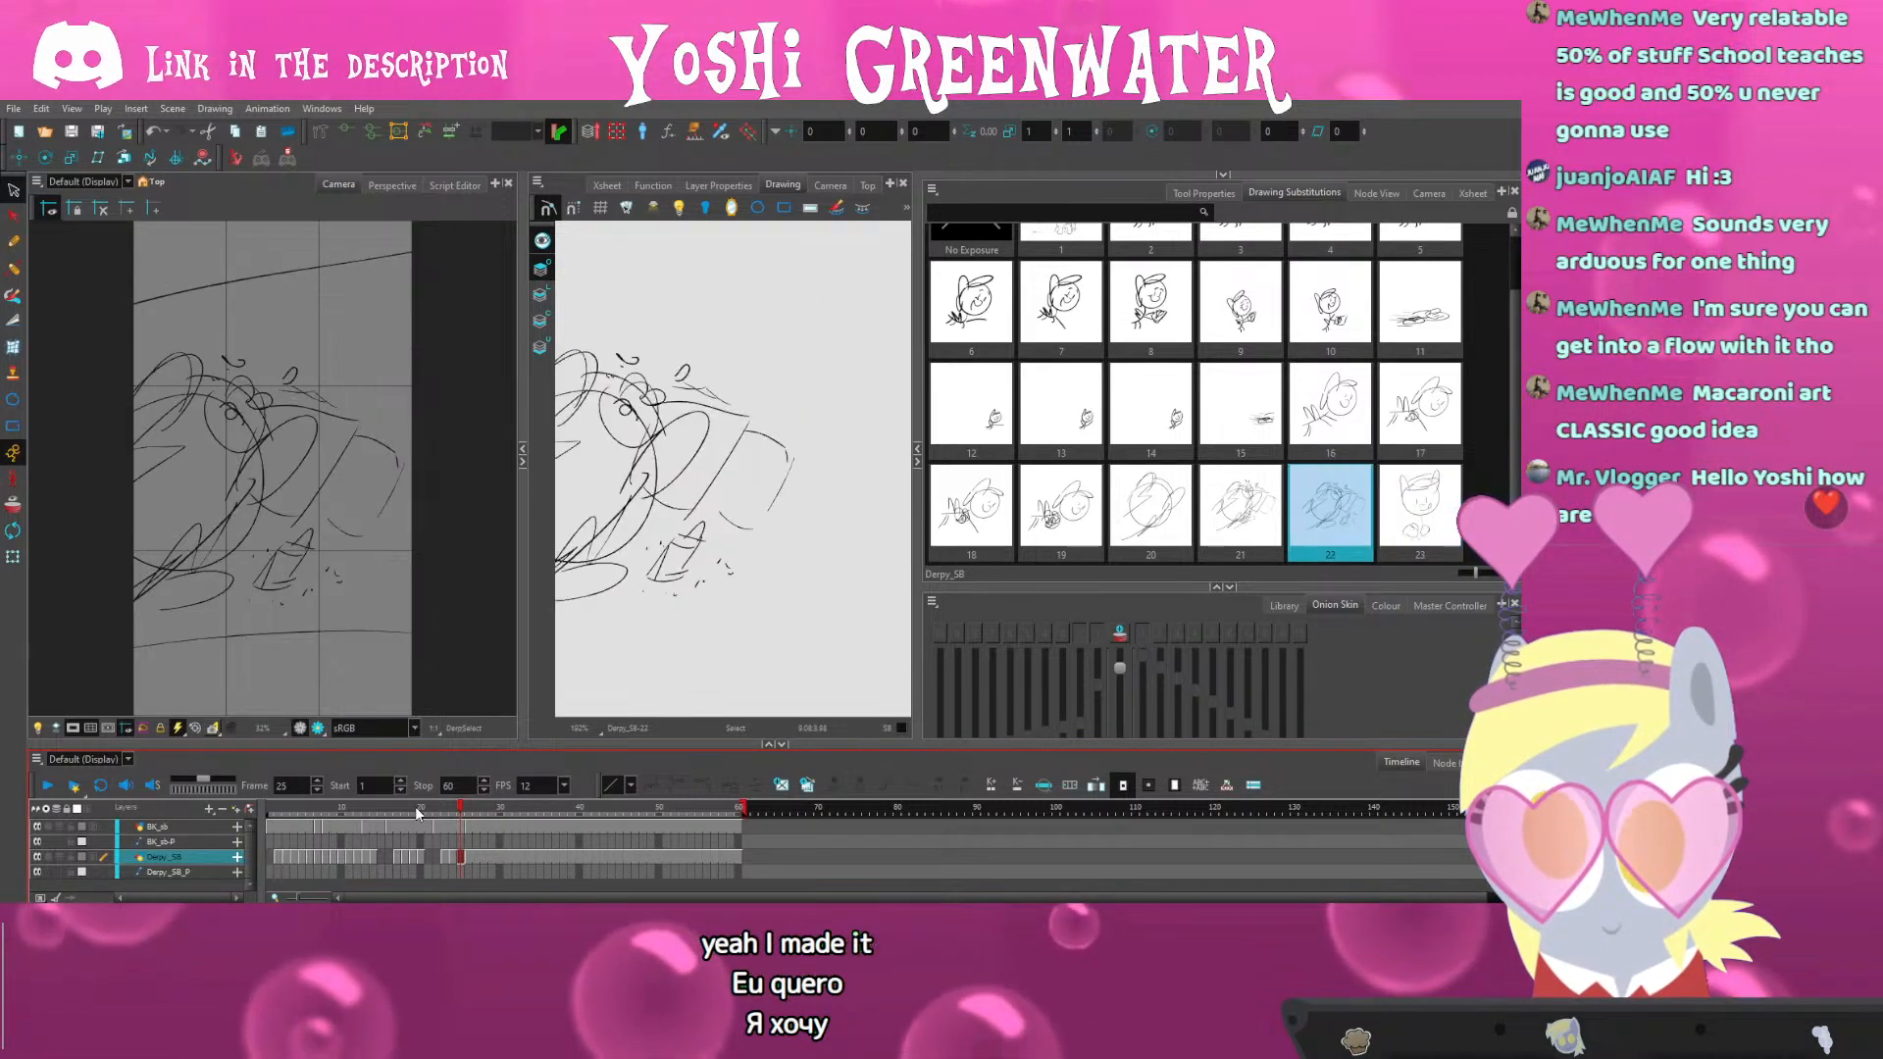
pyautogui.press('.')
pyautogui.press('.')
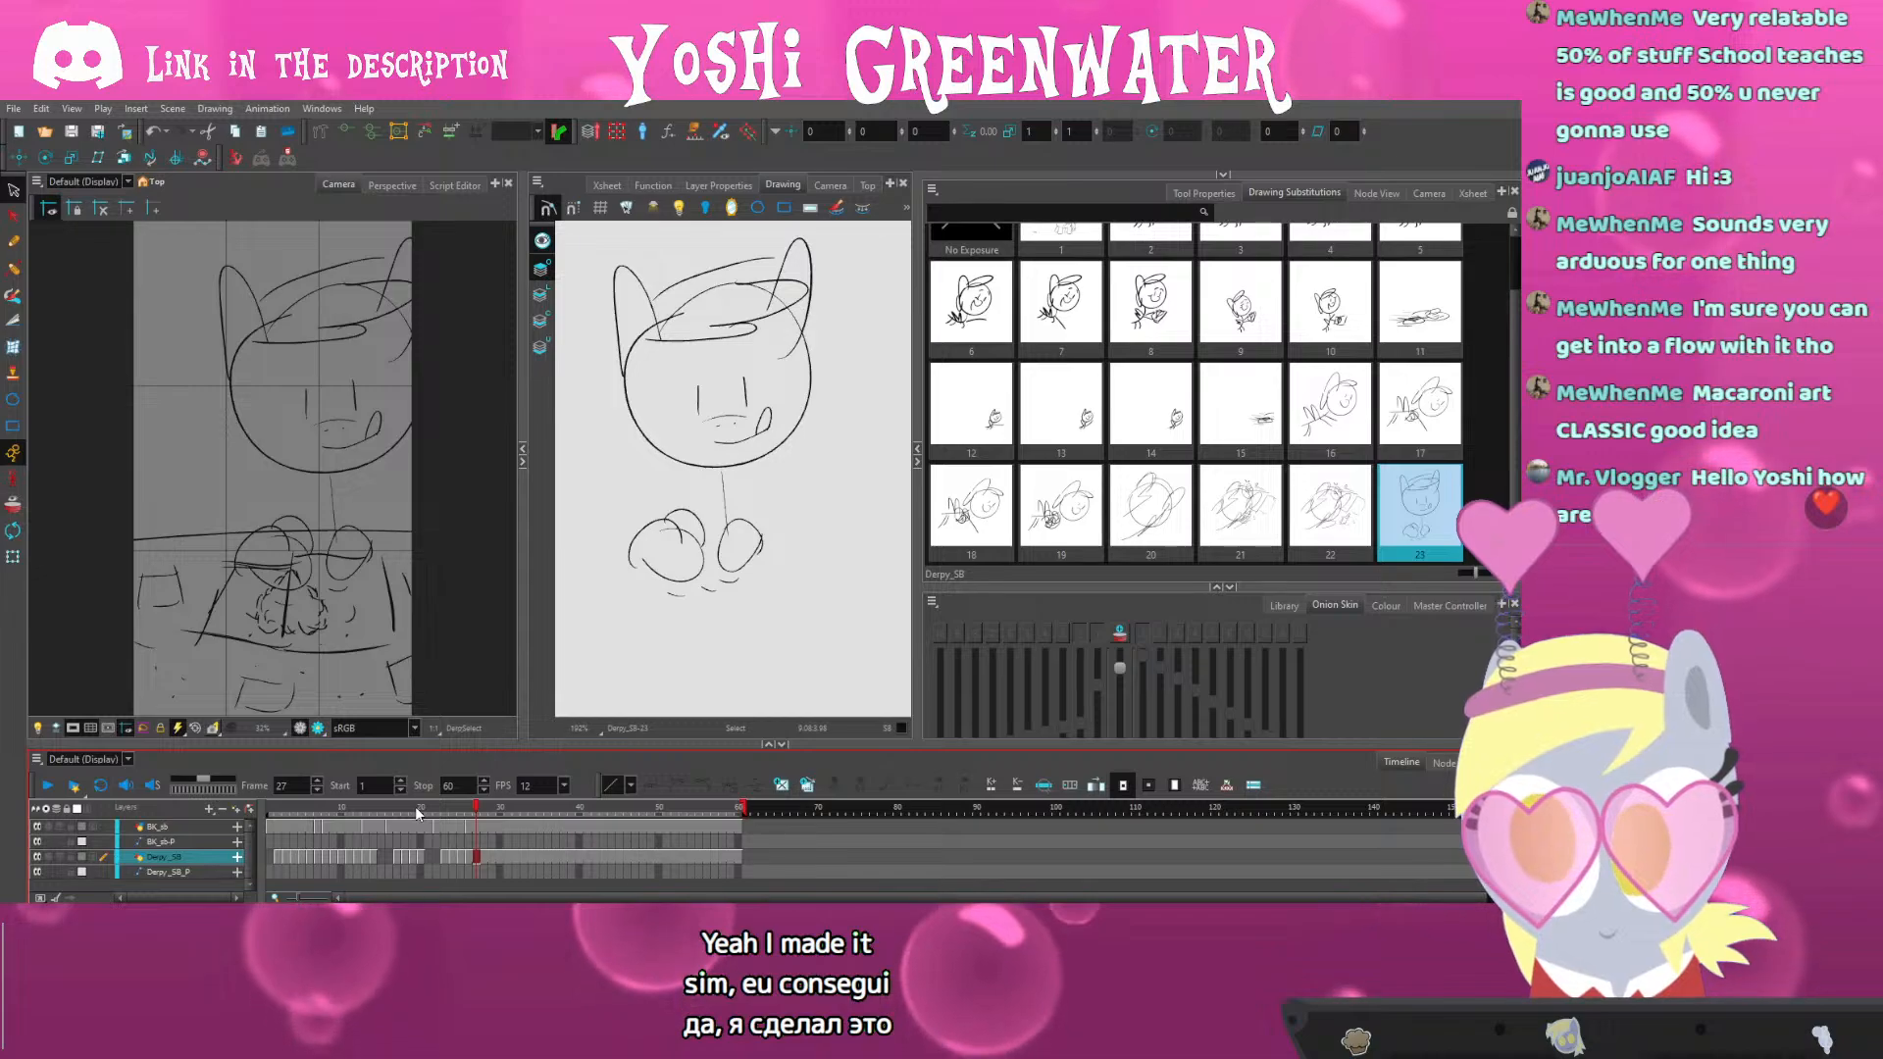
# Enlarge the Drawing view and review the Derpy_SB drawings on frames 25 to 27
pyautogui.moveTo(579, 589)
pyautogui.mouseDown()
pyautogui.moveTo(591, 626)
pyautogui.moveTo(539, 640)
pyautogui.mouseUp()
pyautogui.press(',')
pyautogui.press(',')
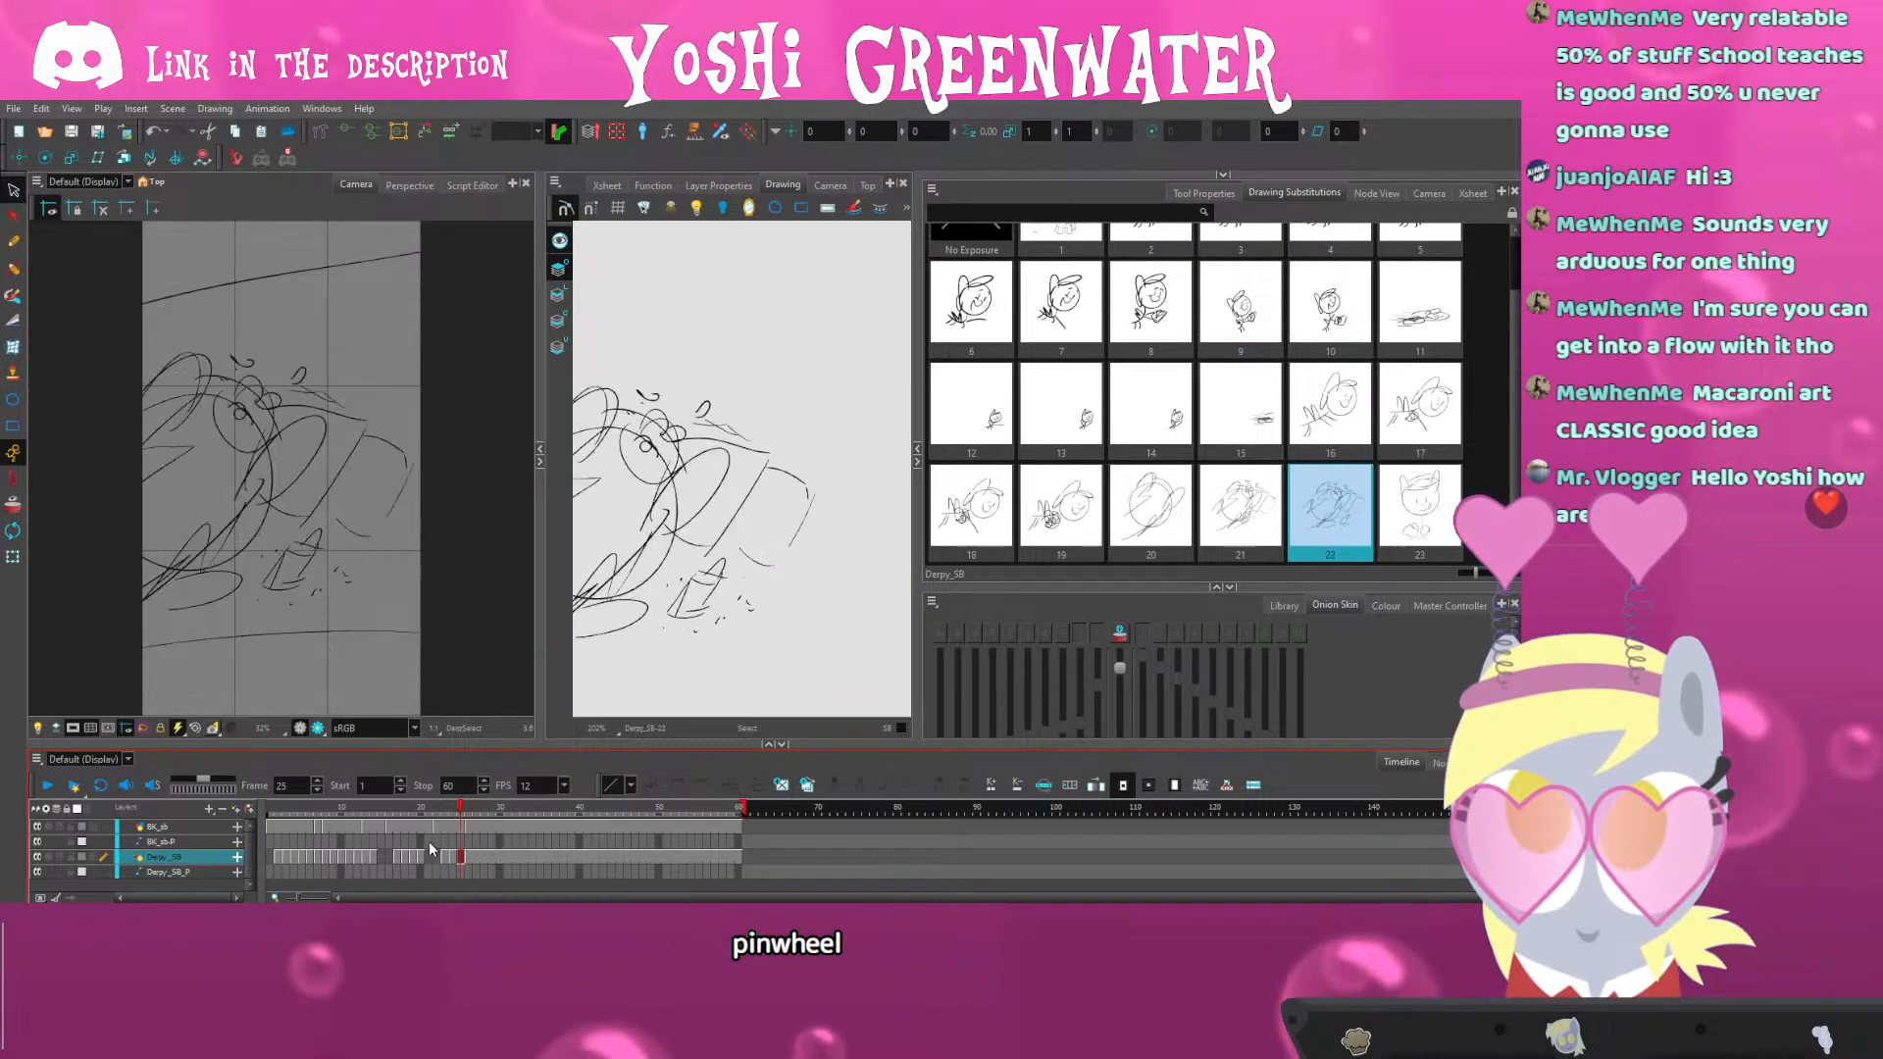
pyautogui.press('.')
pyautogui.click(461, 733)
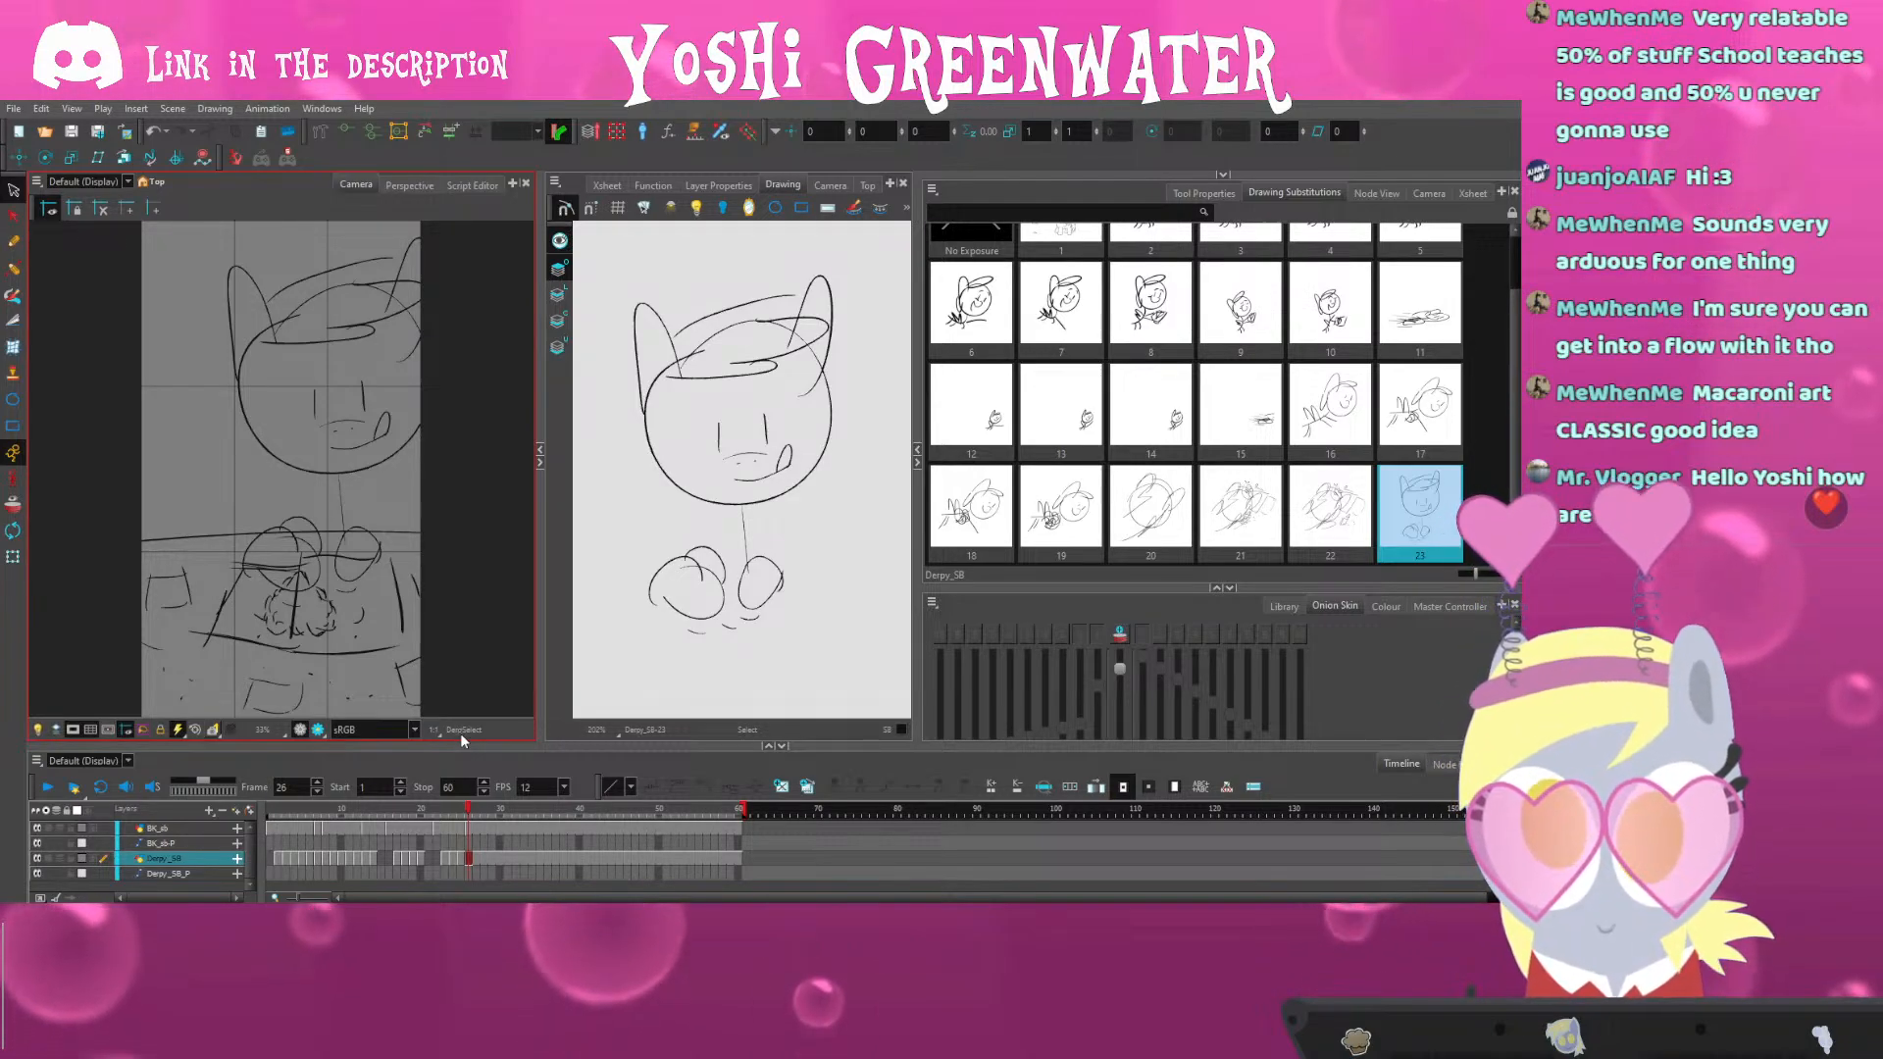
pyautogui.moveTo(606, 522); pyautogui.dragTo(606, 532)
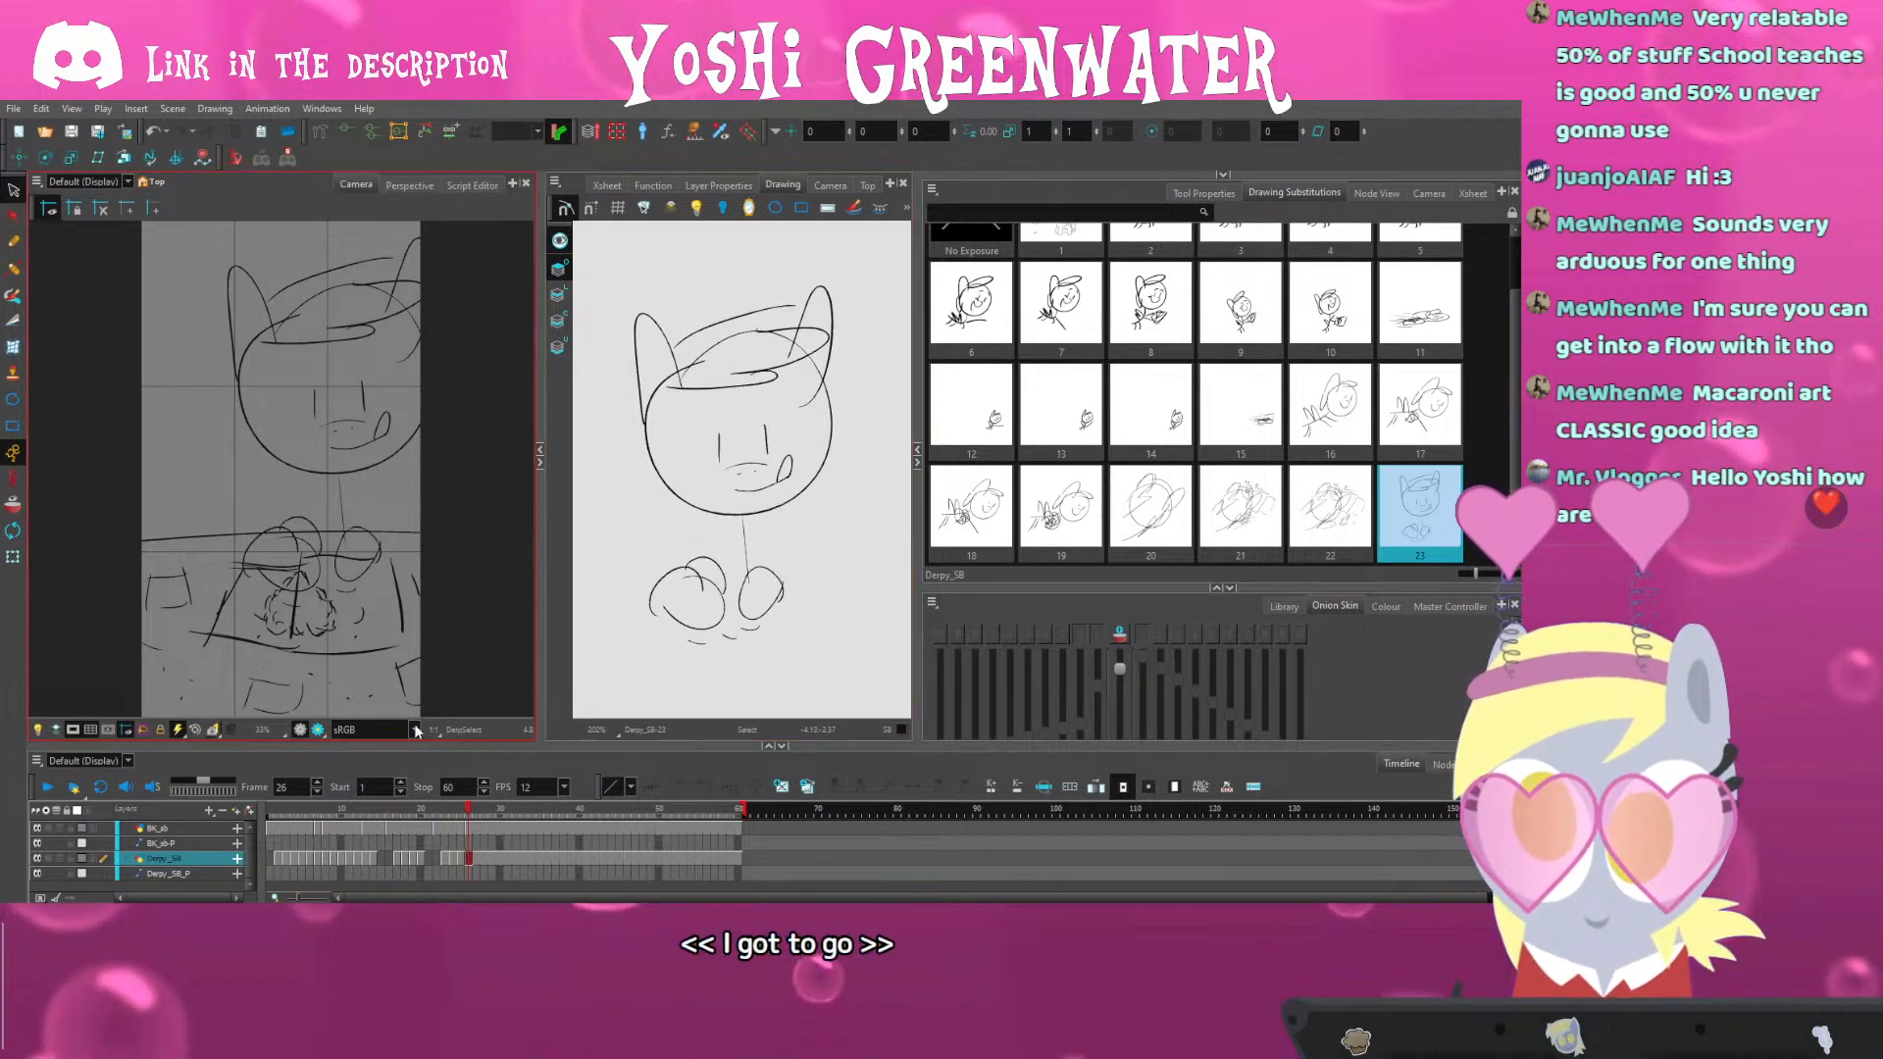
pyautogui.press(',')
pyautogui.press('.')
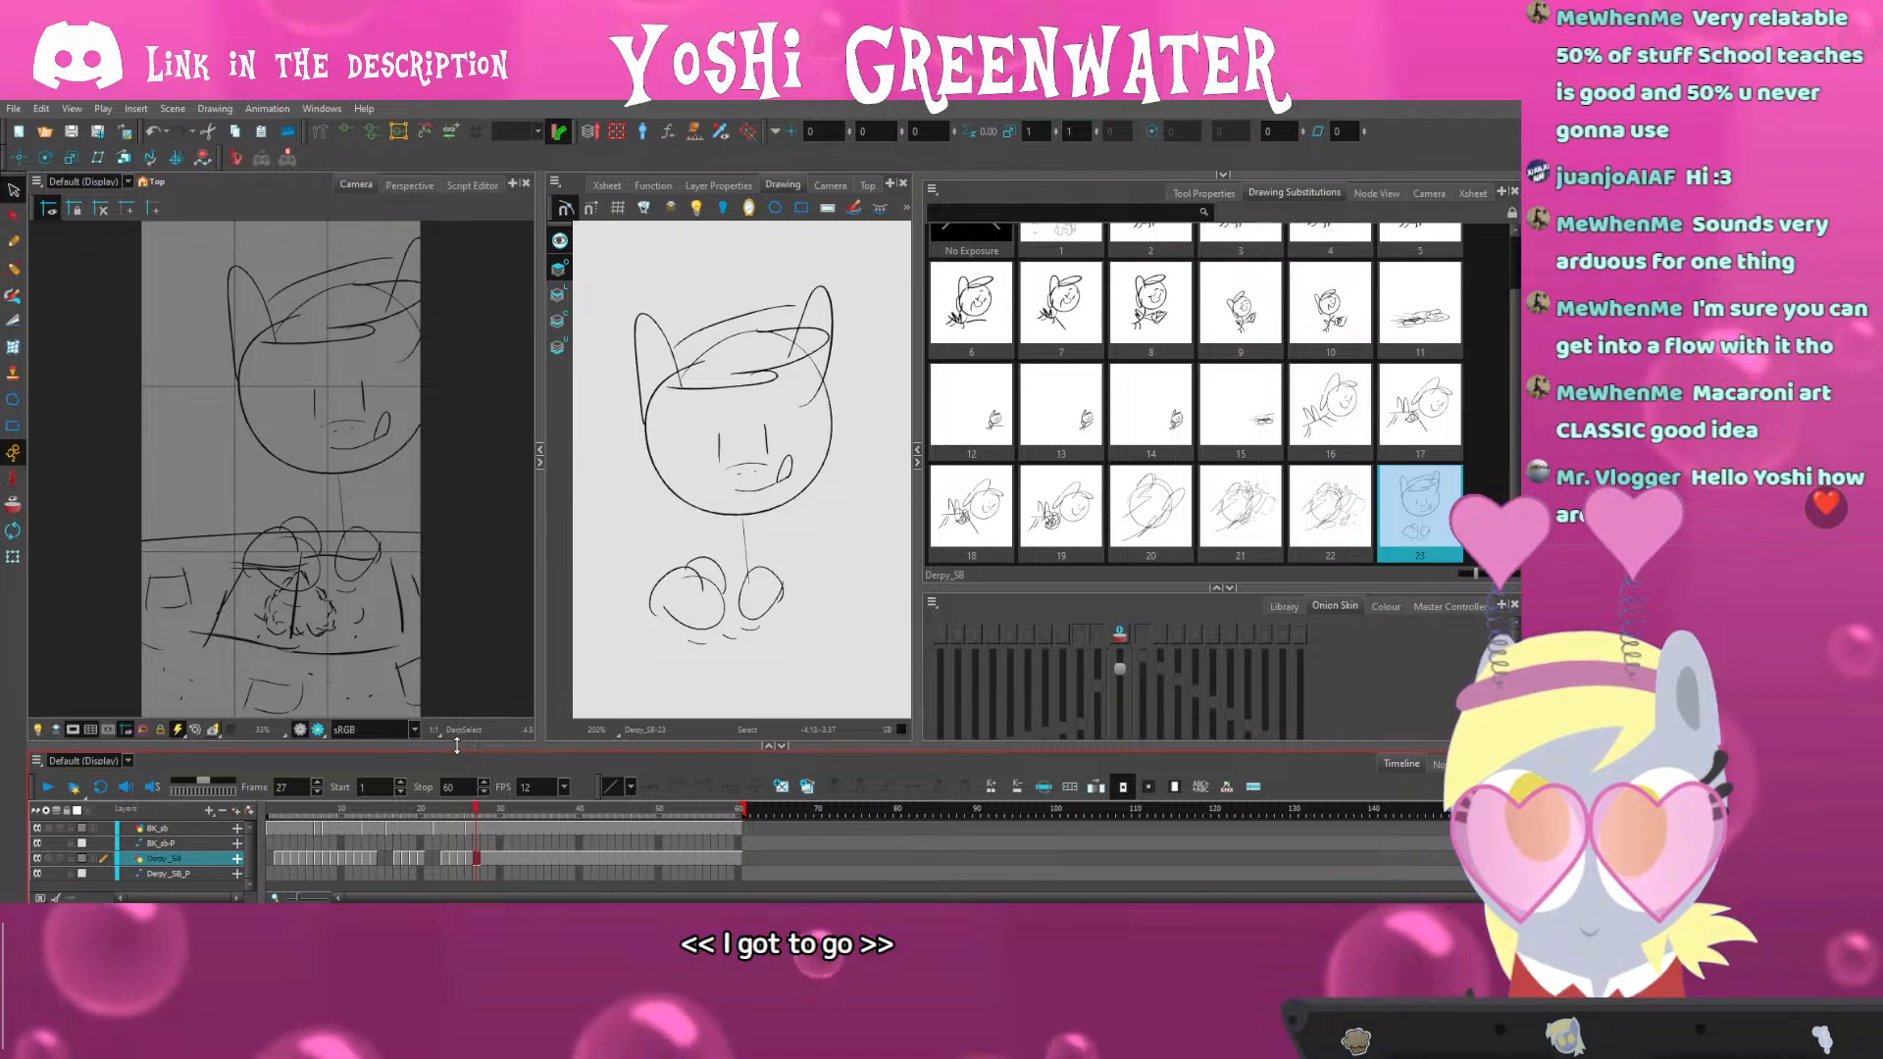
pyautogui.moveTo(457, 746); pyautogui.dragTo(457, 750)
pyautogui.press('space')
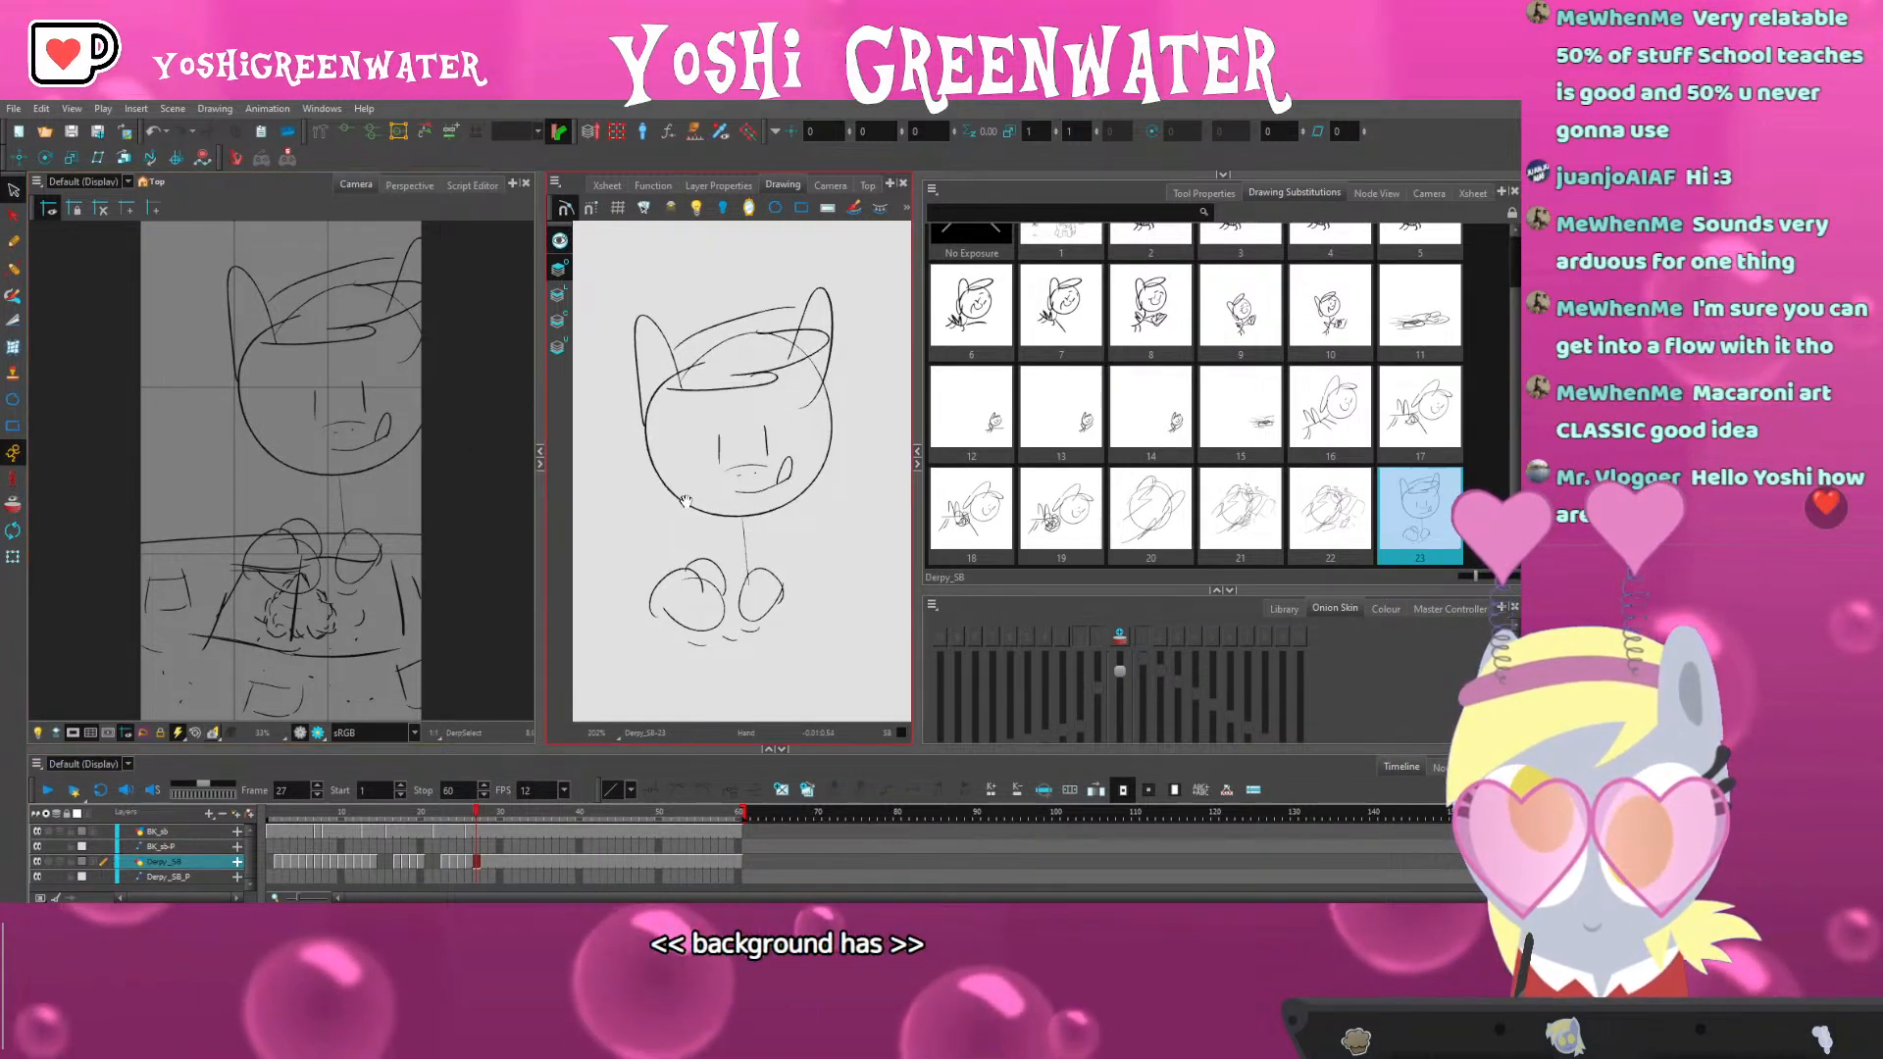
pyautogui.moveTo(686, 502); pyautogui.dragTo(661, 509)
# Add a blank BK_sb drawing at frame 27 and brush lines radiating outward from the centre of the camera frame
pyautogui.click(477, 831)
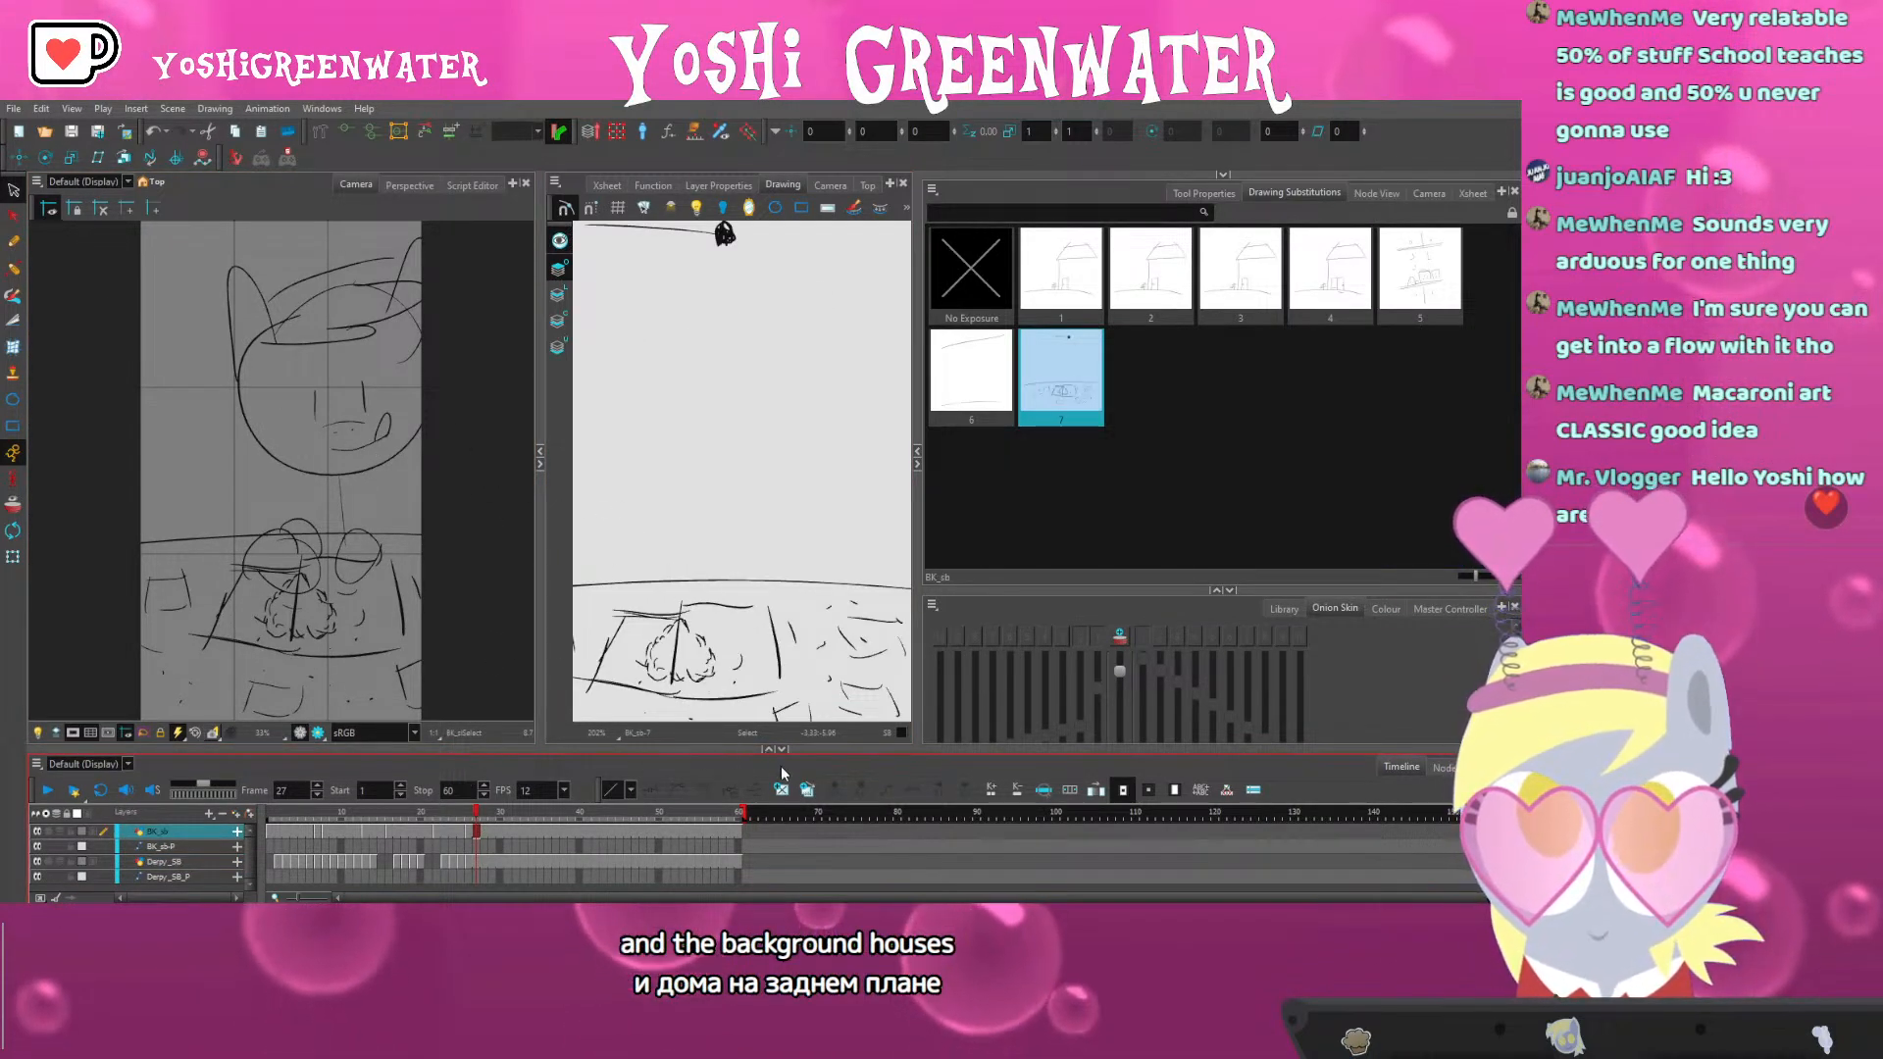
pyautogui.click(480, 856)
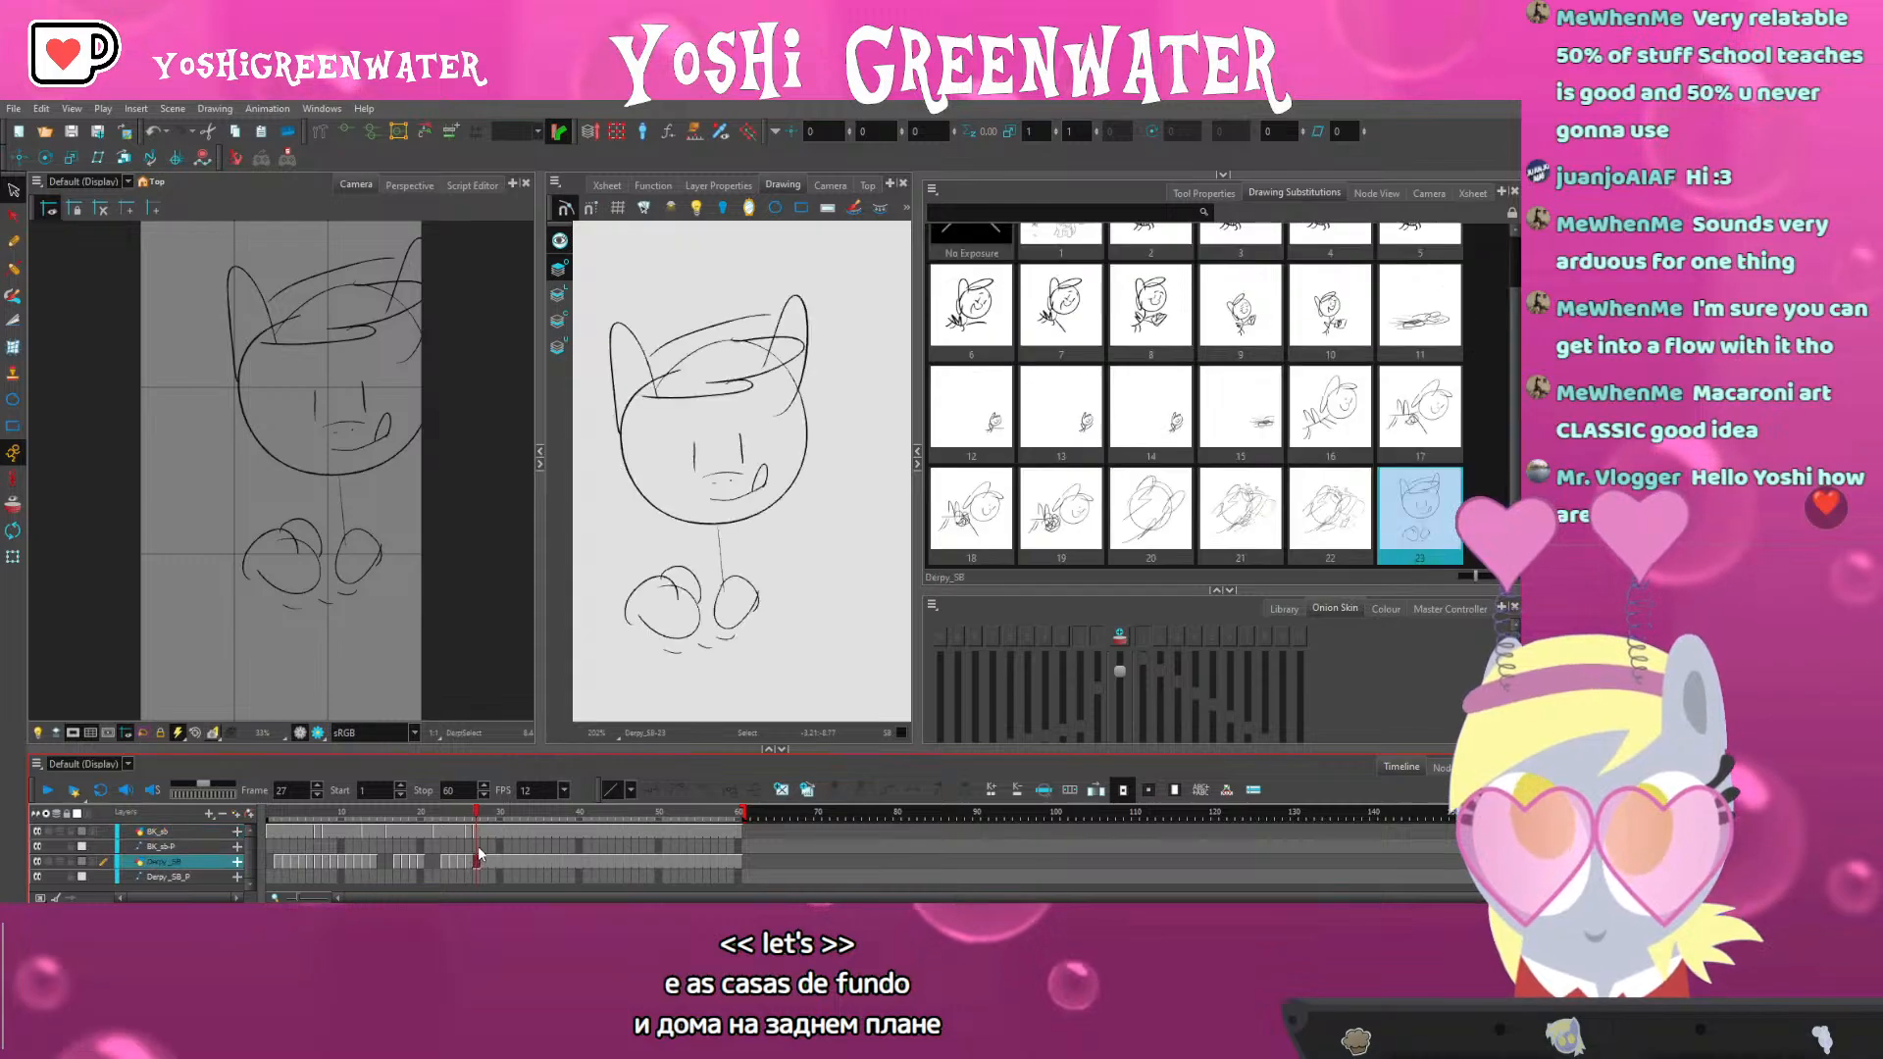
pyautogui.click(478, 832)
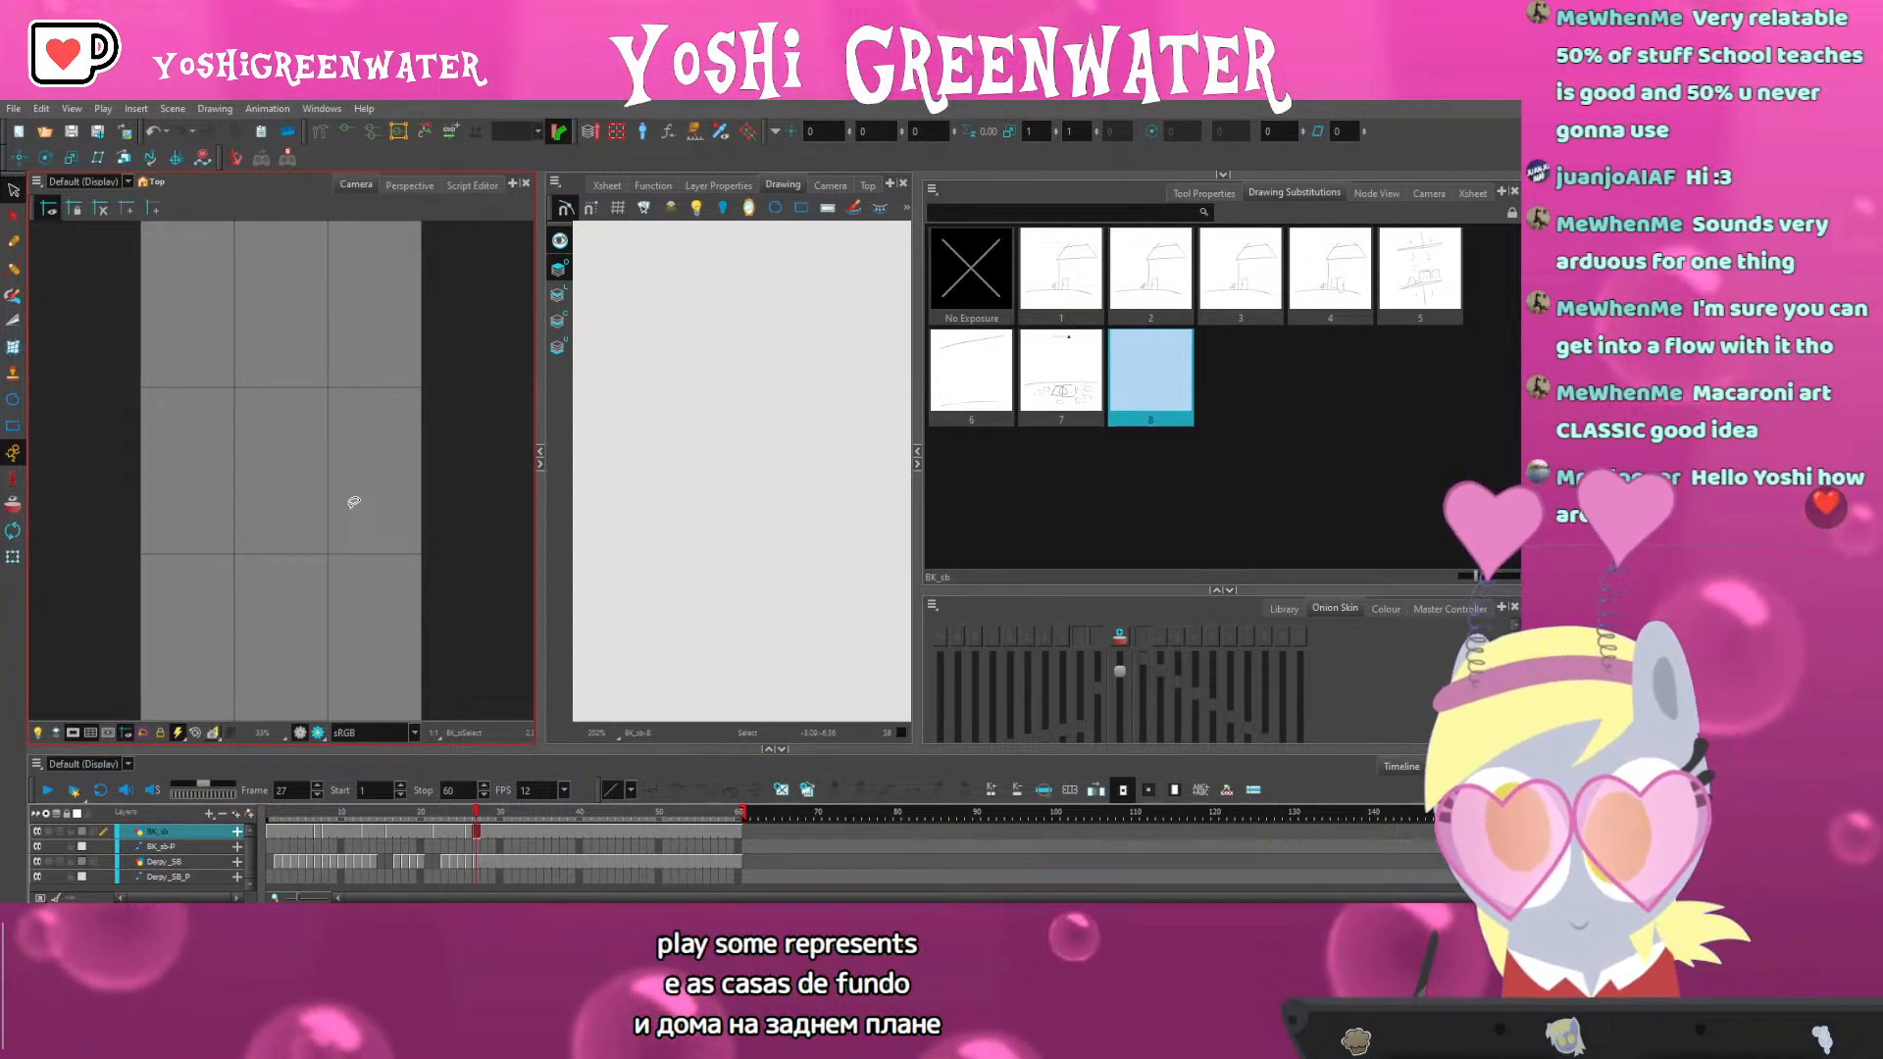
pyautogui.hotkey('alt', 'b')
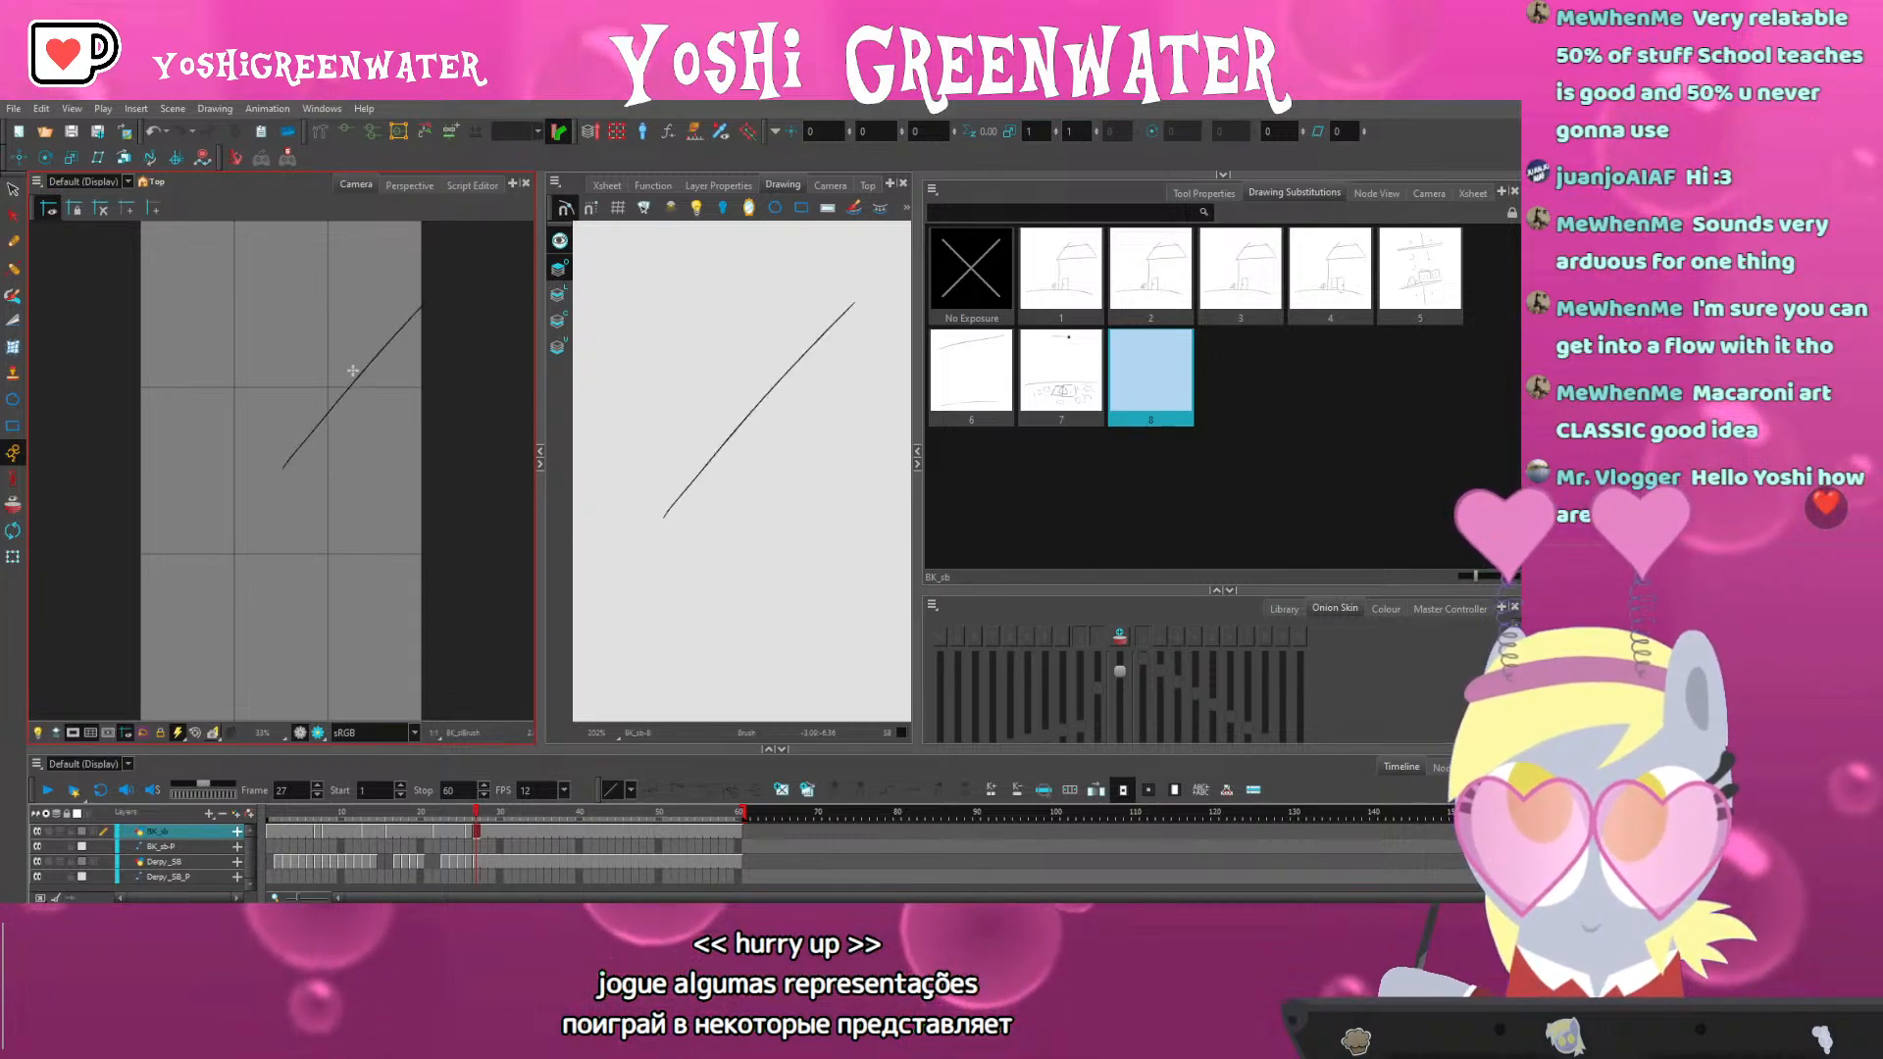
pyautogui.moveTo(284, 468); pyautogui.dragTo(338, 453)
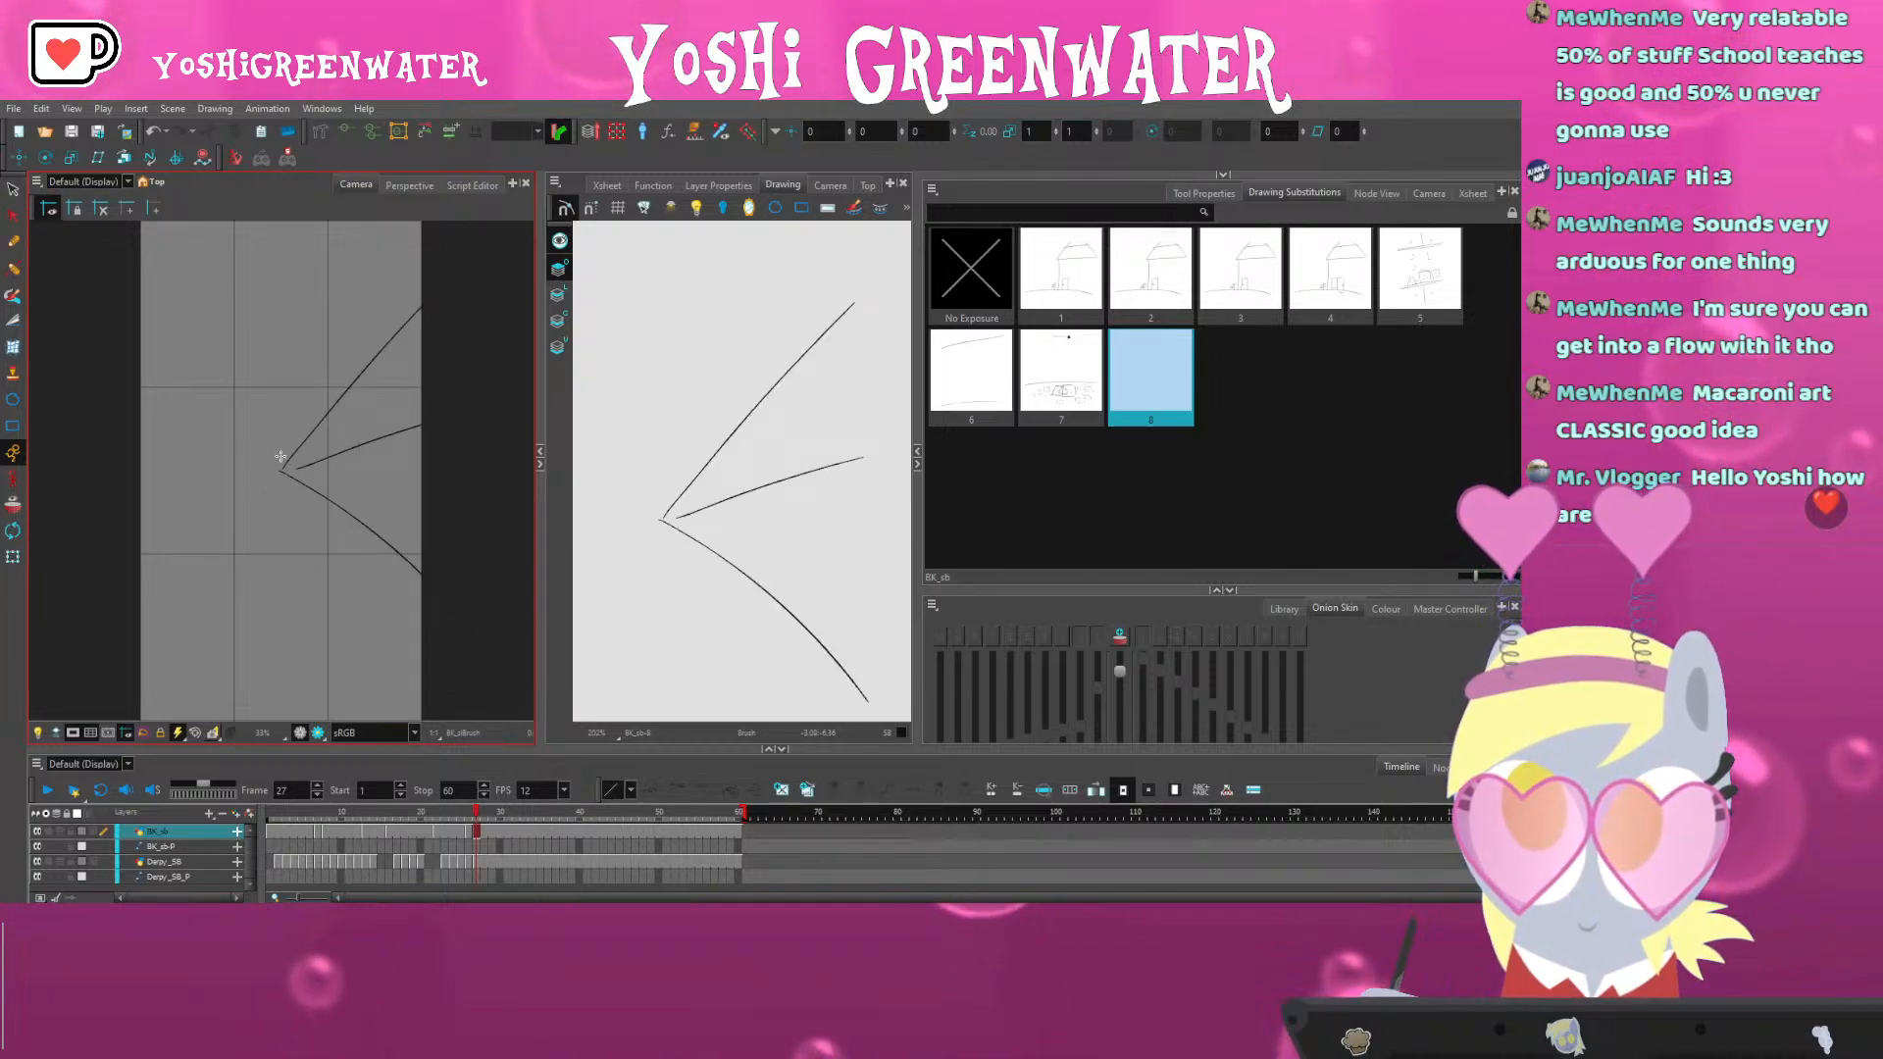
pyautogui.moveTo(171, 600); pyautogui.dragTo(129, 637)
pyautogui.moveTo(285, 474); pyautogui.dragTo(130, 440)
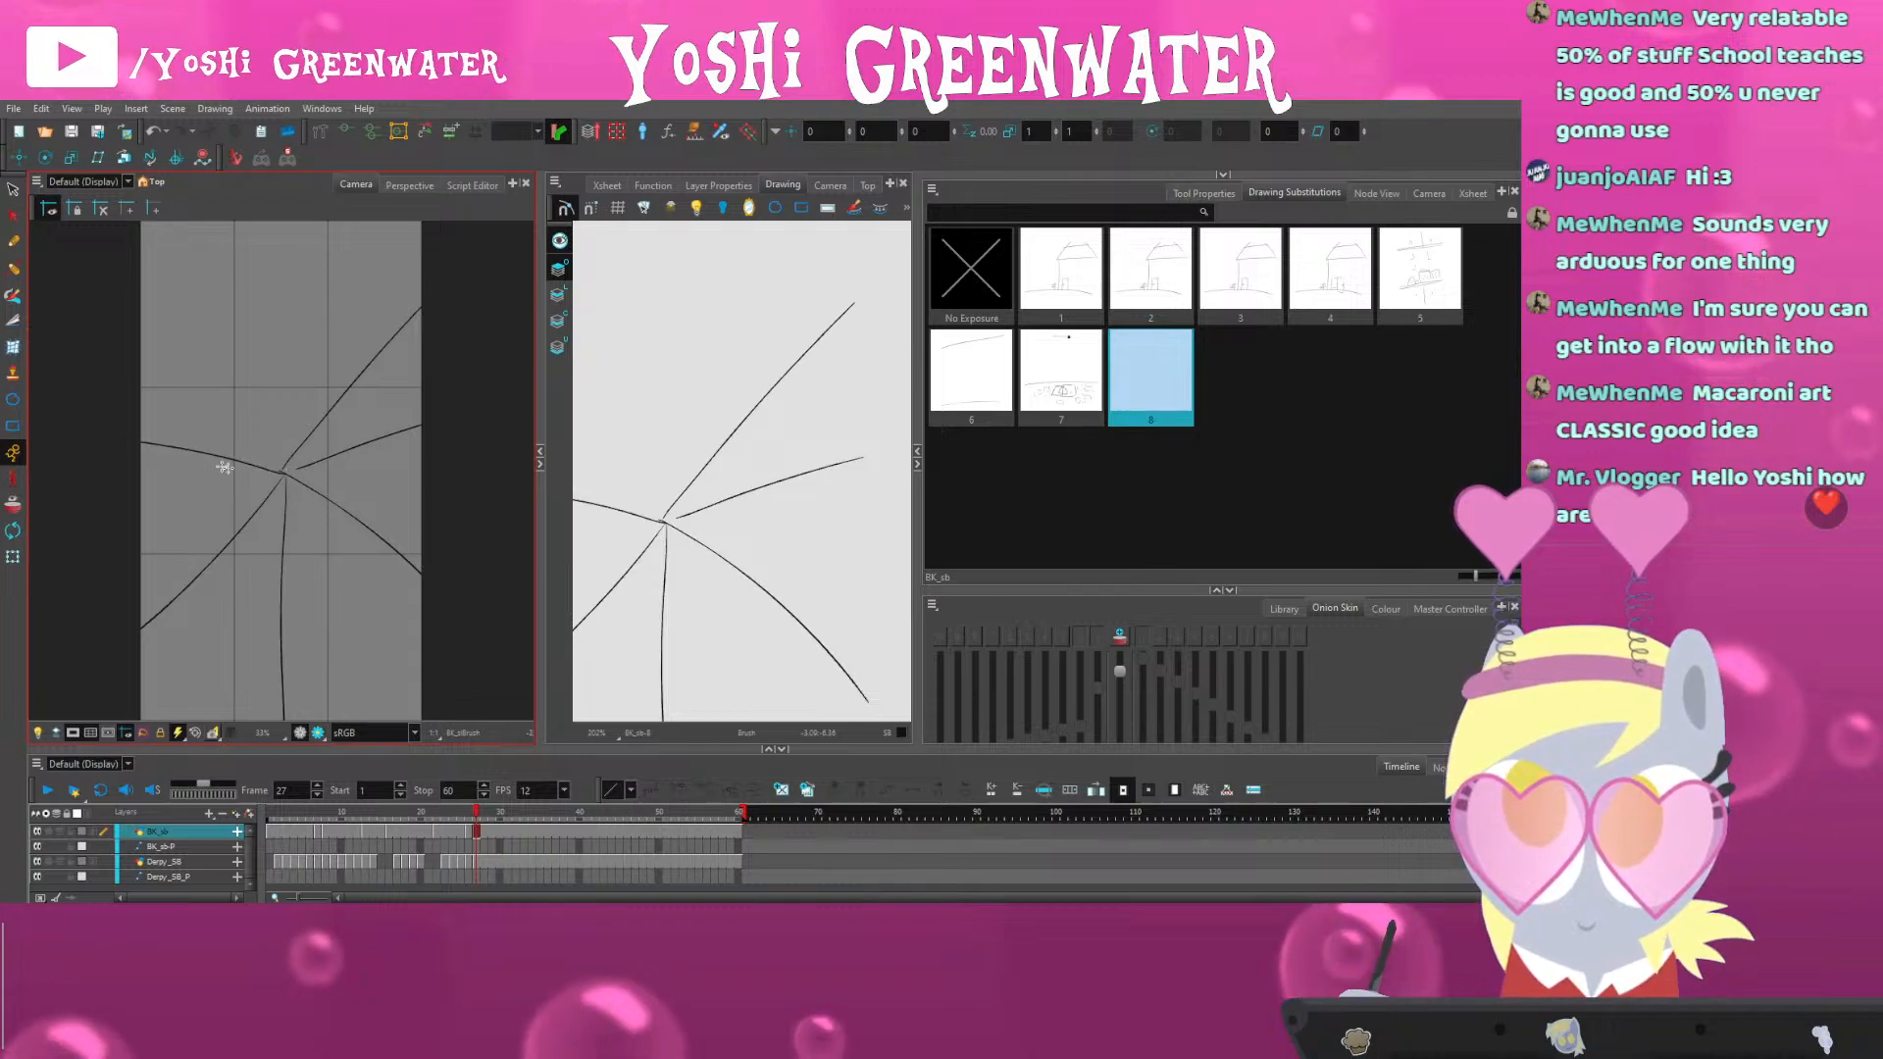
pyautogui.moveTo(284, 467); pyautogui.dragTo(313, 223)
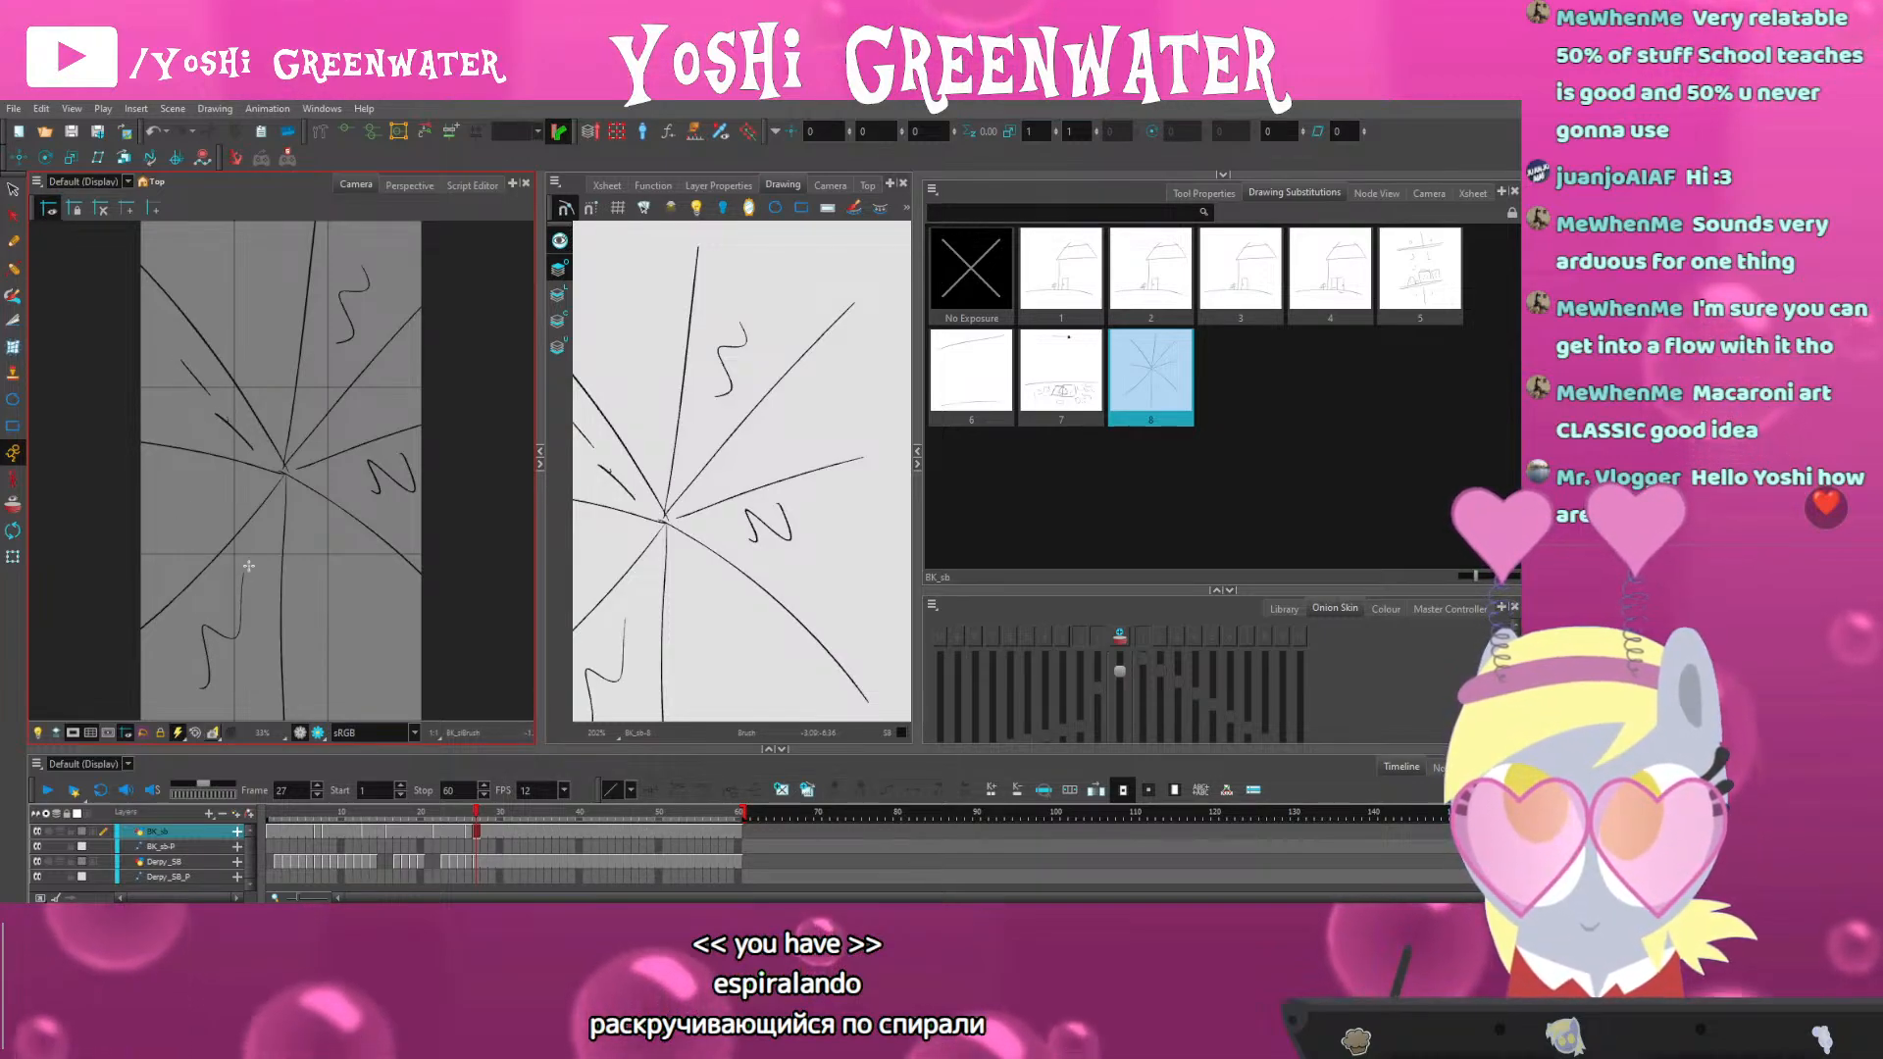
# Brush wavy squiggles into the gaps between the radiating background lines
pyautogui.moveTo(295, 561)
pyautogui.mouseDown()
pyautogui.moveTo(308, 651)
pyautogui.moveTo(397, 692)
pyautogui.mouseUp()
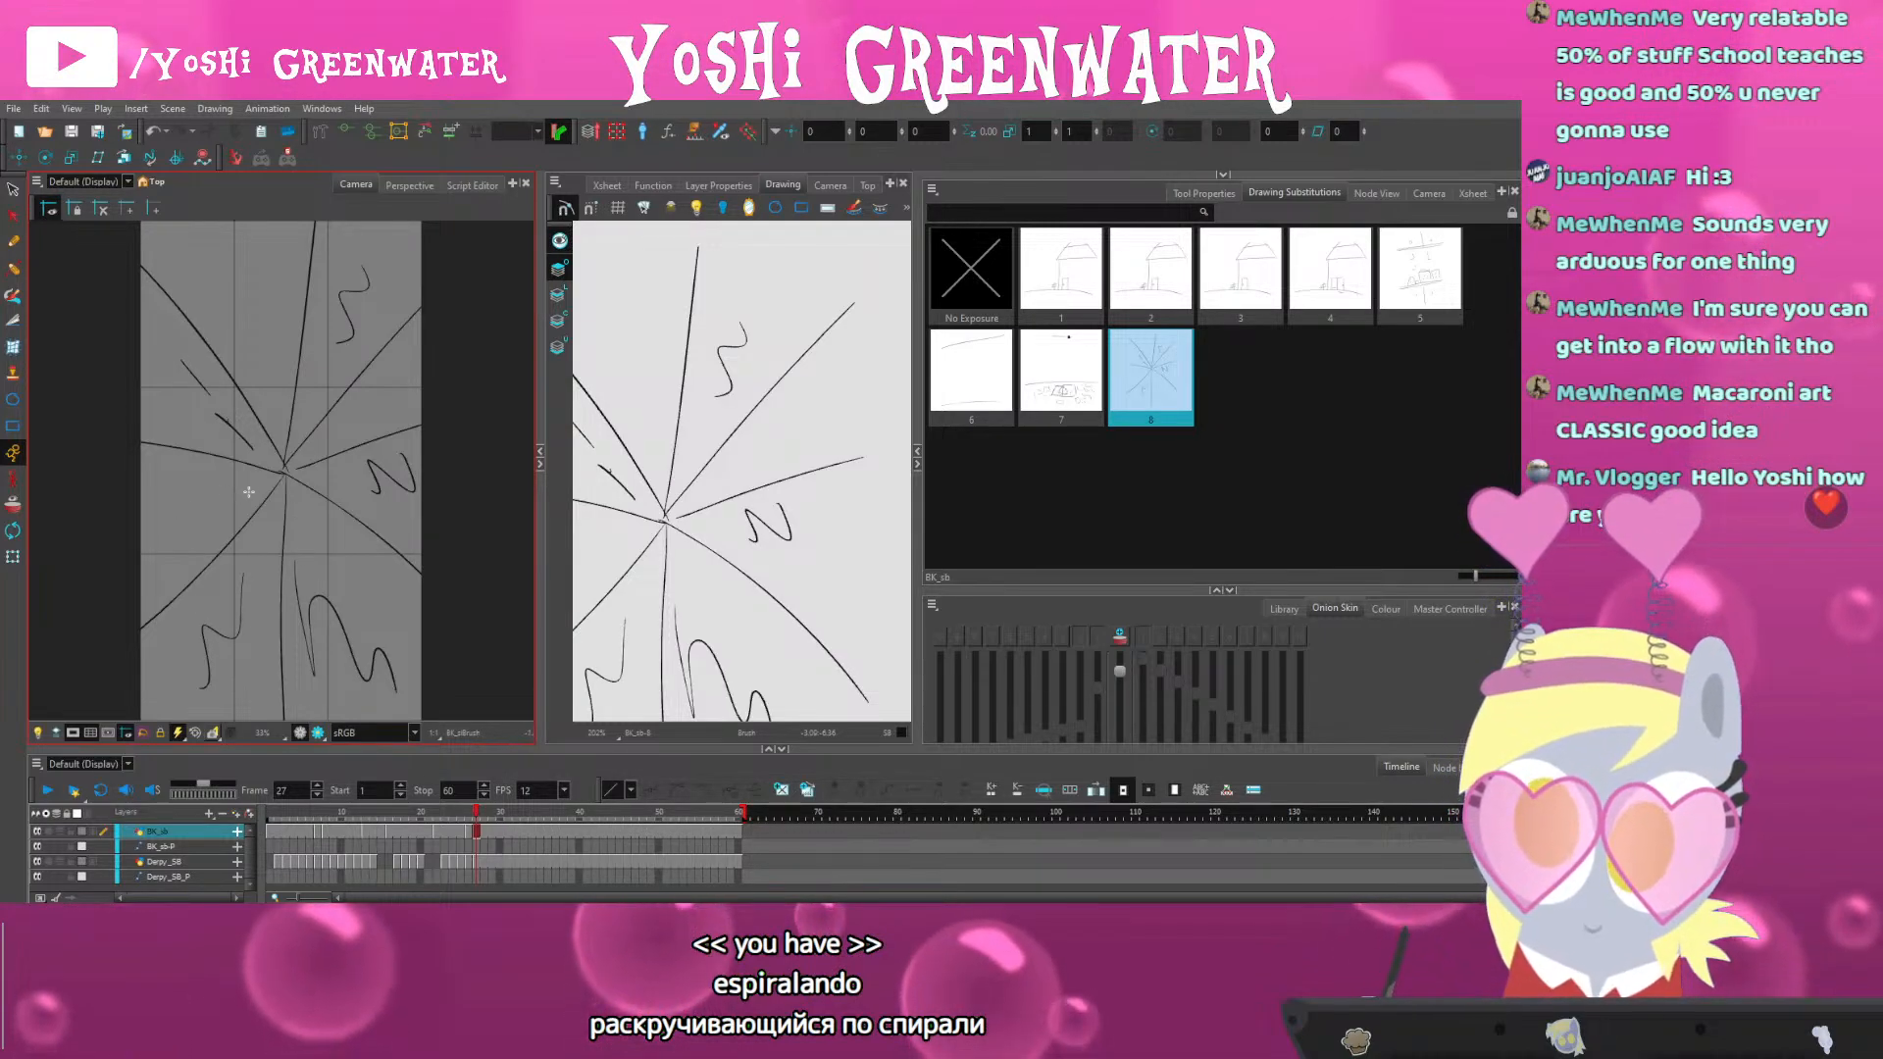
pyautogui.moveTo(248, 490); pyautogui.dragTo(134, 575)
pyautogui.moveTo(224, 226); pyautogui.dragTo(275, 361)
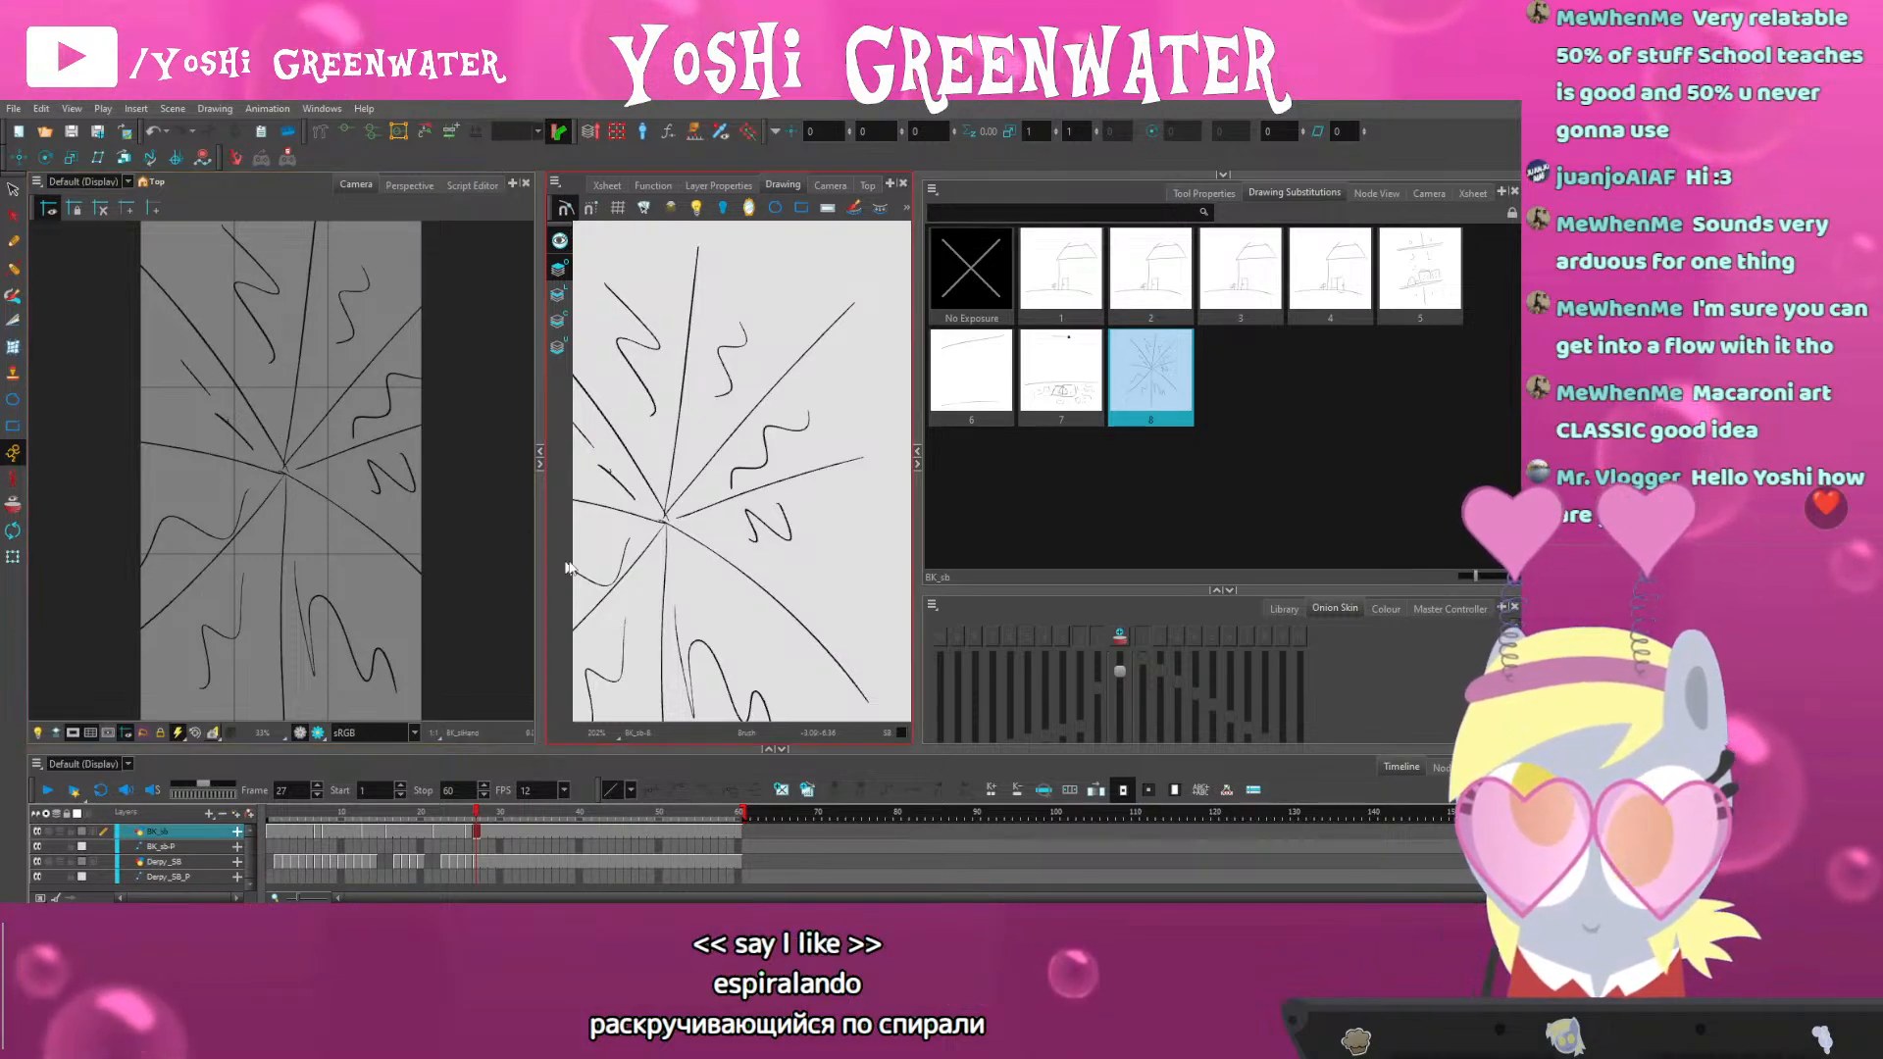
pyautogui.moveTo(591, 569); pyautogui.dragTo(646, 531)
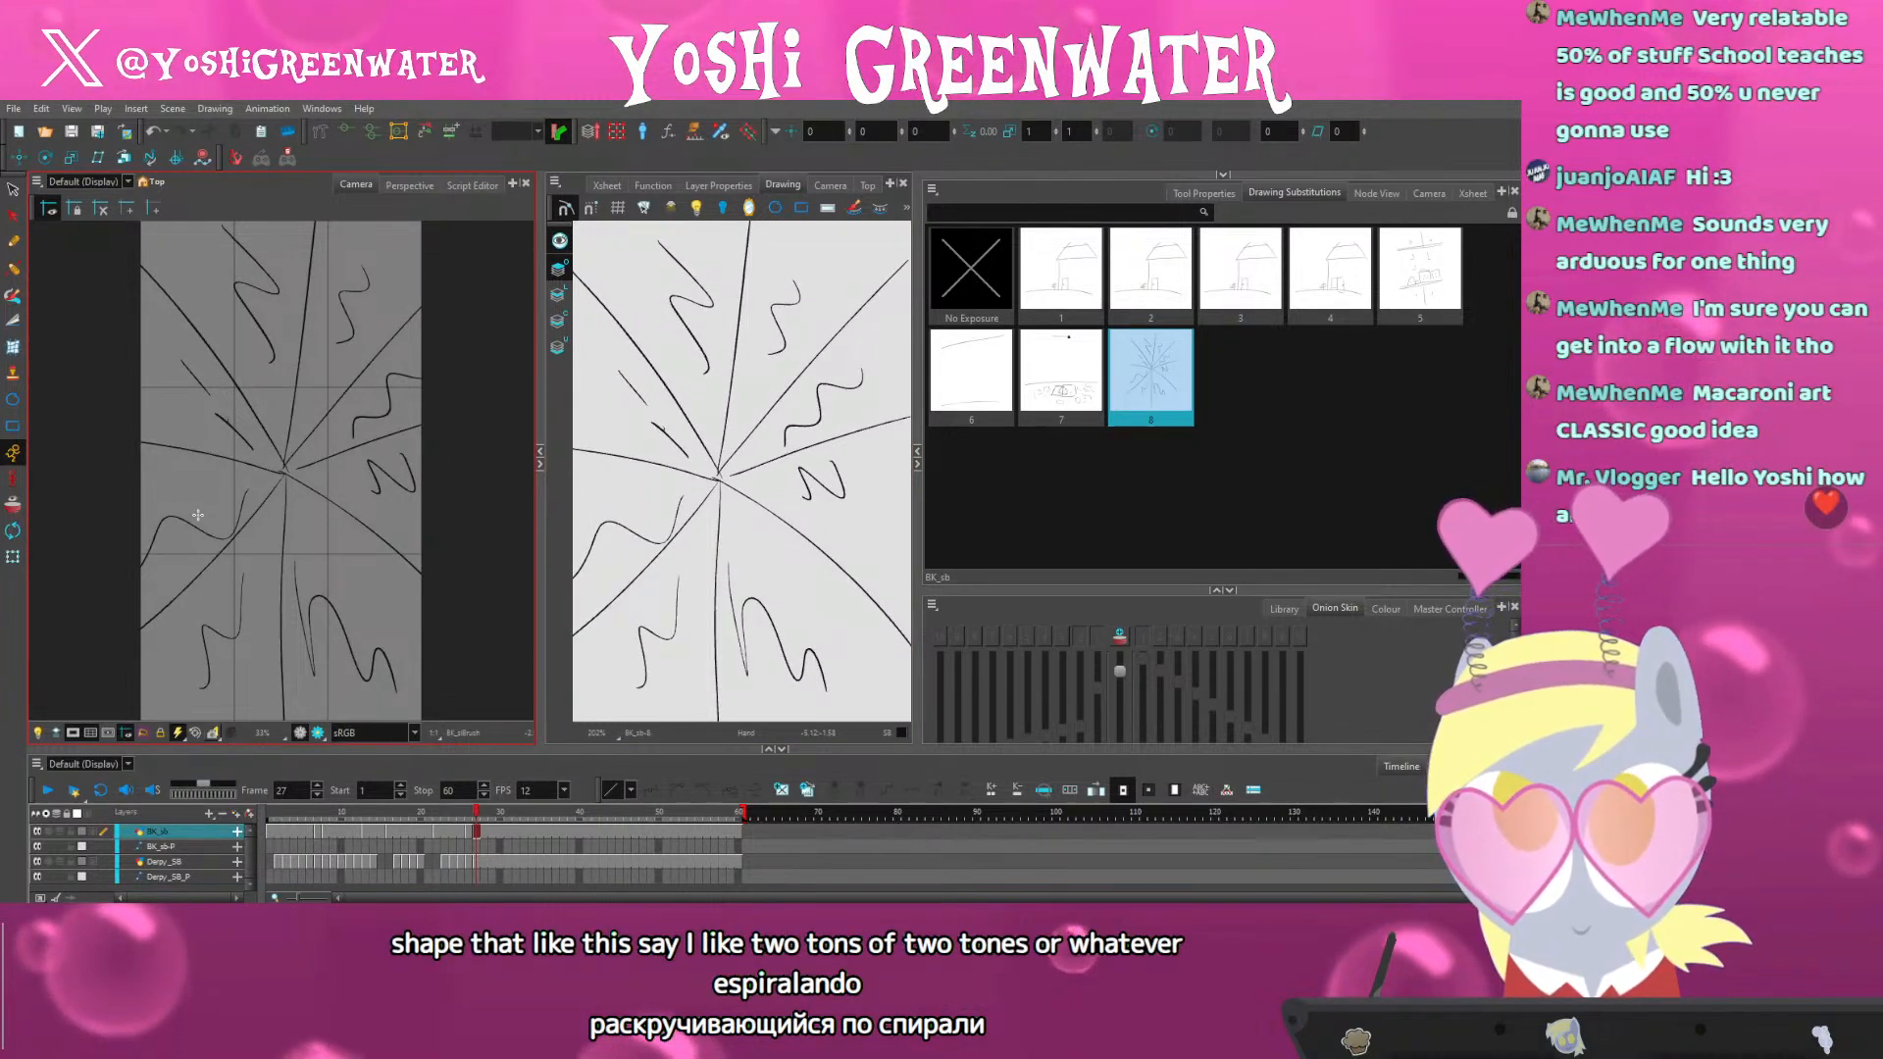
# Set the Derpy_SB layer to No Exposure at frame 27
pyautogui.click(471, 858)
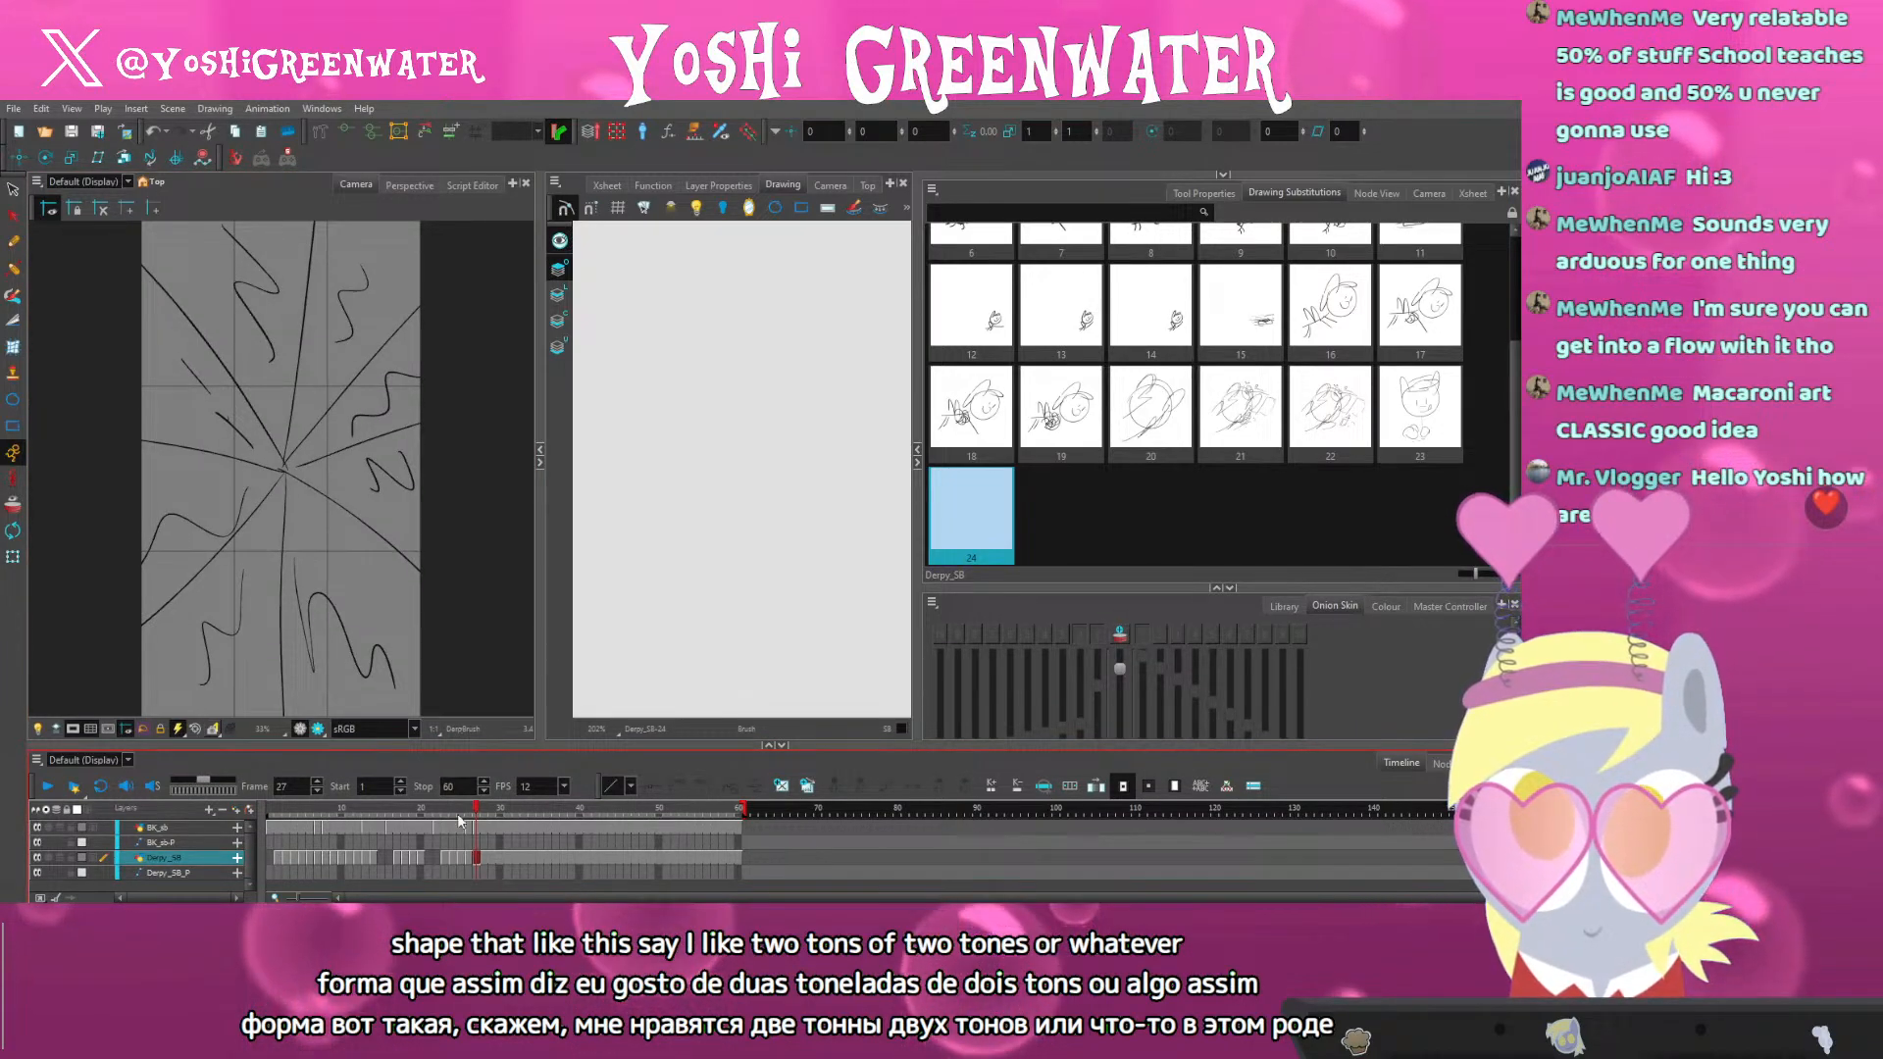
pyautogui.scroll(3, 1197, 392)
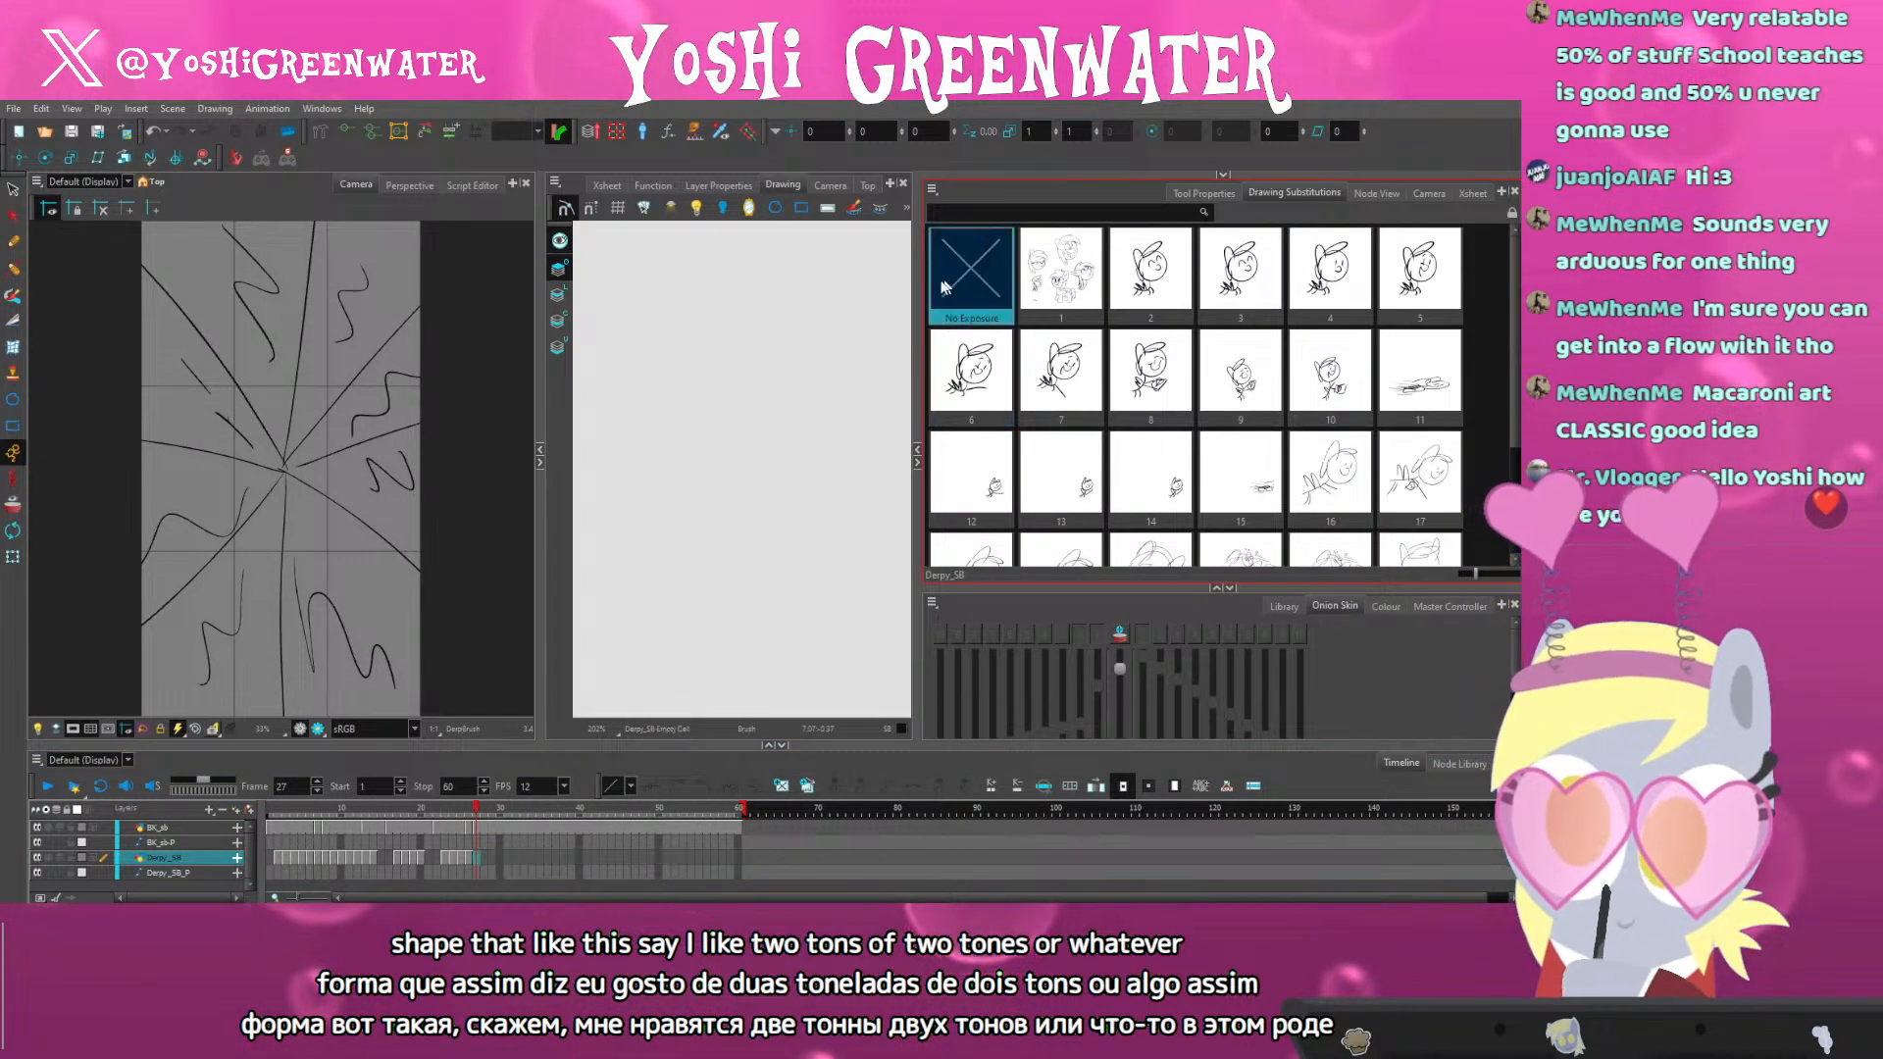
pyautogui.click(480, 817)
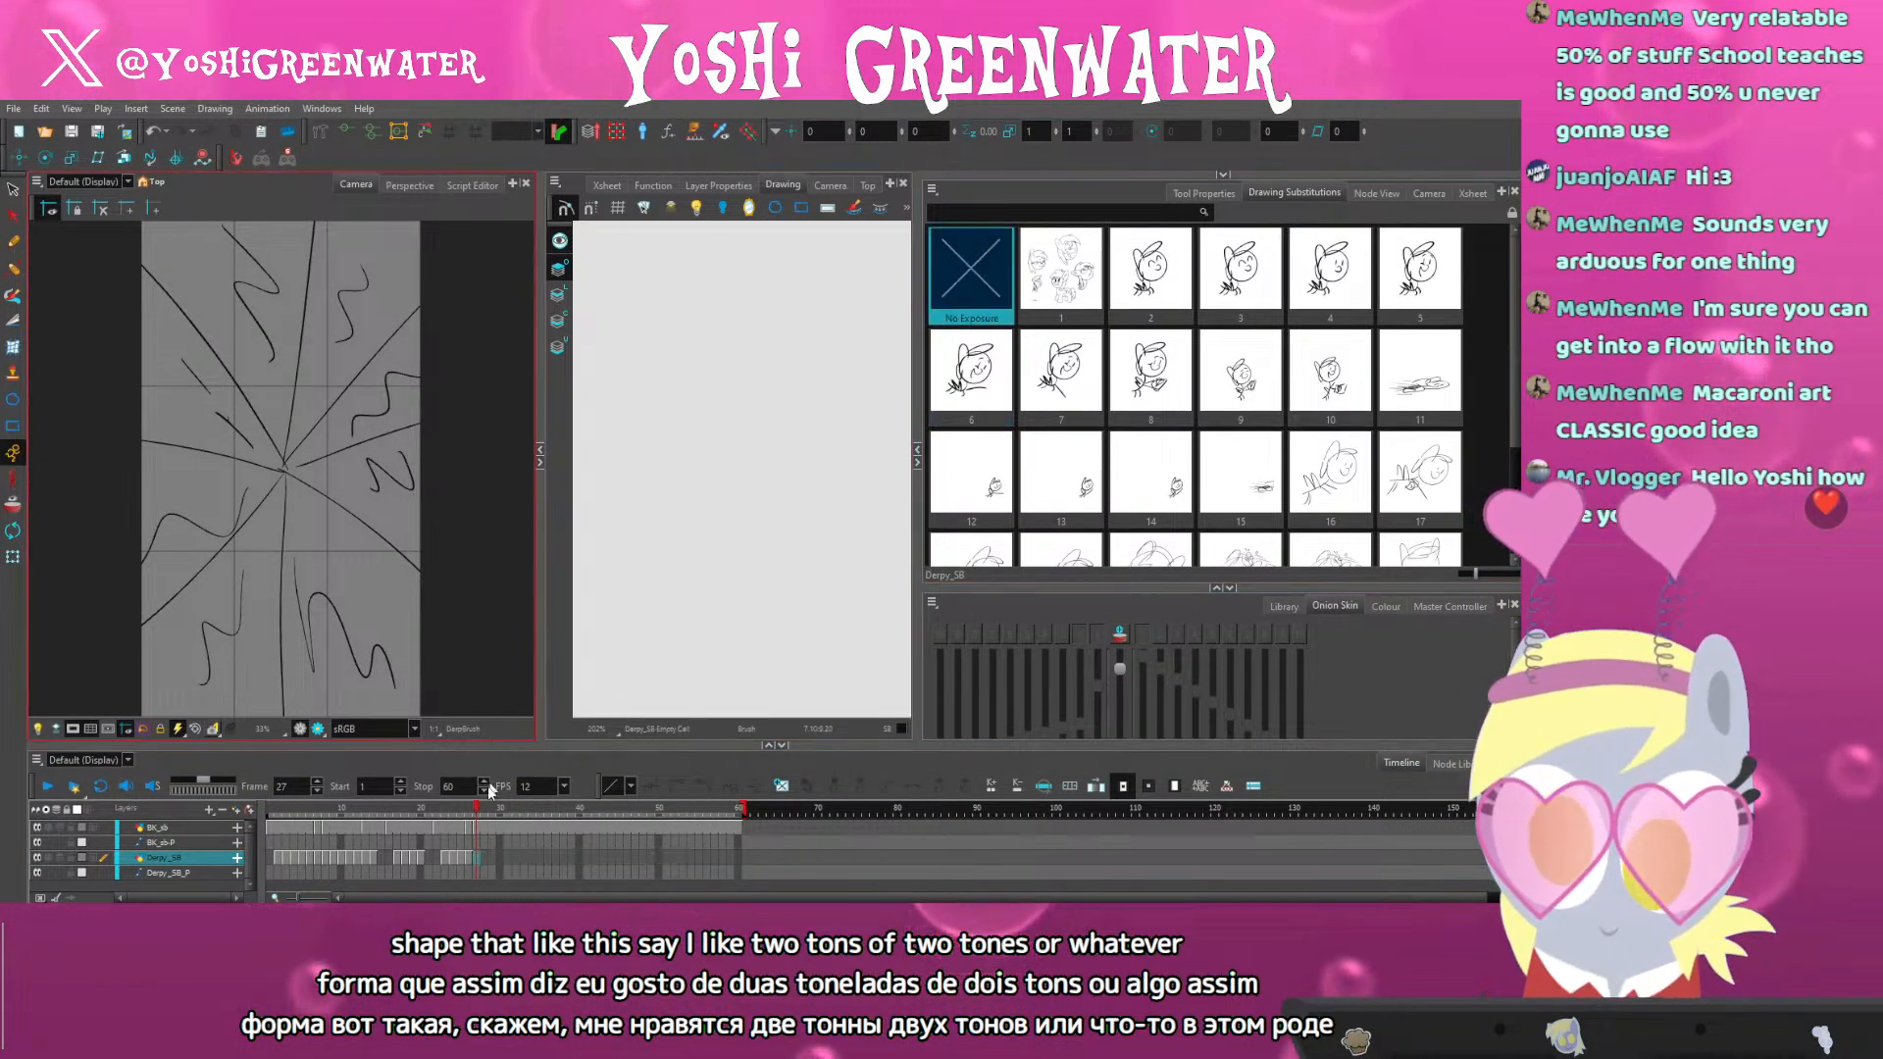
# Create a new Derpy_SB drawing at frame 28 and sketch a tilted, opened card with a centre fold
pyautogui.click(782, 791)
pyautogui.press('space')
pyautogui.moveTo(258, 542); pyautogui.dragTo(264, 495)
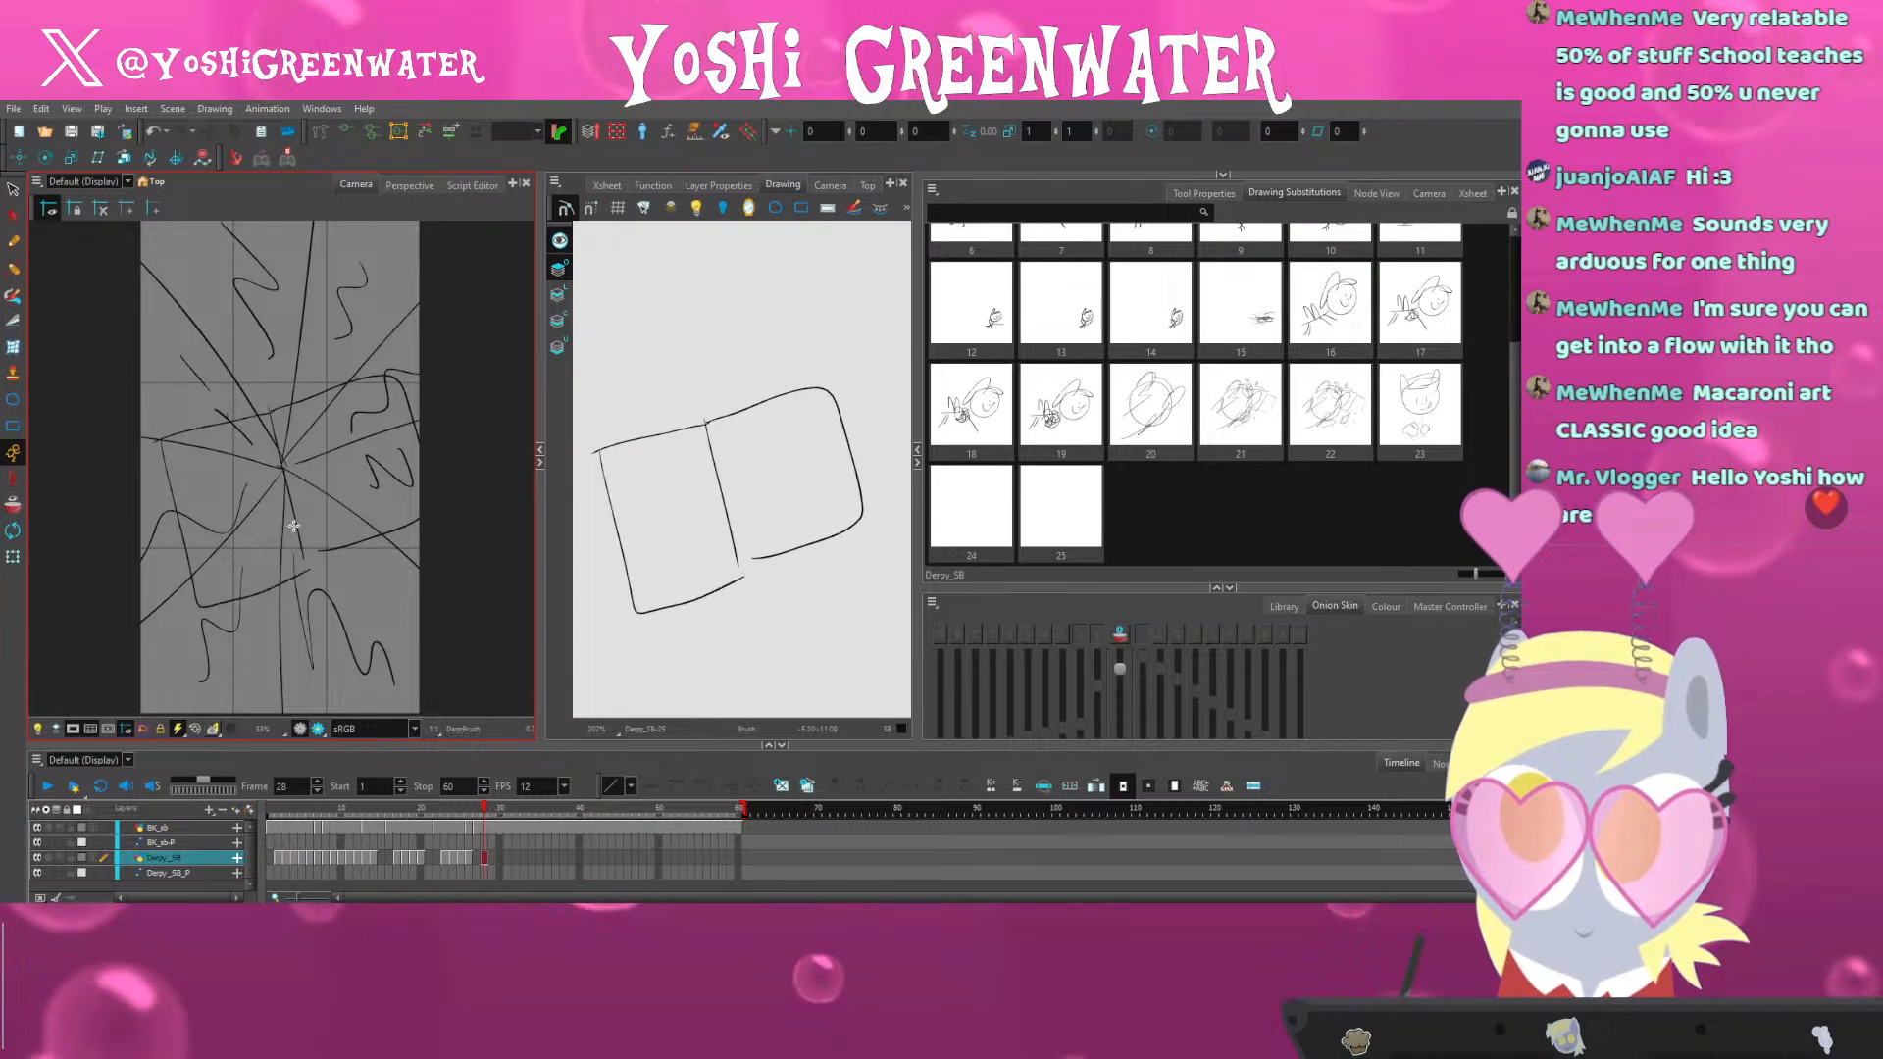
# Widen and rotate the Drawing view, and sketch a heart across the card's fold on a separate art layer
pyautogui.moveTo(538, 432); pyautogui.dragTo(511, 432)
pyautogui.hotkey('ctrl', 'alt')
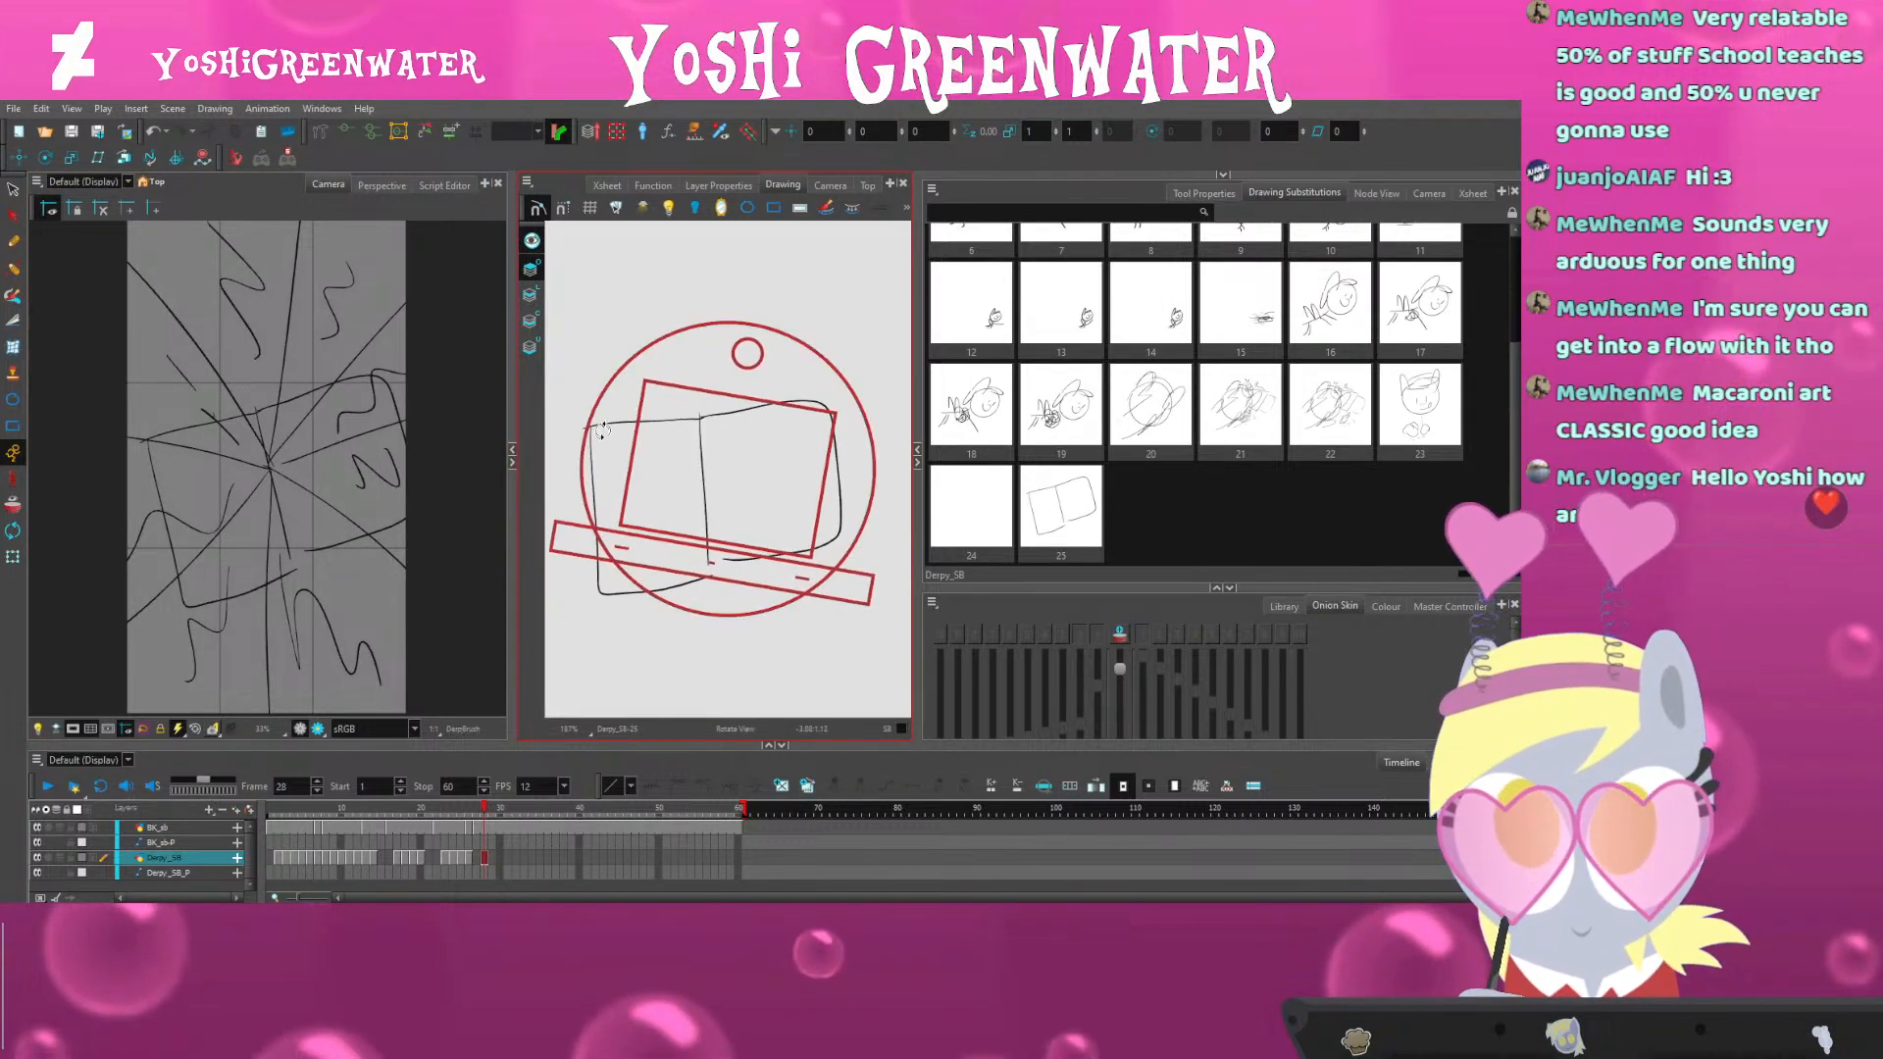
pyautogui.scroll(2, 719, 520)
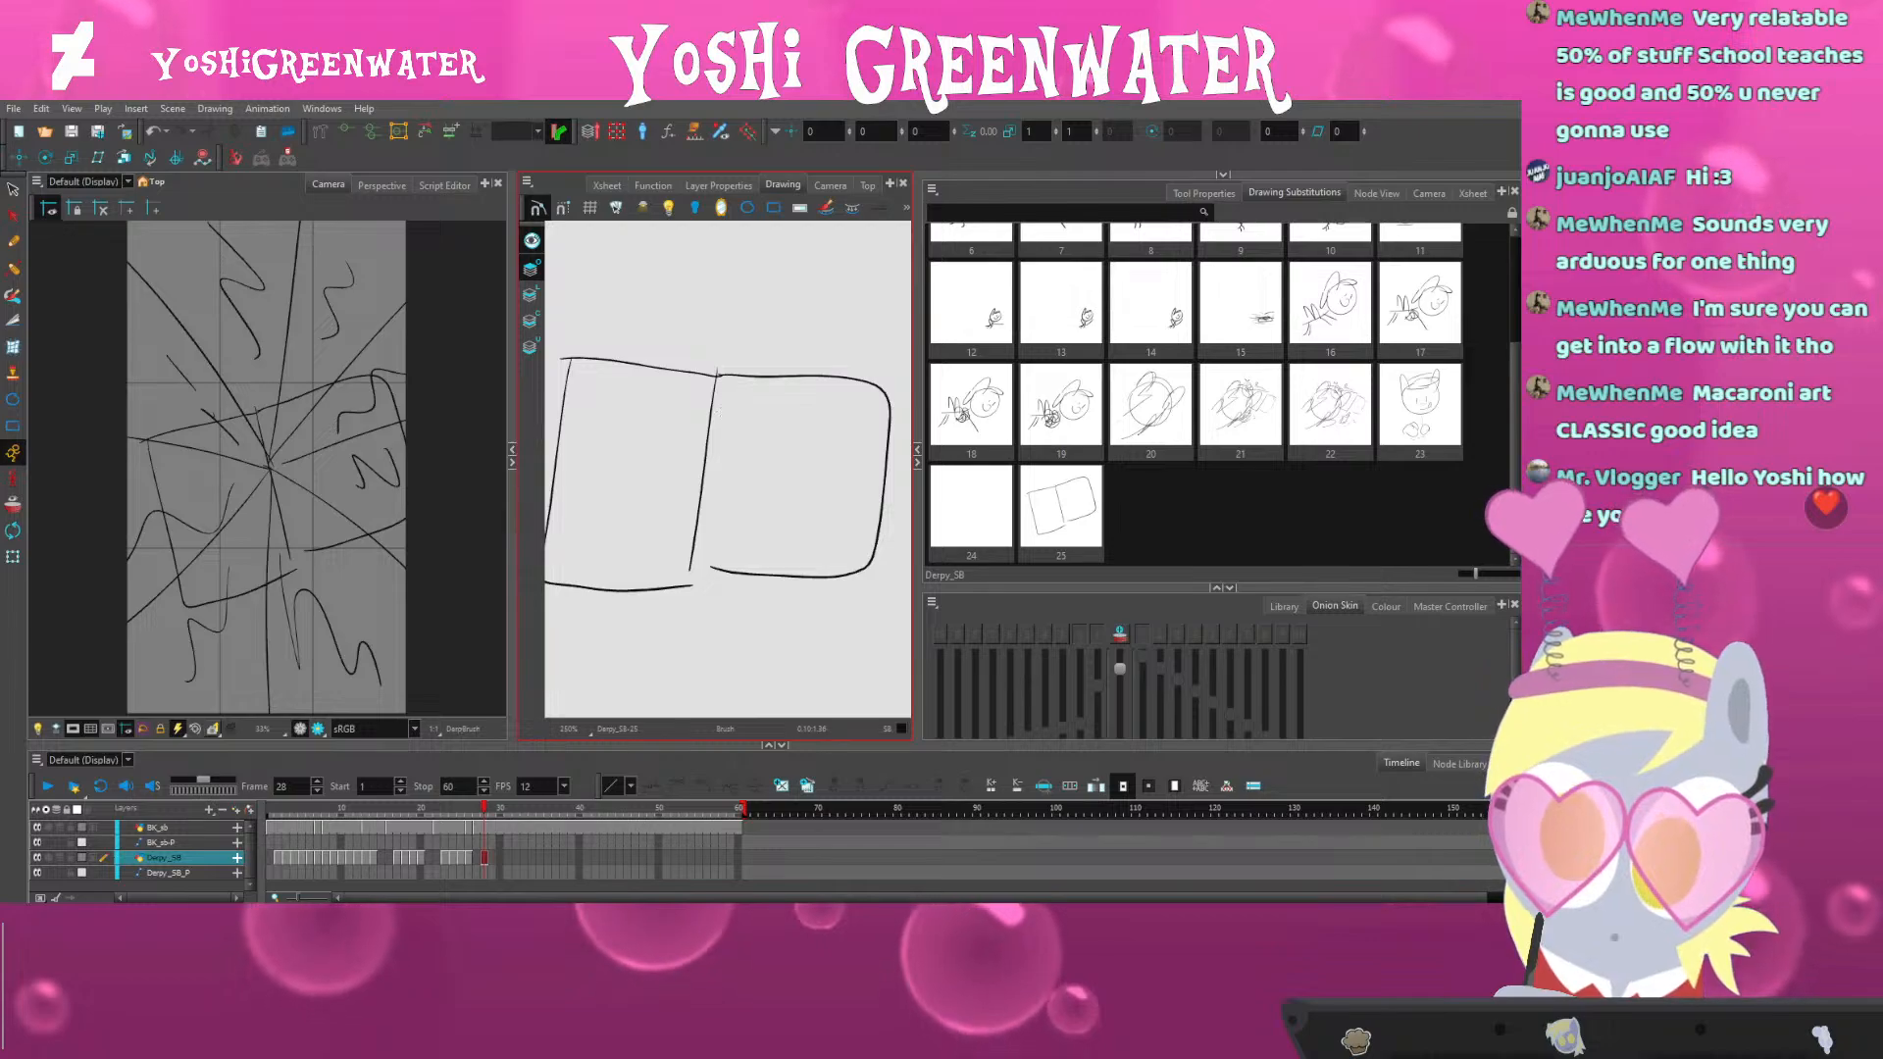
pyautogui.moveTo(509, 307); pyautogui.dragTo(483, 307)
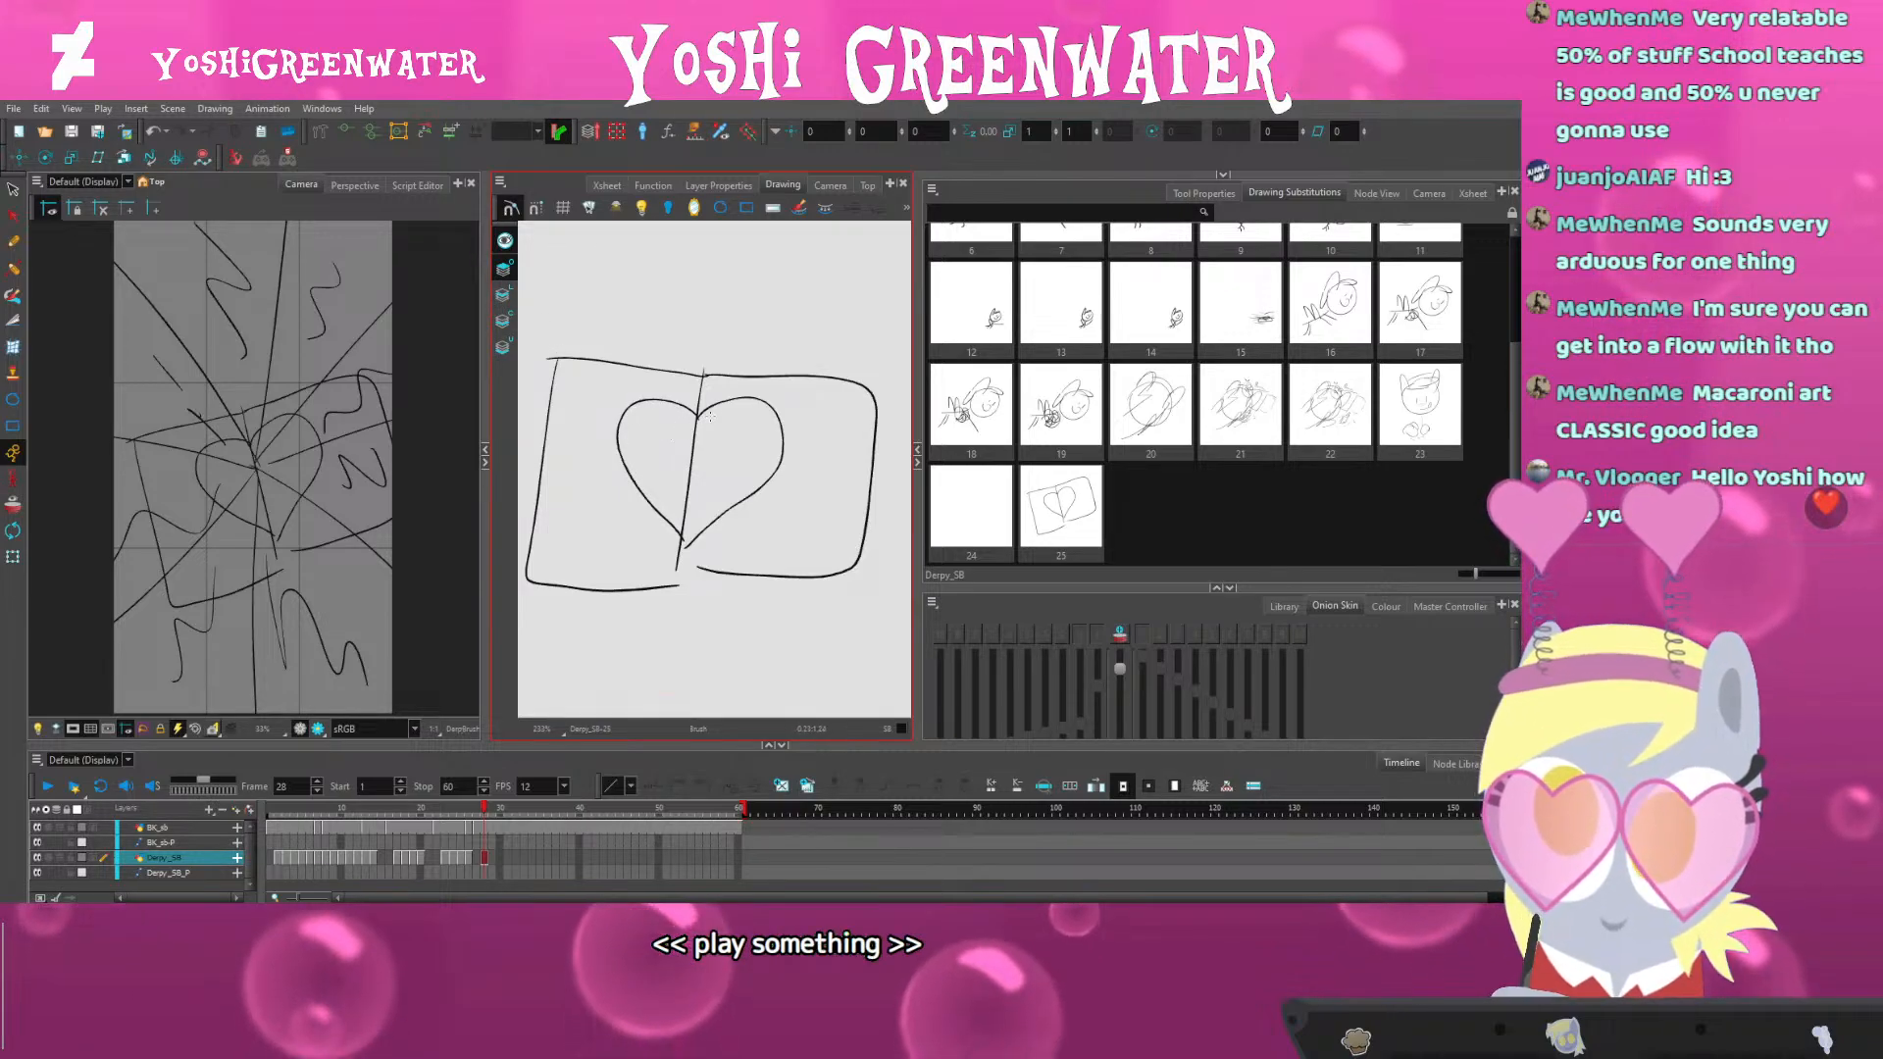
# Isolate the heart's art layer, enlarge the Colour view, and recolour the heart outline with the Blue swatch
pyautogui.click(944, 576)
pyautogui.moveTo(944, 576); pyautogui.dragTo(943, 553)
pyautogui.scroll(2, 709, 422)
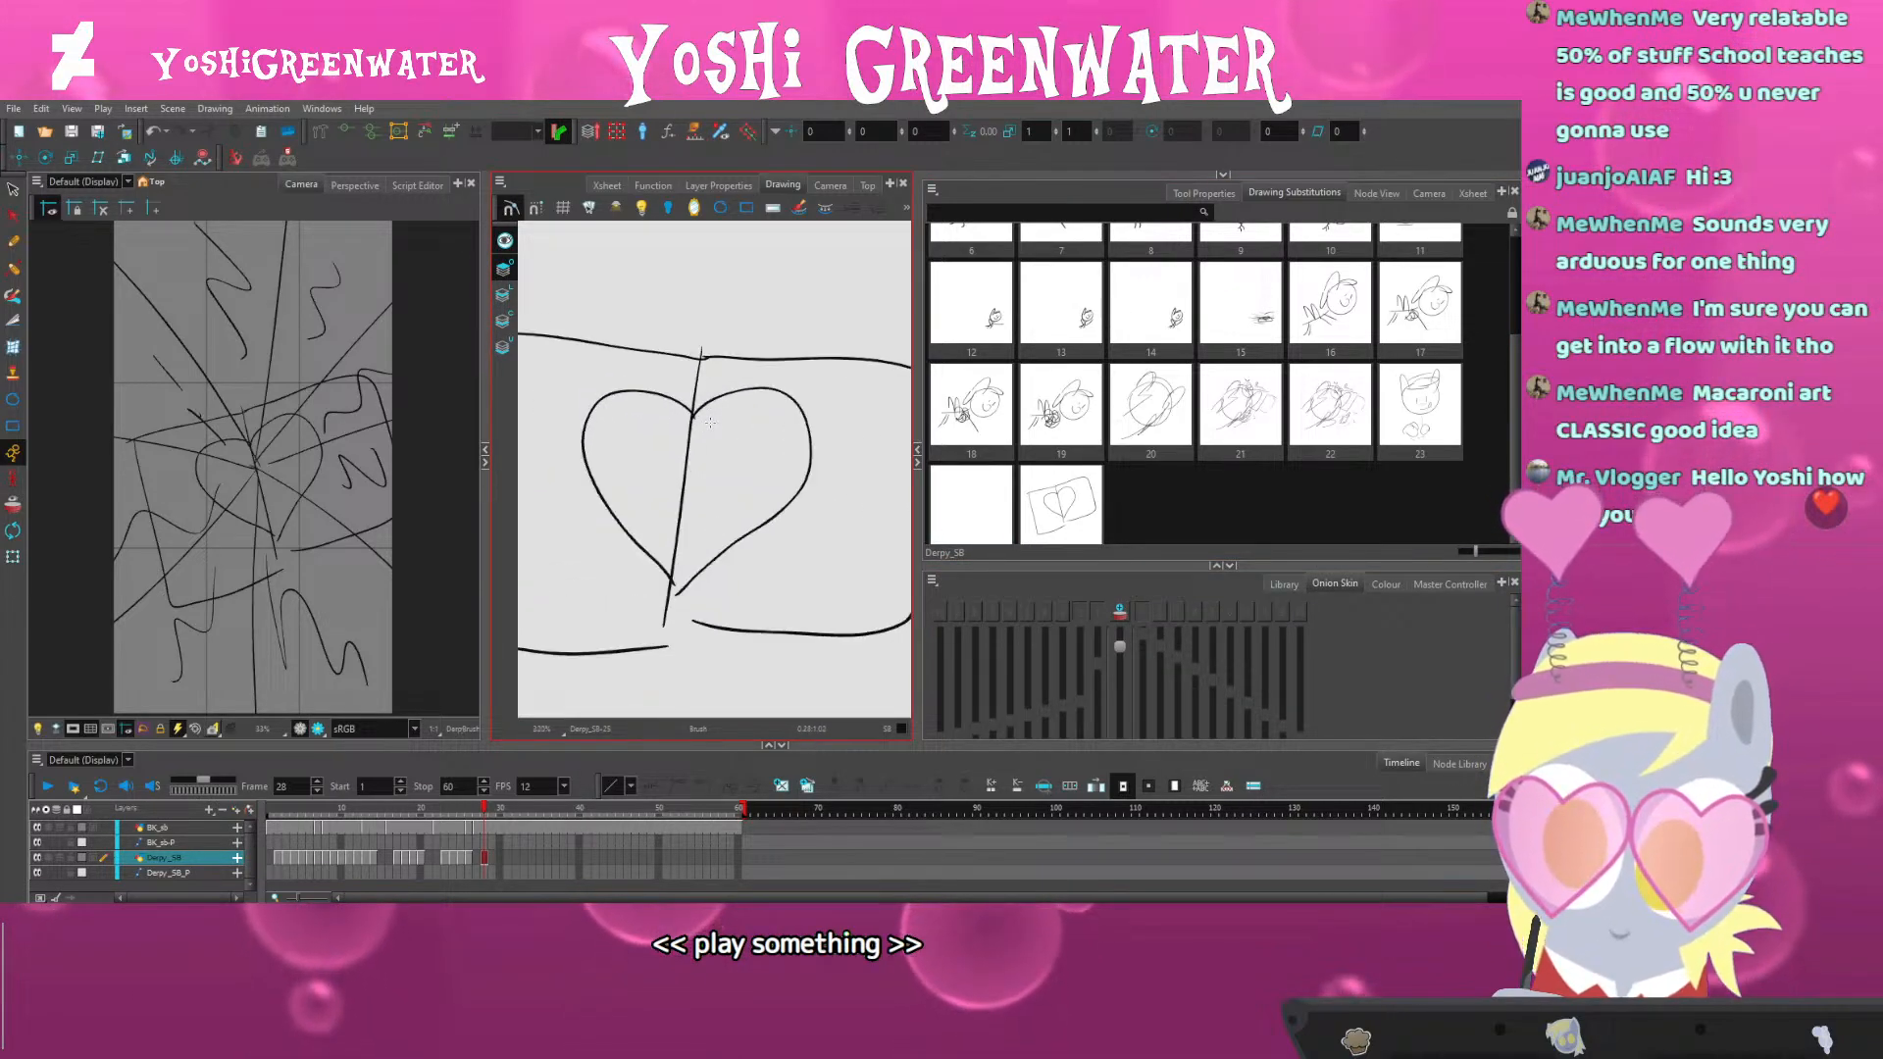
pyautogui.click(503, 292)
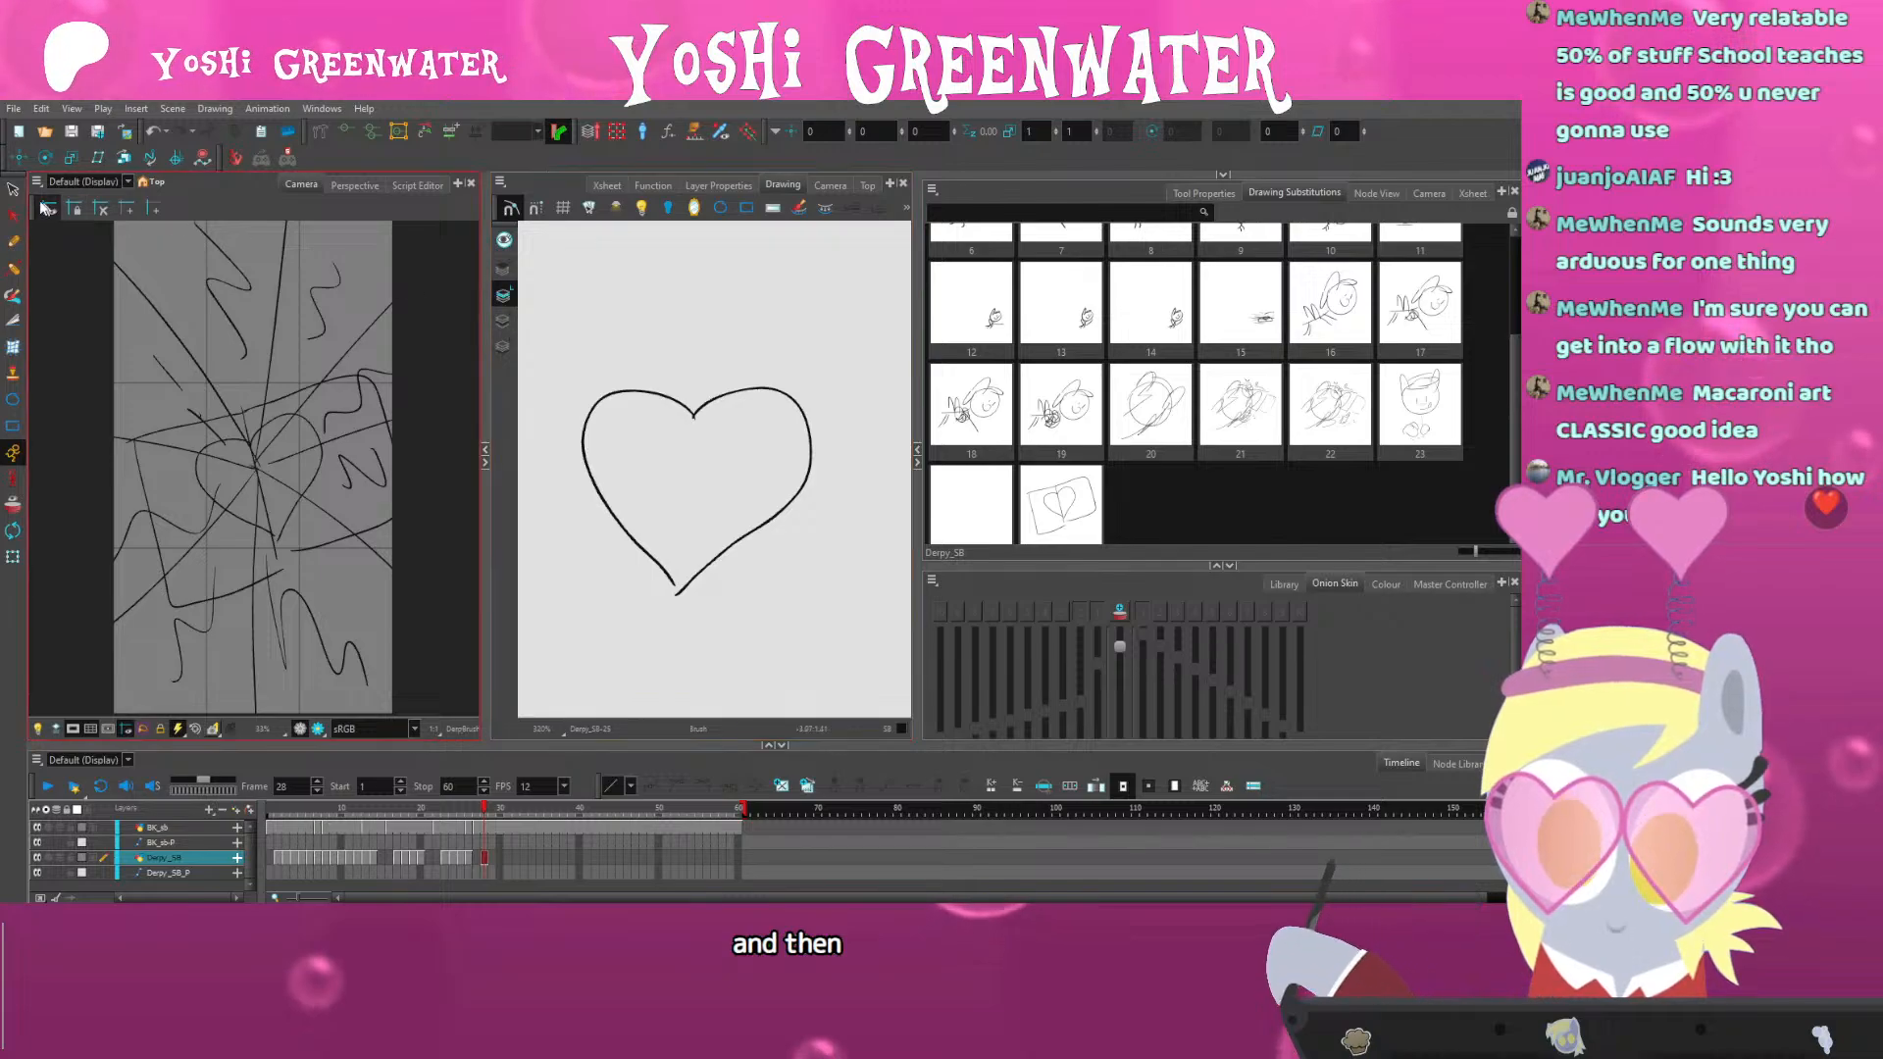
pyautogui.moveTo(1255, 566); pyautogui.dragTo(1256, 497)
pyautogui.click(1386, 516)
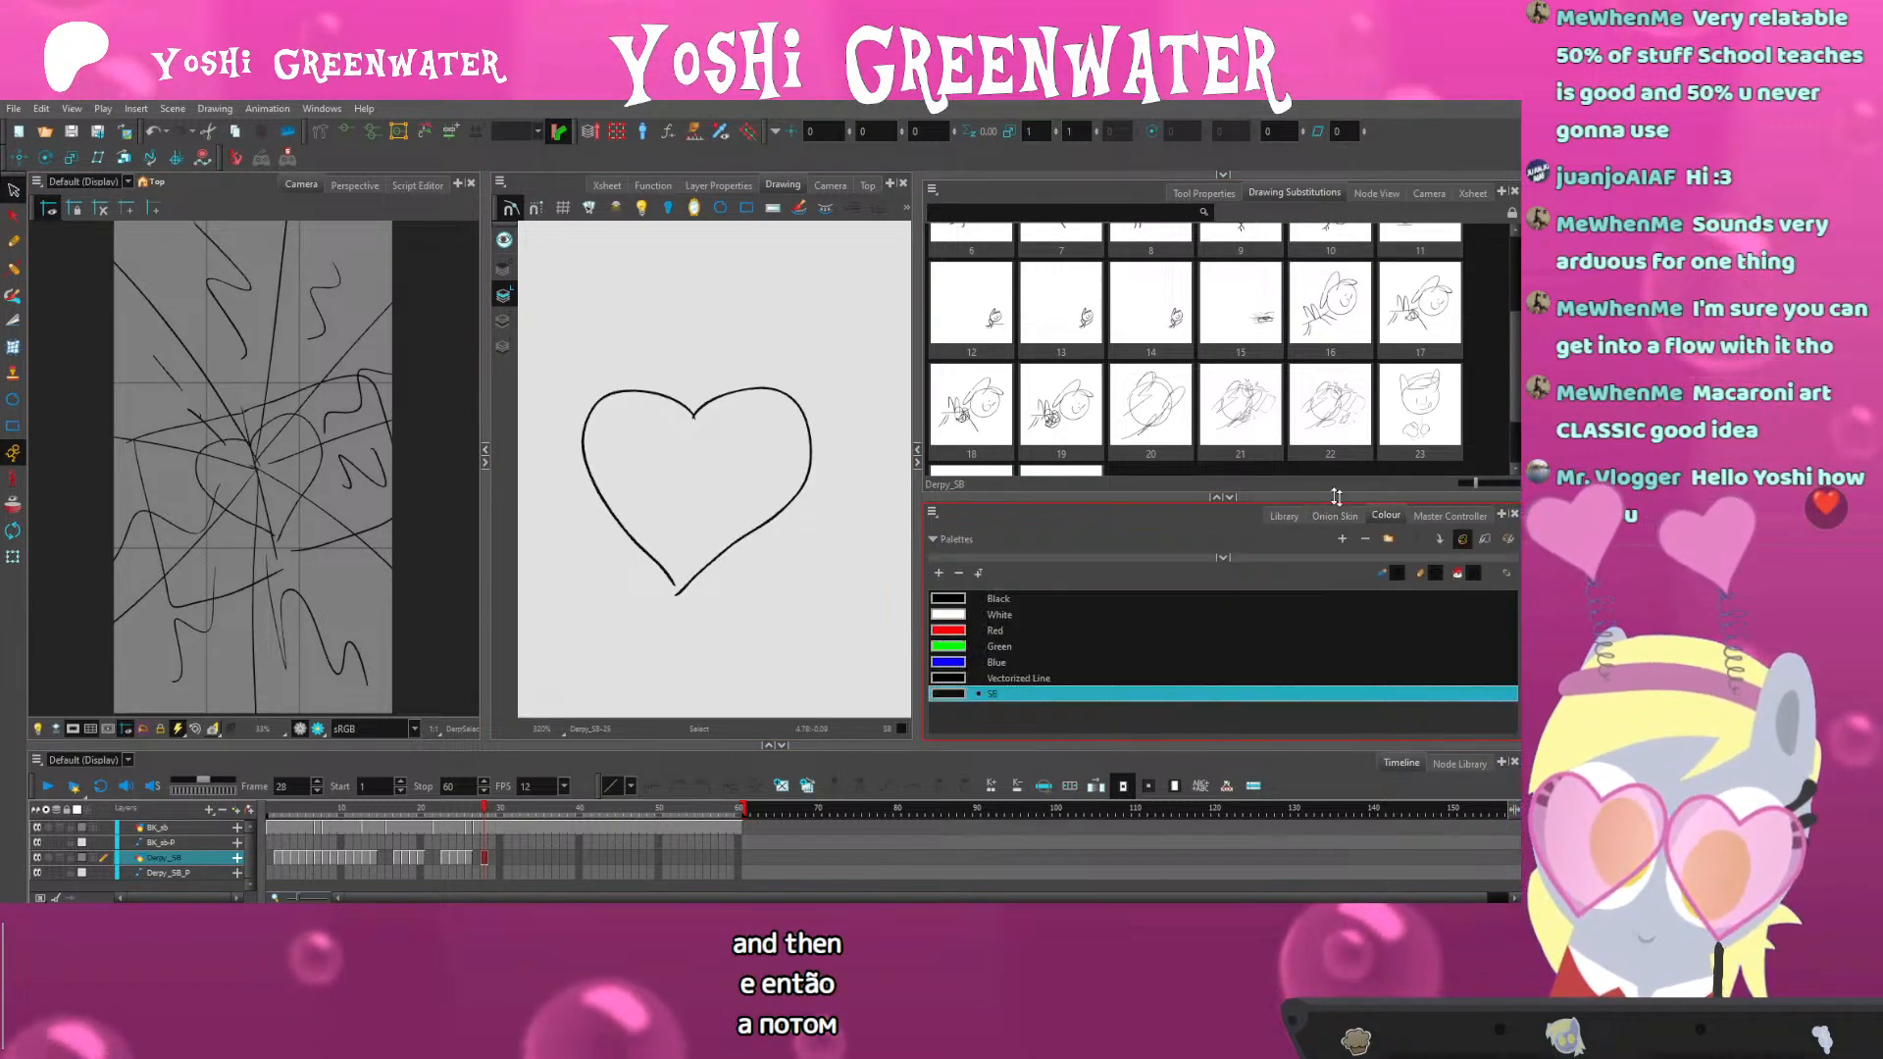
pyautogui.click(995, 662)
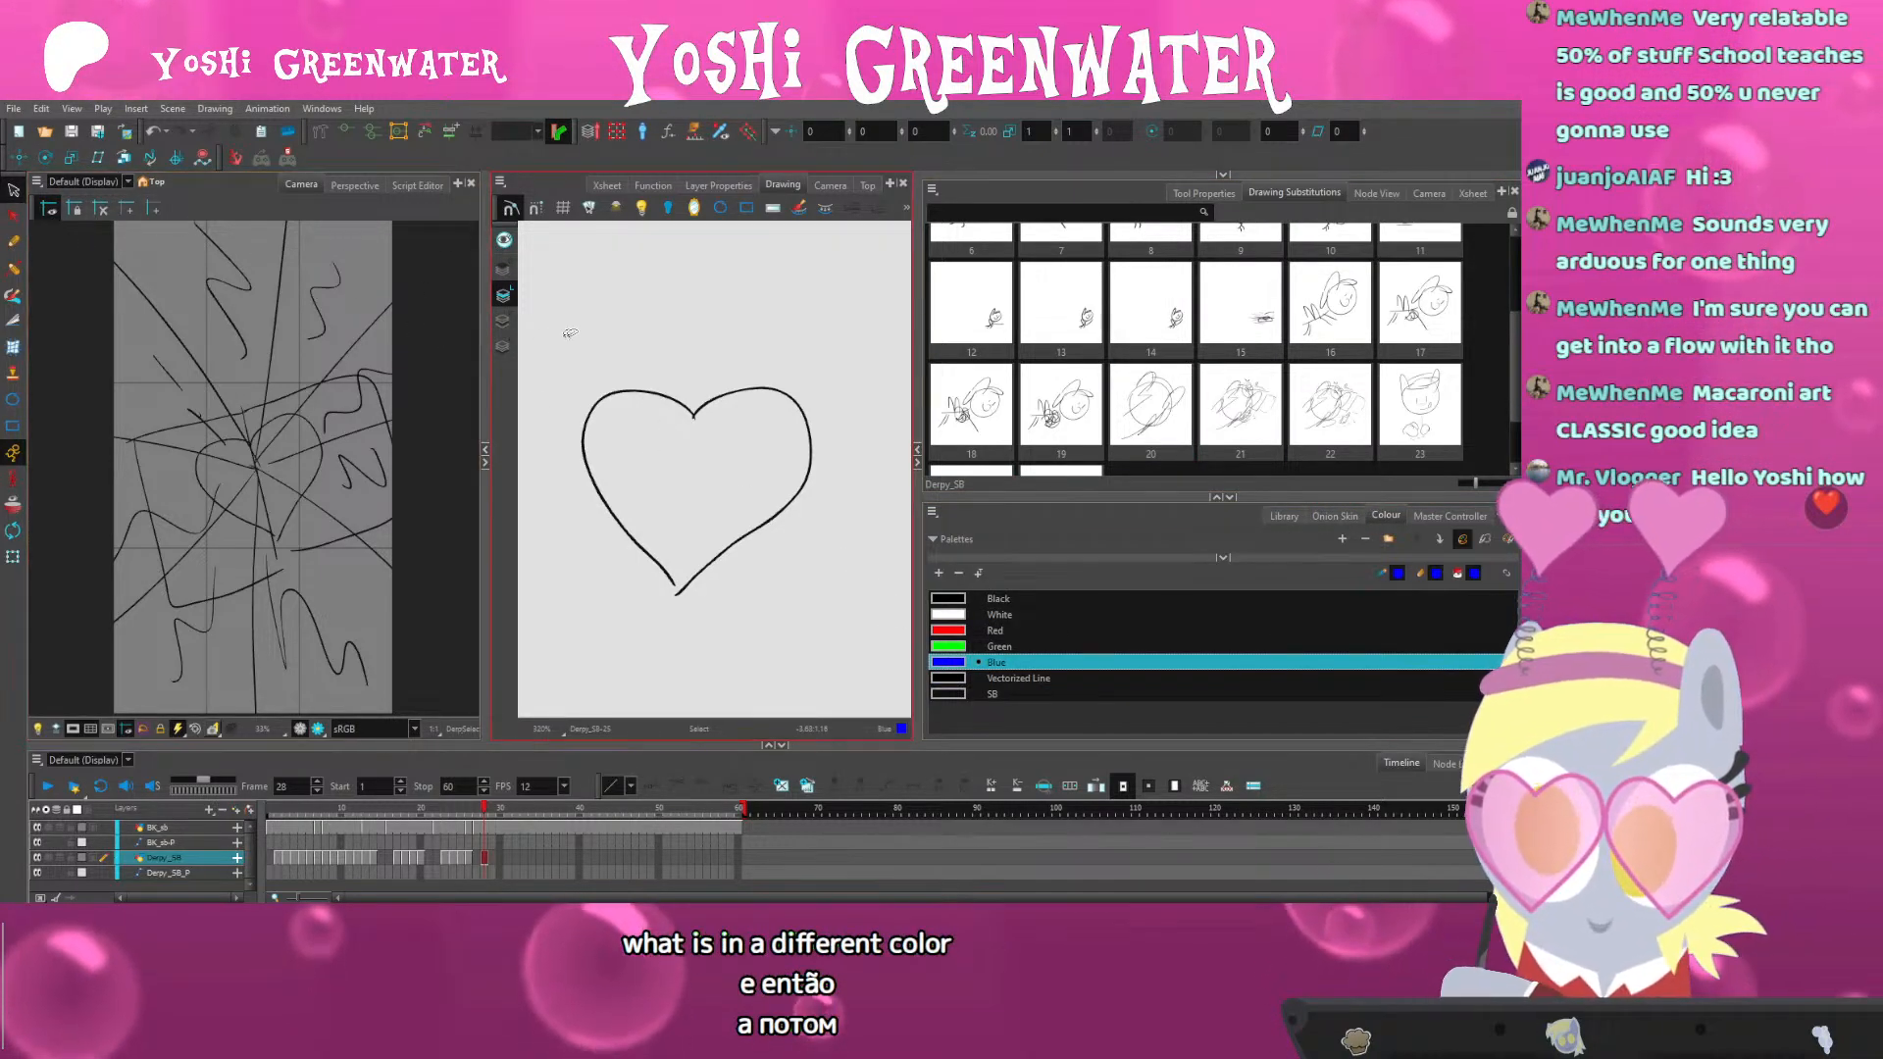
pyautogui.click(626, 540)
pyautogui.click(948, 664)
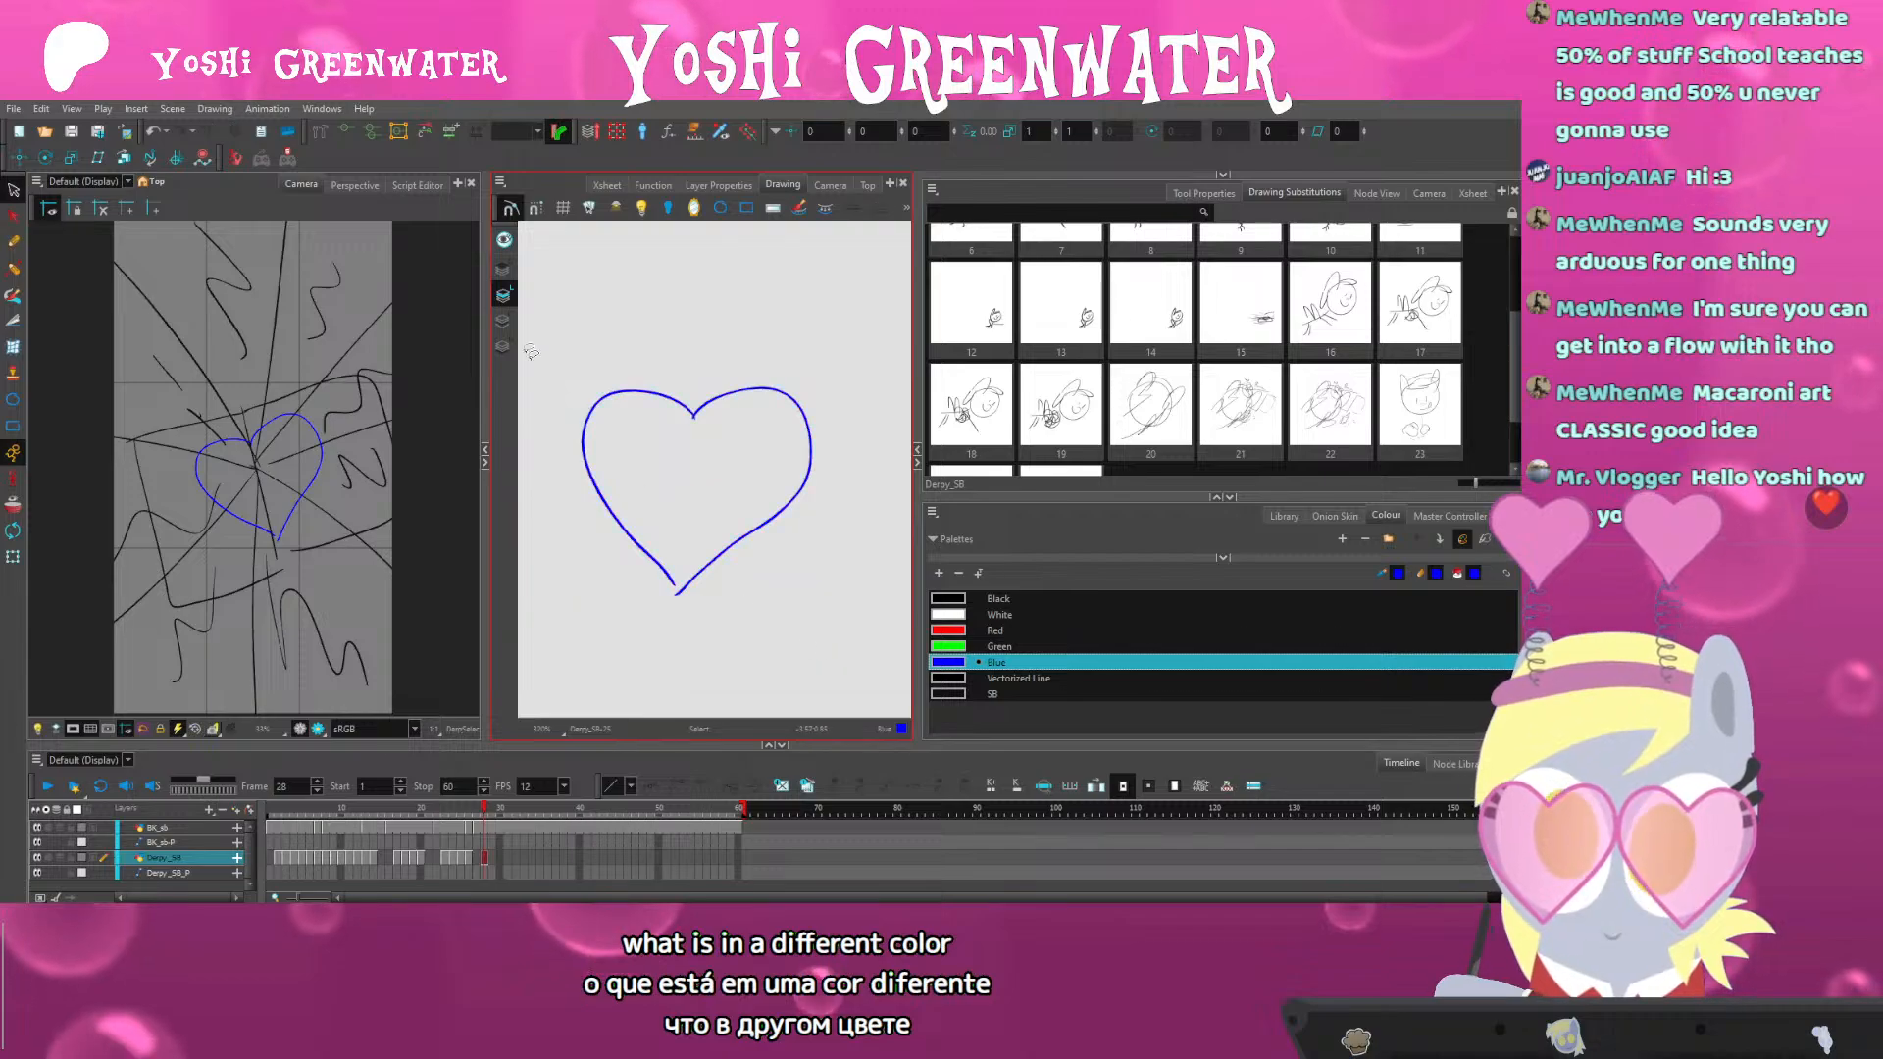
# Return to the card's art layer with the SB colour and brush small curved macaroni pieces along the blue heart
pyautogui.click(503, 255)
pyautogui.click(942, 696)
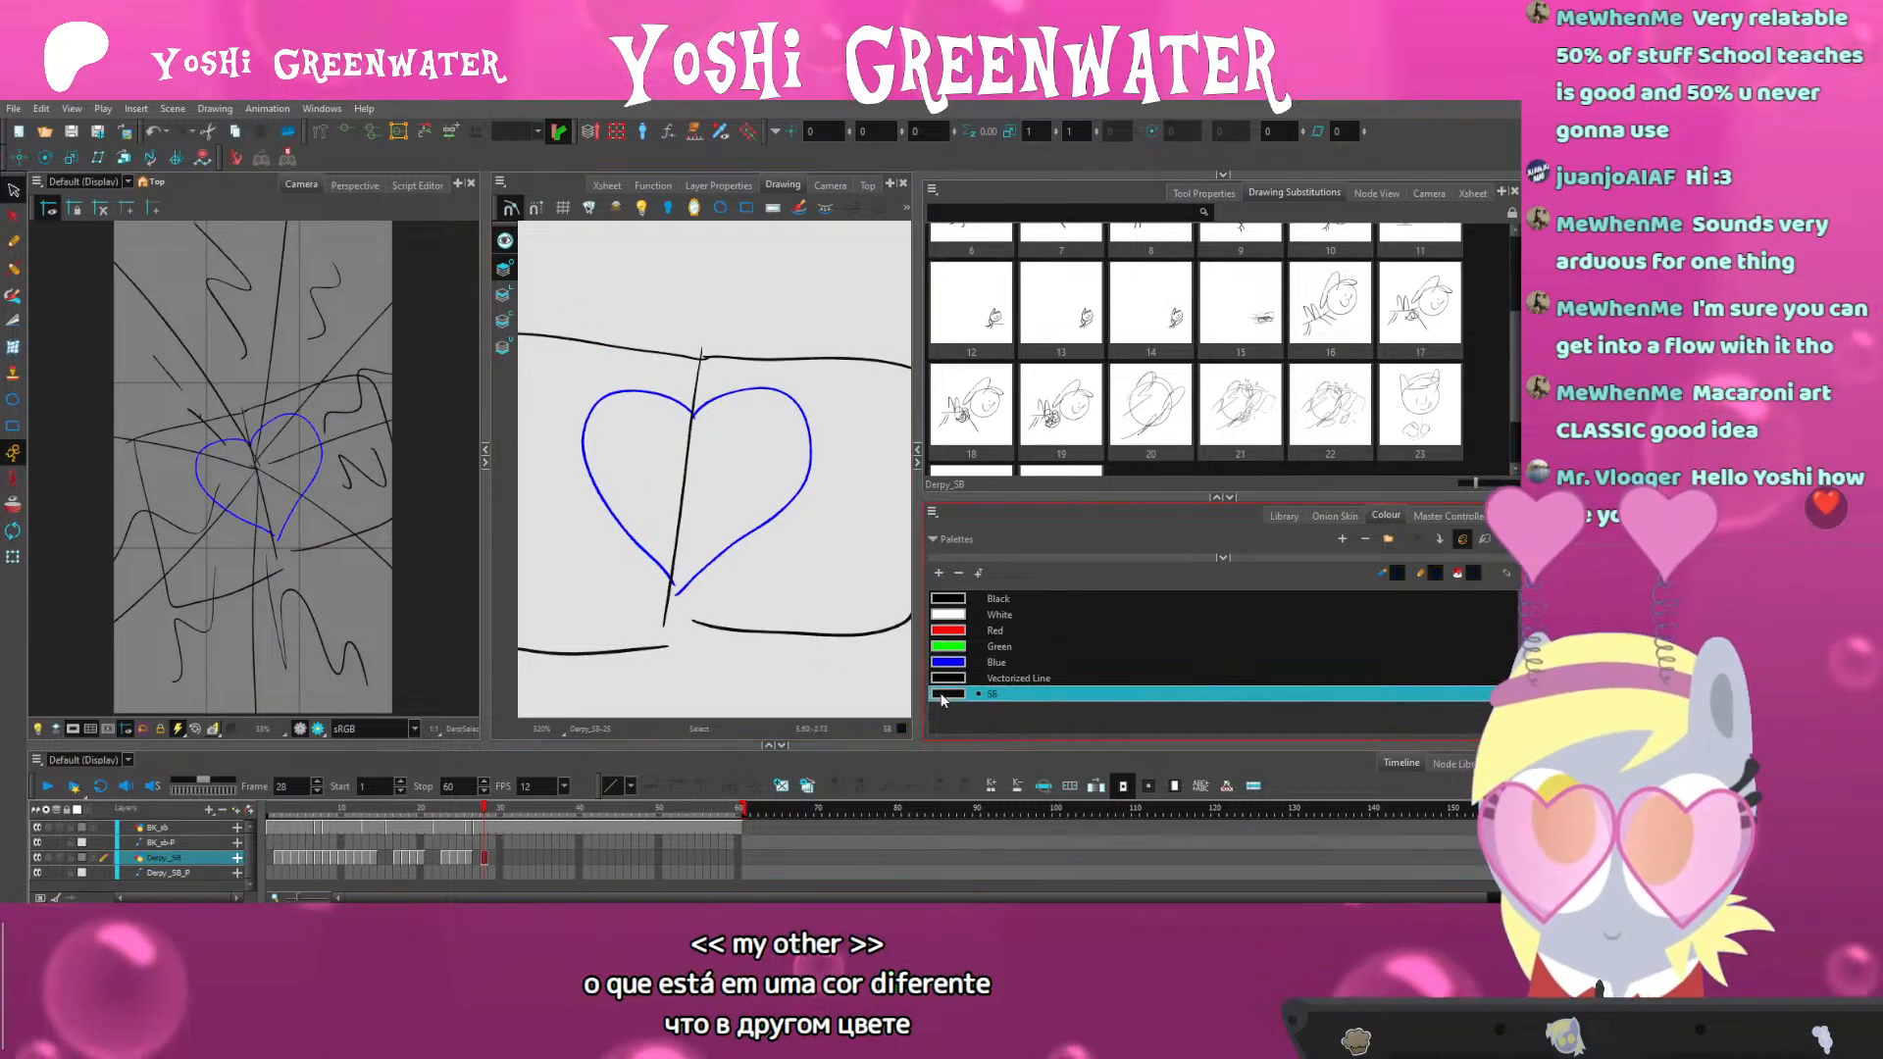
pyautogui.scroll(3, 695, 413)
pyautogui.scroll(-2, 695, 413)
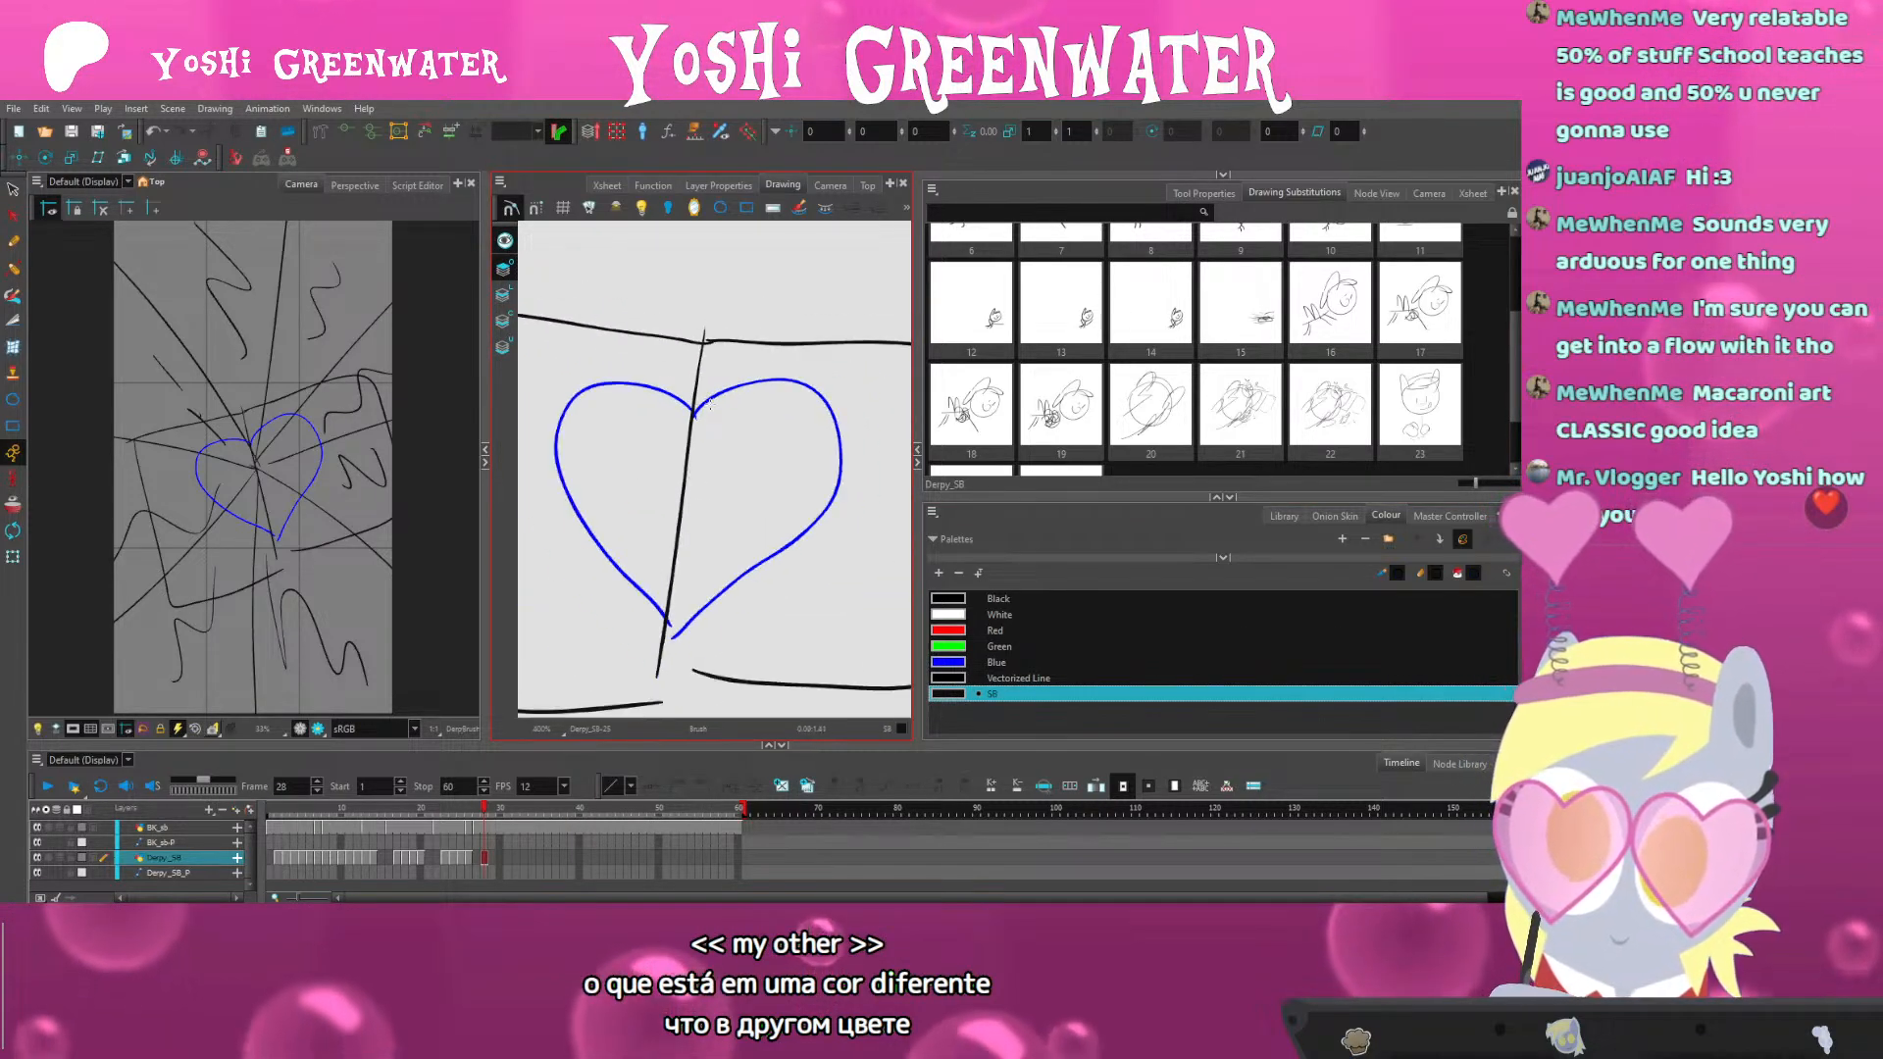
pyautogui.moveTo(707, 404)
pyautogui.mouseDown()
pyautogui.moveTo(768, 381)
pyautogui.moveTo(750, 391)
pyautogui.moveTo(831, 412)
pyautogui.mouseUp()
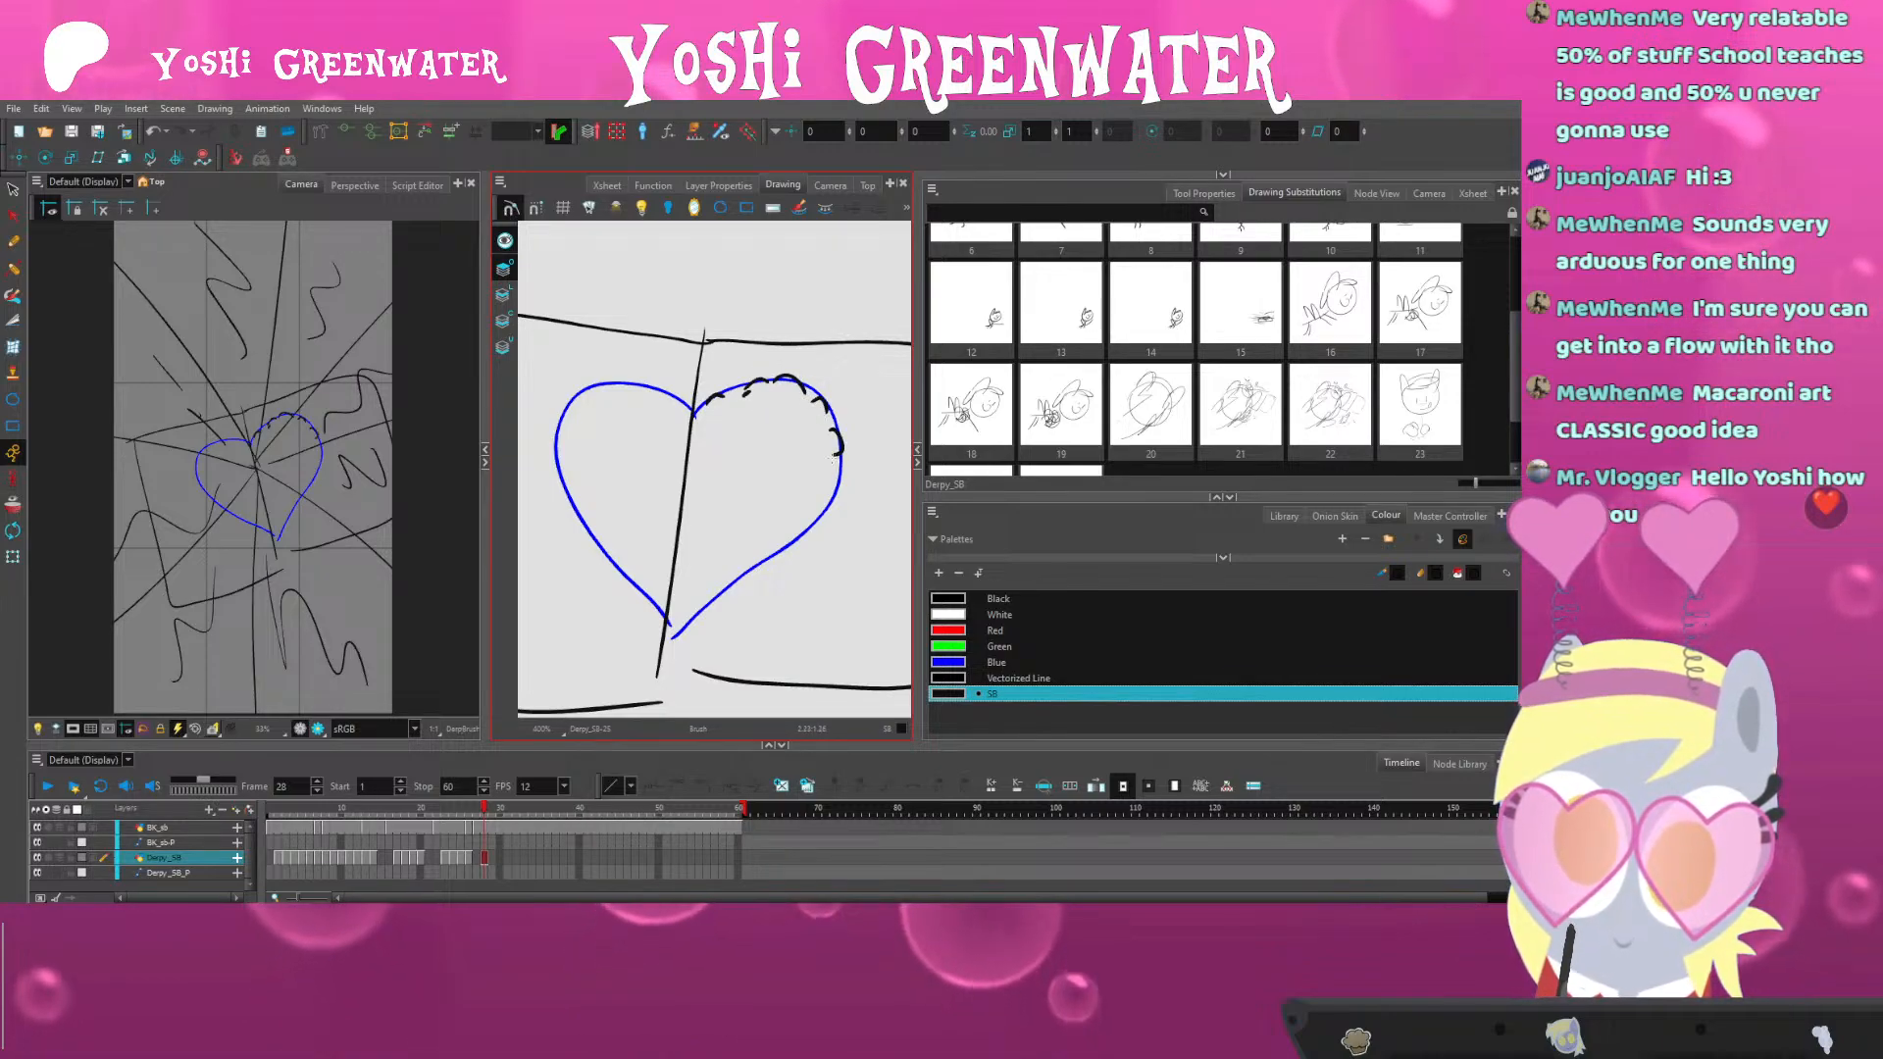
pyautogui.moveTo(781, 545); pyautogui.dragTo(738, 580)
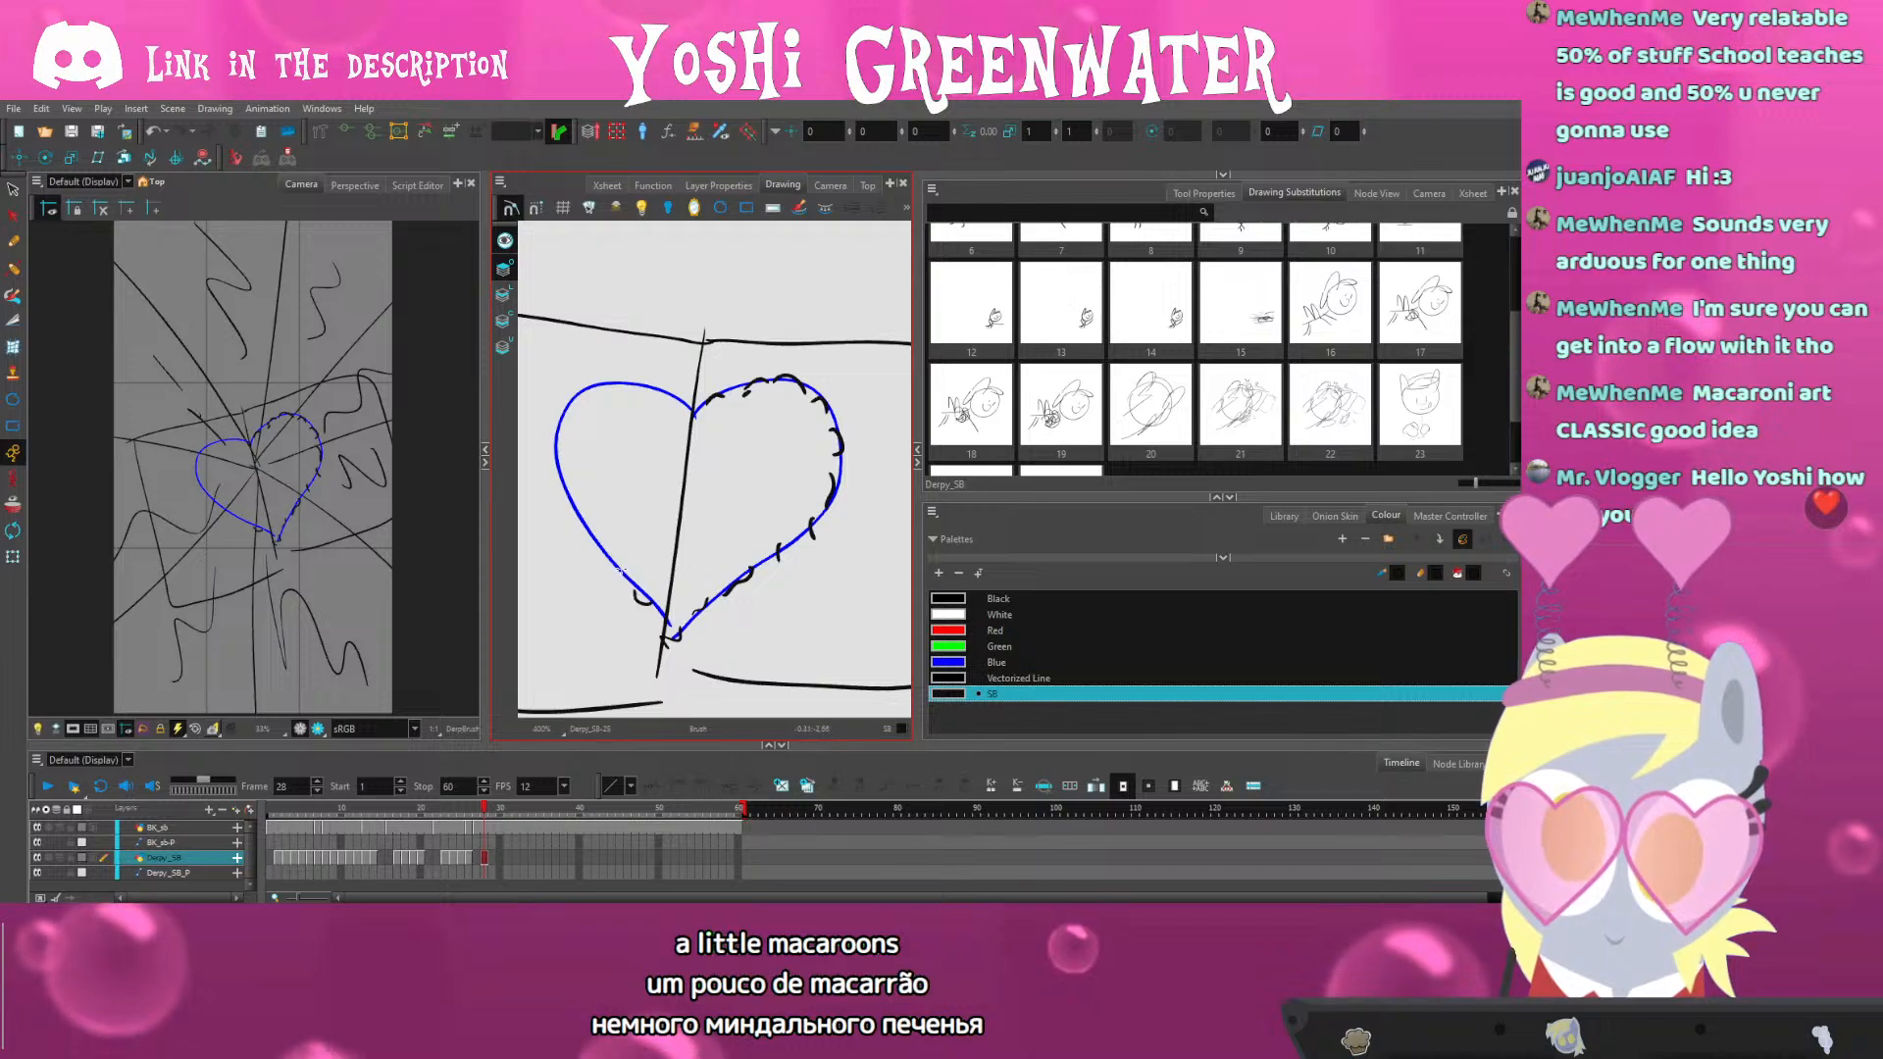
pyautogui.moveTo(557, 462)
pyautogui.mouseDown()
pyautogui.moveTo(567, 409)
pyautogui.moveTo(637, 386)
pyautogui.mouseUp()
pyautogui.moveTo(647, 388); pyautogui.dragTo(658, 392)
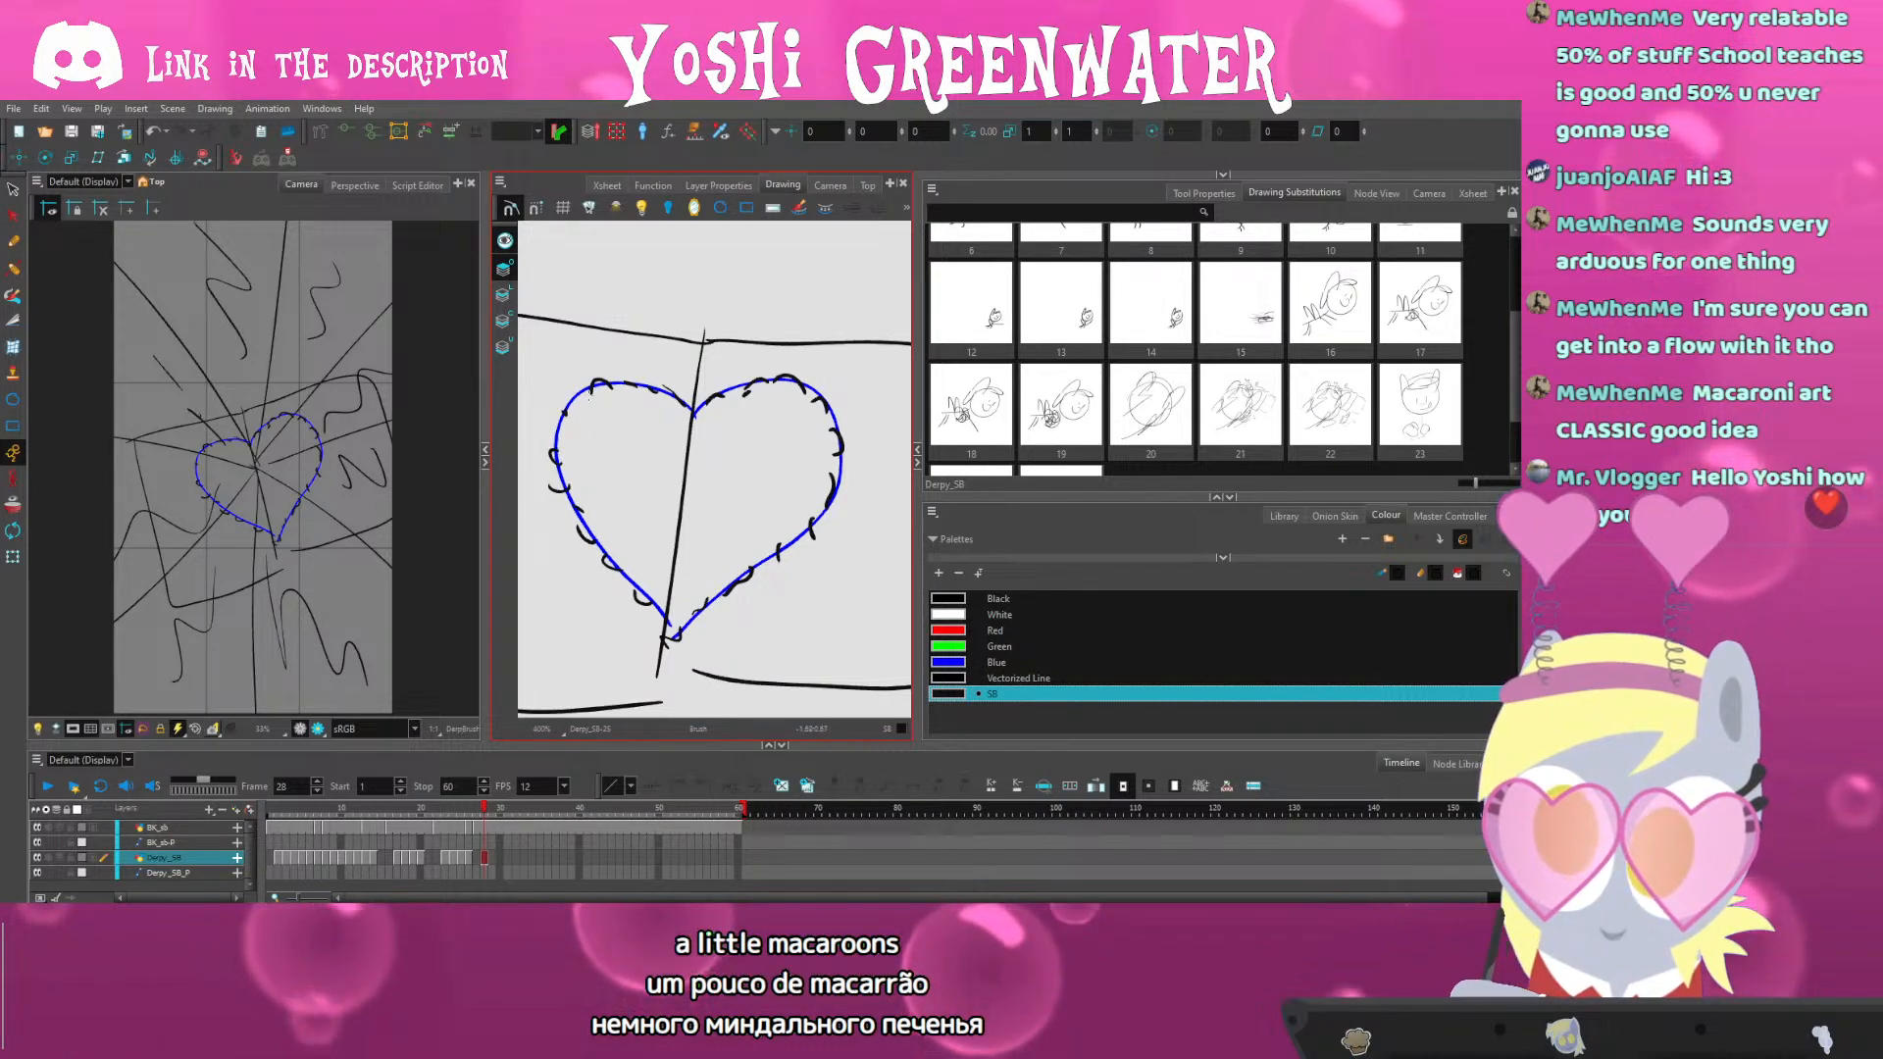
# Delete the blue guide heart from its art layer and show the card with its macaroni pieces again
pyautogui.click(504, 240)
pyautogui.click(503, 294)
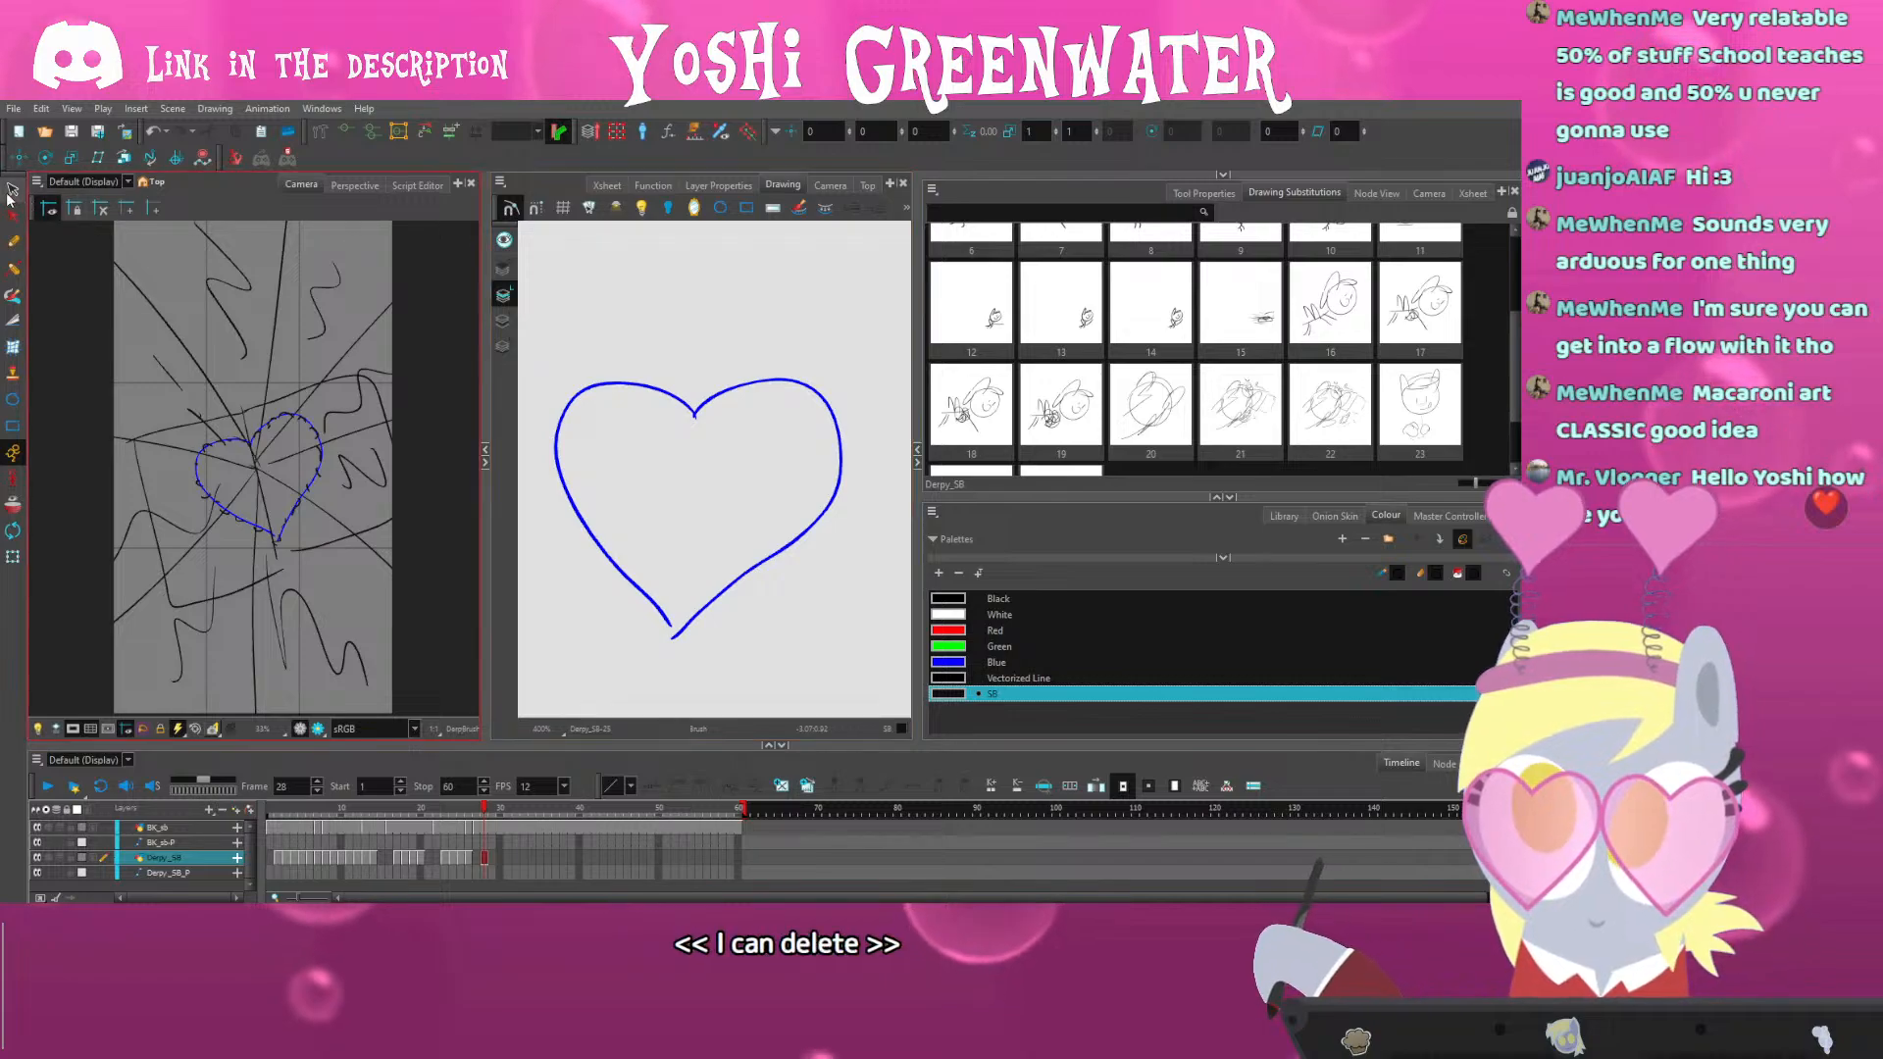
pyautogui.hotkey('alt', 's')
pyautogui.click(503, 268)
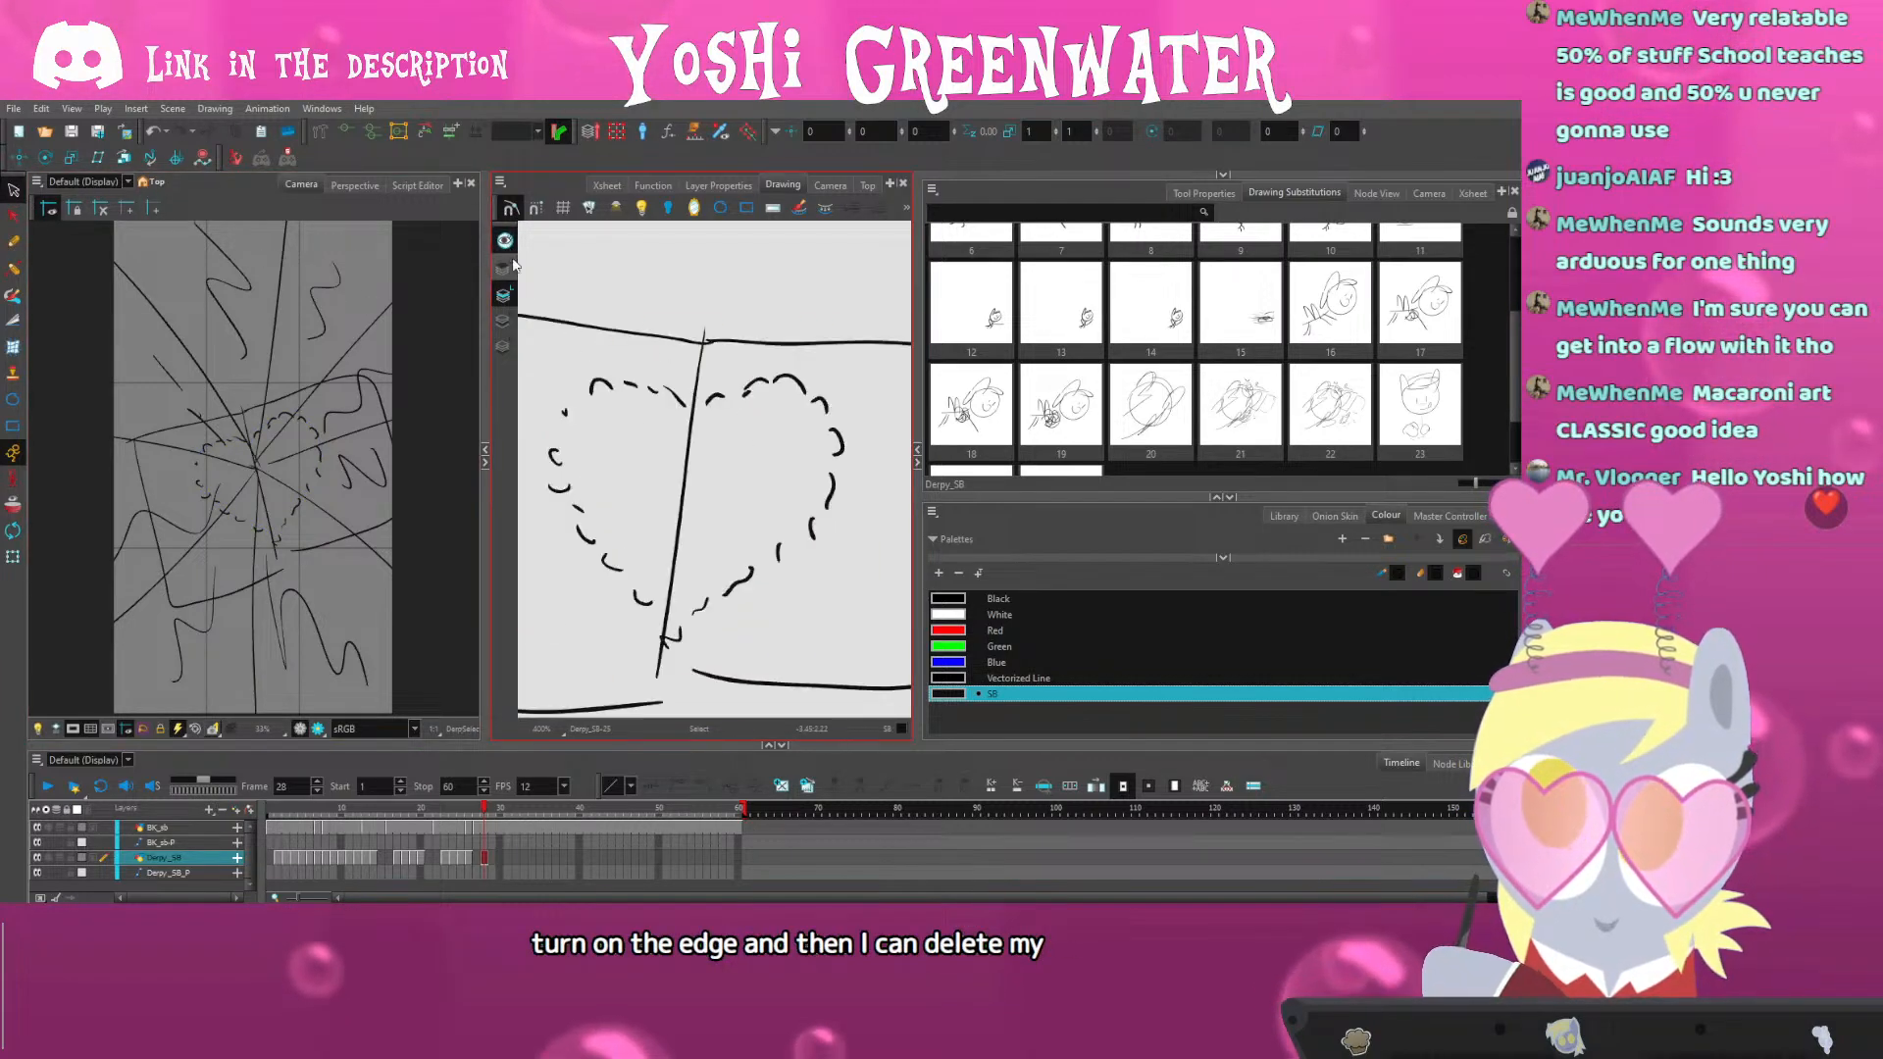
pyautogui.moveTo(586, 518); pyautogui.dragTo(600, 498)
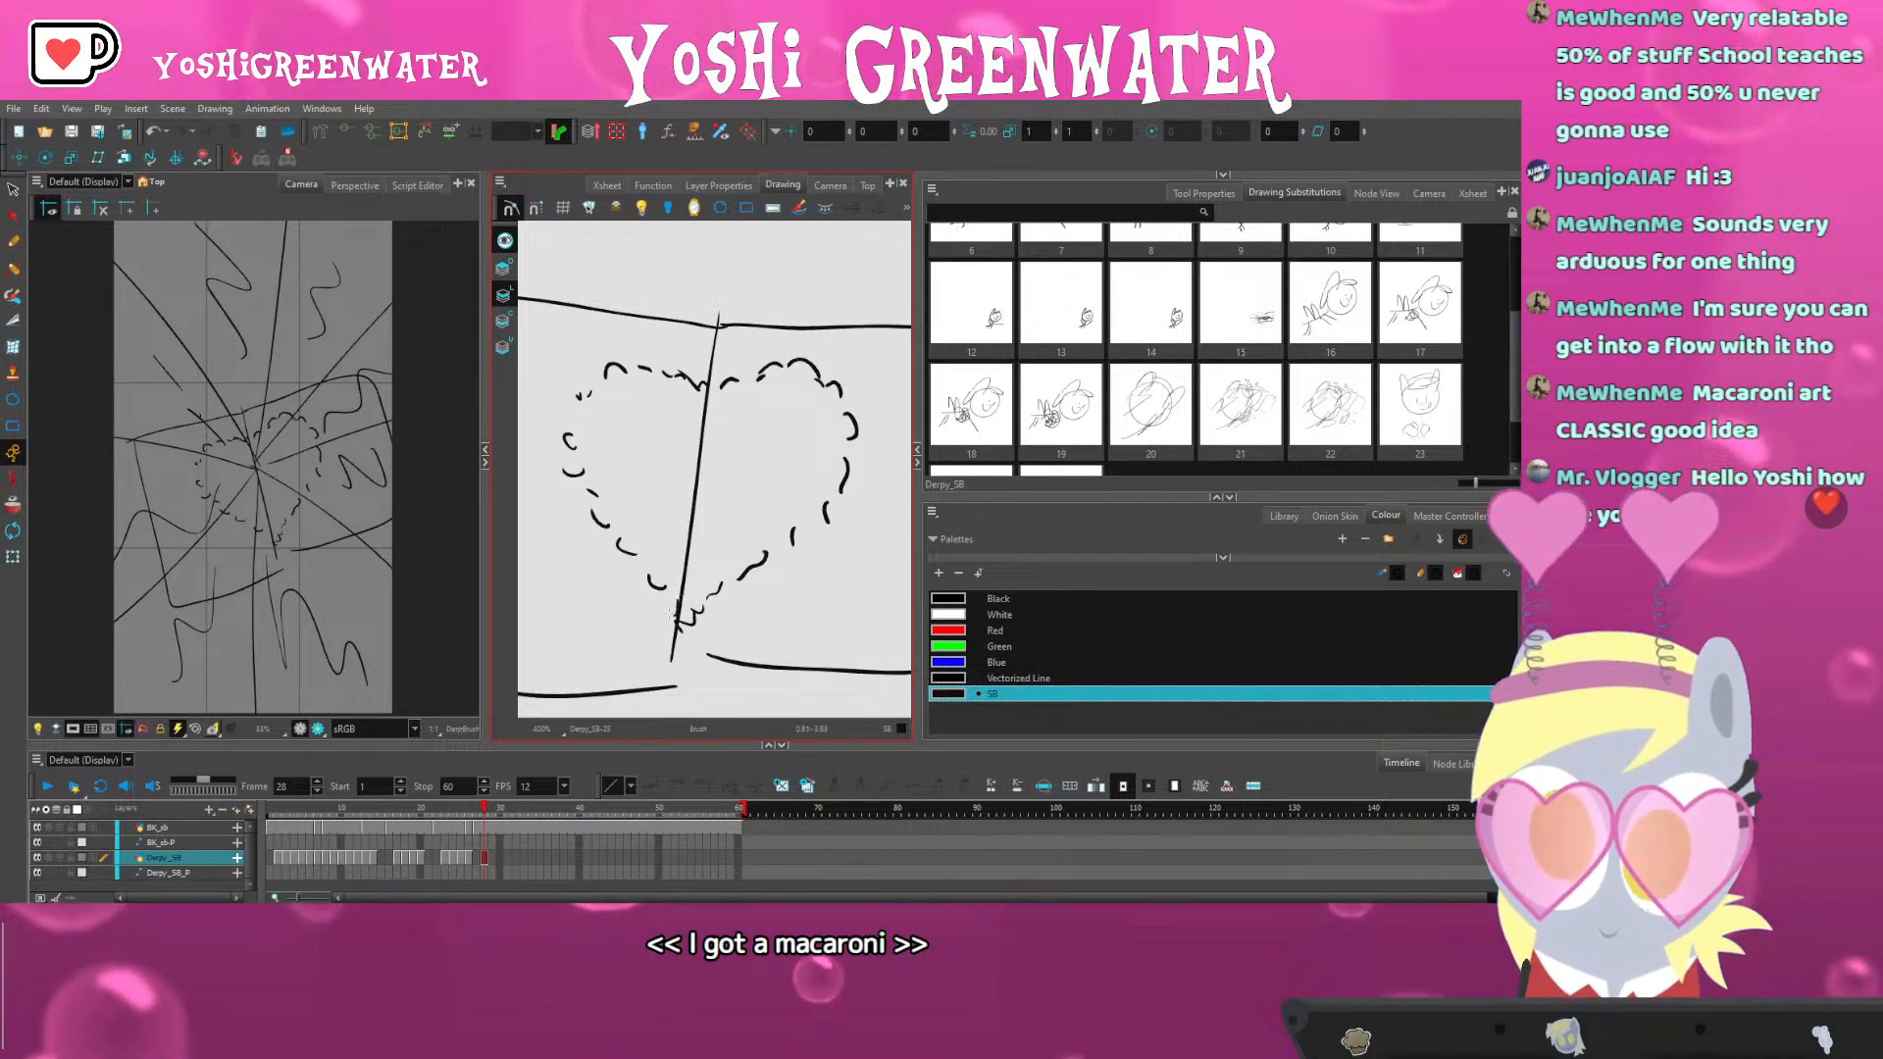
# Brush scattered short and curved macaroni pieces across both halves of the card, around and inside the heart
pyautogui.scroll(-2, 610, 516)
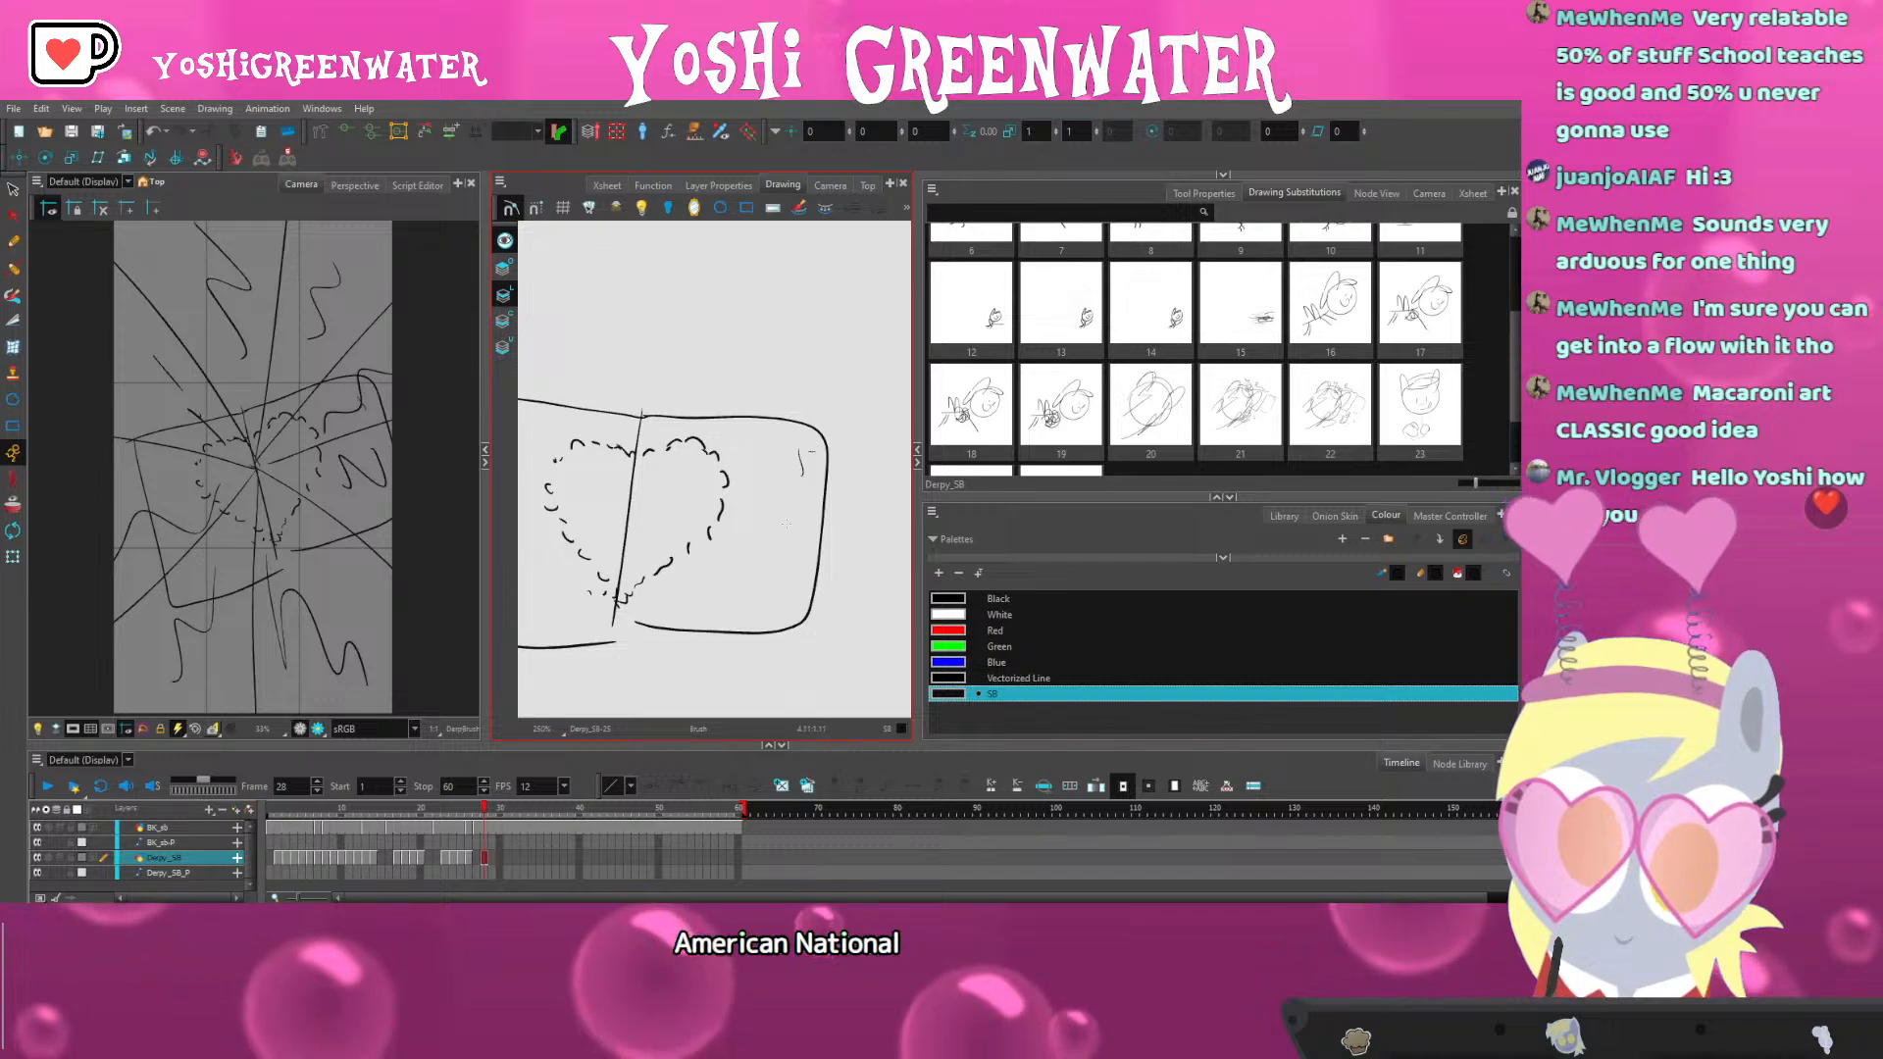
pyautogui.moveTo(637, 593); pyautogui.dragTo(691, 598)
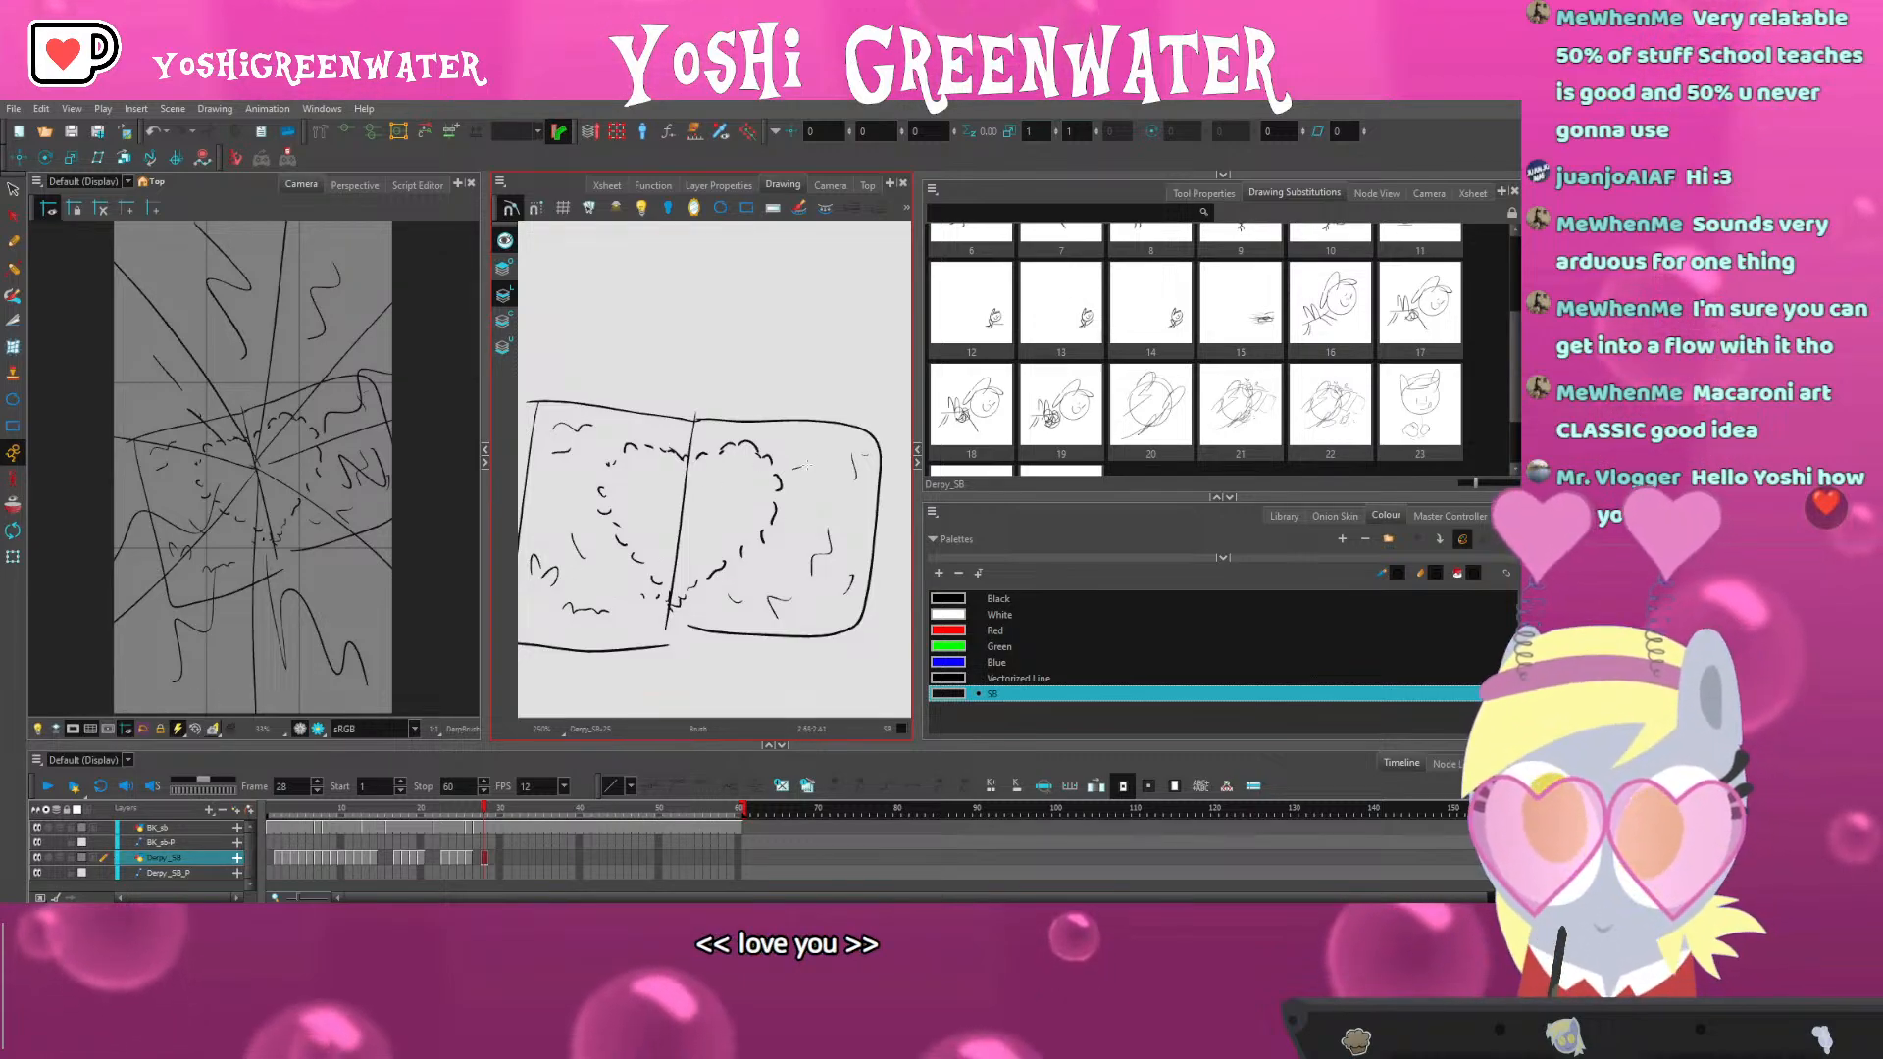
pyautogui.moveTo(807, 465); pyautogui.dragTo(813, 464)
pyautogui.moveTo(789, 520); pyautogui.dragTo(805, 518)
pyautogui.moveTo(713, 600); pyautogui.dragTo(639, 624)
pyautogui.moveTo(616, 571); pyautogui.dragTo(603, 569)
pyautogui.moveTo(583, 506); pyautogui.dragTo(572, 494)
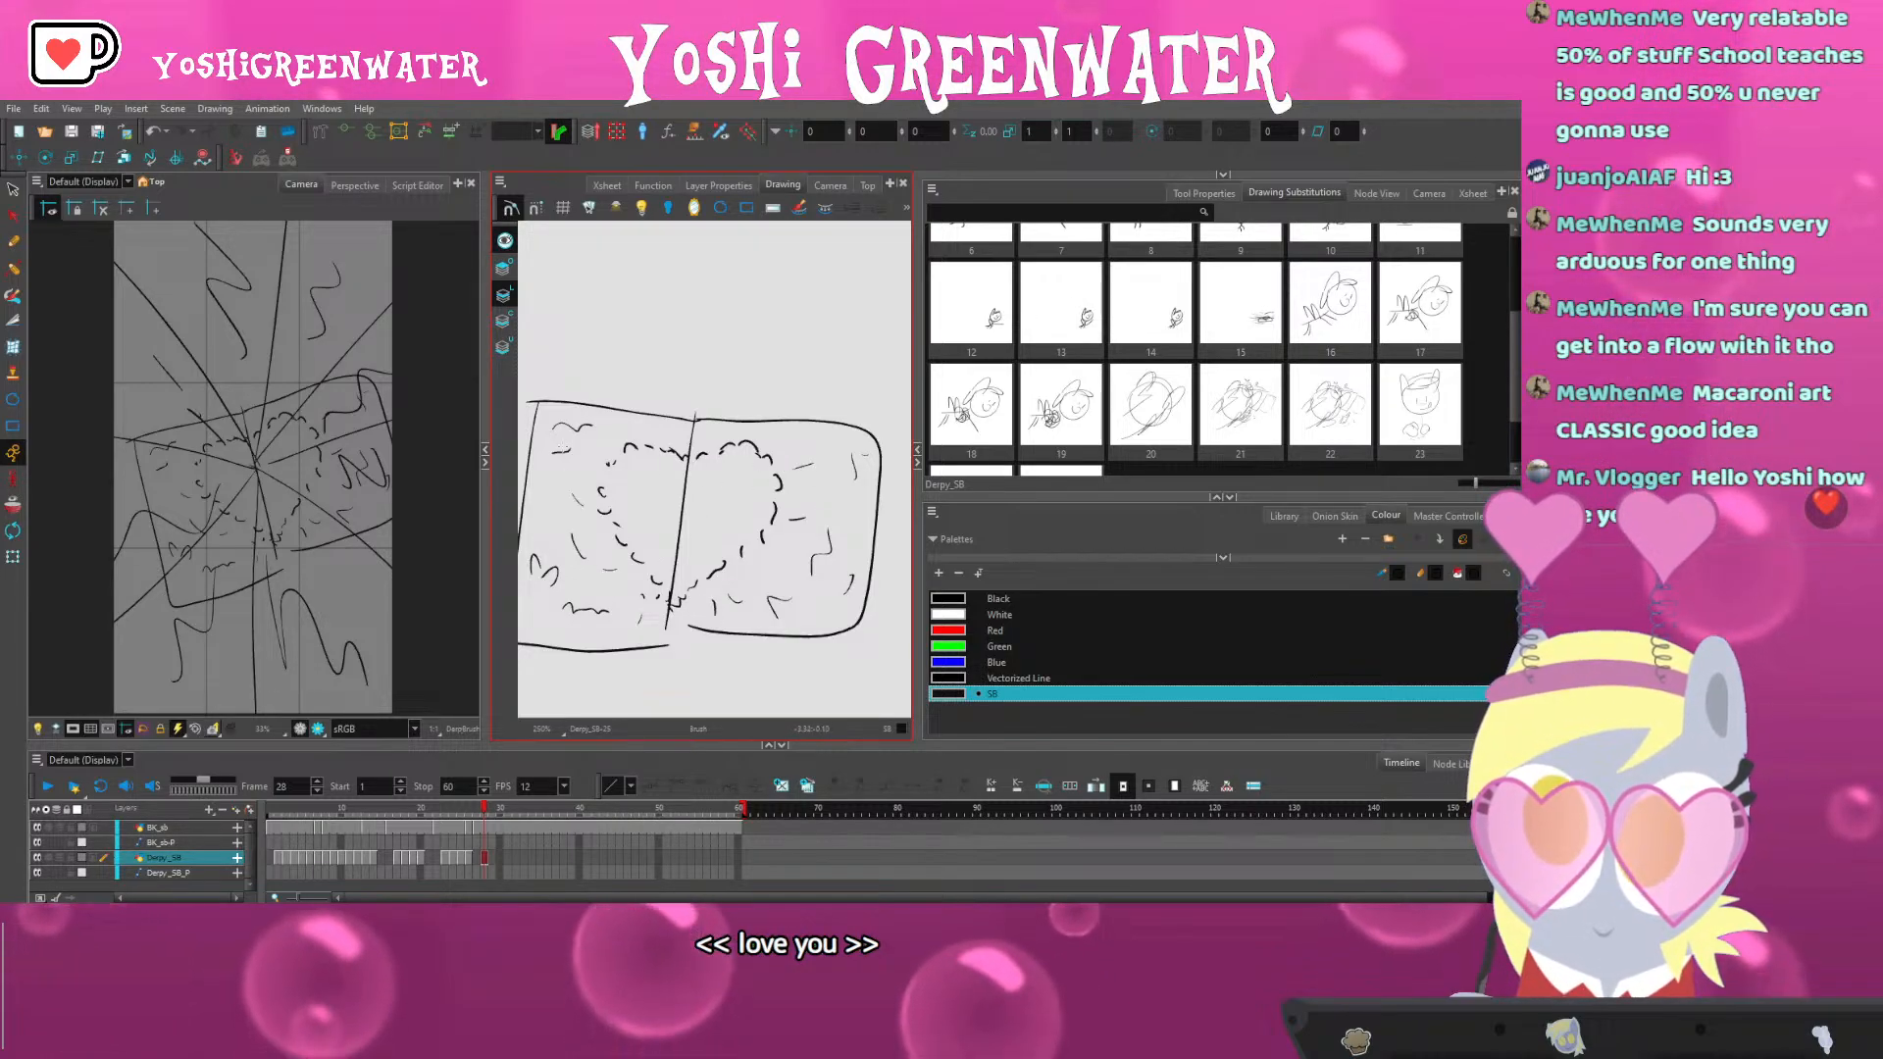
pyautogui.moveTo(676, 432); pyautogui.dragTo(694, 487)
pyautogui.moveTo(716, 520); pyautogui.dragTo(657, 541)
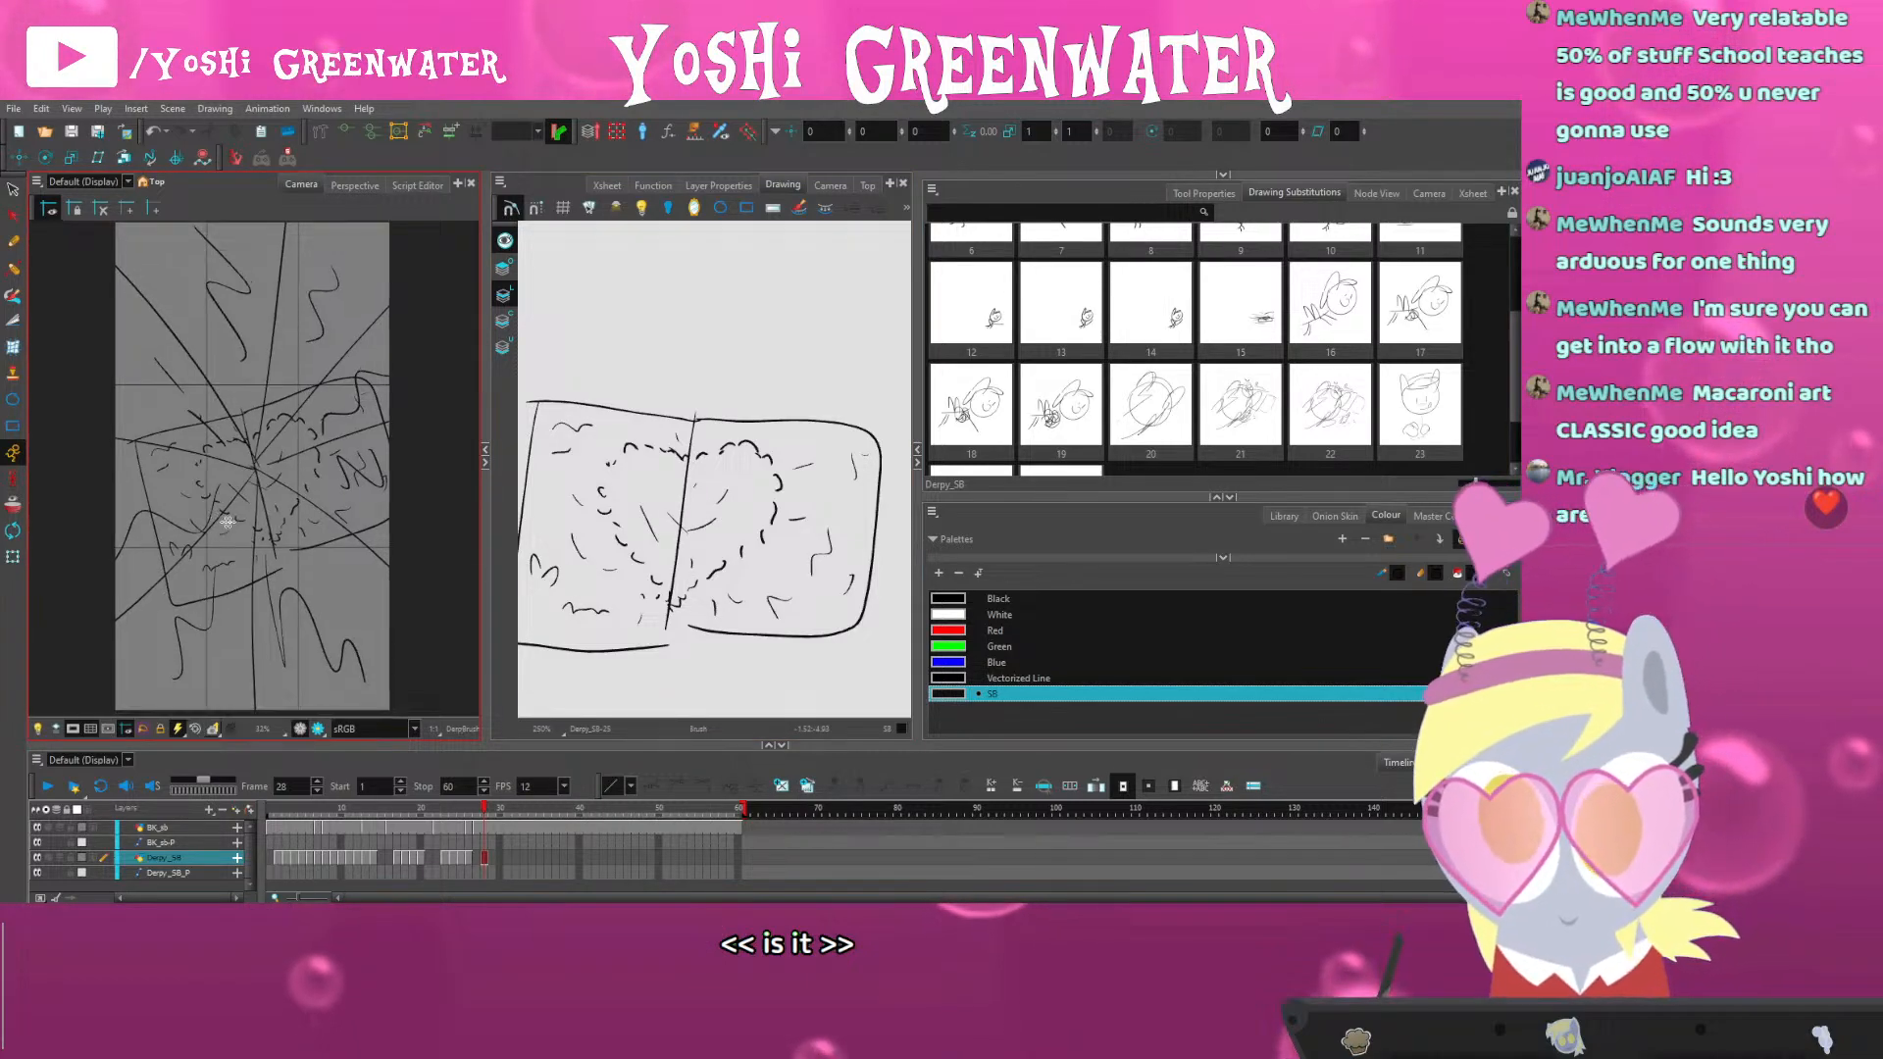
# On a separate art layer, sketch two rounded hooves gripping the card's lower edge, one under each half
pyautogui.scroll(-2, 597, 554)
pyautogui.moveTo(571, 403); pyautogui.dragTo(604, 380)
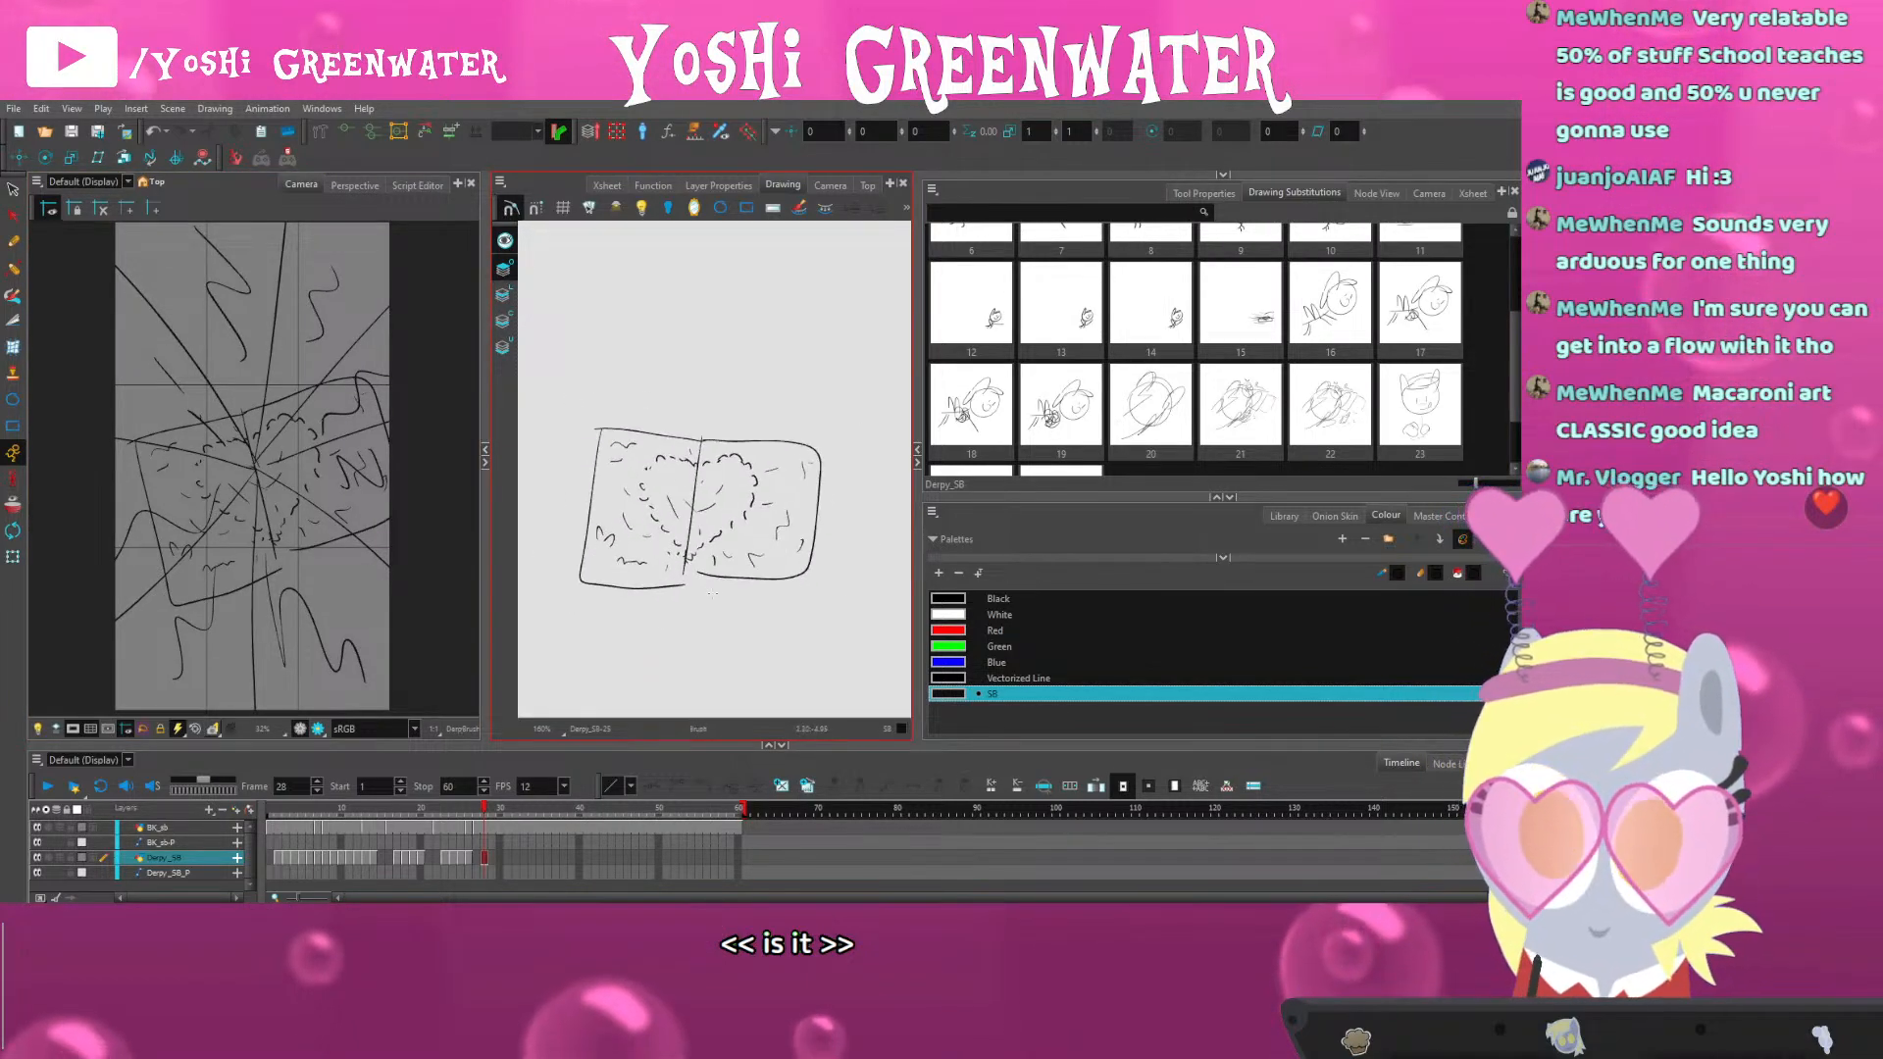
pyautogui.moveTo(738, 644); pyautogui.dragTo(776, 632)
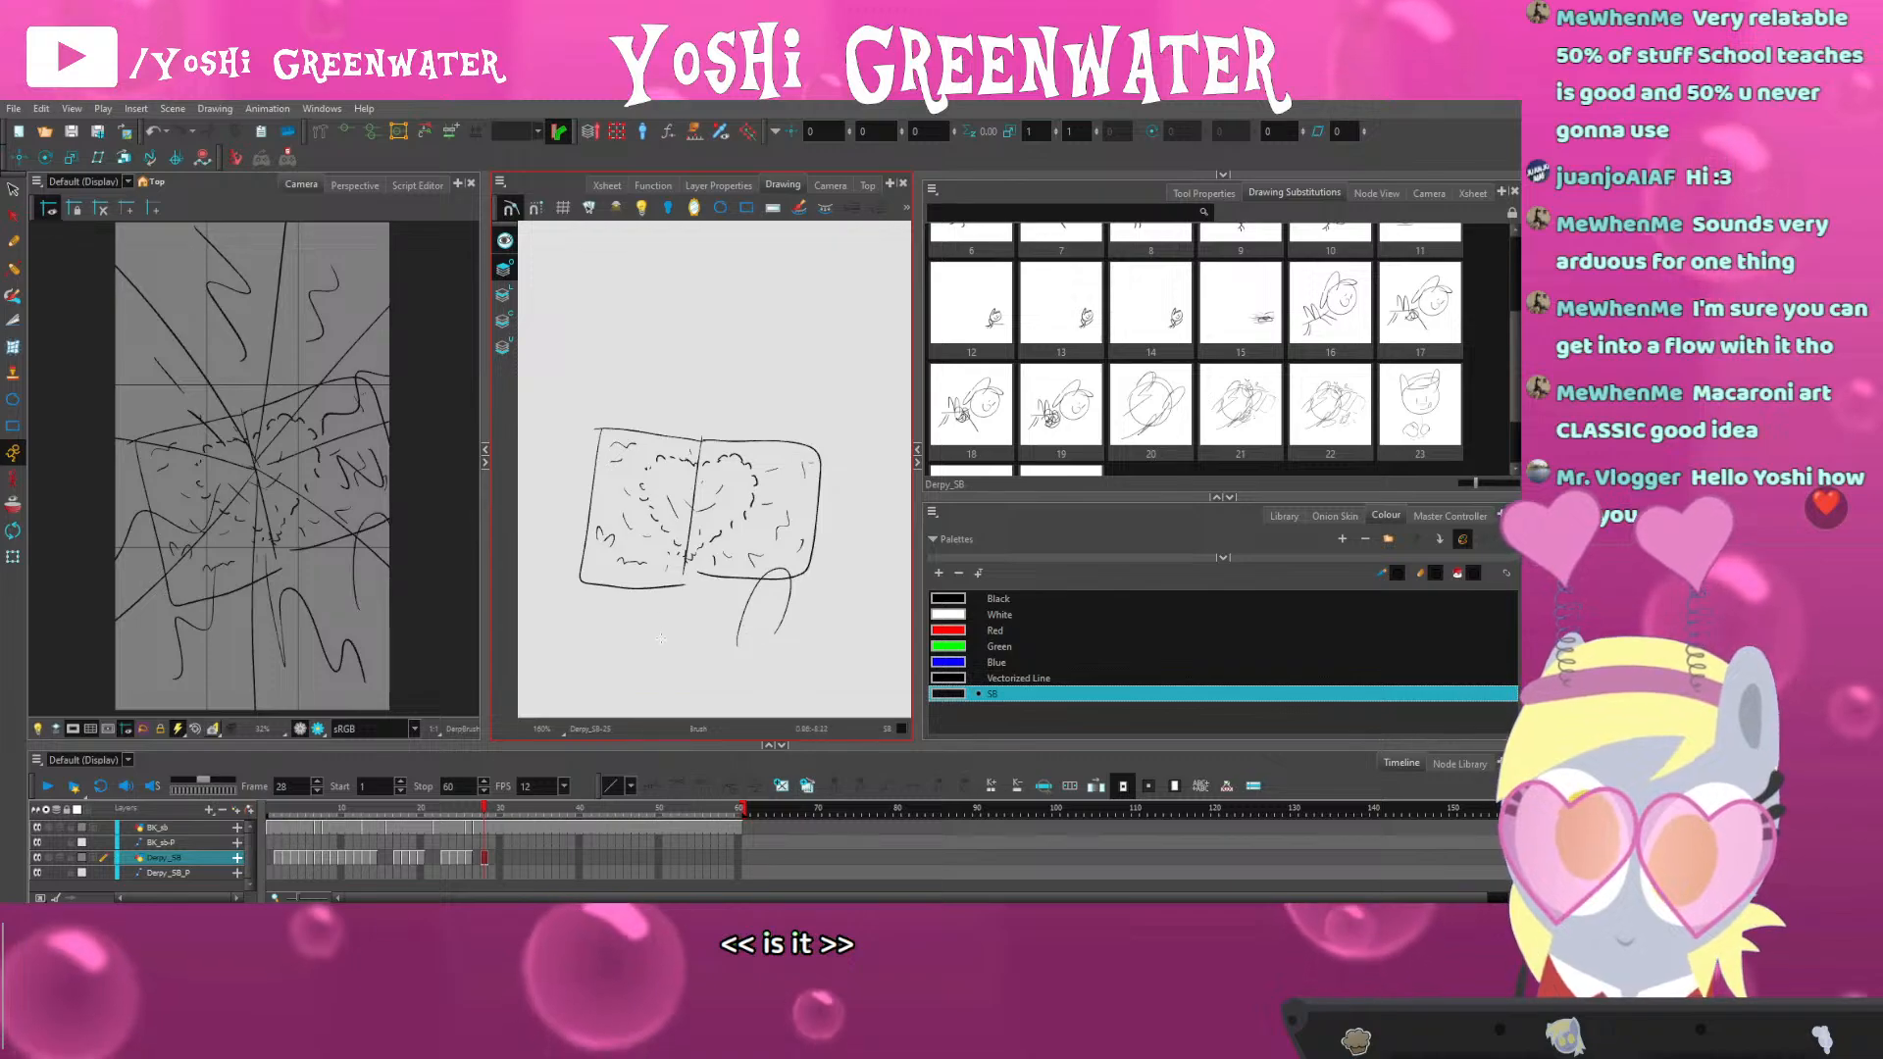
pyautogui.moveTo(660, 635); pyautogui.dragTo(617, 654)
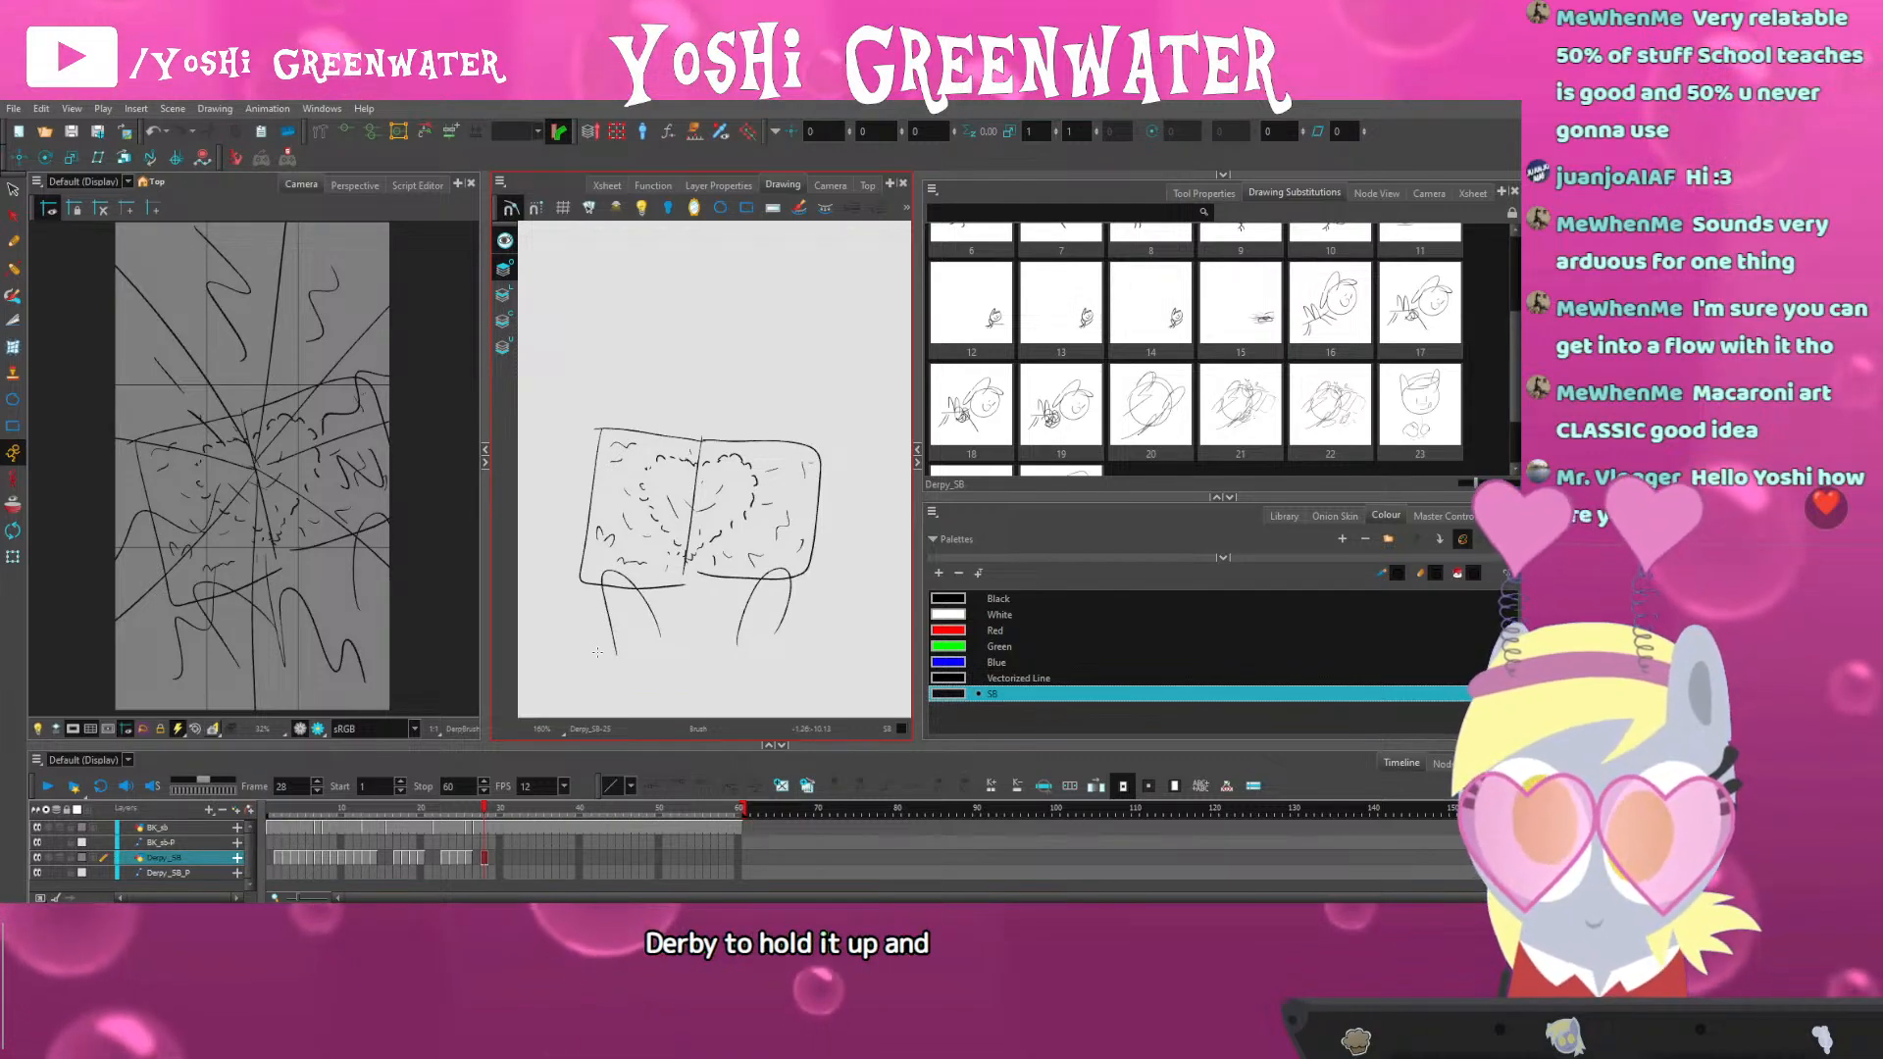
# Reset the Drawing view's rotation, adjust both hooves' placement, and flip the right hoof horizontally so it holds the card's corner
pyautogui.click(124, 419)
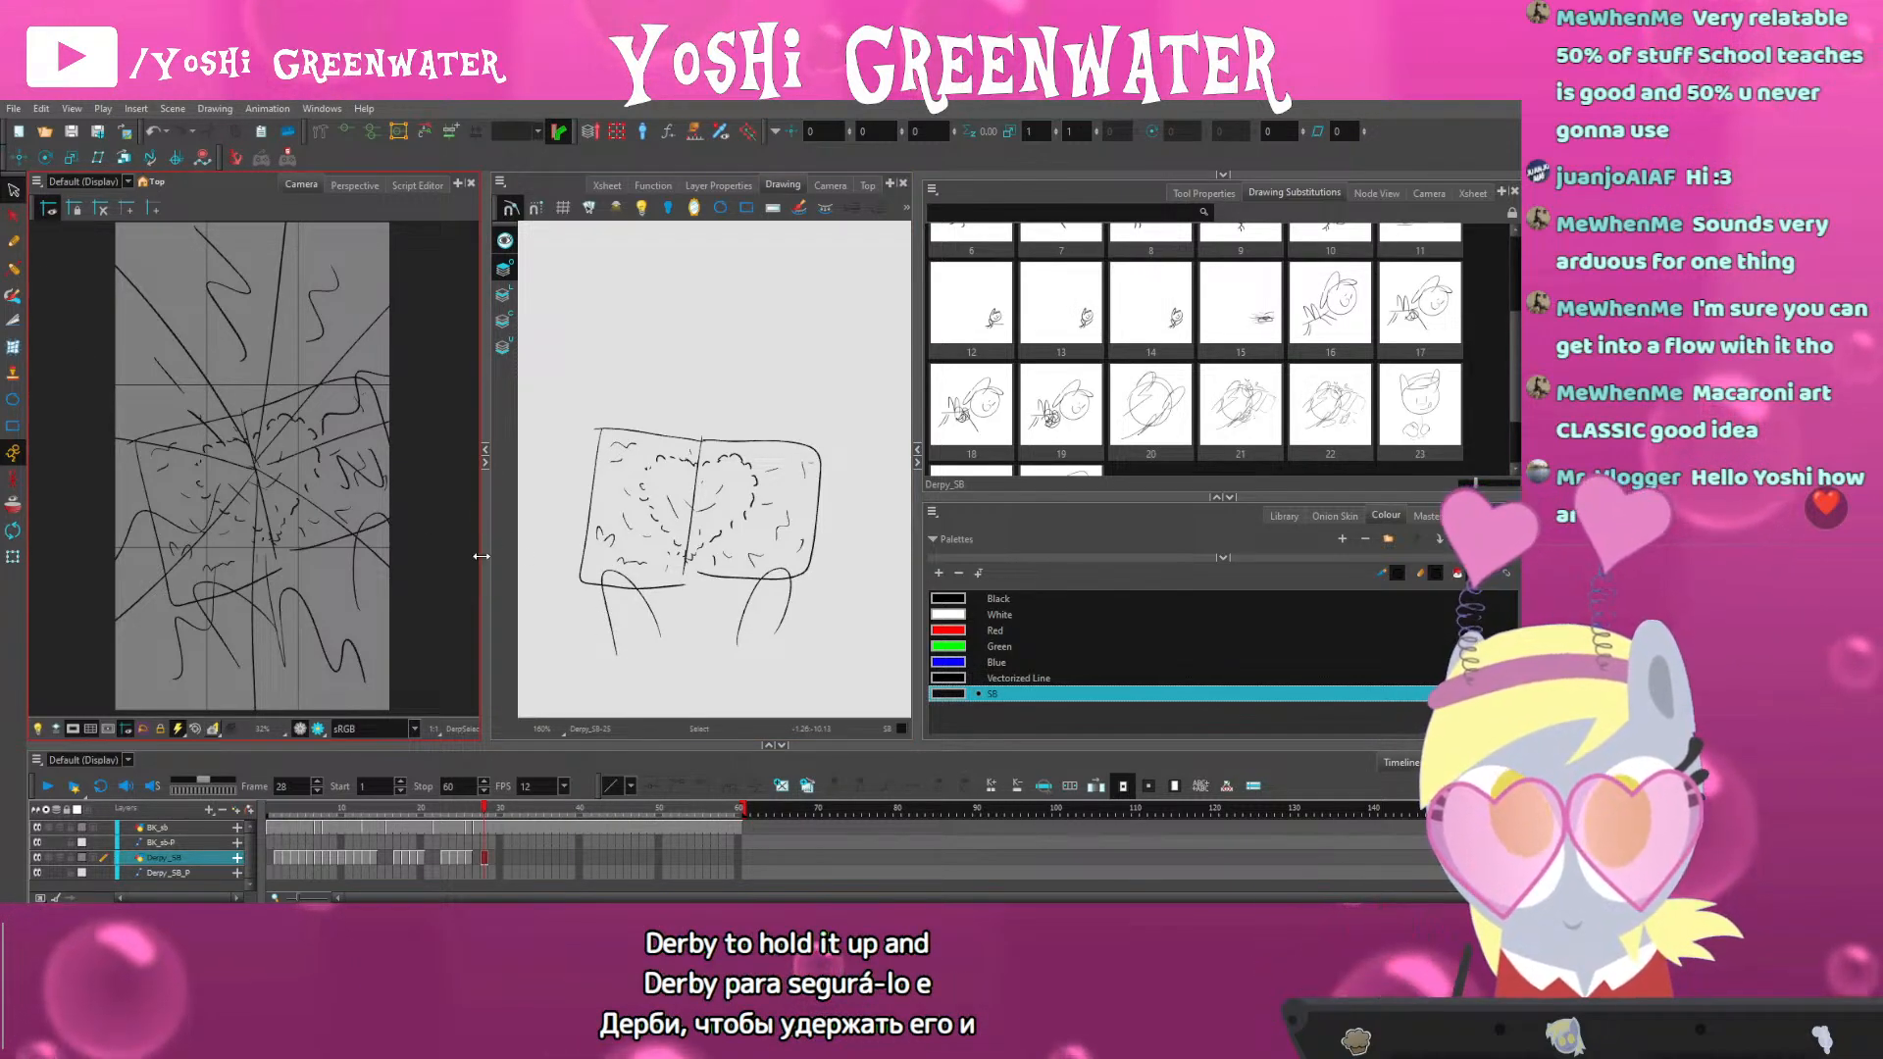
pyautogui.hotkey('shift', 'x')
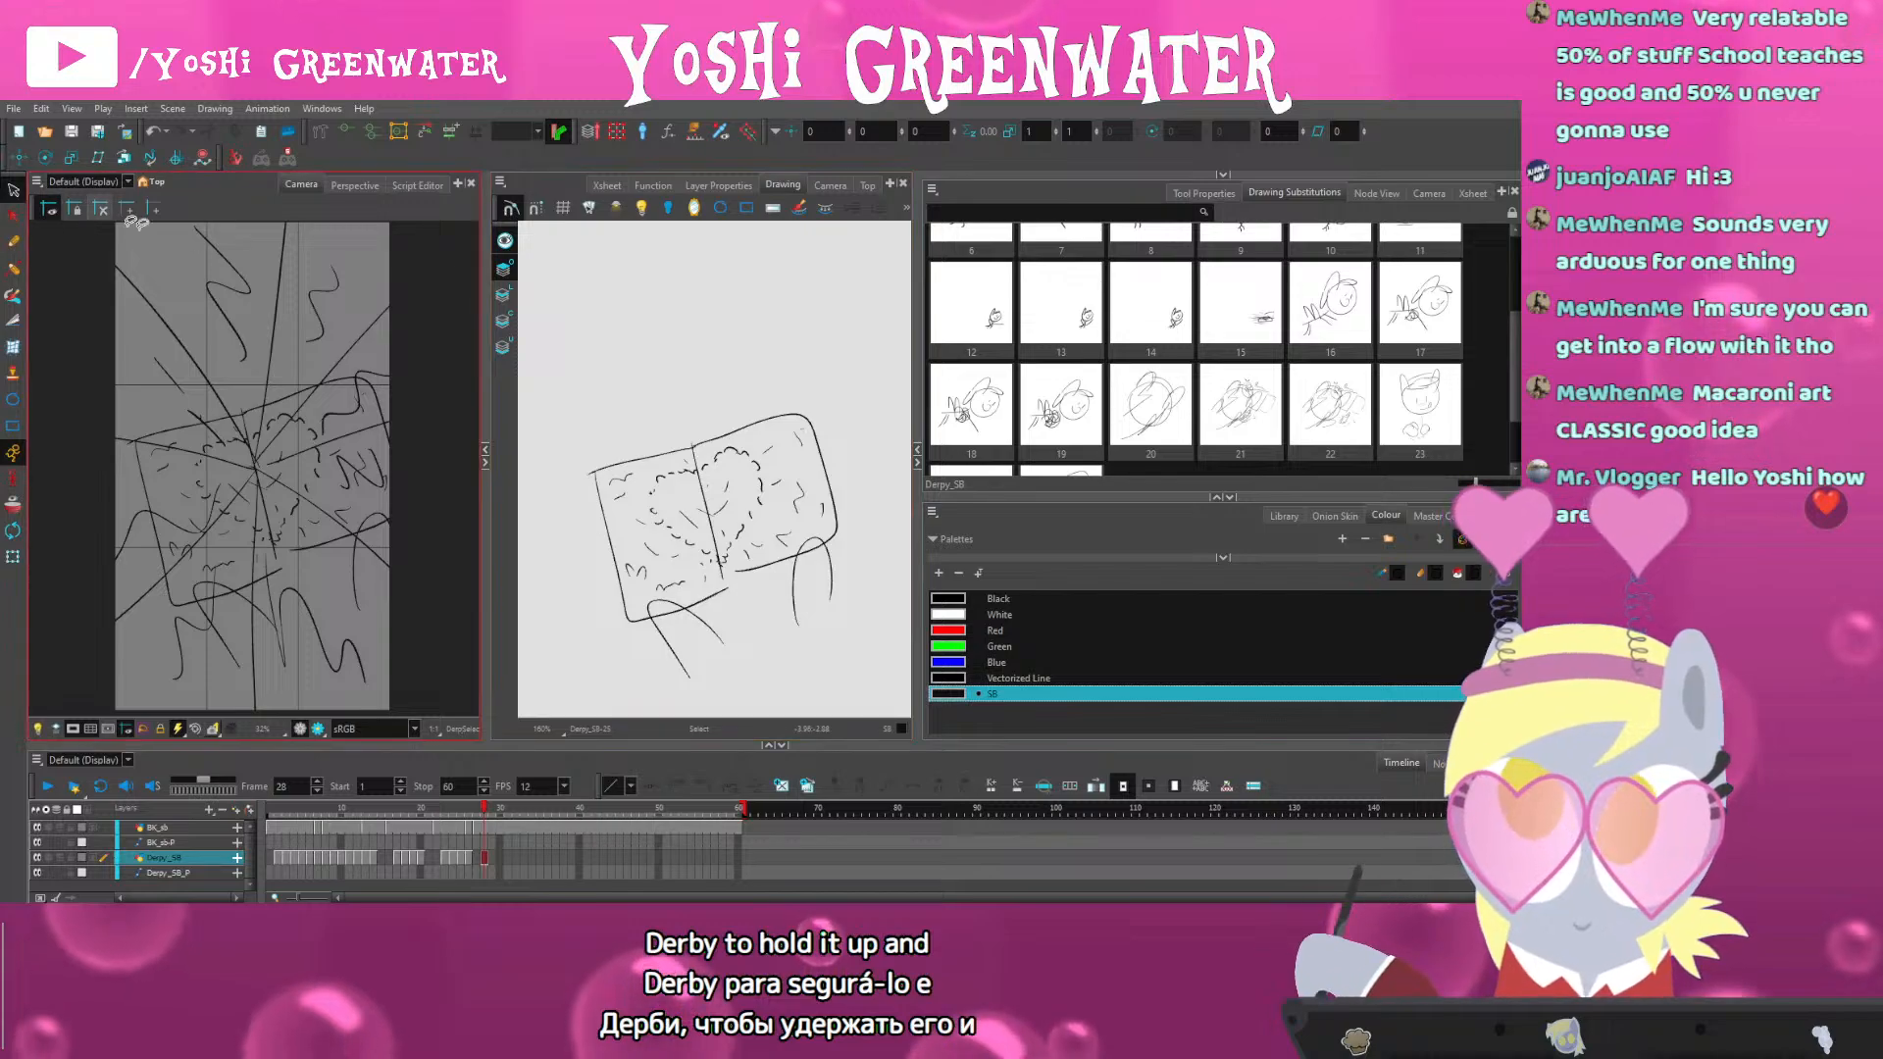
pyautogui.click(678, 626)
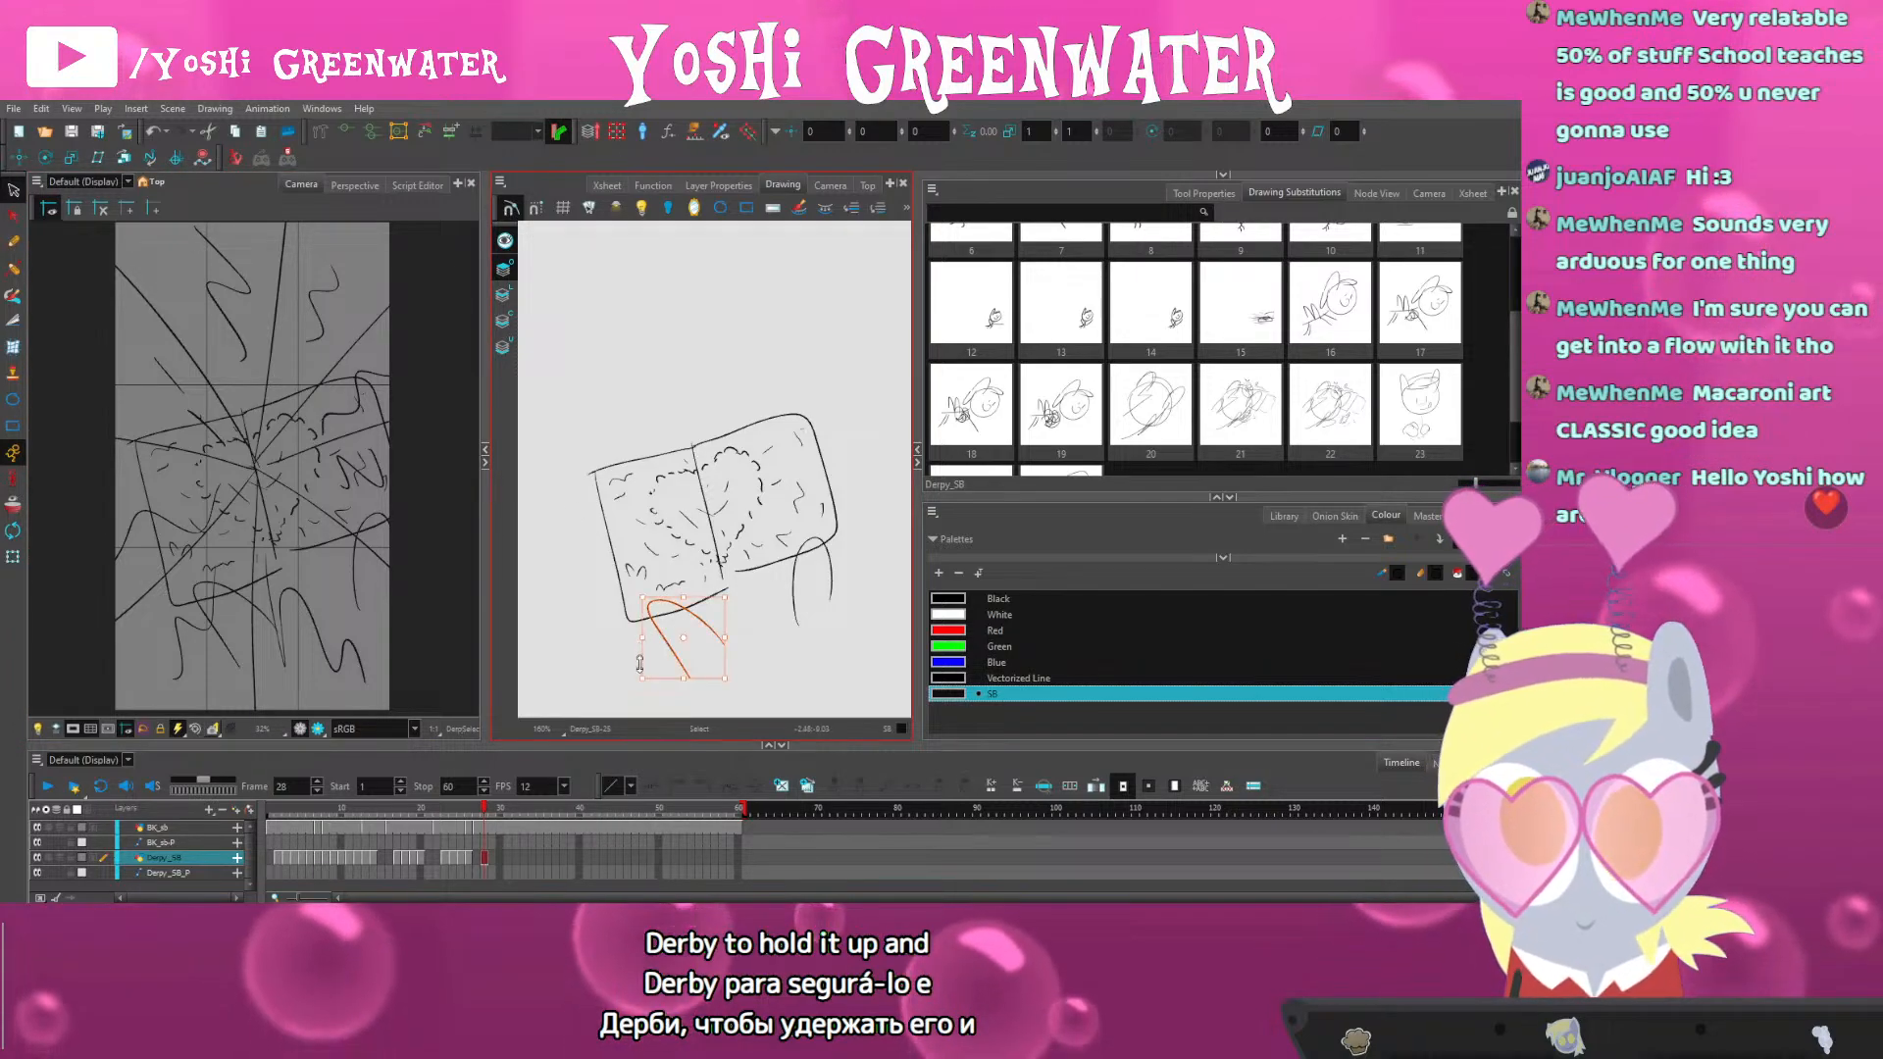
pyautogui.click(792, 592)
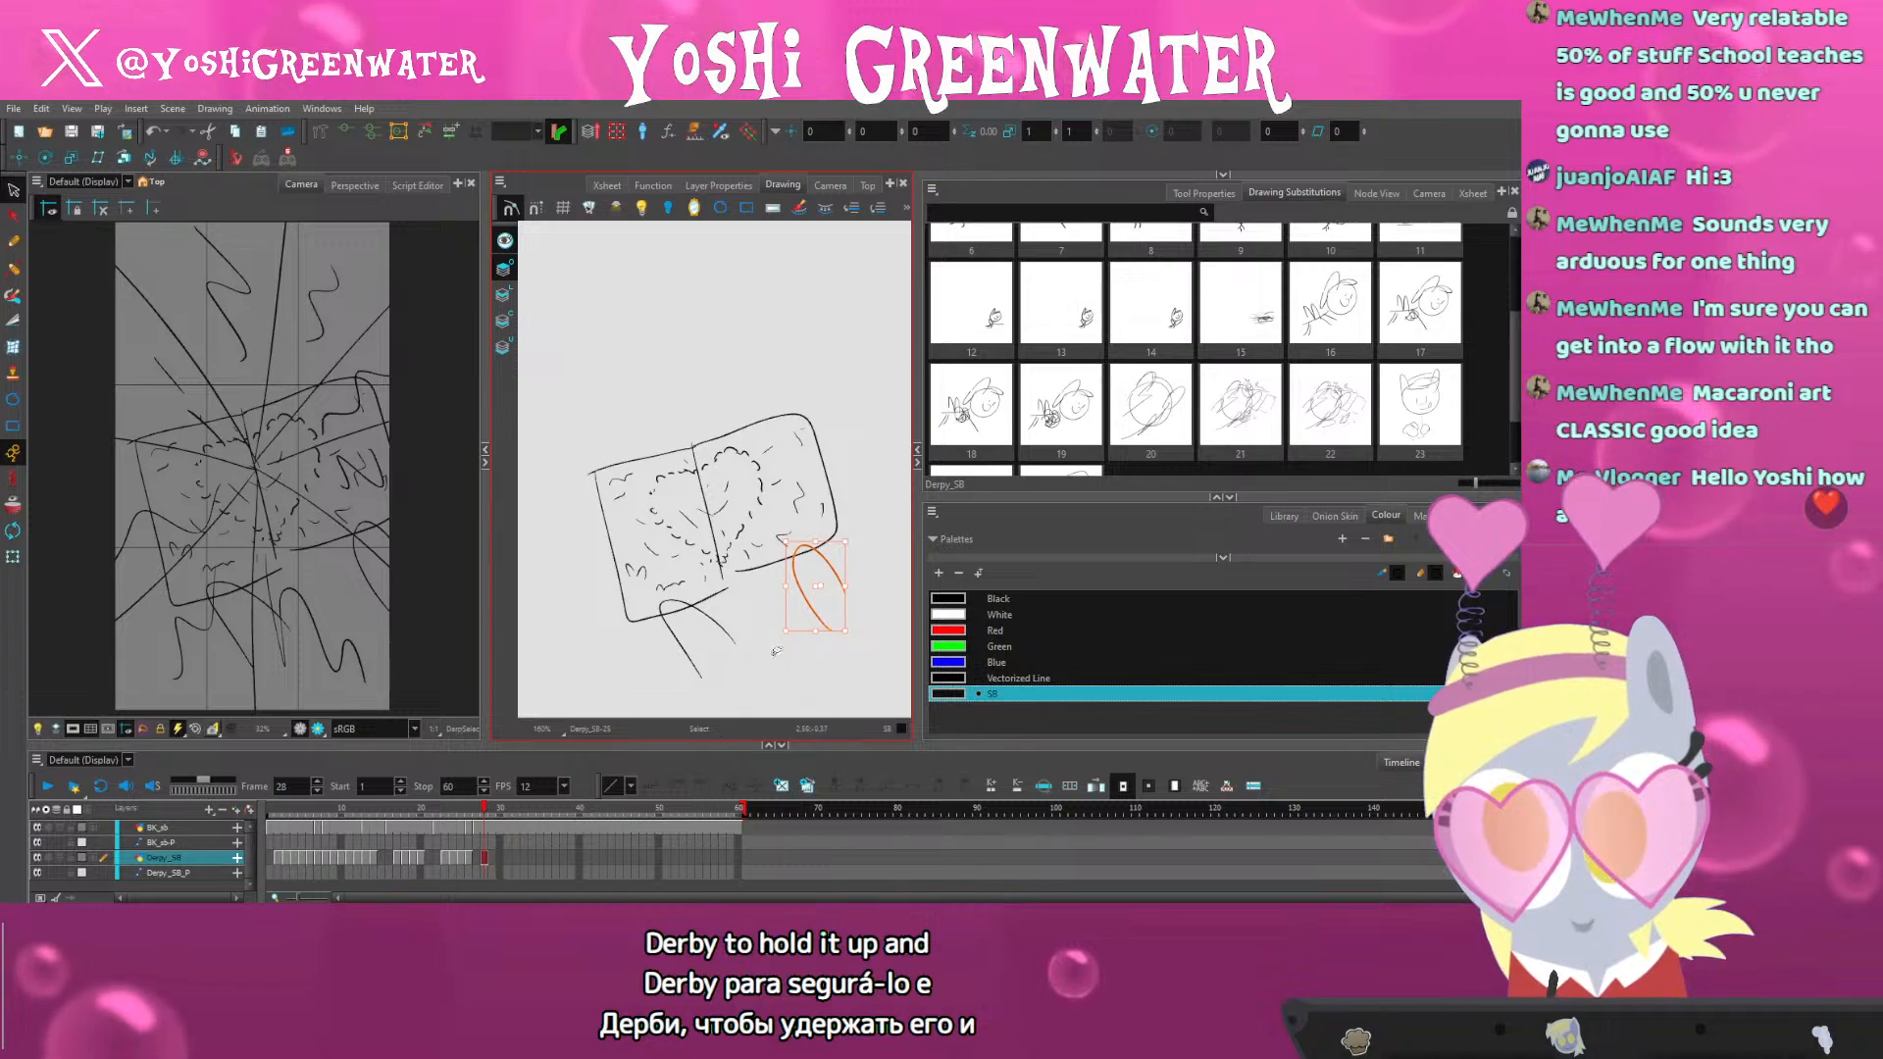
pyautogui.moveTo(775, 650); pyautogui.dragTo(755, 625)
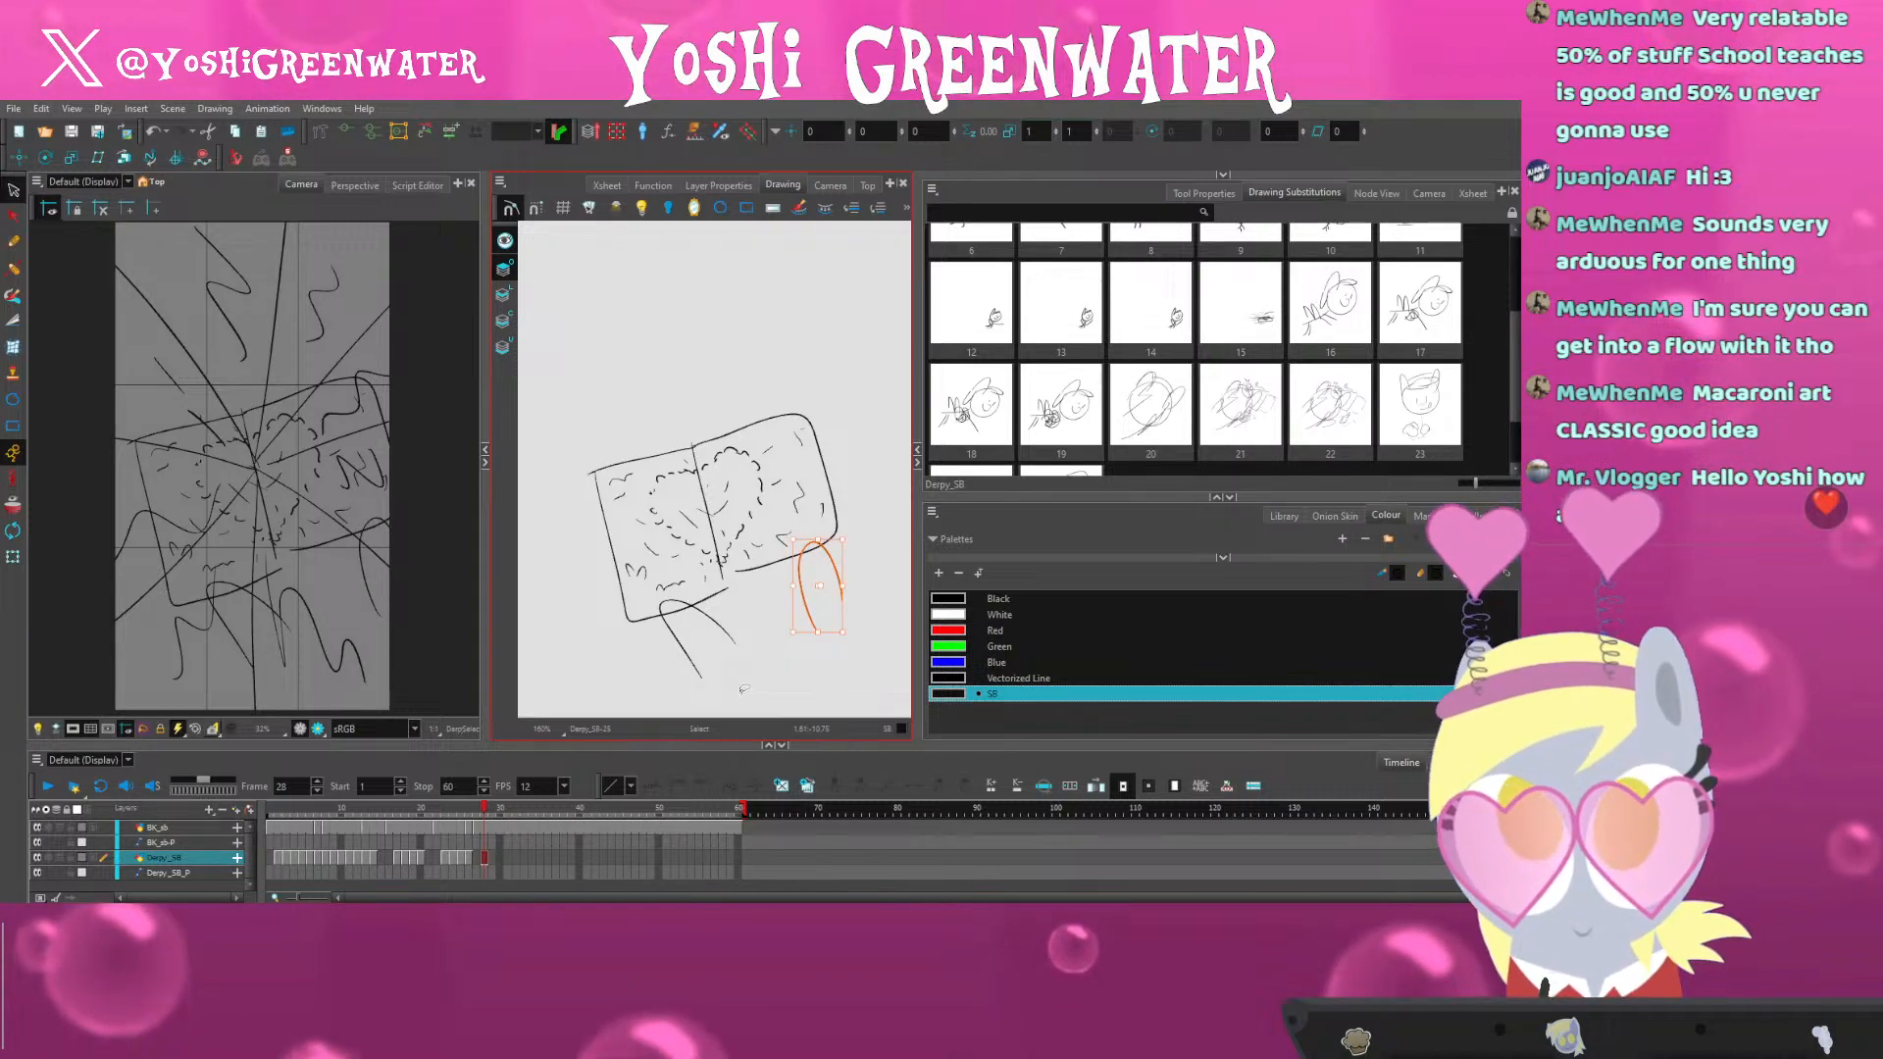
pyautogui.hotkey('alt', 's')
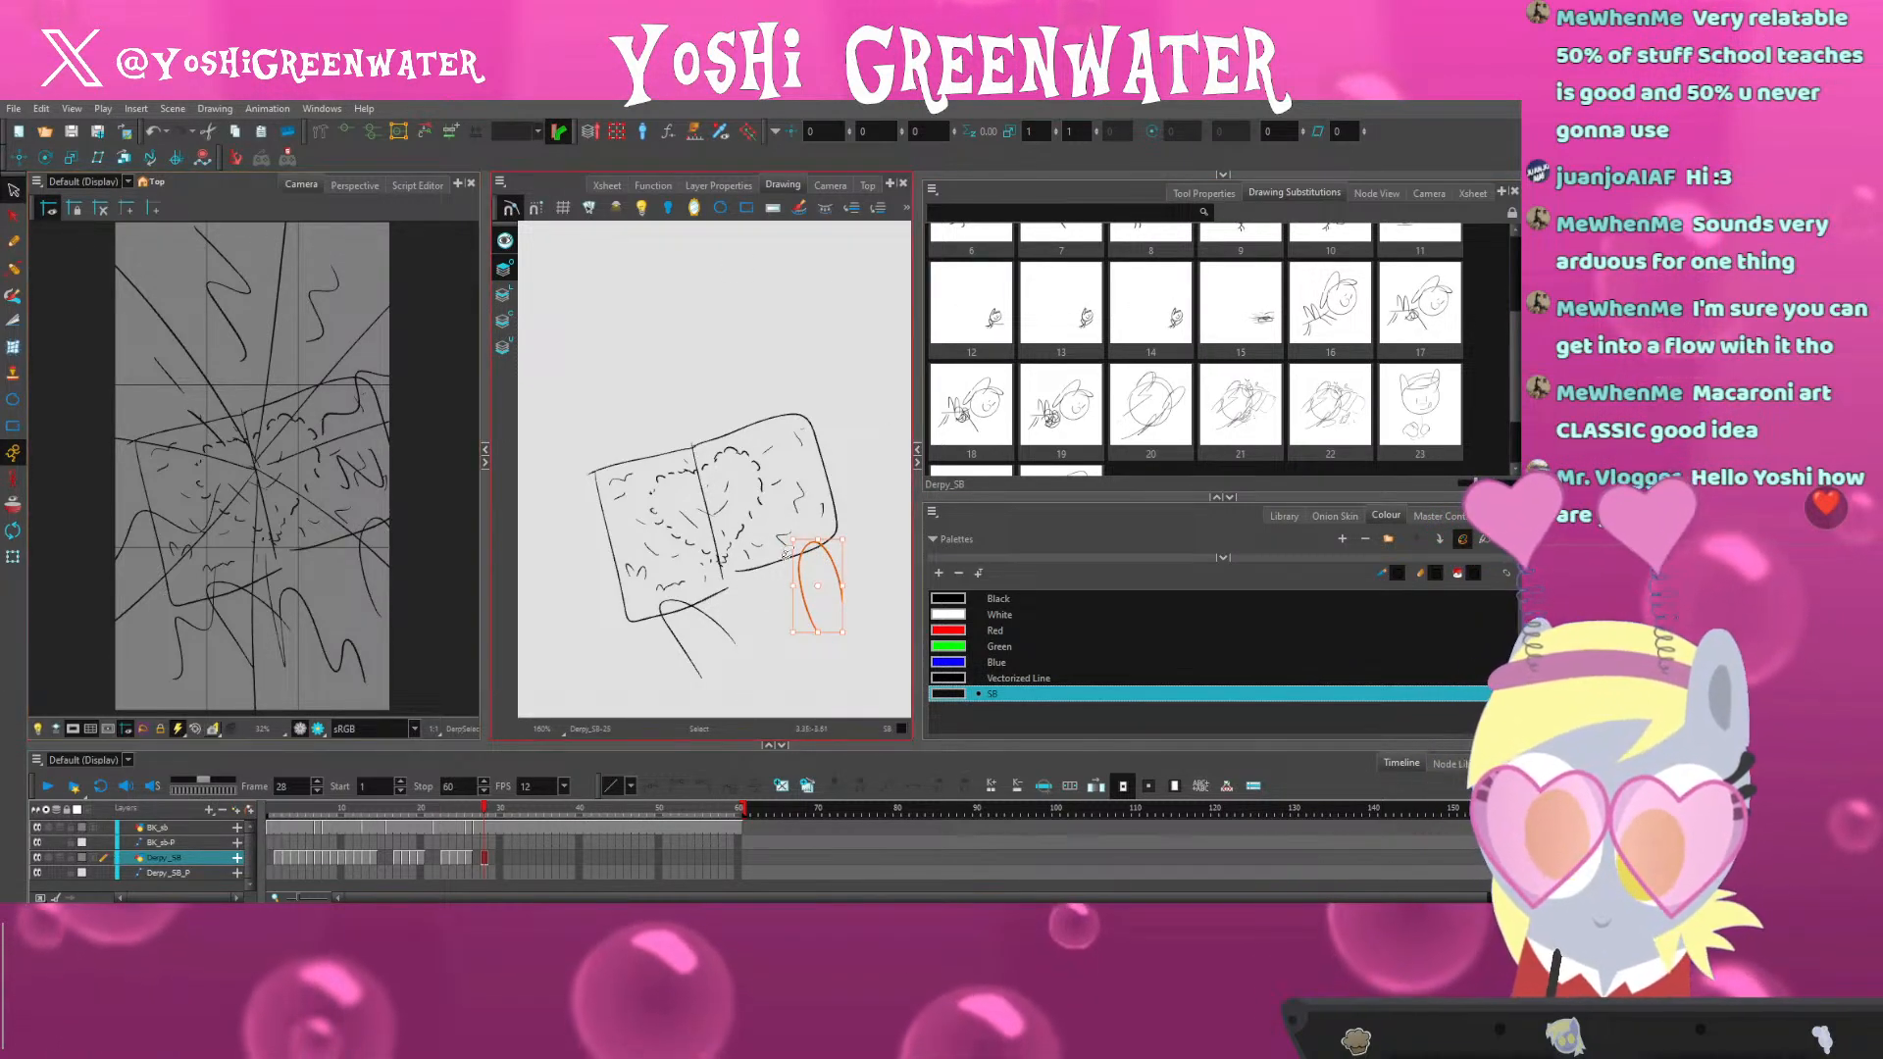
pyautogui.click(1182, 197)
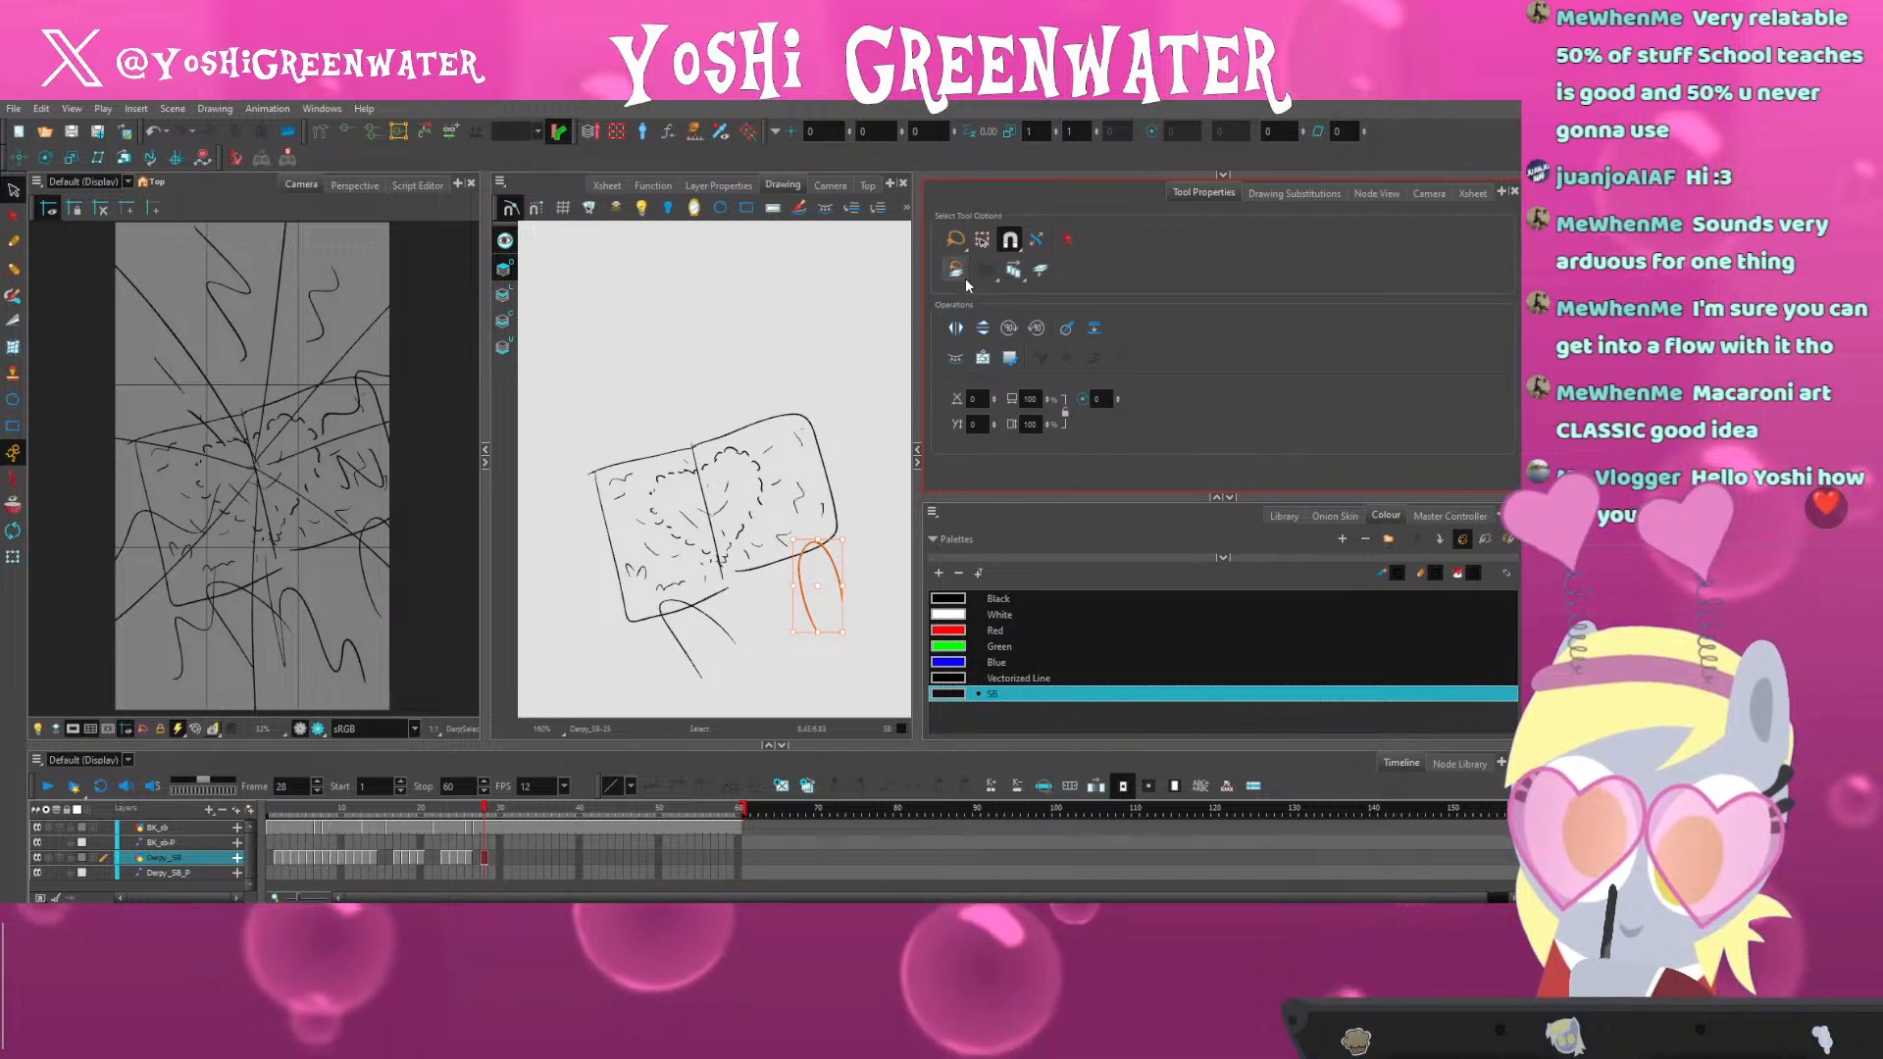
pyautogui.click(956, 331)
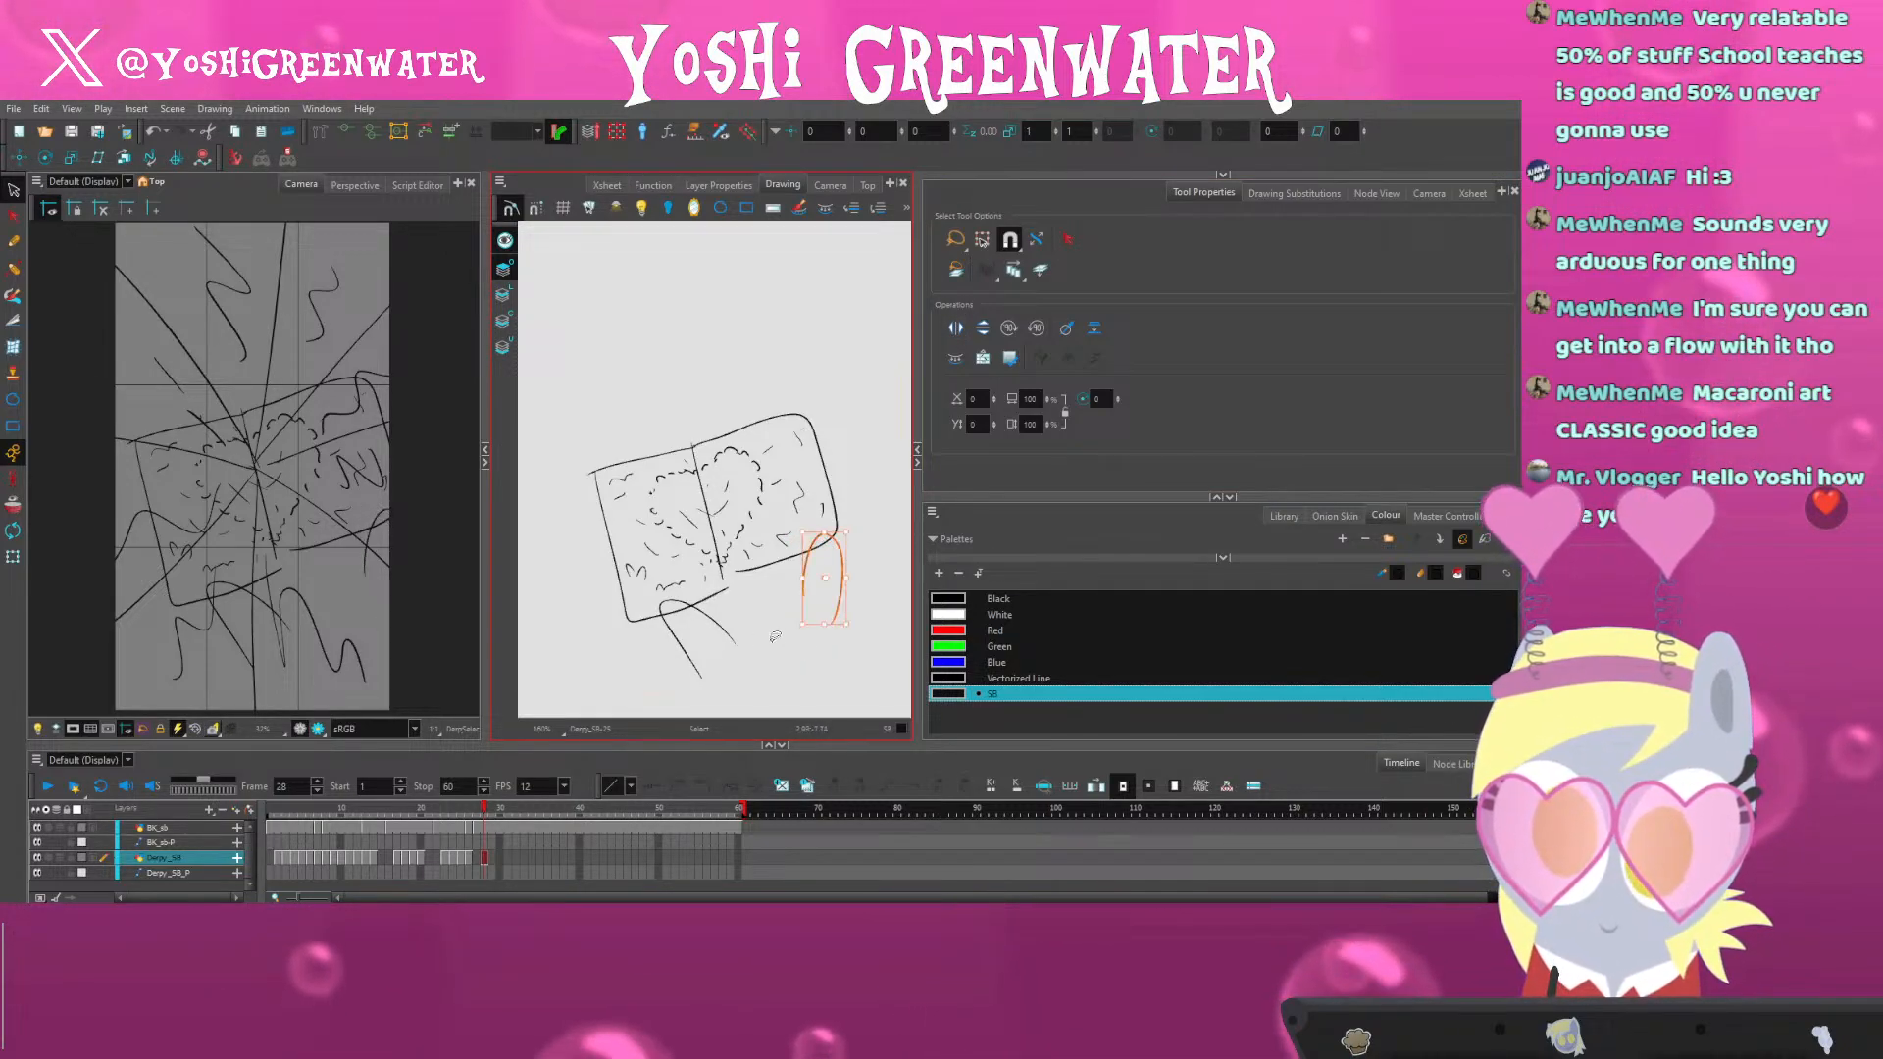
pyautogui.moveTo(804, 585); pyautogui.dragTo(797, 589)
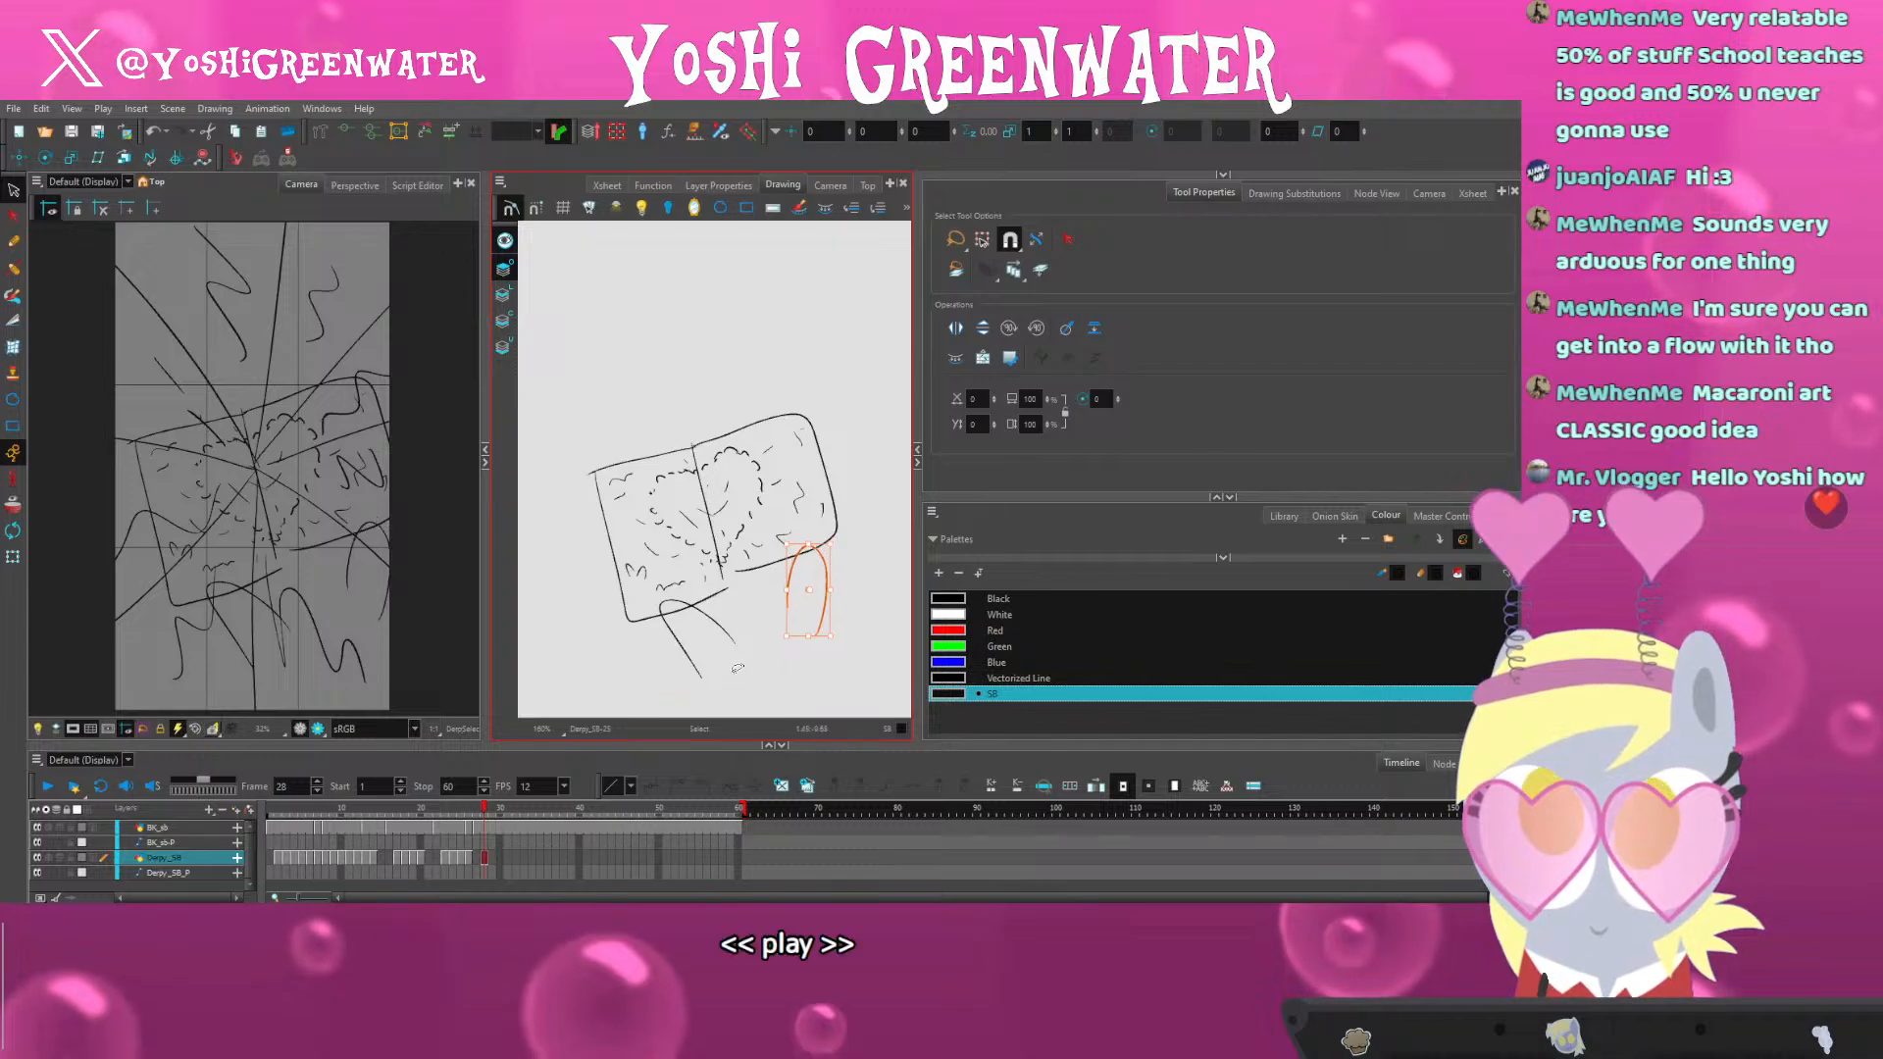
# Select the card and hooves across all art layers, enlarge them together, and nudge them down and to the right
pyautogui.click(736, 668)
pyautogui.moveTo(590, 431)
pyautogui.mouseDown()
pyautogui.moveTo(636, 355)
pyautogui.moveTo(517, 640)
pyautogui.mouseUp()
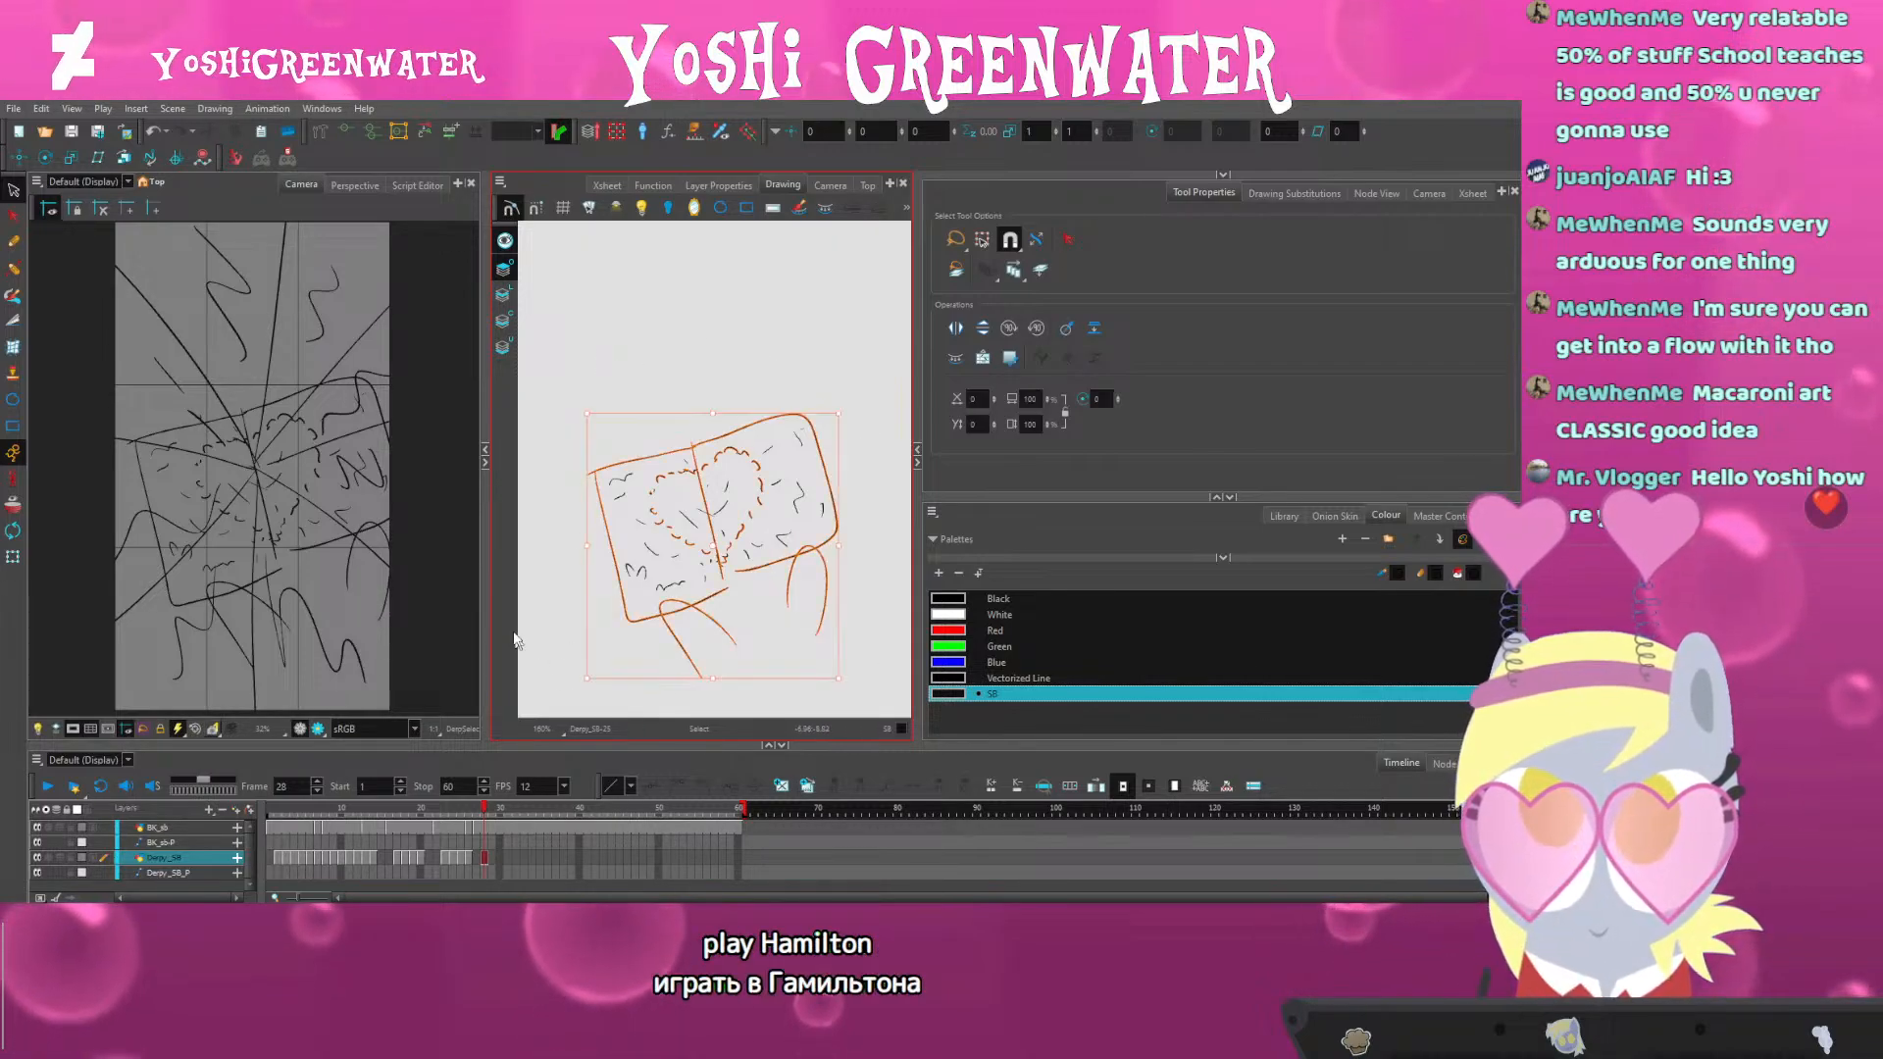
pyautogui.click(1041, 270)
pyautogui.moveTo(660, 338); pyautogui.dragTo(761, 712)
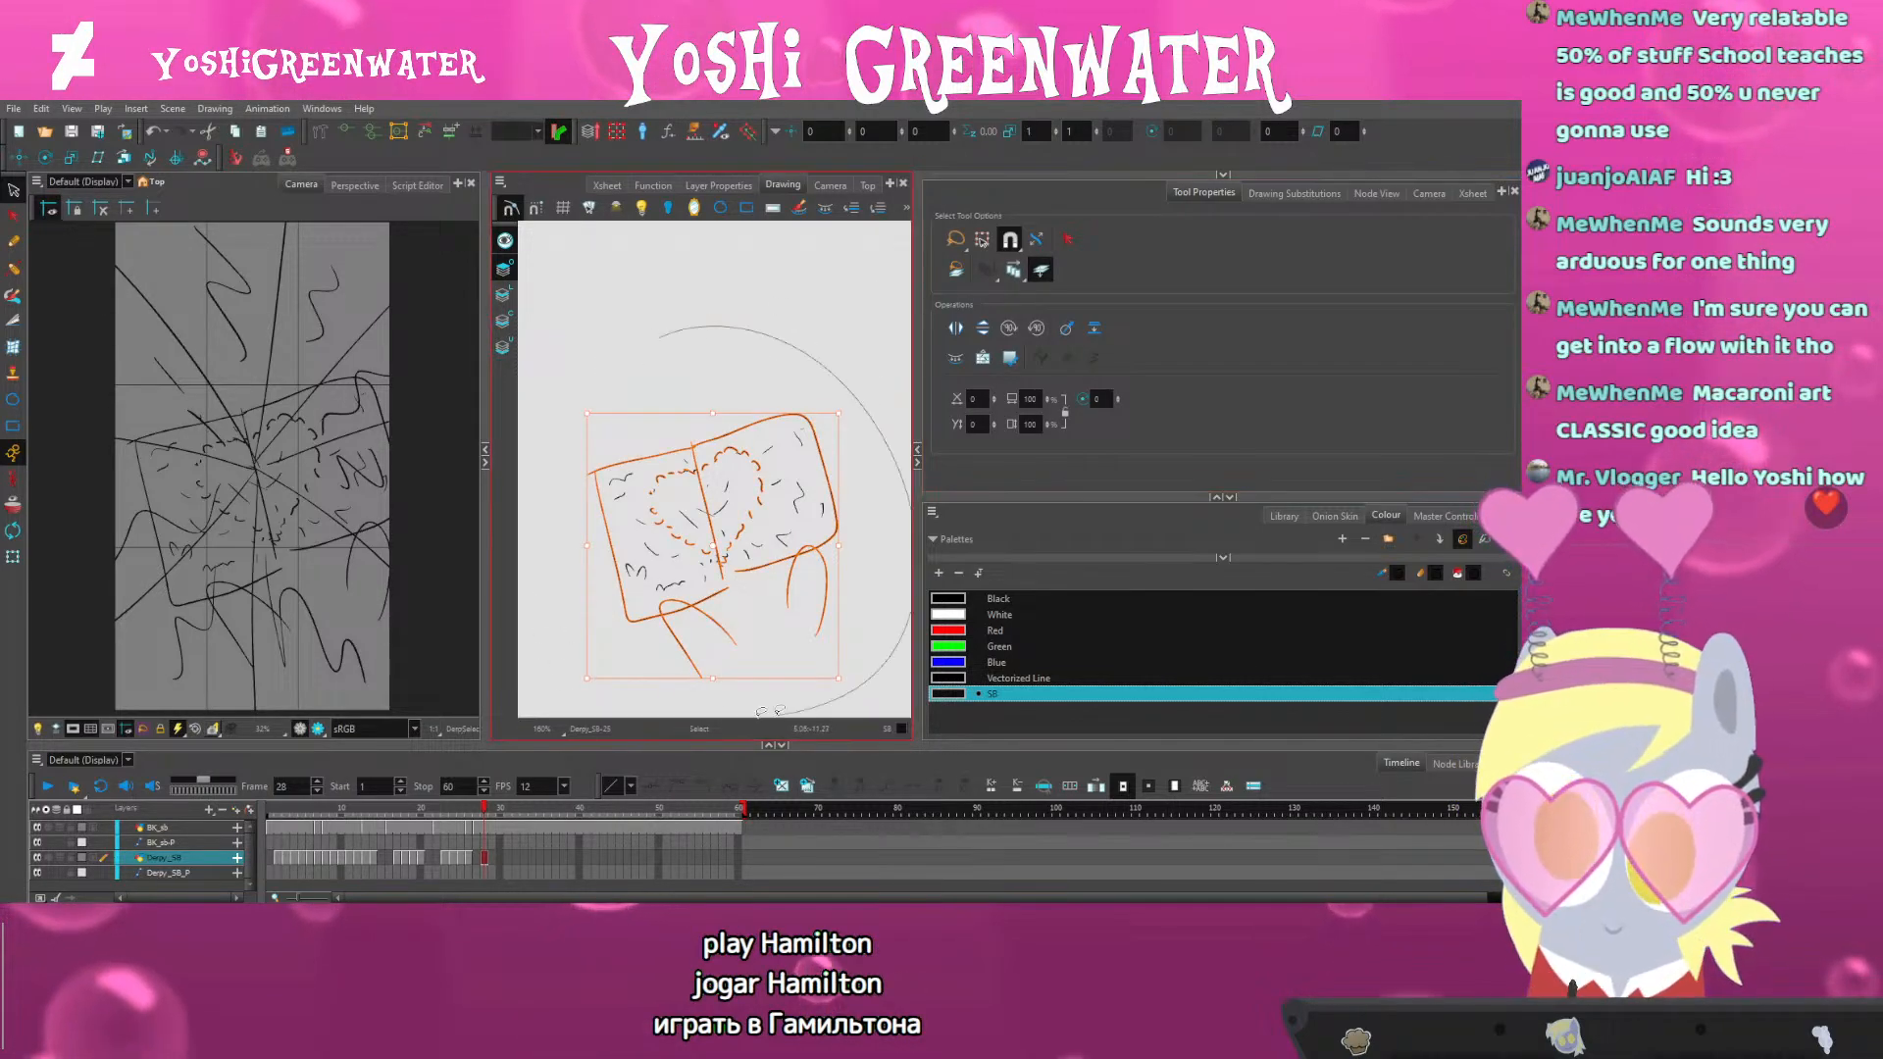
pyautogui.moveTo(576, 462); pyautogui.dragTo(666, 483)
pyautogui.press('Down')
pyautogui.press('Down')
pyautogui.press('Right')
pyautogui.press('Down')
pyautogui.press('Down')
pyautogui.press('Down')
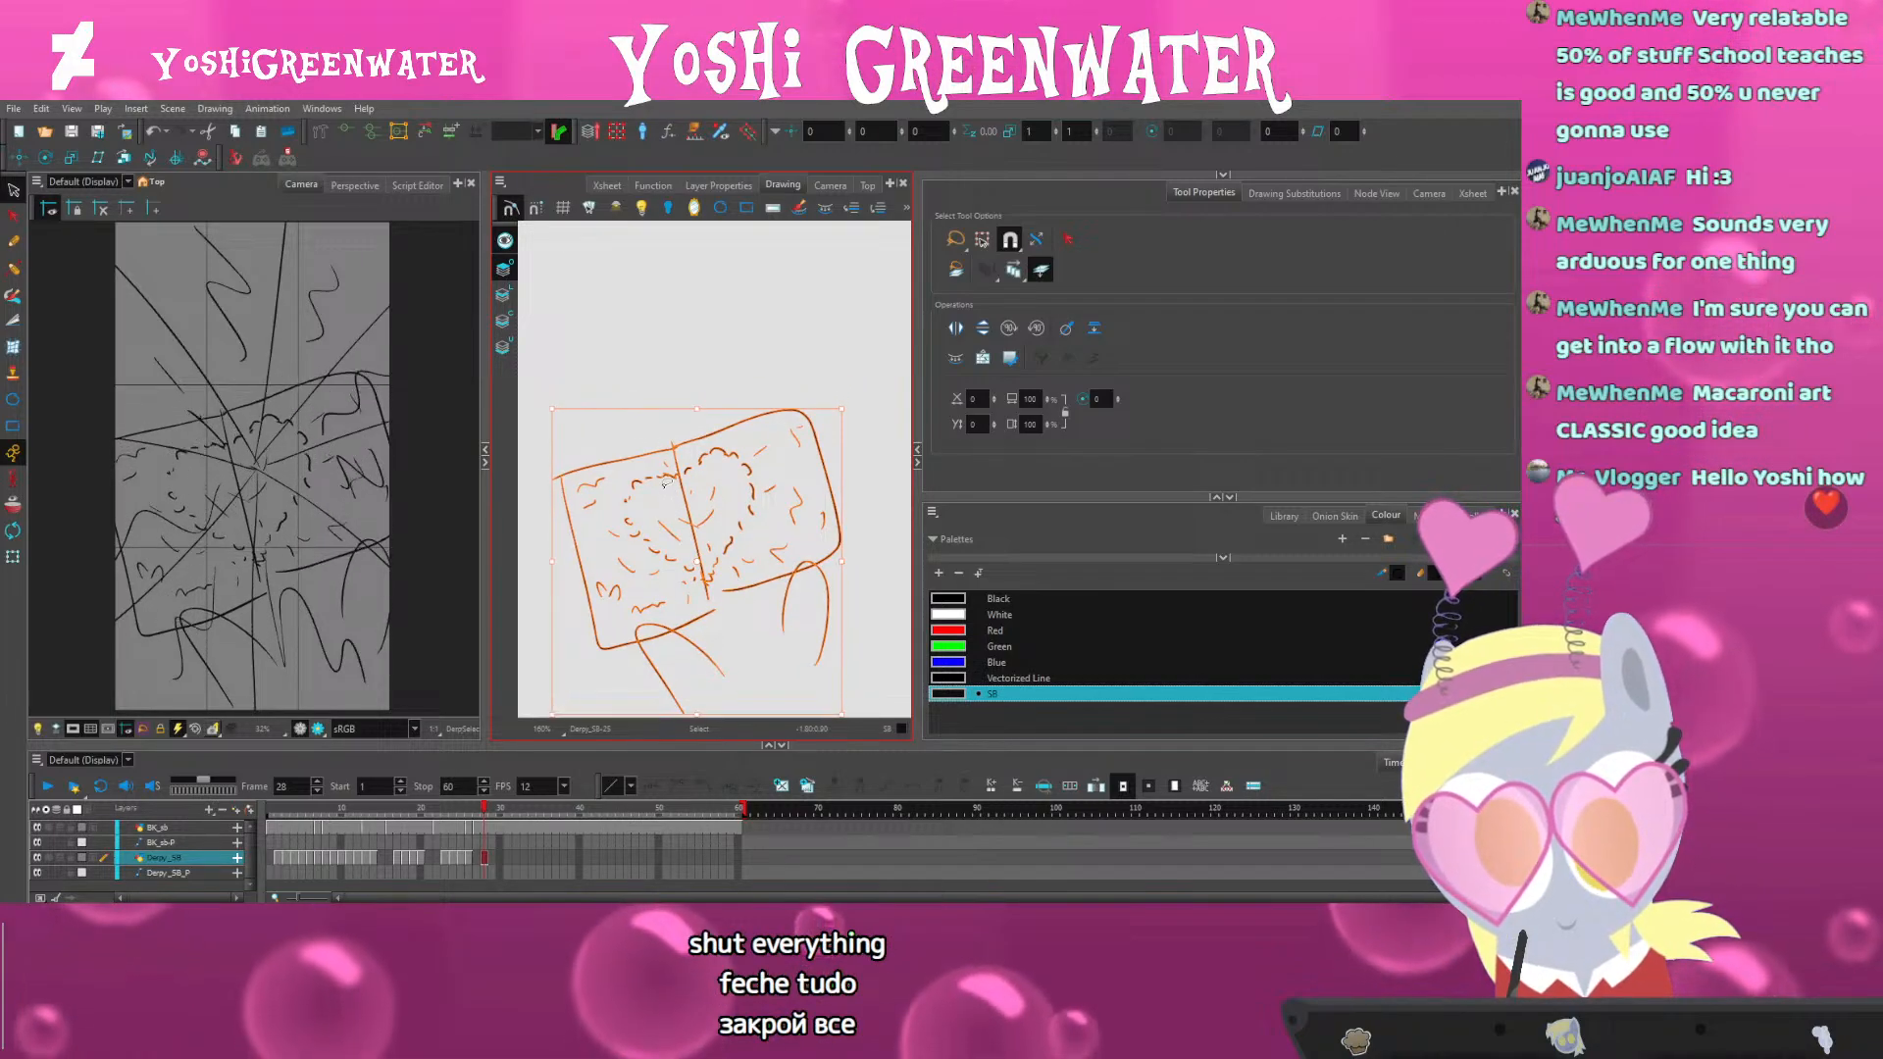
pyautogui.press('Right')
pyautogui.press('Right')
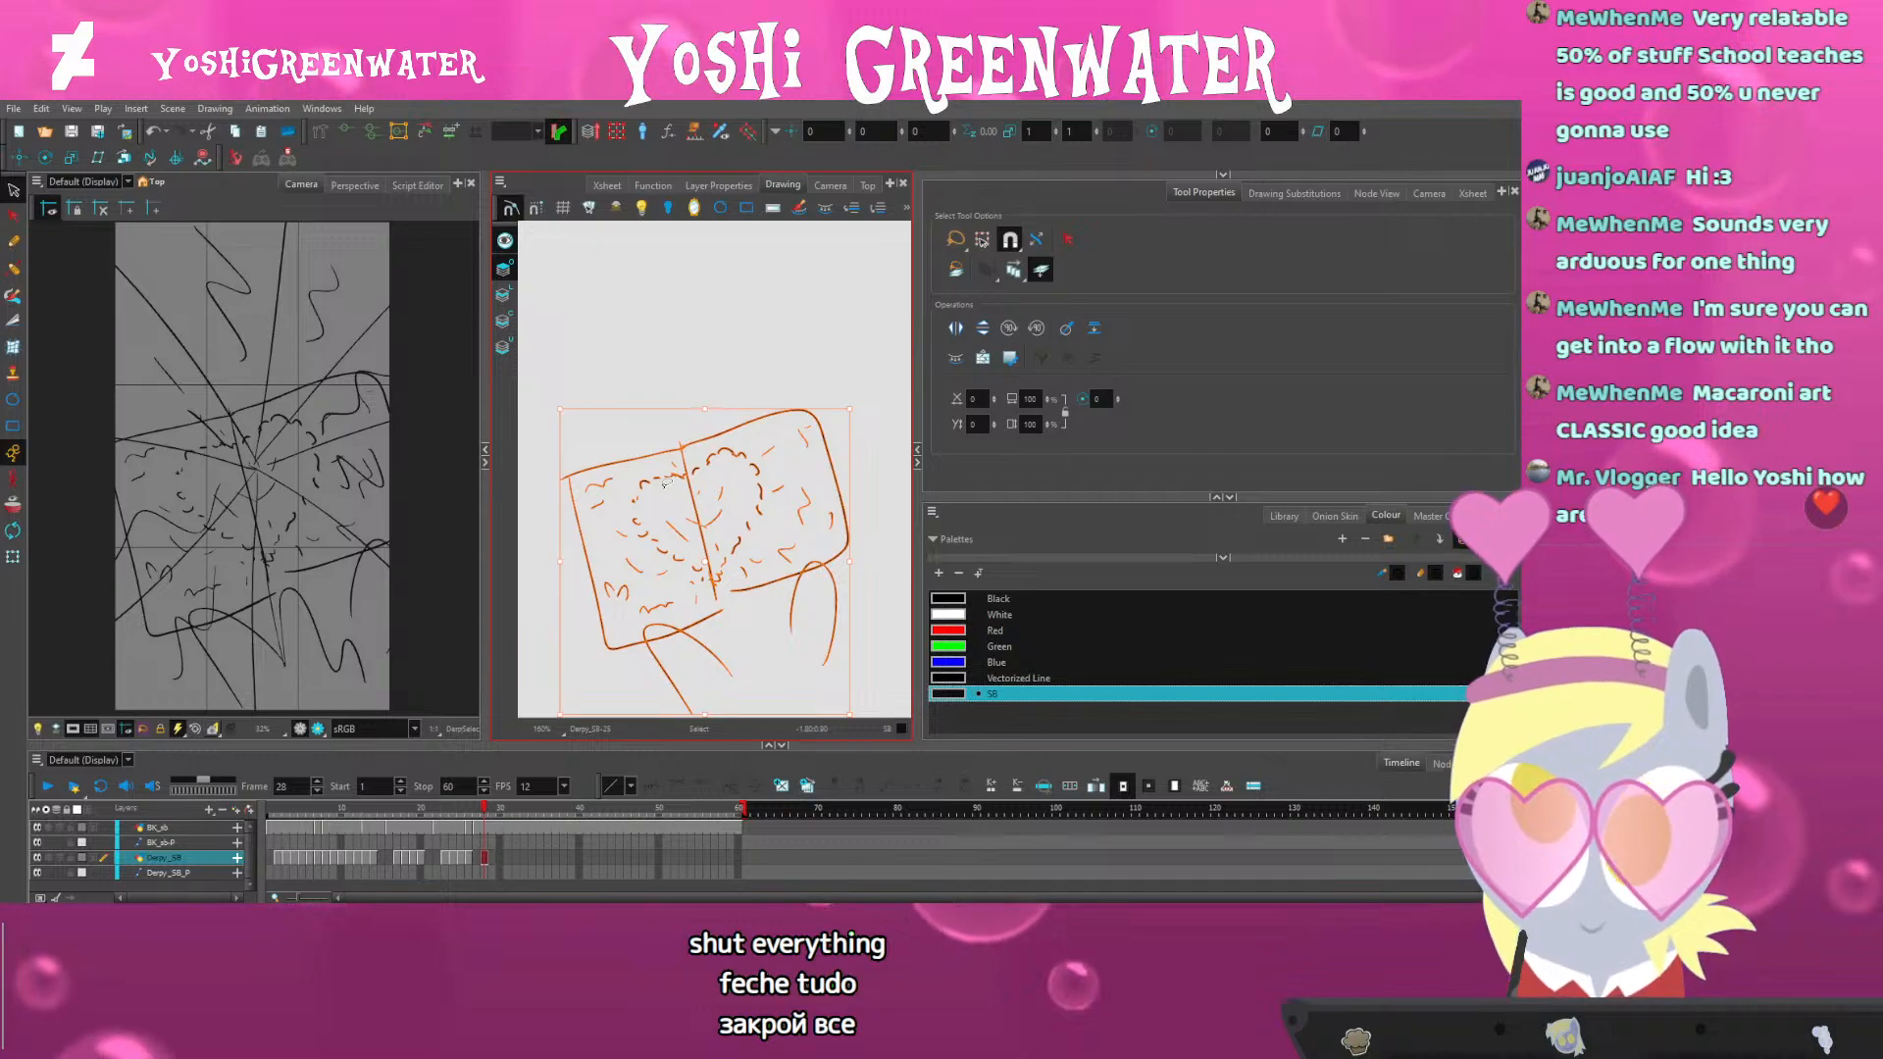
# Deselect the artwork and brush longer foreleg lines from both hooves down past the lower edge of the frame
pyautogui.click(685, 329)
pyautogui.moveTo(644, 403); pyautogui.dragTo(625, 363)
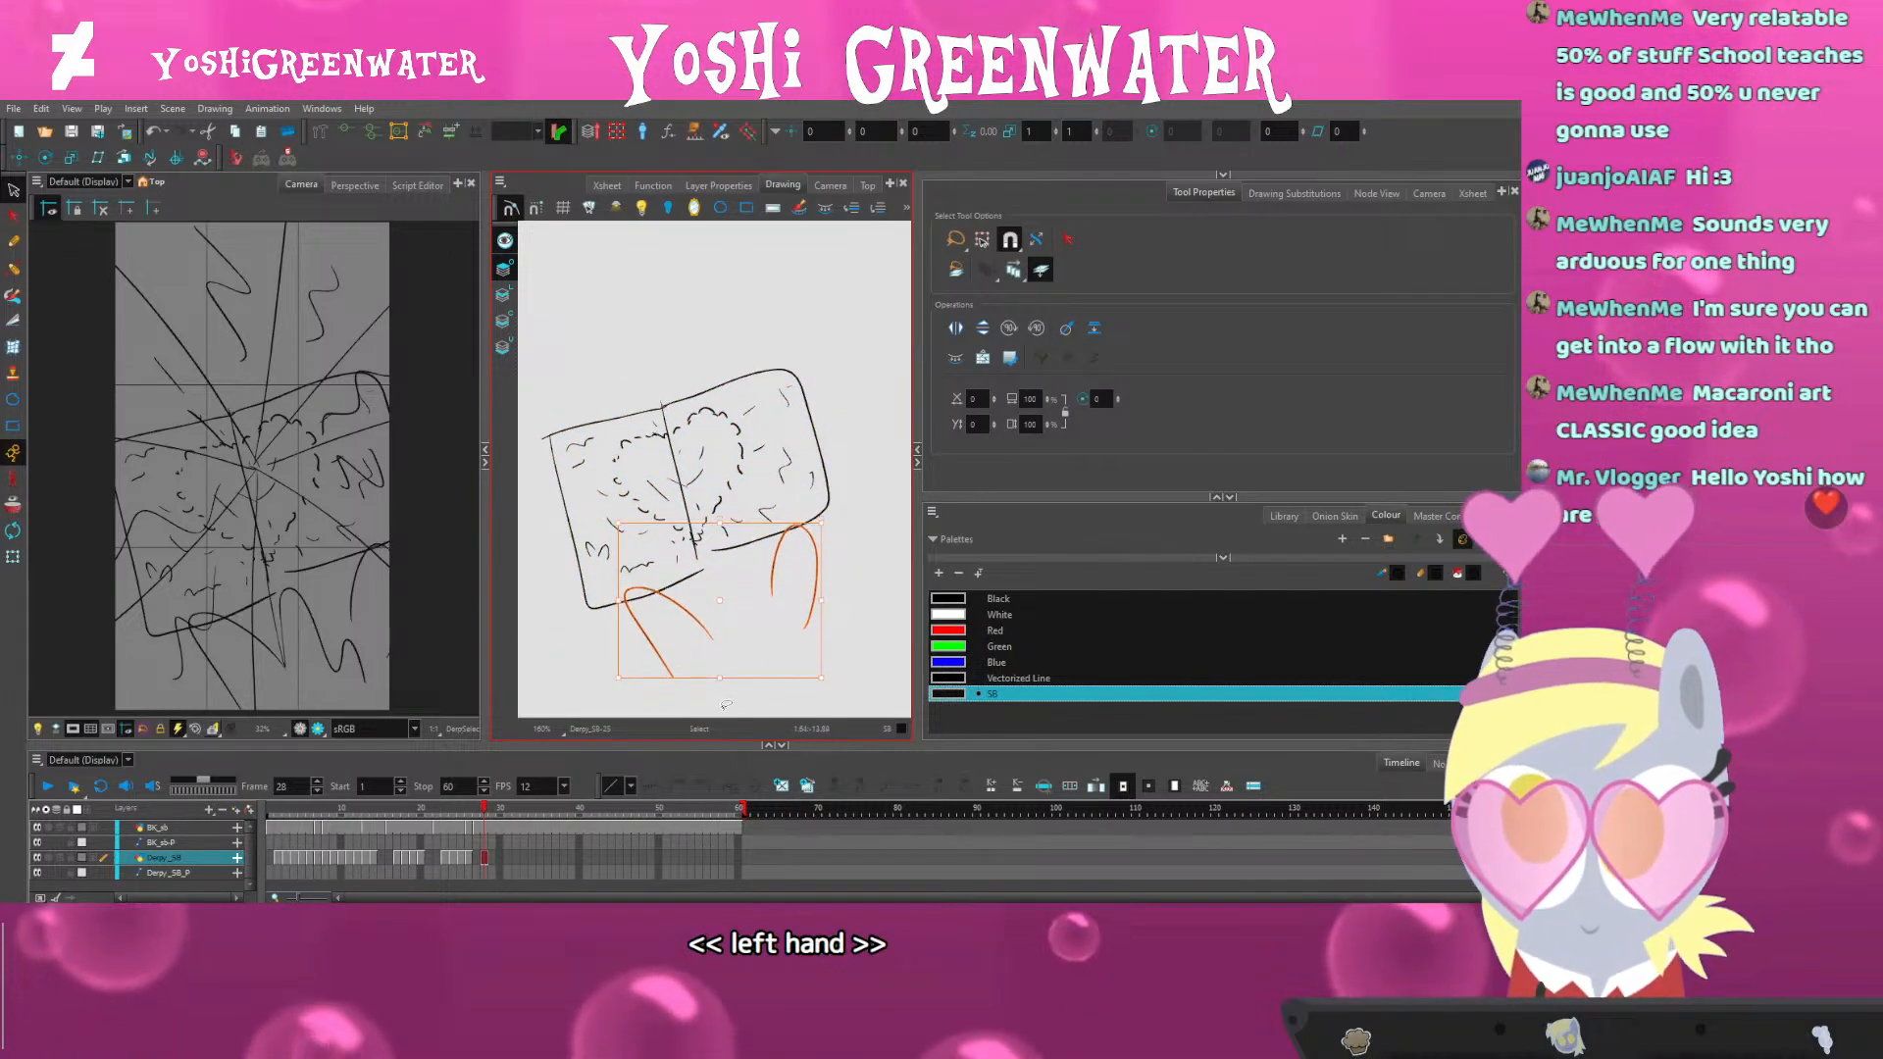
pyautogui.click(775, 592)
pyautogui.hotkey('alt', 'b')
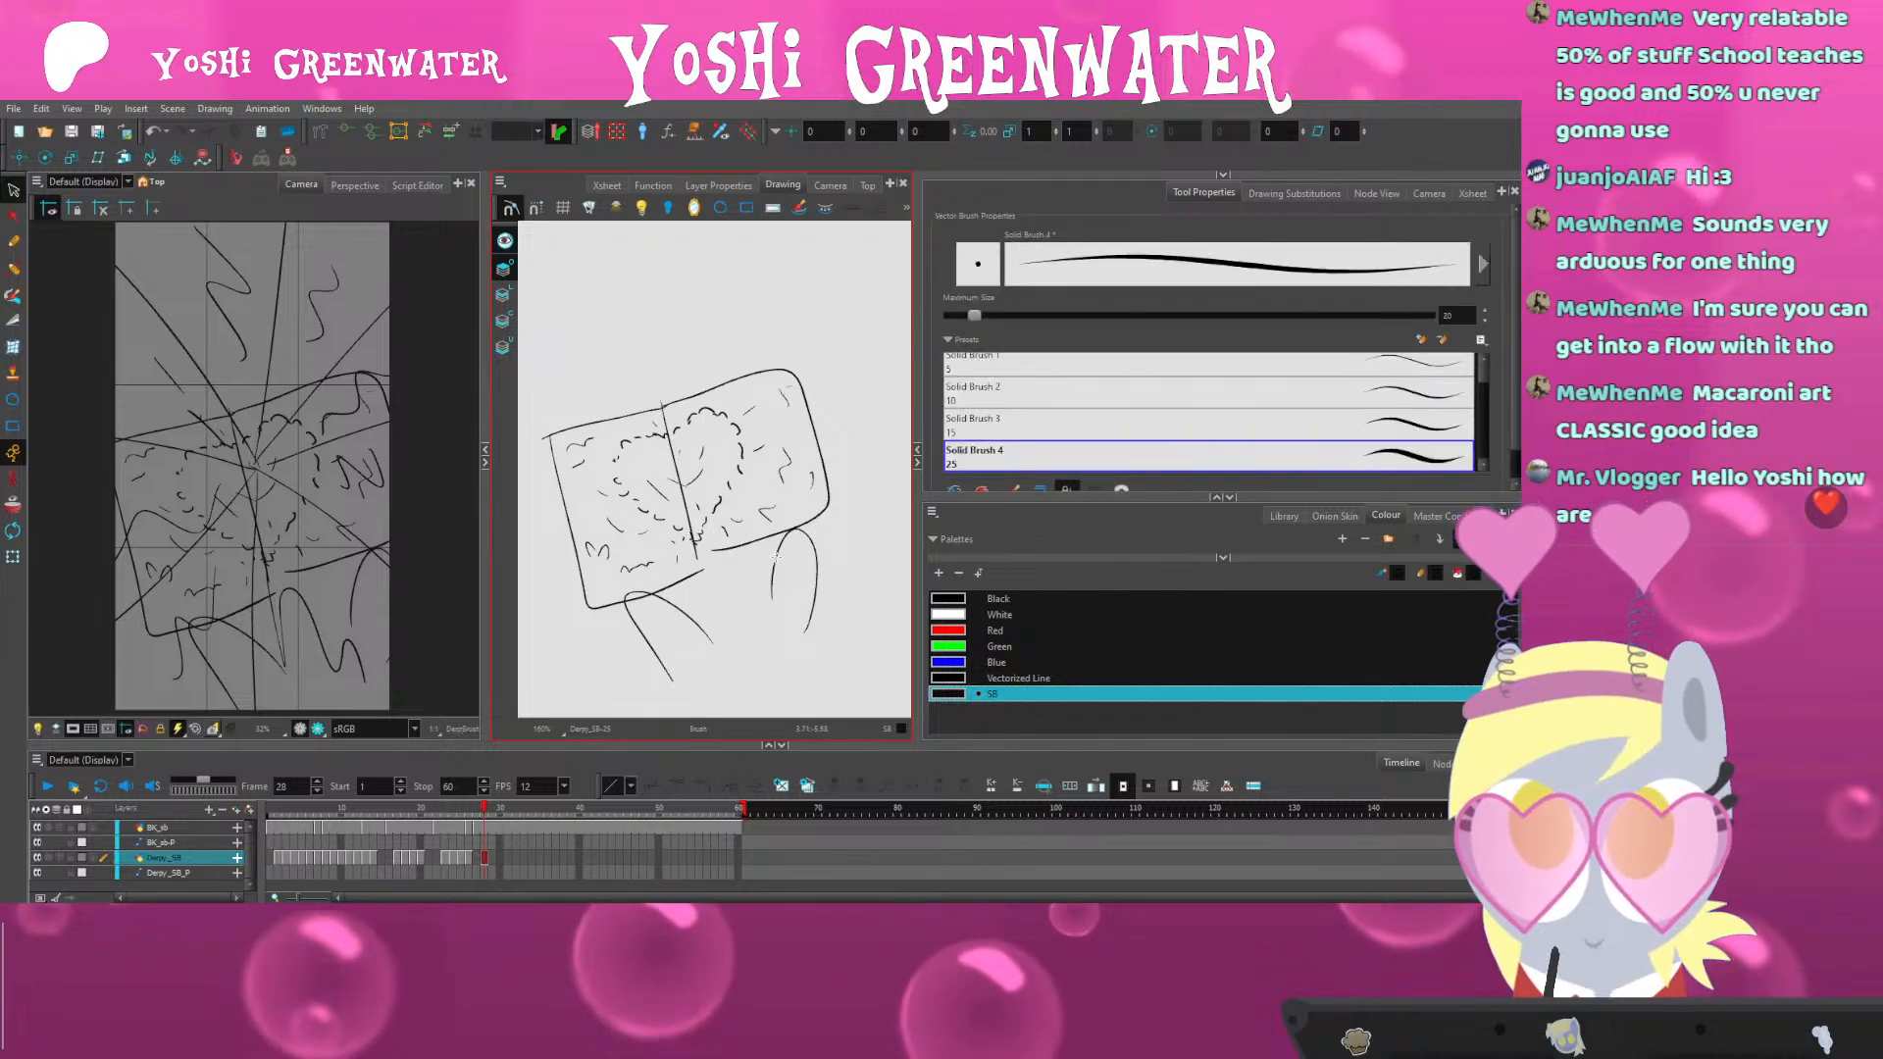
pyautogui.moveTo(776, 566); pyautogui.dragTo(743, 715)
pyautogui.moveTo(819, 599); pyautogui.dragTo(790, 684)
pyautogui.moveTo(649, 660); pyautogui.dragTo(697, 716)
pyautogui.moveTo(688, 613); pyautogui.dragTo(783, 716)
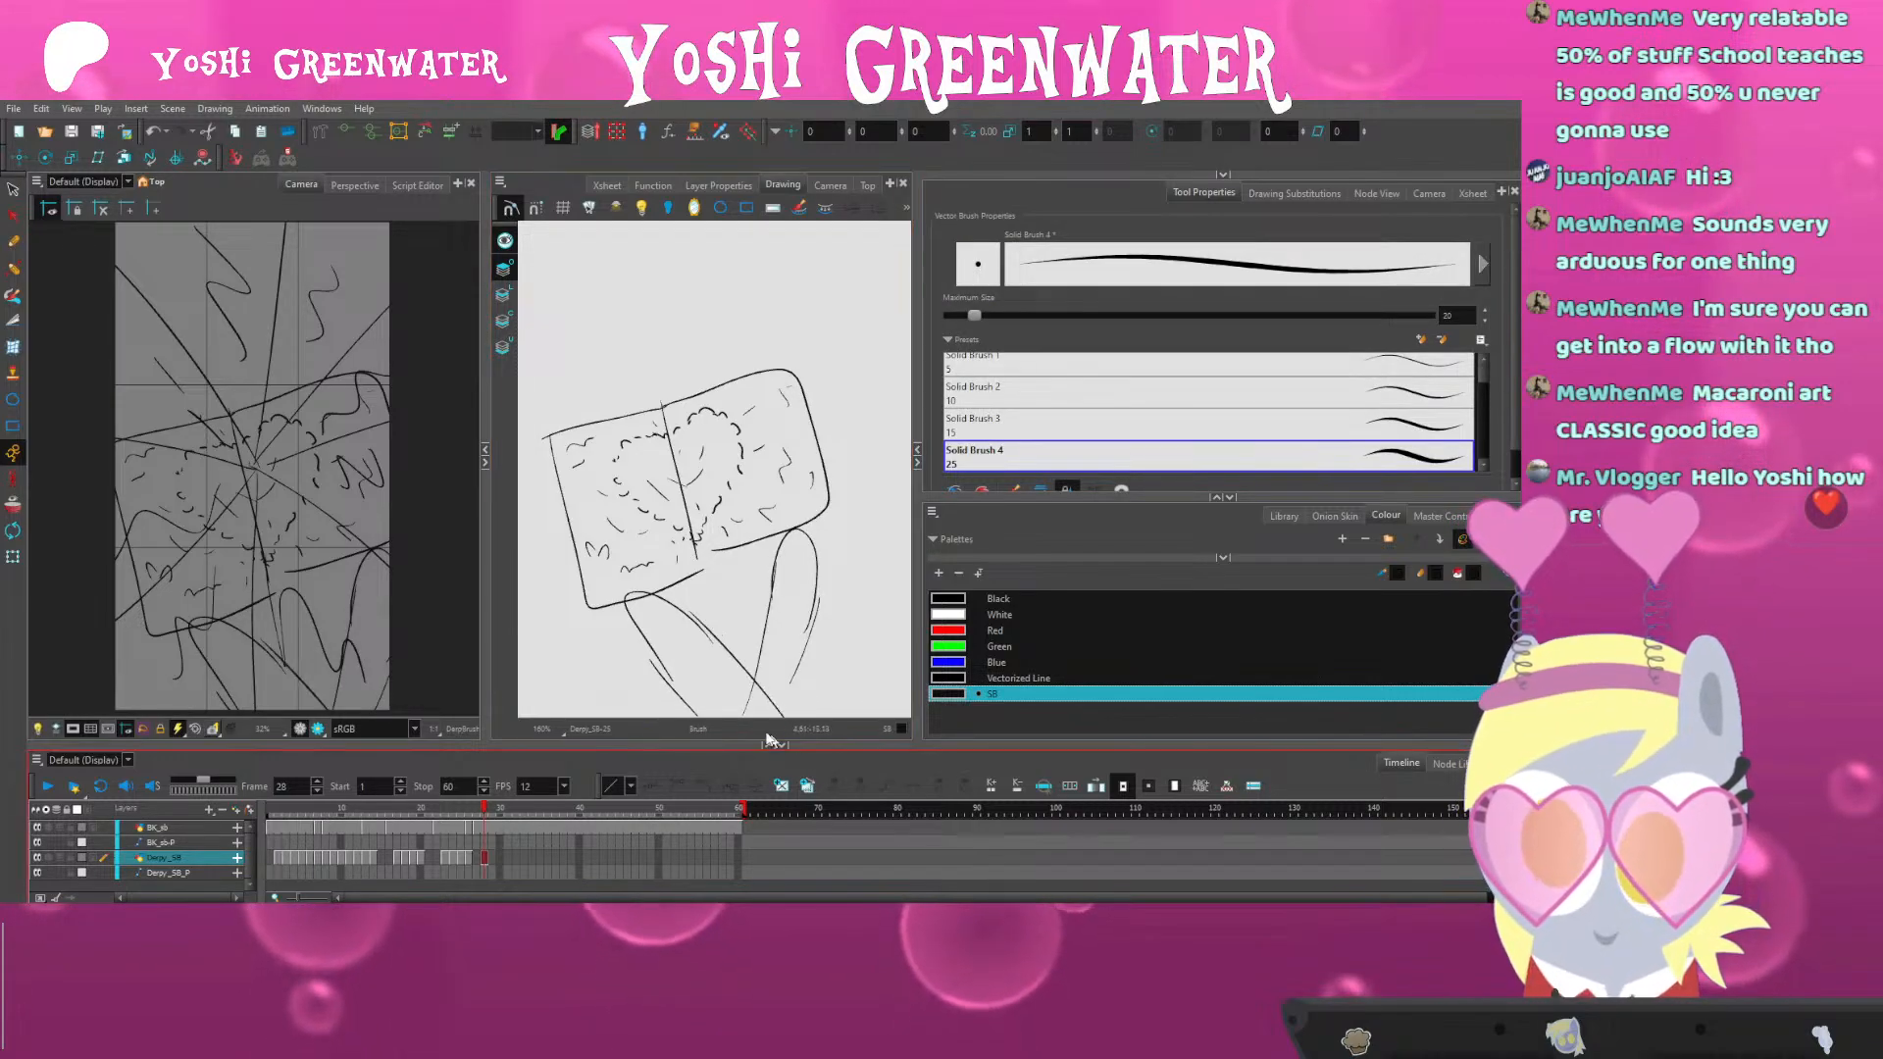
# Compare frames 27 and 28, and select the radial-burst background drawing at frame 27
pyautogui.moveTo(258, 638); pyautogui.dragTo(251, 617)
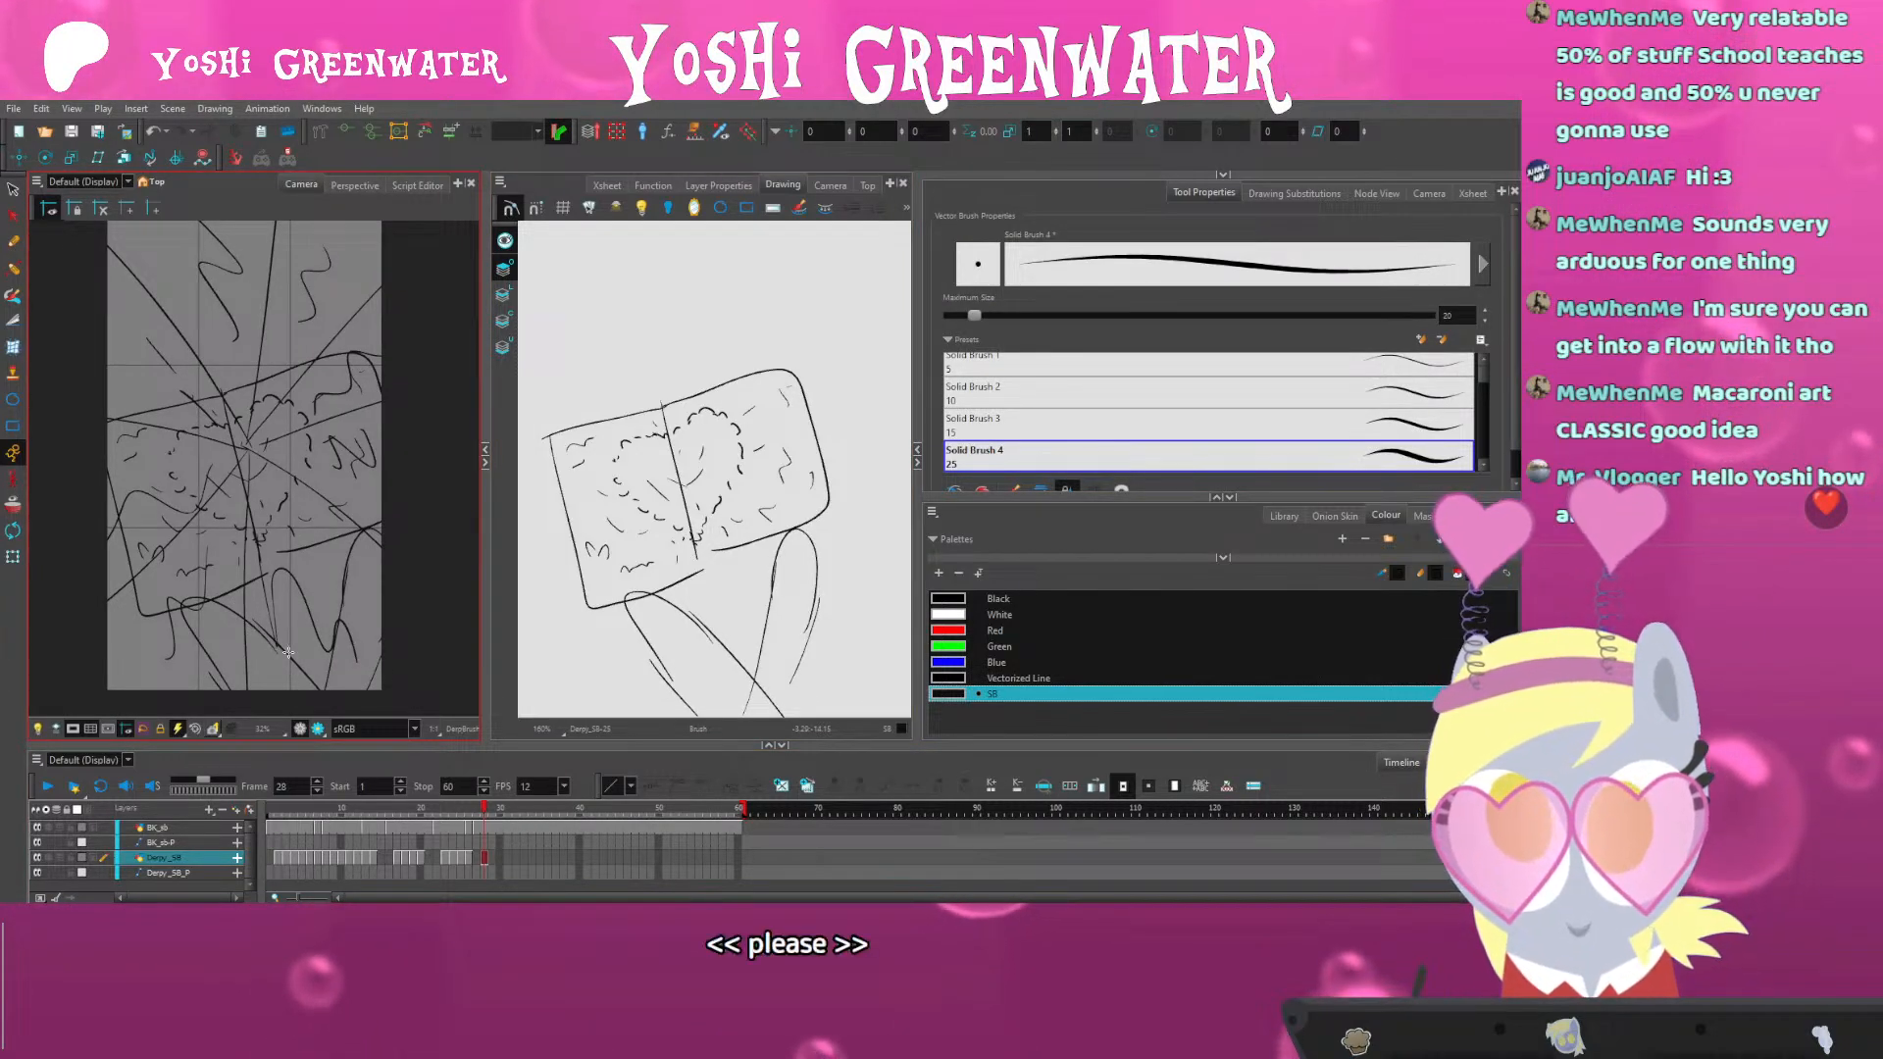
pyautogui.press(',')
pyautogui.press('.')
pyautogui.click(457, 814)
pyautogui.press(',')
pyautogui.press('.')
pyautogui.press(',')
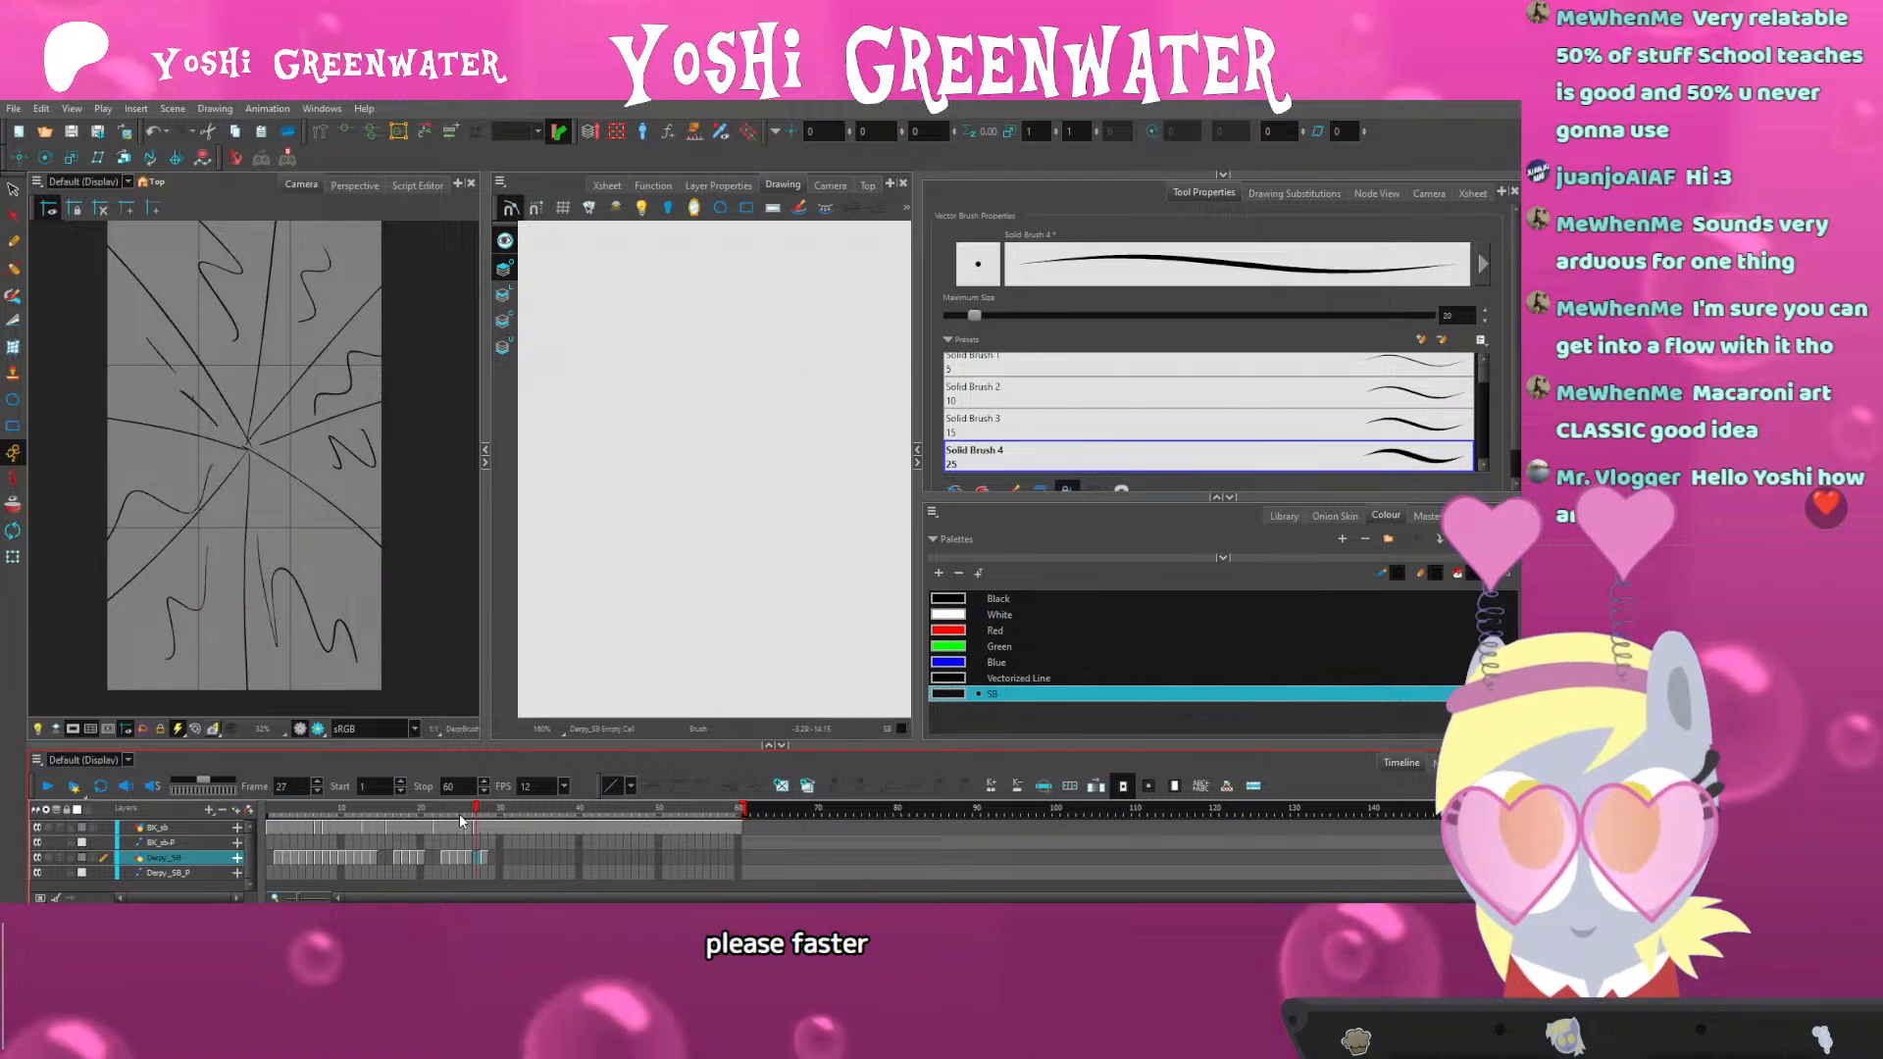
pyautogui.press('.')
pyautogui.click(477, 827)
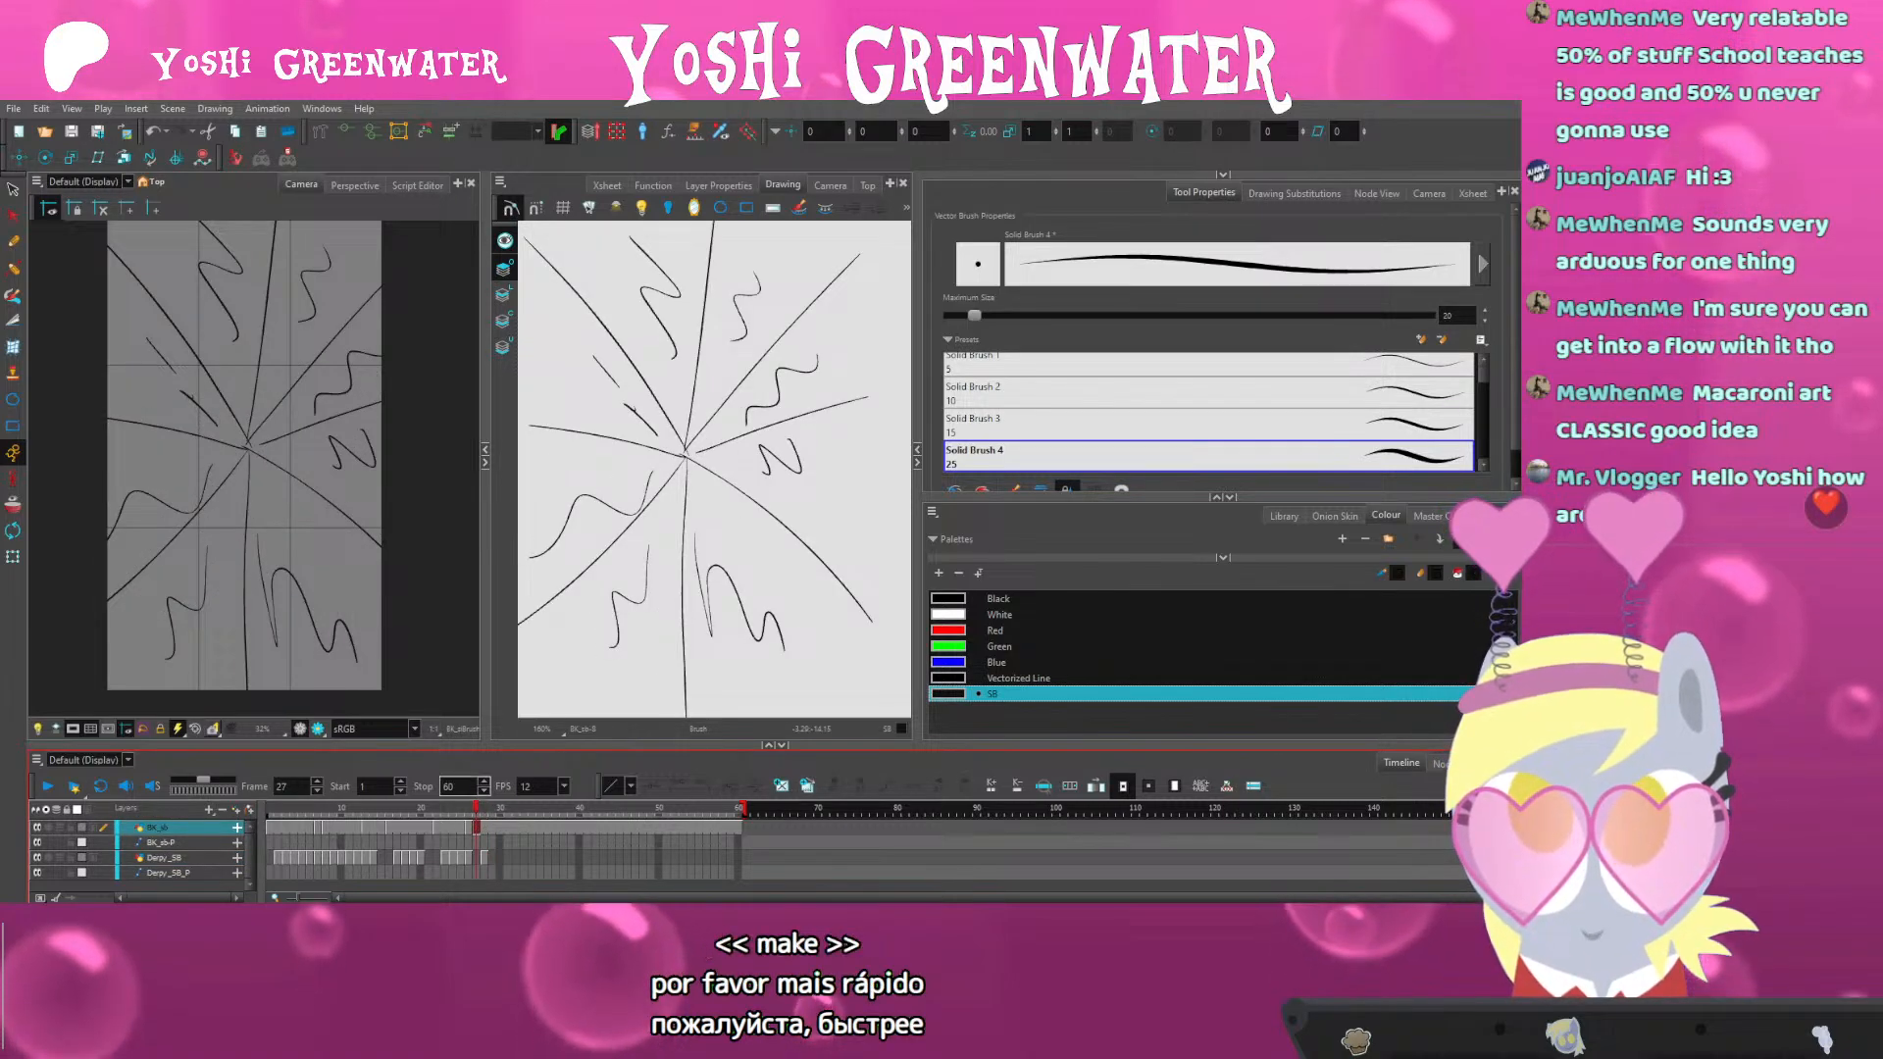
# Delete the squiggles and short accent strokes between the radial lines of the background drawing
pyautogui.click(356, 519)
pyautogui.click(13, 190)
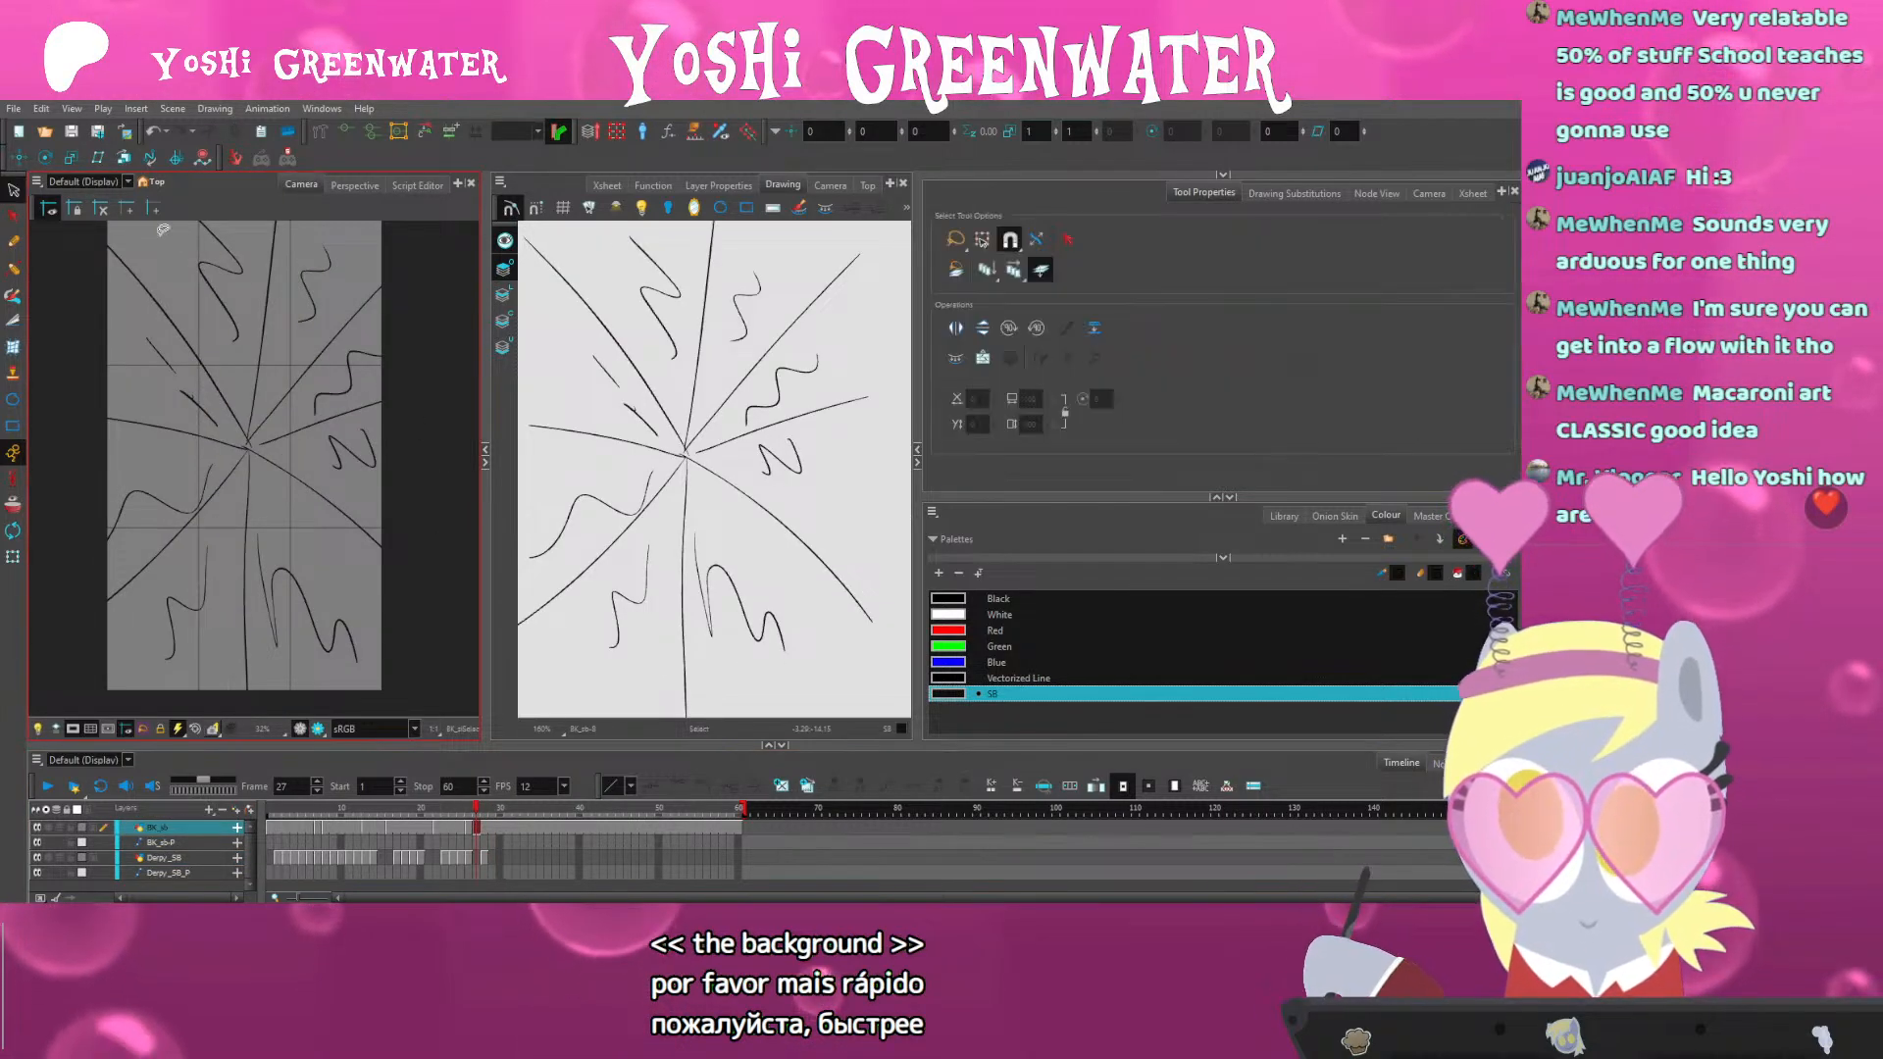
pyautogui.click(610, 324)
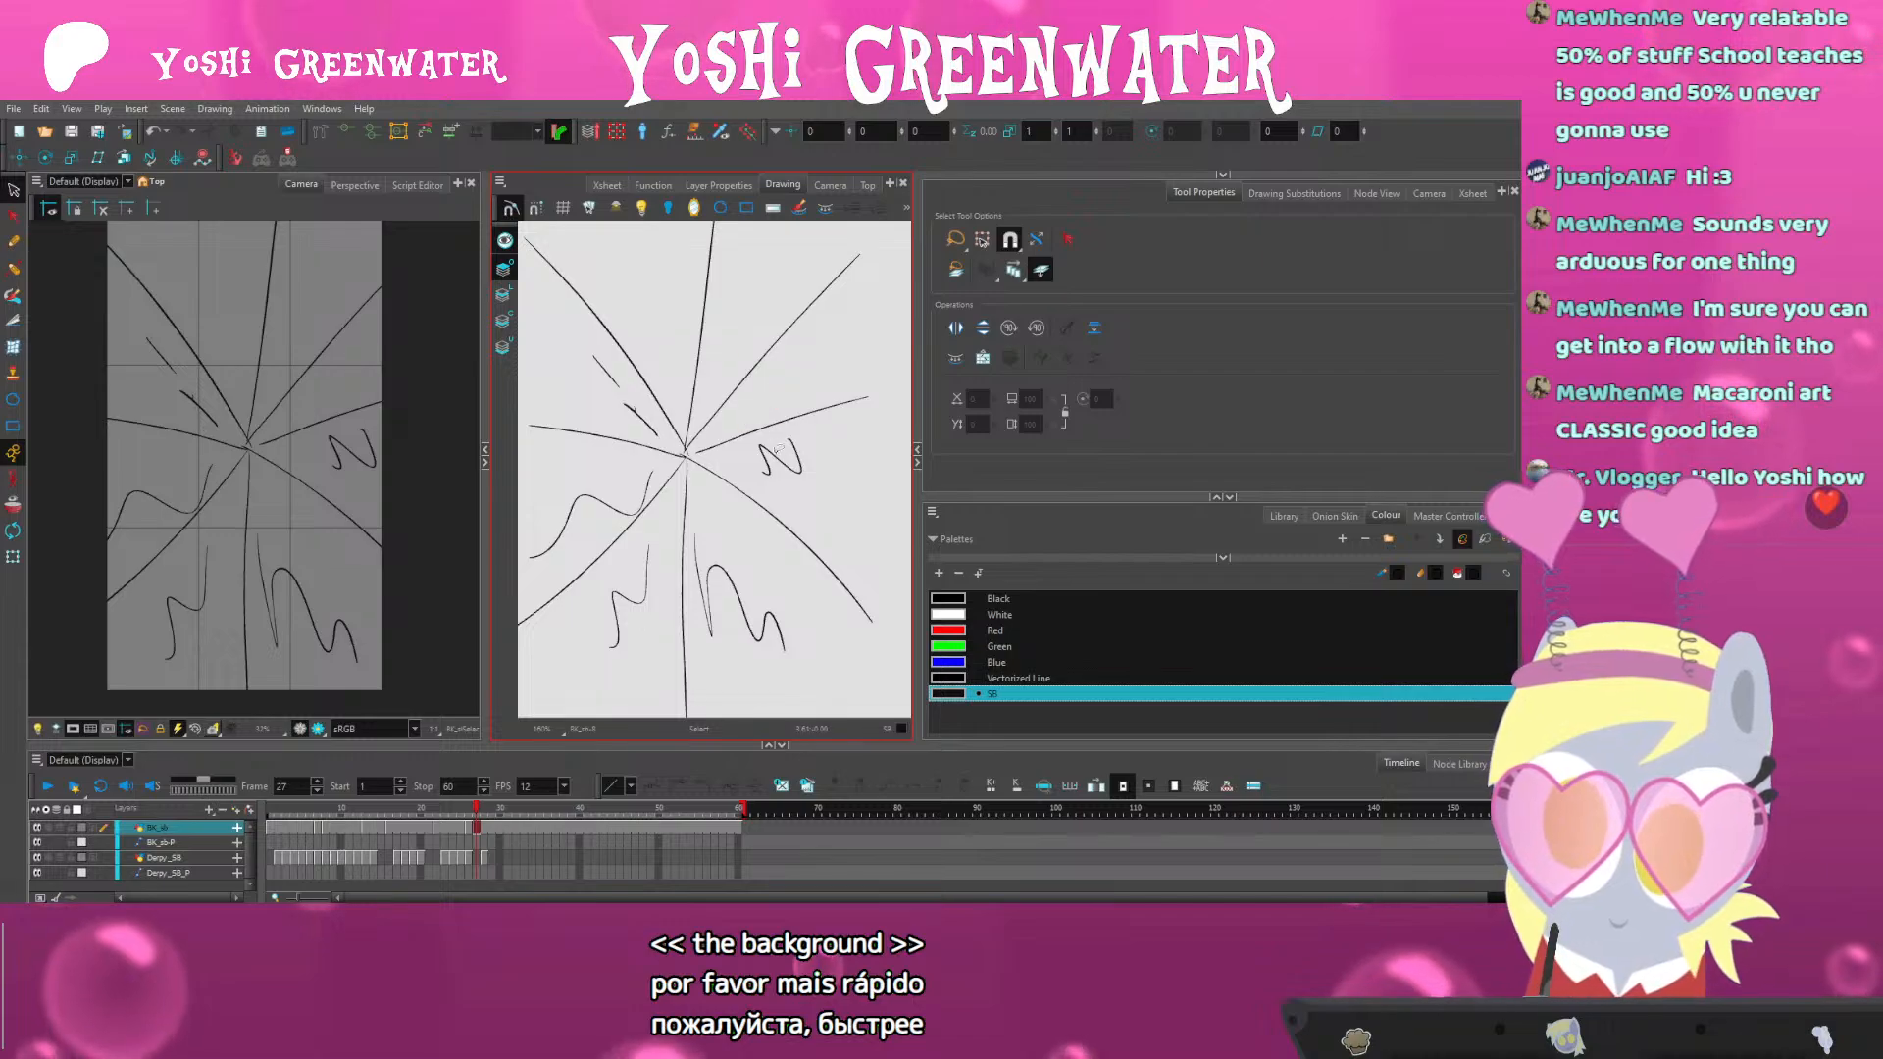
pyautogui.press('Delete')
pyautogui.click(593, 504)
pyautogui.press('Delete')
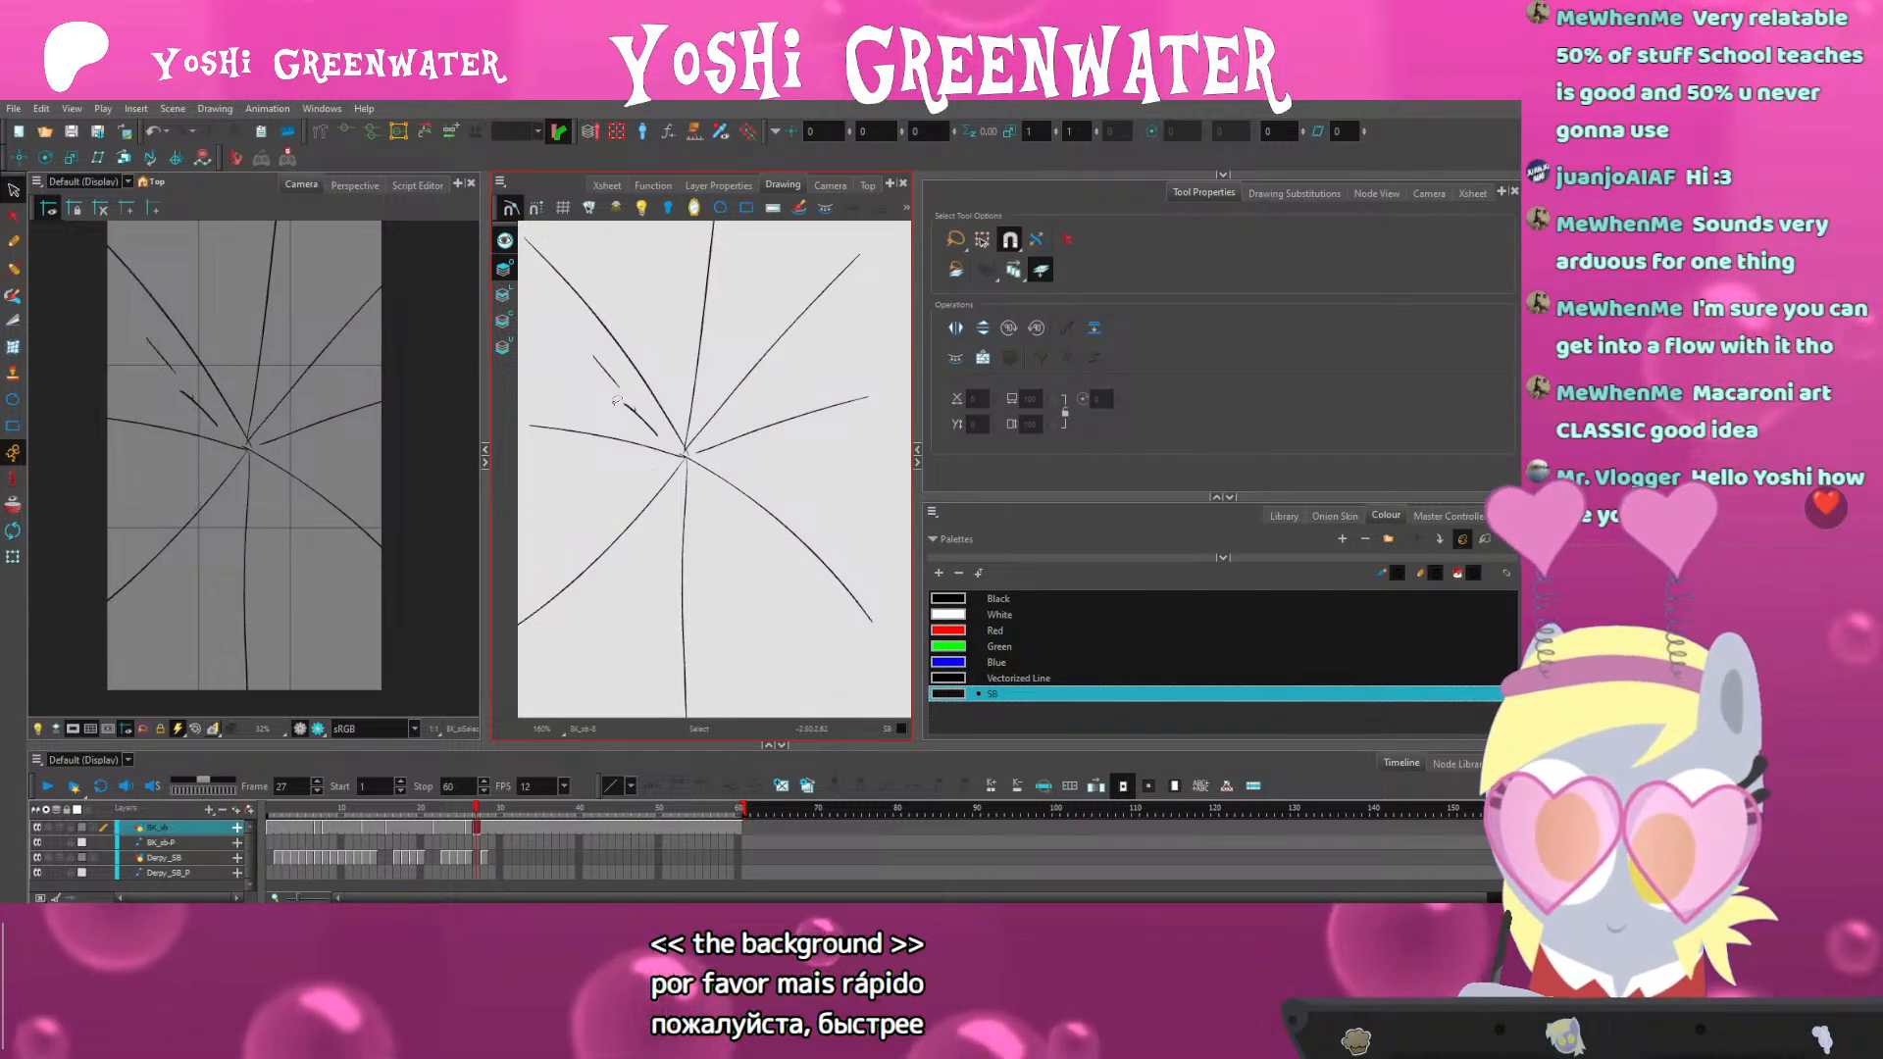
pyautogui.click(643, 419)
pyautogui.press('Delete')
pyautogui.click(606, 371)
pyautogui.press('Delete')
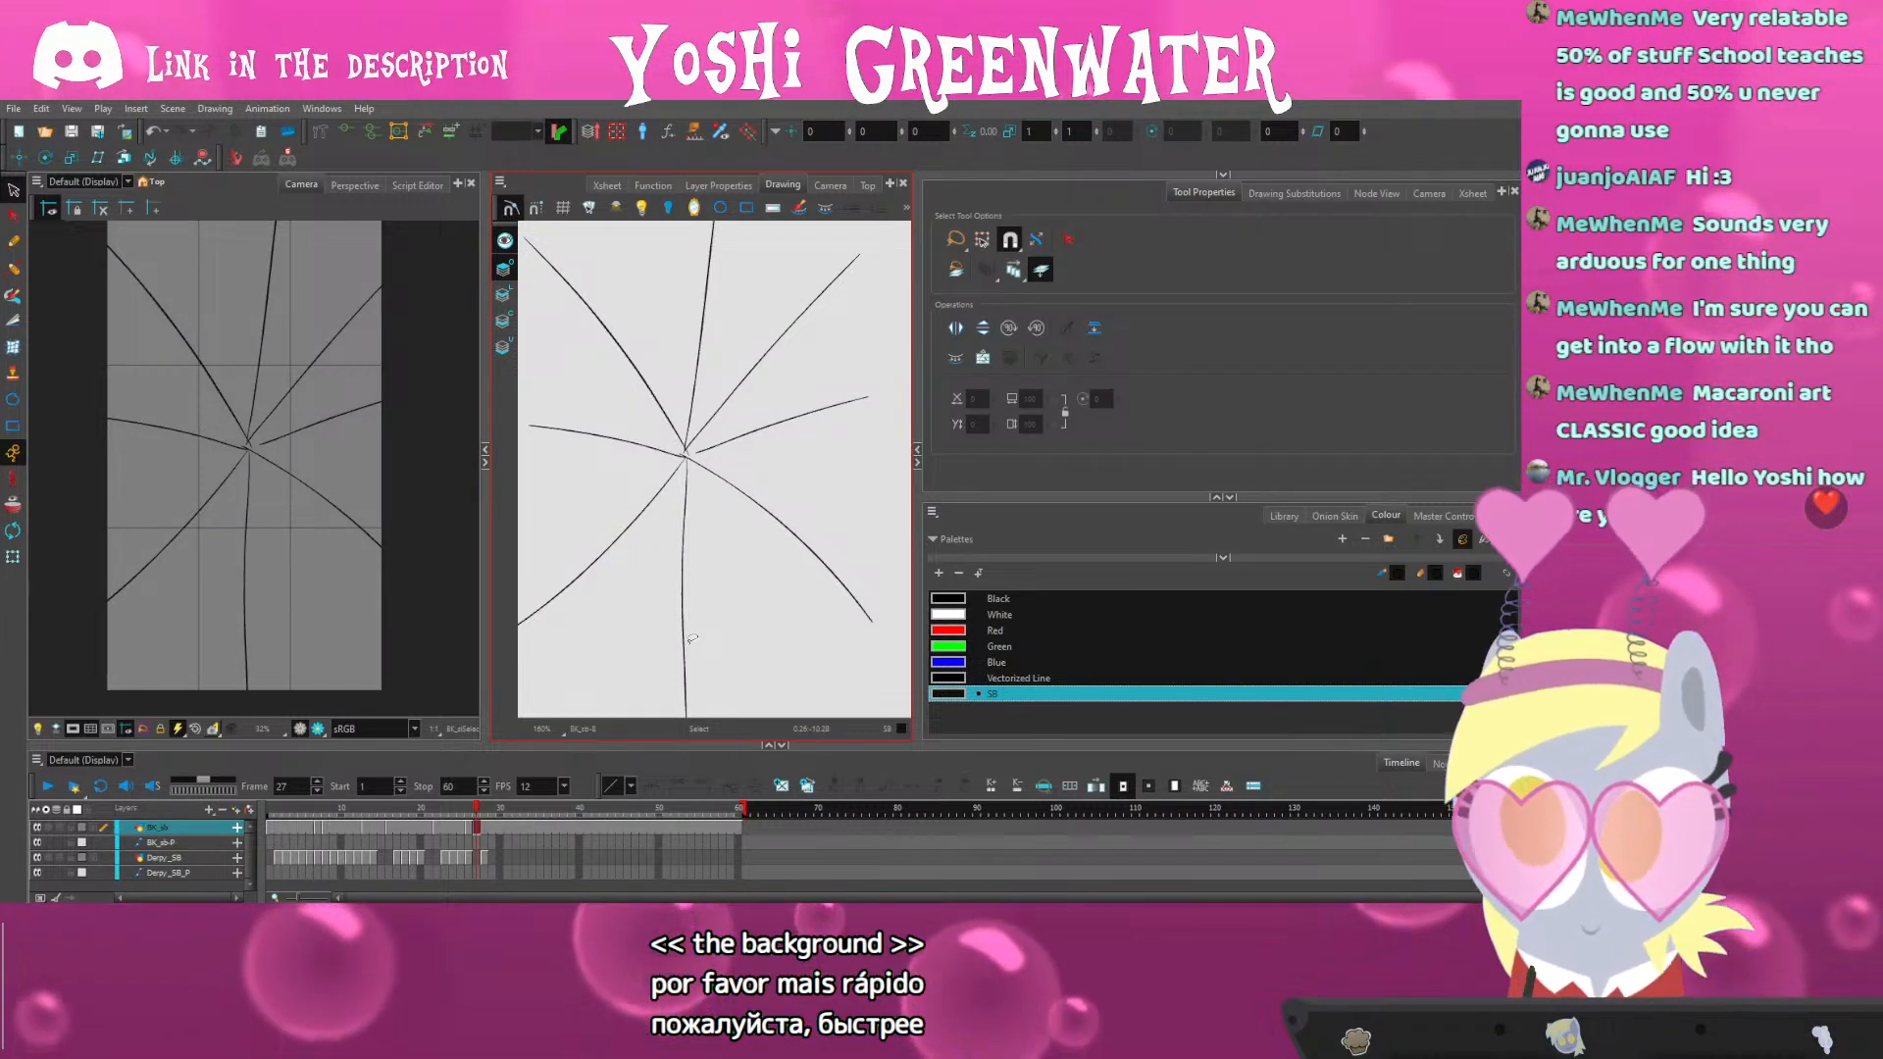
# Select all the remaining radial lines of the background drawing and delete them
pyautogui.scroll(-3, 631, 517)
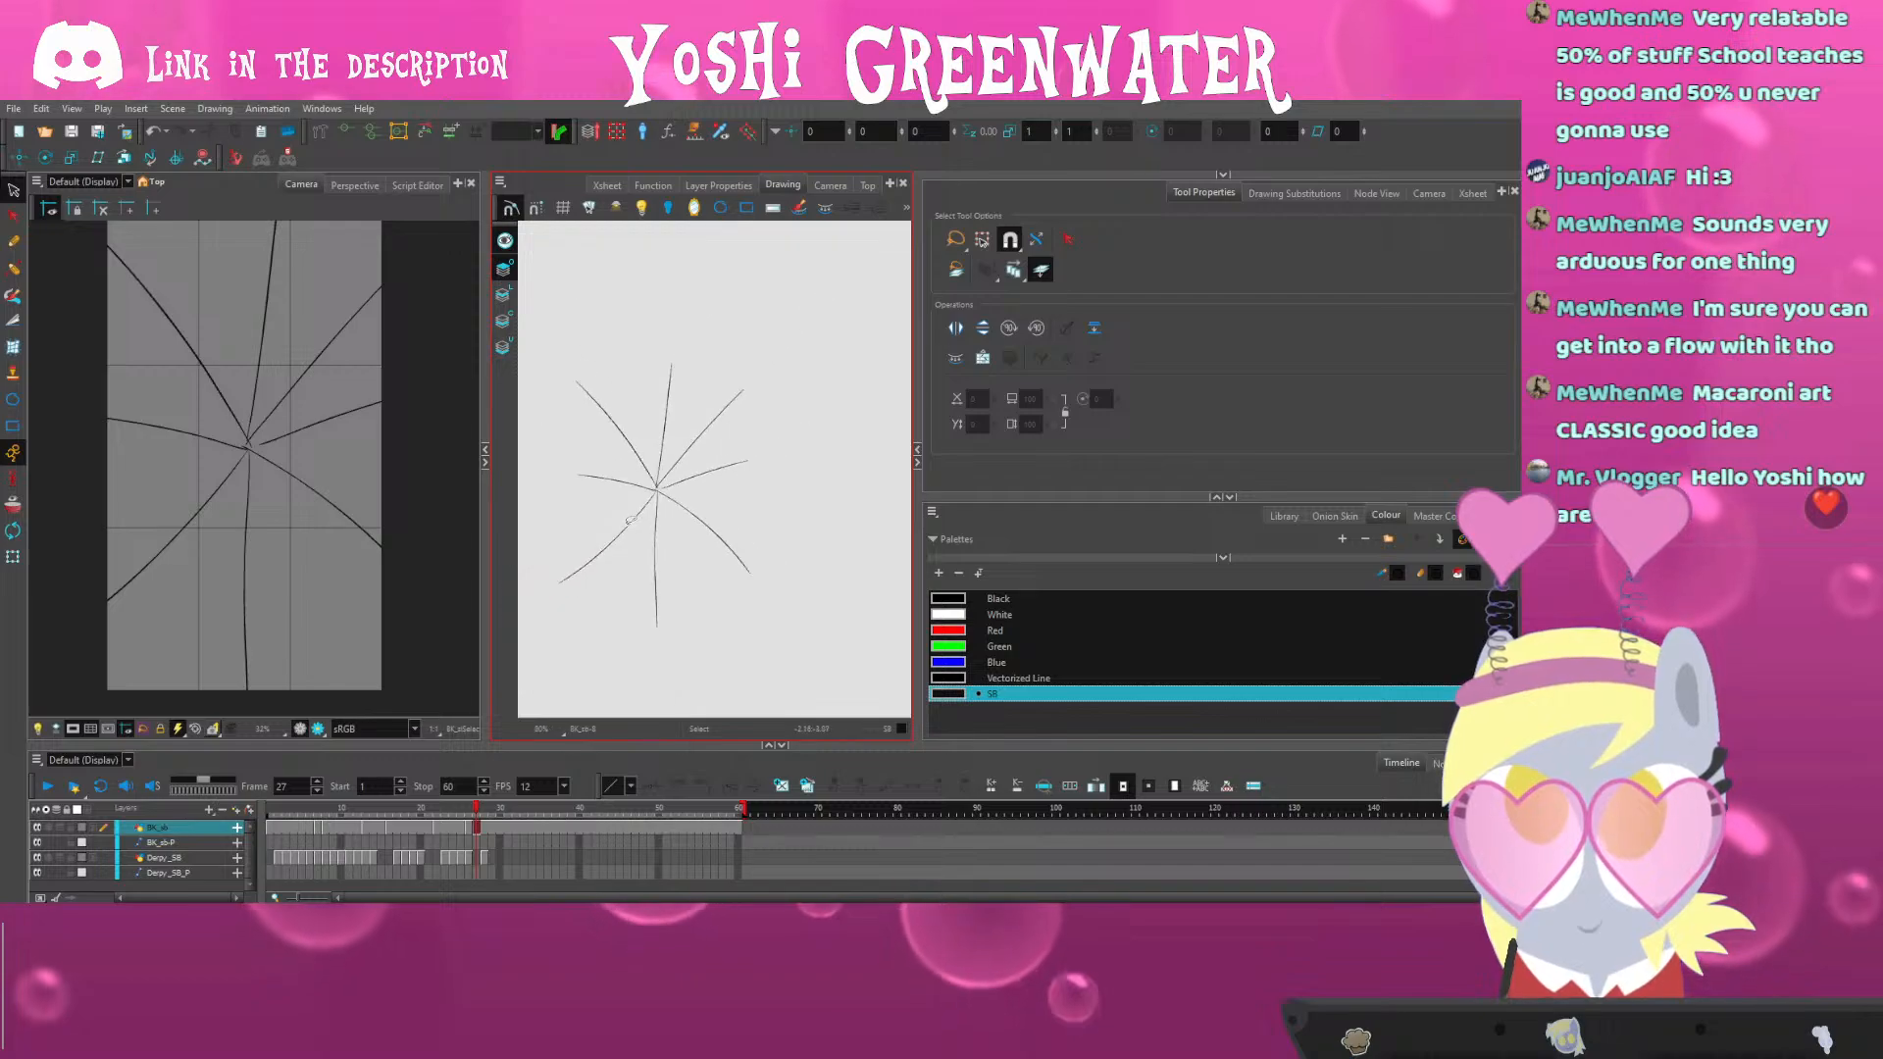
pyautogui.moveTo(603, 530); pyautogui.dragTo(632, 519)
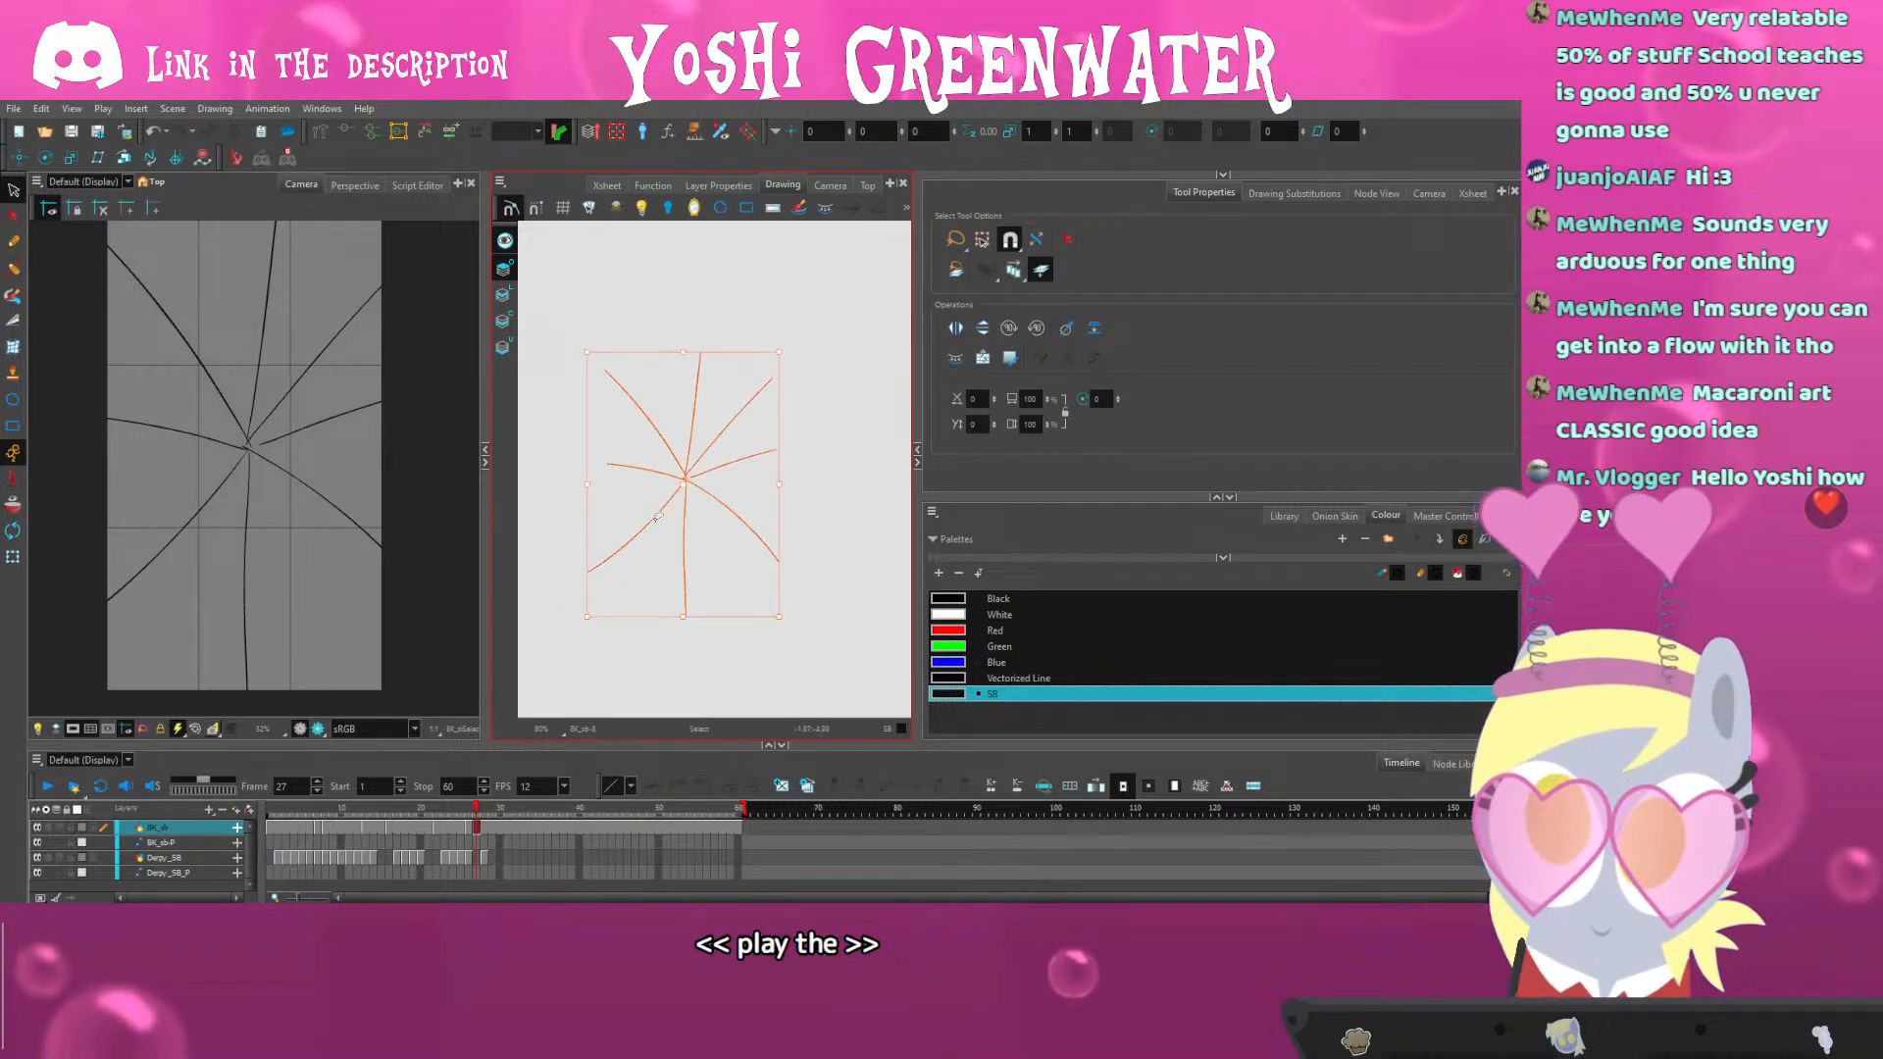
pyautogui.press('Delete')
# Brush five new radial lines from the frame's centre outward as the background drawing at frame 27
pyautogui.hotkey('alt', 'b')
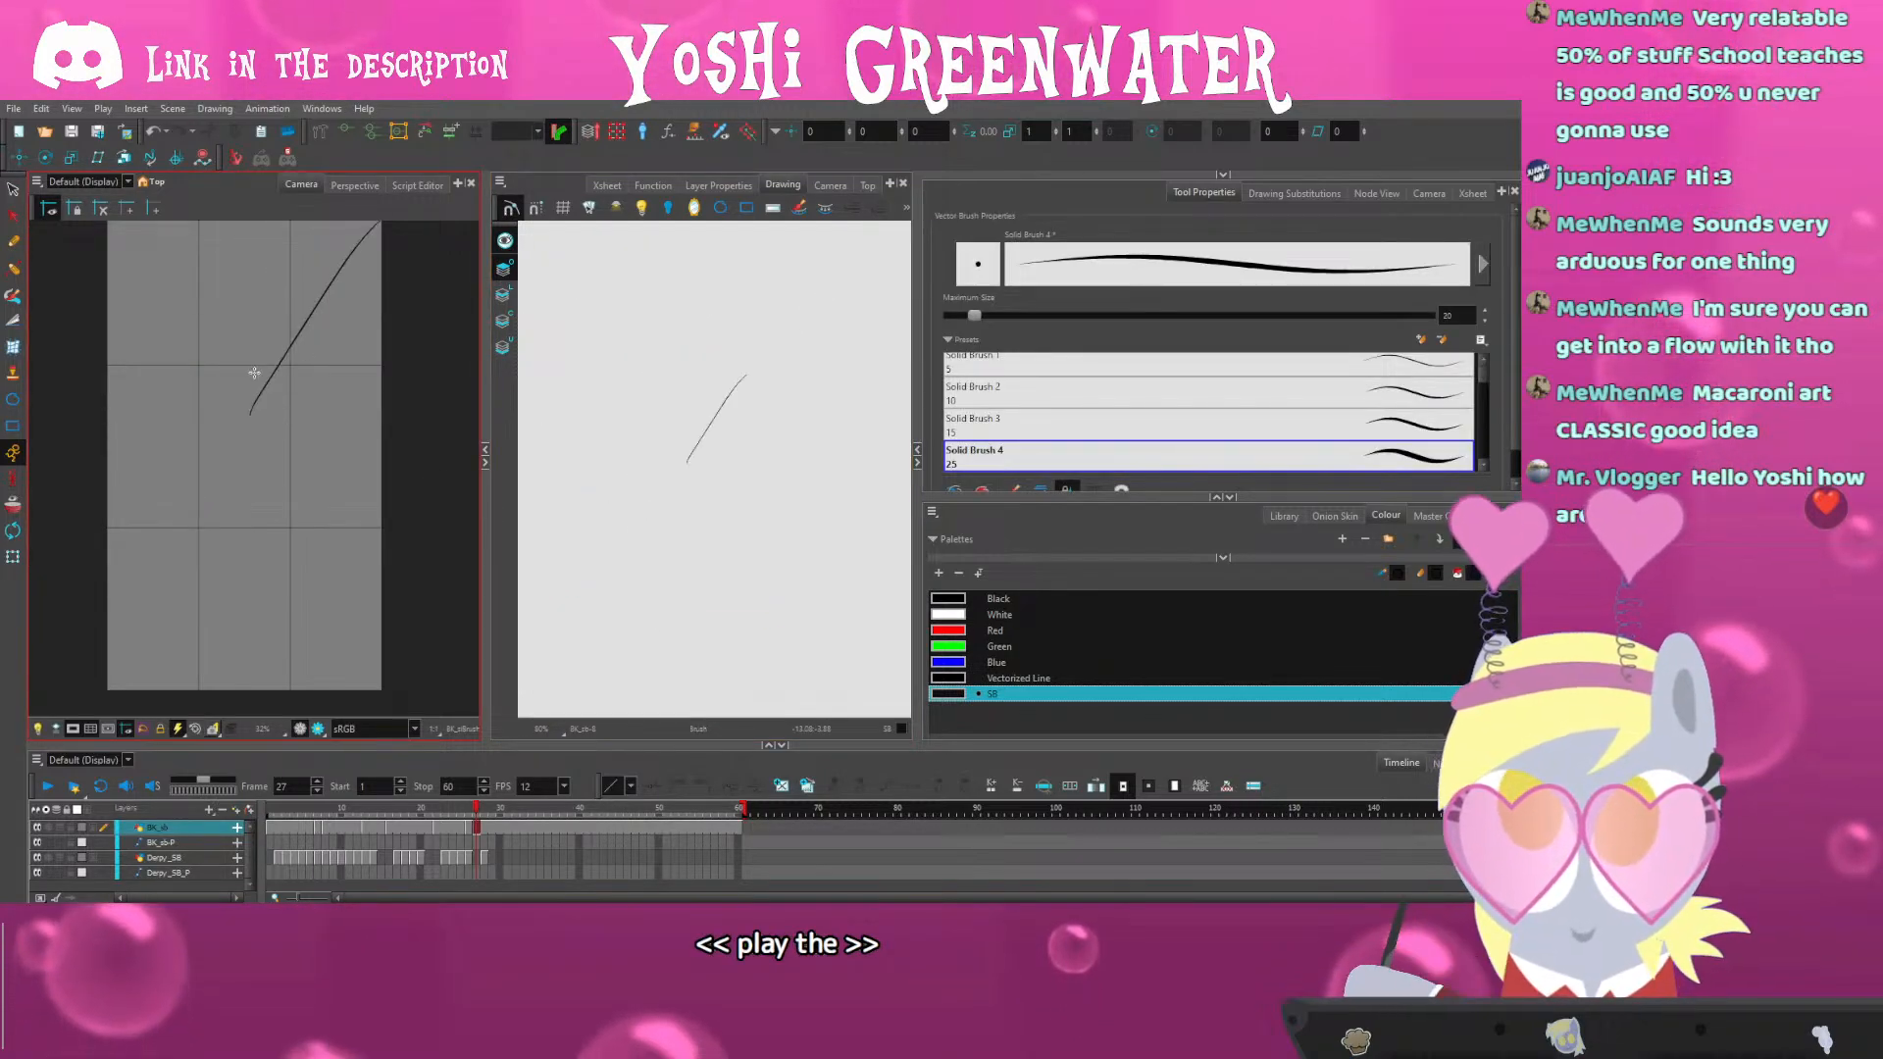
pyautogui.moveTo(252, 410)
pyautogui.mouseDown()
pyautogui.moveTo(465, 667)
pyautogui.moveTo(194, 738)
pyautogui.mouseUp()
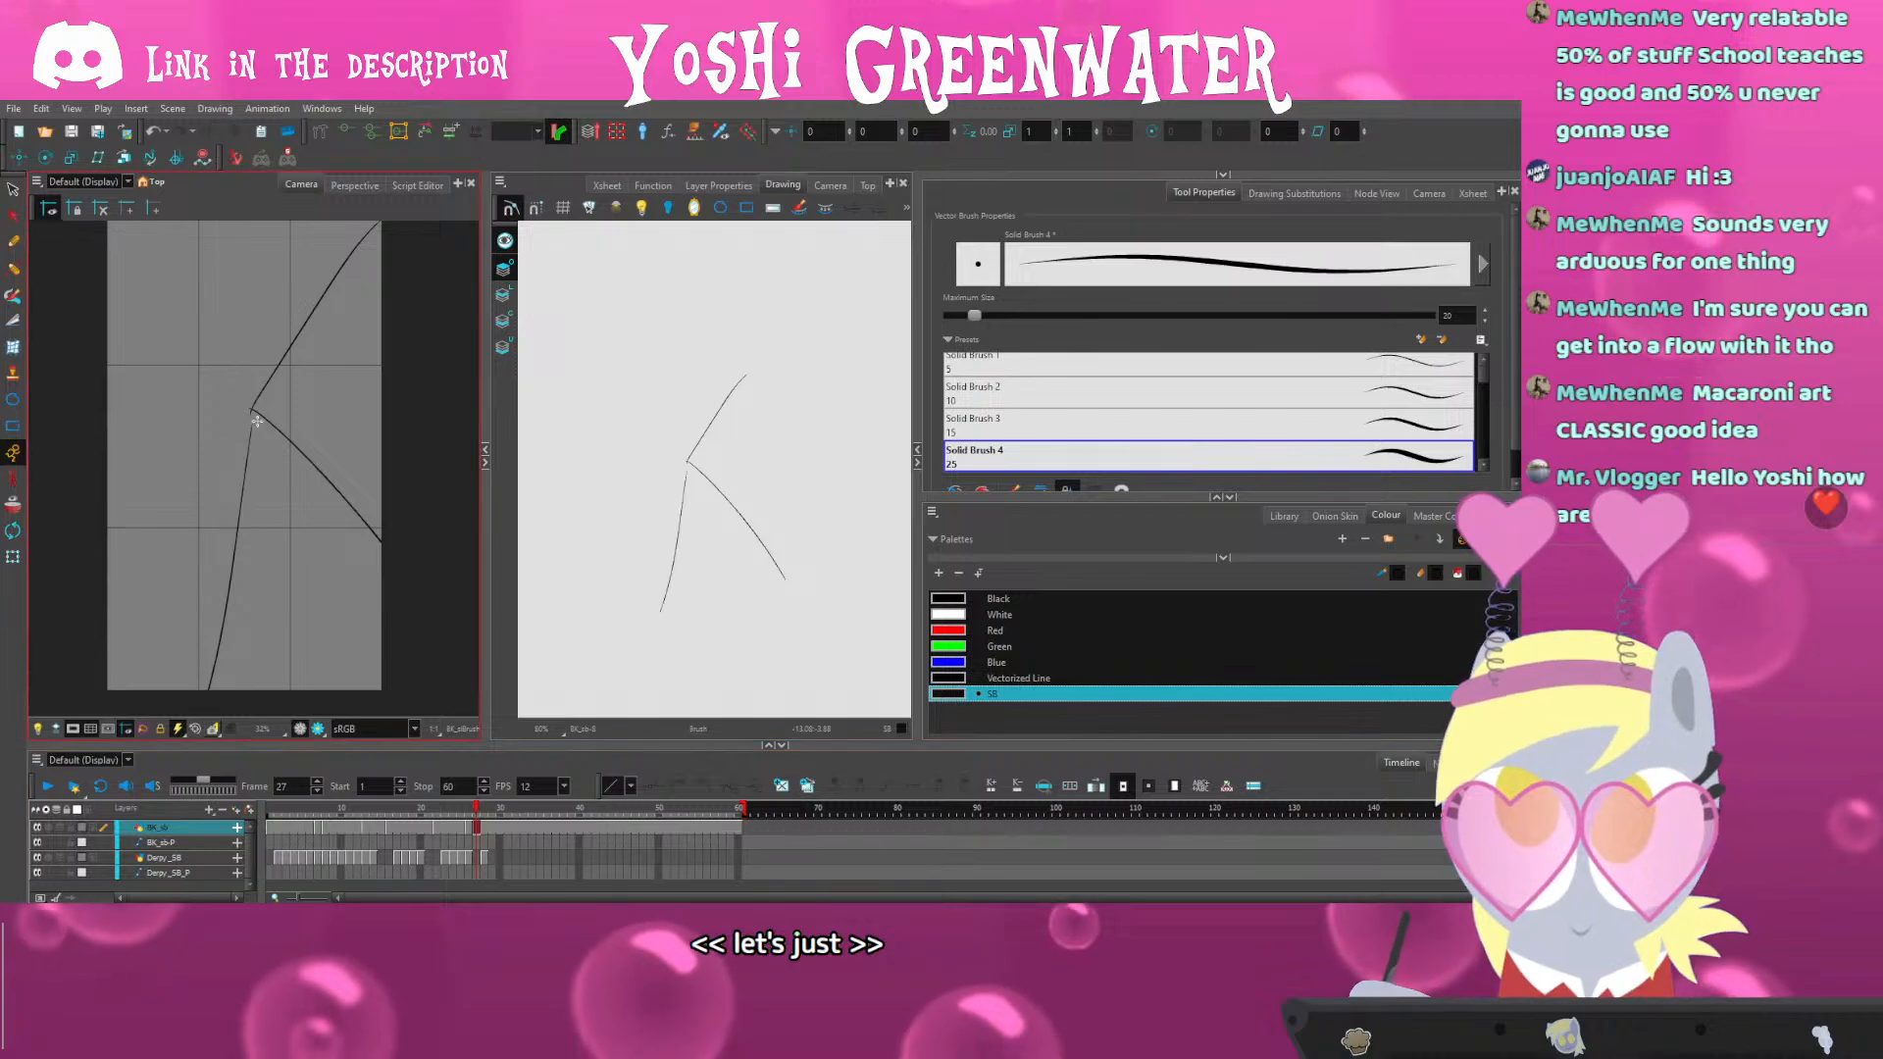
pyautogui.moveTo(256, 421); pyautogui.dragTo(40, 323)
pyautogui.moveTo(252, 412); pyautogui.dragTo(188, 224)
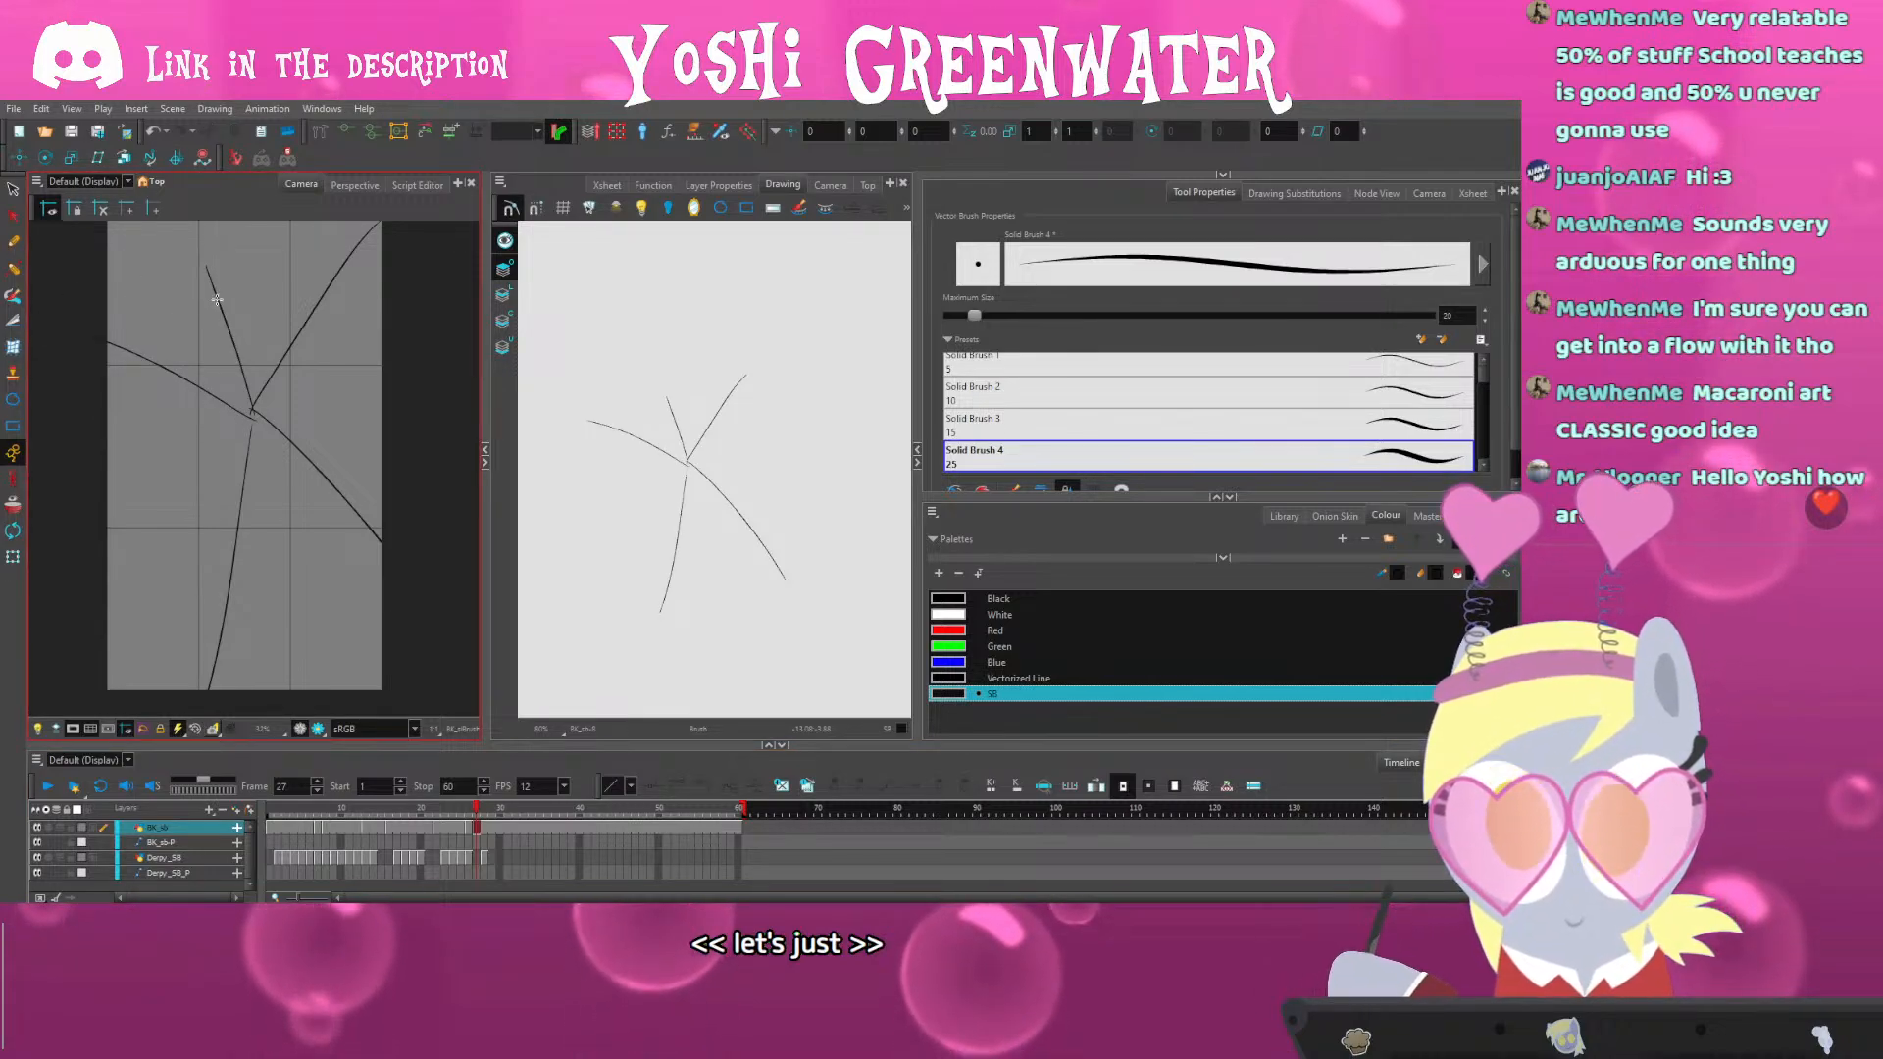
# Select all the new radial lines, scale them up beyond the camera frame, reposition them slightly and deselect
pyautogui.click(13, 189)
pyautogui.hotkey('ctrl', 'a')
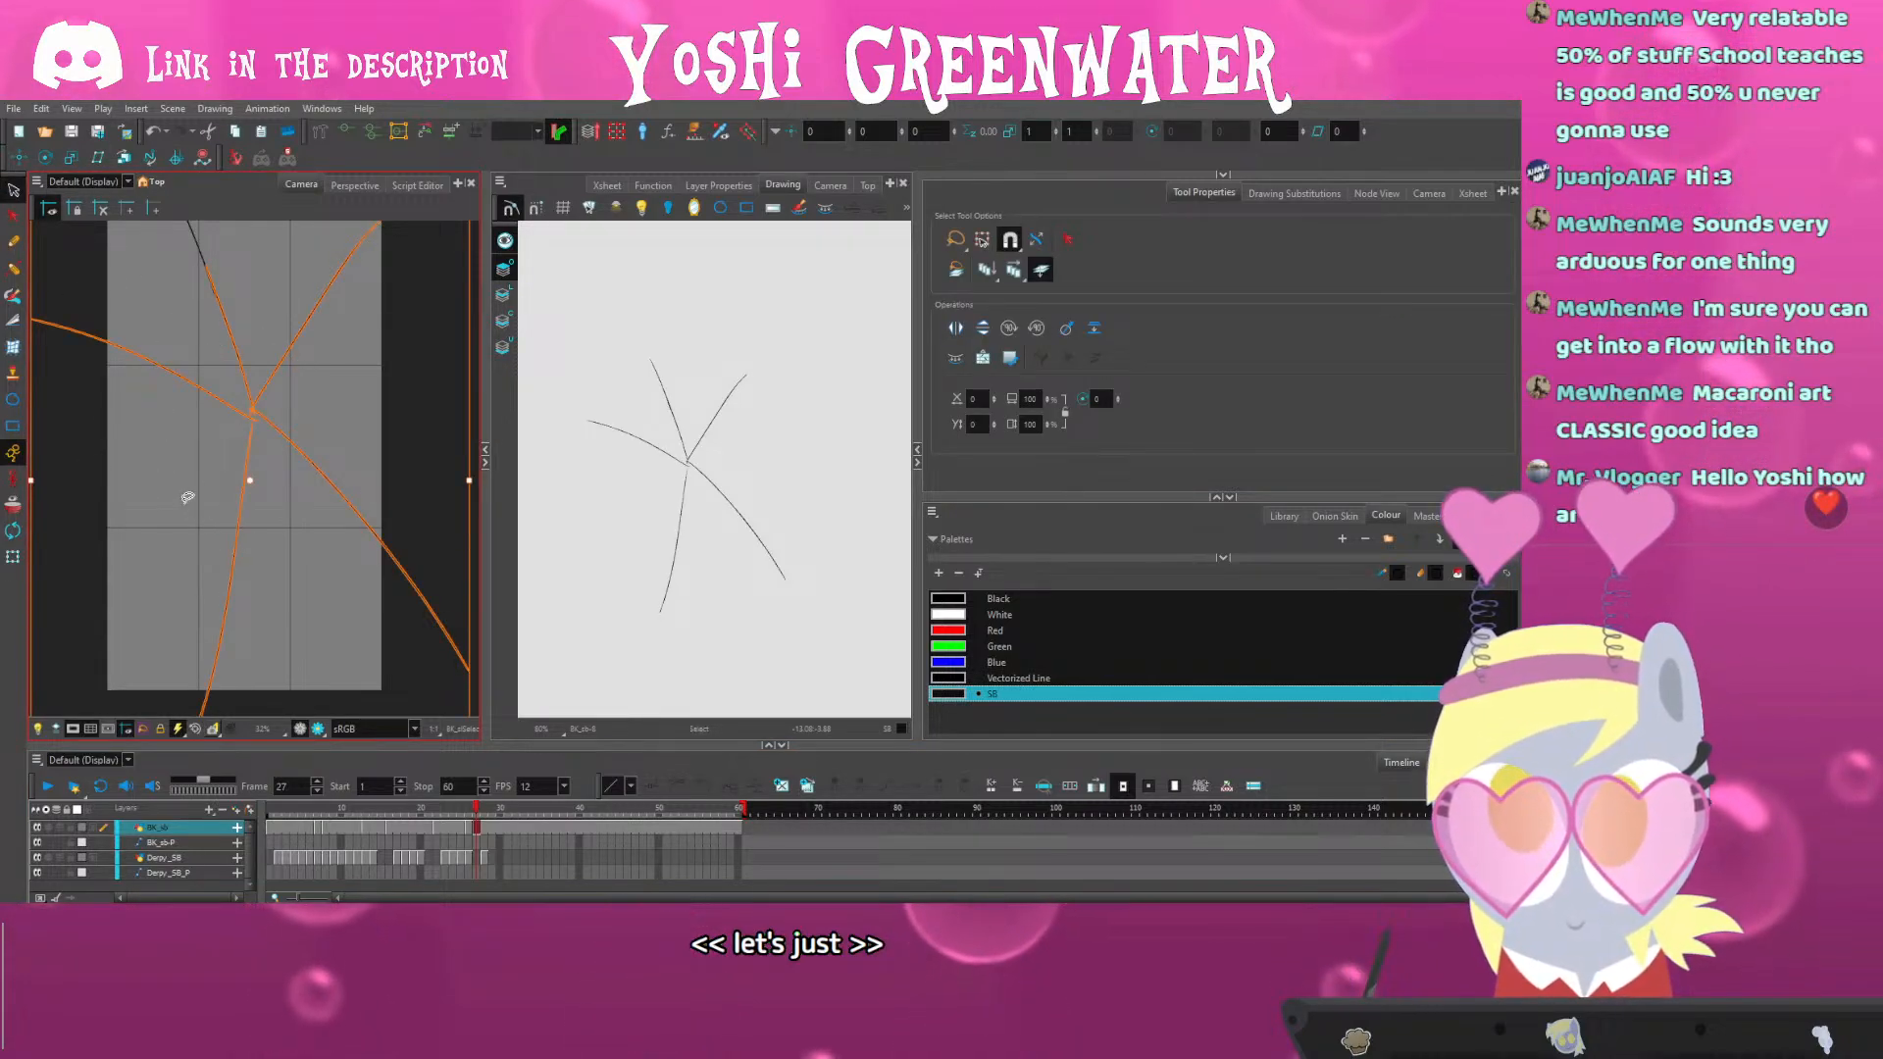
pyautogui.scroll(-2, 190, 481)
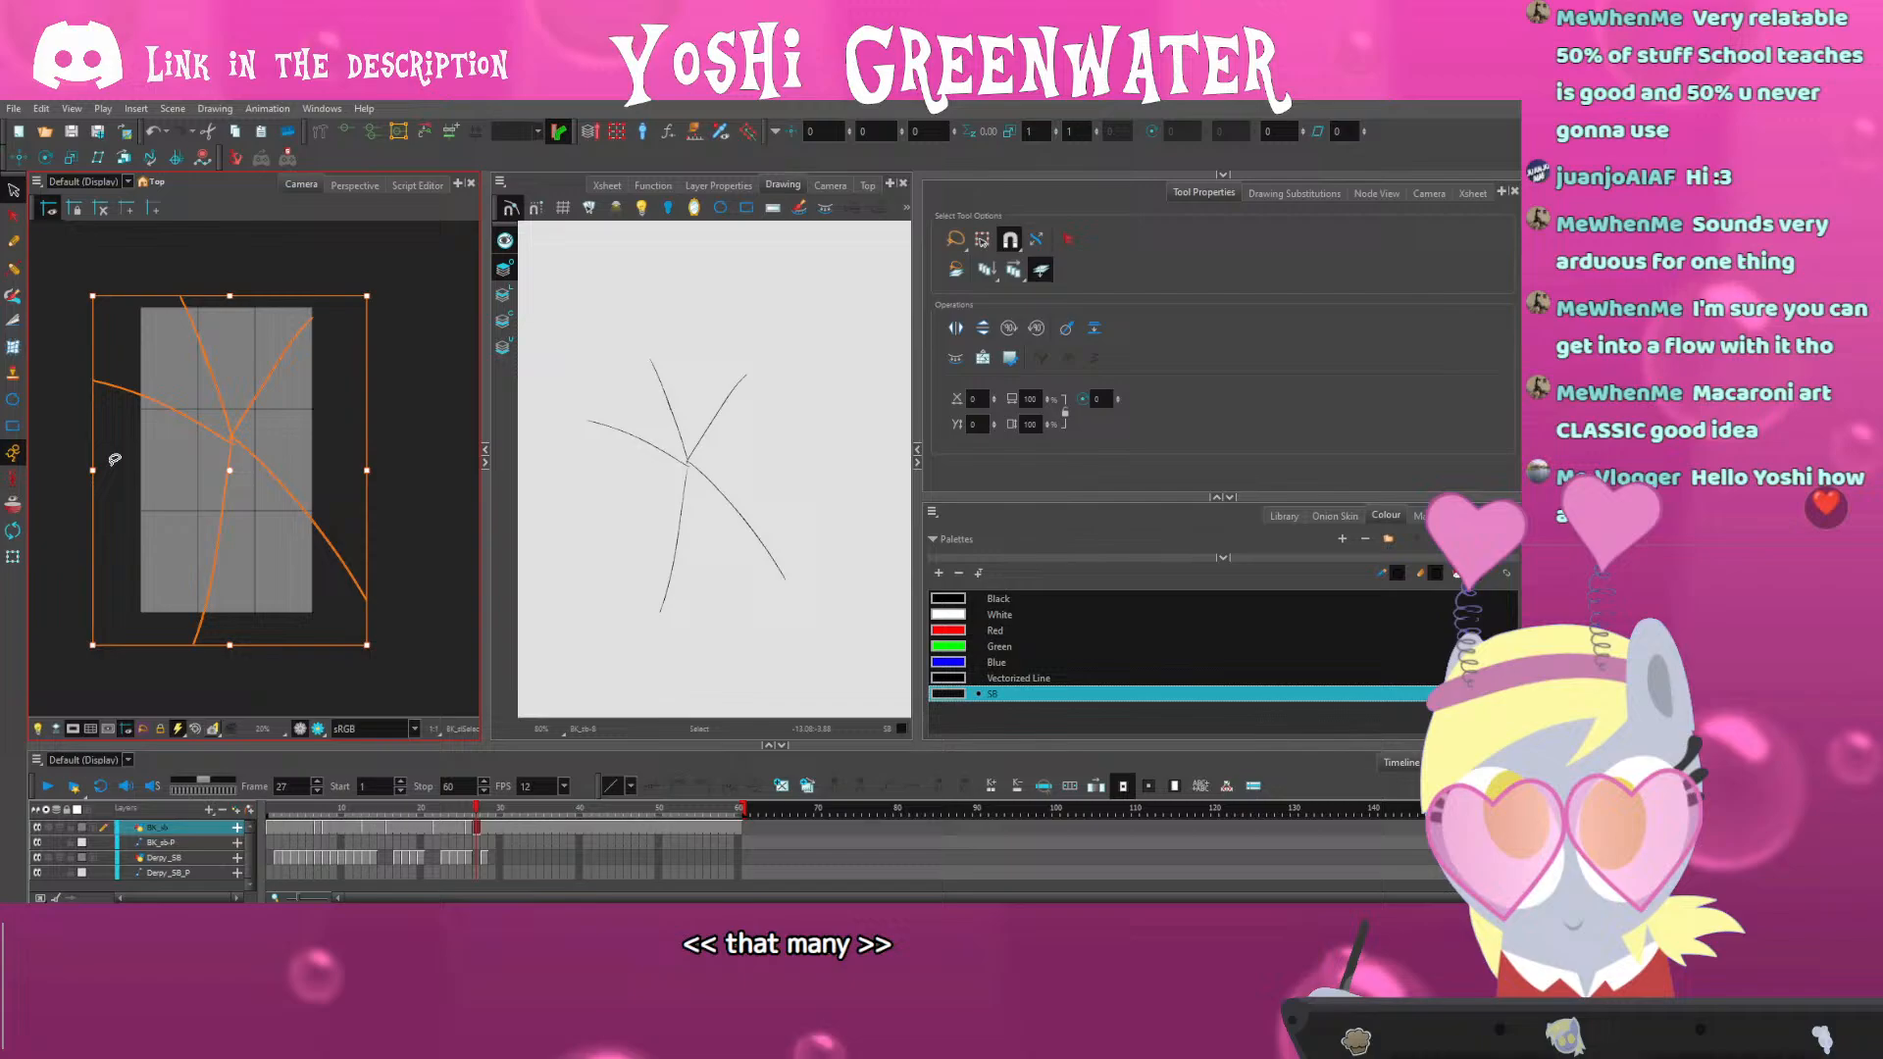
pyautogui.moveTo(93, 471)
pyautogui.mouseDown()
pyautogui.moveTo(46, 470)
pyautogui.moveTo(141, 498)
pyautogui.mouseUp()
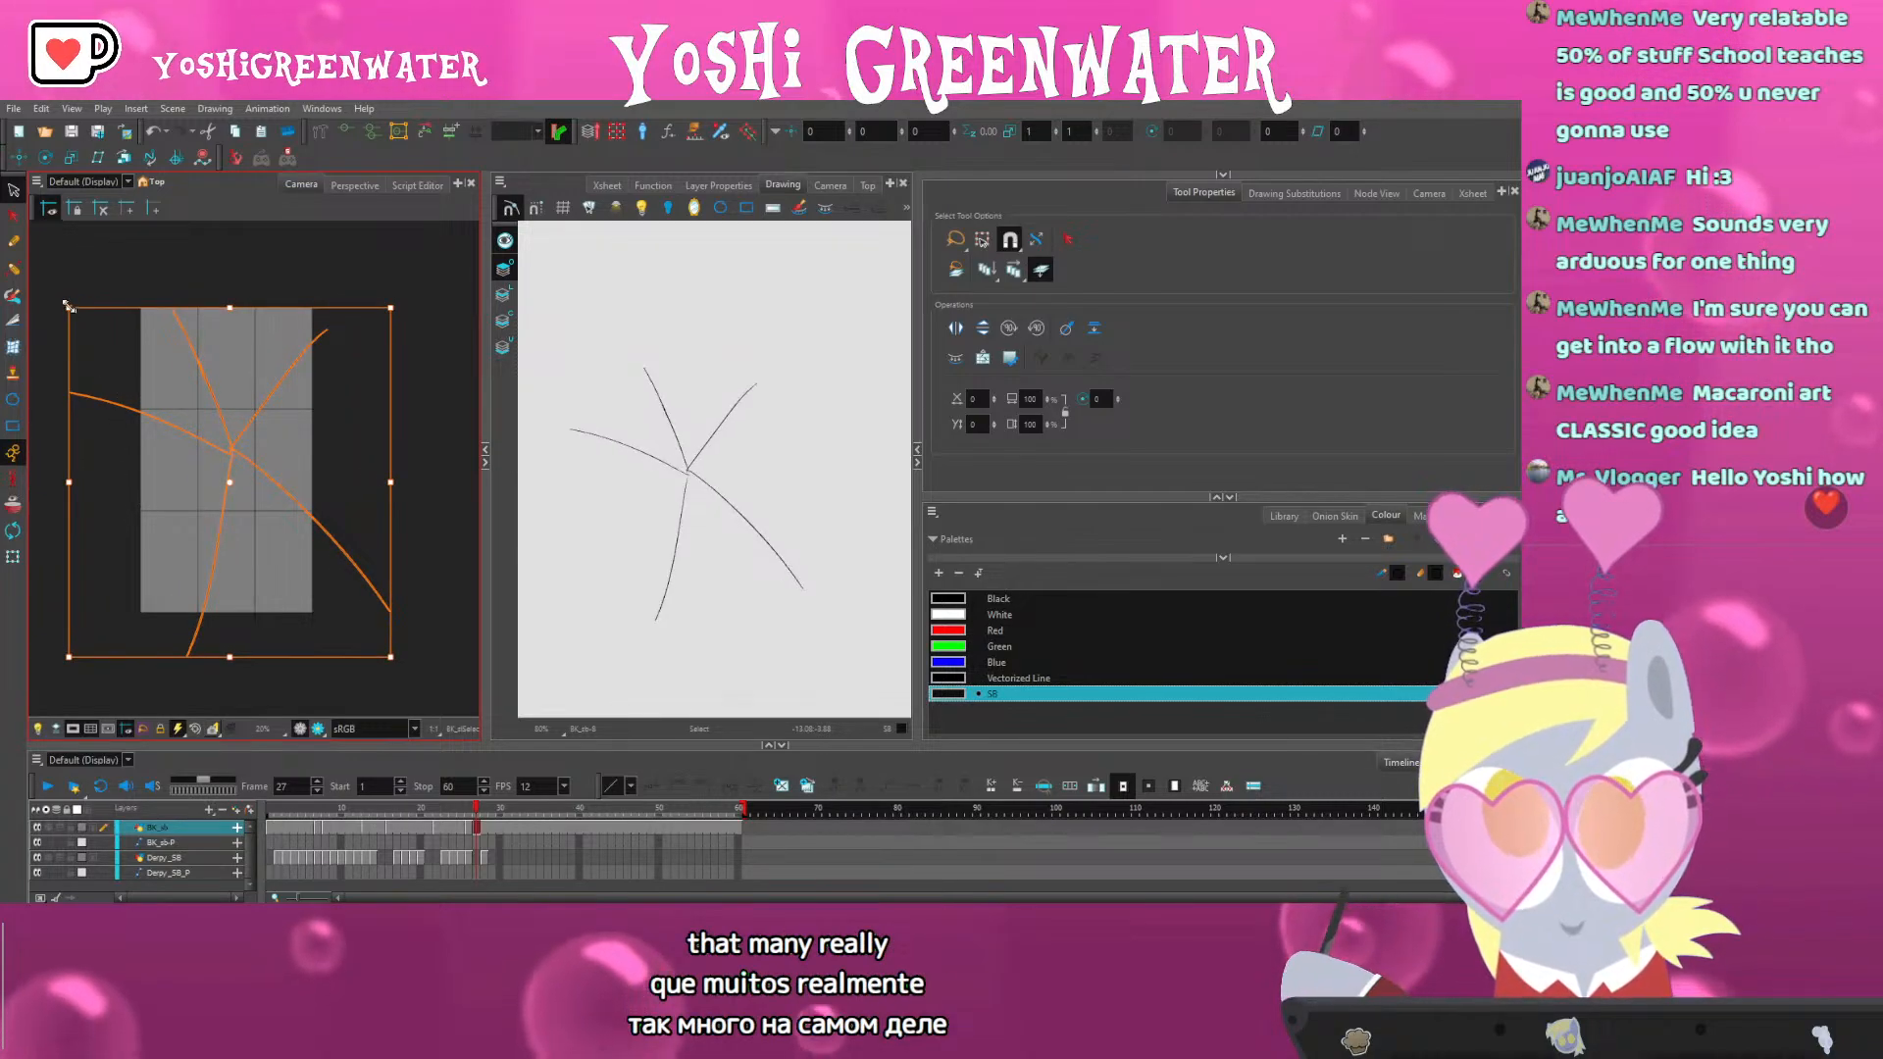
pyautogui.moveTo(69, 308); pyautogui.dragTo(52, 289)
pyautogui.moveTo(179, 532); pyautogui.dragTo(175, 532)
pyautogui.click(227, 574)
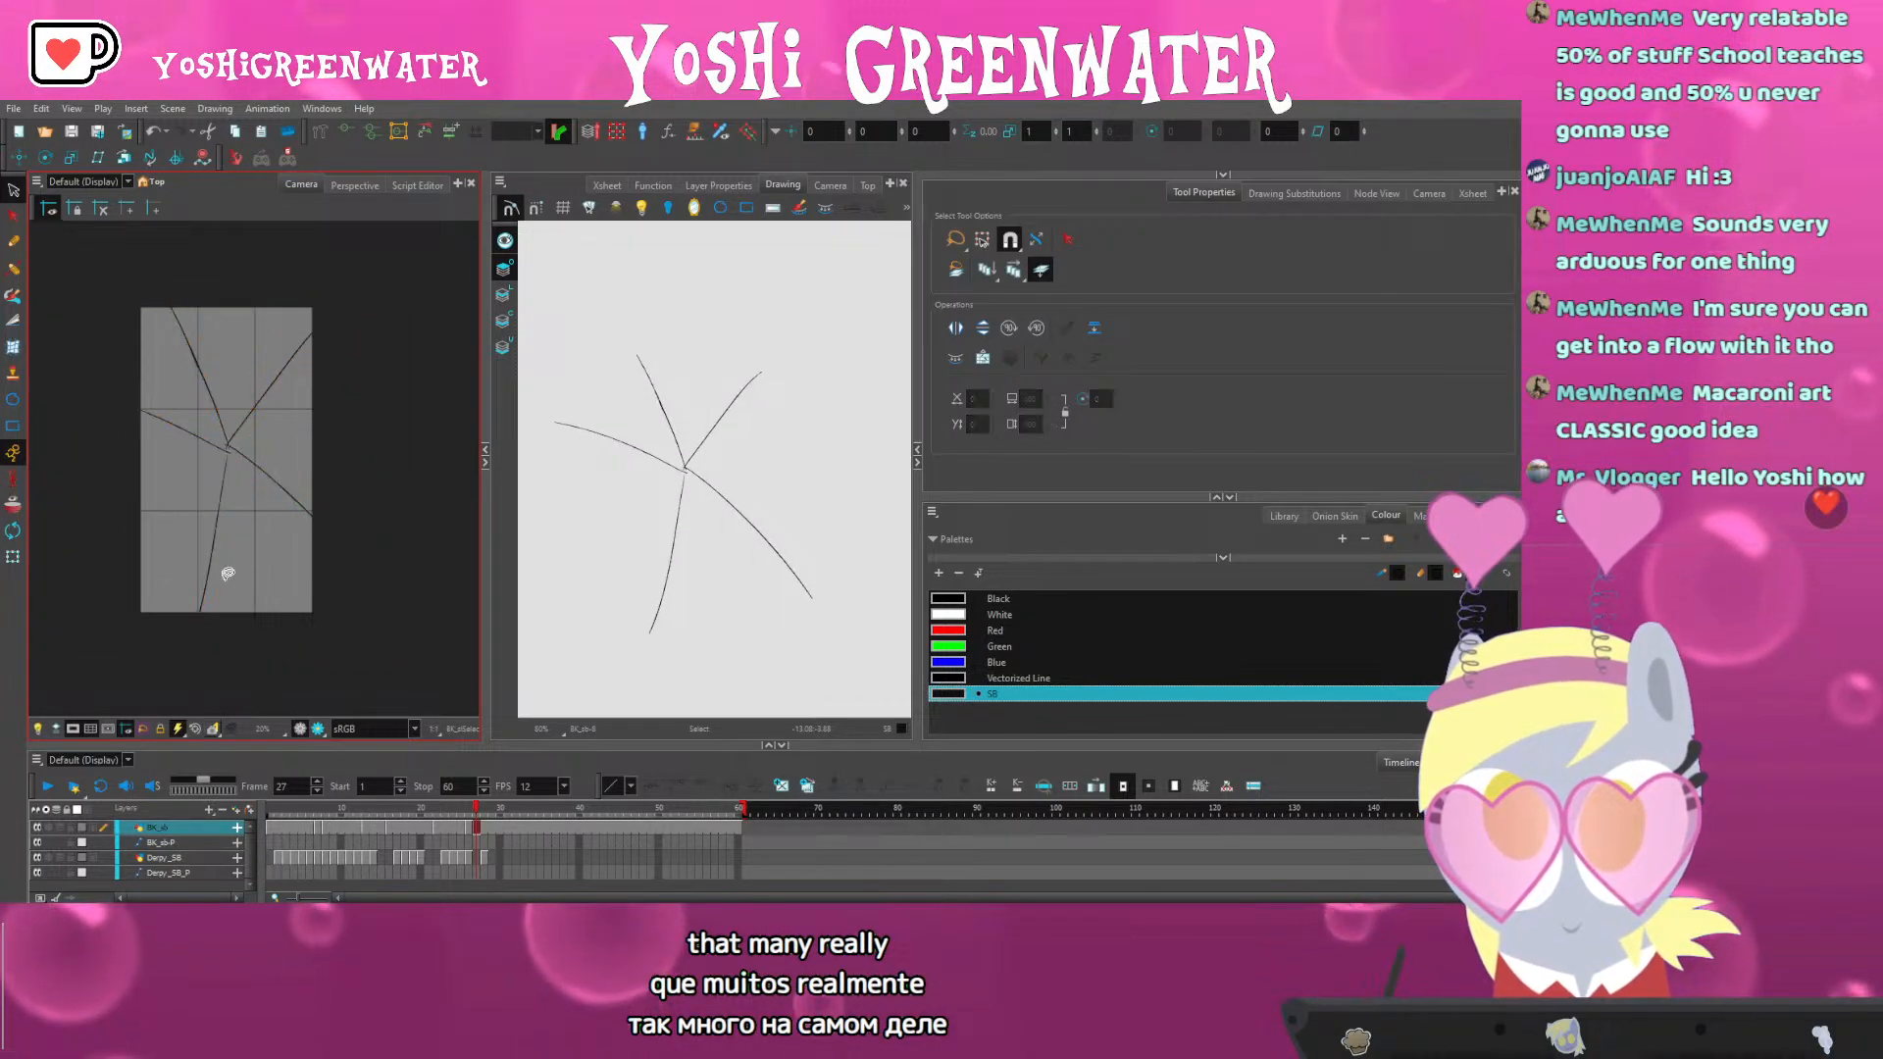
# Rotate the bottom ray toward the lower-left corner, level the left ray, and tilt the upper ray toward the upper-left corner
pyautogui.moveTo(168, 664)
pyautogui.mouseDown()
pyautogui.moveTo(127, 659)
pyautogui.moveTo(148, 636)
pyautogui.mouseUp()
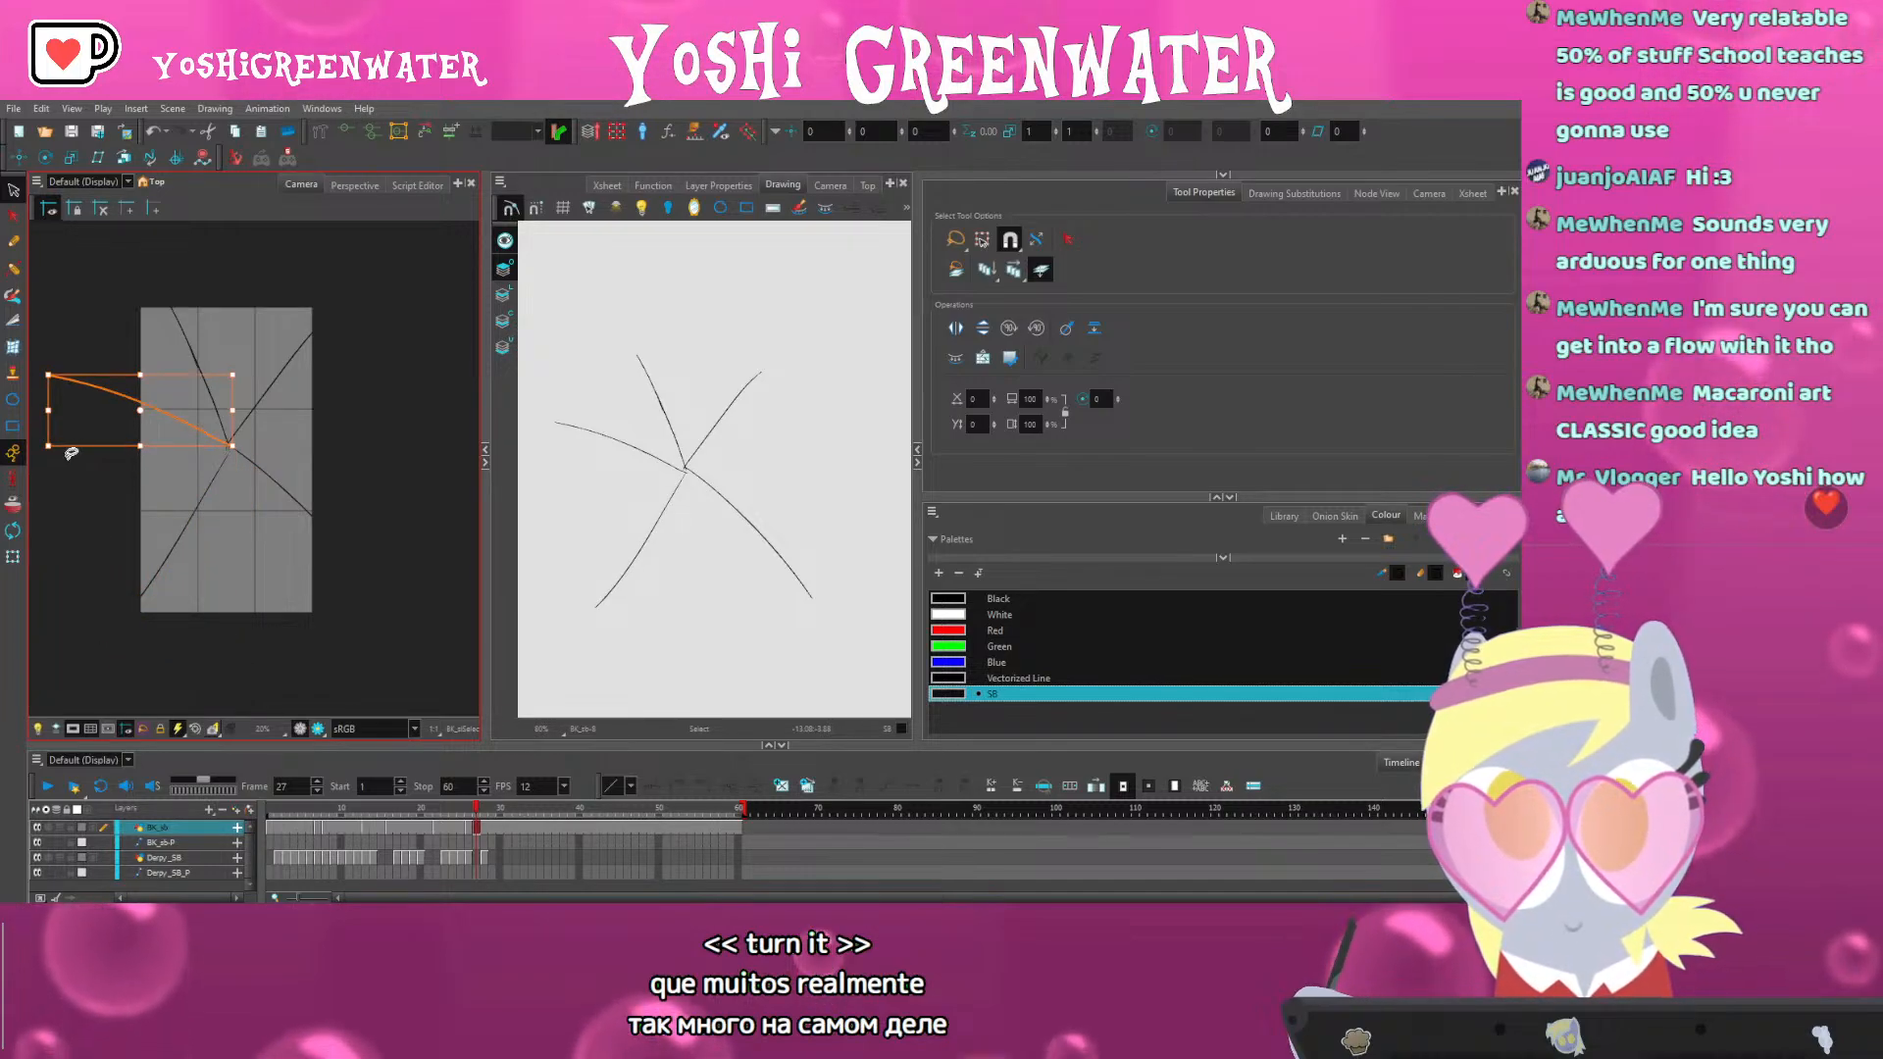
pyautogui.moveTo(71, 453); pyautogui.dragTo(71, 496)
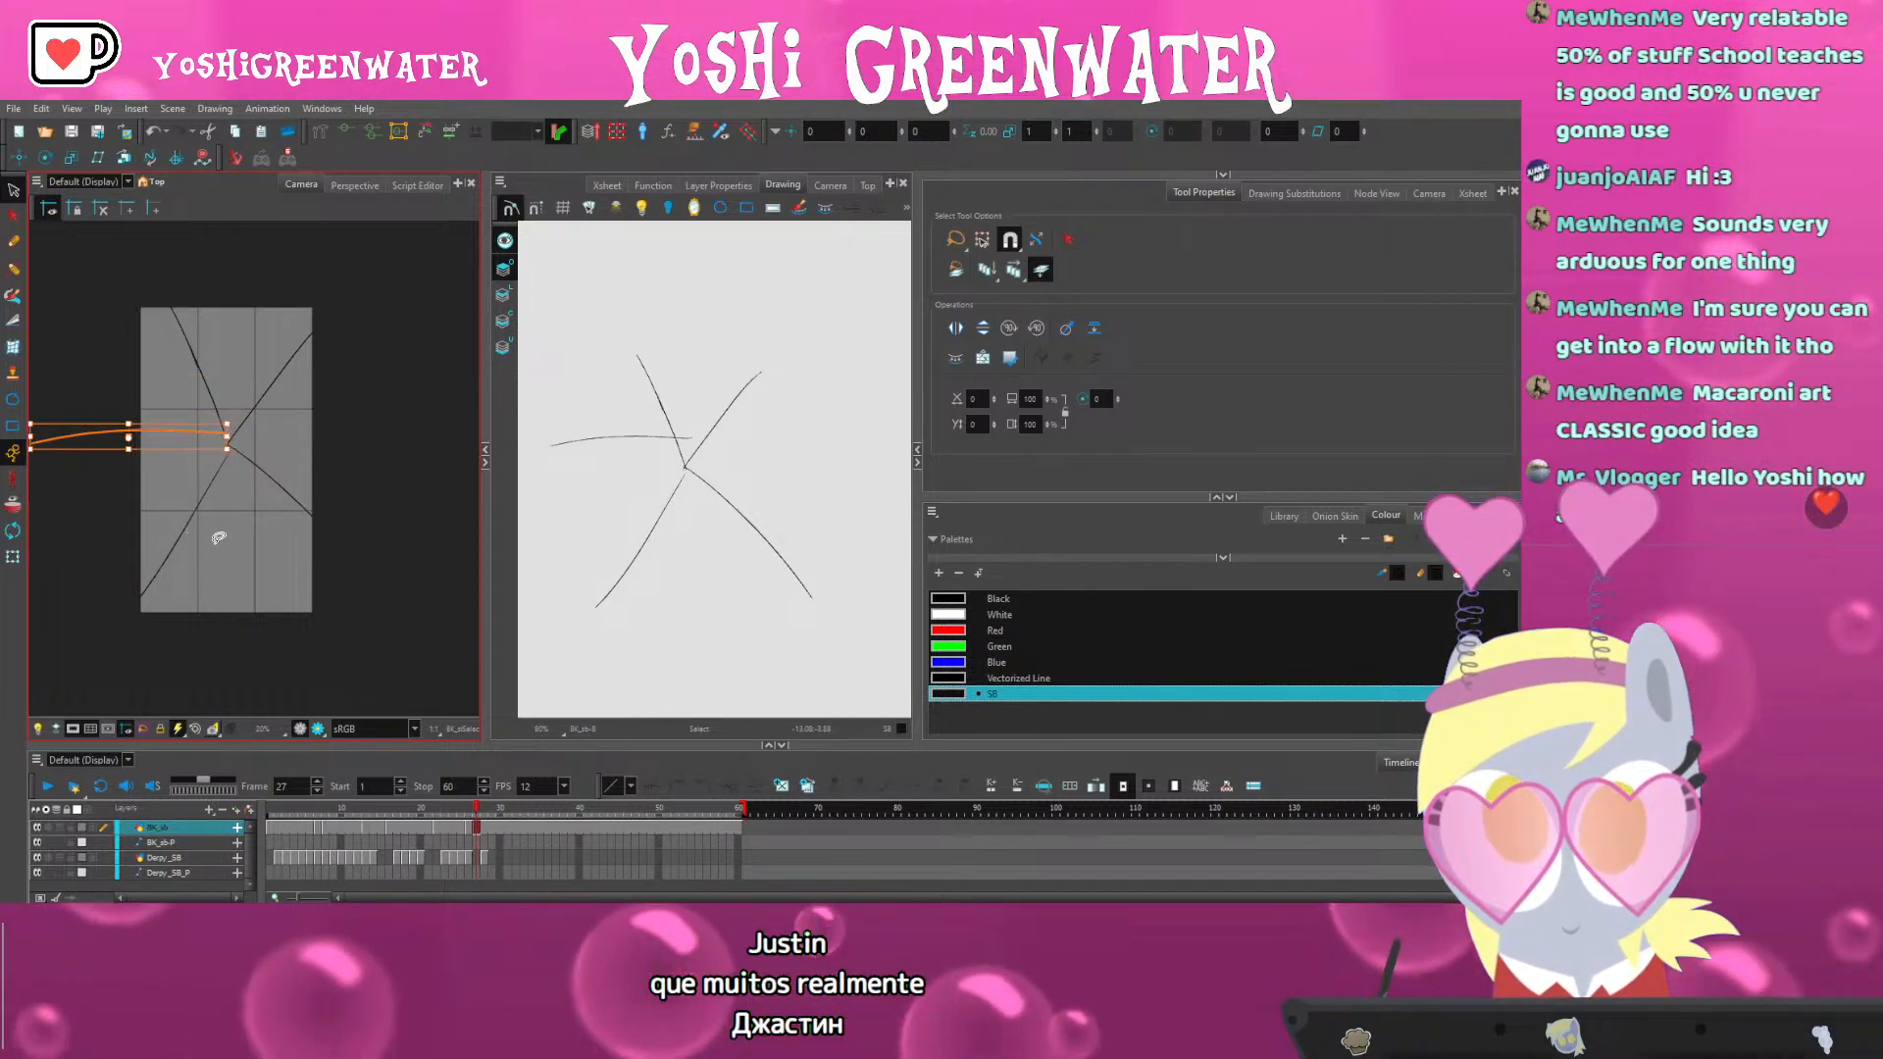
pyautogui.moveTo(261, 555); pyautogui.dragTo(203, 518)
pyautogui.moveTo(196, 332)
pyautogui.mouseDown()
pyautogui.moveTo(164, 333)
pyautogui.moveTo(203, 384)
pyautogui.mouseUp()
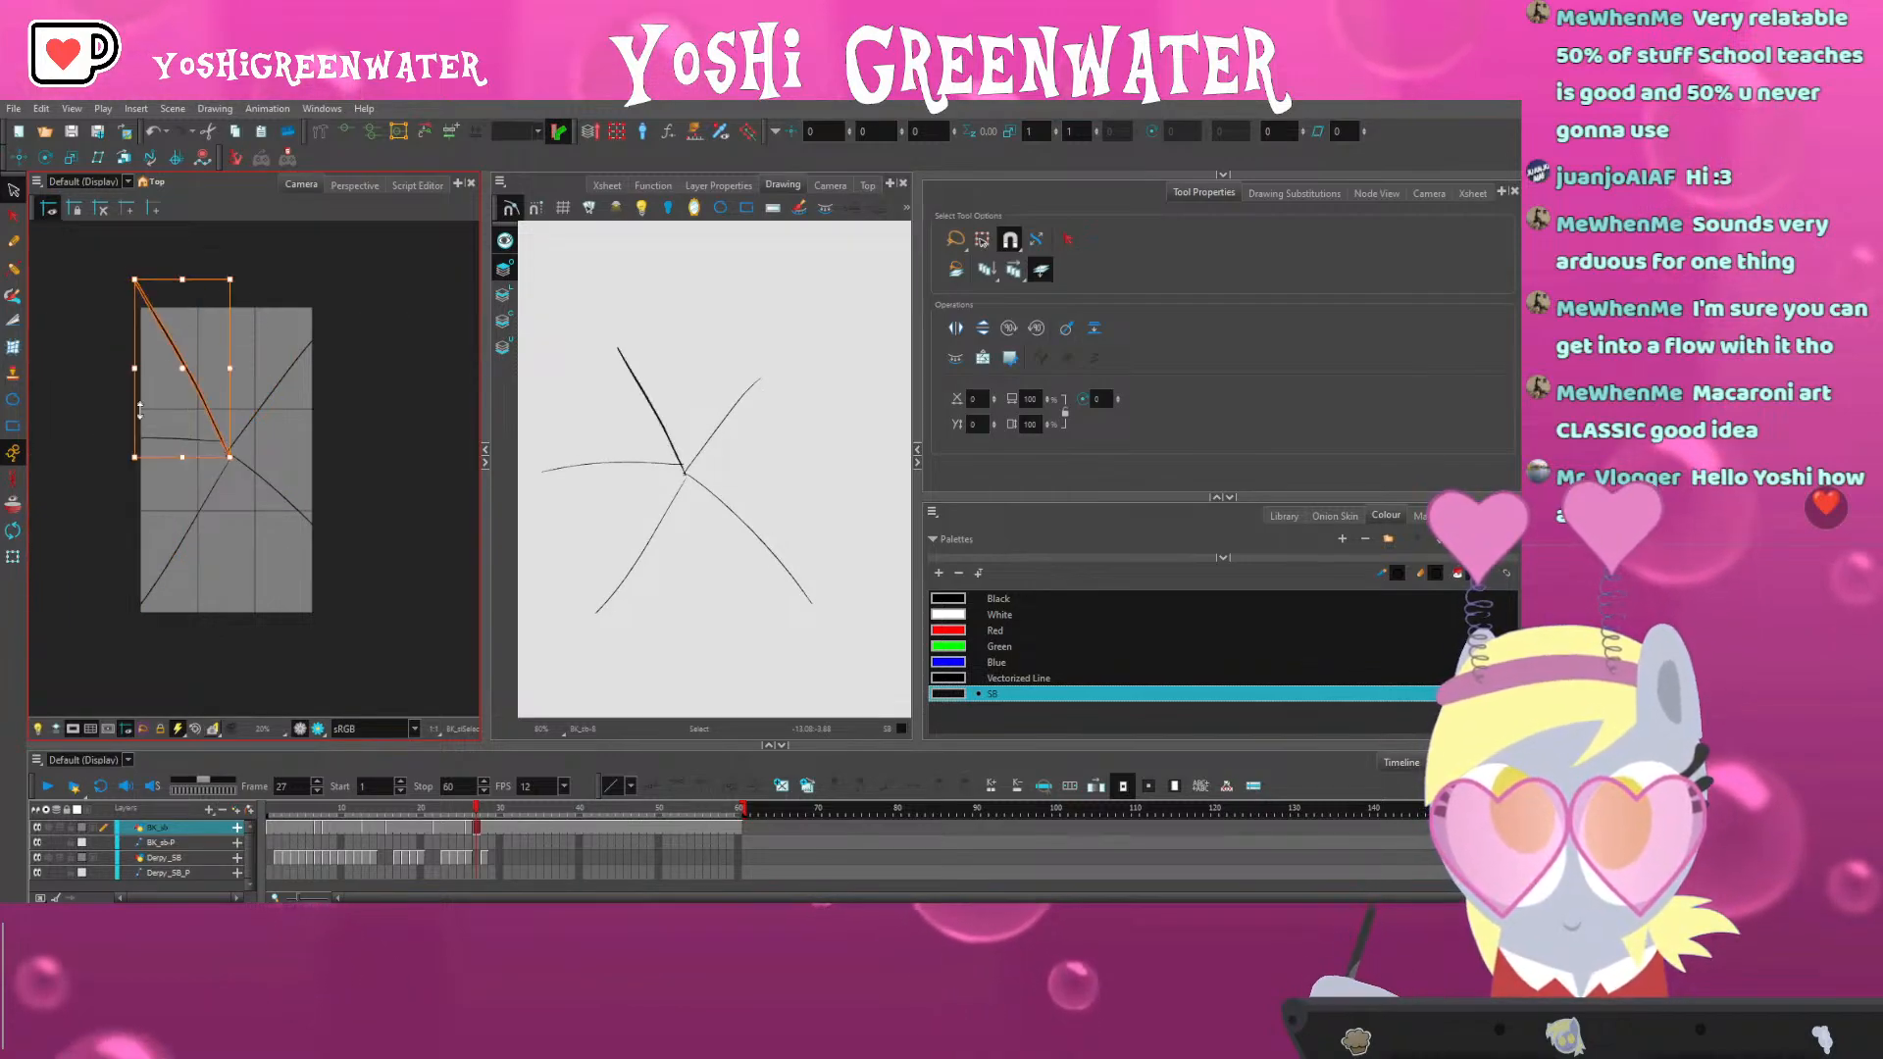
# Replace the upper-left ray with a curved one brushed from the centre to the frame's upper-left corner
pyautogui.click(143, 440)
pyautogui.scroll(3, 184, 447)
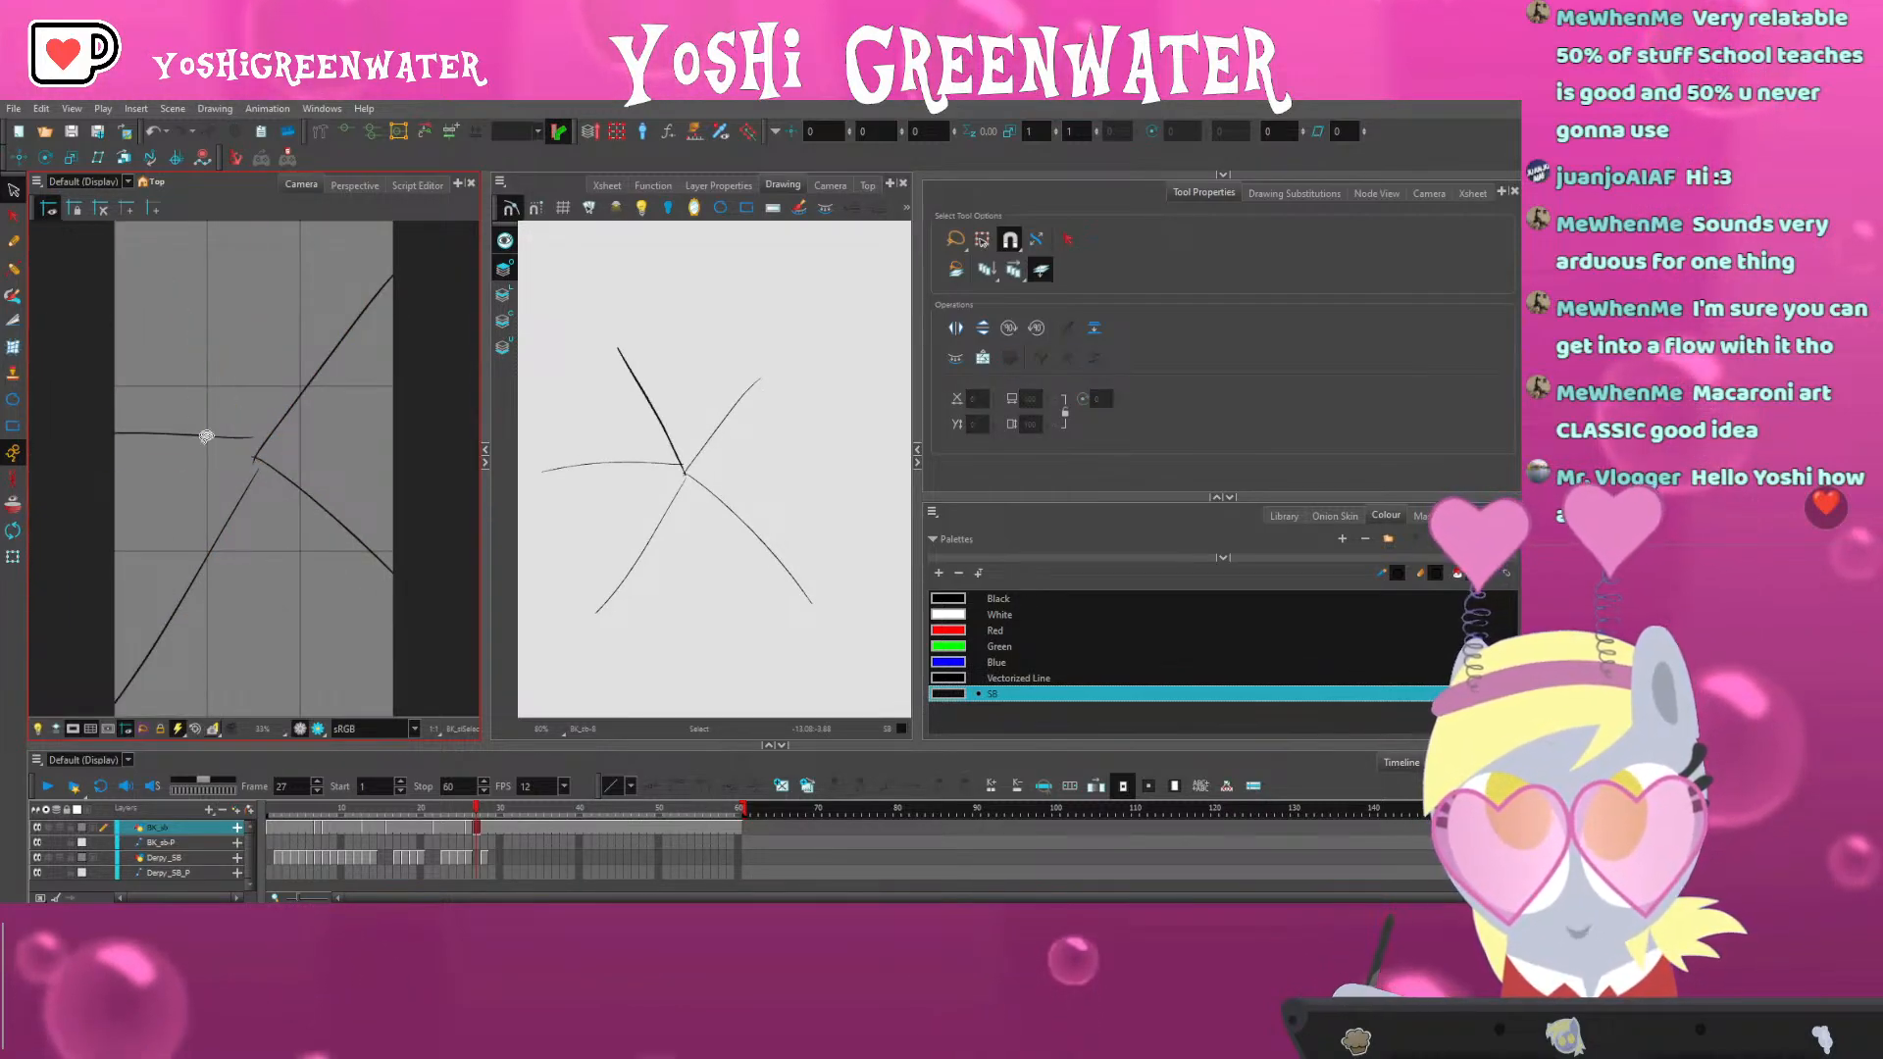
pyautogui.moveTo(258, 442); pyautogui.dragTo(128, 222)
pyautogui.hotkey('alt', 's')
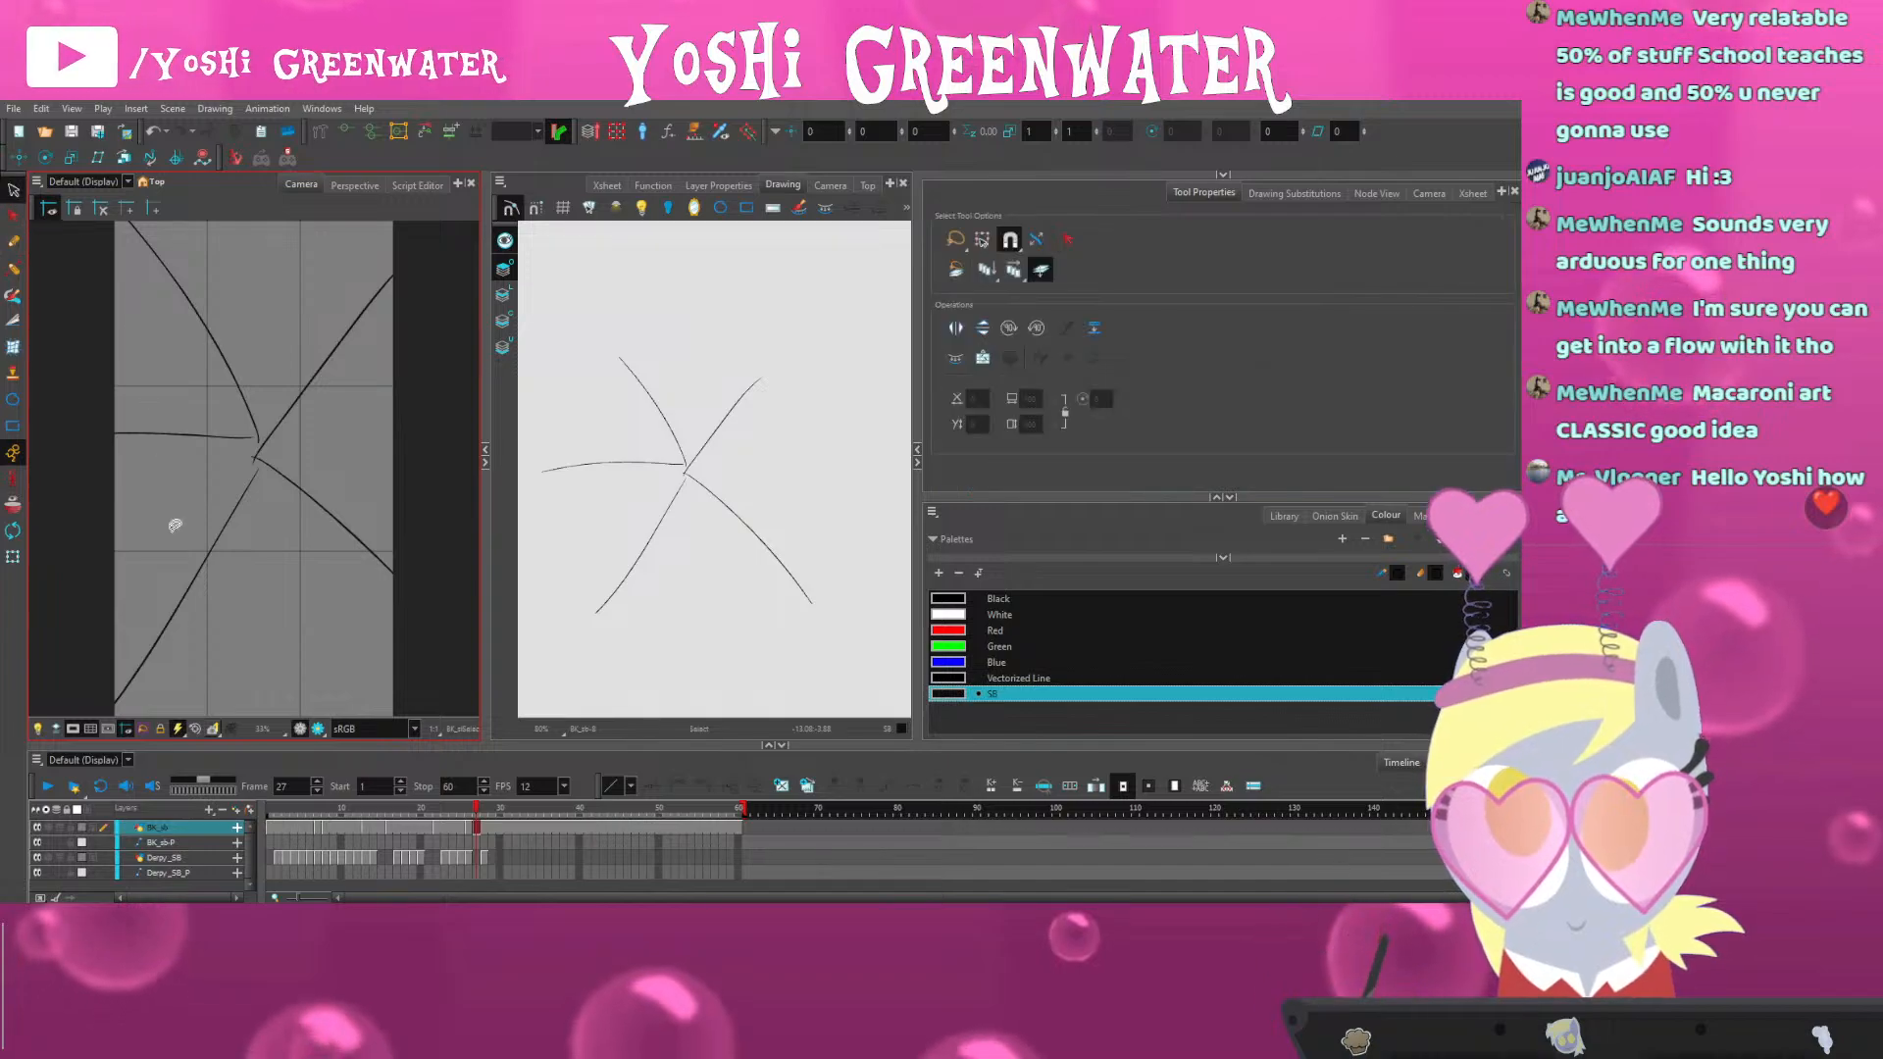
# Select the left and upper-left rays together and nudge them down to the burst's centre
pyautogui.click(204, 436)
pyautogui.keyDown('shift'); pyautogui.click(235, 375); pyautogui.keyUp('shift')
pyautogui.press('Down')
pyautogui.press('Down')
pyautogui.press('Down')
pyautogui.press('Down')
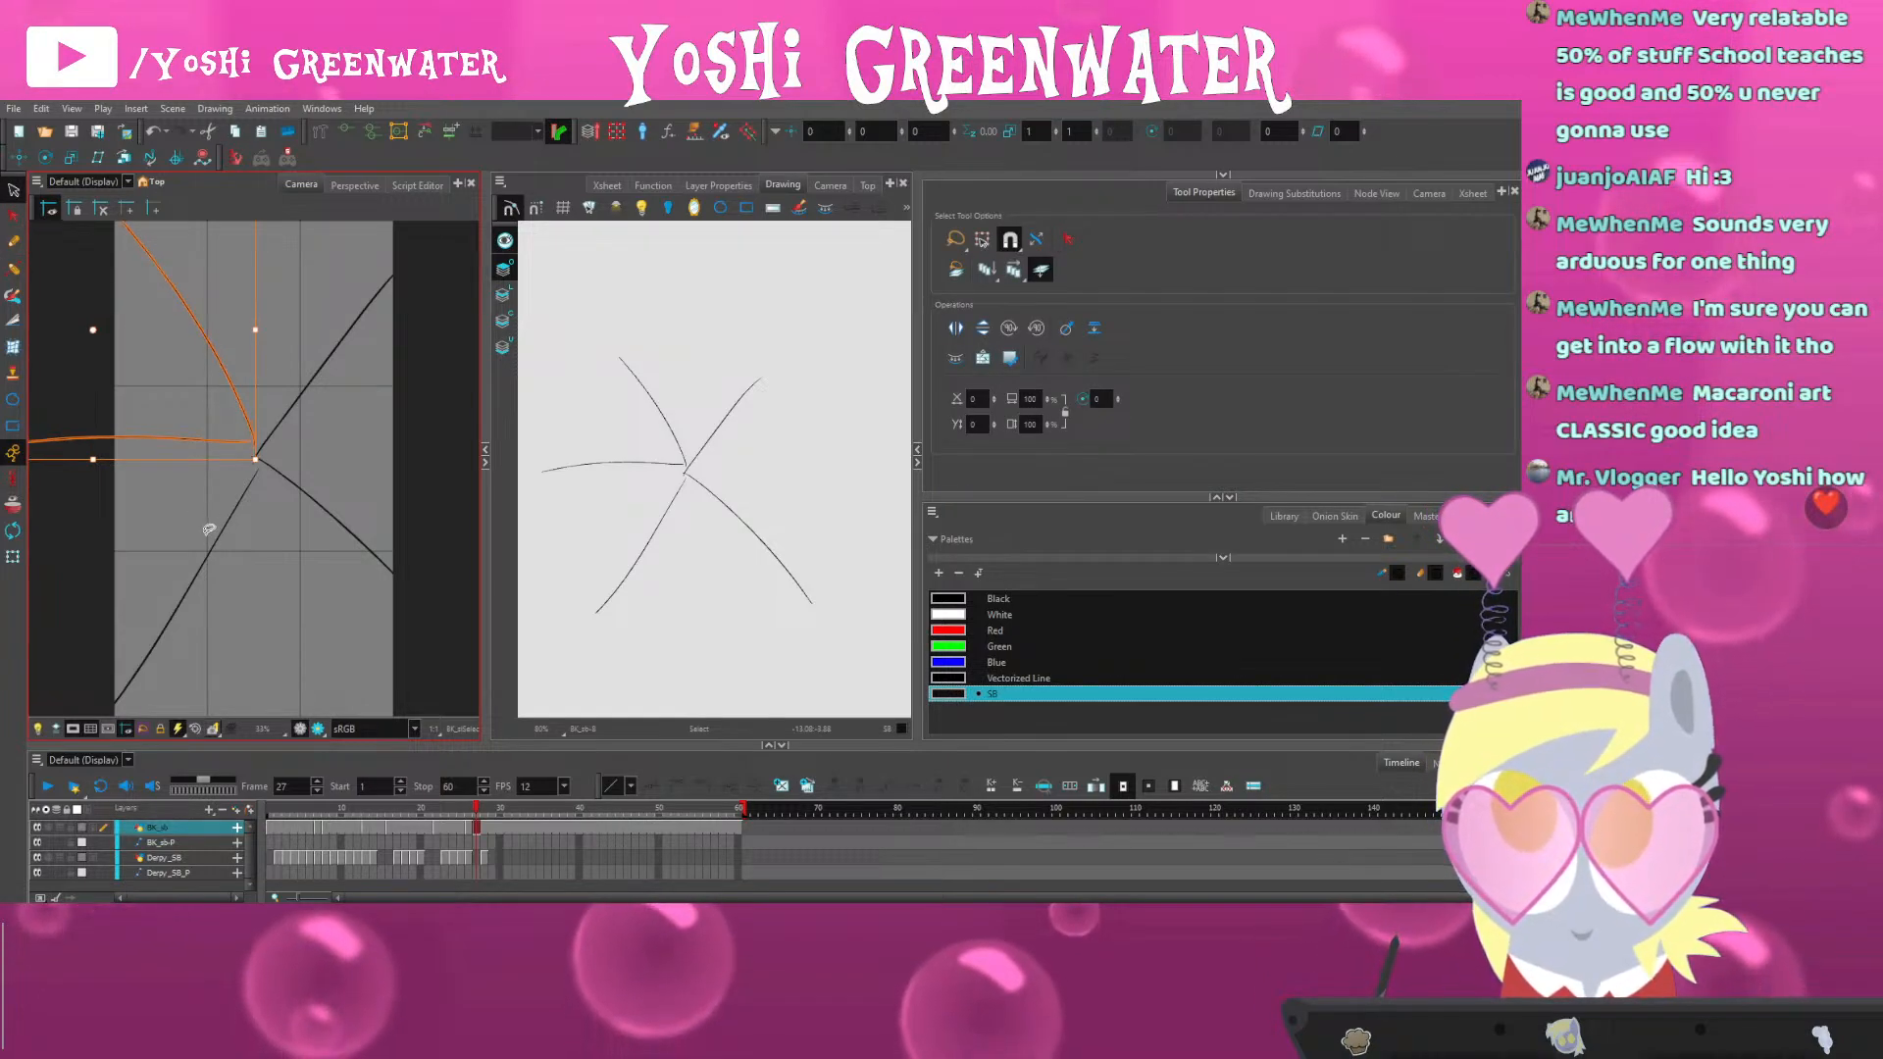
pyautogui.press('Down')
# Nudge the lower-right and lower-left rays up so their ends meet at the burst's centre
pyautogui.click(217, 533)
pyautogui.click(330, 519)
pyautogui.press('Up')
pyautogui.press('Up')
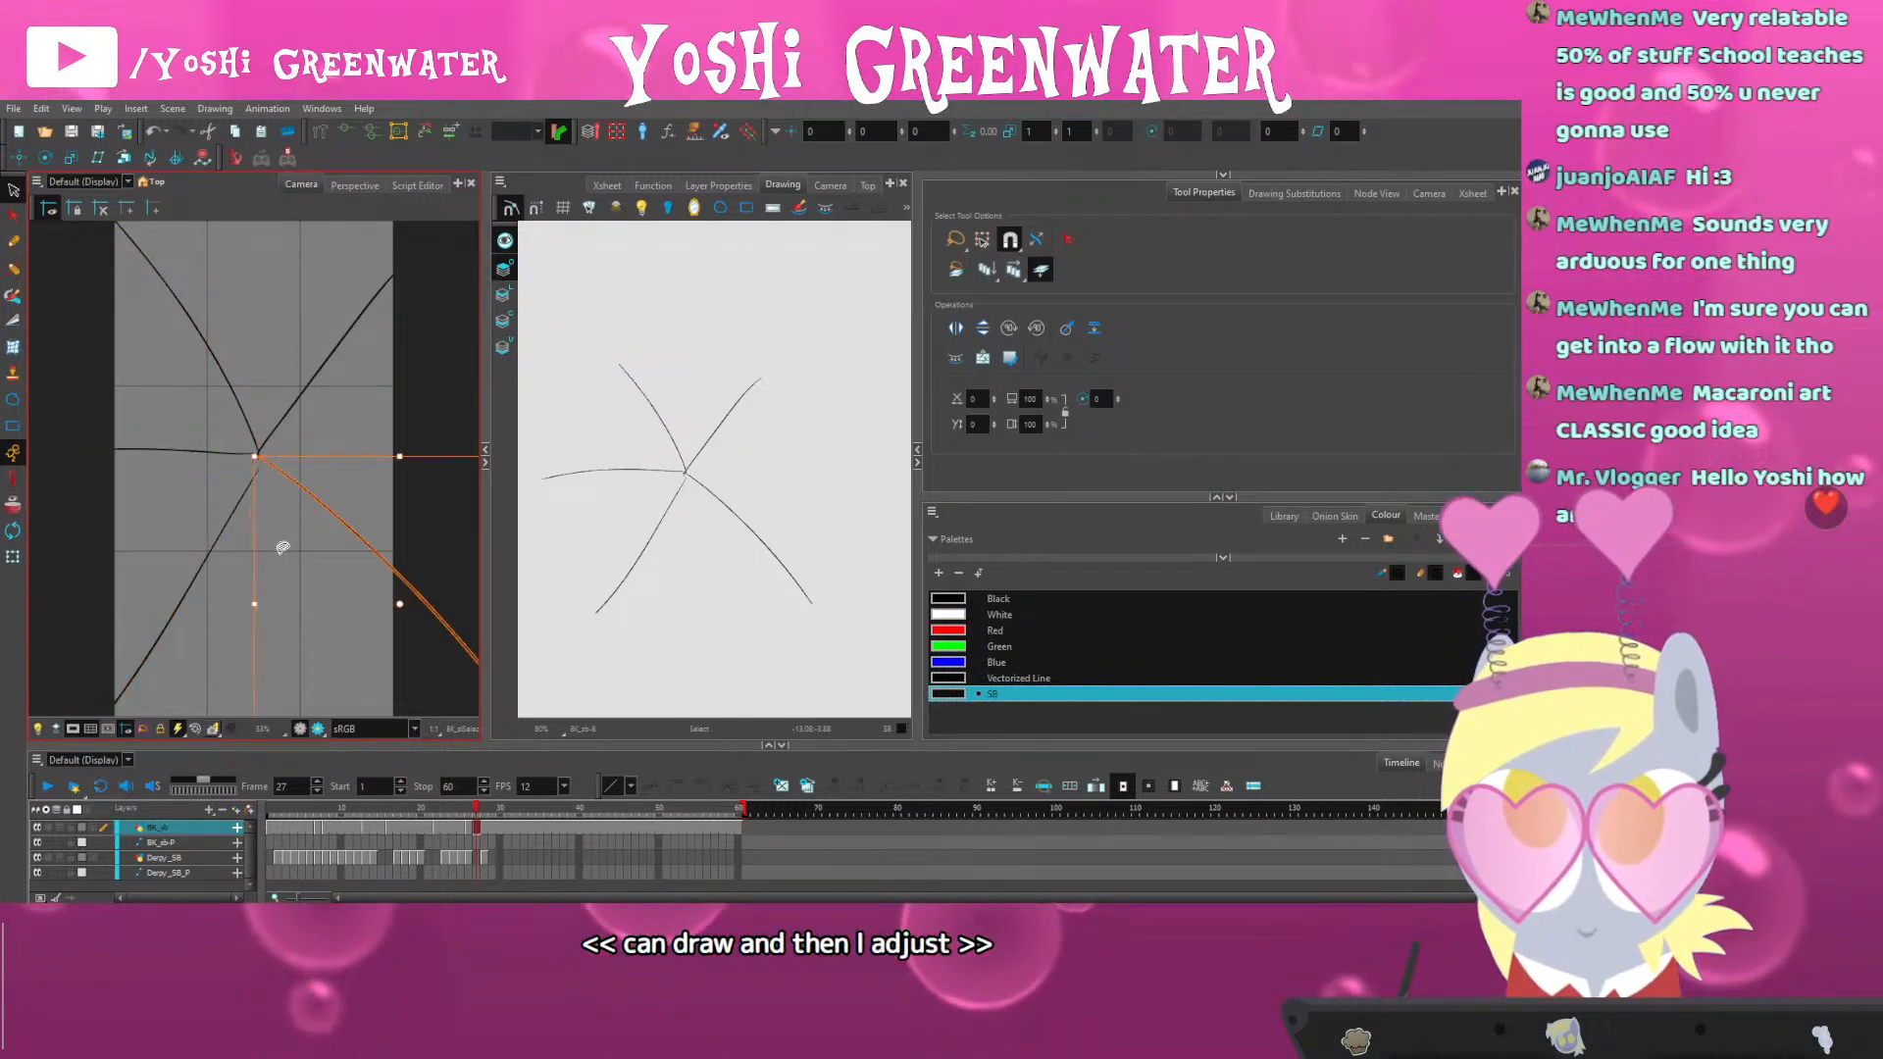
pyautogui.click(220, 520)
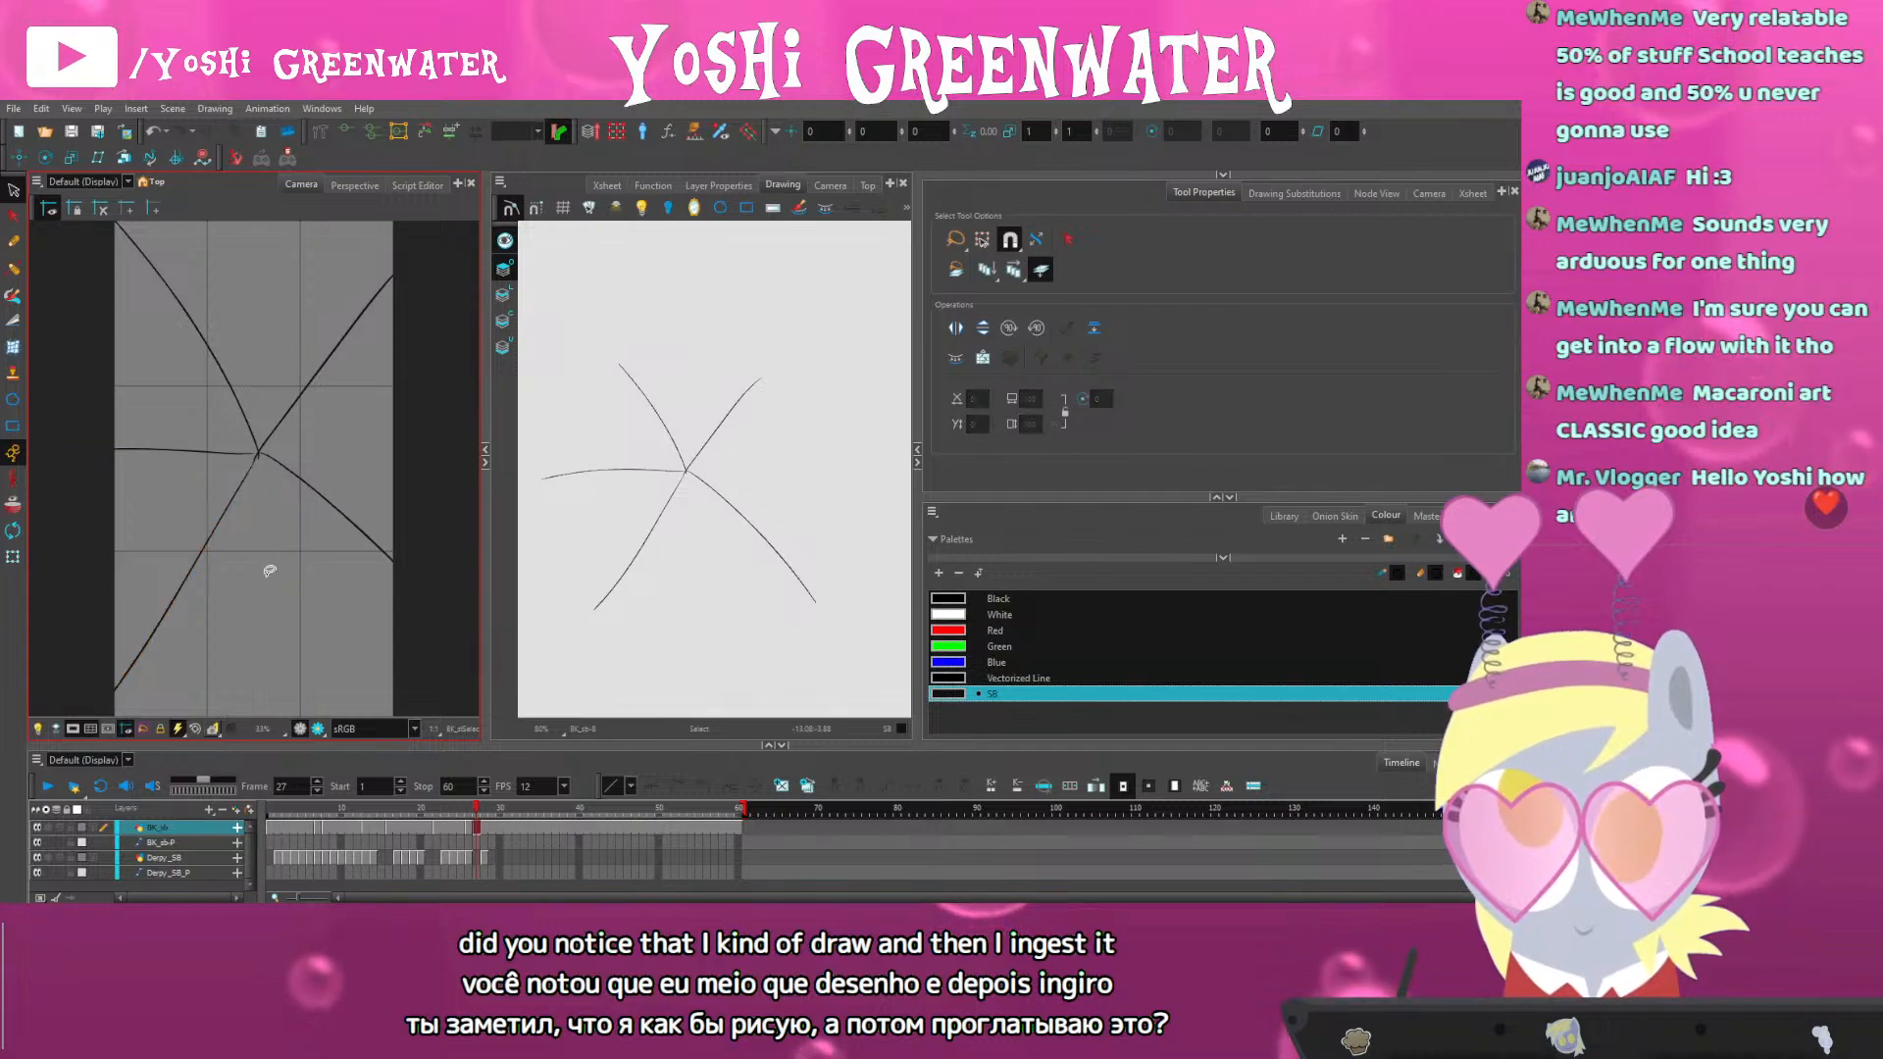
# Brush a near-horizontal ray from the centre past the frame's right edge and shift it to join the centre
pyautogui.click(639, 589)
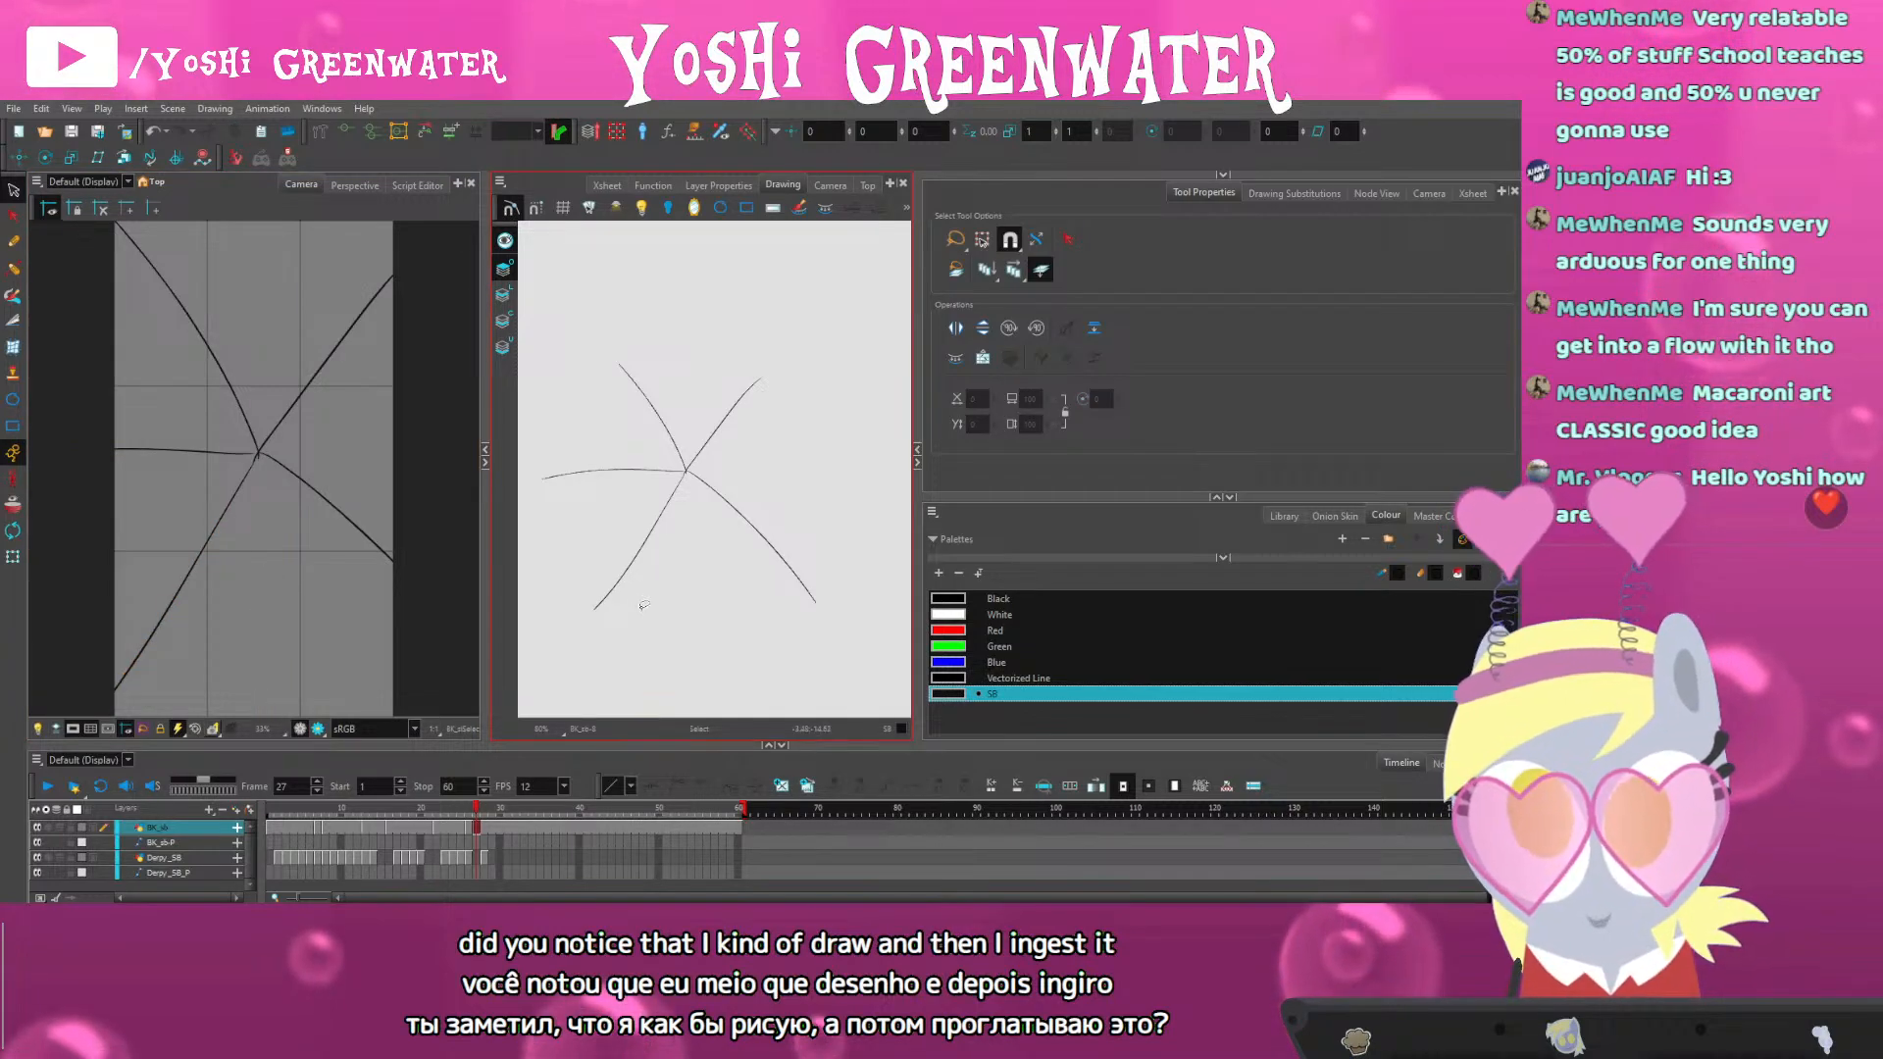
pyautogui.hotkey('alt', 'b')
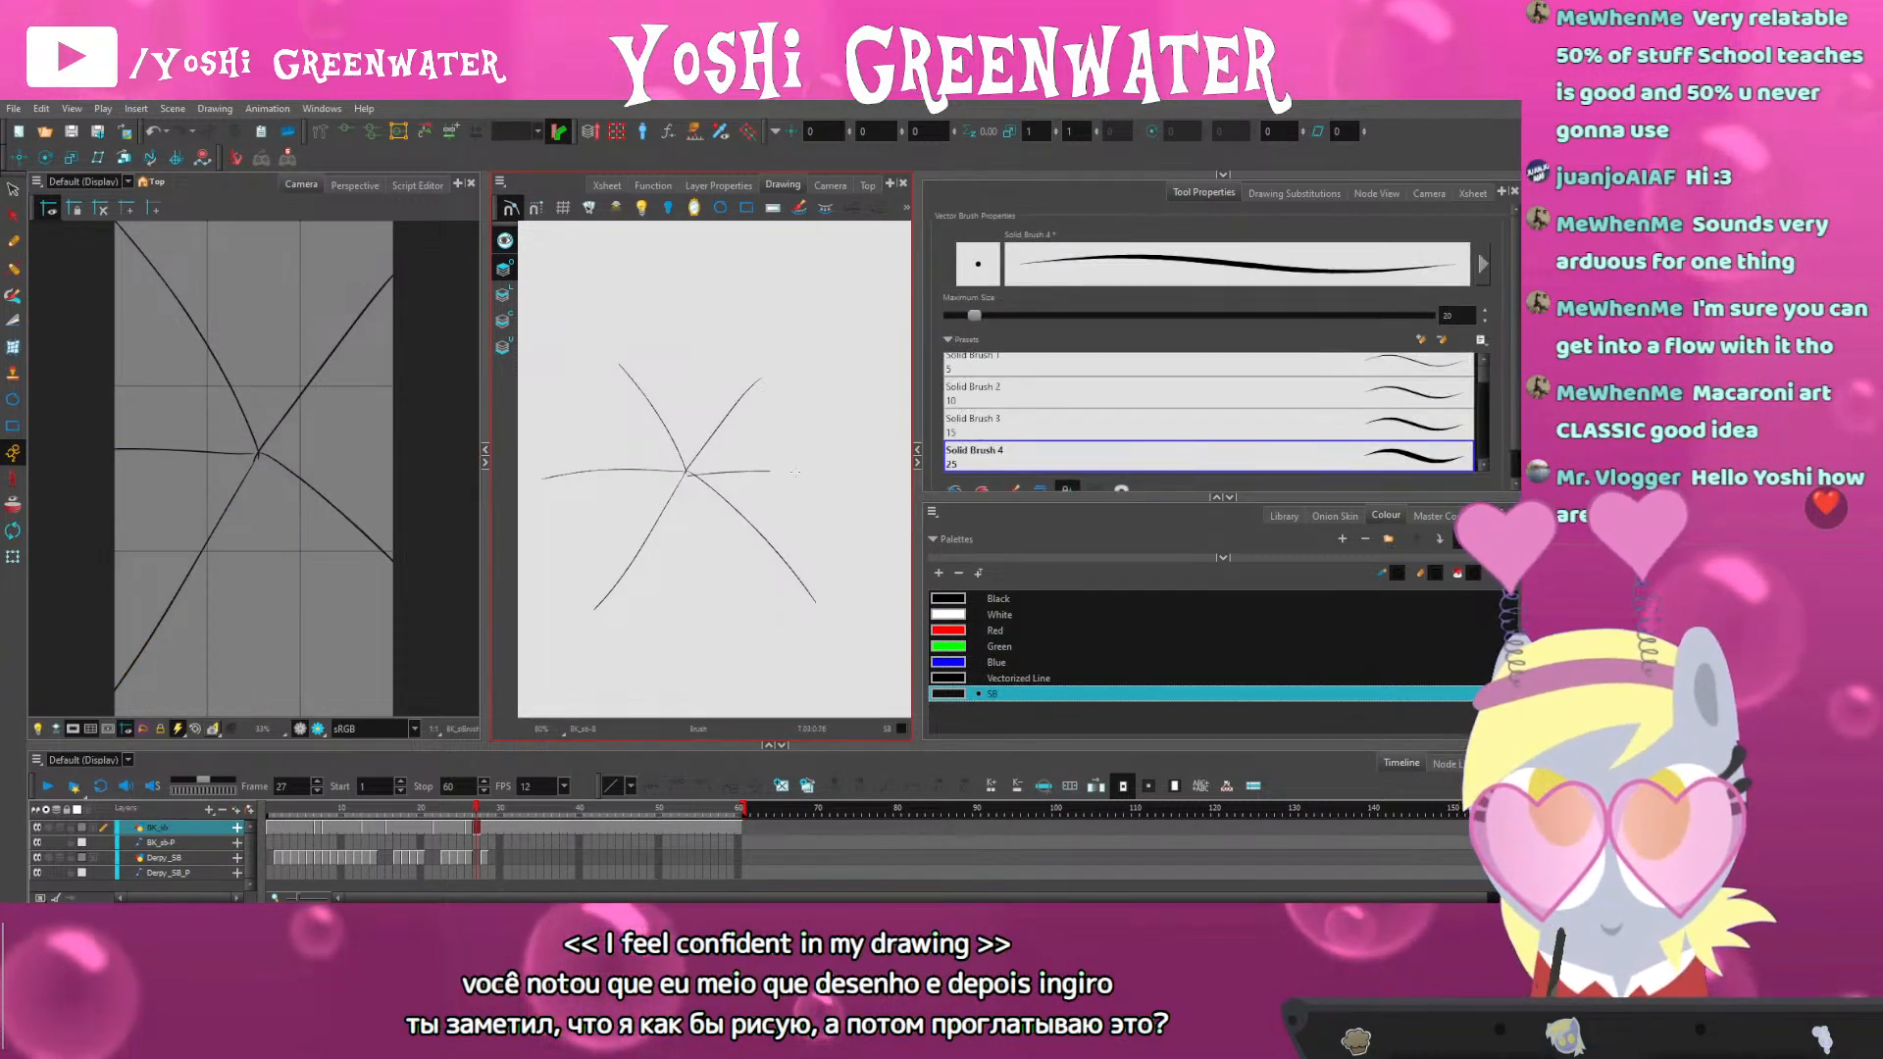
pyautogui.moveTo(686, 474); pyautogui.dragTo(910, 483)
pyautogui.click(13, 190)
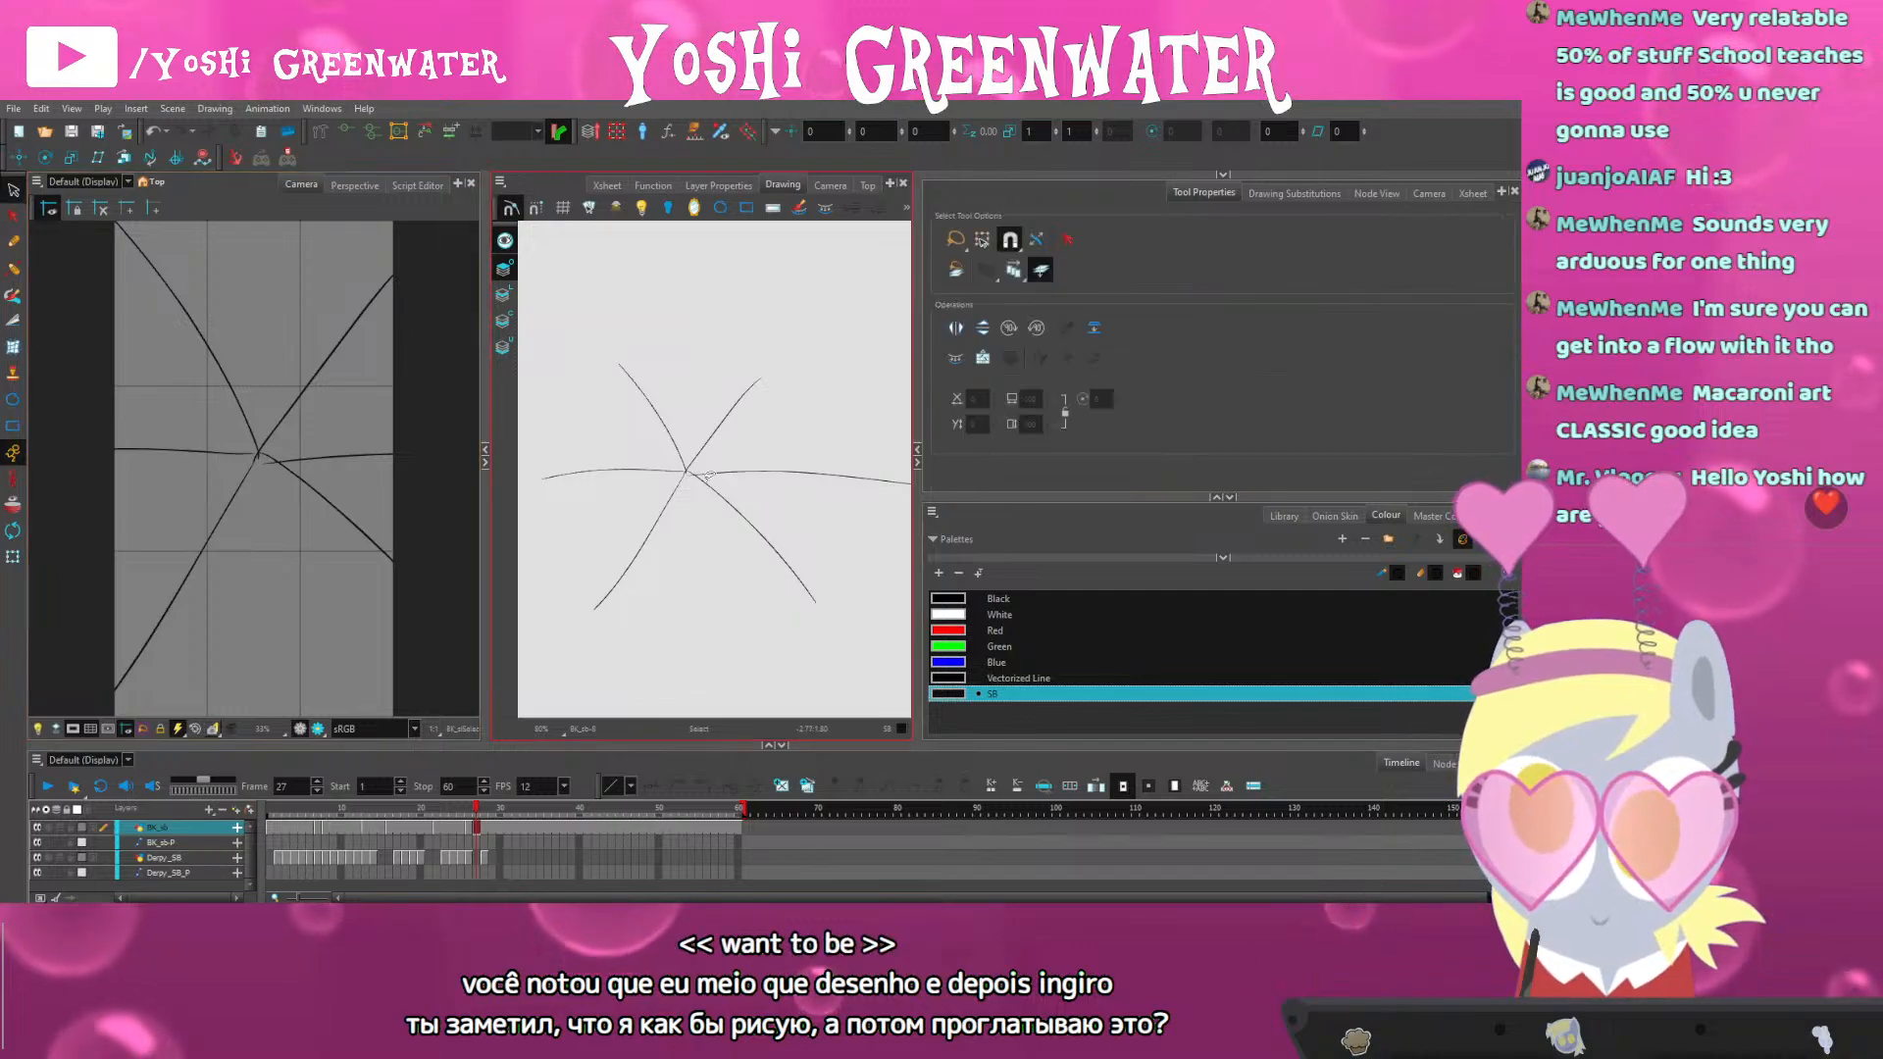
pyautogui.moveTo(727, 474); pyautogui.dragTo(724, 469)
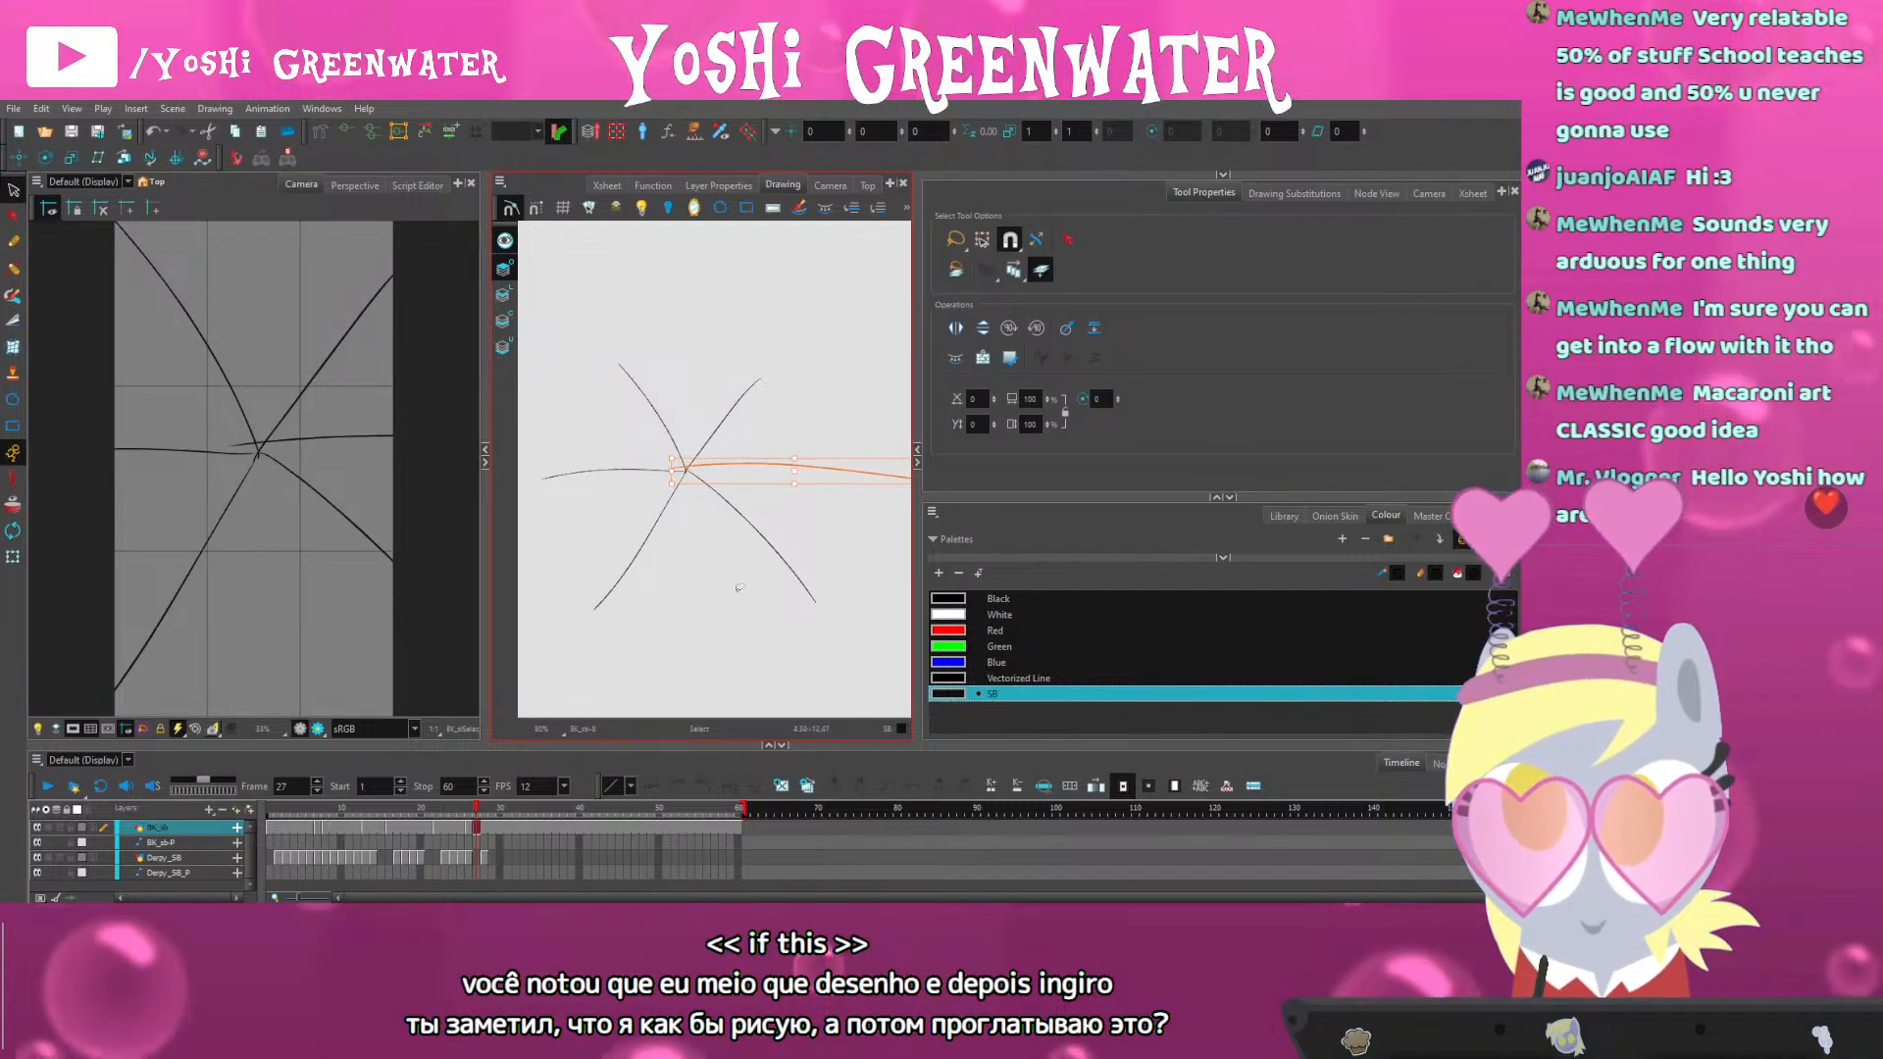
pyautogui.press('Up')
pyautogui.press('Up')
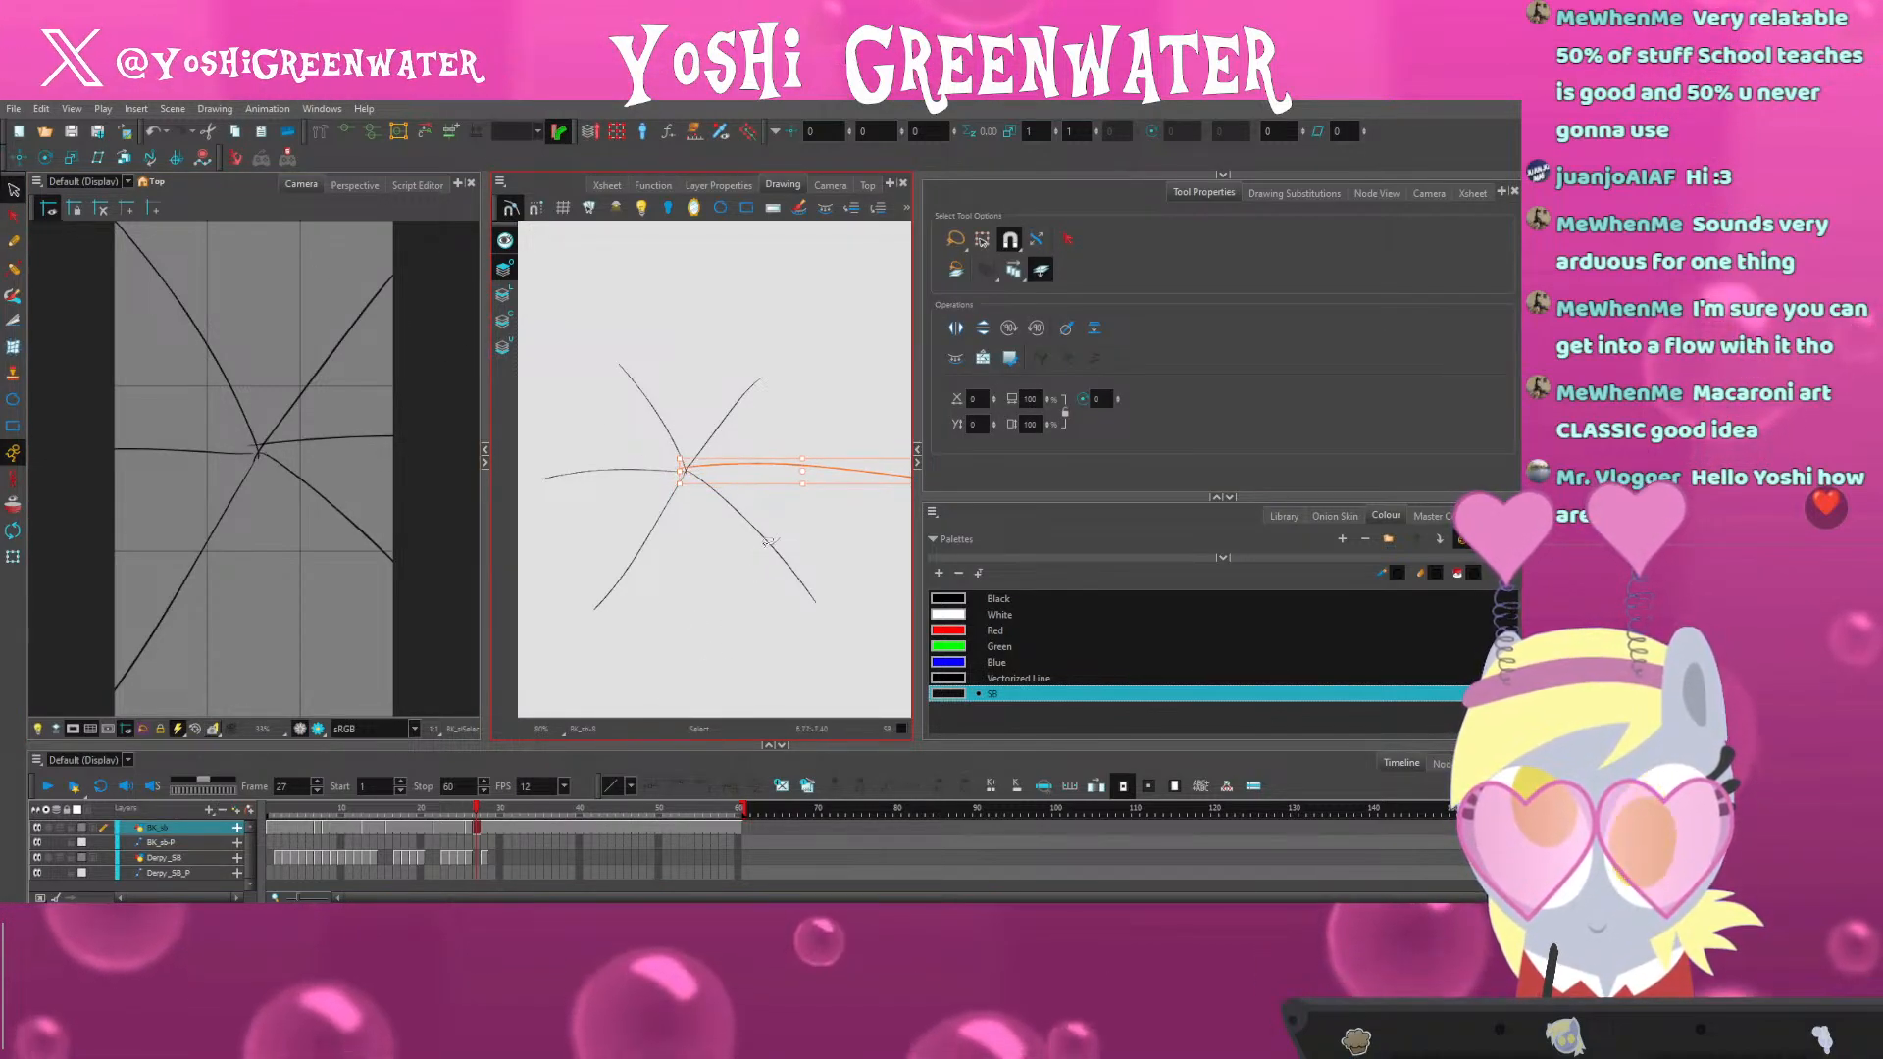
# Delete the curved lower-right ray and brush a straighter, steeper one from the centre in its place
pyautogui.click(764, 538)
pyautogui.press('Down')
pyautogui.press('Up')
pyautogui.press('Delete')
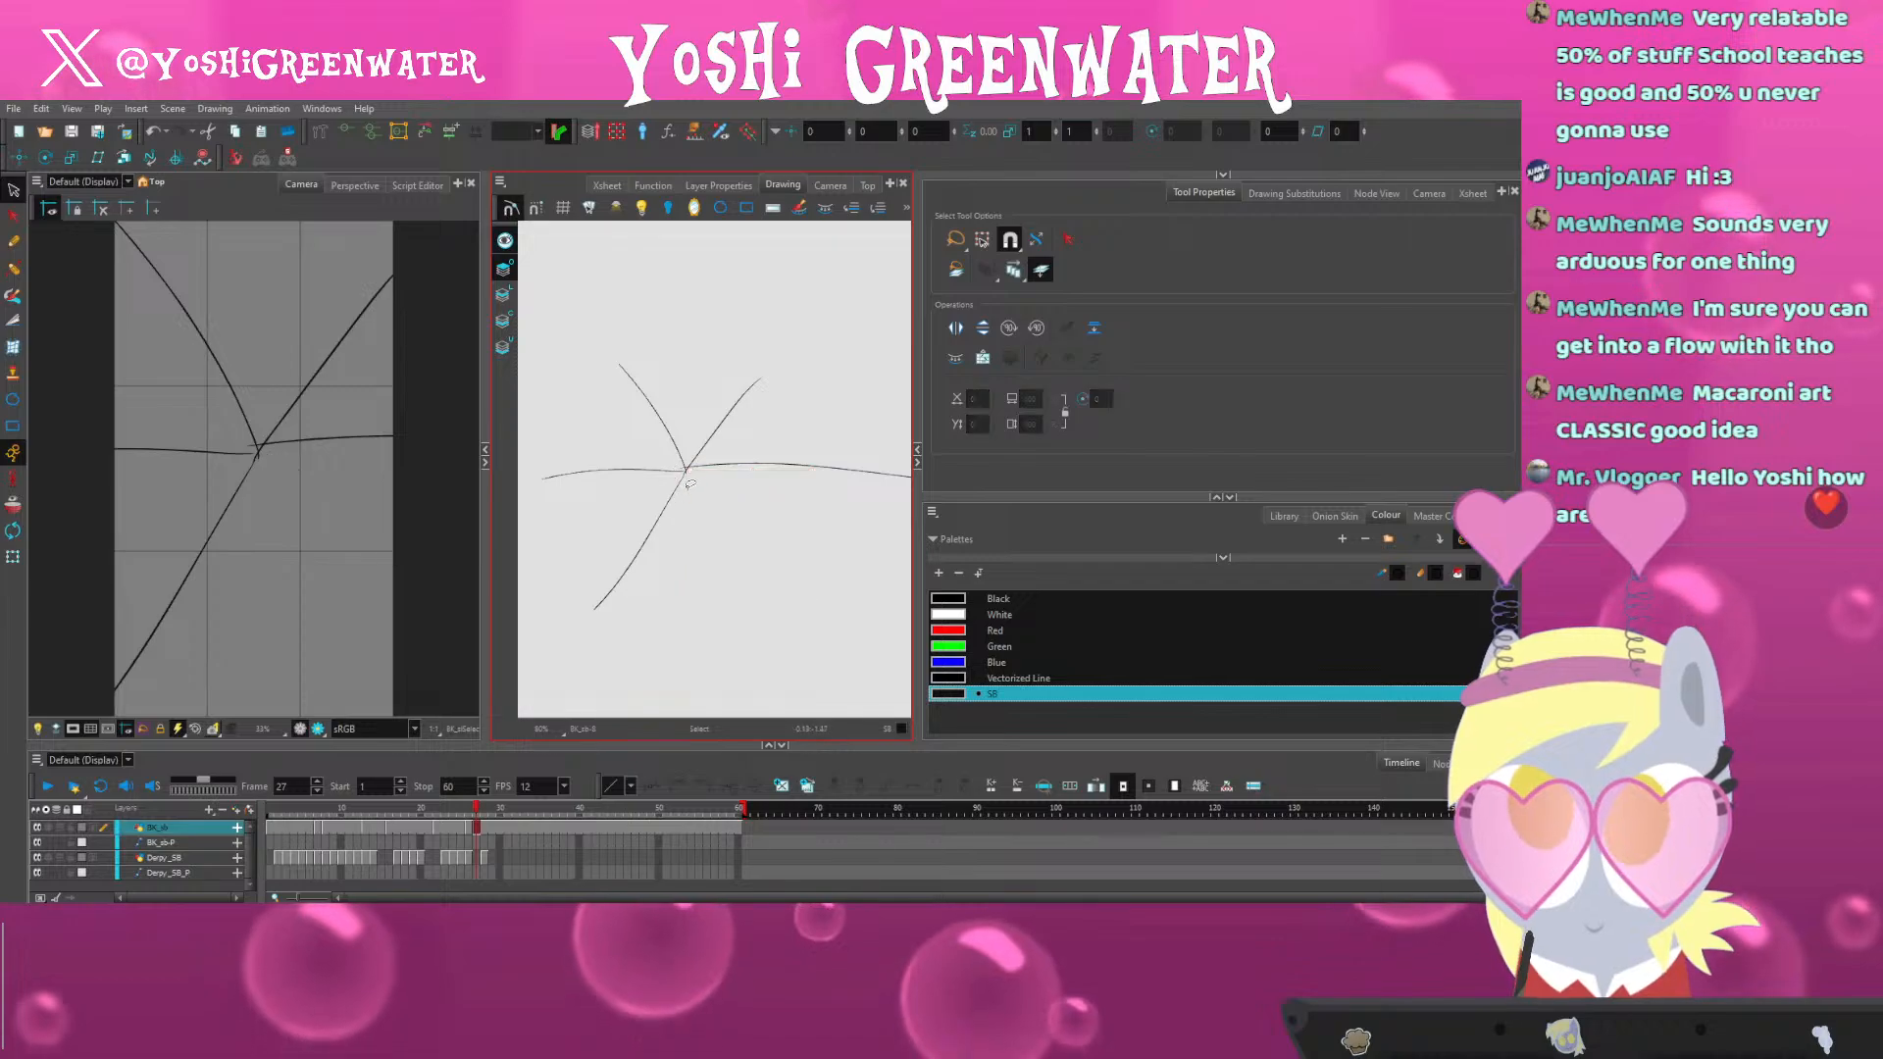
pyautogui.hotkey('alt', 'b')
pyautogui.moveTo(686, 469); pyautogui.dragTo(780, 605)
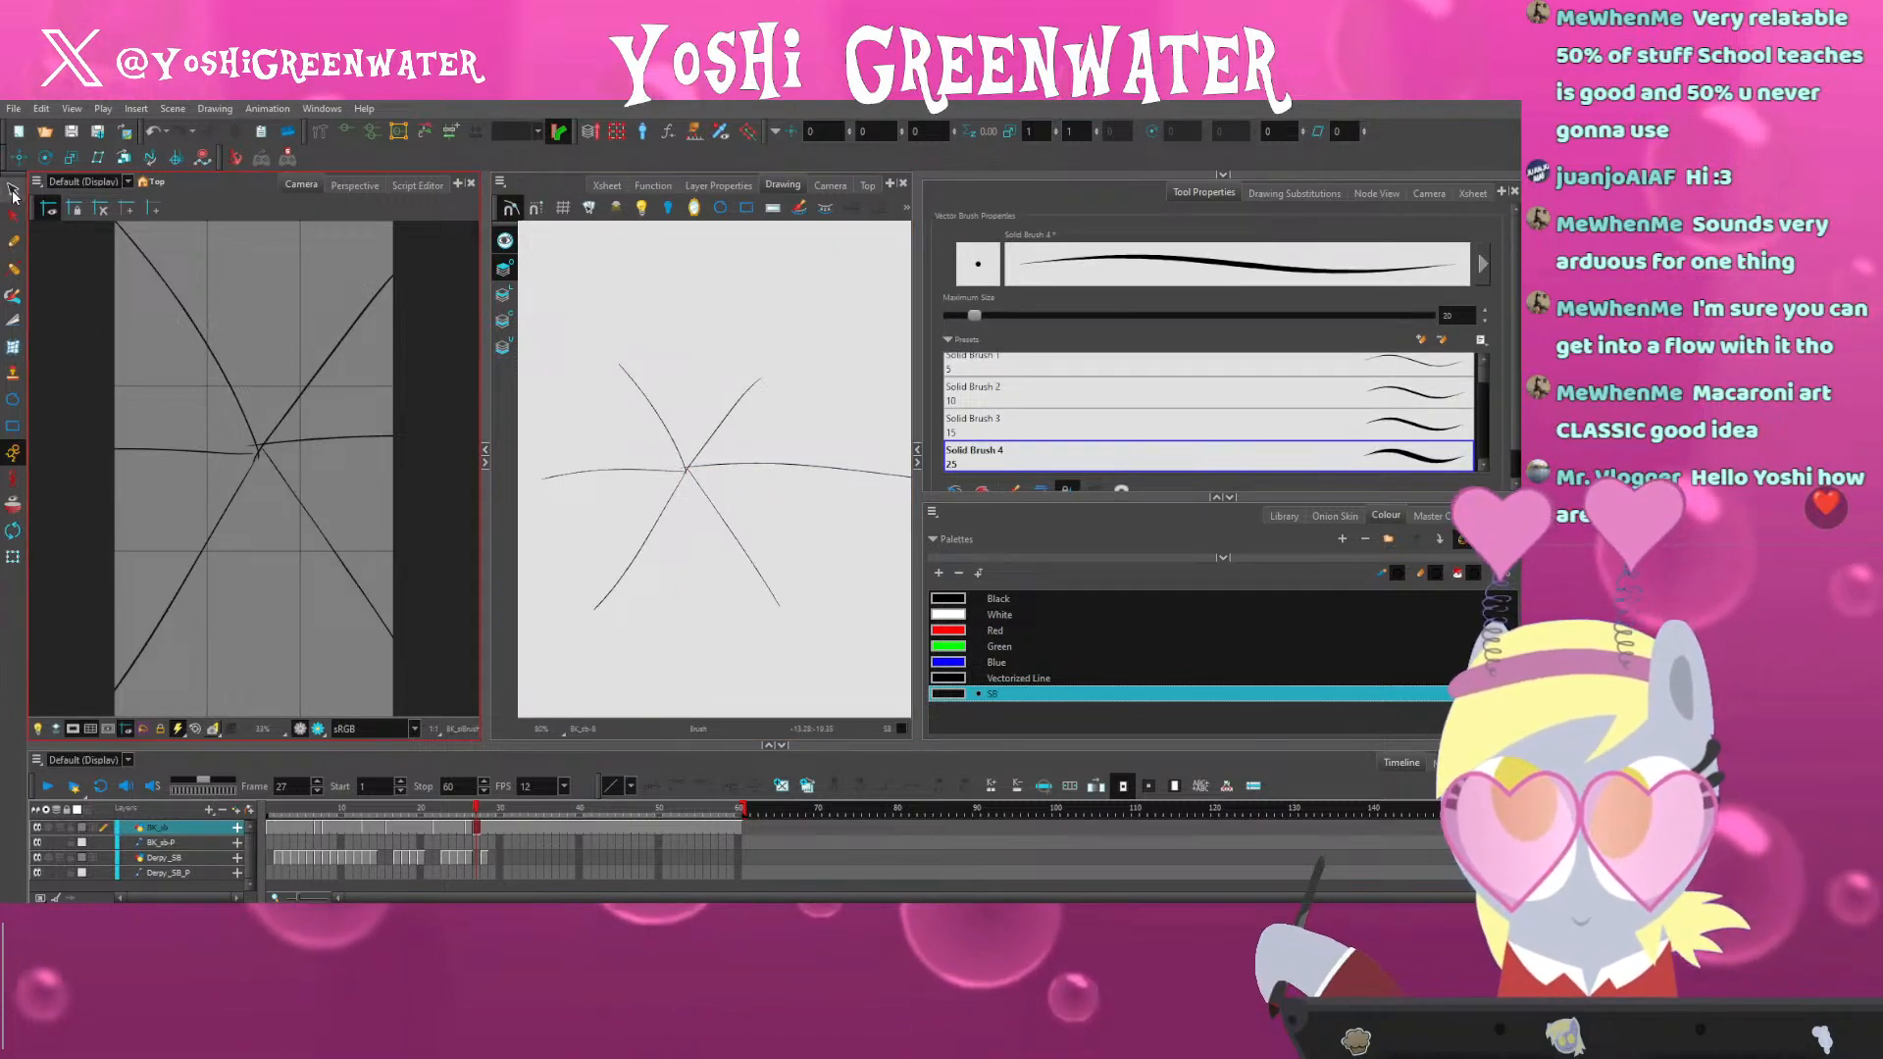
# Lasso all the rays, move the whole burst slightly left and down, and deselect it
pyautogui.click(14, 191)
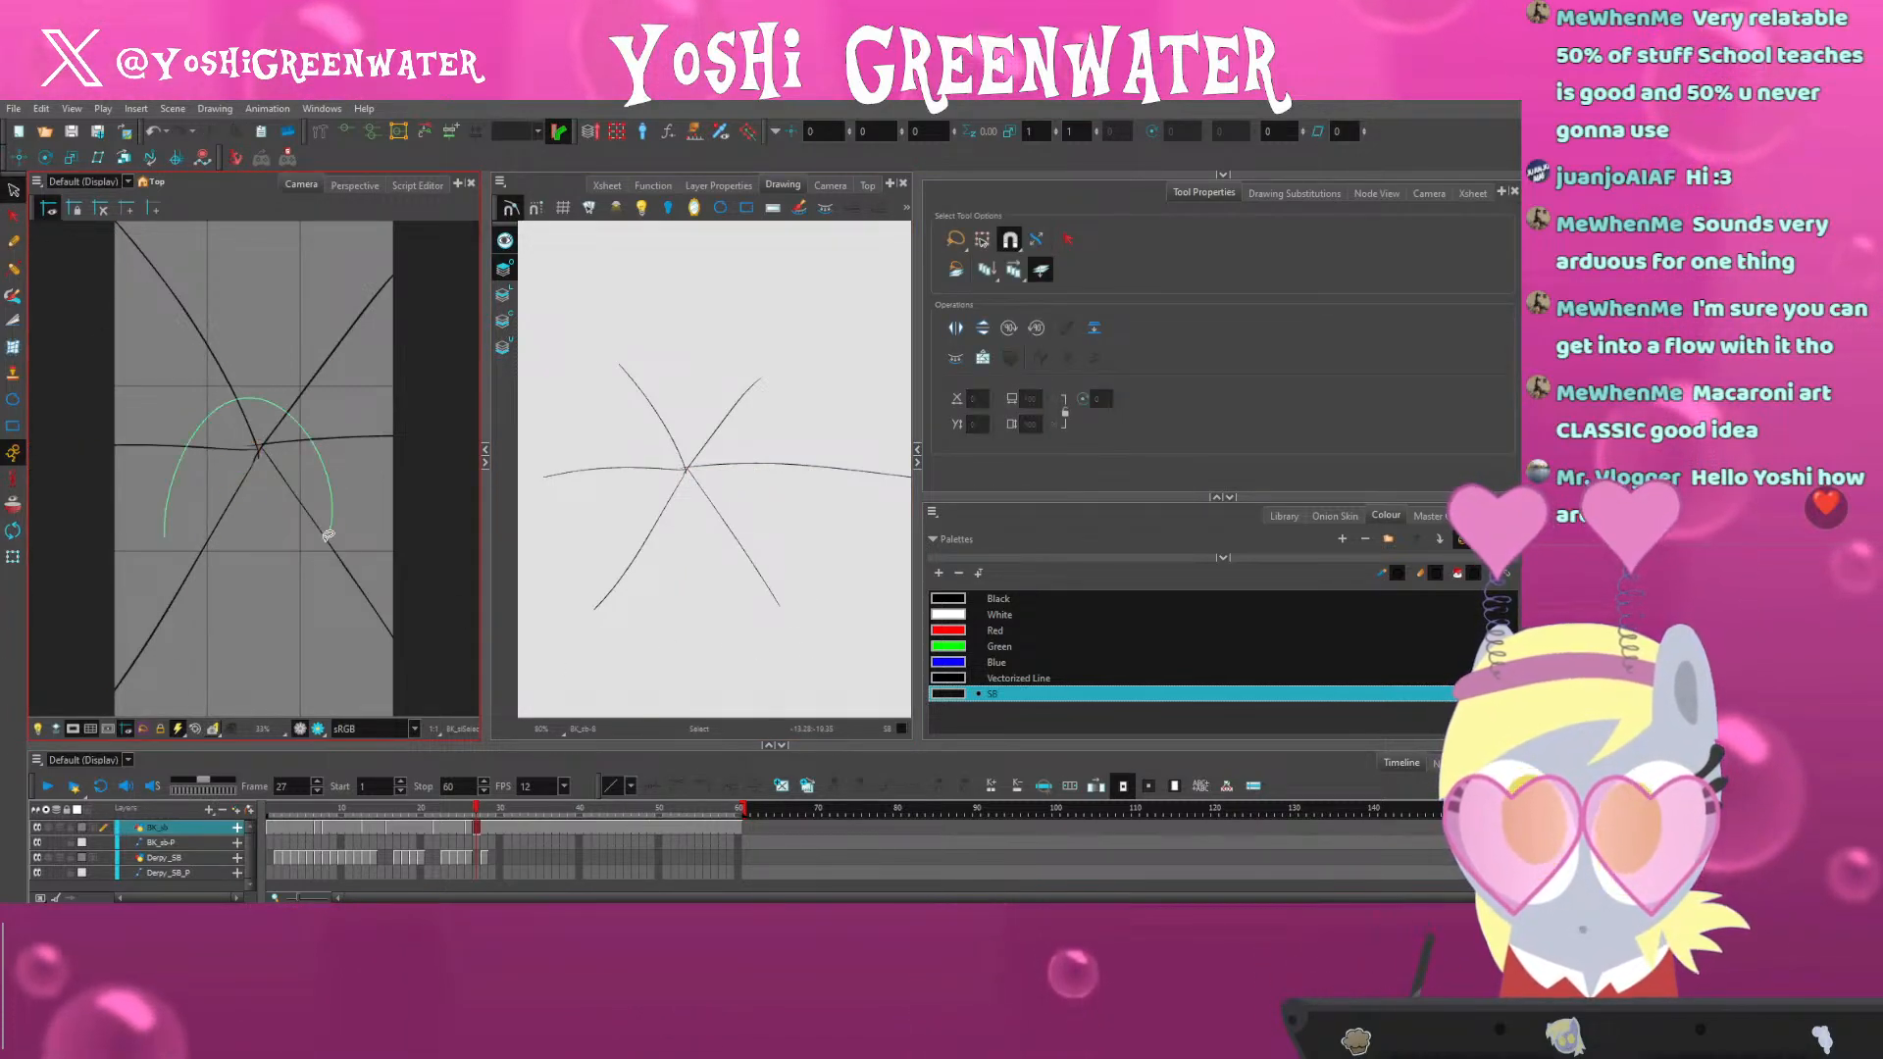
pyautogui.moveTo(327, 535); pyautogui.dragTo(218, 635)
pyautogui.click(290, 621)
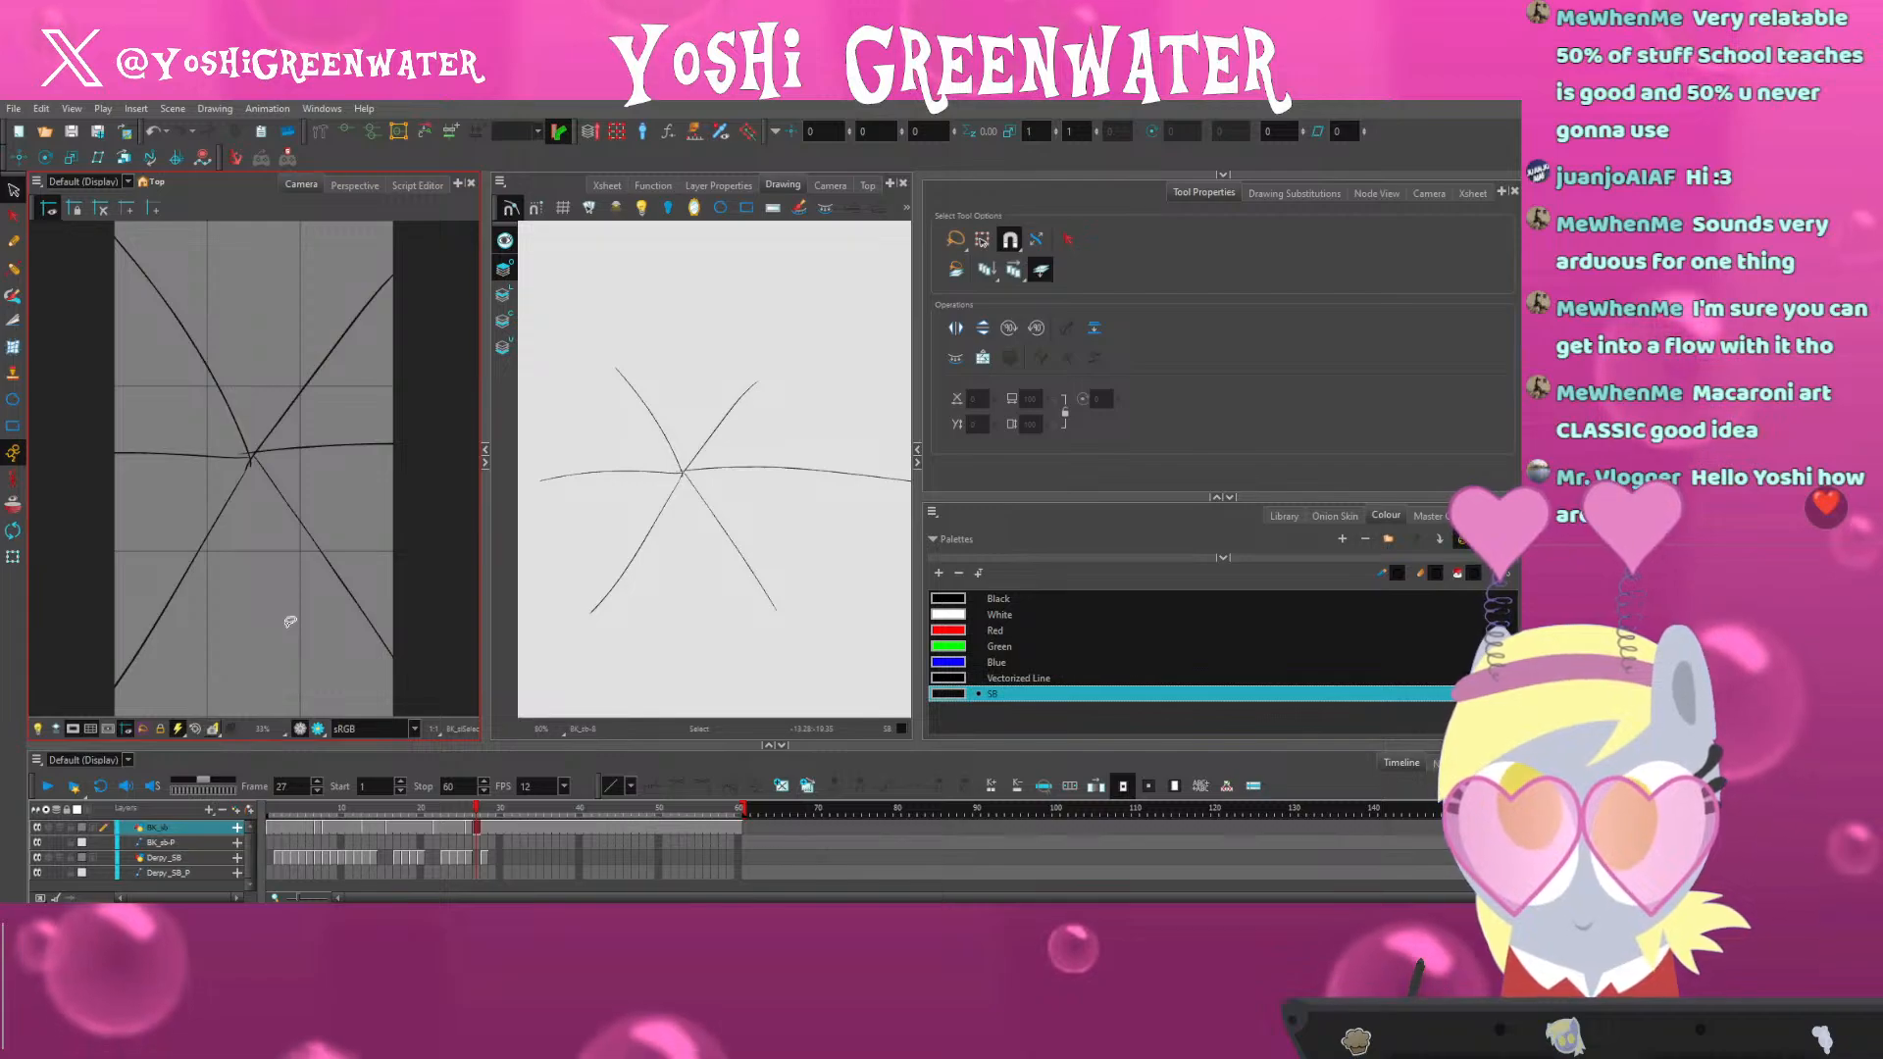
# Select the Derpy_SB drawing at frame 28 and brush short accent strokes radiating around the macaroni card
pyautogui.press('.')
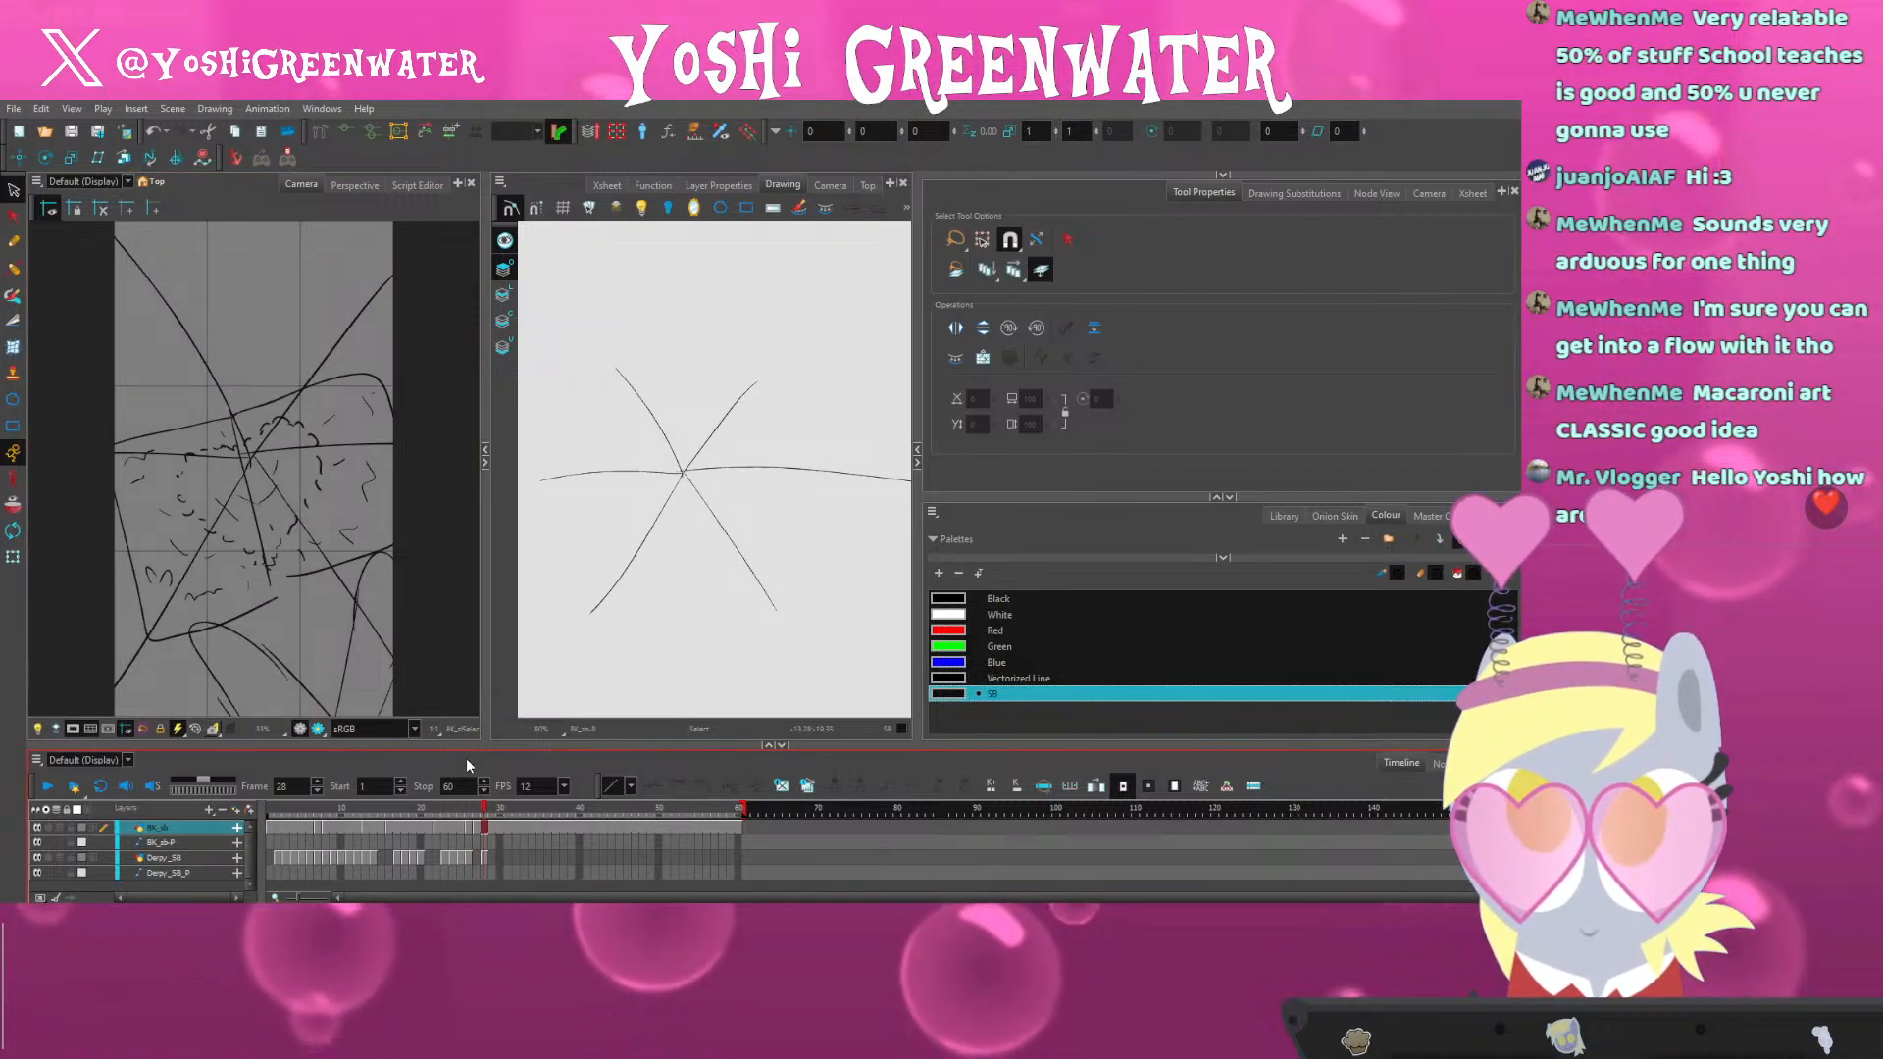
pyautogui.click(484, 858)
pyautogui.hotkey('alt', 'b')
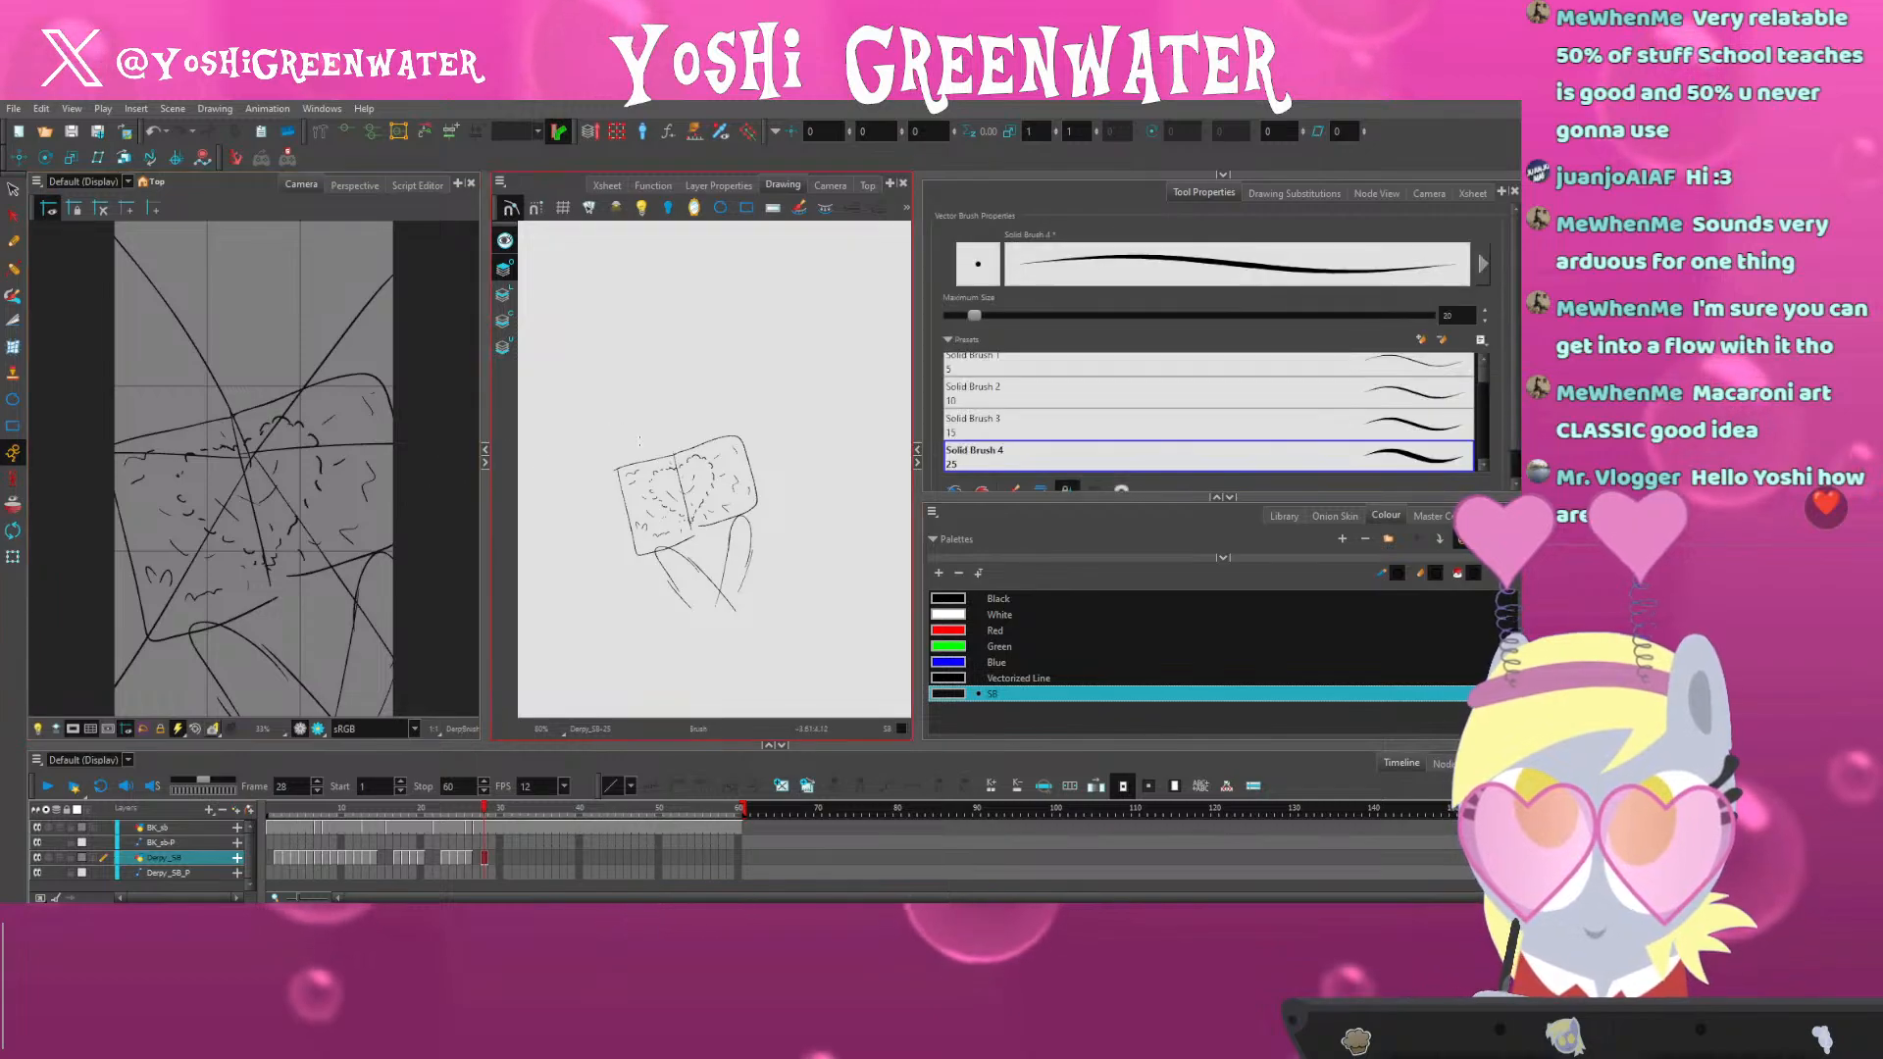
pyautogui.scroll(2, 656, 454)
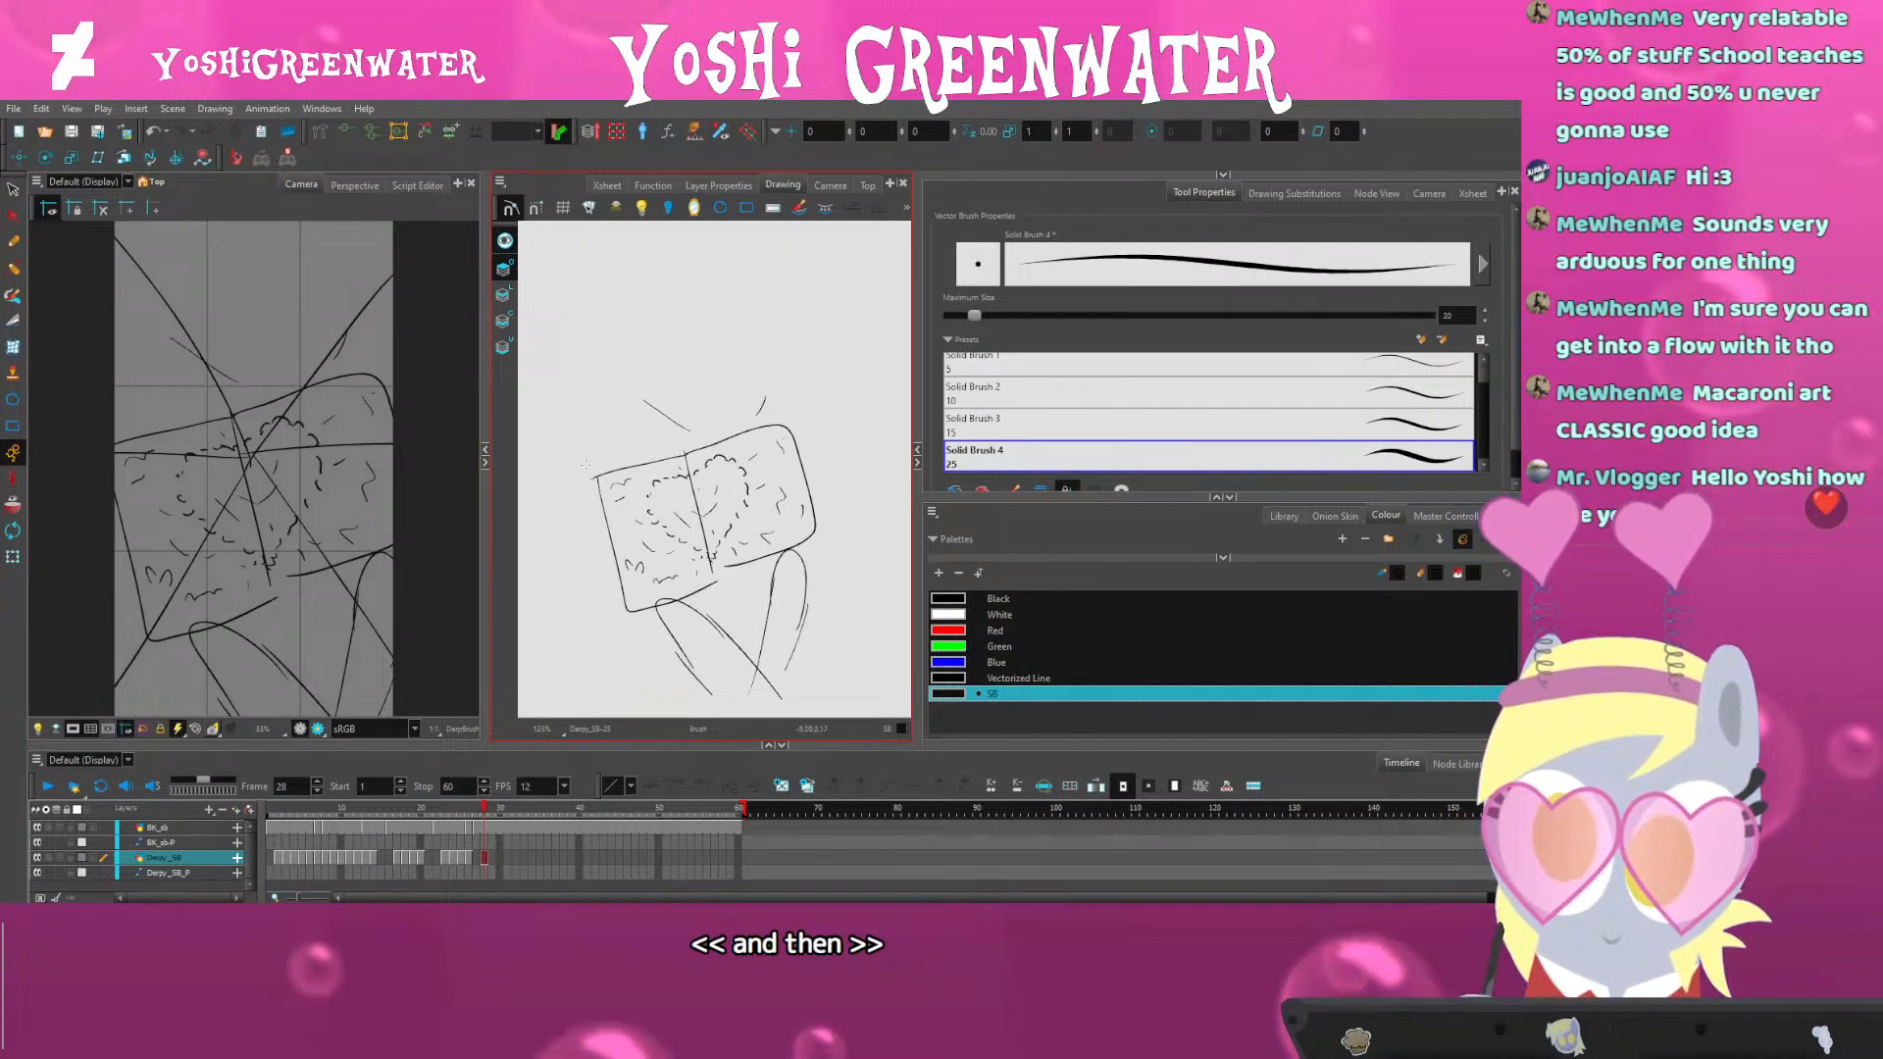
pyautogui.moveTo(578, 601); pyautogui.dragTo(572, 606)
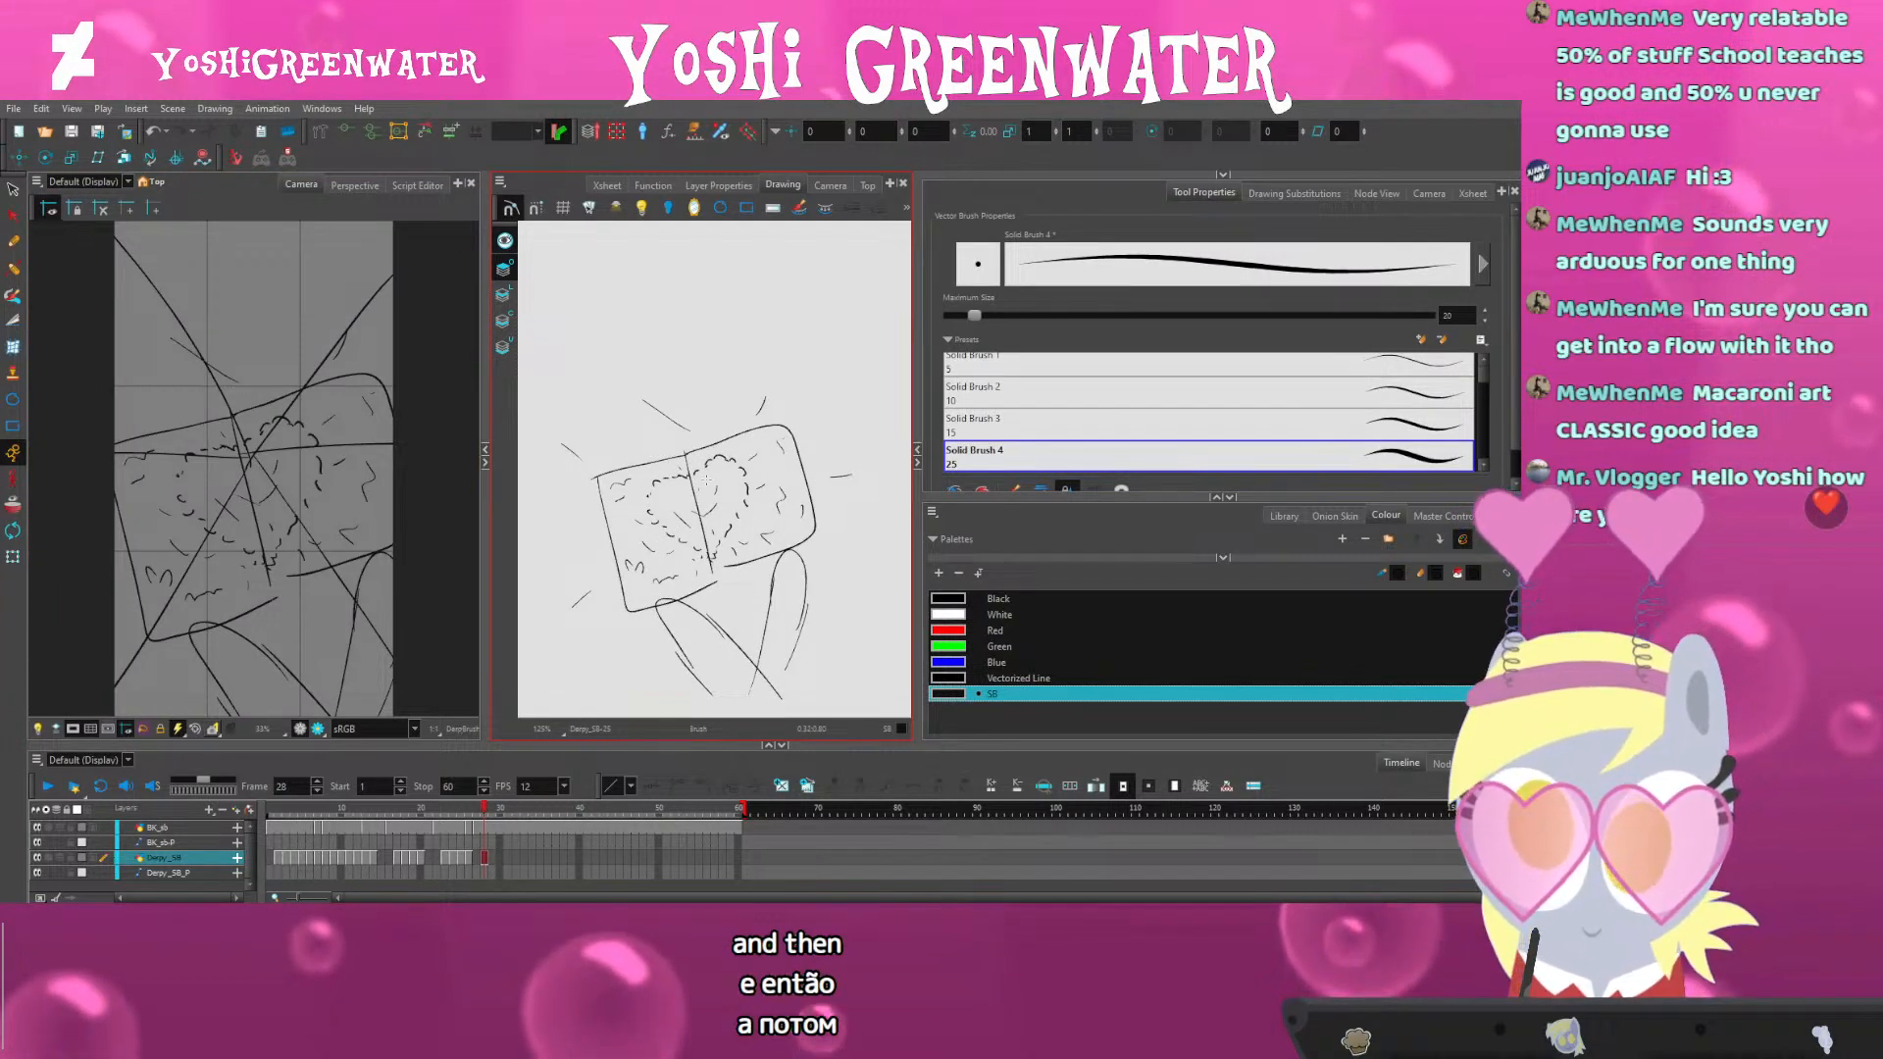
# Extend the card drawing's exposure on the Derpy_SB layer to frame 60 and go to frame 29
pyautogui.click(547, 811)
pyautogui.click(484, 817)
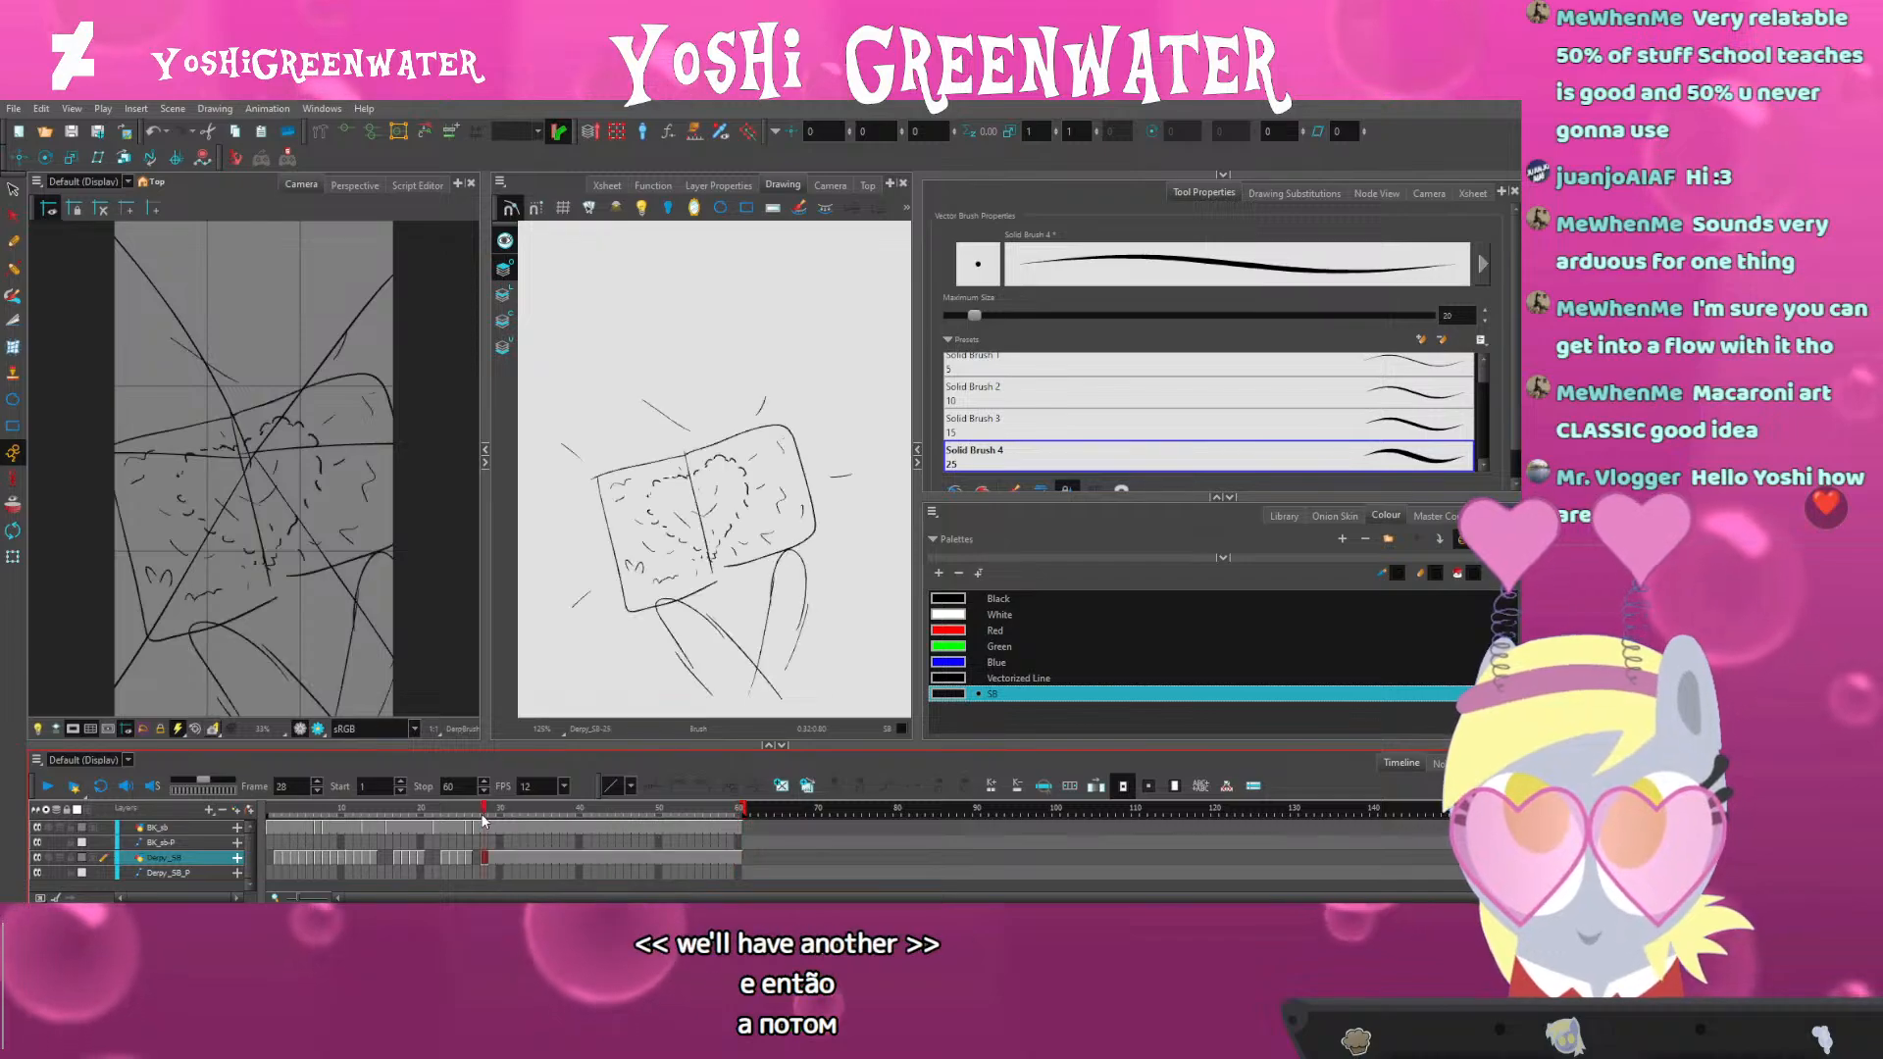
pyautogui.moveTo(509, 746); pyautogui.dragTo(510, 727)
pyautogui.press('.')
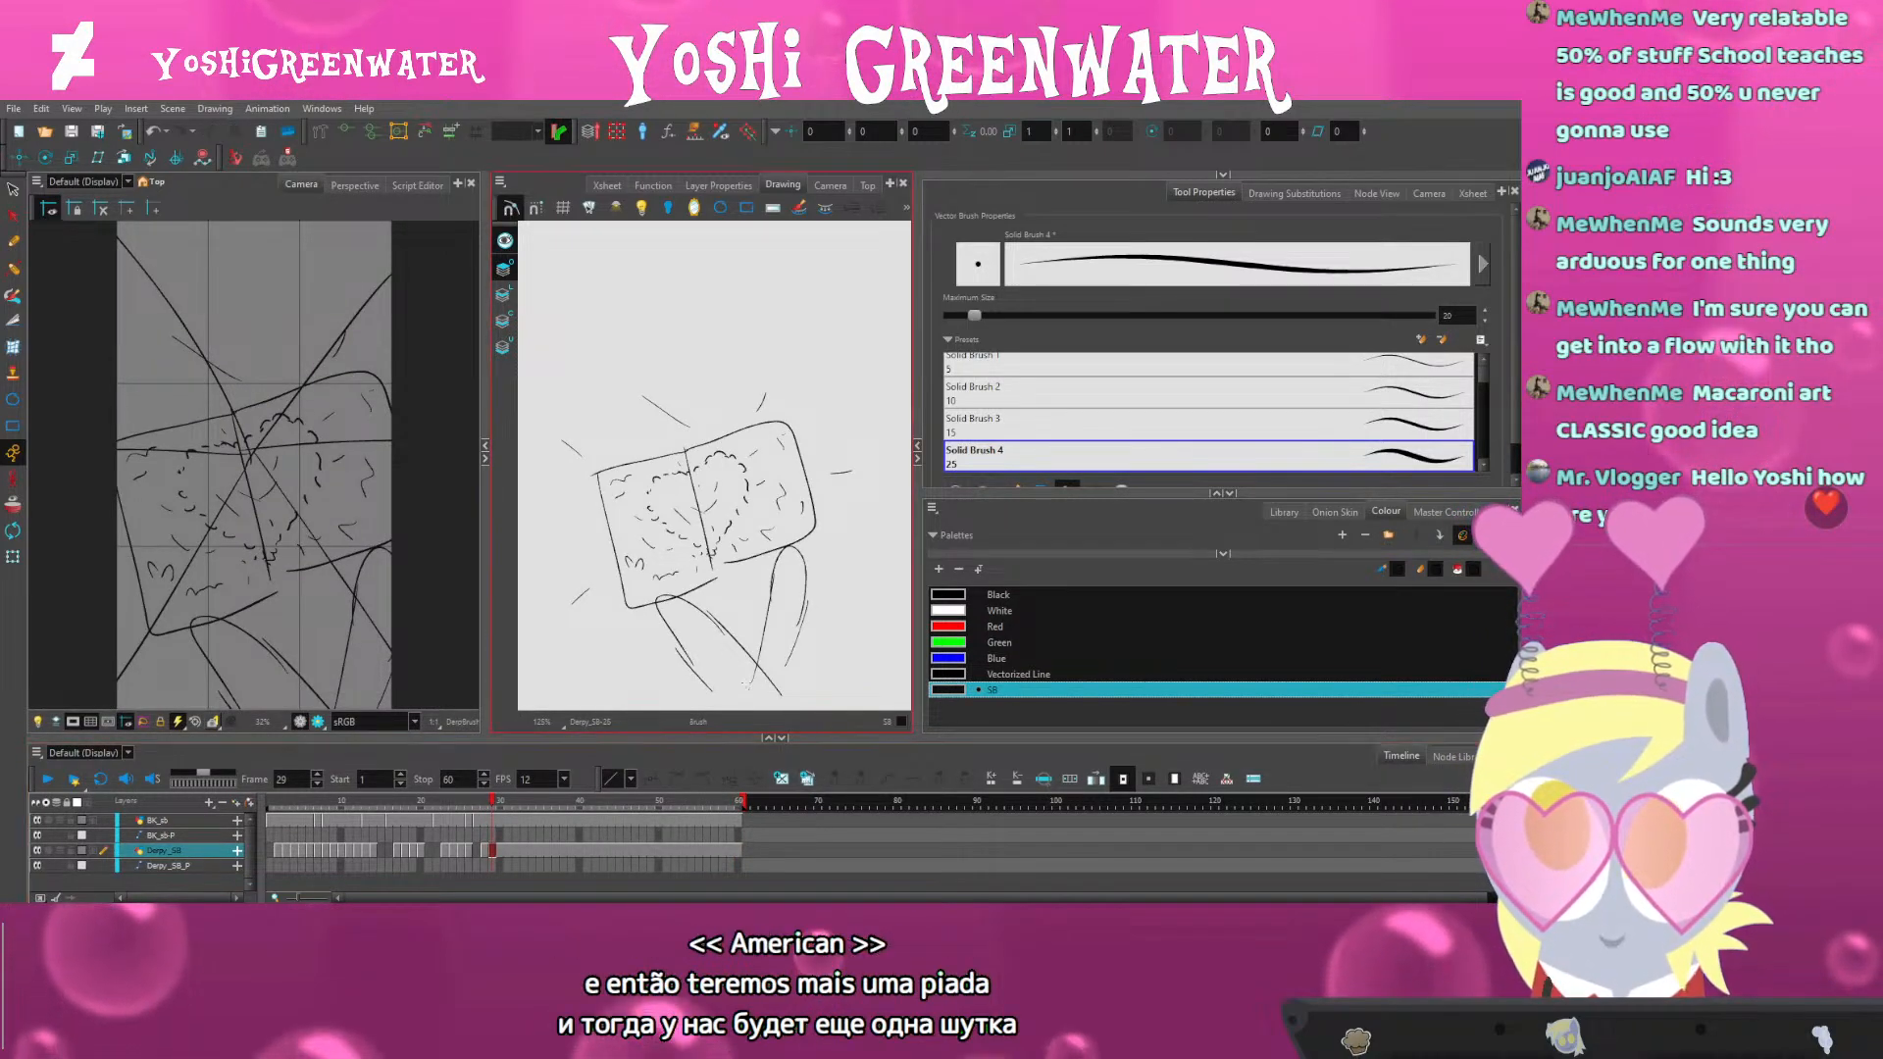
# On a separate art layer of the frame 29 card drawing, brush a small macaroni piece near the card's lower middle
pyautogui.scroll(3, 679, 547)
pyautogui.click(506, 305)
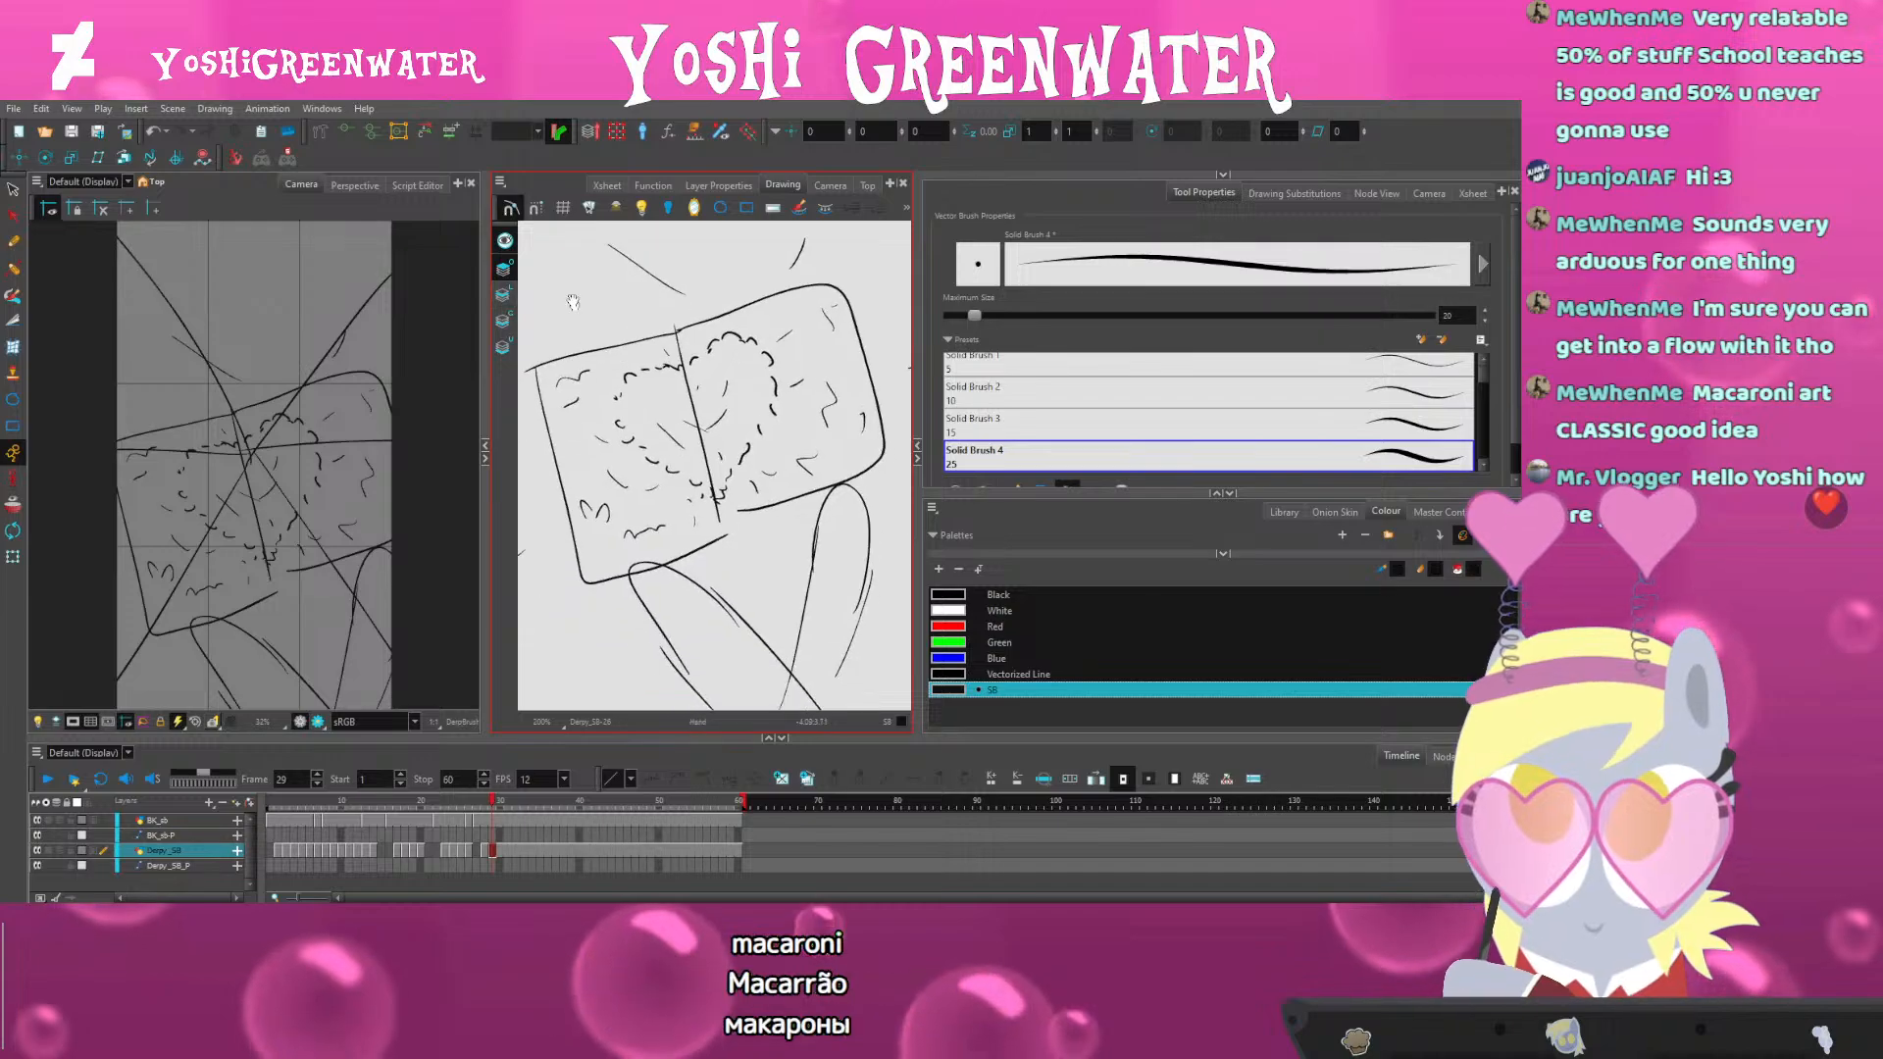
pyautogui.click(507, 310)
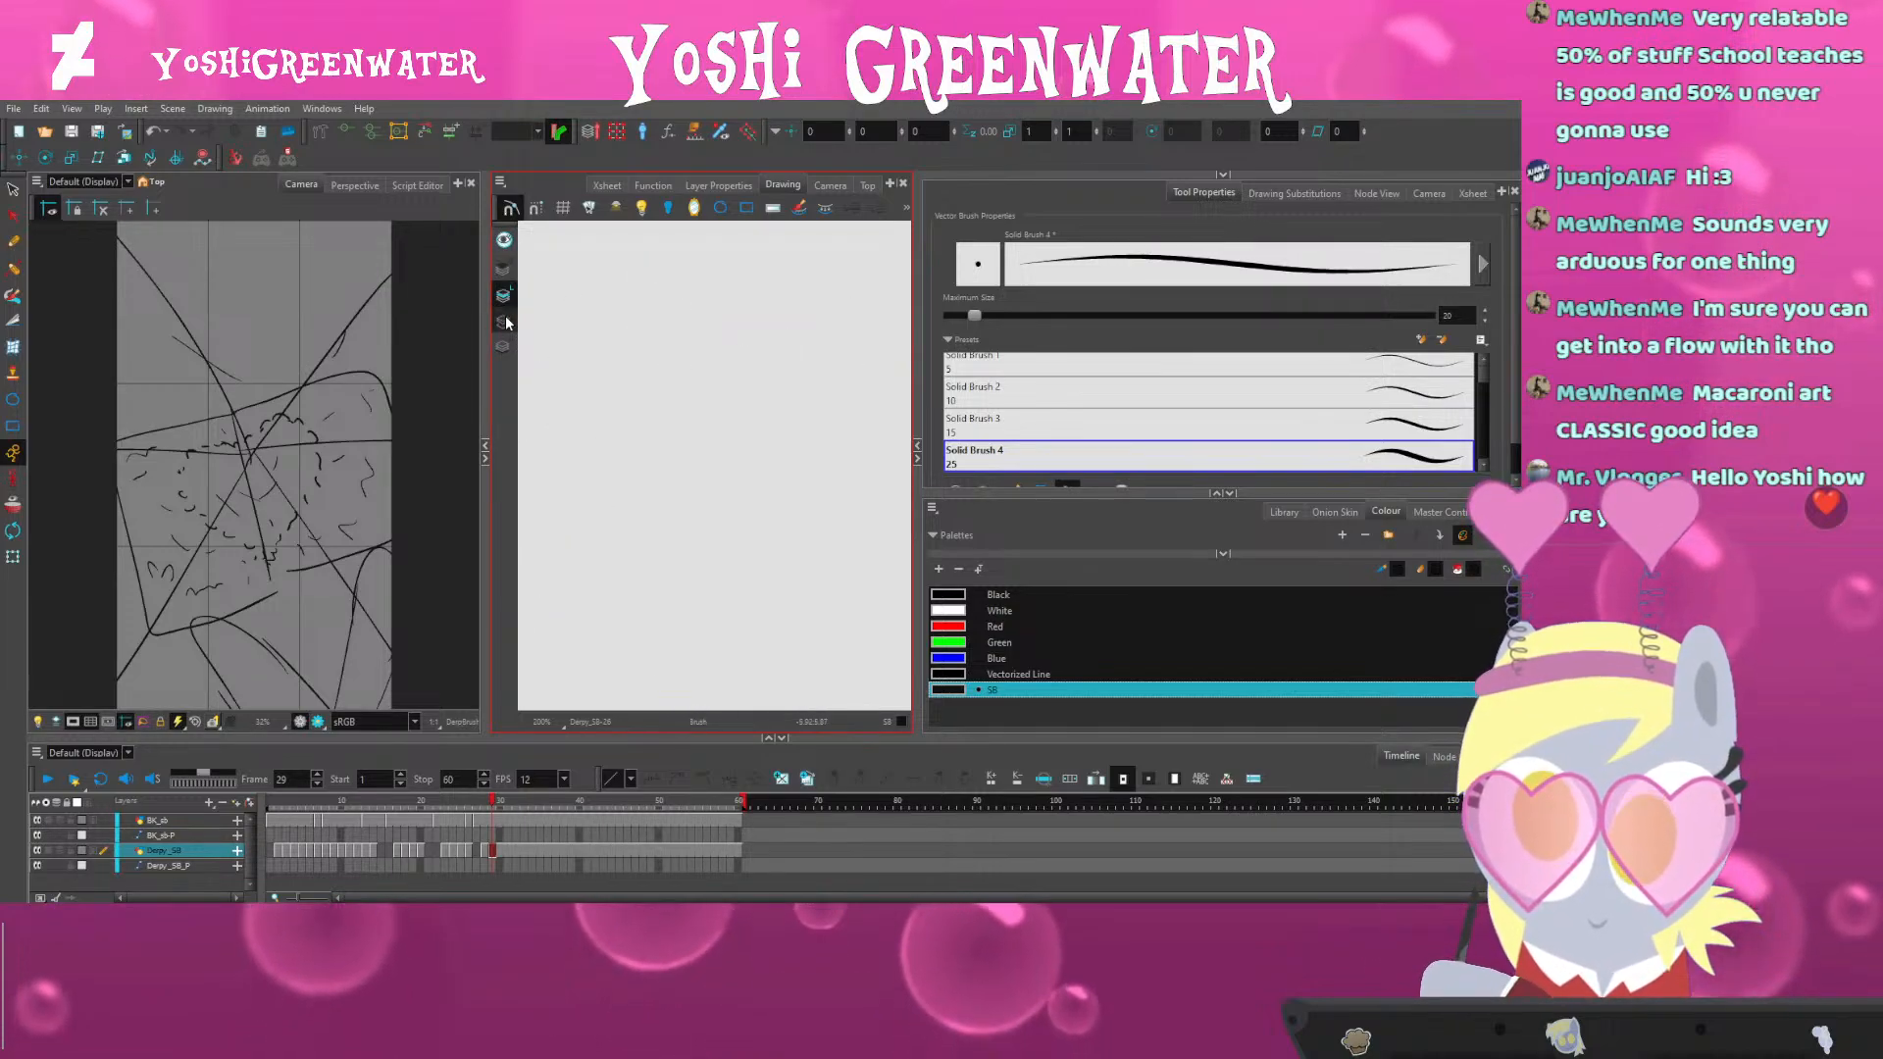
pyautogui.click(503, 319)
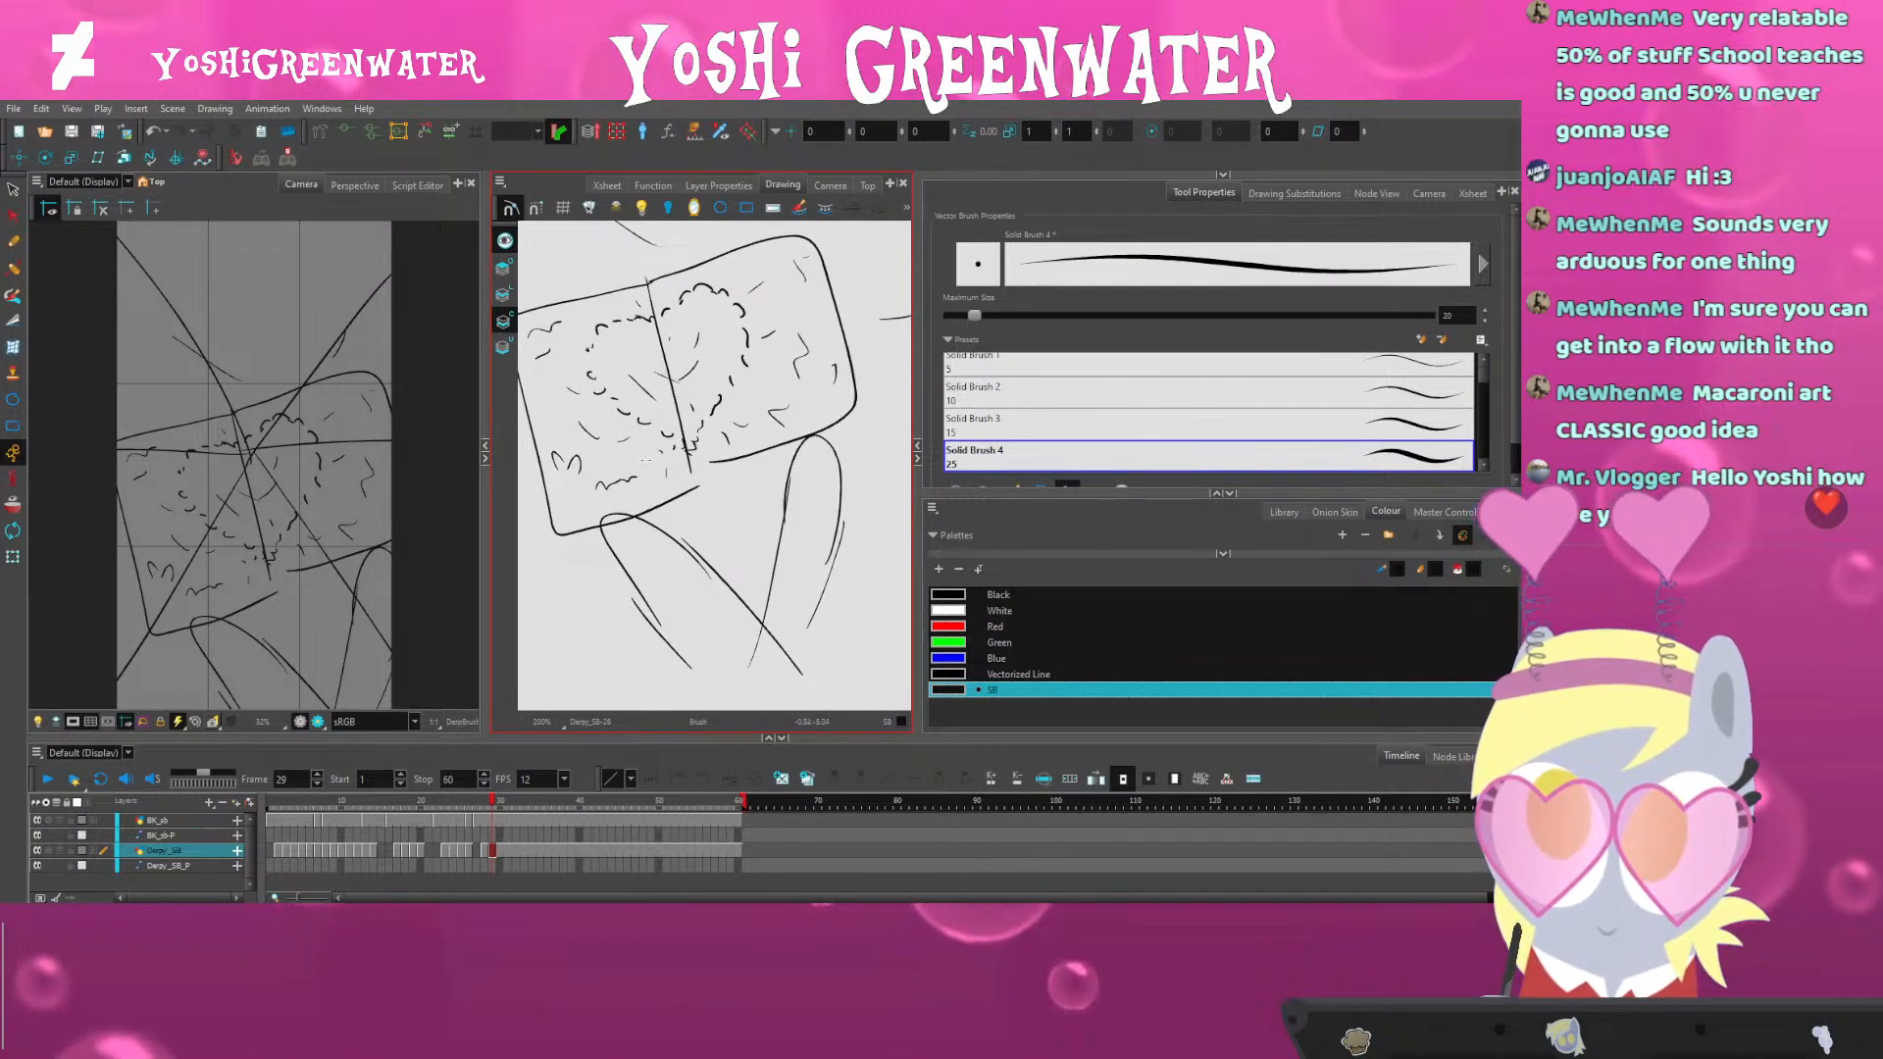
pyautogui.scroll(3, 652, 465)
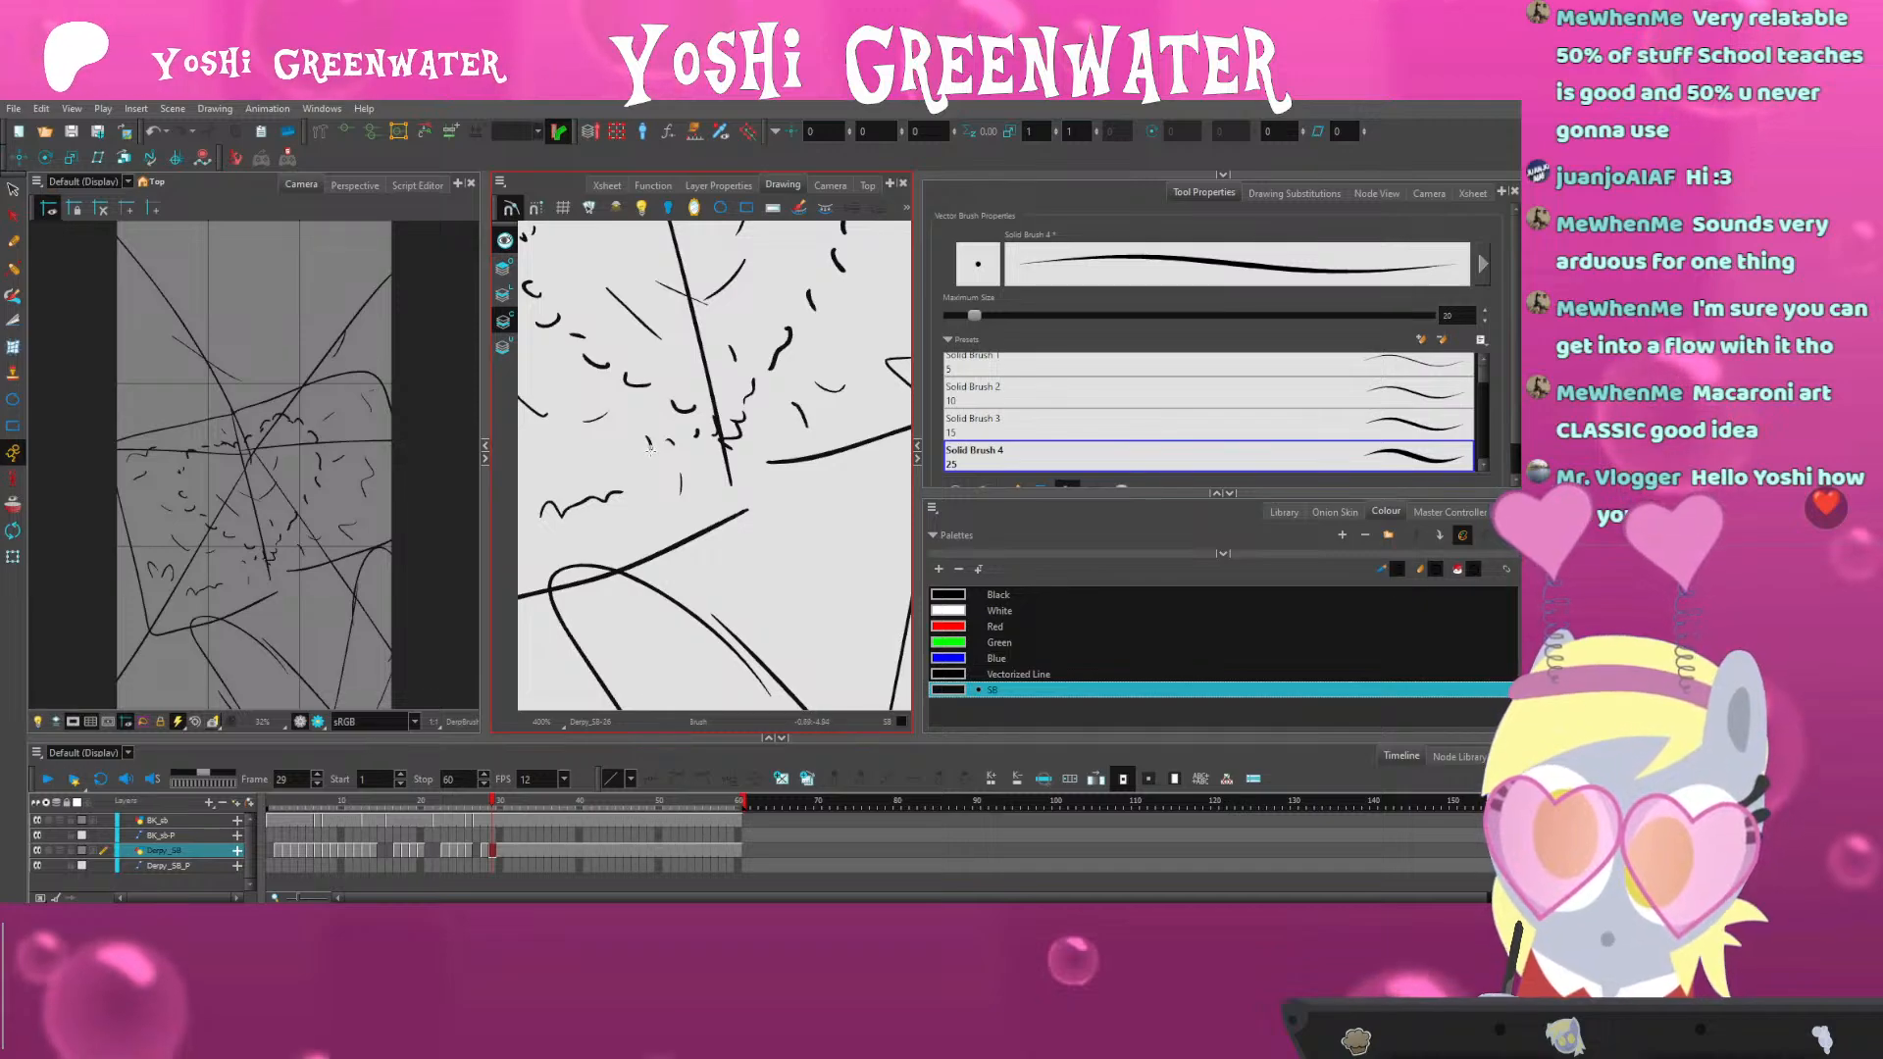
pyautogui.scroll(3, 645, 442)
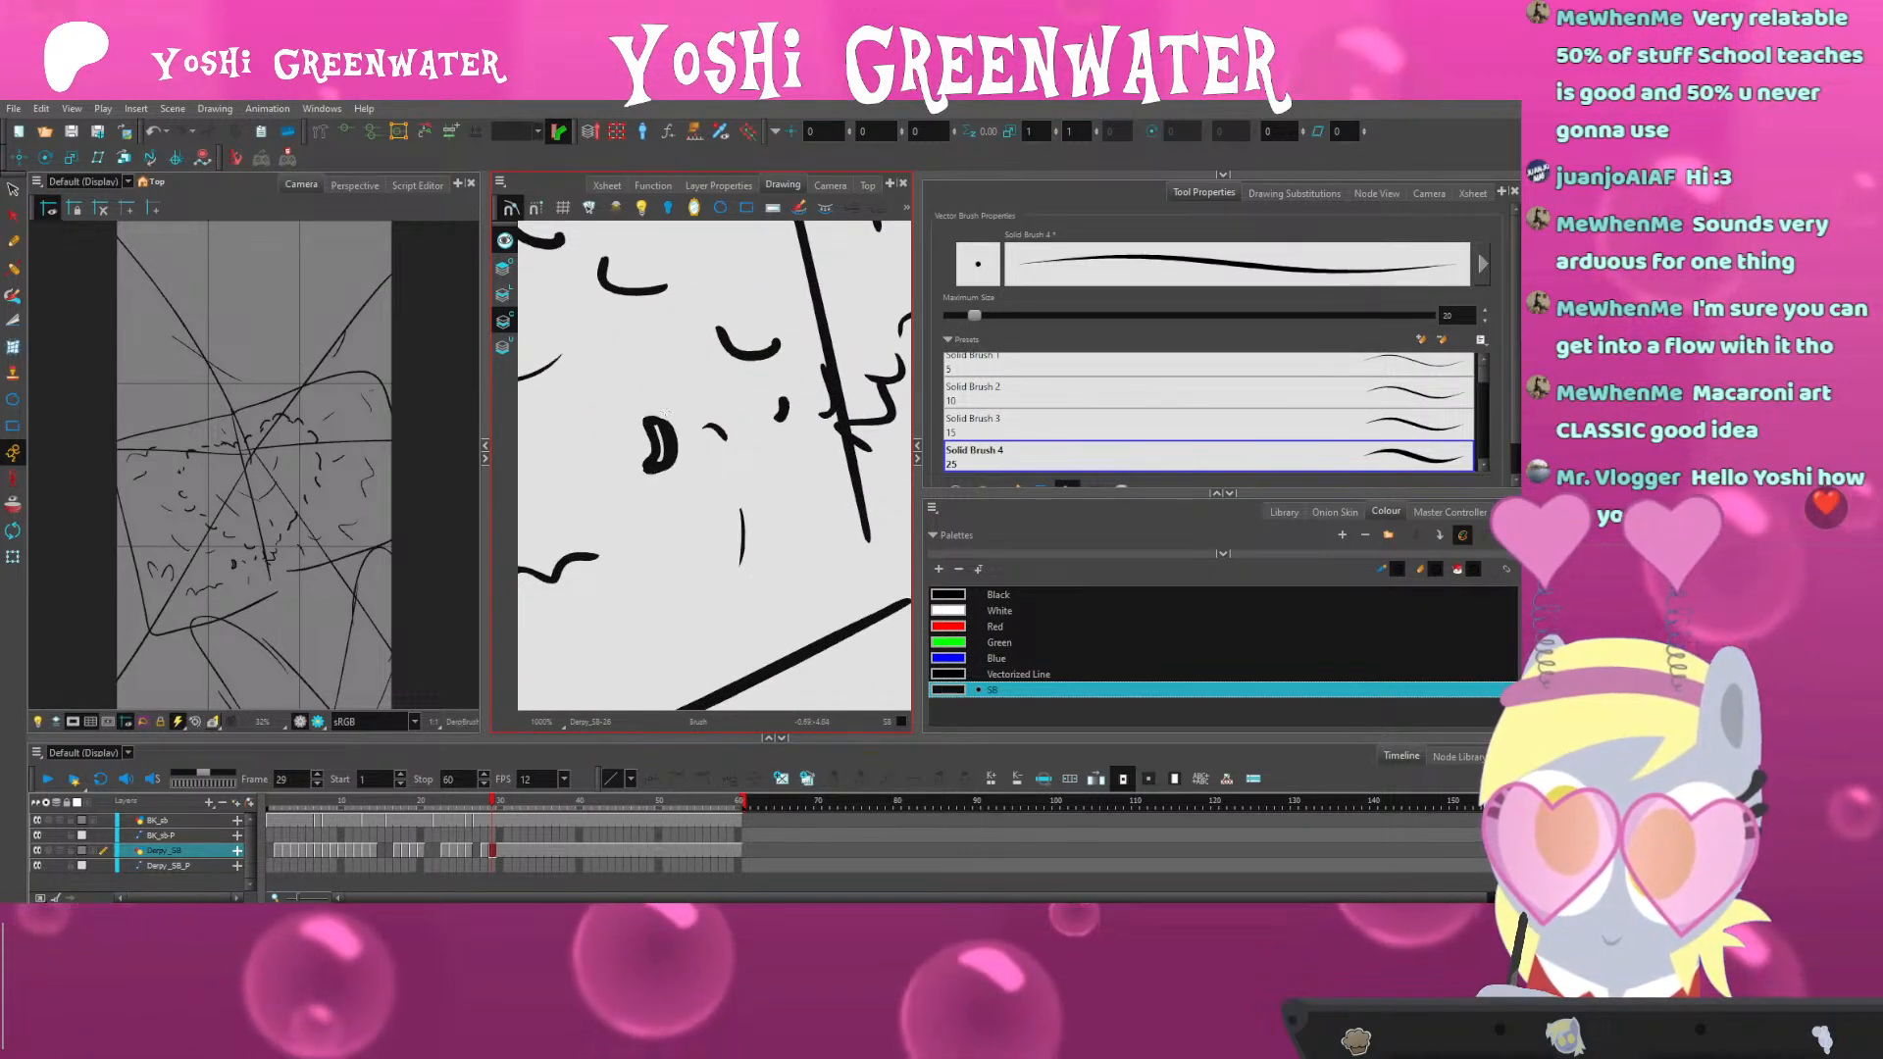
pyautogui.scroll(-4, 653, 422)
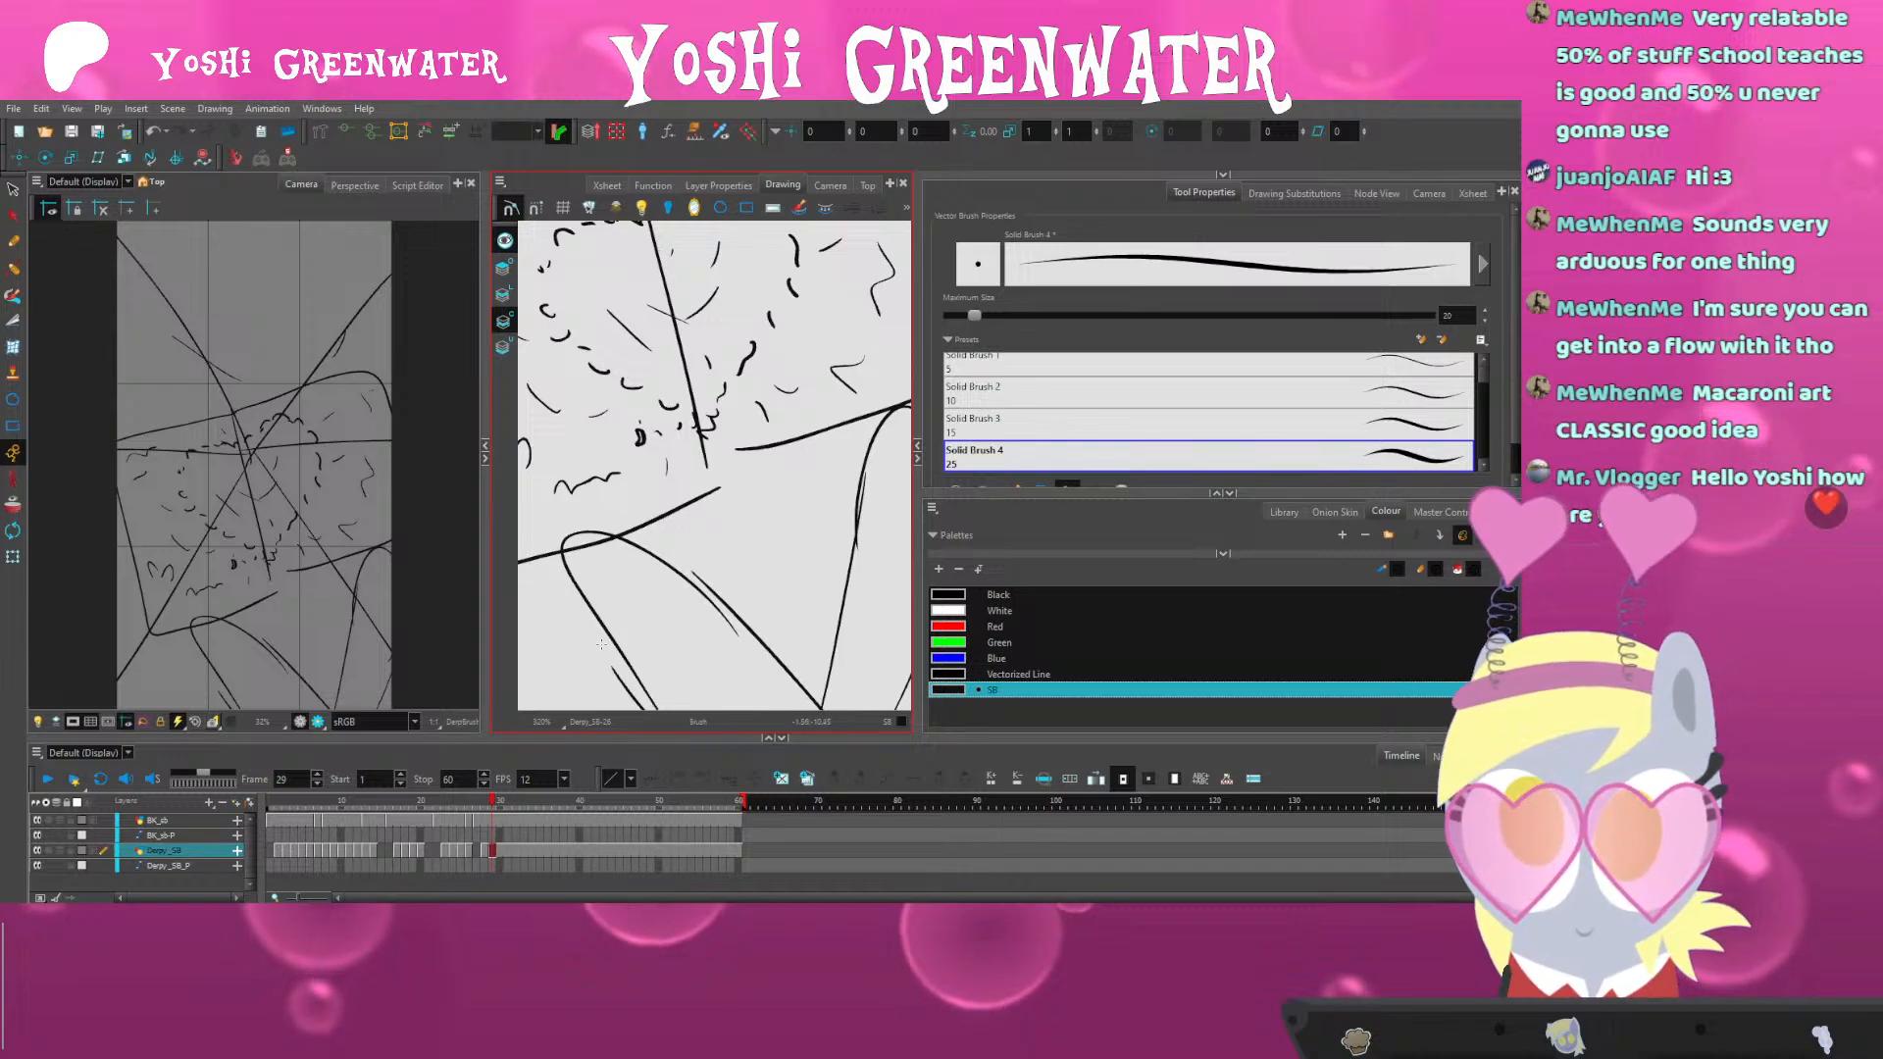
# At frame 30, use a duplicate of the card drawing and move the small macaroni piece down towards the card's lower edge
pyautogui.hotkey('alt', 's')
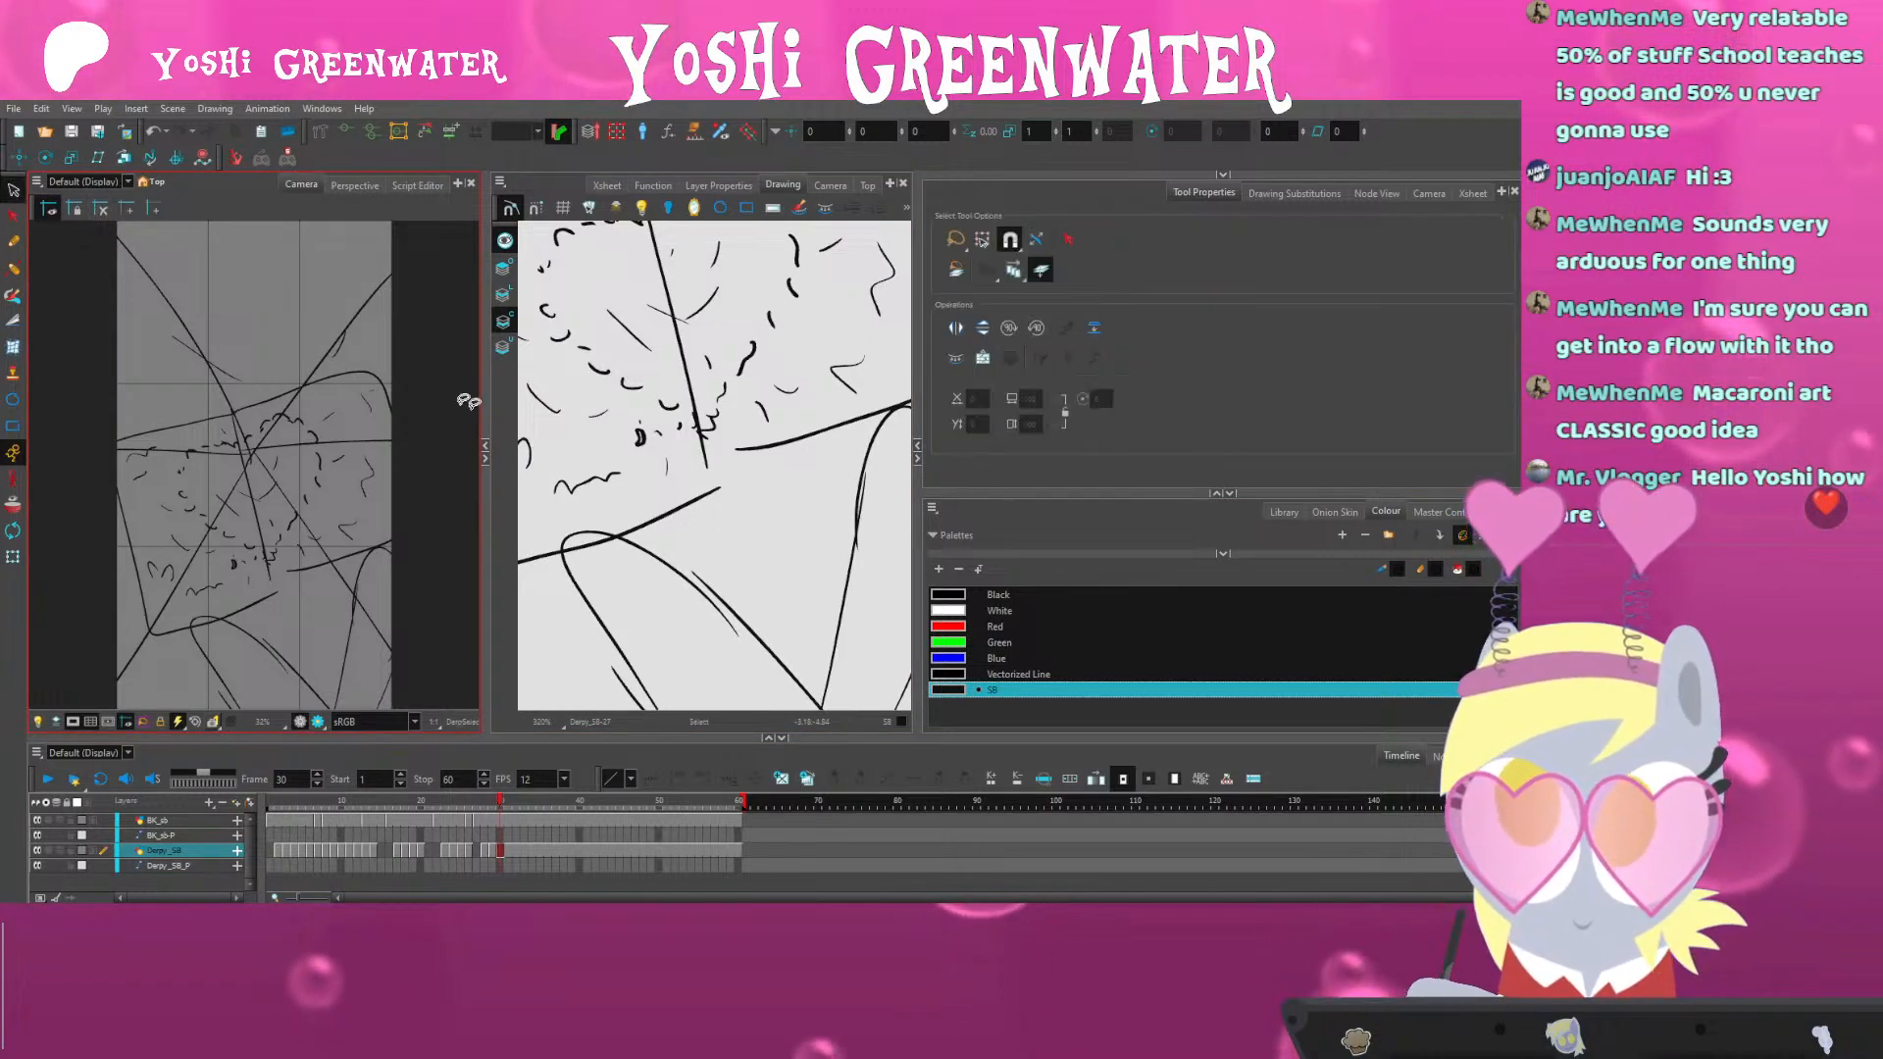
pyautogui.click(642, 436)
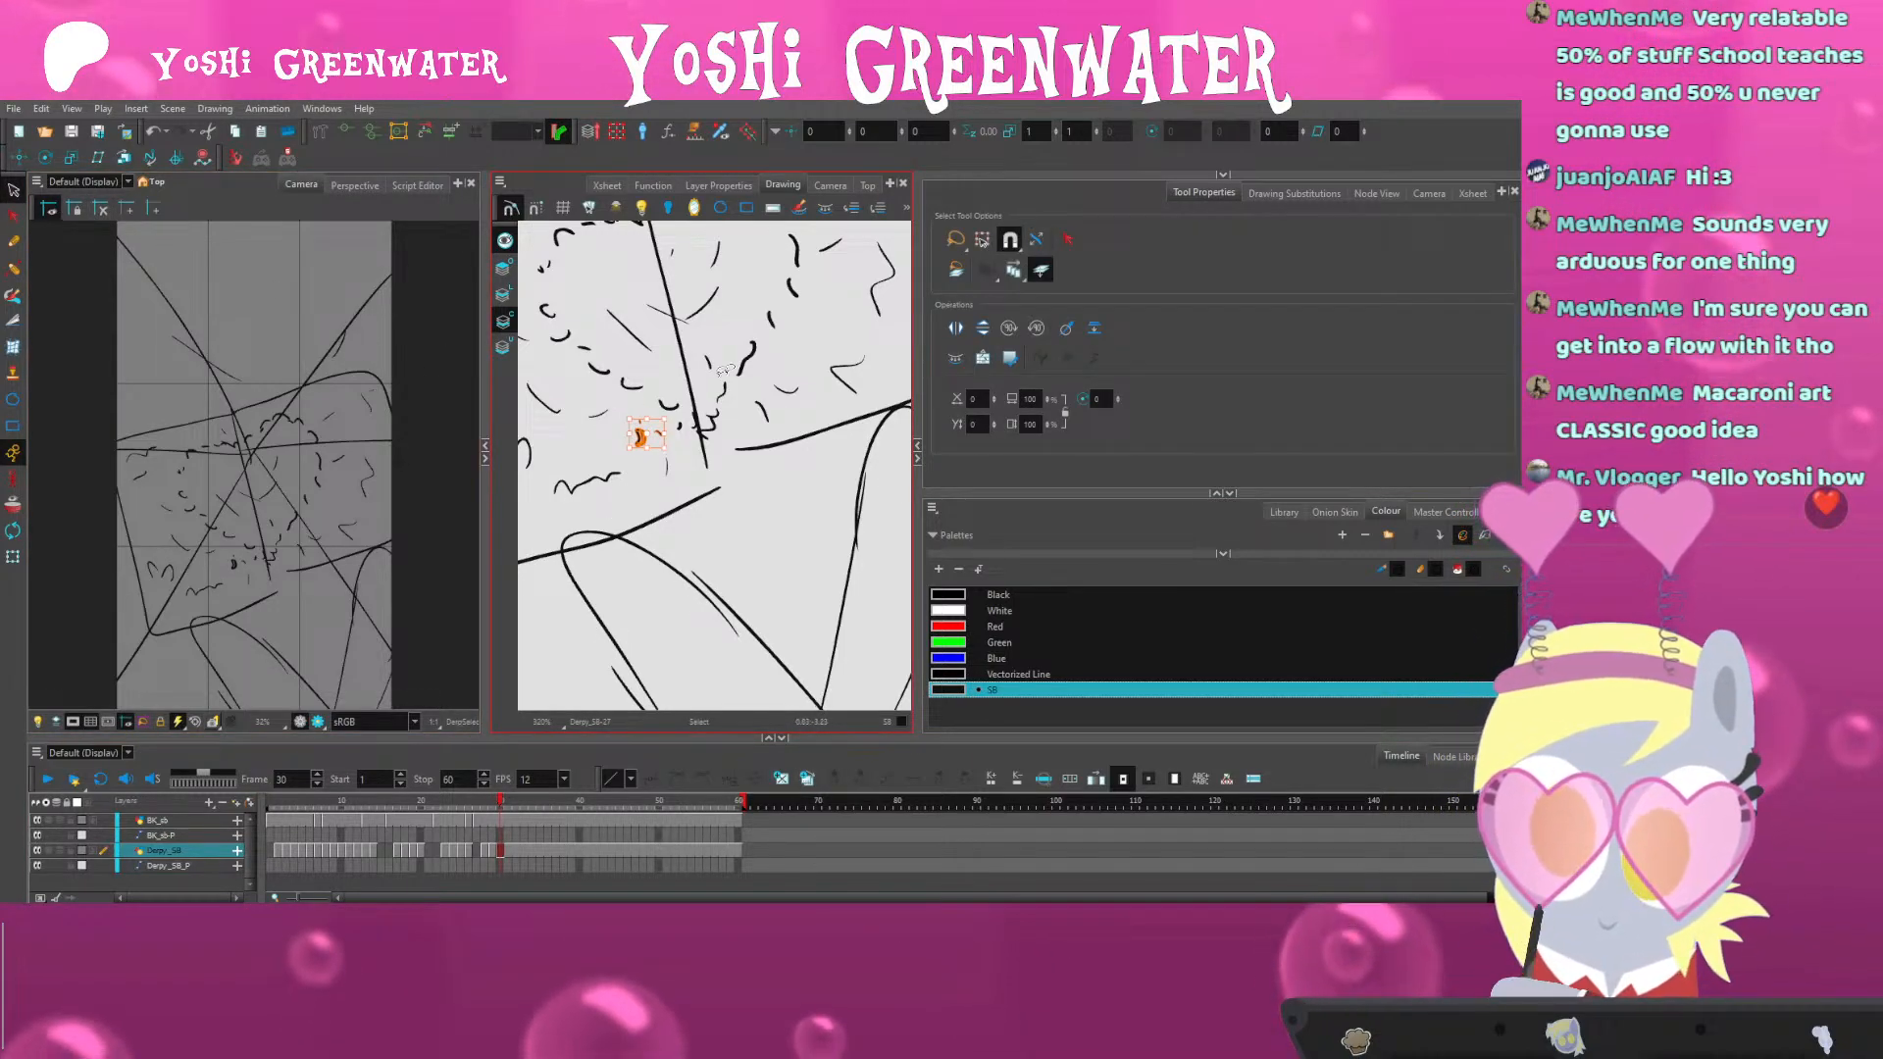
pyautogui.moveTo(642, 436); pyautogui.dragTo(639, 451)
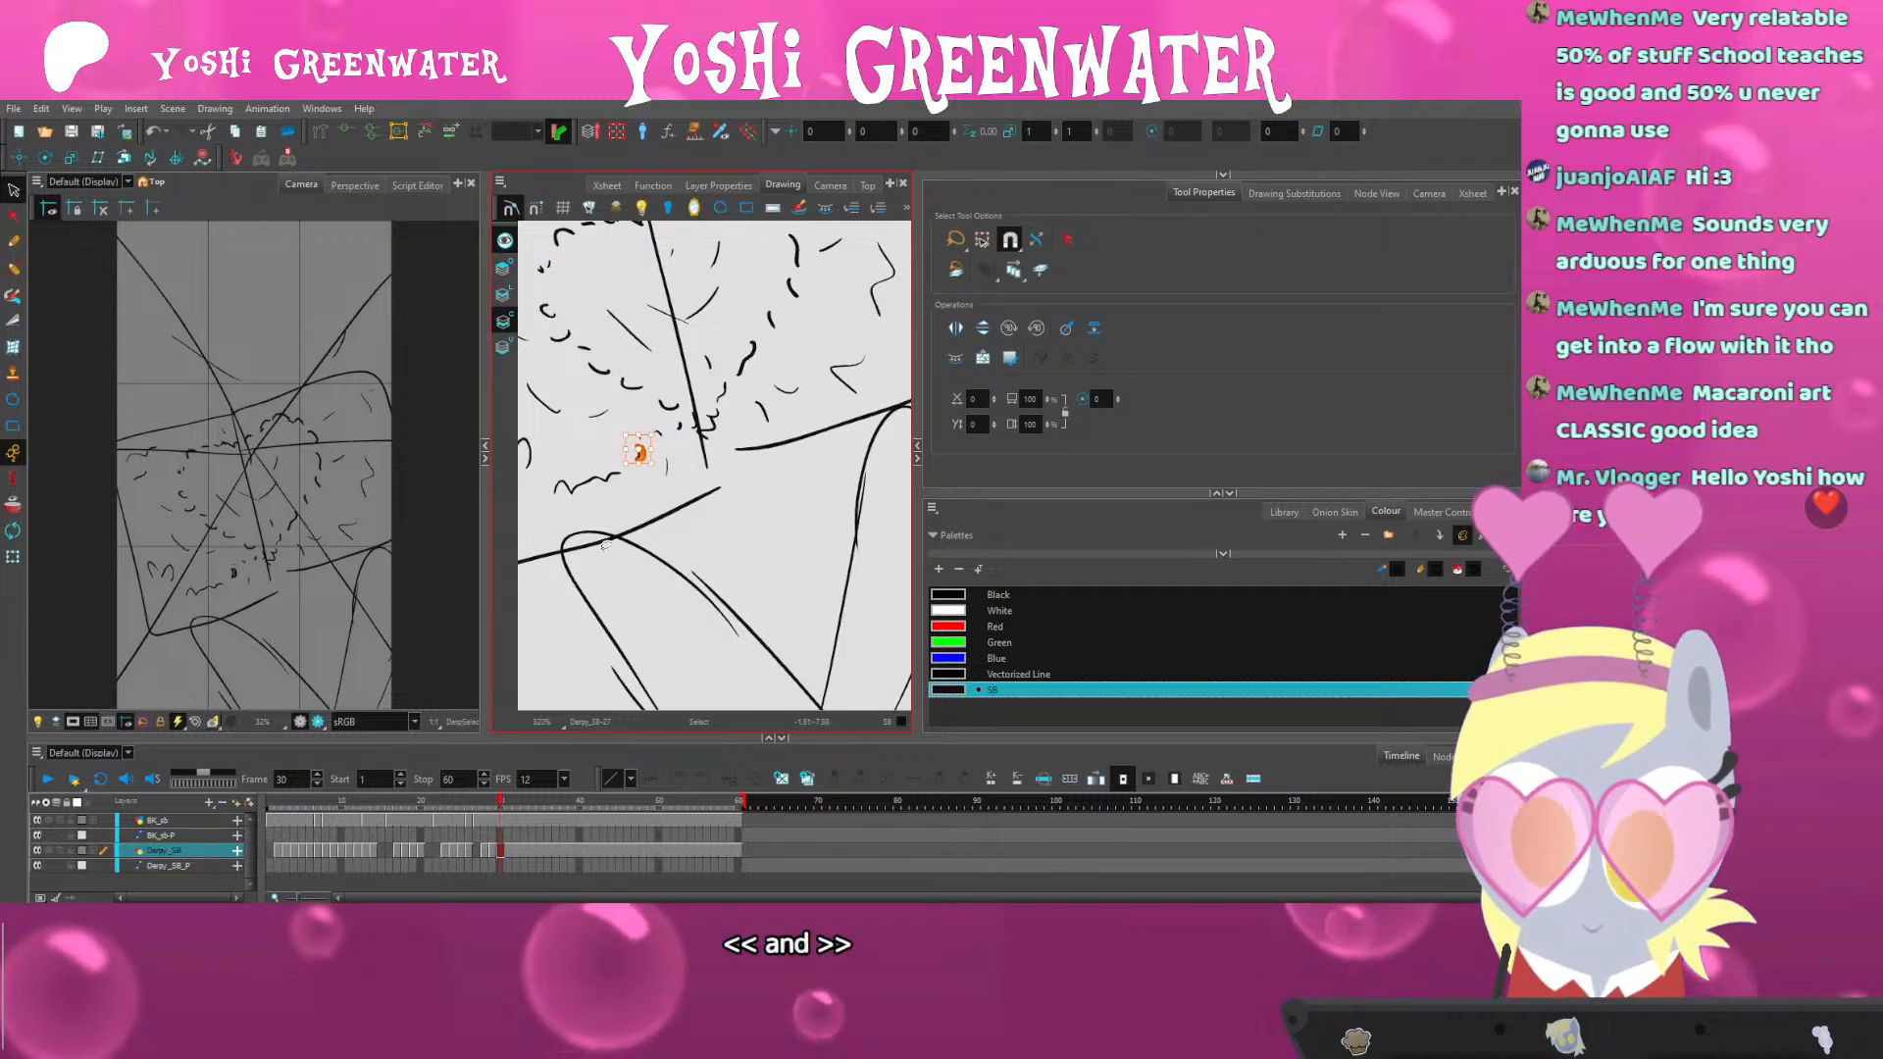
pyautogui.press('Down')
pyautogui.press('Down')
pyautogui.press('Down')
pyautogui.hotkey('alt', 'b')
pyautogui.press(',')
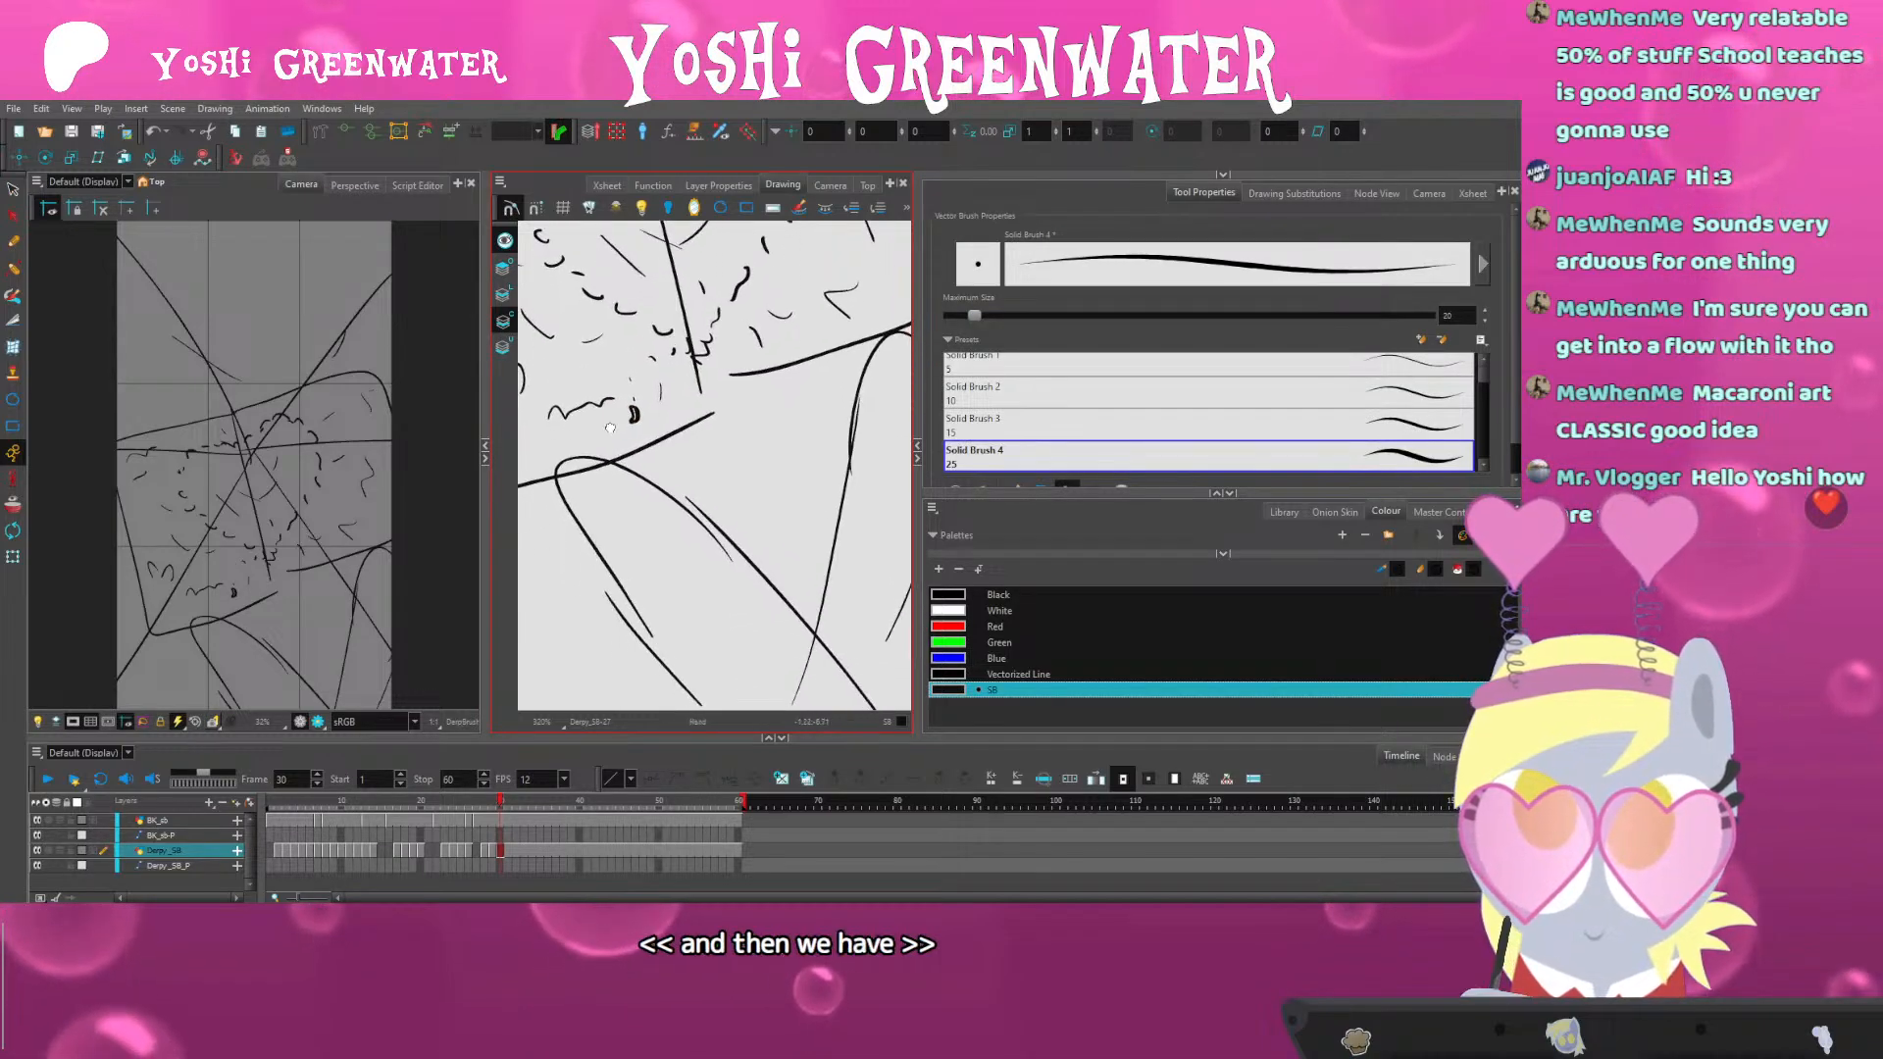
# Duplicate the falling-macaroni drawing into frame 31, move the piece further down past the card's lower edge, and go to frame 32
pyautogui.press('.')
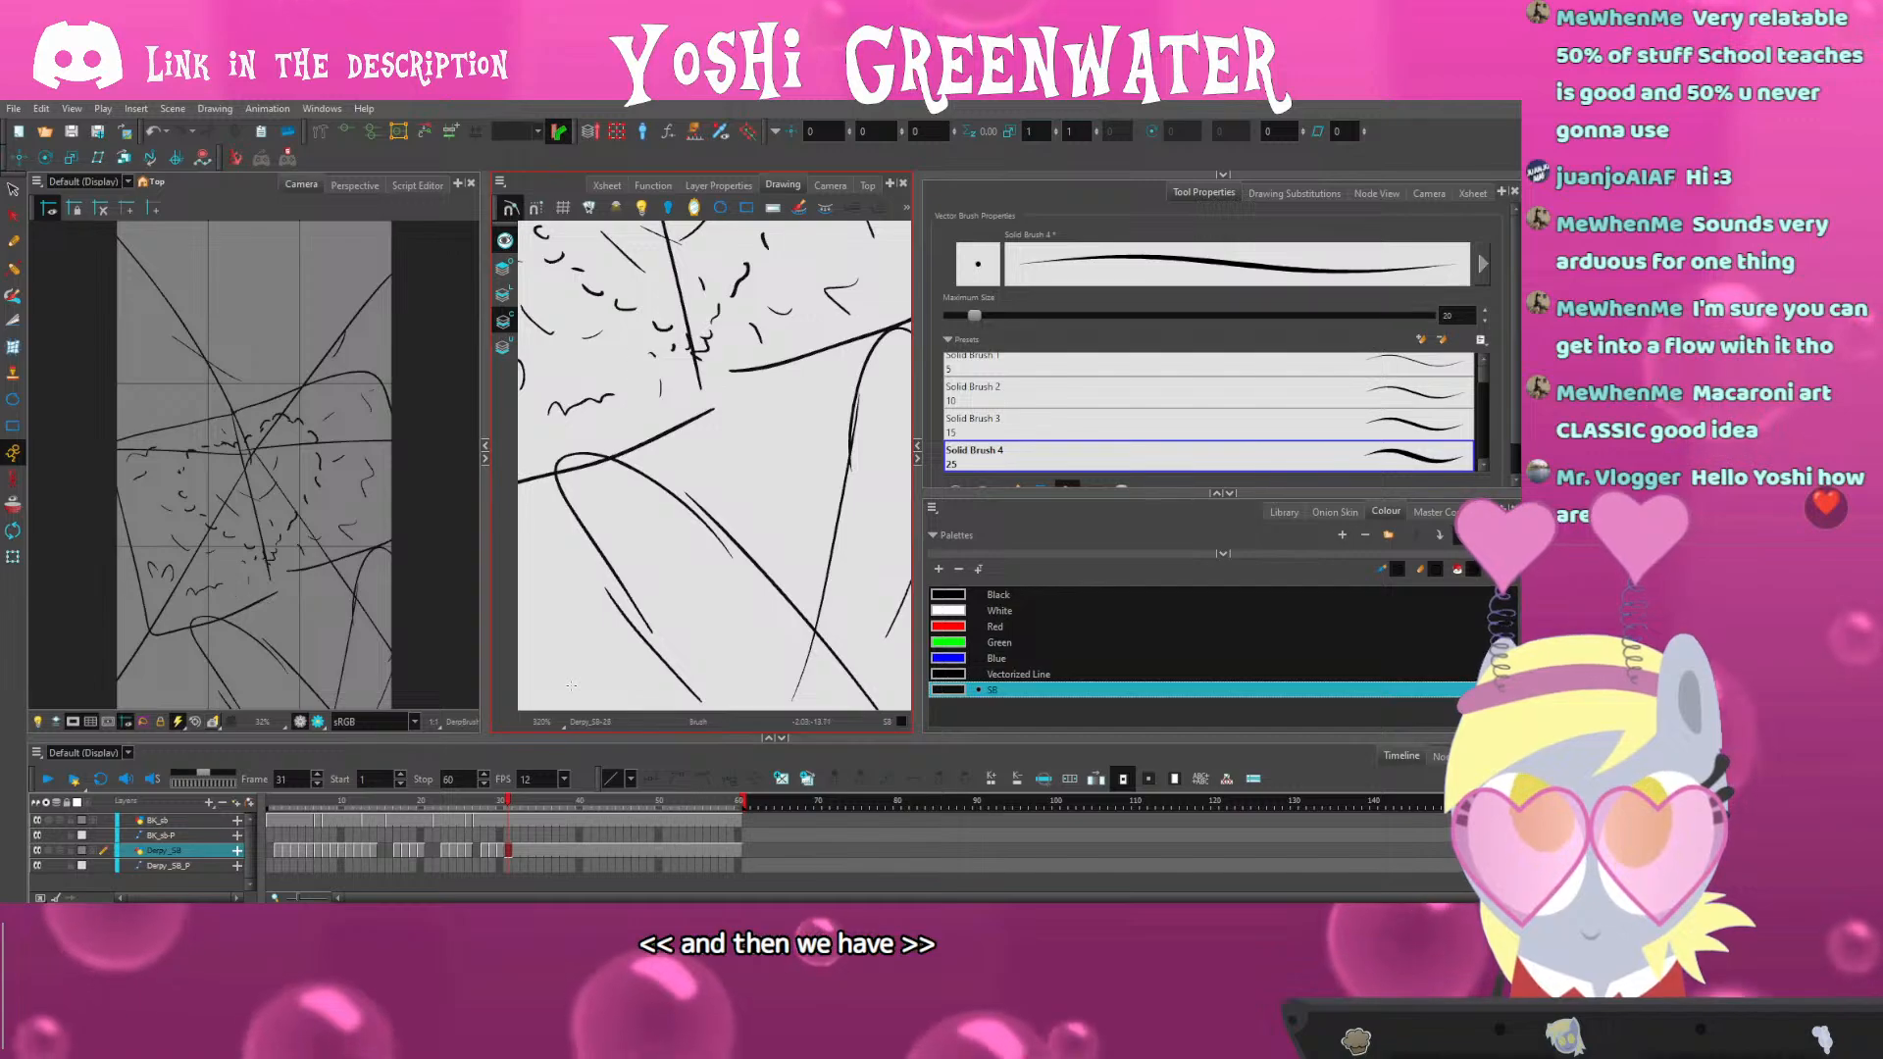
pyautogui.hotkey('shift', 'z')
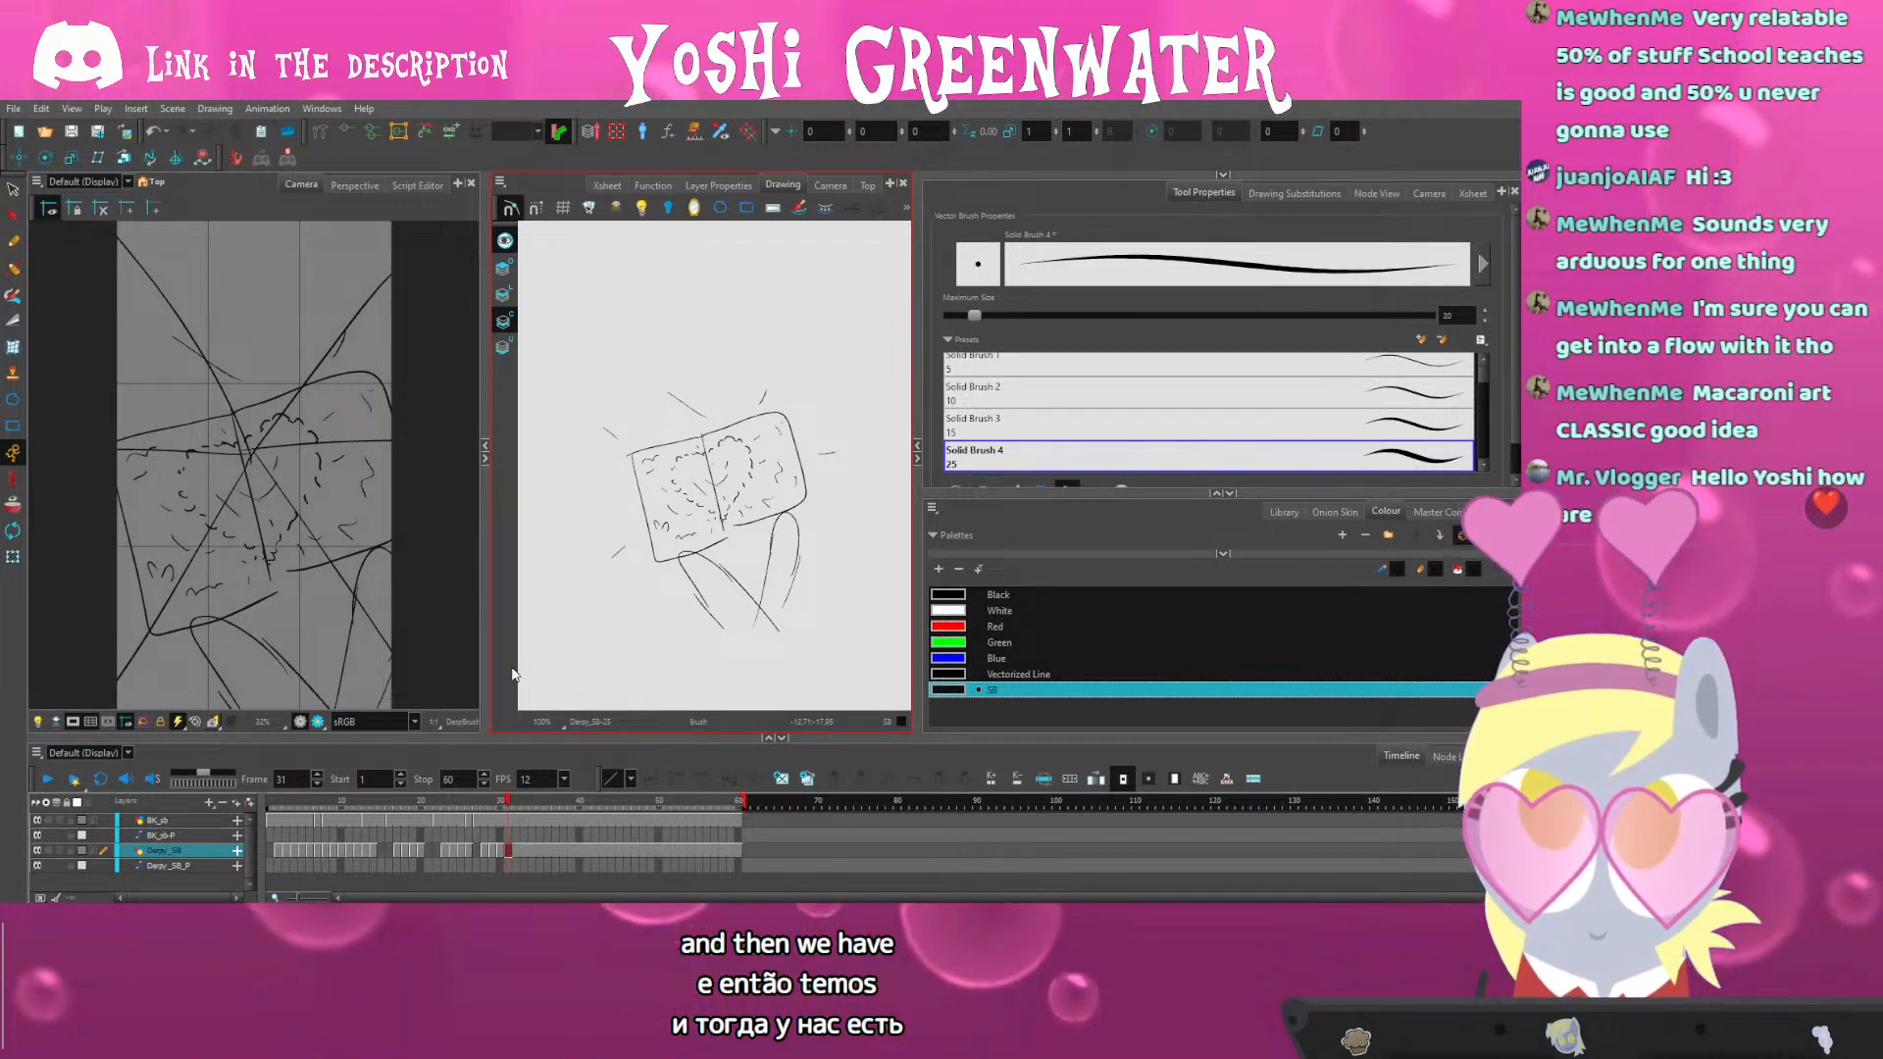
pyautogui.click(513, 851)
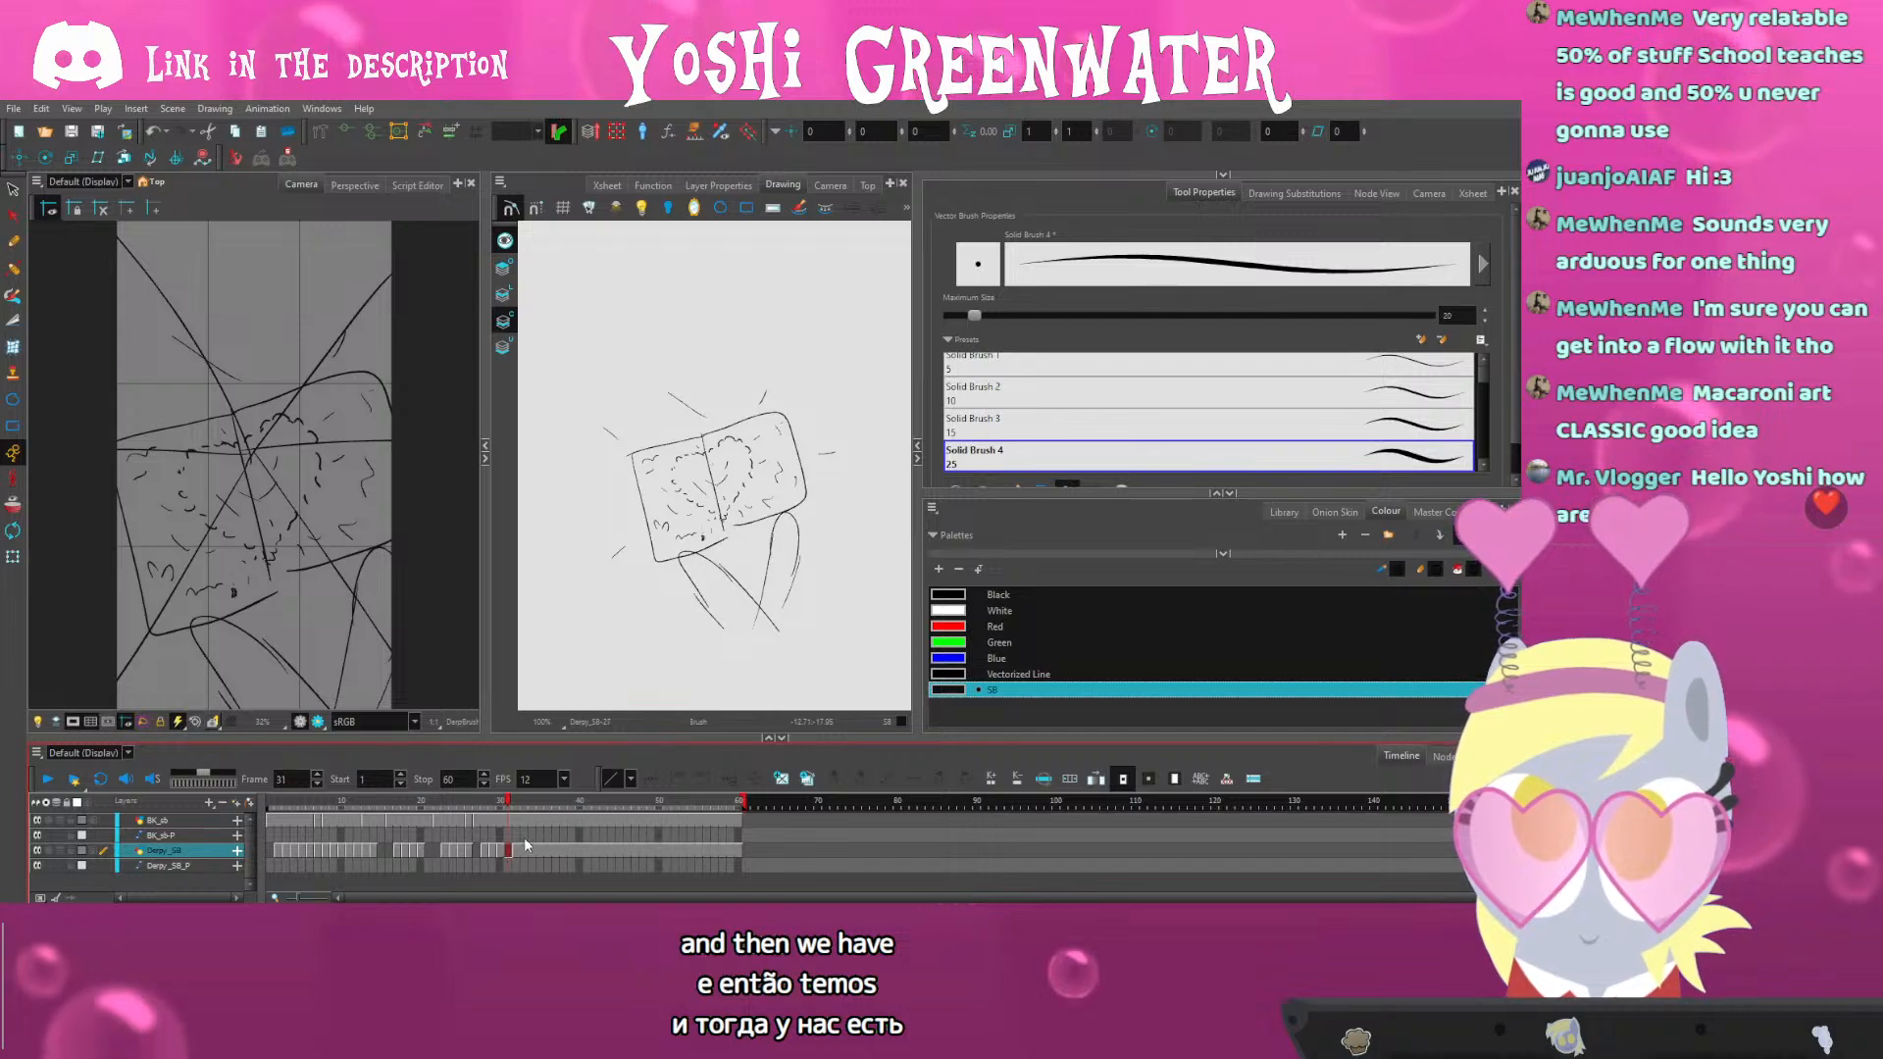
pyautogui.press('s')
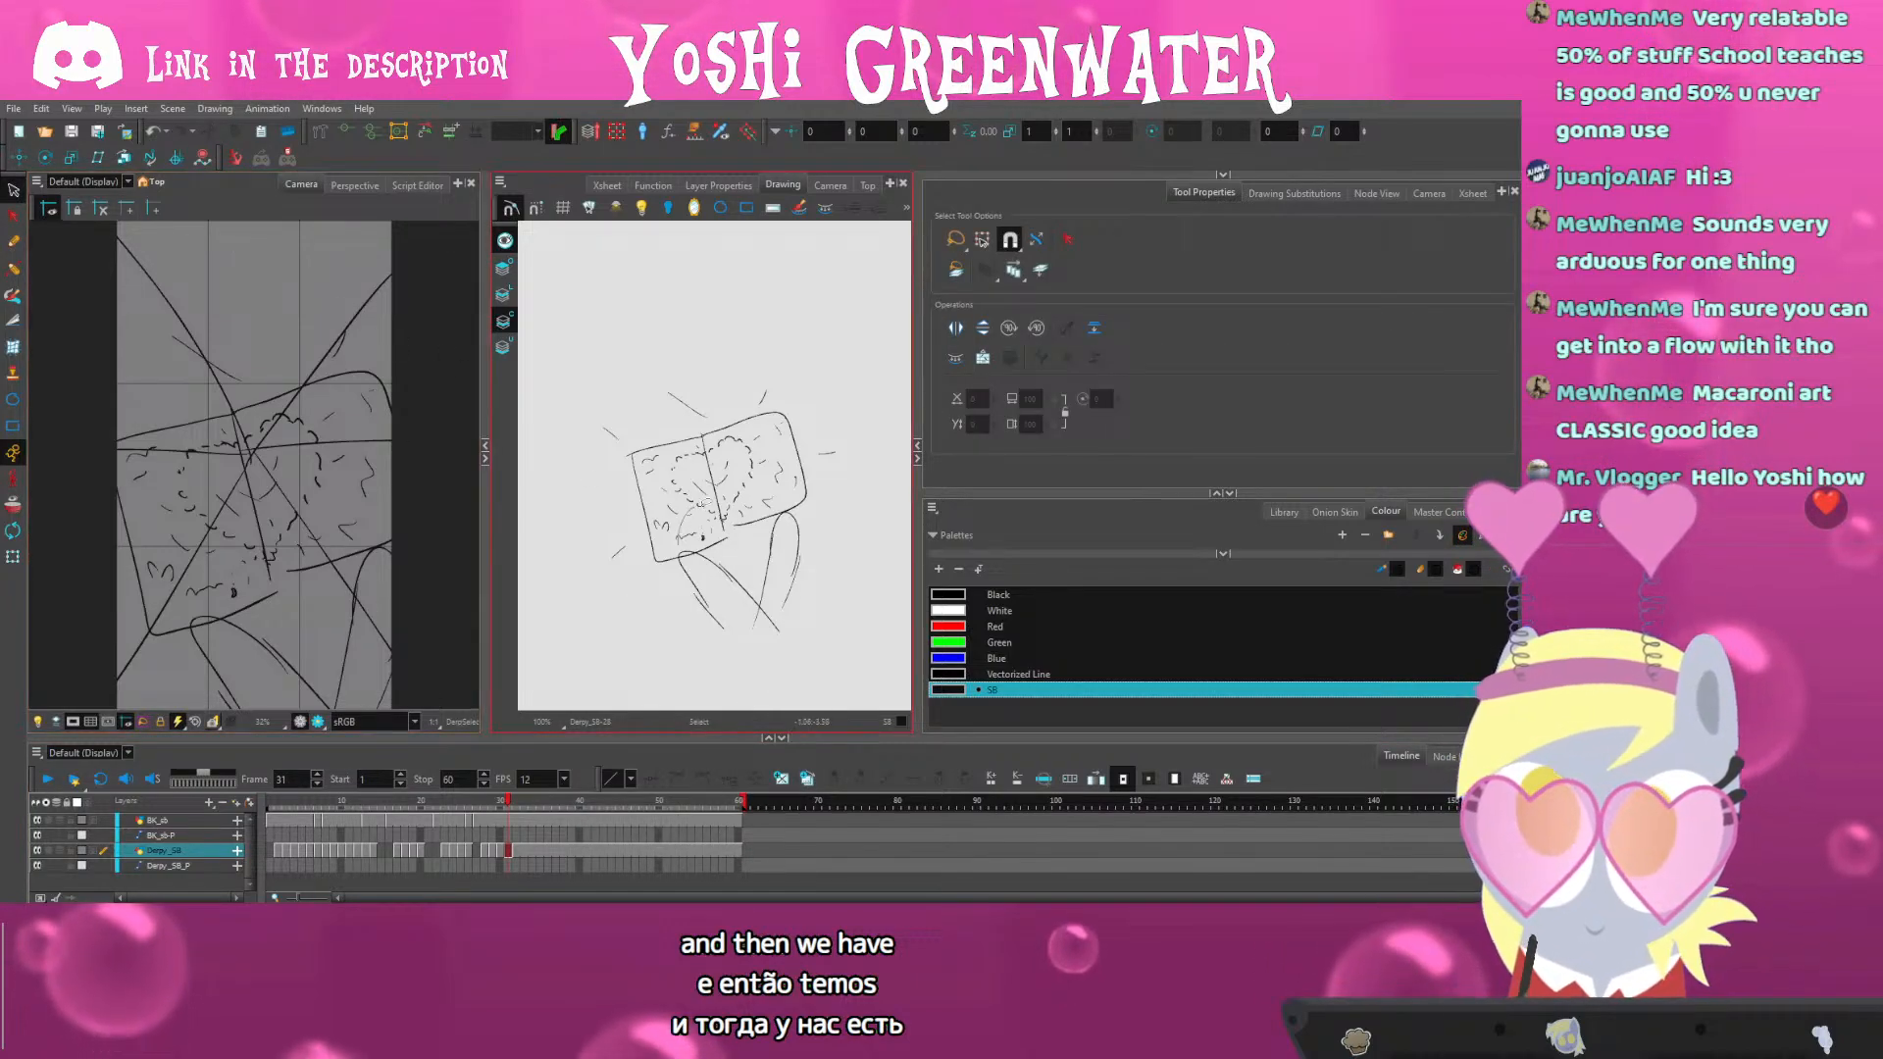
pyautogui.press('Down')
pyautogui.press('Down')
pyautogui.press('Down')
pyautogui.press('Down')
pyautogui.press('Down')
pyautogui.press('Down')
pyautogui.press('Down')
pyautogui.press('Down')
pyautogui.press('Down')
pyautogui.press('Down')
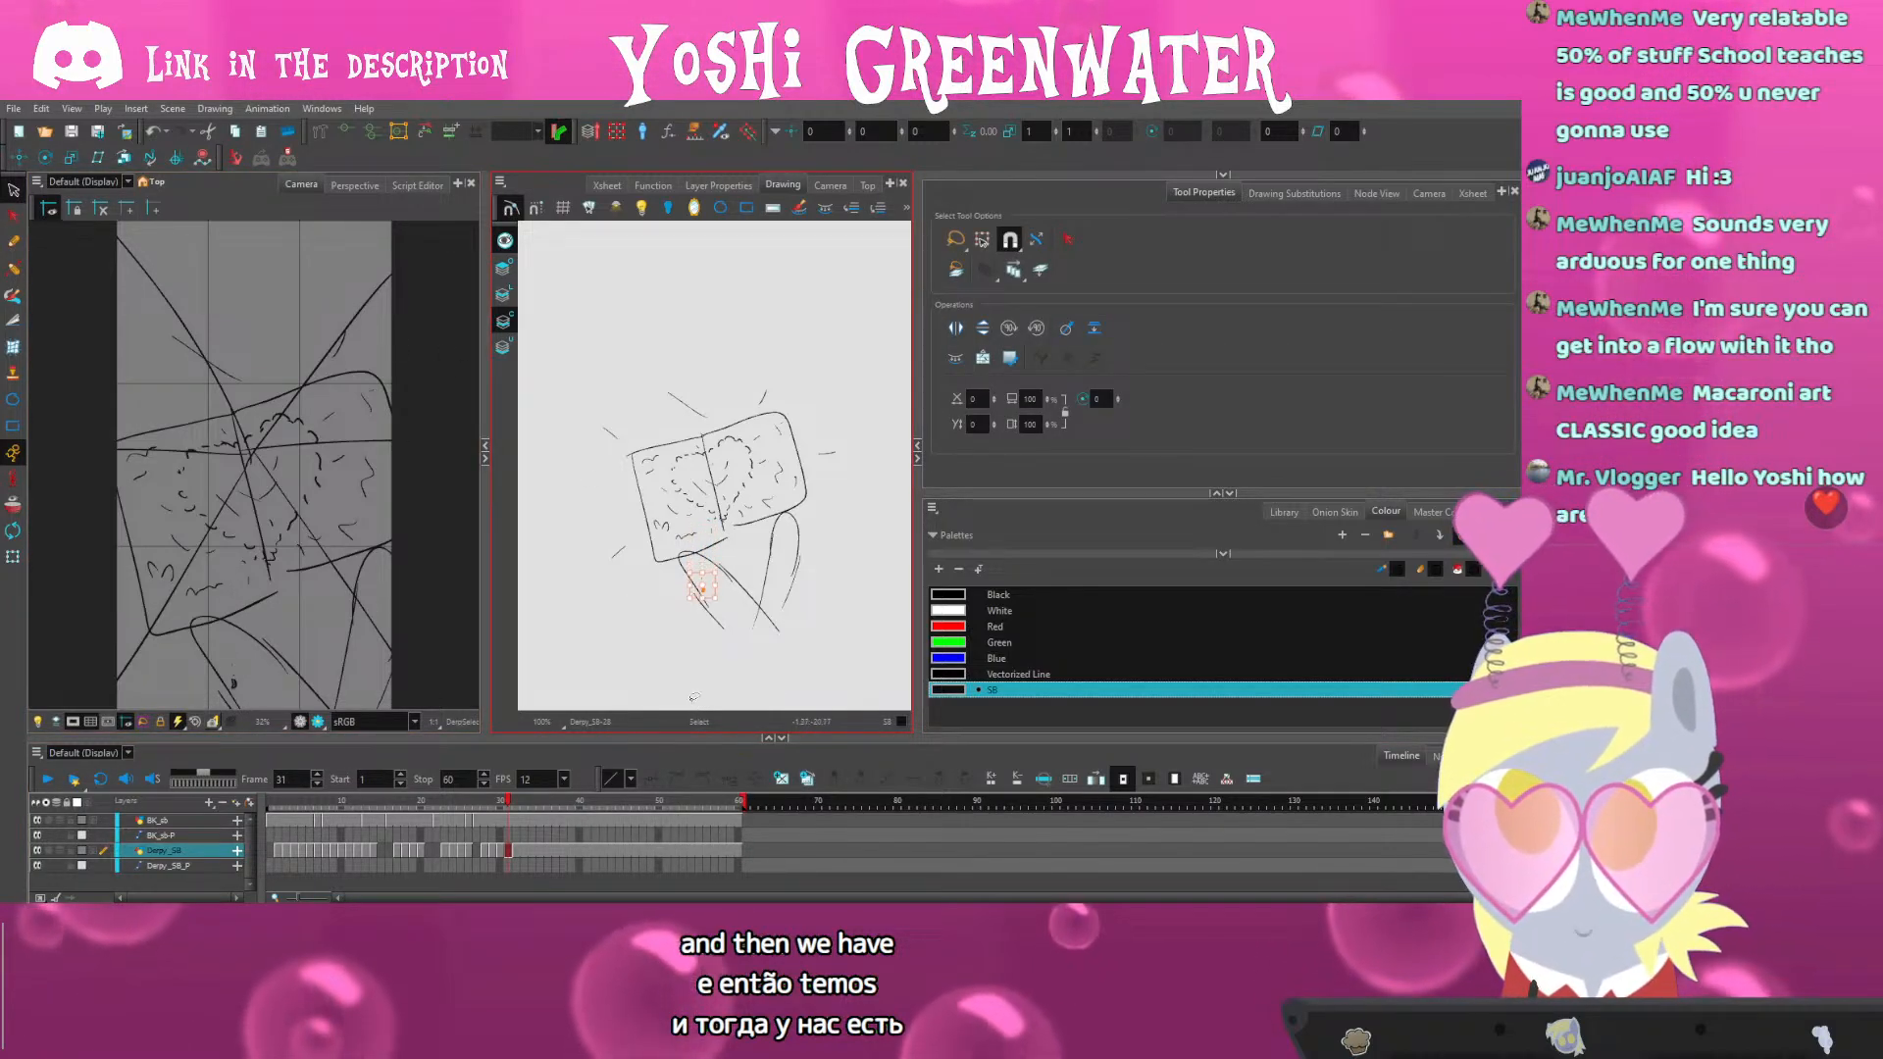
pyautogui.press('.')
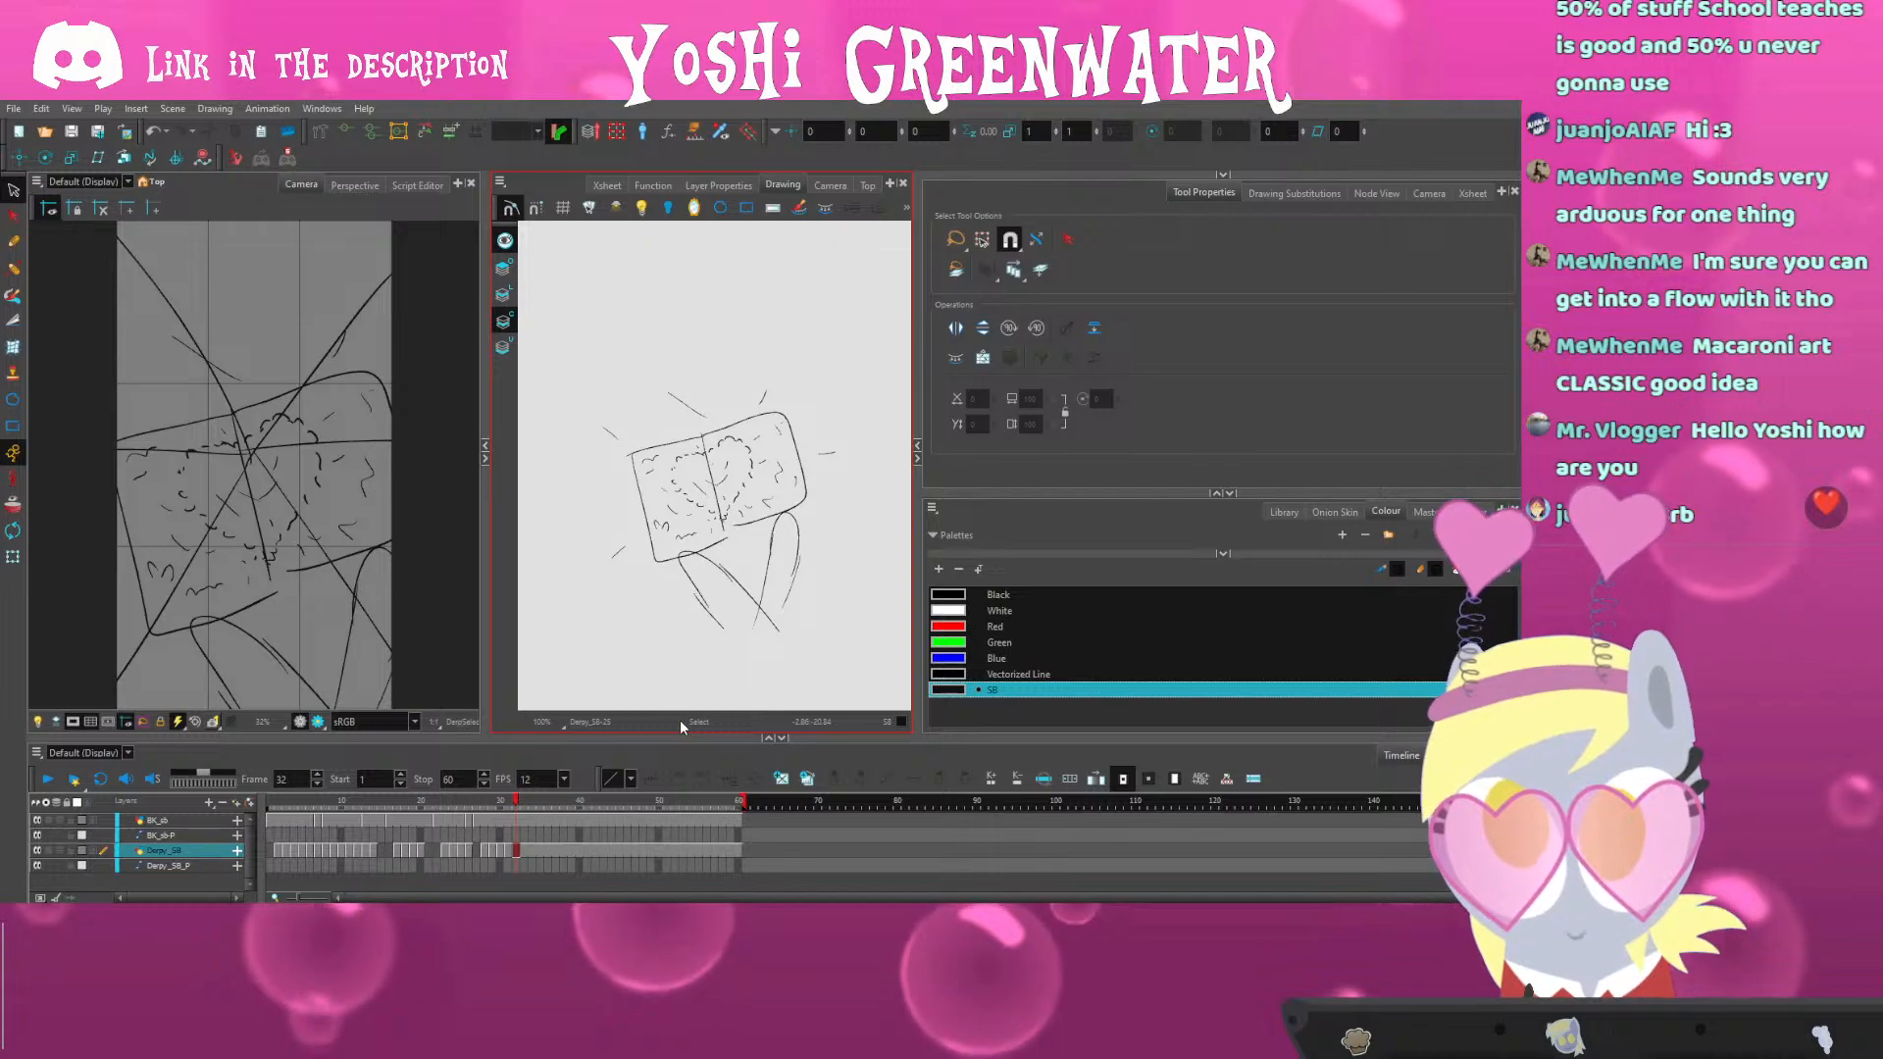
# Set the playback rate to 4 FPS, play back the macaroni scene, and replay the storyboard from frame 1
pyautogui.click(523, 776)
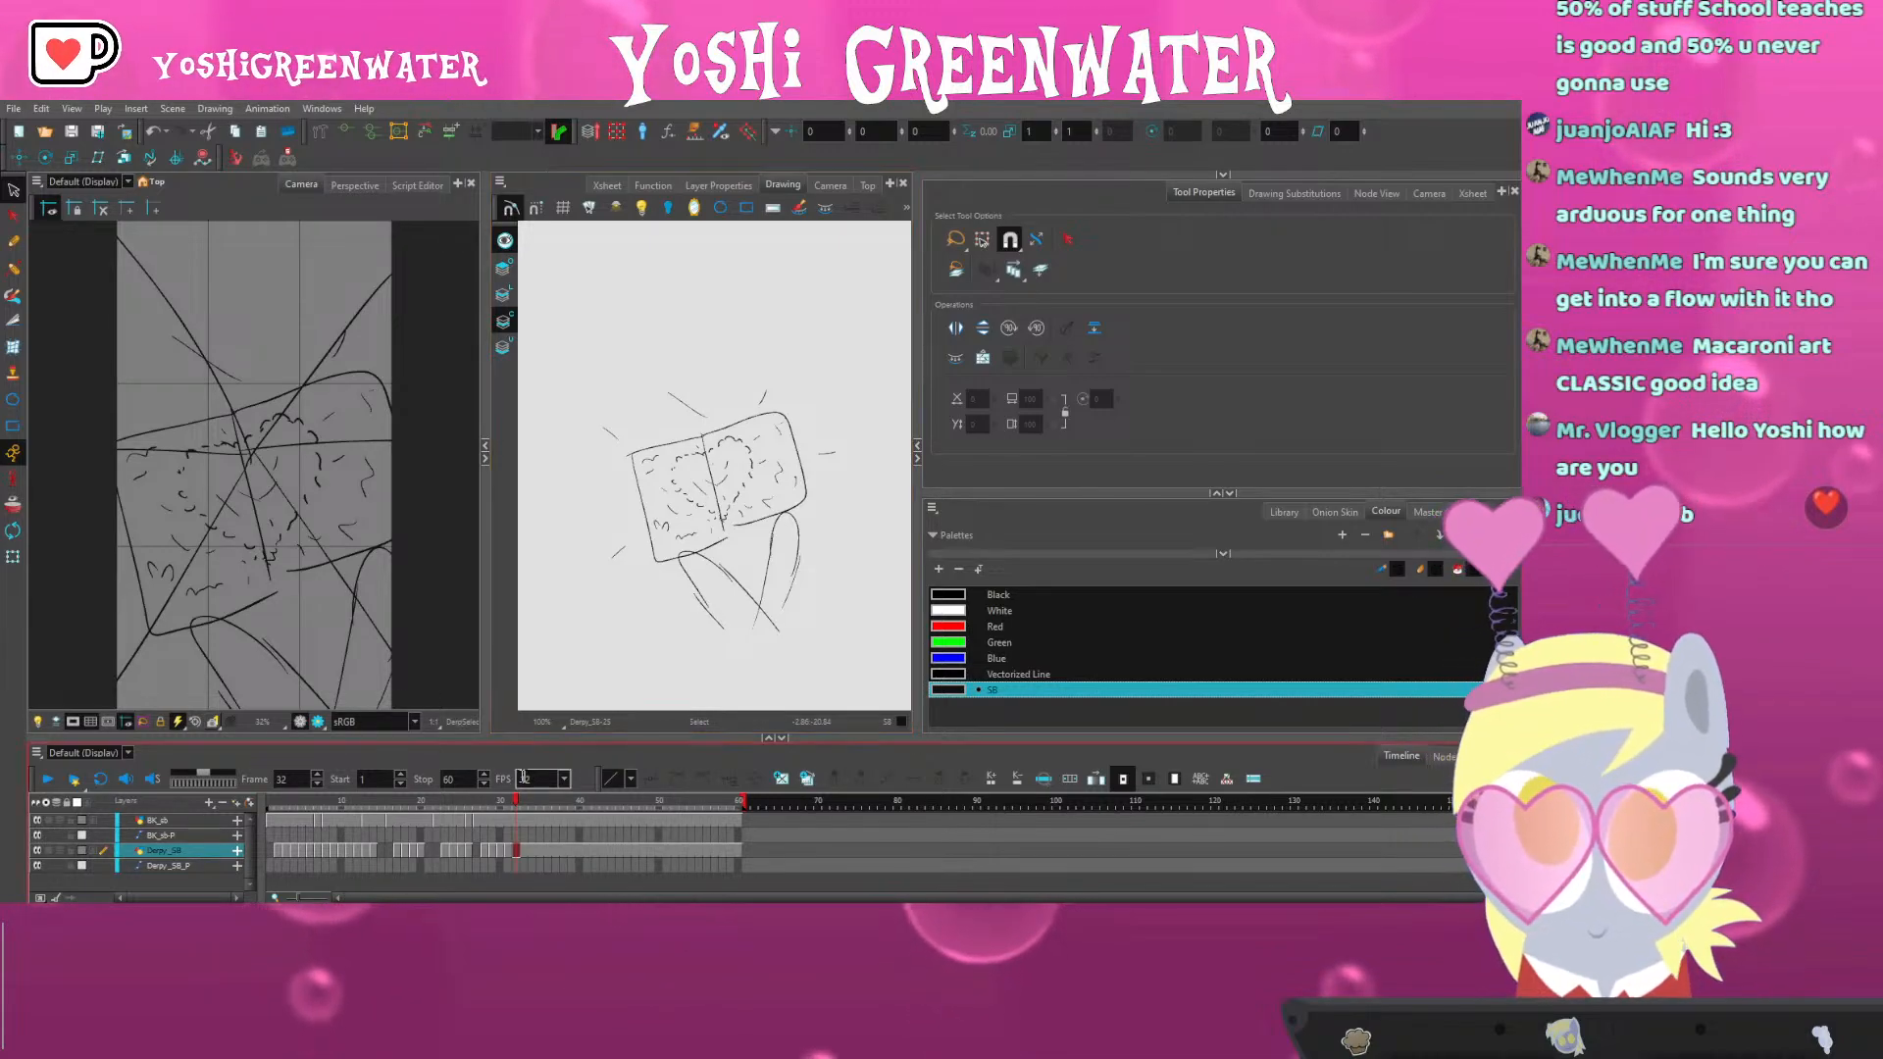
pyautogui.click(416, 805)
pyautogui.hotkey('shift', 'Return')
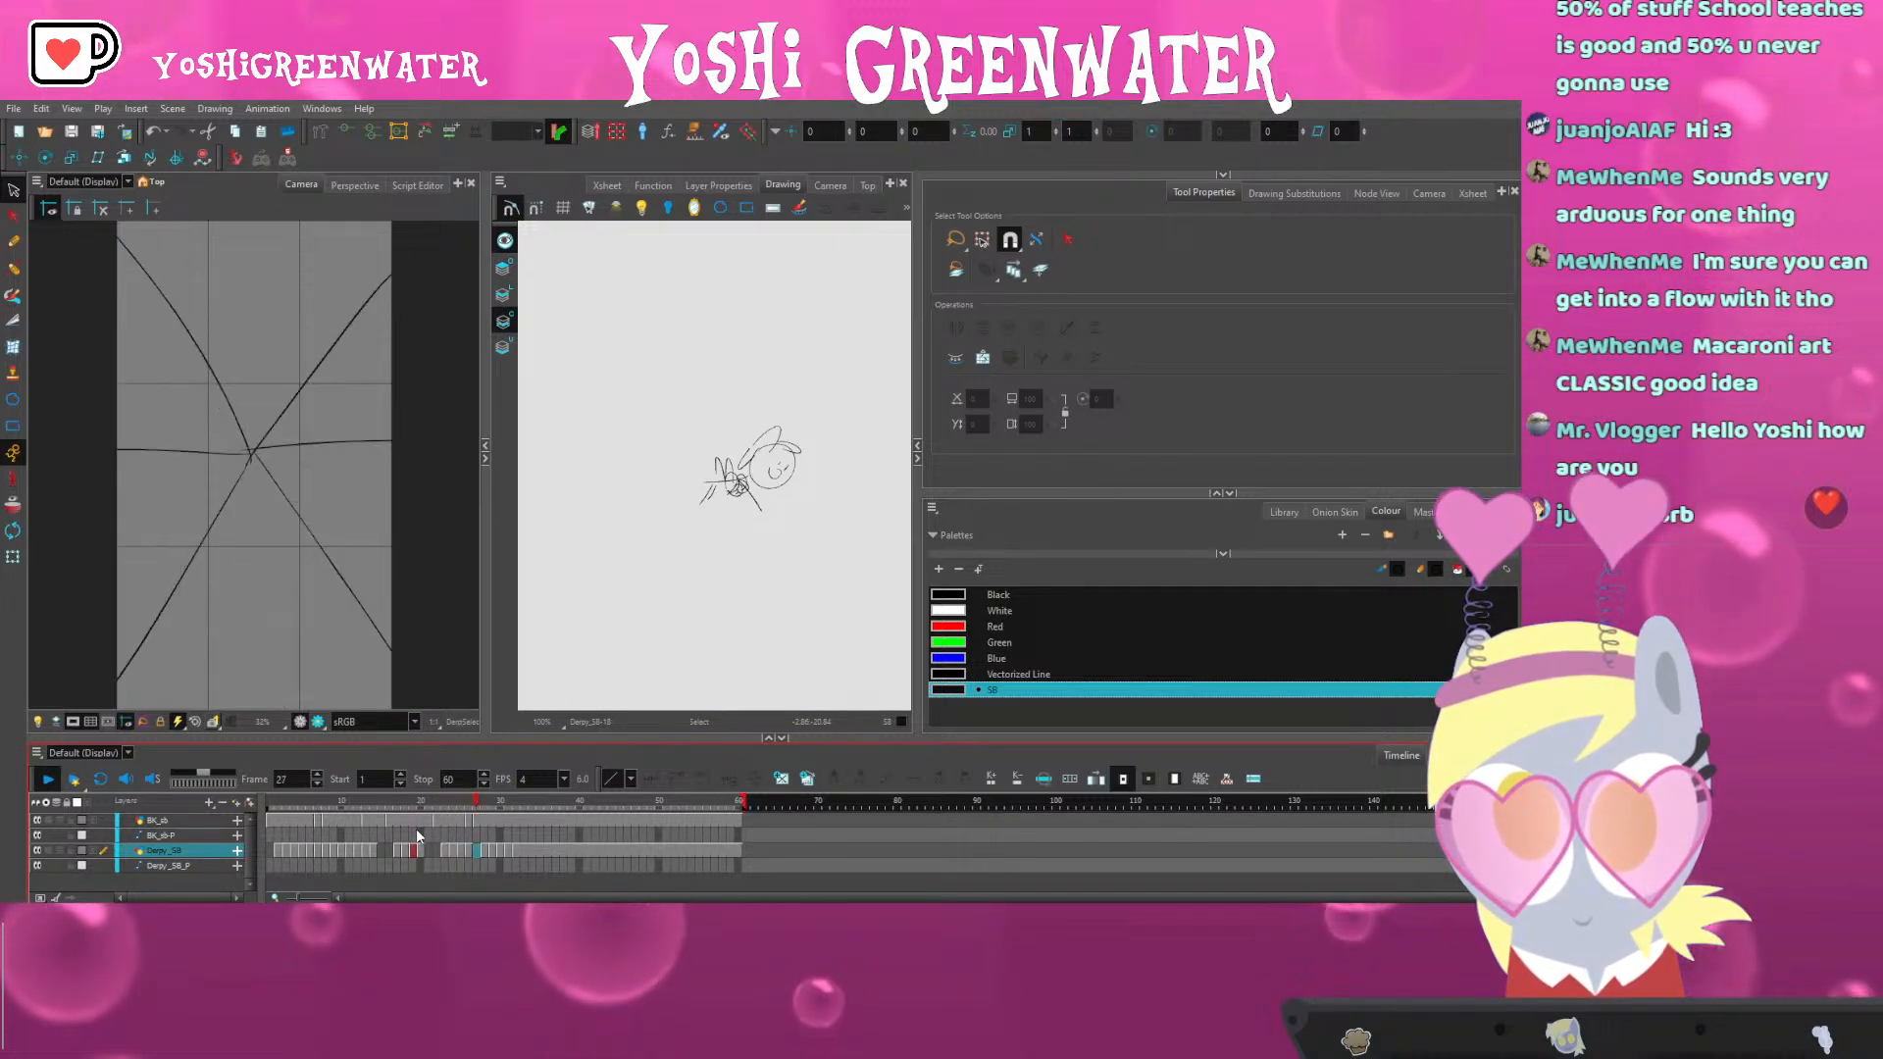
pyautogui.hotkey('shift', 'Return')
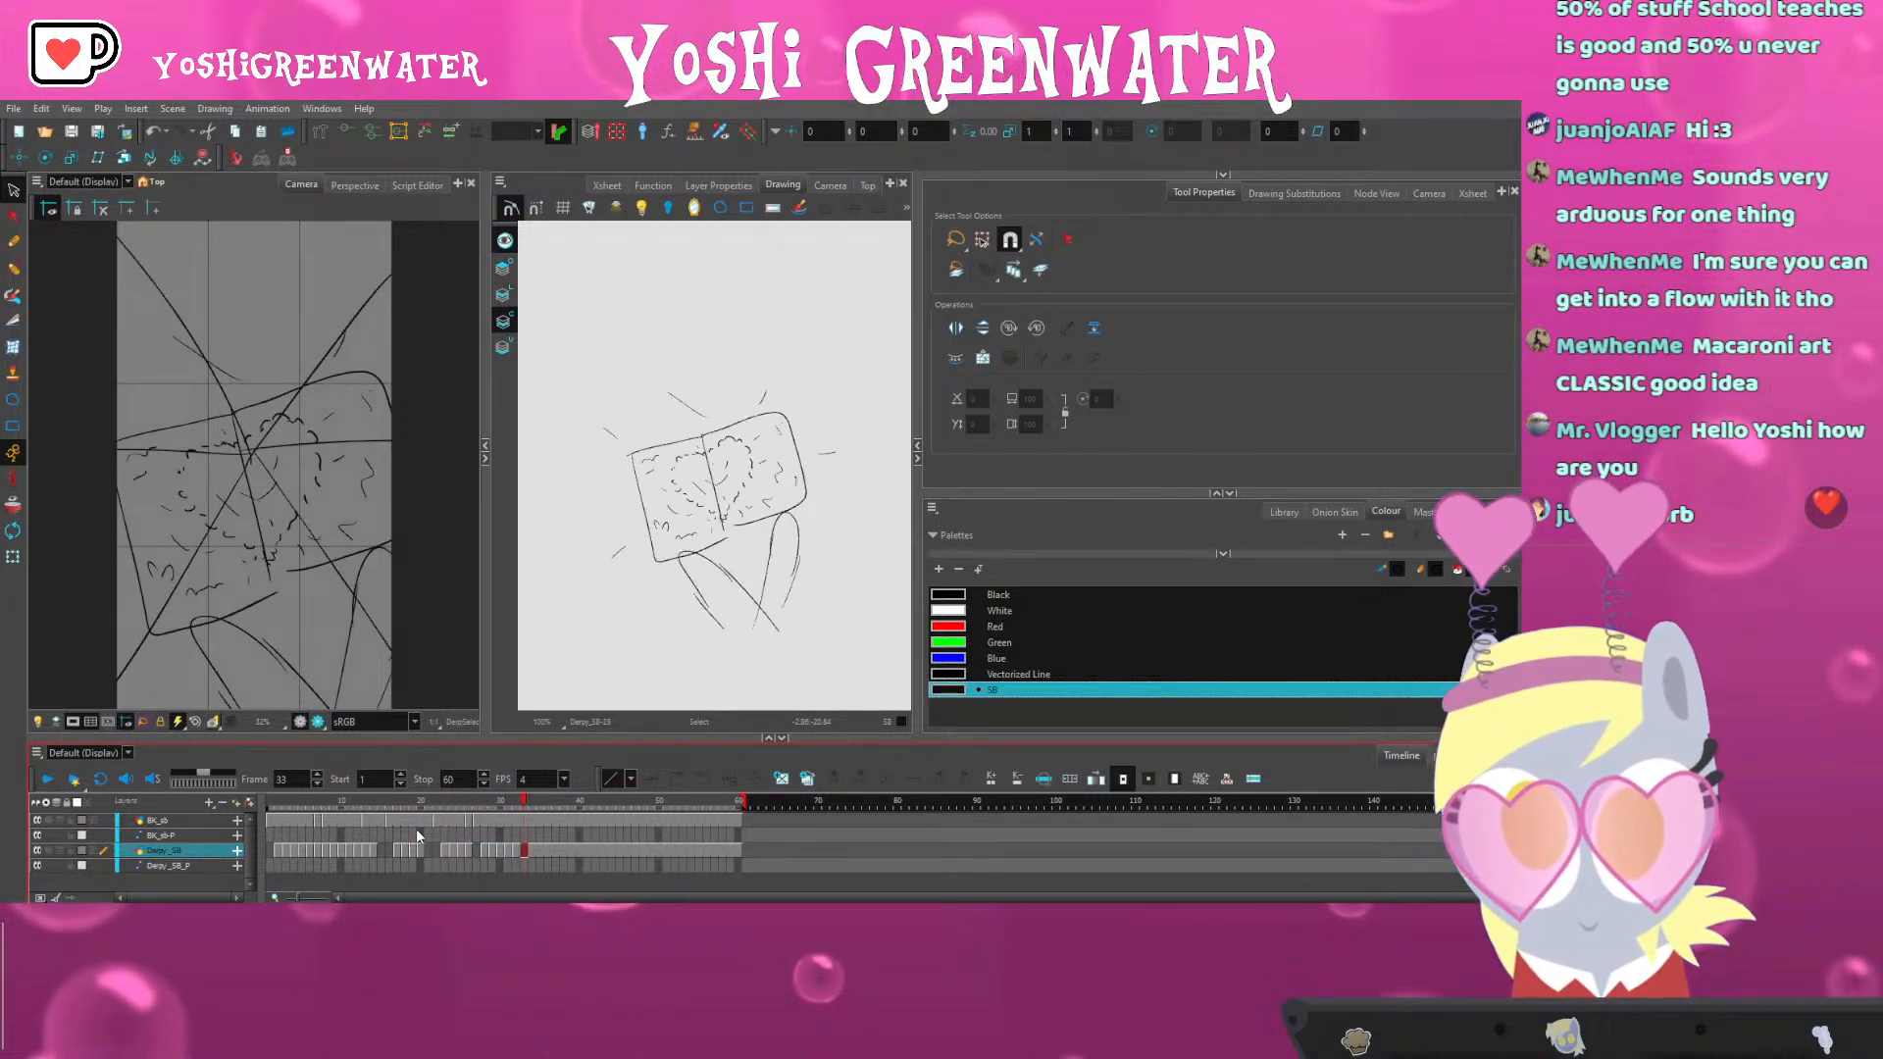
pyautogui.hotkey('shift', ',')
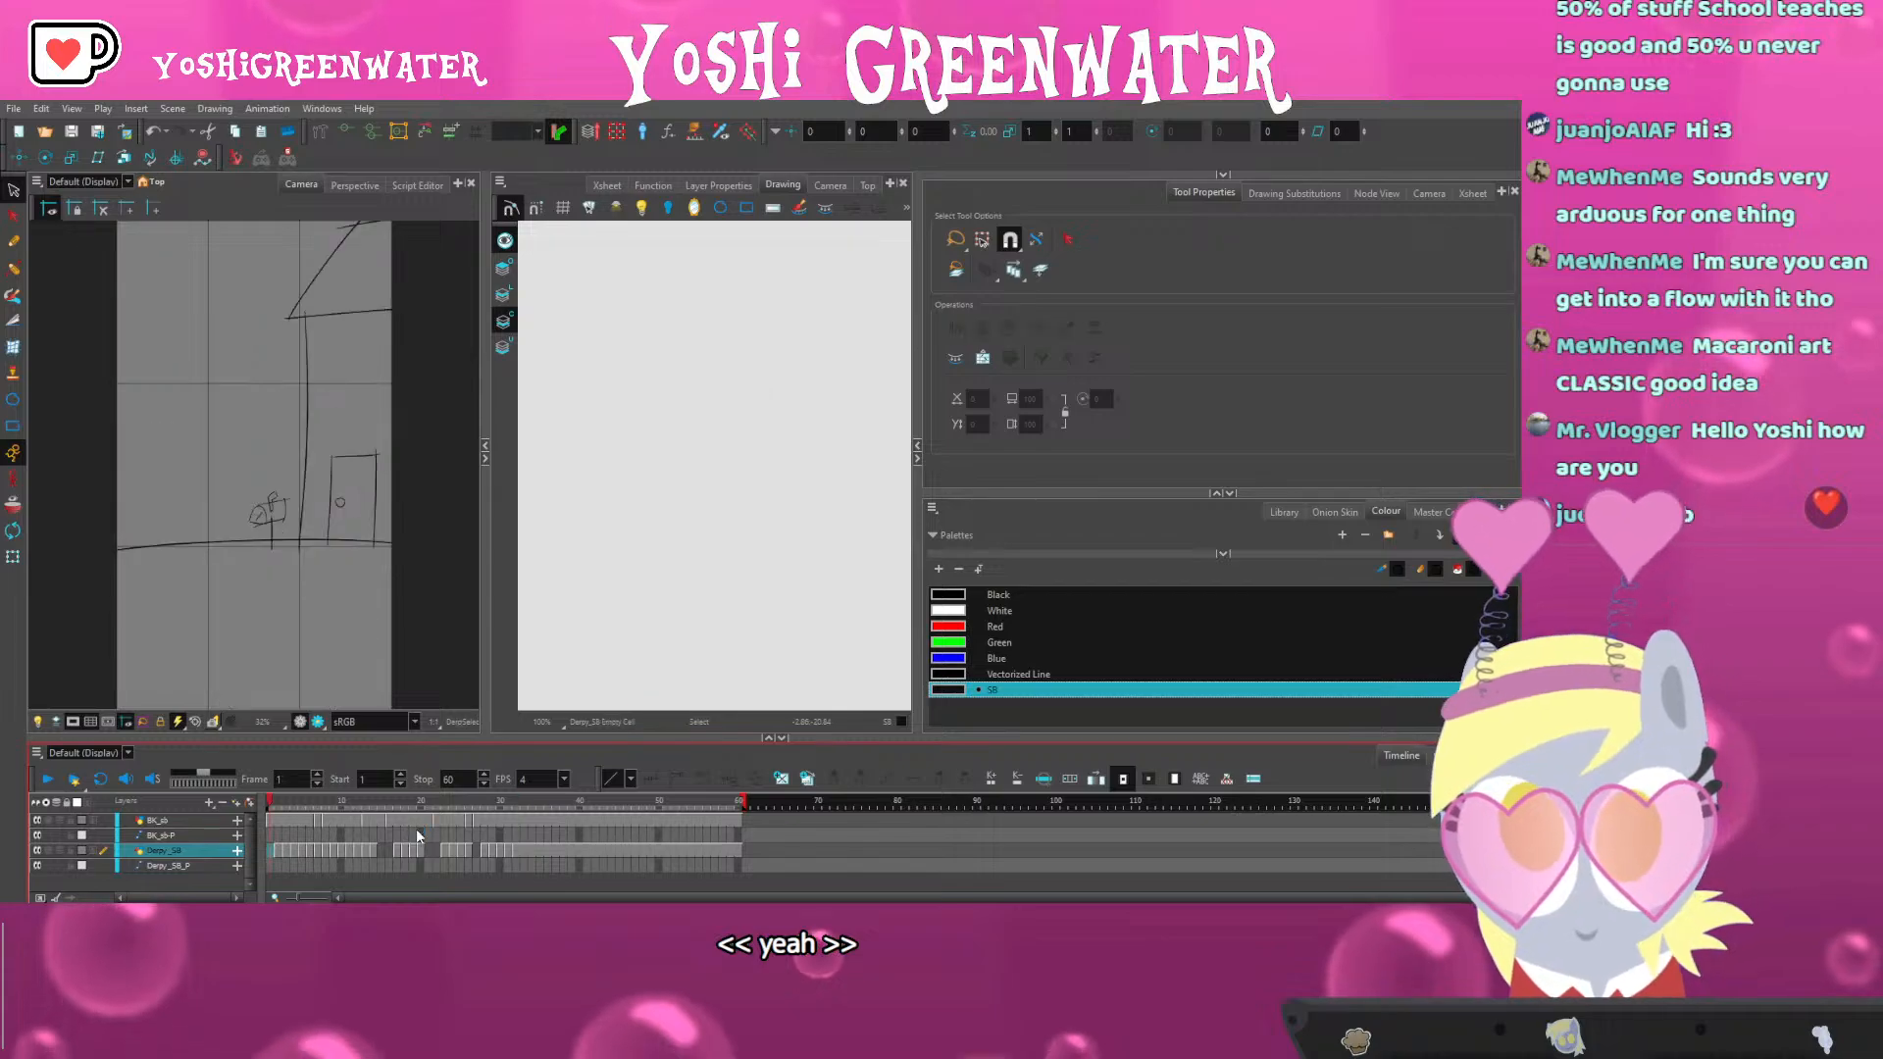
pyautogui.hotkey('shift', 'Return')
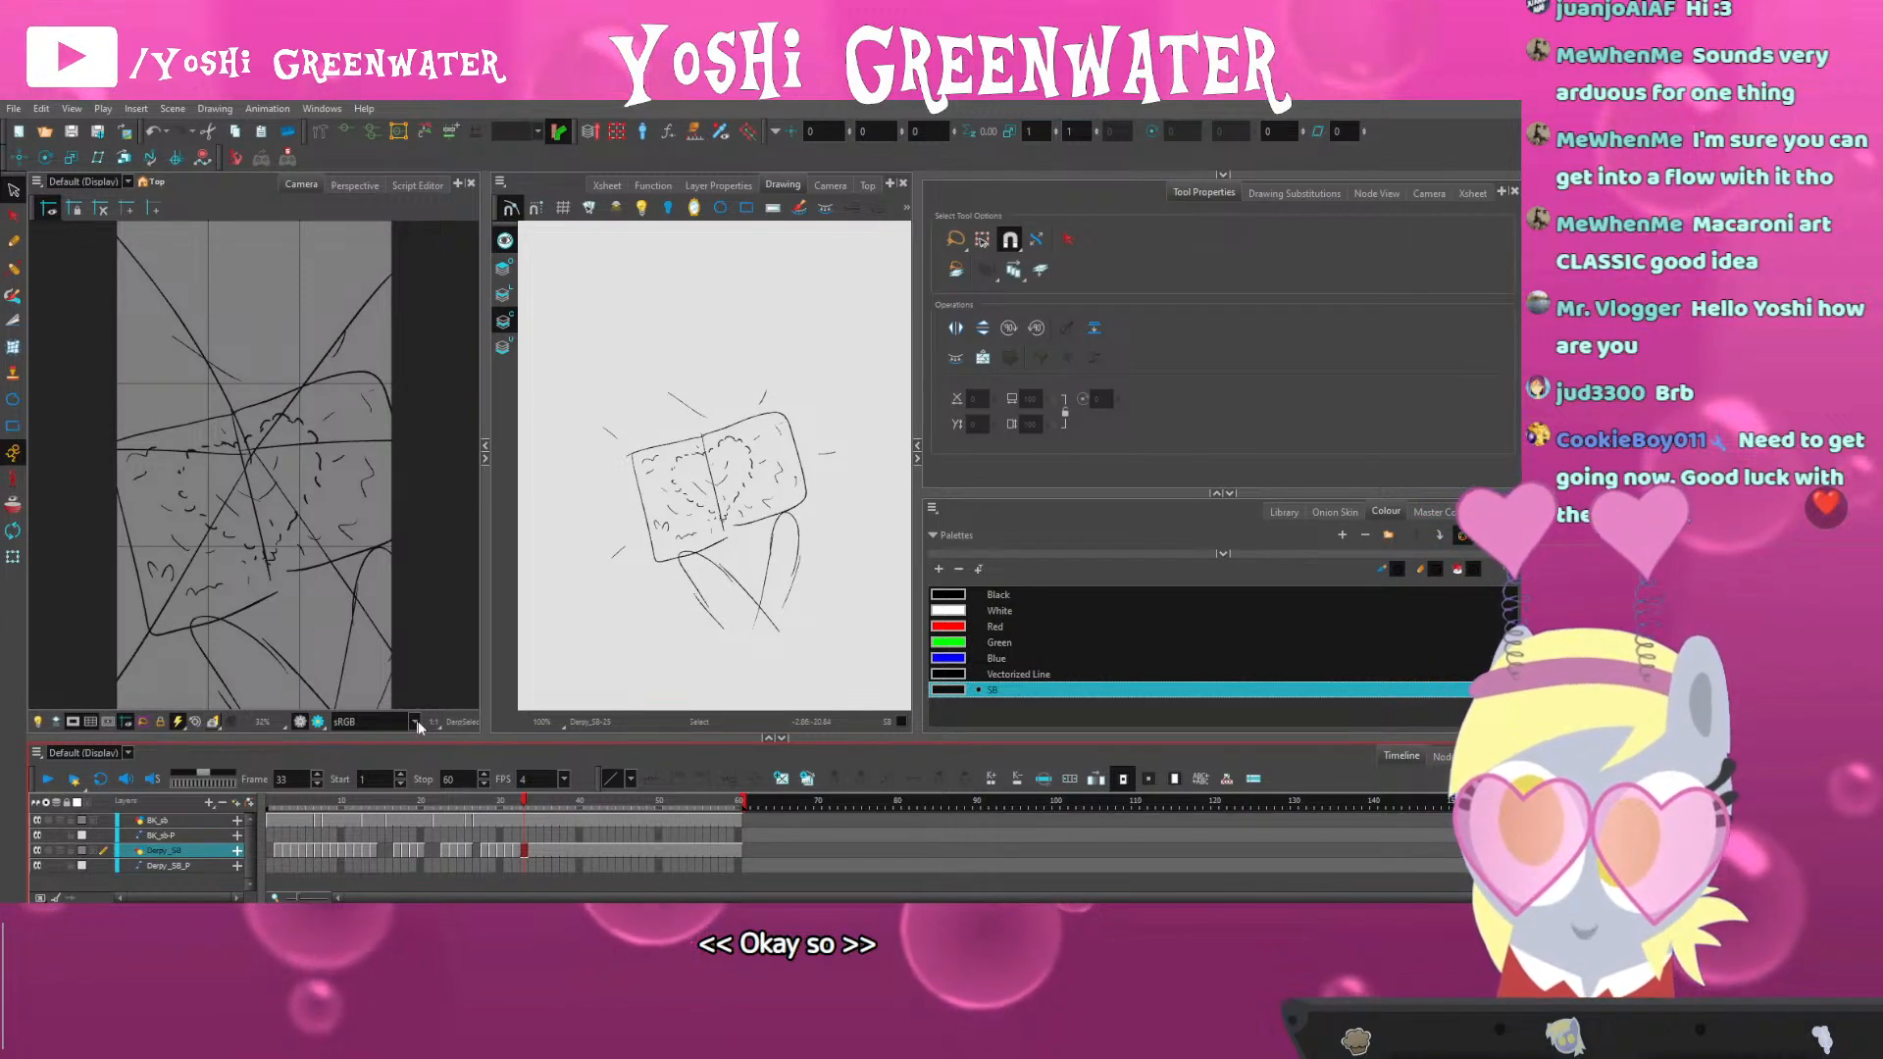
# At frame 33, set the BK_sb layer to No Exposure and create an empty drawing on the Derpy_SB layer
pyautogui.moveTo(503, 682); pyautogui.dragTo(480, 686)
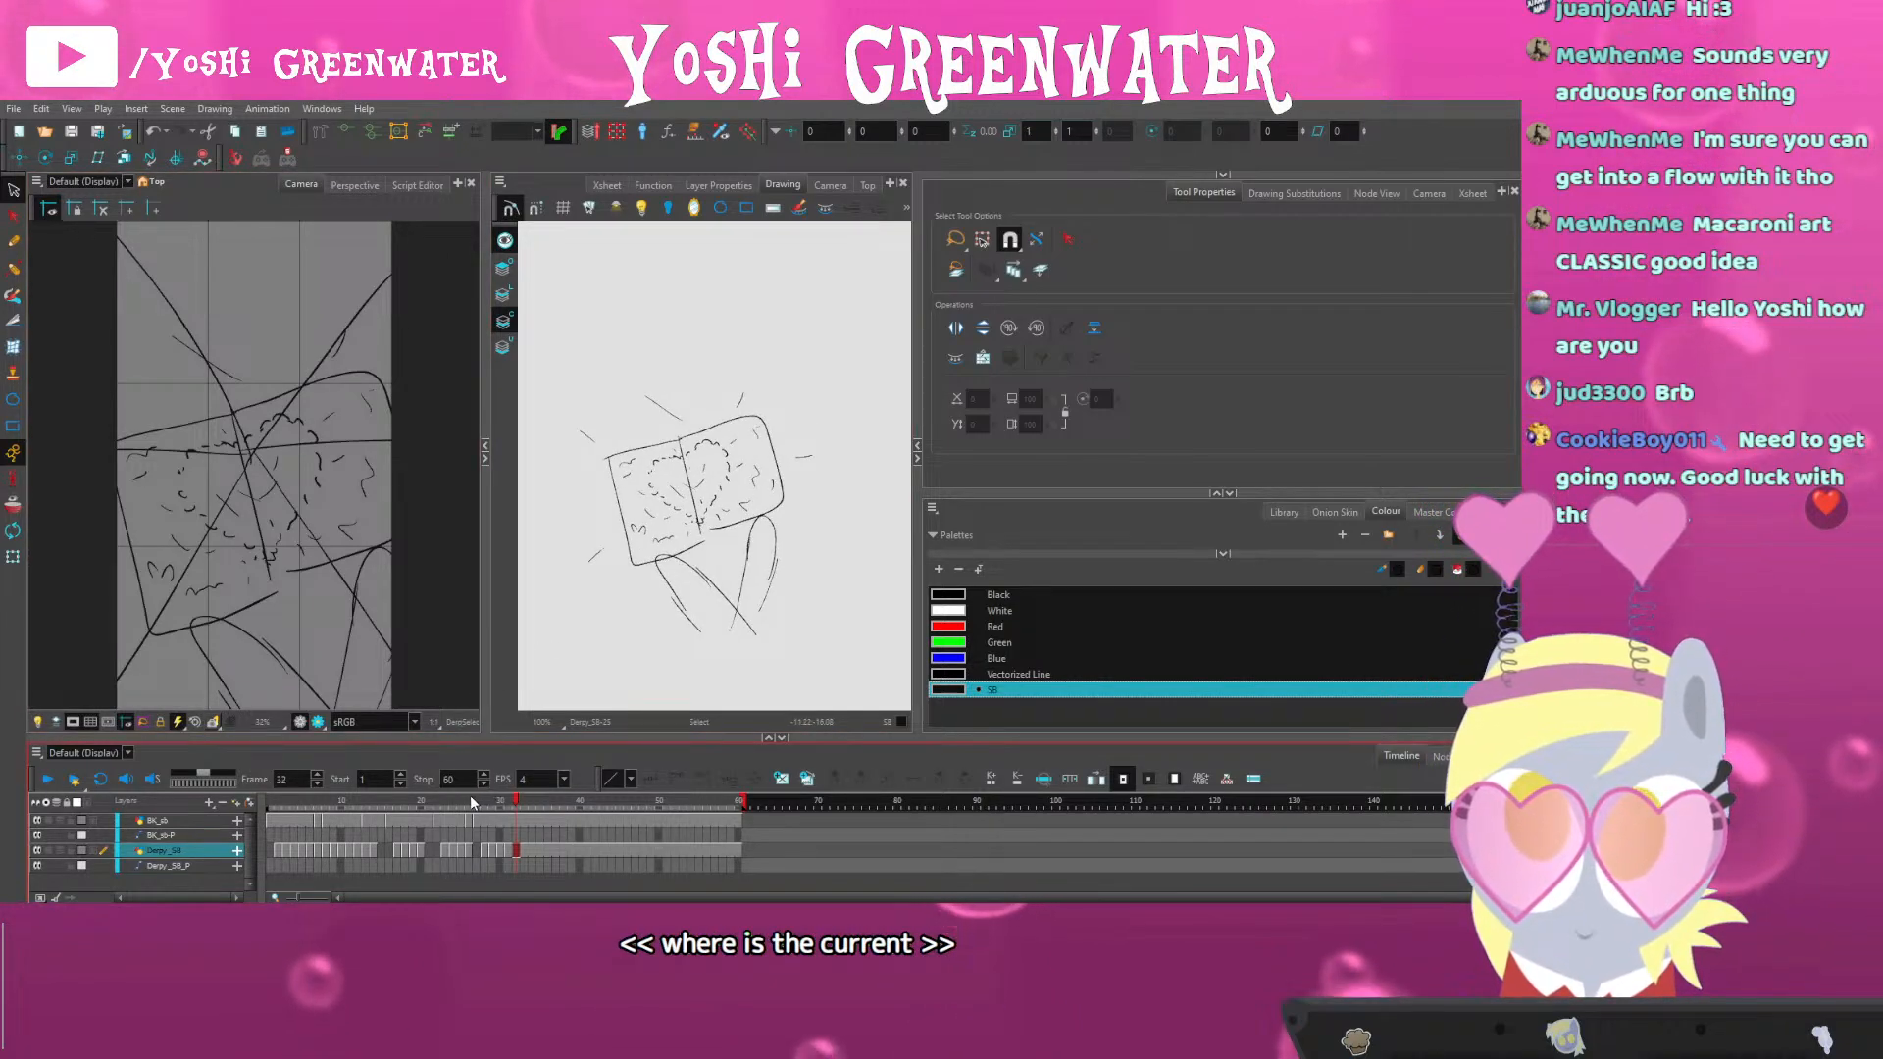
pyautogui.click(522, 826)
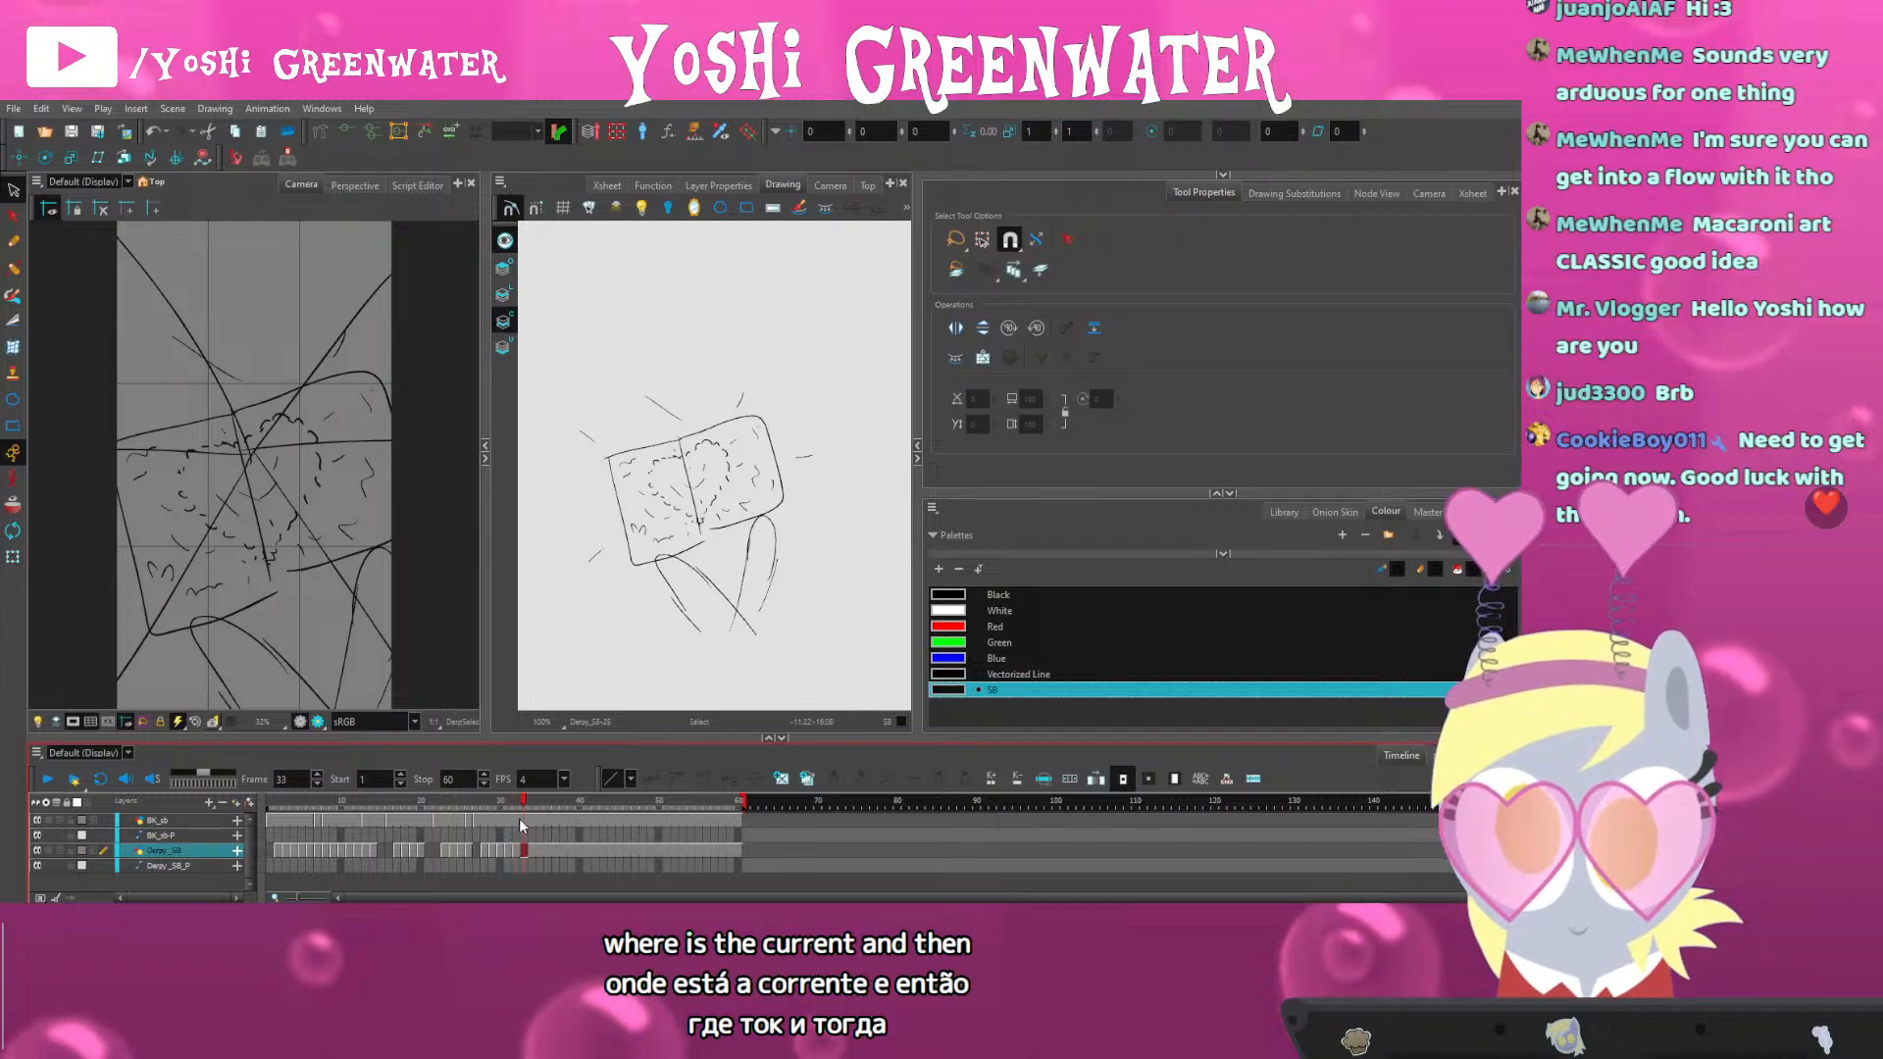
pyautogui.click(523, 822)
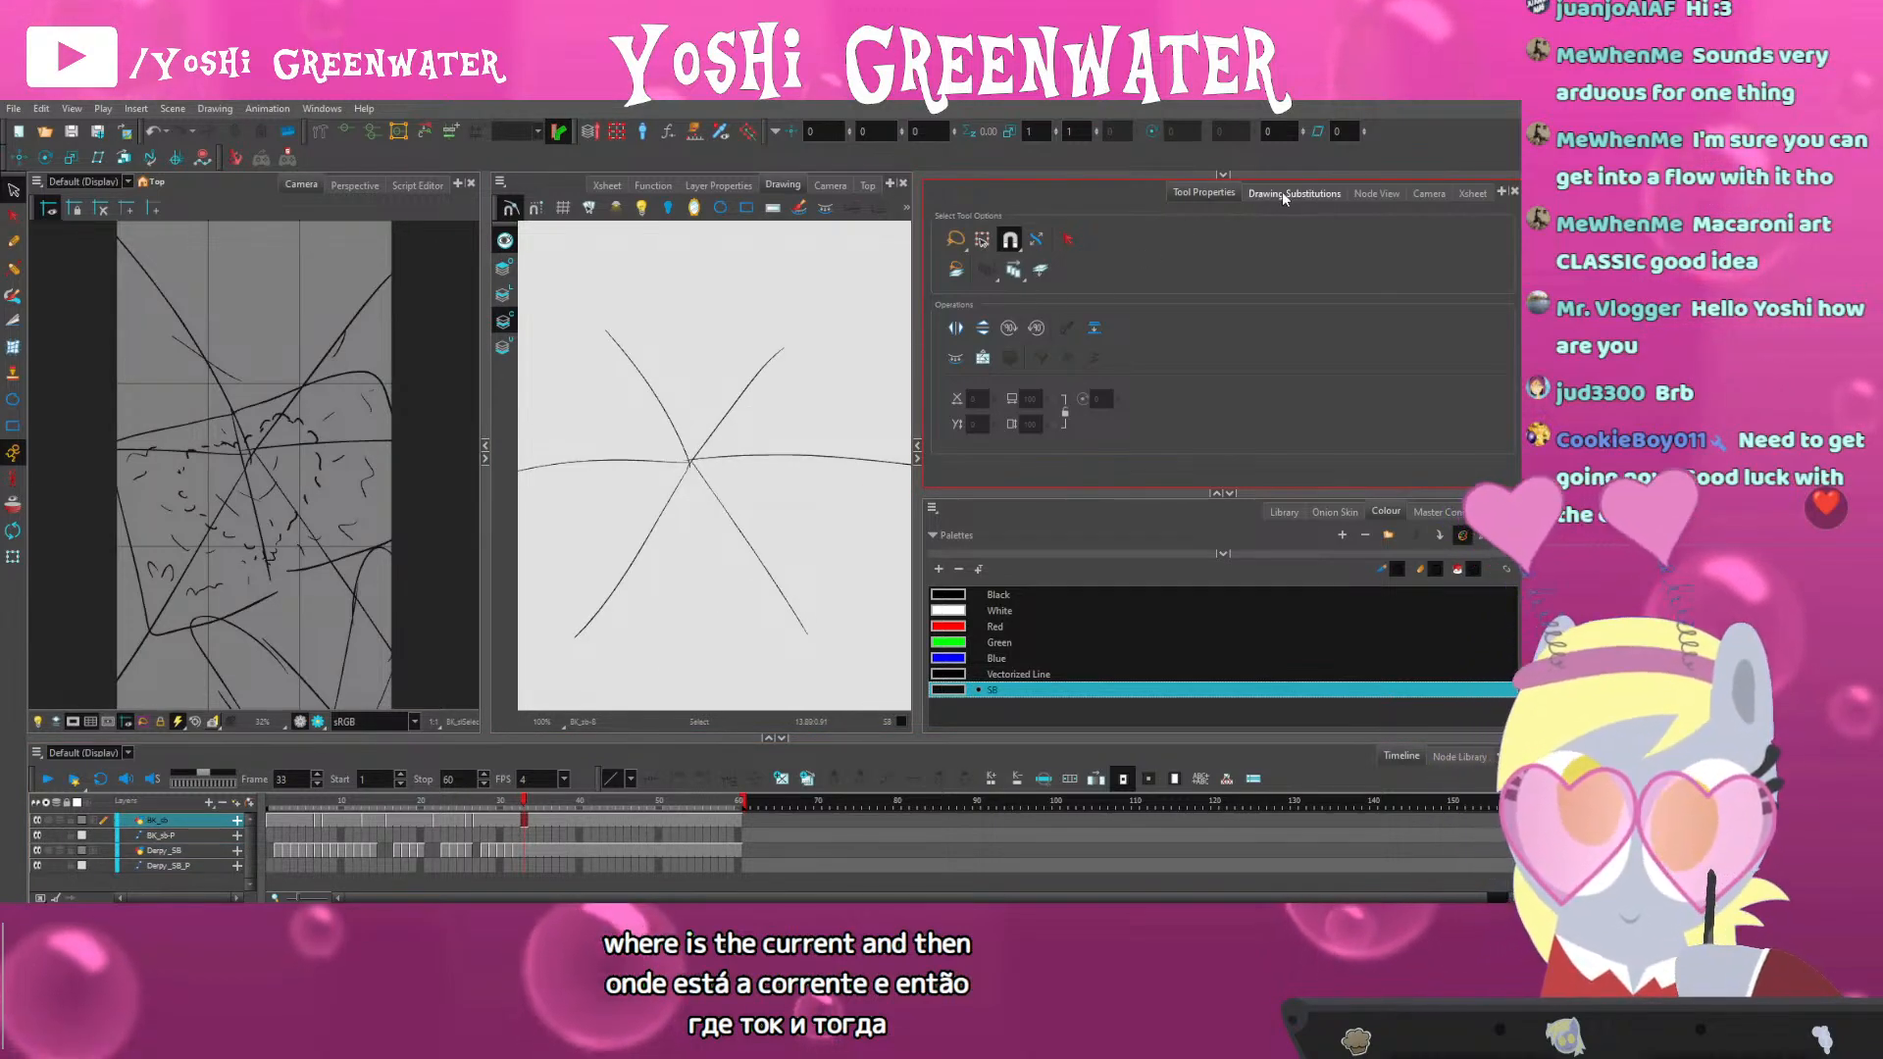
pyautogui.click(1284, 194)
pyautogui.click(972, 270)
pyautogui.click(522, 850)
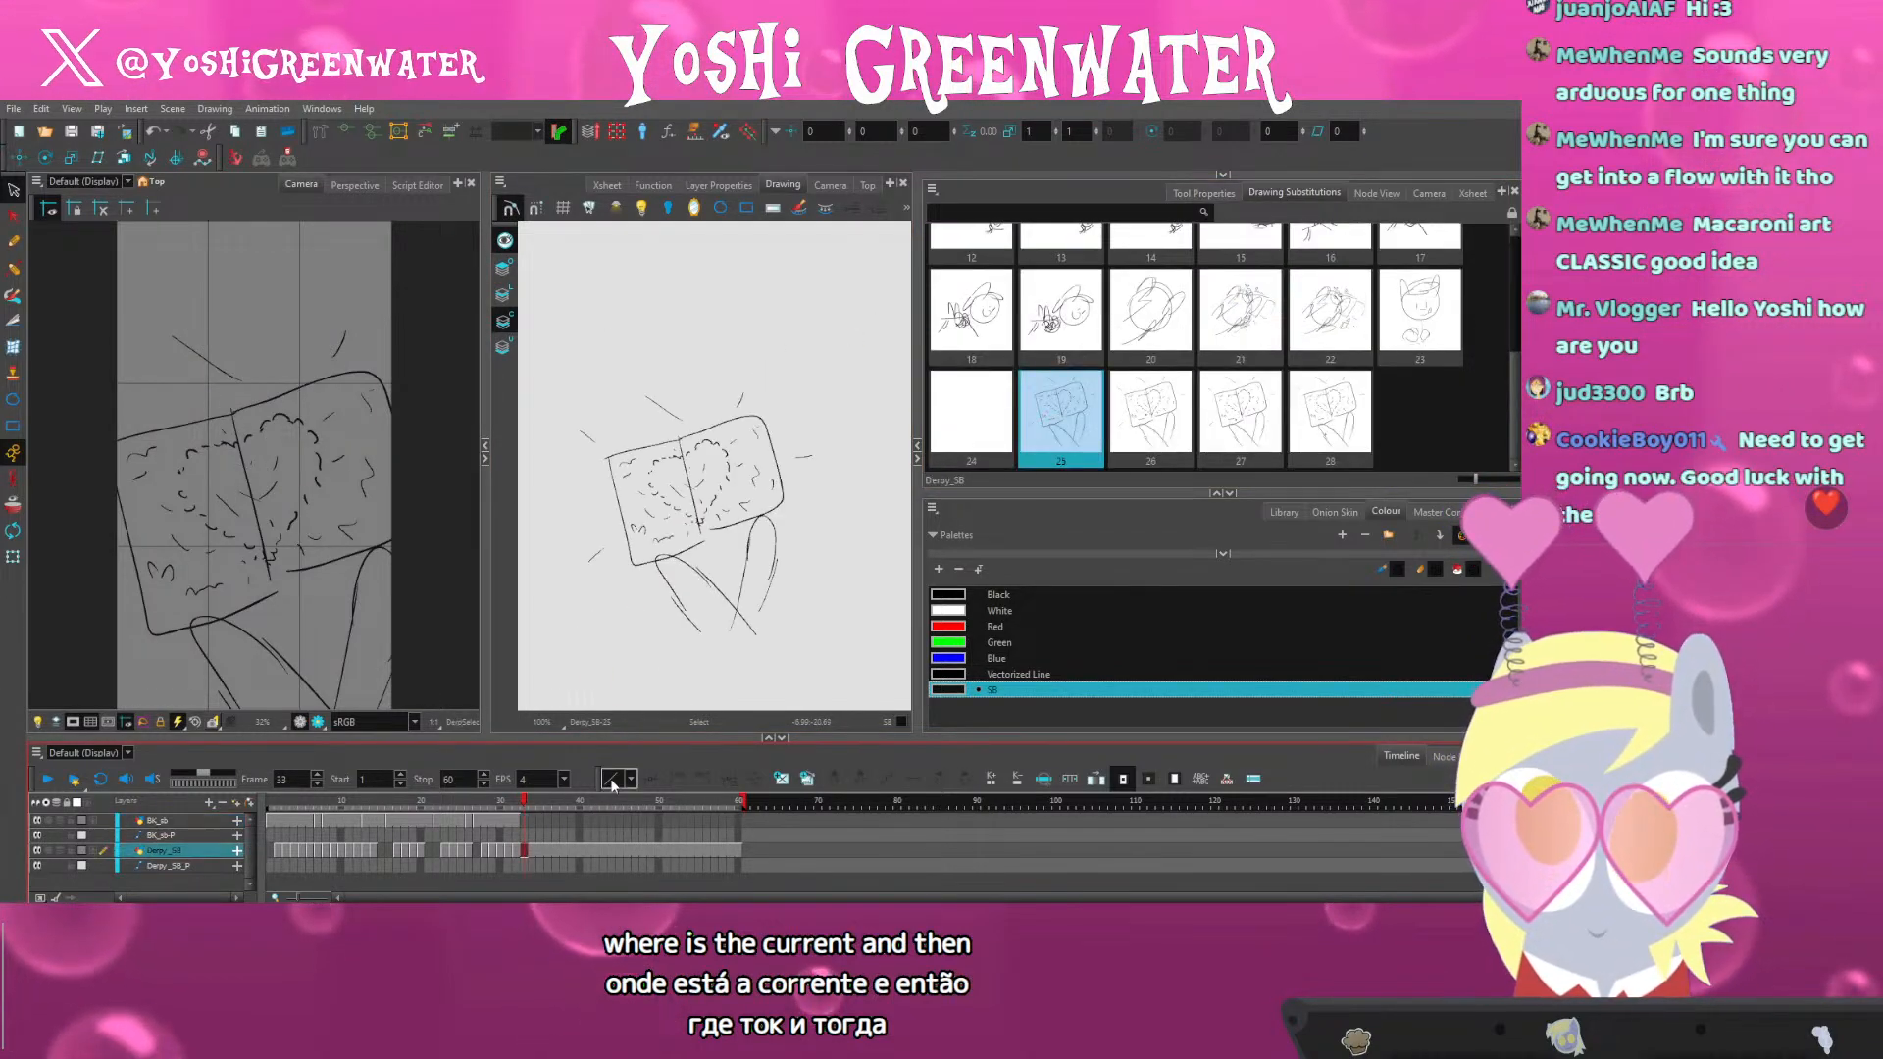
pyautogui.click(781, 779)
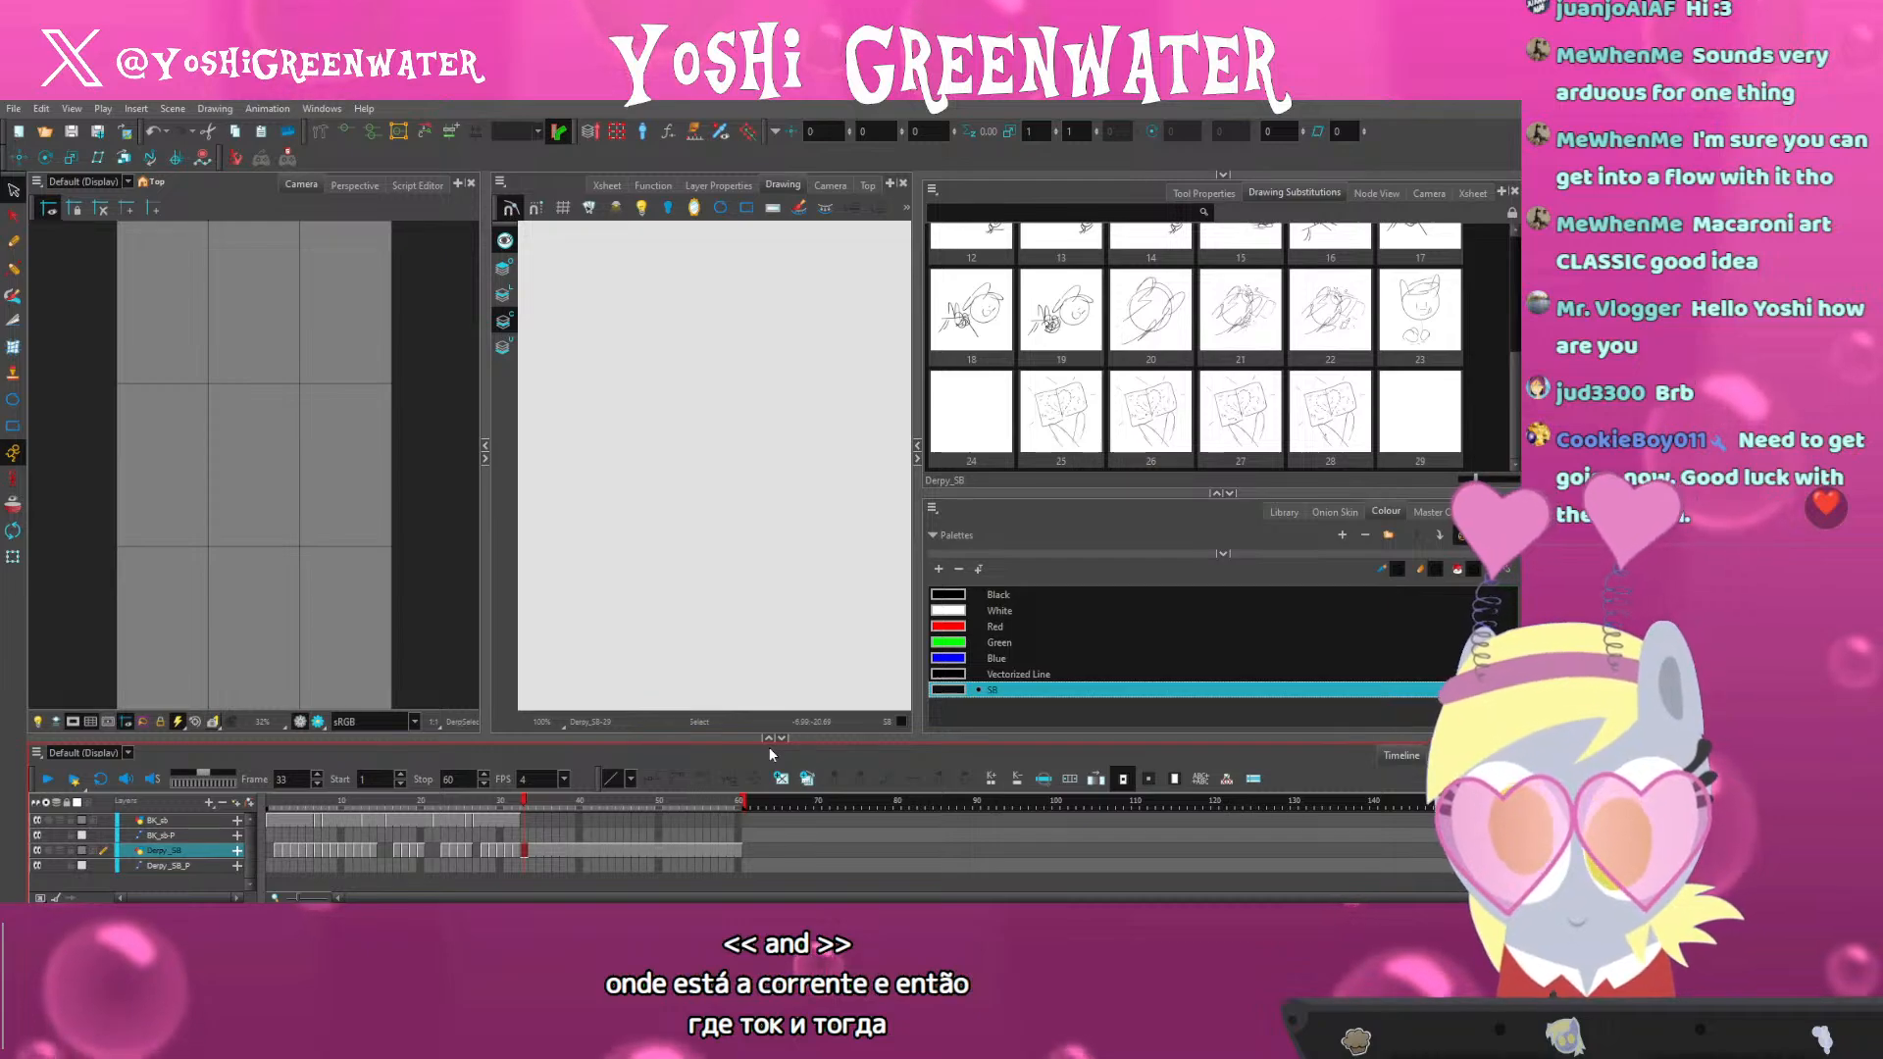
# Substitute house drawing 1 on the BK_sb layer at frame 33 and duplicate it as a separate drawing
pyautogui.click(522, 818)
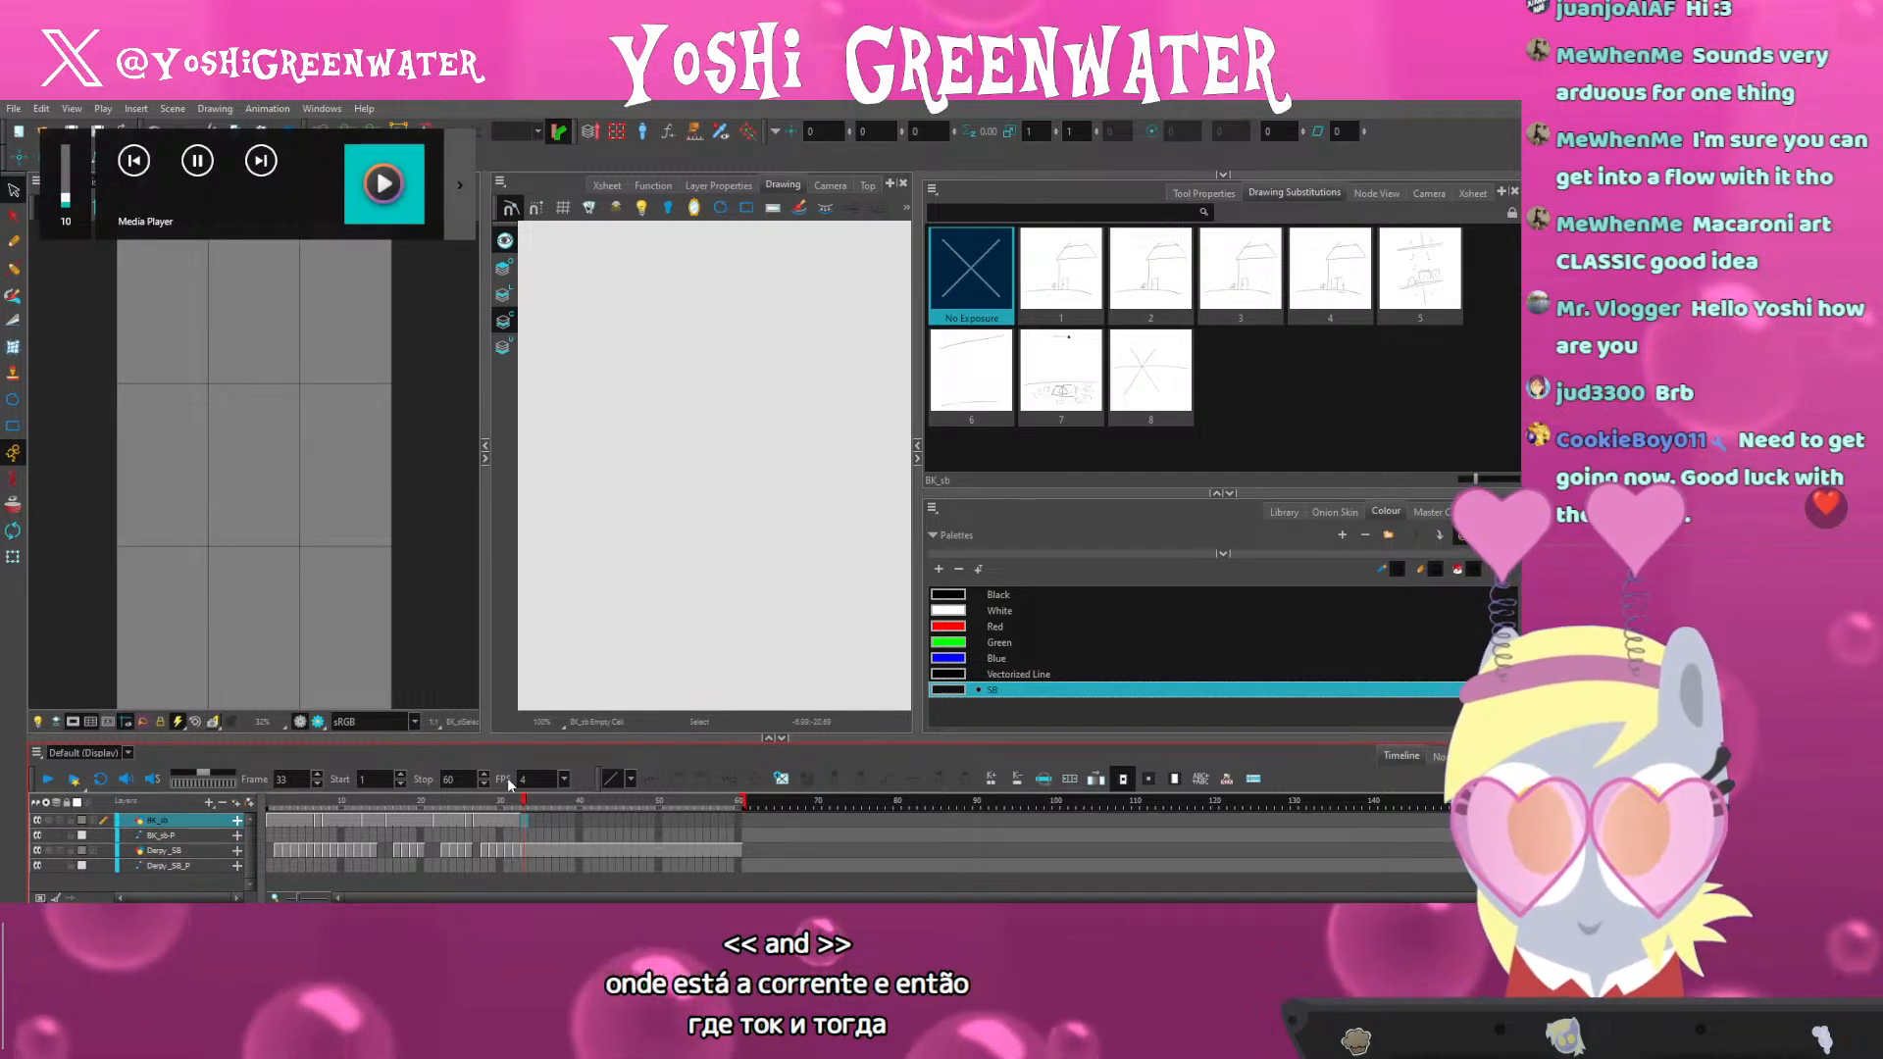
pyautogui.click(1067, 322)
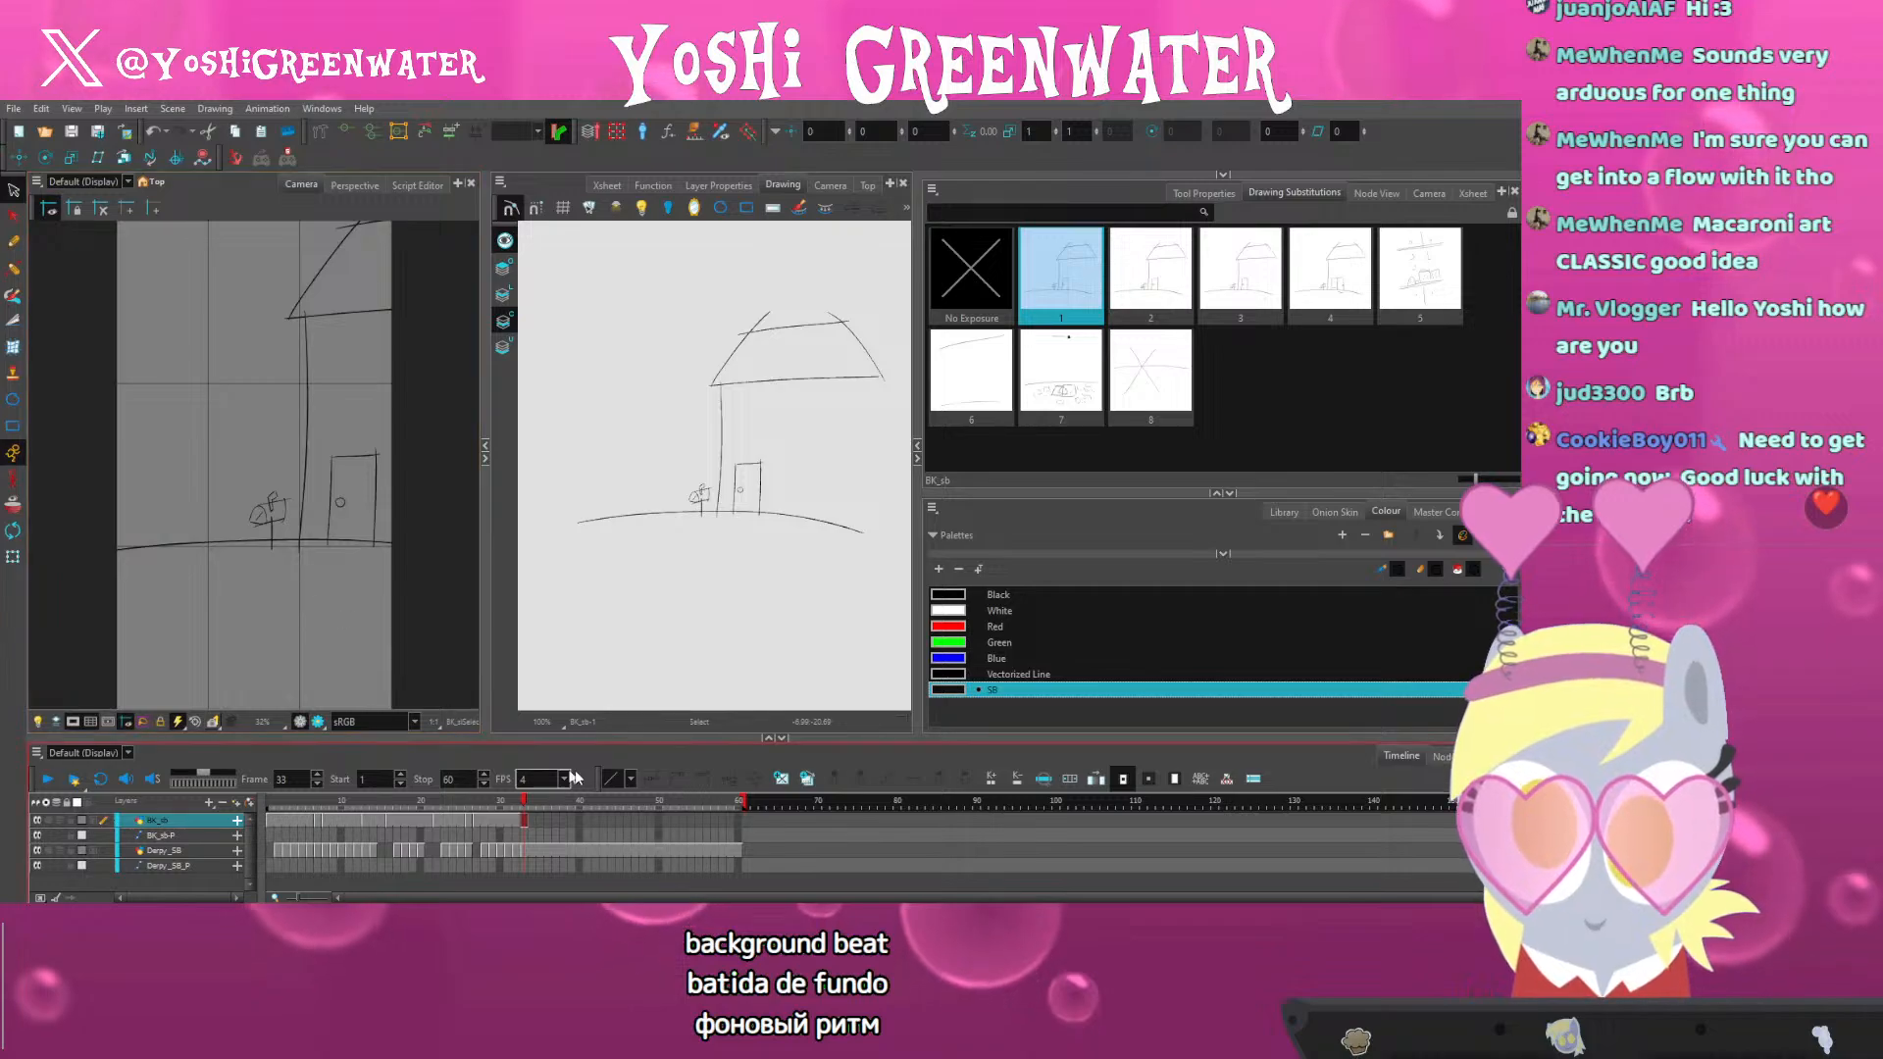
pyautogui.click(806, 778)
# Select all strokes of the raised mailbox flag beside the house and rotate it down to lie along the mailbox's side
pyautogui.scroll(5, 737, 474)
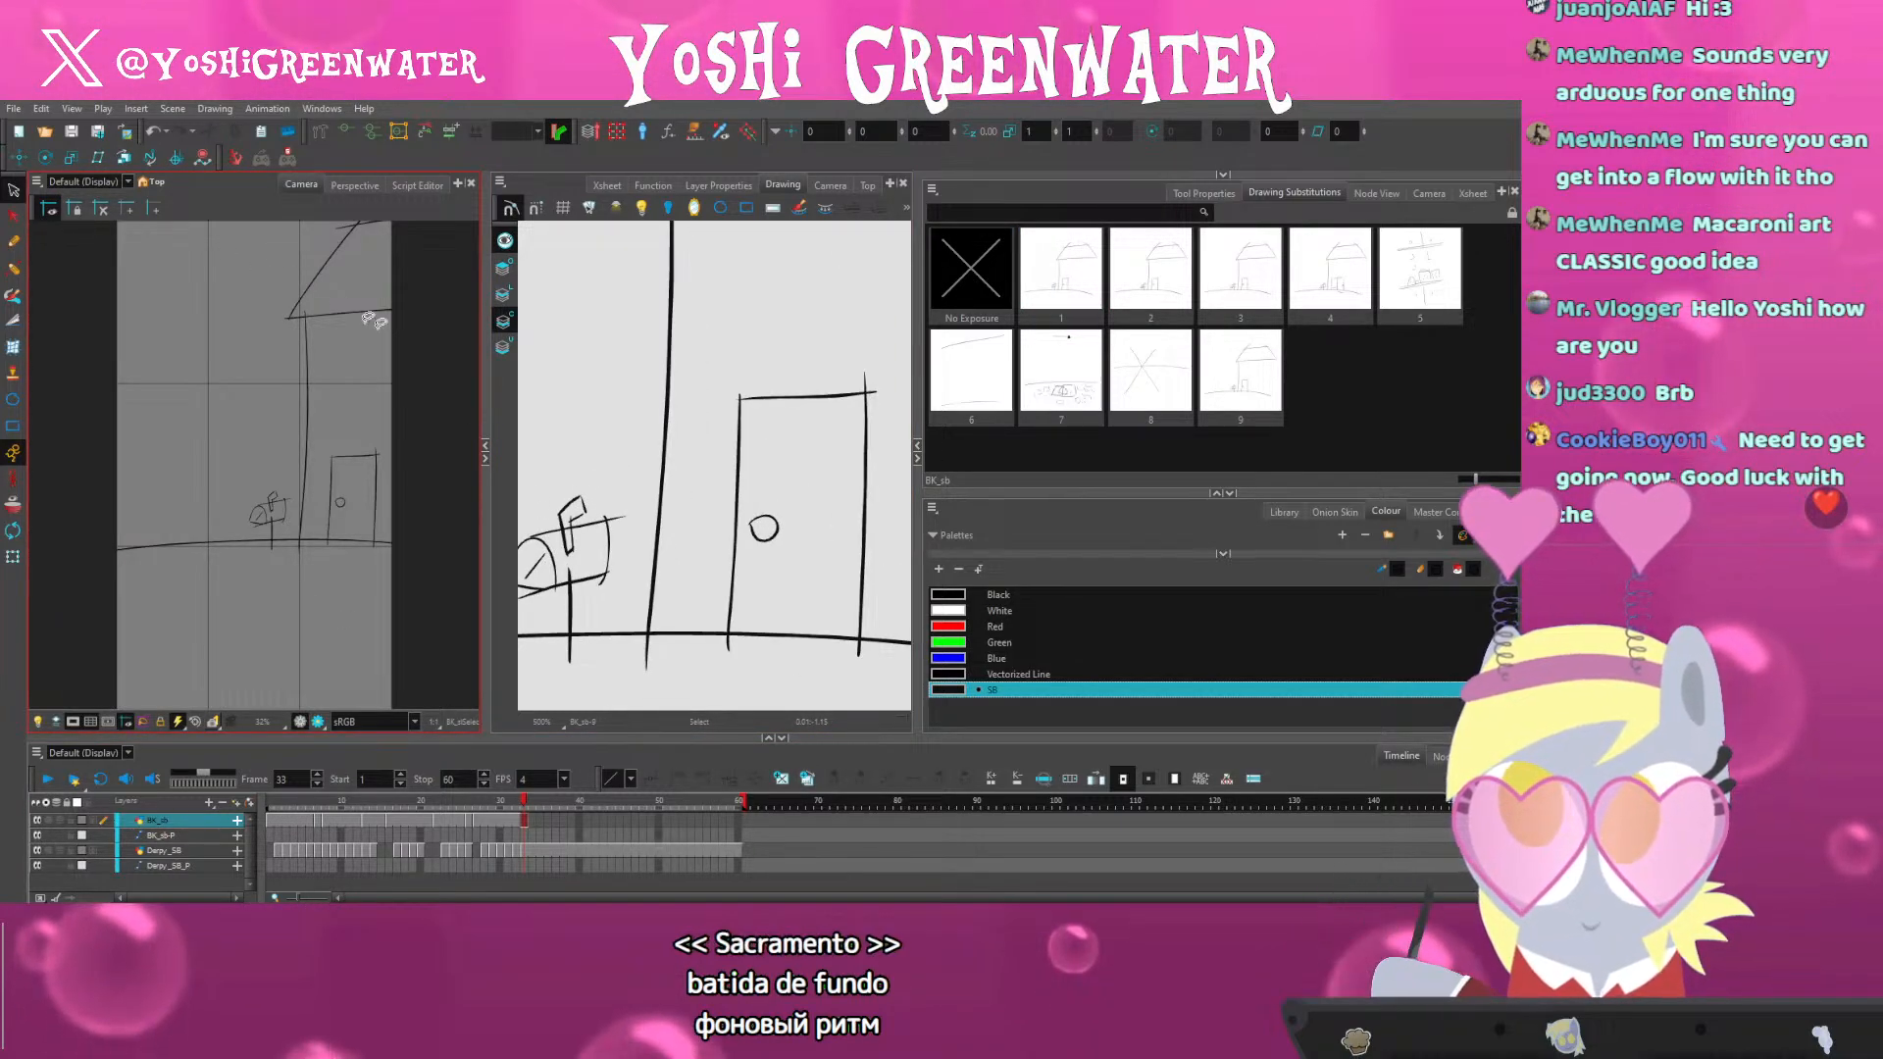
pyautogui.click(555, 534)
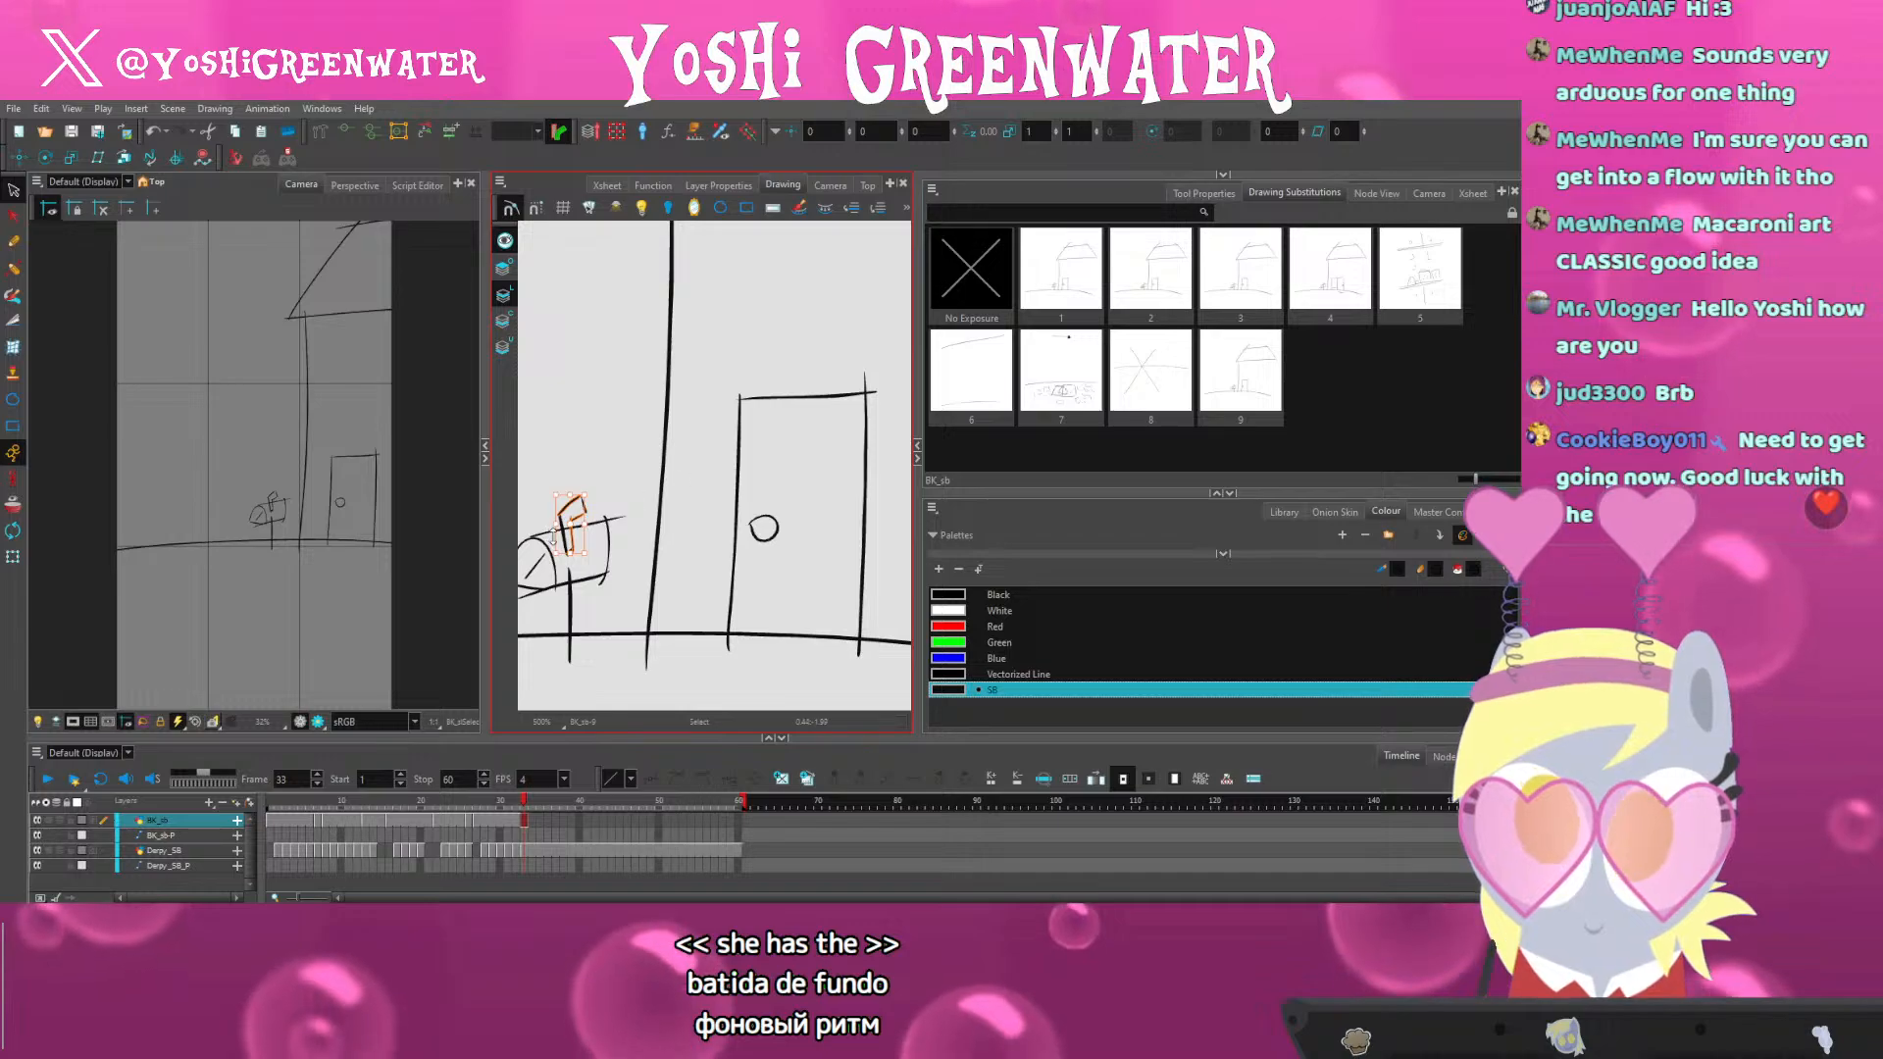
pyautogui.scroll(3, 589, 510)
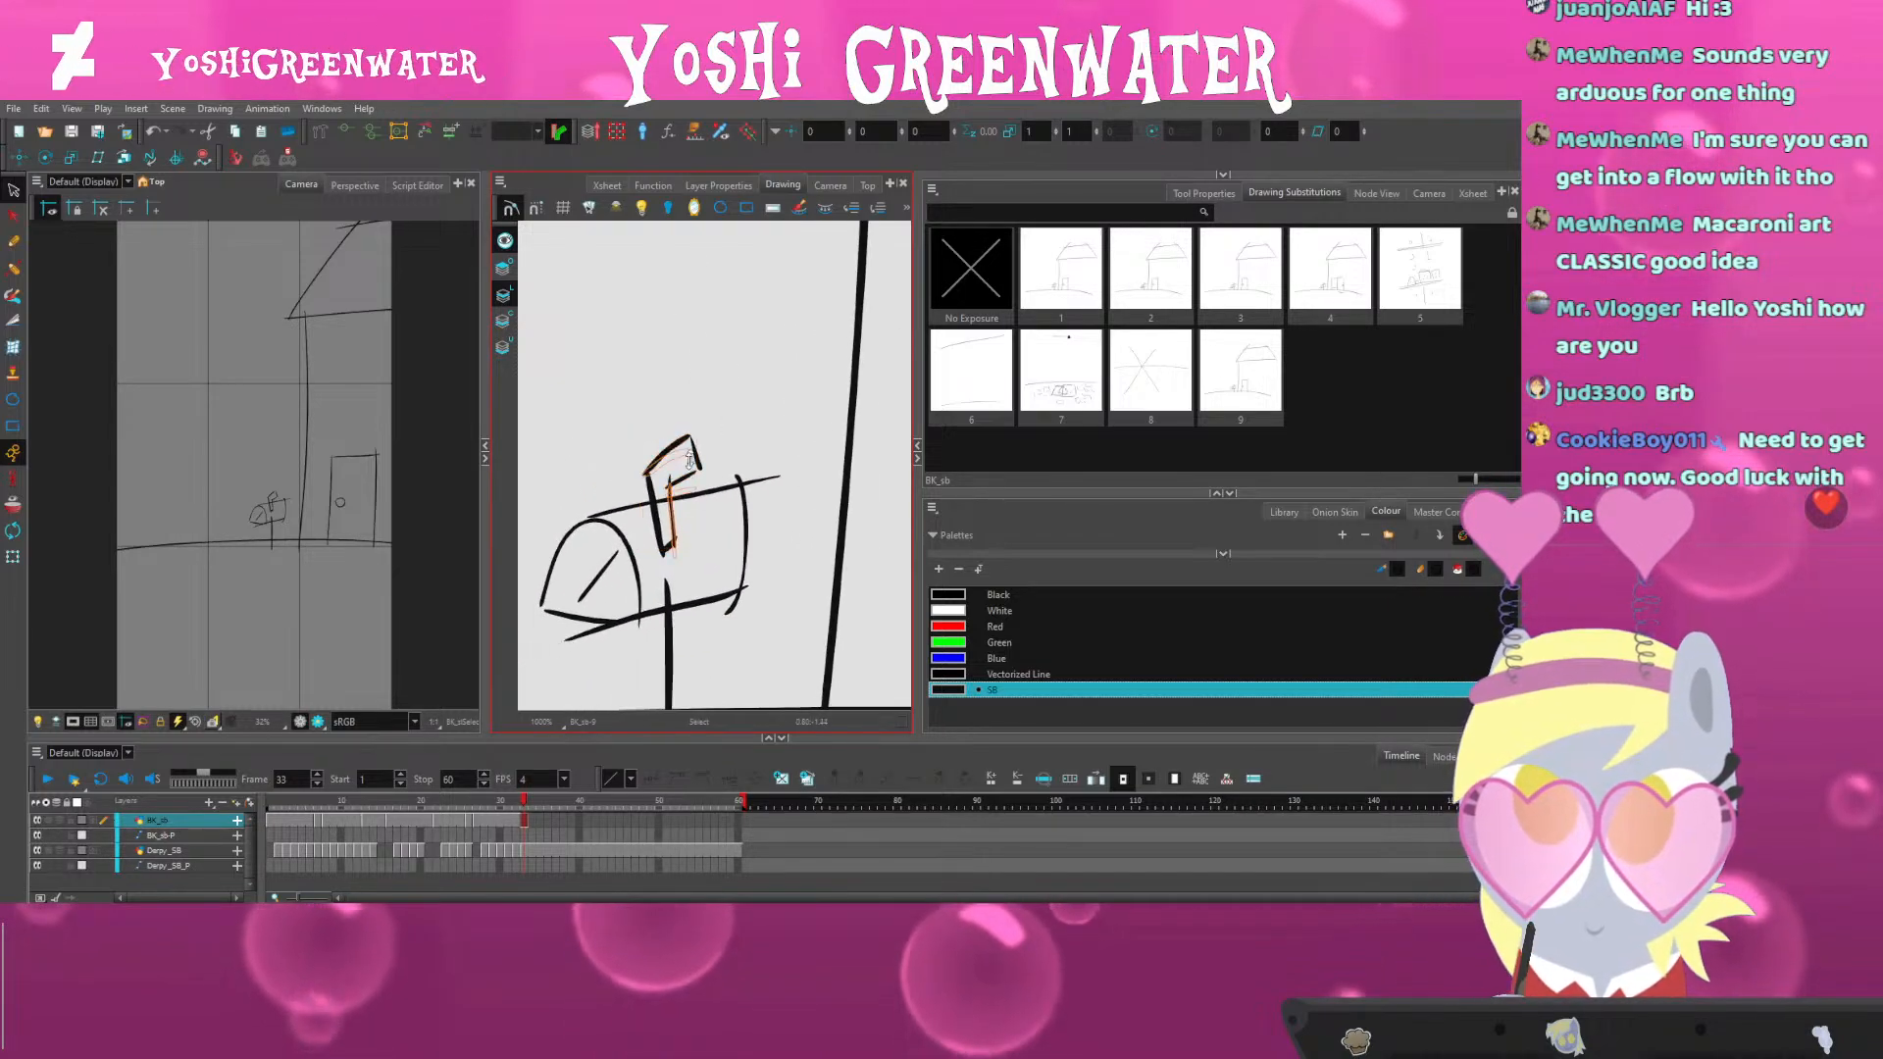
pyautogui.moveTo(690, 461); pyautogui.dragTo(695, 455)
pyautogui.hotkey('ctrl', 'z')
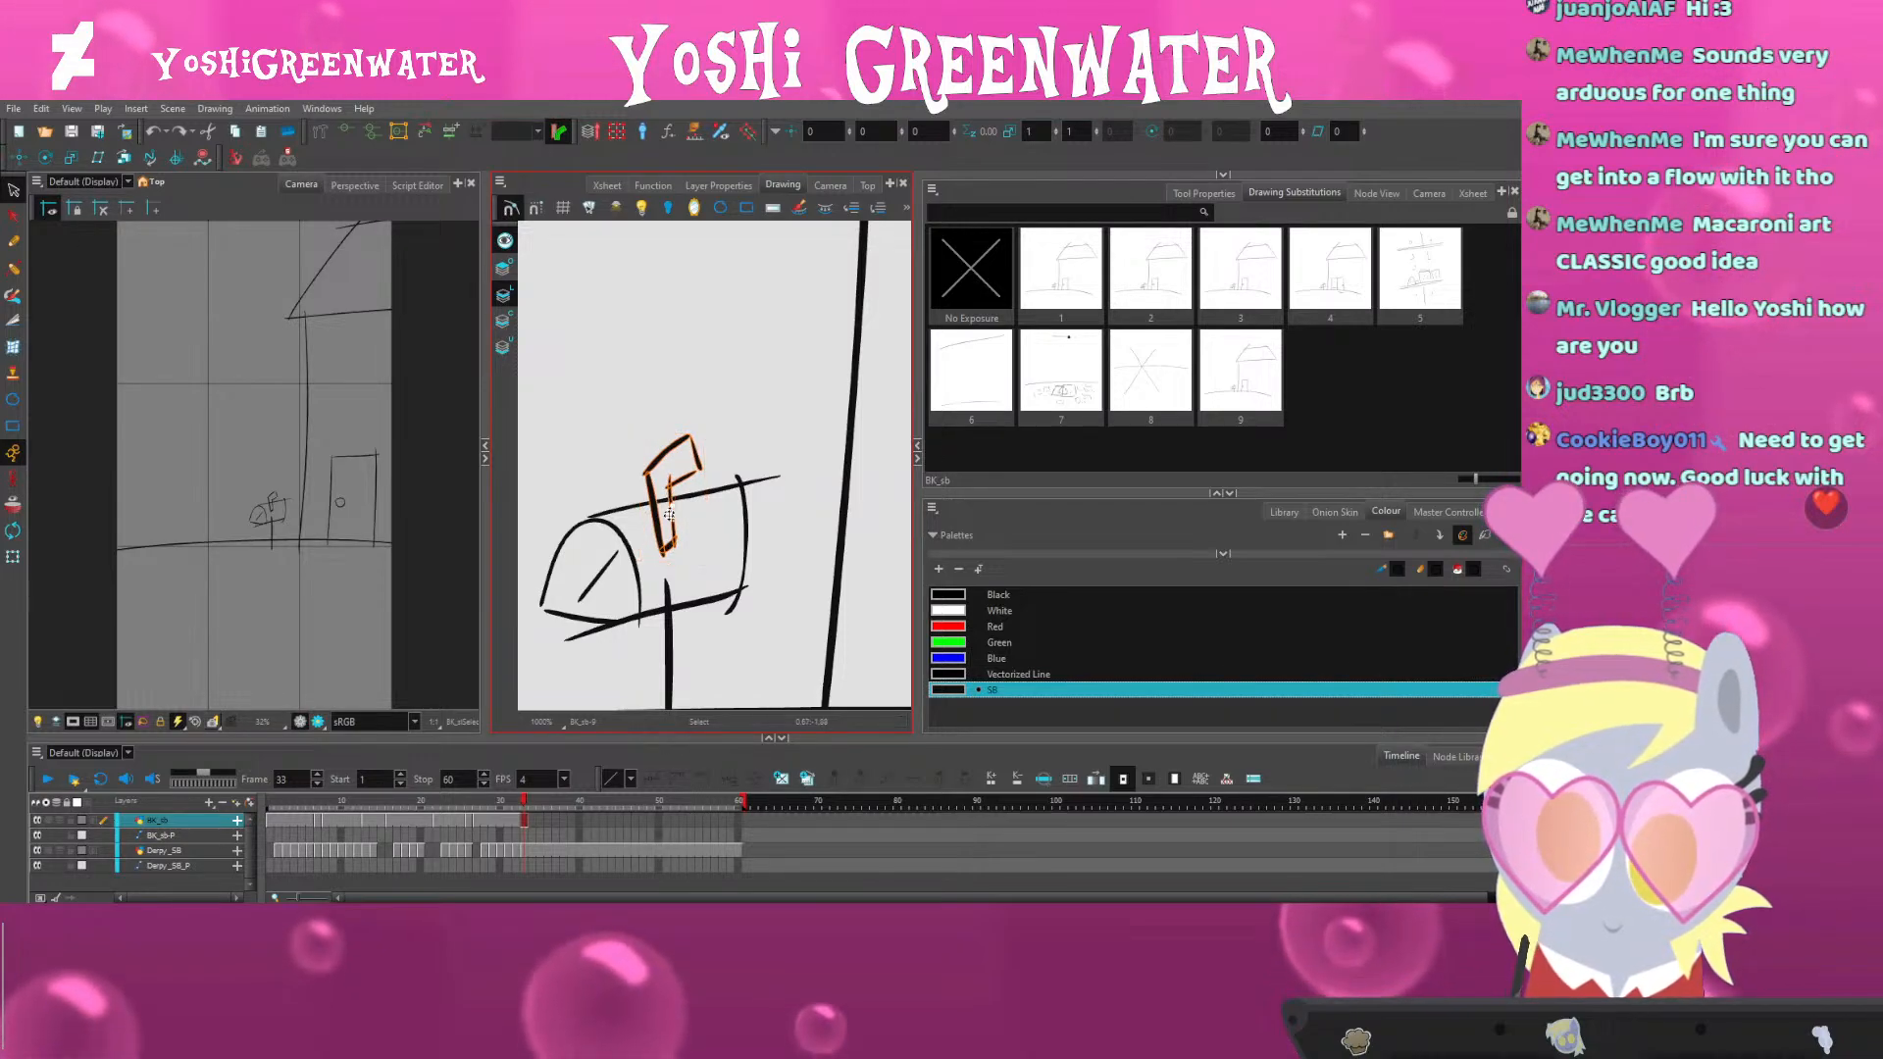
pyautogui.moveTo(669, 514); pyautogui.dragTo(658, 545)
pyautogui.moveTo(633, 430); pyautogui.dragTo(782, 505)
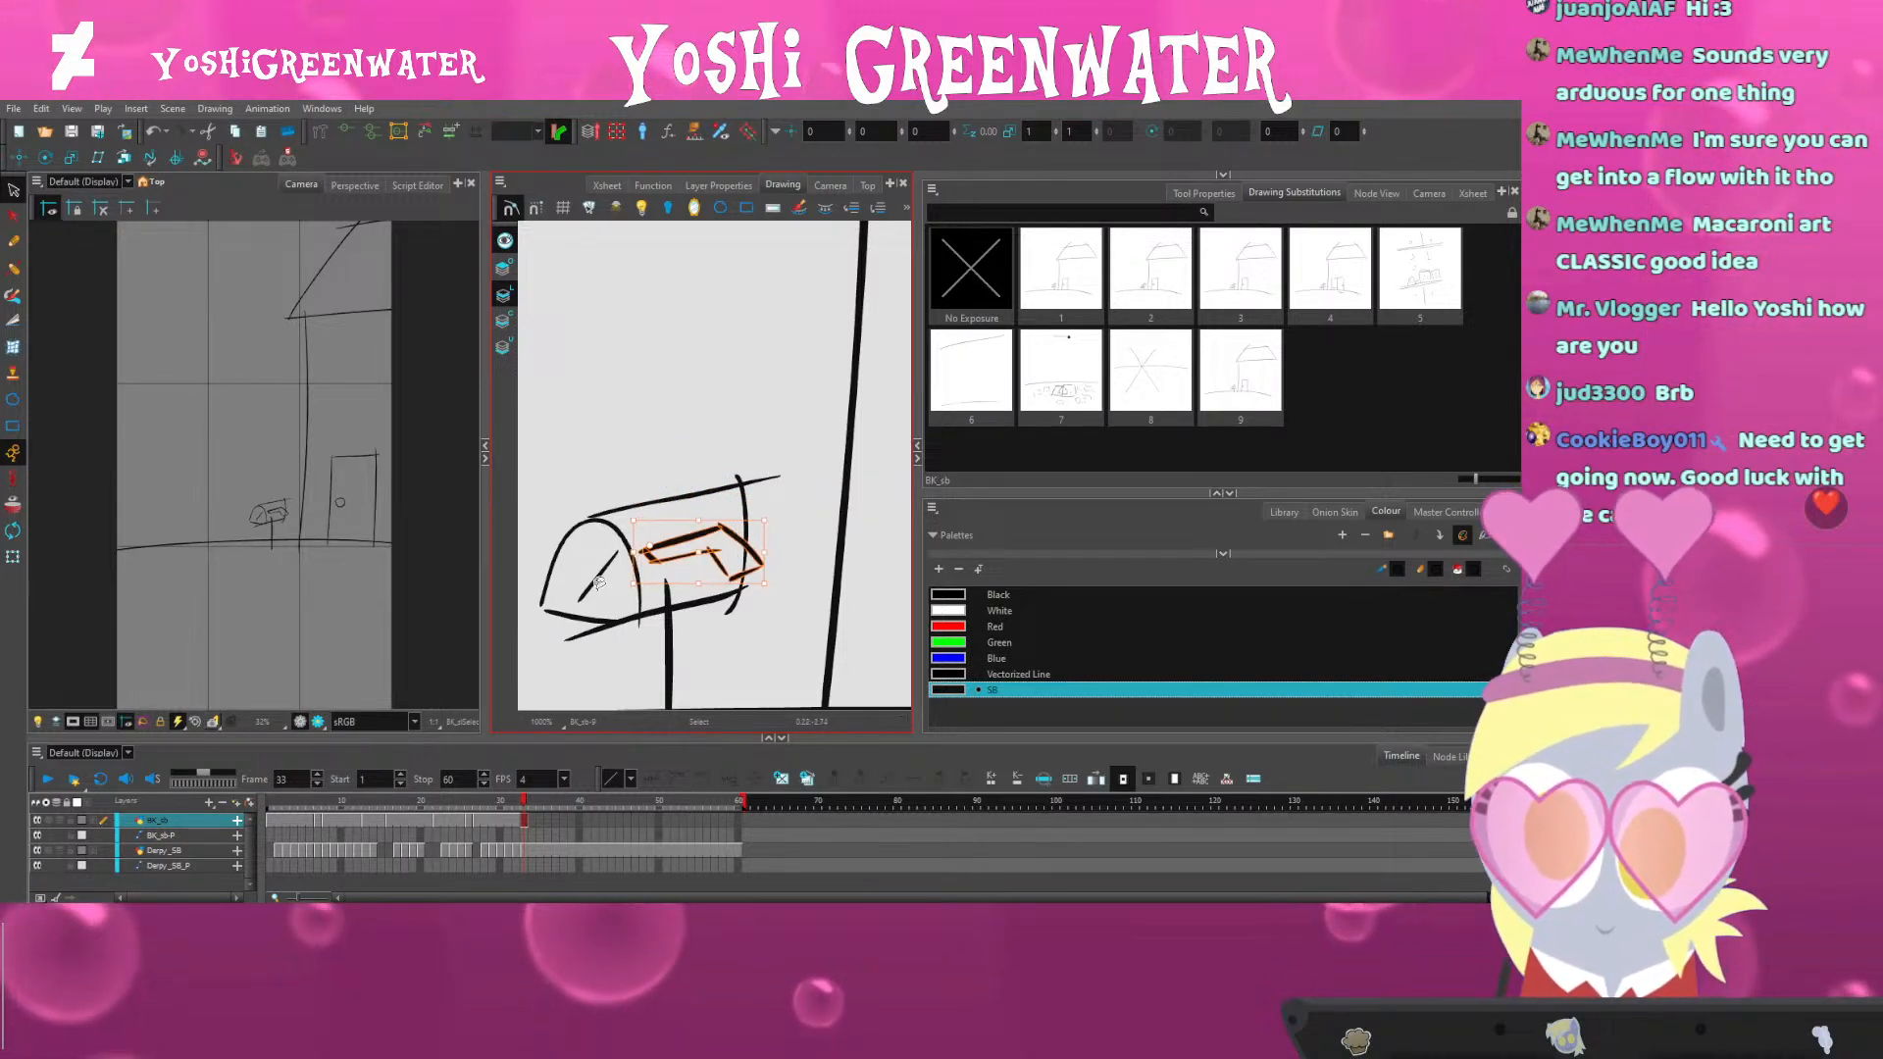
pyautogui.hotkey('shift', 'm')
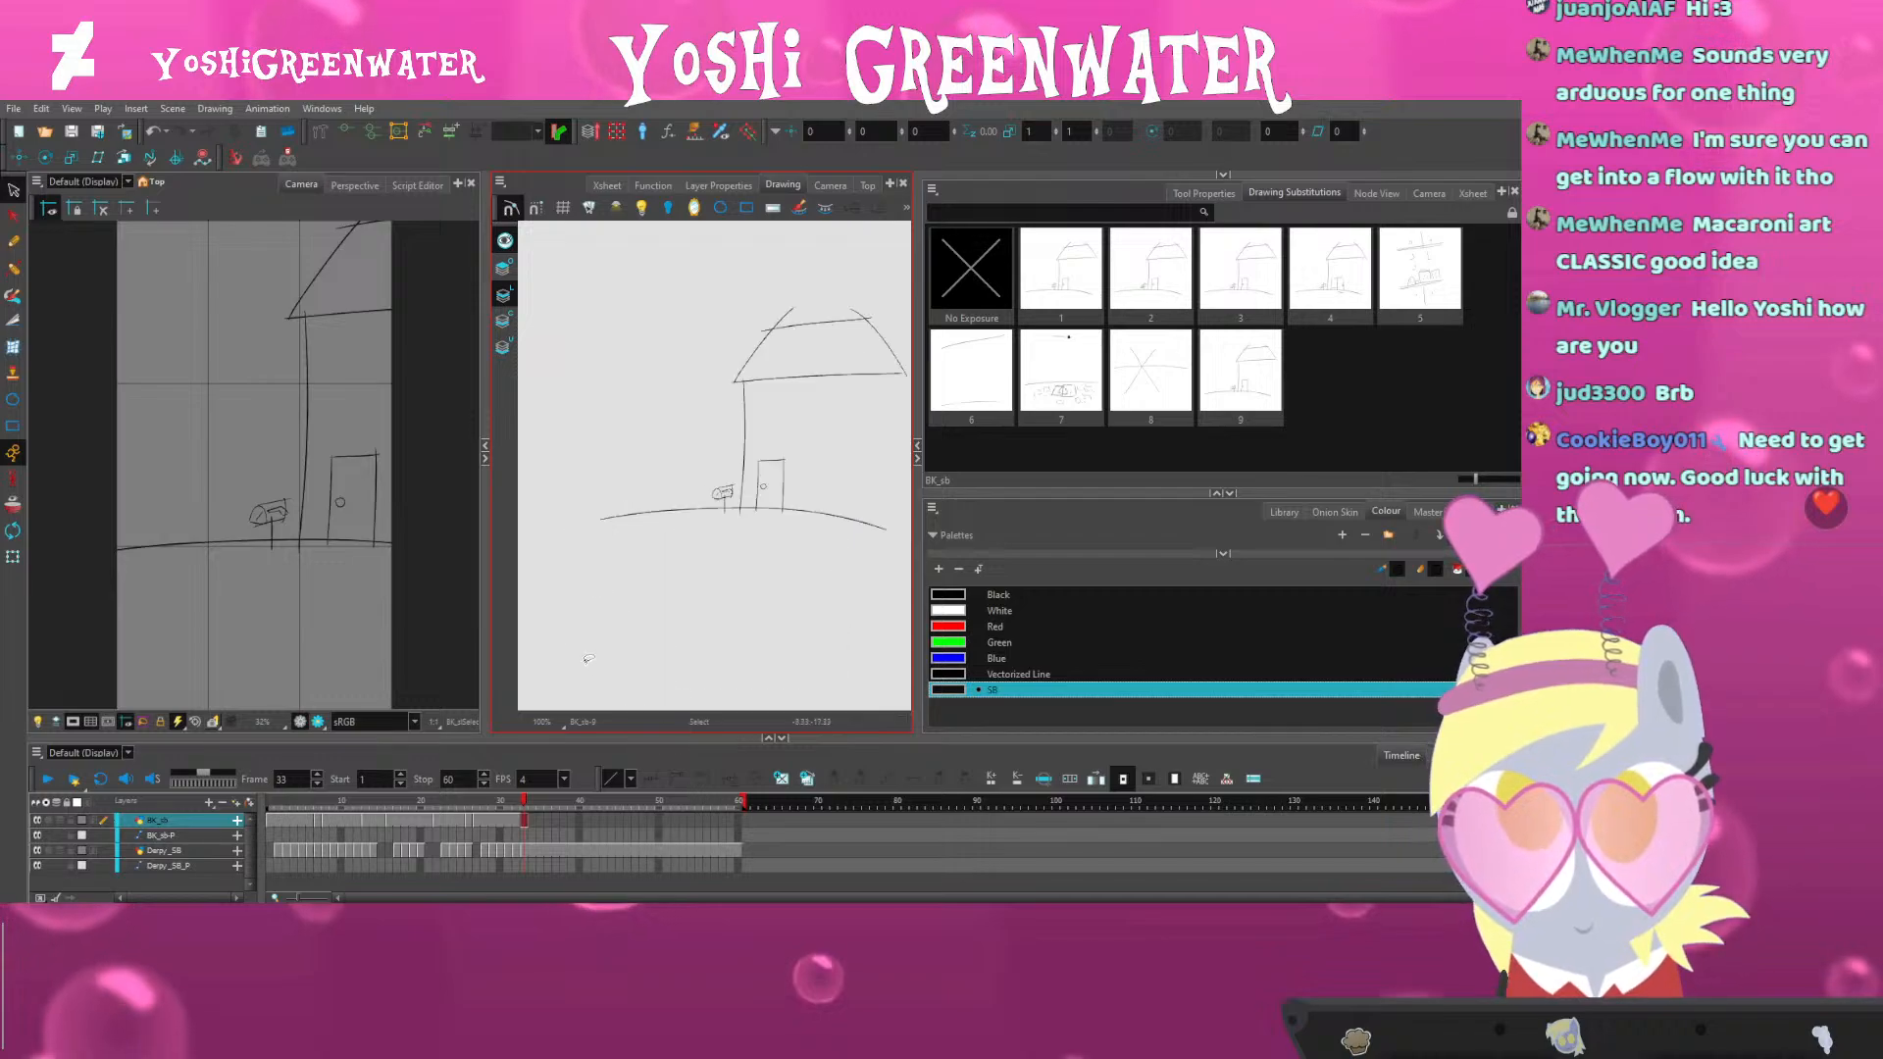
# Extend the lowered-flag house drawing on the BK_sb layer through frame 60 and check the cut between frames 31 and 33
pyautogui.moveTo(636, 737); pyautogui.dragTo(626, 732)
pyautogui.click(740, 799)
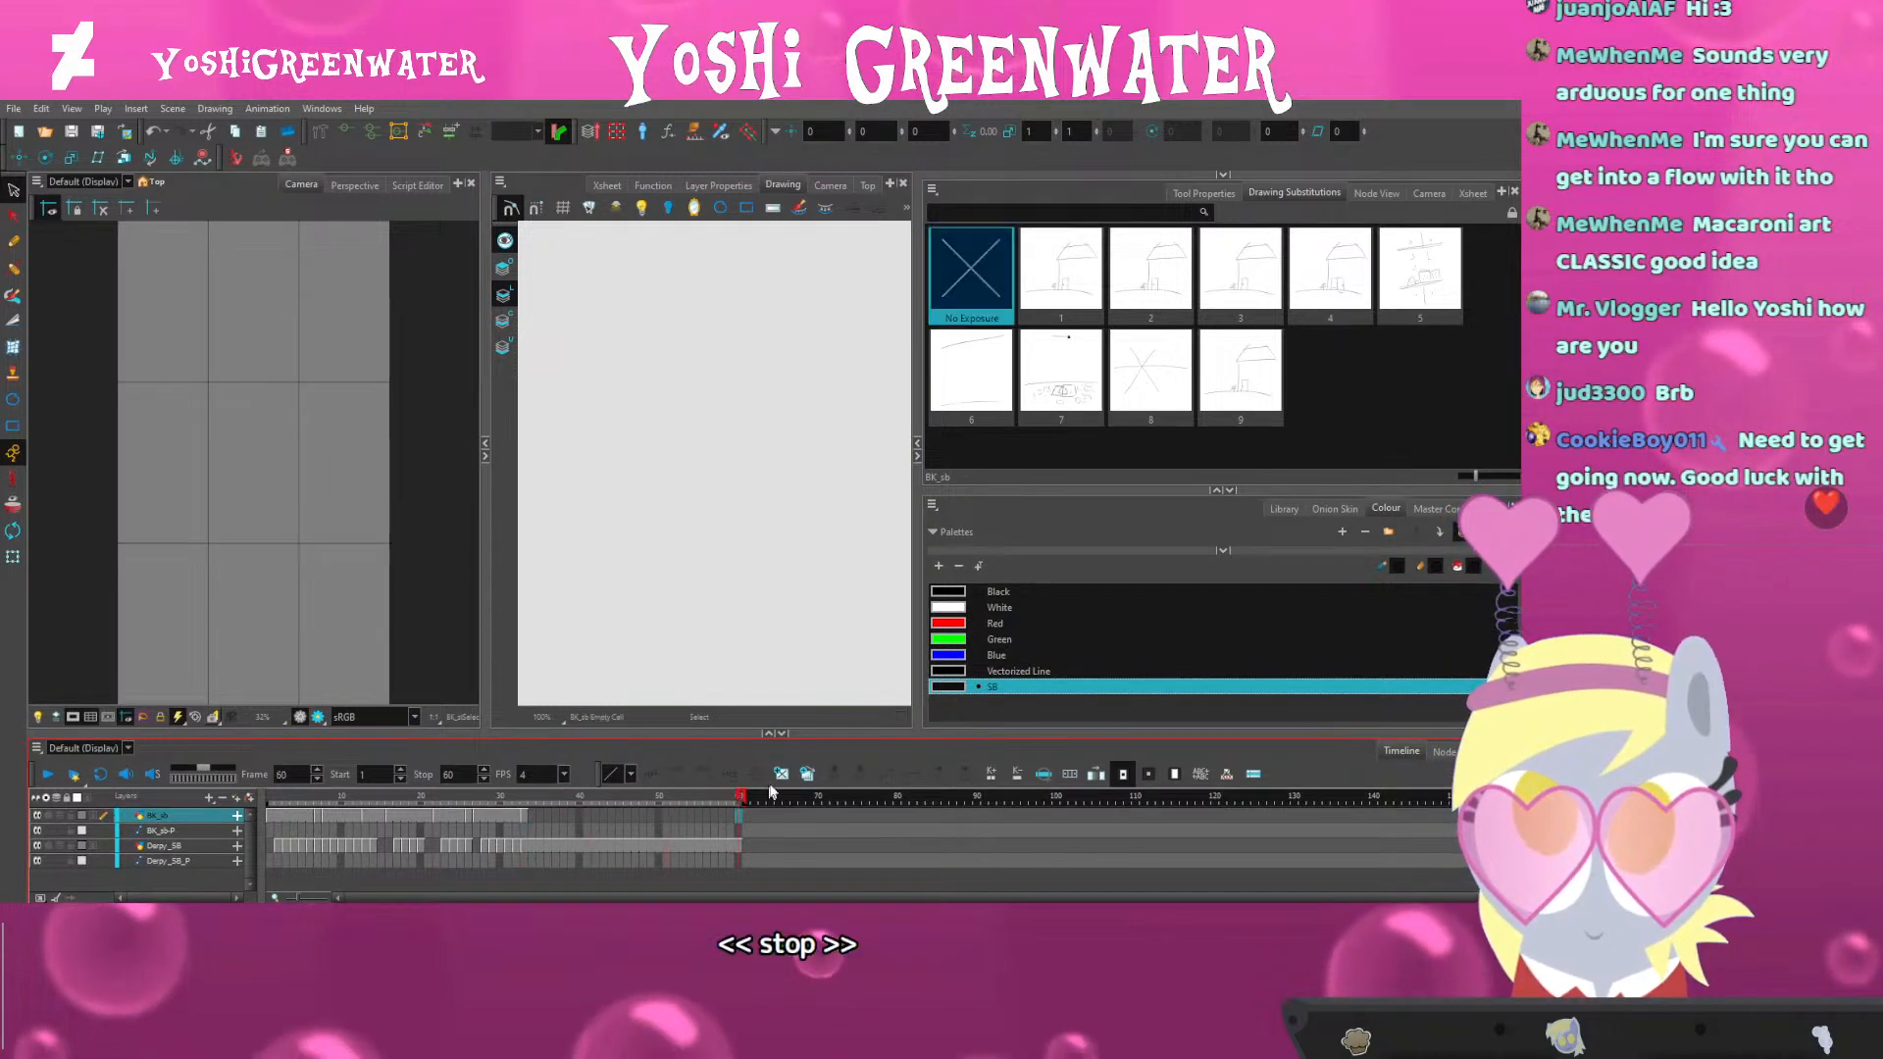
pyautogui.press('F5')
pyautogui.click(510, 799)
pyautogui.press('.')
pyautogui.press(',')
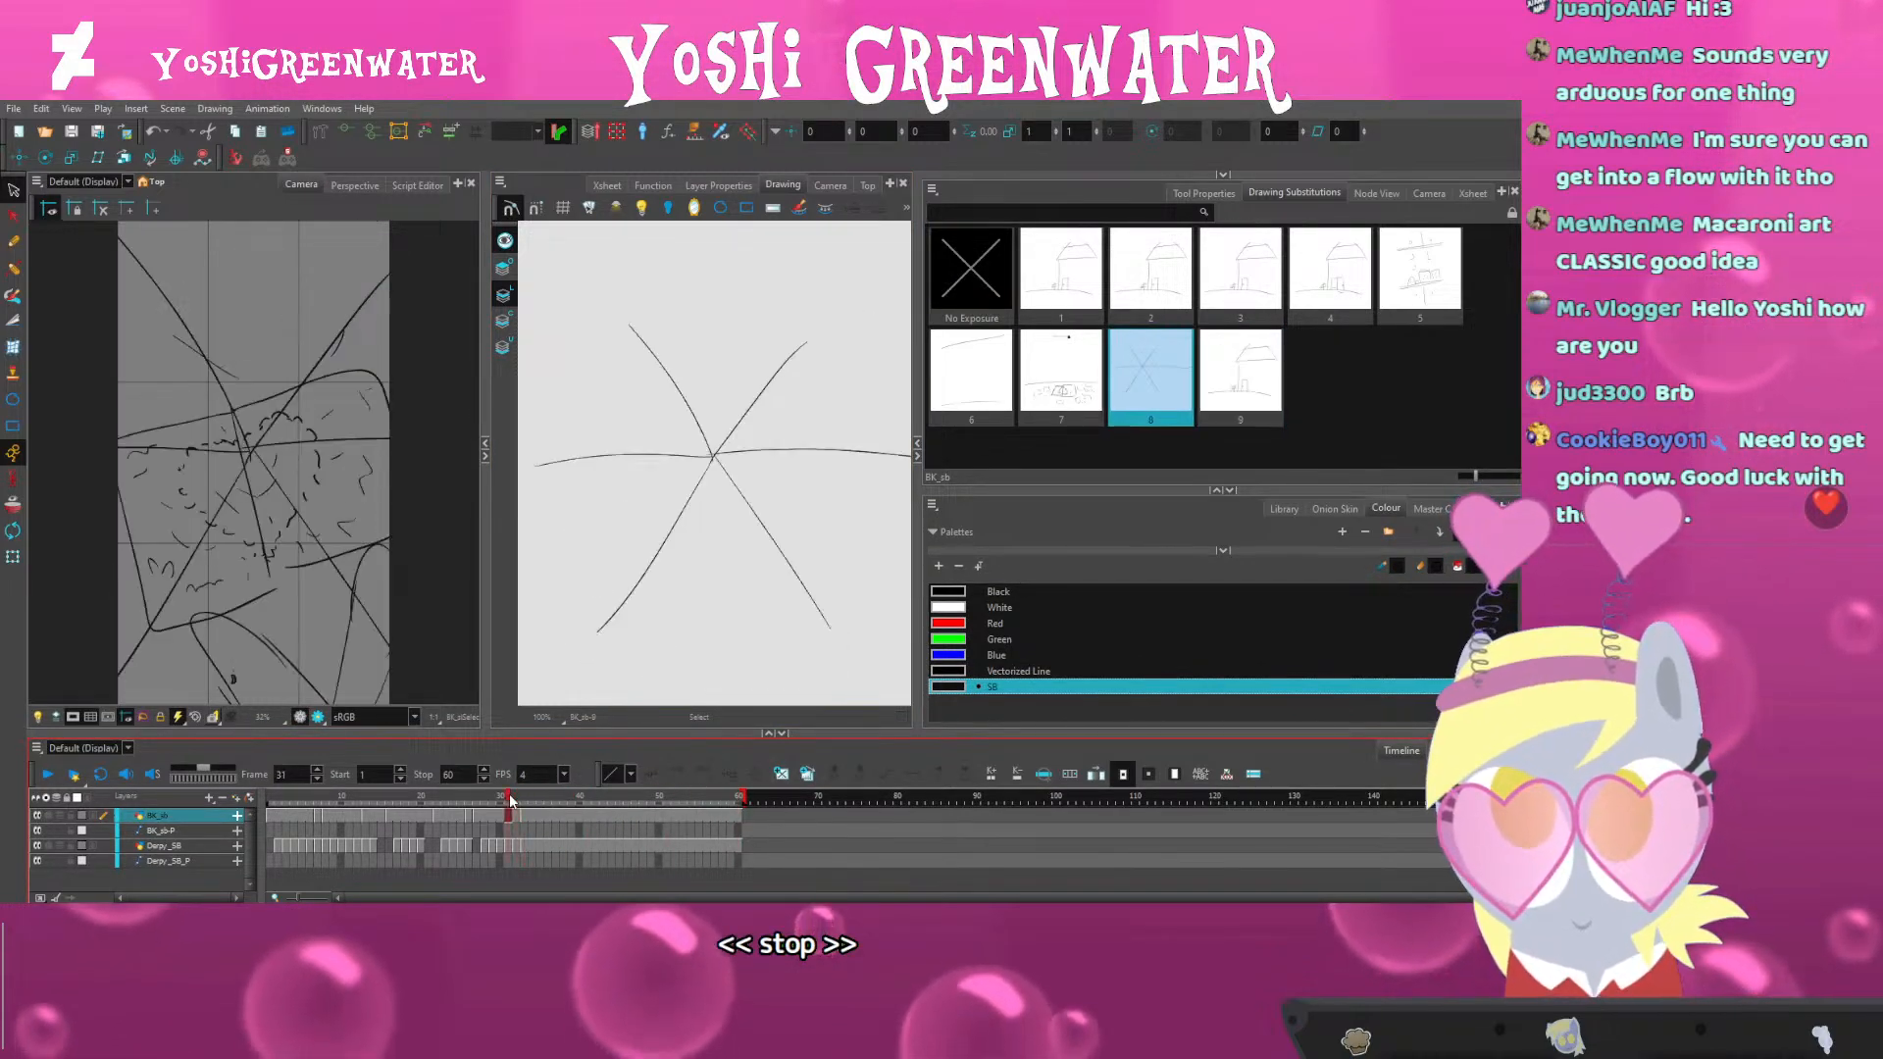
pyautogui.press('.')
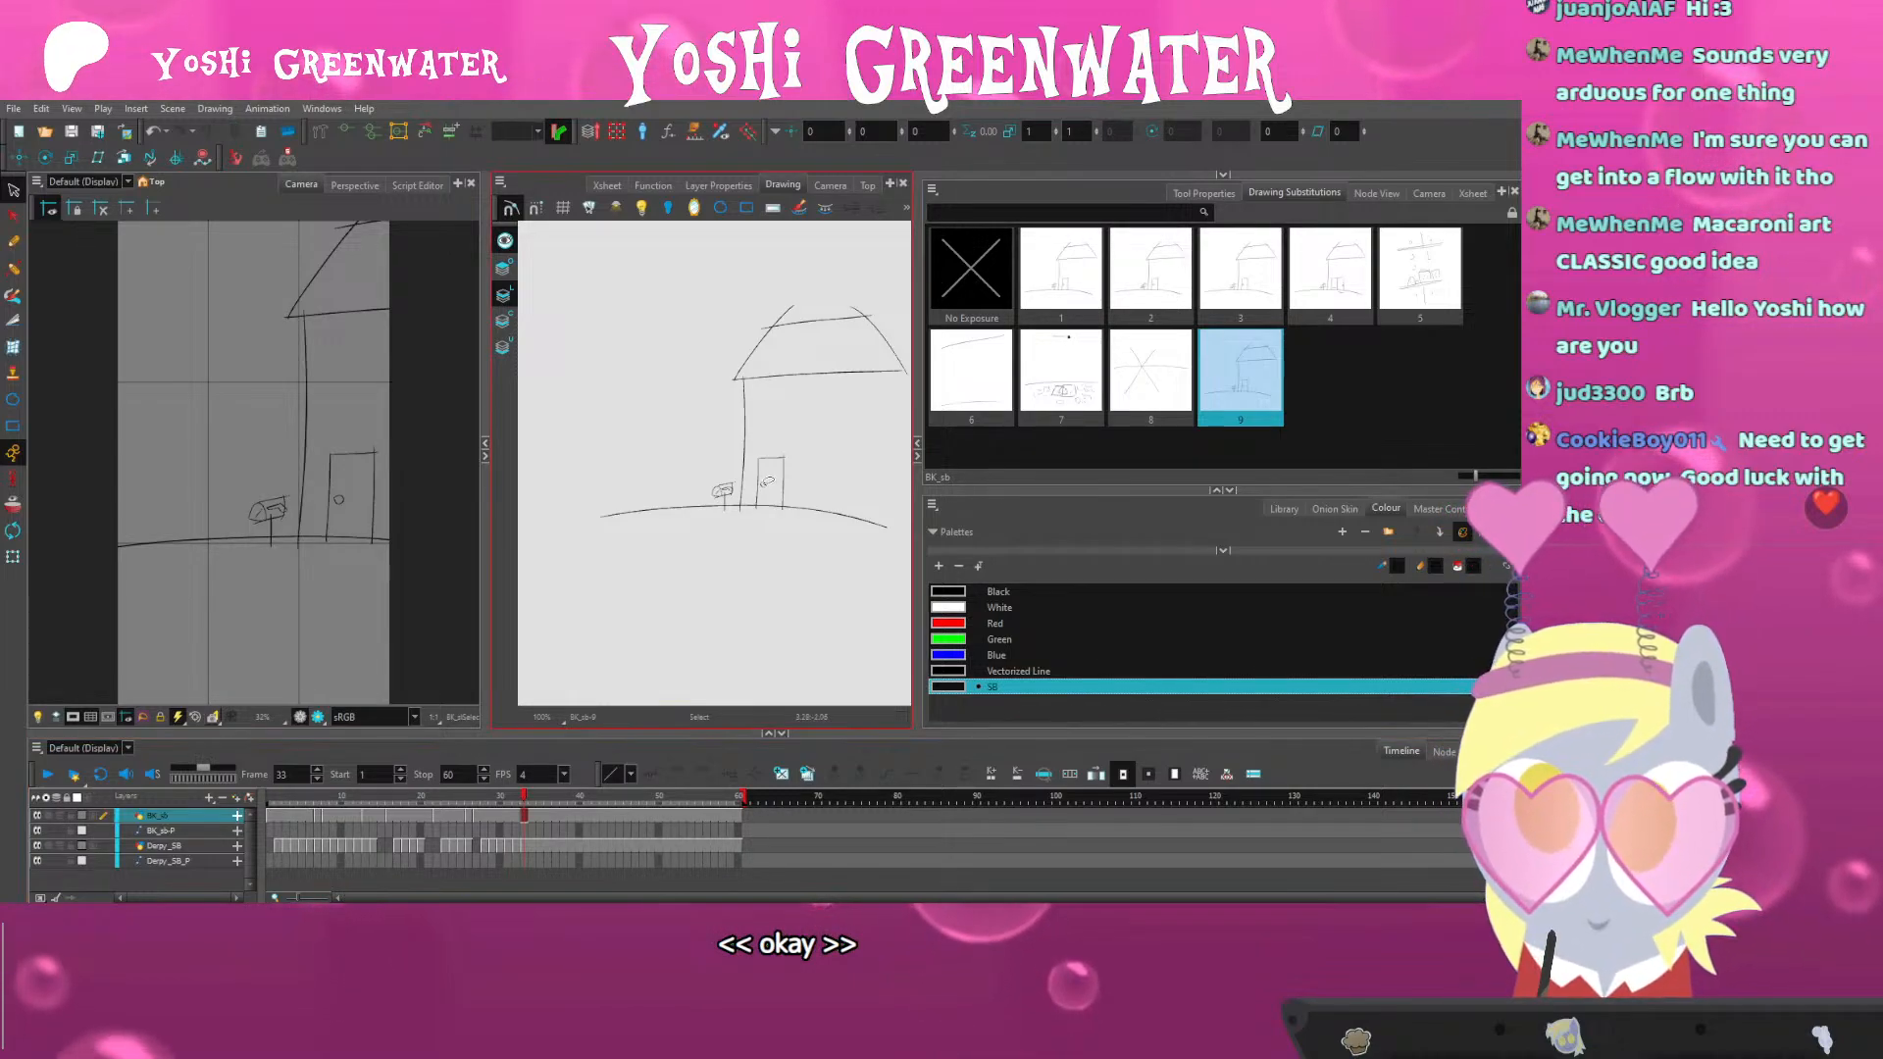
# Scrub the storyboard from its opening frames to frame 34 and review the house scene with the lowered mailbox flag
pyautogui.scroll(2, 765, 492)
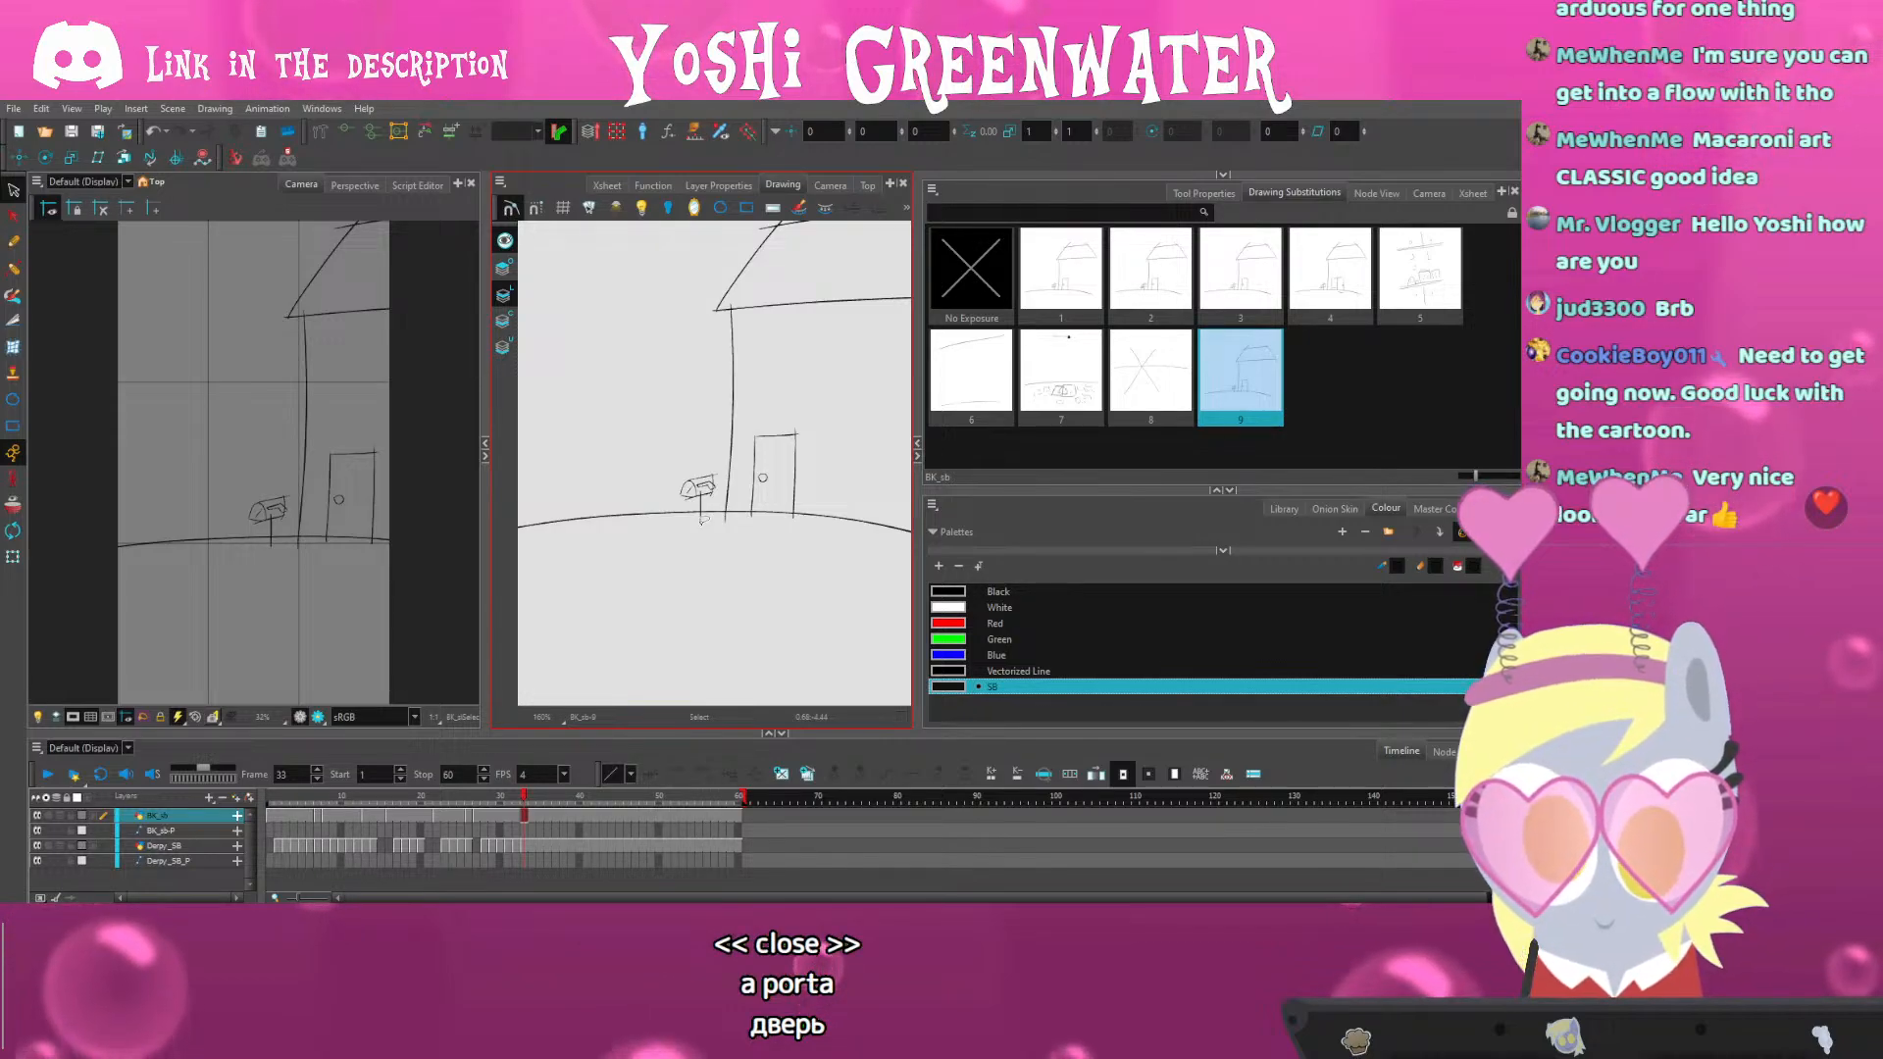
pyautogui.click(277, 805)
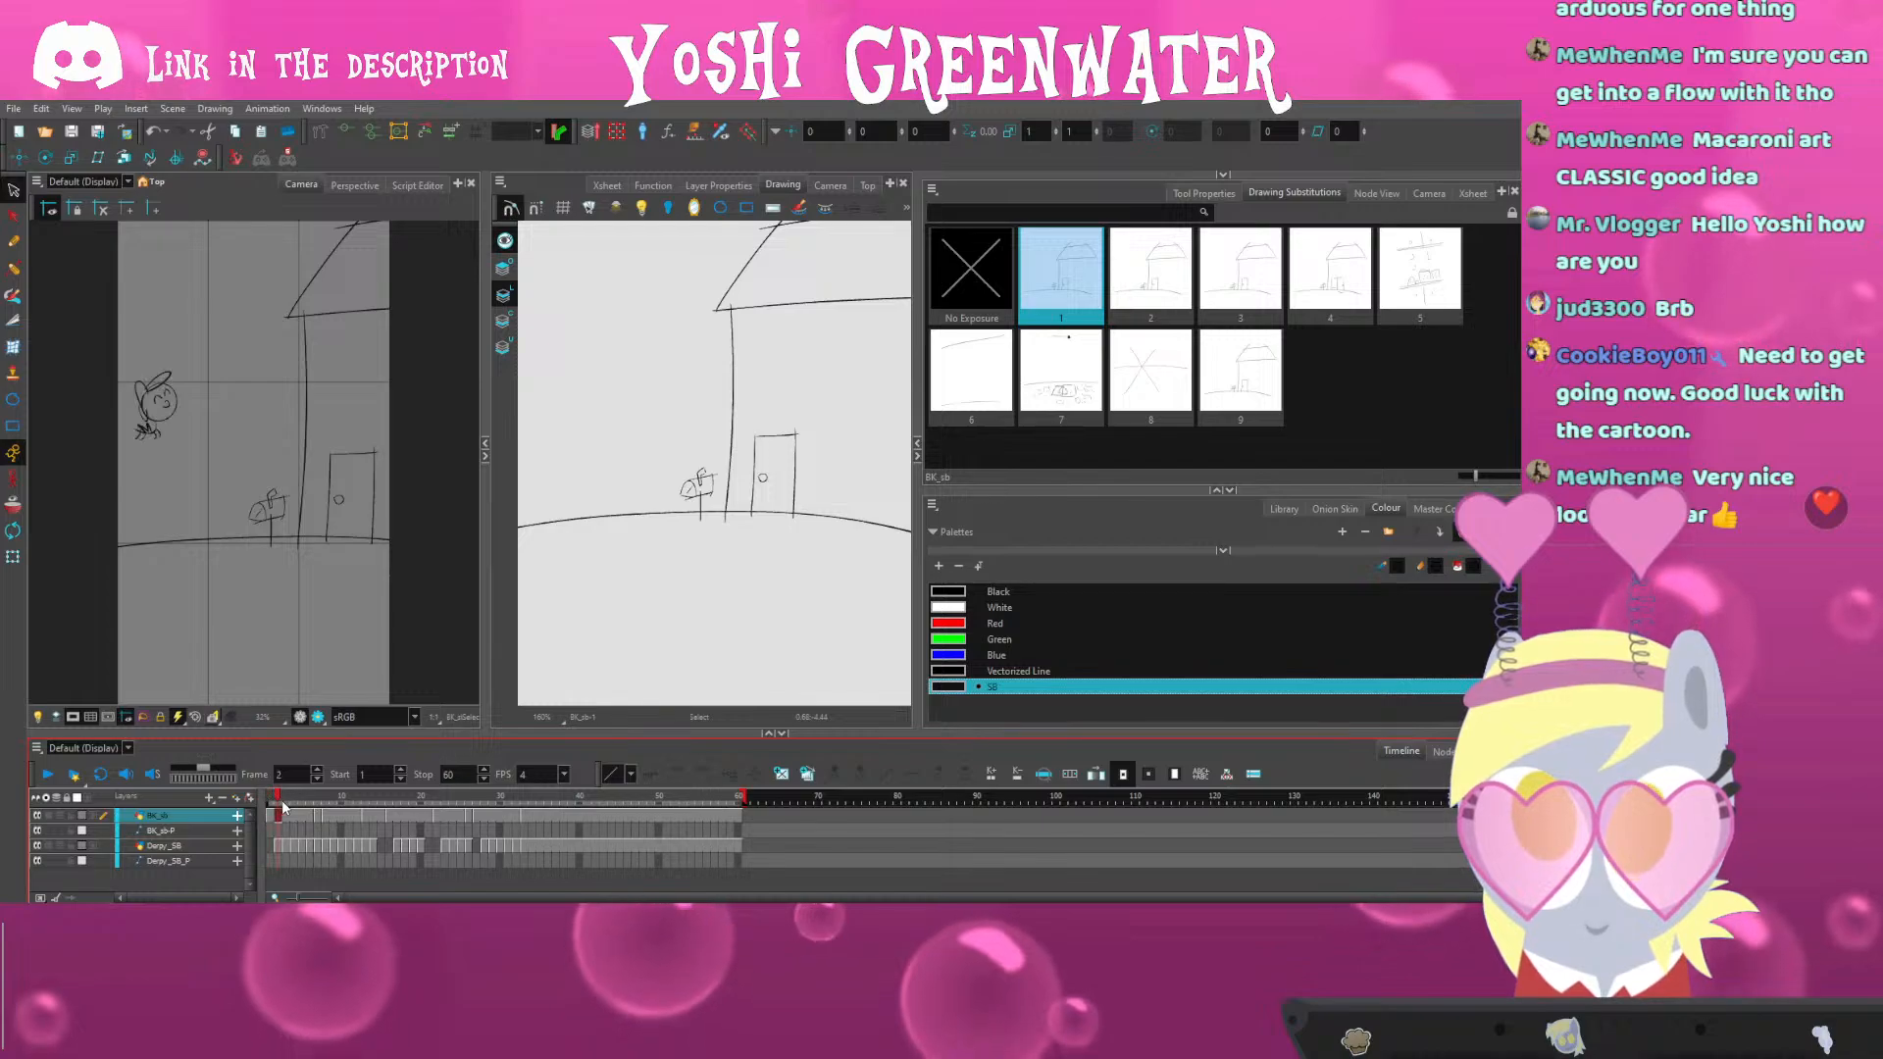
pyautogui.moveTo(283, 806); pyautogui.dragTo(526, 816)
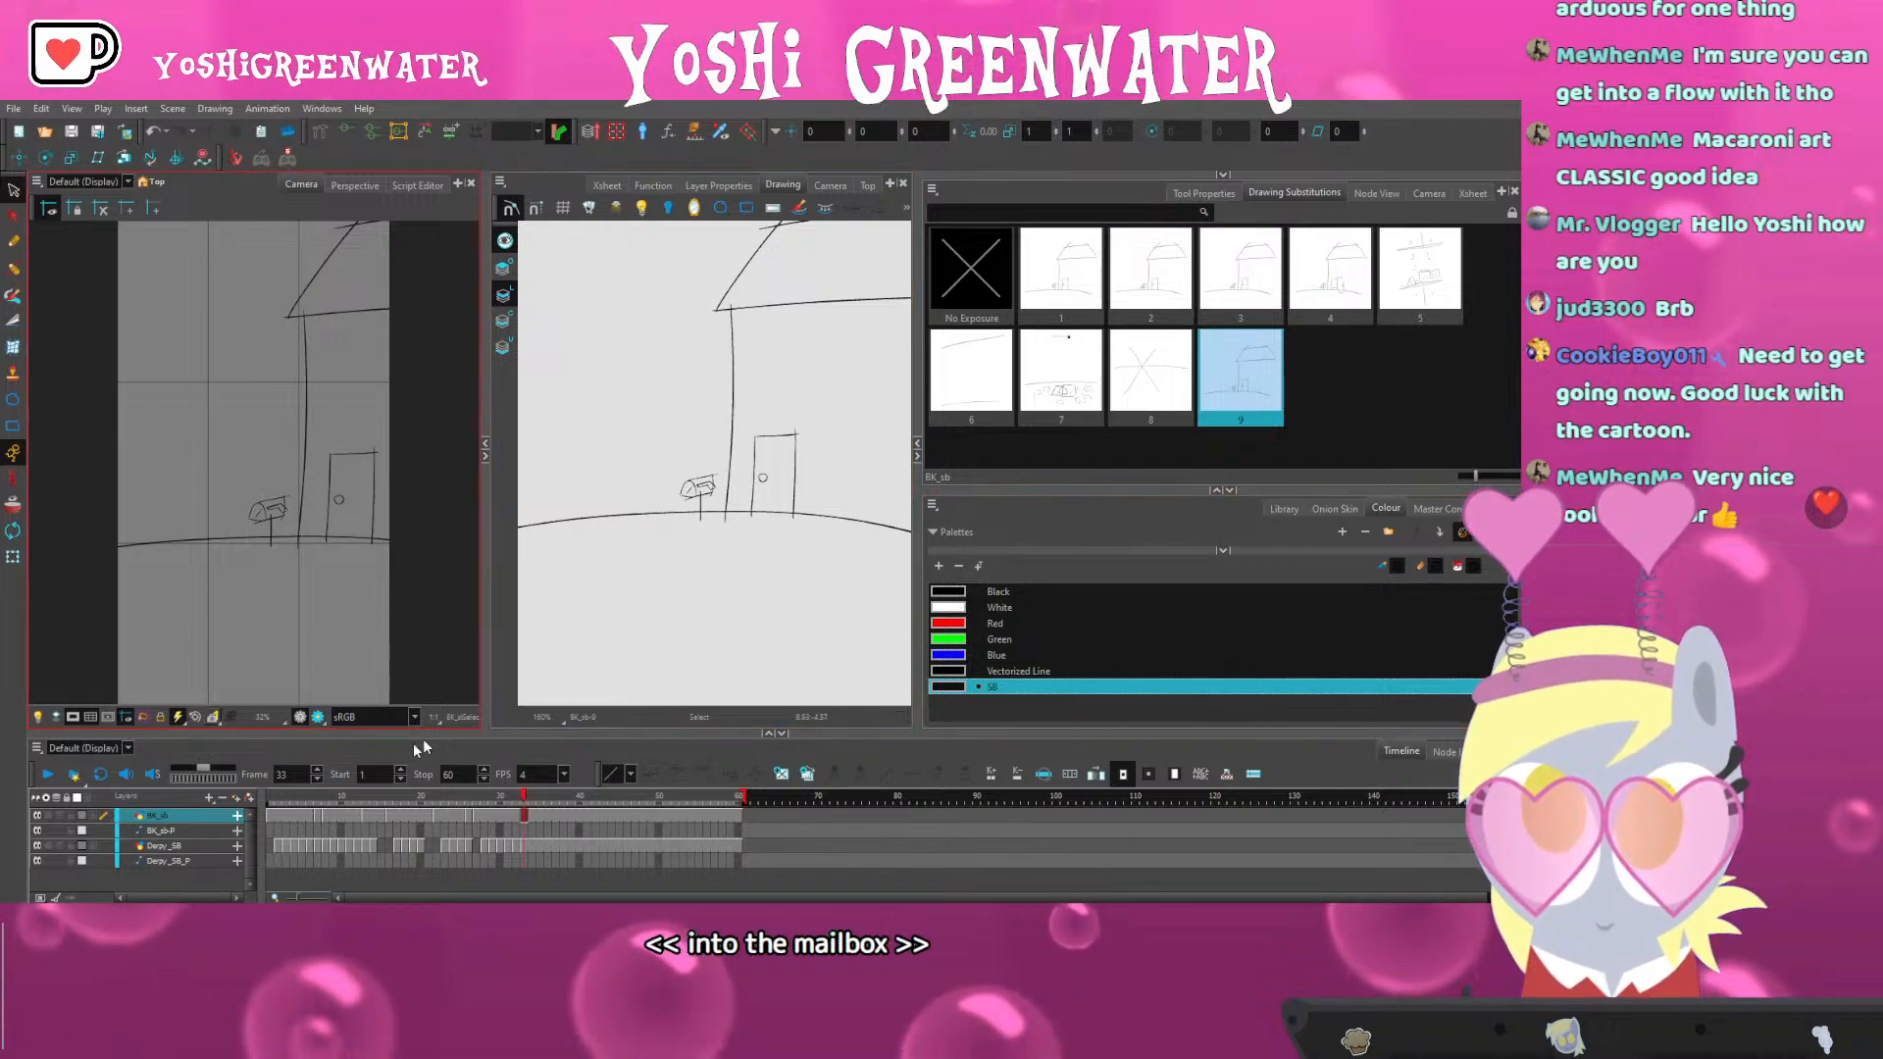
pyautogui.click(269, 798)
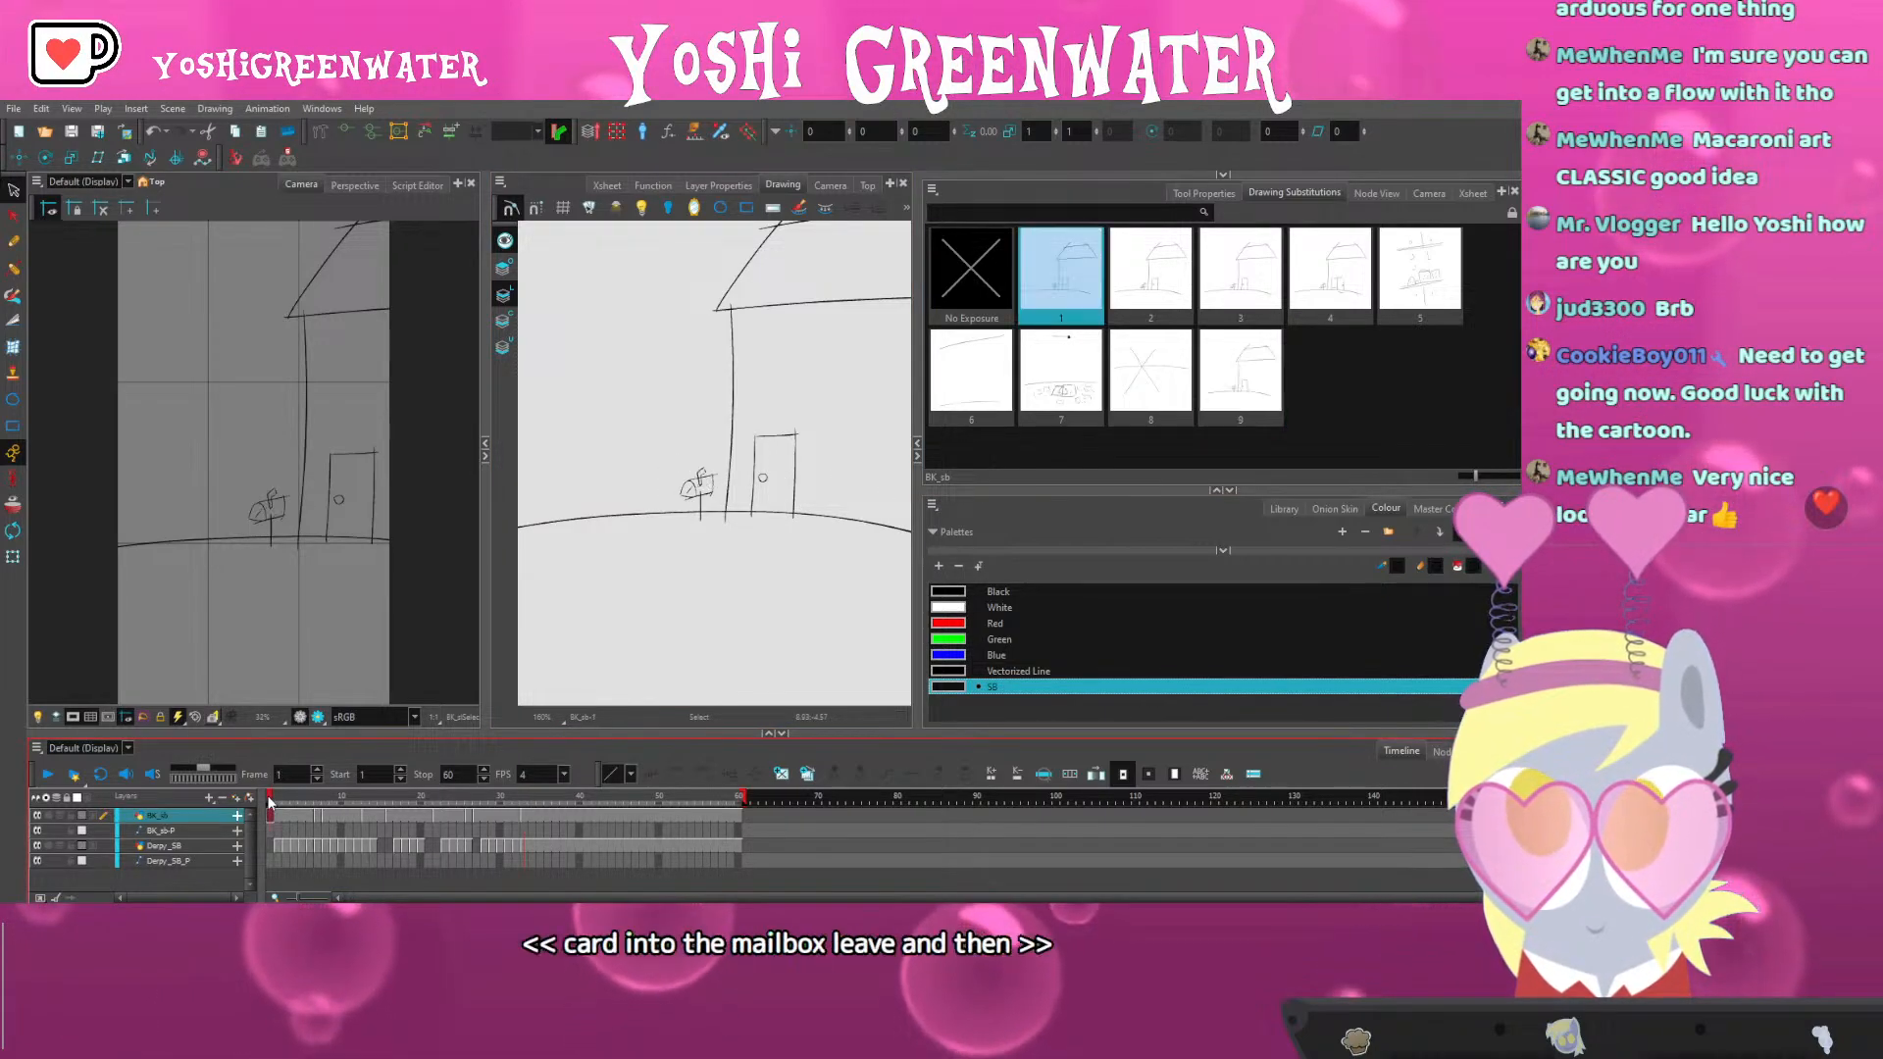
pyautogui.click(280, 797)
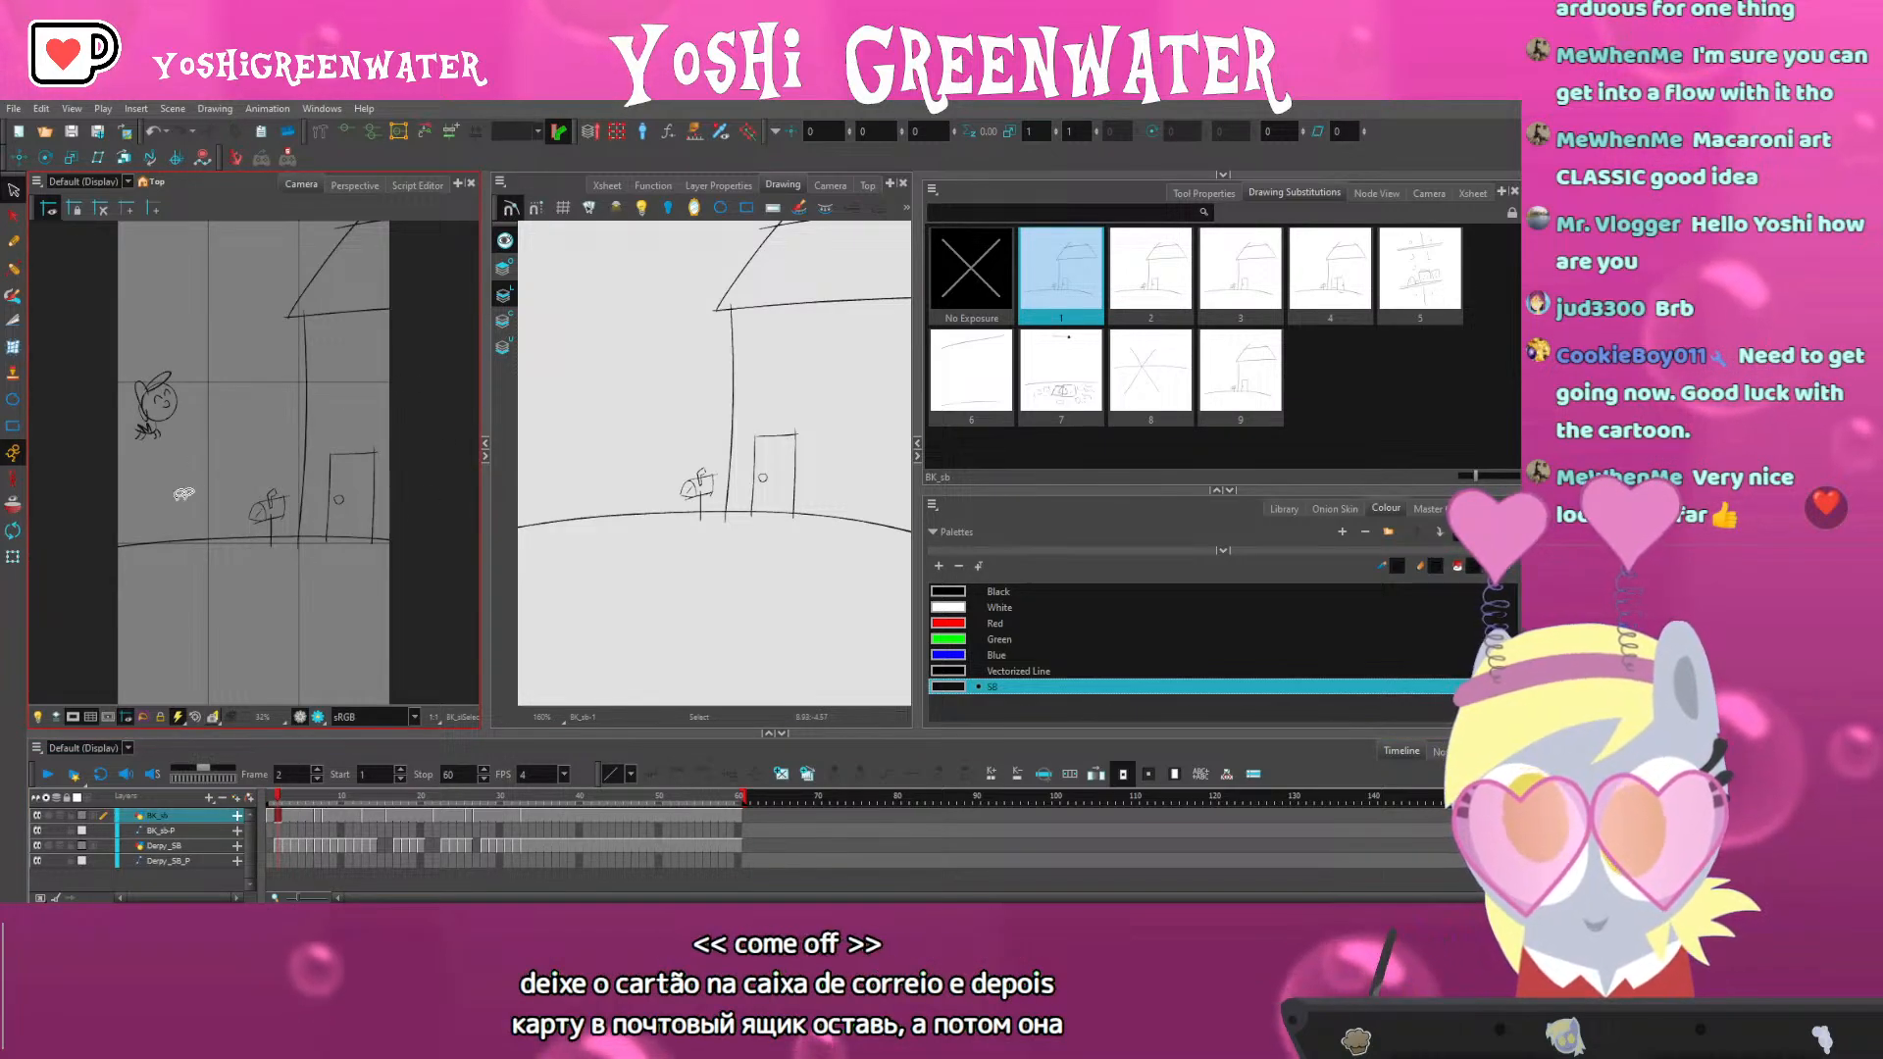
pyautogui.click(303, 803)
pyautogui.moveTo(316, 802); pyautogui.dragTo(535, 791)
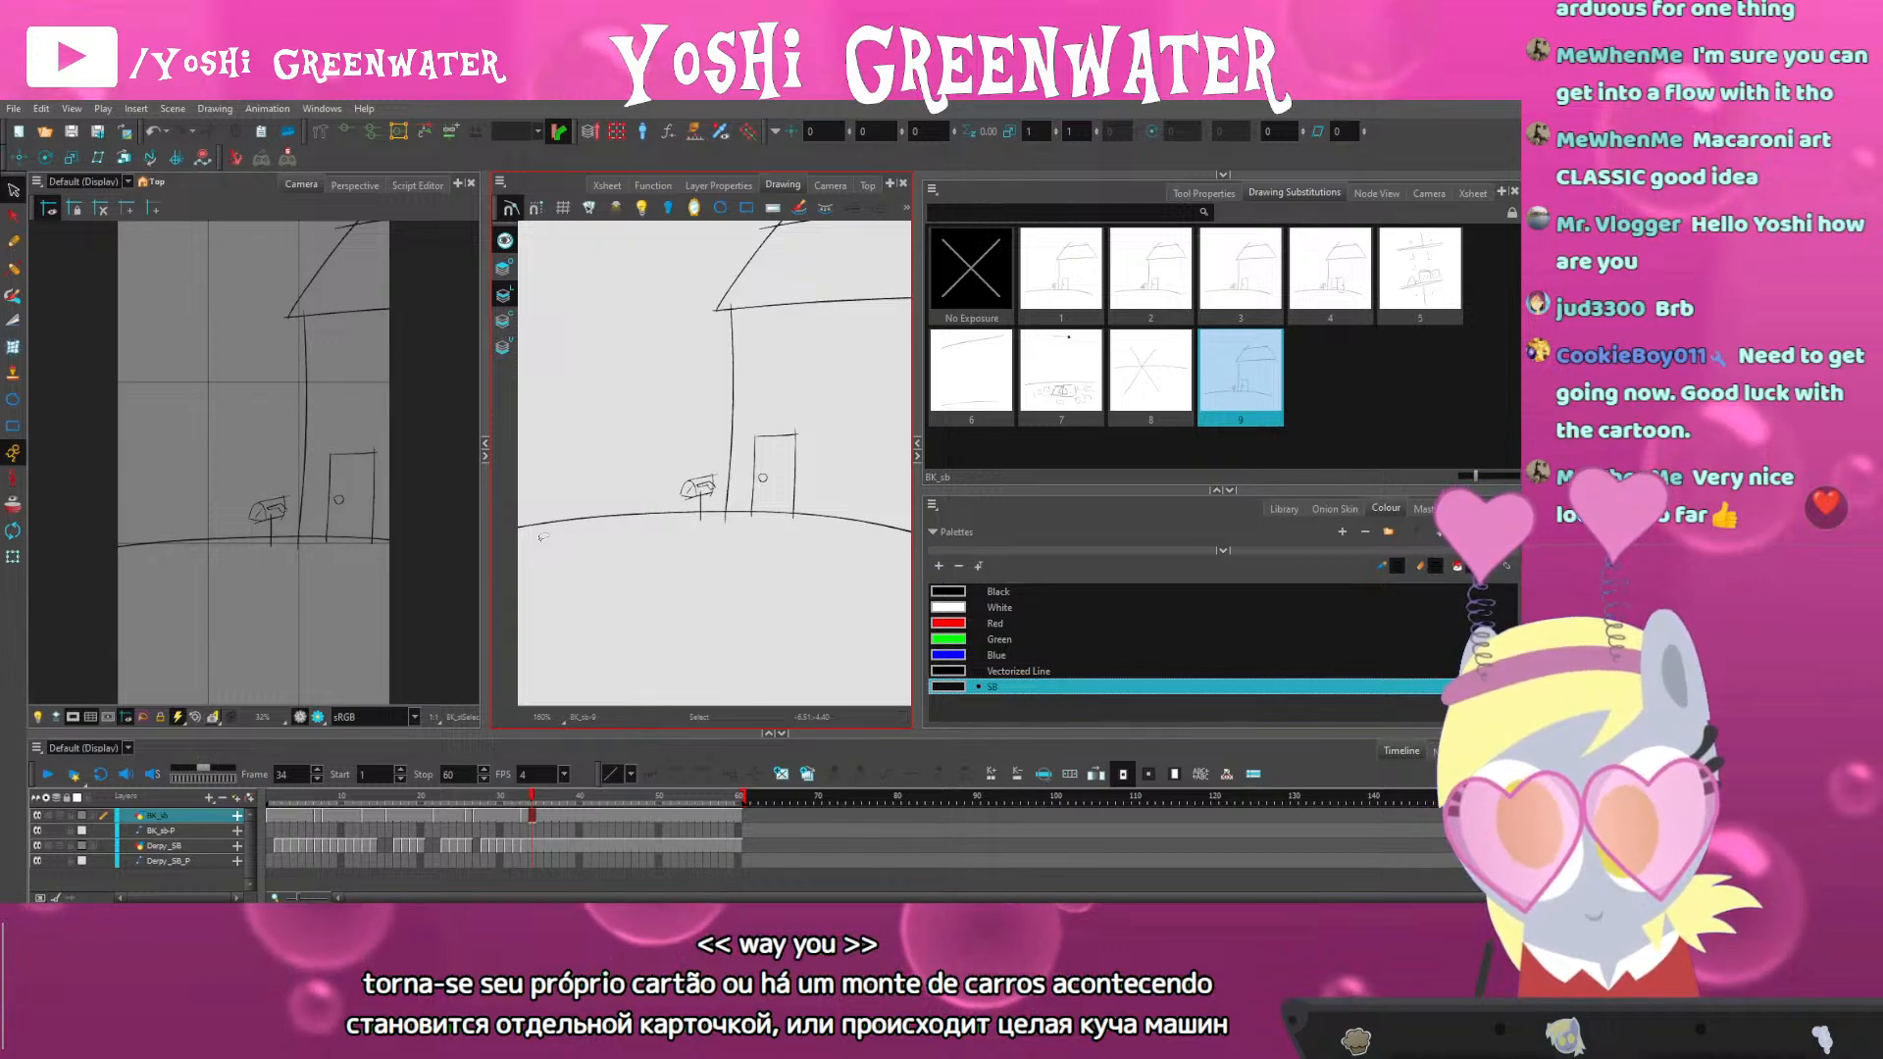
pyautogui.moveTo(392, 735); pyautogui.dragTo(393, 731)
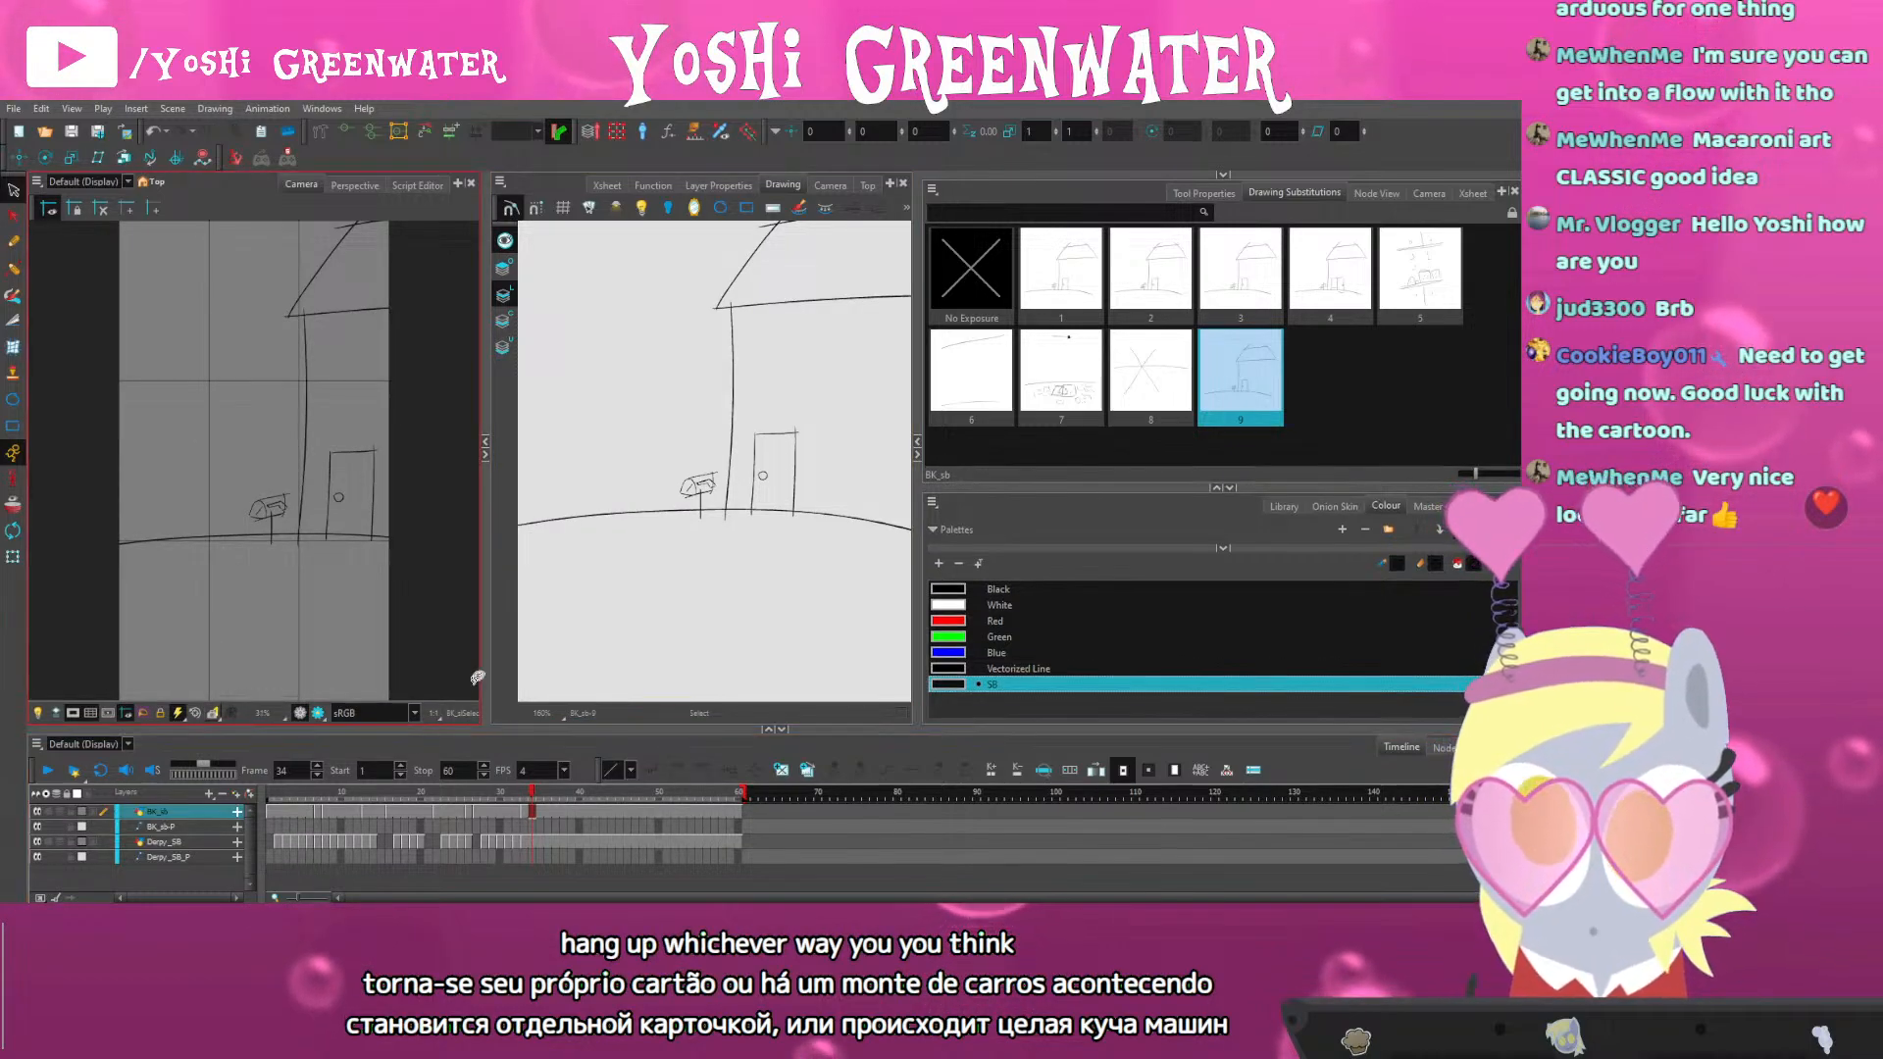
pyautogui.moveTo(507, 797); pyautogui.dragTo(524, 794)
pyautogui.moveTo(535, 727); pyautogui.dragTo(537, 731)
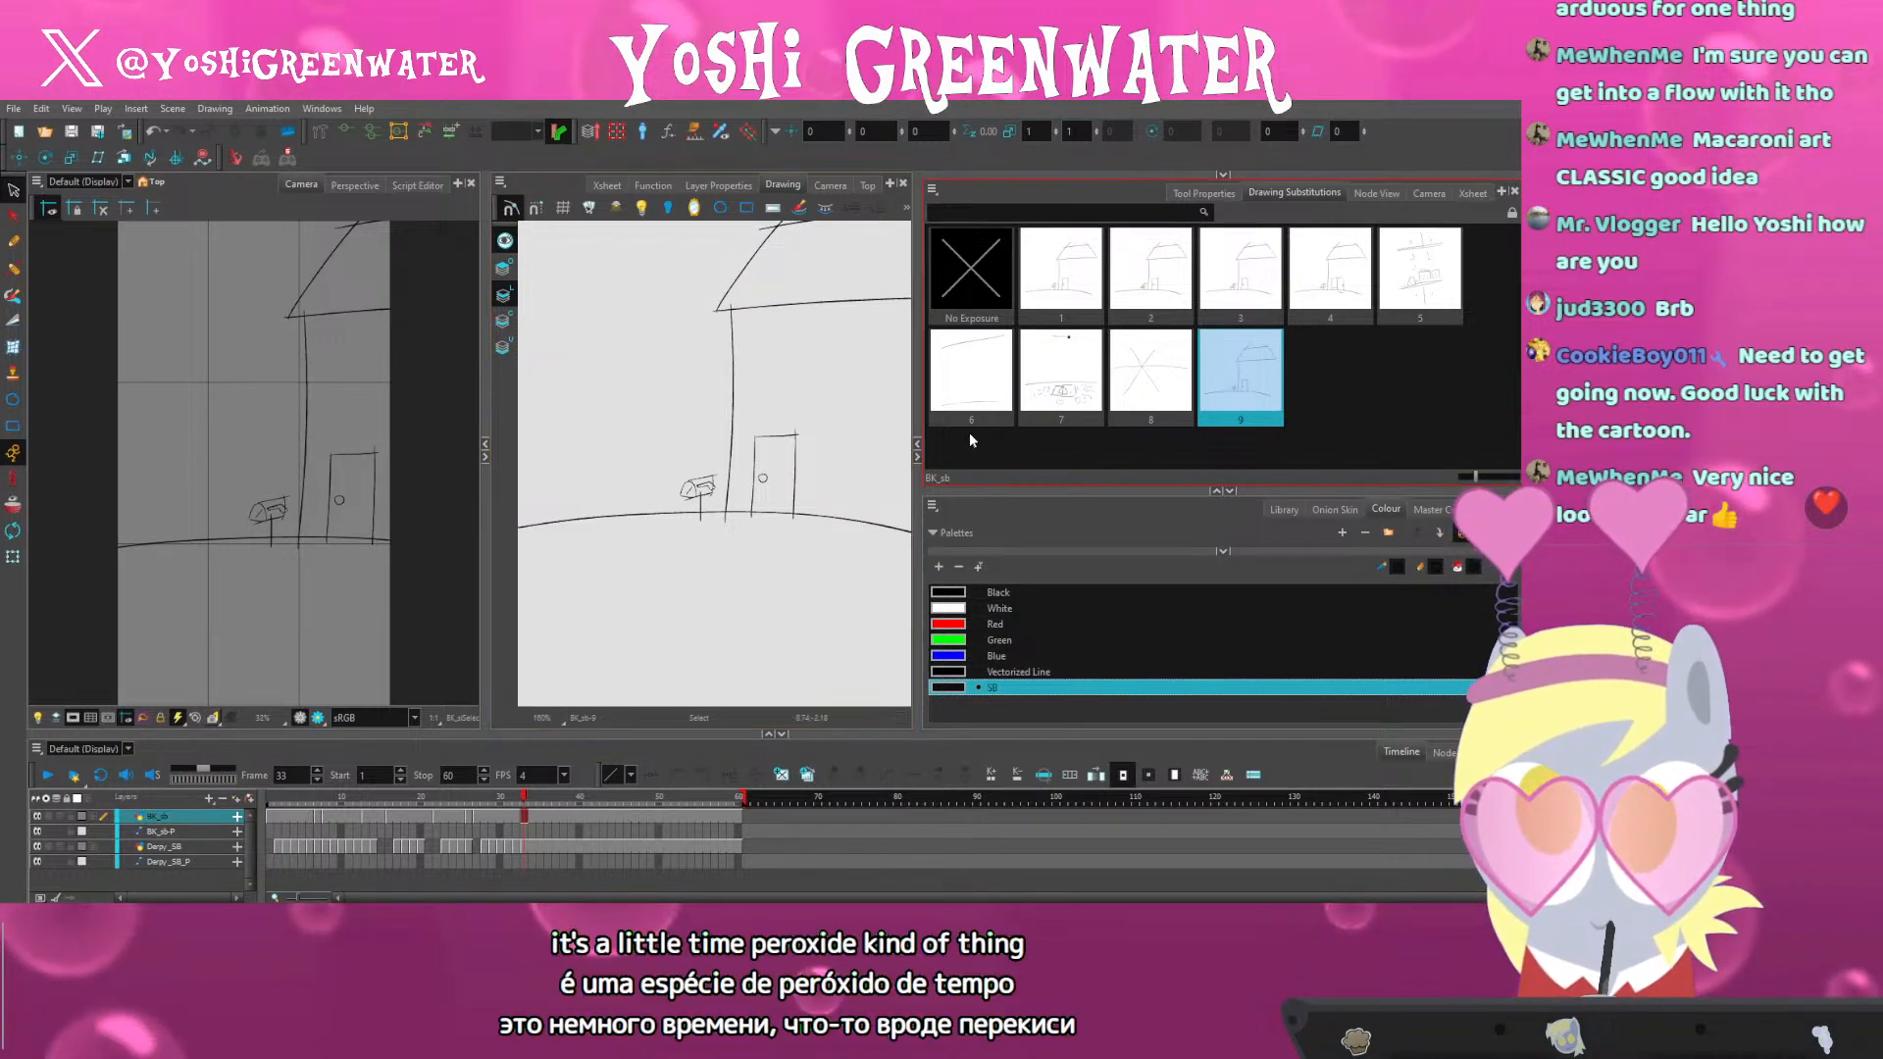
pyautogui.scroll(1, 690, 453)
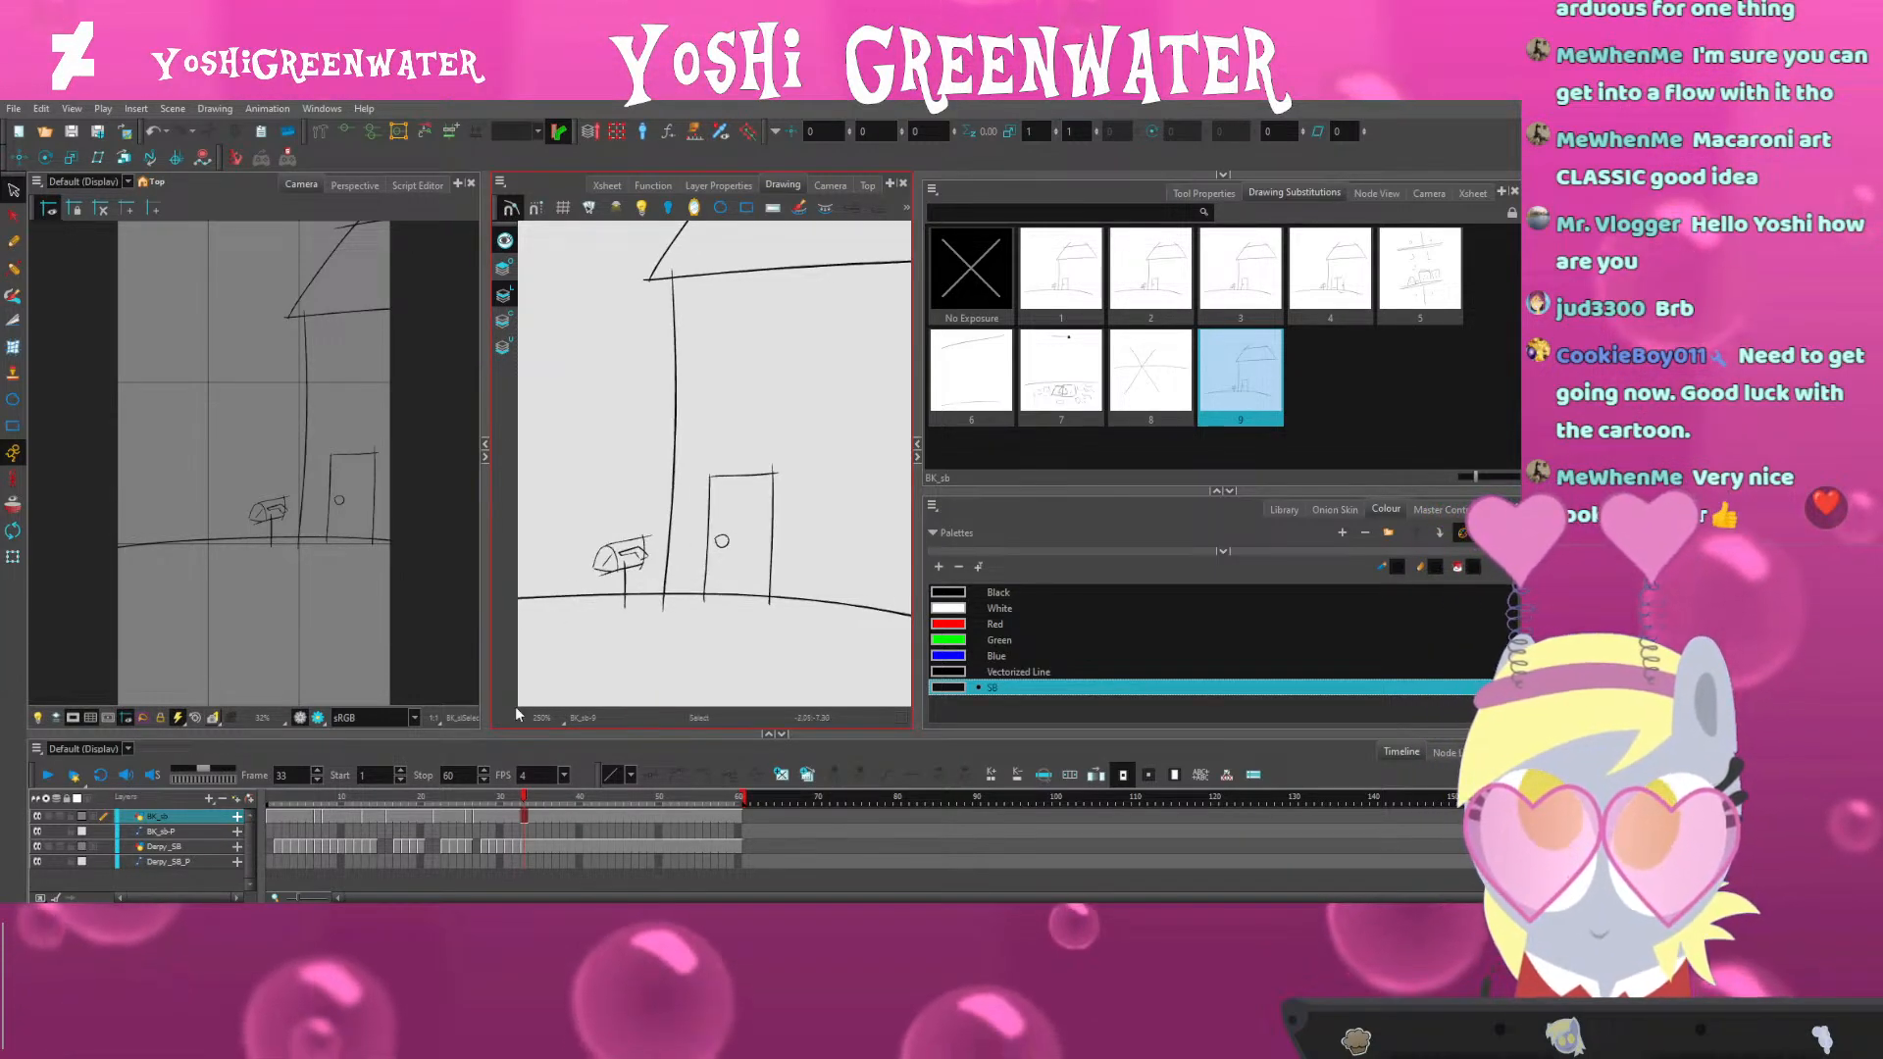
# Clear the empty drawing's exposure on the Derpy_SB layer at frame 33
pyautogui.press(',')
pyautogui.press('.')
pyautogui.press('.')
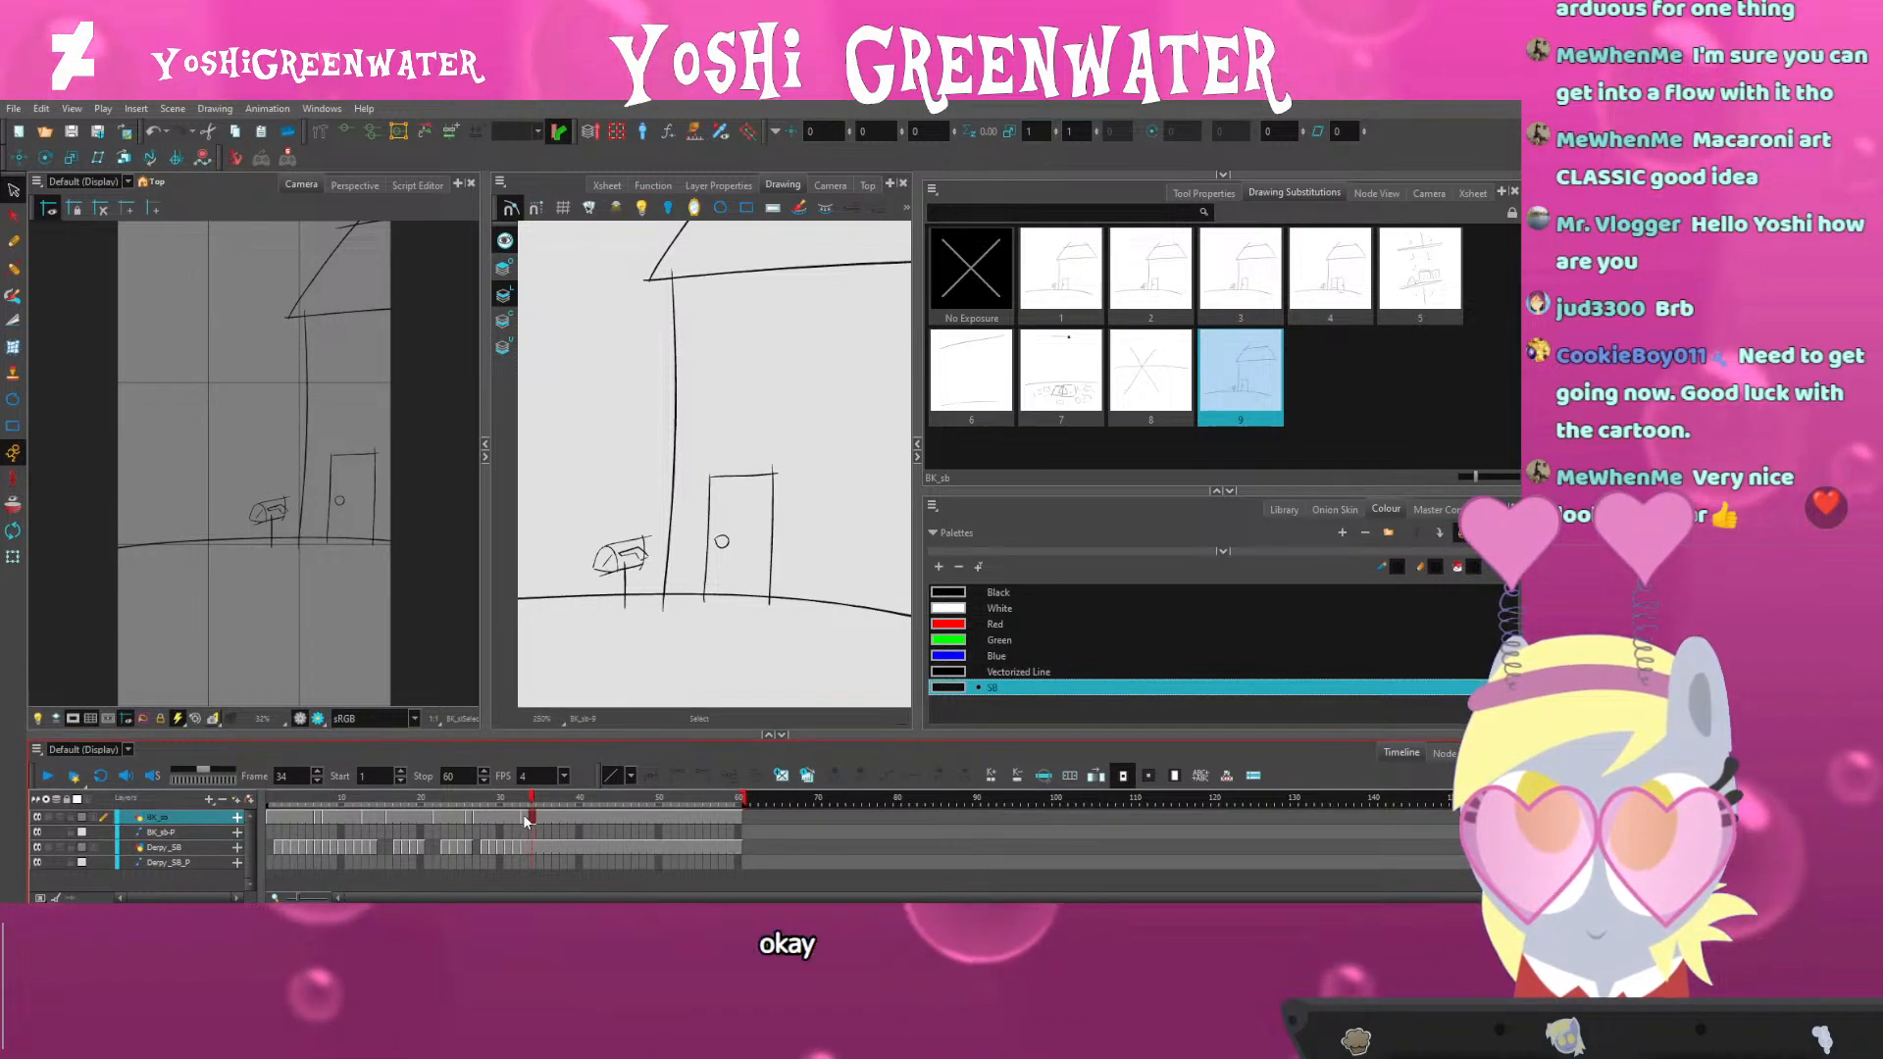
pyautogui.click(523, 847)
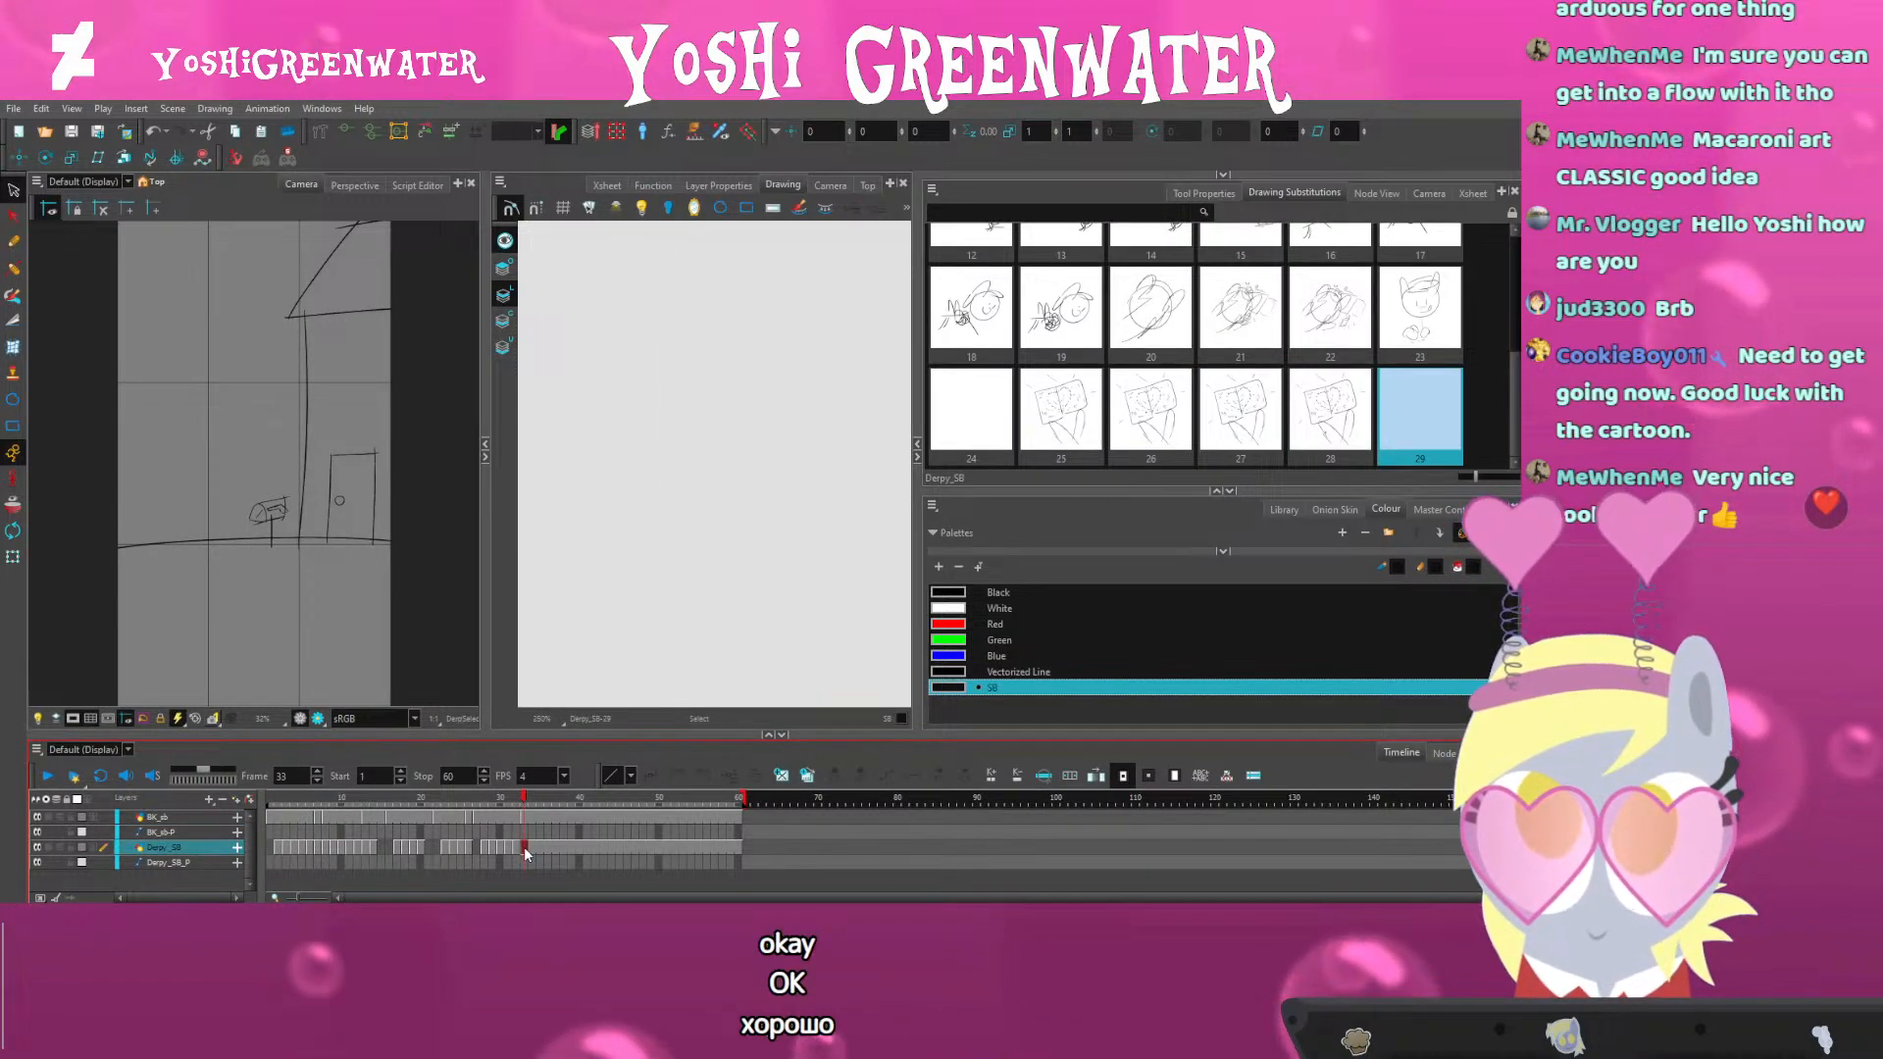
pyautogui.press('.')
pyautogui.click(522, 850)
pyautogui.press('Delete')
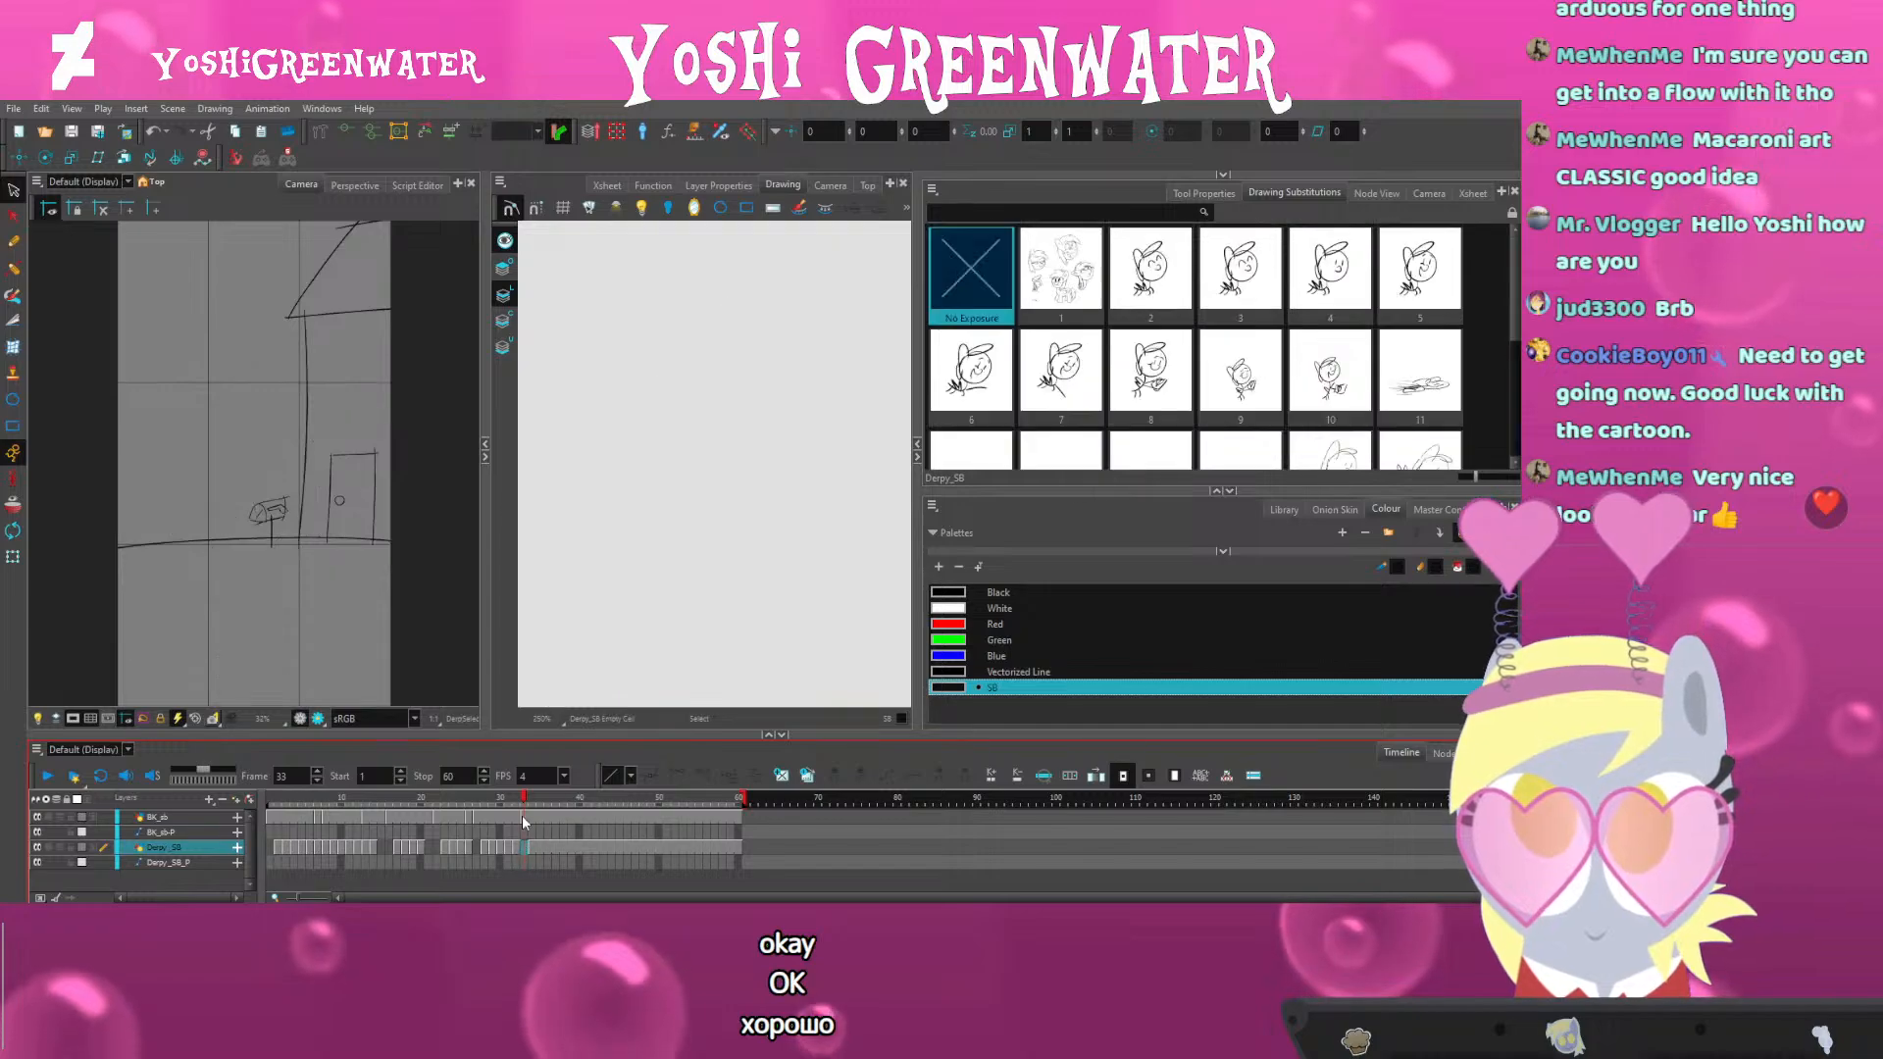
# Substitute pony drawing 2 on the Derpy_SB layer at frame 34 and duplicate it as a separate drawing
pyautogui.press('.')
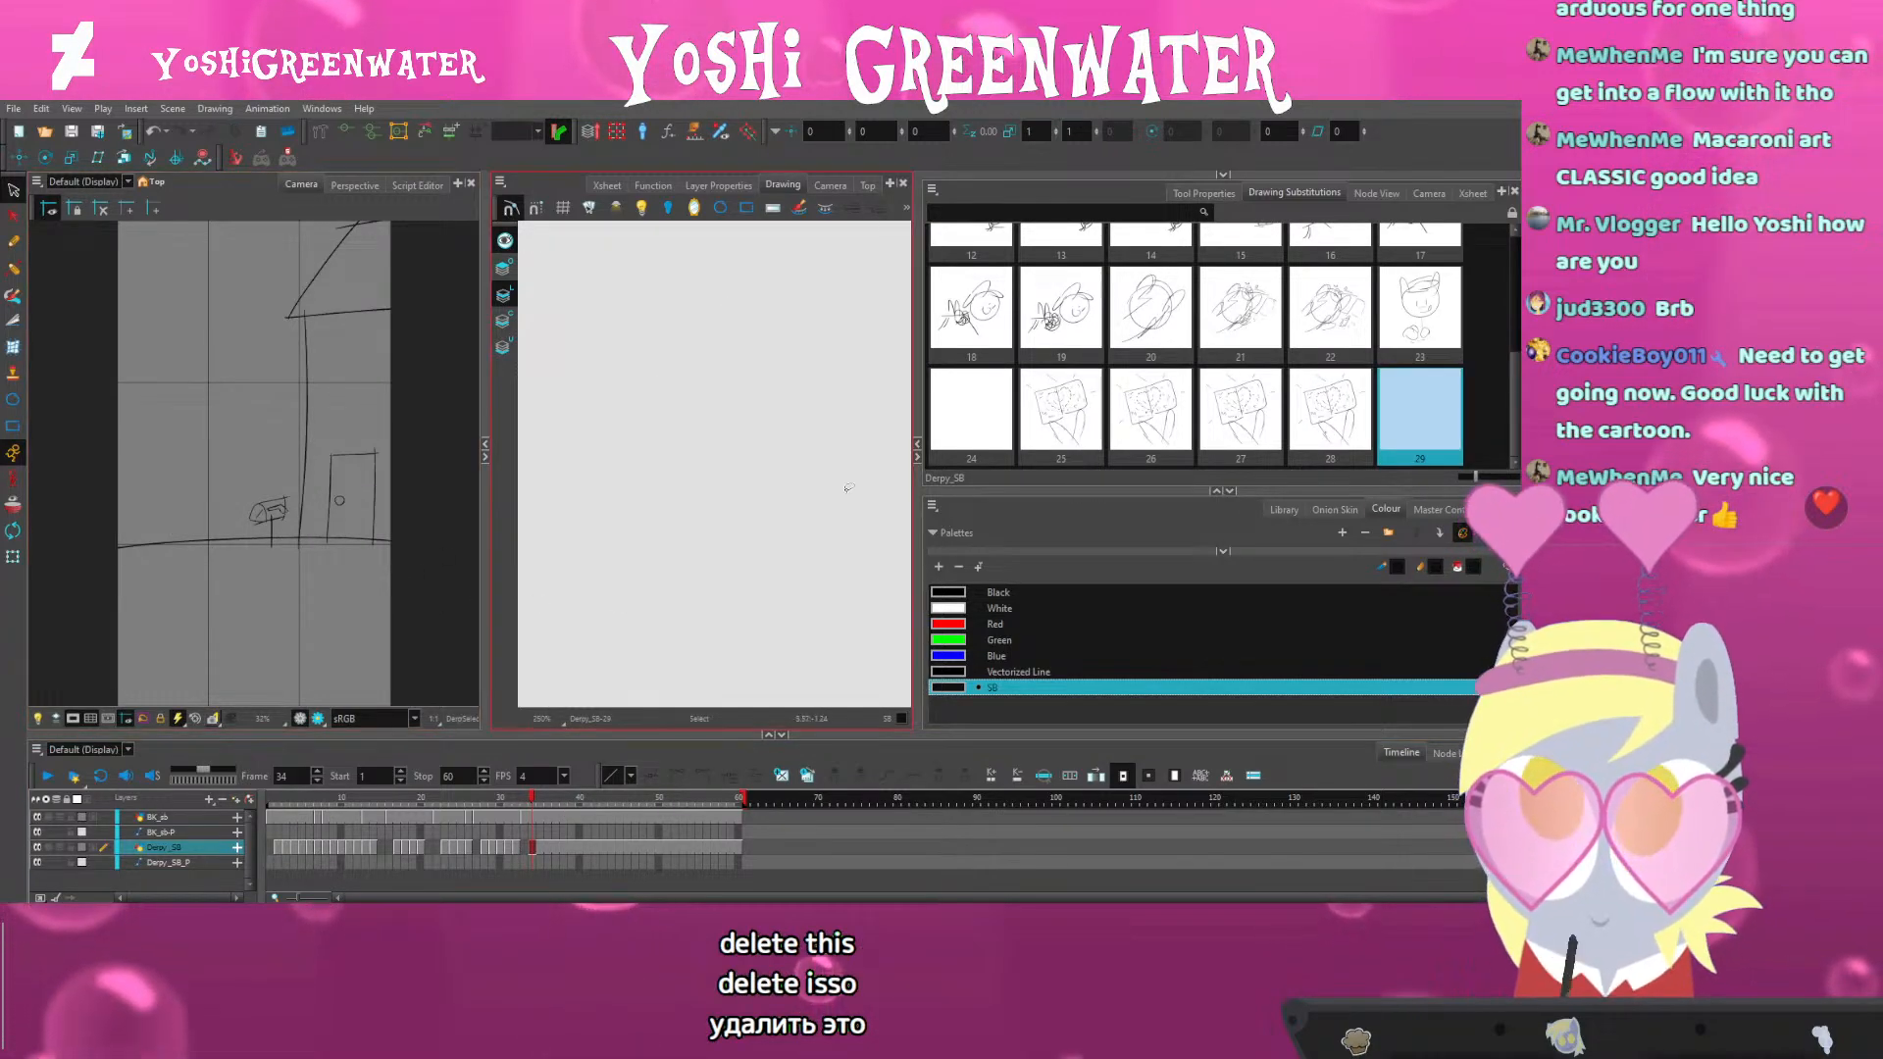
pyautogui.scroll(3, 982, 358)
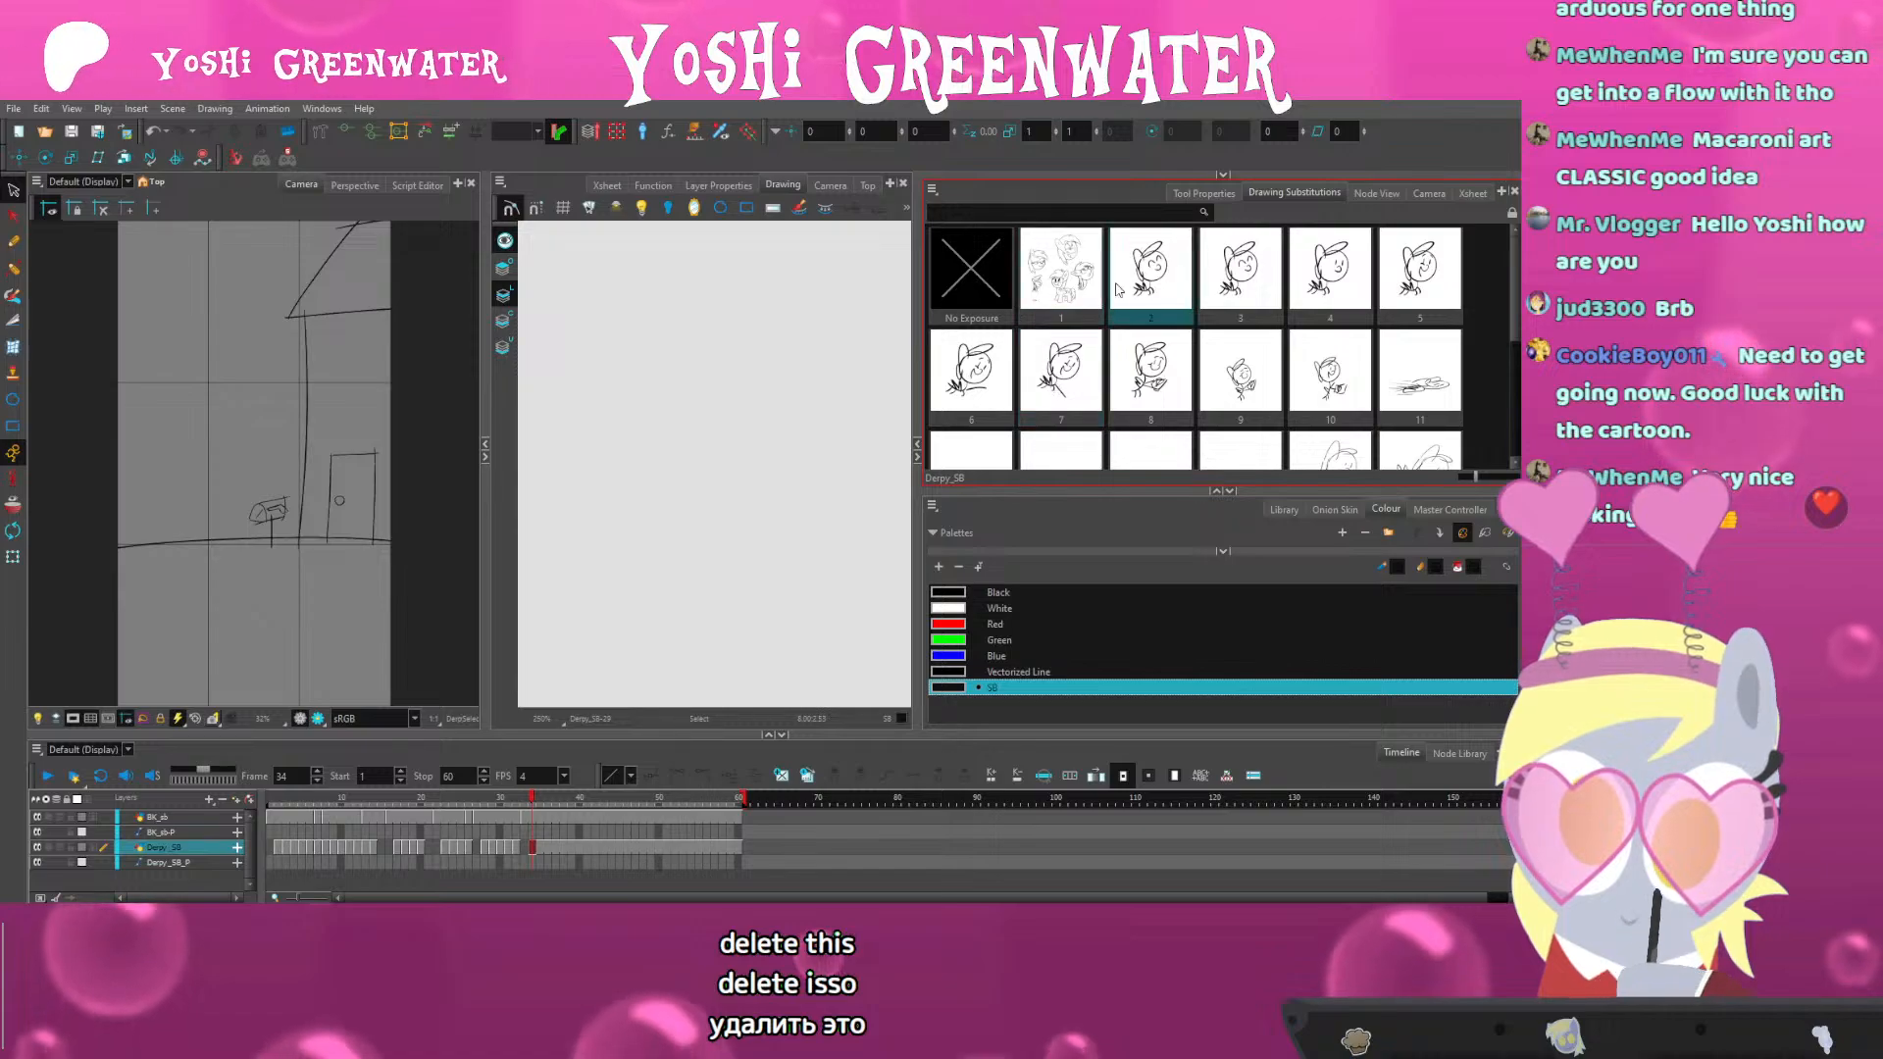
pyautogui.click(1146, 284)
pyautogui.scroll(-5, 686, 471)
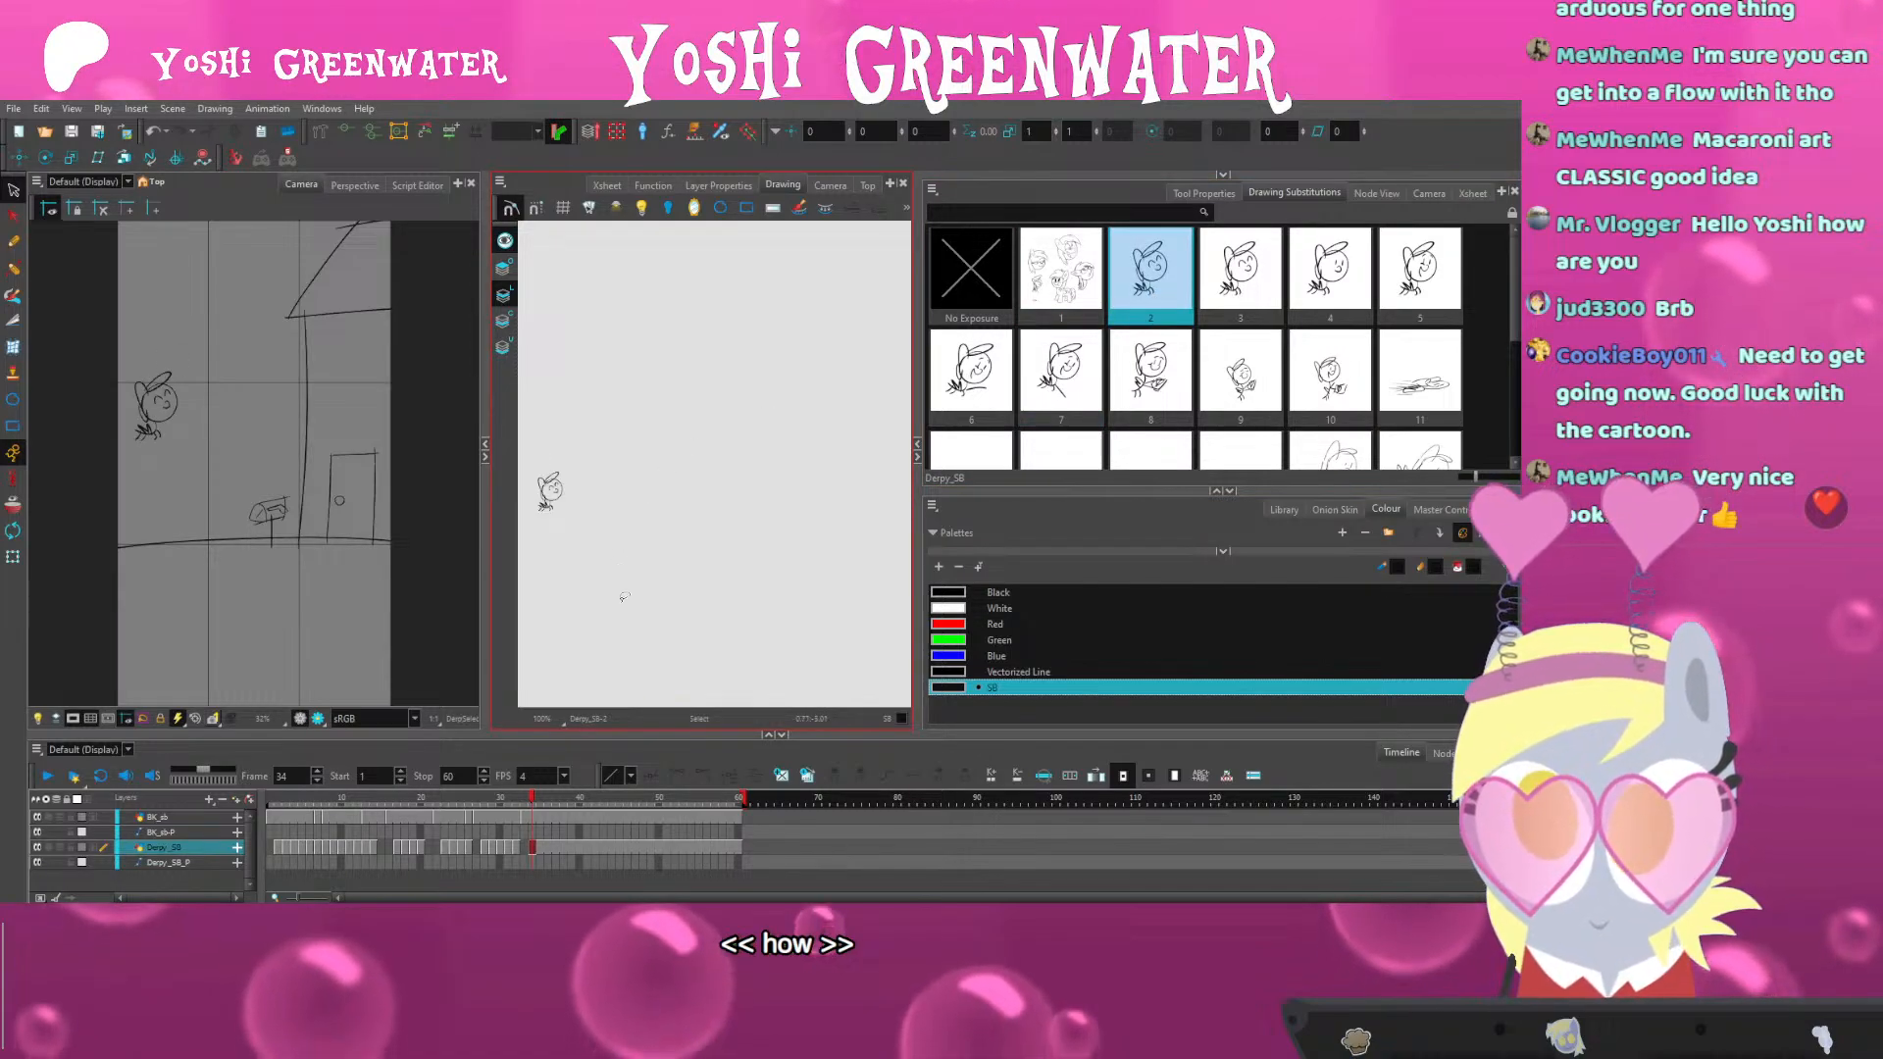
pyautogui.click(704, 774)
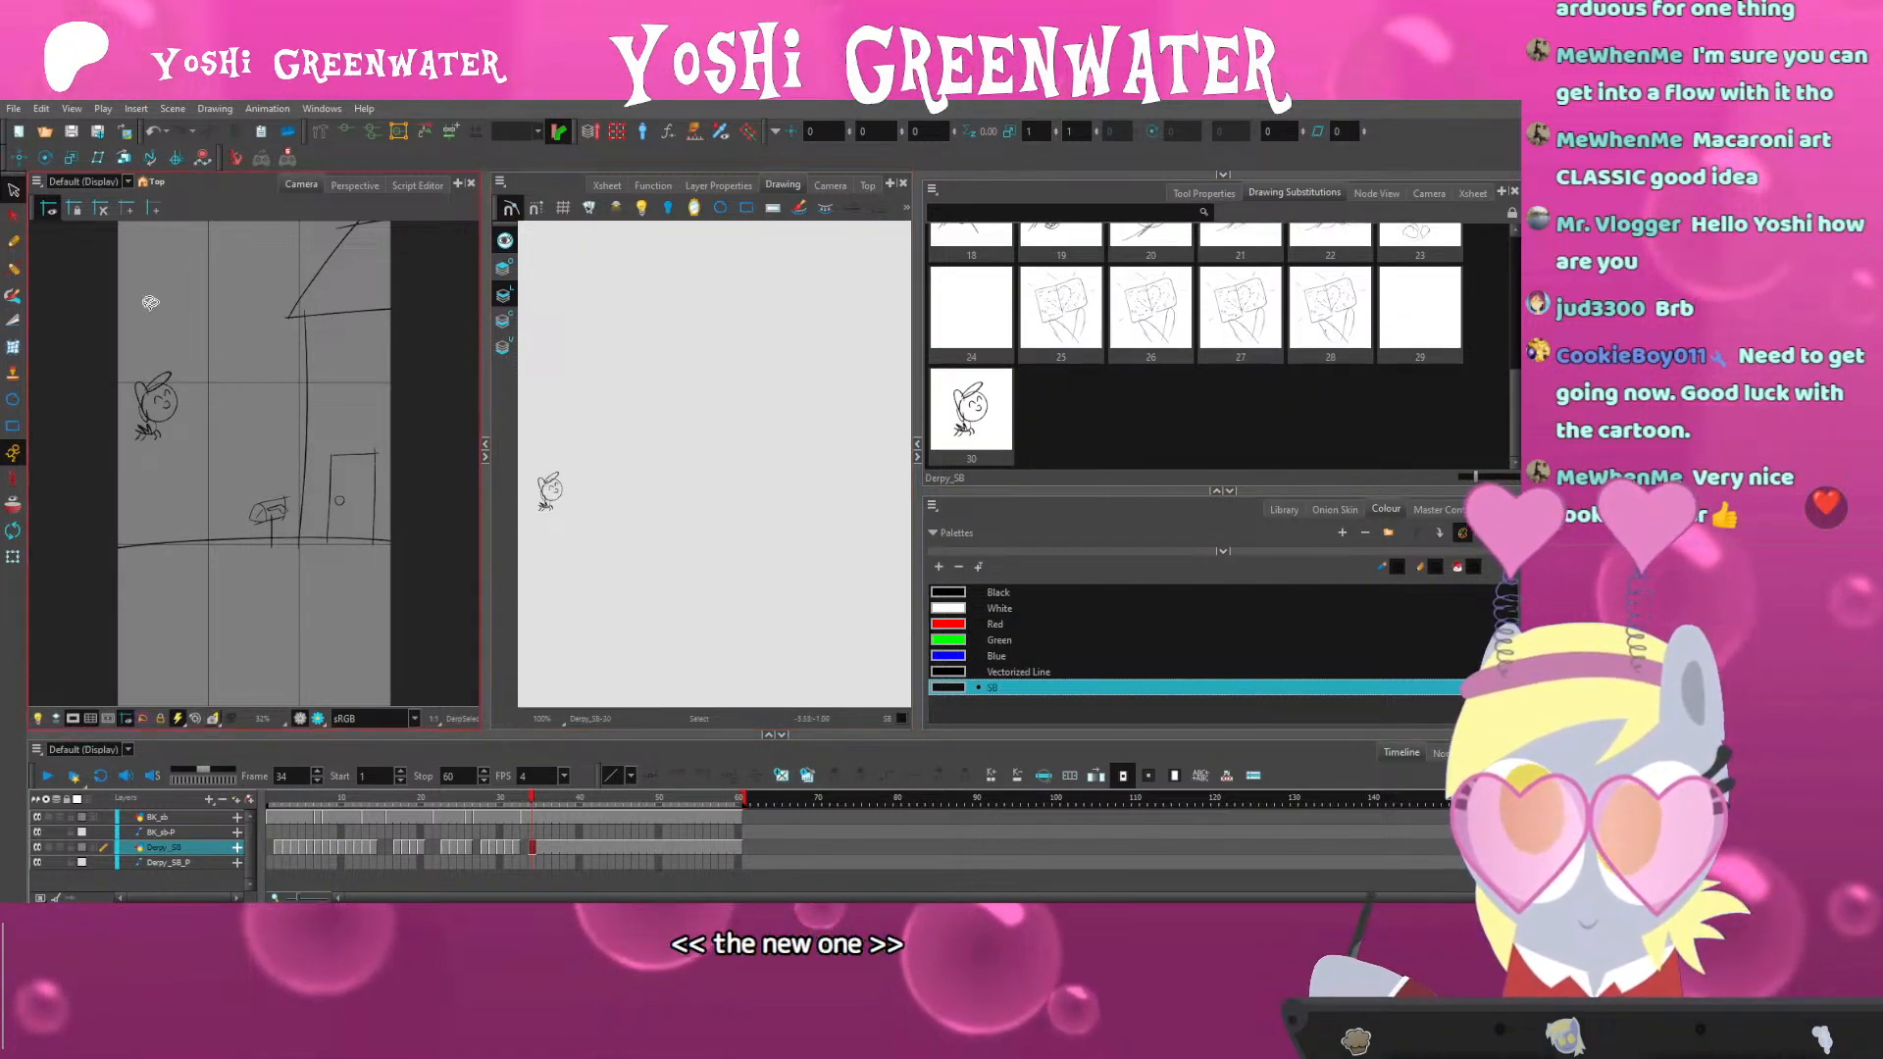
# Move the duplicated pony into the house doorway, flip it horizontally to face the mailbox, and nudge it to the right
pyautogui.moveTo(138, 343)
pyautogui.mouseDown()
pyautogui.moveTo(185, 447)
pyautogui.moveTo(267, 457)
pyautogui.mouseUp()
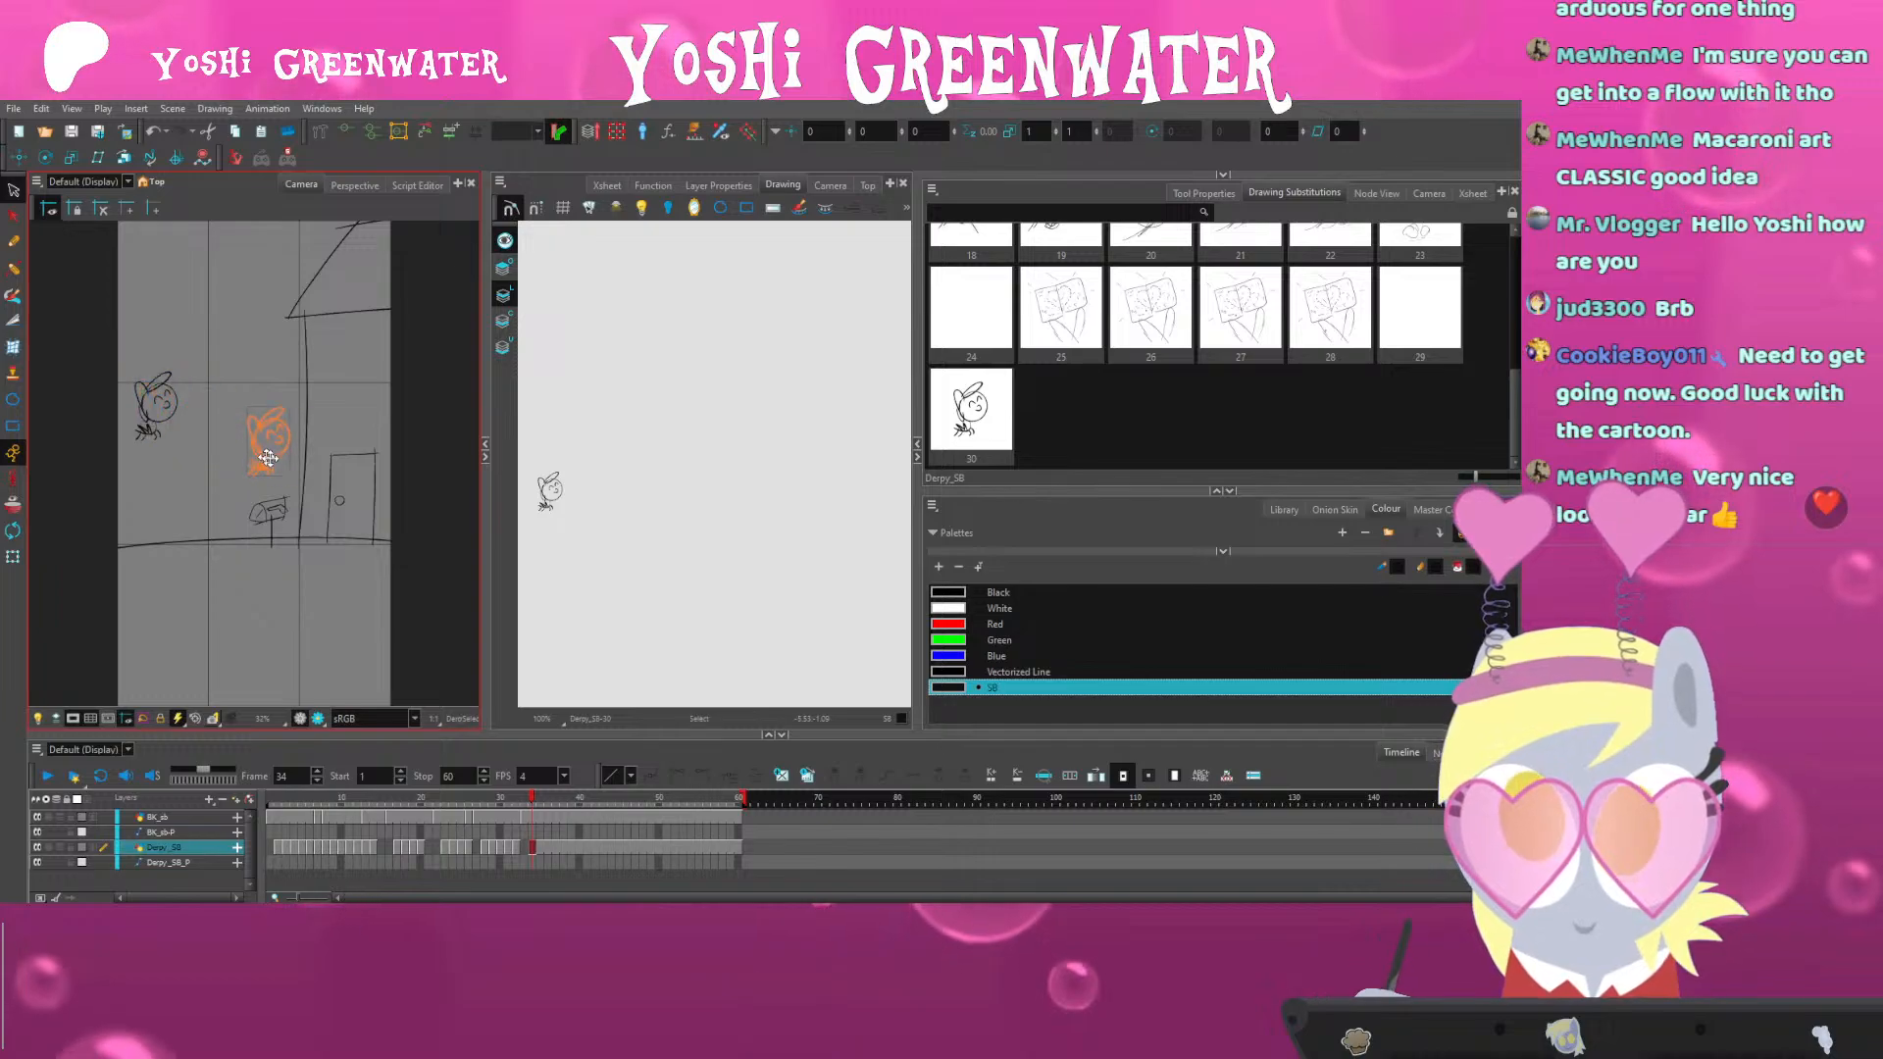
pyautogui.click(1203, 192)
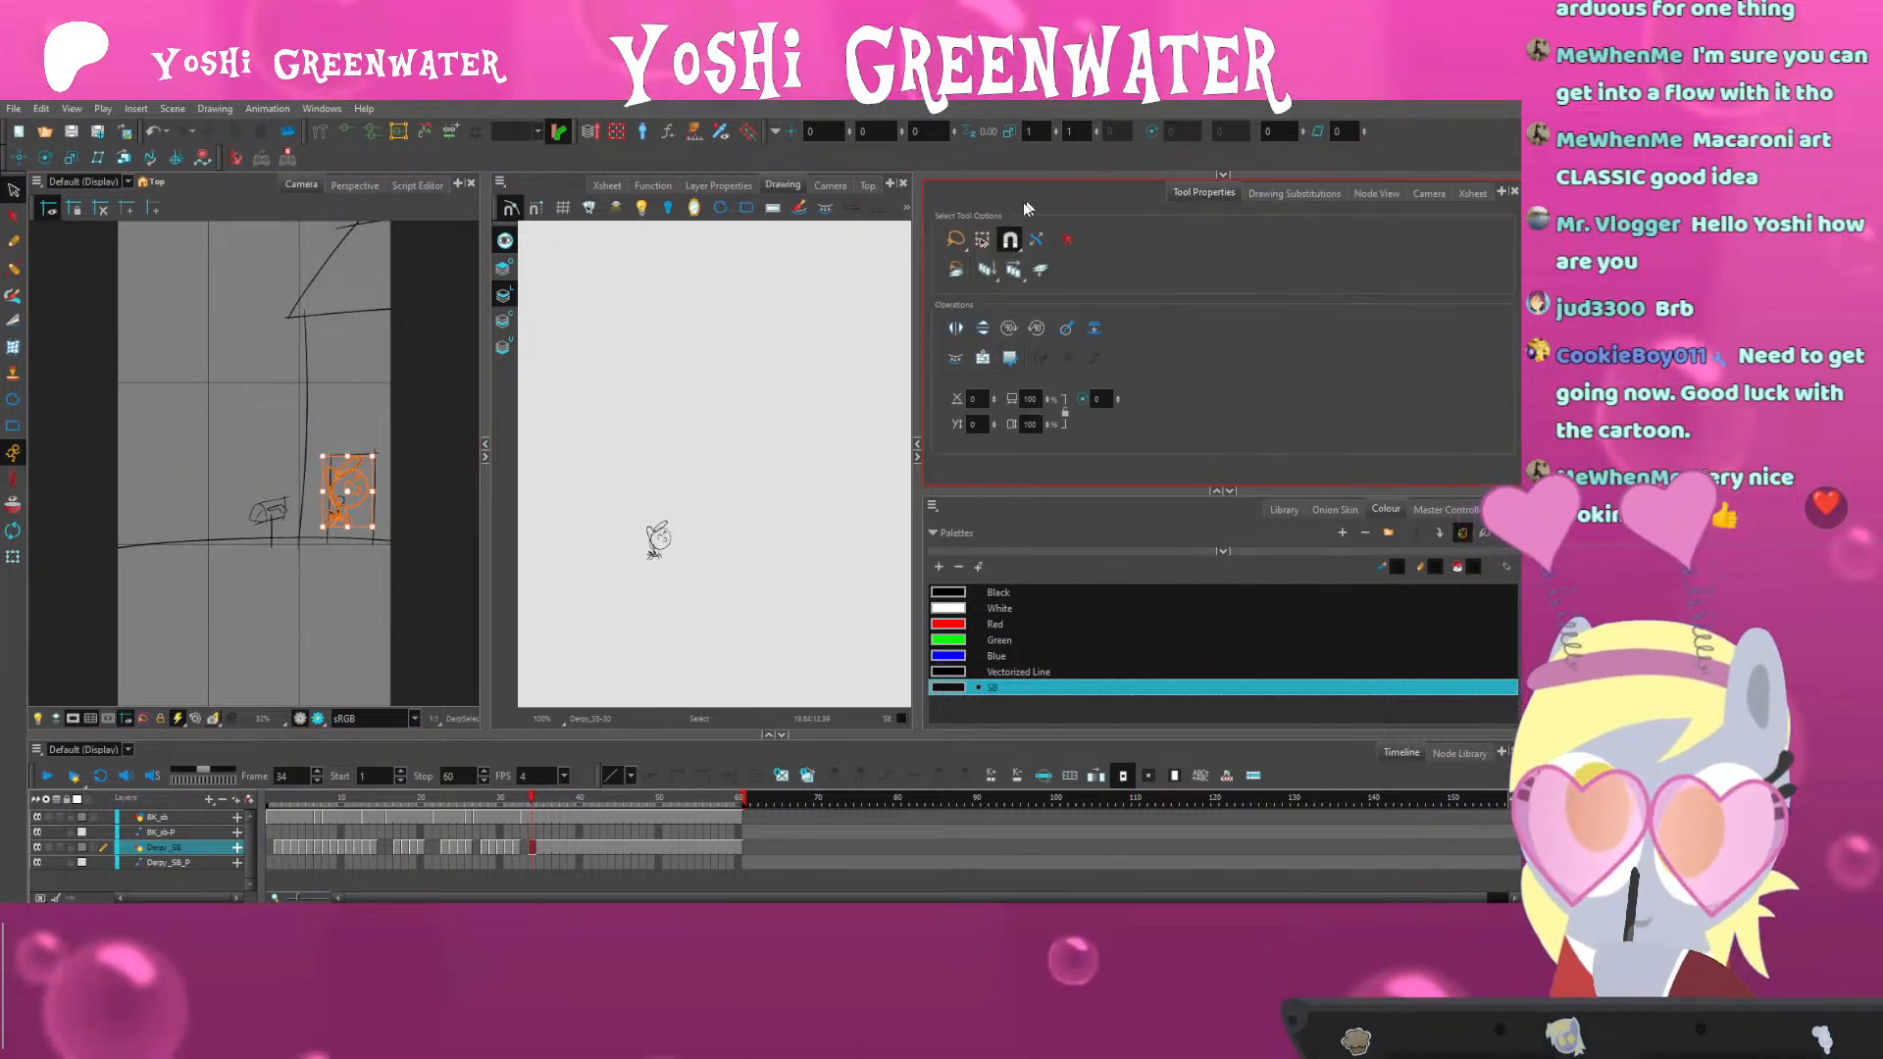
pyautogui.scroll(3, 245, 384)
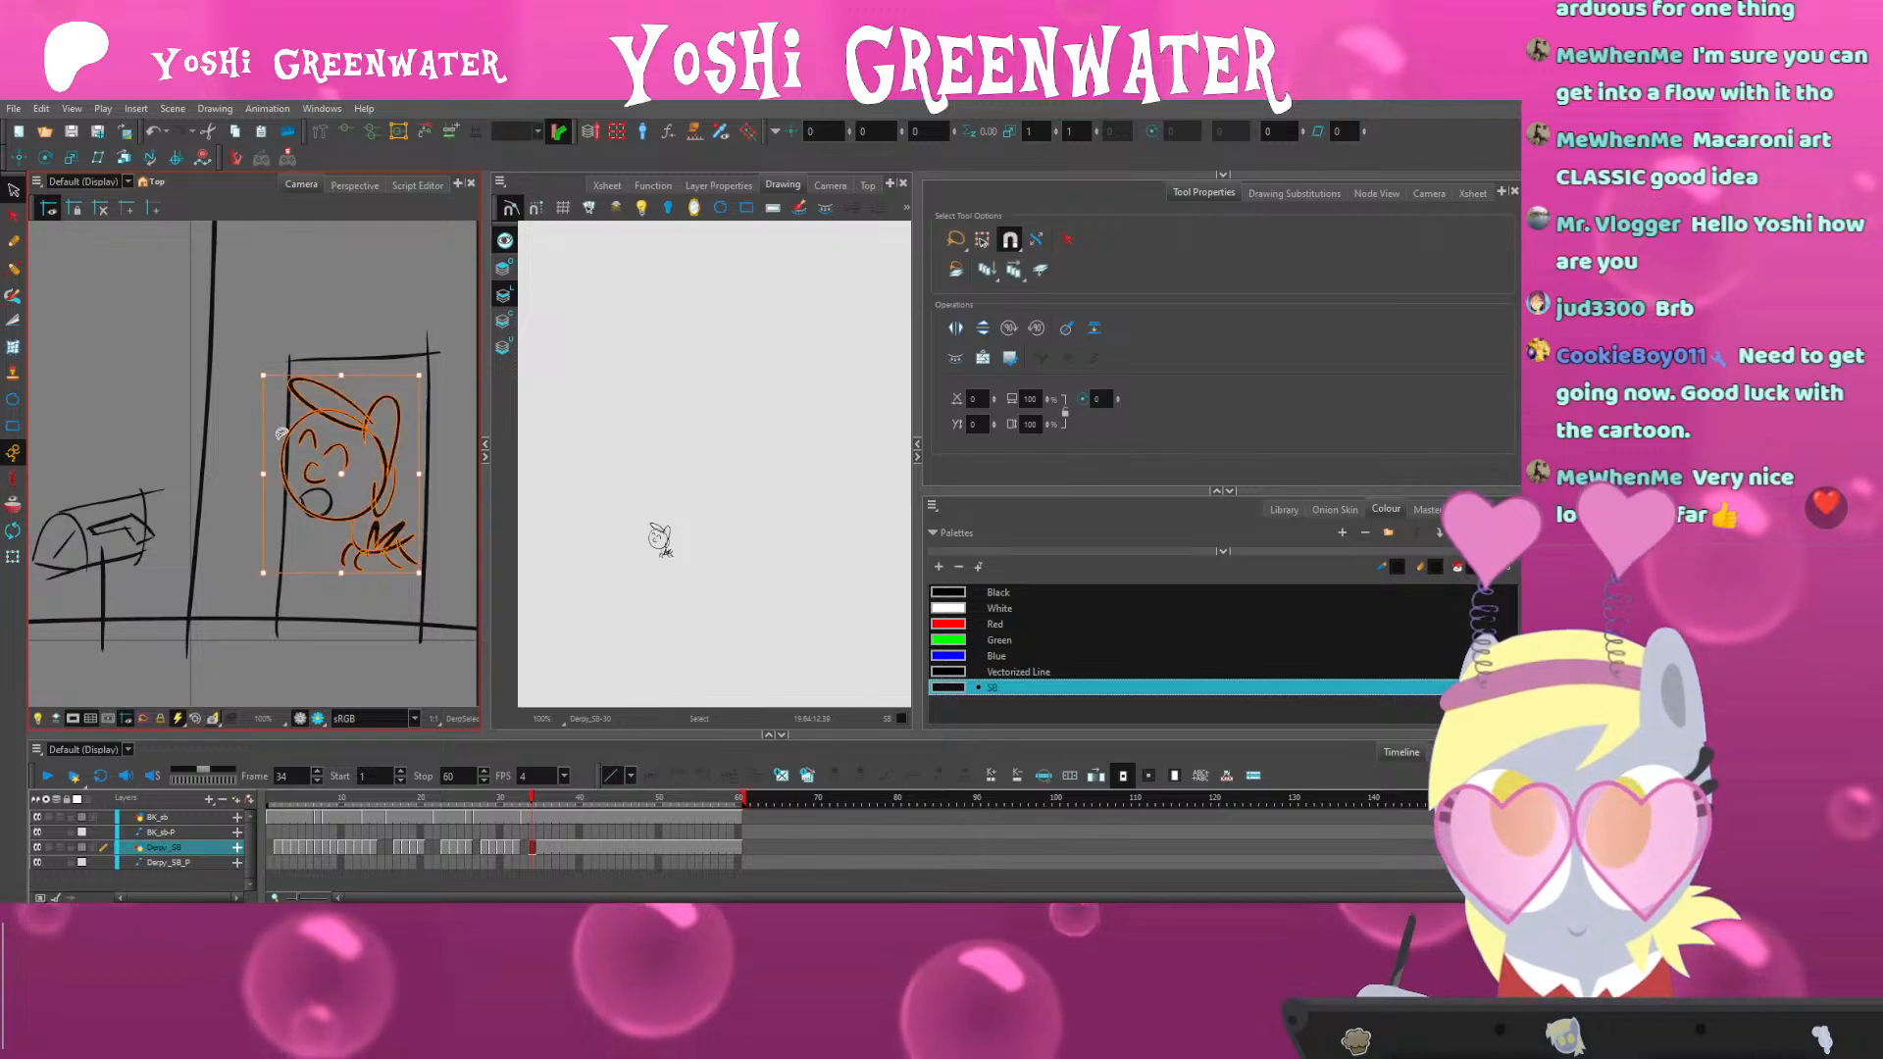
pyautogui.moveTo(262, 436)
pyautogui.mouseDown()
pyautogui.moveTo(206, 434)
pyautogui.moveTo(263, 436)
pyautogui.mouseUp()
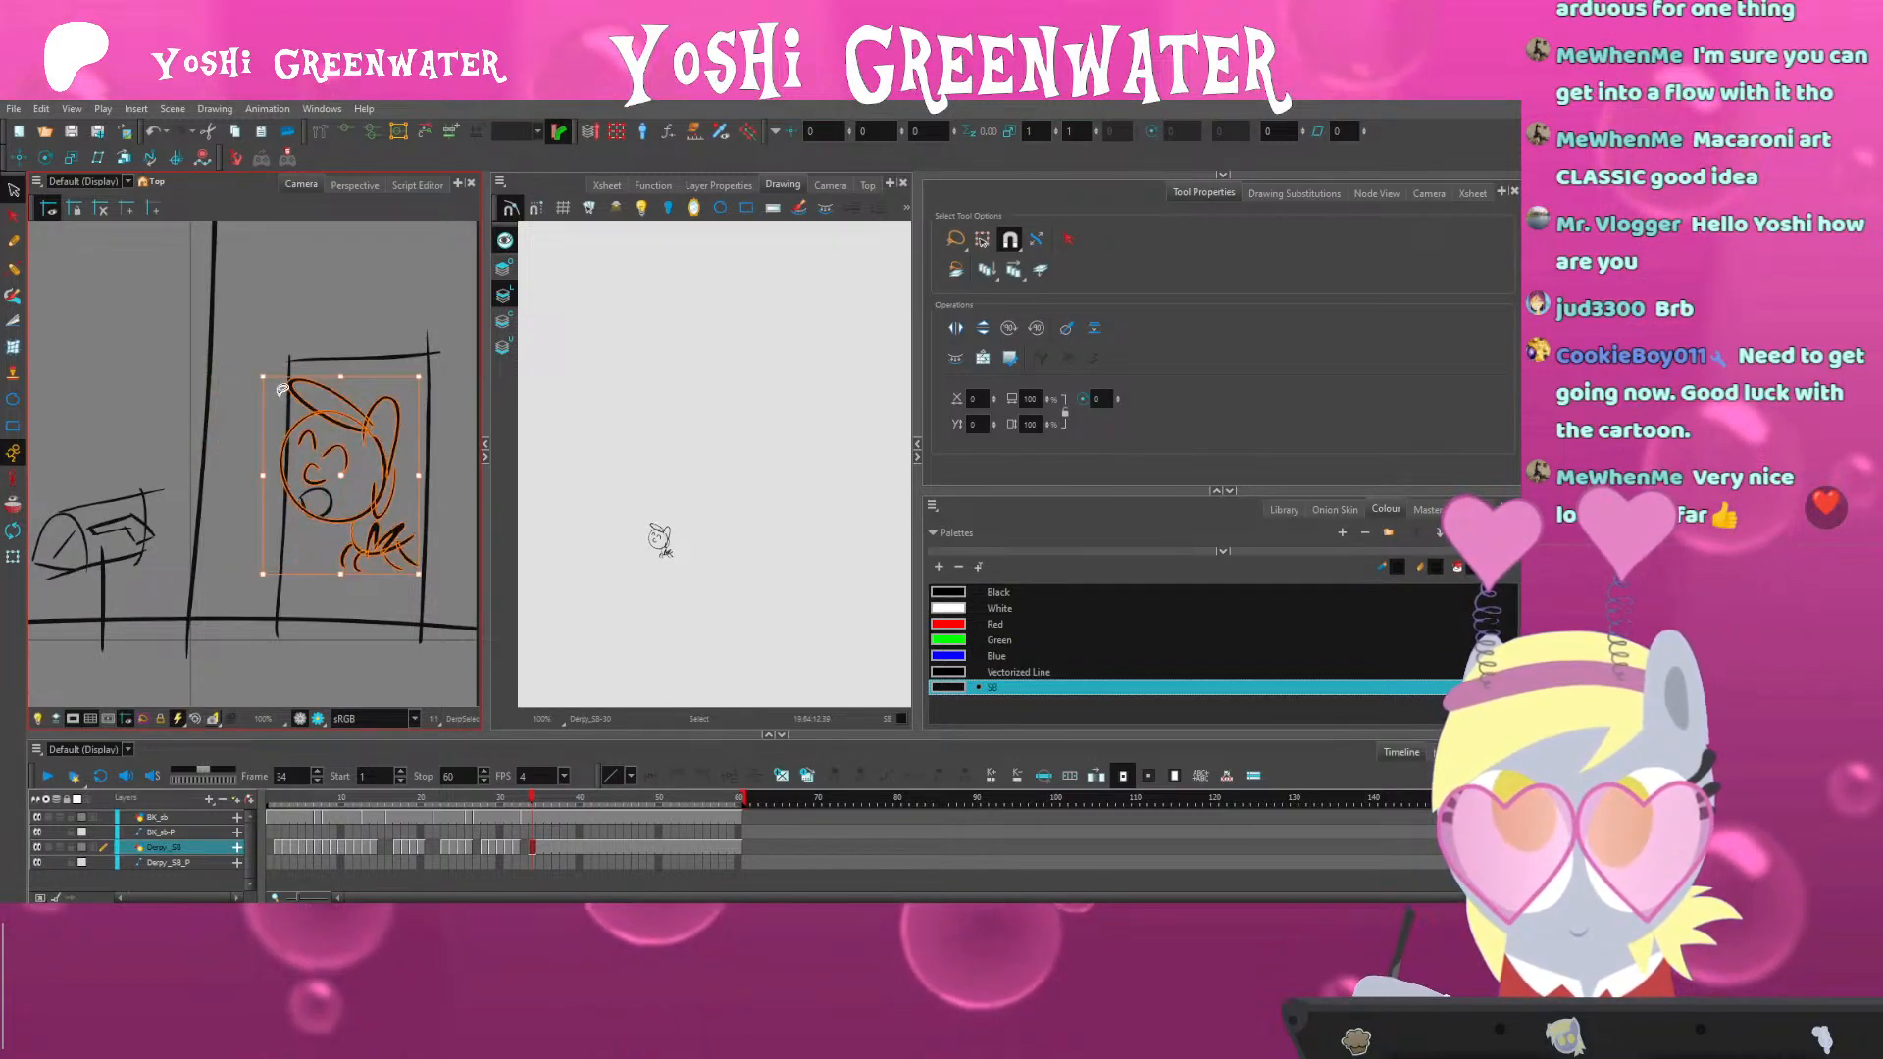
pyautogui.press('Right')
pyautogui.click(259, 471)
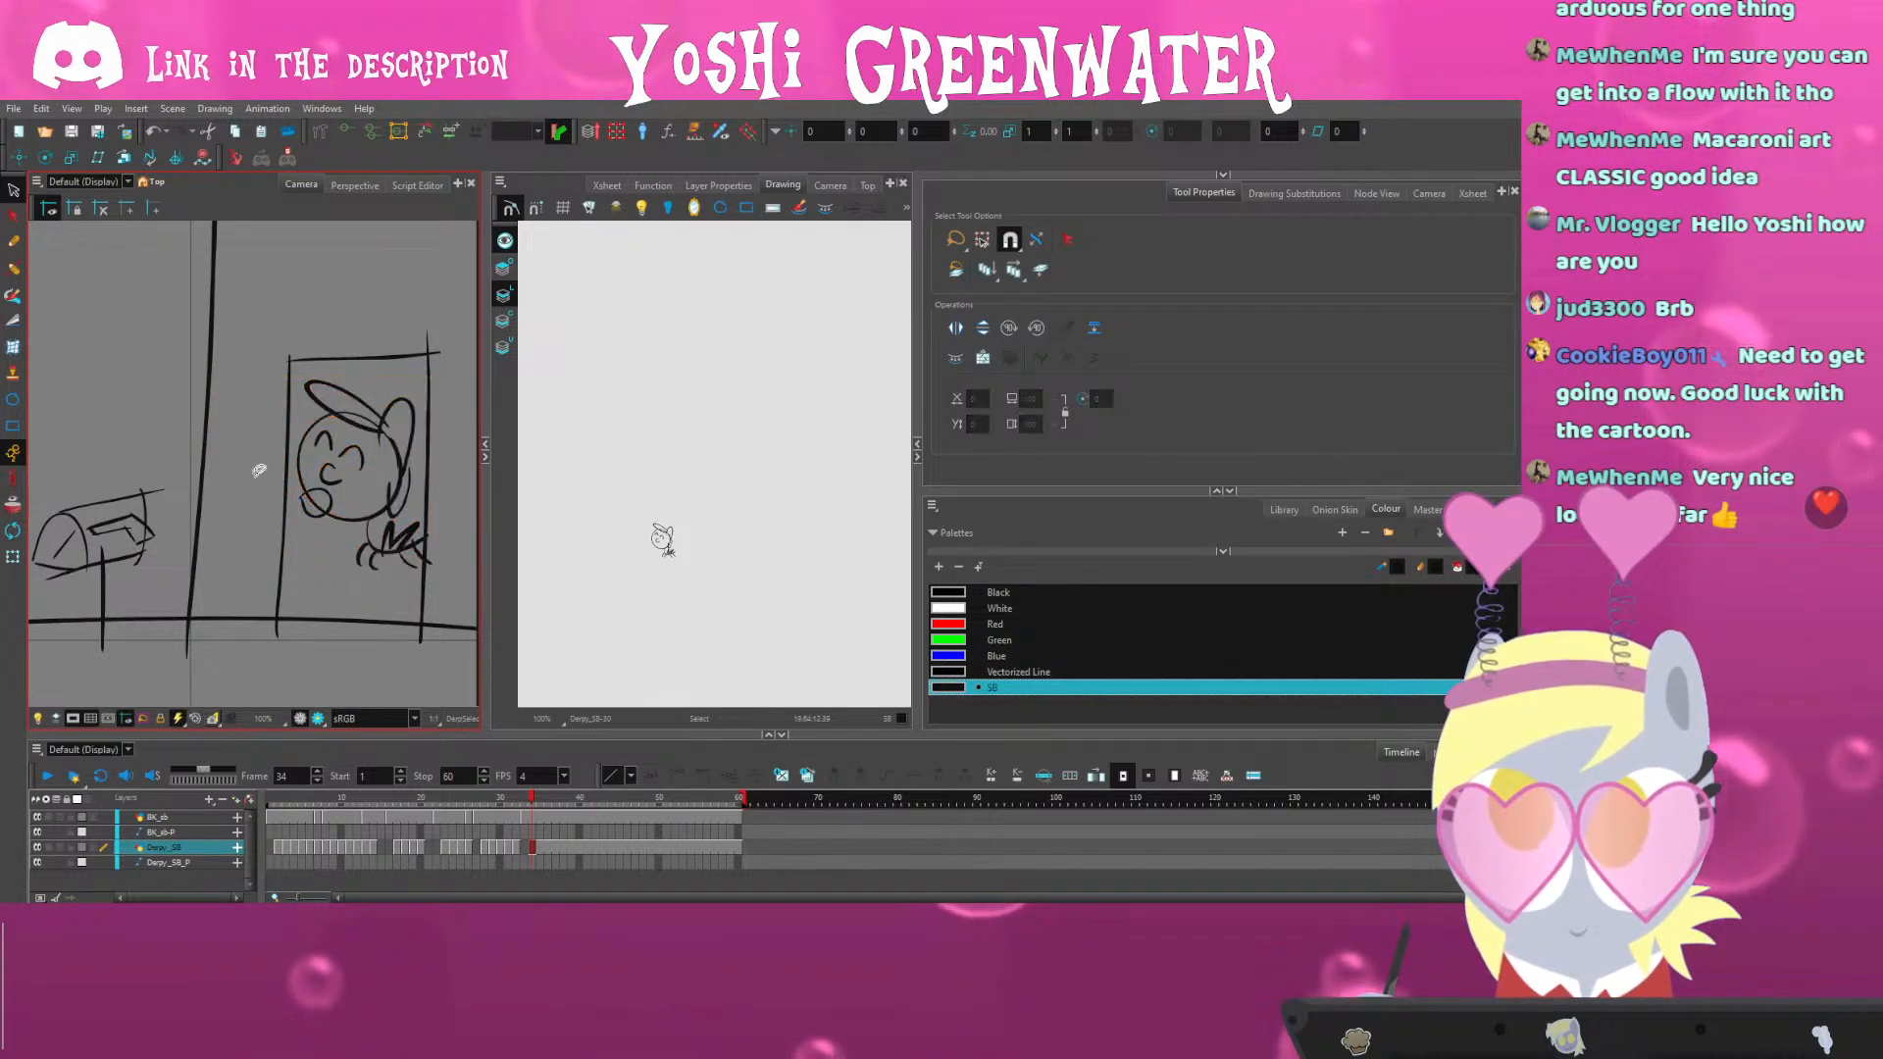
# Delete the pony's eyes and mouth and redraw them with the Brush as narrow arched eyes and a curved smile
pyautogui.scroll(10, 657, 553)
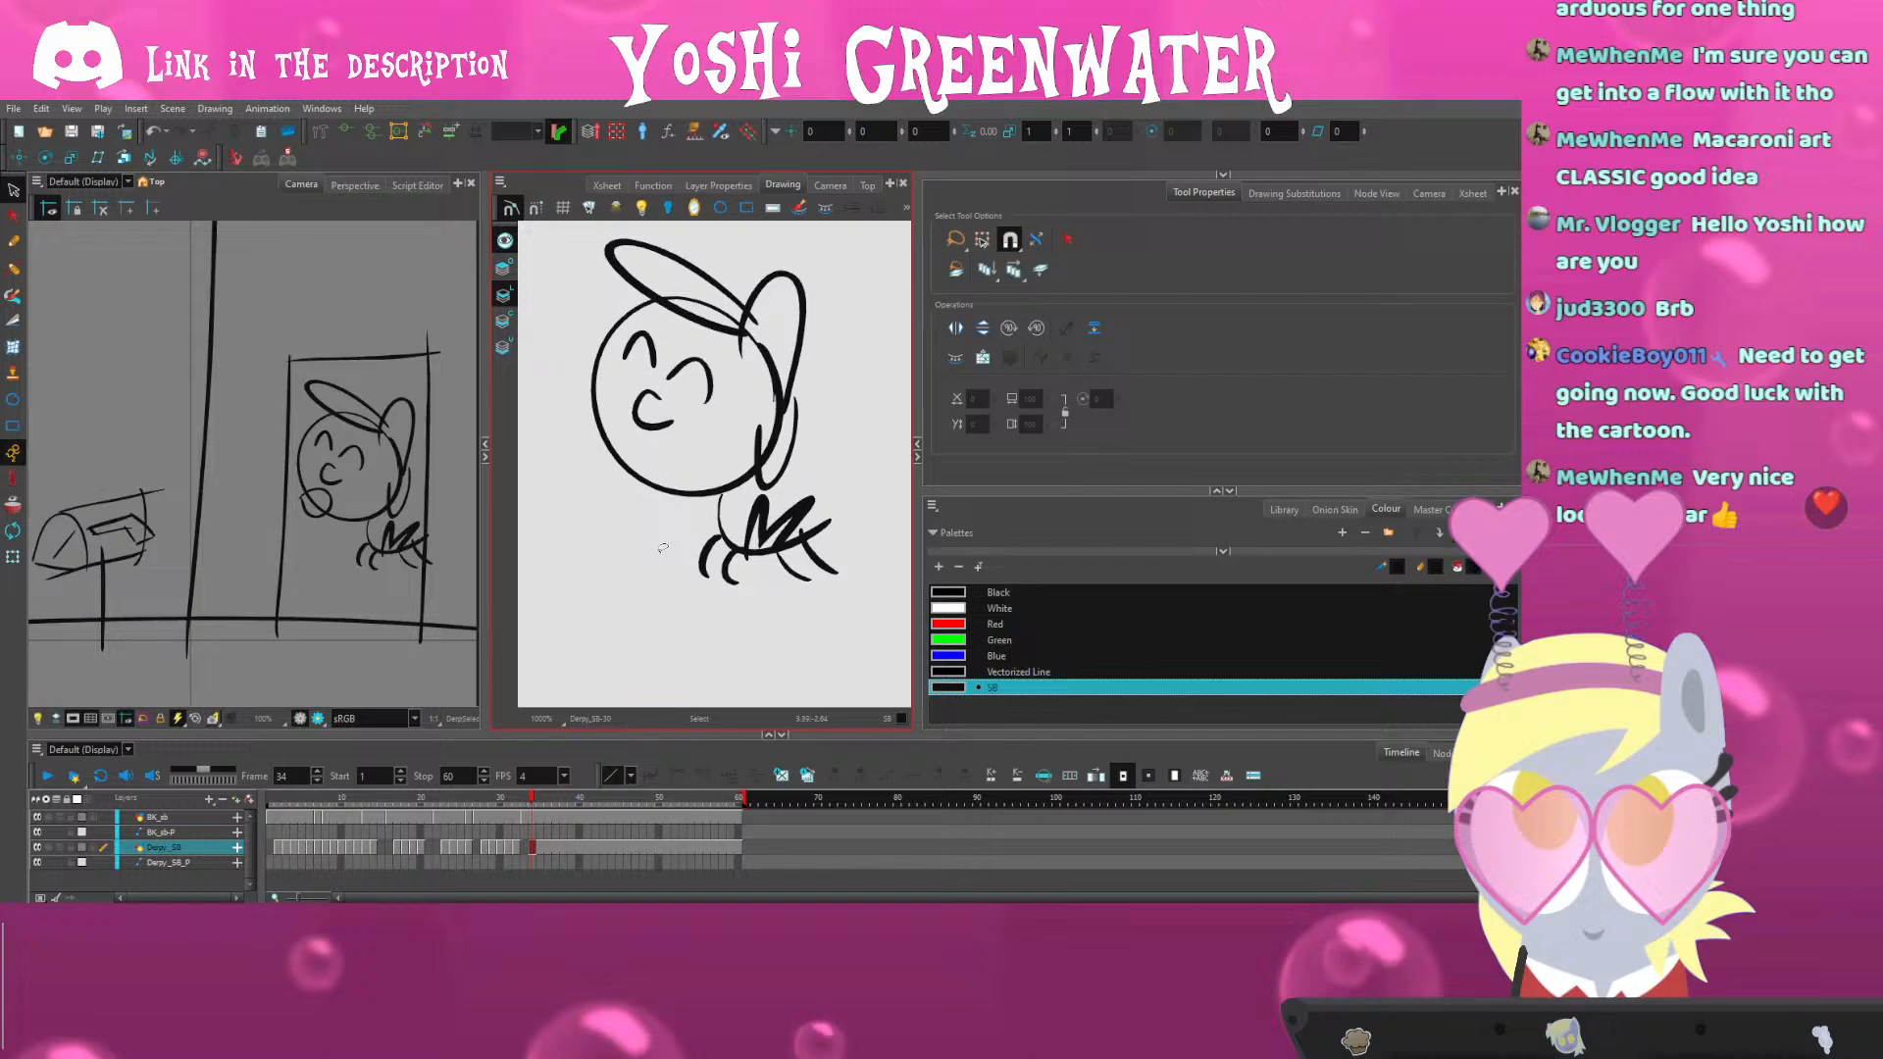
pyautogui.rightClick(333, 451)
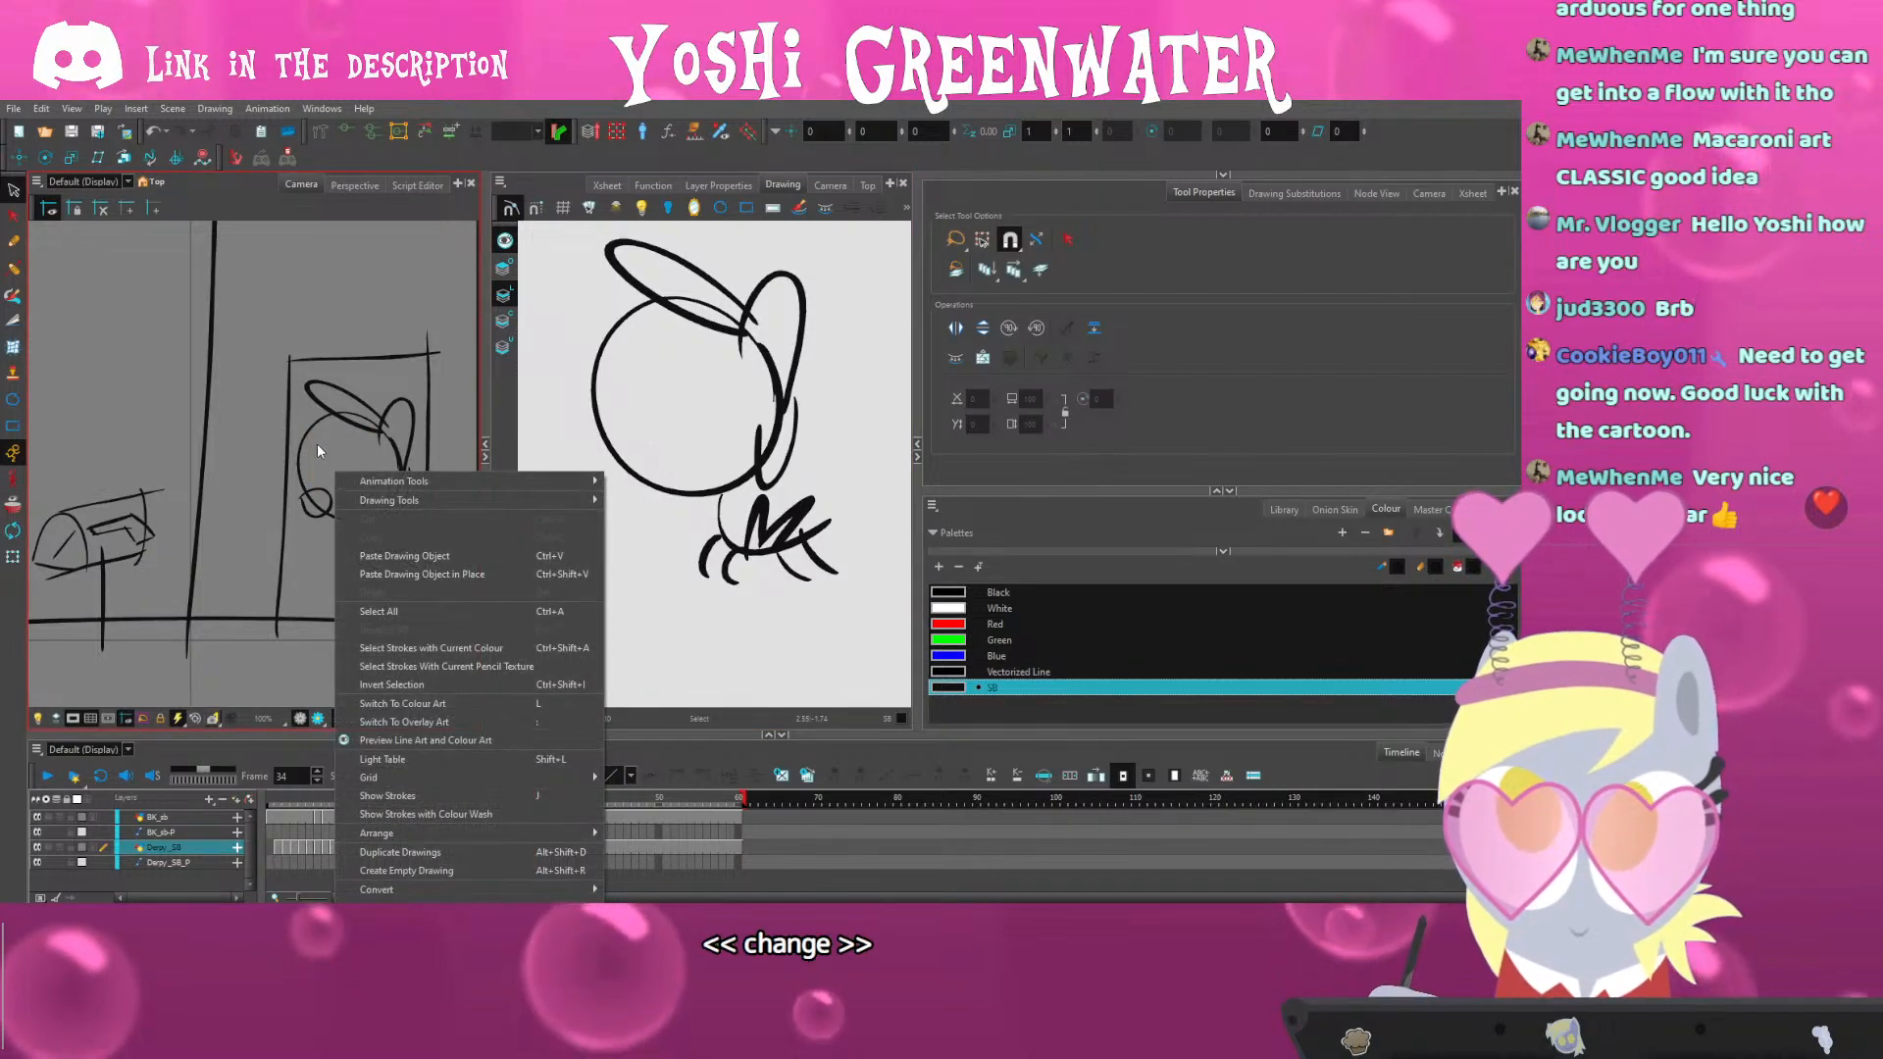
pyautogui.scroll(3, 321, 446)
pyautogui.hotkey('alt', 'b')
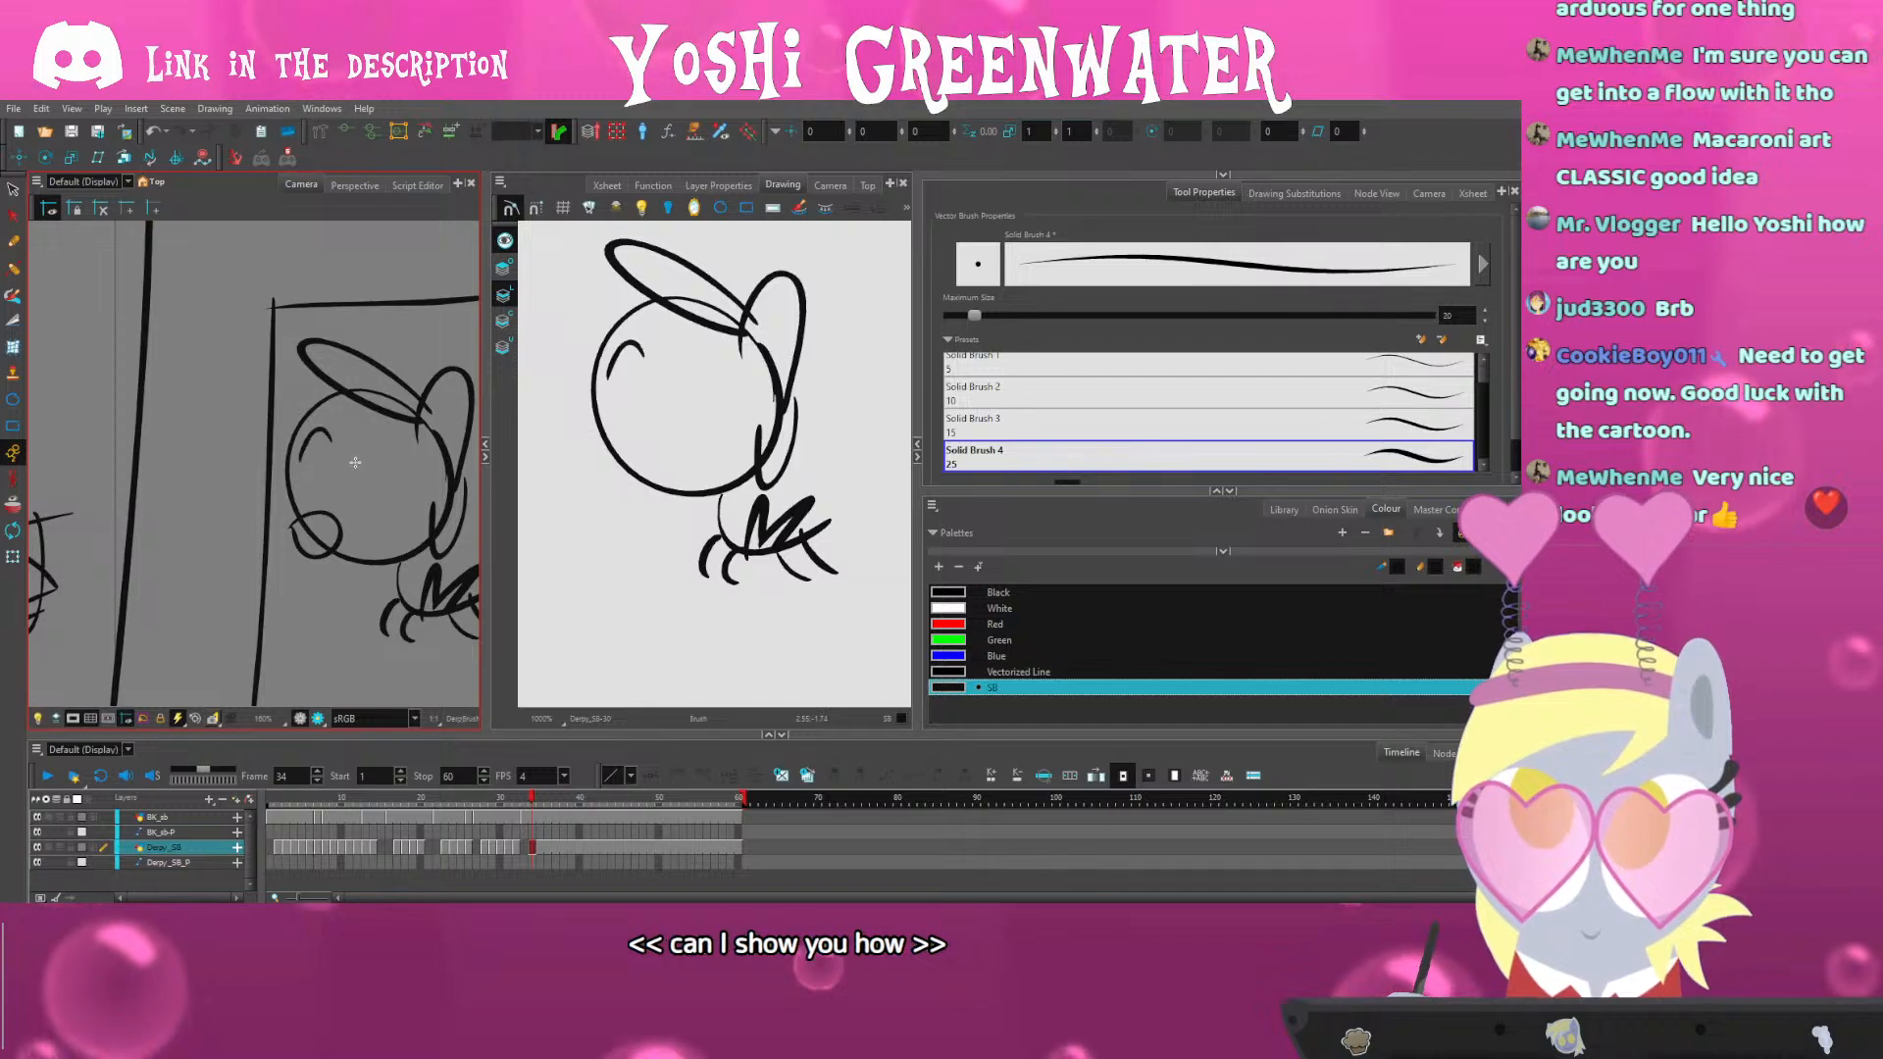
pyautogui.hotkey('ctrl', 'z')
pyautogui.hotkey('ctrl', 'z')
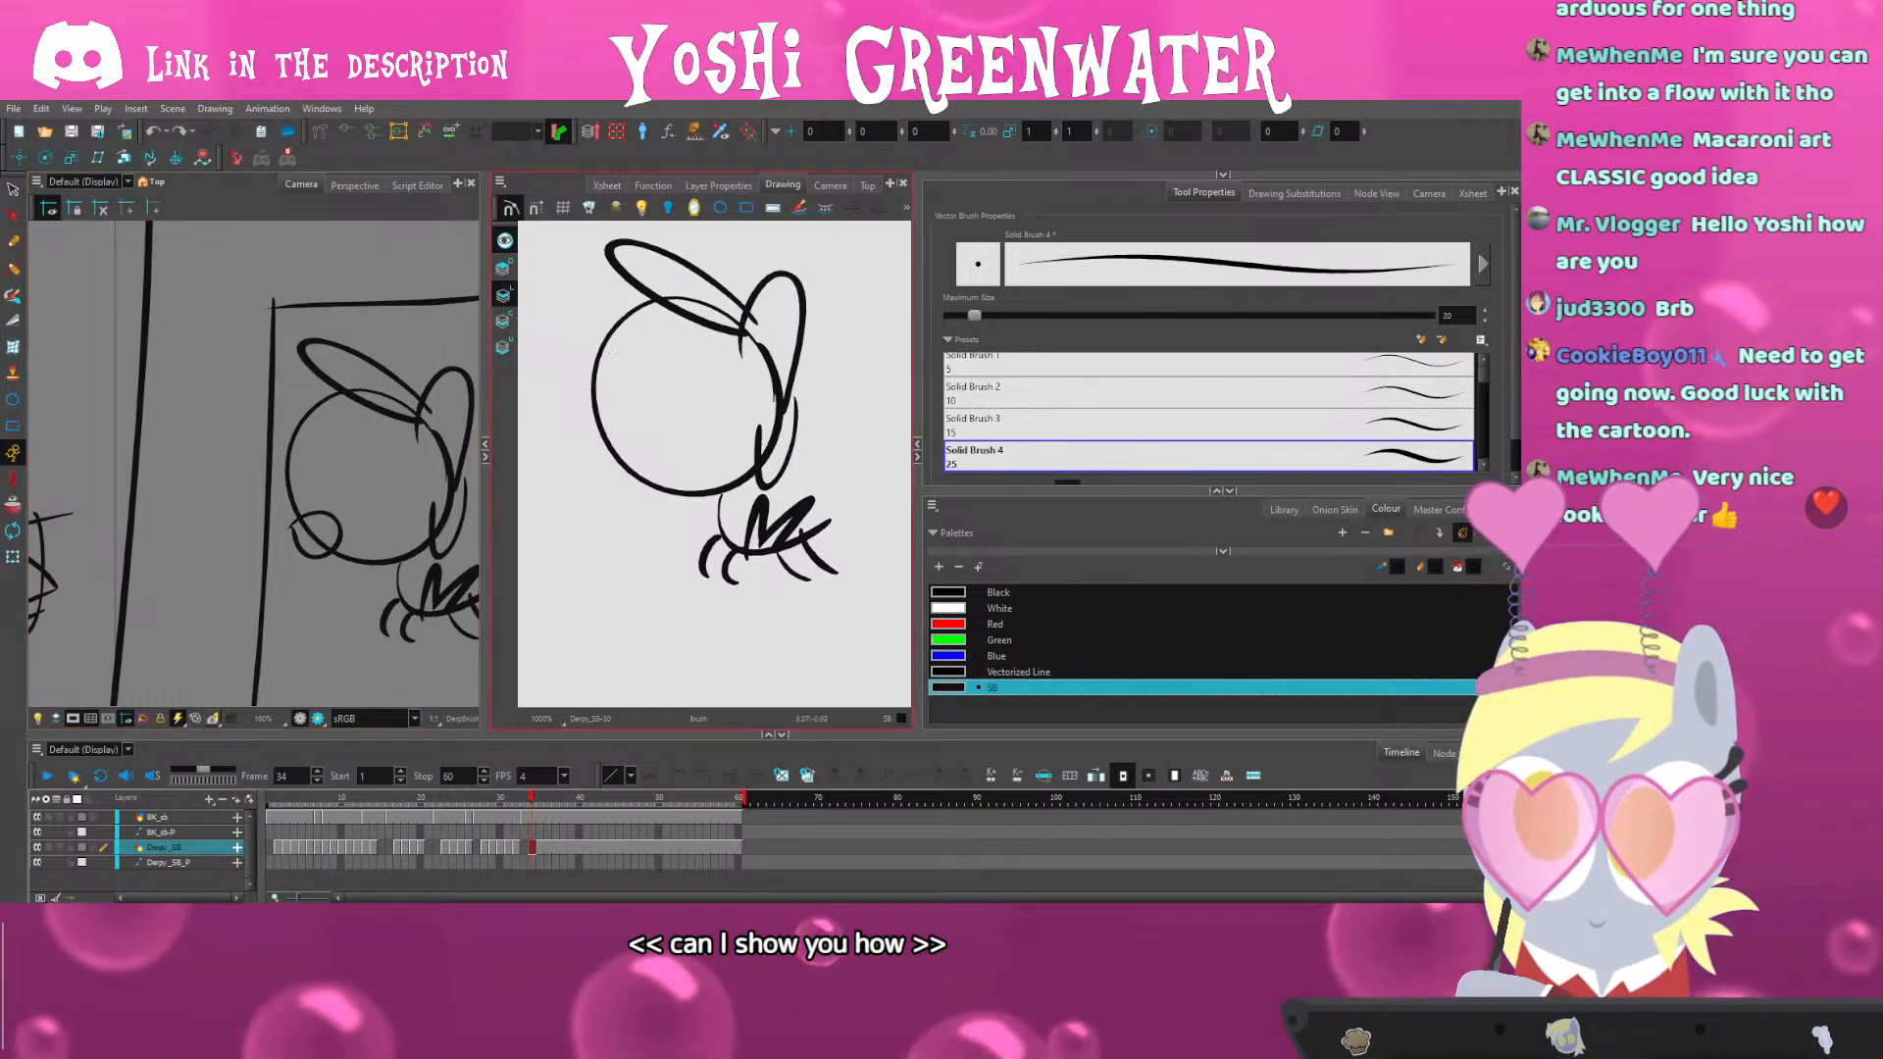
pyautogui.moveTo(603, 393)
pyautogui.mouseDown()
pyautogui.moveTo(604, 369)
pyautogui.moveTo(683, 392)
pyautogui.moveTo(650, 416)
pyautogui.mouseUp()
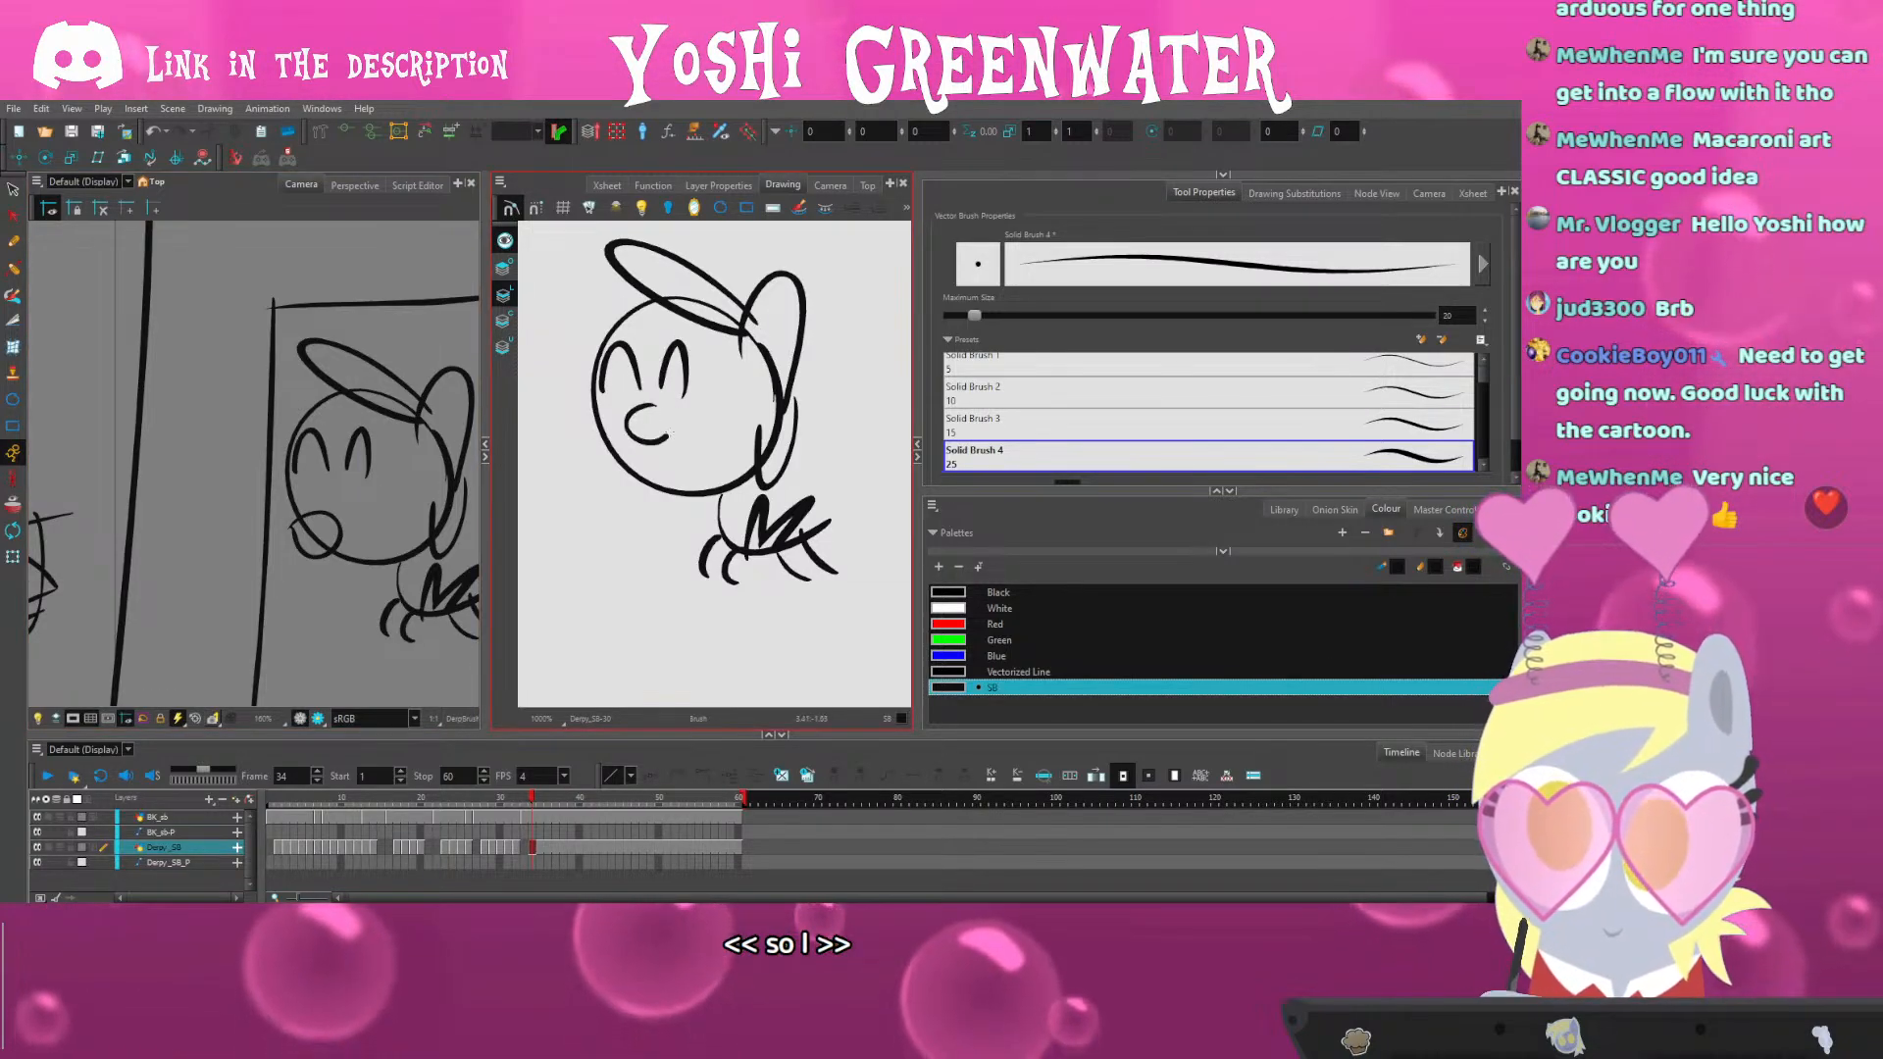
pyautogui.moveTo(677, 549); pyautogui.dragTo(633, 517)
# Shift the pony's small body strokes slightly to the left beneath its head and go back to frame 33
pyautogui.scroll(-2, 628, 512)
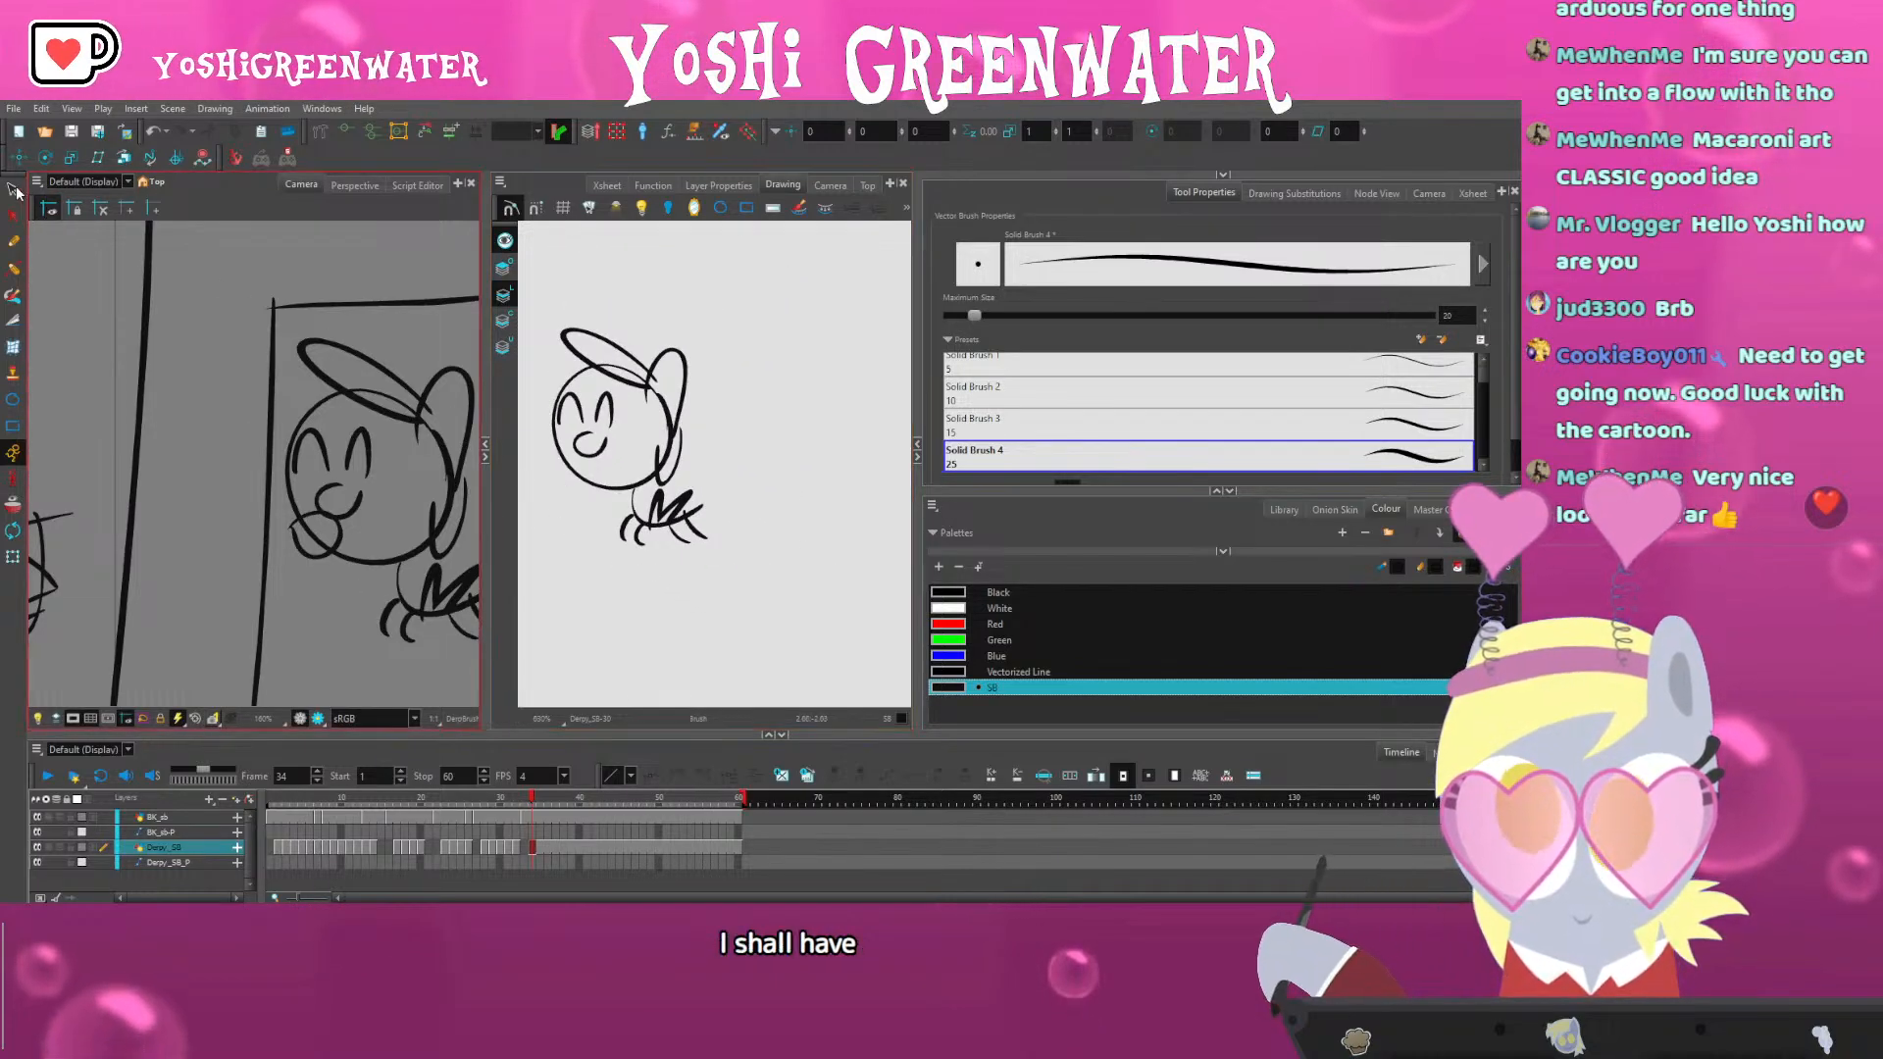
pyautogui.hotkey('alt', 's')
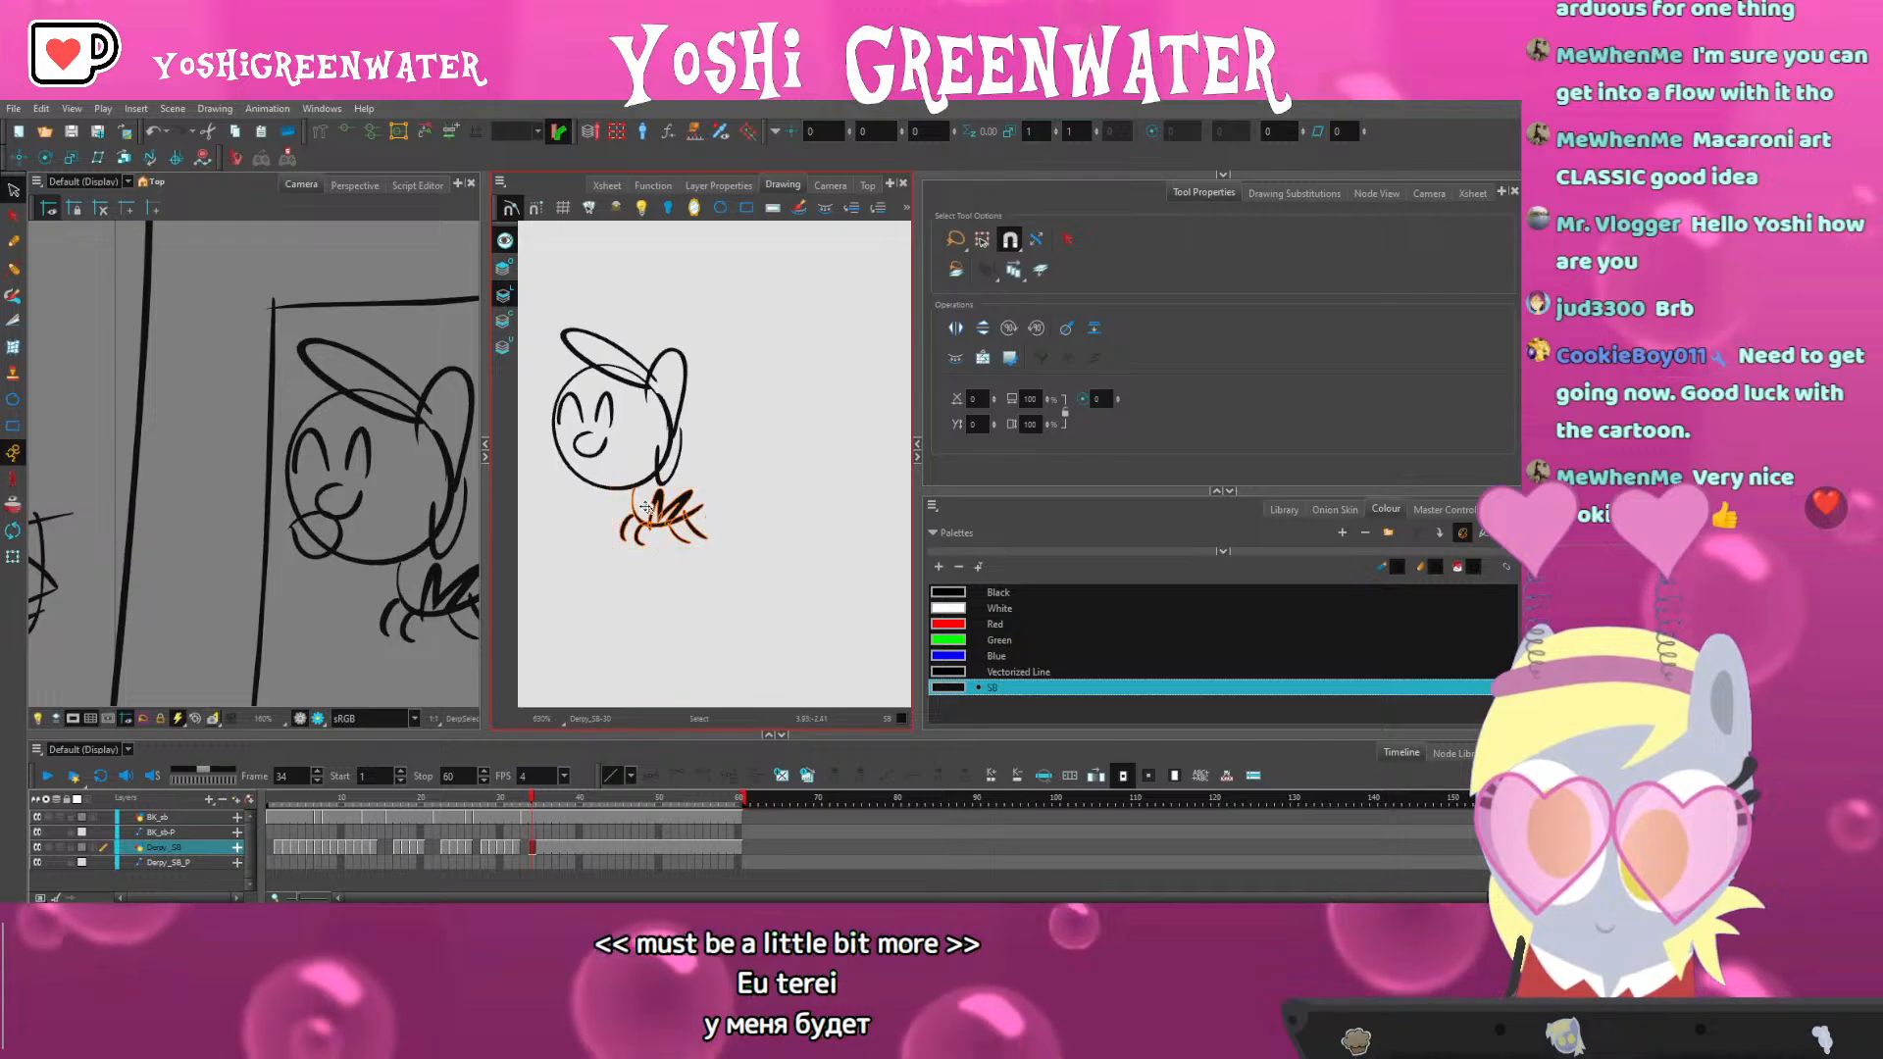
pyautogui.moveTo(701, 548); pyautogui.dragTo(692, 550)
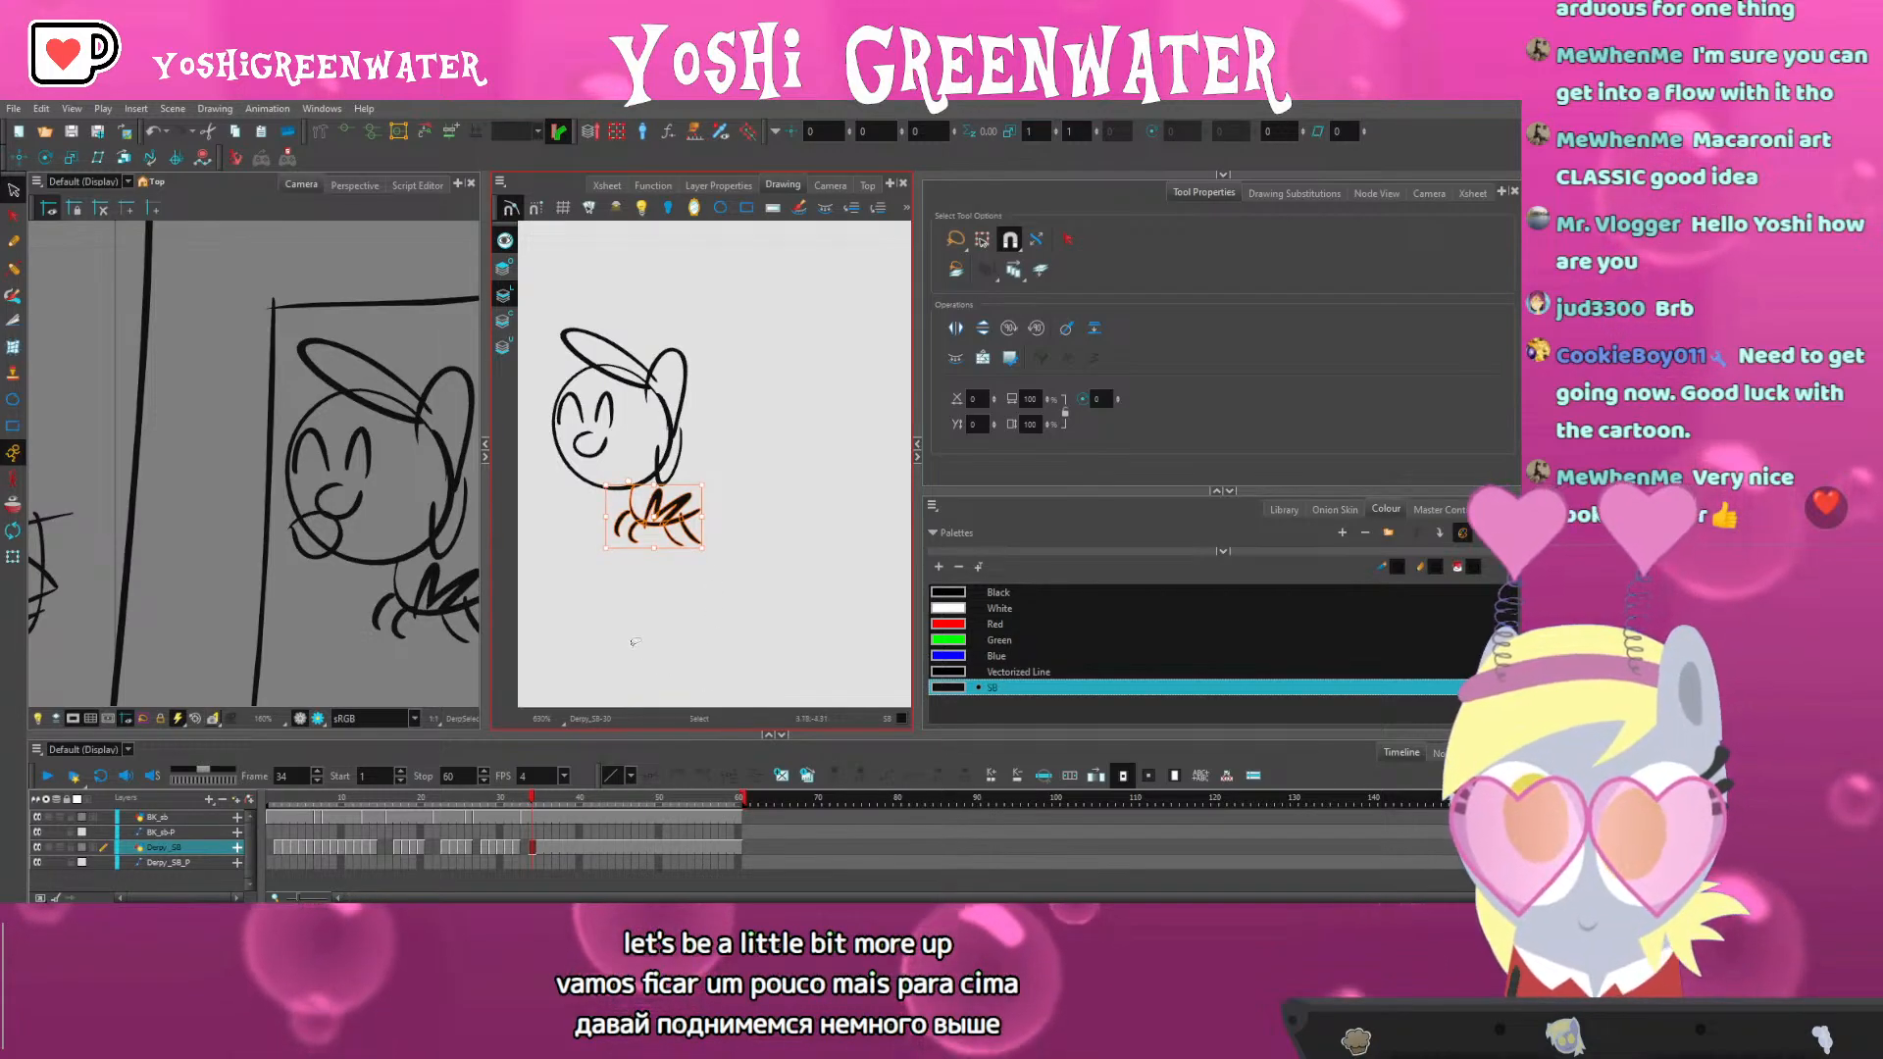
pyautogui.moveTo(625, 626); pyautogui.dragTo(636, 615)
pyautogui.moveTo(343, 544); pyautogui.dragTo(235, 438)
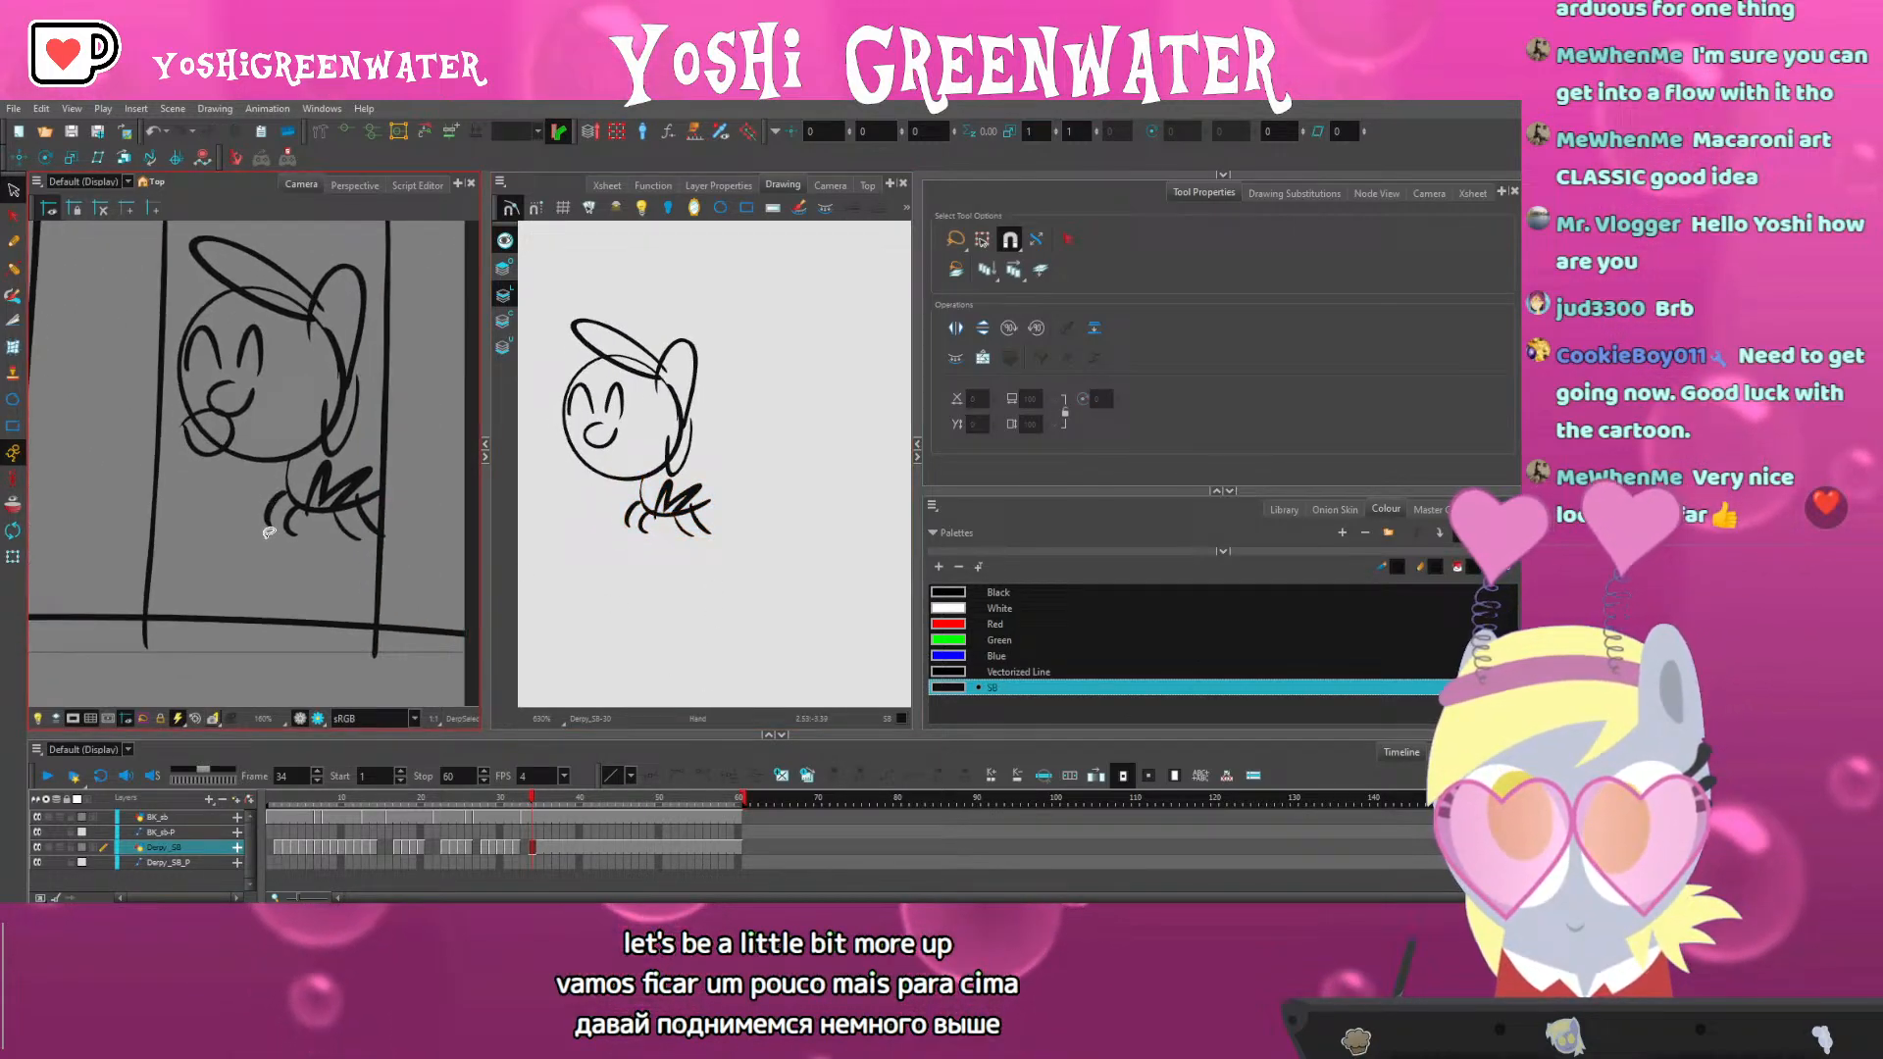
pyautogui.scroll(-4, 269, 532)
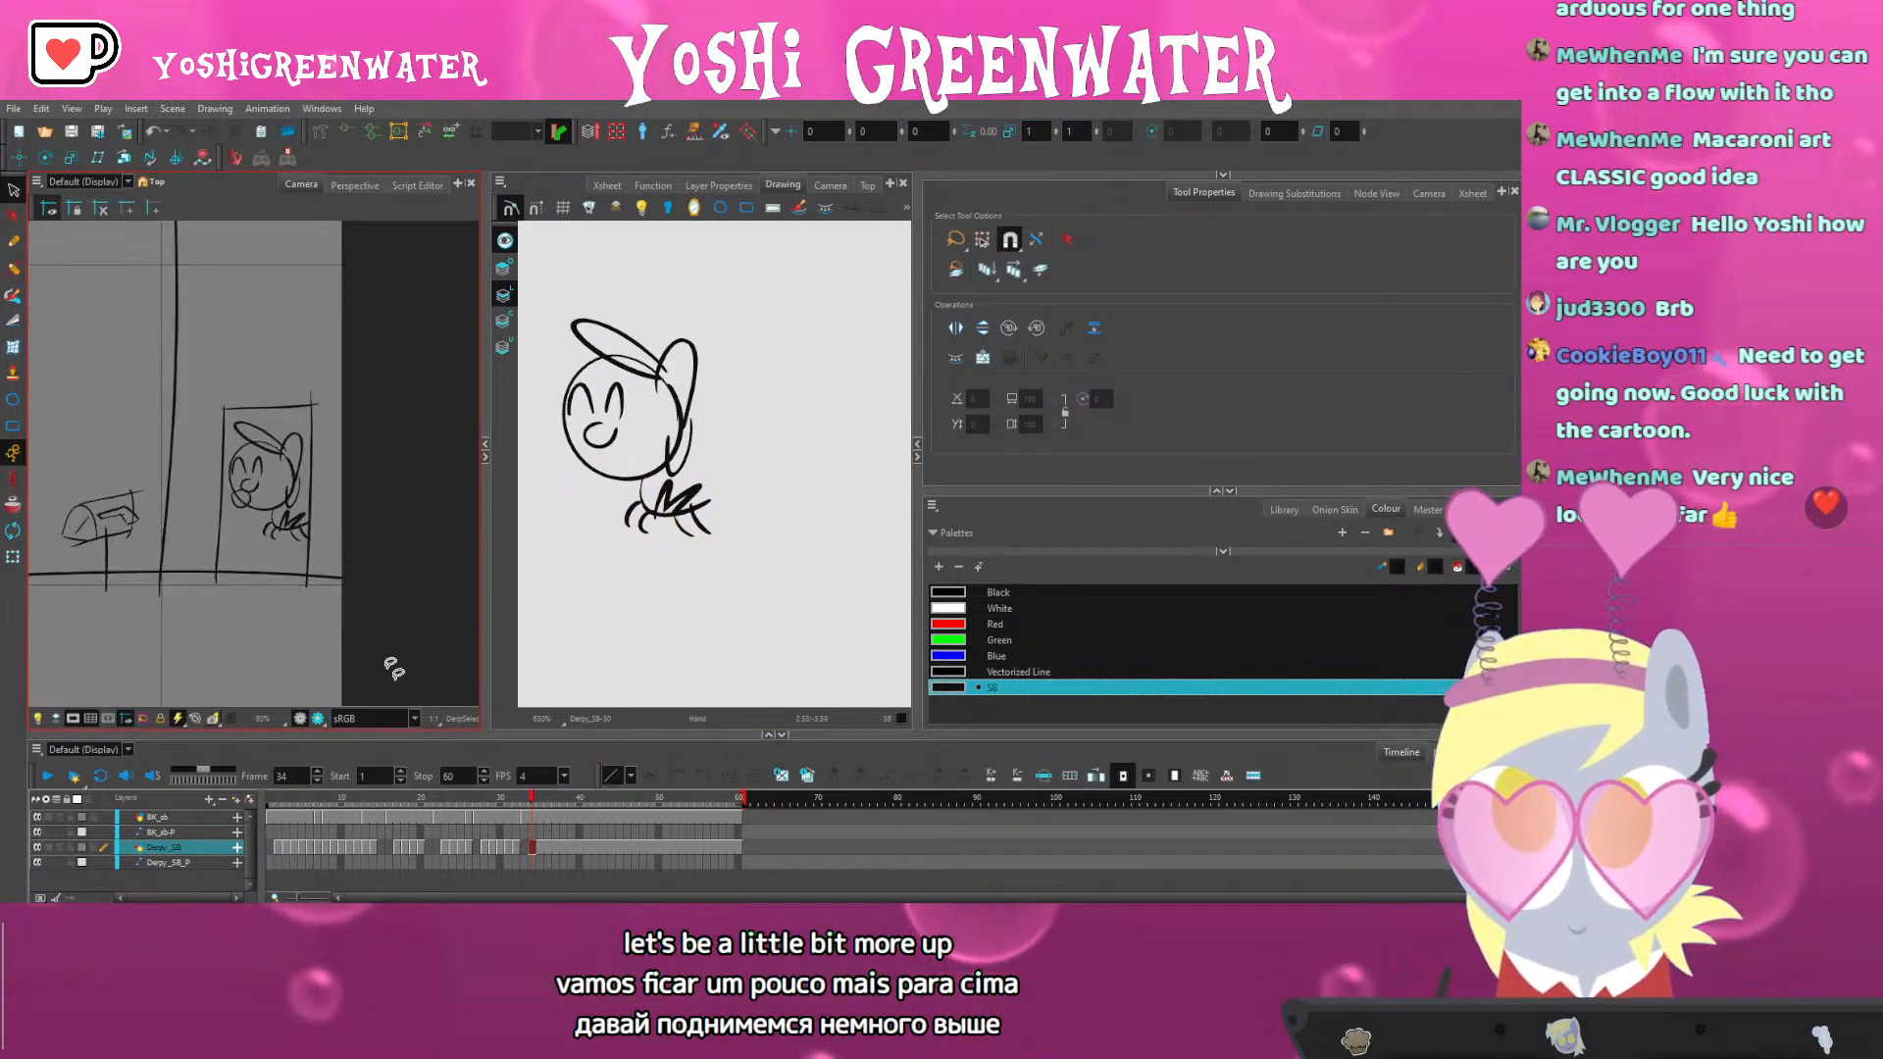
pyautogui.click(528, 802)
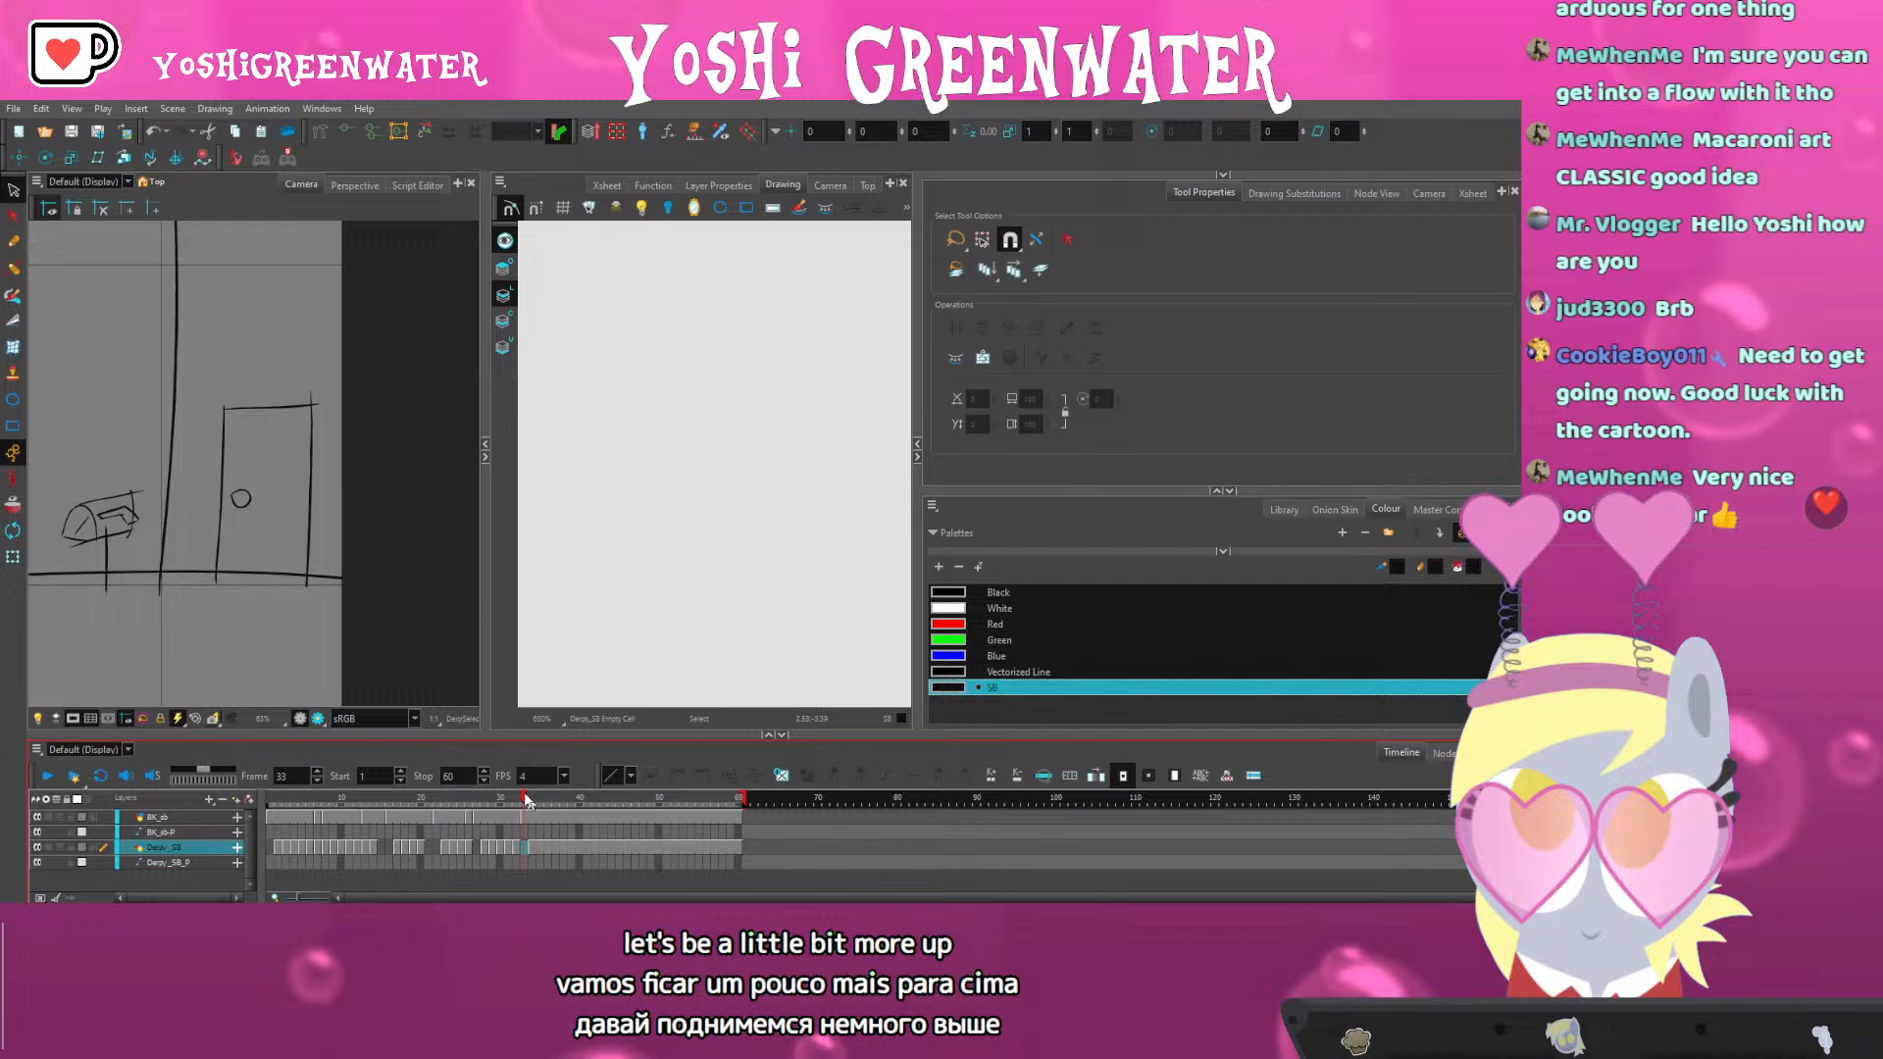
# Add a short leg stroke with the Brush beneath the pony's head in the doorway at frame 34
pyautogui.click(533, 800)
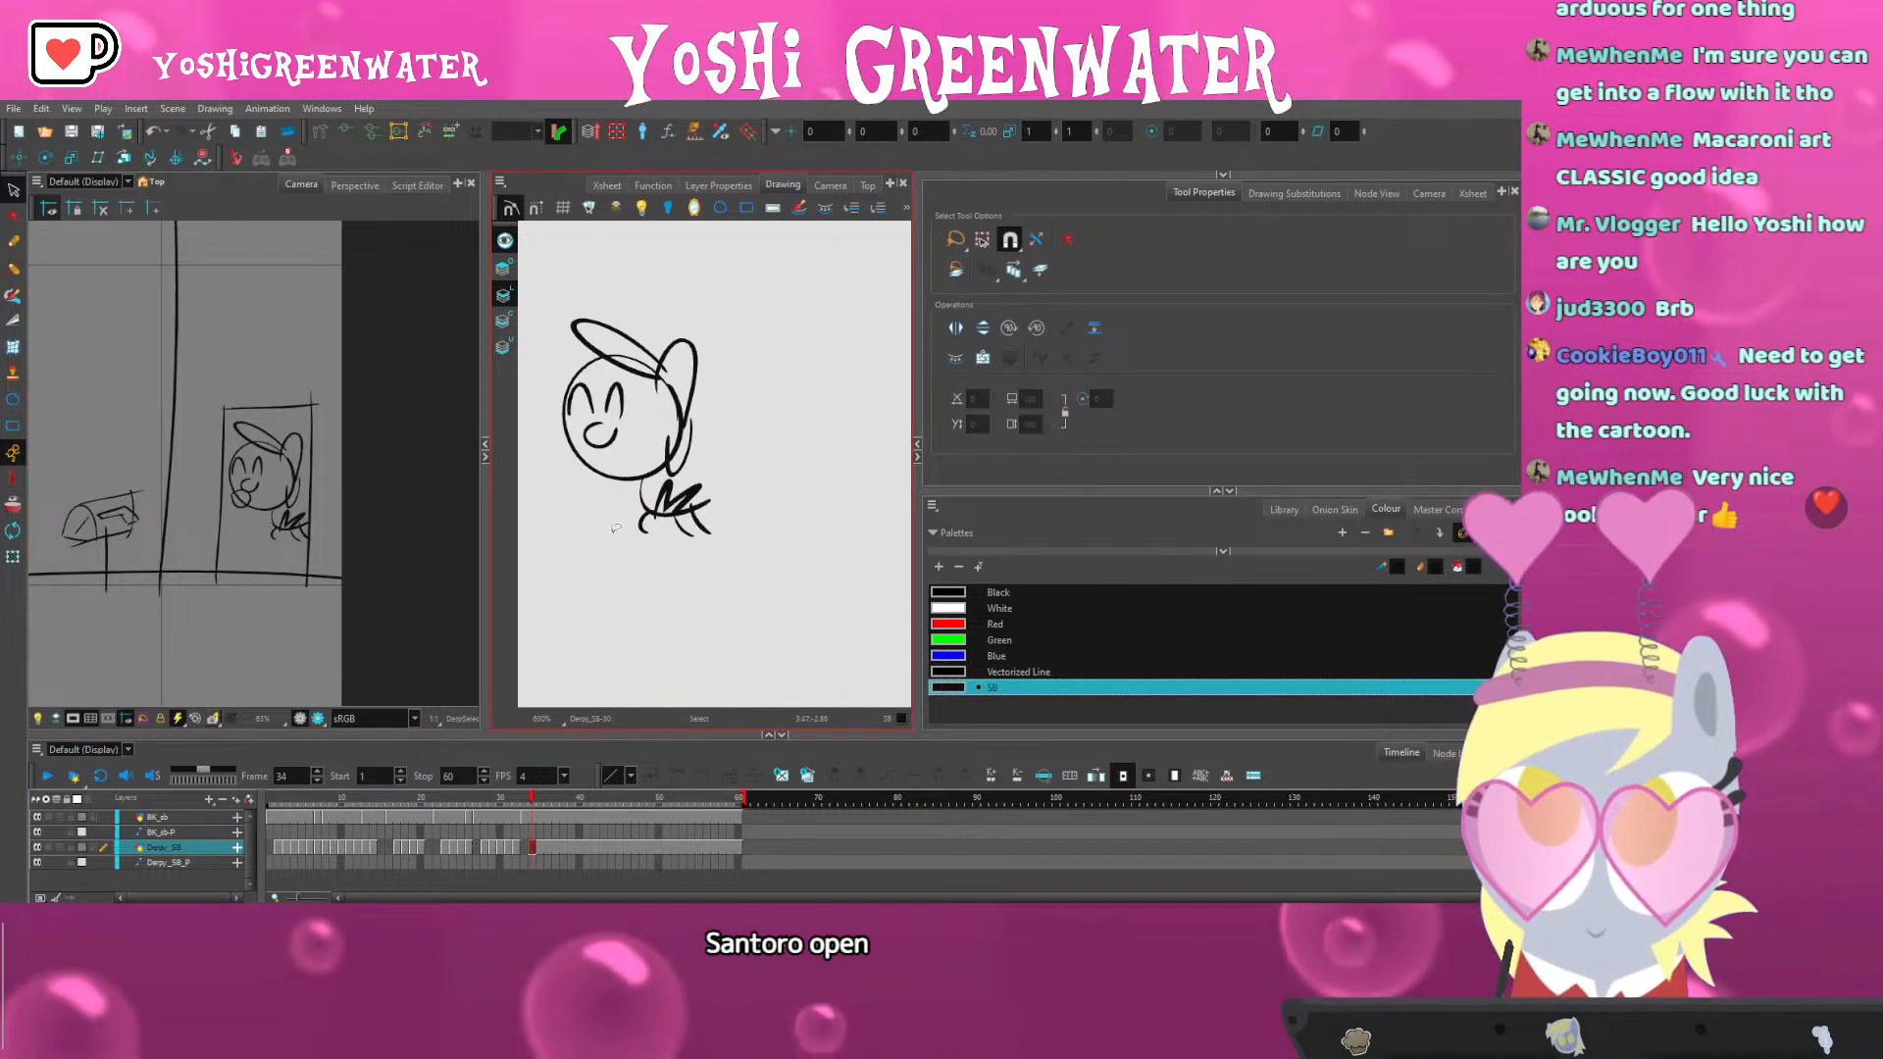
pyautogui.hotkey('alt', 'b')
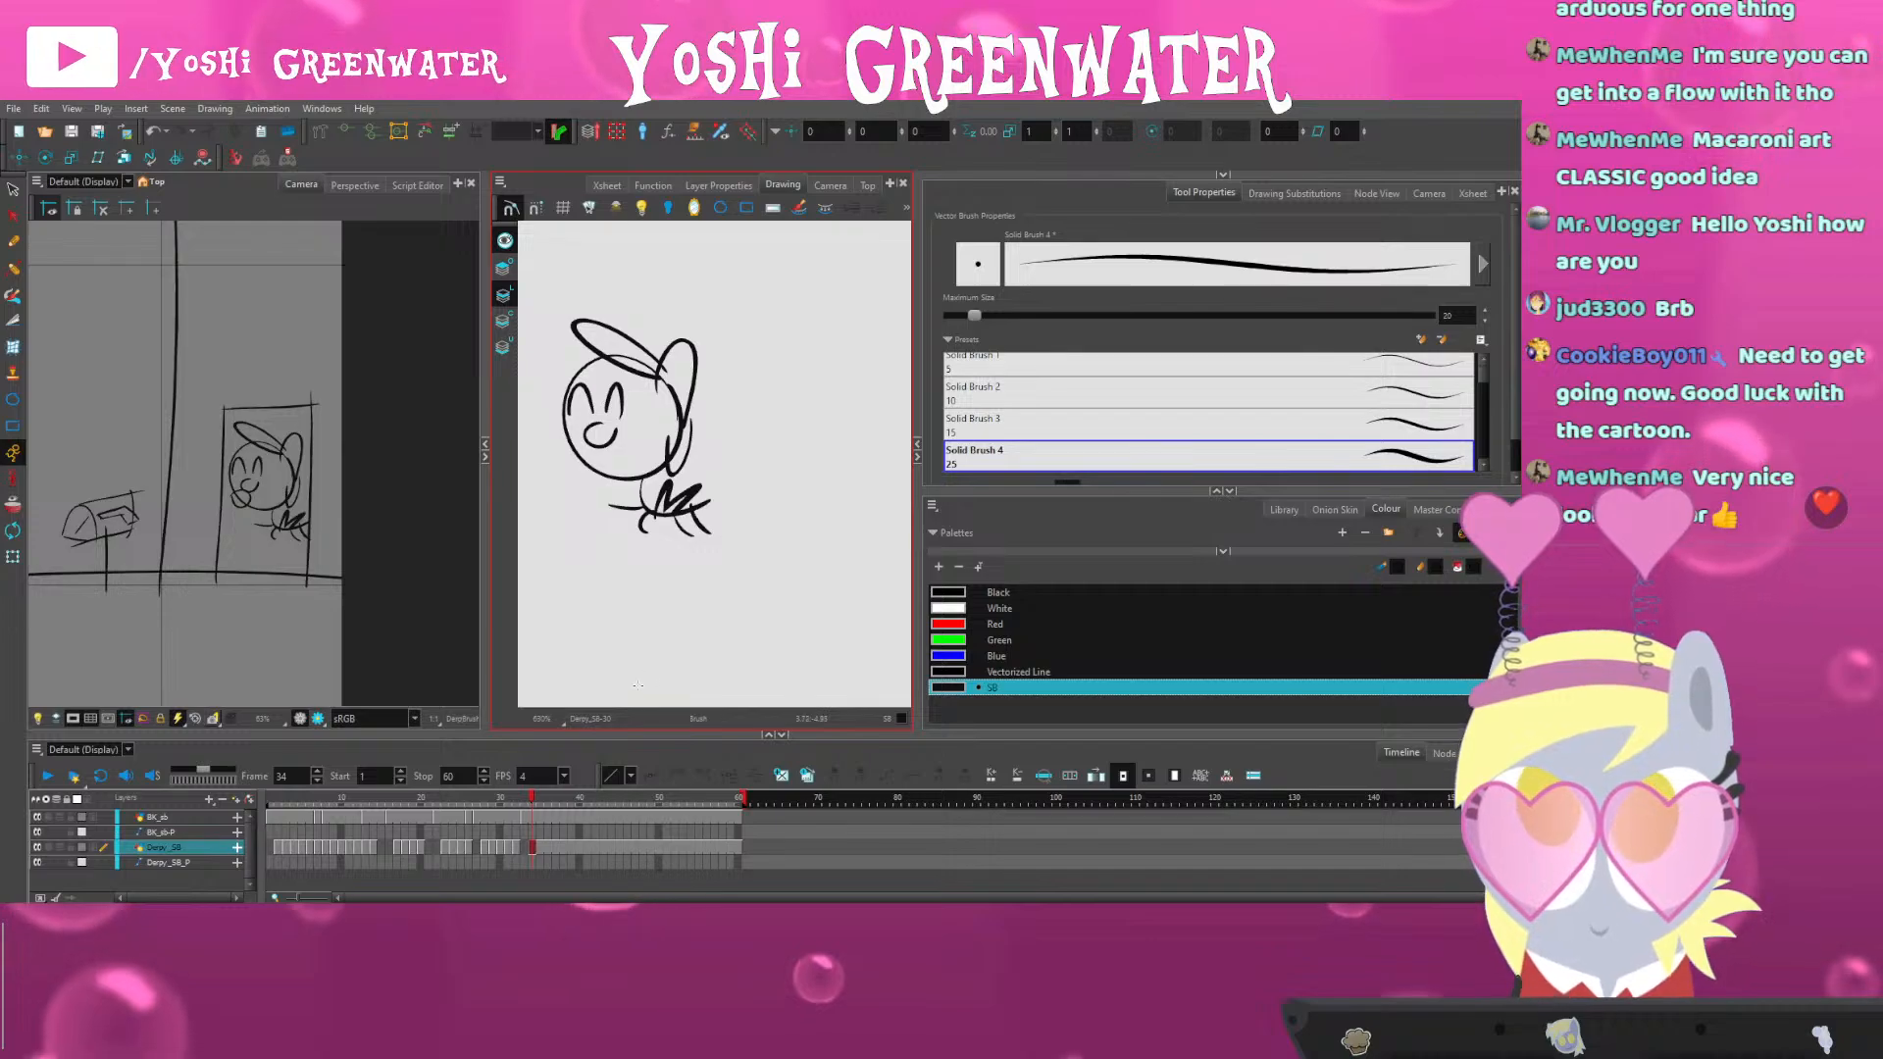
pyautogui.moveTo(573, 595); pyautogui.dragTo(609, 606)
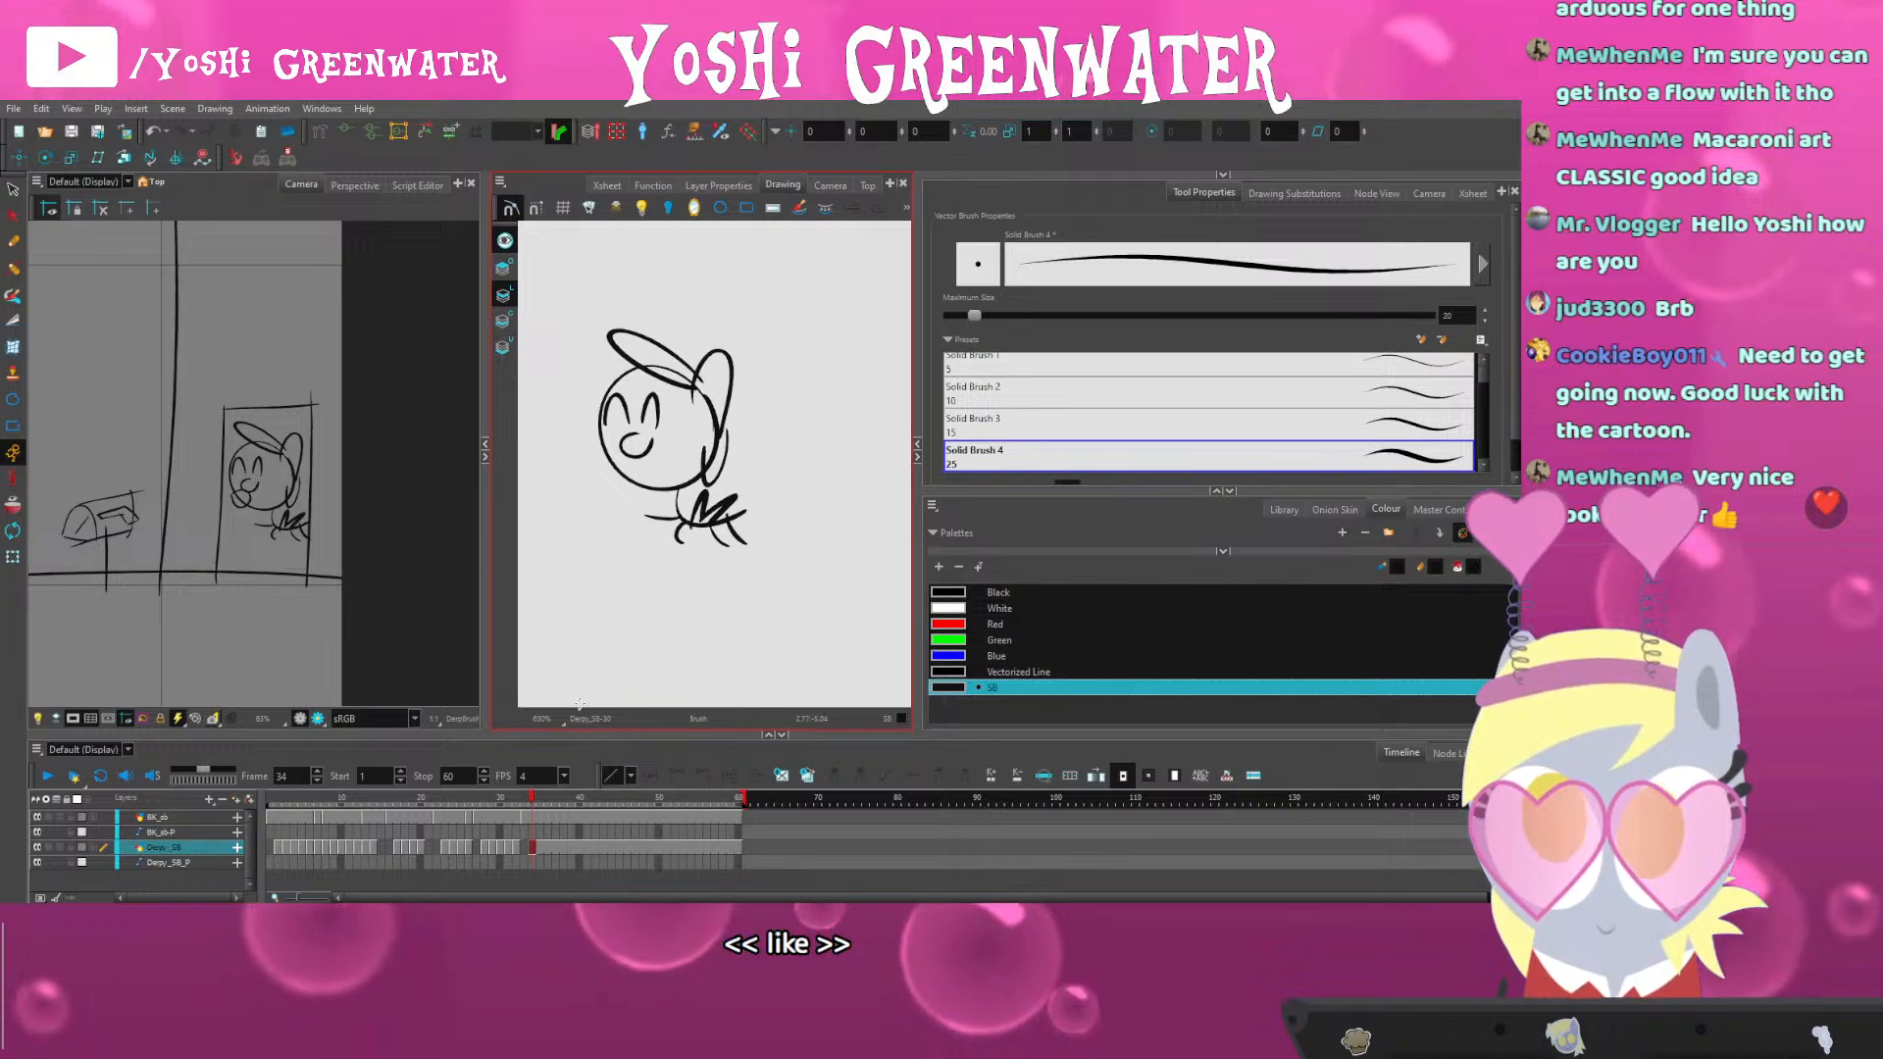
# Duplicate the house background drawing at frame 34 and delete the round doorknob from the doorway
pyautogui.click(532, 816)
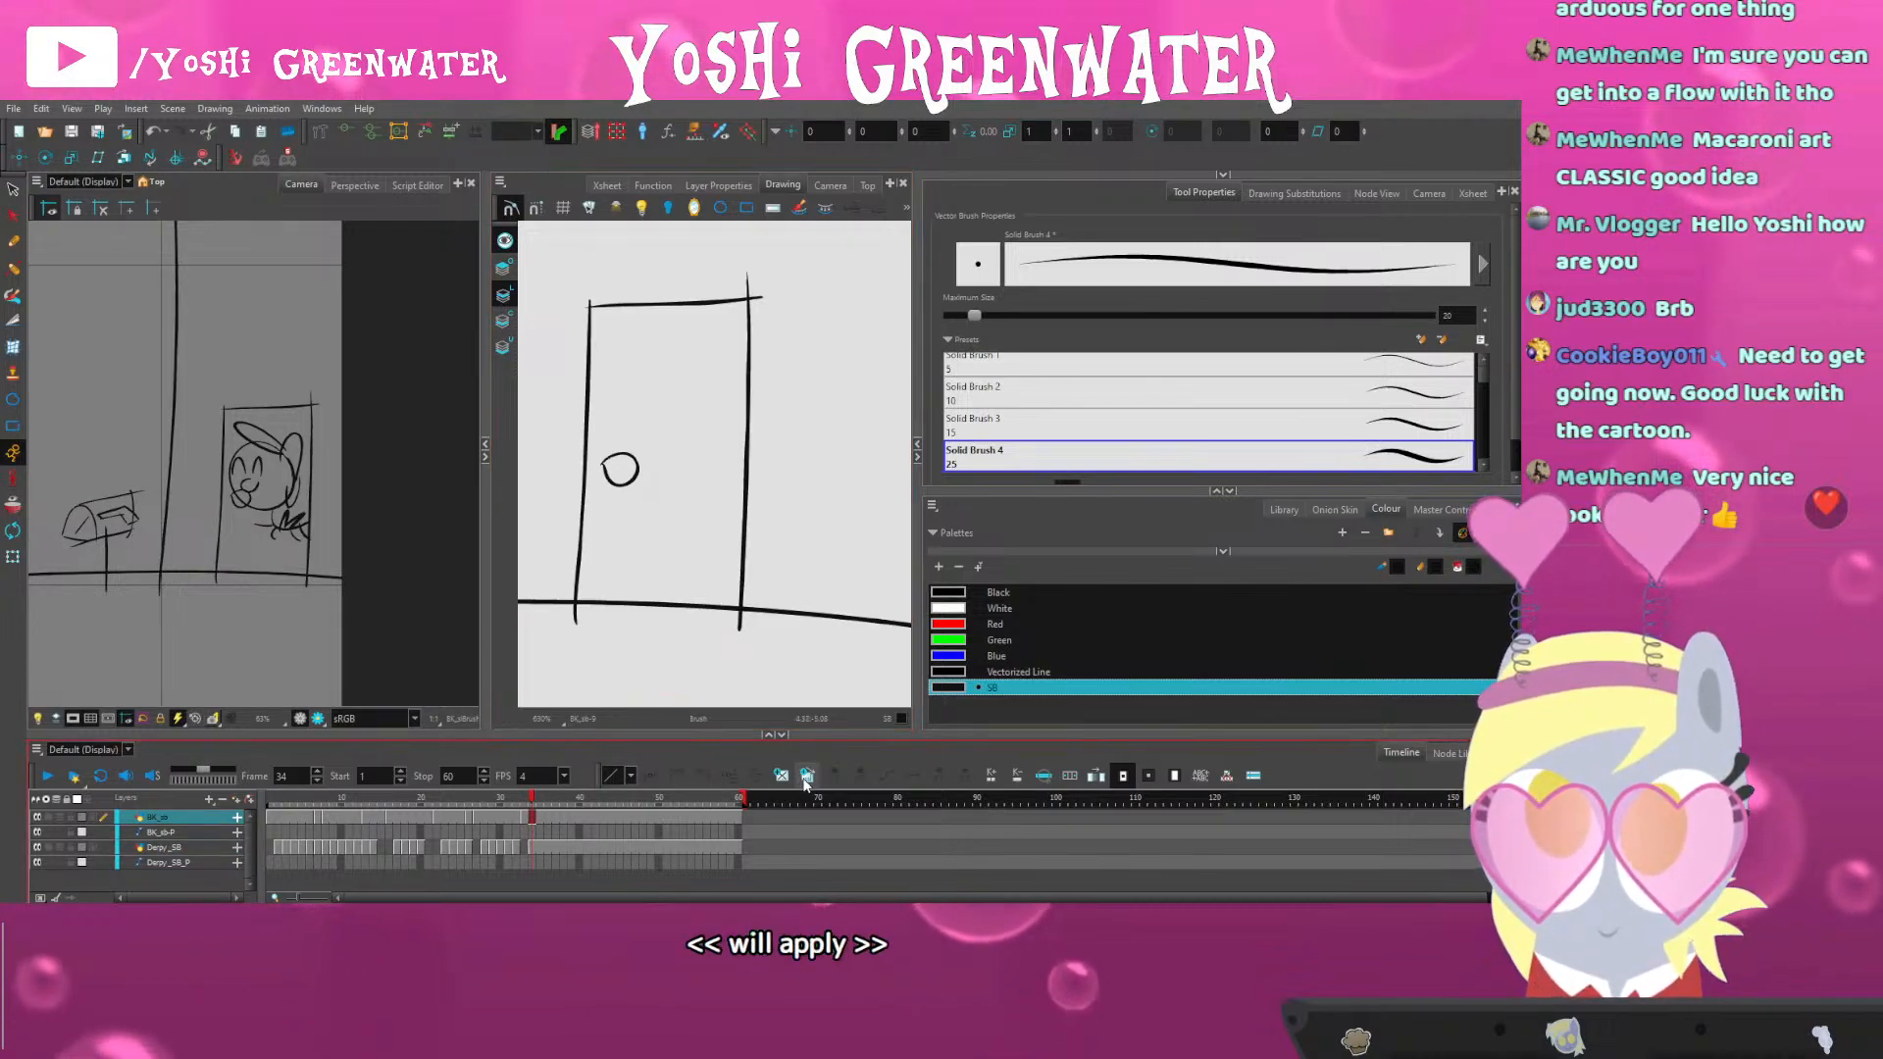
pyautogui.moveTo(620, 454); pyautogui.dragTo(609, 498)
pyautogui.hotkey('ctrl', 'z')
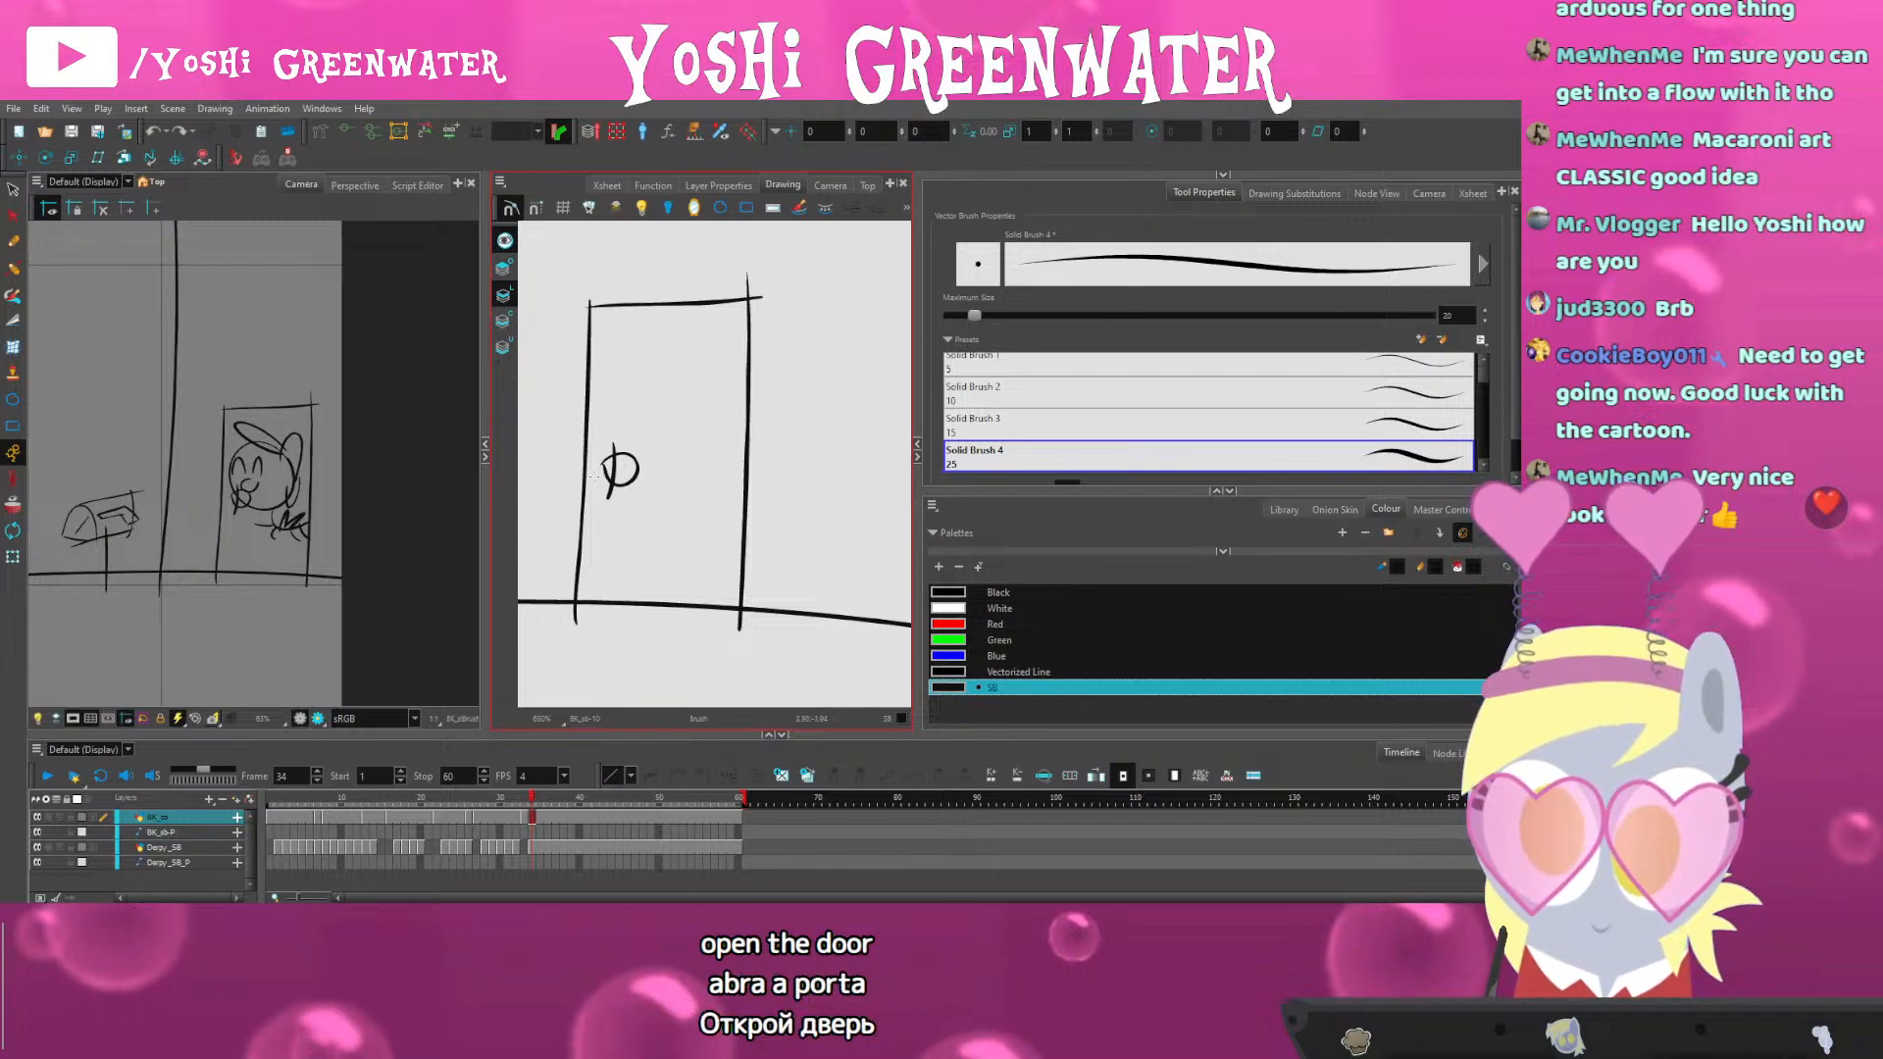
pyautogui.click(14, 191)
pyautogui.press('l')
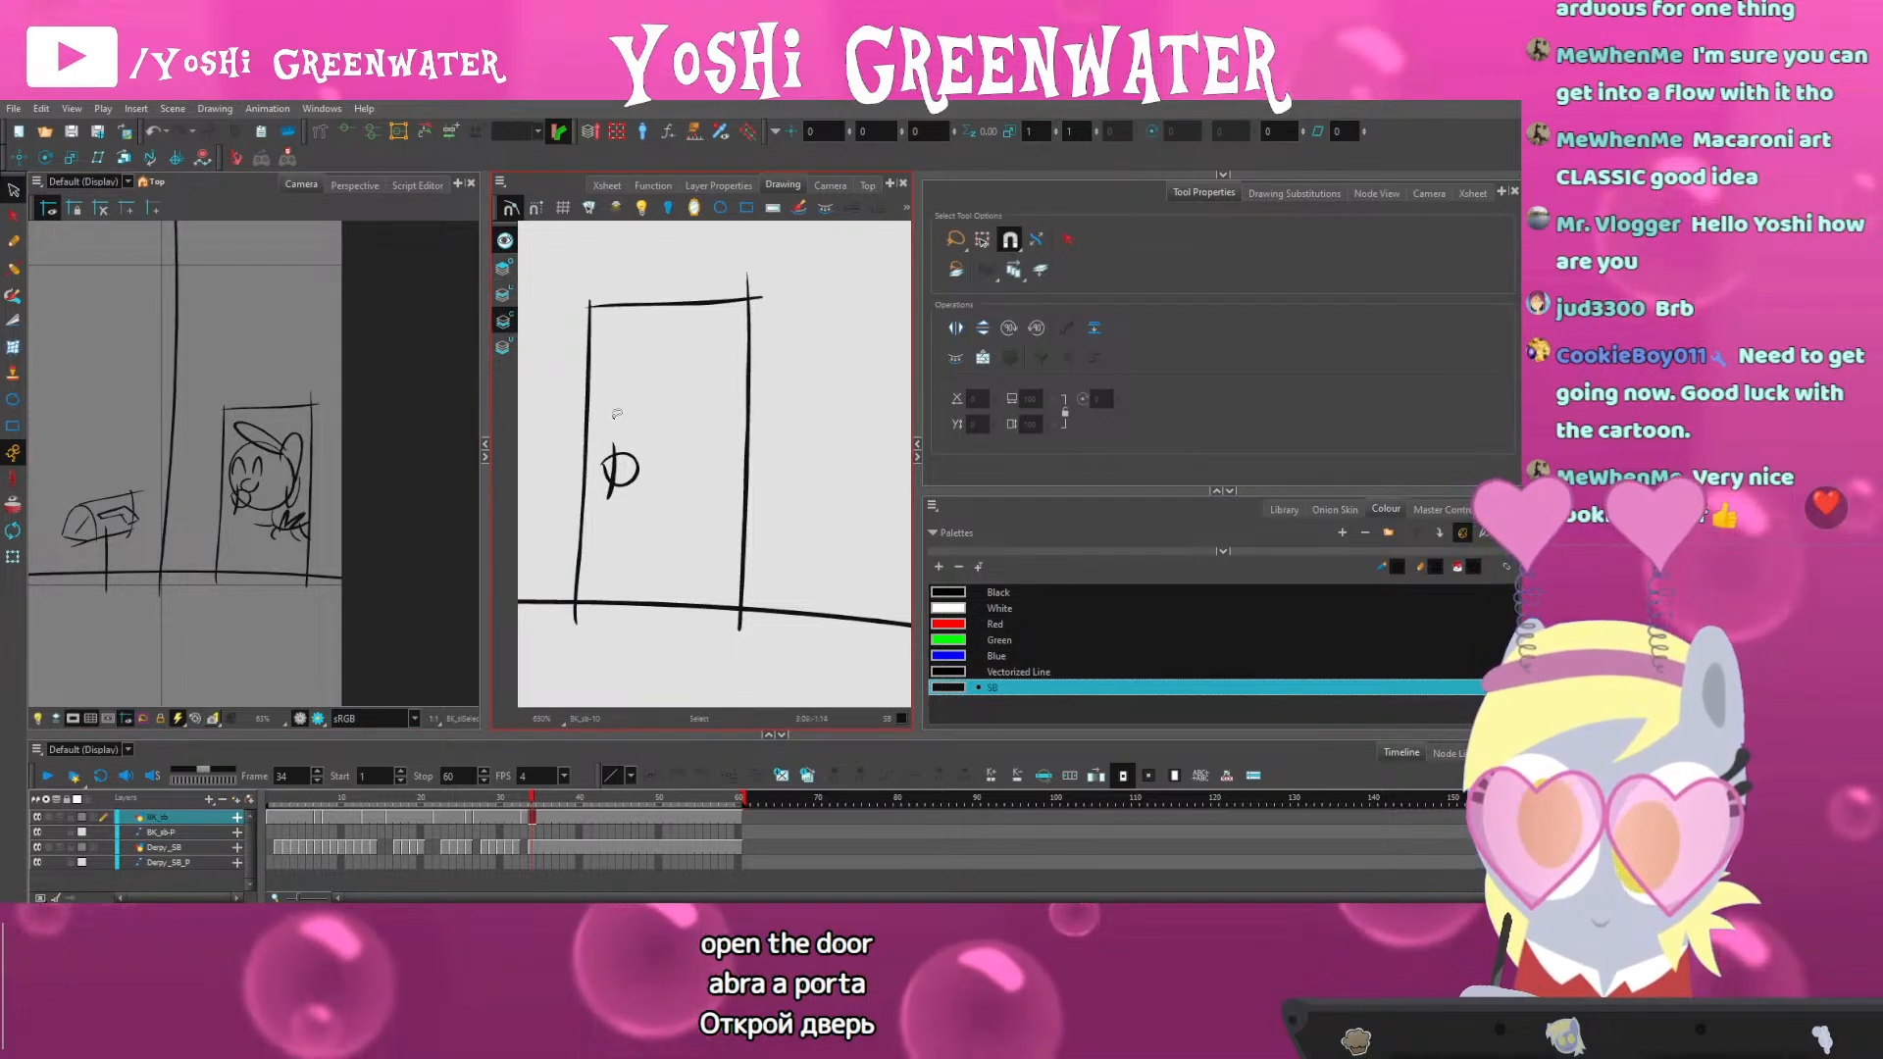
pyautogui.press('Delete')
pyautogui.moveTo(618, 416)
pyautogui.mouseDown()
pyautogui.moveTo(589, 482)
pyautogui.moveTo(574, 460)
pyautogui.mouseUp()
pyautogui.press('l')
pyautogui.press('Delete')
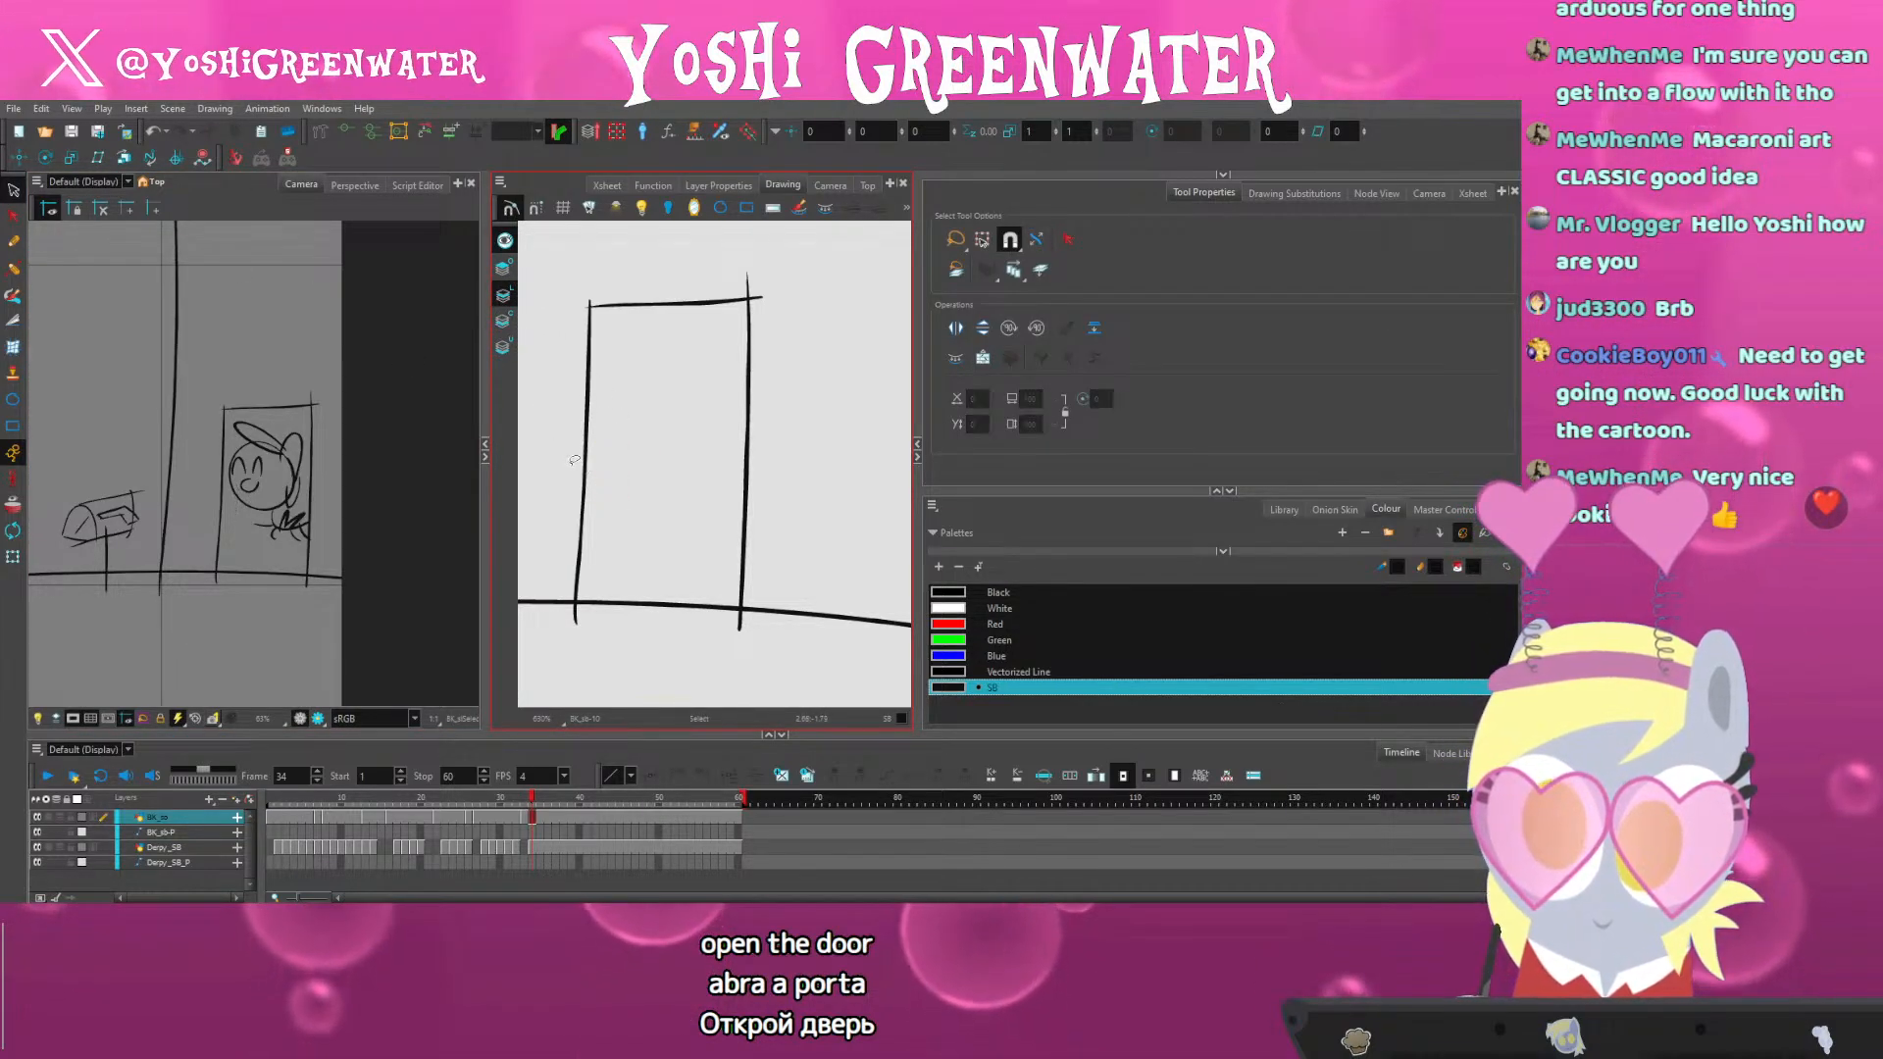
# Draw the swung-open door beside the doorway with curved edges and a knob, plus a short floor line inside the doorway
pyautogui.hotkey('alt', 'b')
pyautogui.moveTo(728, 307); pyautogui.dragTo(667, 305)
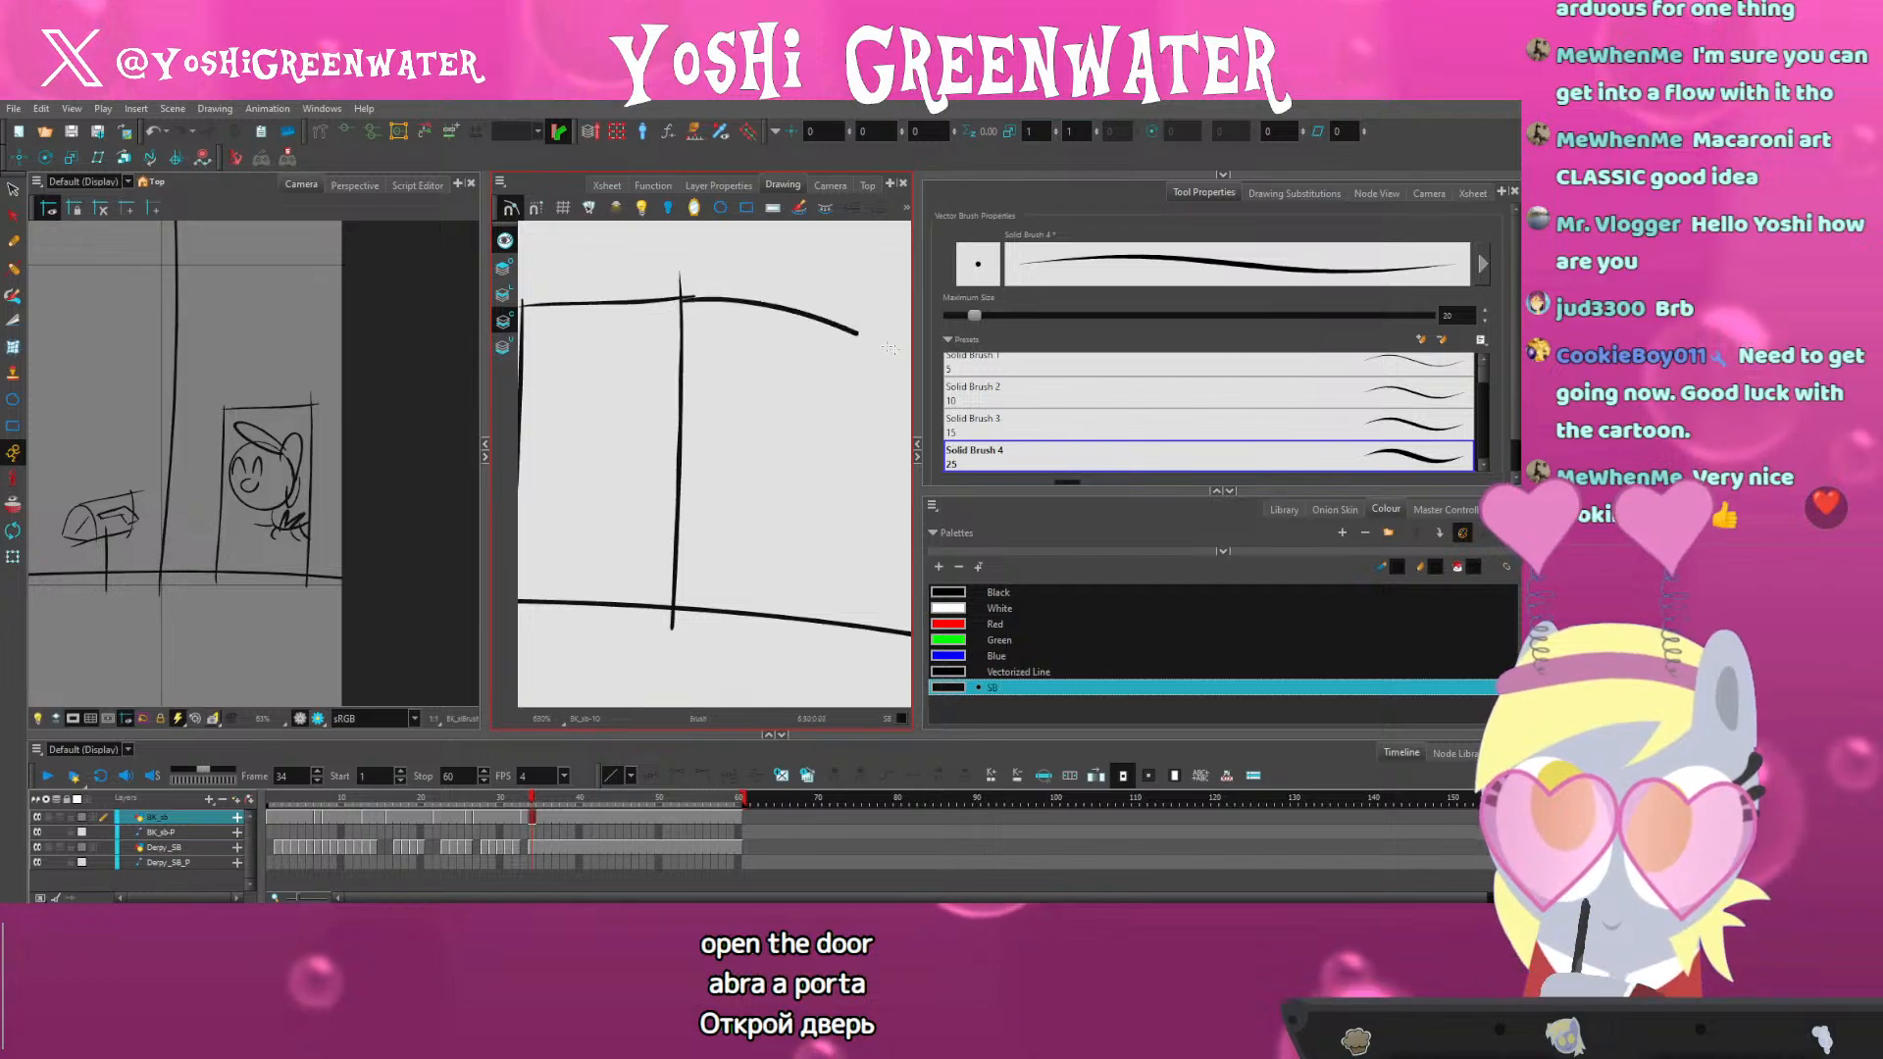
pyautogui.moveTo(834, 497); pyautogui.dragTo(821, 521)
pyautogui.moveTo(640, 515); pyautogui.dragTo(712, 518)
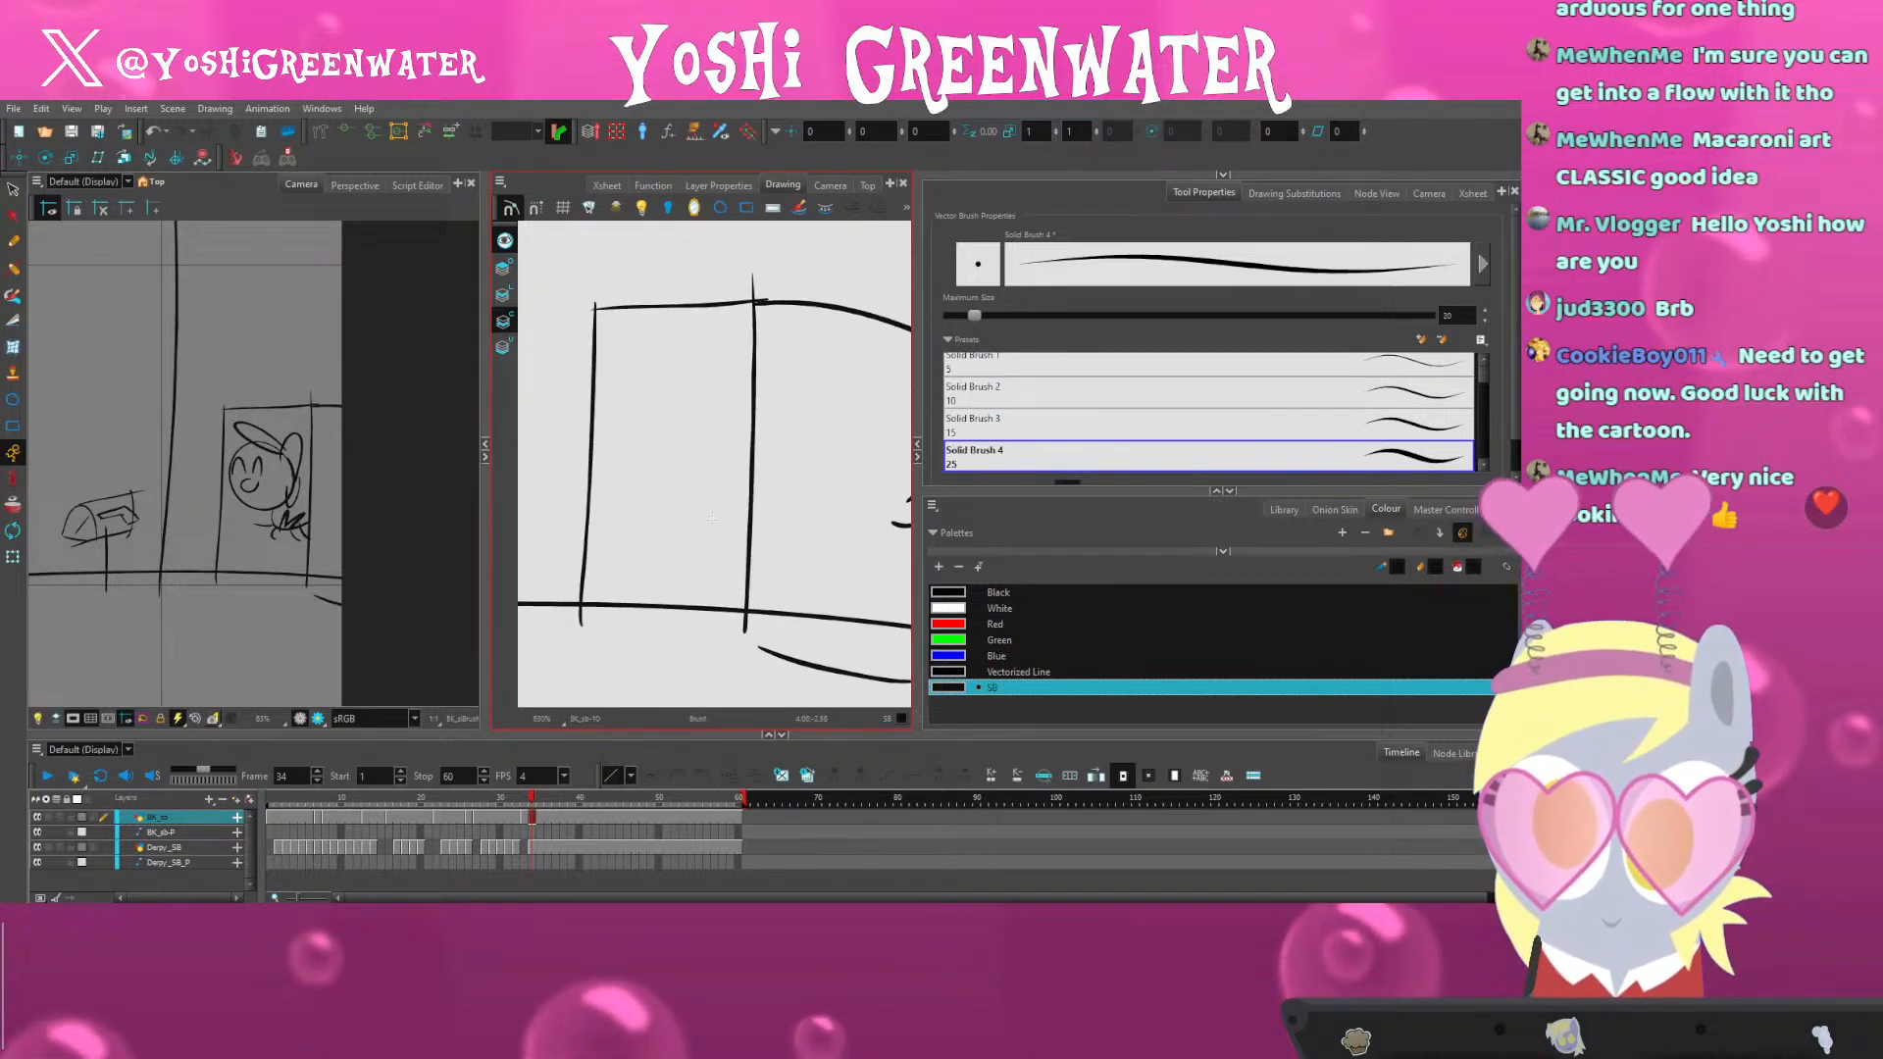
# Select the short floor line inside the doorway and nudge it down and to the left
pyautogui.click(12, 190)
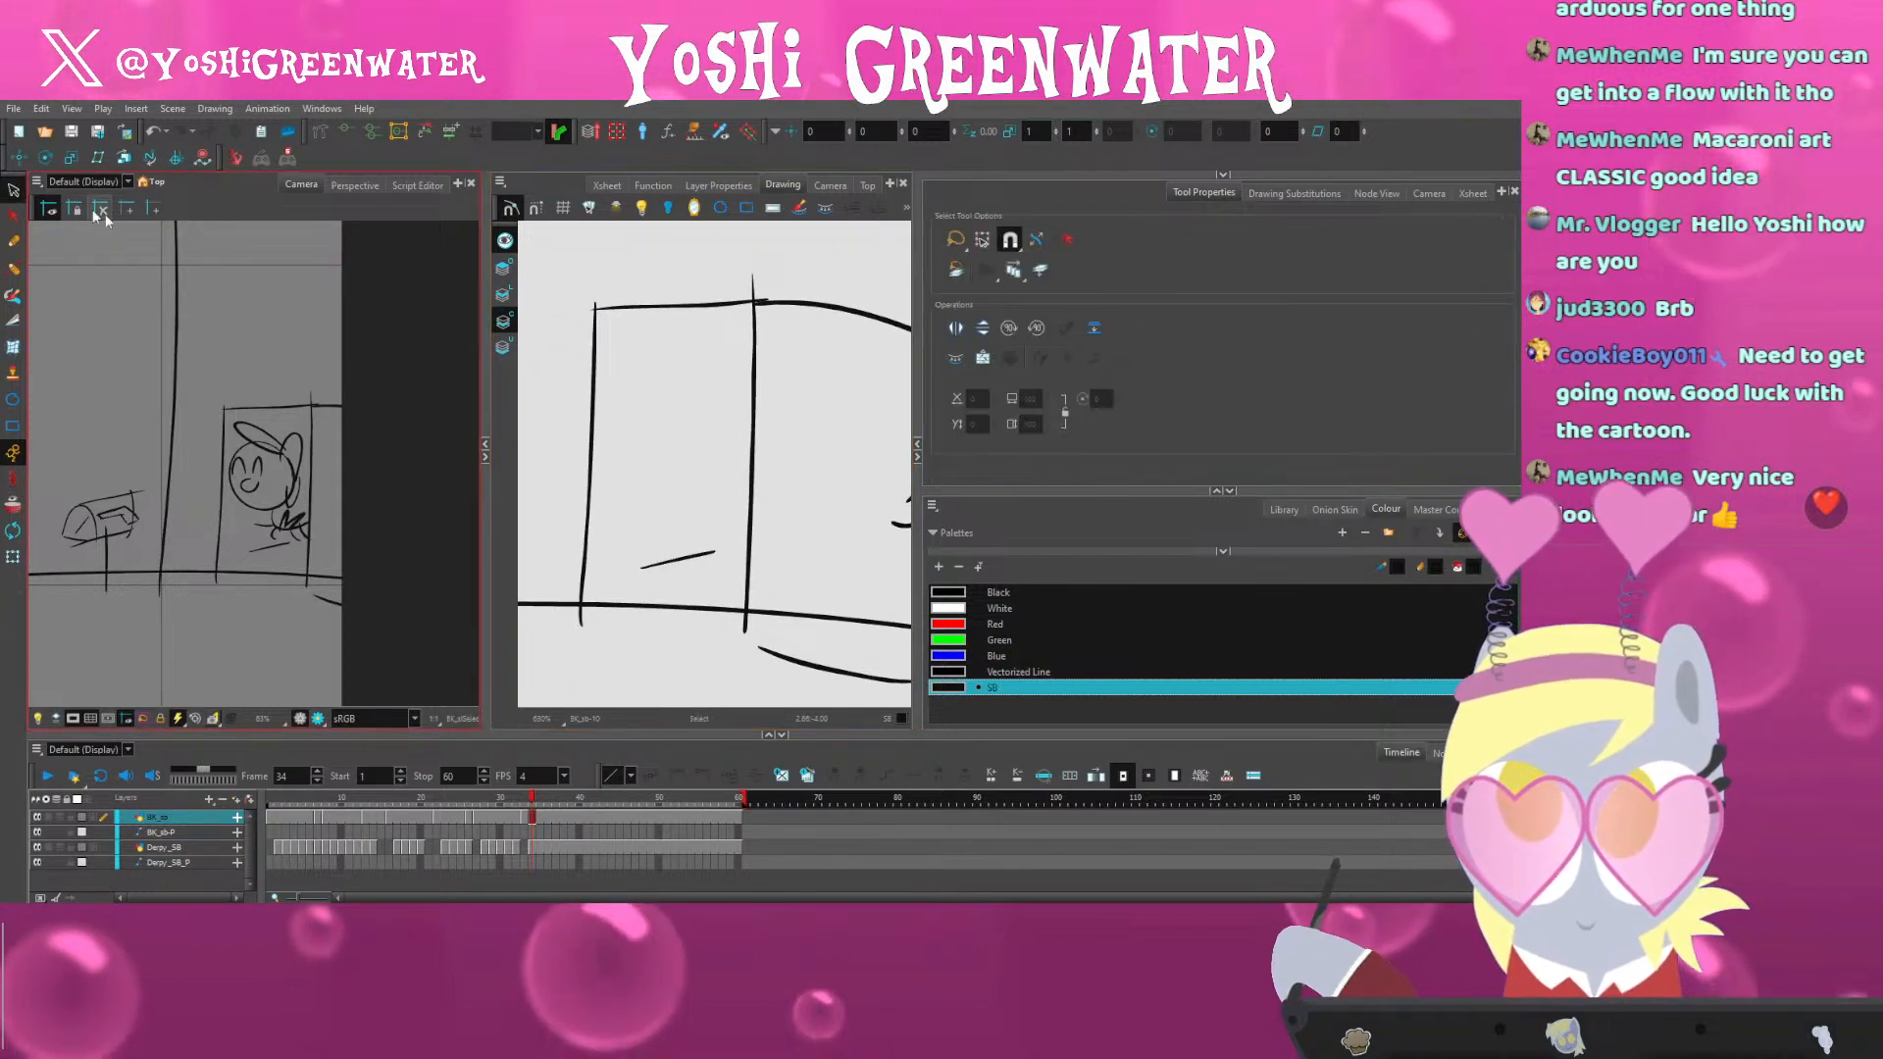
pyautogui.moveTo(636, 577); pyautogui.dragTo(667, 593)
pyautogui.press('Down')
pyautogui.press('Down')
pyautogui.press('Down')
pyautogui.press('Down')
pyautogui.press('Down')
pyautogui.press('Left')
pyautogui.press('Left')
pyautogui.press('Left')
pyautogui.press('Left')
pyautogui.press('Left')
pyautogui.press('Left')
pyautogui.press('Left')
pyautogui.press('Left')
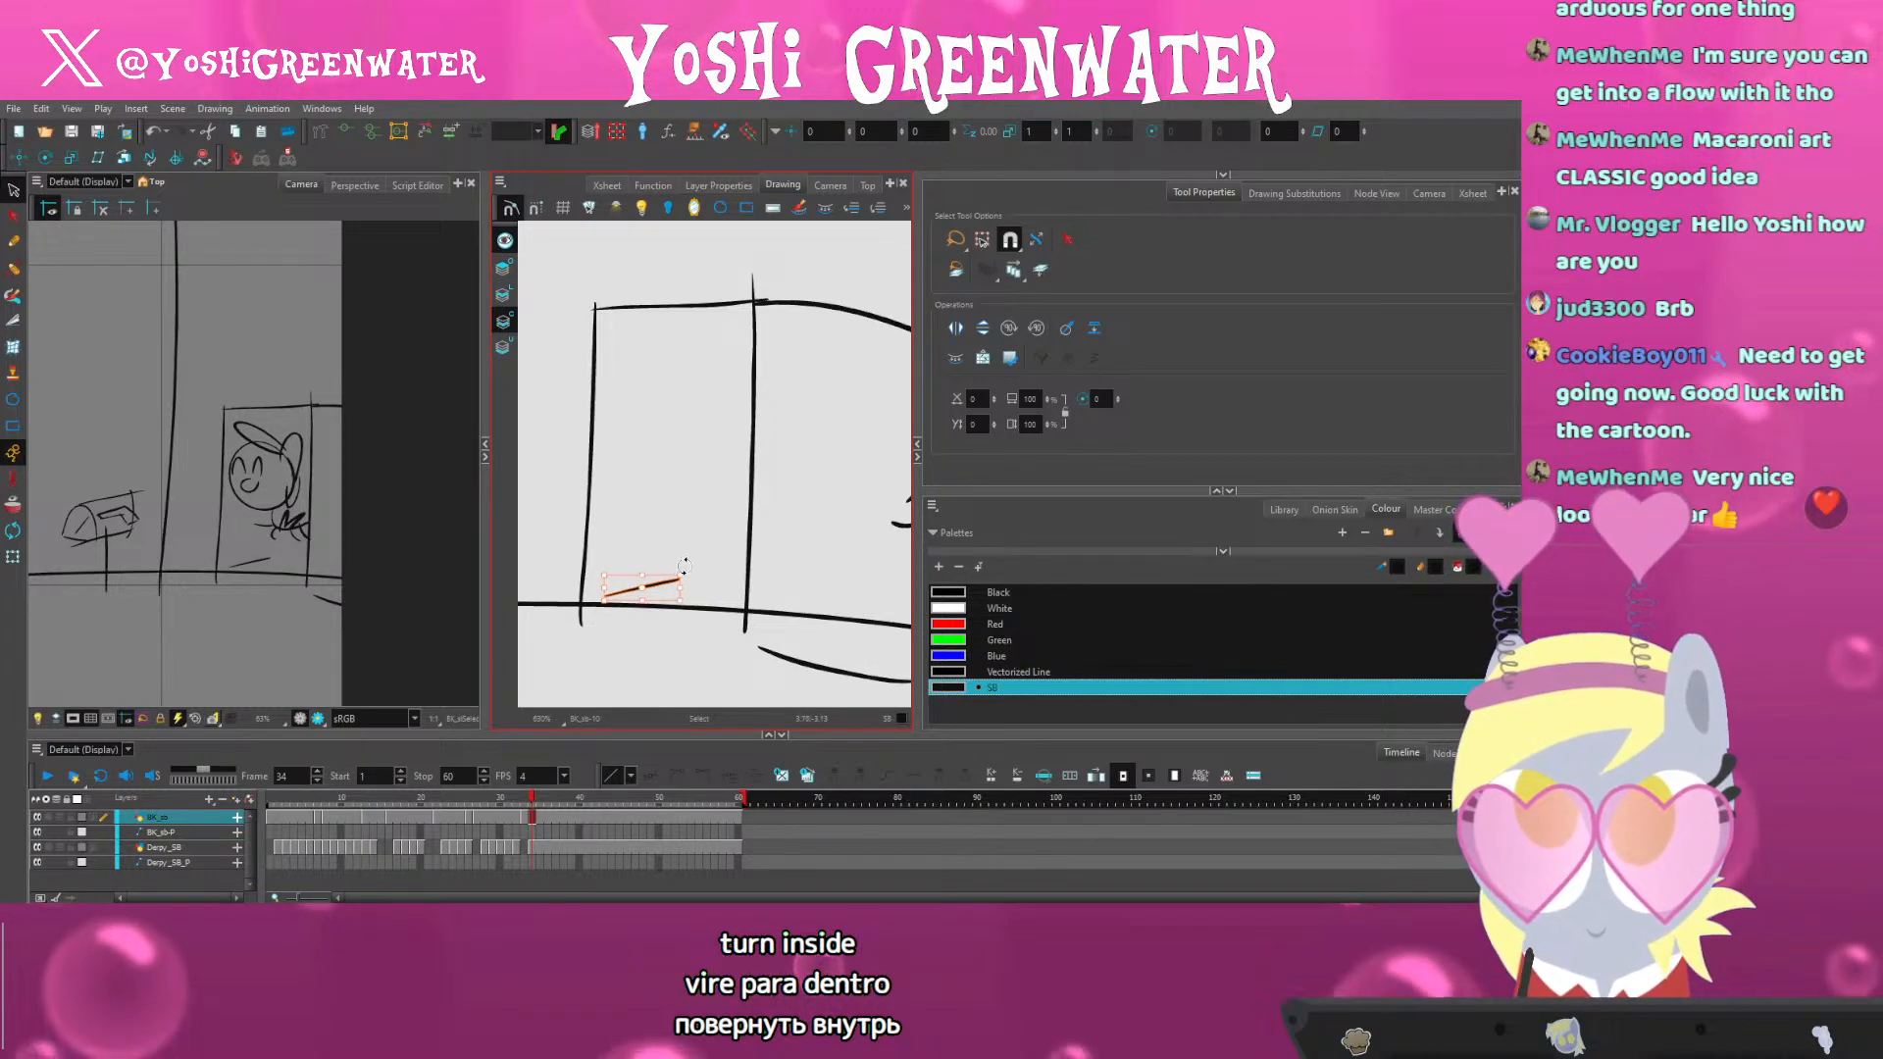
pyautogui.click(649, 659)
# Duplicate the pony drawing on the Derpy_SB layer at frame 35 as a separate drawing
pyautogui.moveTo(575, 534); pyautogui.dragTo(471, 521)
pyautogui.hotkey('shift', 'm')
pyautogui.scroll(3, 753, 457)
pyautogui.scroll(1, 754, 457)
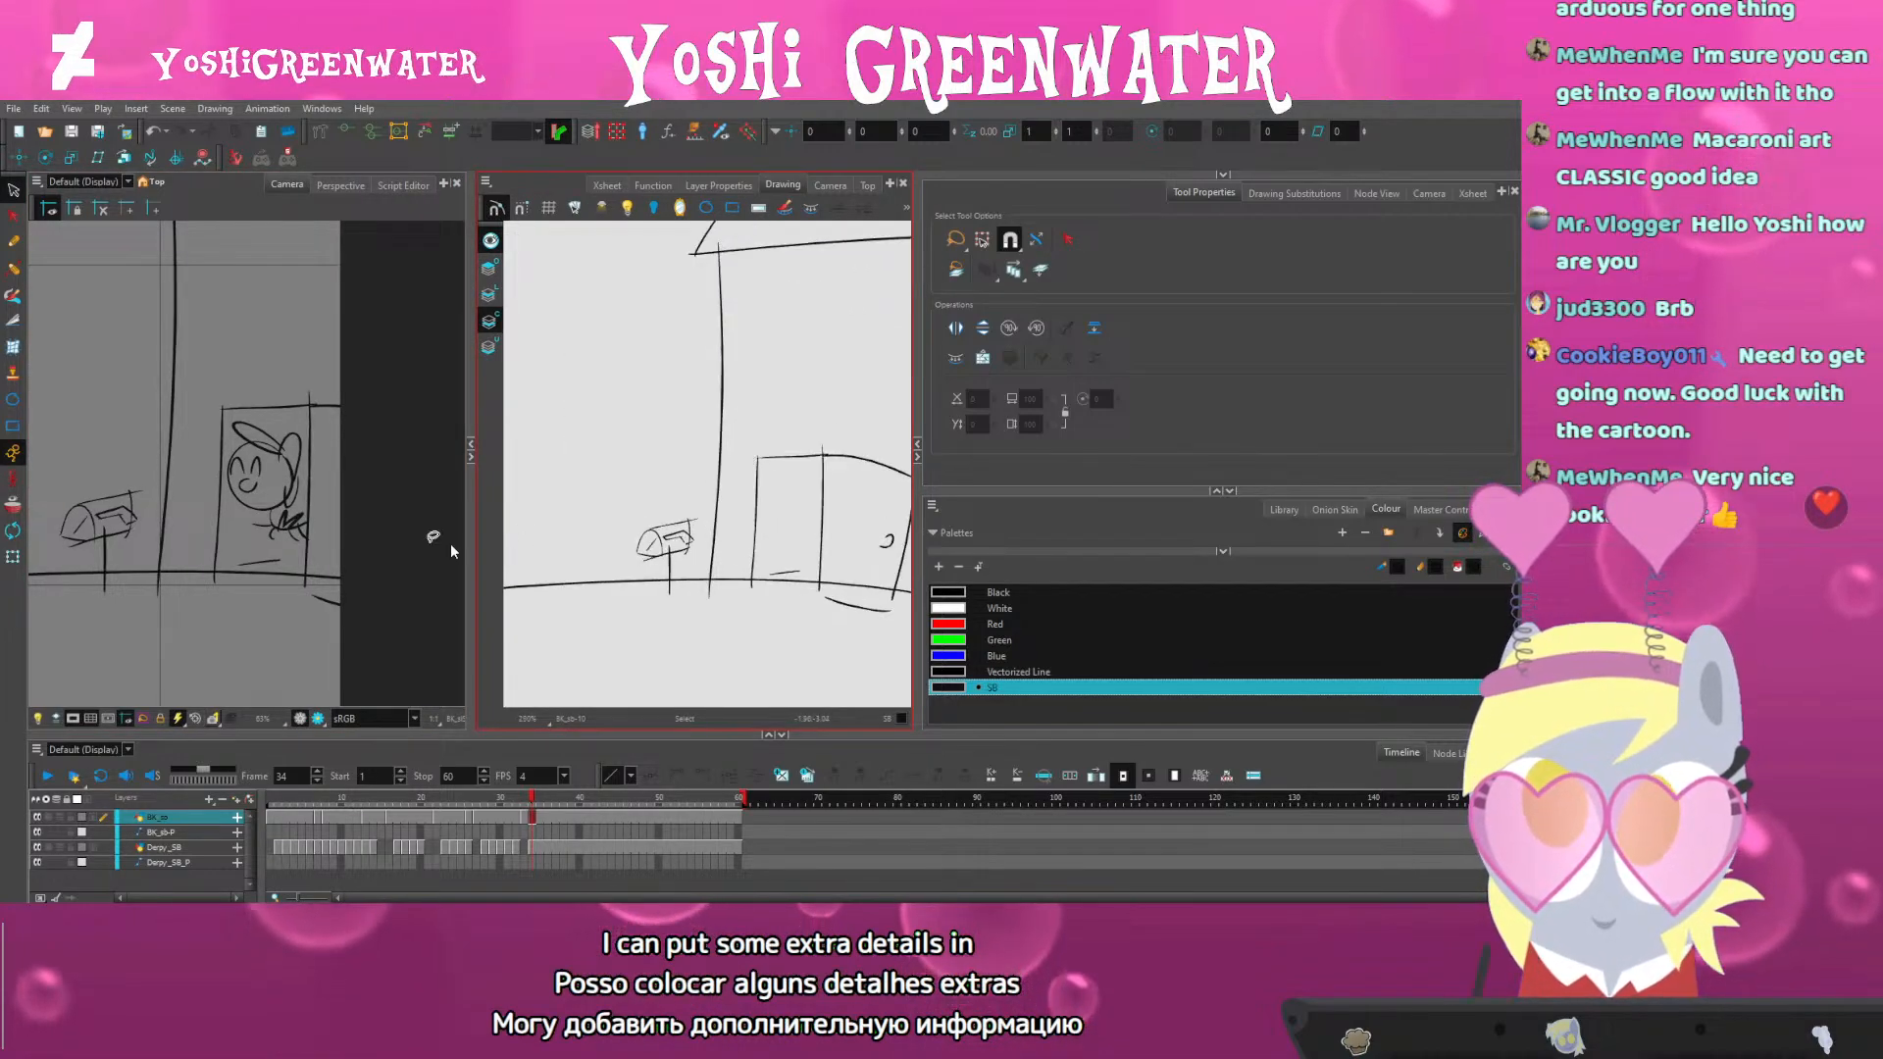
pyautogui.scroll(-2, 218, 583)
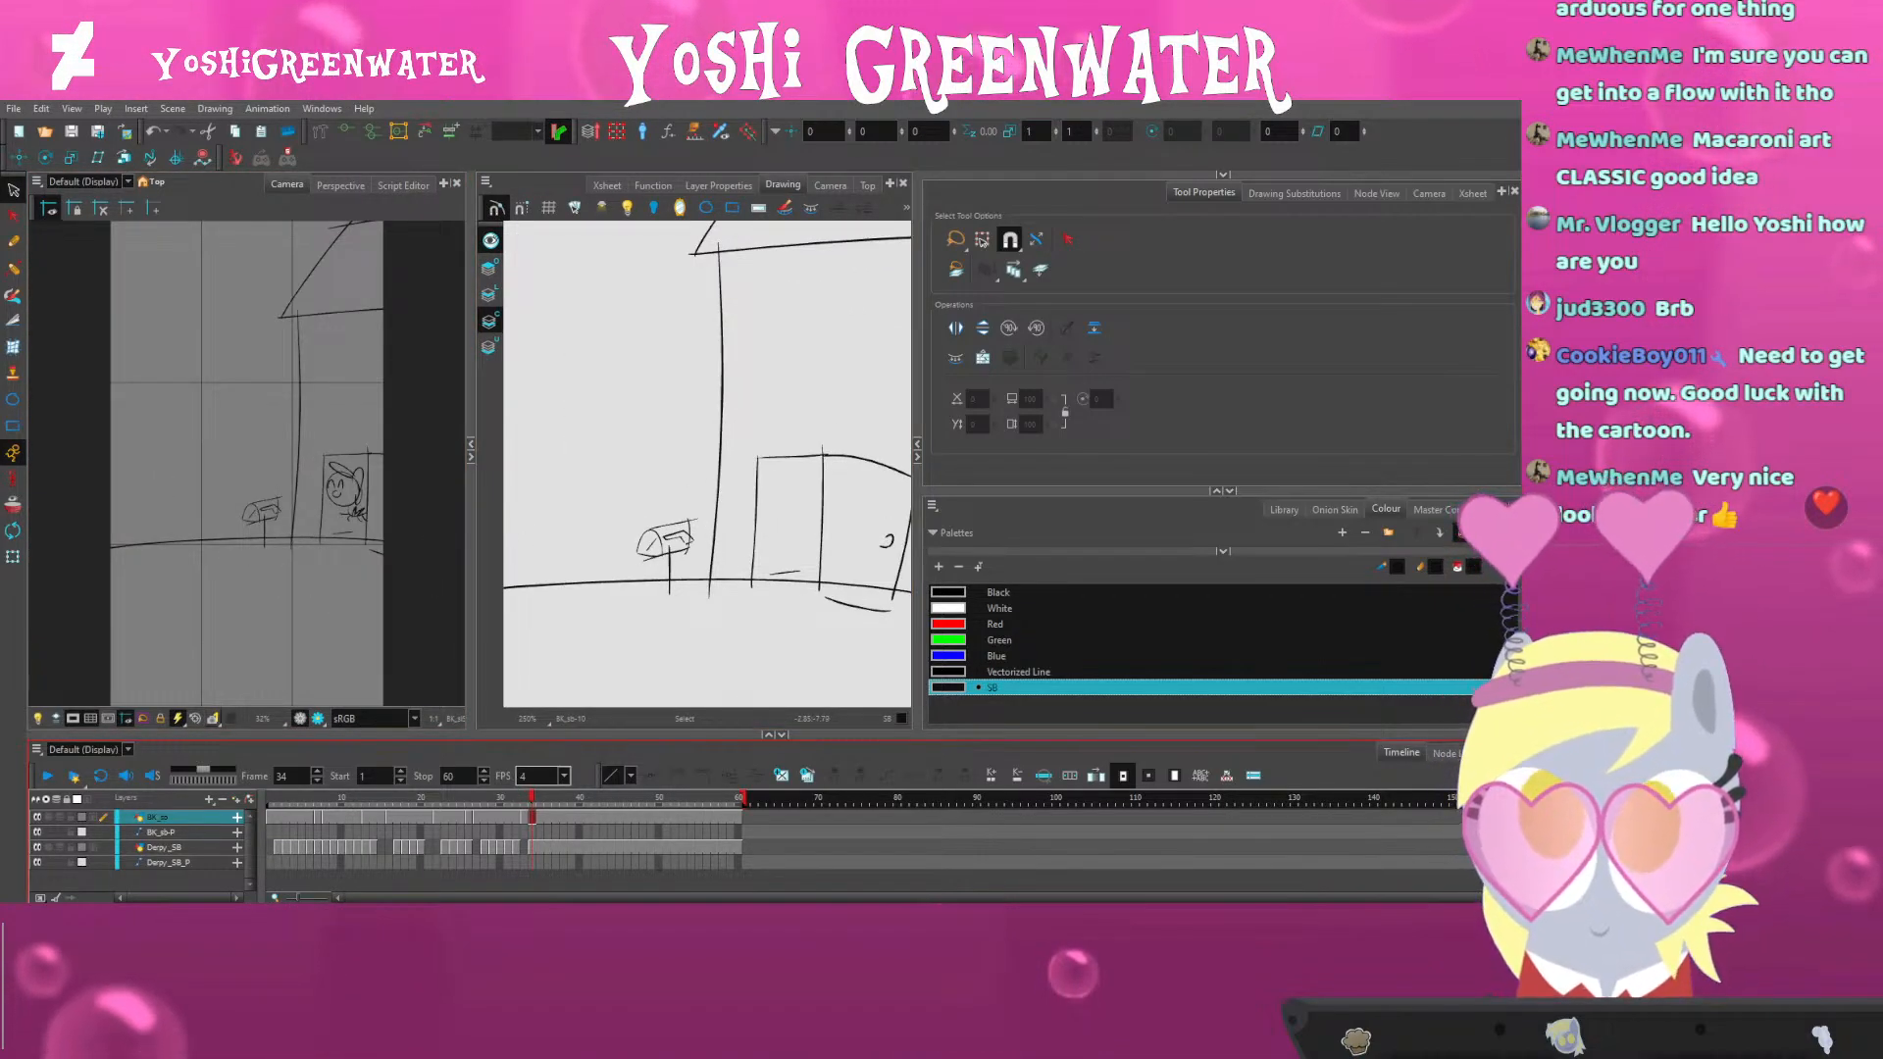
pyautogui.click(525, 801)
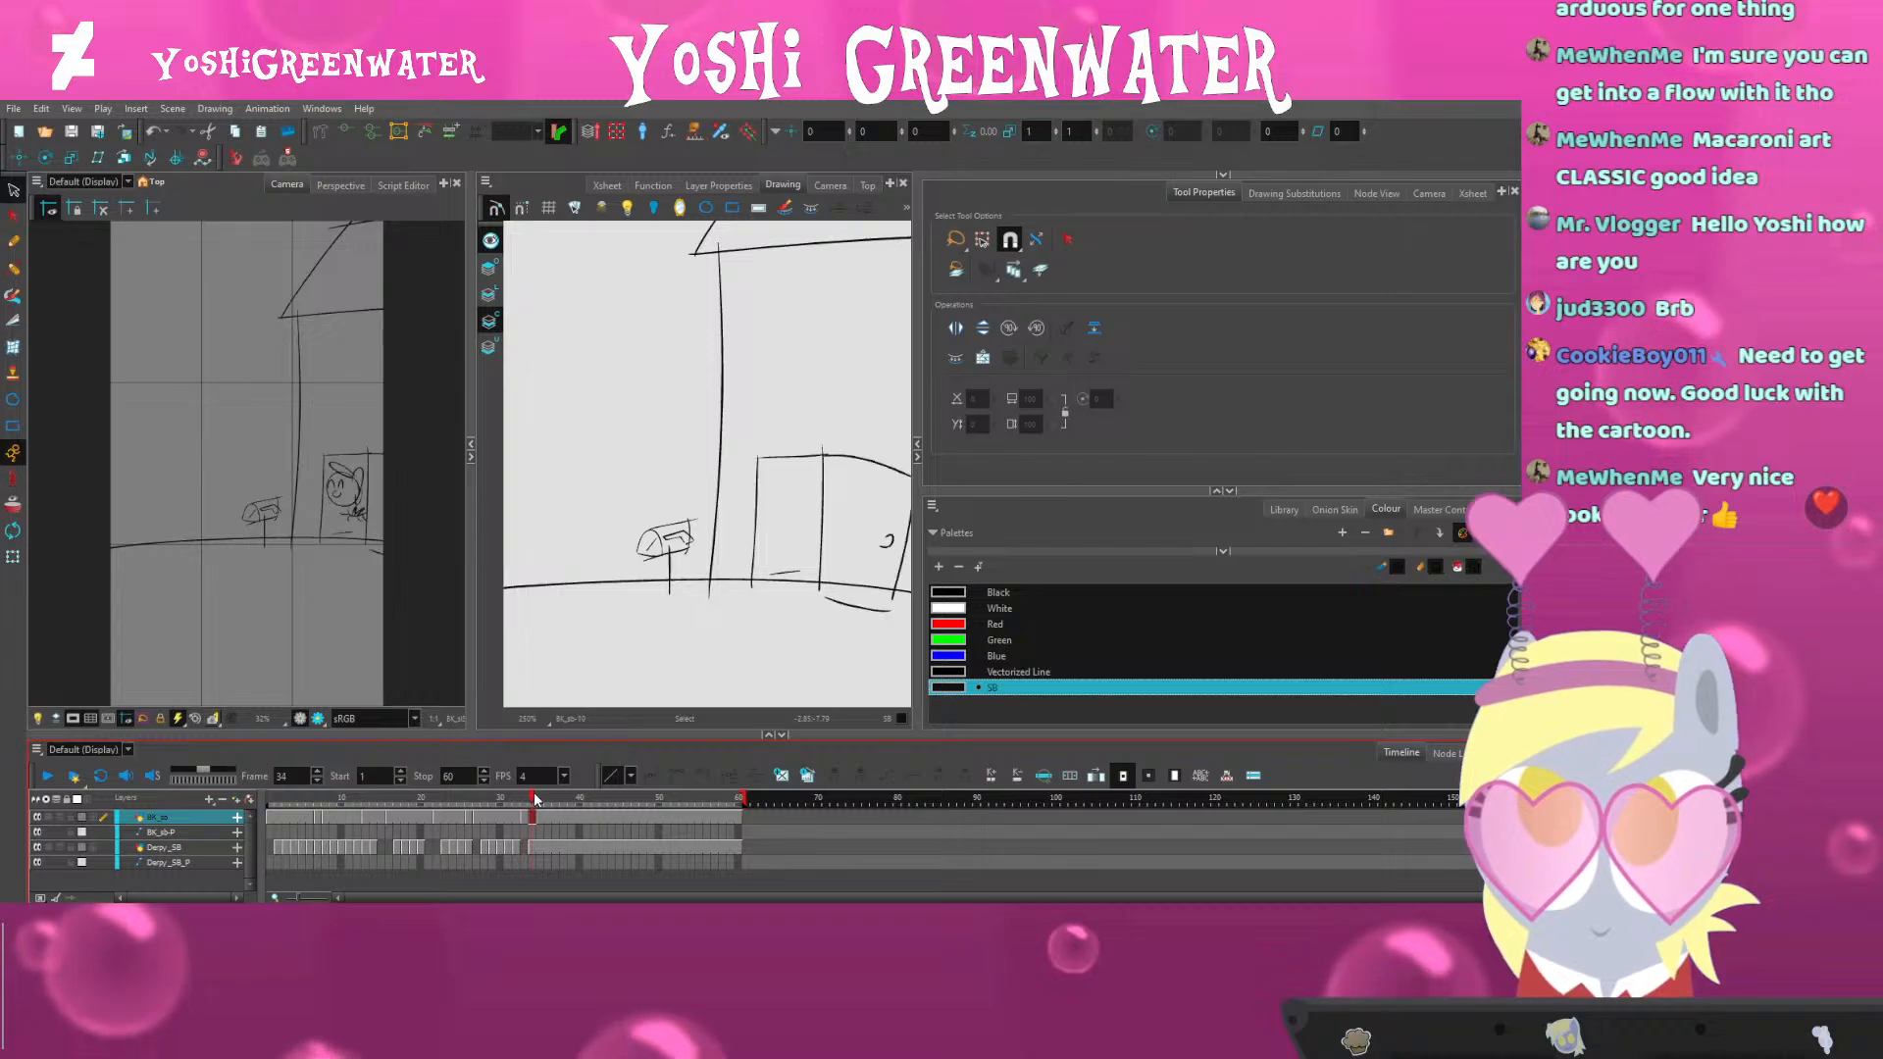
pyautogui.click(542, 802)
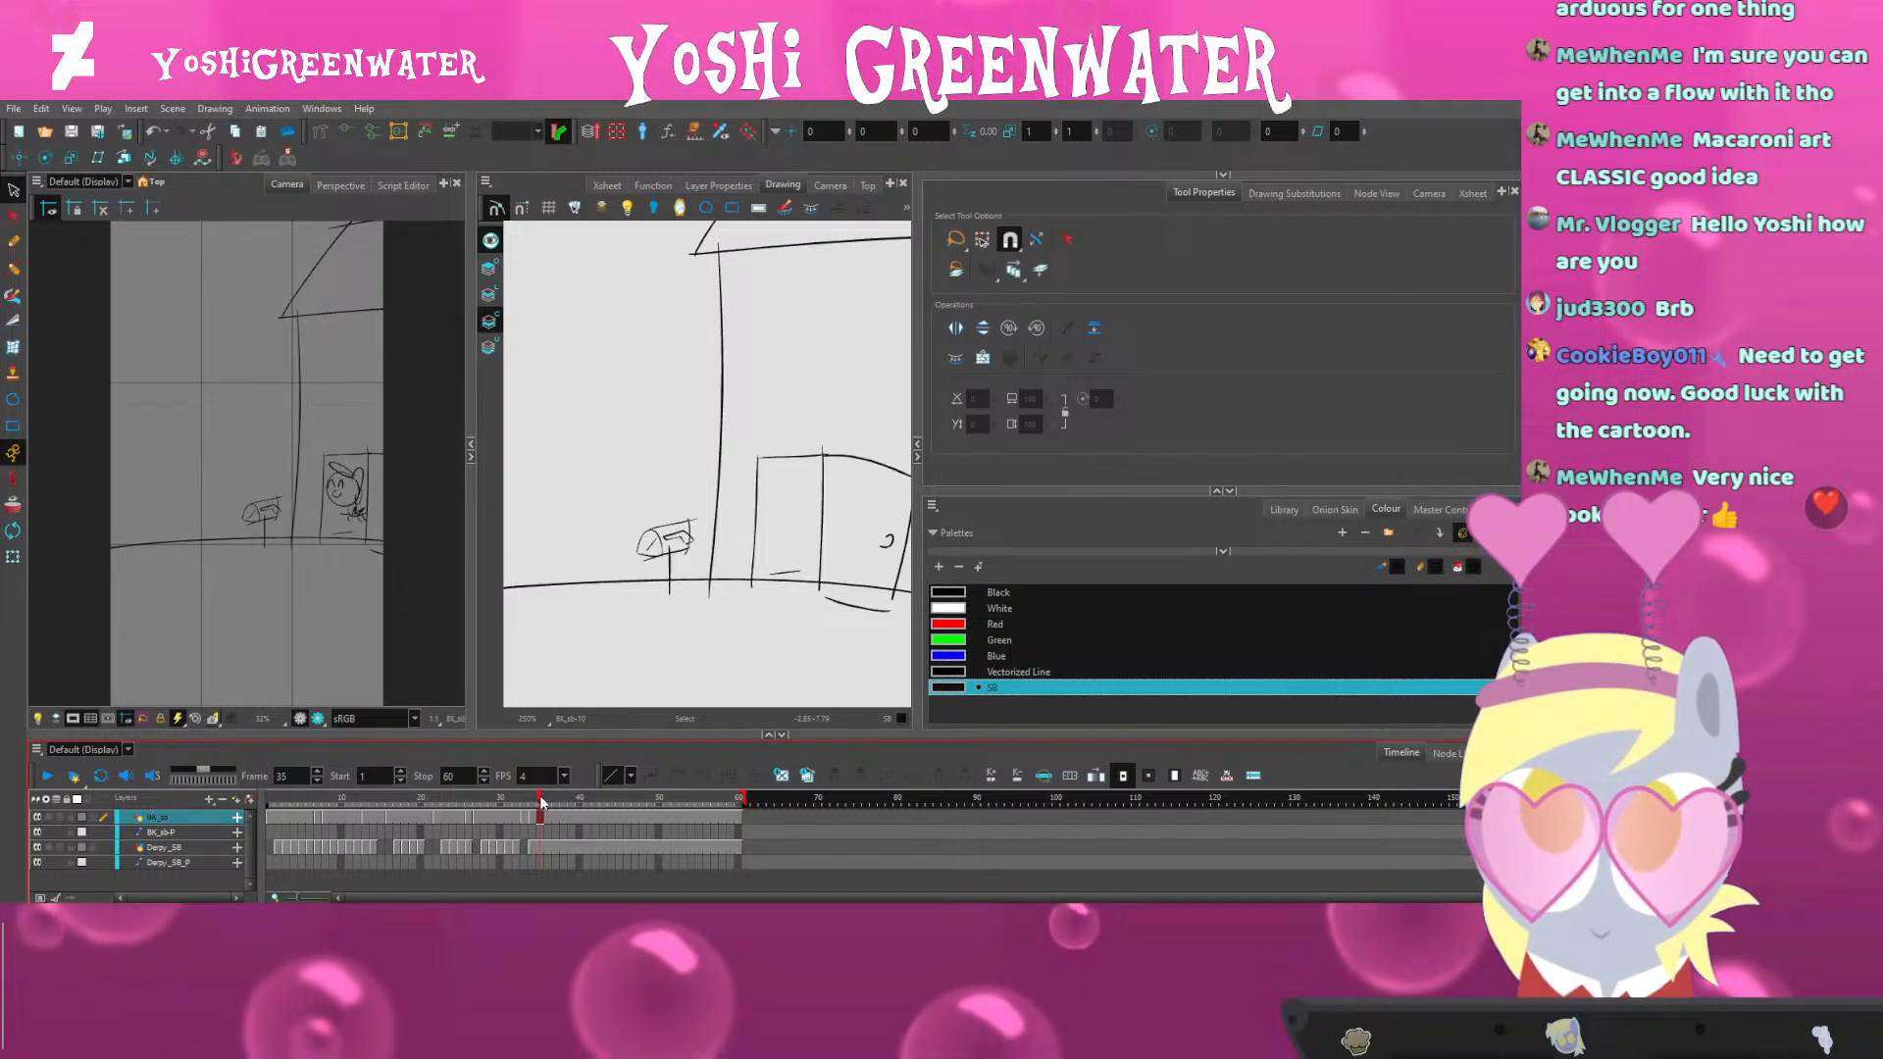
pyautogui.click(540, 847)
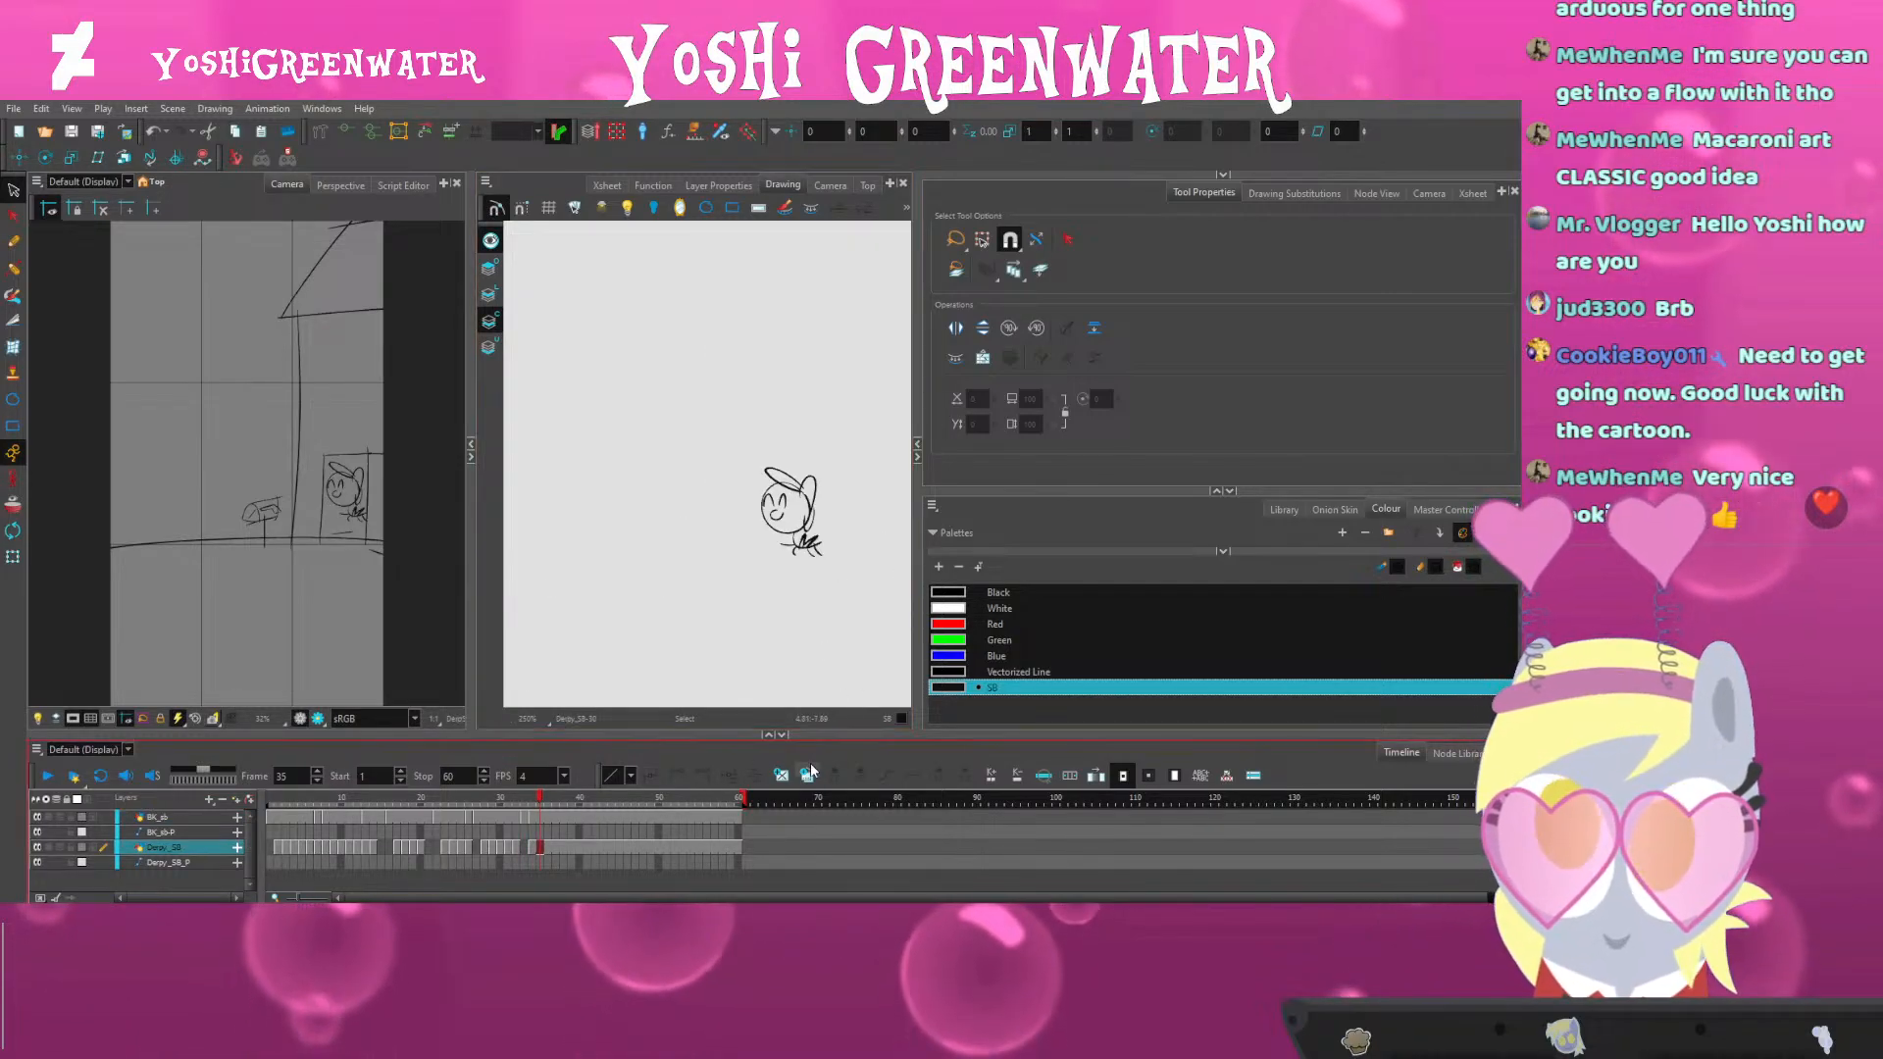
pyautogui.click(1285, 193)
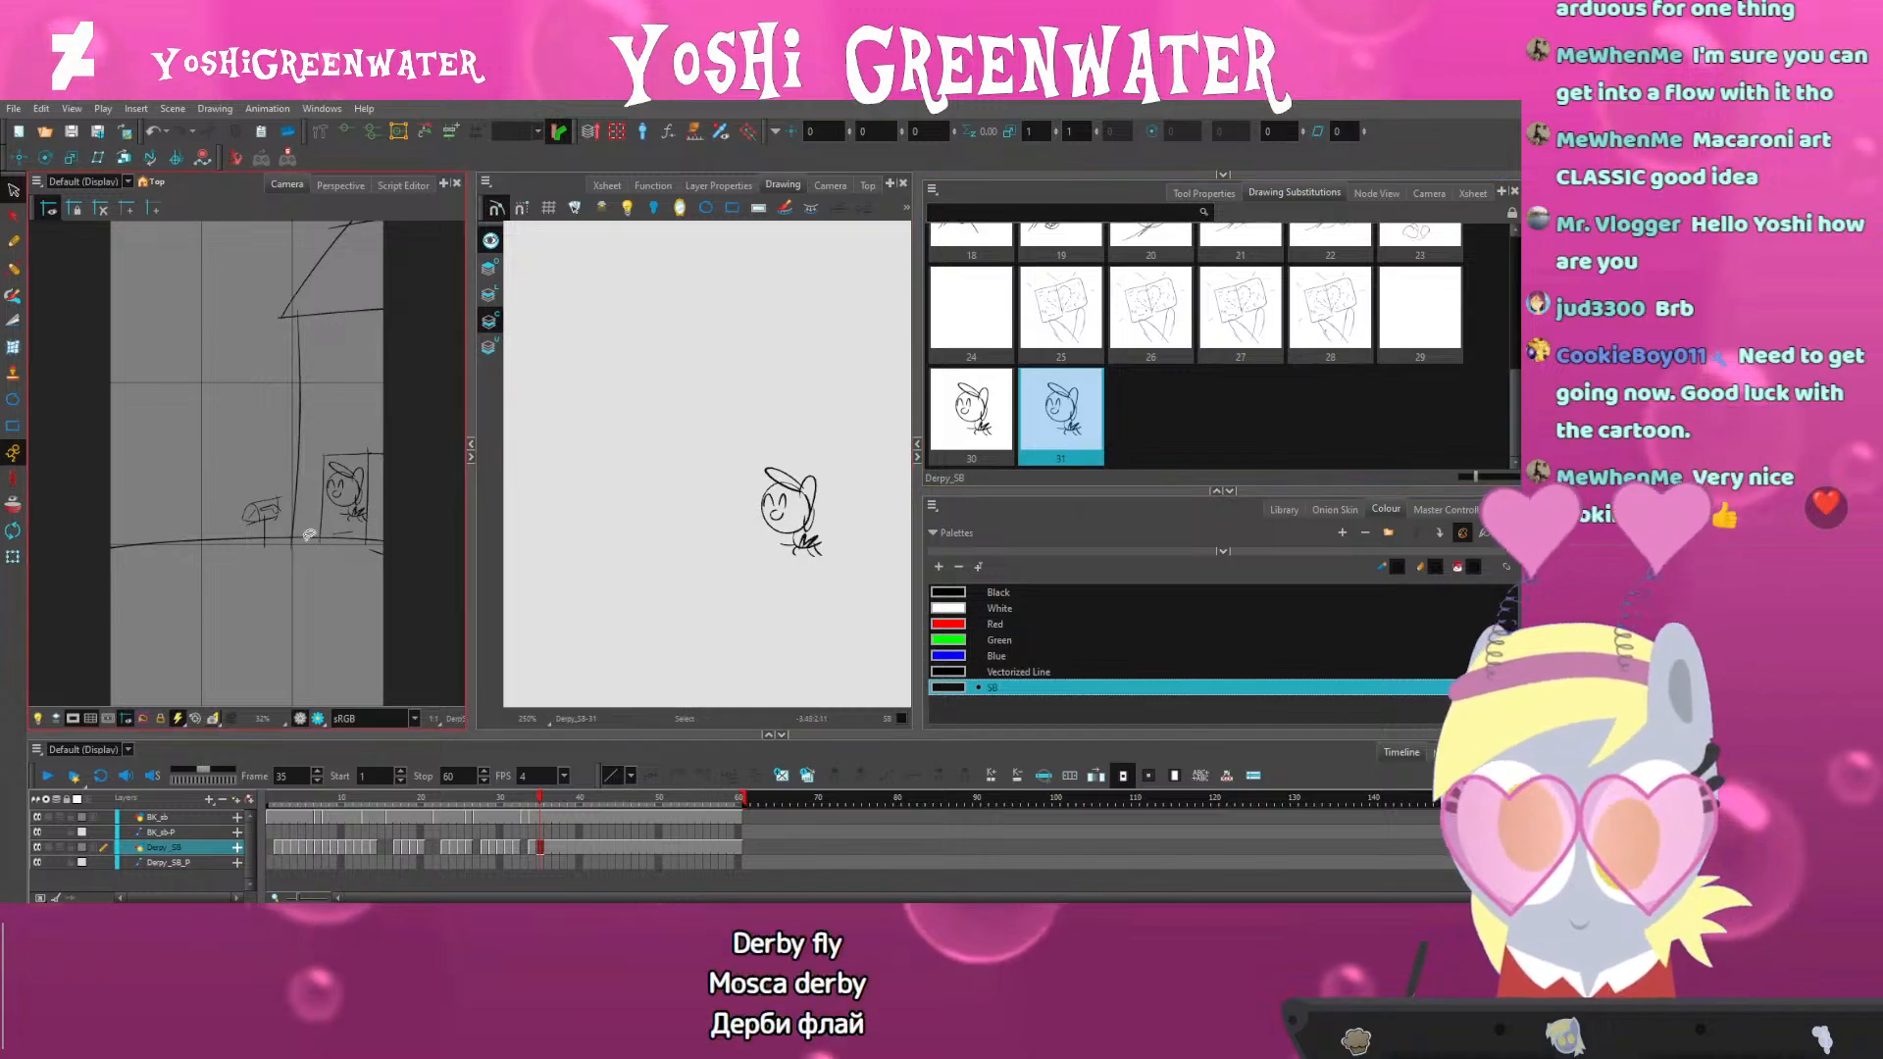
# Move the duplicated pony up and to the left, out of the doorway
pyautogui.scroll(3, 320, 509)
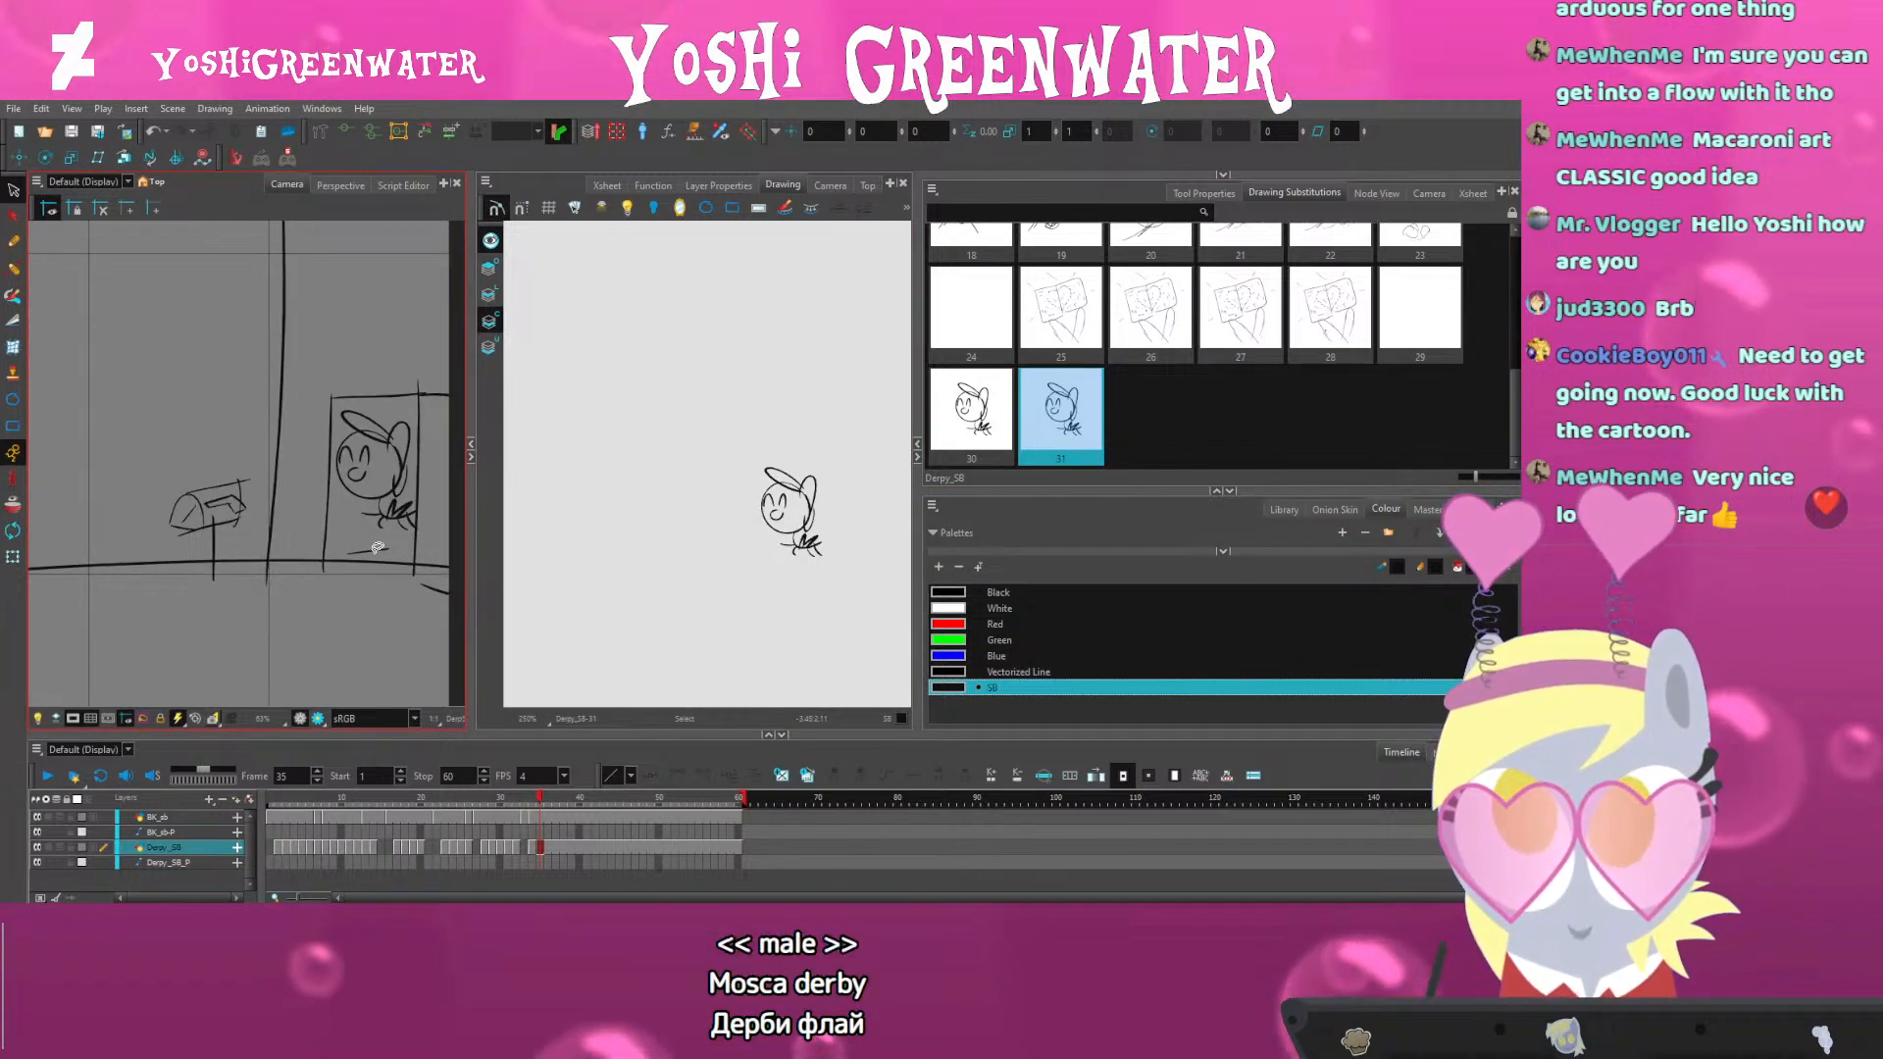
pyautogui.moveTo(760, 410)
pyautogui.mouseDown()
pyautogui.moveTo(799, 573)
pyautogui.moveTo(750, 431)
pyautogui.moveTo(738, 483)
pyautogui.mouseUp()
pyautogui.click(606, 332)
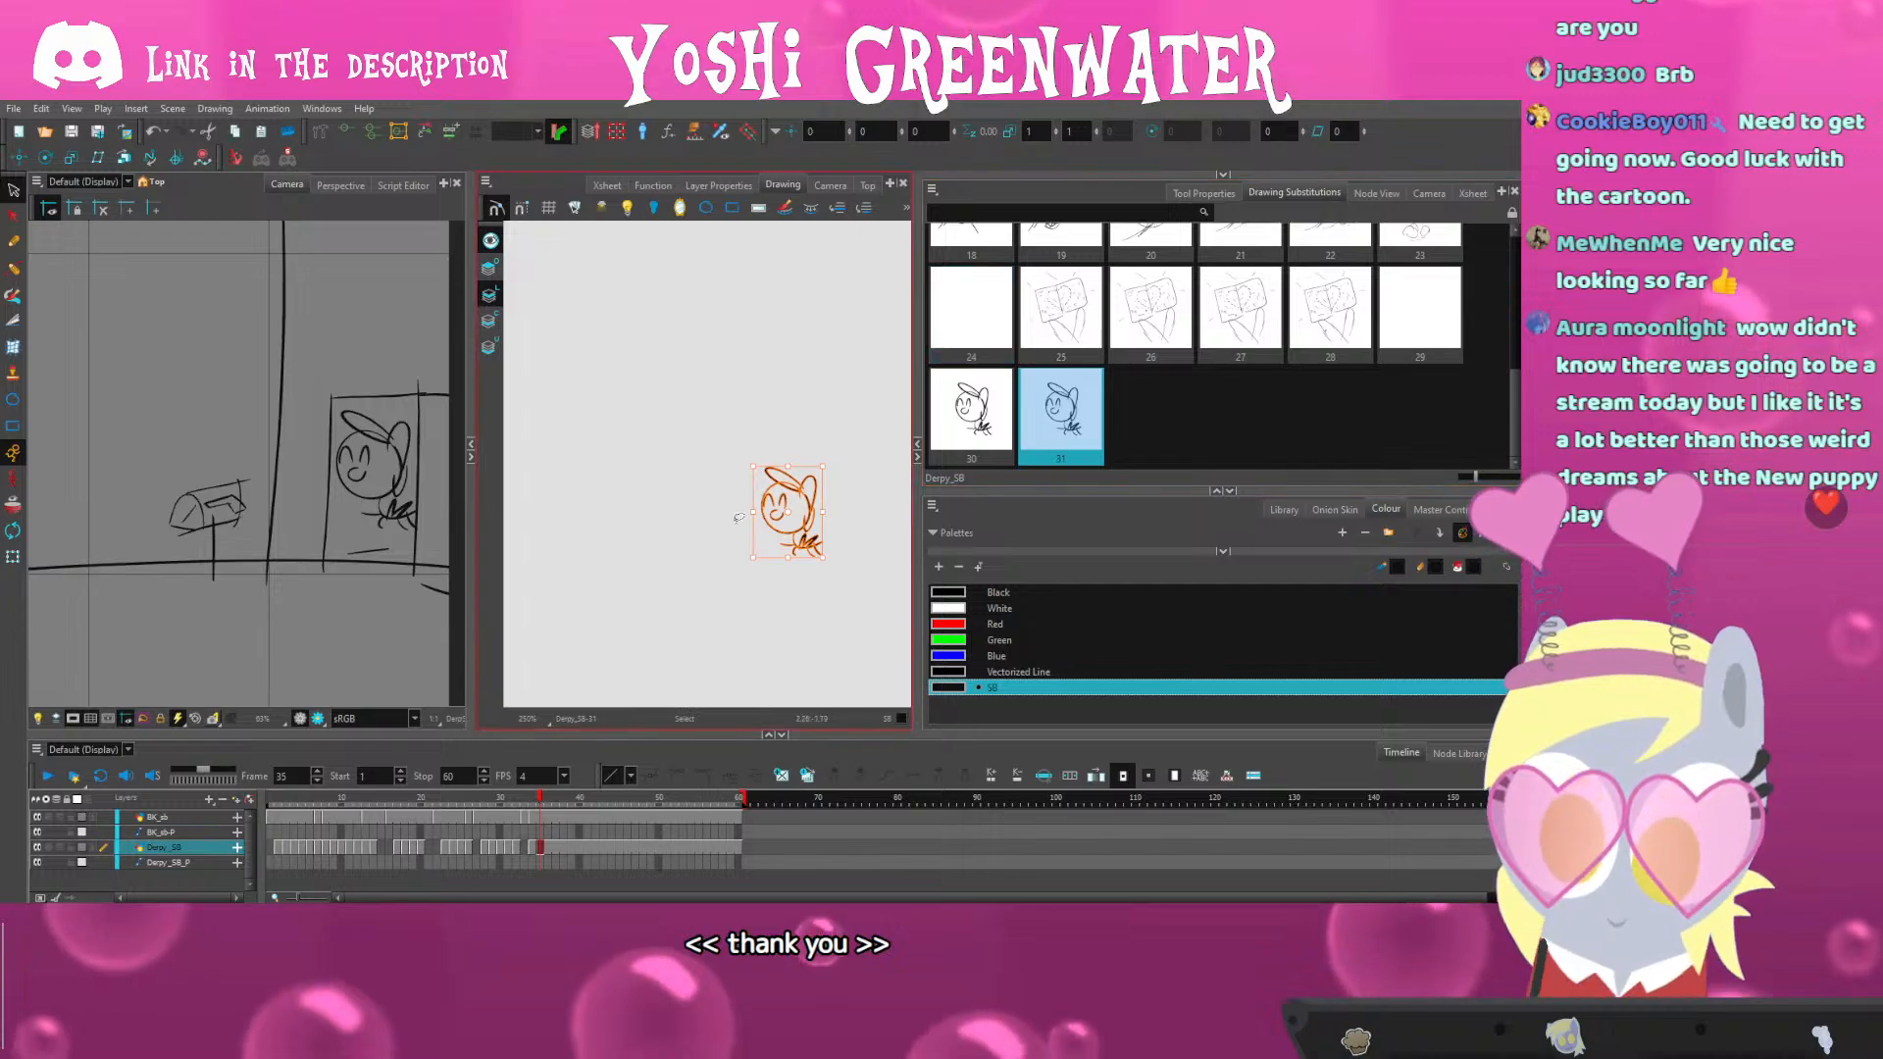
pyautogui.moveTo(765, 520); pyautogui.dragTo(708, 472)
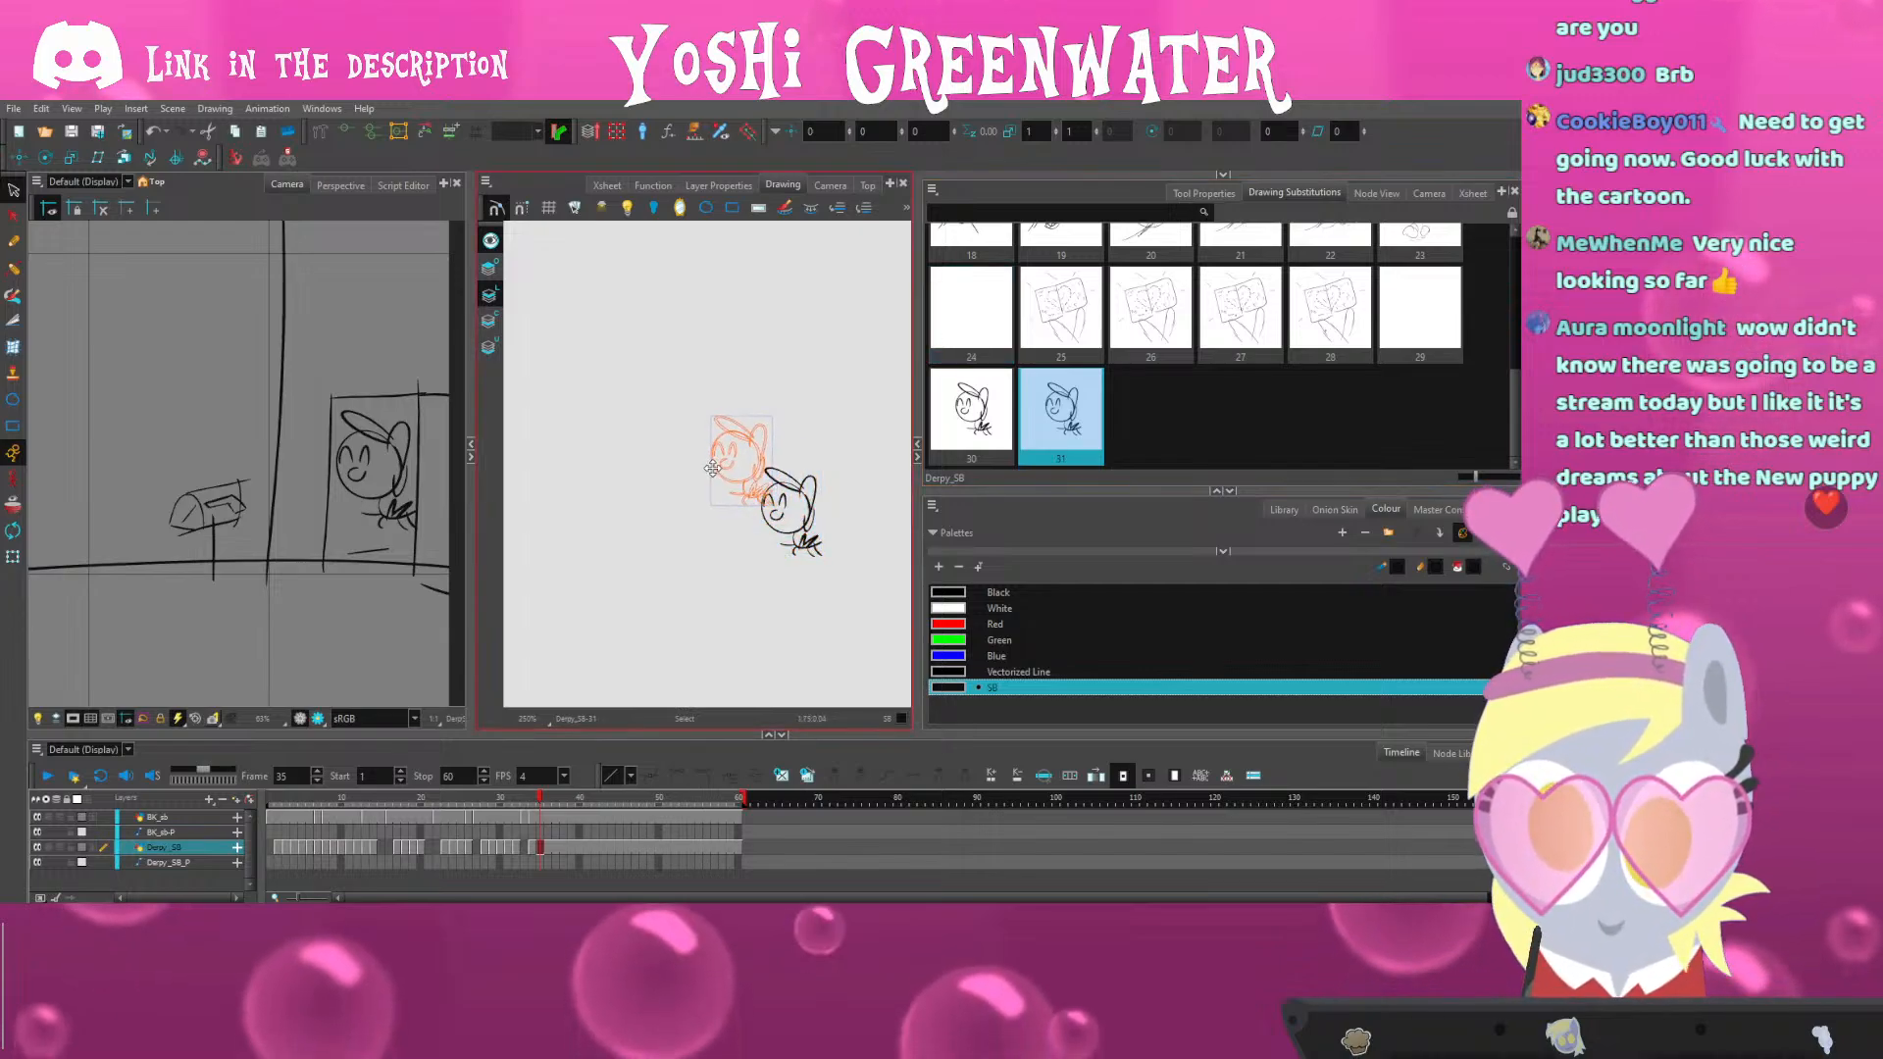
pyautogui.click(691, 541)
pyautogui.scroll(4, 721, 492)
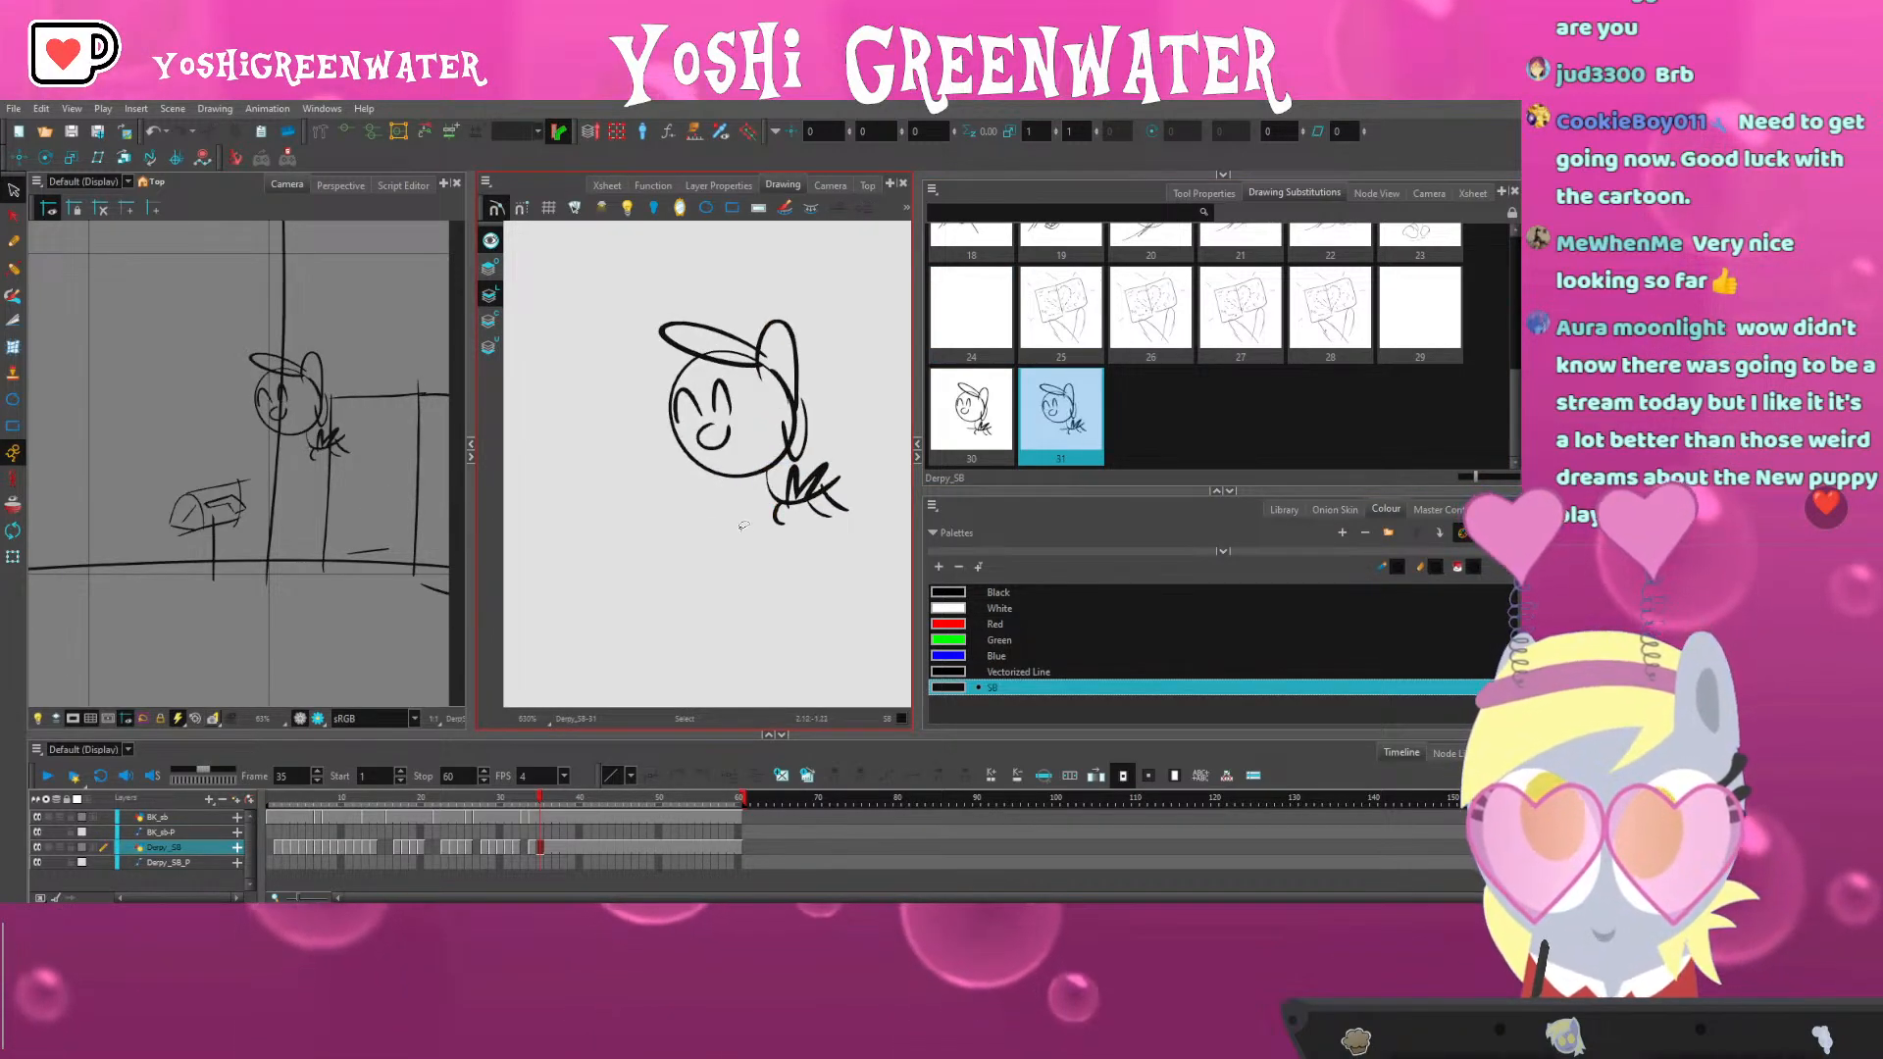
# Redraw the leg stroke under the pony at frame 35 with the Brush, comparing the pose with frame 34
pyautogui.press(',')
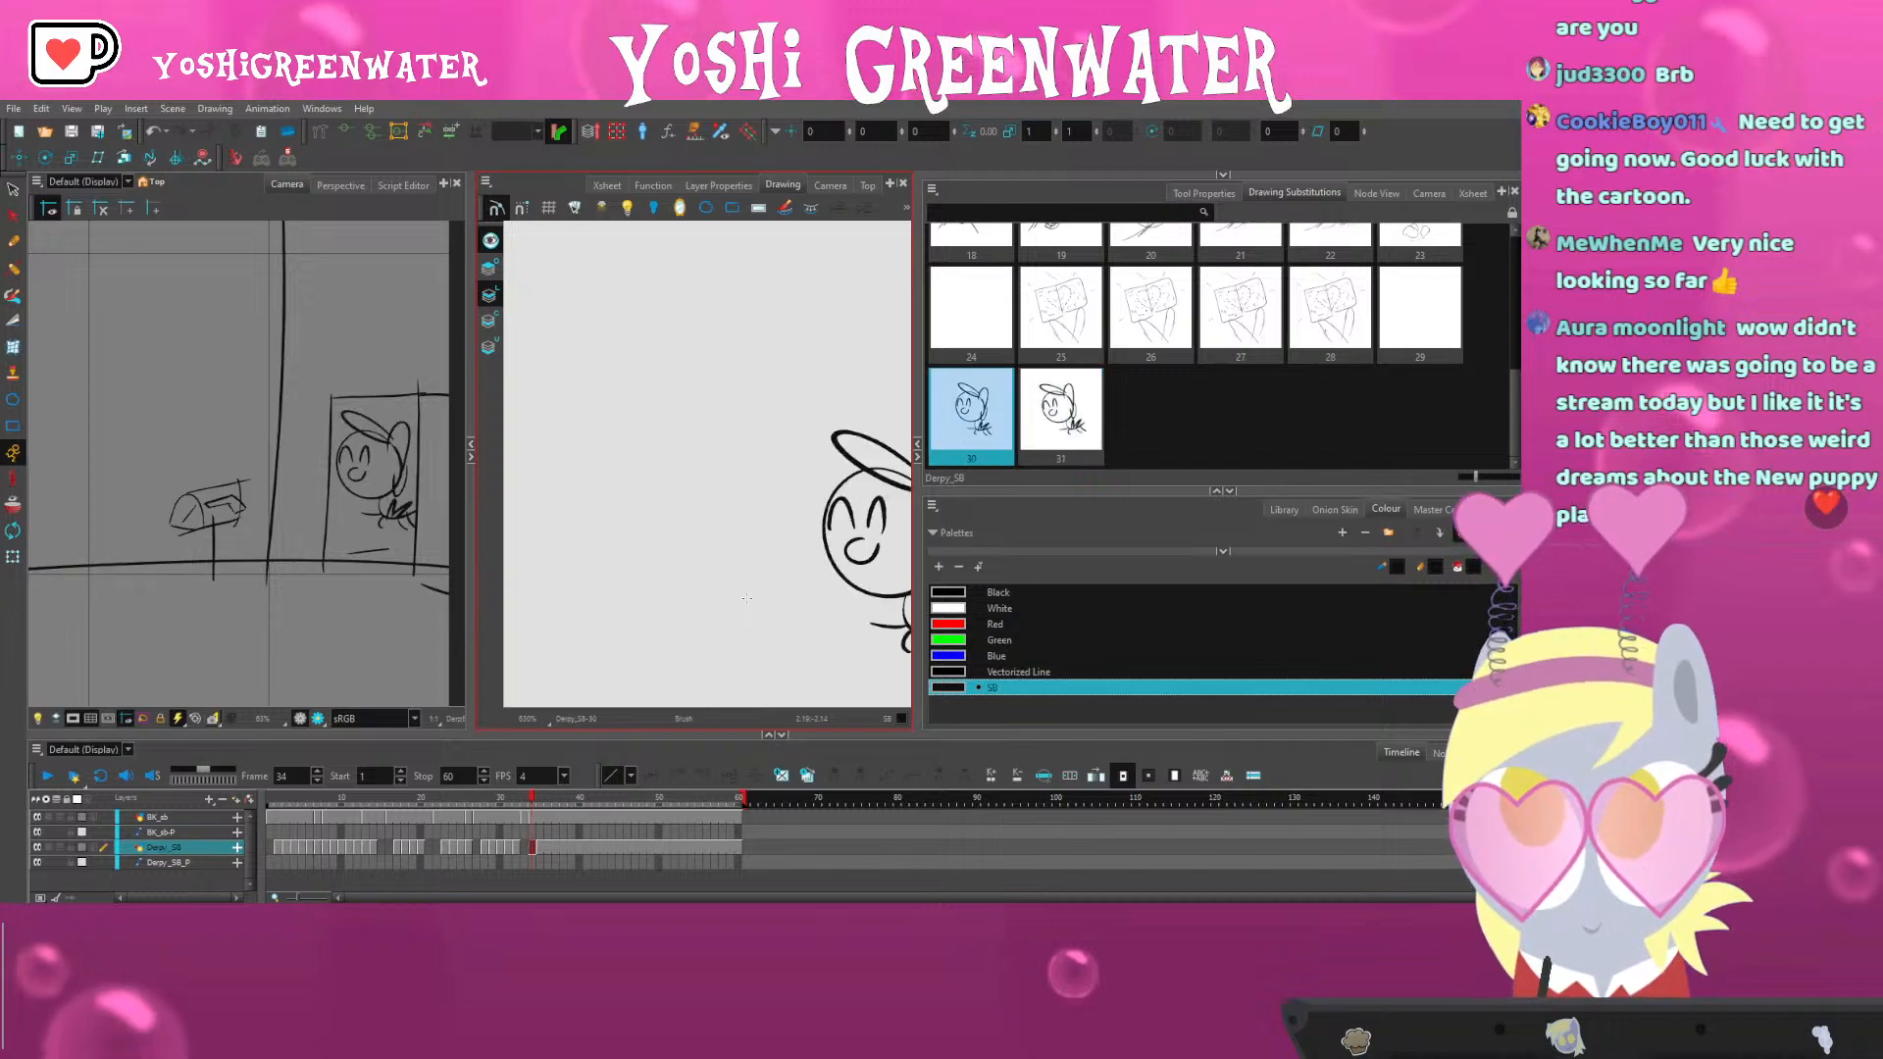
pyautogui.press('.')
pyautogui.press(',')
pyautogui.press('.')
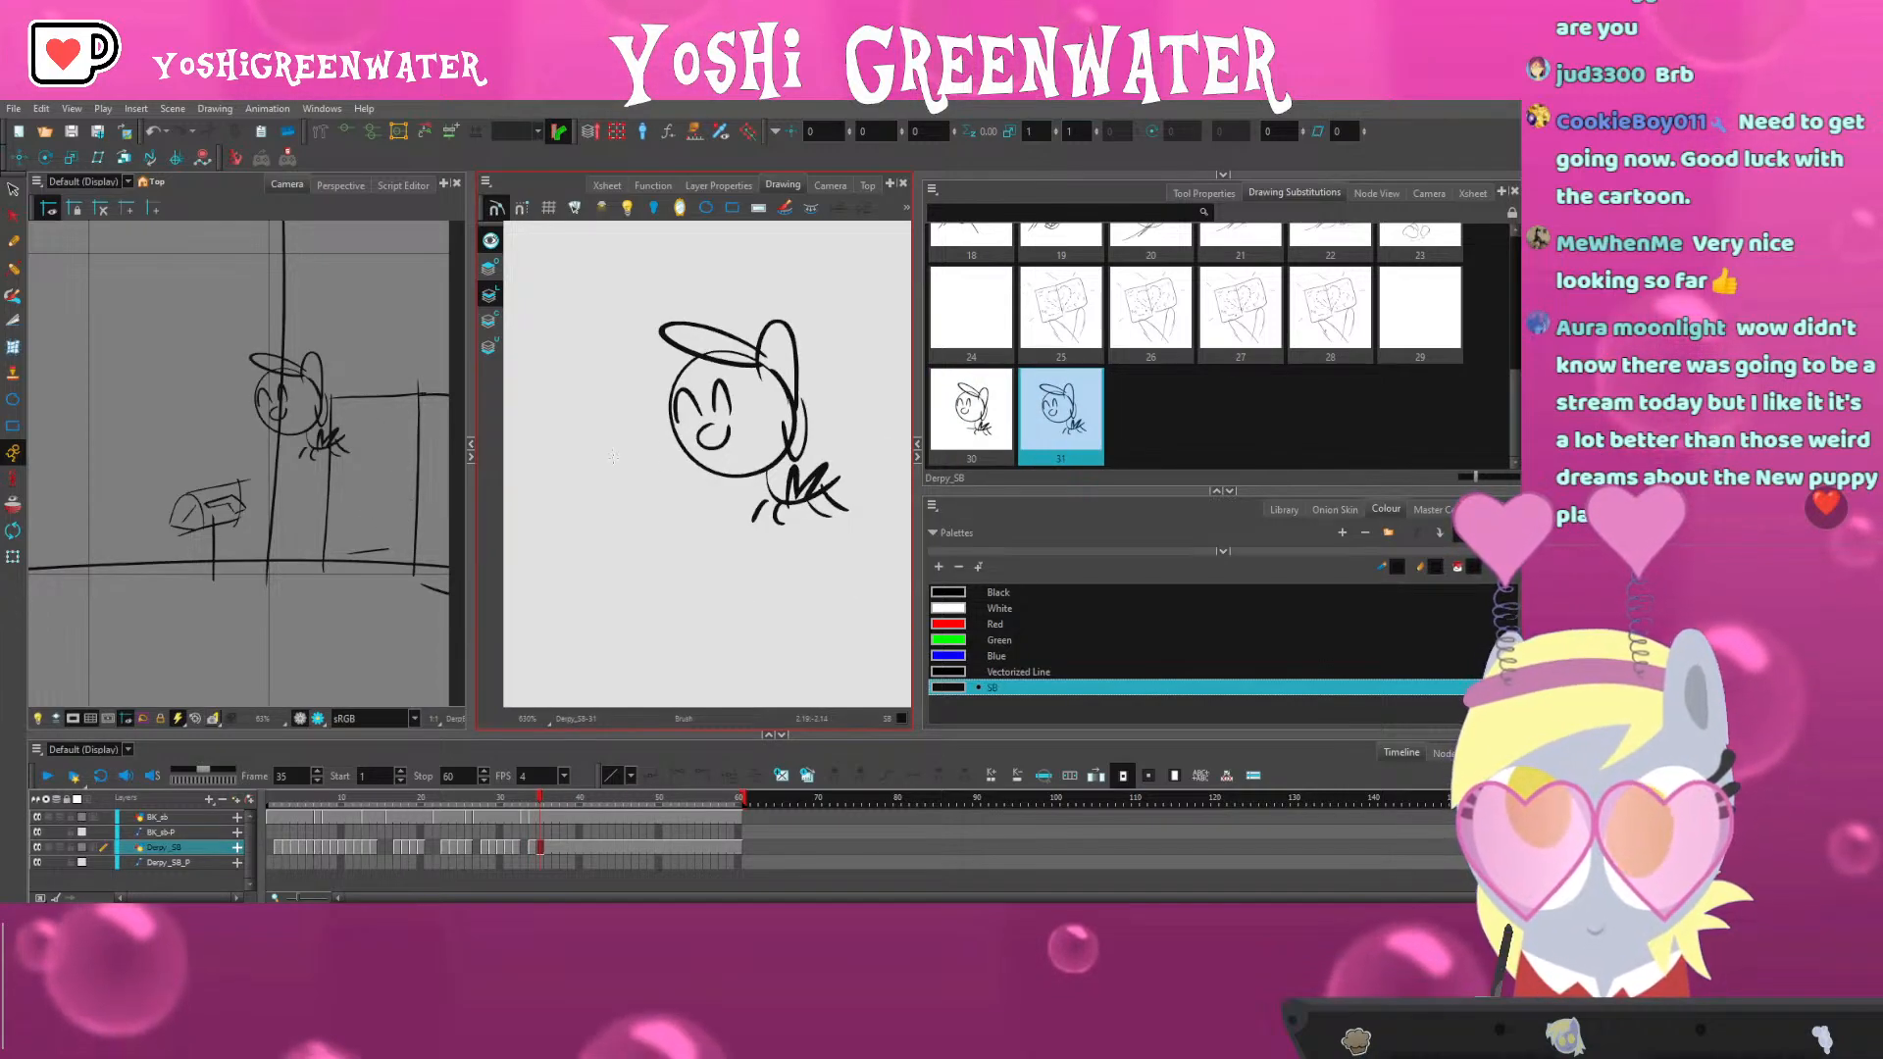
# Shift the whole pony at frame 35 farther left, tilt it slightly, and check the motion against frame 34
pyautogui.click(13, 189)
pyautogui.moveTo(538, 279)
pyautogui.mouseDown()
pyautogui.moveTo(610, 285)
pyautogui.moveTo(873, 569)
pyautogui.mouseUp()
pyautogui.moveTo(708, 468); pyautogui.dragTo(622, 448)
pyautogui.press(',')
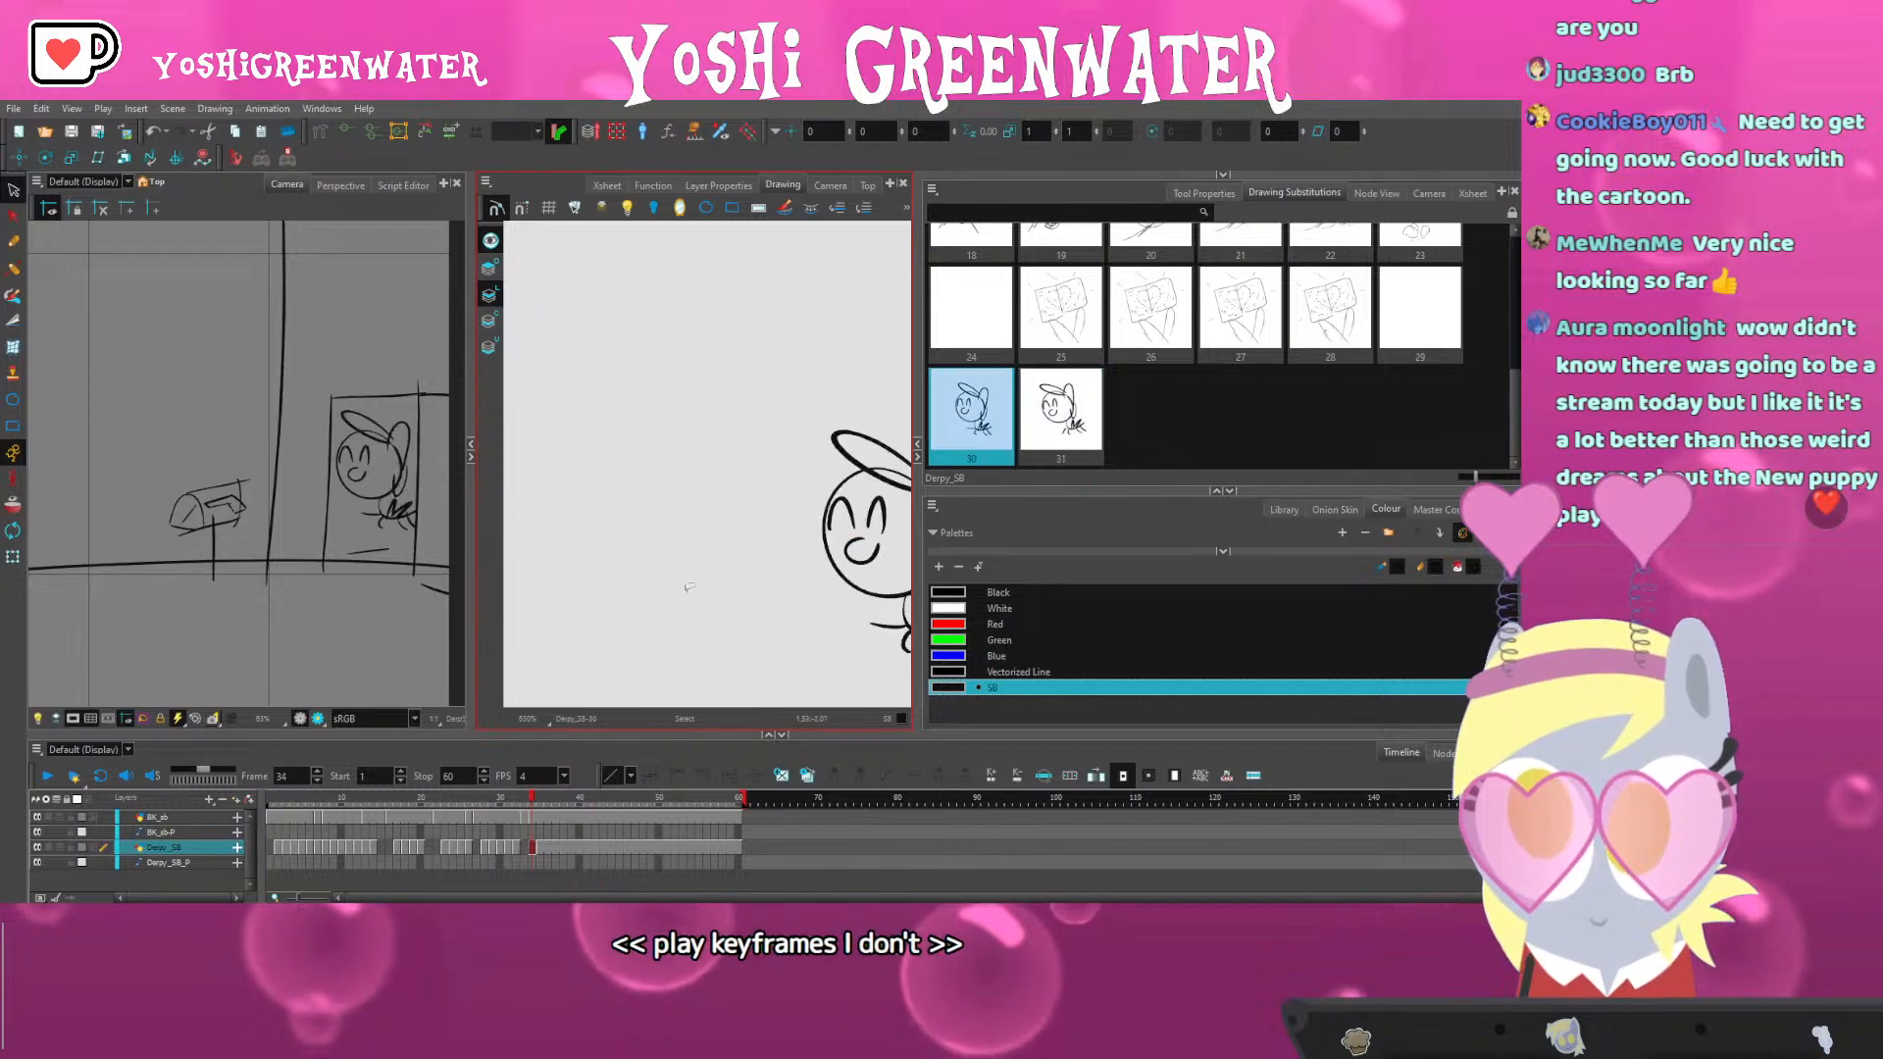
pyautogui.press('.')
pyautogui.press(',')
pyautogui.press('.')
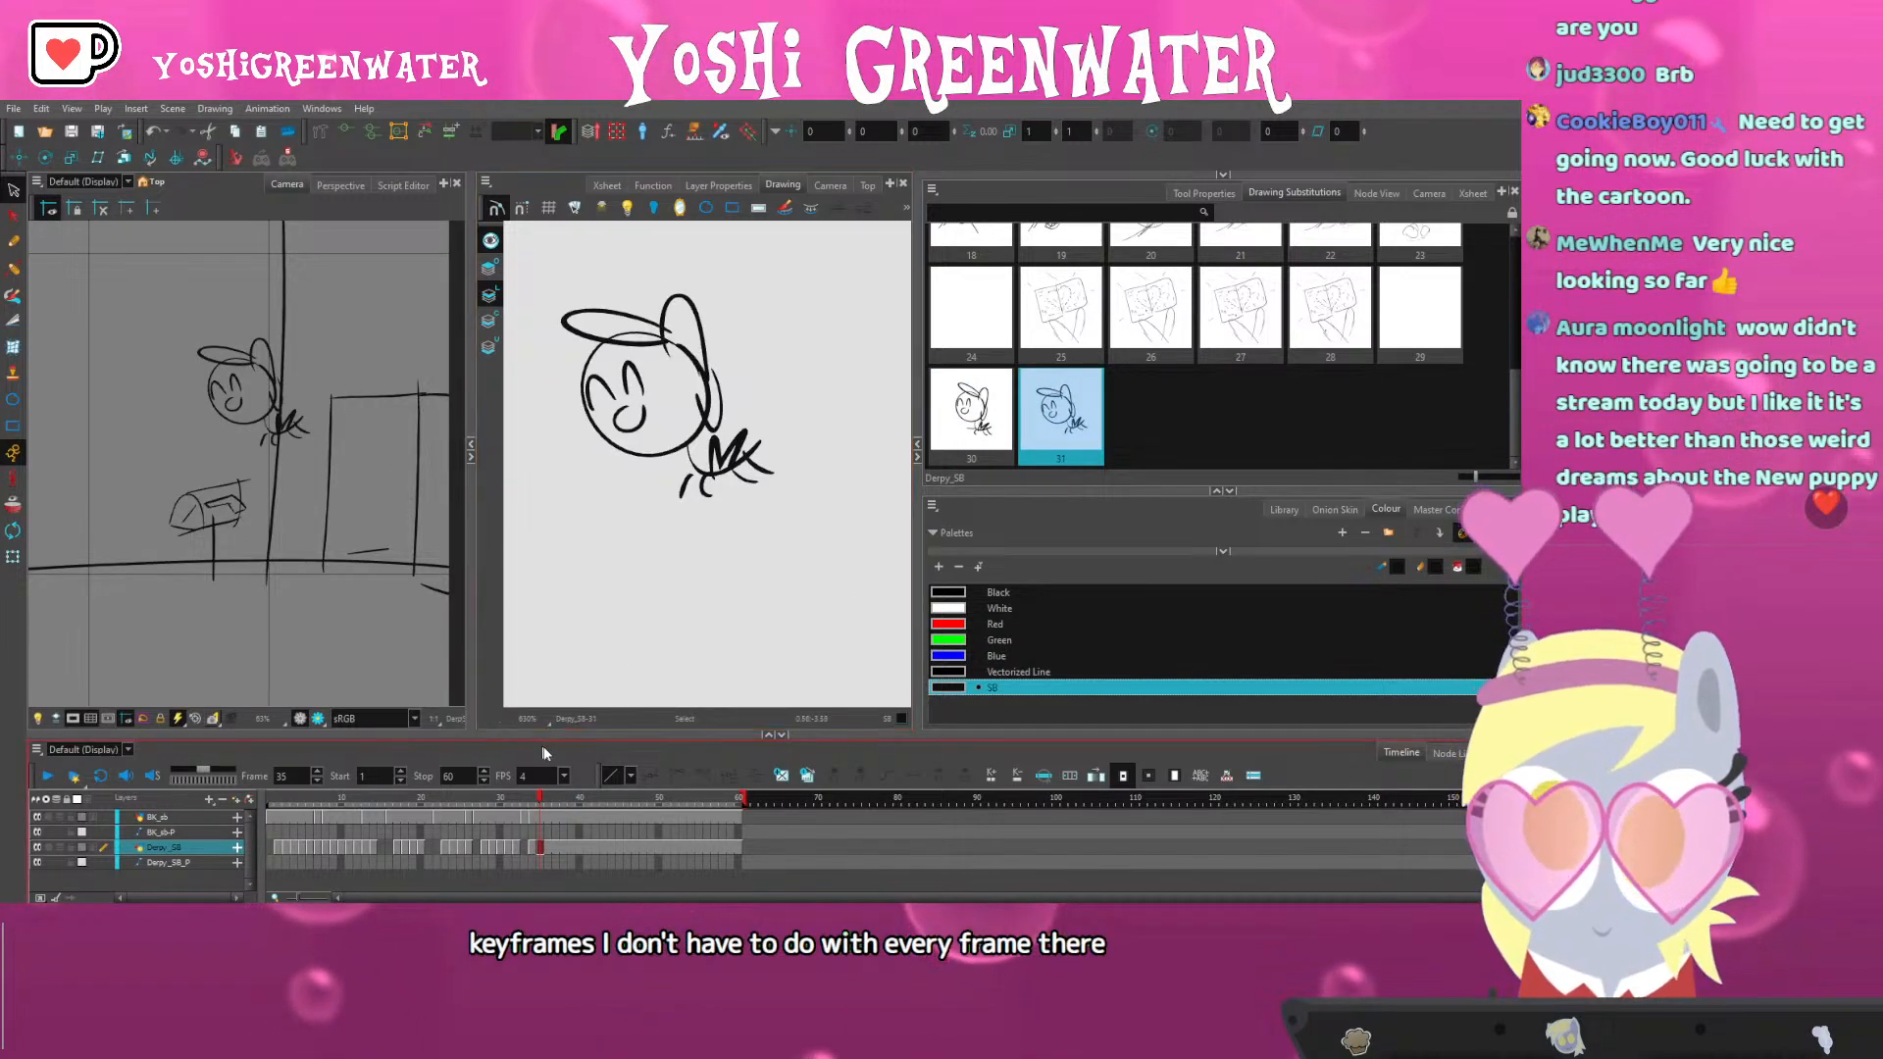
# Duplicate the pony drawing at frame 36 and move the copy down and to the left, over the mailbox
pyautogui.press('.')
pyautogui.click(807, 776)
pyautogui.scroll(-3, 609, 552)
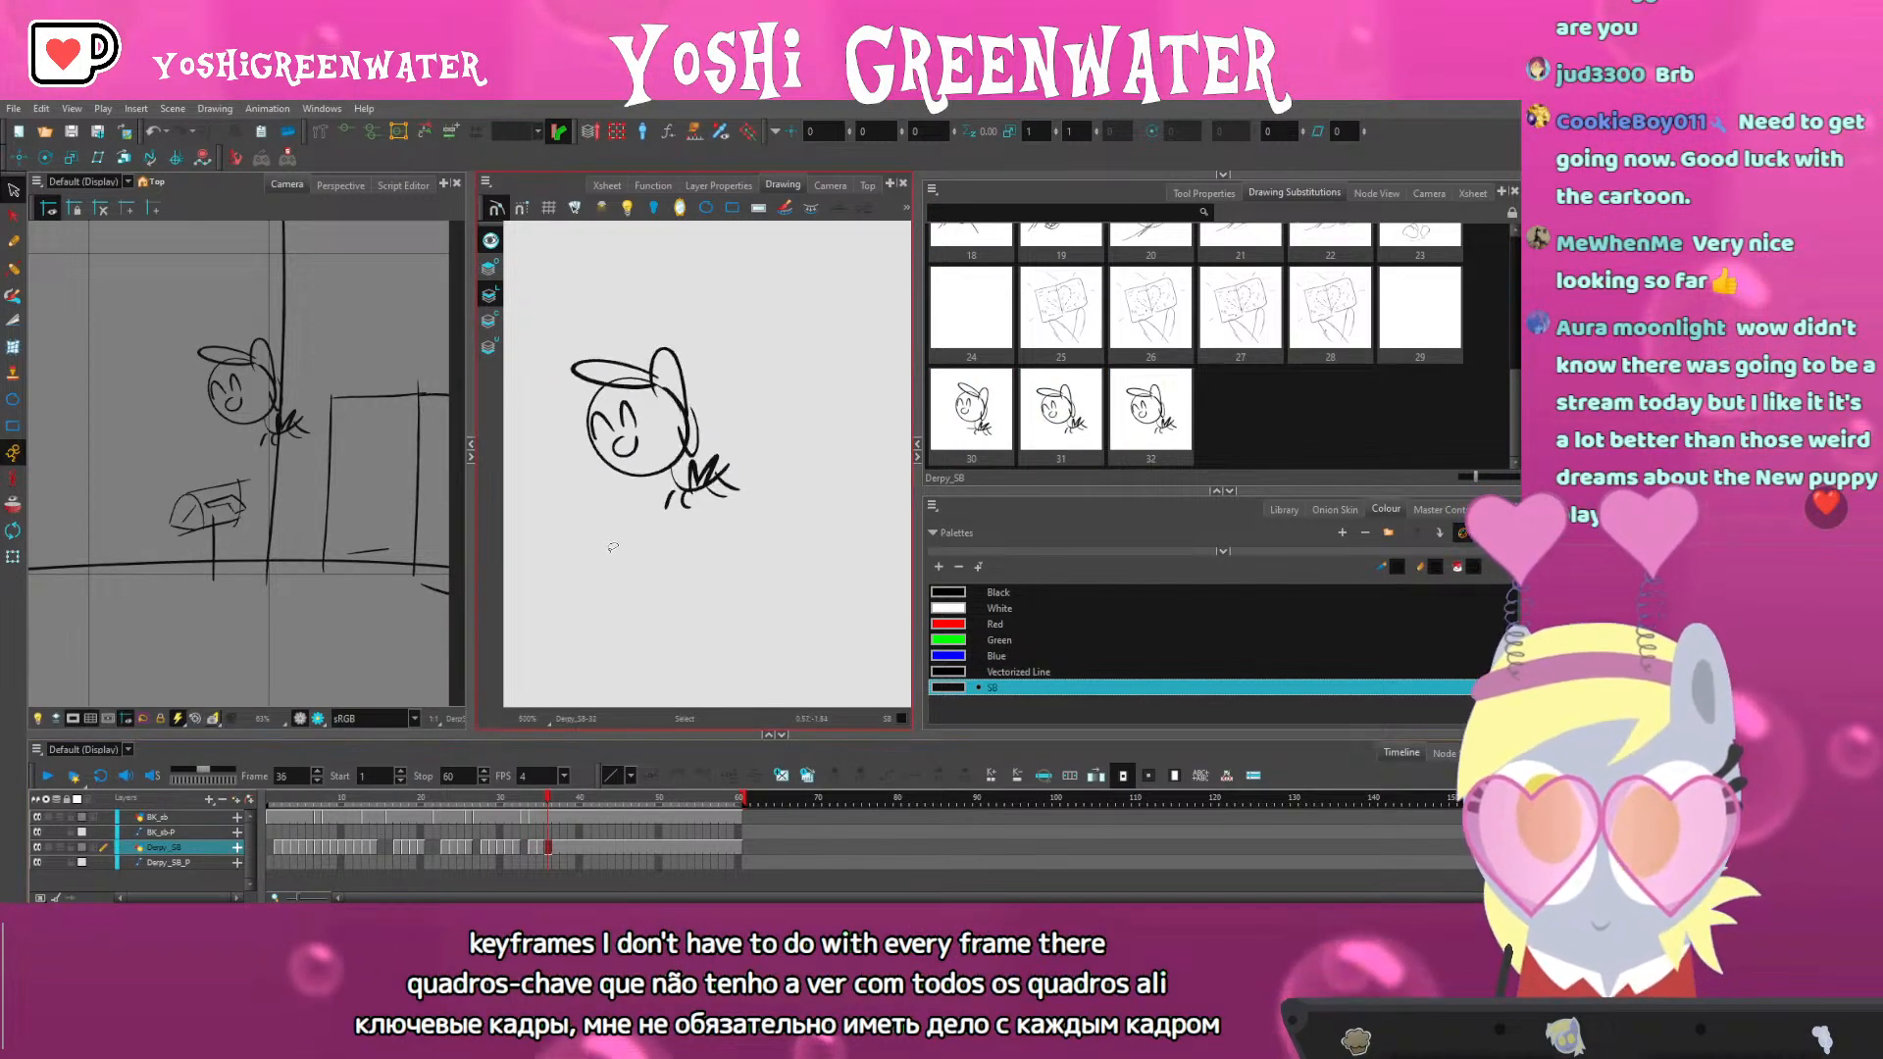
pyautogui.moveTo(535, 441)
pyautogui.mouseDown()
pyautogui.moveTo(659, 345)
pyautogui.moveTo(575, 552)
pyautogui.mouseUp()
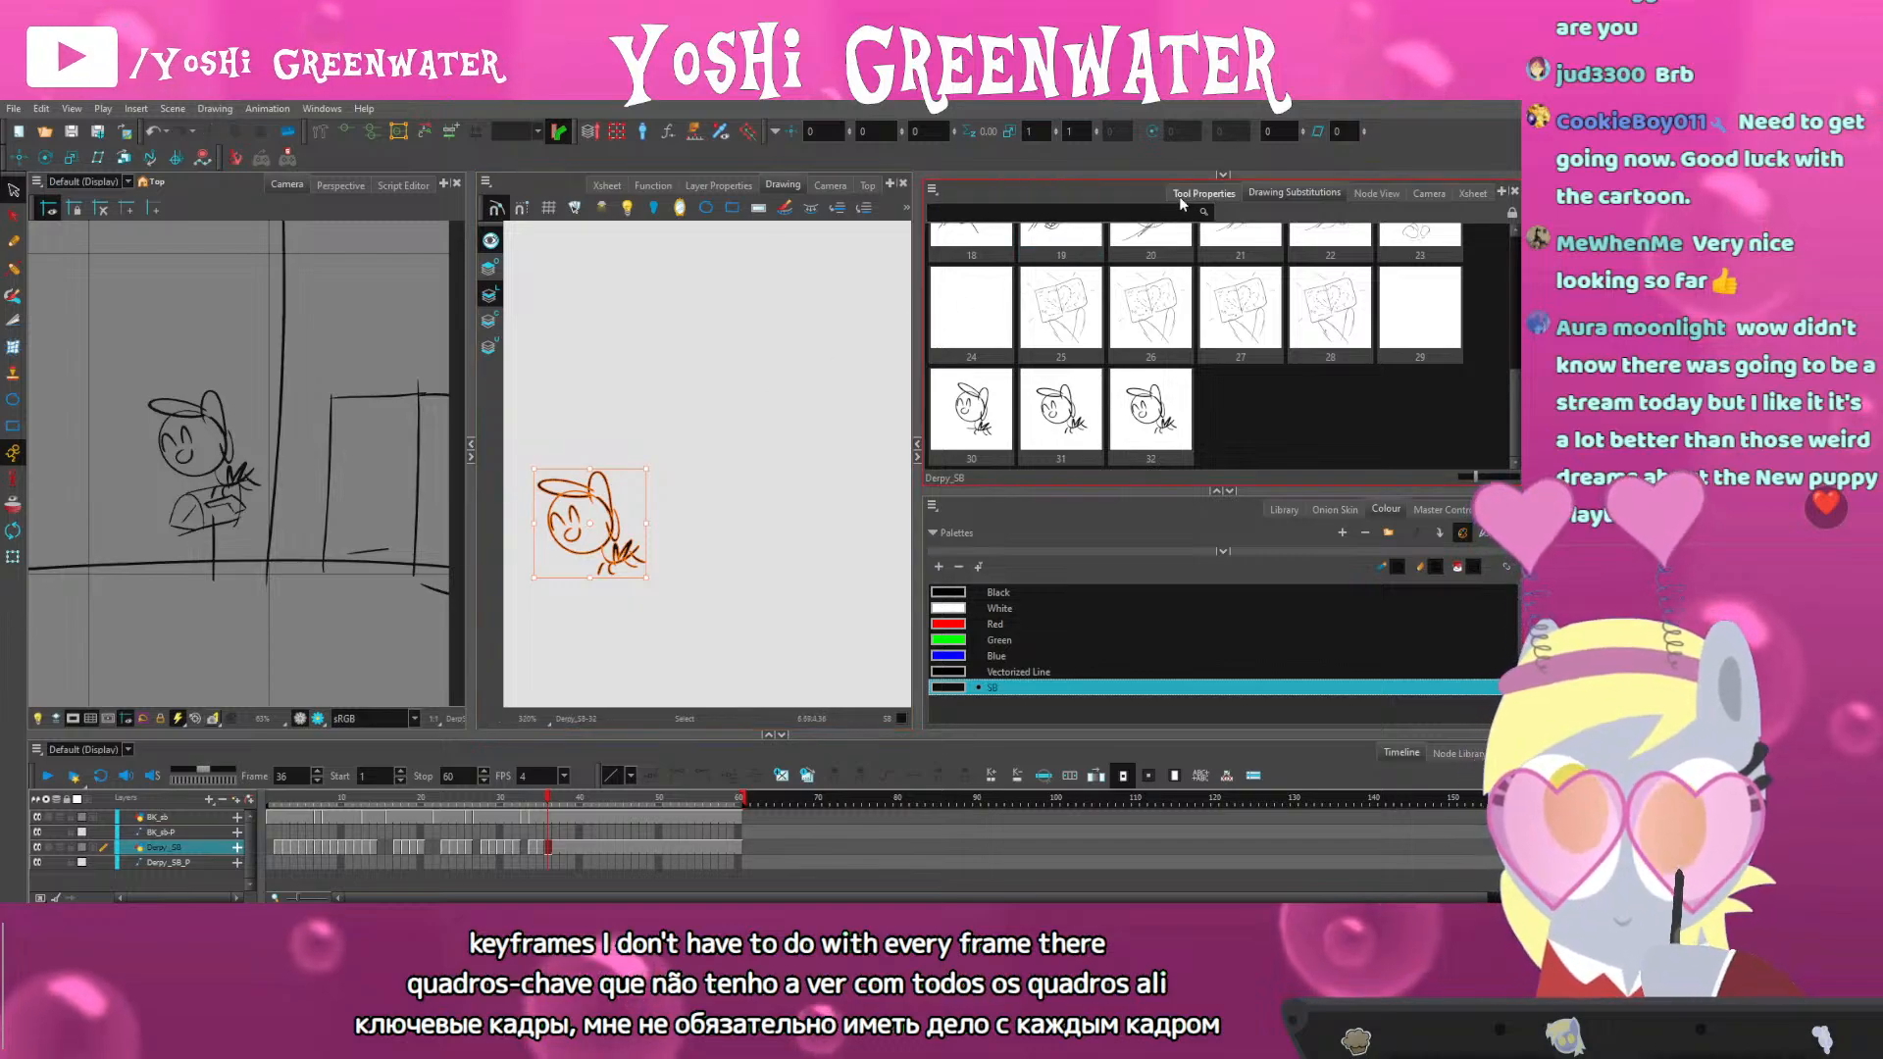
# Flip the pony at frame 36 horizontally and shift it slightly to the left above the mailbox
pyautogui.click(1204, 192)
pyautogui.click(955, 328)
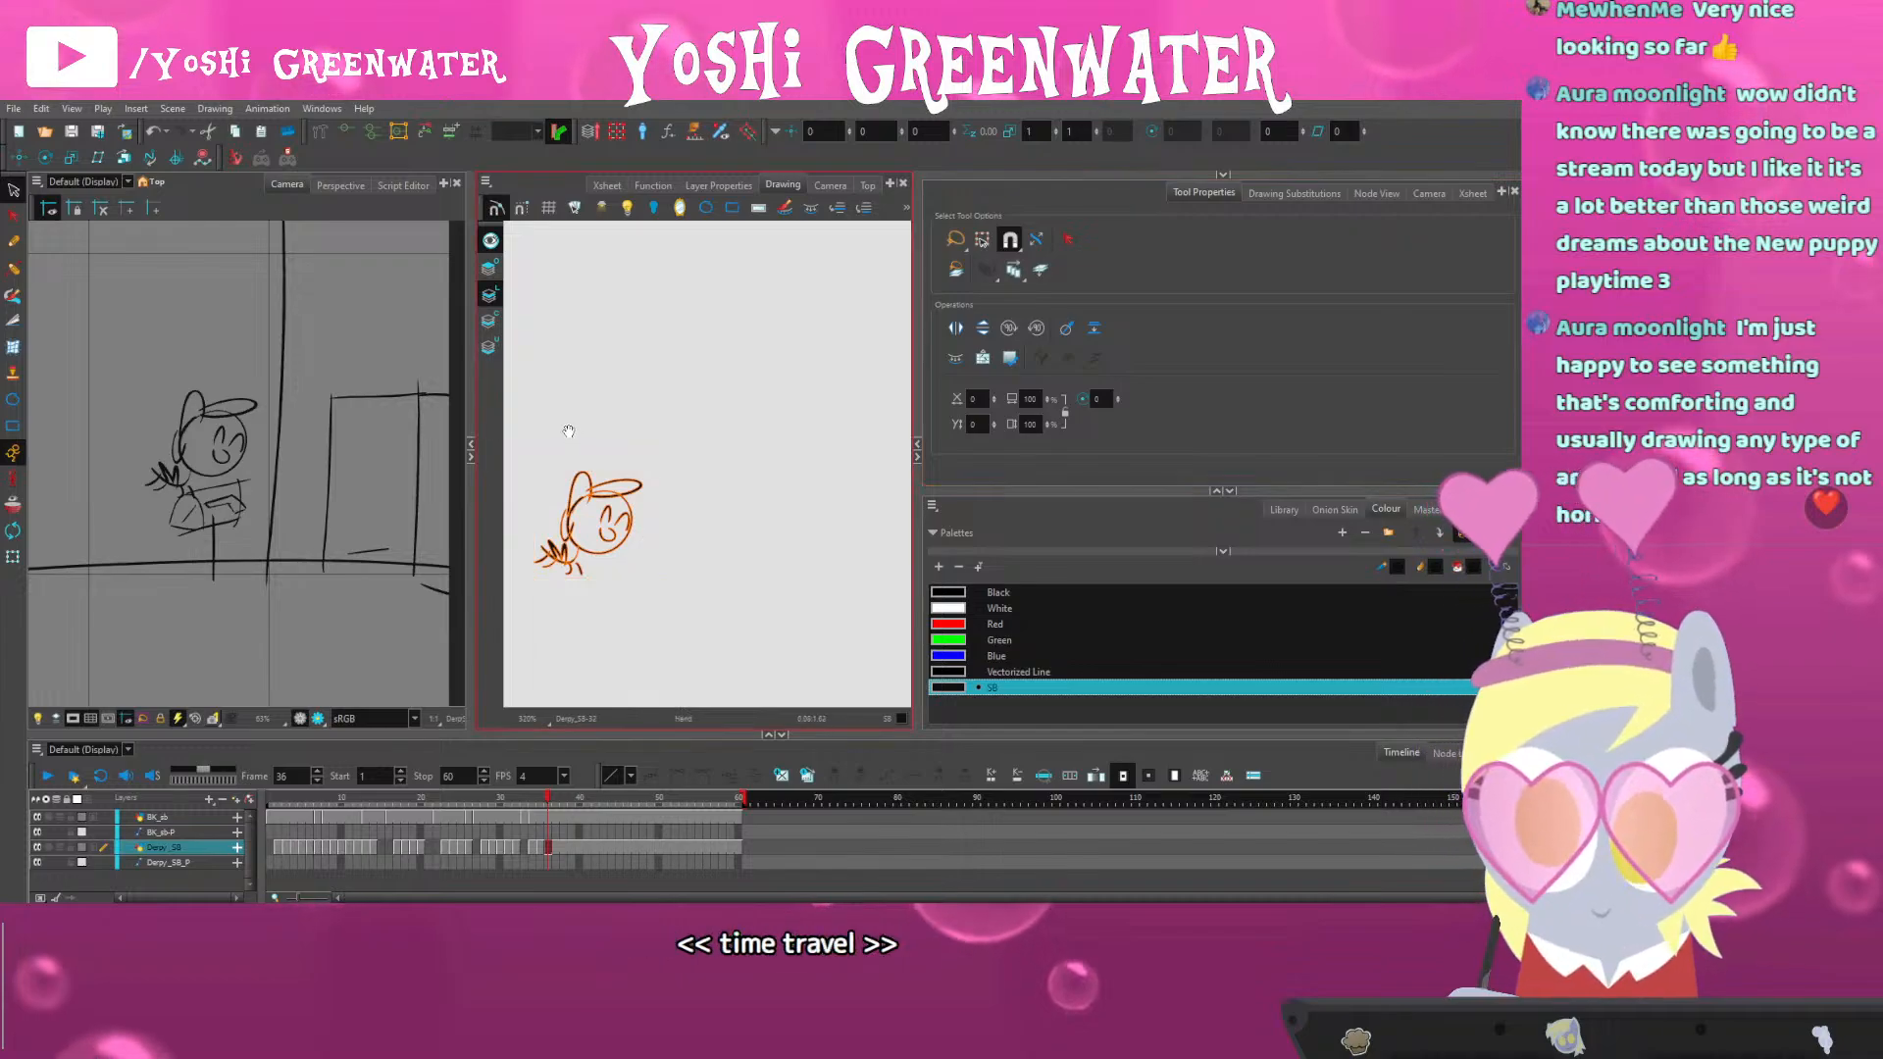
pyautogui.moveTo(568, 425); pyautogui.dragTo(631, 403)
pyautogui.moveTo(609, 532); pyautogui.dragTo(617, 579)
# Delete the flipped pony's leg strokes, redraw them with the Brush as short curved legs, and compare the pose with frame 35
pyautogui.scroll(5, 624, 571)
pyautogui.hotkey('ctrl', 'z')
pyautogui.press('Delete')
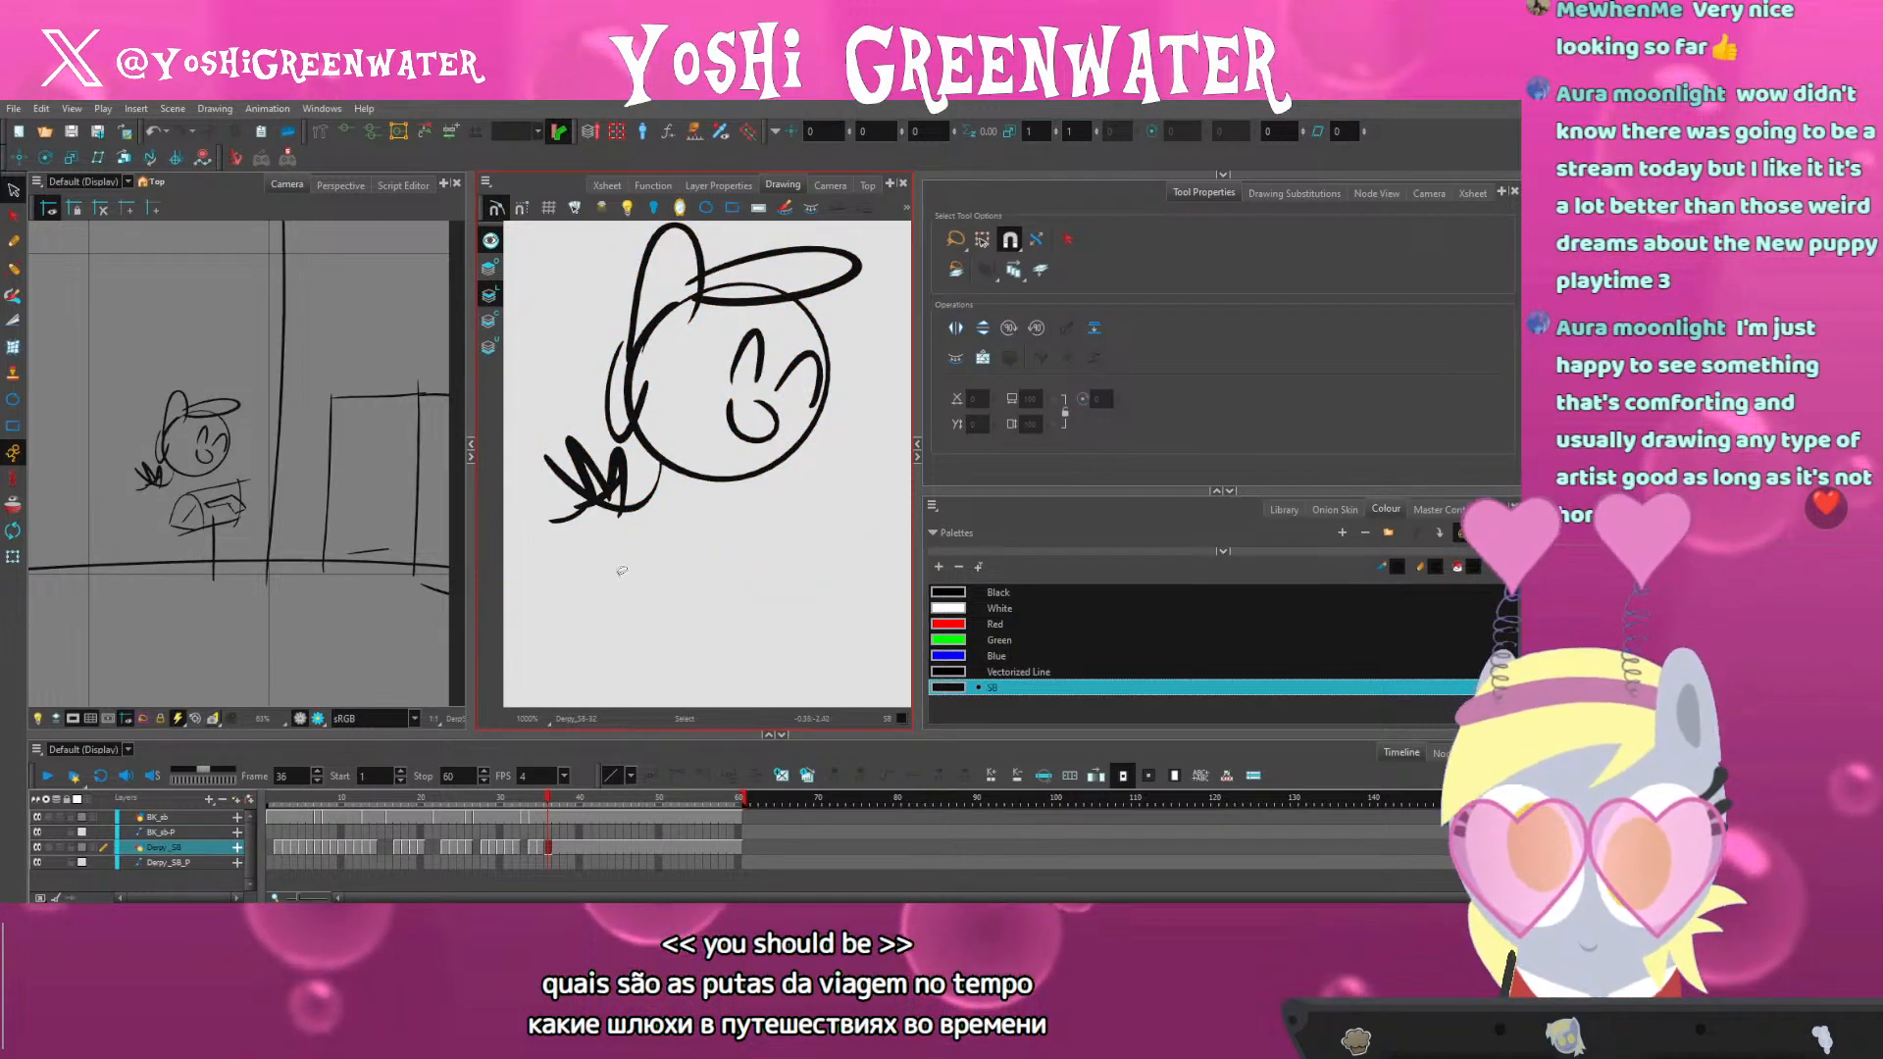
pyautogui.hotkey('alt', 'b')
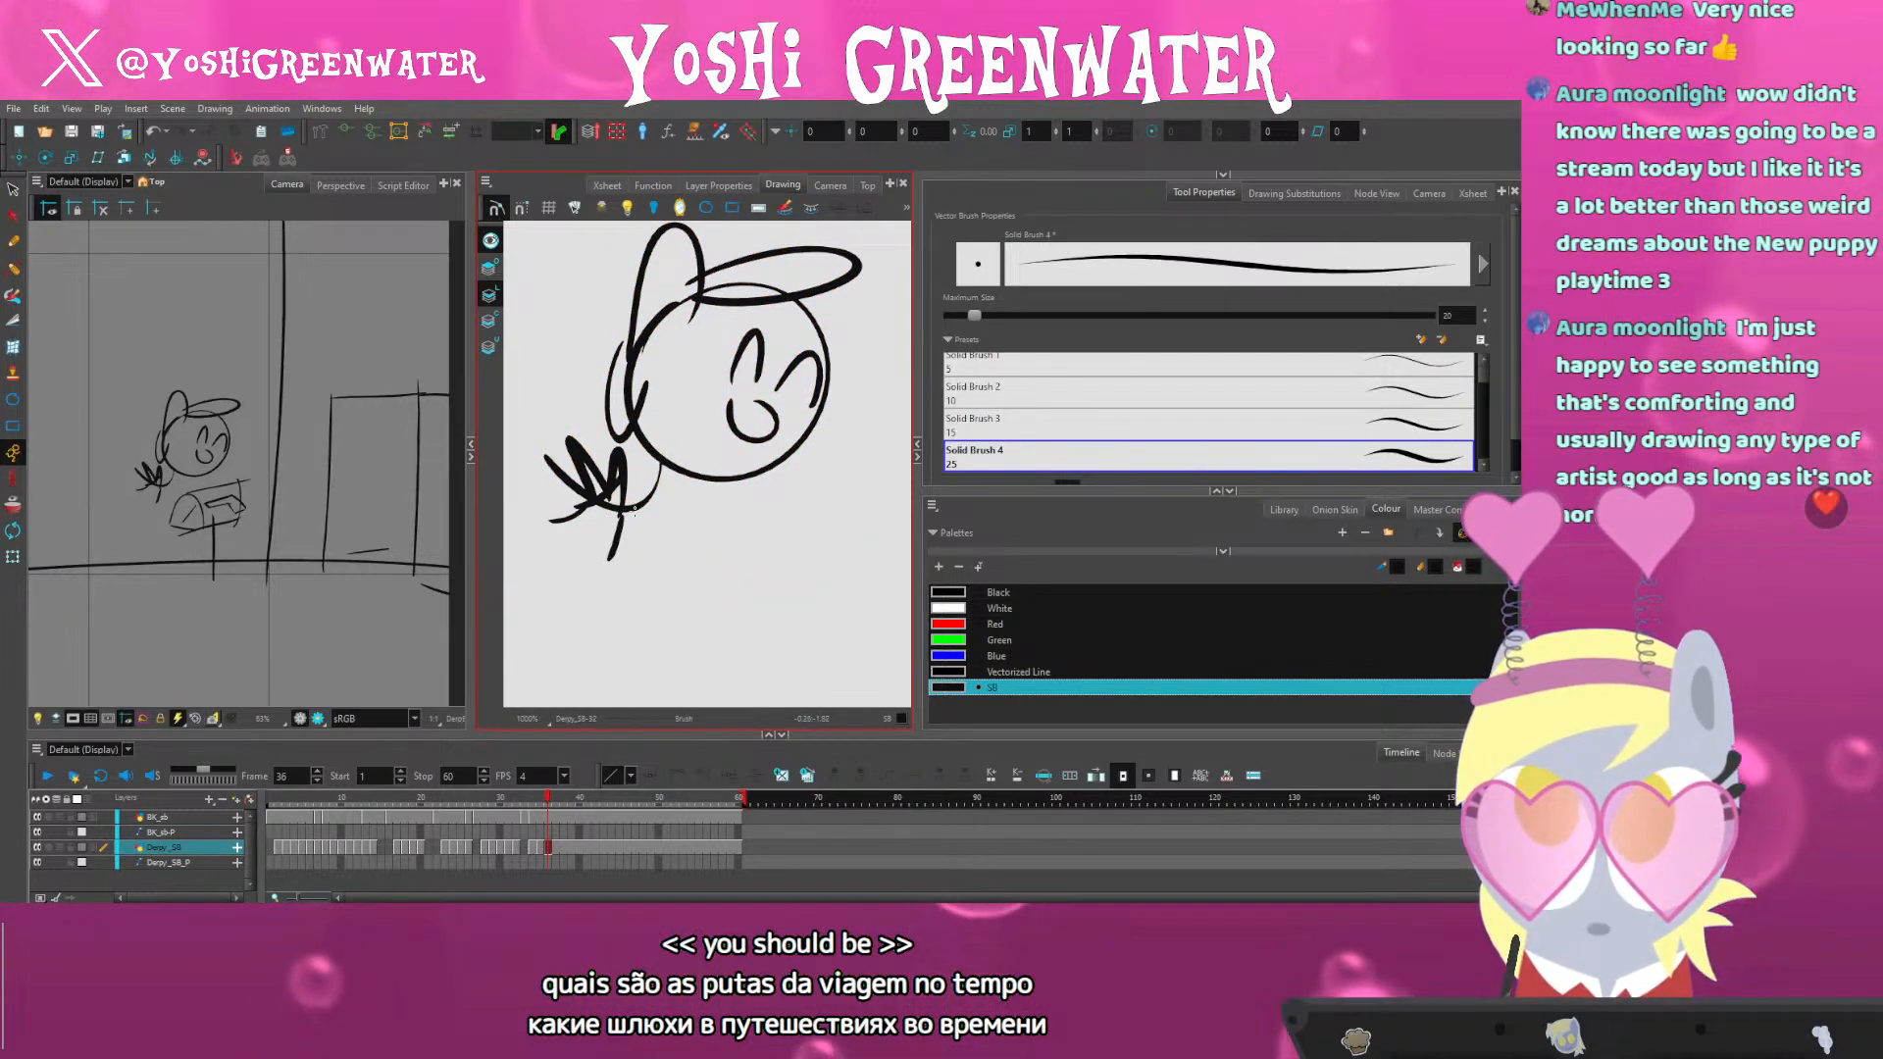
pyautogui.press(',')
pyautogui.press('.')
pyautogui.press(',')
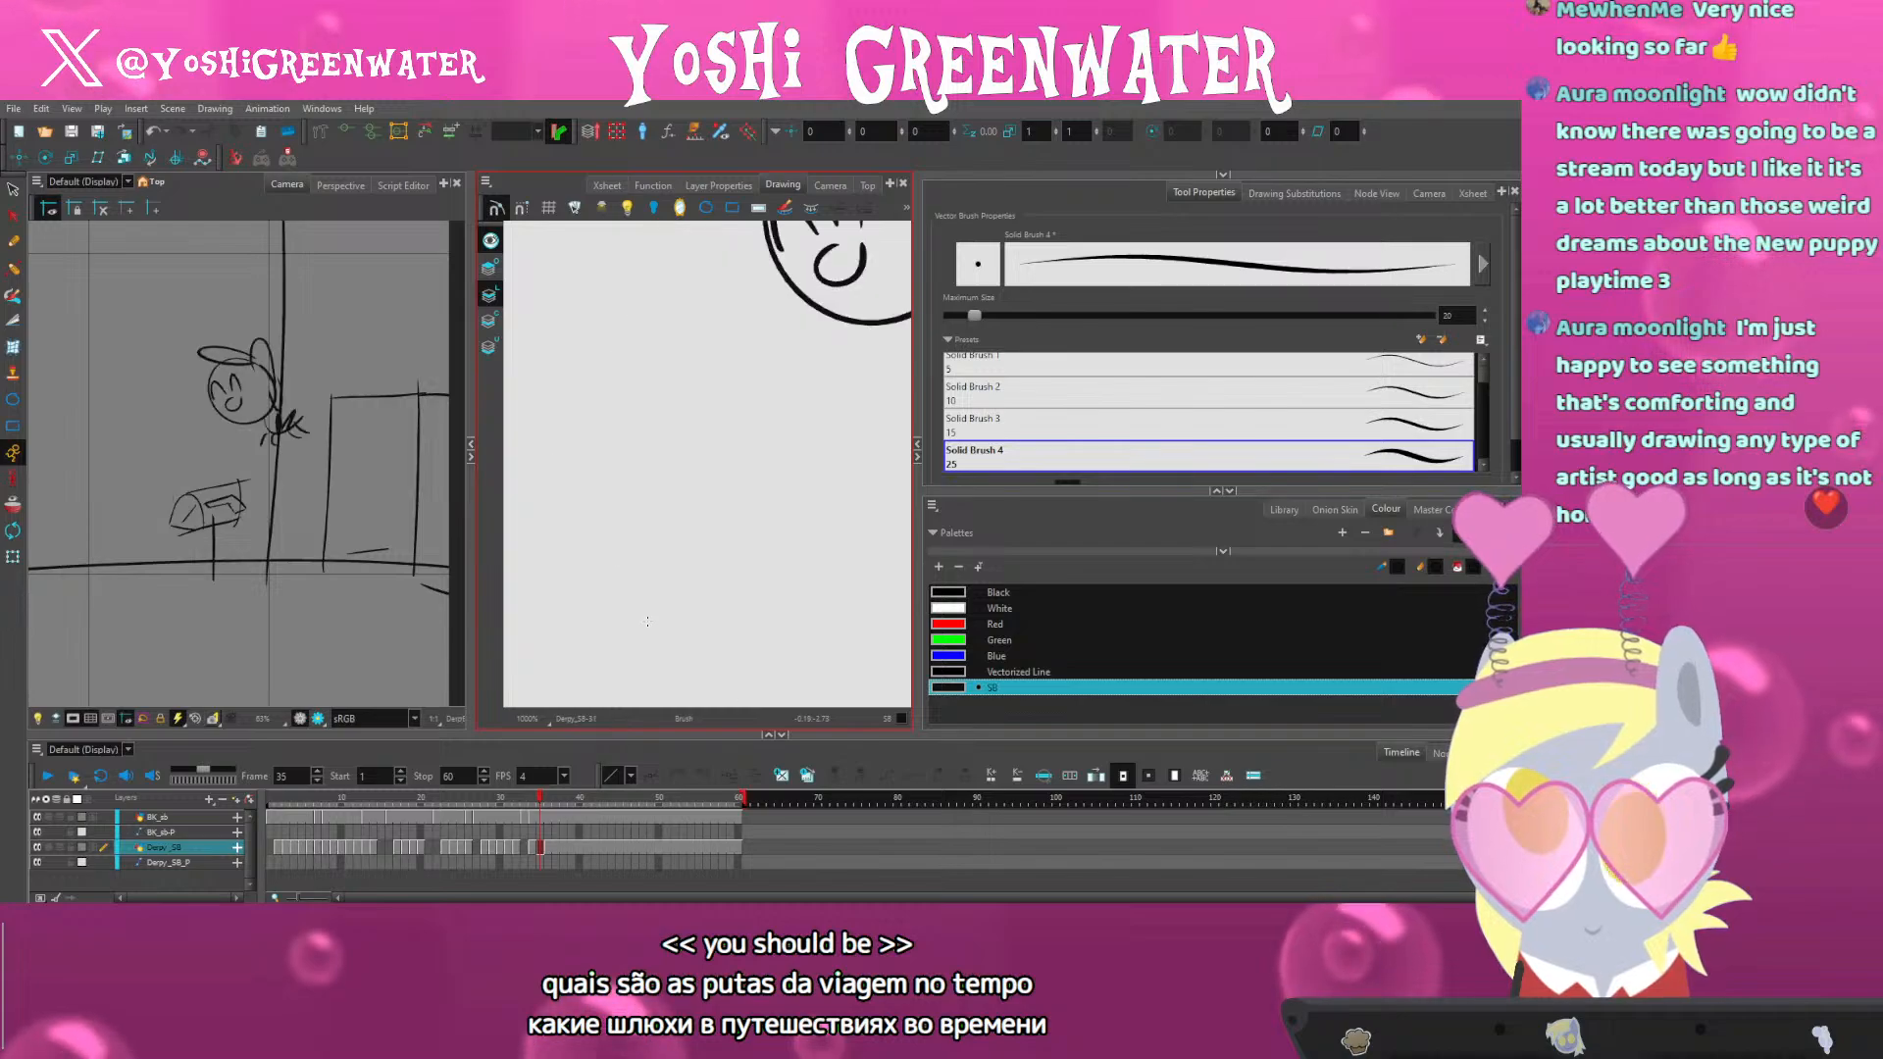
pyautogui.press('.')
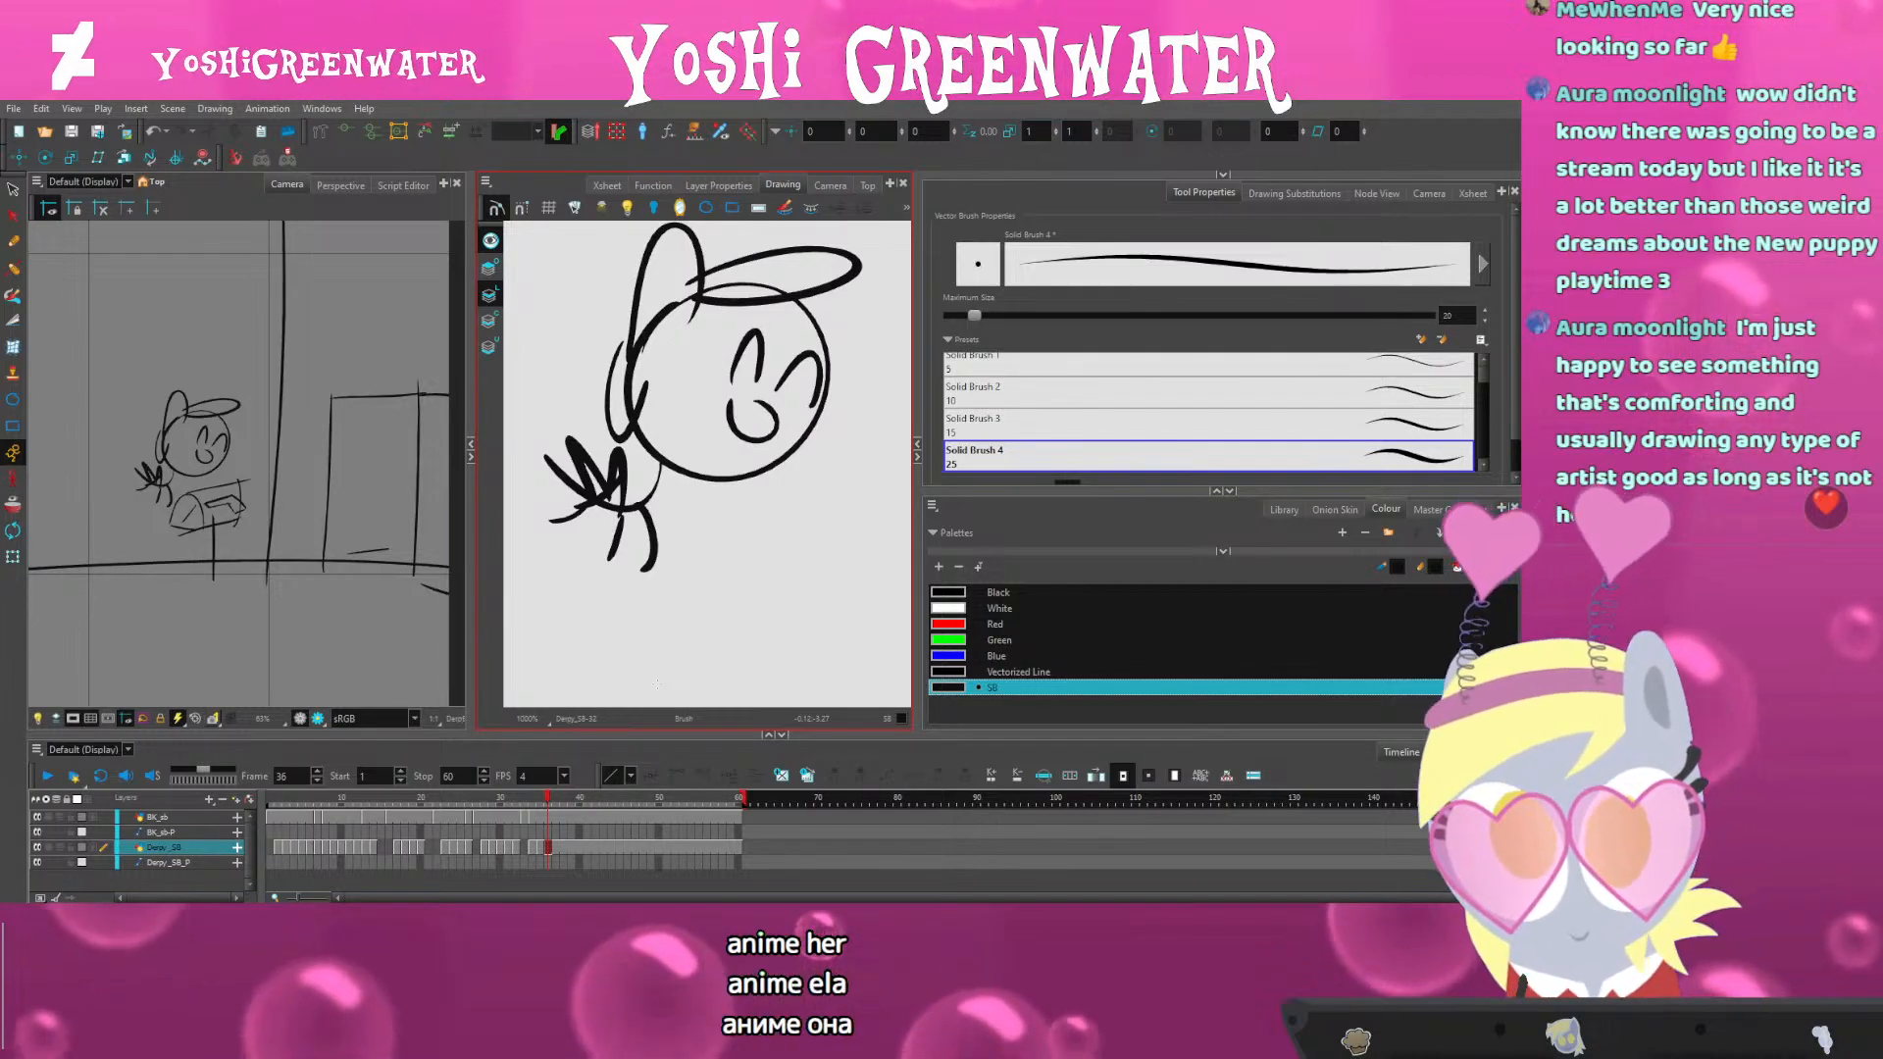
pyautogui.scroll(2, 164, 523)
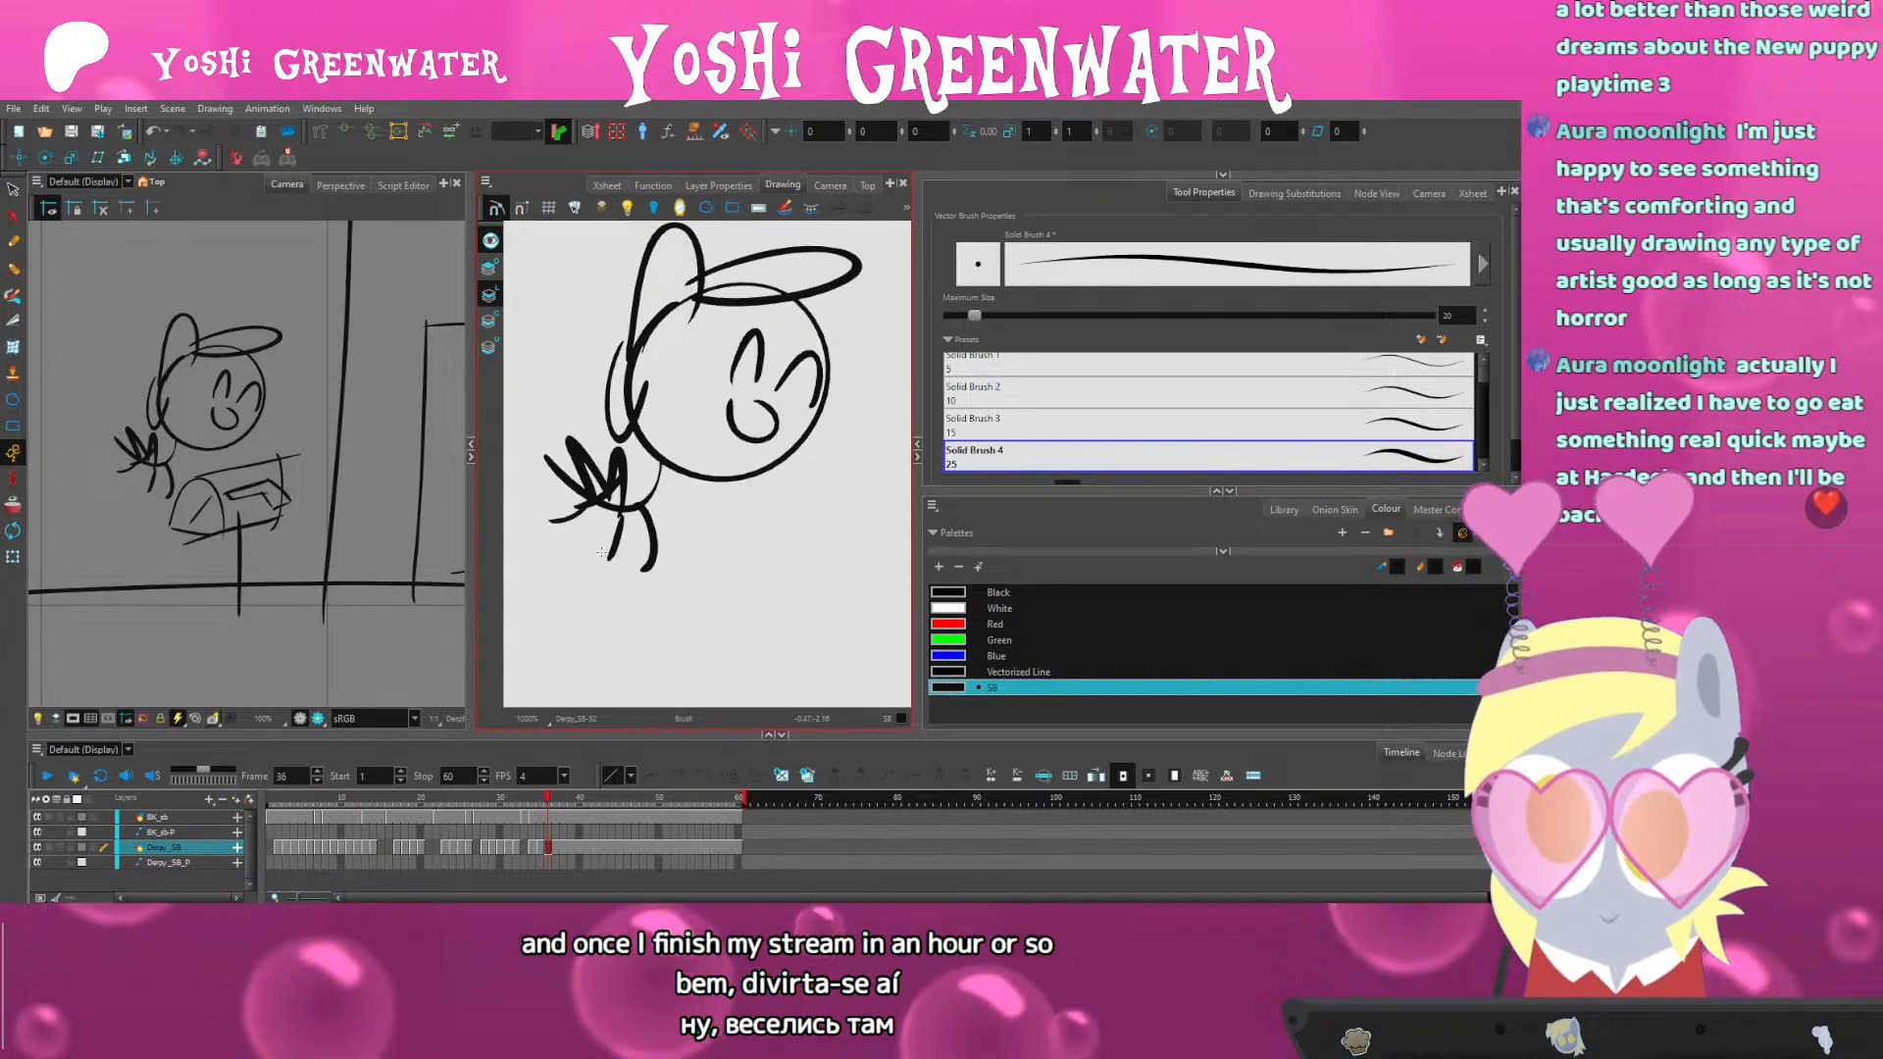
pyautogui.press(',')
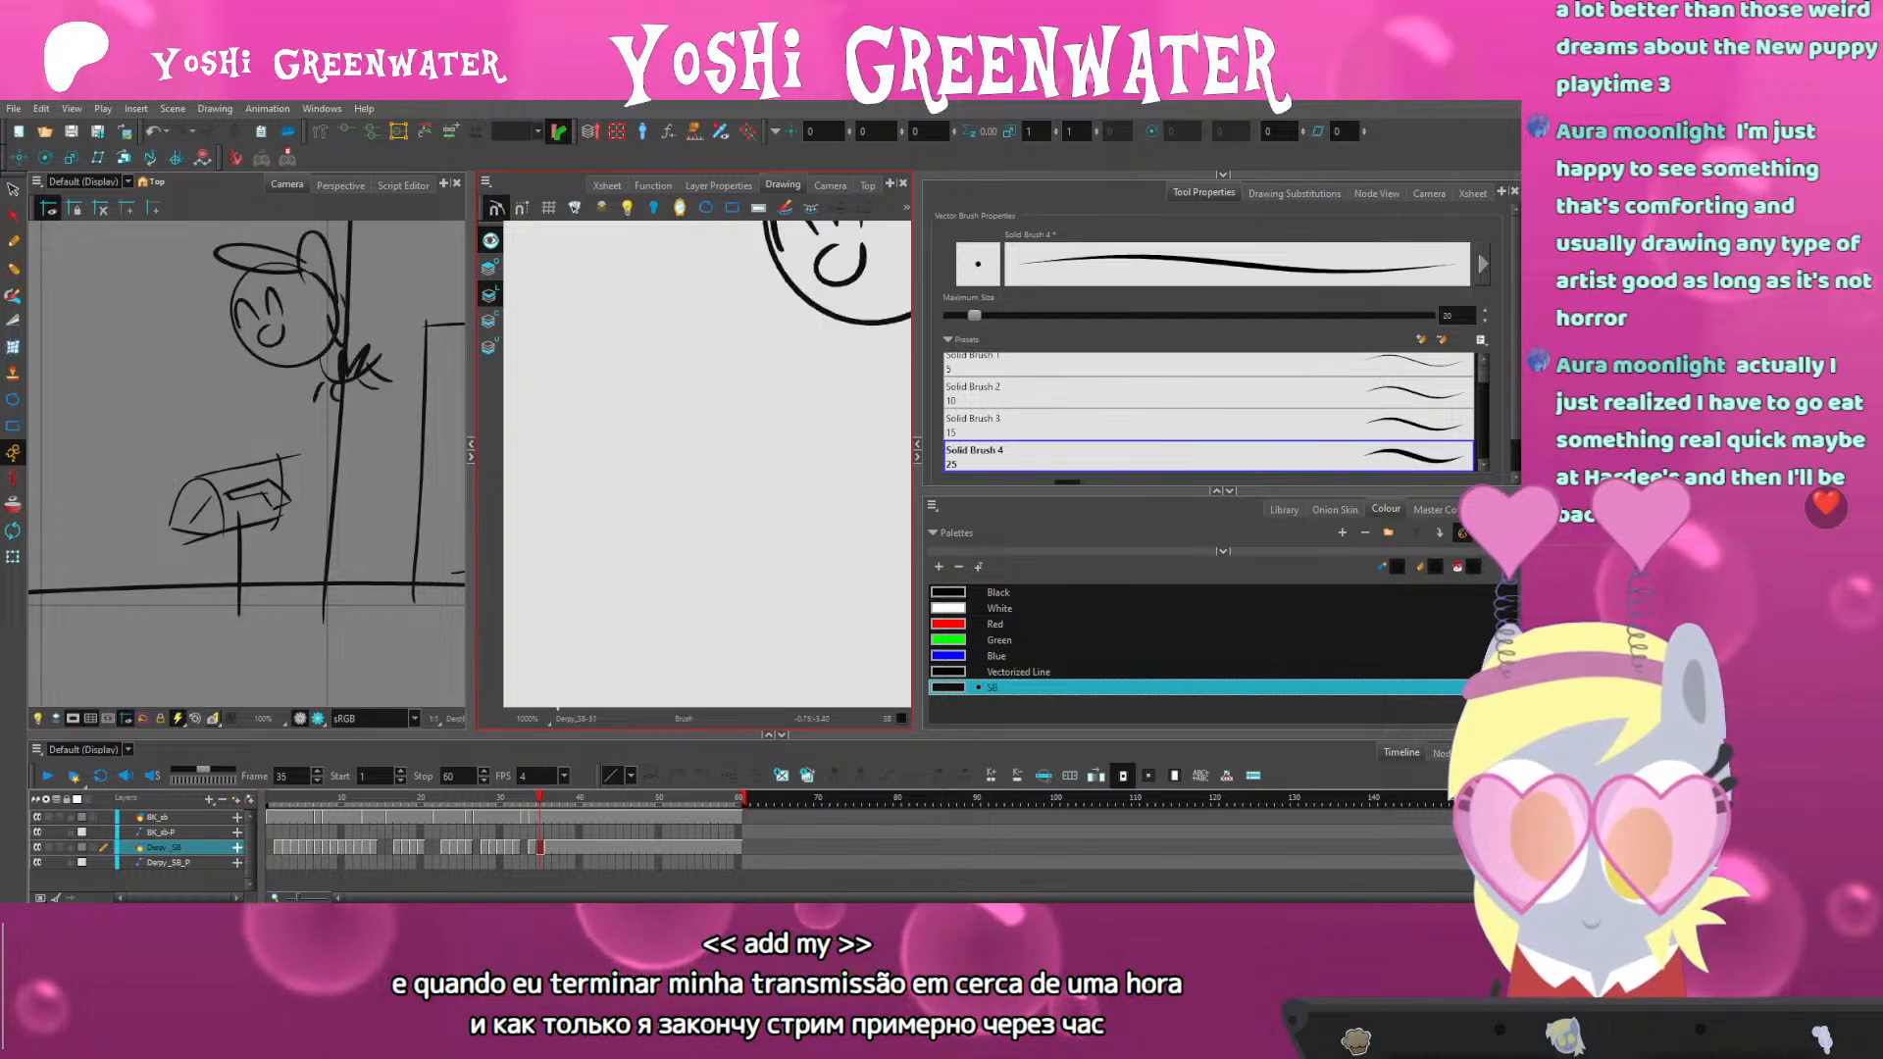
pyautogui.press('.')
pyautogui.press('2')
pyautogui.press('2')
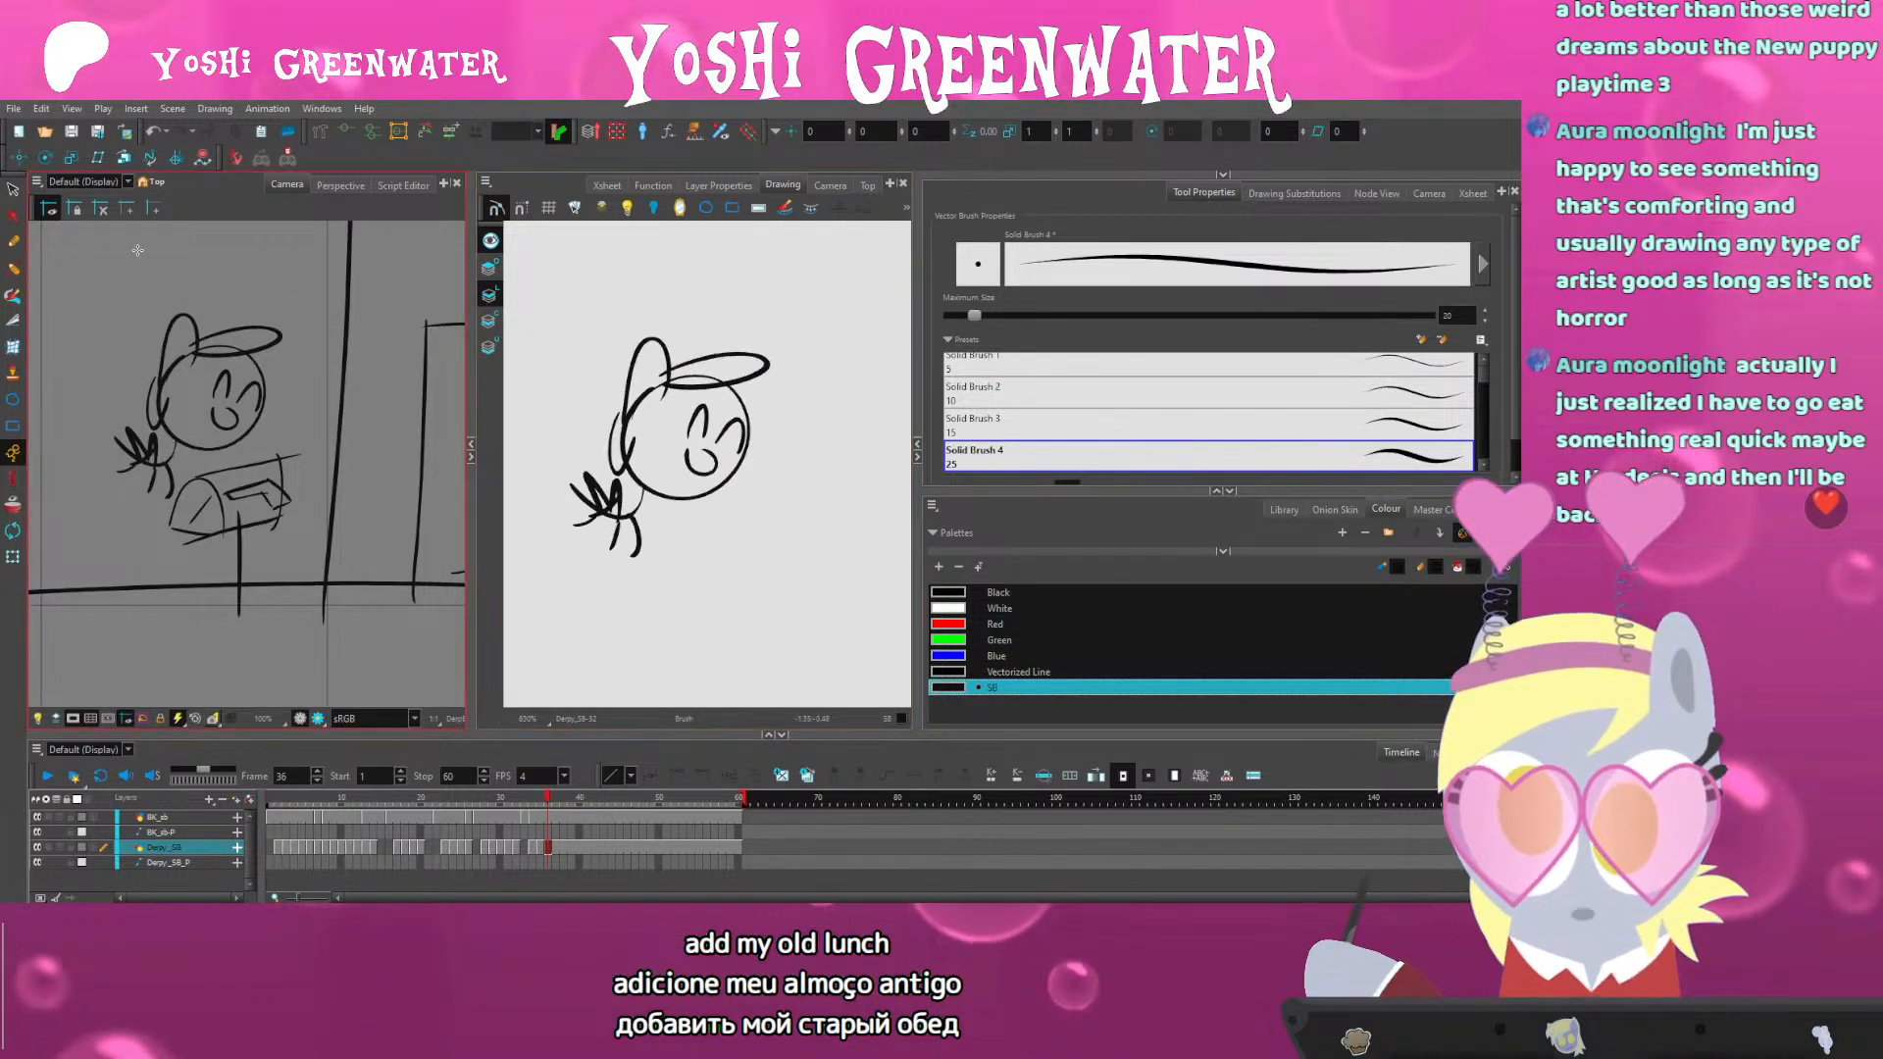
# Nudge the whole pony at frame 36 slightly right and down, and compare the pose with frame 35
pyautogui.hotkey('alt', 's')
pyautogui.moveTo(644, 291)
pyautogui.mouseDown()
pyautogui.moveTo(638, 569)
pyautogui.moveTo(561, 556)
pyautogui.mouseUp()
pyautogui.press('Right')
pyautogui.press('Down')
pyautogui.click(596, 597)
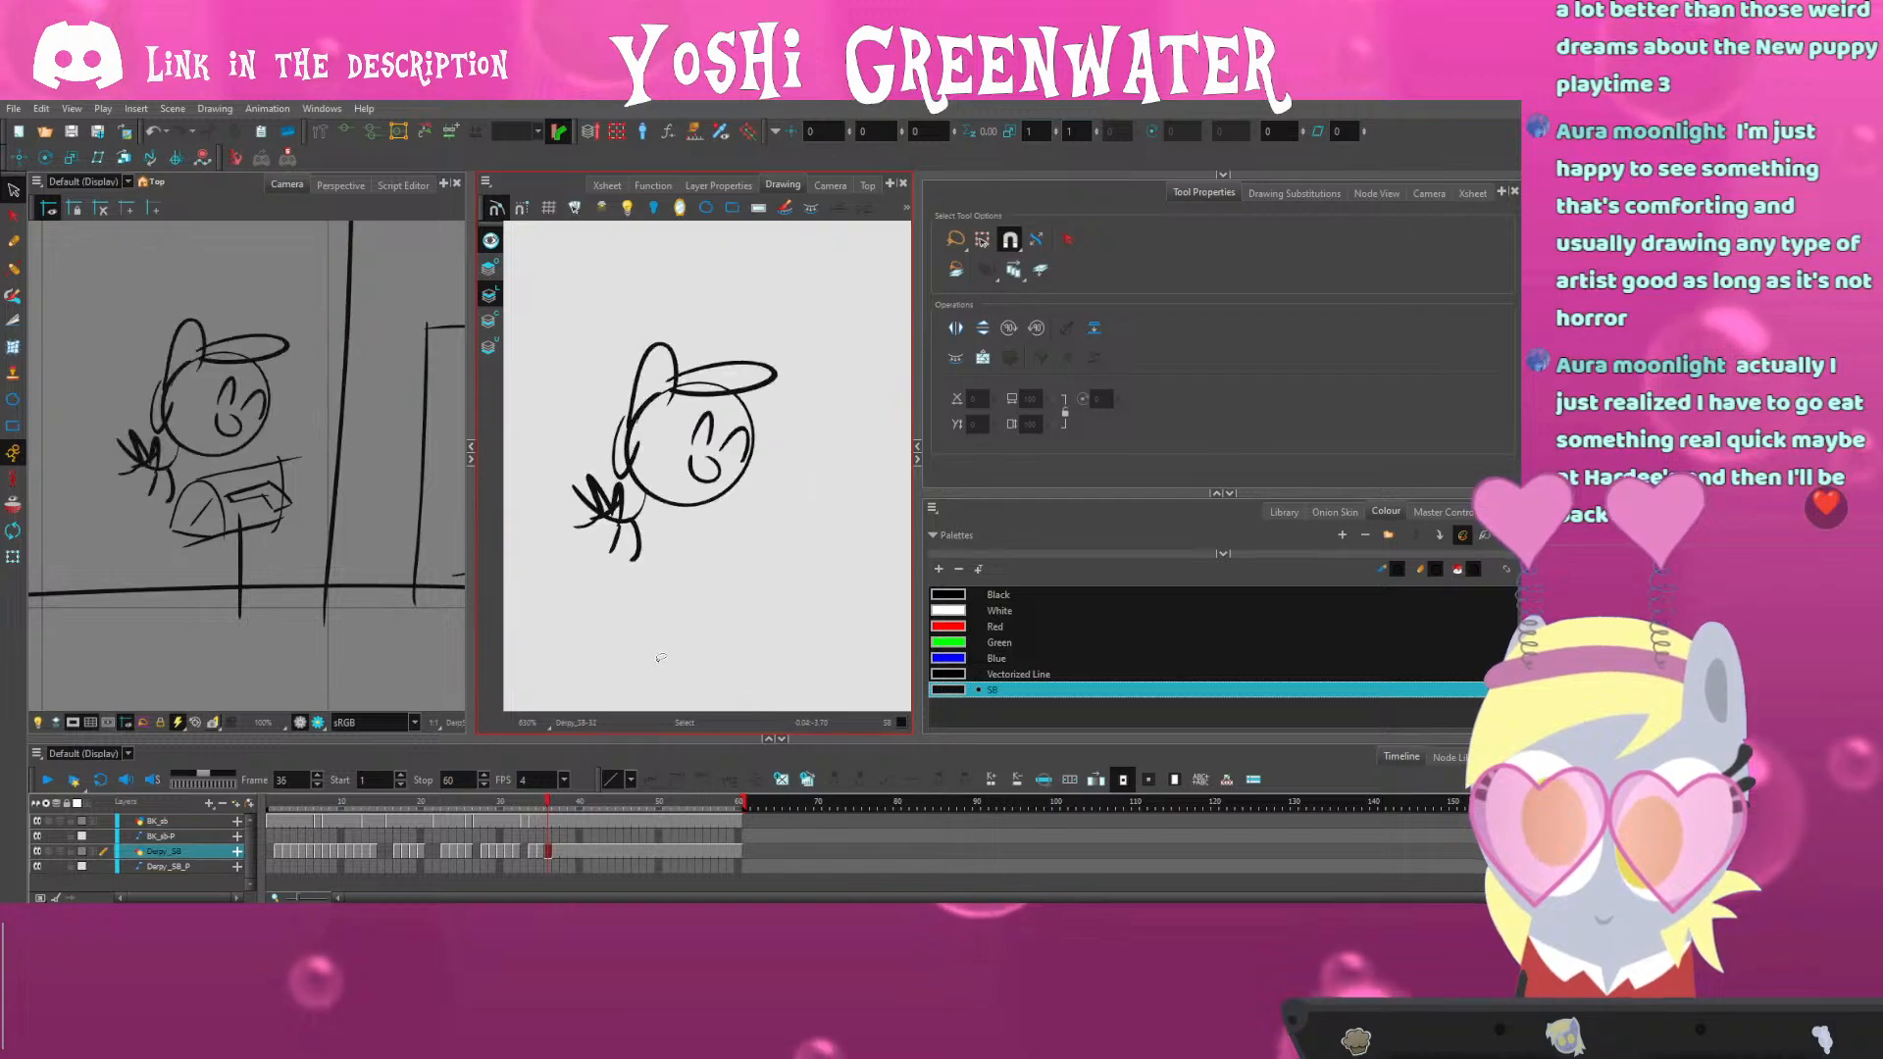
pyautogui.press(',')
pyautogui.press('.')
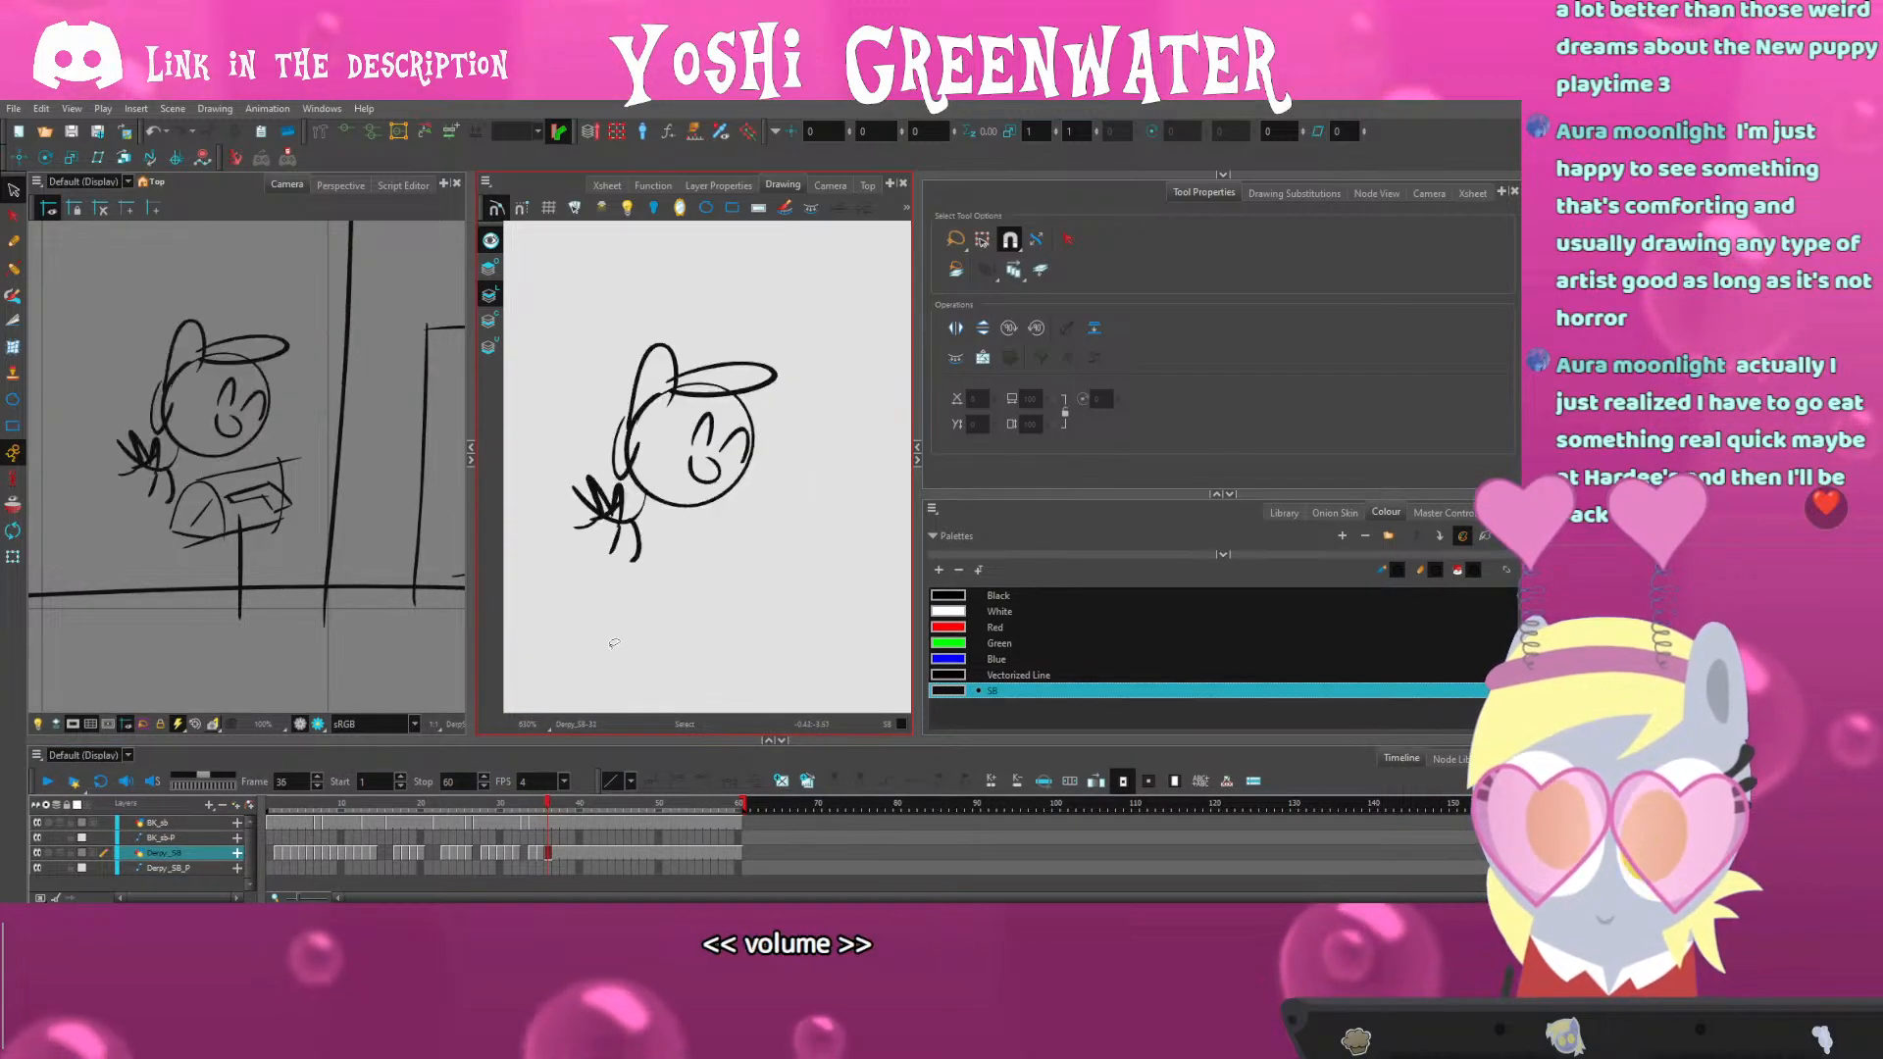
# Duplicate the pony drawing at frame 37 on the Derpy_SB layer, with the drawing substitutions in view
pyautogui.click(1265, 192)
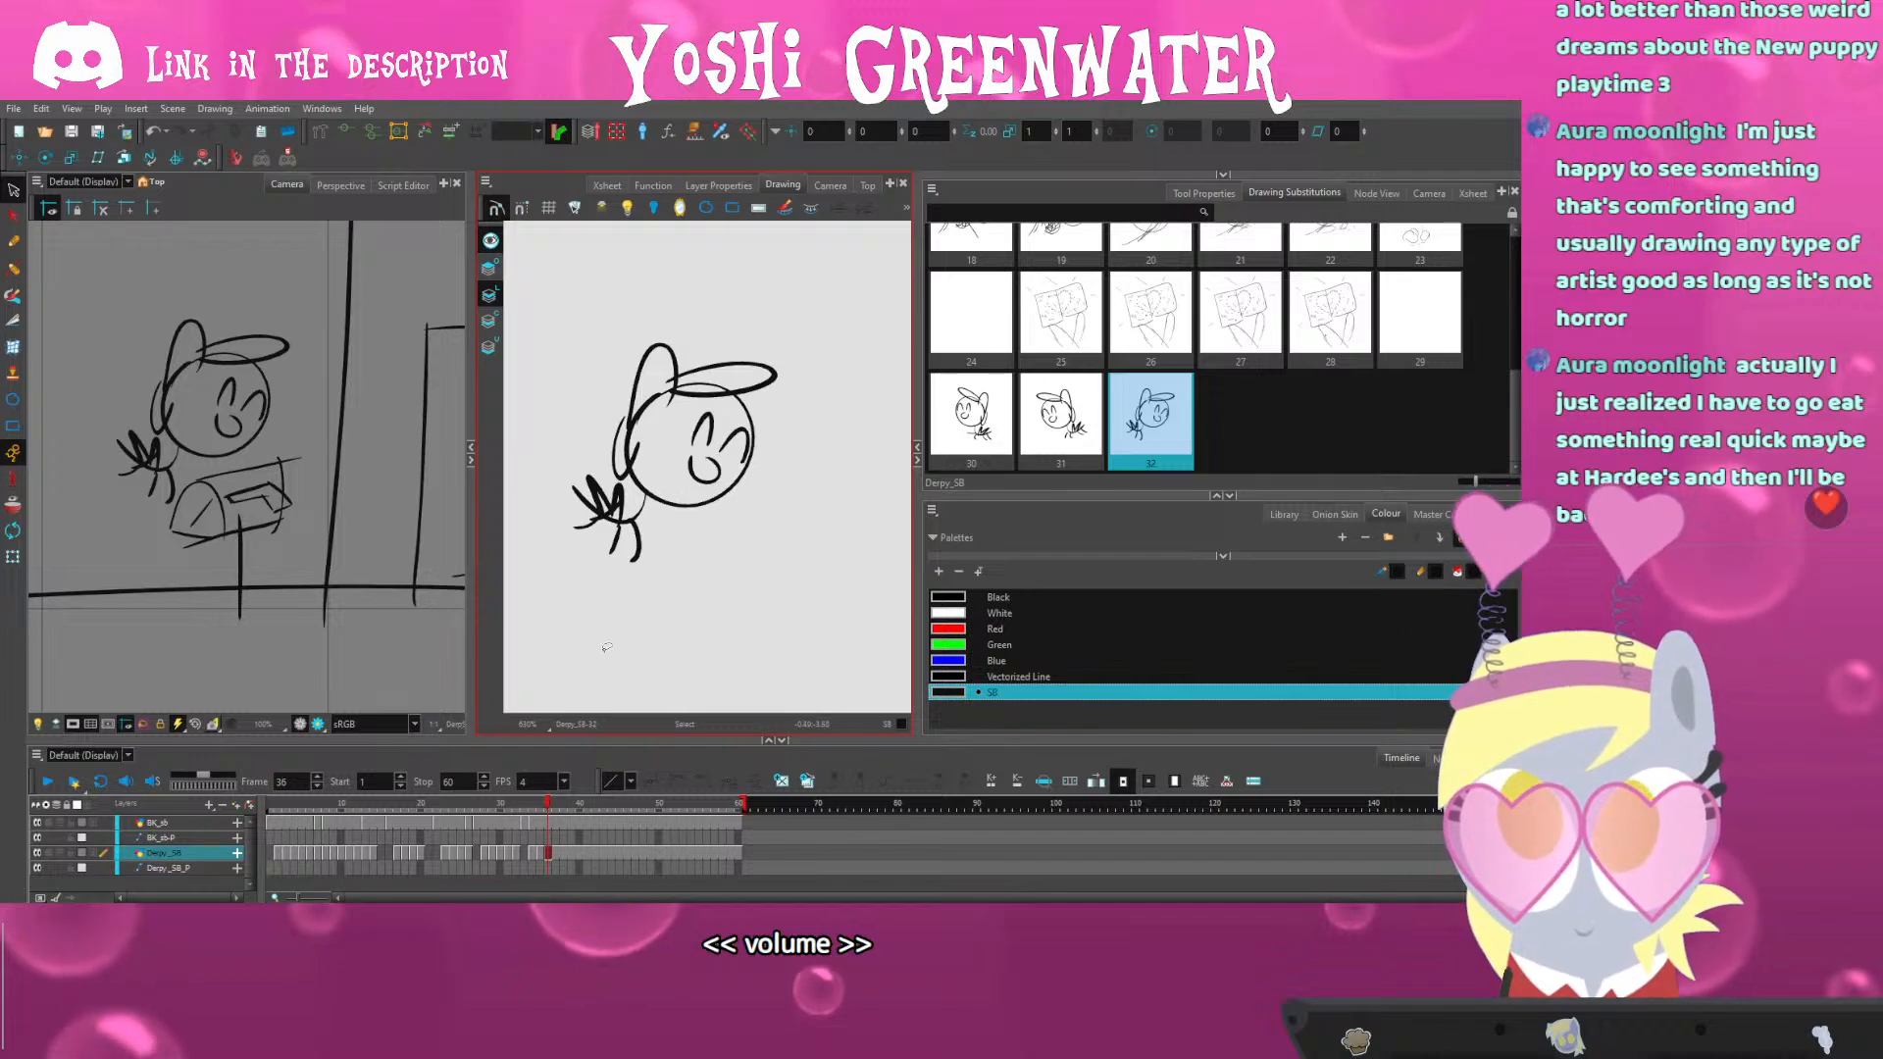
pyautogui.click(558, 852)
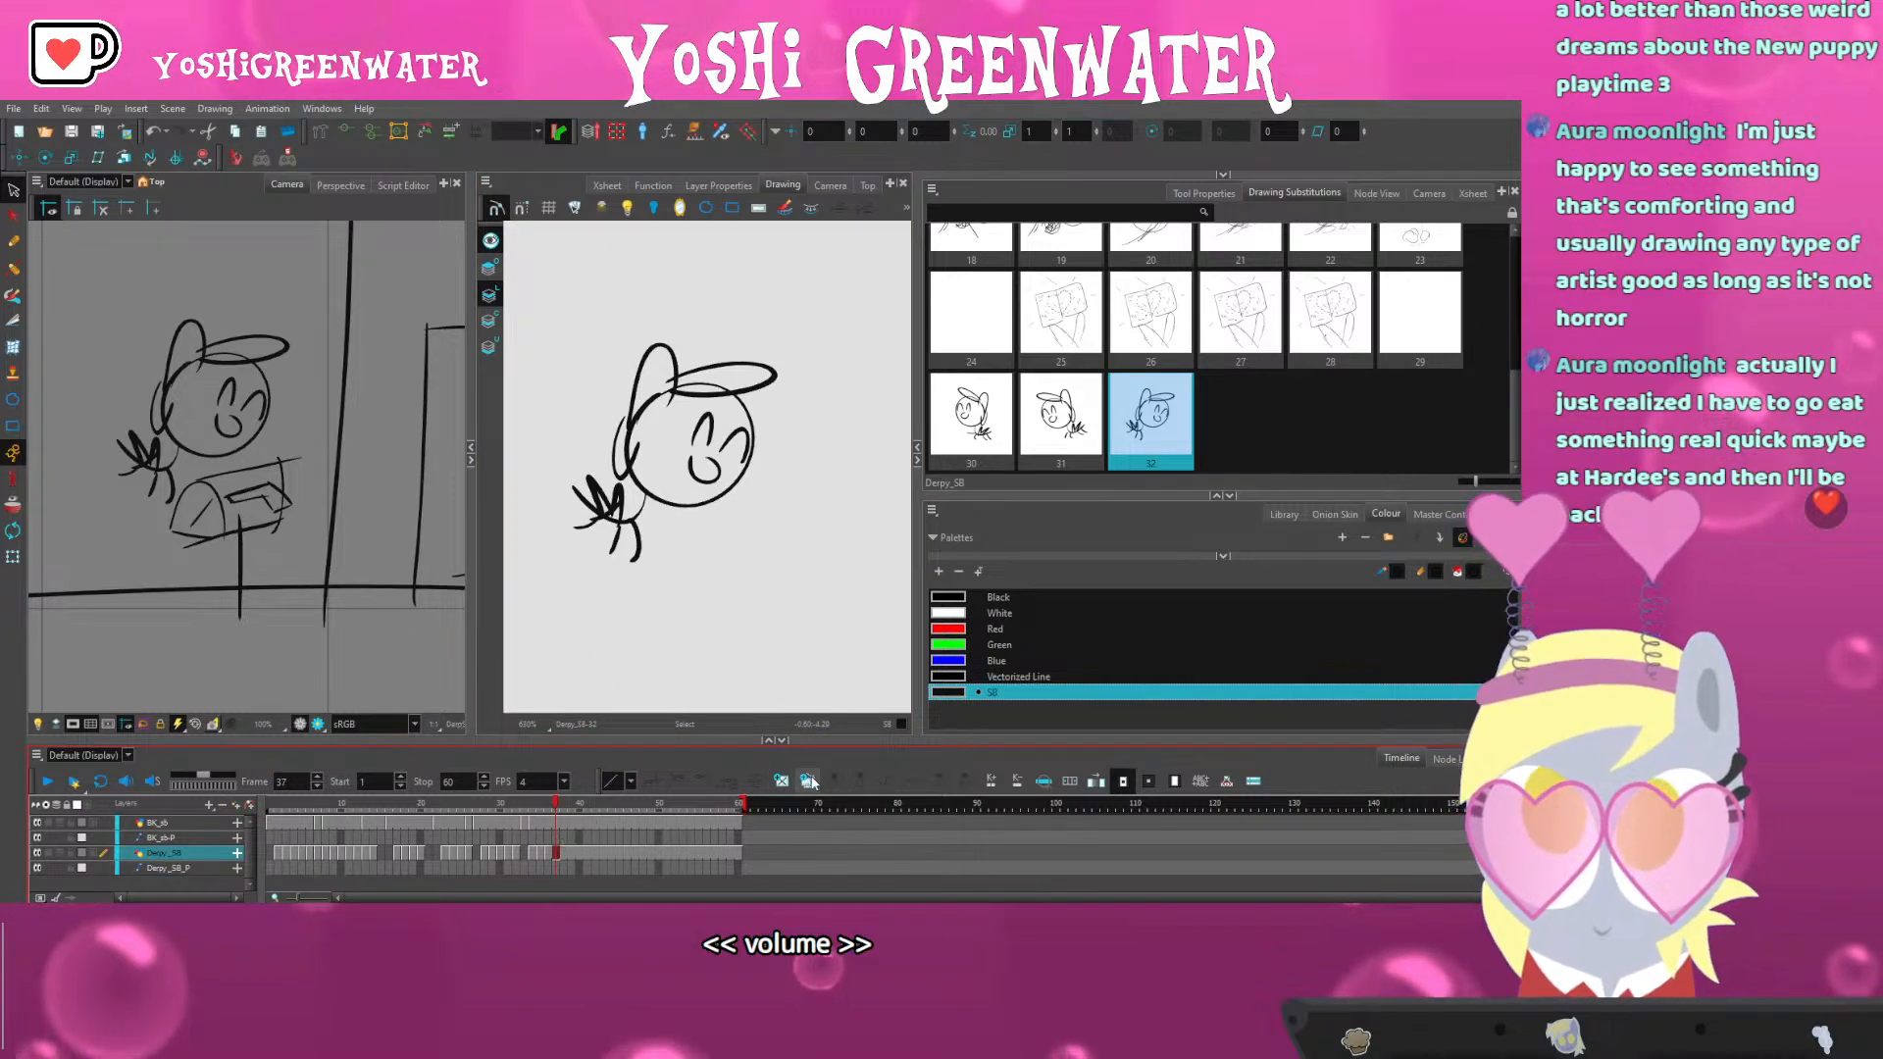
pyautogui.hotkey('alt', 'shift', 'd')
# Replace the pony's curved leg nearest the mailbox at frame 37 with a straight Brush stroke reaching down toward the mailbox
pyautogui.click(638, 542)
pyautogui.press('Delete')
pyautogui.hotkey('alt', 'b')
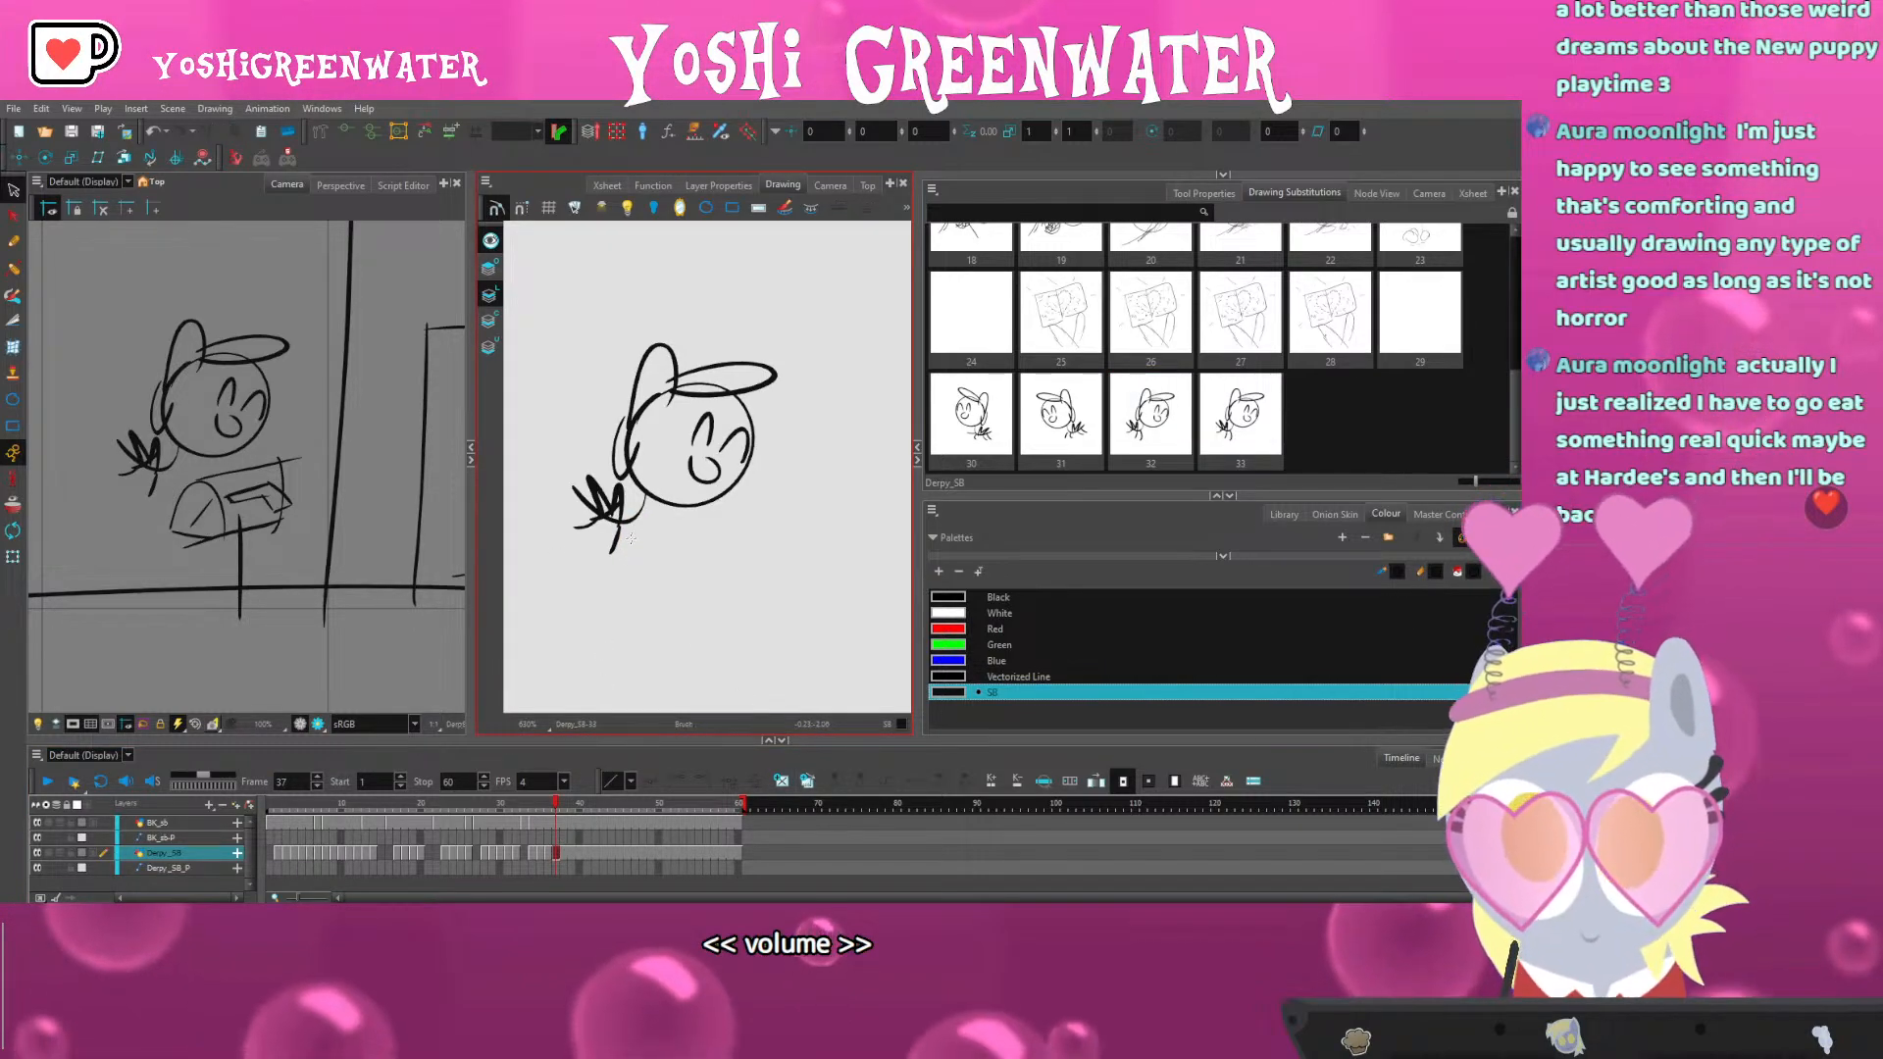
pyautogui.scroll(3, 168, 480)
pyautogui.moveTo(173, 434); pyautogui.dragTo(259, 554)
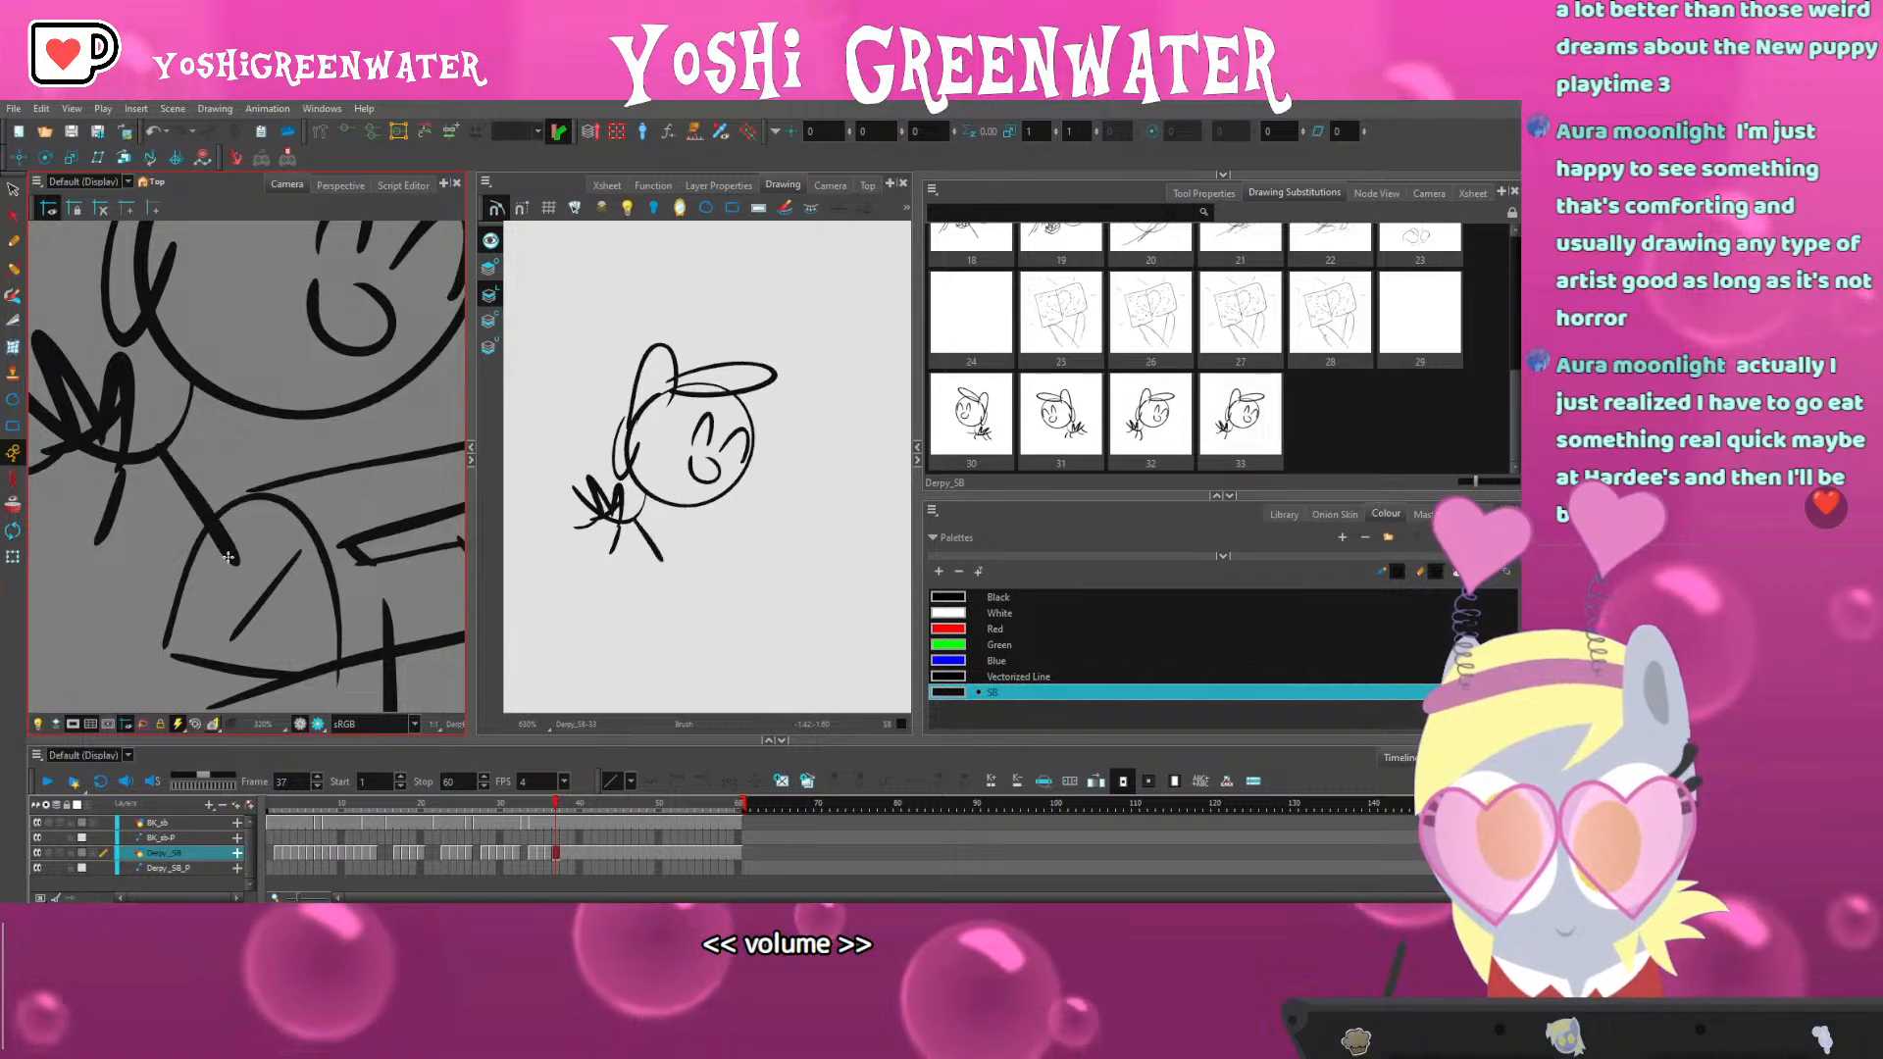
pyautogui.scroll(-2, 187, 550)
pyautogui.hotkey('ctrl', 'z')
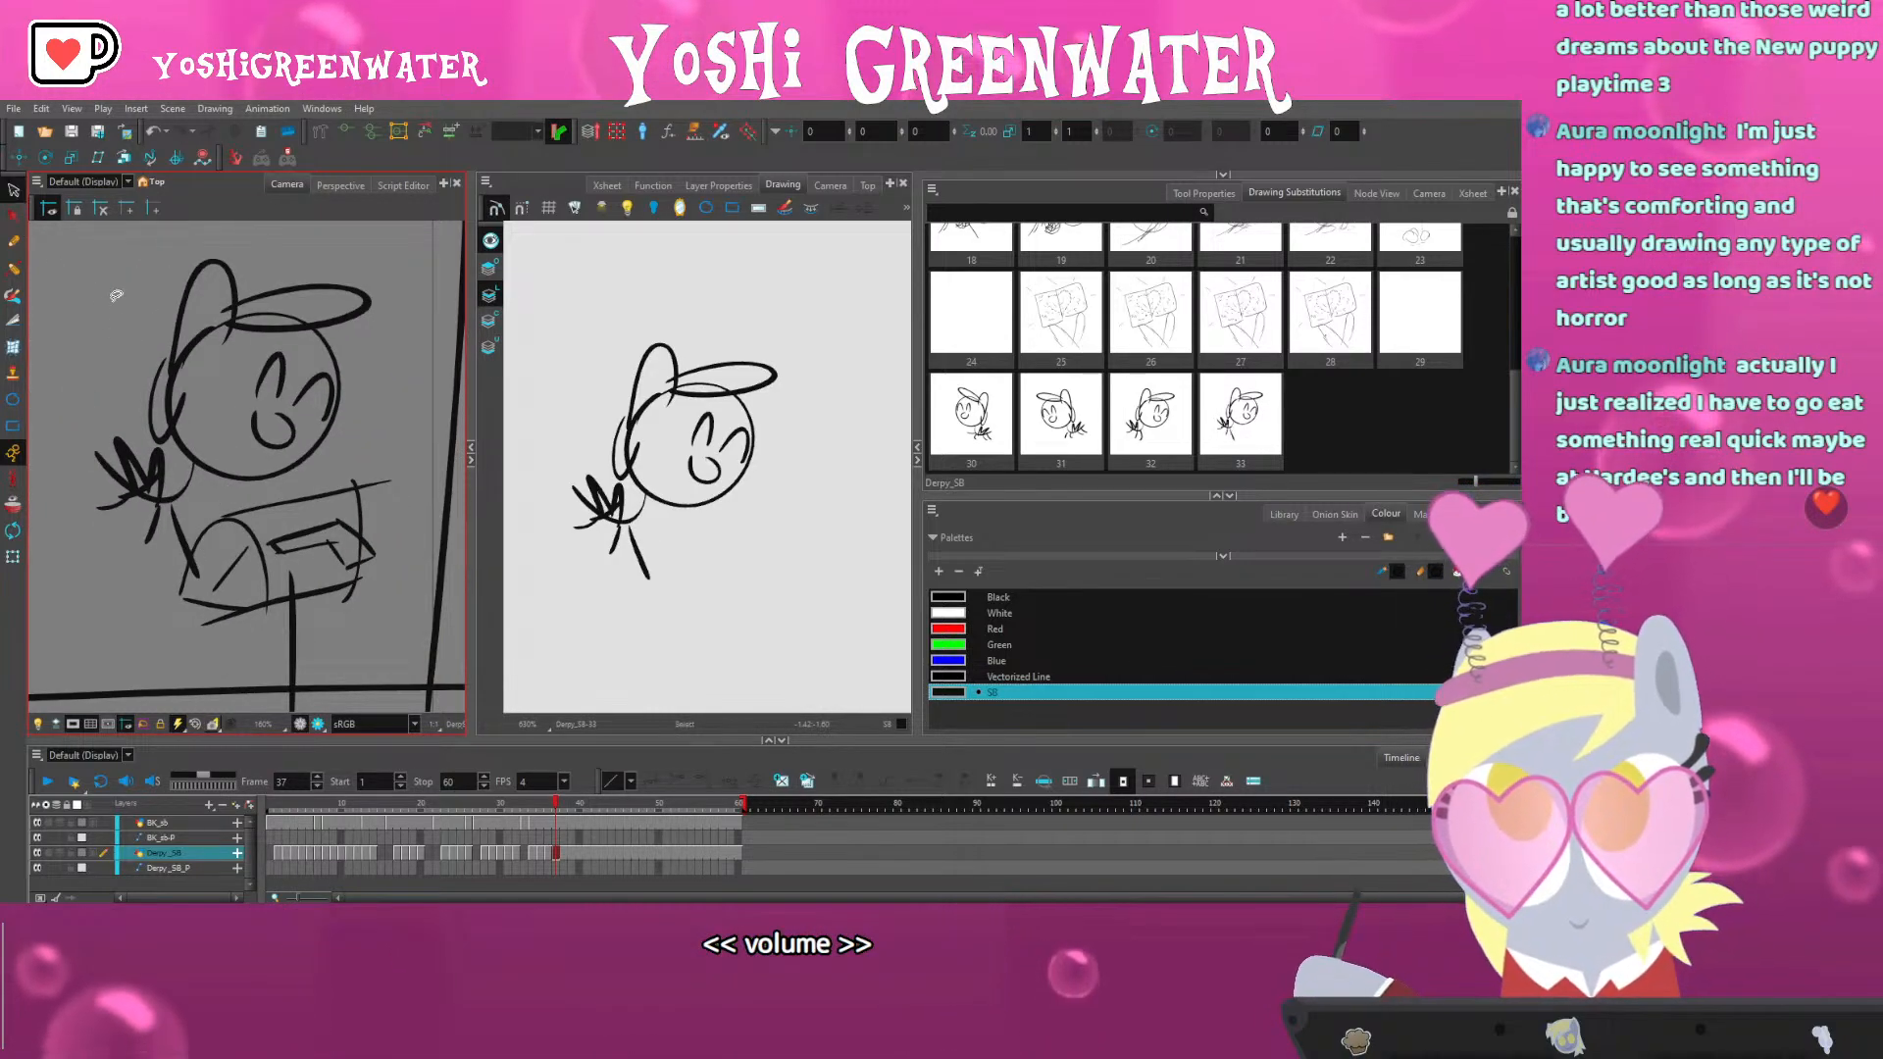
# Move the whole pony at frame 37 slightly down and to the left, and check the motion against frame 36
pyautogui.moveTo(117, 295)
pyautogui.mouseDown()
pyautogui.moveTo(399, 494)
pyautogui.moveTo(129, 523)
pyautogui.mouseUp()
pyautogui.click(146, 642)
pyautogui.press(',')
pyautogui.press('.')
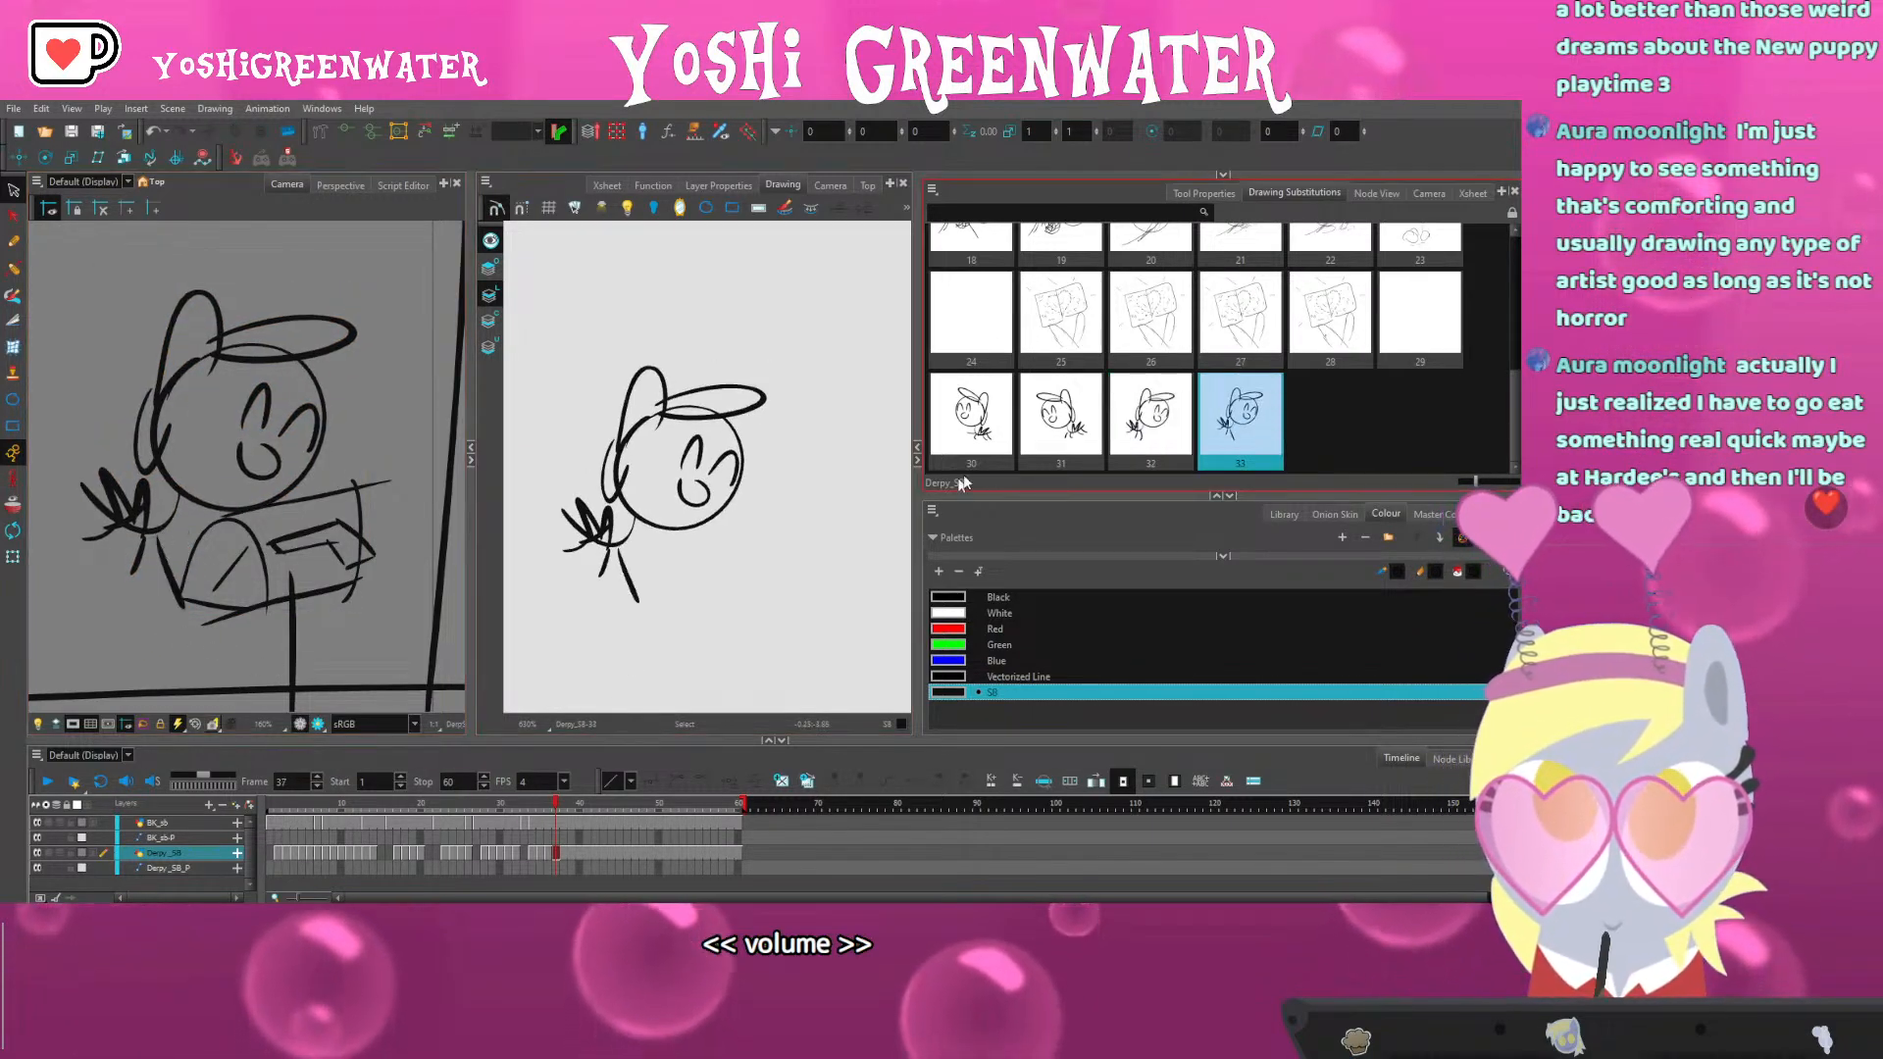
# Compare the pony's opening pose at frame 2 with the mailbox poses at frames 35 to 37 in the full scene
pyautogui.scroll(-5, 231, 503)
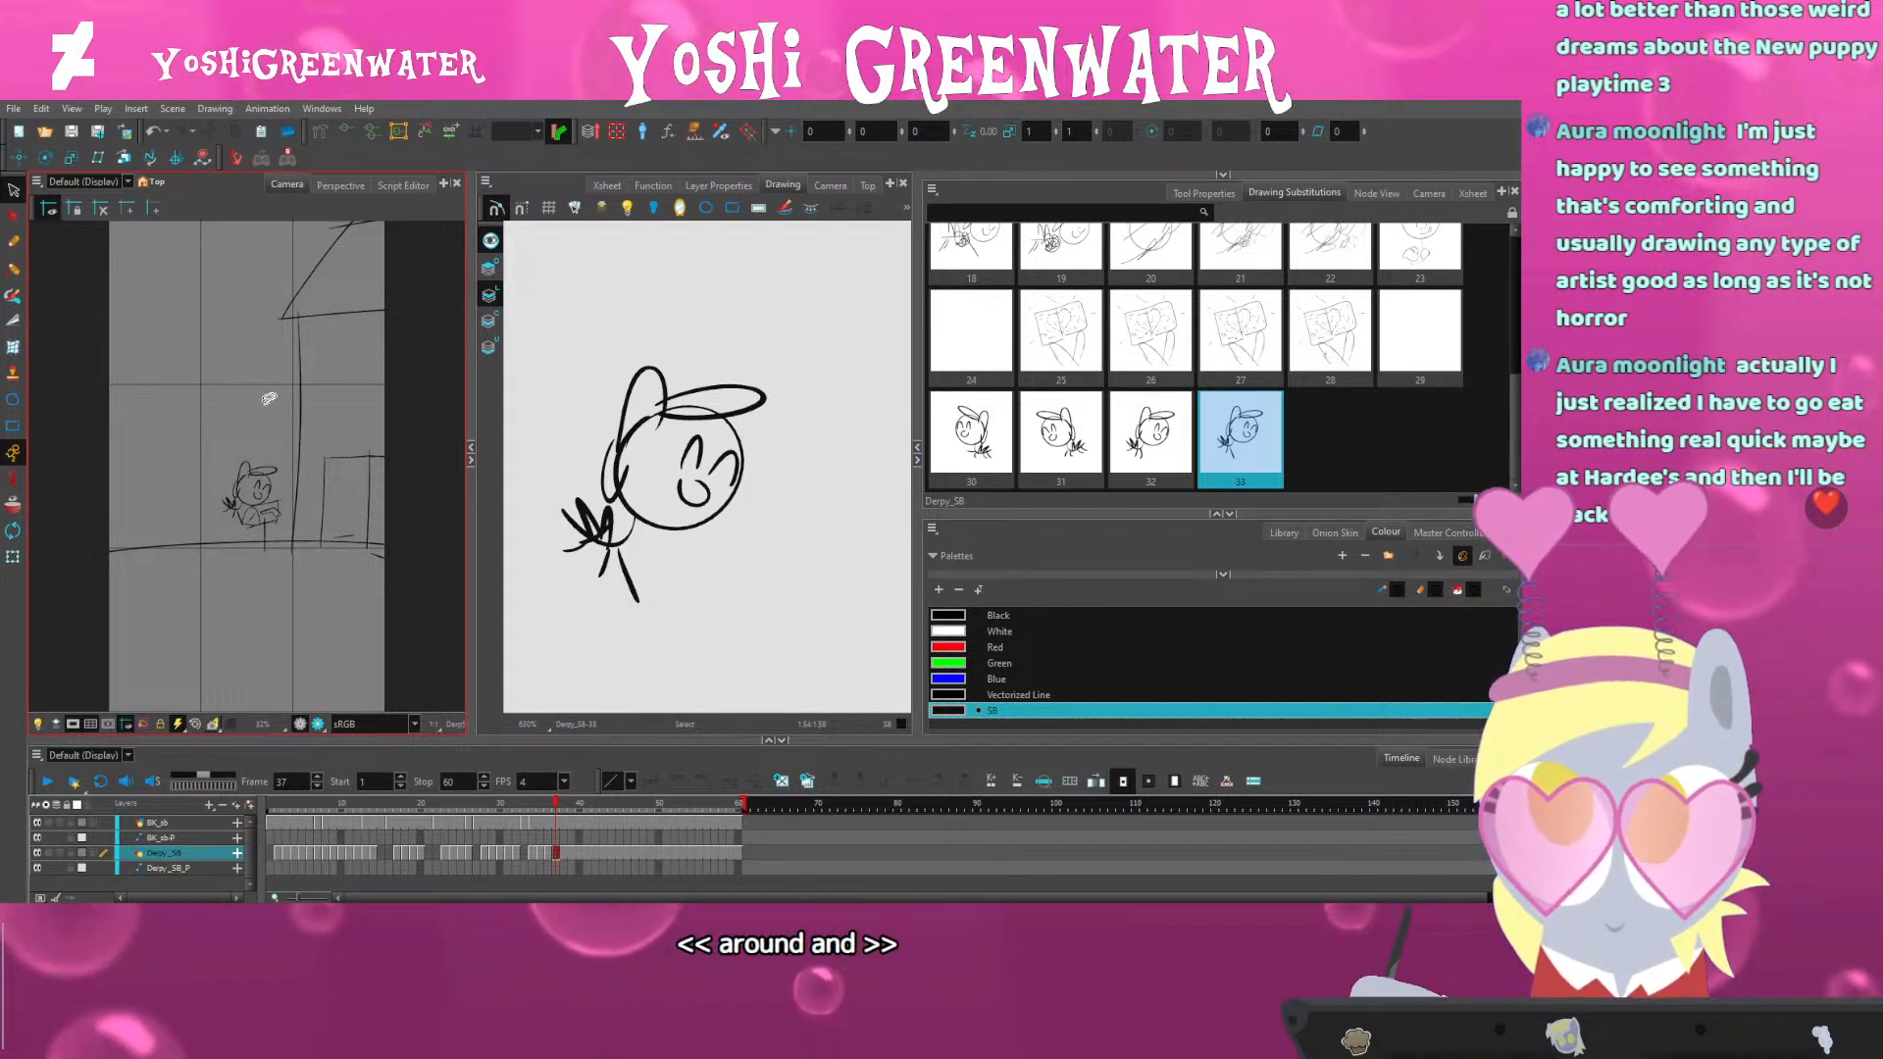
pyautogui.click(278, 814)
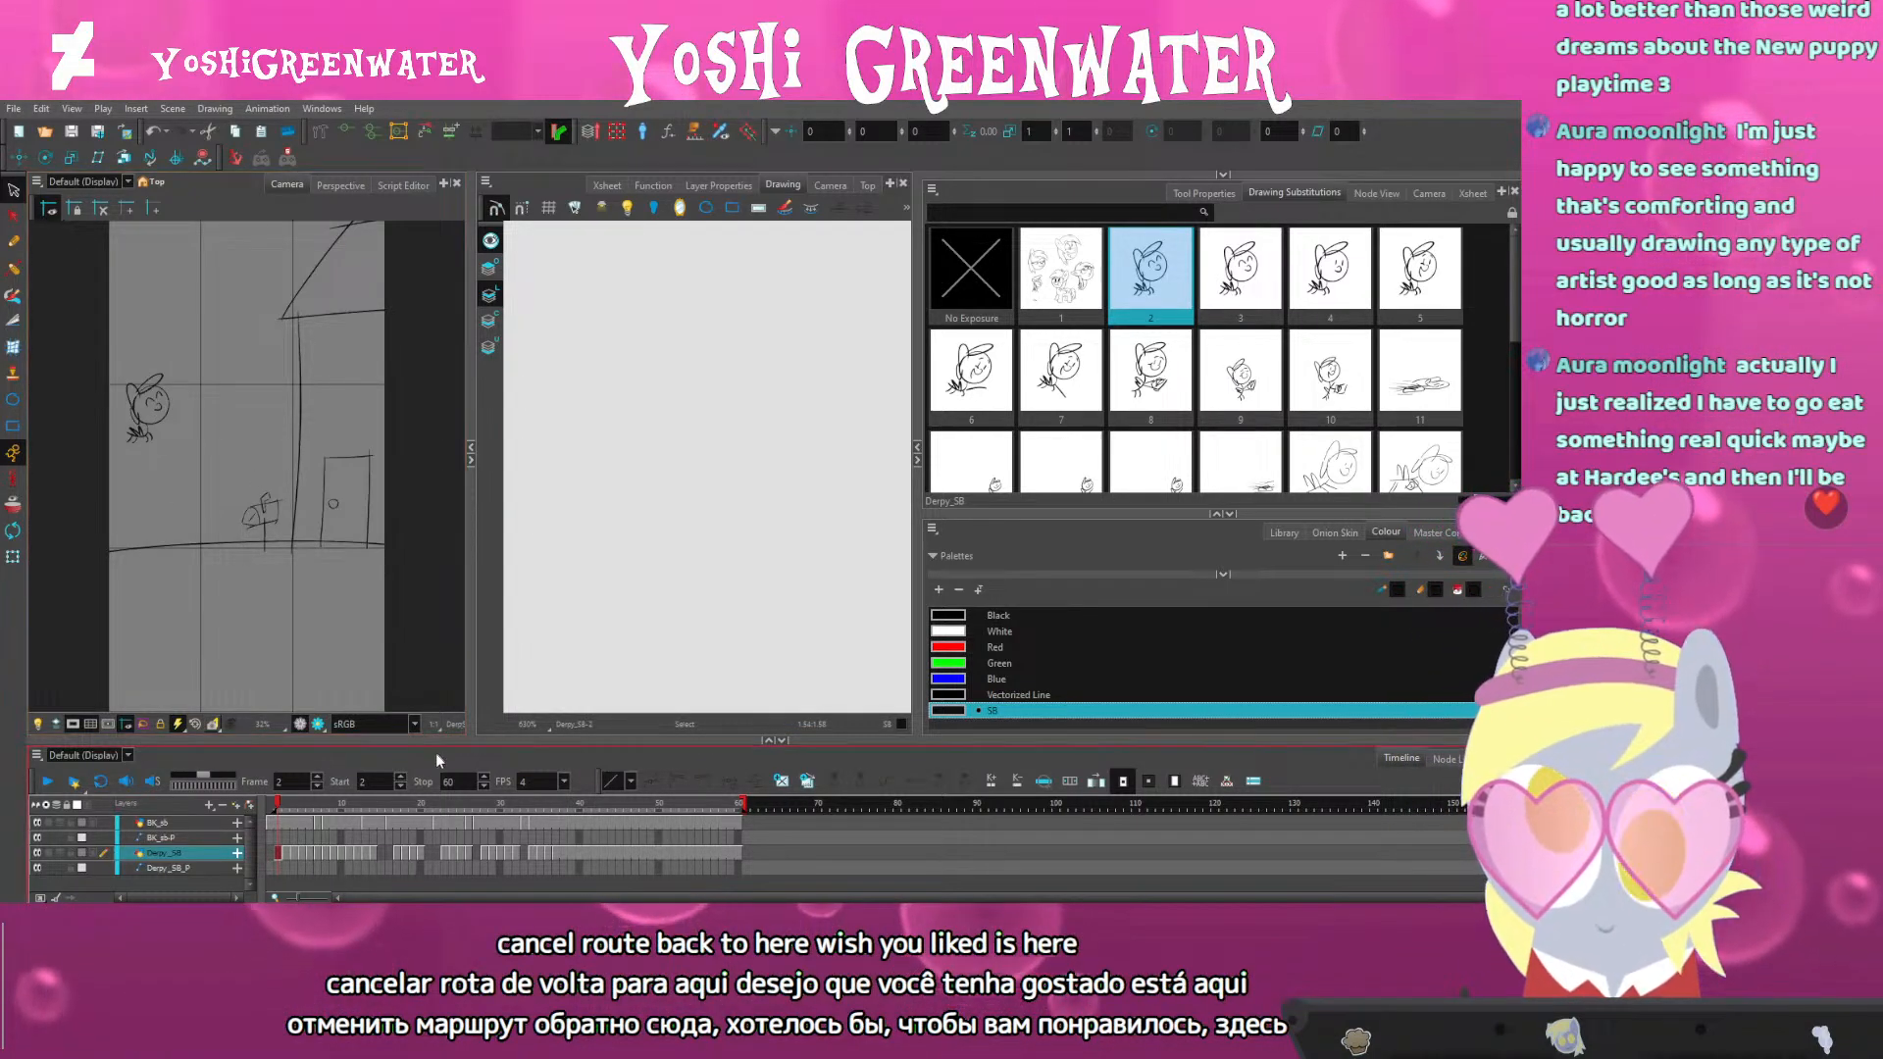
pyautogui.moveTo(507, 745); pyautogui.dragTo(507, 747)
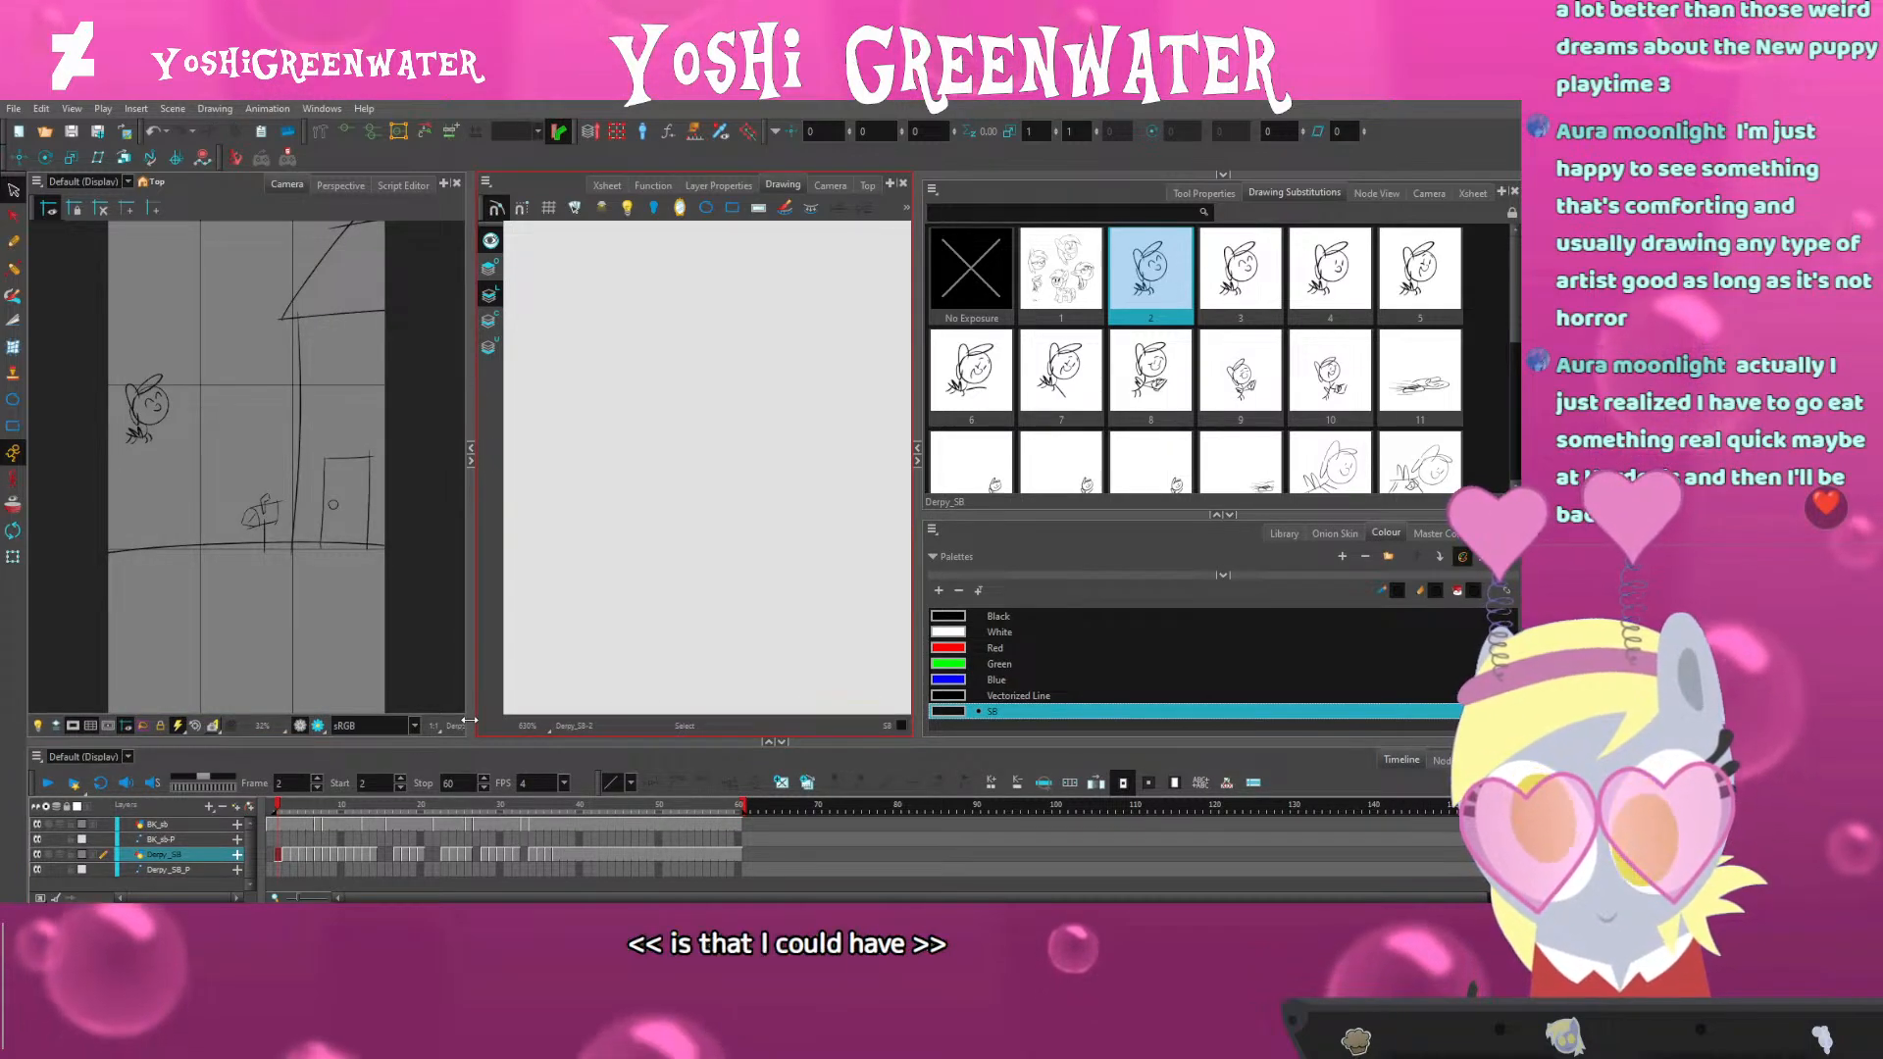
pyautogui.click(548, 812)
pyautogui.moveTo(547, 810); pyautogui.dragTo(548, 811)
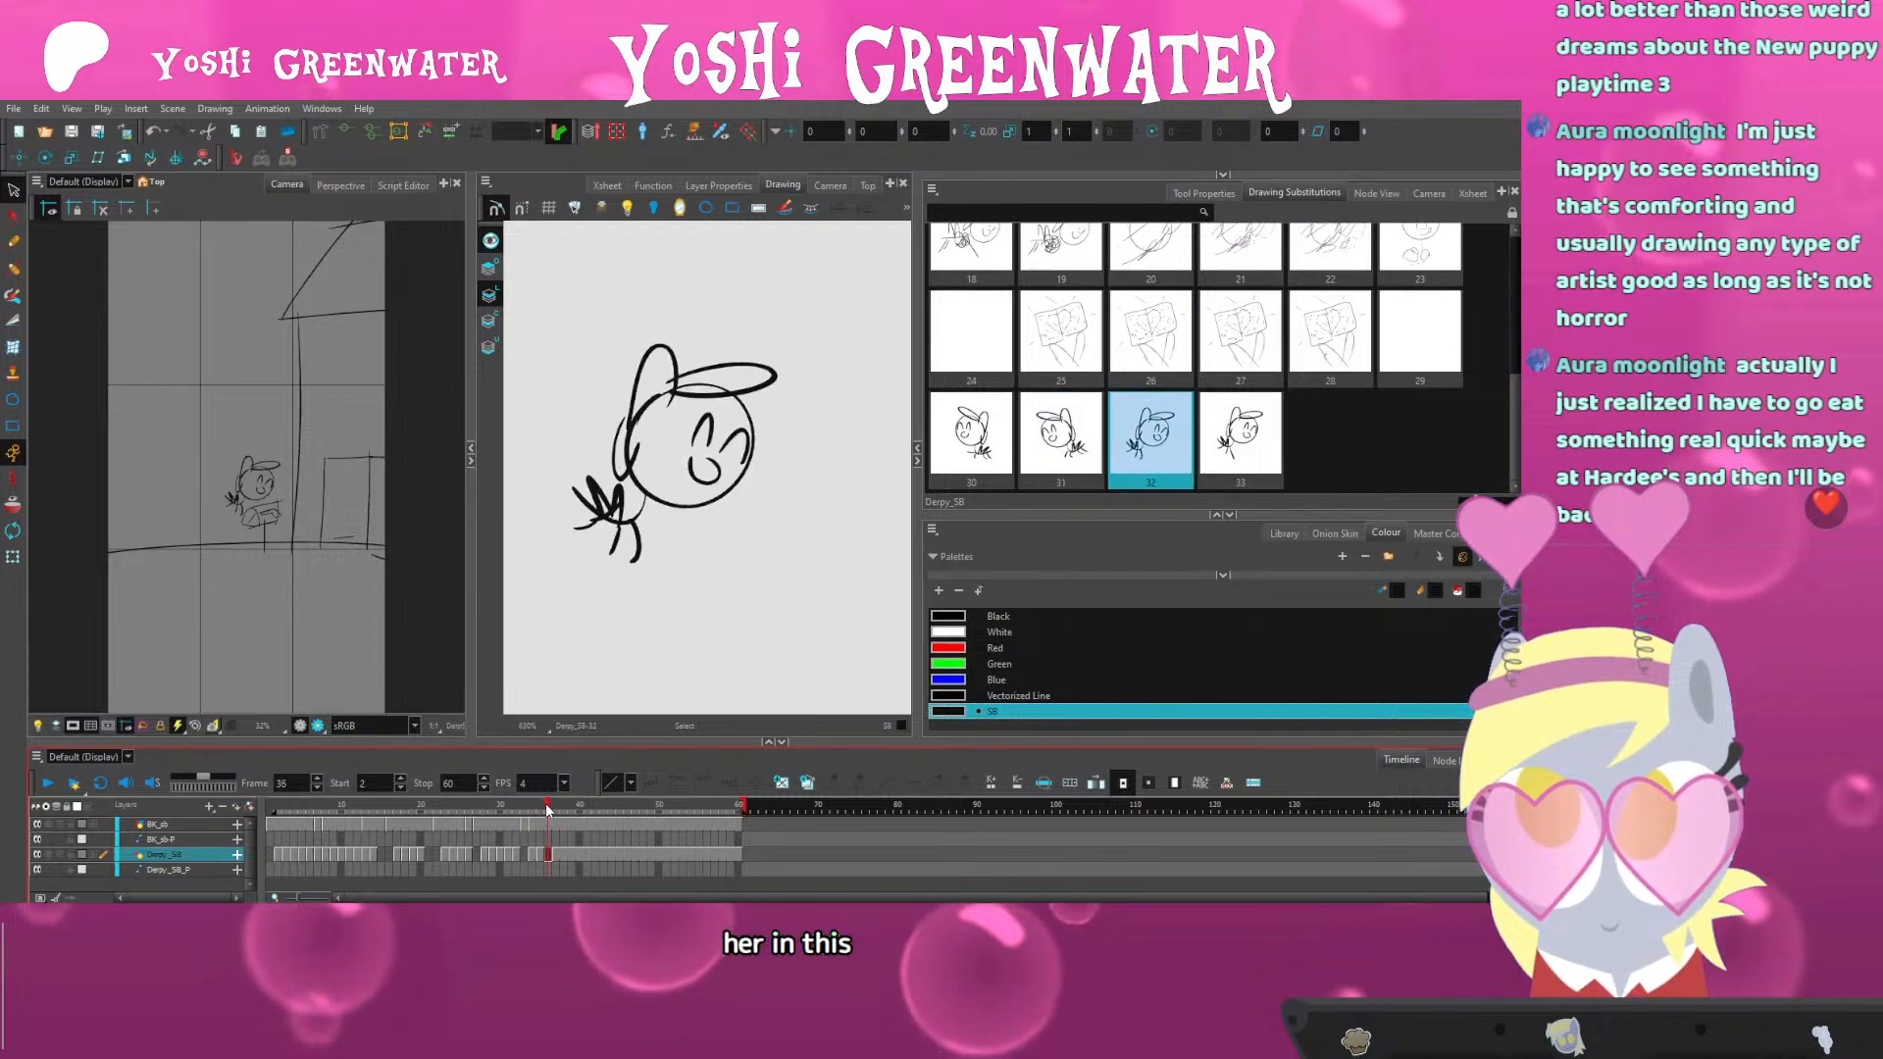
pyautogui.moveTo(545, 744); pyautogui.dragTo(544, 746)
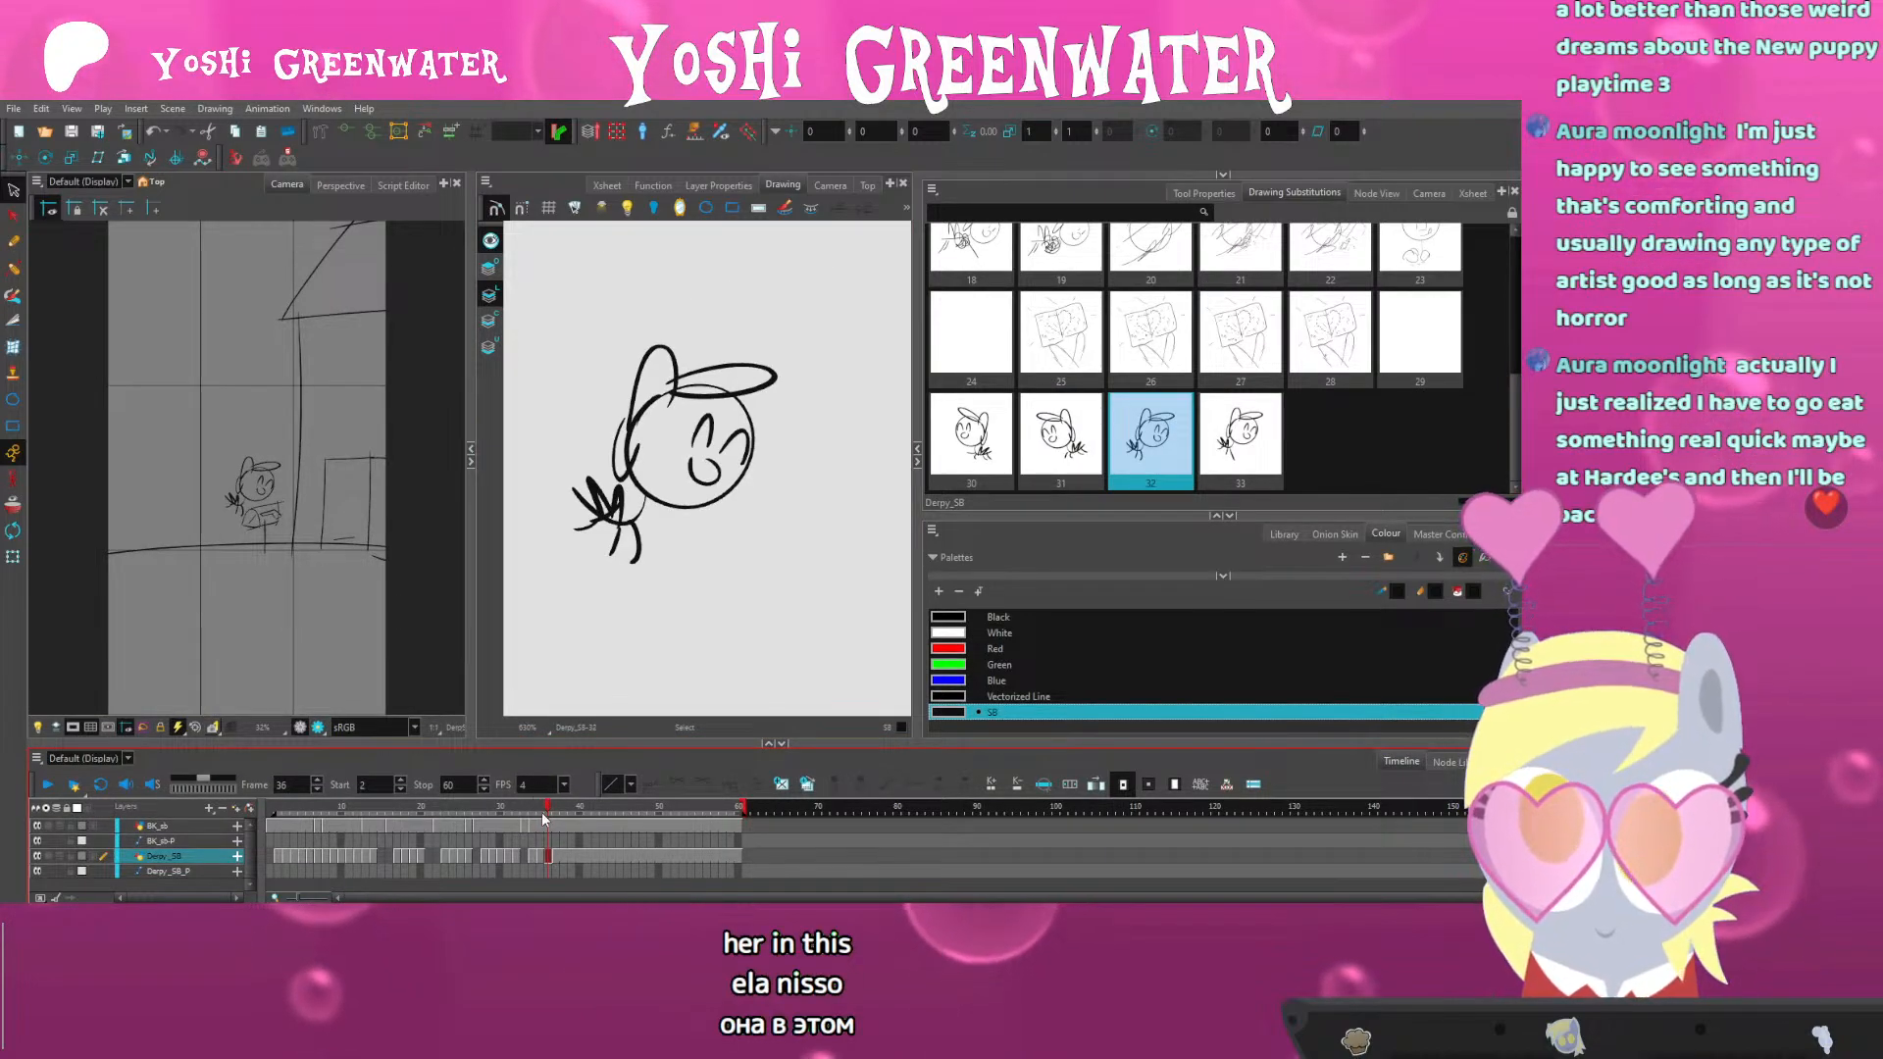
pyautogui.moveTo(544, 818); pyautogui.dragTo(555, 815)
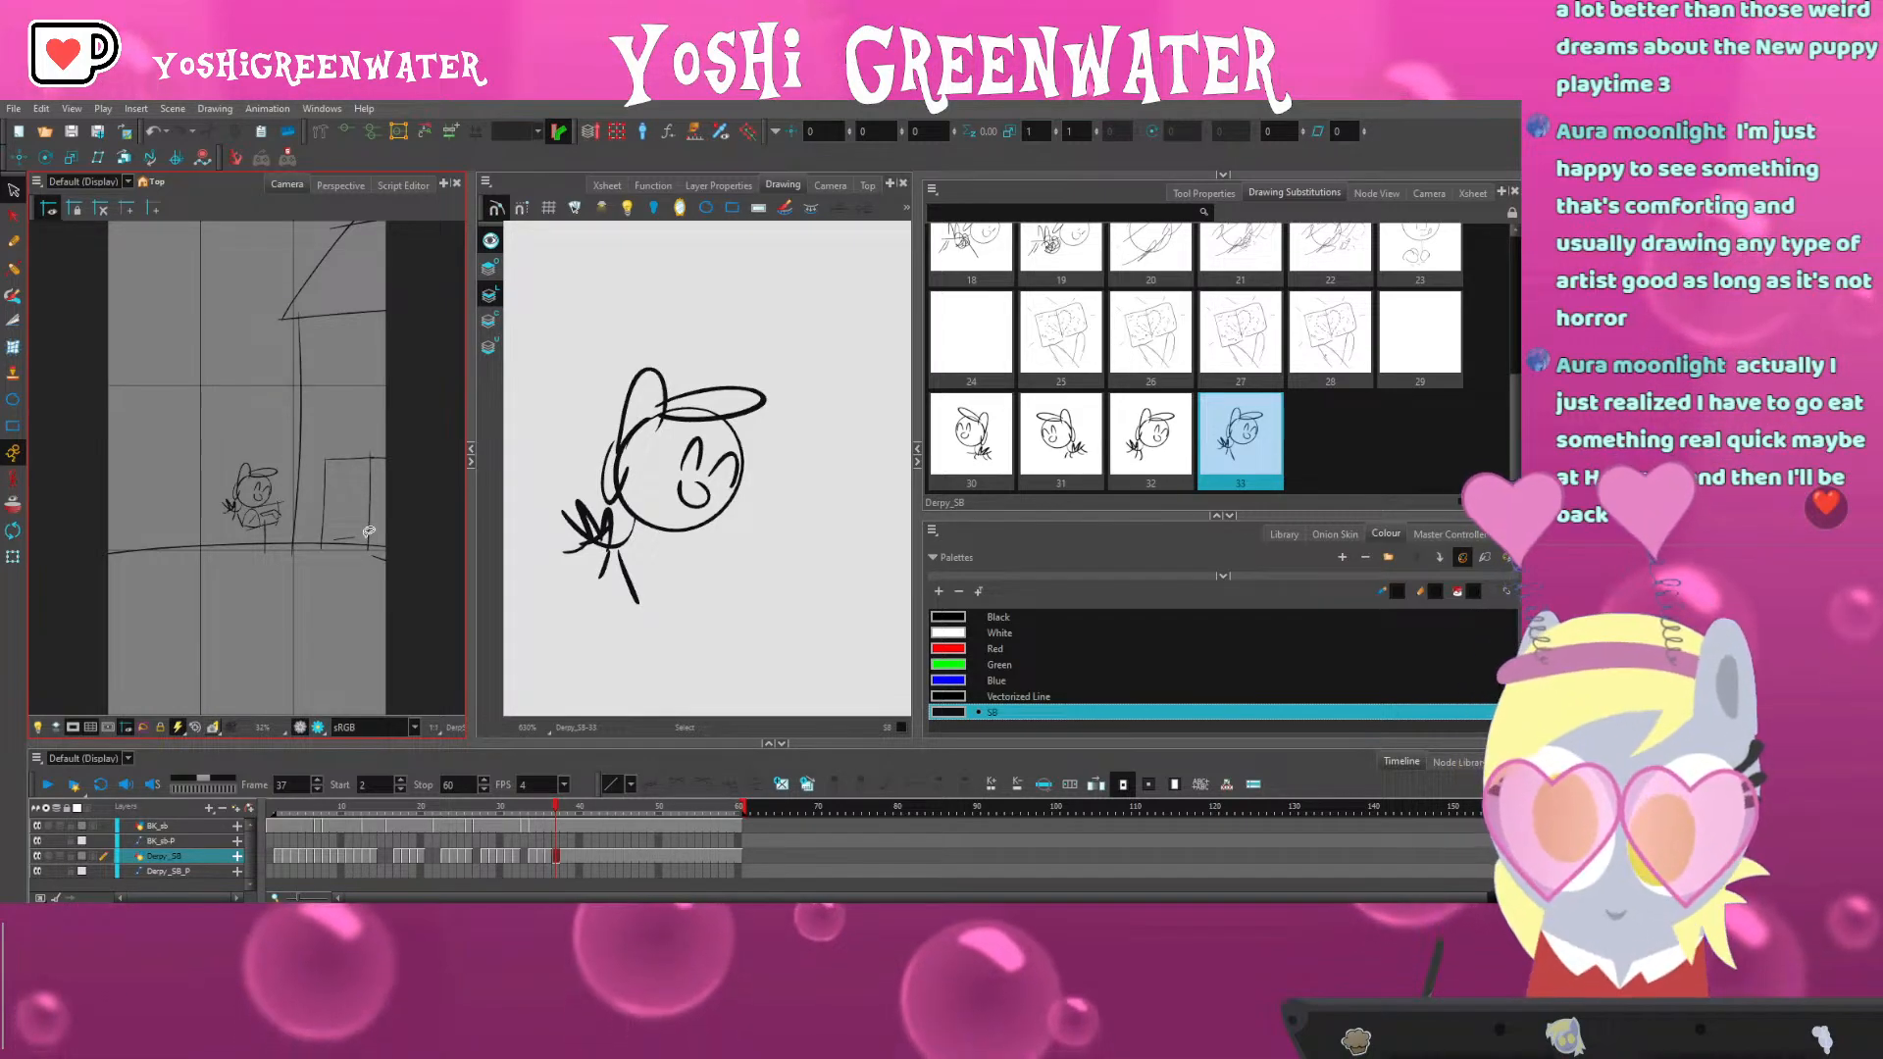
pyautogui.moveTo(545, 747); pyautogui.dragTo(545, 751)
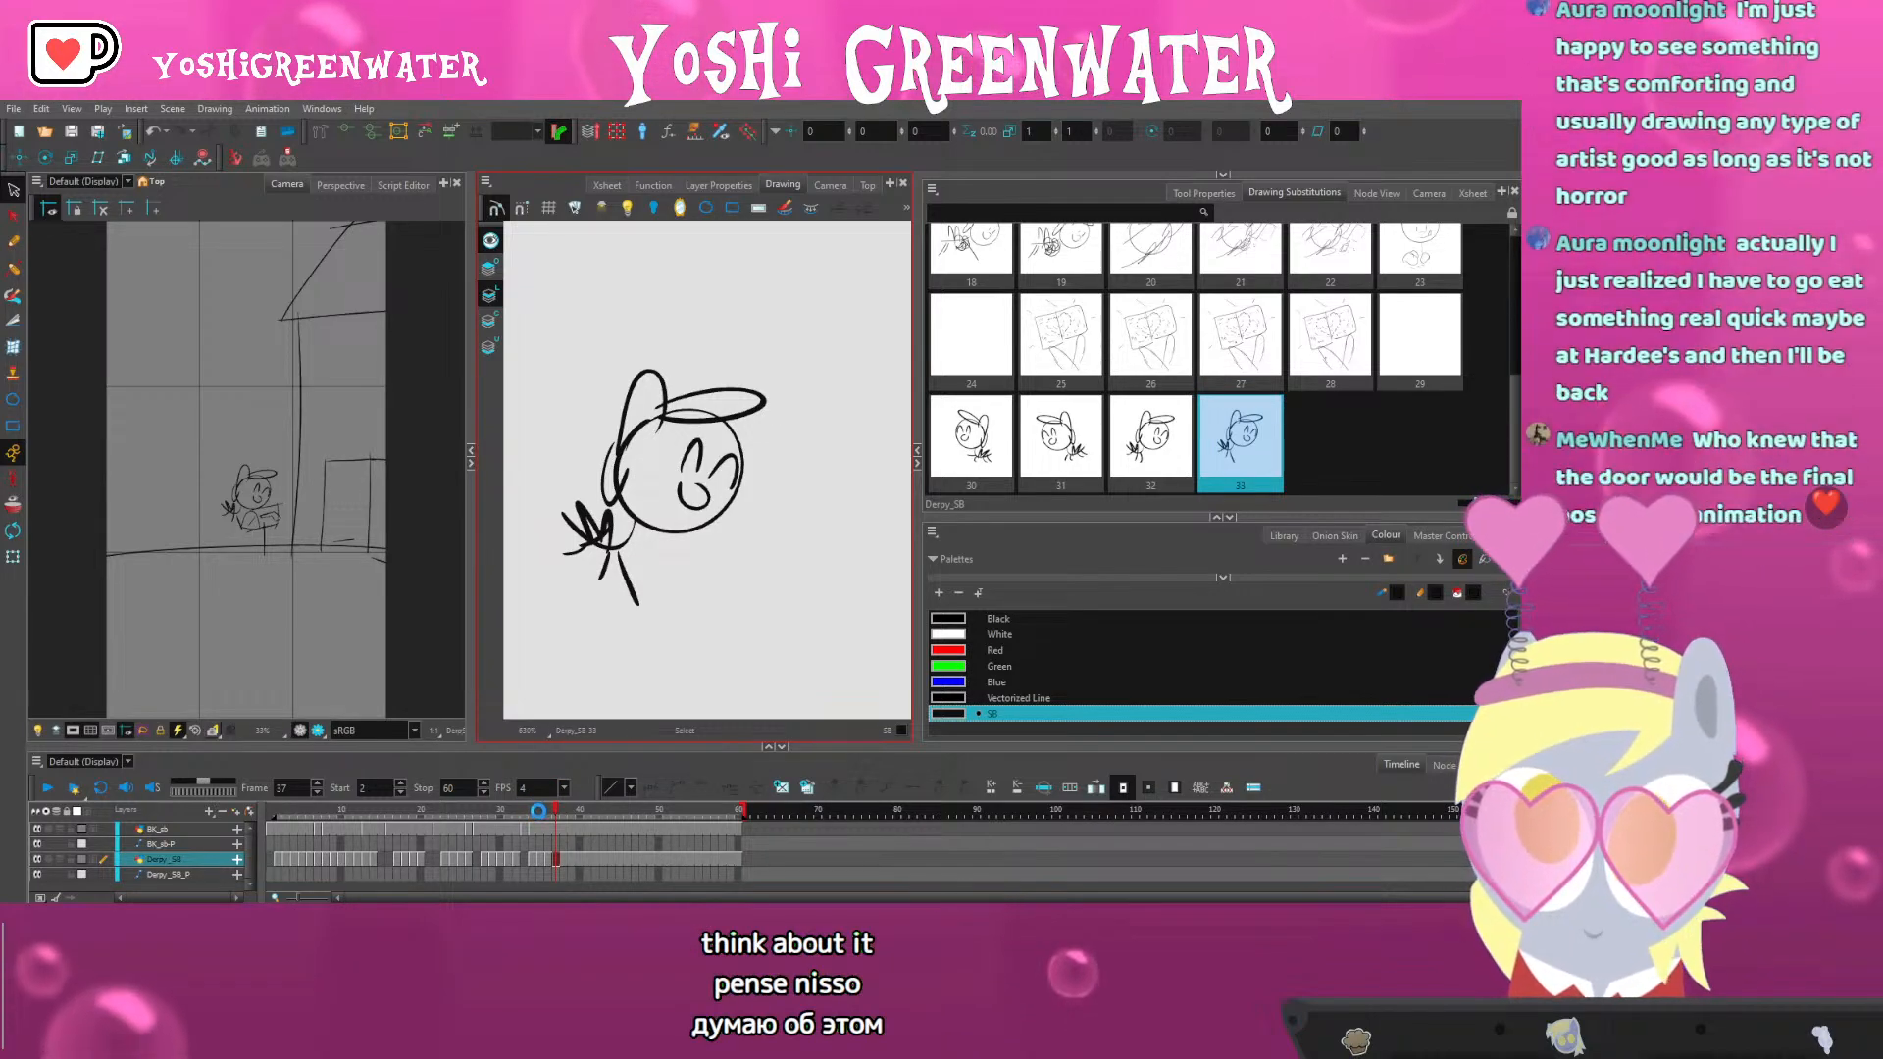
pyautogui.click(538, 815)
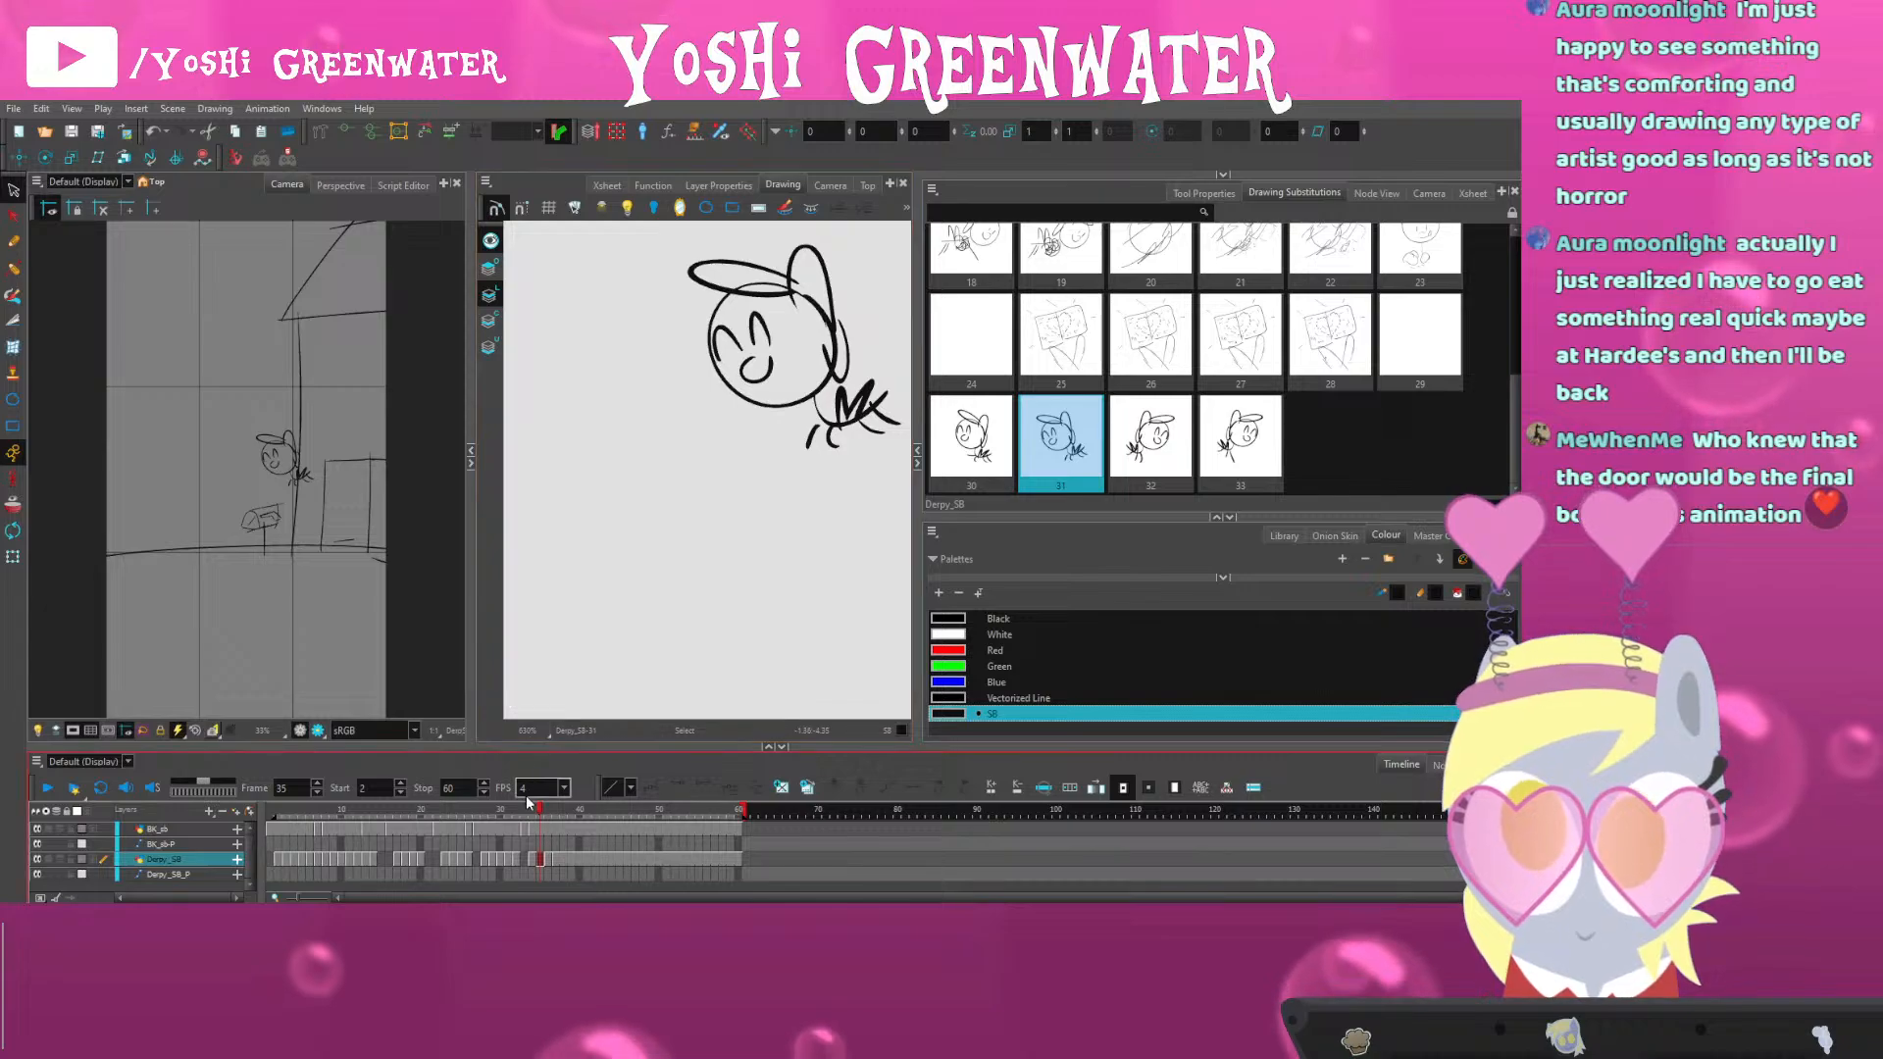
pyautogui.moveTo(536, 746); pyautogui.dragTo(535, 746)
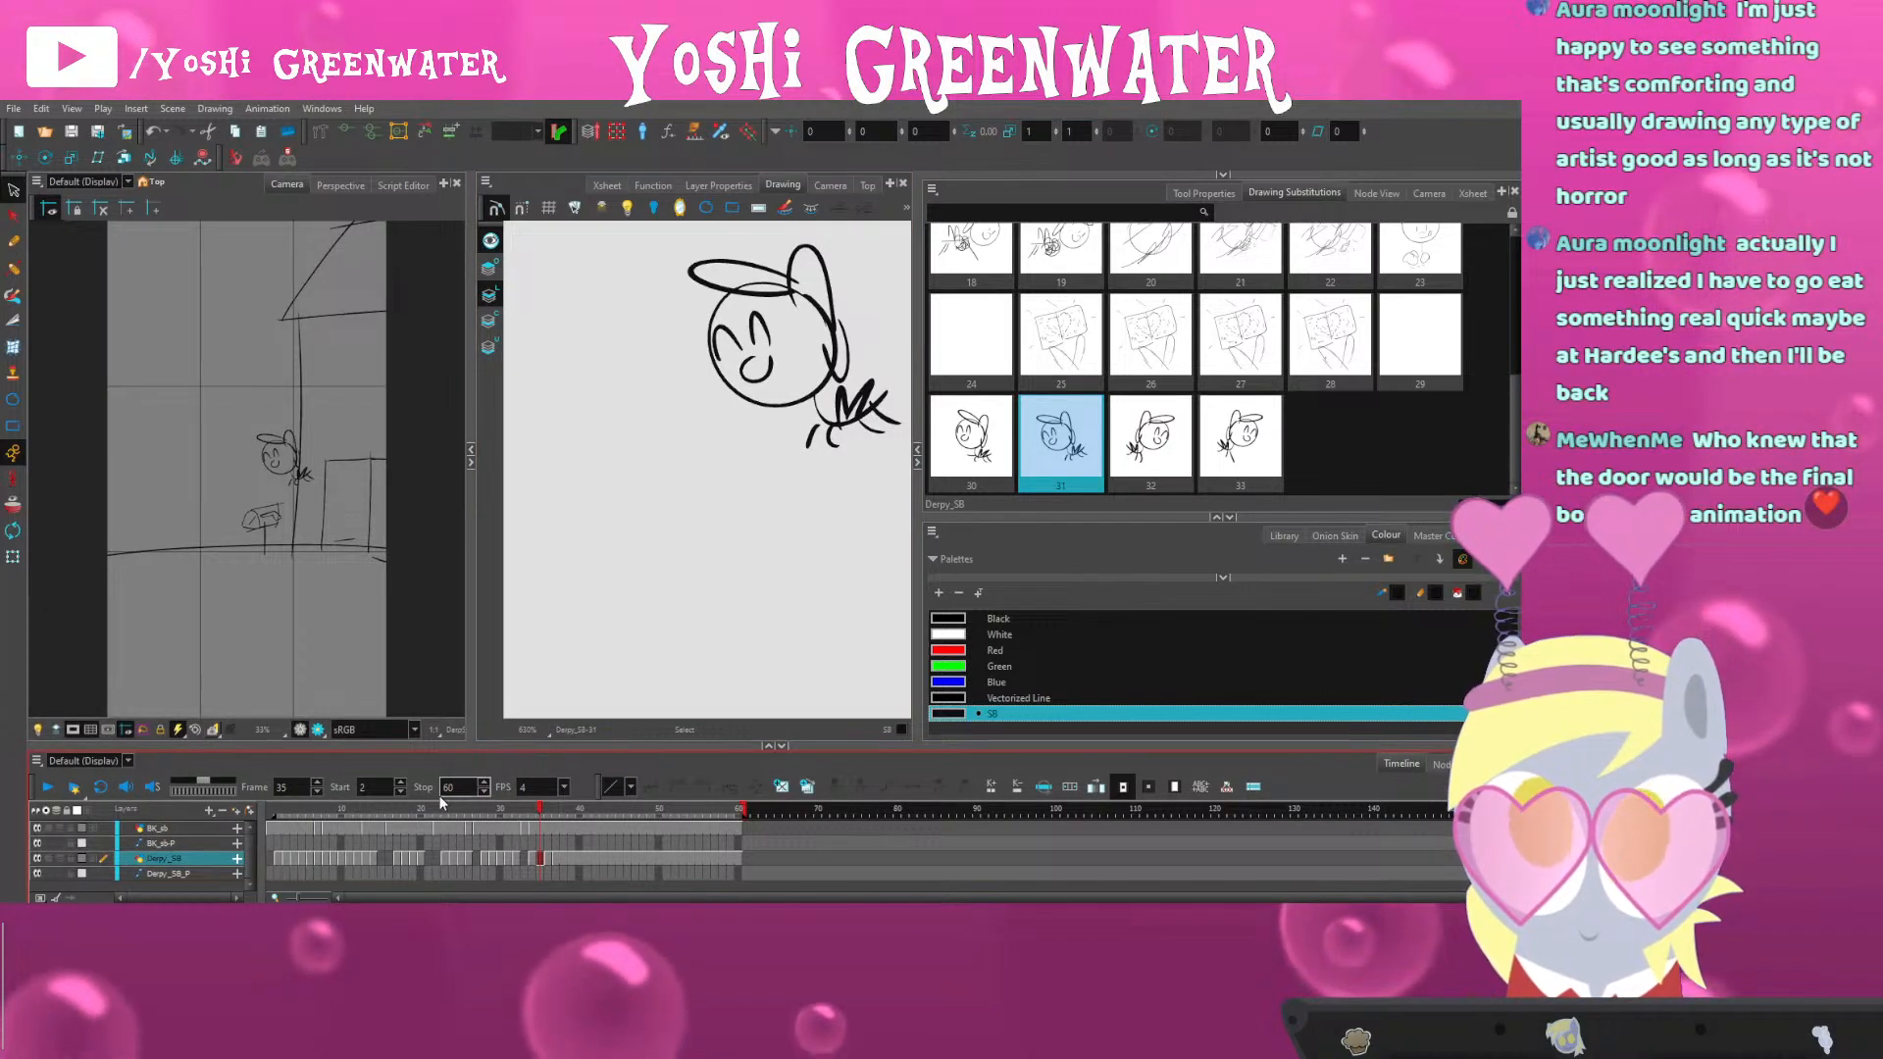
# Review the pony's entry through the house door from frame 9 and the exit to the mailbox up to frame 39
pyautogui.click(338, 809)
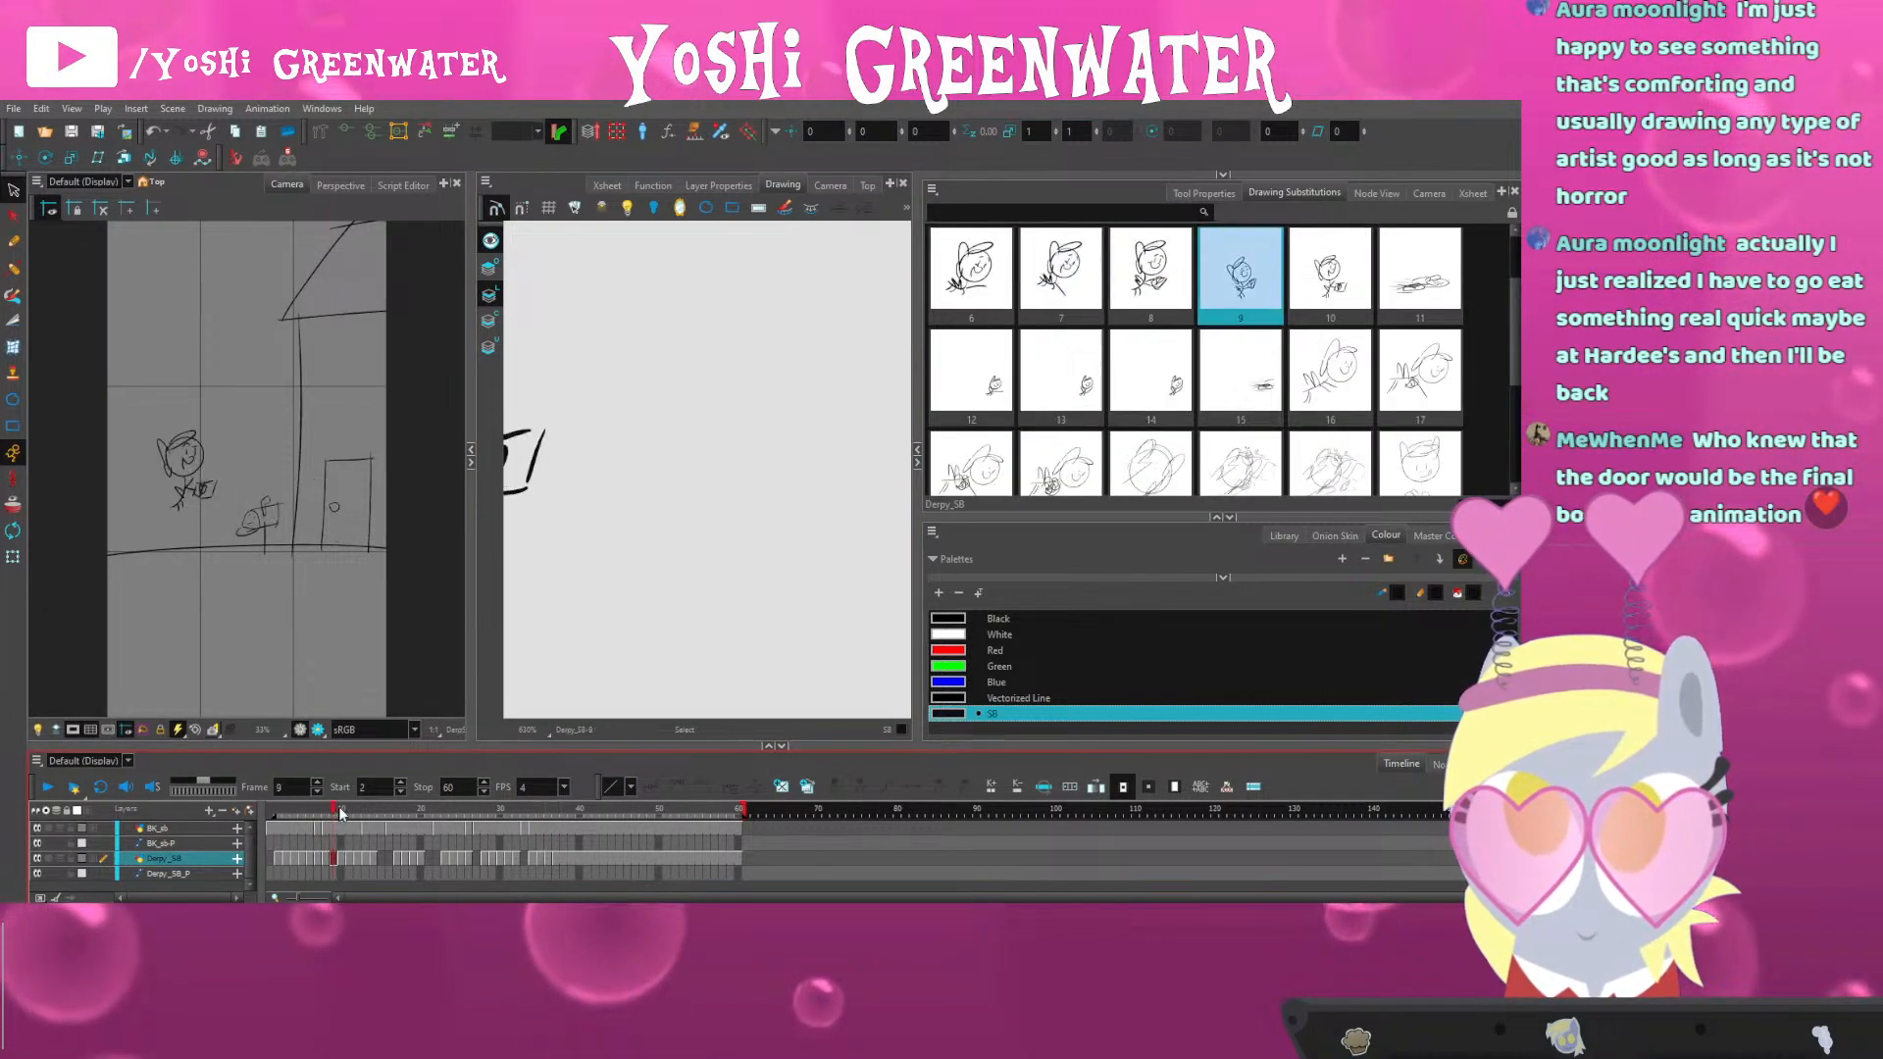
pyautogui.moveTo(338, 809); pyautogui.dragTo(374, 809)
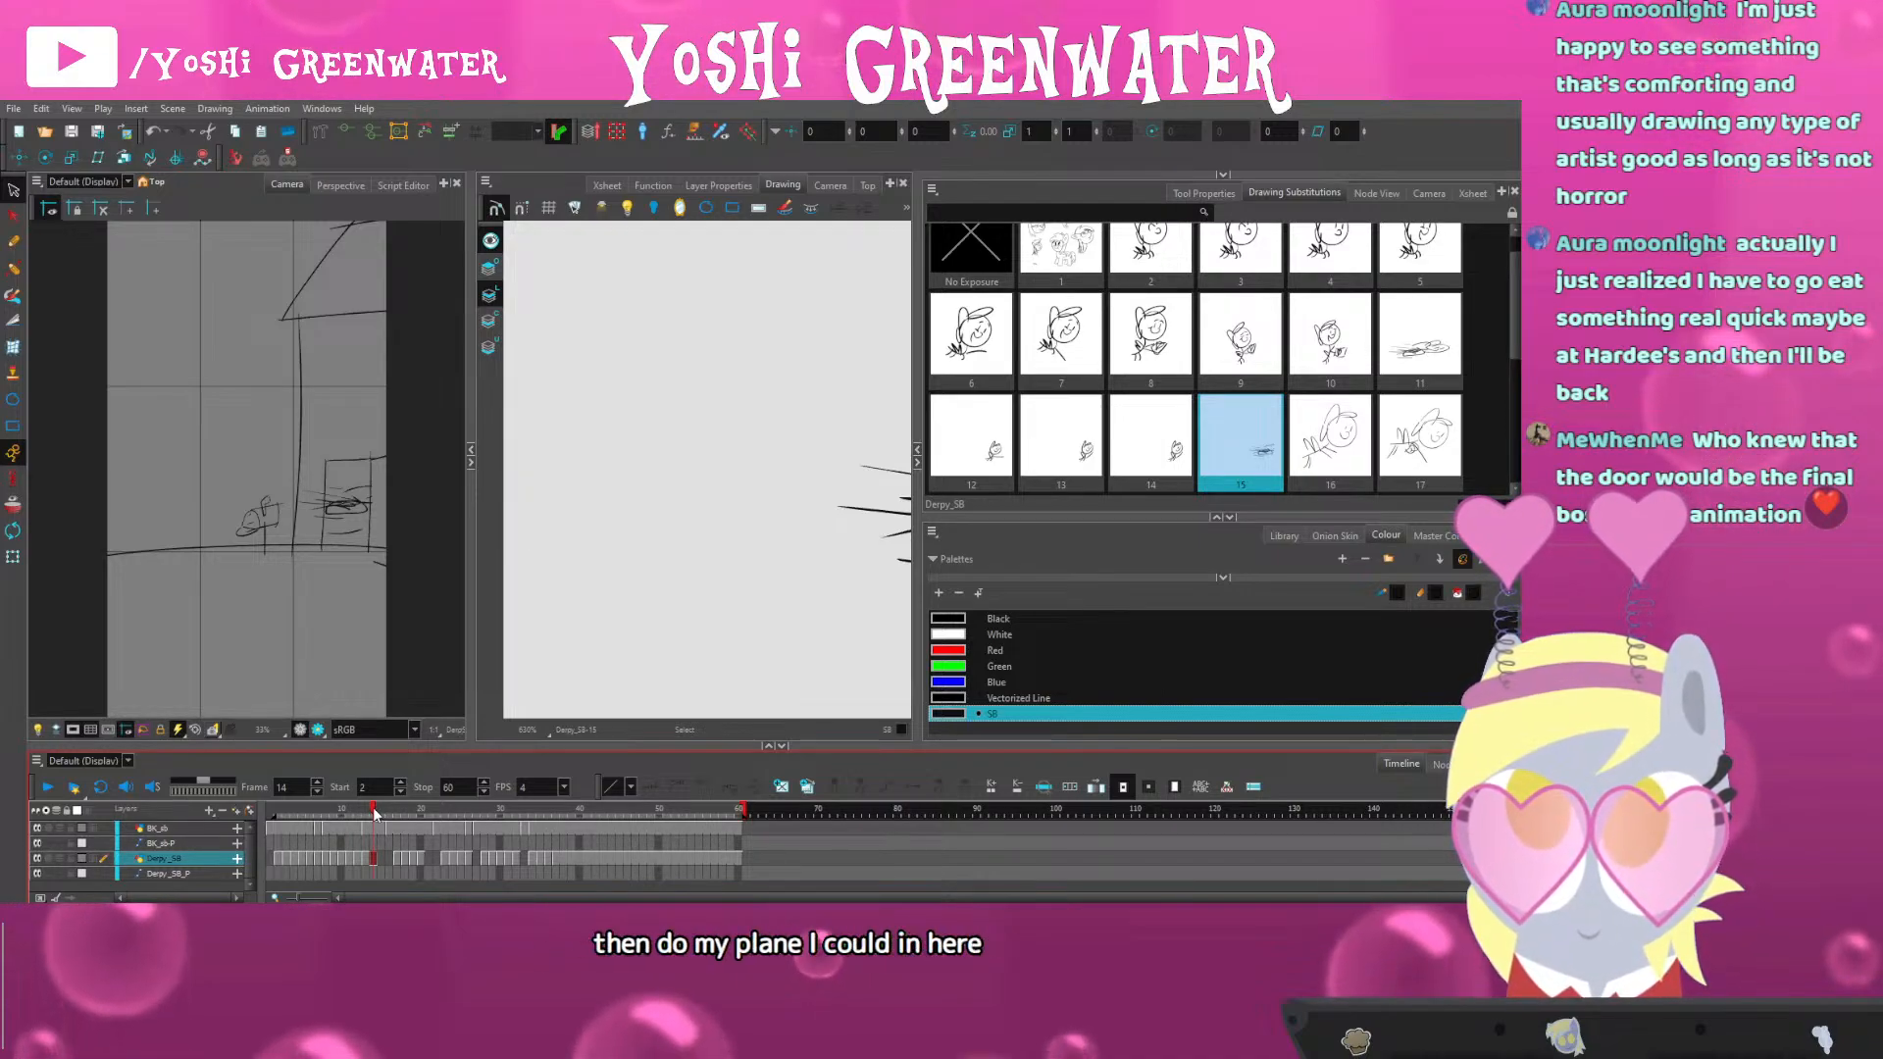
pyautogui.moveTo(375, 813)
pyautogui.mouseDown()
pyautogui.moveTo(328, 805)
pyautogui.moveTo(380, 798)
pyautogui.mouseUp()
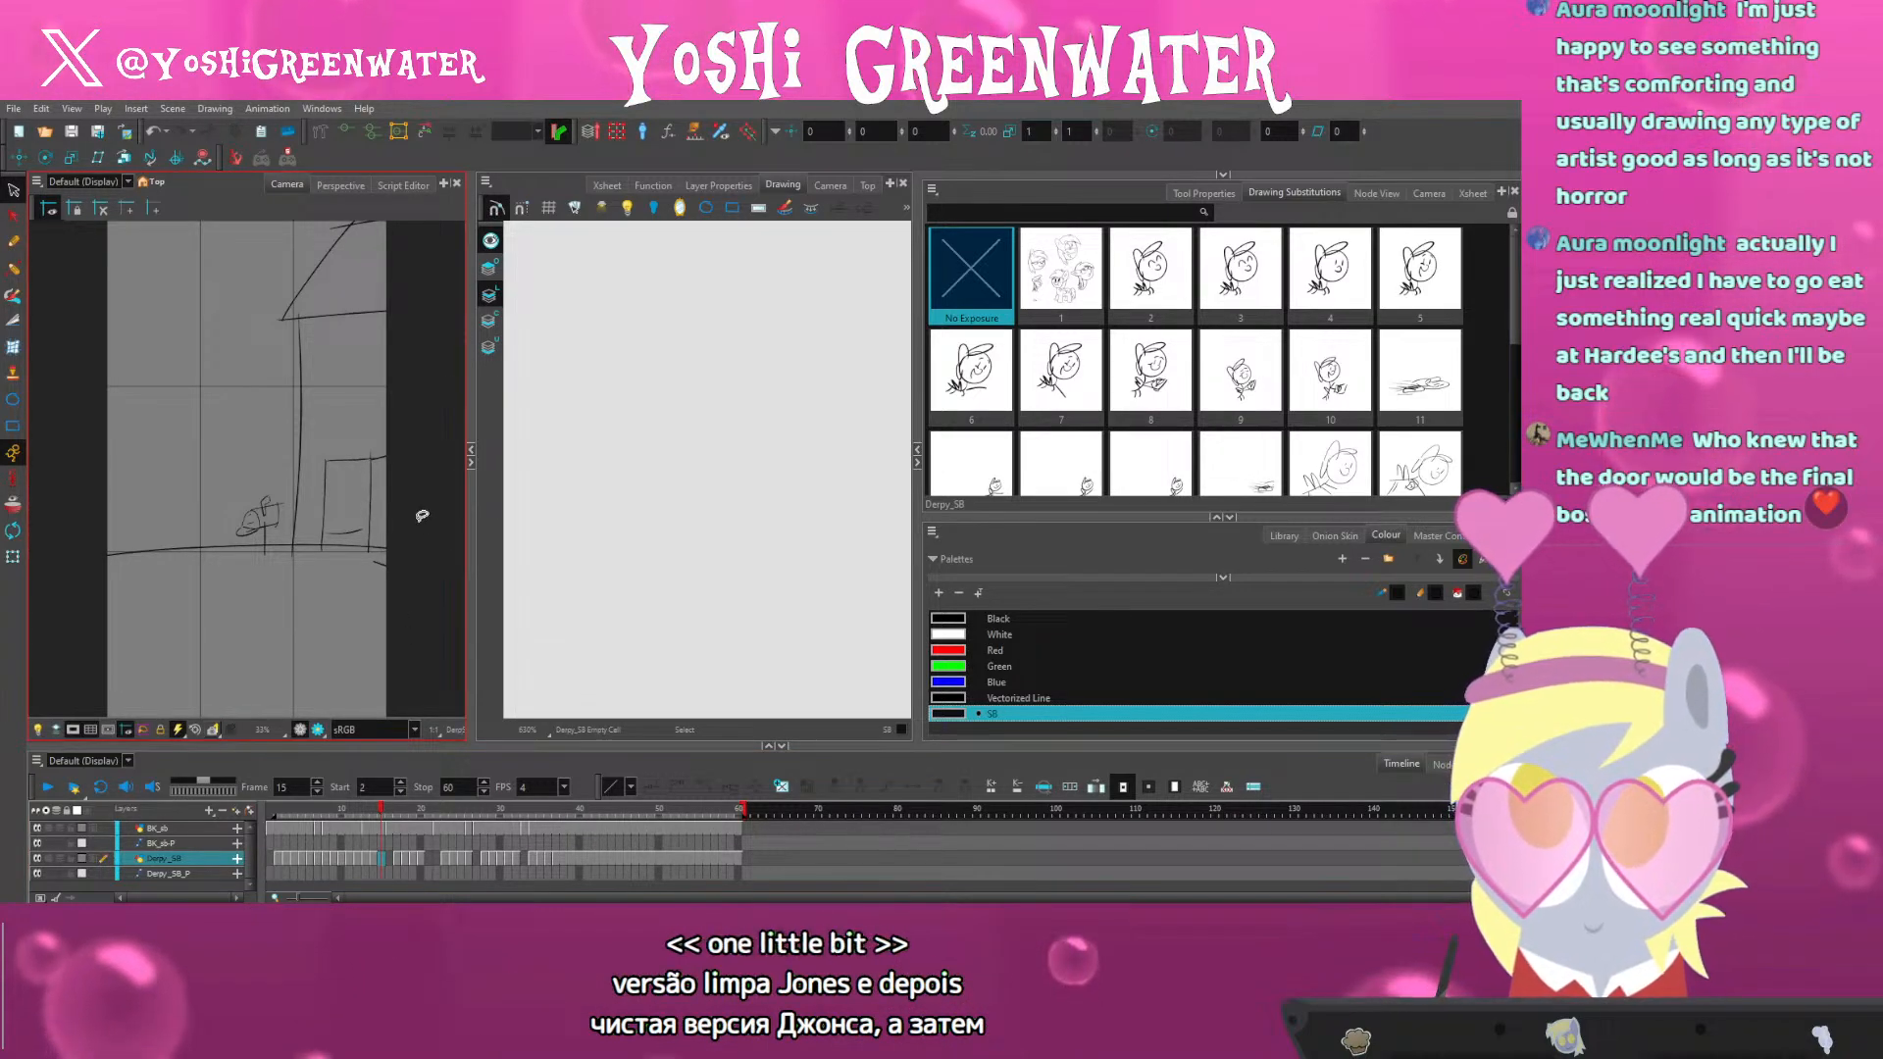
pyautogui.moveTo(416, 812)
pyautogui.mouseDown()
pyautogui.moveTo(549, 810)
pyautogui.moveTo(531, 809)
pyautogui.mouseUp()
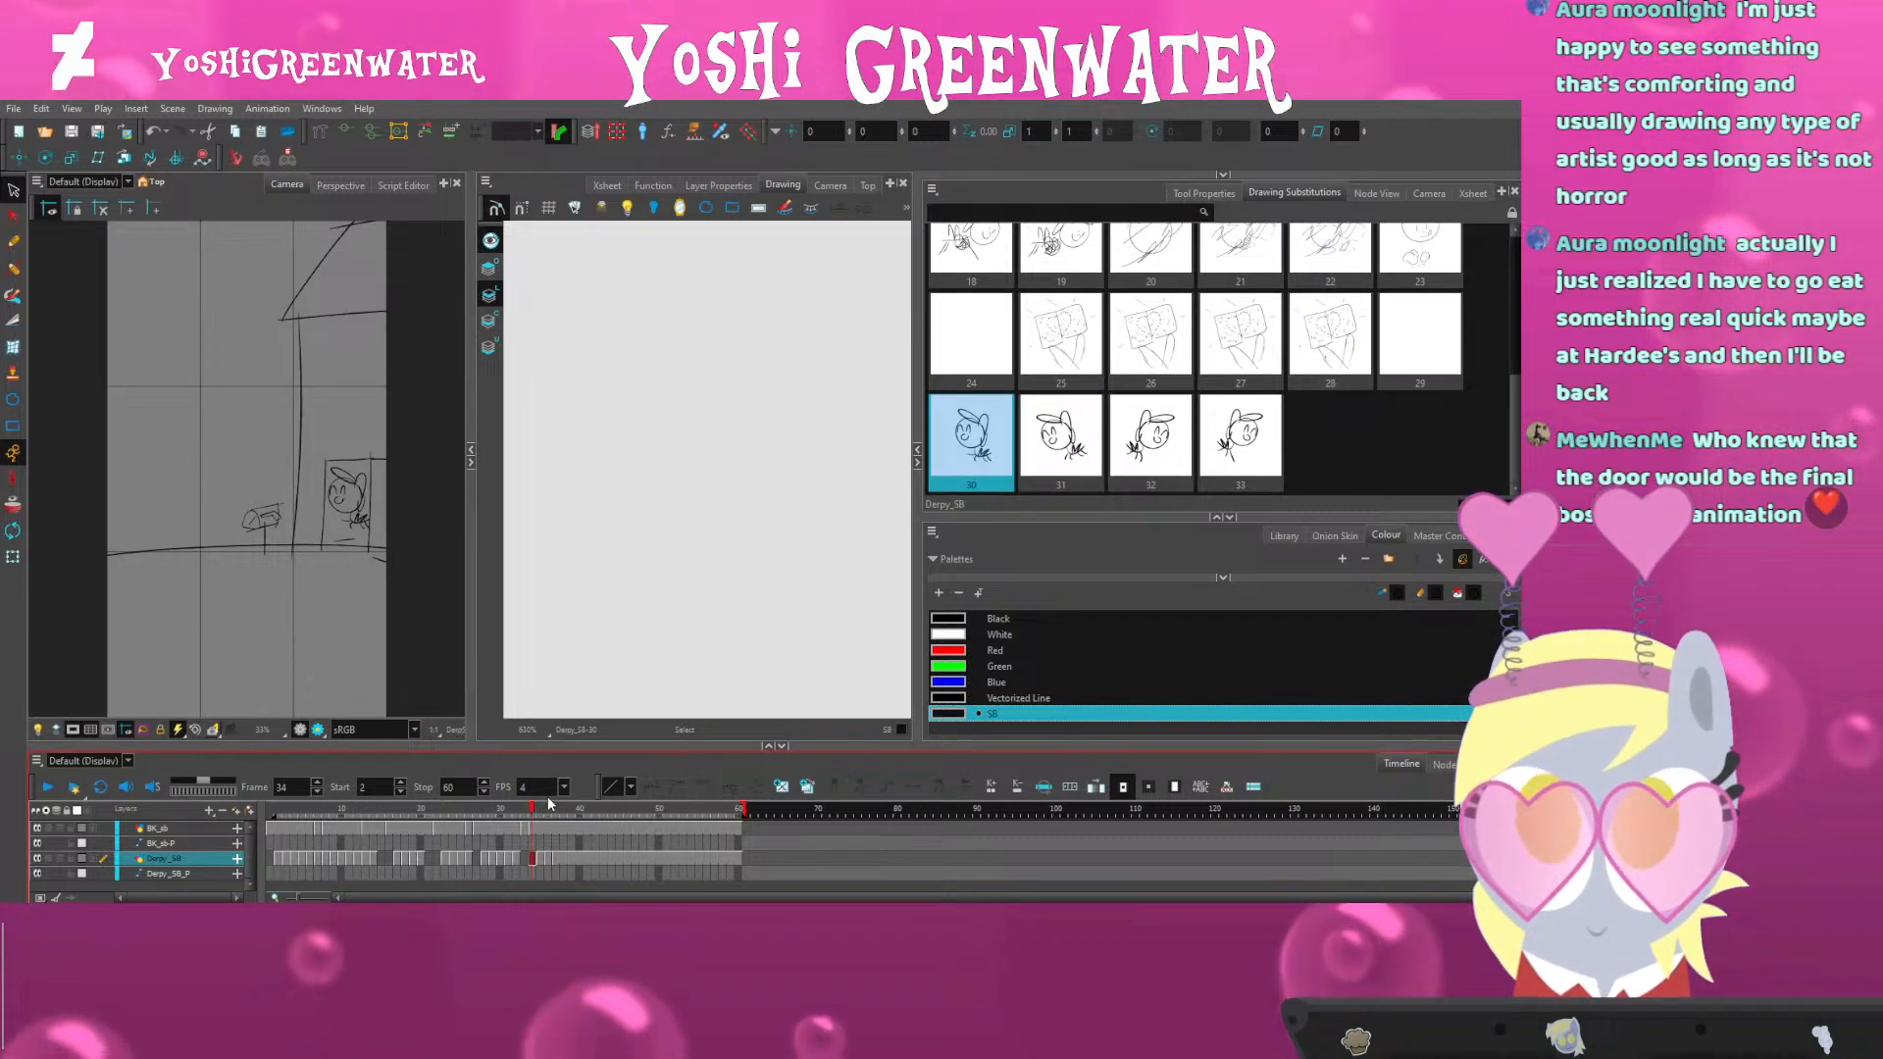
pyautogui.click(341, 545)
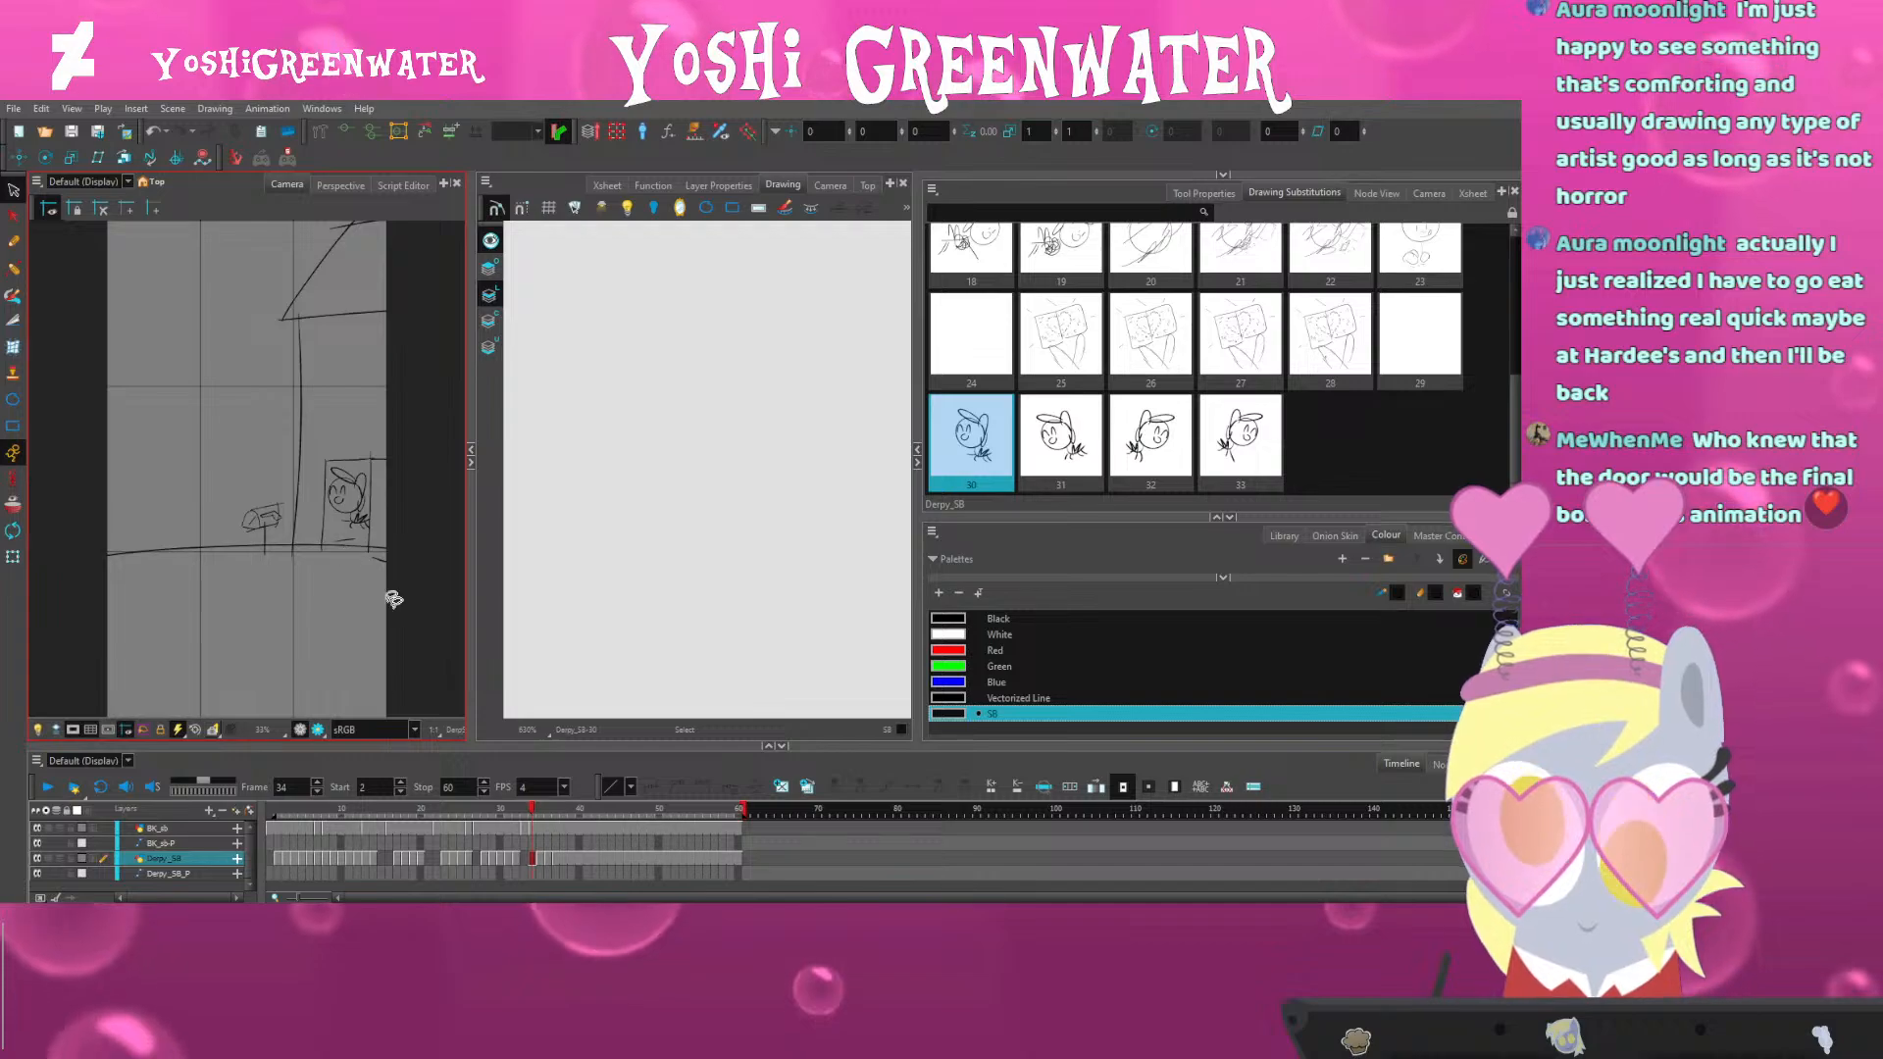
pyautogui.moveTo(532, 811); pyautogui.dragTo(530, 814)
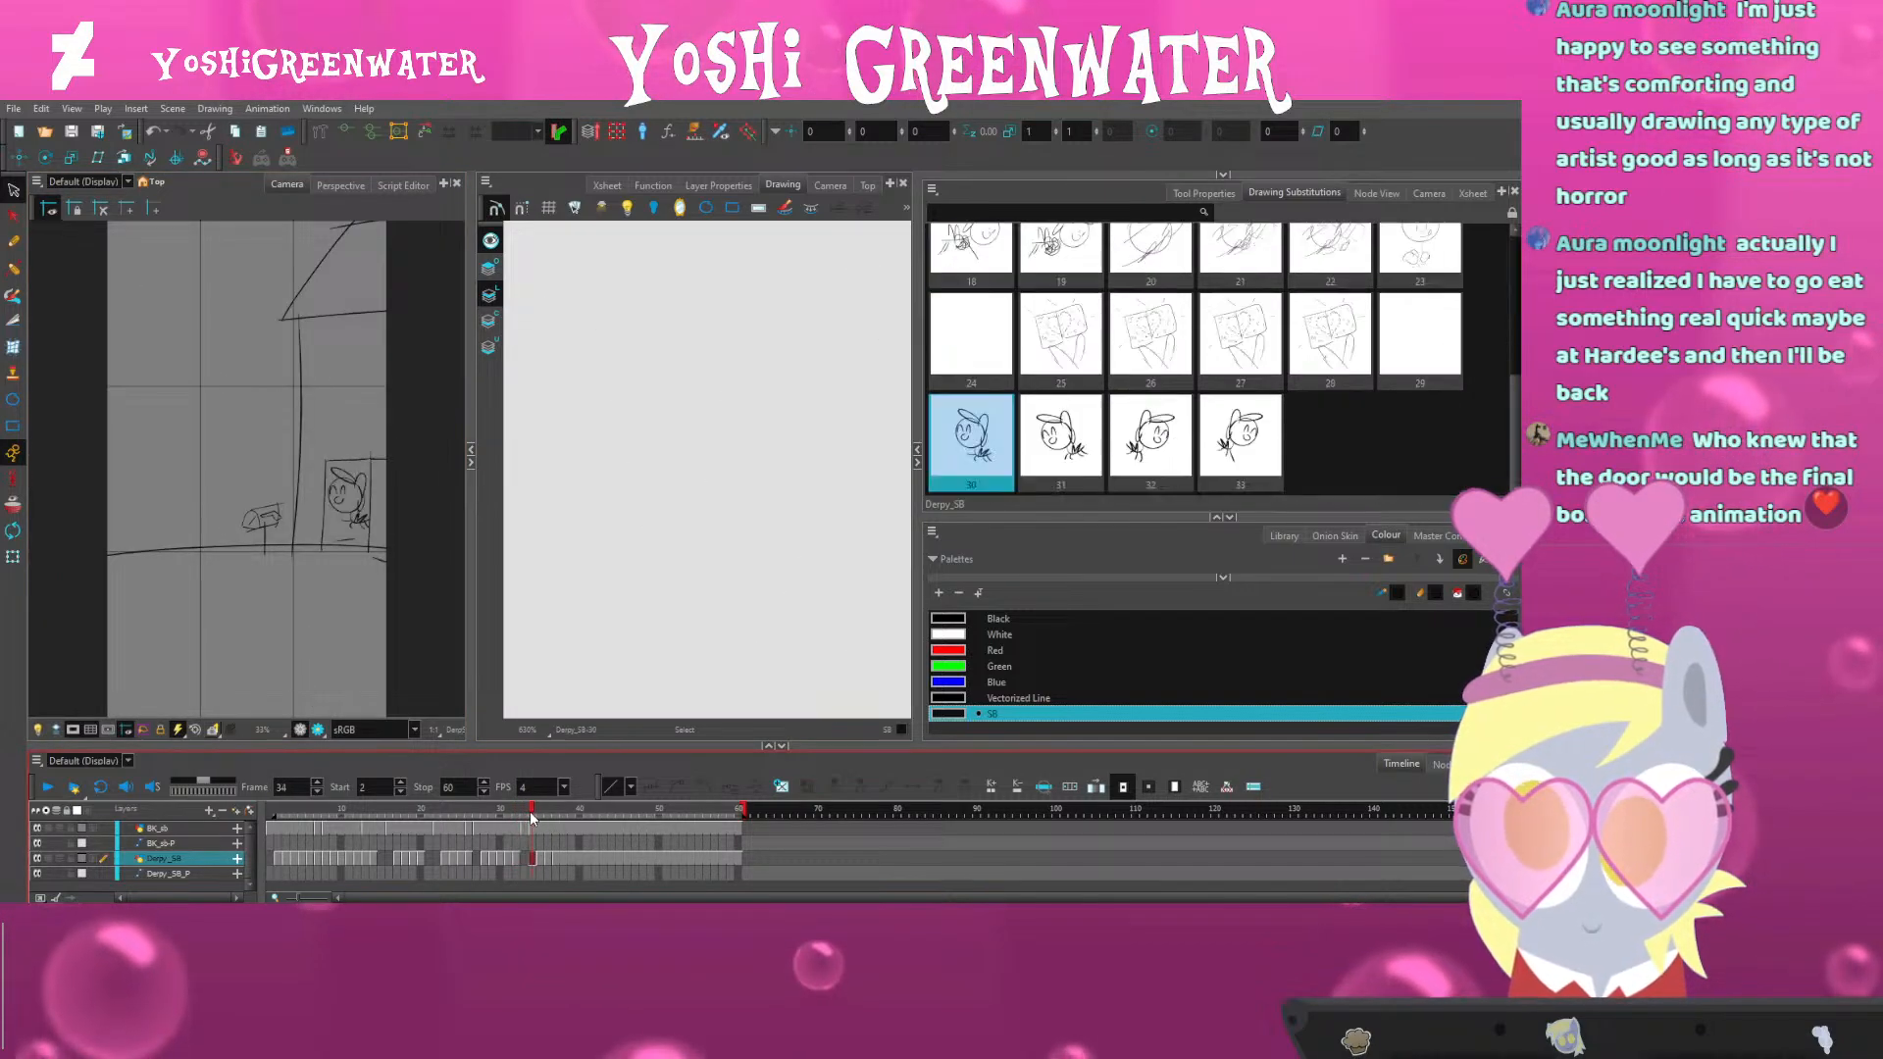
pyautogui.click(342, 484)
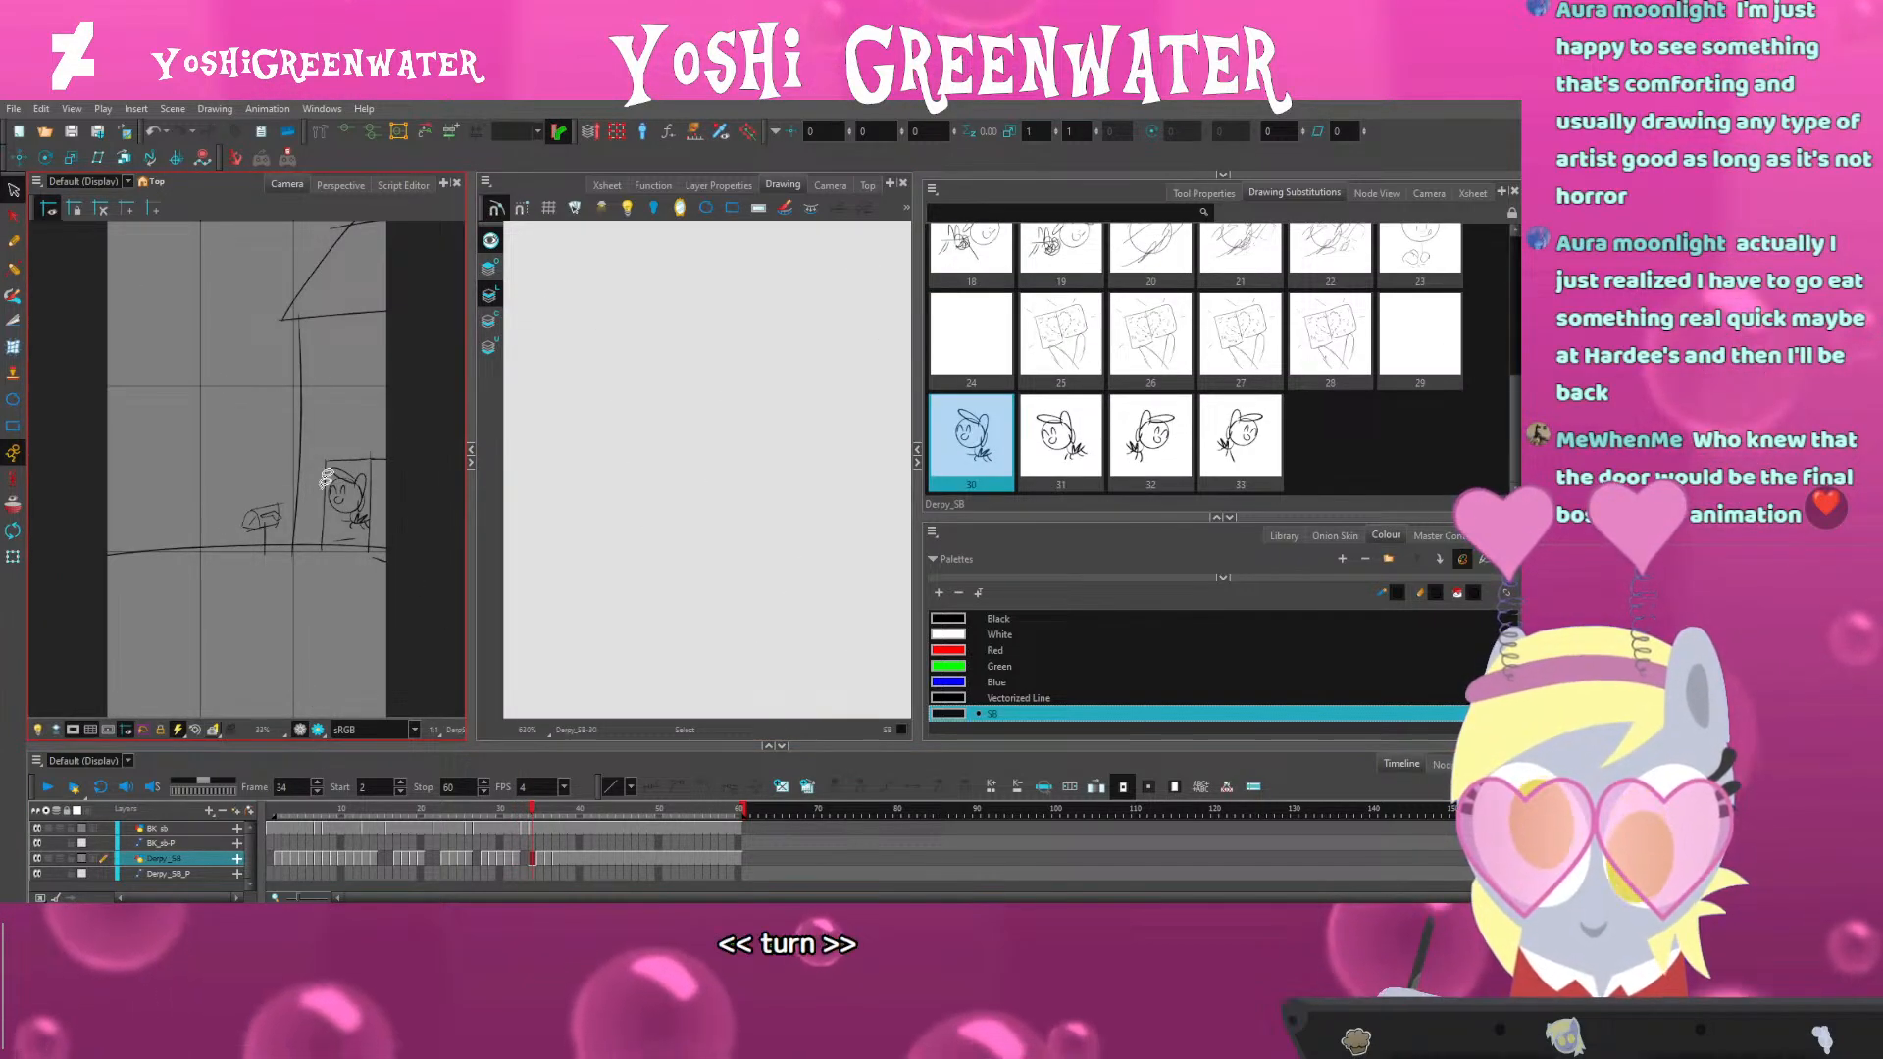
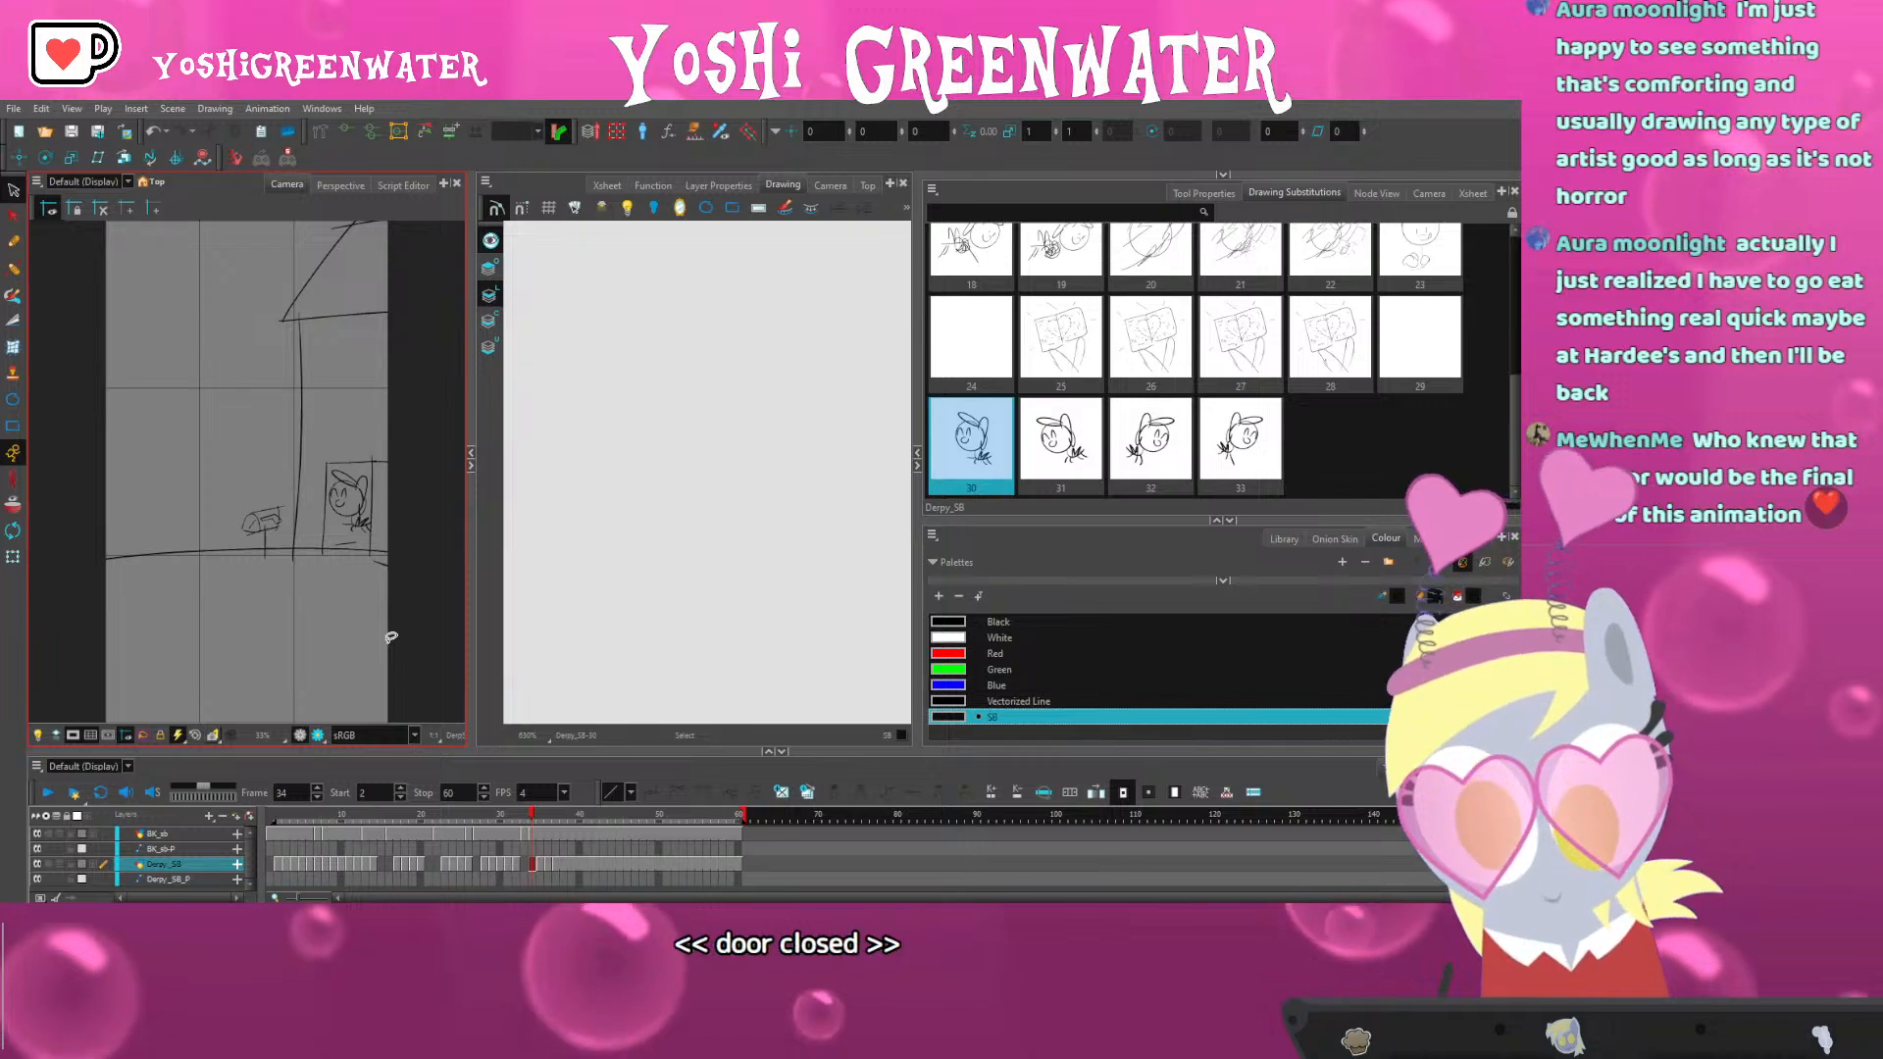
pyautogui.click(523, 819)
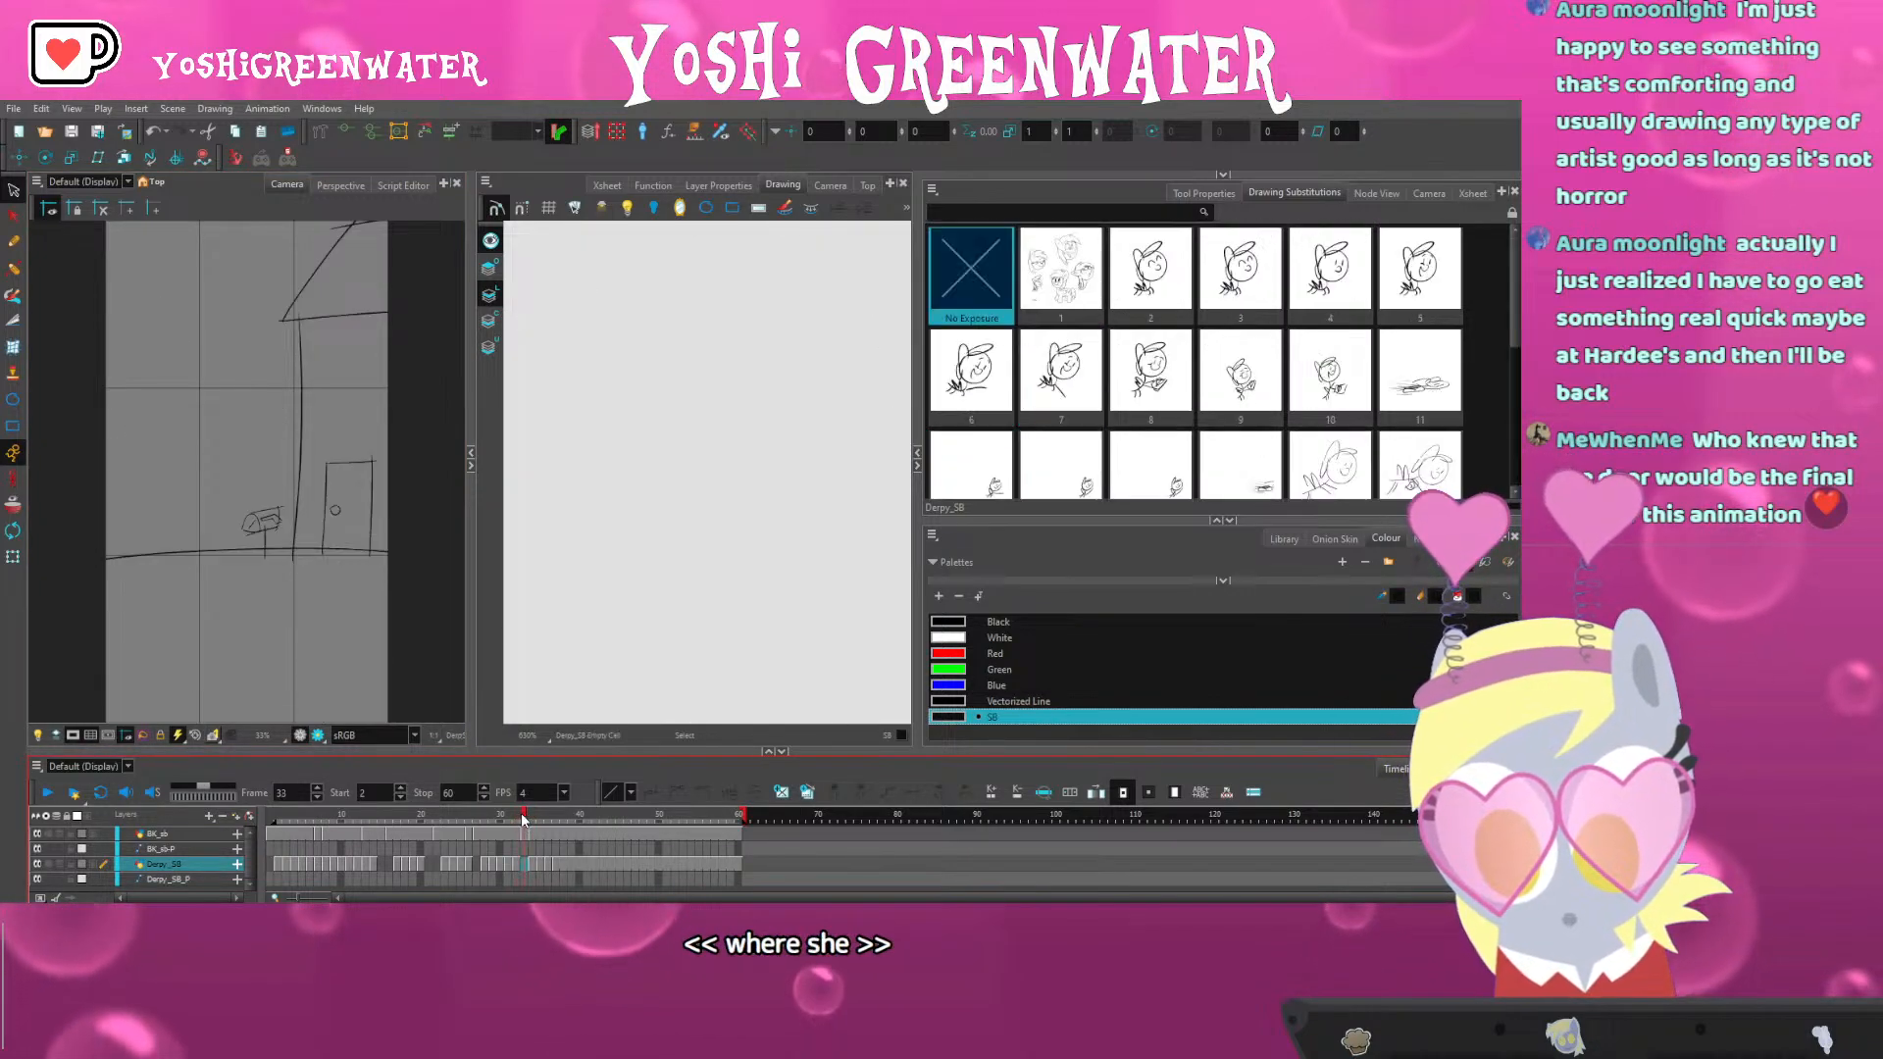
pyautogui.click(530, 820)
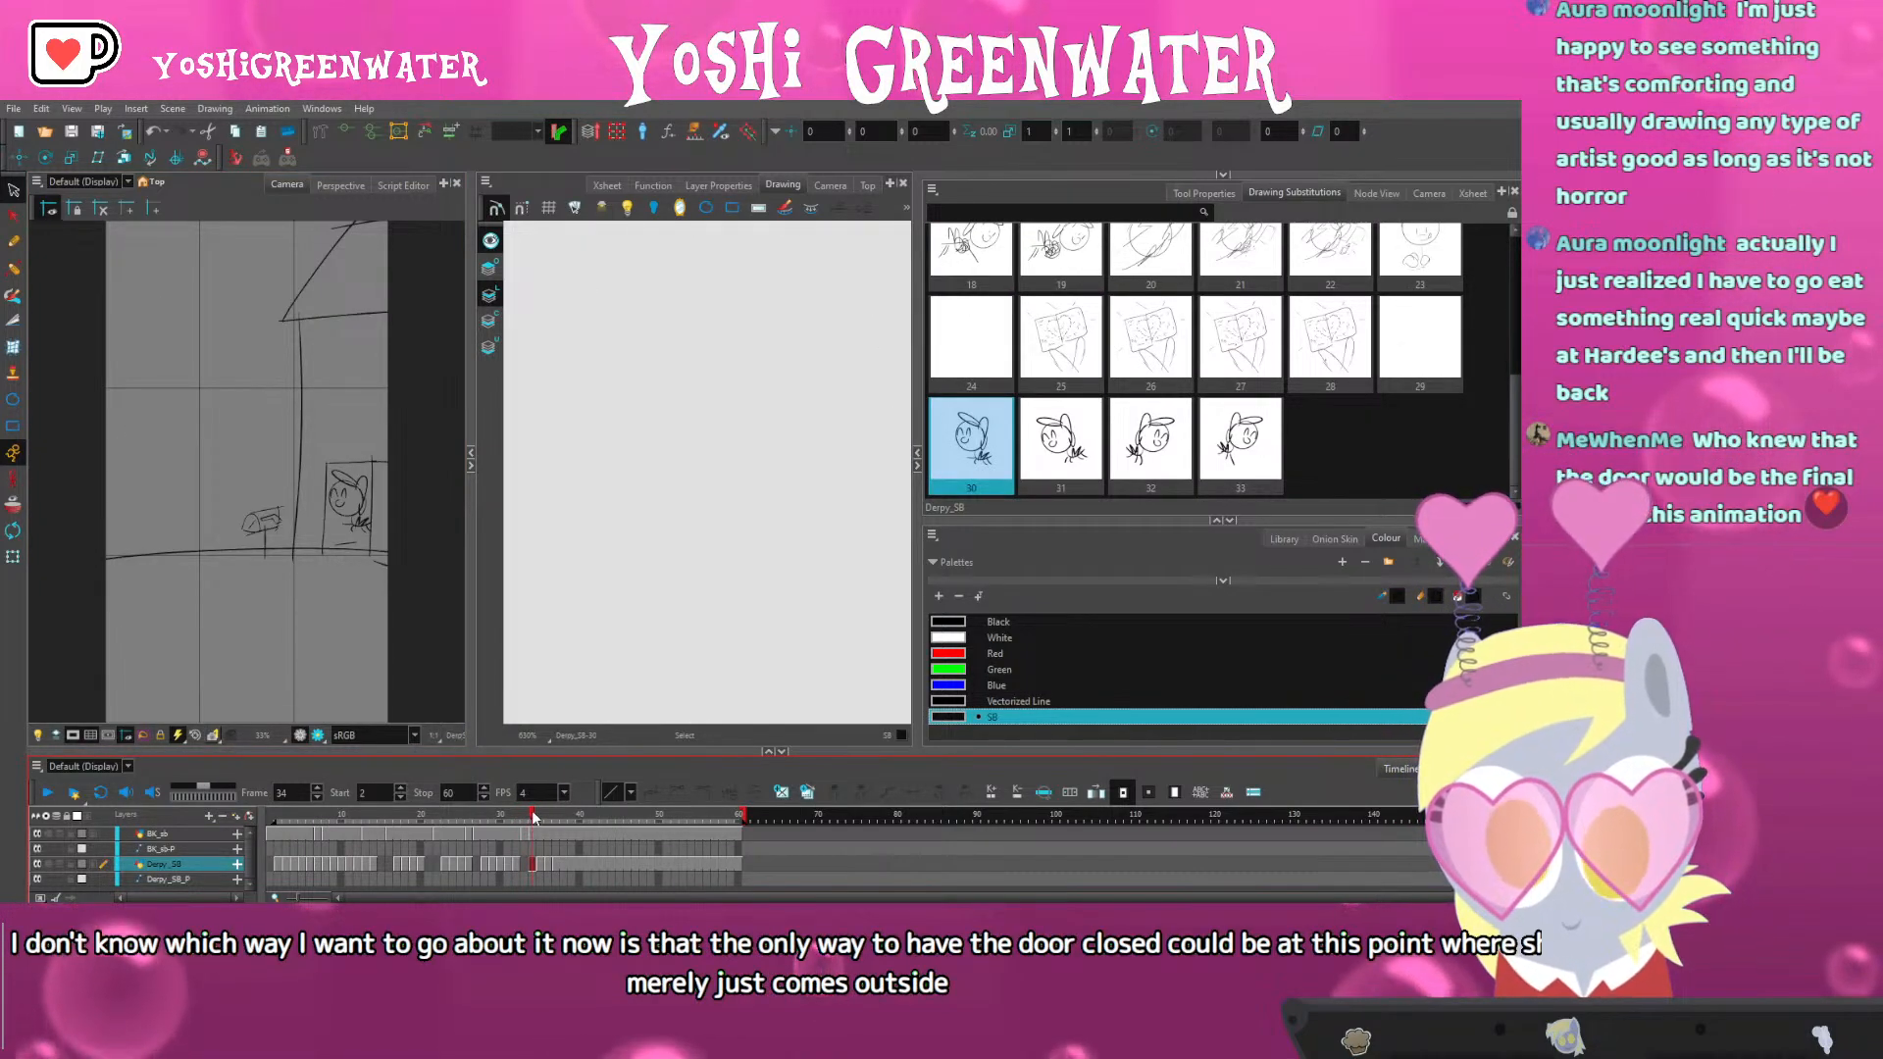
pyautogui.moveTo(533, 817); pyautogui.dragTo(561, 817)
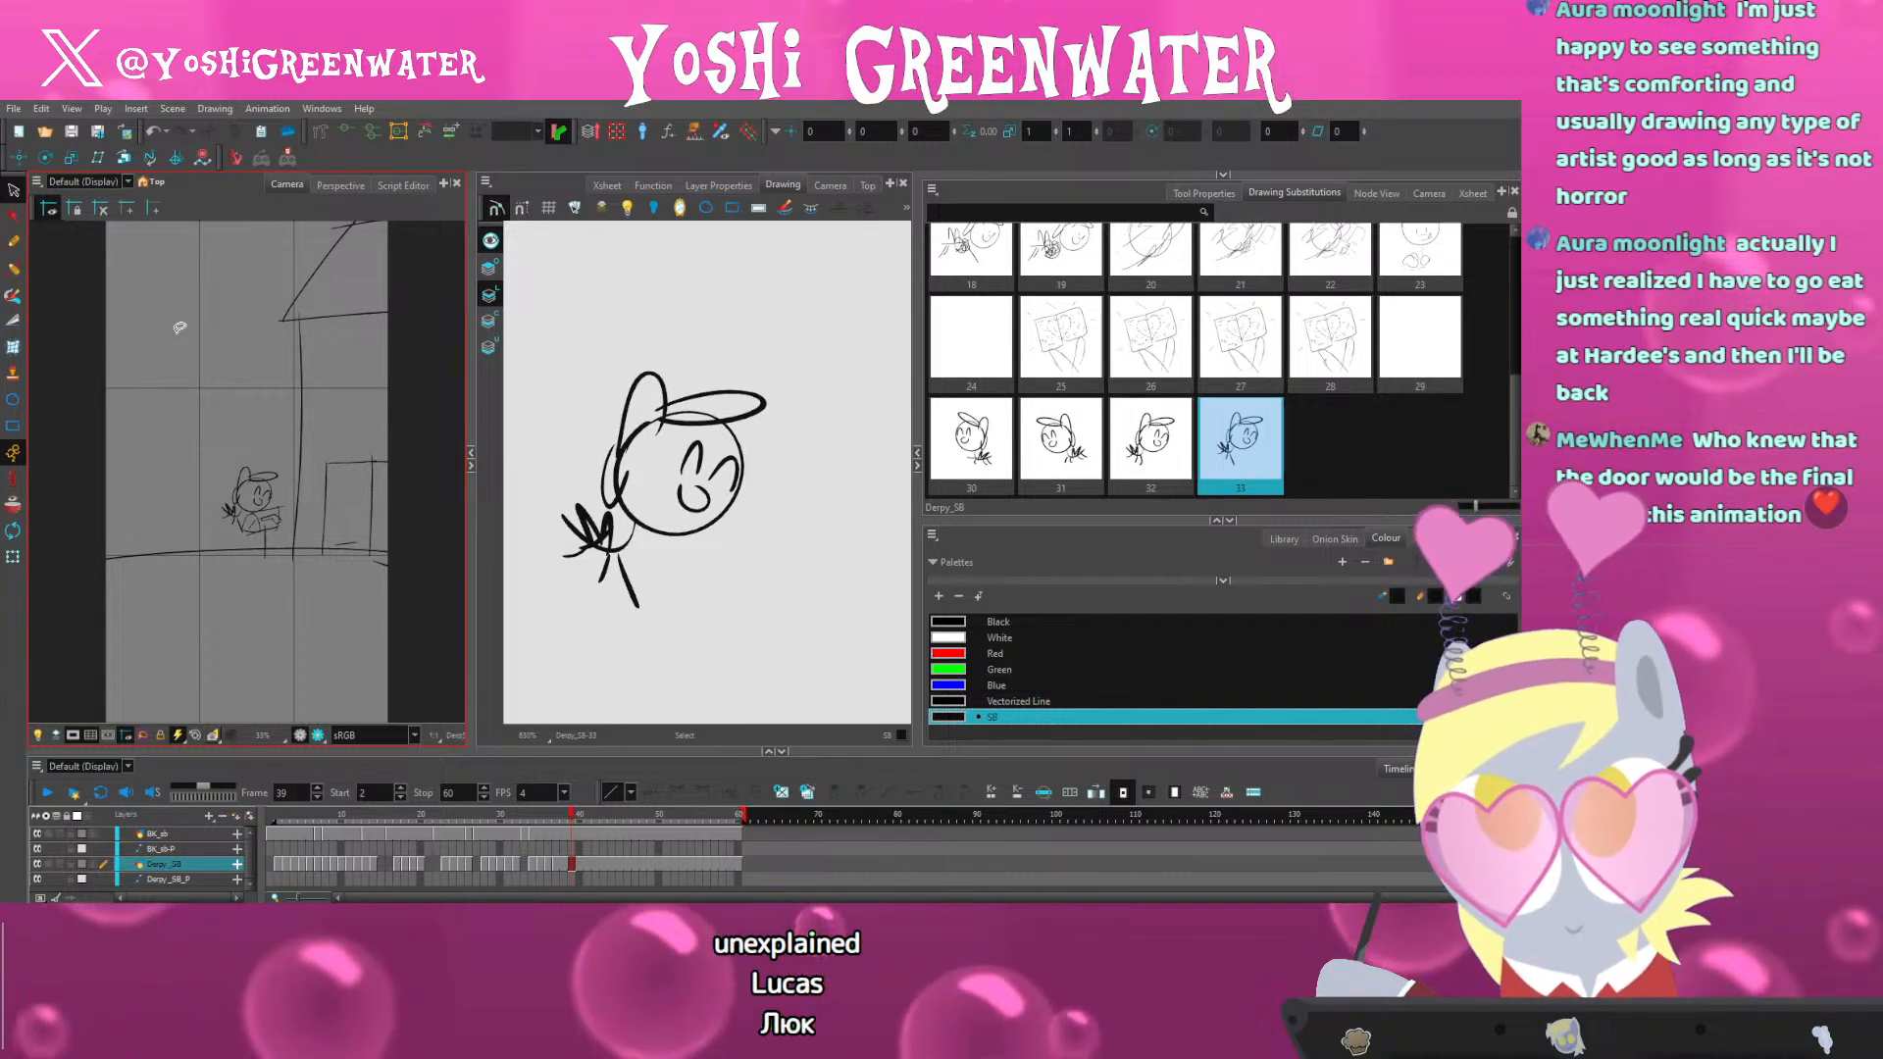
pyautogui.moveTo(500, 818); pyautogui.dragTo(540, 818)
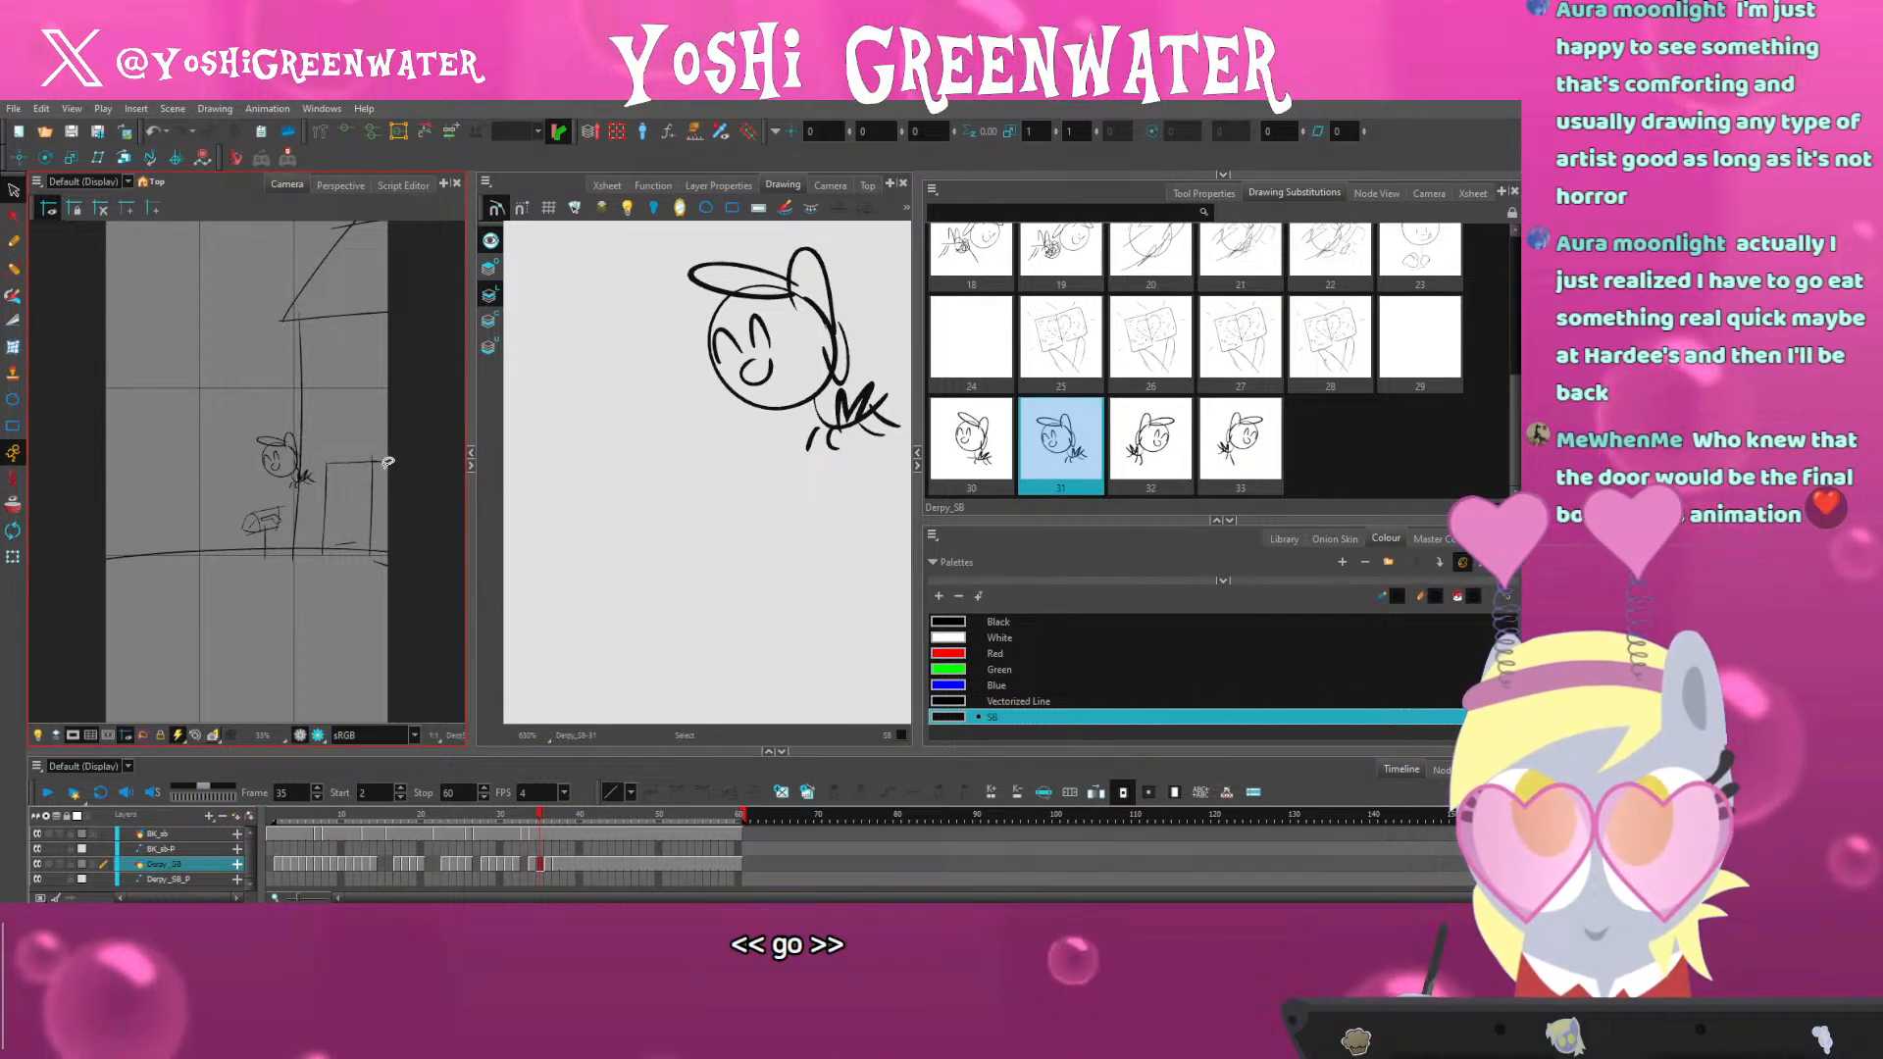
pyautogui.click(279, 814)
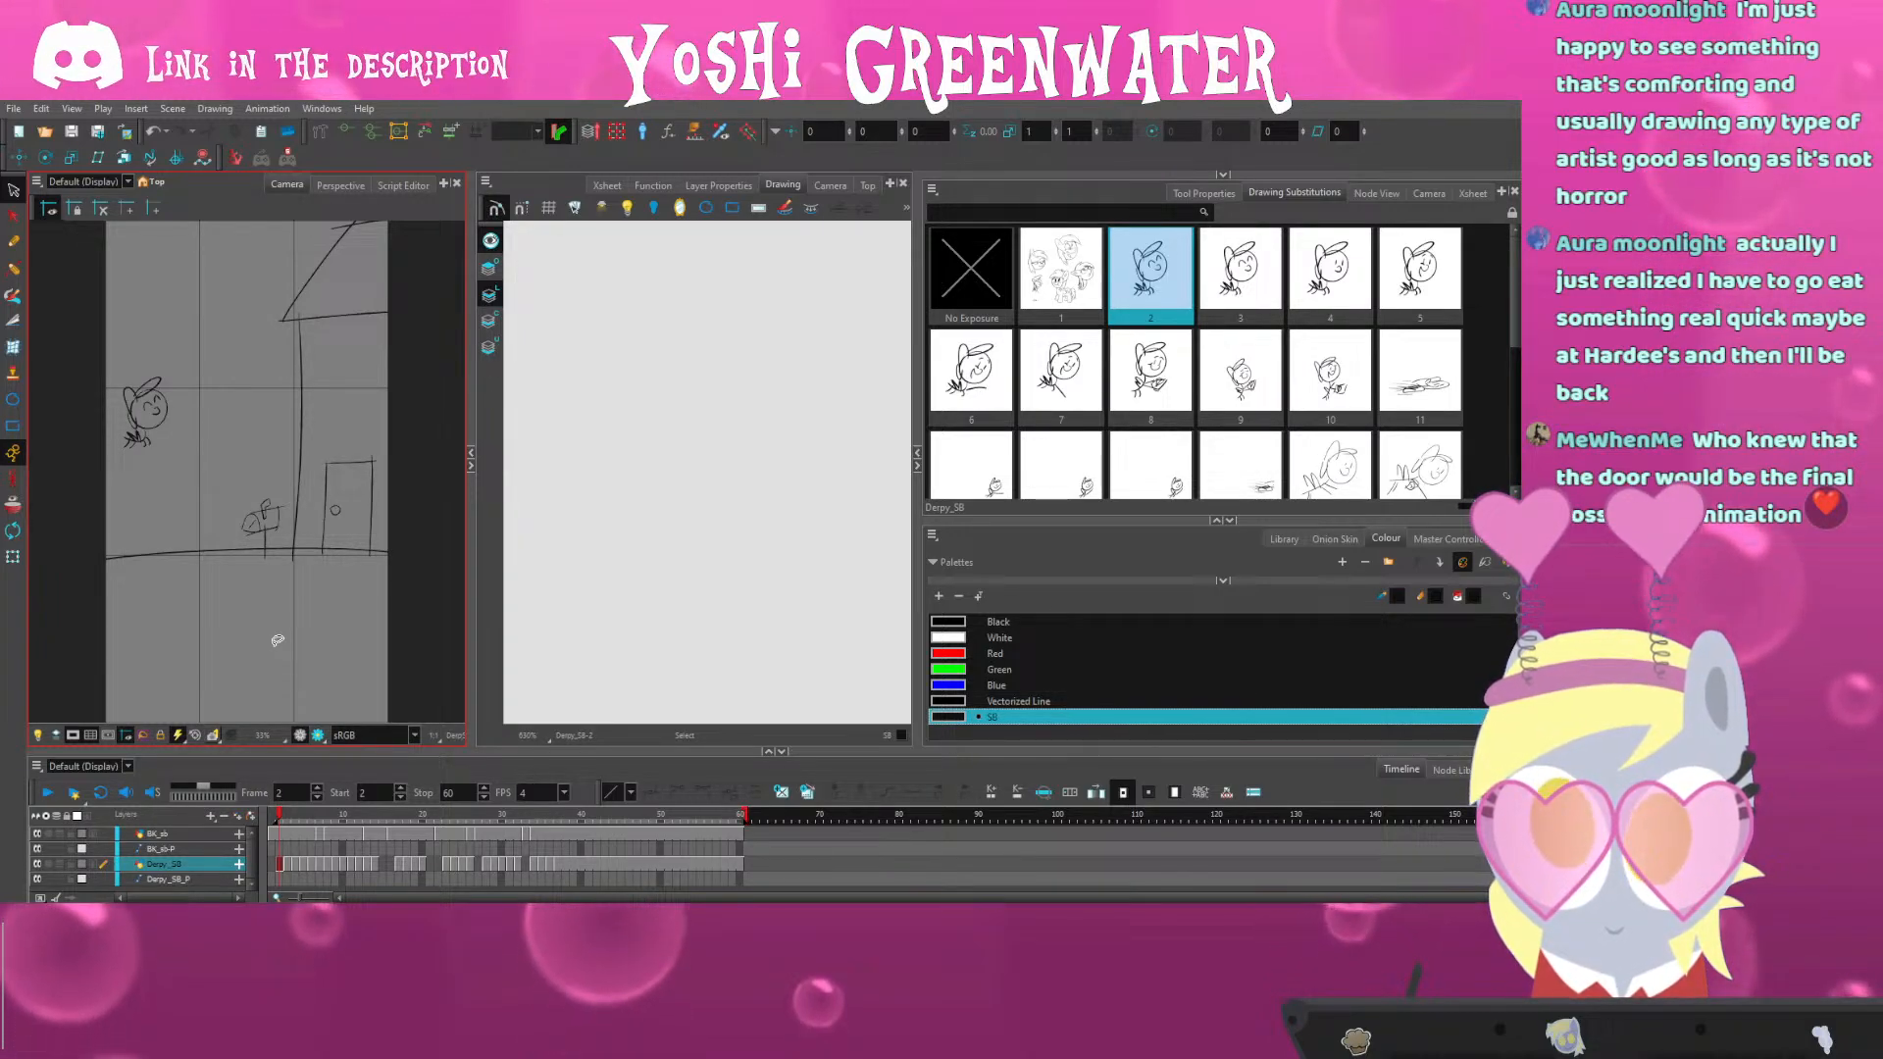
pyautogui.click(550, 813)
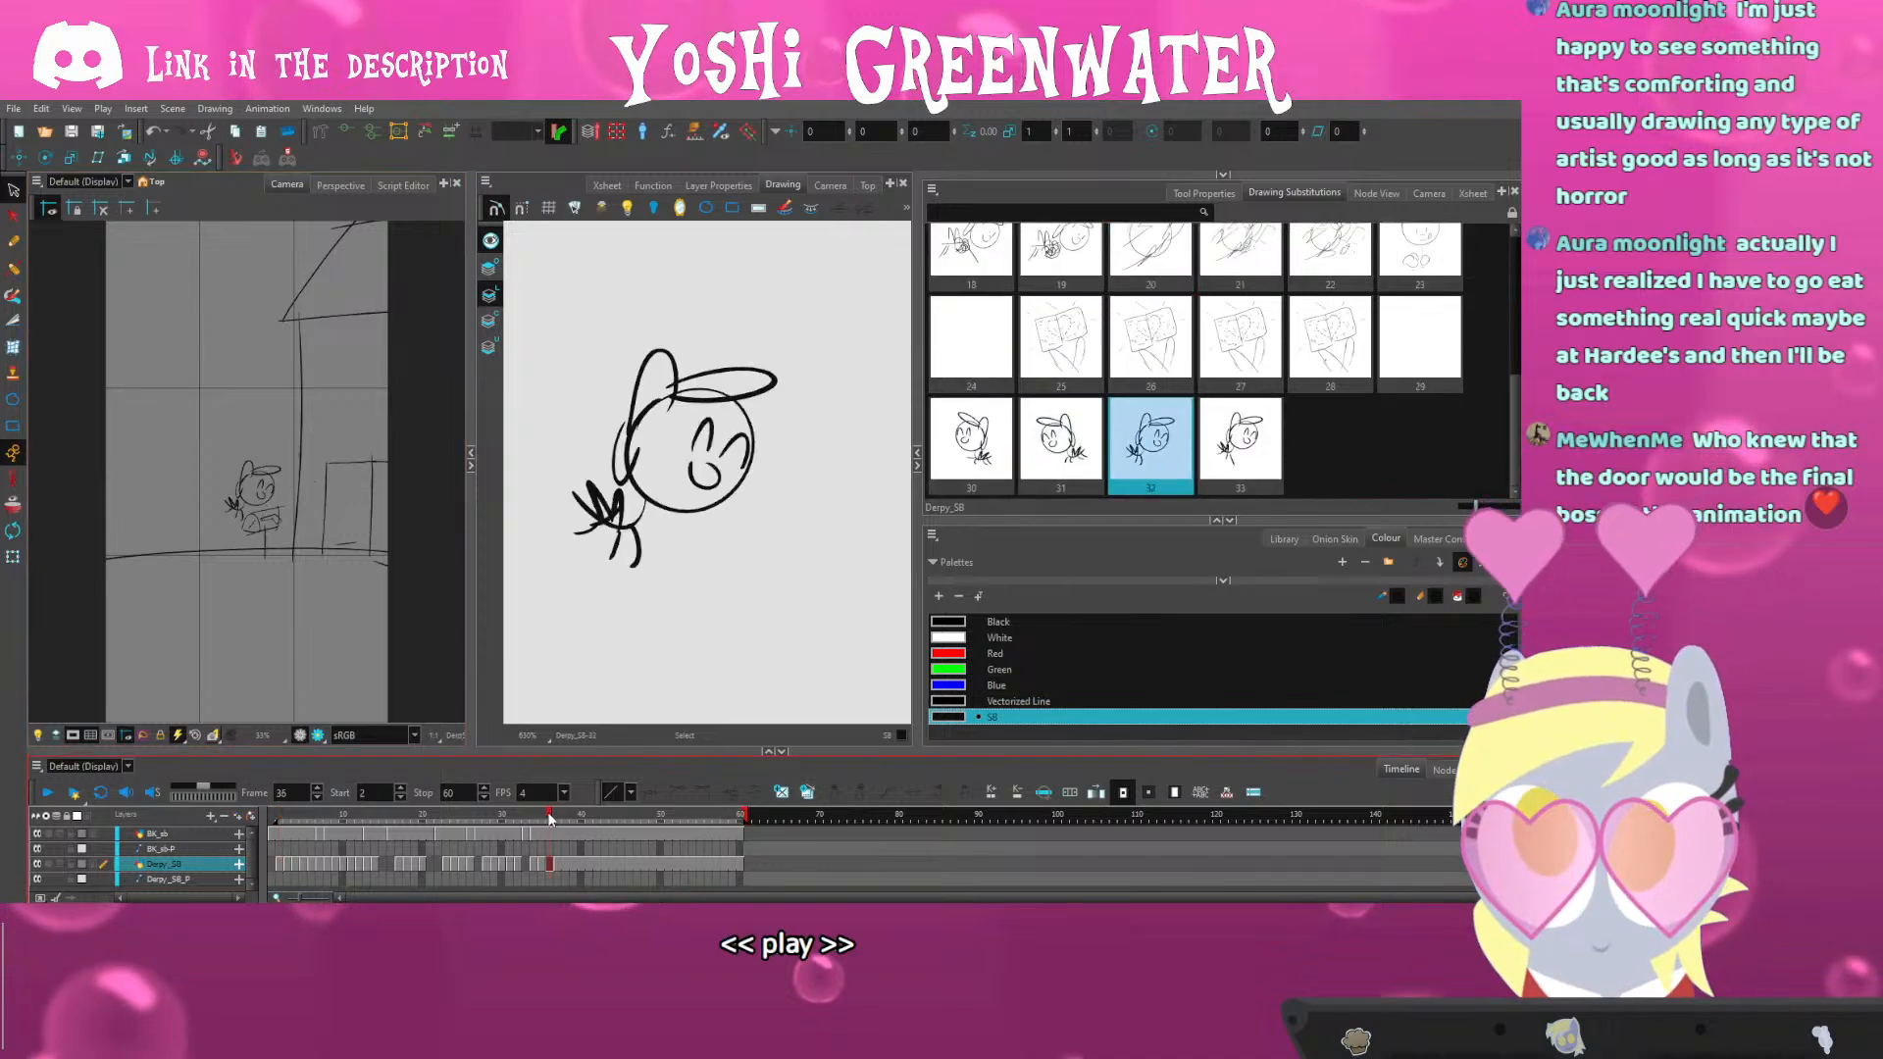
# Duplicate the background drawing with the mailbox at frame 37 on the BK_sb layer
pyautogui.scroll(4, 254, 499)
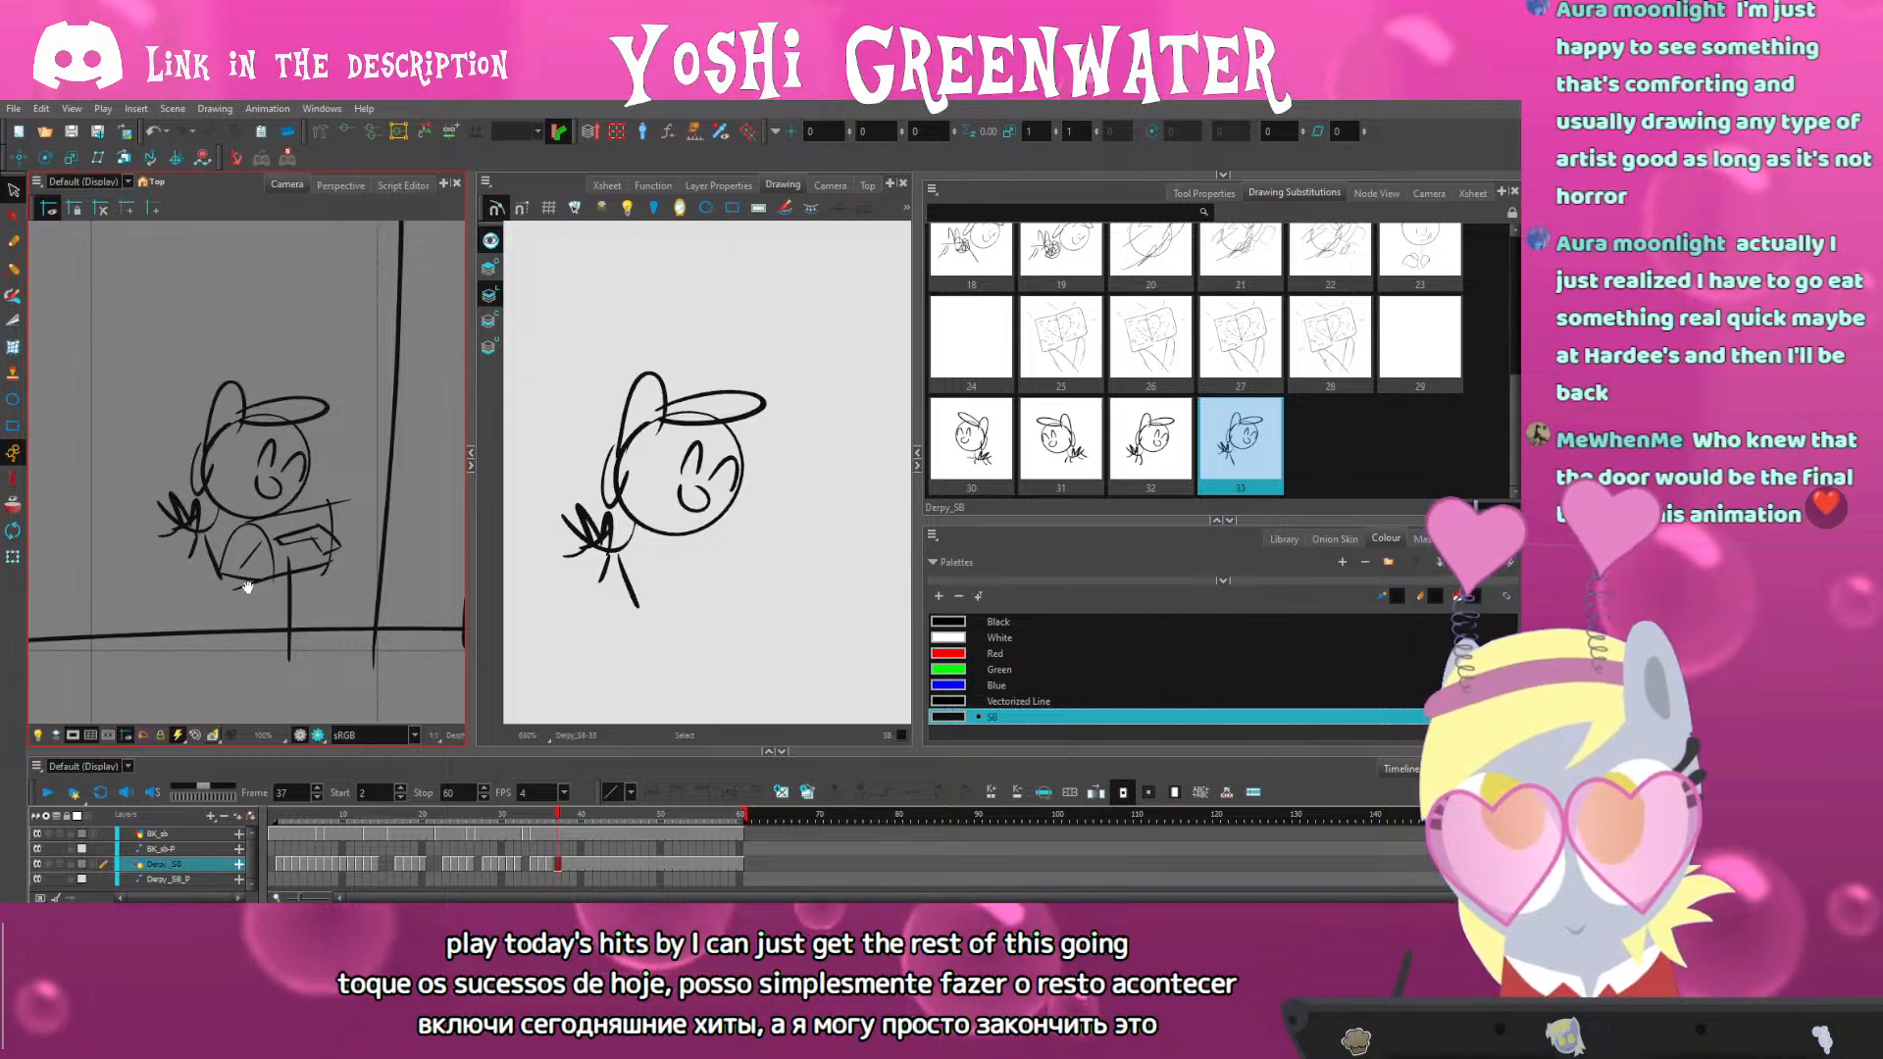
pyautogui.moveTo(247, 587); pyautogui.dragTo(203, 586)
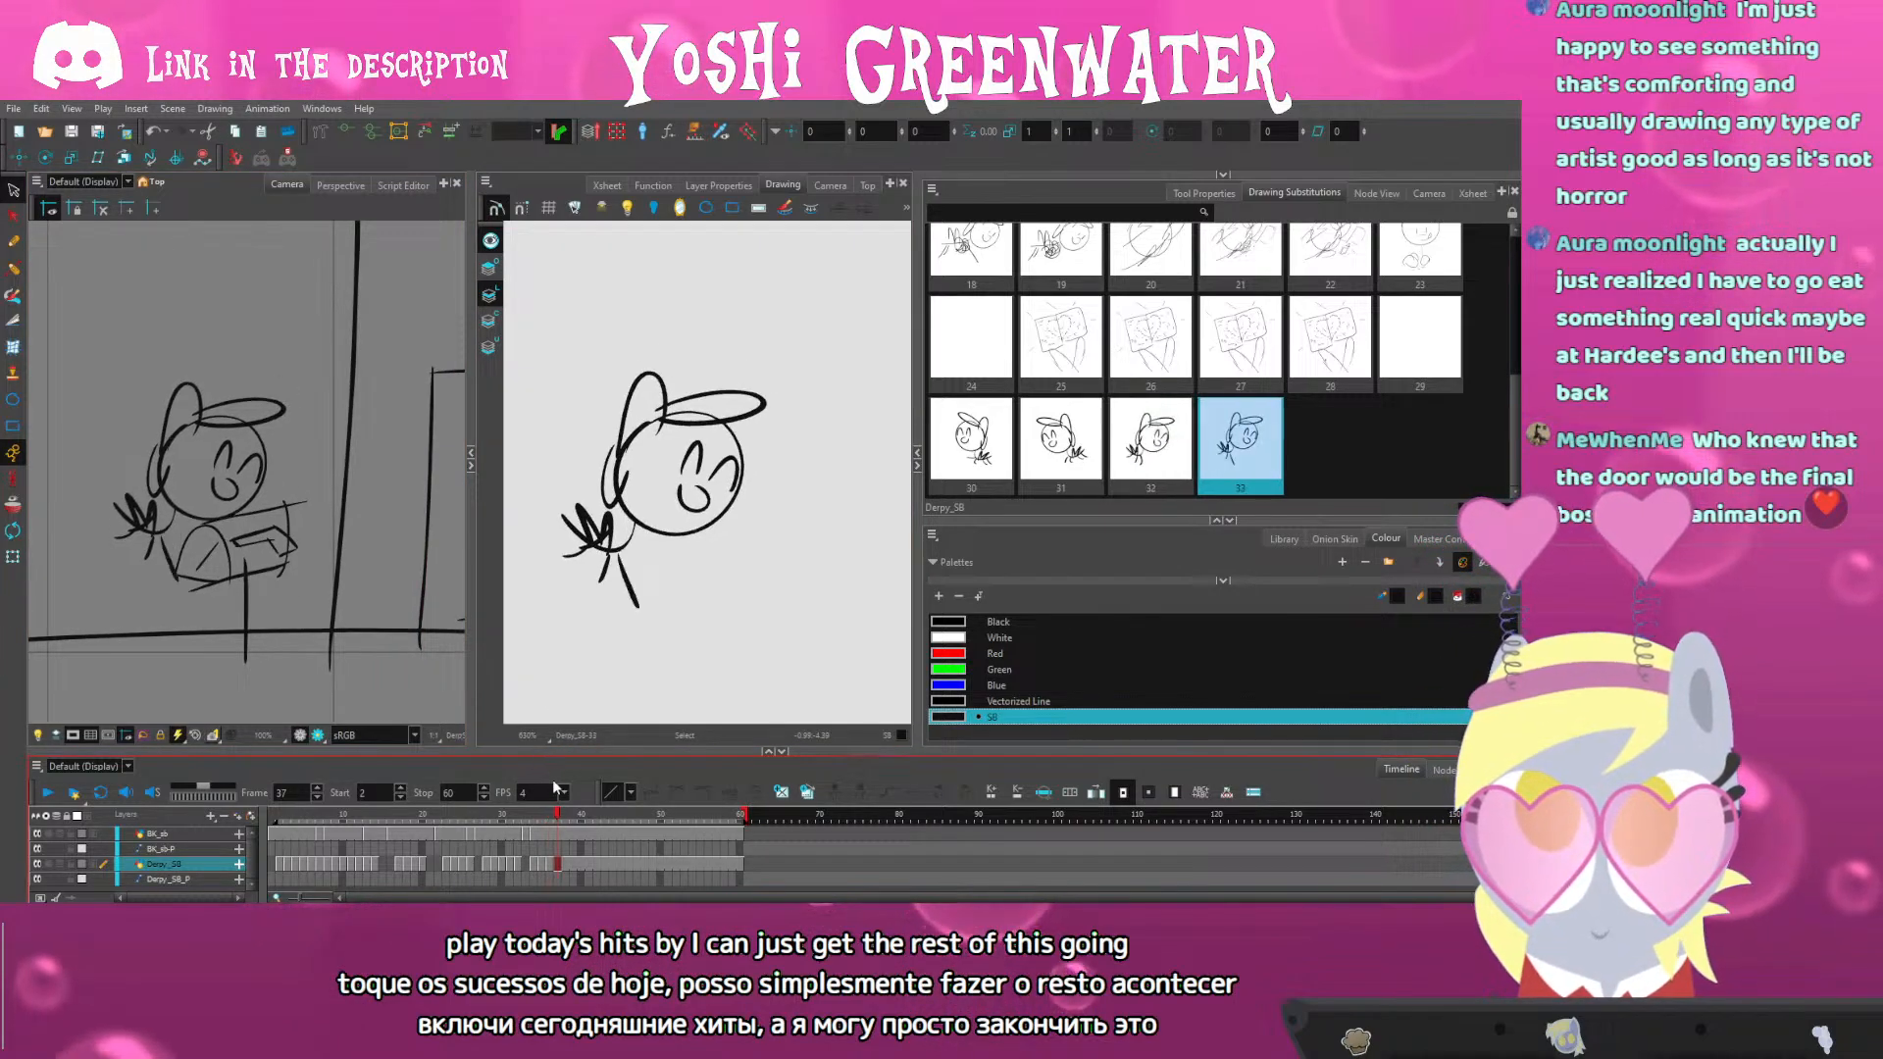
pyautogui.click(559, 831)
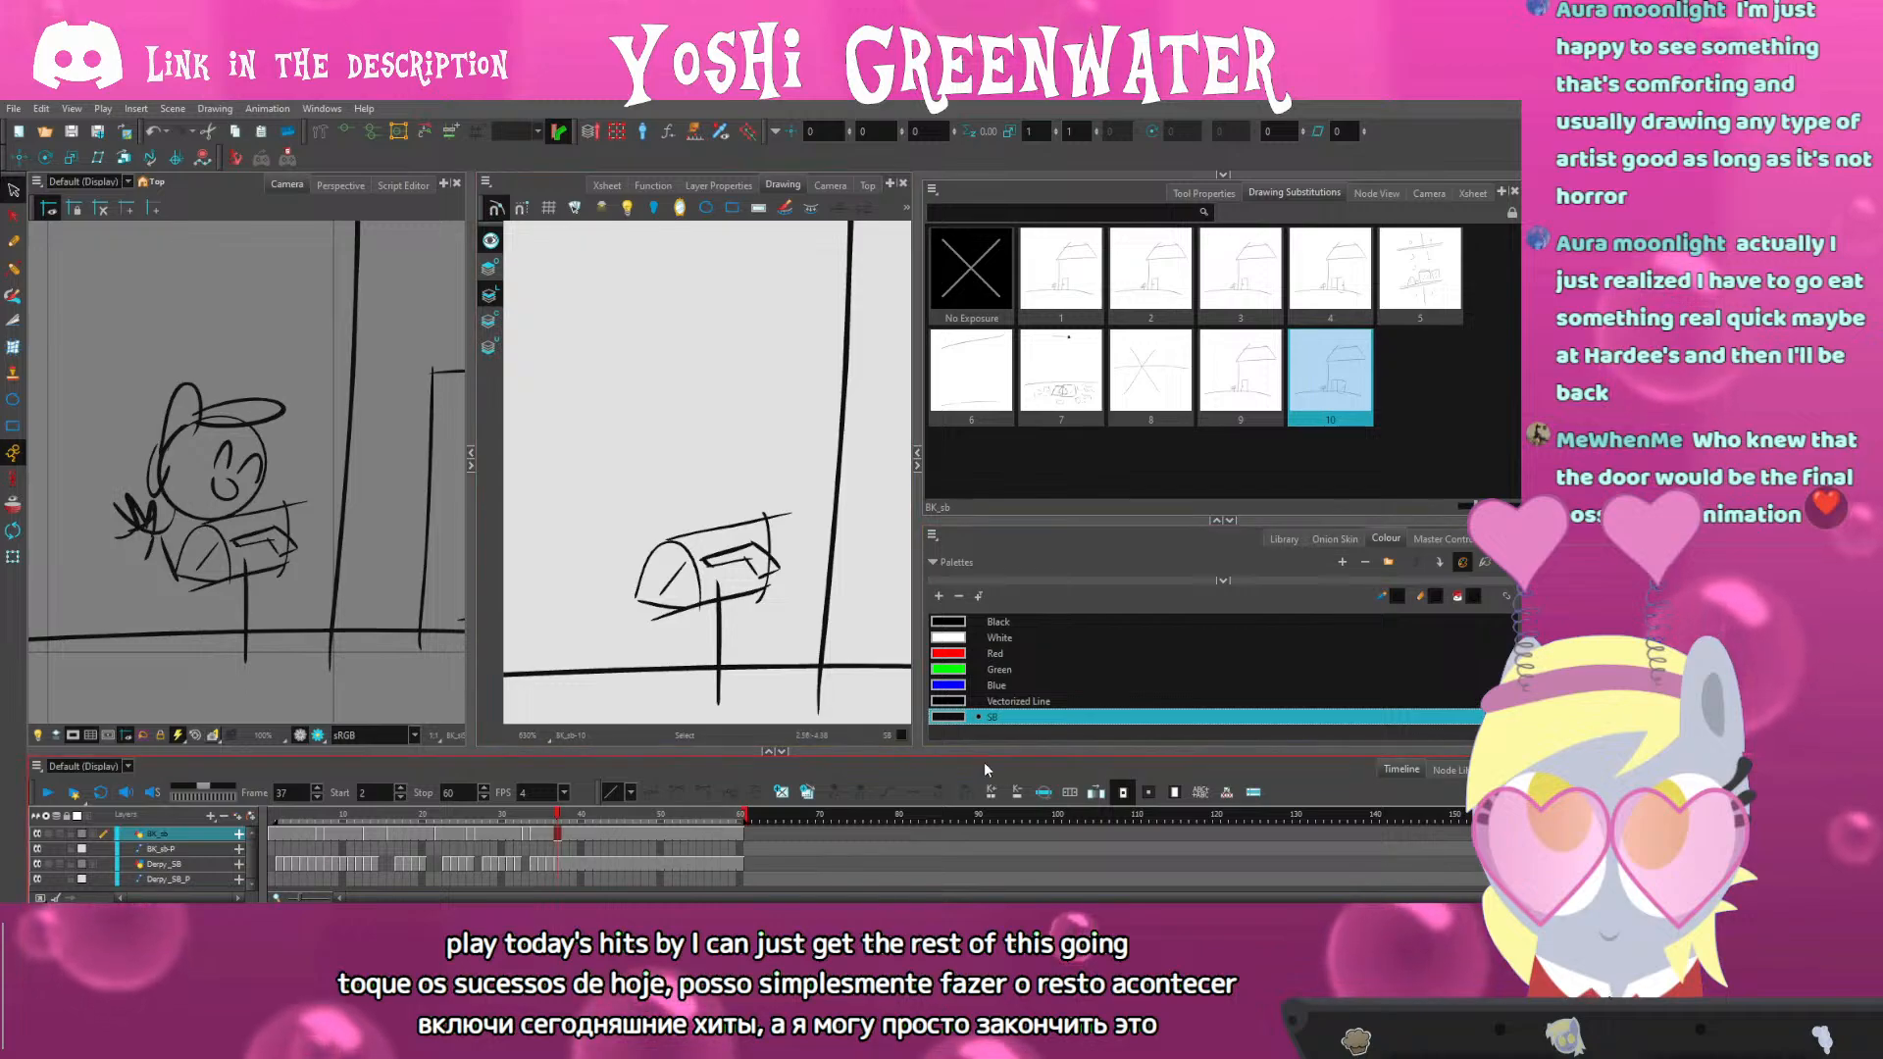
pyautogui.click(807, 791)
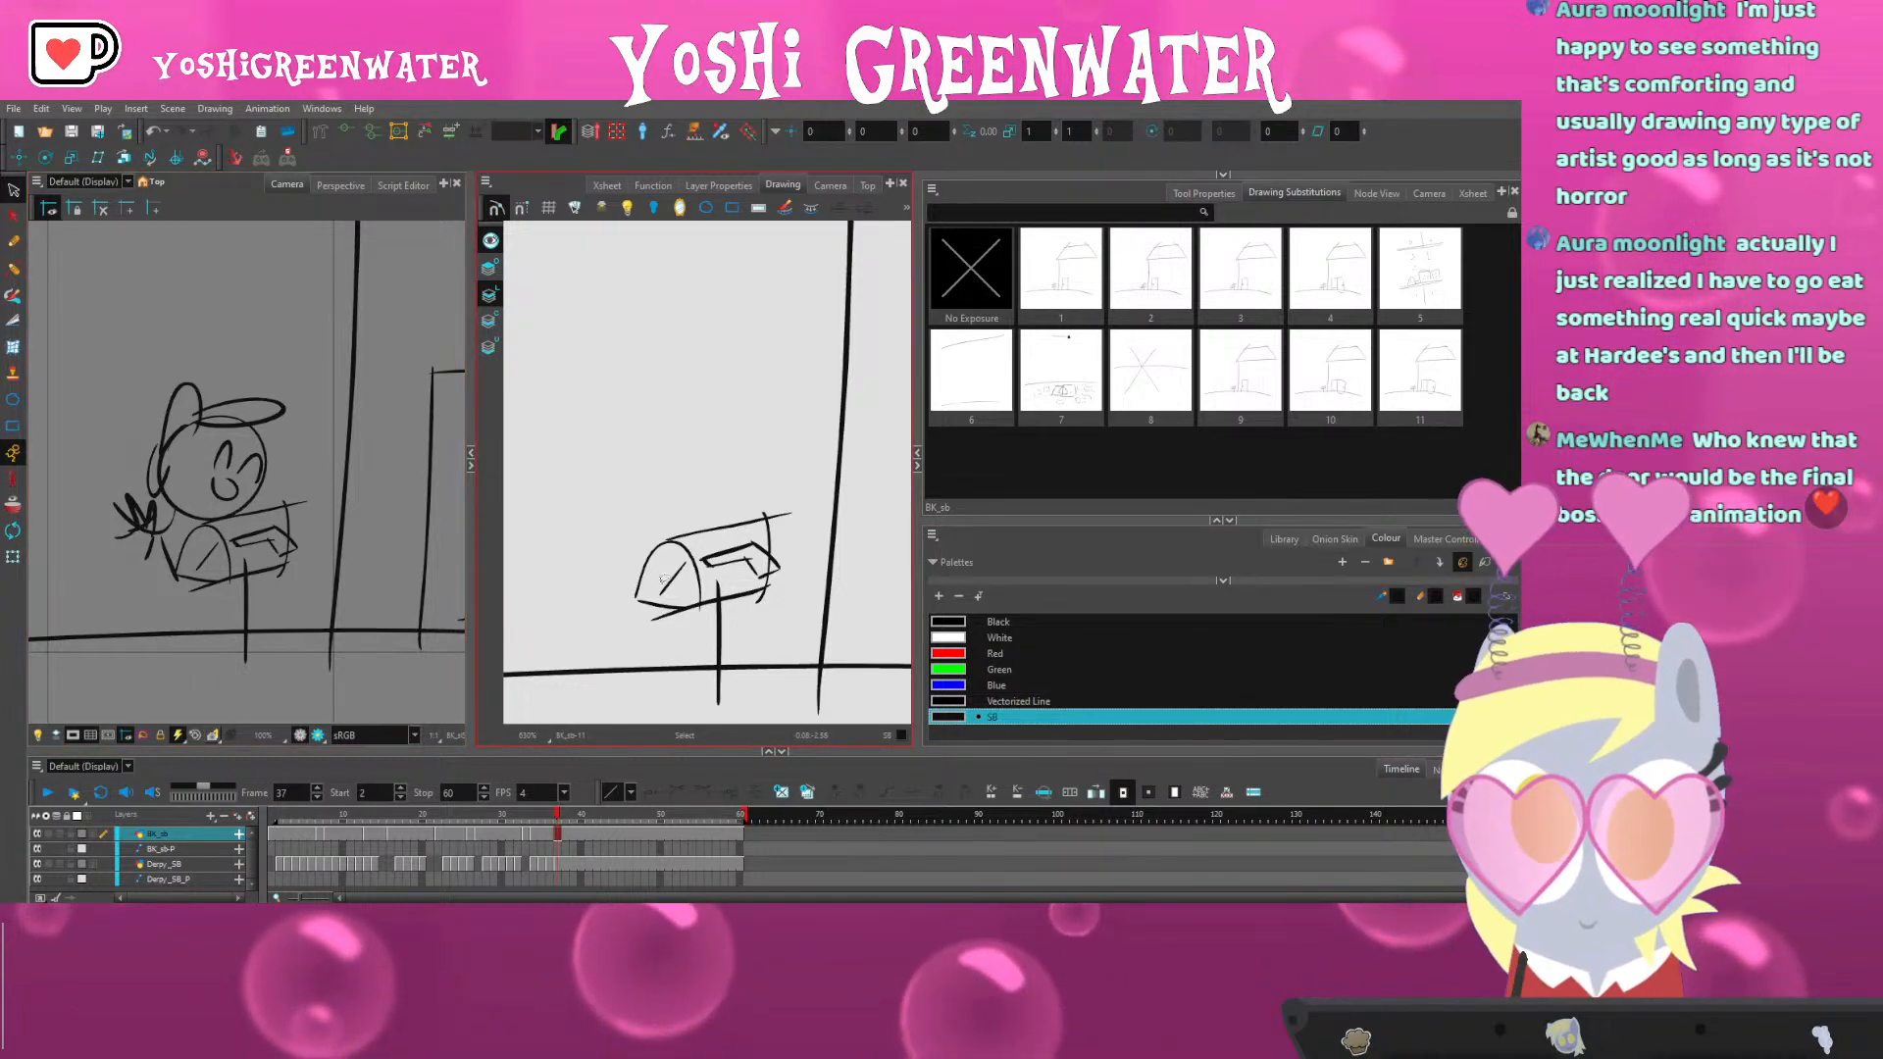
# Draw the mailbox's open door flap at frame 37 on the BK_sb layer and cut away the stray lines inside the opening
pyautogui.scroll(2, 638, 606)
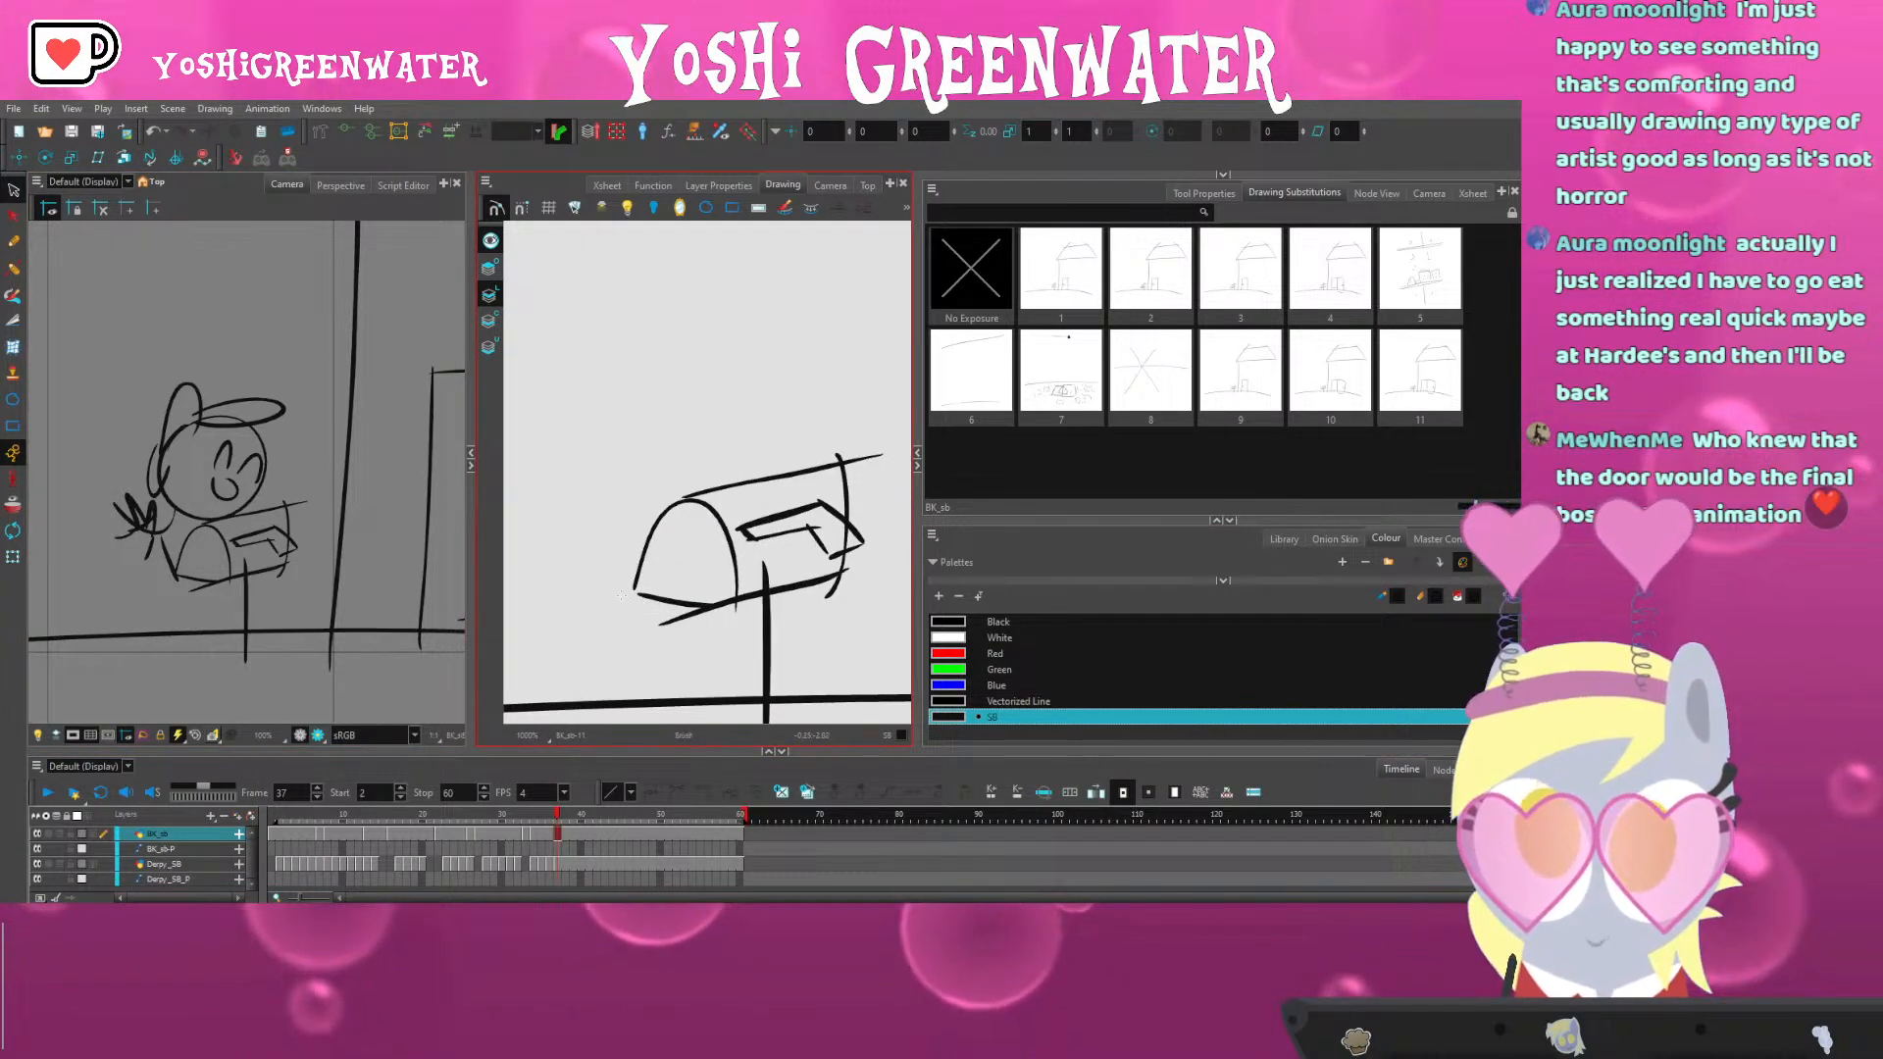
pyautogui.moveTo(637, 650); pyautogui.dragTo(733, 604)
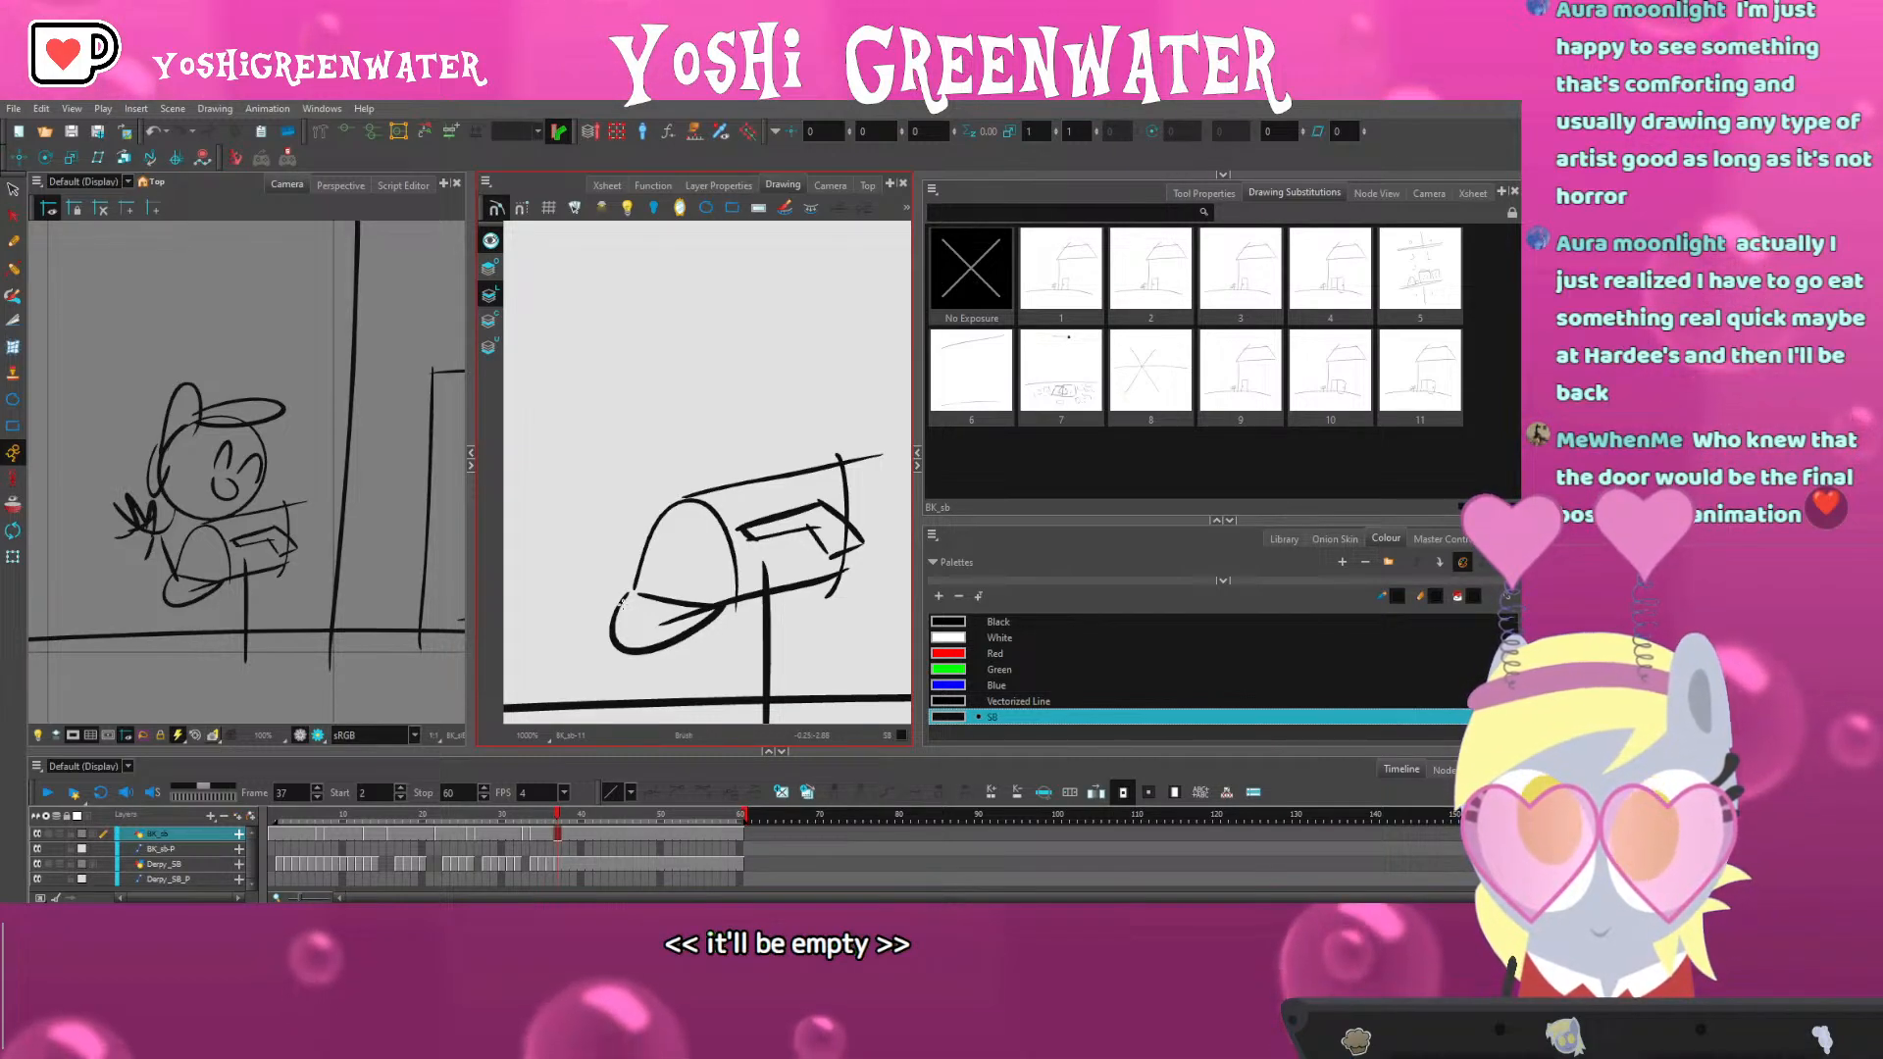
pyautogui.hotkey('alt', 't')
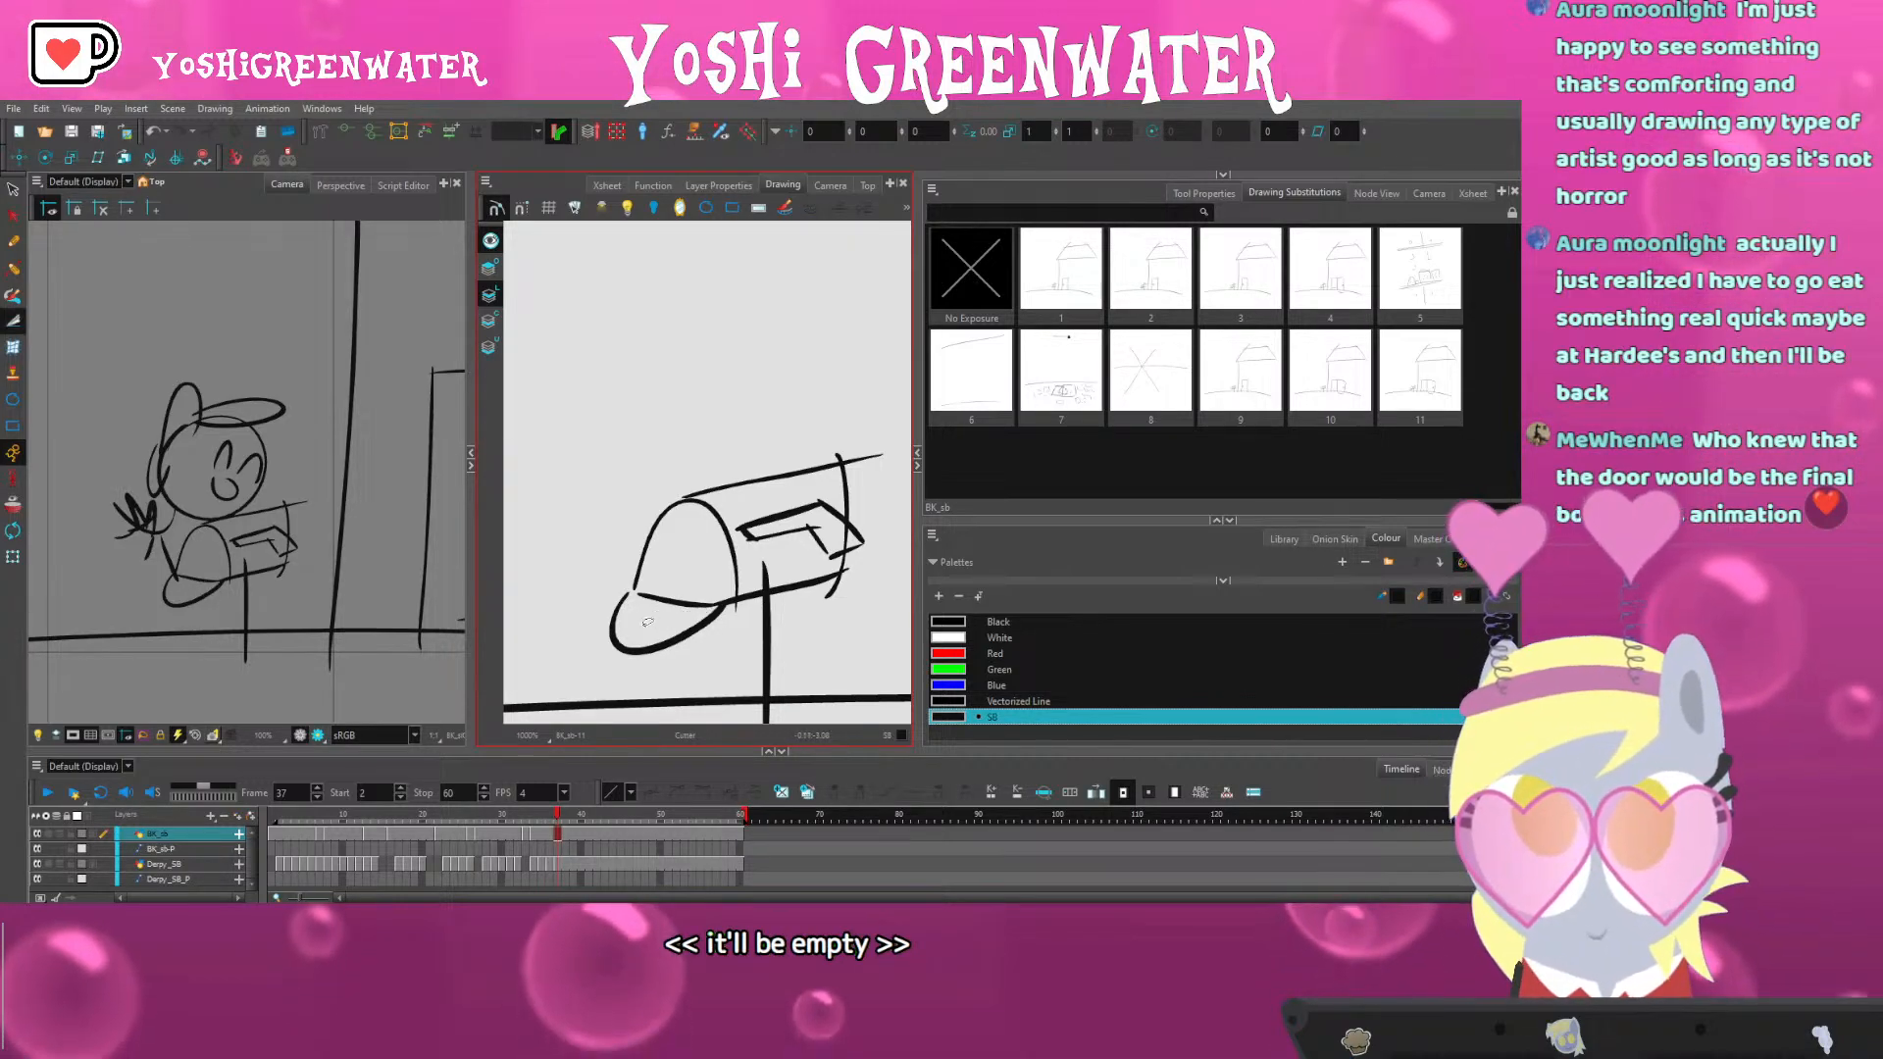
pyautogui.scroll(-2, 619, 673)
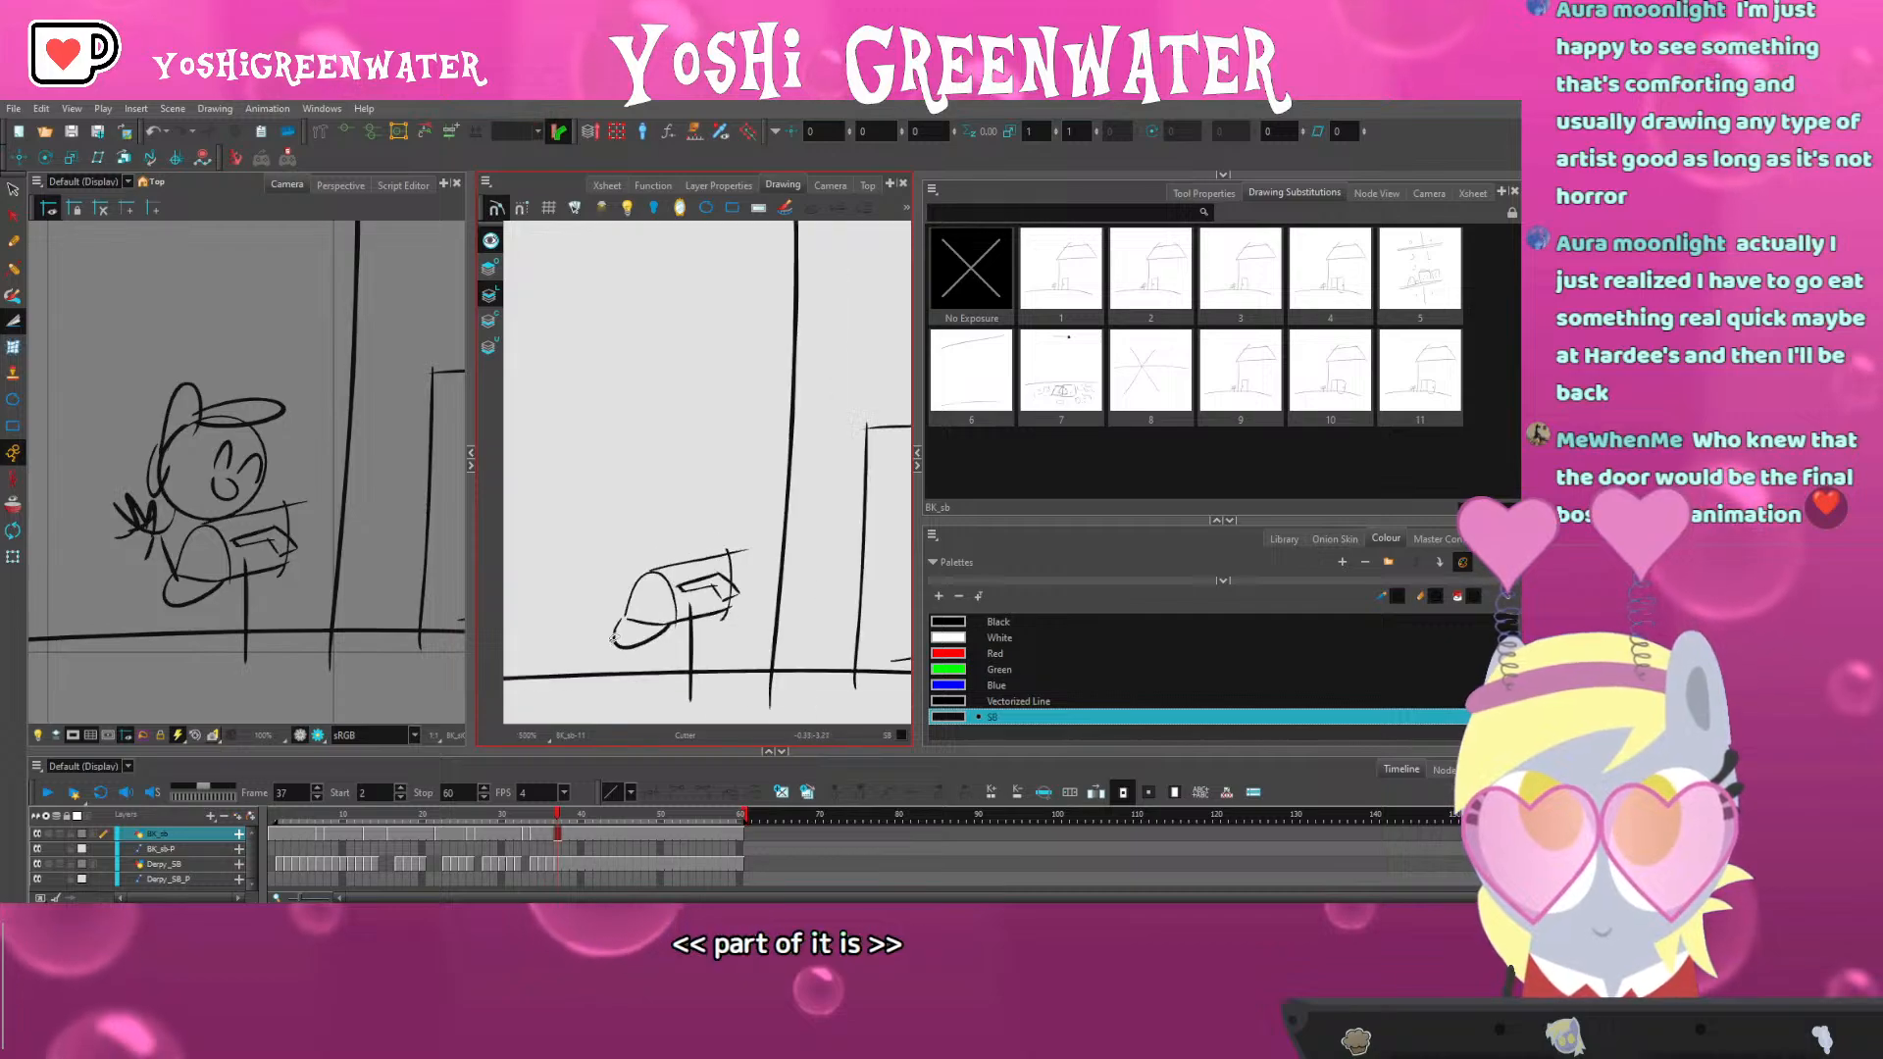
pyautogui.press(',')
pyautogui.press('.')
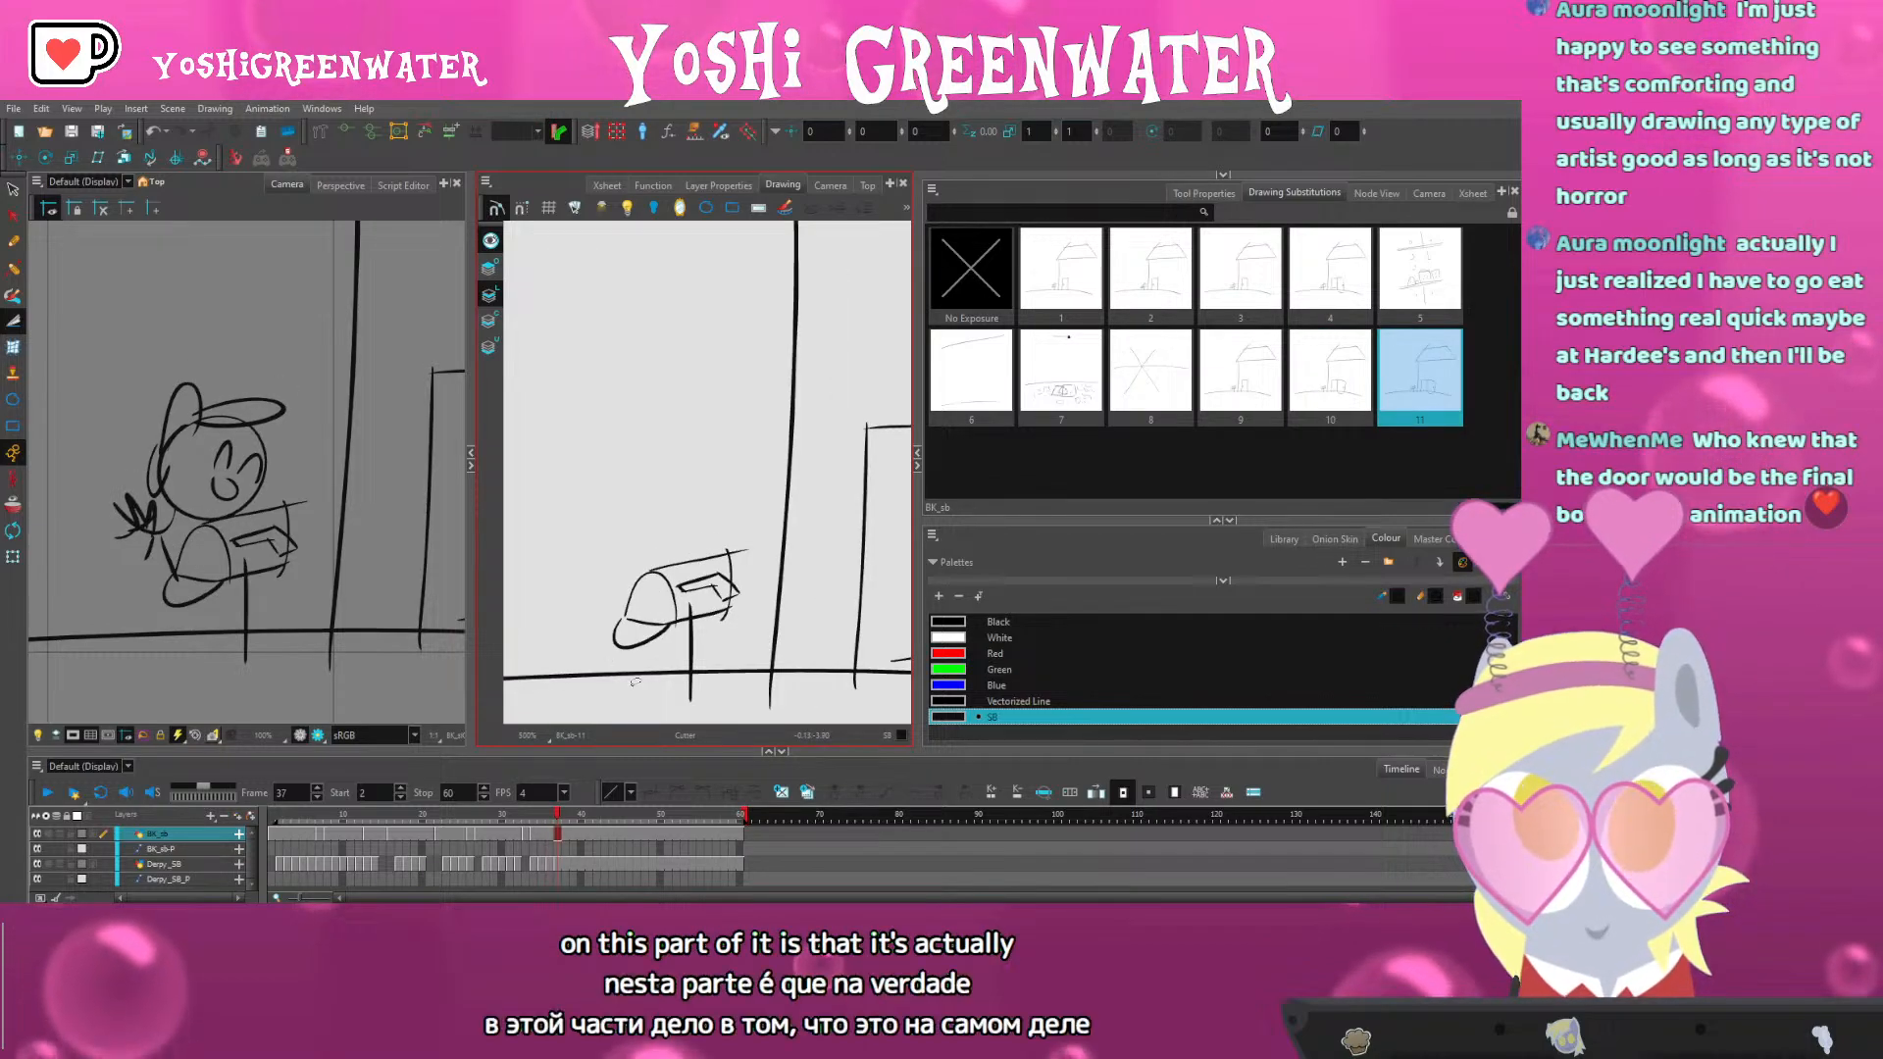
# Review the mailbox from frame 1 through to frame 37, and add a short line inside its open front at frame 37
pyautogui.click(272, 827)
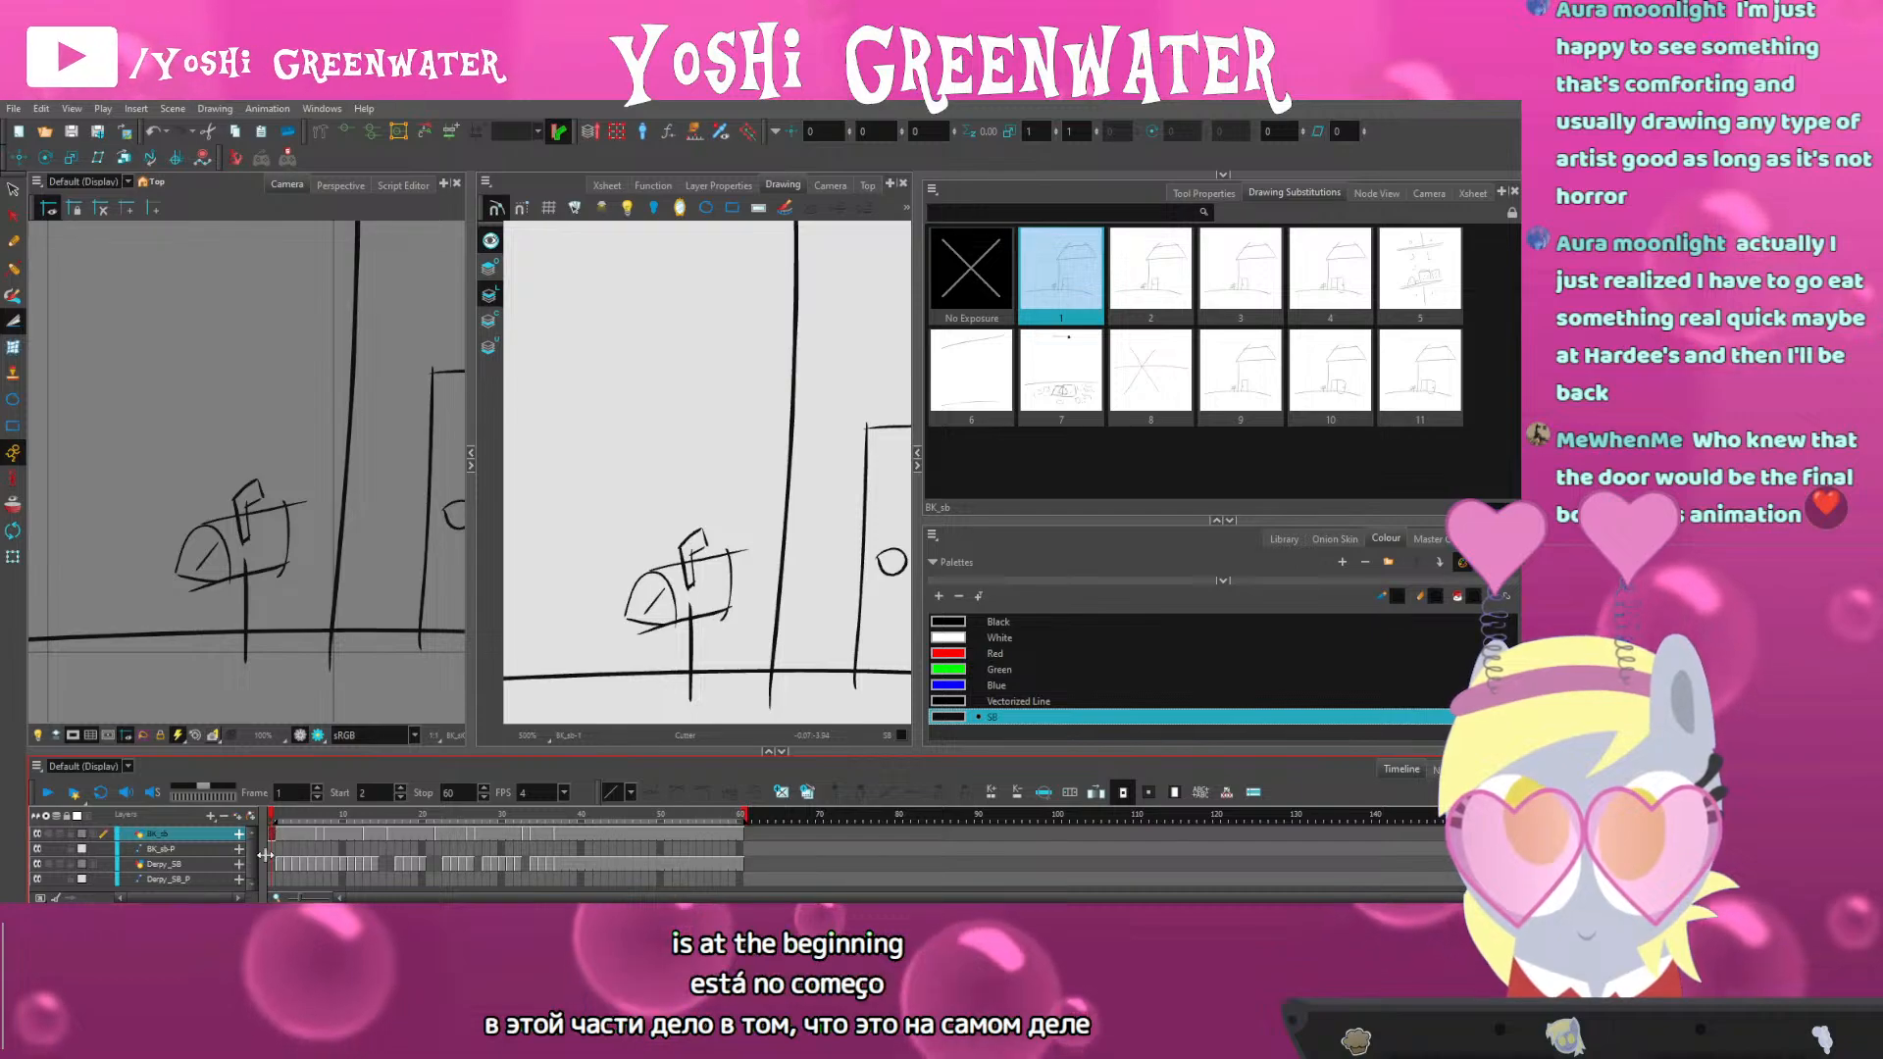
pyautogui.click(287, 822)
pyautogui.moveTo(286, 822); pyautogui.dragTo(318, 822)
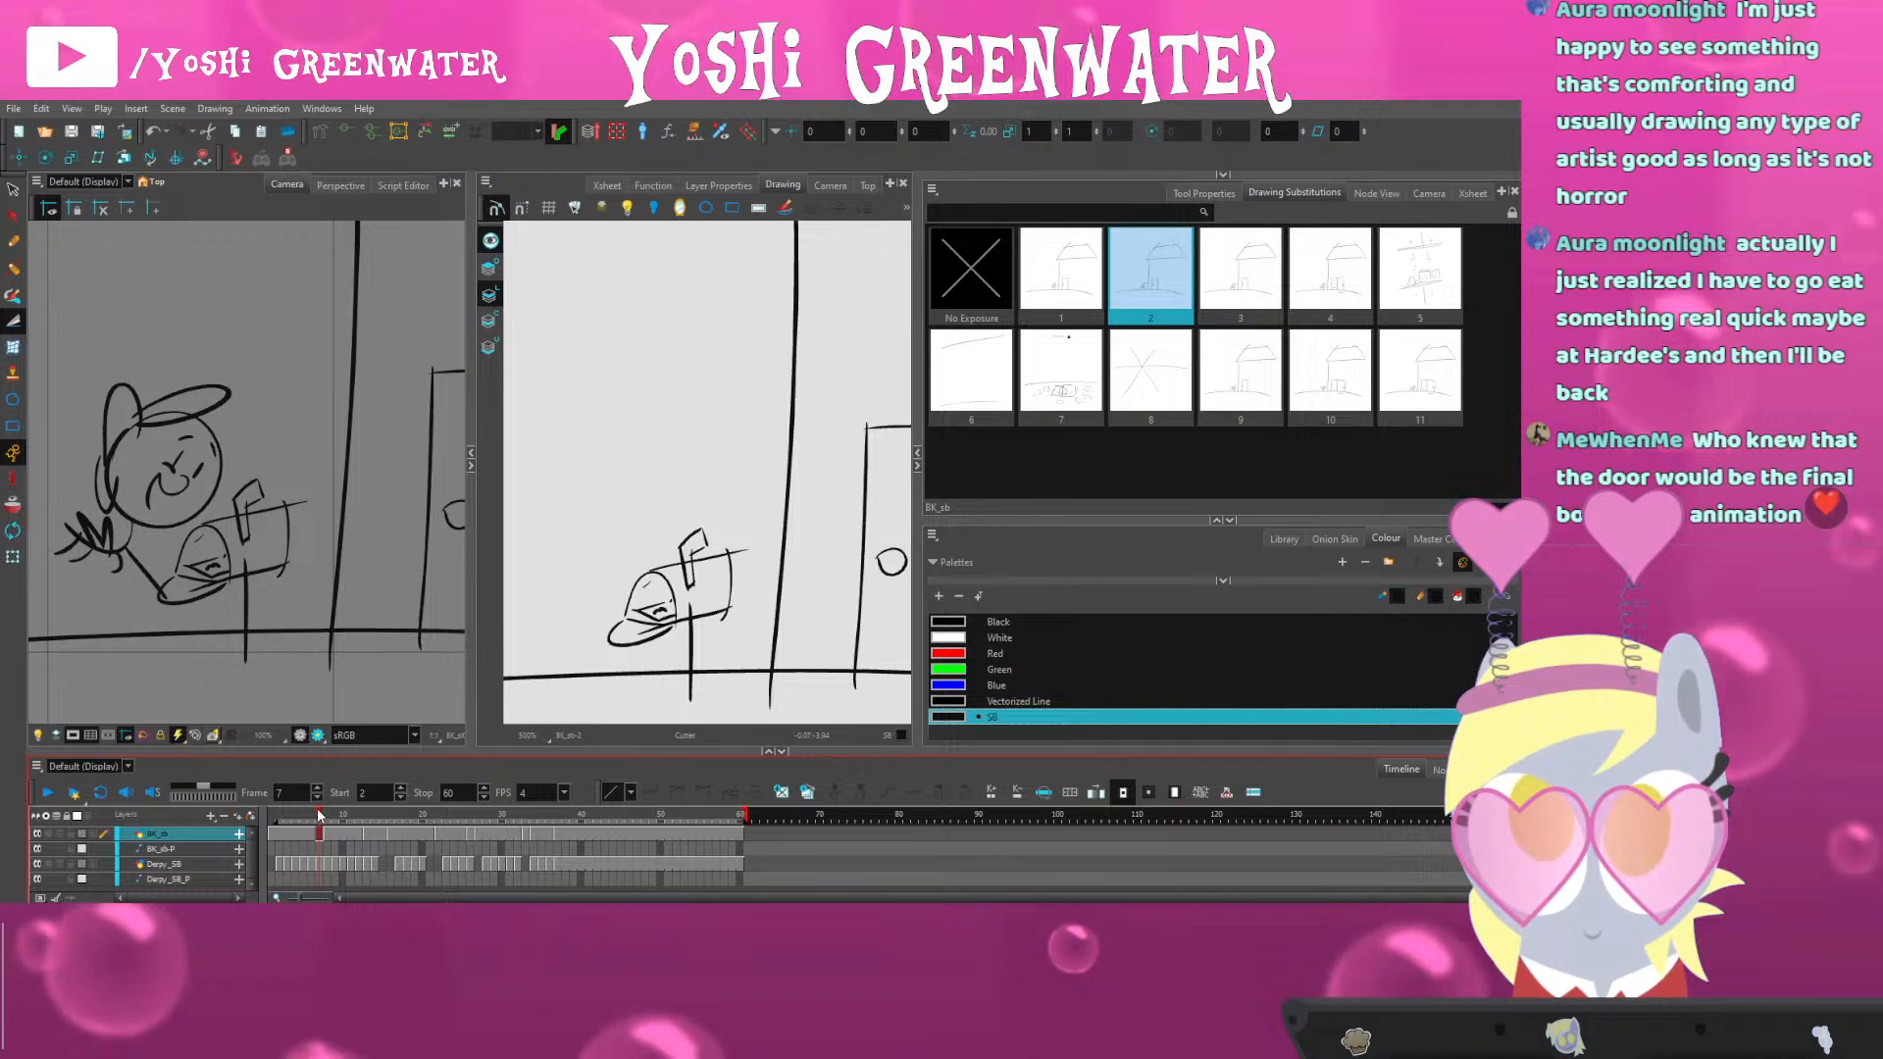
pyautogui.moveTo(318, 817); pyautogui.dragTo(561, 818)
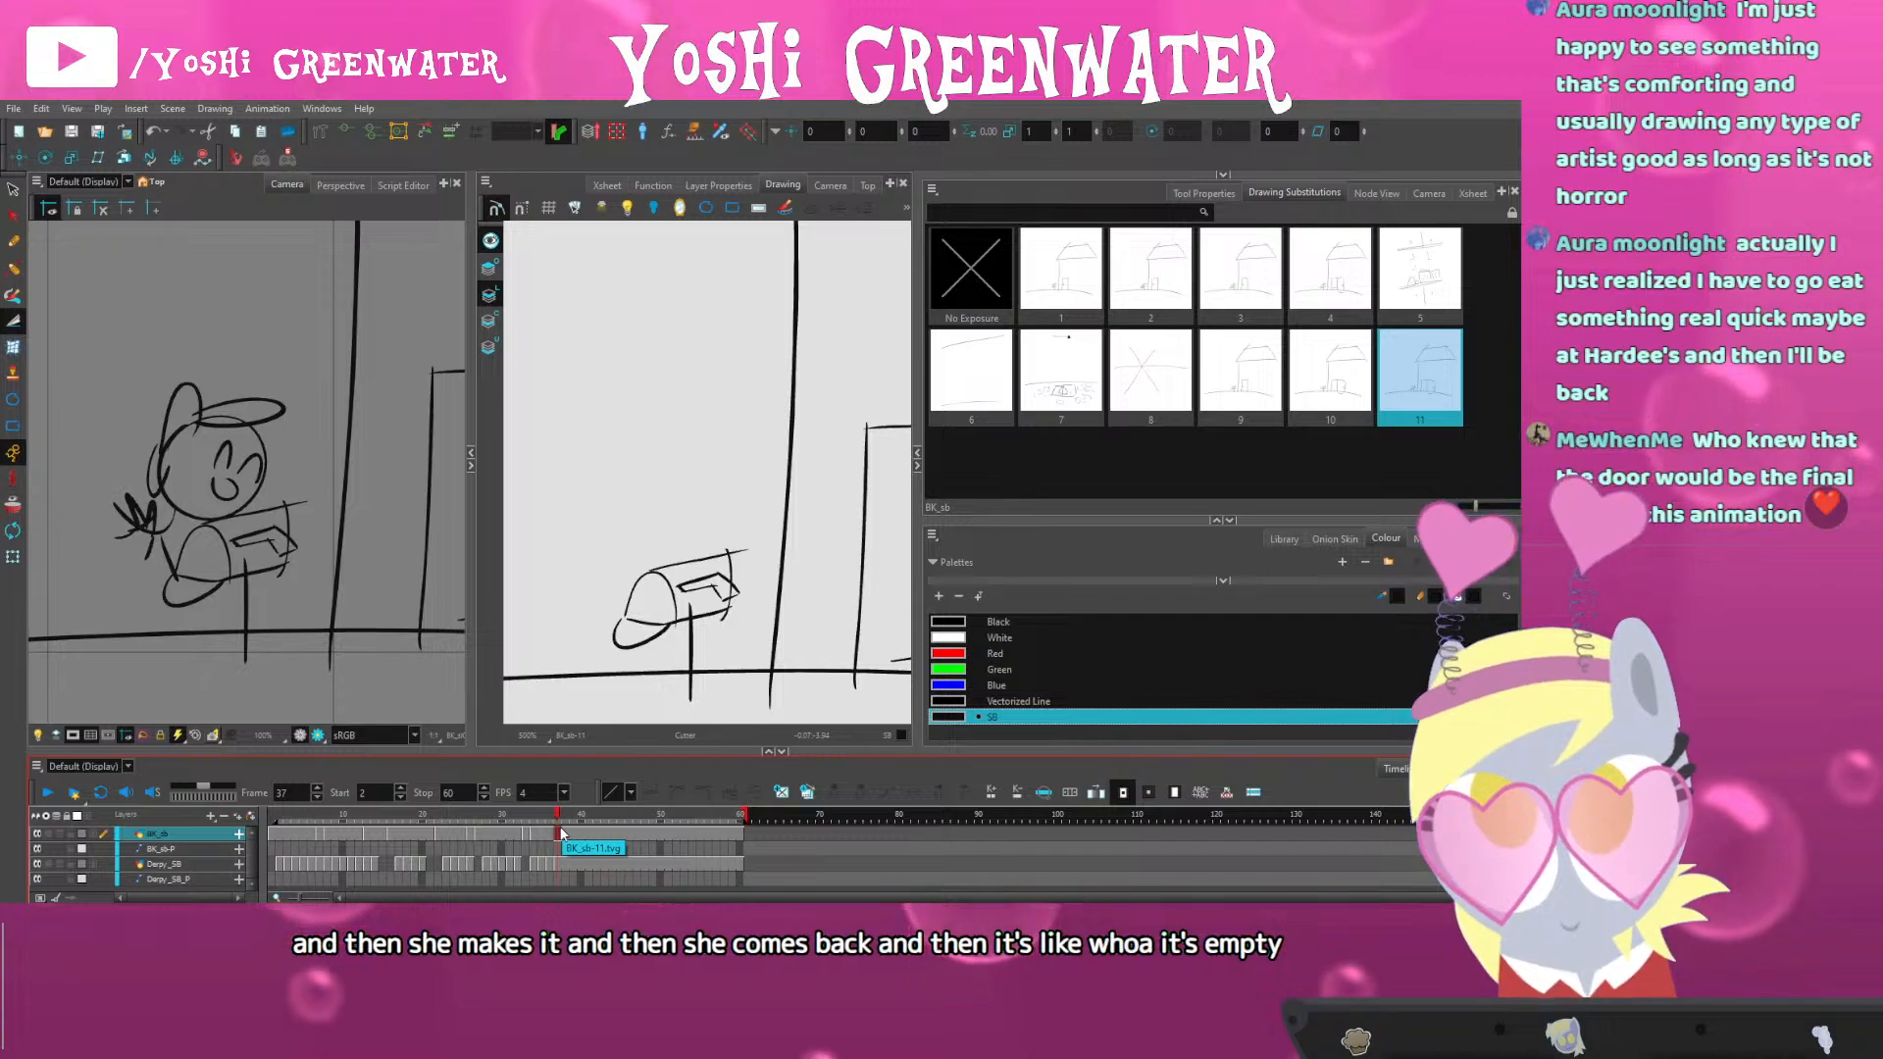
pyautogui.scroll(3, 645, 615)
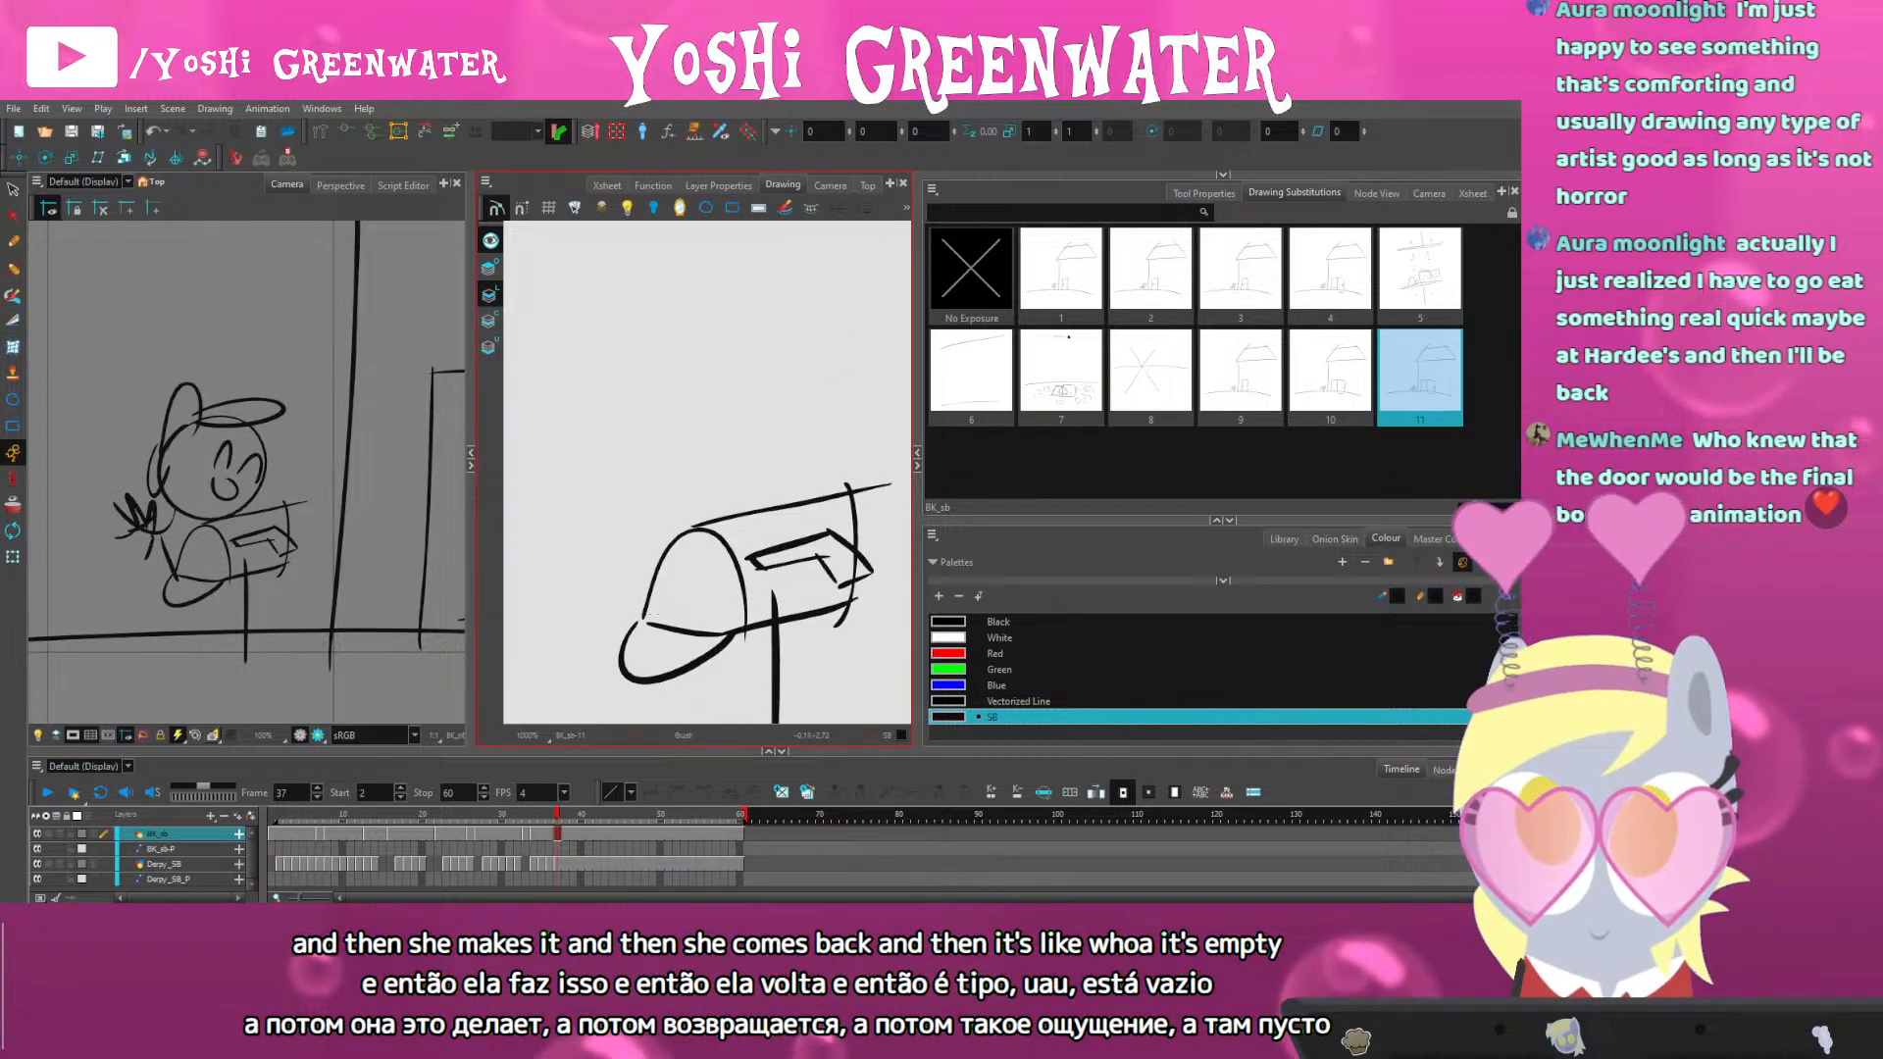
pyautogui.moveTo(654, 571); pyautogui.dragTo(627, 537)
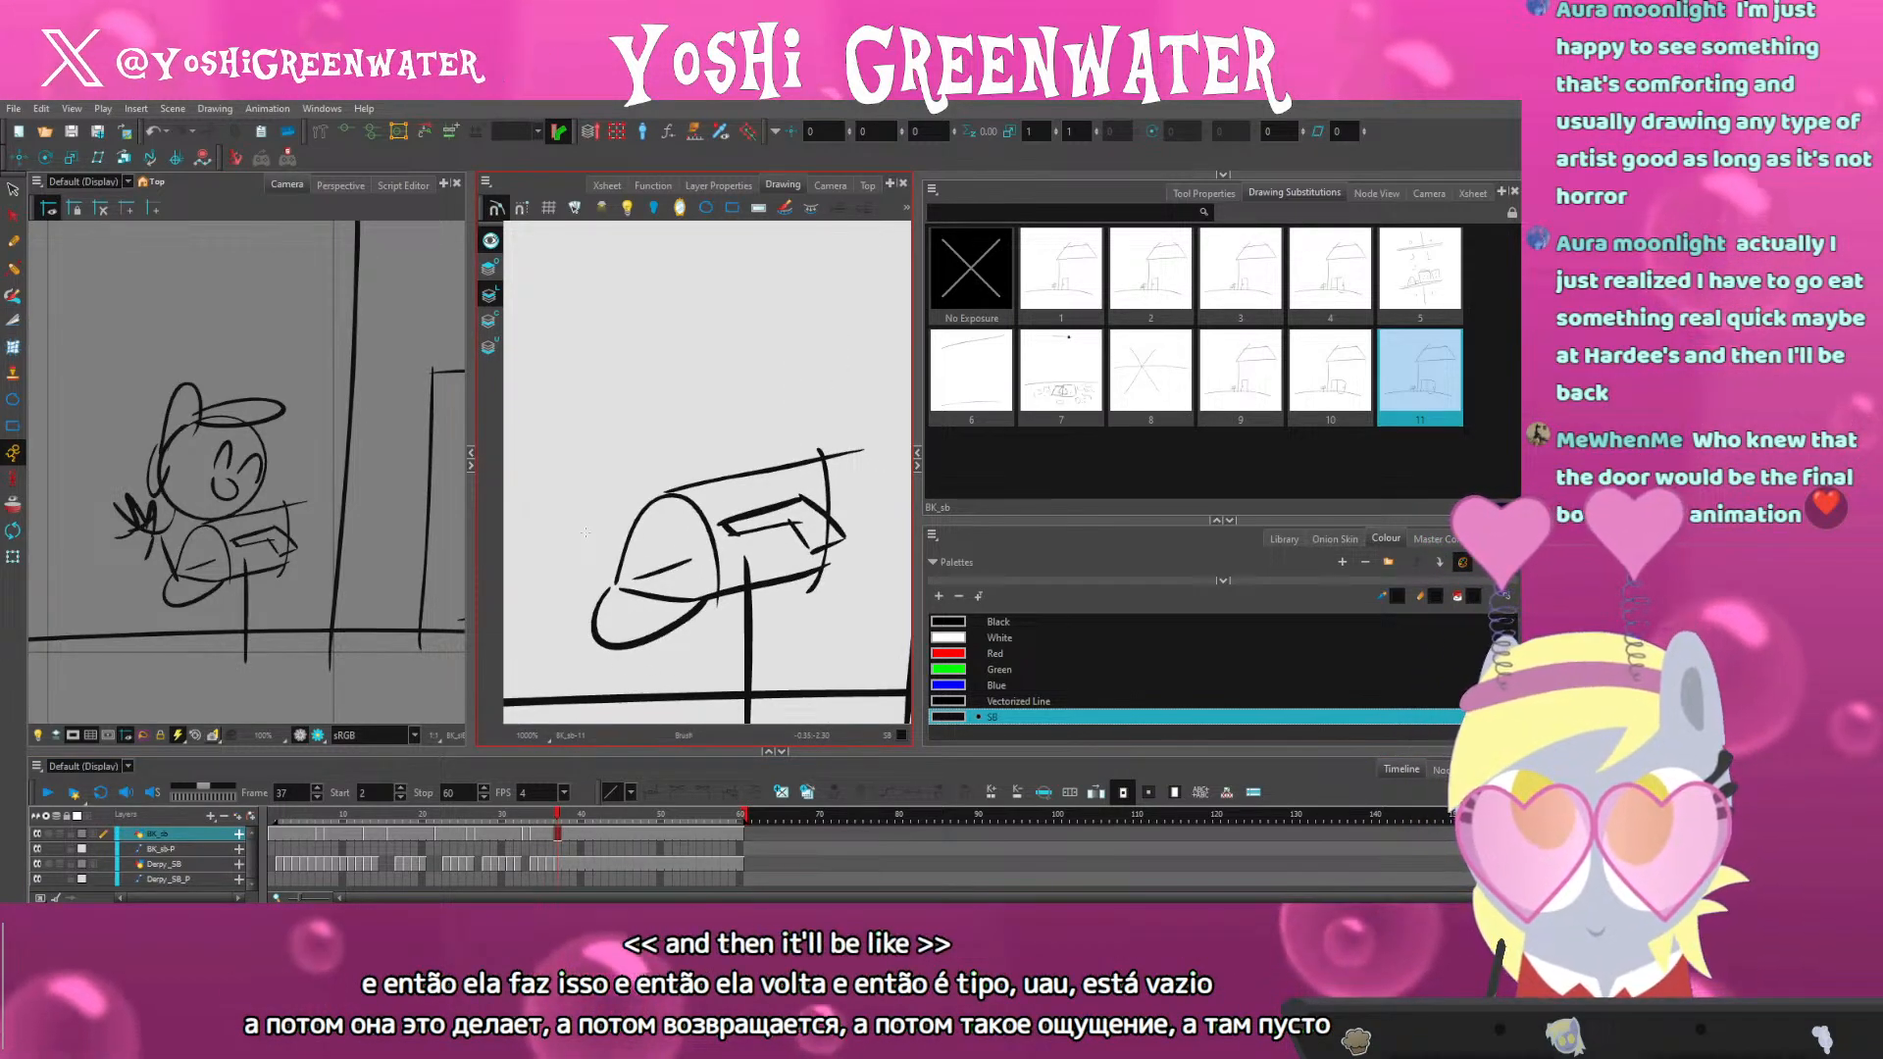
# Duplicate the pony drawing at frame 38 on the Derpy_SB layer and move the pony up, clear of the mailbox
pyautogui.press('.')
pyautogui.click(559, 863)
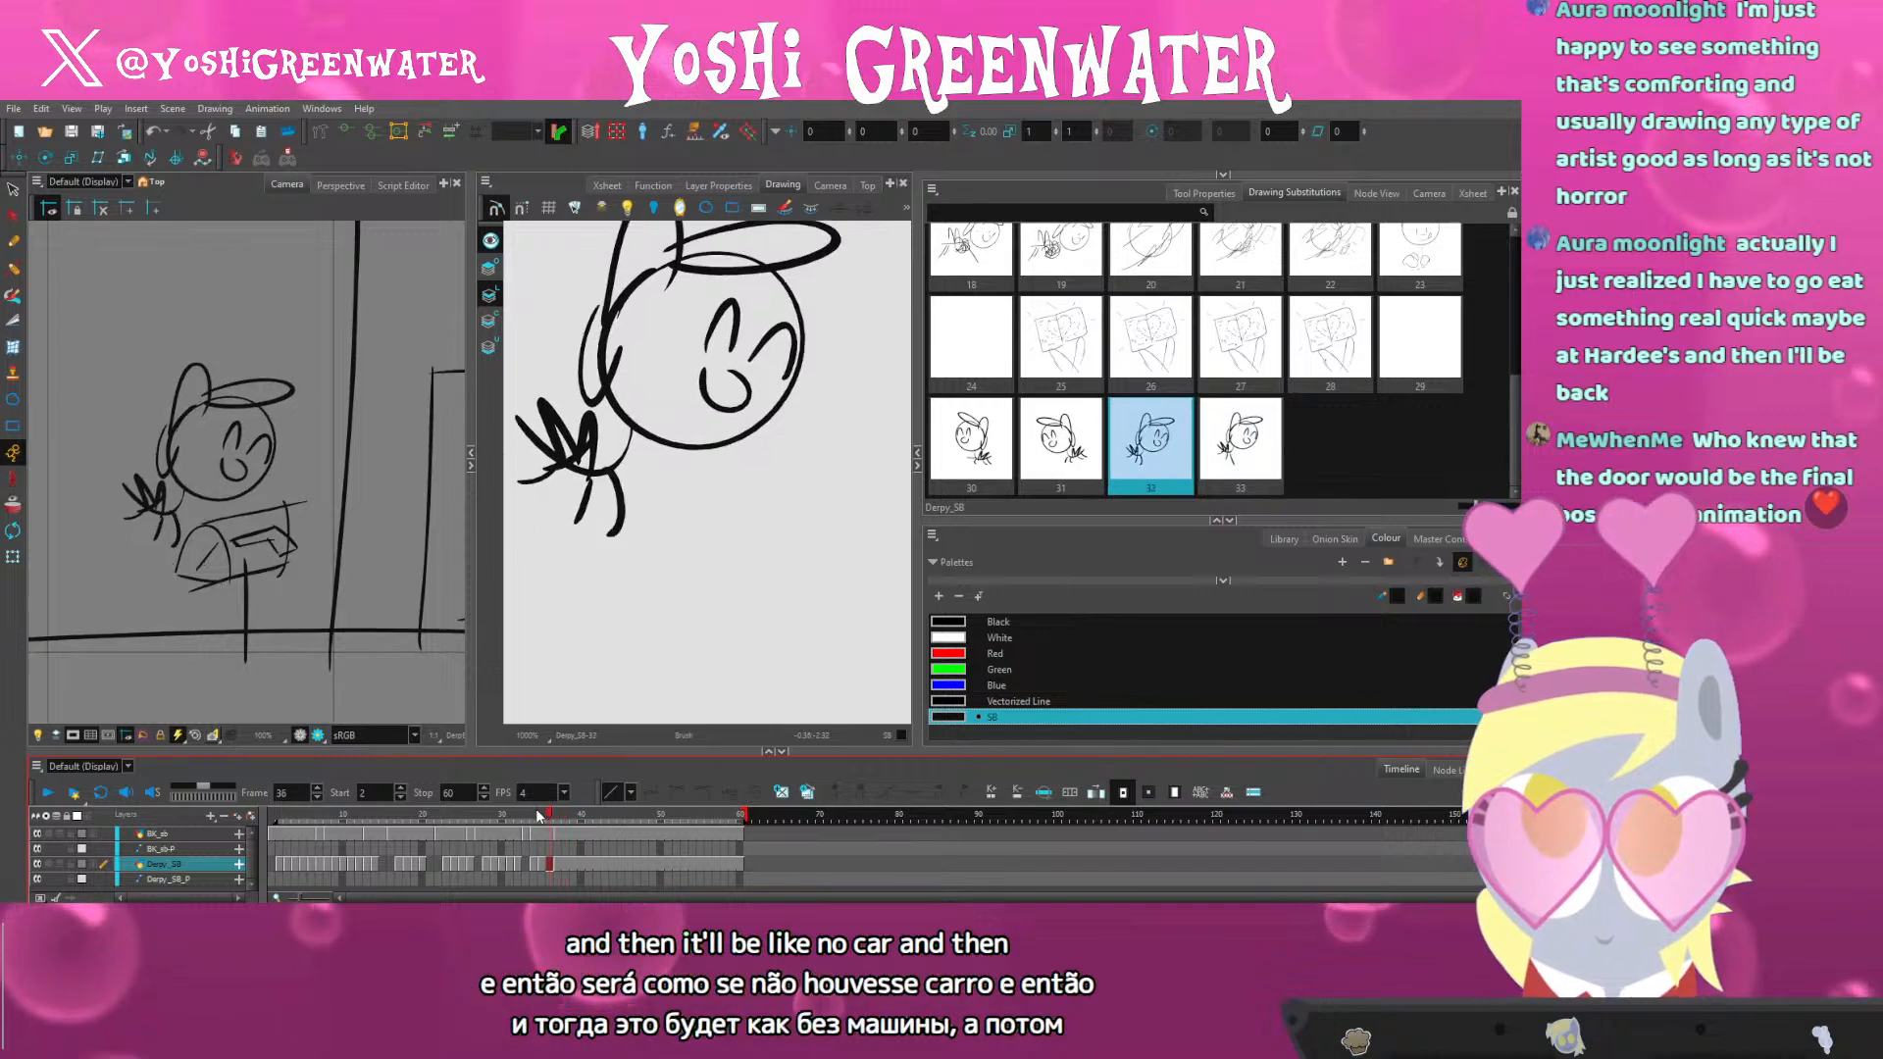
pyautogui.click(562, 816)
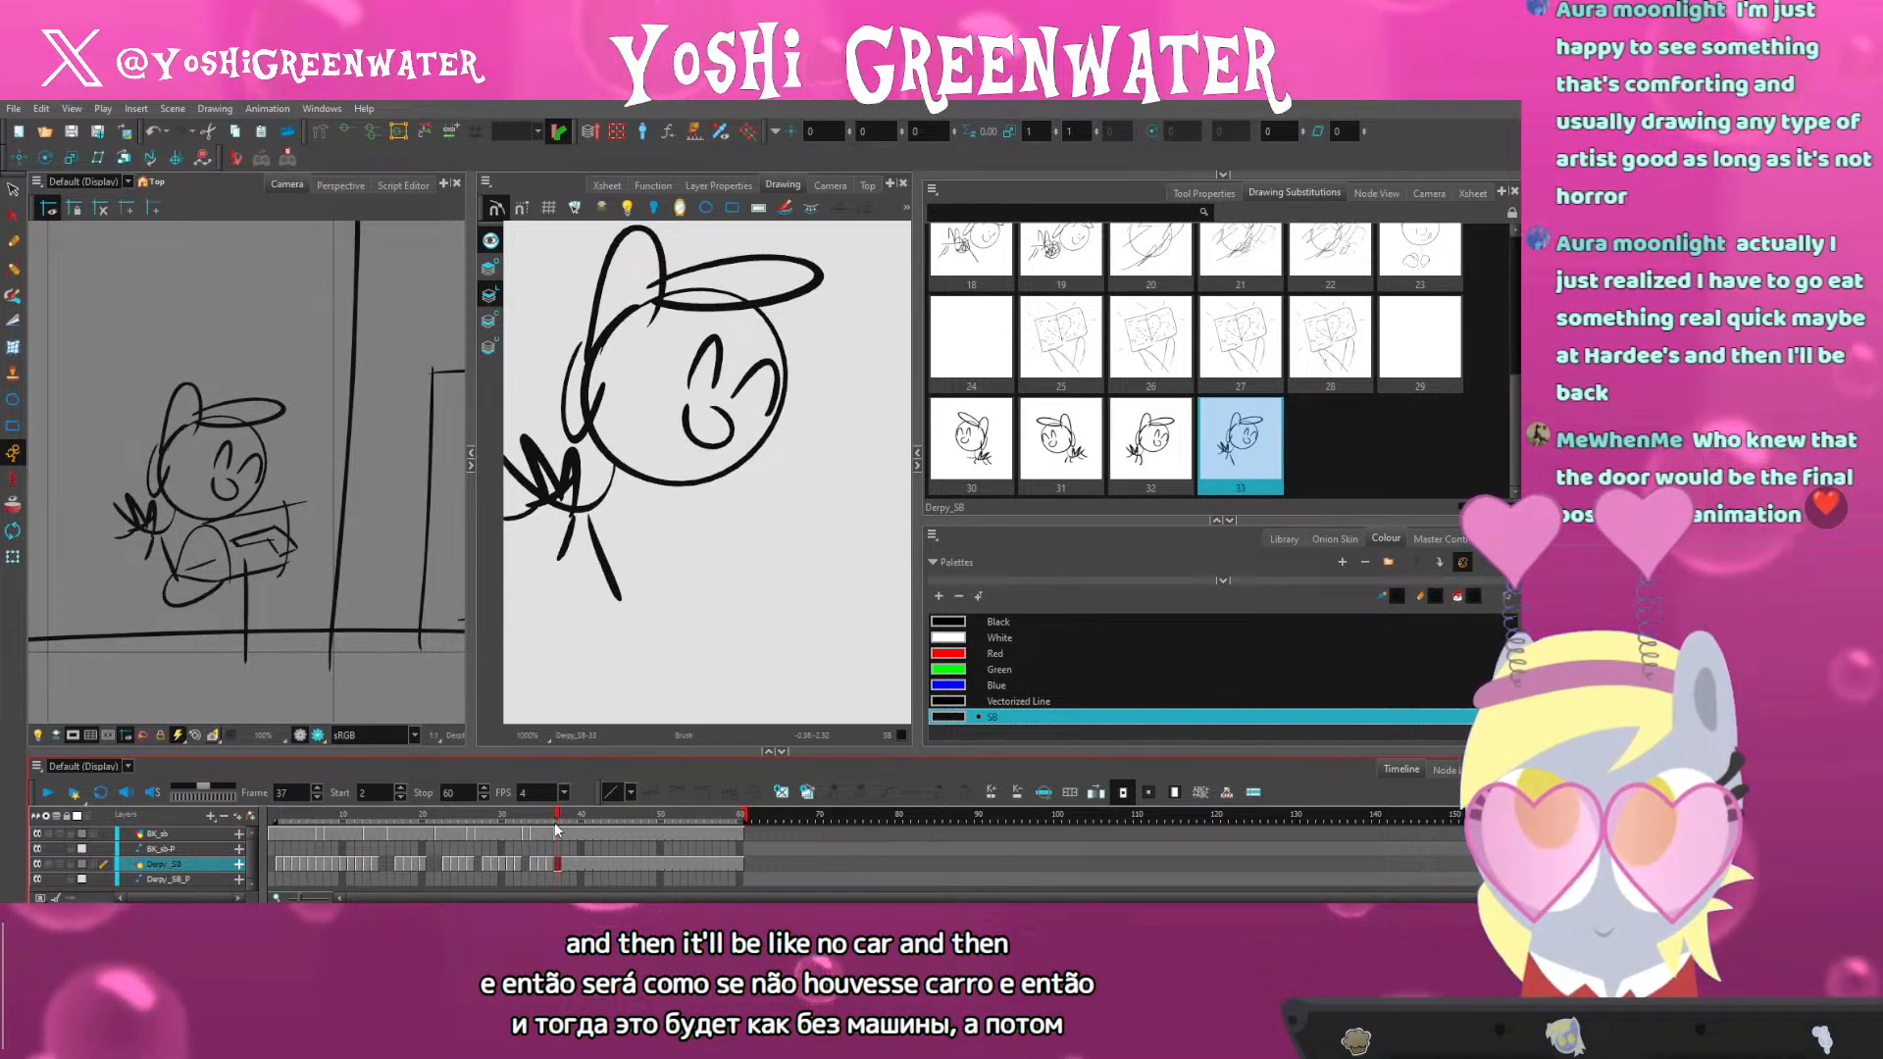
pyautogui.click(807, 793)
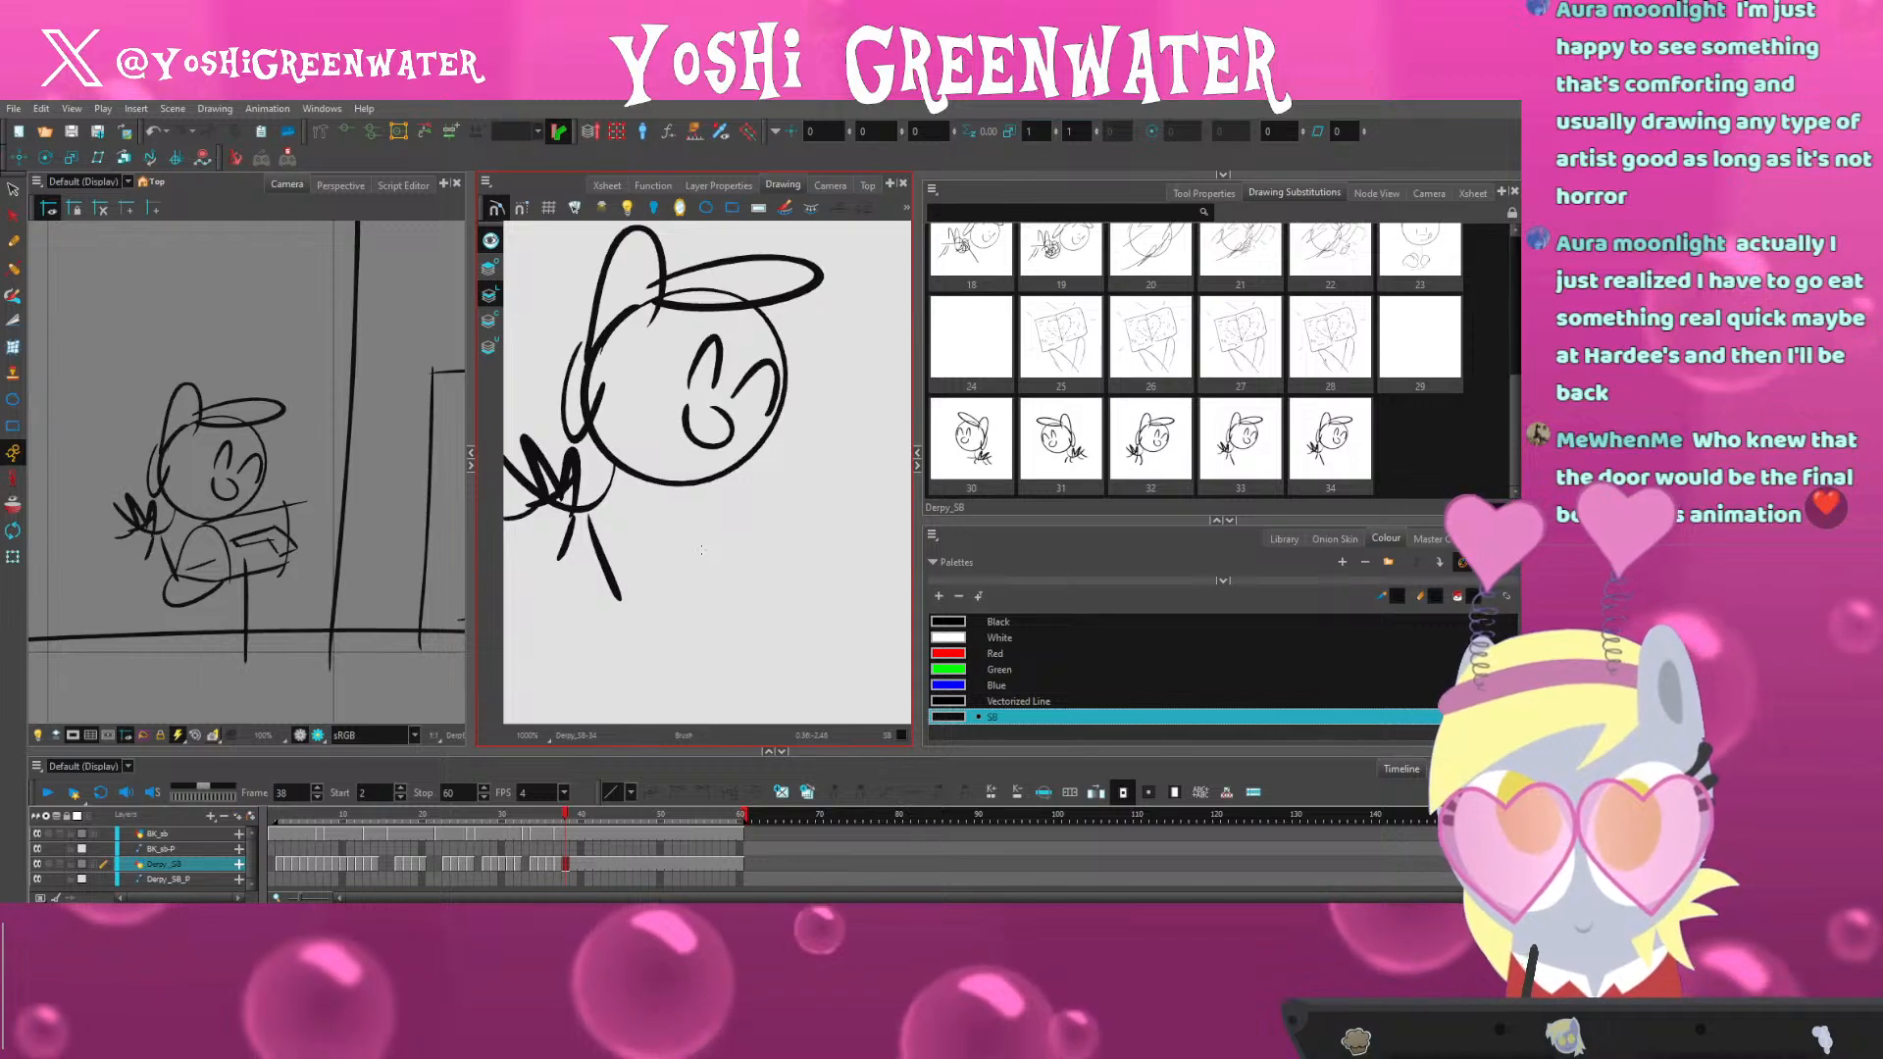
pyautogui.hotkey('alt', 's')
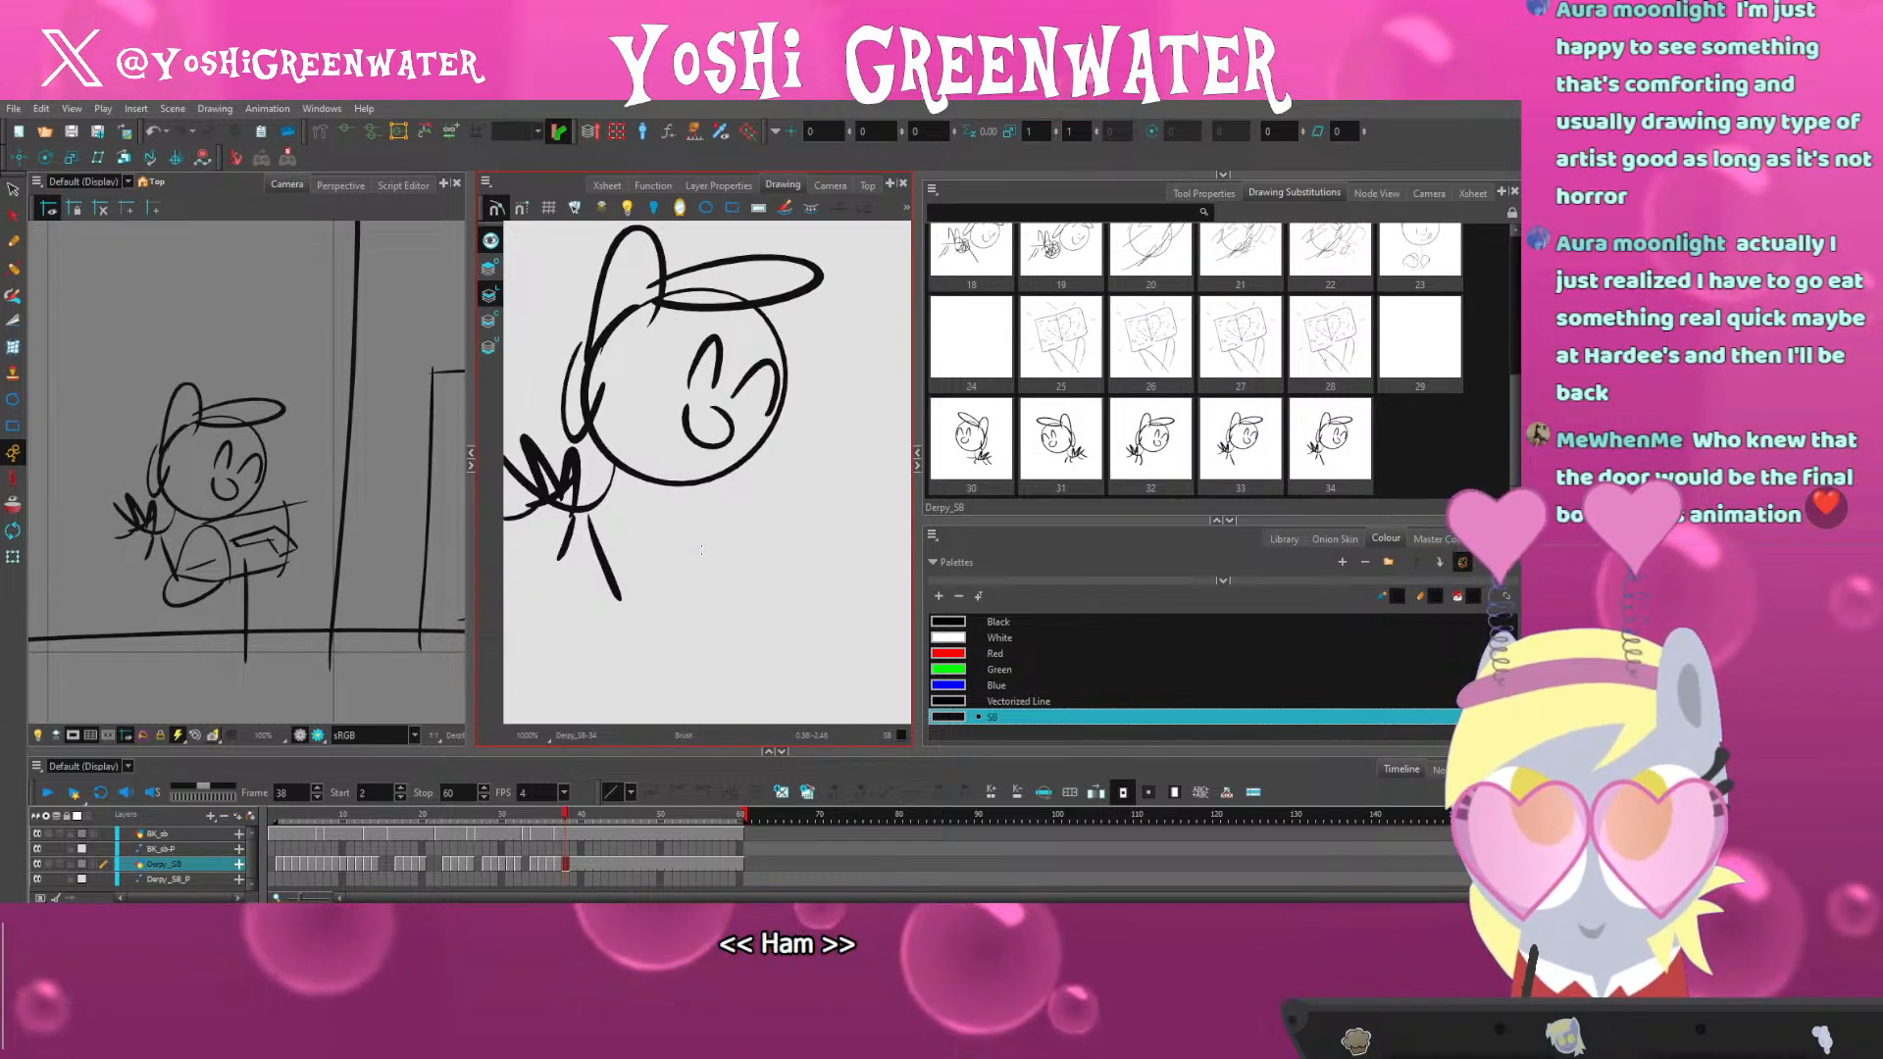
pyautogui.moveTo(157, 310); pyautogui.dragTo(108, 451)
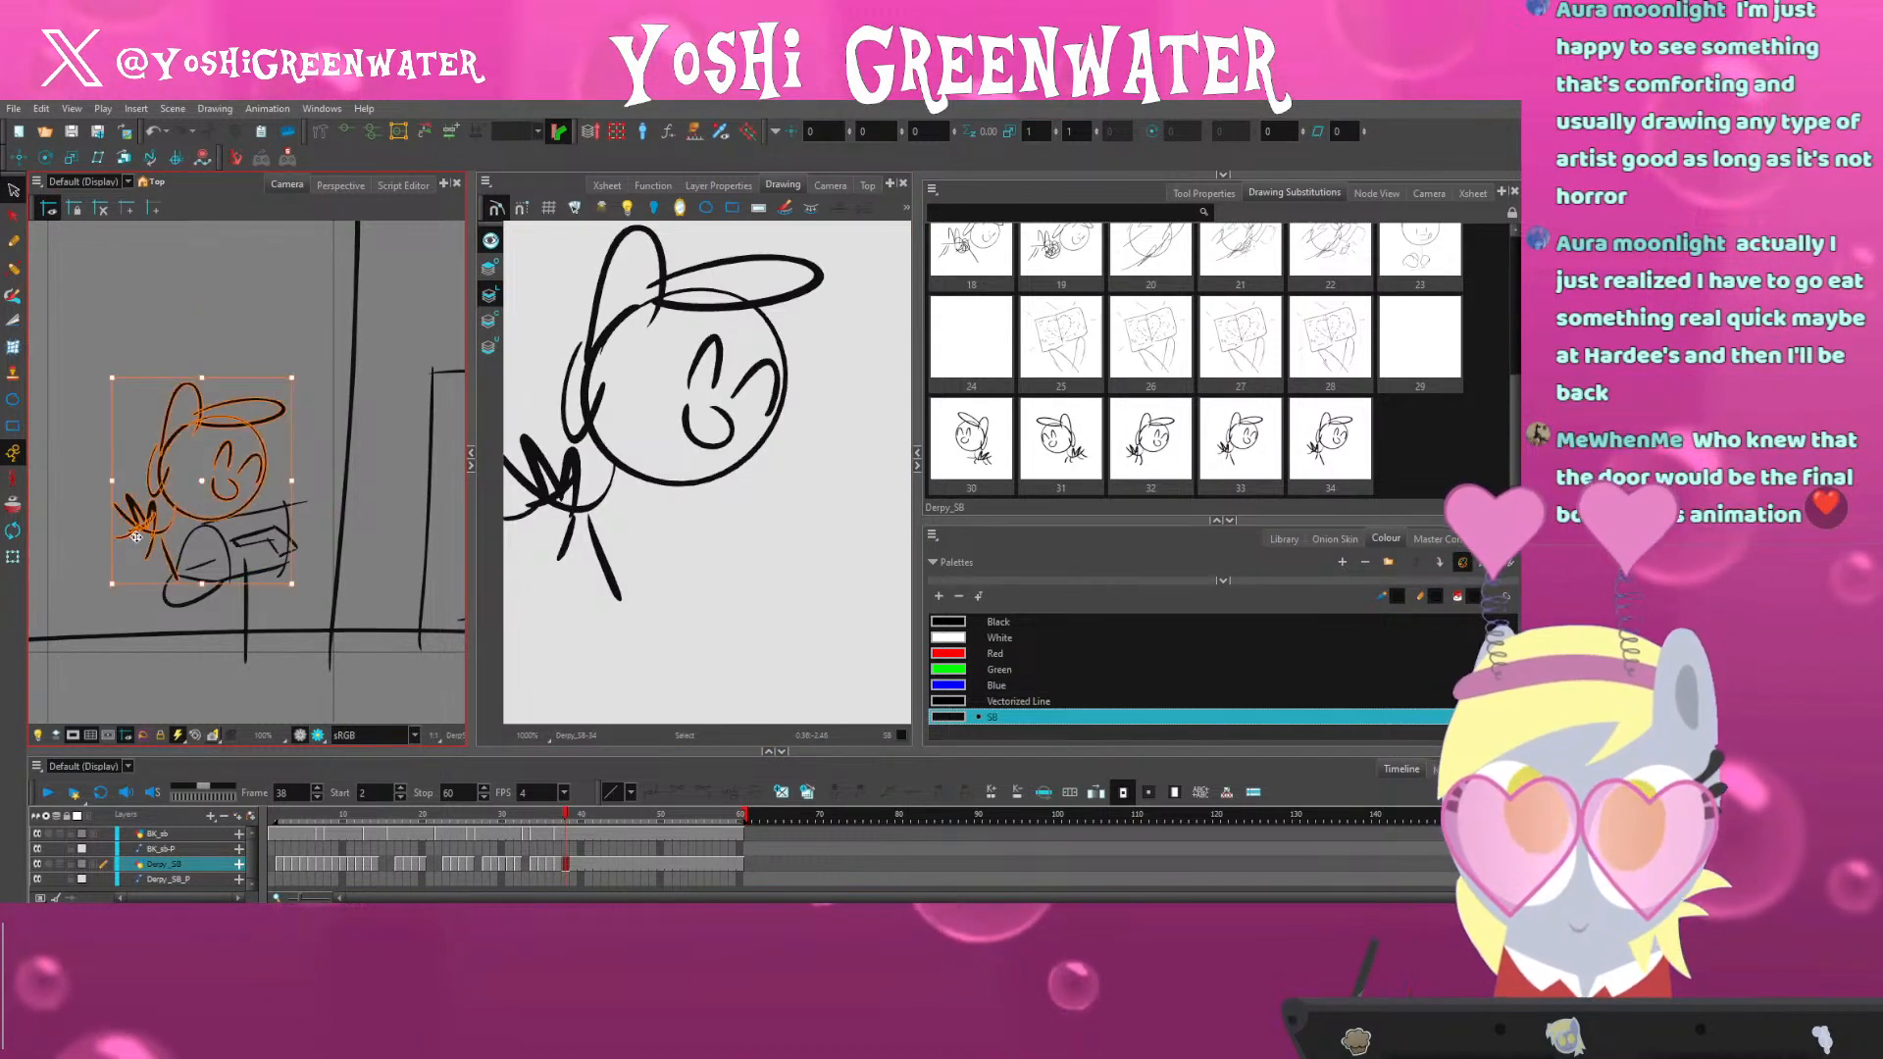
pyautogui.moveTo(143, 367)
pyautogui.mouseDown()
pyautogui.moveTo(193, 450)
pyautogui.moveTo(159, 413)
pyautogui.mouseUp()
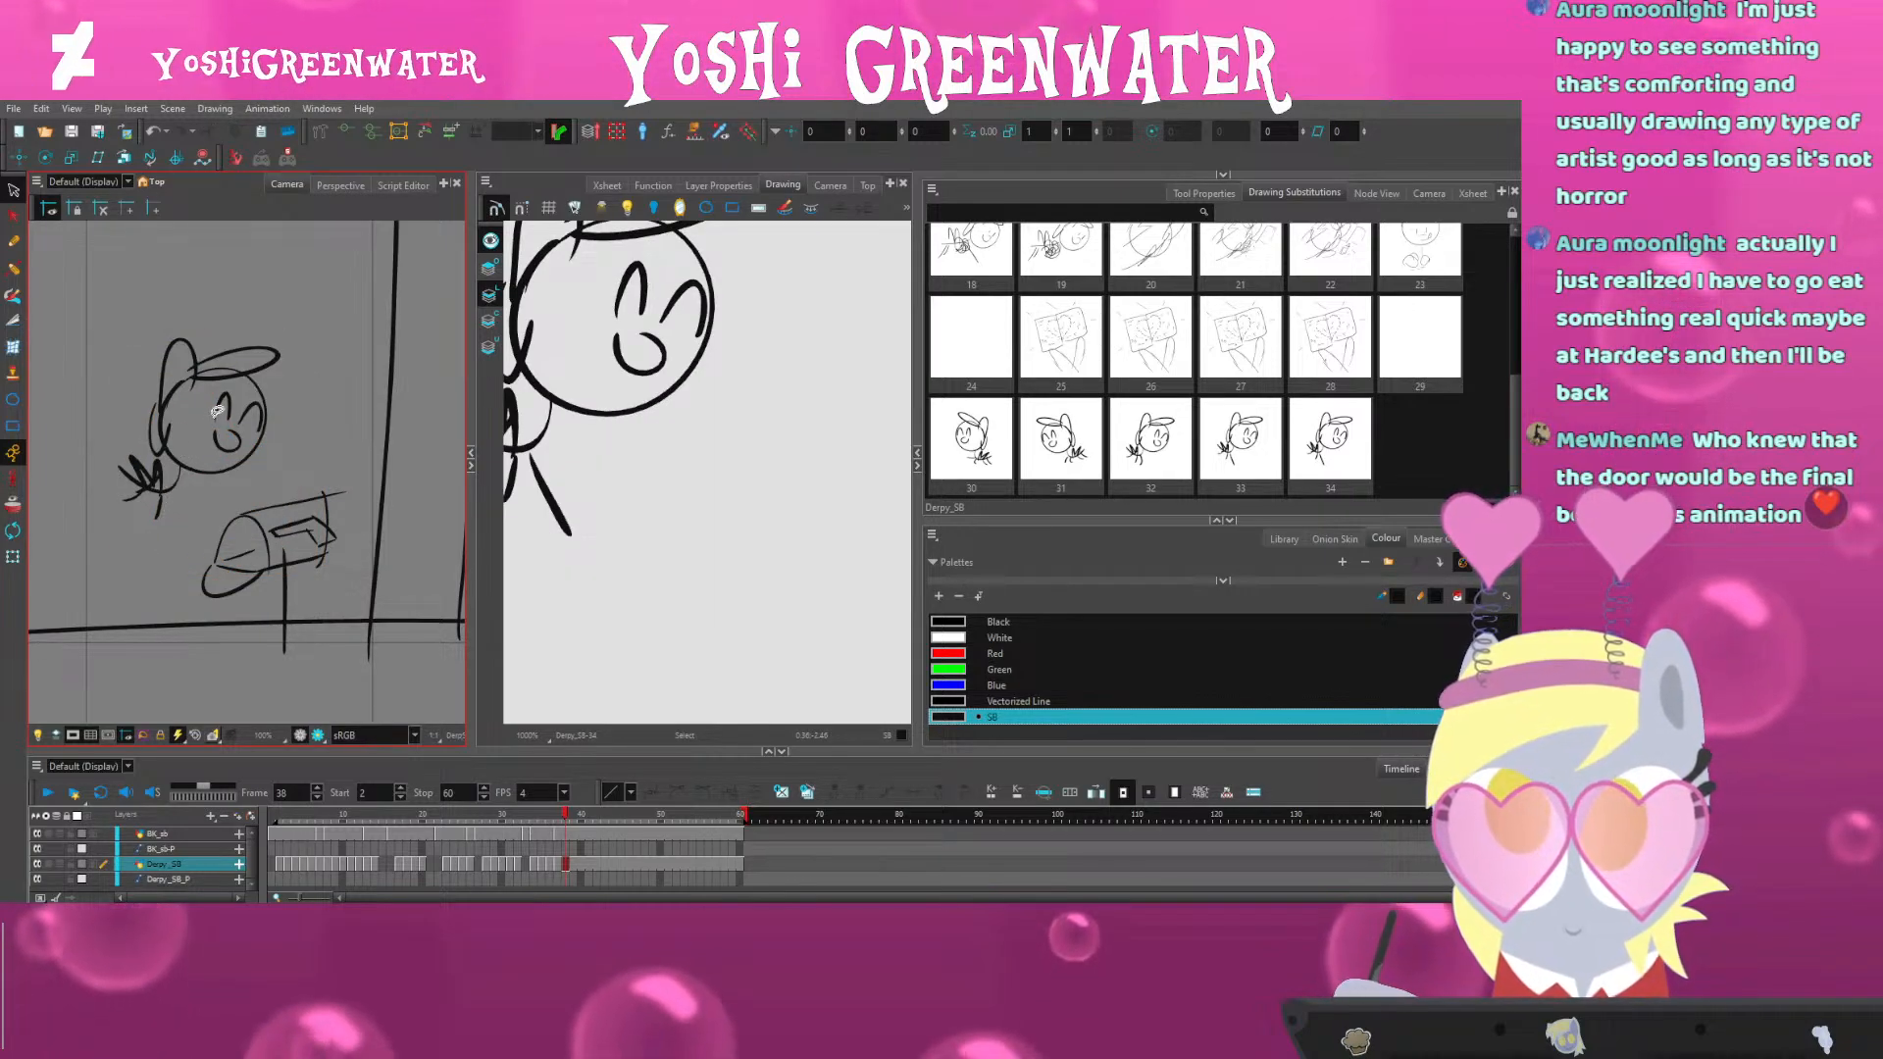
# Replace the pony's closed left eye at frame 38 with a short open-eye stroke and add brow lines above both eyes
pyautogui.scroll(2, 211, 385)
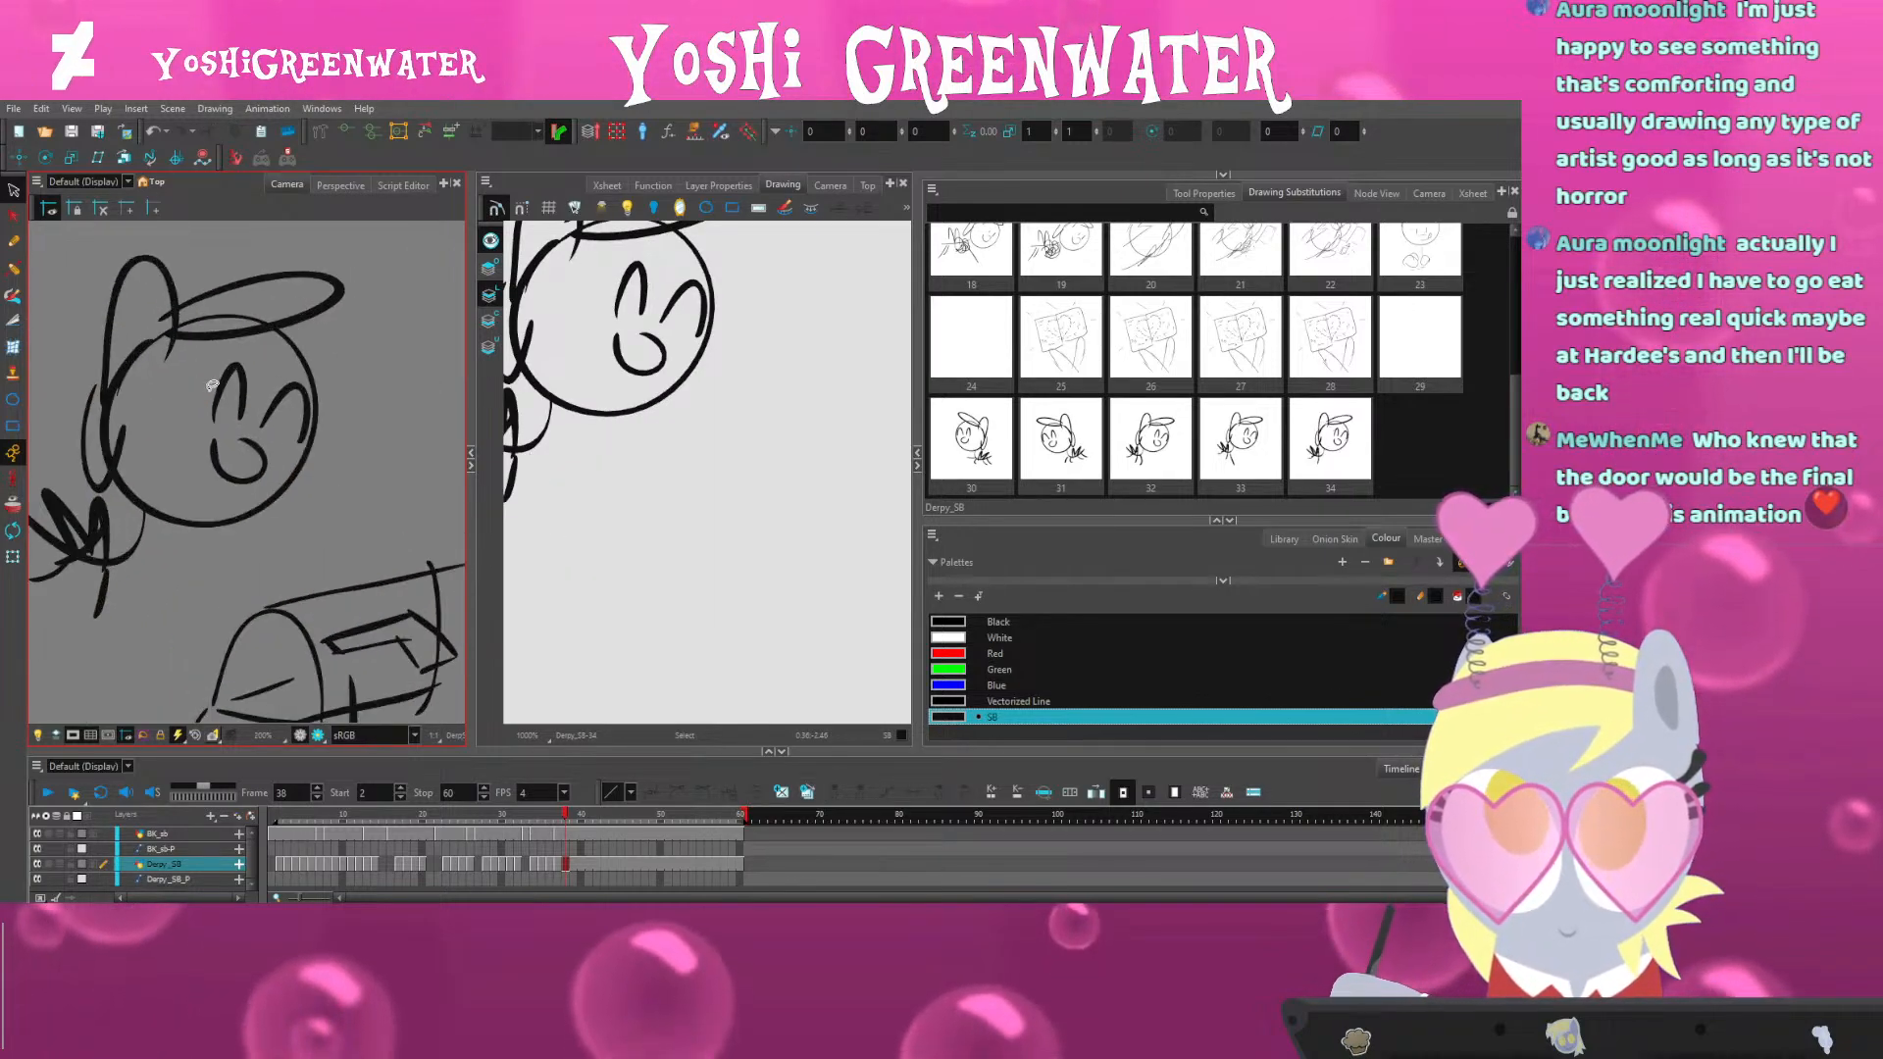
pyautogui.click(215, 397)
pyautogui.press('Delete')
pyautogui.hotkey('alt', 'b')
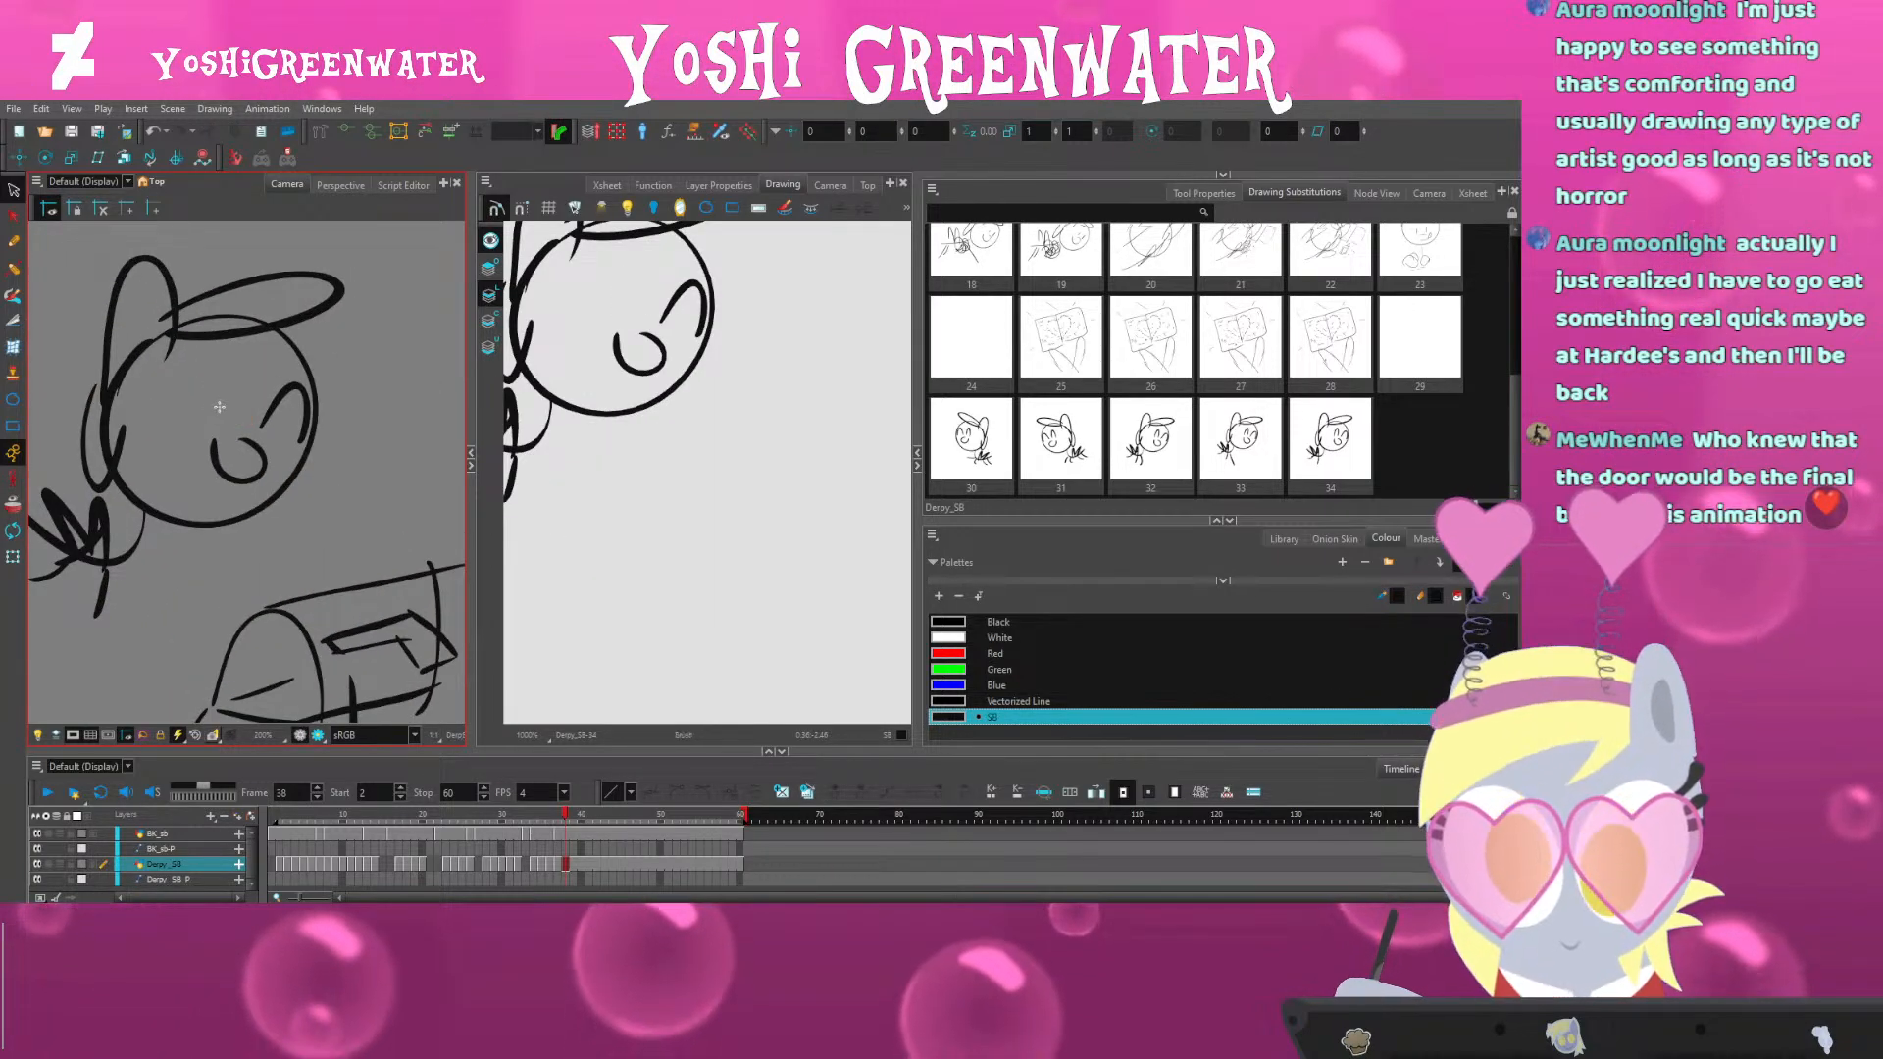
pyautogui.moveTo(204, 395); pyautogui.dragTo(207, 421)
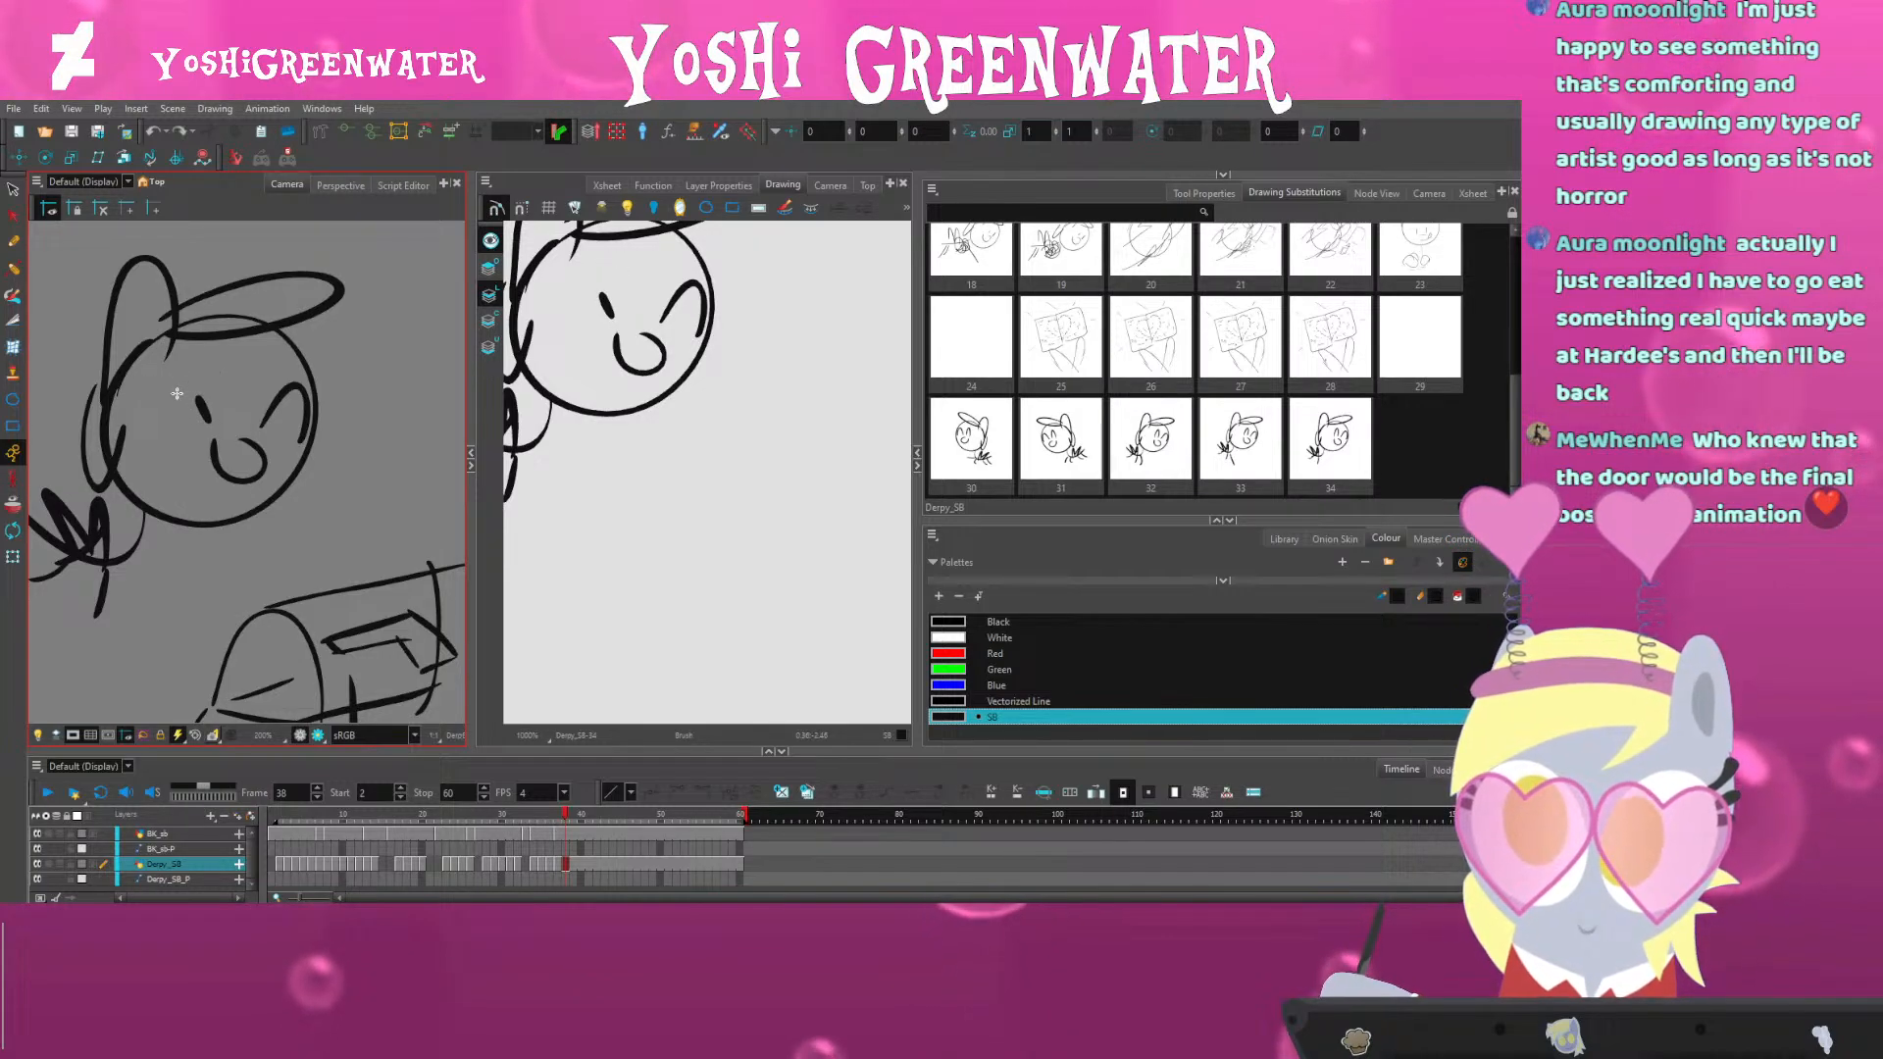
pyautogui.moveTo(183, 366); pyautogui.dragTo(201, 372)
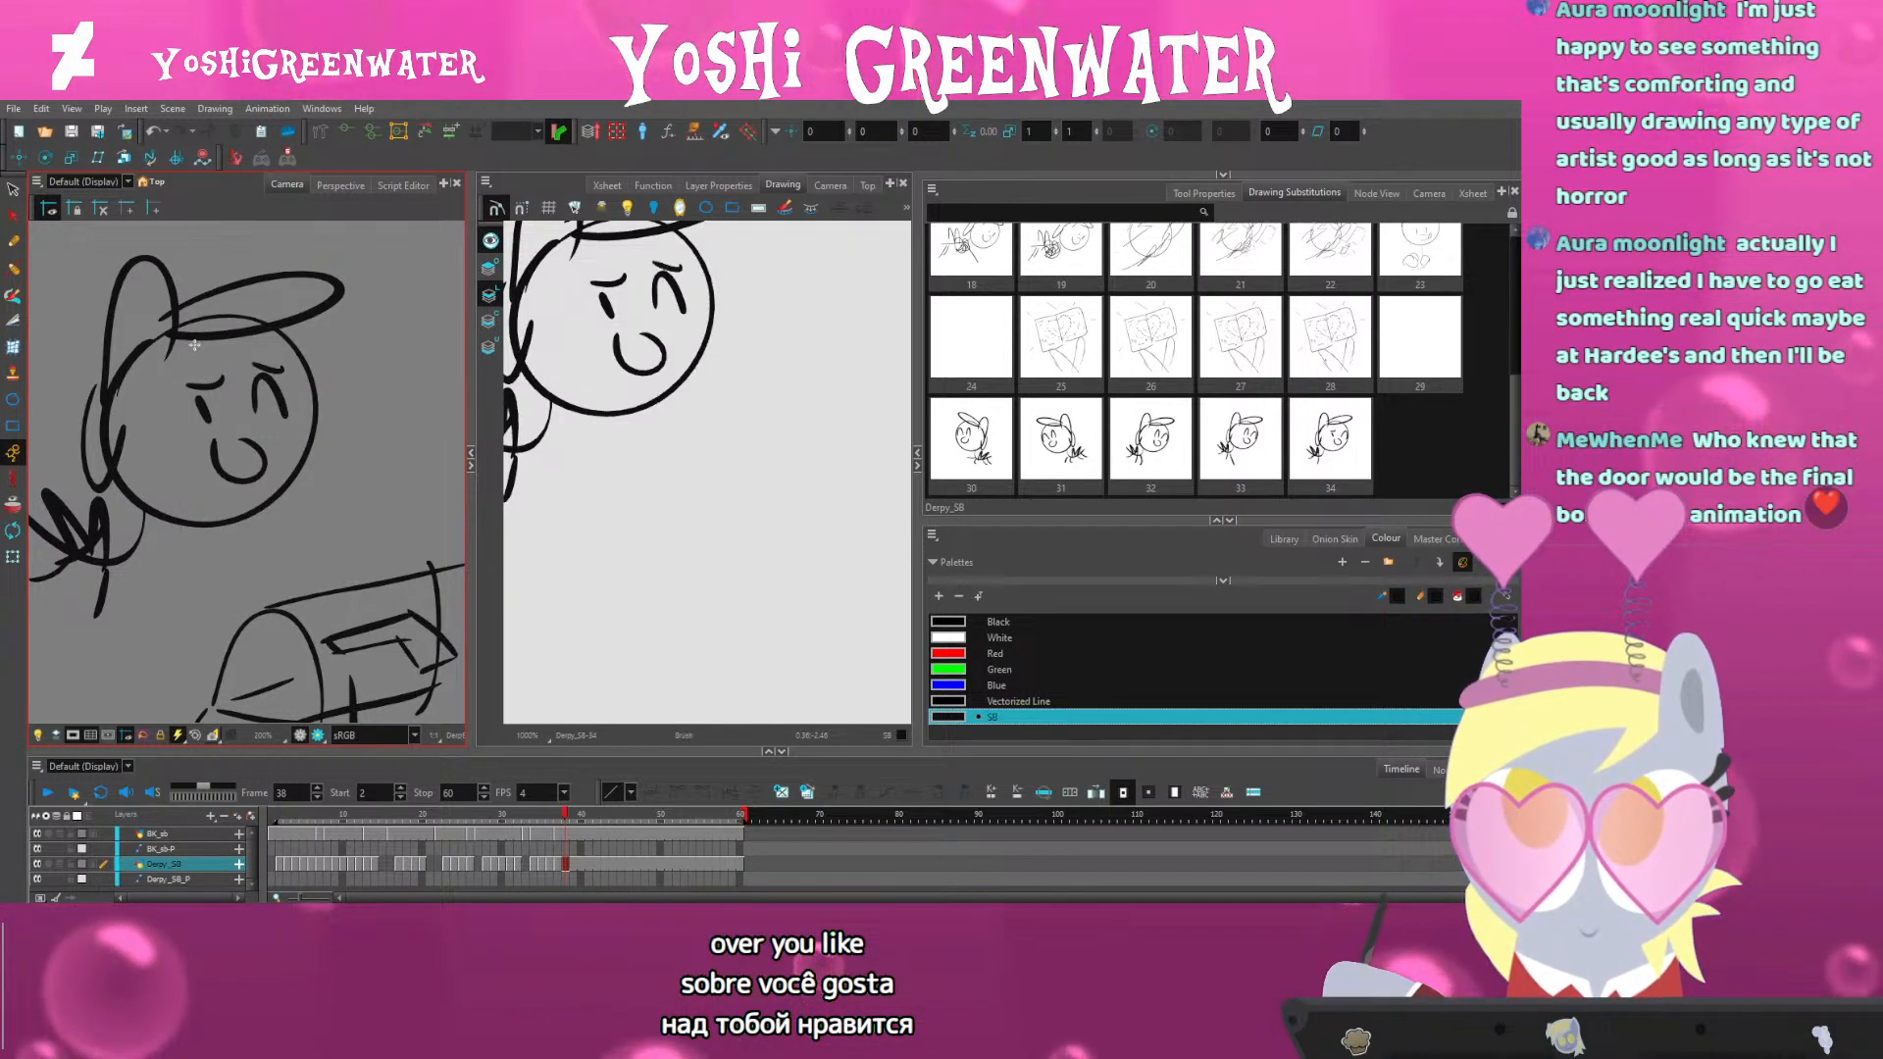
# Draw a rounded foreleg tucked beside the pony's wing at frame 38, and check the motion against frame 37
pyautogui.press(',')
pyautogui.press('.')
pyautogui.moveTo(148, 525)
pyautogui.mouseDown()
pyautogui.moveTo(246, 480)
pyautogui.moveTo(209, 531)
pyautogui.moveTo(235, 576)
pyautogui.moveTo(221, 580)
pyautogui.mouseUp()
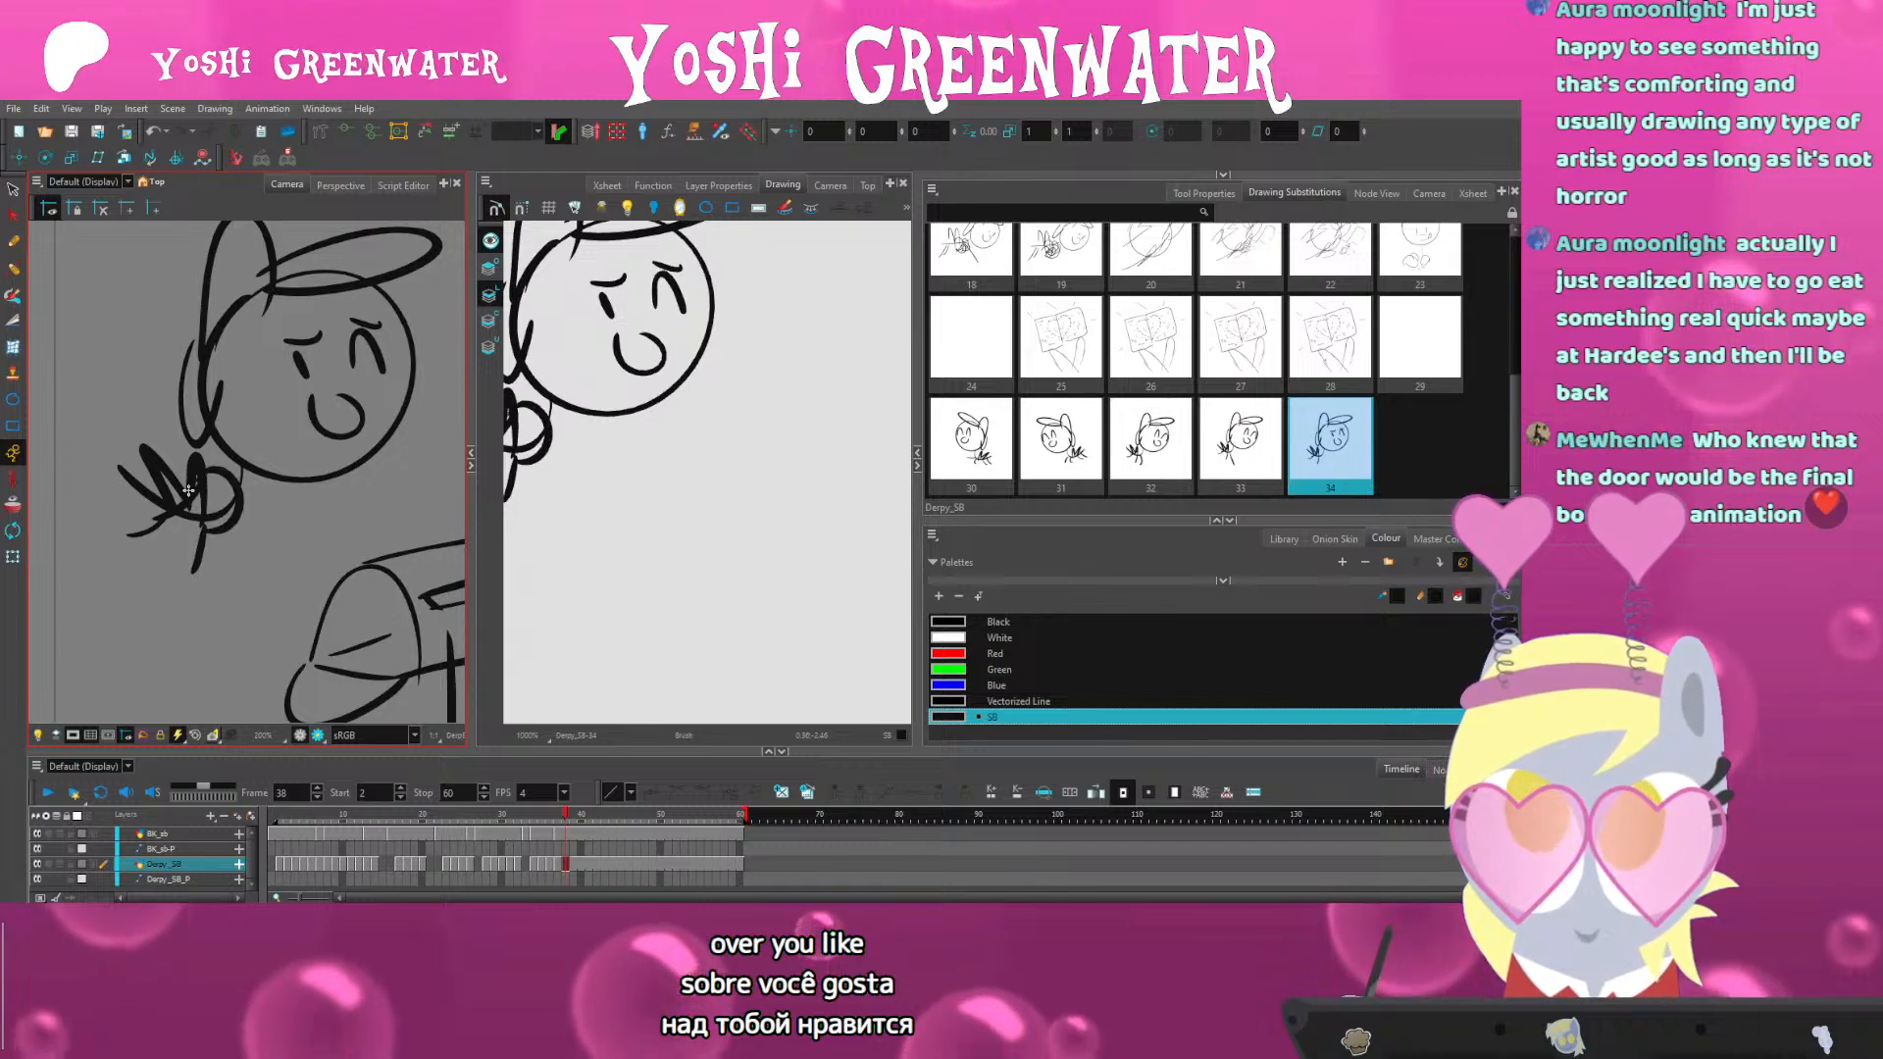
pyautogui.press(',')
pyautogui.press('.')
pyautogui.press(',')
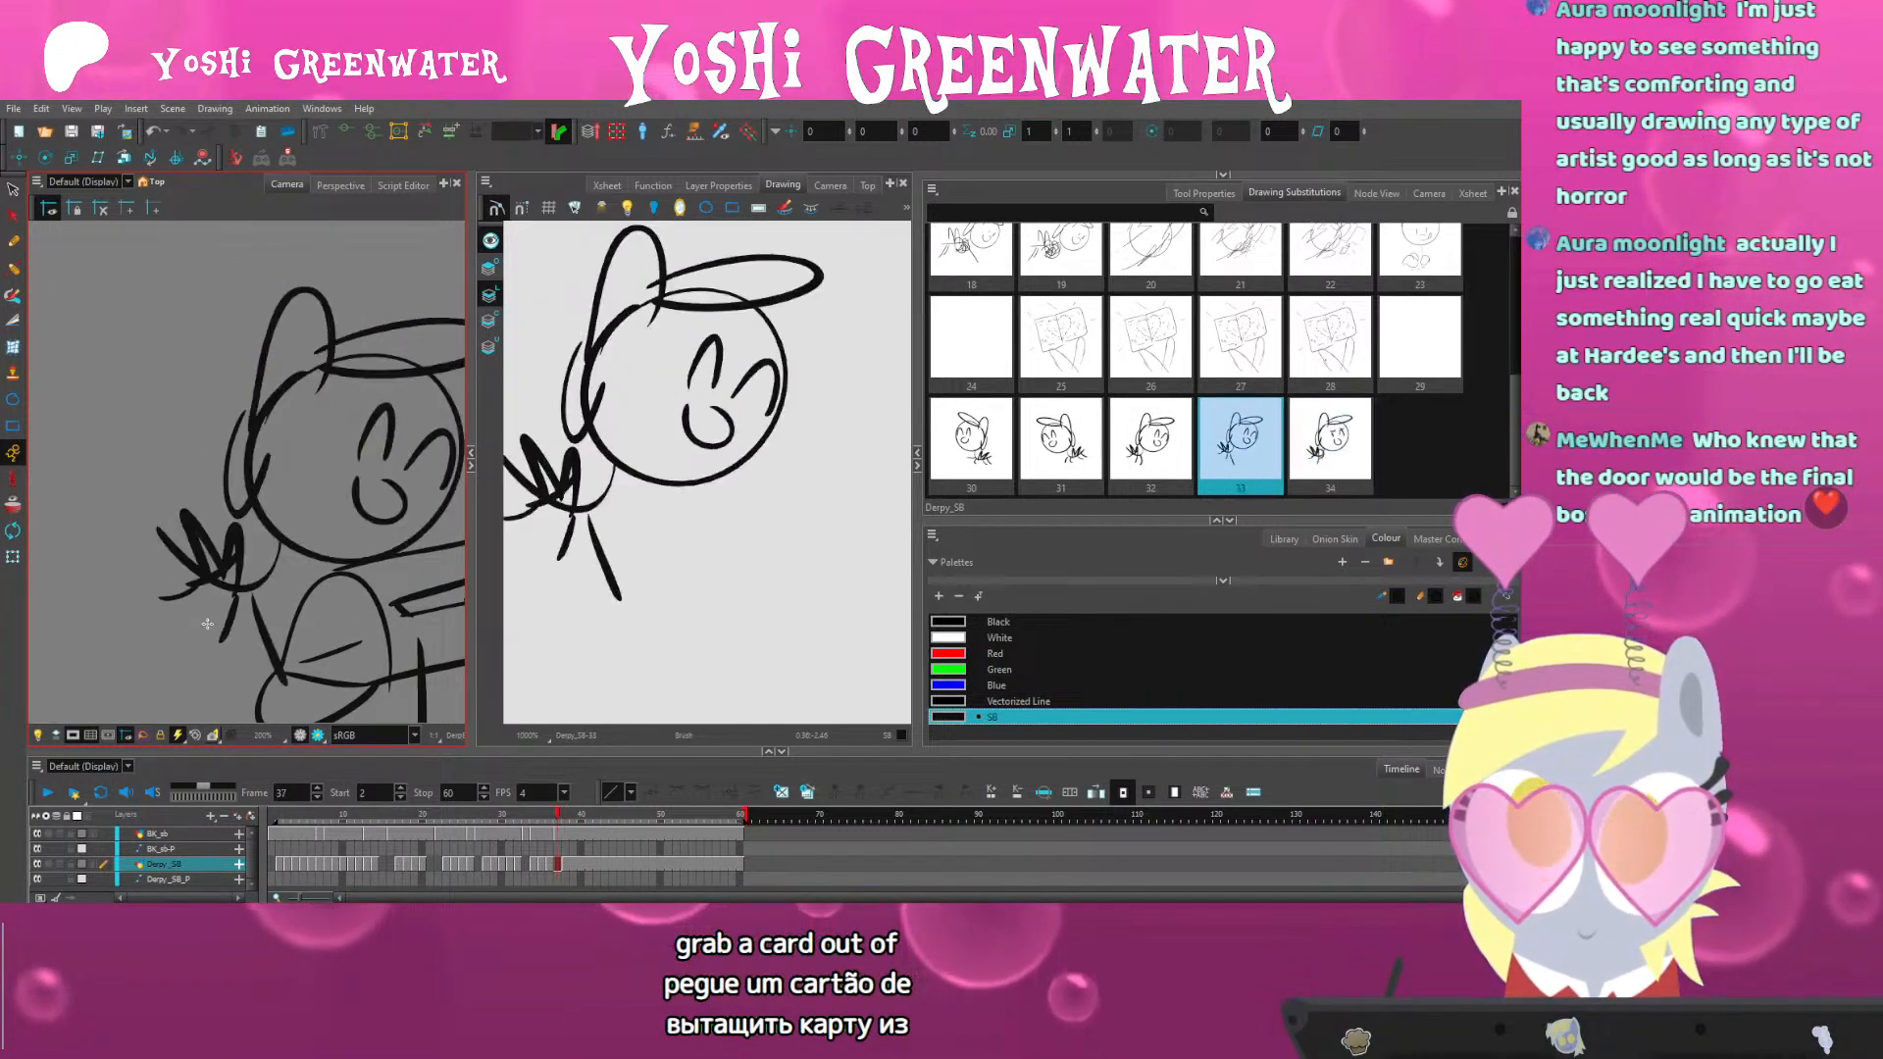
pyautogui.press('.')
pyautogui.press(',')
pyautogui.press('.')
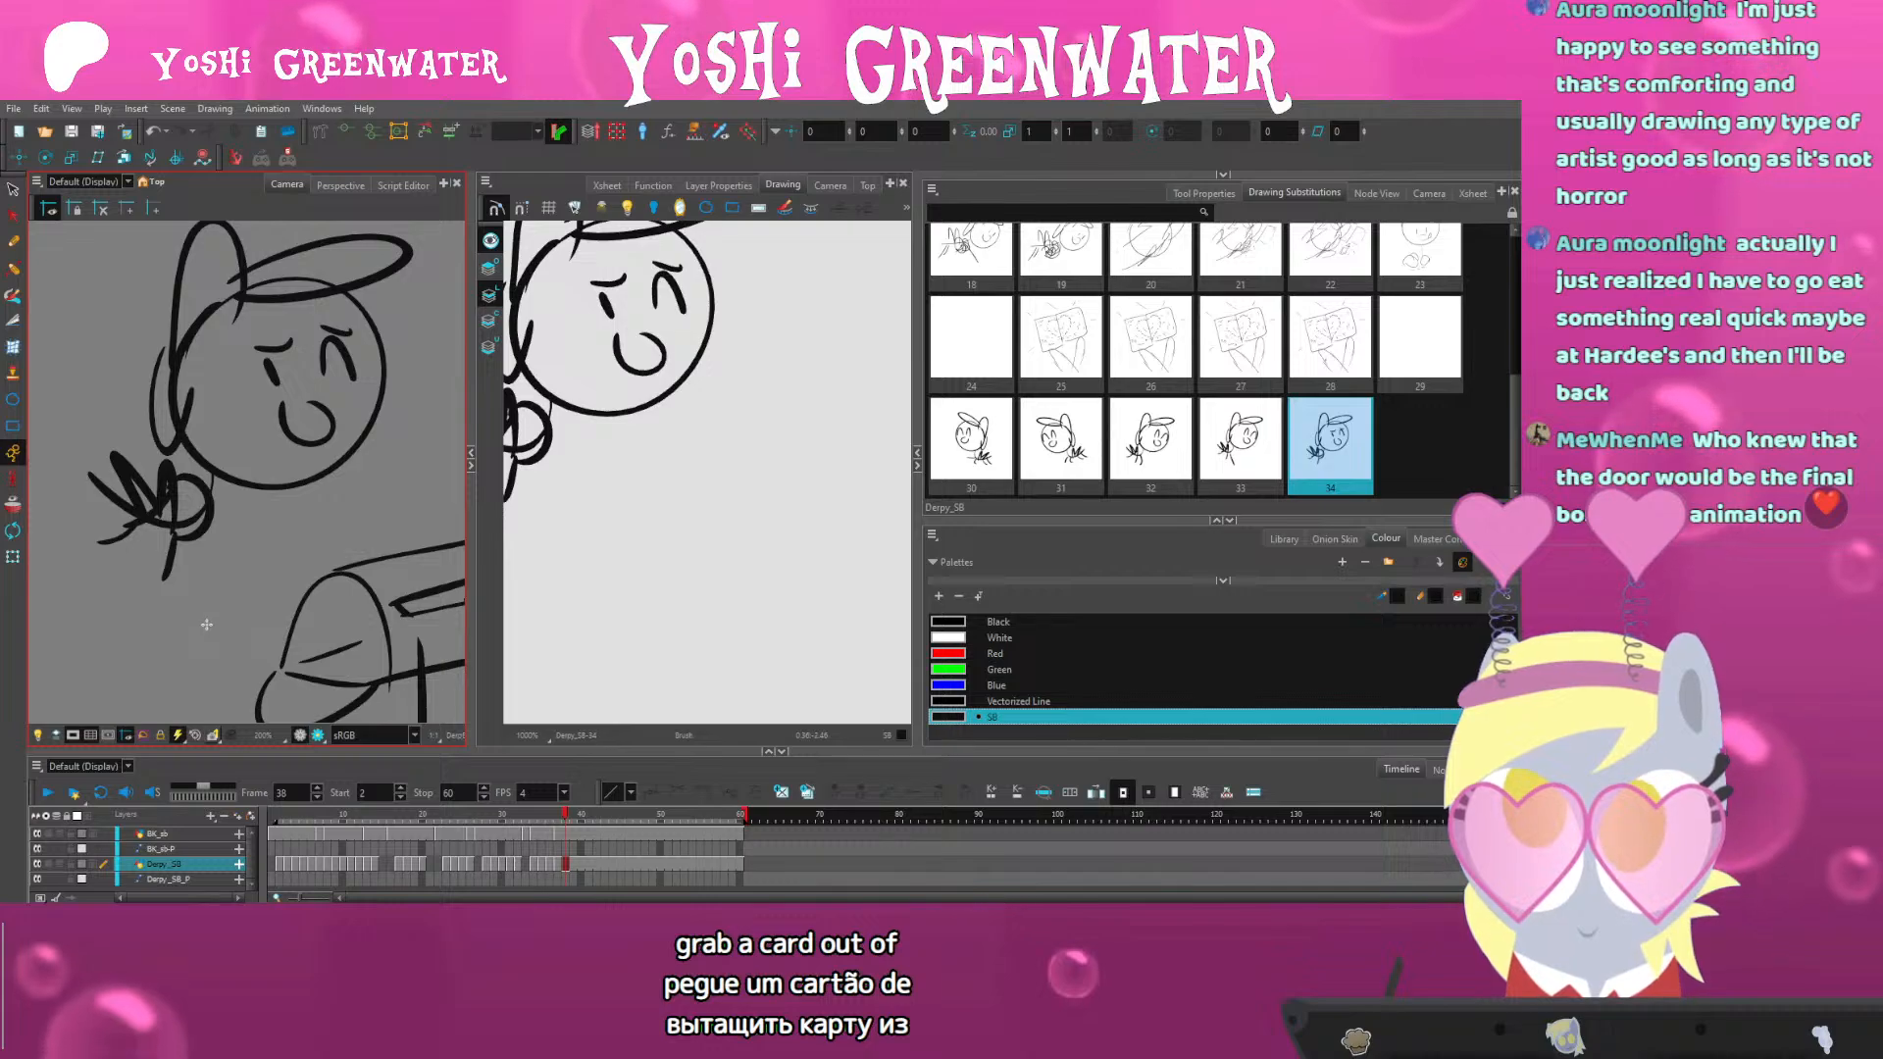
# Duplicate the pony drawing at frame 39 and shift the whole pony slightly down and to the left
pyautogui.click(807, 792)
pyautogui.scroll(-2, 162, 232)
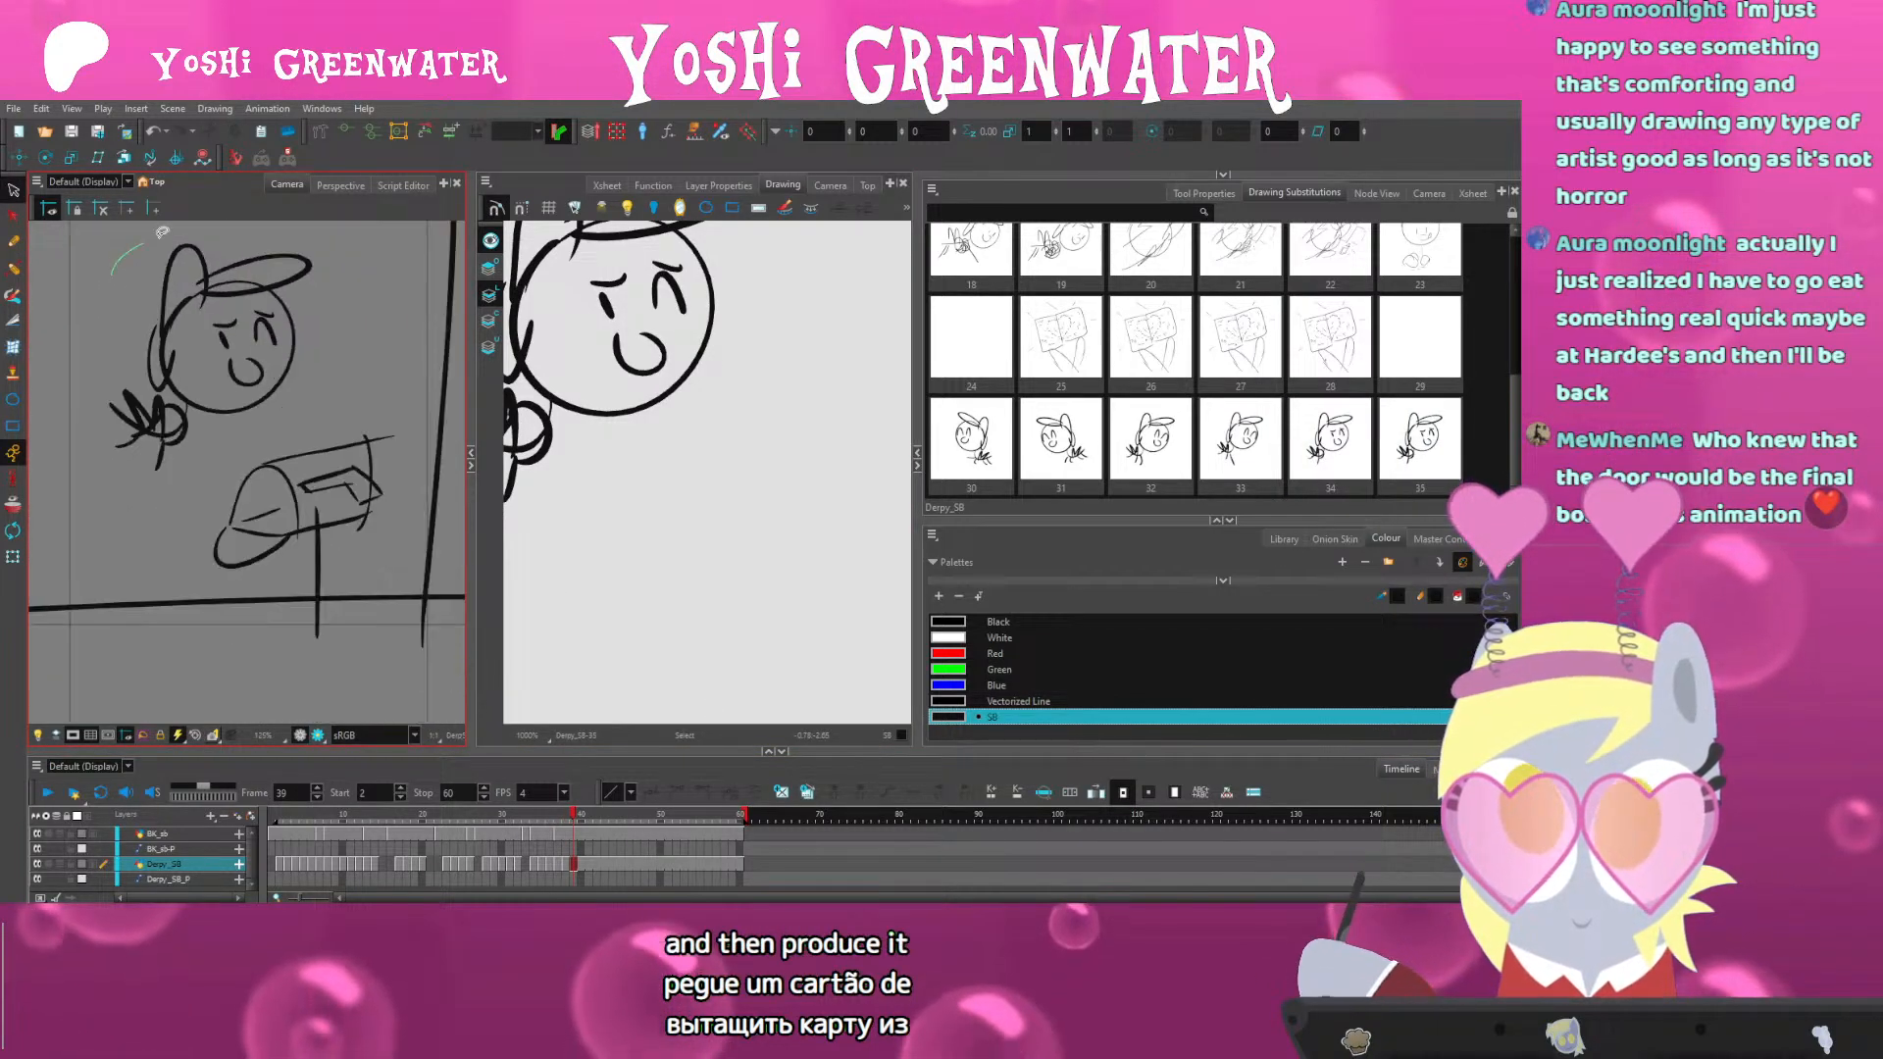
pyautogui.moveTo(162, 232); pyautogui.dragTo(108, 292)
pyautogui.moveTo(234, 392); pyautogui.dragTo(228, 405)
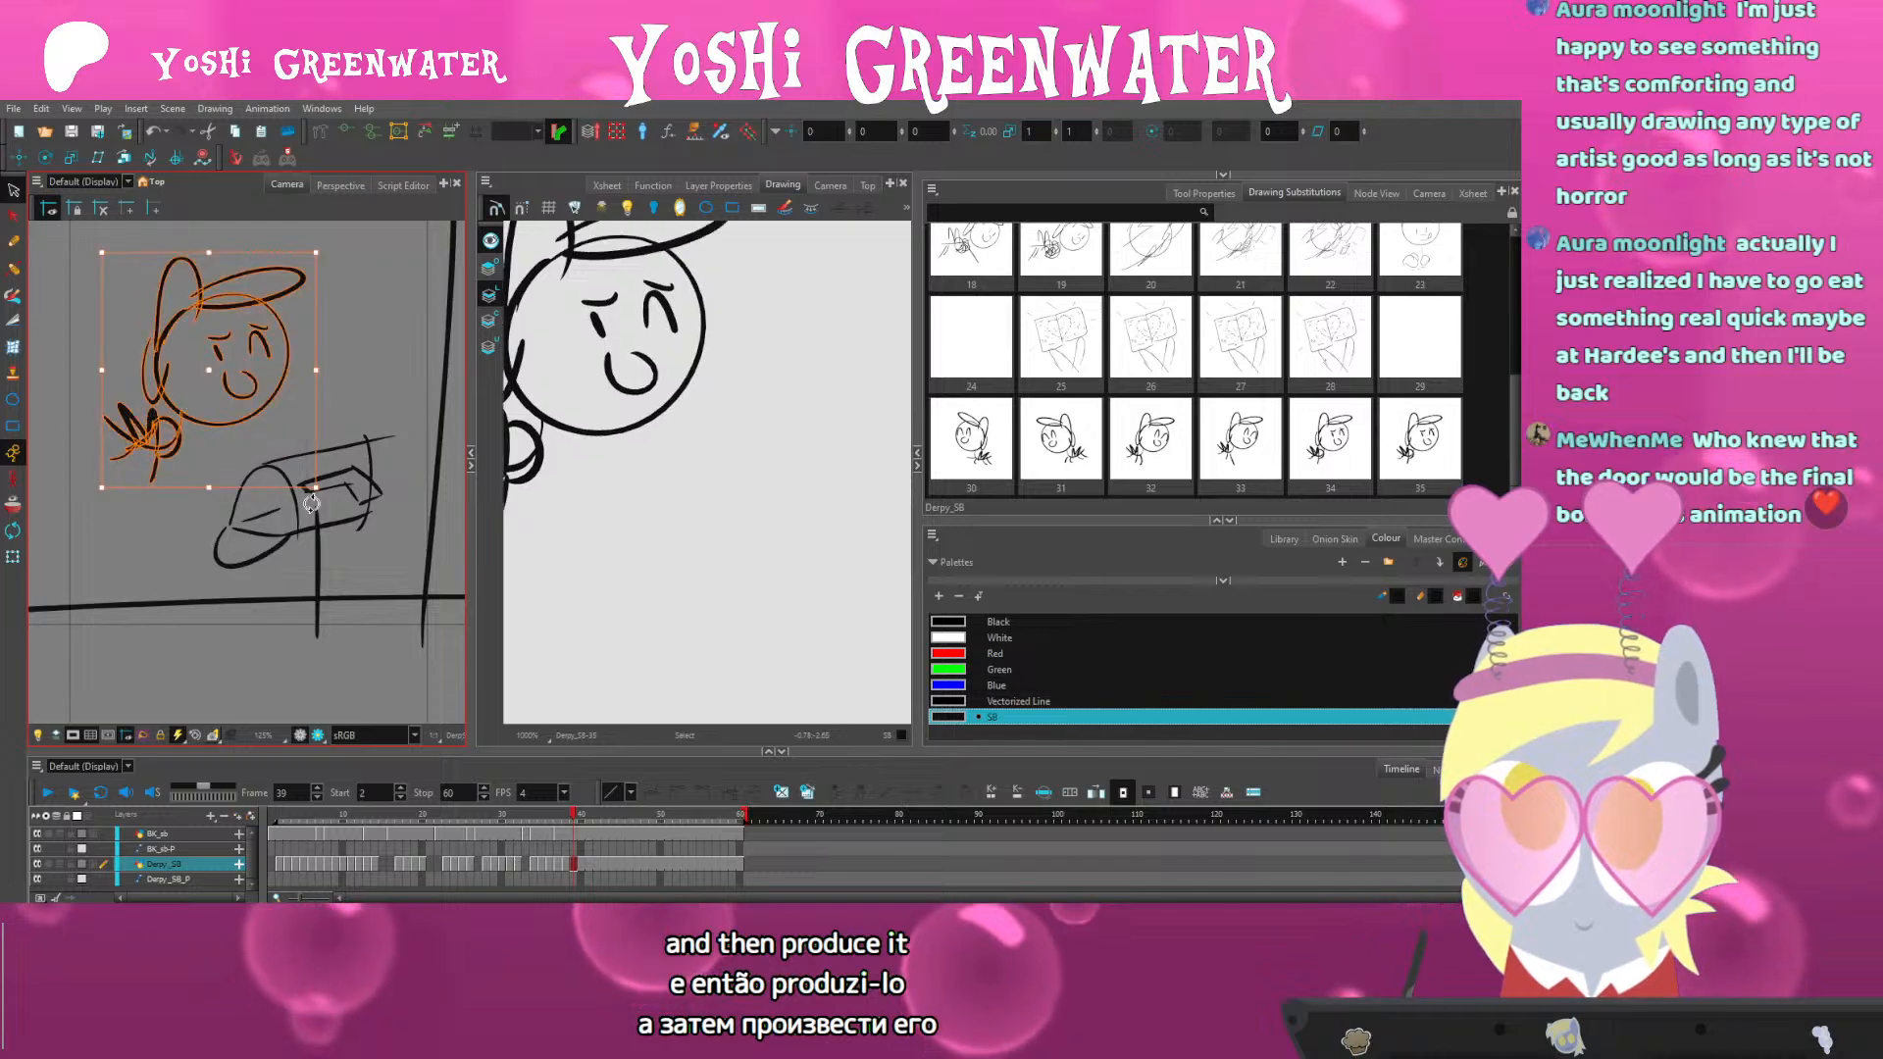
# Redraw the pony's eyes and brows at frame 39 looking down, and remove the rounded foreleg beside the wing
pyautogui.click(196, 371)
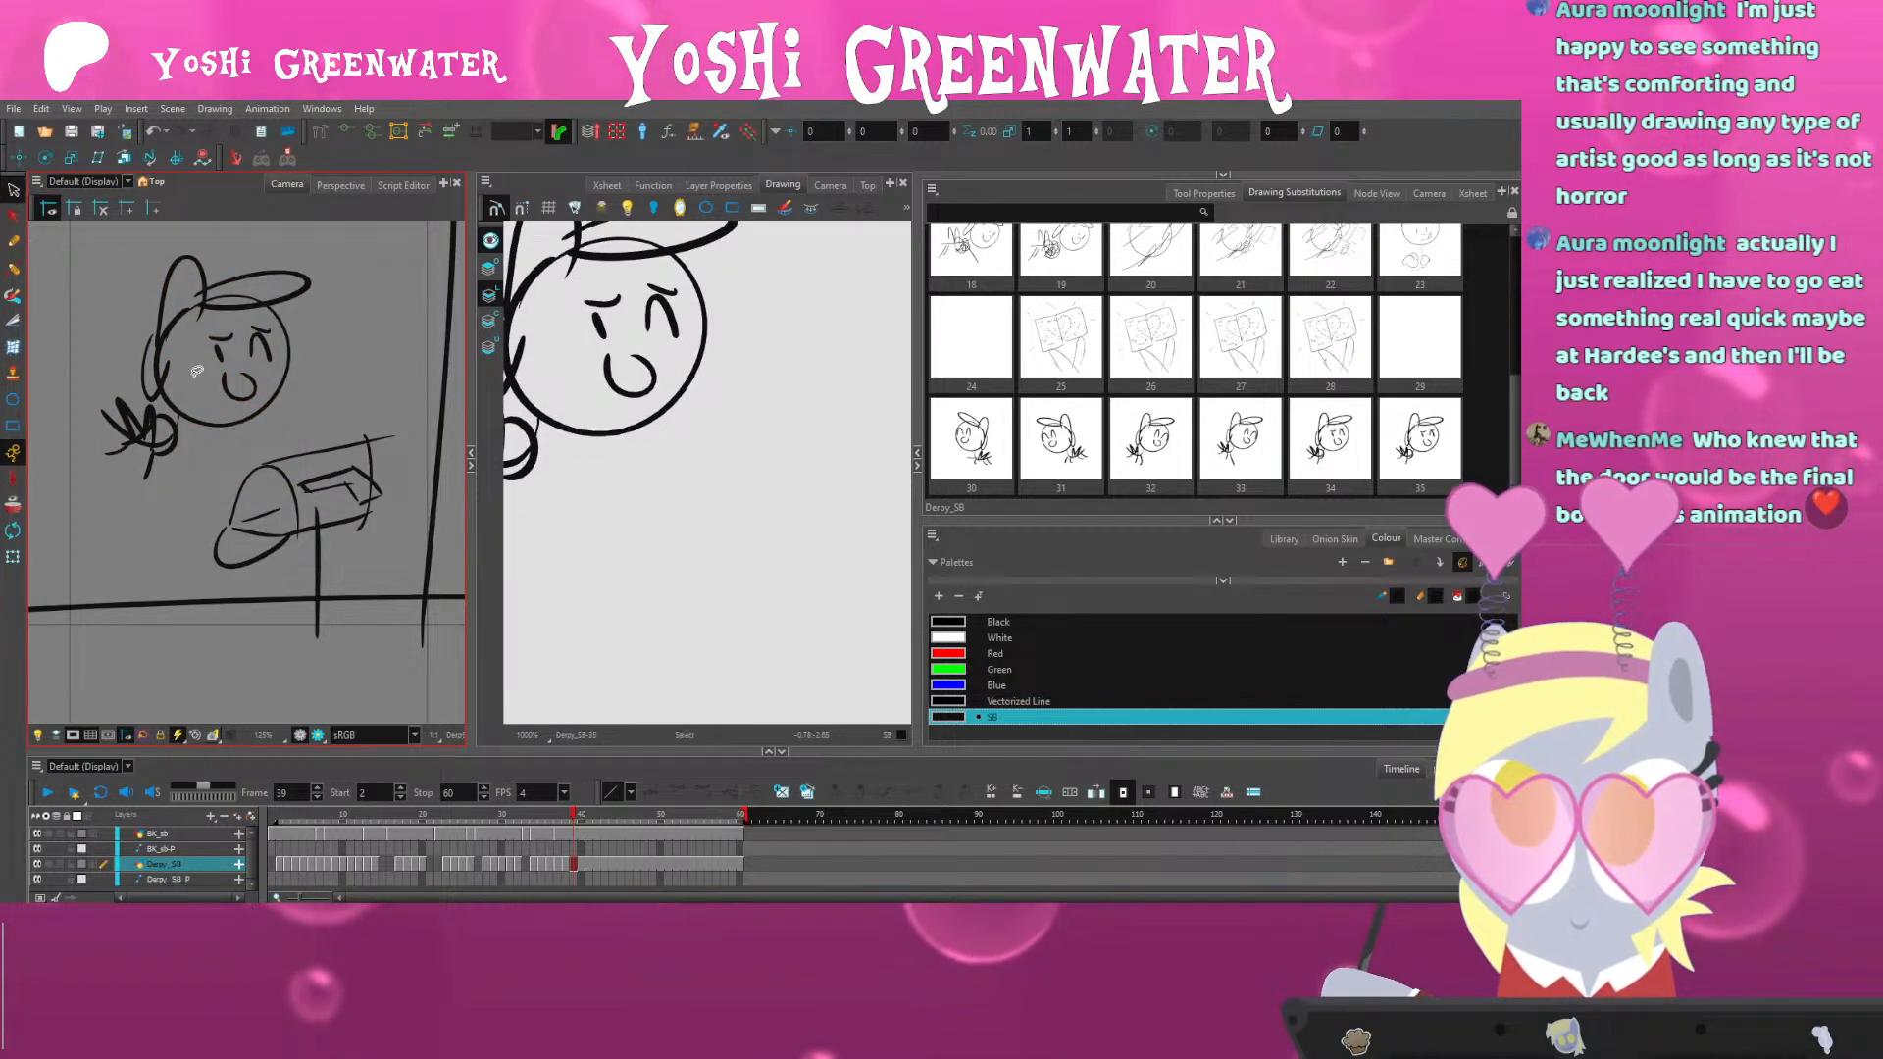
pyautogui.scroll(2, 206, 356)
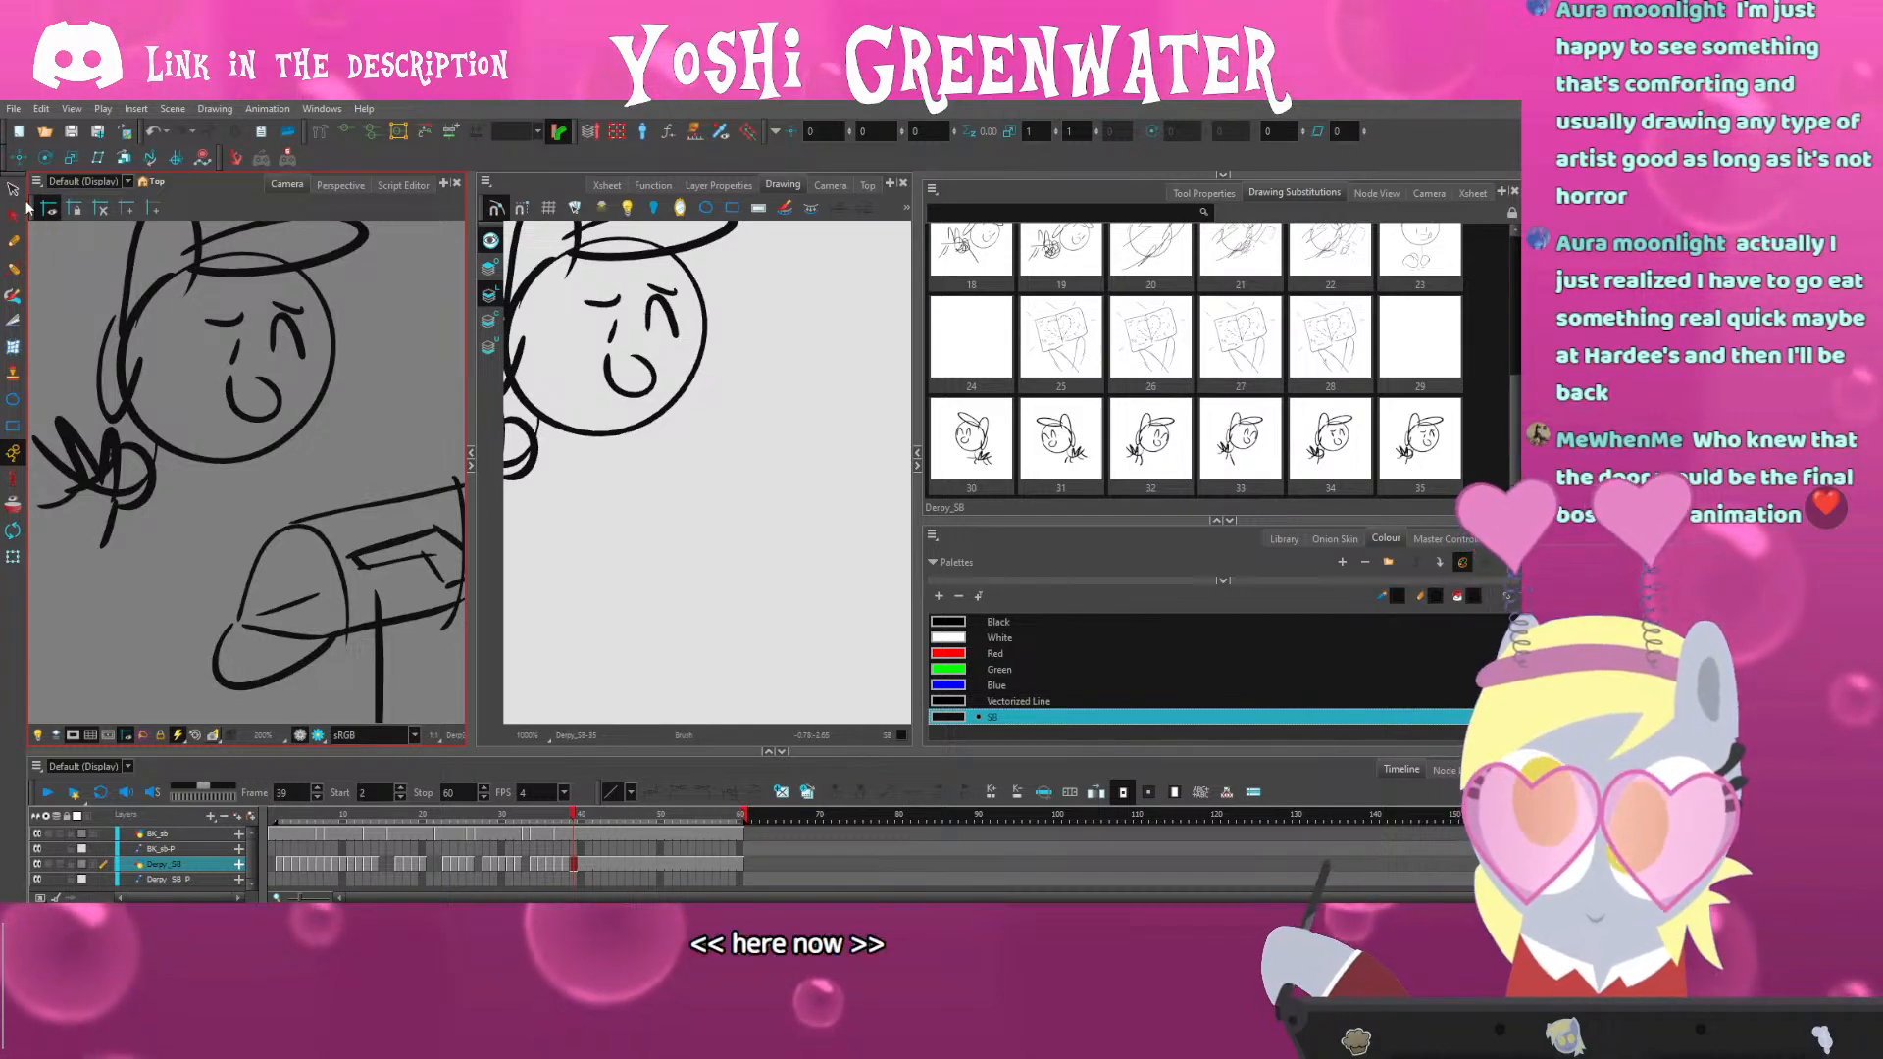
pyautogui.hotkey('ctrl', 'z')
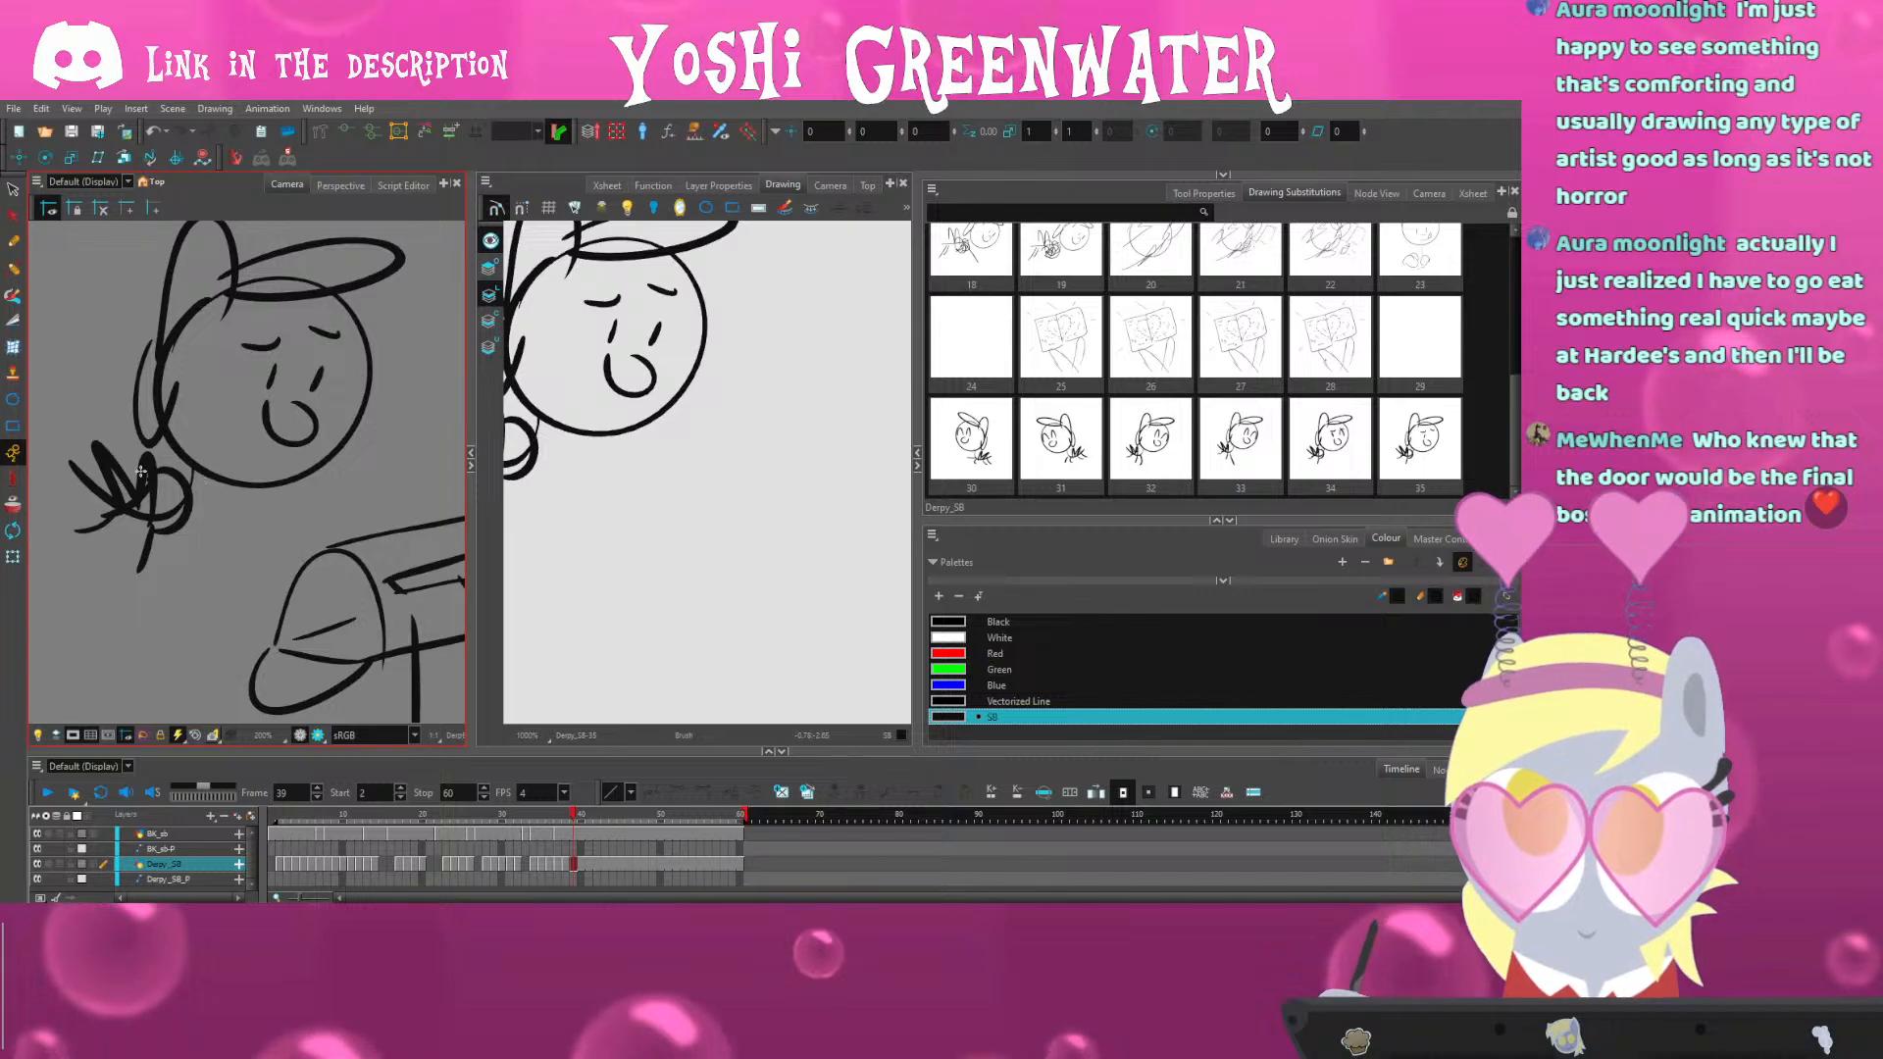
pyautogui.hotkey('ctrl', 'z')
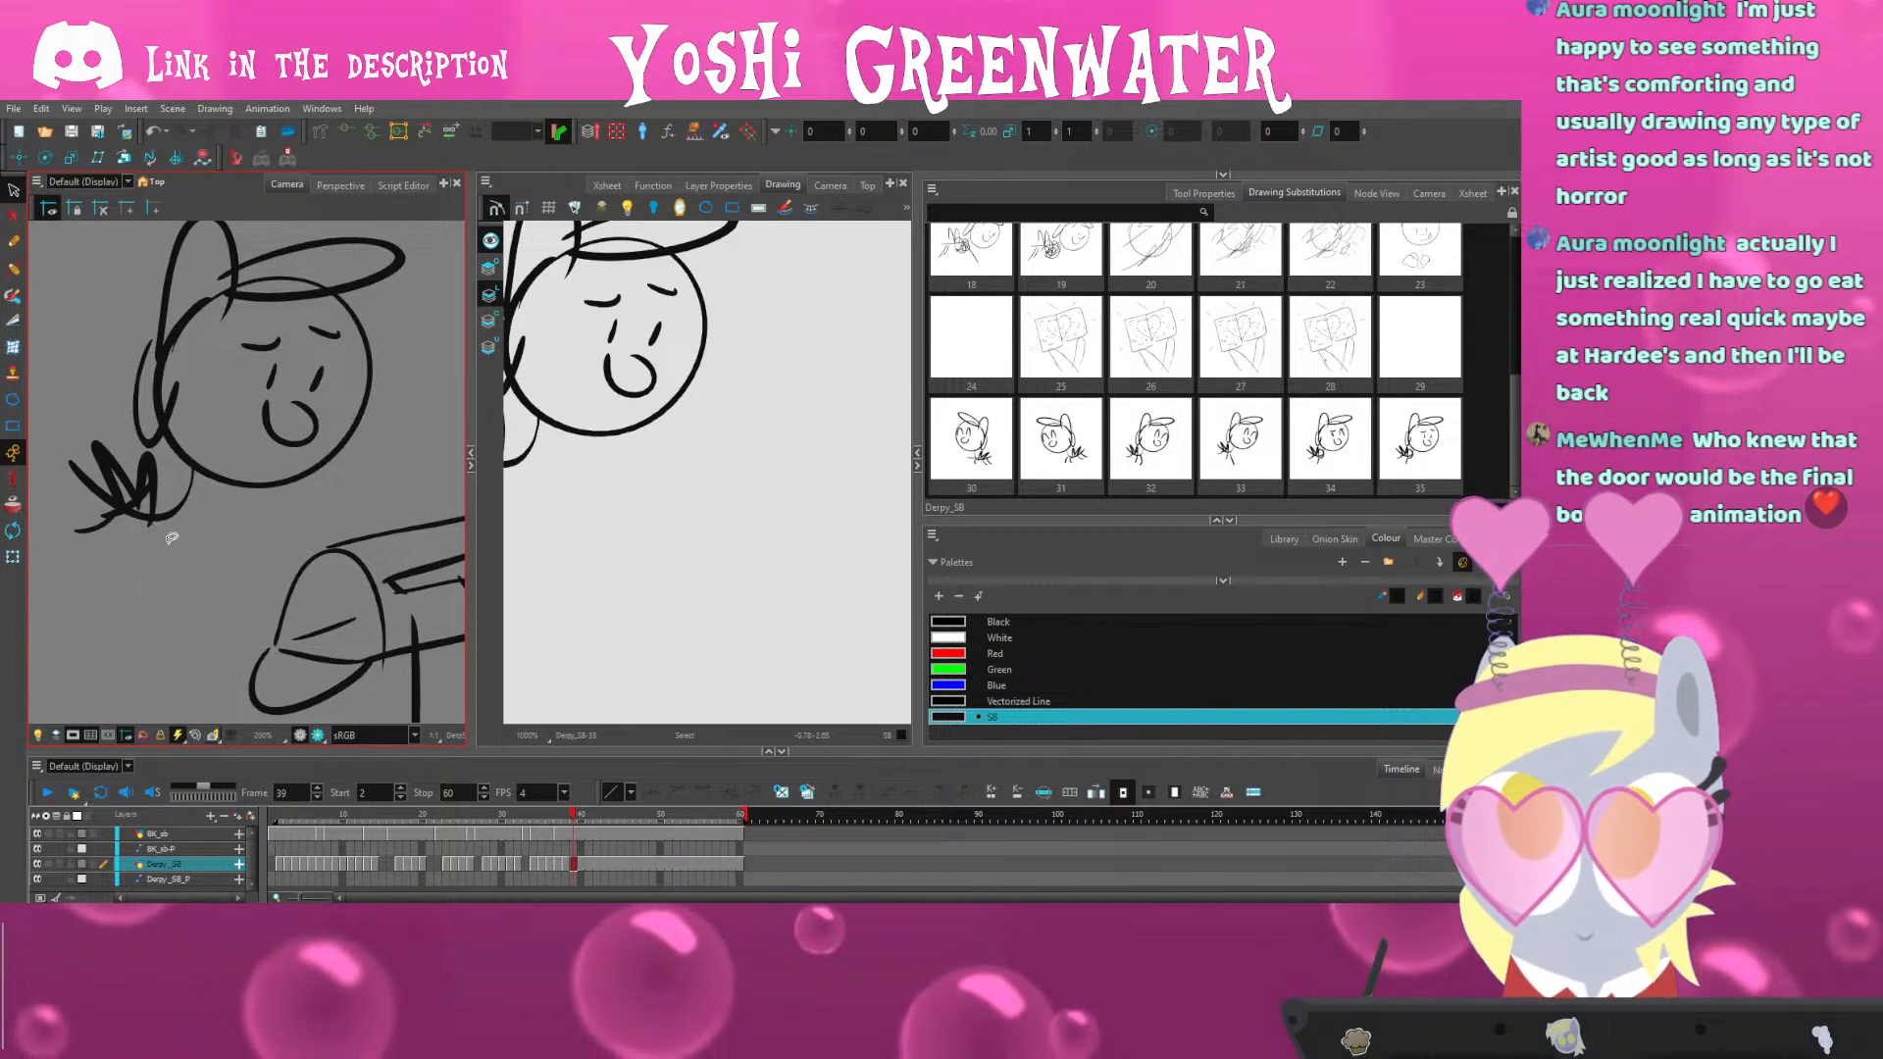
pyautogui.hotkey('alt', 'b')
pyautogui.moveTo(193, 561)
pyautogui.mouseDown()
pyautogui.moveTo(231, 525)
pyautogui.moveTo(191, 573)
pyautogui.moveTo(248, 567)
pyautogui.moveTo(217, 520)
pyautogui.mouseUp()
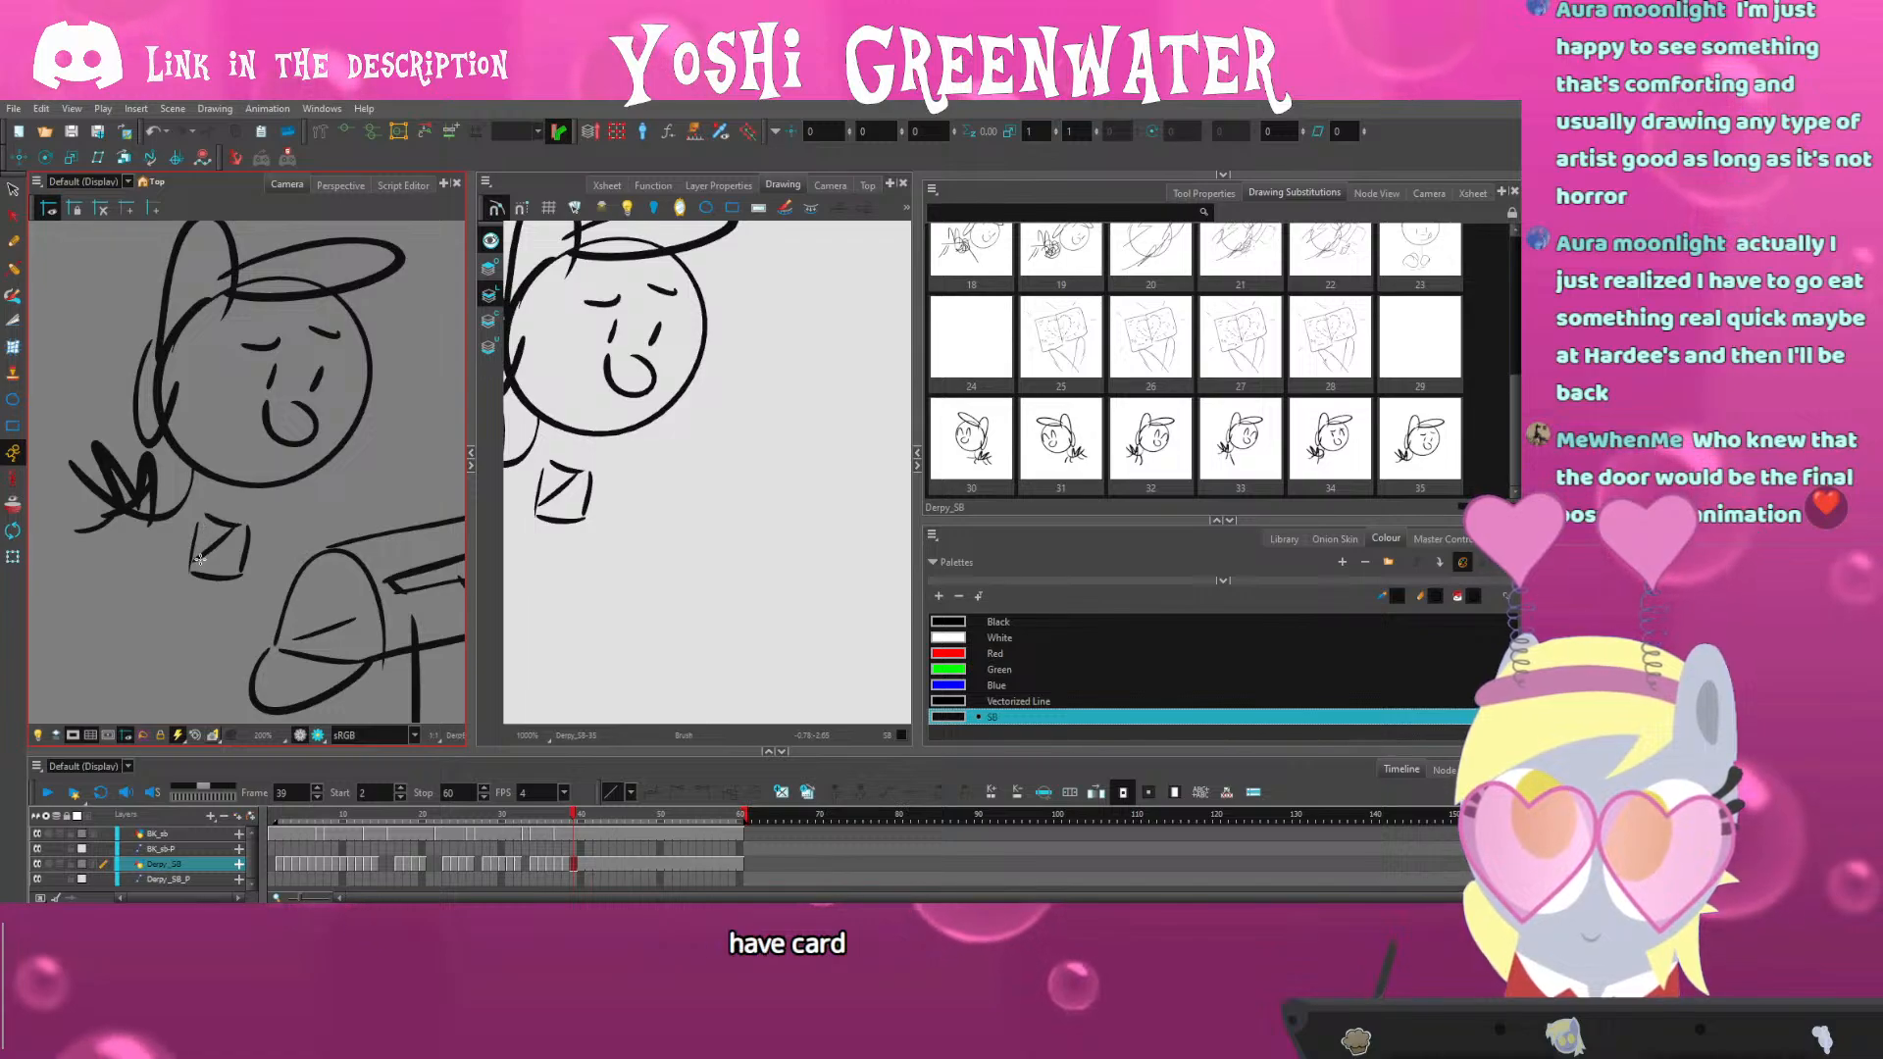
pyautogui.hotkey('alt', 's')
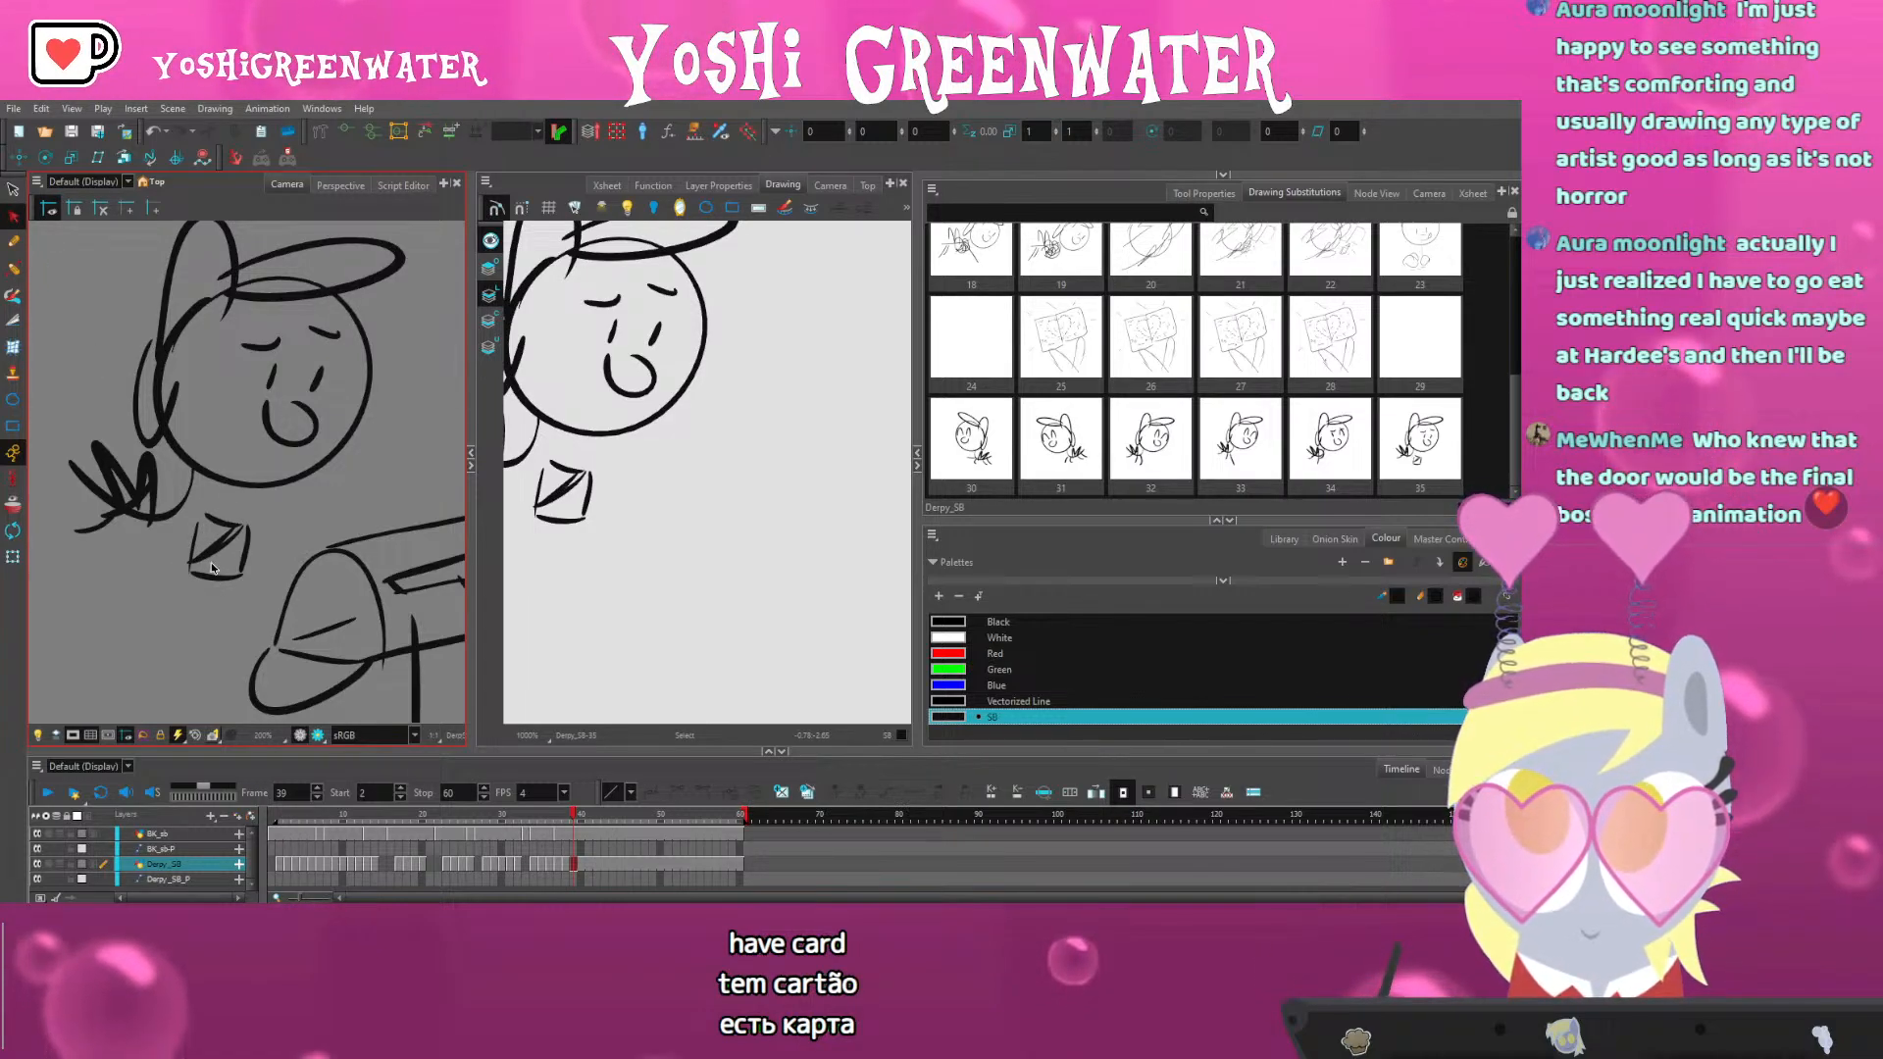
pyautogui.moveTo(177, 505); pyautogui.dragTo(257, 586)
pyautogui.press('Delete')
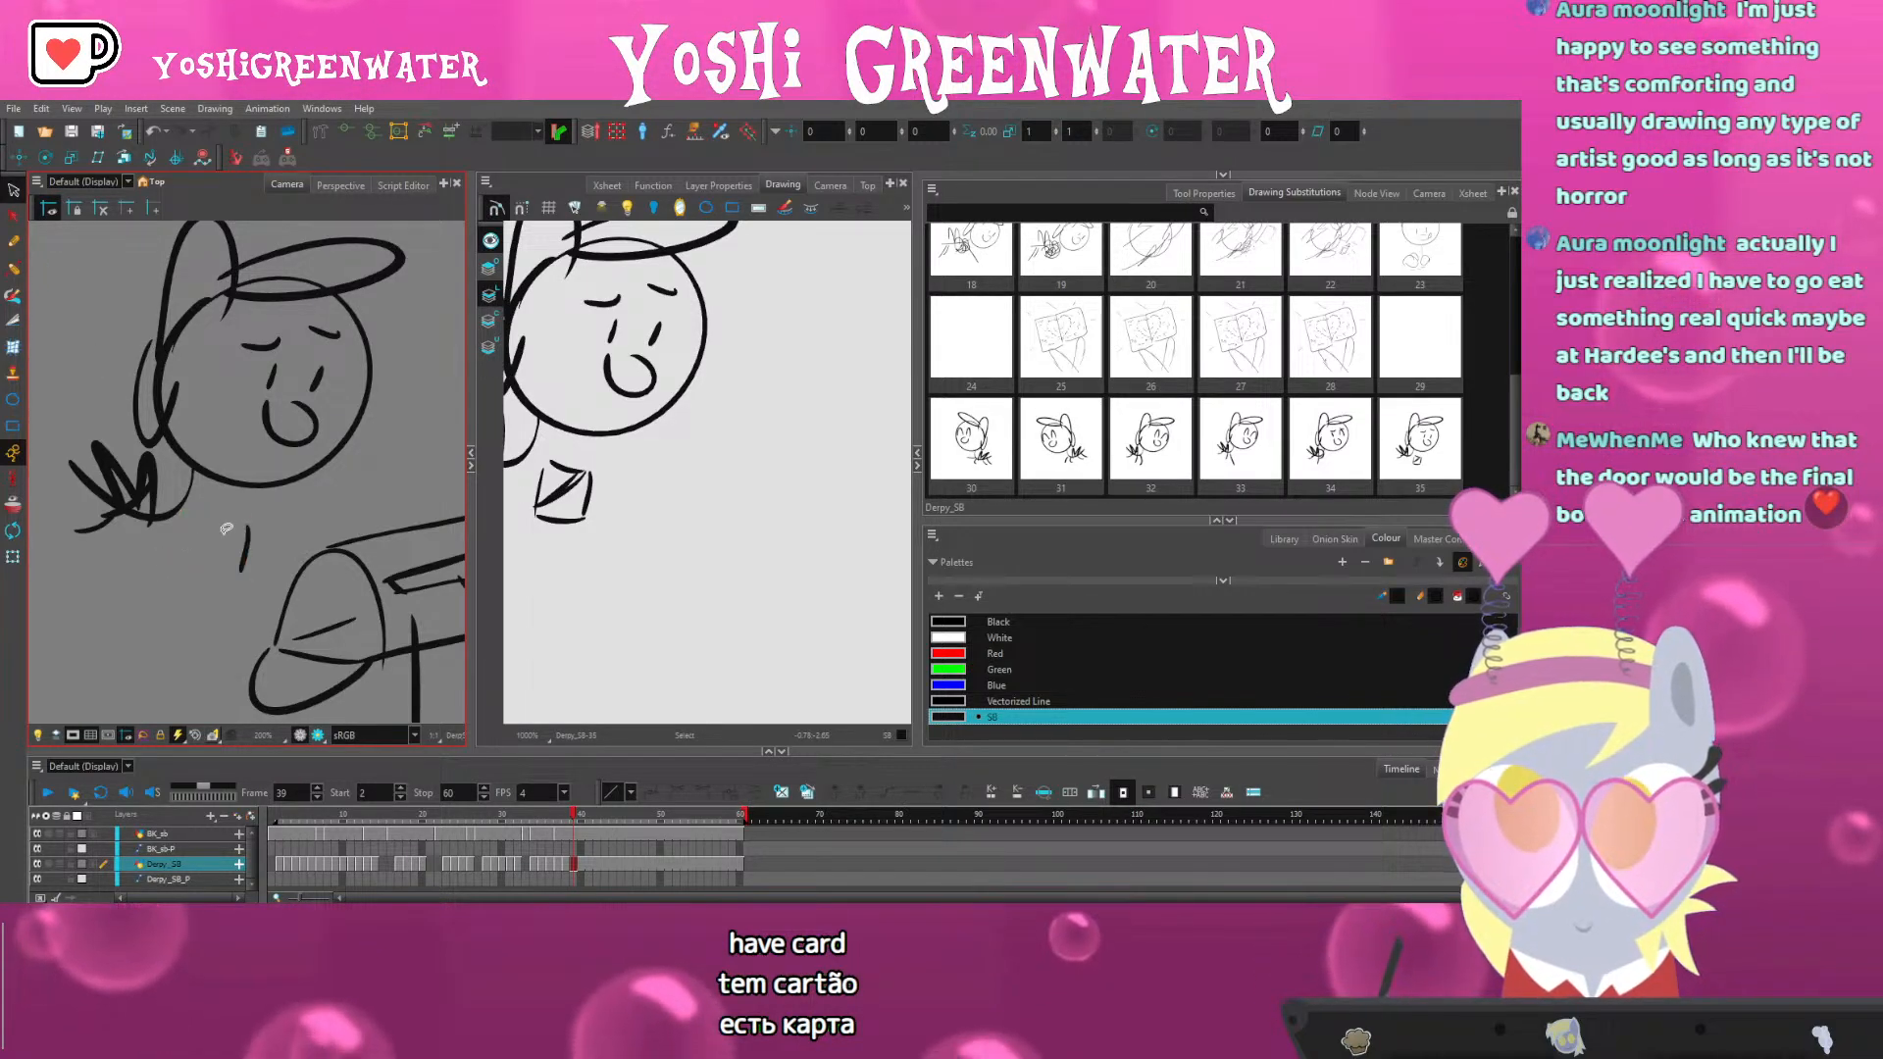
# Draw the pony's foreleg holding a small card beside the wing at frame 39, and check the pose in the full scene
pyautogui.moveTo(535, 534); pyautogui.dragTo(672, 539)
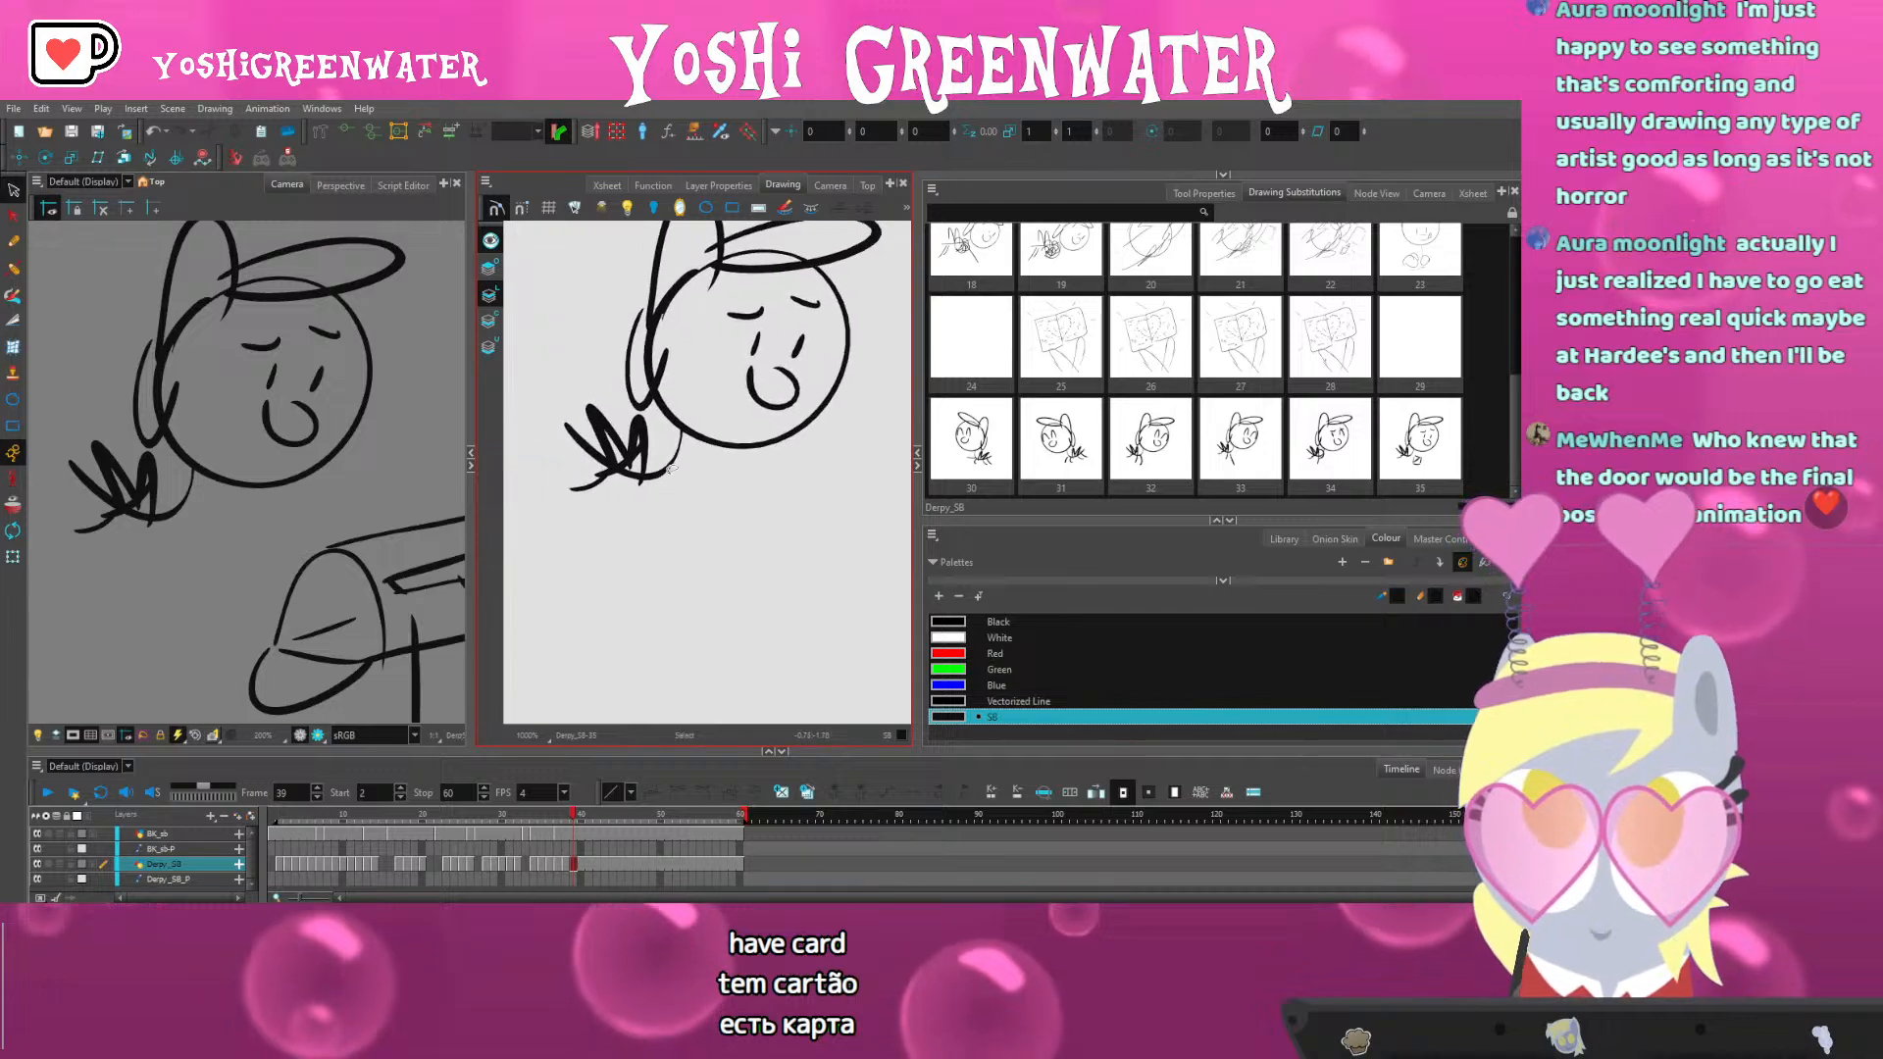
pyautogui.moveTo(618, 458)
pyautogui.keyDown('ctrl'); pyautogui.keyDown('alt'); pyautogui.mouseDown()
pyautogui.moveTo(642, 525)
pyautogui.moveTo(687, 500)
pyautogui.mouseUp(); pyautogui.keyUp('alt'); pyautogui.keyUp('ctrl')
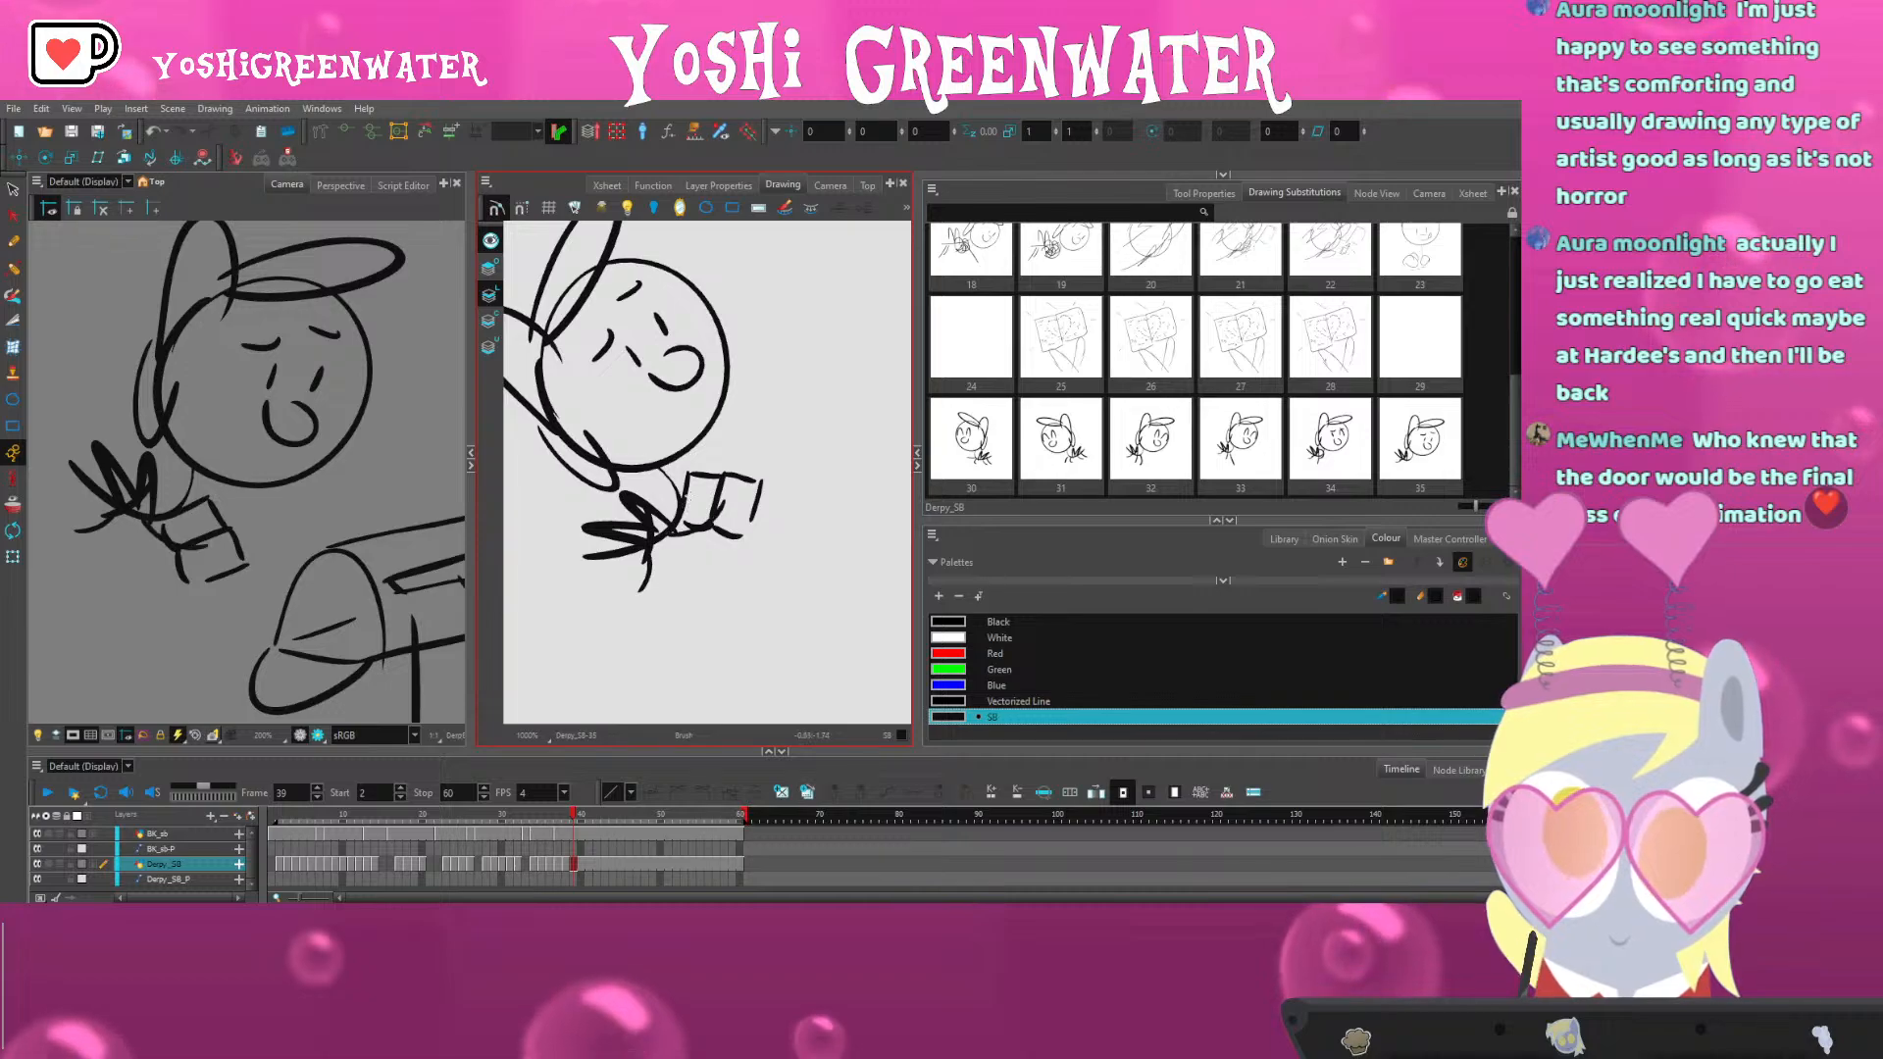
pyautogui.scroll(-5, 161, 555)
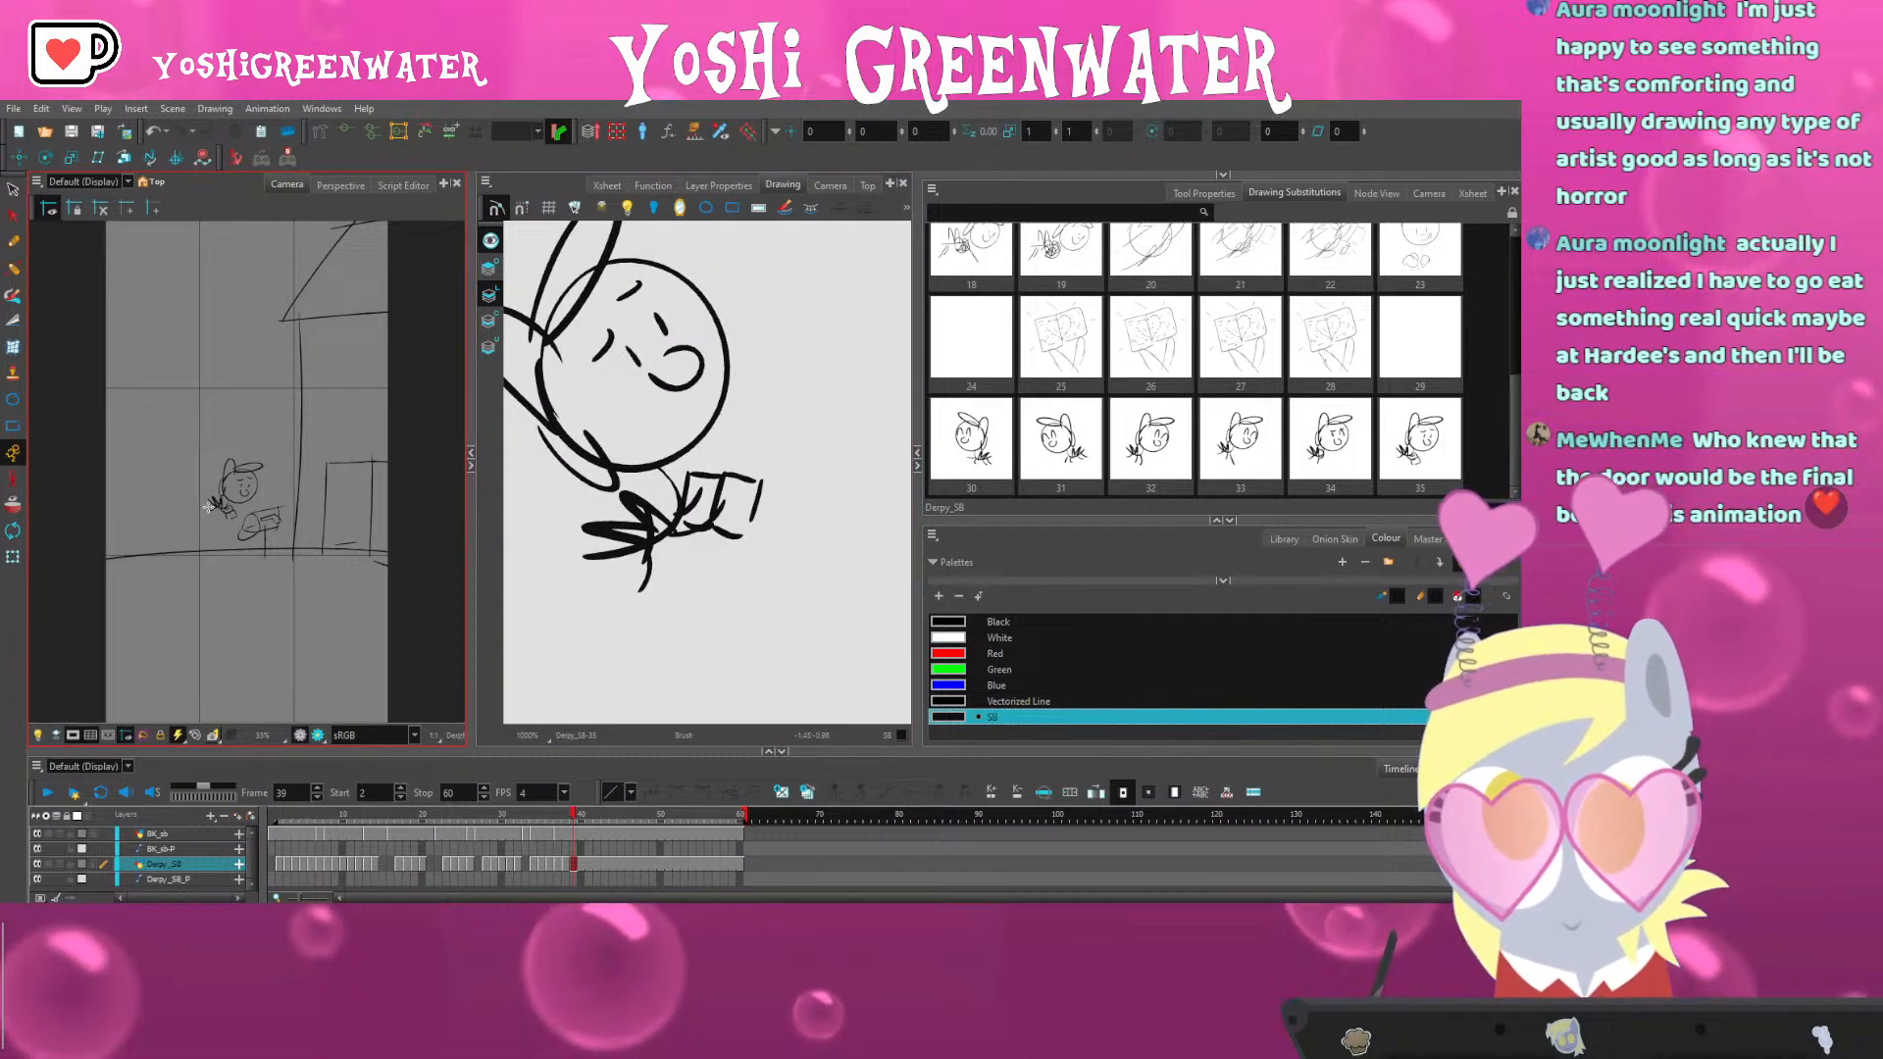
pyautogui.scroll(5, 208, 506)
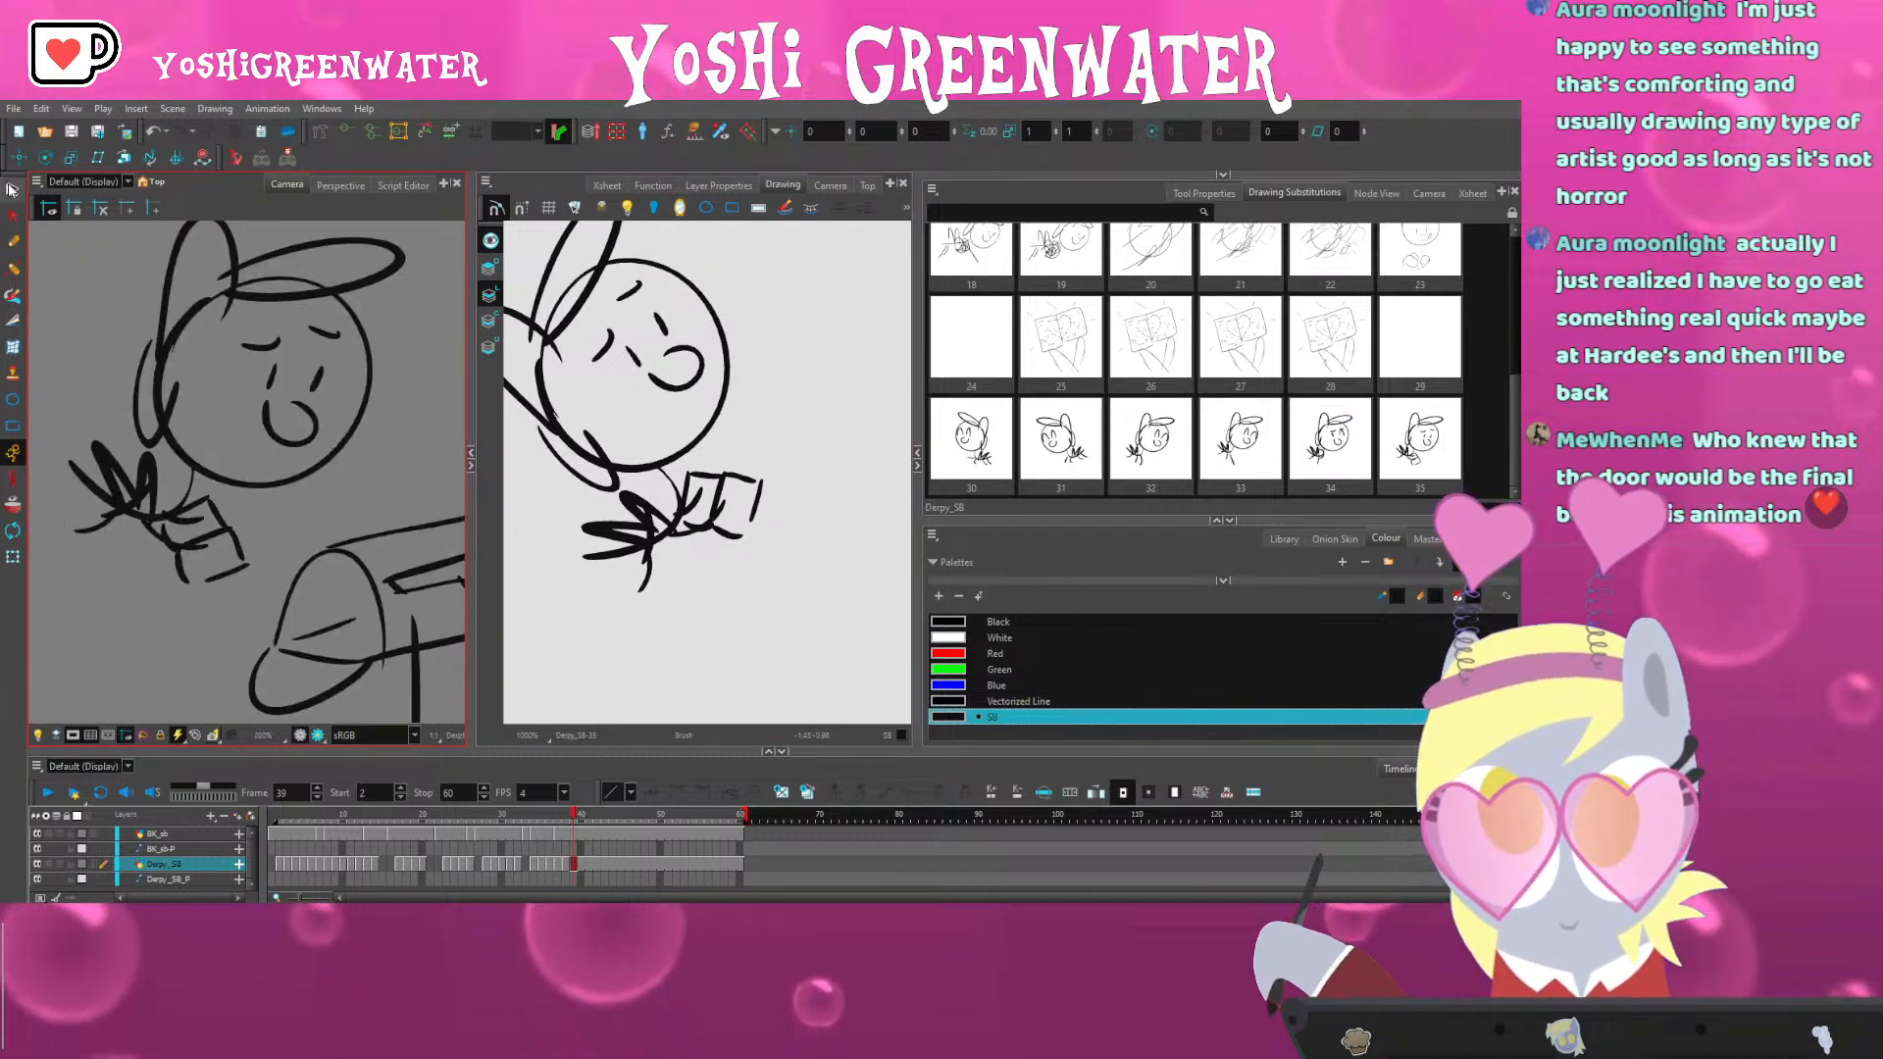
pyautogui.click(12, 190)
pyautogui.scroll(-3, 162, 393)
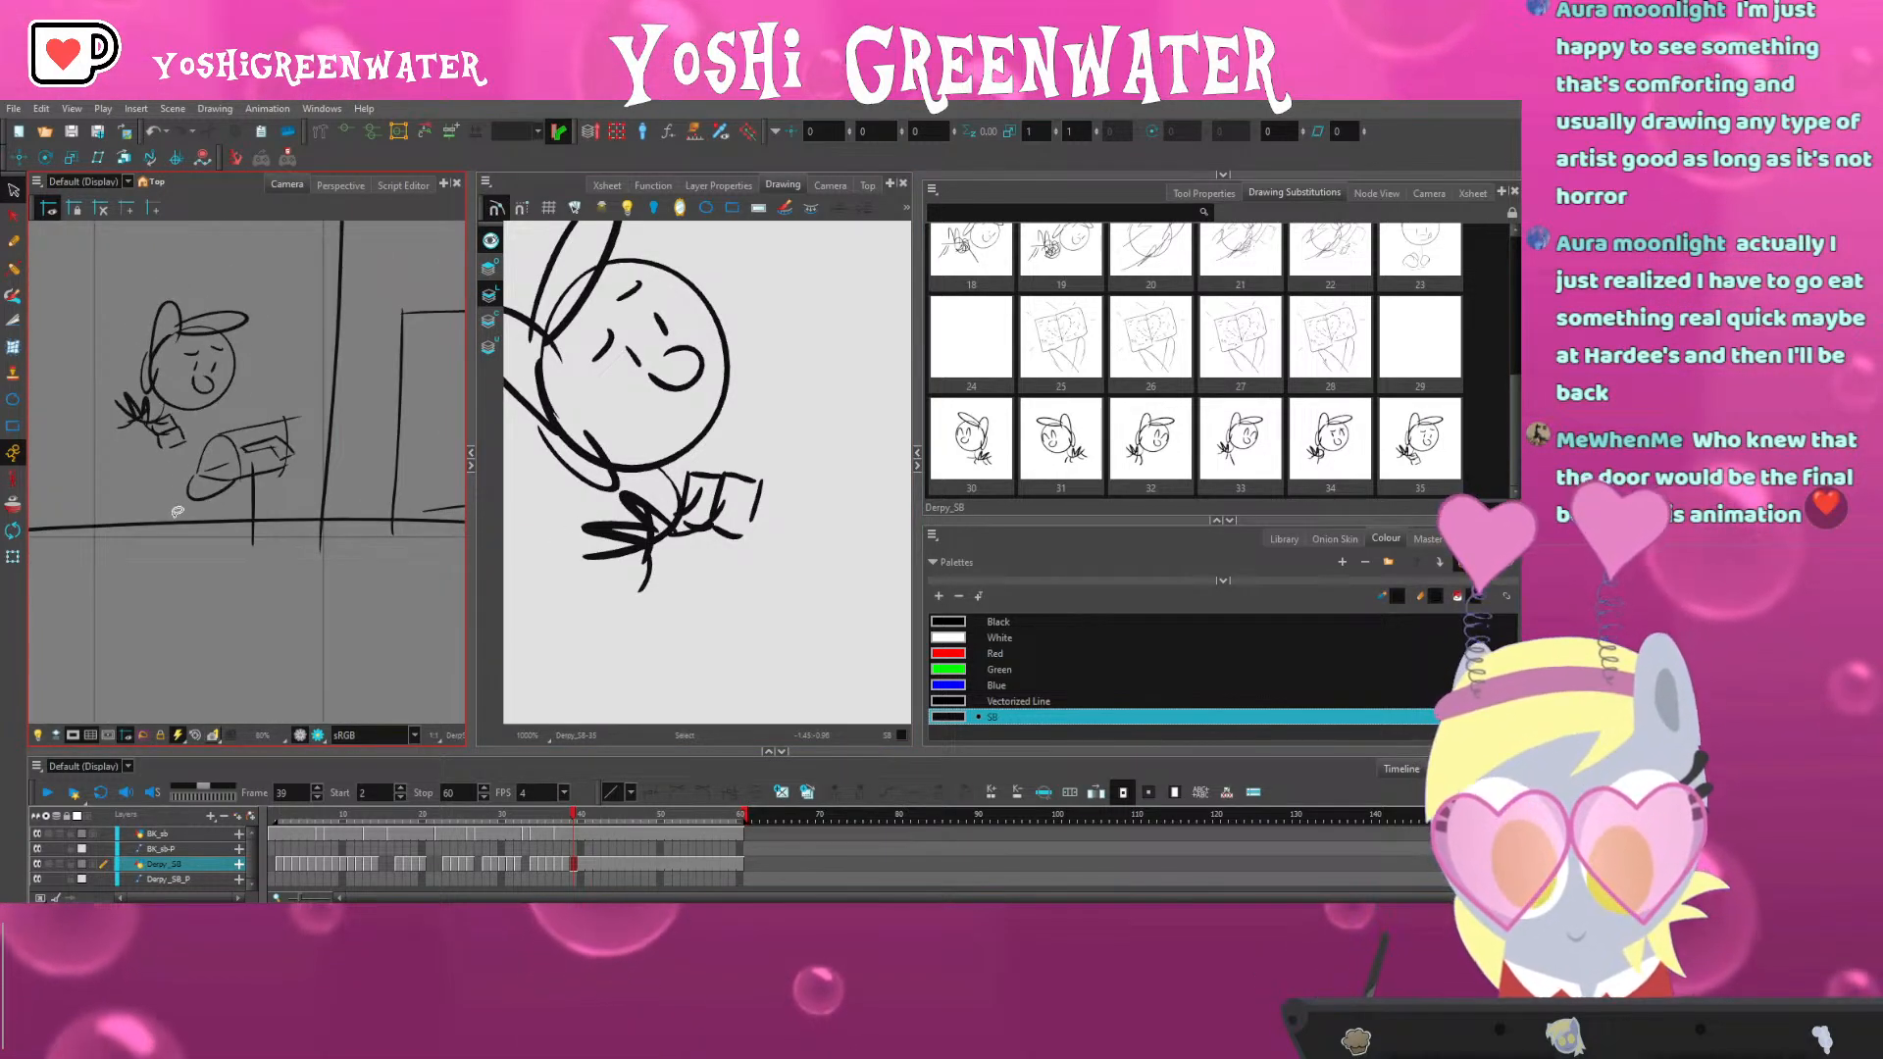
# Duplicate the Derpy_SB drawing at frame 40 so it becomes a separate new drawing
pyautogui.press(',')
pyautogui.press('.')
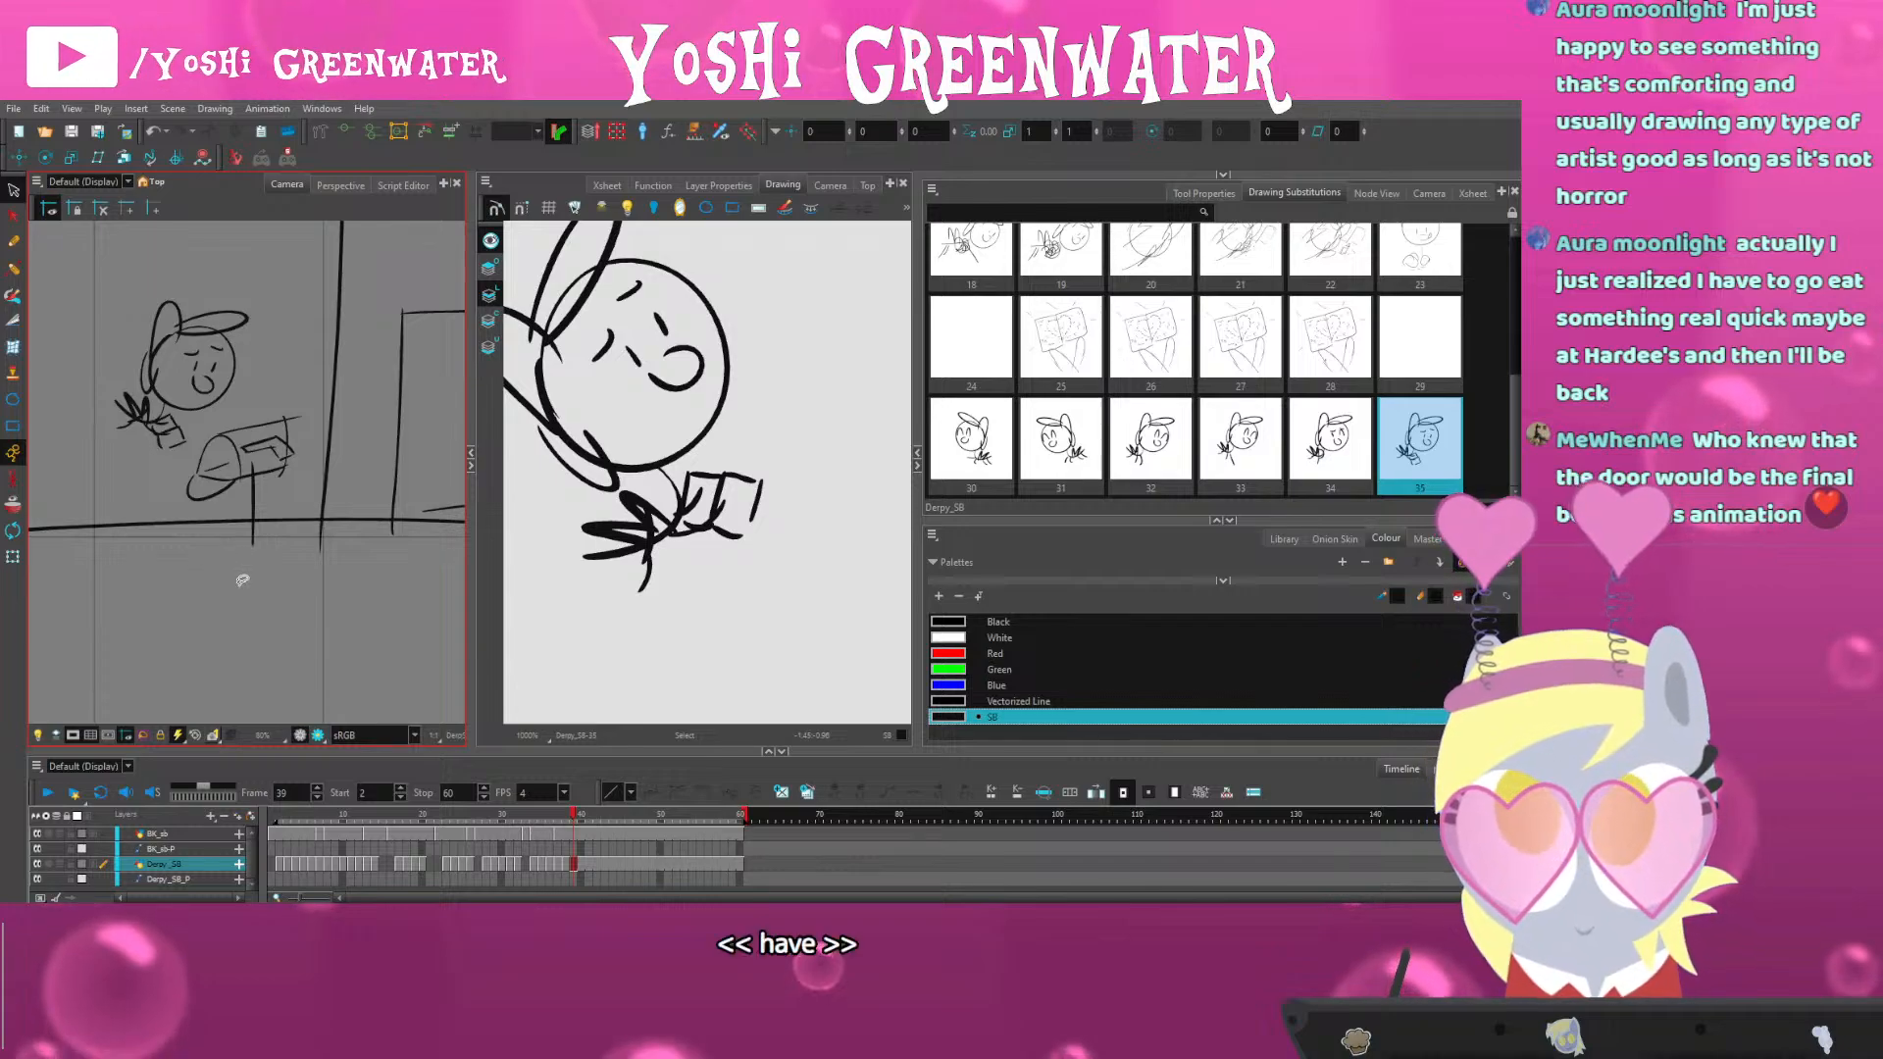
pyautogui.click(582, 864)
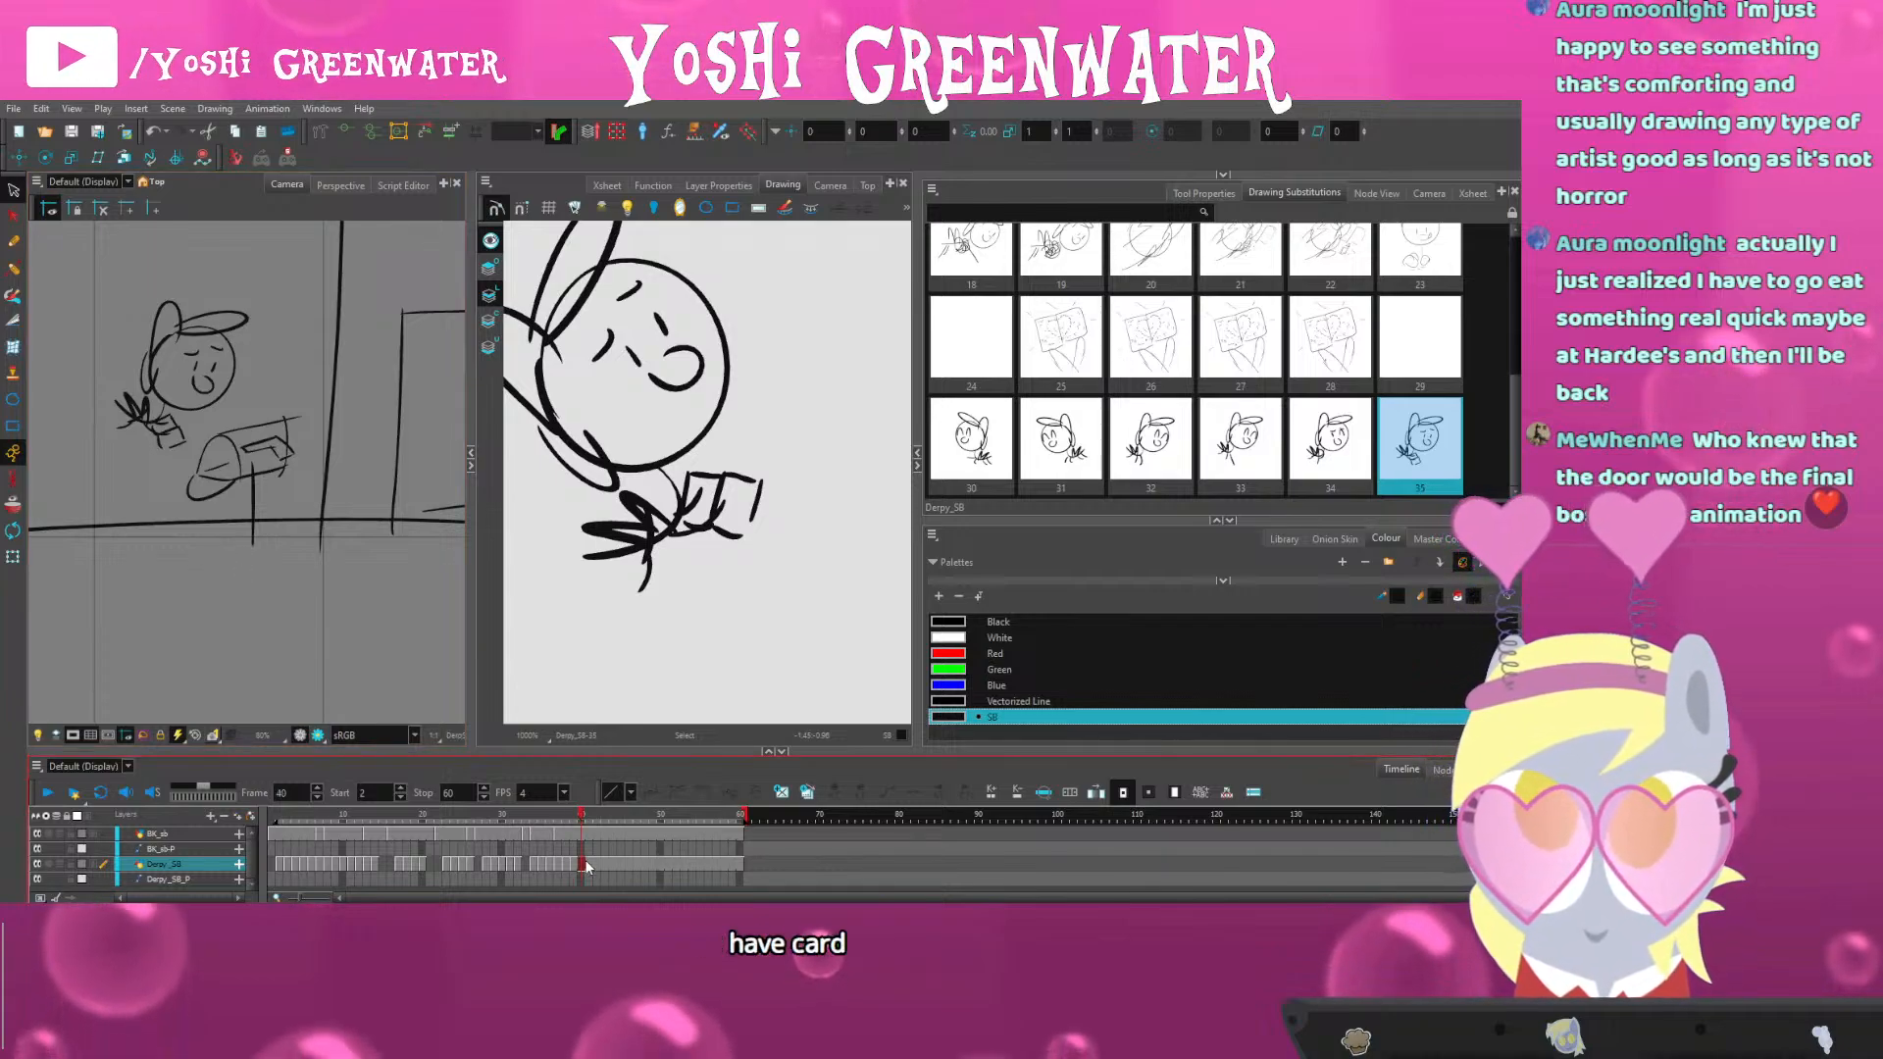
pyautogui.click(807, 792)
pyautogui.hotkey('shift', 'x')
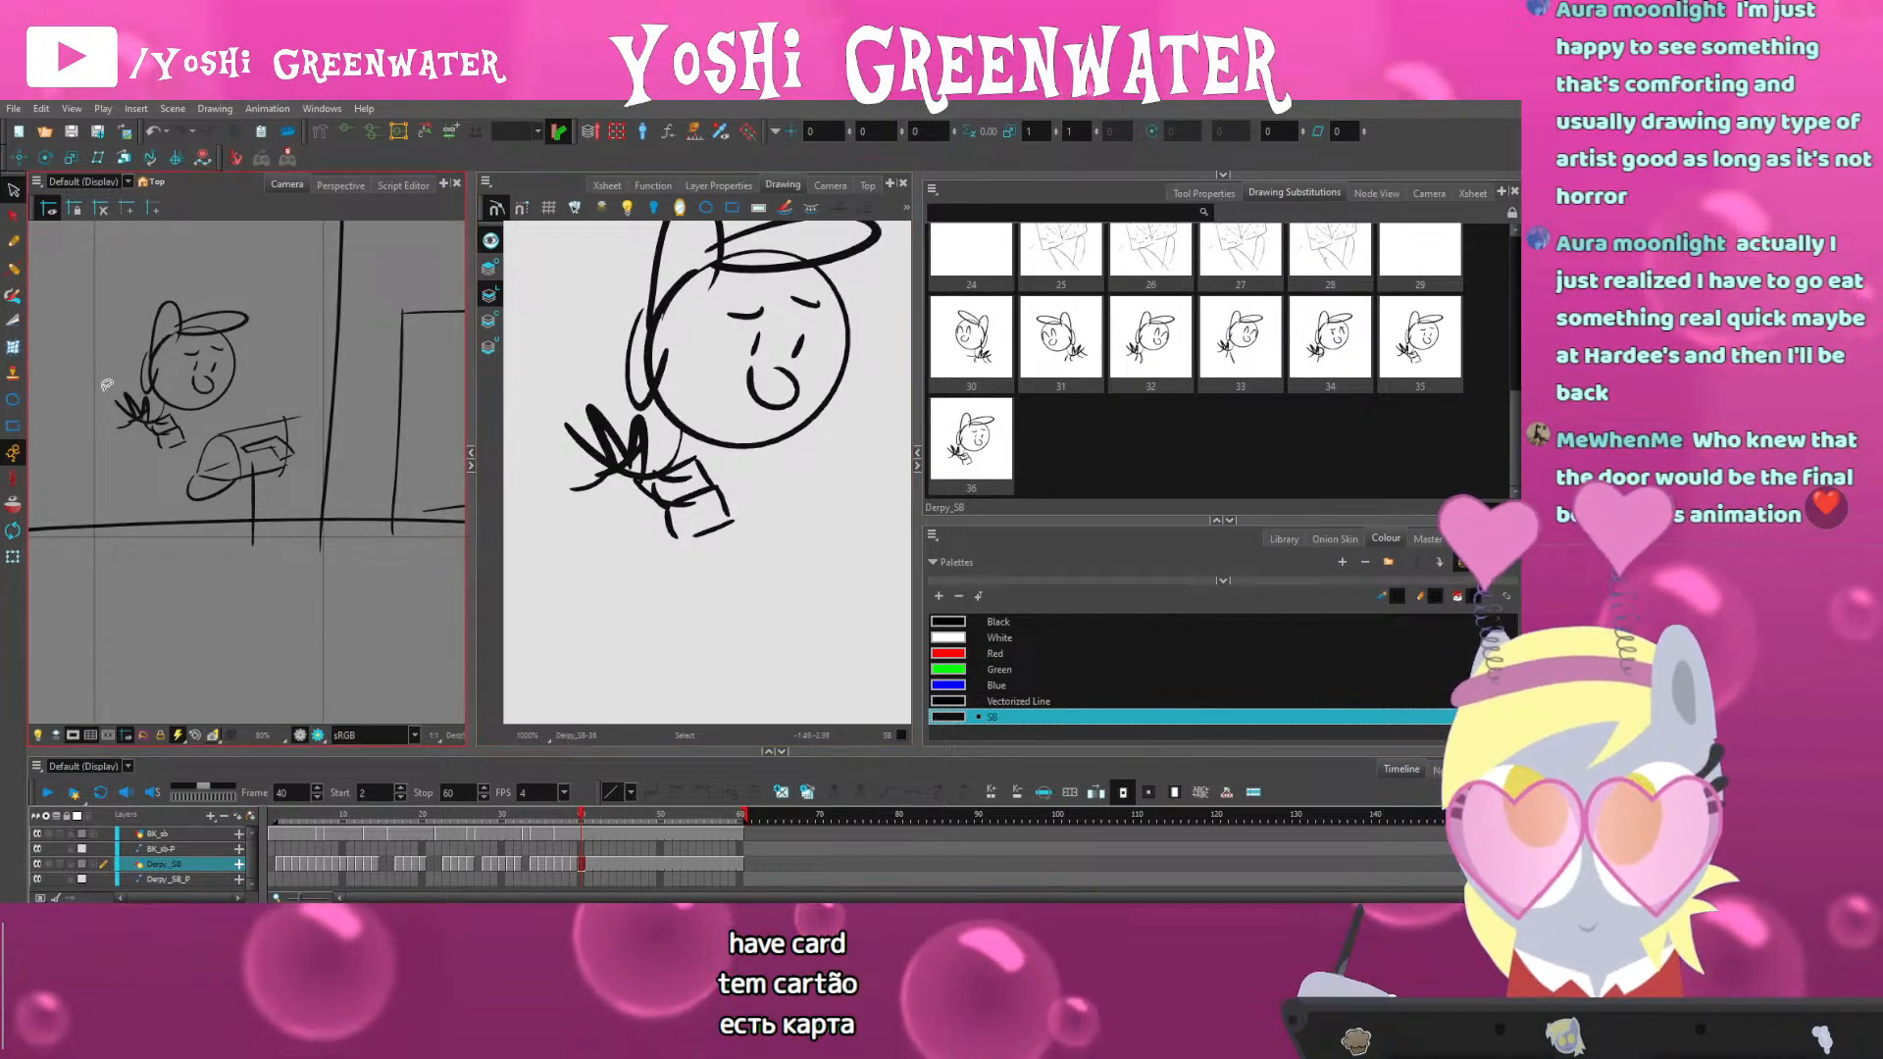
# Move the entire Derpy sketch at frame 40 down and to the right, onto the upper edge of the mailbox
pyautogui.hotkey('ctrl', 'a')
pyautogui.press('2')
pyautogui.press('2')
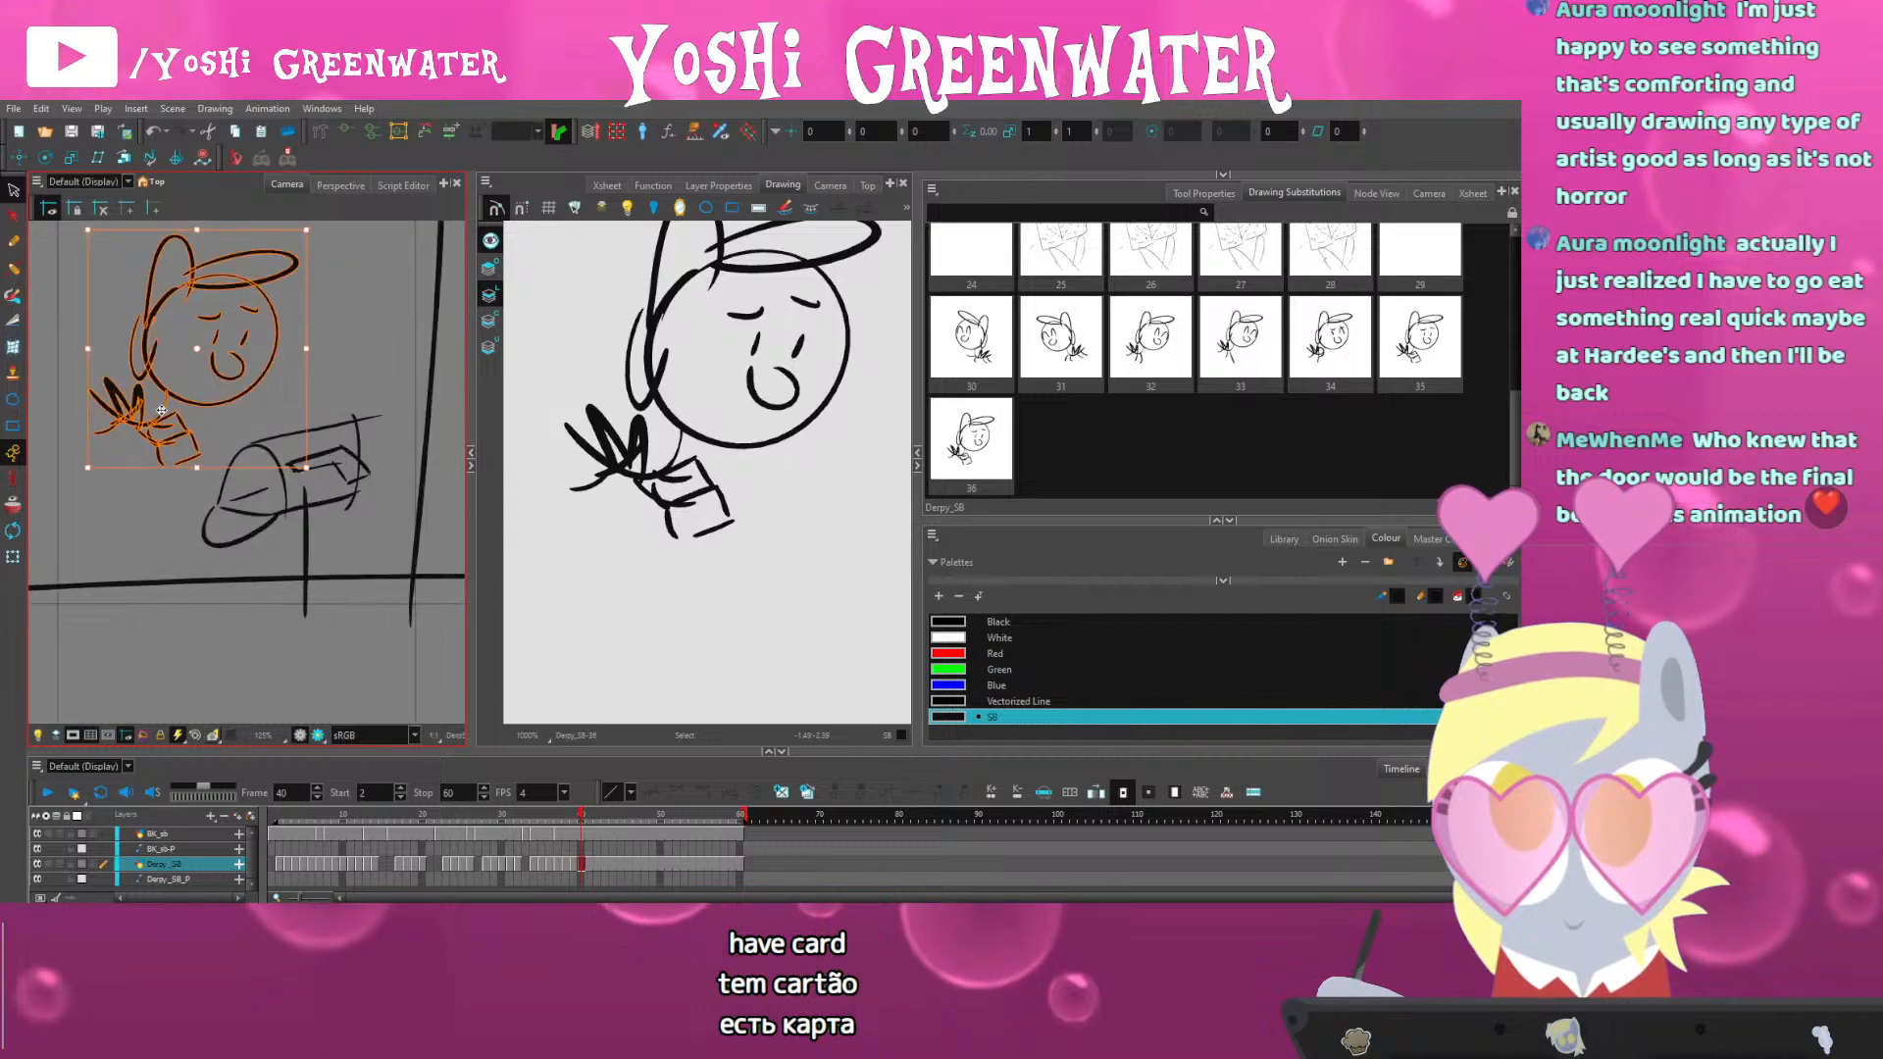
pyautogui.moveTo(163, 414); pyautogui.dragTo(225, 454)
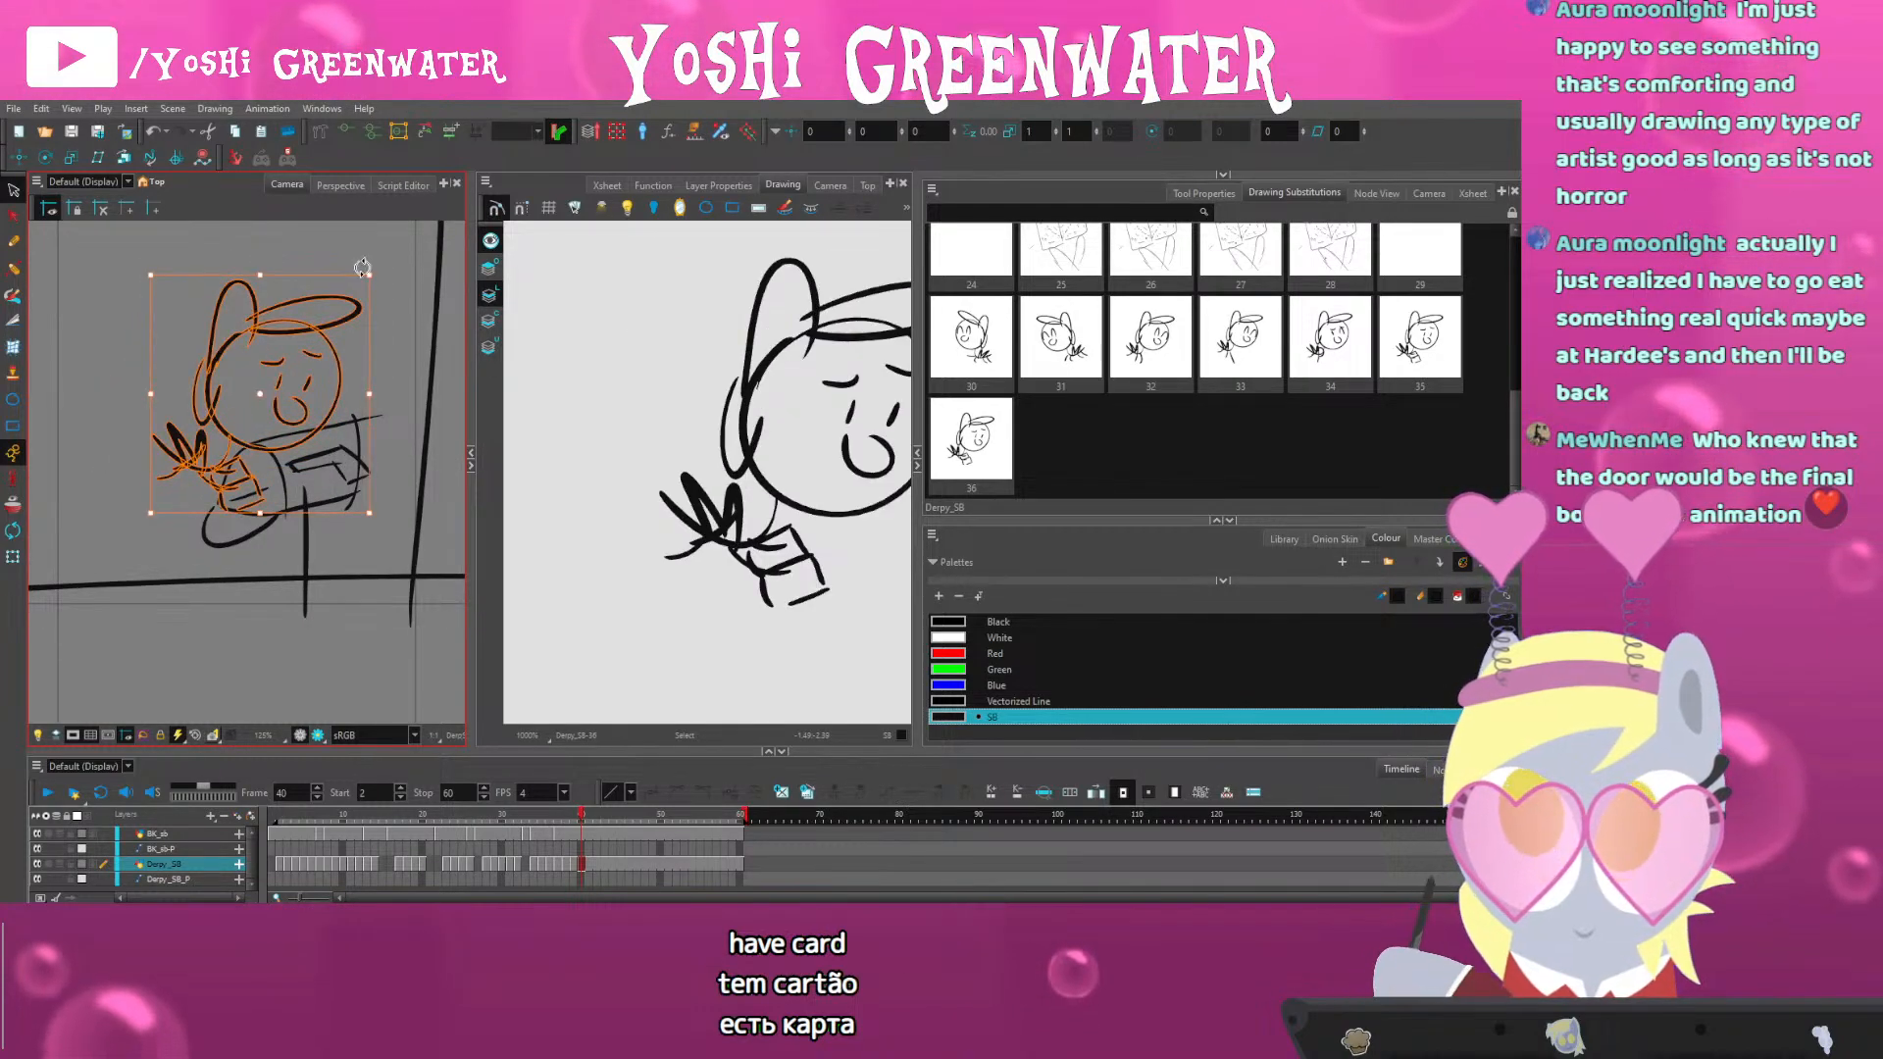
# Shift the eyes, eyebrows and muzzle slightly down and to the left within the head circle
pyautogui.scroll(1, 241, 528)
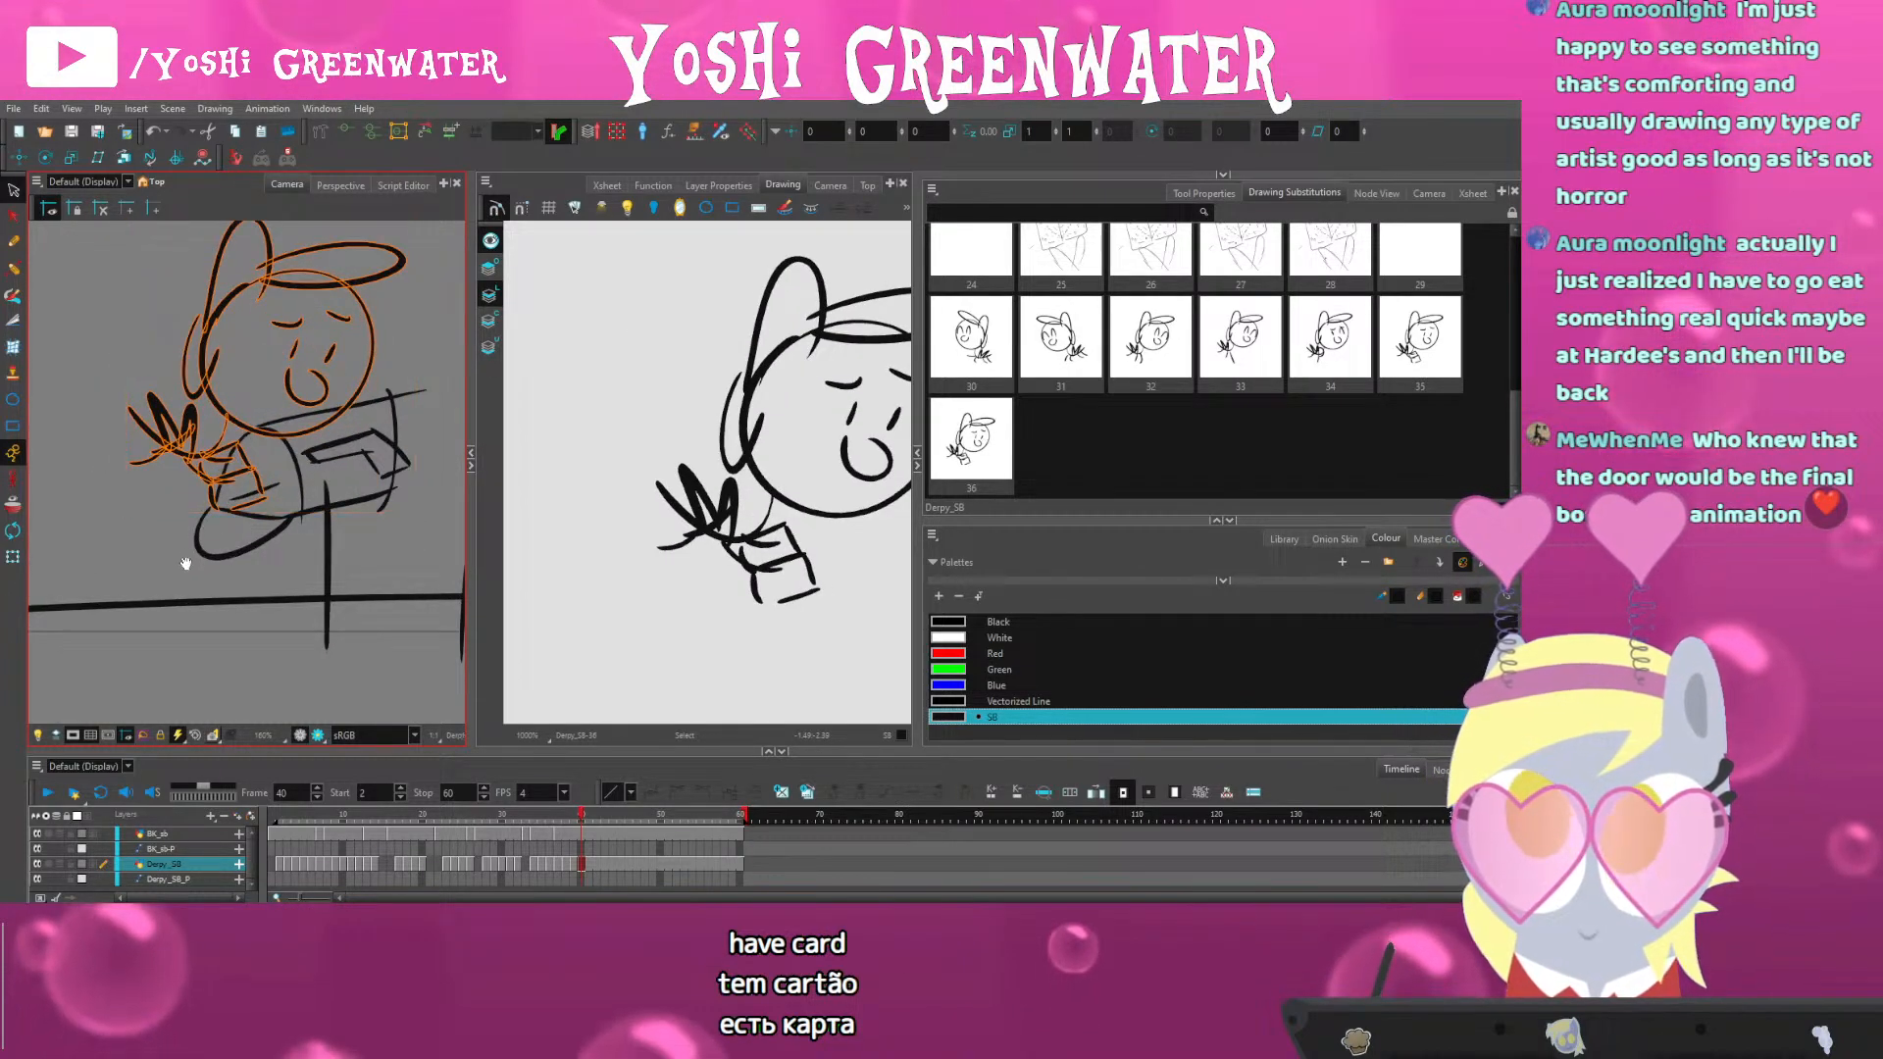
pyautogui.moveTo(186, 564); pyautogui.dragTo(175, 576)
pyautogui.moveTo(263, 378)
pyautogui.mouseDown()
pyautogui.moveTo(312, 339)
pyautogui.moveTo(292, 380)
pyautogui.mouseUp()
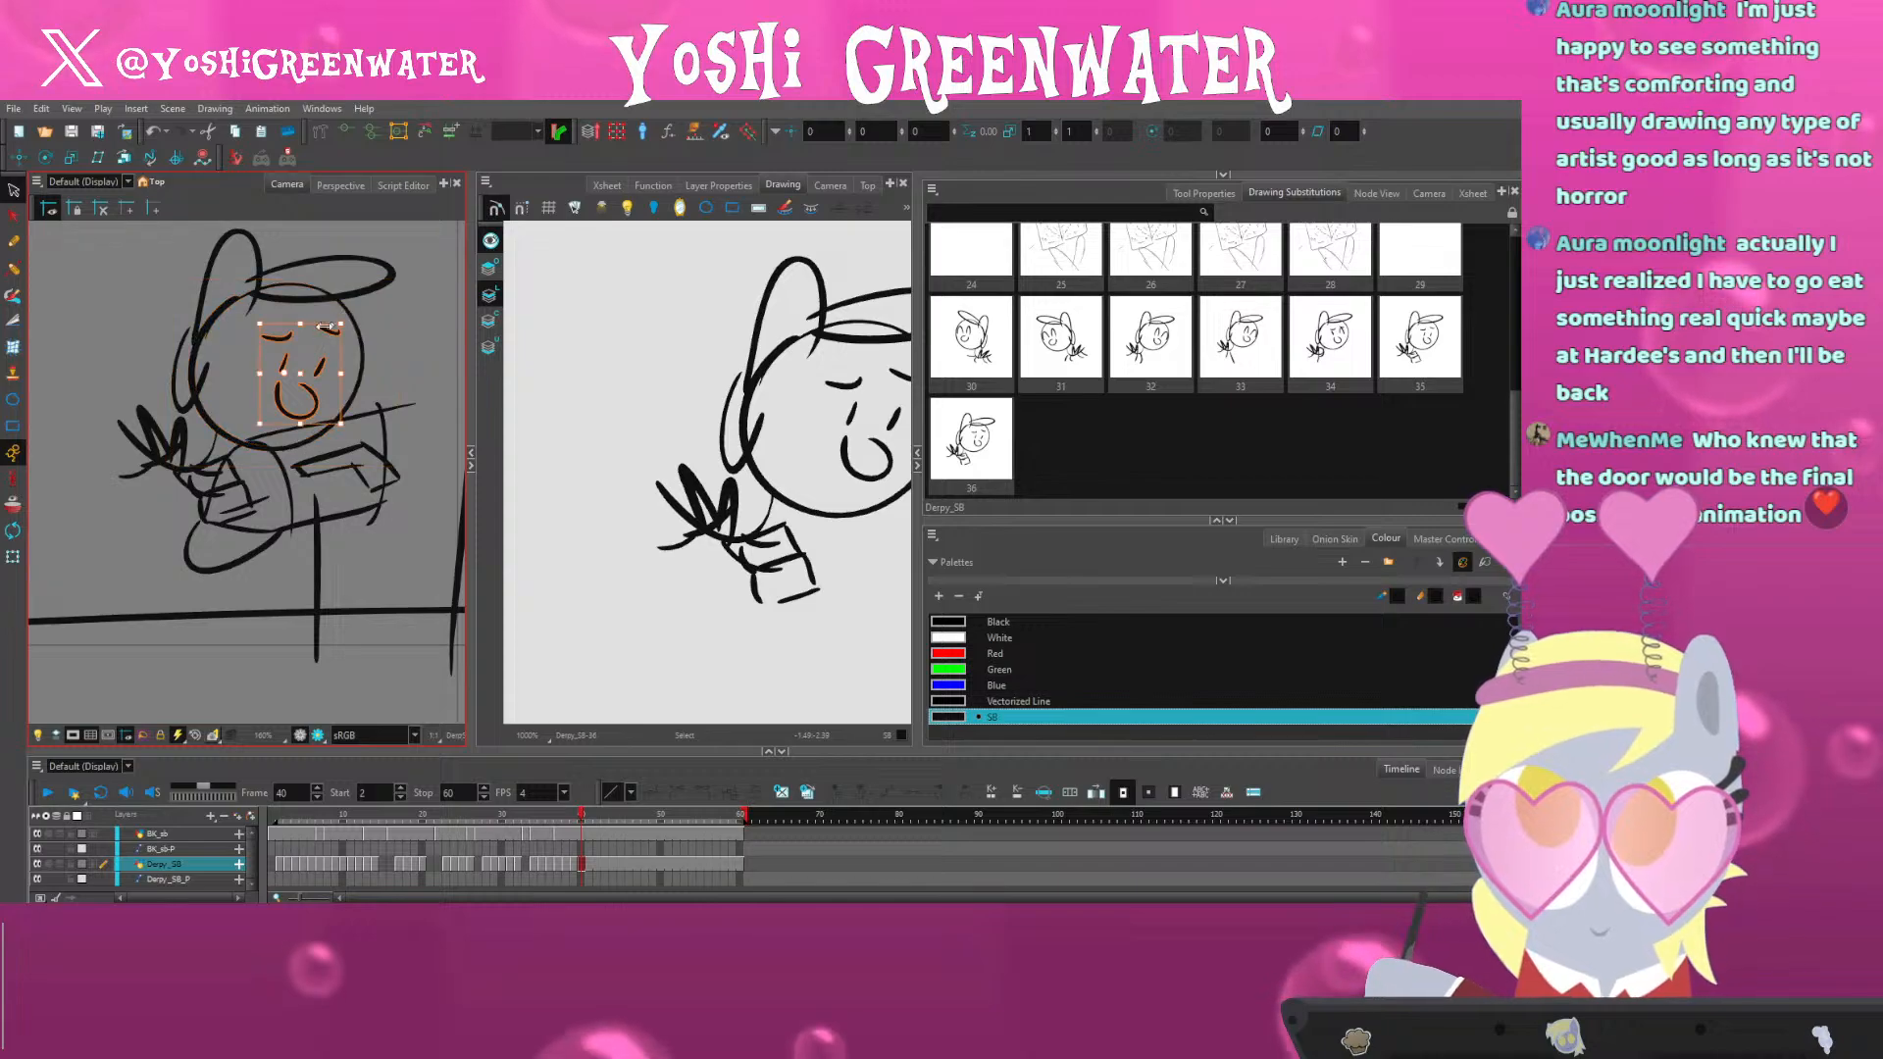
pyautogui.moveTo(296, 371); pyautogui.dragTo(288, 388)
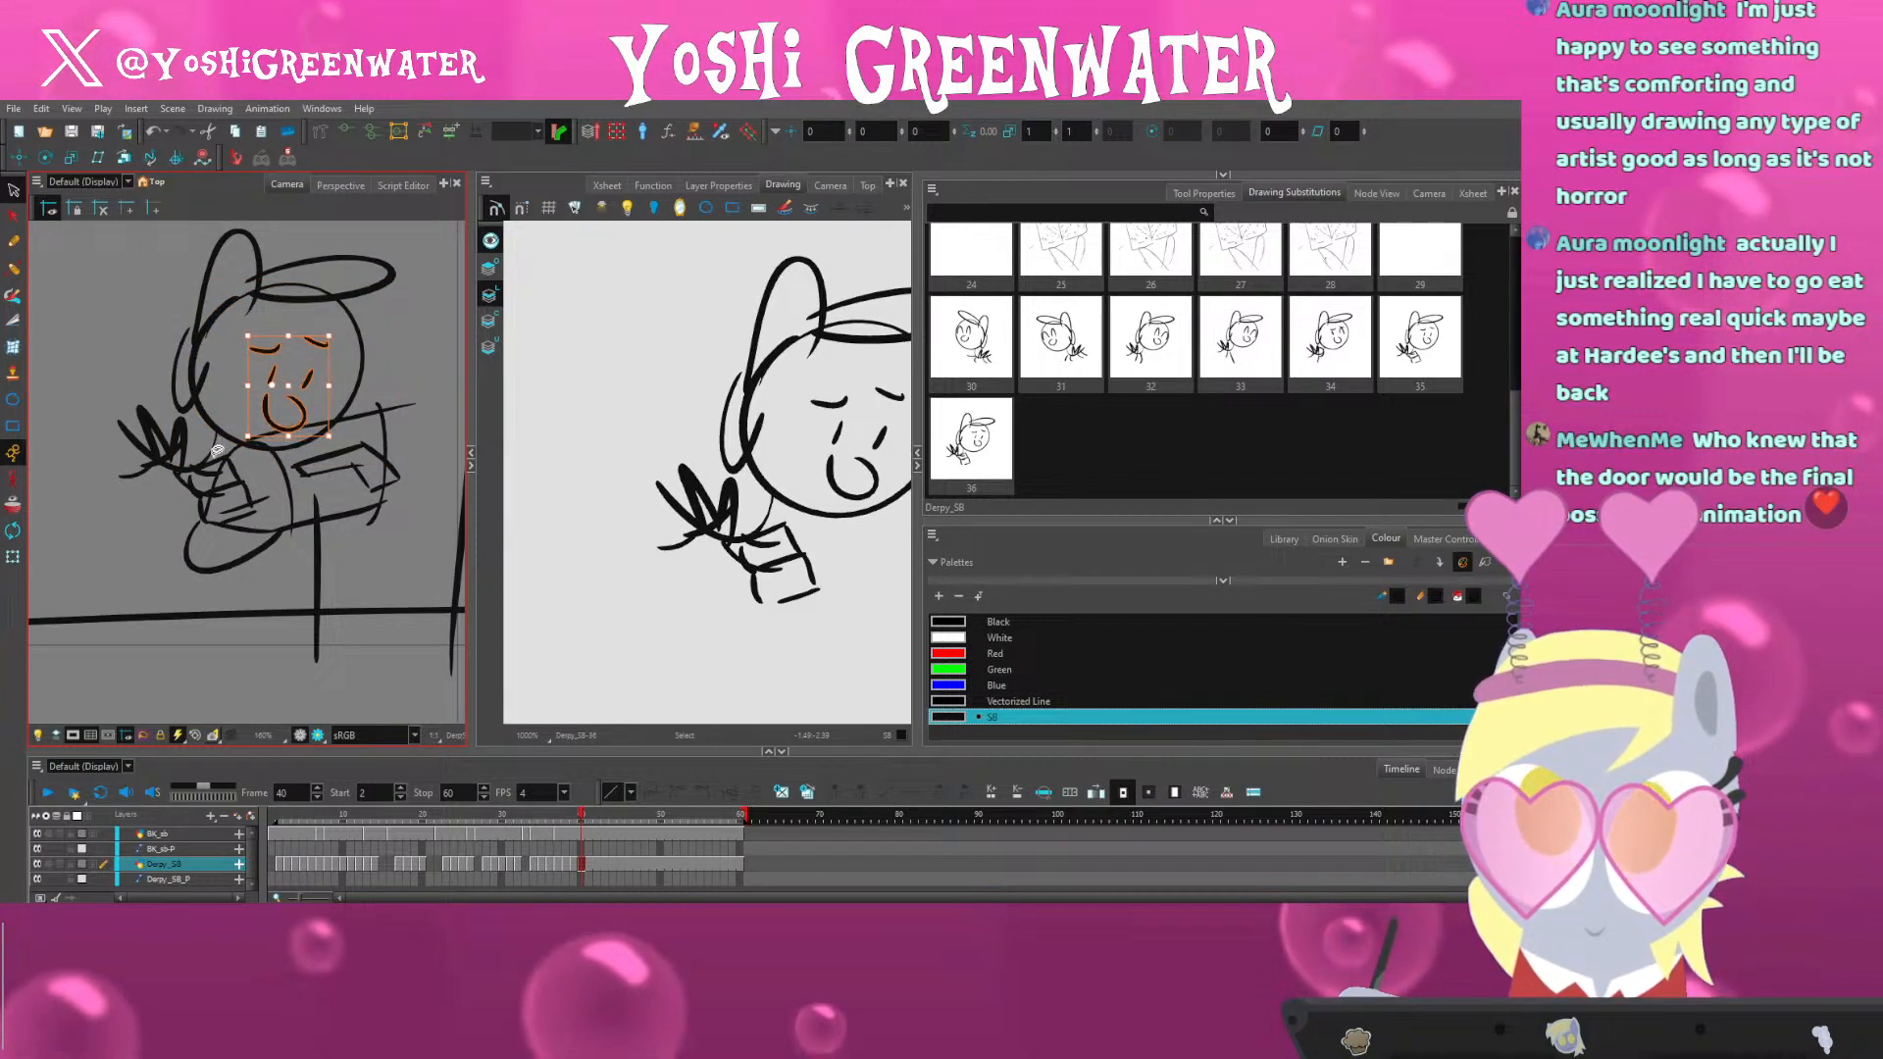
# Delete the boxy card and arm strokes beneath the head, keeping the wing
pyautogui.click(154, 527)
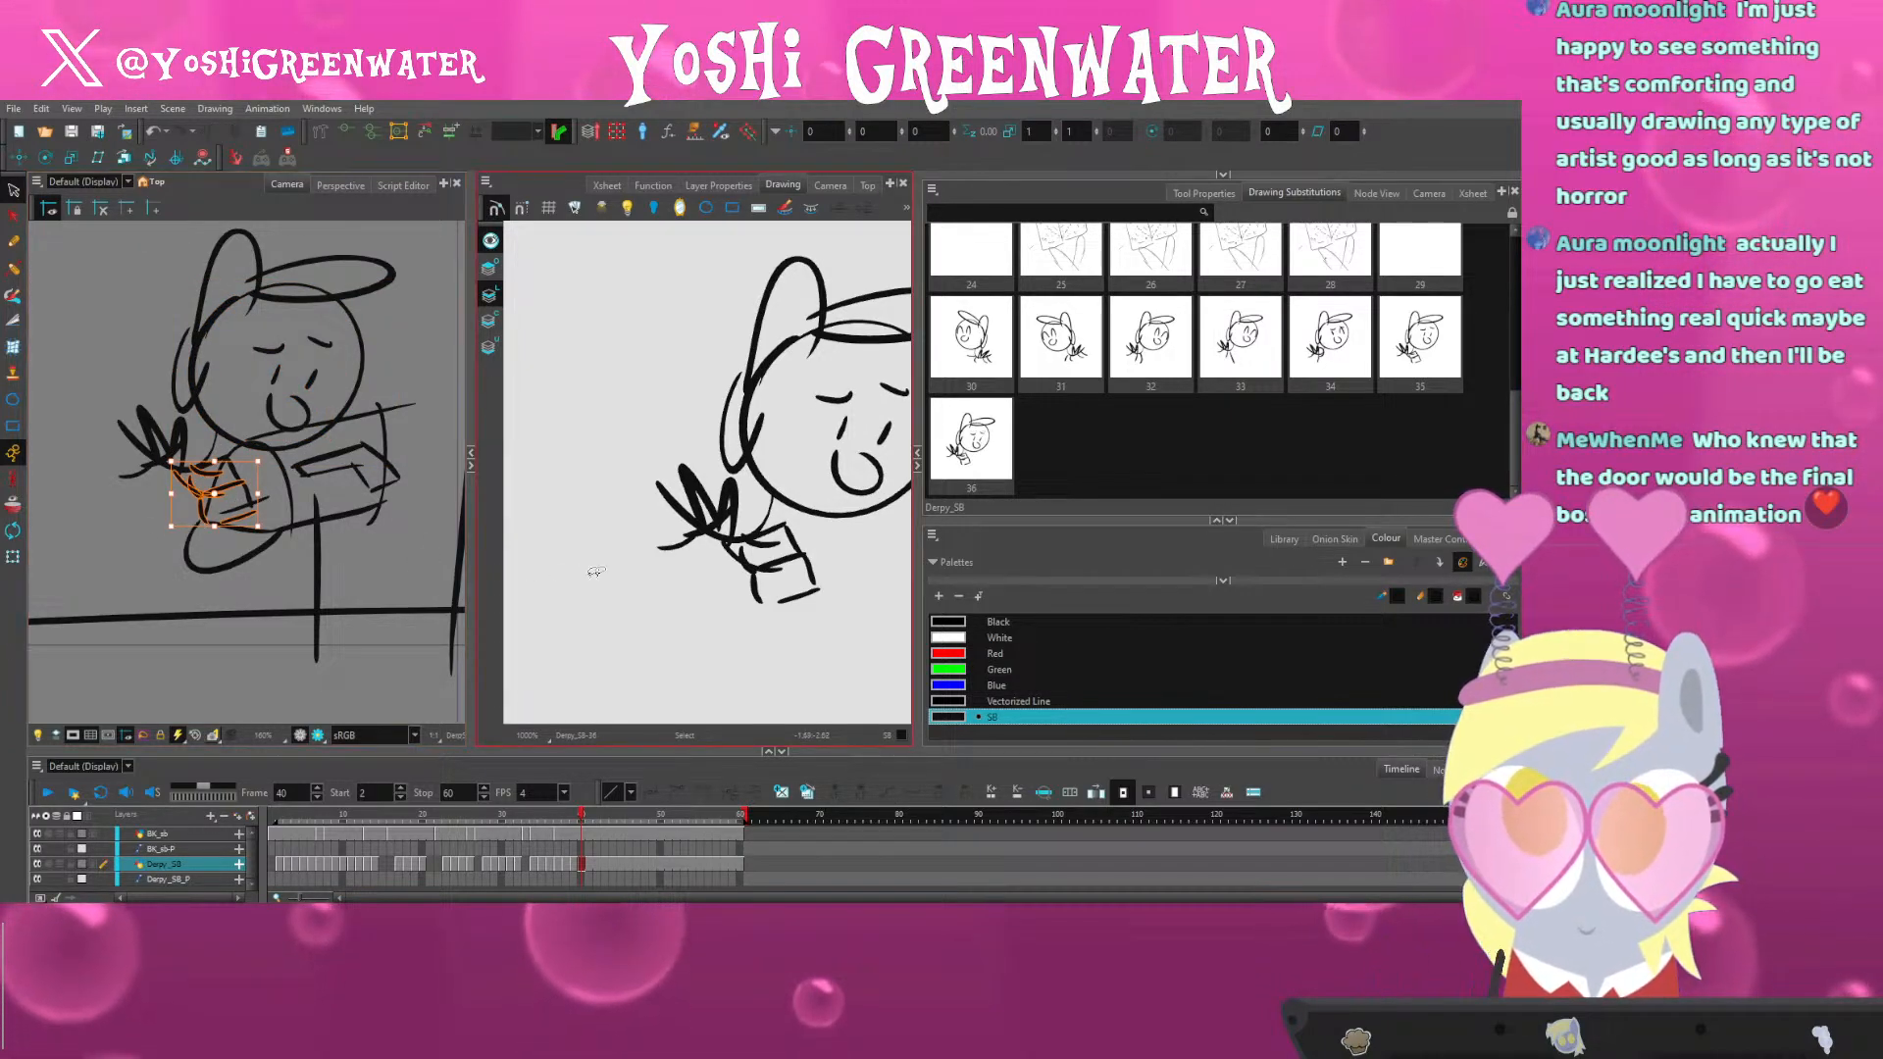
pyautogui.moveTo(596, 571); pyautogui.dragTo(538, 554)
pyautogui.moveTo(687, 506); pyautogui.dragTo(686, 622)
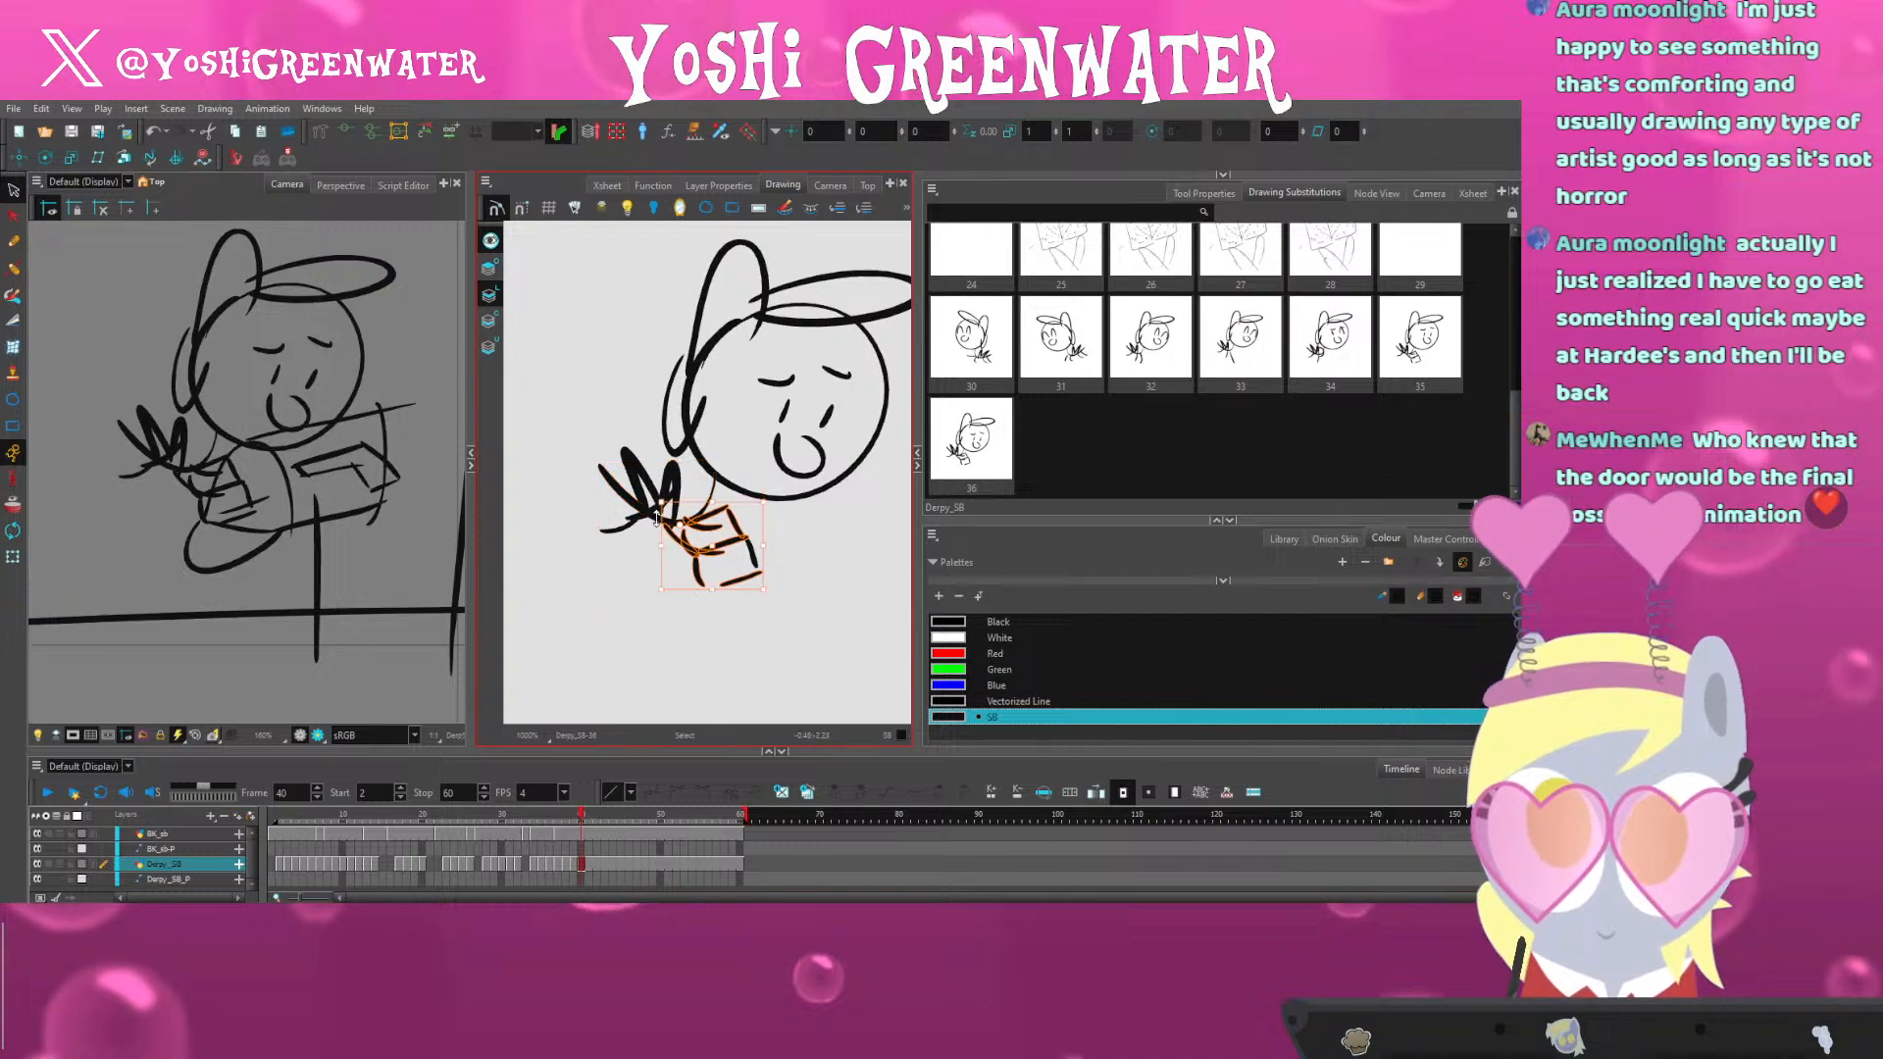
pyautogui.hotkey('alt', 'b')
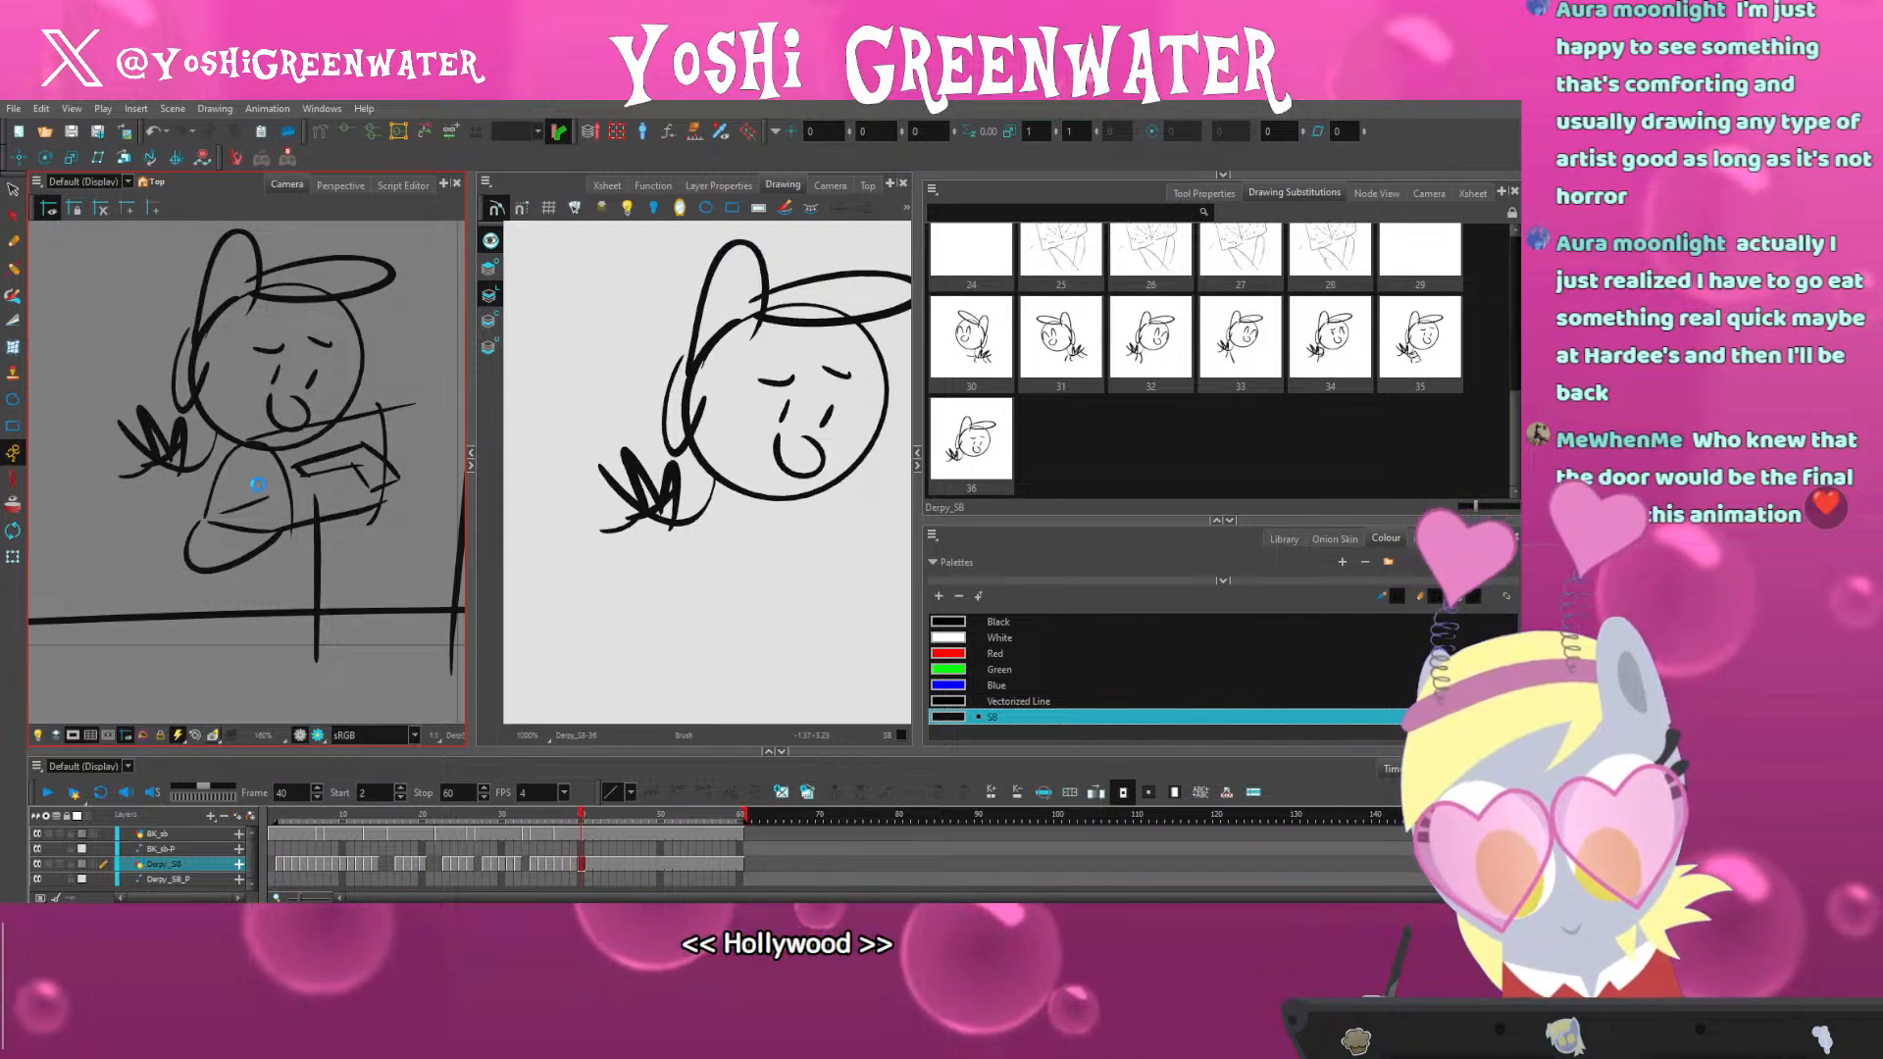
pyautogui.moveTo(227, 446)
pyautogui.mouseDown()
pyautogui.moveTo(221, 515)
pyautogui.moveTo(254, 489)
pyautogui.mouseUp()
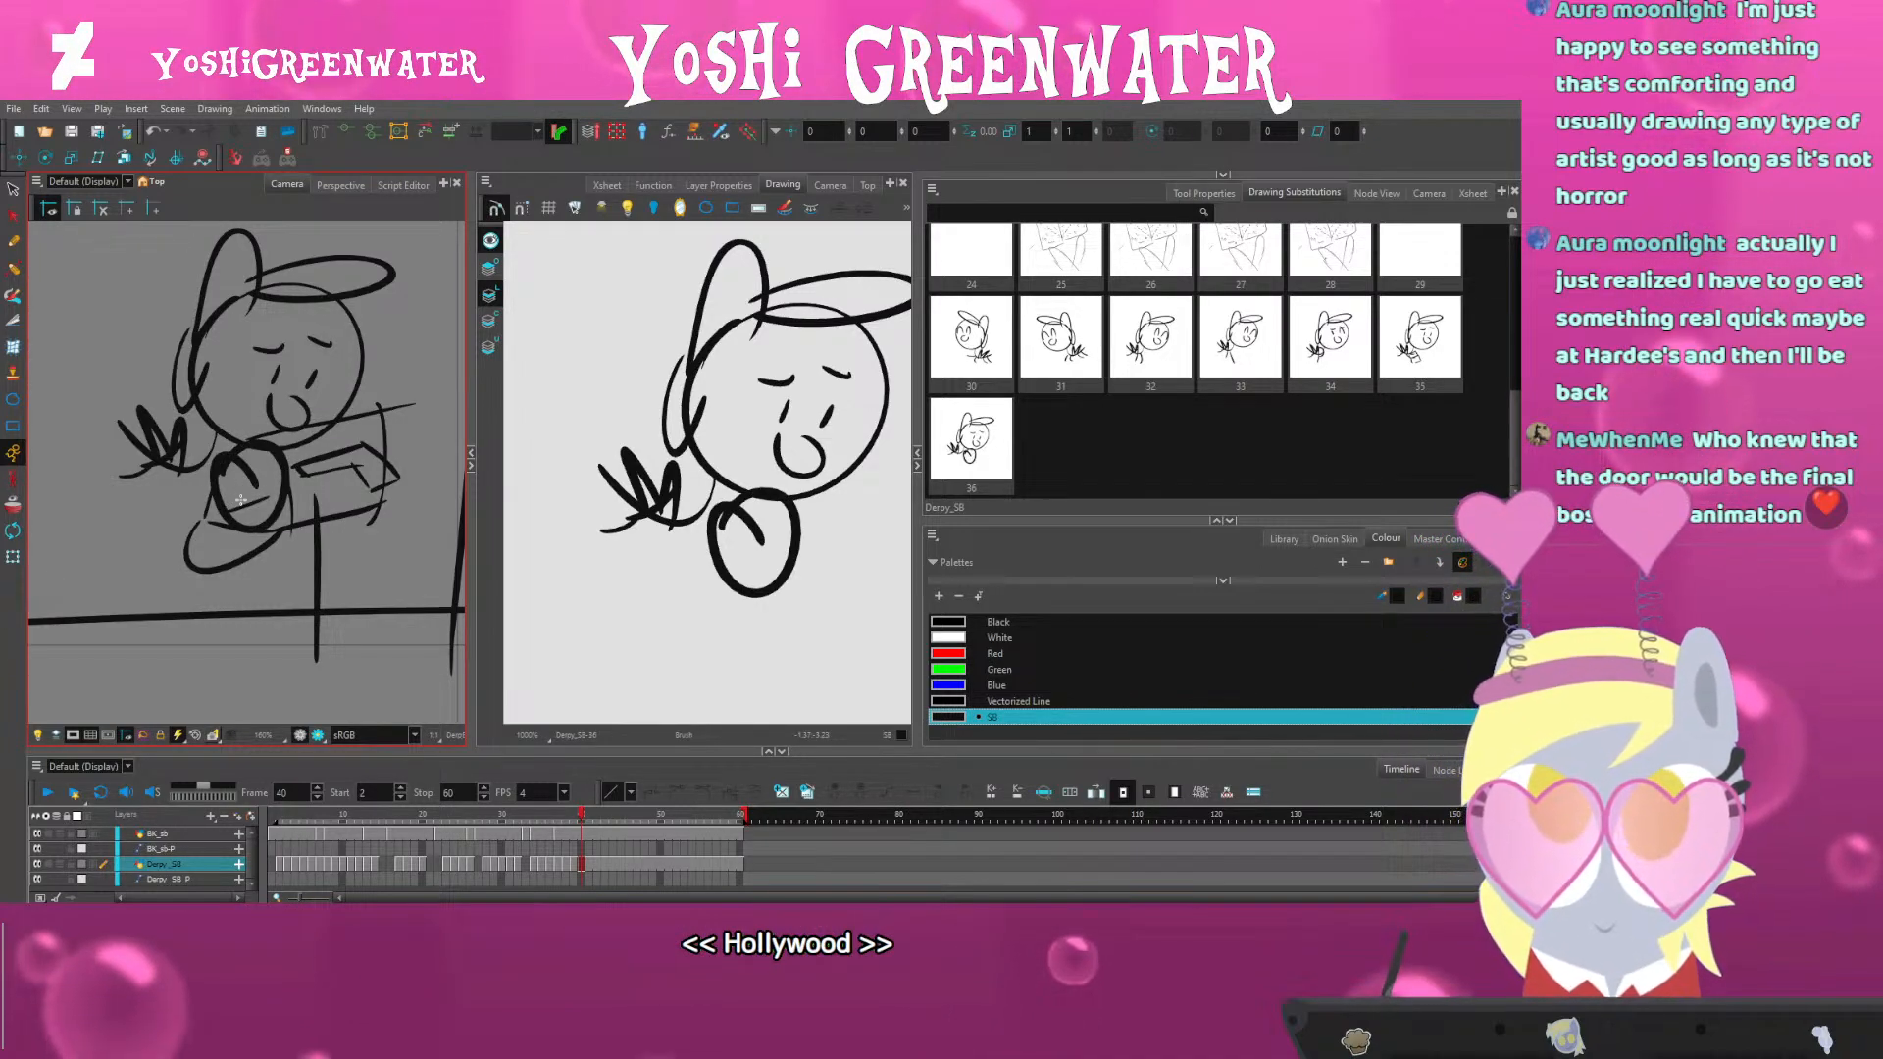
pyautogui.hotkey('ctrl', 'z')
pyautogui.hotkey('ctrl', 'z')
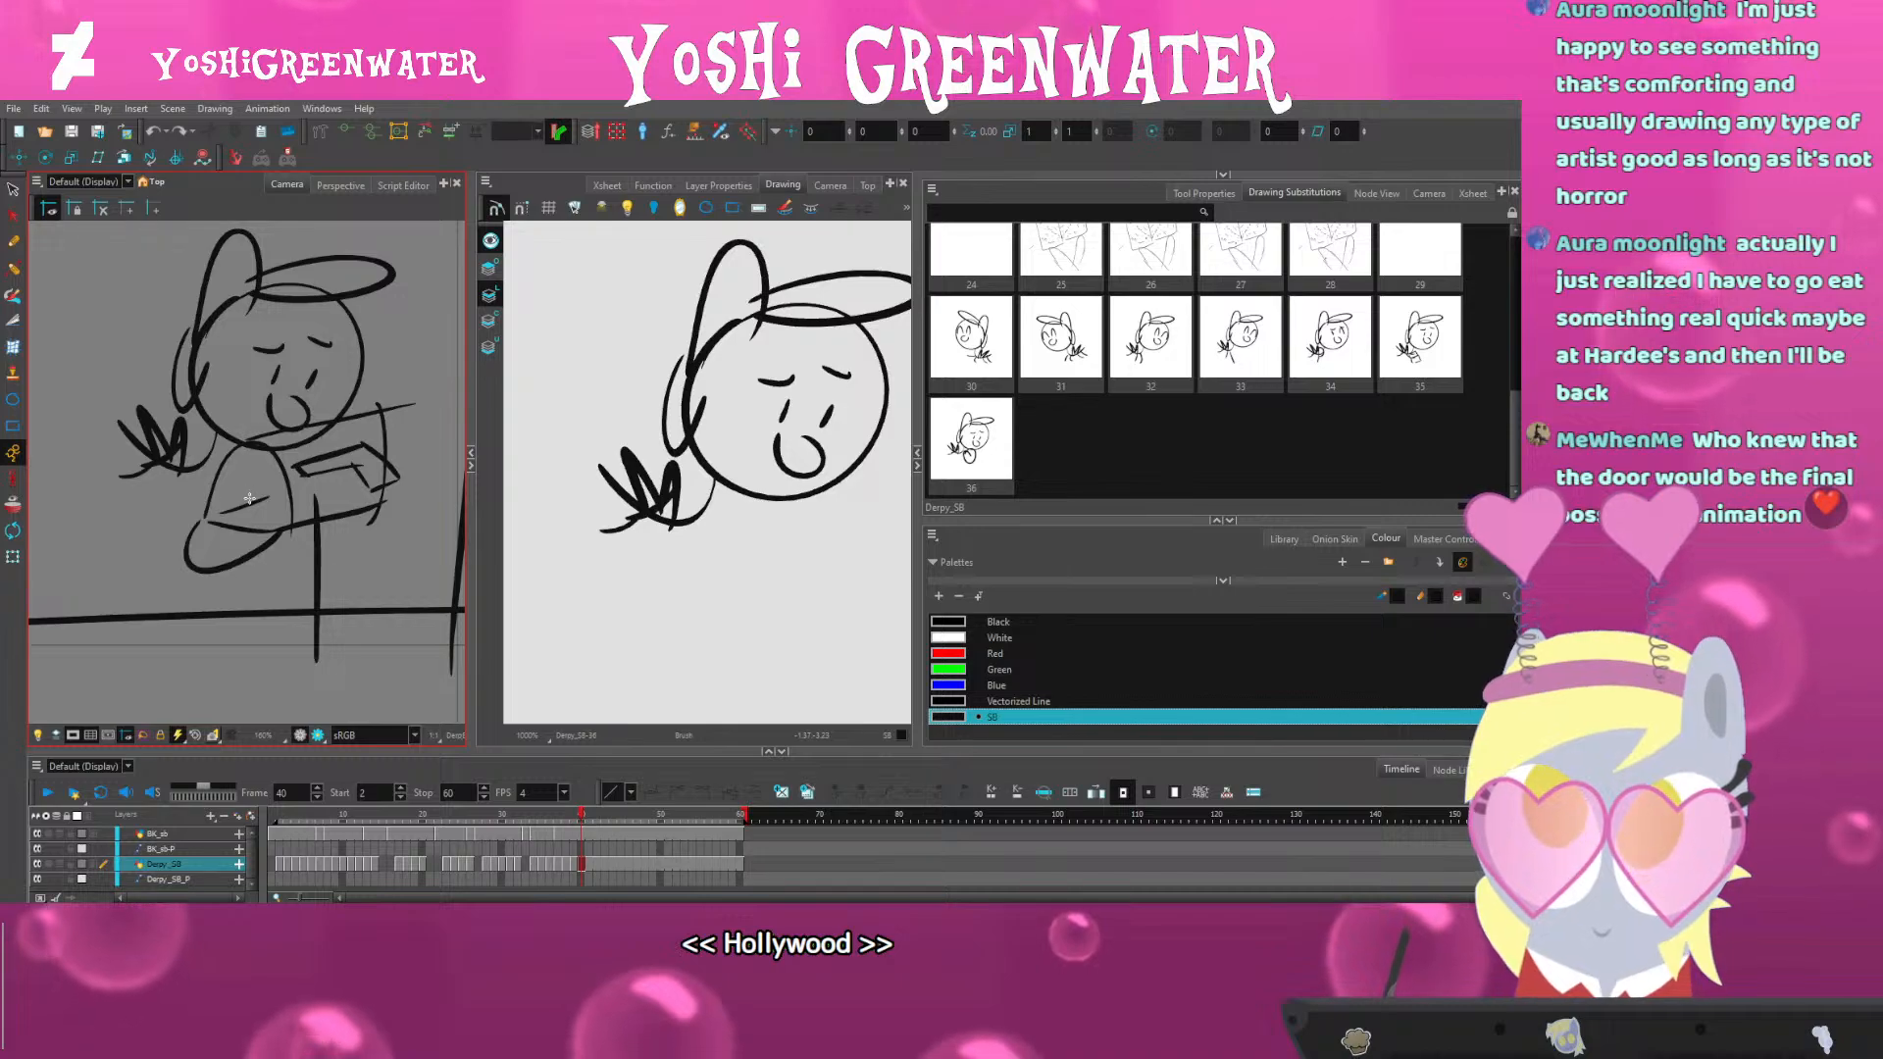
# Brush in an arm reaching from beside the wing into the mailbox opening, with a small card at its end
pyautogui.moveTo(246, 497); pyautogui.dragTo(203, 464)
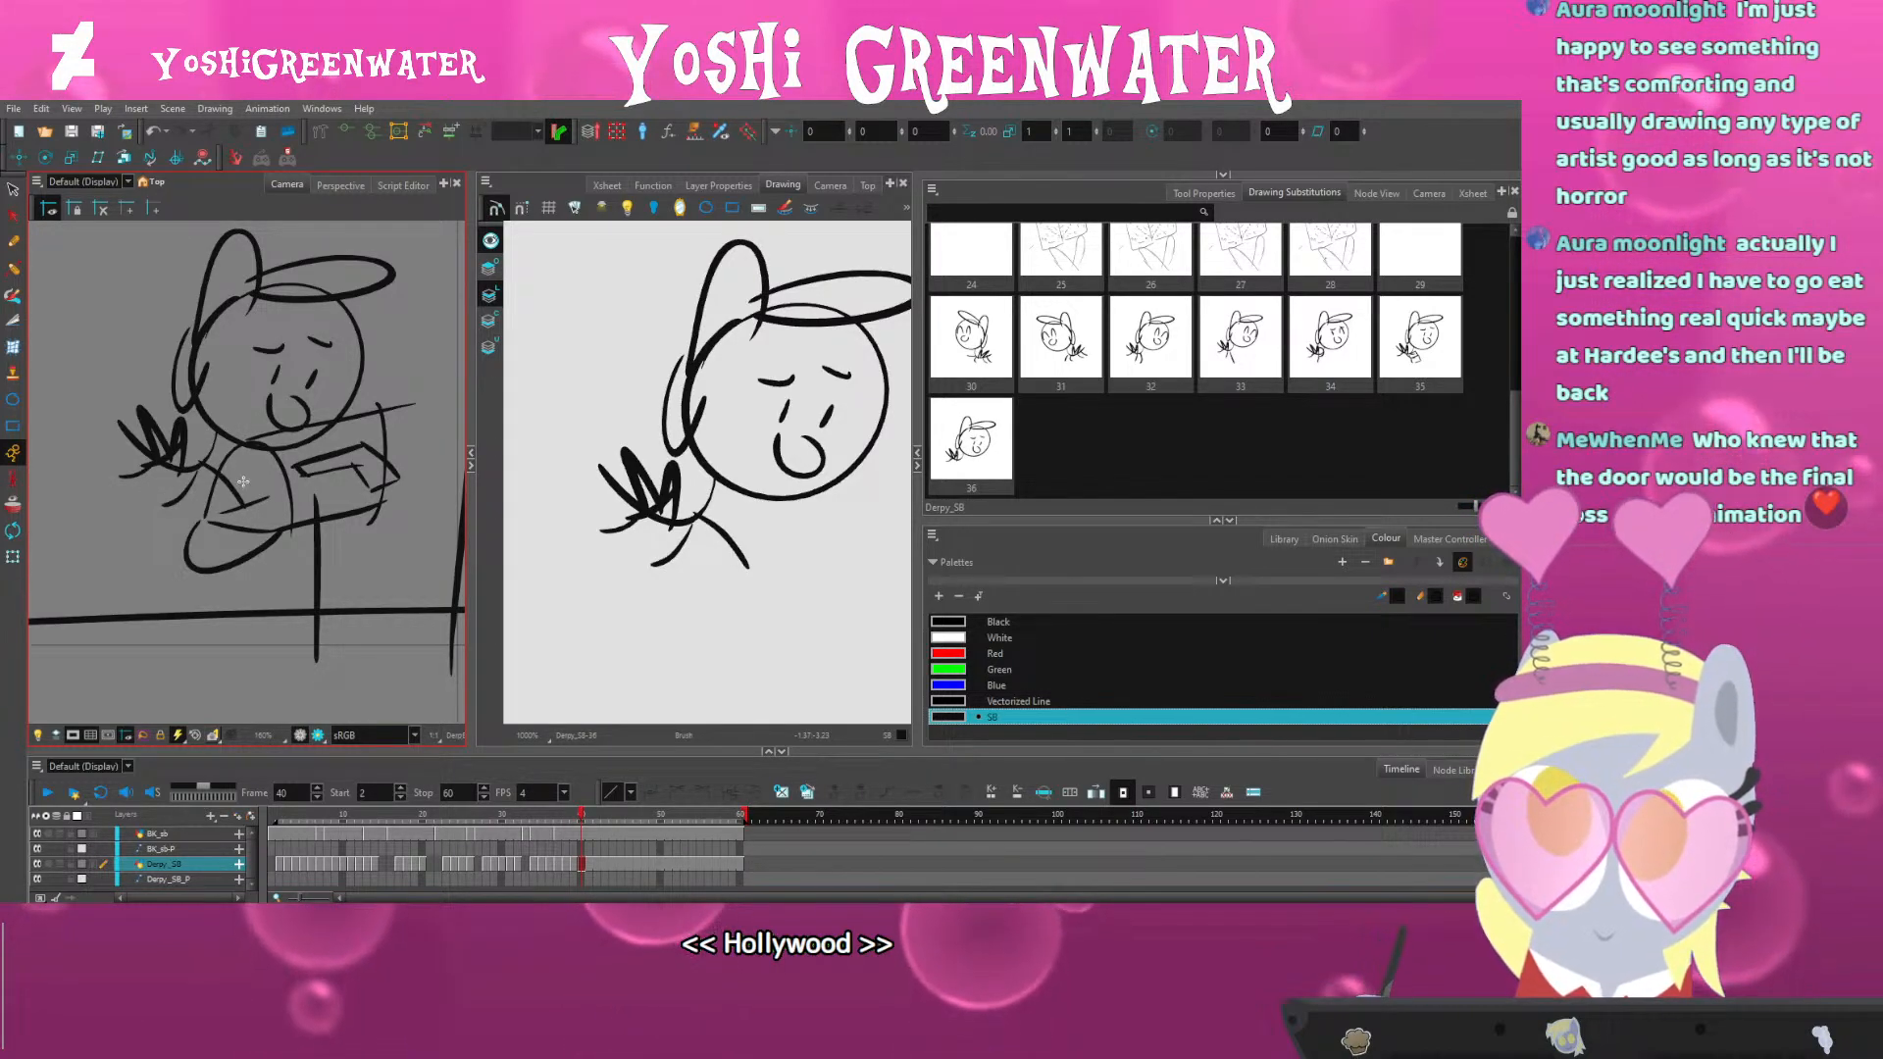
pyautogui.moveTo(211, 510)
pyautogui.mouseDown()
pyautogui.moveTo(260, 489)
pyautogui.moveTo(301, 500)
pyautogui.moveTo(273, 526)
pyautogui.moveTo(233, 498)
pyautogui.mouseUp()
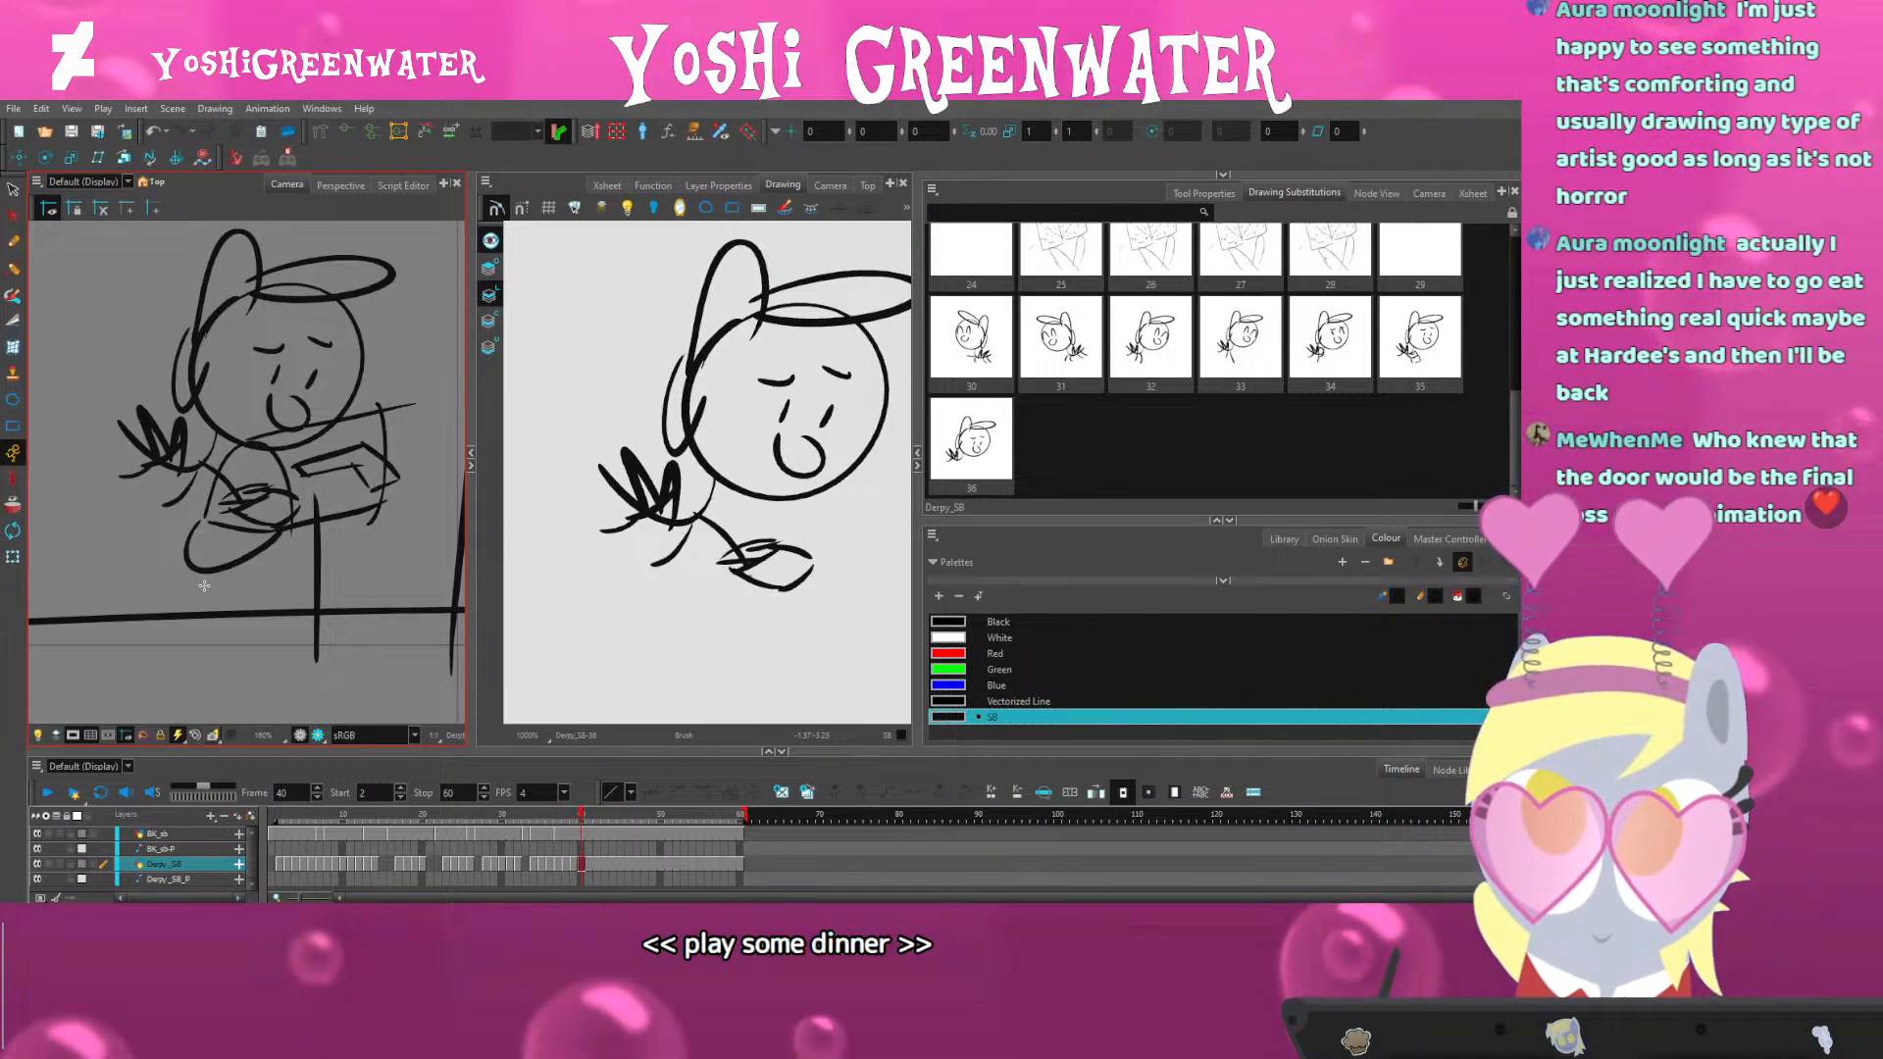
pyautogui.press(',')
pyautogui.press('.')
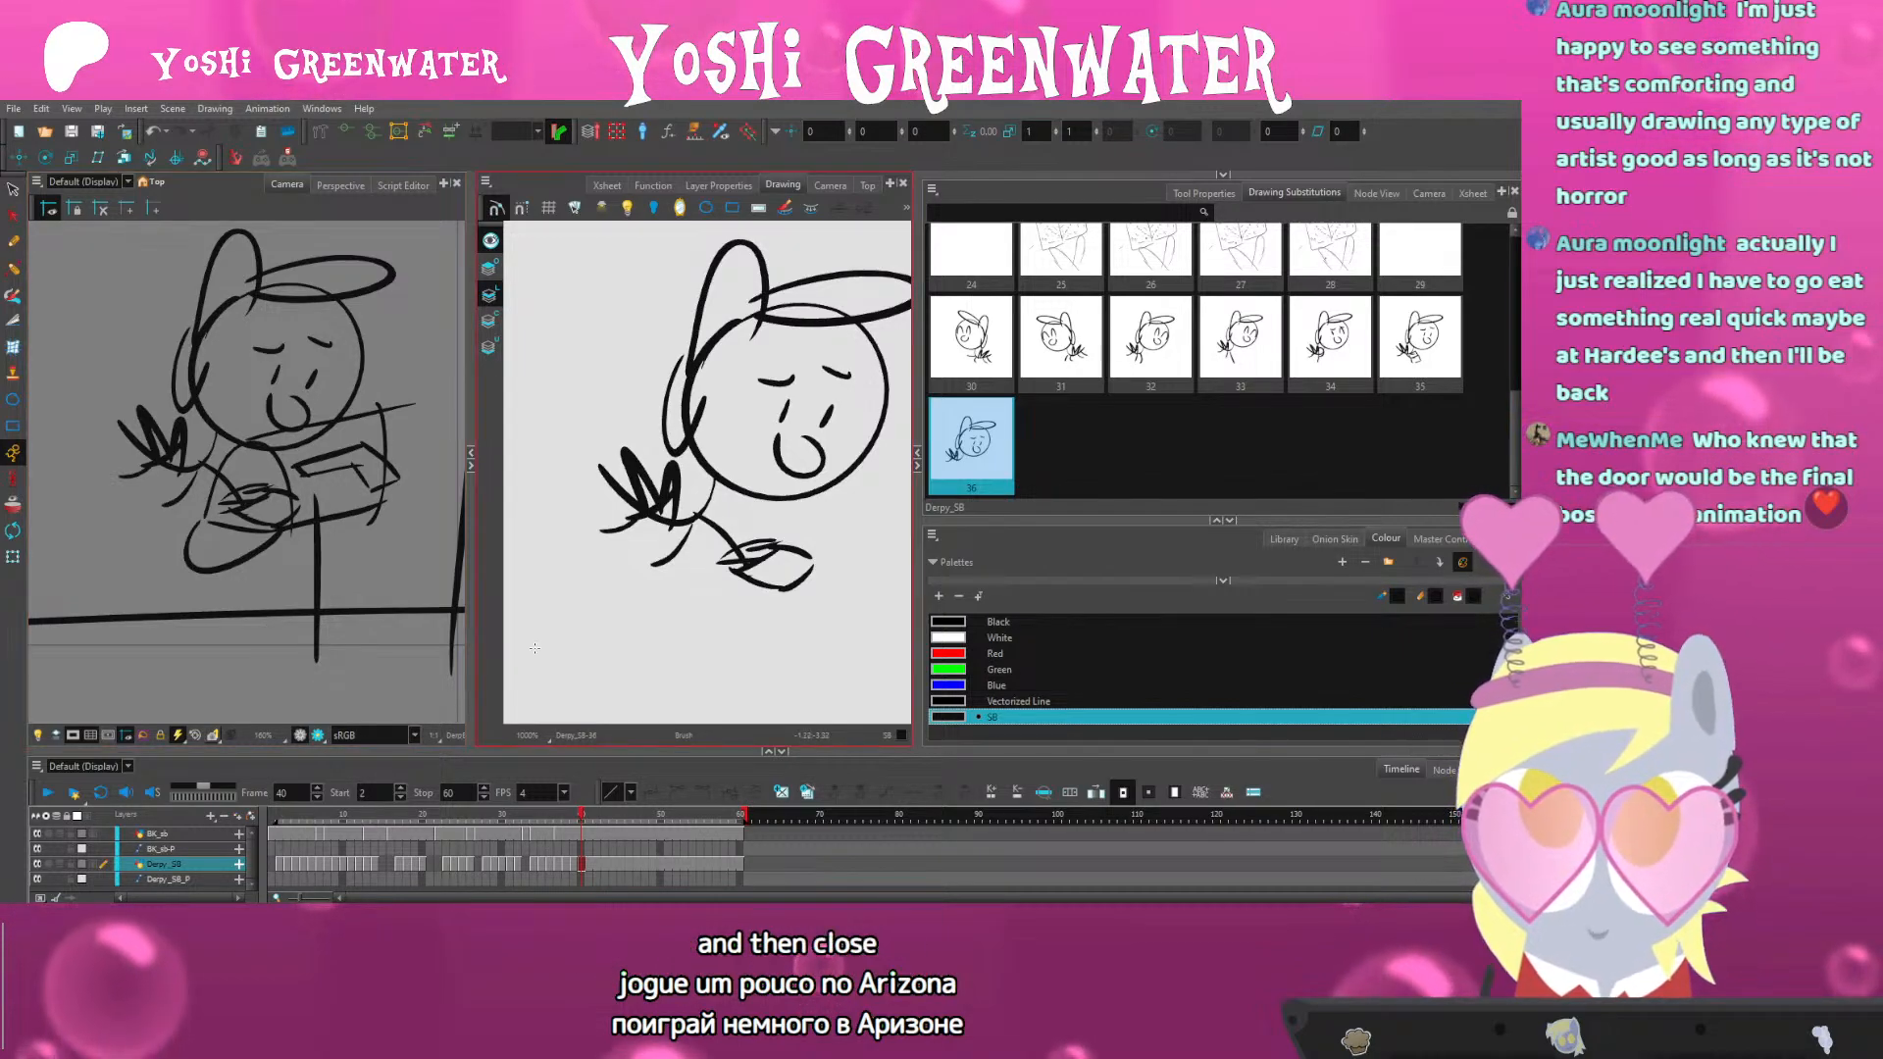
# Duplicate the reaching pose as a new Derpy_SB drawing at frame 41
pyautogui.hotkey('alt', 'shift', 'd')
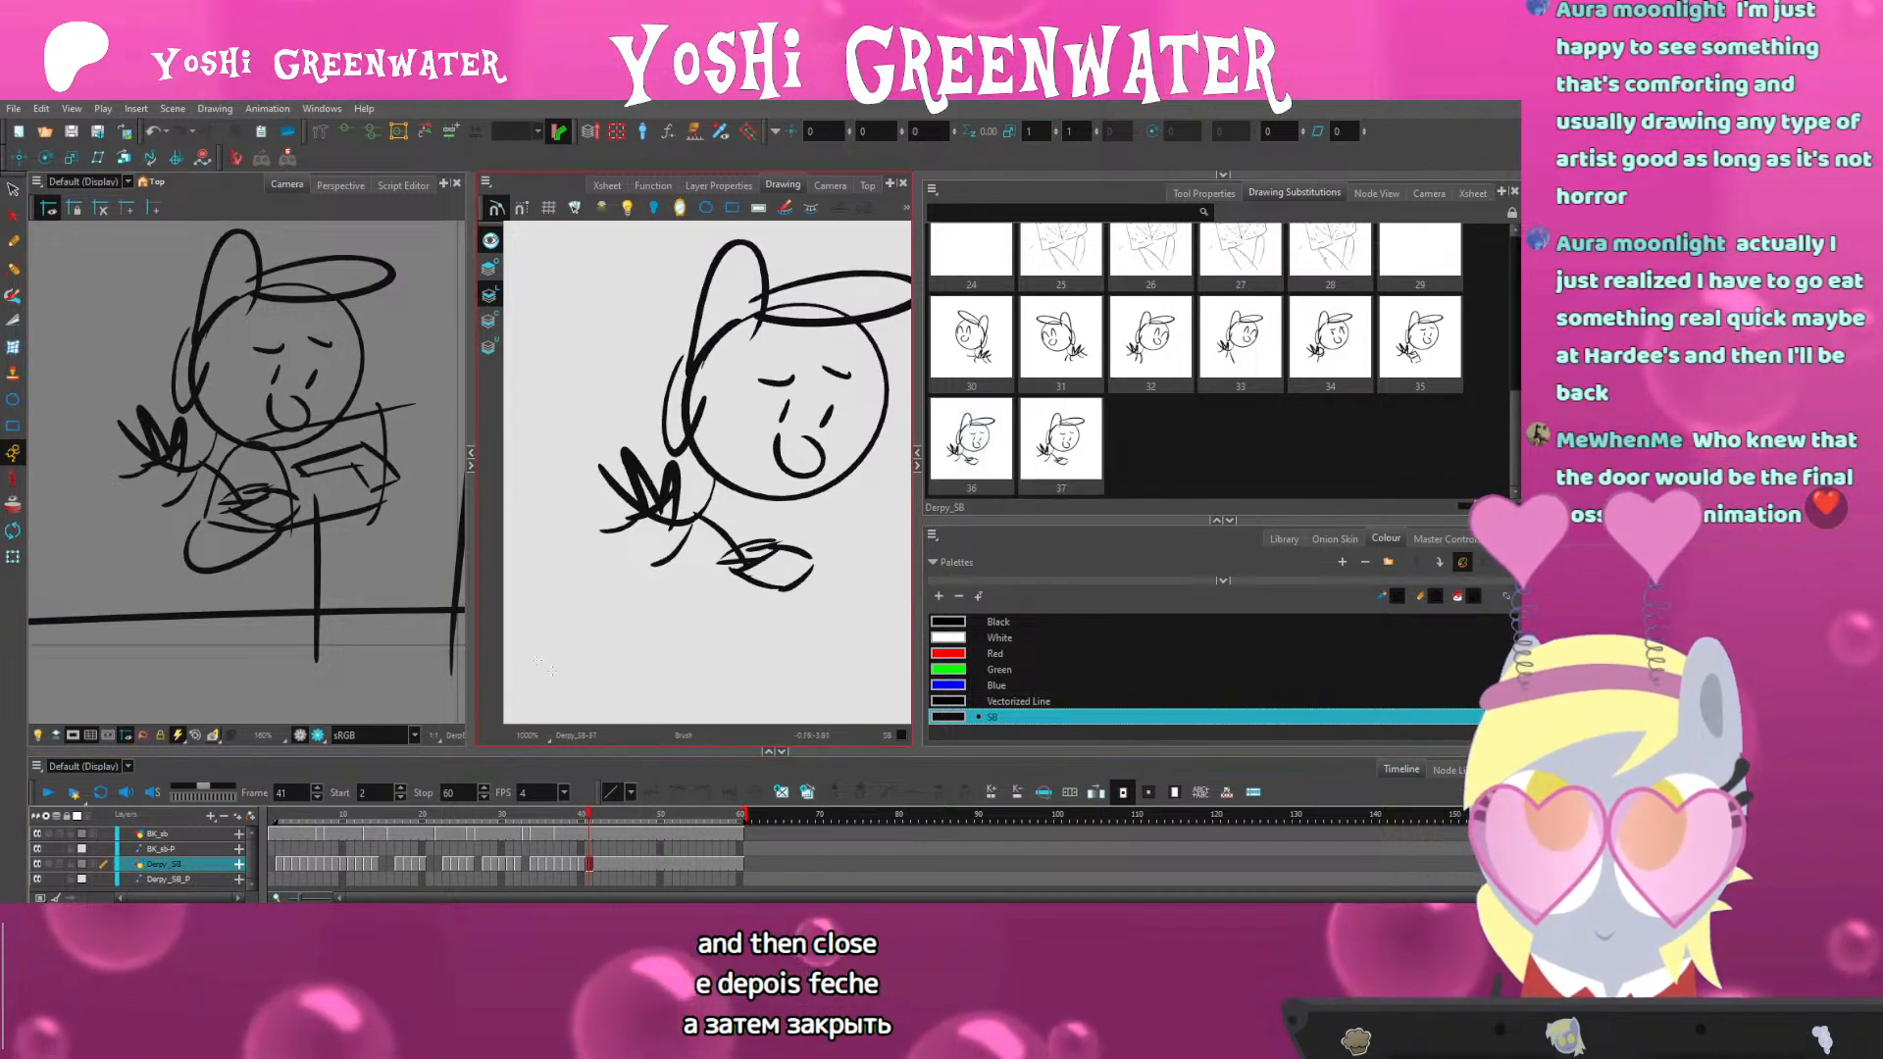
pyautogui.click(12, 191)
pyautogui.hotkey('ctrl', 'a')
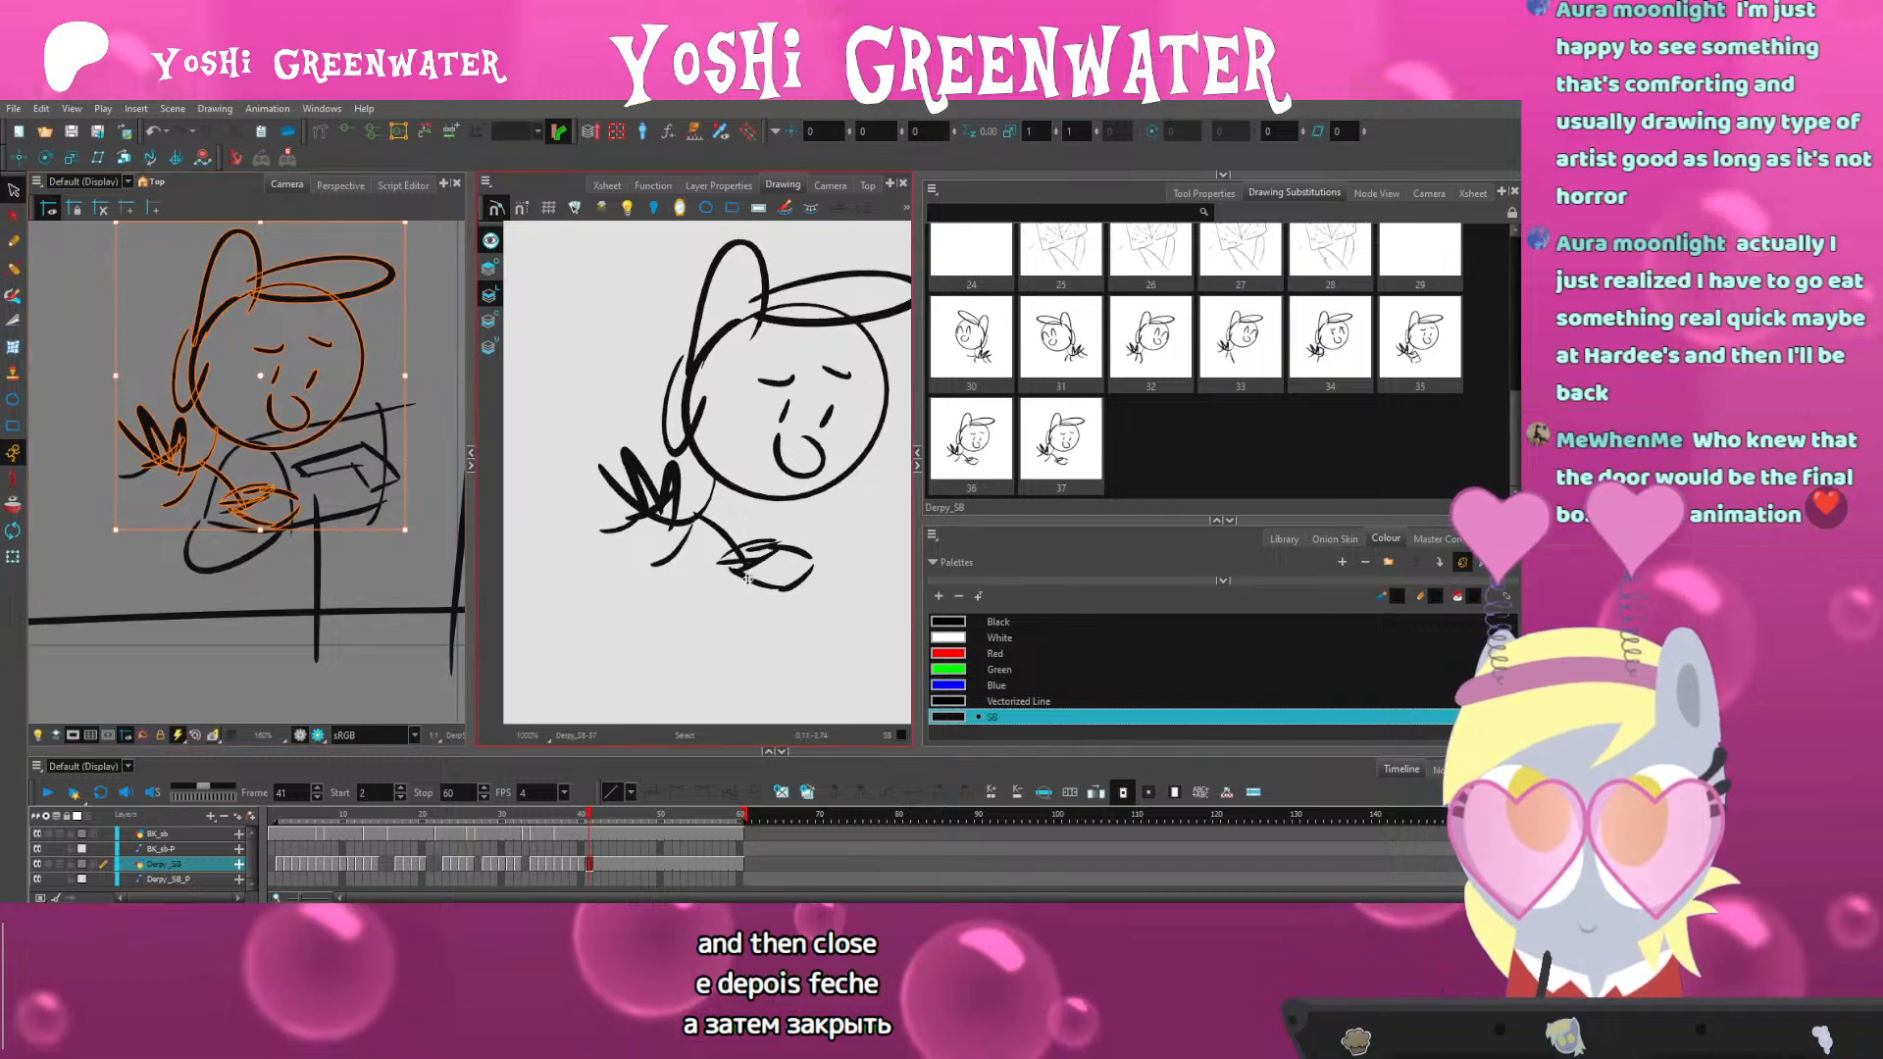
pyautogui.click(694, 615)
pyautogui.moveTo(681, 618); pyautogui.dragTo(644, 627)
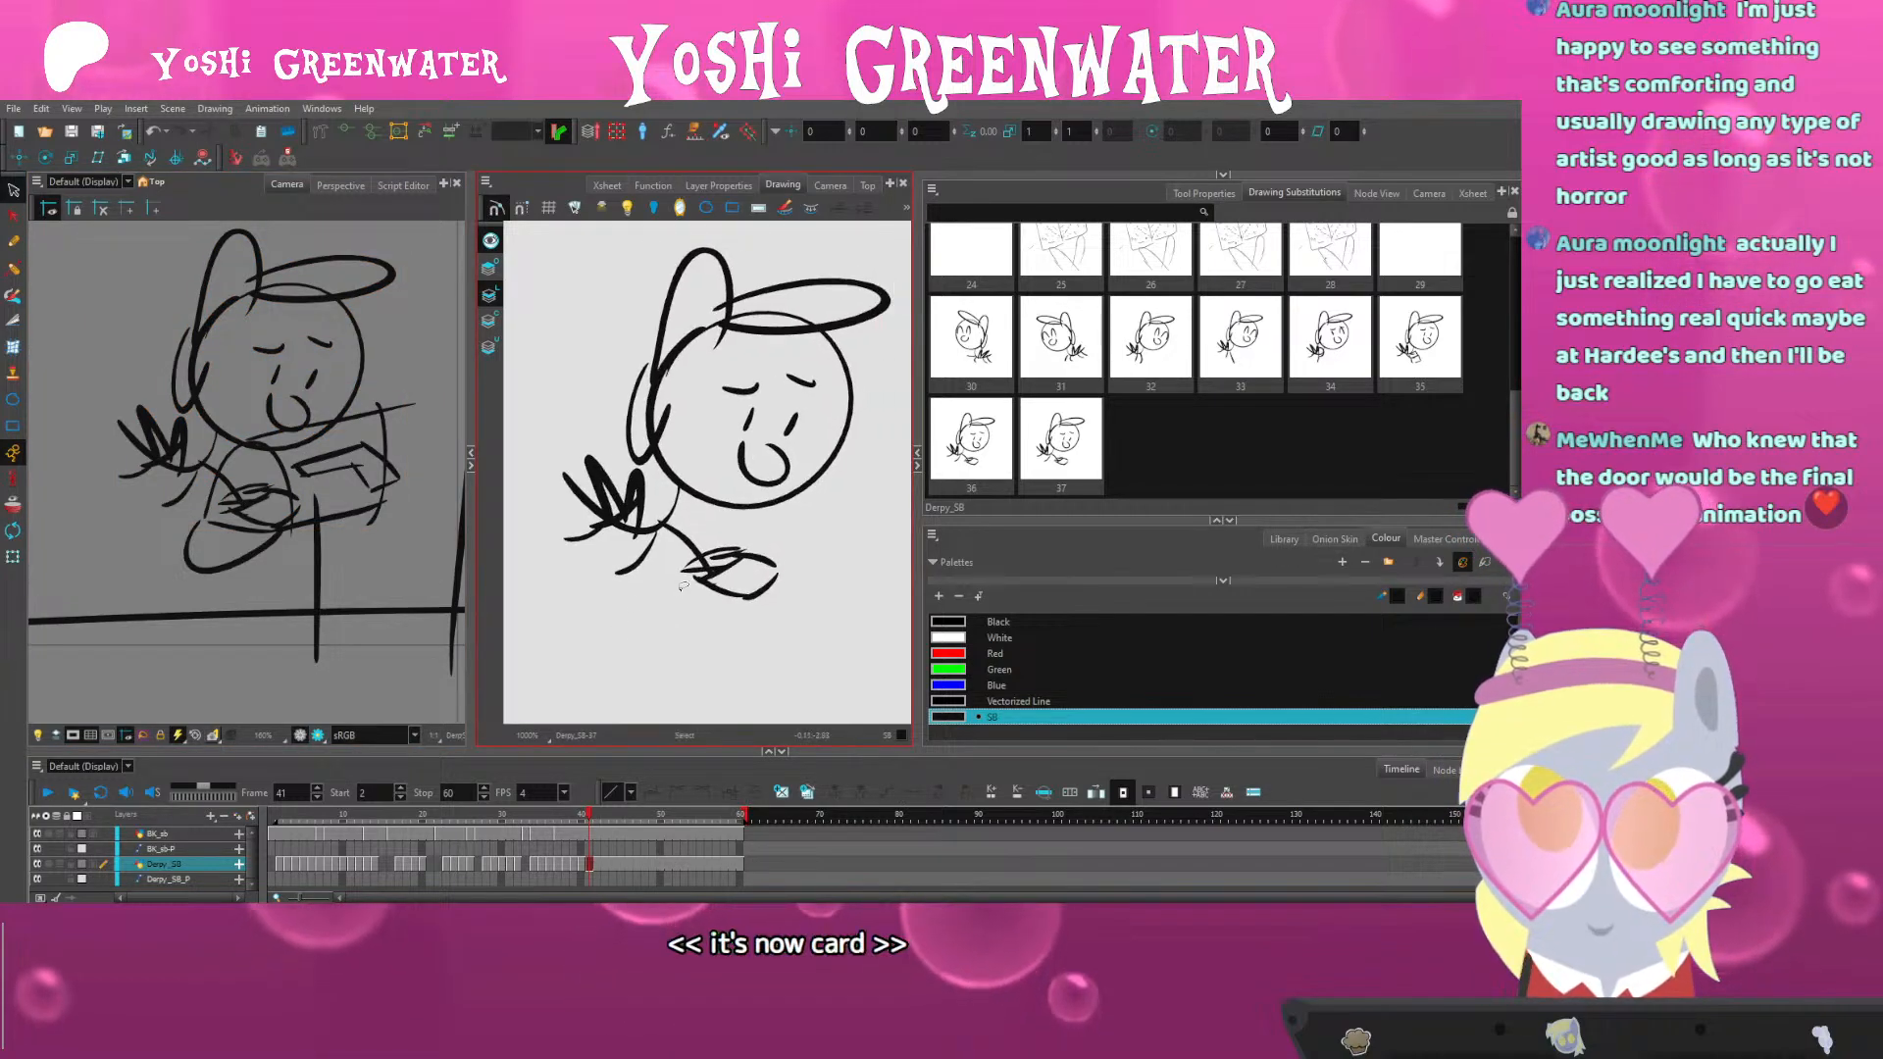
pyautogui.moveTo(684, 566); pyautogui.dragTo(778, 539)
pyautogui.keyDown('shift'); pyautogui.click(683, 543); pyautogui.keyUp('shift')
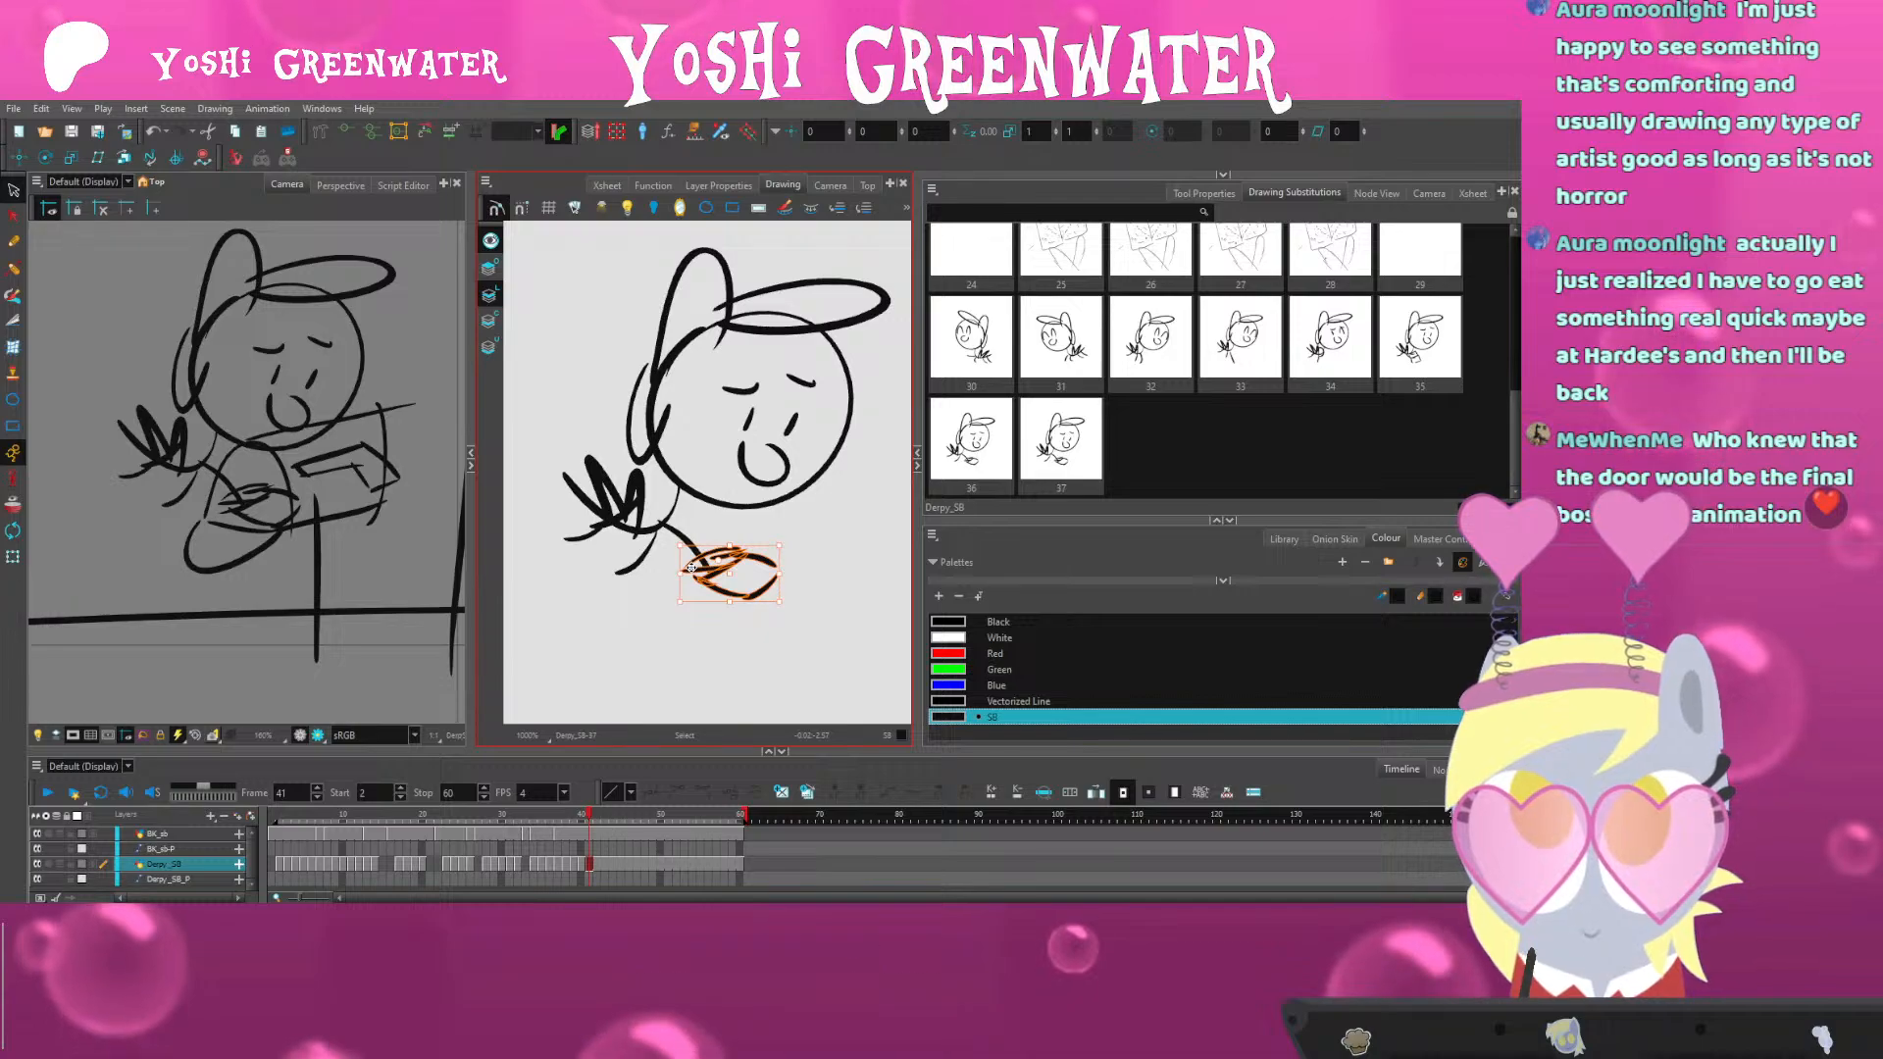
pyautogui.press(',')
pyautogui.press('.')
pyautogui.click(584, 665)
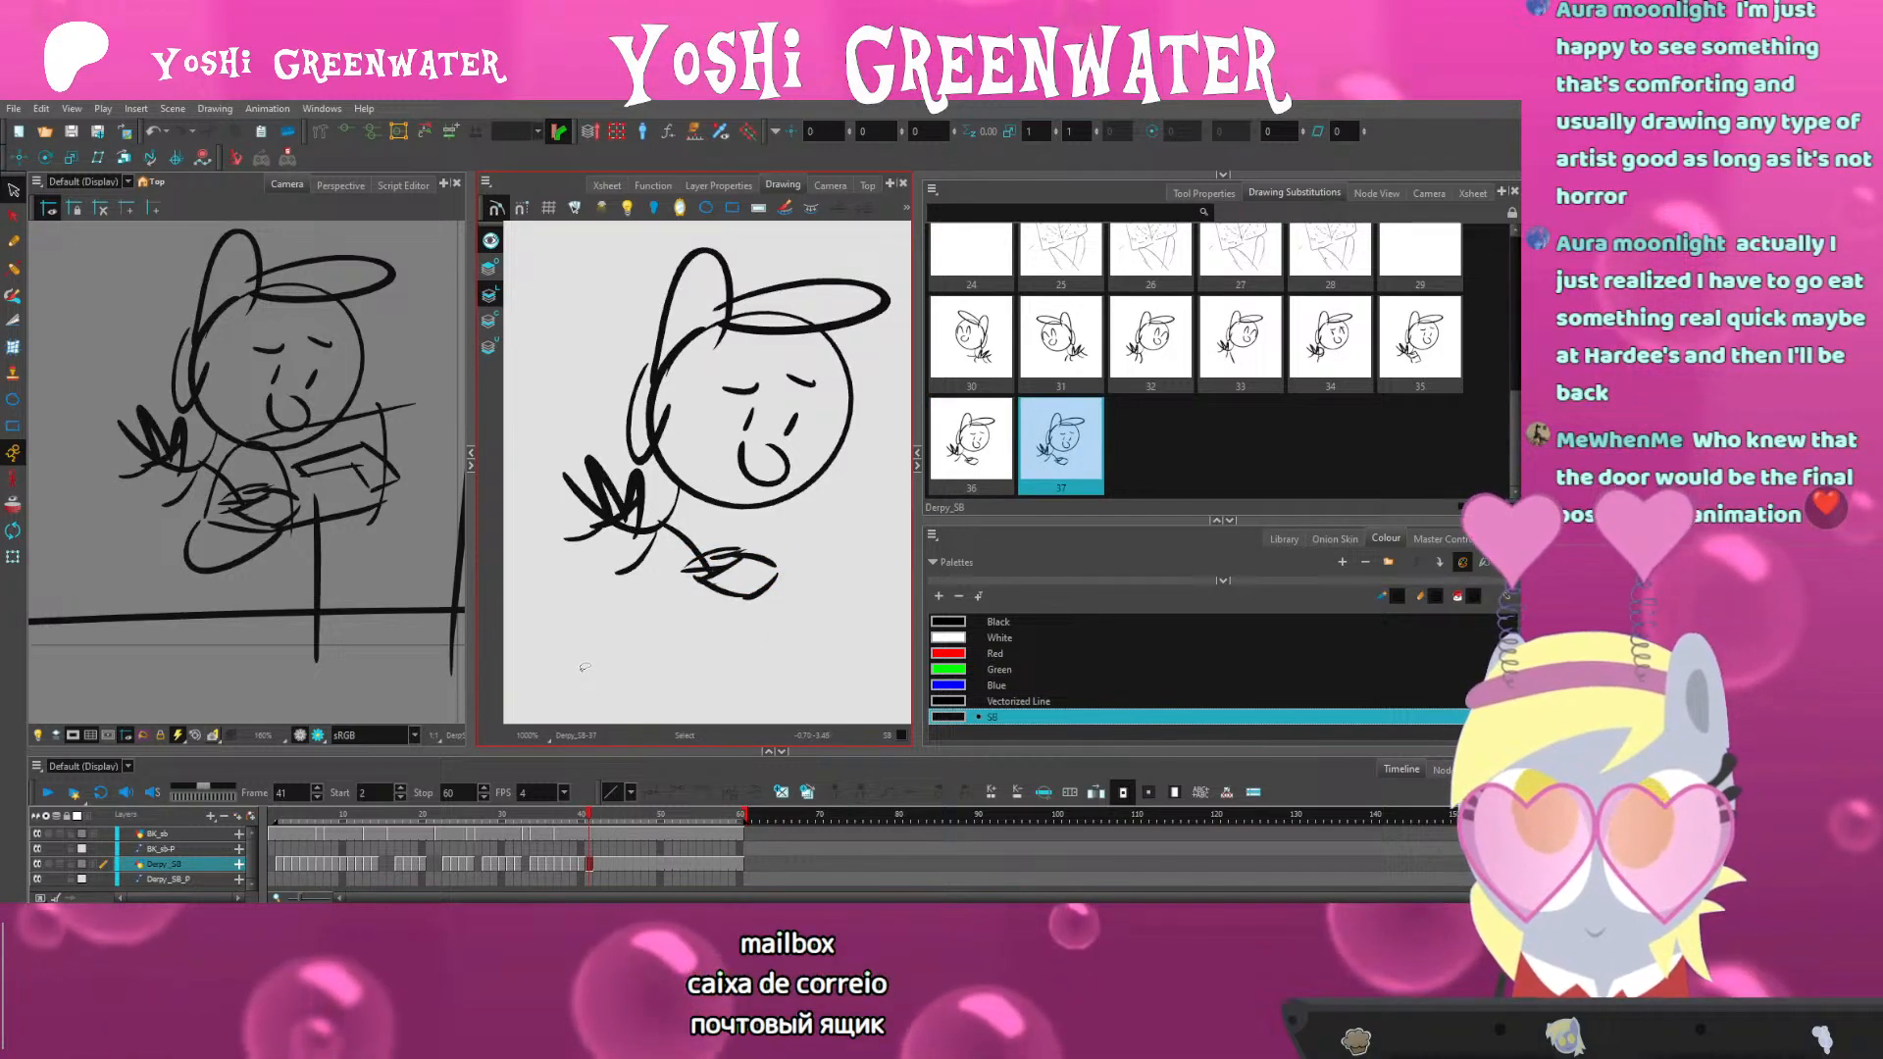
# Transfer only the card strokes inside the mailbox from Derpy_SB to the background sketch layer at frame 41
pyautogui.moveTo(677, 610); pyautogui.dragTo(784, 520)
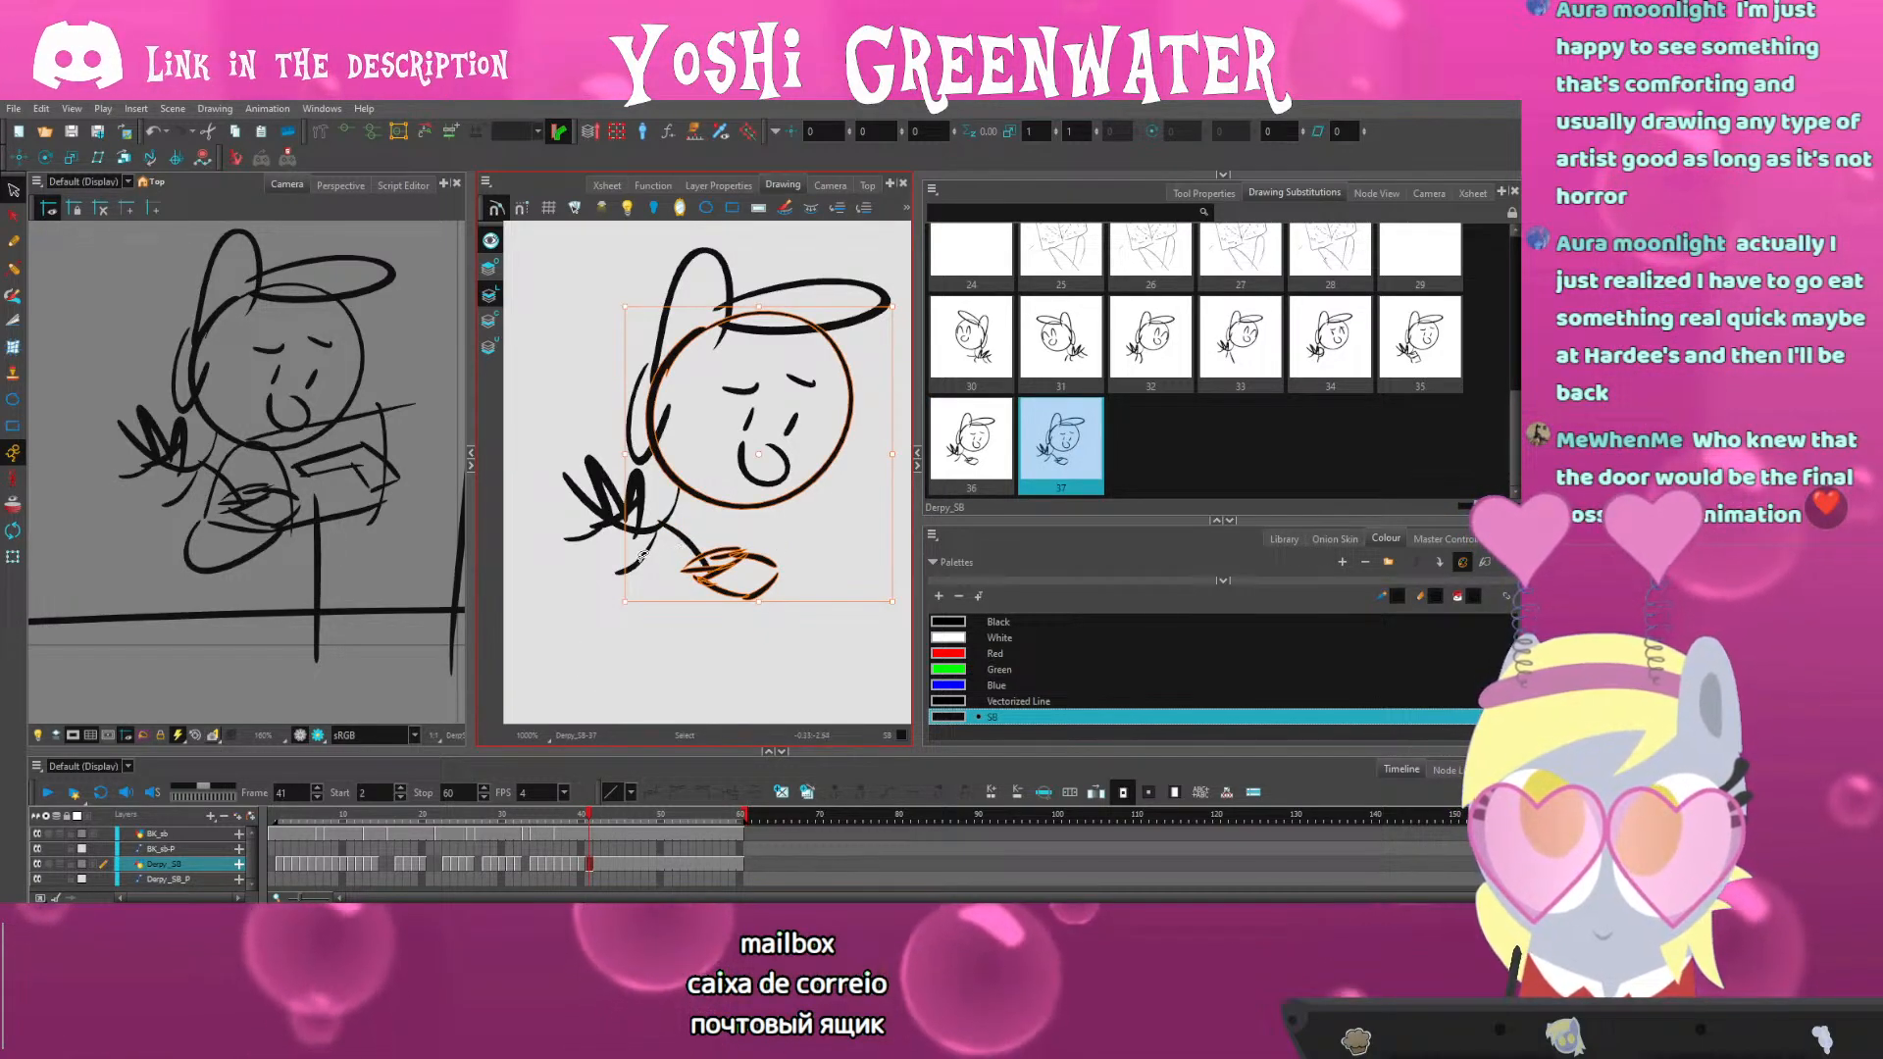
pyautogui.keyDown('shift'); pyautogui.click(721, 505); pyautogui.keyUp('shift')
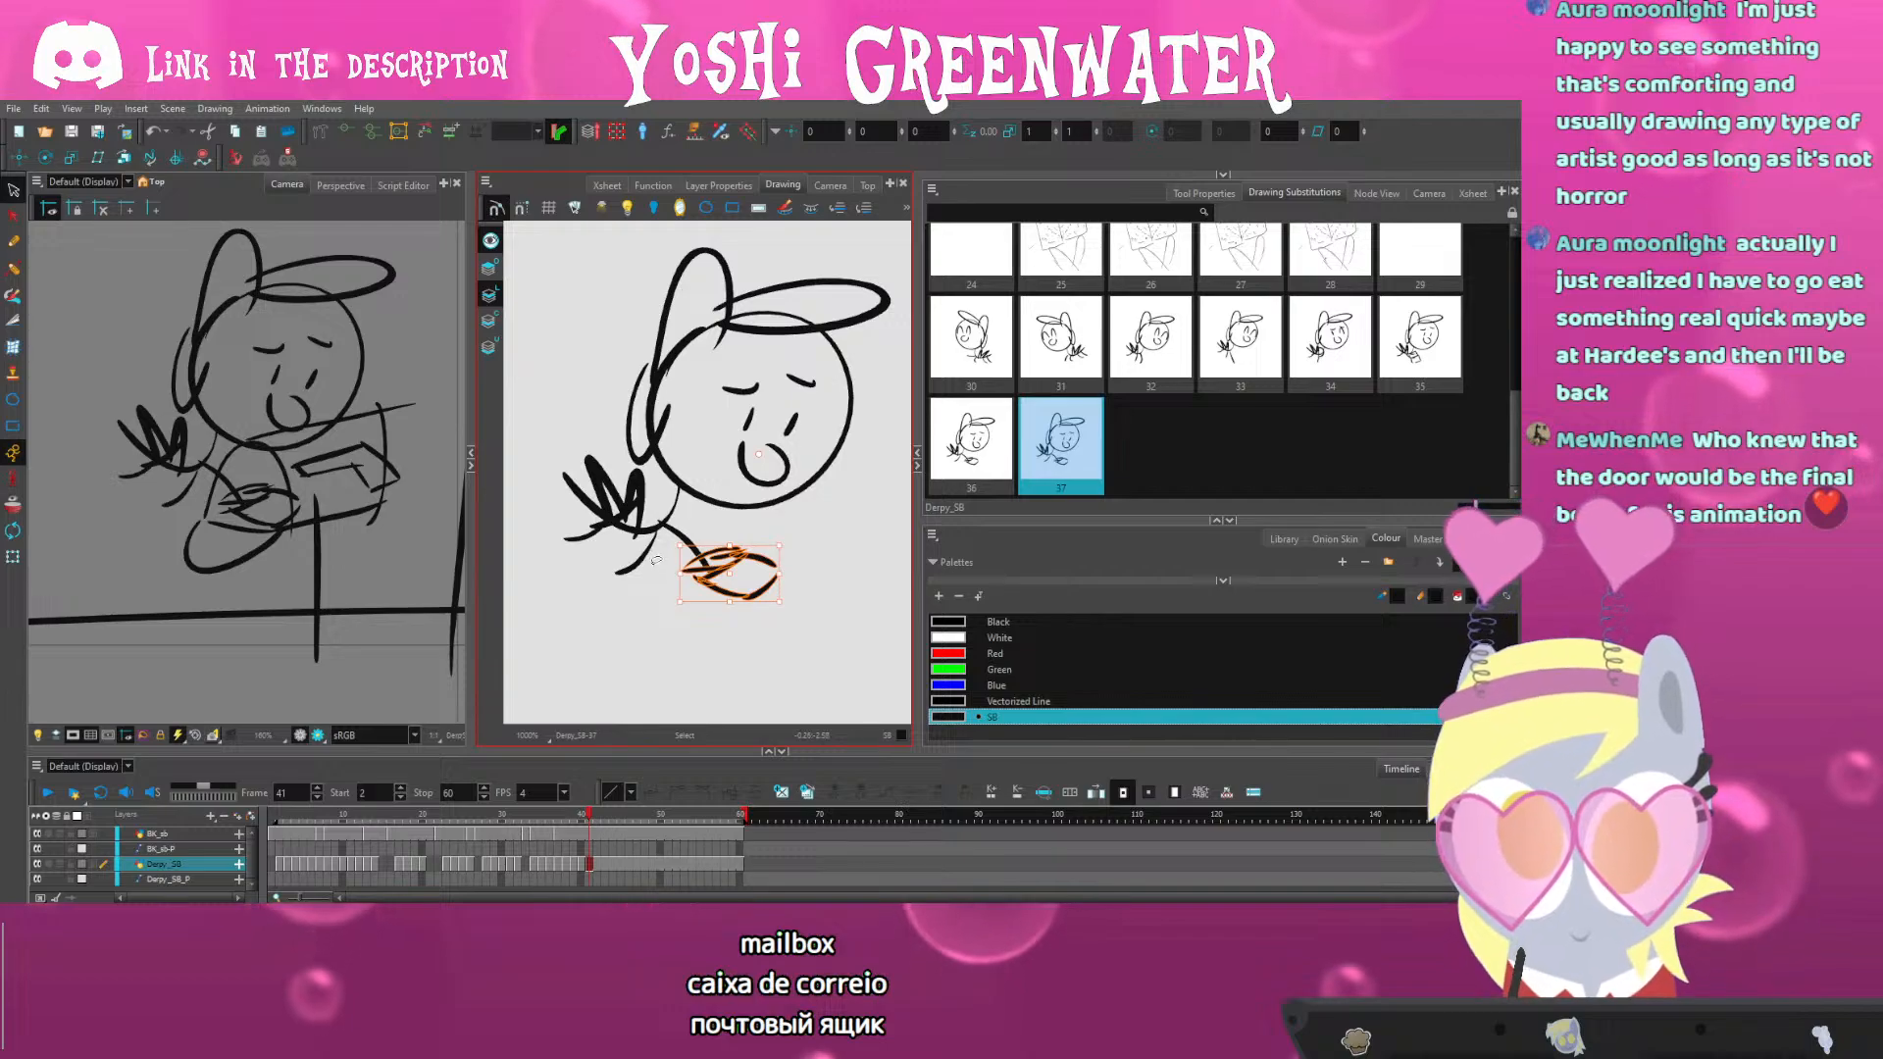
pyautogui.click(589, 833)
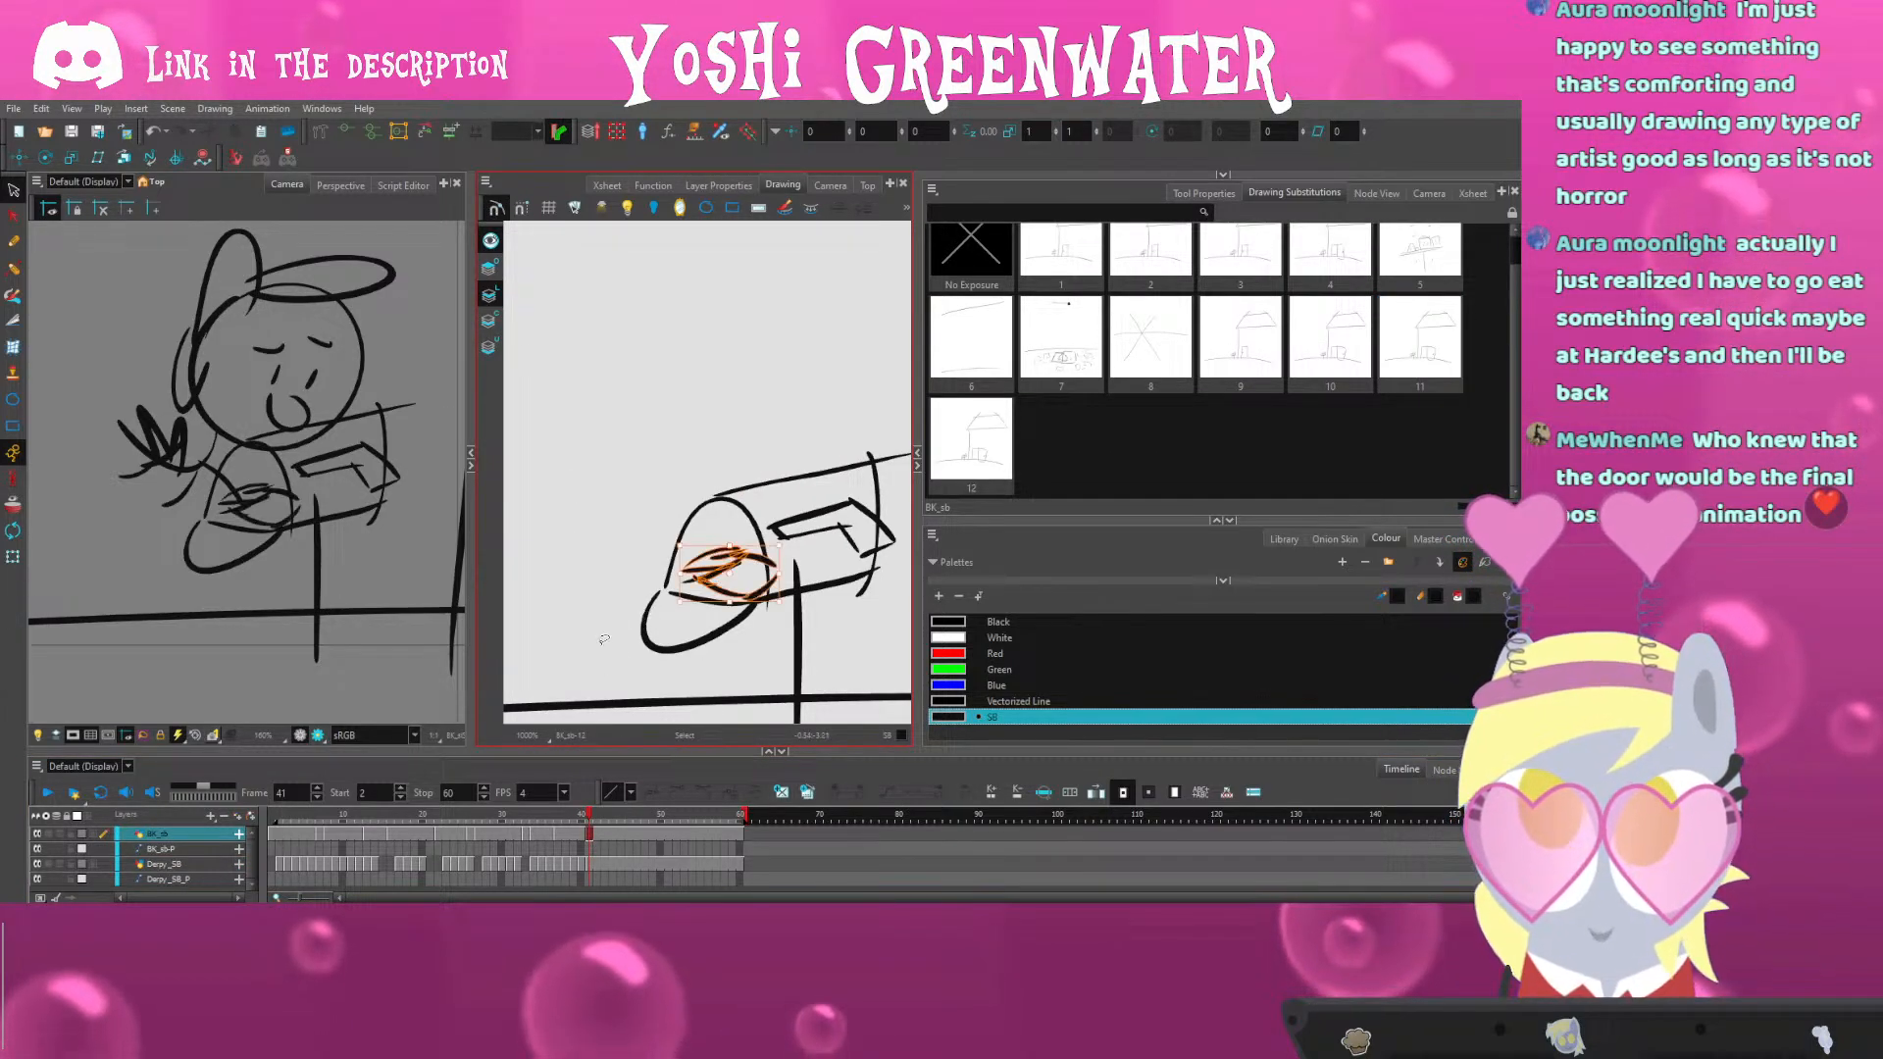
# On Derpy_SB at frame 41, replace the reaching arm with brushed strokes extending down to the mailbox's open door
pyautogui.click(585, 863)
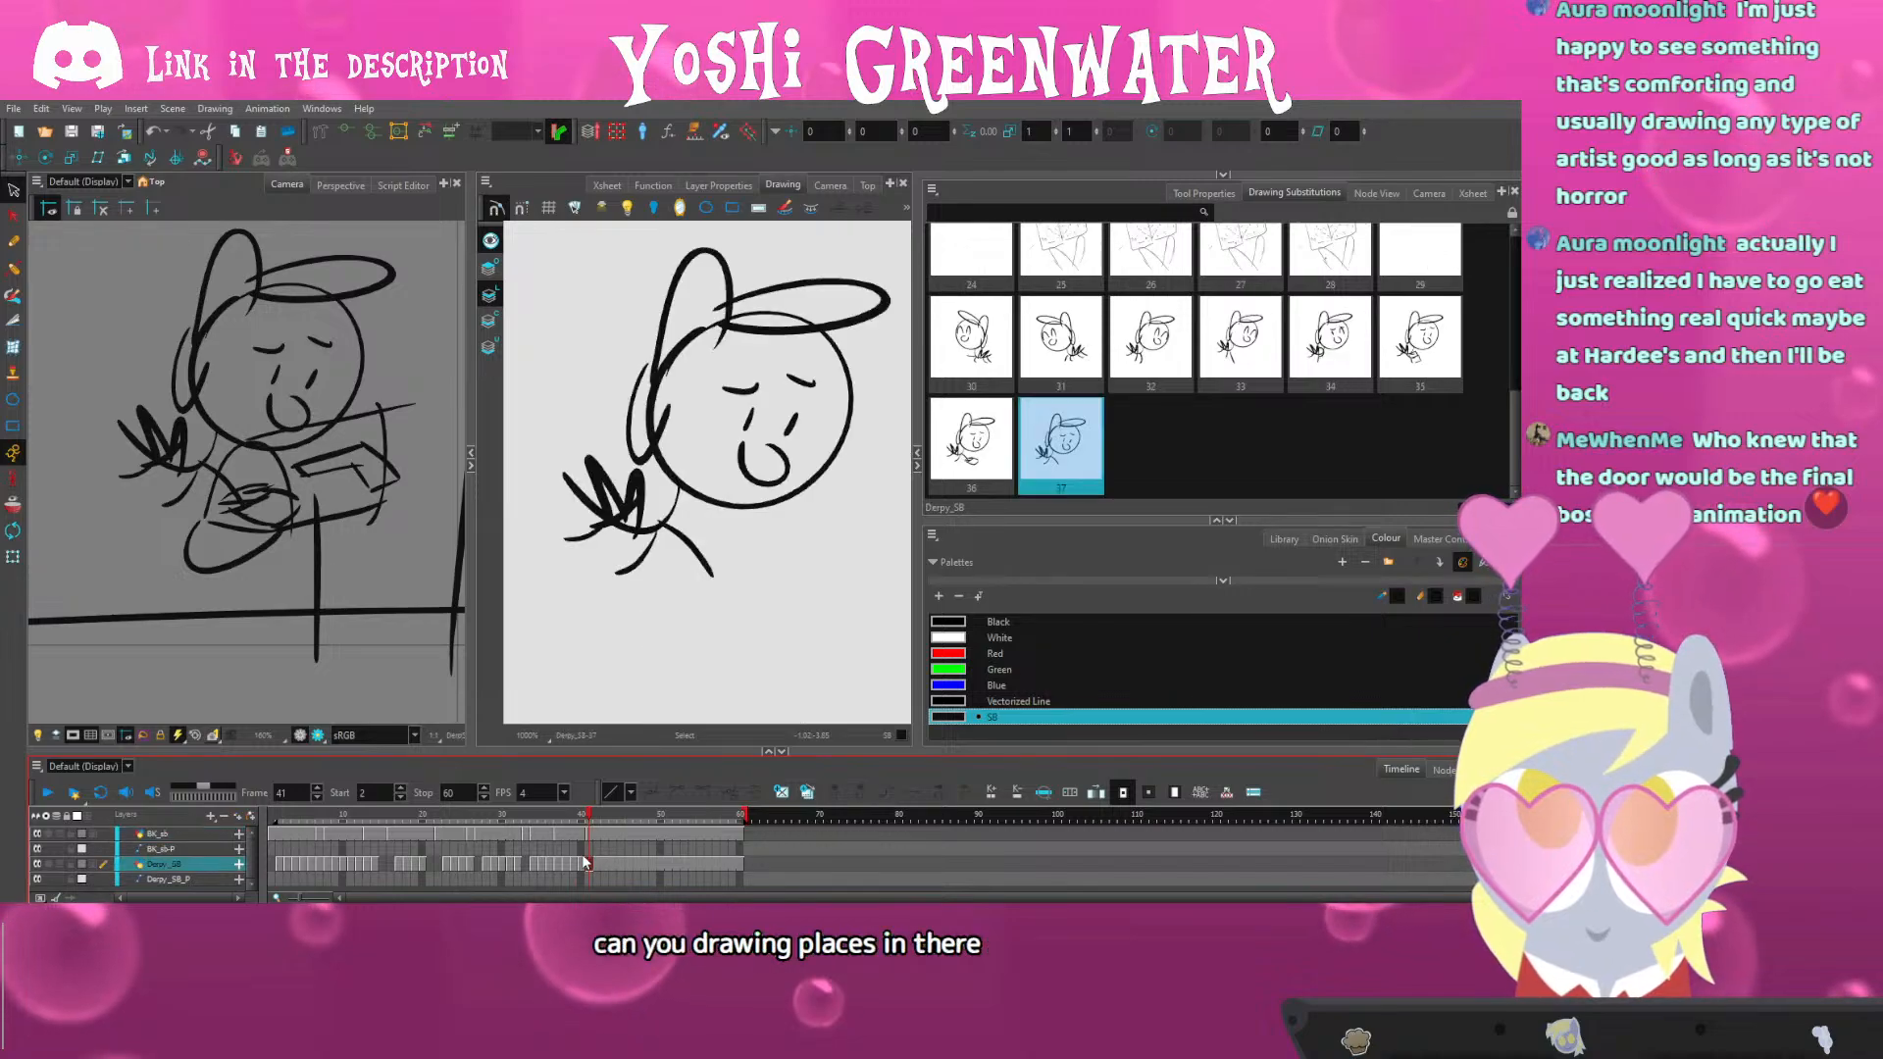
pyautogui.click(692, 549)
pyautogui.press('Delete')
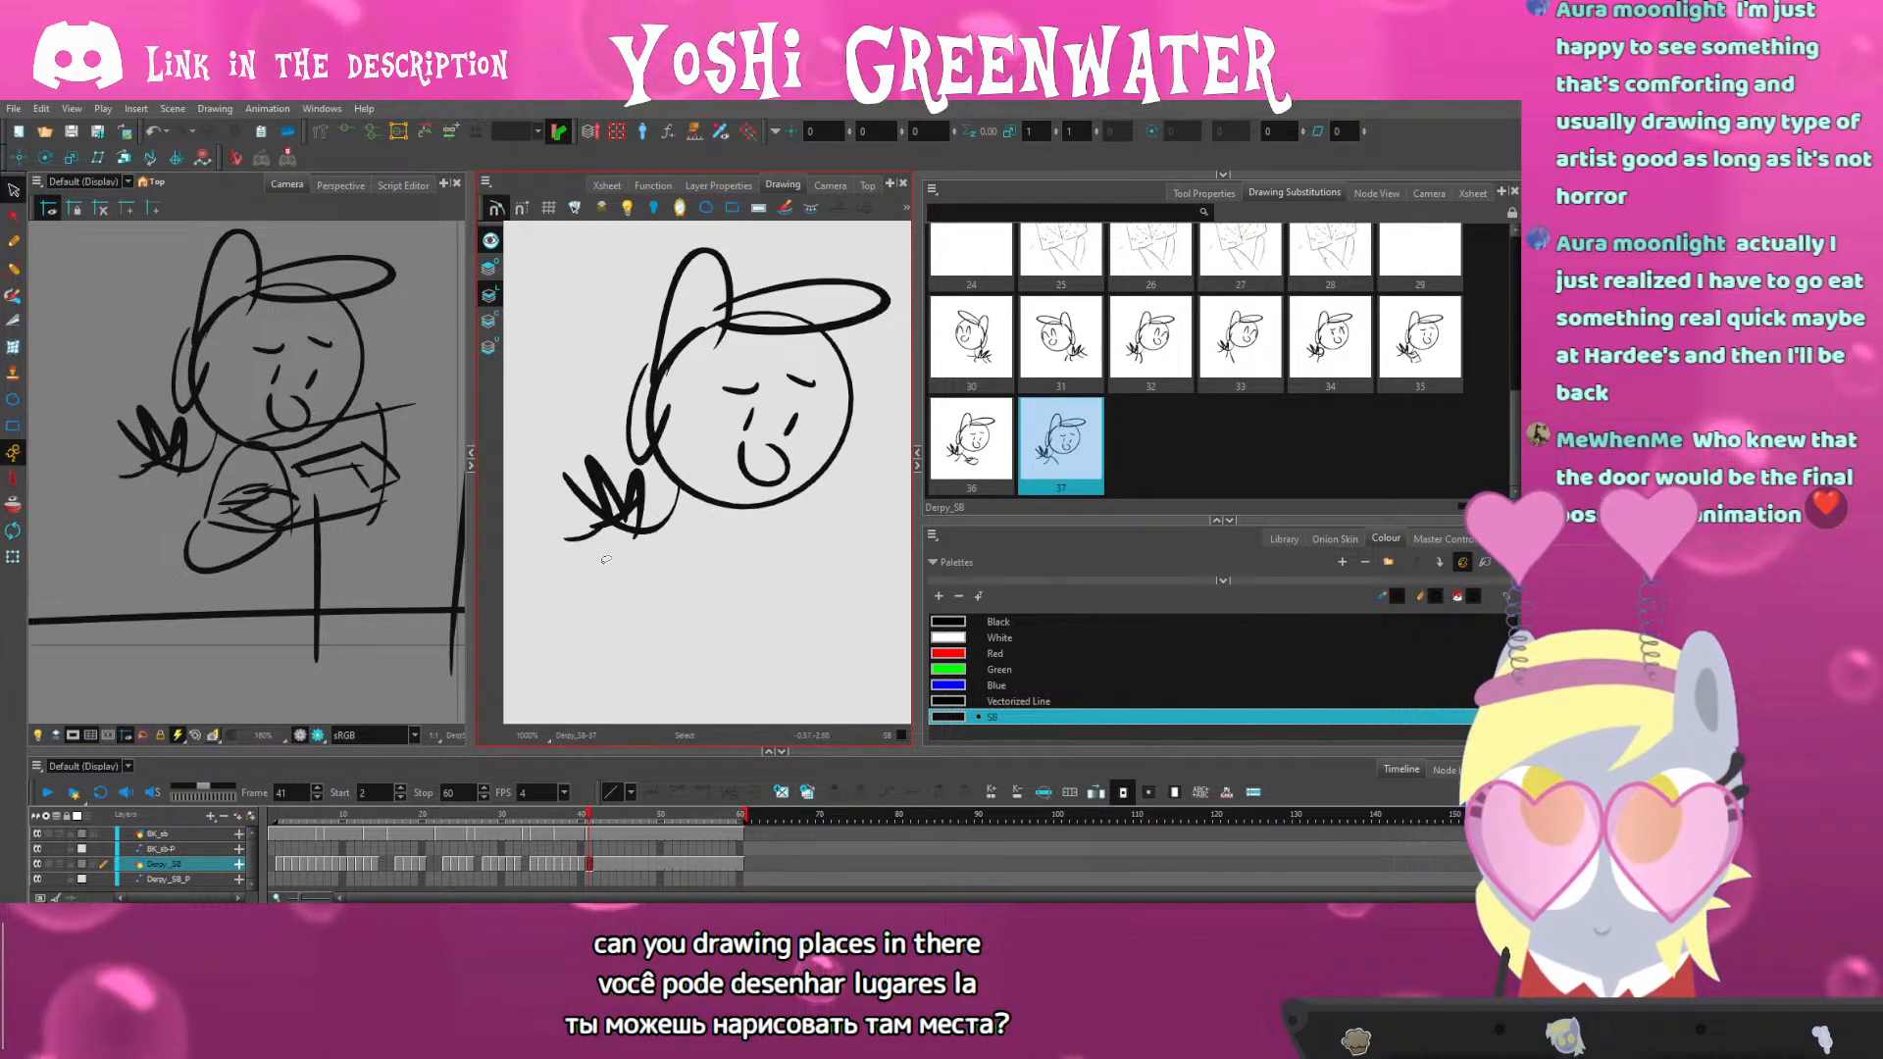
pyautogui.hotkey('alt', 'b')
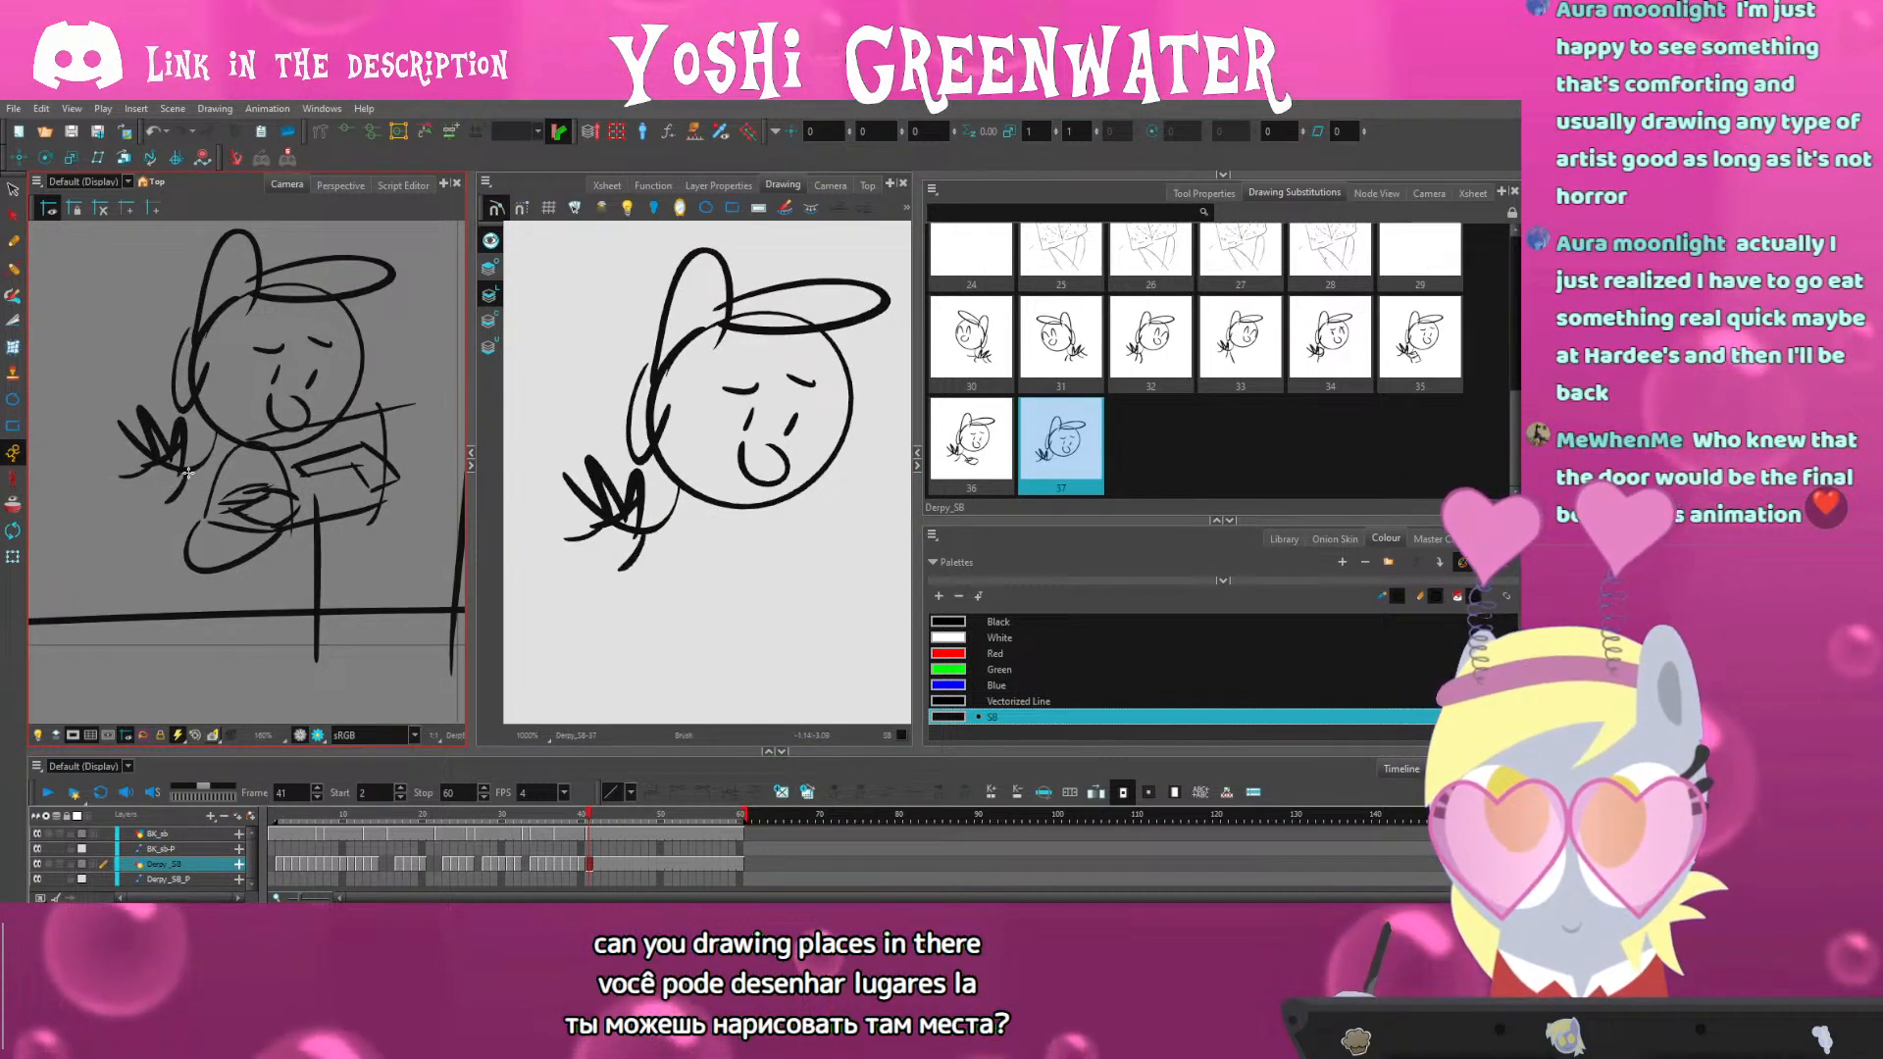
pyautogui.moveTo(149, 323); pyautogui.dragTo(210, 366)
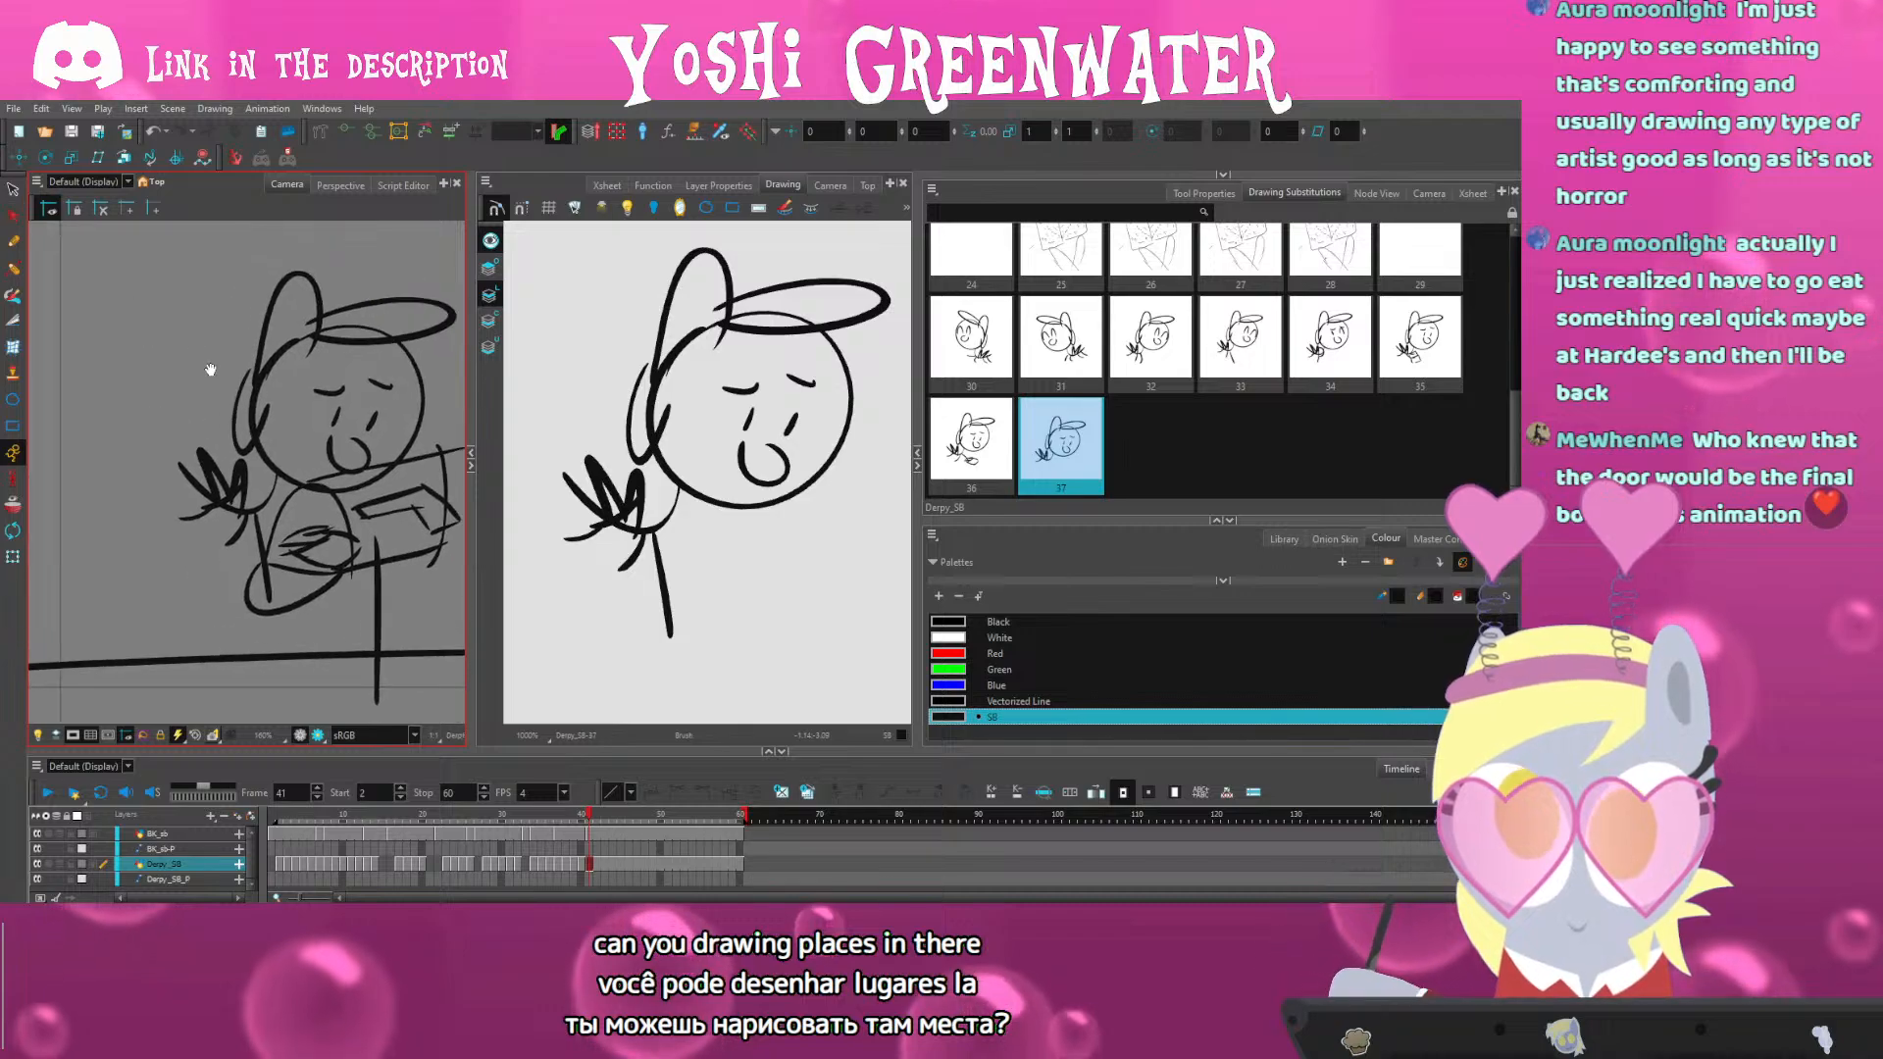
# Shift the entire Derpy sketch at frame 41 slightly up and left with a small tilt, and compare it with the previous frame
pyautogui.hotkey('alt', 's')
pyautogui.moveTo(171, 300)
pyautogui.mouseDown()
pyautogui.moveTo(485, 441)
pyautogui.moveTo(186, 424)
pyautogui.moveTo(203, 507)
pyautogui.mouseUp()
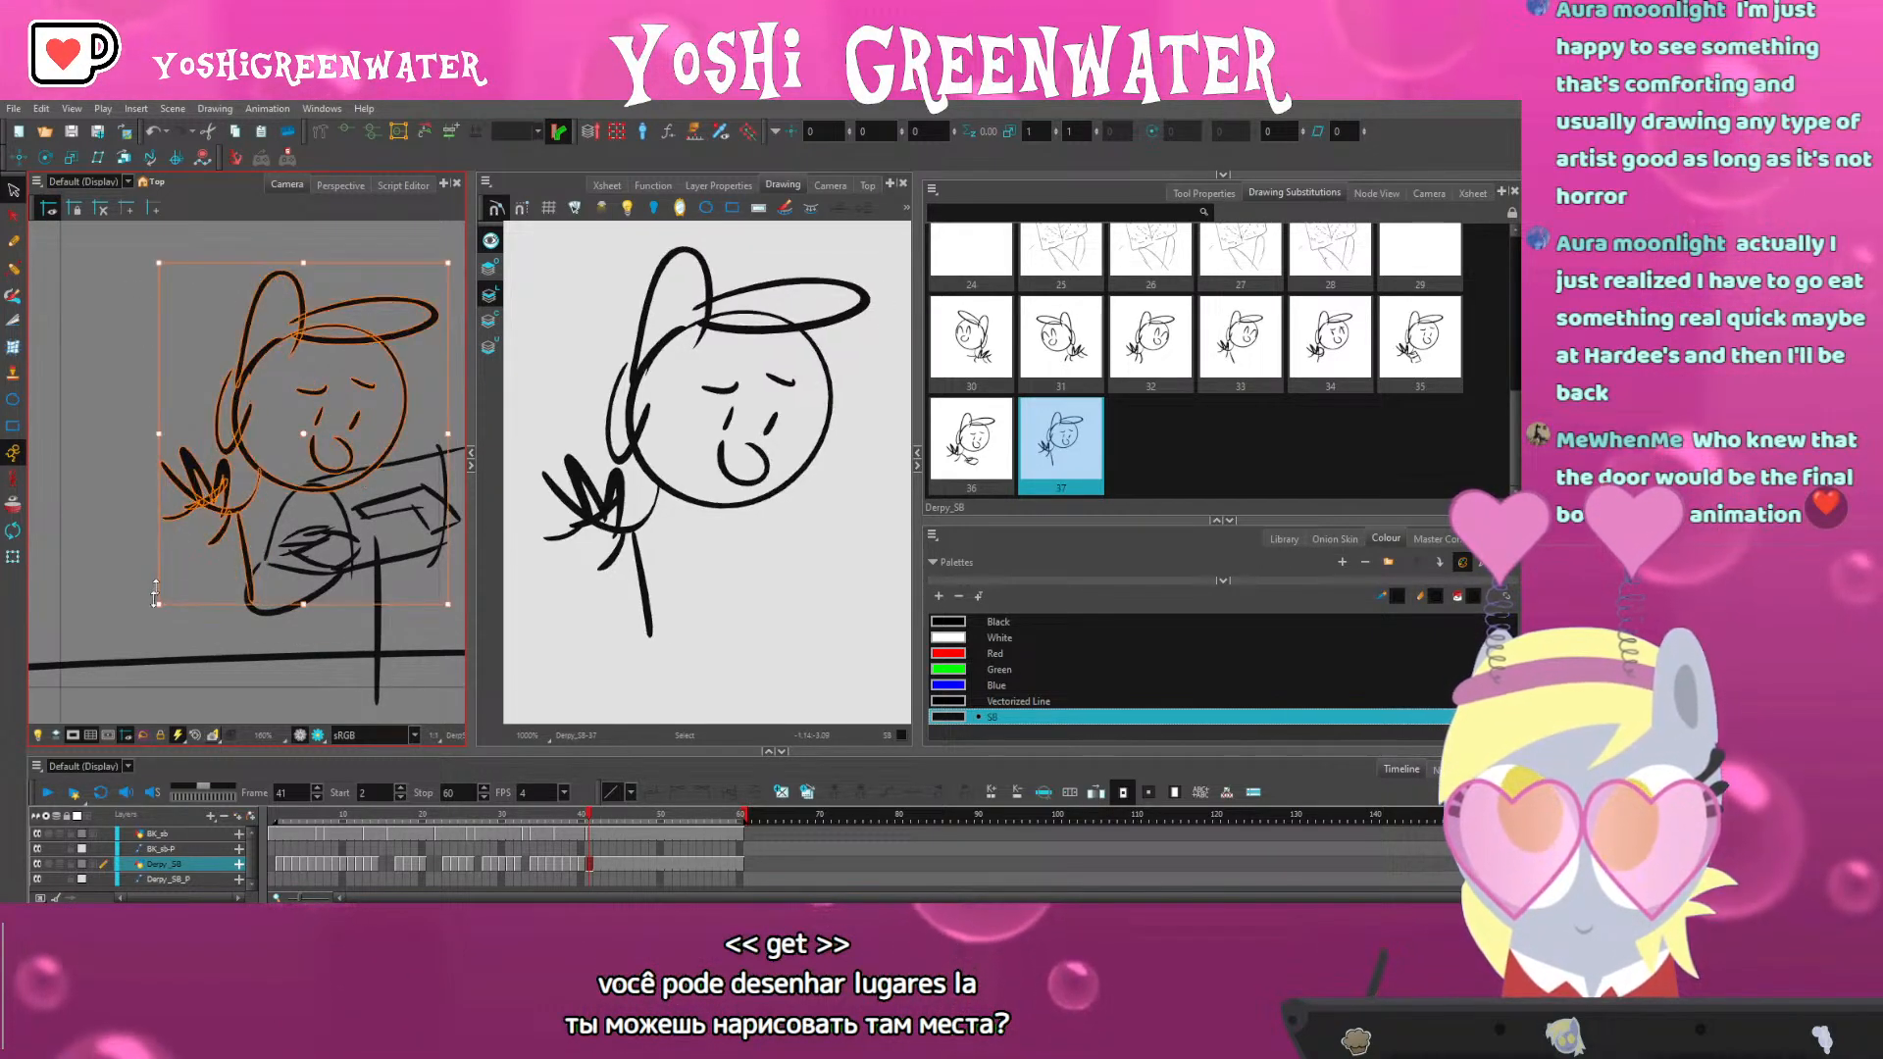
pyautogui.moveTo(154, 617); pyautogui.dragTo(160, 622)
pyautogui.moveTo(238, 519); pyautogui.dragTo(231, 520)
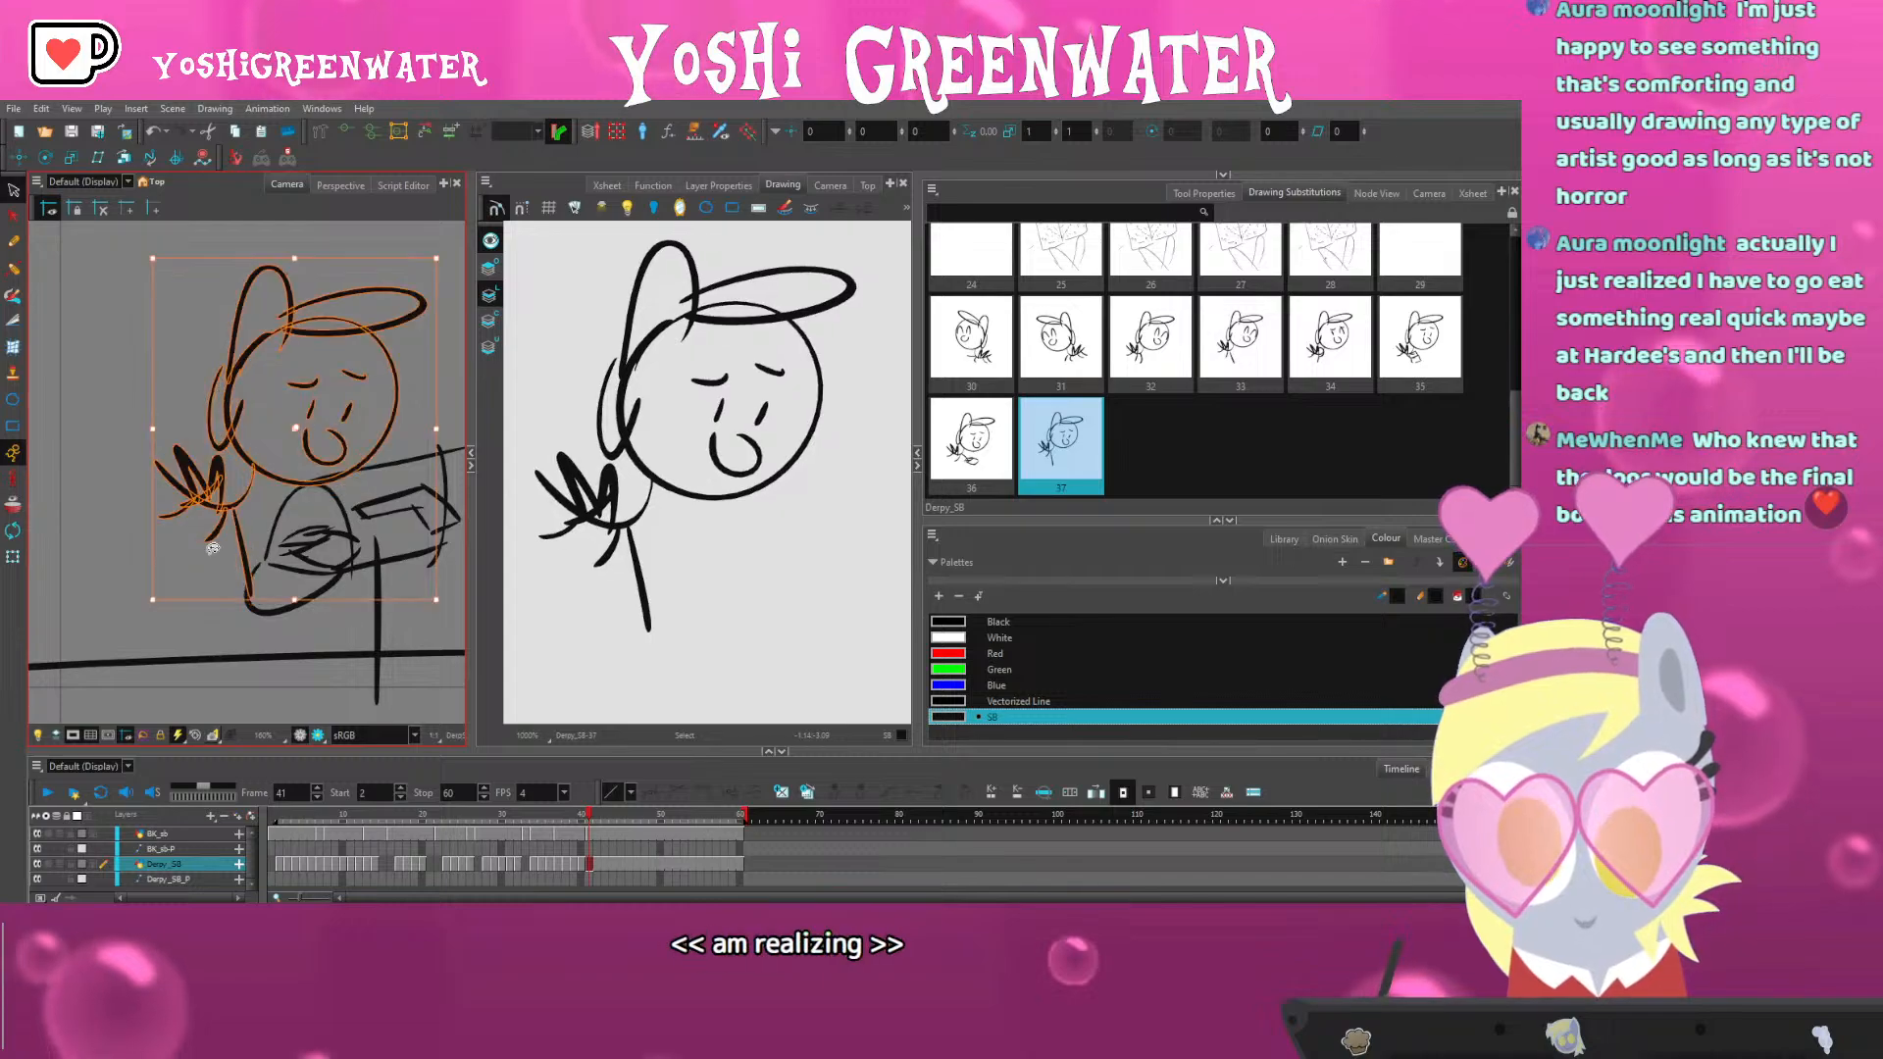
pyautogui.click(189, 629)
pyautogui.press(',')
pyautogui.press('.')
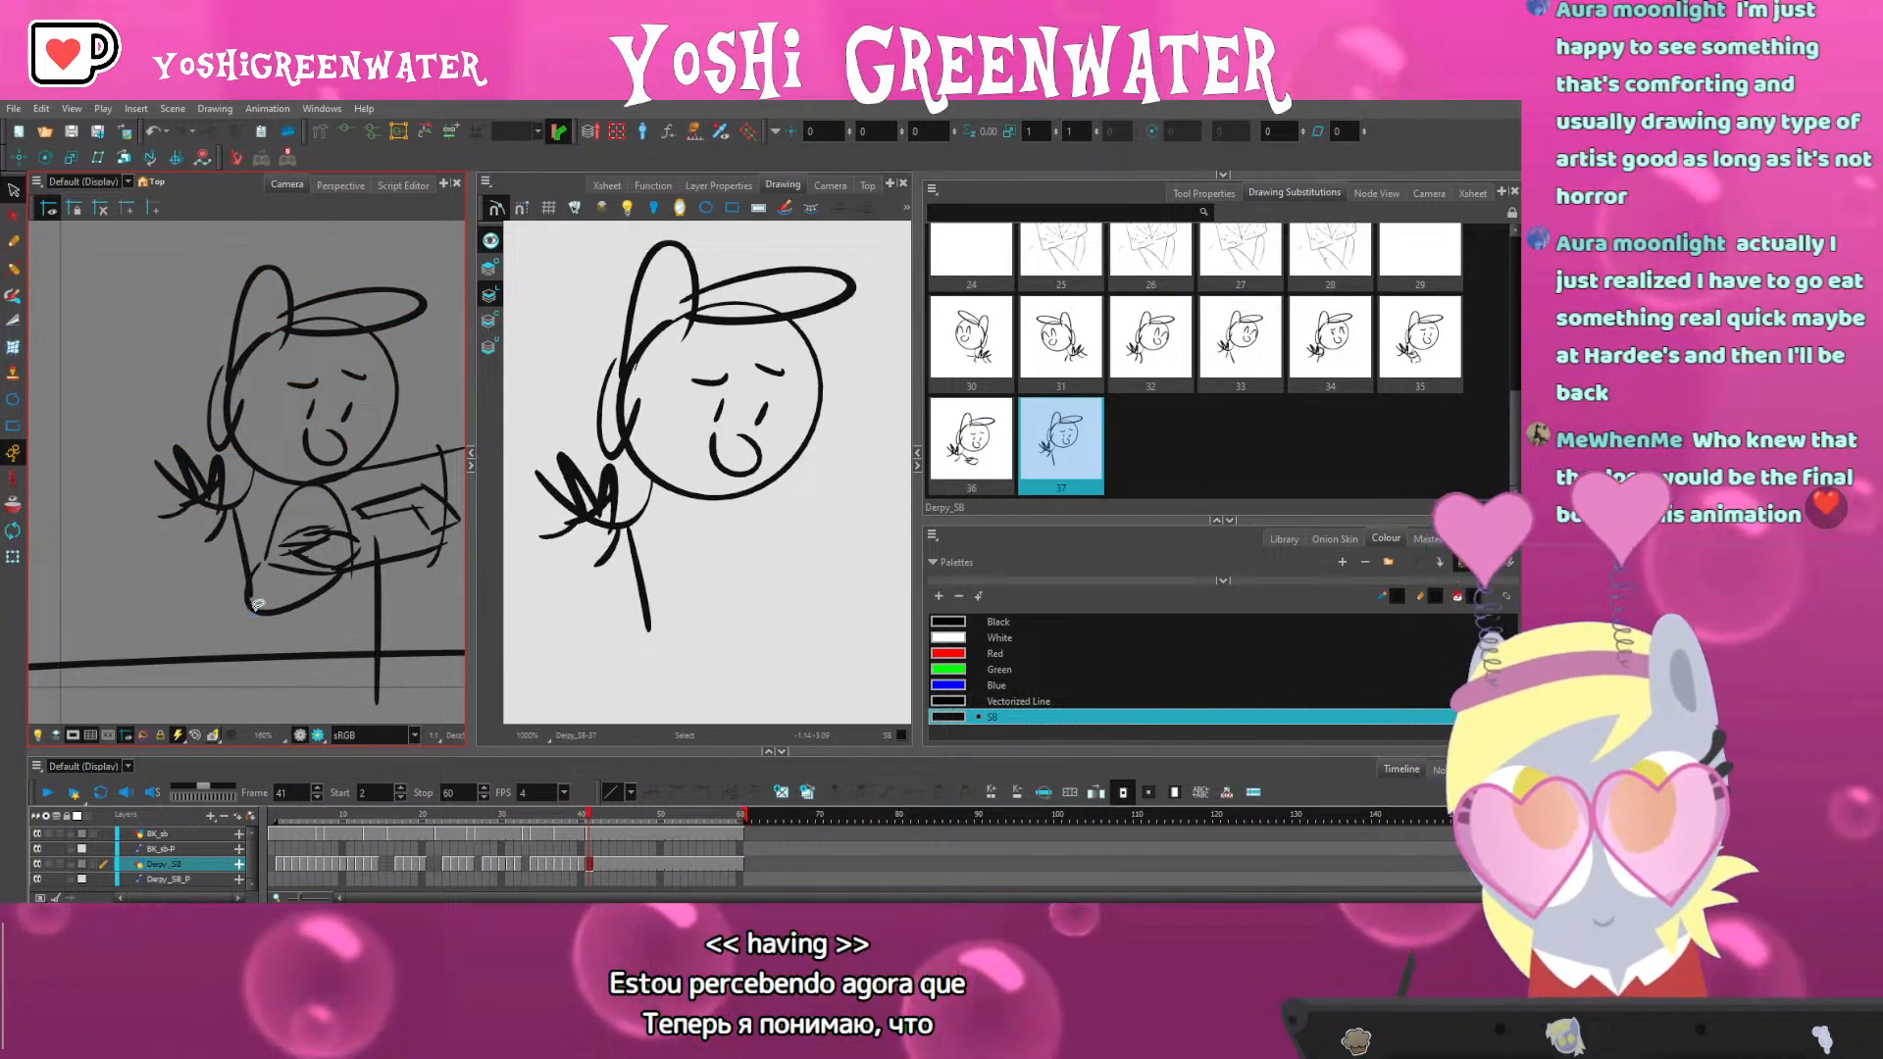
pyautogui.click(1222, 469)
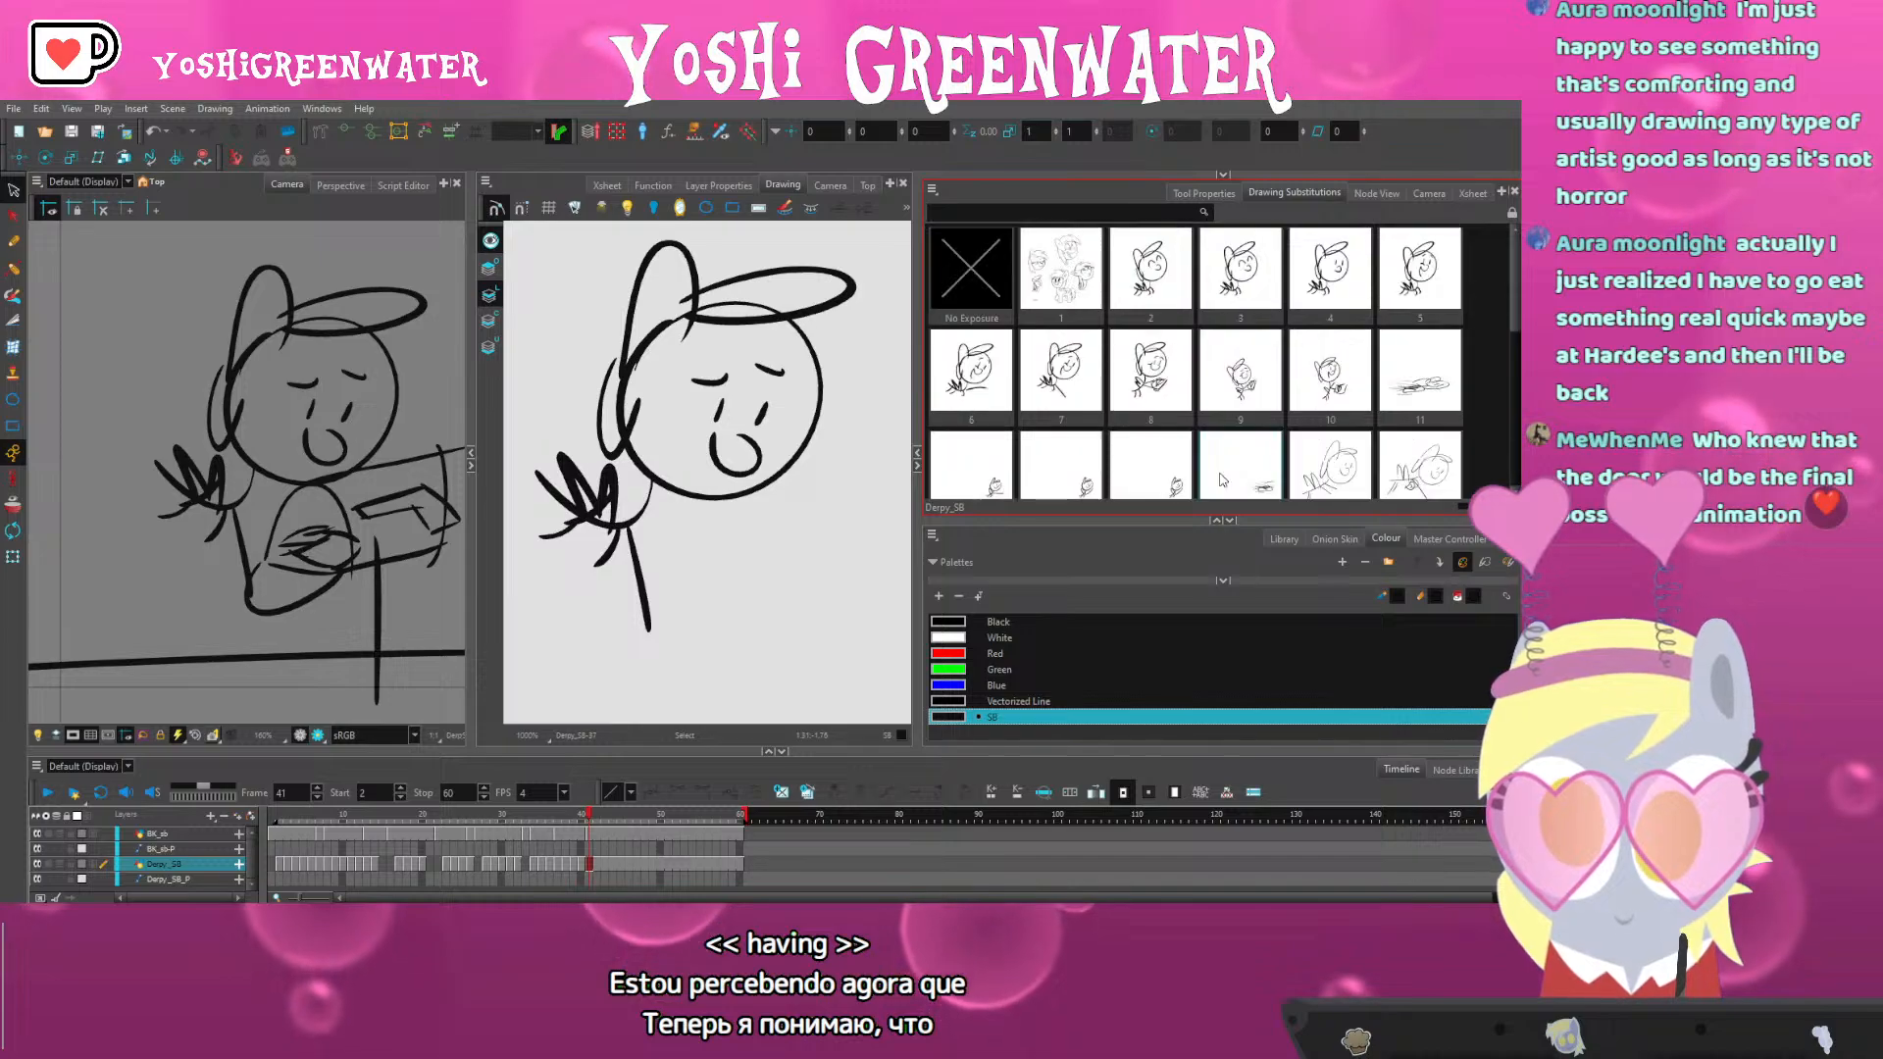
pyautogui.click(1196, 533)
pyautogui.click(1194, 518)
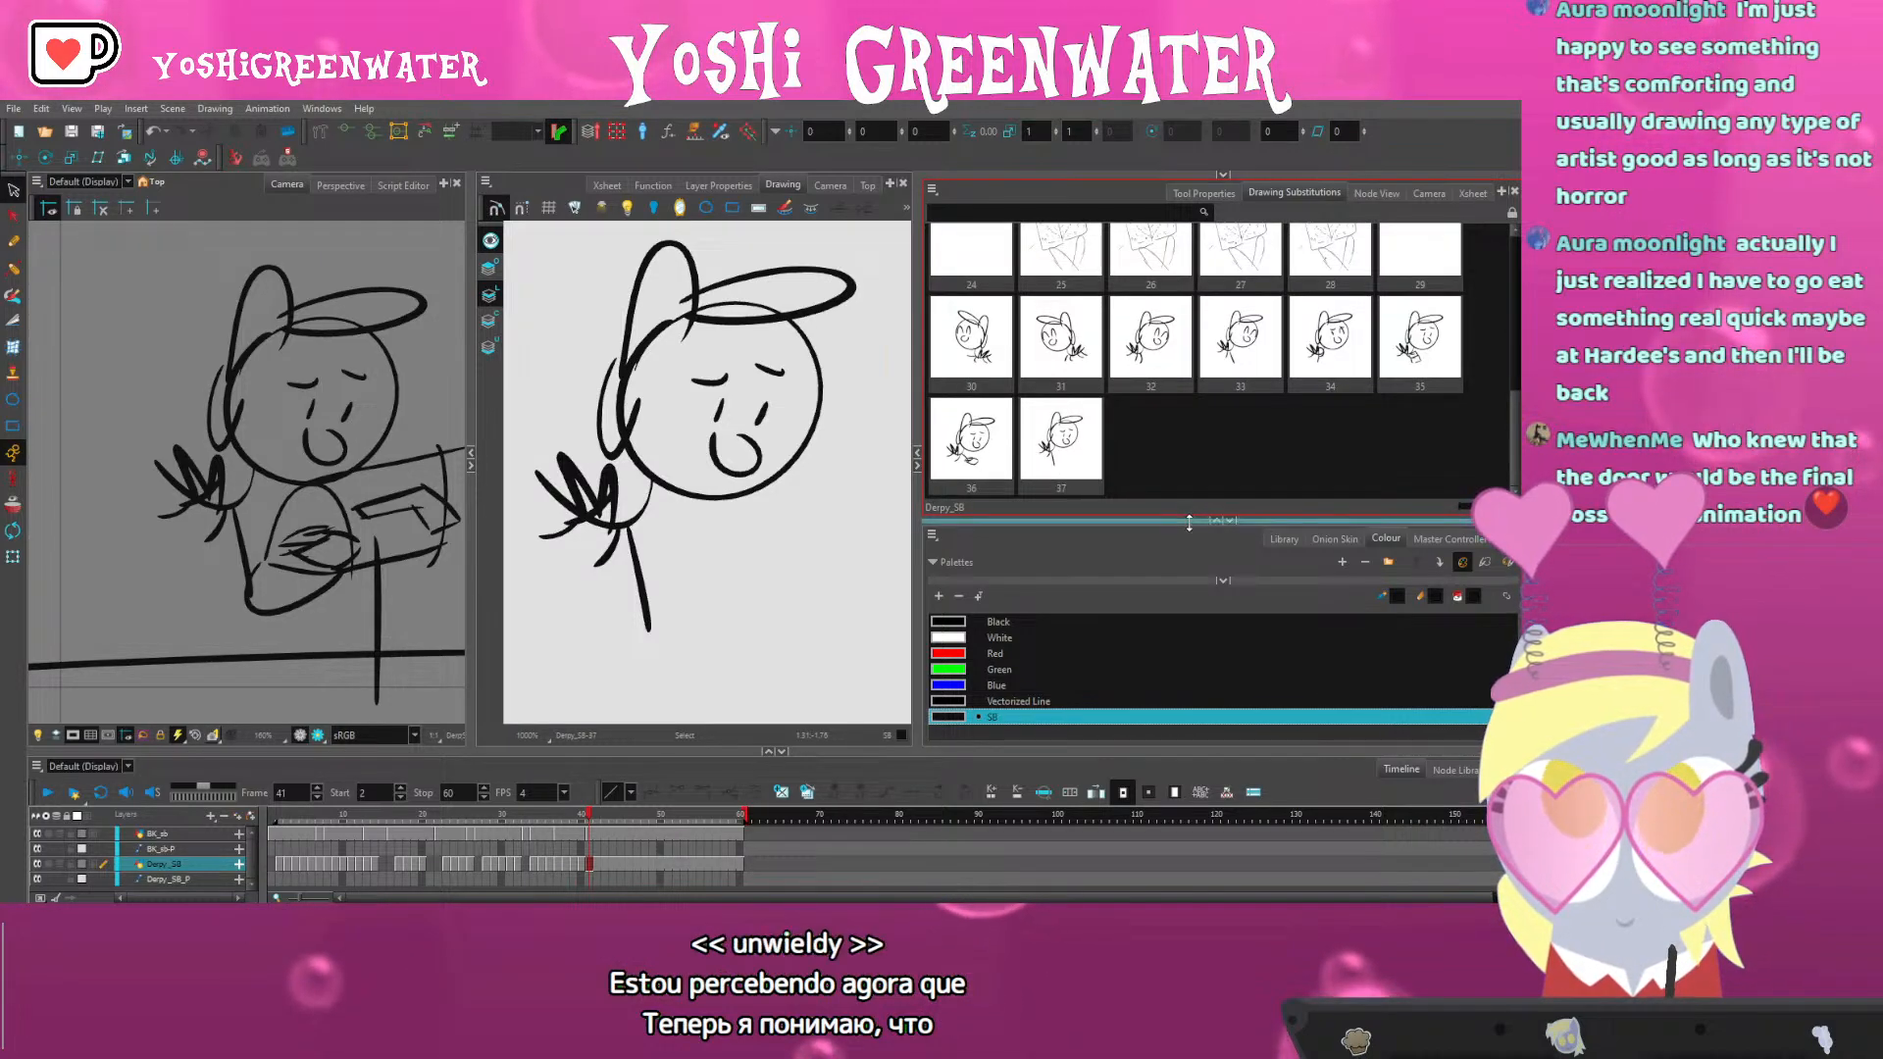
pyautogui.moveTo(1190, 524); pyautogui.dragTo(1190, 524)
pyautogui.scroll(5, 1228, 469)
pyautogui.scroll(-5, 1226, 472)
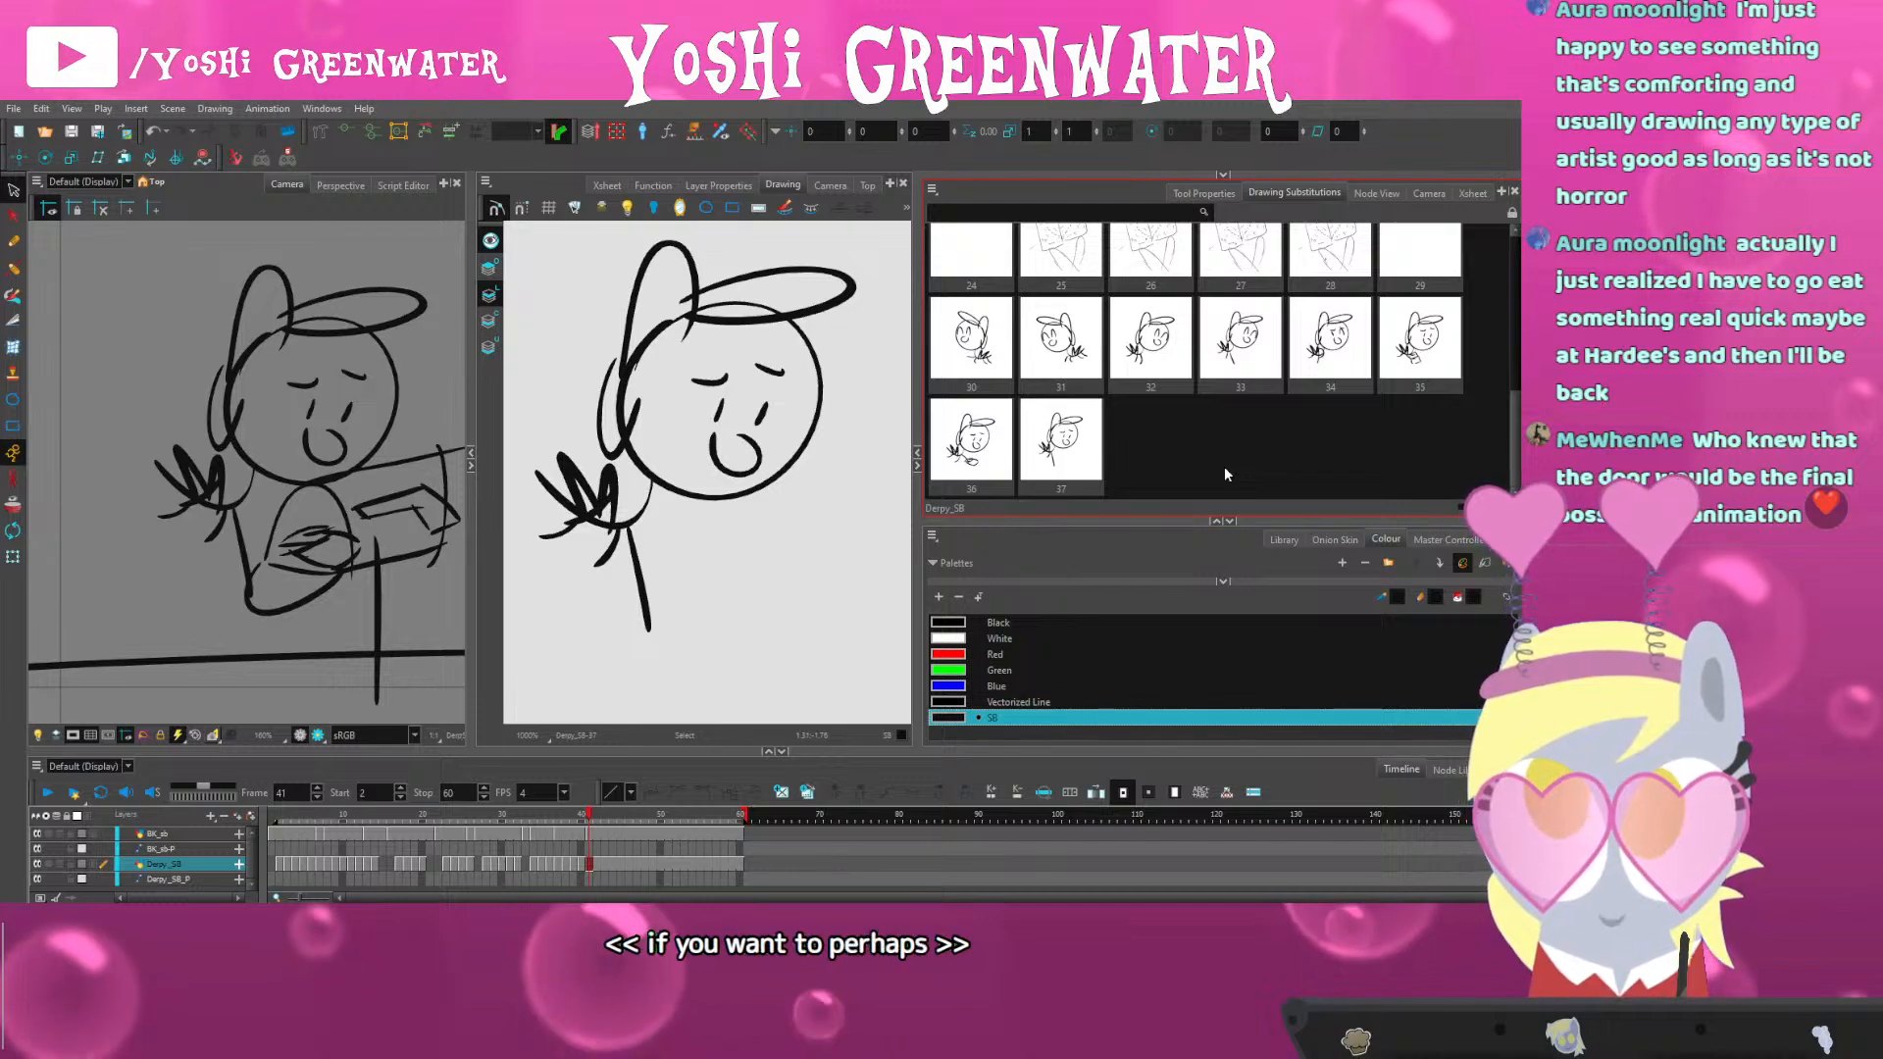
pyautogui.click(246, 509)
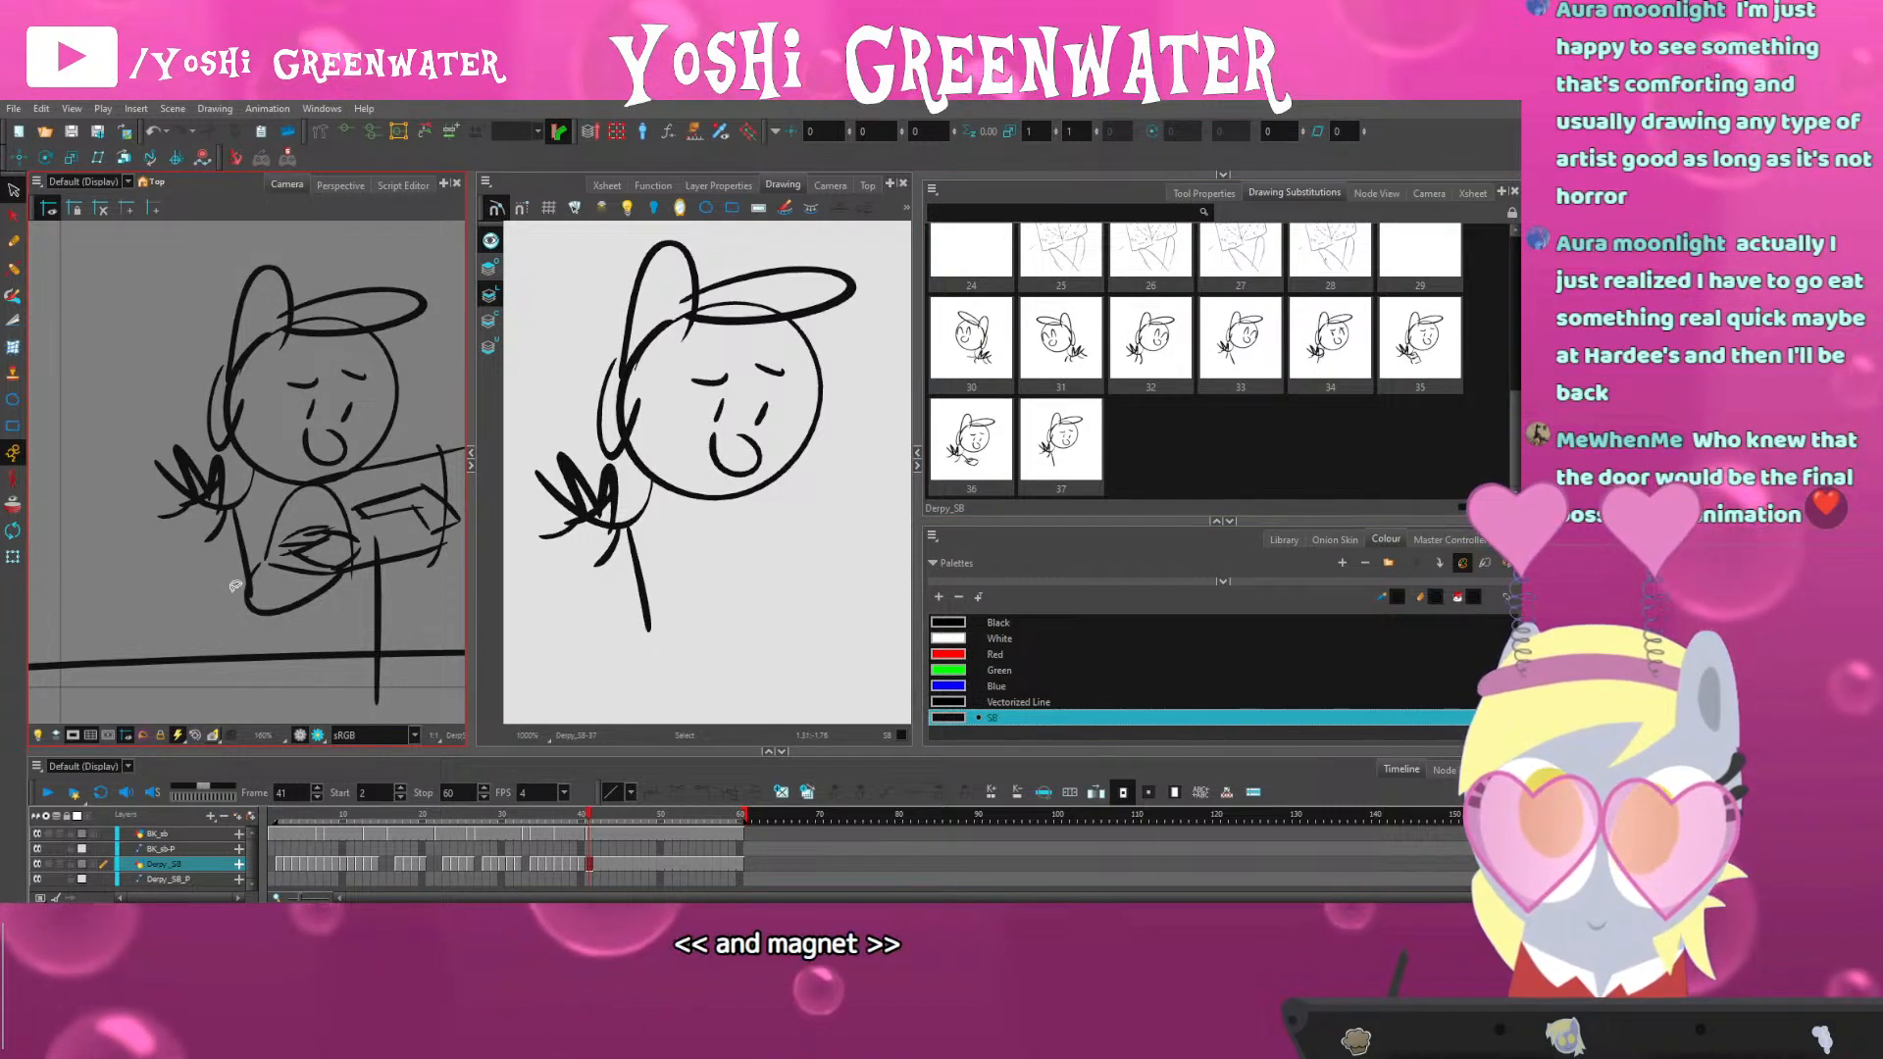
# Flip back and forth through frames 38 to 41 to check how the Derpy poses and the card move
pyautogui.press(',')
pyautogui.press(',')
pyautogui.press('.')
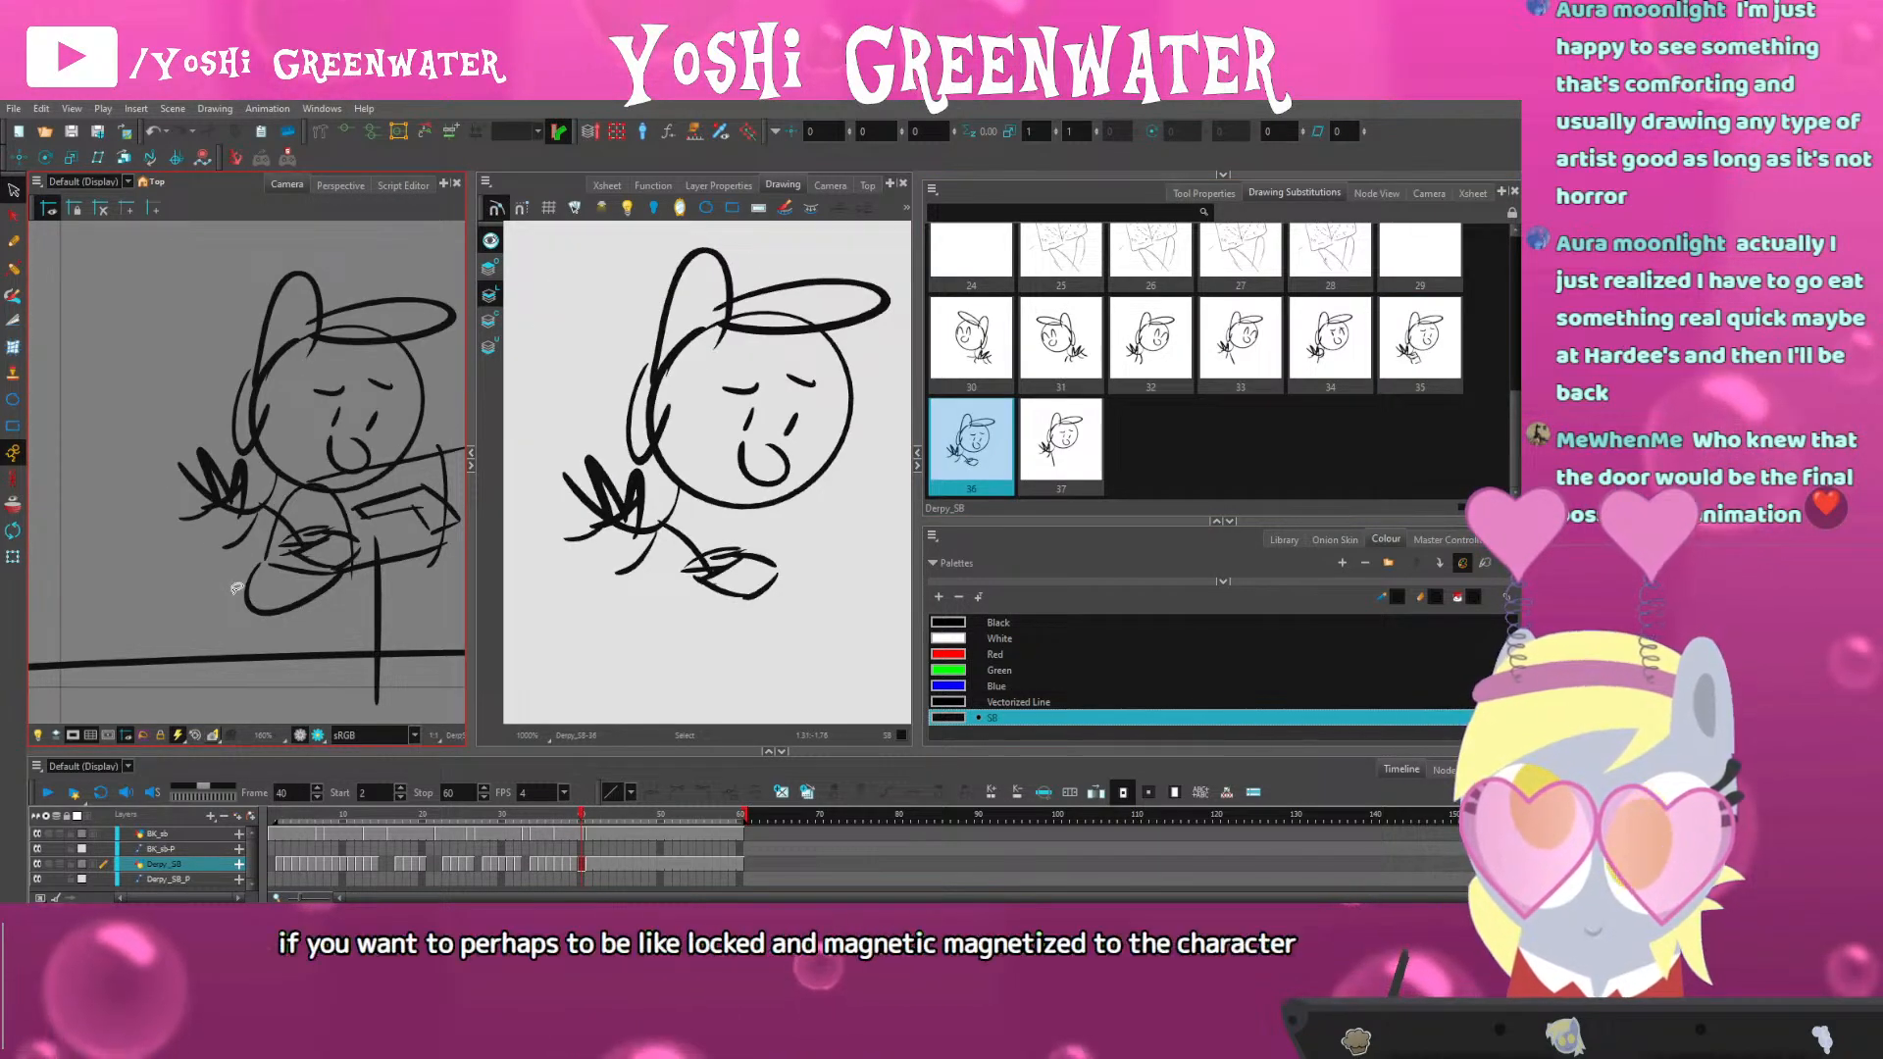
pyautogui.press(',')
pyautogui.press(',')
pyautogui.press(',')
pyautogui.press('.')
pyautogui.press('.')
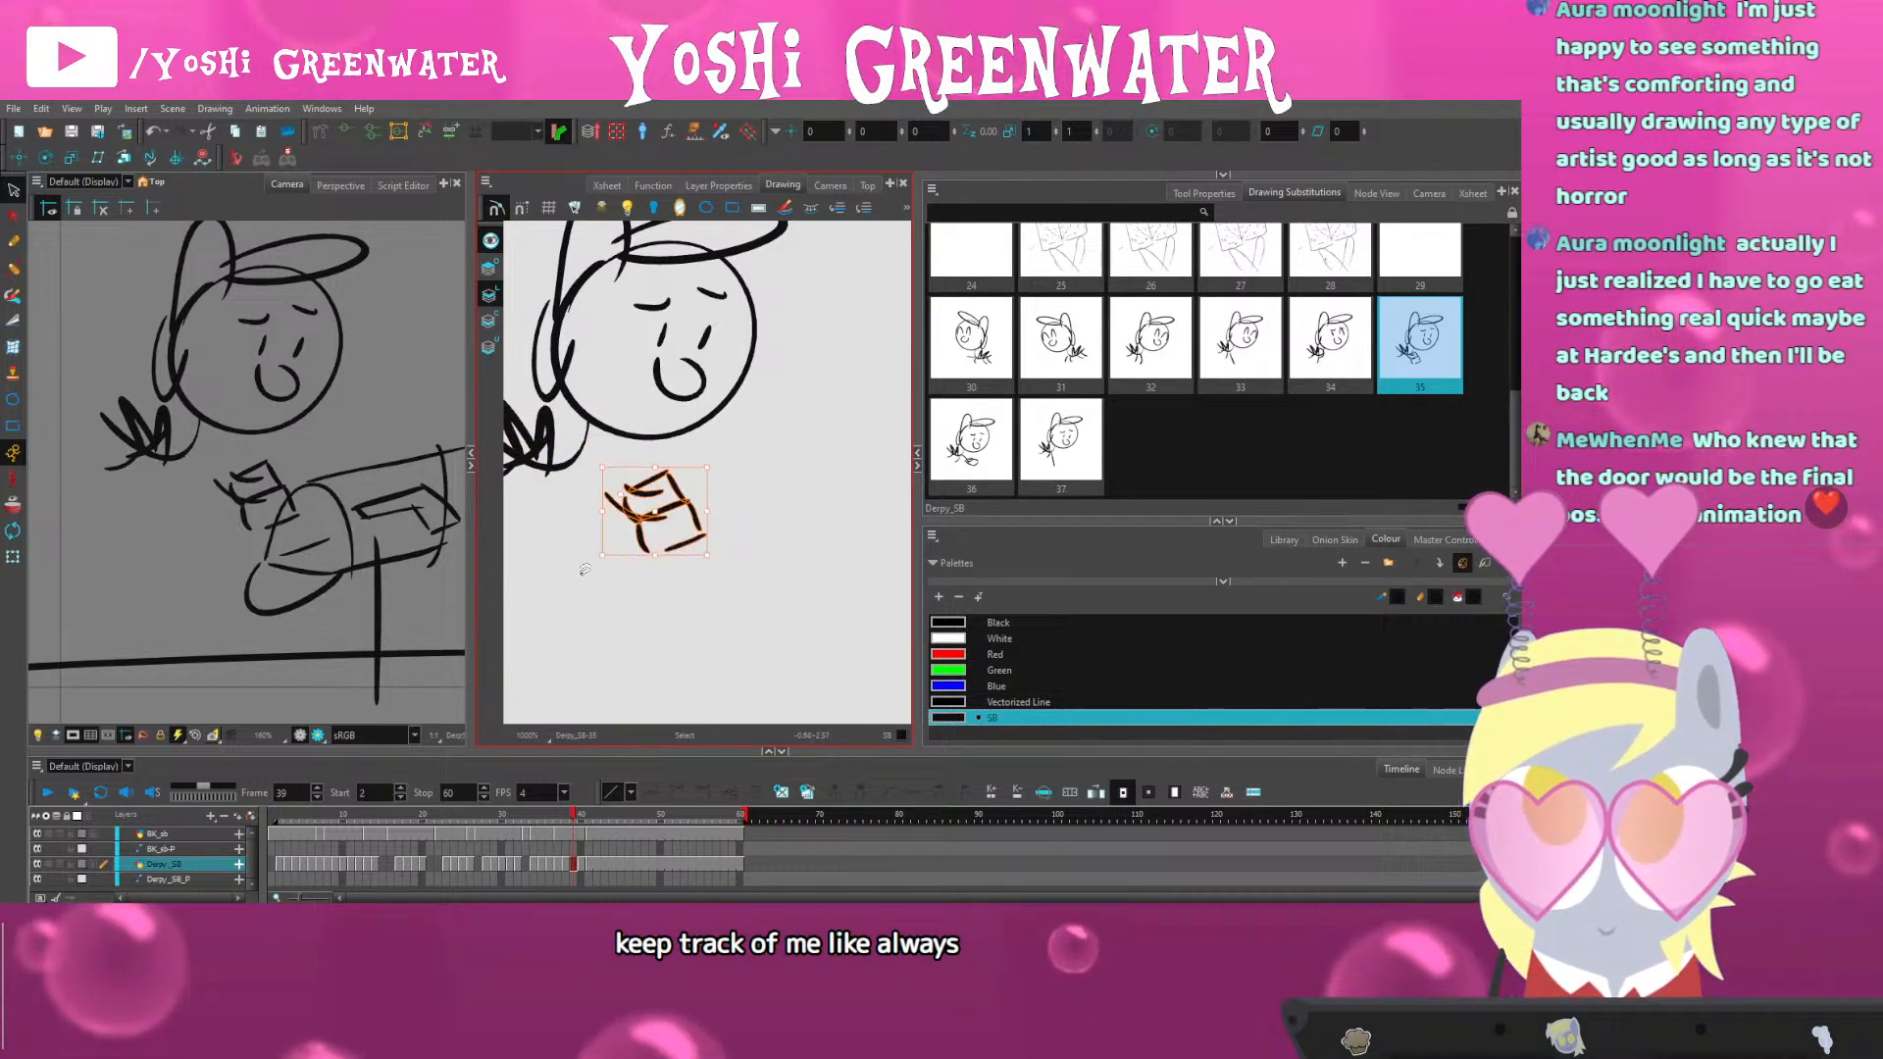
# Try moving the card strokes and the whole Derpy sketch at frame 39, and undo the moves
pyautogui.hotkey('ctrl', 'z')
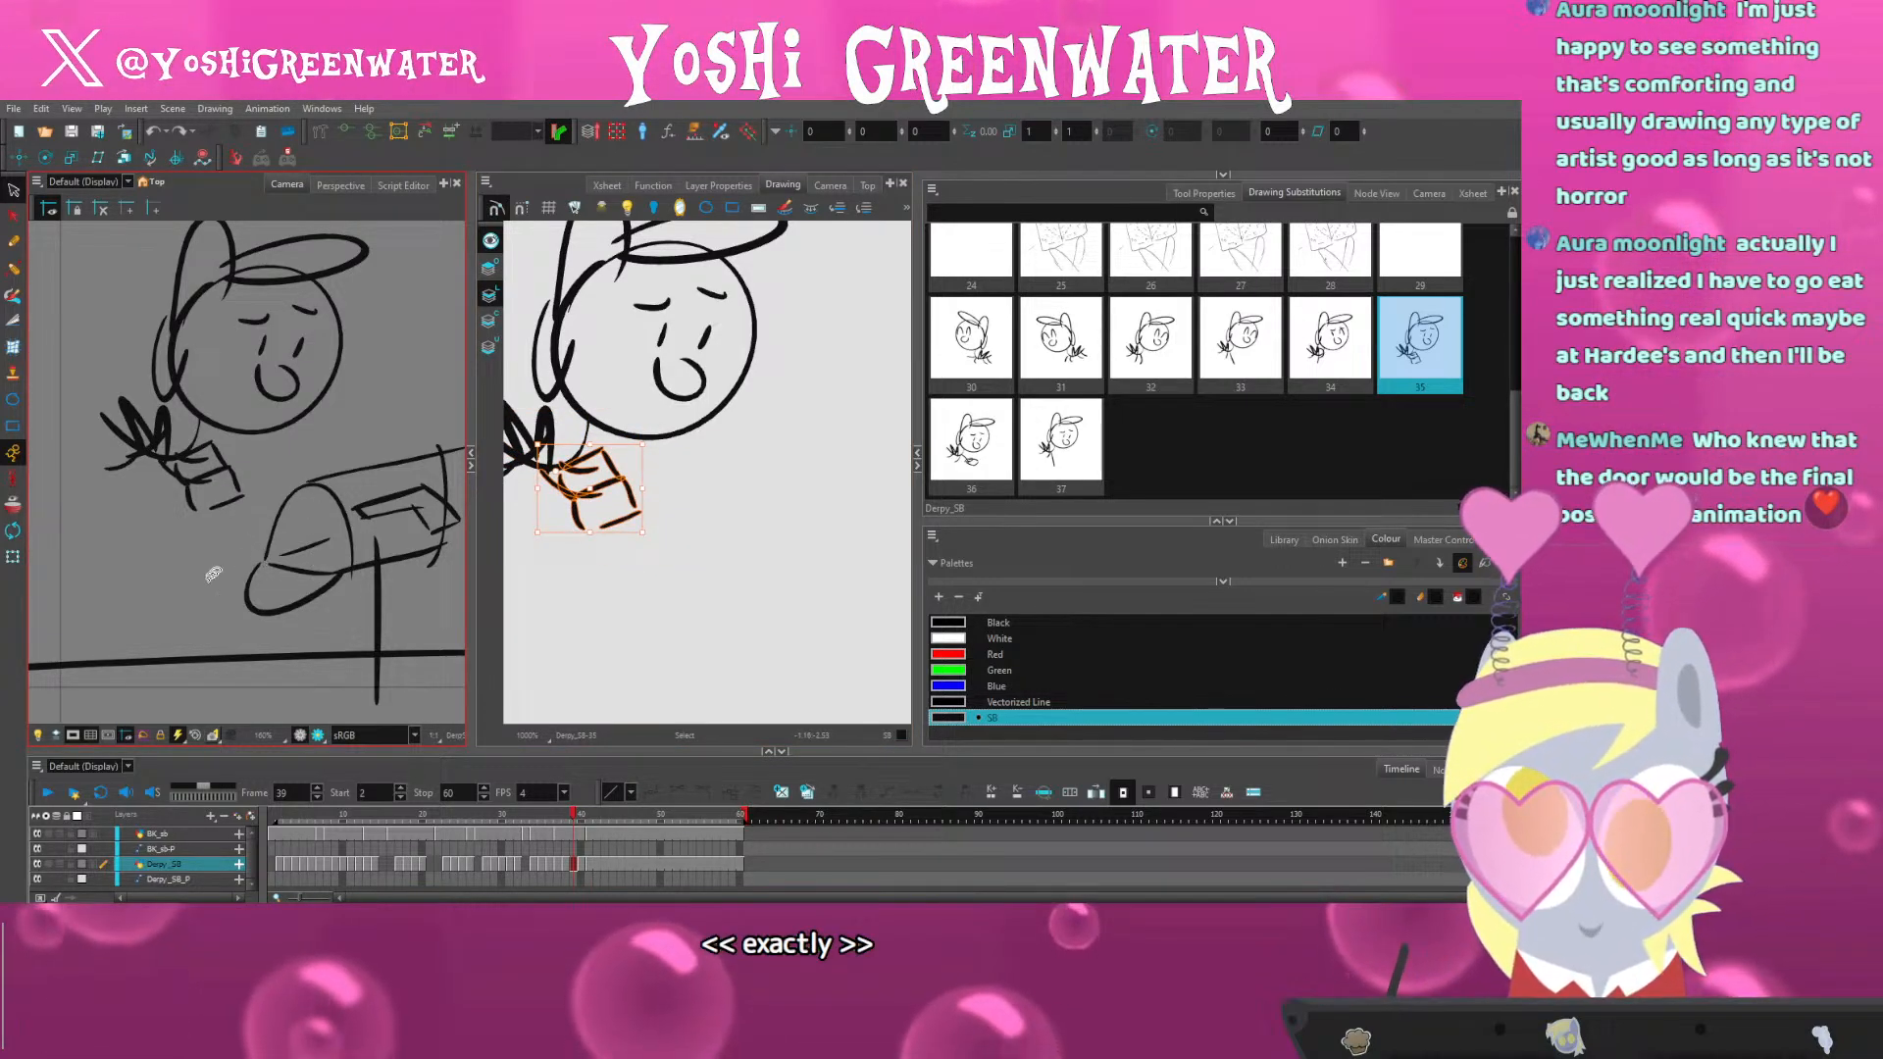
pyautogui.click(194, 597)
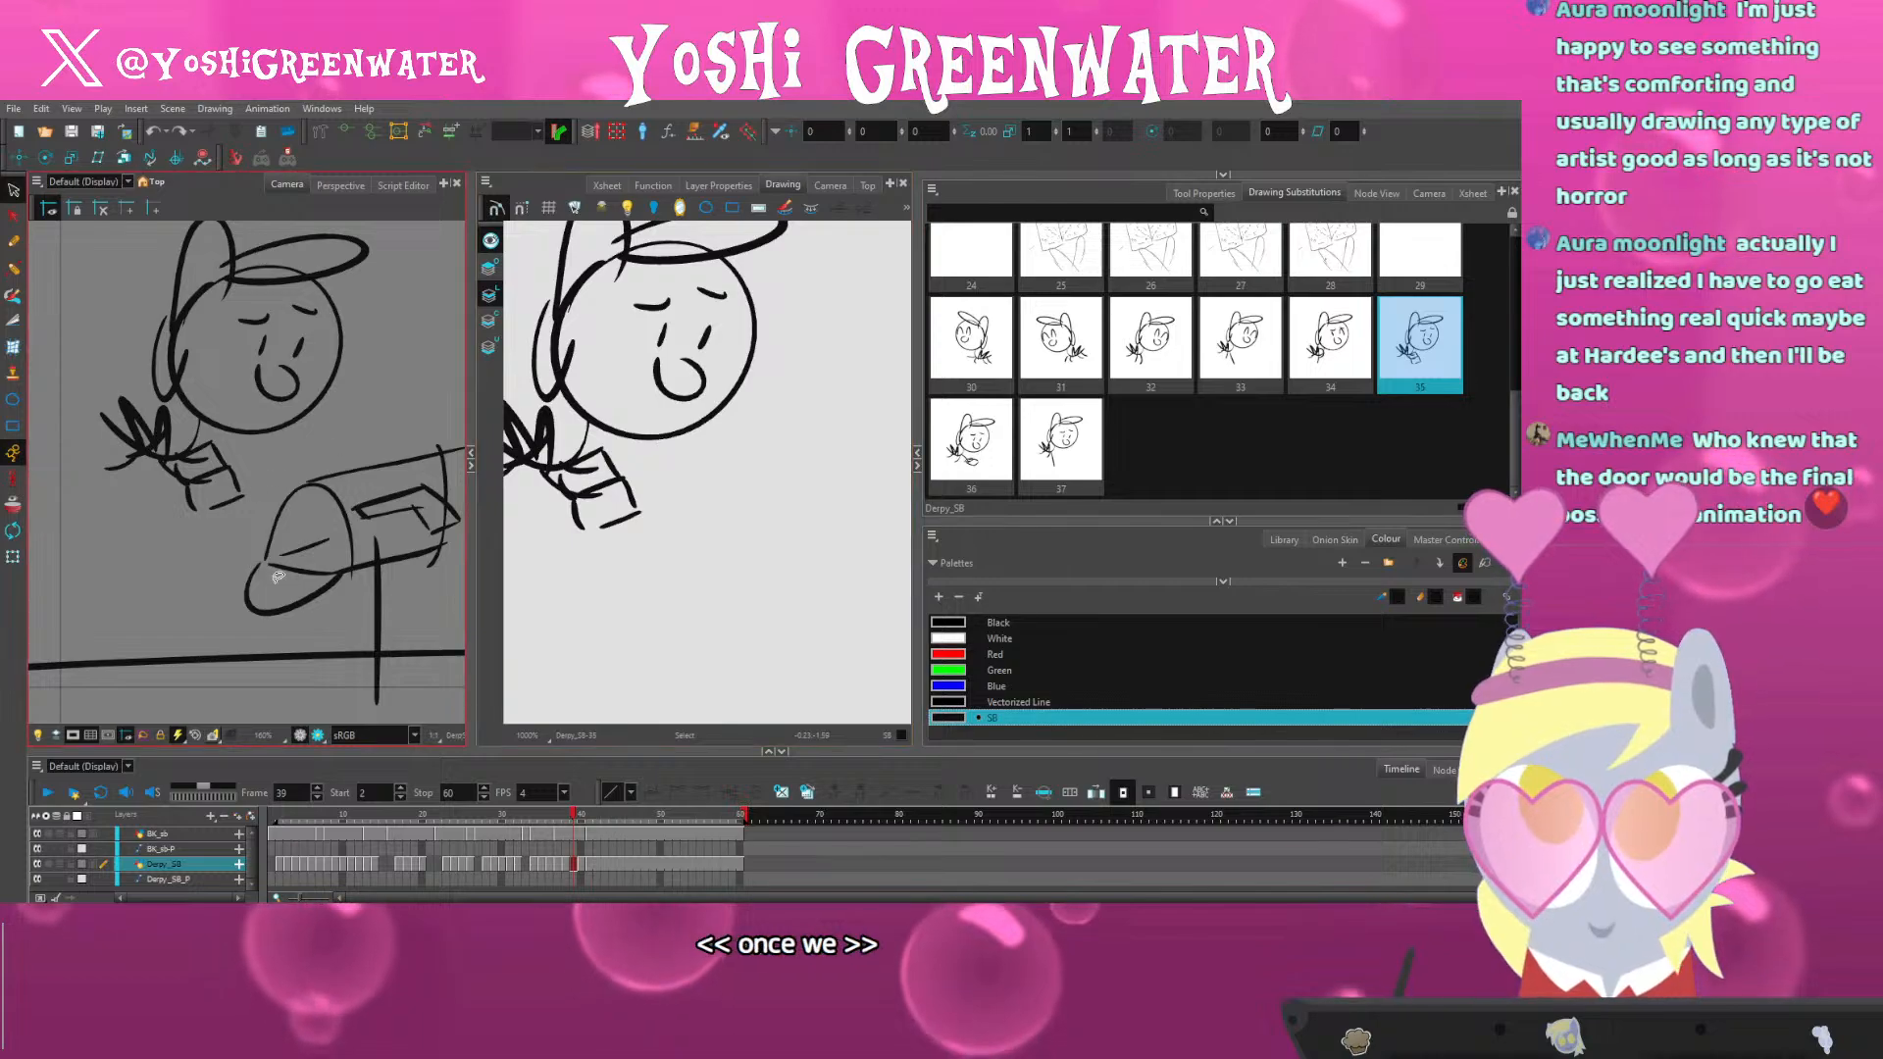
pyautogui.moveTo(627, 471); pyautogui.dragTo(717, 534)
pyautogui.moveTo(599, 324)
pyautogui.mouseDown()
pyautogui.moveTo(878, 431)
pyautogui.moveTo(578, 441)
pyautogui.moveTo(761, 480)
pyautogui.mouseUp()
pyautogui.hotkey('ctrl', 'z')
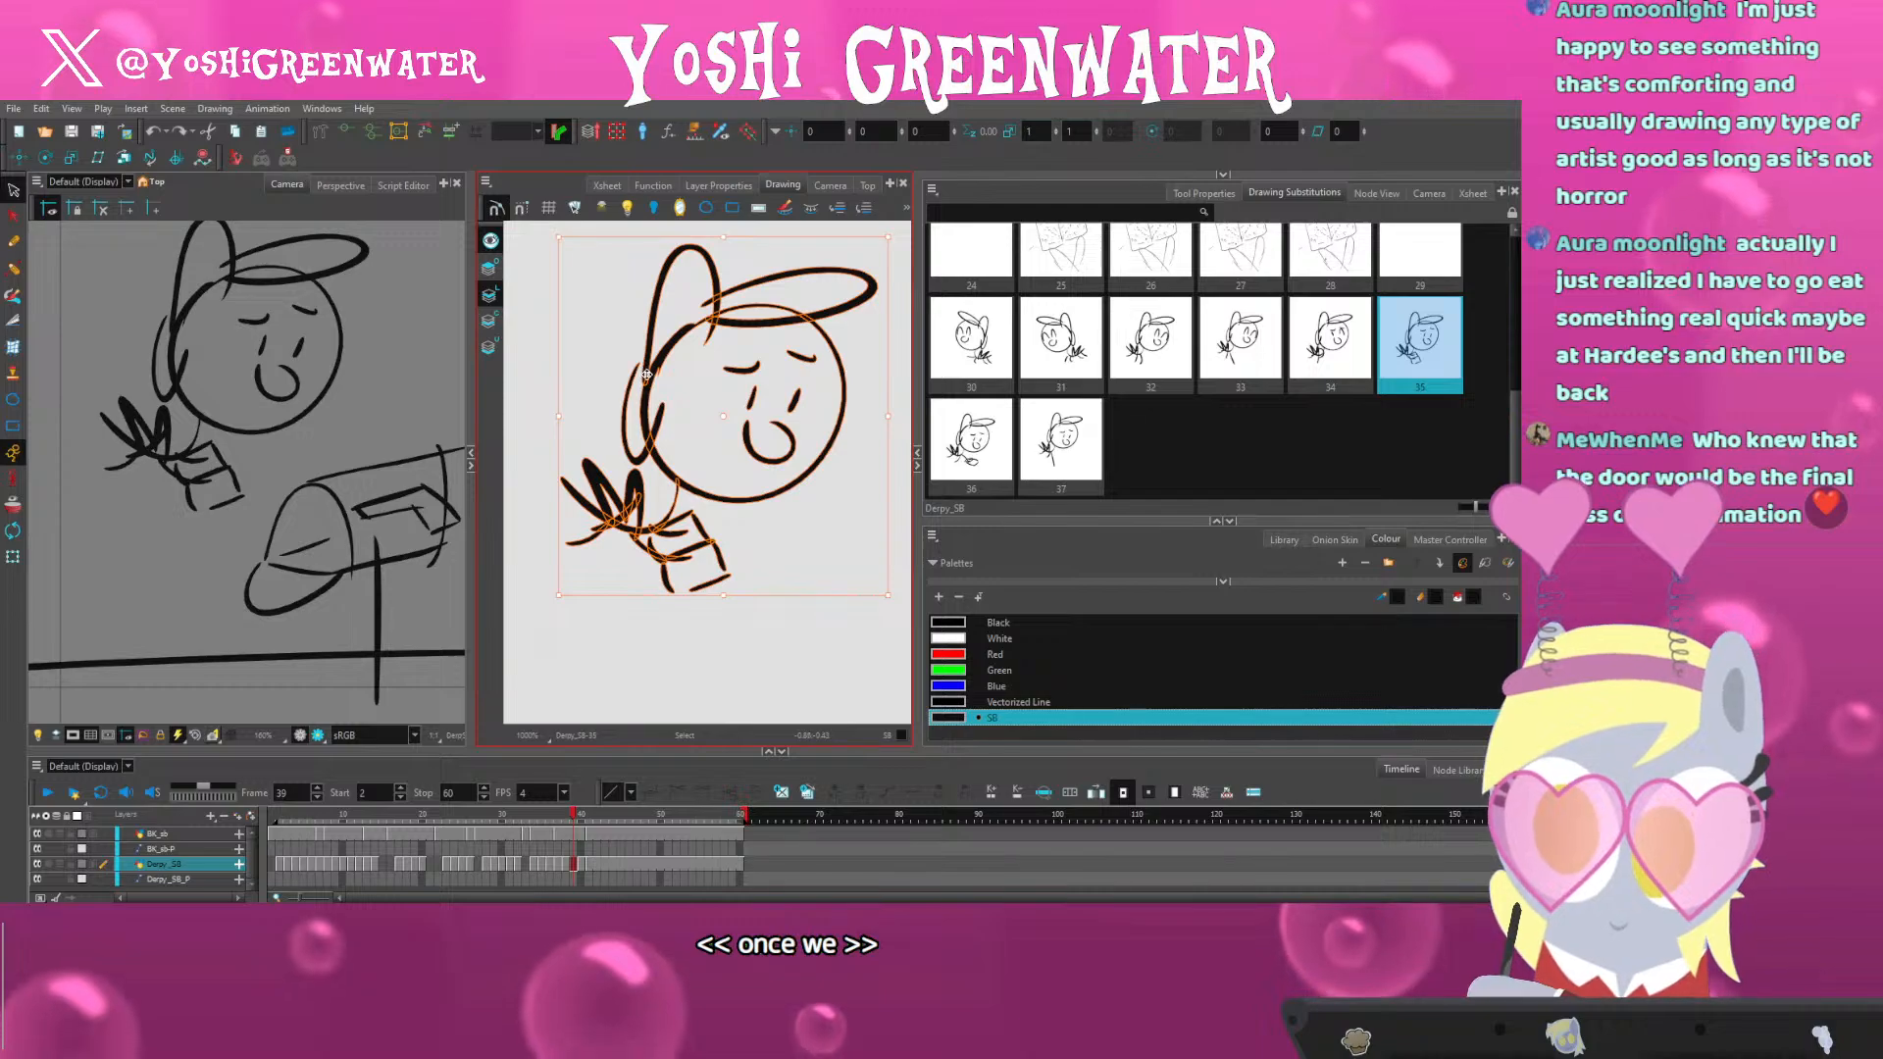
pyautogui.moveTo(647, 375); pyautogui.dragTo(660, 405)
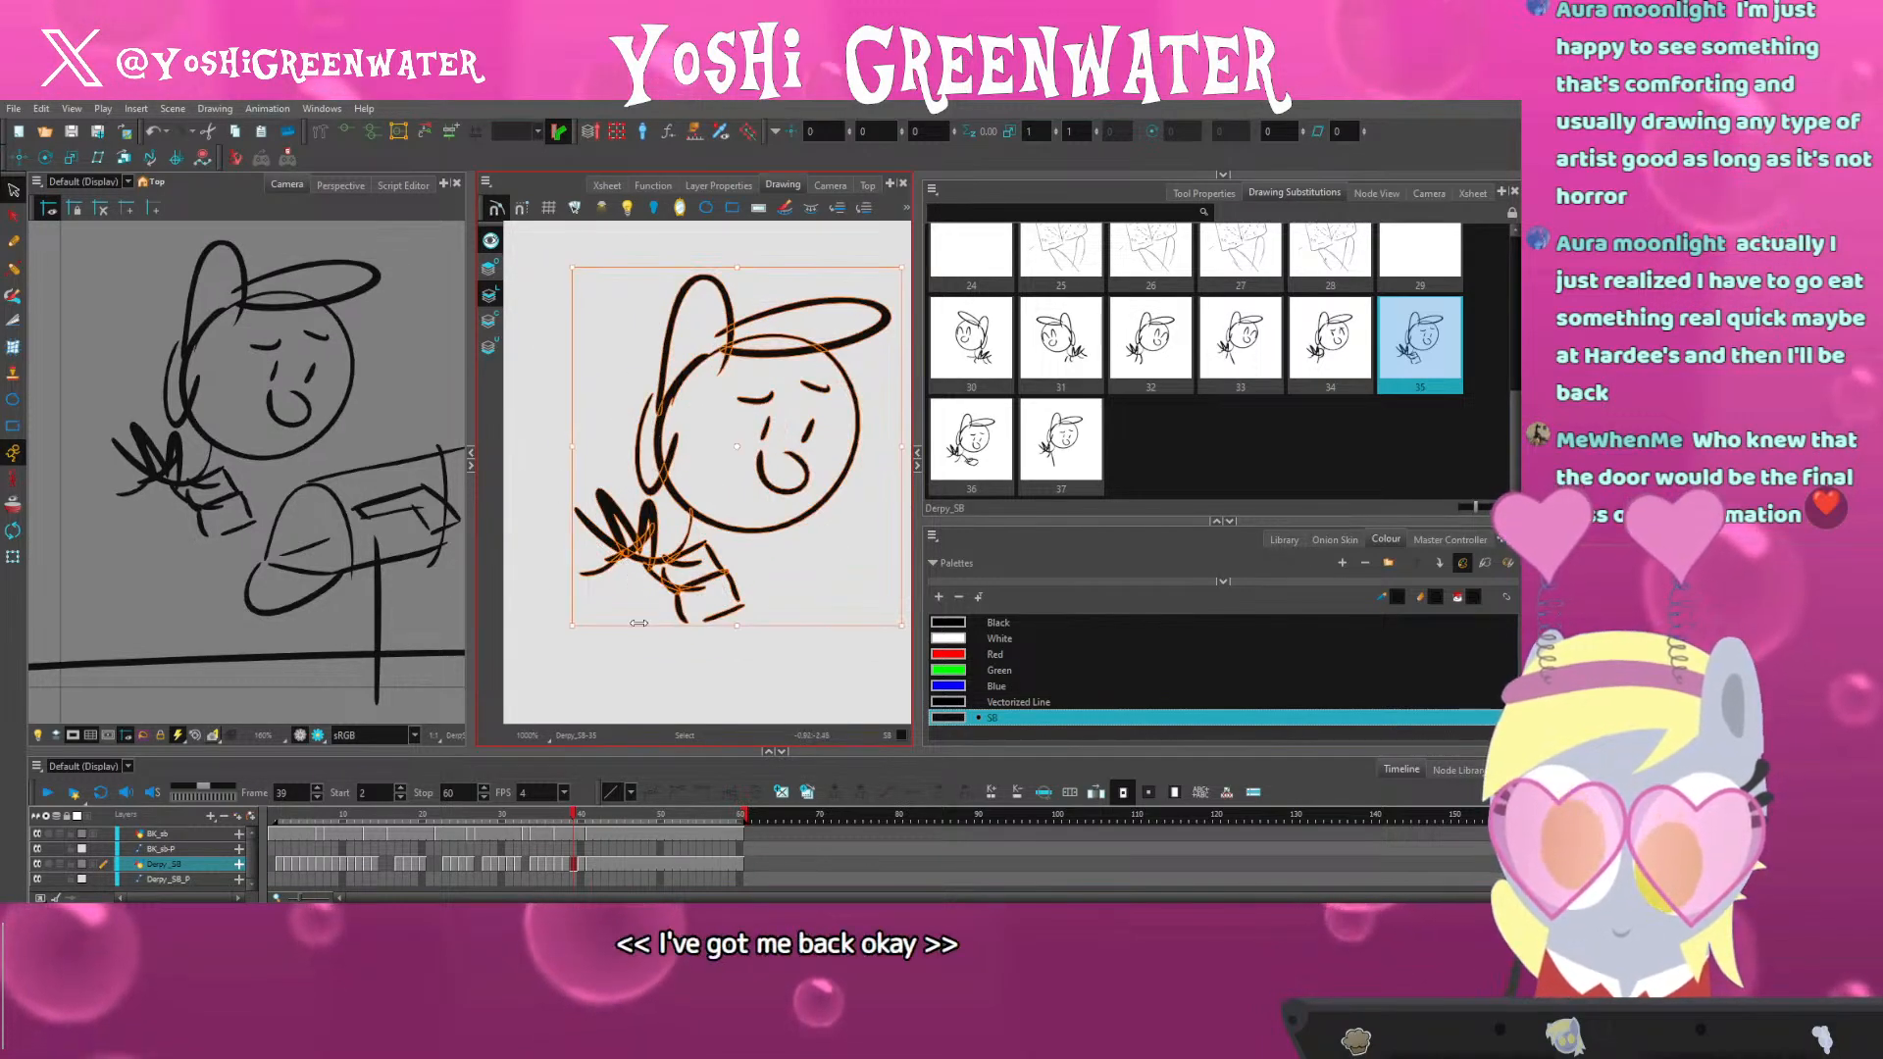
pyautogui.hotkey('ctrl', 'z')
pyautogui.hotkey('ctrl', 'z')
# Duplicate the frame 41 Derpy_SB pose as a new drawing at frame 42
pyautogui.press(',')
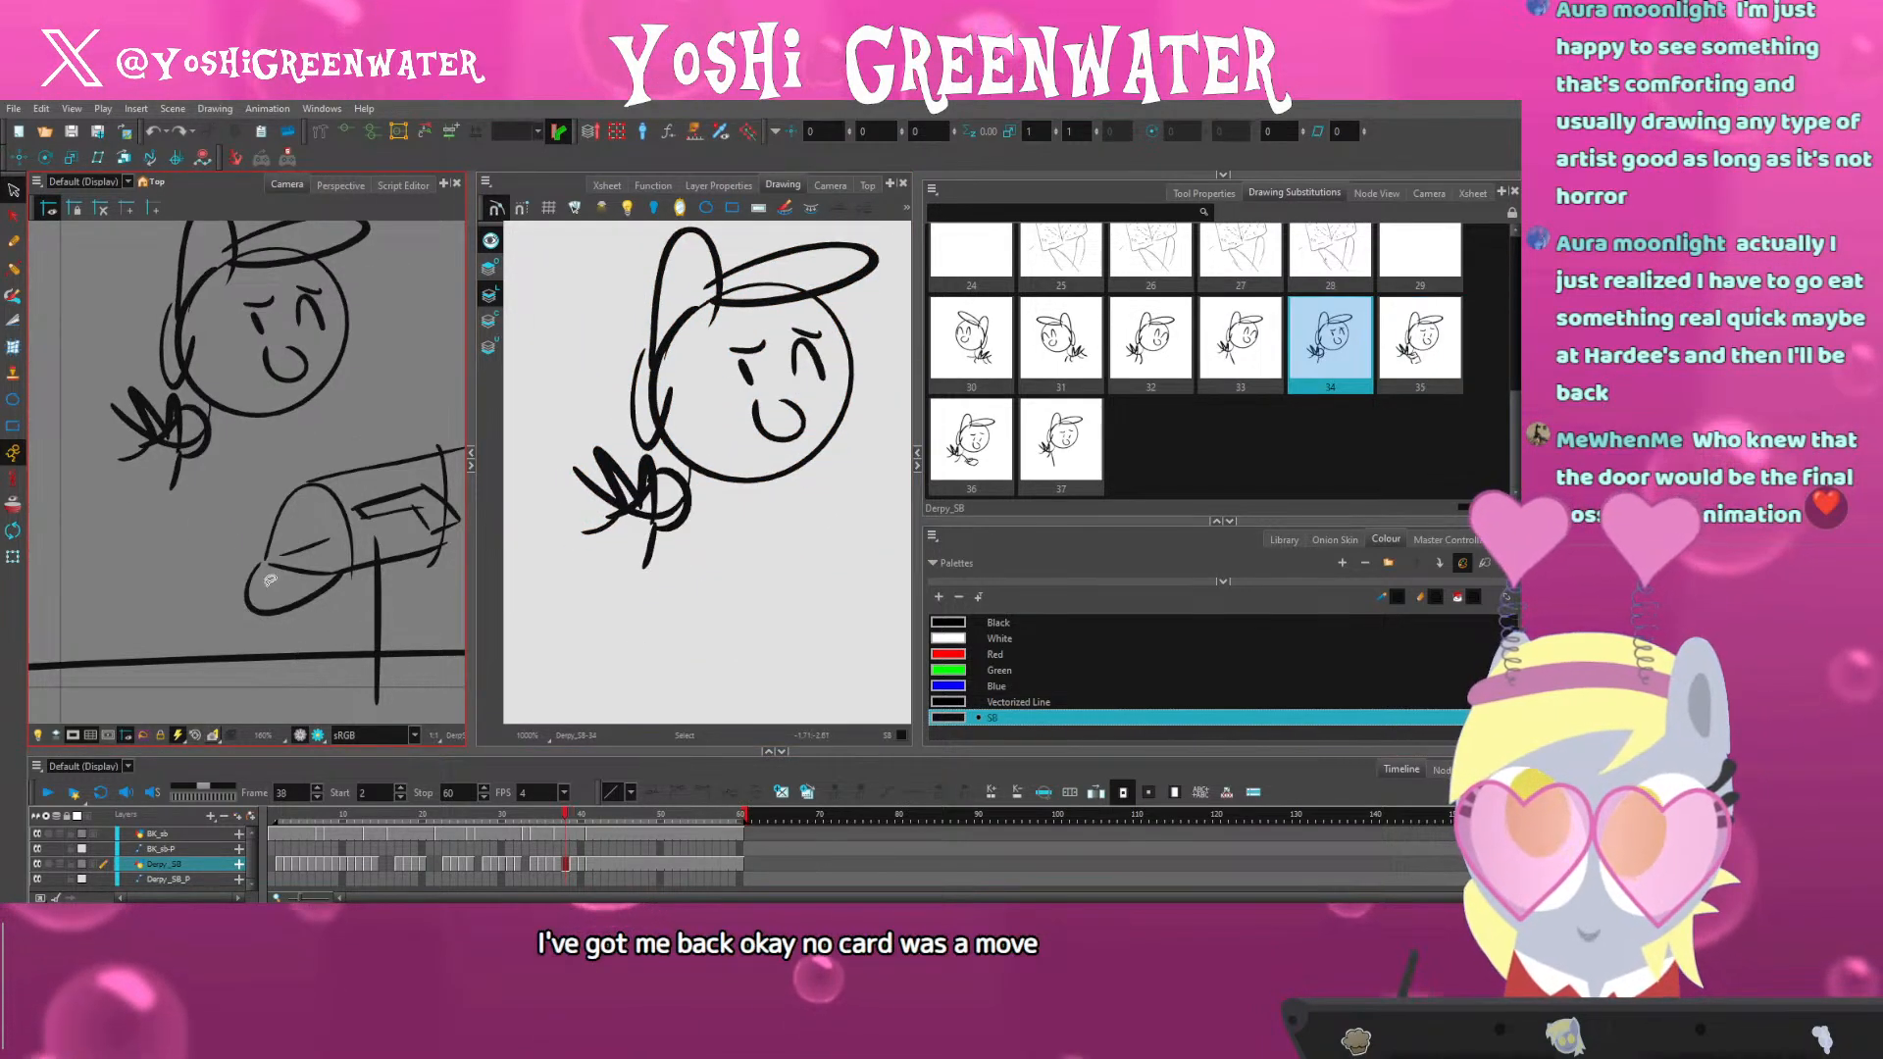
pyautogui.press('.')
pyautogui.press('.')
pyautogui.press('.')
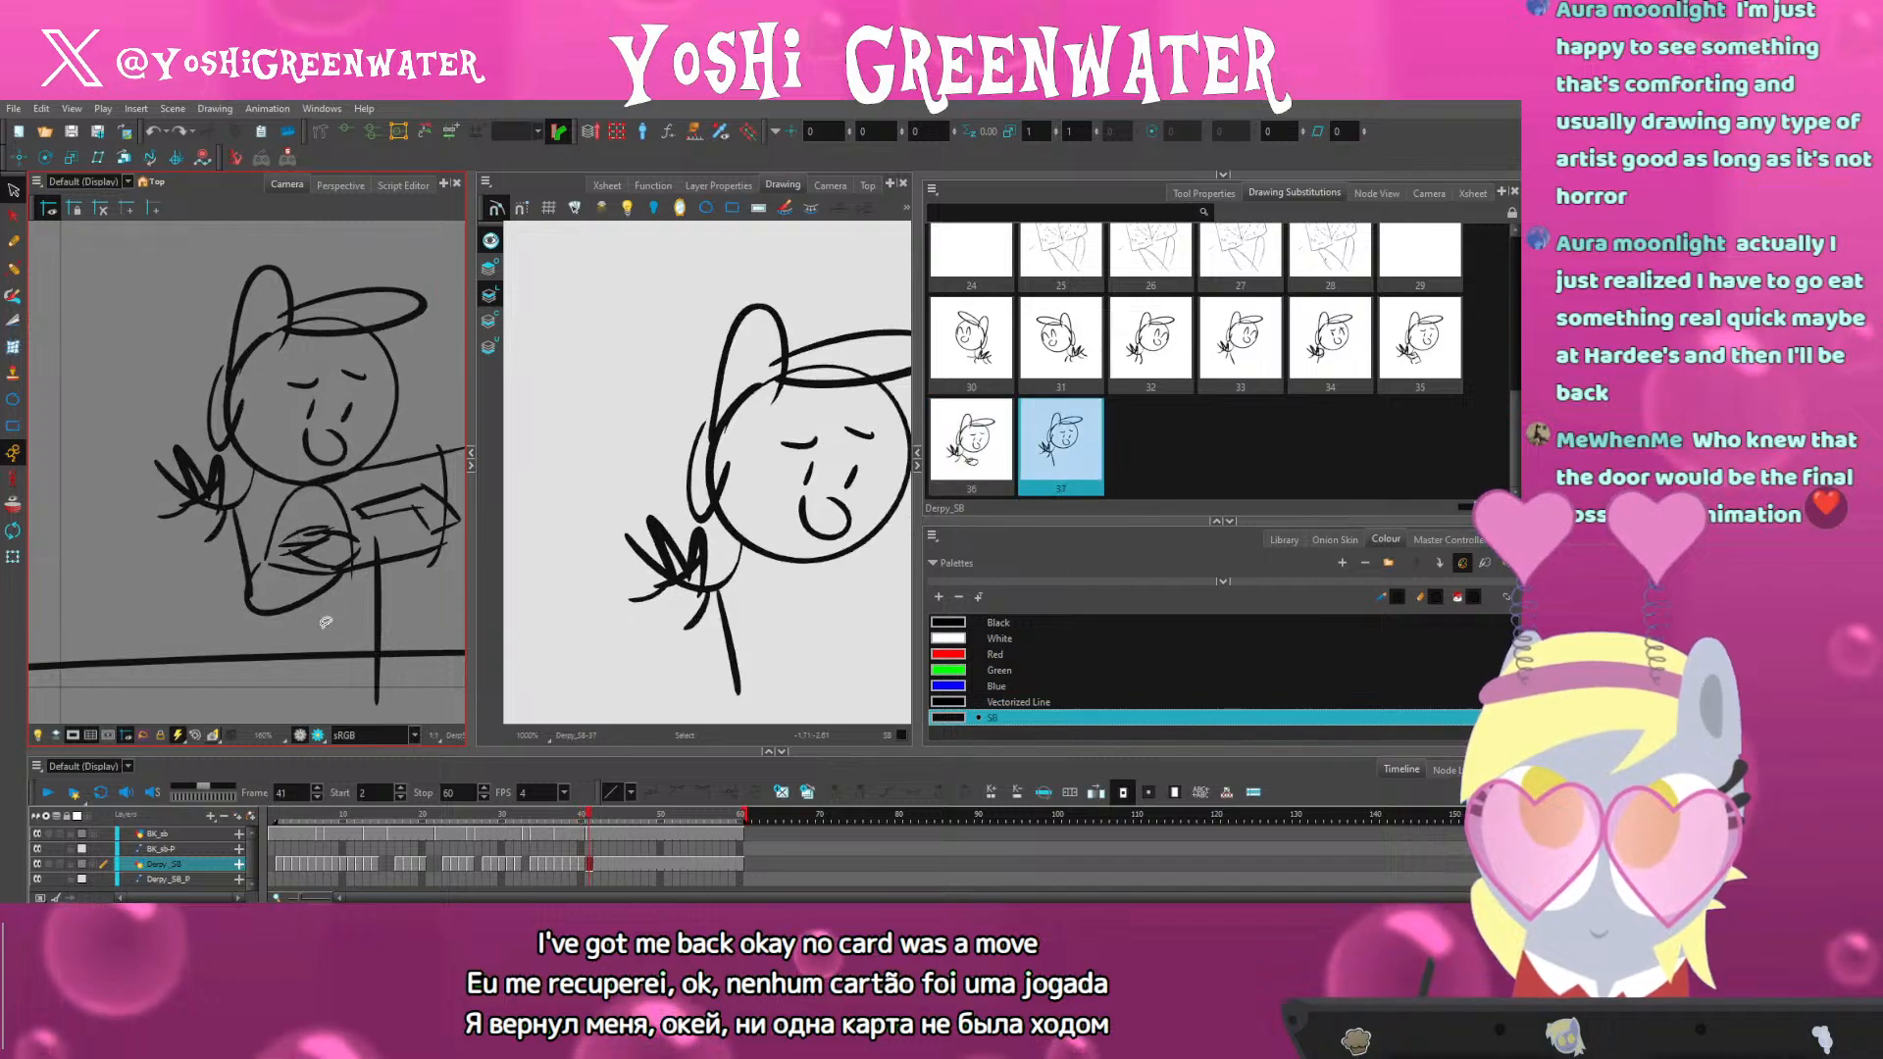
pyautogui.click(561, 685)
pyautogui.moveTo(634, 613); pyautogui.dragTo(570, 576)
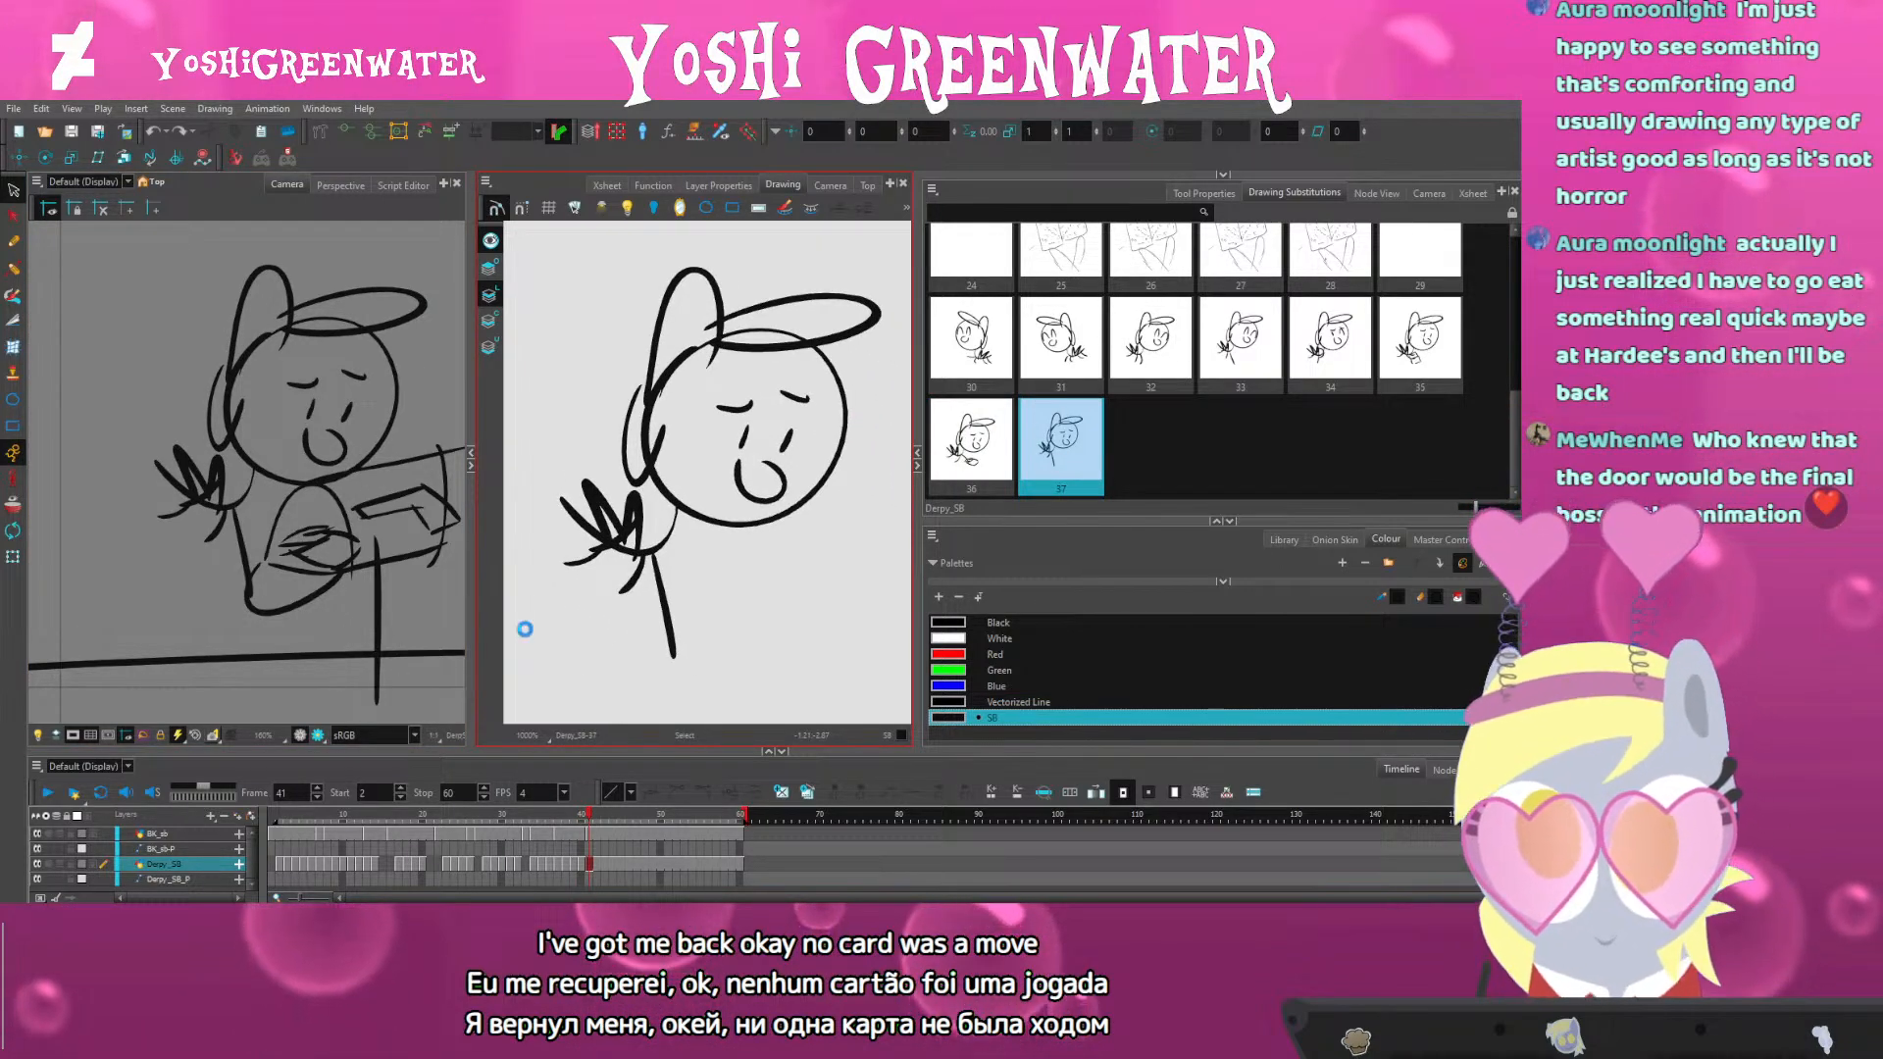
pyautogui.click(599, 864)
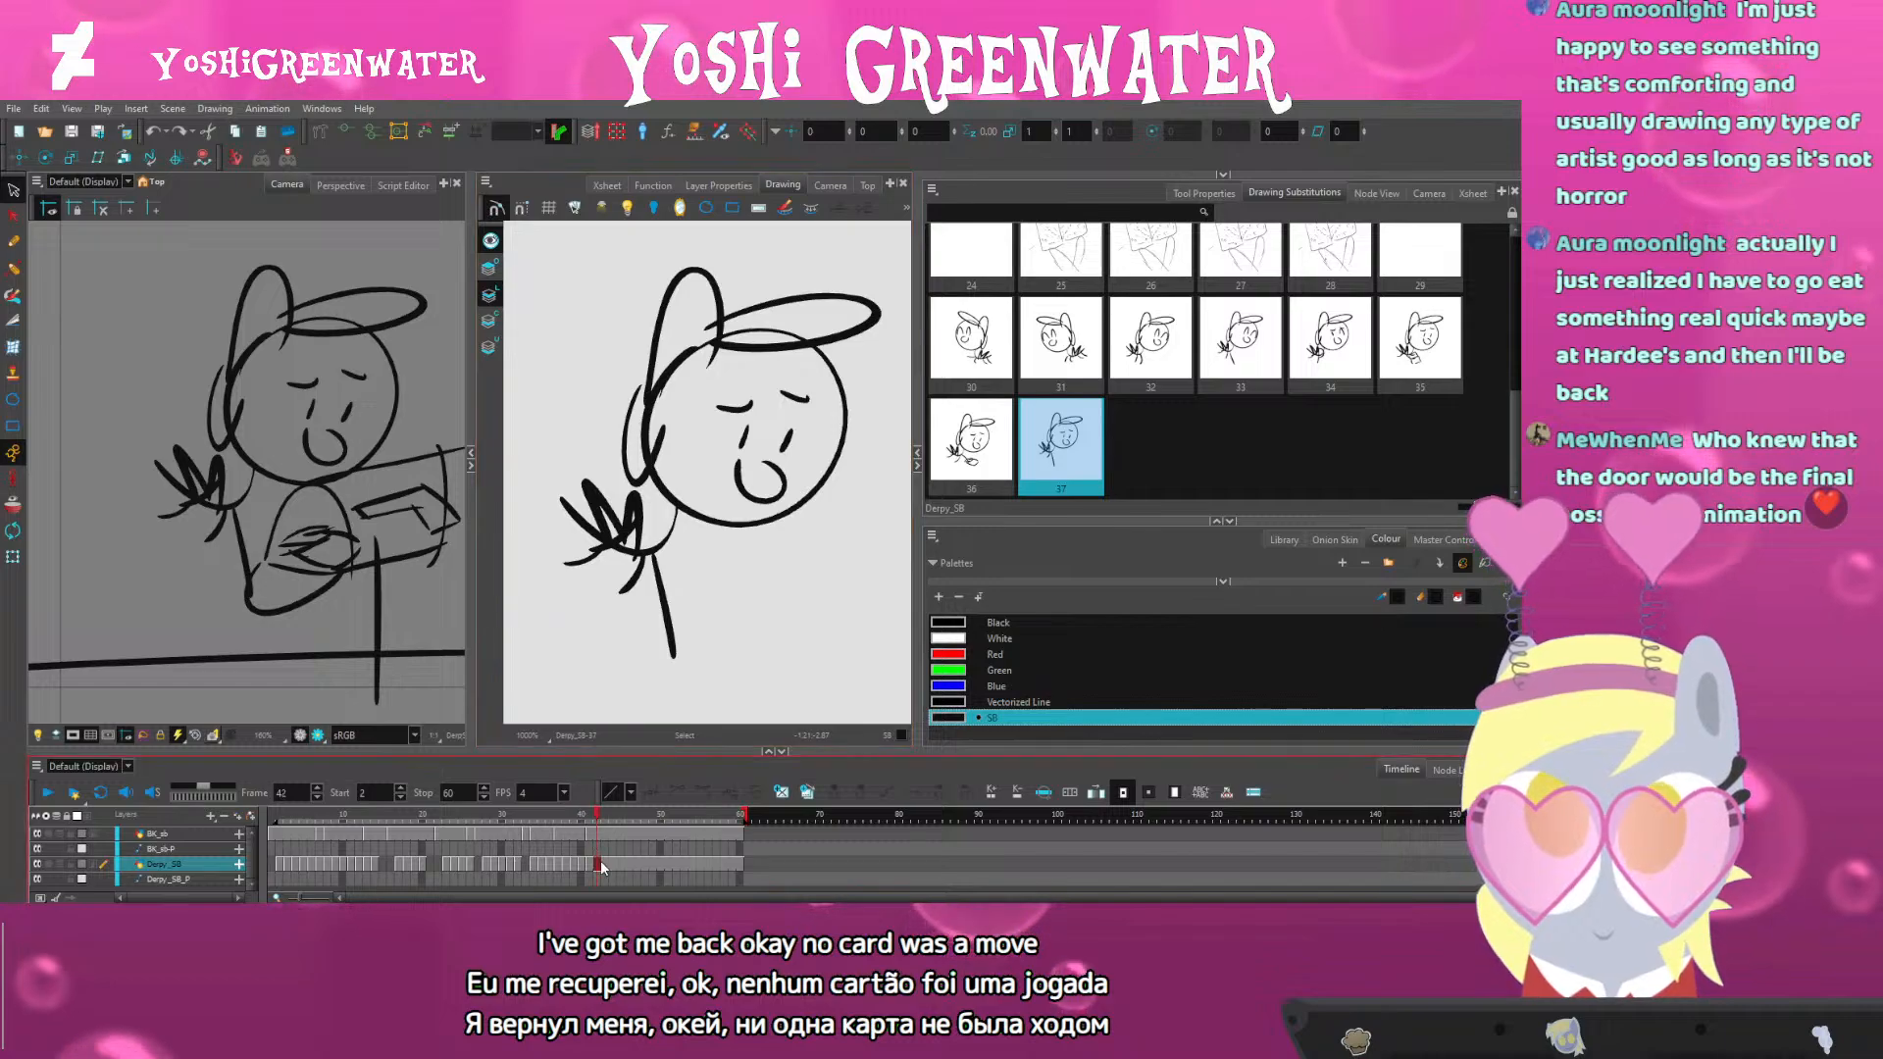
pyautogui.click(809, 792)
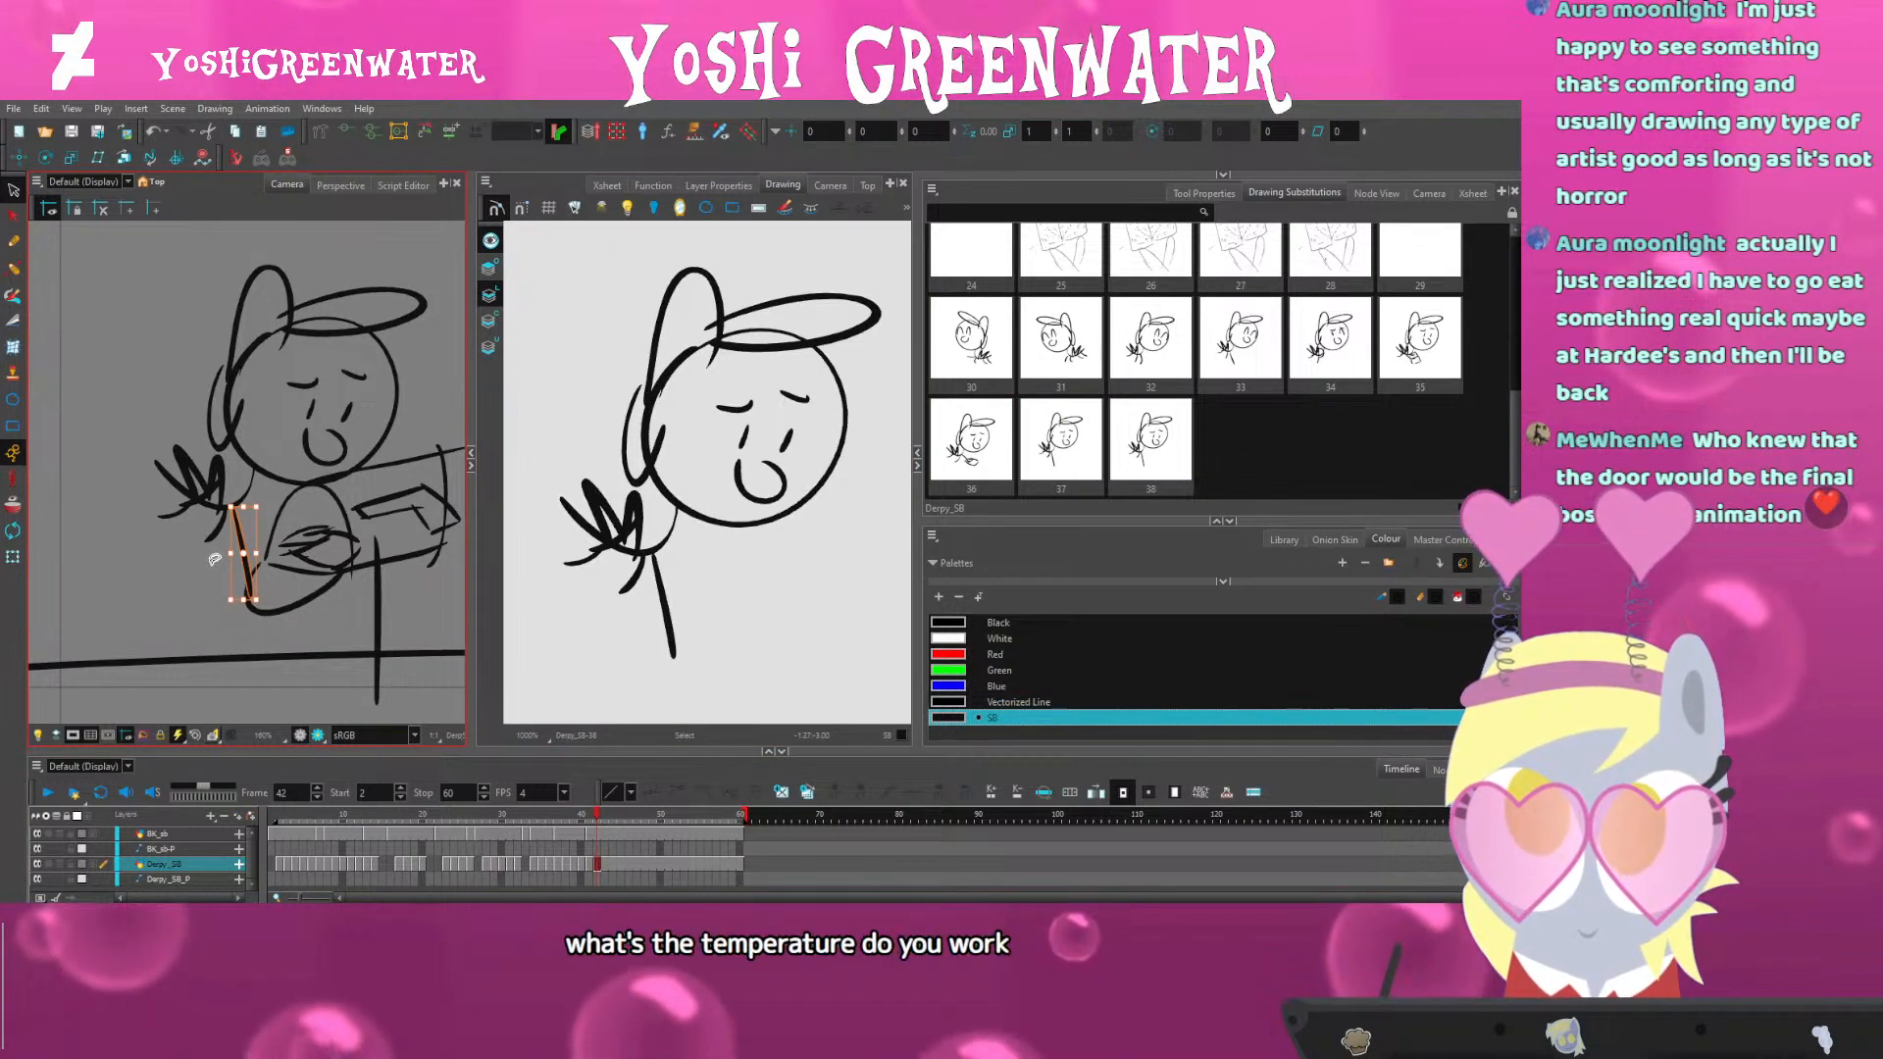
# Delete the reaching arm stroke at frame 42, and shift the whole Derpy sketch slightly up with a small tilt
pyautogui.press('Delete')
pyautogui.moveTo(139, 523)
pyautogui.mouseDown()
pyautogui.moveTo(118, 357)
pyautogui.moveTo(220, 539)
pyautogui.moveTo(218, 482)
pyautogui.mouseUp()
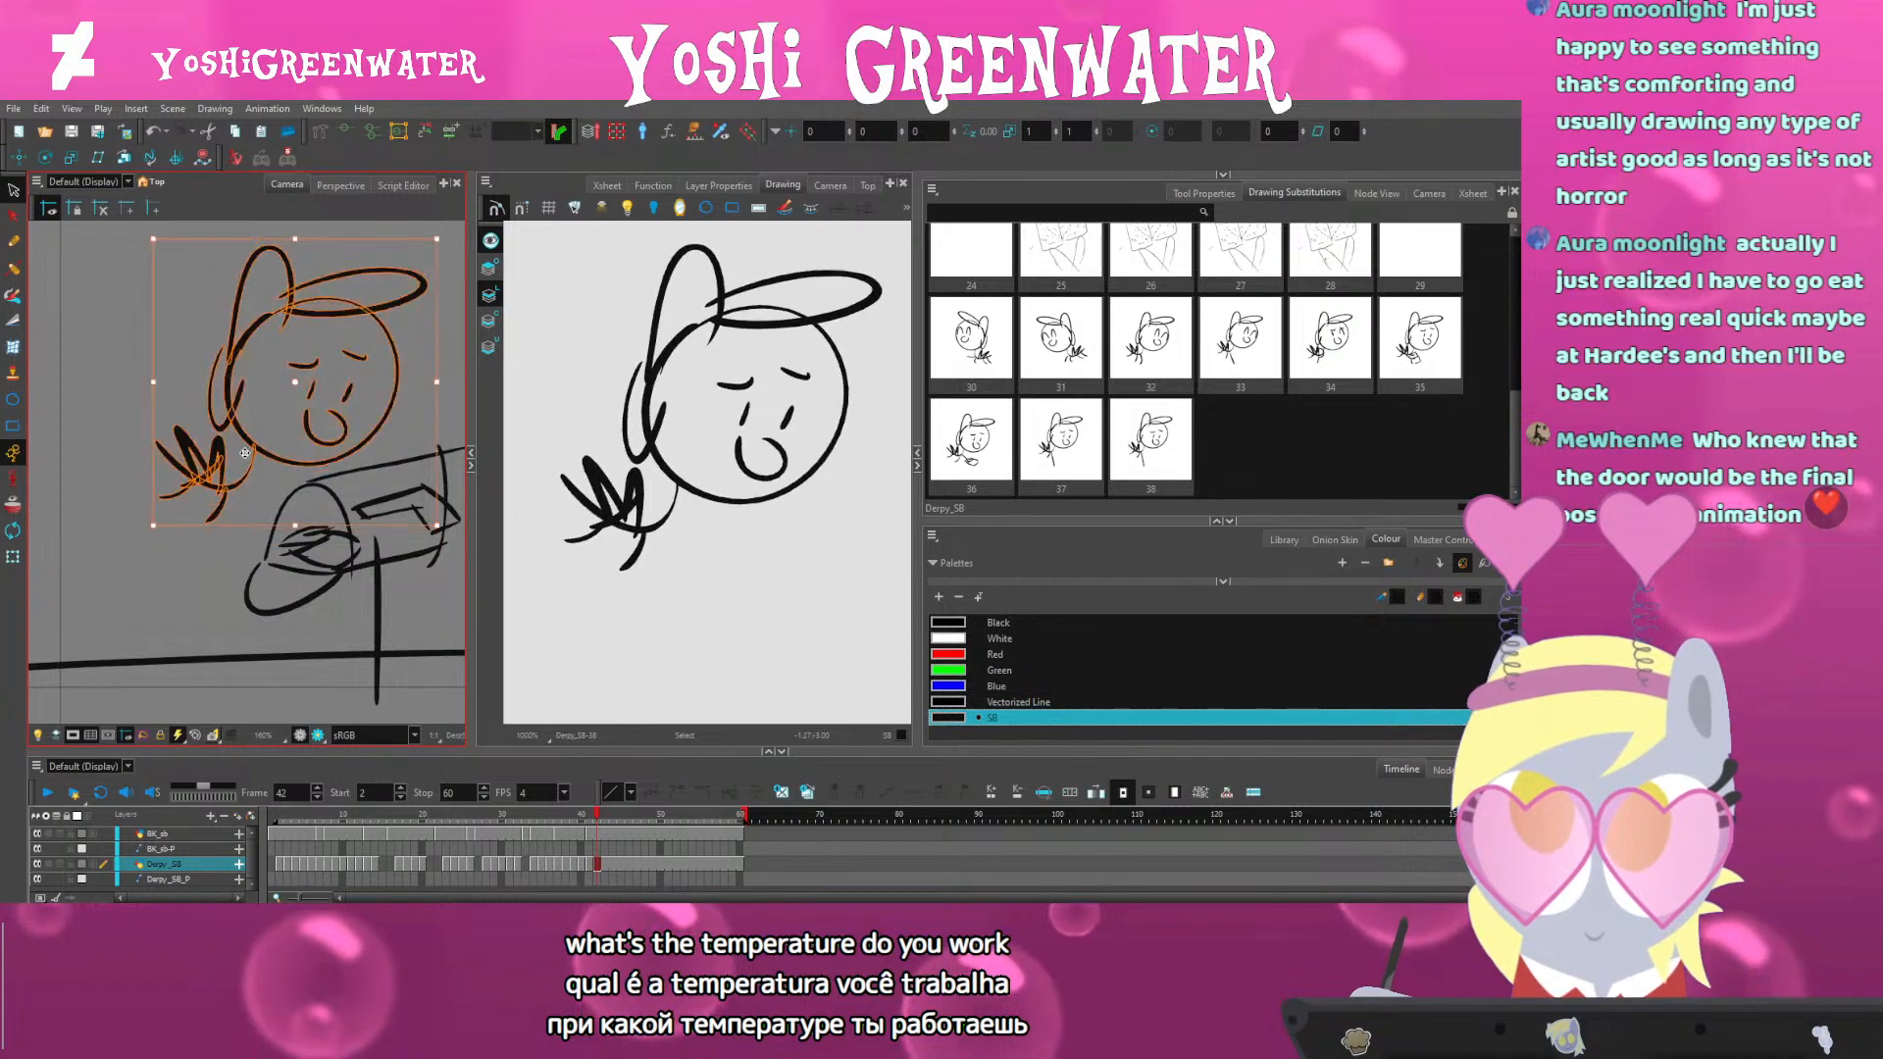
pyautogui.moveTo(151, 533); pyautogui.dragTo(159, 541)
pyautogui.click(167, 549)
# In a separate background sketch drawing at frame 42, delete the open door and card, and brush a diagonal mark on the mailbox's closed front
pyautogui.click(596, 835)
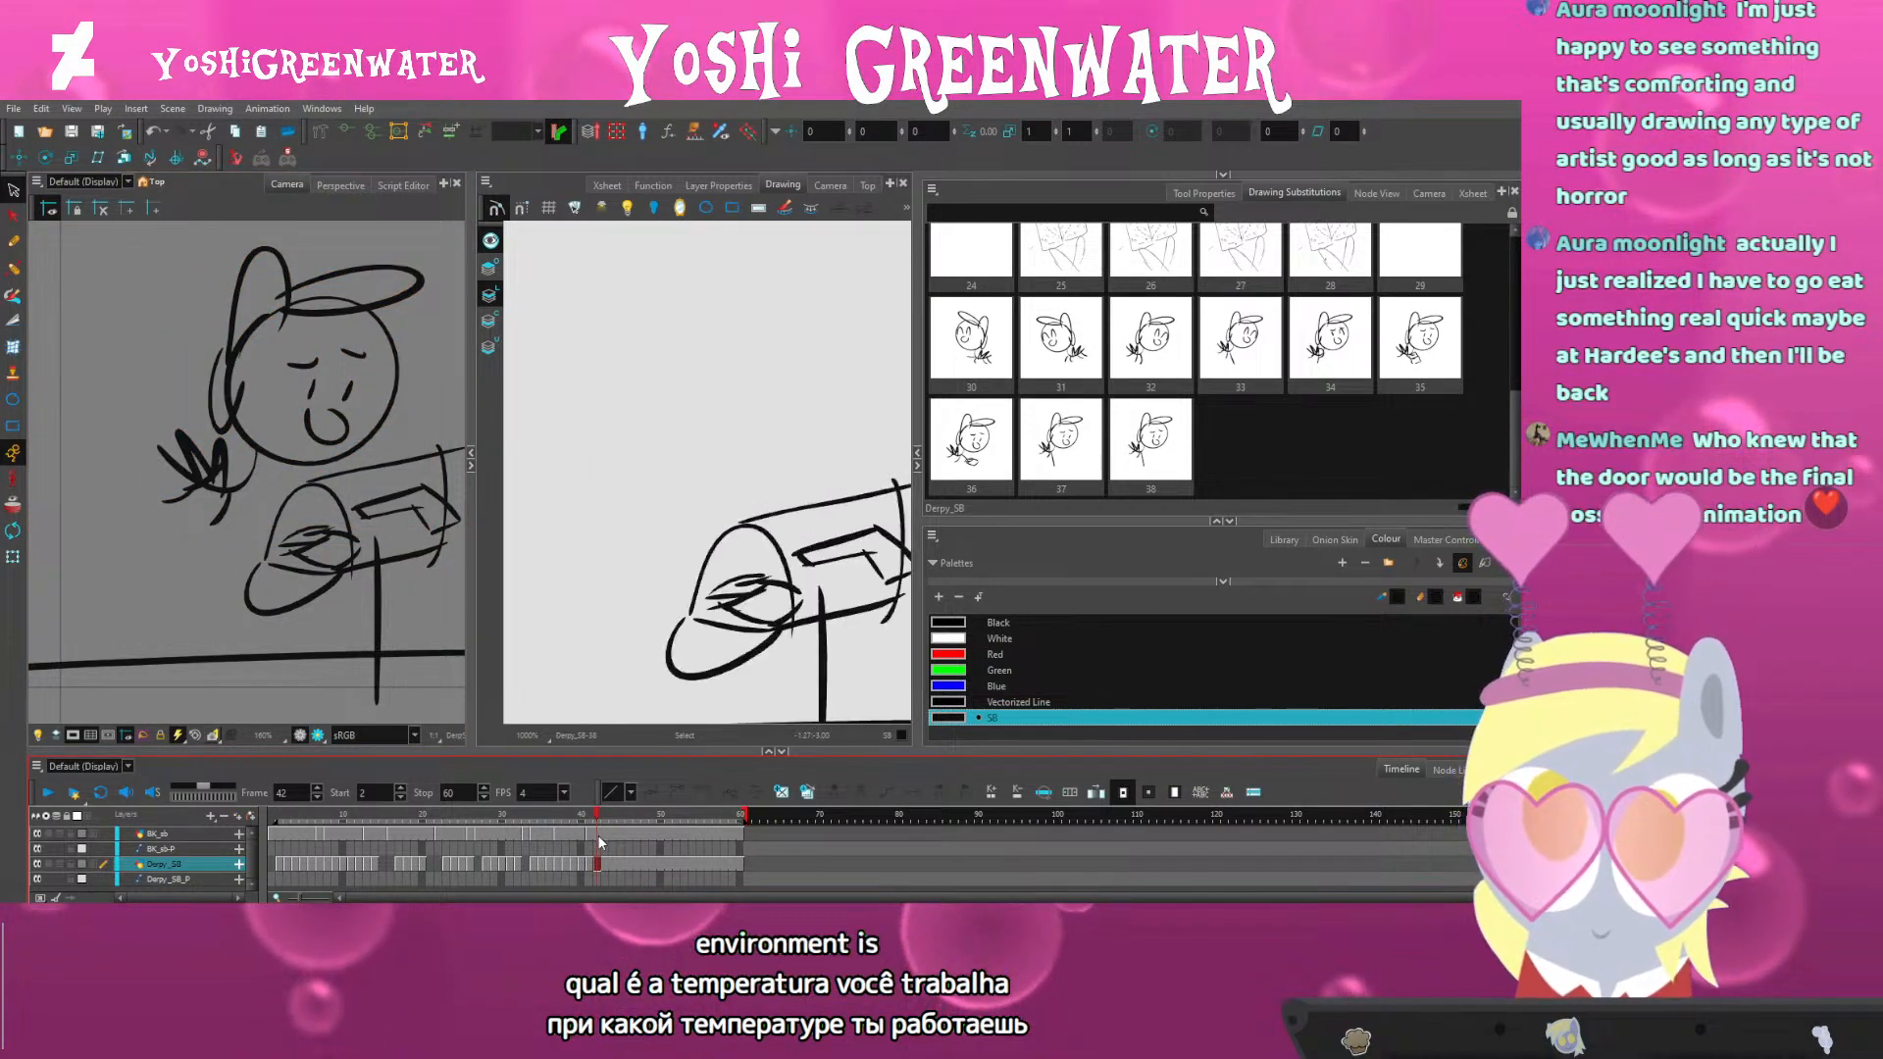
pyautogui.moveTo(718, 610); pyautogui.dragTo(652, 570)
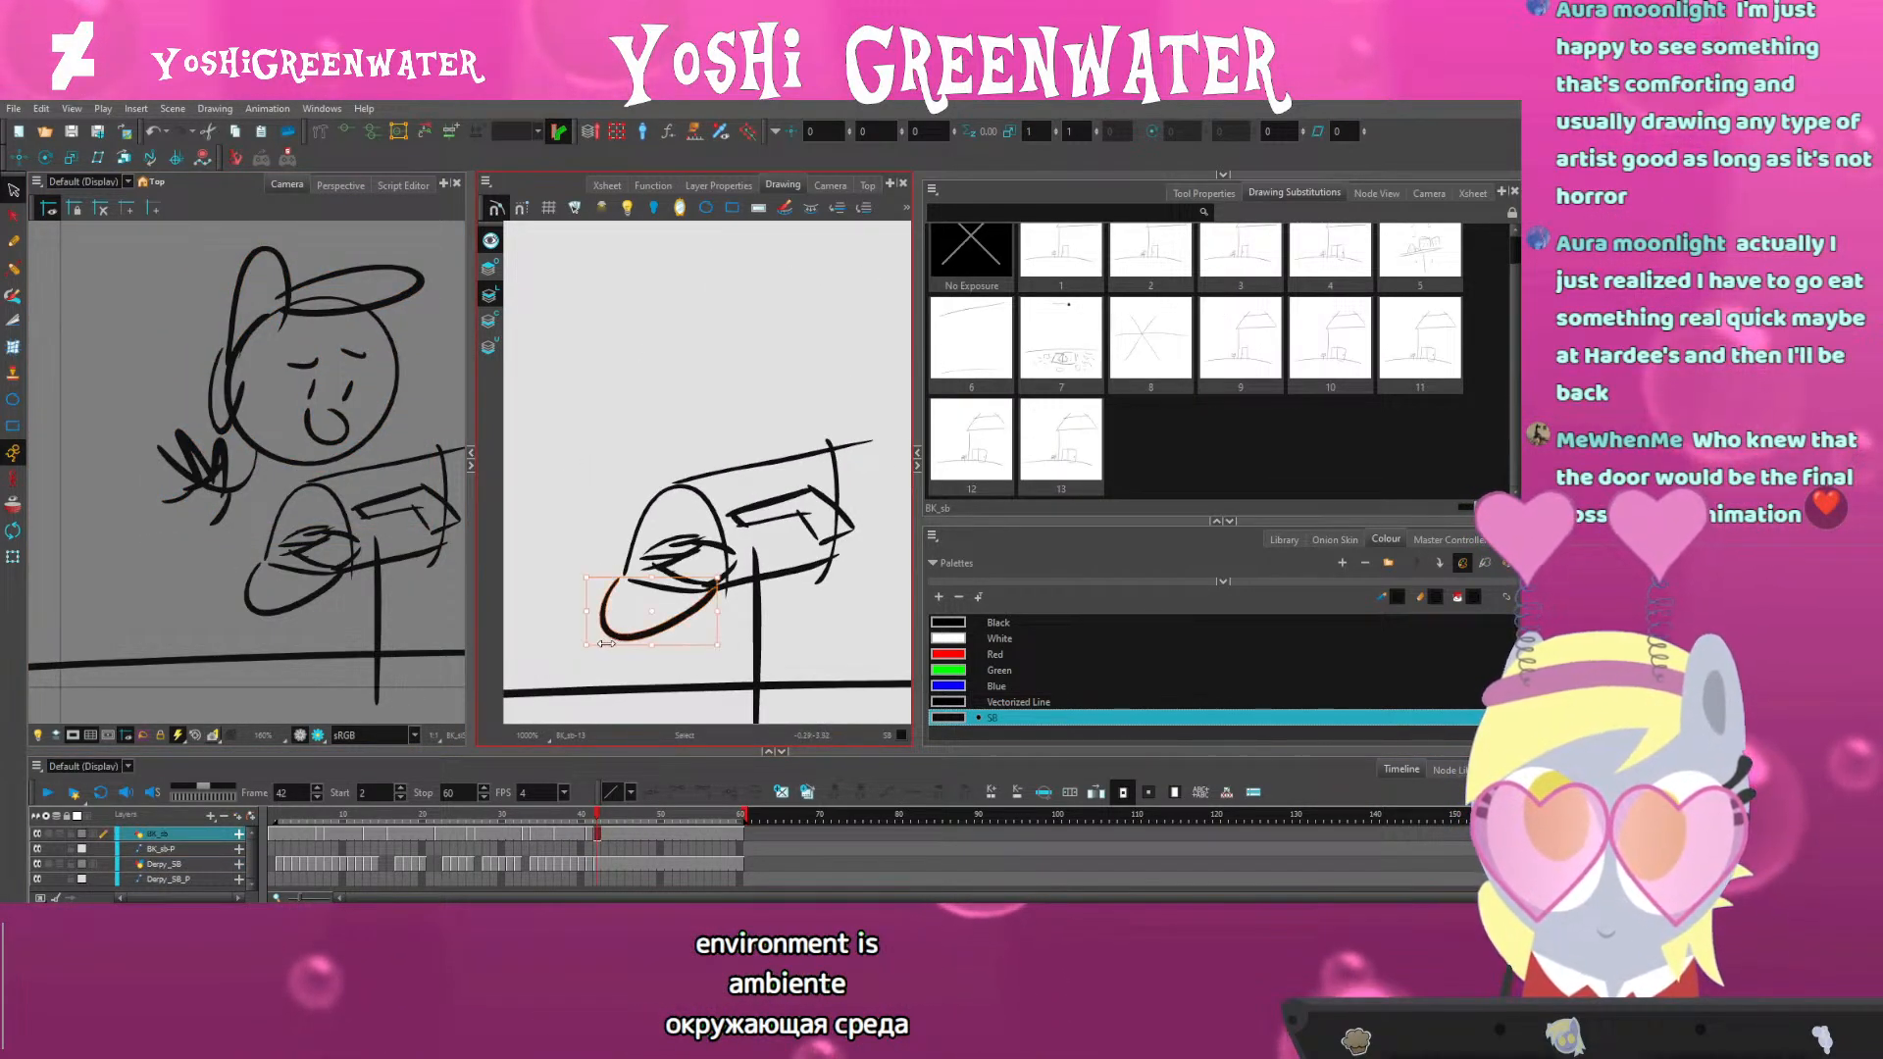
pyautogui.press('Delete')
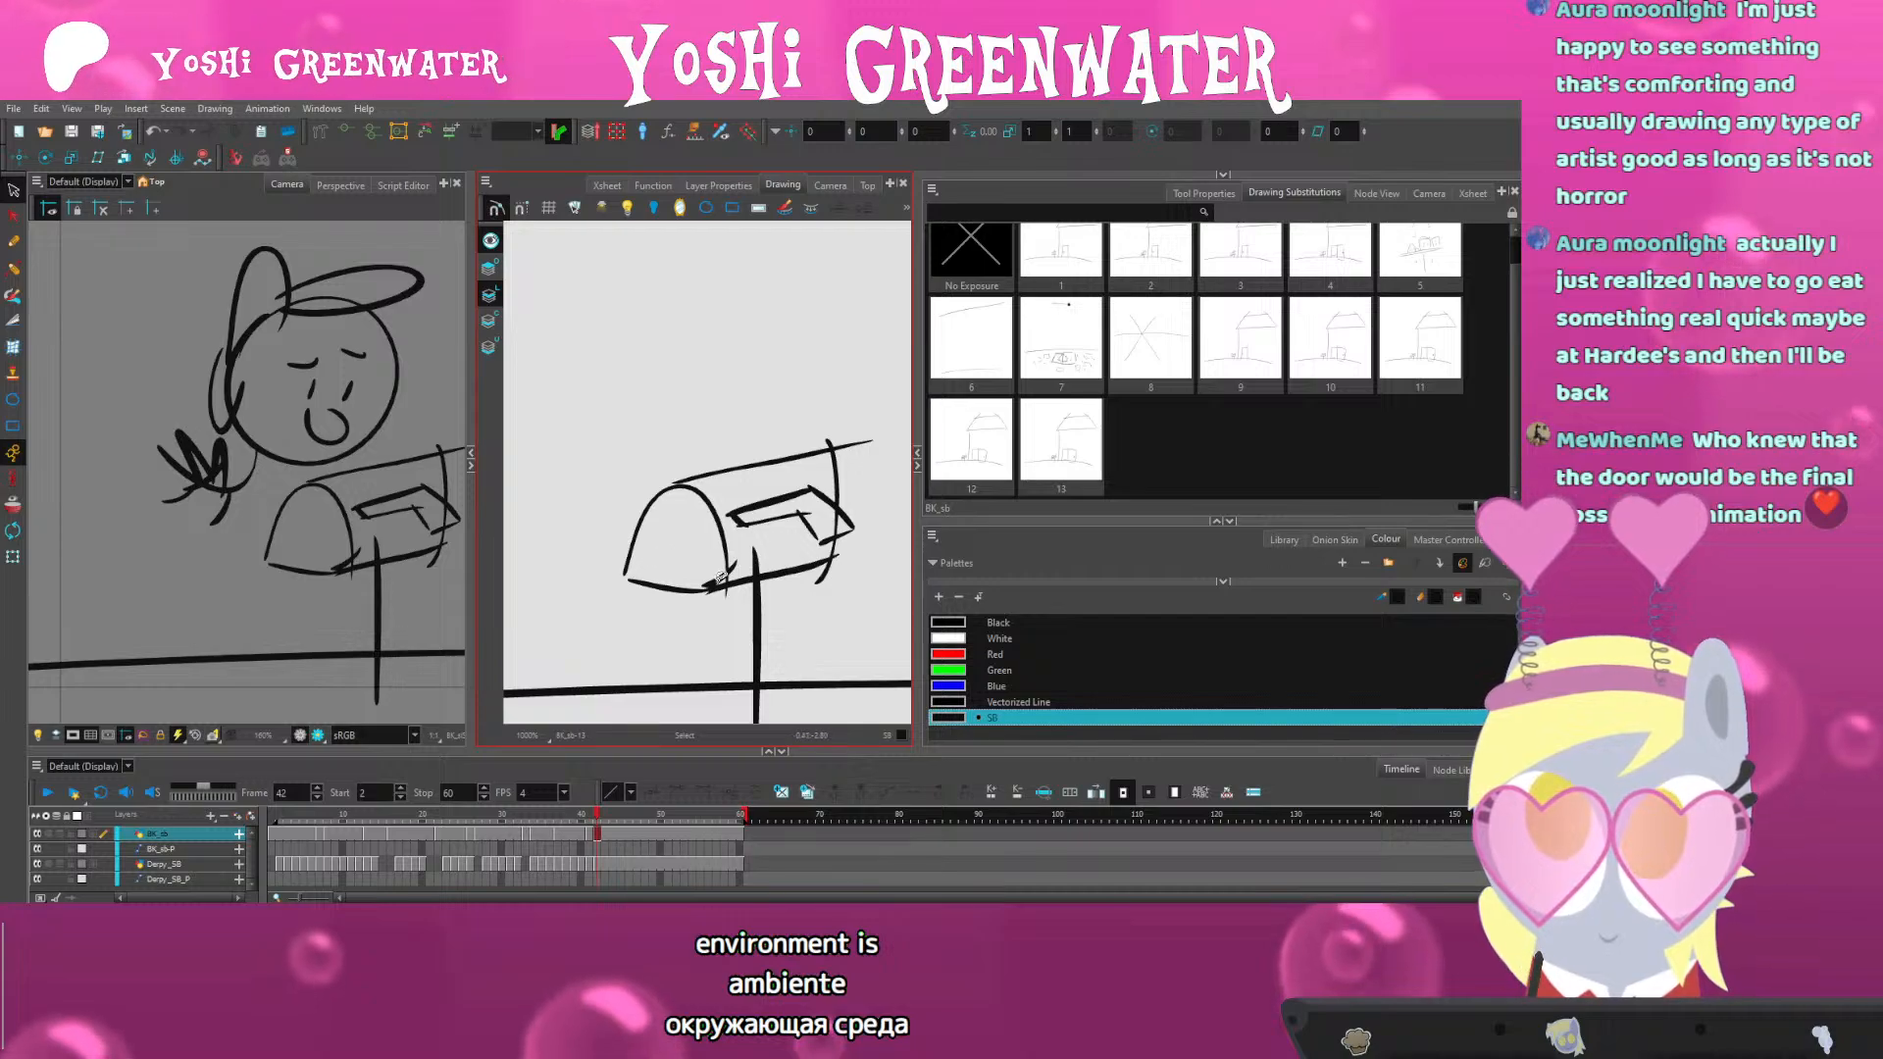
pyautogui.moveTo(664, 561); pyautogui.dragTo(656, 568)
pyautogui.press(',')
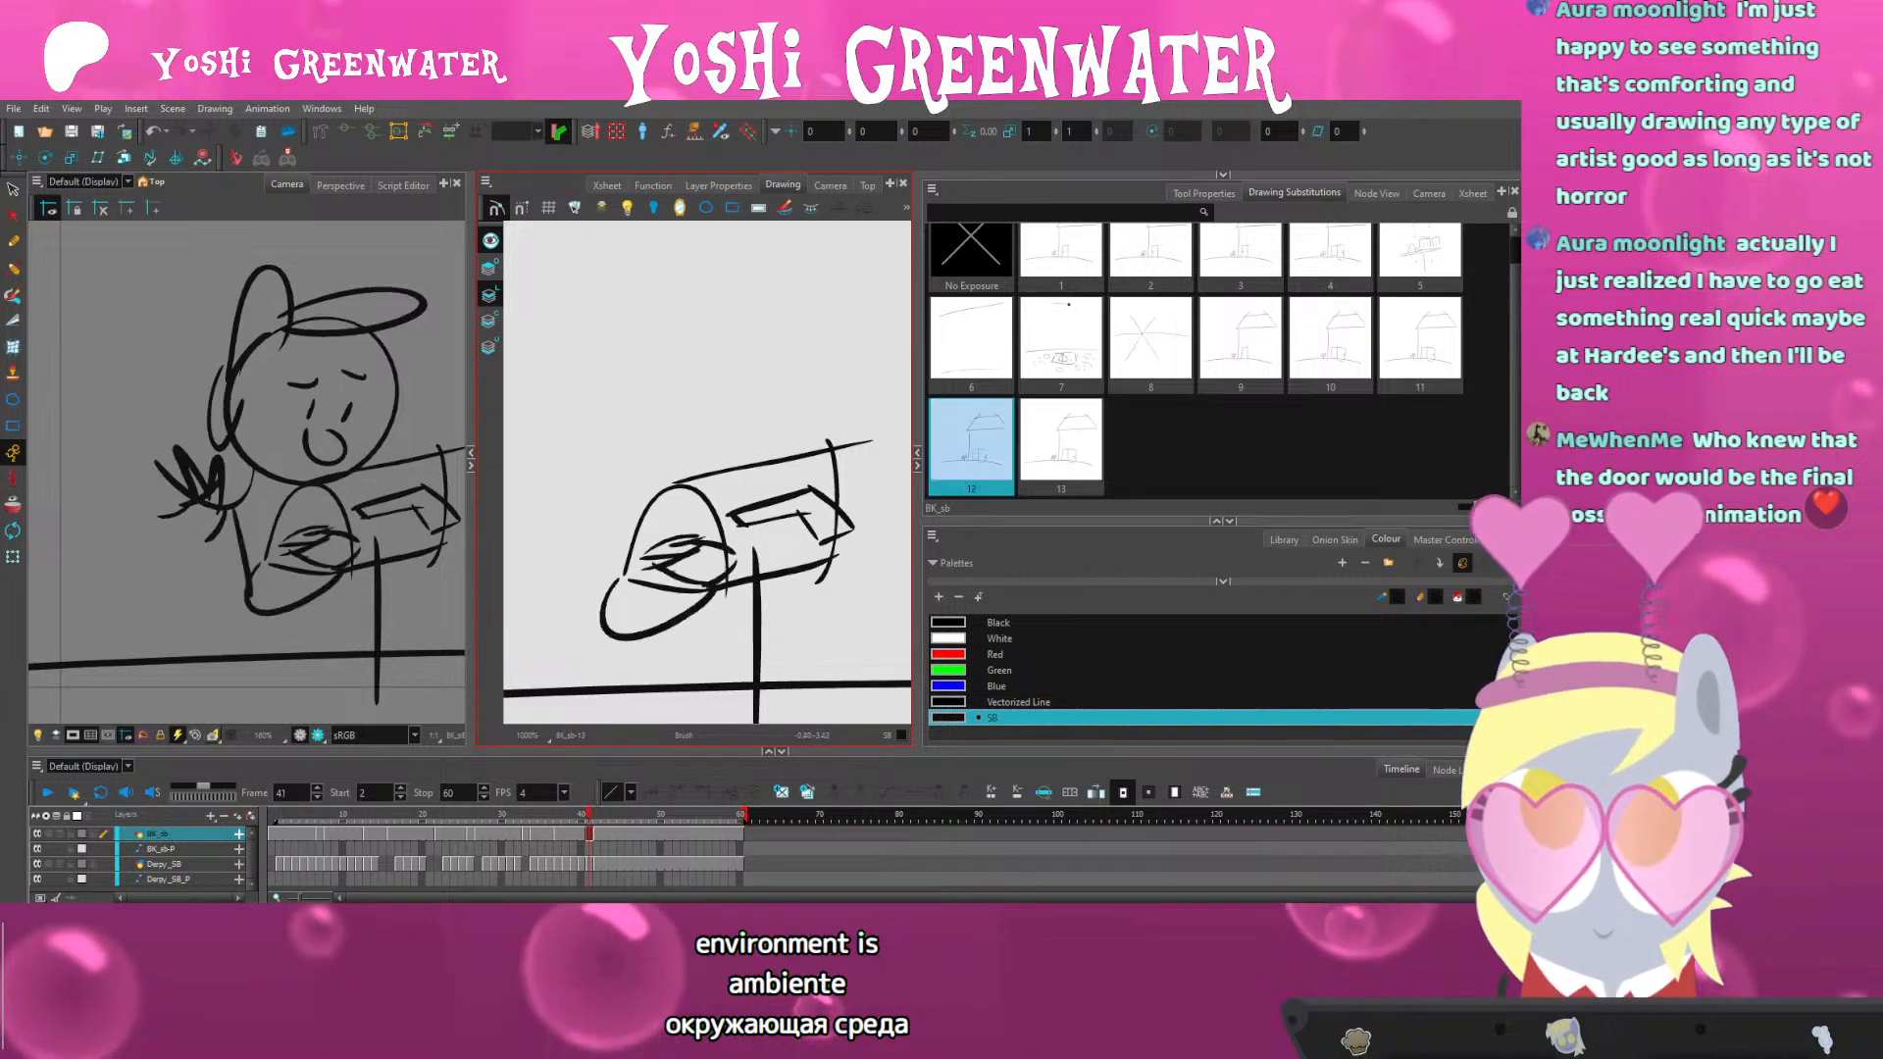
pyautogui.press('.')
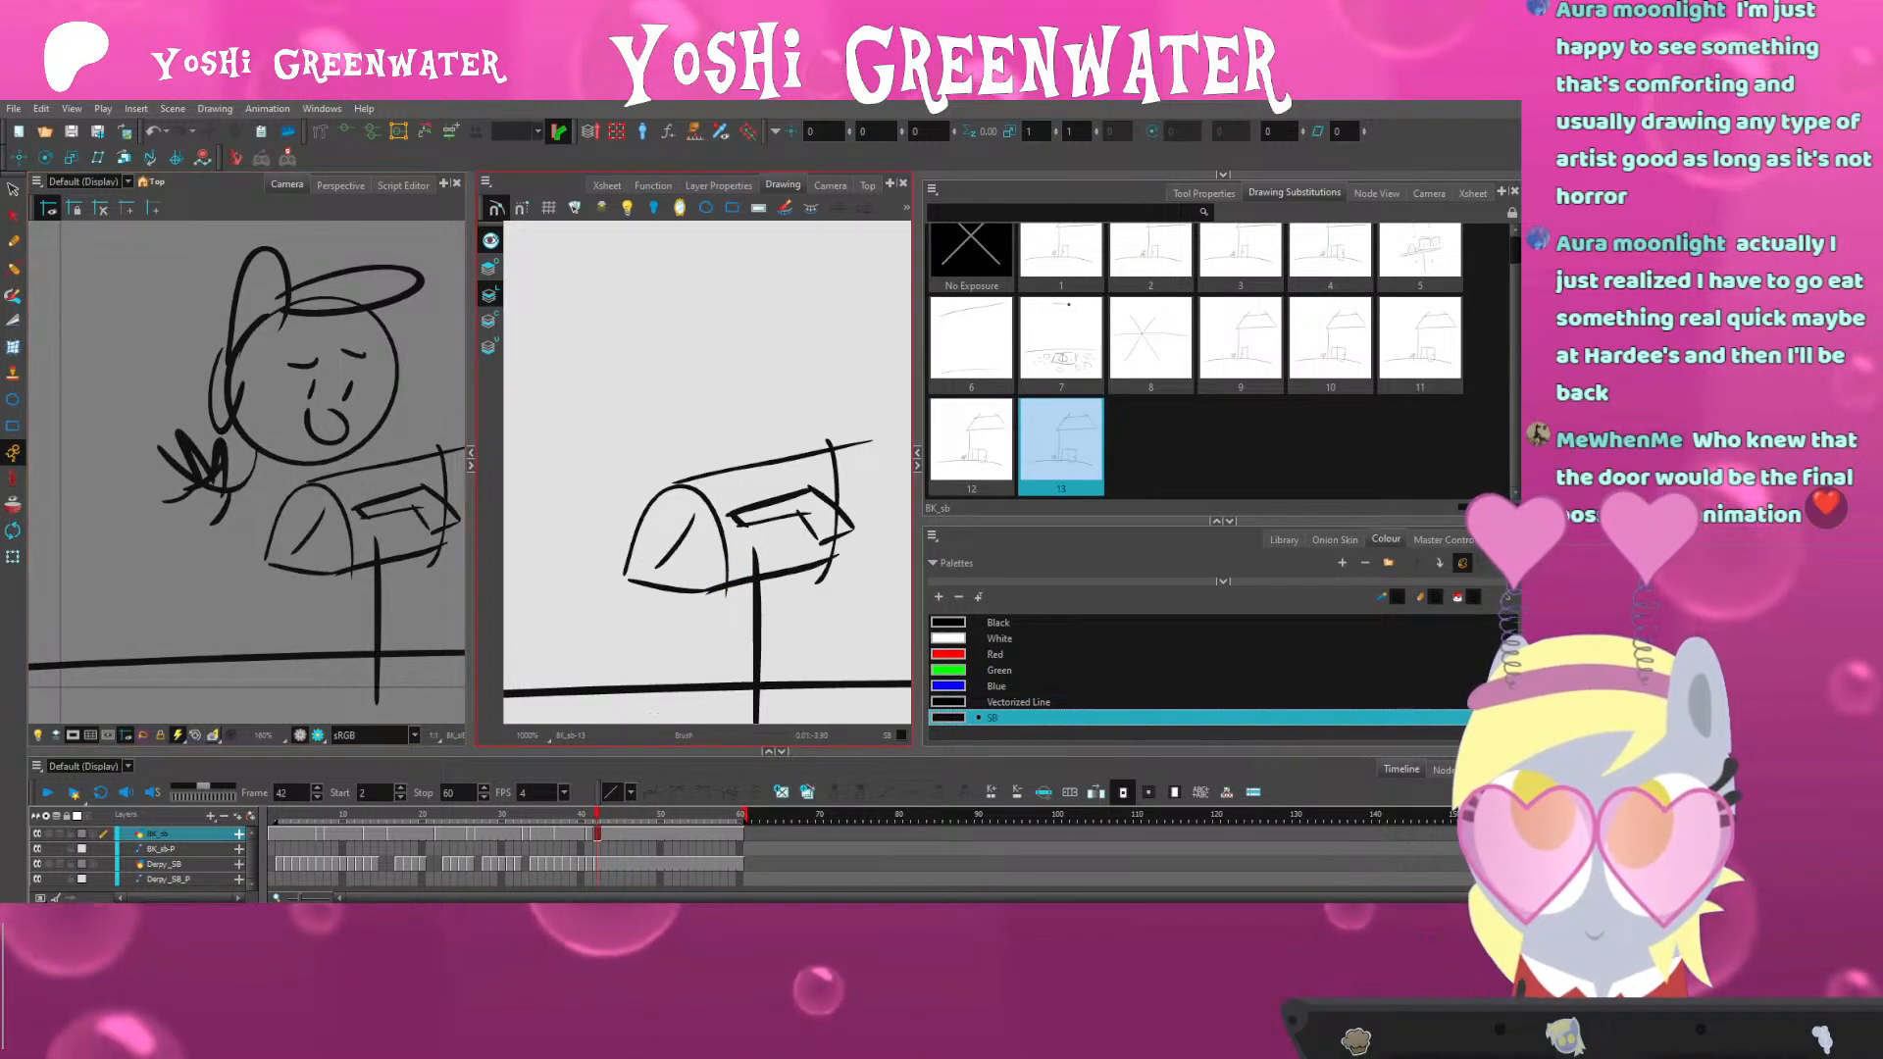
# On Derpy_SB at frame 42, brush an arm reaching across to the top of the mailbox, and compare it with frame 41
pyautogui.click(593, 863)
pyautogui.moveTo(308, 494); pyautogui.dragTo(311, 497)
pyautogui.press(',')
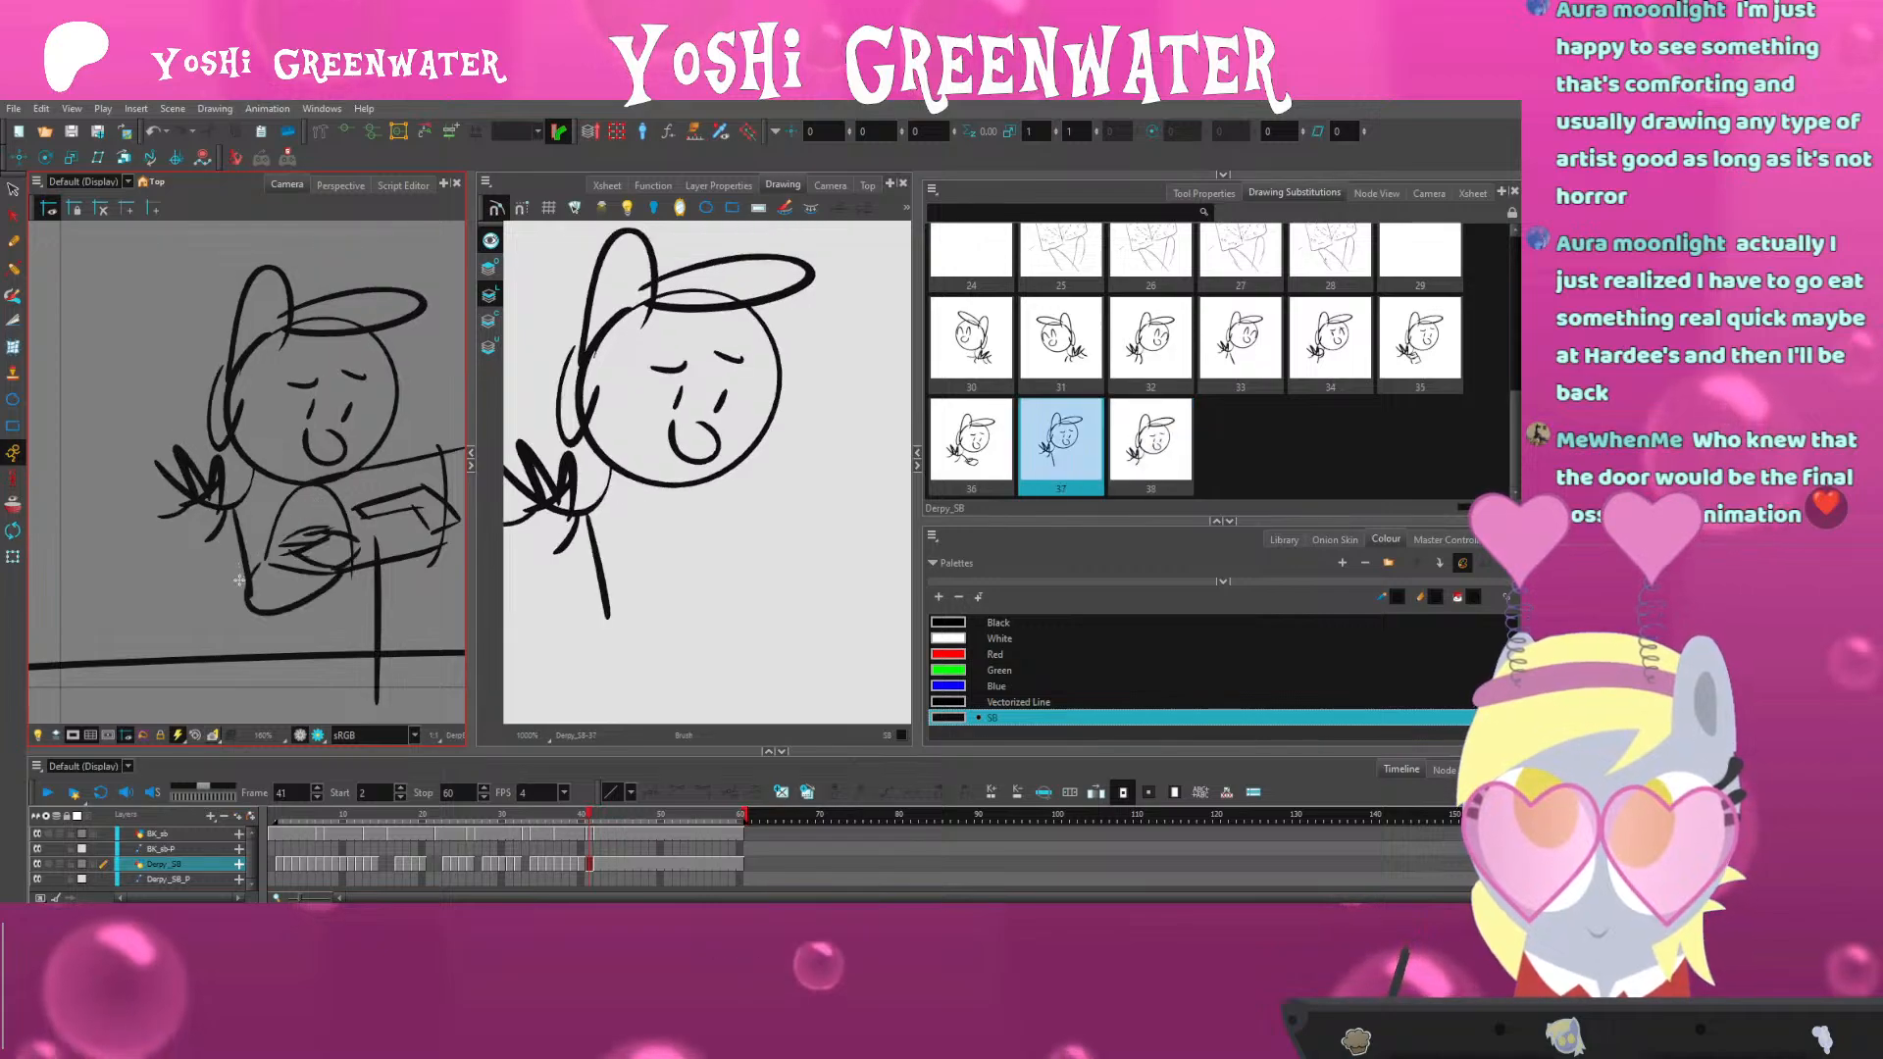
pyautogui.press('.')
pyautogui.press(',')
pyautogui.press('.')
pyautogui.press(',')
pyautogui.press('.')
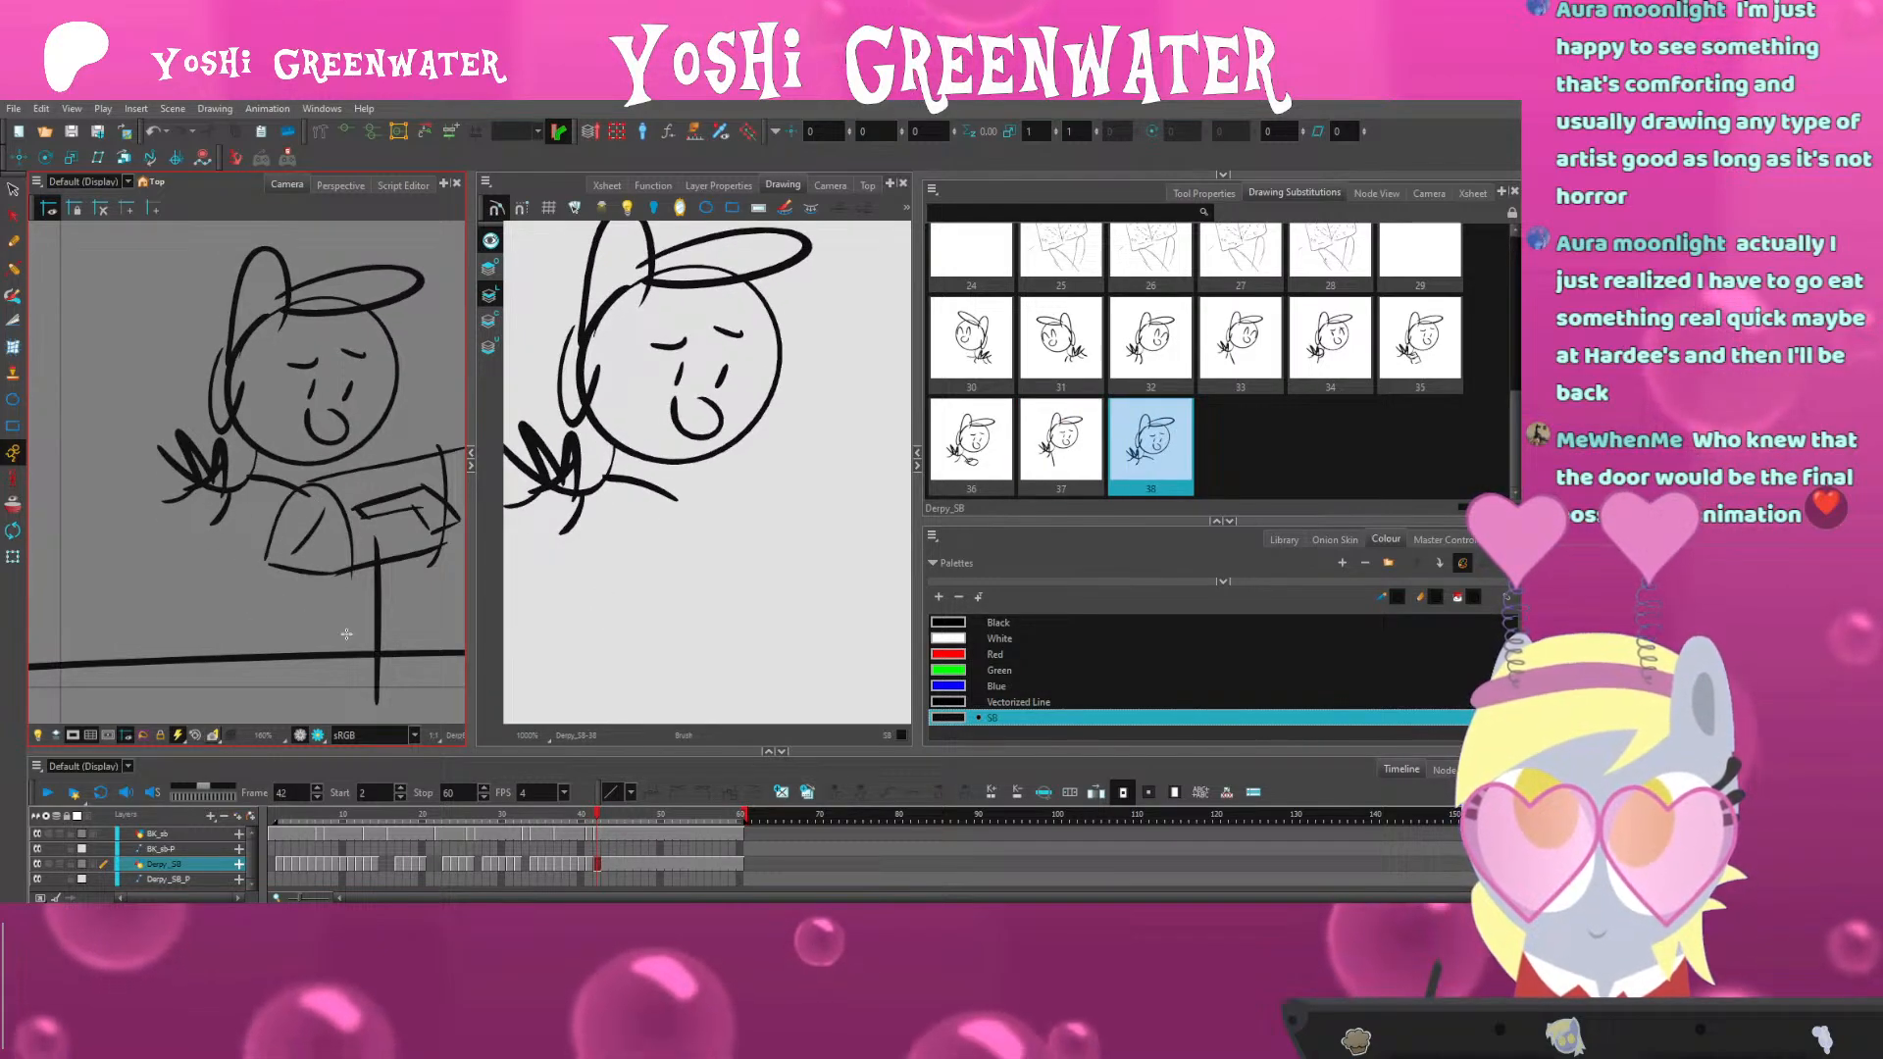
# In a duplicated Derpy_SB drawing at frame 43, shift and tilt Derpy over the mailbox and redraw the arm reaching down to the flag
pyautogui.click(604, 863)
pyautogui.hotkey('alt', 'shift', 'd')
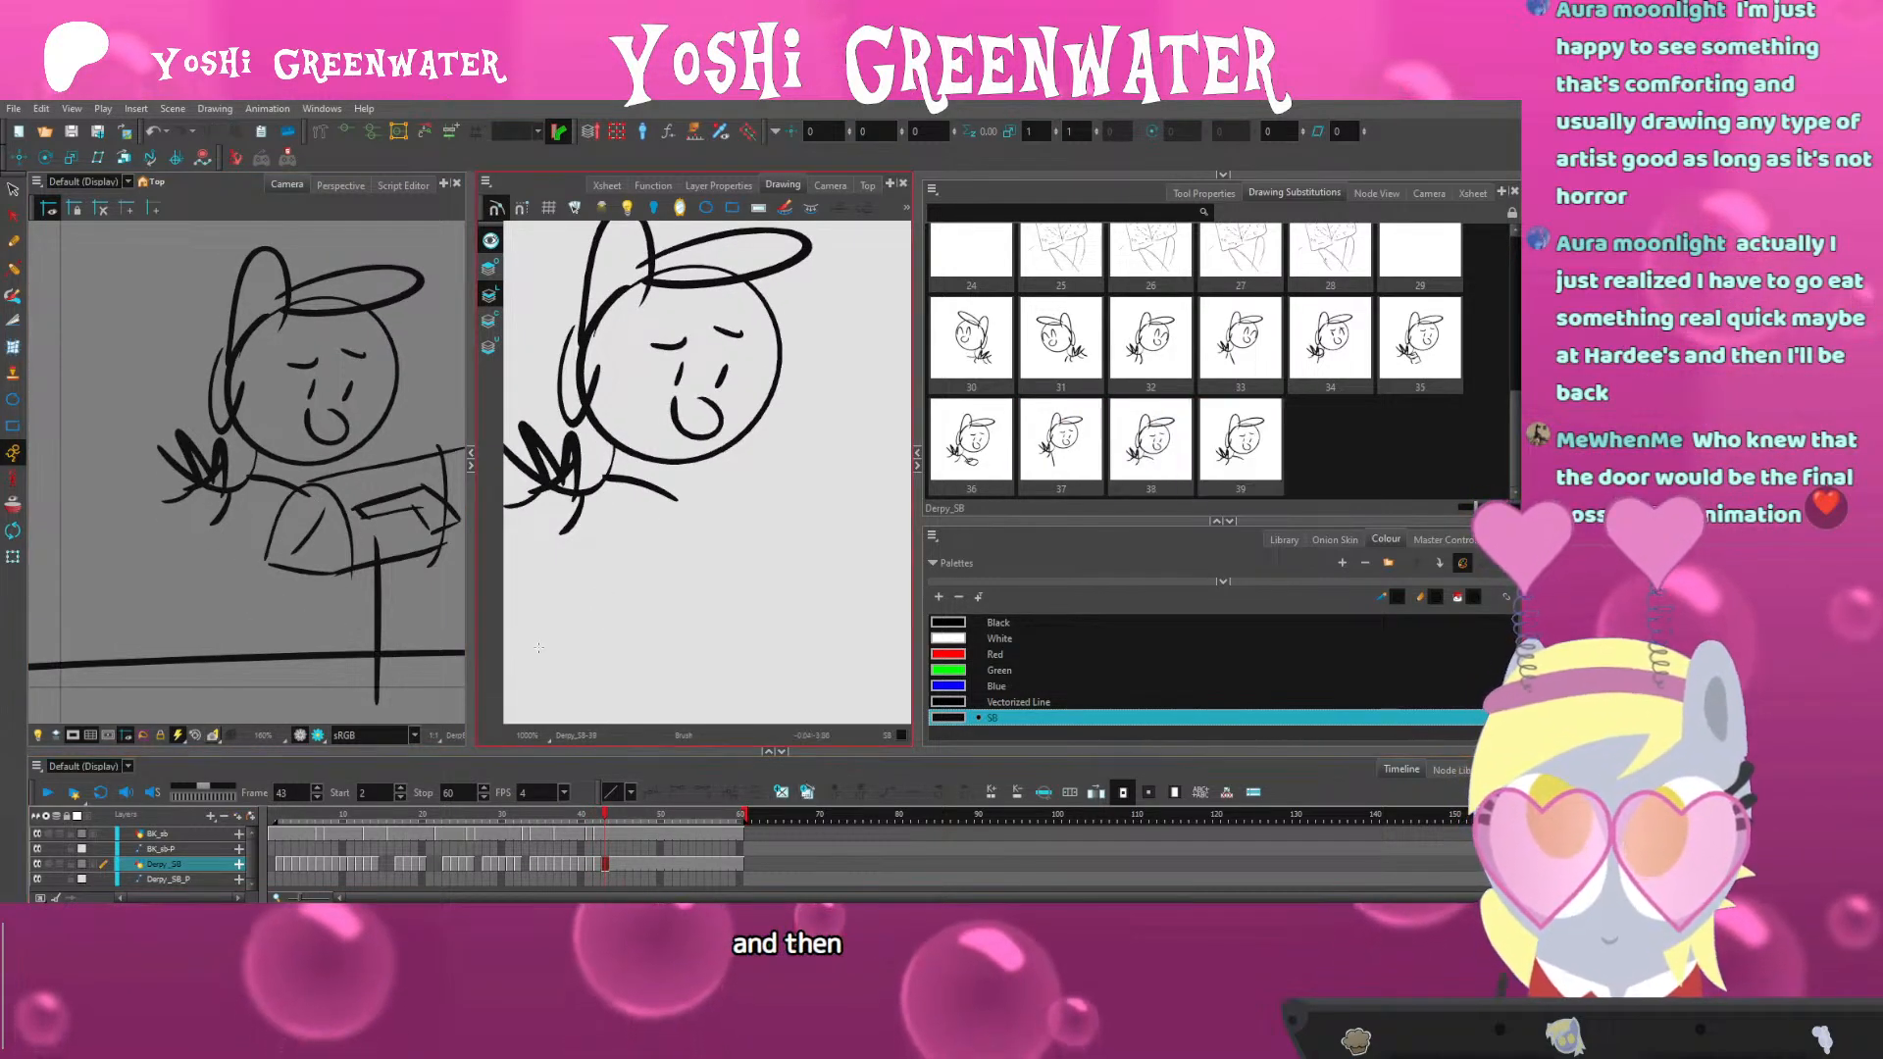
pyautogui.moveTo(294, 470); pyautogui.dragTo(250, 510)
pyautogui.click(13, 189)
pyautogui.scroll(-2, 134, 332)
pyautogui.hotkey('ctrl', 'a')
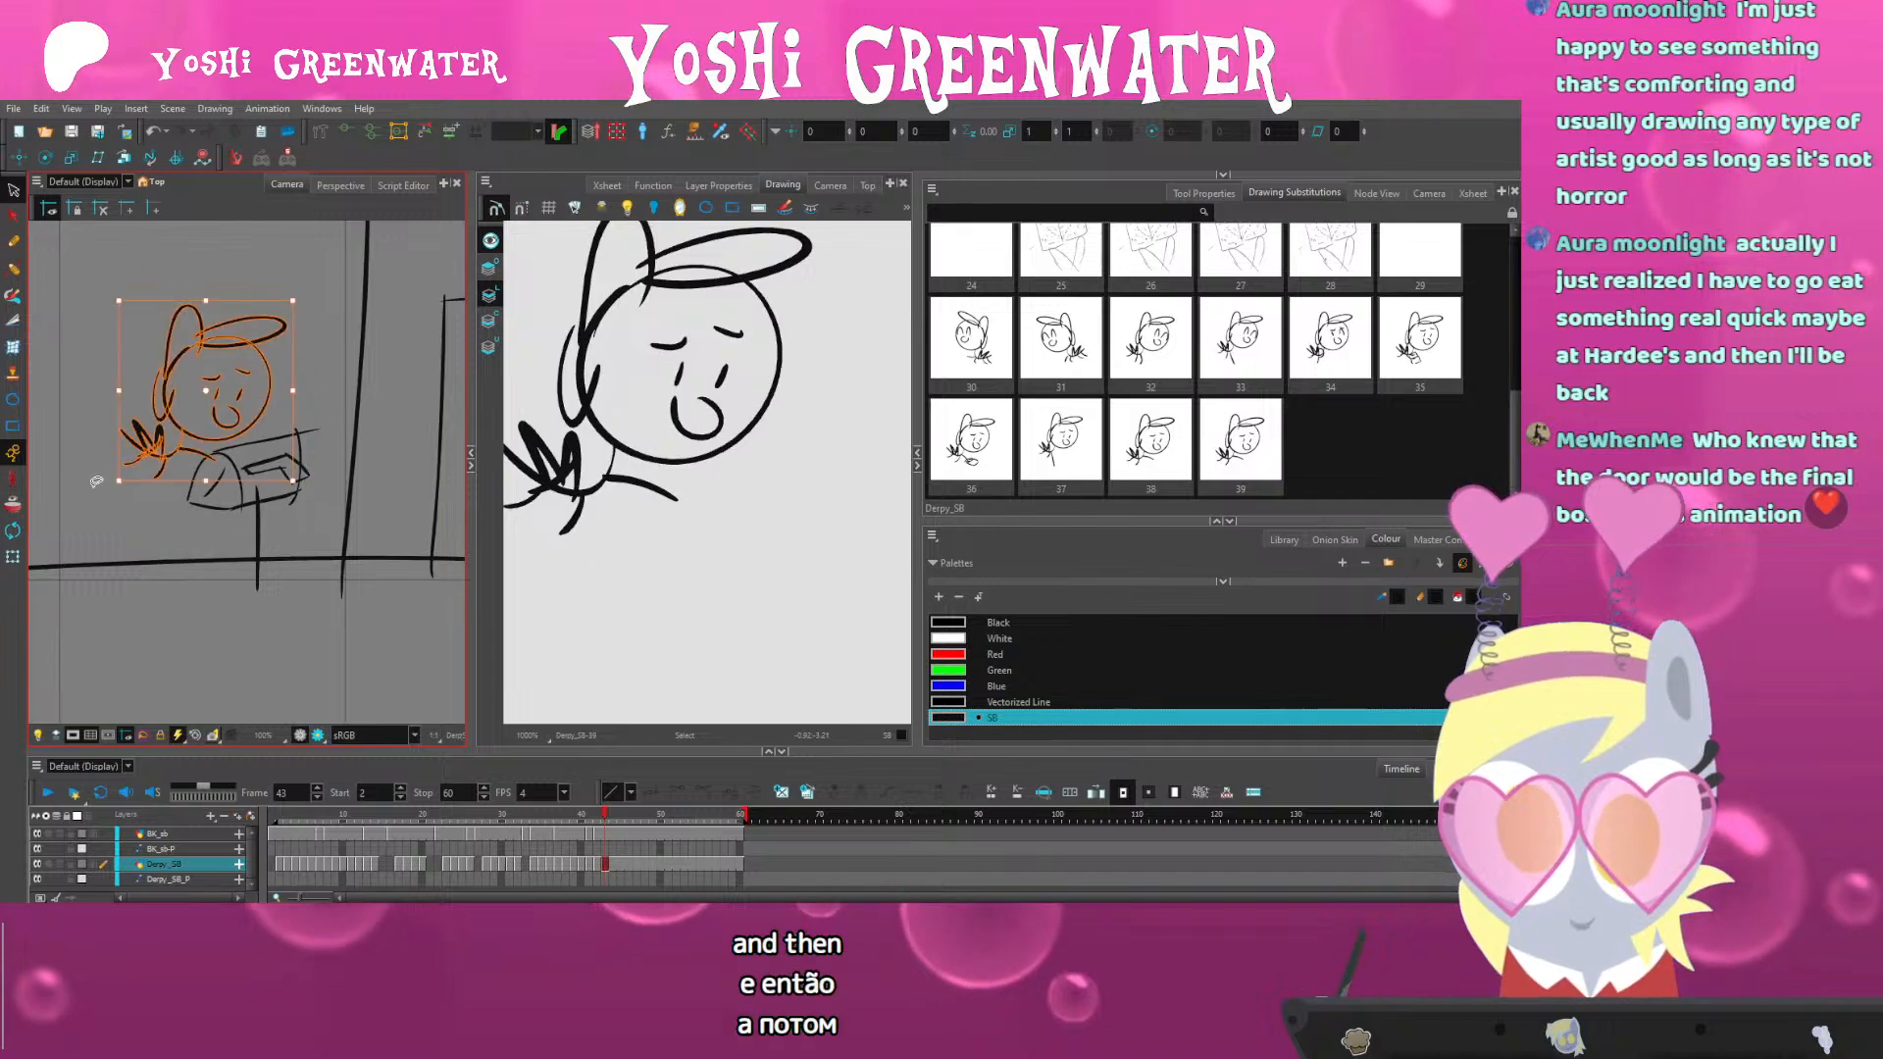
pyautogui.moveTo(166, 451)
pyautogui.mouseDown()
pyautogui.moveTo(233, 415)
pyautogui.moveTo(209, 433)
pyautogui.mouseUp()
pyautogui.click(162, 464)
pyautogui.hotkey('alt', 'b')
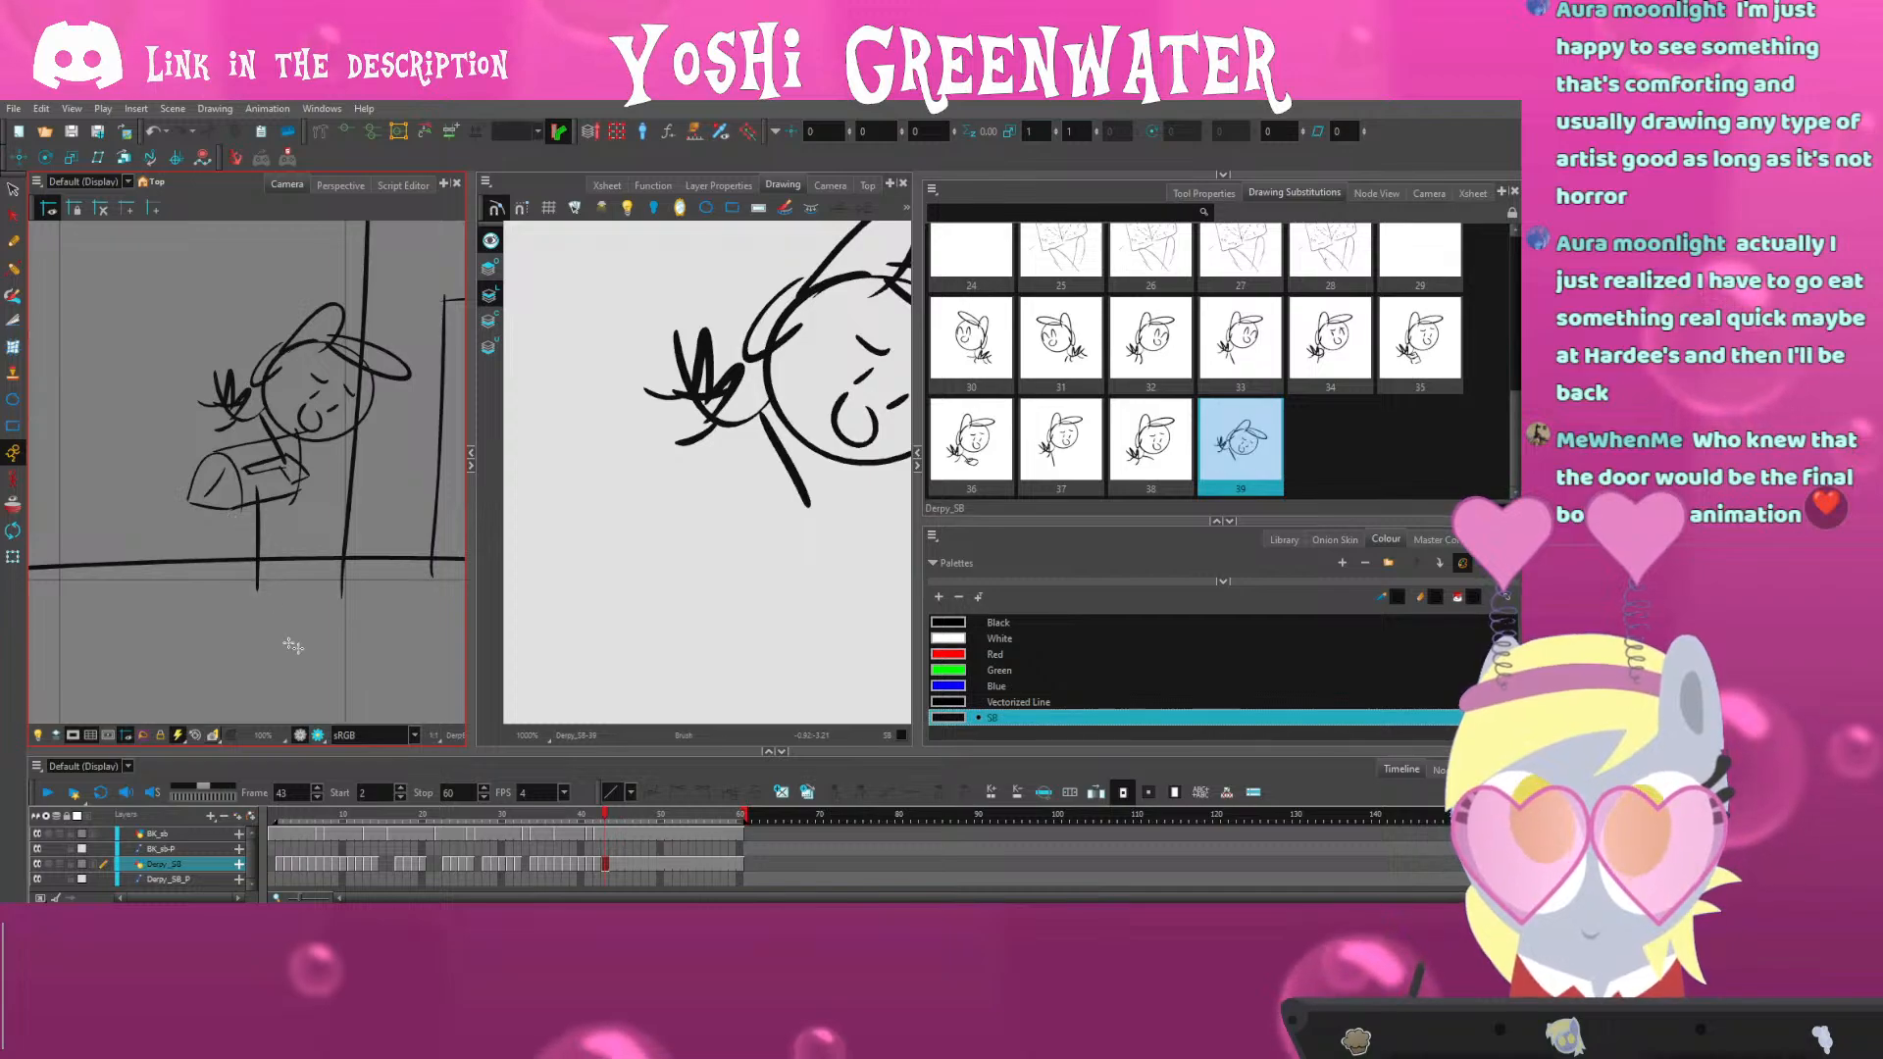
# Duplicate the Derpy_SB drawing at frame 44, and rotate Derpy back upright while shifting the sketch left above the mailbox
pyautogui.click(610, 864)
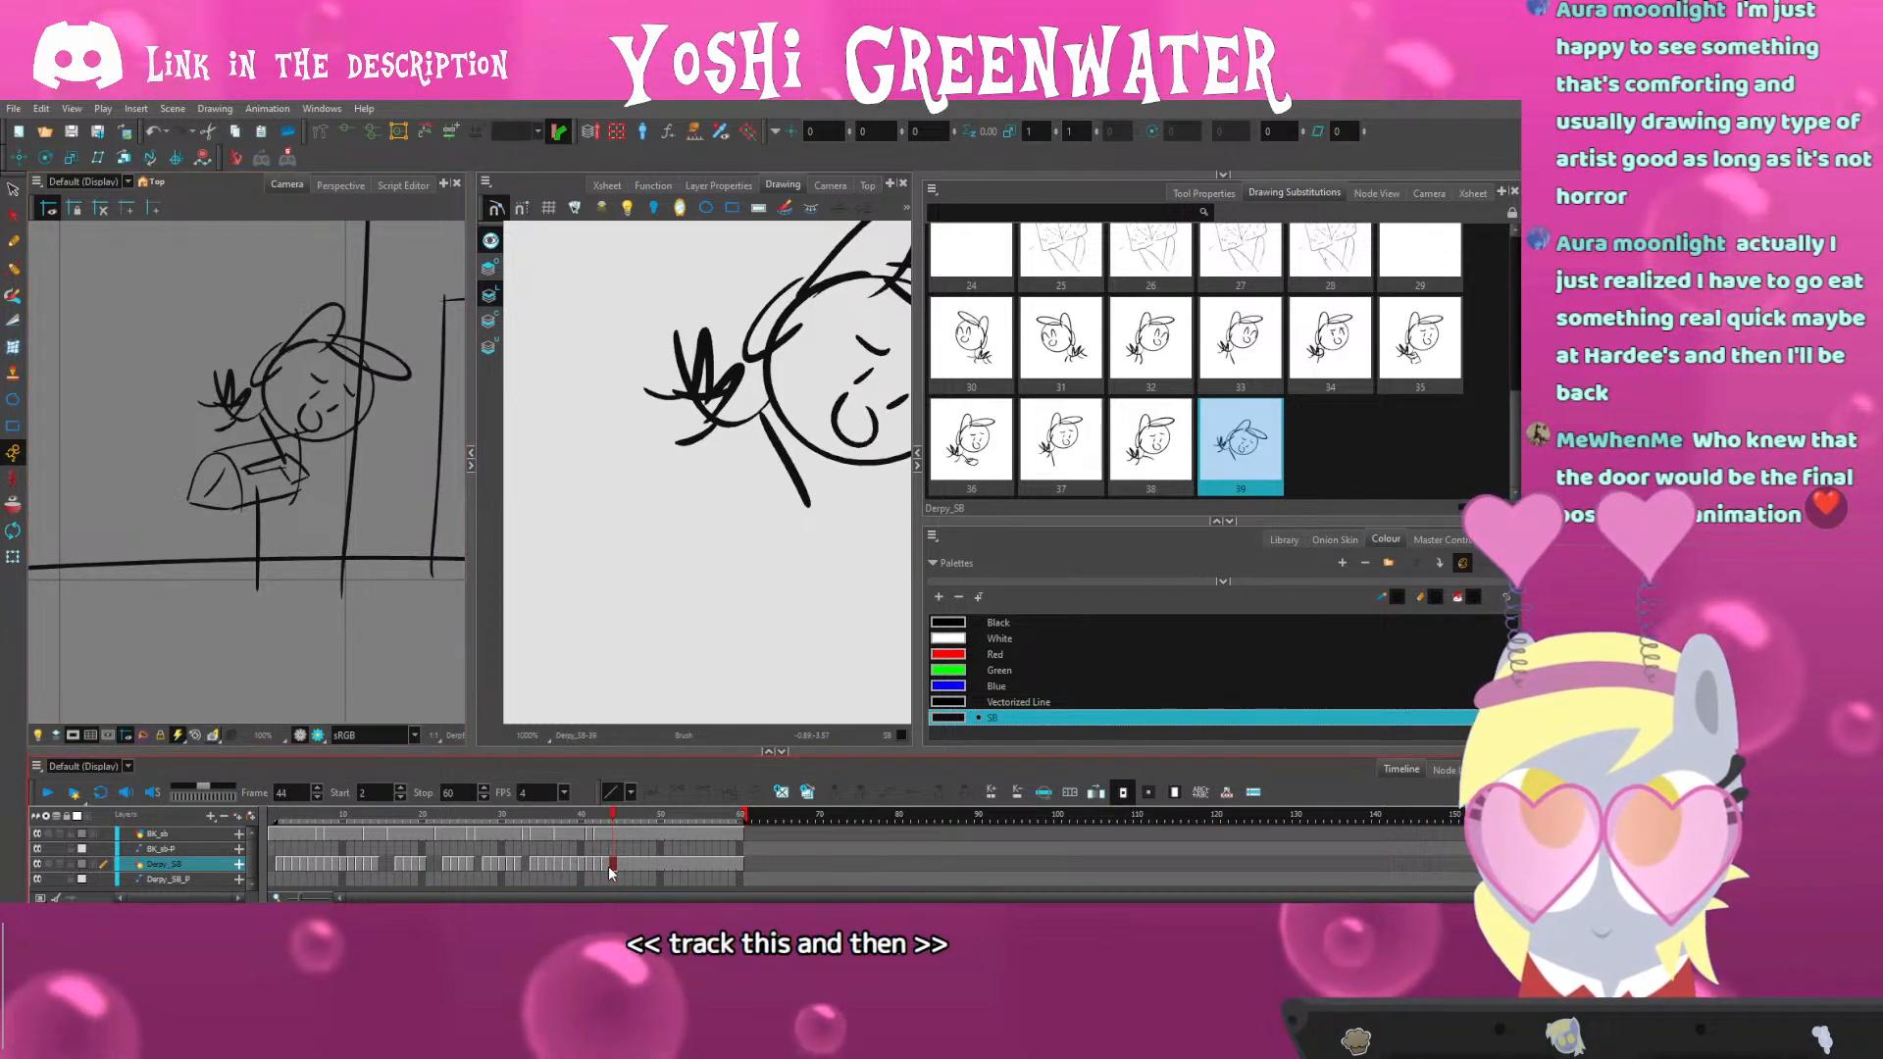
pyautogui.click(784, 794)
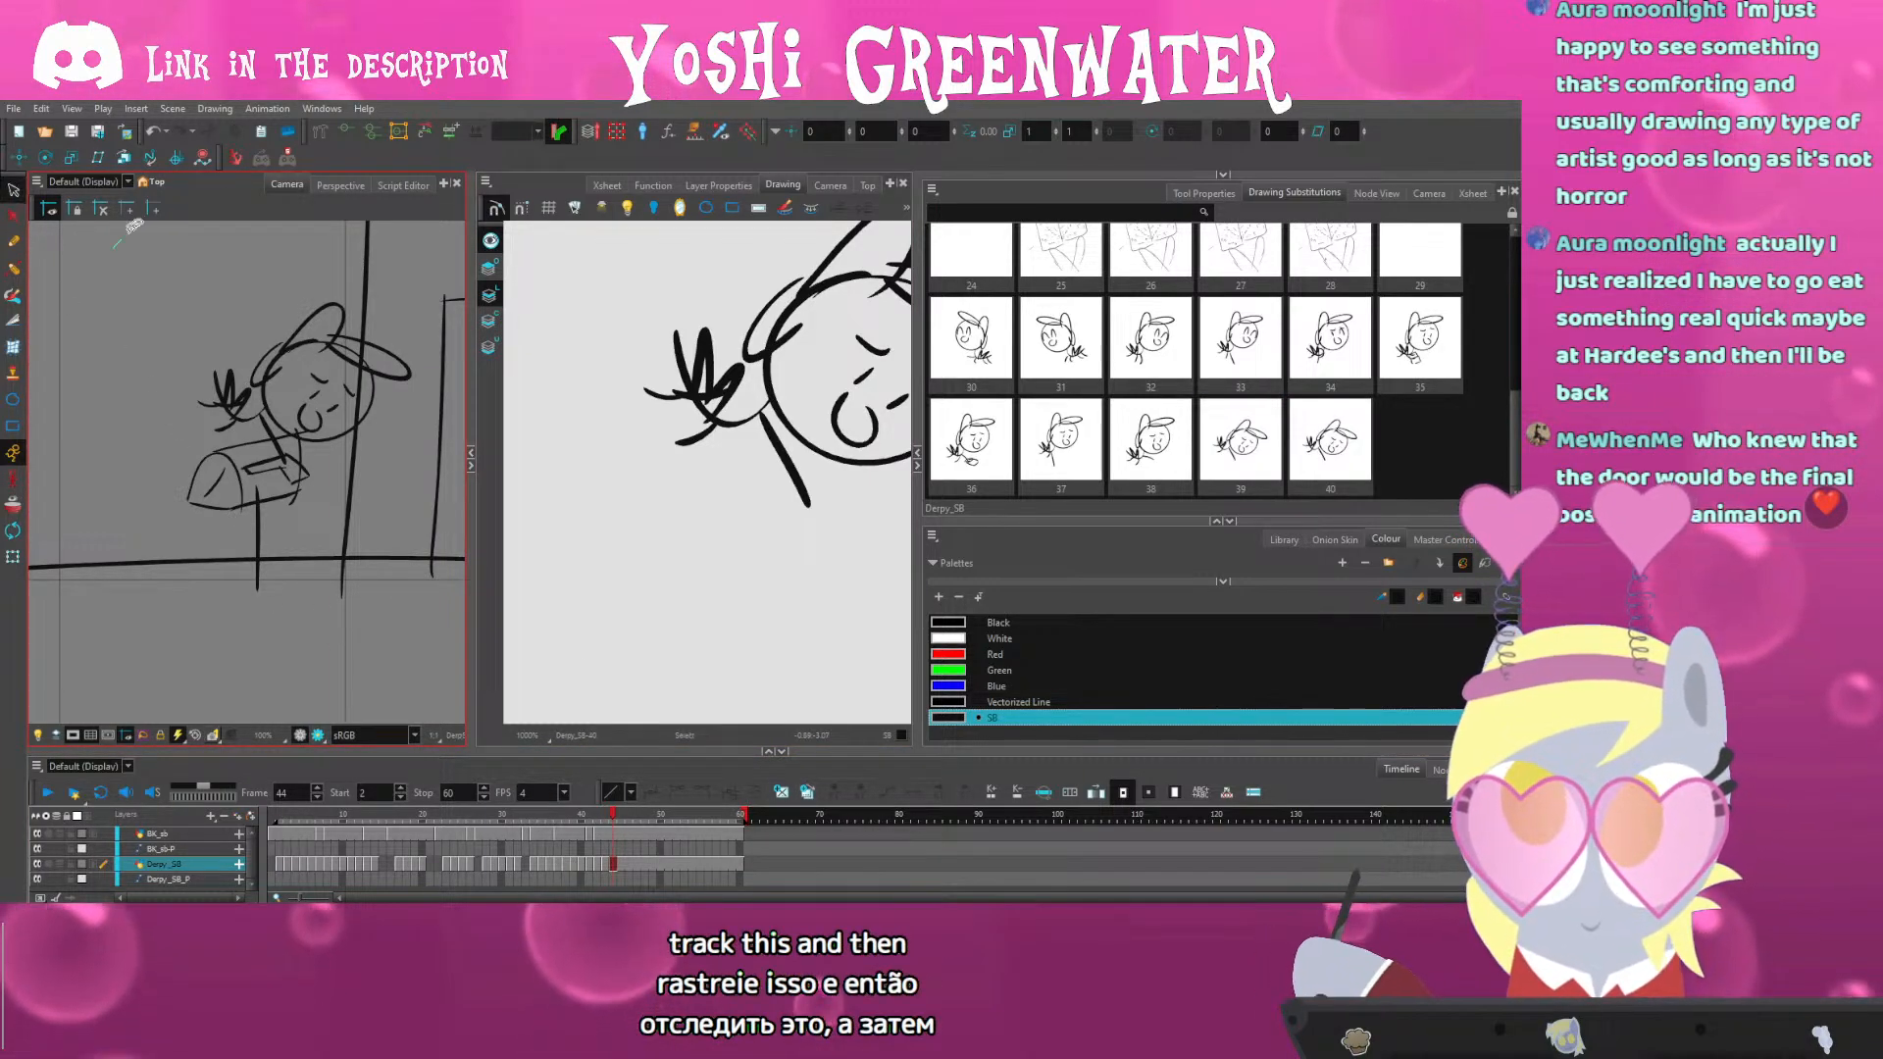
pyautogui.moveTo(134, 225); pyautogui.dragTo(307, 386)
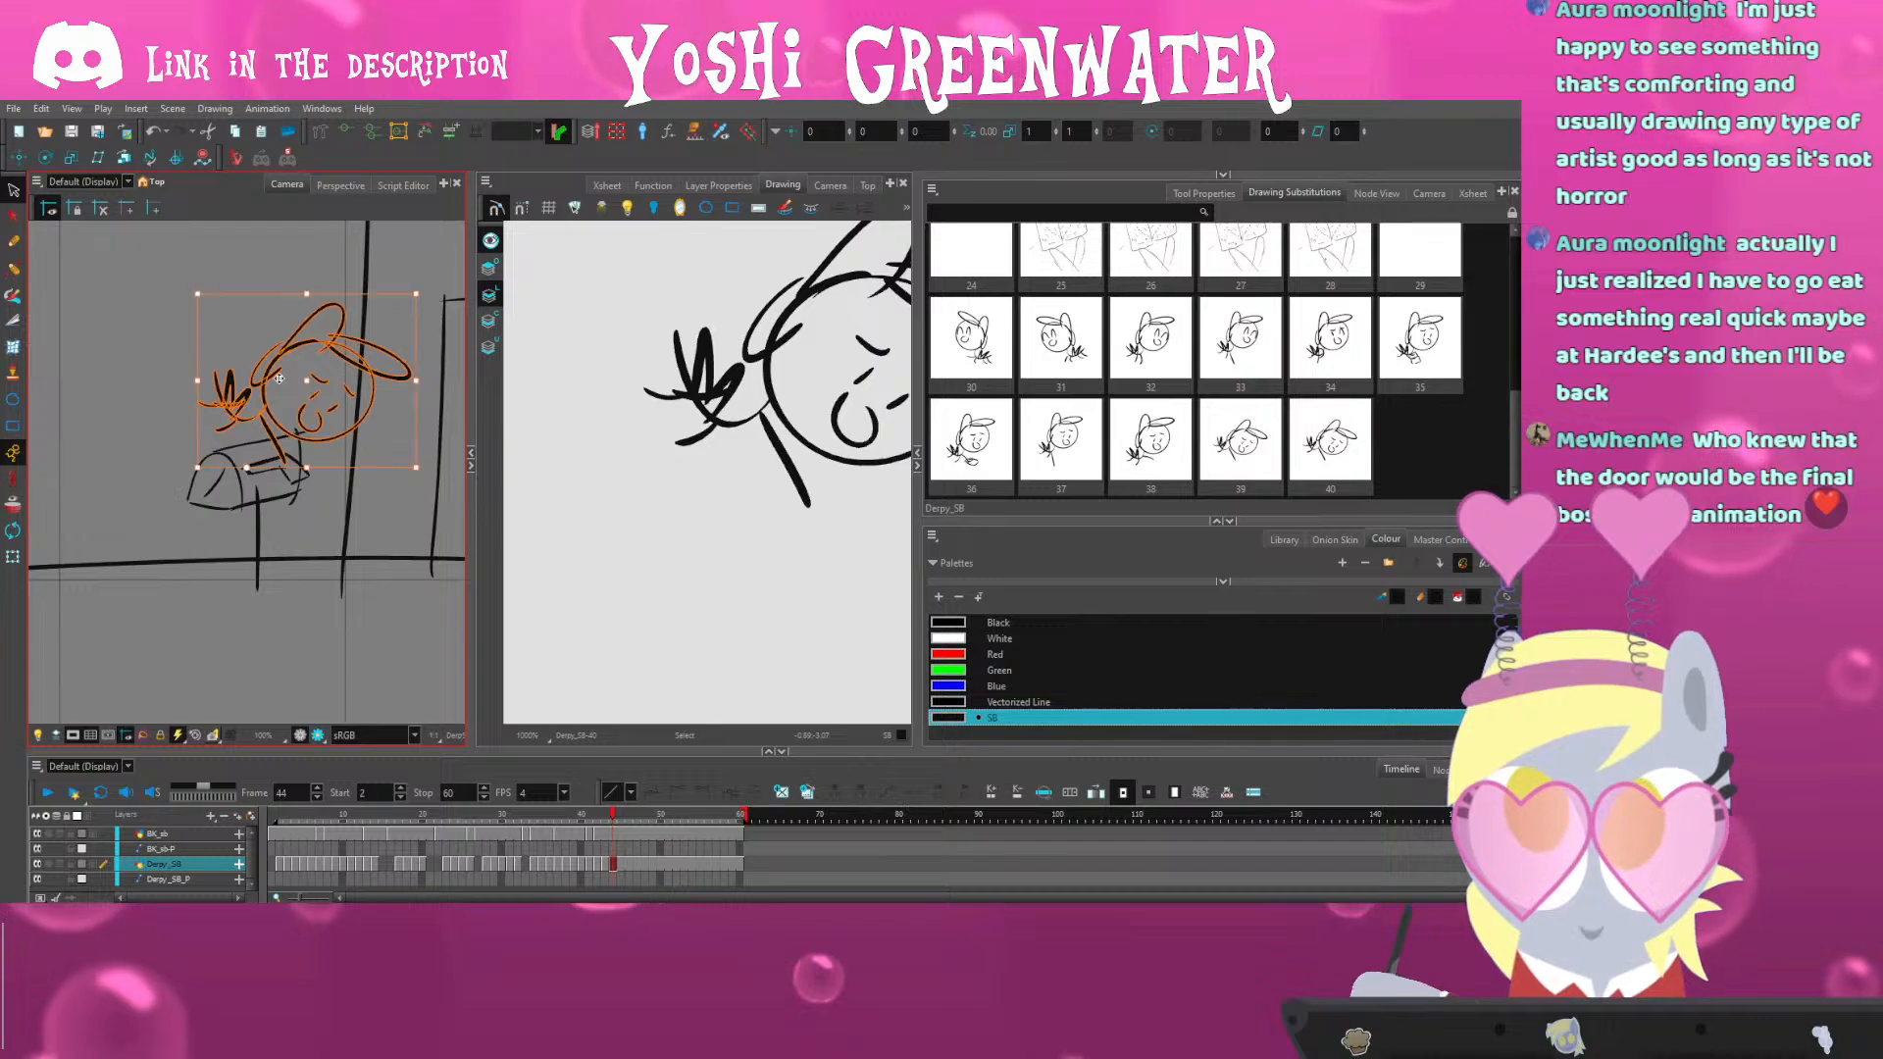
pyautogui.moveTo(339, 265); pyautogui.dragTo(355, 293)
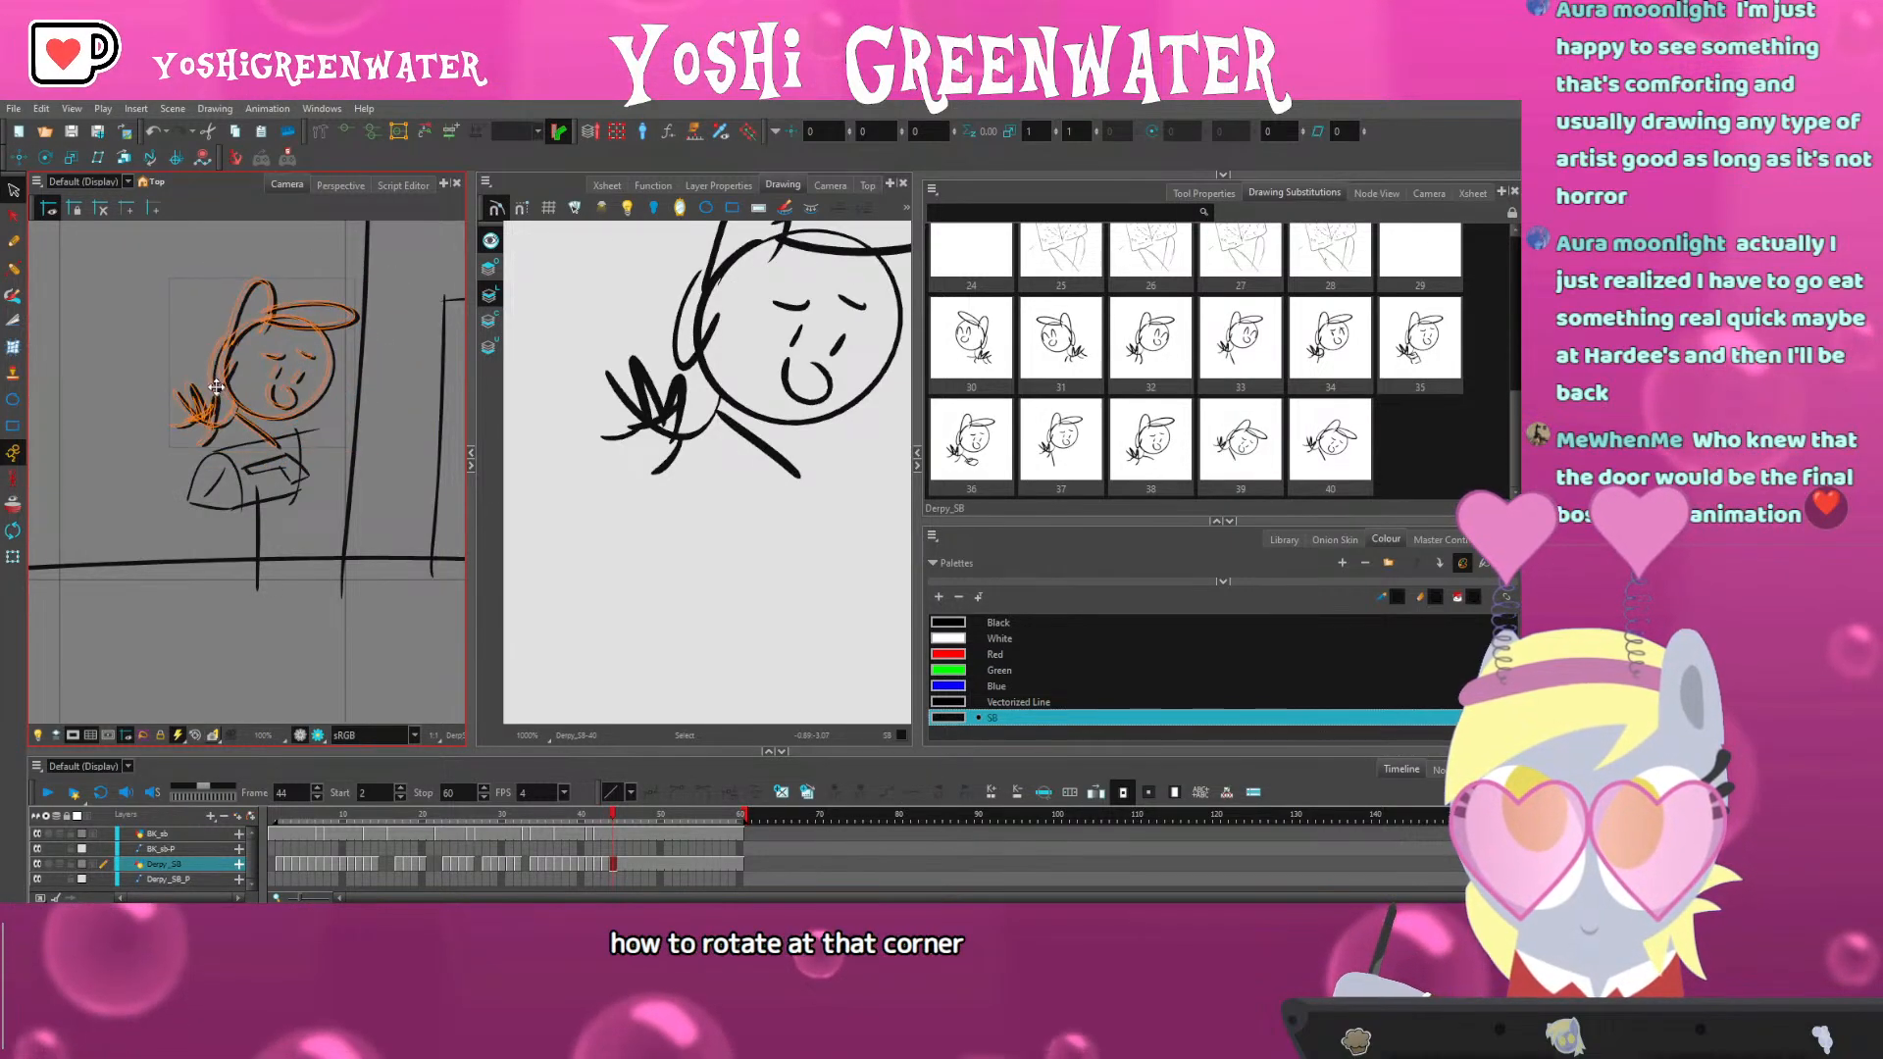
# On the background sketch layer at frame 44, substitute drawing 1 with the raised mailbox flag and duplicate it as a new drawing
pyautogui.click(620, 832)
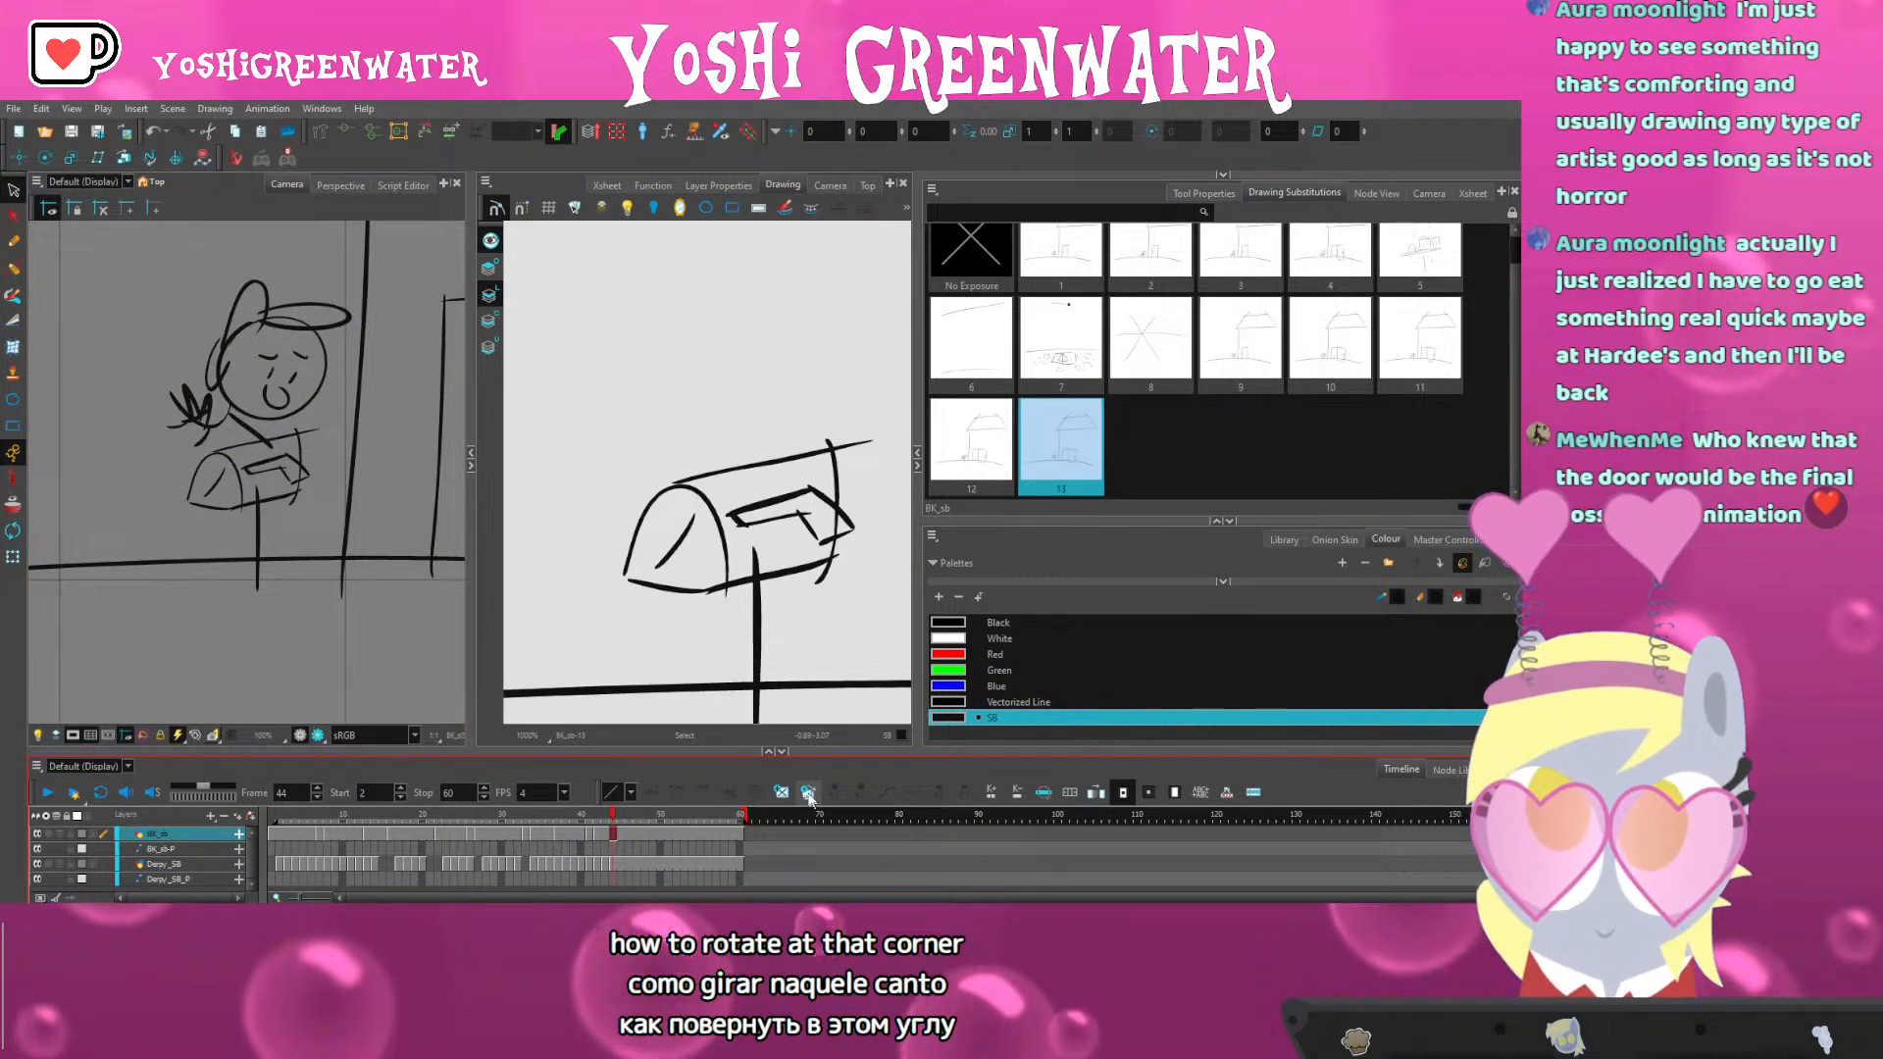
pyautogui.moveTo(775, 608); pyautogui.dragTo(726, 609)
pyautogui.moveTo(671, 549); pyautogui.dragTo(708, 573)
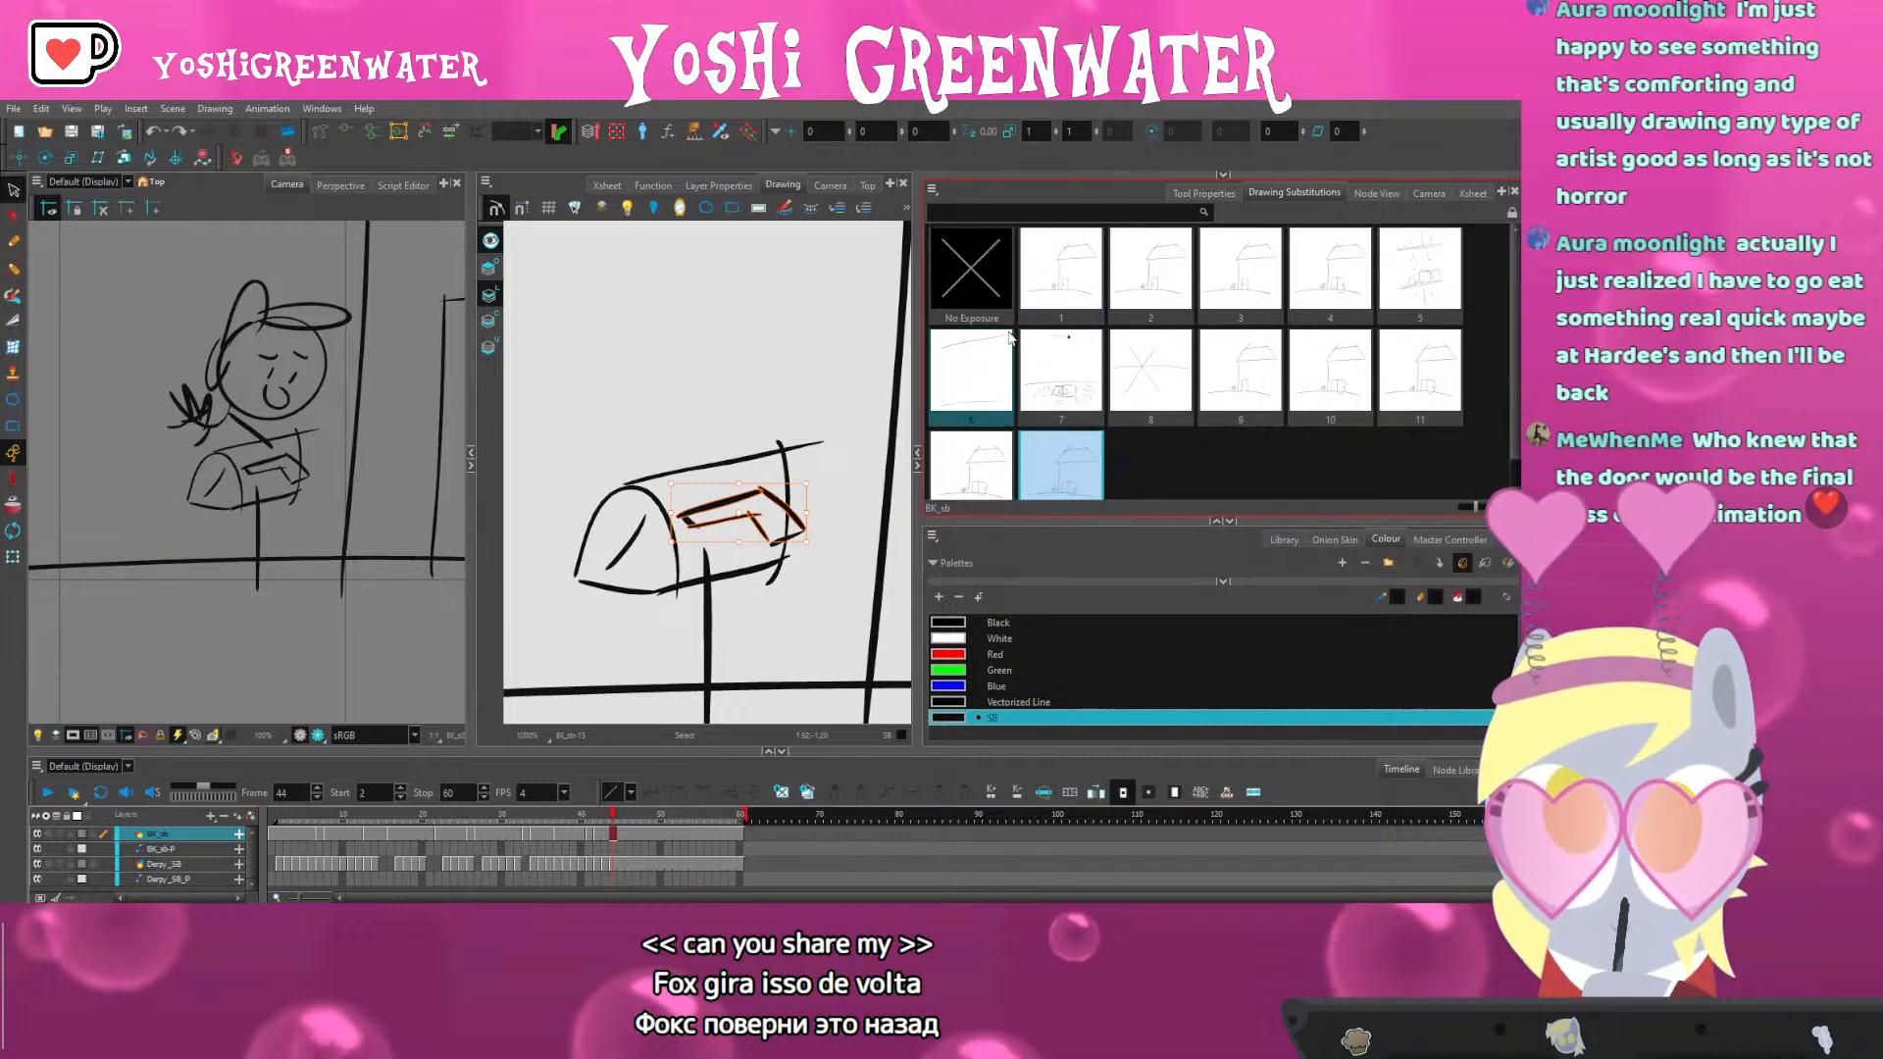
pyautogui.click(1048, 297)
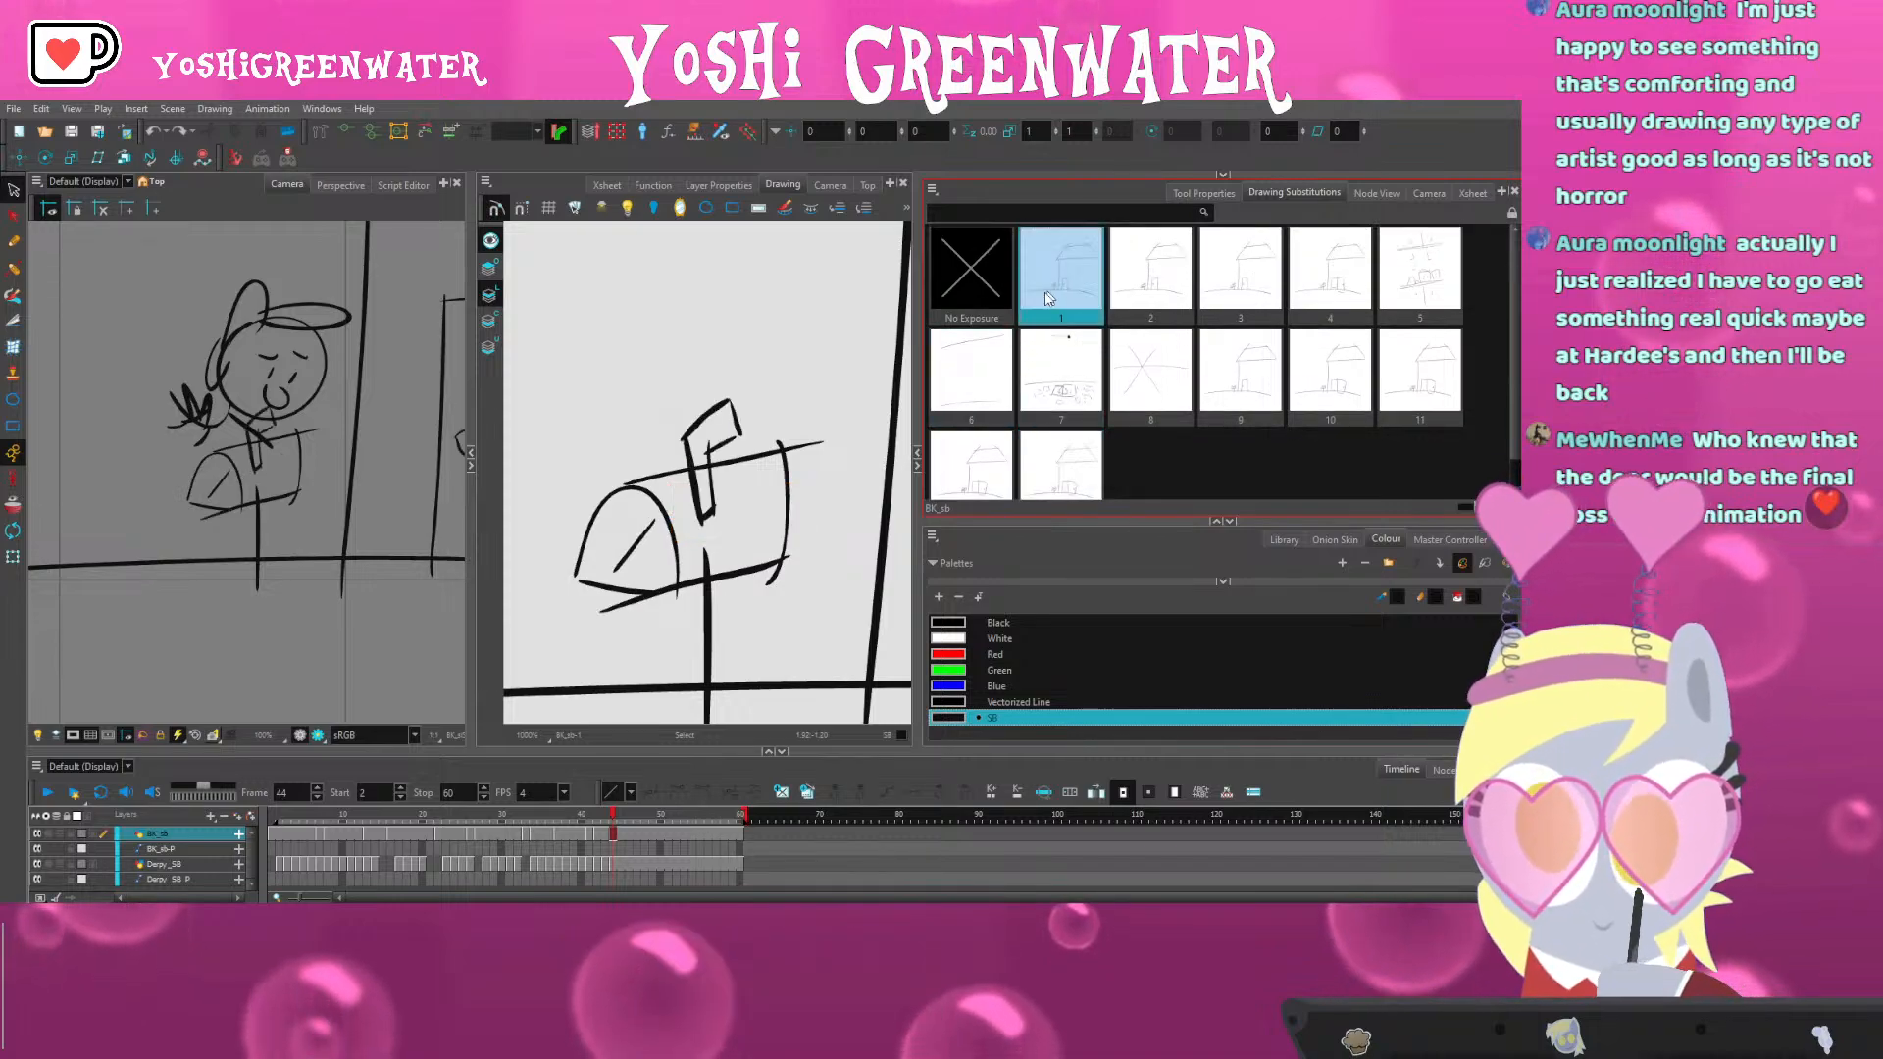
pyautogui.click(594, 541)
pyautogui.hotkey('ctrl', 'a')
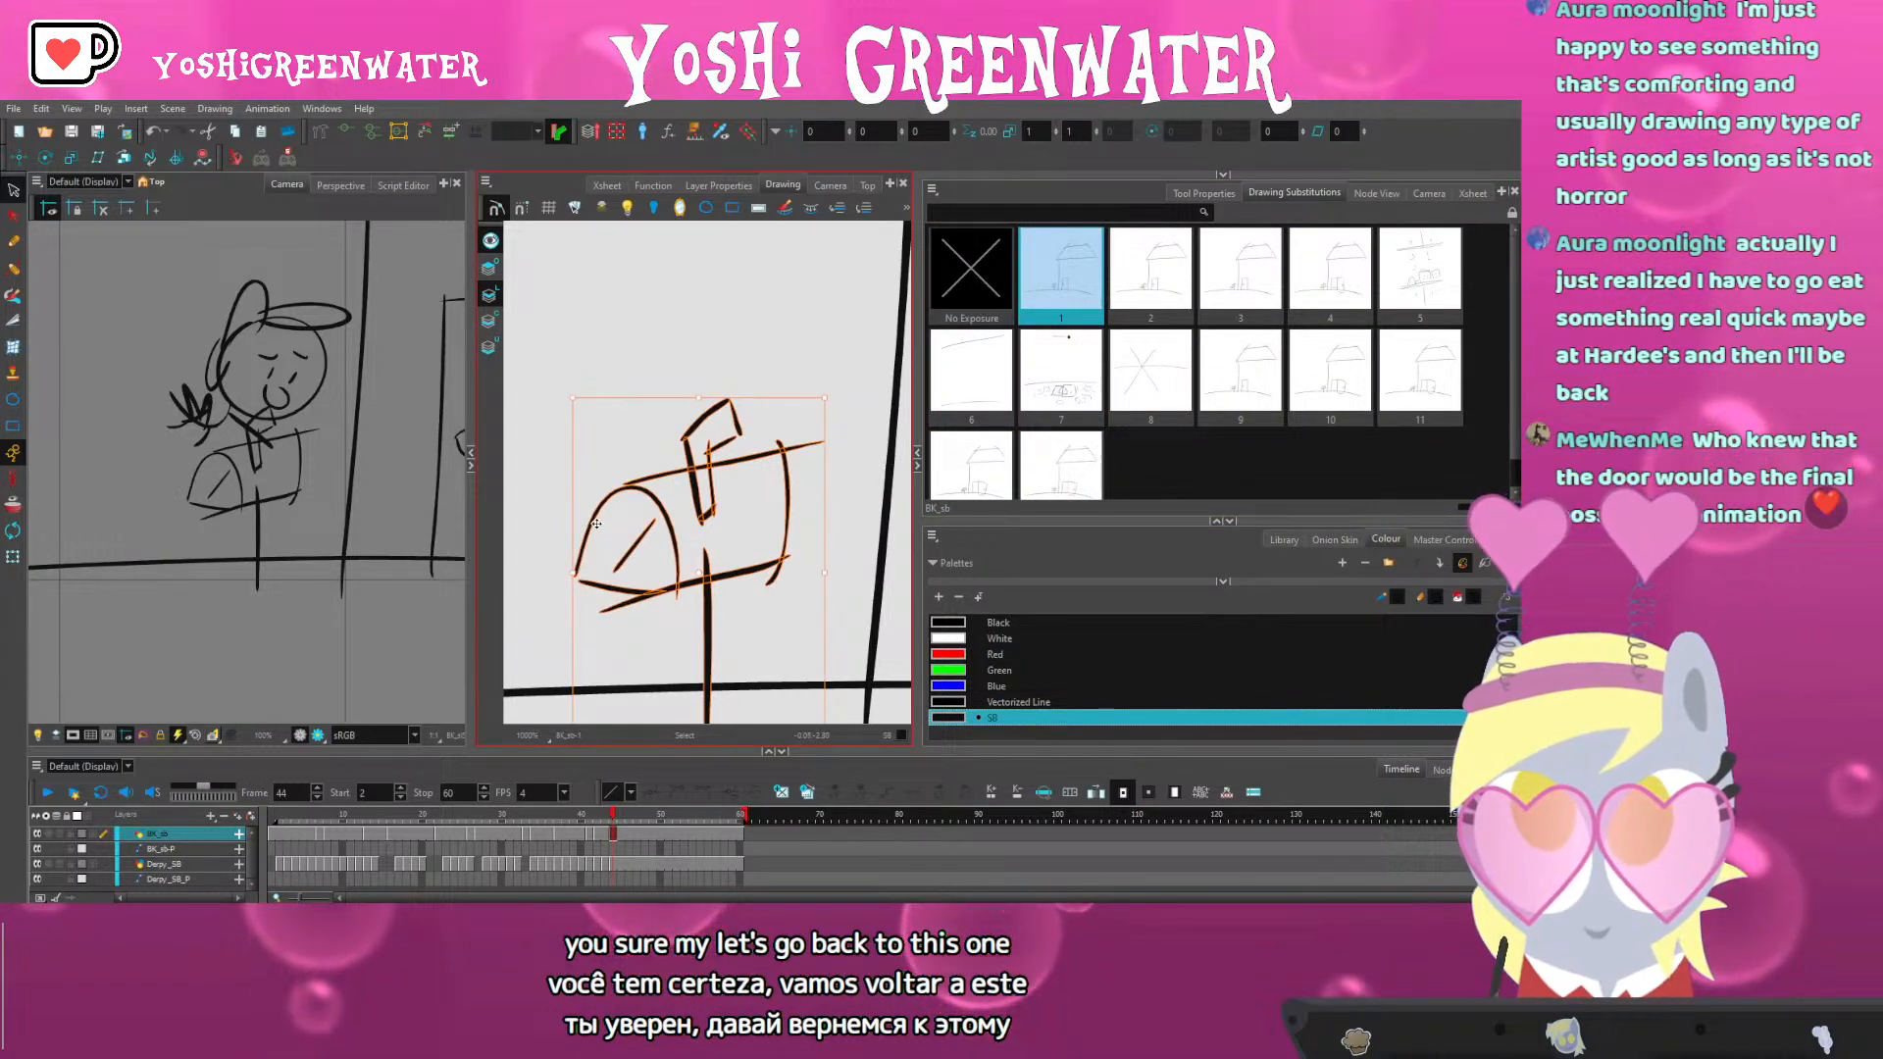
pyautogui.click(604, 819)
pyautogui.click(613, 819)
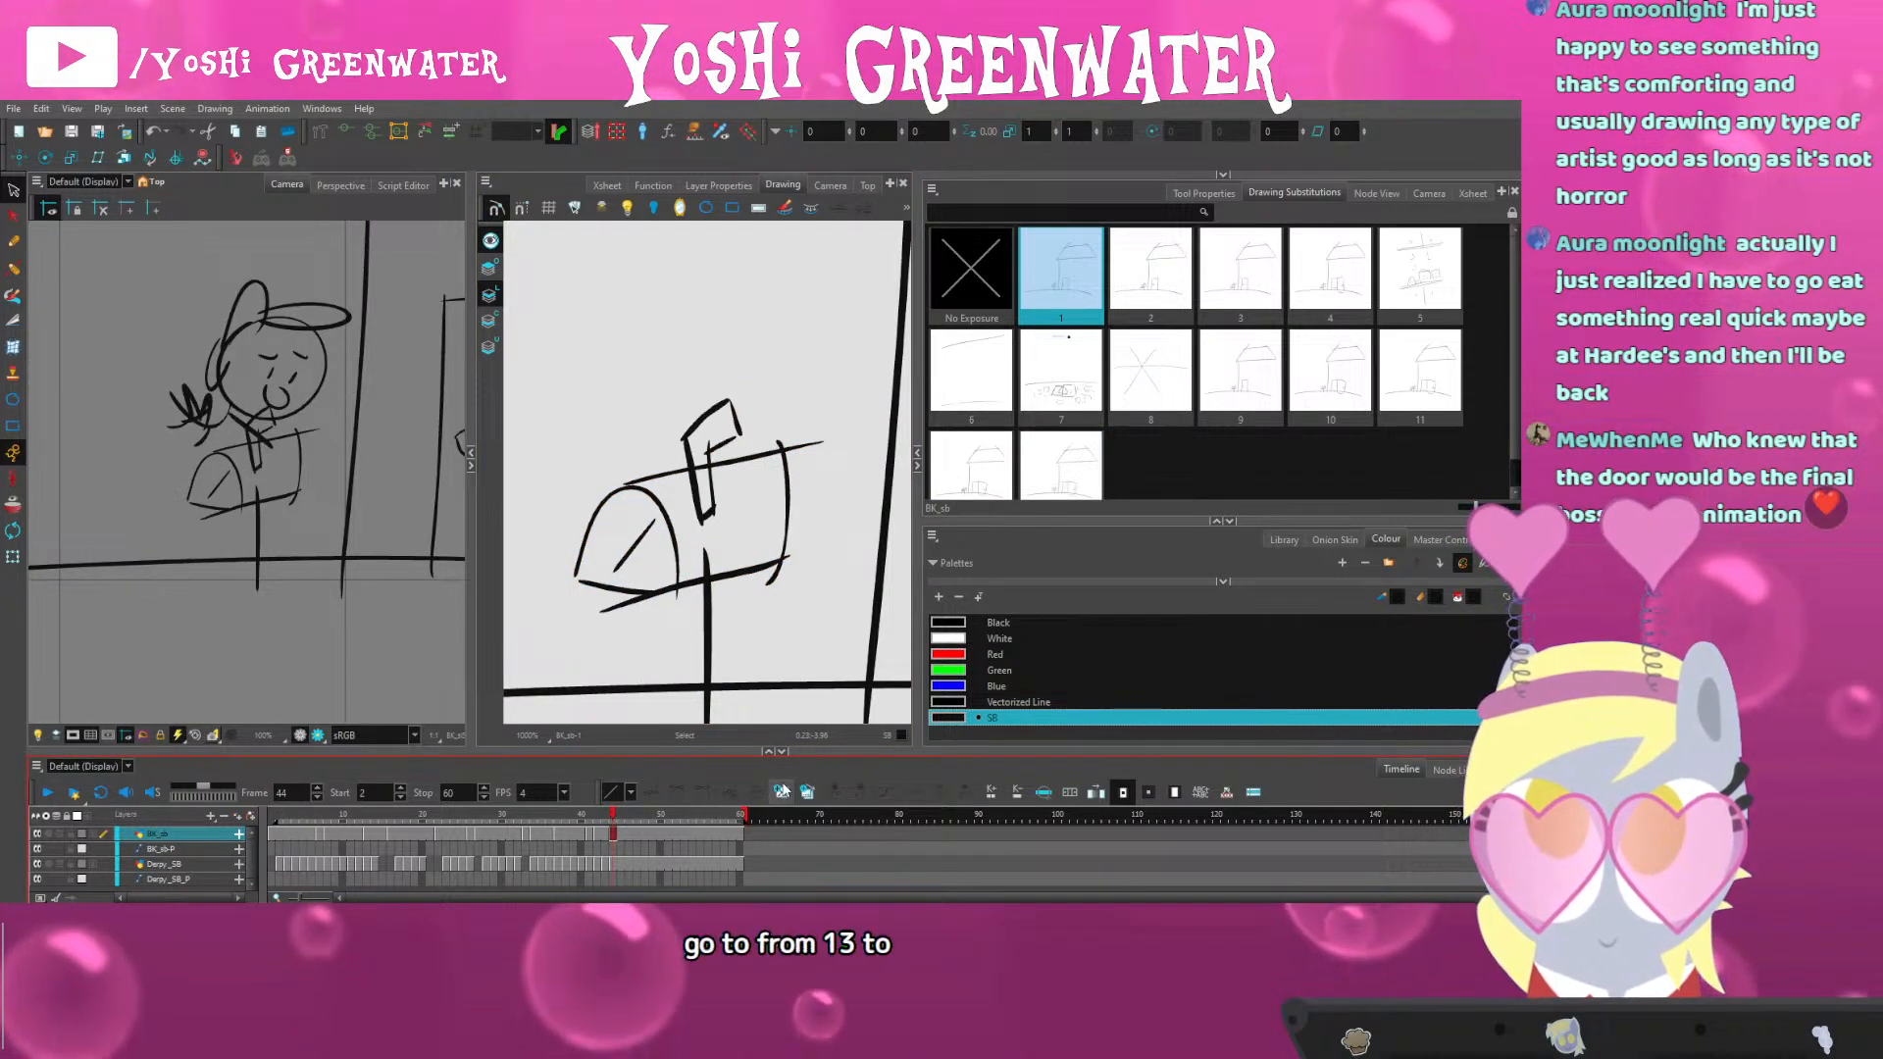
pyautogui.click(807, 792)
# Try deleting the mailbox strokes from the background sketch at frame 44, and undo the deletion
pyautogui.moveTo(580, 520)
pyautogui.mouseDown()
pyautogui.moveTo(694, 379)
pyautogui.moveTo(585, 569)
pyautogui.mouseUp()
pyautogui.press('Delete')
pyautogui.hotkey('ctrl', 'z')
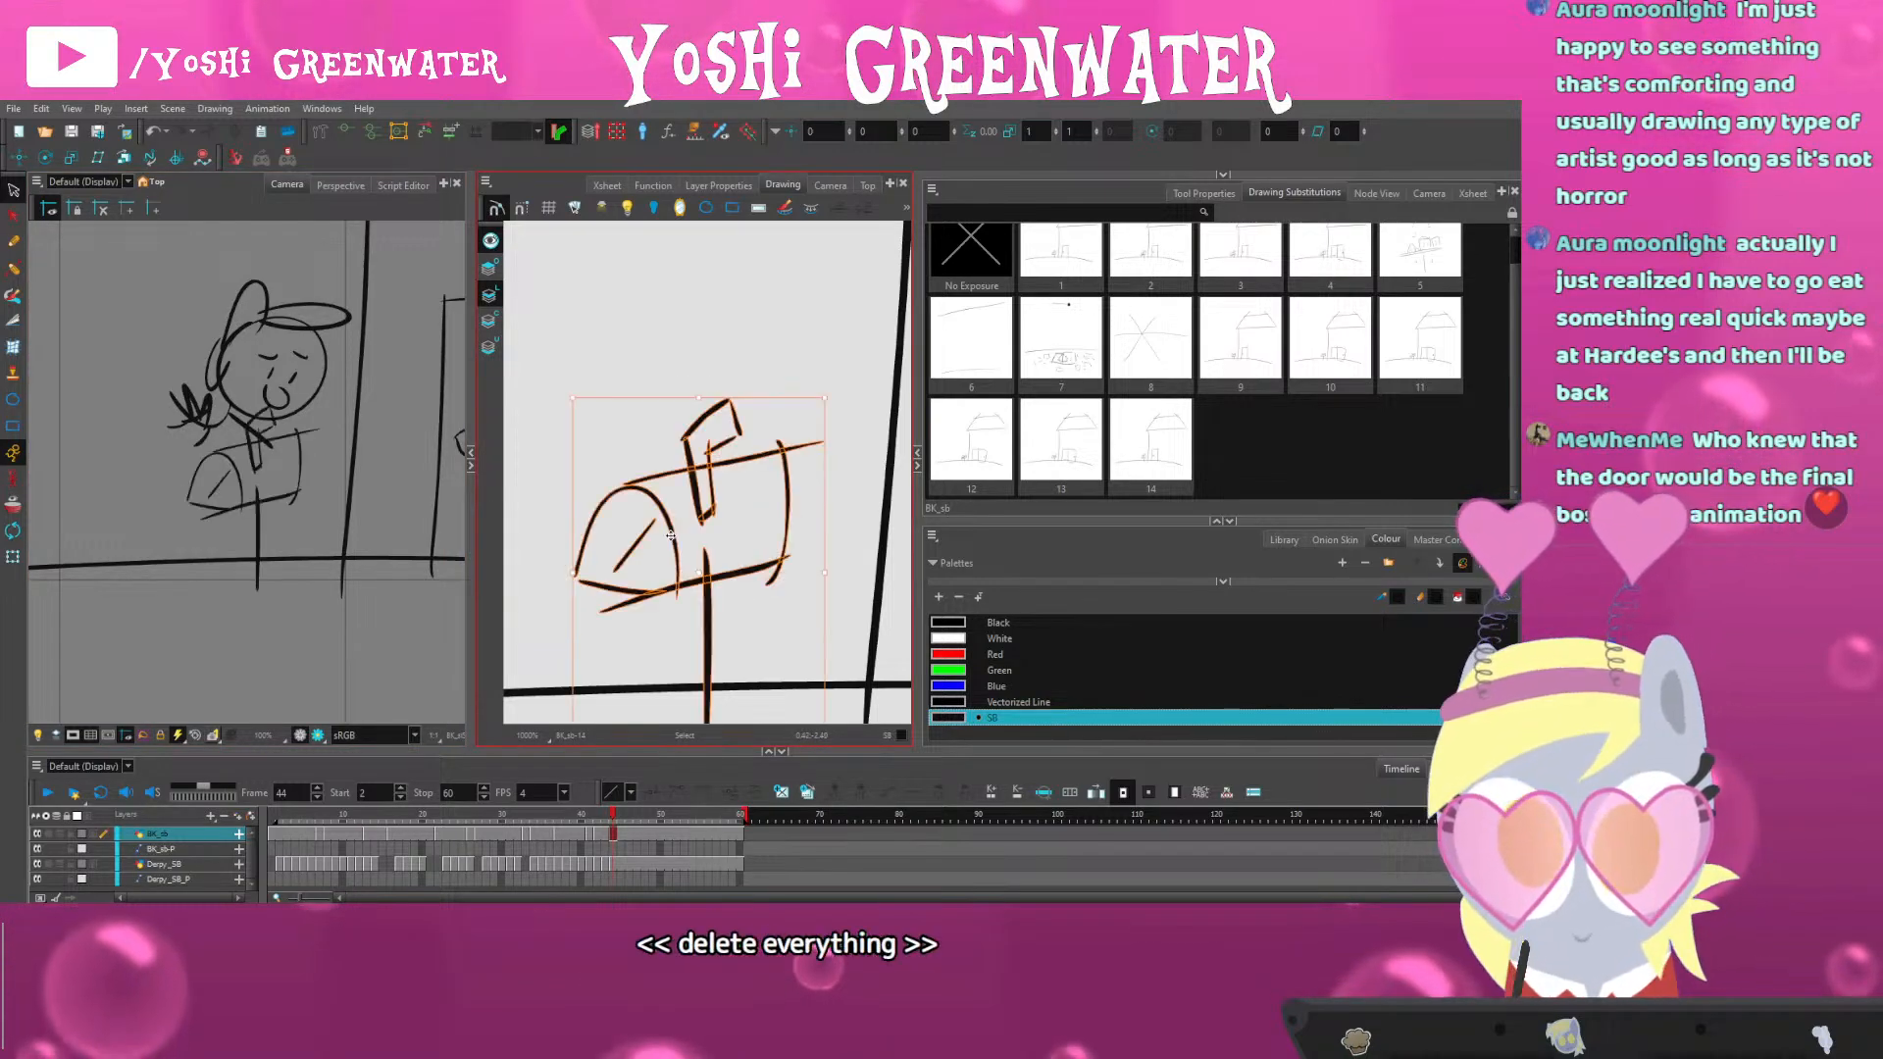
# Flip back and forth through frames 41 to 44 to review Derpy closing the mailbox and raising its flag
pyautogui.press(',')
pyautogui.press('.')
pyautogui.press(',')
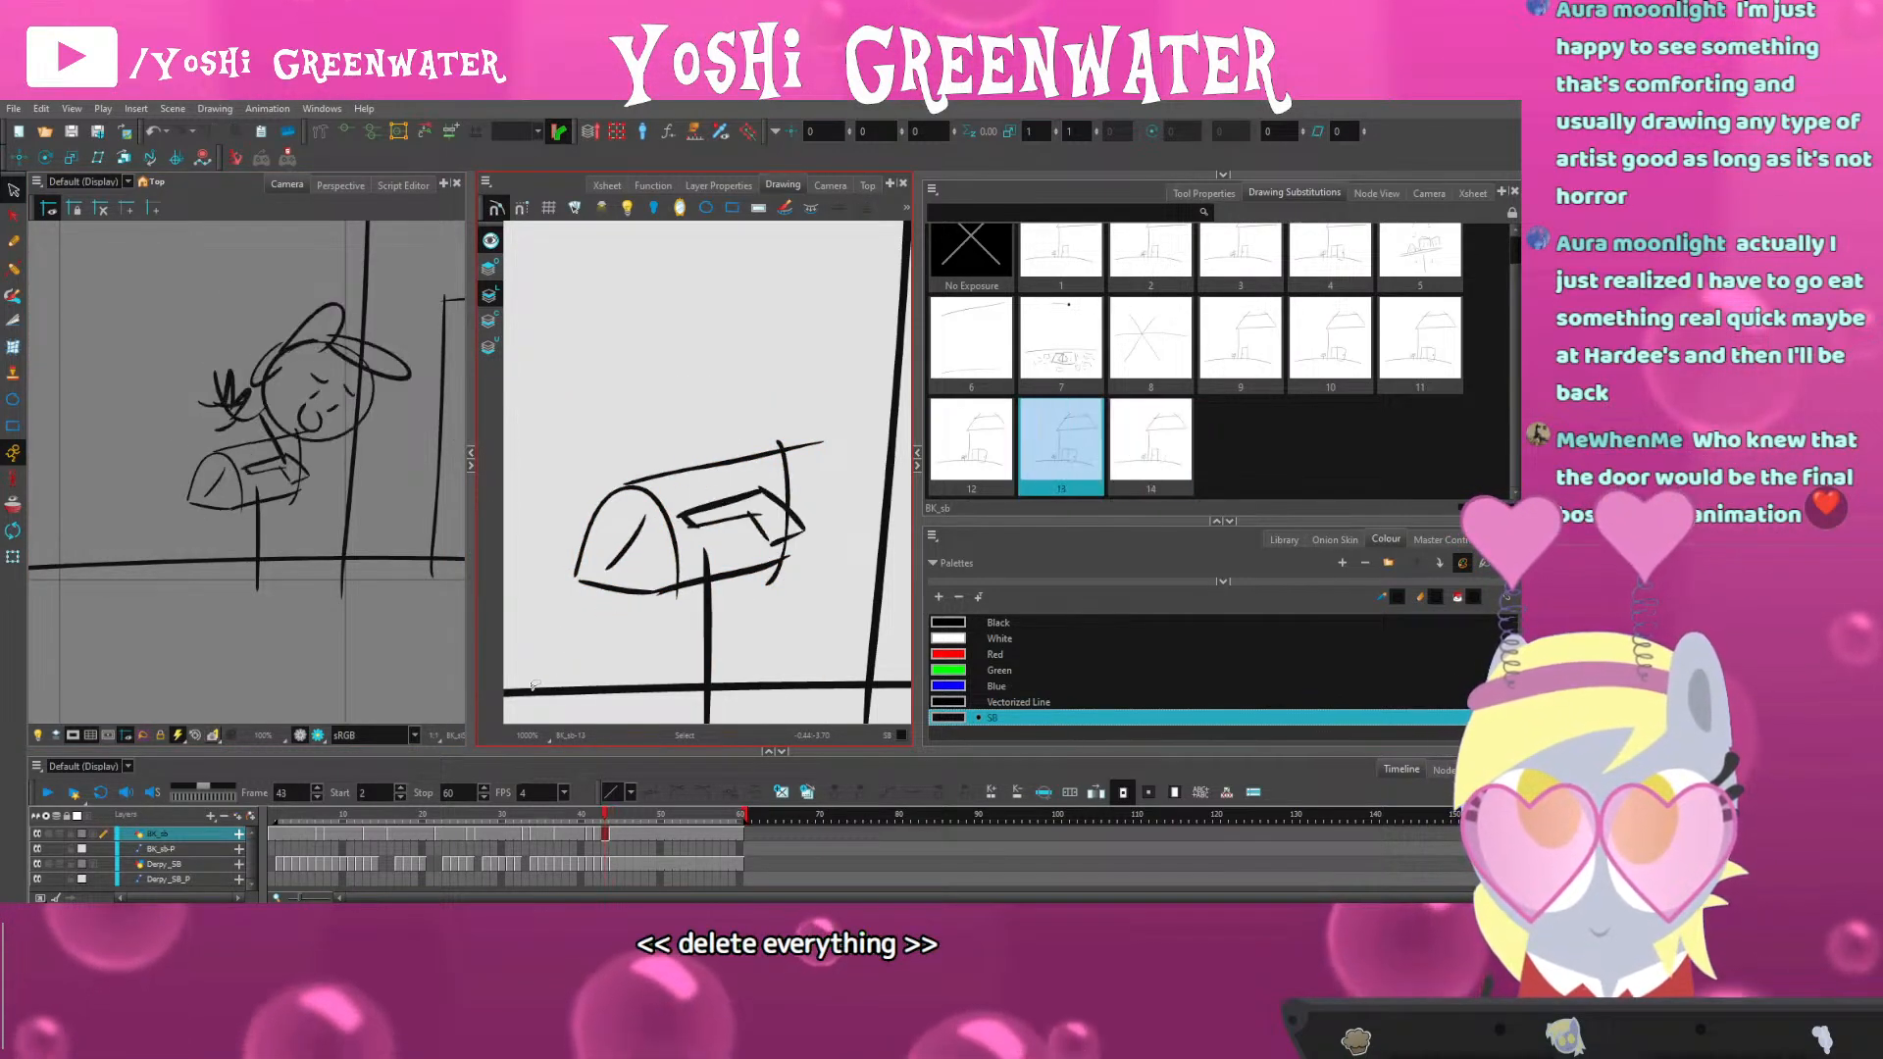
pyautogui.press('.')
pyautogui.press(',')
pyautogui.press('.')
pyautogui.press(',')
pyautogui.press('.')
pyautogui.press(',')
pyautogui.press(',')
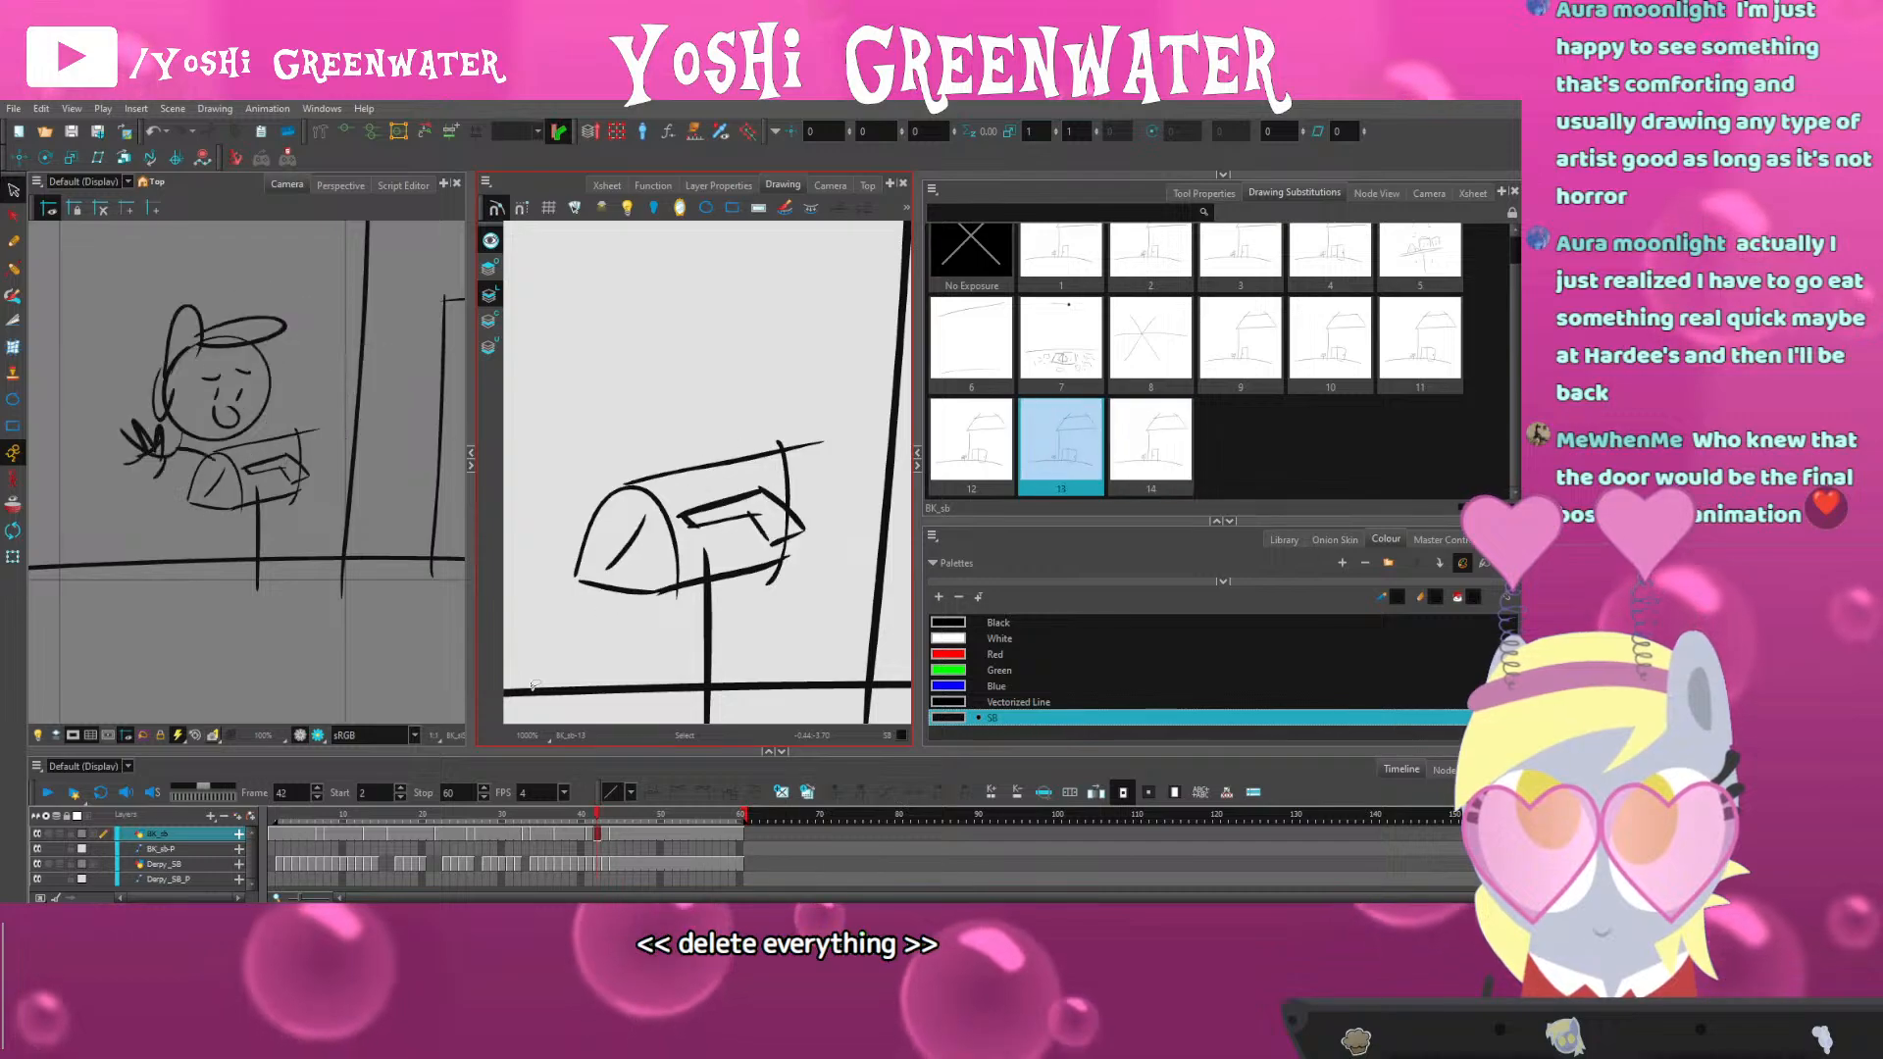
pyautogui.press(',')
pyautogui.press('.')
pyautogui.press('.')
pyautogui.press('.')
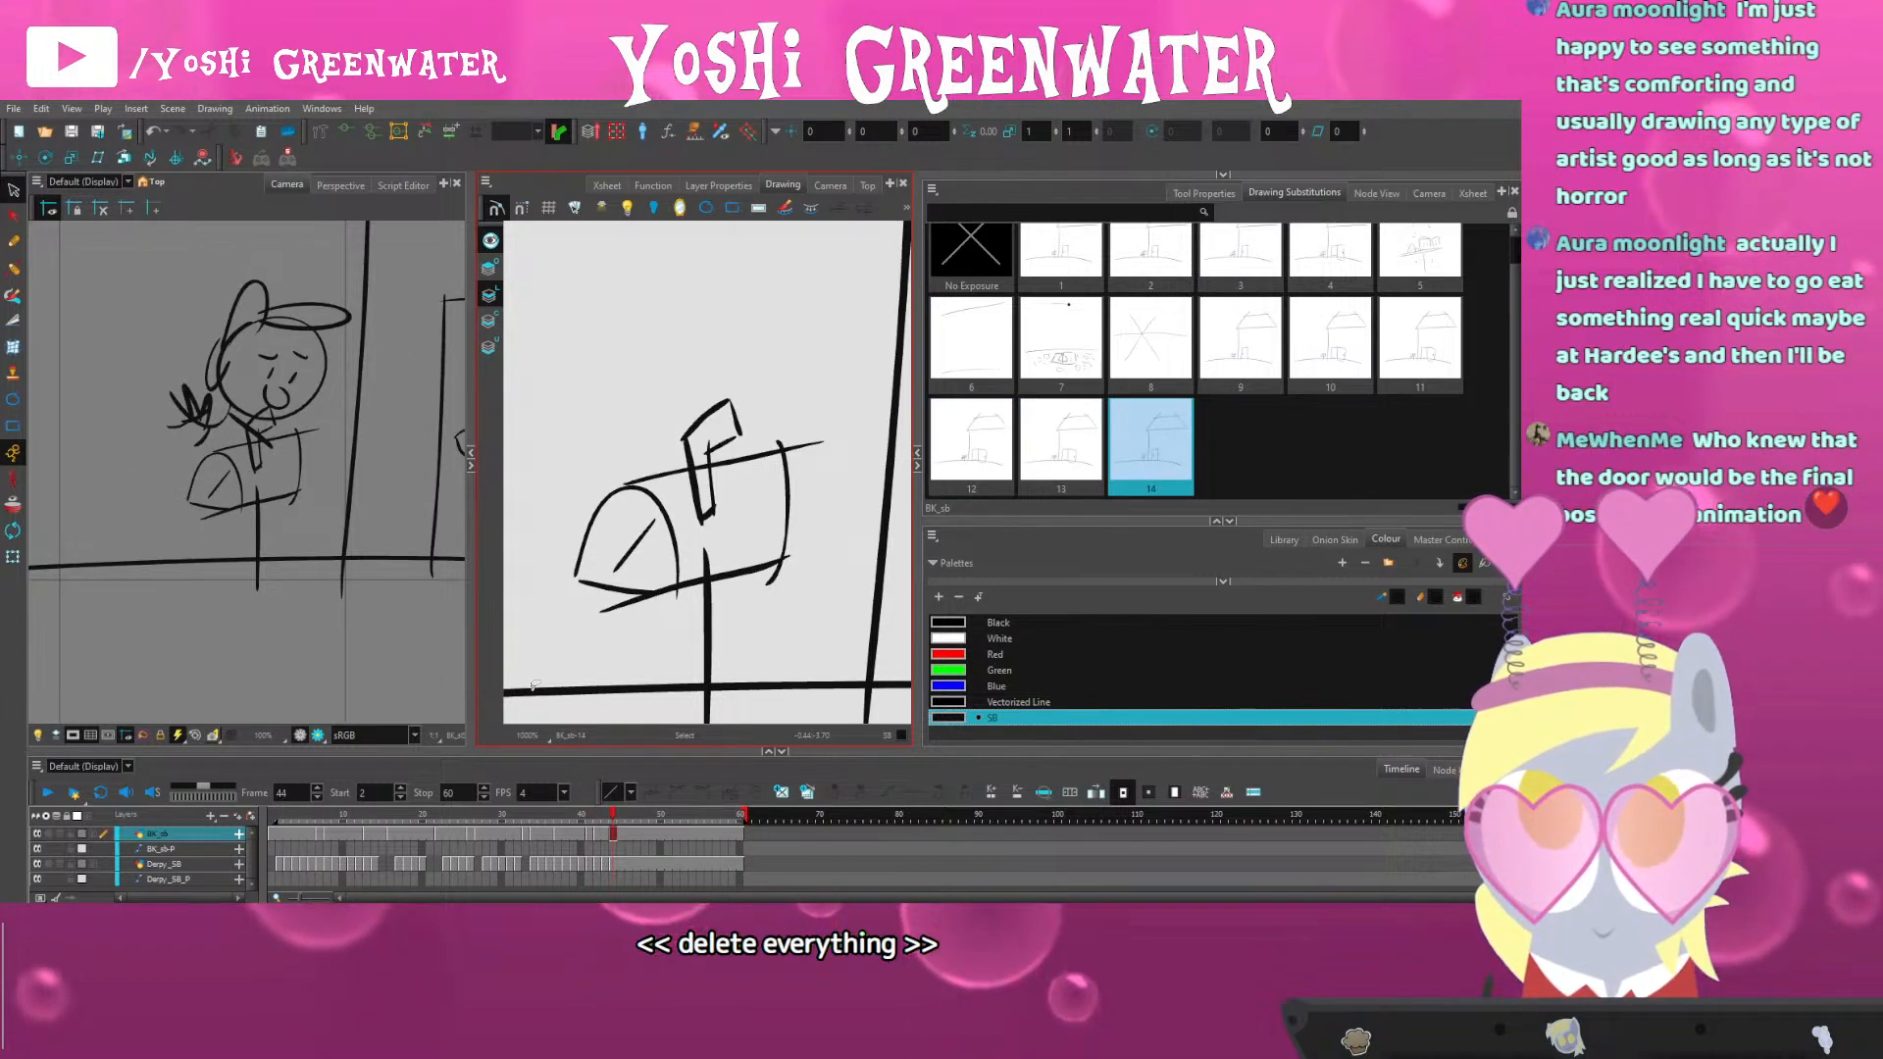
# On the Derpy_SB layer at frame 44, select the whole Derpy sketch and shift it slightly up and to the left
pyautogui.click(613, 863)
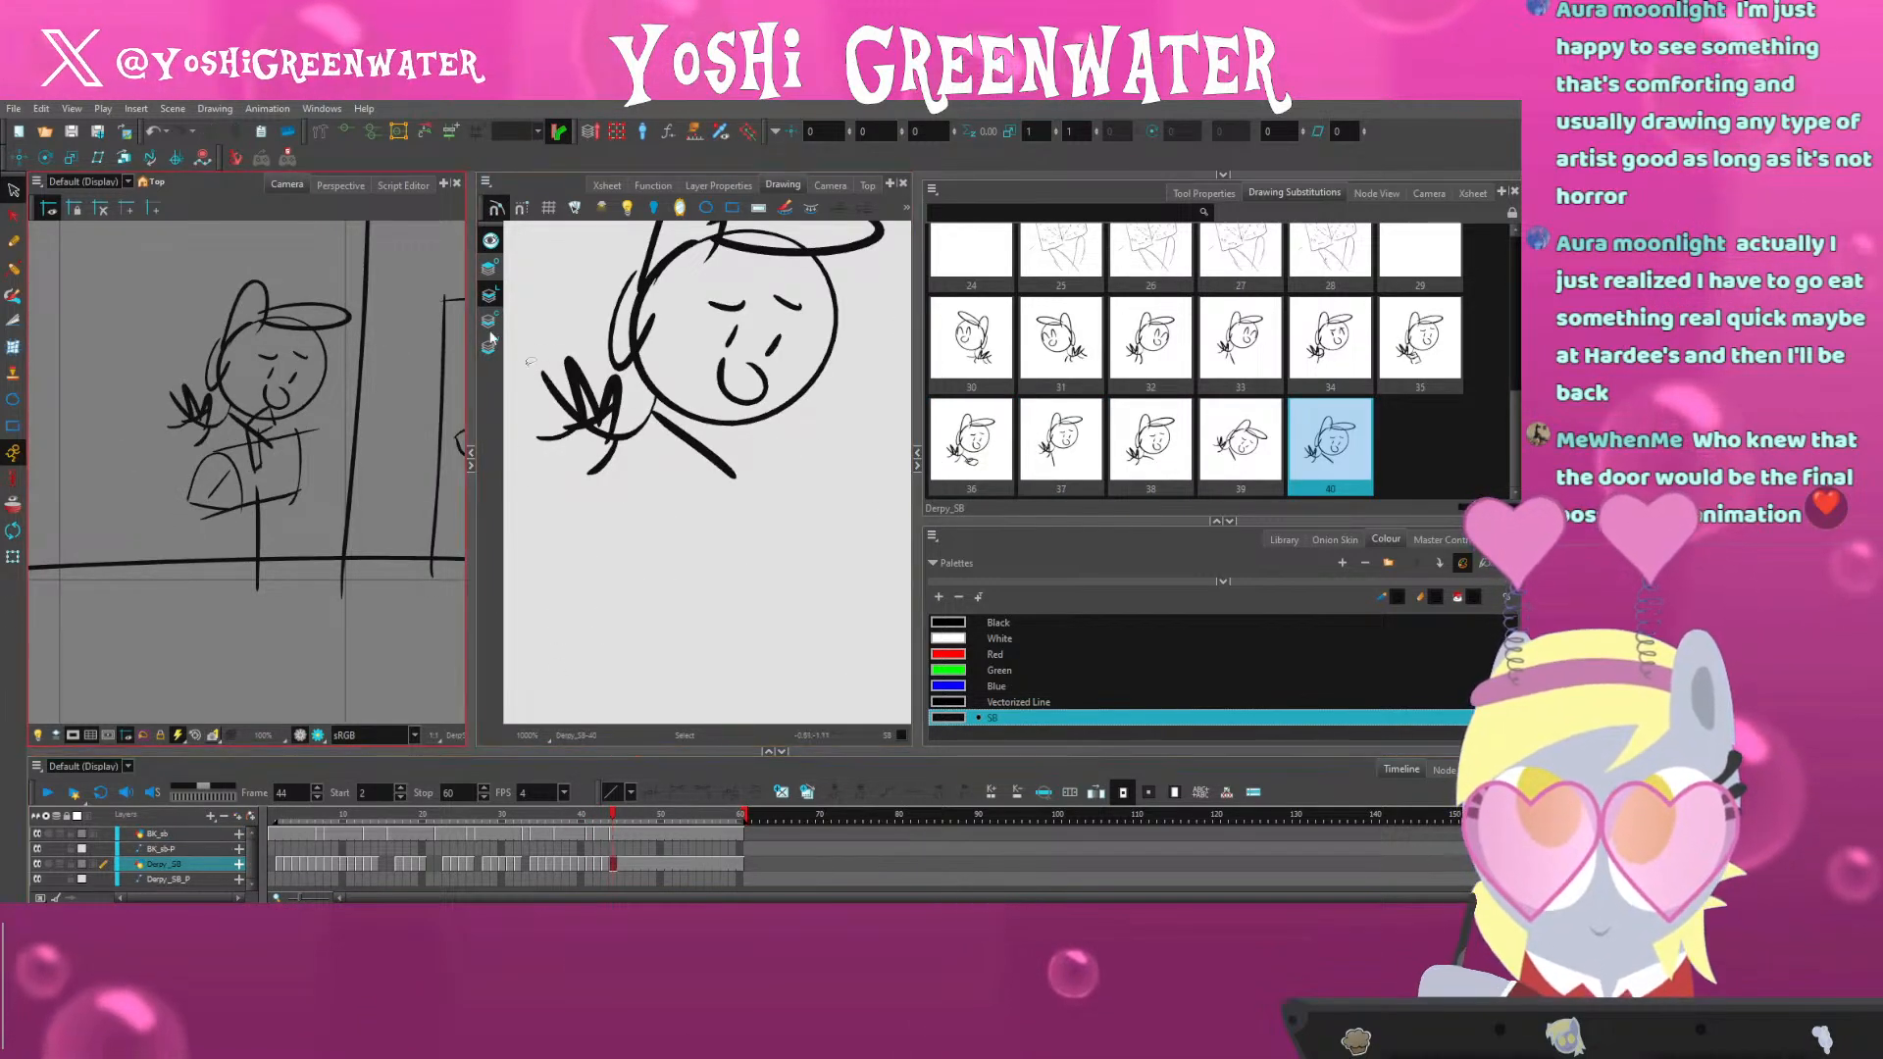
pyautogui.moveTo(513, 279); pyautogui.dragTo(529, 386)
pyautogui.moveTo(900, 403); pyautogui.dragTo(644, 639)
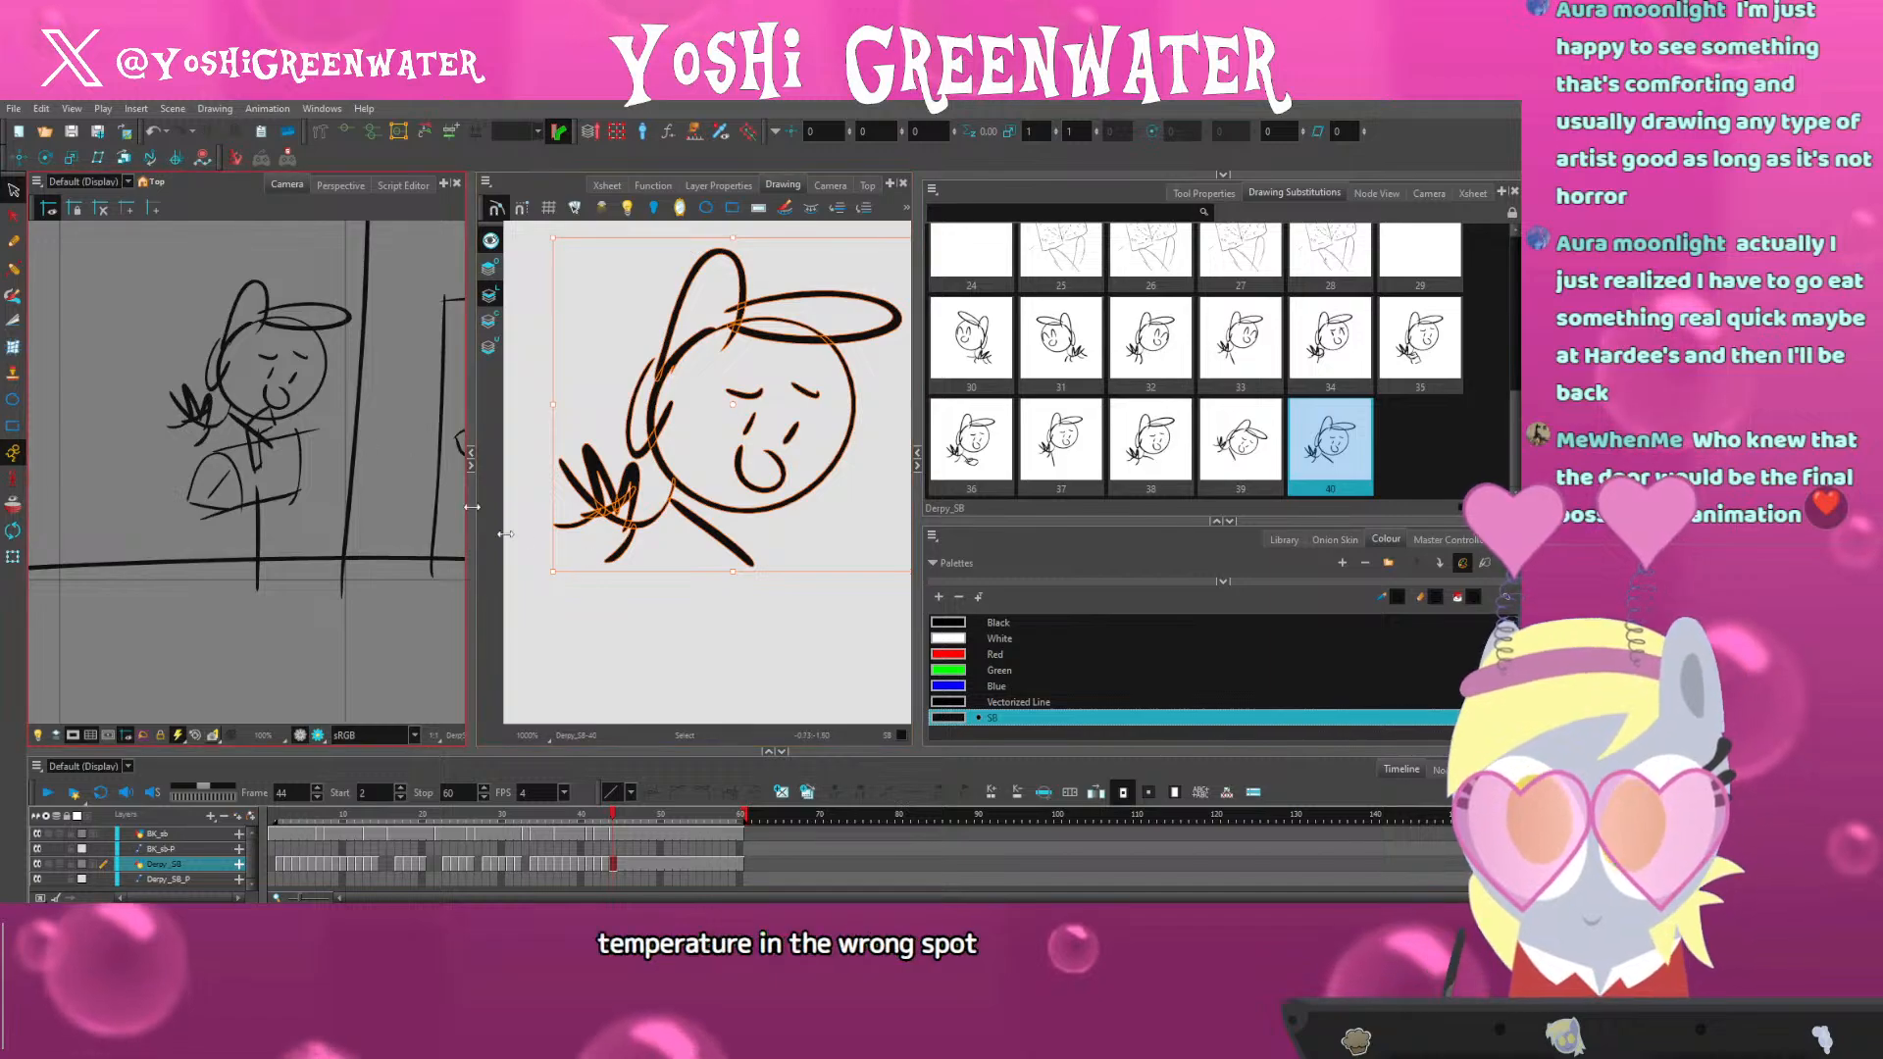
pyautogui.moveTo(548, 584); pyautogui.dragTo(515, 578)
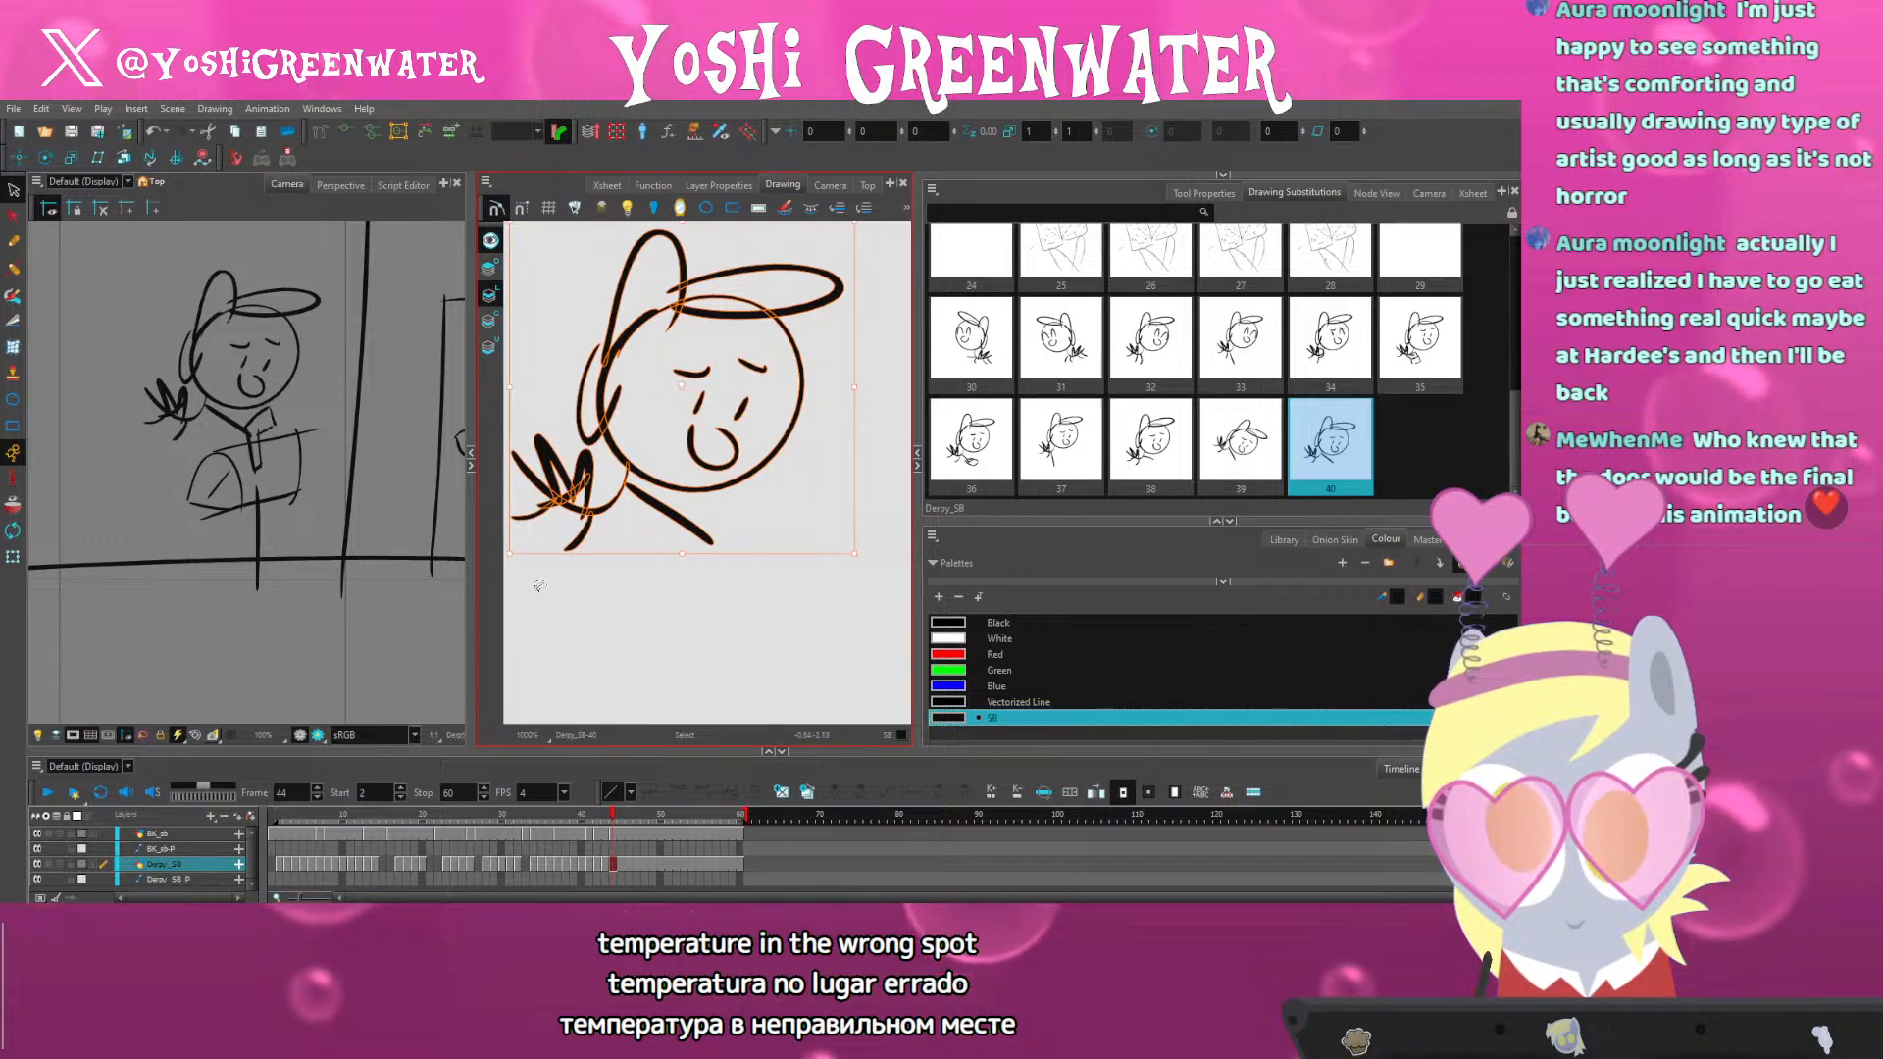
pyautogui.click(564, 633)
# Flip back and forth through frames 42 to 44 to review Derpy's shifted pose beside the mailbox
pyautogui.press(',')
pyautogui.press('.')
pyautogui.press(',')
pyautogui.press('.')
pyautogui.press(',')
pyautogui.press('.')
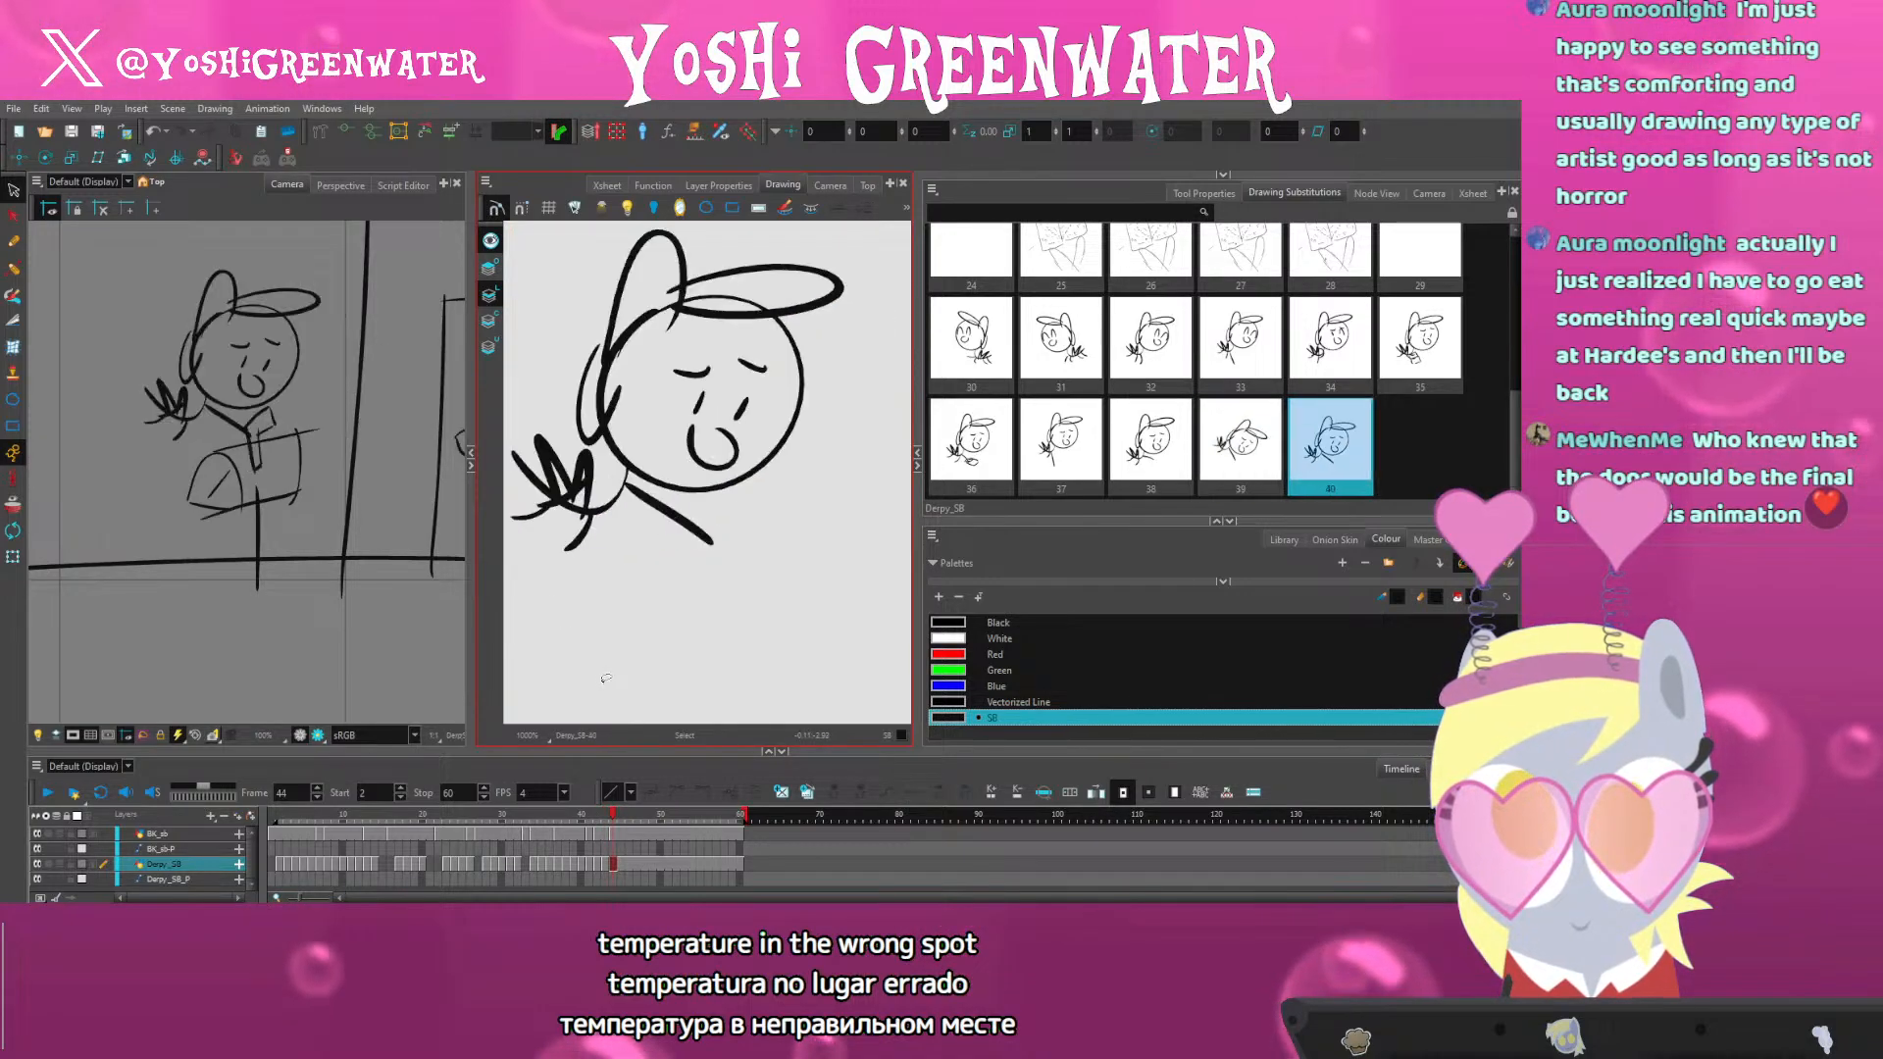
pyautogui.press(',')
pyautogui.press('.')
pyautogui.press(',')
pyautogui.press('.')
pyautogui.press(',')
pyautogui.press('.')
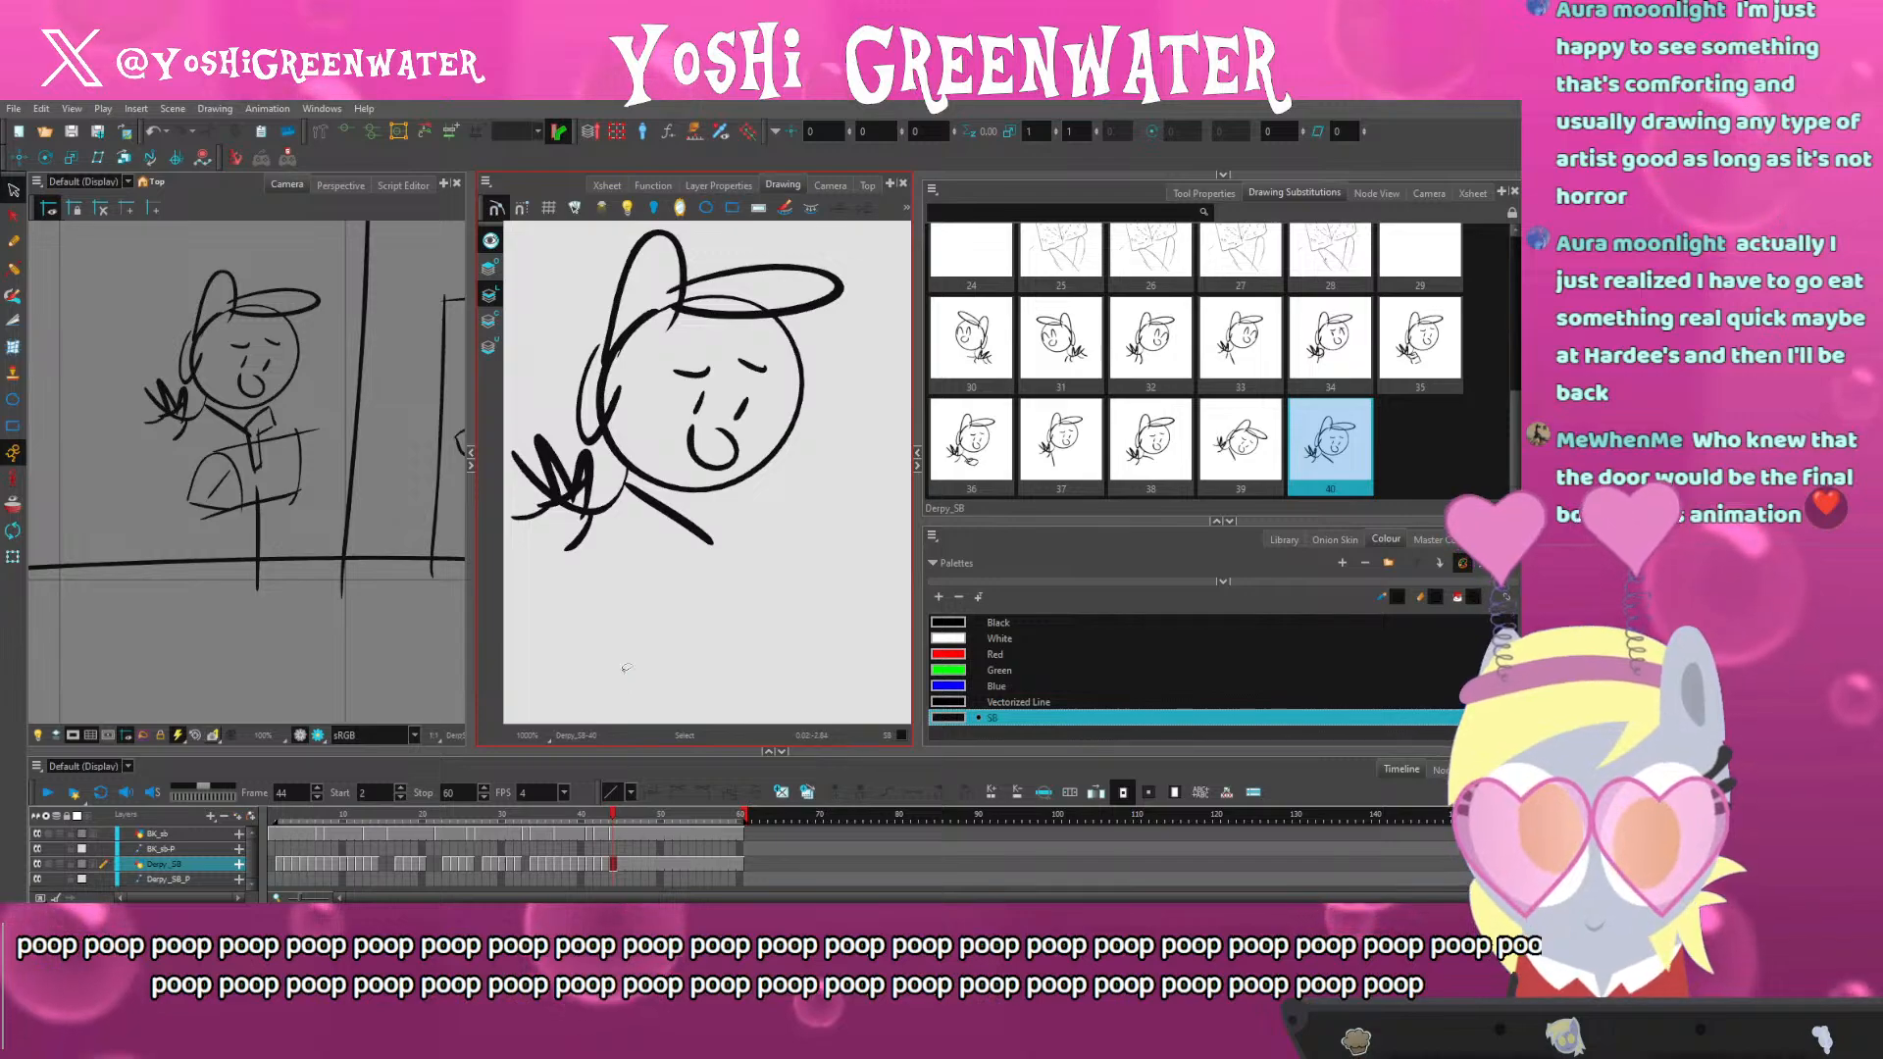
pyautogui.press(',')
pyautogui.press('.')
pyautogui.press(',')
pyautogui.press('.')
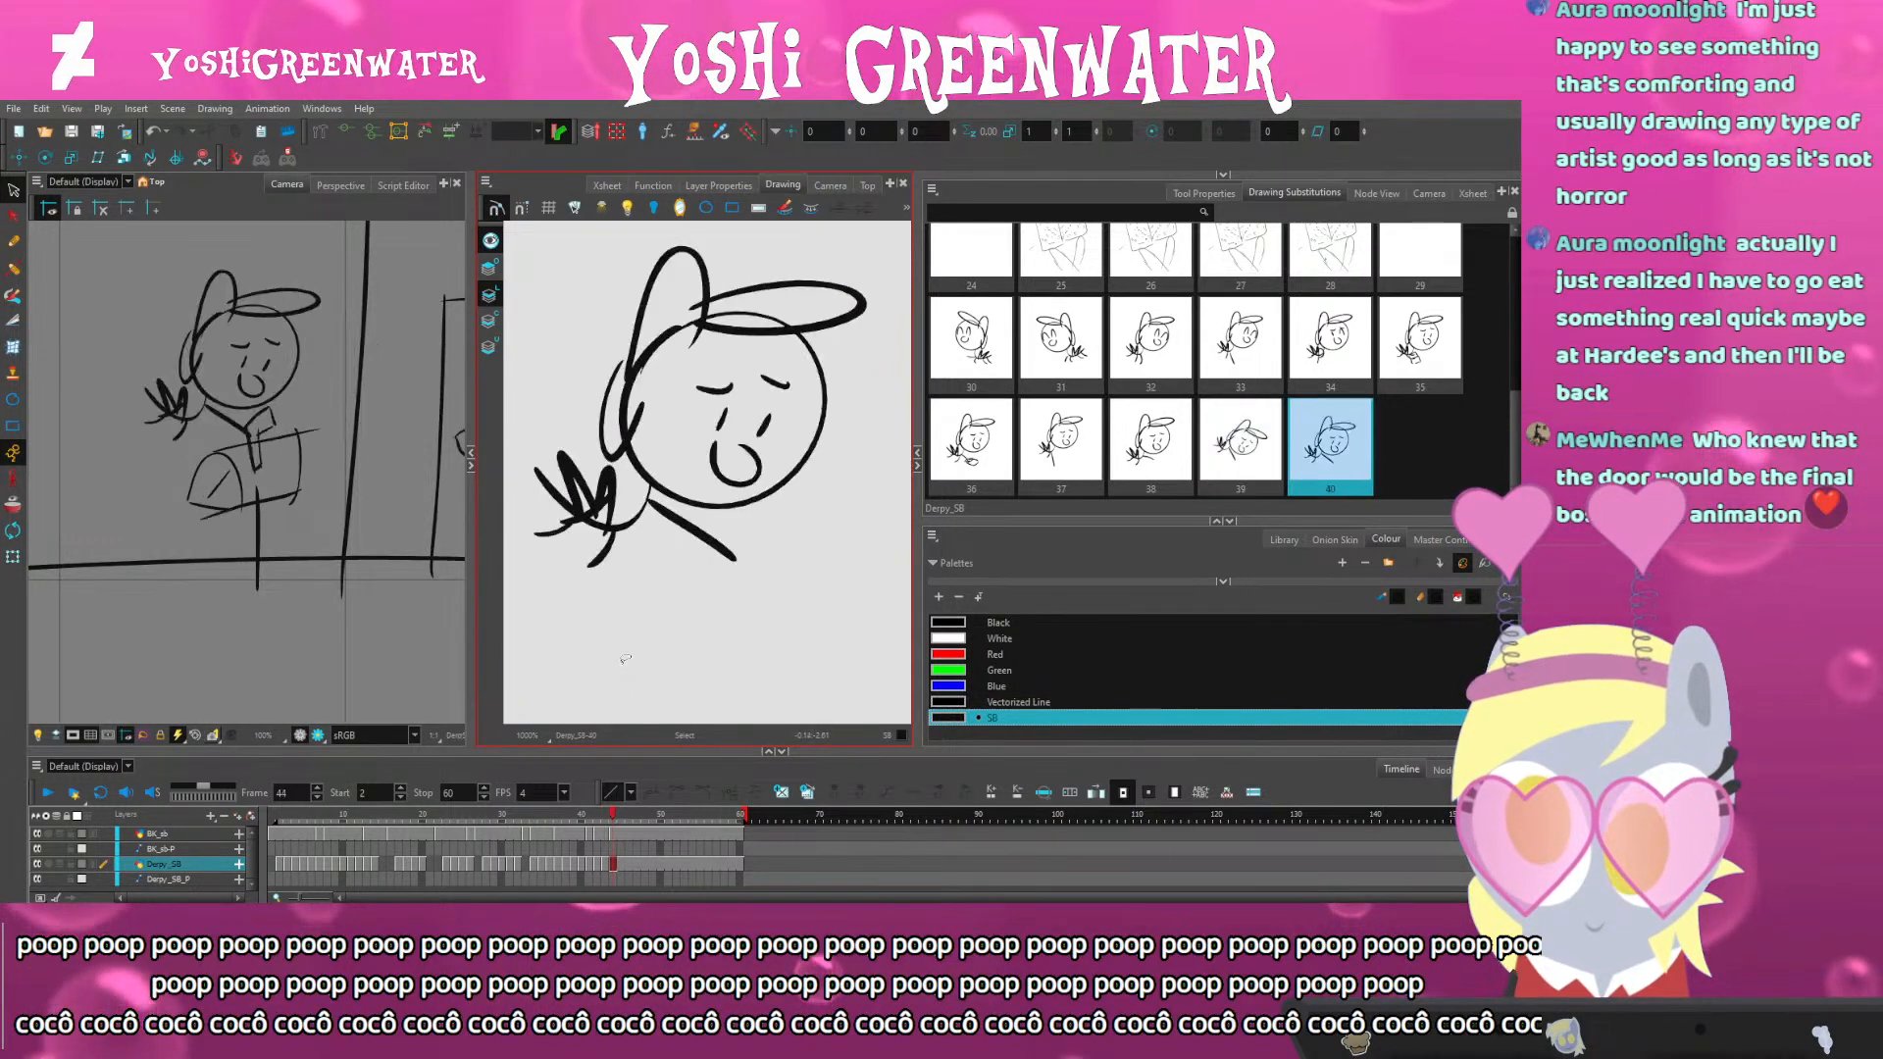
pyautogui.press(',')
pyautogui.press('.')
pyautogui.press(',')
pyautogui.press('.')
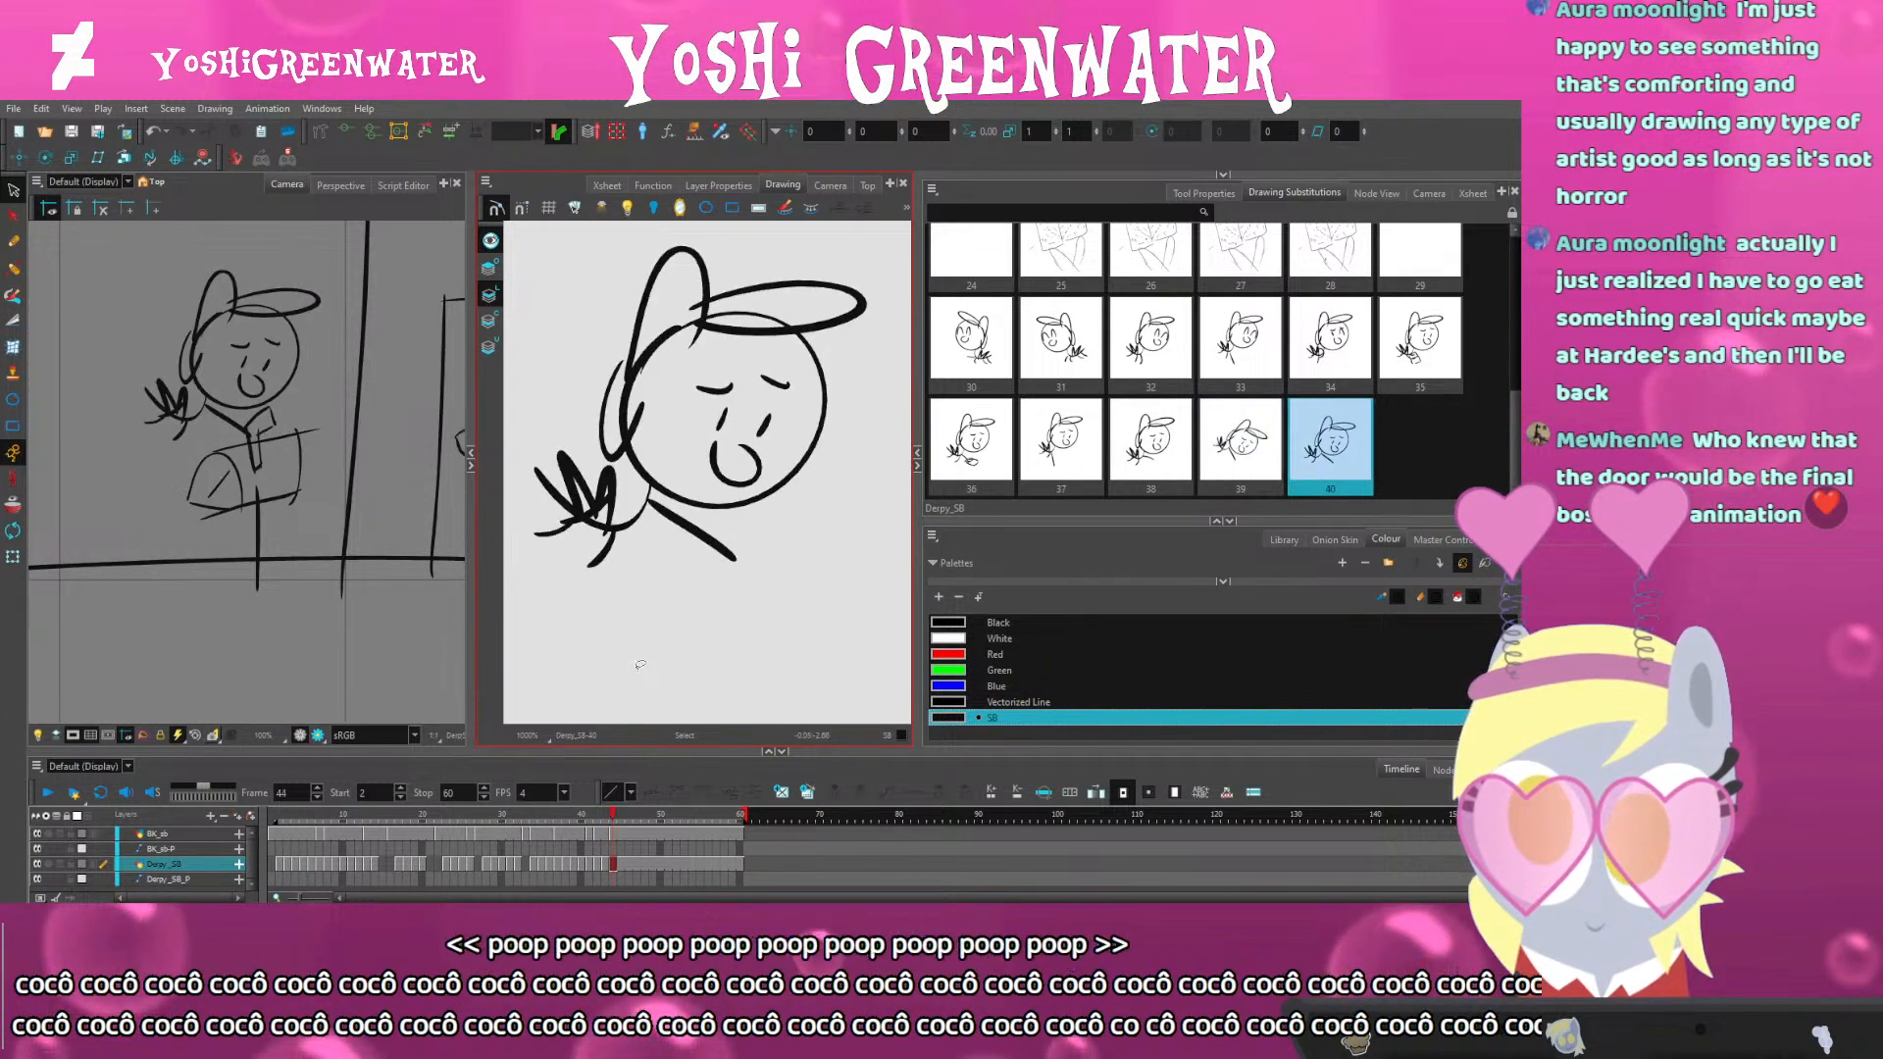
pyautogui.press(',')
pyautogui.press('.')
pyautogui.press(',')
pyautogui.press(',')
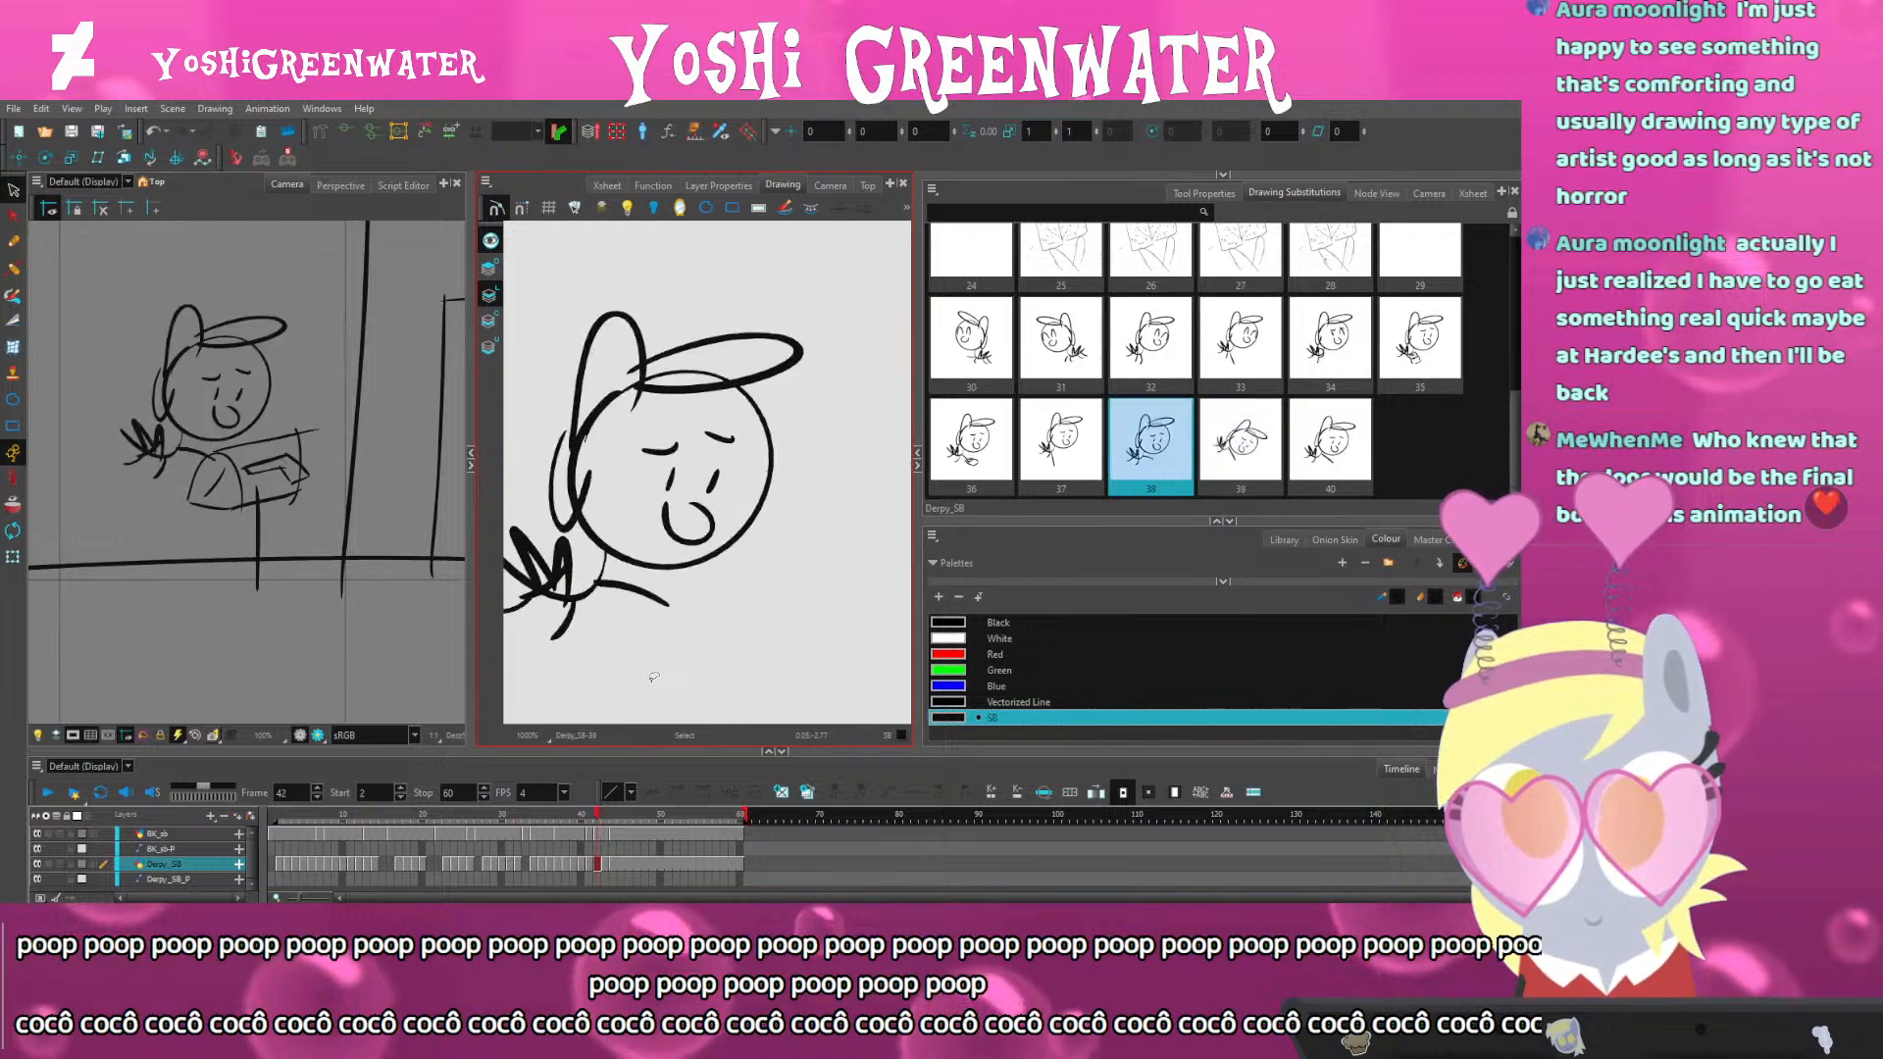
pyautogui.press('.')
pyautogui.press('.')
pyautogui.press(',')
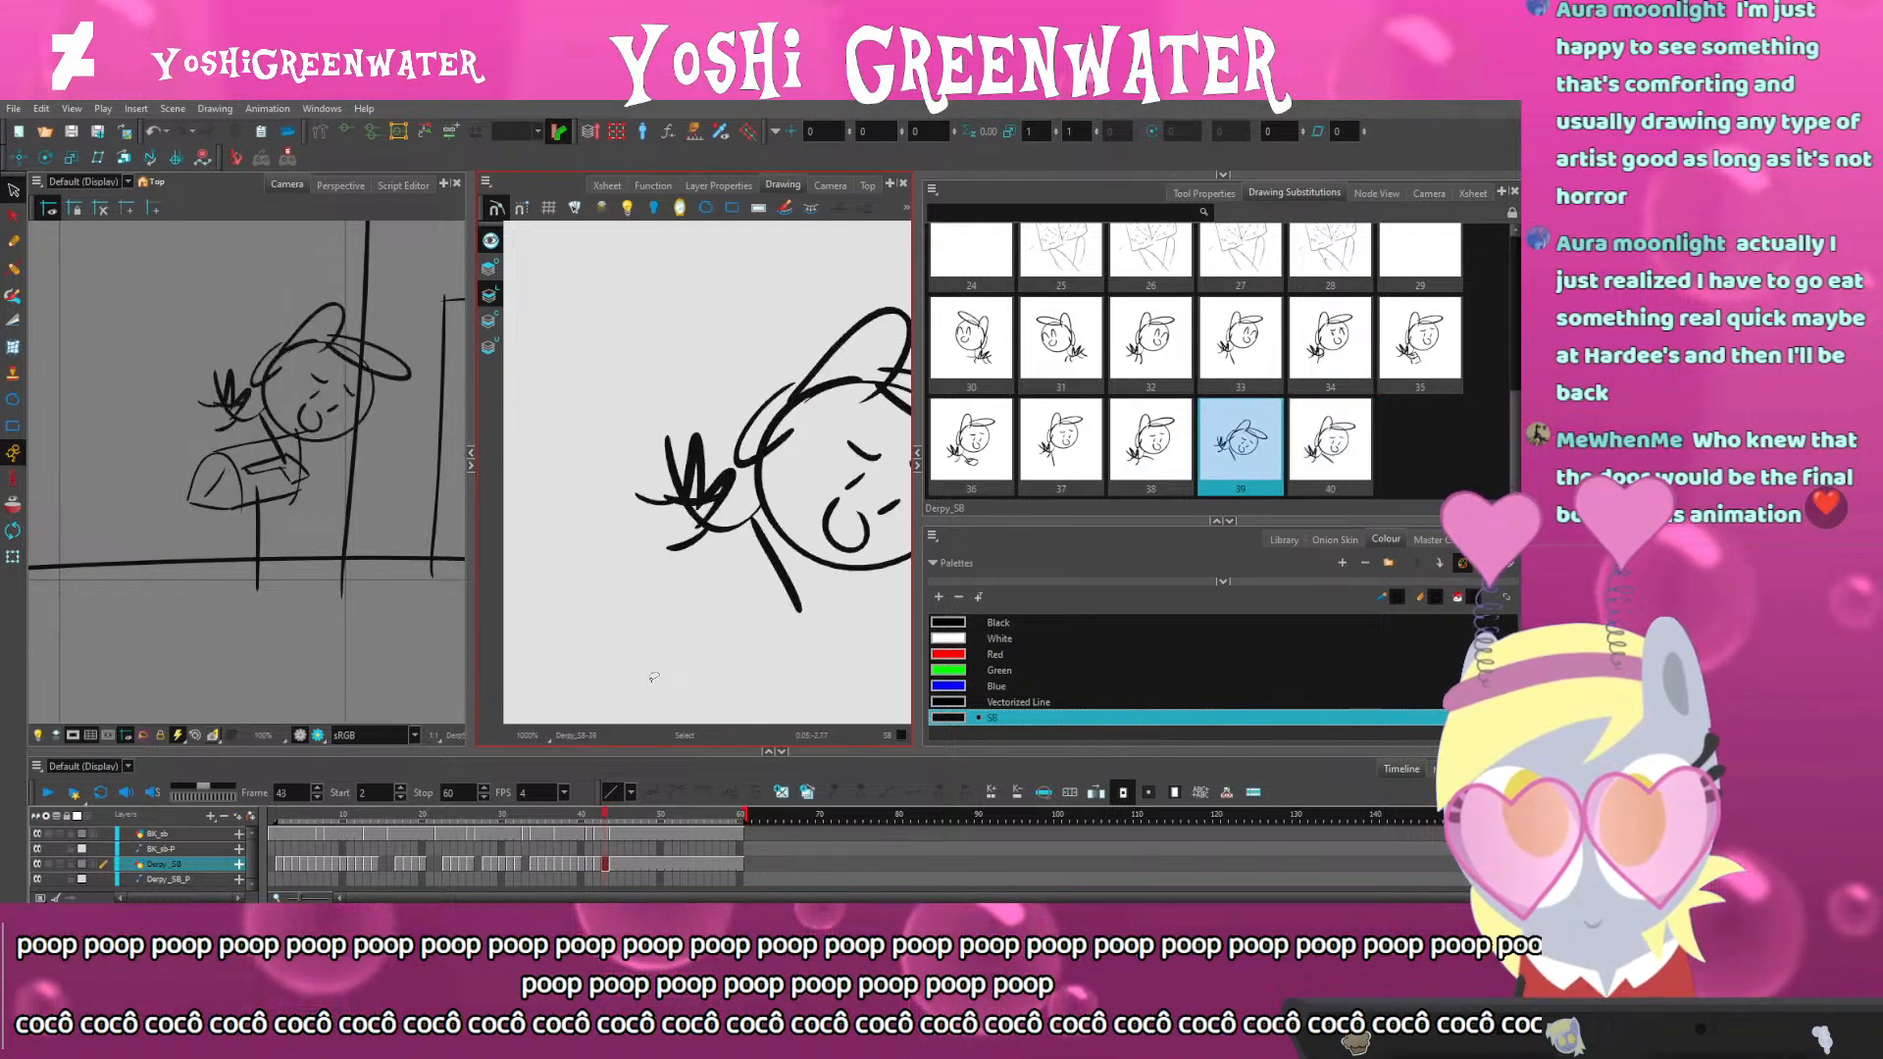
pyautogui.hotkey('shift', 'm')
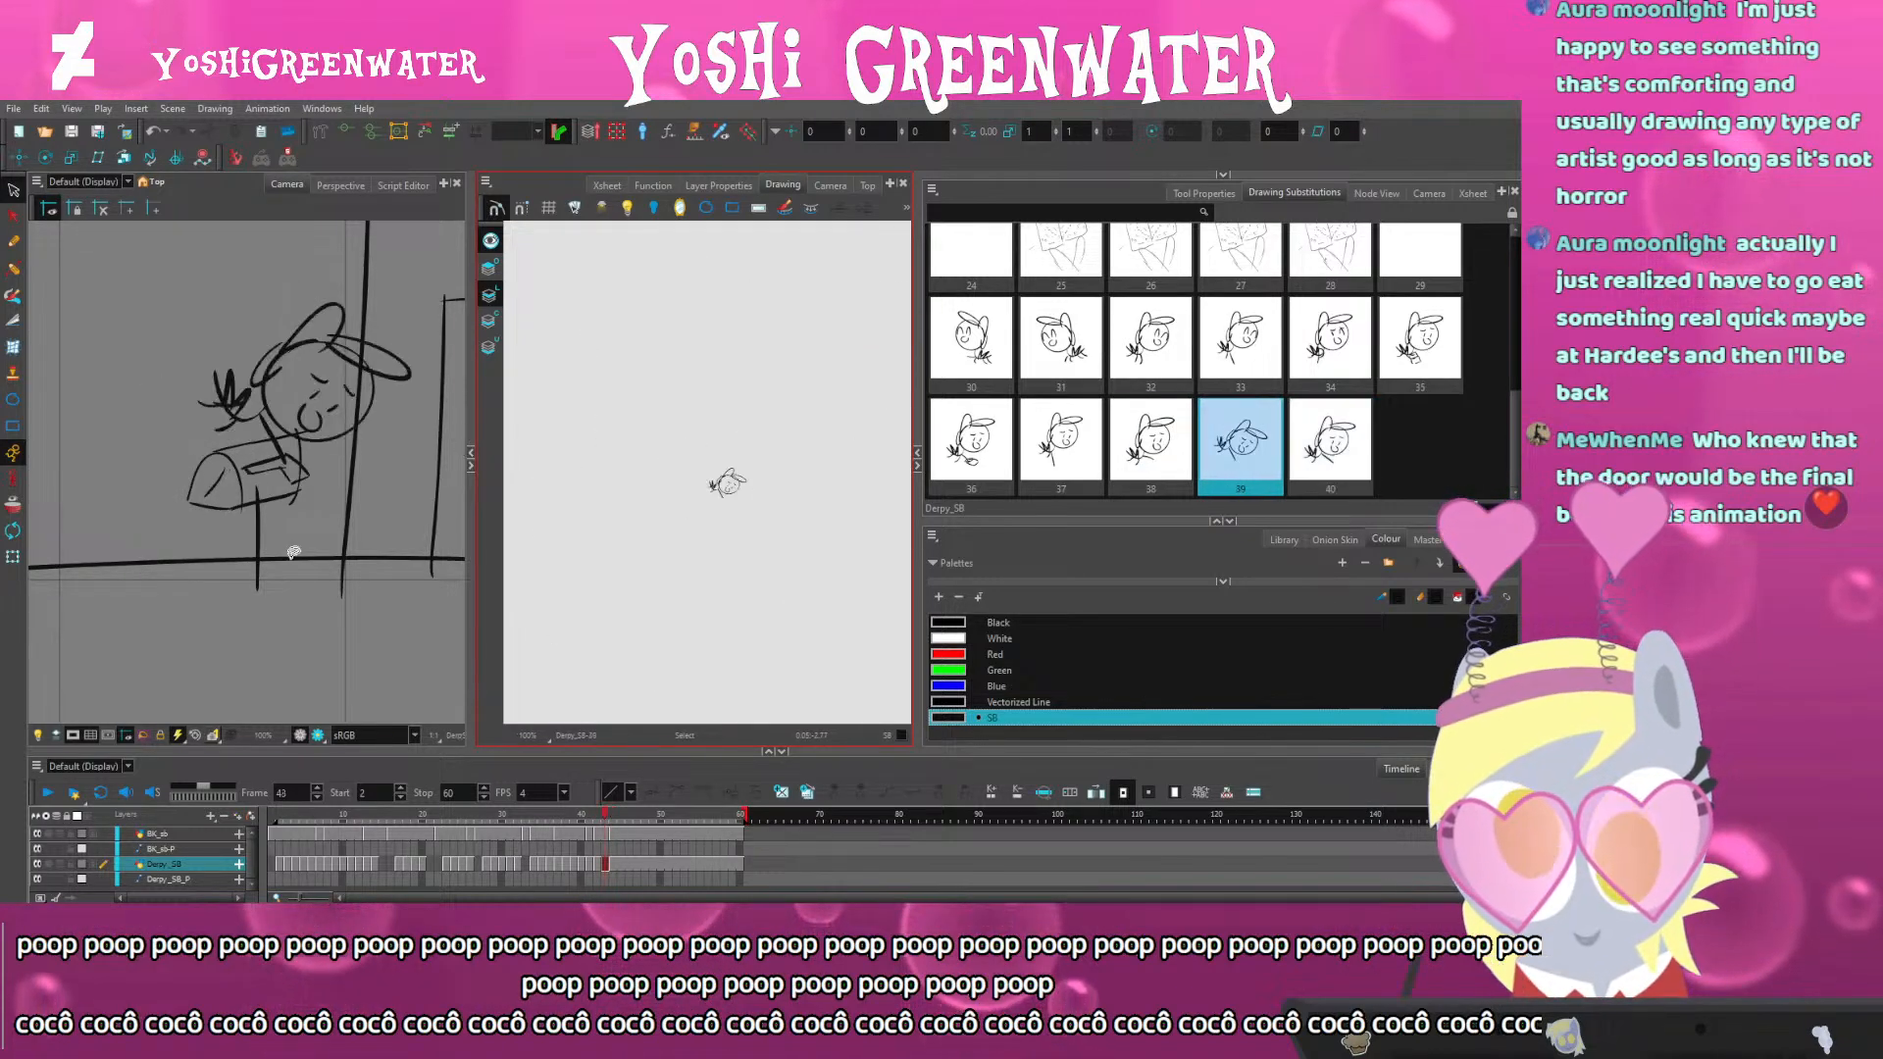
pyautogui.click(319, 613)
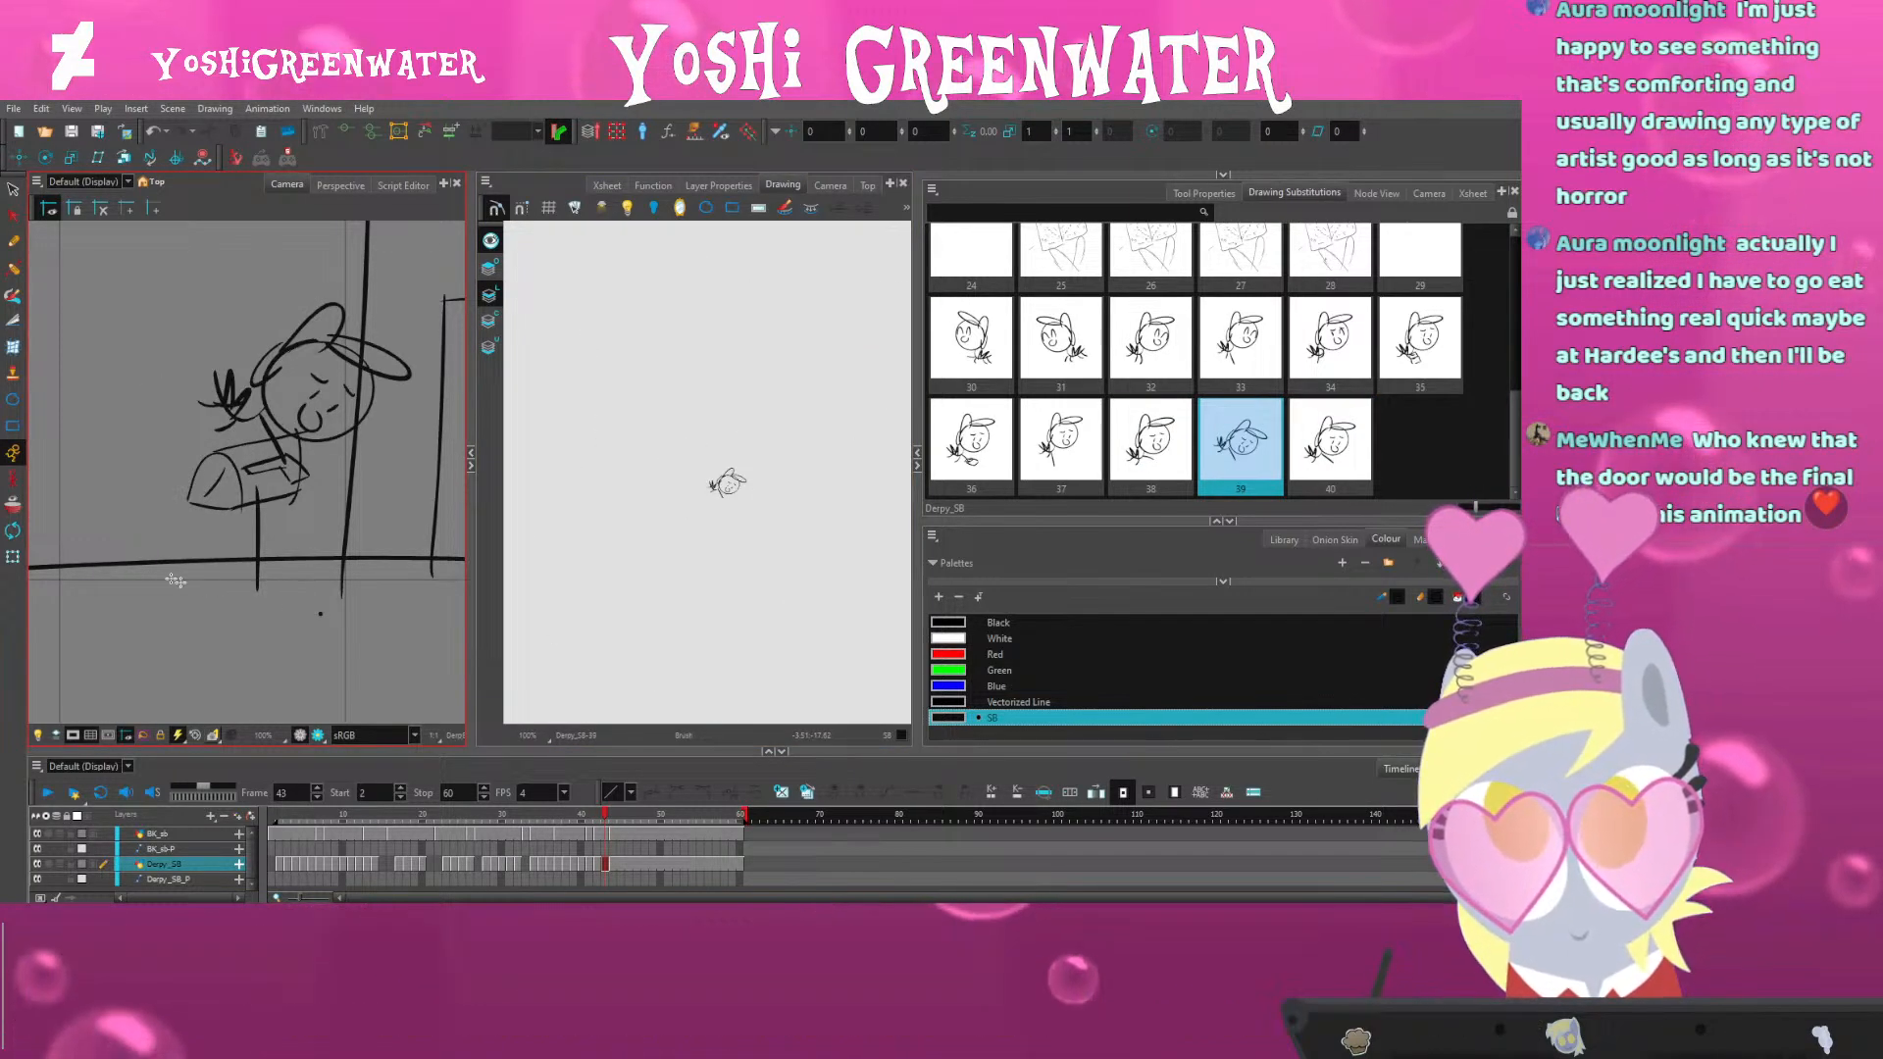
pyautogui.click(227, 632)
pyautogui.moveTo(228, 632); pyautogui.dragTo(168, 642)
pyautogui.hotkey('shift', 'm')
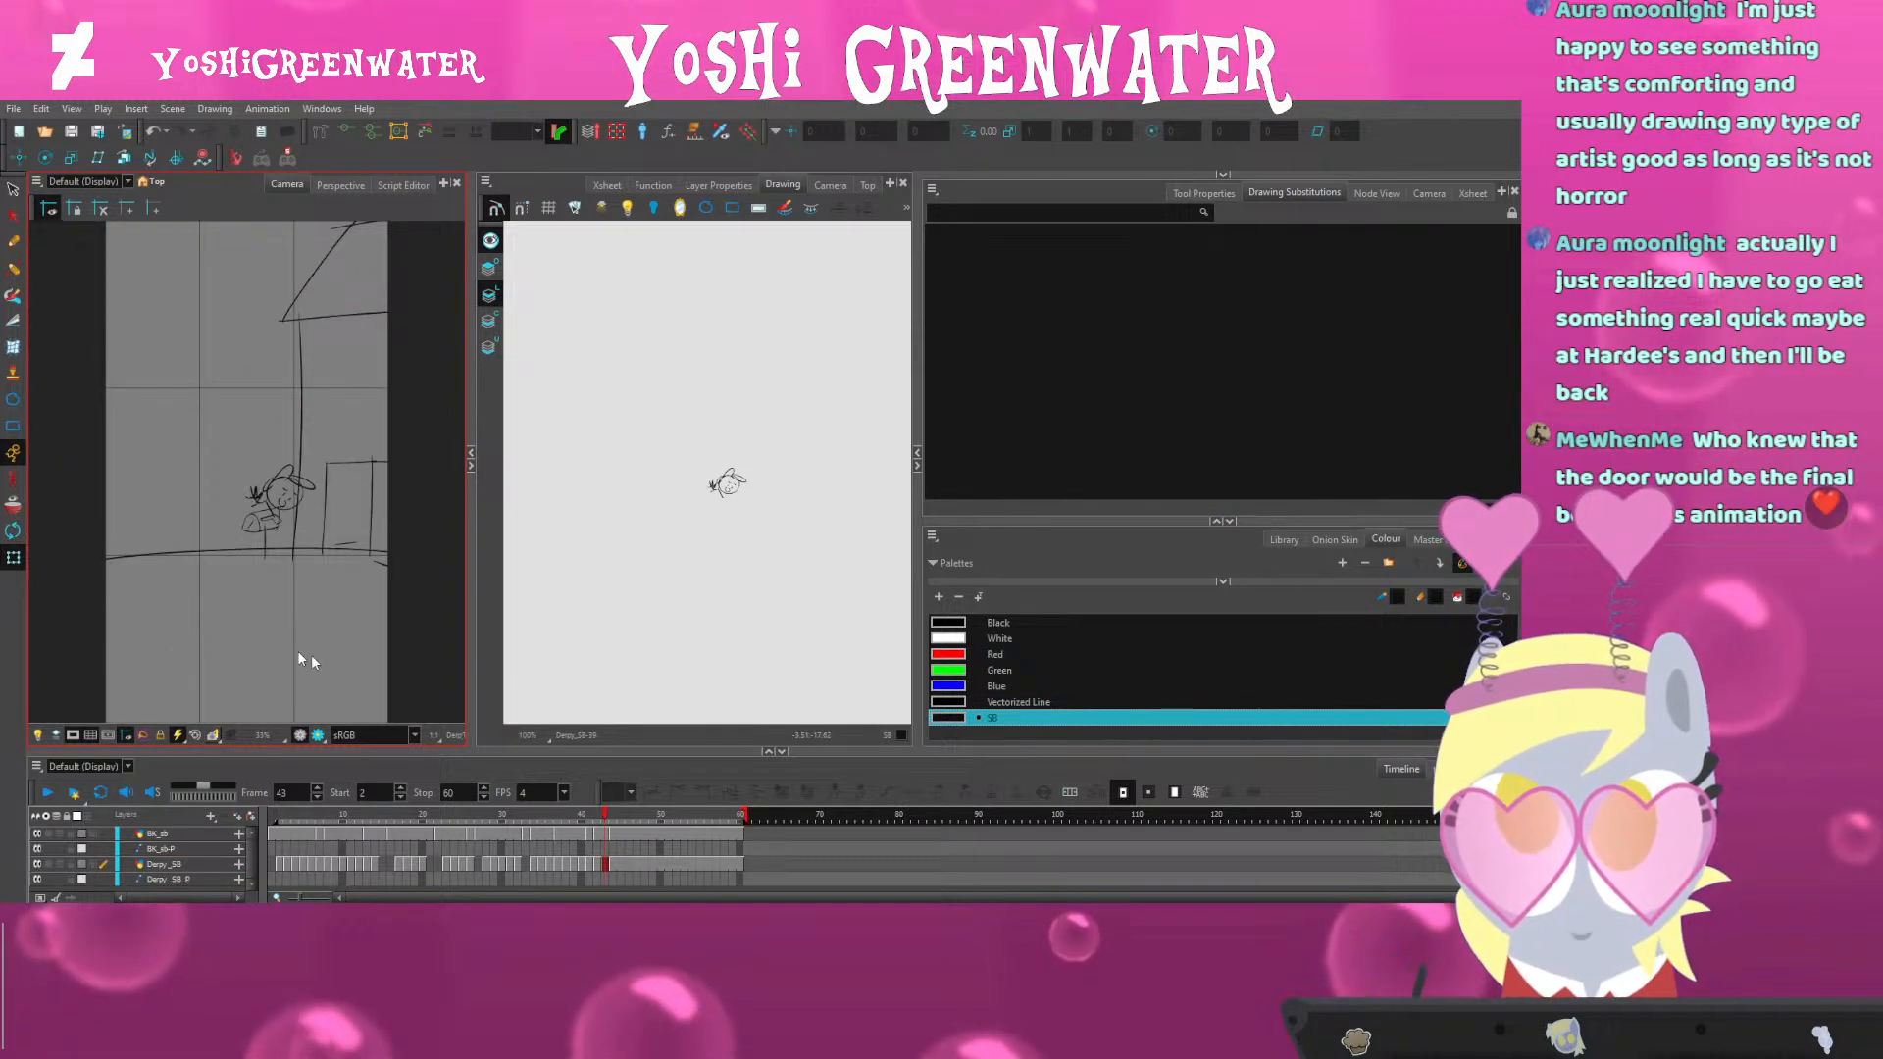
# Select the background sketch layer and compare its house door and mailbox across frames 41 to 44
pyautogui.click(310, 582)
pyautogui.scroll(1, 310, 583)
pyautogui.moveTo(310, 629); pyautogui.dragTo(281, 644)
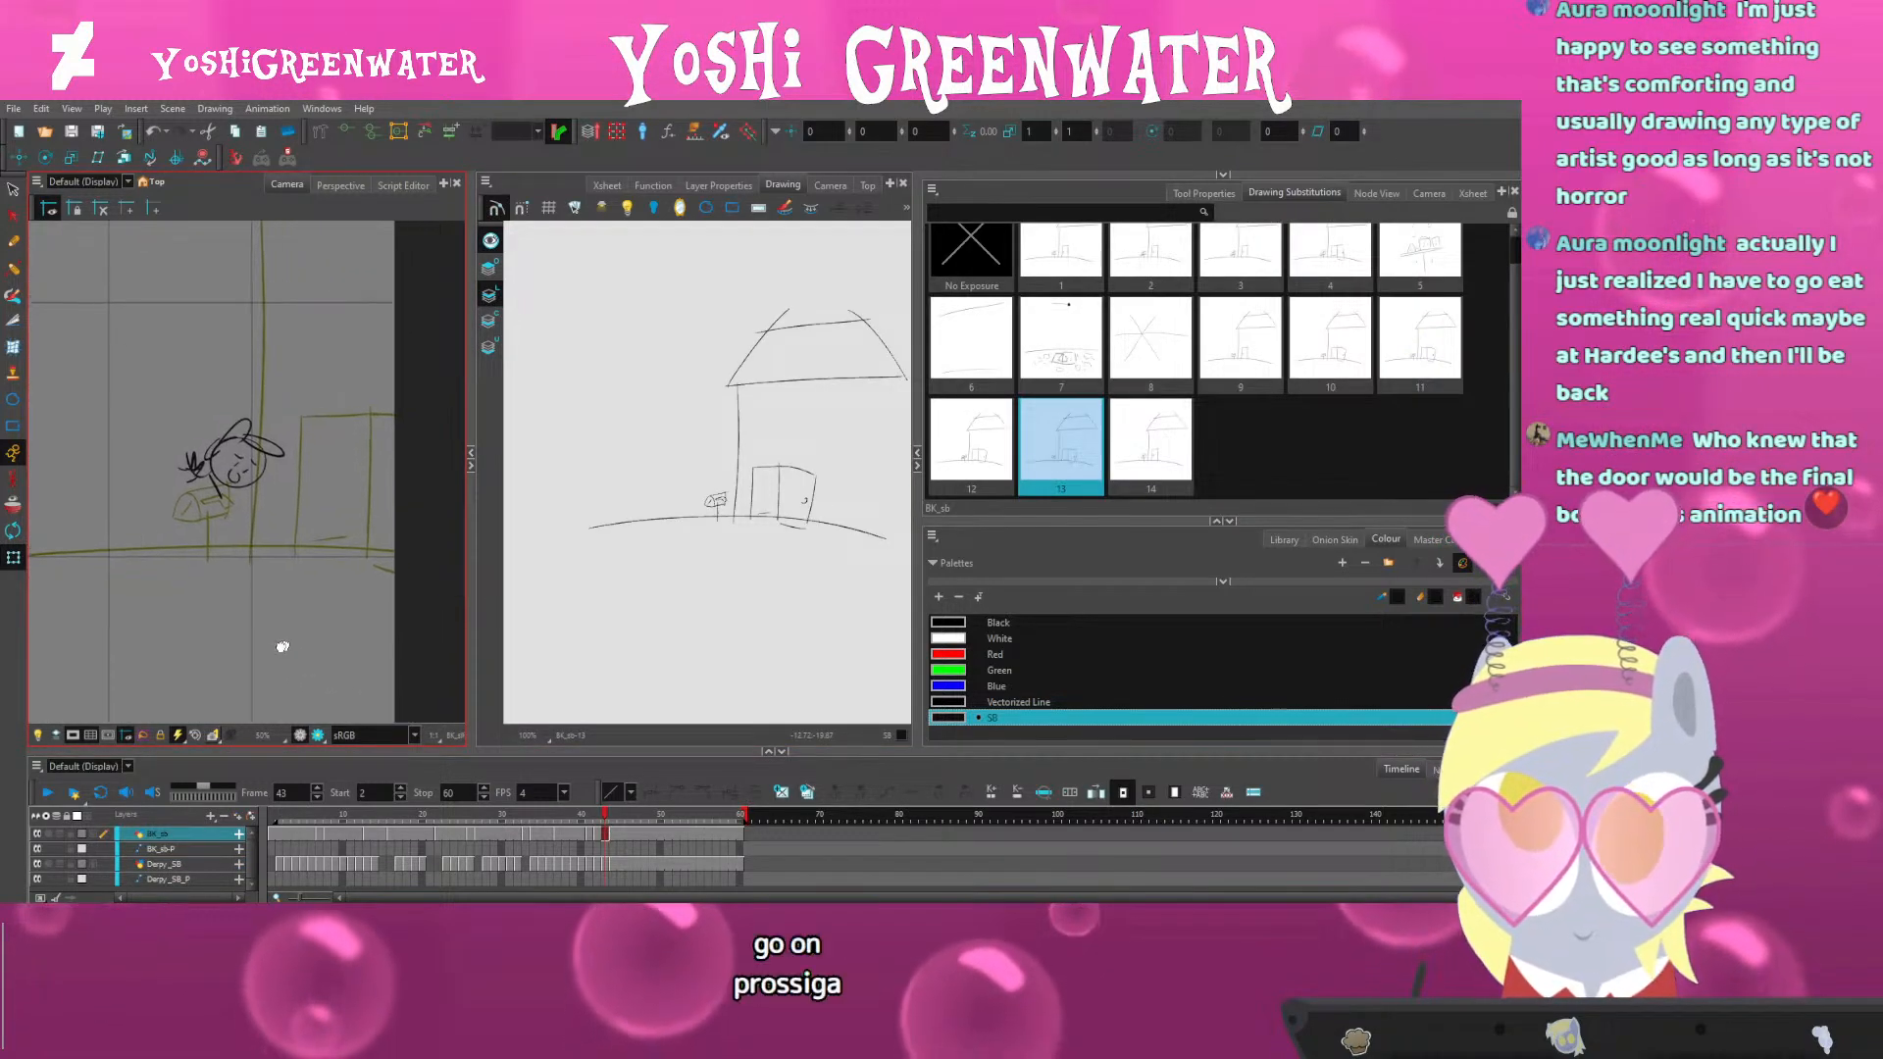
pyautogui.click(282, 664)
pyautogui.press('.')
pyautogui.press(',')
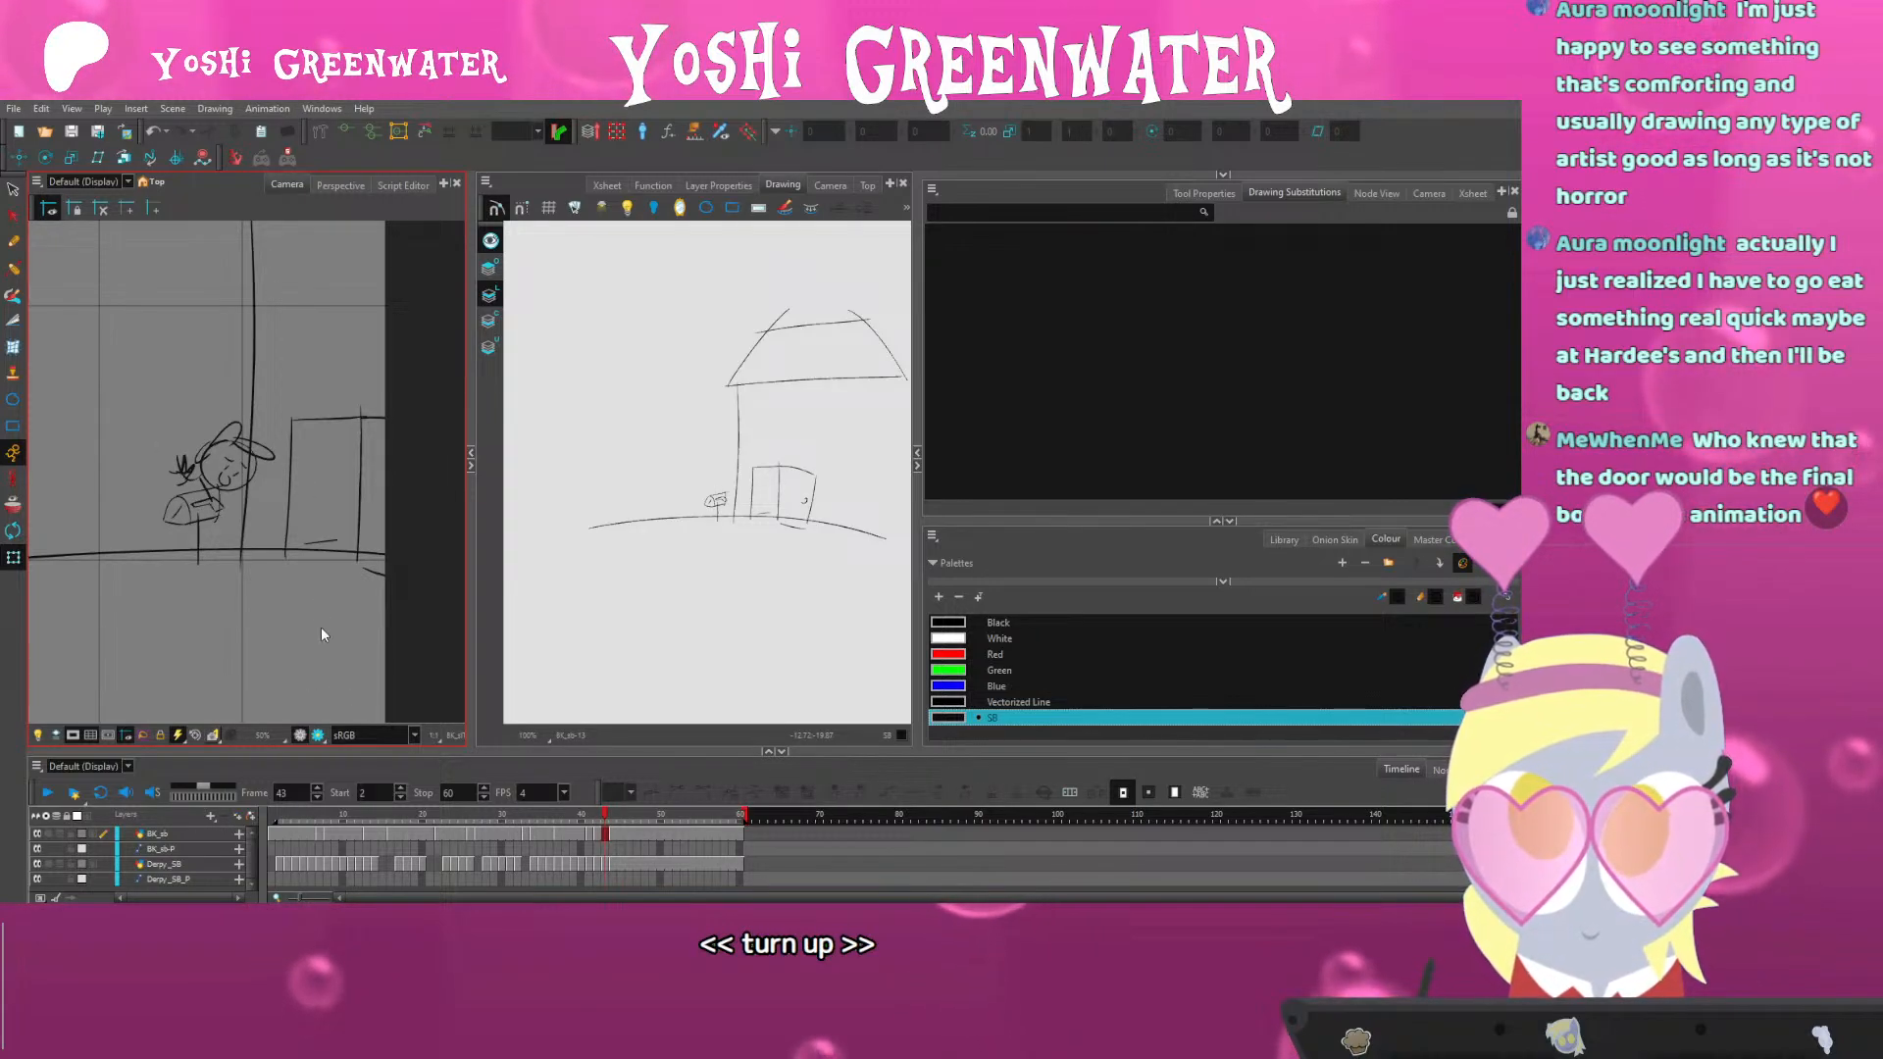
pyautogui.press('.')
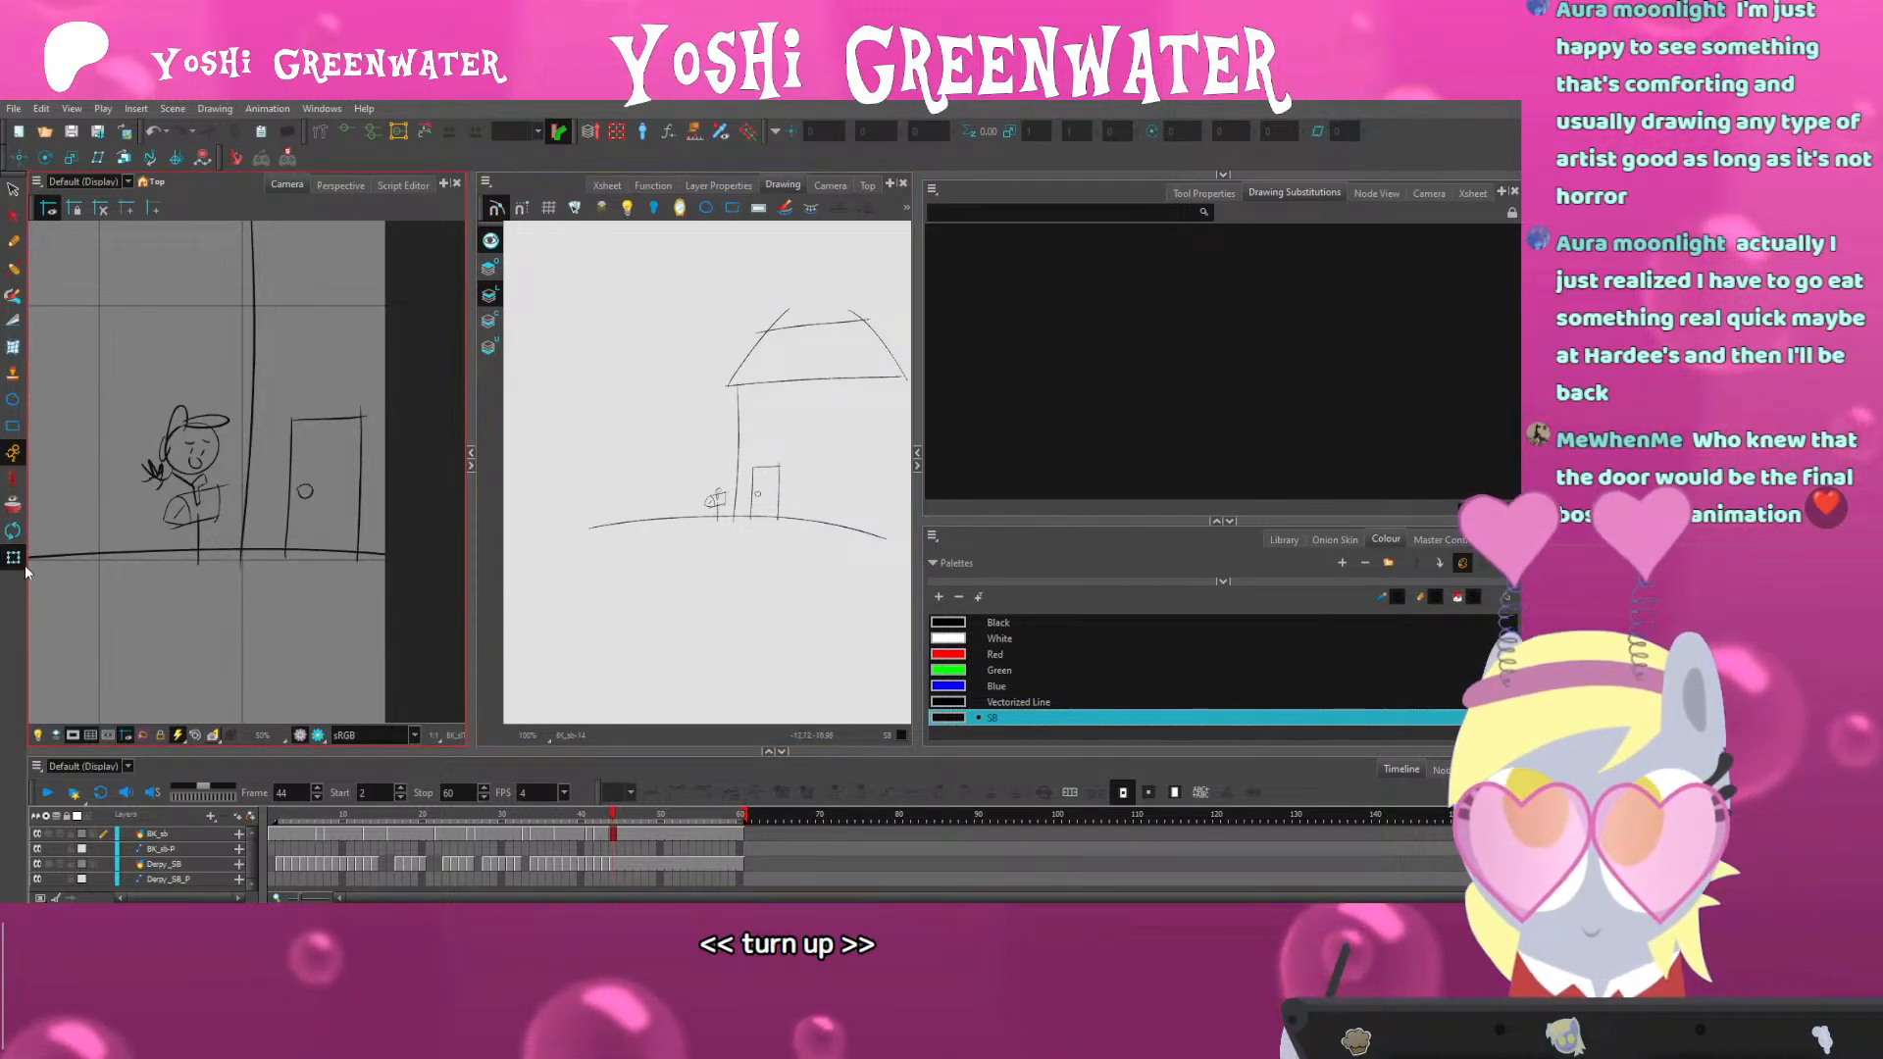
pyautogui.click(210, 515)
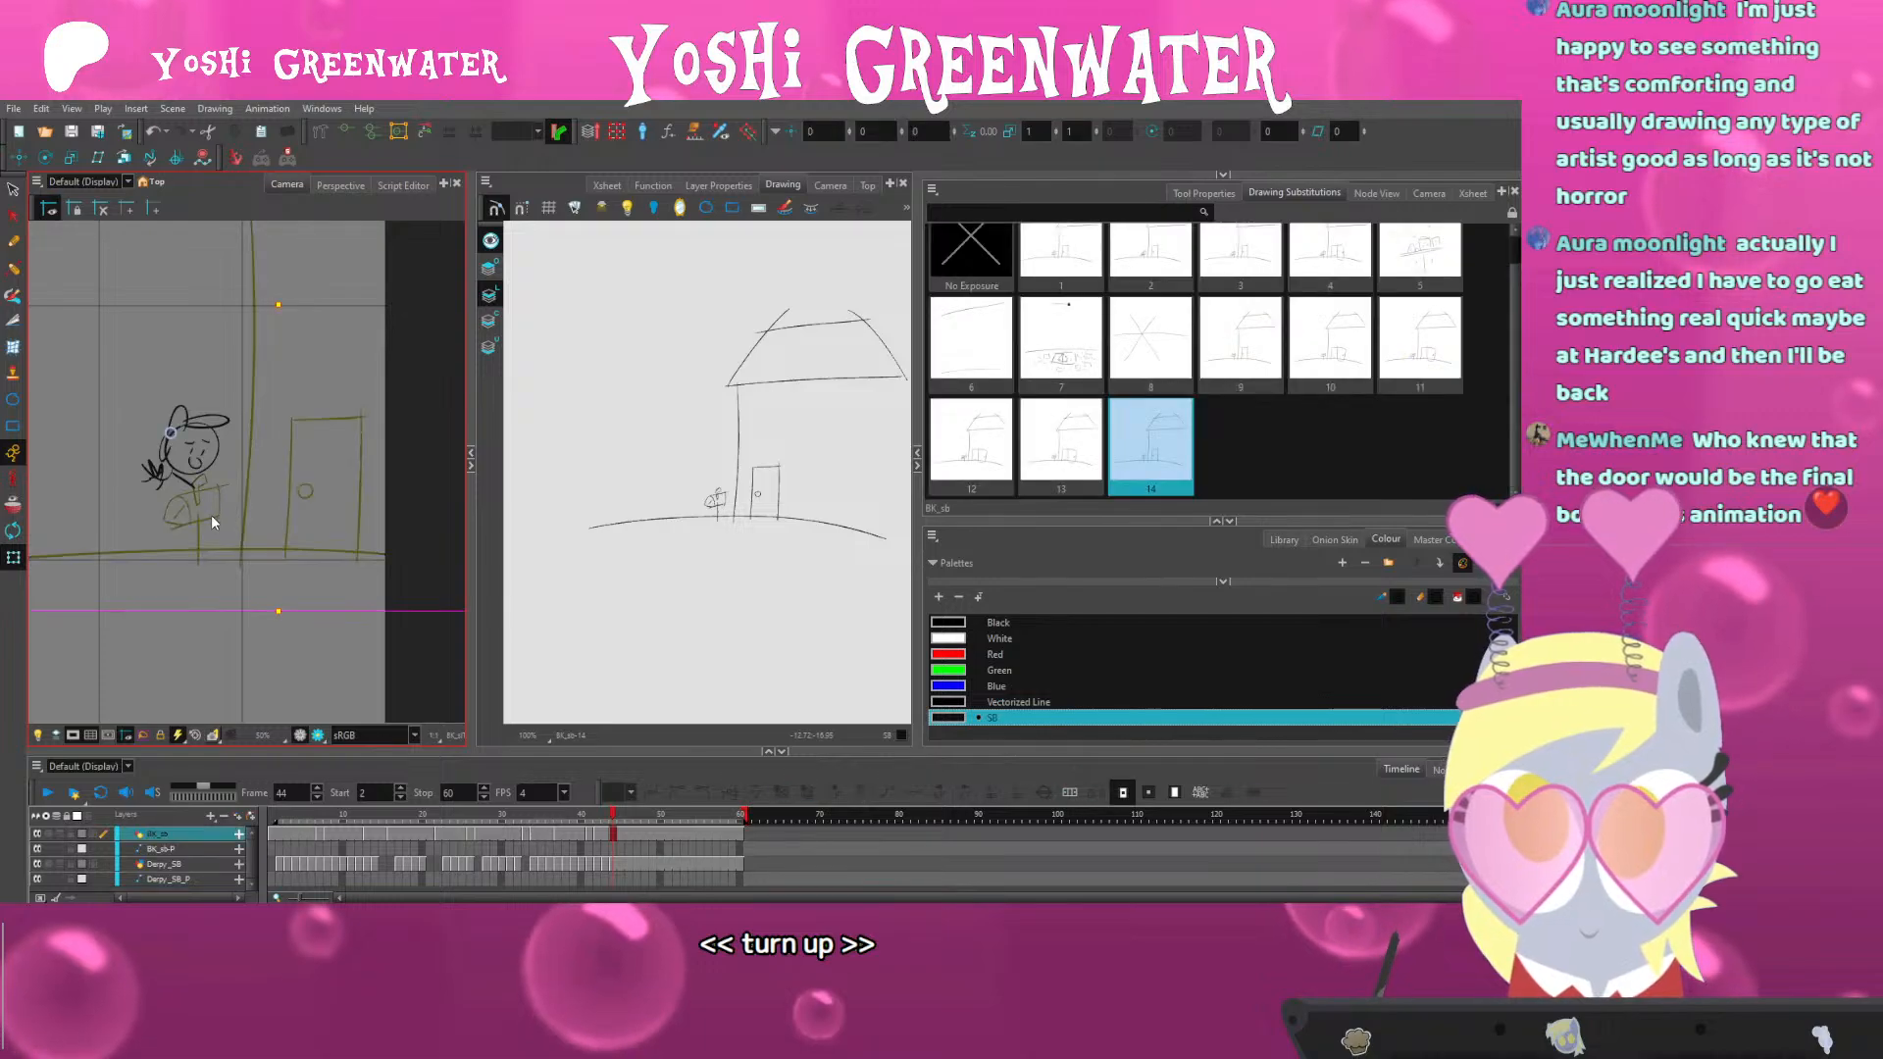
pyautogui.press(',')
pyautogui.press(',')
pyautogui.press(',')
pyautogui.press('.')
pyautogui.press('.')
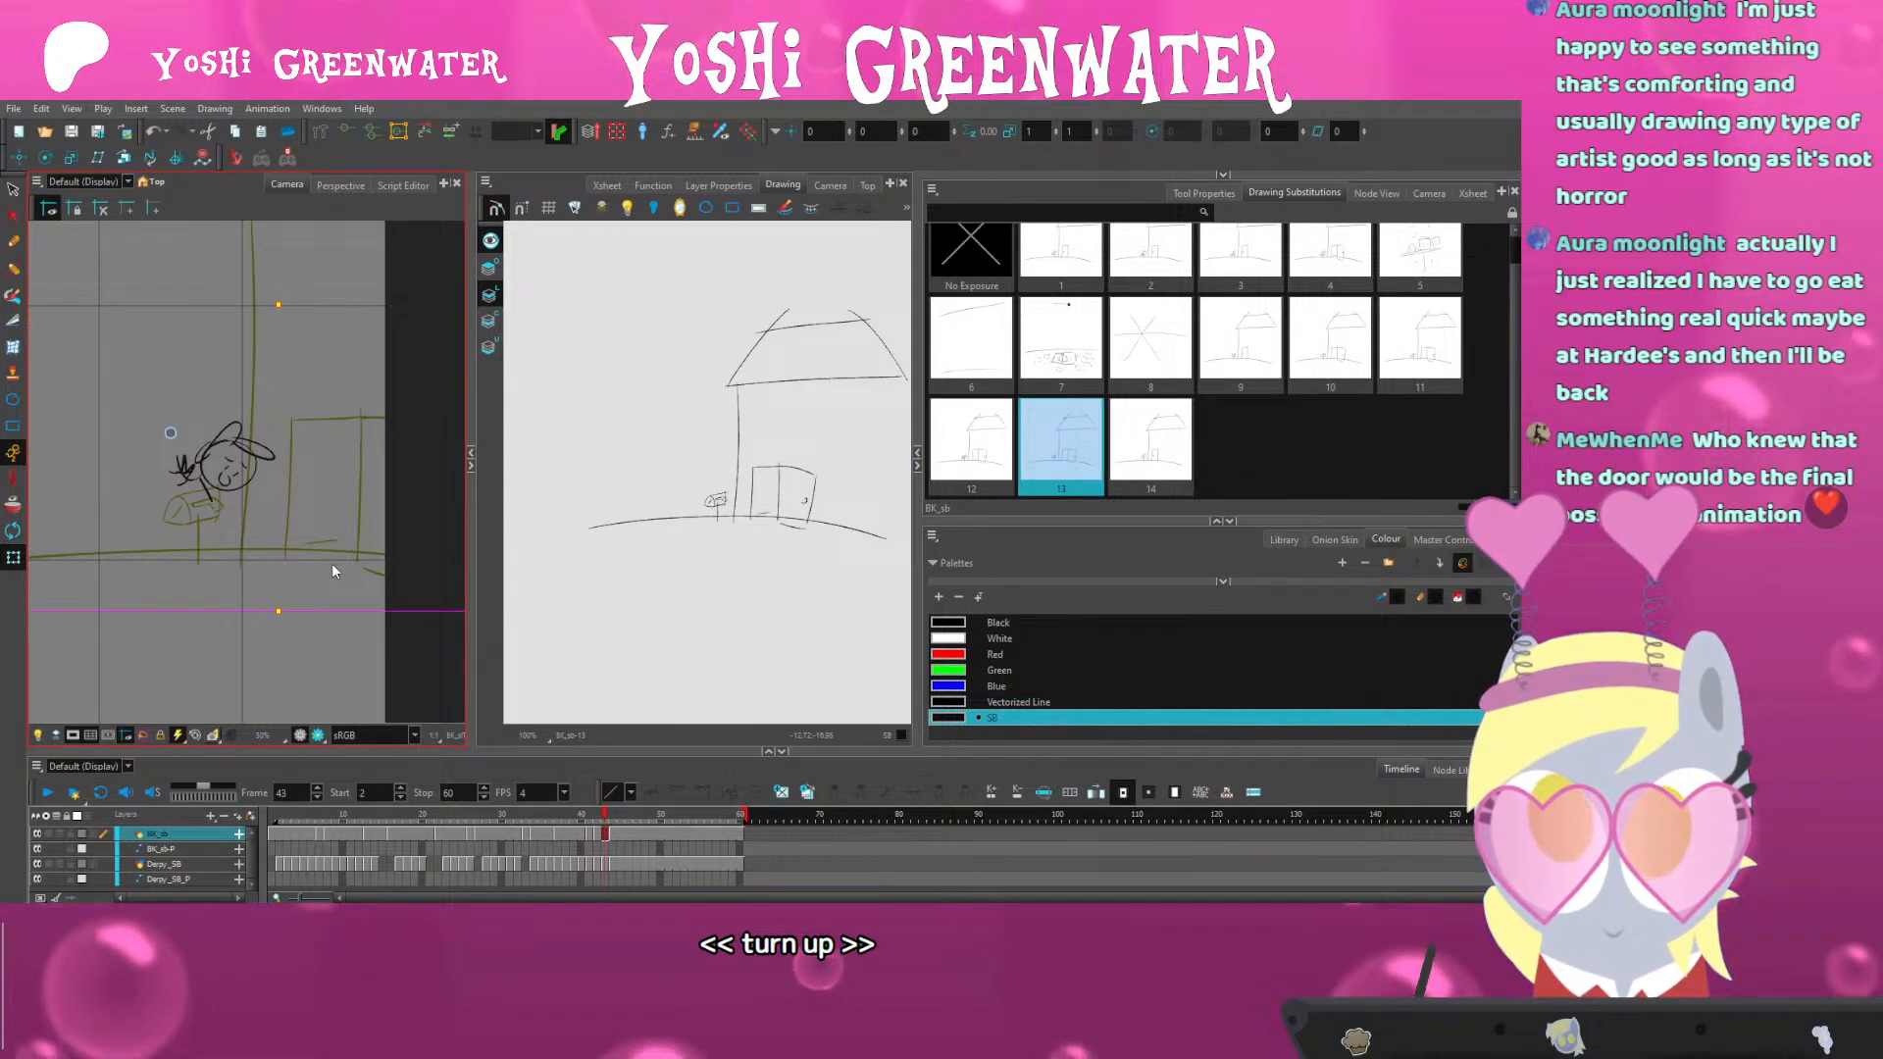
pyautogui.press('.')
pyautogui.press(',')
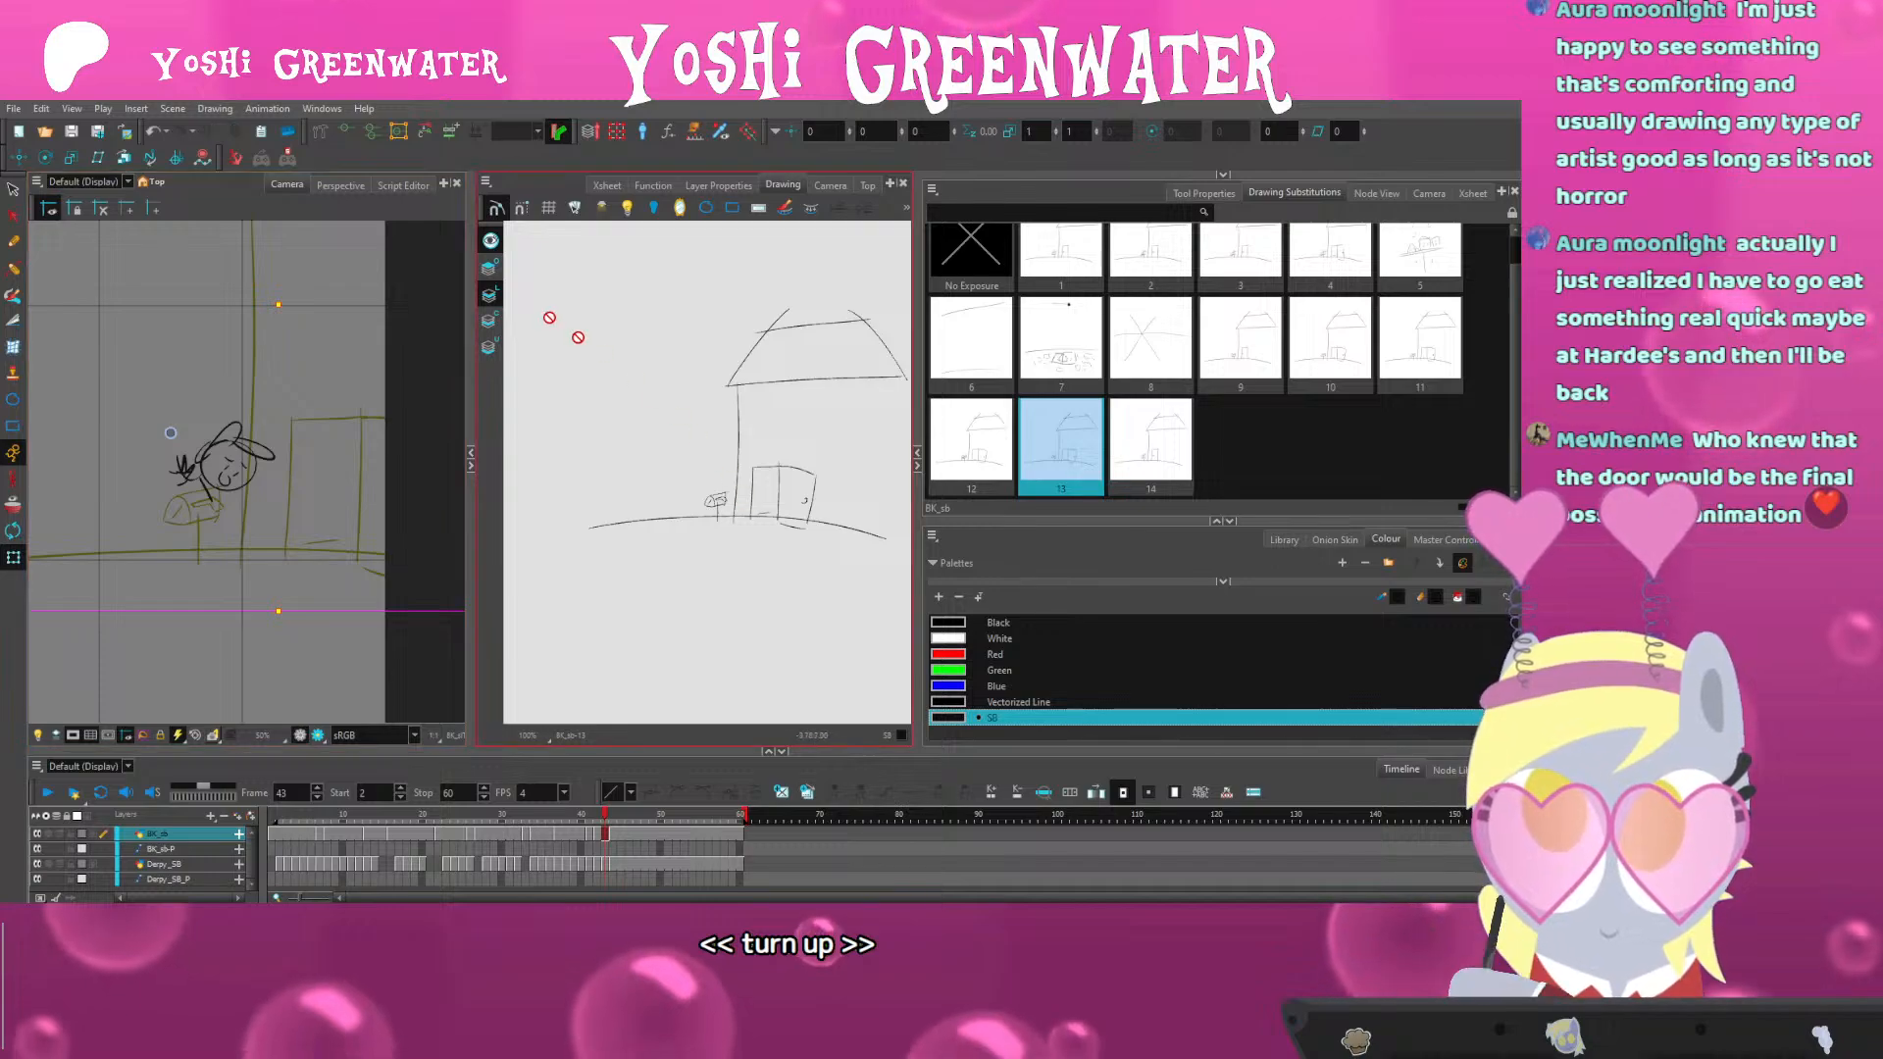
# On the art layer holding the house, replace the closed-door artwork at frame 44 with a copy of frame 43's open-door house
pyautogui.click(489, 322)
pyautogui.click(490, 242)
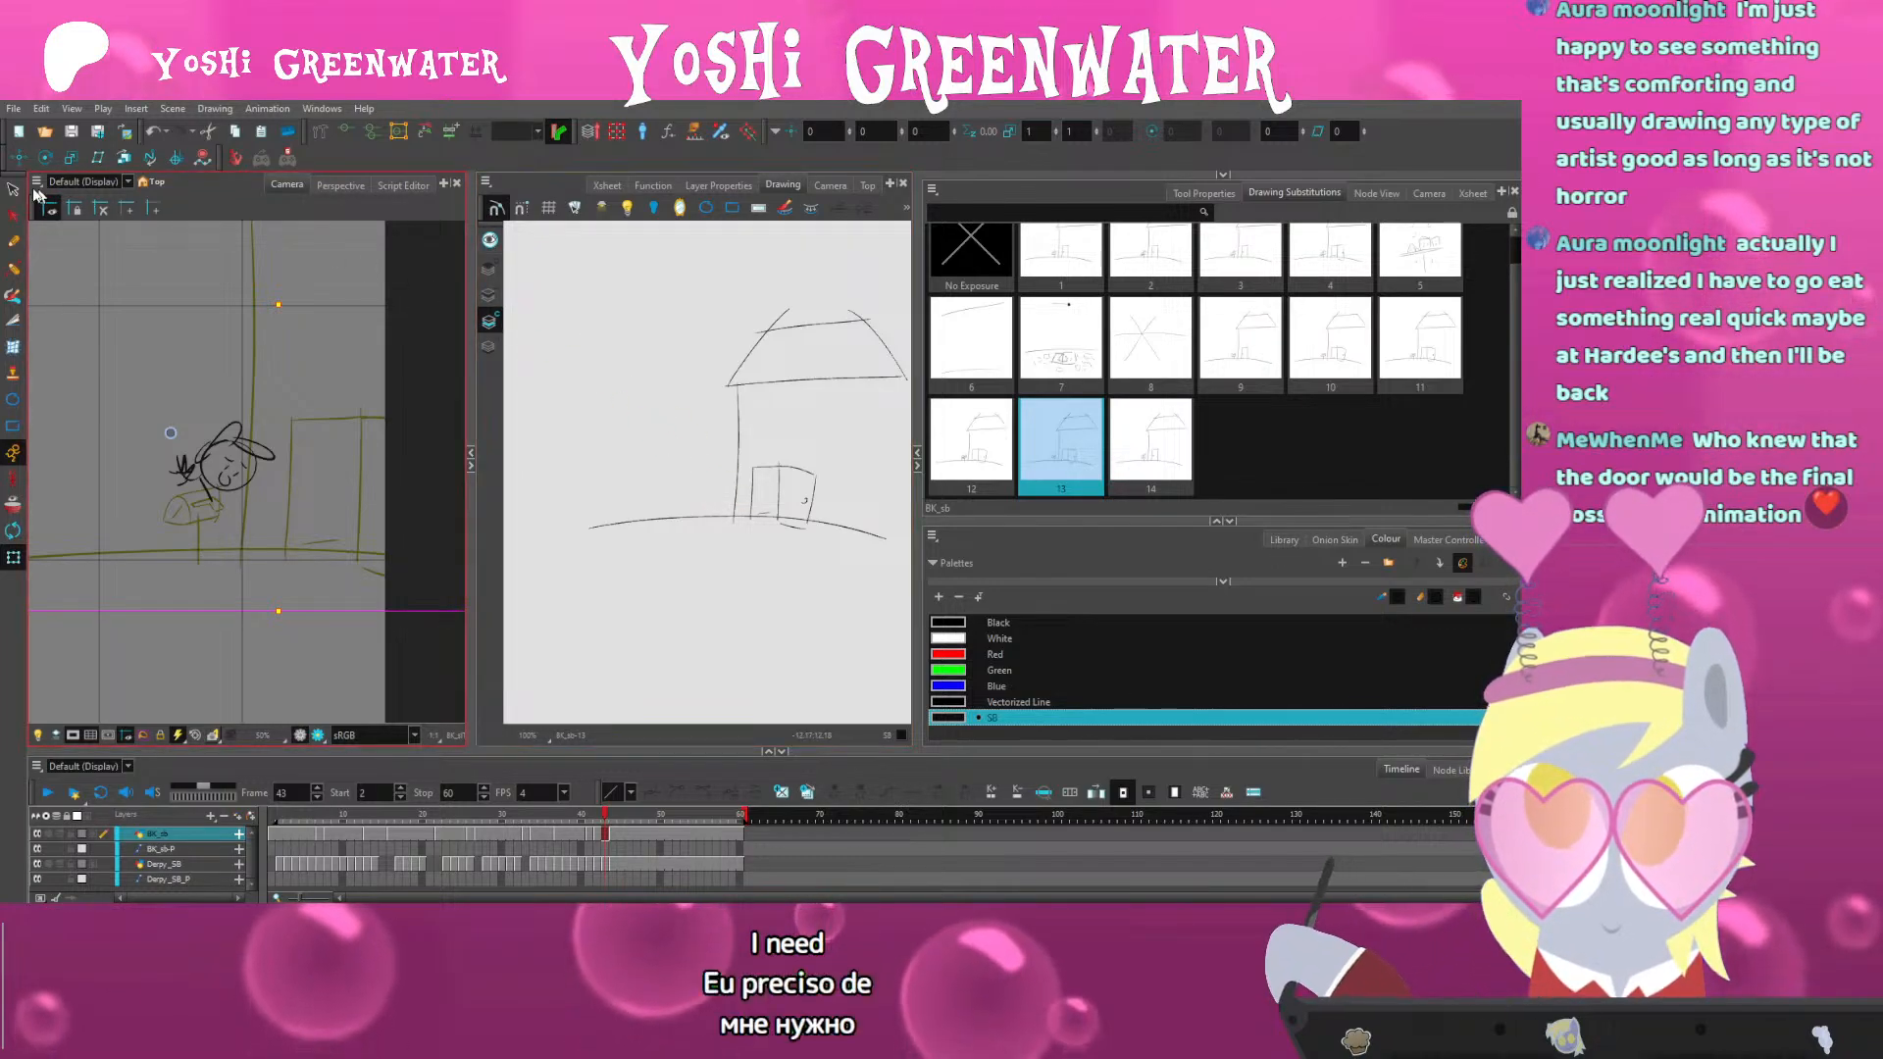
pyautogui.hotkey('alt', 's')
pyautogui.hotkey('ctrl', 'a')
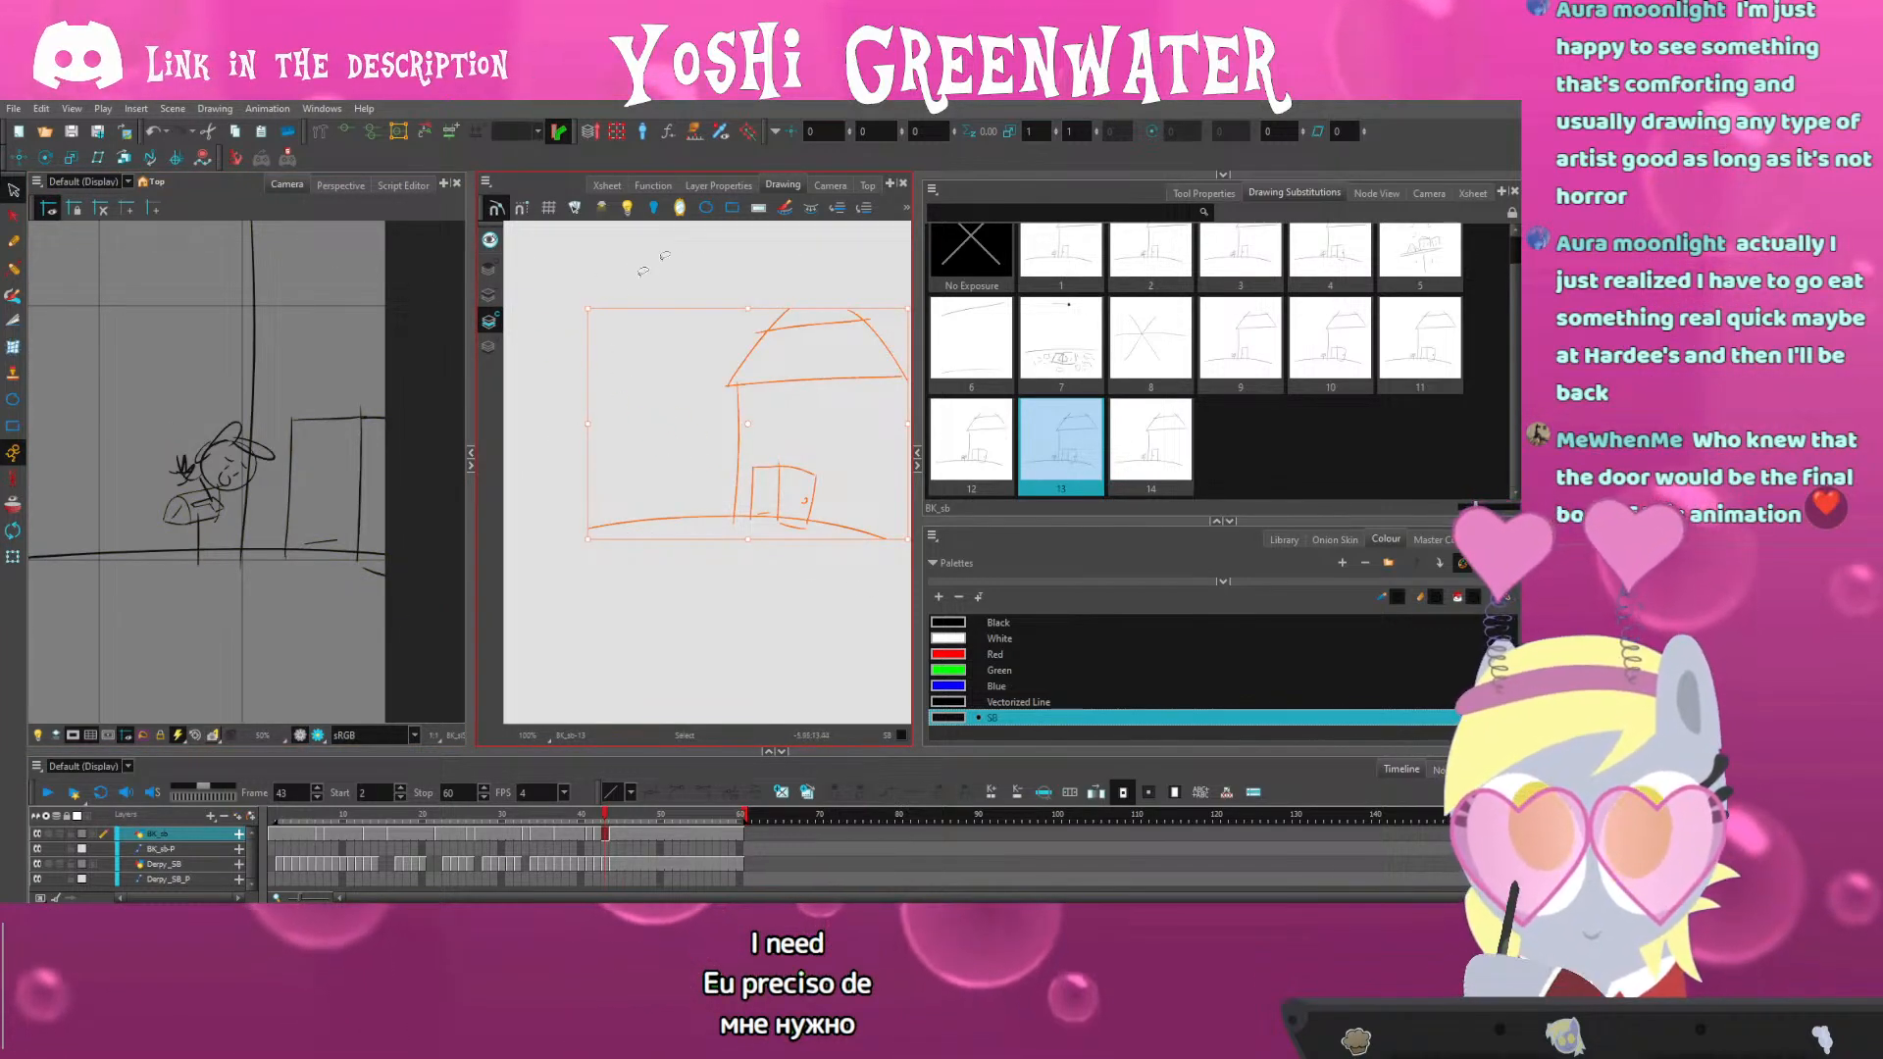
pyautogui.click(613, 822)
pyautogui.moveTo(826, 567); pyautogui.dragTo(636, 567)
pyautogui.press('Delete')
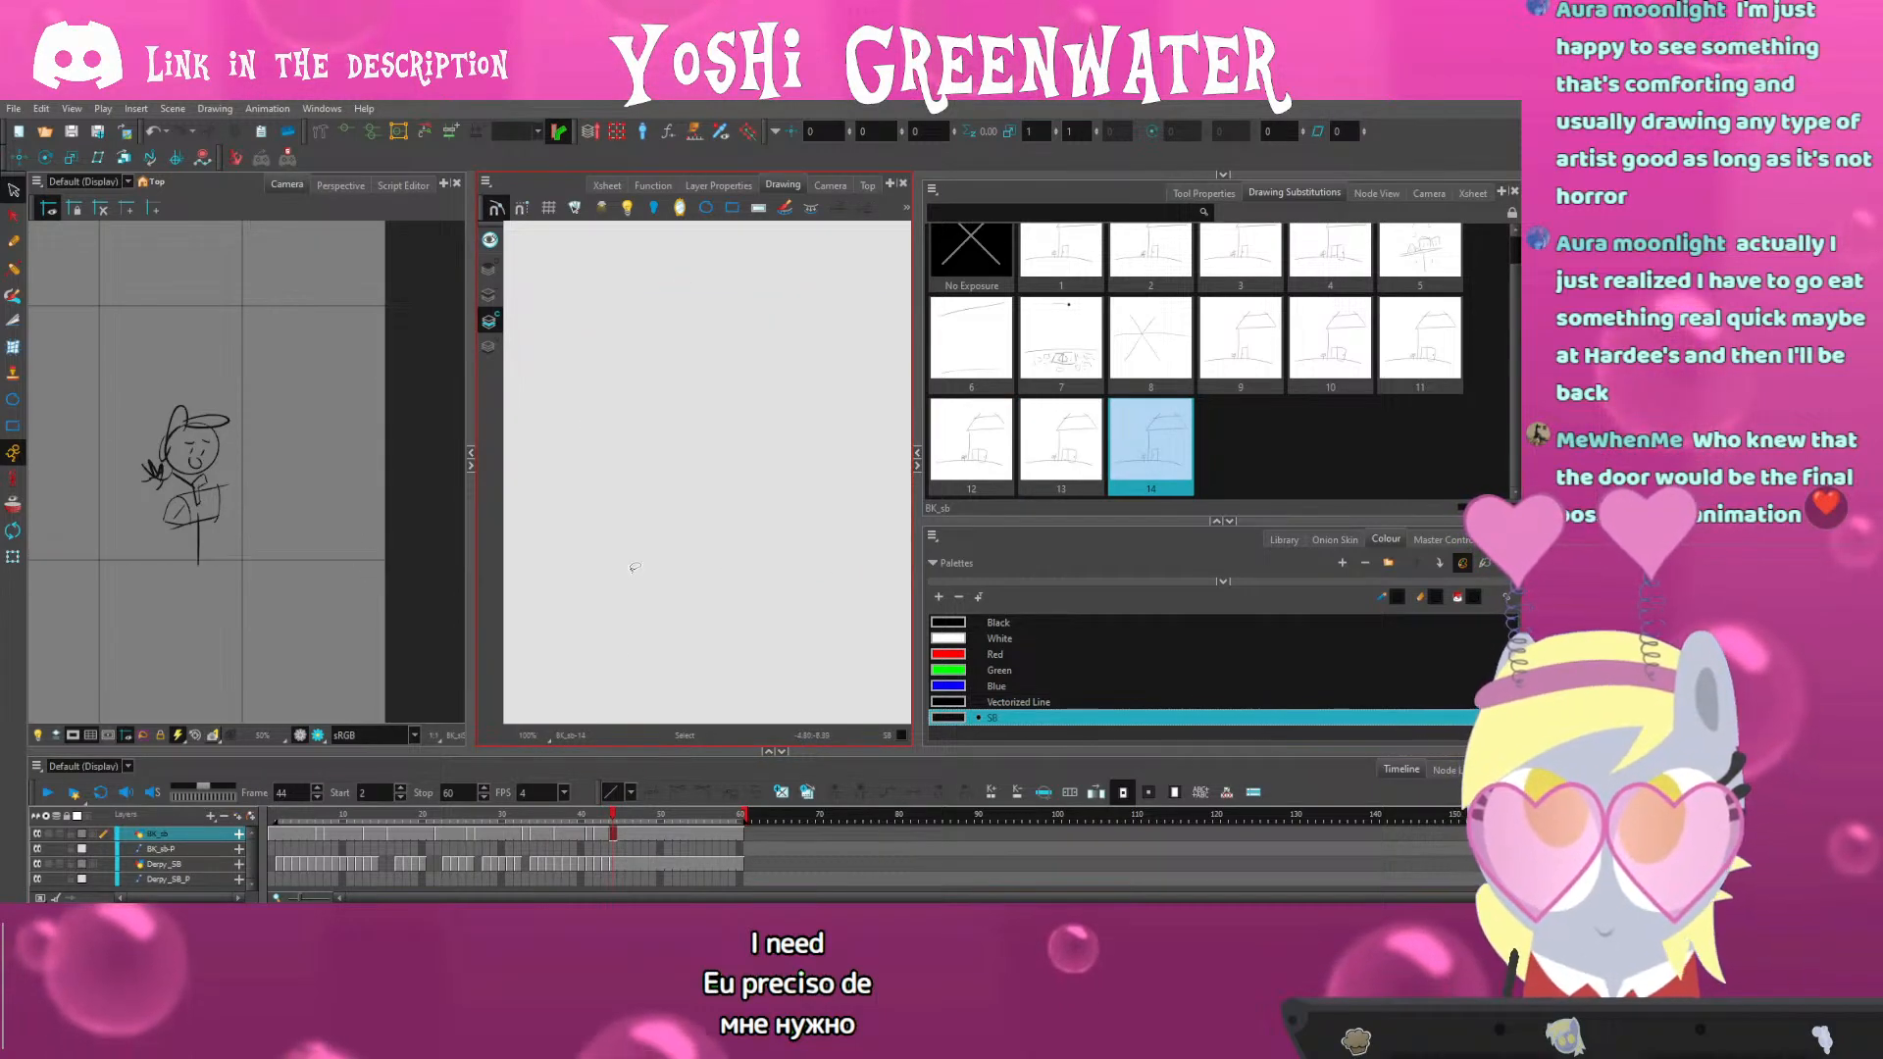
pyautogui.hotkey('ctrl', 'z')
pyautogui.press(',')
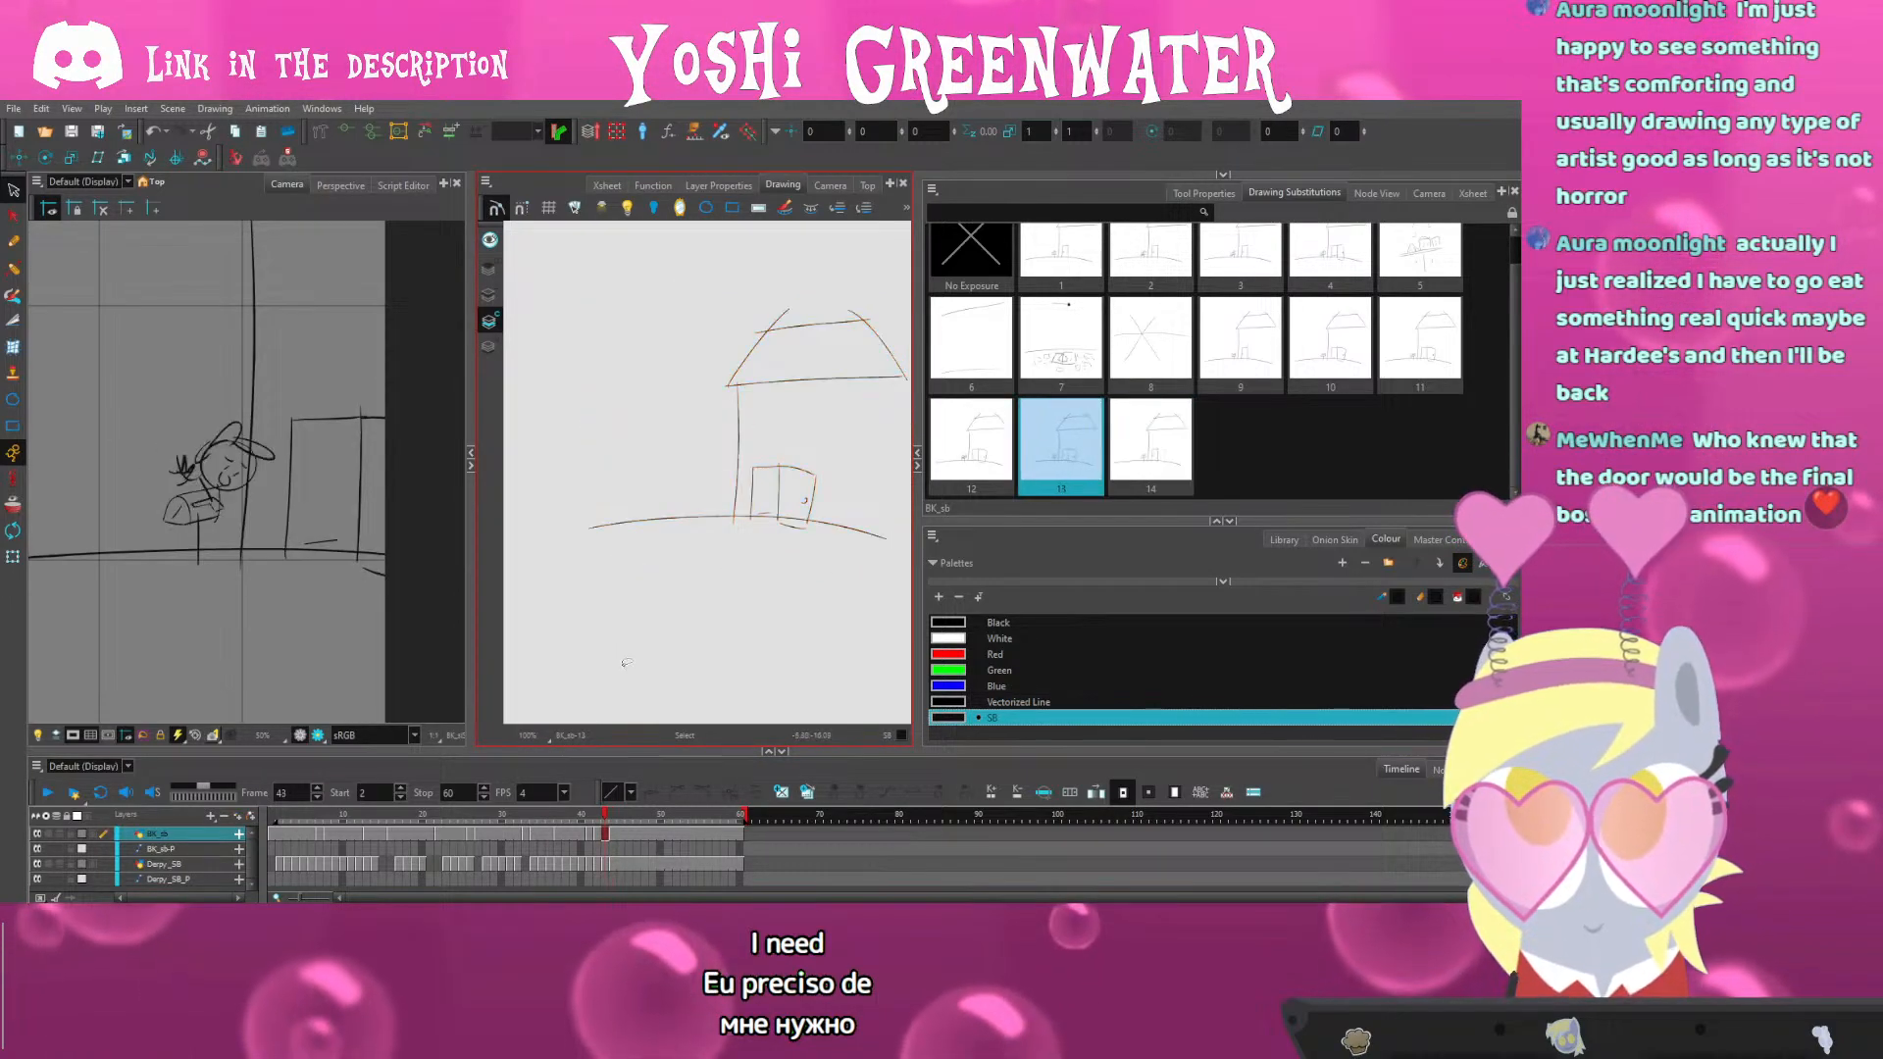
pyautogui.press('.')
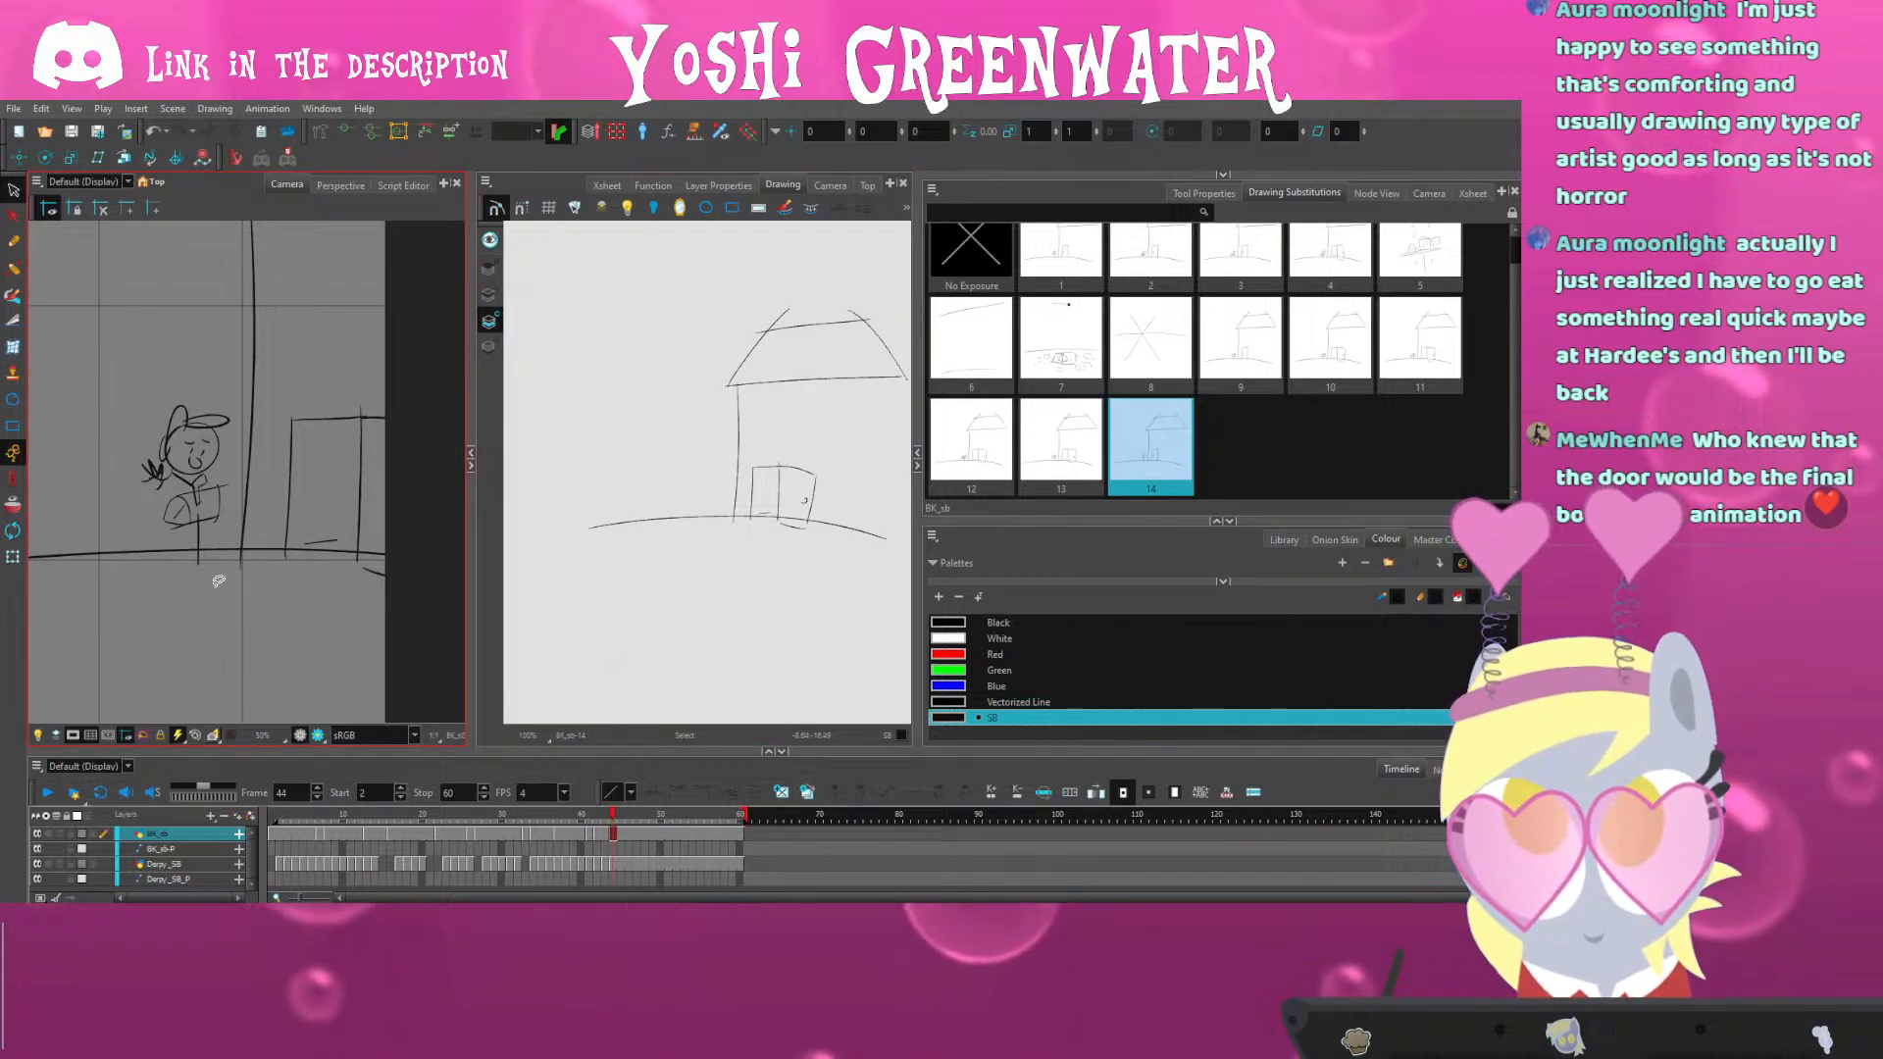
# Compare frames 43 and 44 up close to check the background's open door
pyautogui.scroll(1, 288, 506)
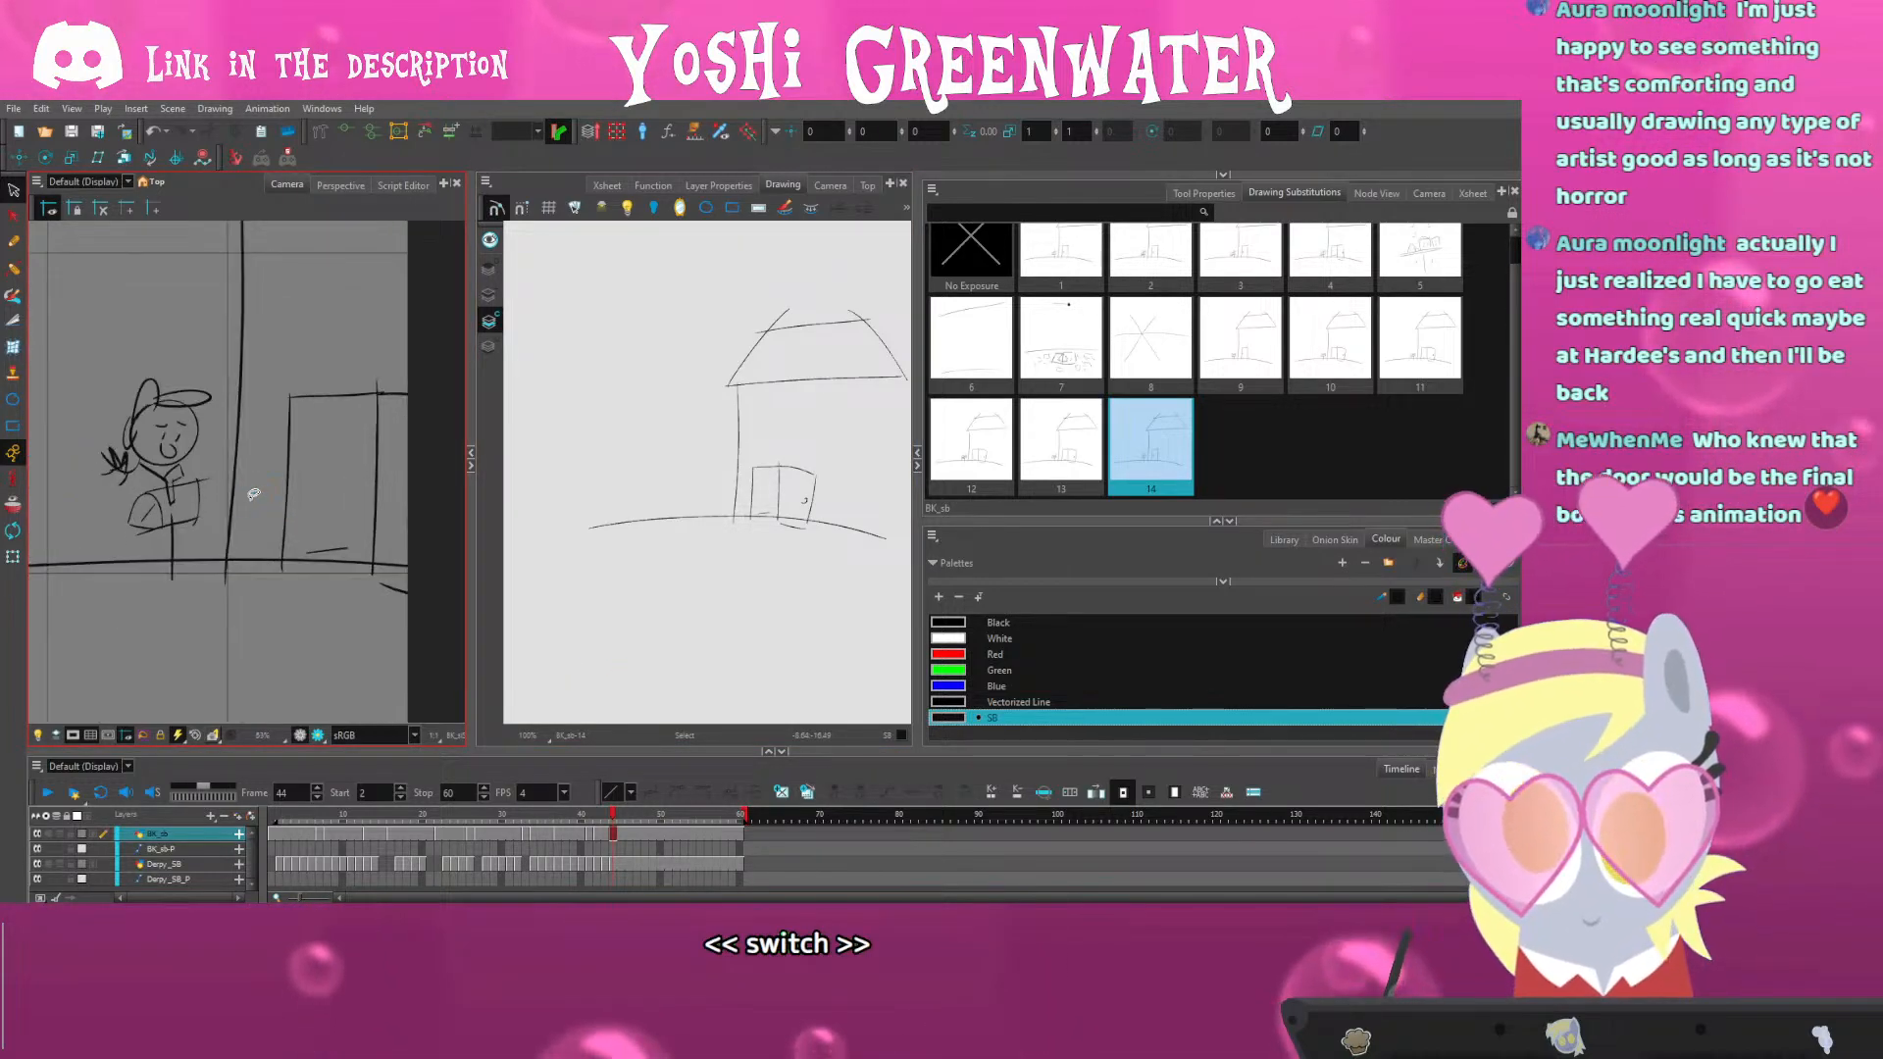
pyautogui.scroll(2, 221, 403)
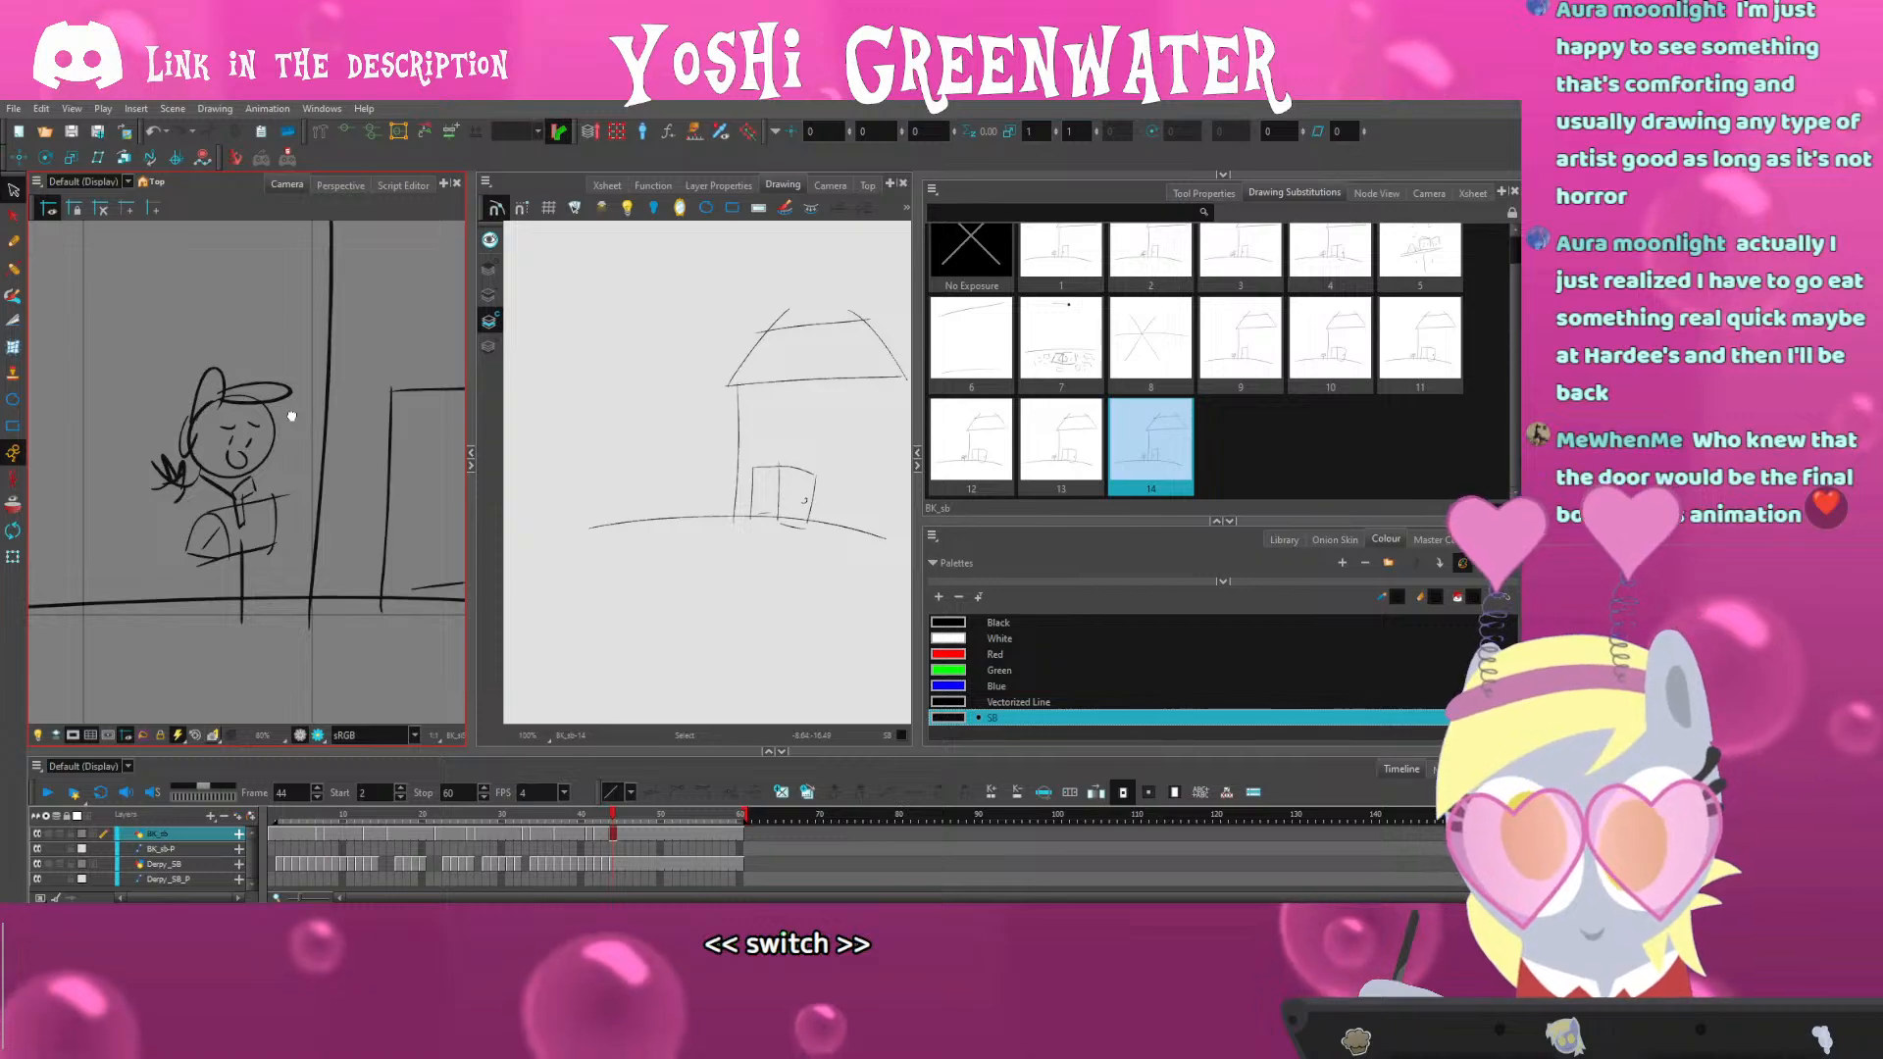
pyautogui.press(',')
pyautogui.press('.')
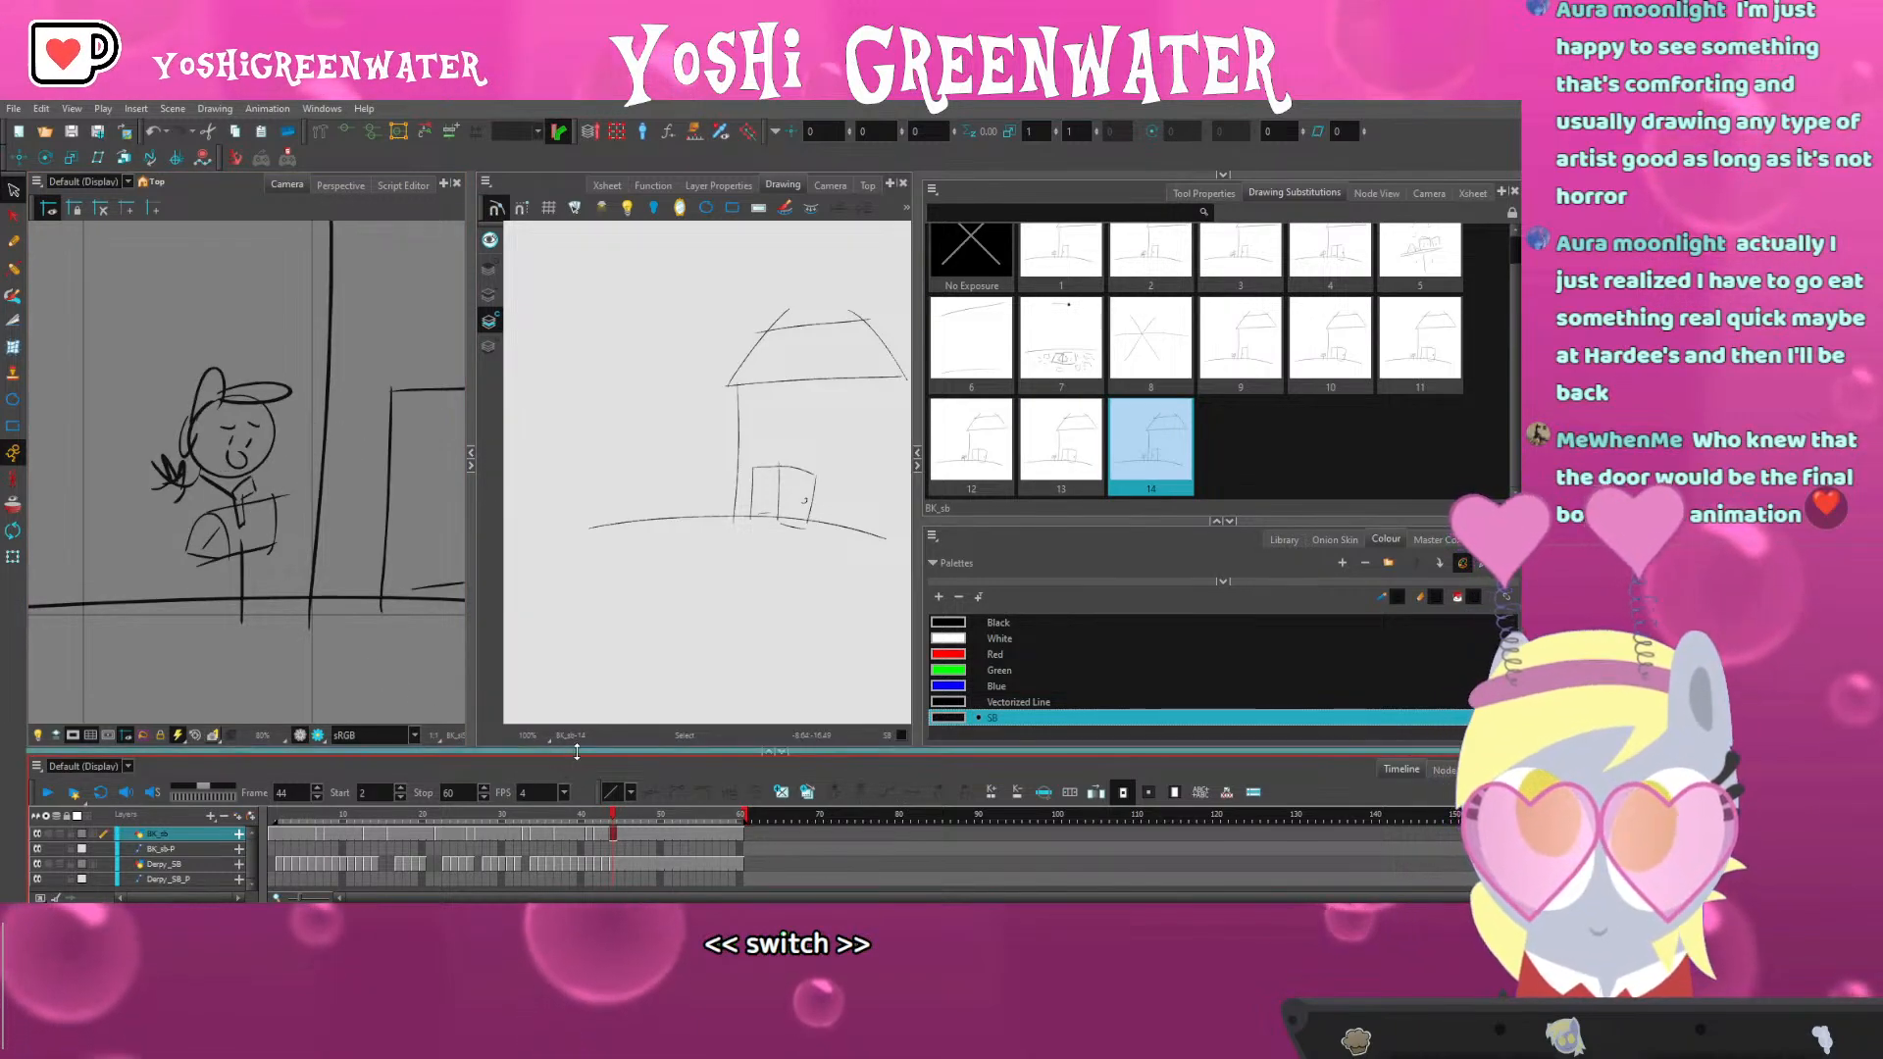
pyautogui.moveTo(577, 751); pyautogui.dragTo(577, 748)
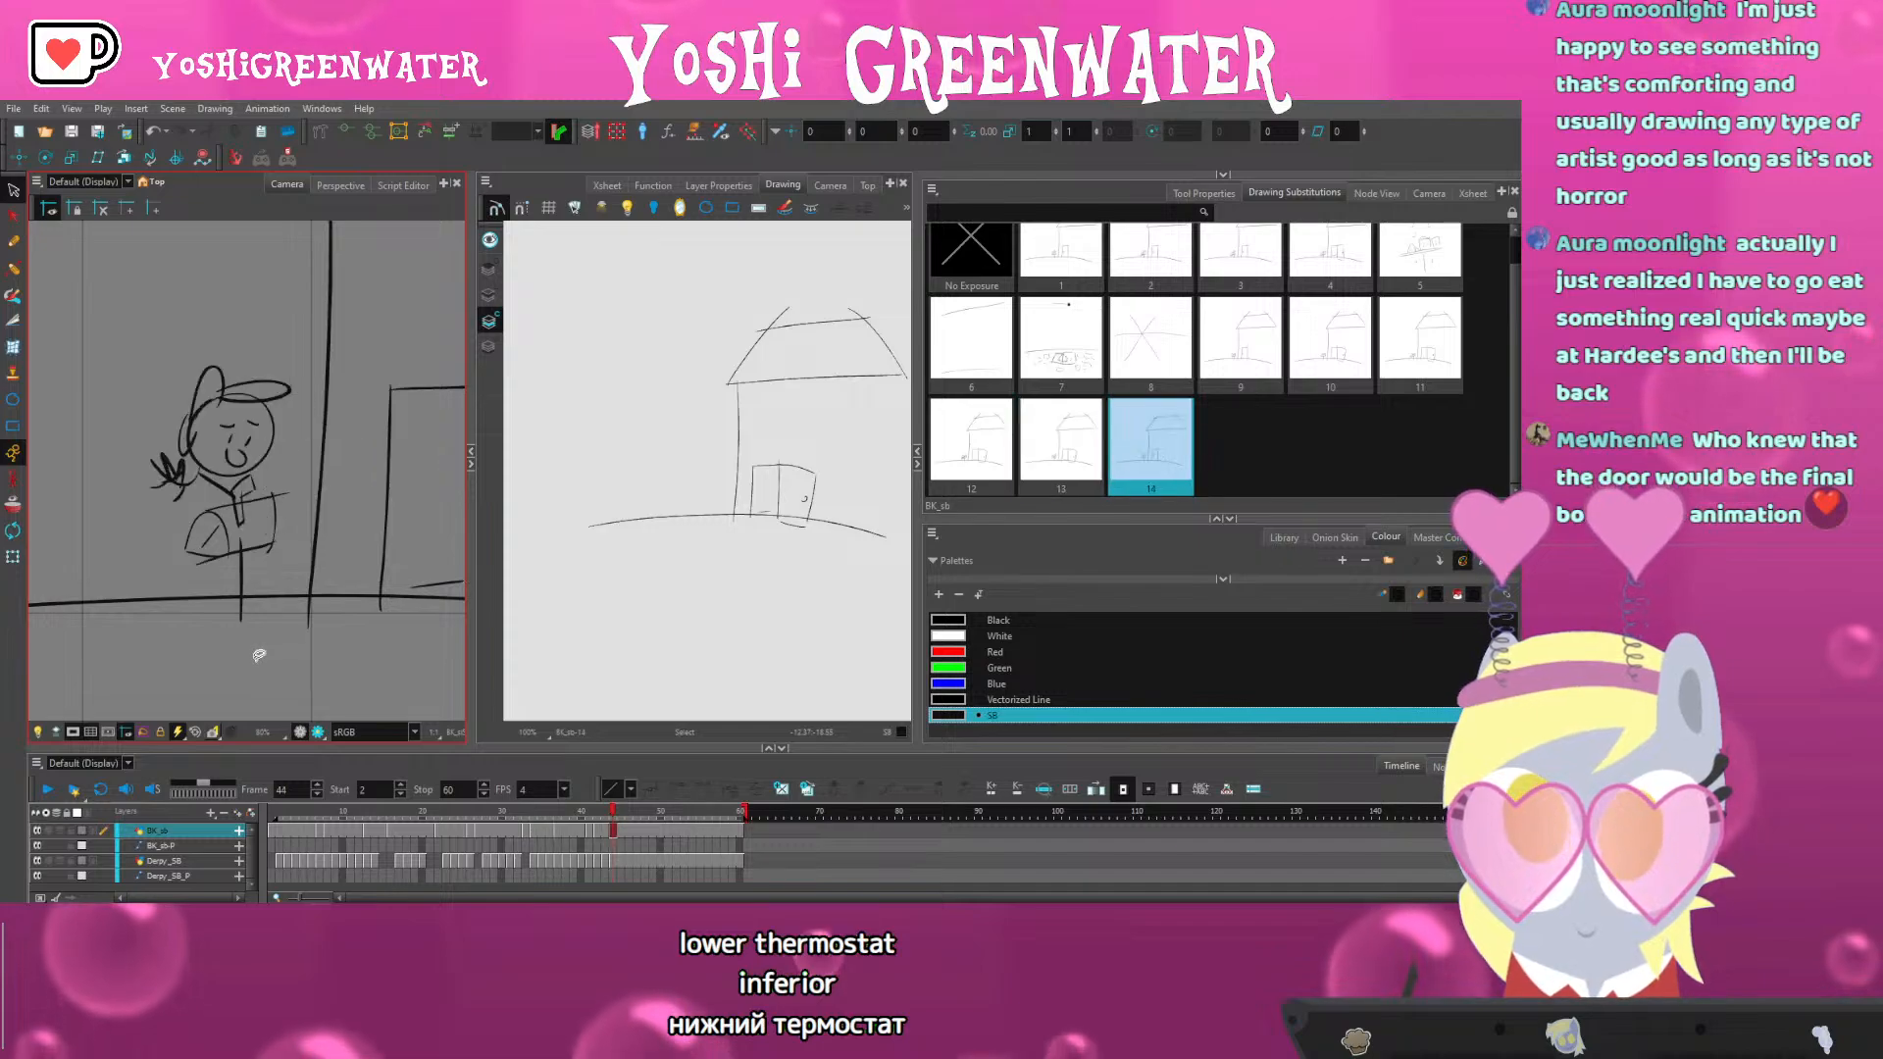
pyautogui.press('2')
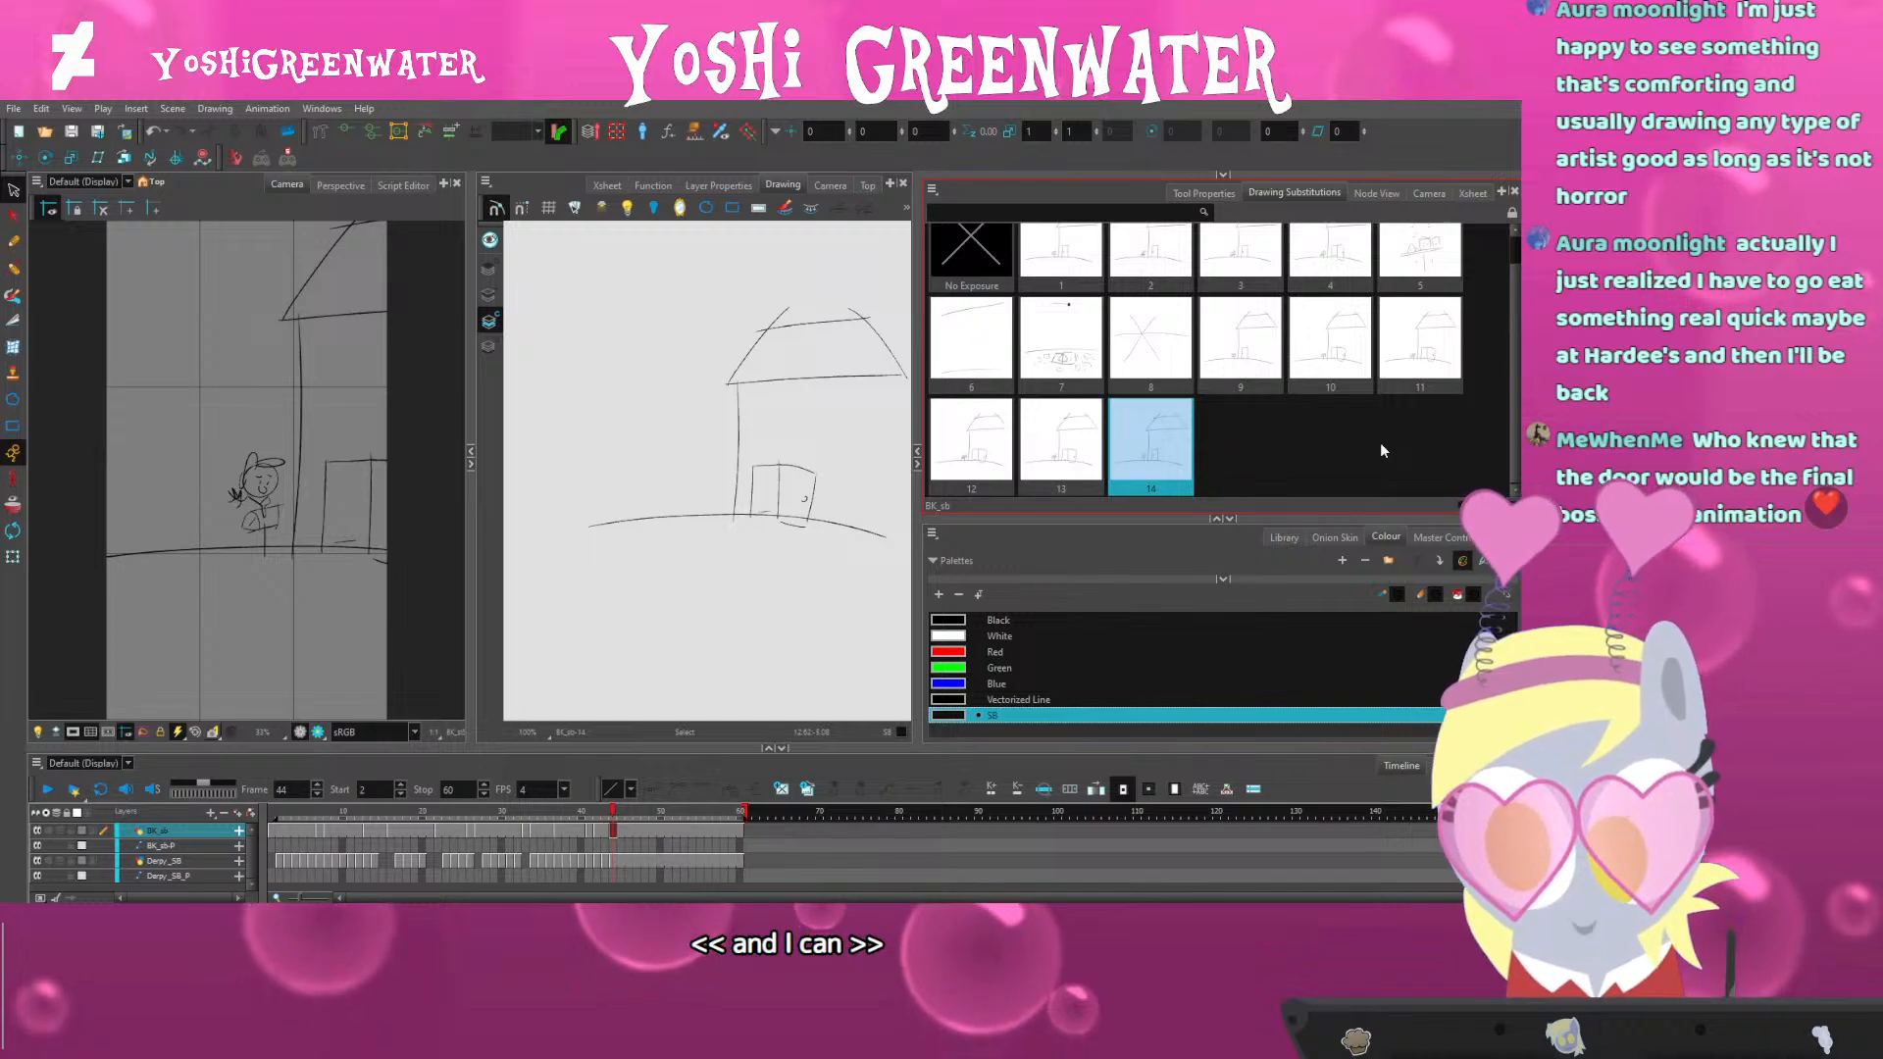
# Substitute the background sketch at frame 15 with drawing 3, the house with its door closed
pyautogui.click(536, 775)
pyautogui.press('.')
pyautogui.press('.')
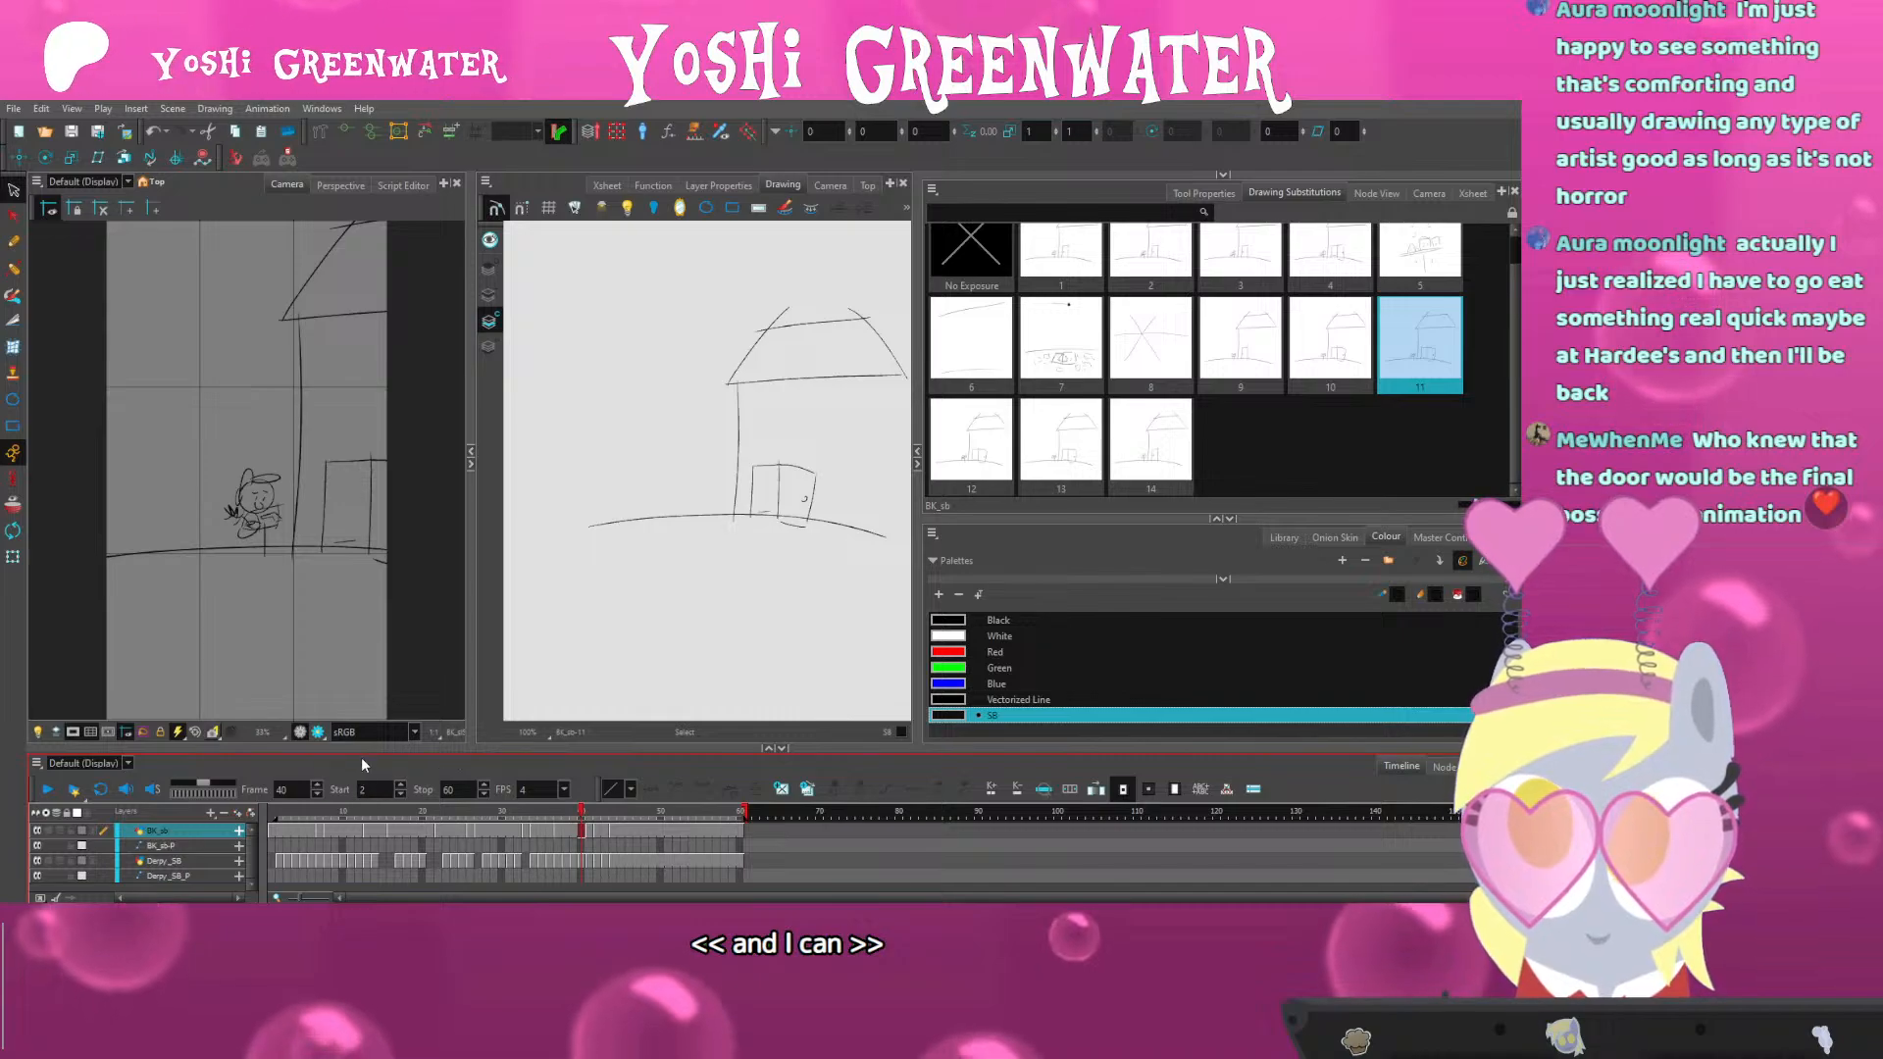
pyautogui.moveTo(438, 808)
pyautogui.mouseDown()
pyautogui.moveTo(486, 810)
pyautogui.moveTo(299, 808)
pyautogui.moveTo(343, 807)
pyautogui.mouseUp()
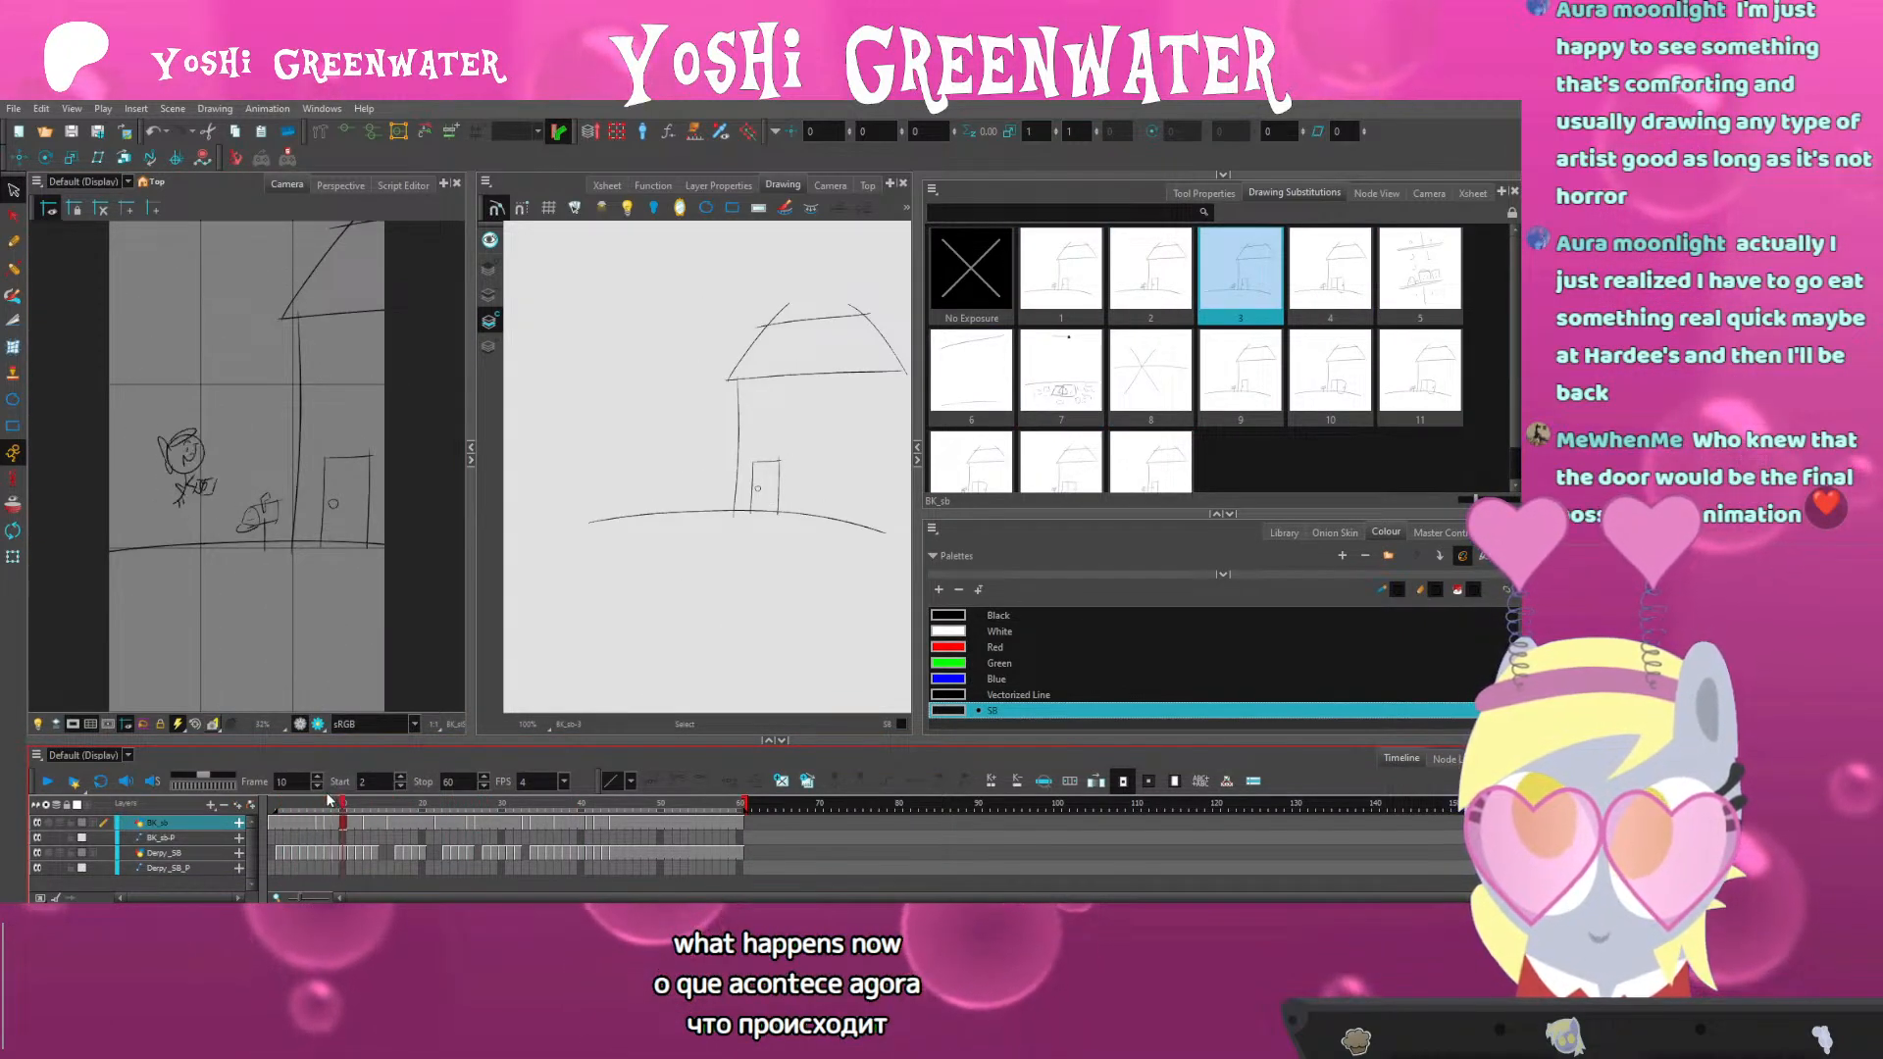
pyautogui.press('.')
pyautogui.press('.')
pyautogui.press('.')
pyautogui.press('.')
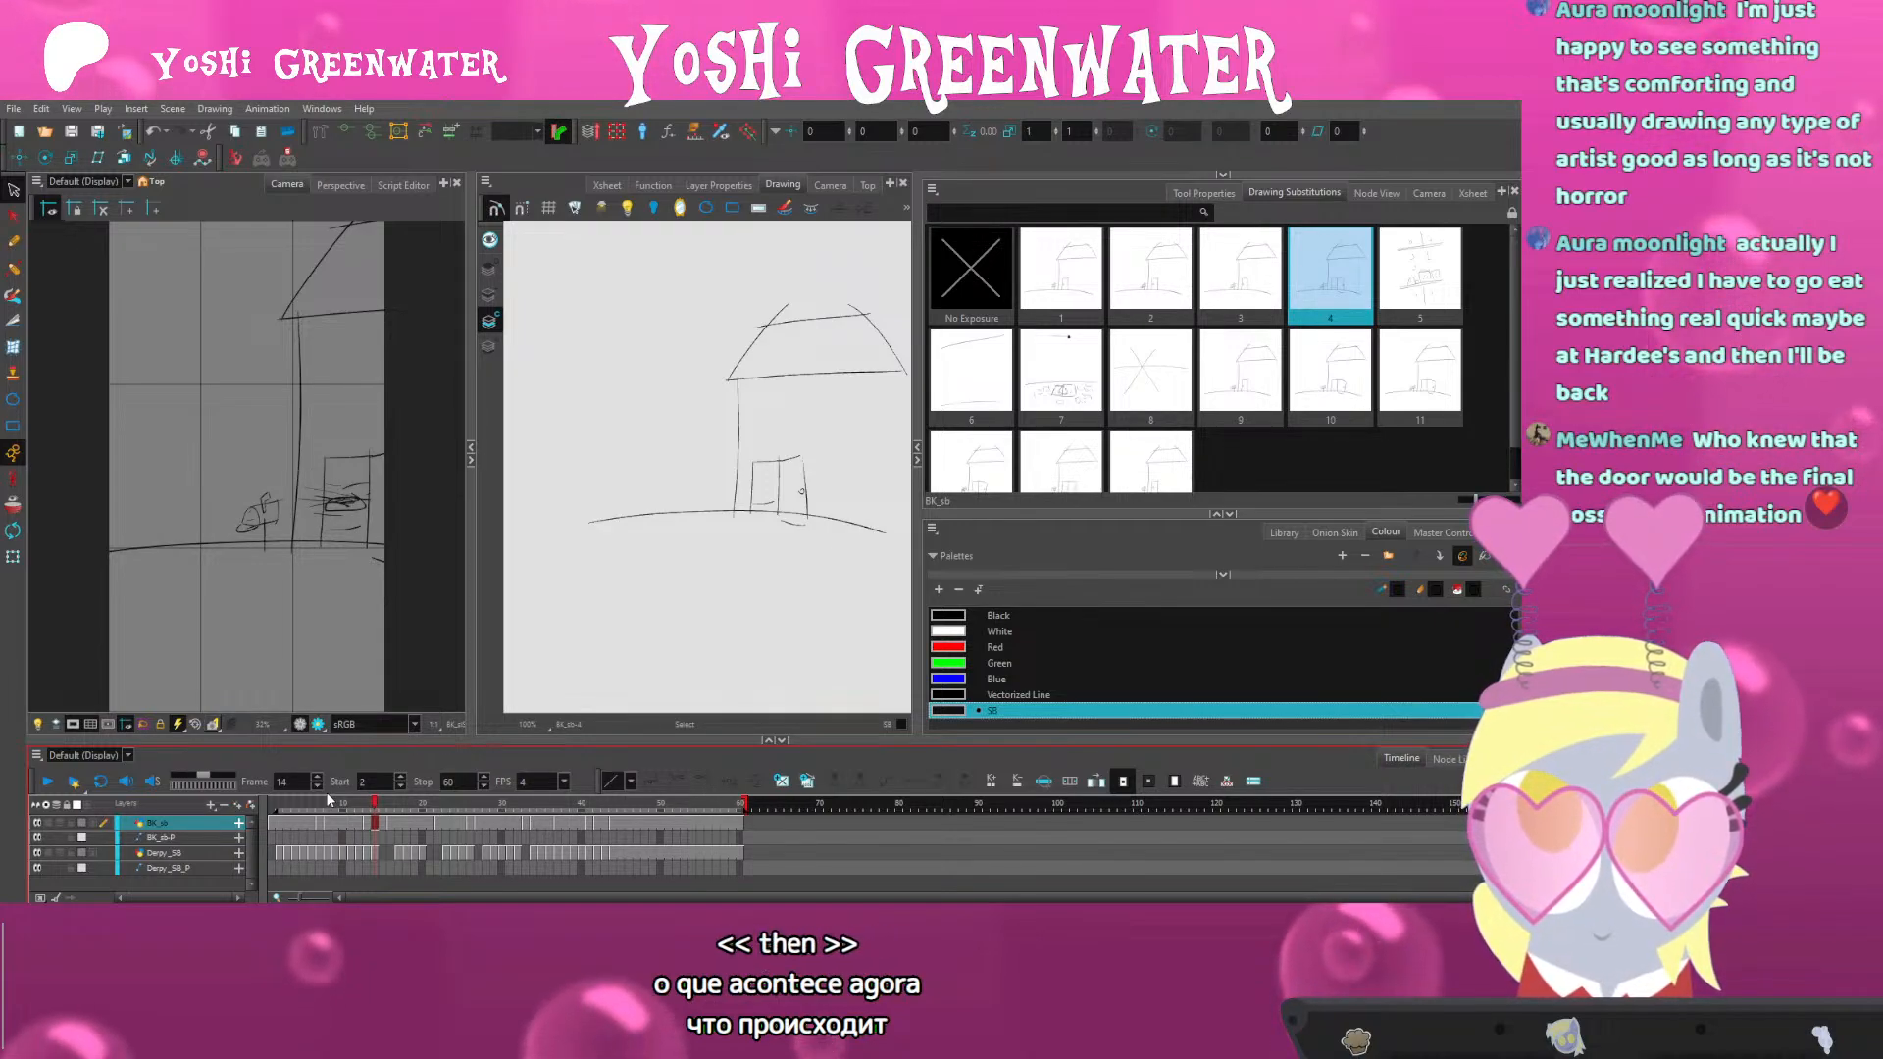
pyautogui.press('.')
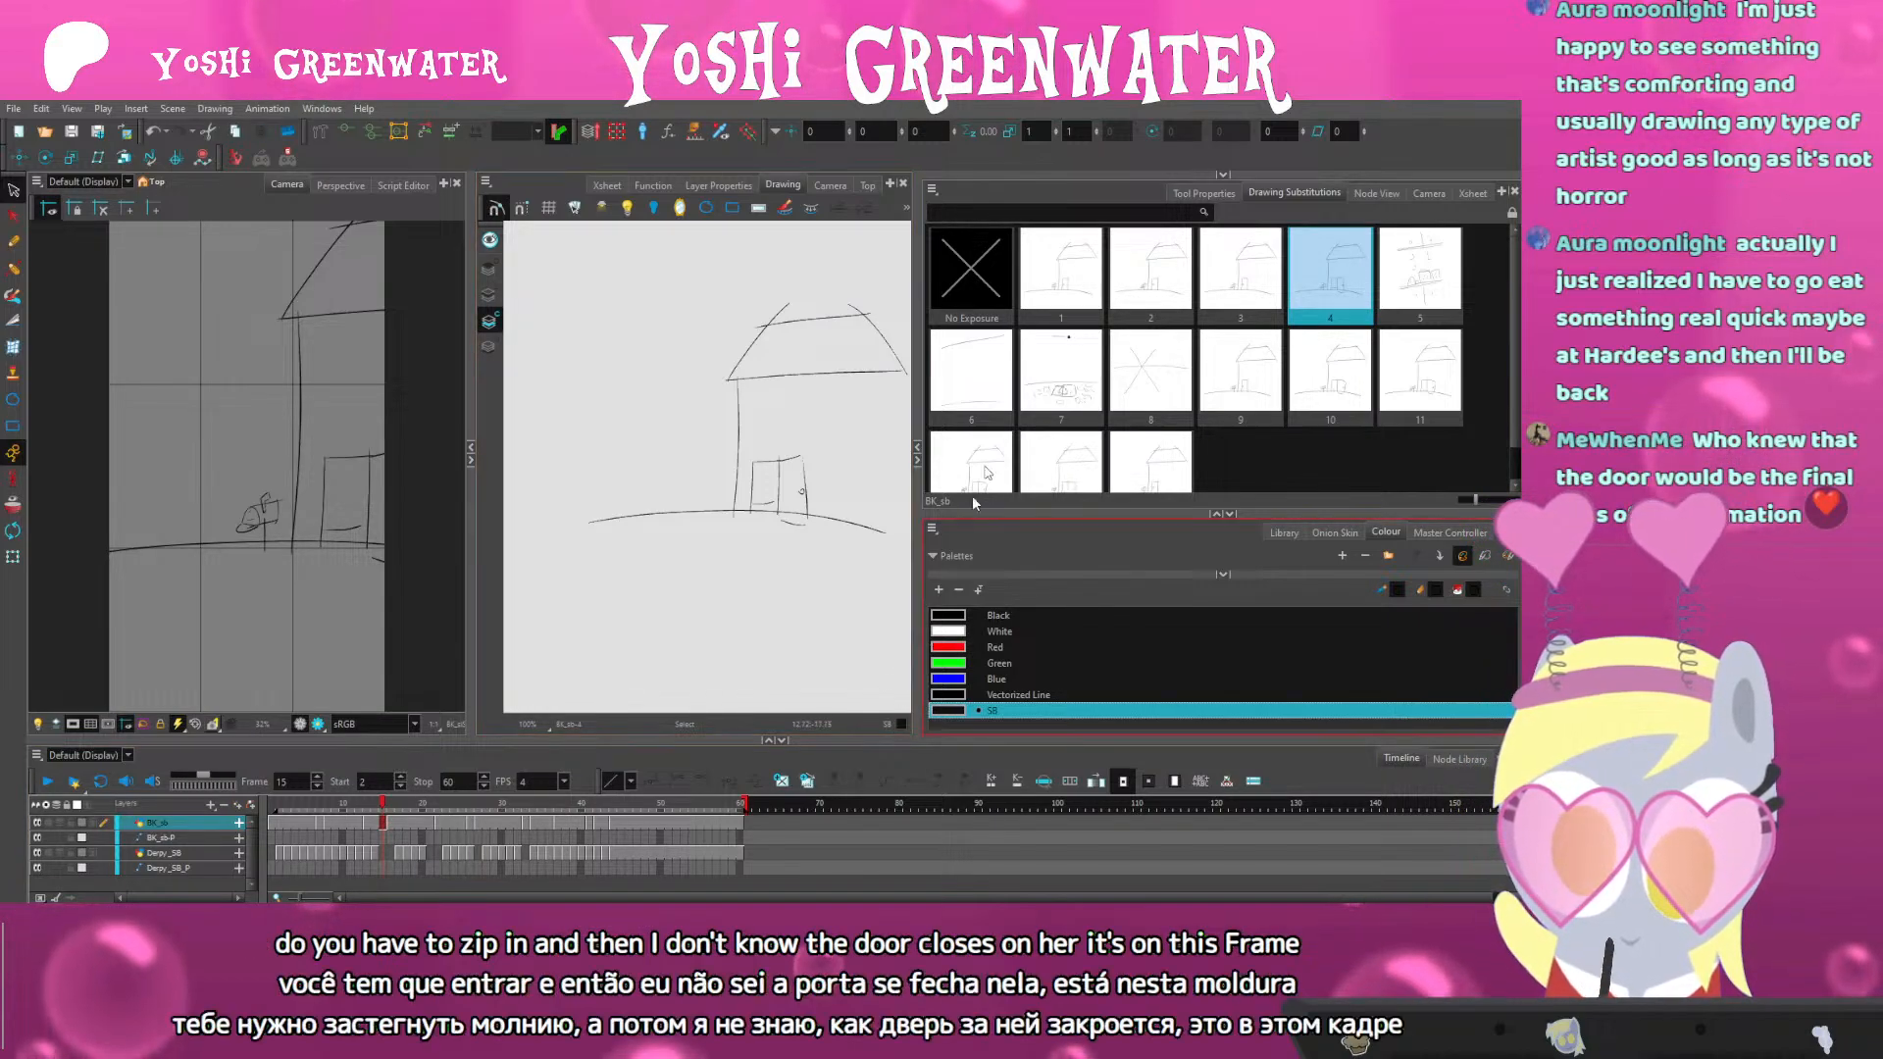
pyautogui.click(1065, 291)
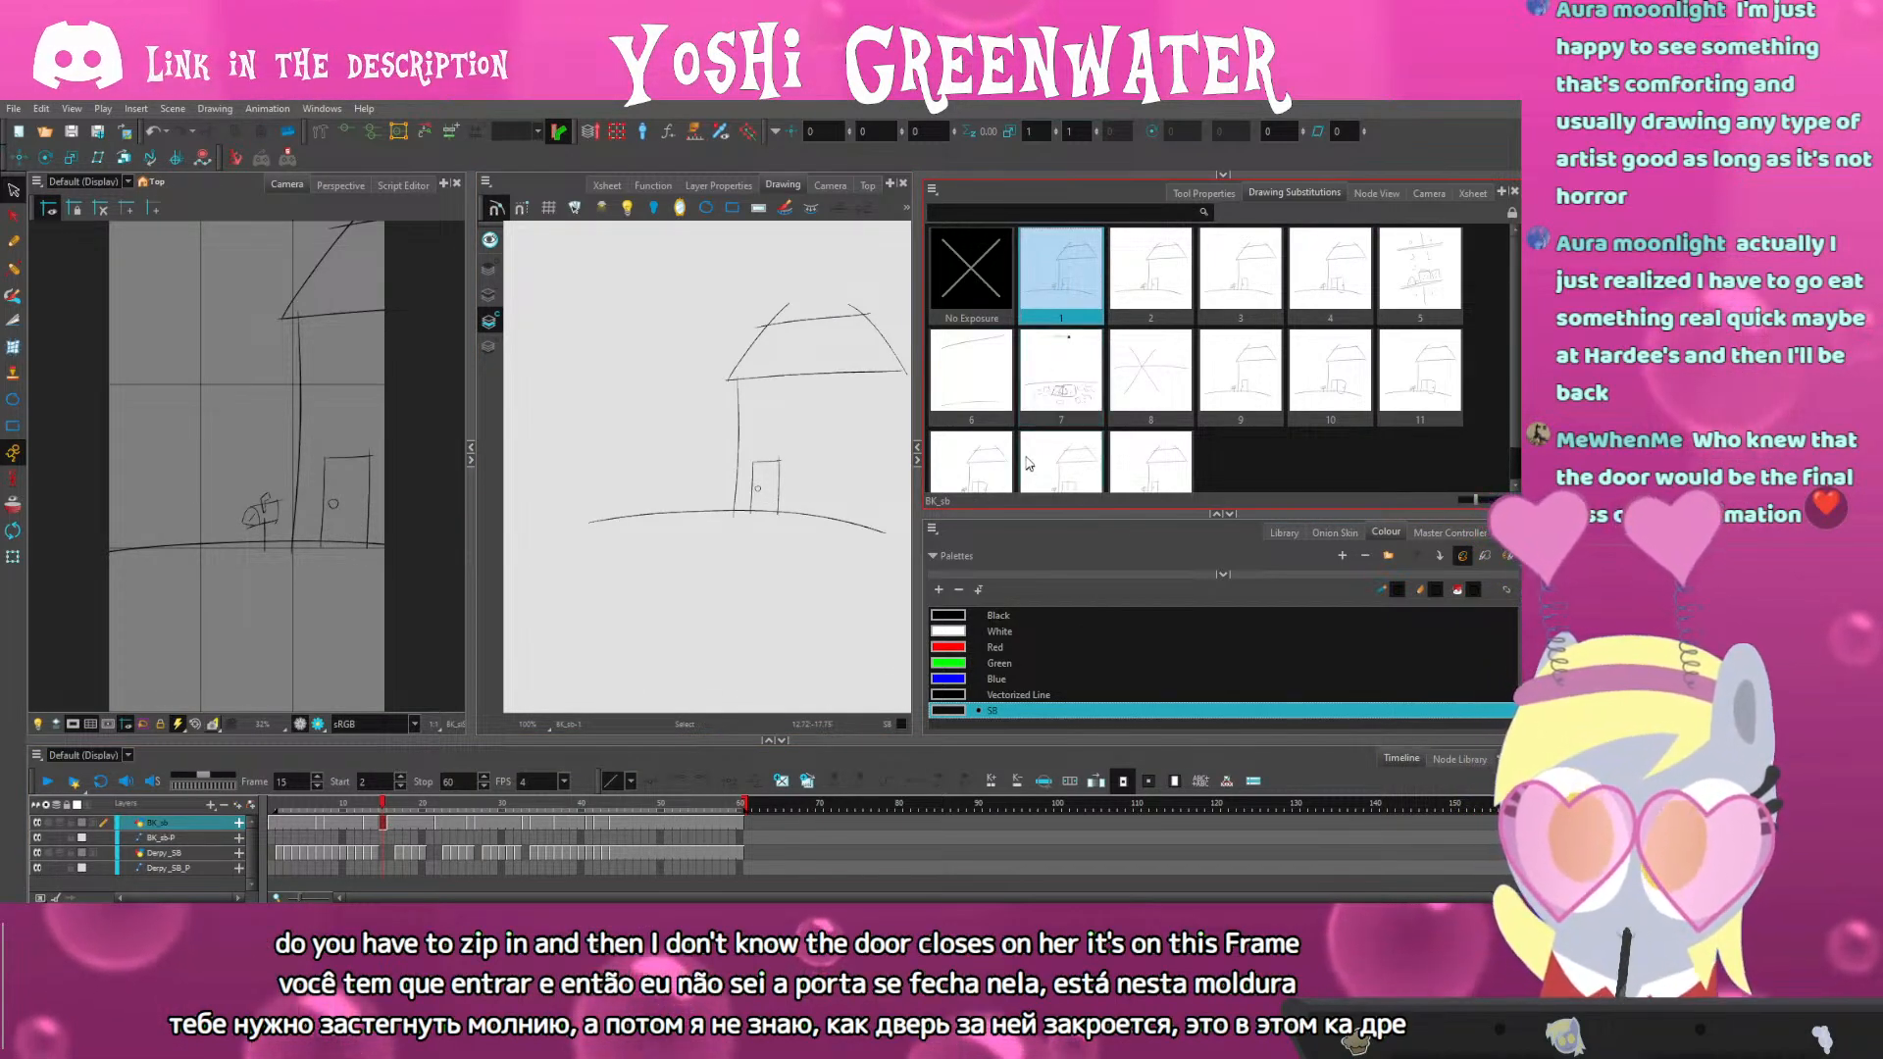
pyautogui.hotkey('ctrl', 'z')
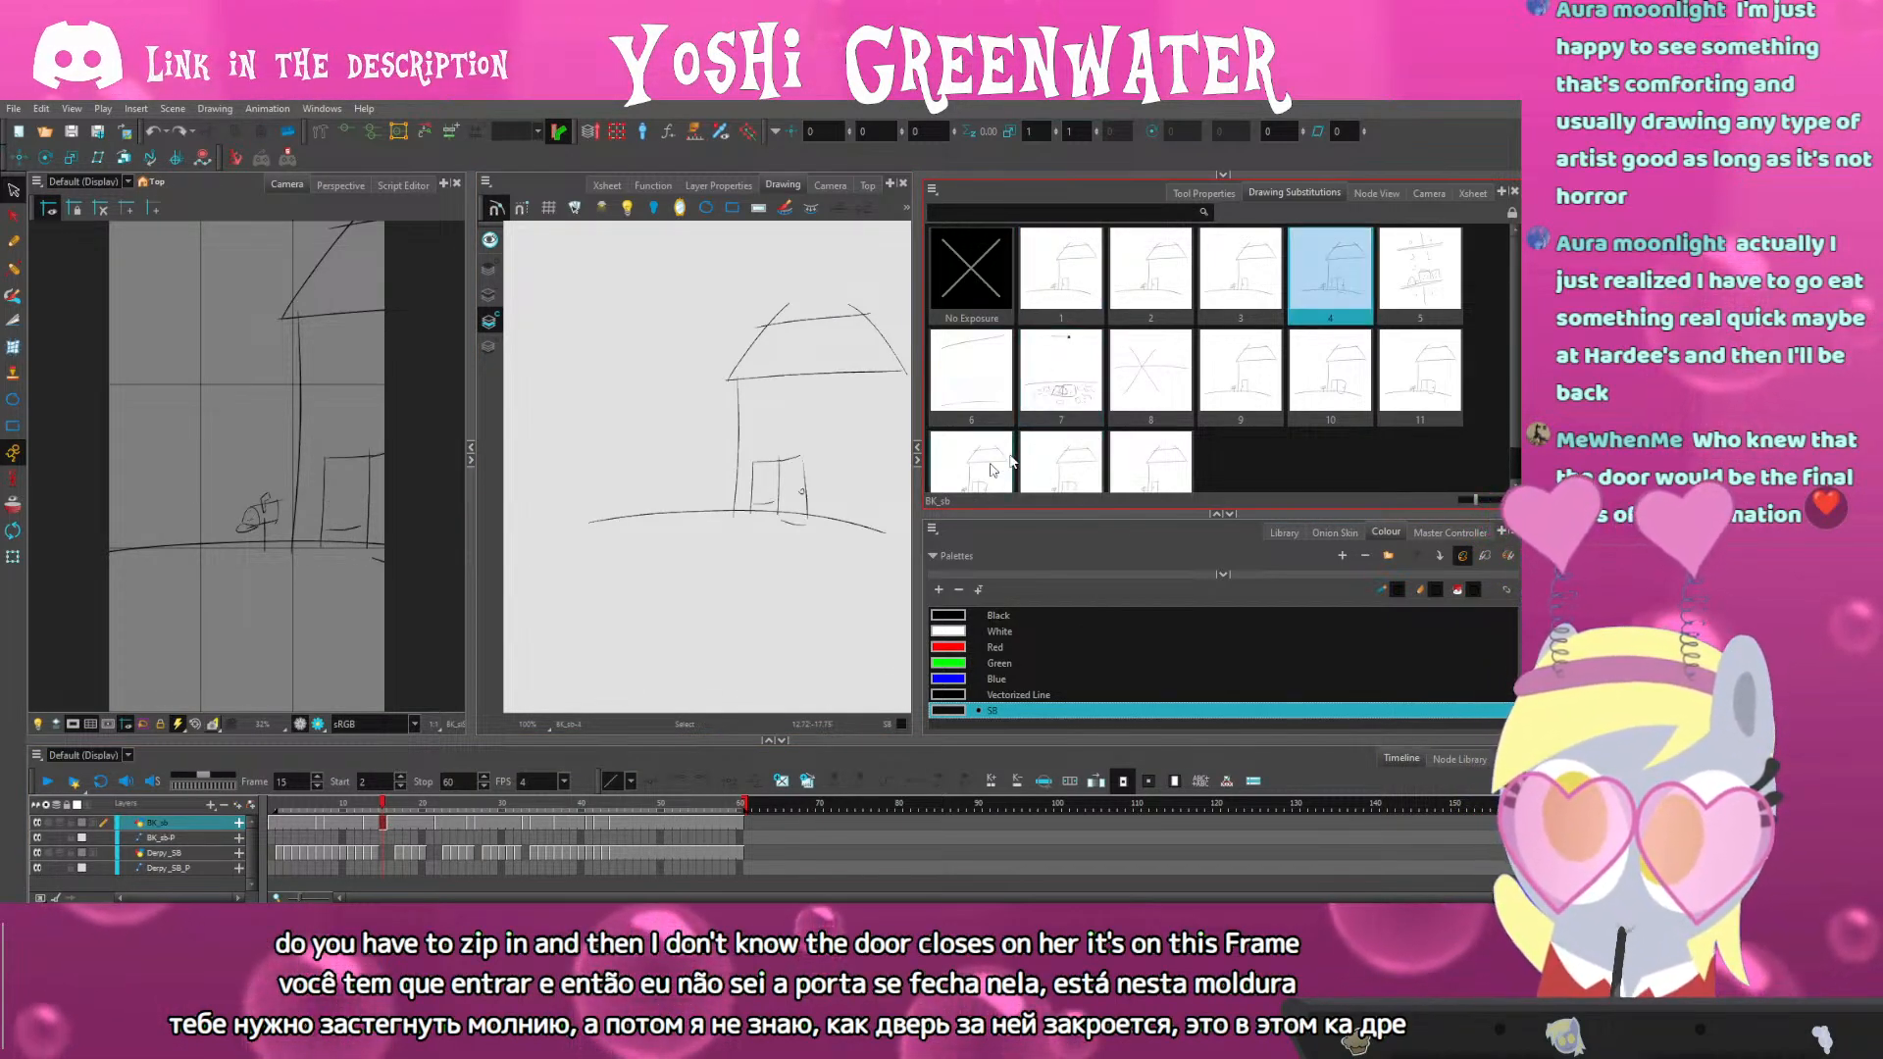
pyautogui.click(1243, 290)
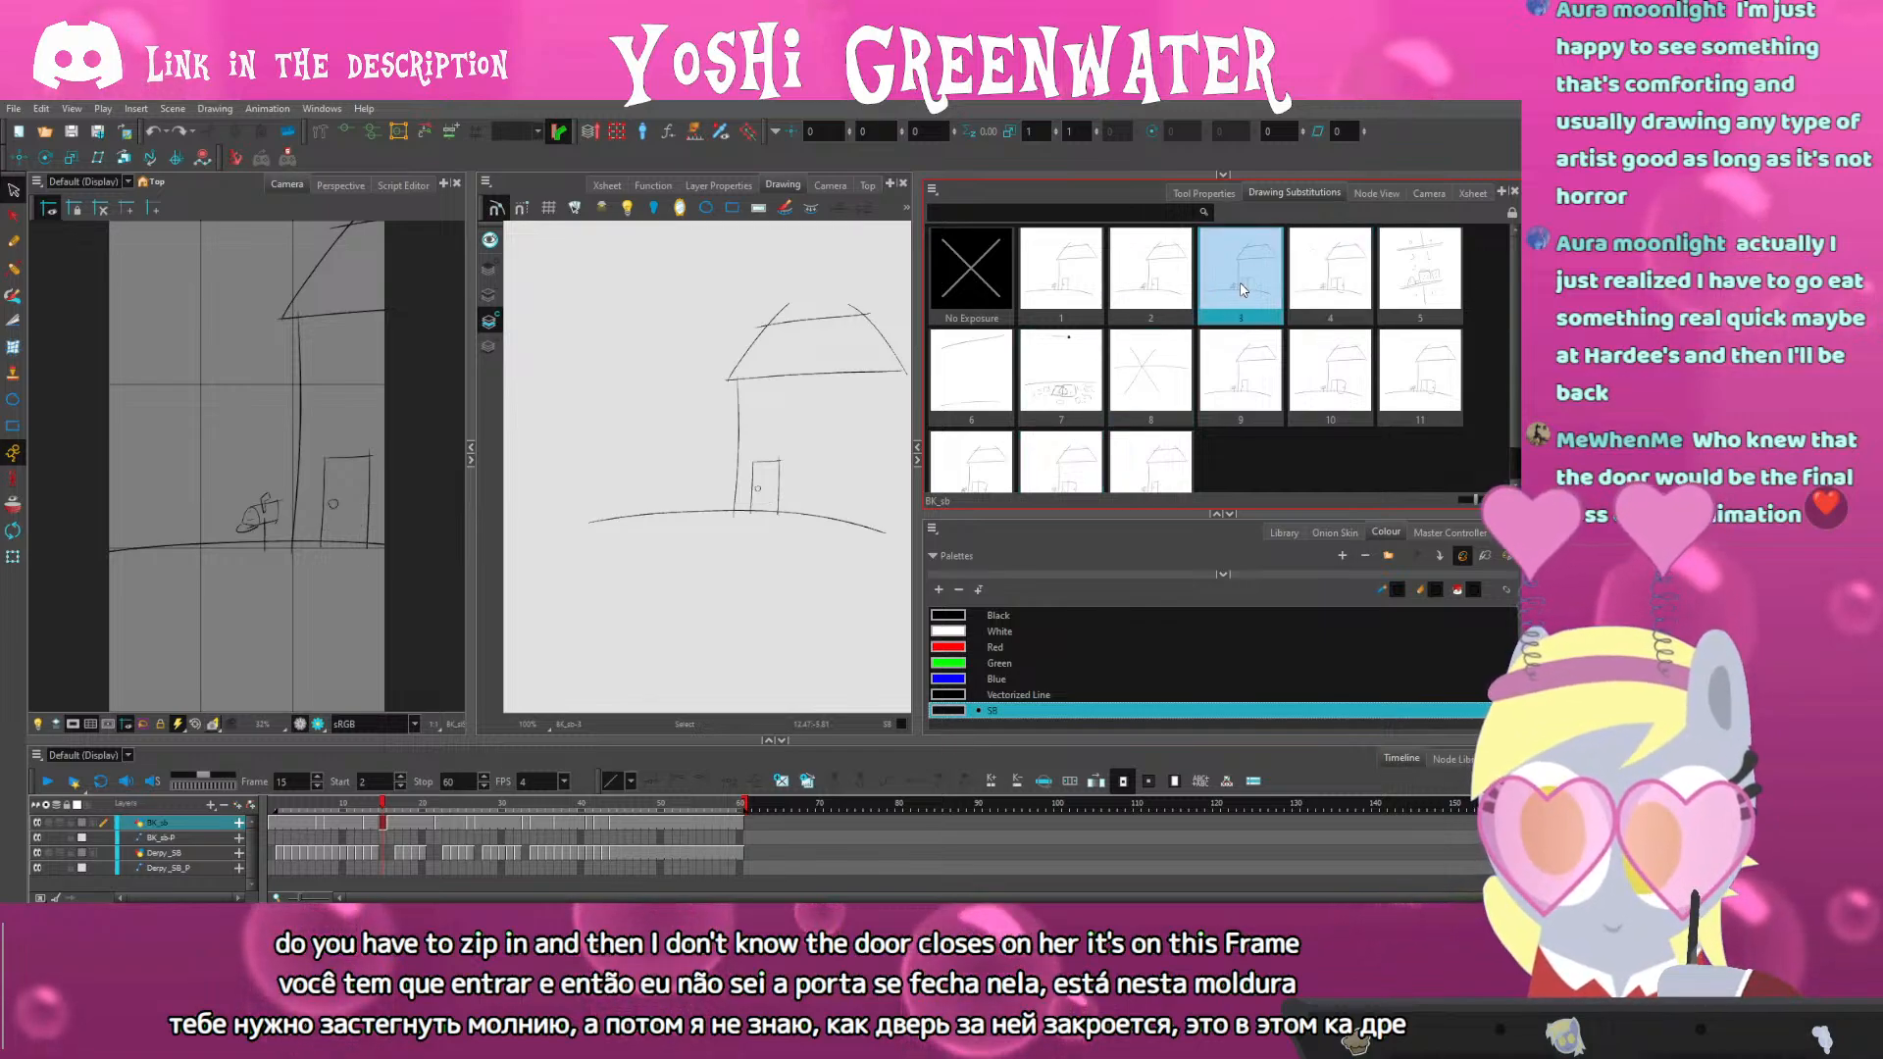
# Scrub between frames 12 and 15 to check the door closing, and continue through to about frame 34
pyautogui.click(379, 807)
pyautogui.click(384, 806)
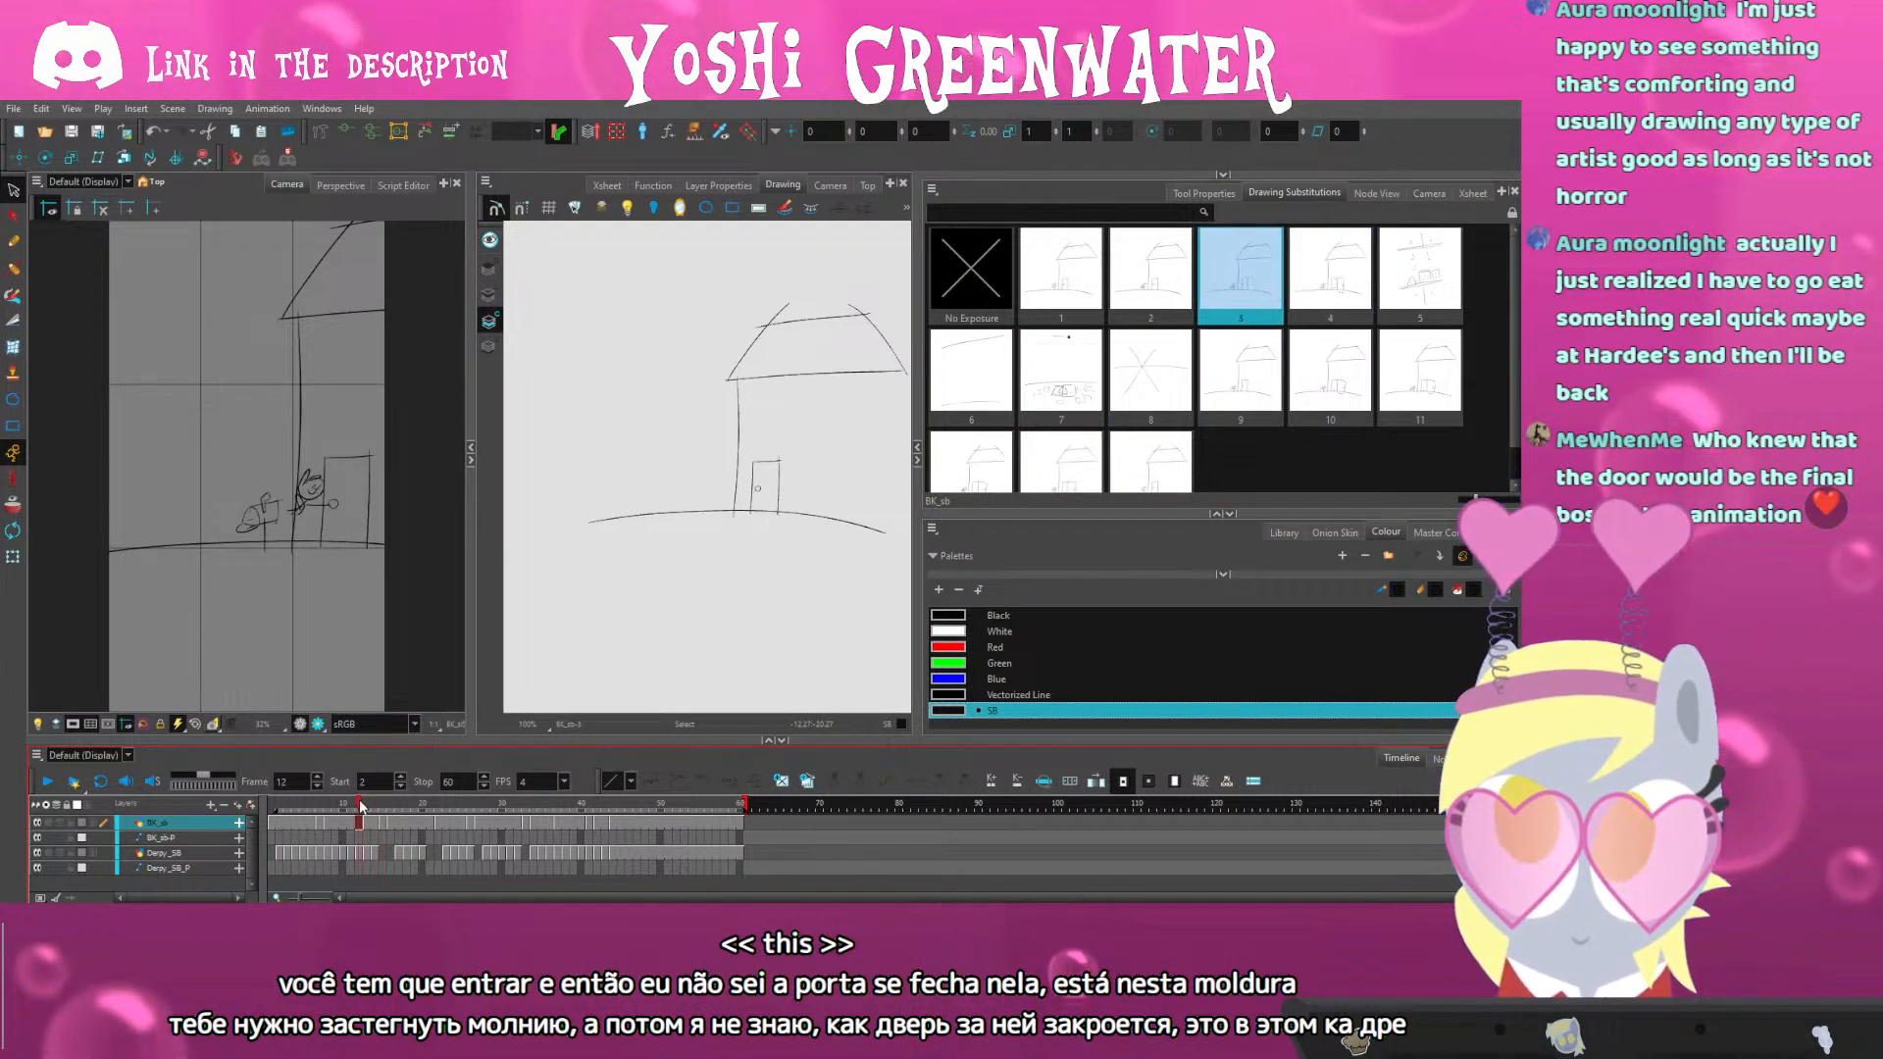
pyautogui.click(370, 806)
pyautogui.click(382, 806)
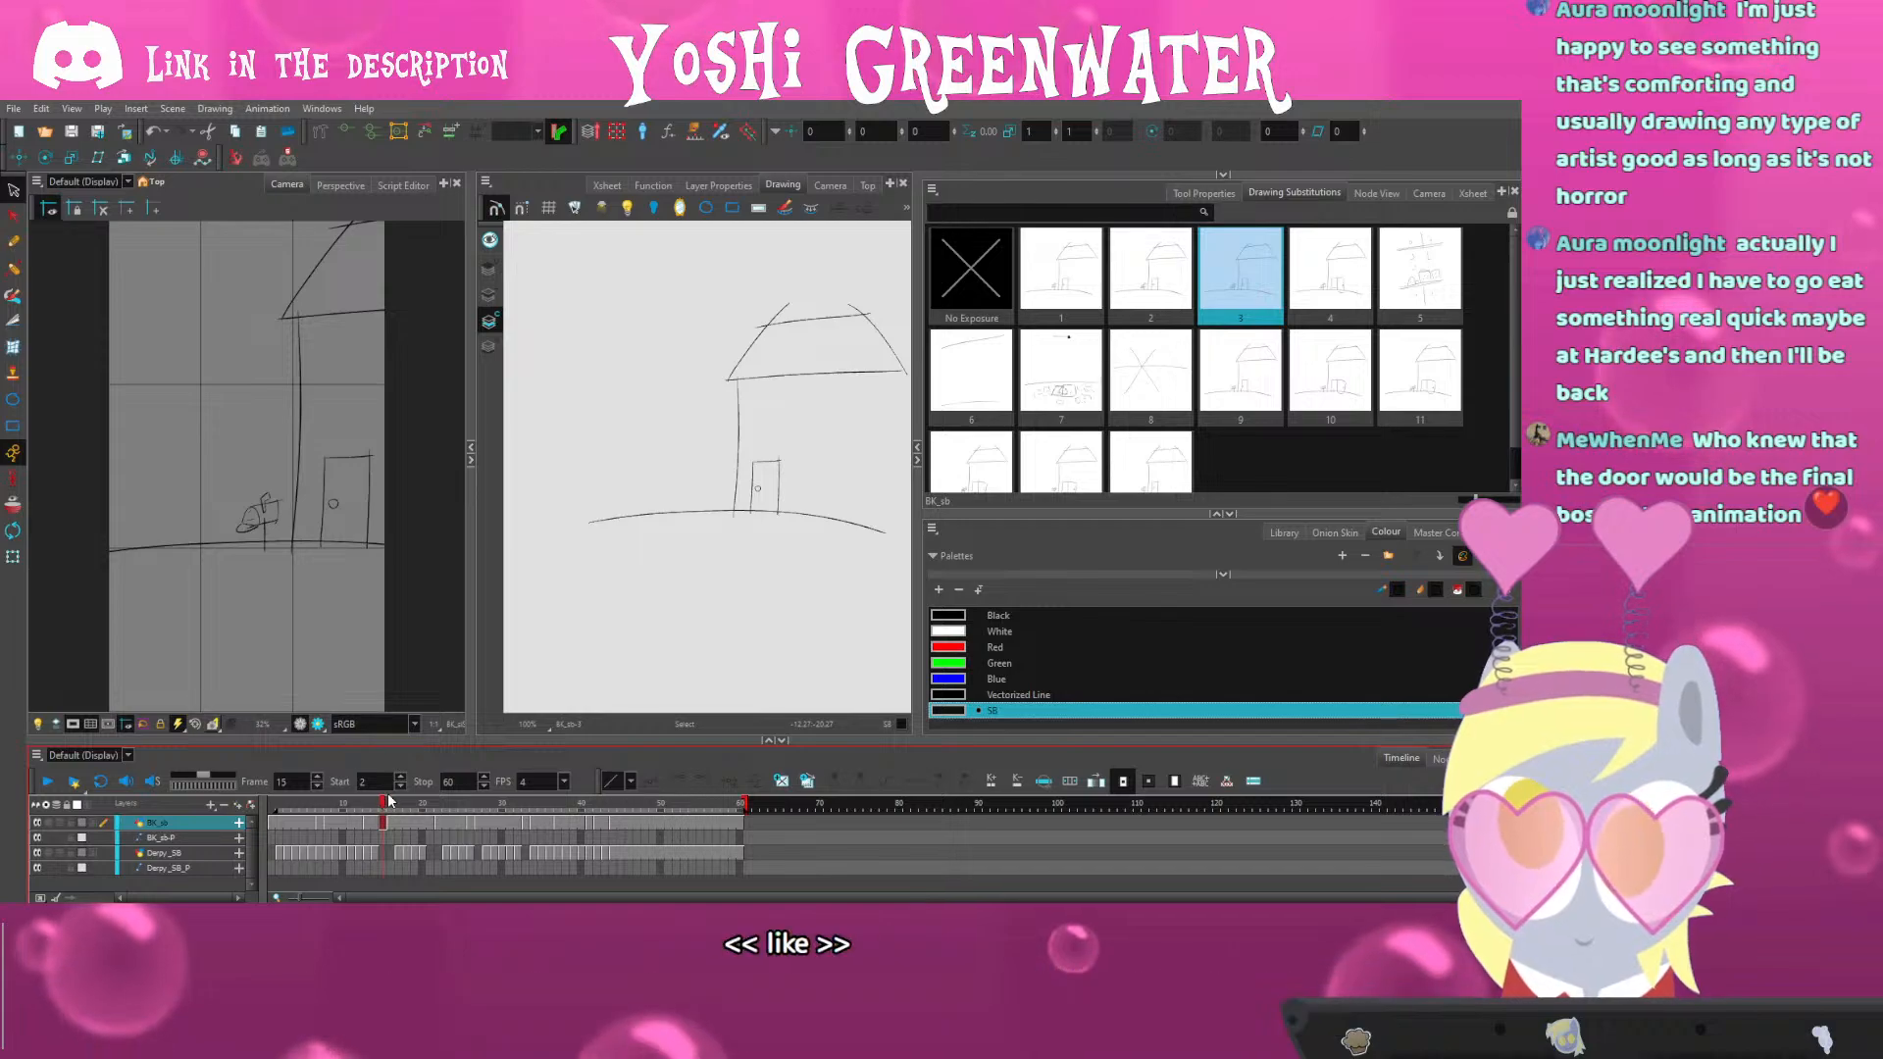
pyautogui.click(370, 807)
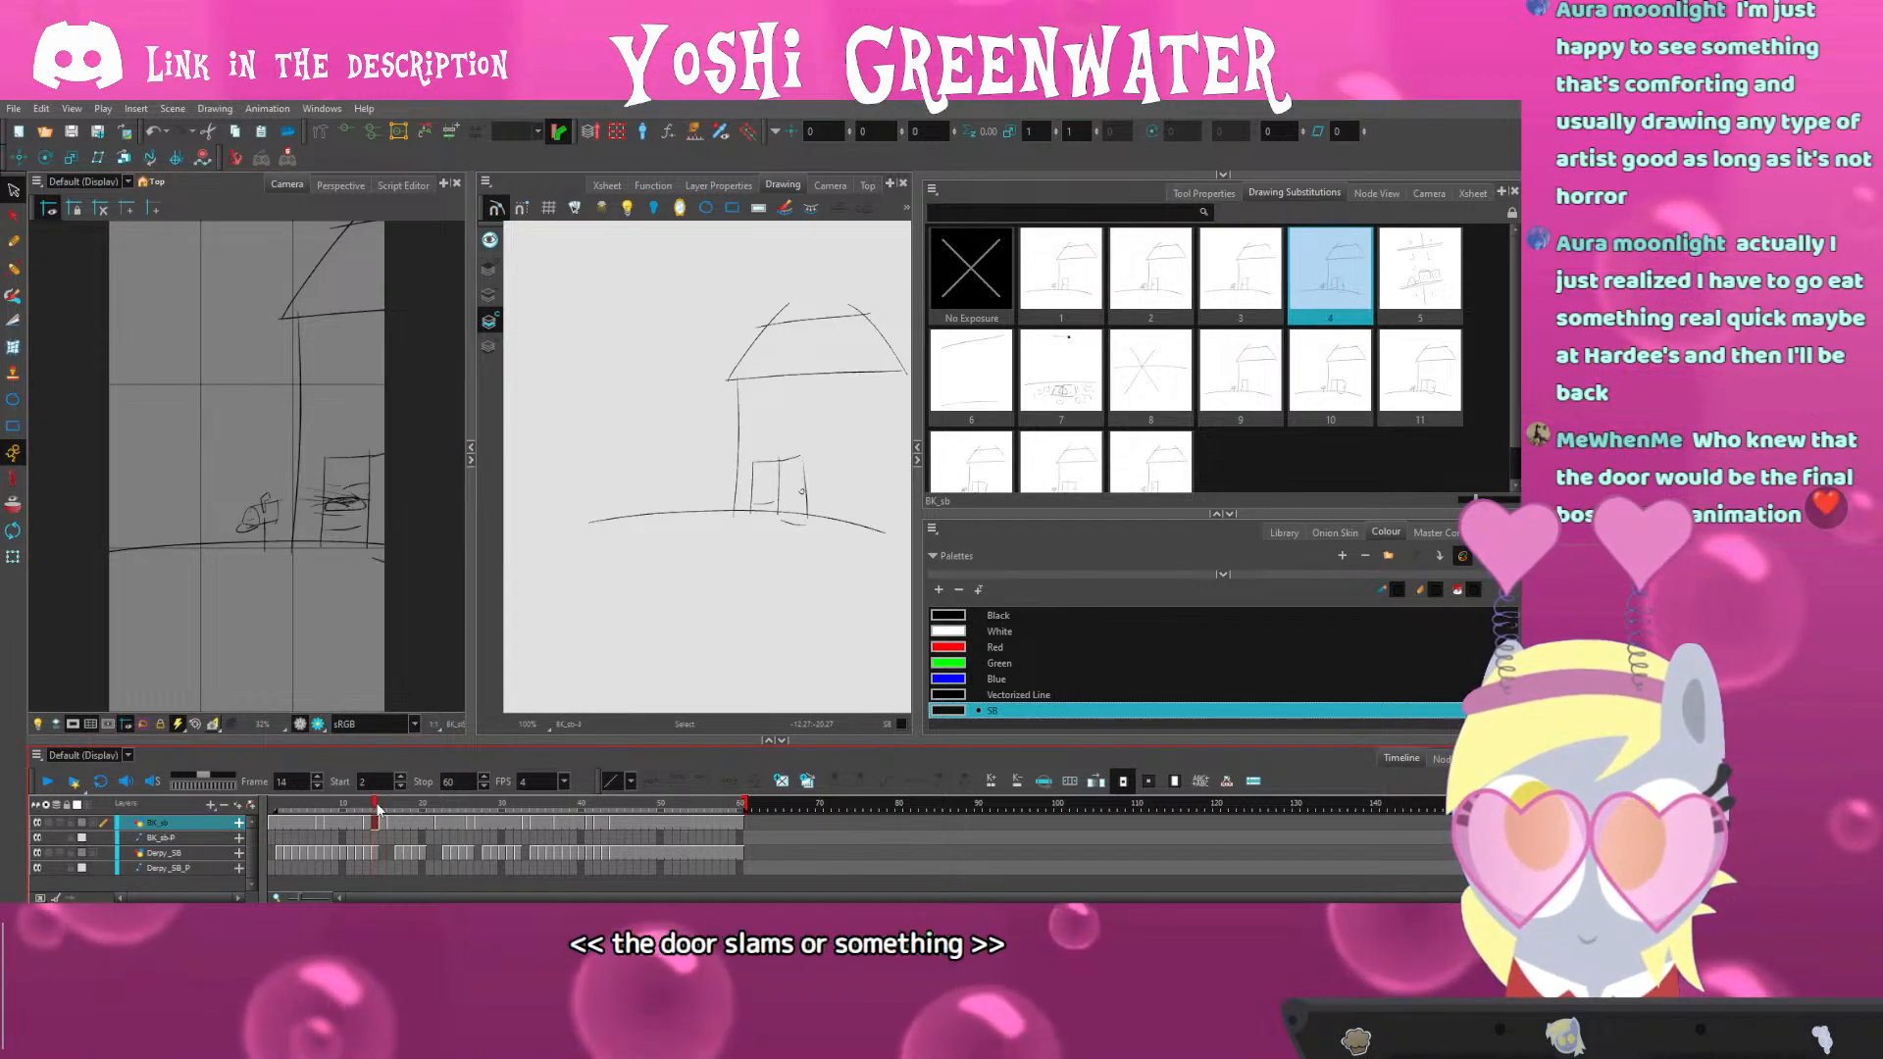
pyautogui.click(382, 806)
pyautogui.moveTo(383, 806); pyautogui.dragTo(534, 806)
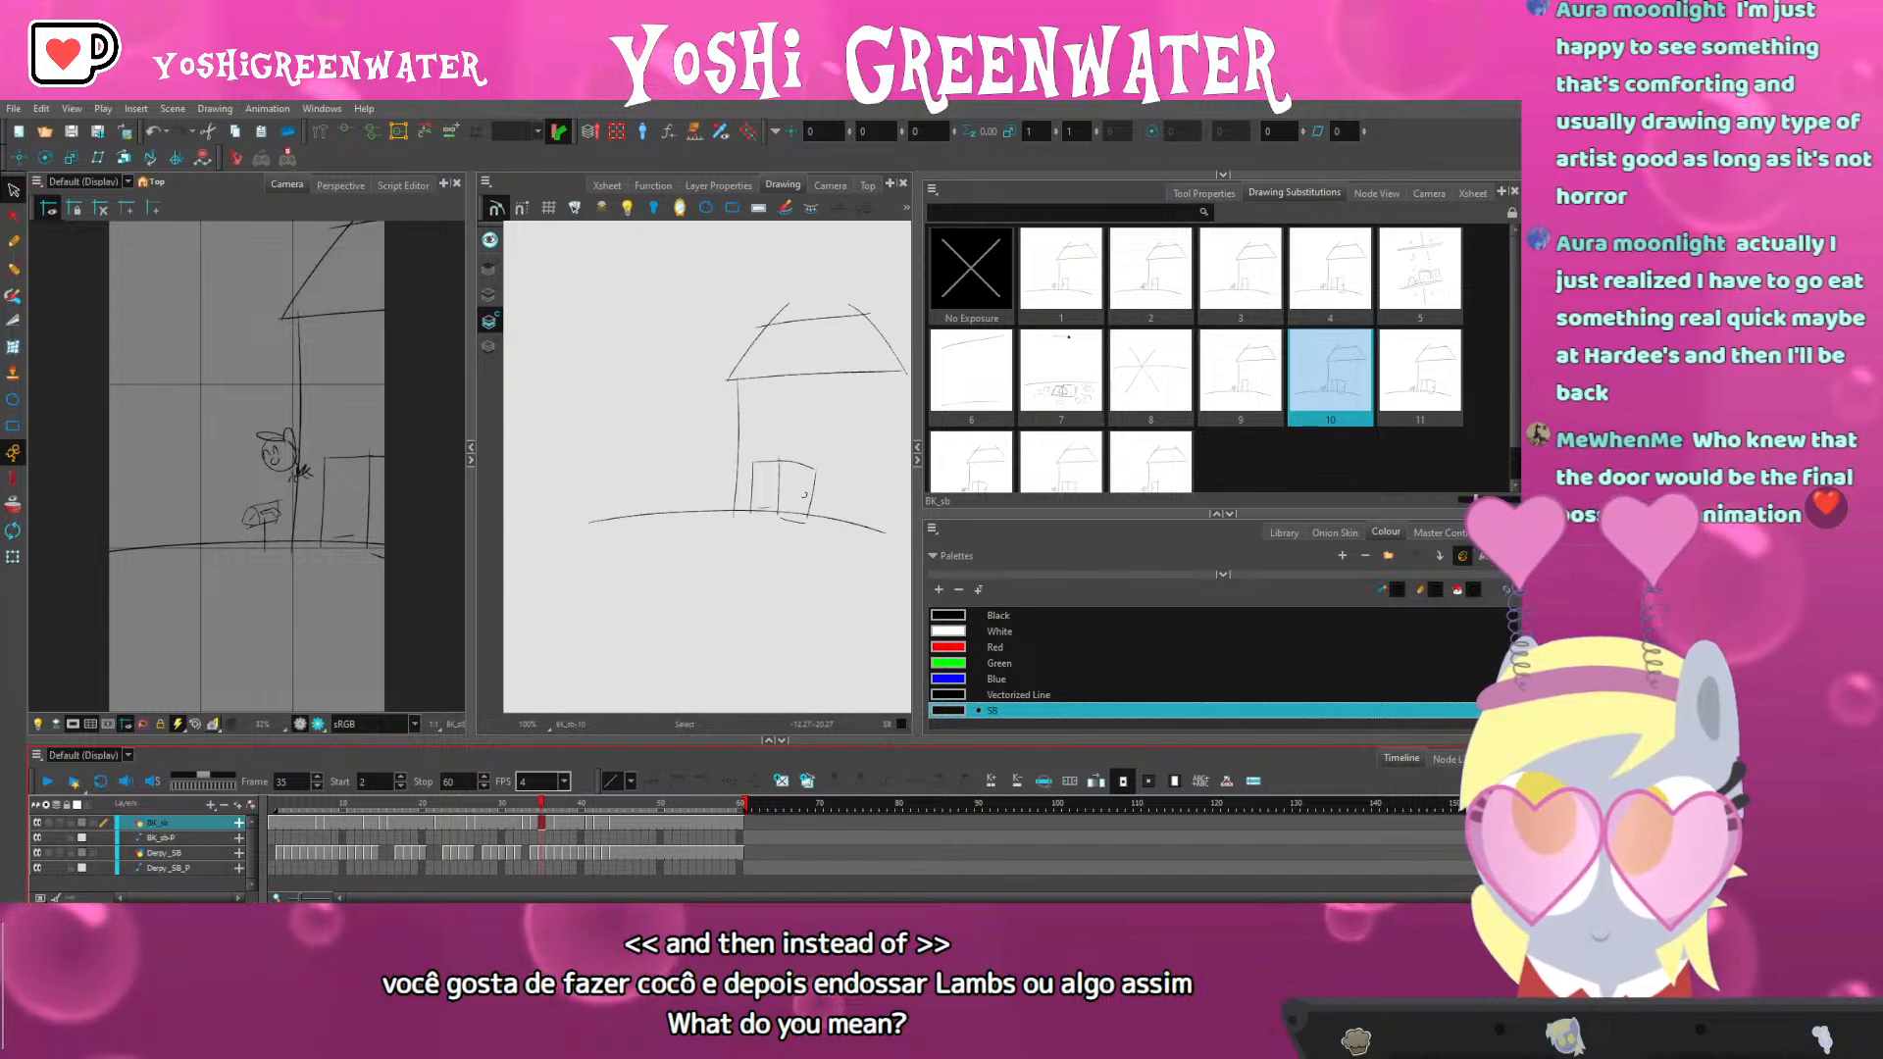
# Move the scene's end marker further out and extend frame 34 by one frame across the background and Derpy layers
pyautogui.press(',')
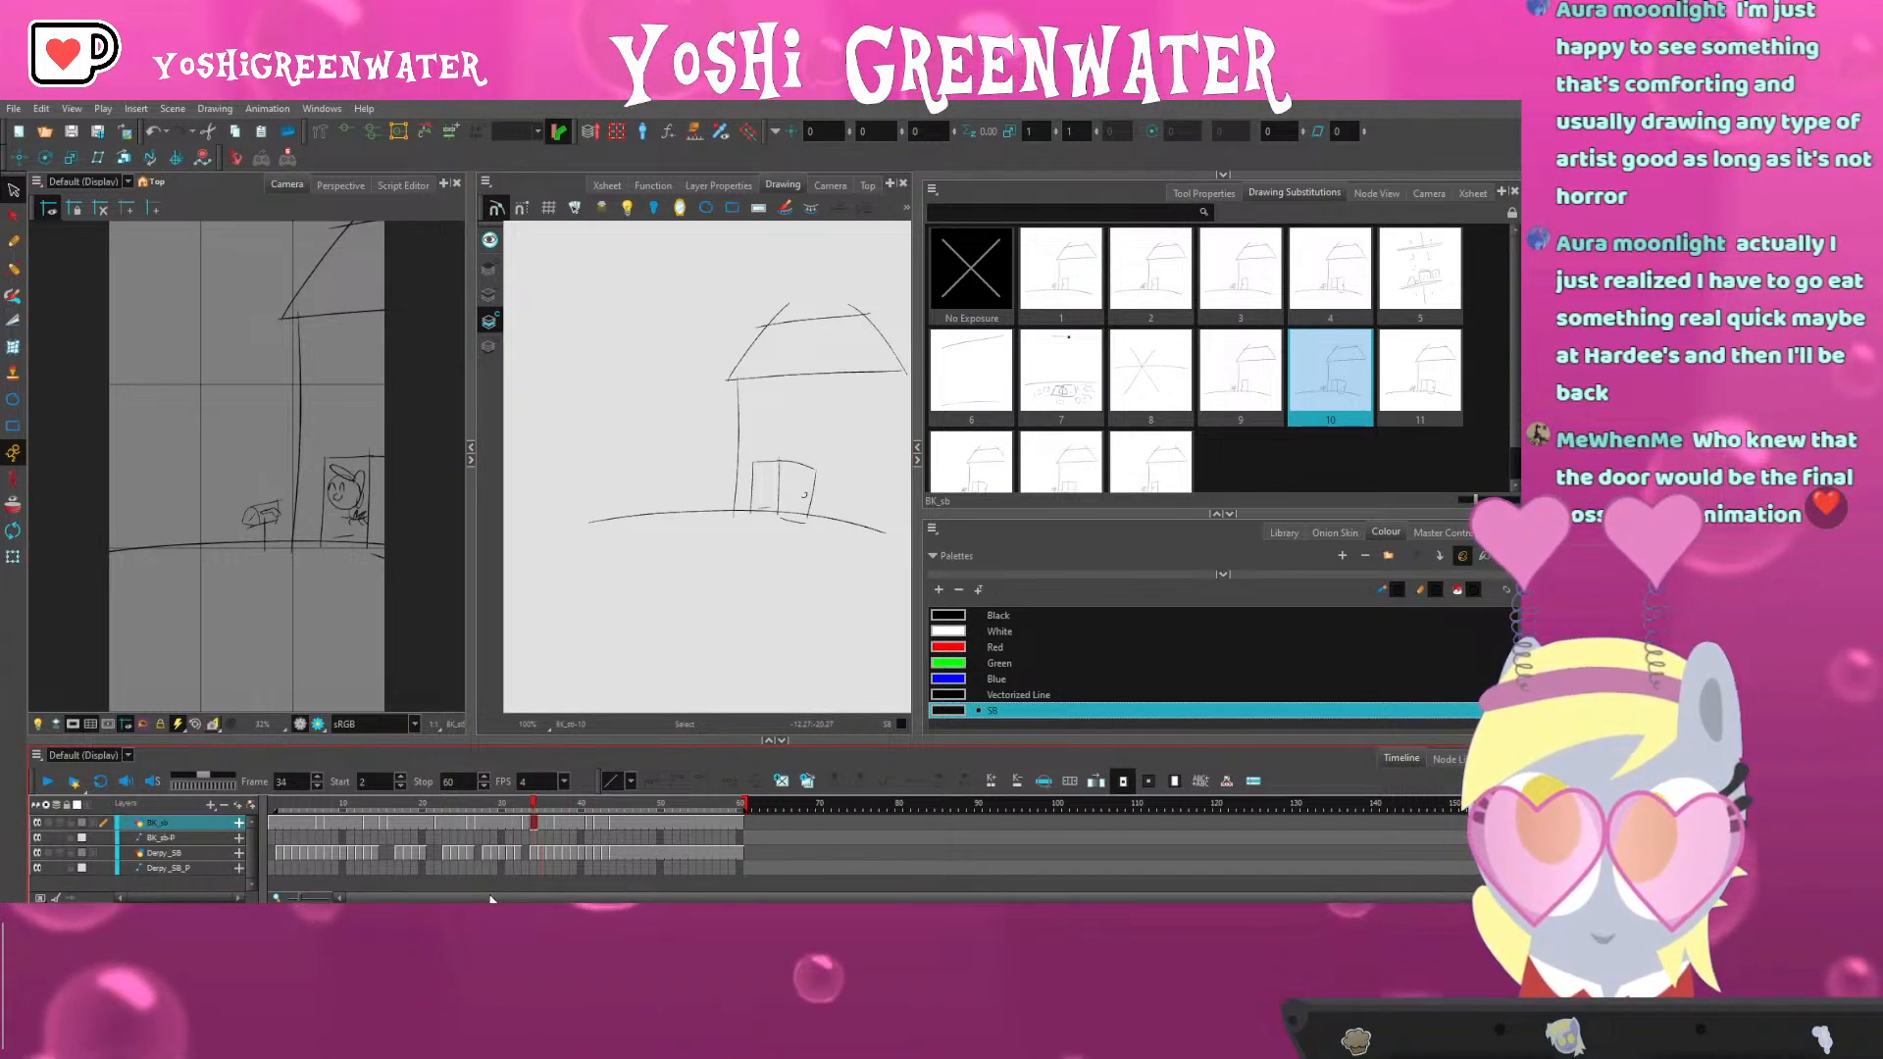
pyautogui.moveTo(492, 899); pyautogui.dragTo(500, 898)
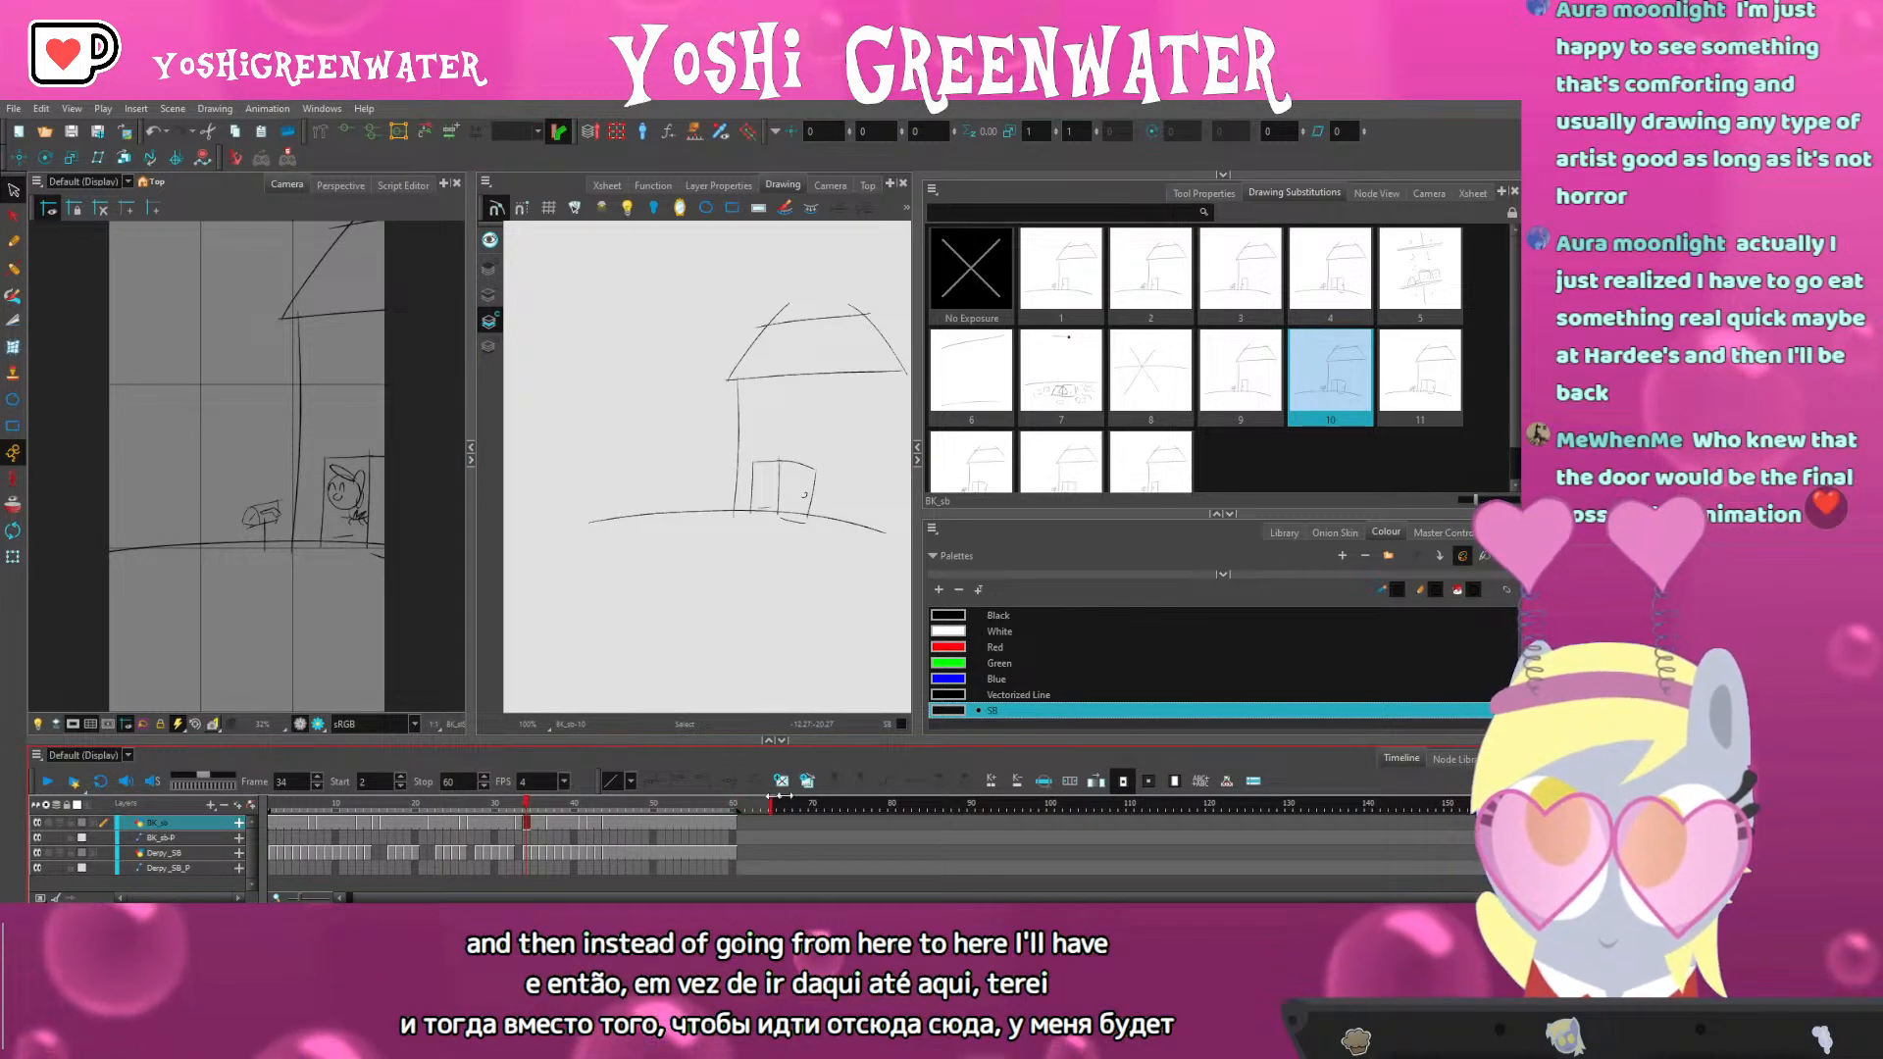
pyautogui.moveTo(778, 795); pyautogui.dragTo(810, 802)
pyautogui.click(523, 805)
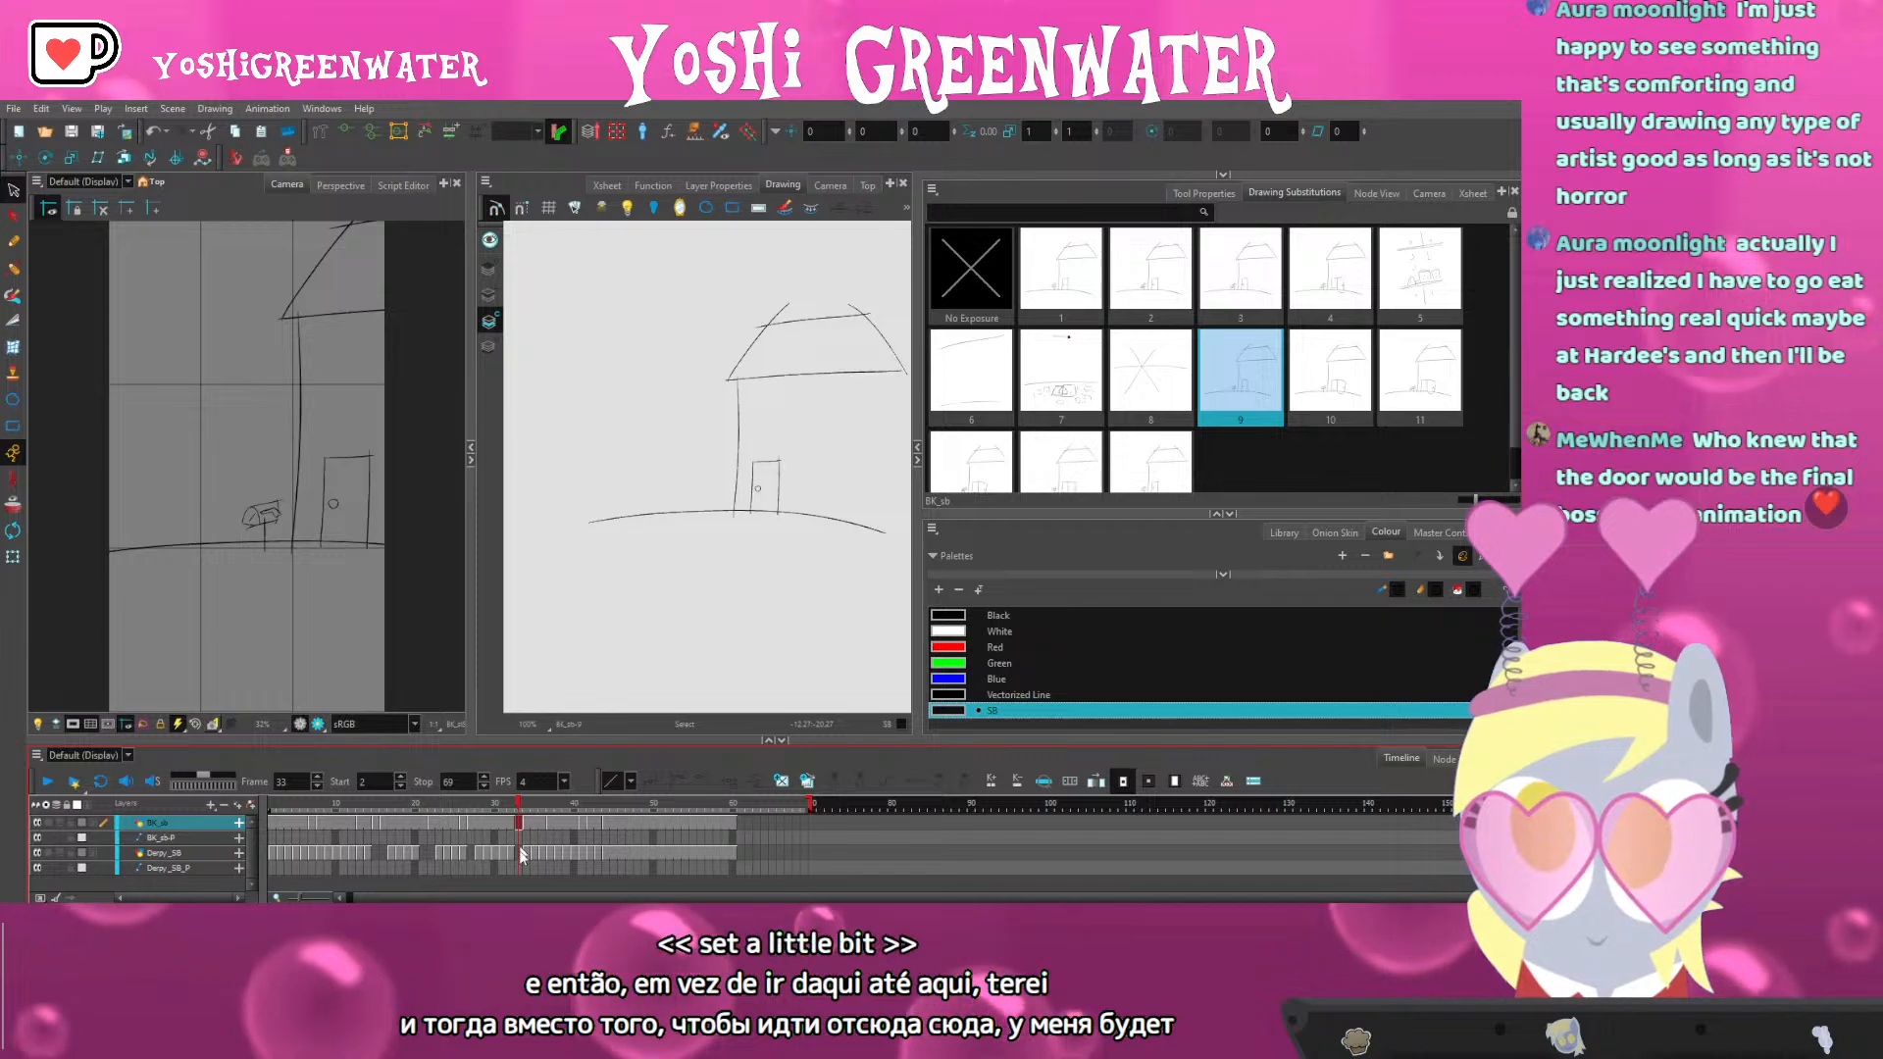
pyautogui.click(534, 812)
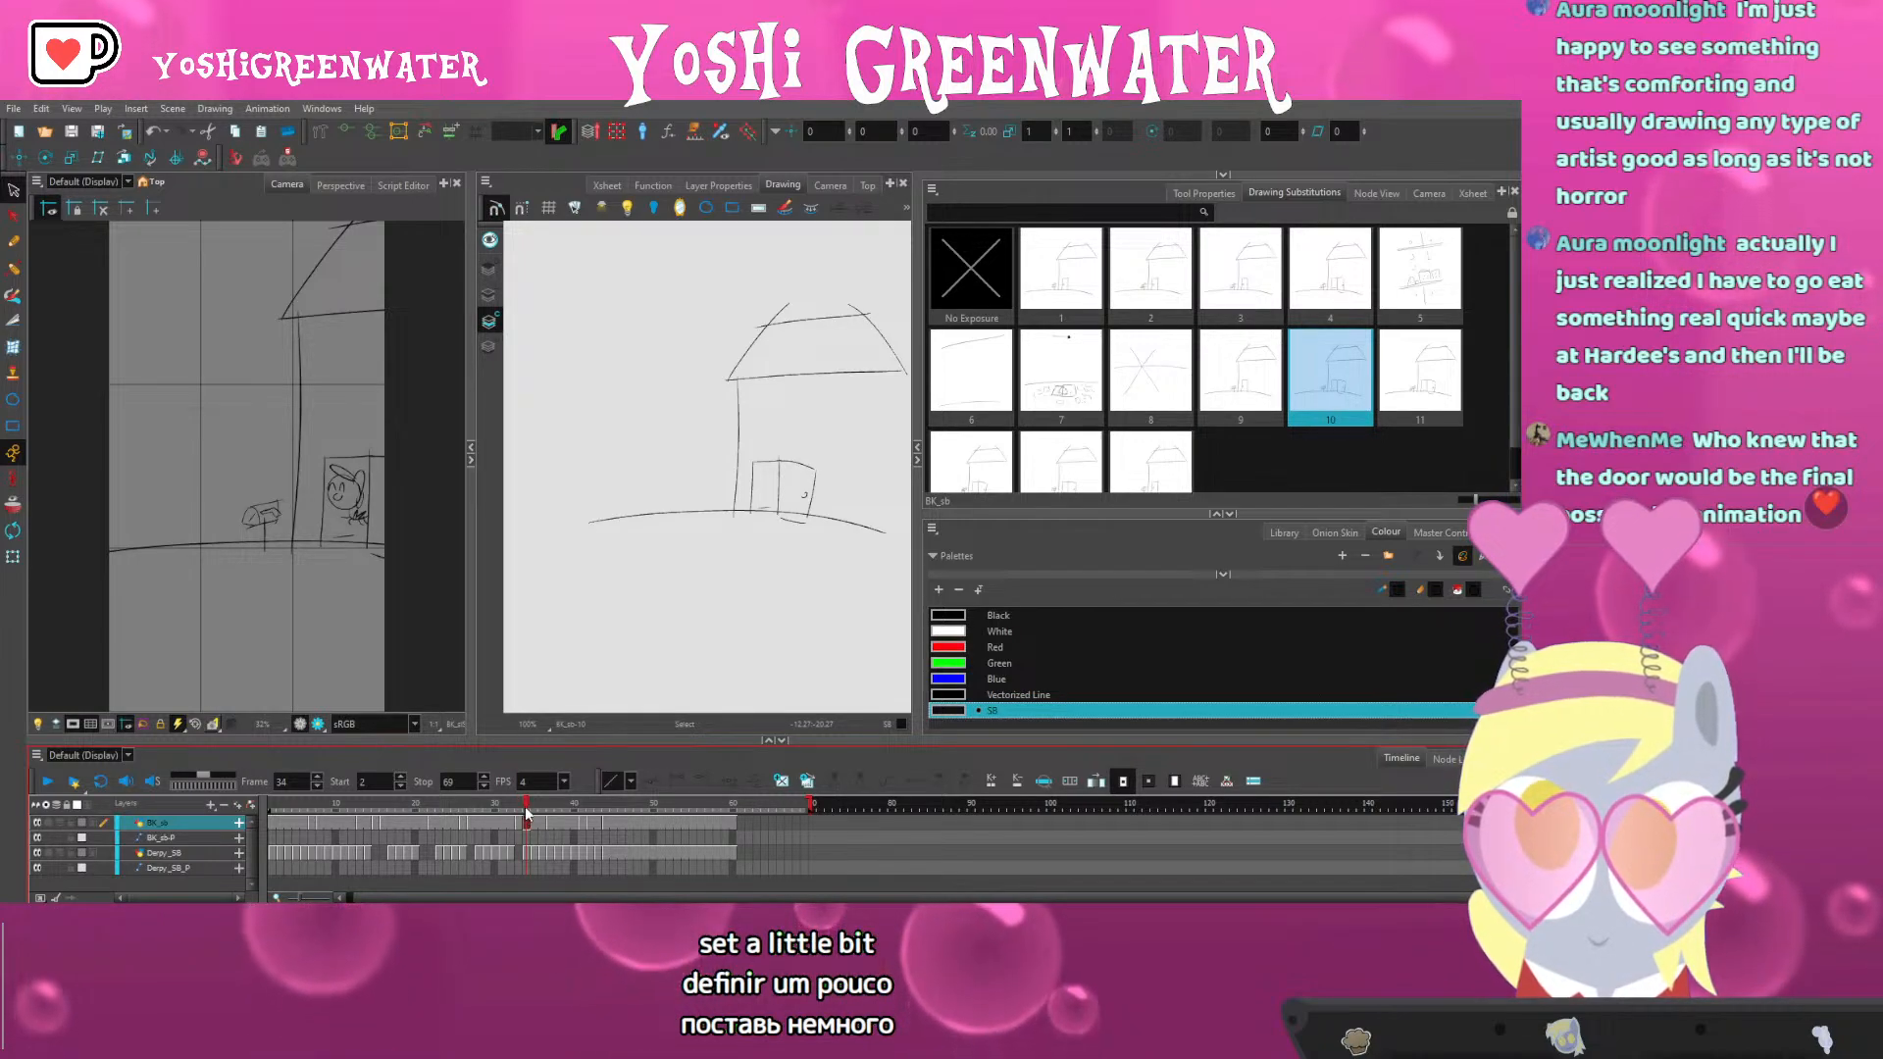
pyautogui.click(528, 852)
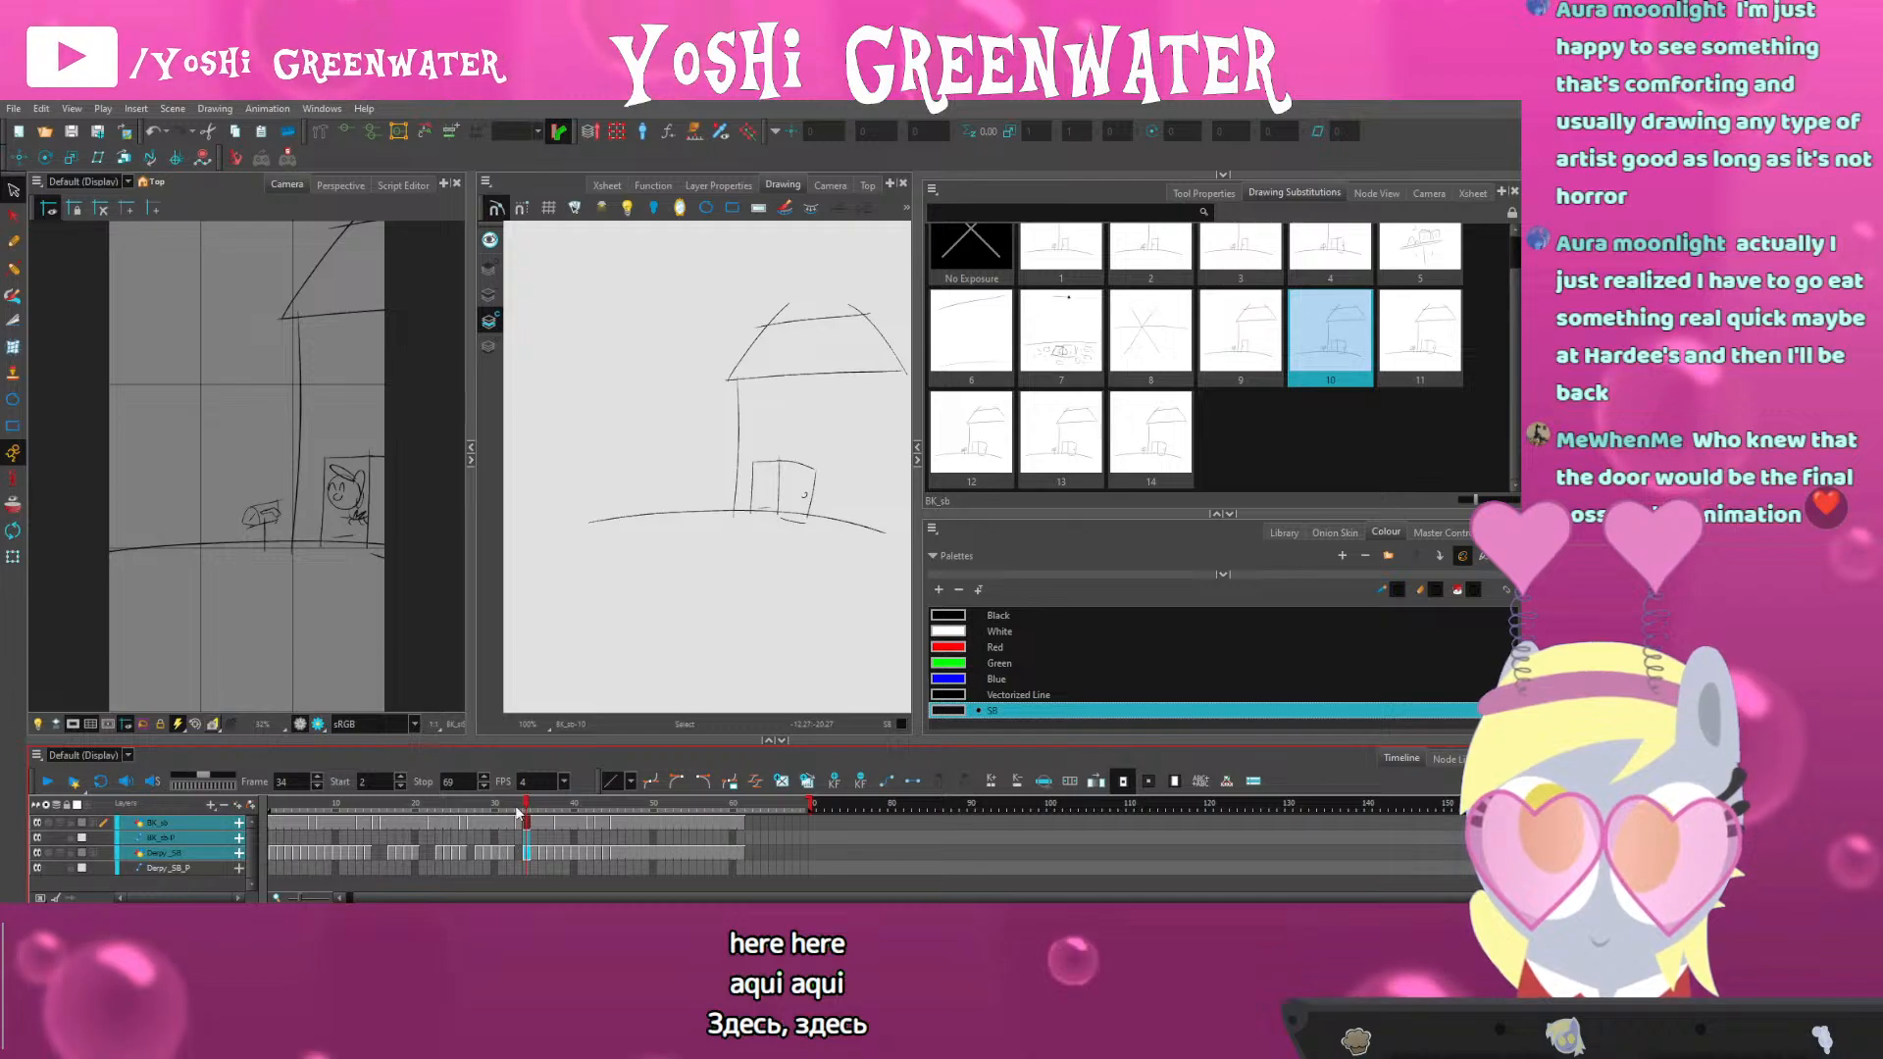
pyautogui.click(533, 853)
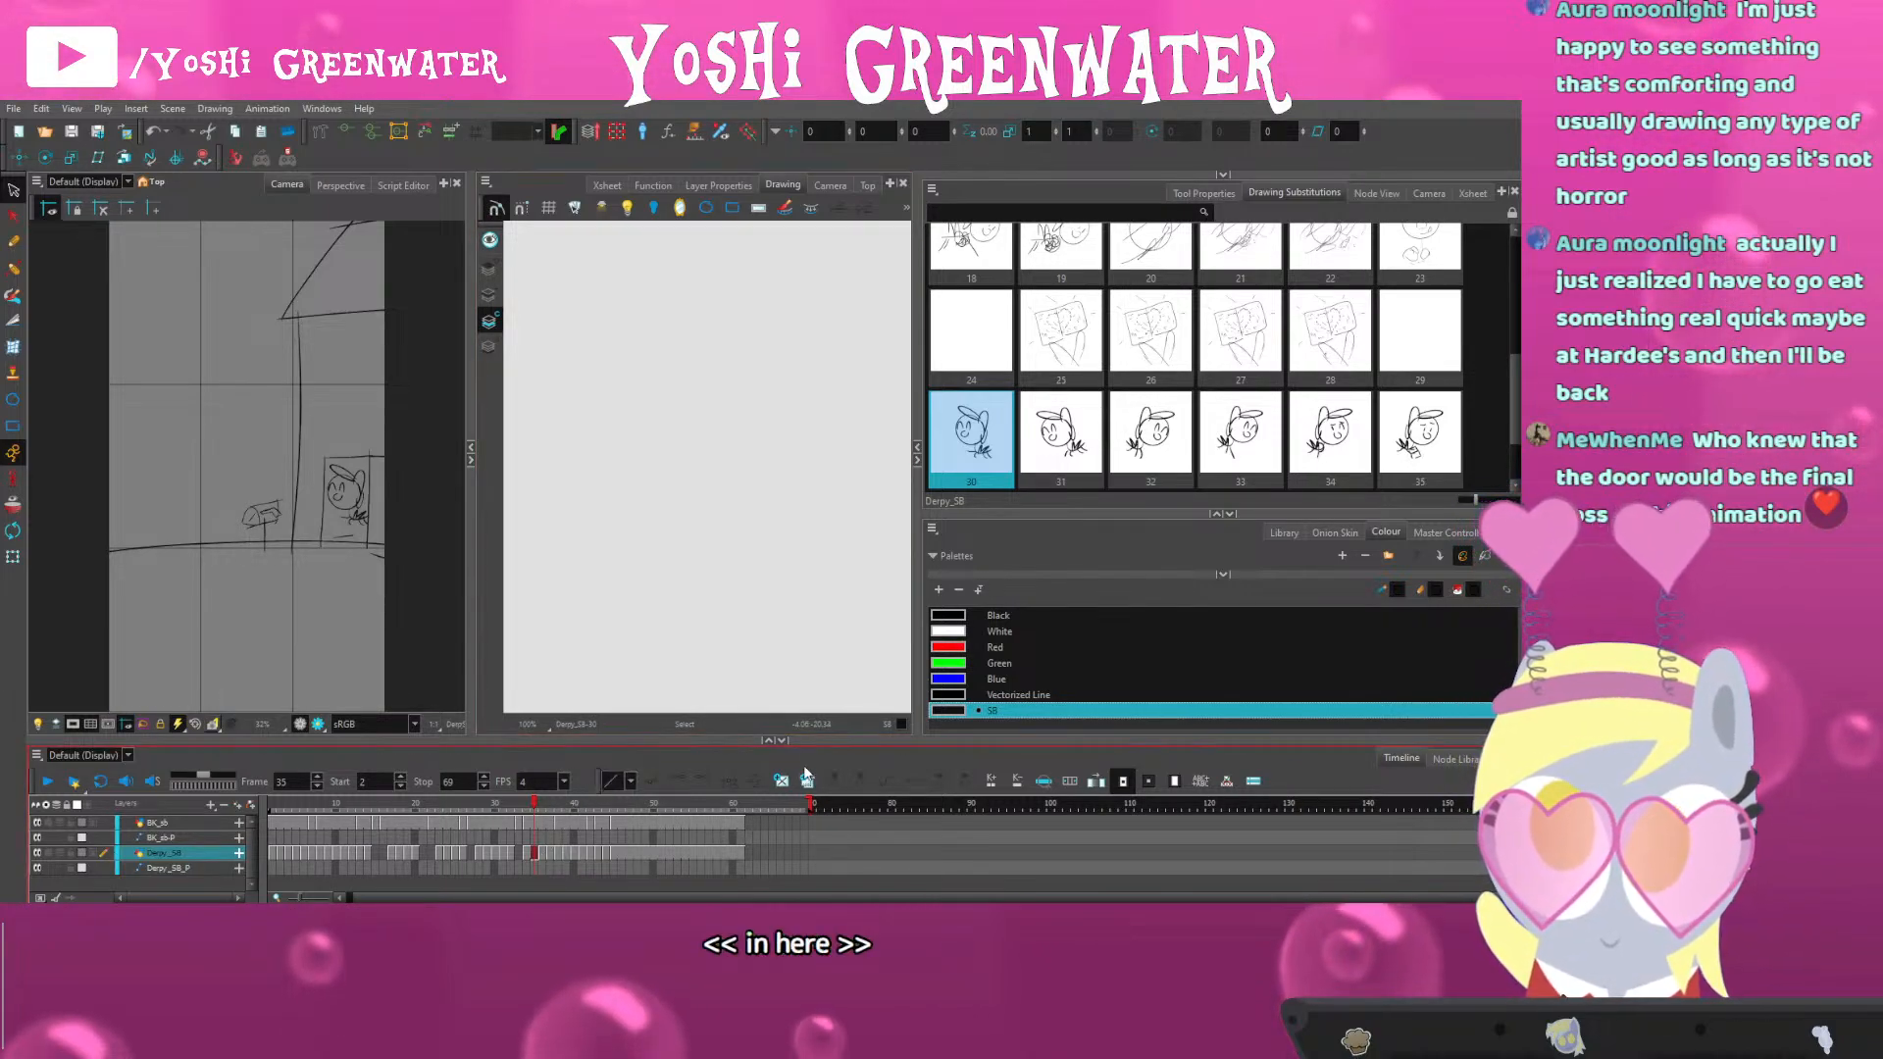
# Duplicate Derpy's drawing at frame 35 and mirror it horizontally in place so the character faces the other way
pyautogui.click(457, 448)
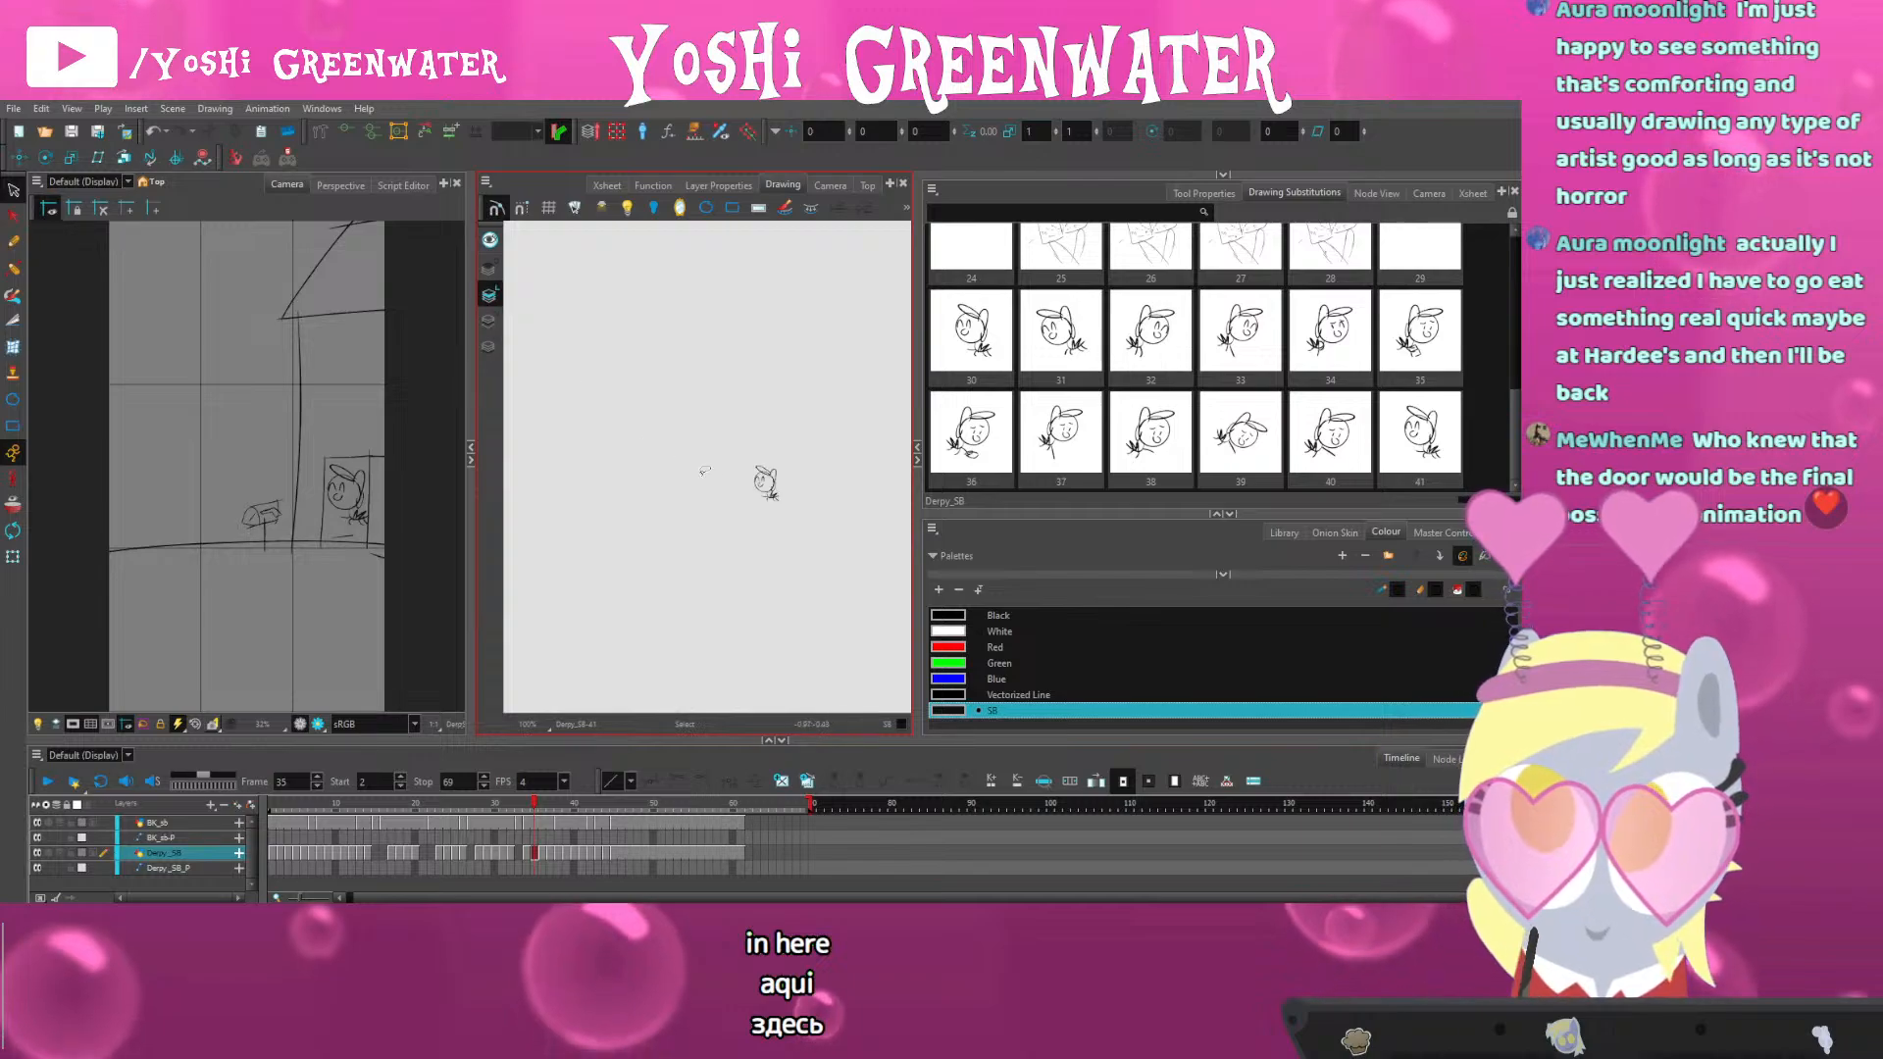
pyautogui.moveTo(818, 530); pyautogui.dragTo(698, 555)
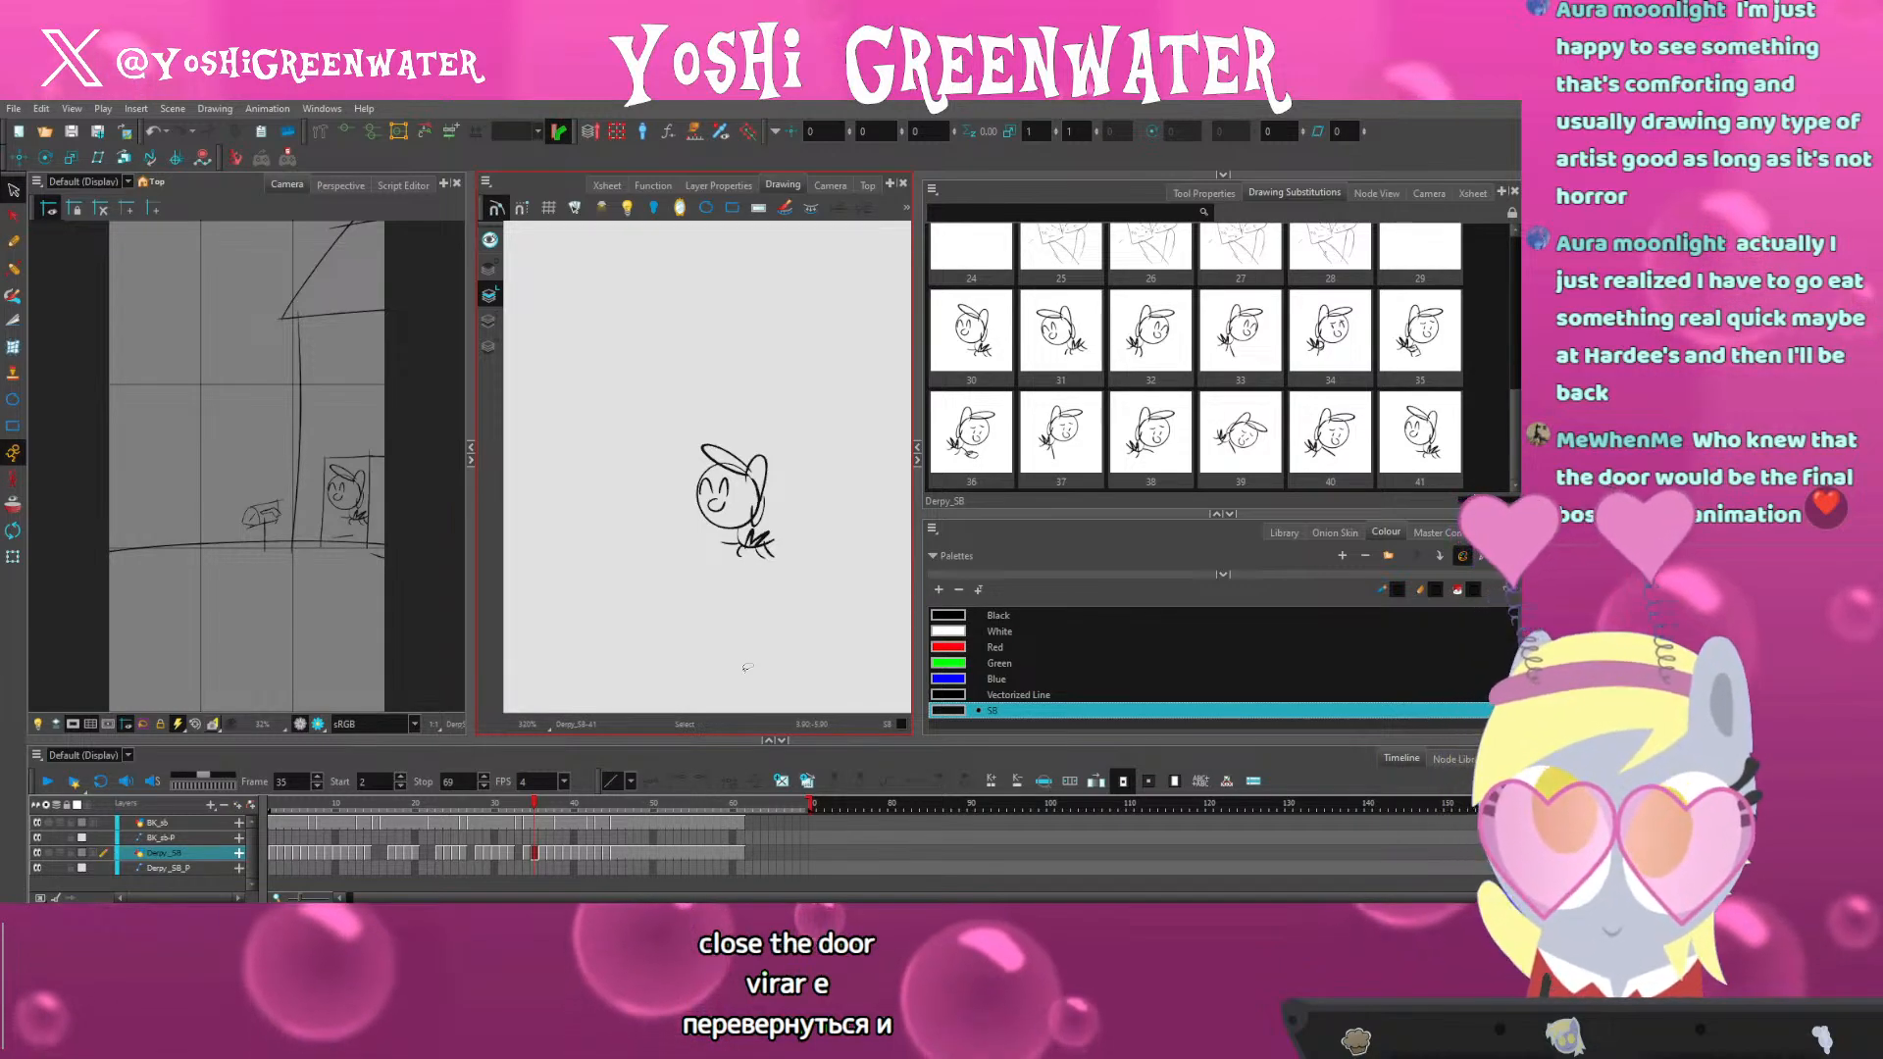
pyautogui.click(1204, 193)
pyautogui.click(956, 328)
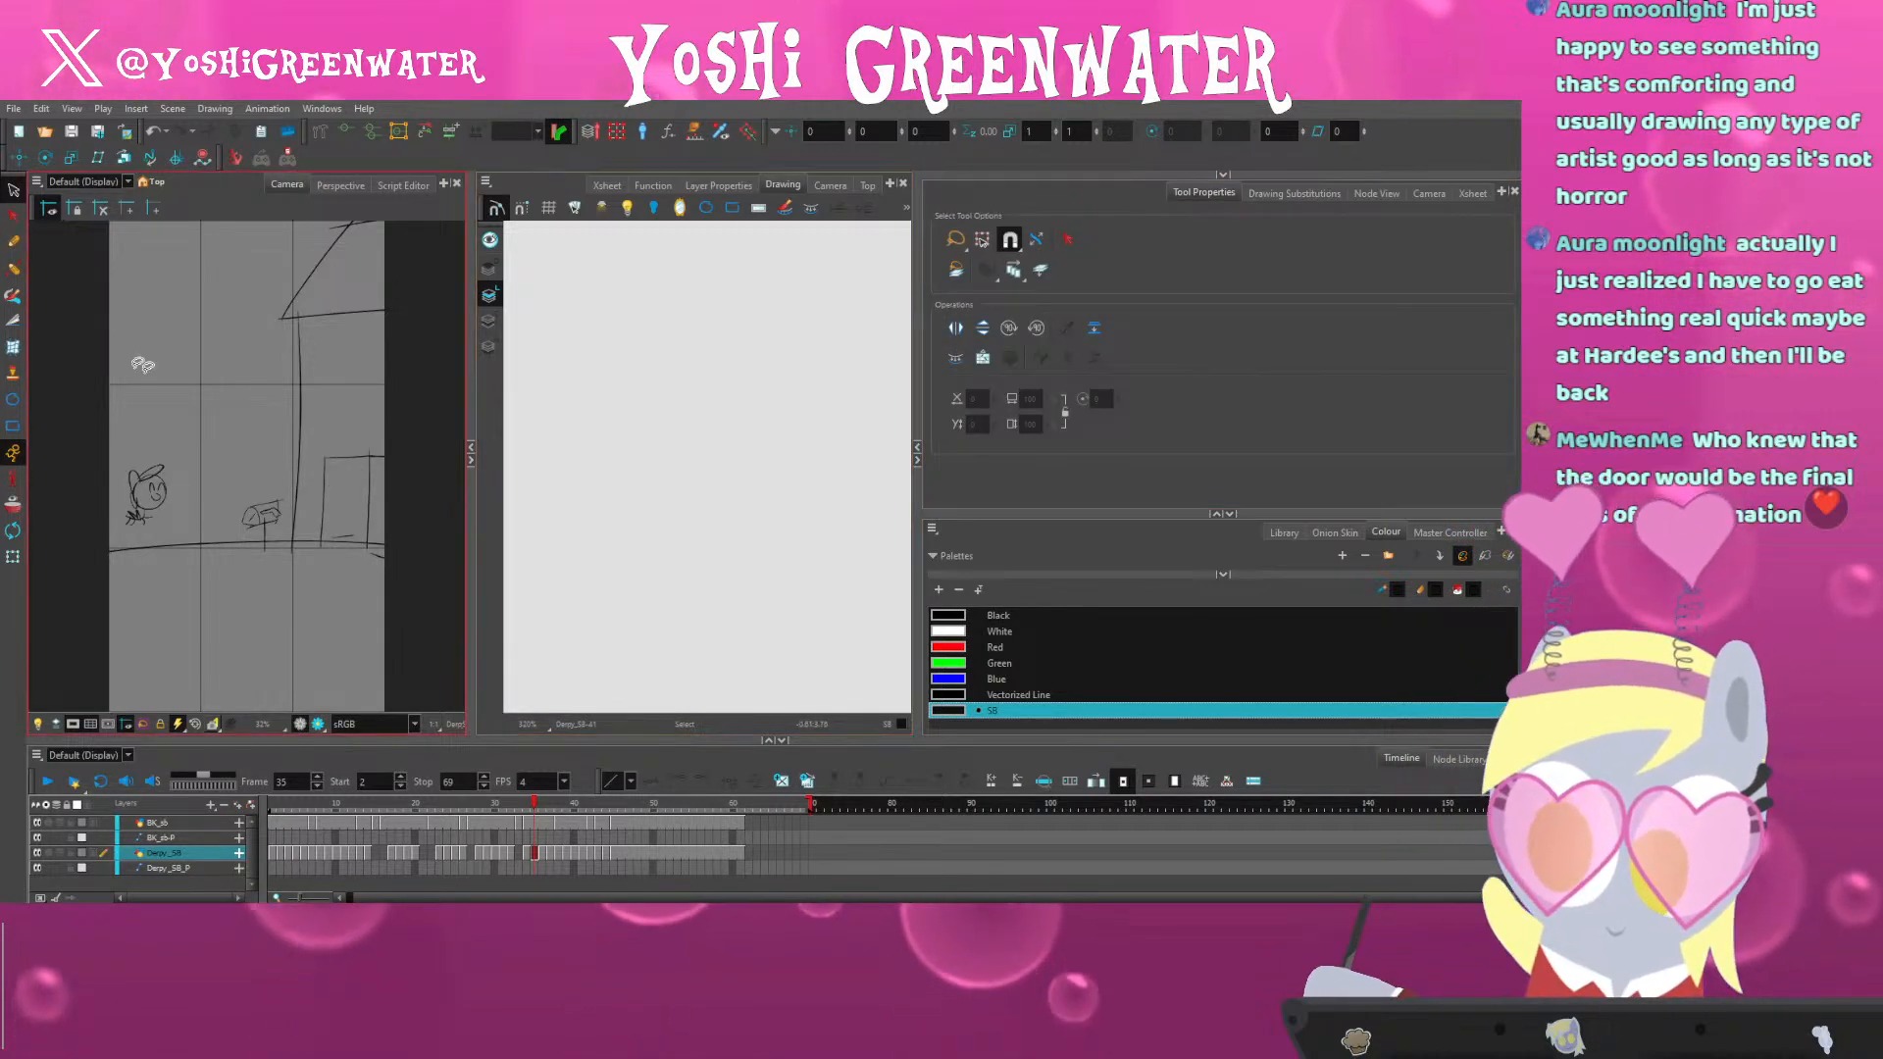
pyautogui.hotkey('ctrl', 'z')
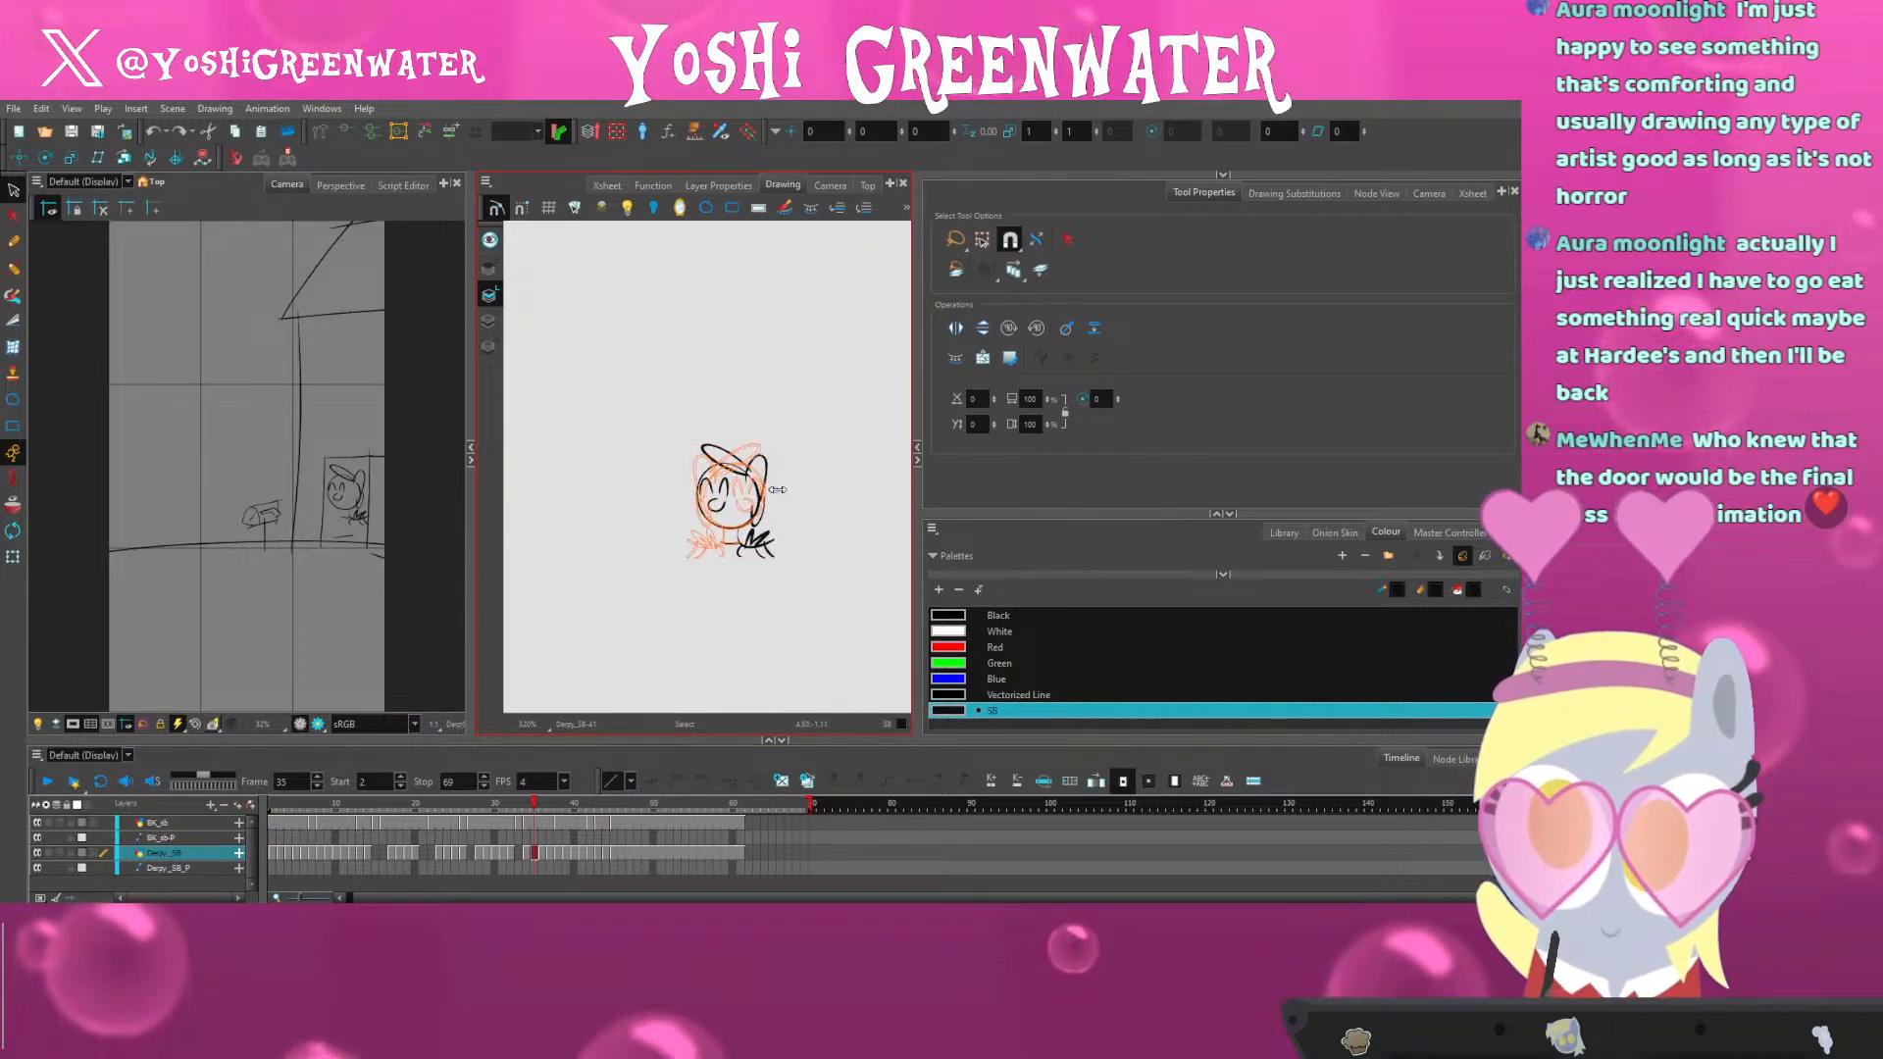
pyautogui.moveTo(778, 489)
pyautogui.mouseDown()
pyautogui.moveTo(691, 499)
pyautogui.moveTo(731, 492)
pyautogui.mouseUp()
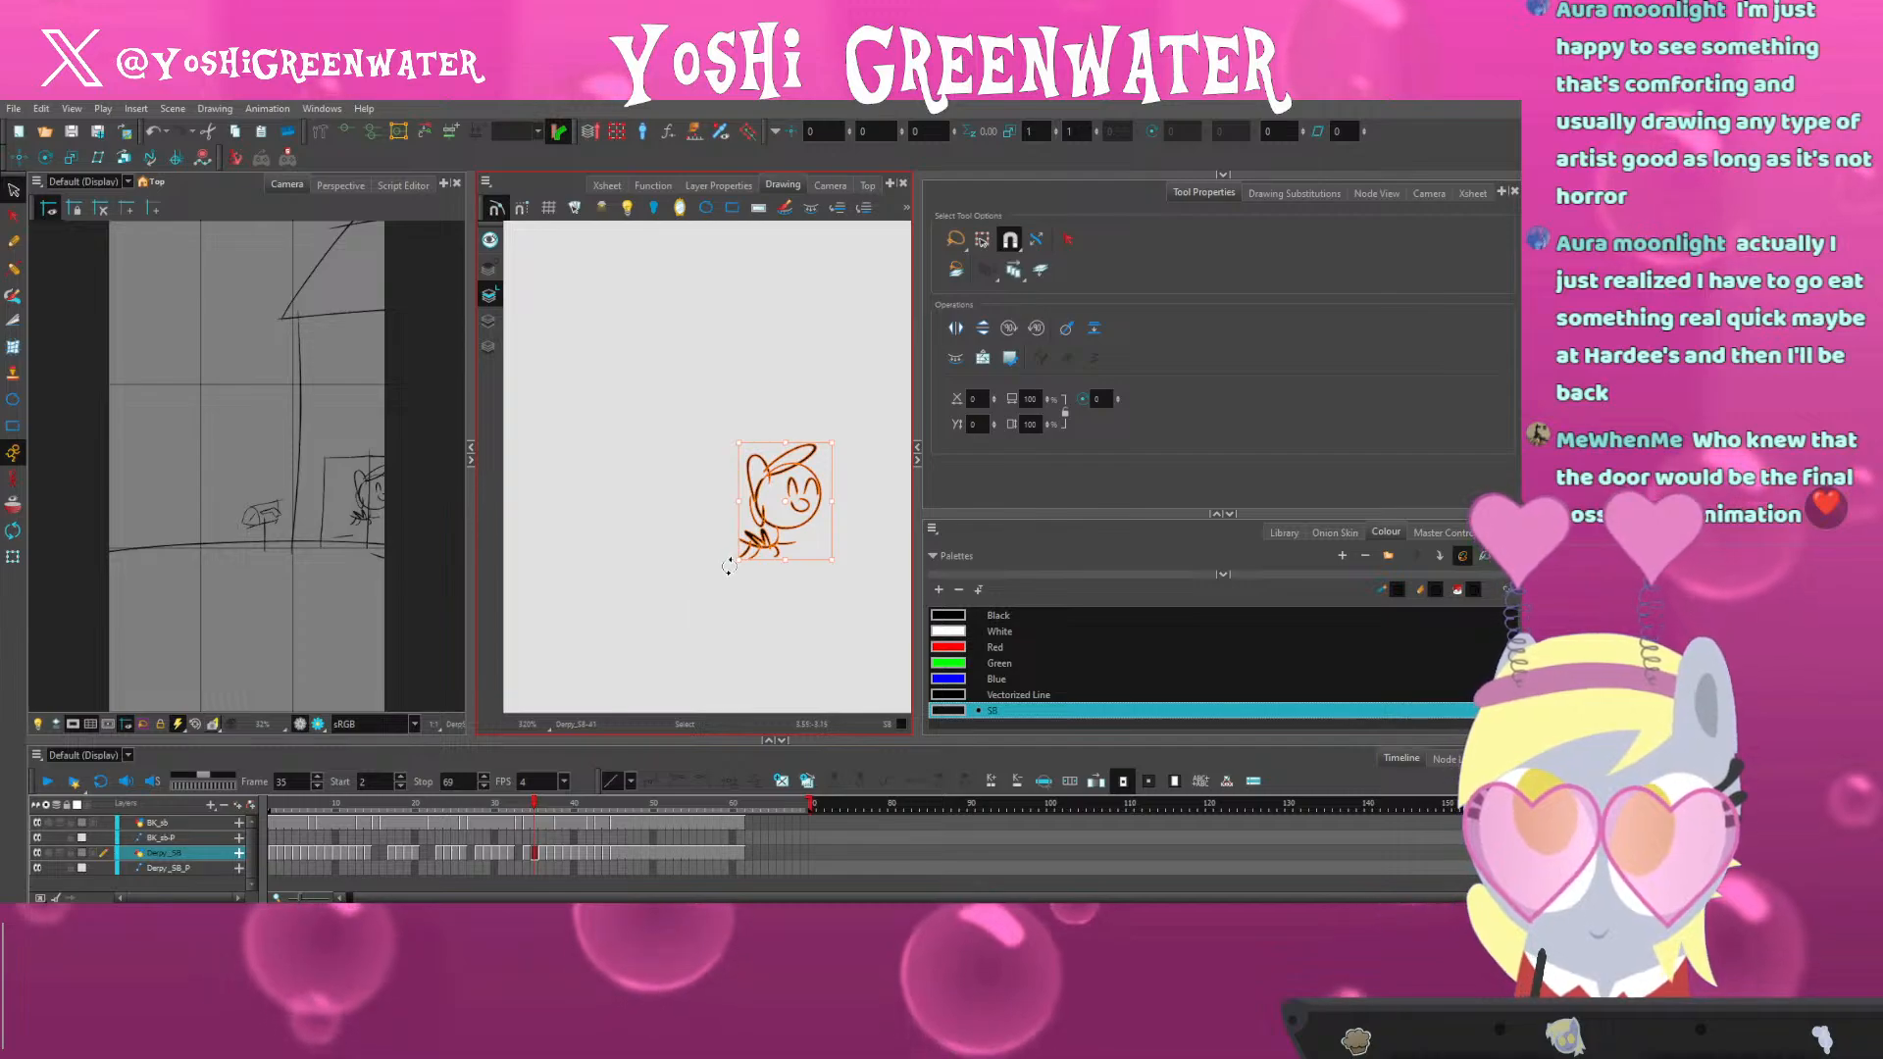
# Rotate the mirrored Derpy sketch slightly and shift it toward the open door, comparing its placement with frame 34
pyautogui.moveTo(729, 566); pyautogui.dragTo(768, 542)
pyautogui.click(730, 557)
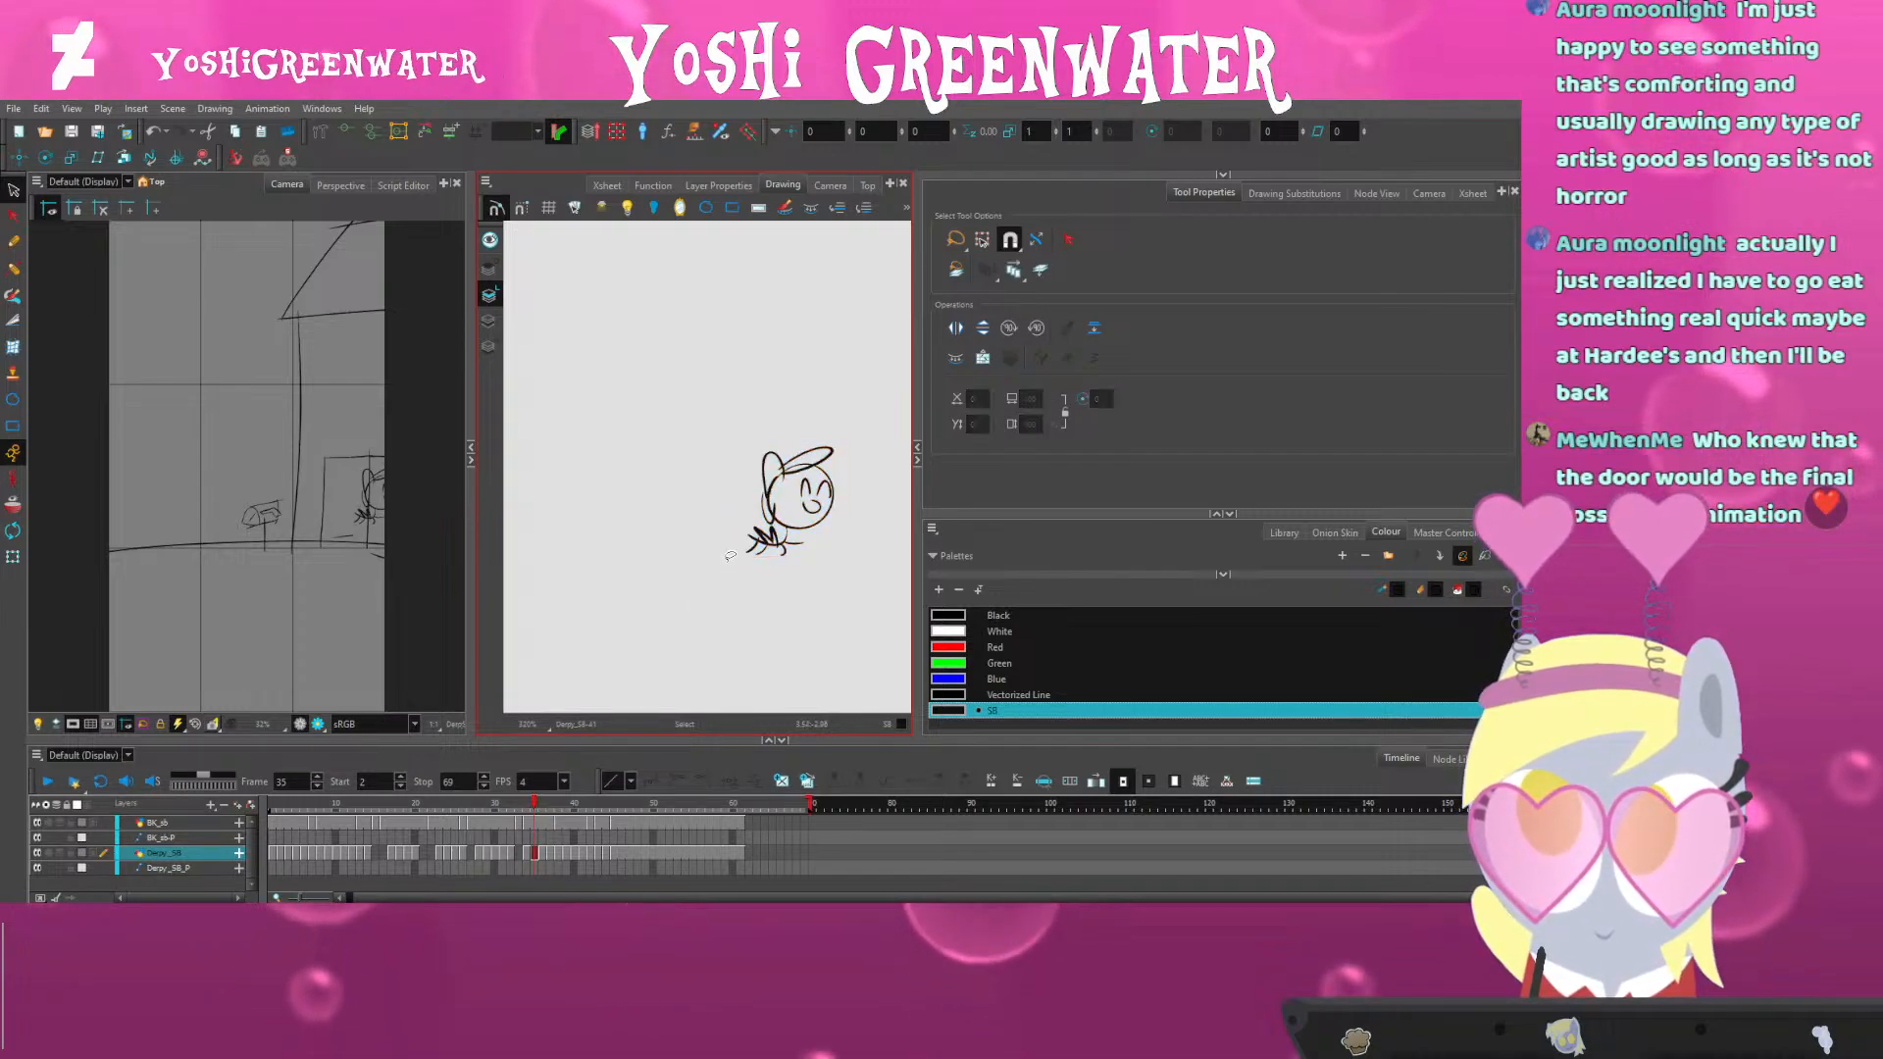
pyautogui.moveTo(841, 441); pyautogui.dragTo(731, 578)
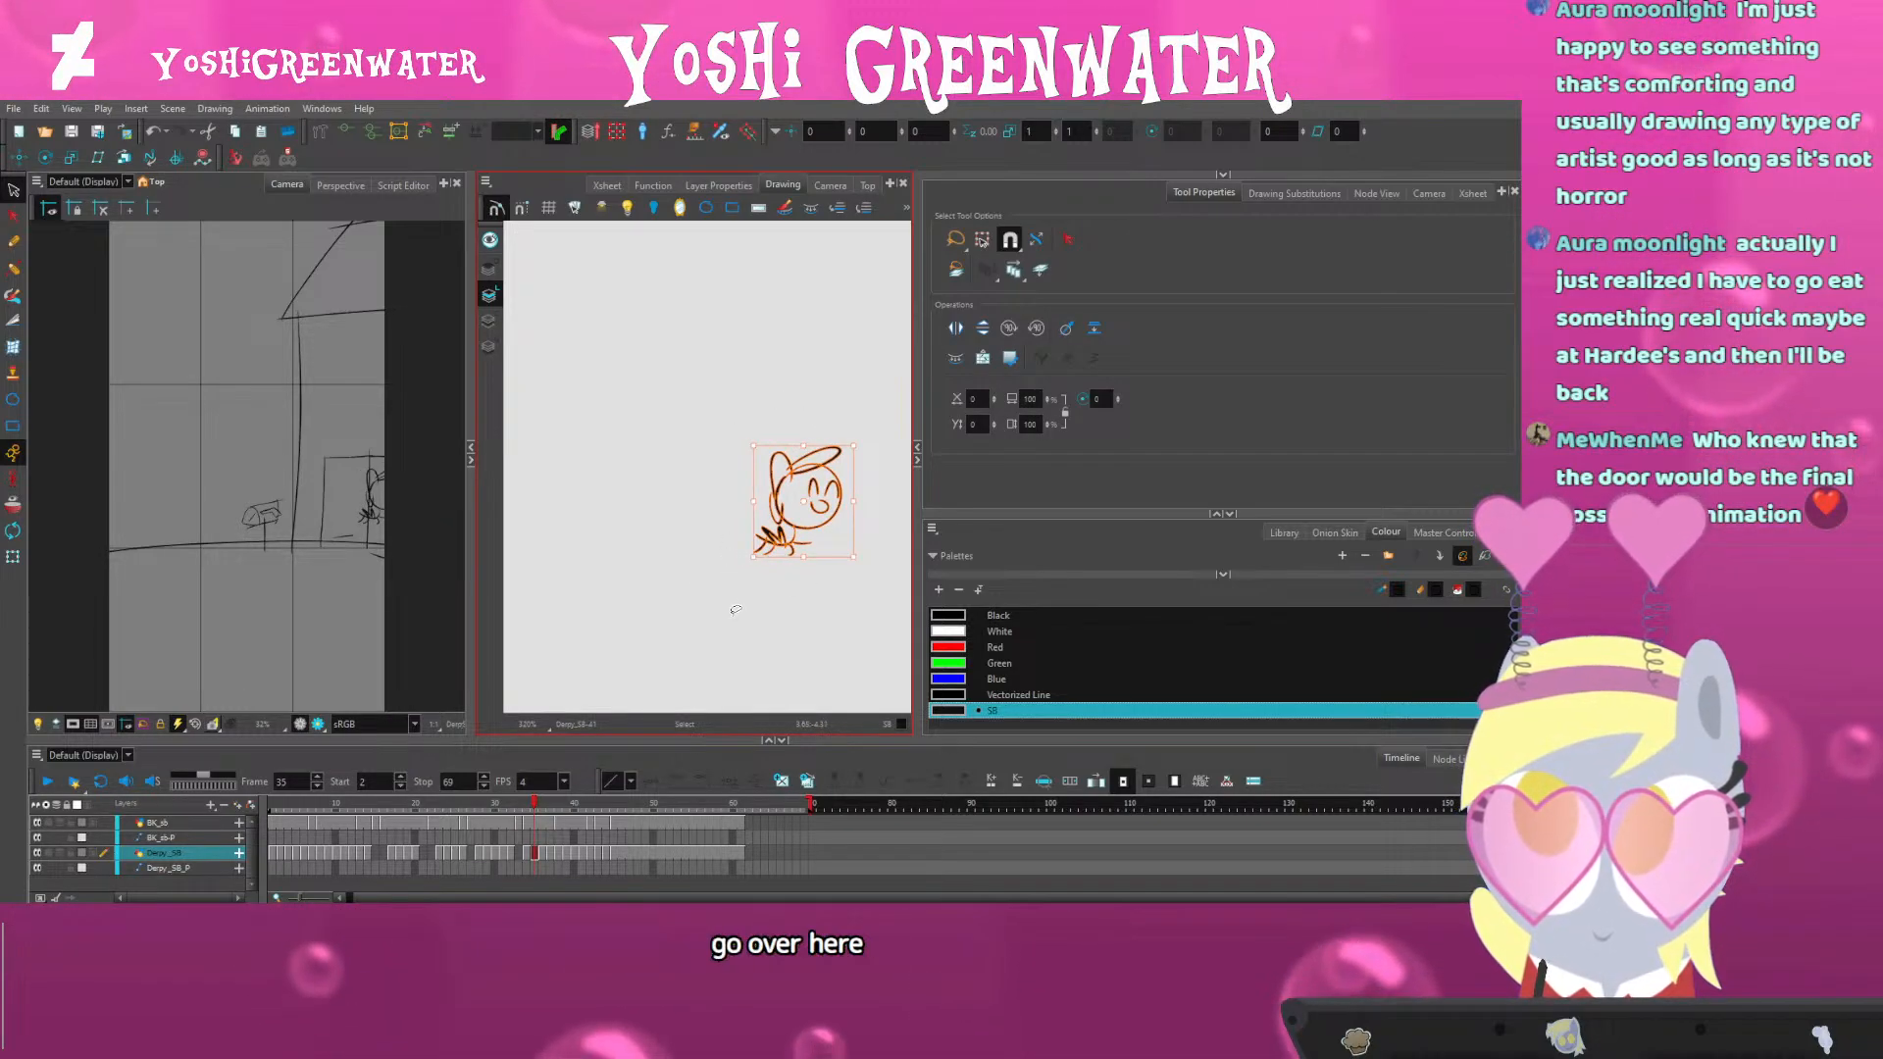
pyautogui.click(733, 631)
pyautogui.press(',')
pyautogui.press('.')
pyautogui.press(',')
pyautogui.press(',')
pyautogui.press('.')
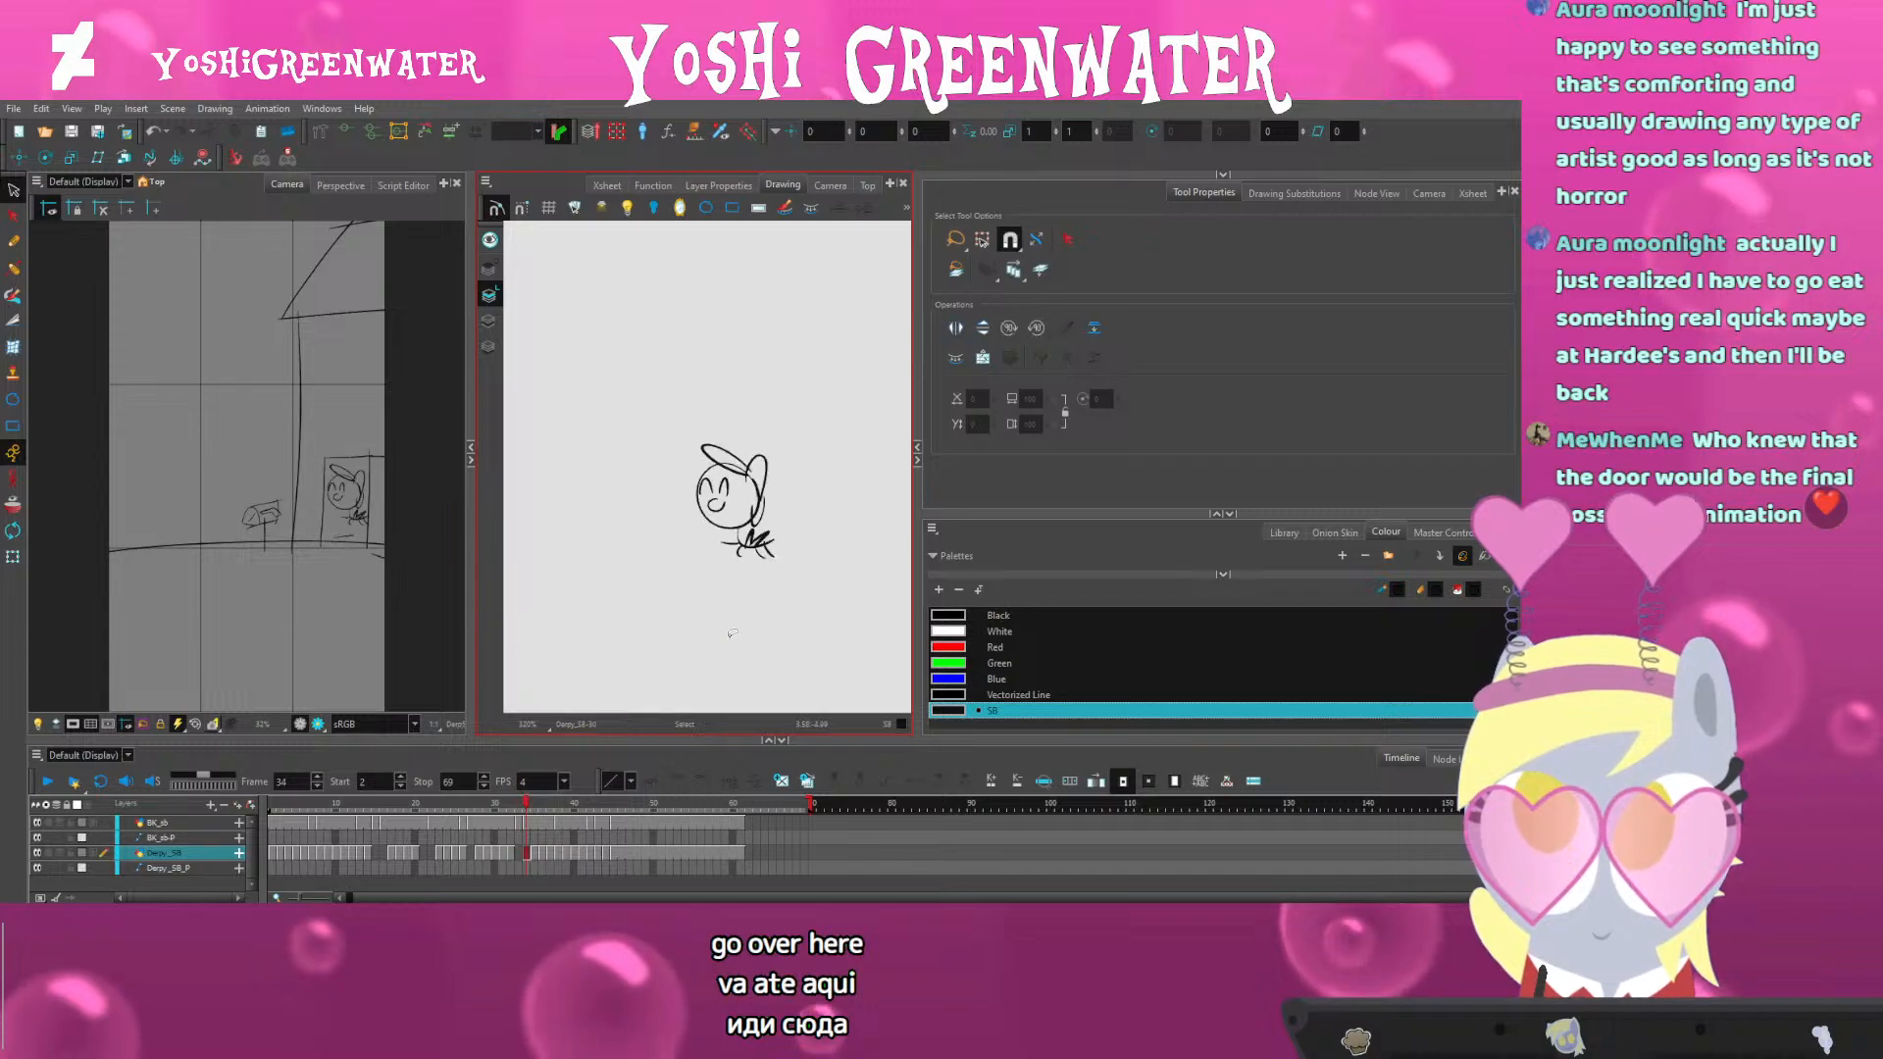
pyautogui.press('.')
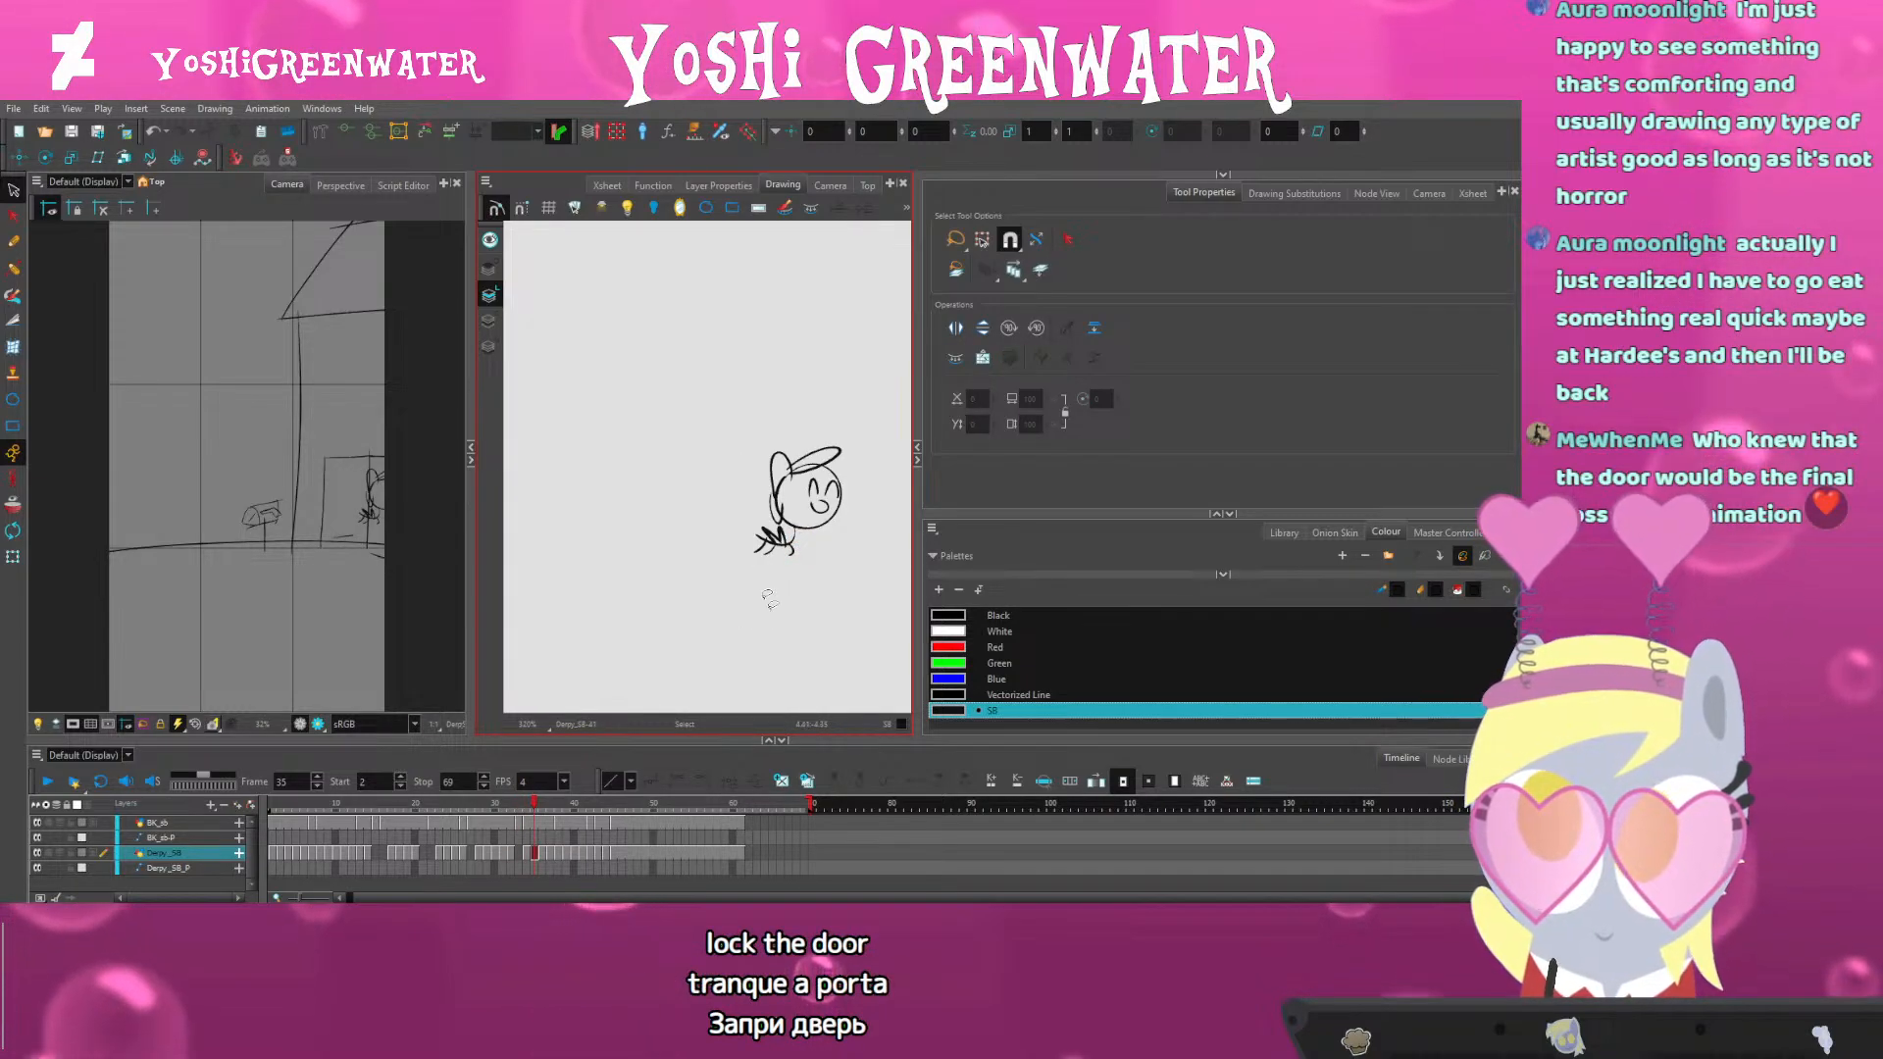
# Brush a short diagonal line below Derpy's head at frame 35, then nudge the whole sketch right and tilt it slightly
pyautogui.hotkey('alt', 'b')
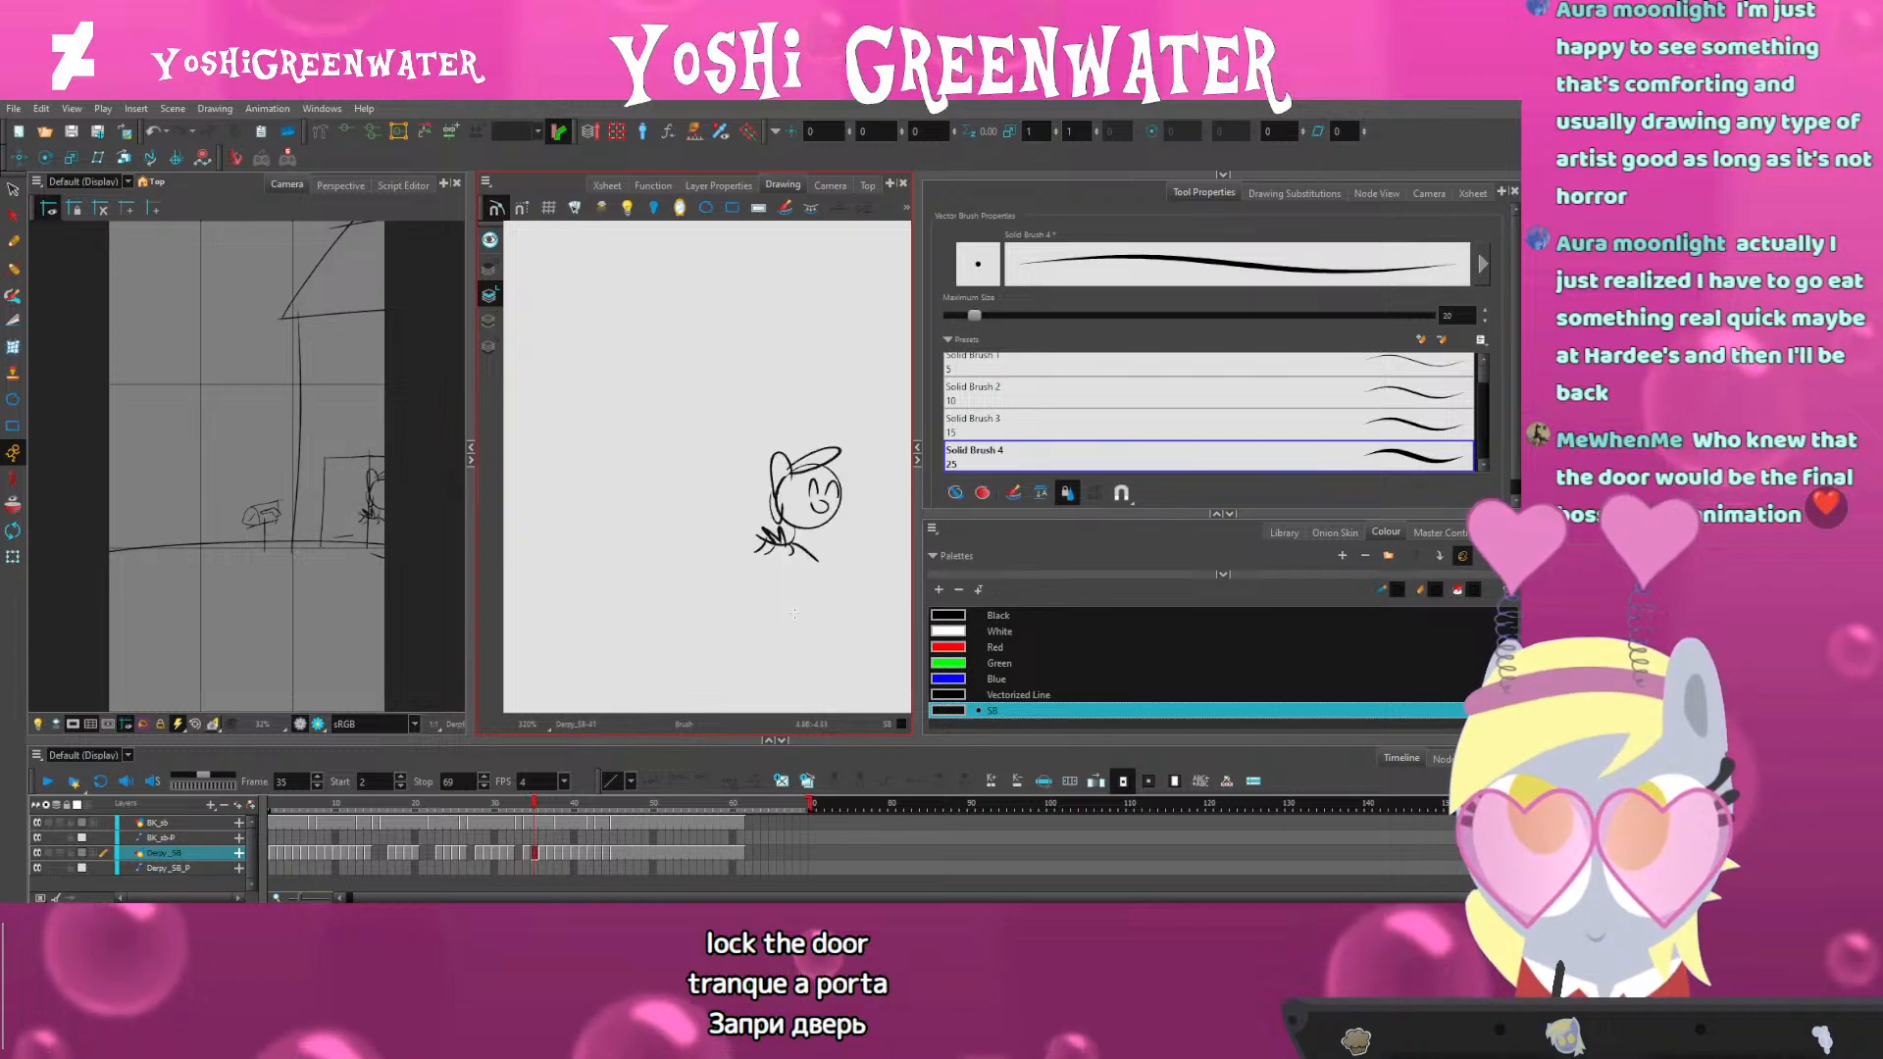
pyautogui.click(13, 189)
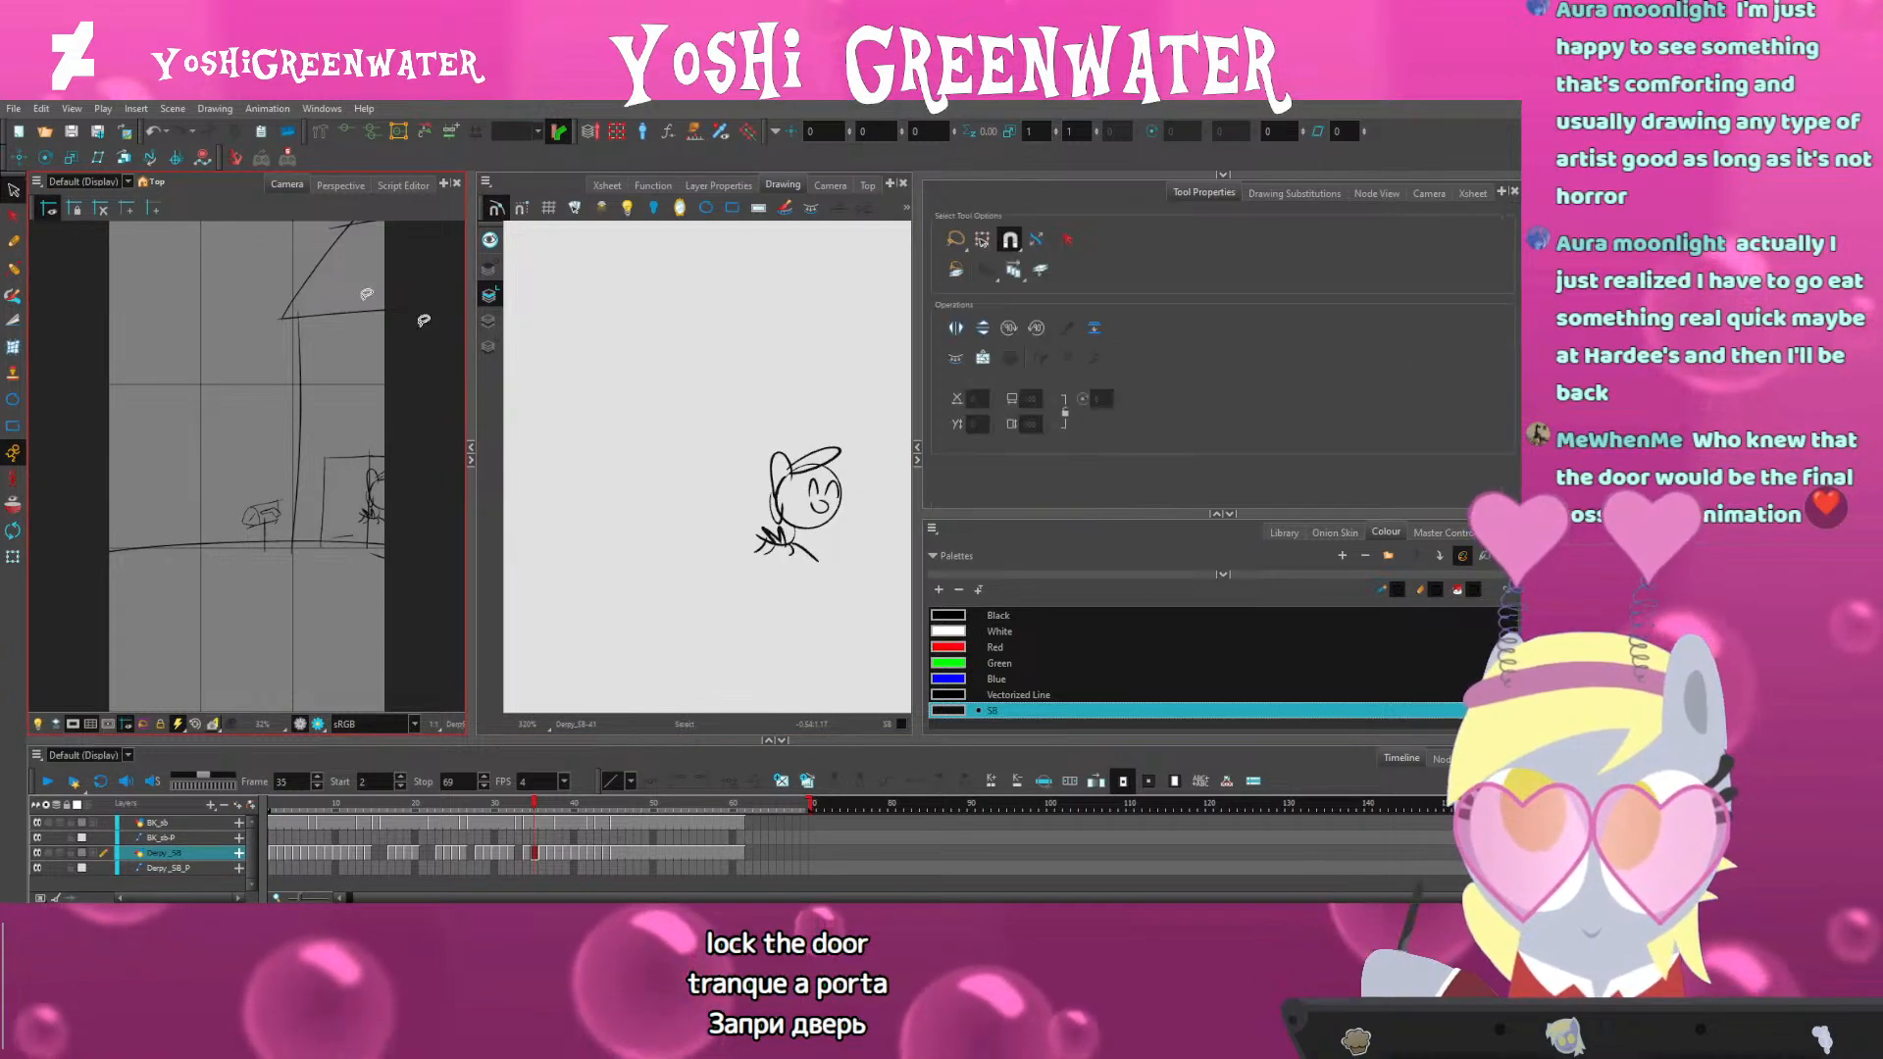
pyautogui.hotkey('ctrl', 'a')
pyautogui.press('Right')
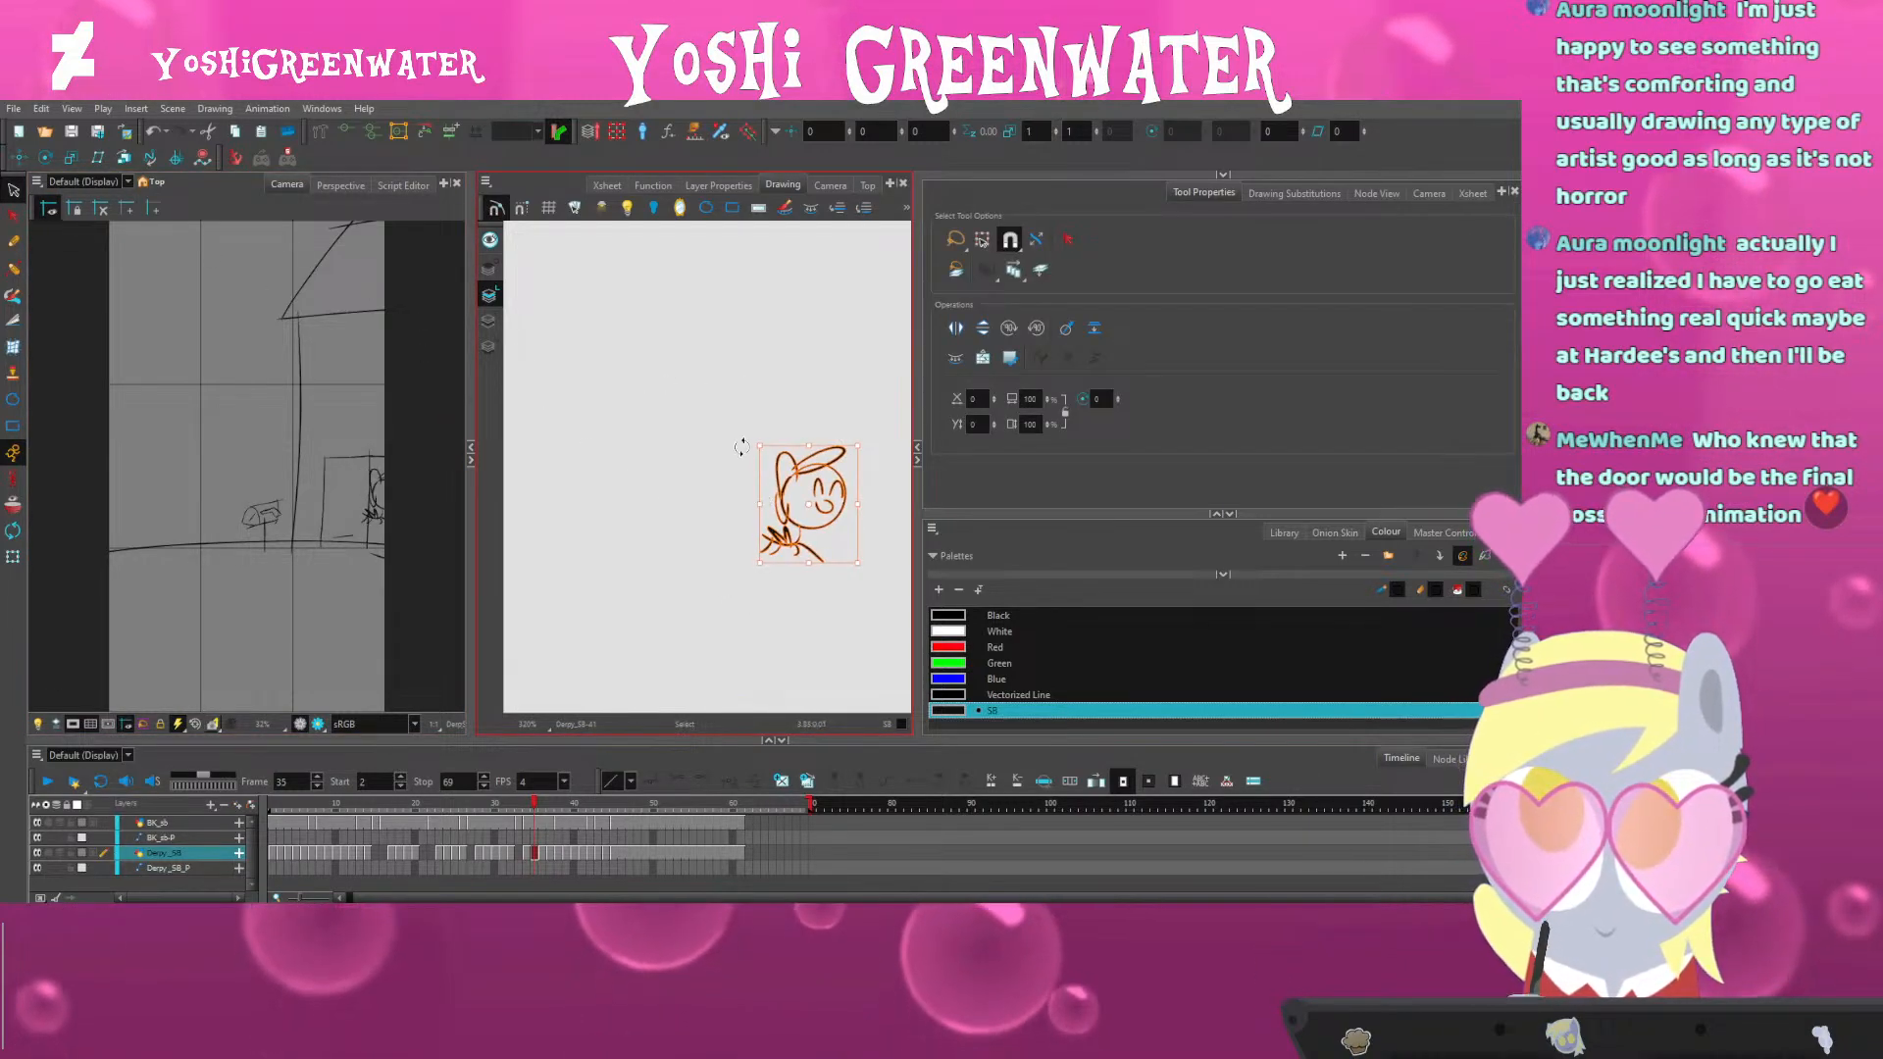
pyautogui.moveTo(744, 443); pyautogui.dragTo(753, 436)
pyautogui.press(',')
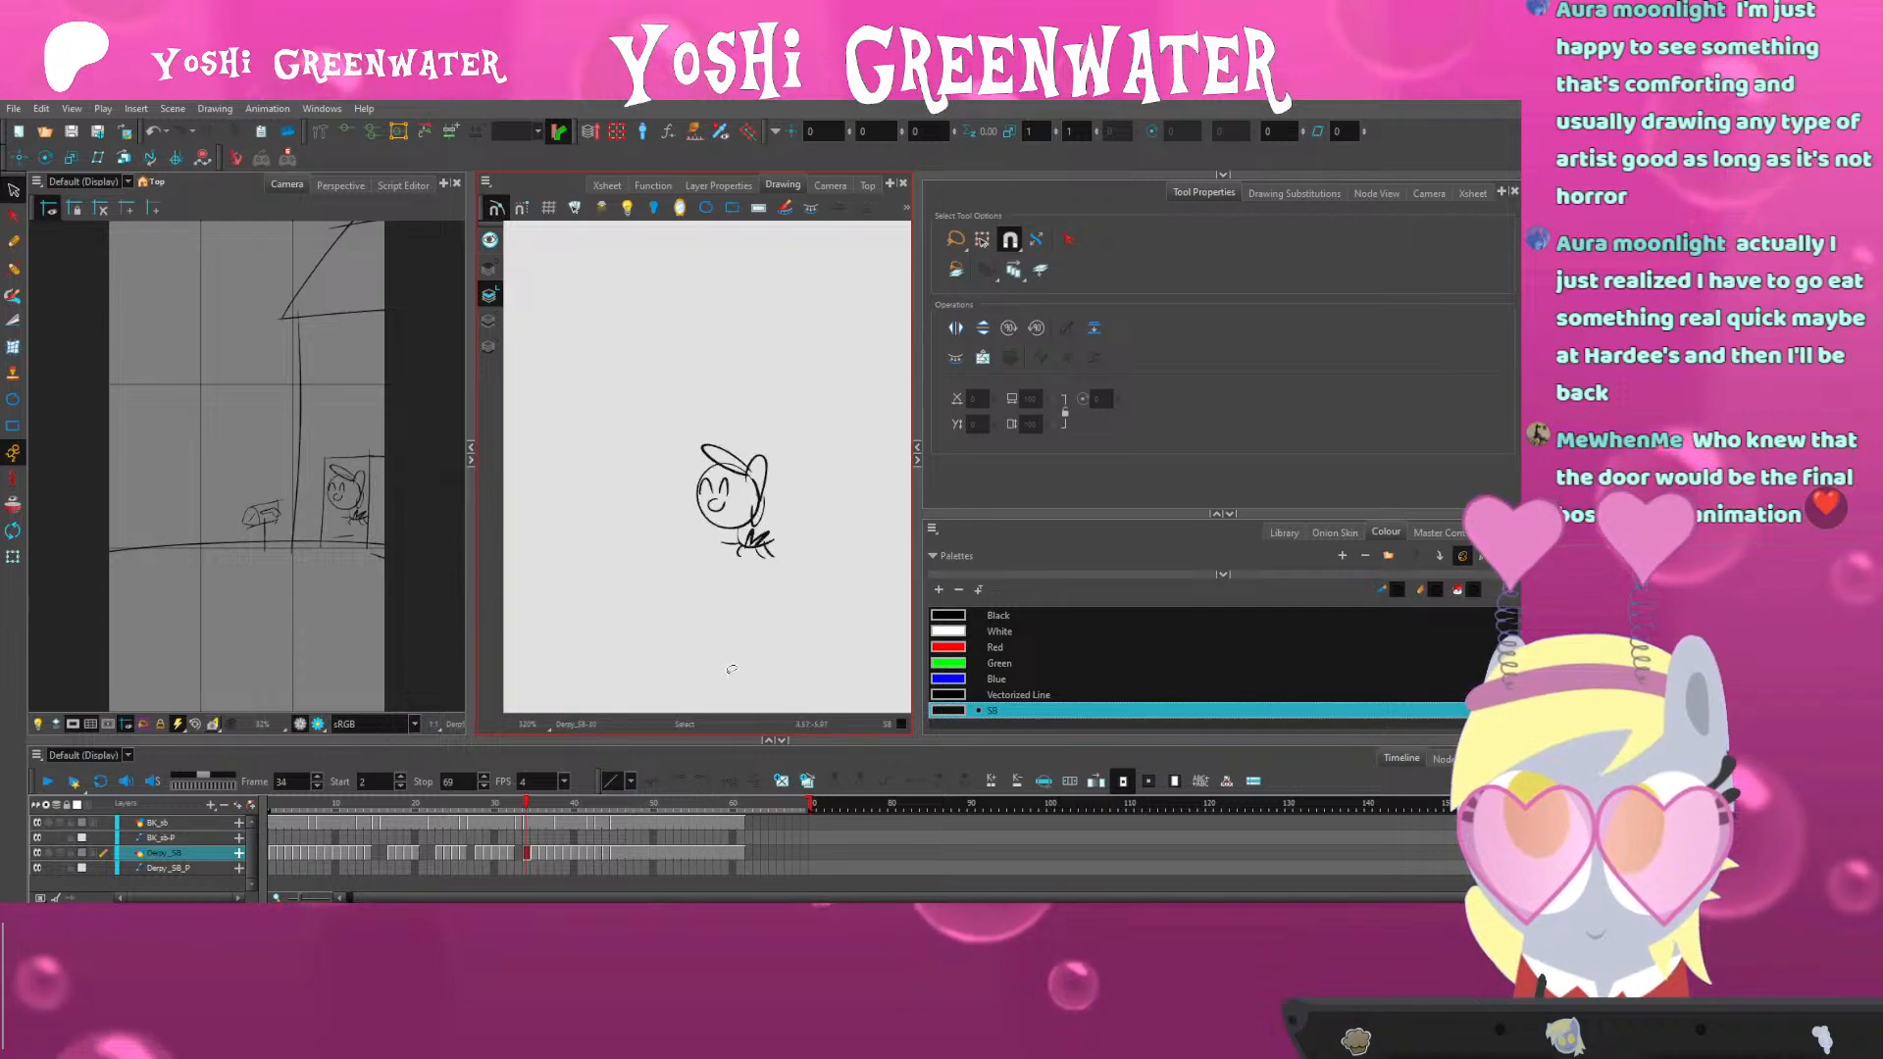
pyautogui.press('.')
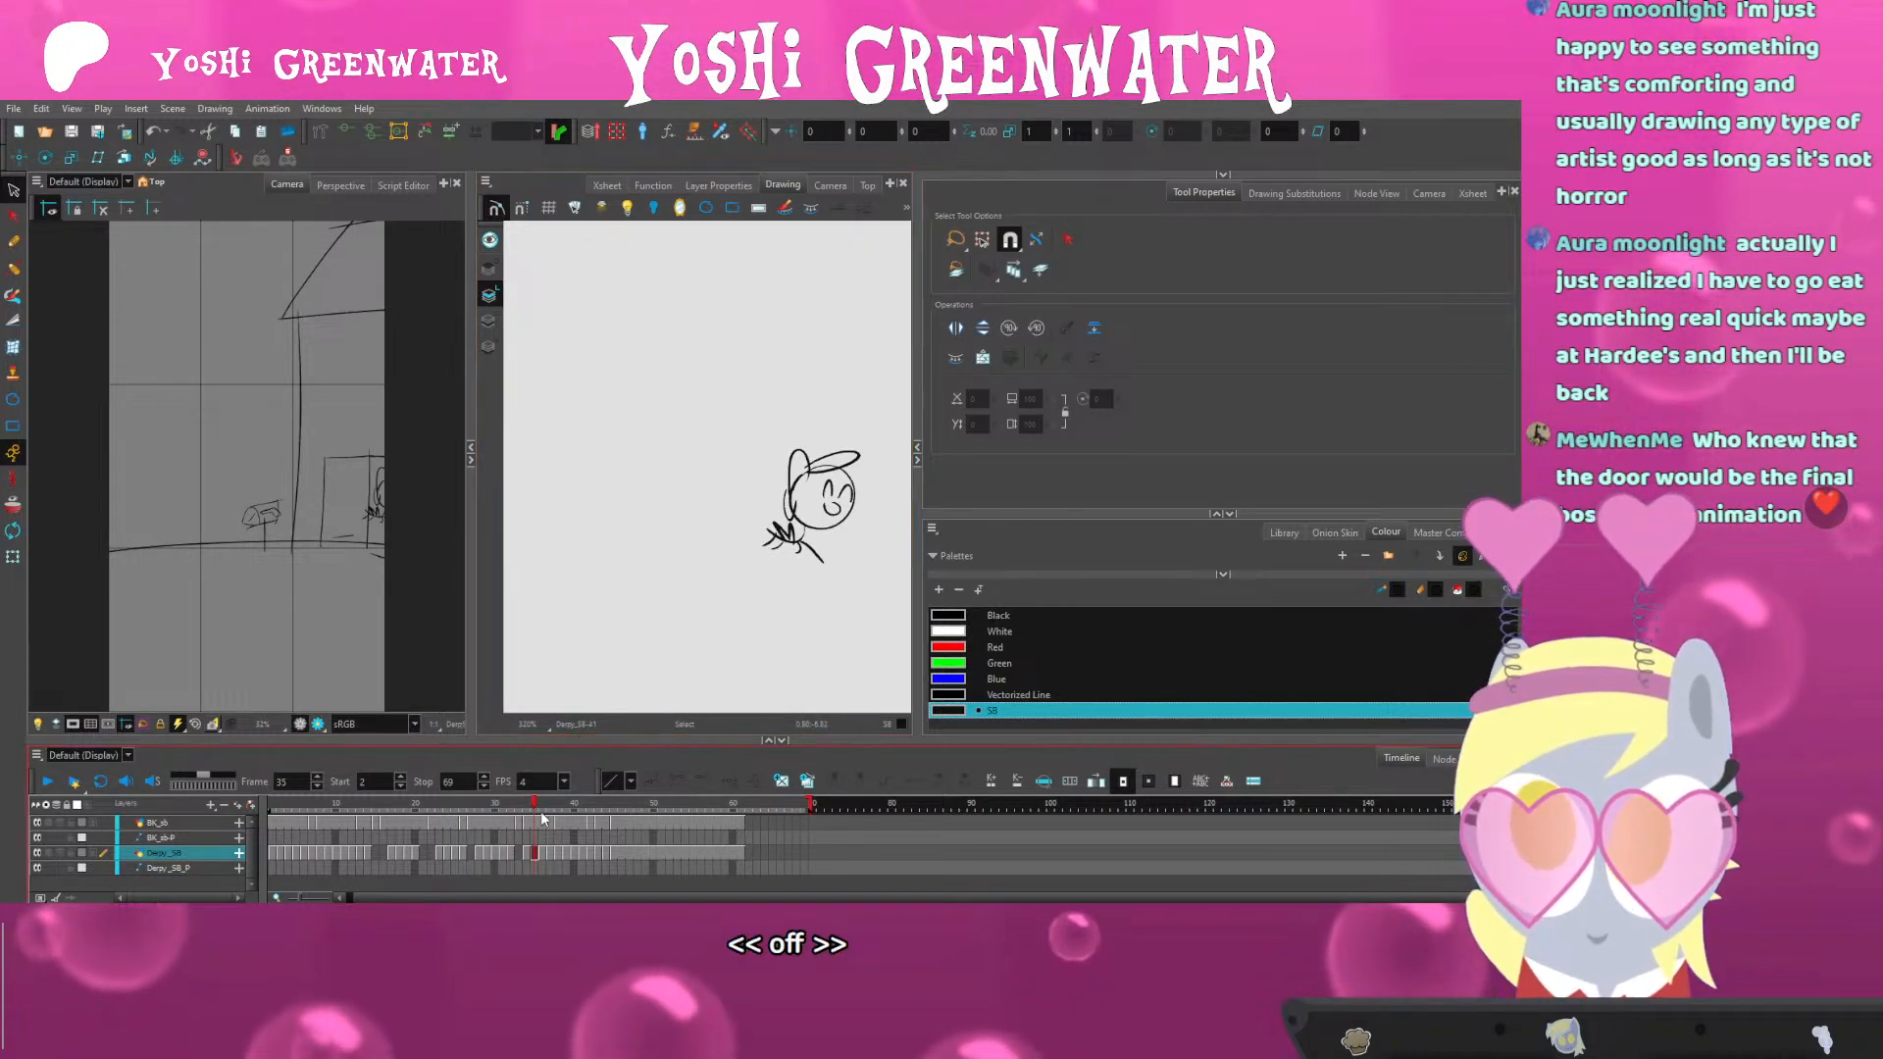
# Extend frame 35 by one frame across the background and Derpy layers, and select Derpy's drawing at frame 36
pyautogui.click(538, 806)
pyautogui.press(',')
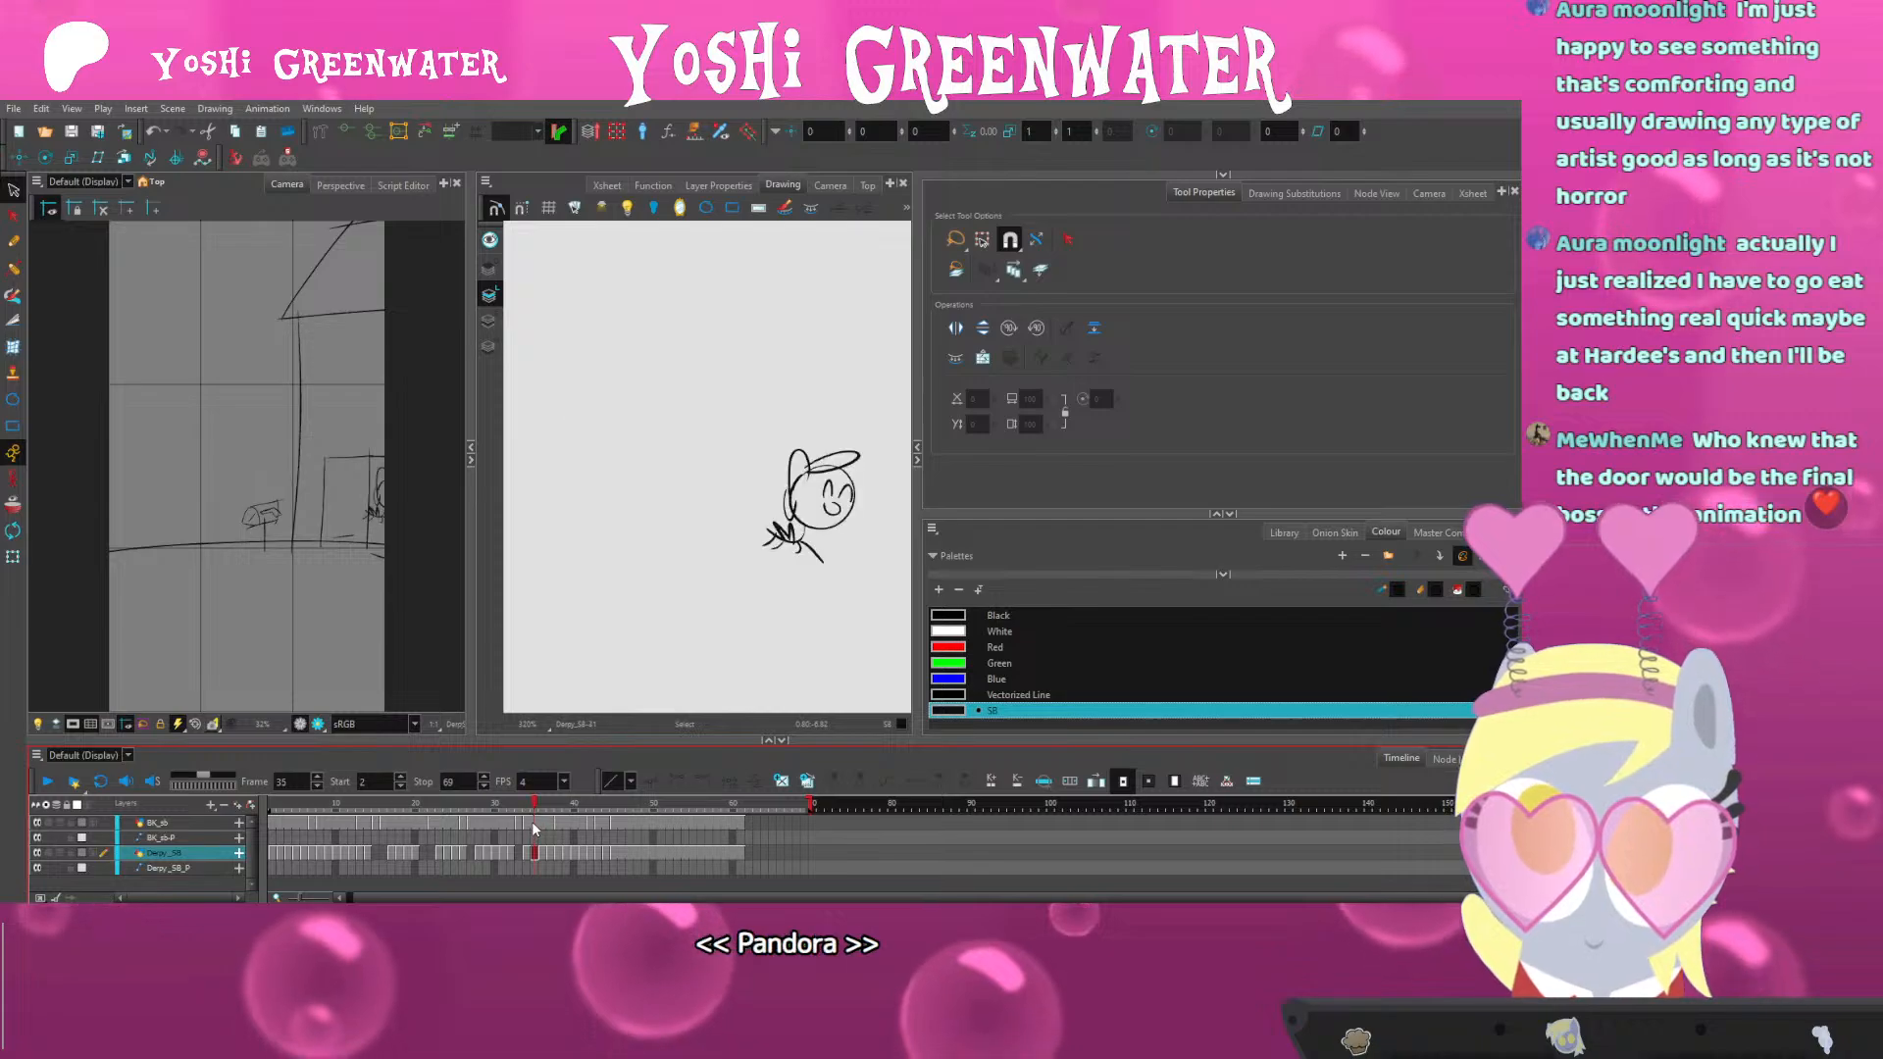
pyautogui.moveTo(536, 824); pyautogui.dragTo(535, 853)
pyautogui.press('+')
pyautogui.press('.')
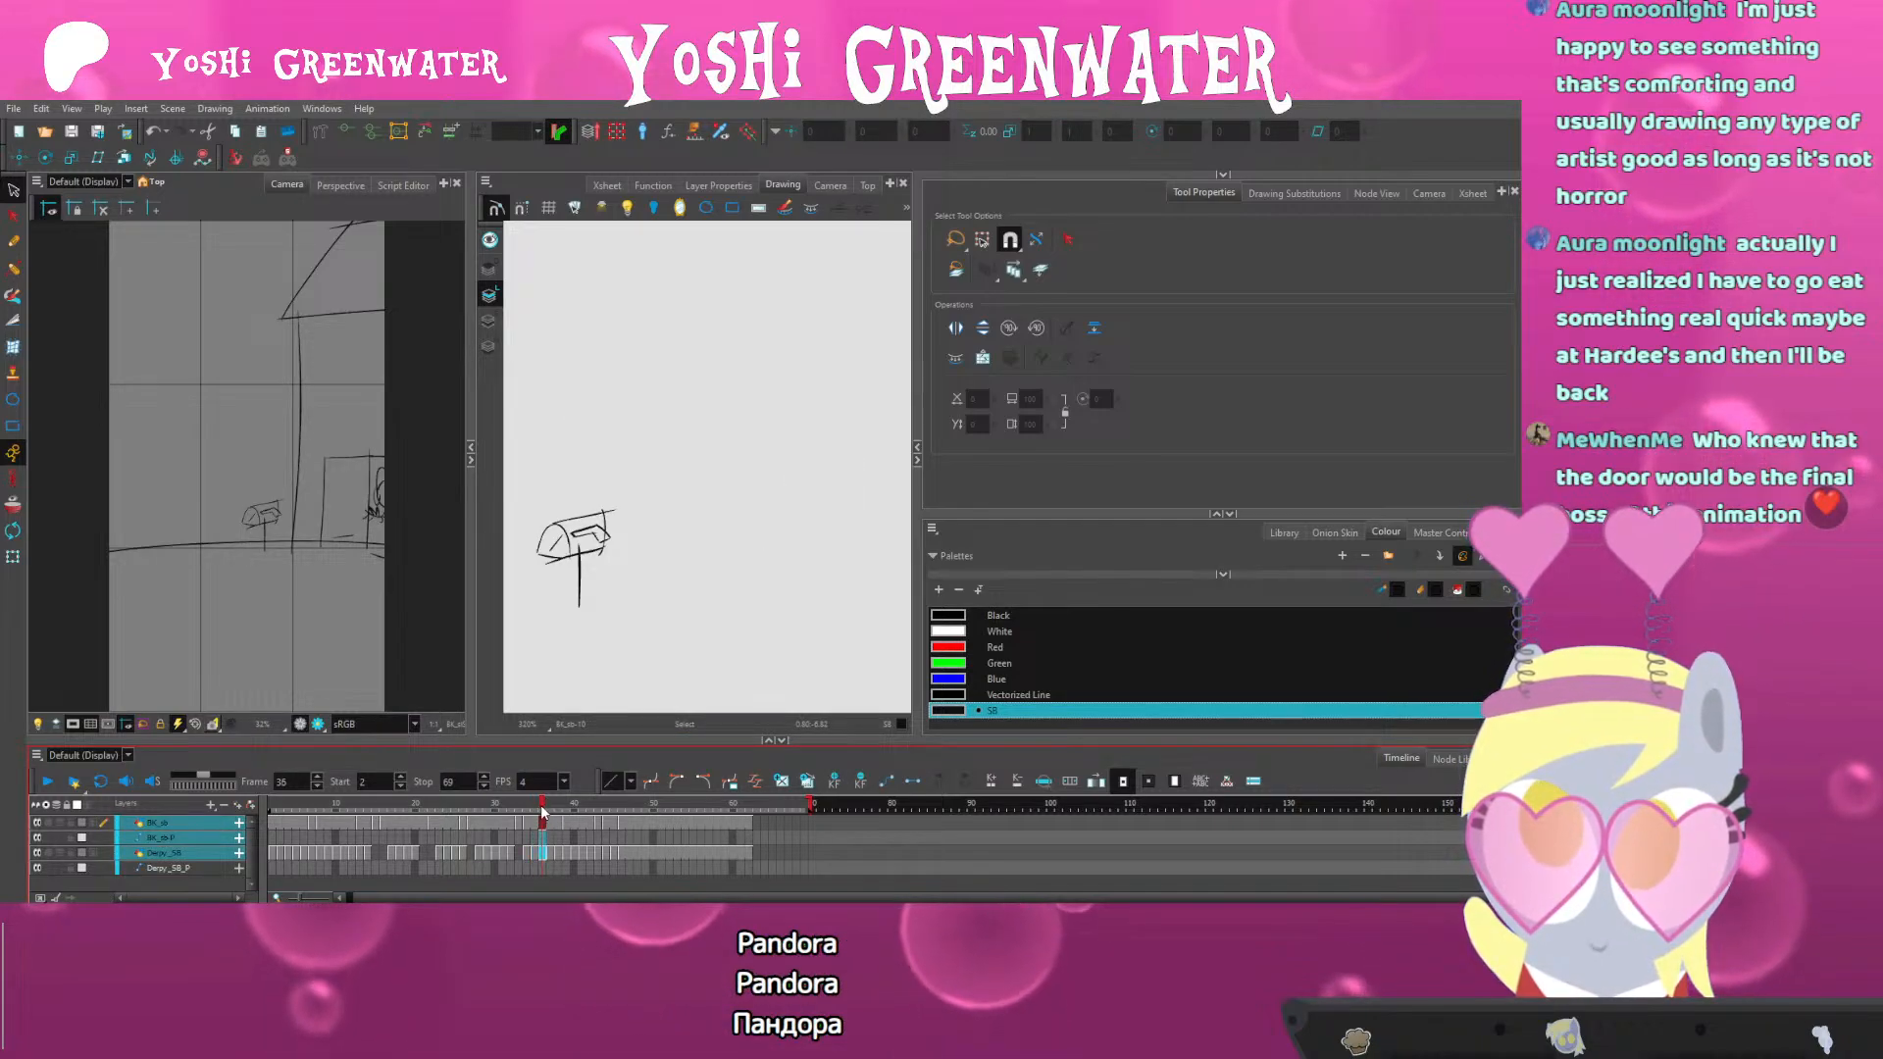
pyautogui.click(544, 854)
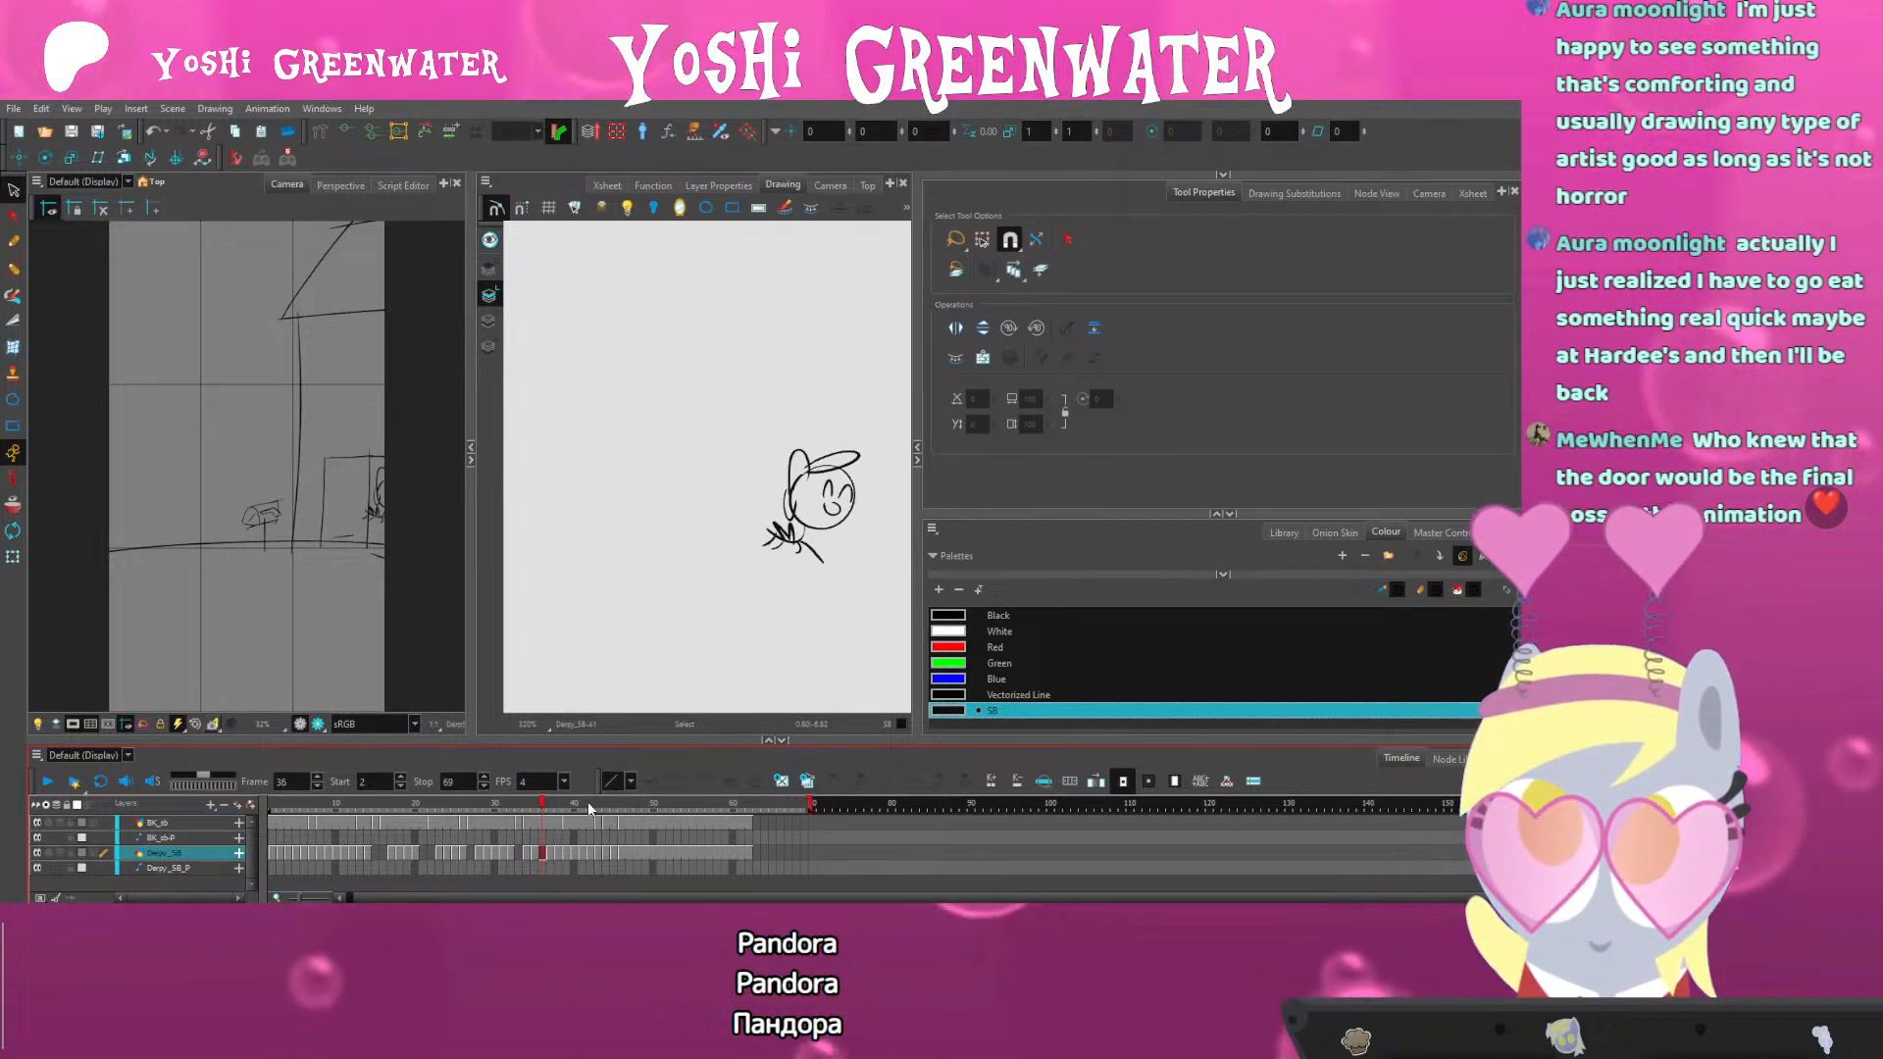
# Duplicate Derpy's drawing at frame 36 and move the whole sketch left into the doorway
pyautogui.click(734, 605)
pyautogui.hotkey('ctrl', 'a')
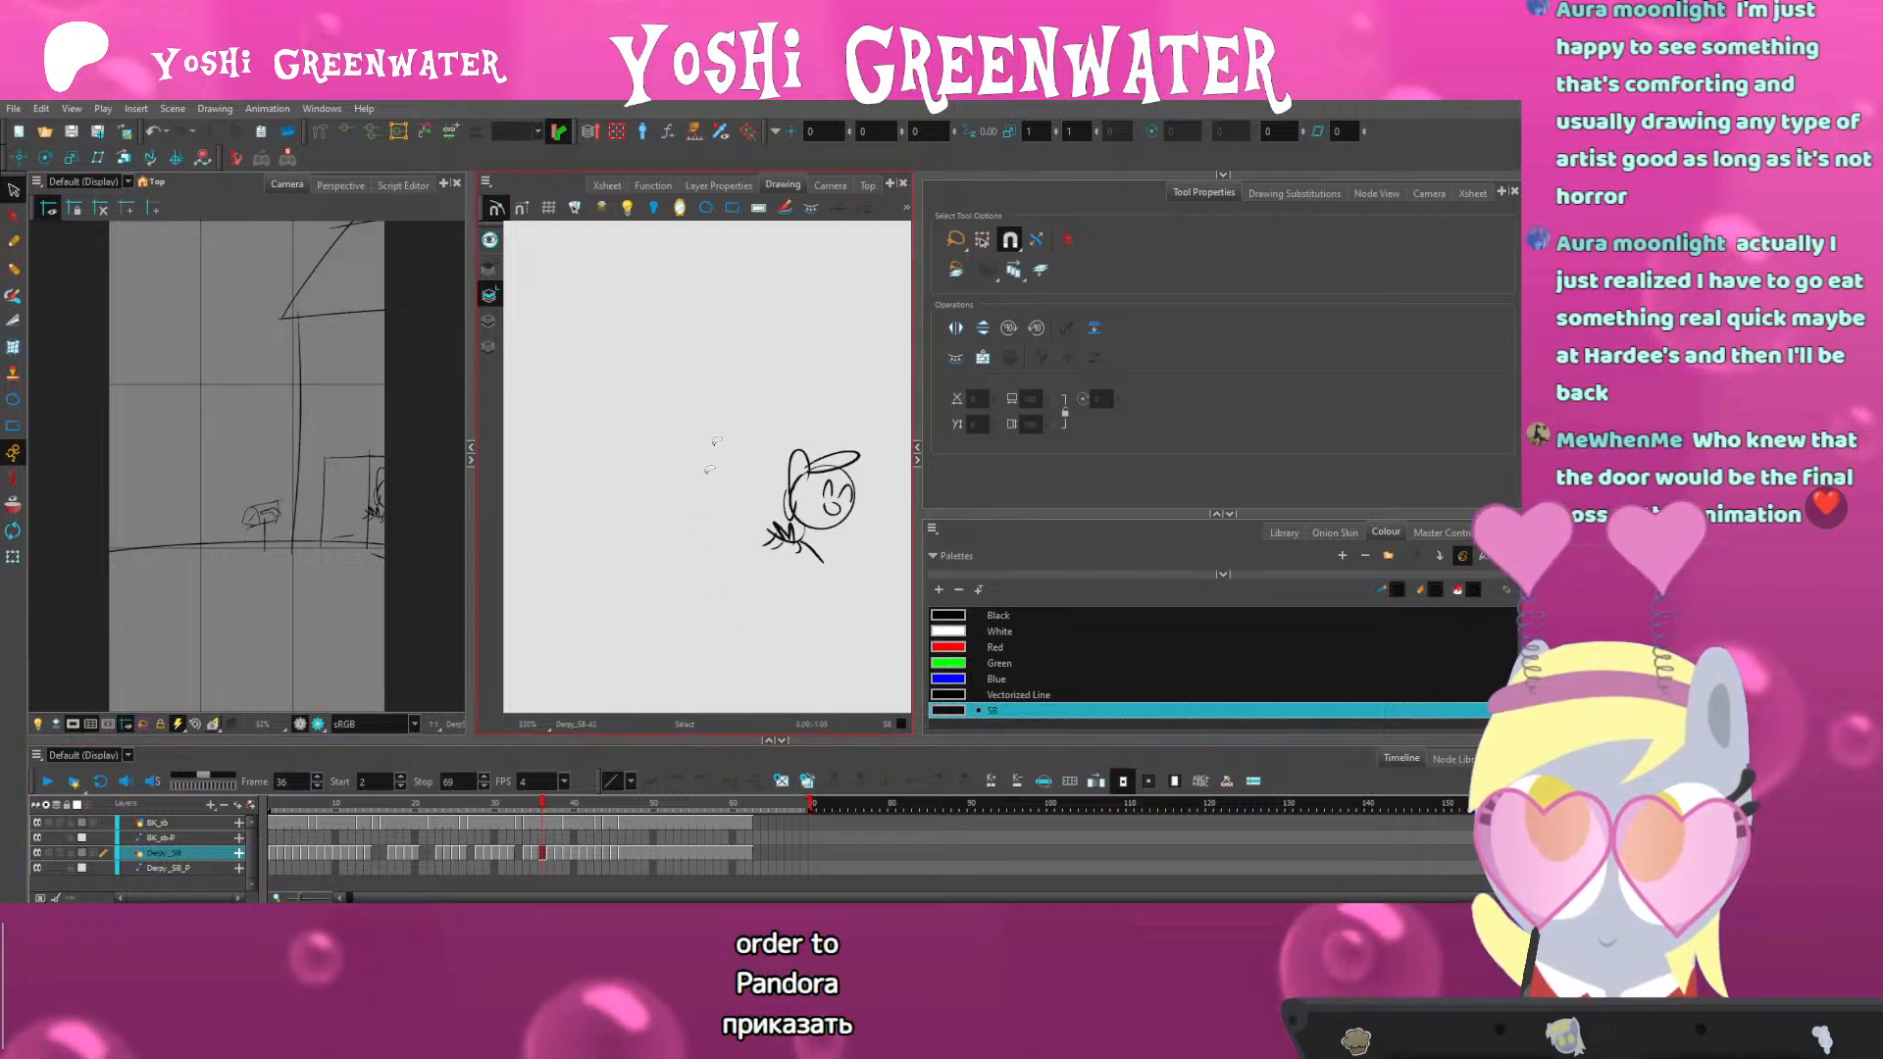
pyautogui.press('Left')
pyautogui.press('Left')
pyautogui.press('Left')
pyautogui.press('Left')
pyautogui.press('Left')
pyautogui.press('Left')
pyautogui.press('Left')
pyautogui.press('Left')
pyautogui.press('Left')
pyautogui.press('Left')
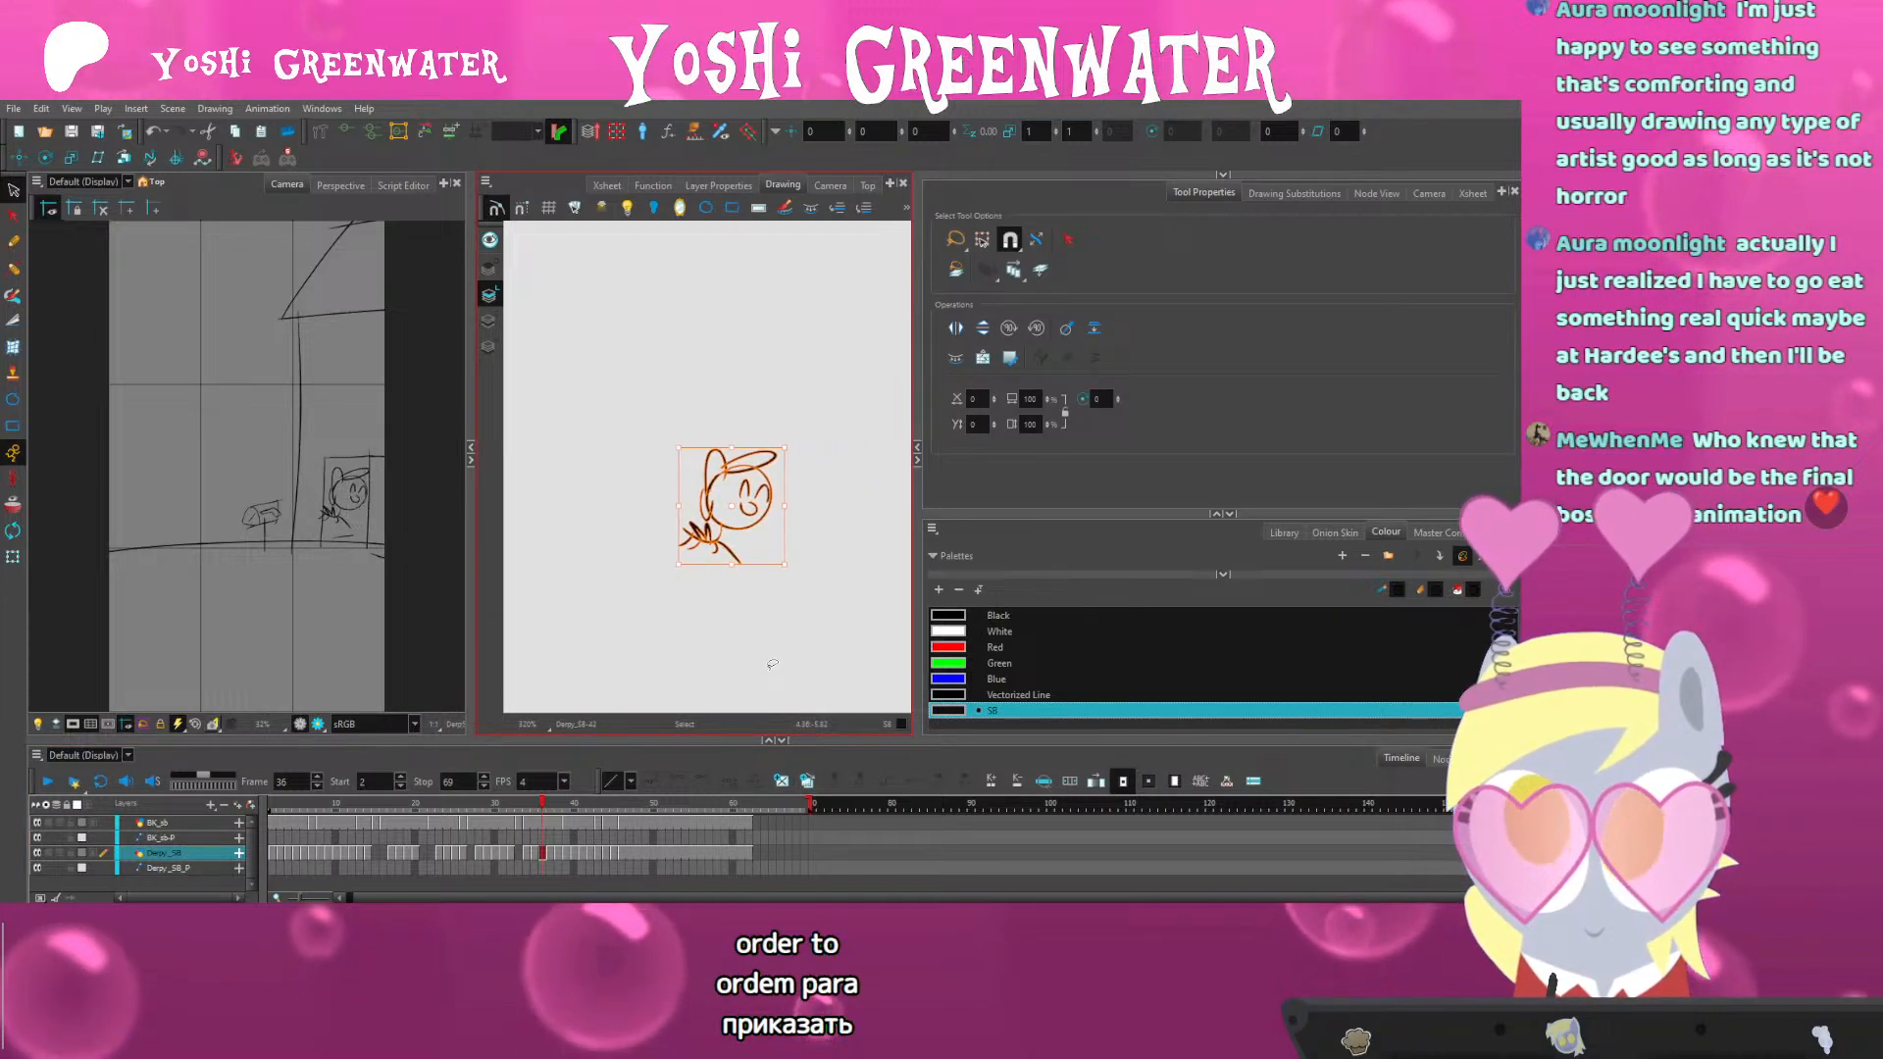
pyautogui.press('Up')
pyautogui.press('Right')
# Tilt Derpy's sketch at frame 36 and redraw the arm, deleting the diagonal line below the head
pyautogui.moveTo(632, 574)
pyautogui.mouseDown()
pyautogui.moveTo(654, 585)
pyautogui.moveTo(710, 541)
pyautogui.moveTo(685, 563)
pyautogui.mouseUp()
pyautogui.press('Delete')
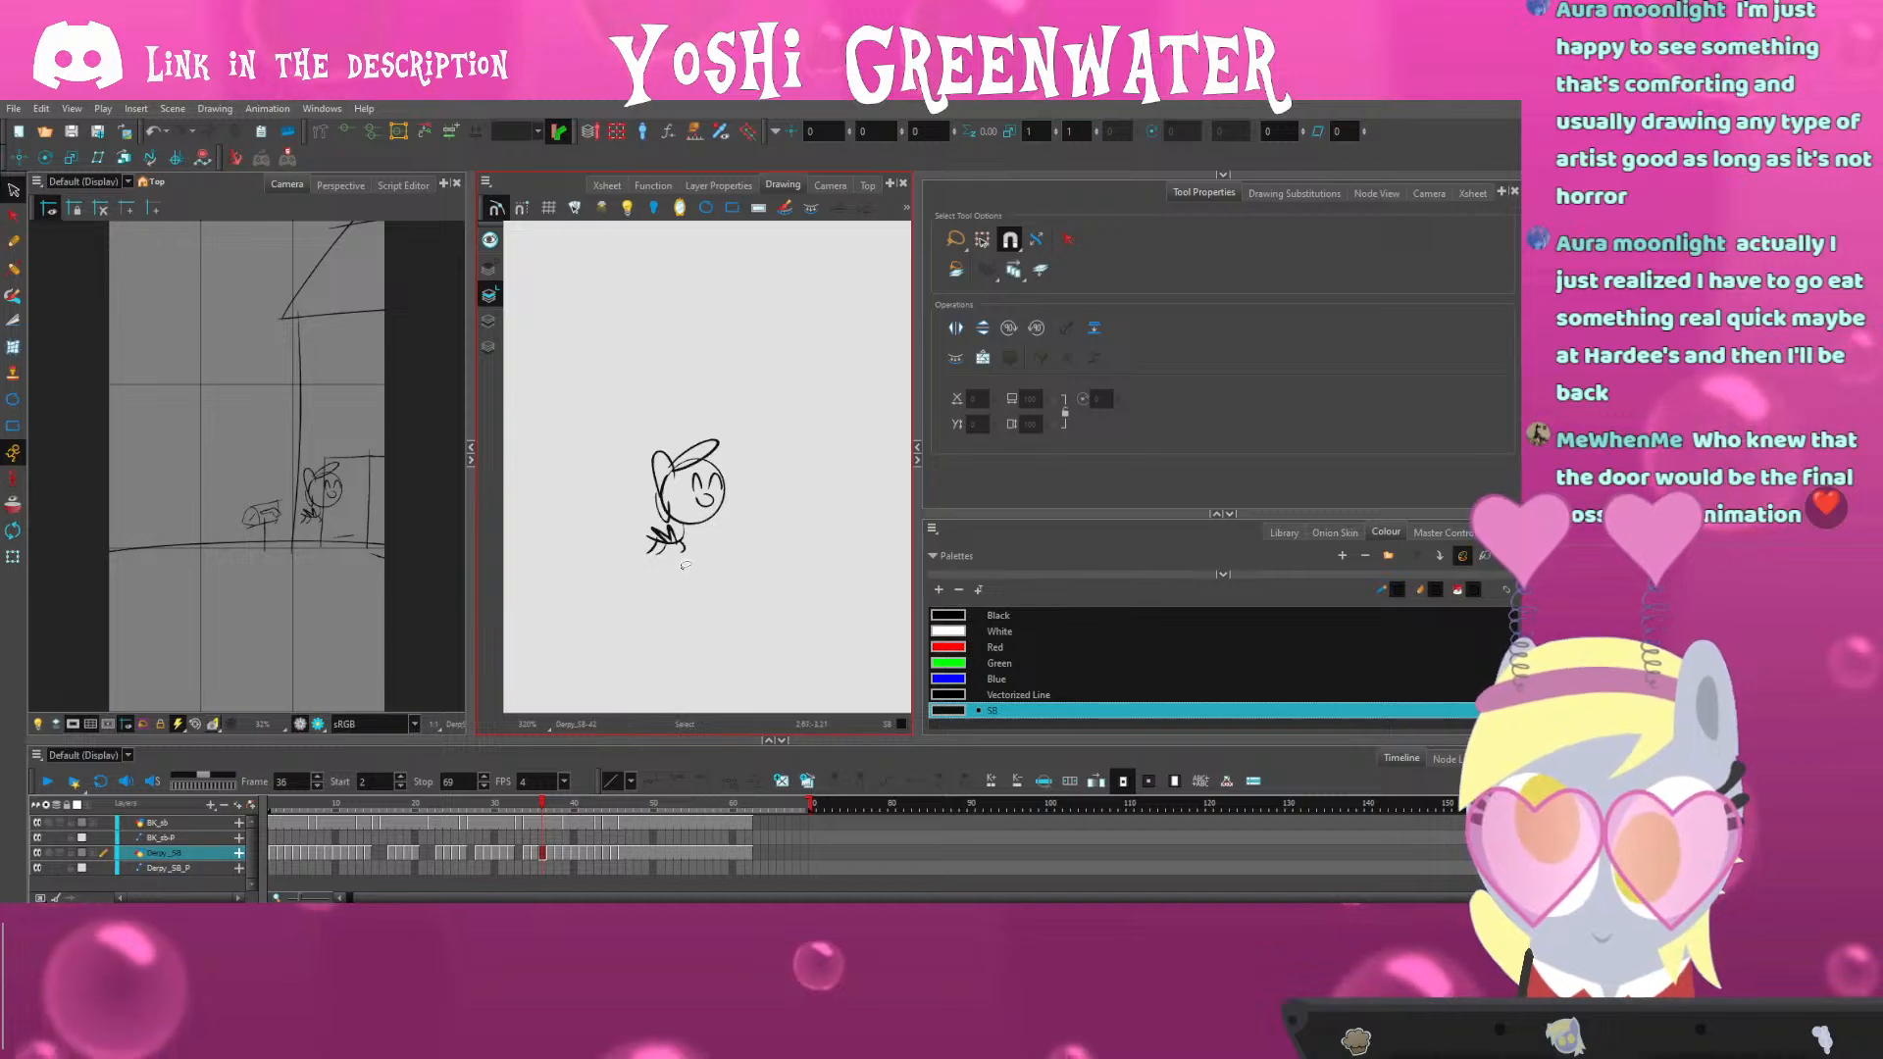
pyautogui.hotkey('alt', 'b')
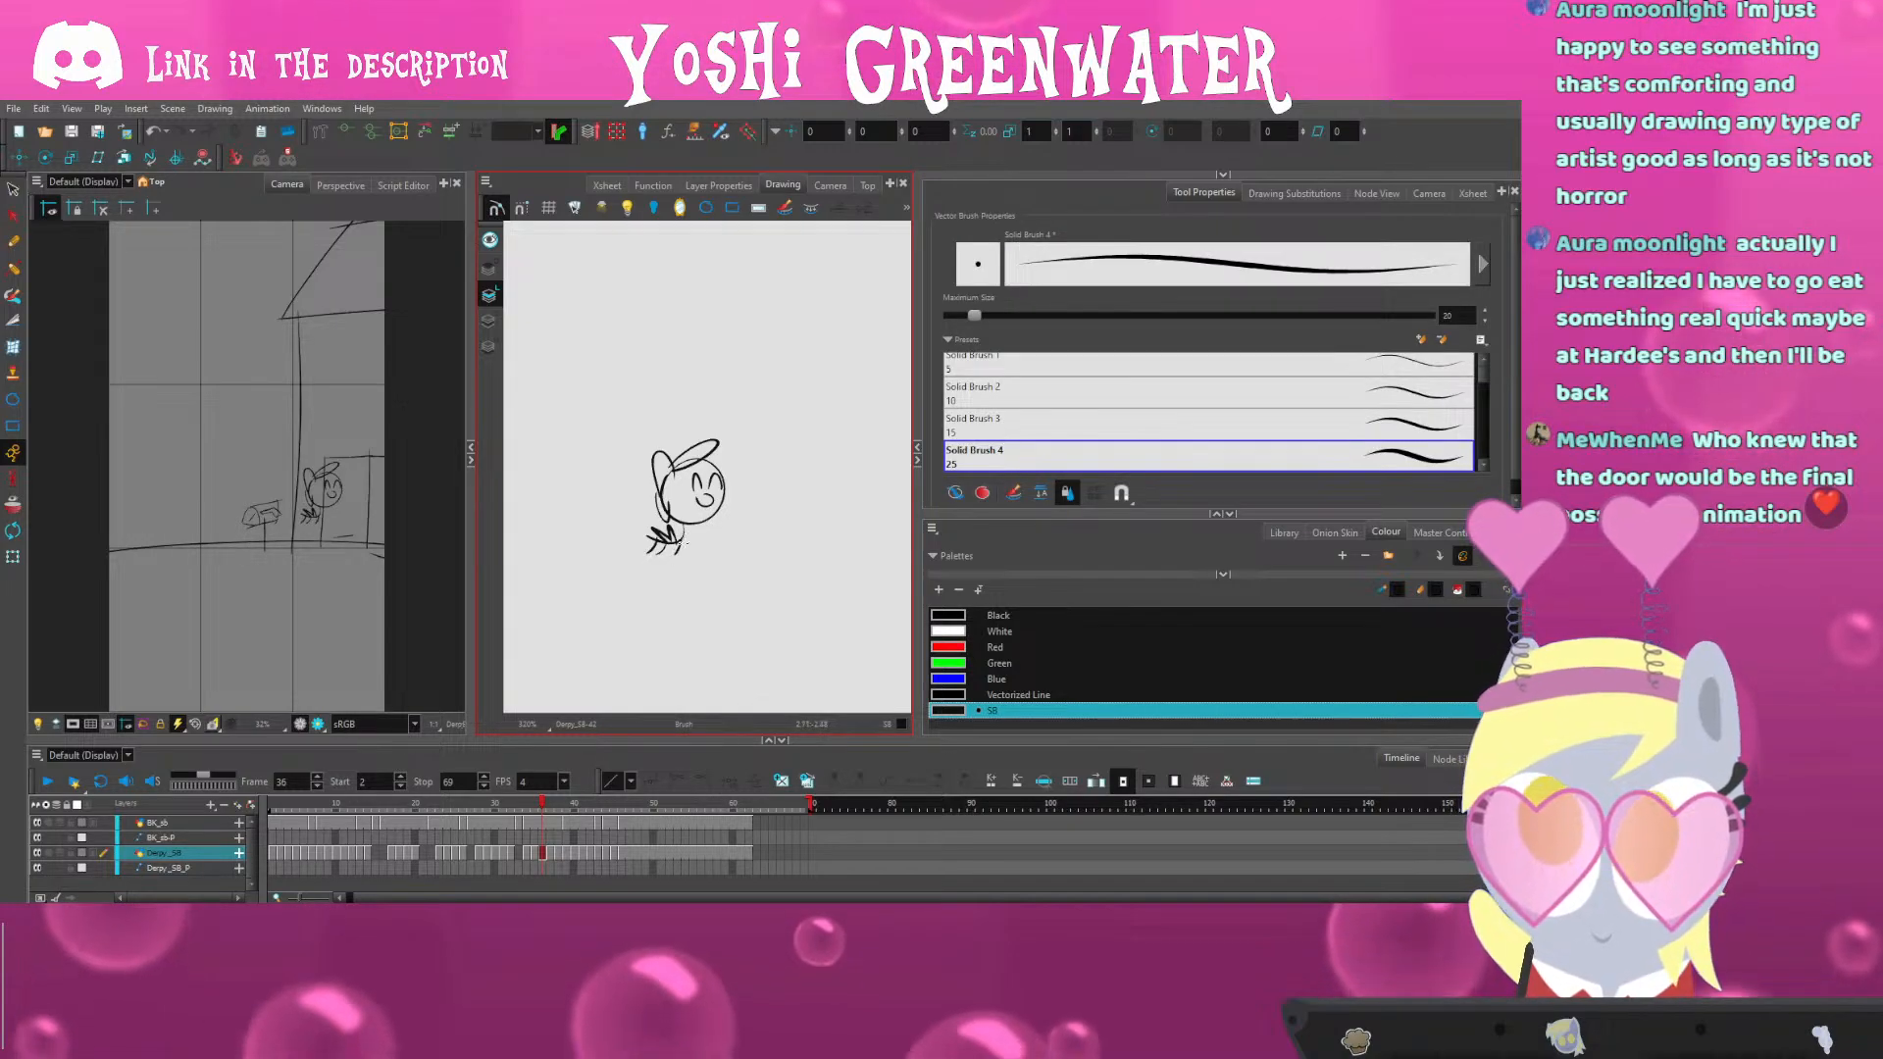
# Try substituting the background sketch at frame 36 with drawing 1, the closed-door house, and undo the substitution
pyautogui.click(543, 822)
pyautogui.press('l')
pyautogui.press('space')
pyautogui.moveTo(594, 475); pyautogui.dragTo(552, 465)
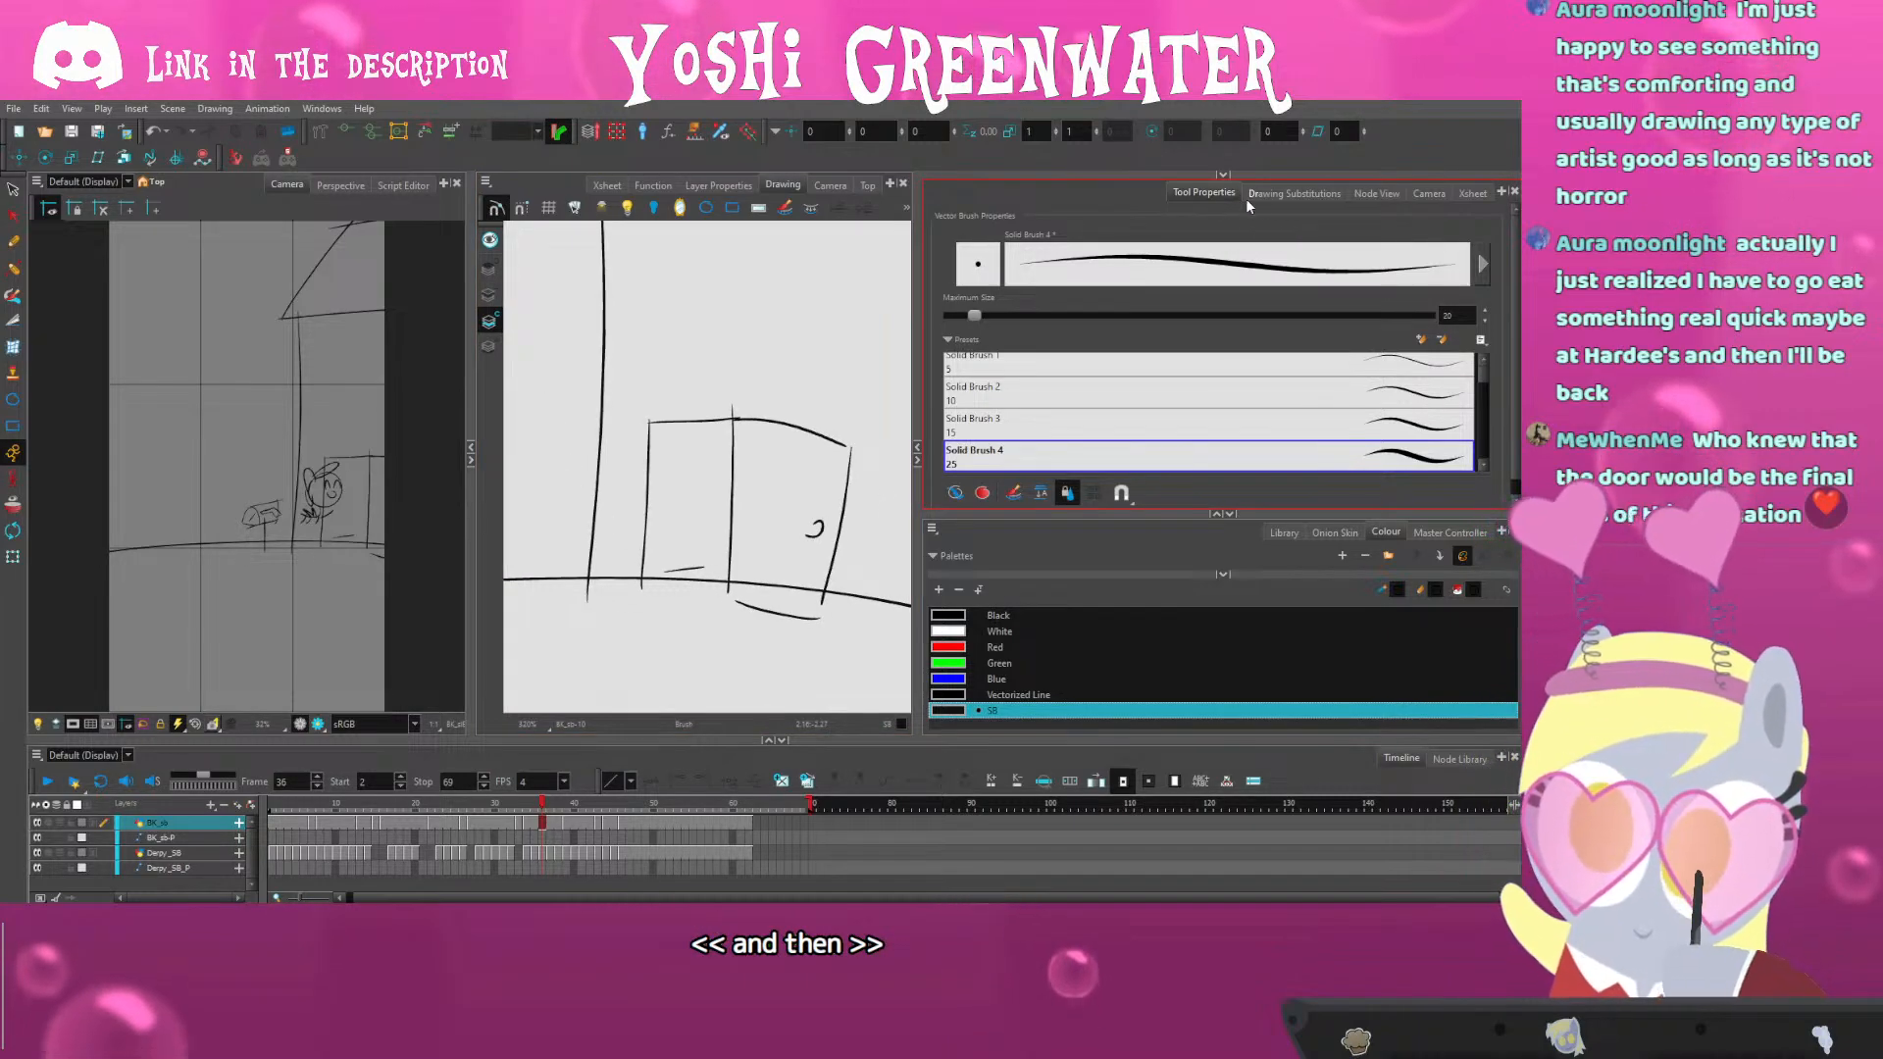
pyautogui.click(1275, 194)
pyautogui.moveTo(993, 519); pyautogui.dragTo(992, 554)
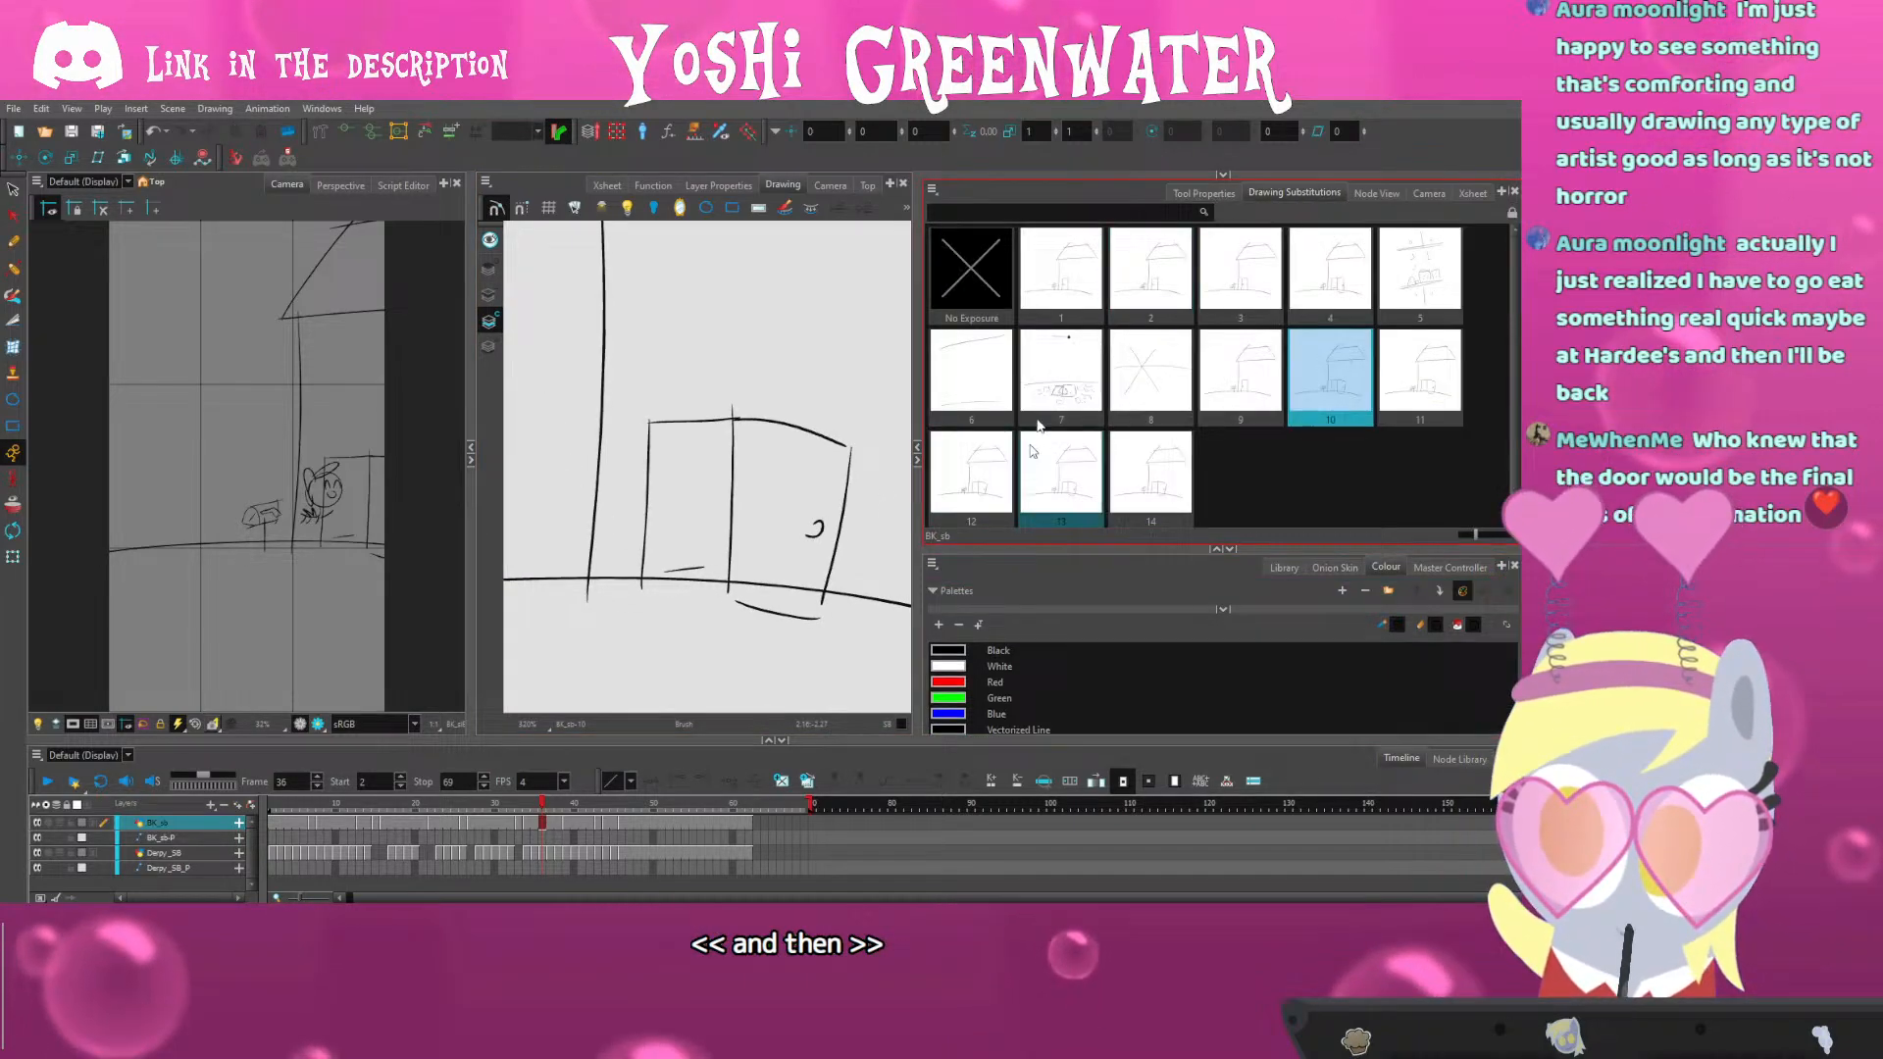
pyautogui.click(1070, 272)
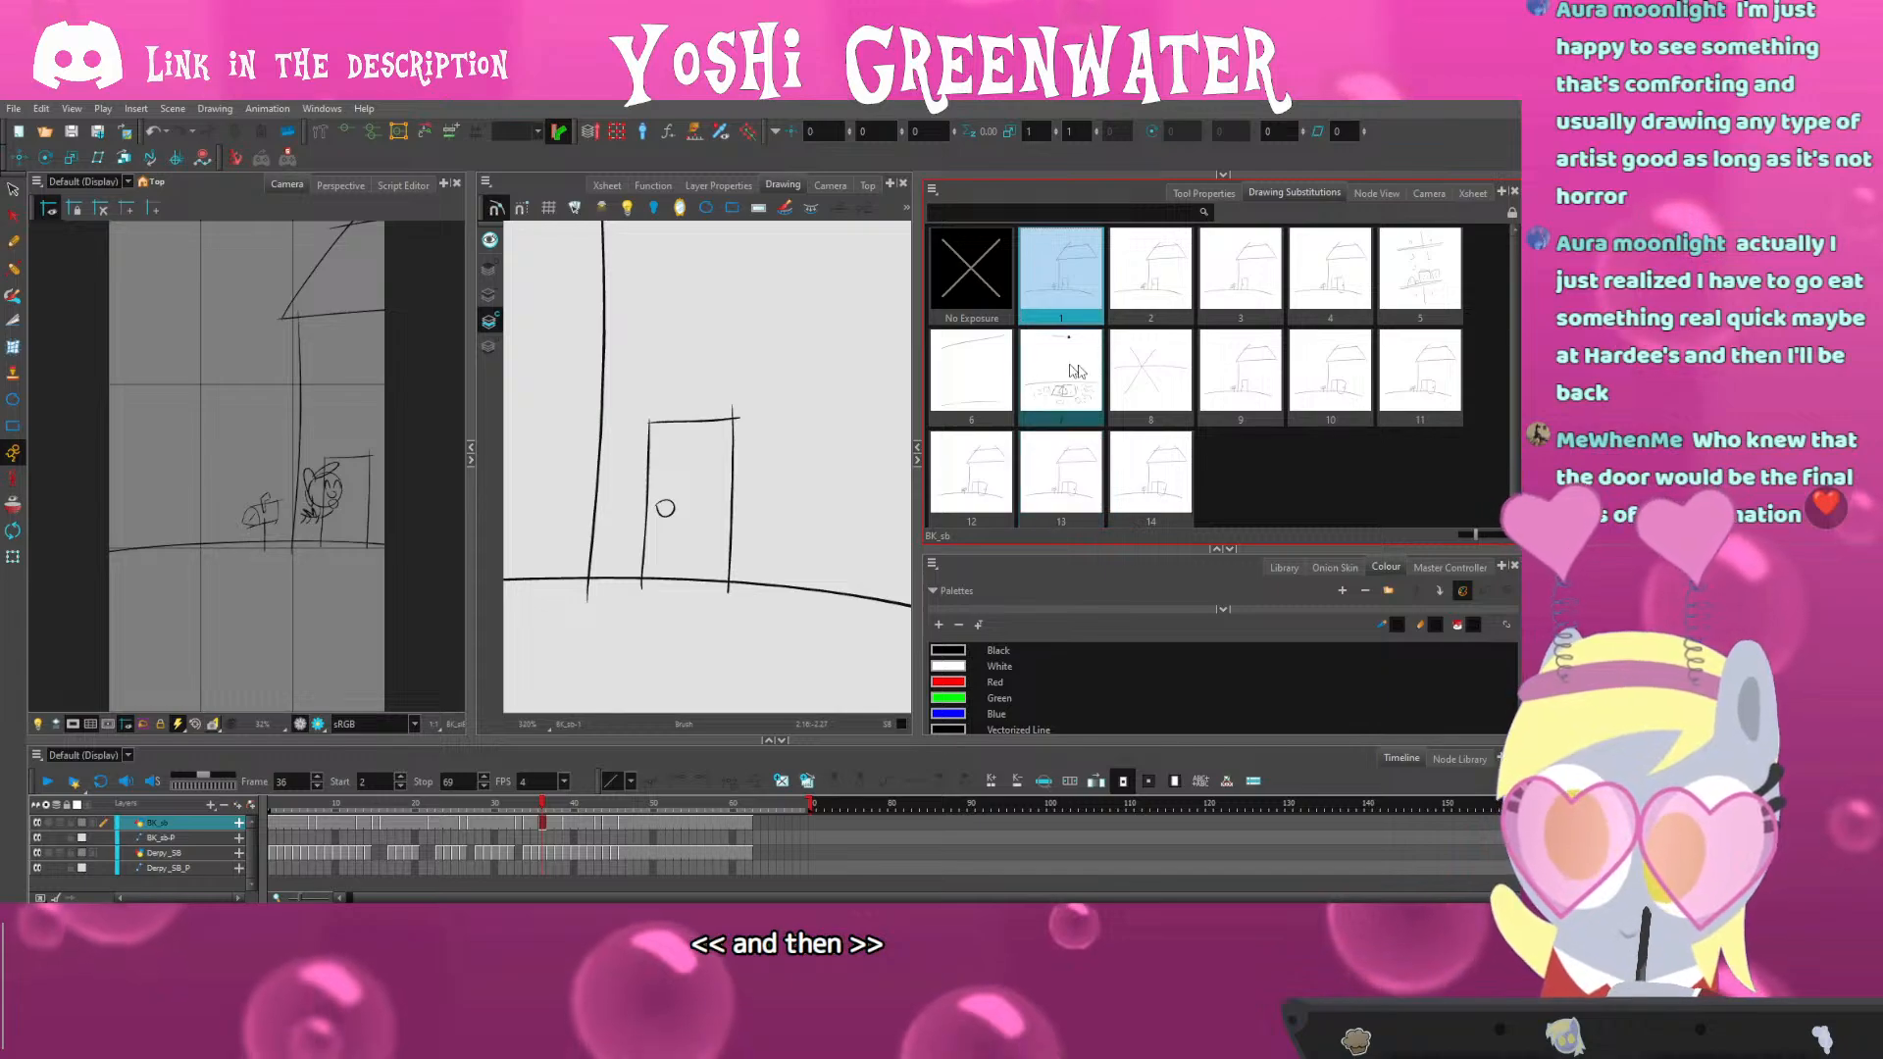
pyautogui.hotkey('ctrl', 'z')
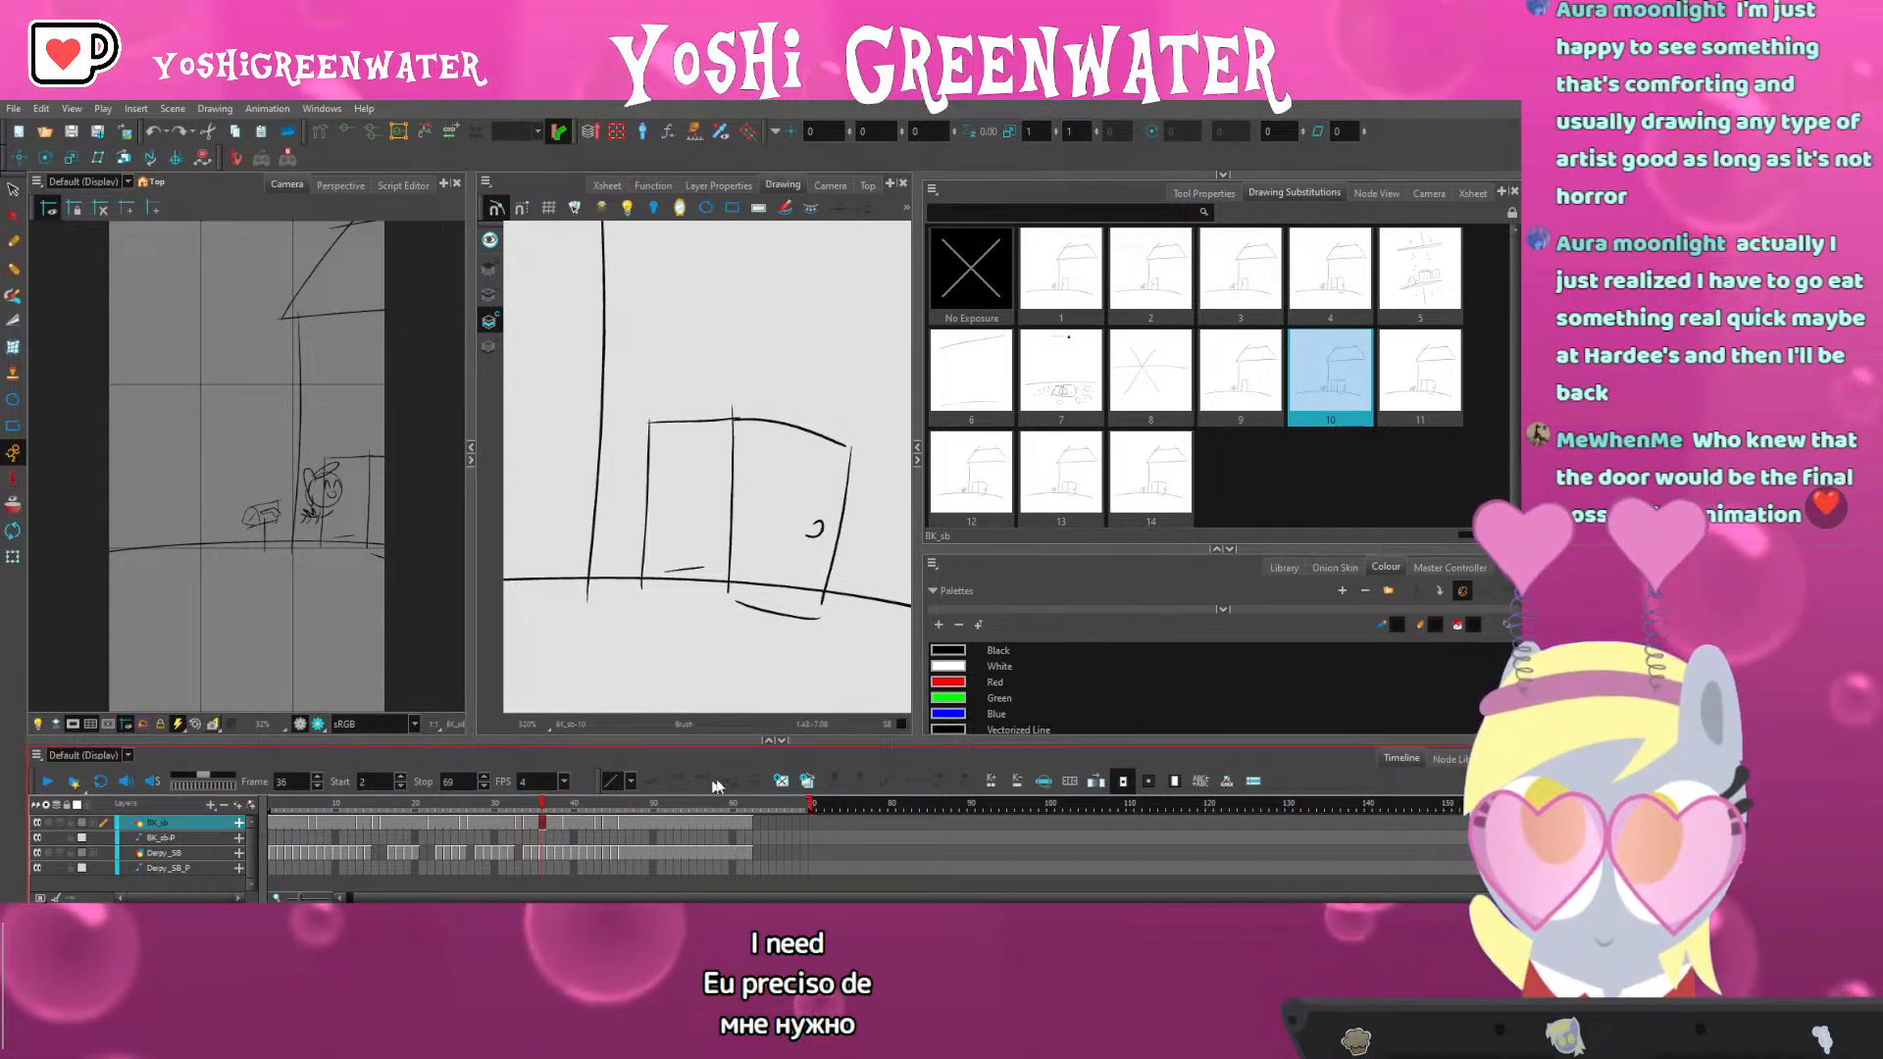
# Duplicate the background drawing at frame 36 and copy the closed door with its knob from the frame 1 drawing
pyautogui.click(808, 781)
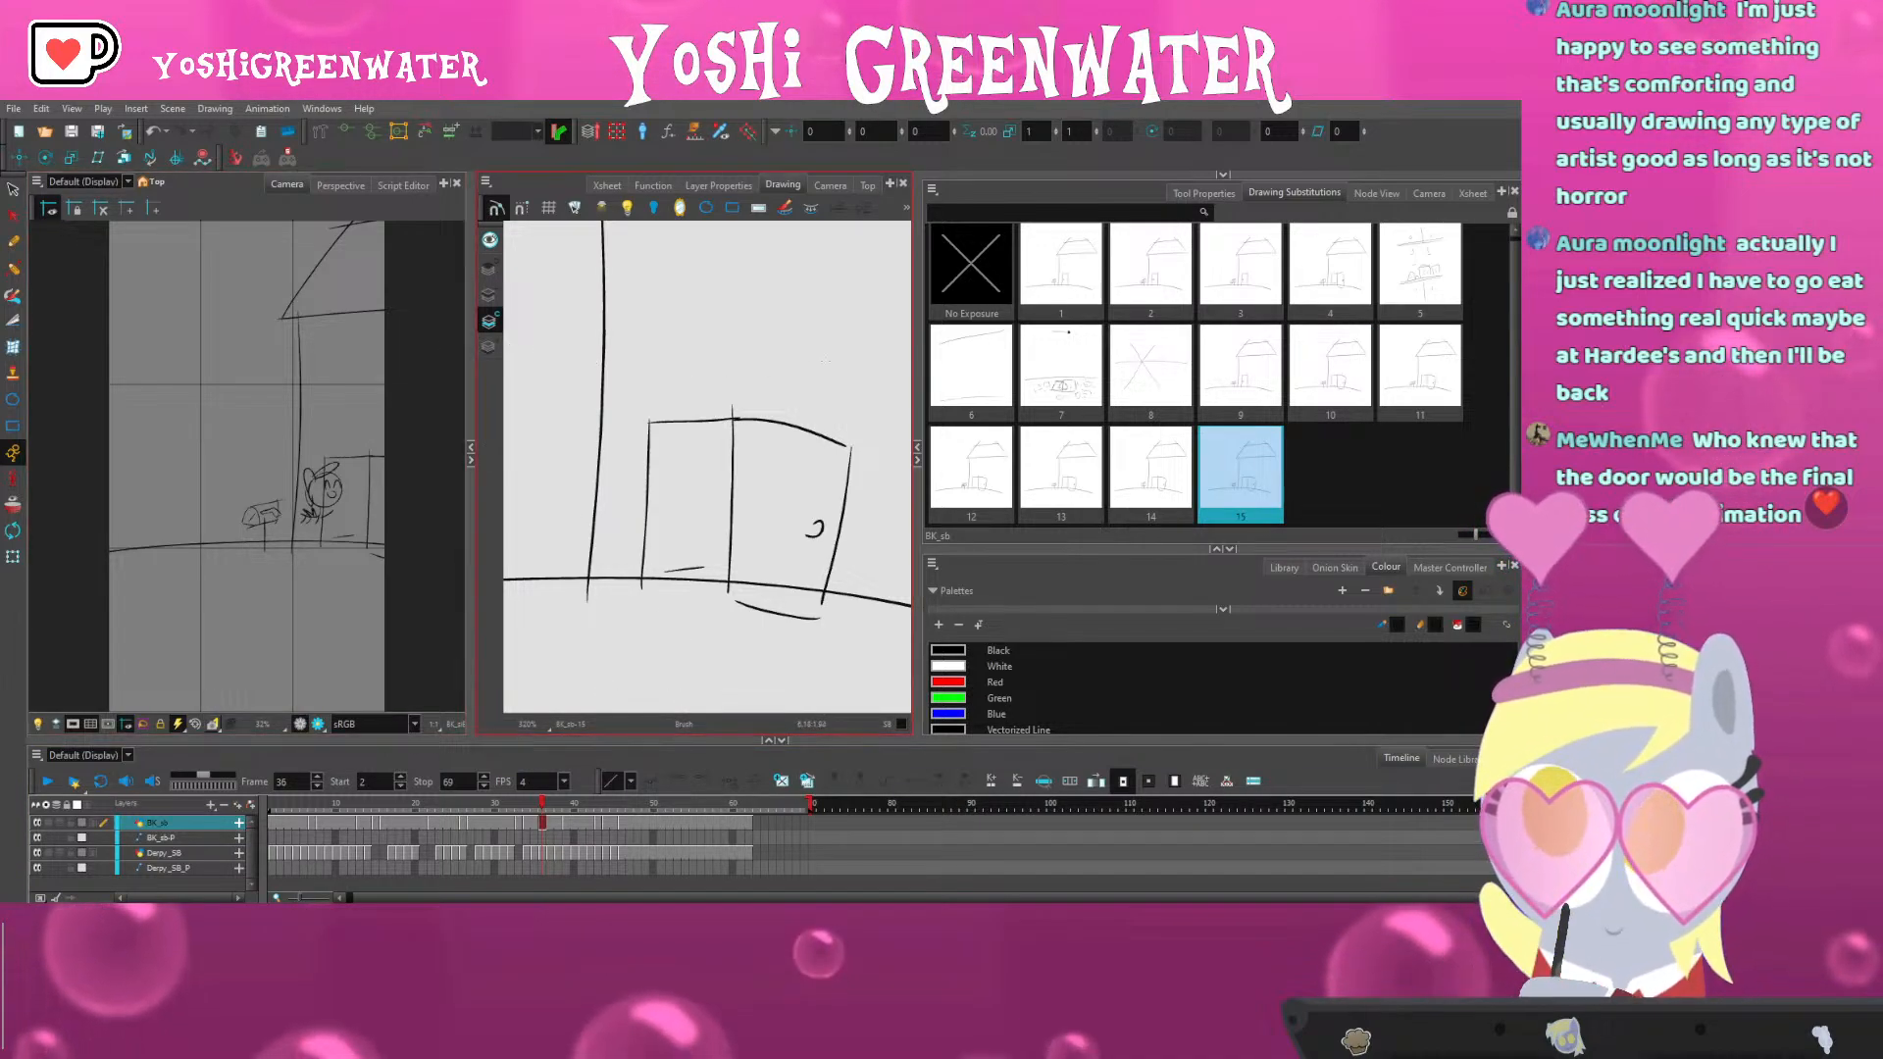
pyautogui.click(272, 805)
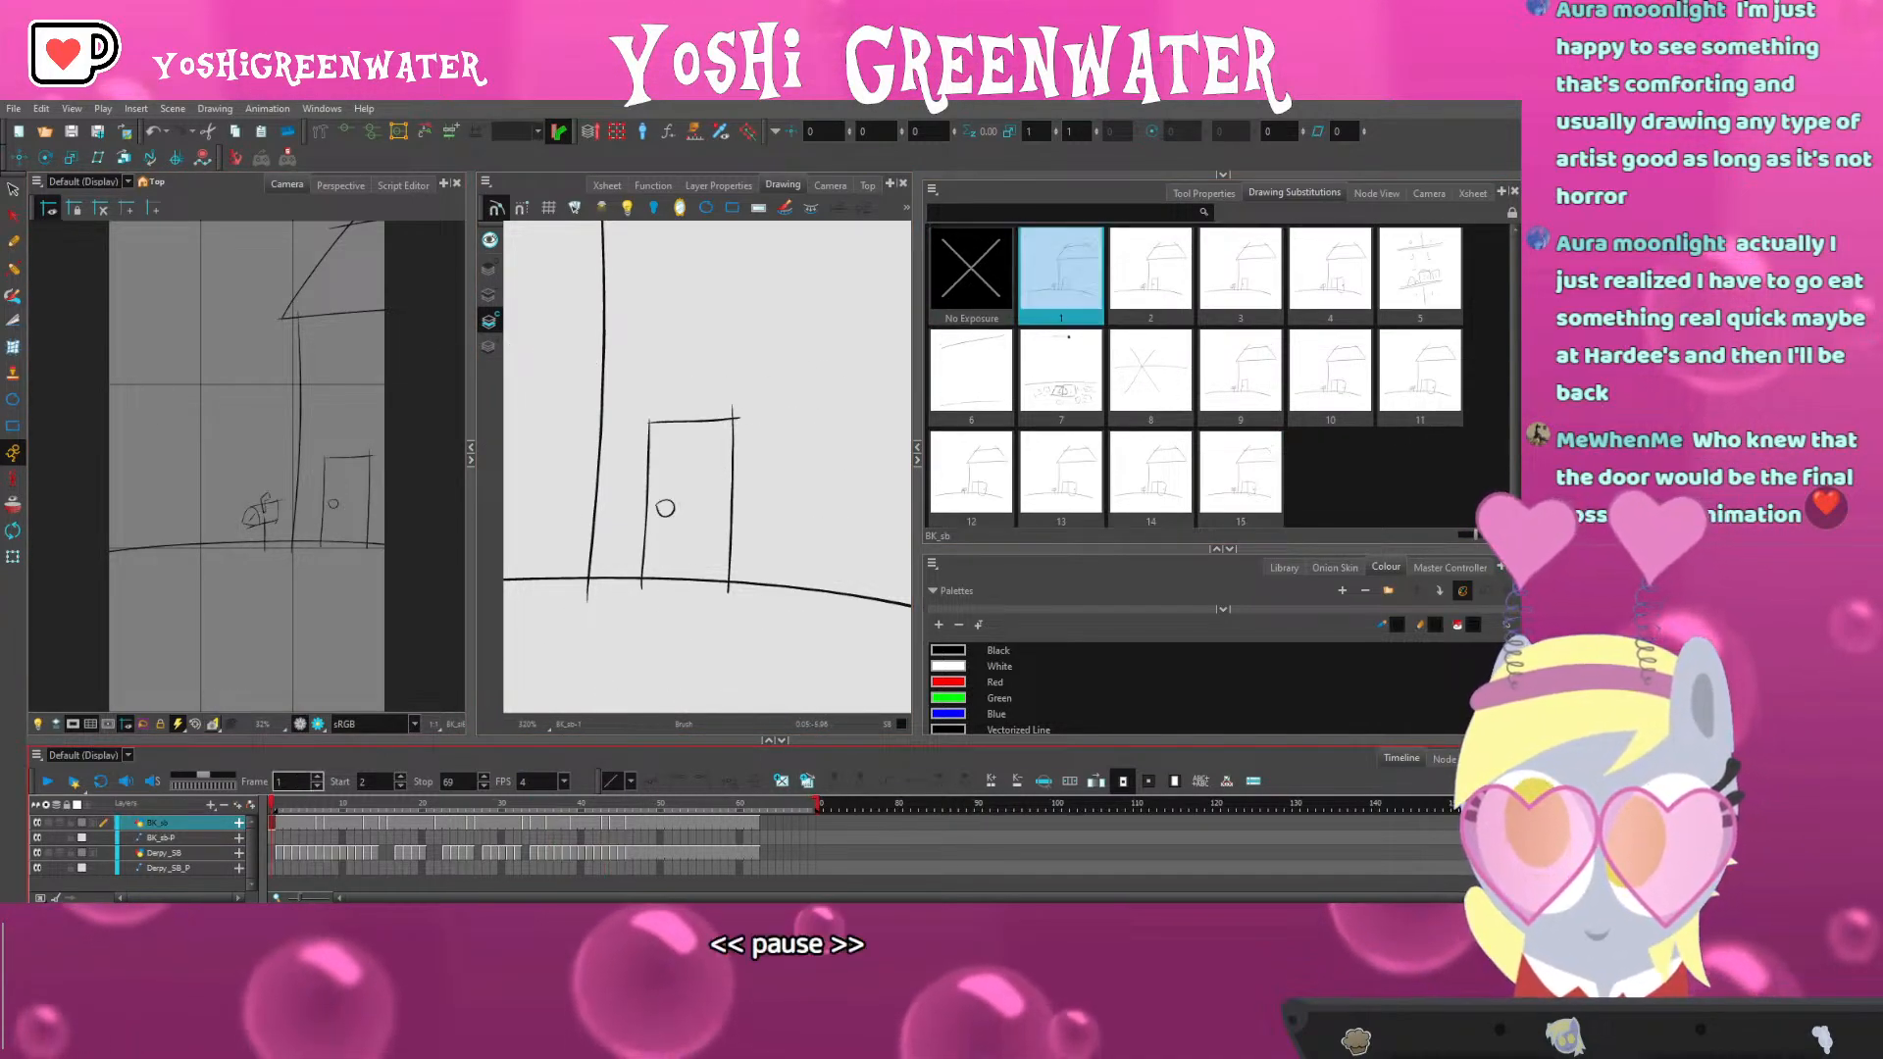
pyautogui.click(13, 190)
pyautogui.moveTo(548, 394)
pyautogui.mouseDown()
pyautogui.moveTo(574, 358)
pyautogui.moveTo(759, 602)
pyautogui.moveTo(618, 538)
pyautogui.mouseUp()
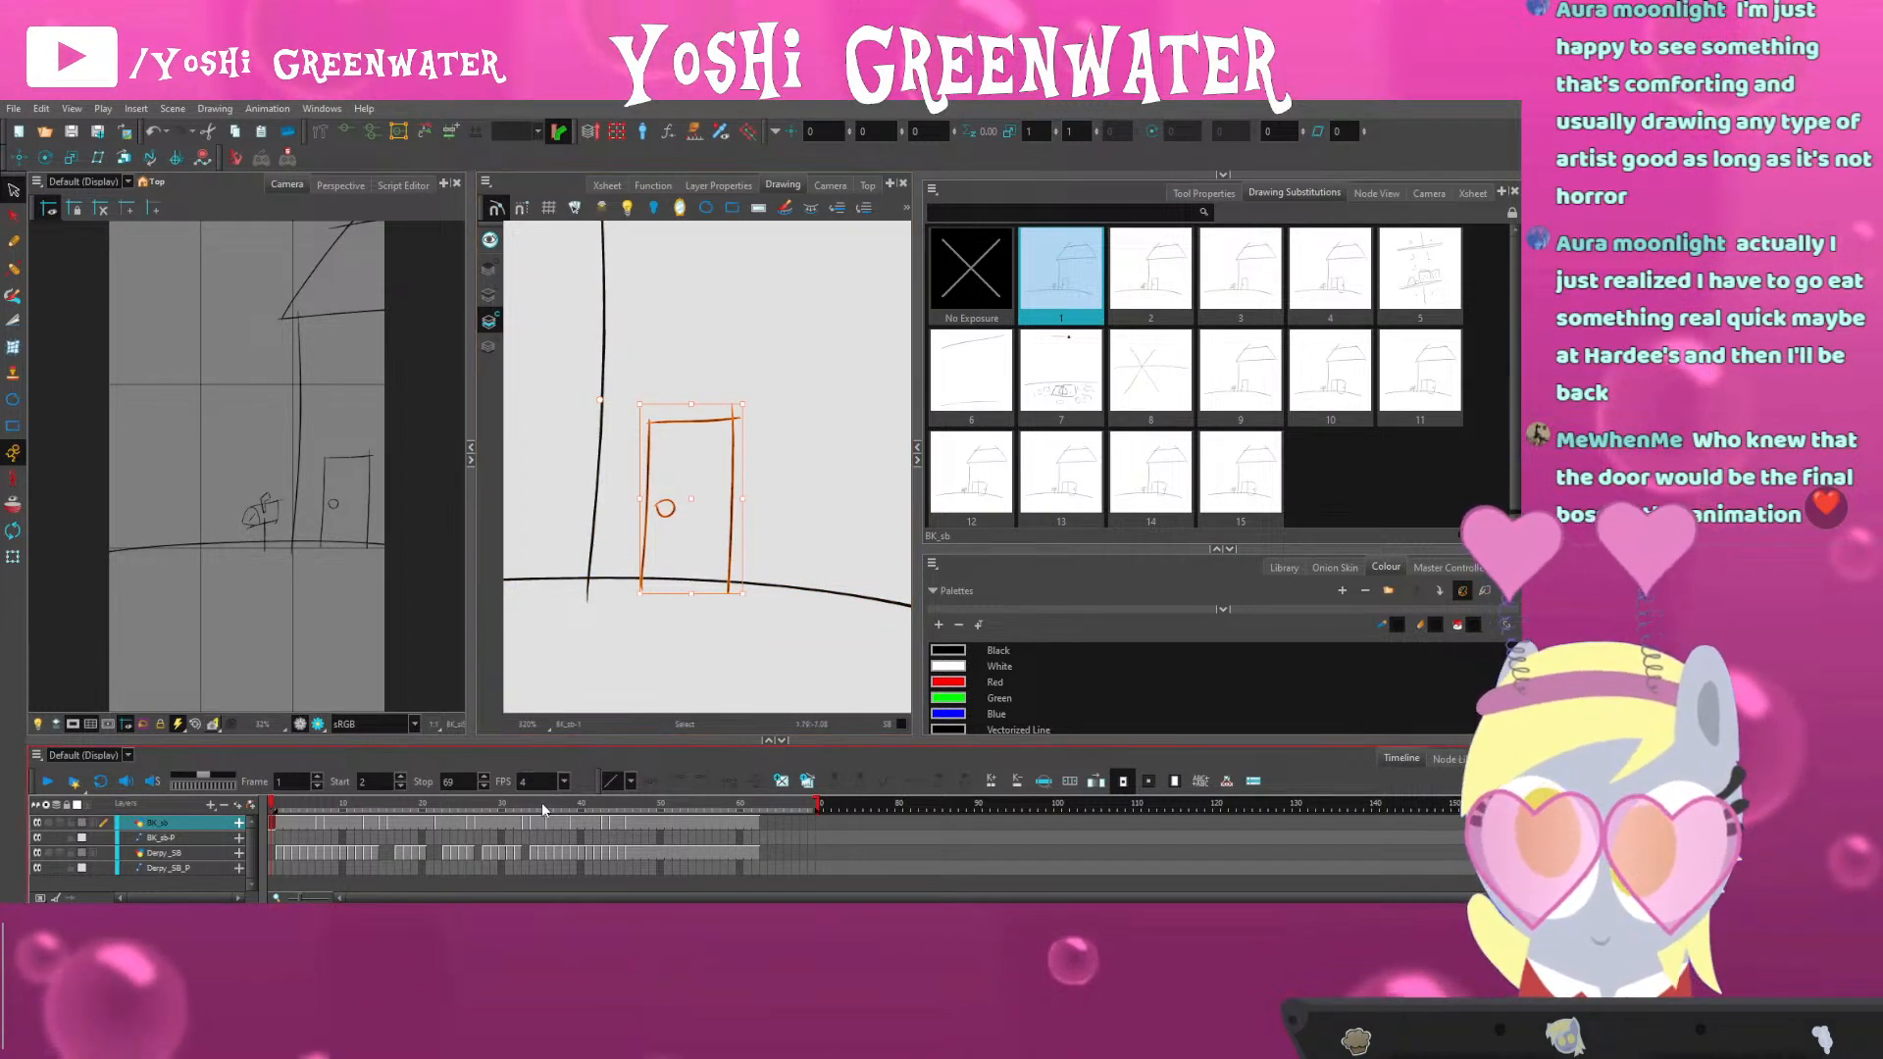
# Replace the open-door strokes in the frame 36 background drawing with the copied closed door
pyautogui.moveTo(542, 804); pyautogui.dragTo(550, 804)
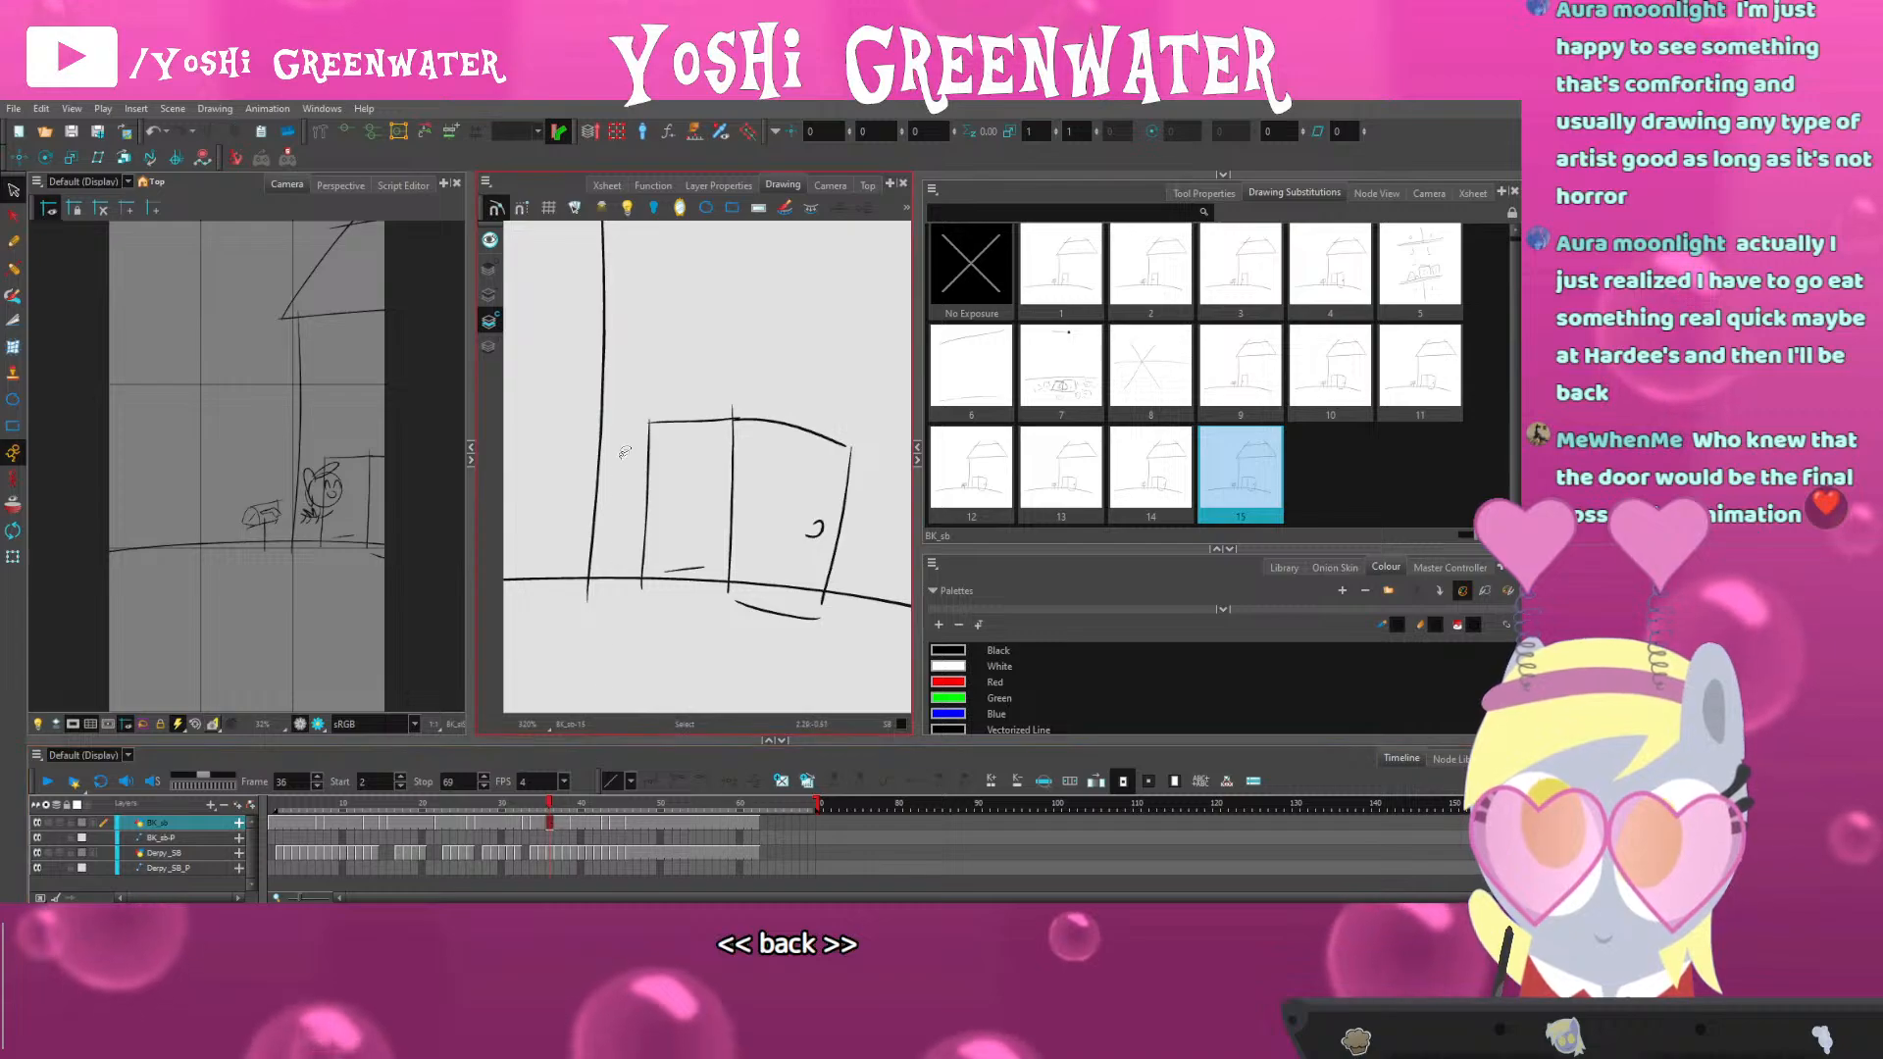
pyautogui.moveTo(813, 493); pyautogui.dragTo(643, 510)
pyautogui.press('Delete')
pyautogui.click(646, 520)
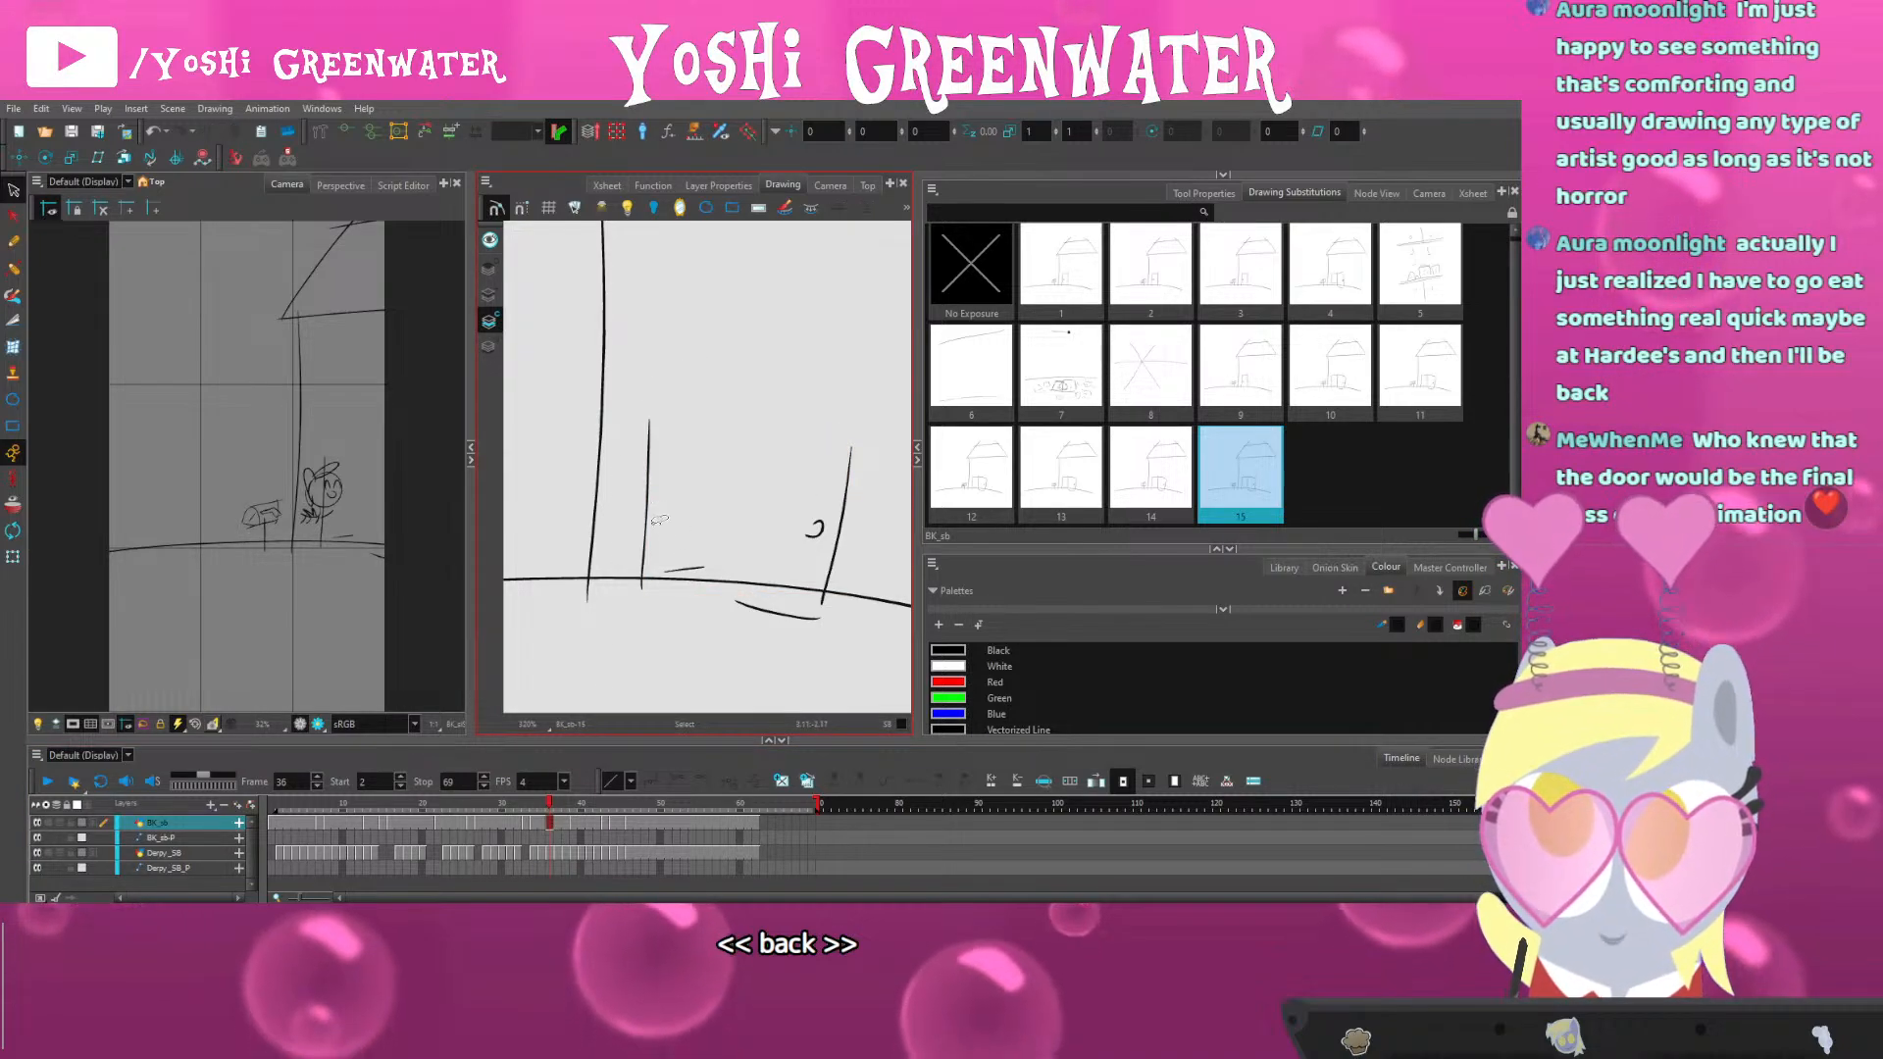
pyautogui.press('Delete')
pyautogui.click(684, 568)
pyautogui.press('Delete')
pyautogui.moveTo(806, 483); pyautogui.dragTo(787, 581)
pyautogui.press('Delete')
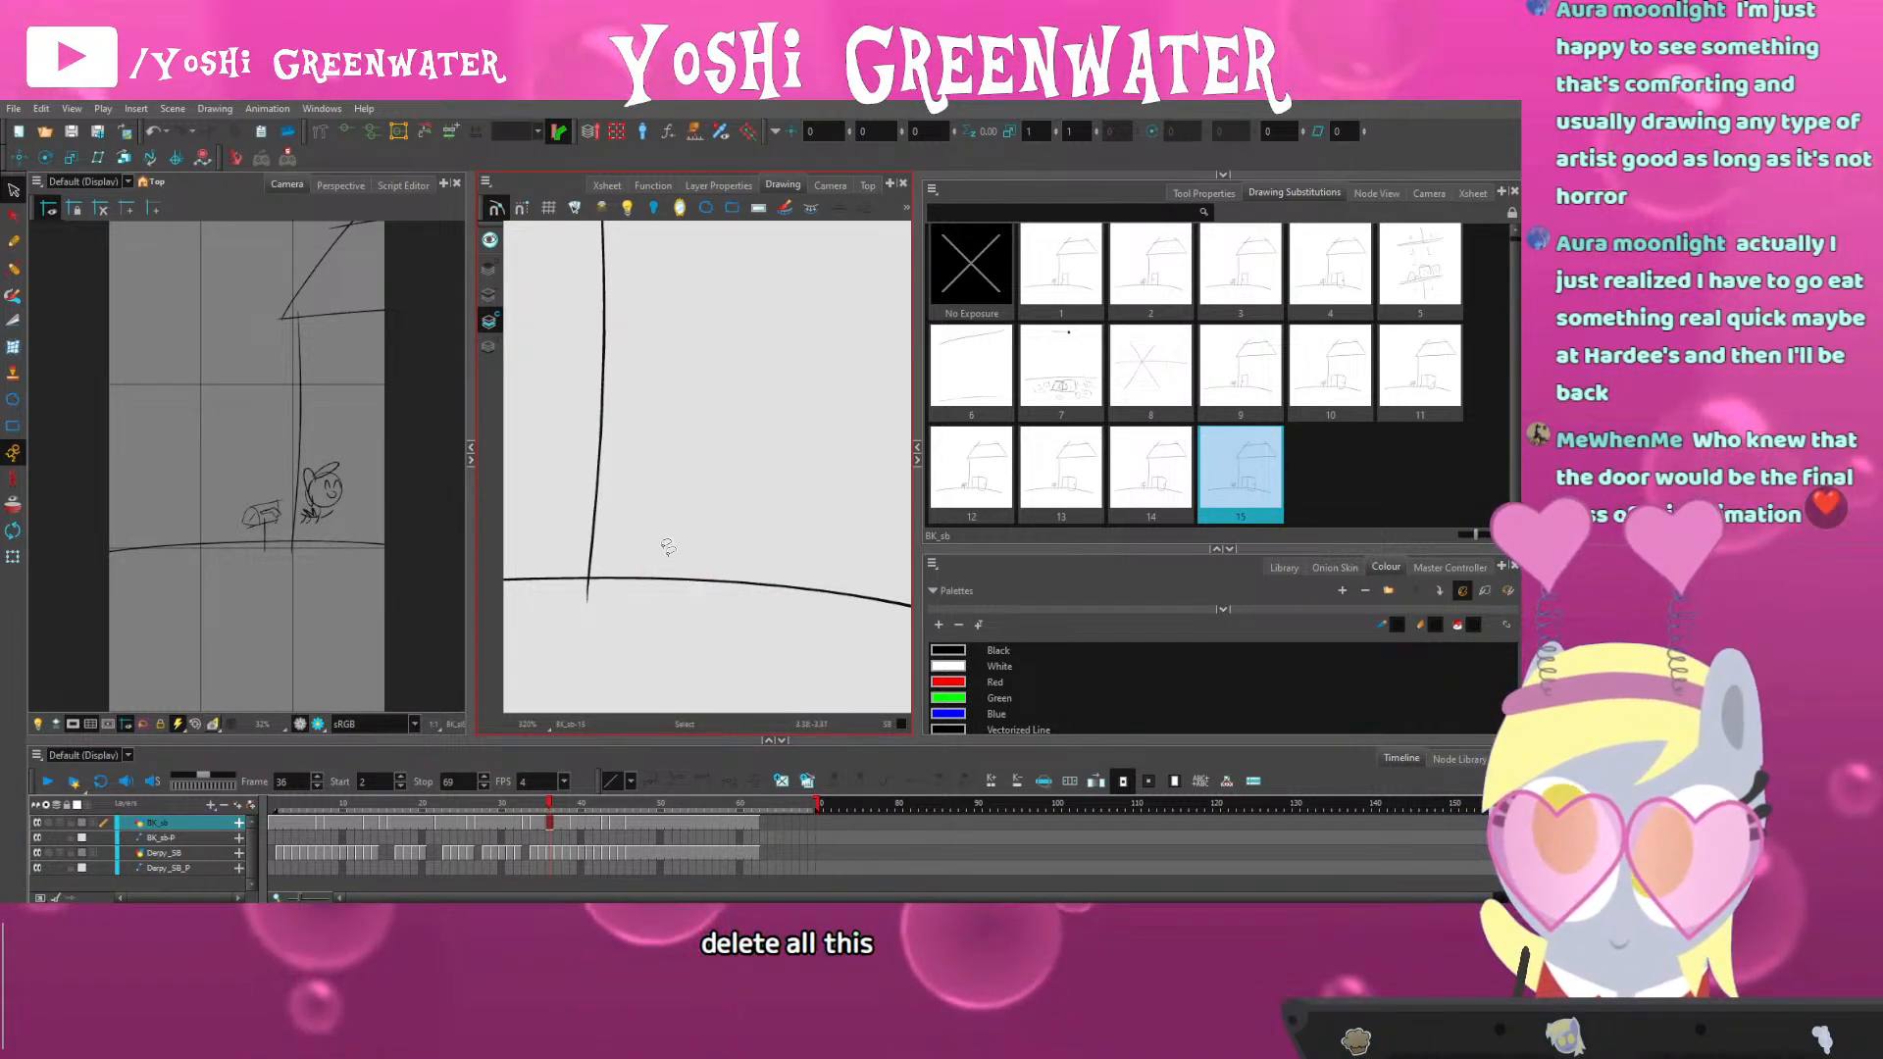
pyautogui.hotkey('ctrl', 'v')
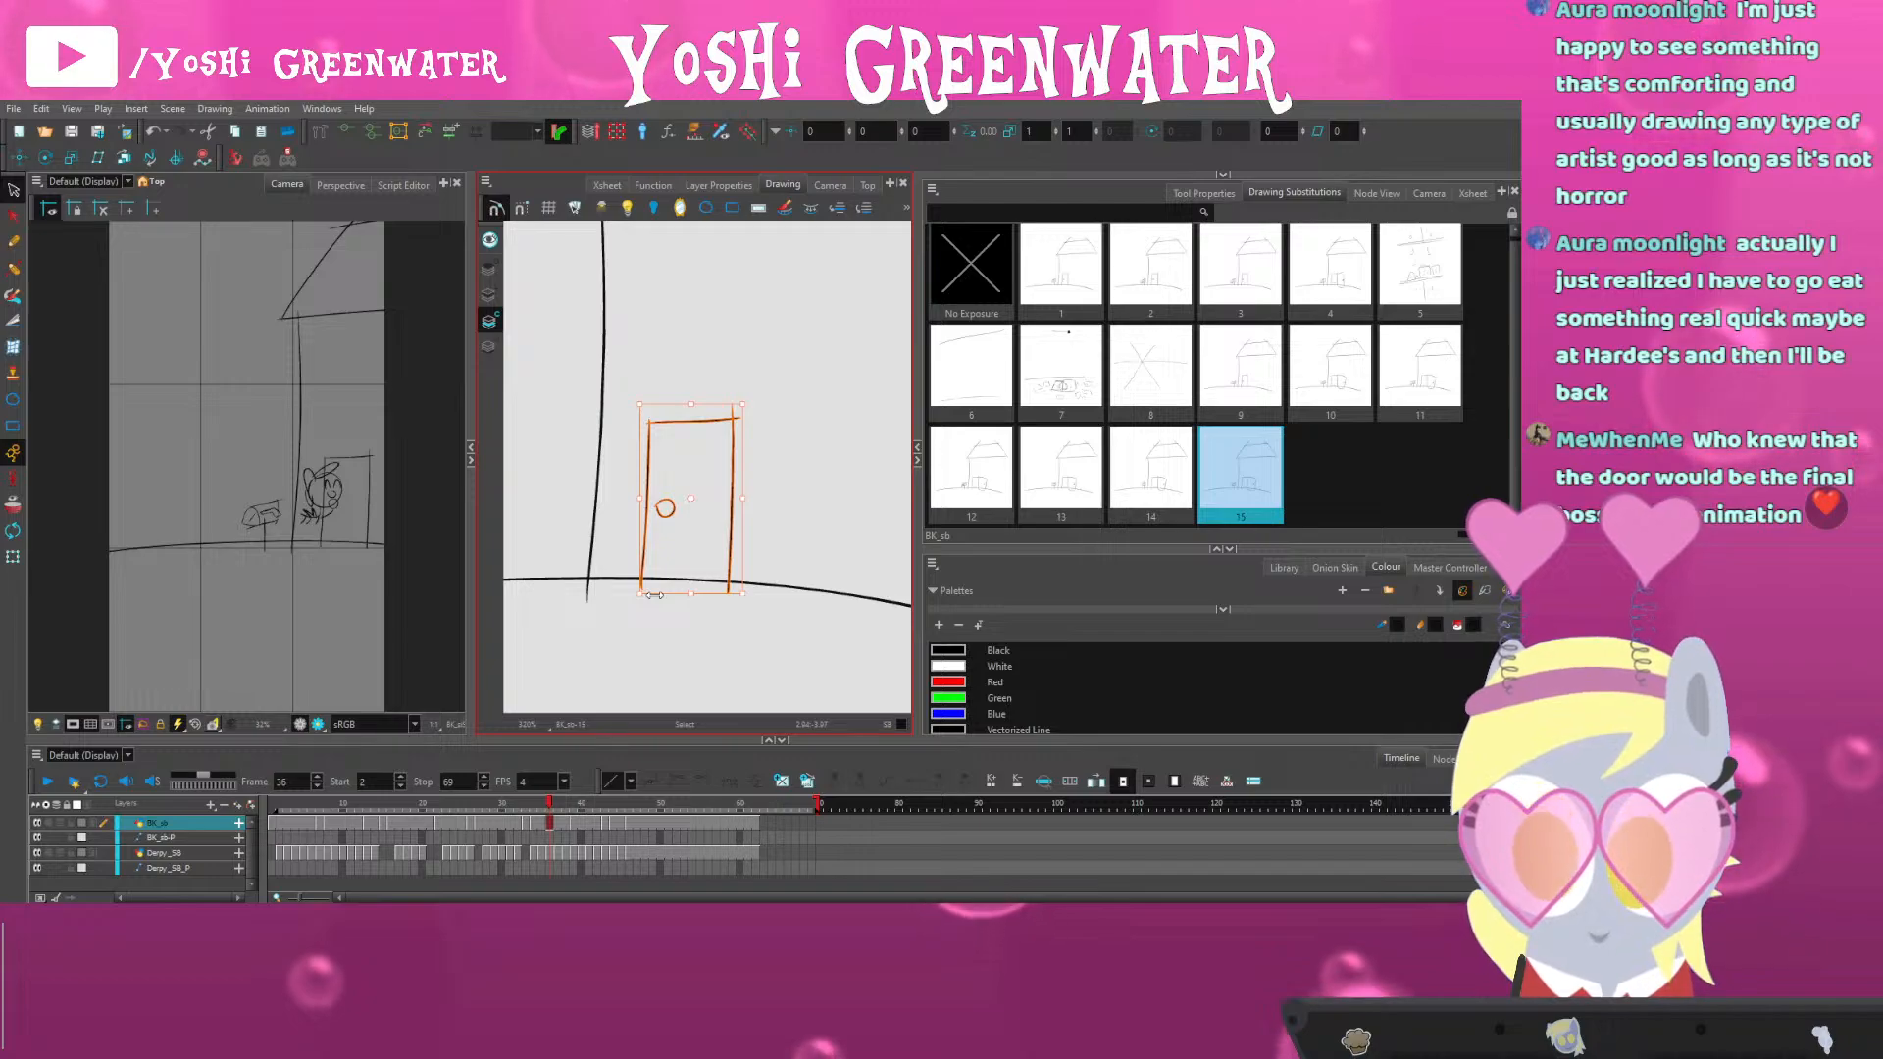
# Delete the open-door strokes from background drawing 11 at frame 39 and paste the closed door in their place
pyautogui.press('.')
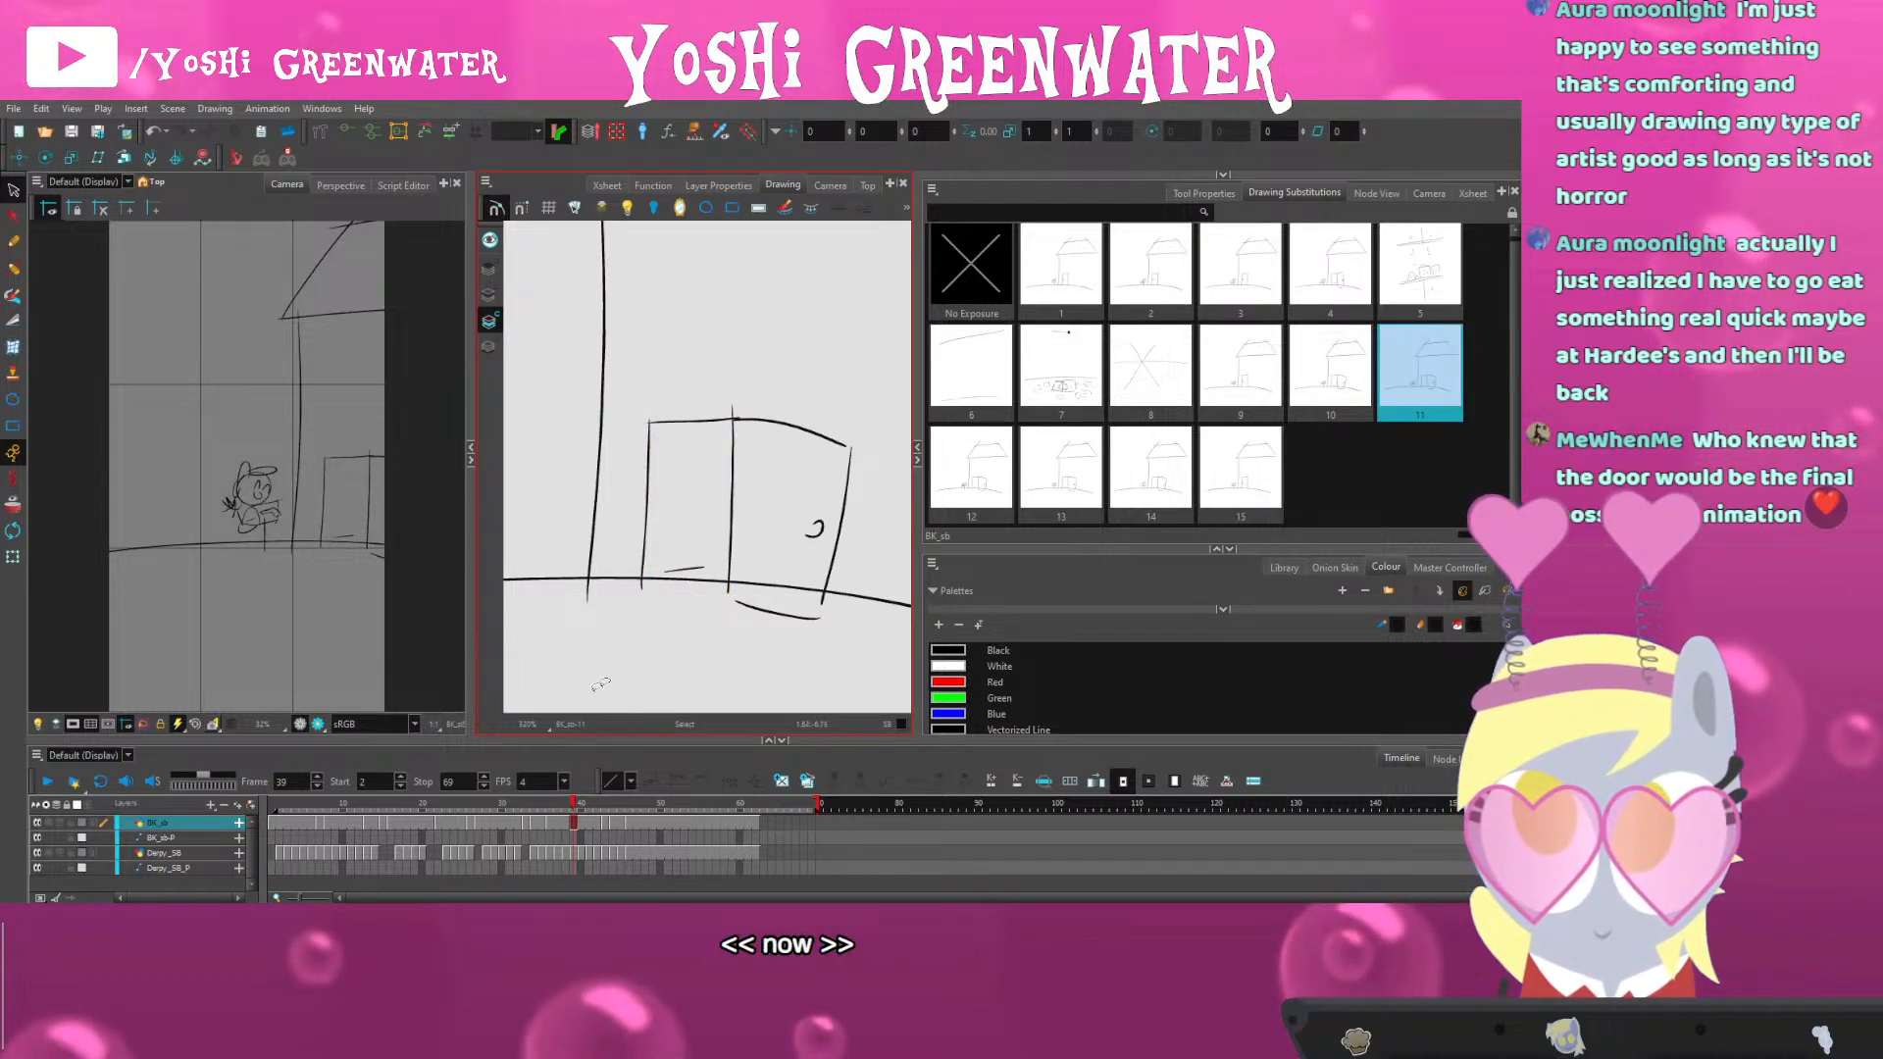
pyautogui.moveTo(675, 385); pyautogui.dragTo(854, 616)
pyautogui.press('Delete')
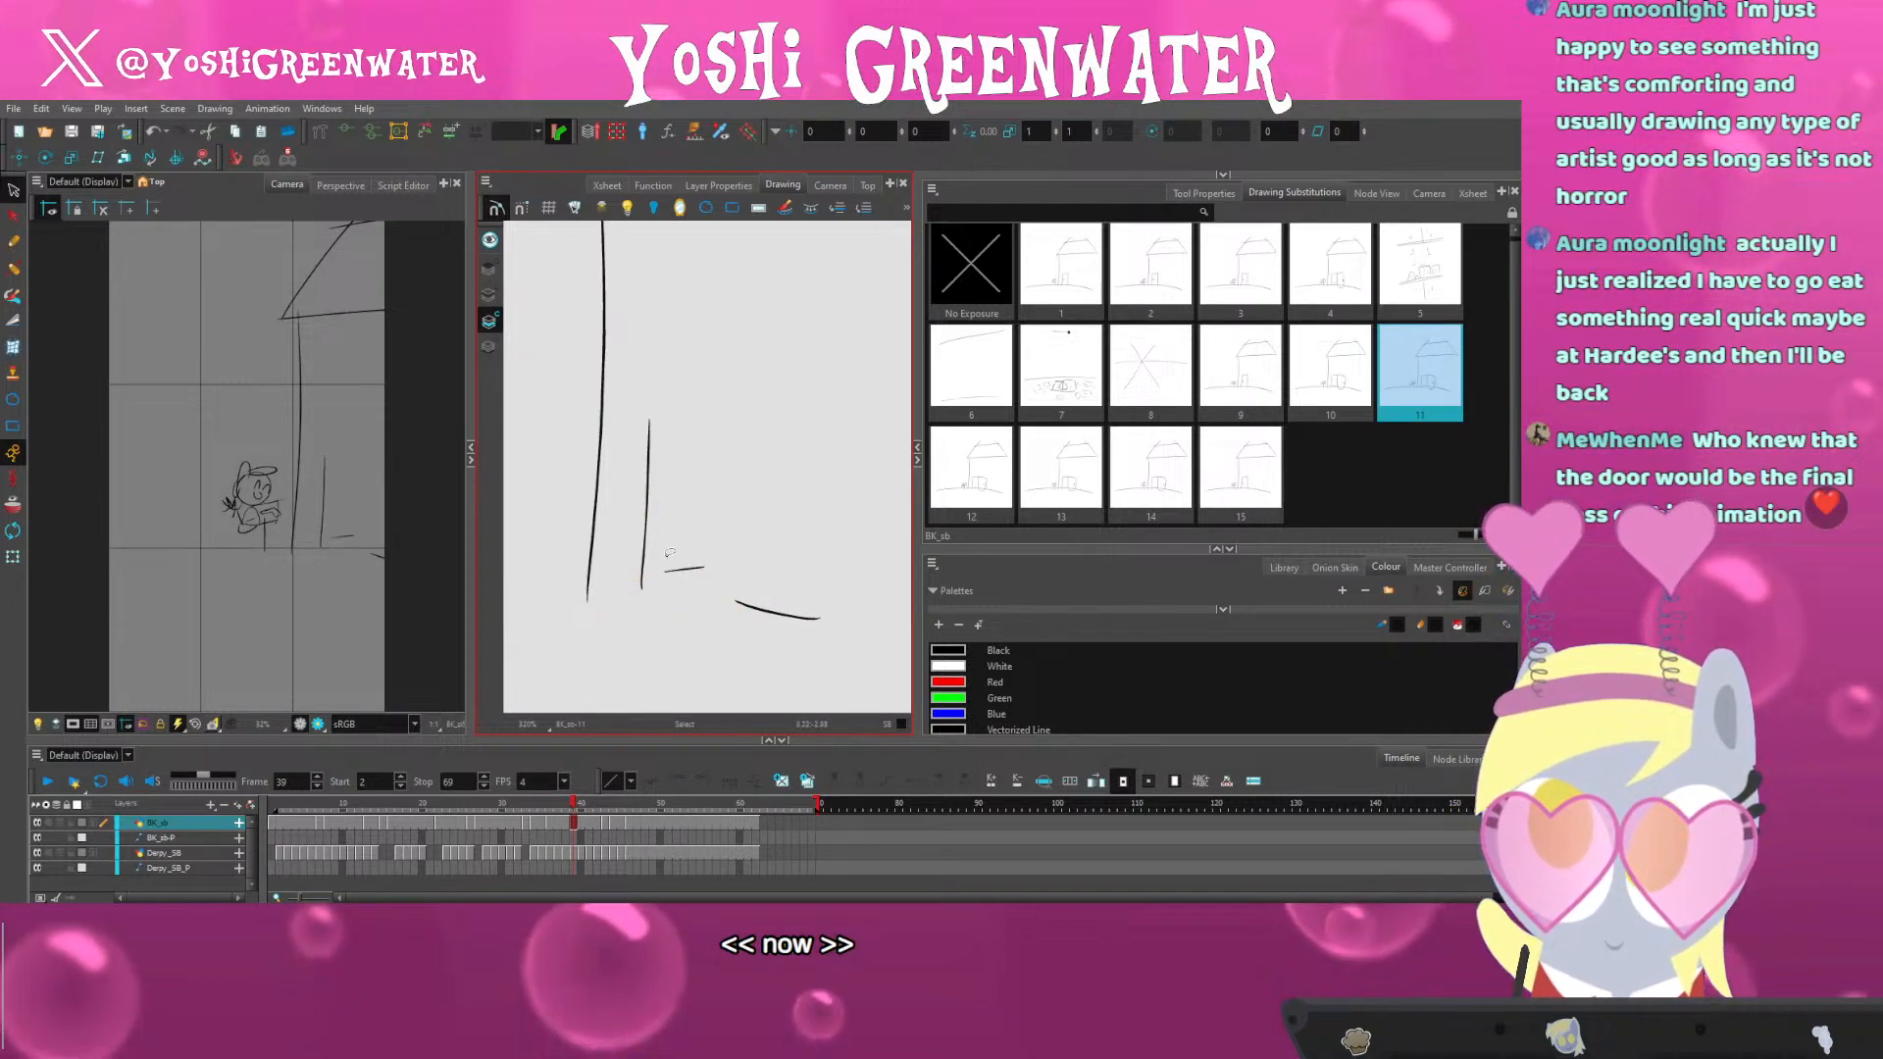
pyautogui.hotkey('ctrl', 'z')
pyautogui.click(646, 540)
pyautogui.press('Delete')
pyautogui.click(684, 570)
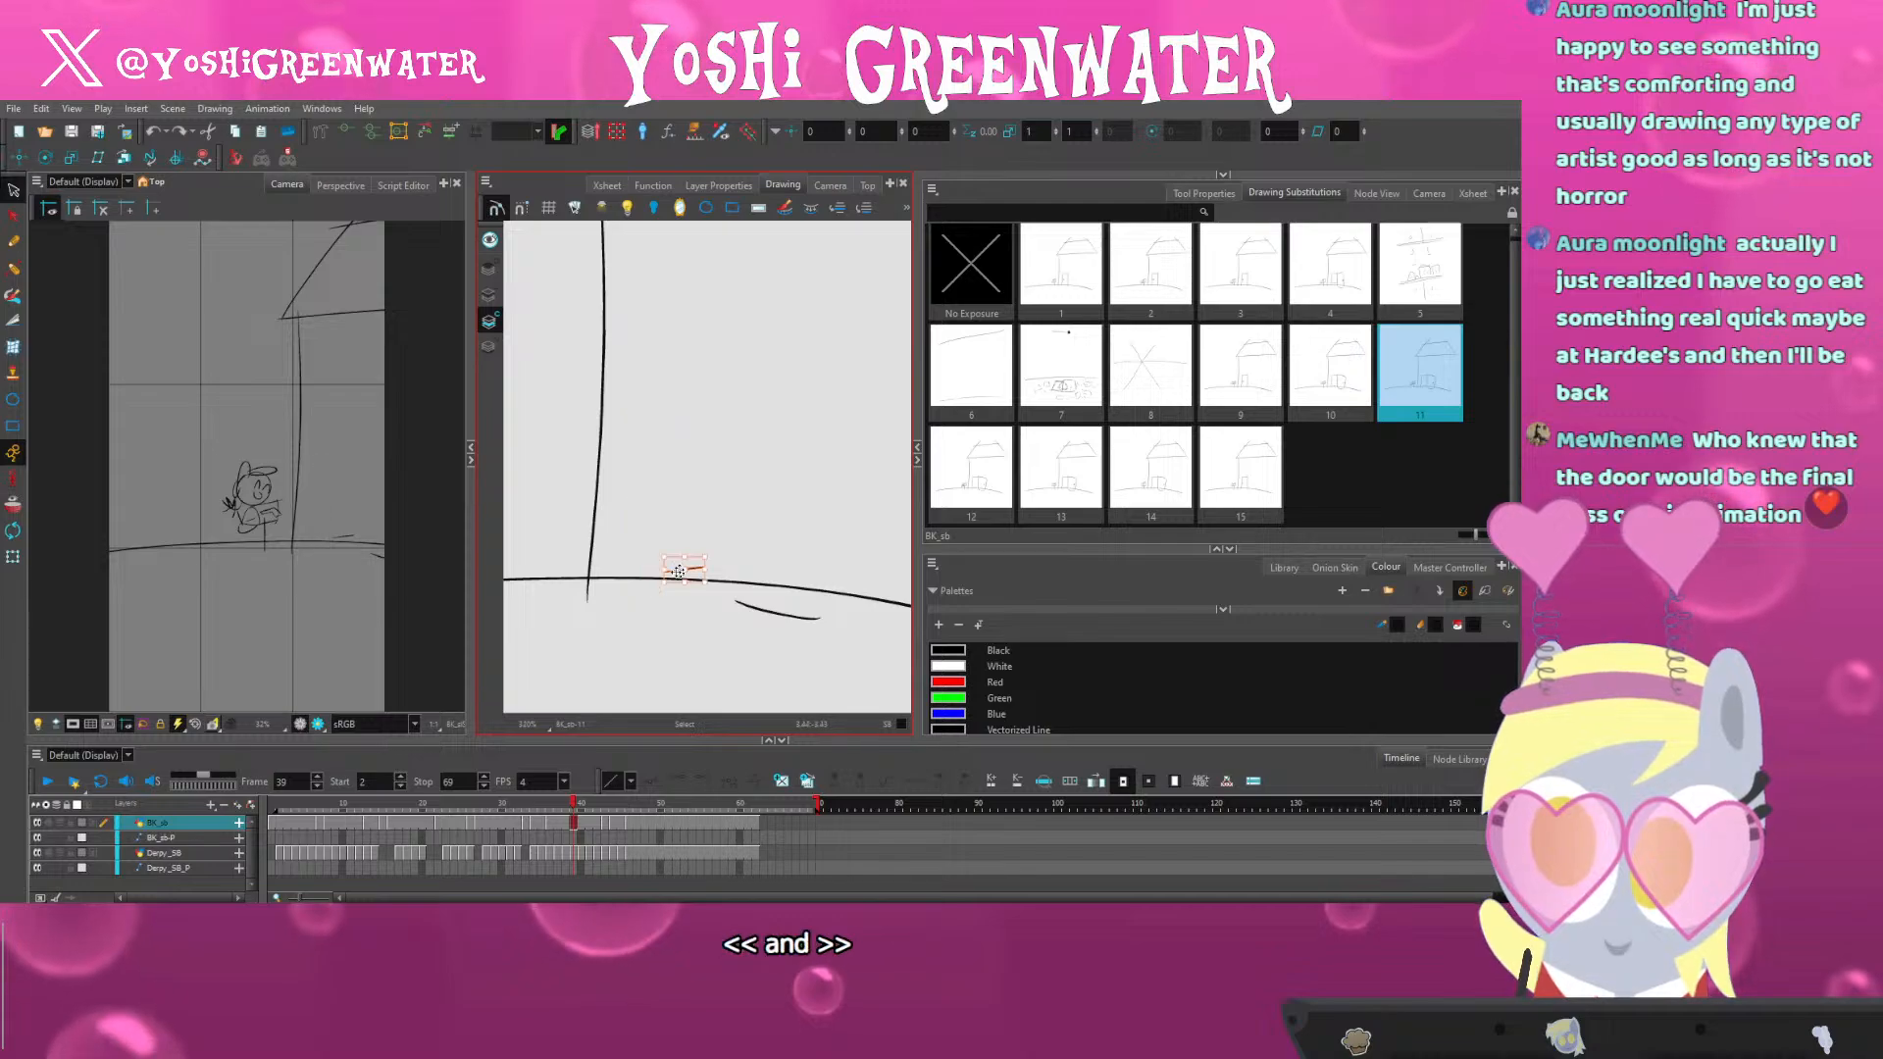
pyautogui.press('Delete')
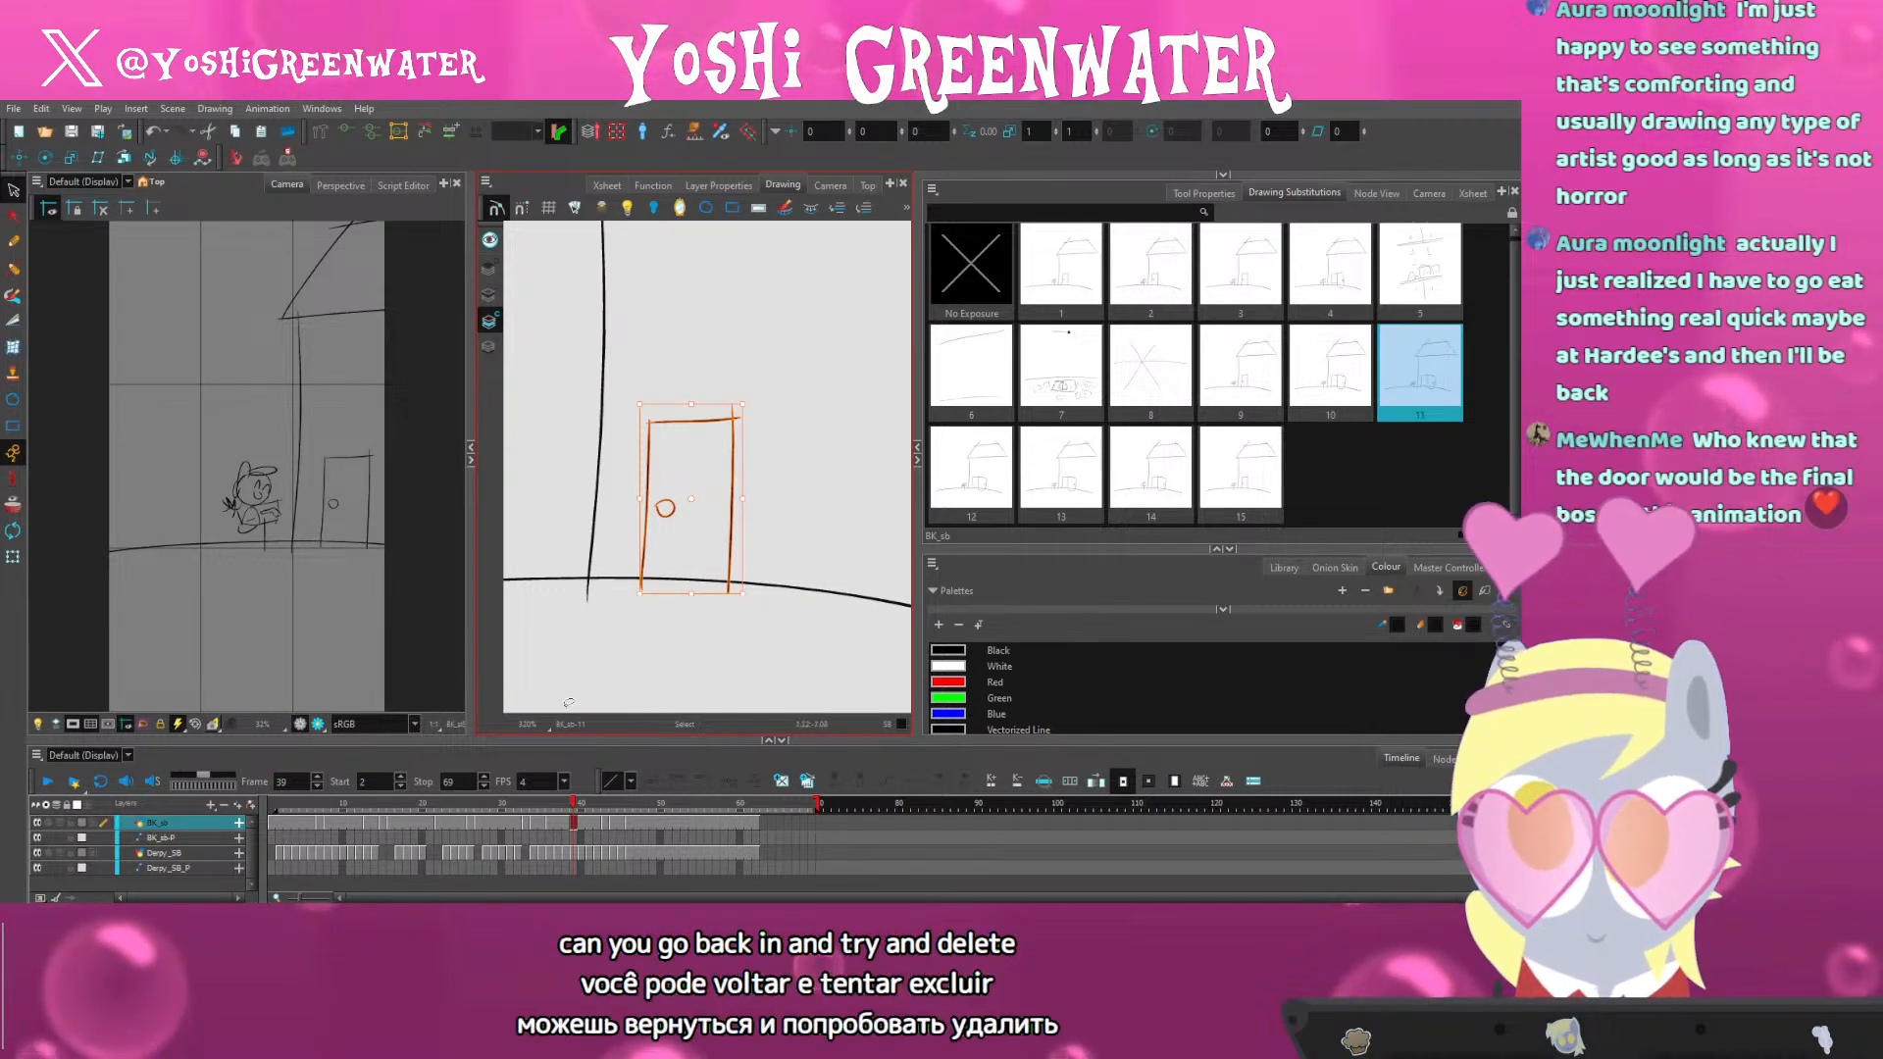
# Swap the open door for the copied closed door in background drawing 12 at frame 43
pyautogui.press('.')
pyautogui.press('.')
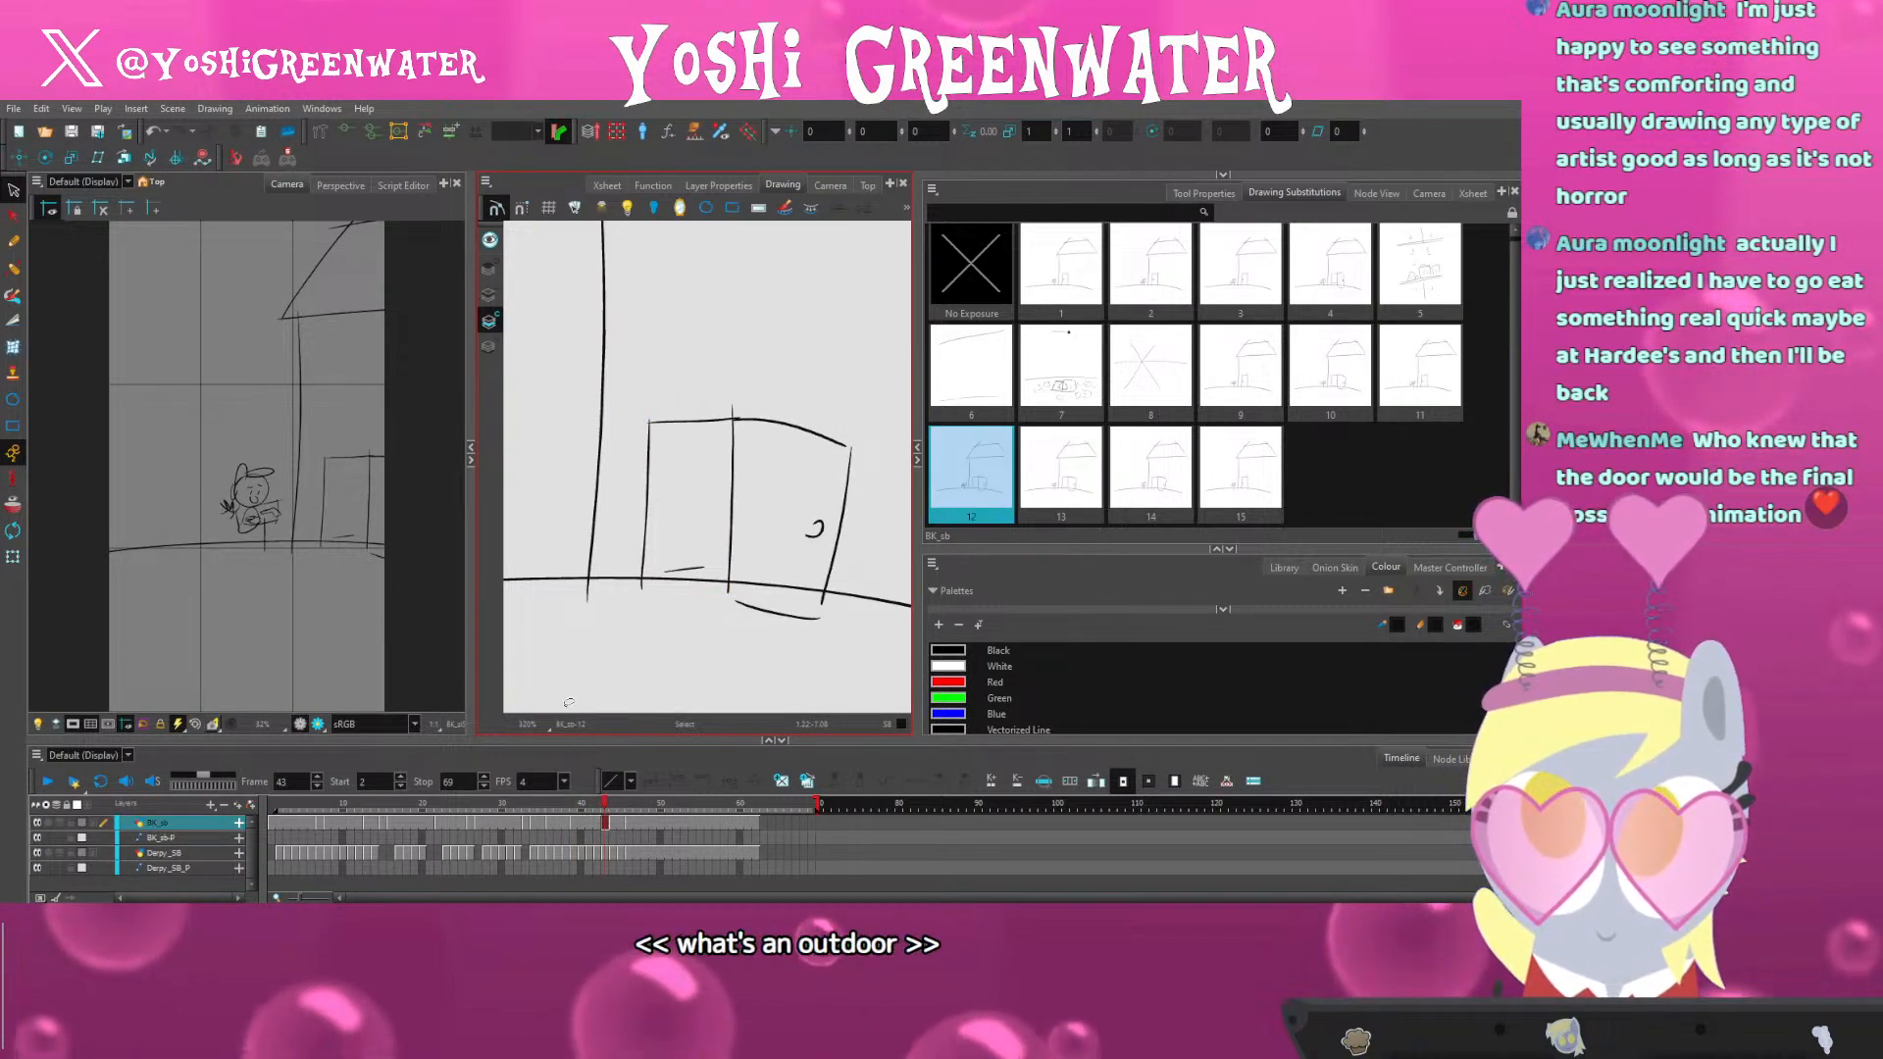
pyautogui.press('Delete')
pyautogui.moveTo(761, 404)
pyautogui.mouseDown()
pyautogui.moveTo(722, 457)
pyautogui.moveTo(636, 457)
pyautogui.mouseUp()
pyautogui.press('Delete')
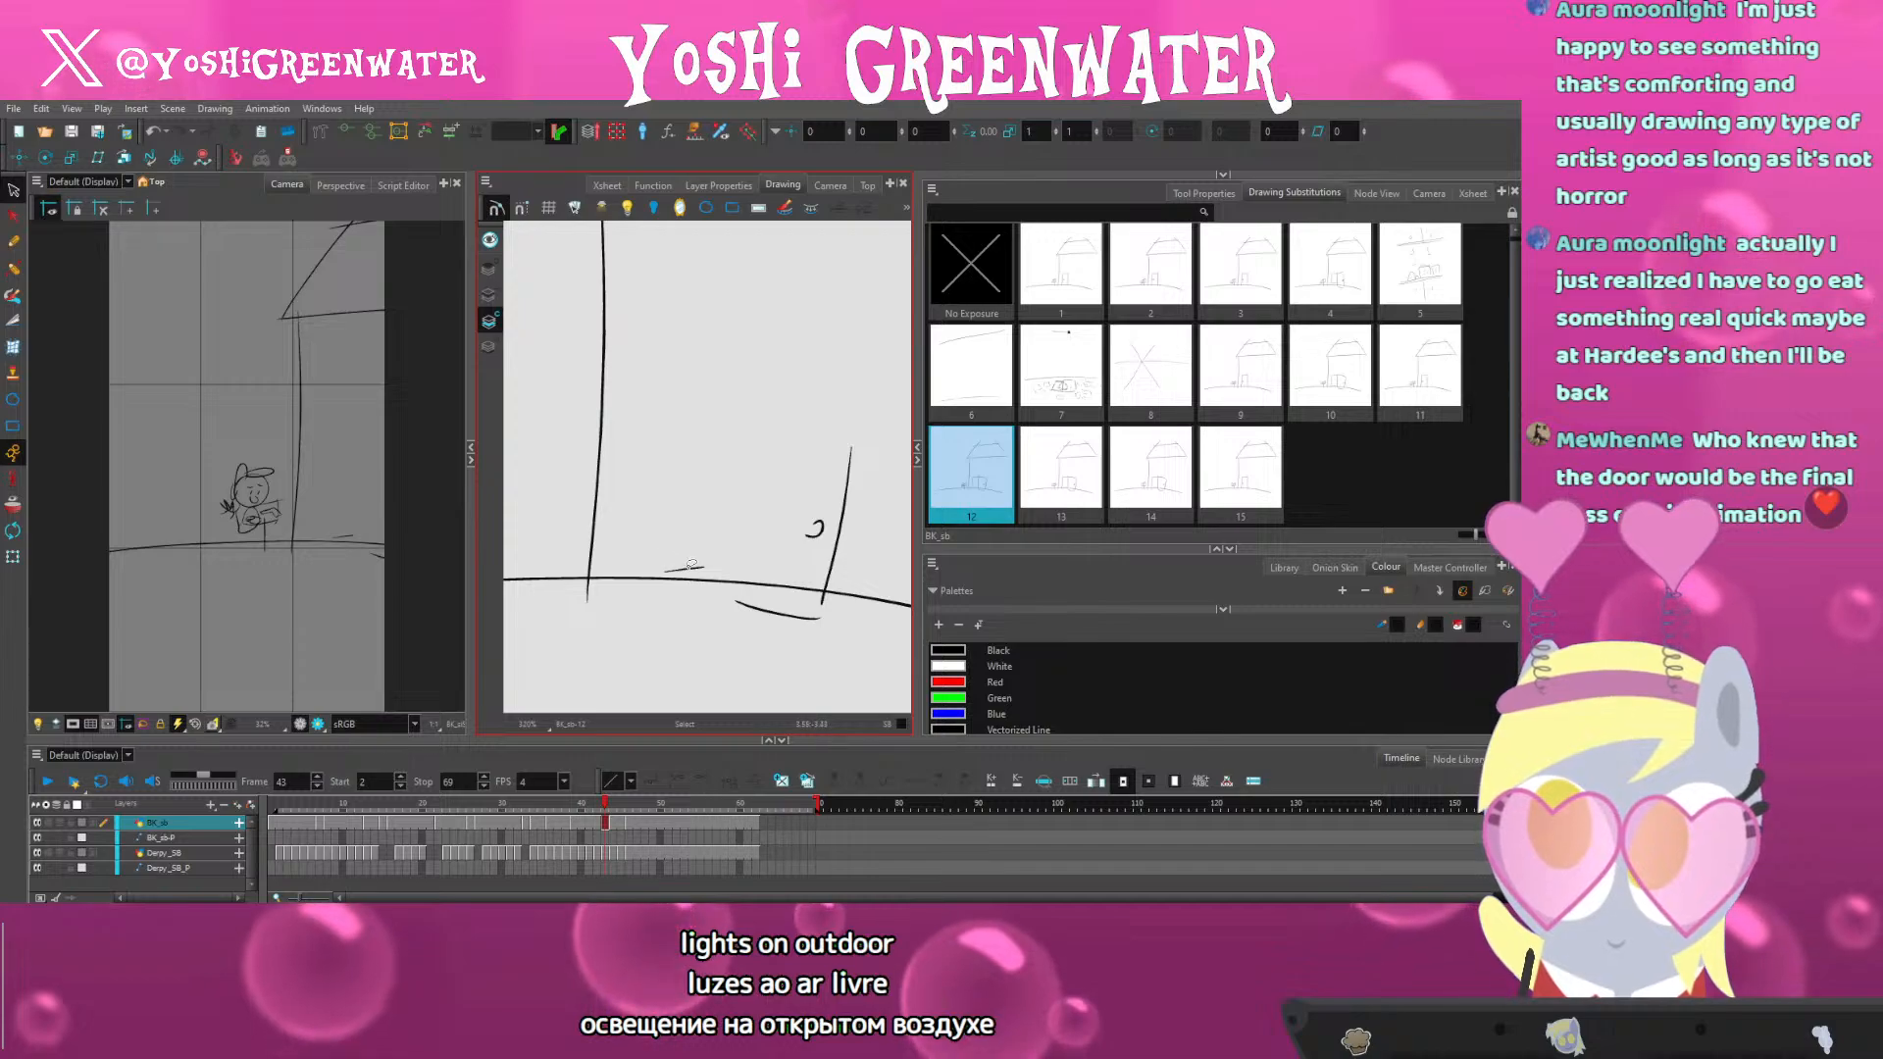
pyautogui.moveTo(692, 565); pyautogui.dragTo(676, 586)
pyautogui.press('Delete')
pyautogui.moveTo(845, 508)
pyautogui.mouseDown()
pyautogui.moveTo(761, 542)
pyautogui.moveTo(738, 628)
pyautogui.mouseUp()
pyautogui.press('Delete')
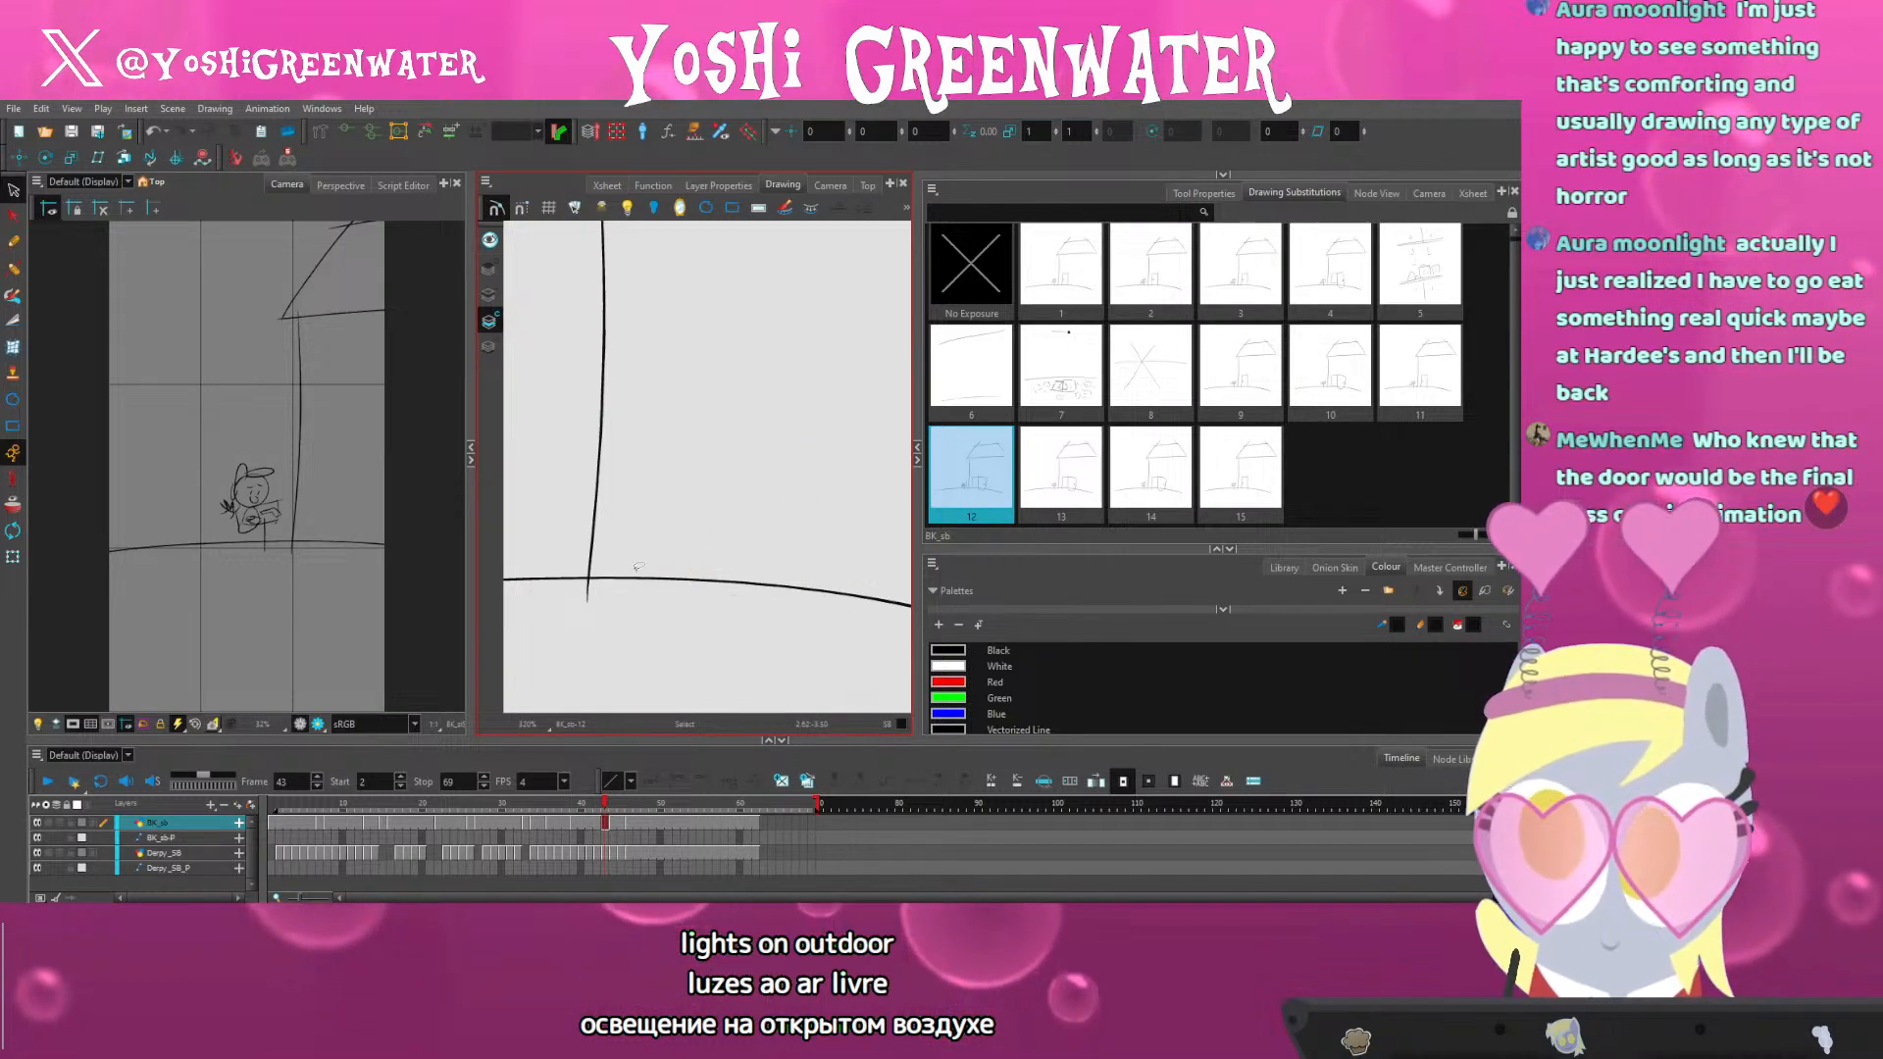
pyautogui.hotkey('ctrl', 'v')
# Clear the open-door strokes from background drawing 13 at frame 44 and paste the closed door there
pyautogui.press(',')
pyautogui.press('.')
pyautogui.press('.')
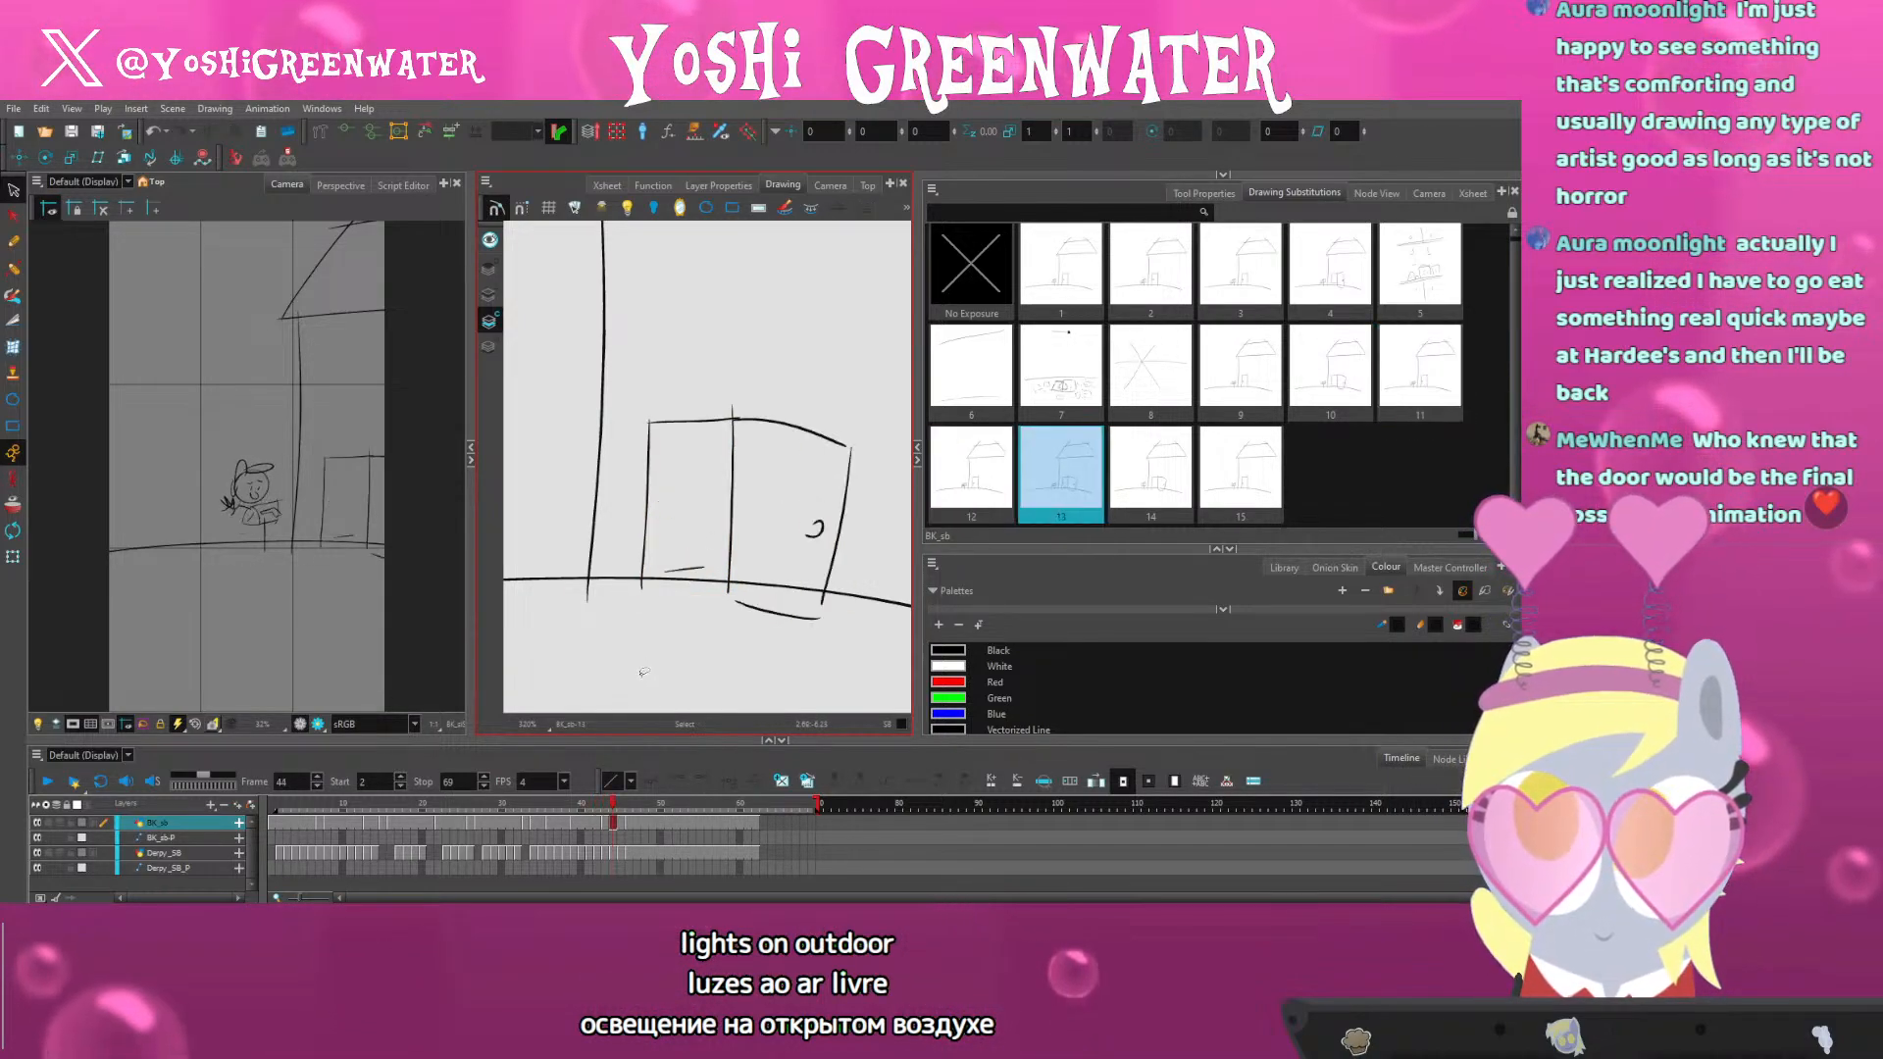
pyautogui.moveTo(754, 397); pyautogui.dragTo(704, 427)
pyautogui.press('Delete')
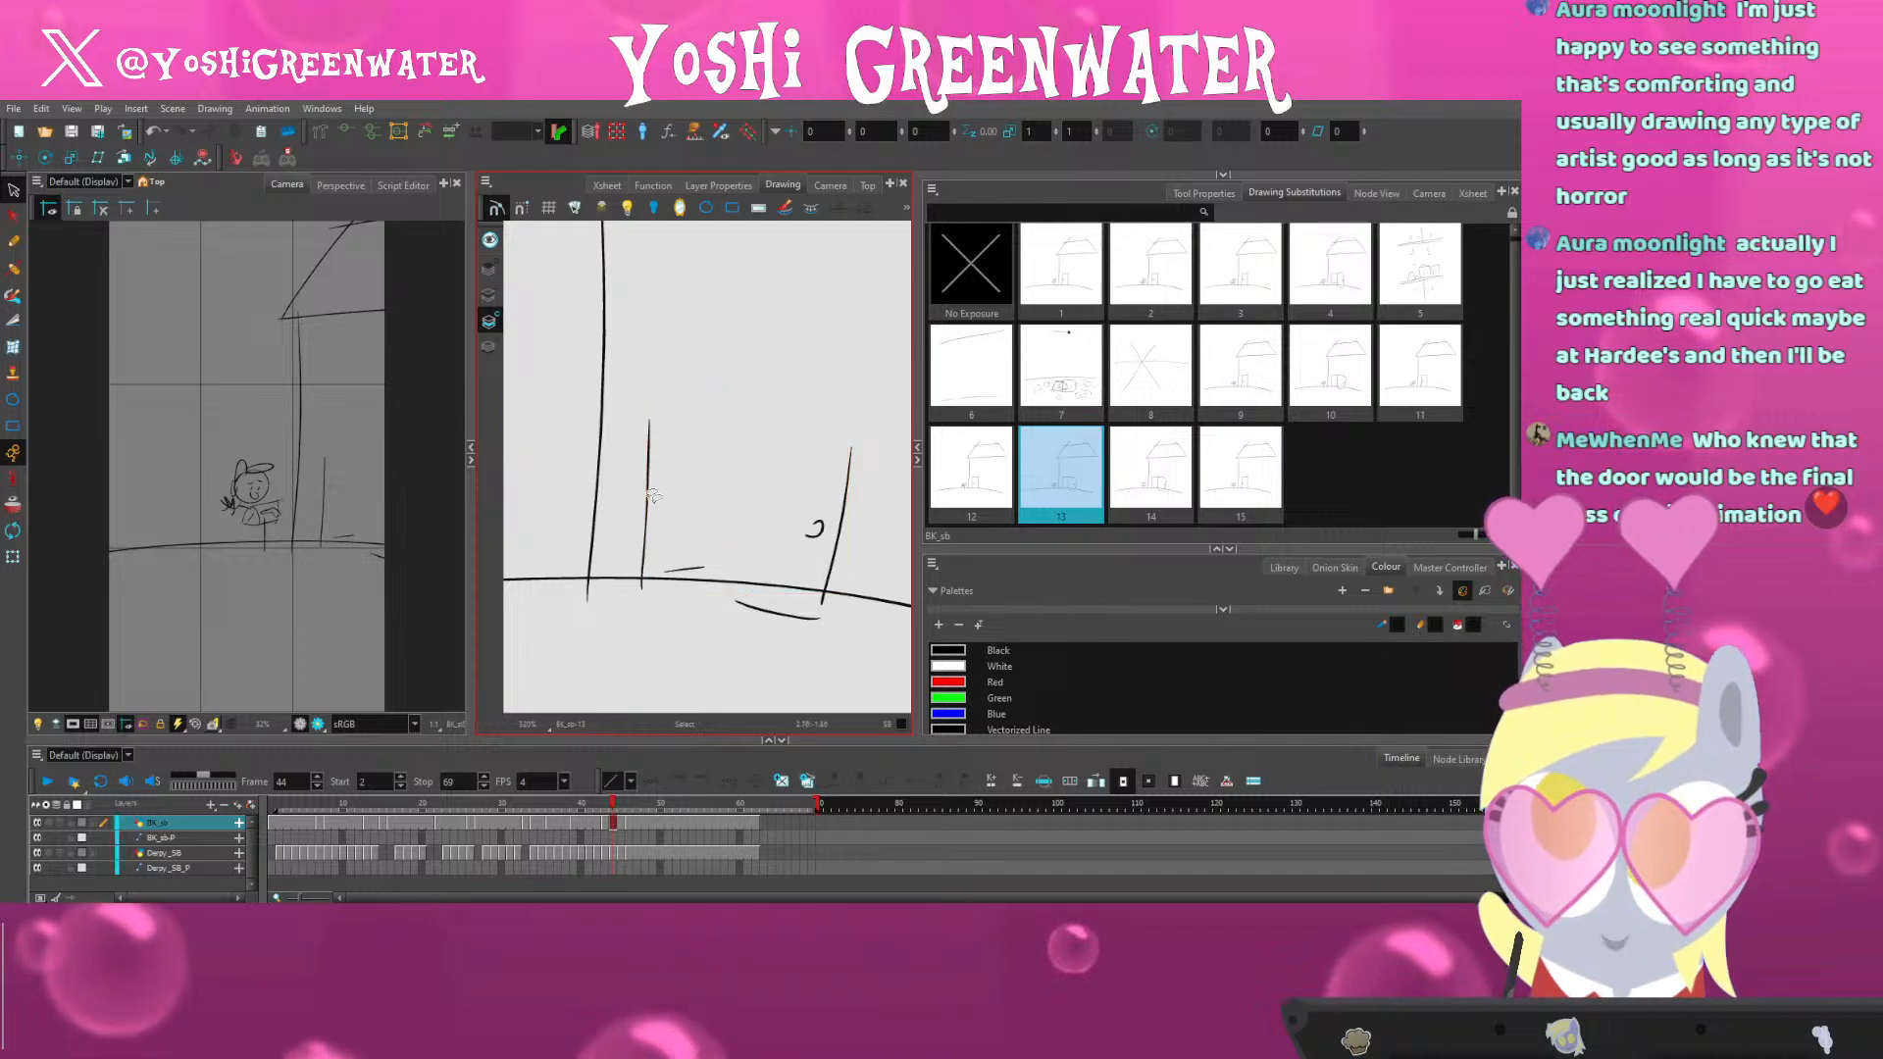
pyautogui.moveTo(669, 541); pyautogui.dragTo(687, 557)
pyautogui.press('Delete')
pyautogui.moveTo(785, 510); pyautogui.dragTo(720, 616)
pyautogui.press('Delete')
pyautogui.press('Delete')
# Replace the open door in background drawing 14 at frame 46 with the closed door
pyautogui.press('.')
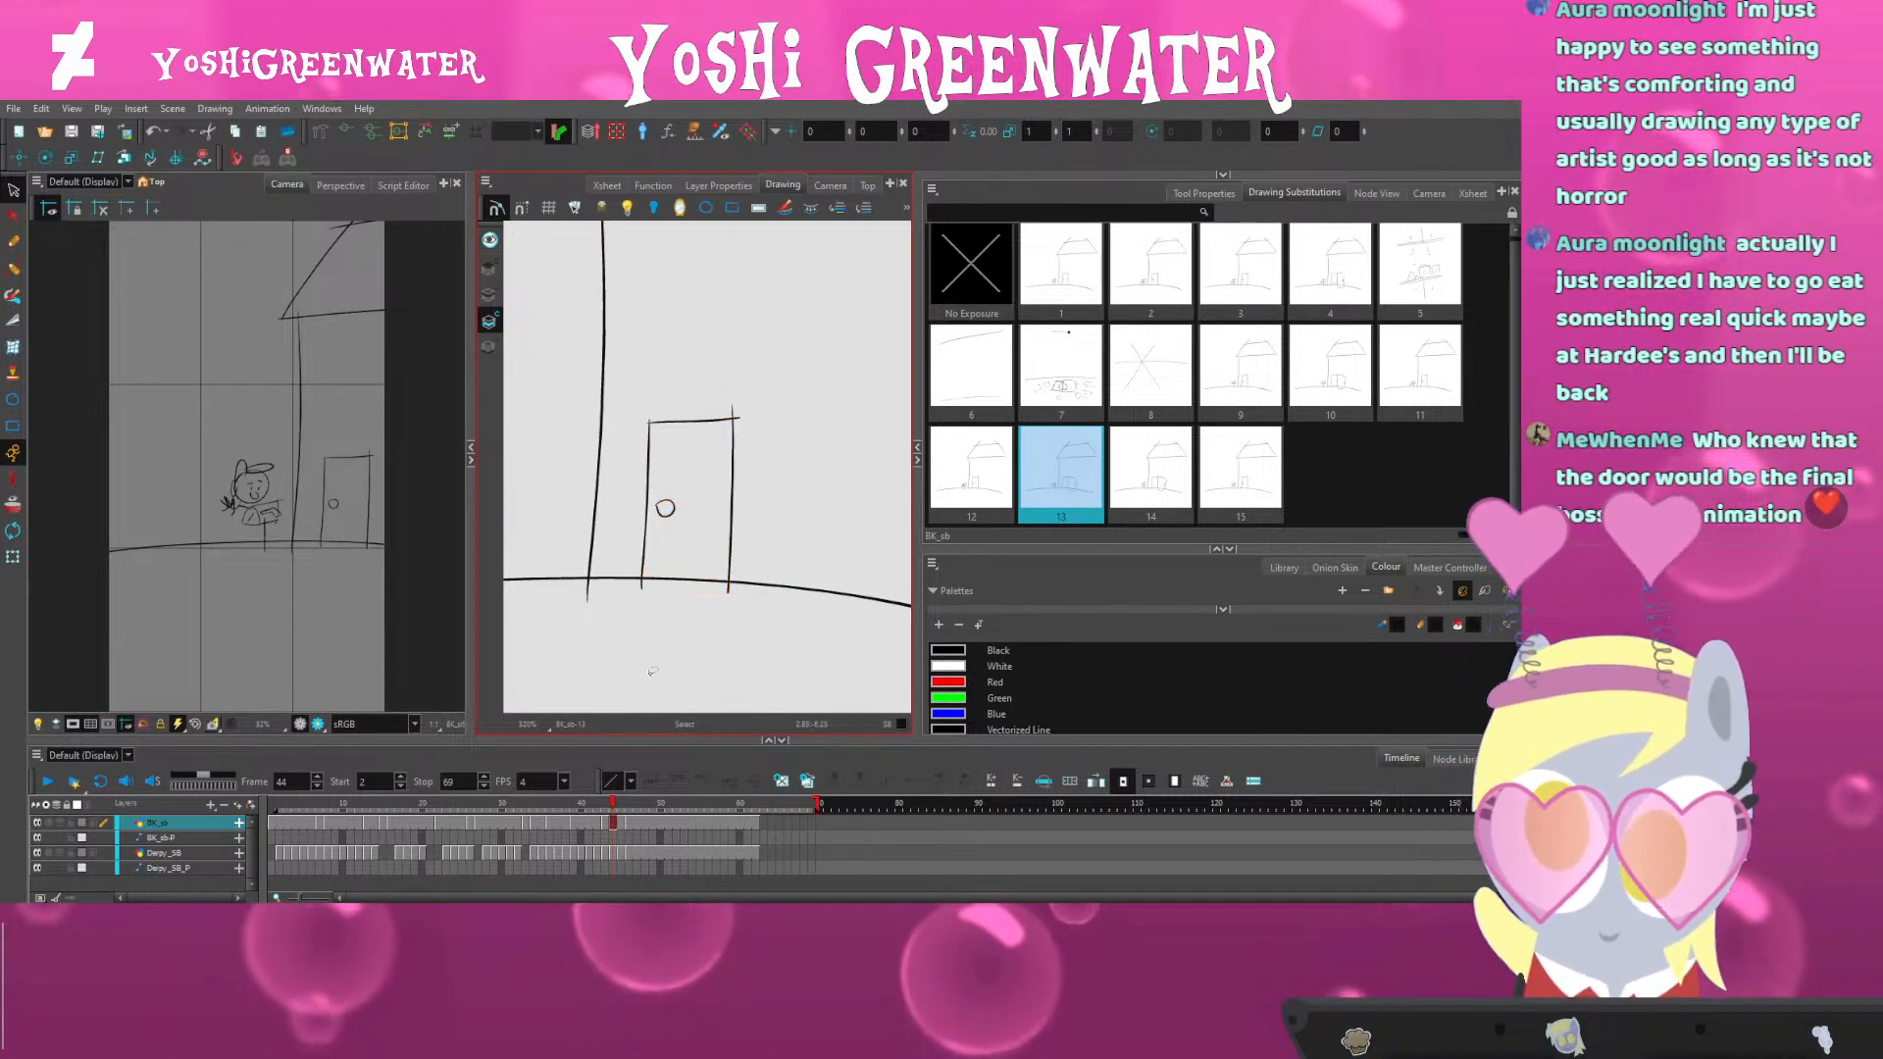
pyautogui.press('.')
pyautogui.moveTo(769, 385); pyautogui.dragTo(714, 430)
pyautogui.press('Delete')
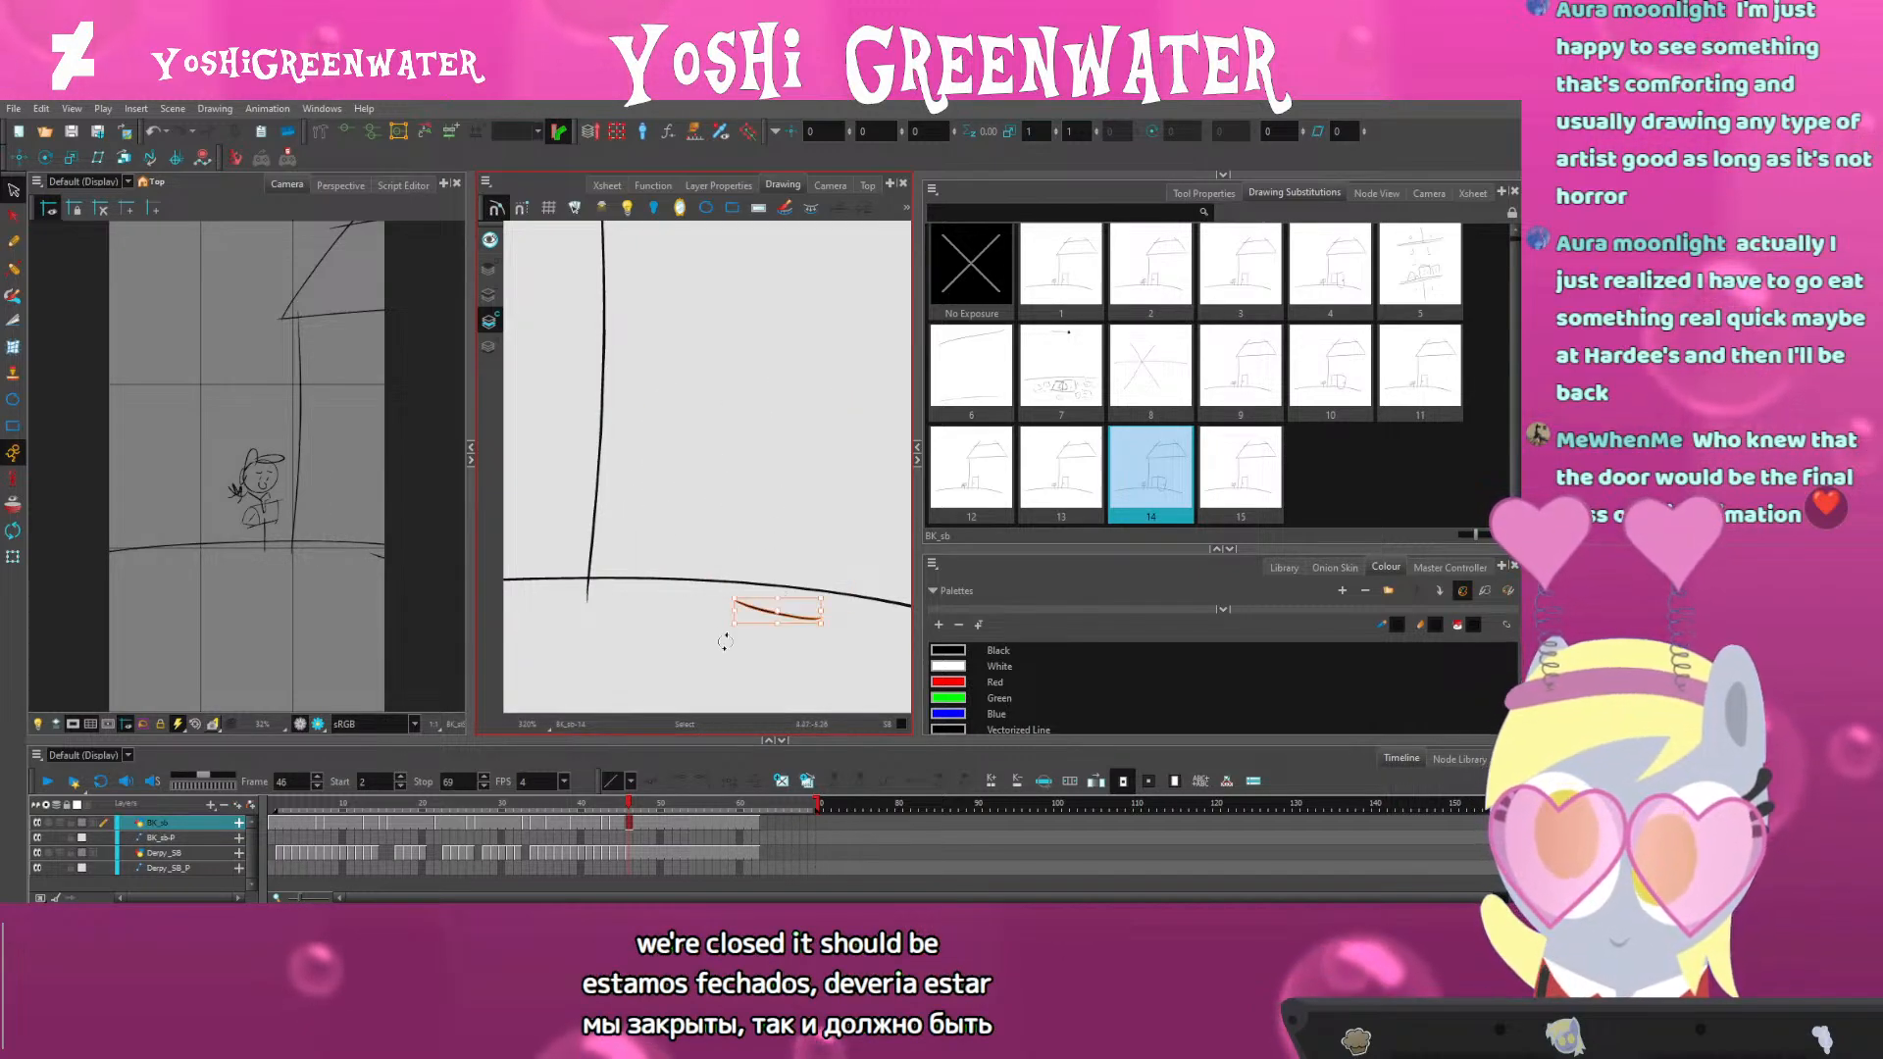
pyautogui.hotkey('ctrl', 'v')
# Extend the exposure of the last background drawing and of Derpy's last drawing to the end of the scene
pyautogui.press('.')
pyautogui.press('.')
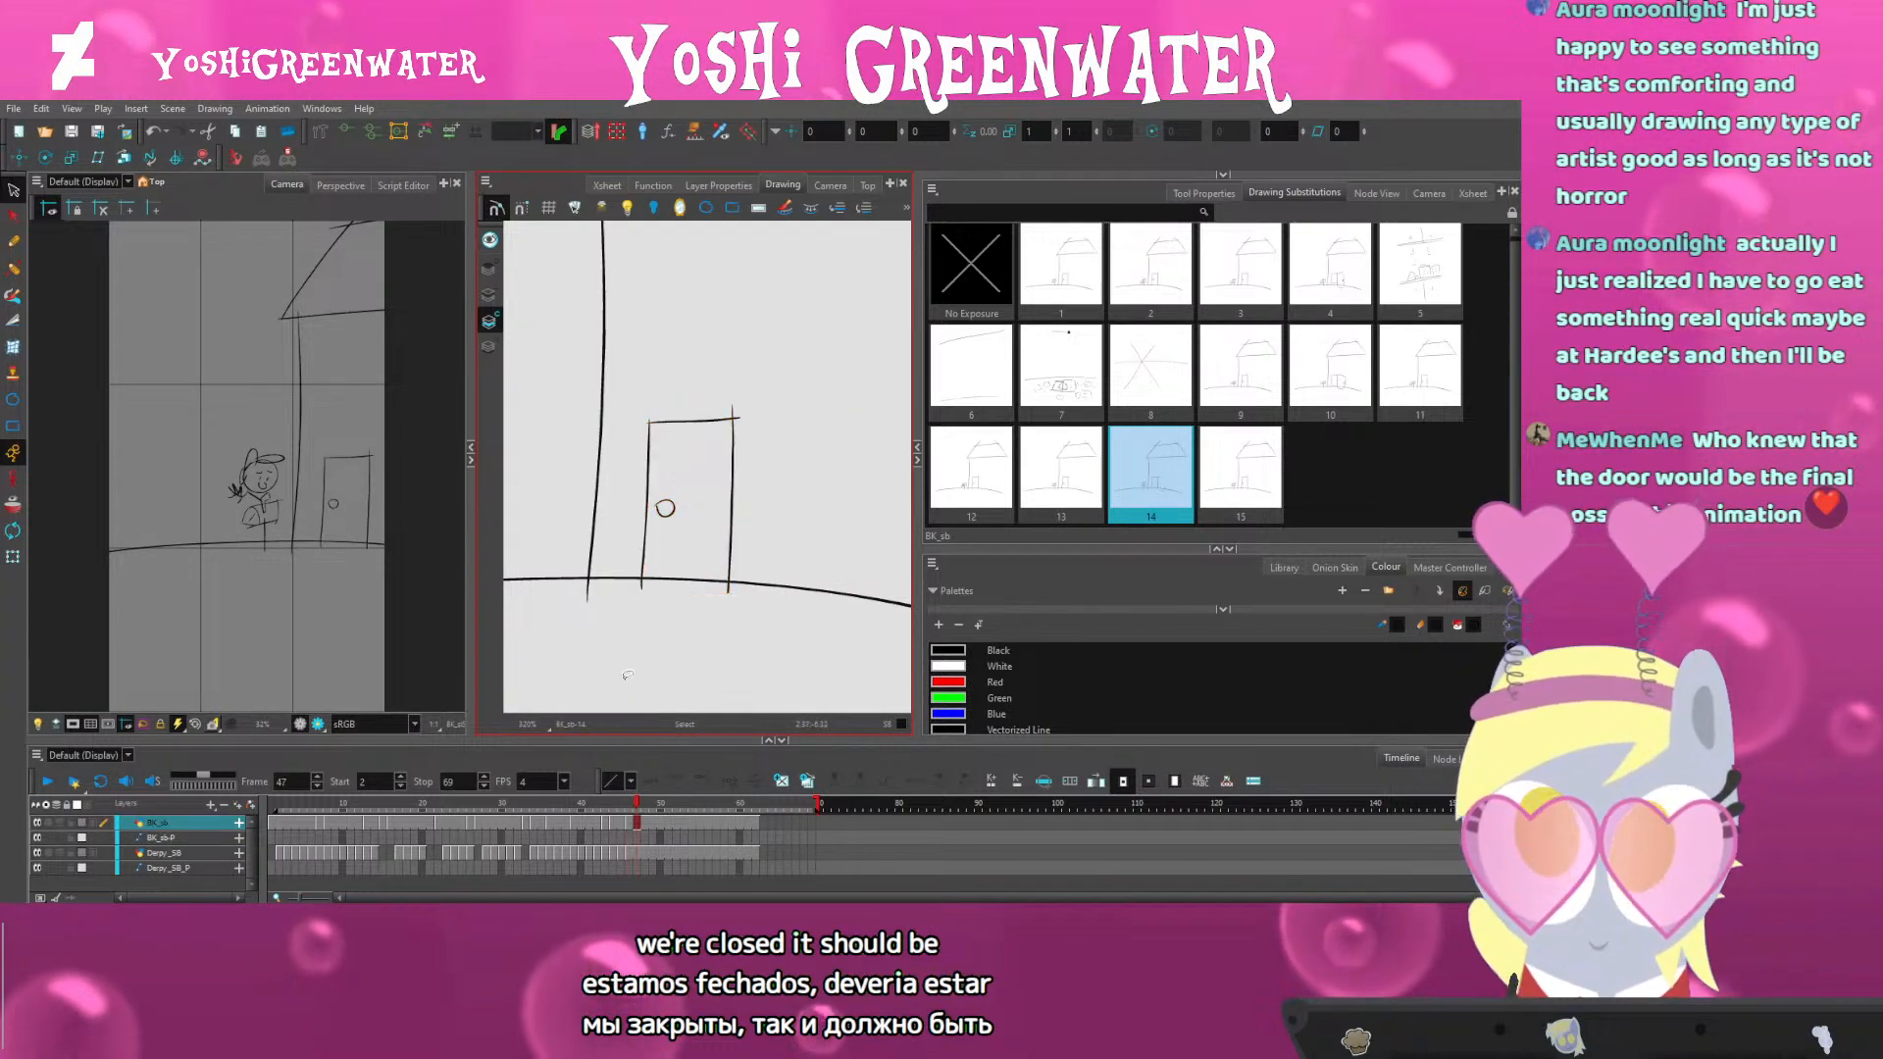
pyautogui.press('.')
pyautogui.press('.')
pyautogui.press('.')
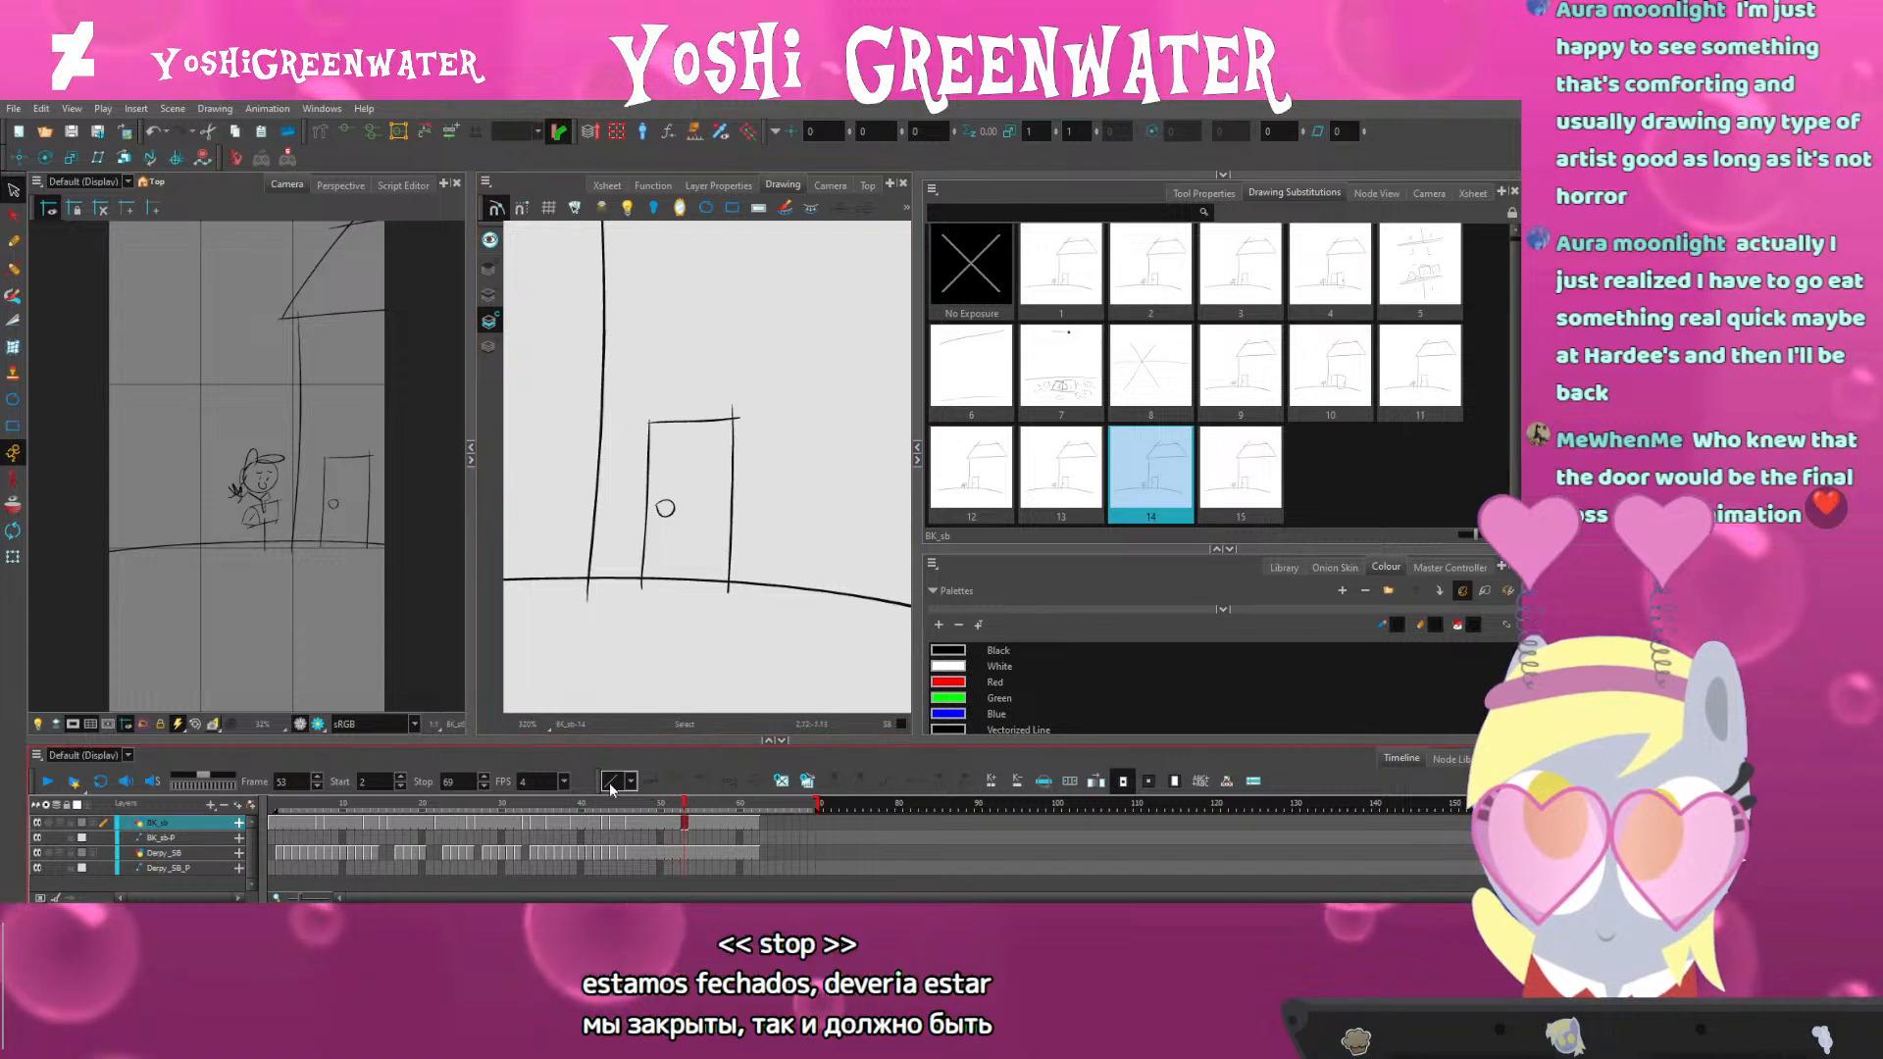
pyautogui.click(609, 781)
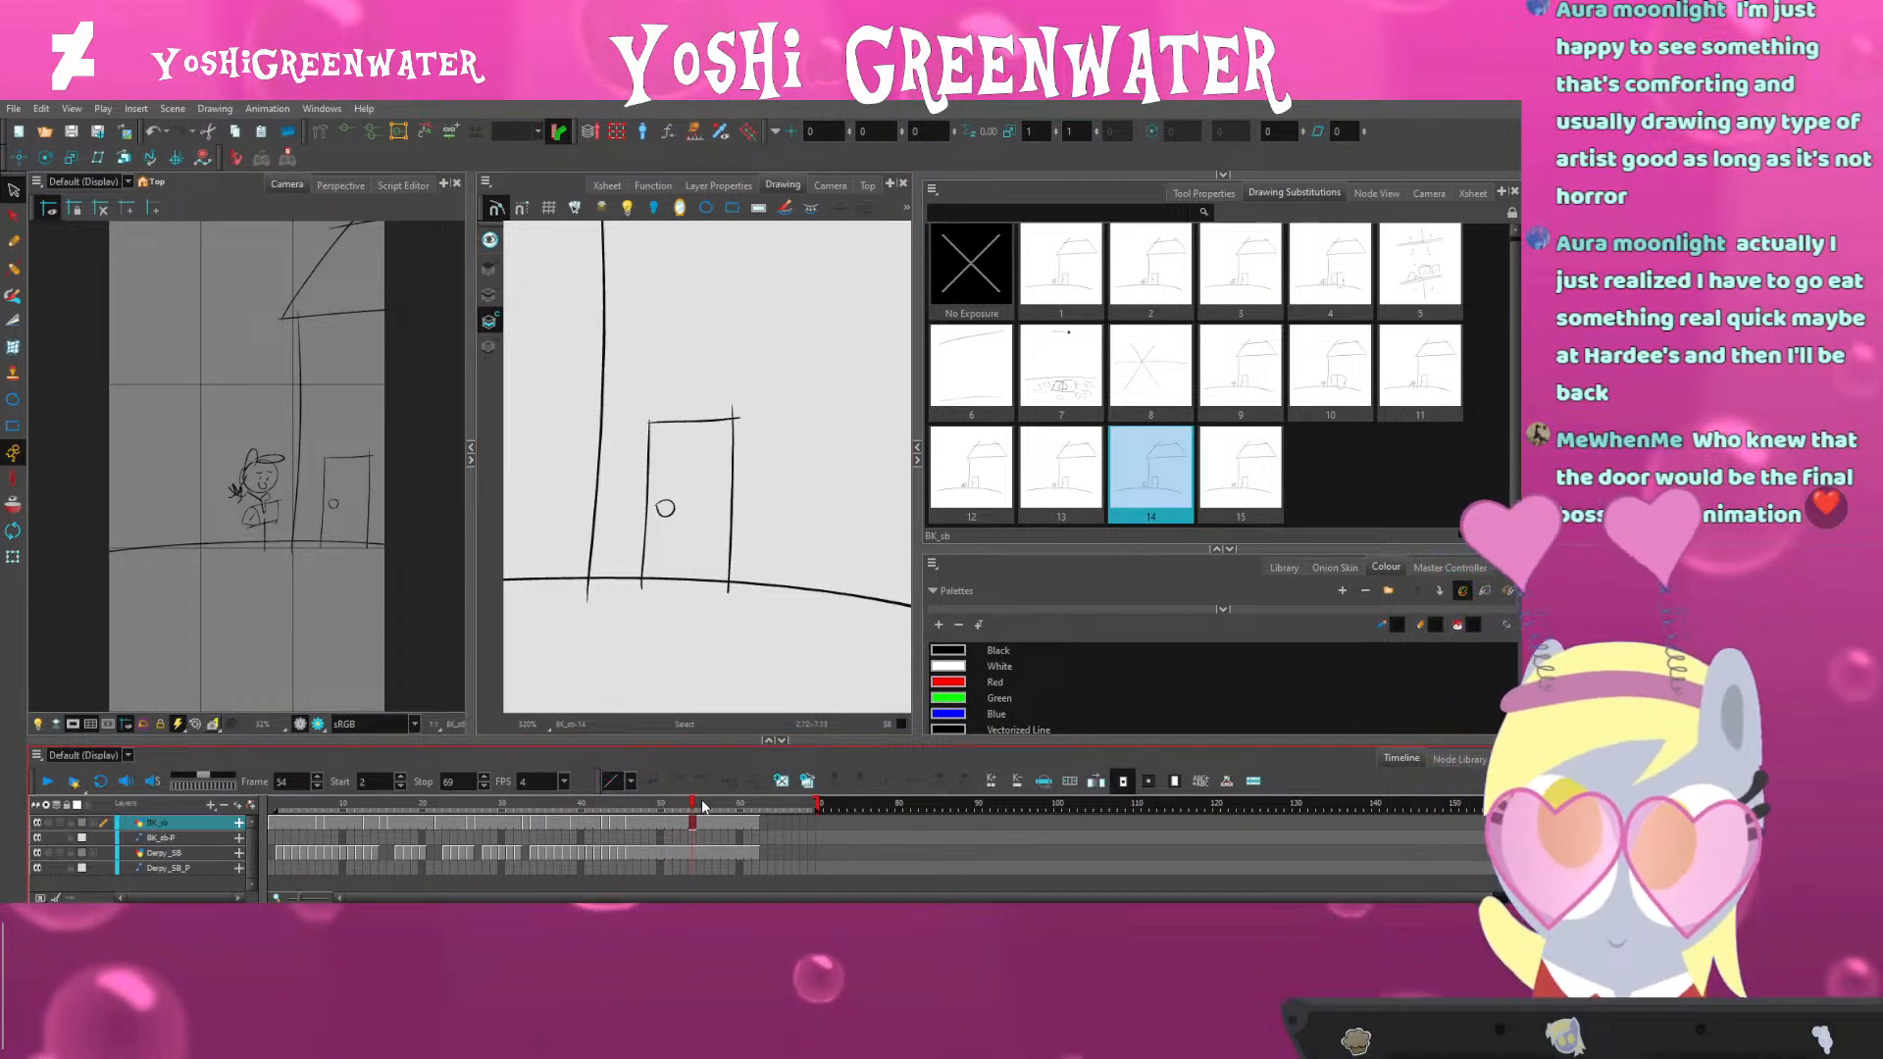
pyautogui.moveTo(702, 806); pyautogui.dragTo(804, 845)
pyautogui.press('F5')
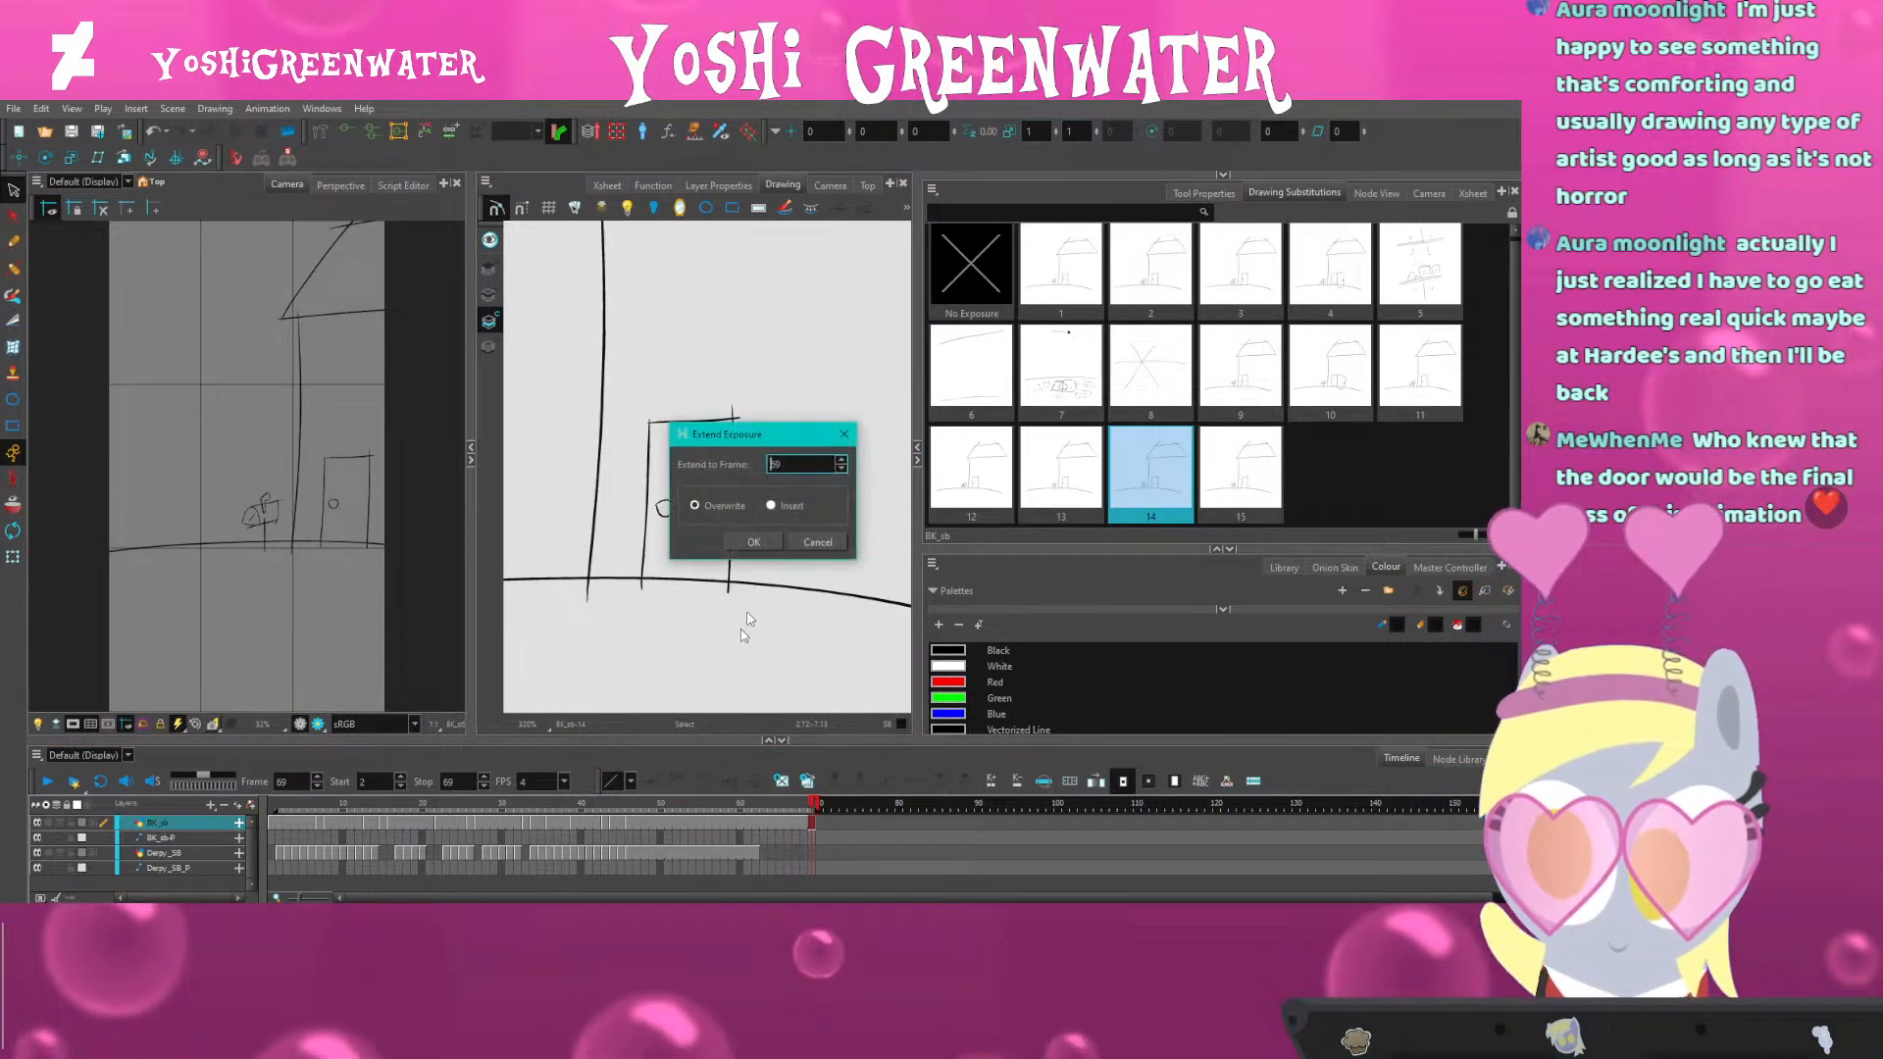
pyautogui.click(753, 543)
pyautogui.click(812, 852)
pyautogui.press('F5')
pyautogui.press('Return')
# Play back the animation from the start and examine the door closing around frames 14 and 15
pyautogui.moveTo(555, 802); pyautogui.dragTo(184, 824)
pyautogui.press('Return')
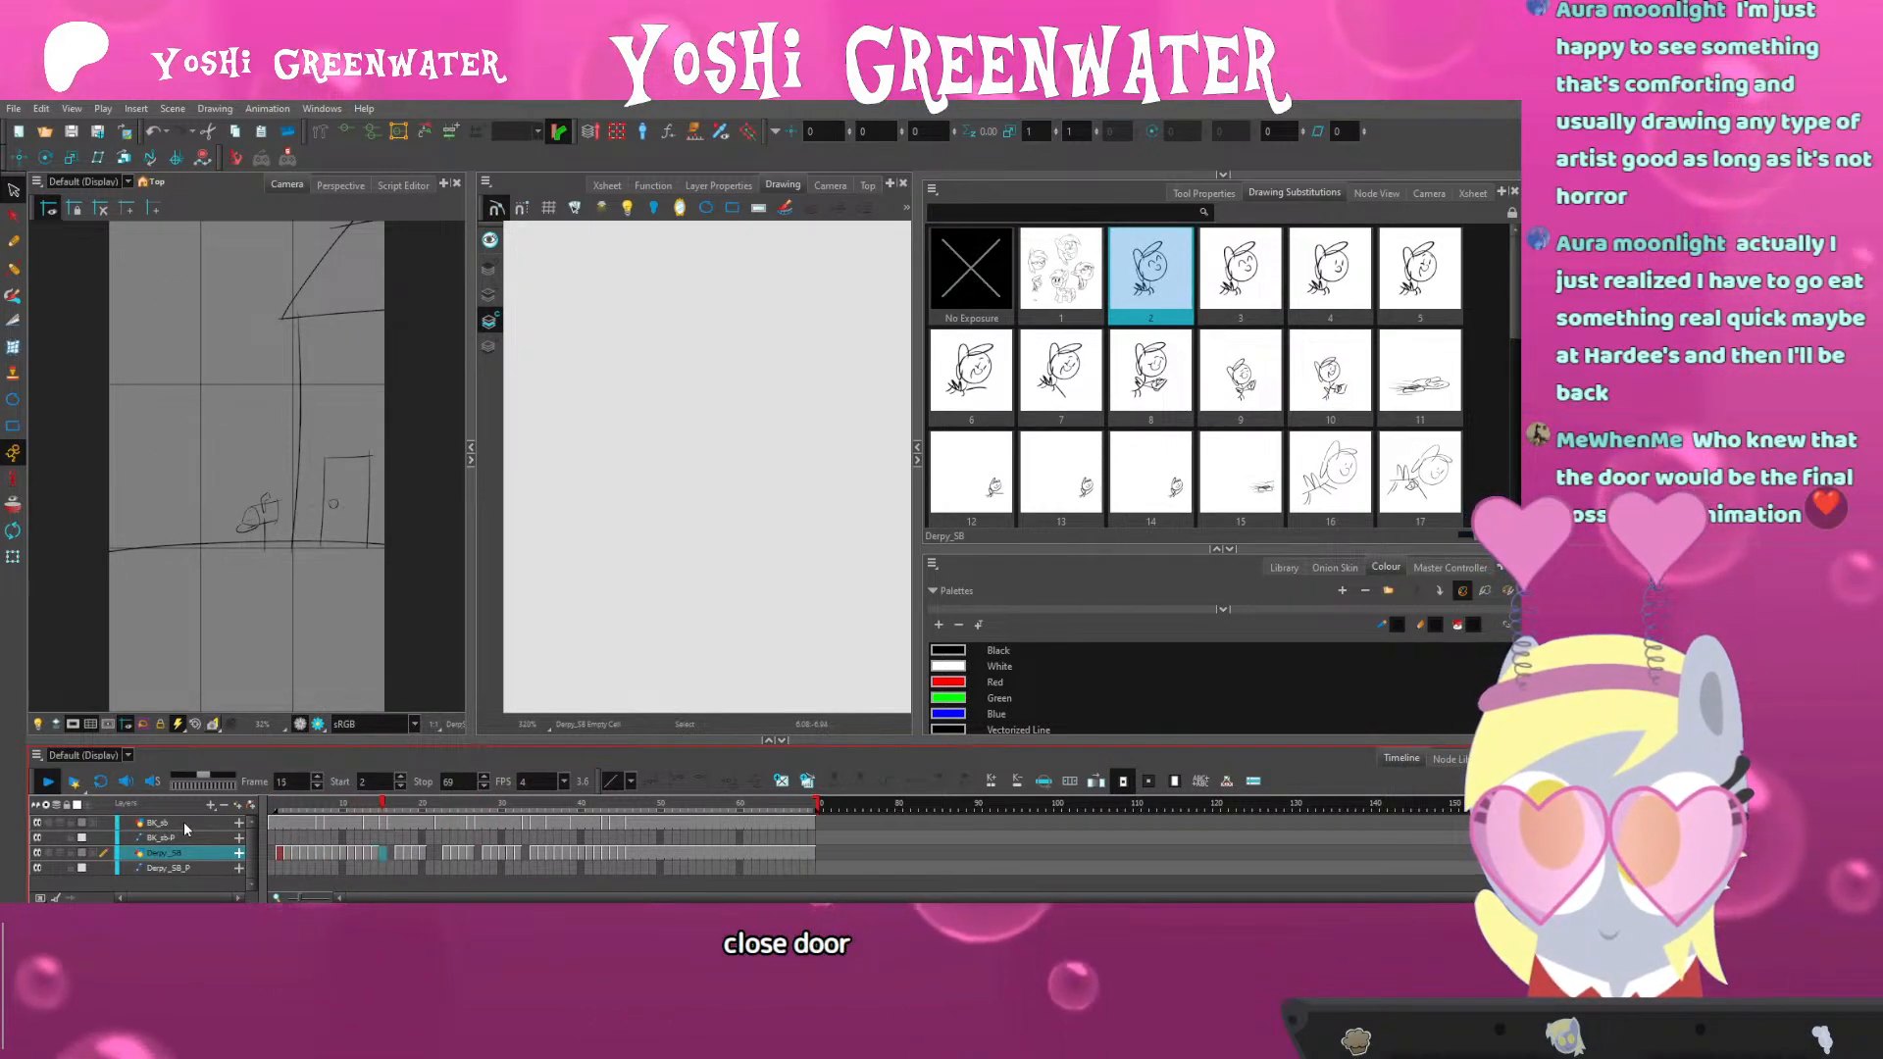
pyautogui.press('Return')
pyautogui.click(380, 805)
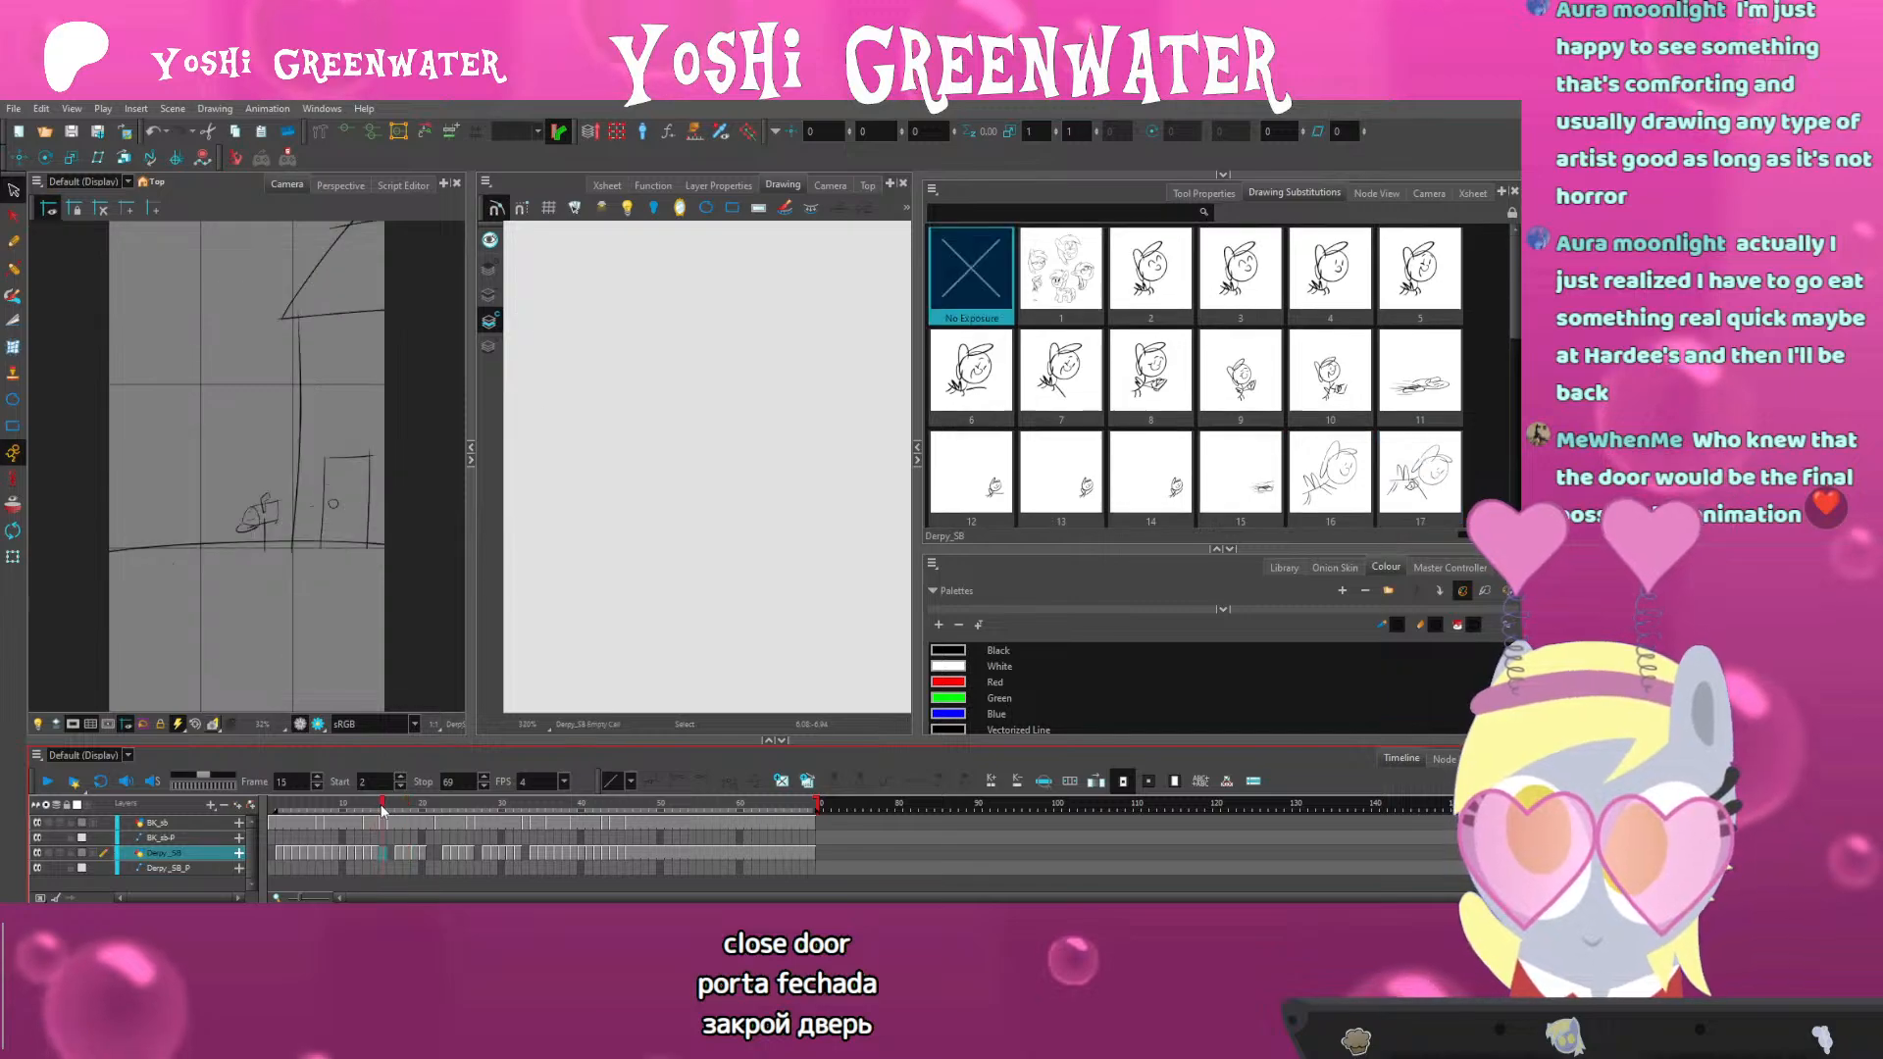
pyautogui.click(374, 805)
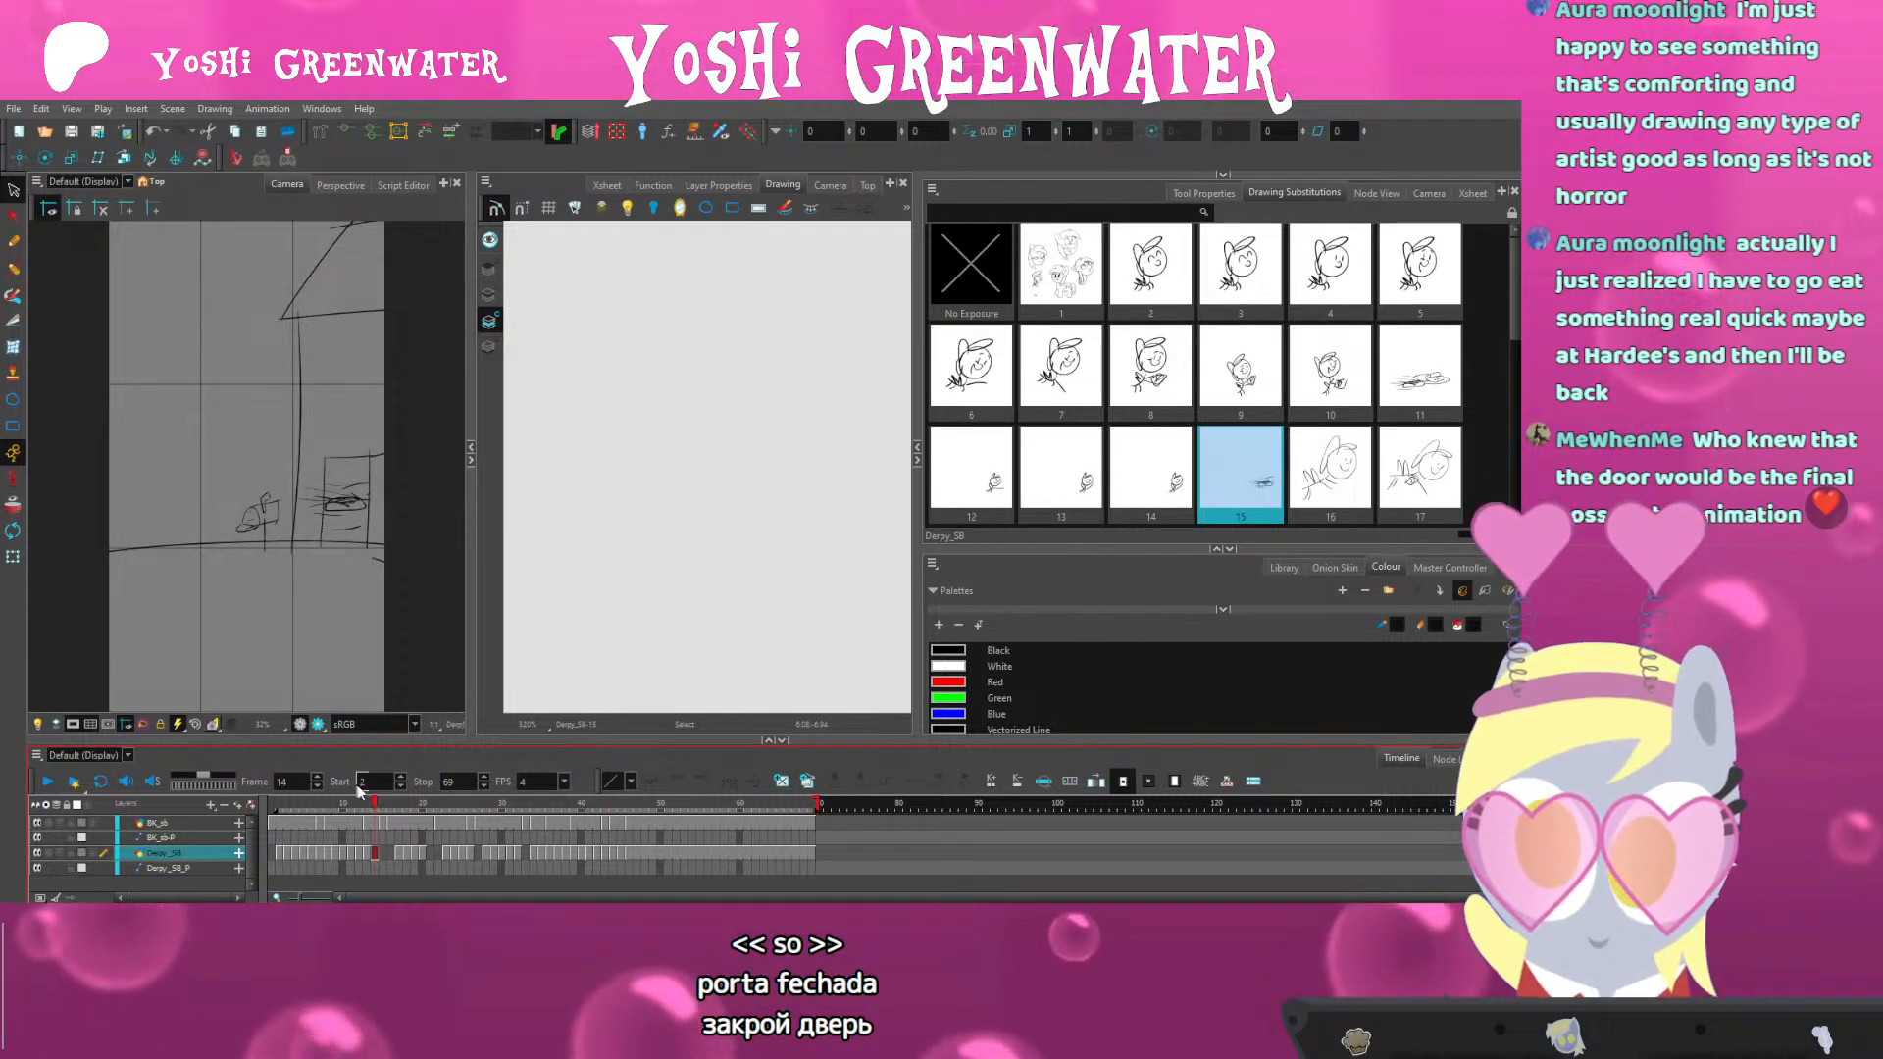
pyautogui.press('.')
# Lower the system volume to 6
pyautogui.press('XF86AudioLowerVolume')
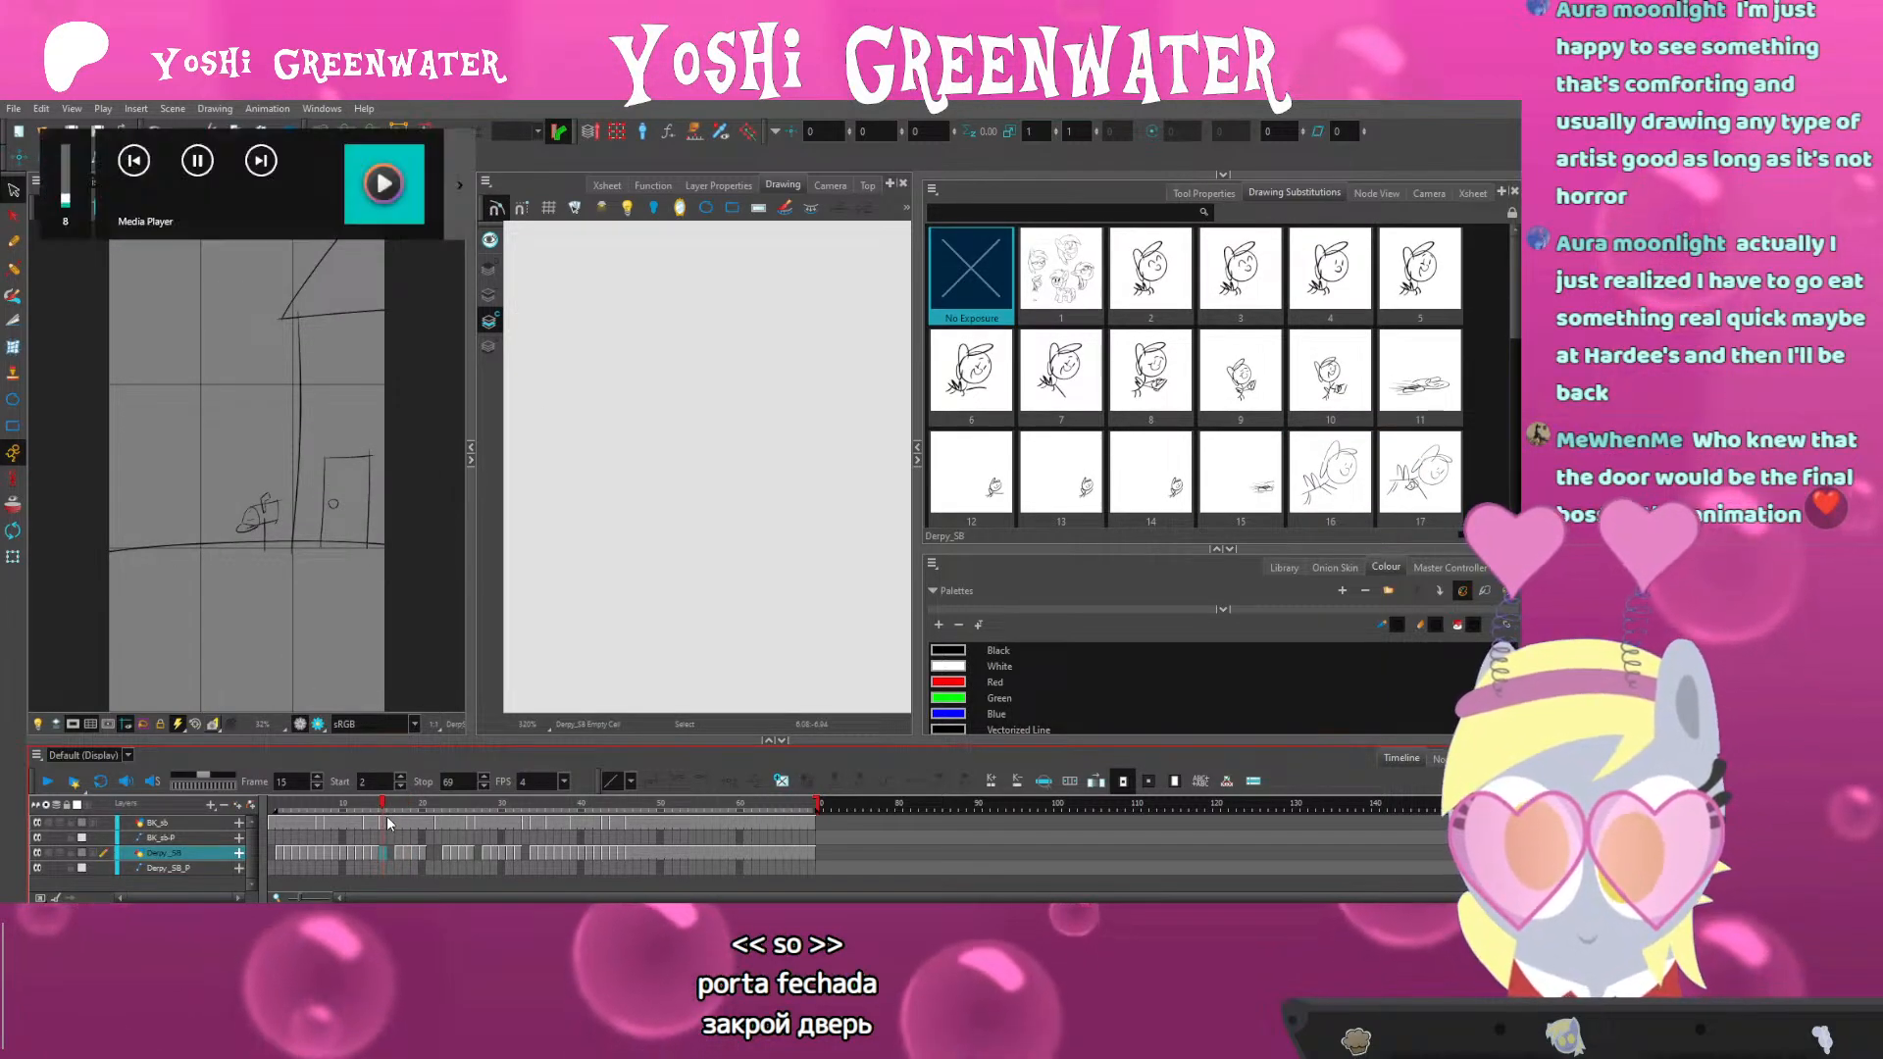
pyautogui.press('XF86AudioLowerVolume')
pyautogui.press('XF86AudioLowerVolume')
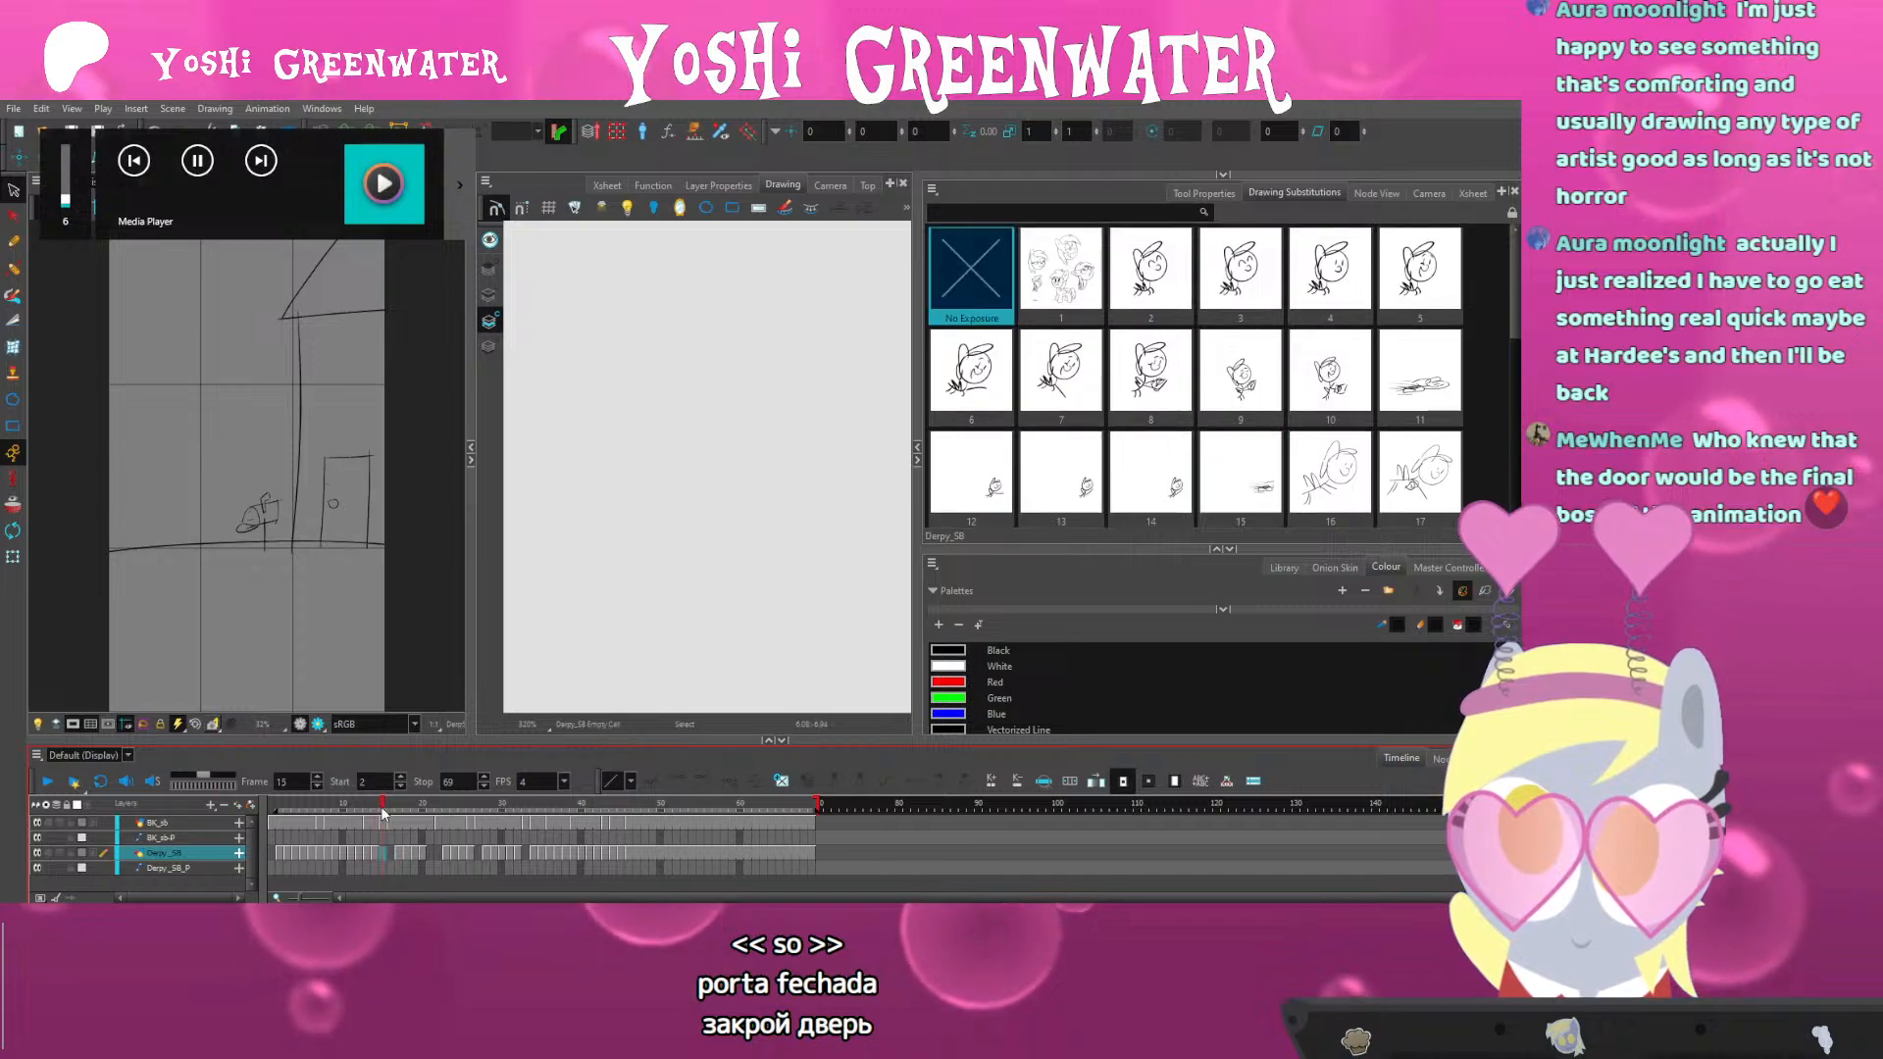
# Extend frame 15 by one frame across the background and Derpy layers, and duplicate the background drawing at frame 15
pyautogui.moveTo(386, 822); pyautogui.dragTo(384, 873)
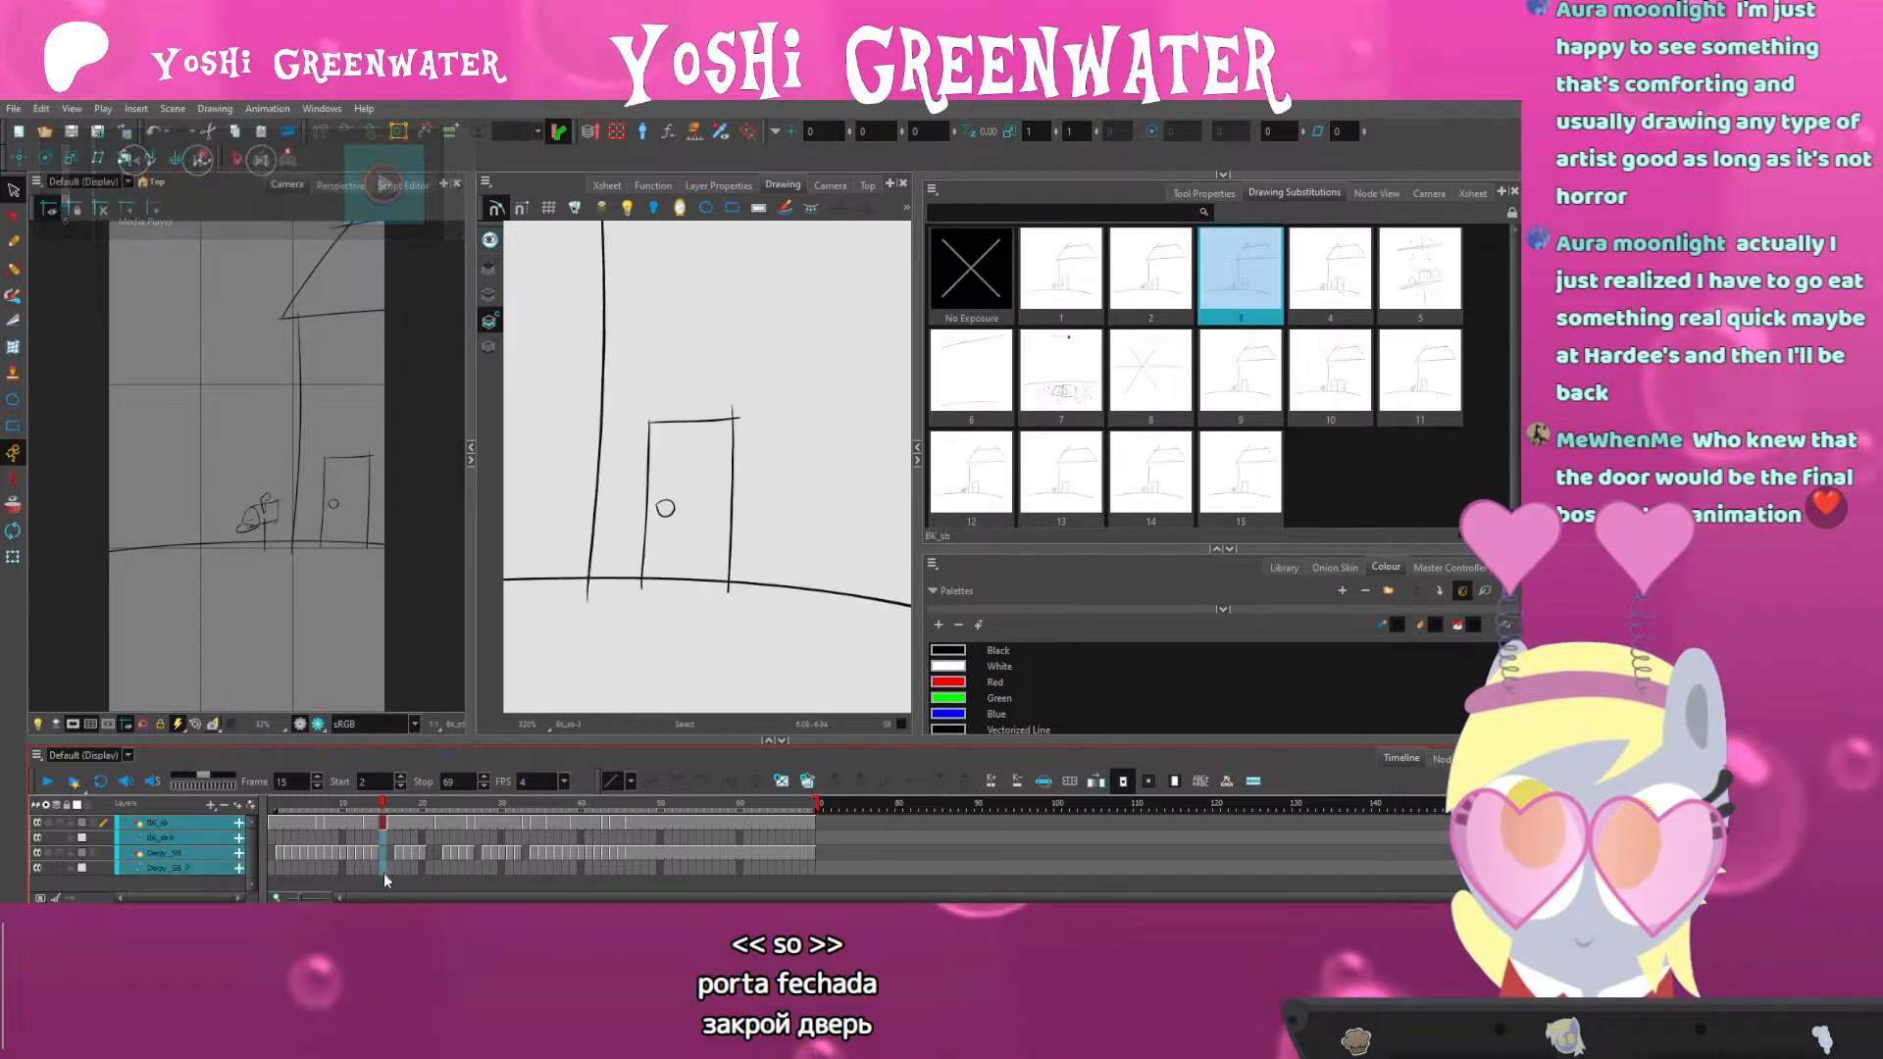
pyautogui.press('+')
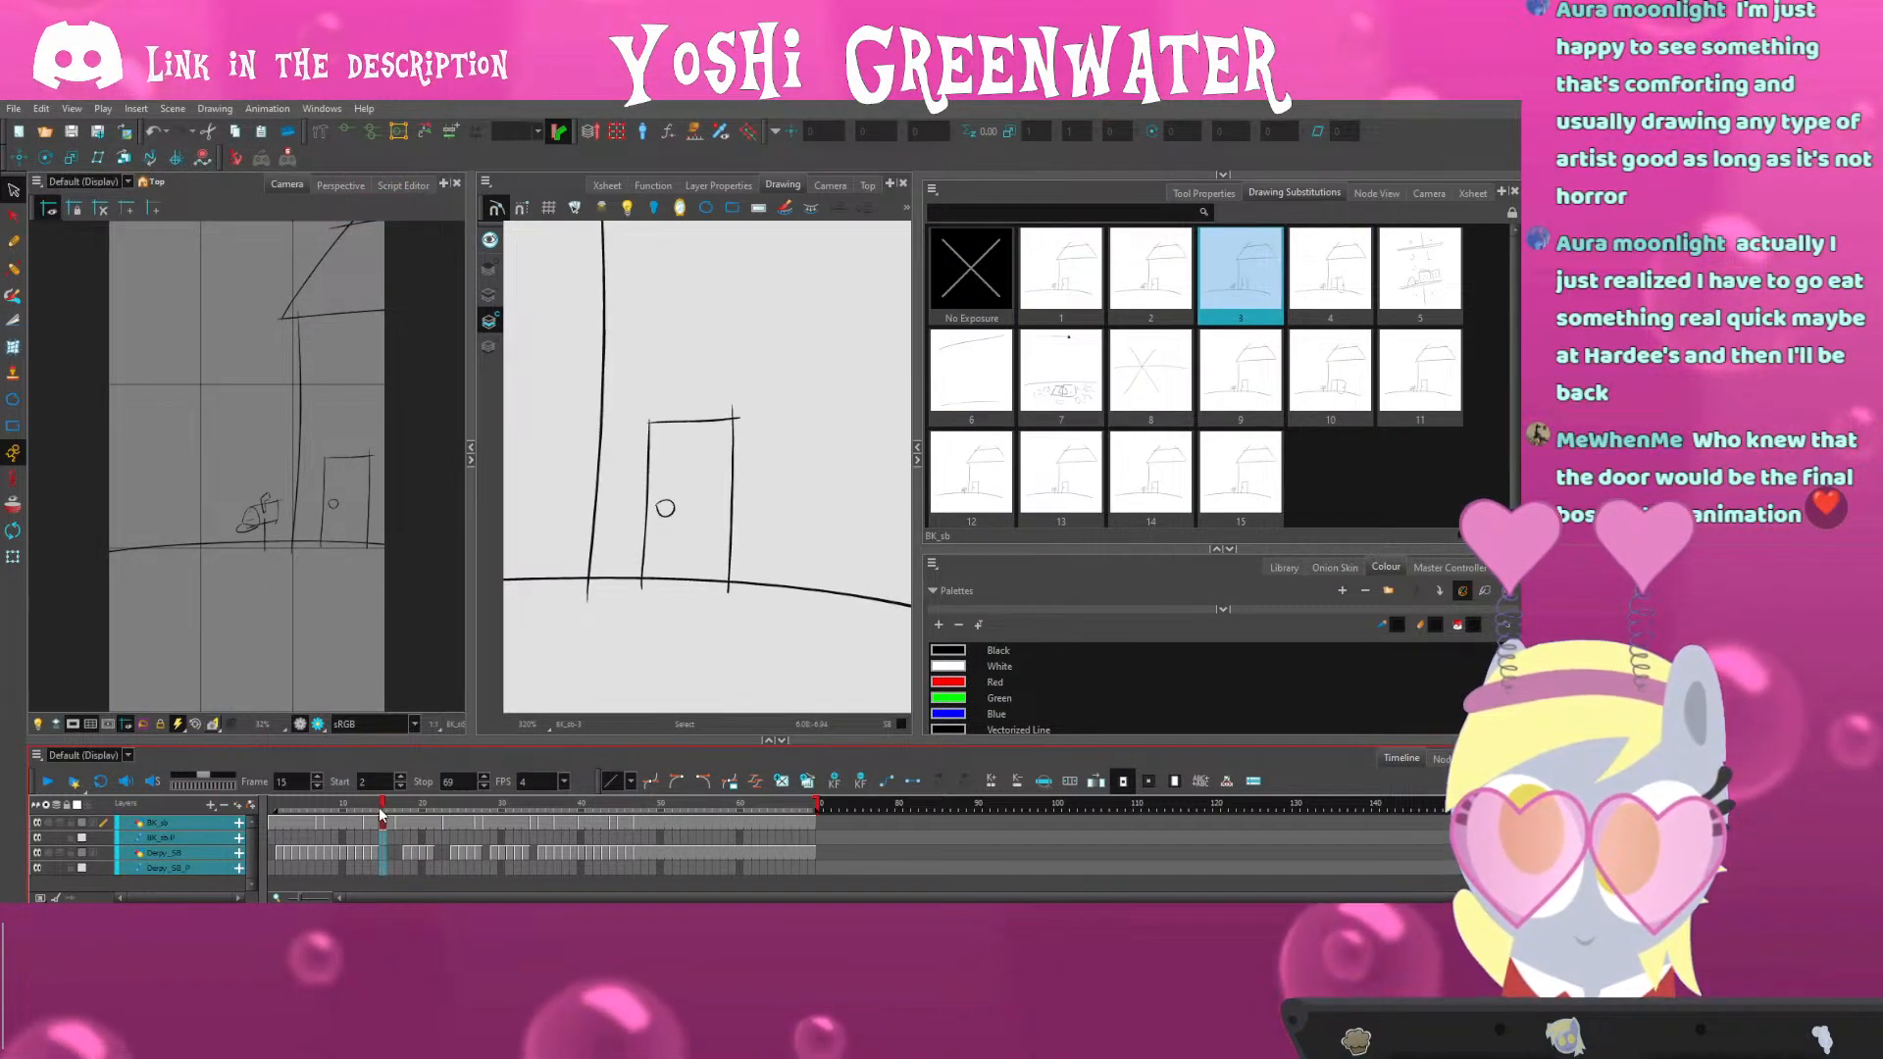
pyautogui.click(392, 824)
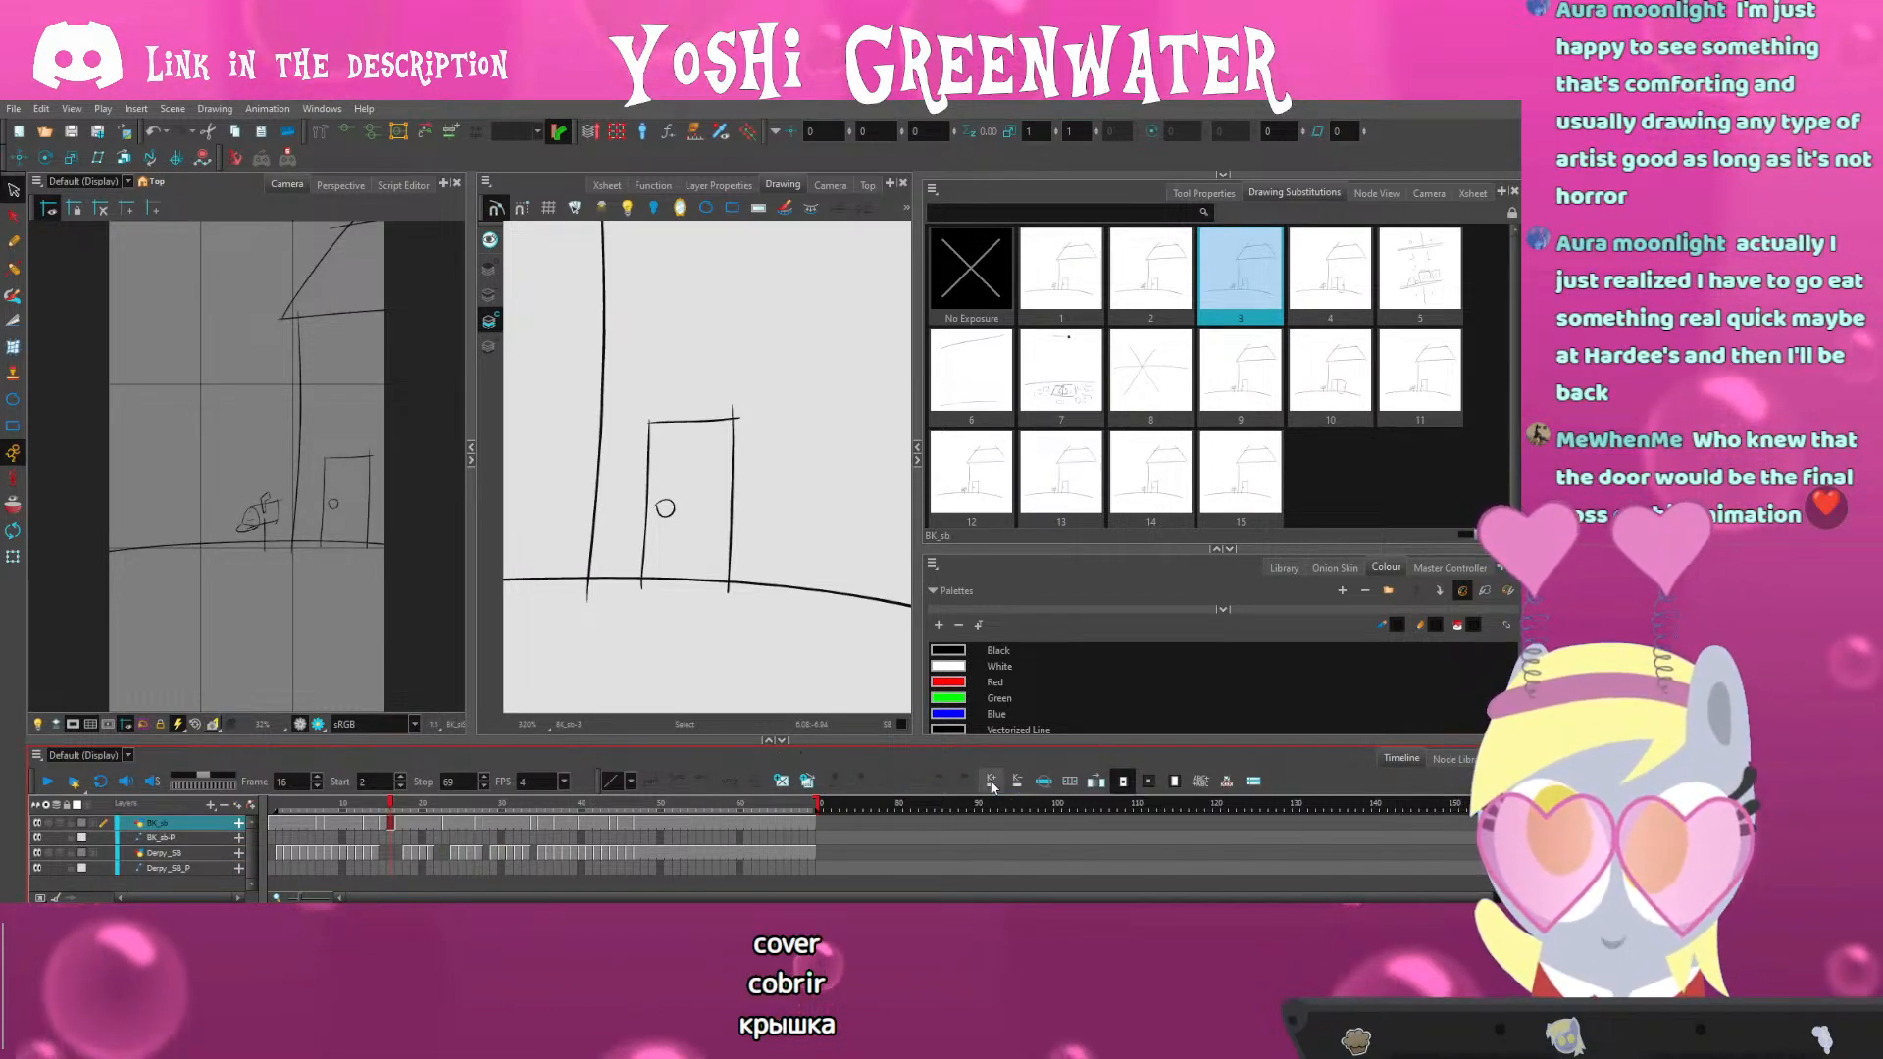
pyautogui.click(390, 810)
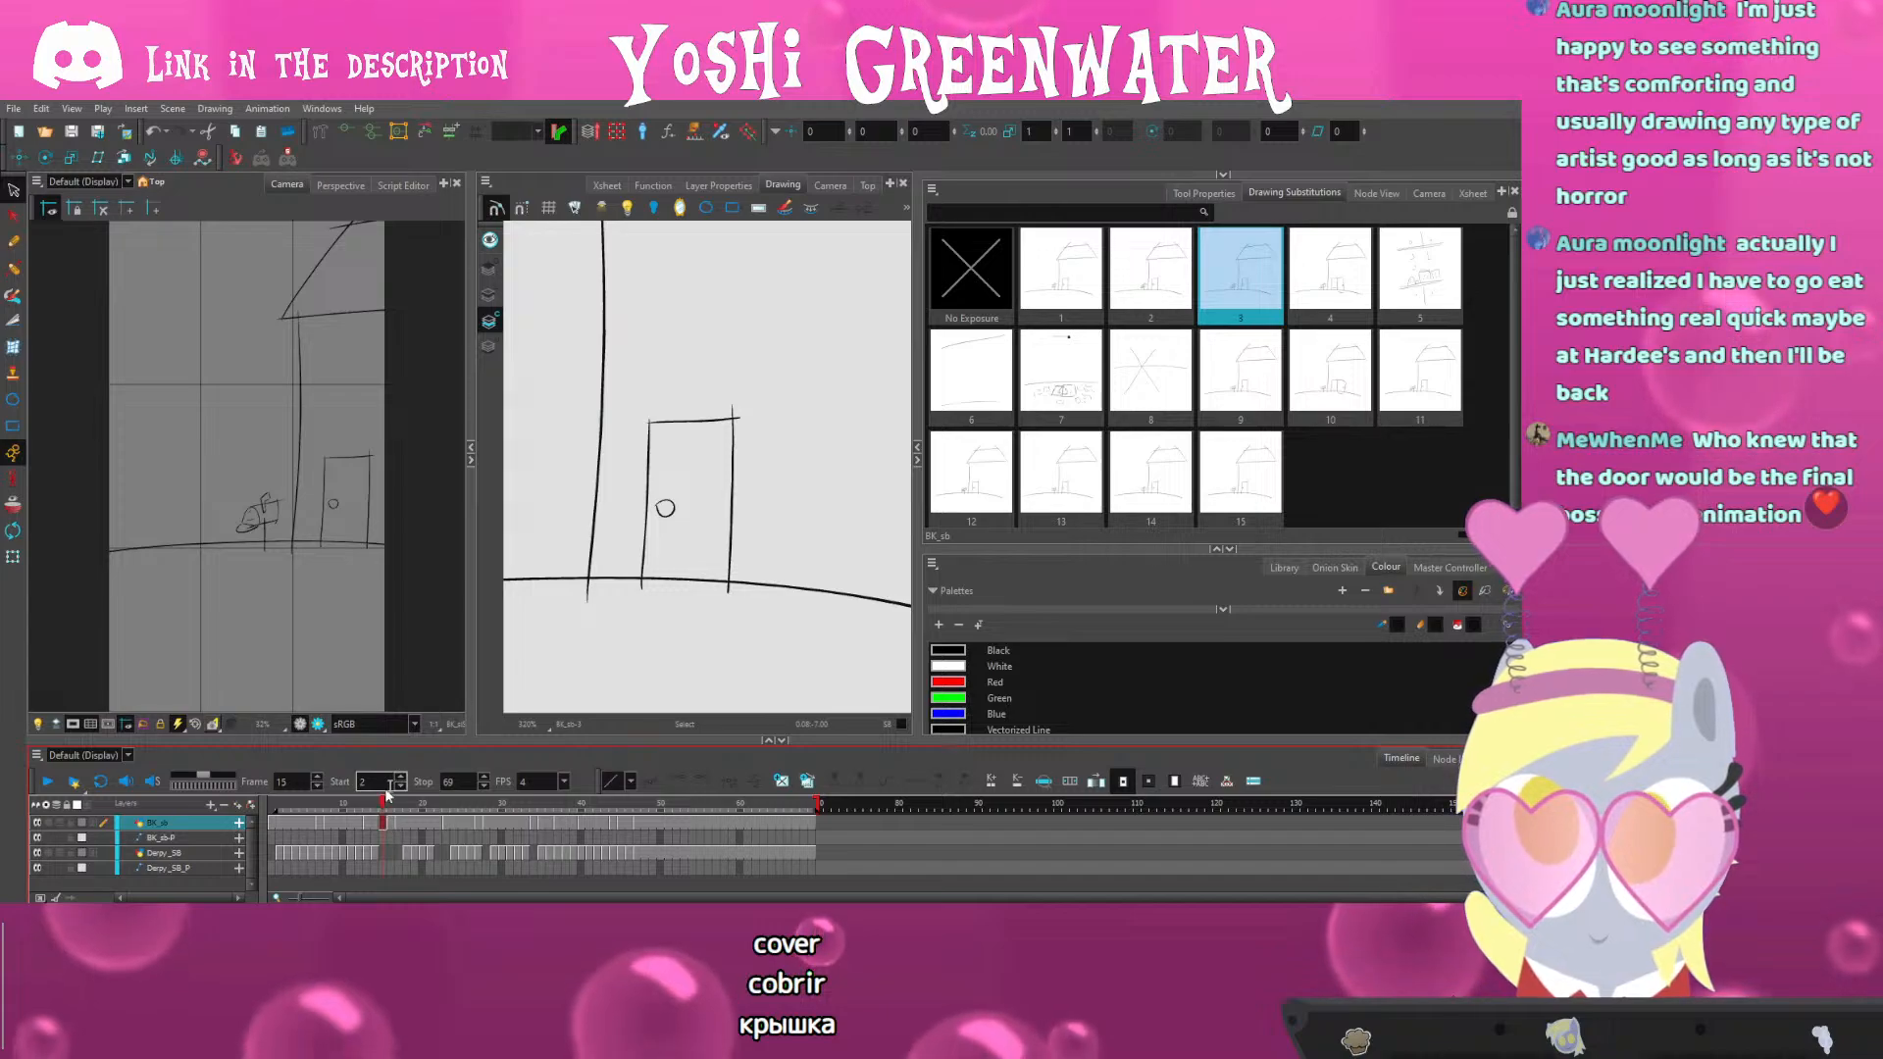
pyautogui.click(807, 780)
# Brush three short impact lines beside the door's left edge in the frame 15 background drawing
pyautogui.hotkey('alt', 'b')
pyautogui.moveTo(616, 442); pyautogui.dragTo(633, 489)
pyautogui.moveTo(620, 559); pyautogui.dragTo(632, 544)
pyautogui.press(',')
pyautogui.press('.')
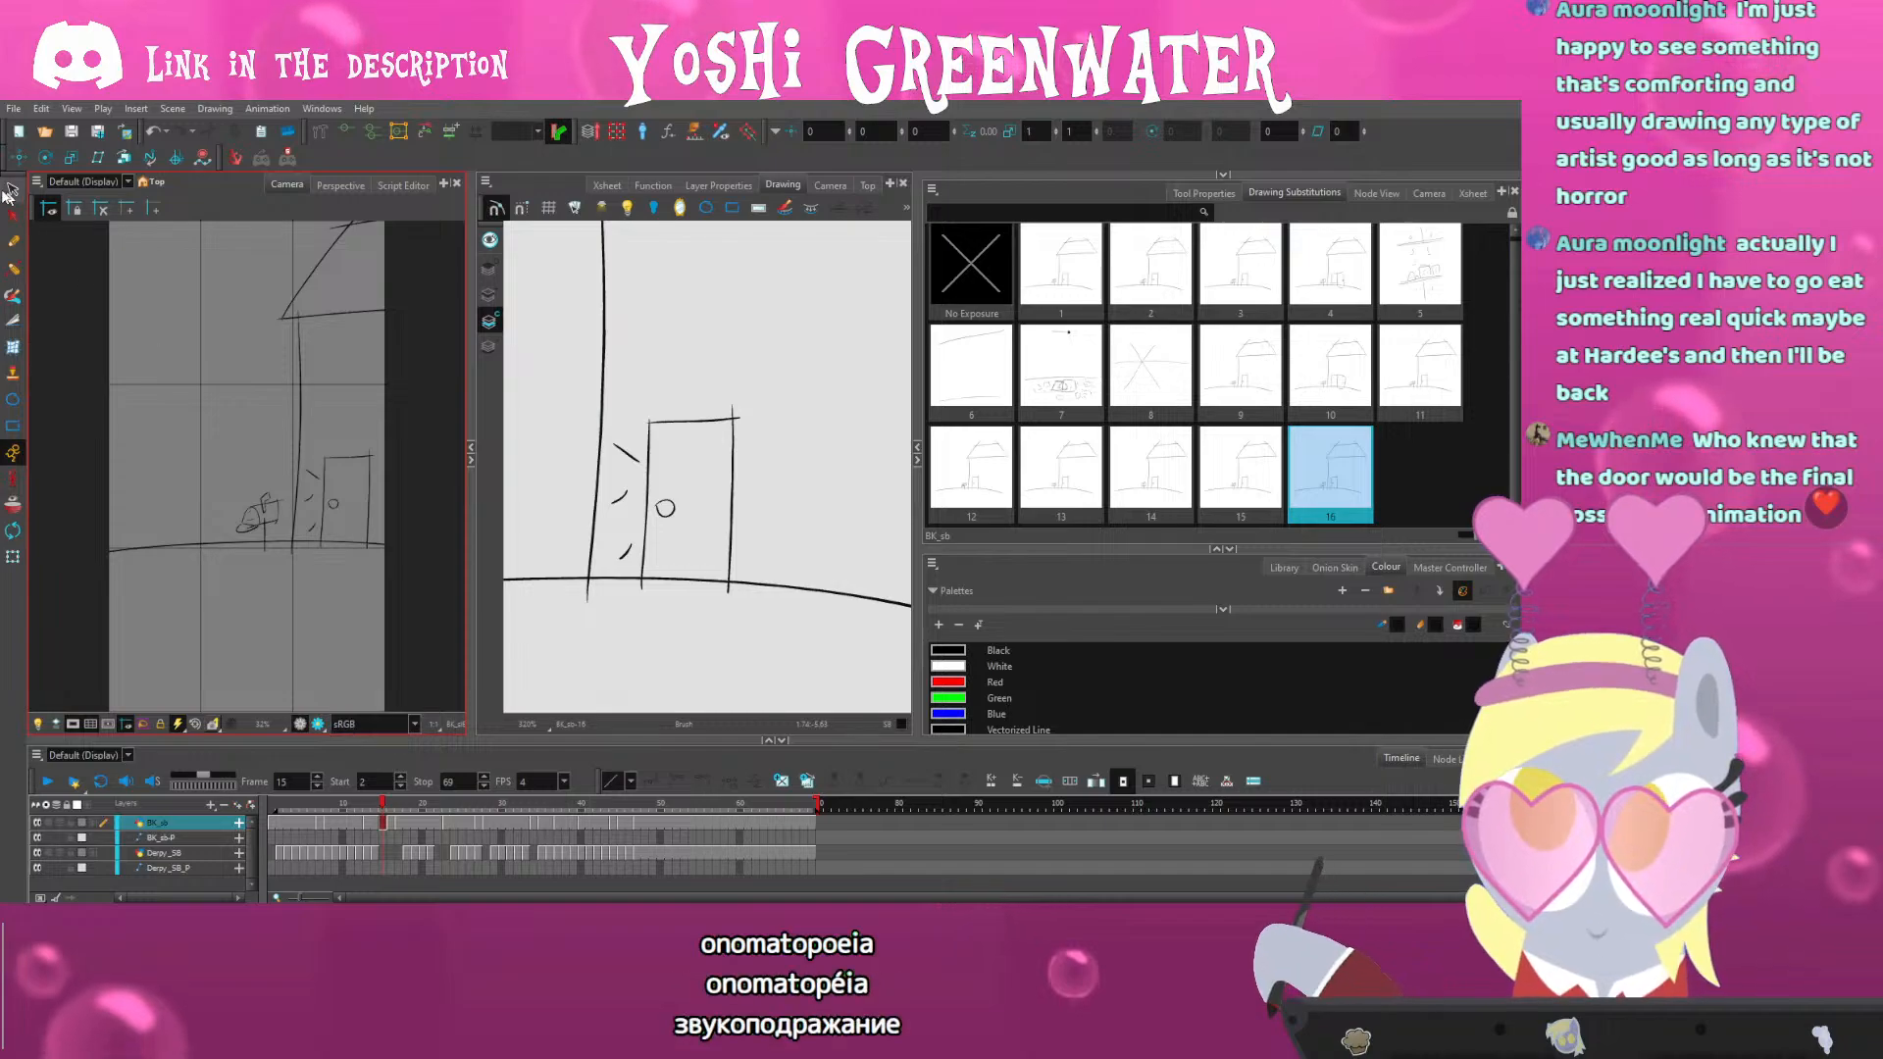
# Nudge the doorknob and the door's left edge slightly left at frame 15, and play back the door slam
pyautogui.hotkey('alt', 's')
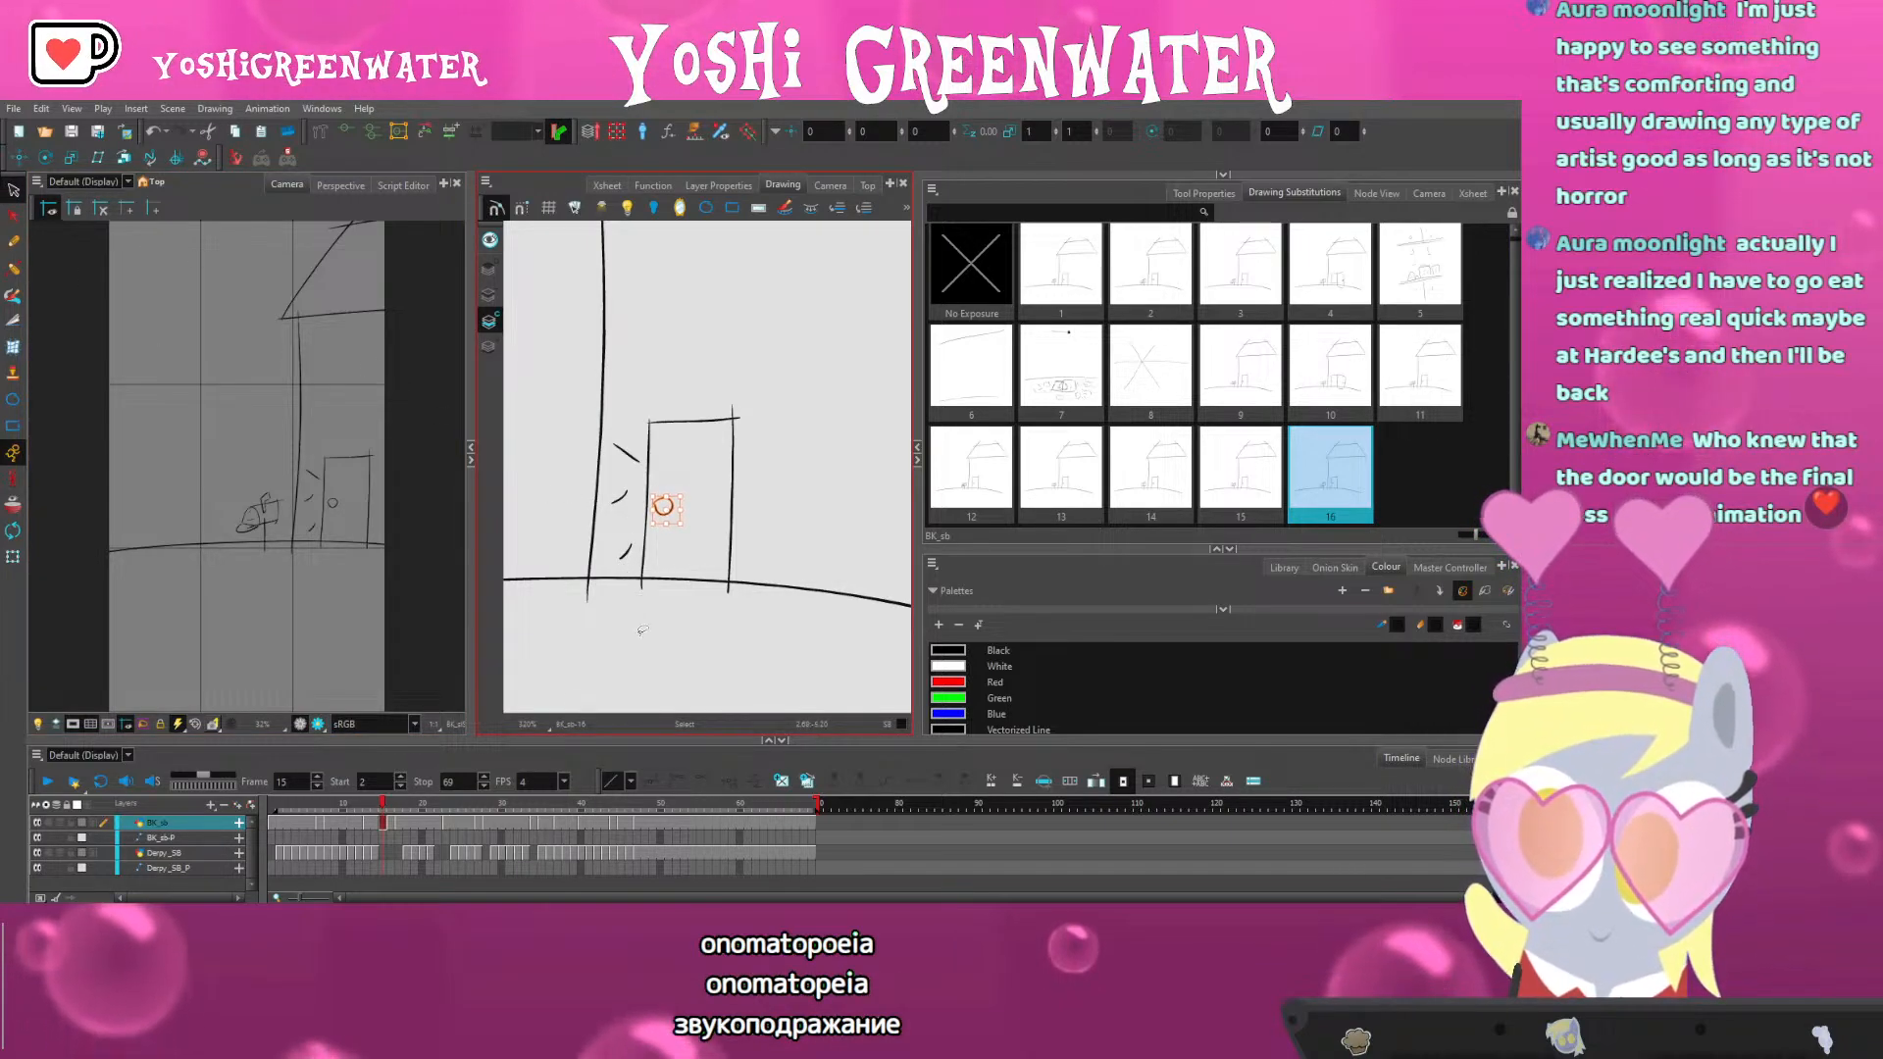
pyautogui.click(640, 506)
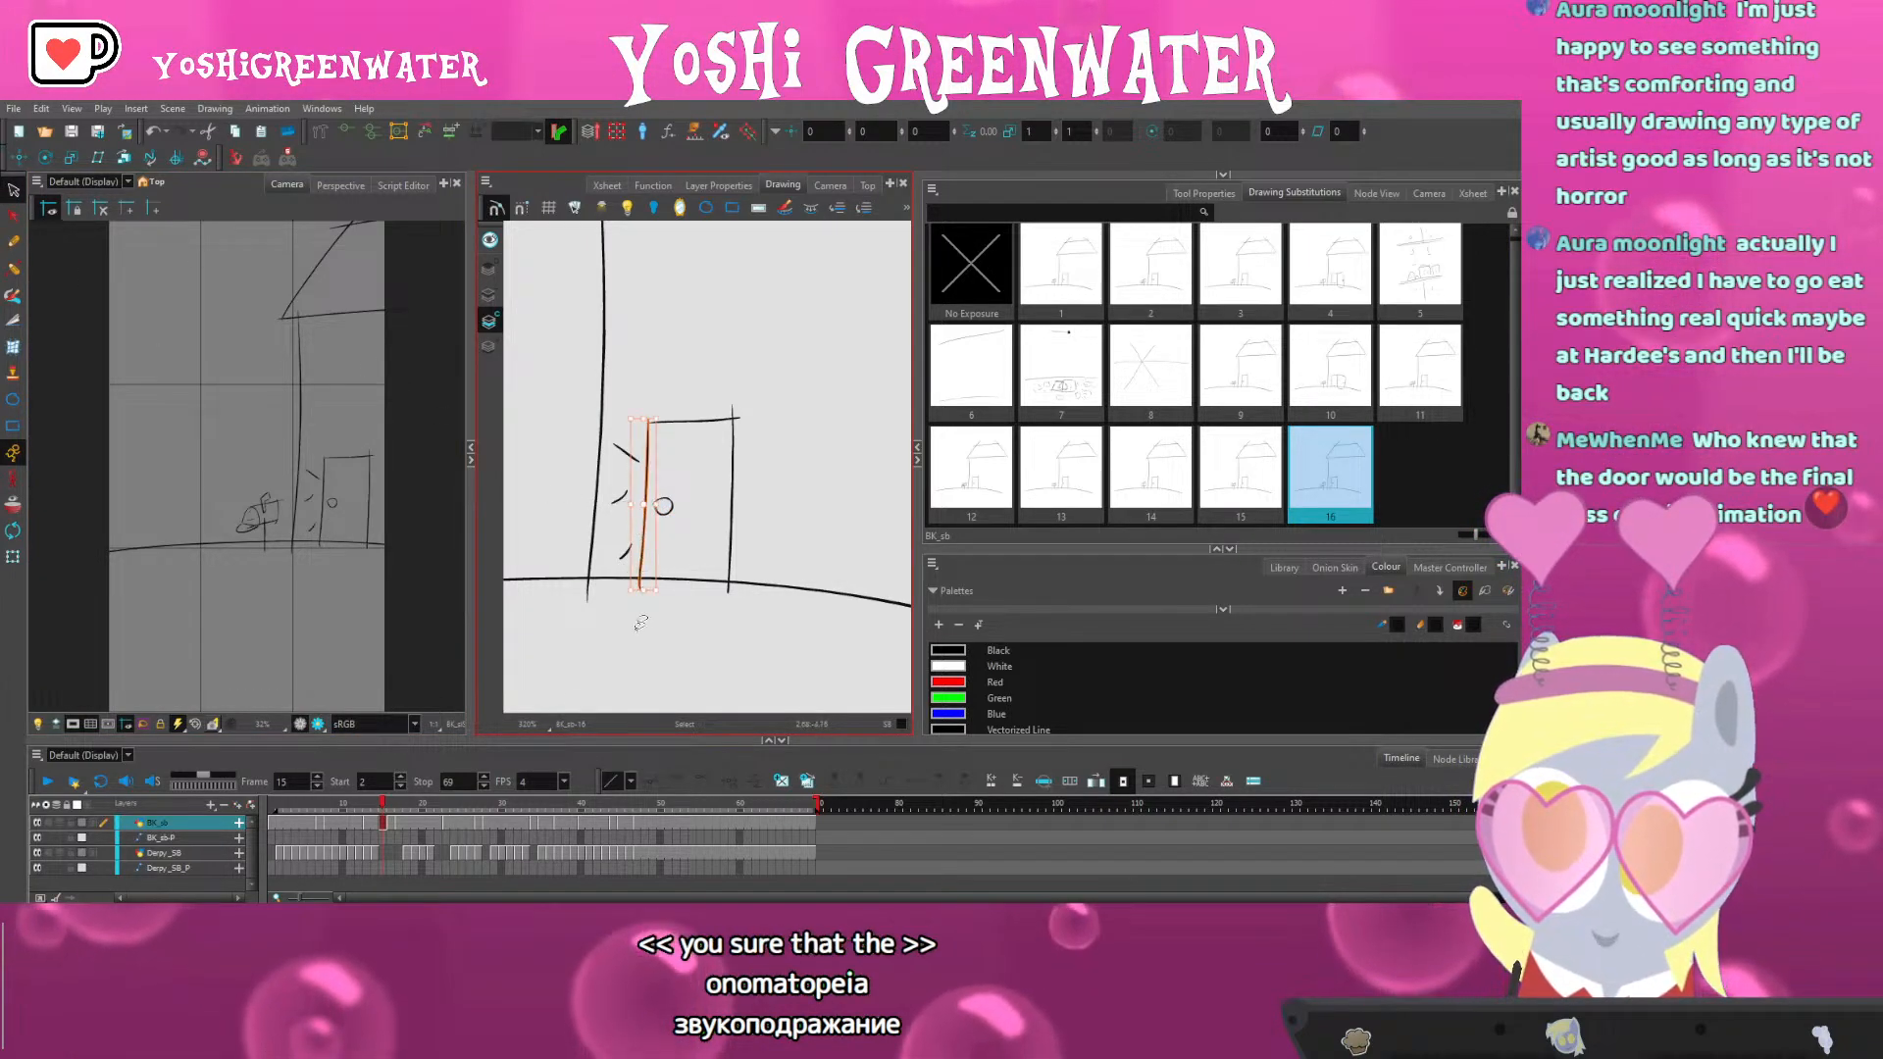
pyautogui.click(428, 664)
pyautogui.click(357, 823)
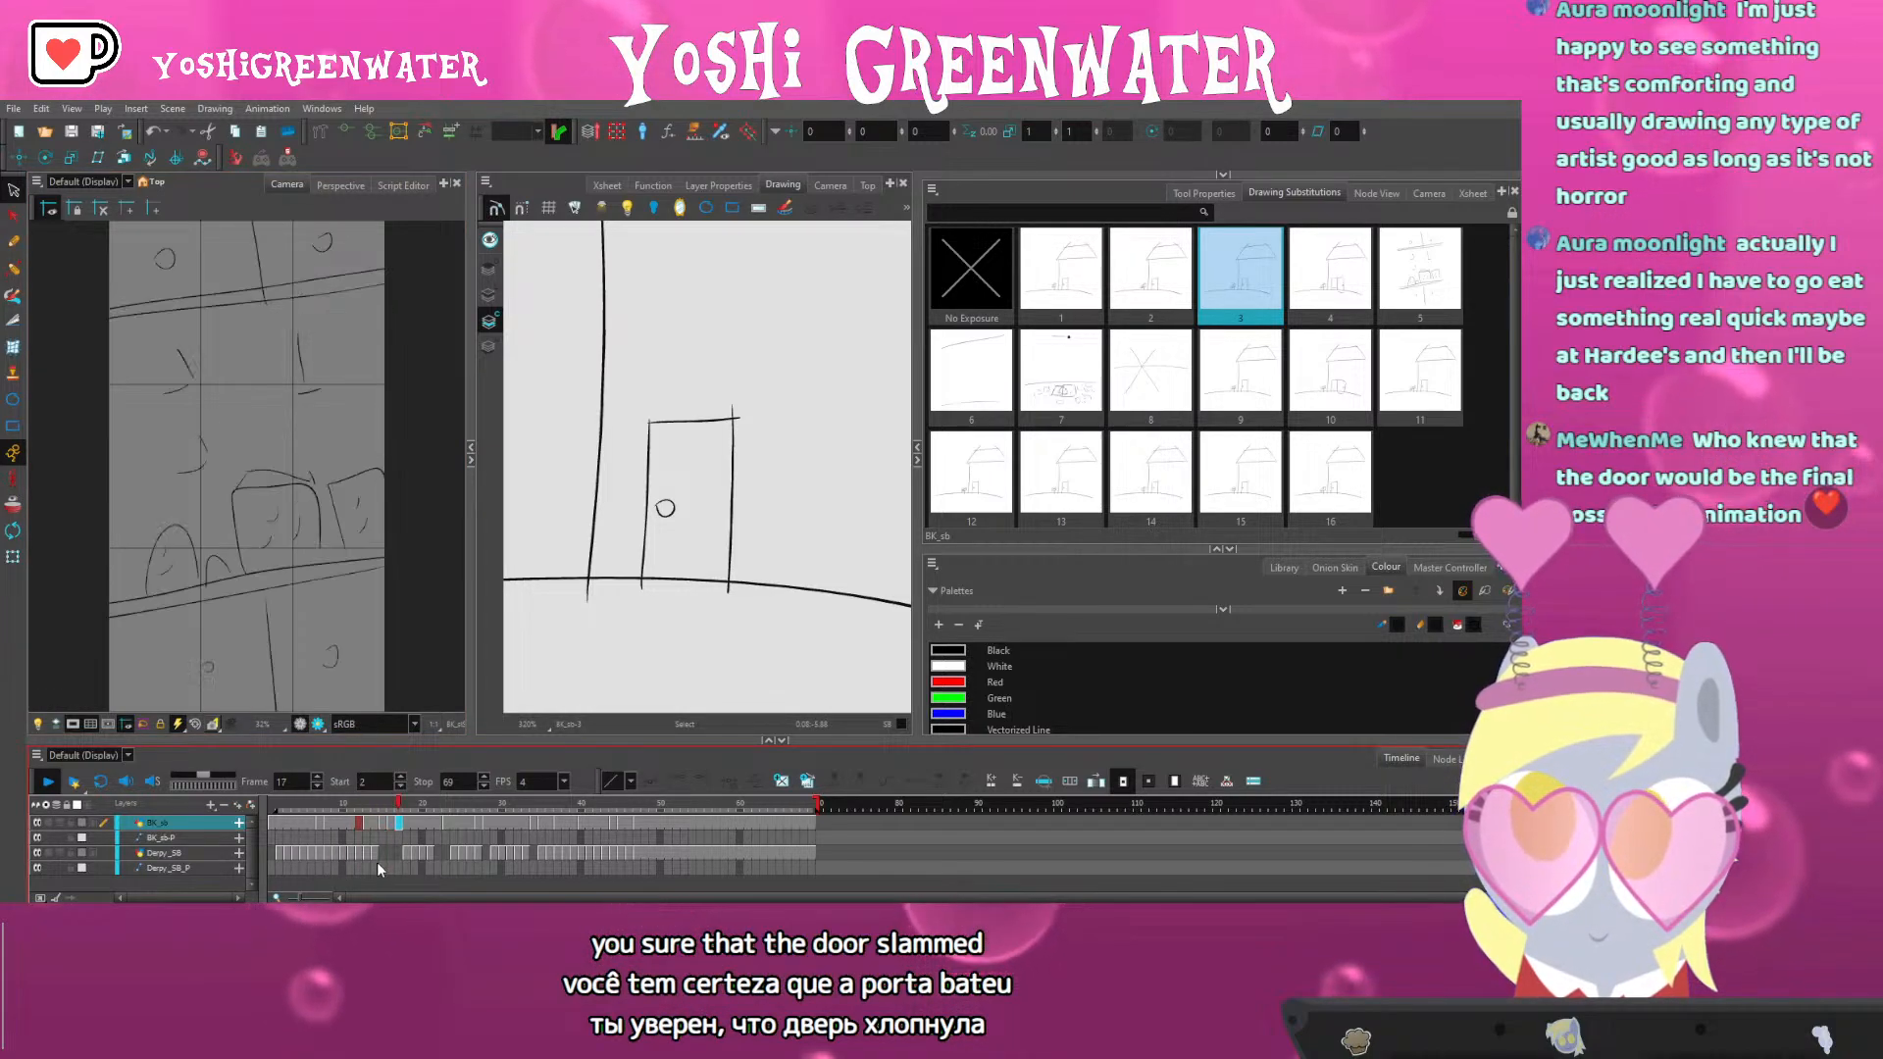
# Play the animation from the start and stop playback to check the shot of Derpy beside the closed door
pyautogui.moveTo(369, 801); pyautogui.dragTo(228, 806)
pyautogui.press('Return')
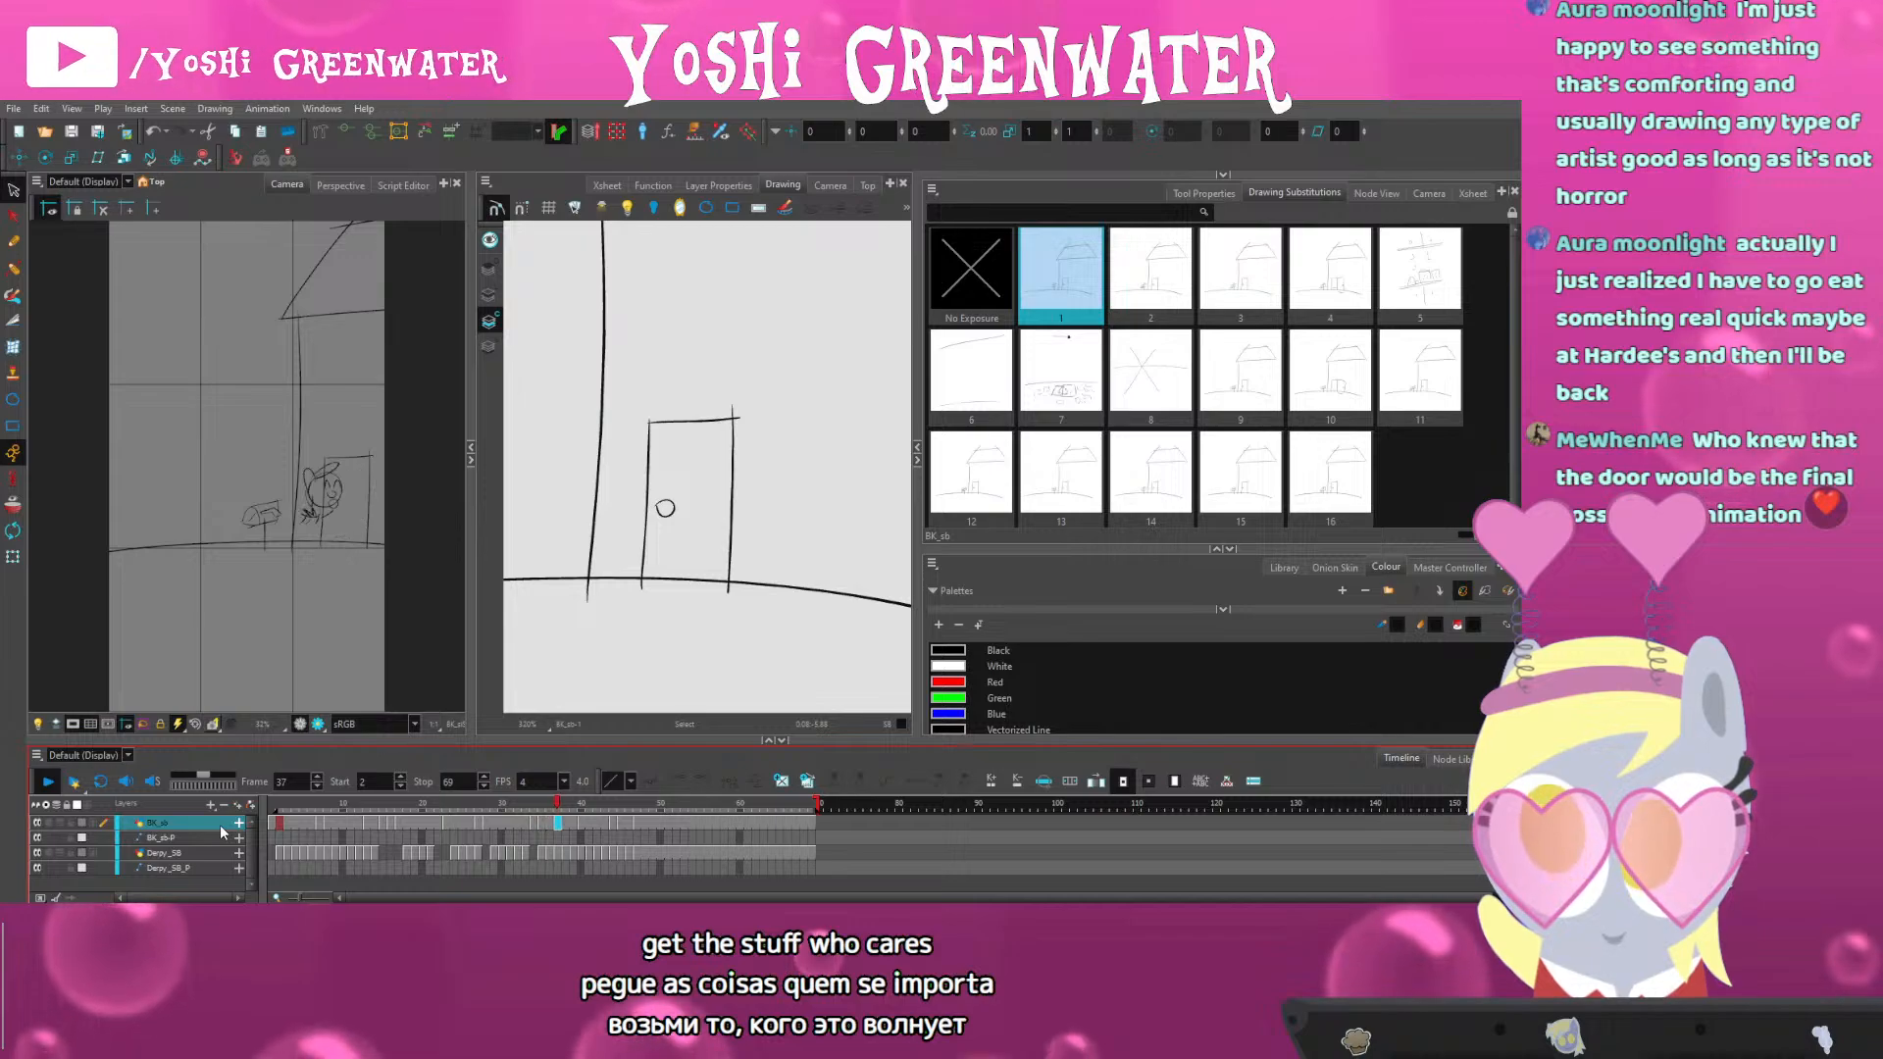
pyautogui.click(535, 802)
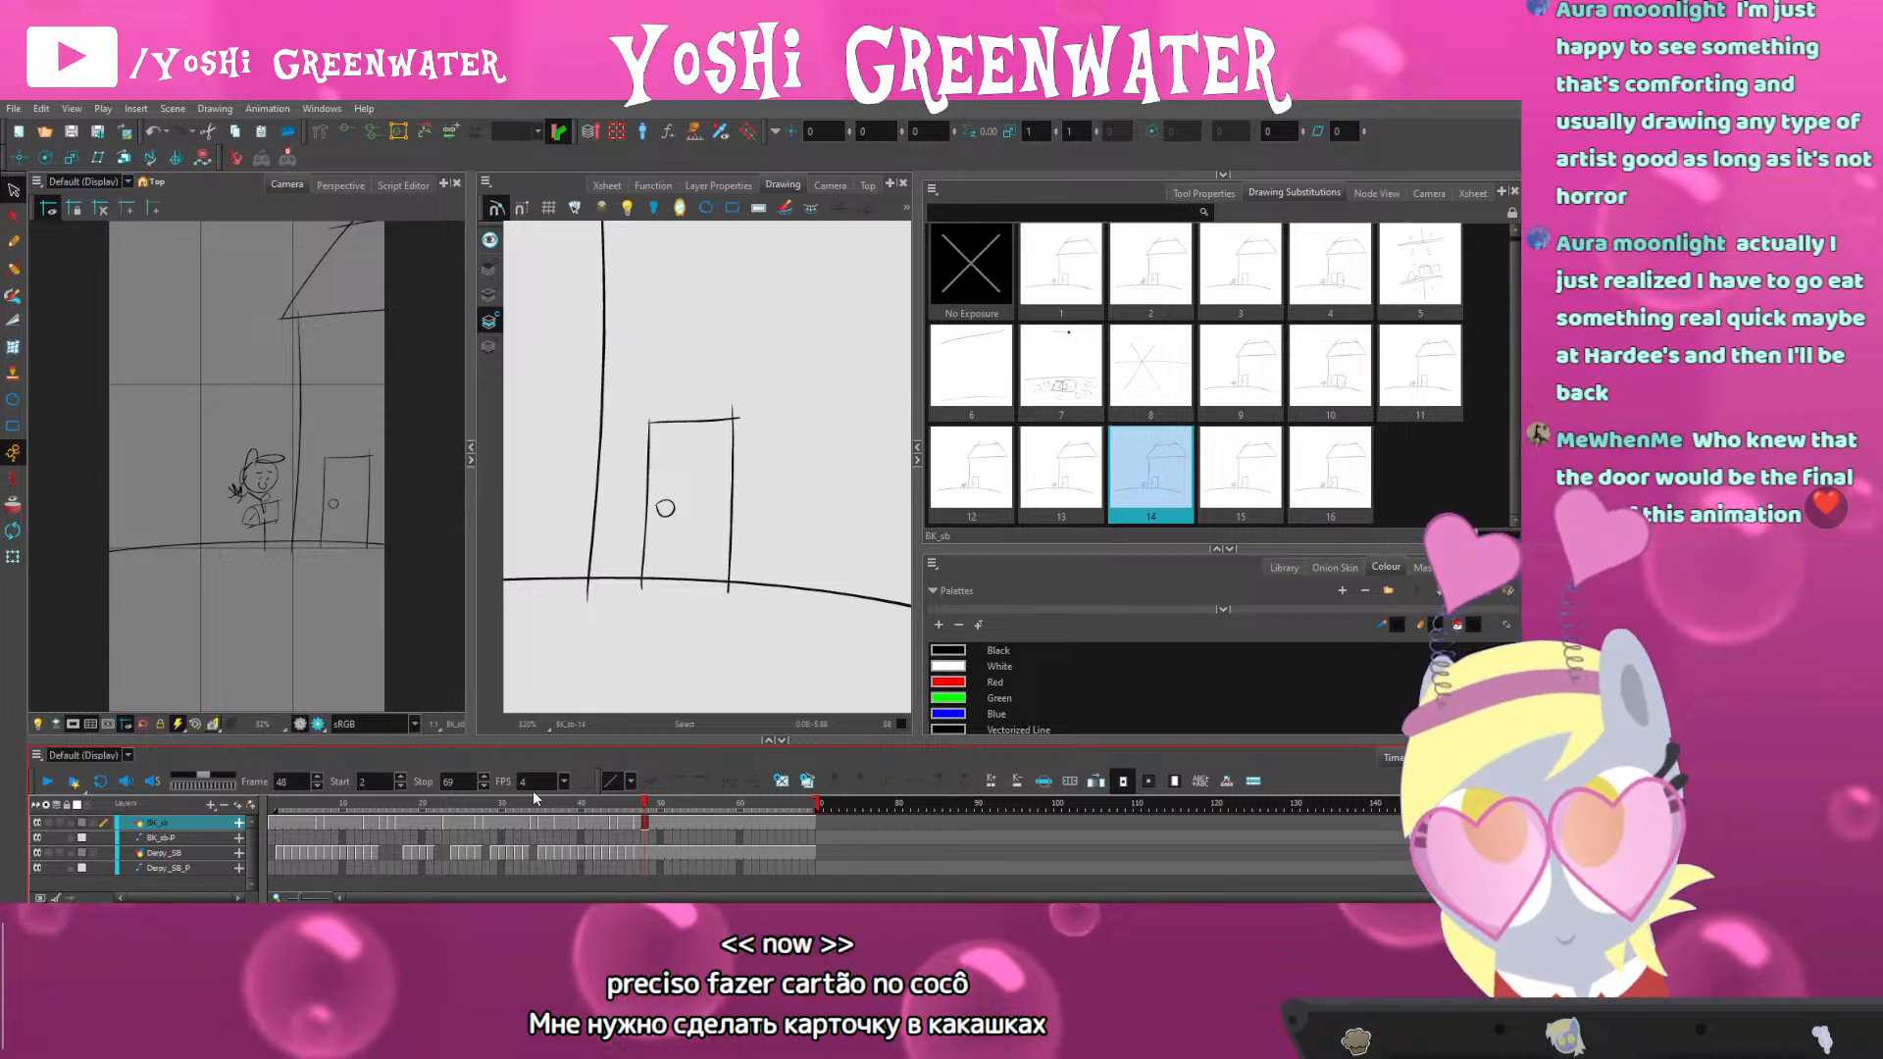
# Duplicate Derpy's drawing at frame 48 on the Derpy_SB layer
pyautogui.click(240, 471)
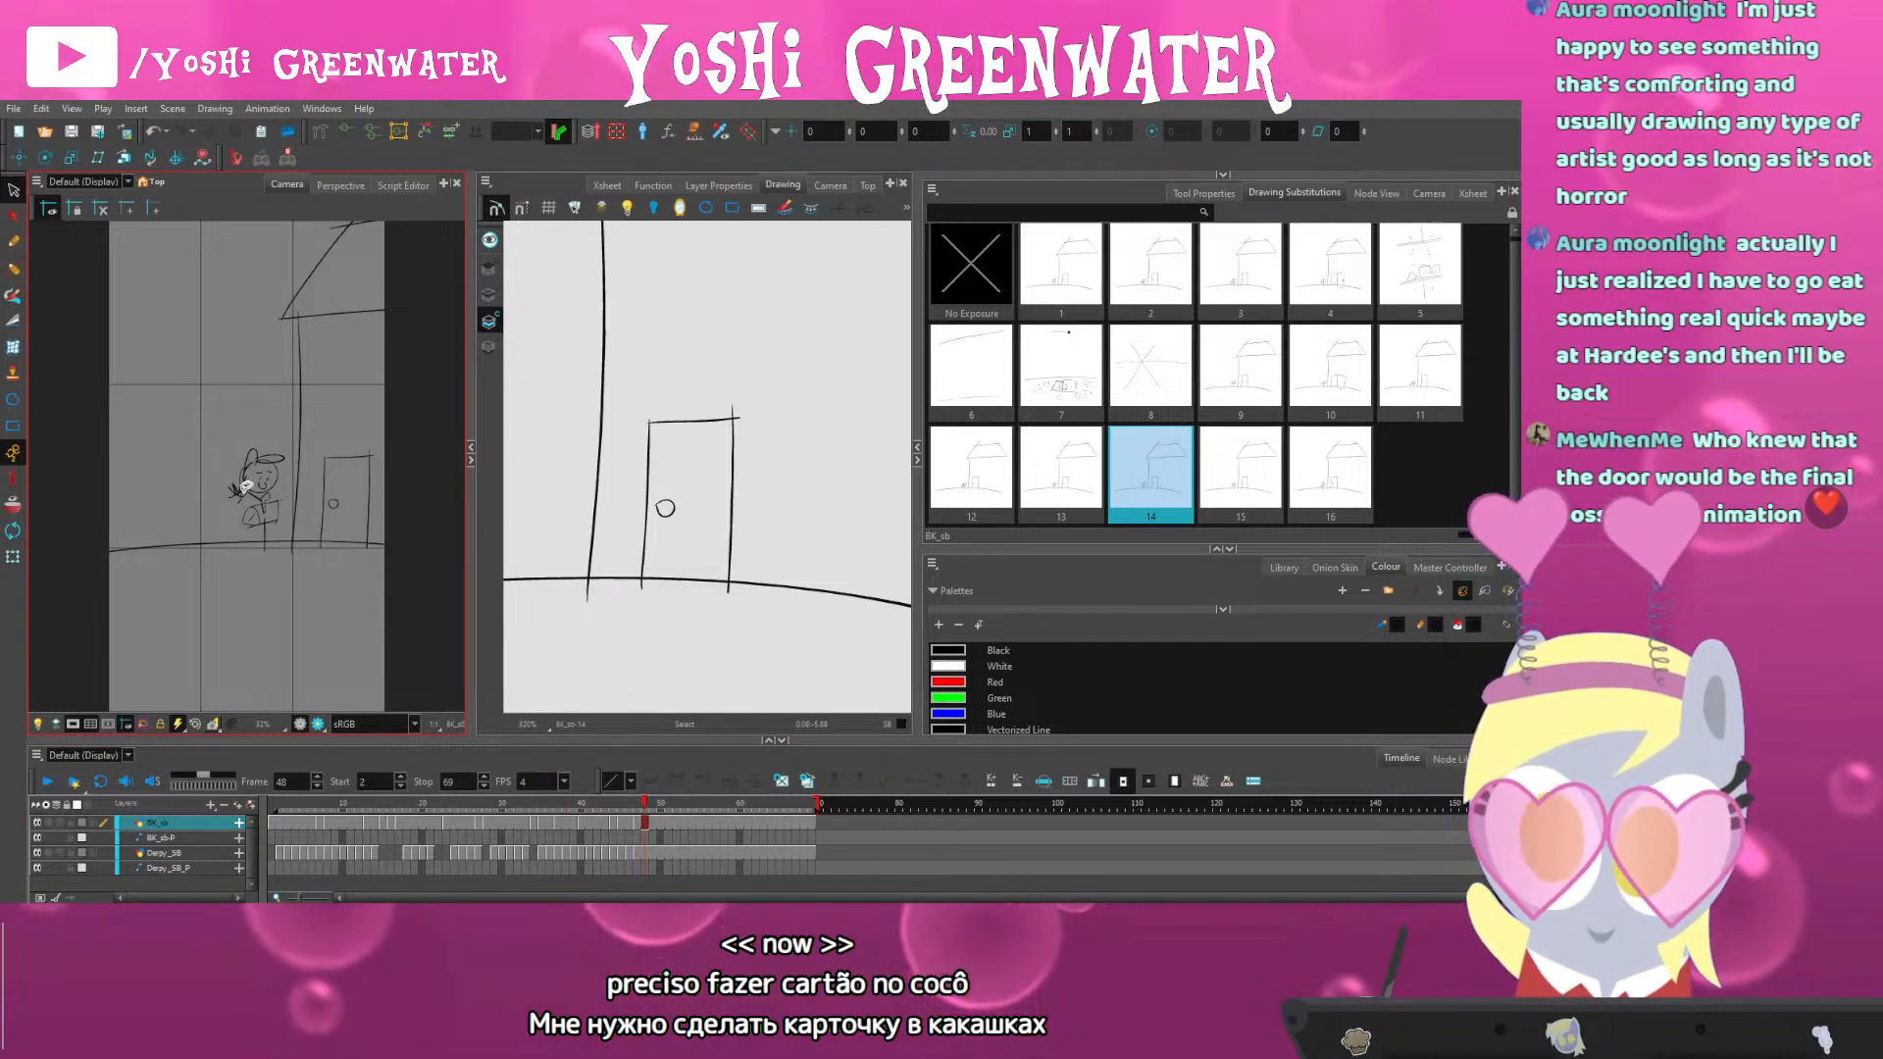
pyautogui.scroll(3, 246, 484)
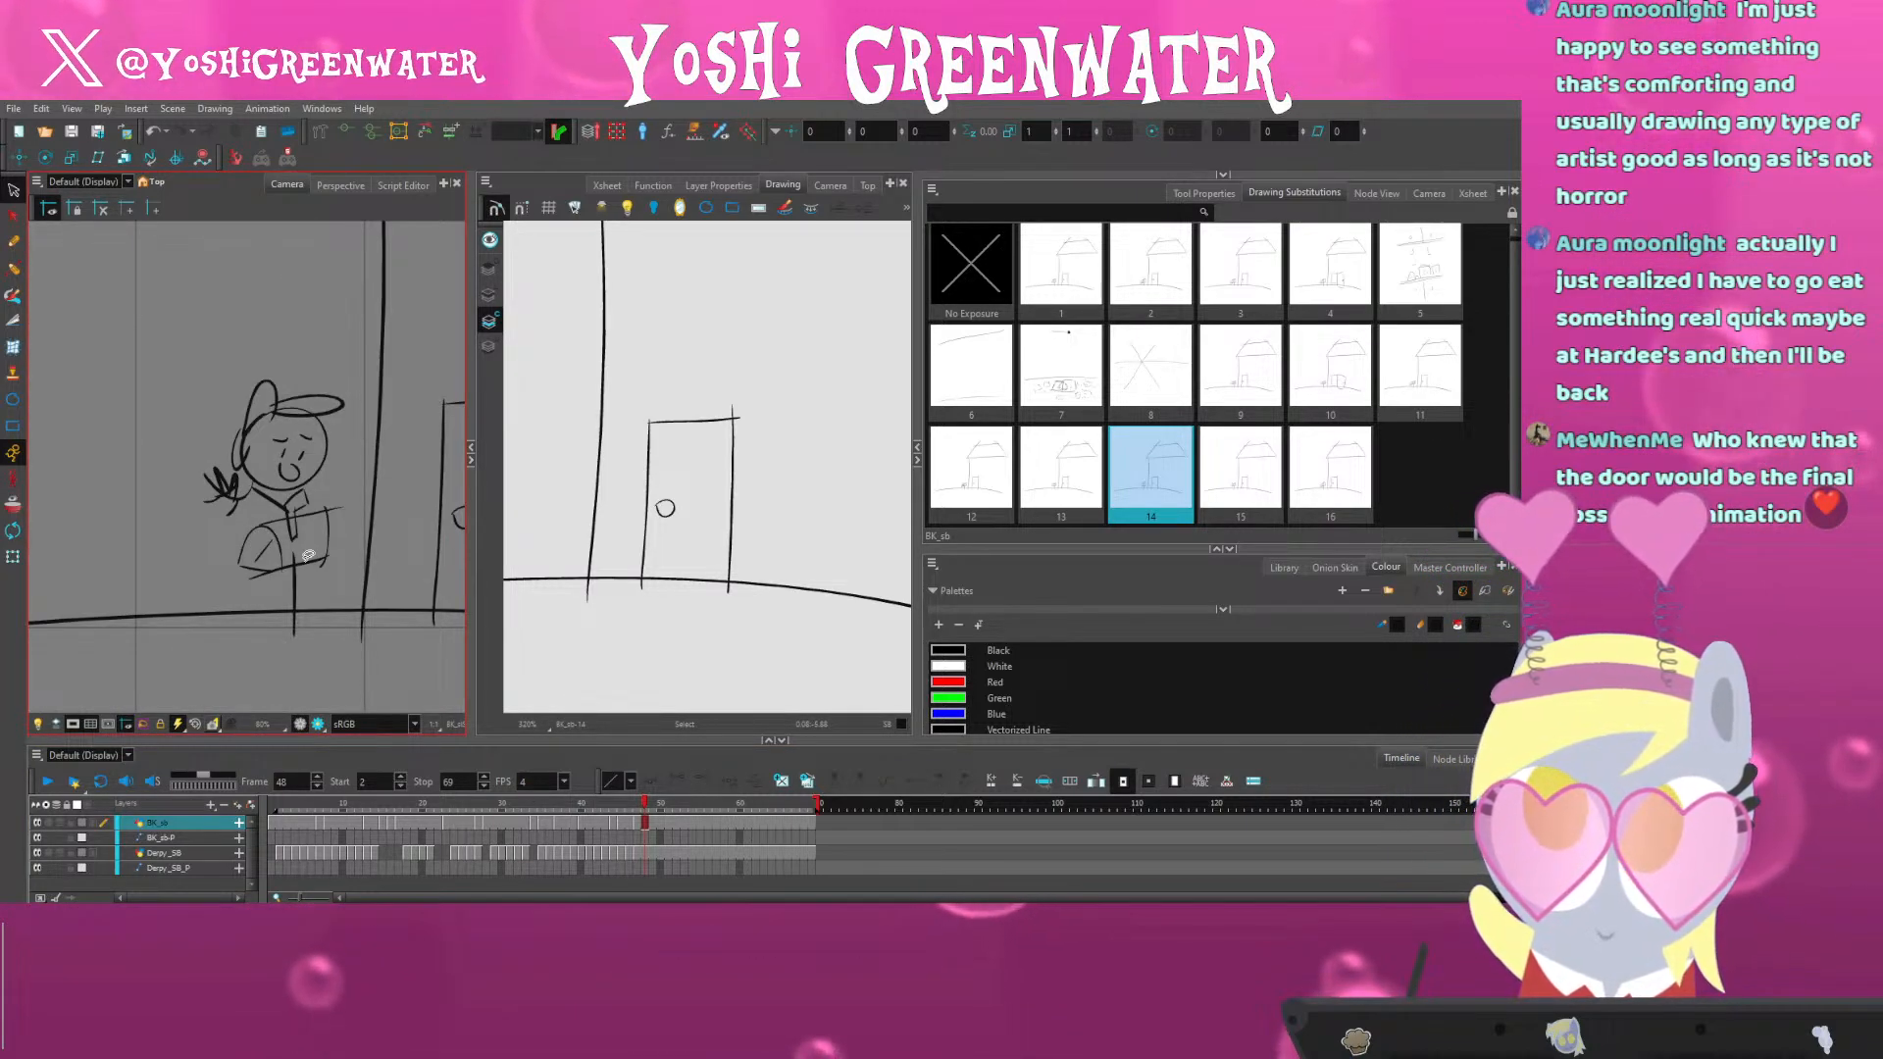
pyautogui.hscroll(2, 308, 556)
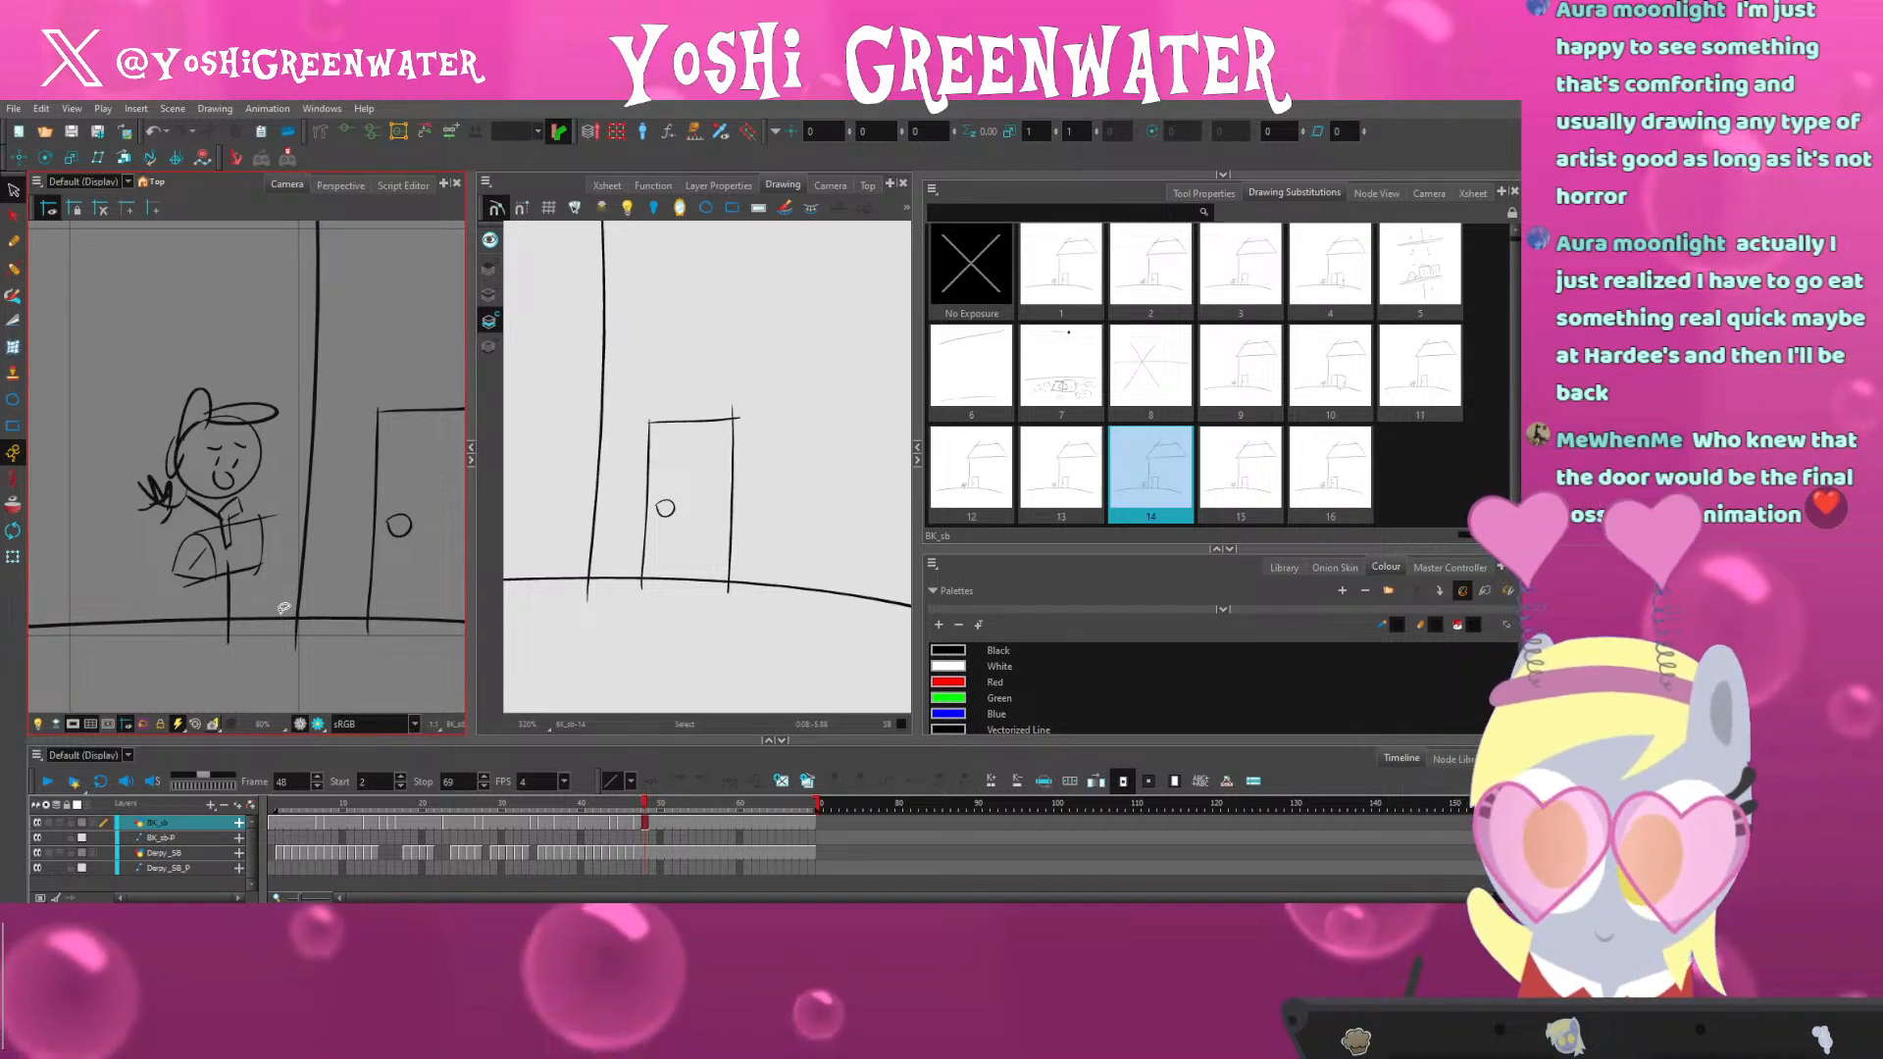
pyautogui.click(587, 775)
pyautogui.press(',')
pyautogui.press(',')
pyautogui.press('.')
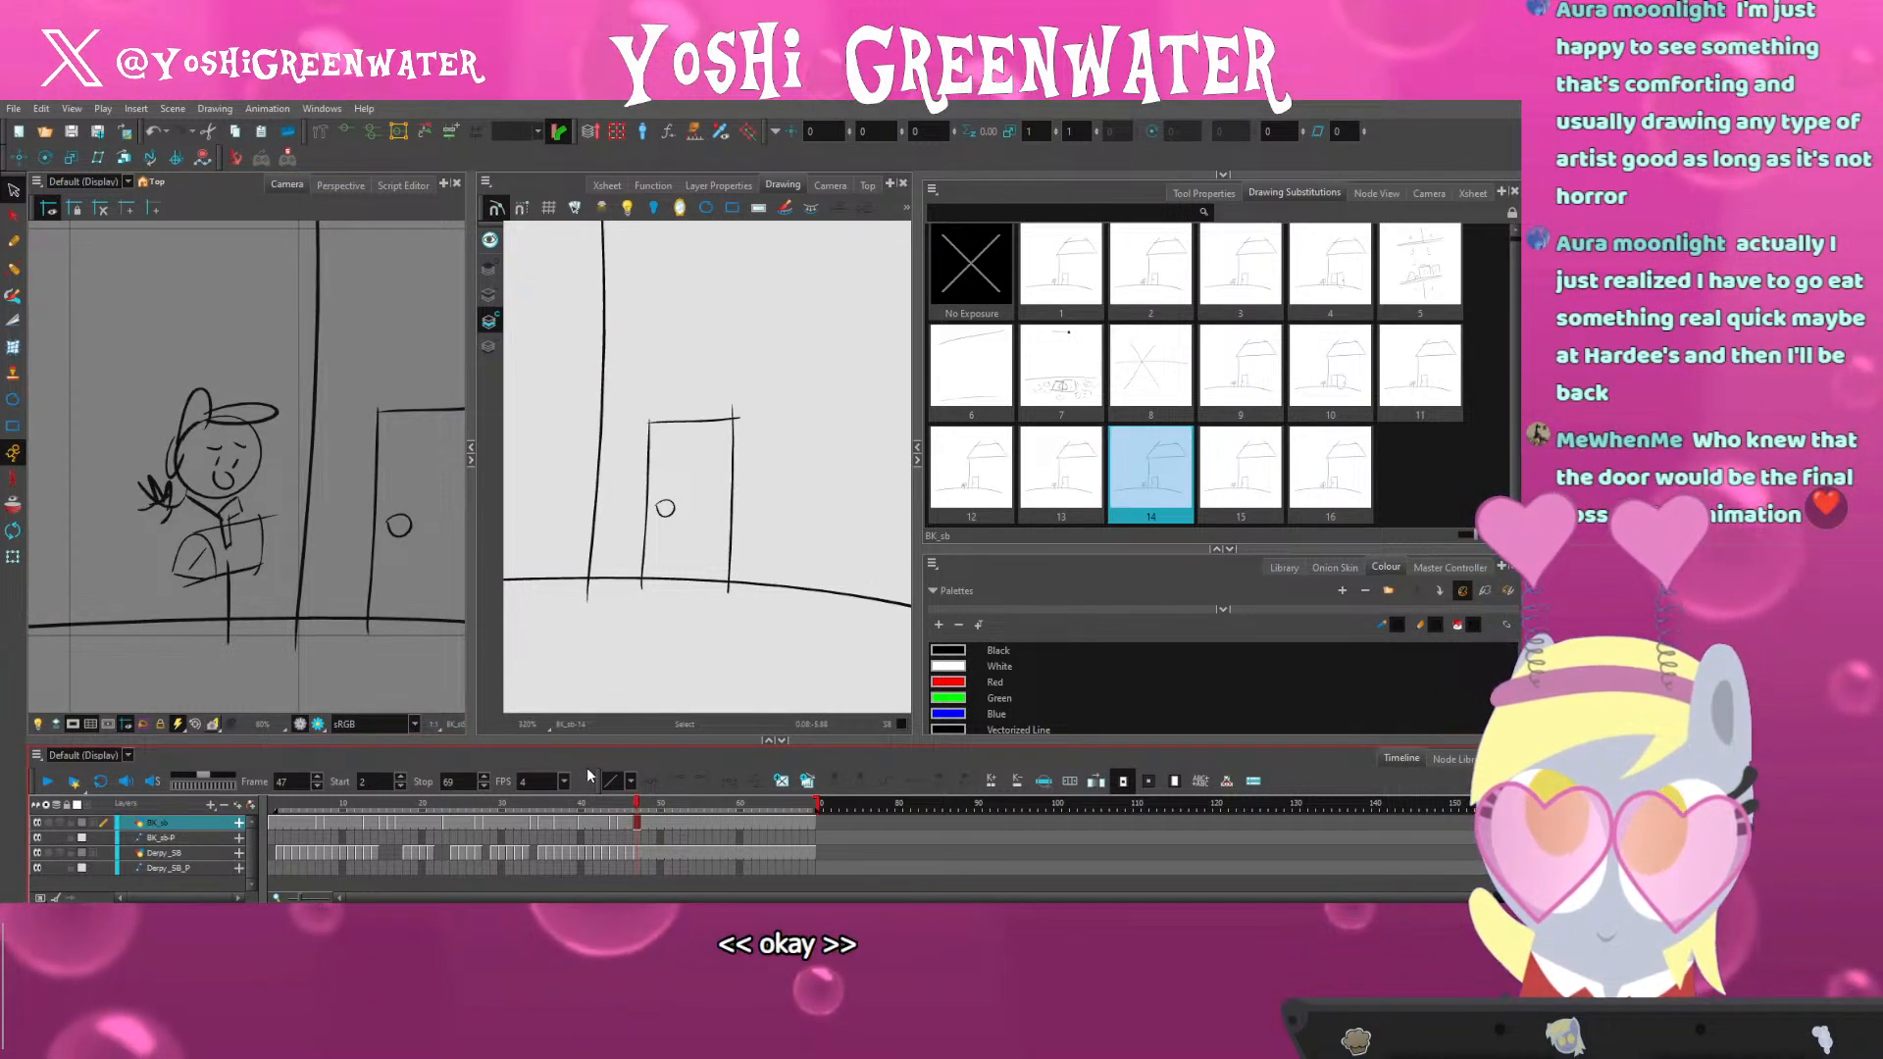
pyautogui.click(645, 855)
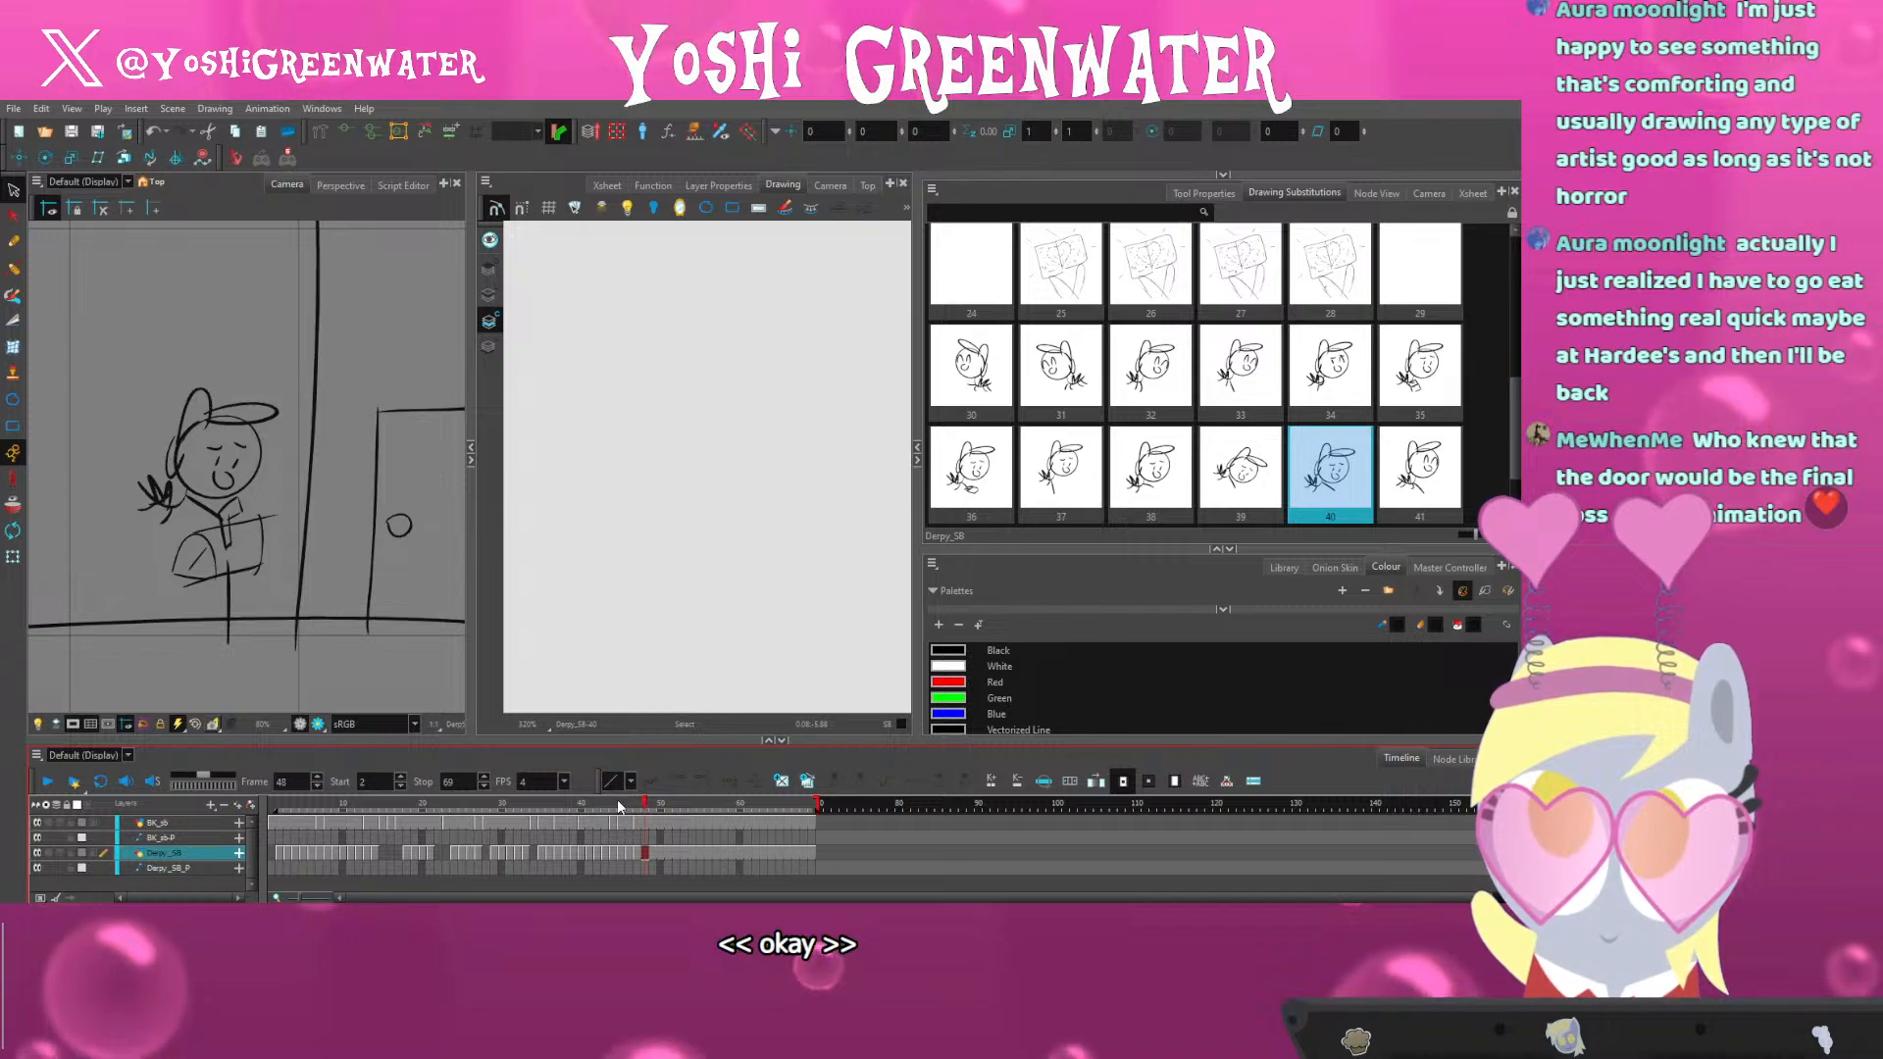
pyautogui.hotkey('alt', 'shift', 'r')
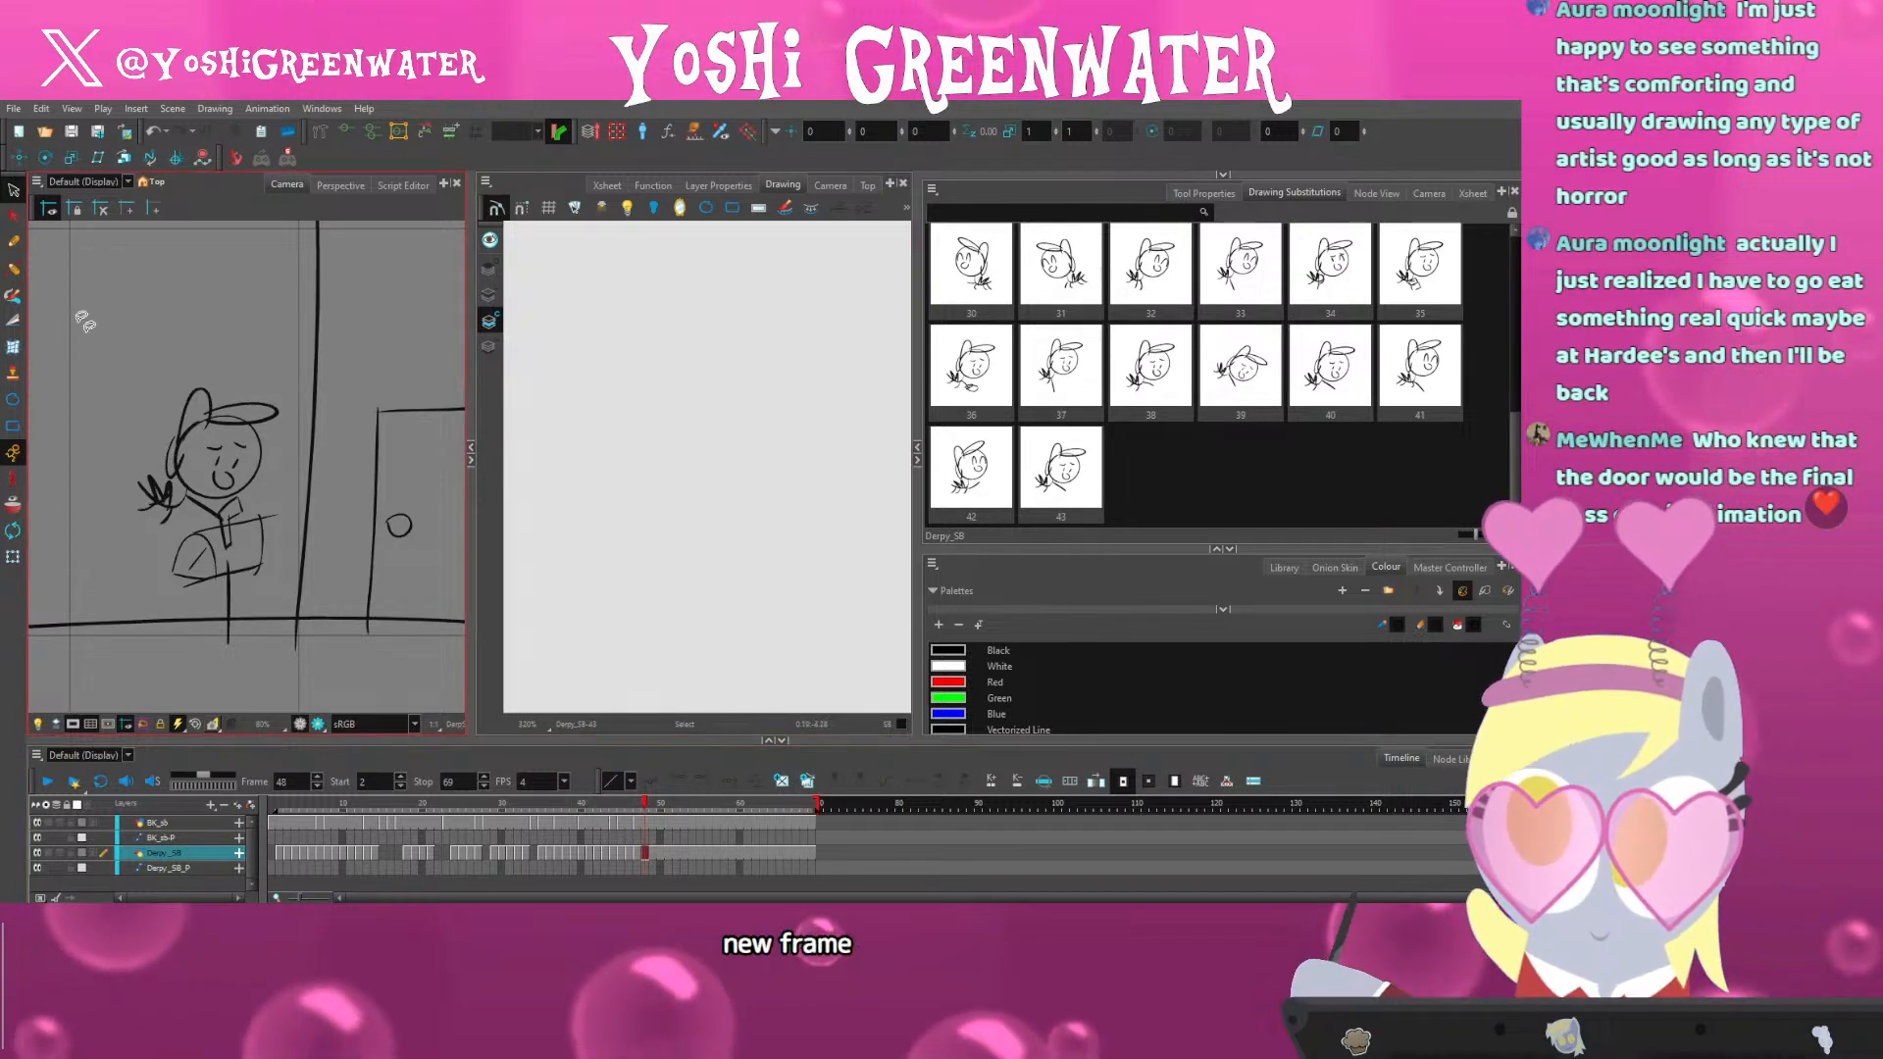
# Move Derpy's whole frame 48 drawing up and slightly right, well clear of the mailbox
pyautogui.click(489, 293)
pyautogui.press('space')
pyautogui.moveTo(555, 533); pyautogui.dragTo(680, 547)
pyautogui.moveTo(147, 366); pyautogui.dragTo(288, 530)
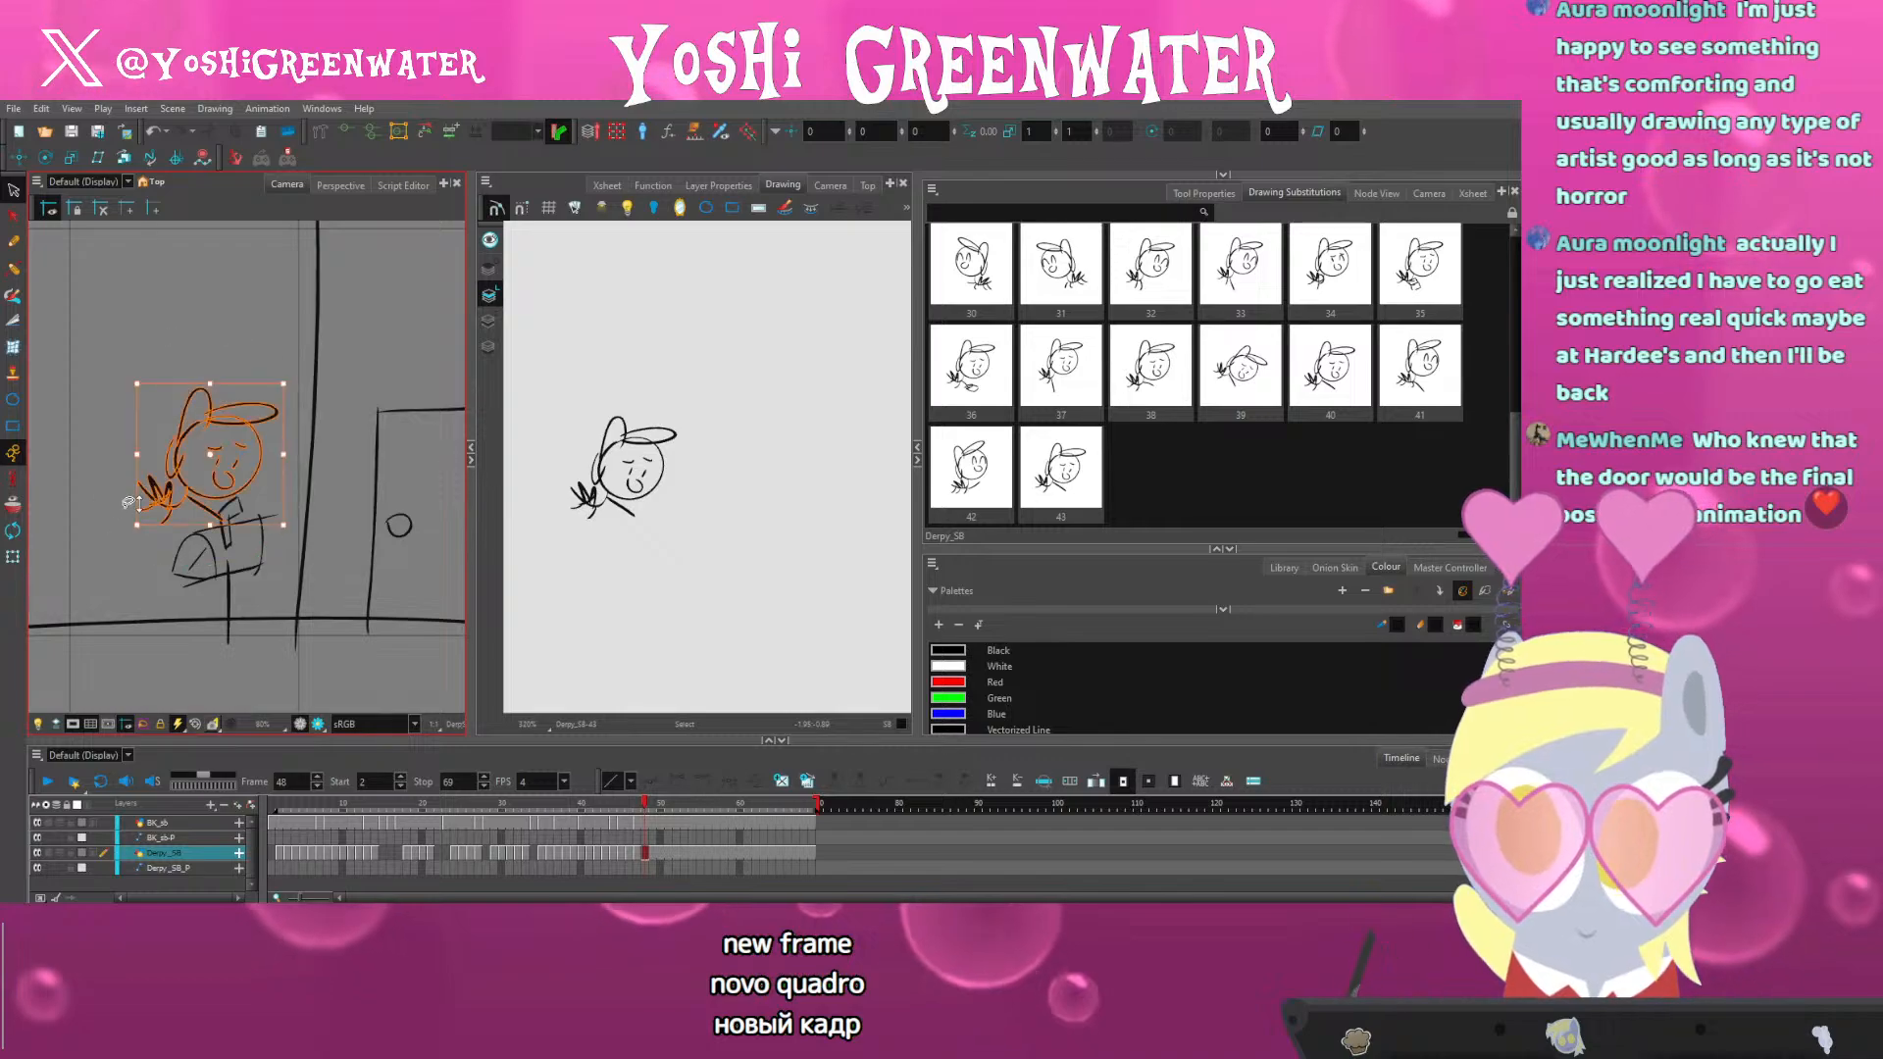
pyautogui.moveTo(163, 506)
pyautogui.mouseDown()
pyautogui.moveTo(213, 417)
pyautogui.moveTo(195, 512)
pyautogui.mouseUp()
pyautogui.press('space')
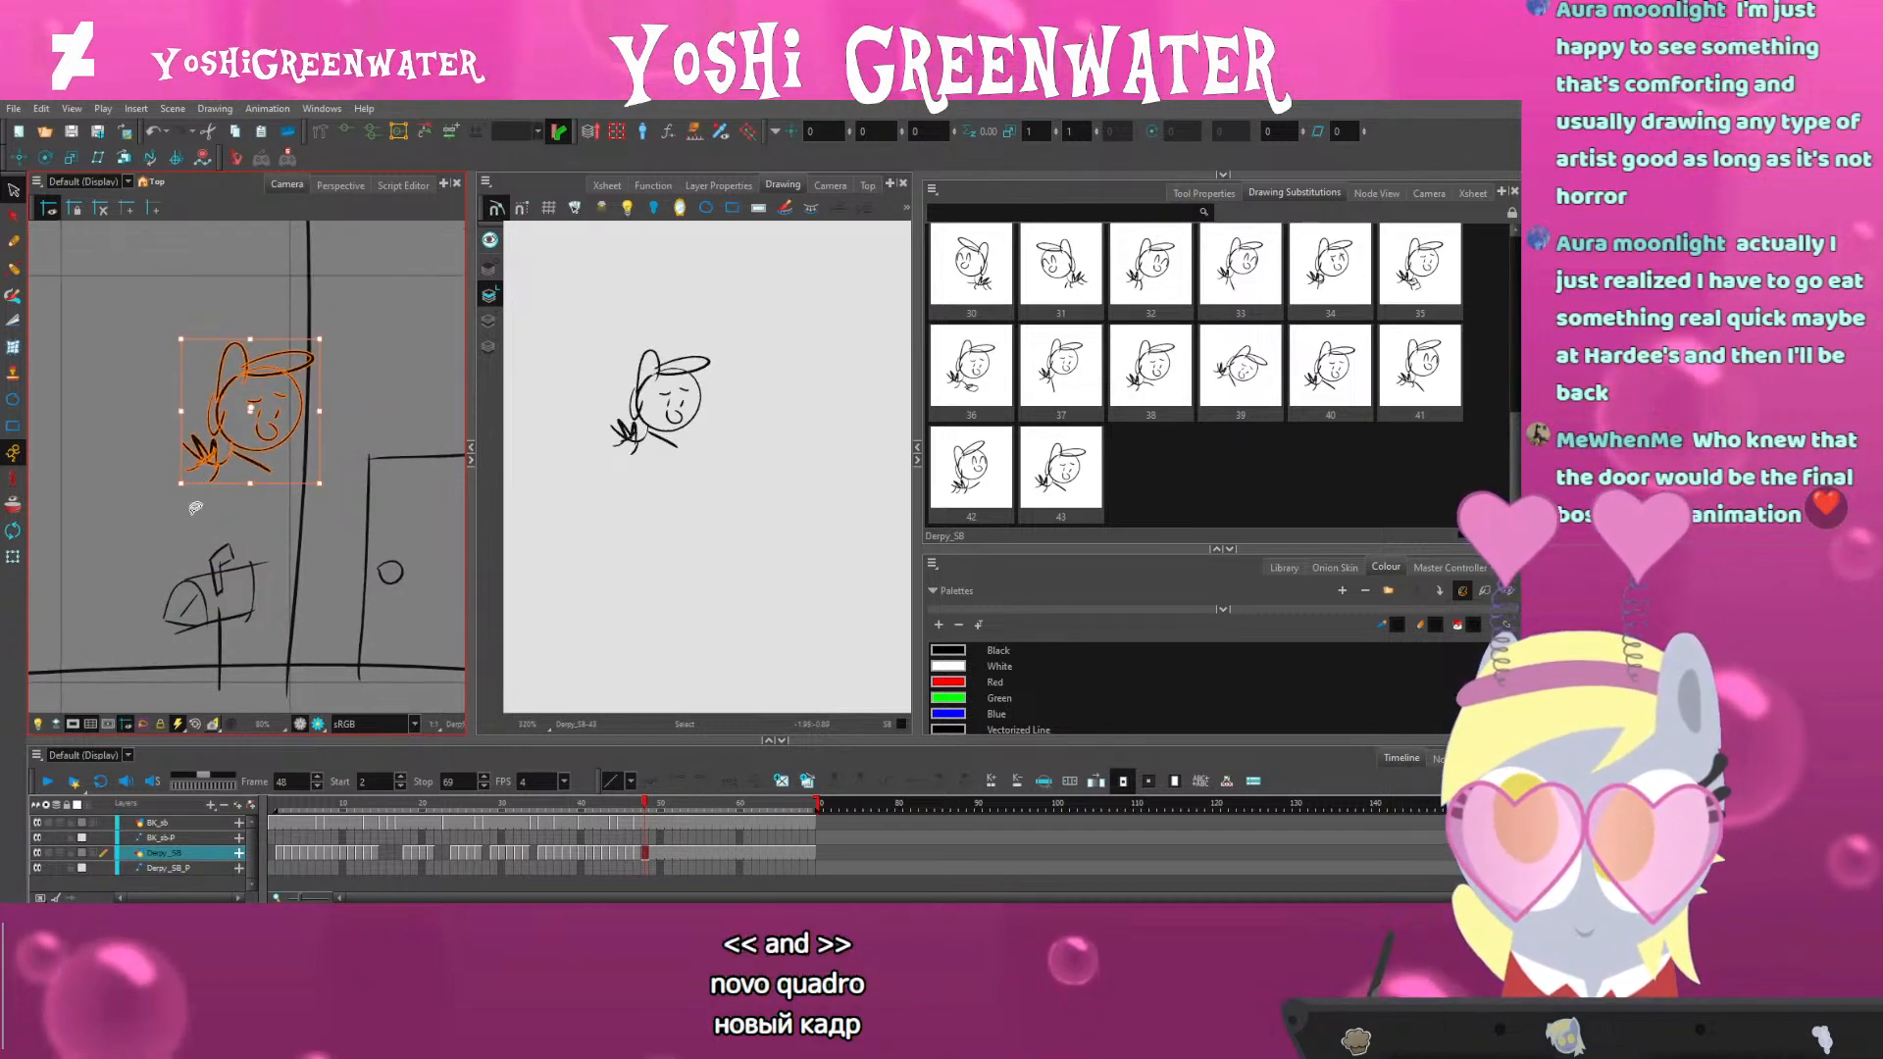
# Delete the loose arm line below Derpy's head and all the facial features in the frame 48 drawing
pyautogui.click(660, 447)
pyautogui.scroll(5, 660, 448)
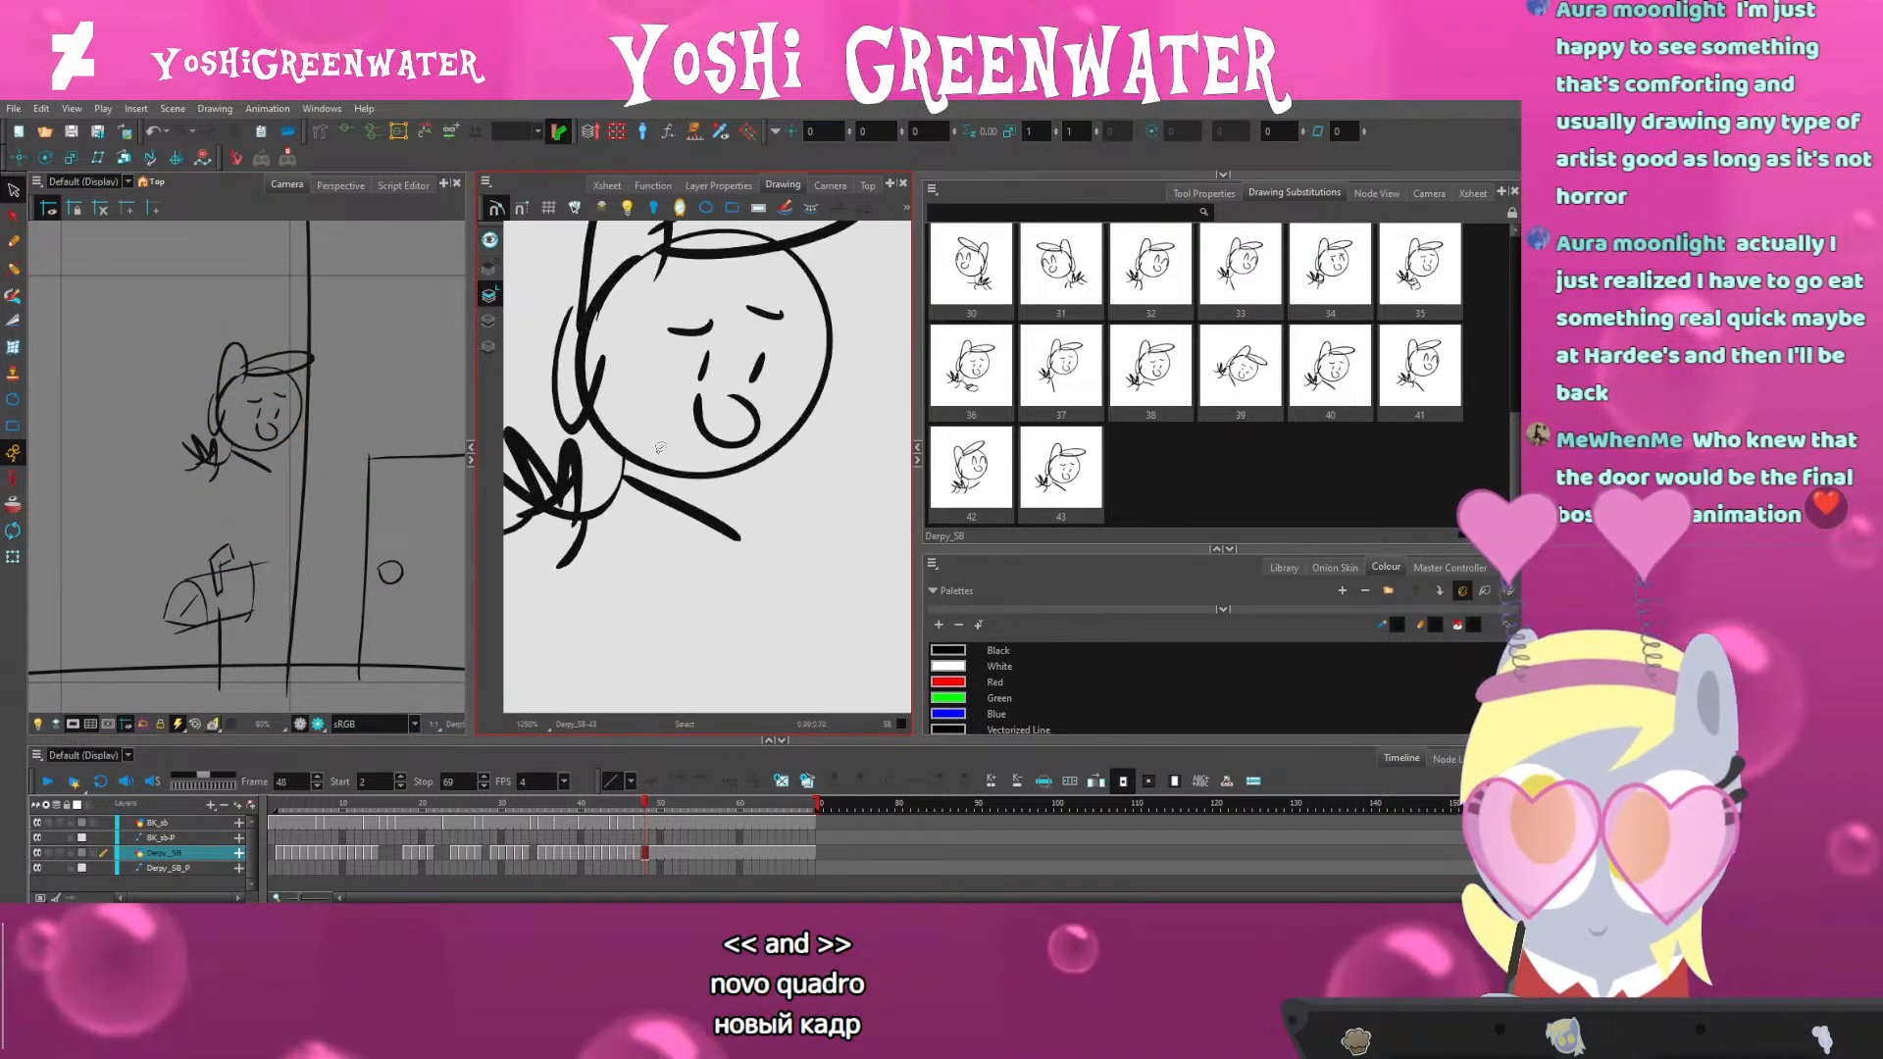
pyautogui.press('Delete')
pyautogui.moveTo(659, 306)
pyautogui.mouseDown()
pyautogui.moveTo(790, 365)
pyautogui.moveTo(665, 410)
pyautogui.mouseUp()
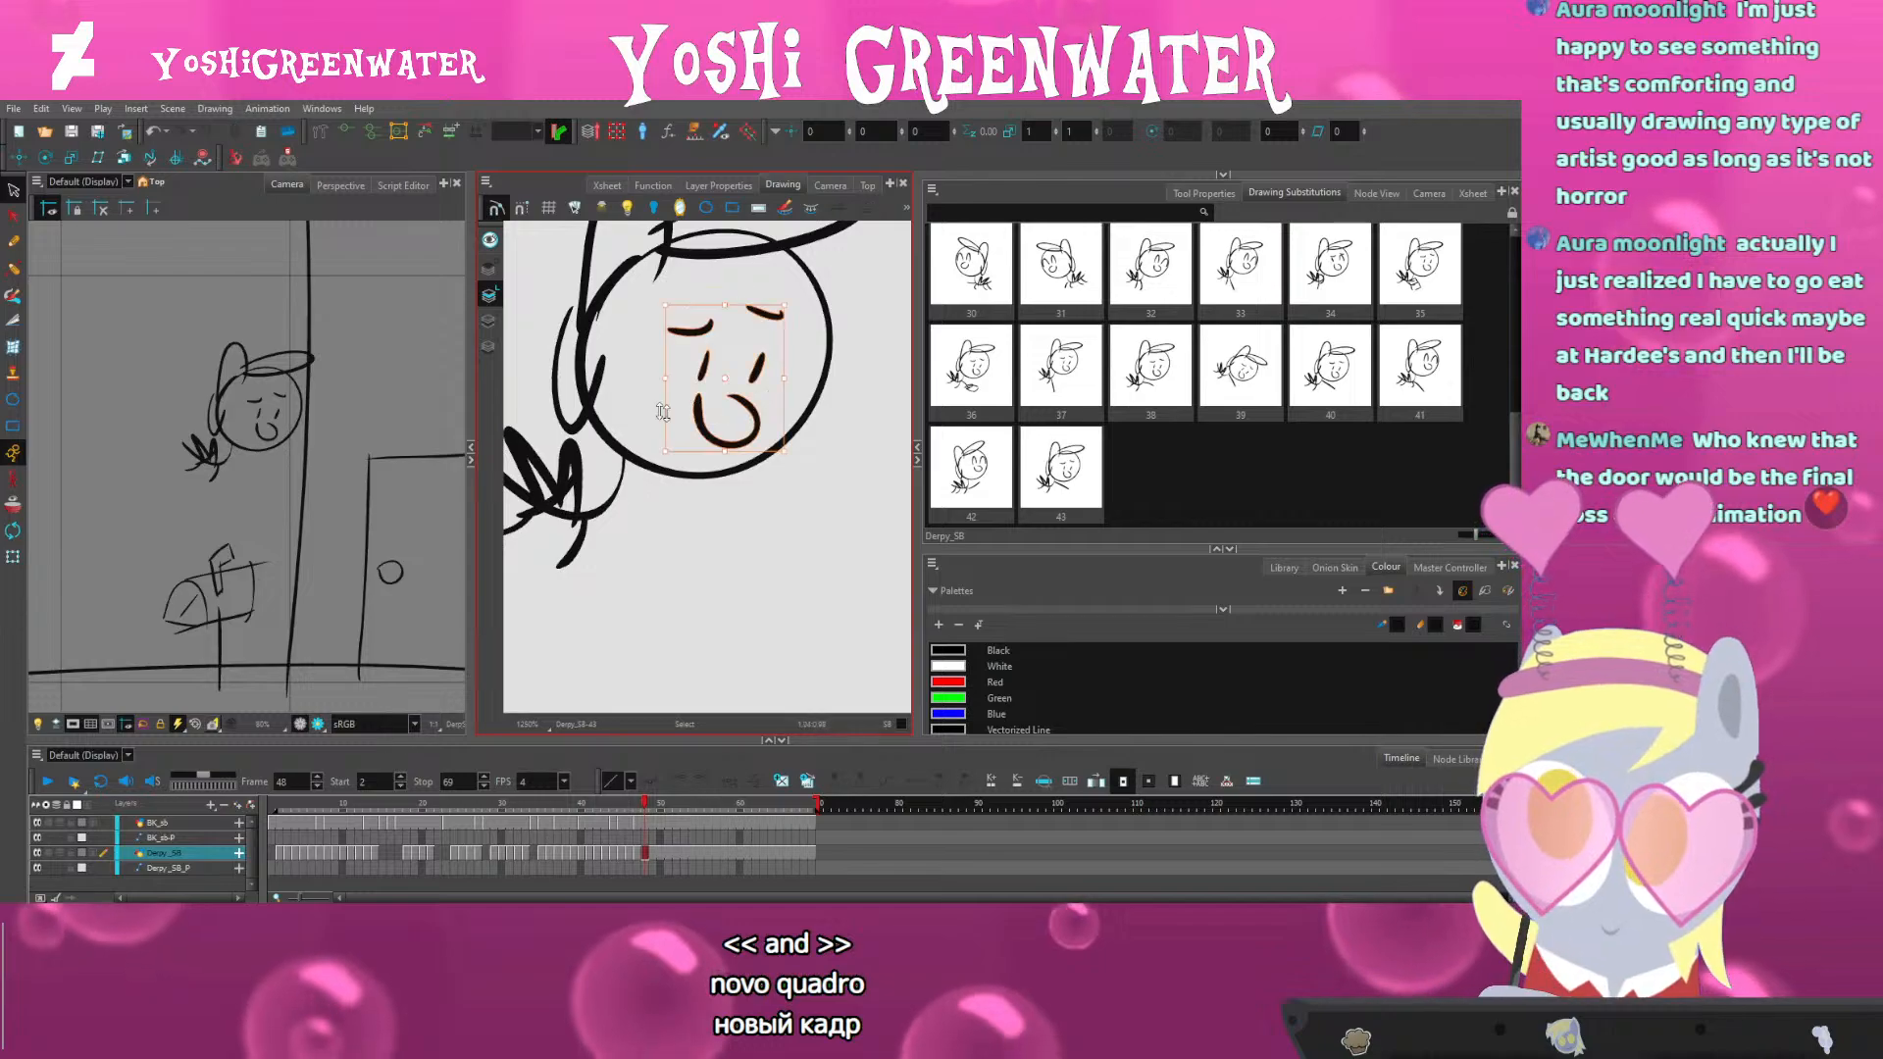
pyautogui.press('Delete')
# Try a face with arched closed eyes, slanted eyebrows and a small smile on Derpy's blank head, and undo it
pyautogui.hotkey('alt', 'b')
pyautogui.press('space')
pyautogui.moveTo(711, 343)
pyautogui.mouseDown()
pyautogui.moveTo(676, 373)
pyautogui.moveTo(681, 328)
pyautogui.moveTo(770, 364)
pyautogui.mouseUp()
pyautogui.moveTo(645, 317); pyautogui.dragTo(735, 320)
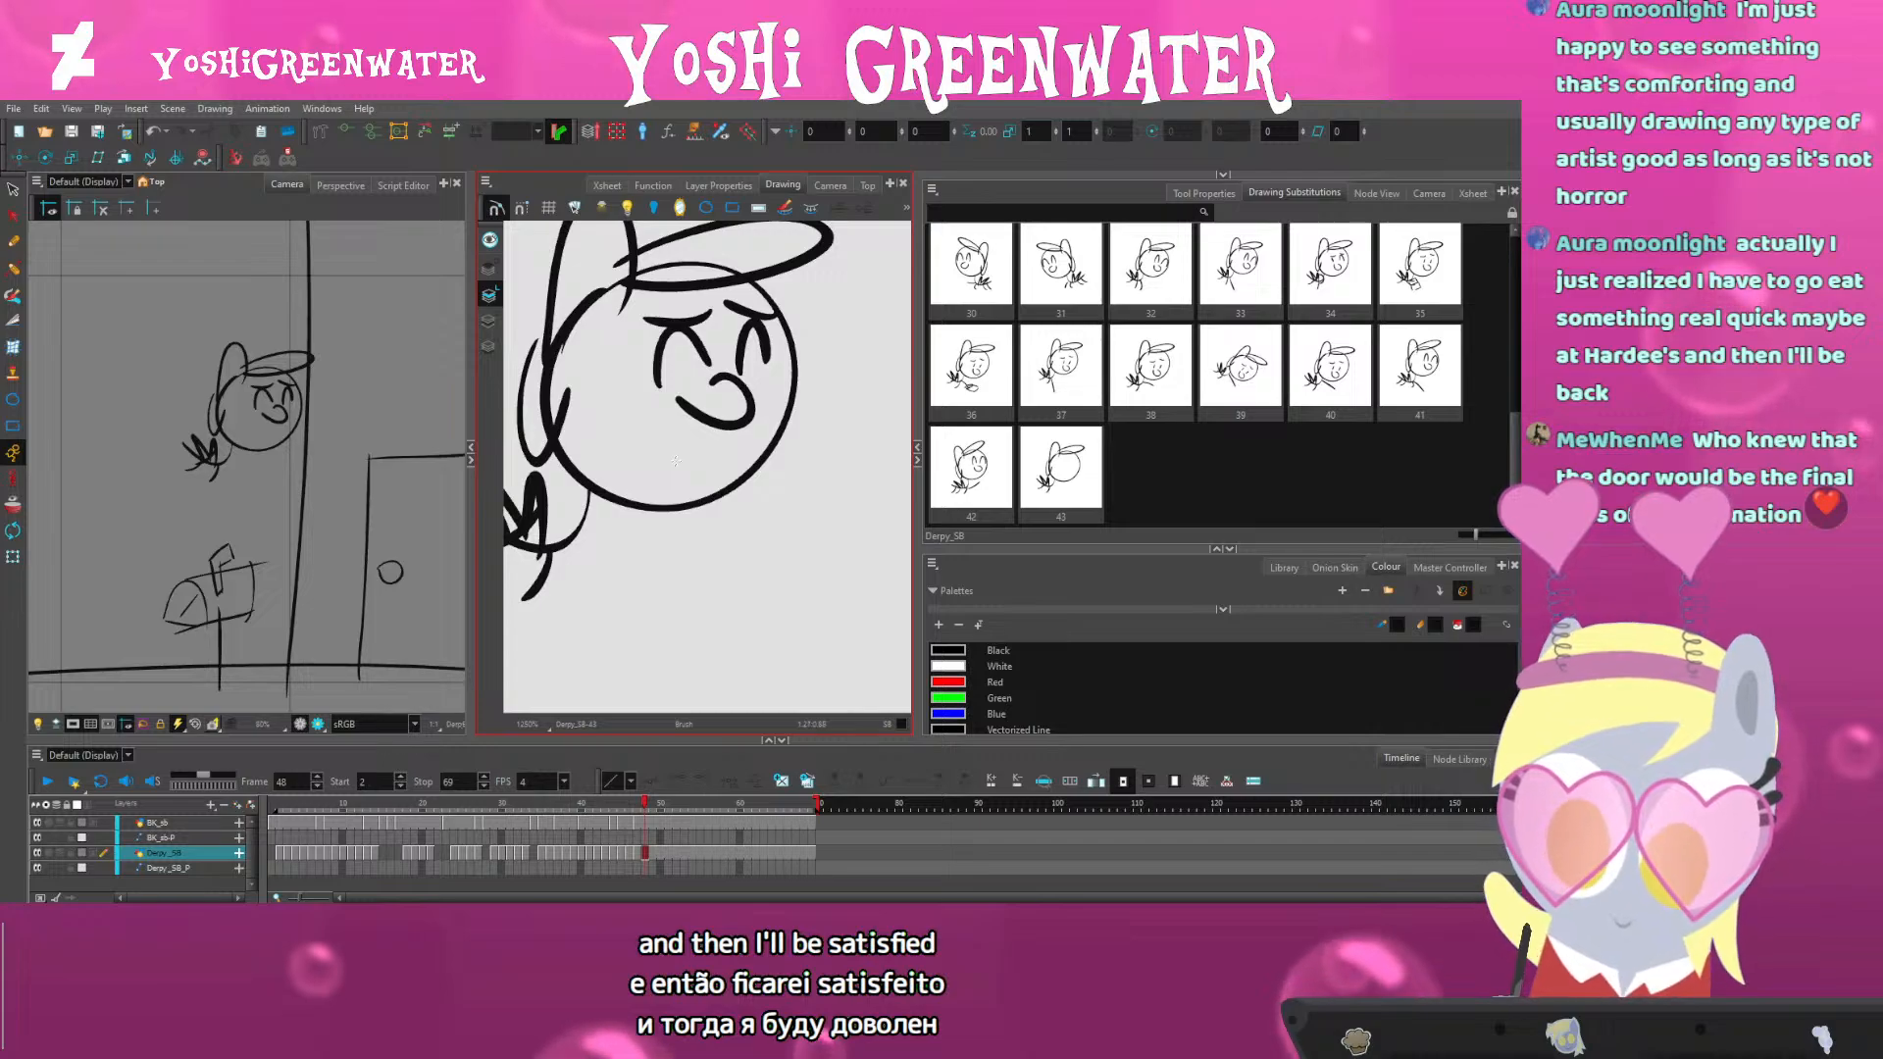
pyautogui.hotkey('ctrl', 'z')
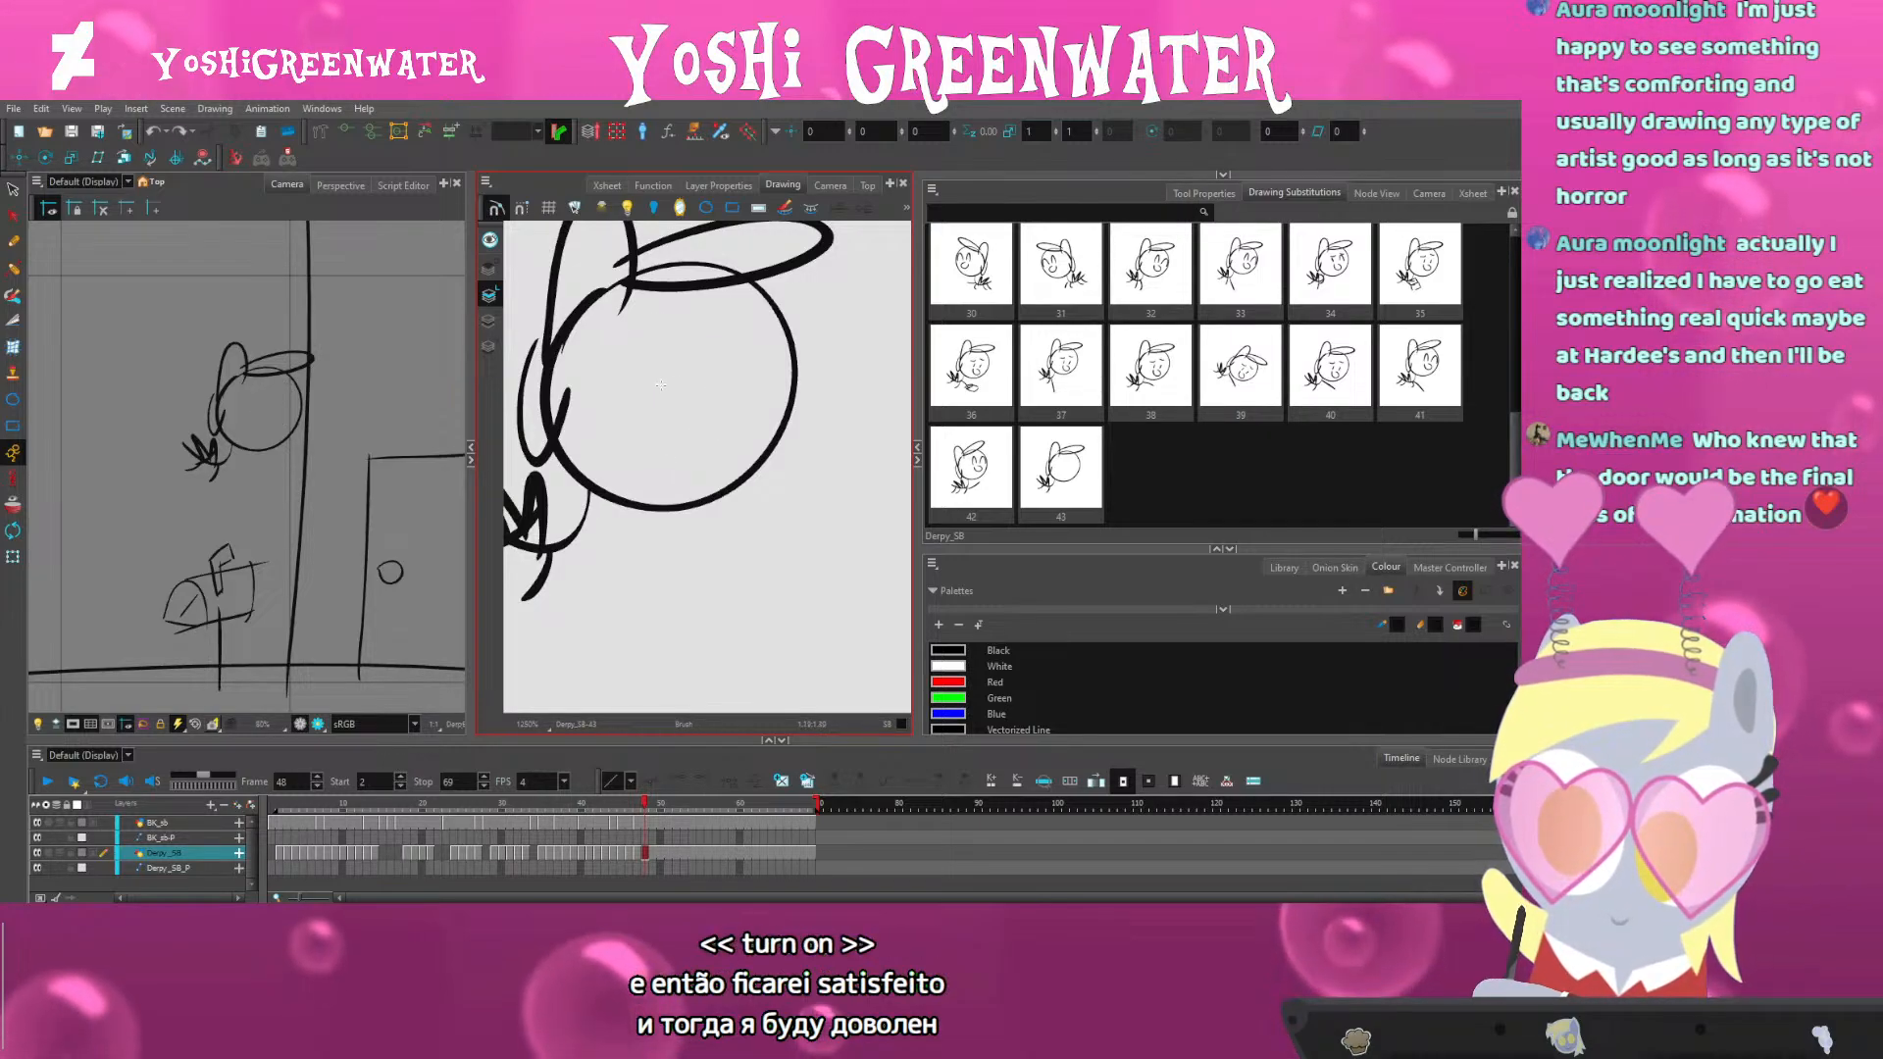
# Try a second face with arched eyes, a larger open smile and raised eyebrows, and undo all its strokes
pyautogui.moveTo(657, 388); pyautogui.dragTo(708, 369)
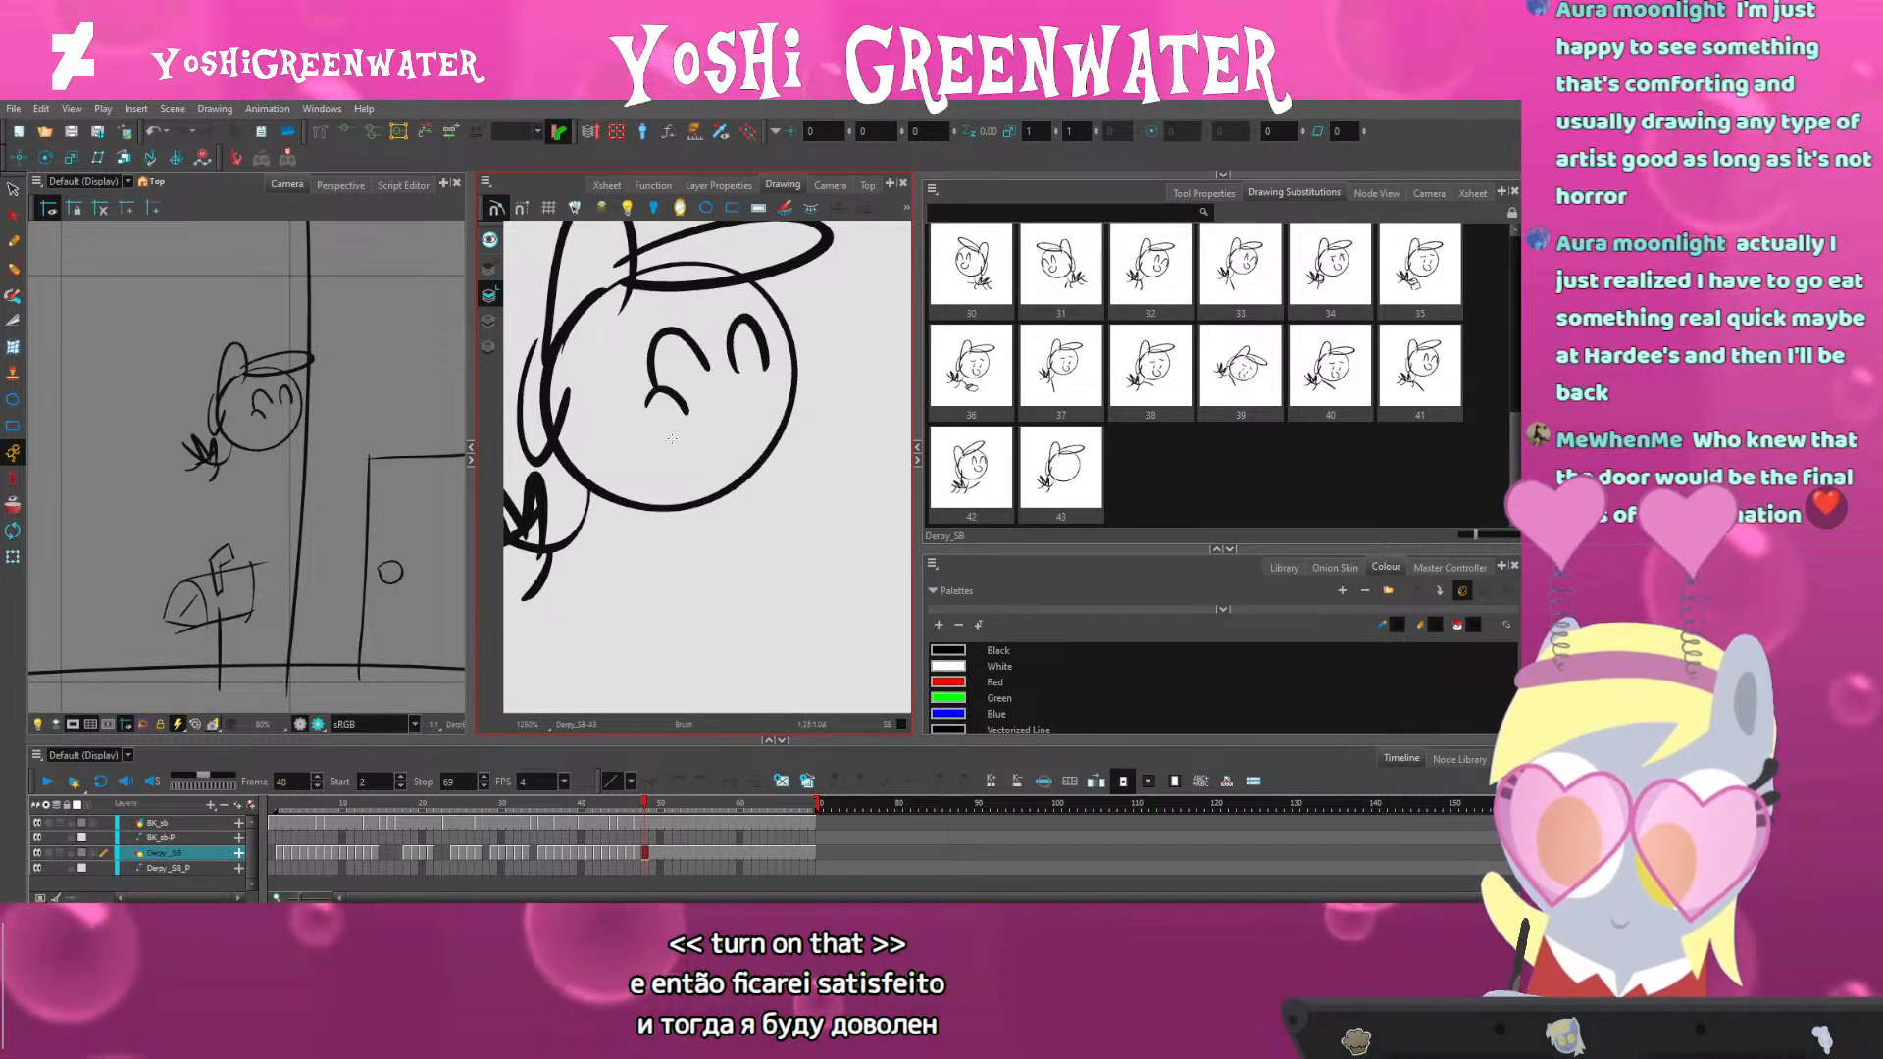
pyautogui.moveTo(726, 379); pyautogui.dragTo(655, 451)
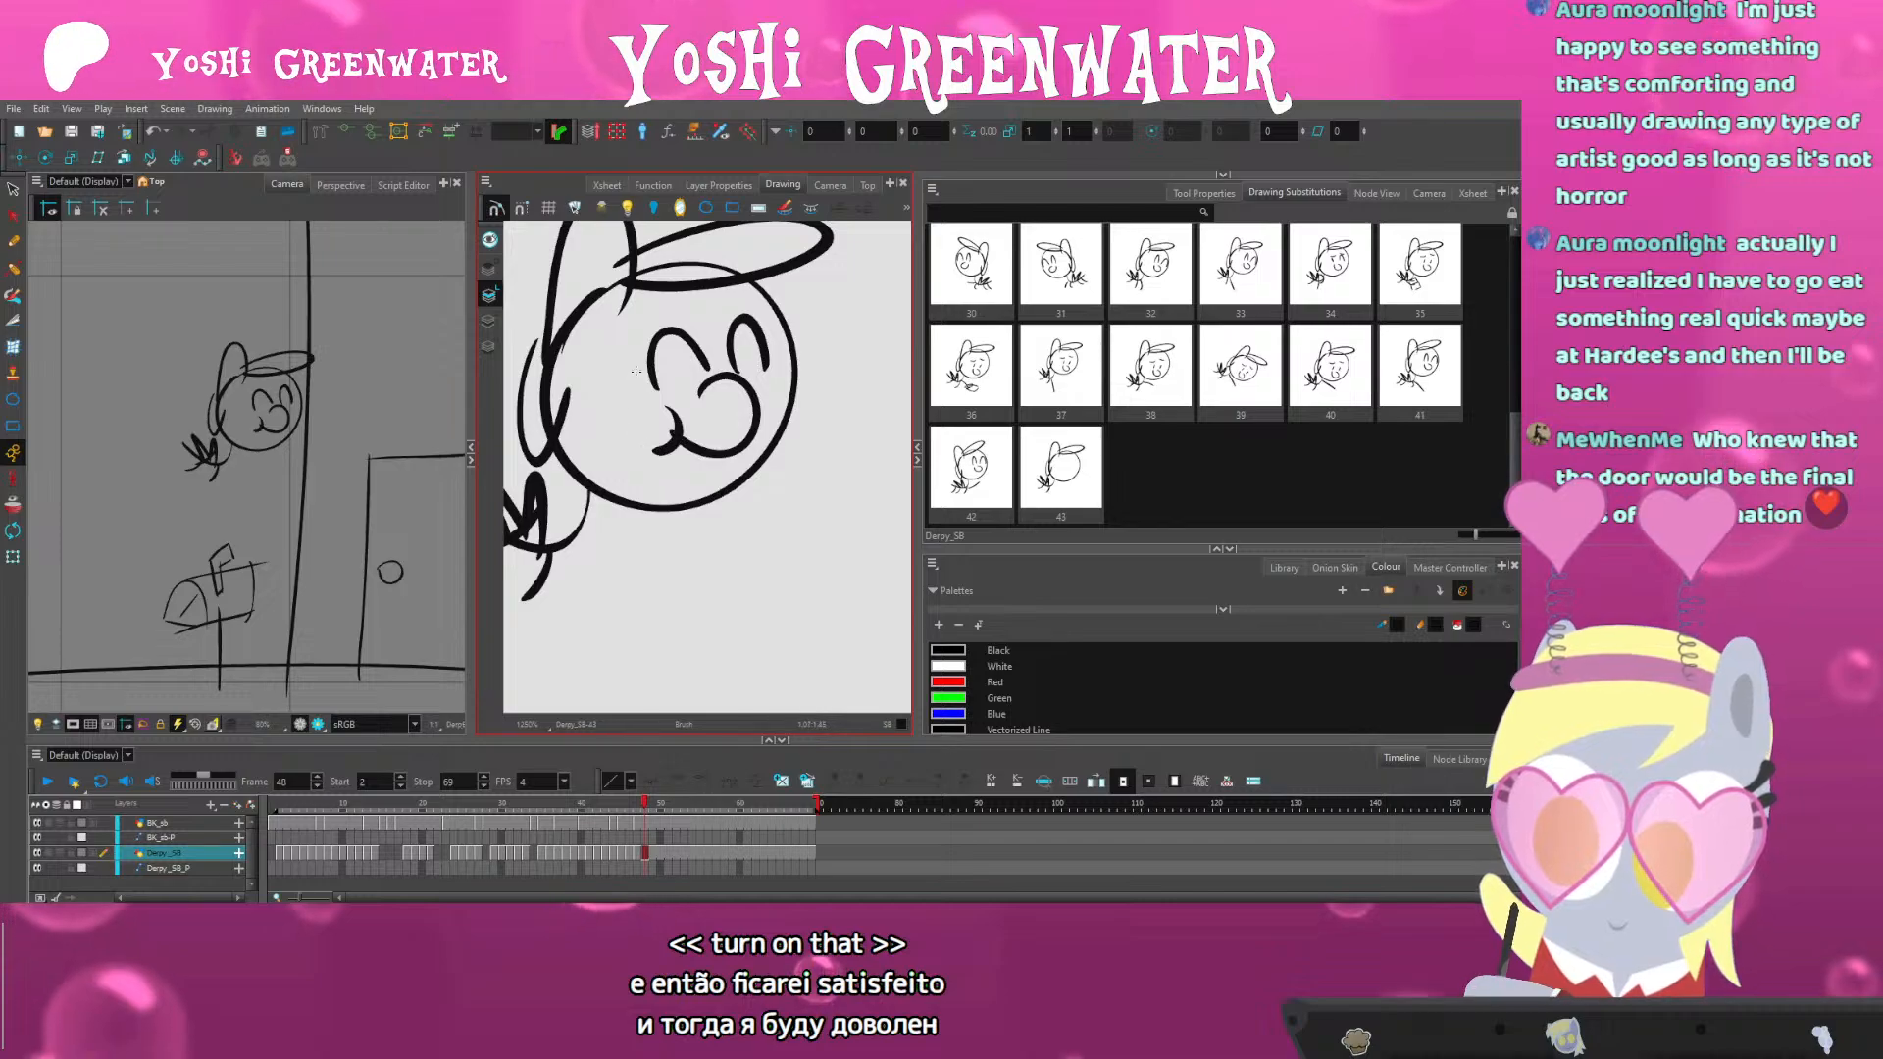
pyautogui.moveTo(629, 335); pyautogui.dragTo(670, 309)
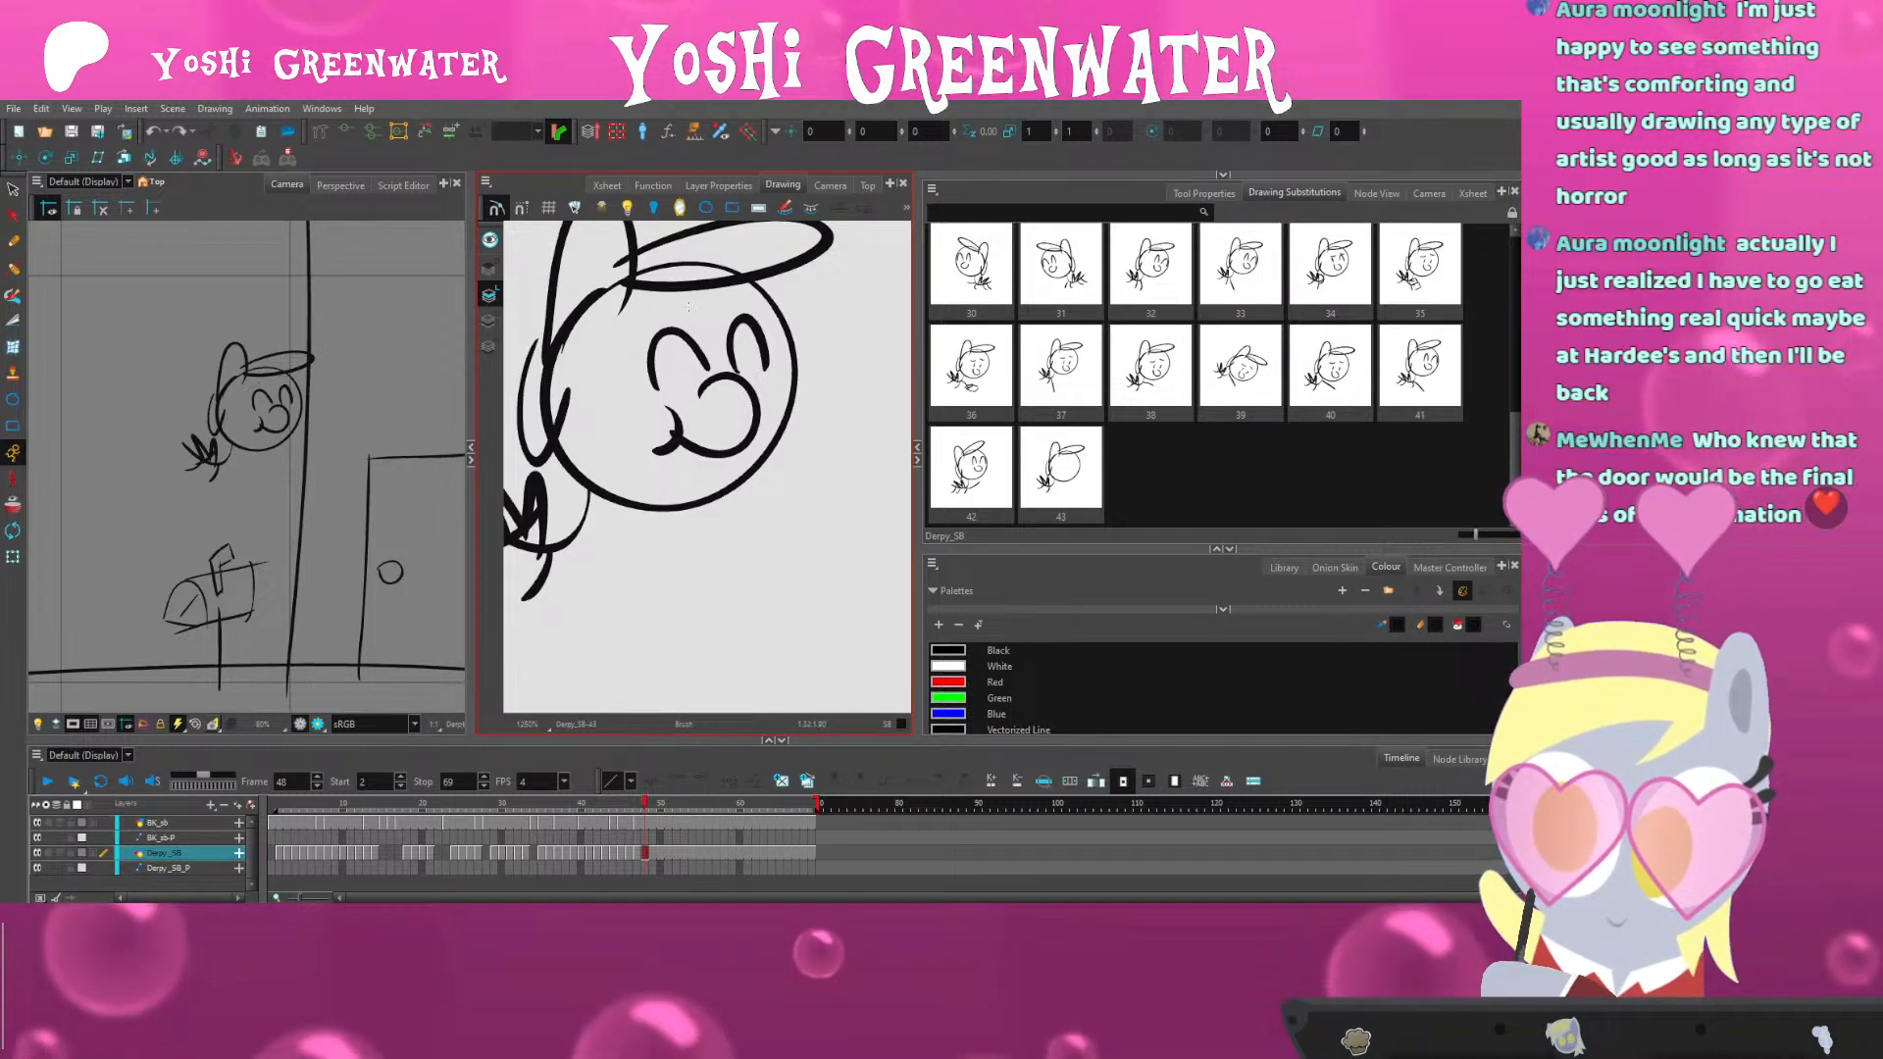
pyautogui.hotkey('ctrl', 'z')
pyautogui.moveTo(709, 316); pyautogui.dragTo(780, 308)
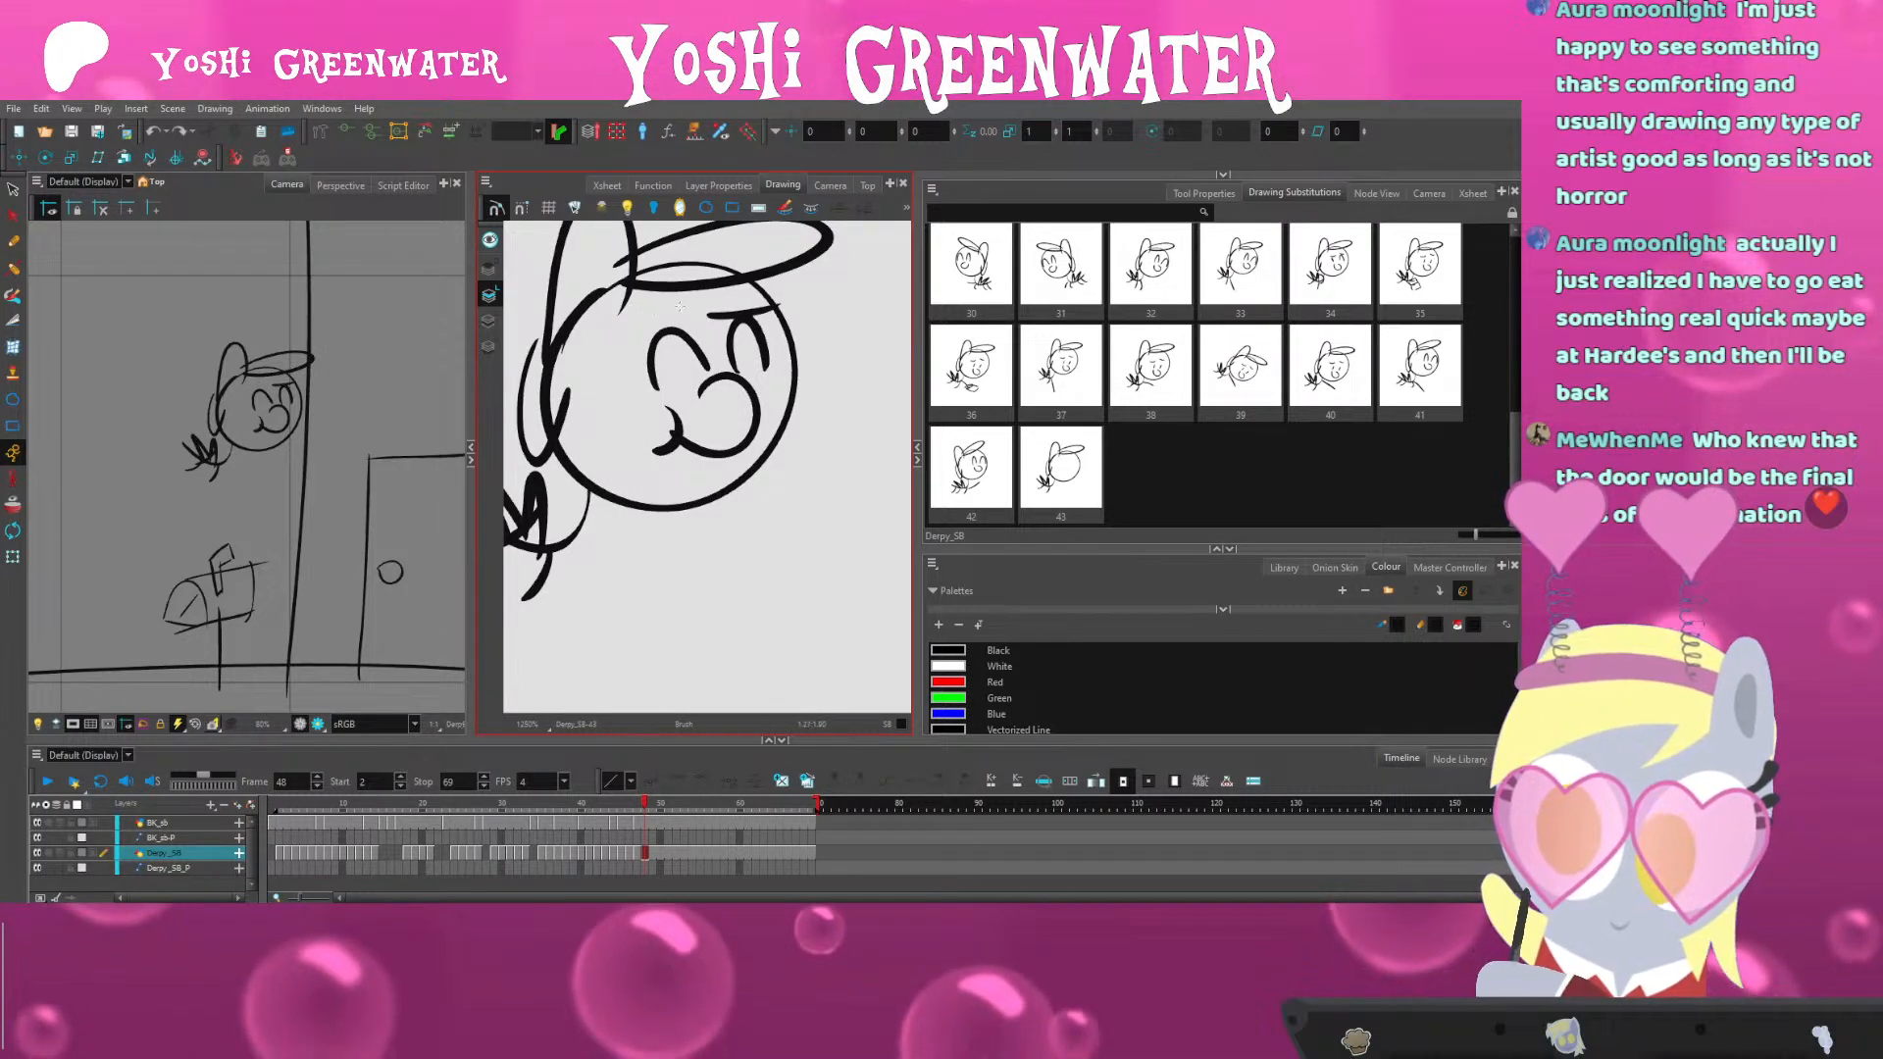
pyautogui.moveTo(629, 331); pyautogui.dragTo(682, 312)
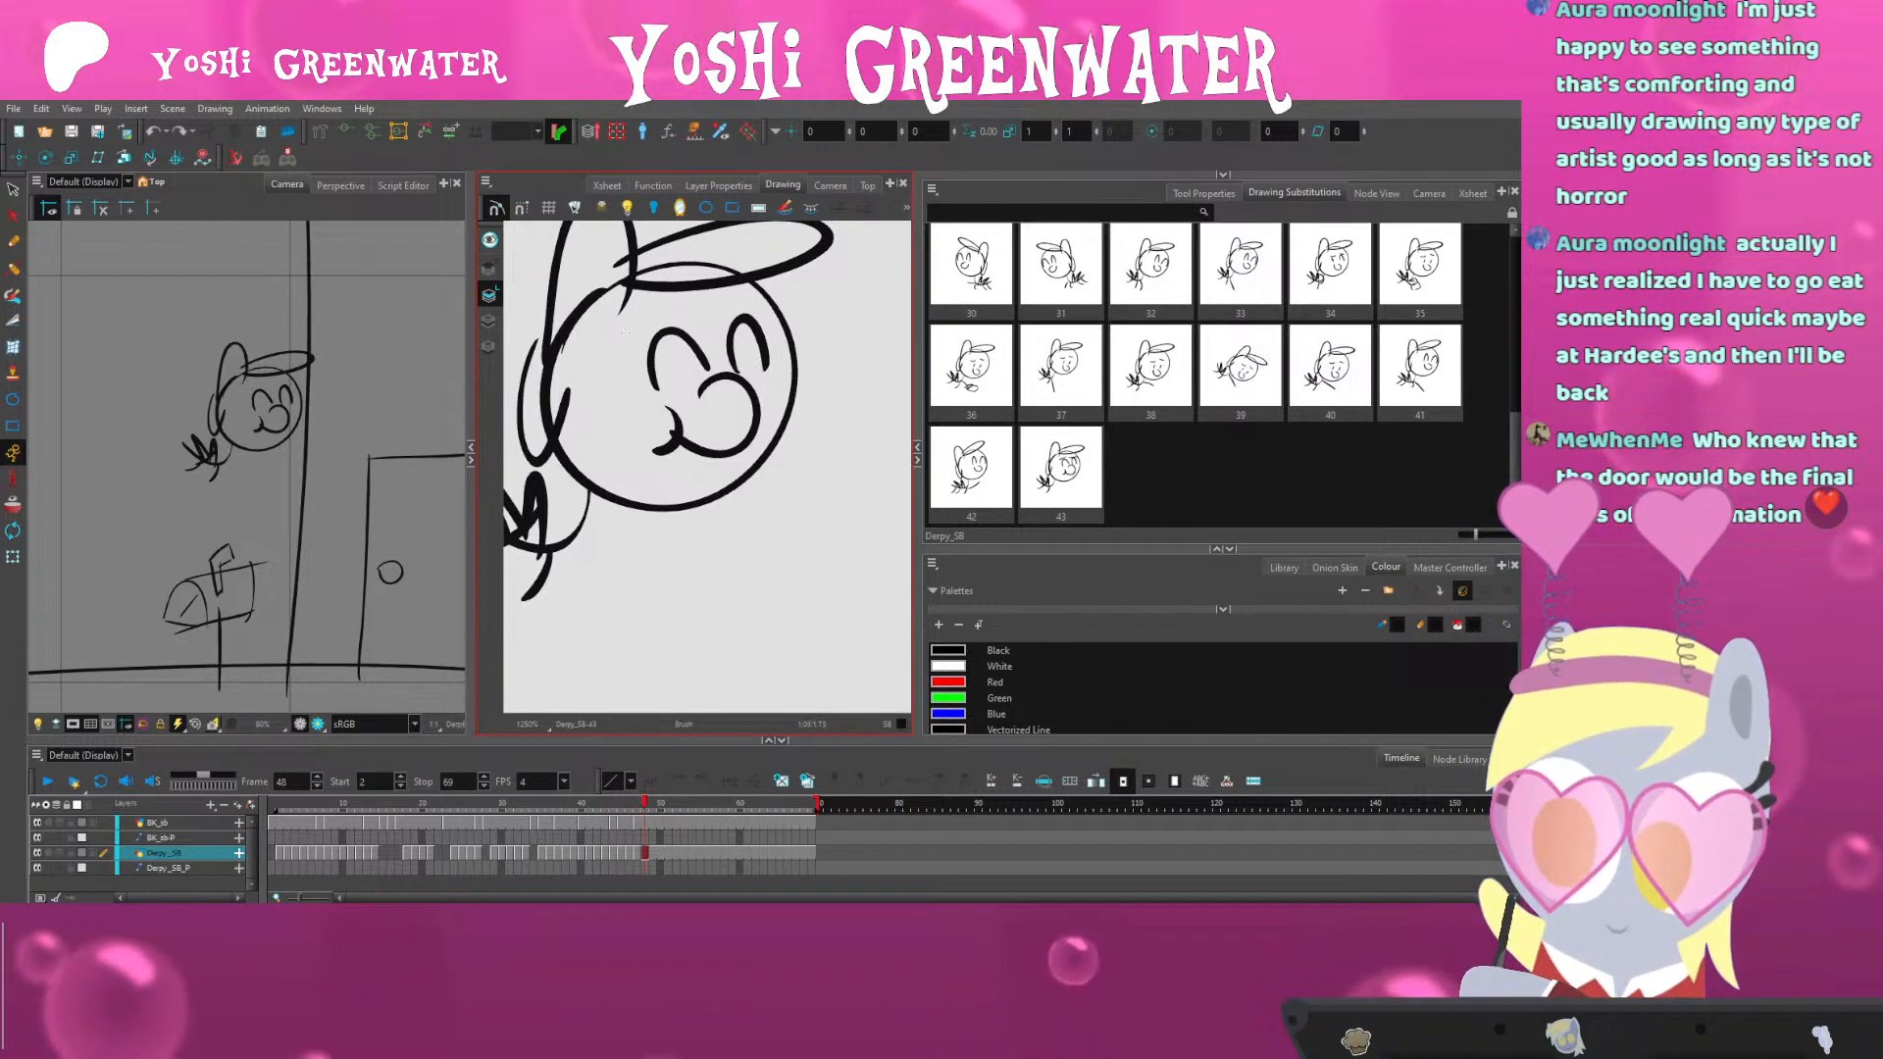
pyautogui.hotkey('ctrl', 'z')
pyautogui.hotkey('ctrl', 'z')
pyautogui.hotkey('ctrl', 'z')
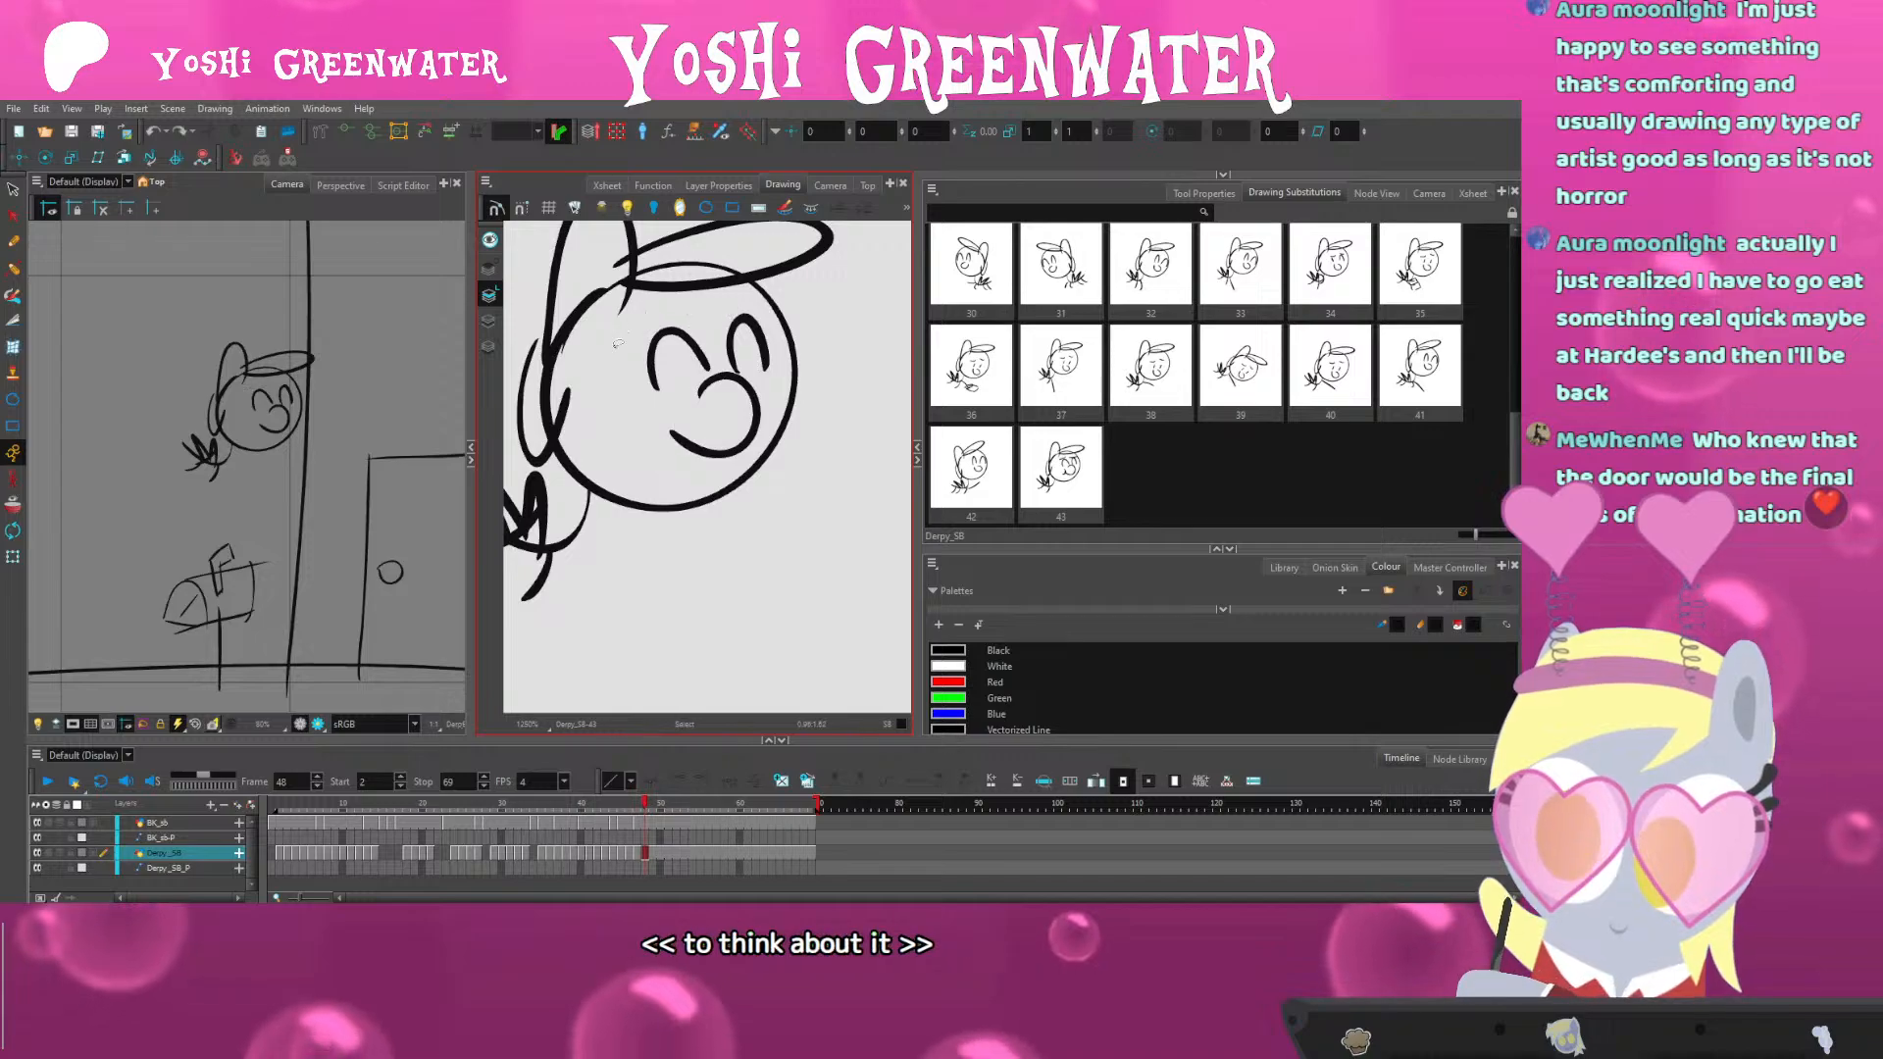
pyautogui.hotkey('ctrl', 'z')
pyautogui.hotkey('ctrl', 'z')
pyautogui.hotkey('ctrl', 'z')
pyautogui.hotkey('ctrl', 'z')
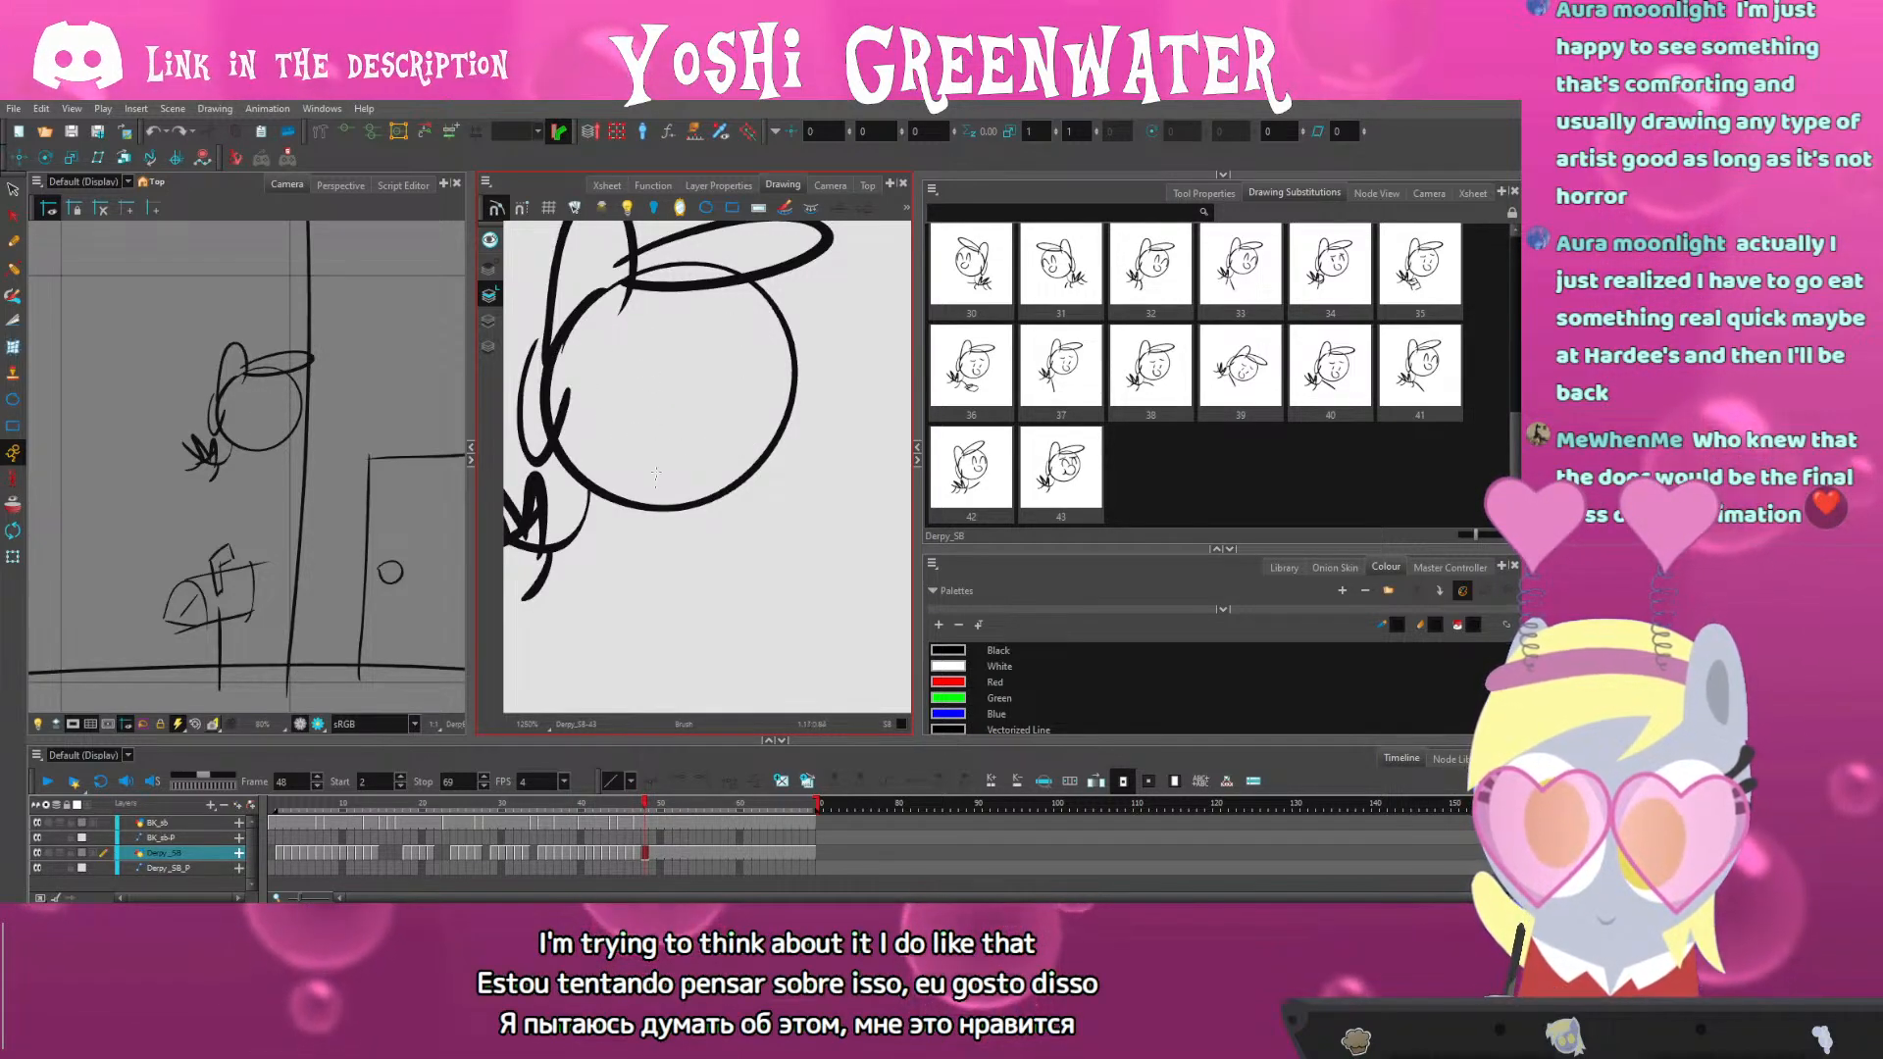
# Check Derpy's earlier poses for reference, and brush arched closed eyes, a wide smile and short raised eyebrows on the blank face
pyautogui.moveTo(634, 364); pyautogui.dragTo(722, 422)
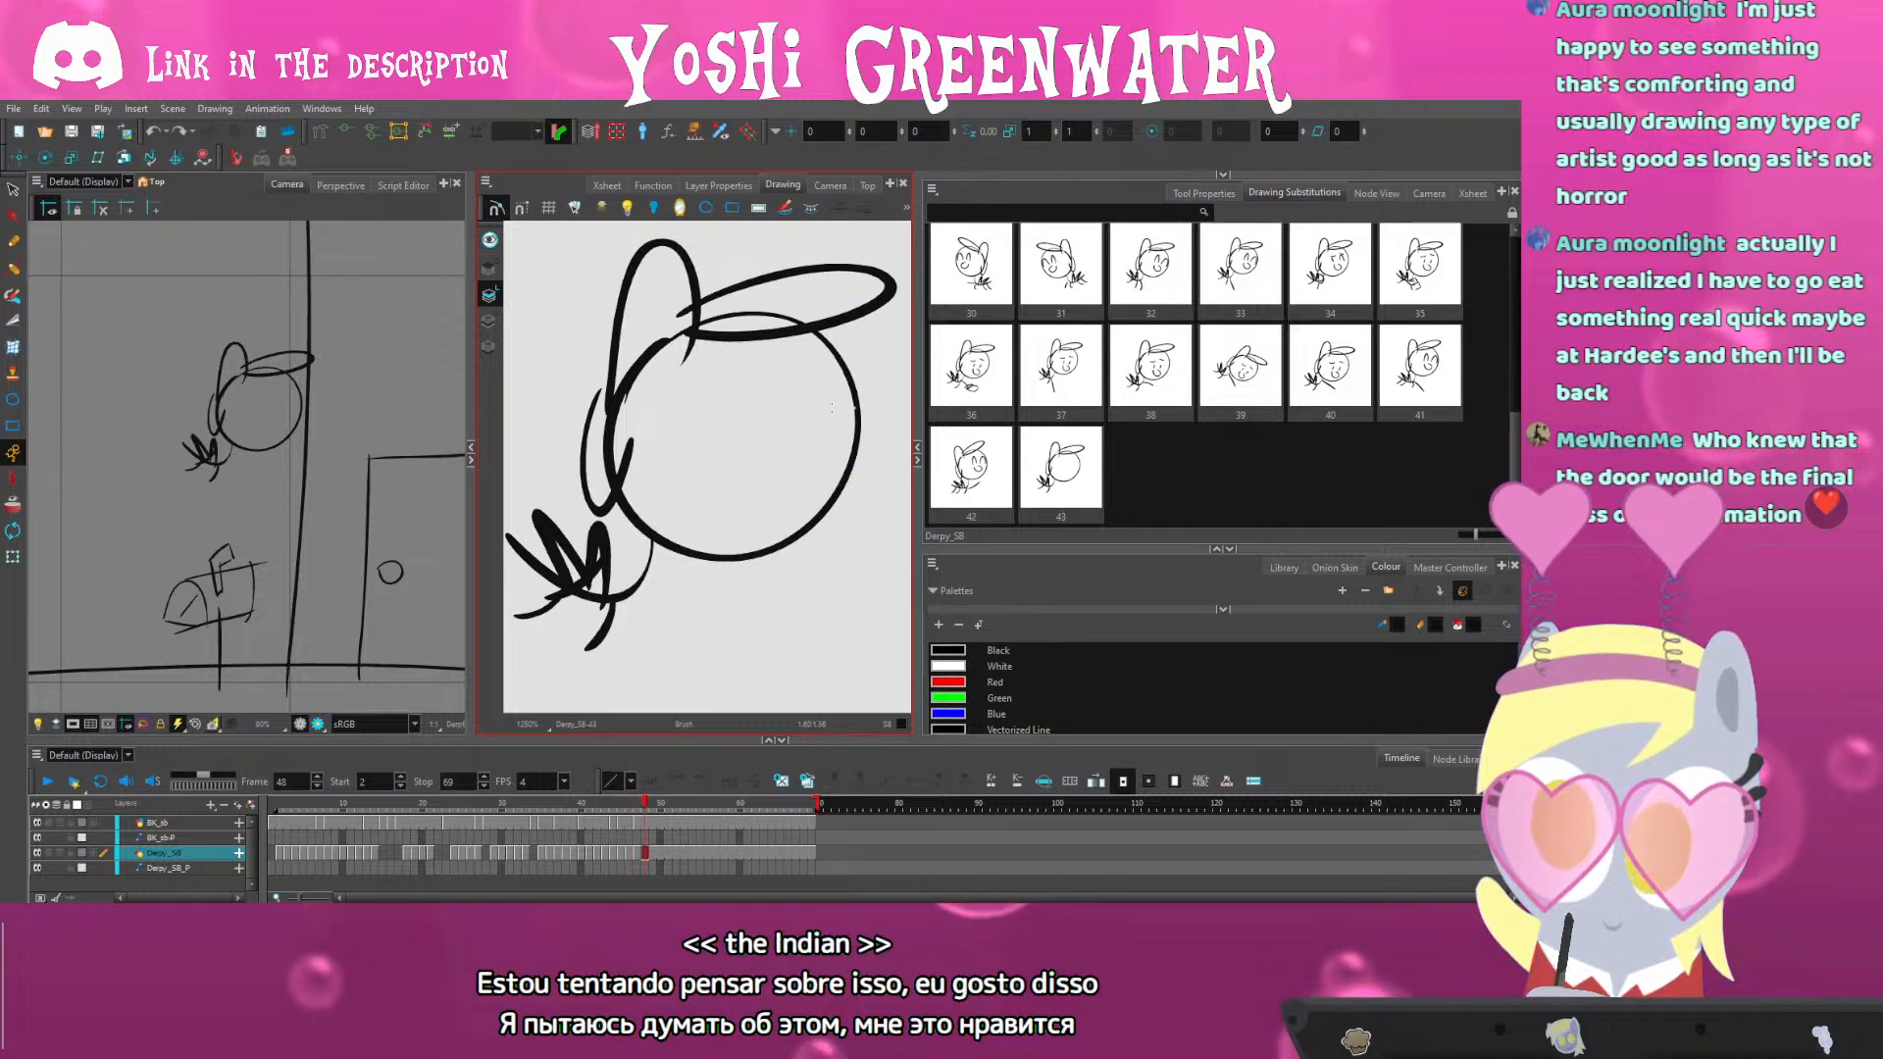
pyautogui.scroll(5, 978, 341)
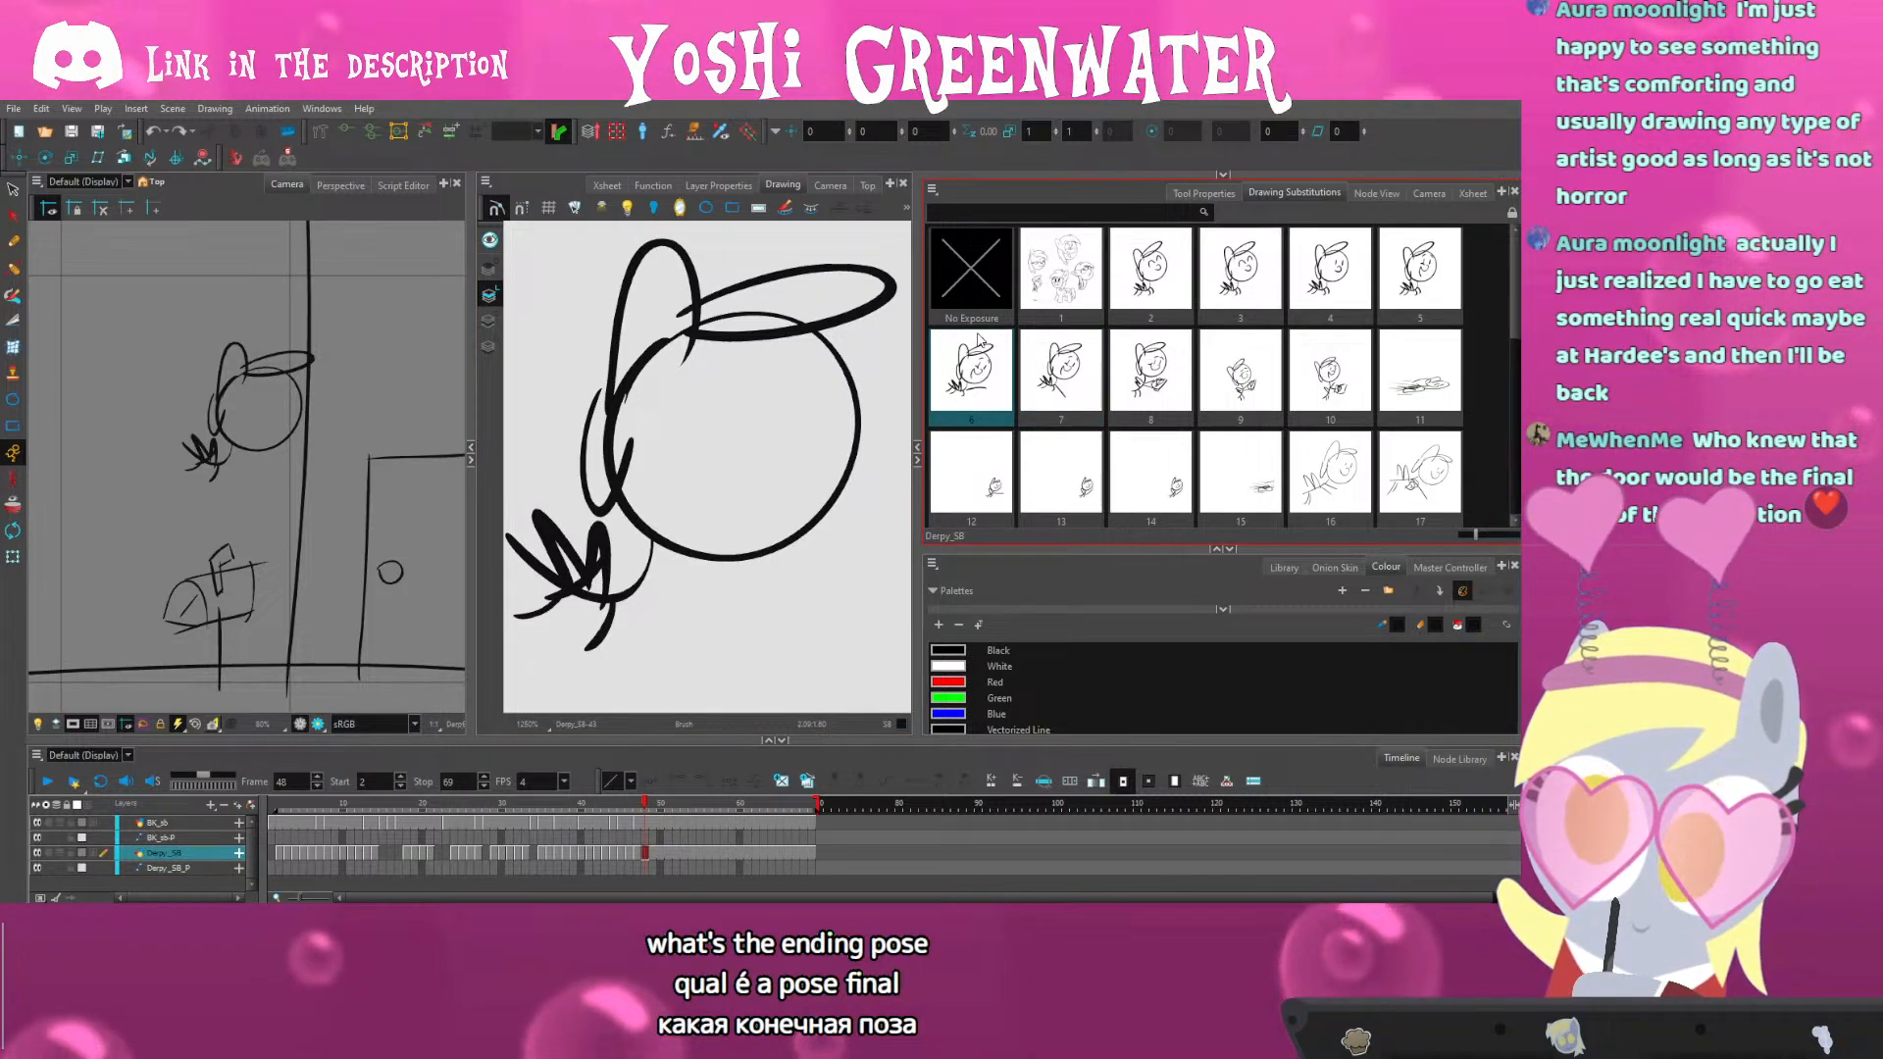
pyautogui.scroll(-3, 984, 378)
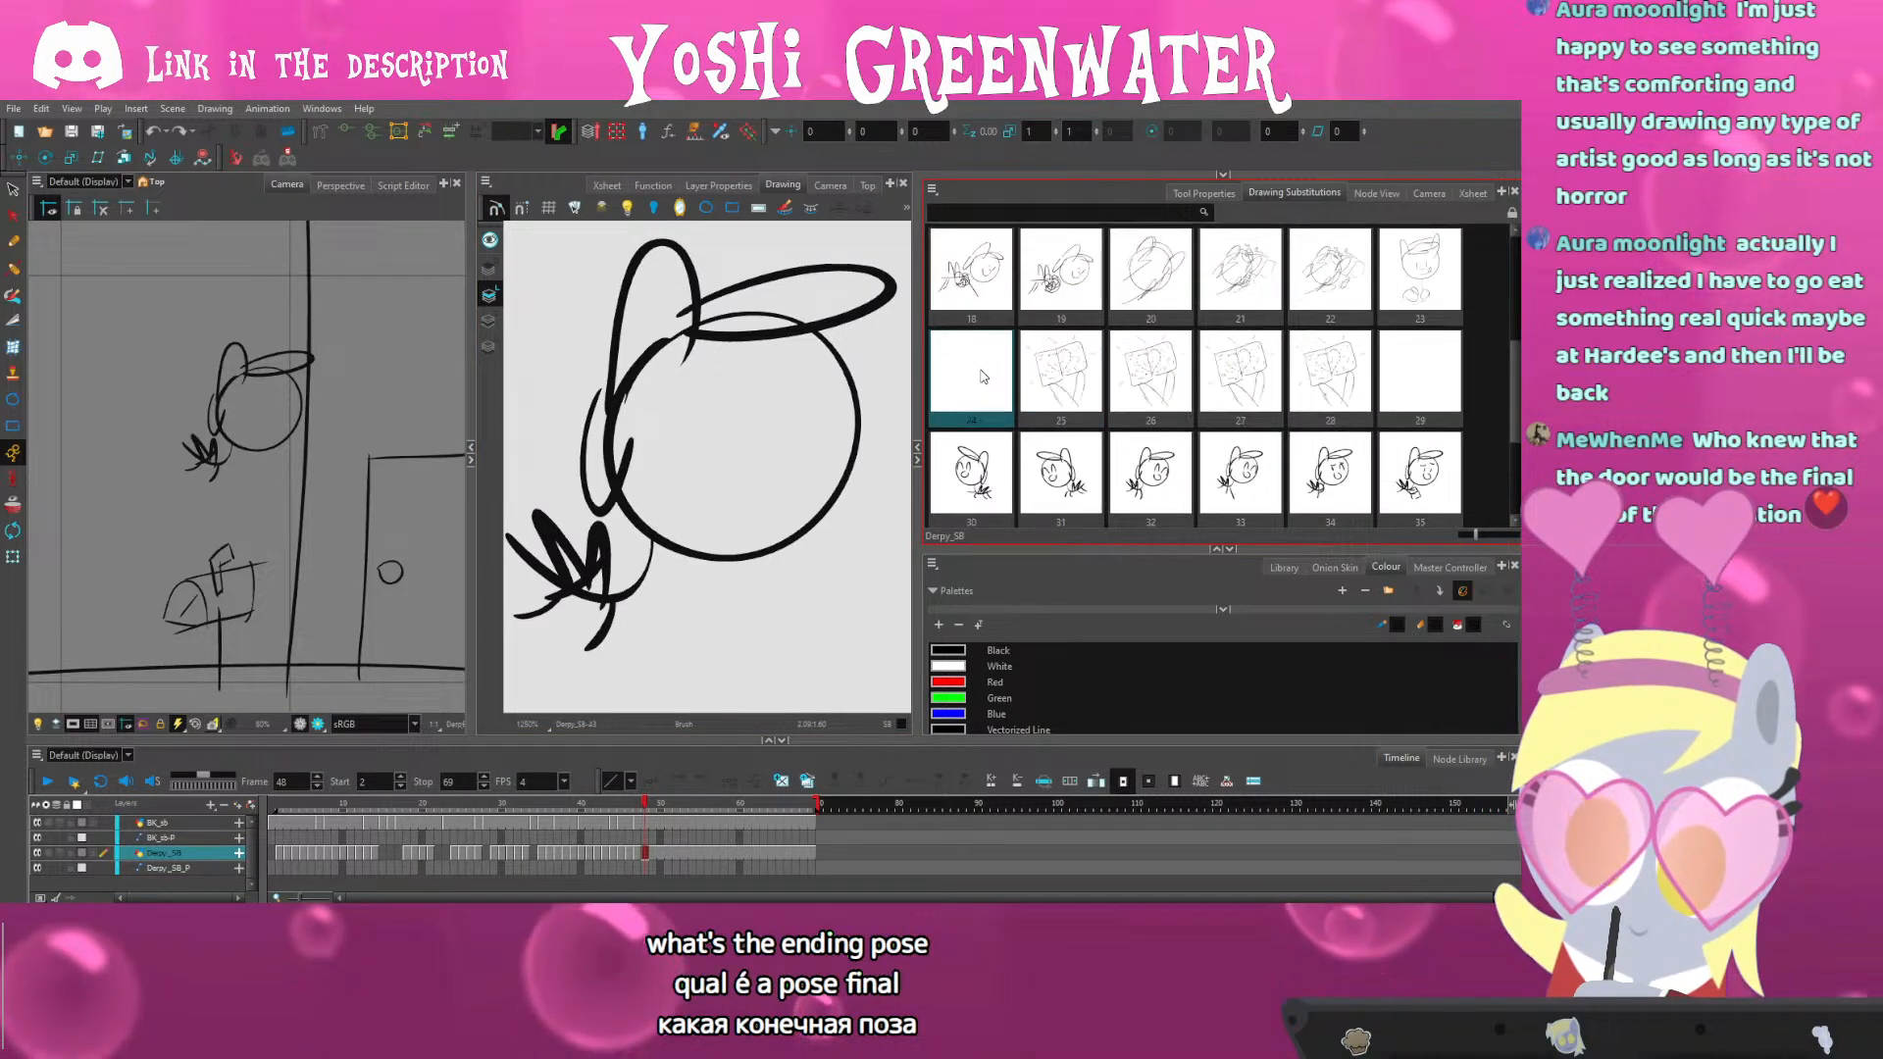
pyautogui.scroll(3, 983, 377)
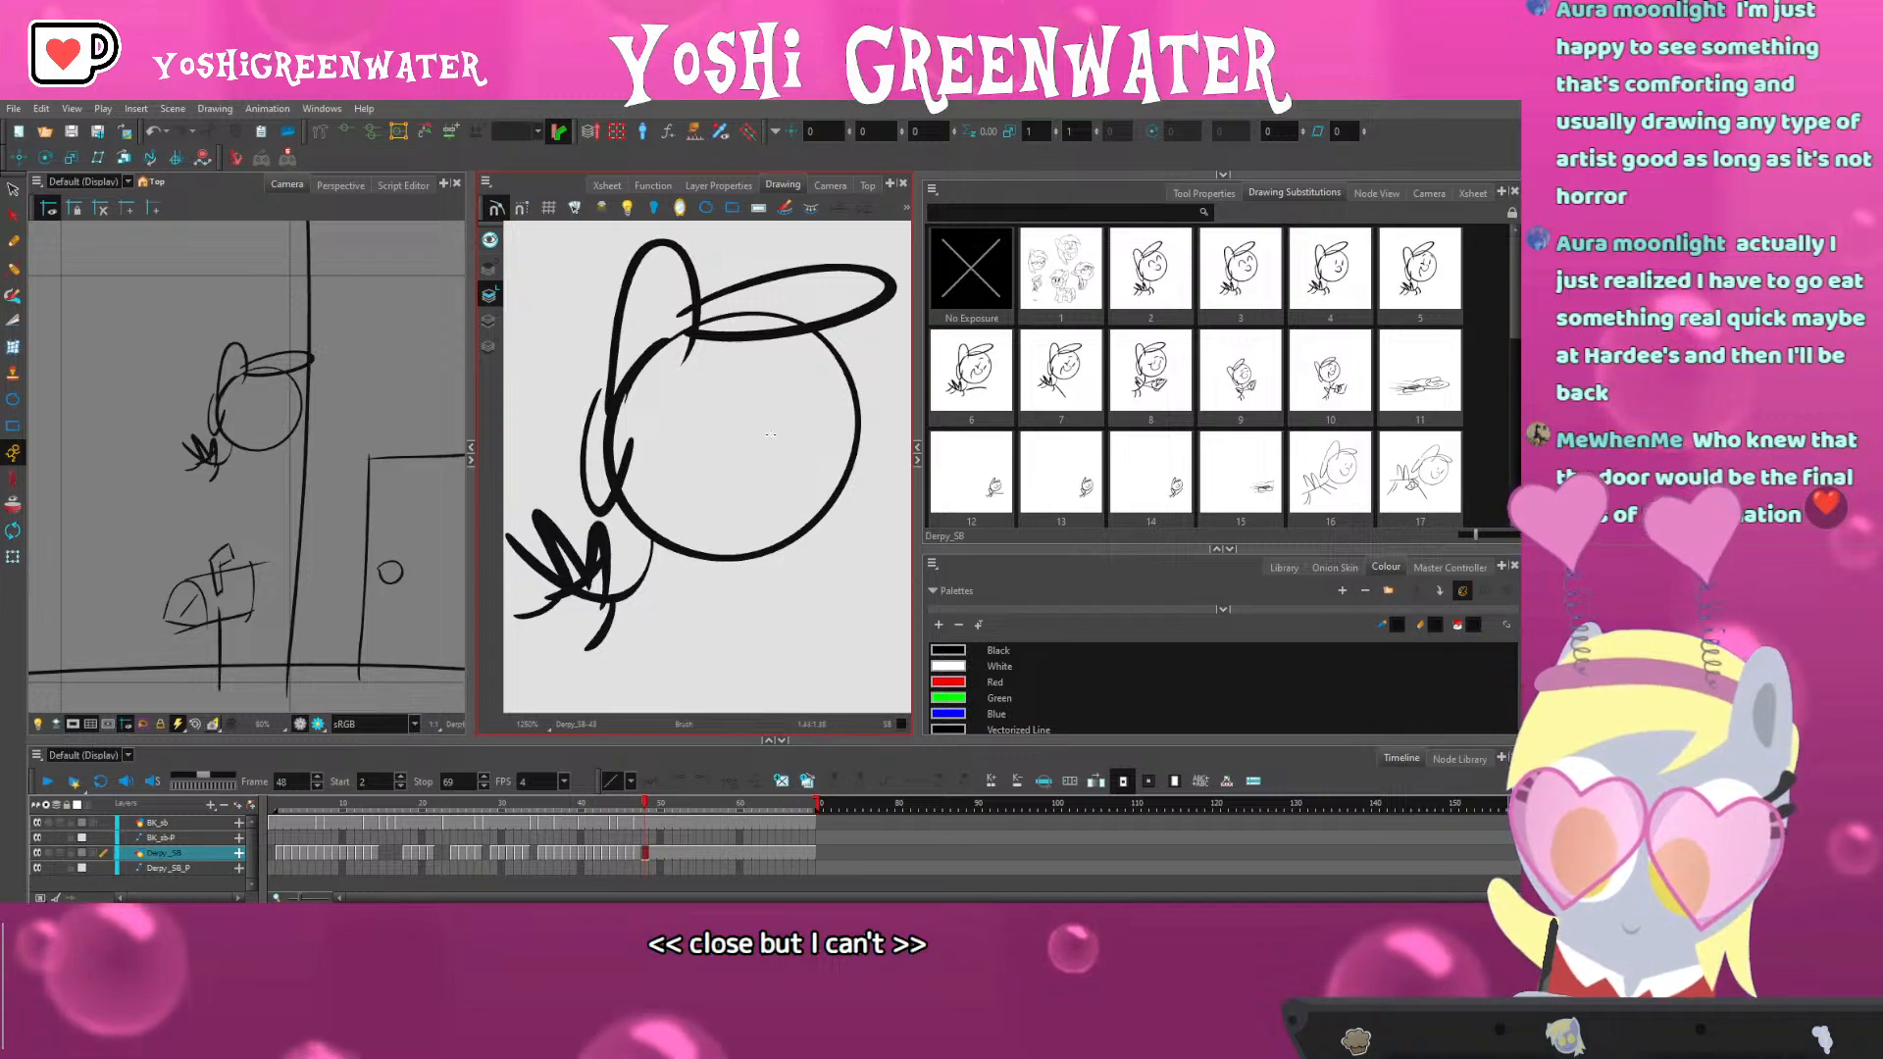
pyautogui.moveTo(795, 429)
pyautogui.mouseDown()
pyautogui.moveTo(714, 377)
pyautogui.moveTo(822, 421)
pyautogui.mouseUp()
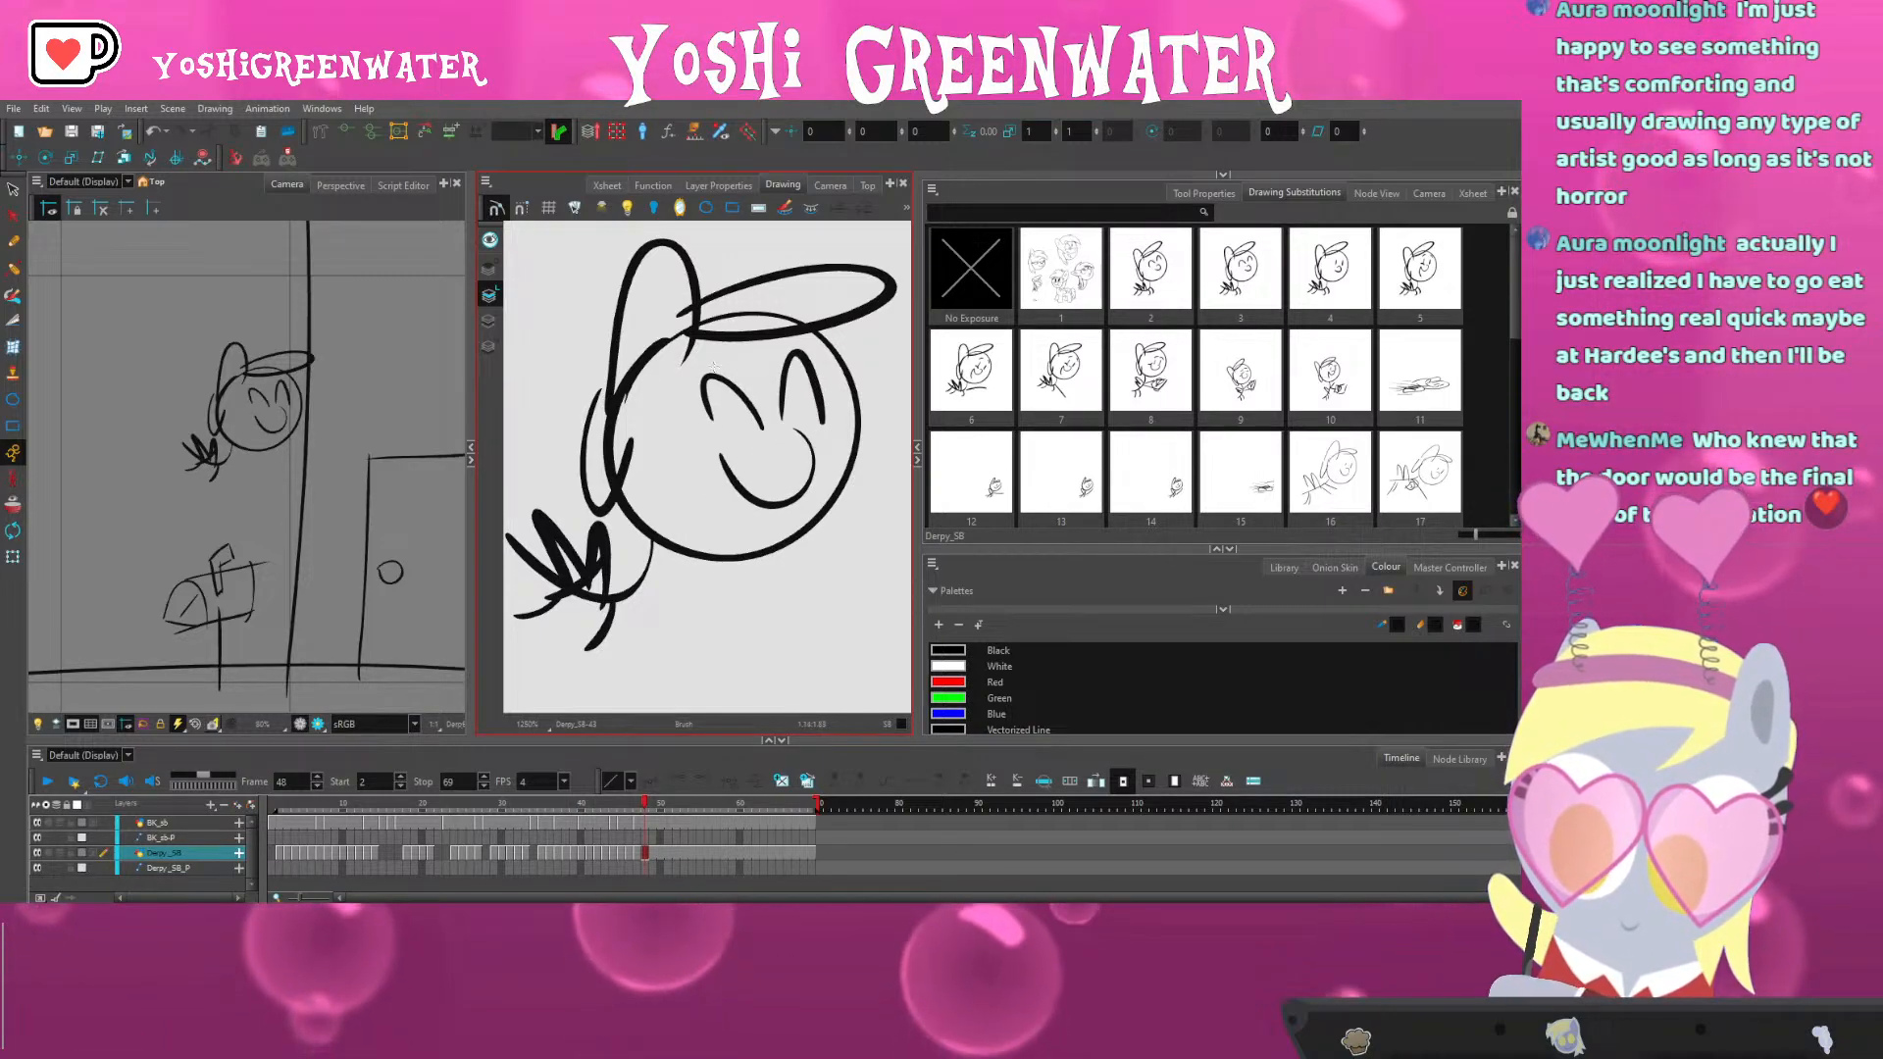
pyautogui.moveTo(726, 349)
pyautogui.mouseDown()
pyautogui.moveTo(682, 371)
pyautogui.moveTo(801, 334)
pyautogui.mouseUp()
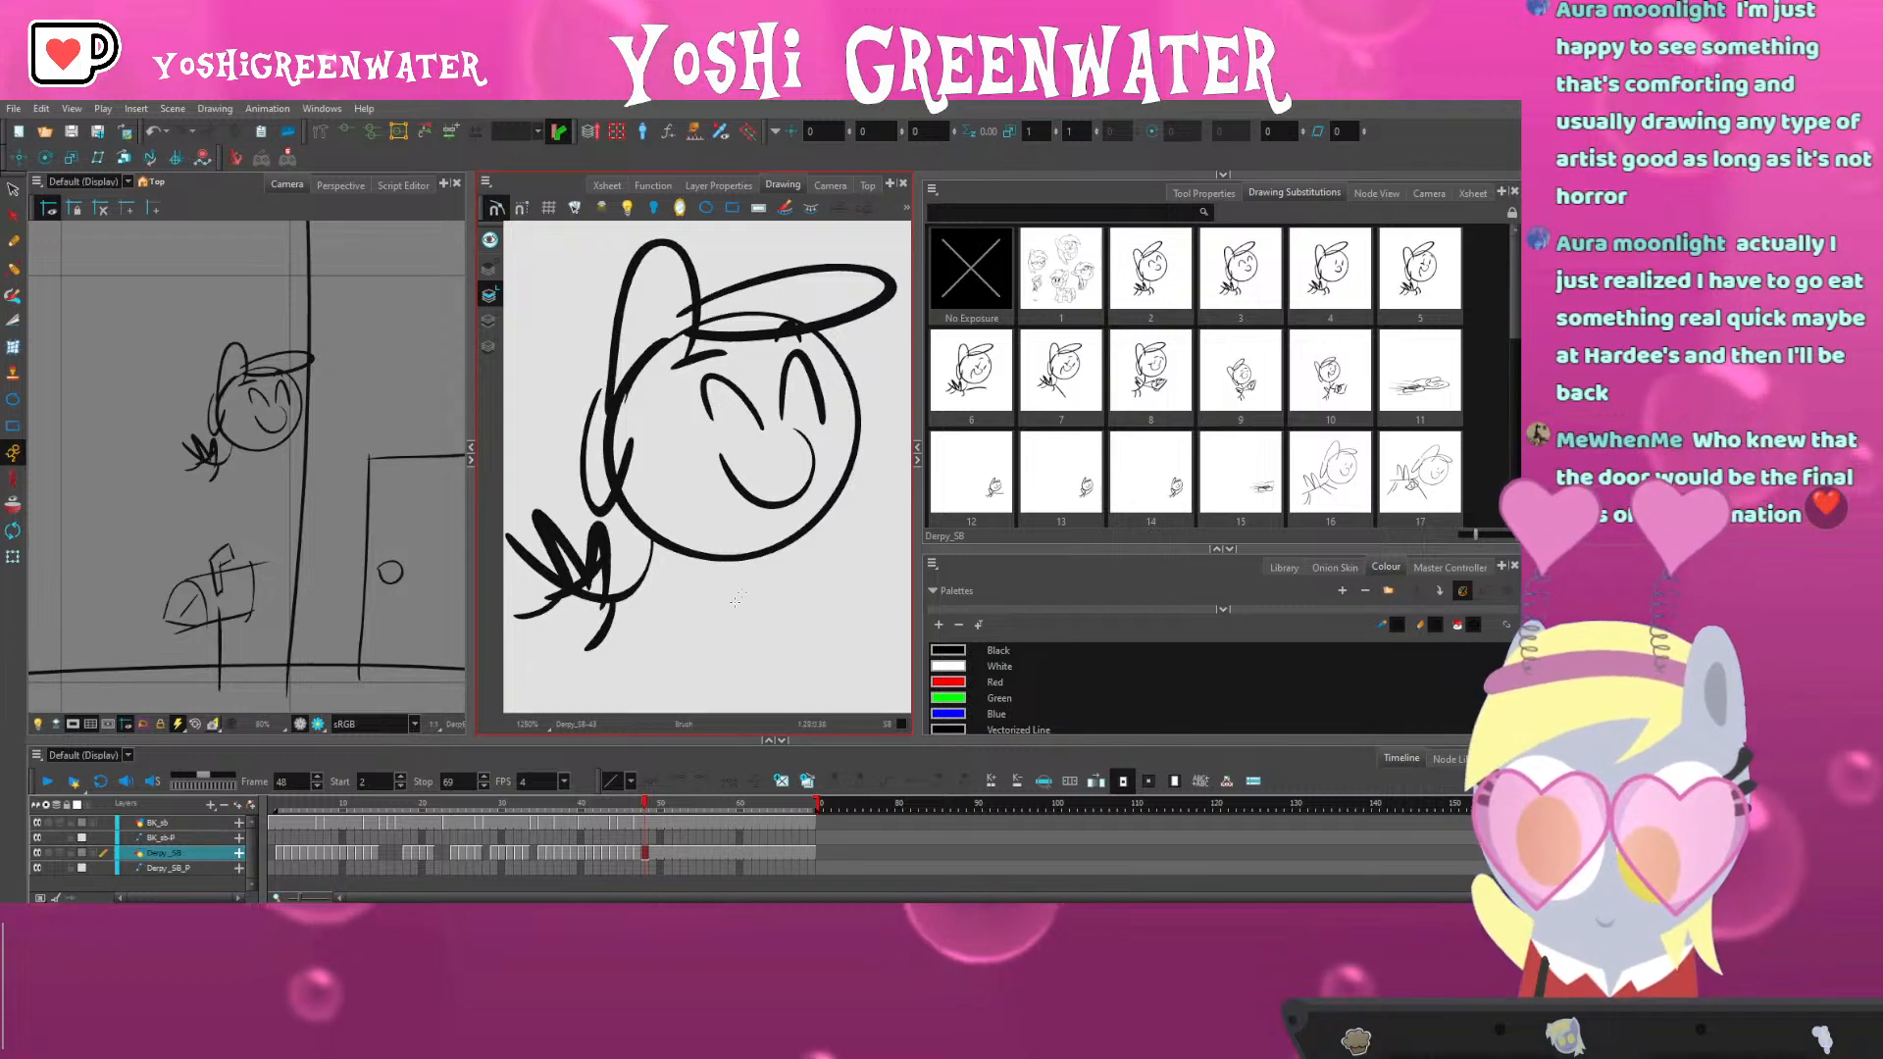
# Delete the wide smile and brush a narrower open mouth tucked up between Derpy's closed eyes
pyautogui.click(12, 190)
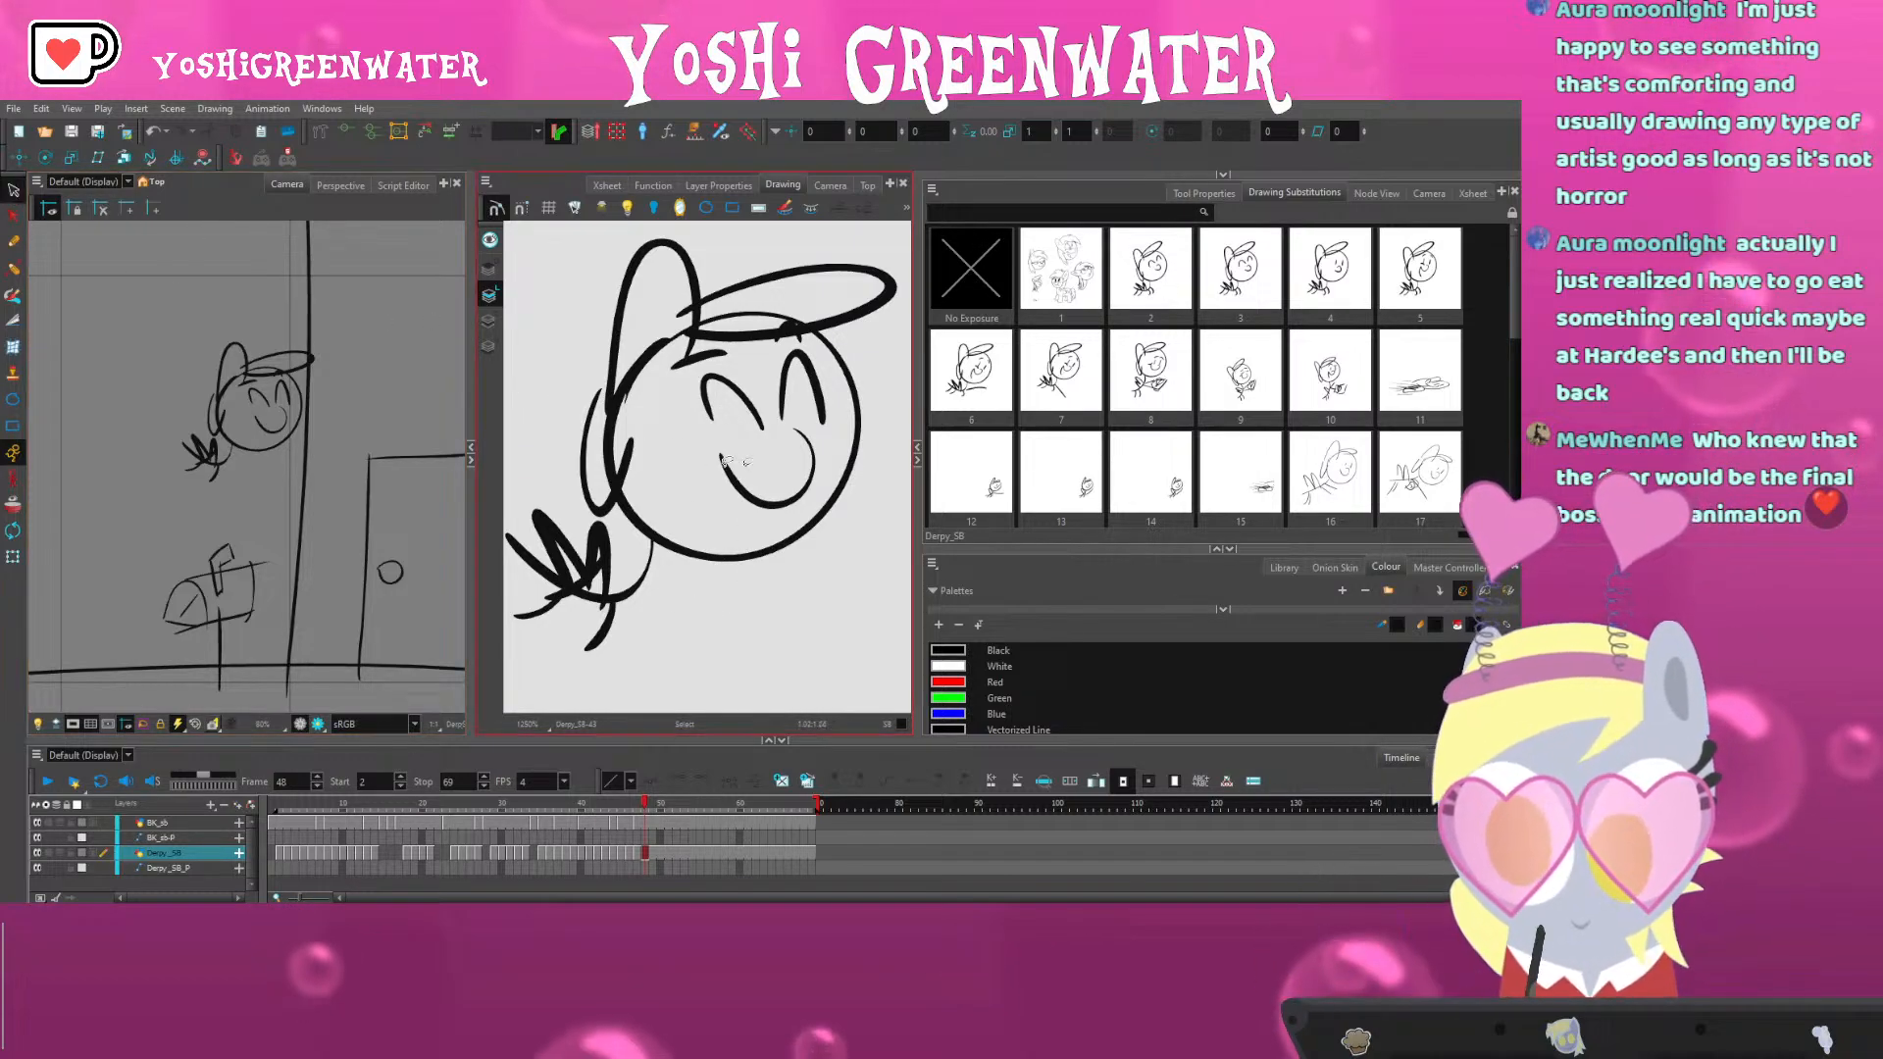
pyautogui.click(727, 475)
pyautogui.press('Delete')
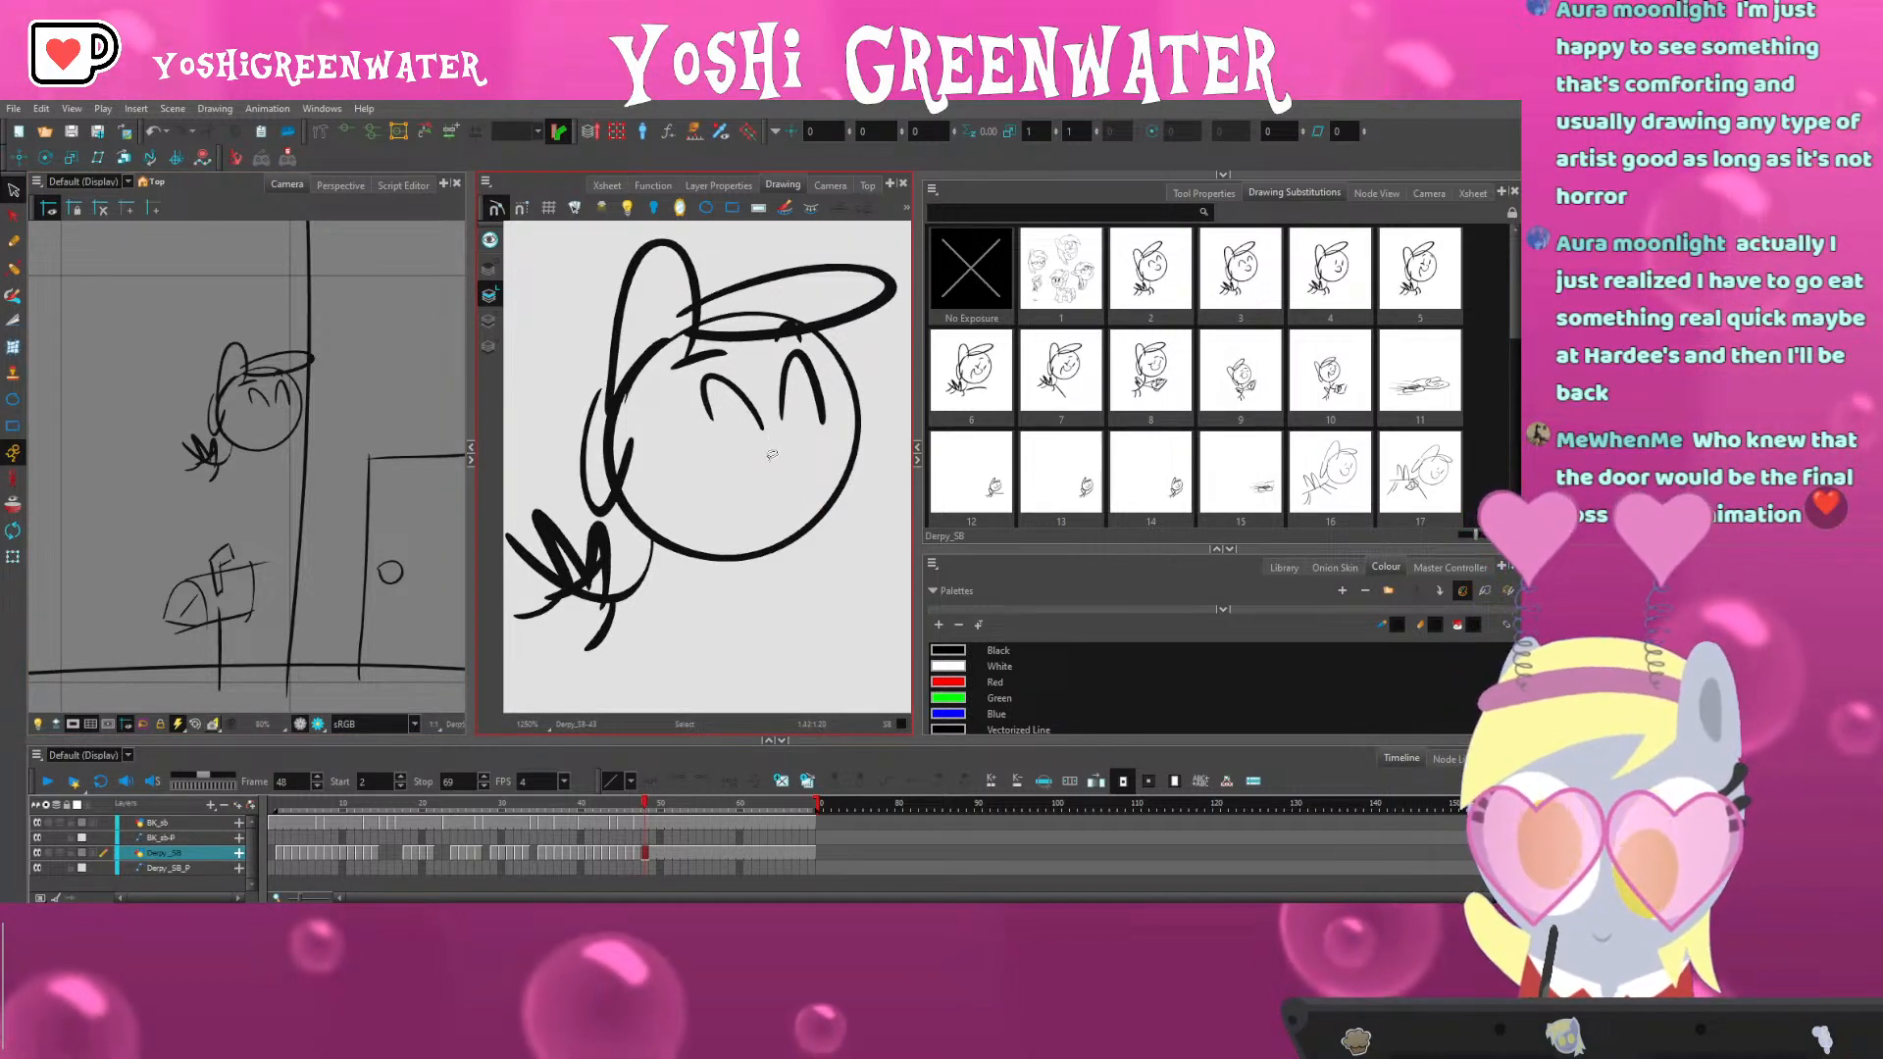
pyautogui.hotkey('alt', 'b')
pyautogui.moveTo(793, 422); pyautogui.dragTo(750, 471)
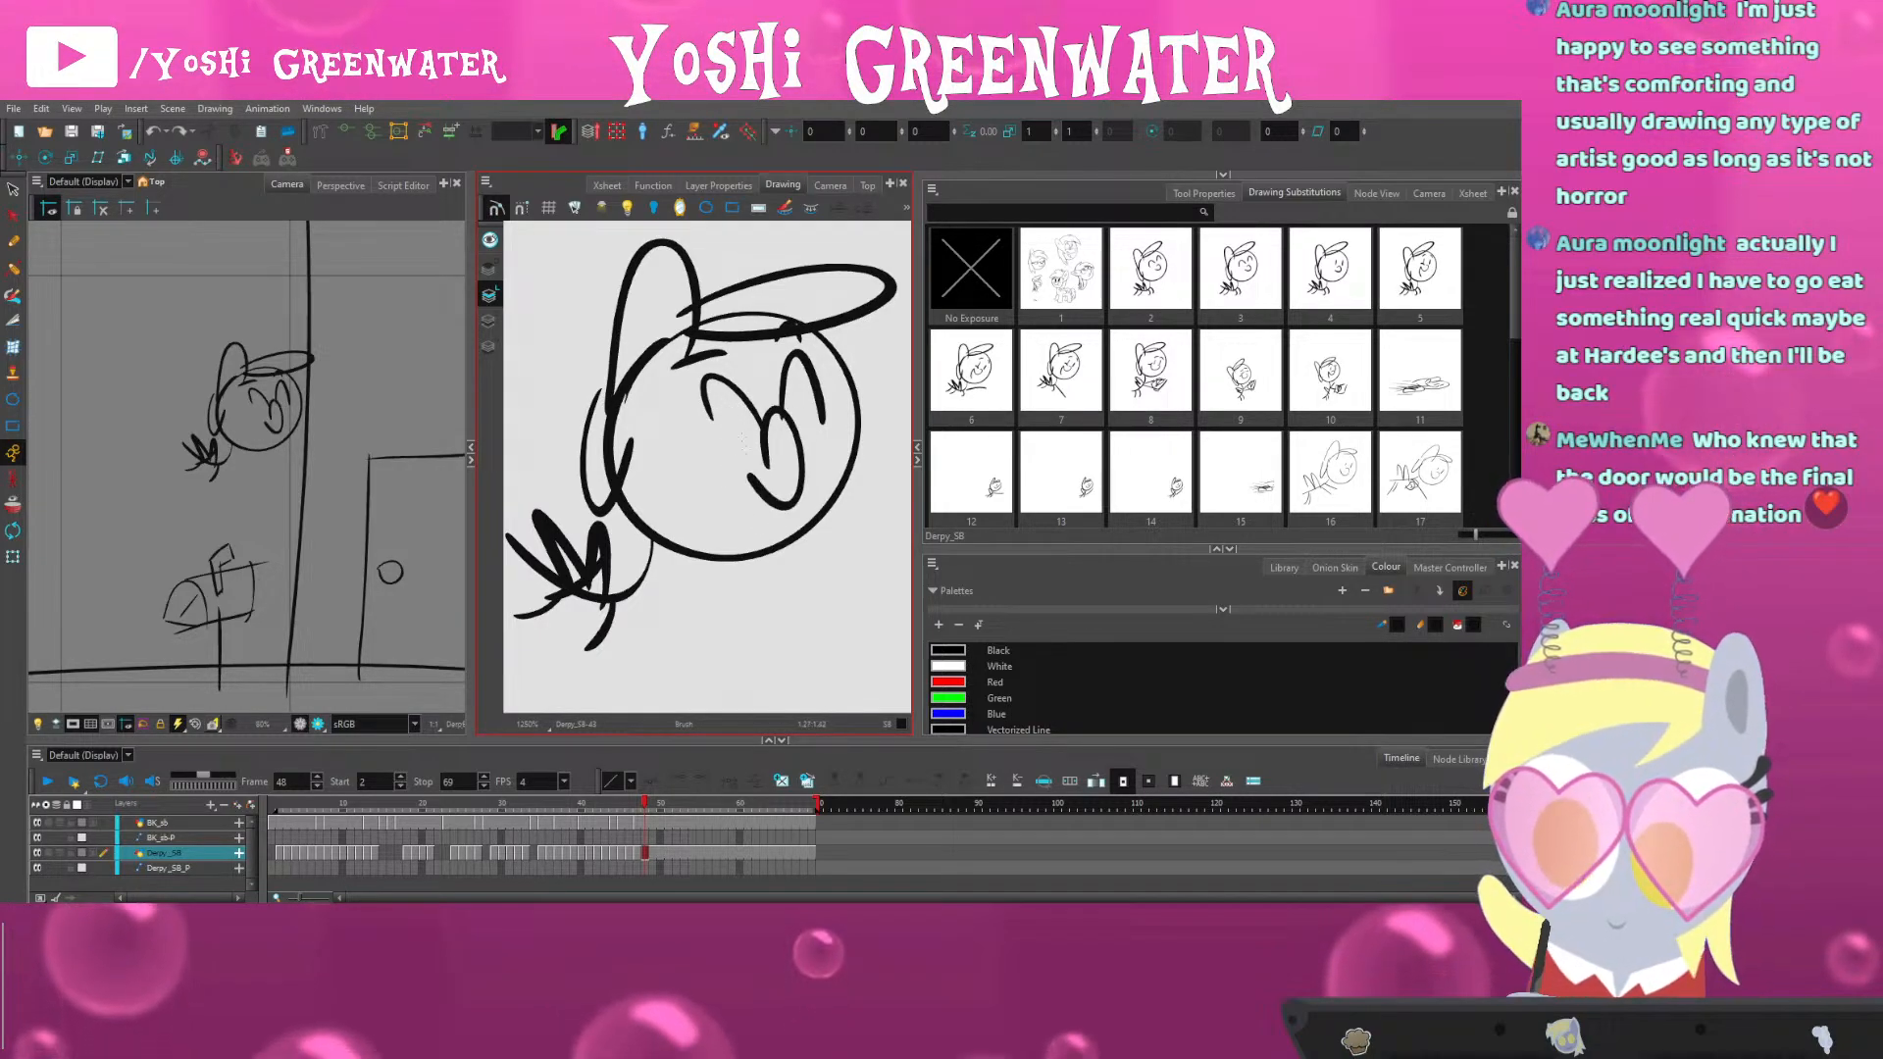
pyautogui.hotkey('ctrl', 'z')
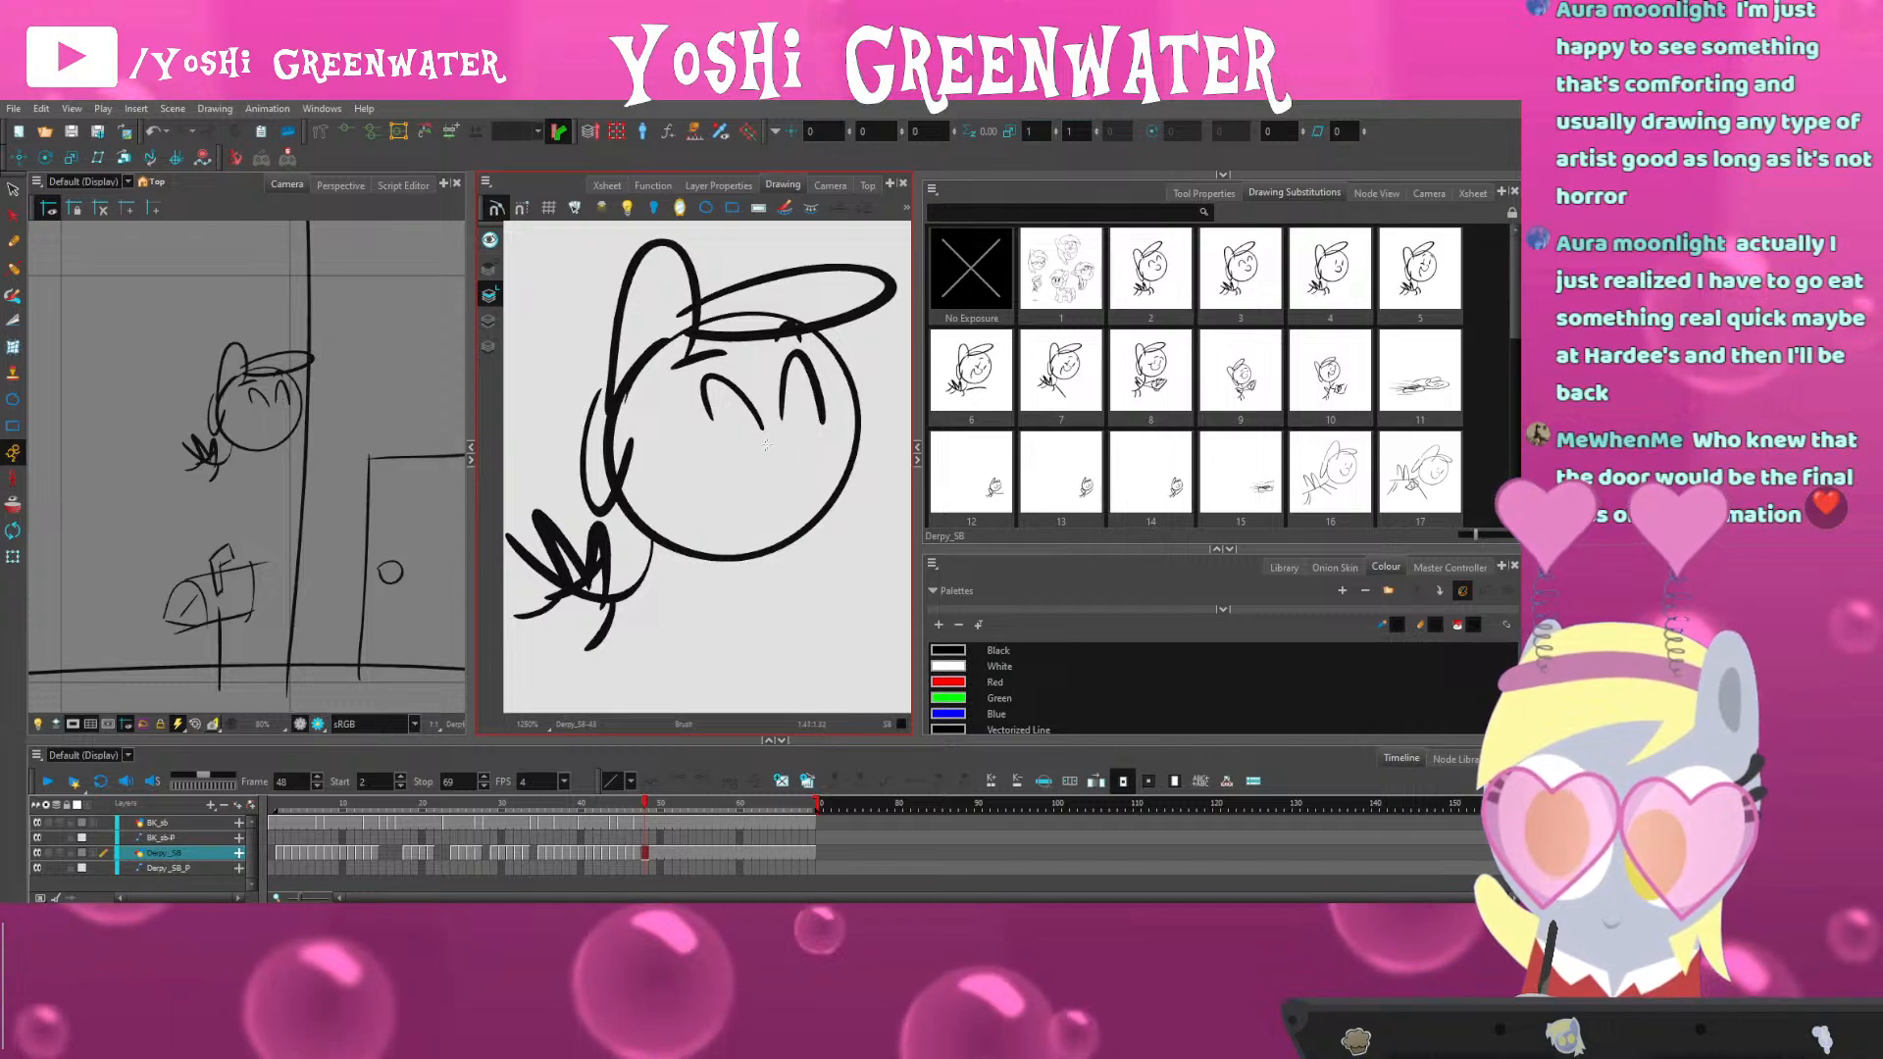
pyautogui.moveTo(764, 442); pyautogui.dragTo(756, 426)
pyautogui.hotkey('ctrl', 'z')
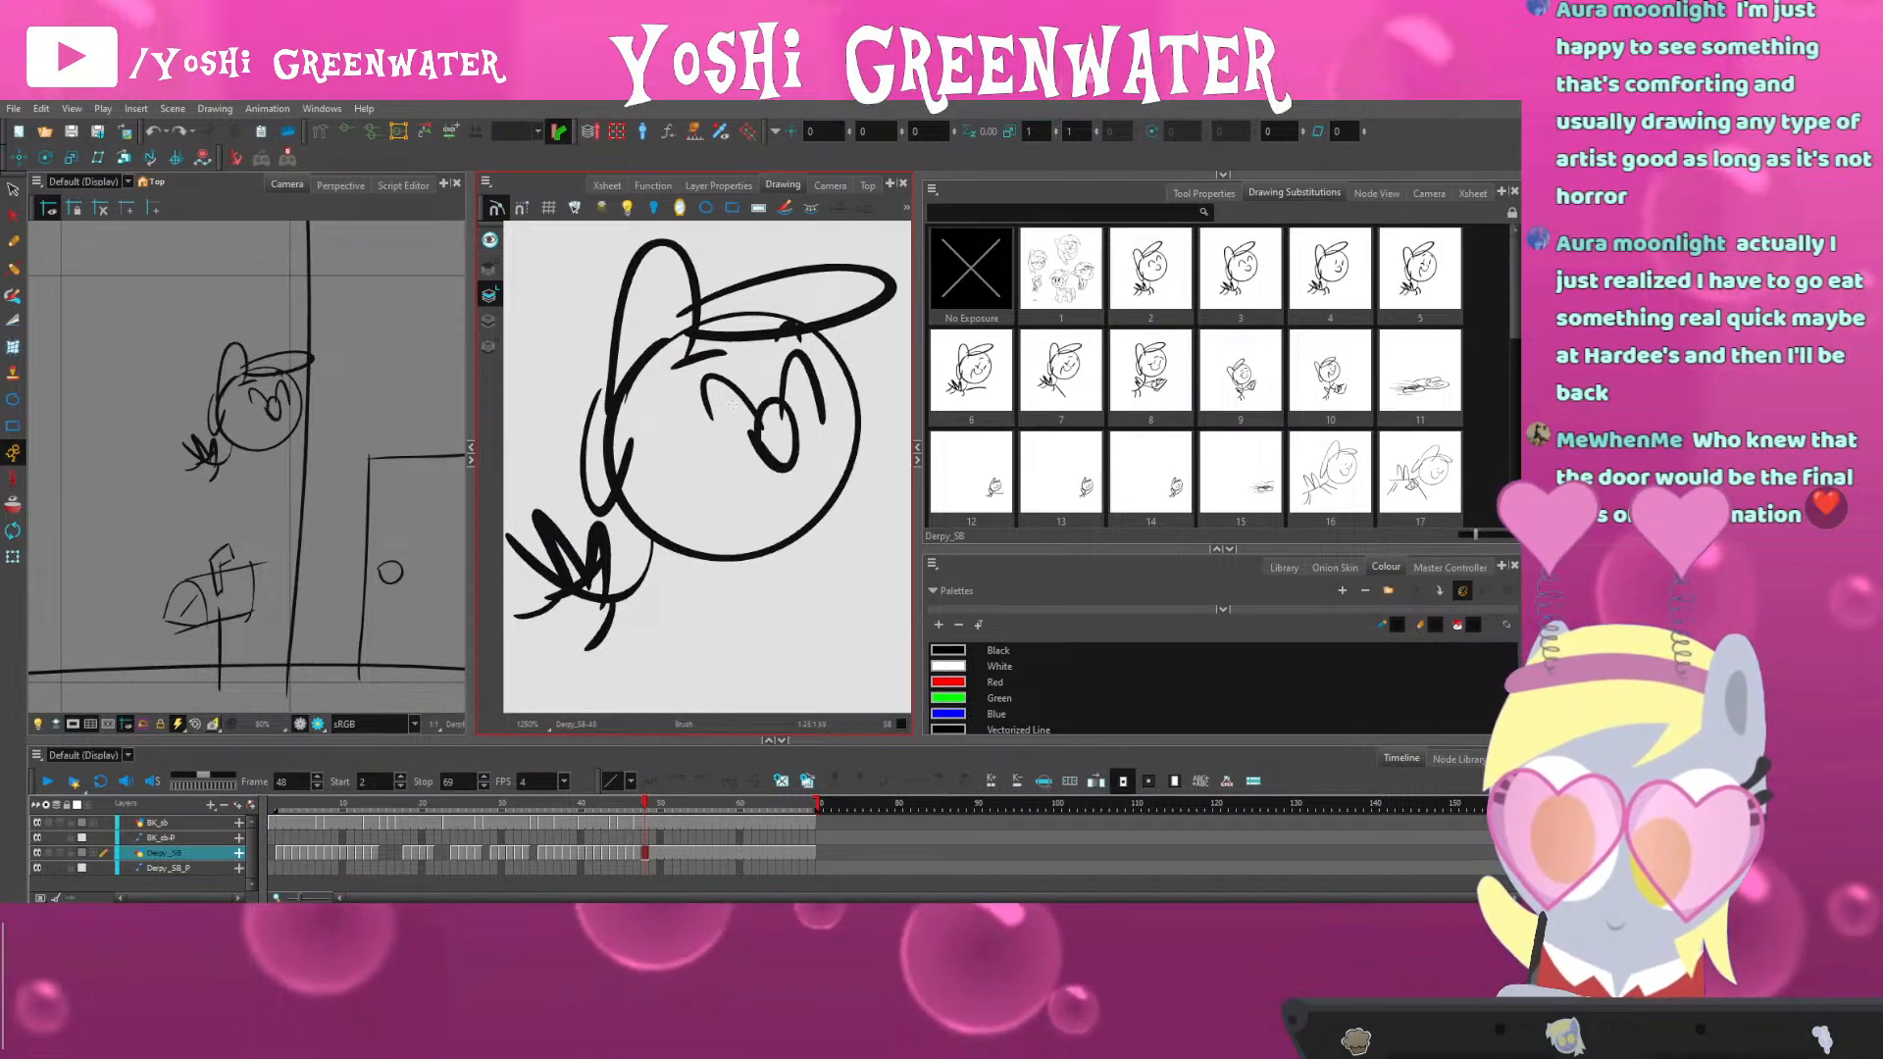
pyautogui.hotkey('ctrl', 'z')
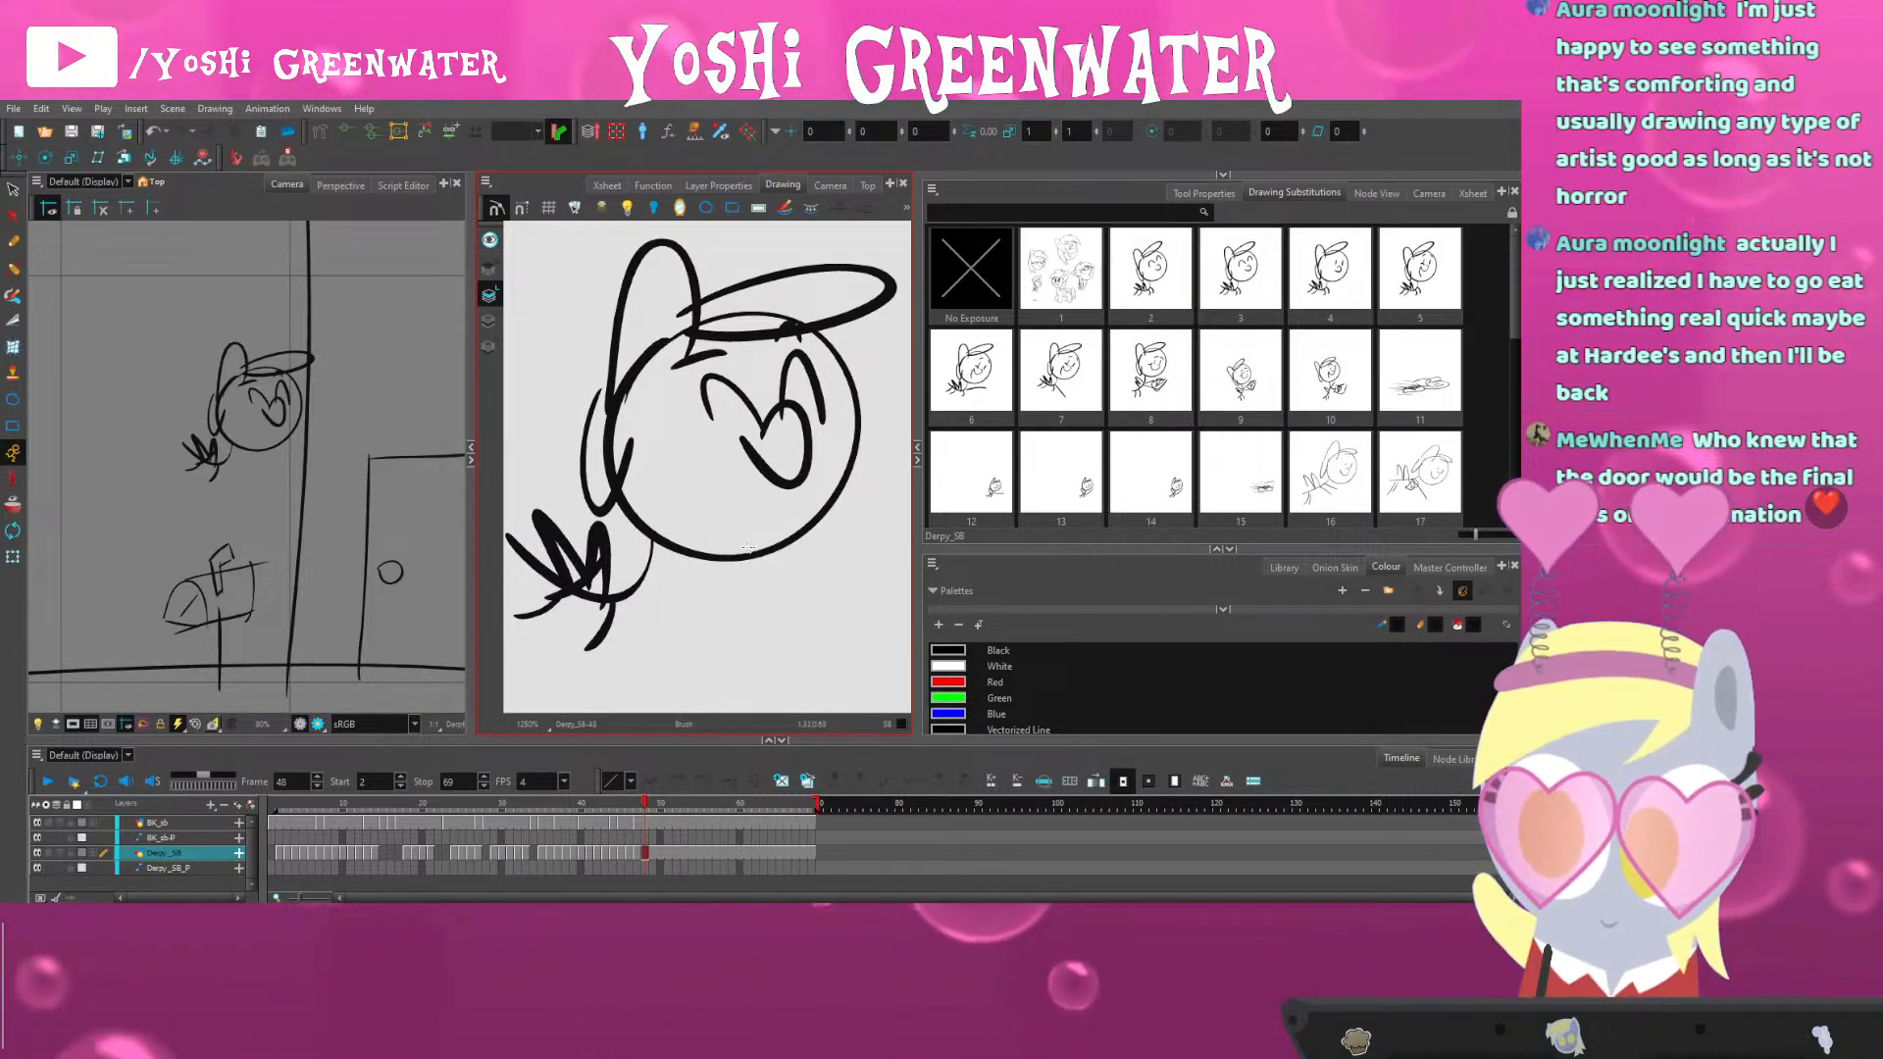
# Delete the short left eyebrow stroke beneath Derpy's cap
pyautogui.click(14, 191)
pyautogui.moveTo(693, 370)
pyautogui.mouseDown()
pyautogui.moveTo(802, 360)
pyautogui.moveTo(818, 385)
pyautogui.mouseUp()
pyautogui.click(820, 395)
pyautogui.click(698, 432)
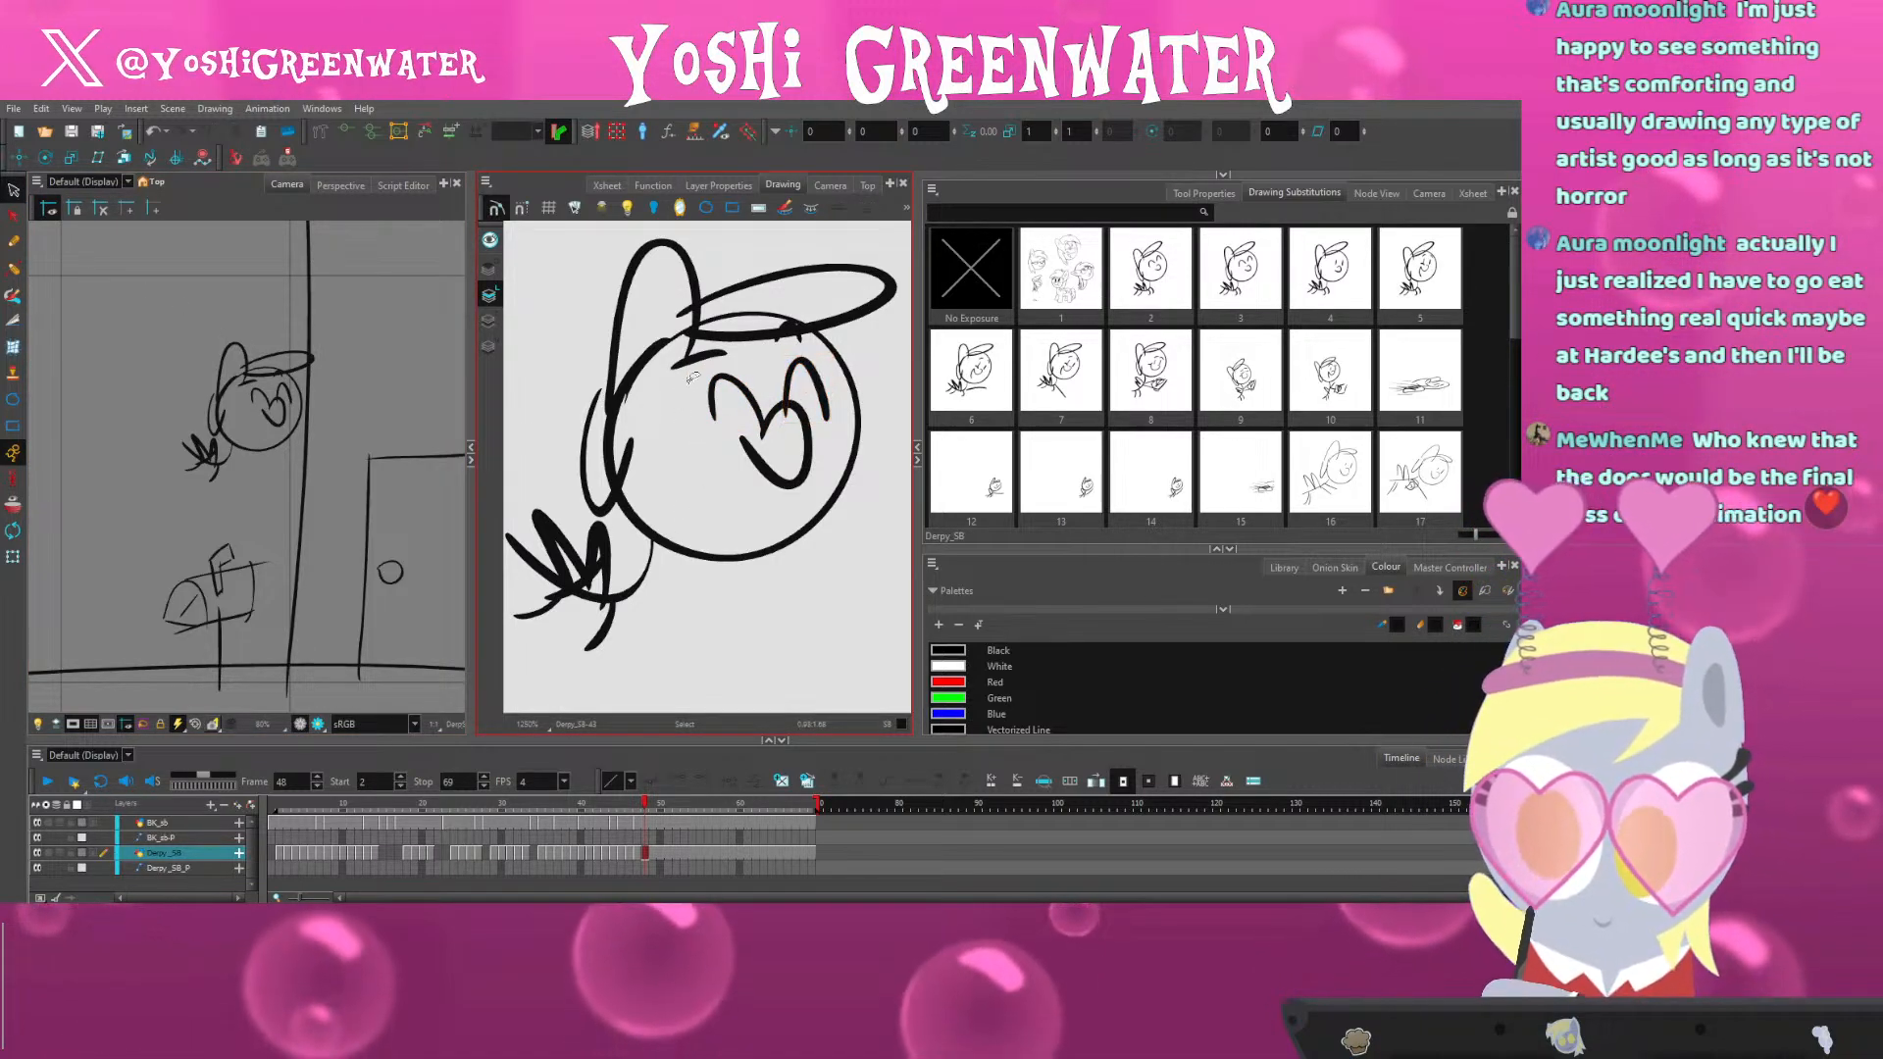
pyautogui.click(698, 357)
pyautogui.press('Delete')
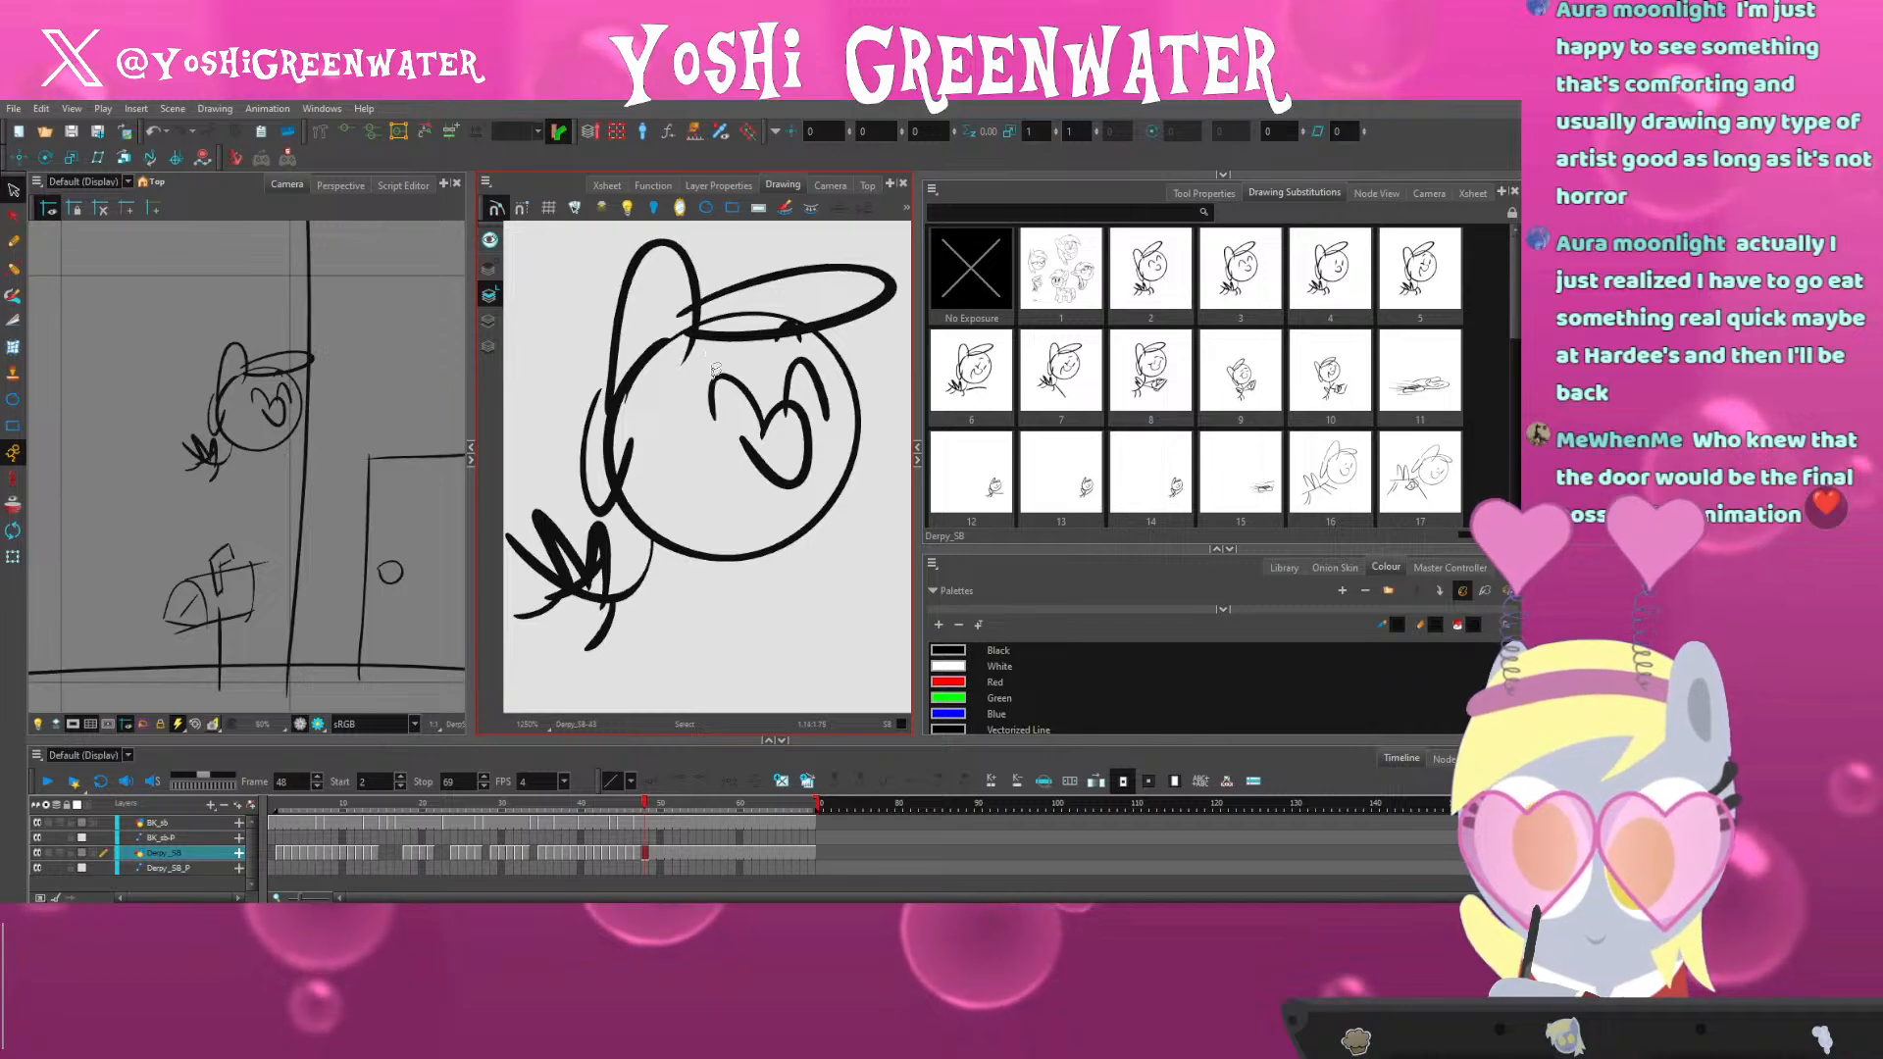
# Brush a short hair tuft under Derpy's cap and a second leg line below her wing, and compare frame 48 with frame 47
pyautogui.hotkey('shift', 'm')
pyautogui.hotkey('shift', 'm')
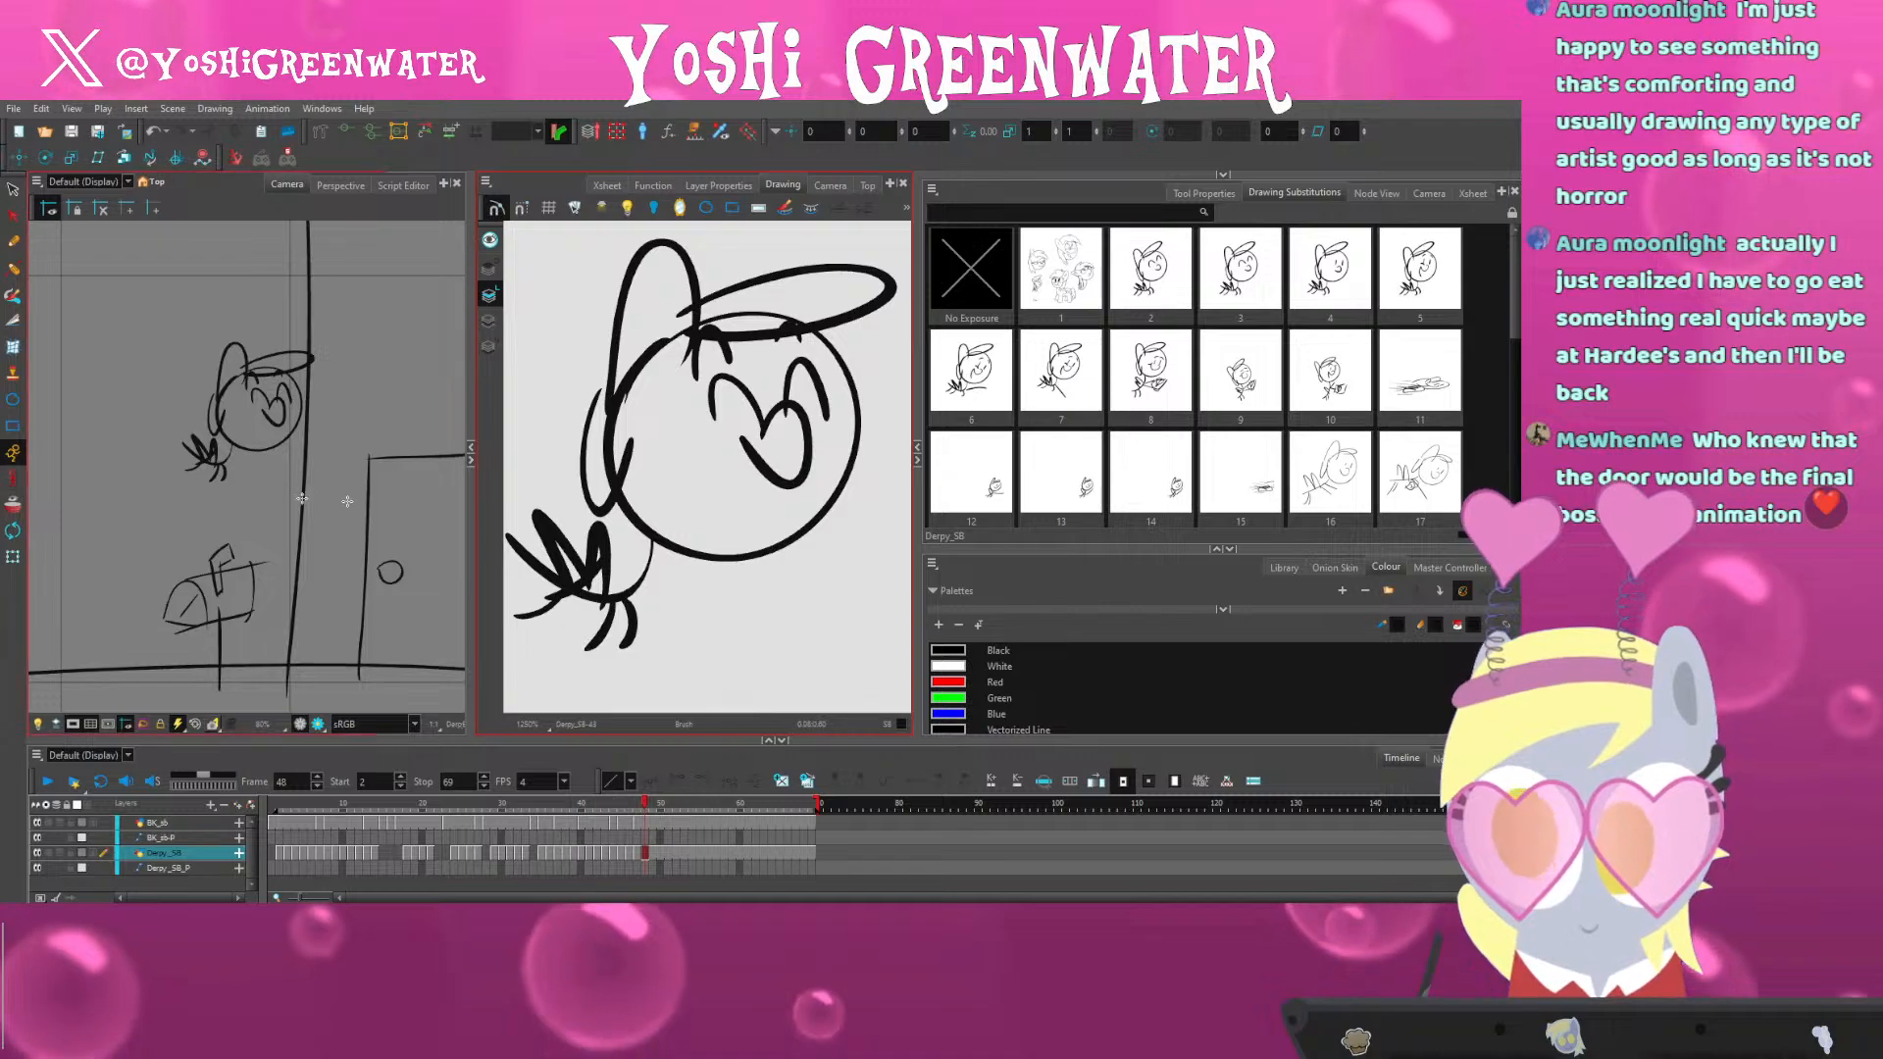
pyautogui.scroll(-4, 294, 457)
pyautogui.press(',')
pyautogui.press('.')
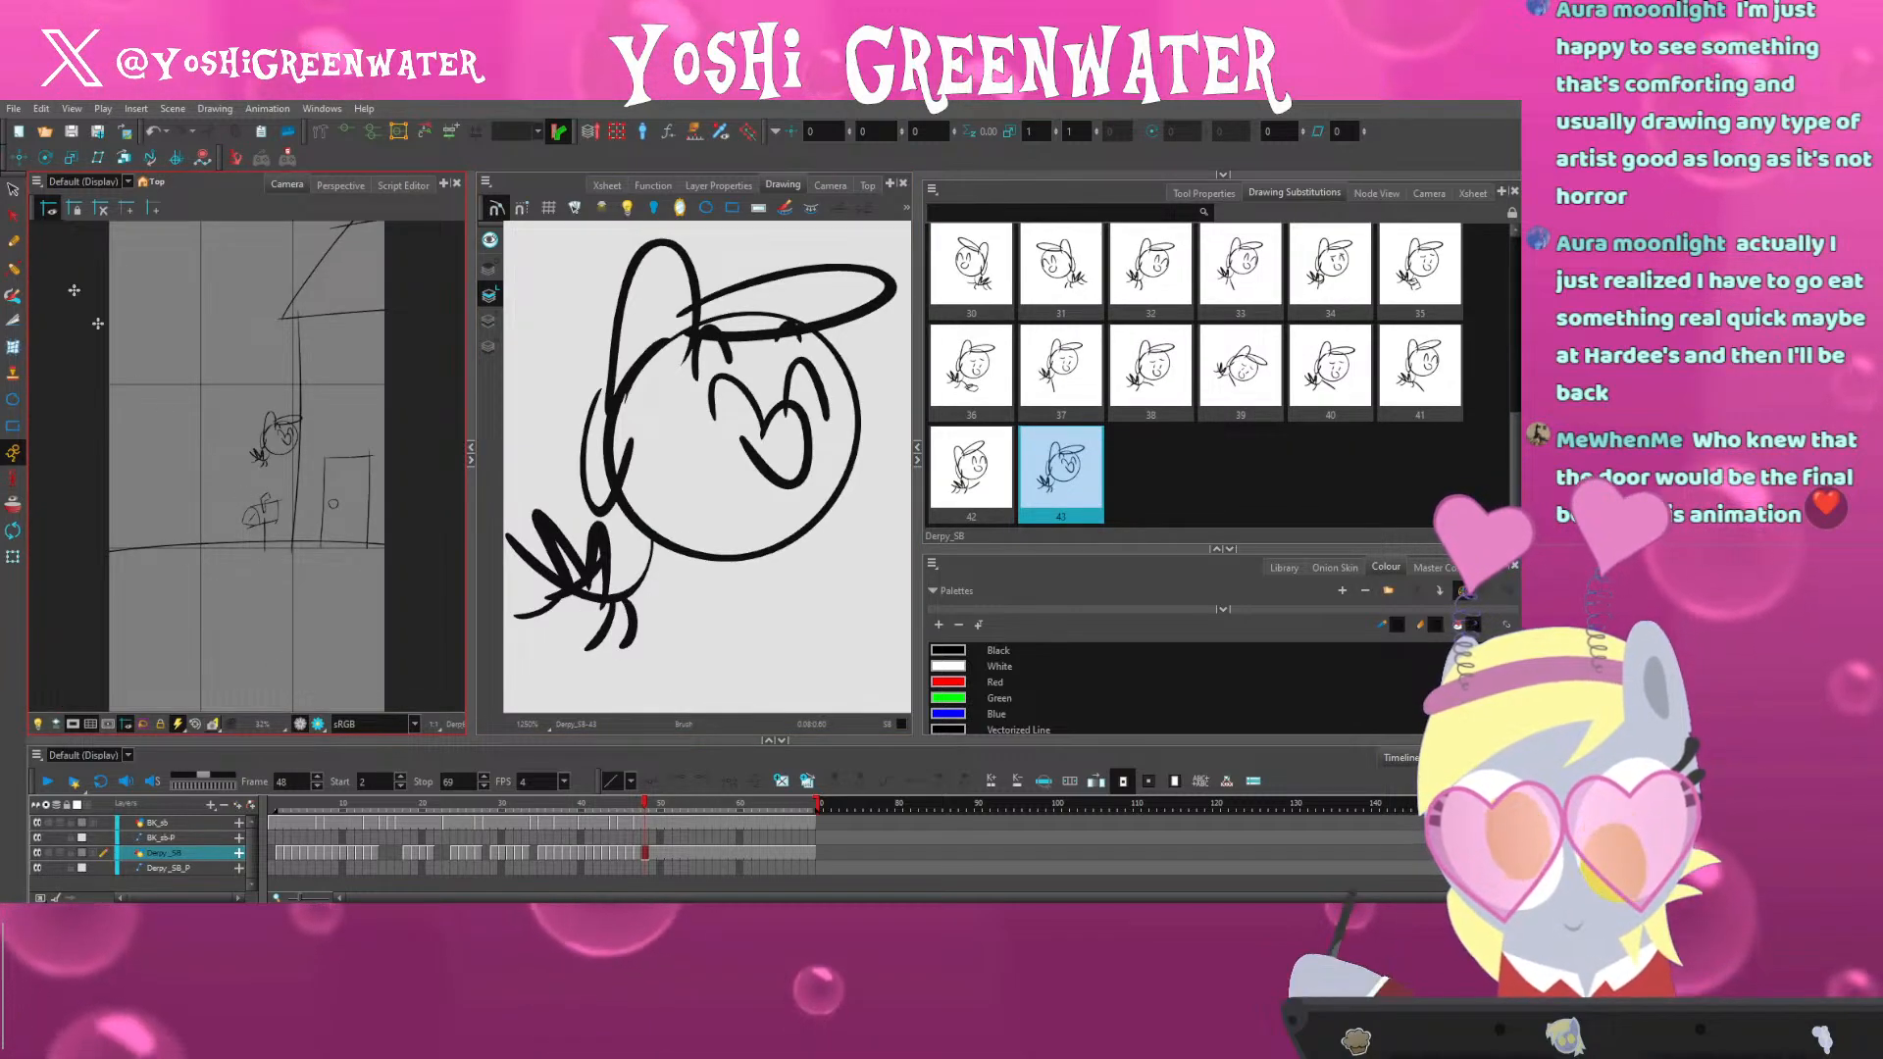
pyautogui.scroll(1, 235, 430)
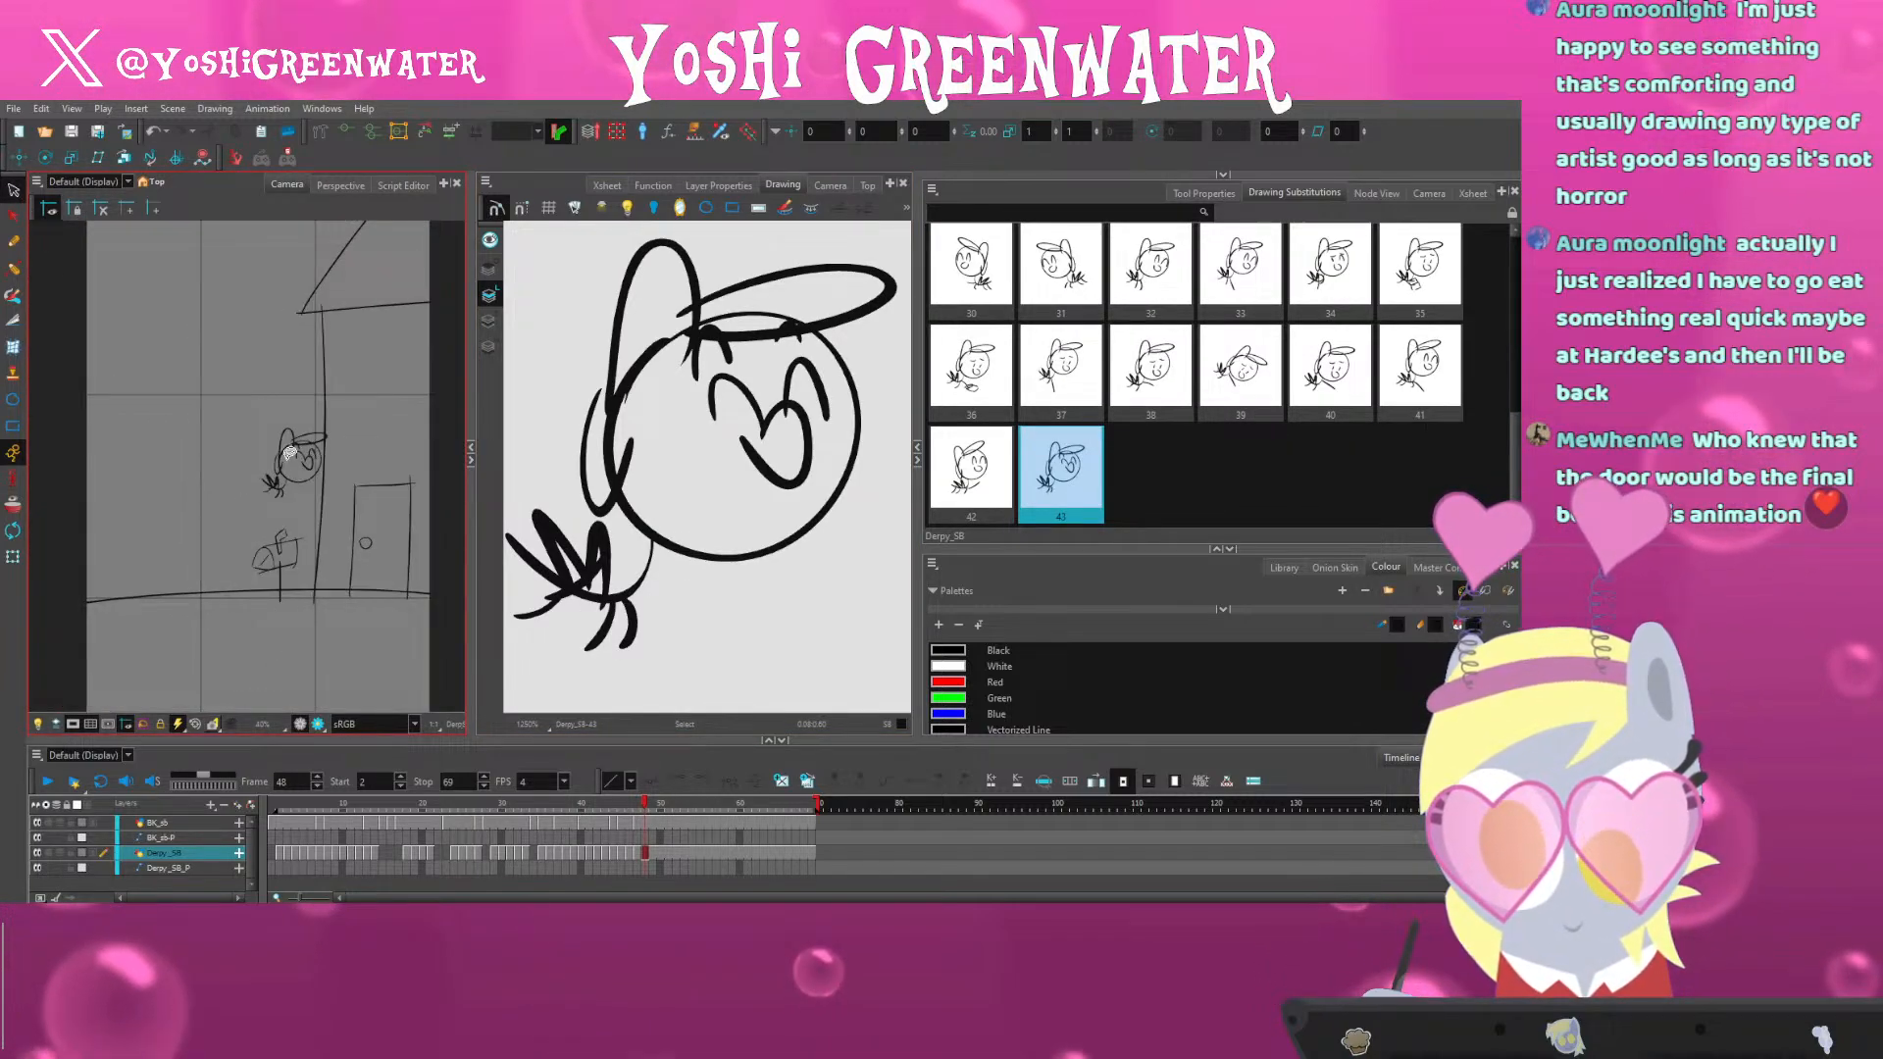
# Scale the raised Derpy drawing at frame 48 down slightly and nudge it upward, comparing it with the preceding pose
pyautogui.click(289, 453)
pyautogui.scroll(-2, 286, 475)
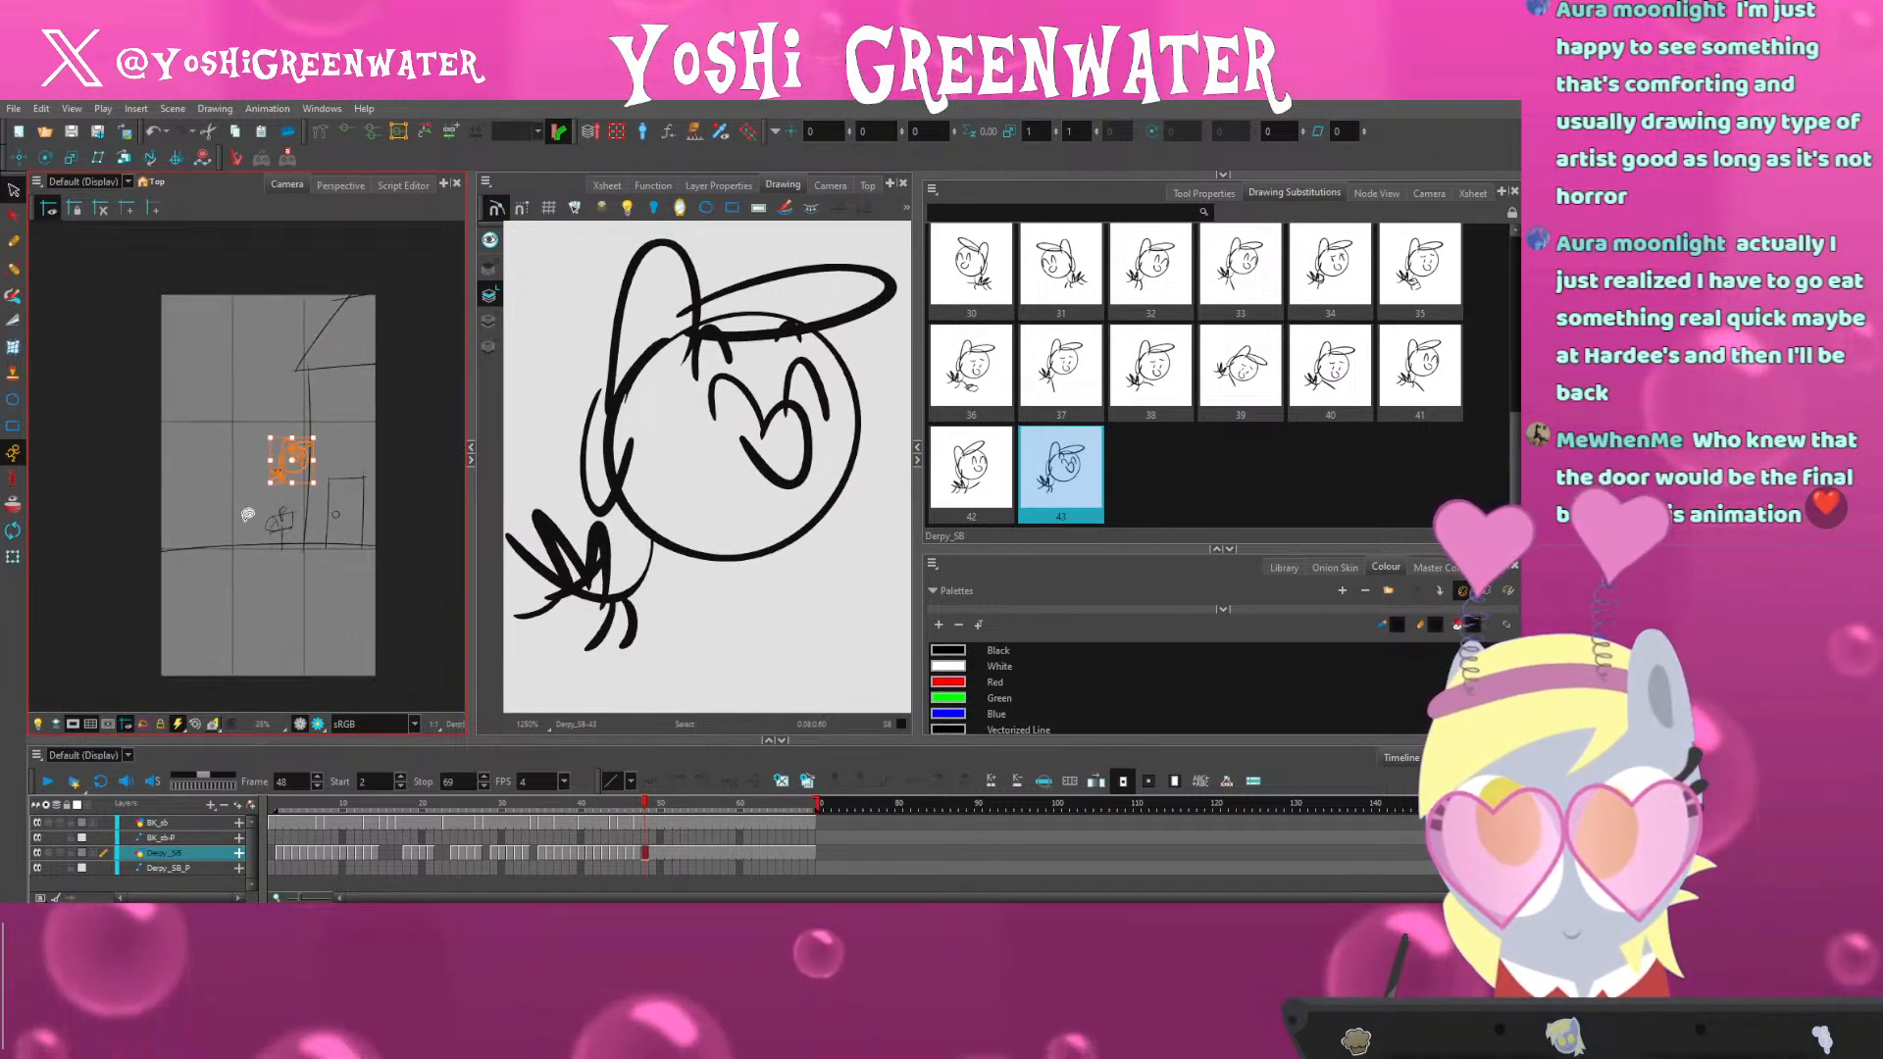
pyautogui.press('Up')
pyautogui.press(',')
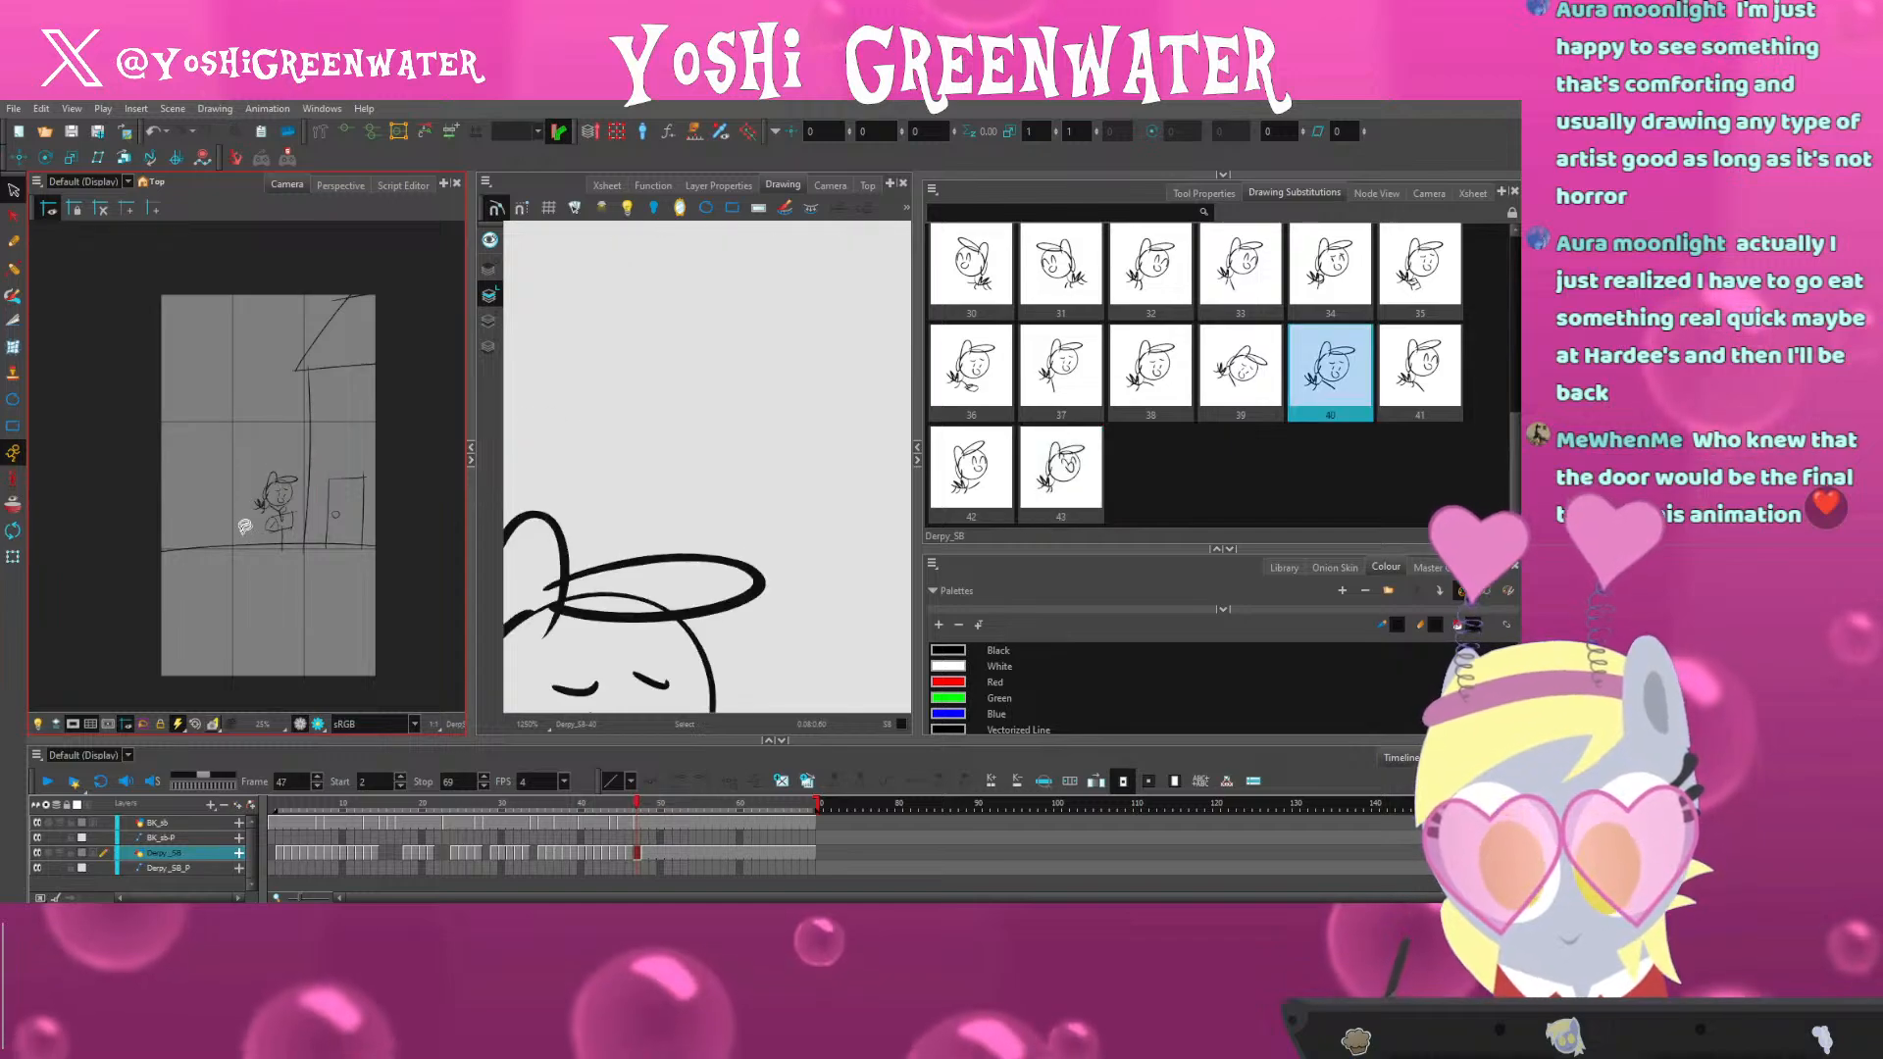
pyautogui.press('.')
pyautogui.moveTo(263, 421); pyautogui.dragTo(261, 489)
pyautogui.moveTo(616, 526); pyautogui.dragTo(653, 491)
pyautogui.scroll(-2, 653, 490)
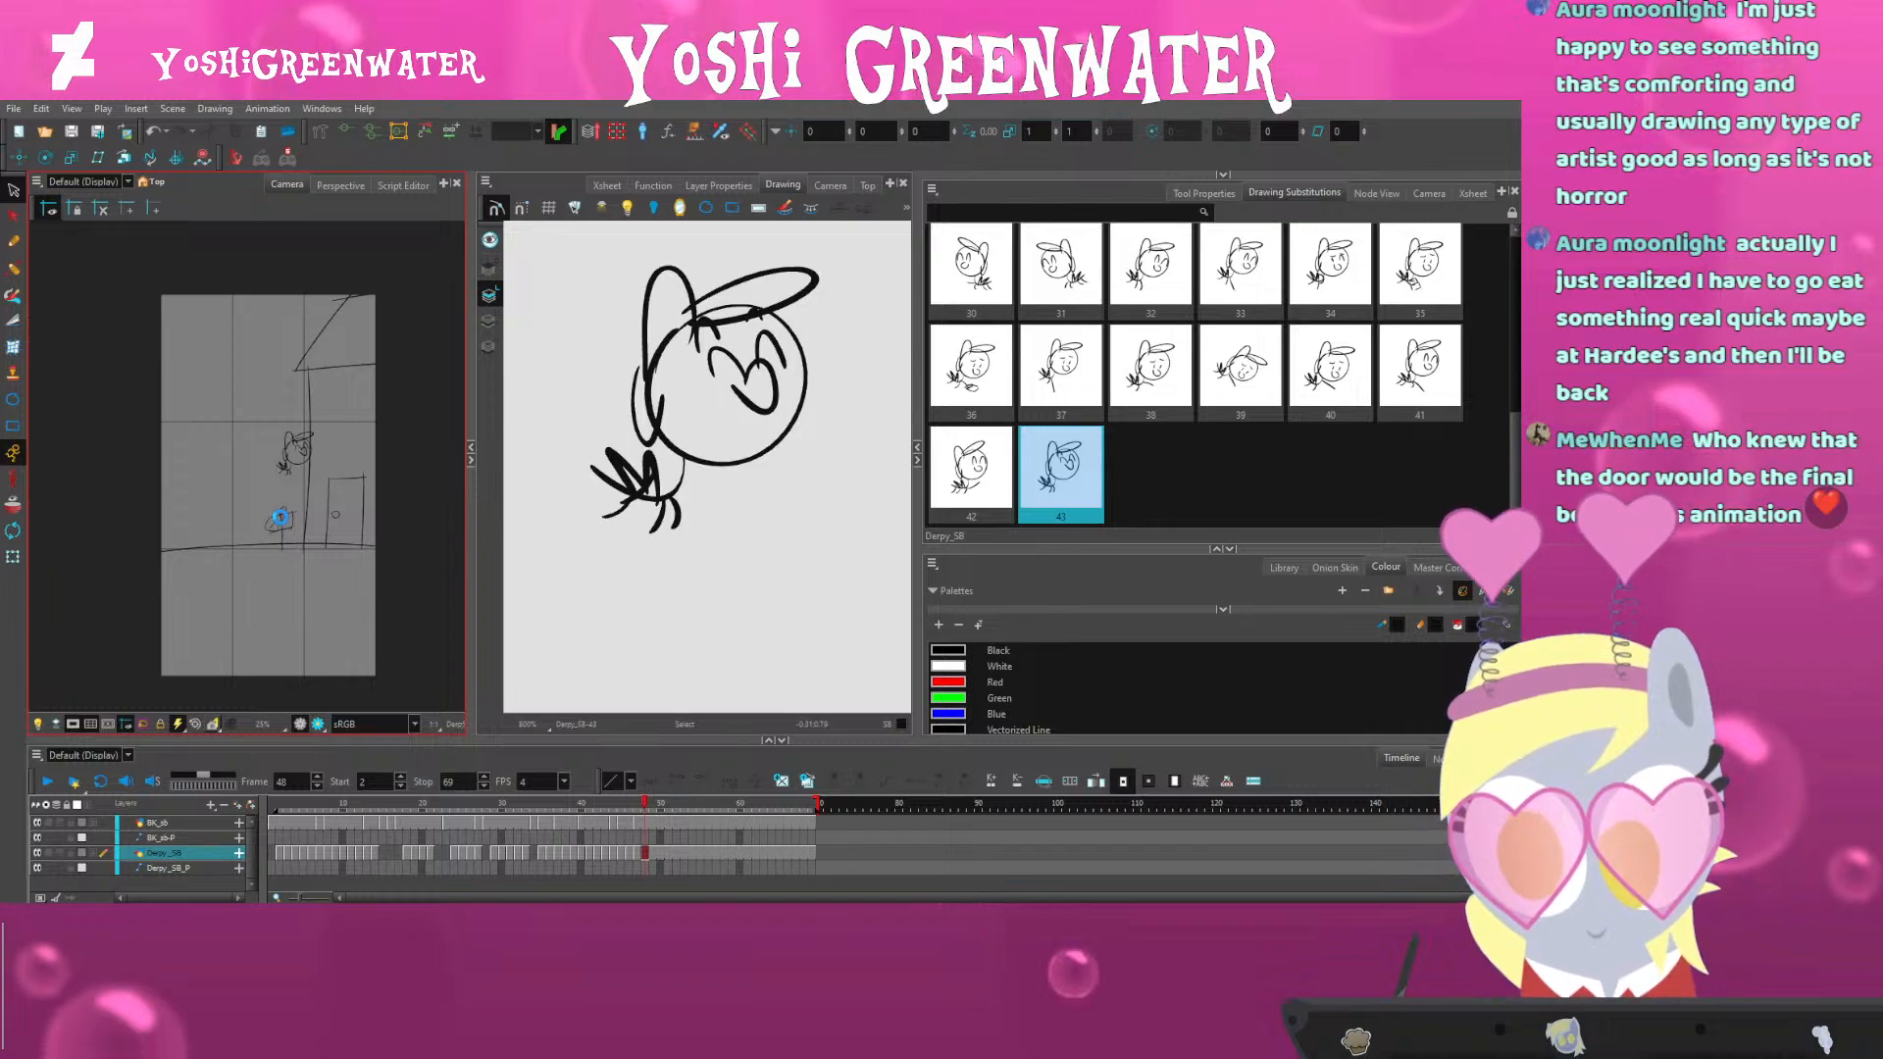
# Duplicate Derpy's drawing at frame 49 and move the copy across to the house, just above the door
pyautogui.press(',')
pyautogui.press('.')
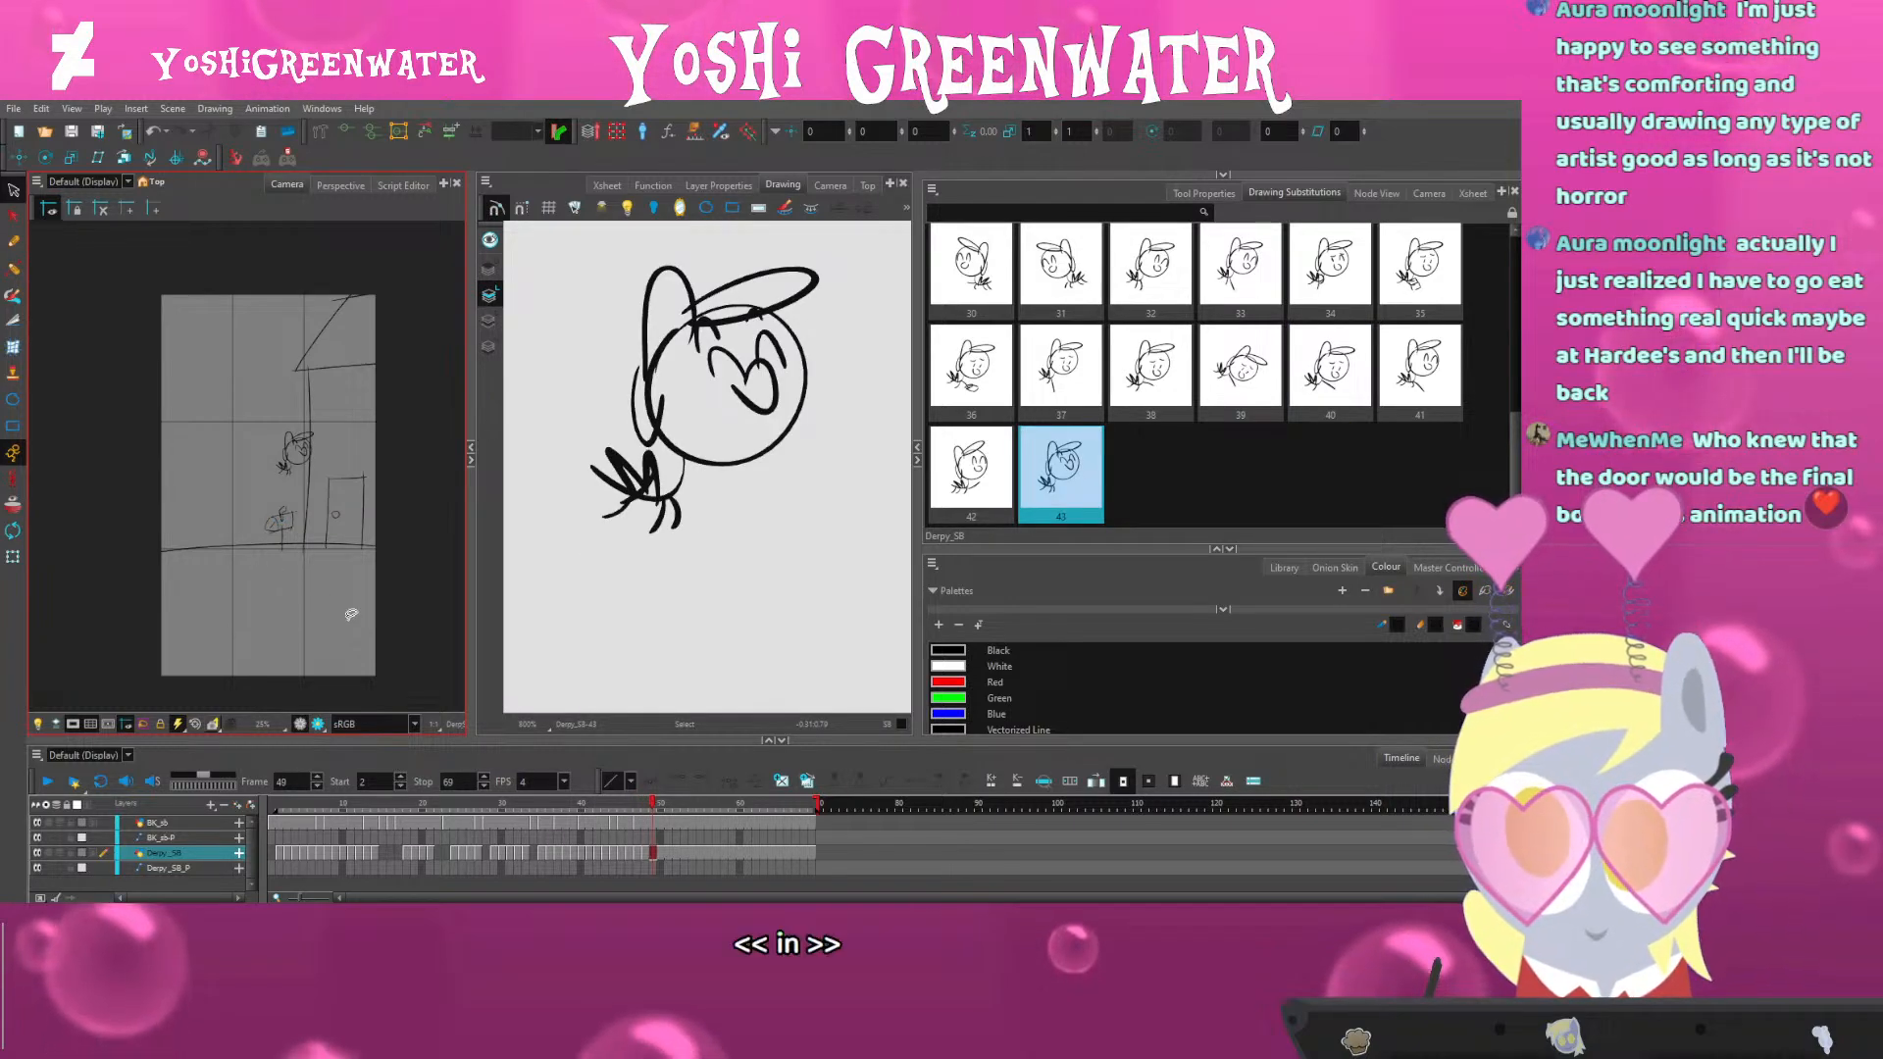
pyautogui.click(807, 782)
pyautogui.moveTo(265, 434)
pyautogui.mouseDown()
pyautogui.moveTo(250, 500)
pyautogui.moveTo(326, 466)
pyautogui.moveTo(314, 476)
pyautogui.mouseUp()
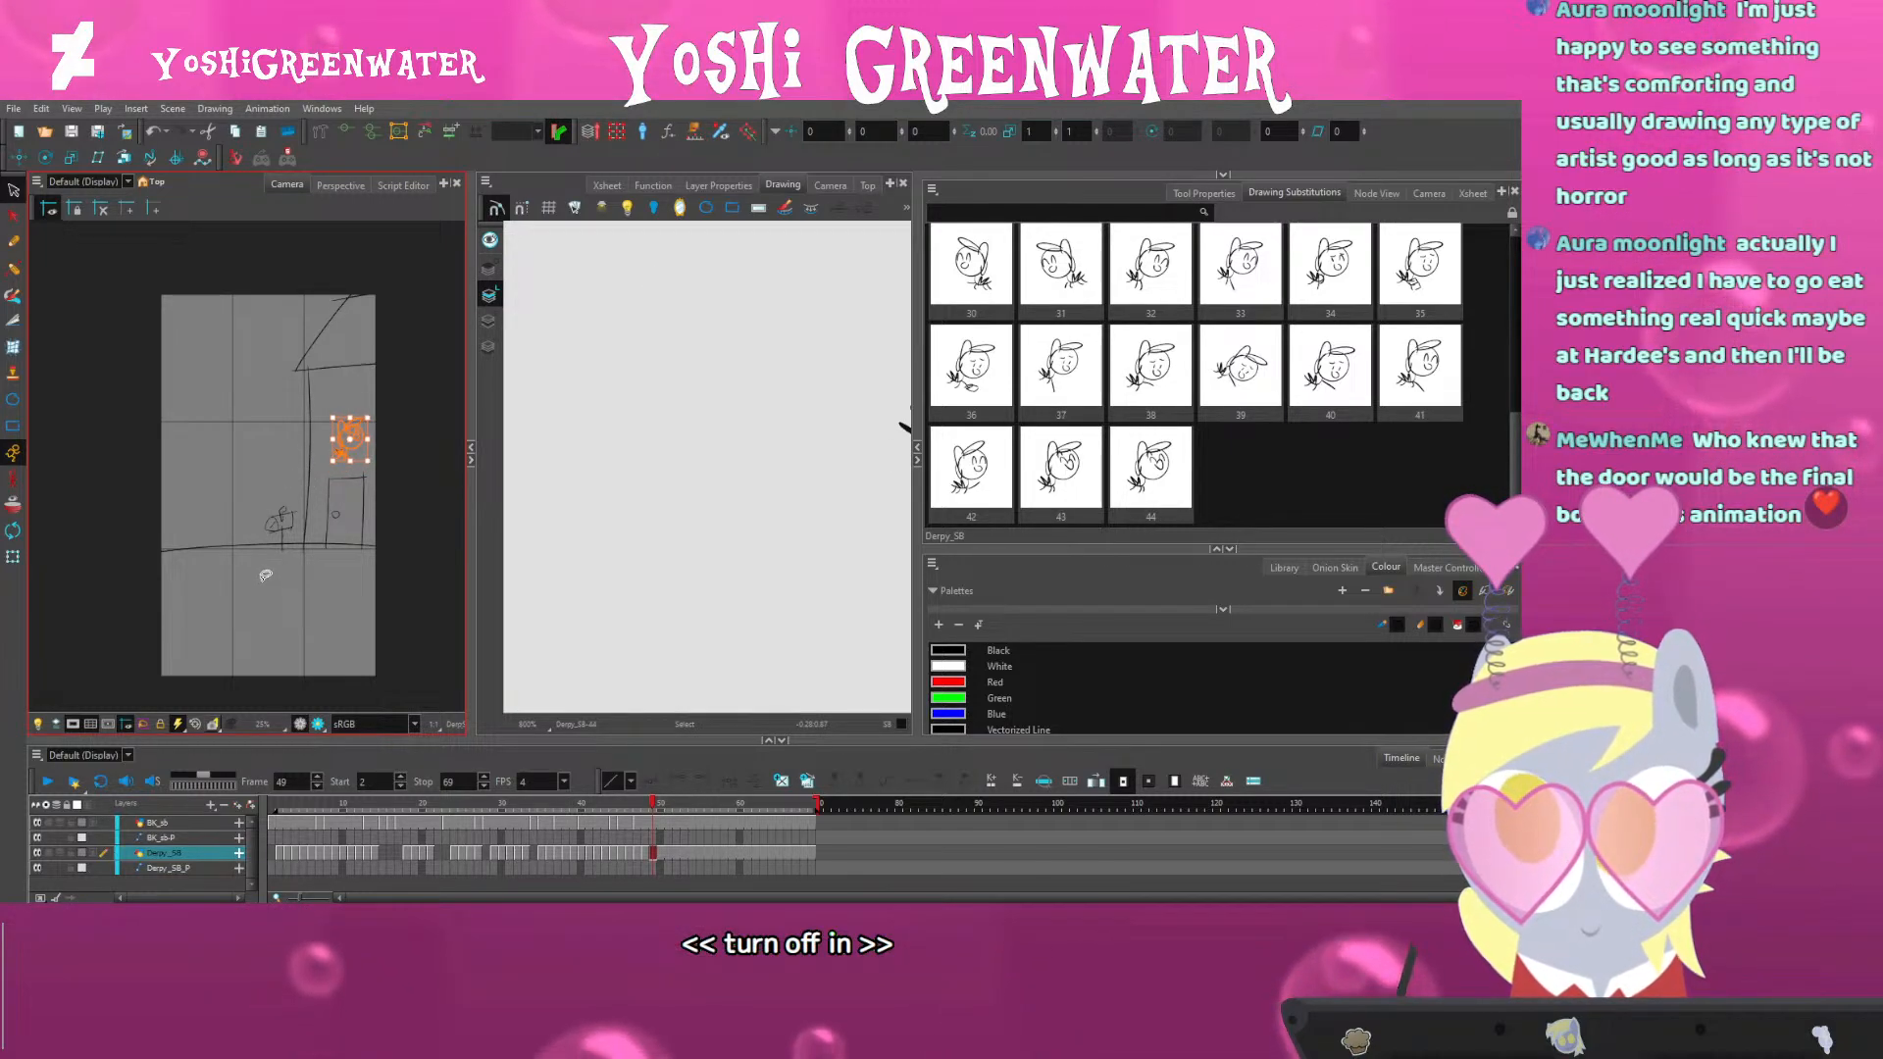
pyautogui.press(',')
pyautogui.press('.')
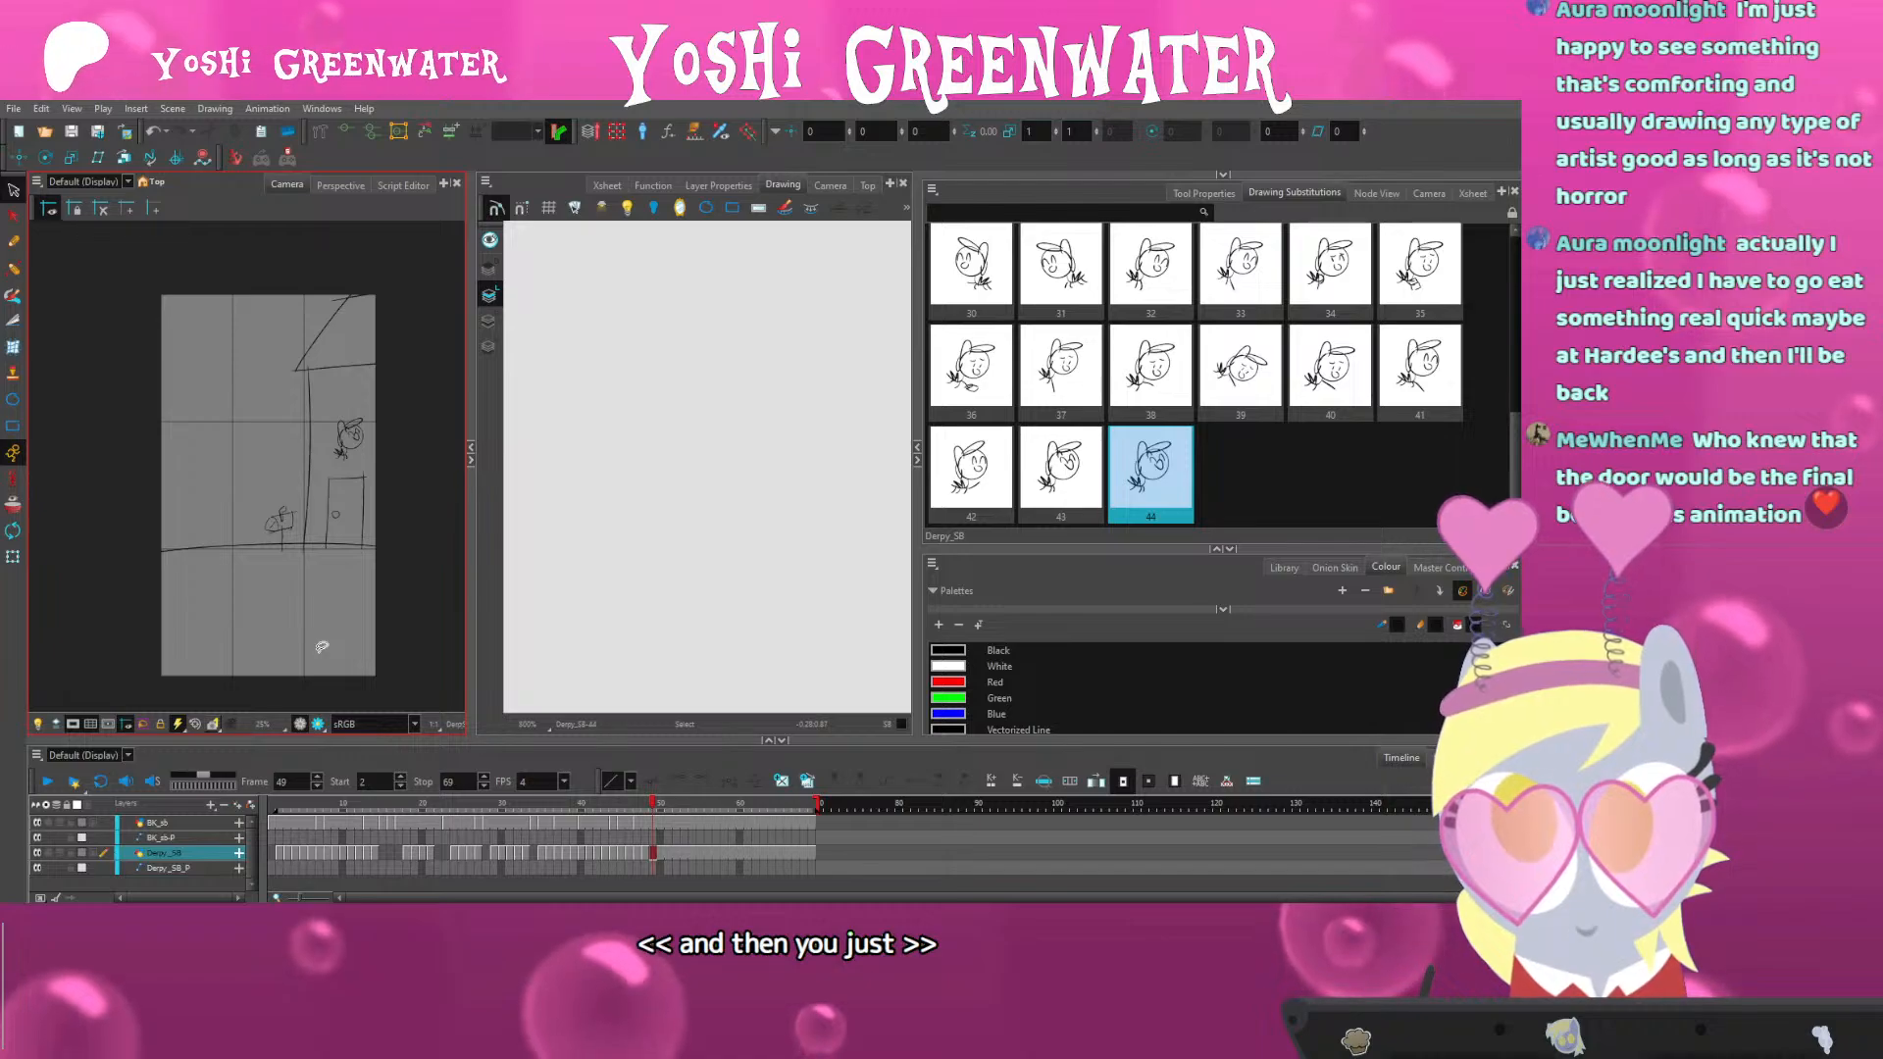
# Give Derpy's layer no exposure from frame 50 onward and set the playback stop frame to 53
pyautogui.click(660, 853)
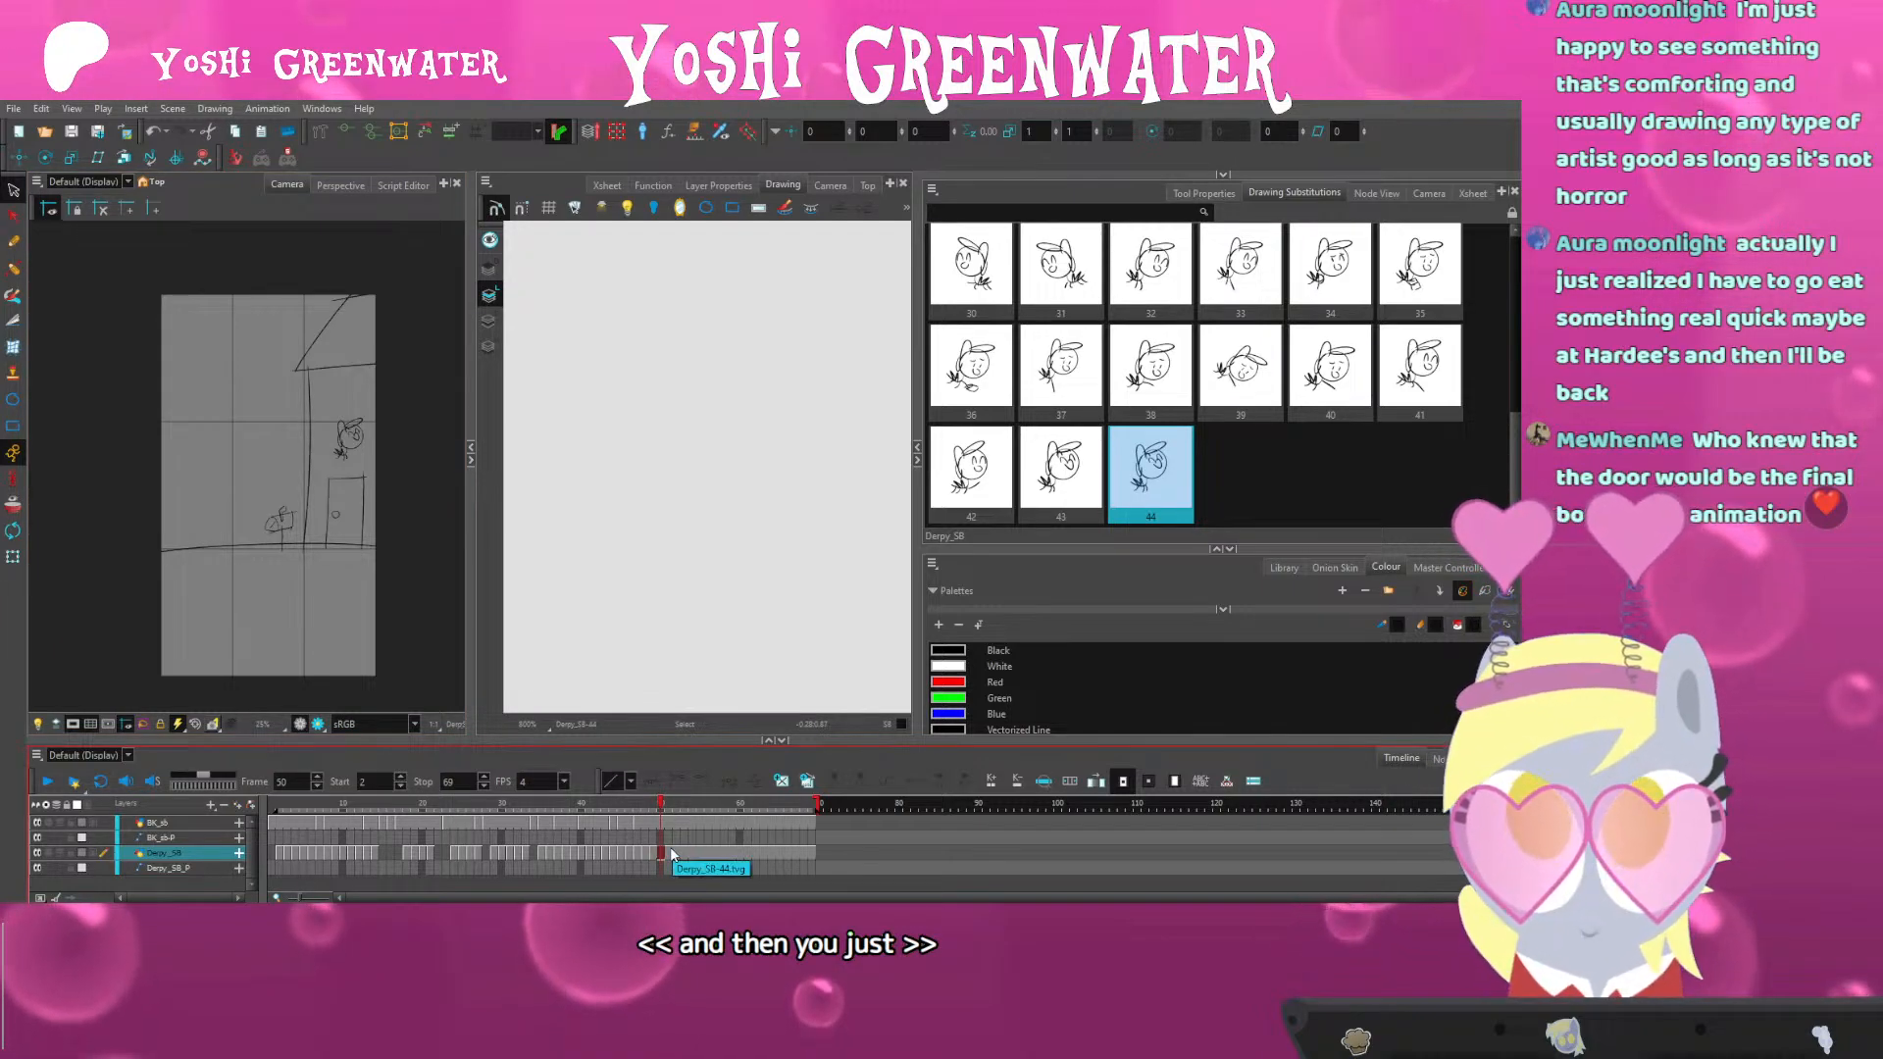
pyautogui.scroll(10, 1079, 393)
pyautogui.click(973, 282)
pyautogui.click(662, 813)
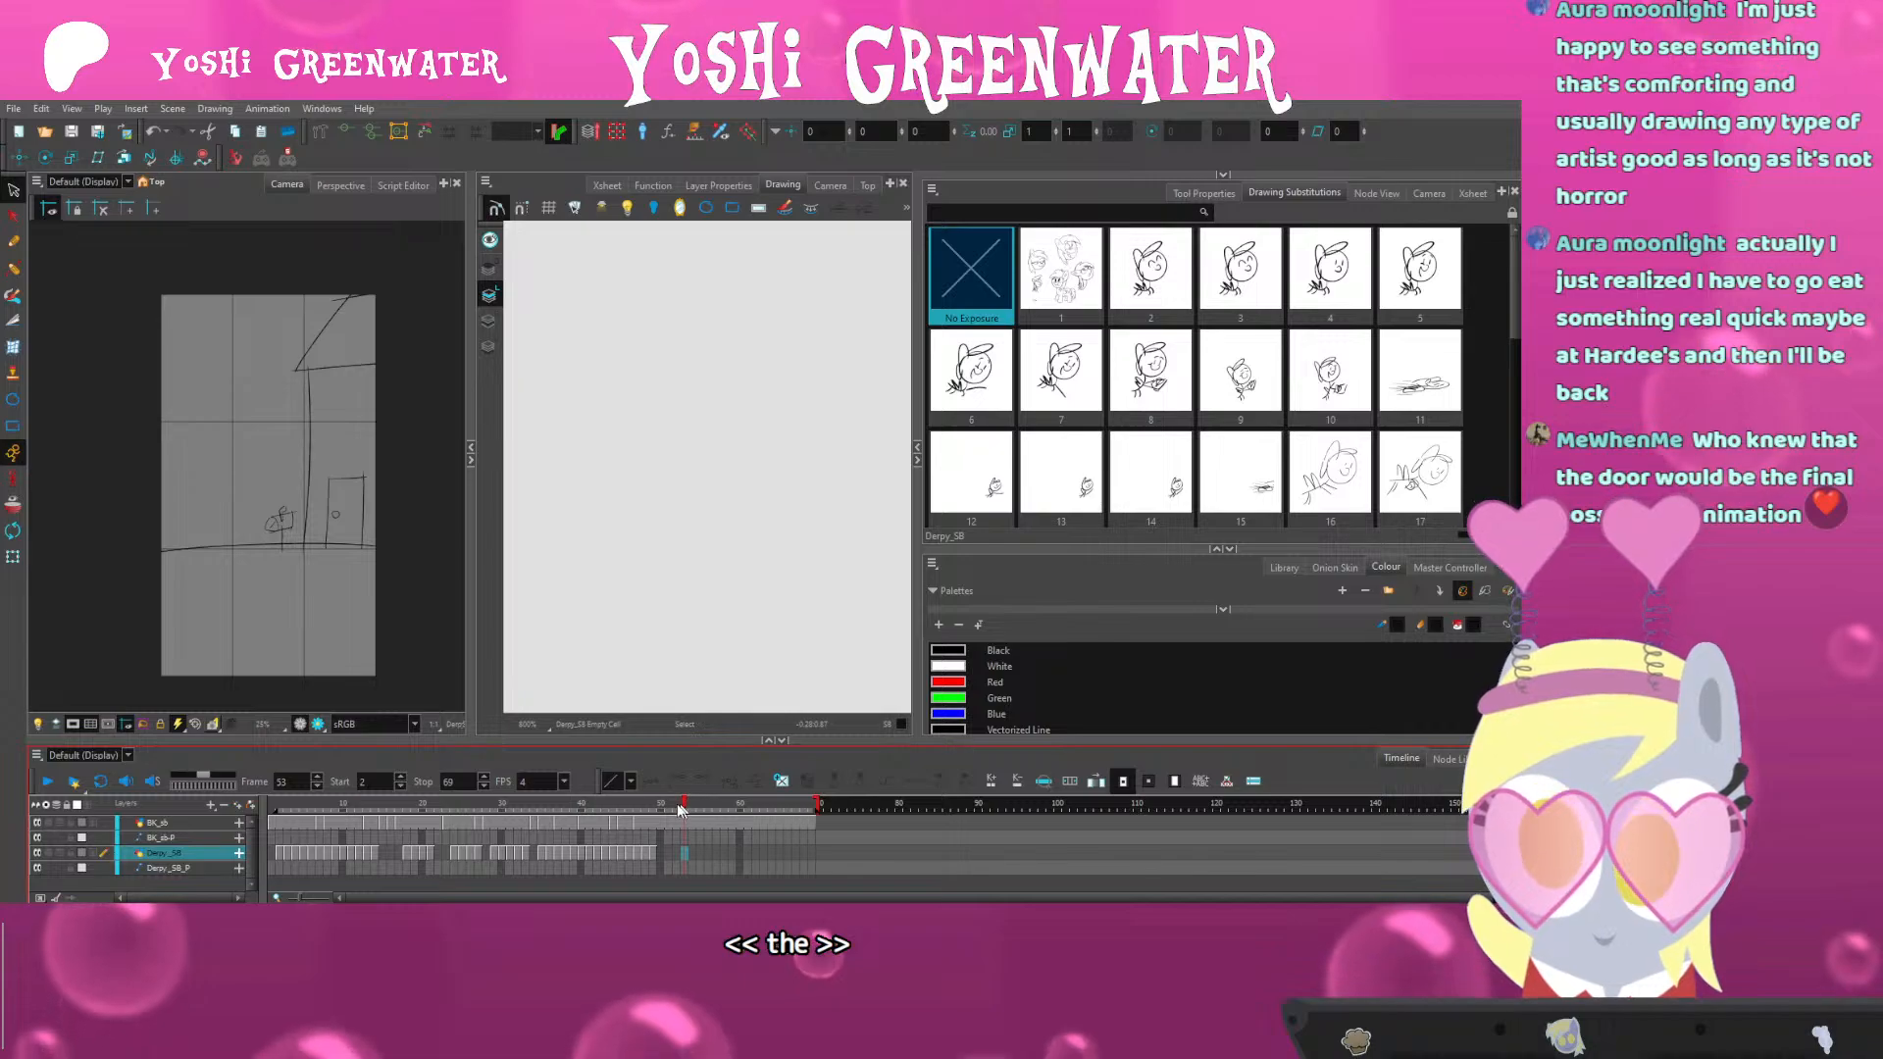
pyautogui.click(422, 786)
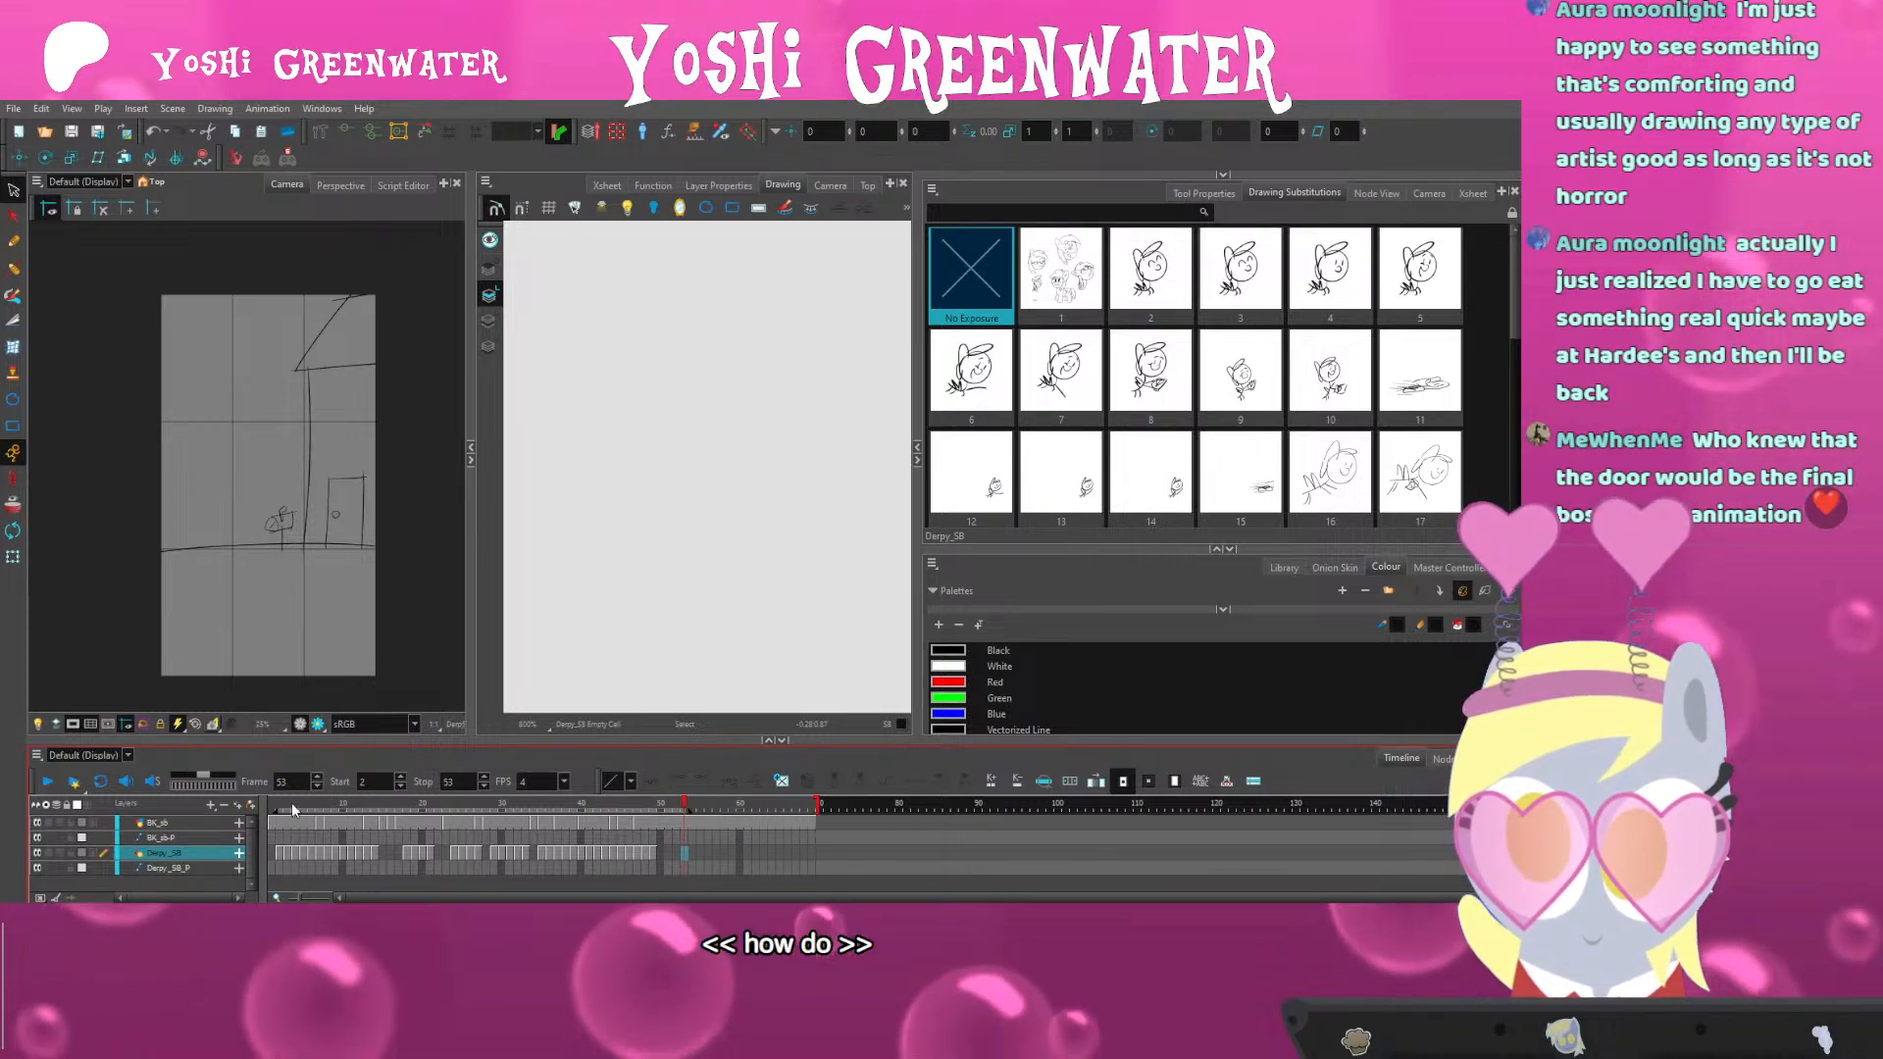
# Return to frame 1, collapse the Drawing view, and hide the grid over an enlarged Camera view
pyautogui.moveTo(291, 804); pyautogui.dragTo(209, 816)
pyautogui.click(470, 460)
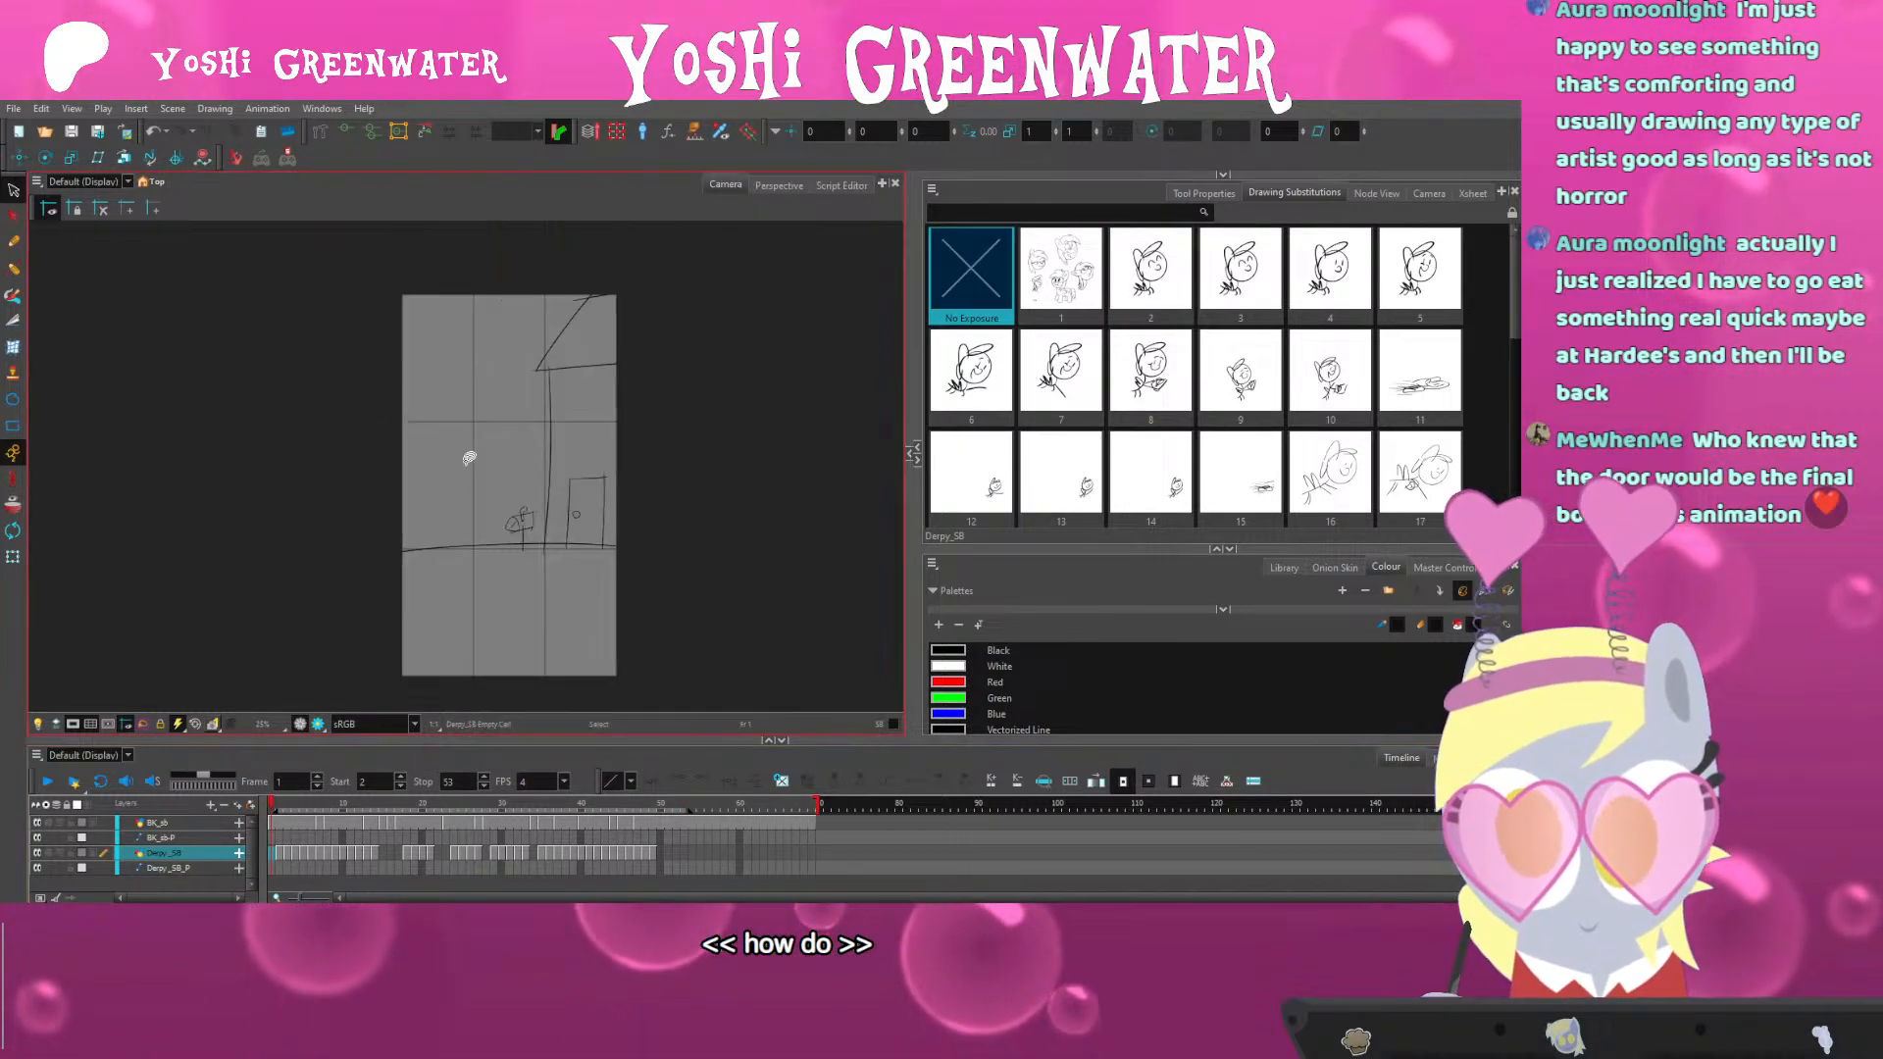
pyautogui.hotkey('shift', 'm')
pyautogui.click(88, 725)
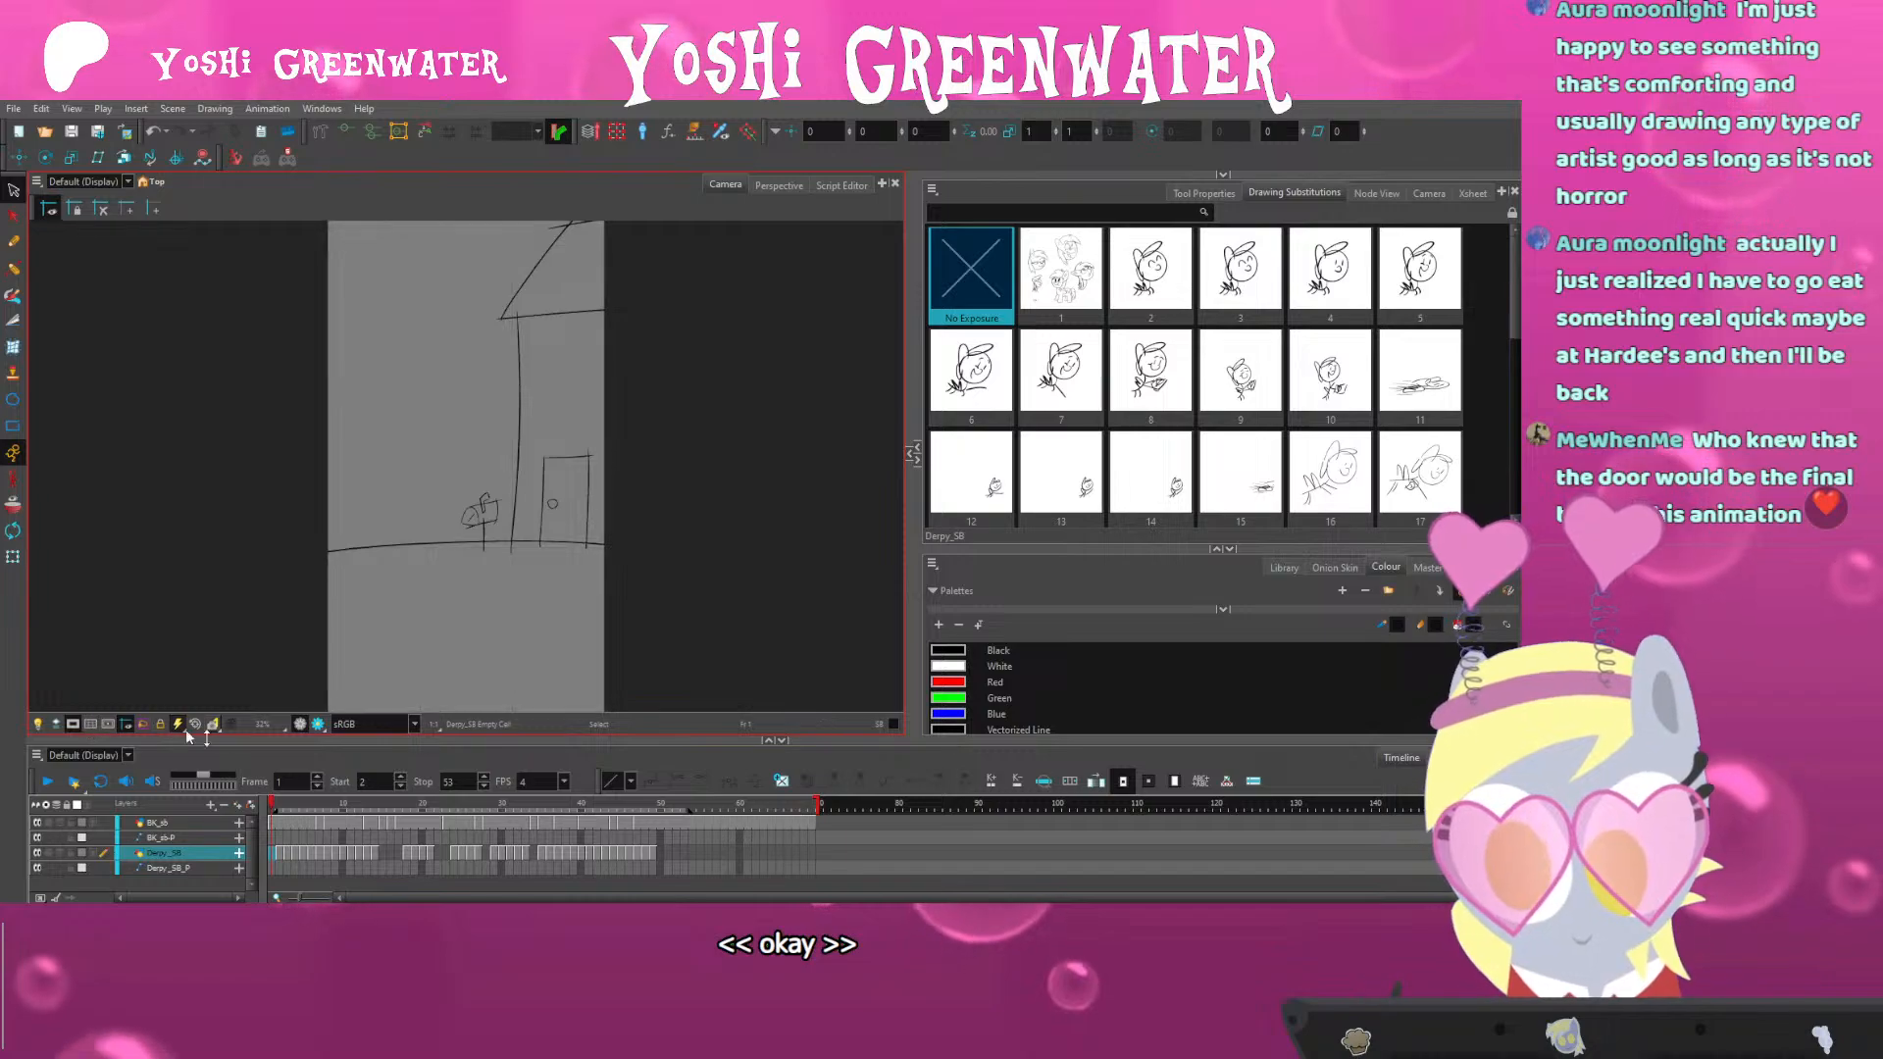
pyautogui.moveTo(253, 738); pyautogui.dragTo(253, 749)
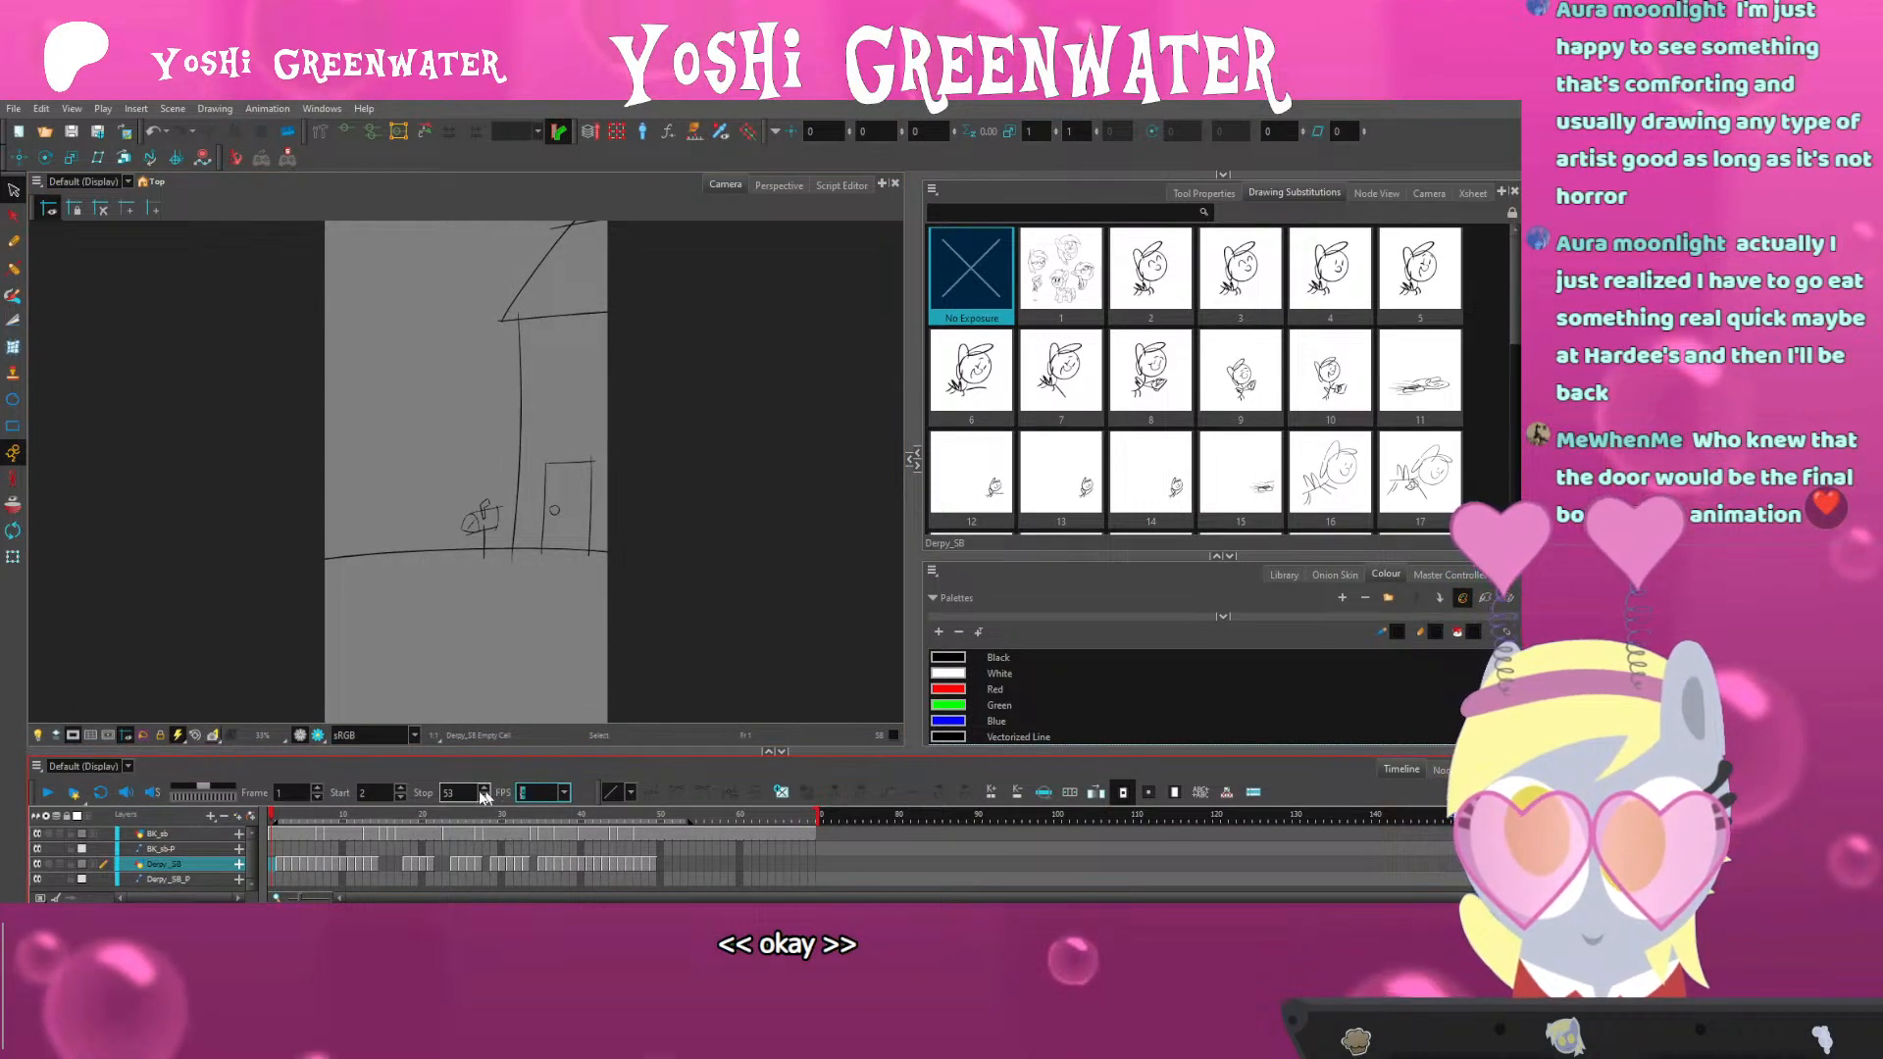
# Set the playback rate to 2 FPS, play the animation, and replay it with looping turned on
pyautogui.write('2')
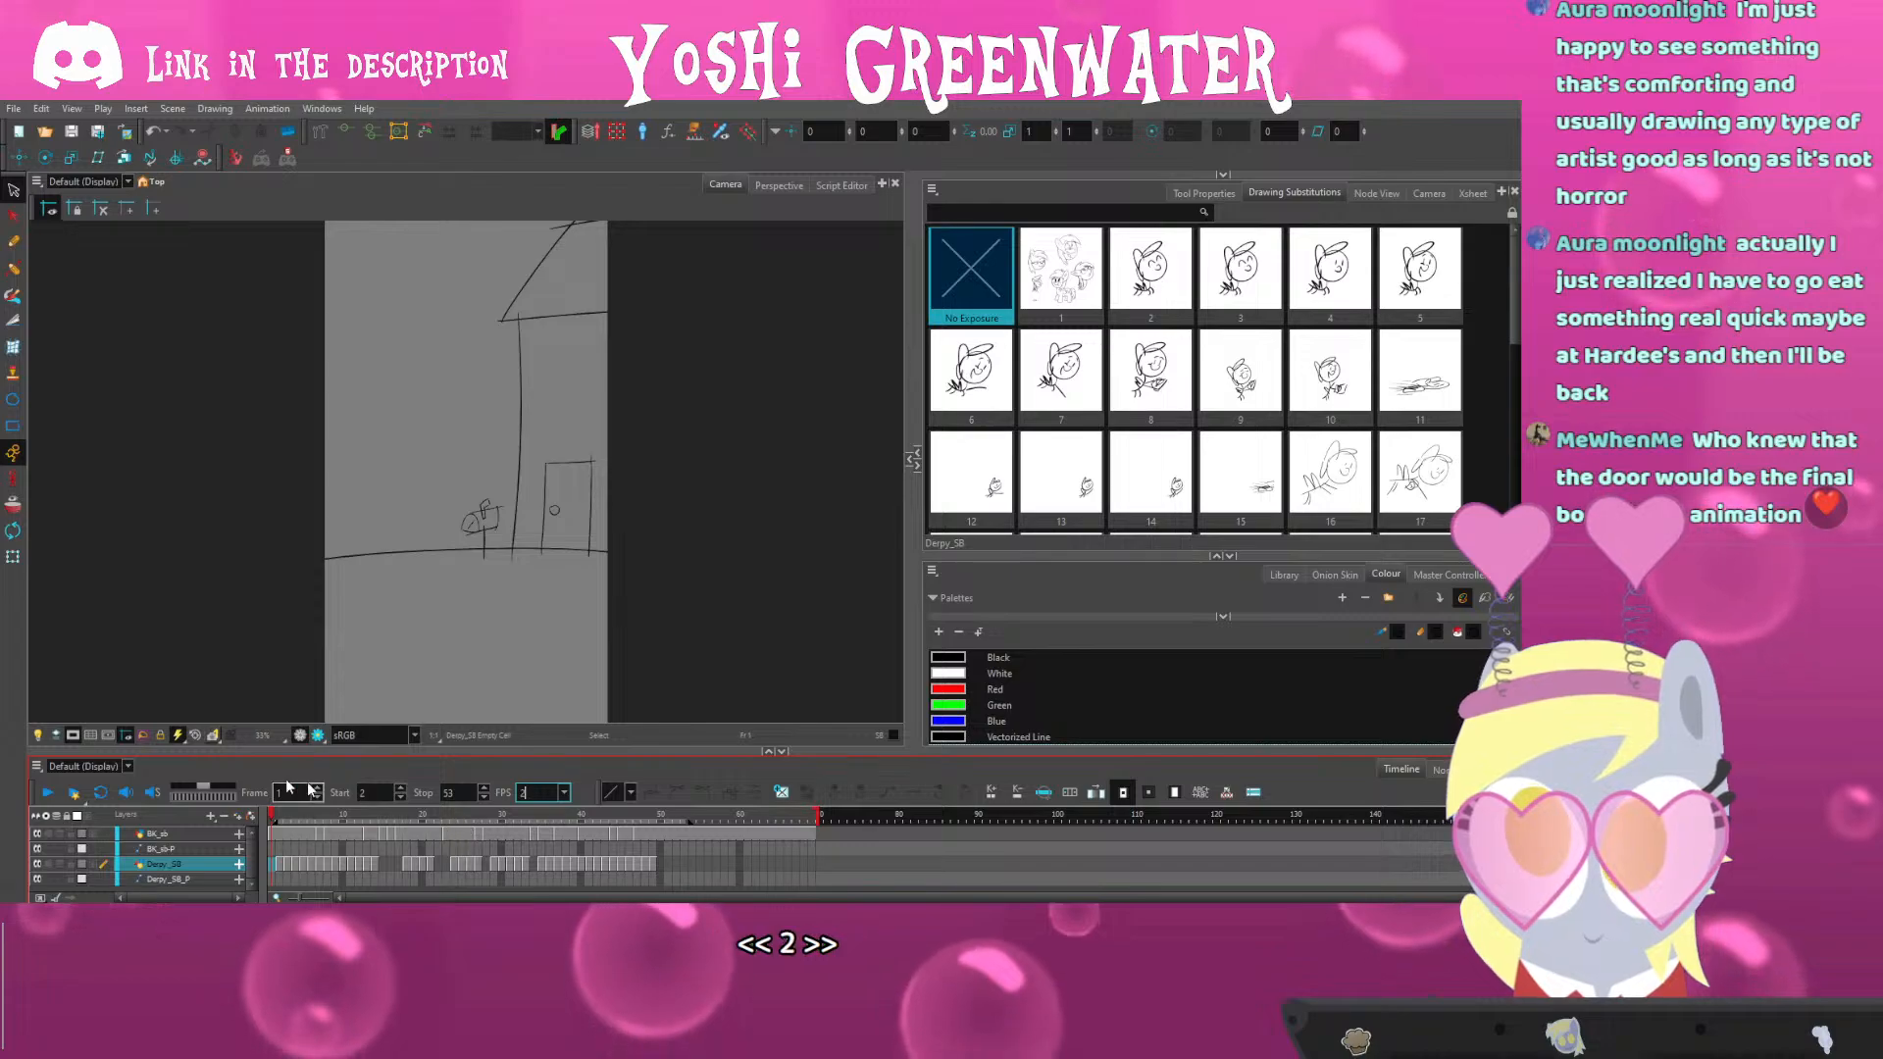
pyautogui.click(206, 655)
pyautogui.press('Return')
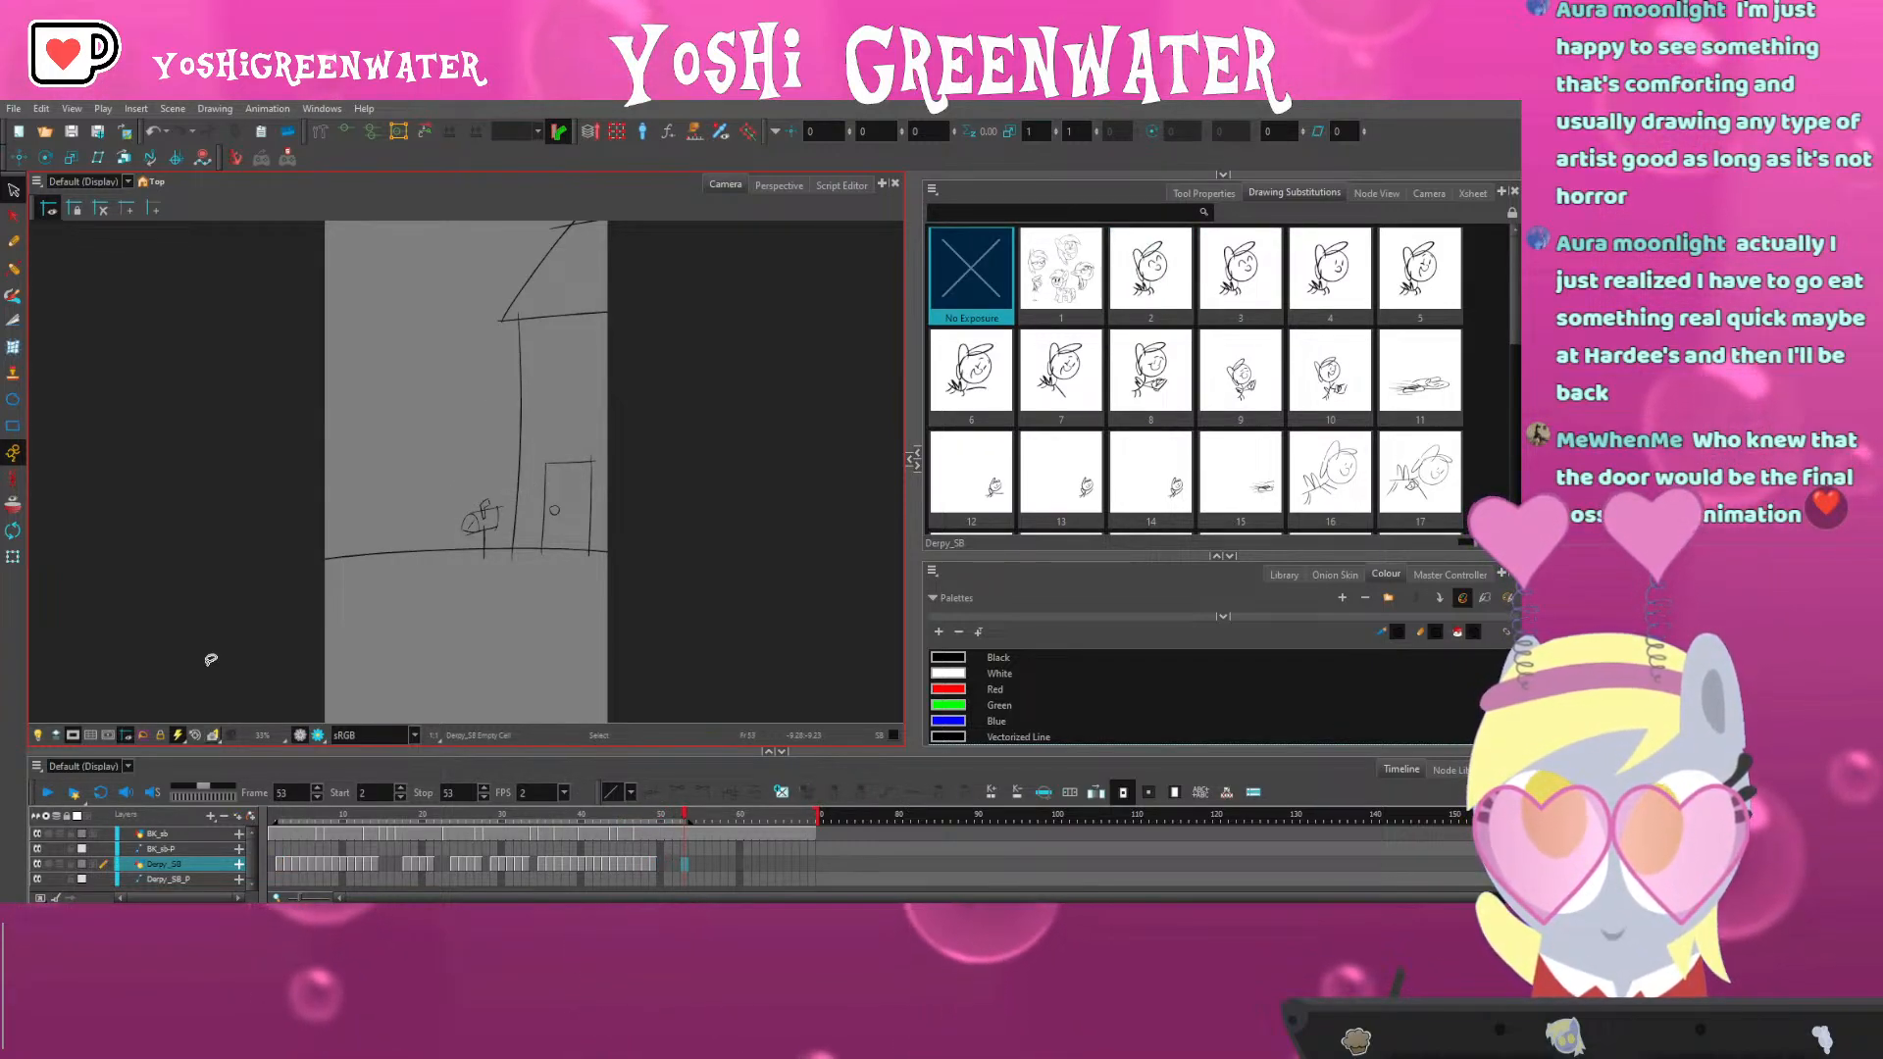
pyautogui.click(100, 792)
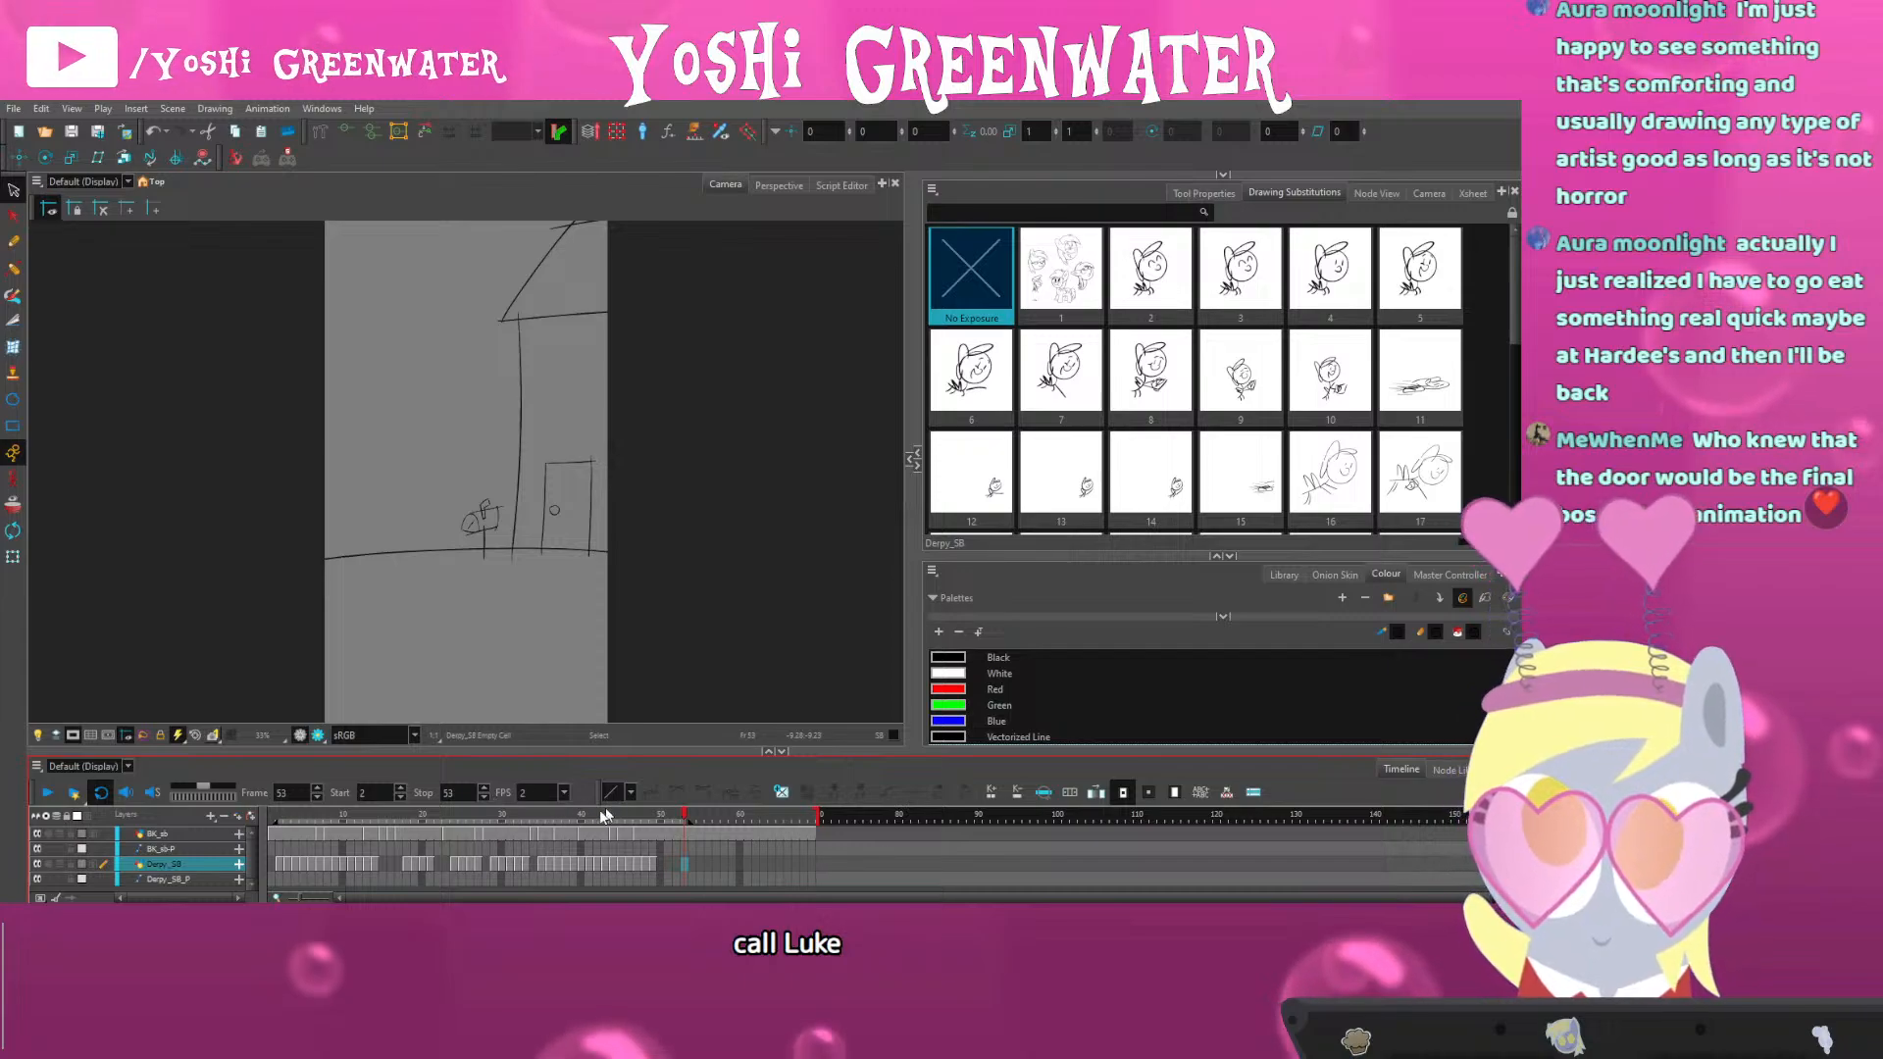
pyautogui.click(638, 815)
pyautogui.press('Return')
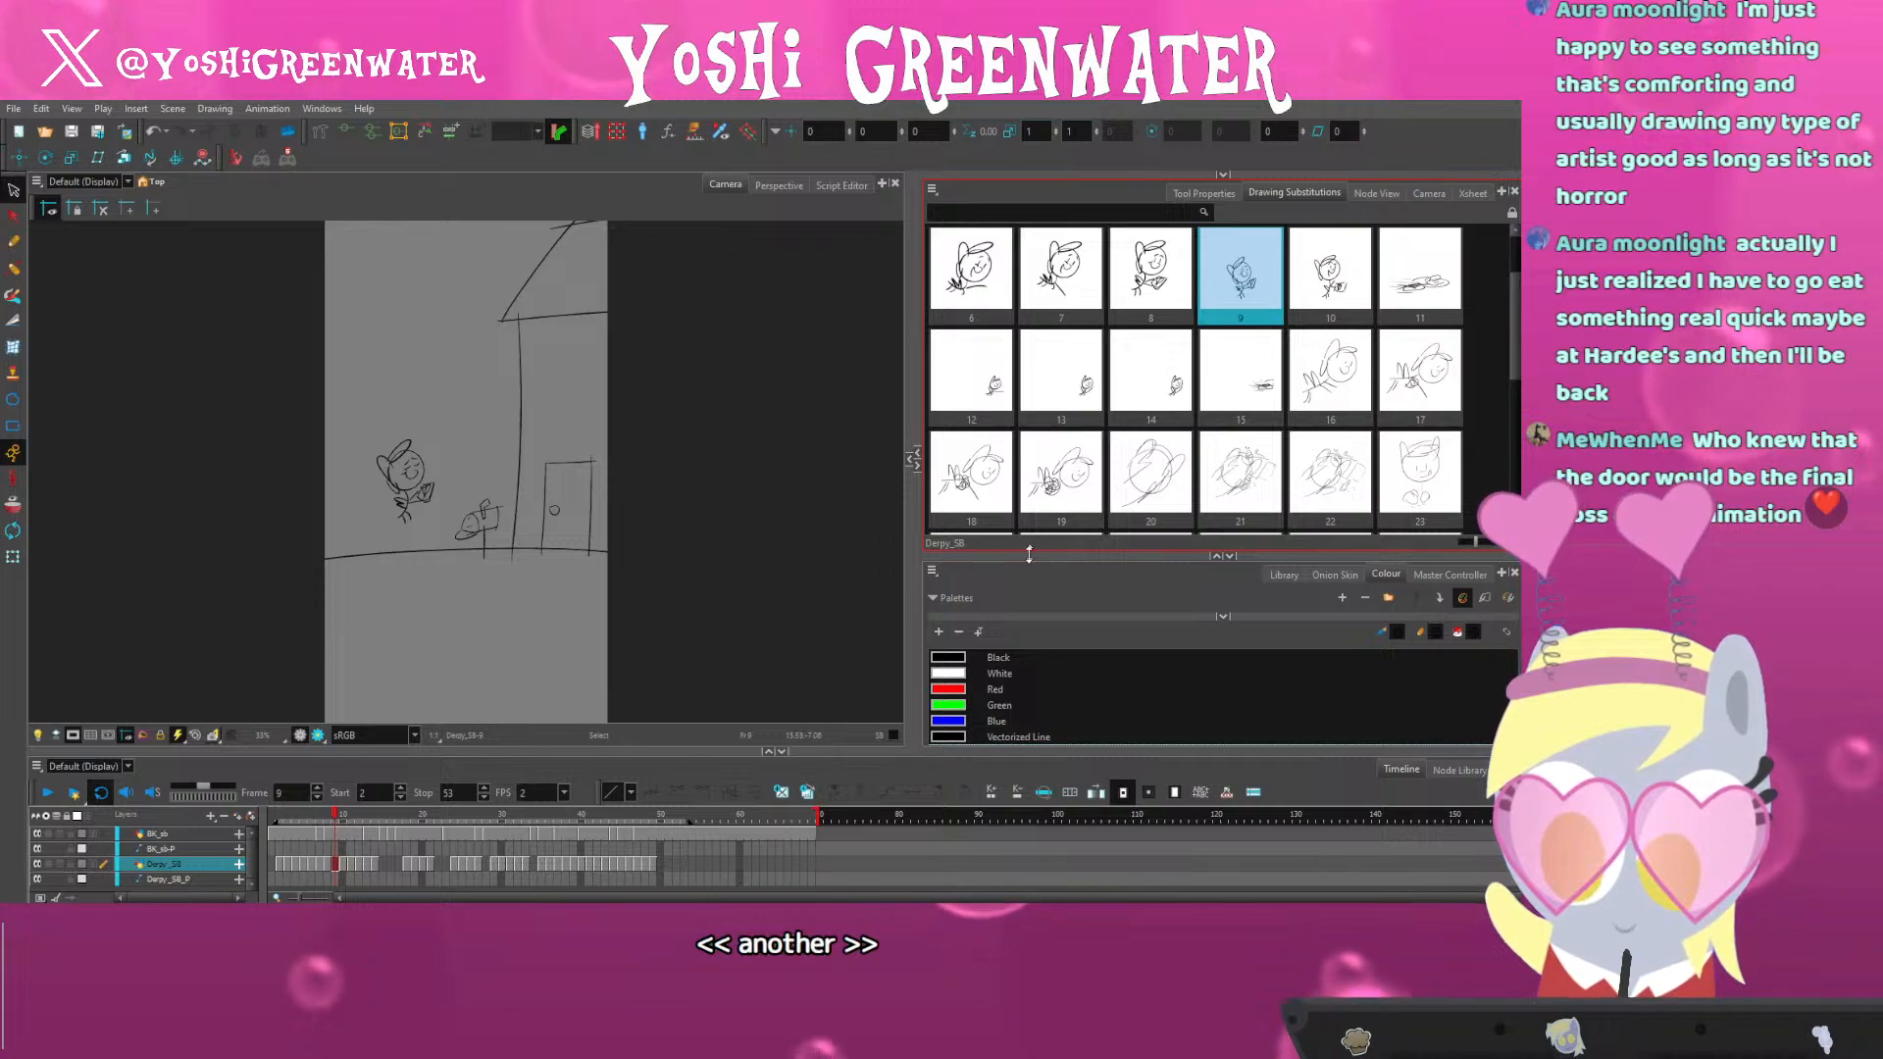
# Replay the looping storyboard from frame 1 to review Derpy's whole action
pyautogui.moveTo(1028, 554); pyautogui.dragTo(1016, 600)
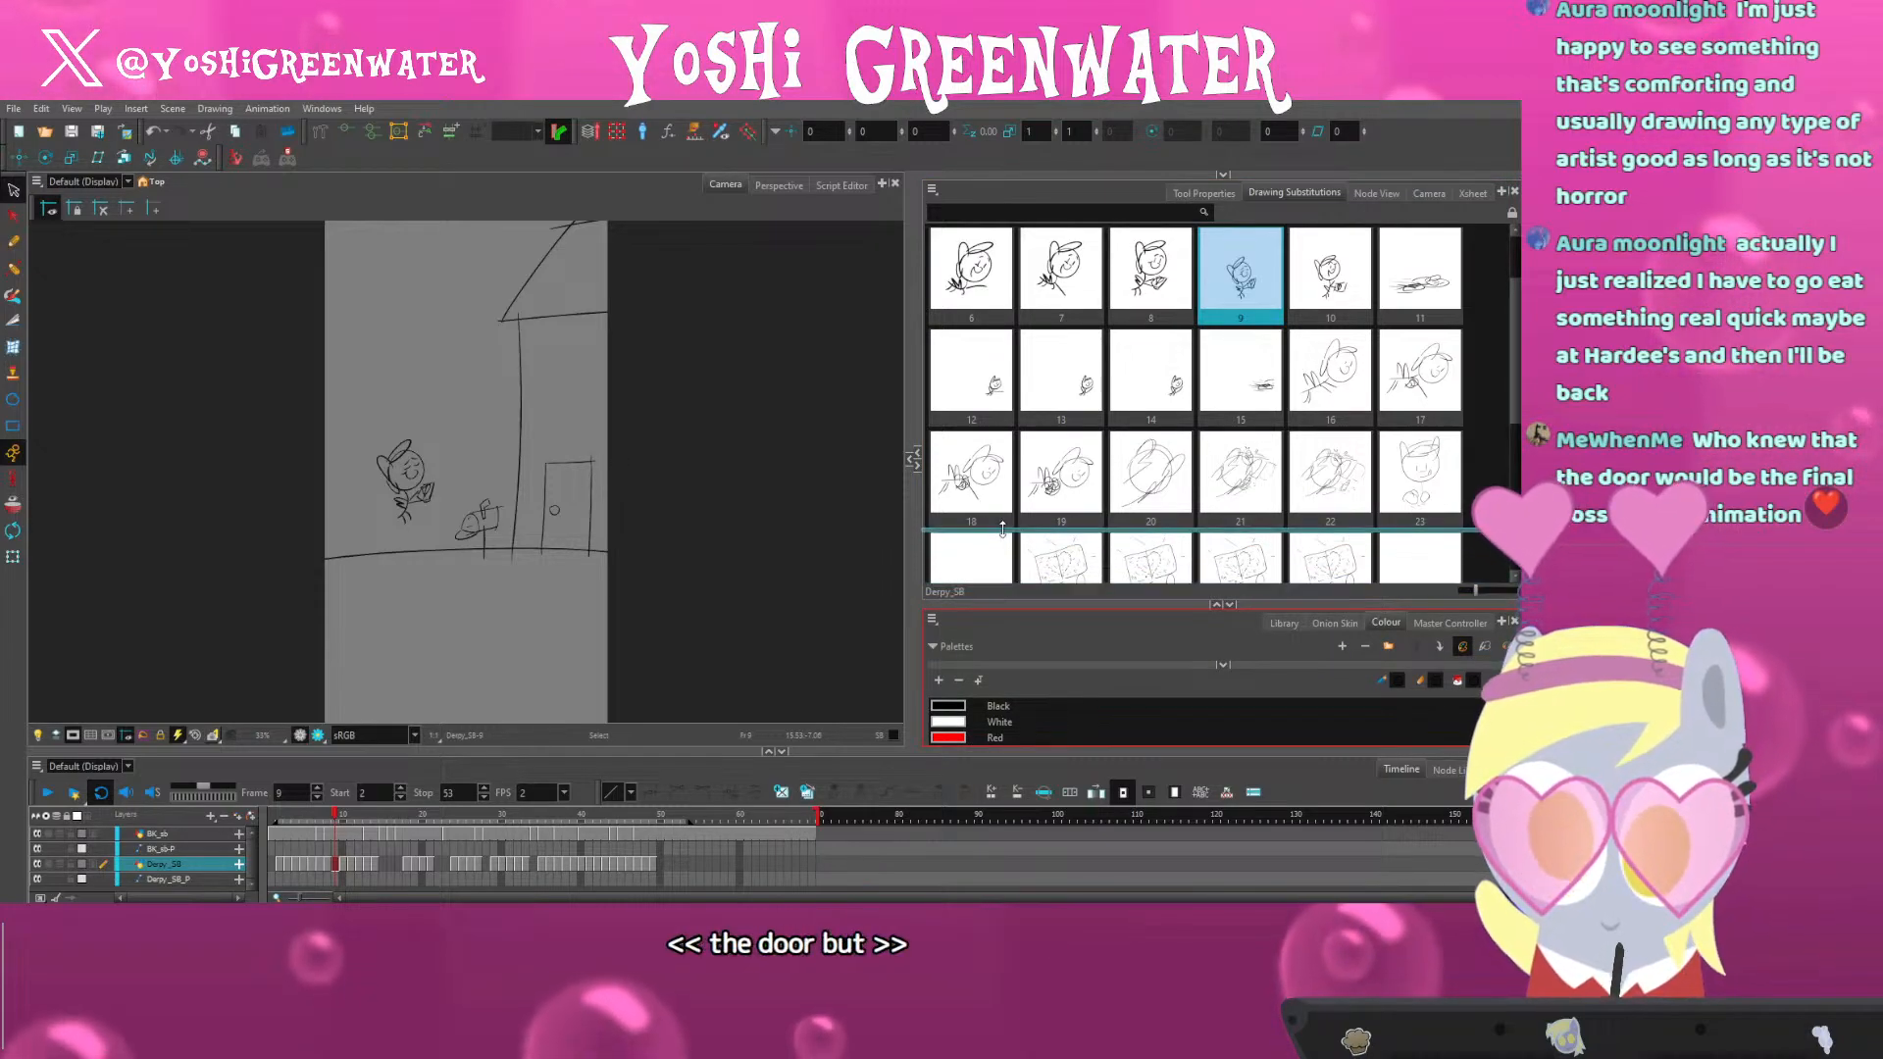
pyautogui.moveTo(1003, 529); pyautogui.dragTo(1000, 531)
pyautogui.scroll(2, 1334, 337)
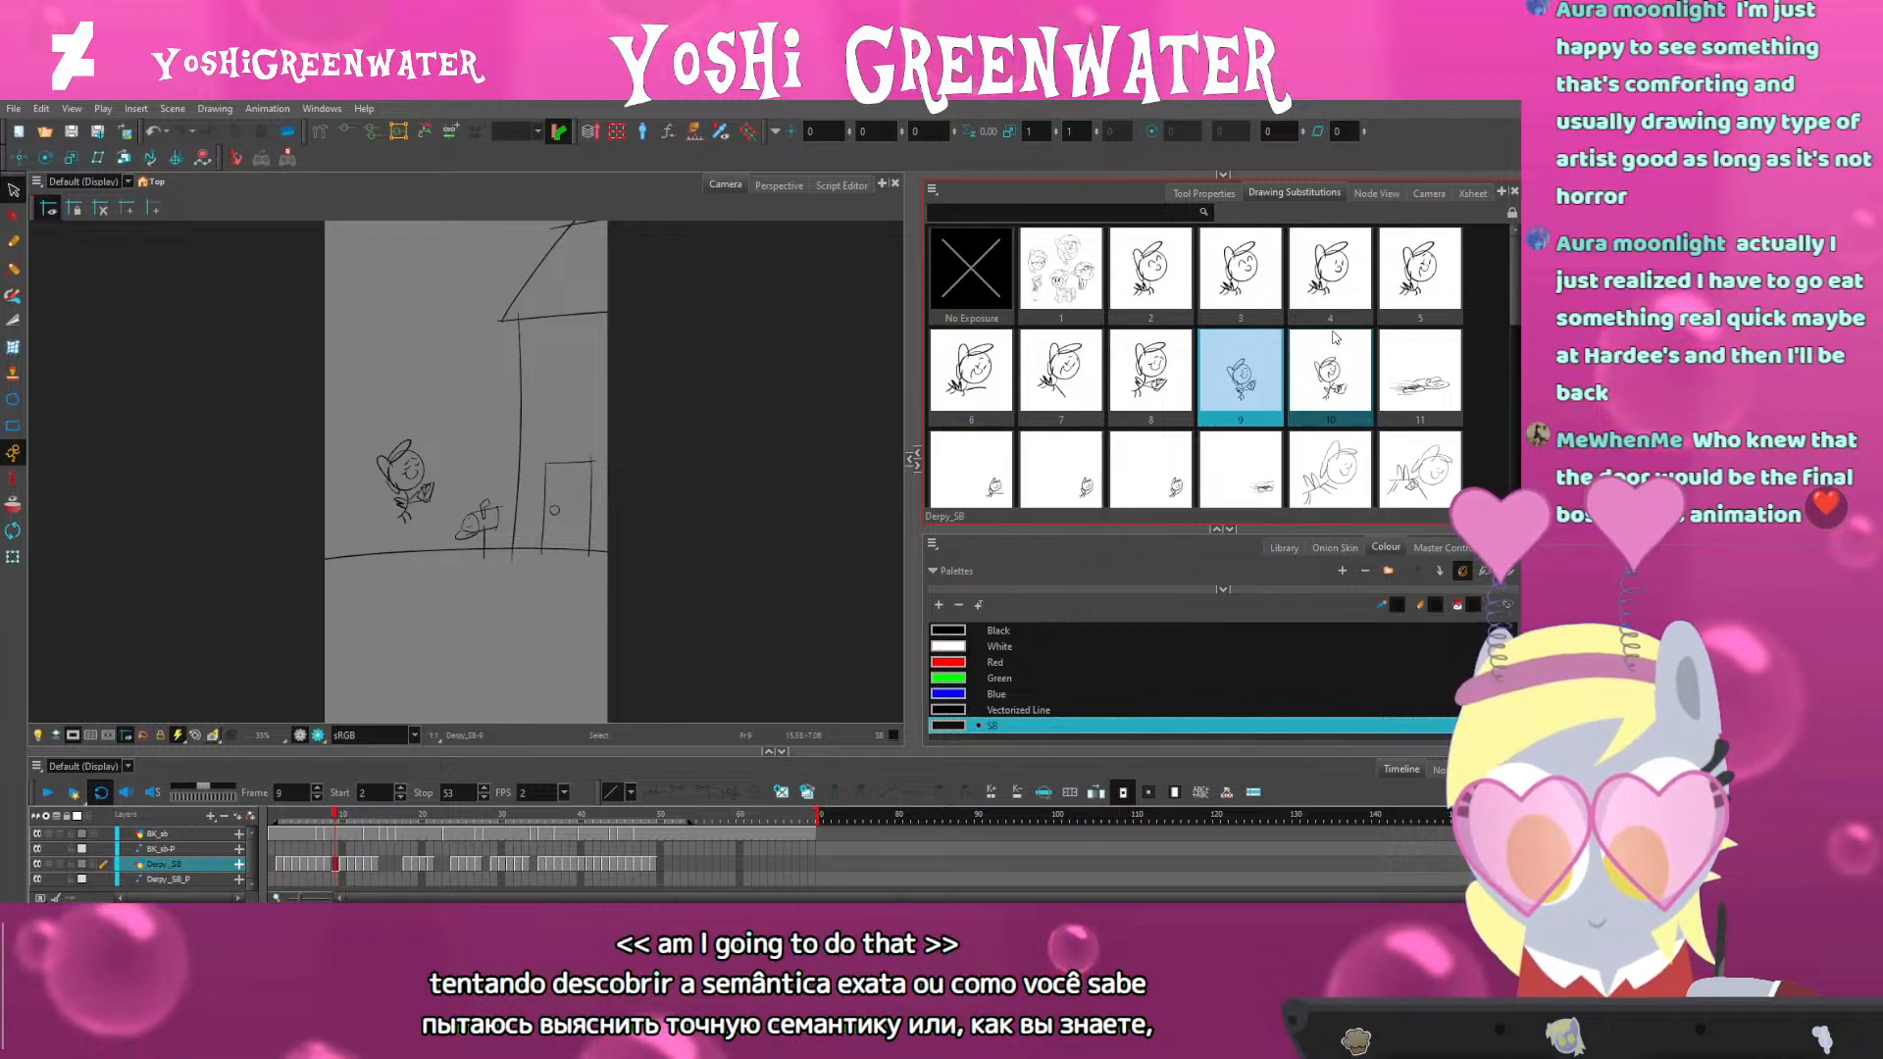
pyautogui.click(273, 816)
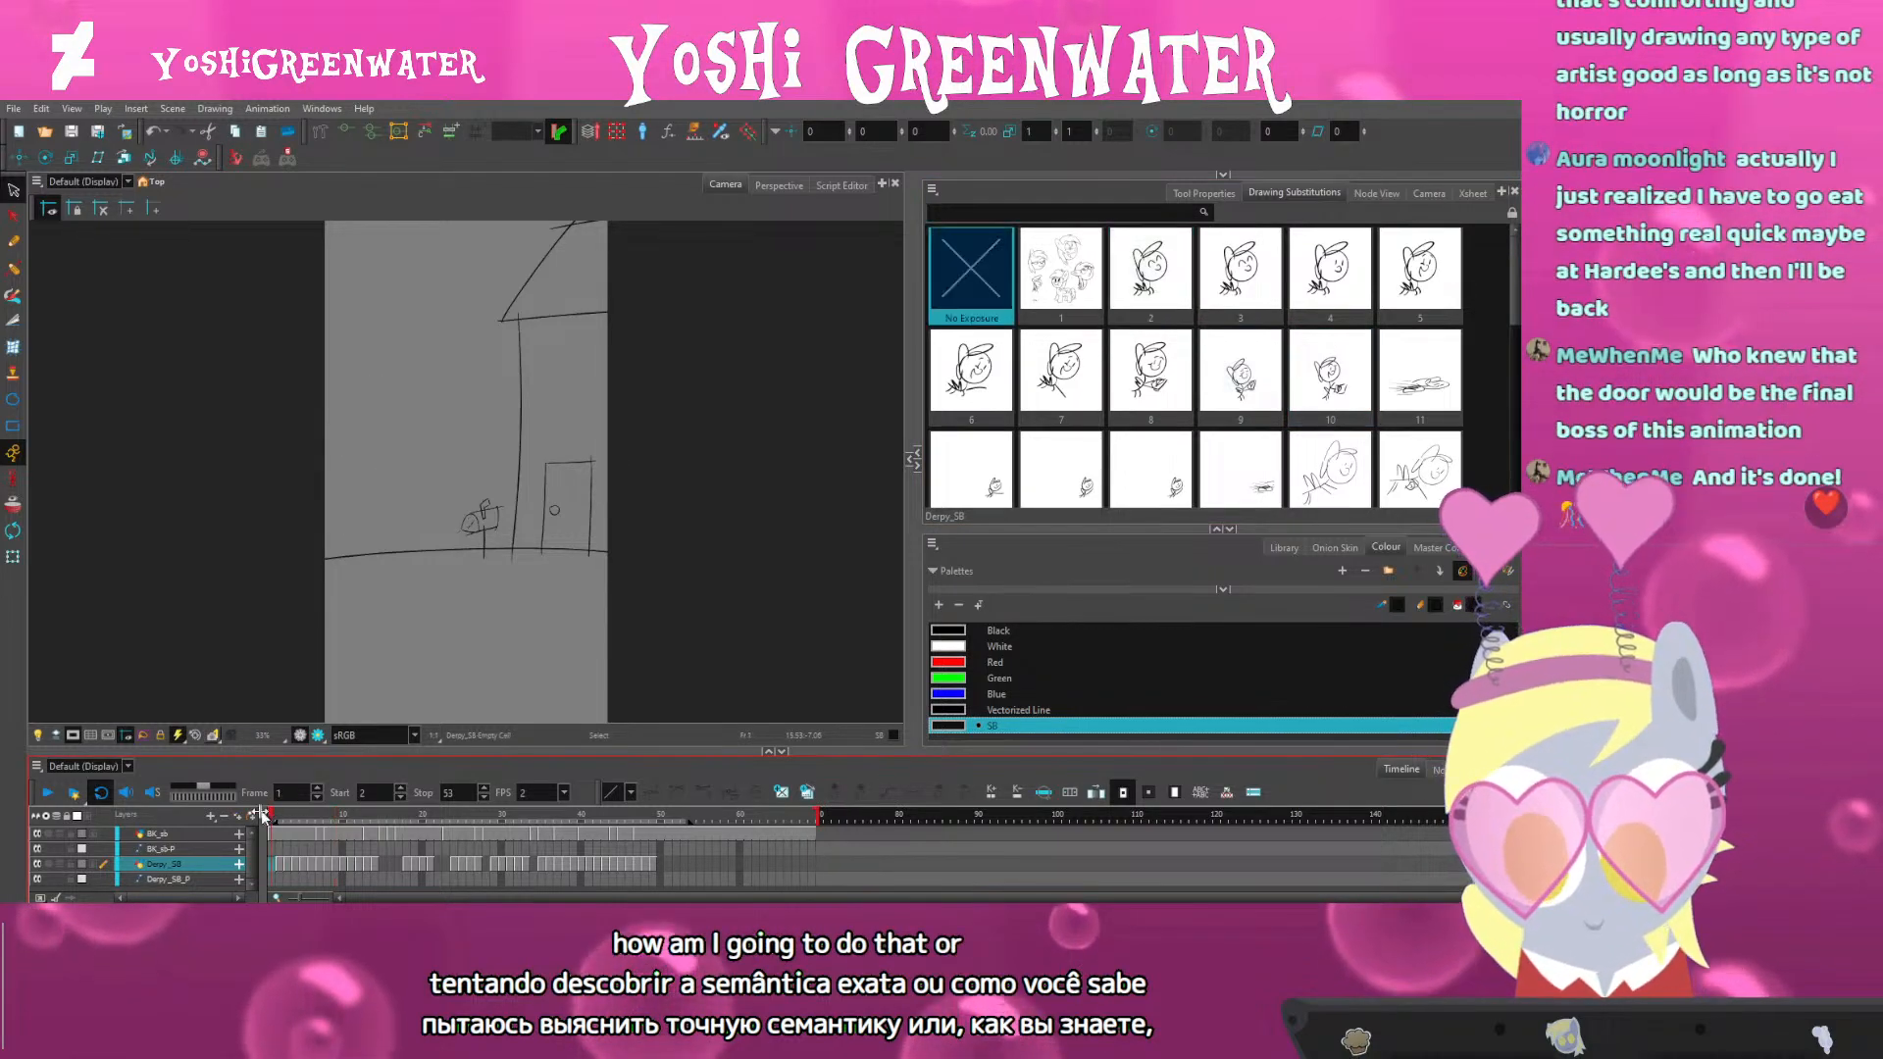
pyautogui.press('Return')
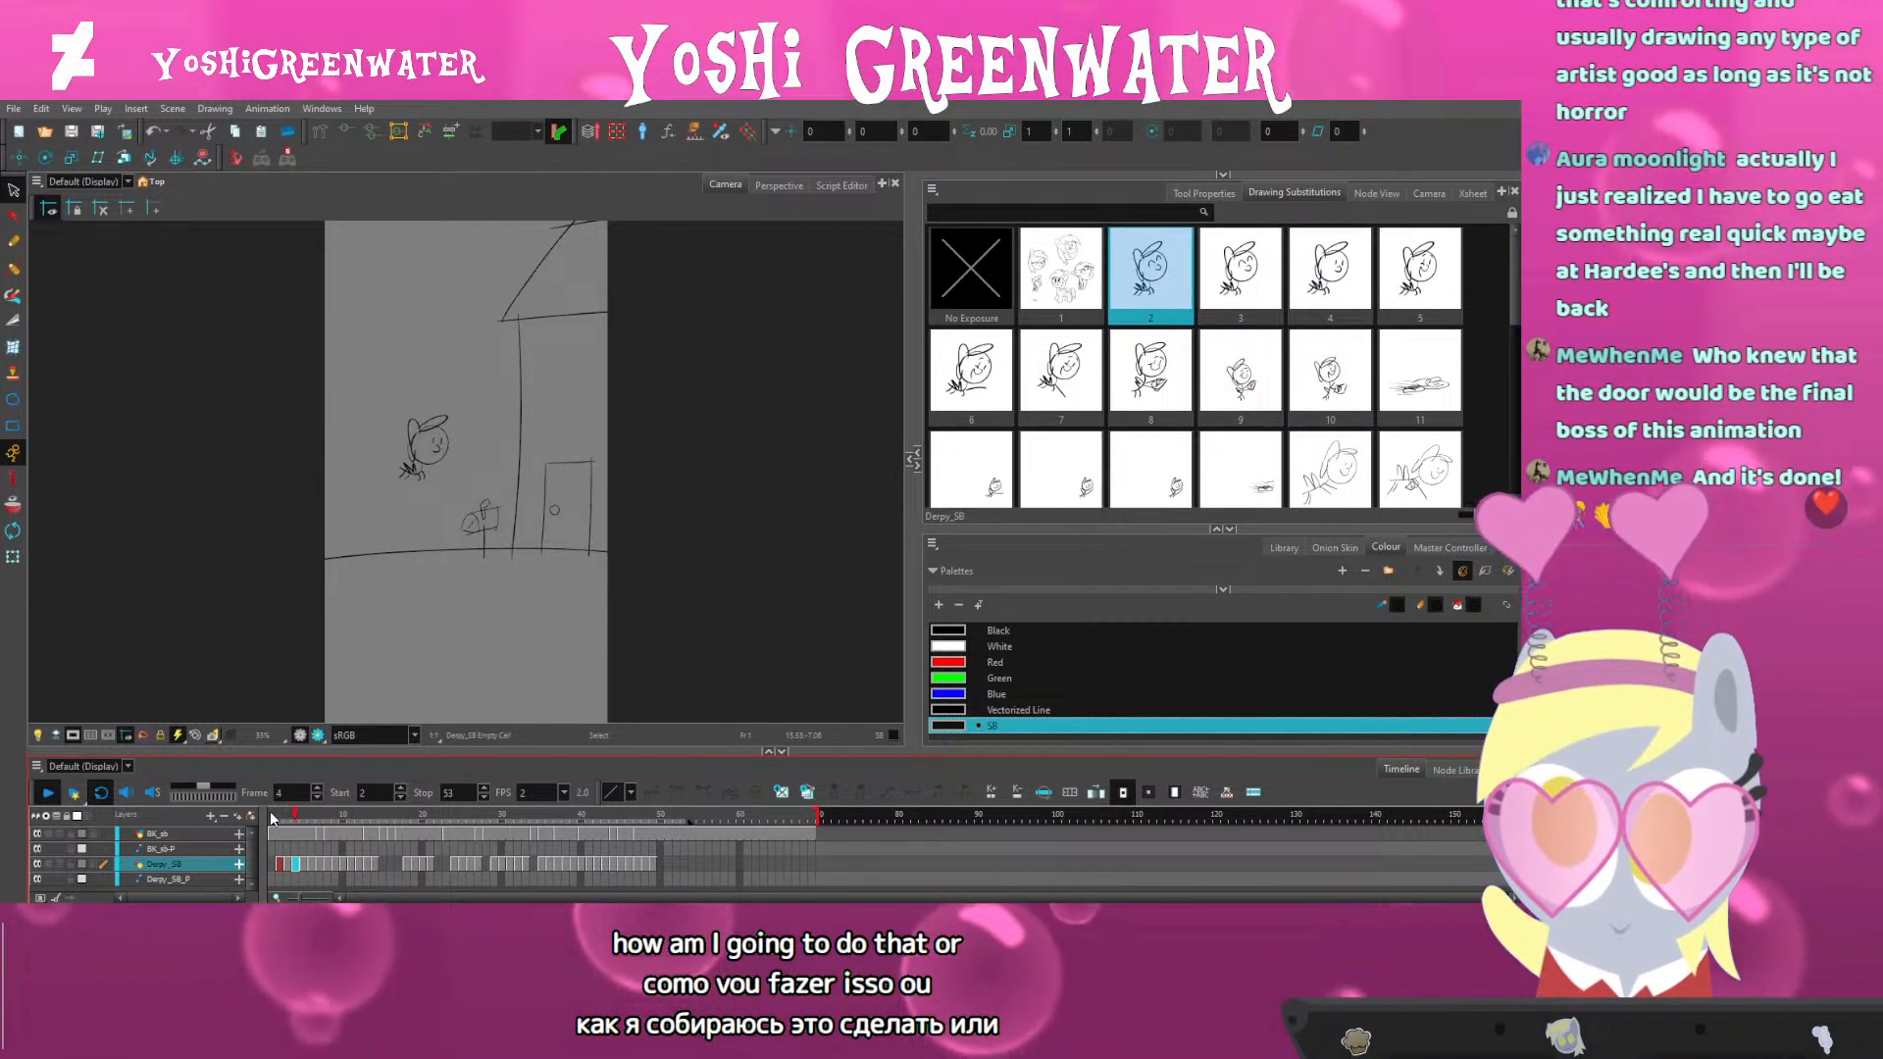
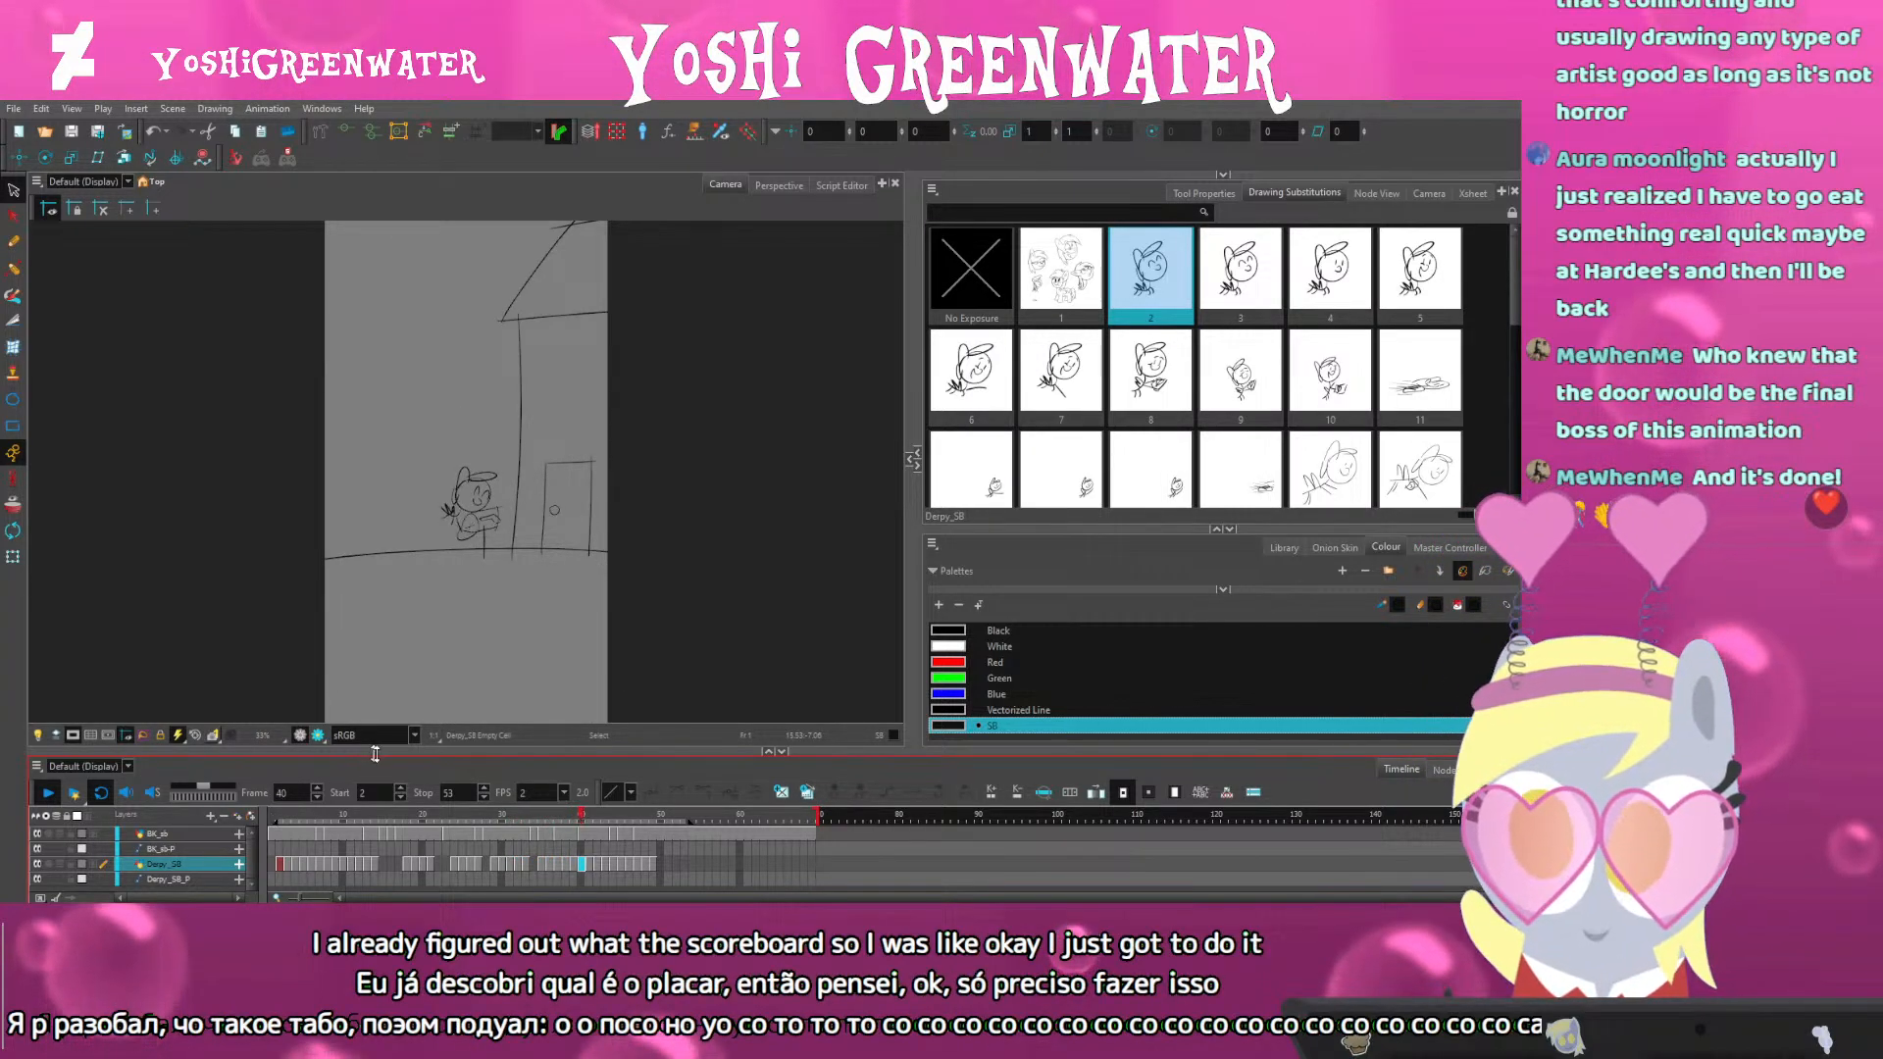
# Set the playback rate to 24 FPS and the playback start frame to 1
pyautogui.moveTo(375, 753); pyautogui.dragTo(376, 719)
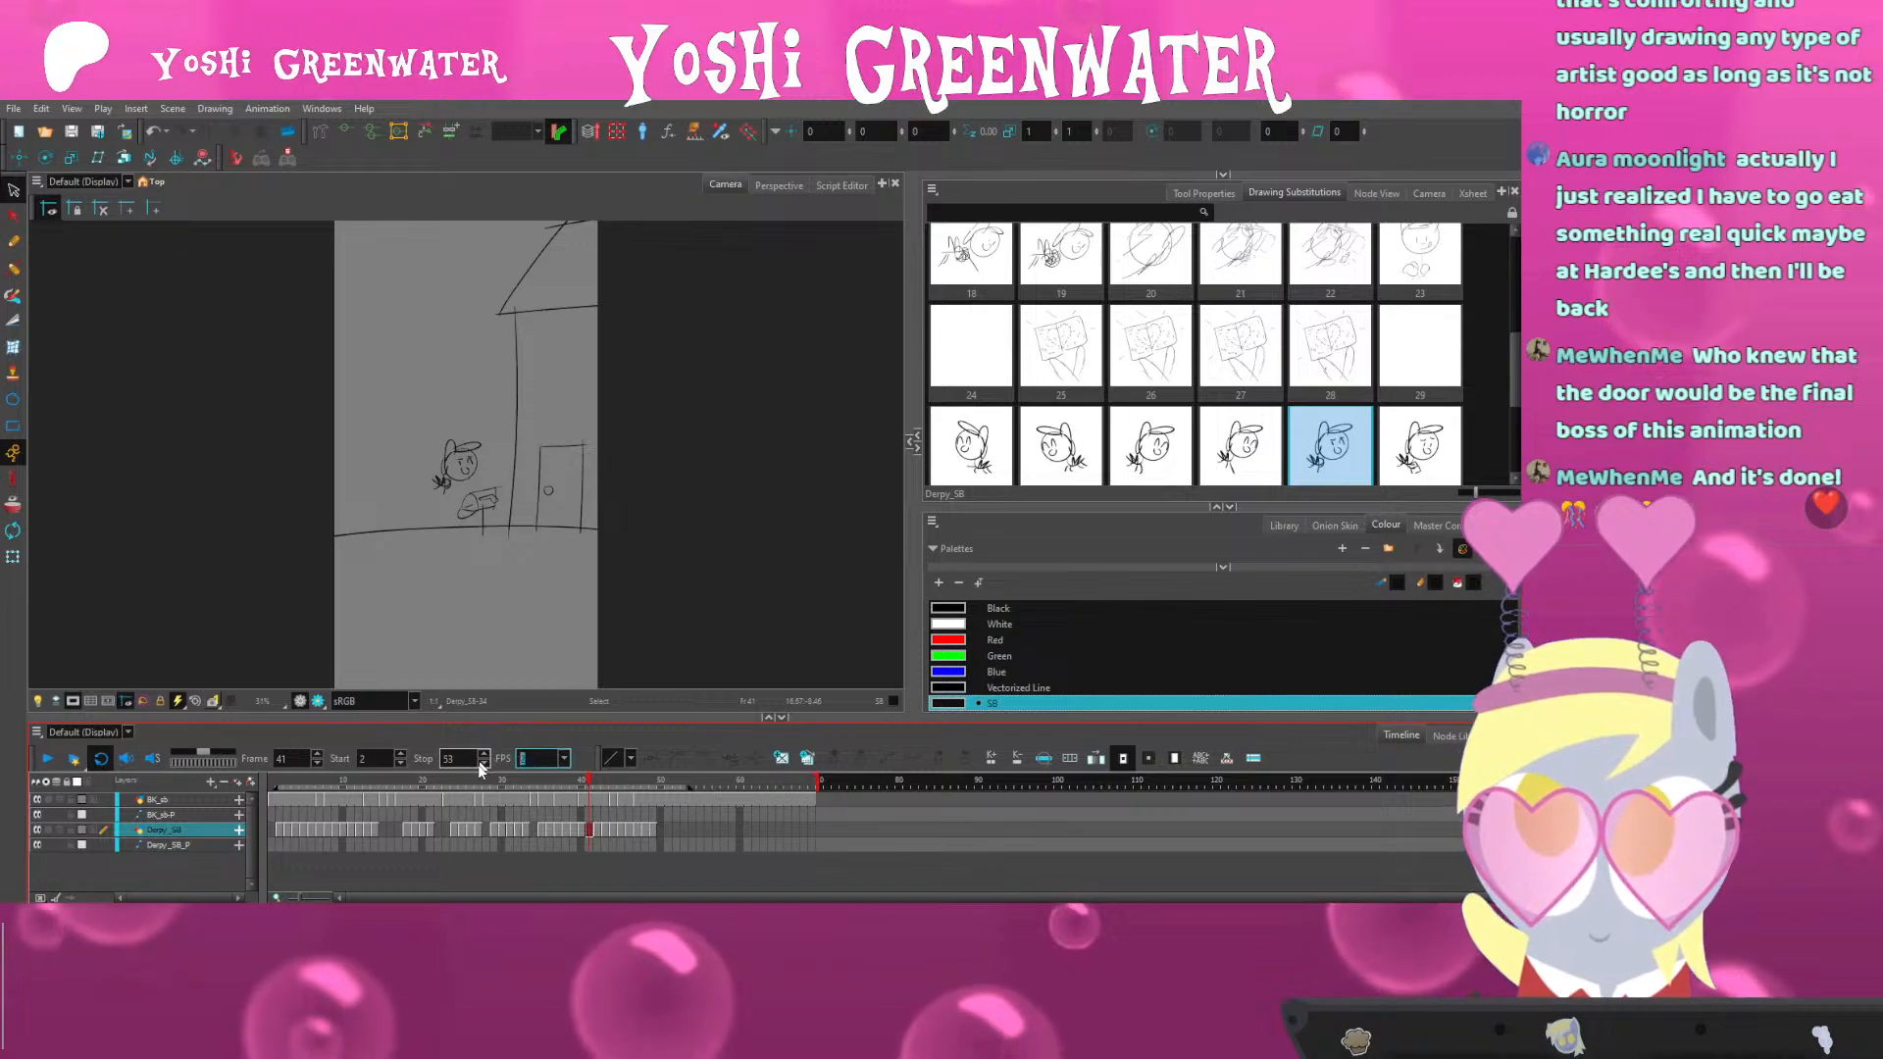
pyautogui.moveTo(278, 787); pyautogui.dragTo(264, 787)
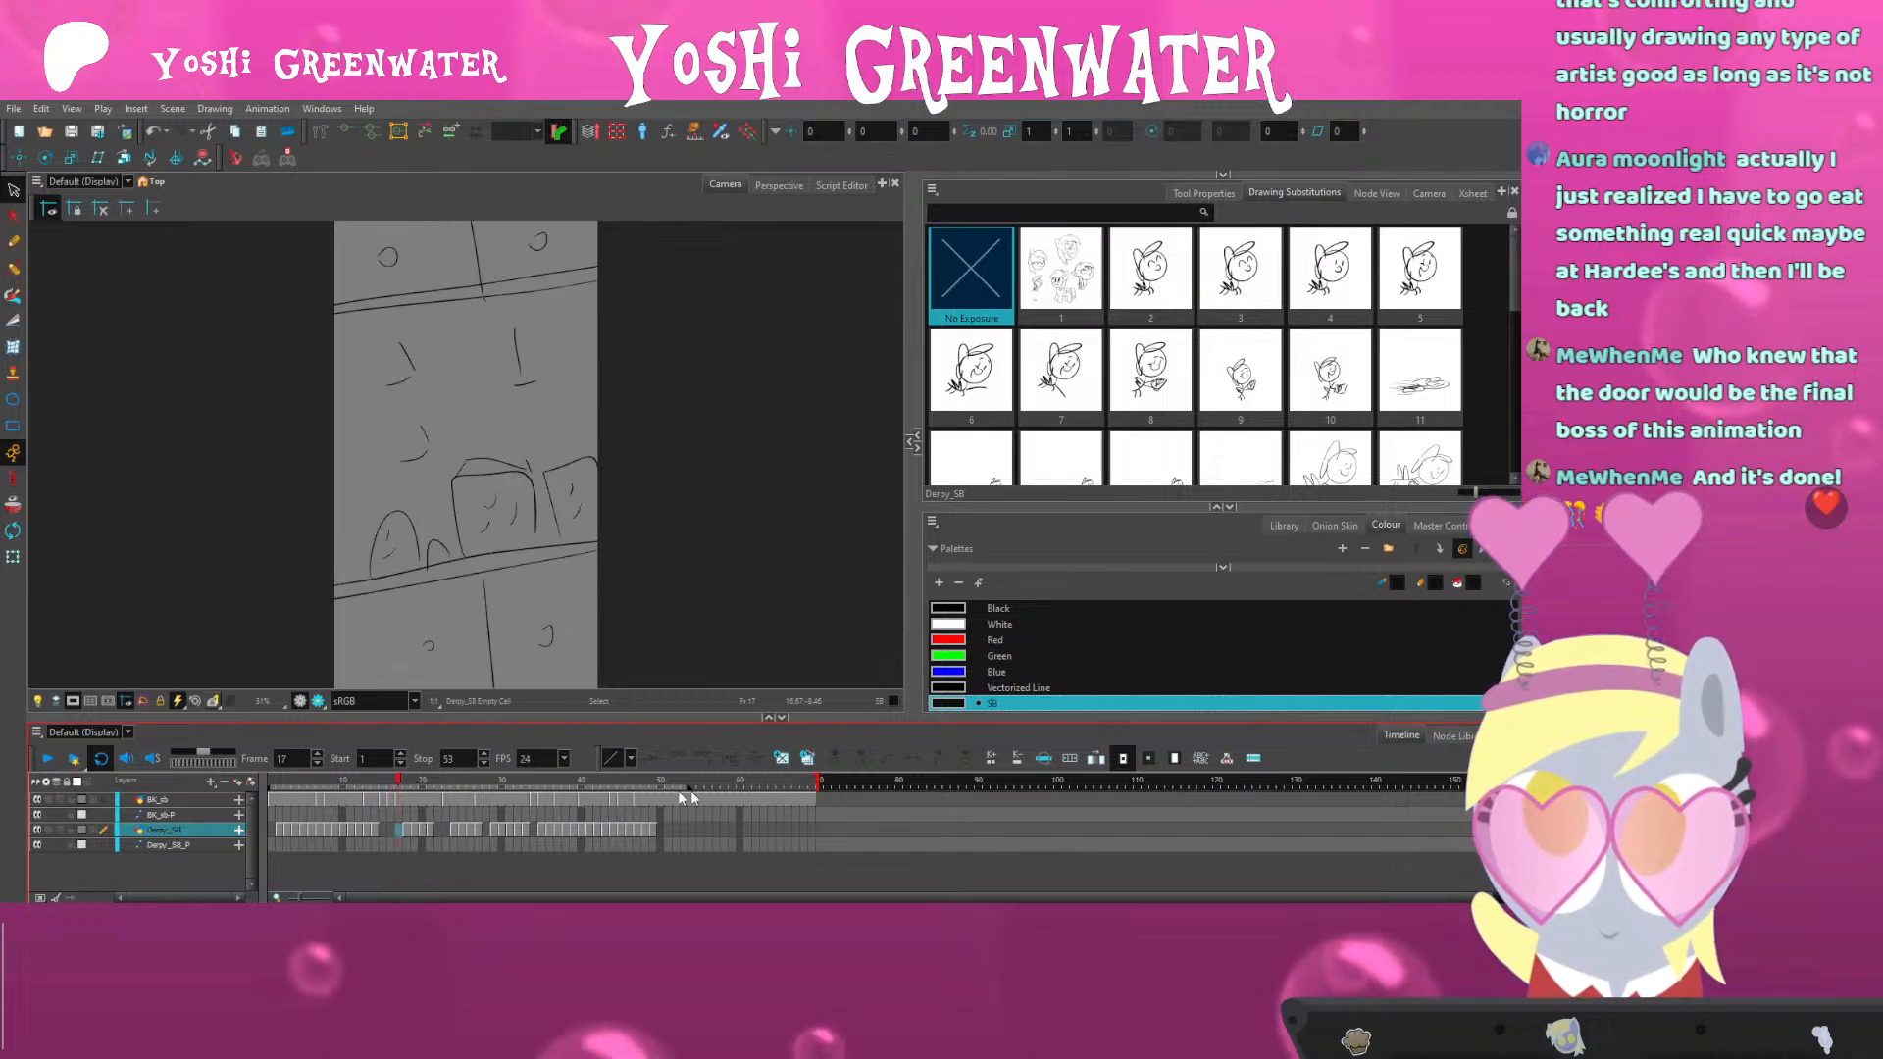
# Extend the scene's end past the existing drawings to about frame 380
pyautogui.click(816, 783)
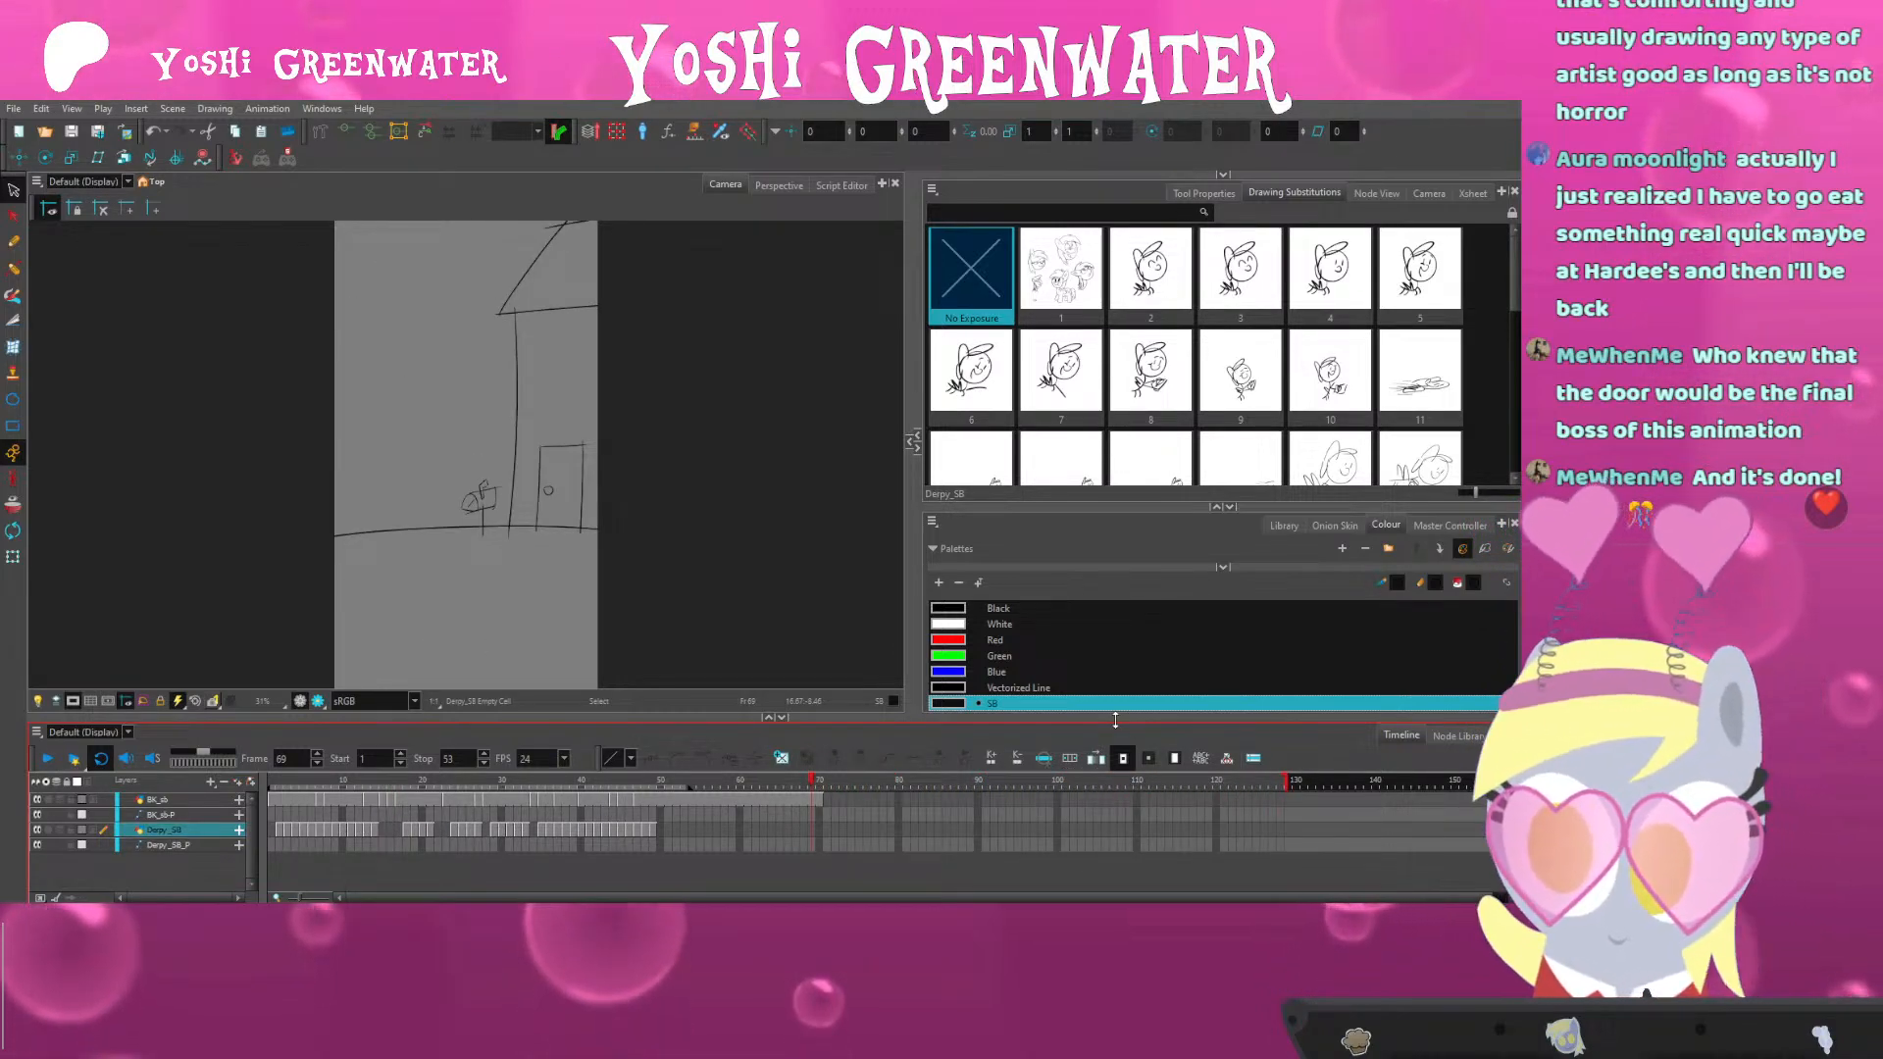
pyautogui.press('1')
pyautogui.press('1')
pyautogui.press('1')
pyautogui.click(678, 783)
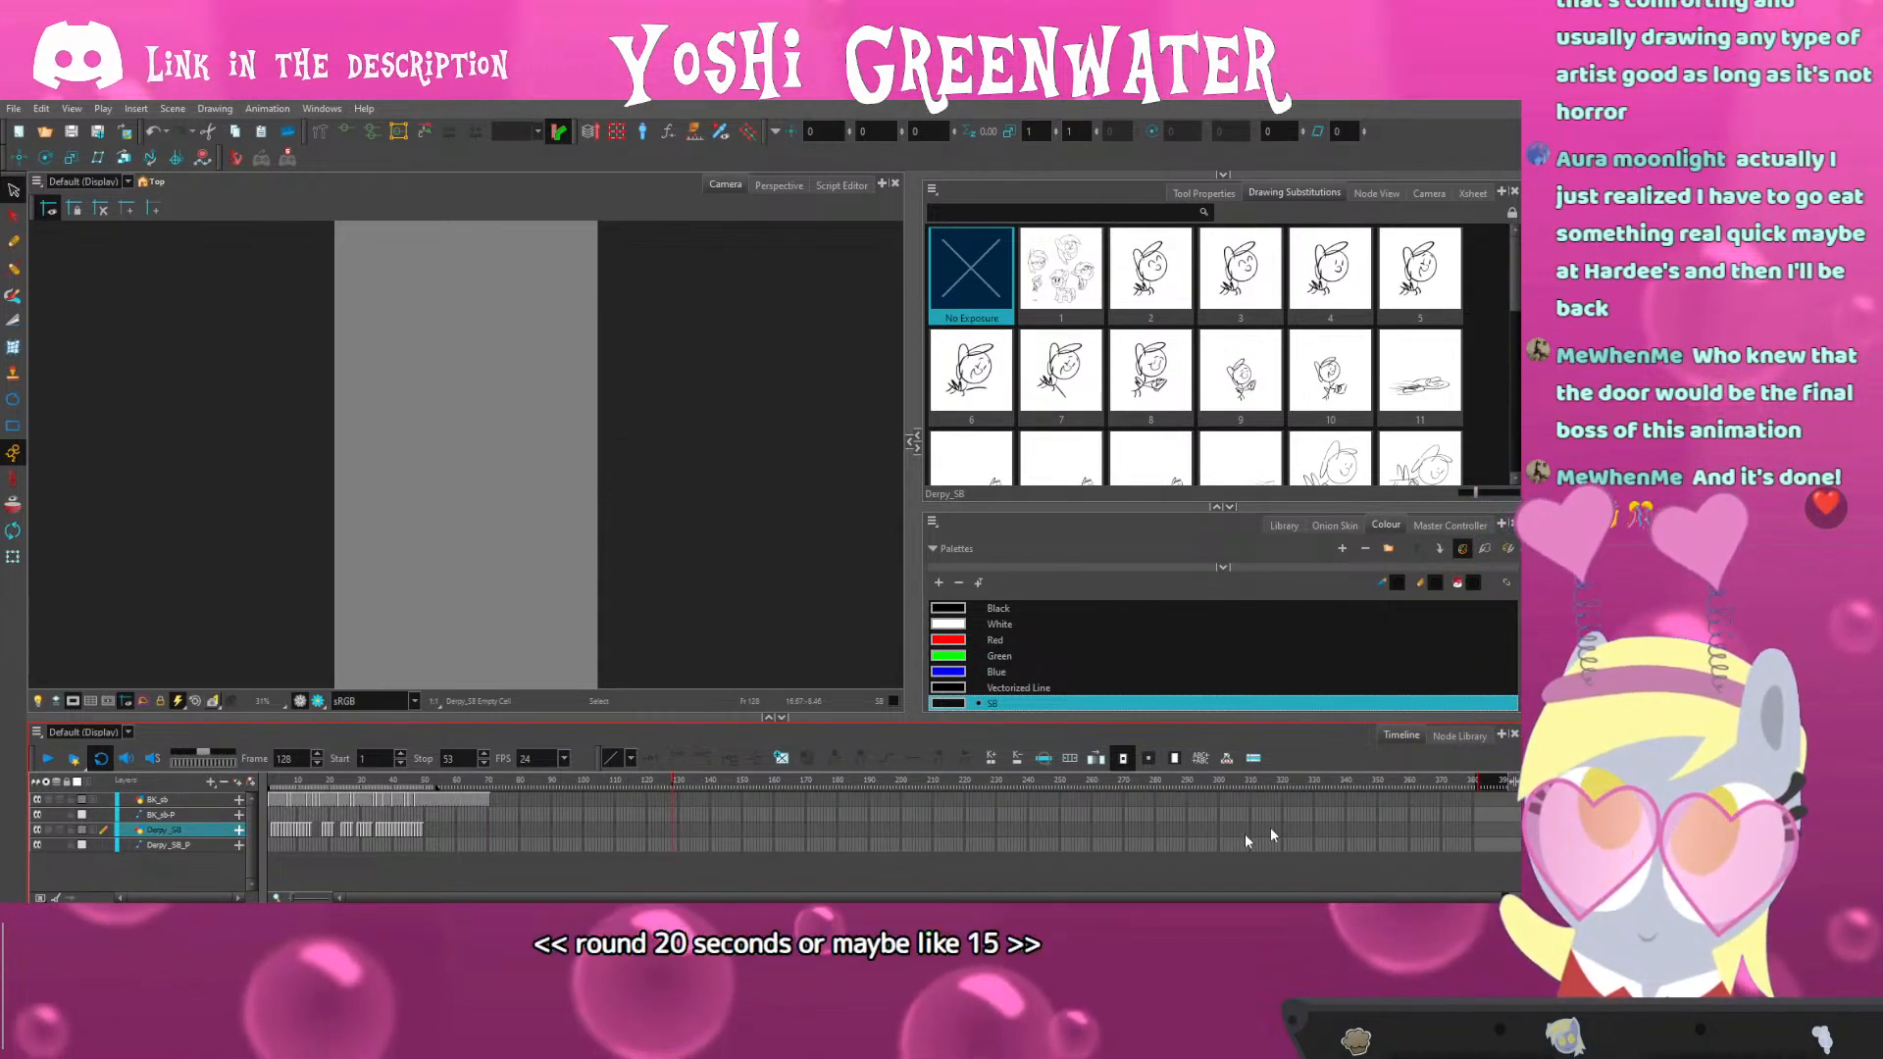
pyautogui.click(1471, 784)
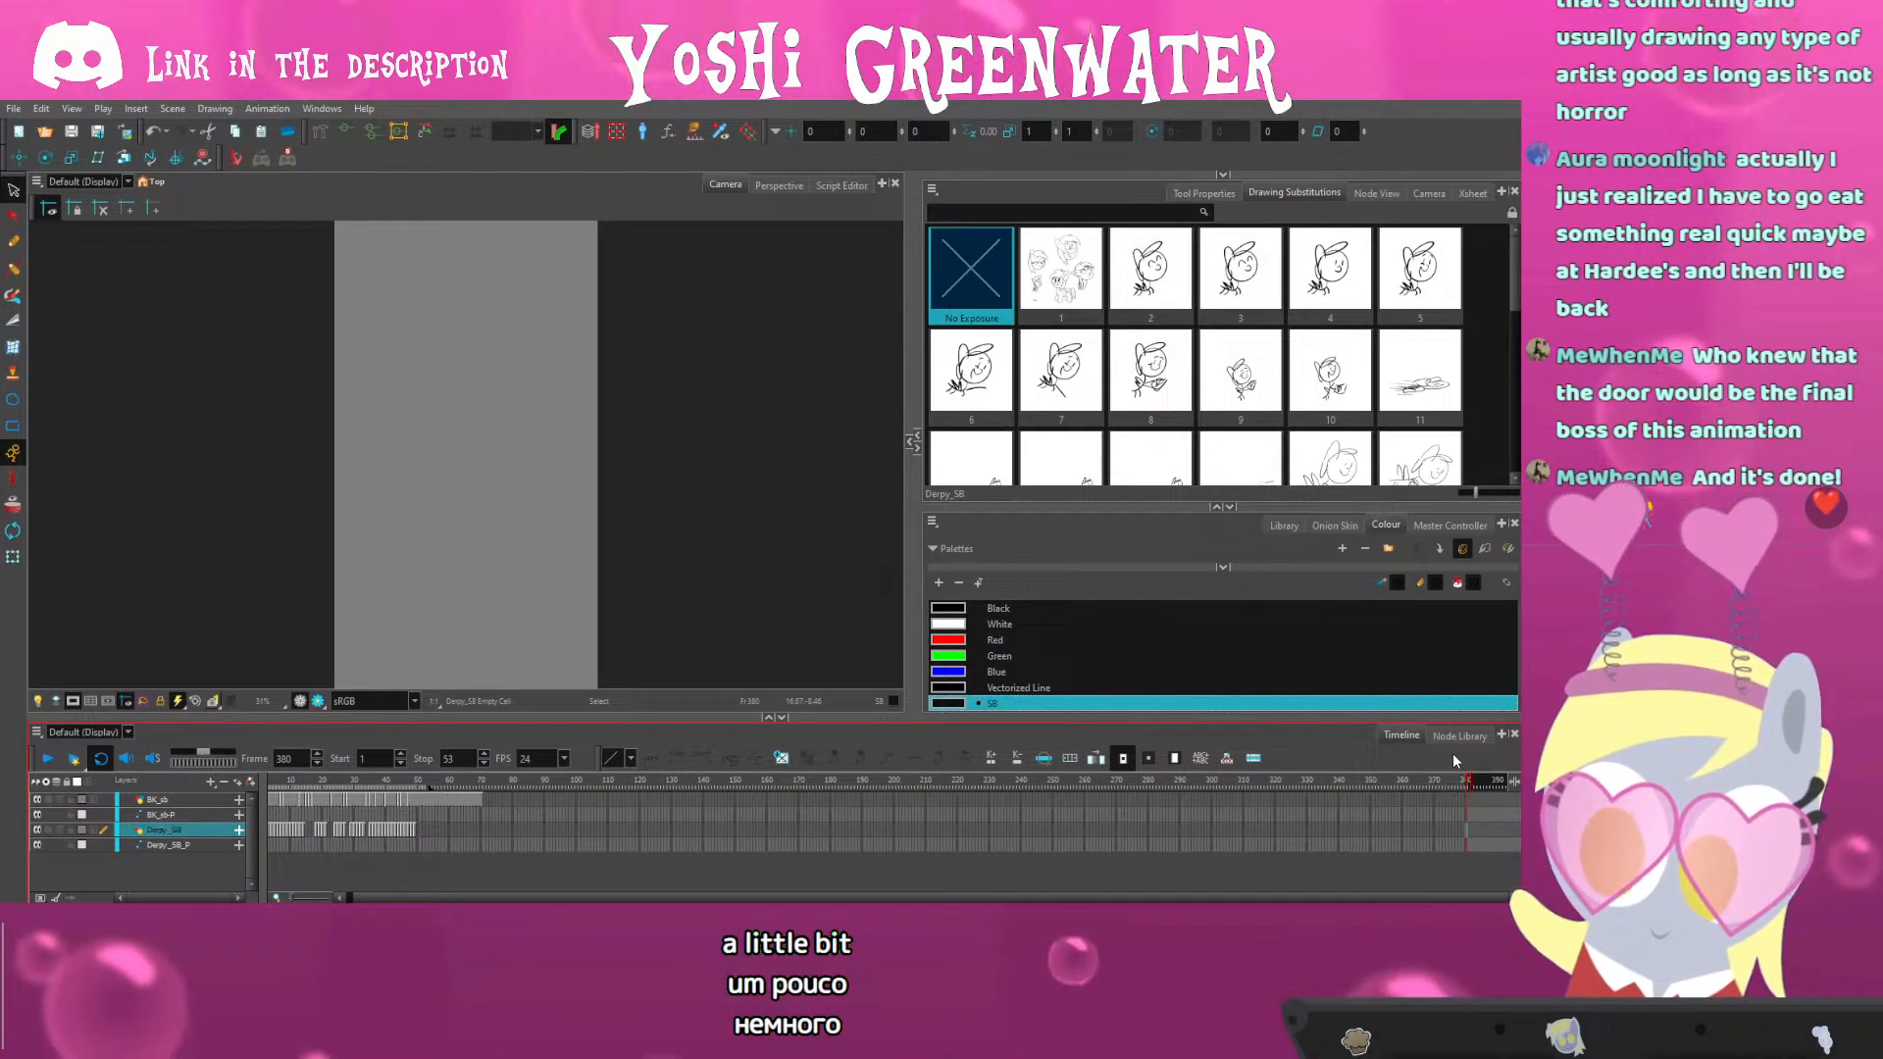
# Extend the scene's length further, go to frame 900, and set the playback stop frame to 900
pyautogui.click(1368, 776)
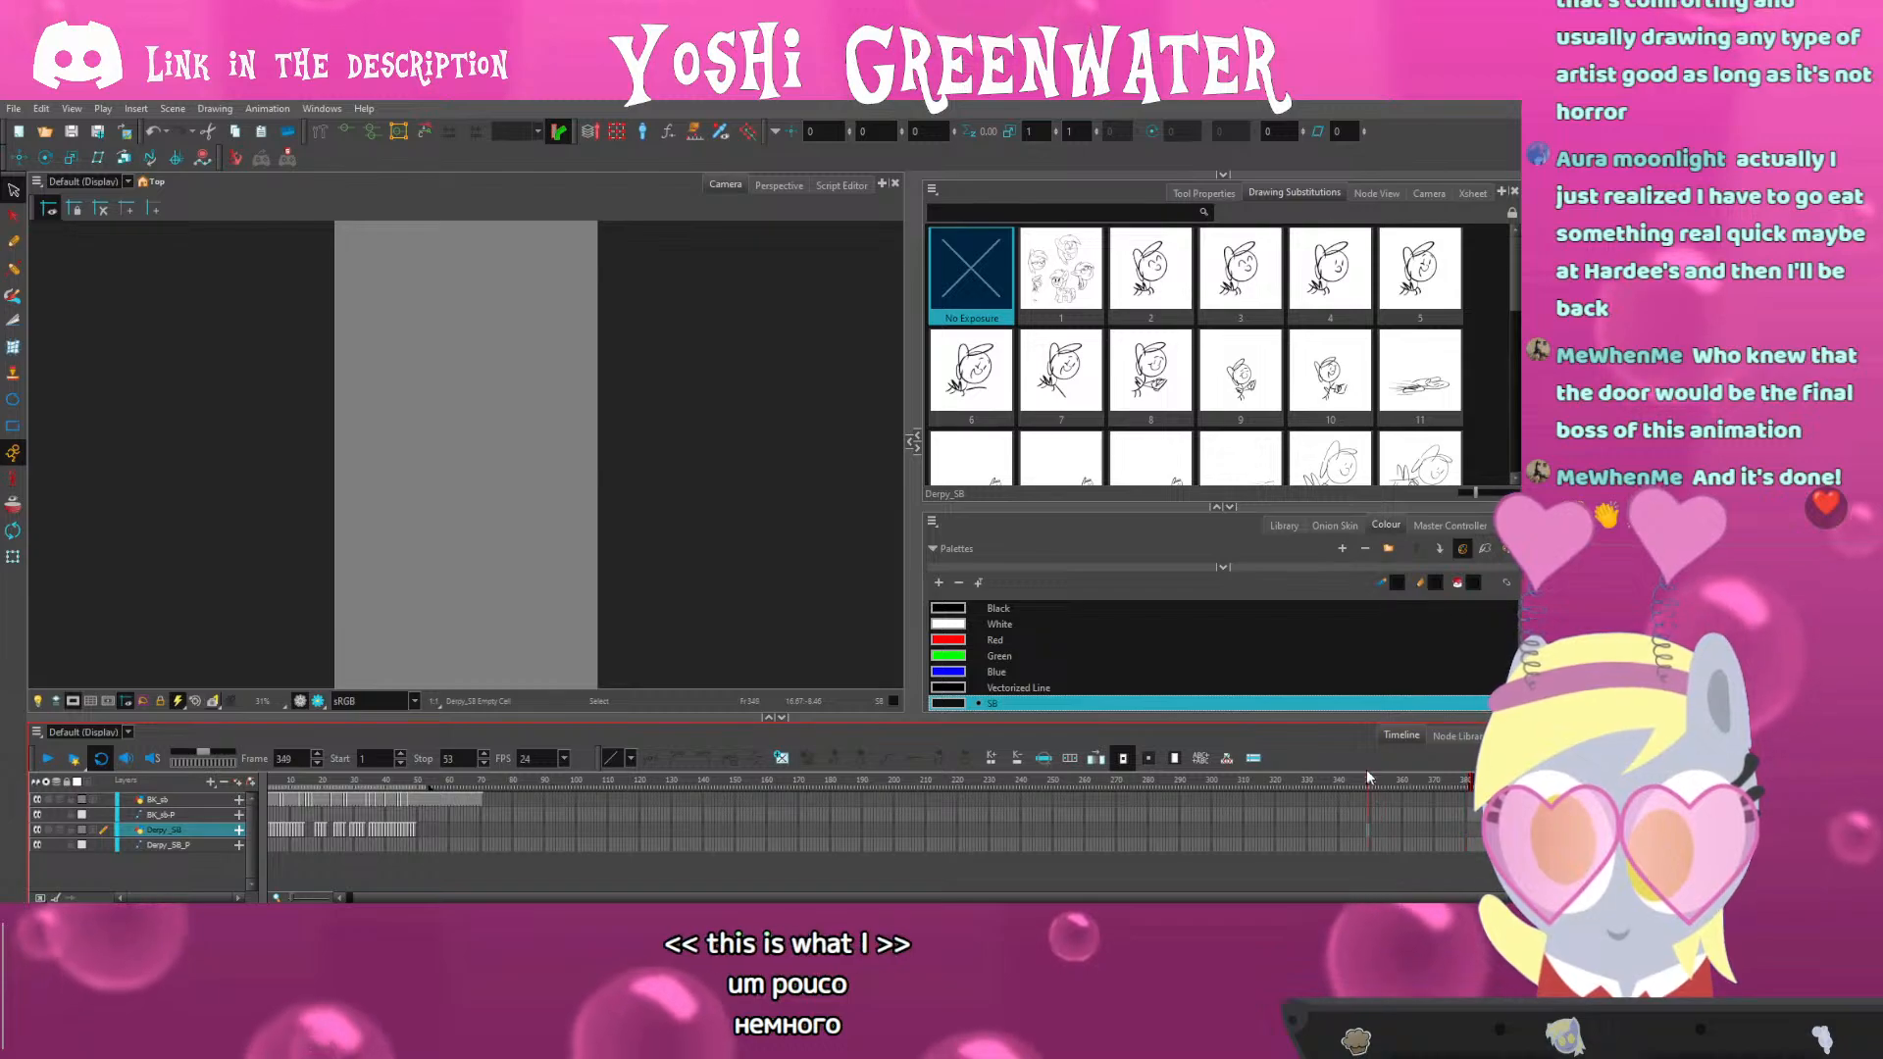
pyautogui.moveTo(1367, 775); pyautogui.dragTo(1500, 779)
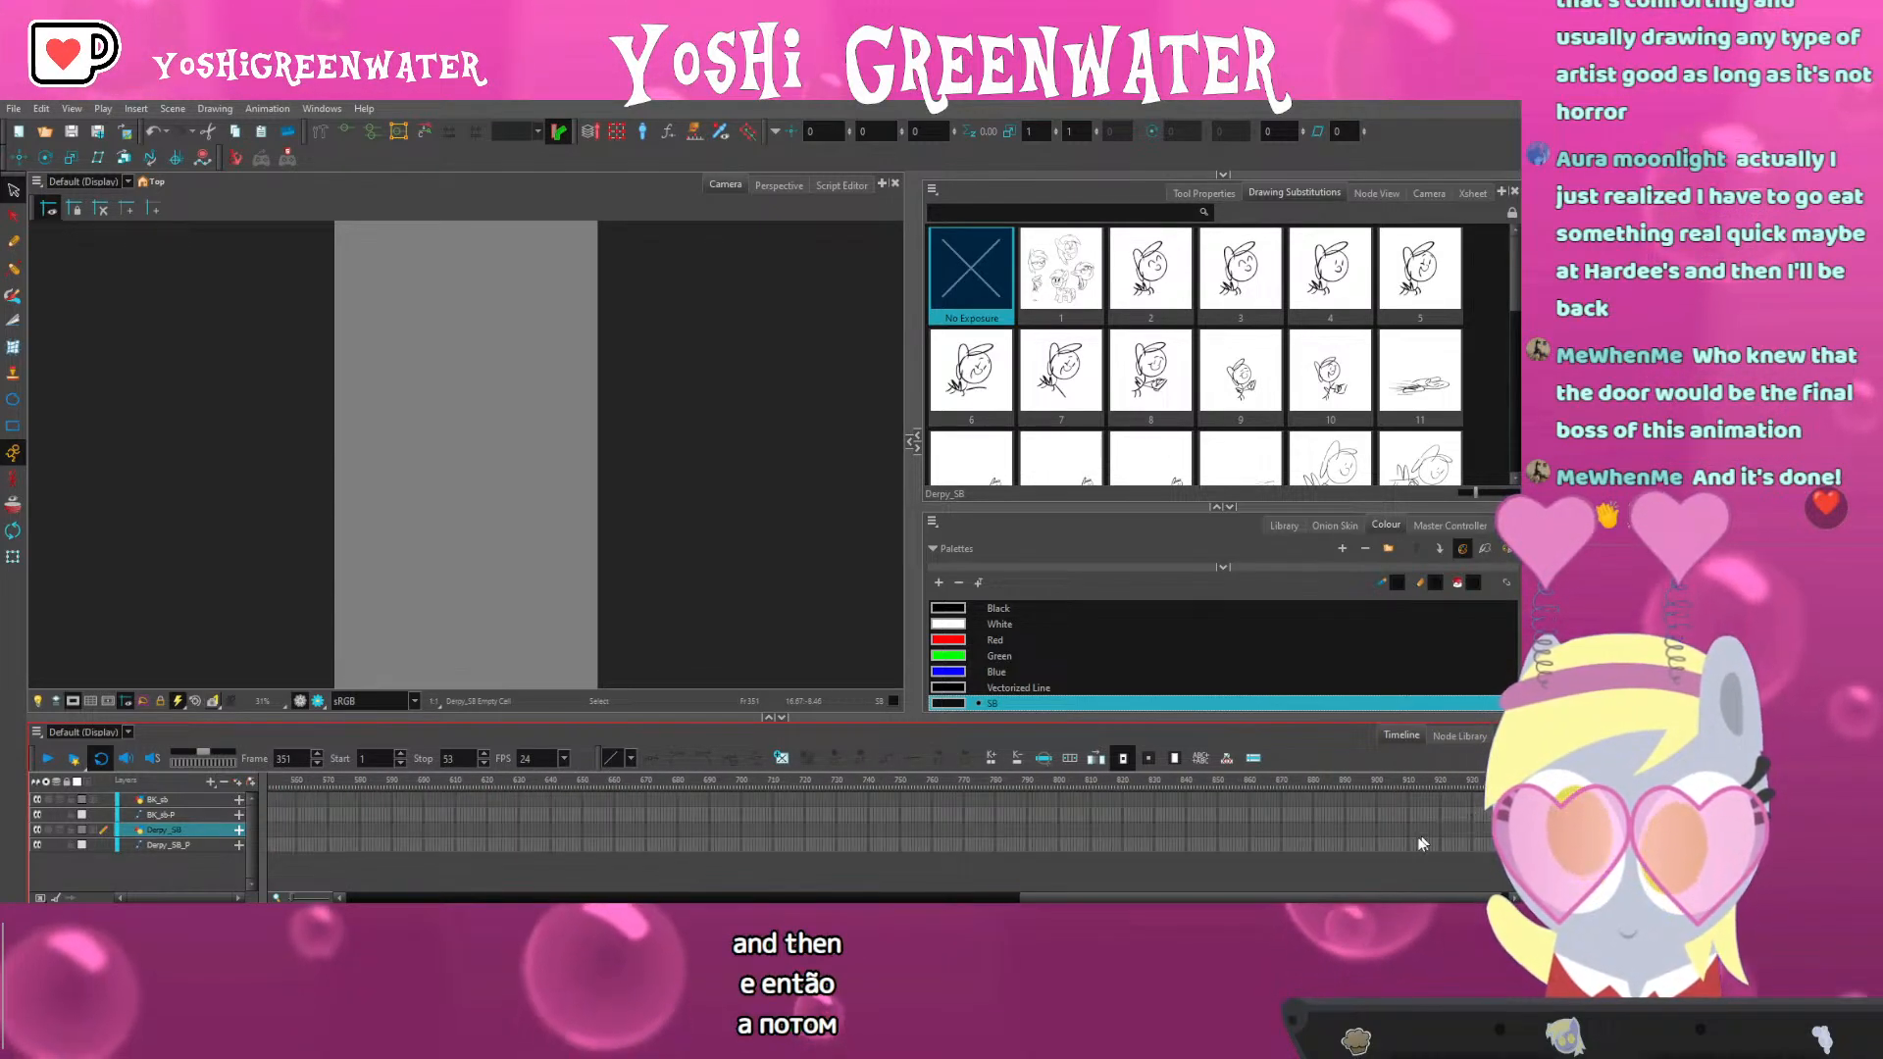
pyautogui.moveTo(1176, 898); pyautogui.dragTo(481, 898)
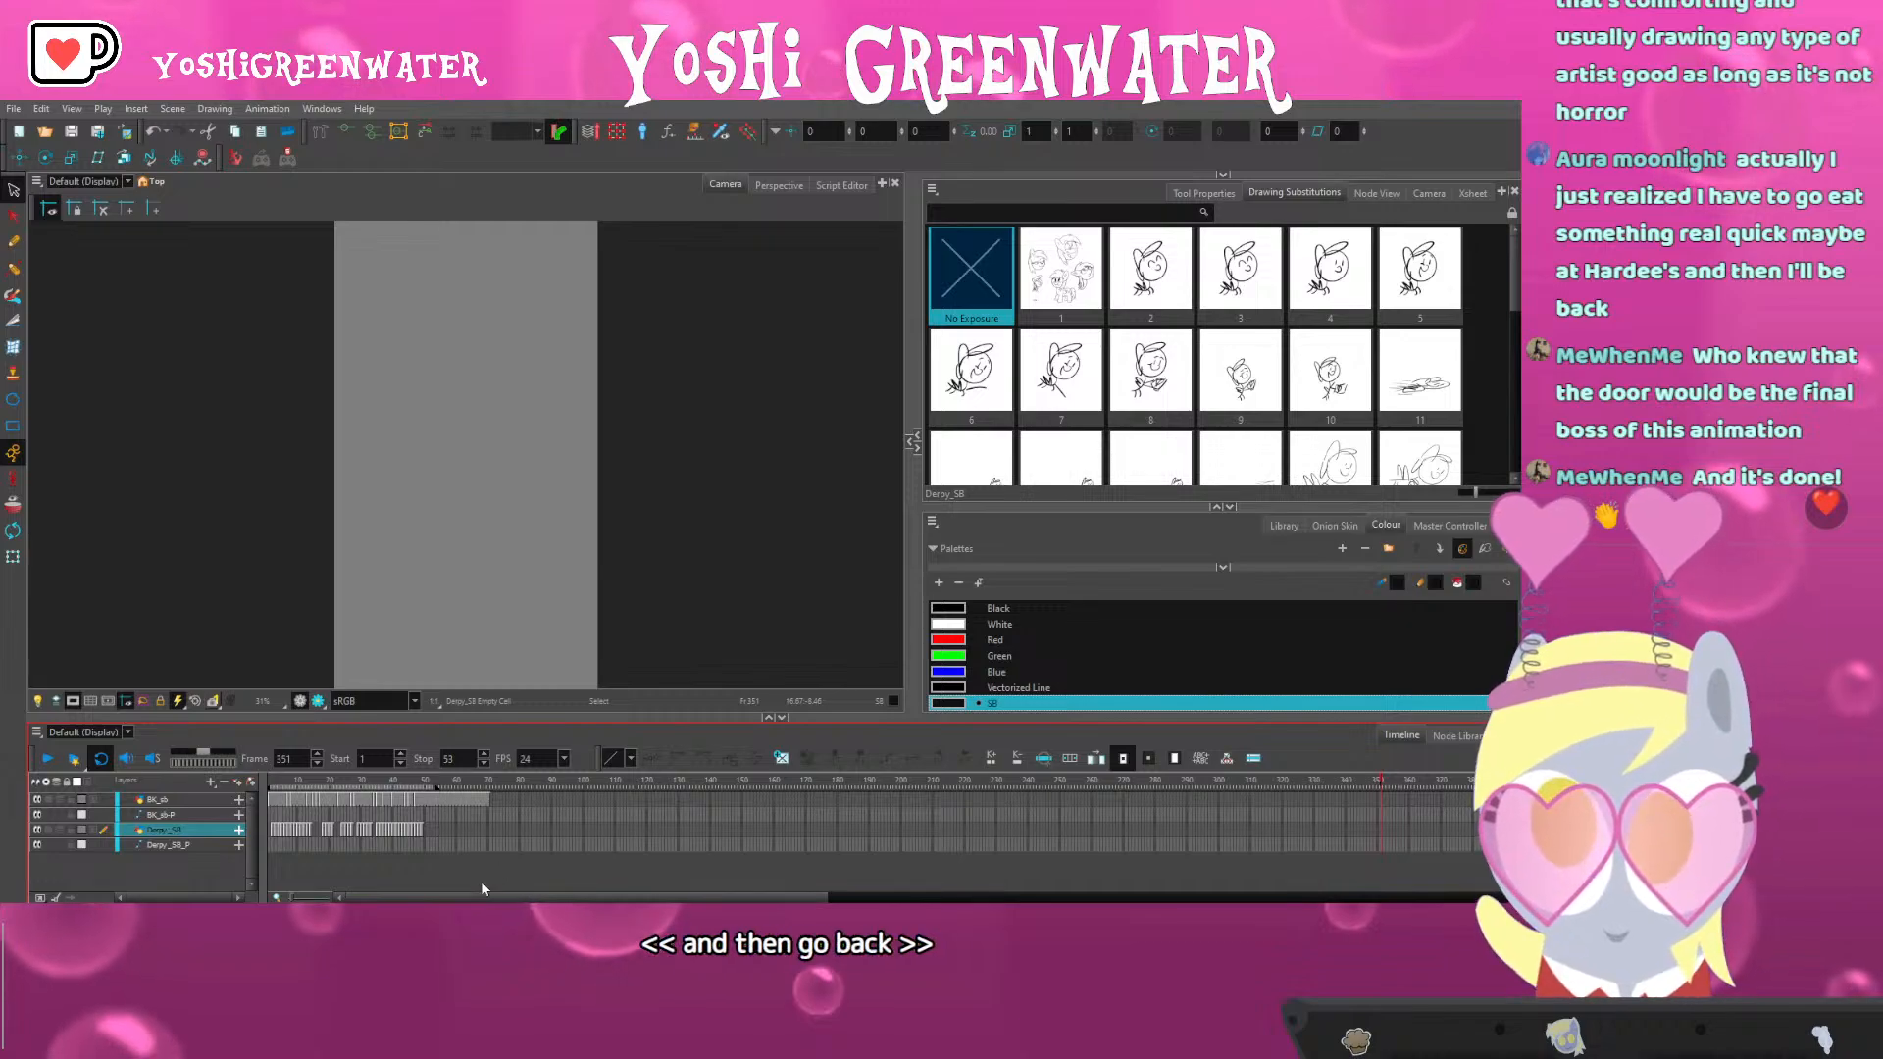
pyautogui.moveTo(765, 898); pyautogui.dragTo(1408, 868)
pyautogui.click(1480, 785)
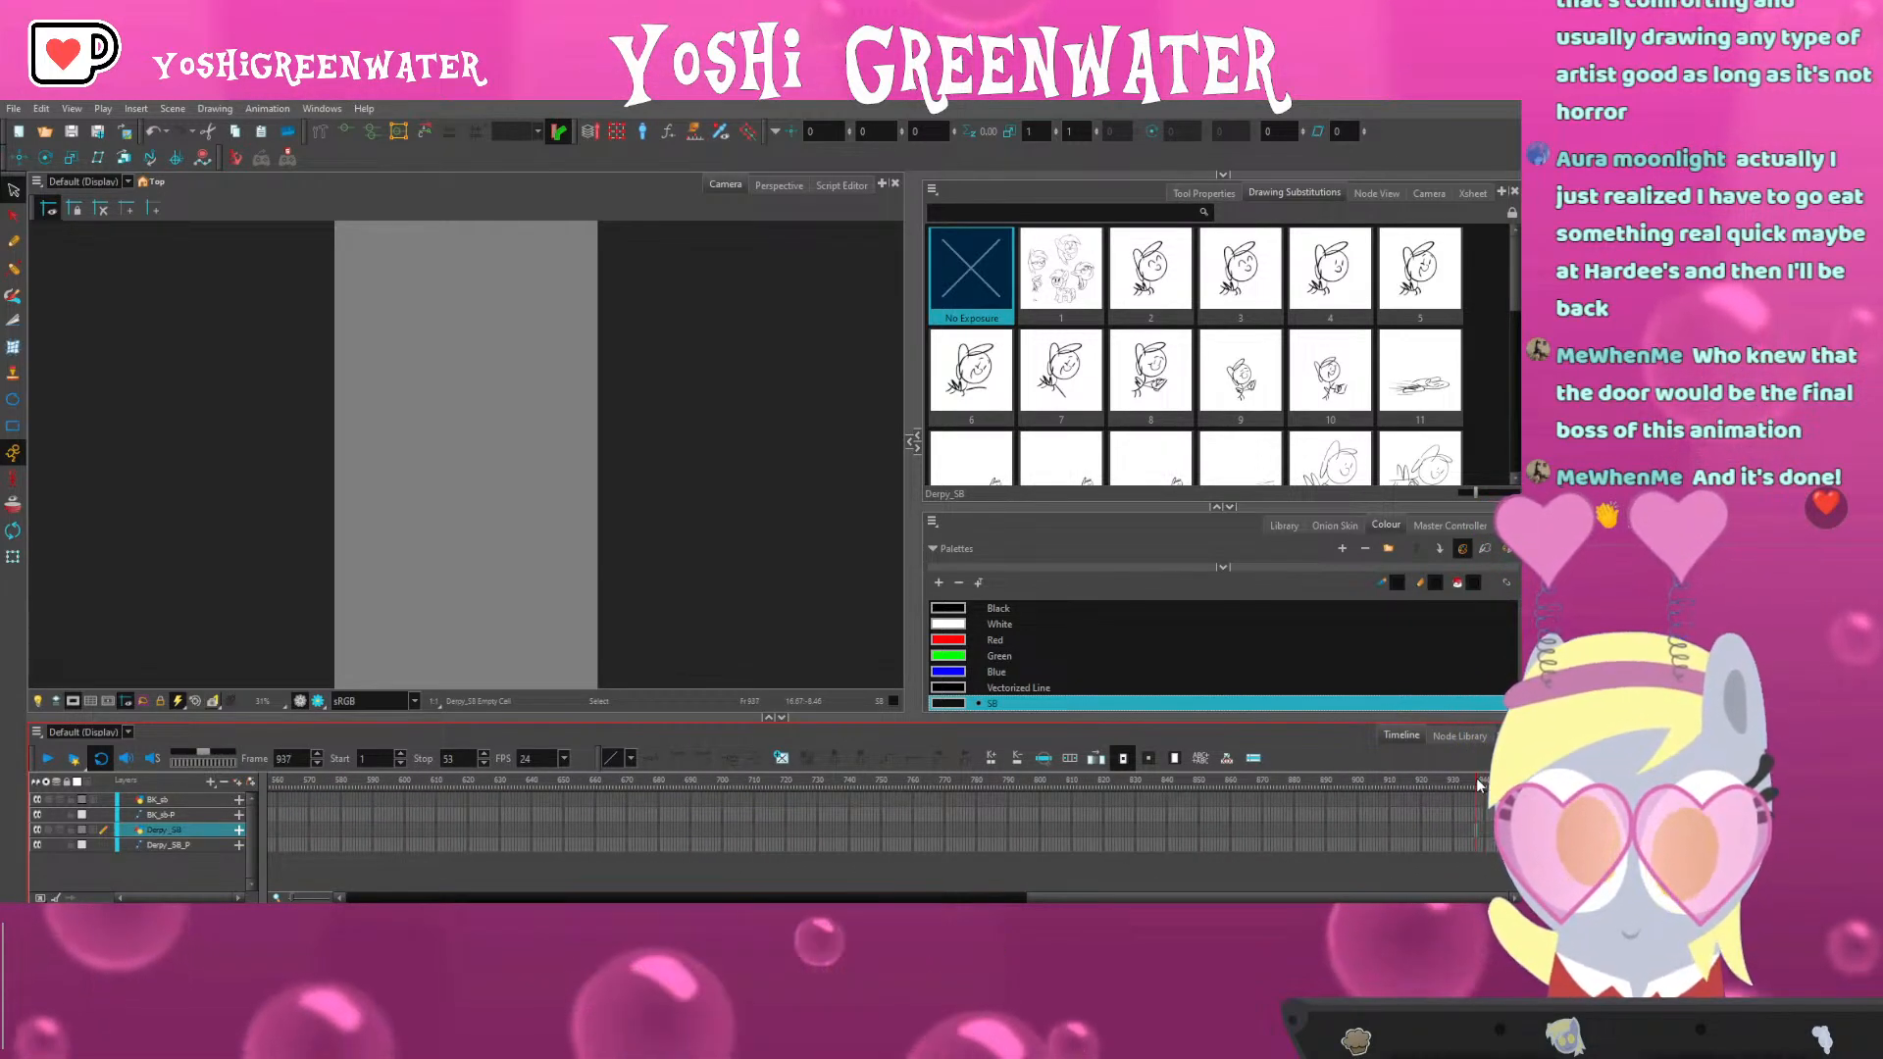
pyautogui.moveTo(1376, 782); pyautogui.dragTo(1358, 783)
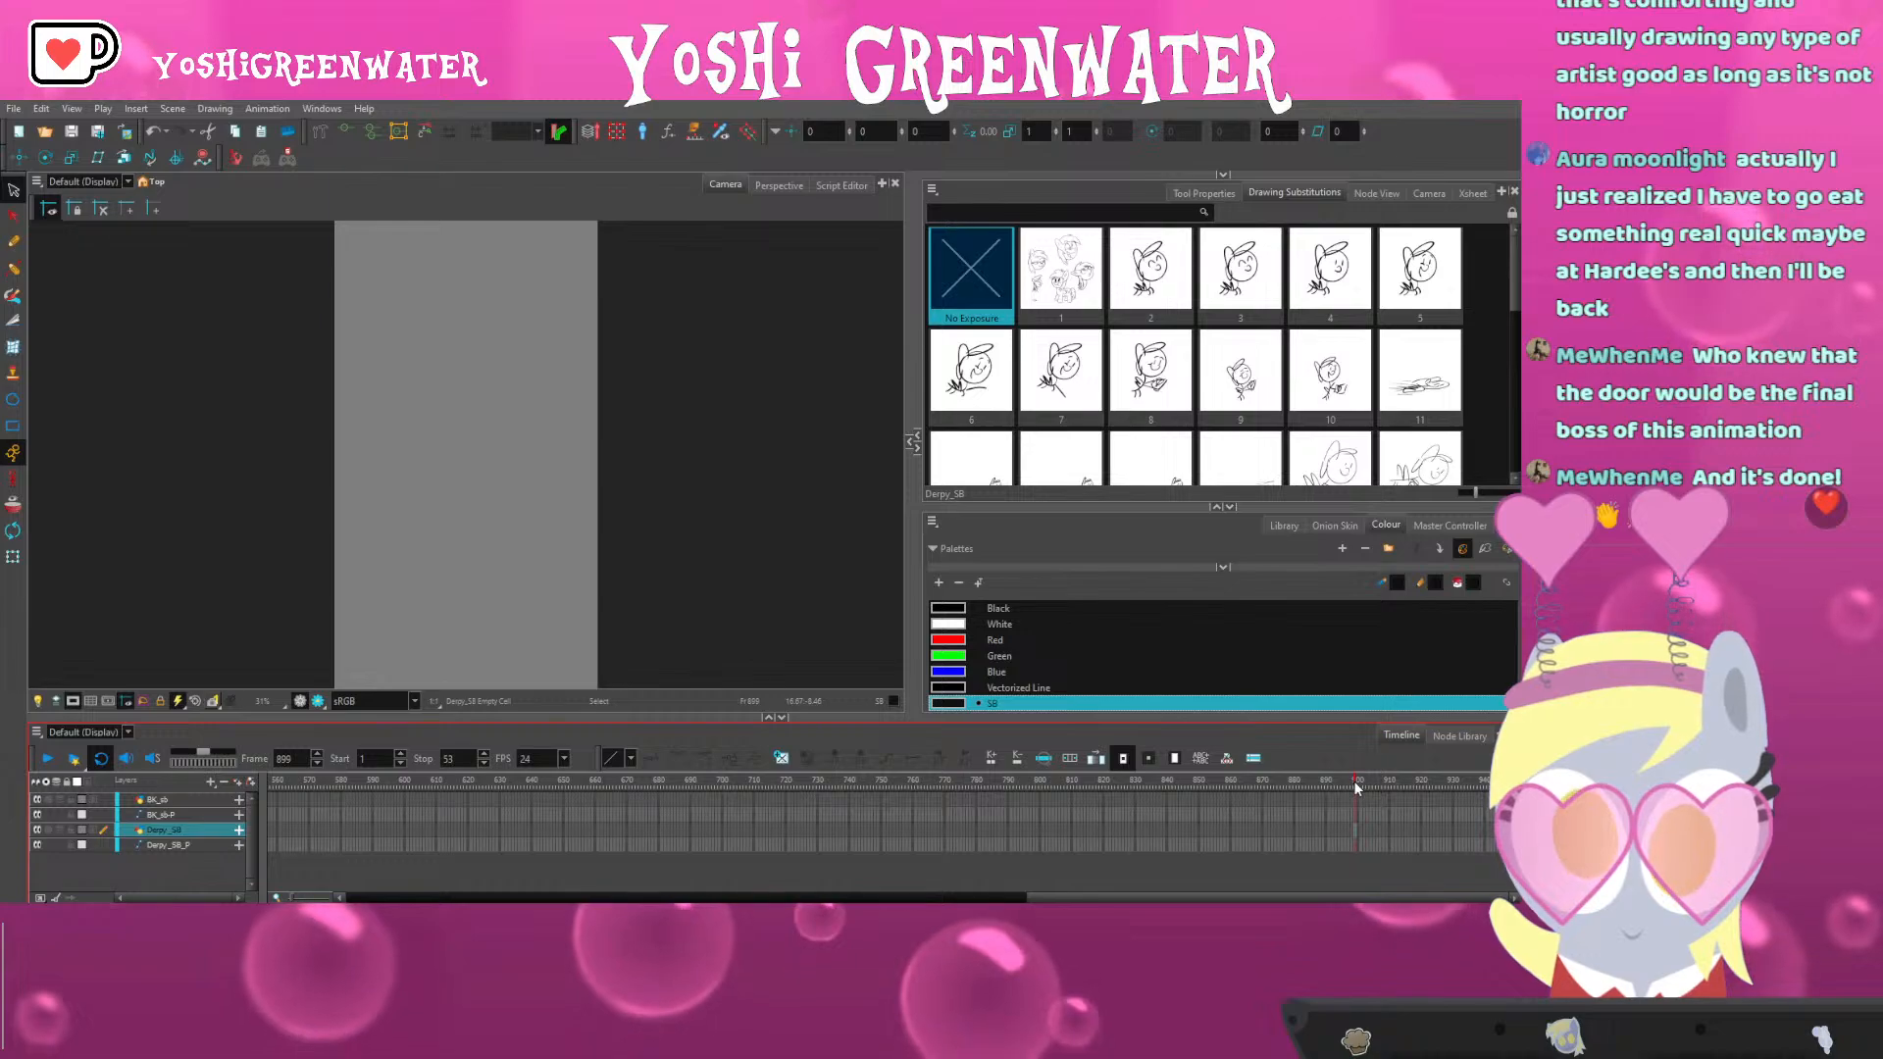
pyautogui.moveTo(1292, 721); pyautogui.dragTo(1291, 725)
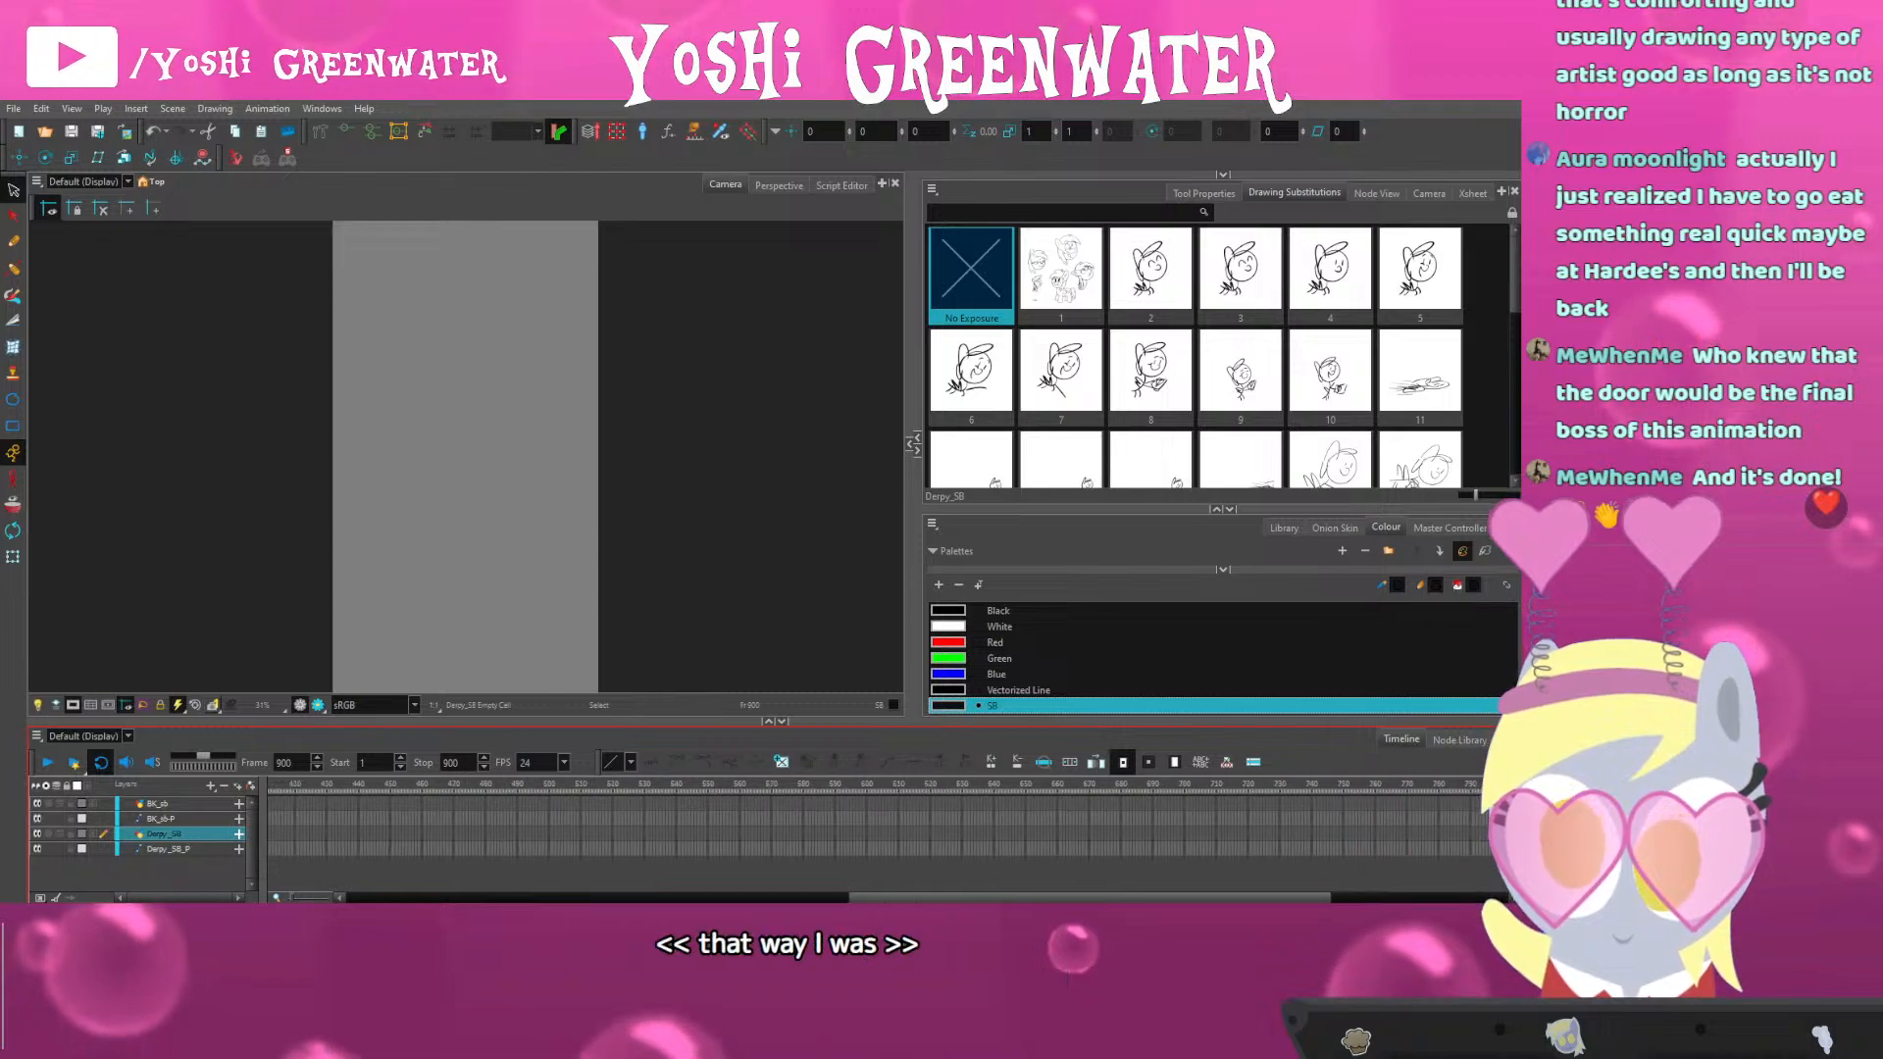
# Return to the start of the timeline and look through Derpy's existing storyboard drawing substitutions
pyautogui.moveTo(1073, 894); pyautogui.dragTo(874, 895)
pyautogui.click(510, 692)
pyautogui.moveTo(520, 722); pyautogui.dragTo(520, 732)
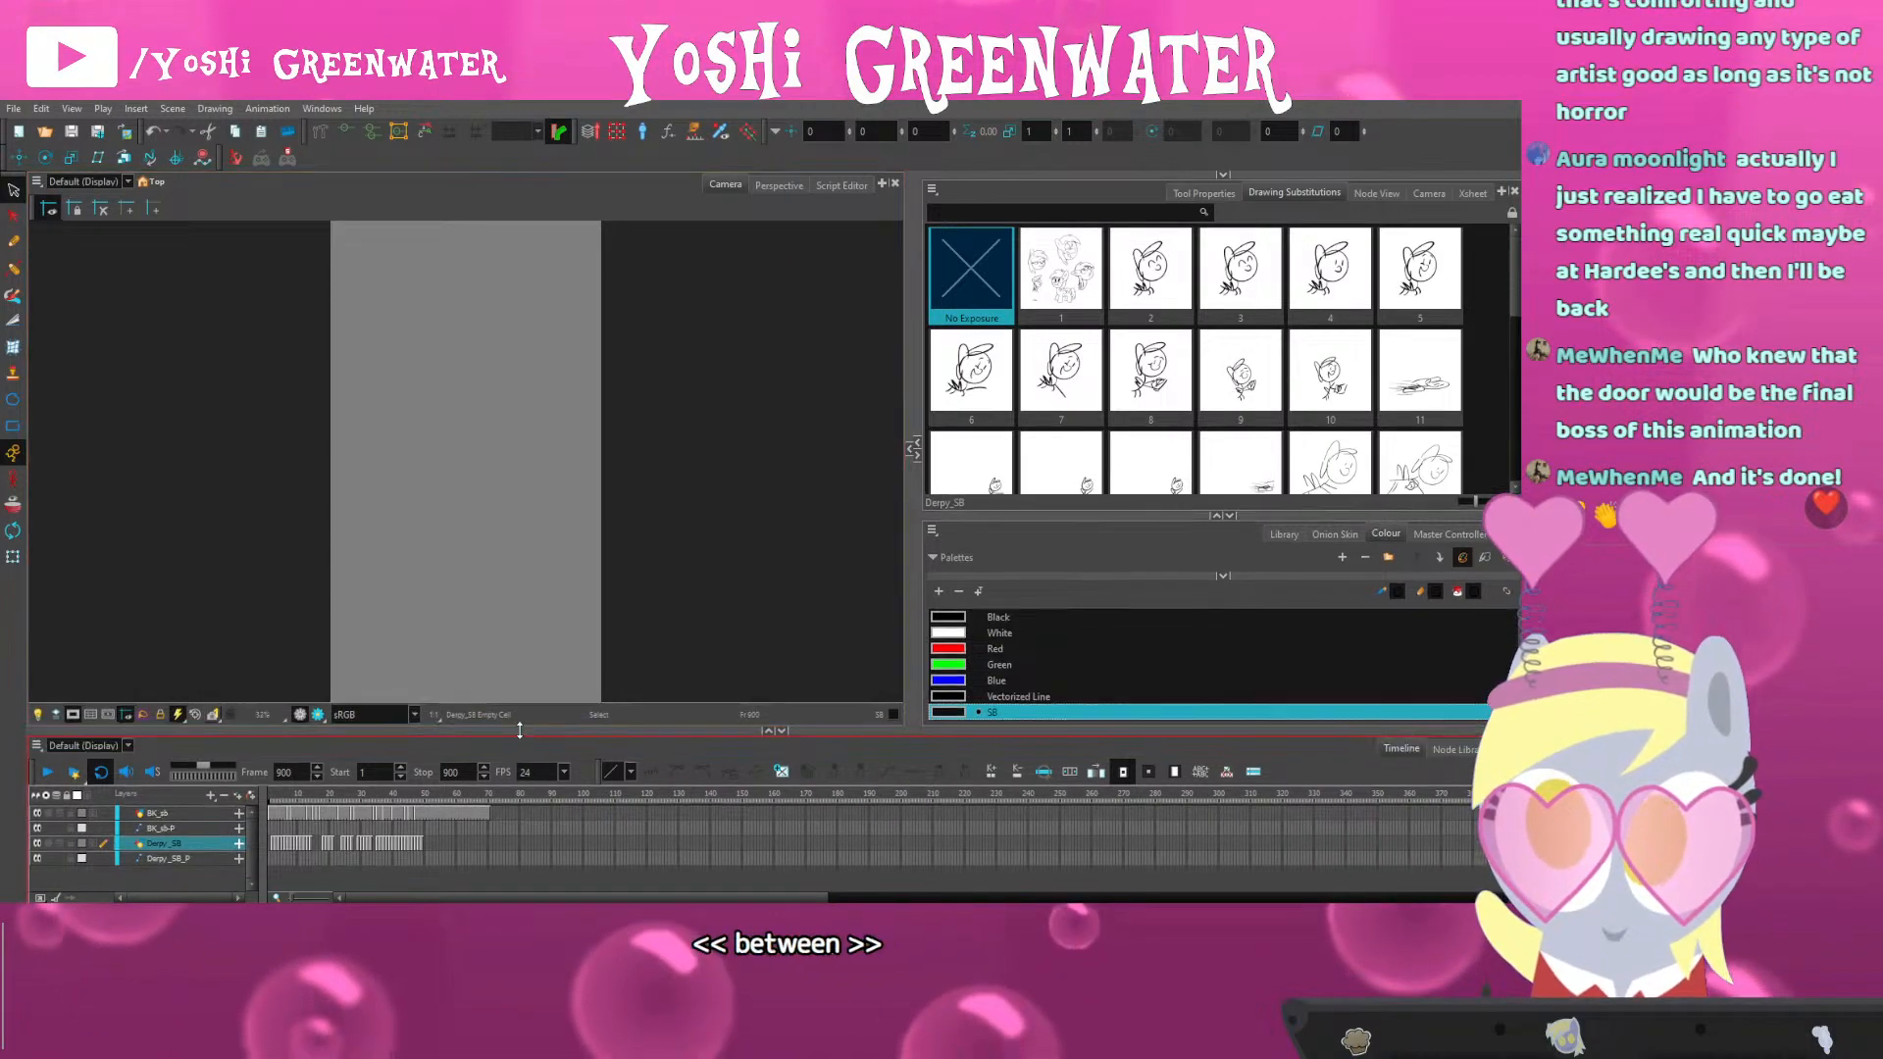
pyautogui.click(1295, 269)
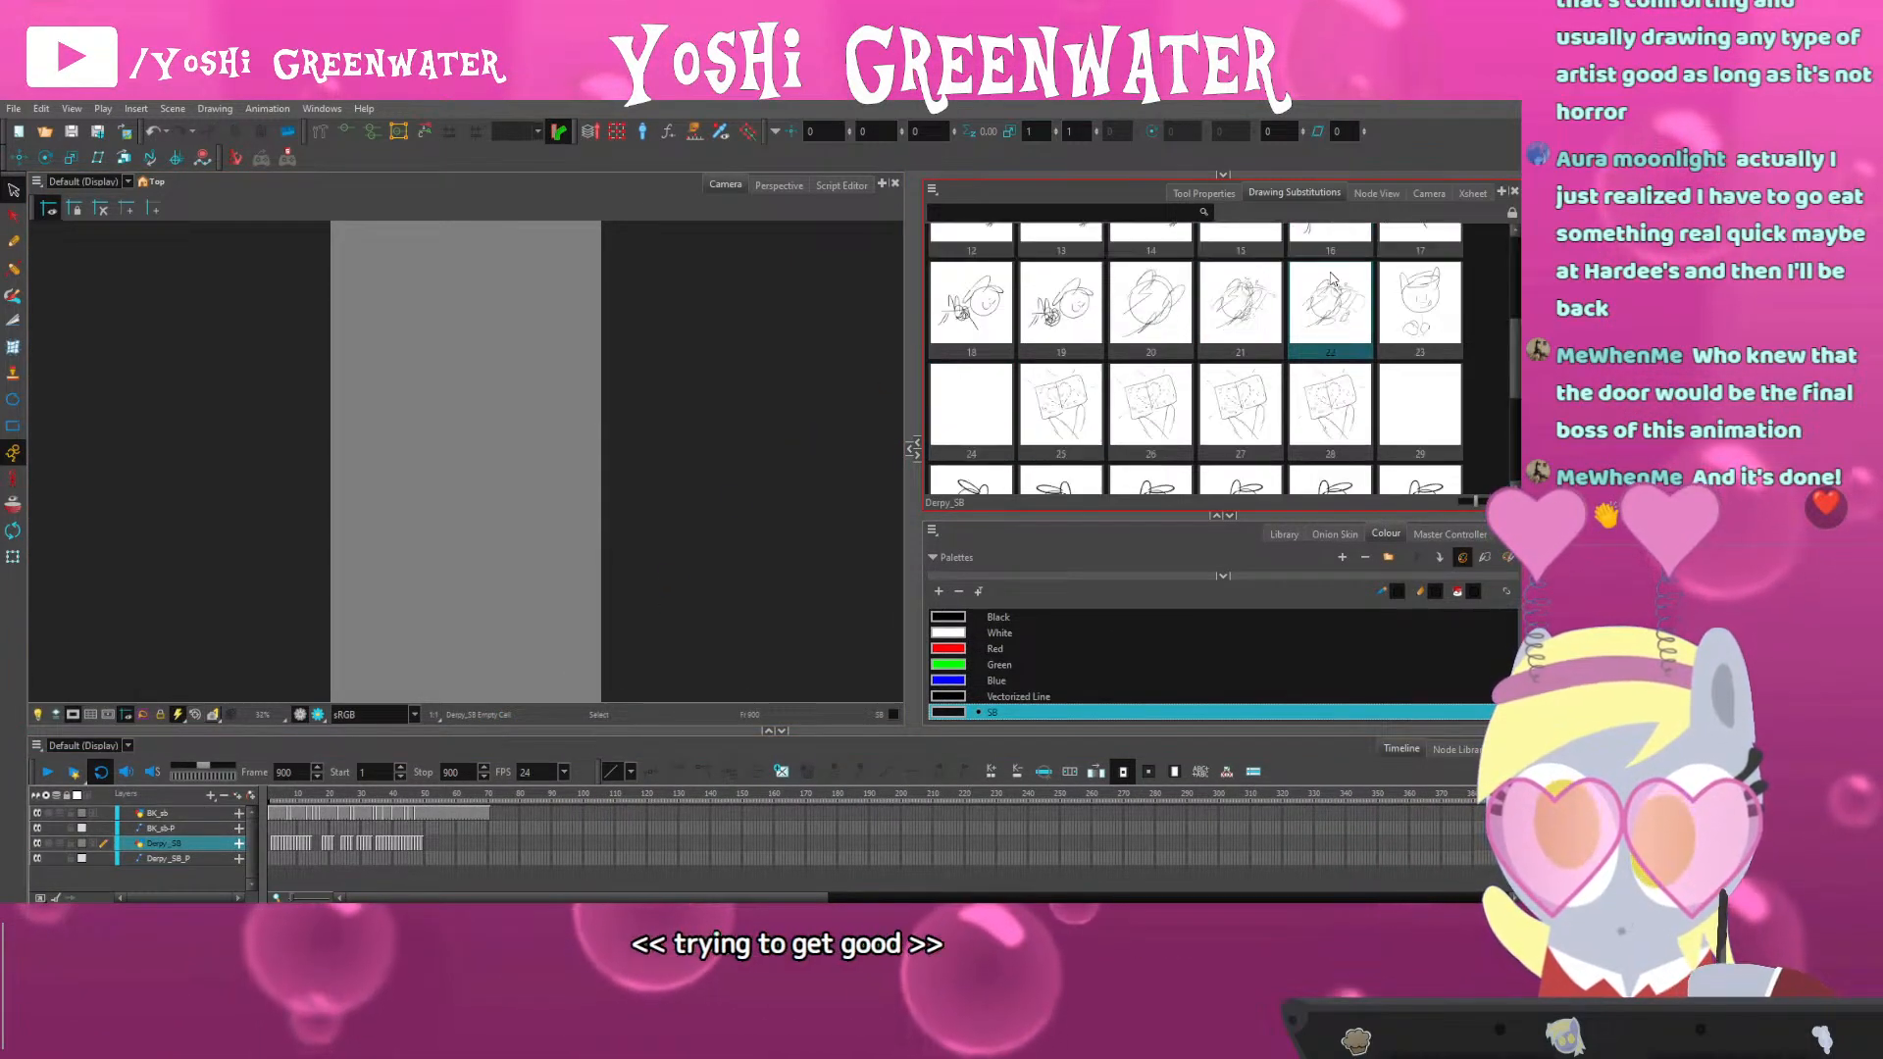
pyautogui.click(1328, 270)
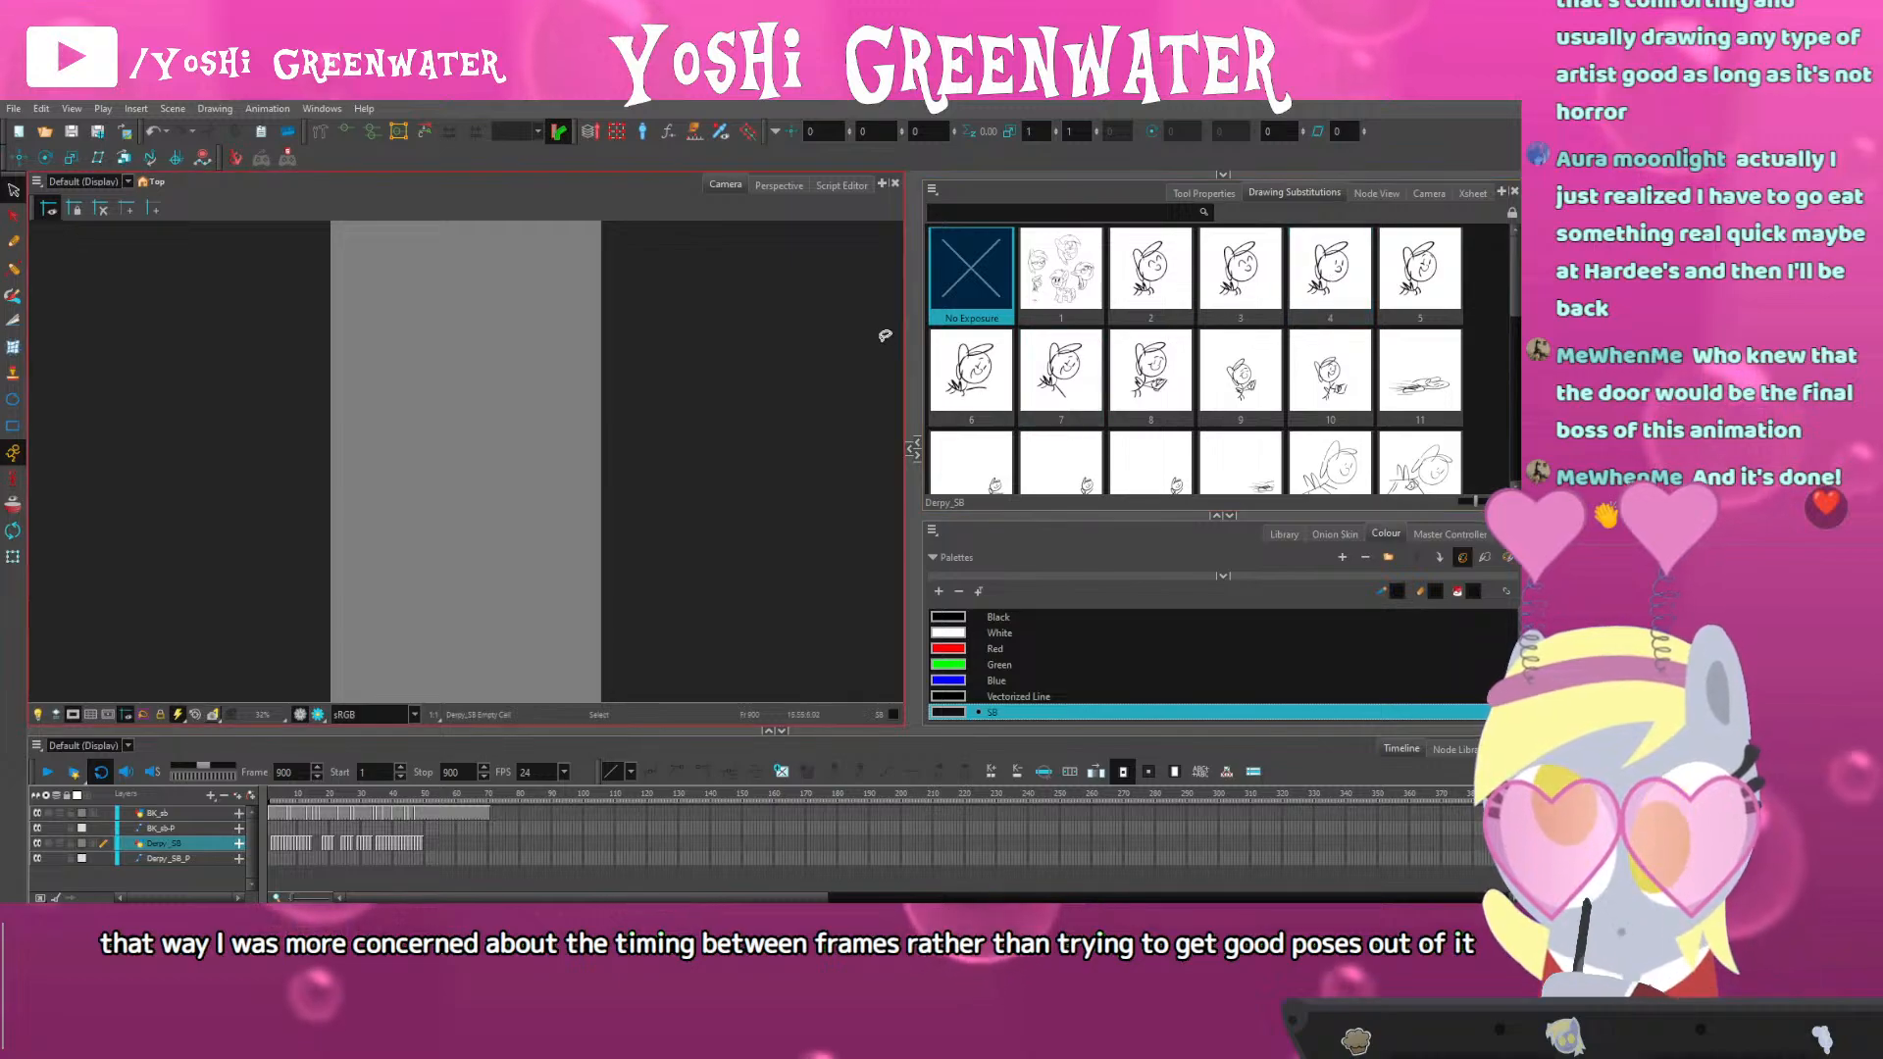
pyautogui.moveTo(949, 306); pyautogui.dragTo(950, 312)
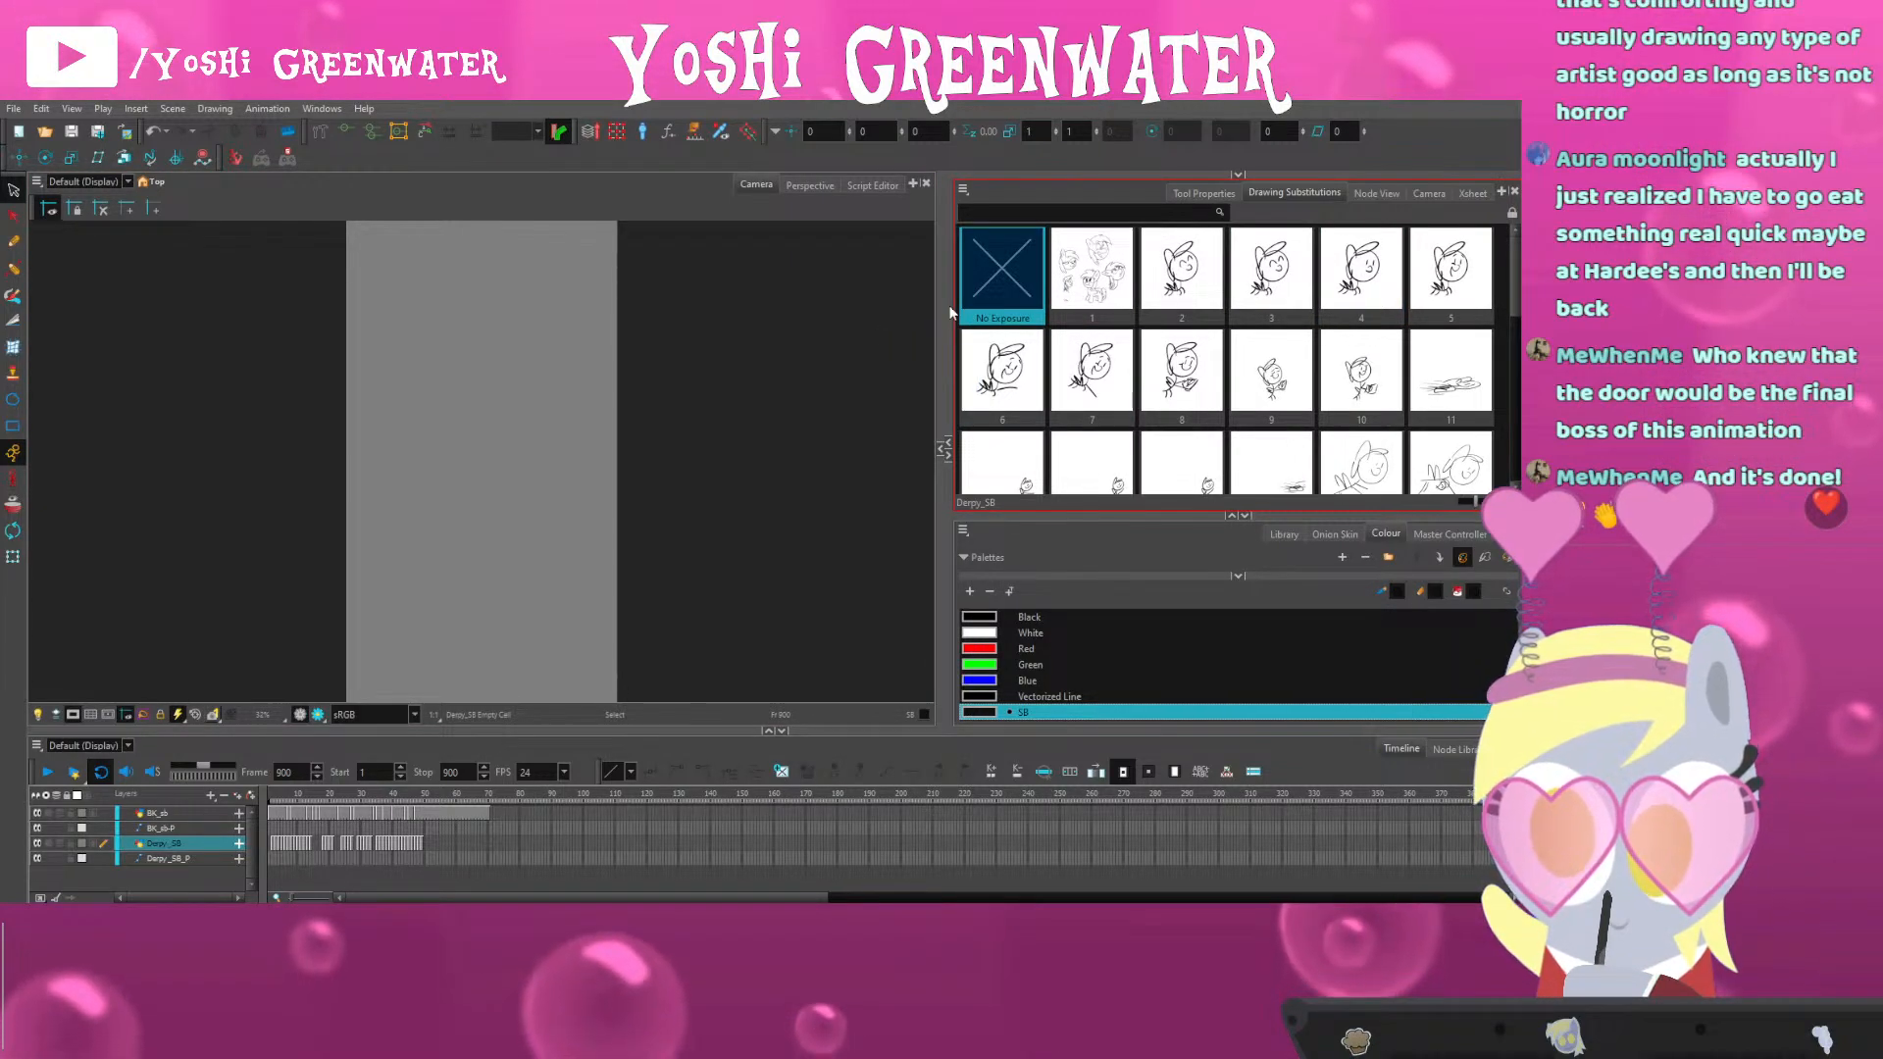
pyautogui.click(884, 350)
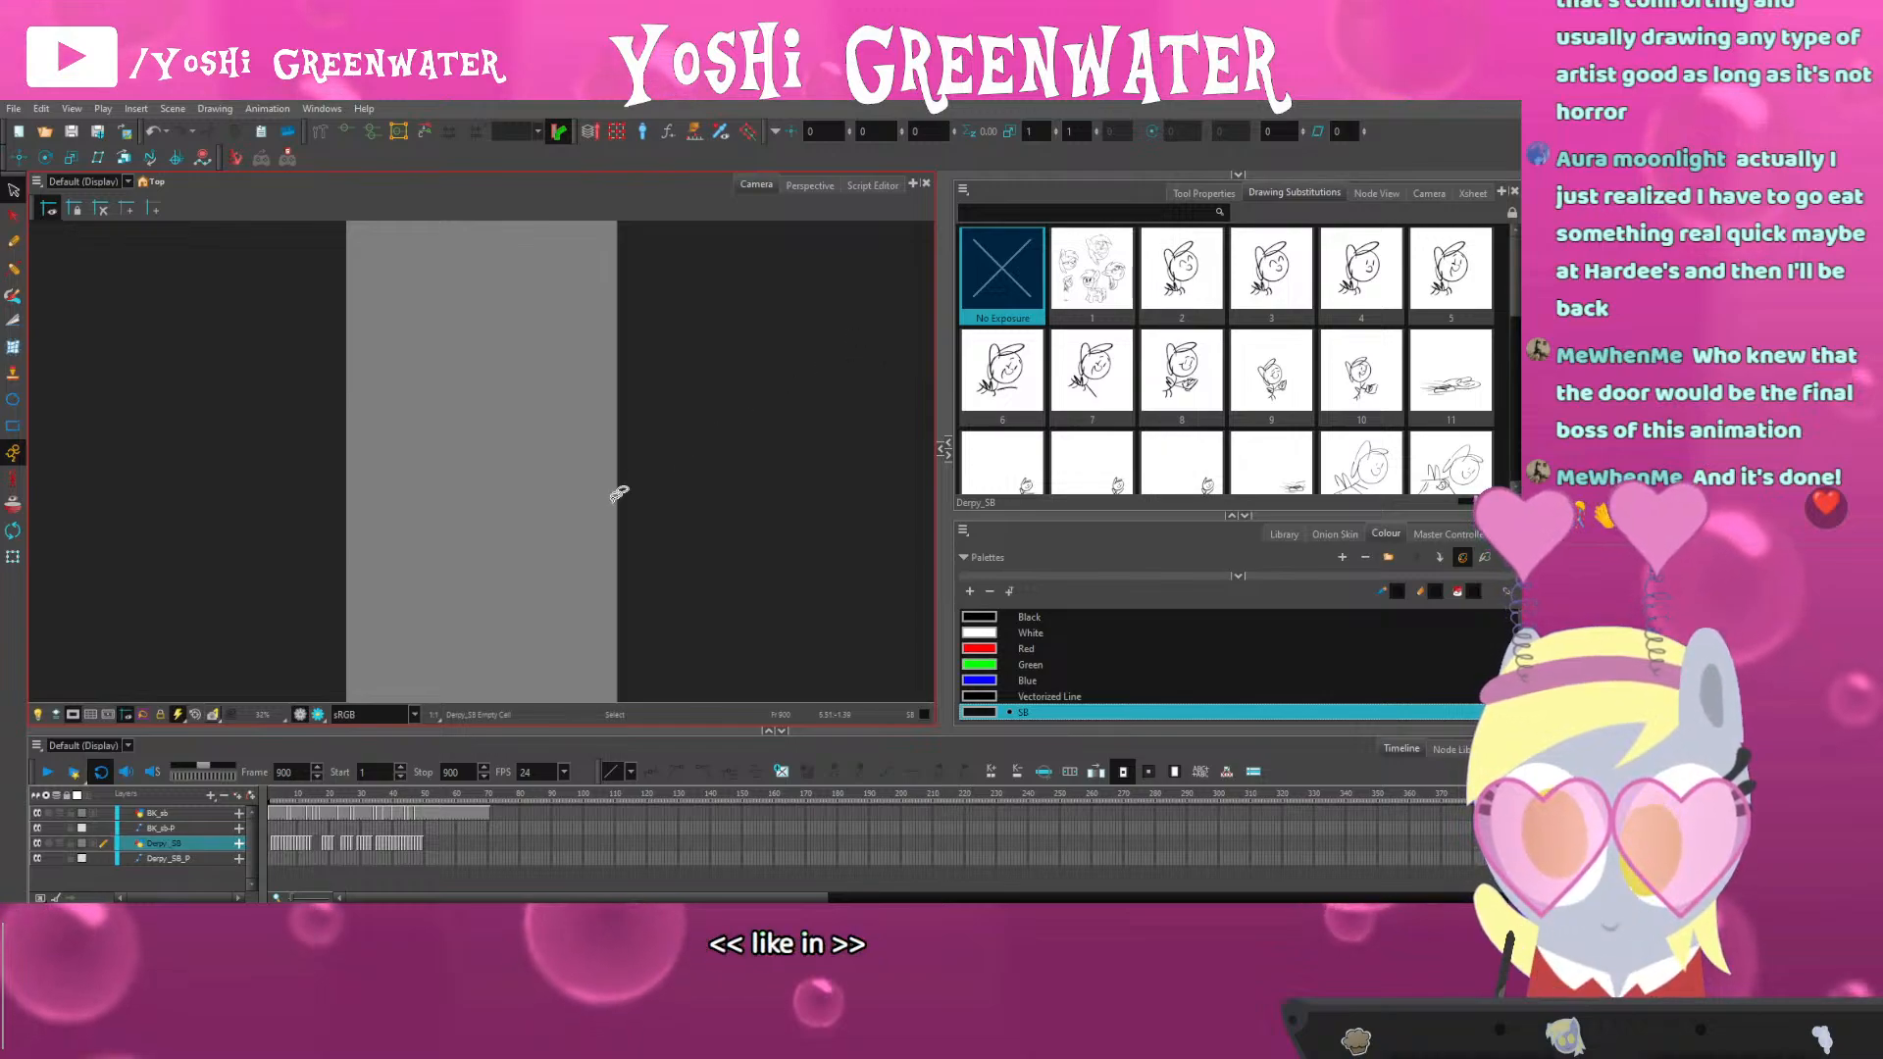
# Trim the background layer's trailing exposure past frame 50 so it ends with Derpy's drawings, and return to frame 1
pyautogui.click(457, 787)
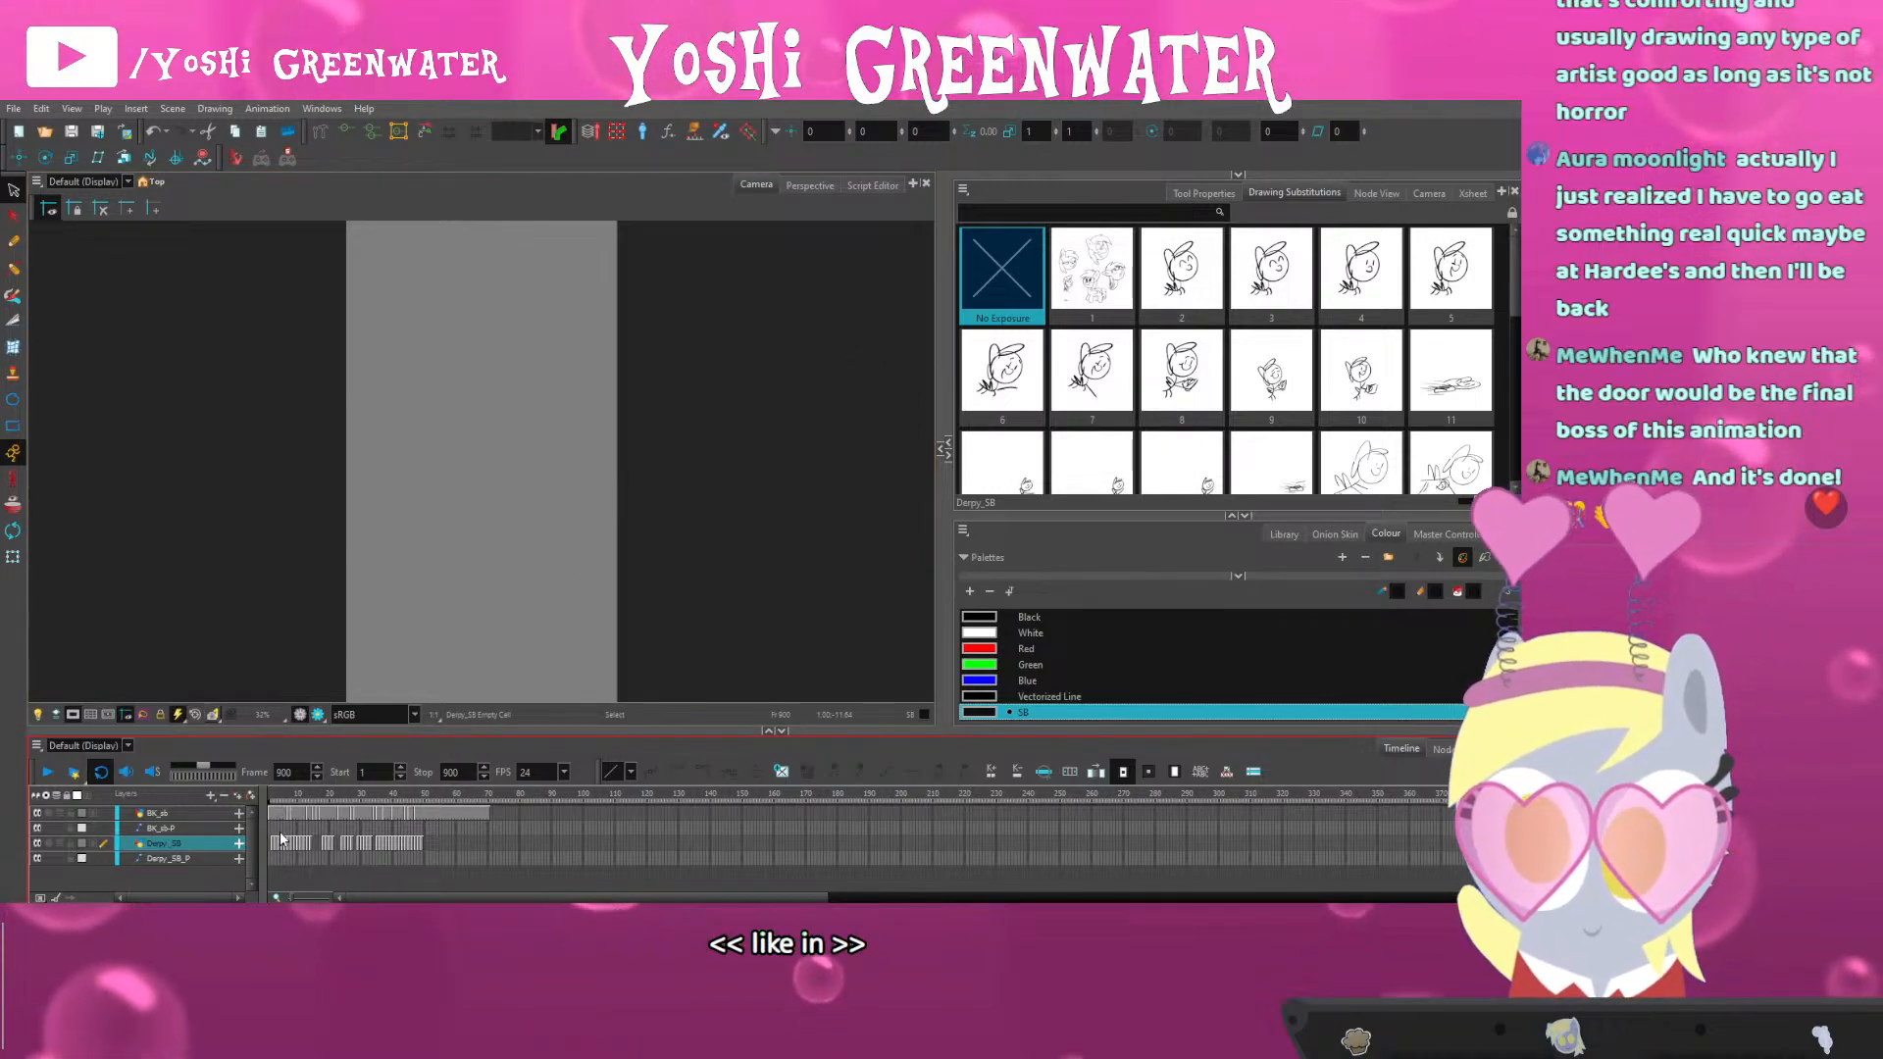
pyautogui.press('2')
pyautogui.hotkey('shift', ',')
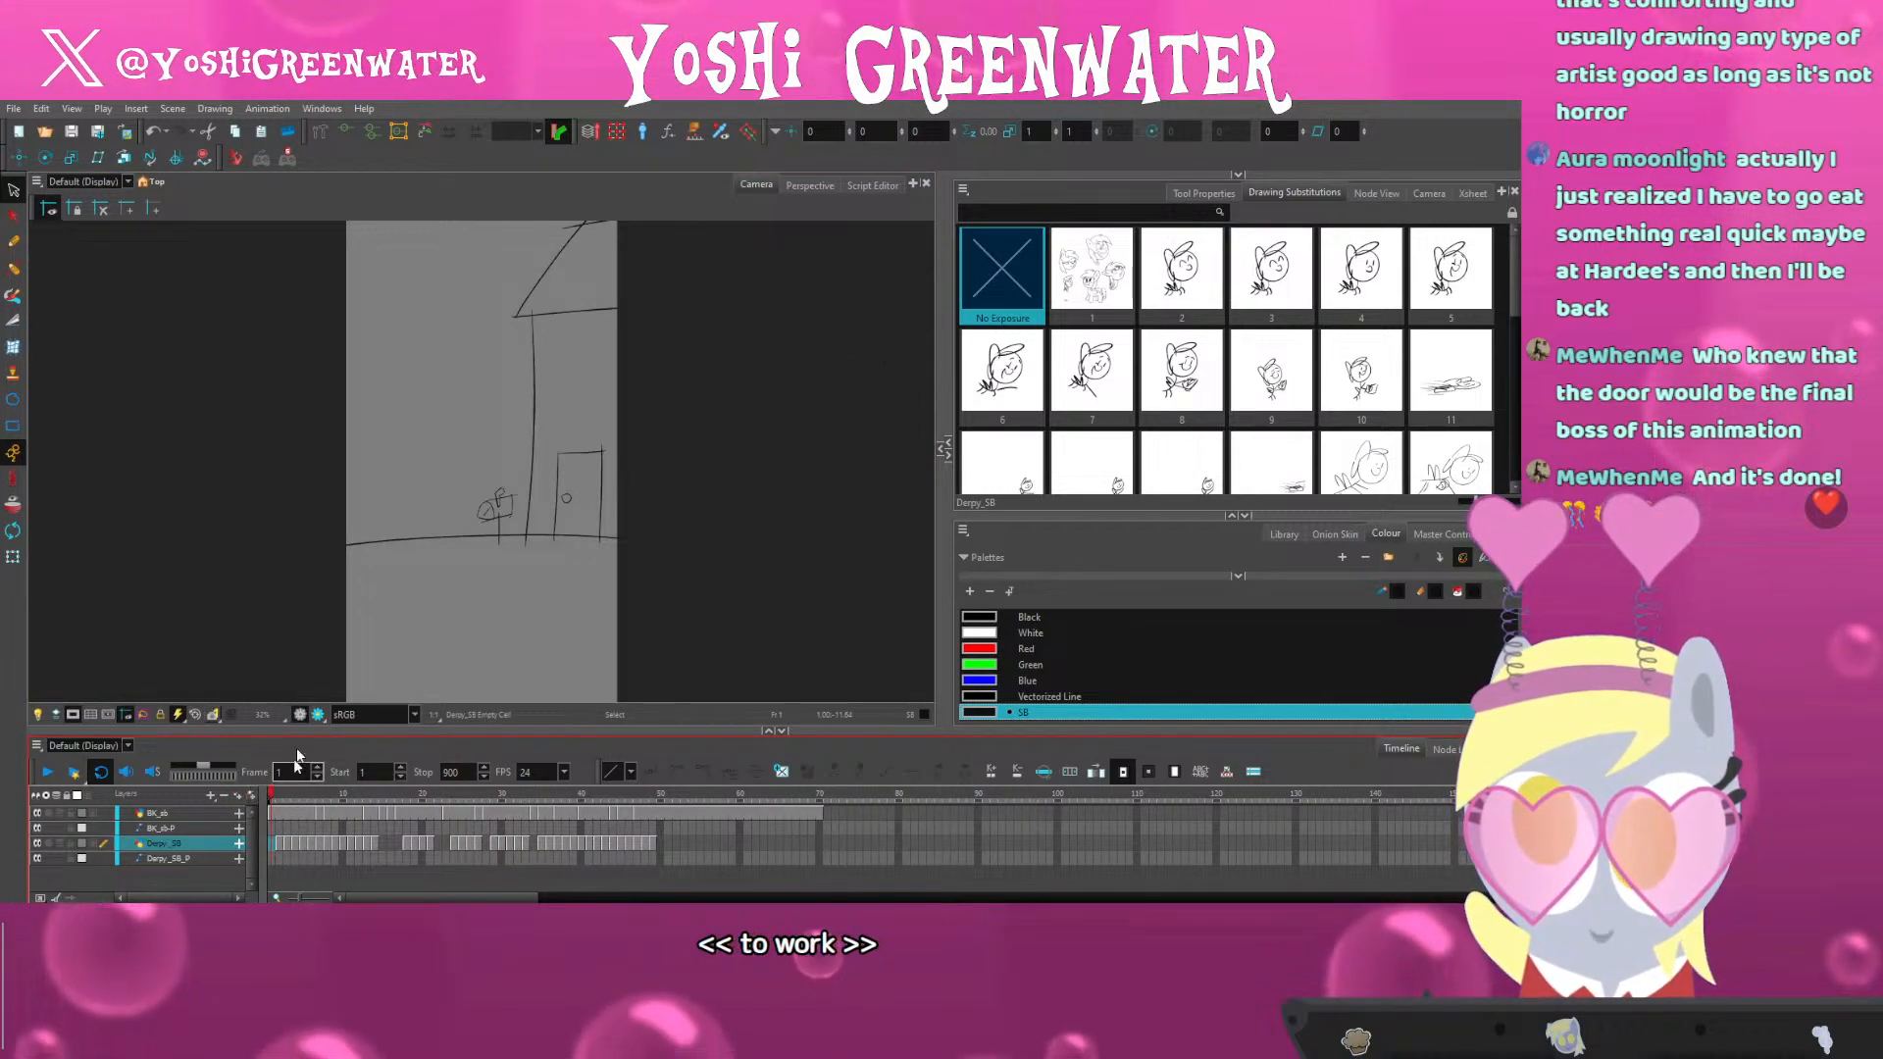
pyautogui.moveTo(350, 732); pyautogui.dragTo(365, 734)
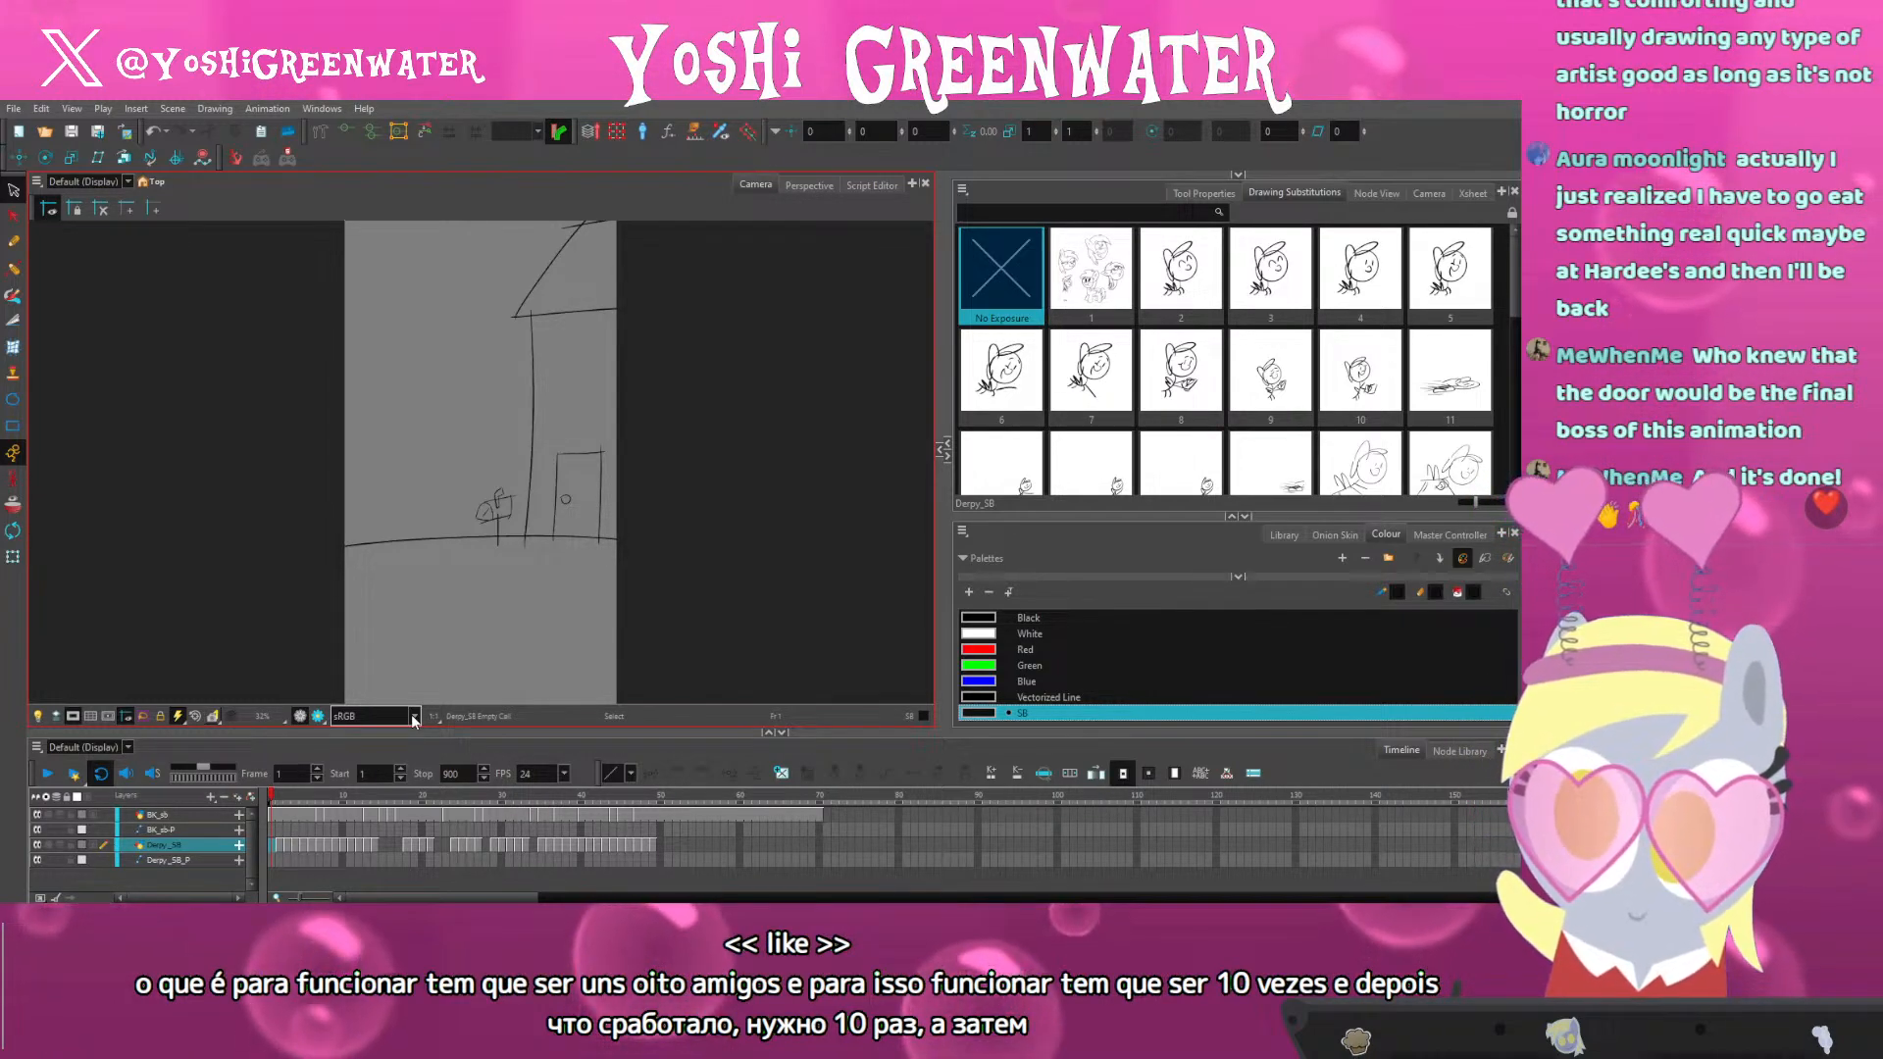
pyautogui.click(277, 810)
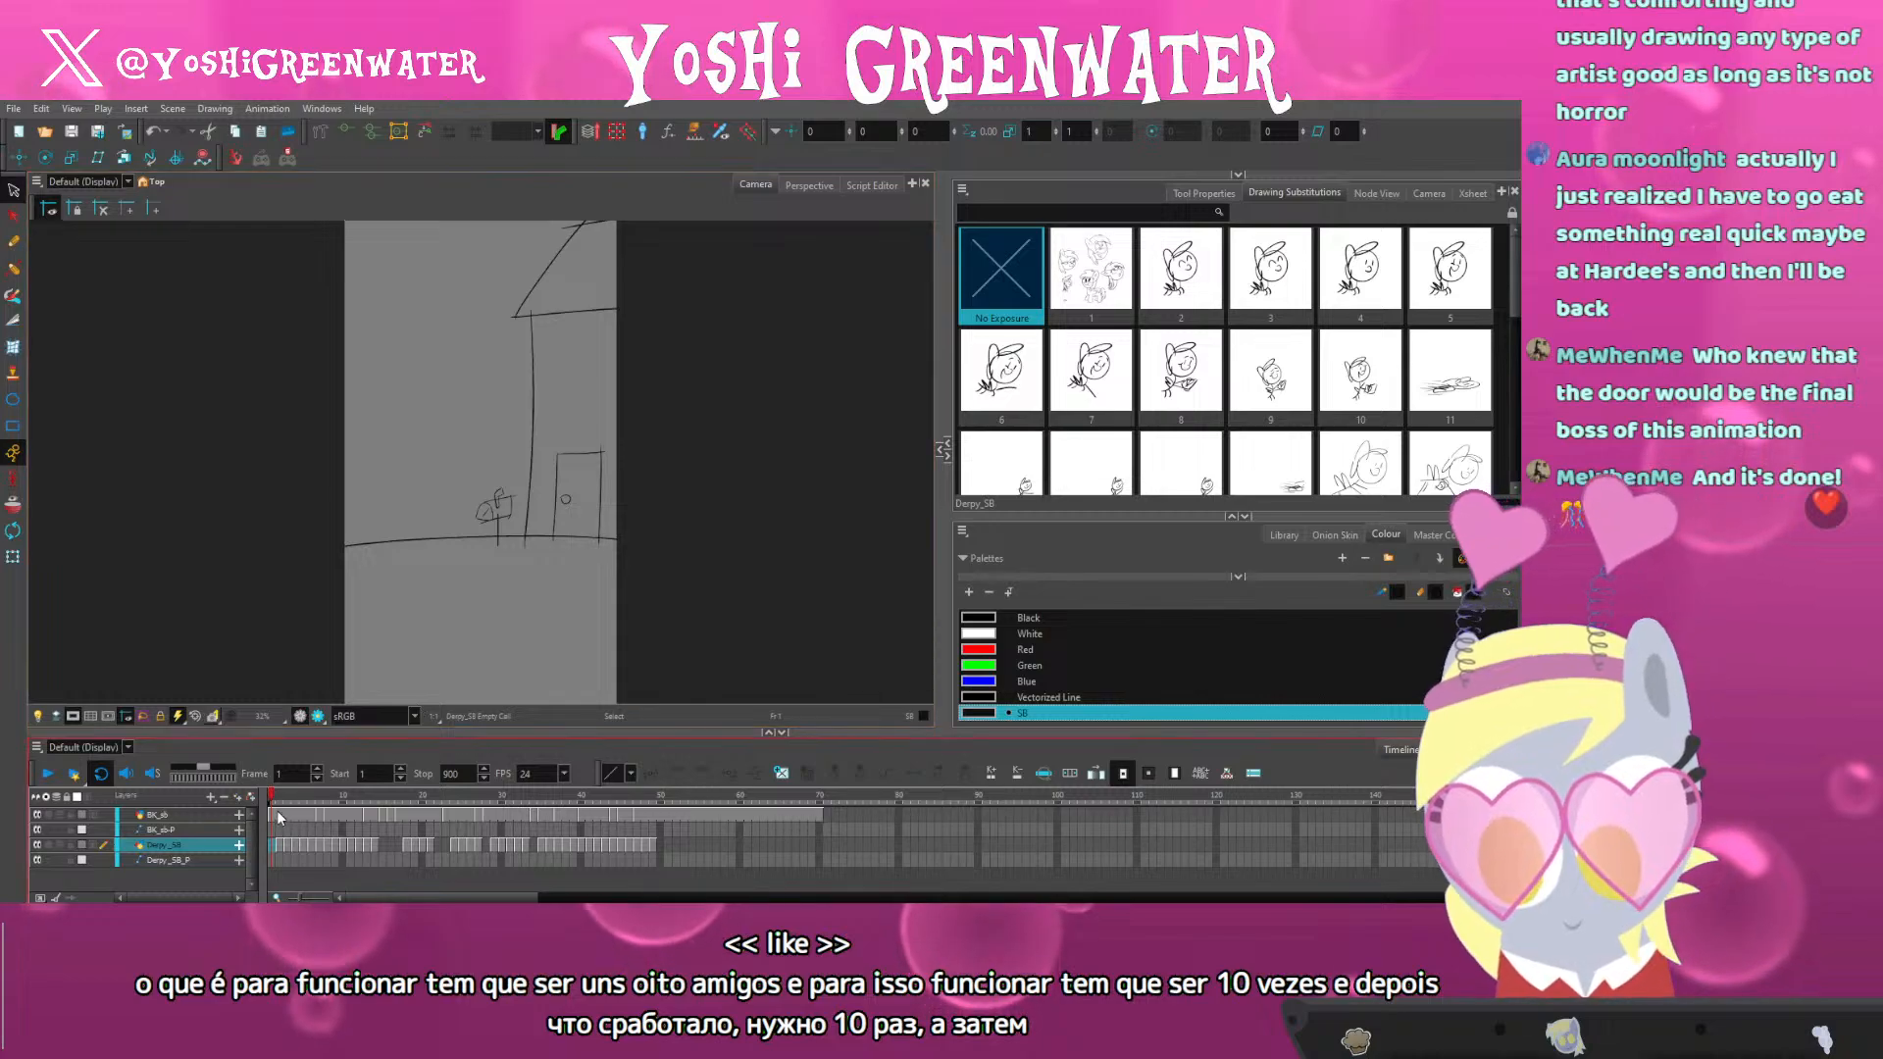
pyautogui.scroll(2, 278, 815)
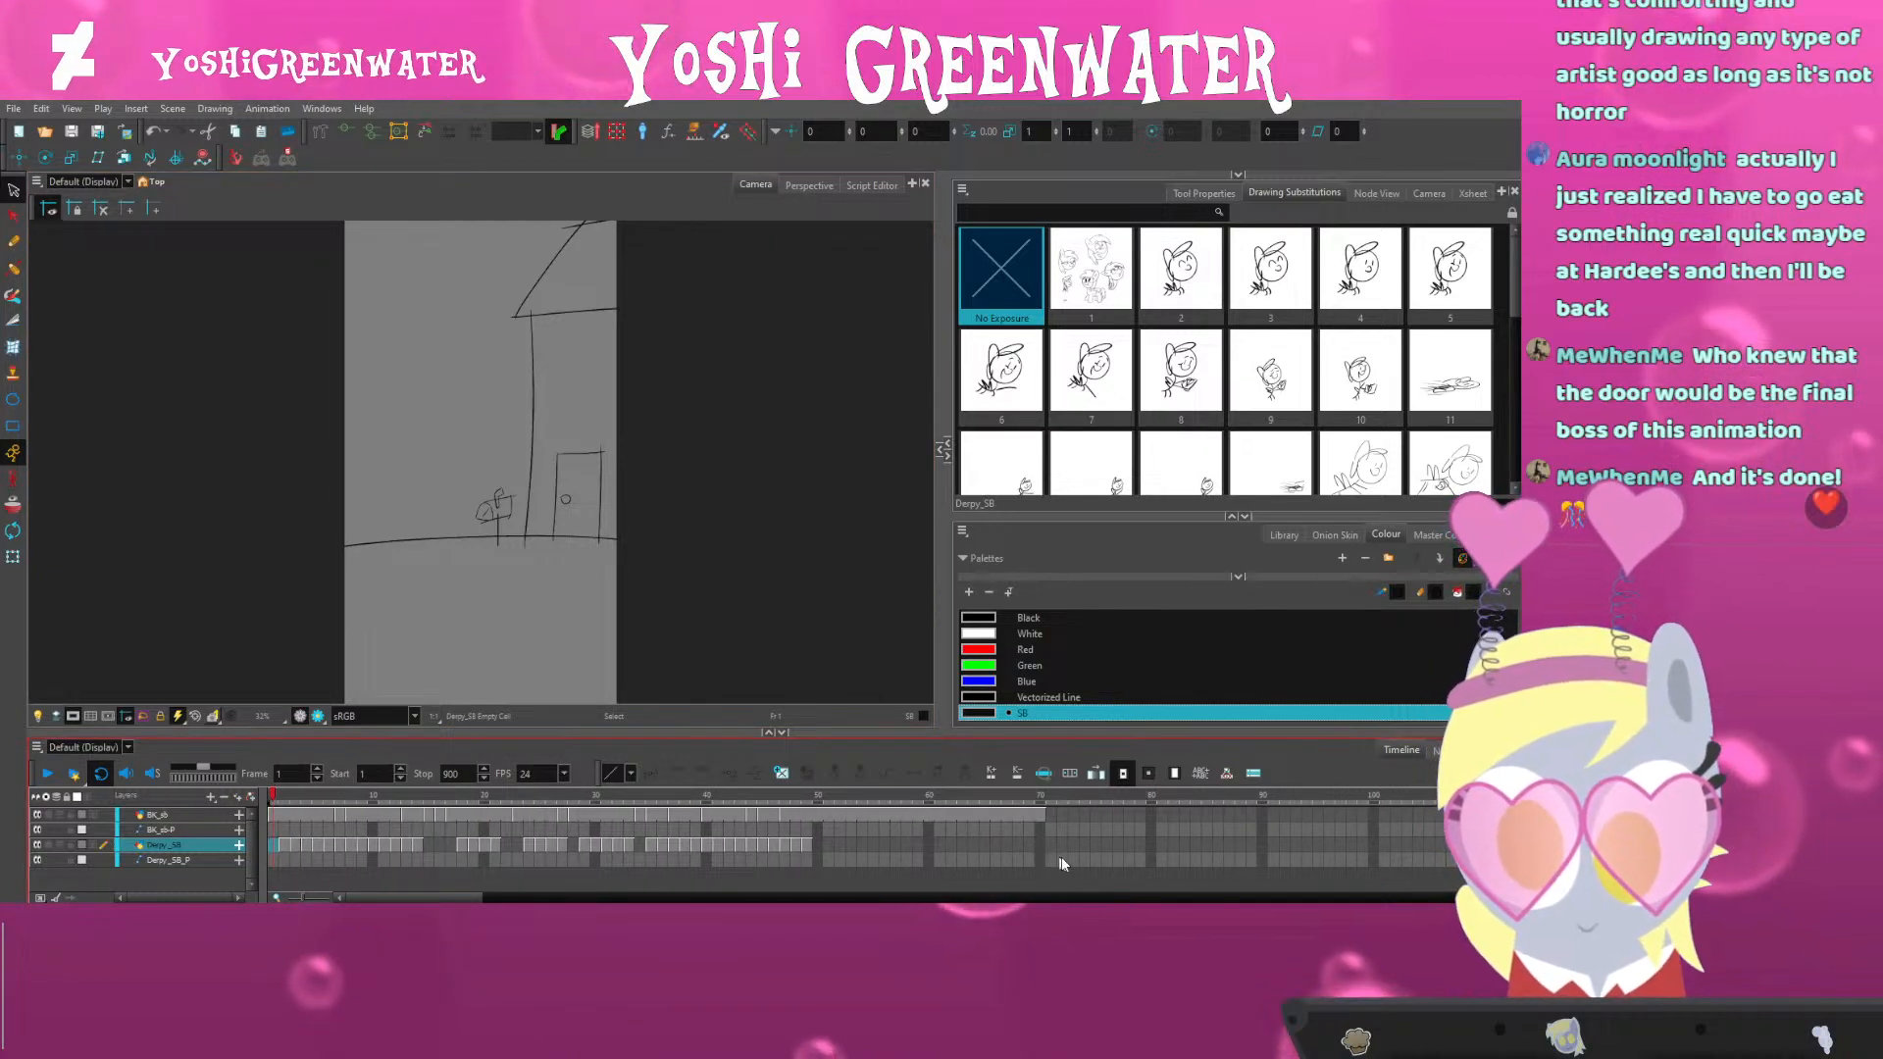
pyautogui.moveTo(1043, 811)
pyautogui.mouseDown()
pyautogui.moveTo(892, 822)
pyautogui.moveTo(830, 867)
pyautogui.mouseUp()
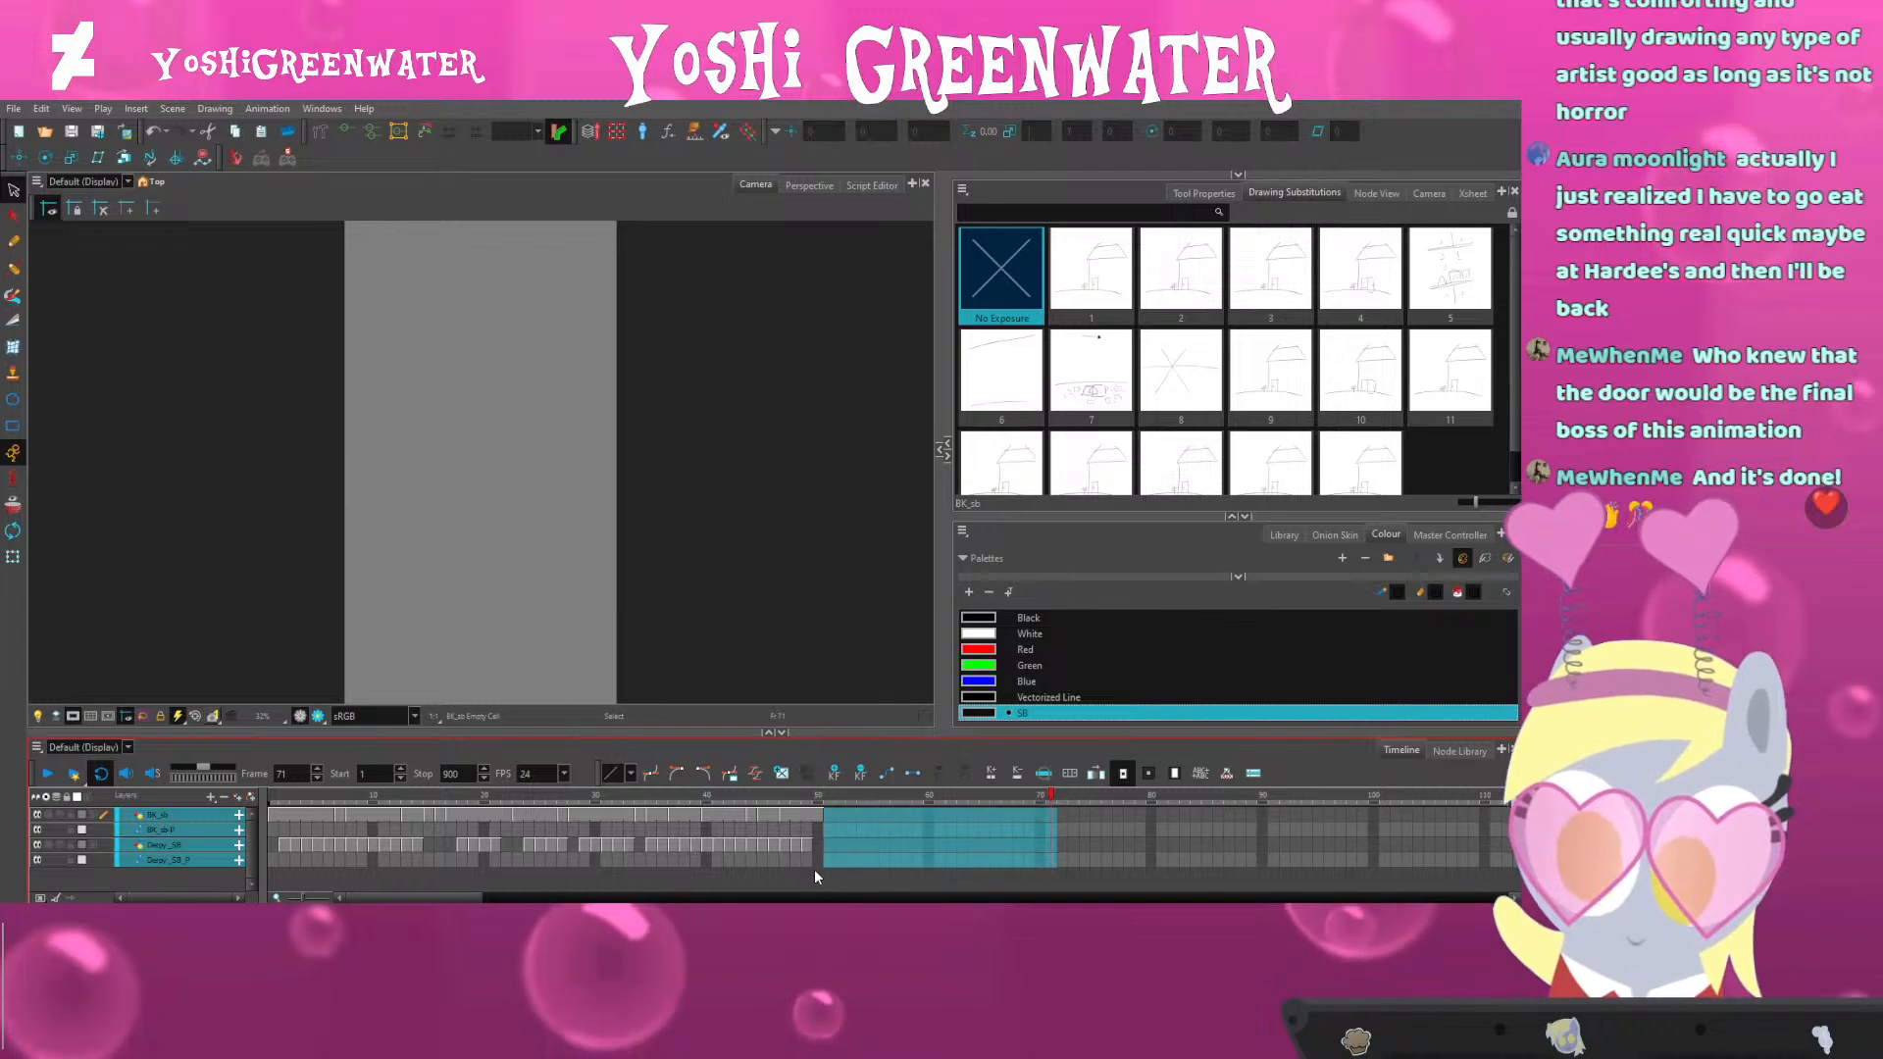
pyautogui.click(279, 815)
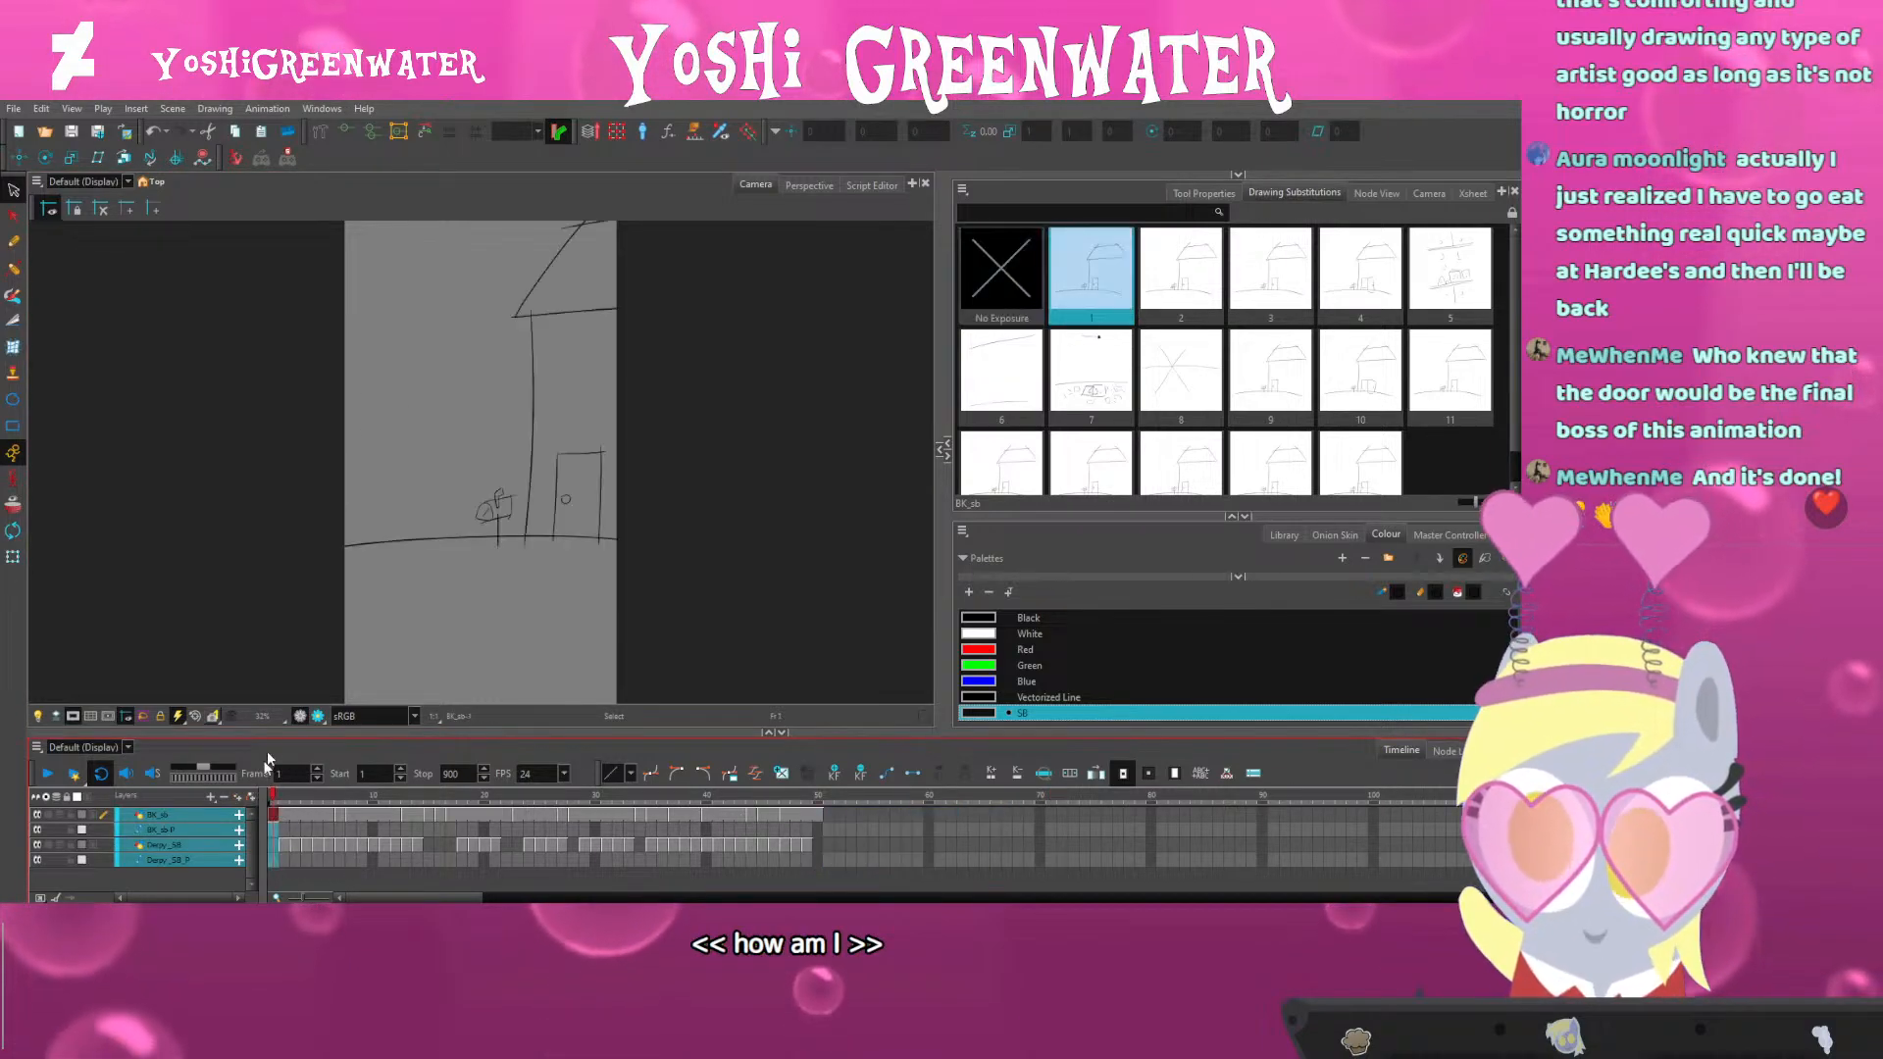
pyautogui.click(248, 643)
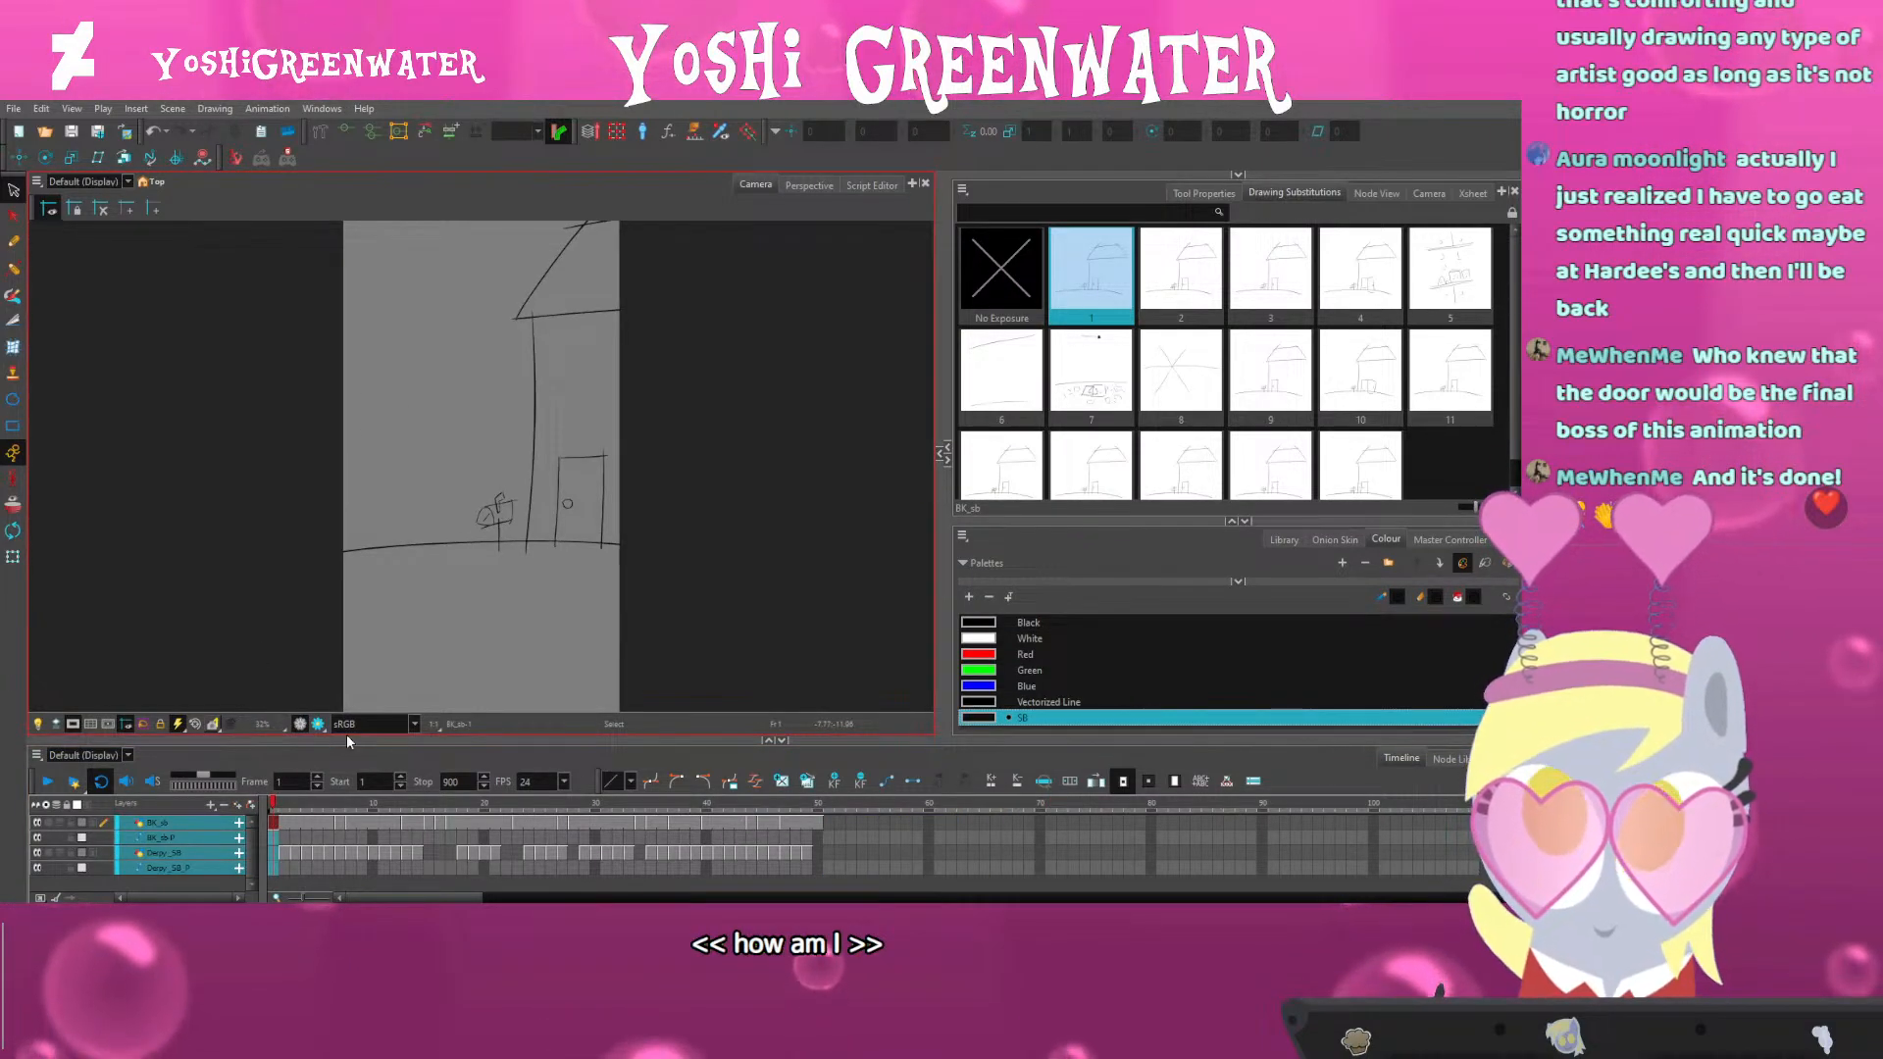
# Open the Node View and bring the whole SB_Comp group with its storyboard layers into view
pyautogui.click(1376, 193)
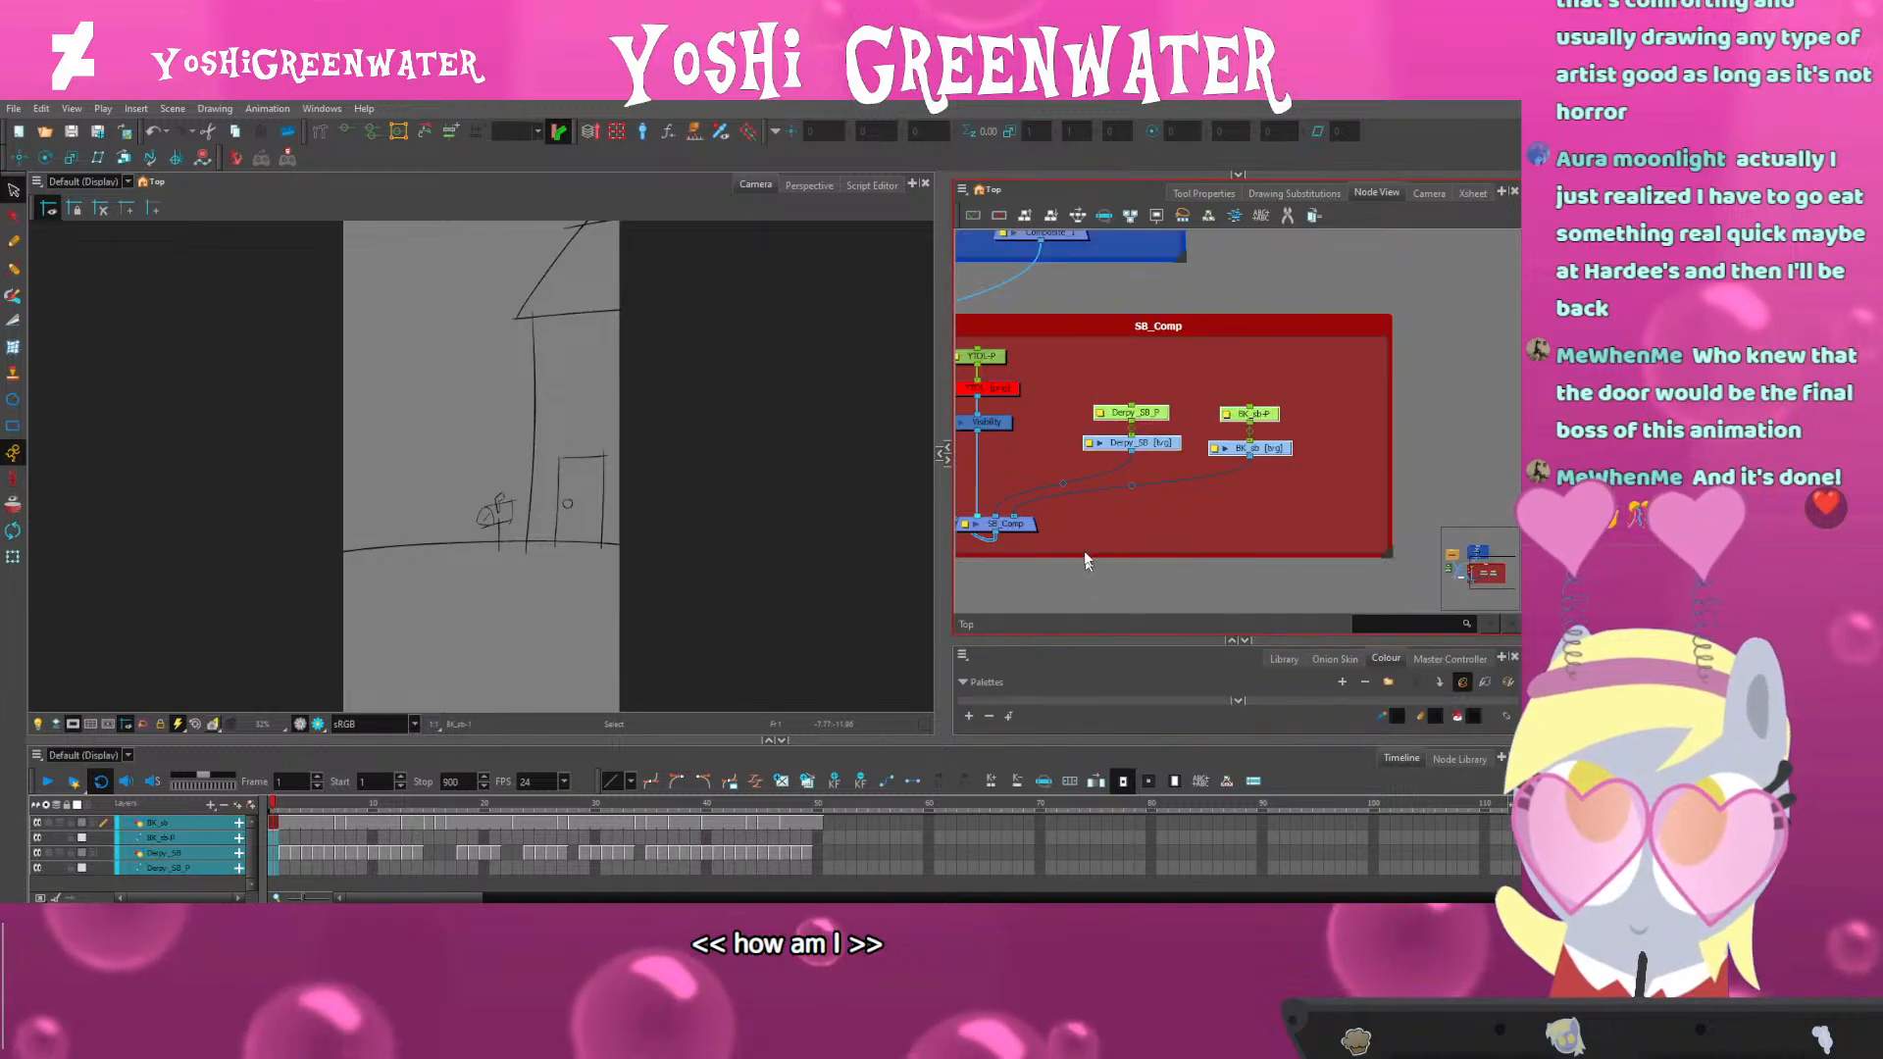
pyautogui.click(1086, 561)
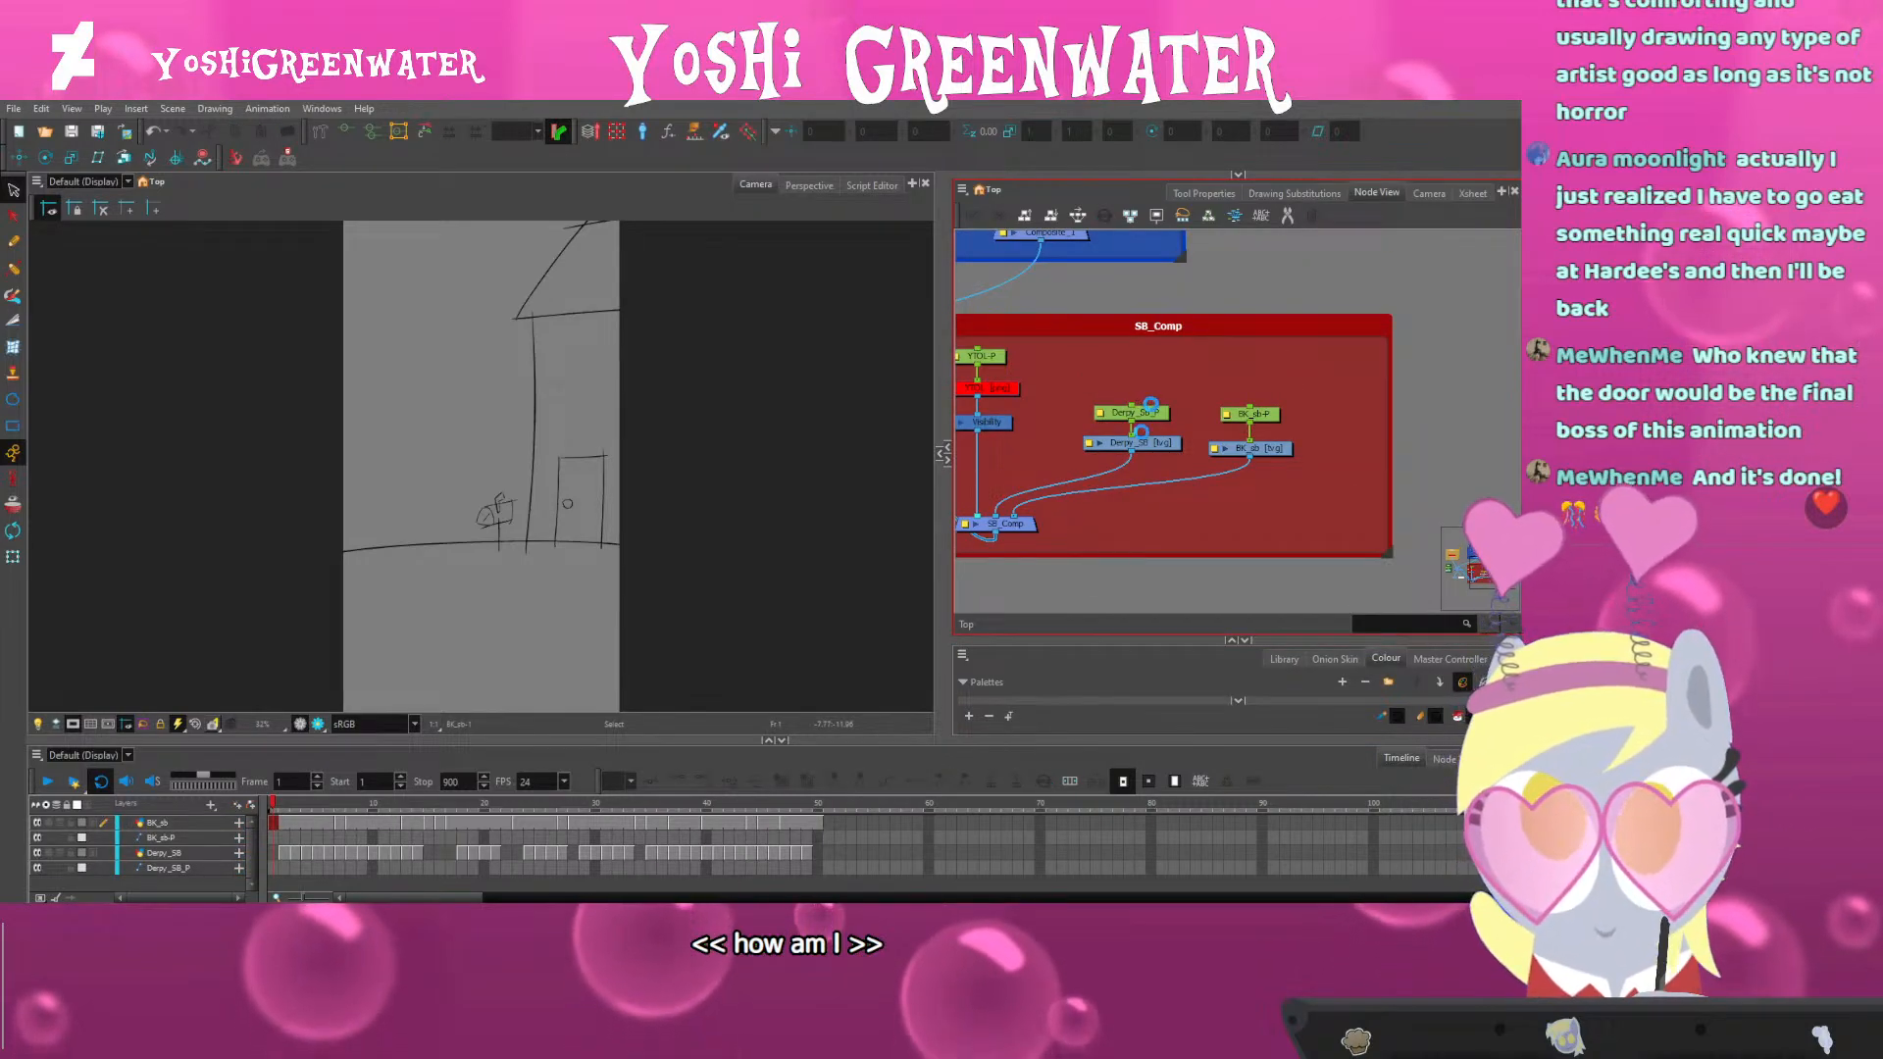
pyautogui.moveTo(1126, 573); pyautogui.dragTo(1267, 554)
pyautogui.click(817, 635)
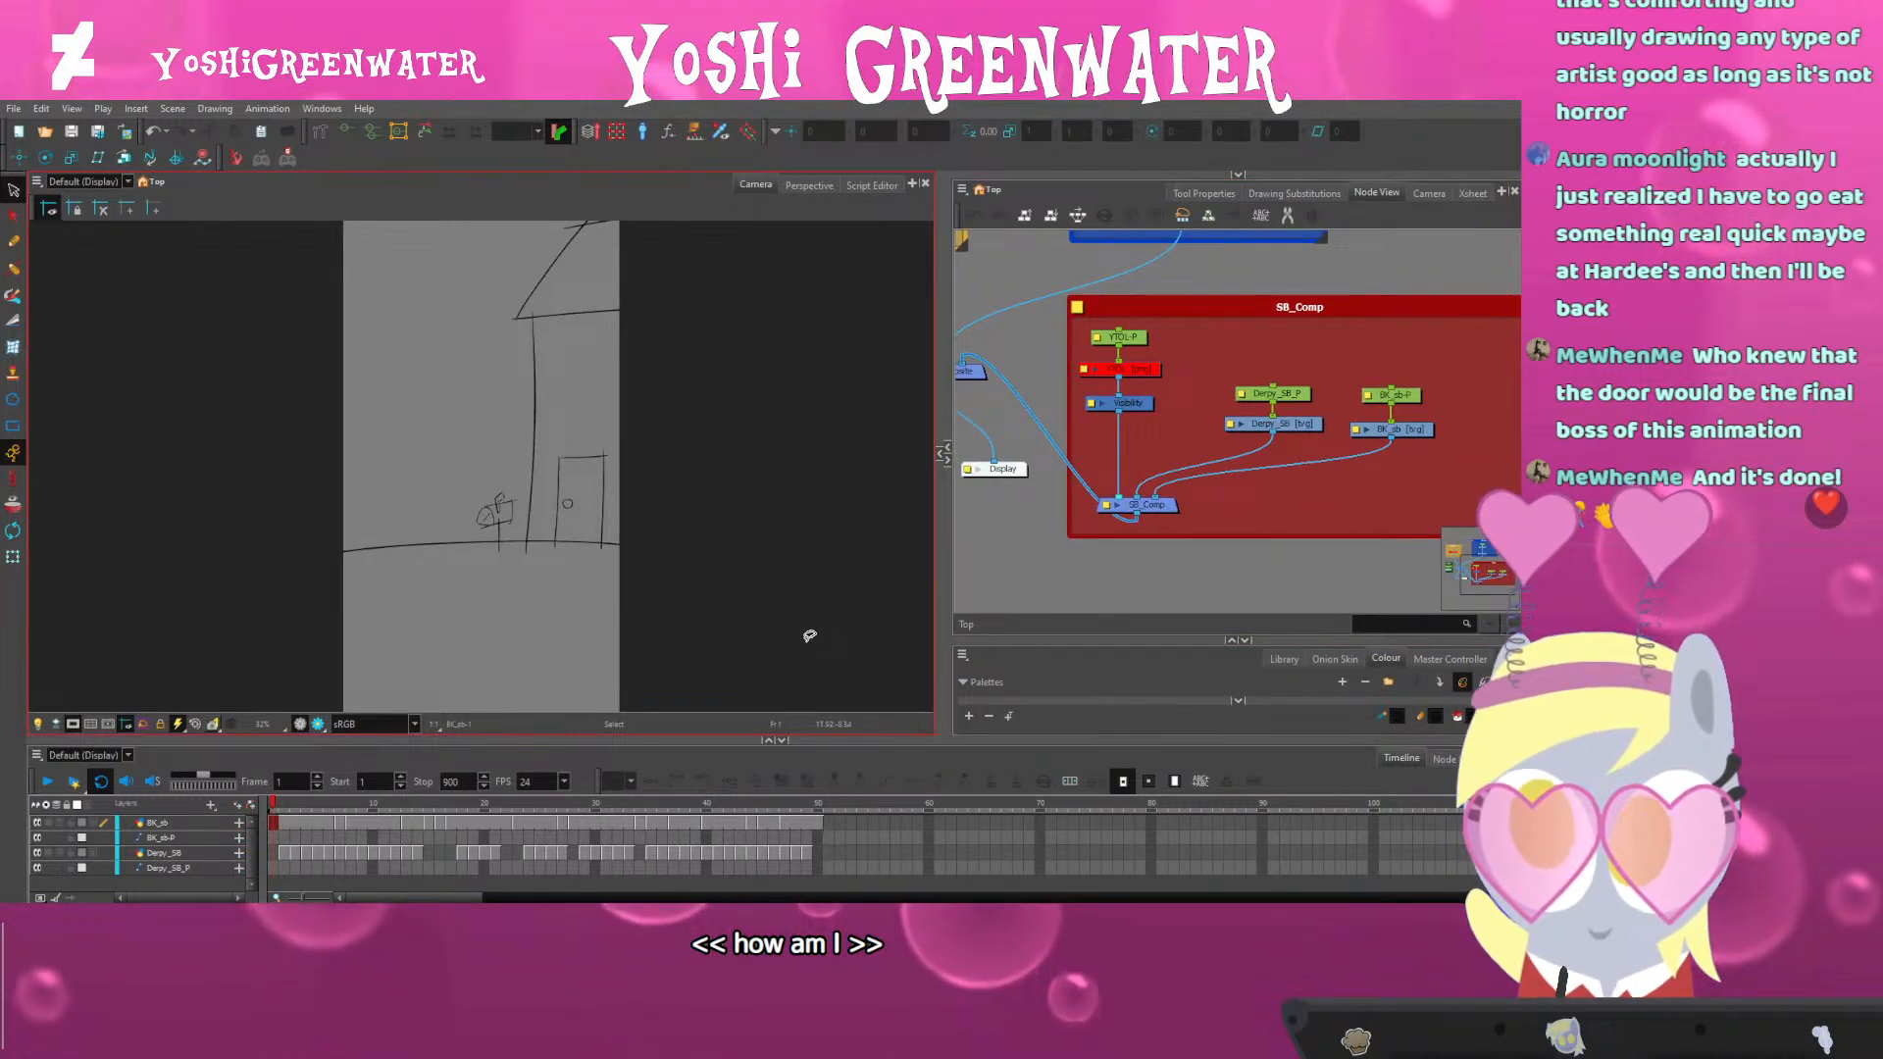
# Extend the frame 1 exposure on all four storyboard layers so Derpy's first drawing starts at about frame 17
pyautogui.moveTo(277, 803); pyautogui.dragTo(828, 802)
pyautogui.moveTo(290, 741); pyautogui.dragTo(290, 737)
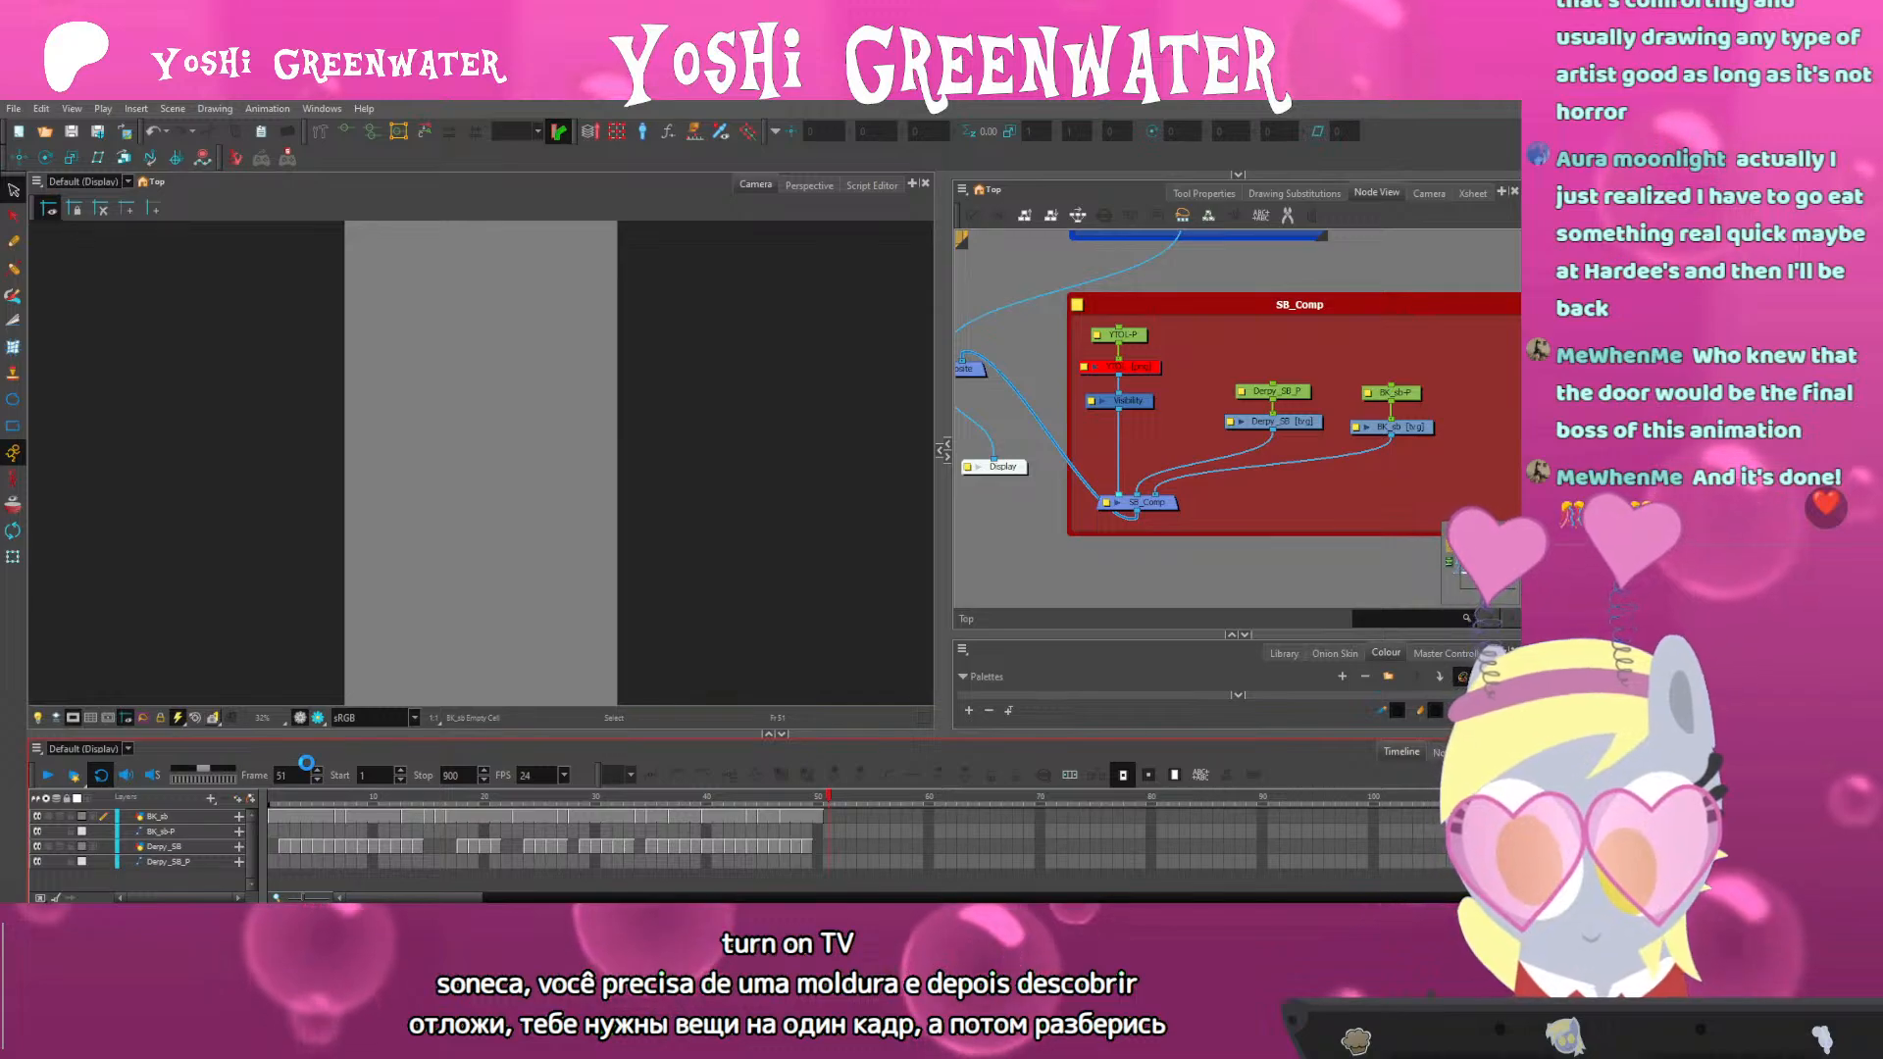
pyautogui.click(273, 803)
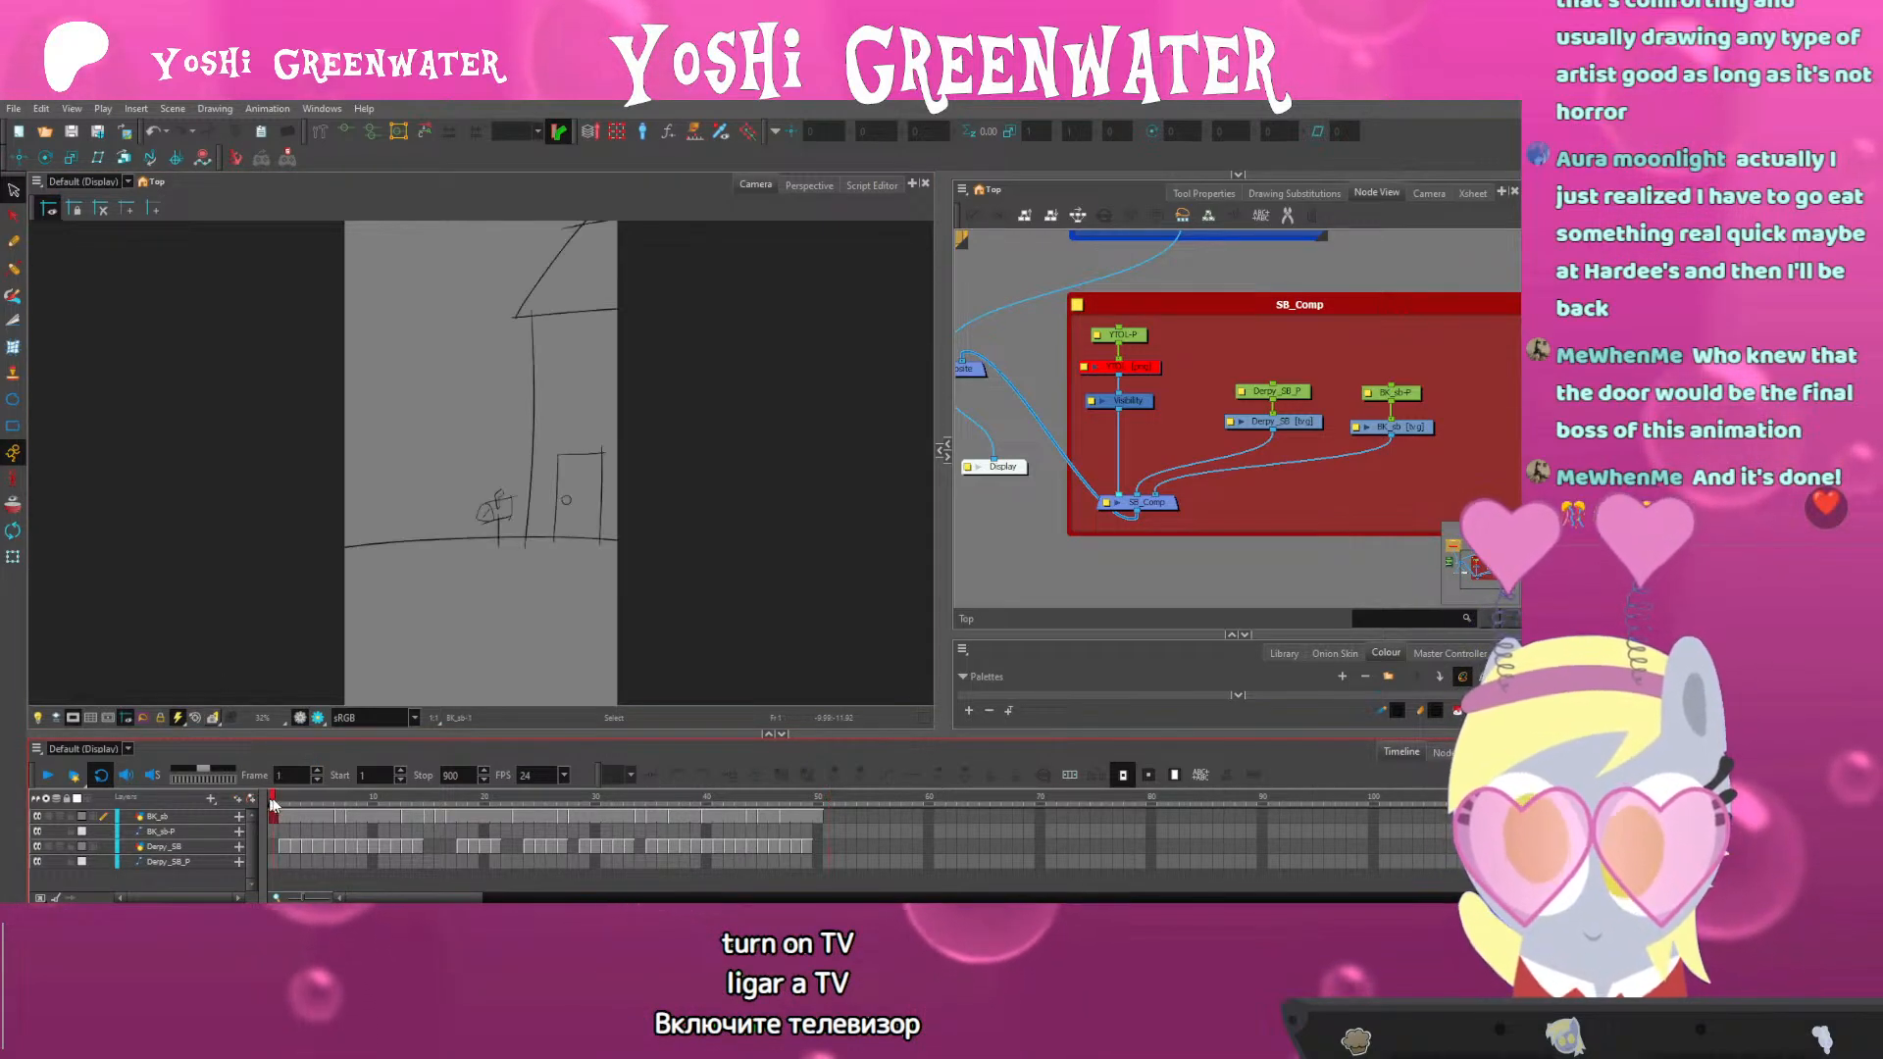
pyautogui.moveTo(274, 861); pyautogui.dragTo(274, 817)
pyautogui.press('+')
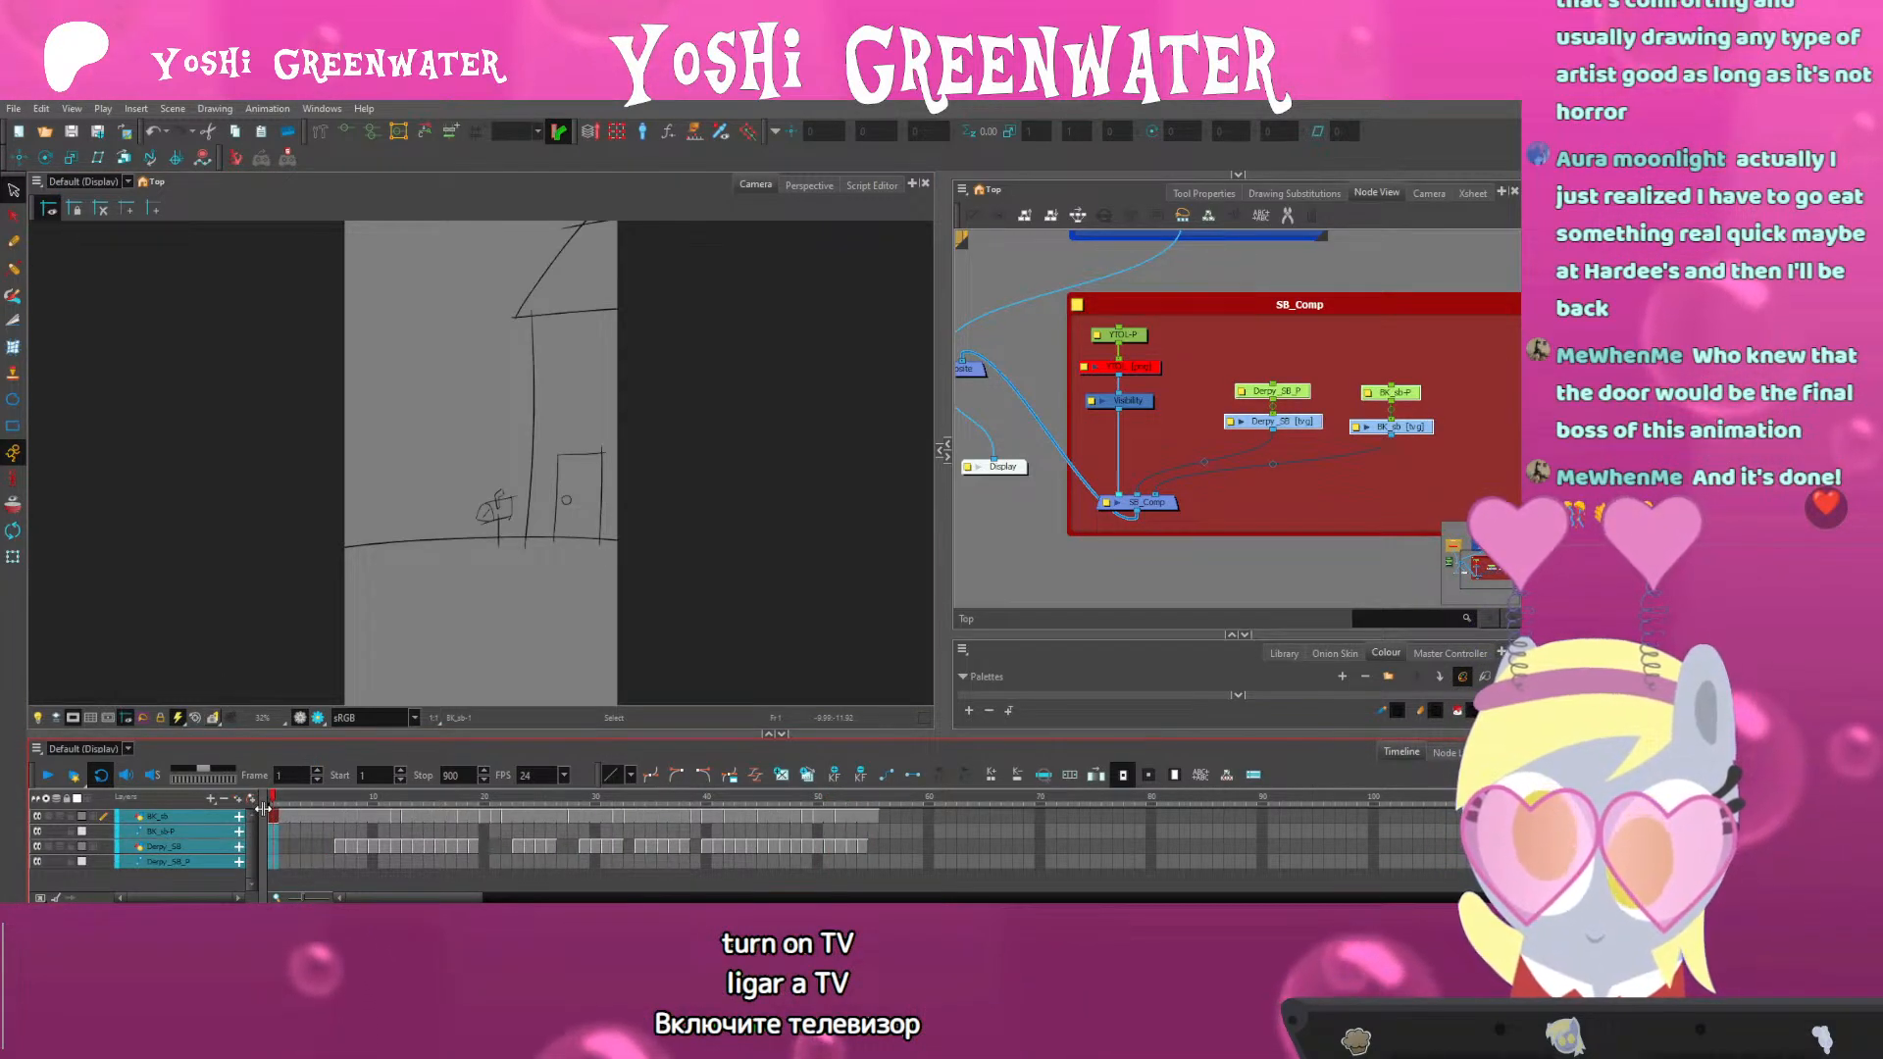
pyautogui.press('+')
pyautogui.press('+')
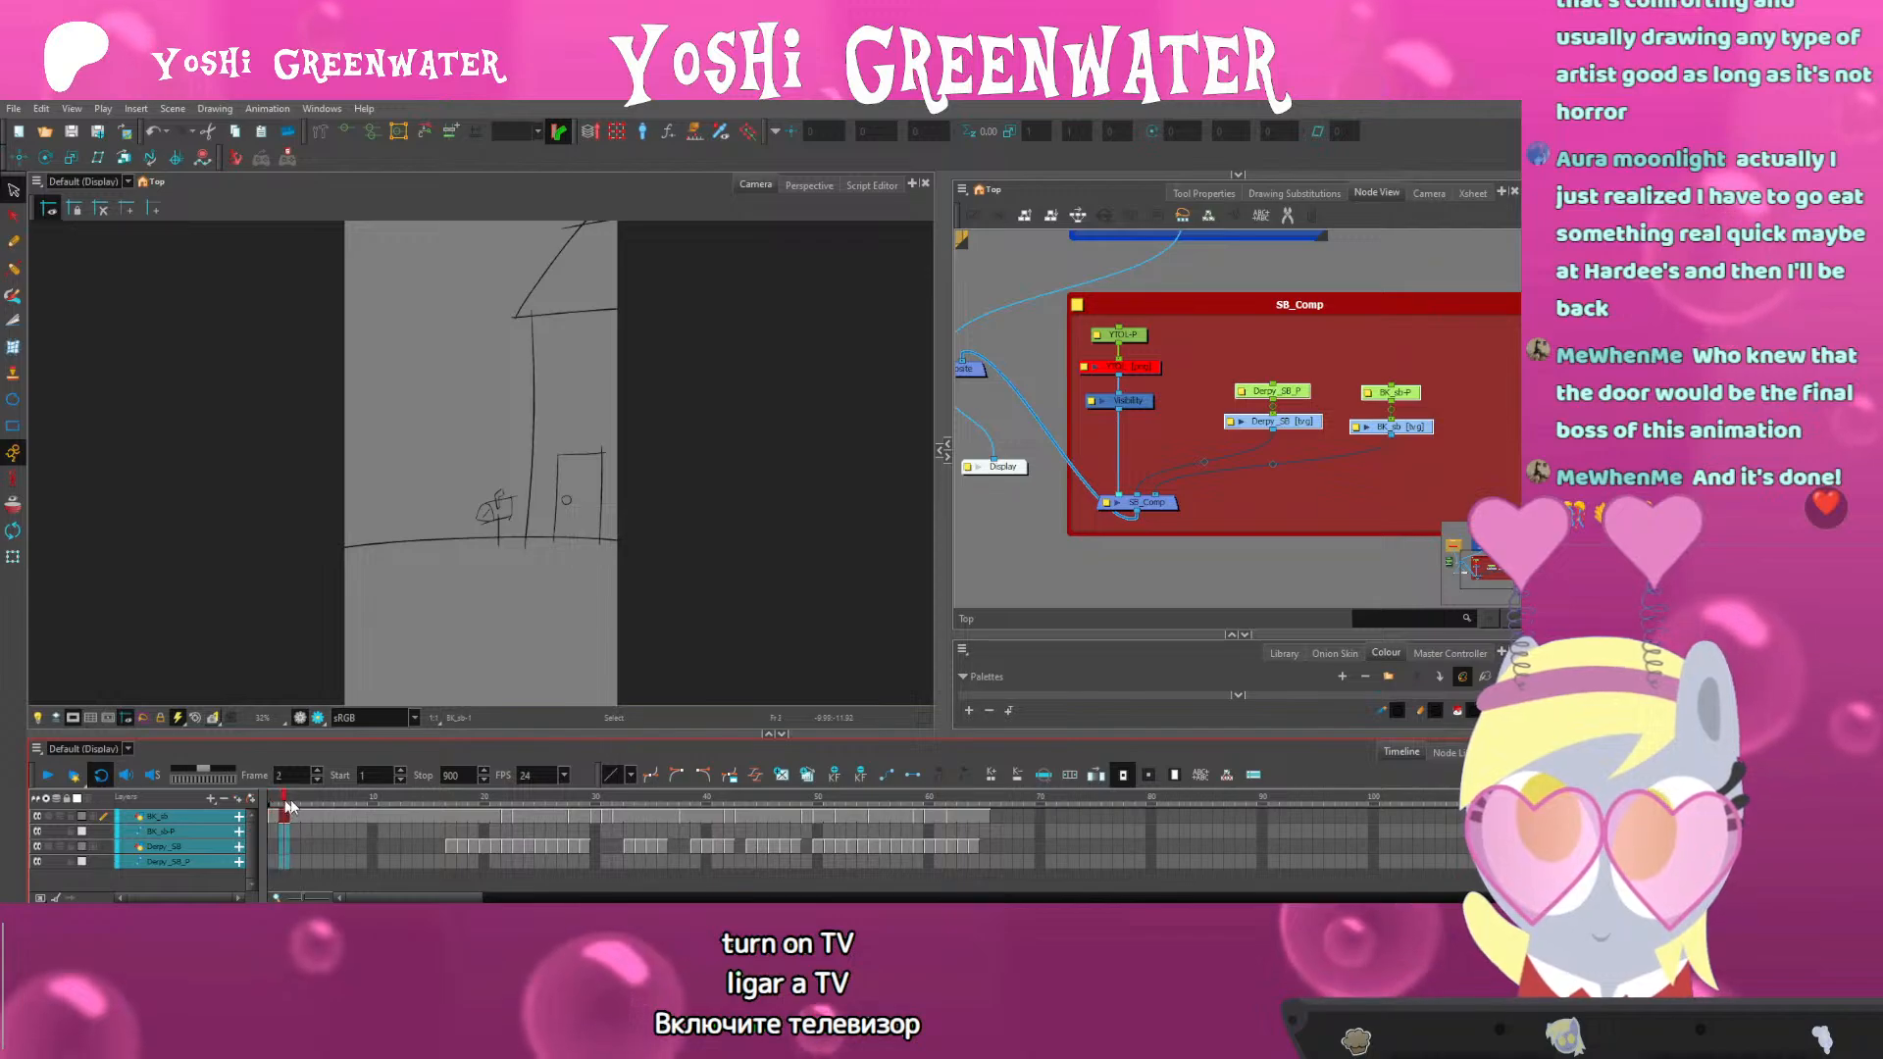
# Lengthen the exposures on all layers around Derpy's flying poses at frames 20 and 37, shifting the drawings' end to about frame 90
pyautogui.moveTo(287, 807); pyautogui.dragTo(487, 802)
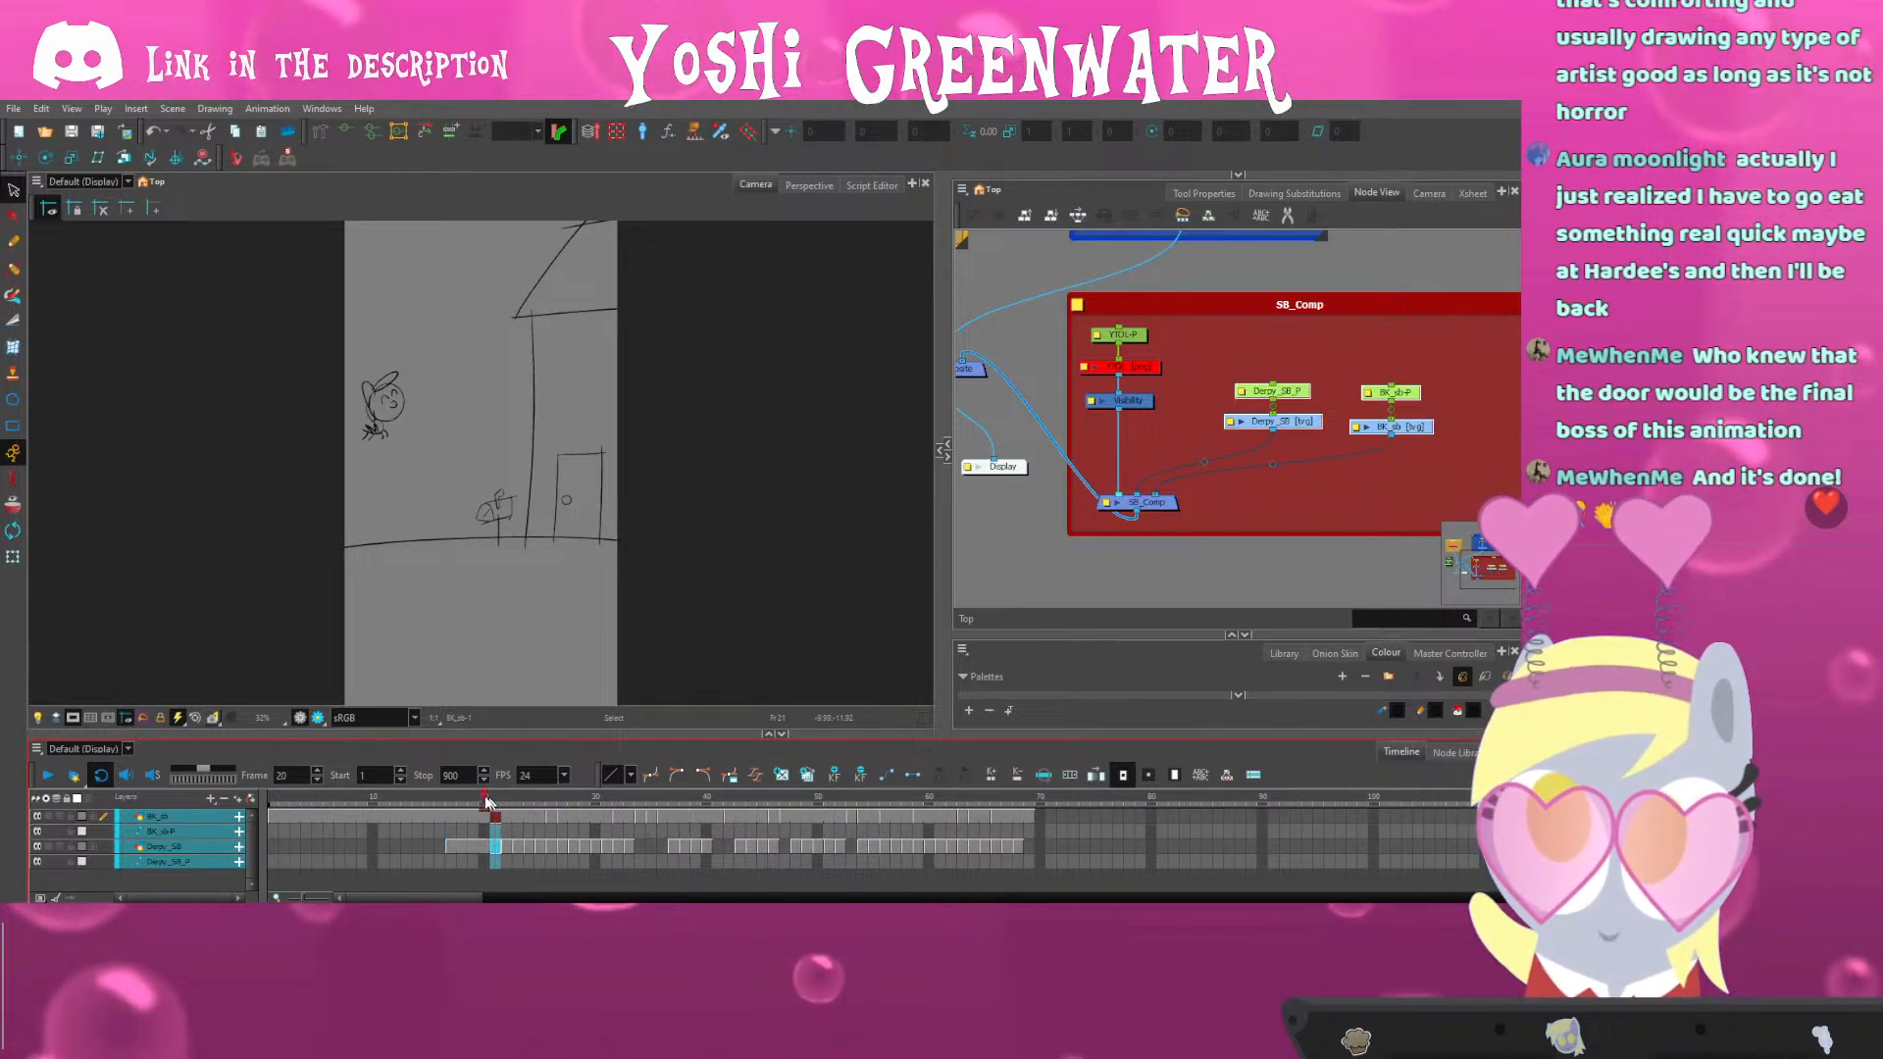
pyautogui.press('1')
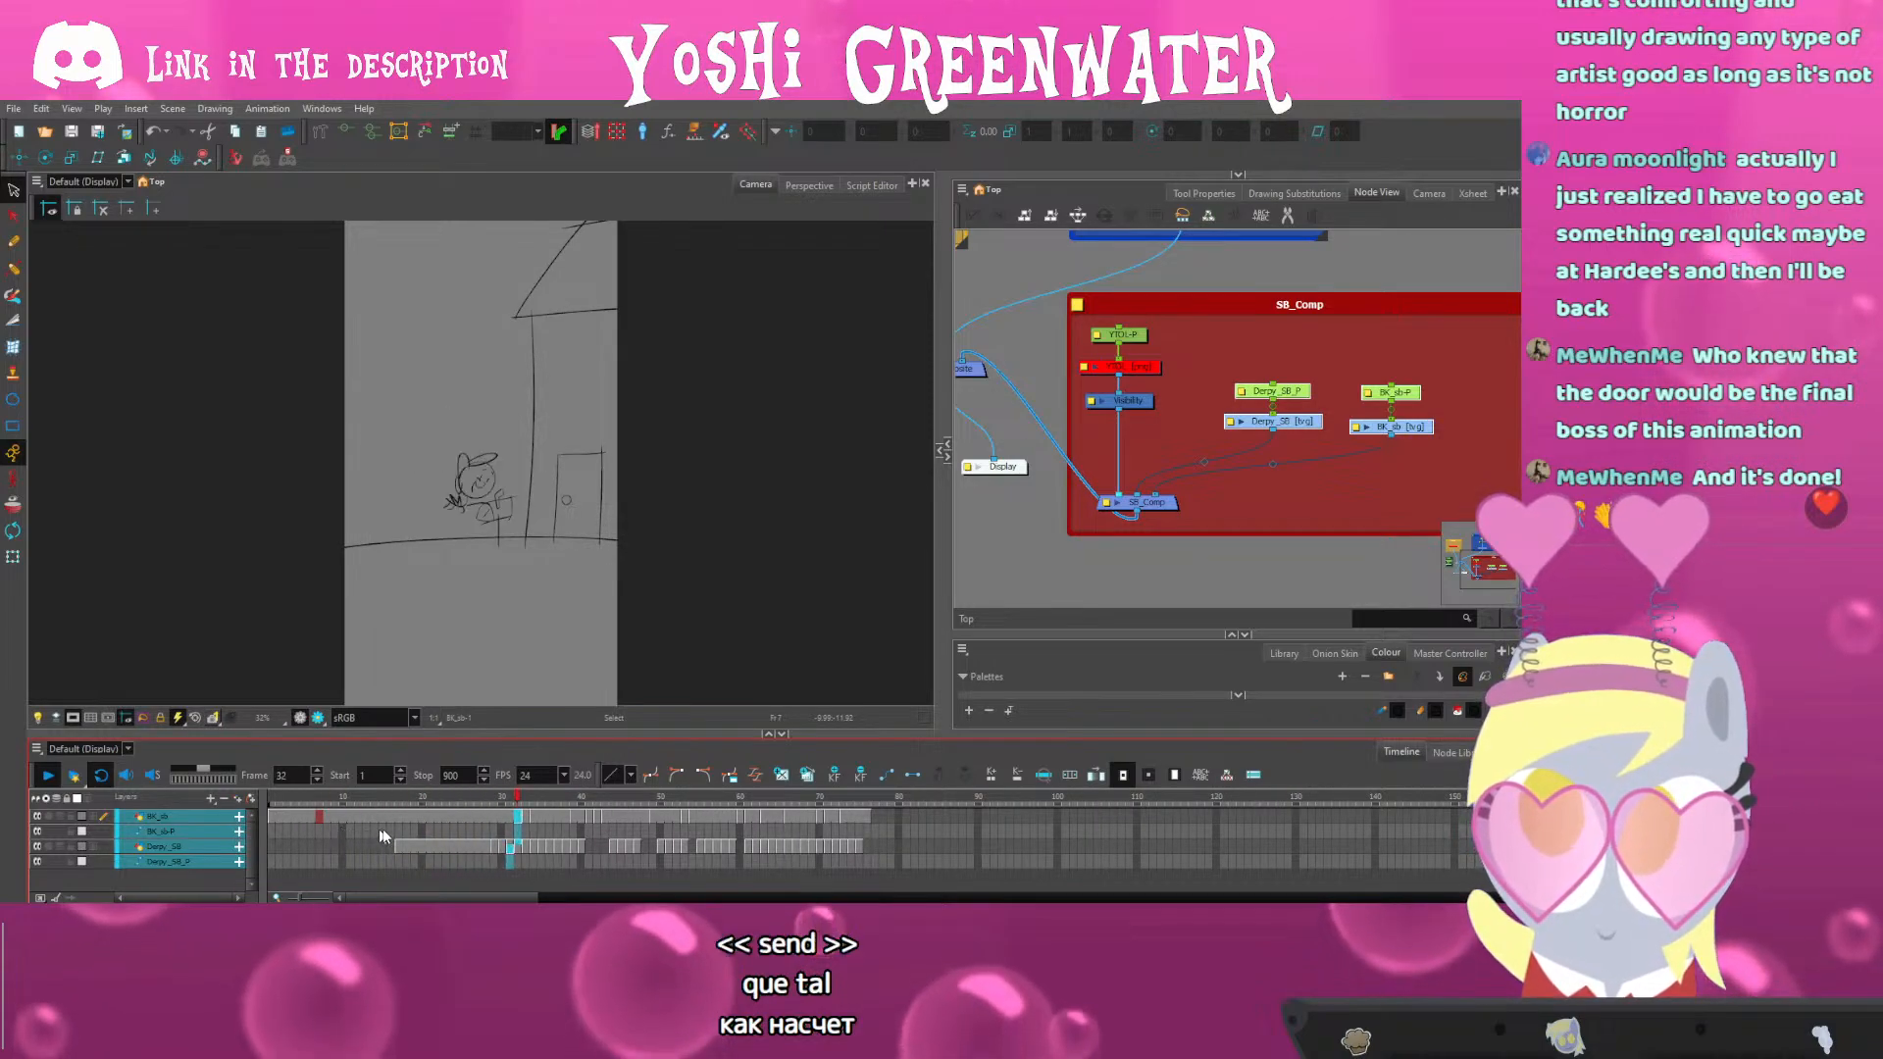
pyautogui.click(463, 798)
pyautogui.moveTo(463, 801); pyautogui.dragTo(558, 800)
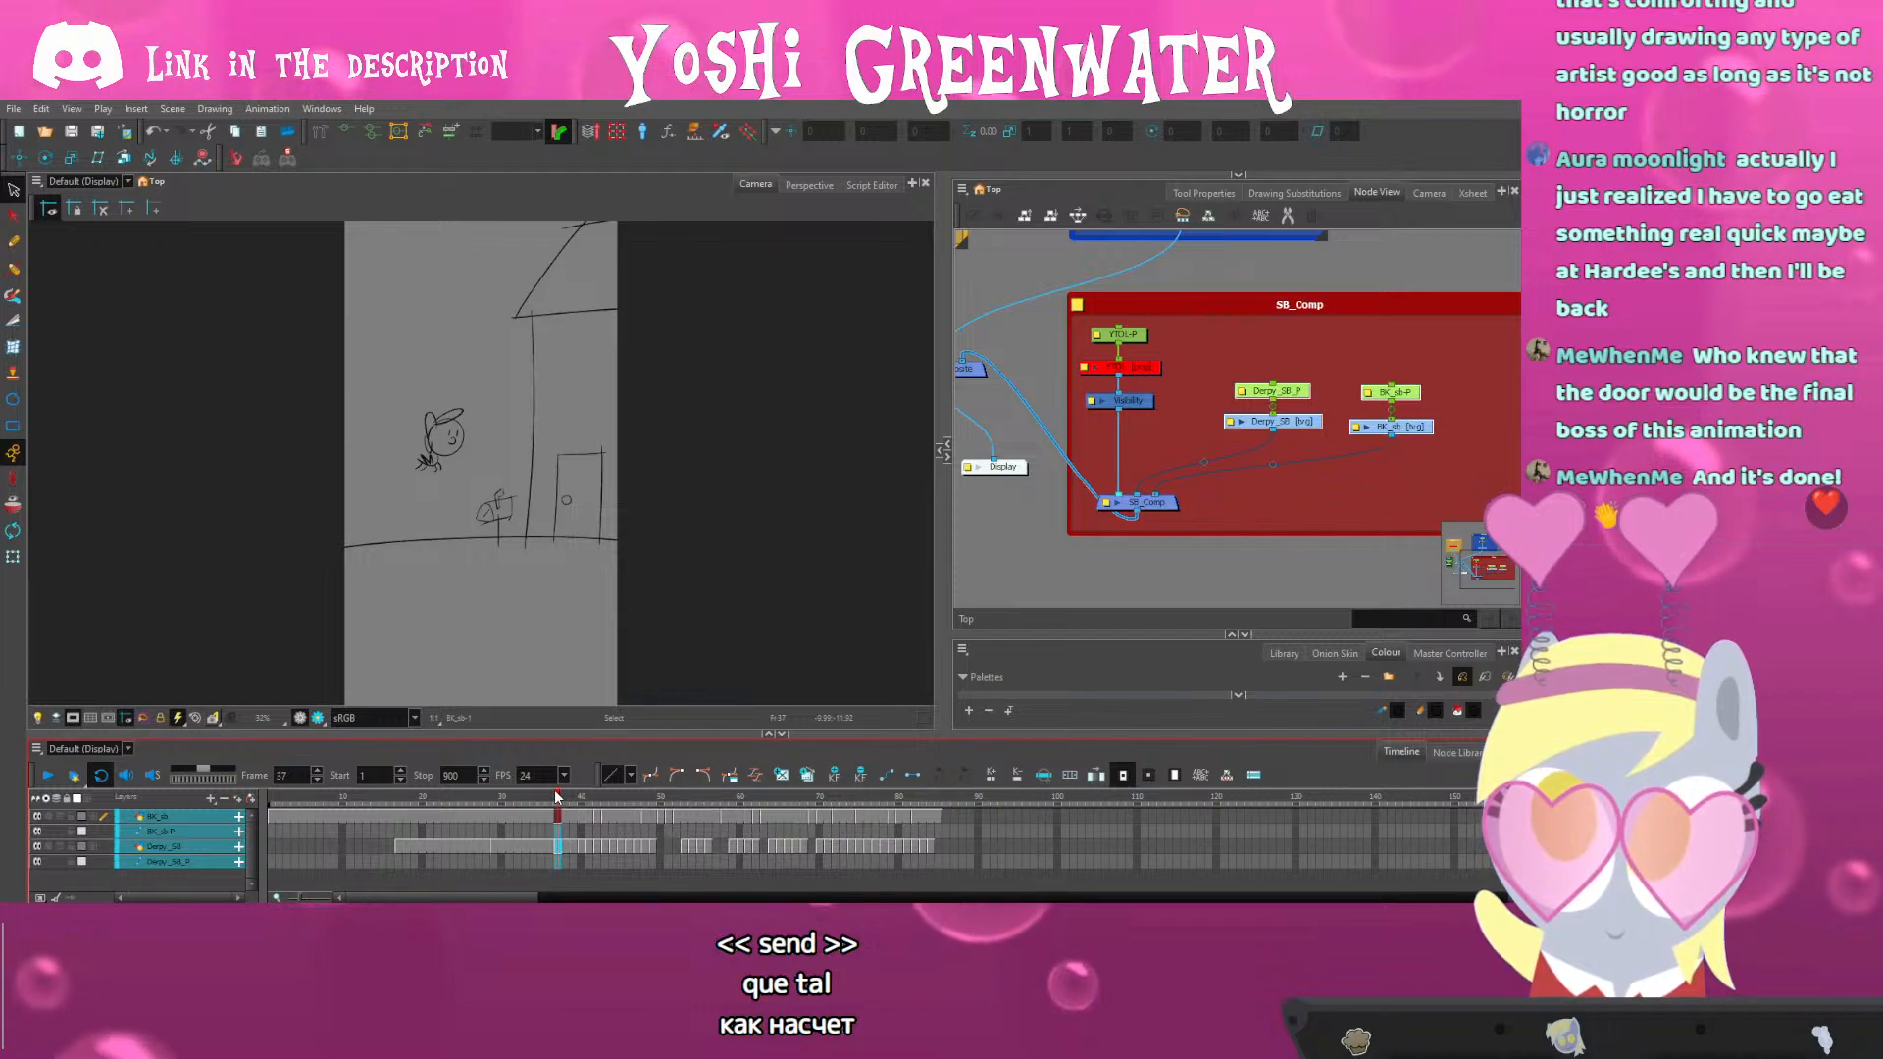
pyautogui.moveTo(538, 733); pyautogui.dragTo(536, 729)
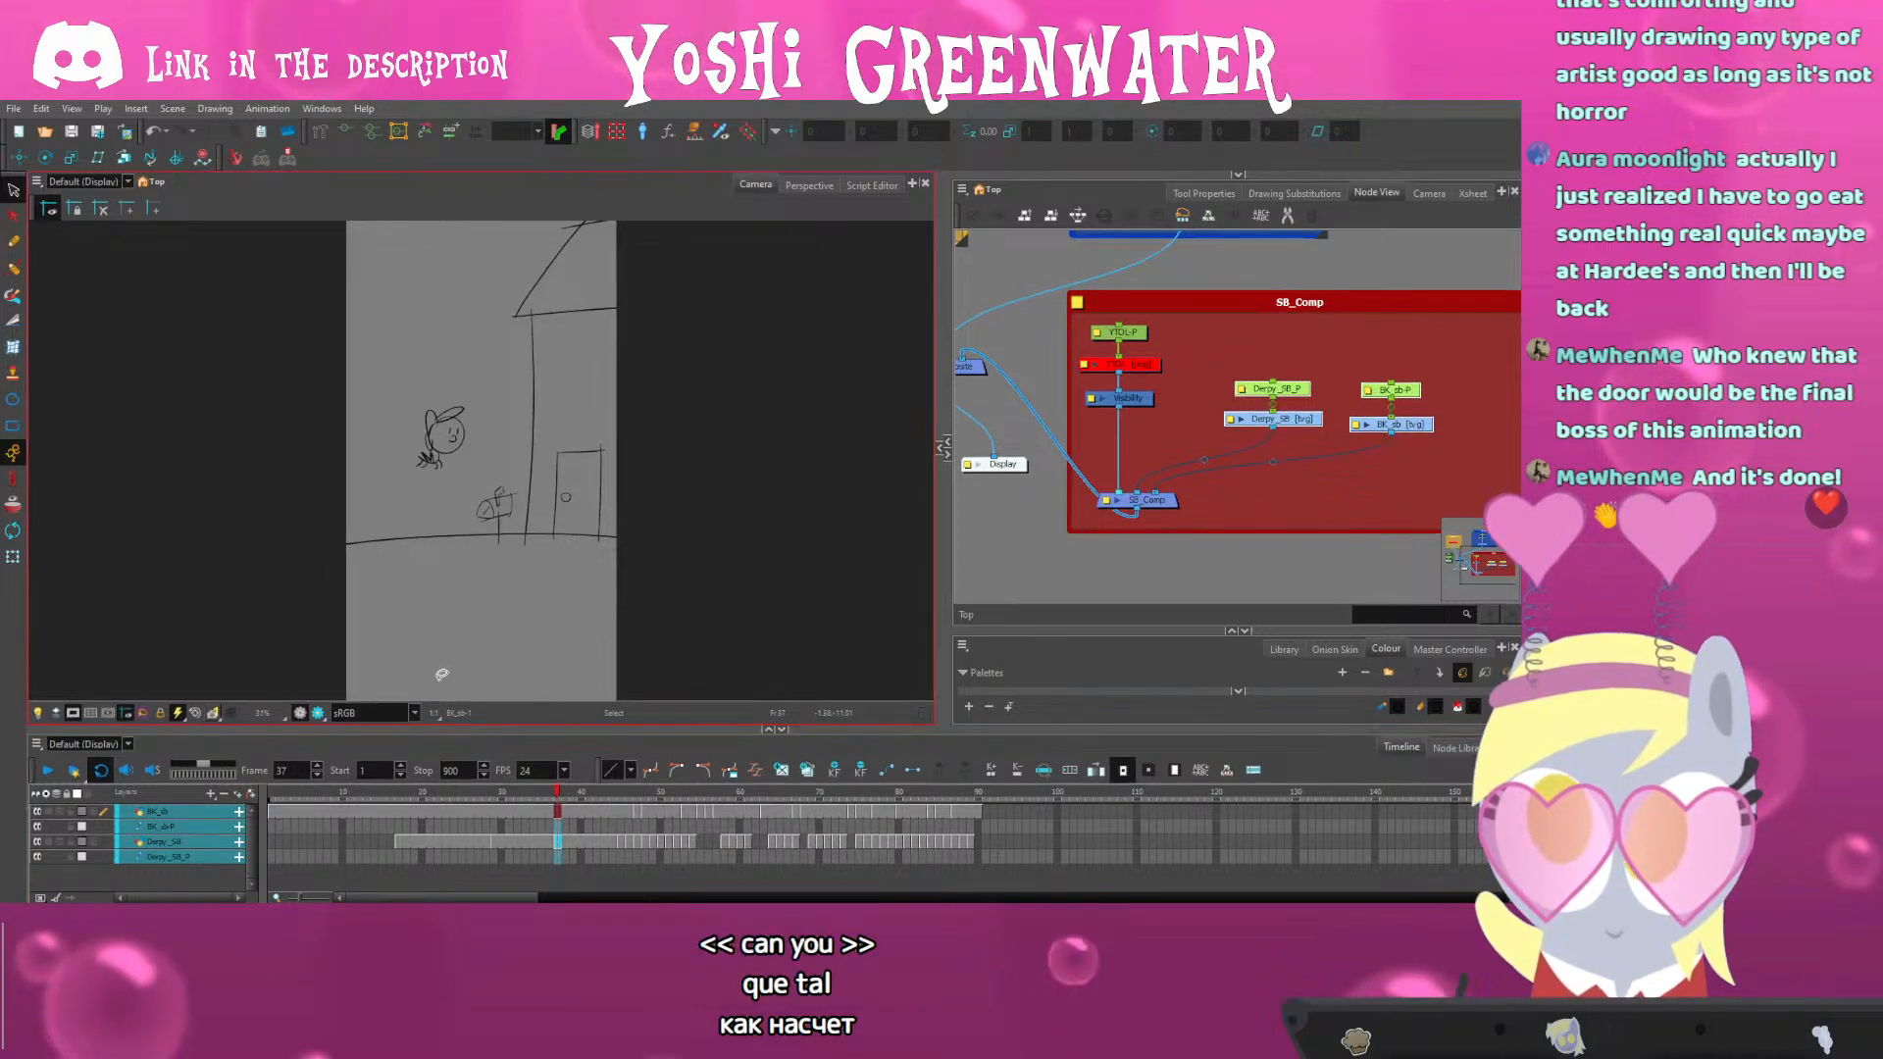
# Play back the retimed opening to review Derpy's entrance, and return to frame 37
pyautogui.hotkey('shift', 'Return')
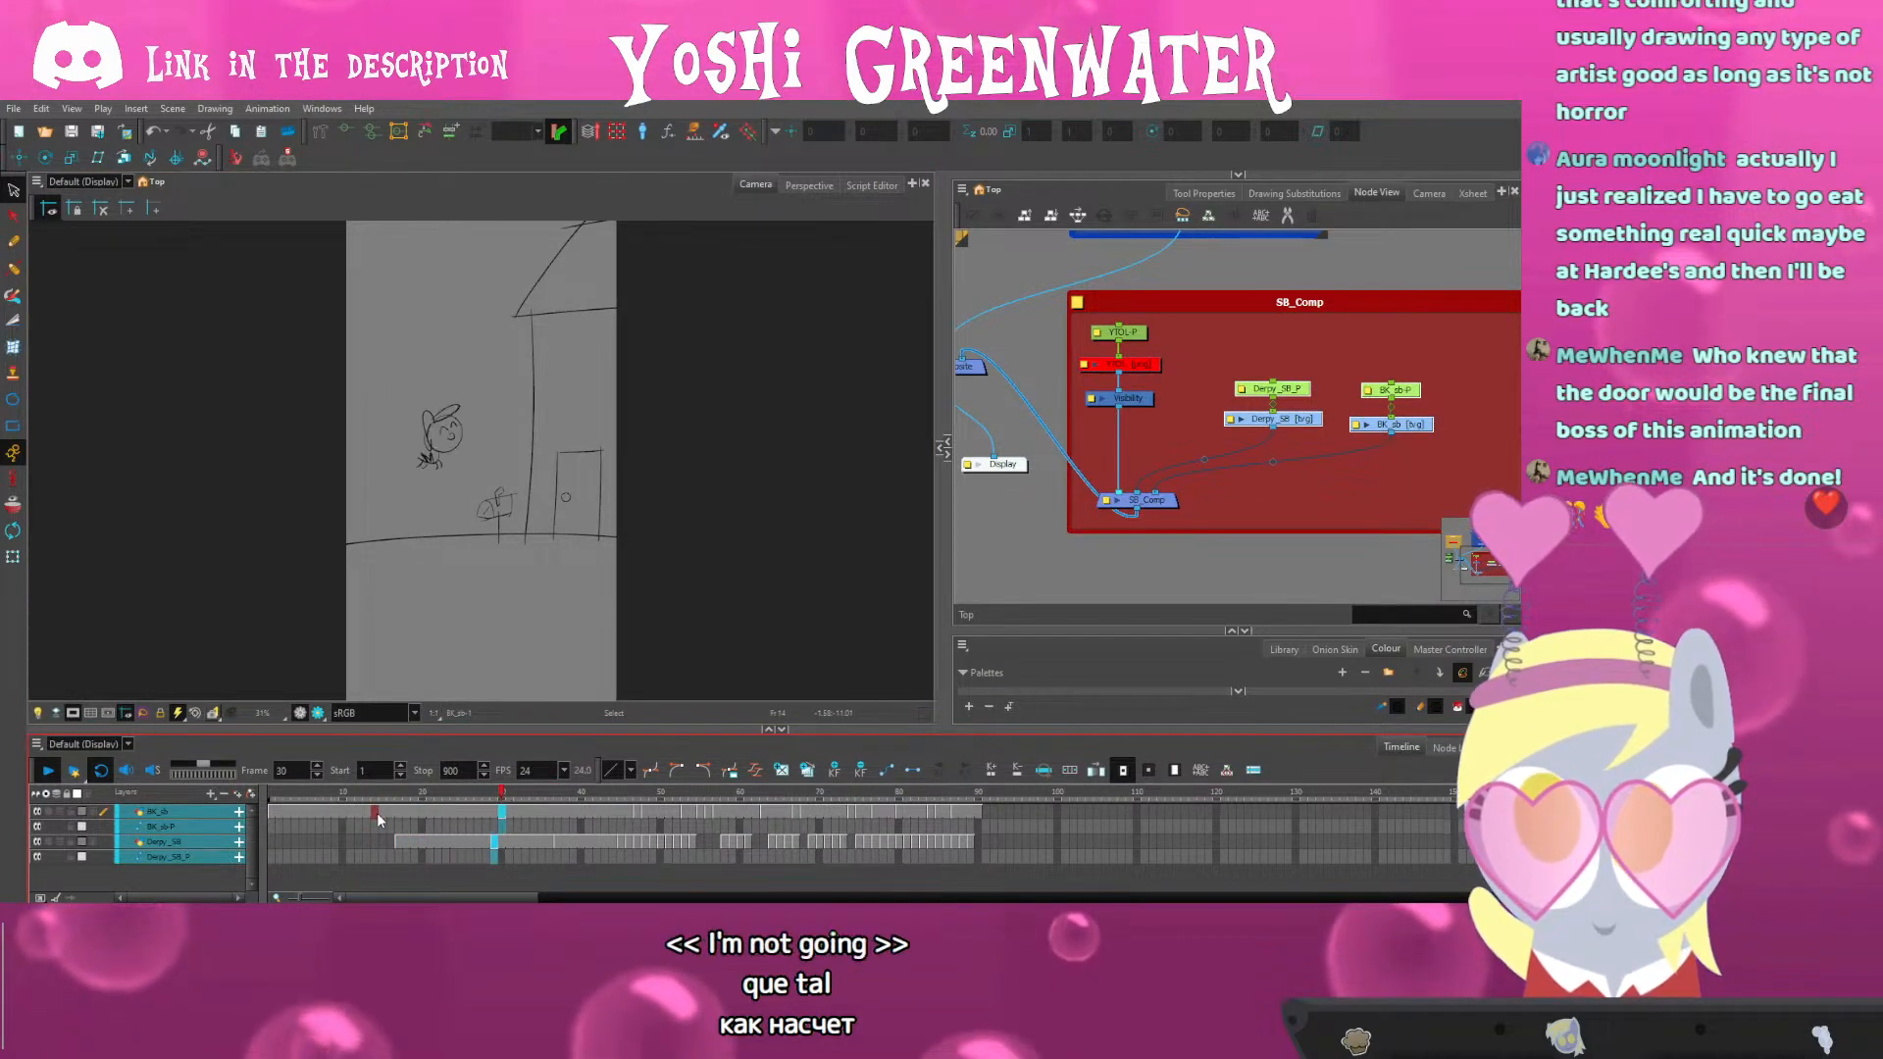
pyautogui.hotkey('shift', 'Return')
pyautogui.click(558, 797)
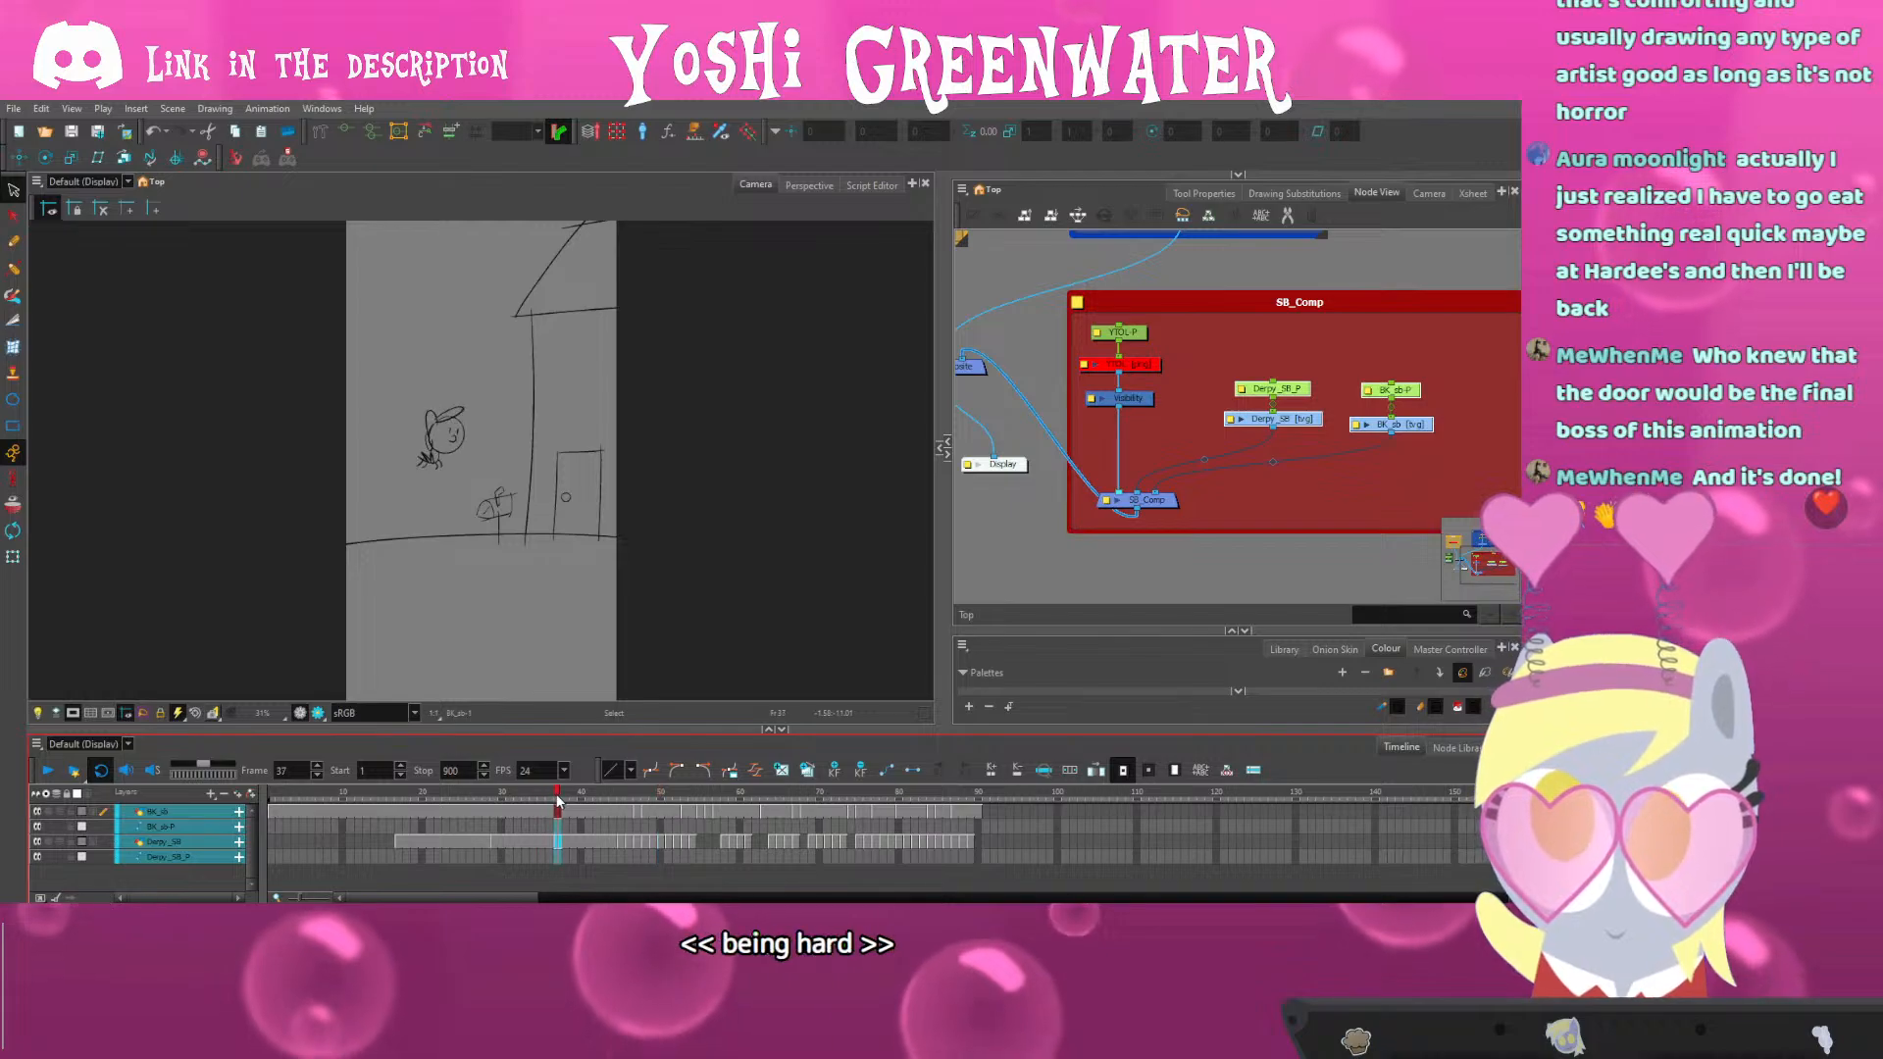
pyautogui.moveTo(509, 727); pyautogui.dragTo(510, 729)
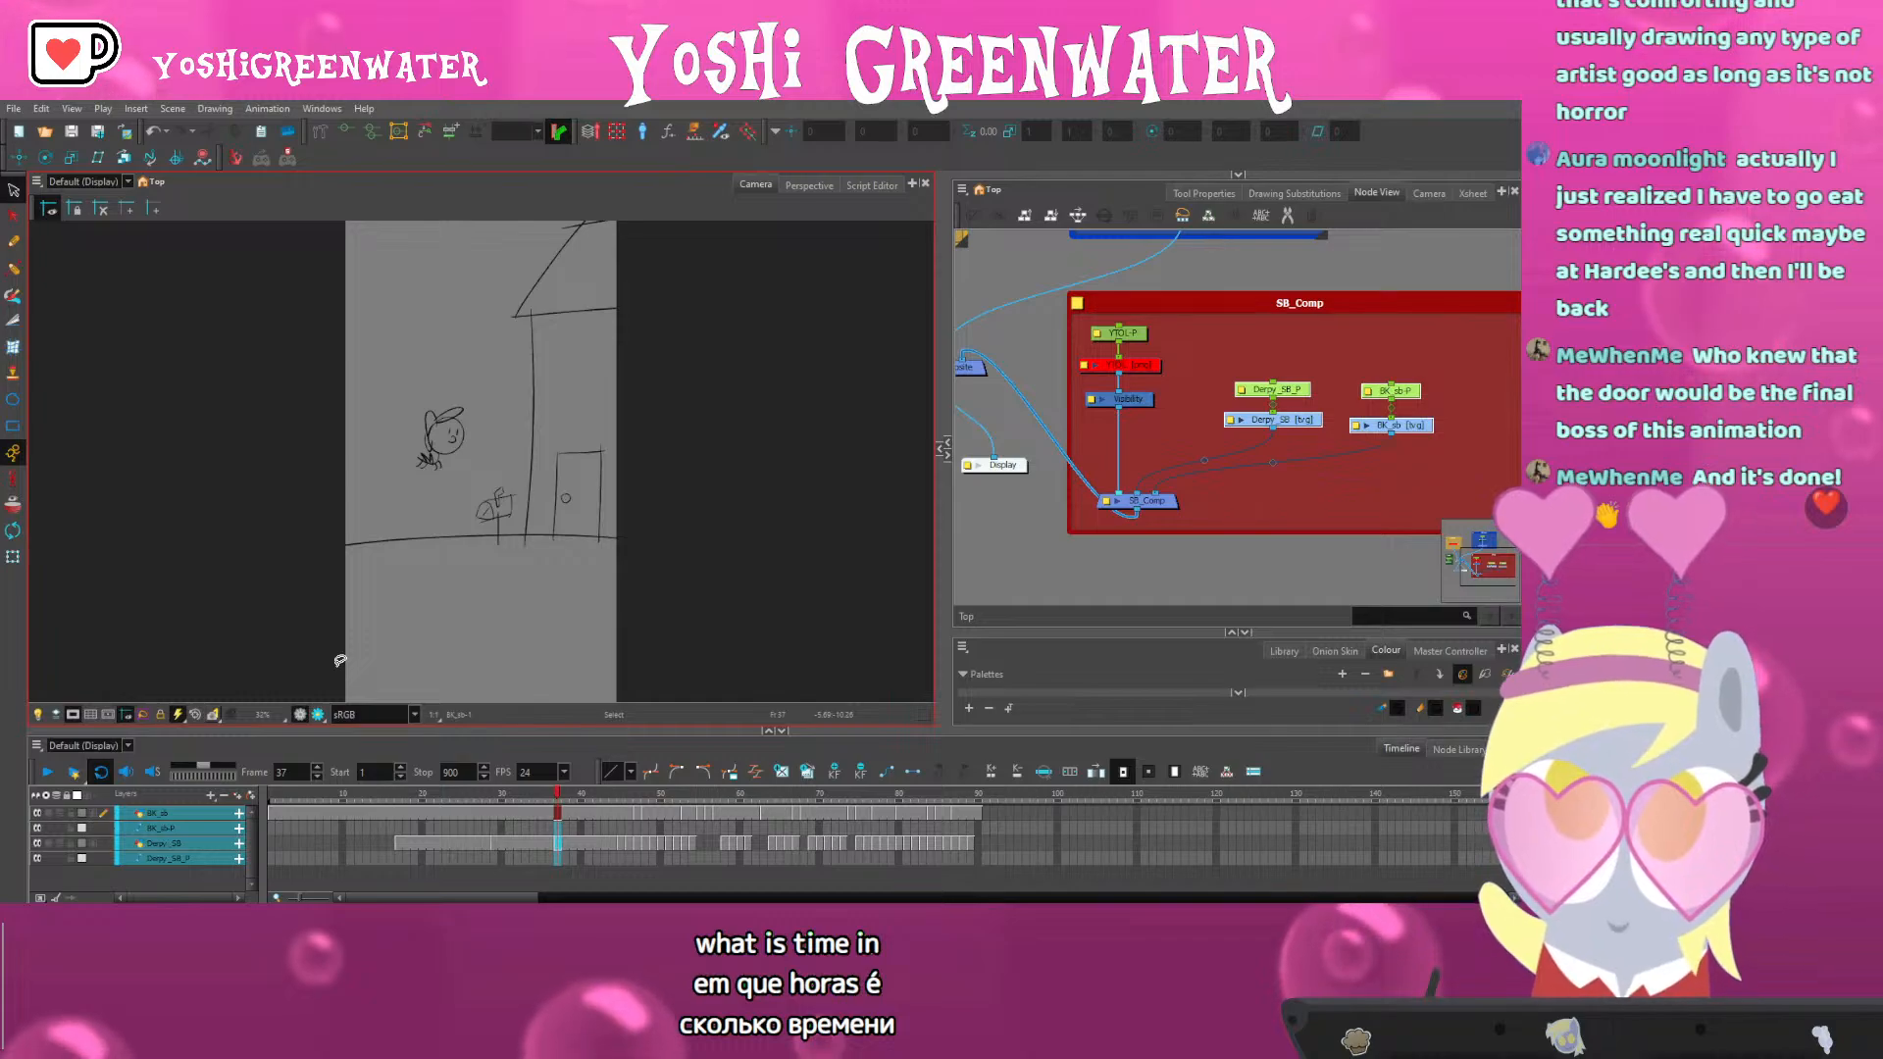
# Extend the hold on all layers around frame 41 so the drawings end at about frame 96
pyautogui.click(410, 794)
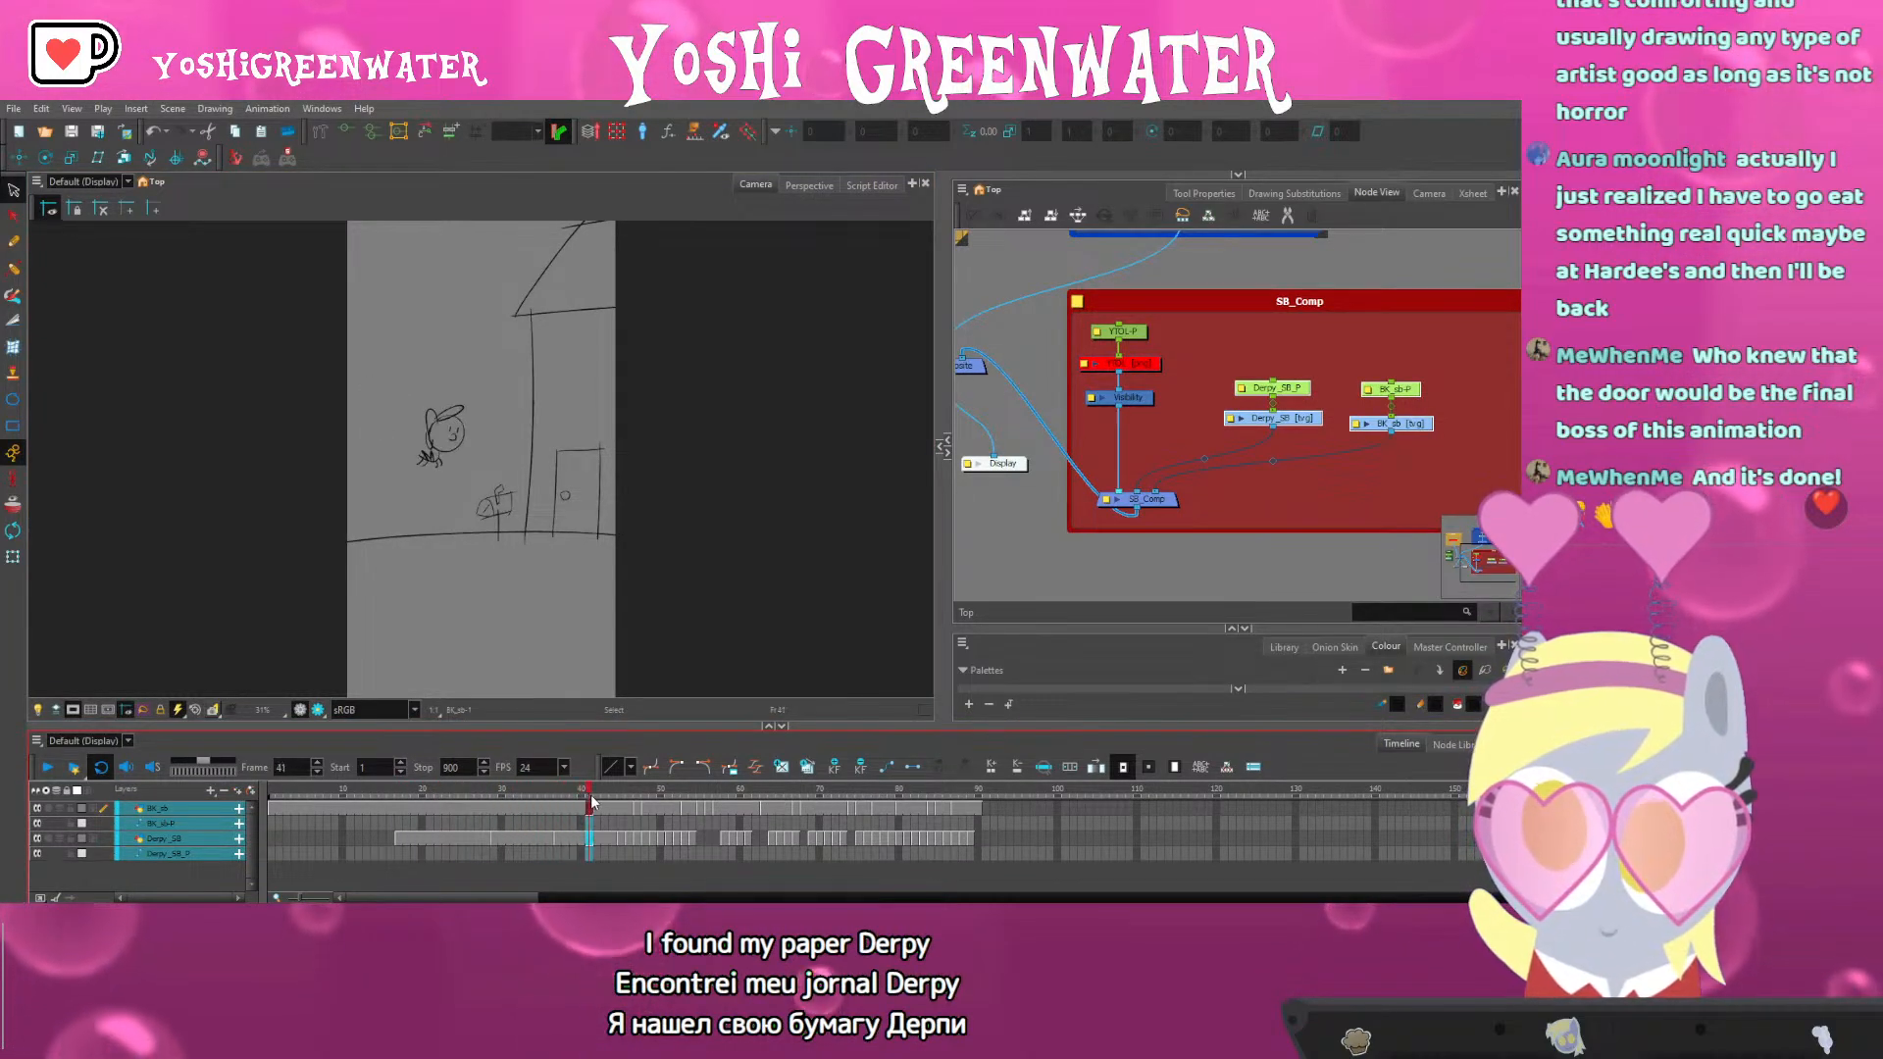
pyautogui.press('+')
pyautogui.press('+')
pyautogui.press('+')
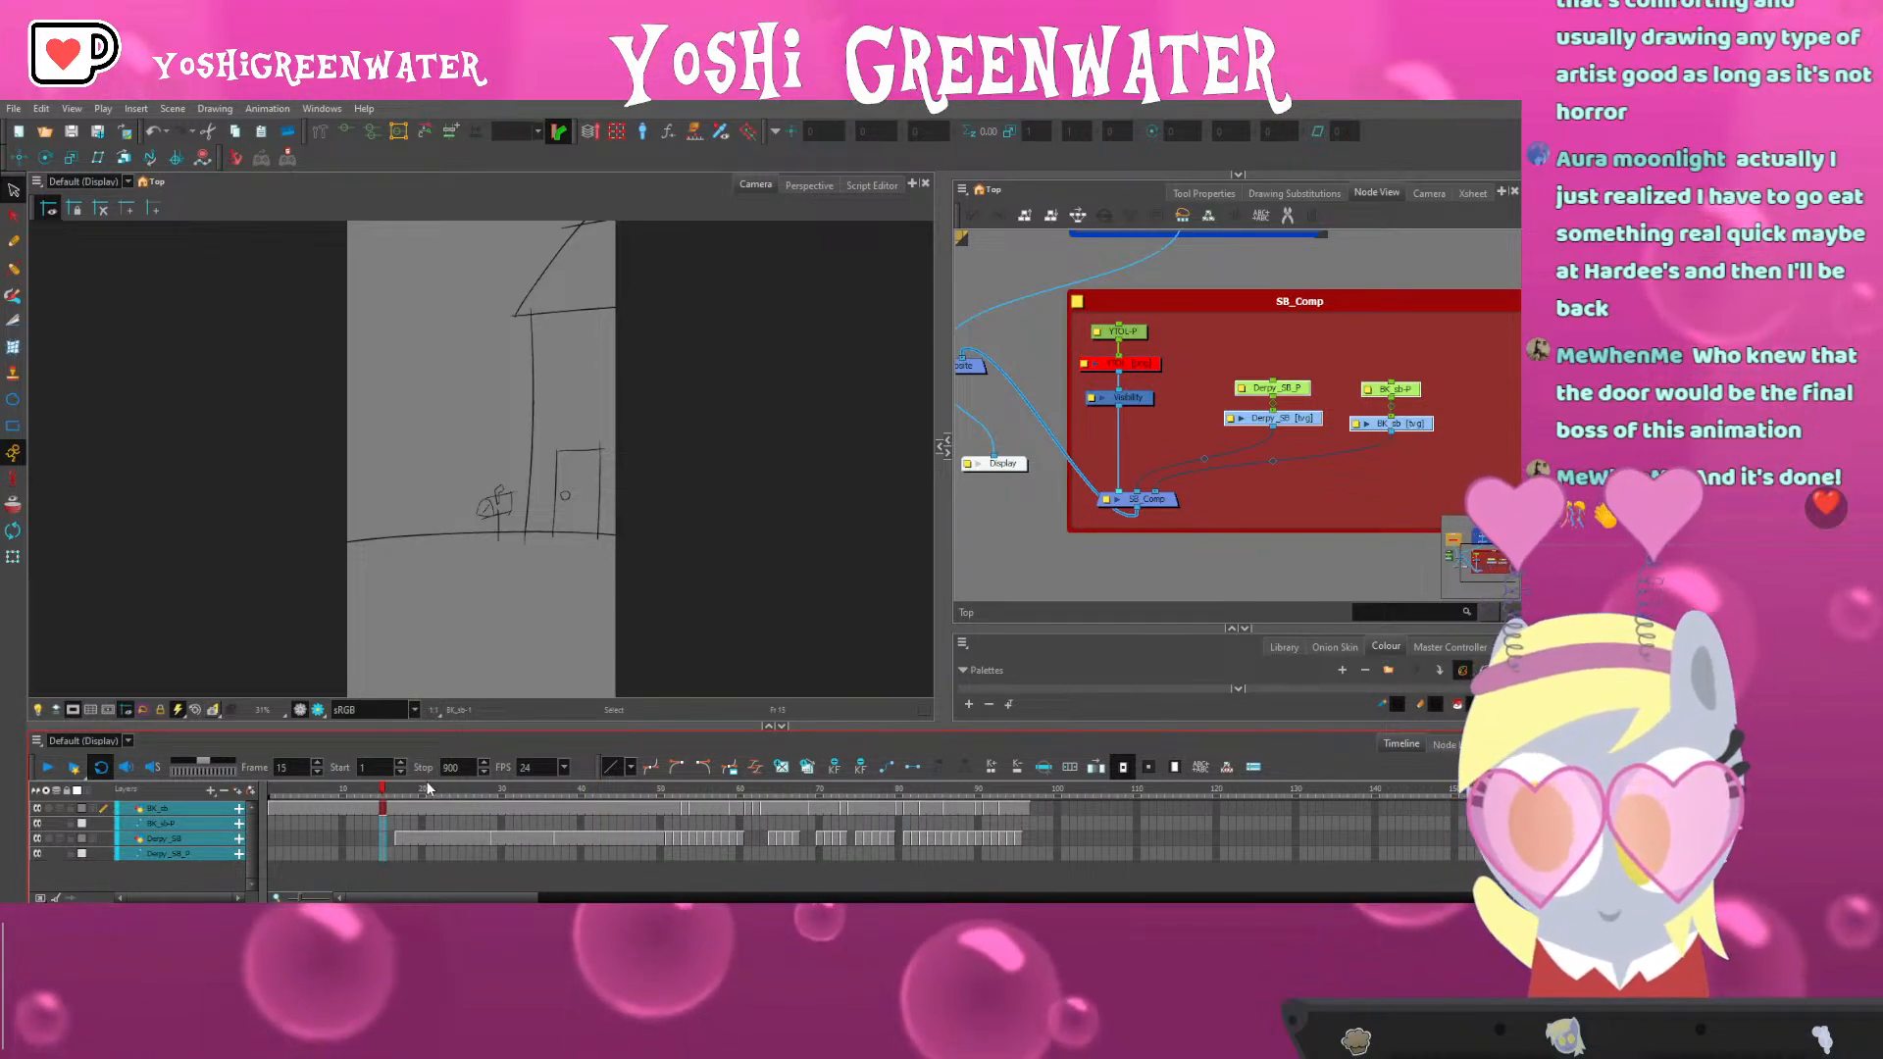
# Review the new entrance timing by scrubbing from frame 1 to frame 48
pyautogui.click(377, 796)
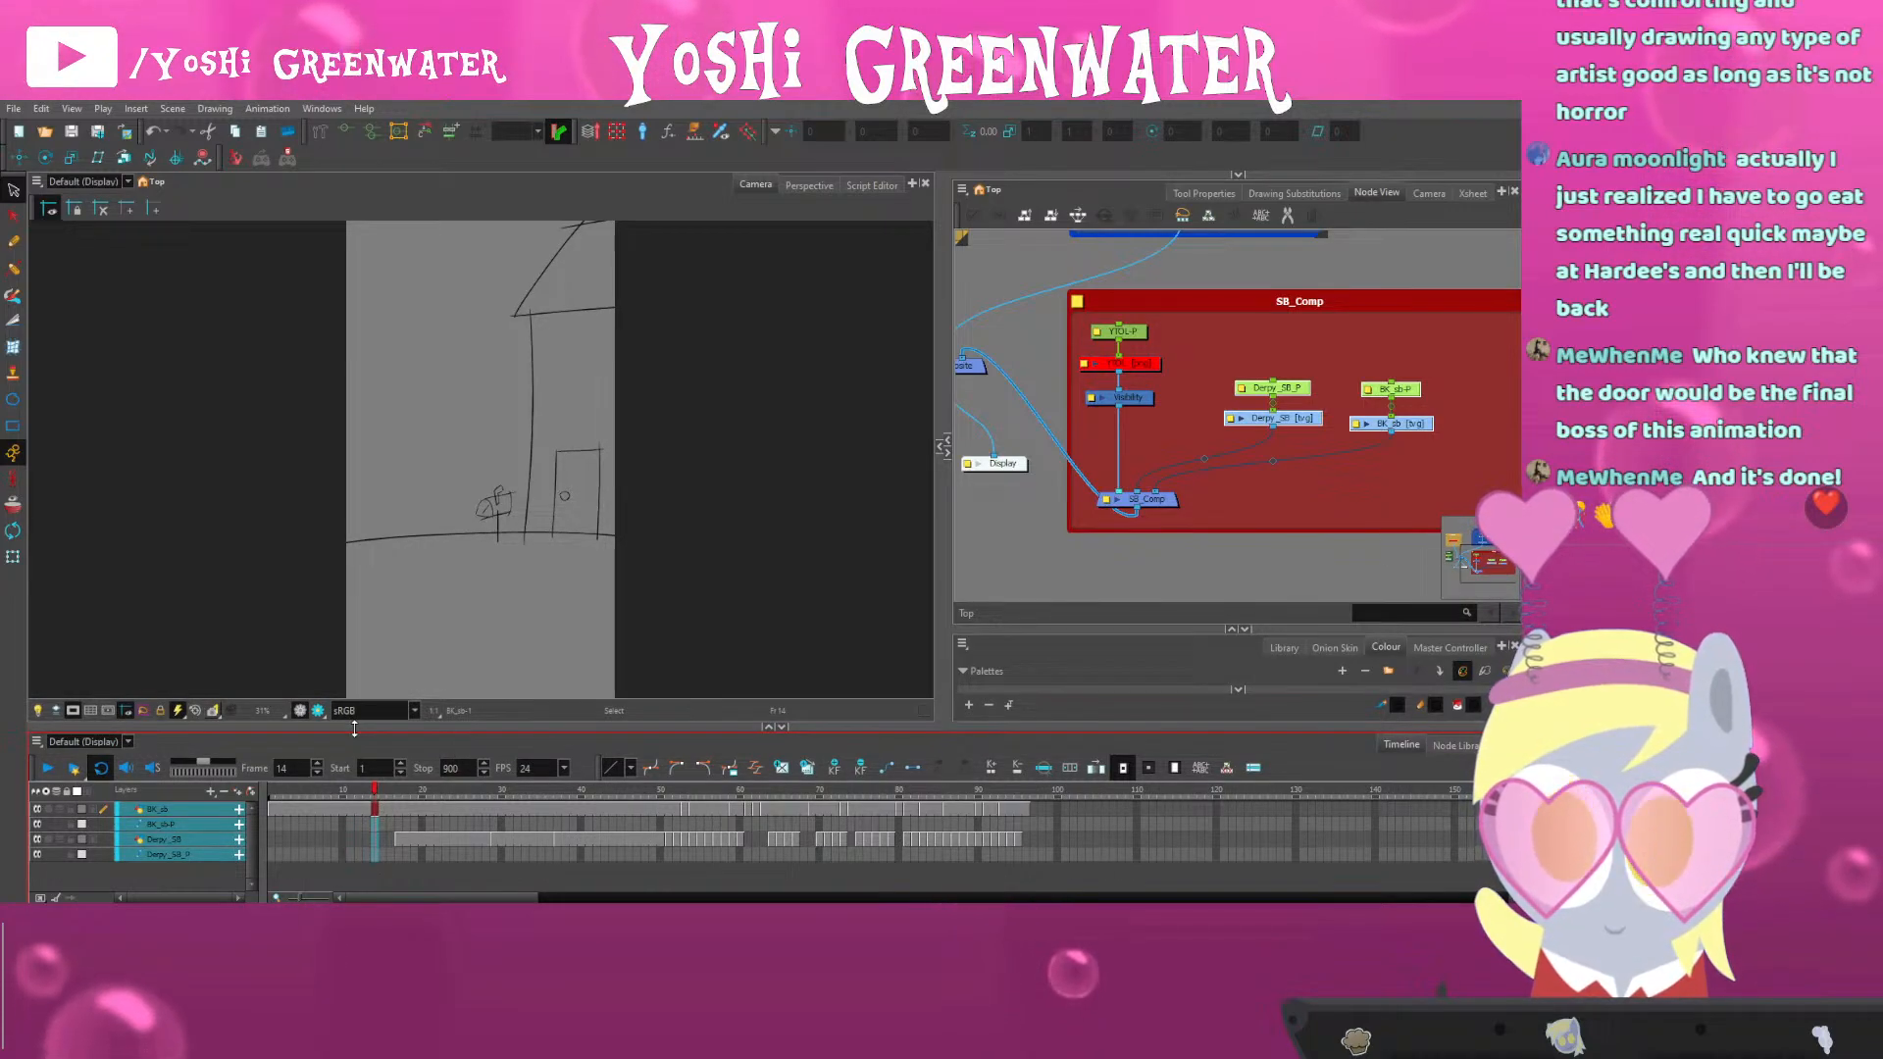
pyautogui.moveTo(354, 728); pyautogui.dragTo(354, 731)
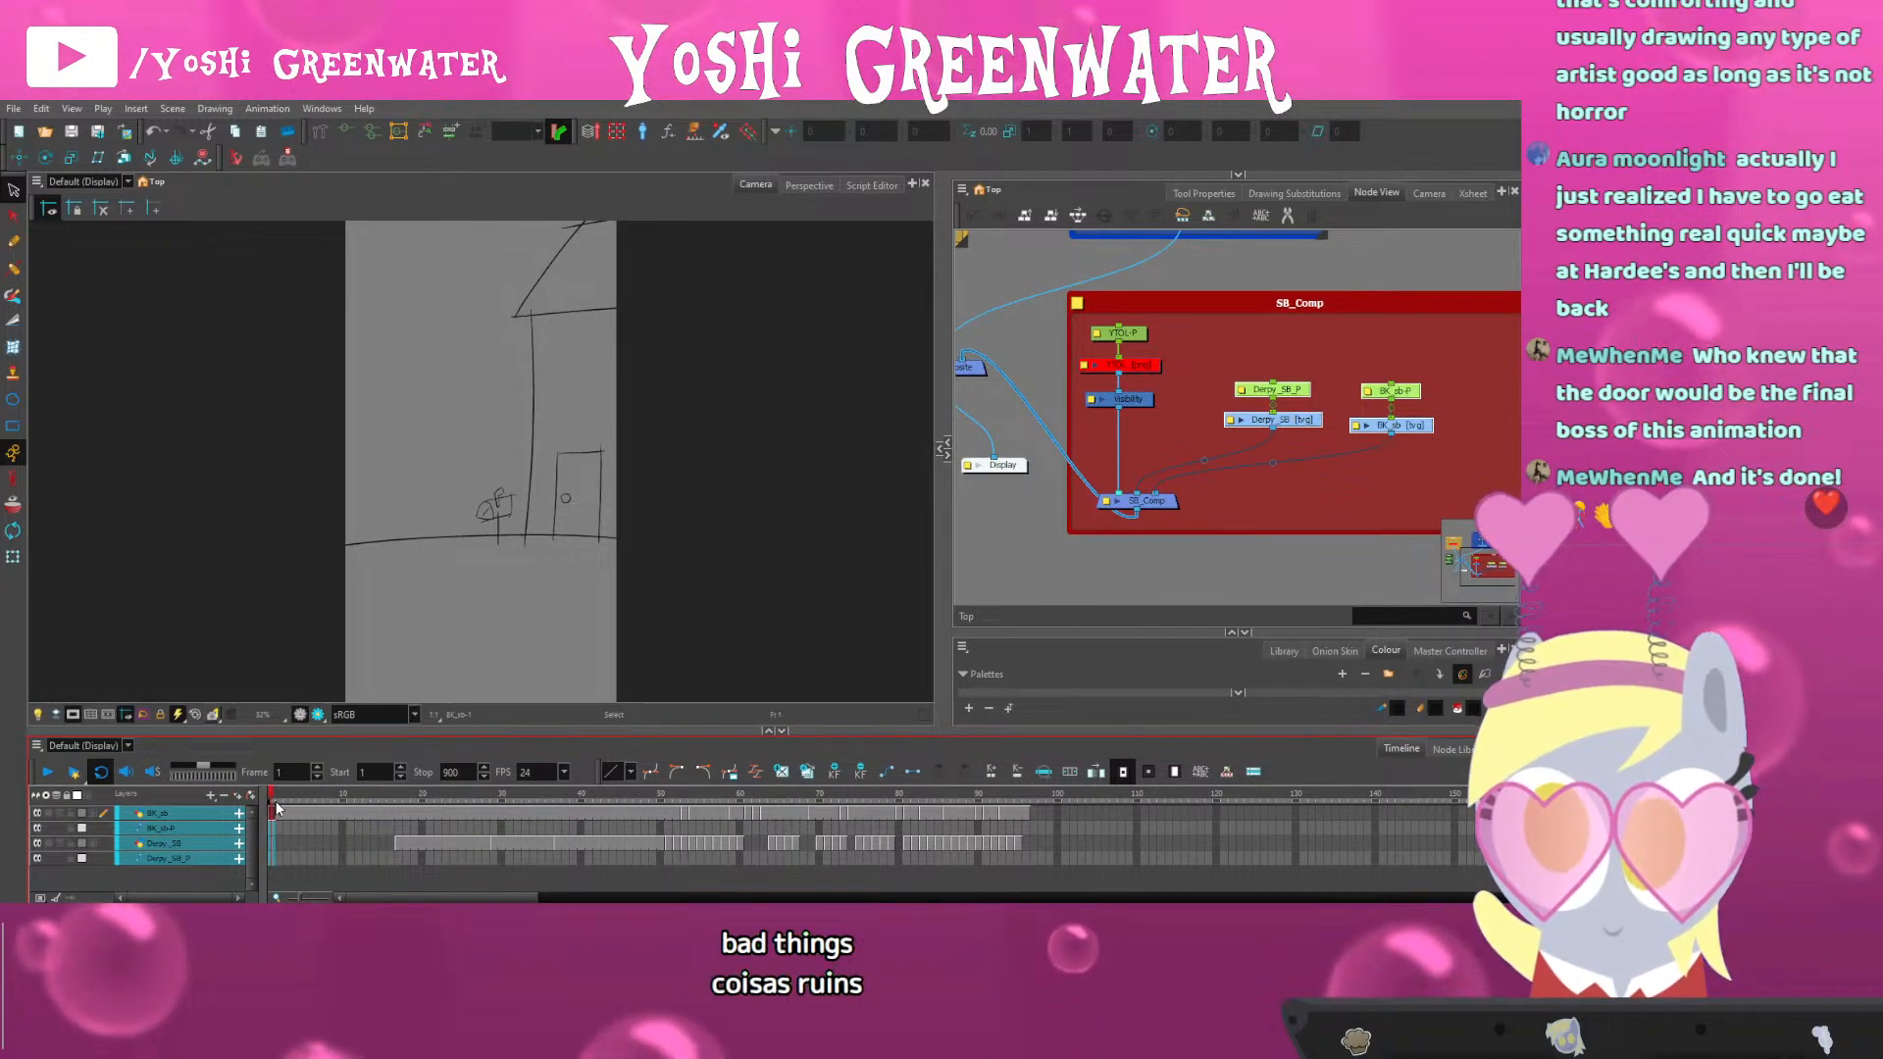
pyautogui.moveTo(277, 808); pyautogui.dragTo(645, 824)
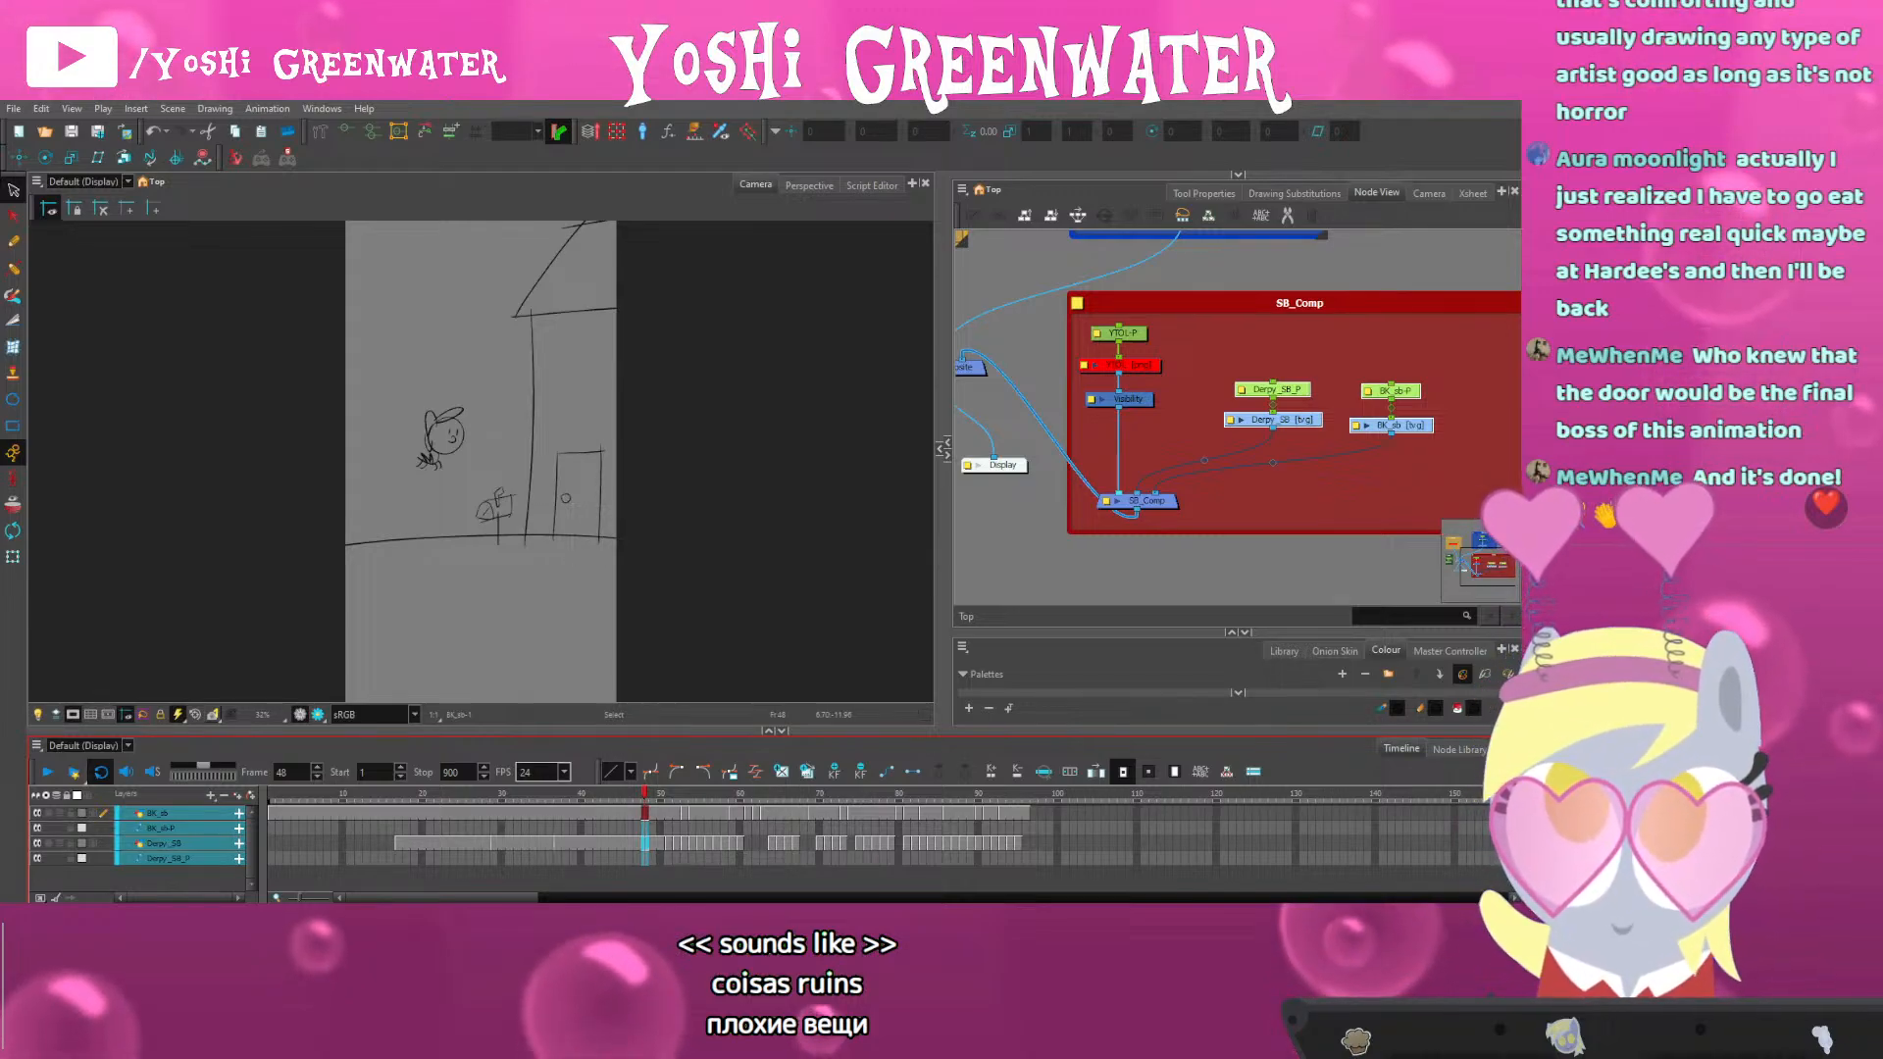
# Extend the exposures on all layers at frame 24 and at frame 65, pushing the drawings' end to about frame 110
pyautogui.click(429, 797)
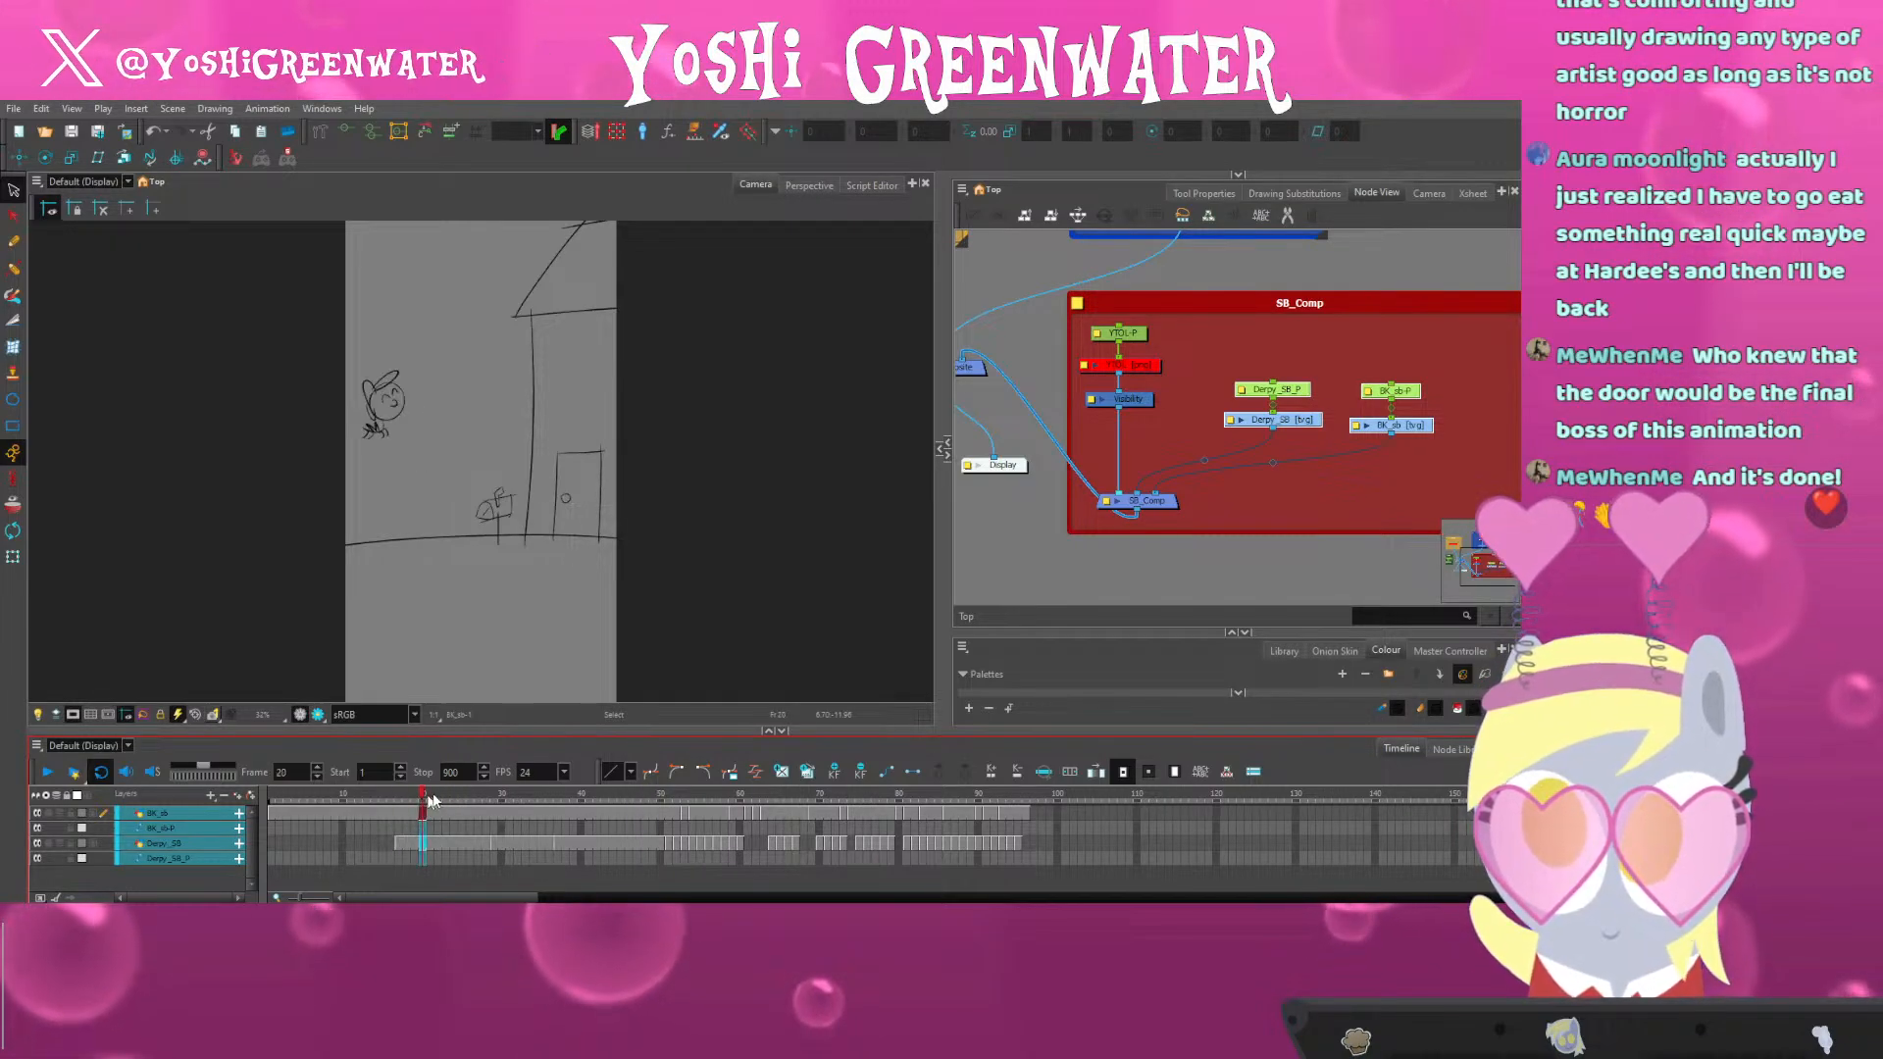
pyautogui.click(455, 802)
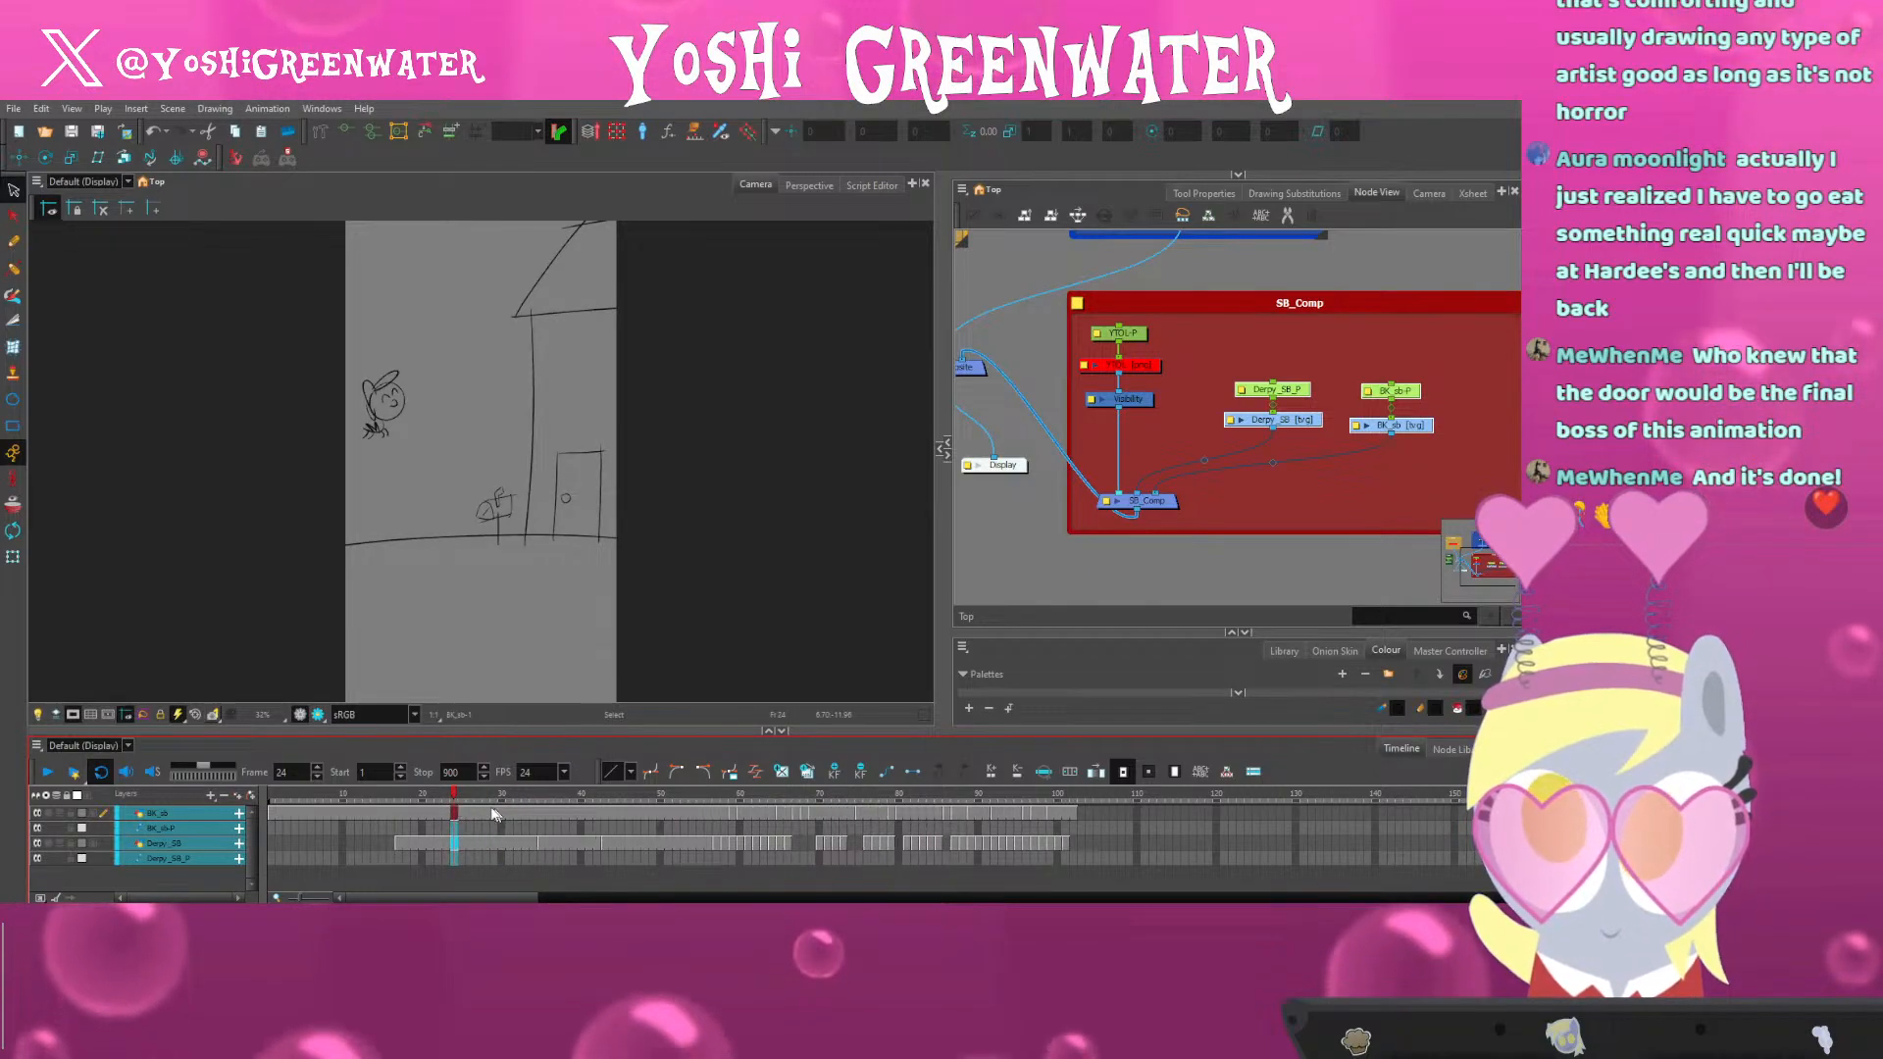
pyautogui.moveTo(457, 814); pyautogui.dragTo(785, 811)
pyautogui.press('+')
pyautogui.press('+')
pyautogui.press('+')
pyautogui.press('+')
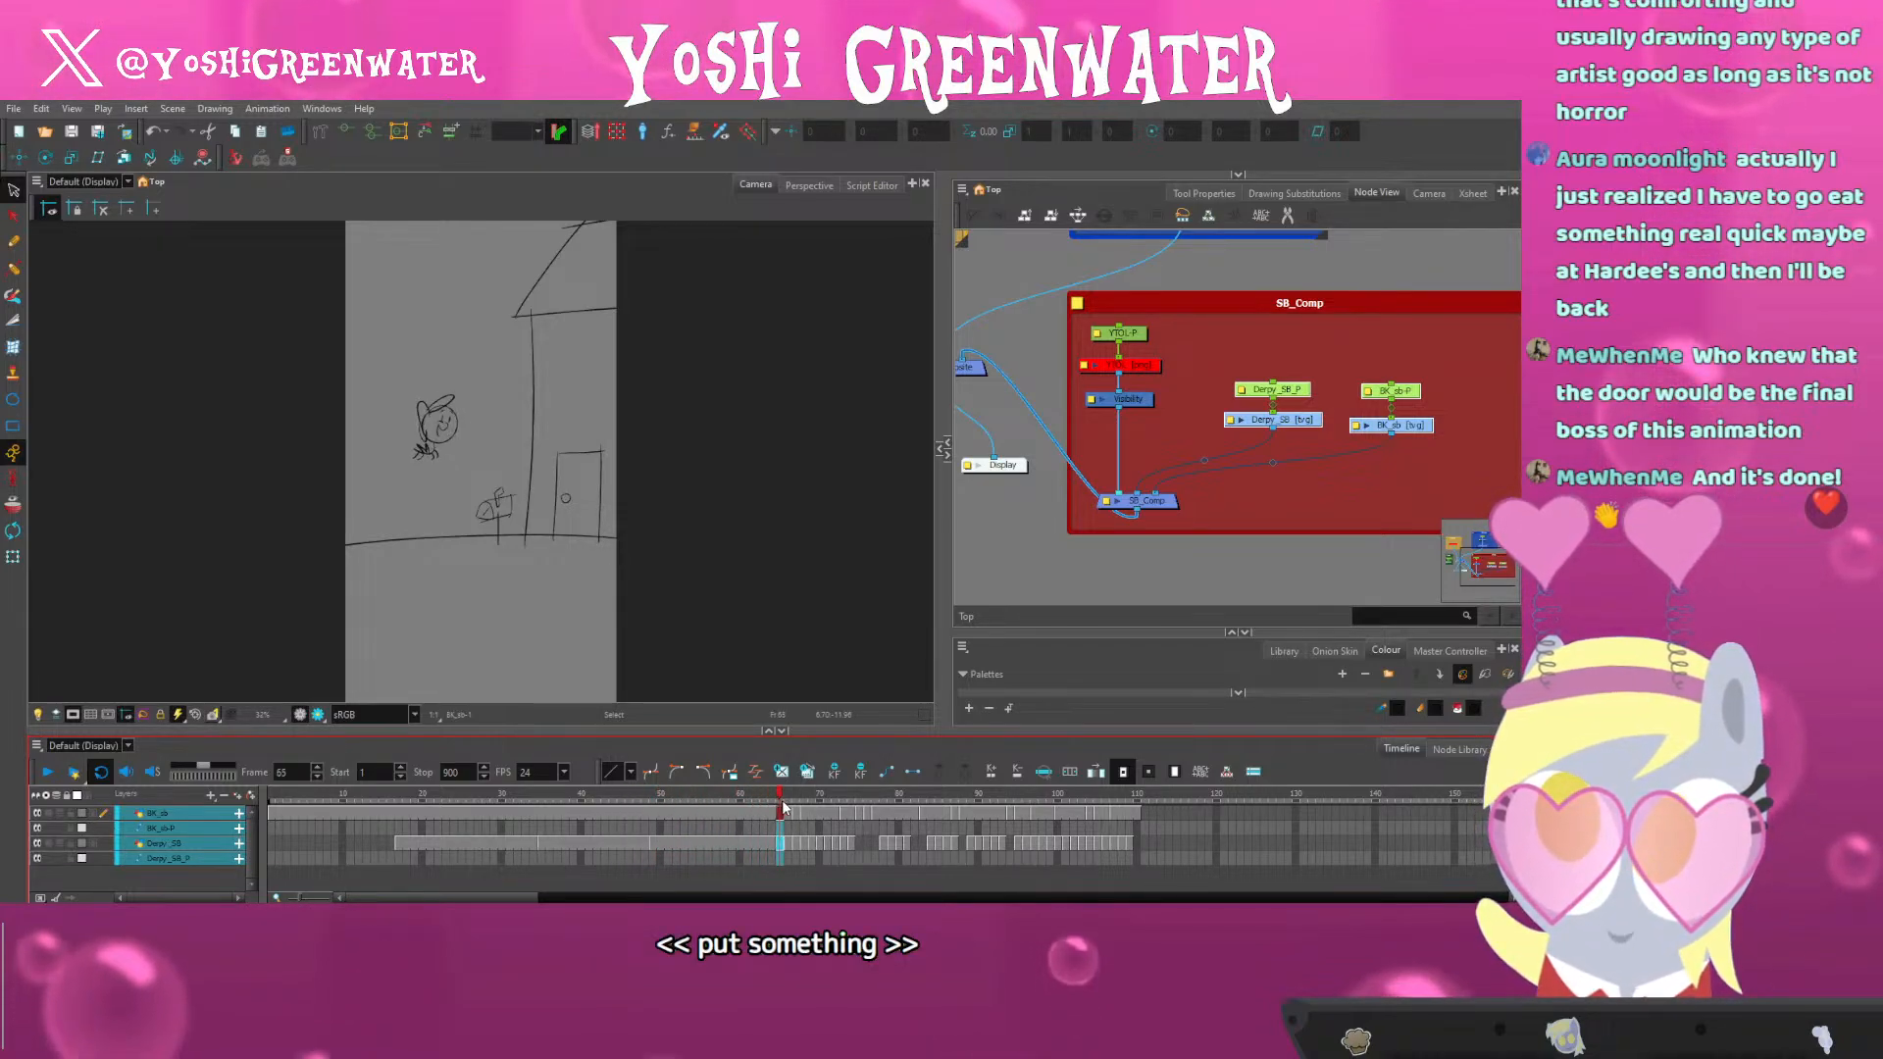
# Shorten the exposures on all layers around frames 57 to 65, pulling the drawings' end back to about frame 104
pyautogui.press('-')
pyautogui.press('-')
pyautogui.press('-')
pyautogui.press('-')
pyautogui.press('-')
pyautogui.press('-')
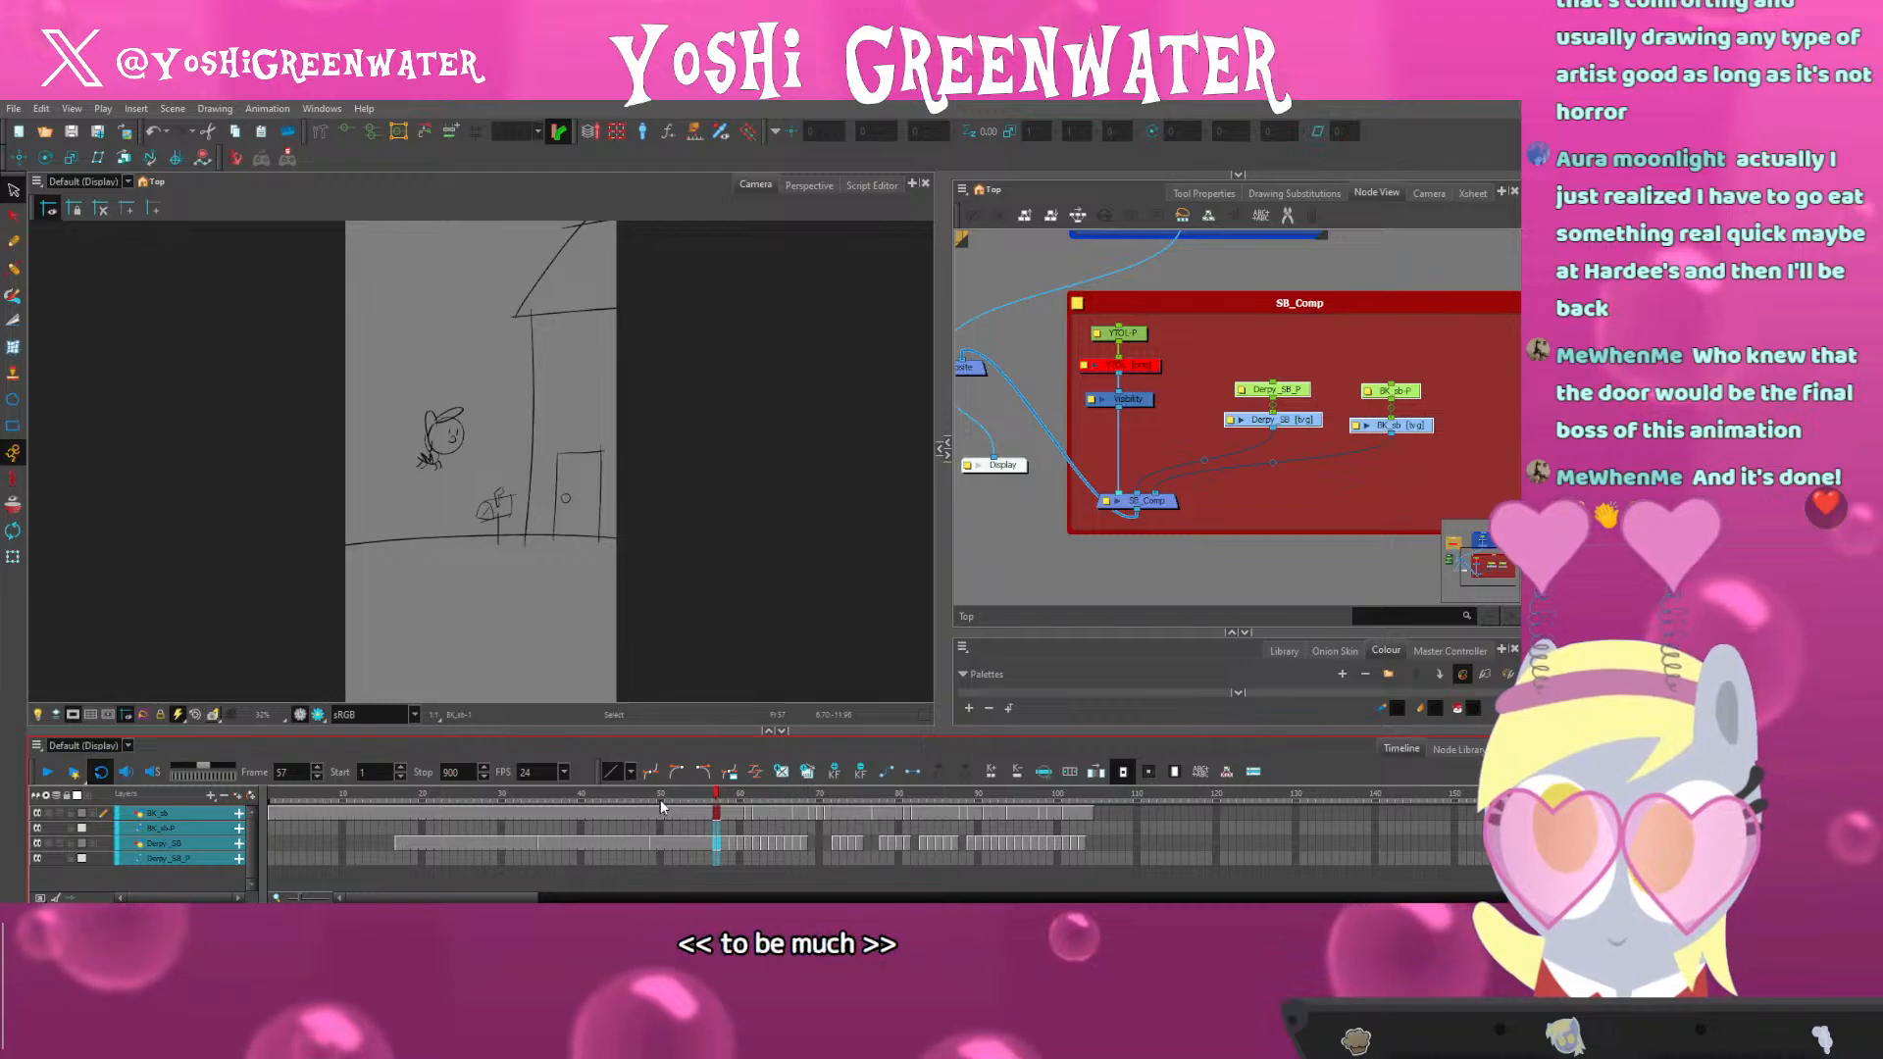
# Rework the hold on all layers around frame 51, trimming then lengthening exposures until the drawings end at about frame 107
pyautogui.click(669, 800)
pyautogui.press('-')
pyautogui.press('-')
pyautogui.press('-')
pyautogui.press('+')
pyautogui.press('+')
pyautogui.moveTo(669, 800); pyautogui.dragTo(770, 799)
pyautogui.press('+')
pyautogui.press('+')
pyautogui.press('+')
pyautogui.press('+')
pyautogui.press('+')
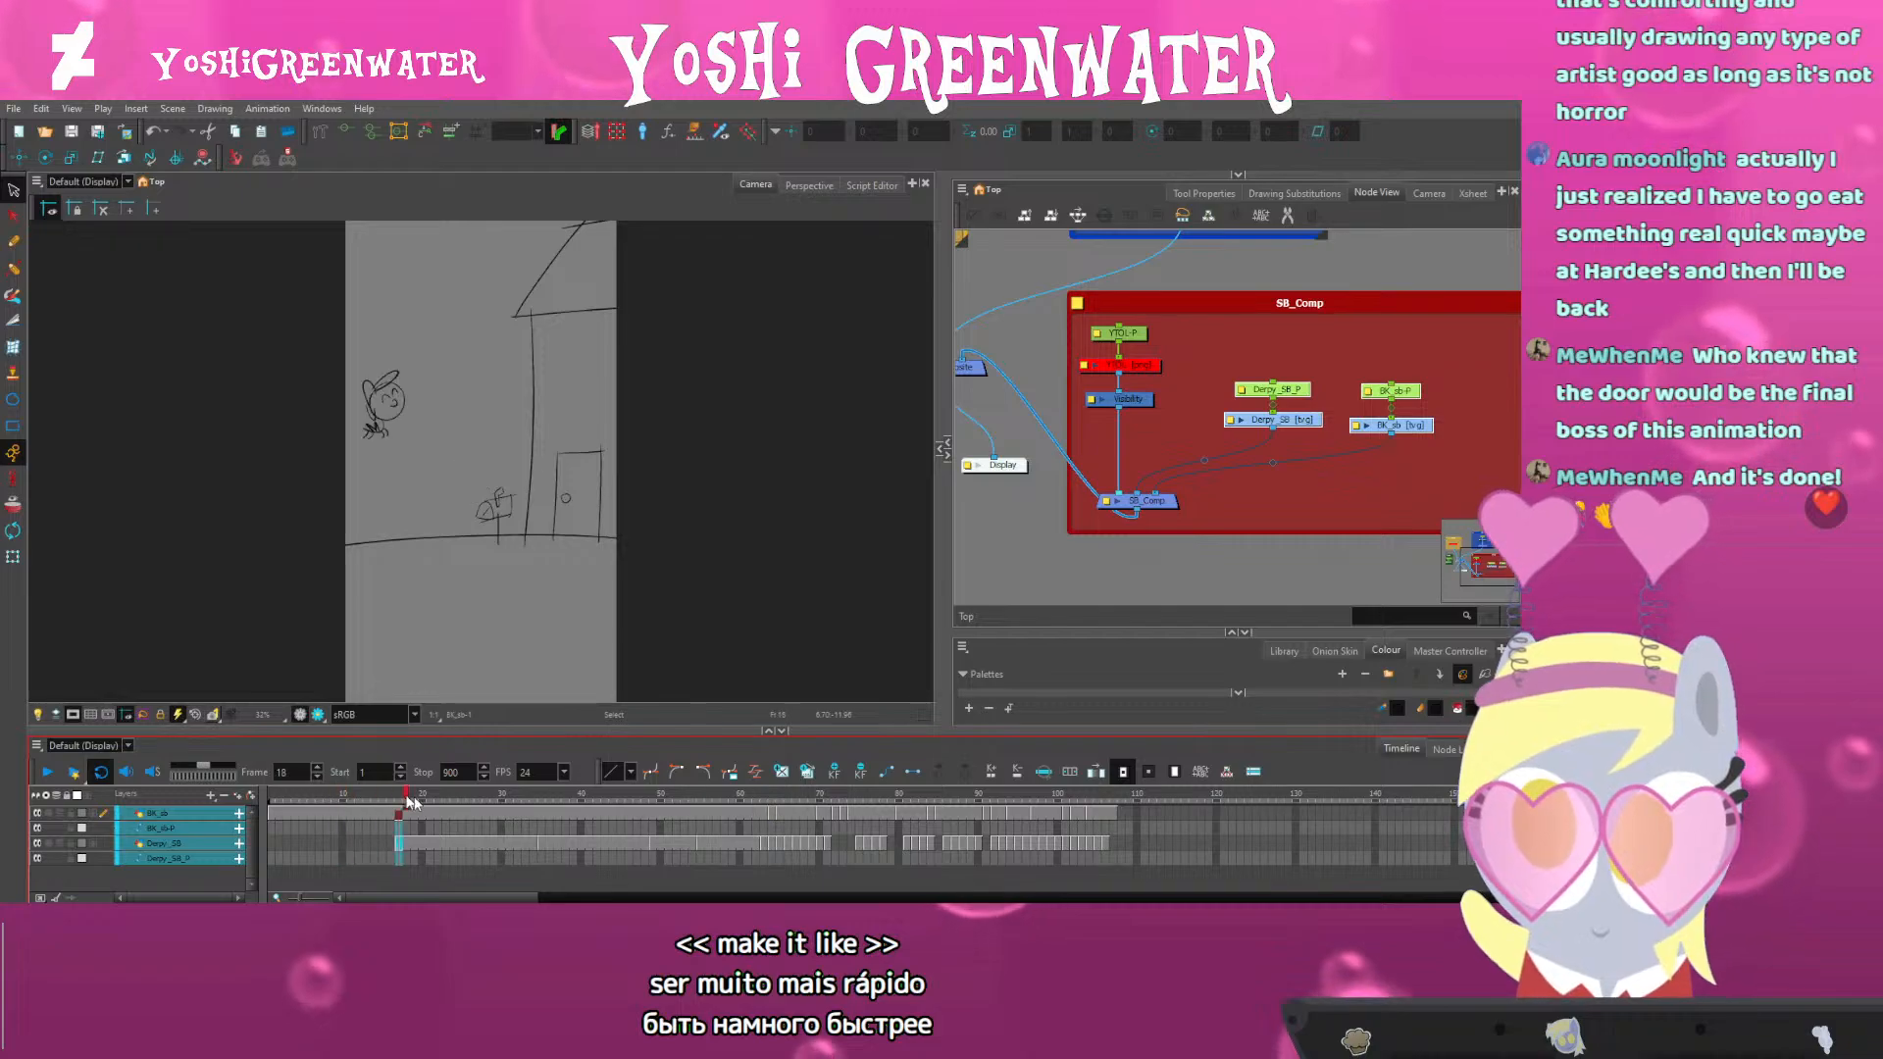
# Scrub Derpy's approach to frame 60 and extend the exposures on all layers so the drawings end at about frame 111
pyautogui.moveTo(456, 807); pyautogui.dragTo(743, 814)
pyautogui.press('+')
pyautogui.press('+')
pyautogui.press('+')
pyautogui.press('+')
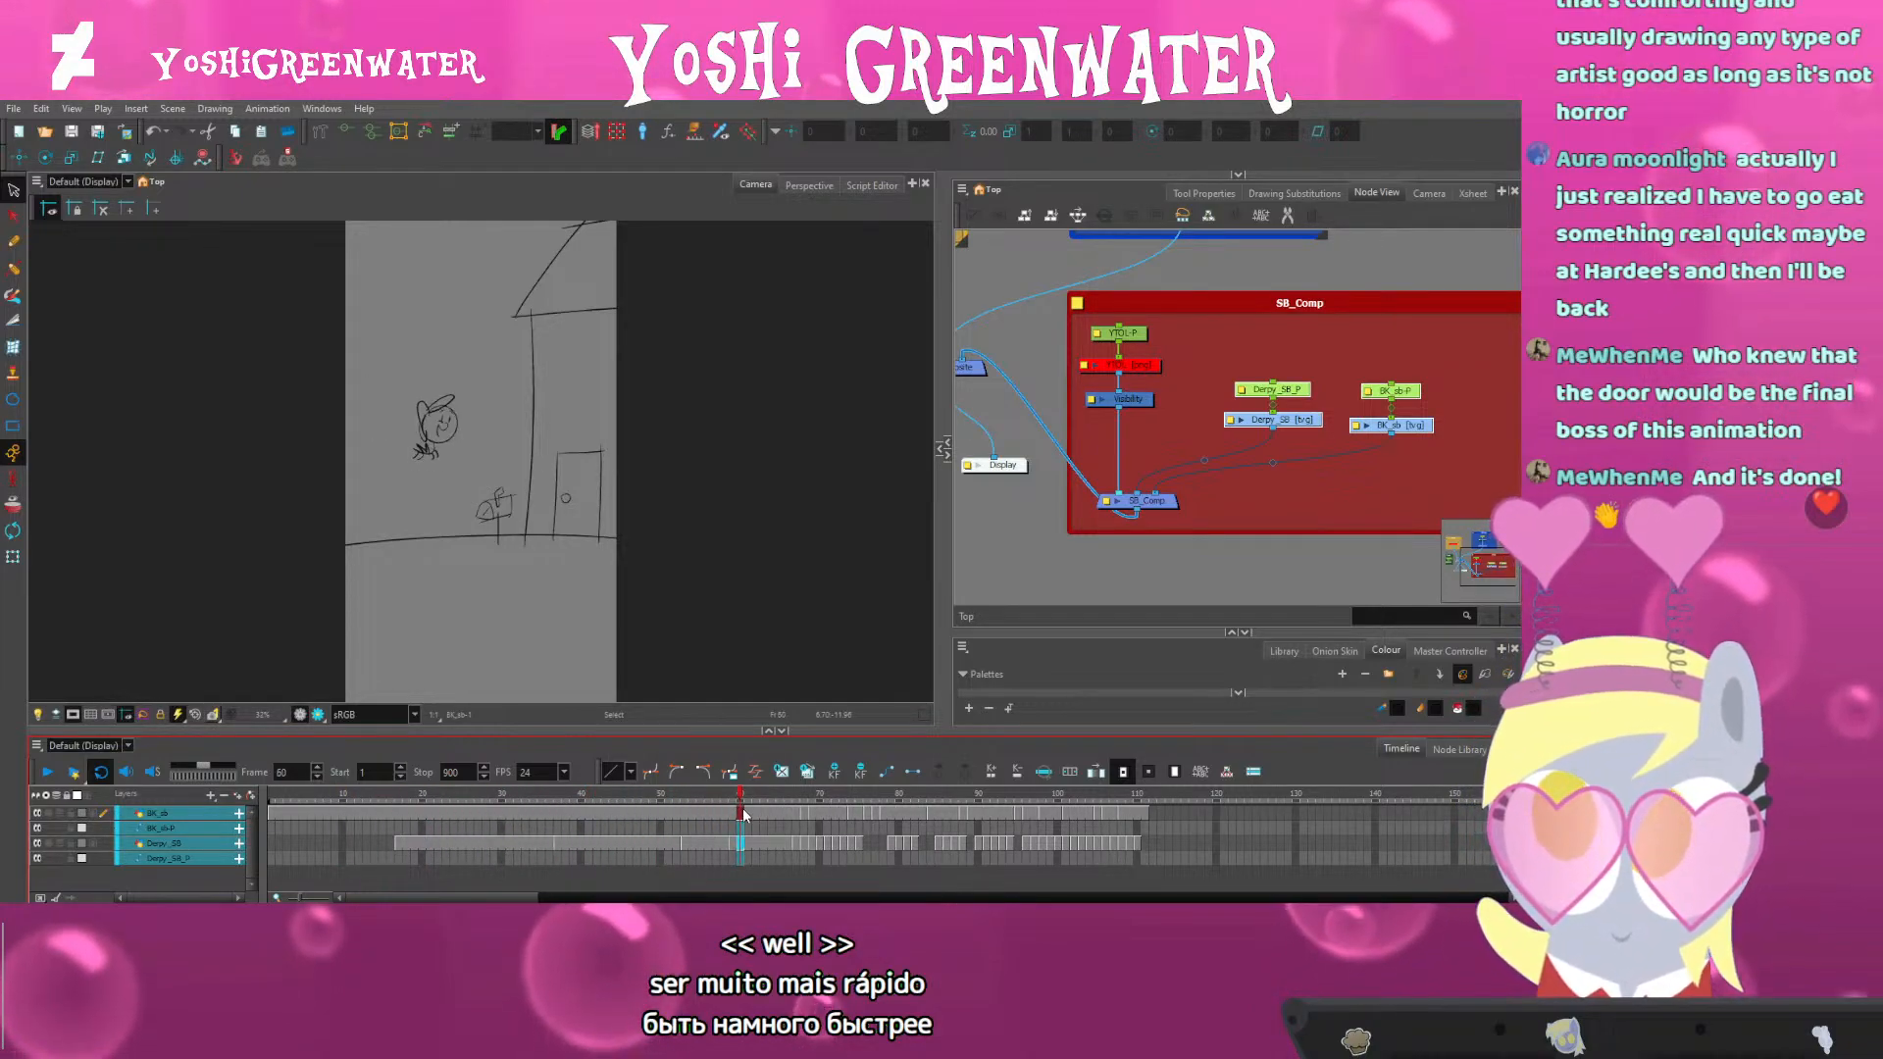
# Fine-tune the exposures on all layers between frames 61 and 68, keeping the drawings' end at about frame 111
pyautogui.click(795, 803)
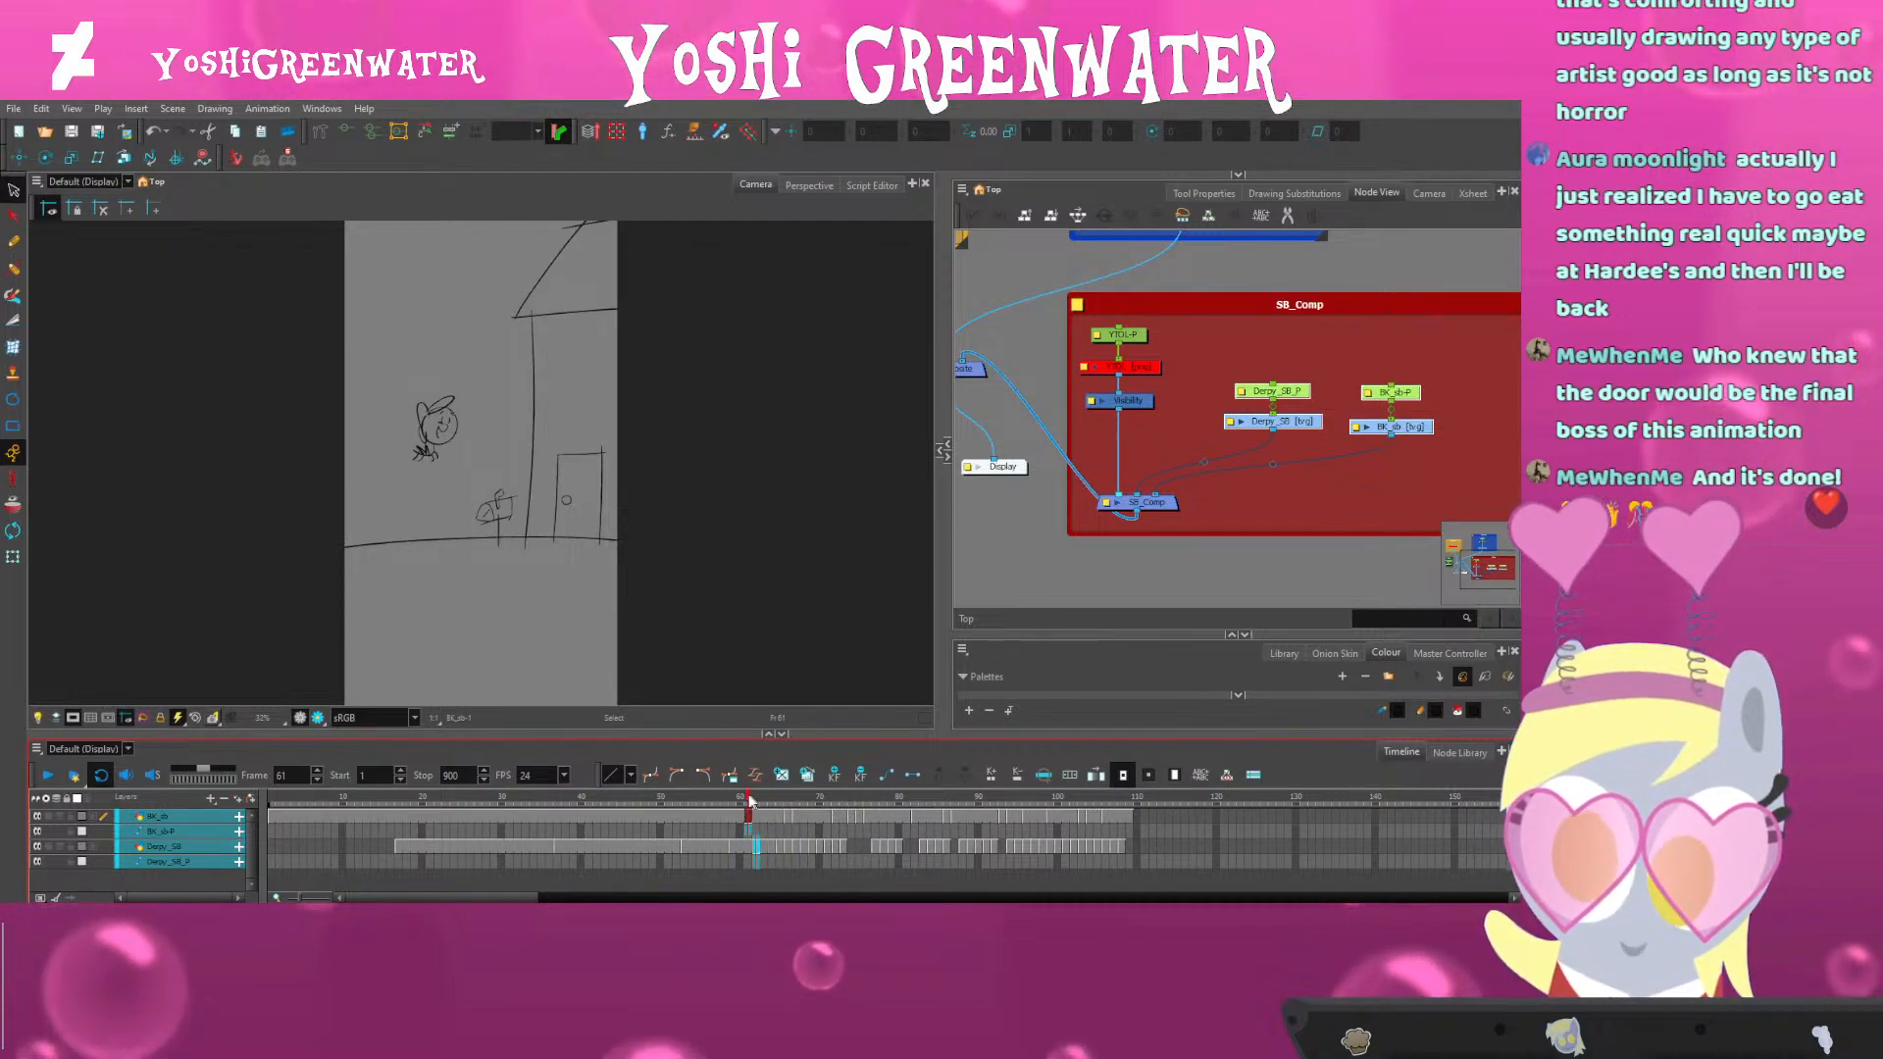
pyautogui.moveTo(773, 804)
pyautogui.mouseDown()
pyautogui.moveTo(756, 802)
pyautogui.moveTo(804, 811)
pyautogui.mouseUp()
pyautogui.press('-')
pyautogui.press('+')
pyautogui.press('+')
pyautogui.press('+')
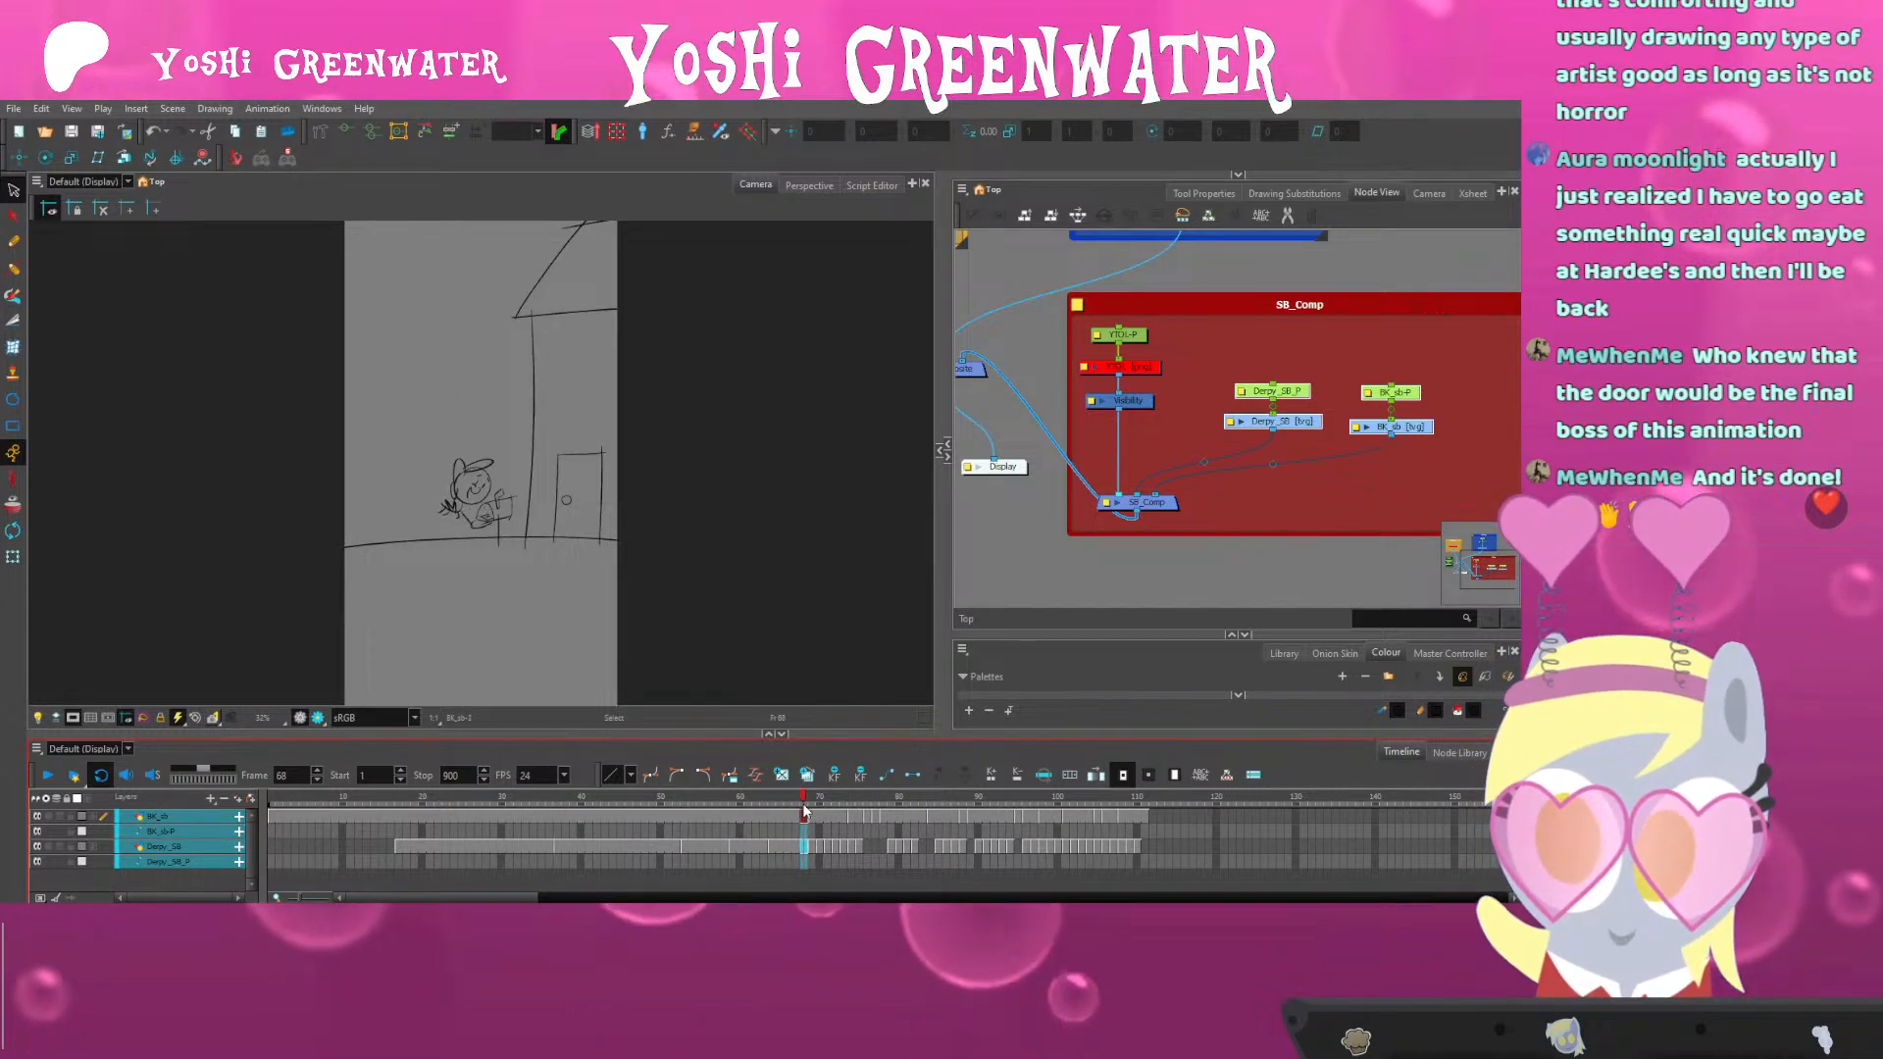
# Lengthen the exposures on all layers around Derpy's mailbox poses up to frame 72, extending the drawings to at least frame 120
pyautogui.press('+')
pyautogui.press('+')
pyautogui.press('+')
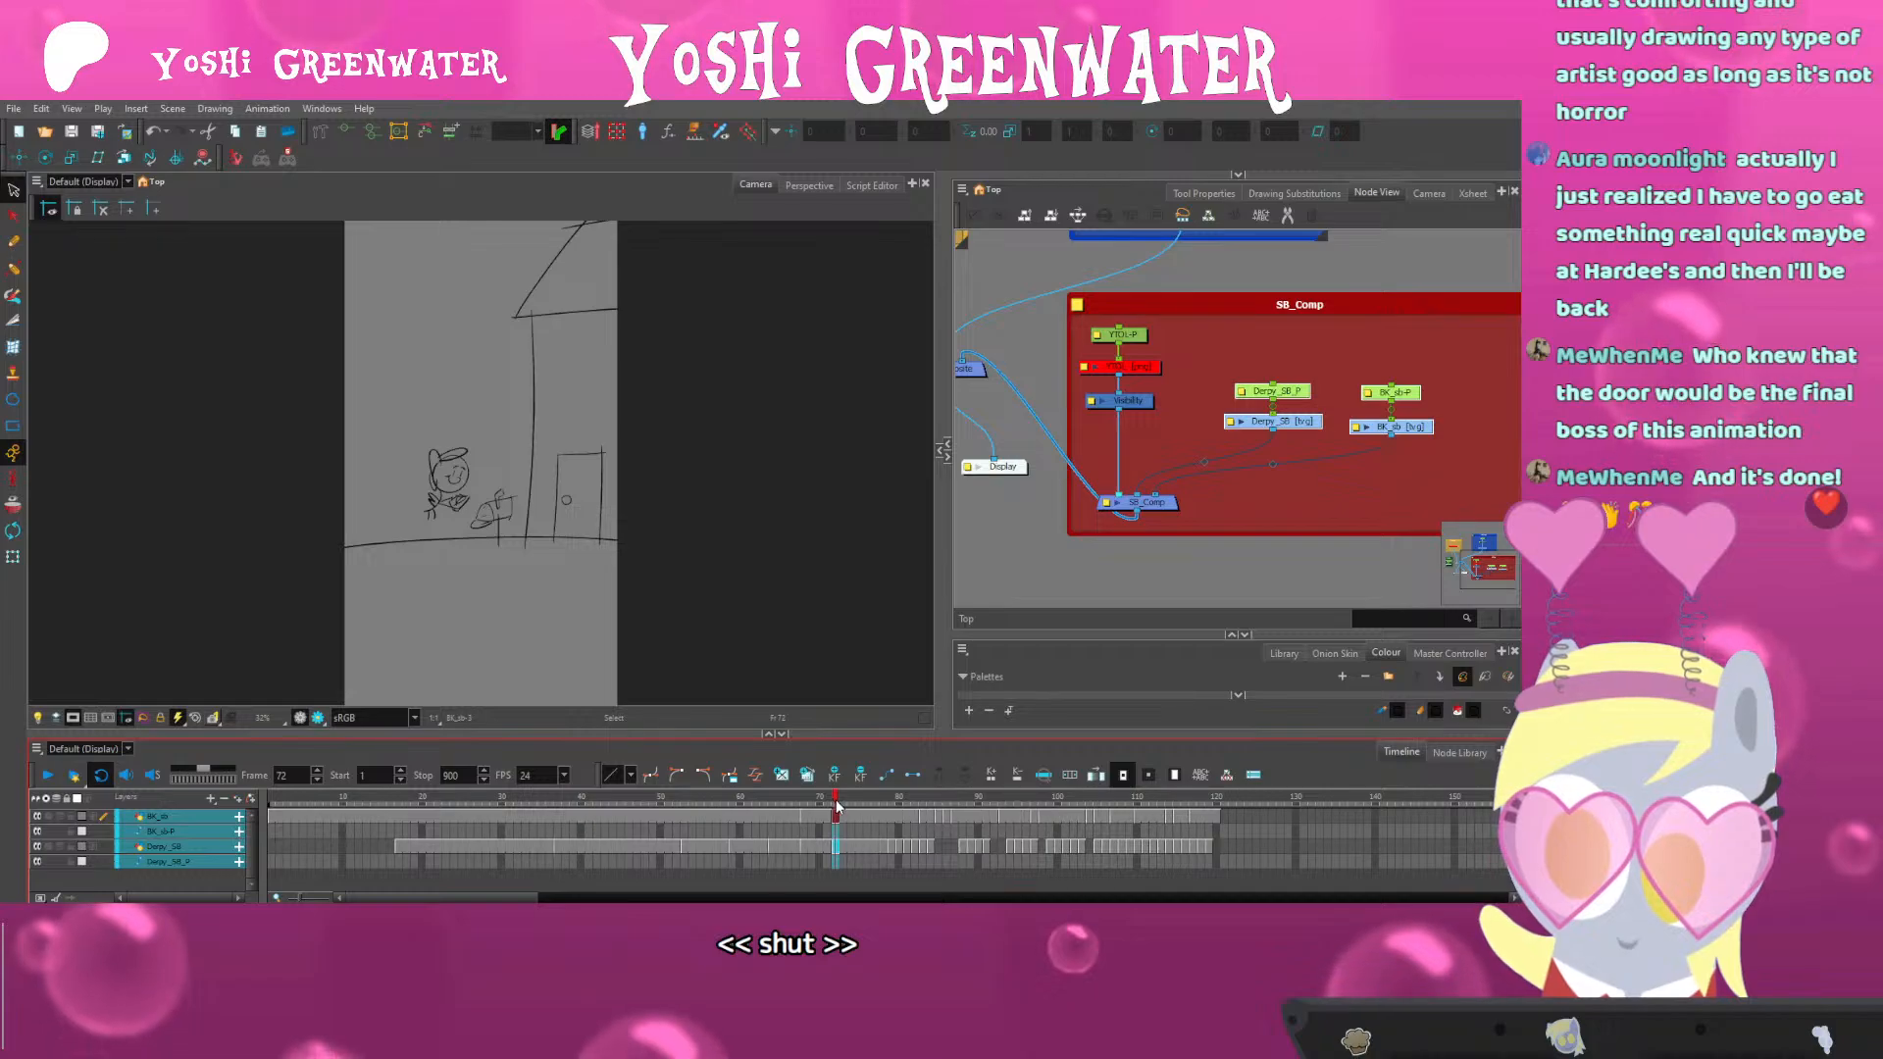
pyautogui.press('+')
pyautogui.press('+')
pyautogui.press('+')
pyautogui.press('+')
# Extend the exposures on all layers around frames 79 to 85, where Derpy backs away from the mailbox, to at least frame 127
pyautogui.moveTo(837, 807); pyautogui.dragTo(938, 813)
pyautogui.click(894, 804)
pyautogui.press('+')
pyautogui.press('+')
pyautogui.press('+')
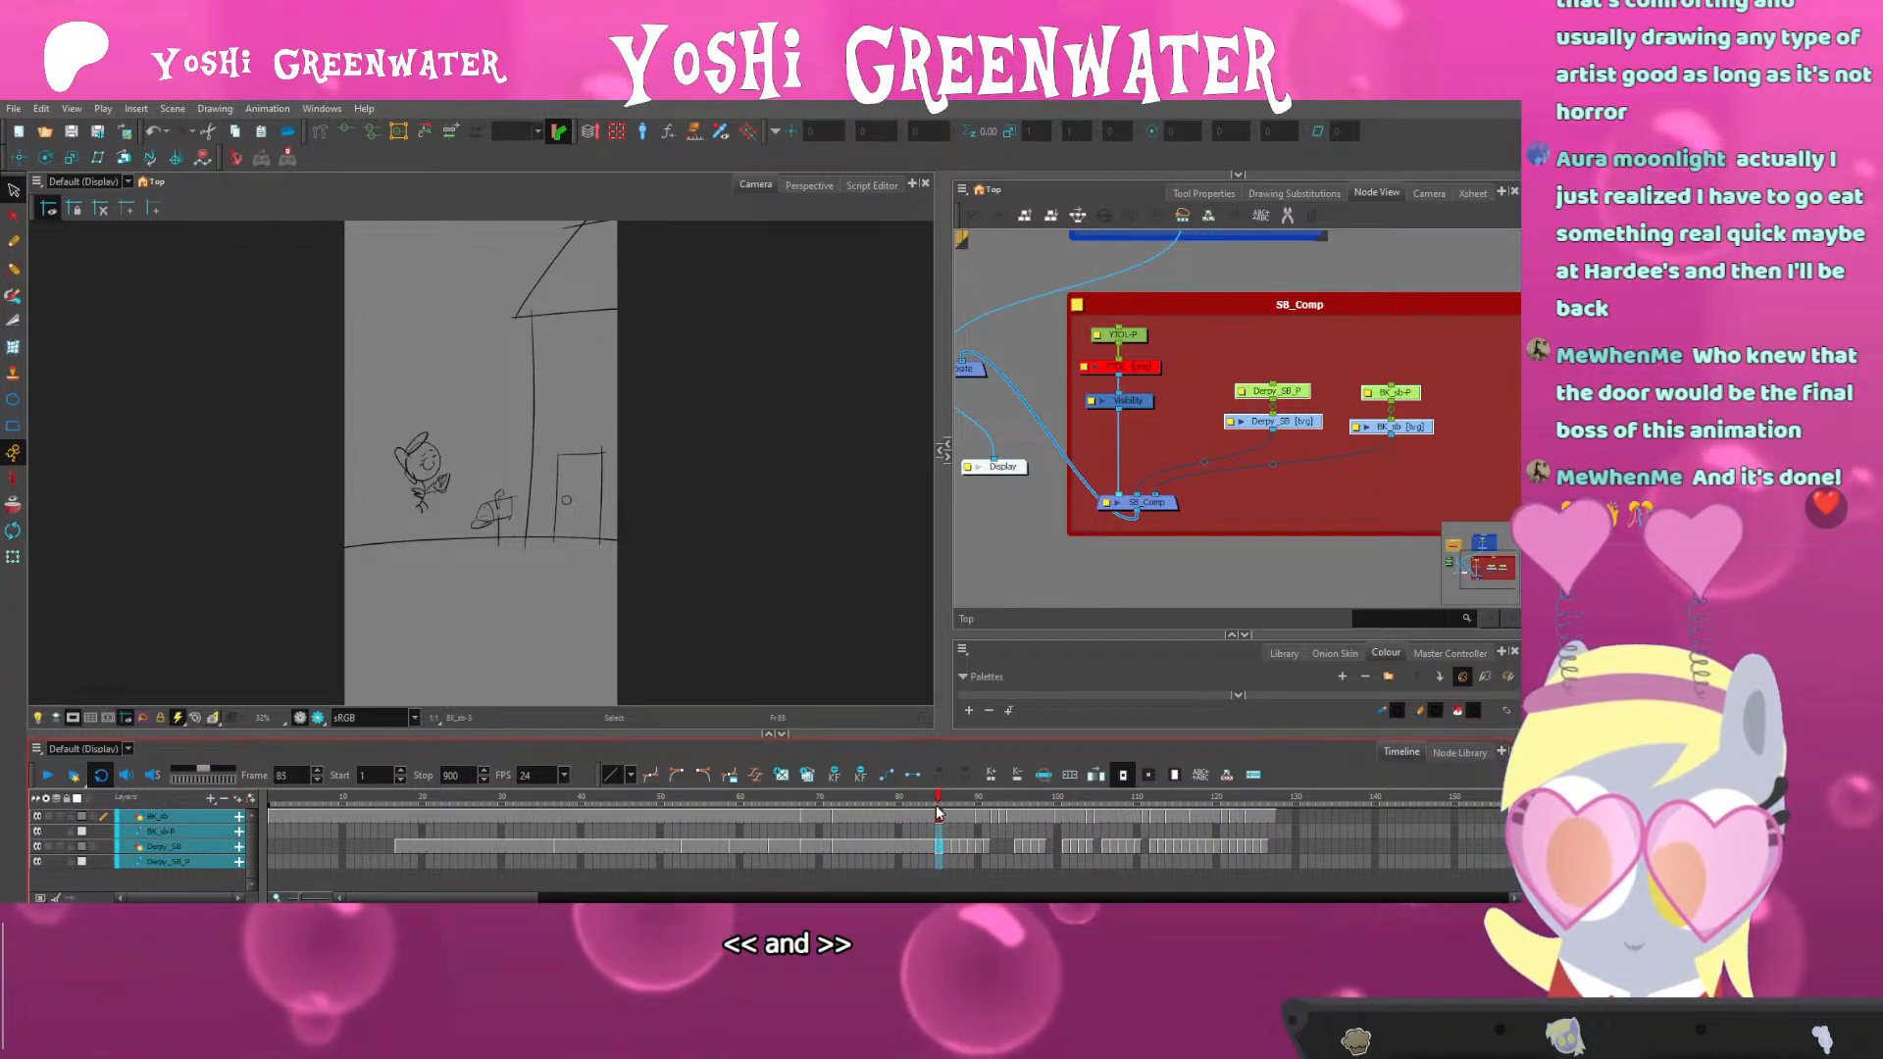
# Play back the retimed animation from about frame 15 to review Derpy's flight to the mailbox
pyautogui.click(382, 807)
pyautogui.press('Return')
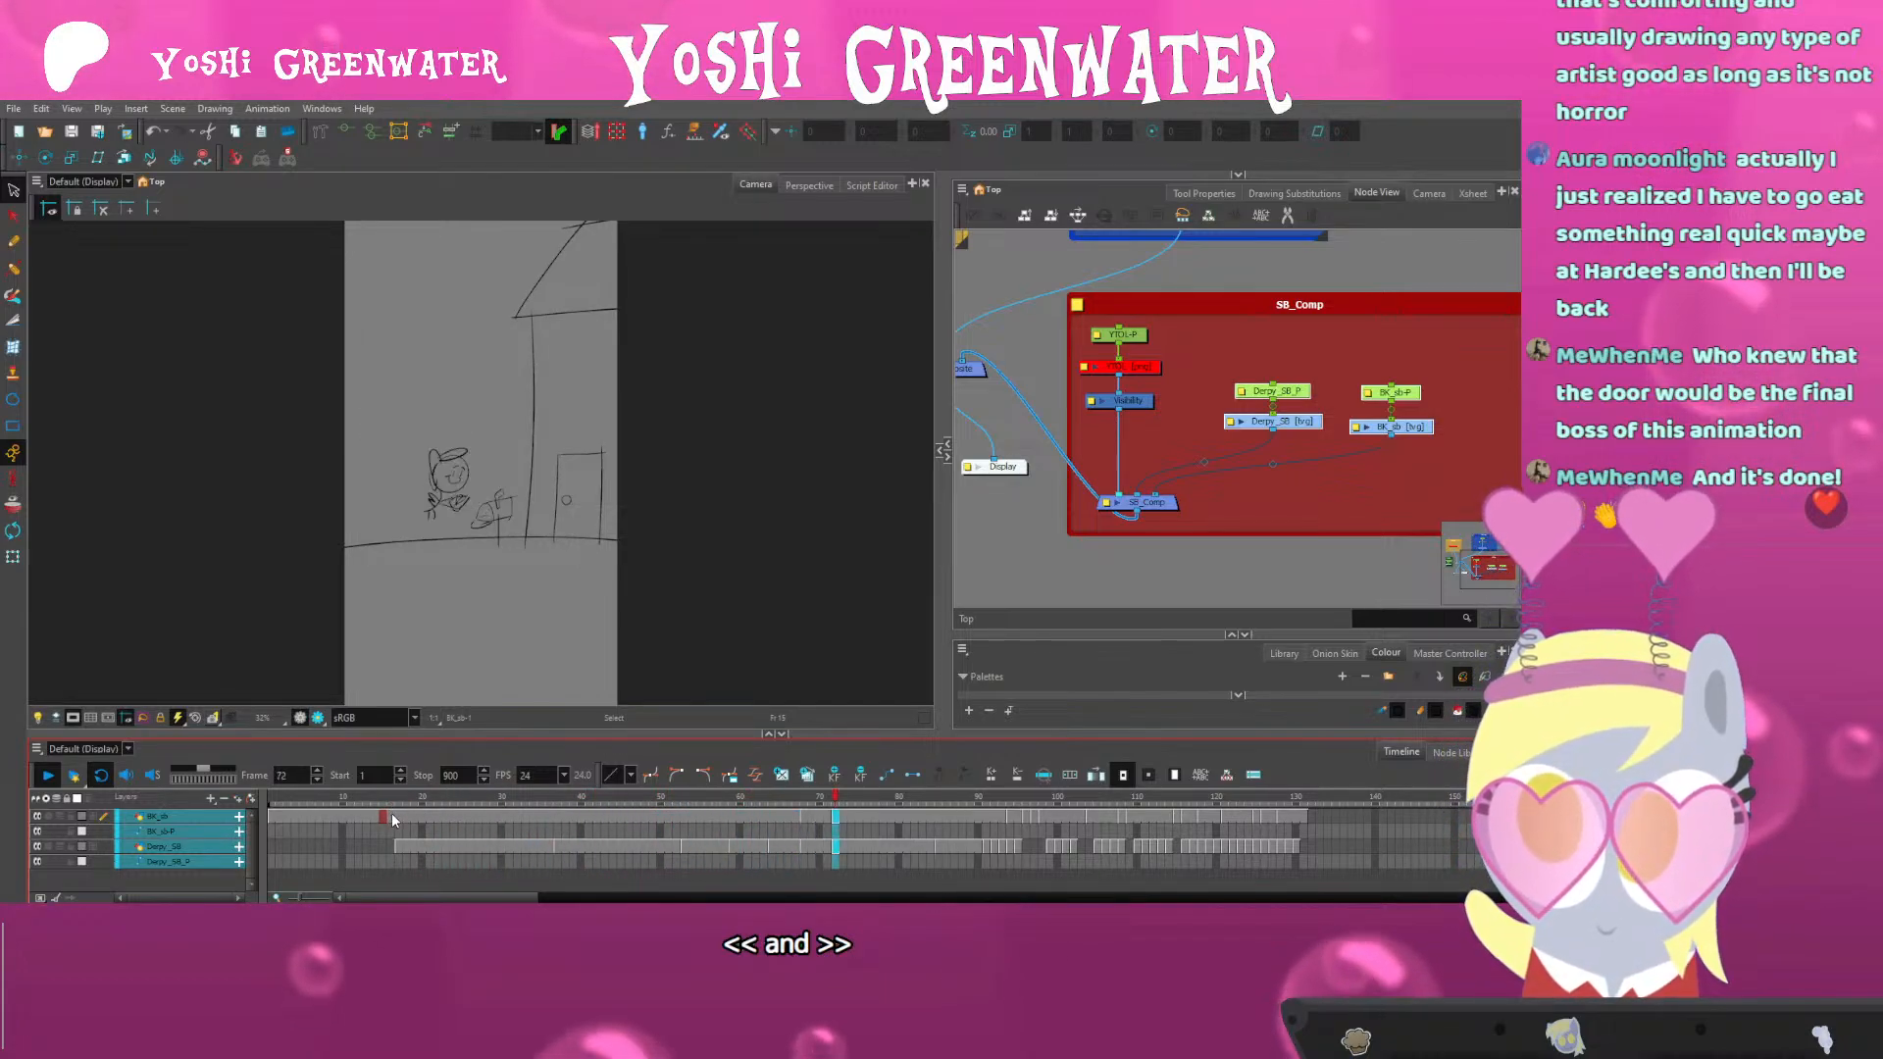
pyautogui.moveTo(514, 896); pyautogui.dragTo(534, 895)
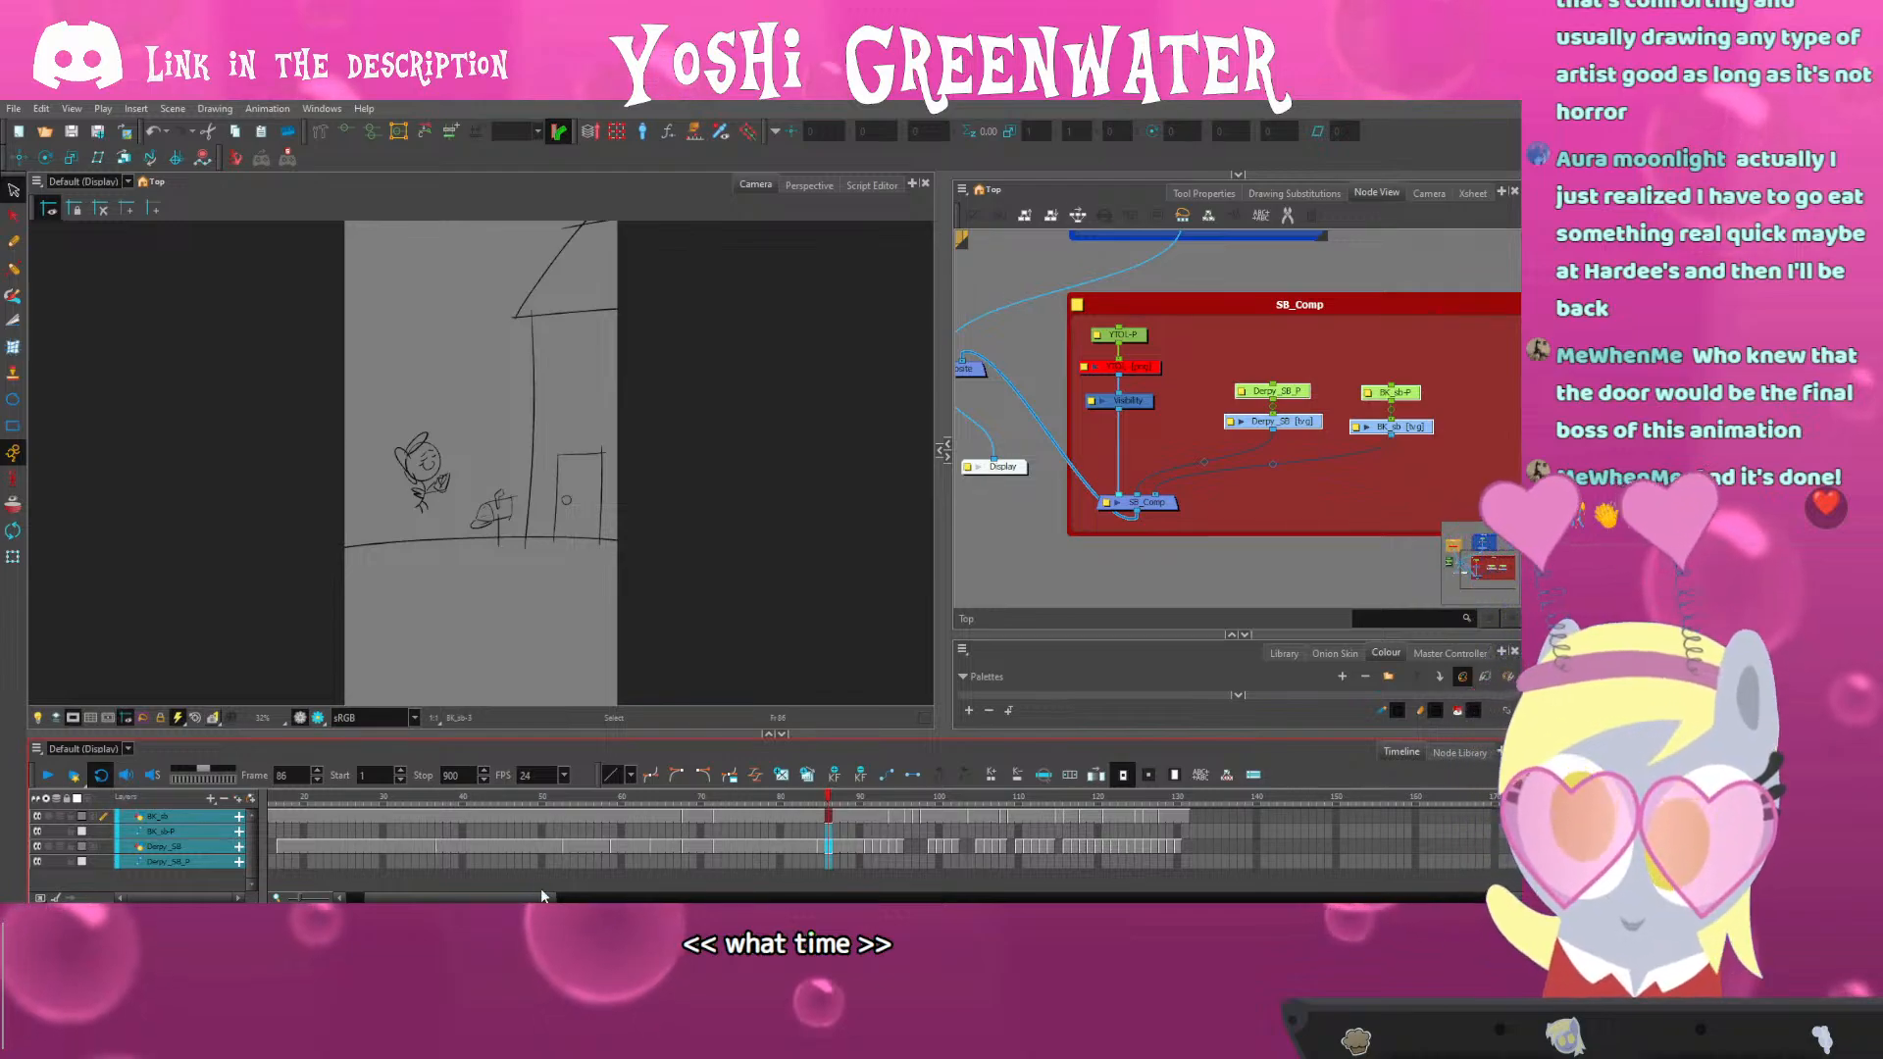
pyautogui.moveTo(539, 734); pyautogui.dragTo(539, 727)
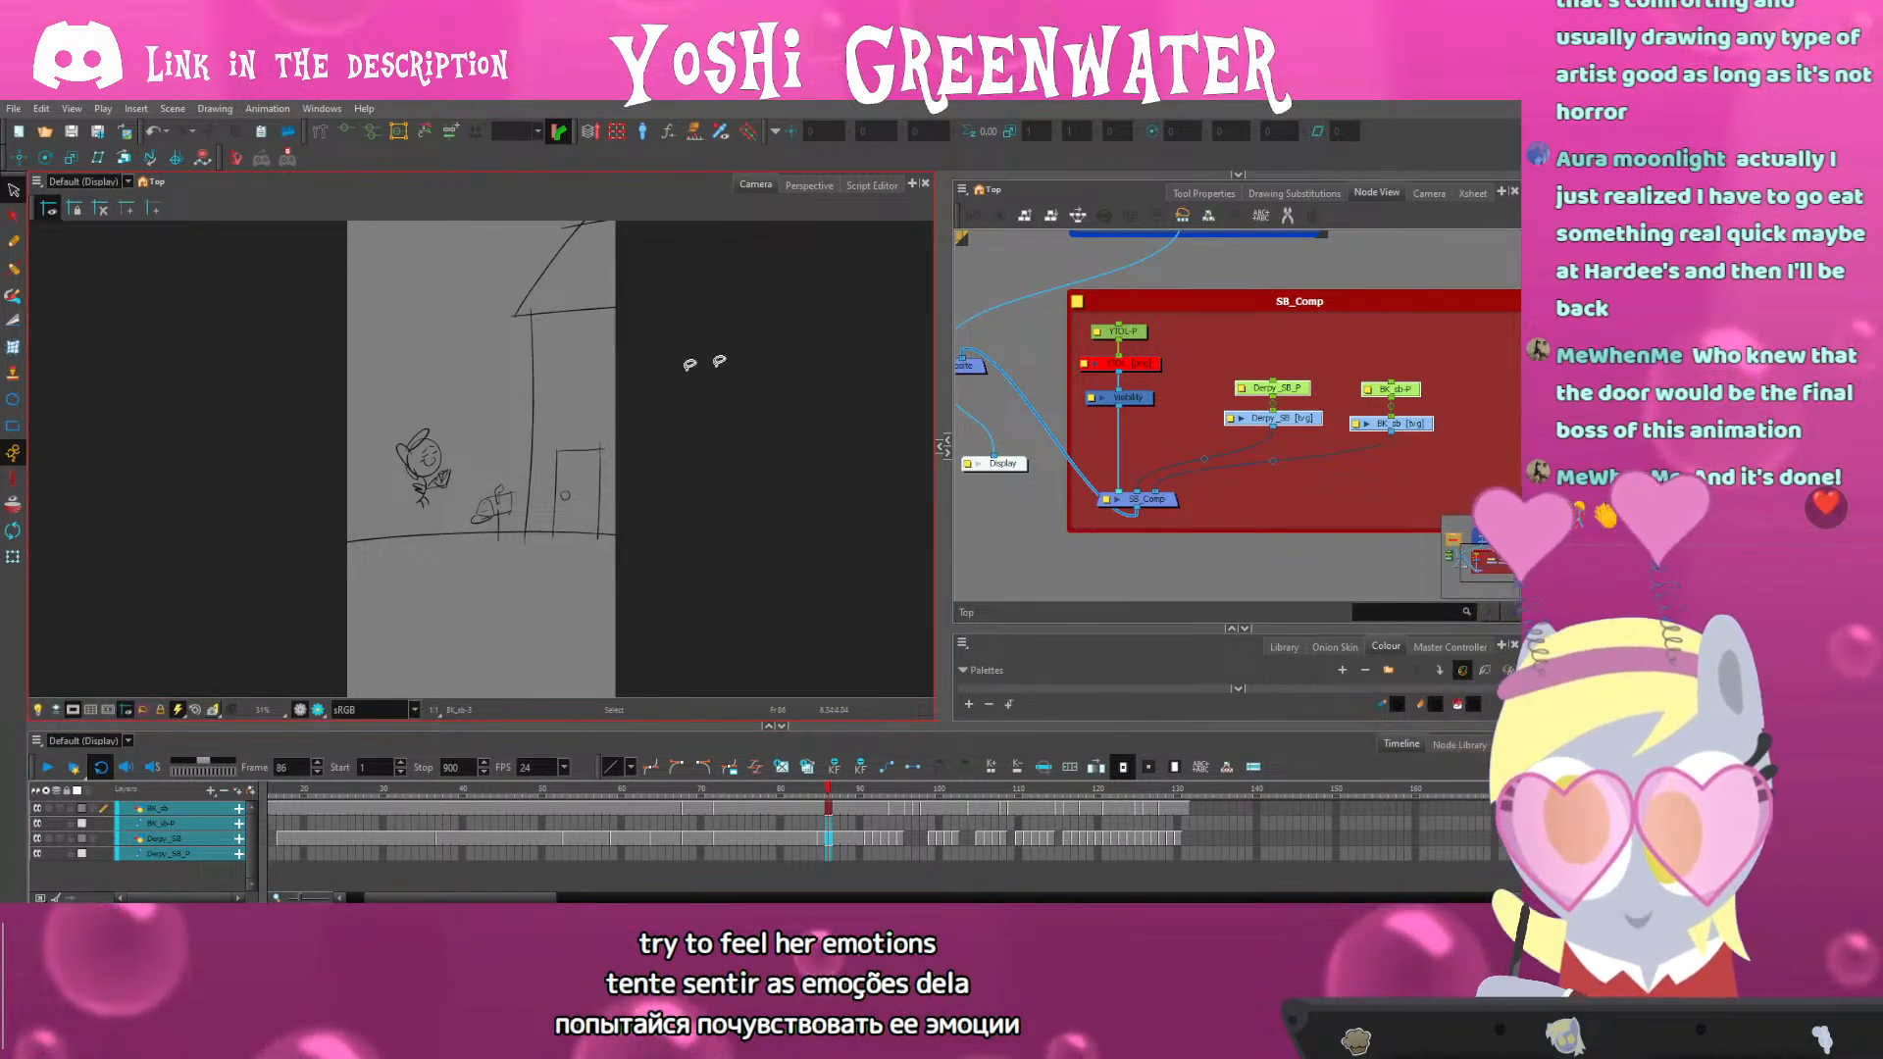
# Lengthen the exposures on all layers between frames 33 and 56 so the drawings end at about frame 134, and scrub to frame 80
pyautogui.click(410, 794)
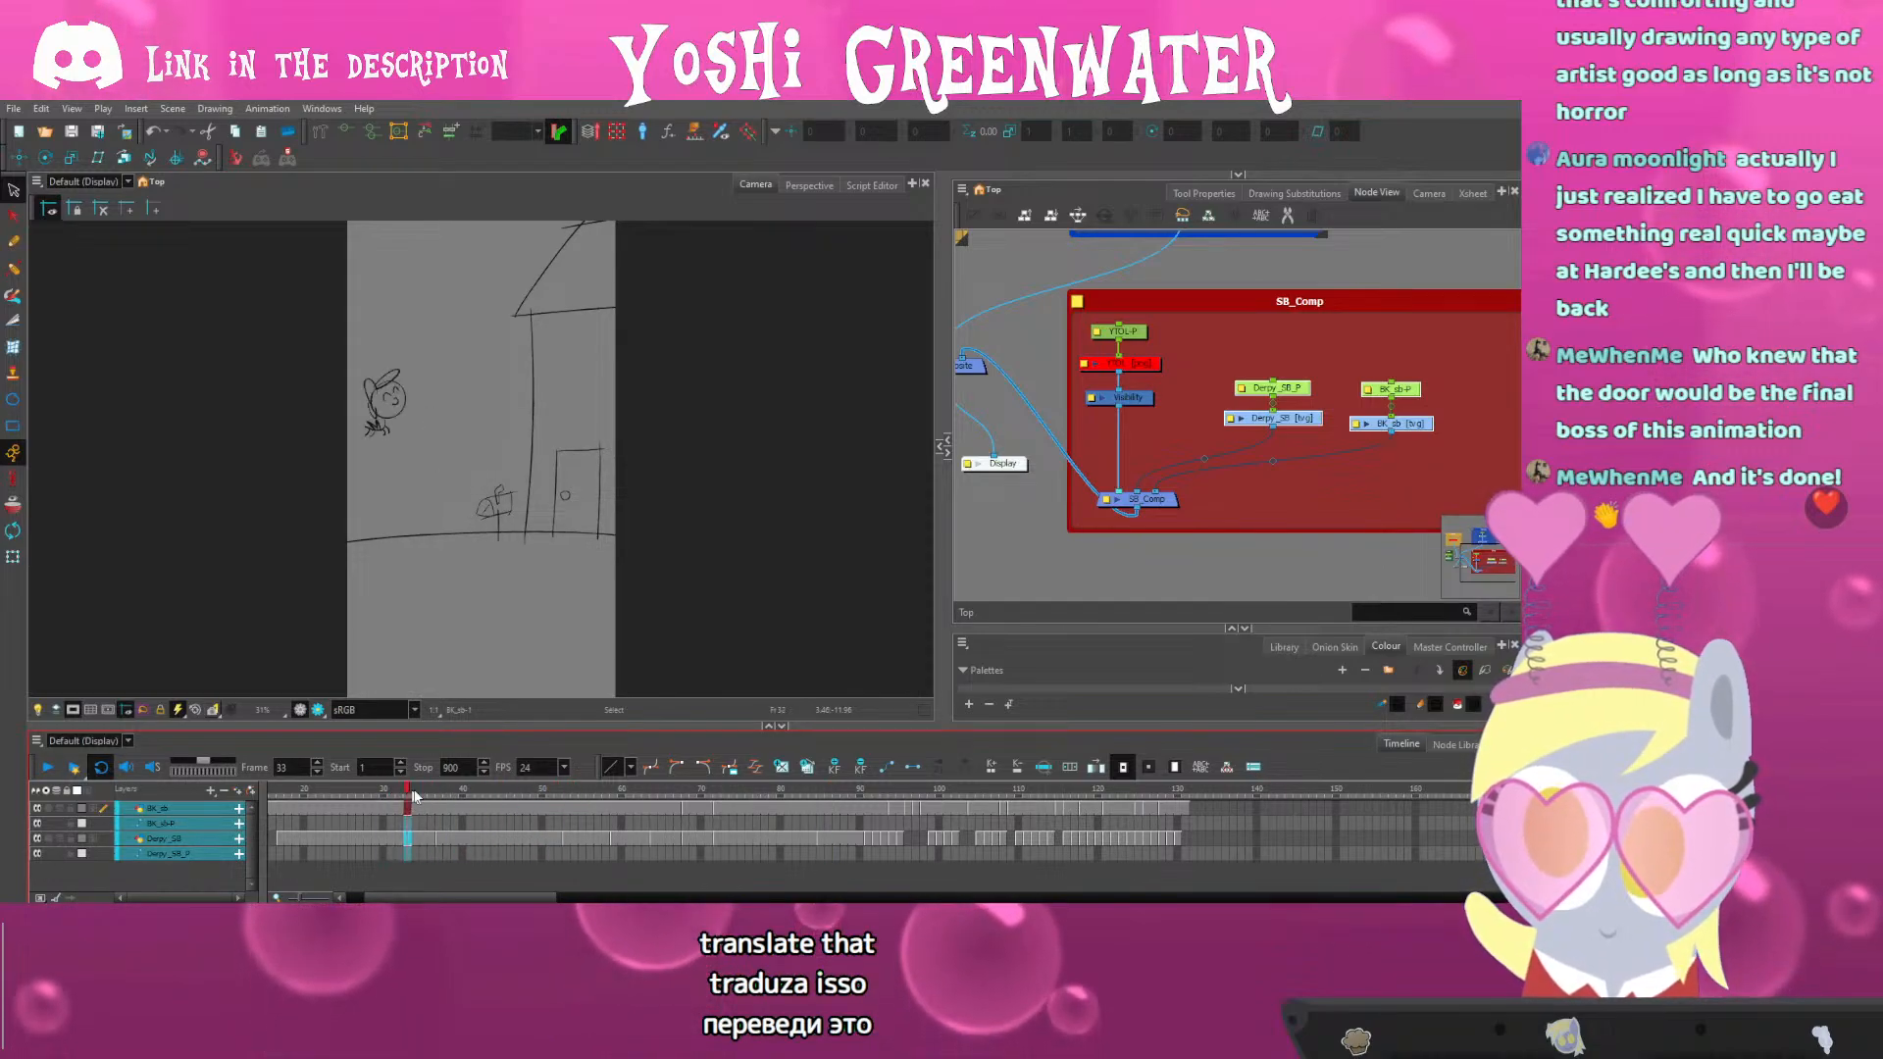
pyautogui.moveTo(414, 797); pyautogui.dragTo(479, 799)
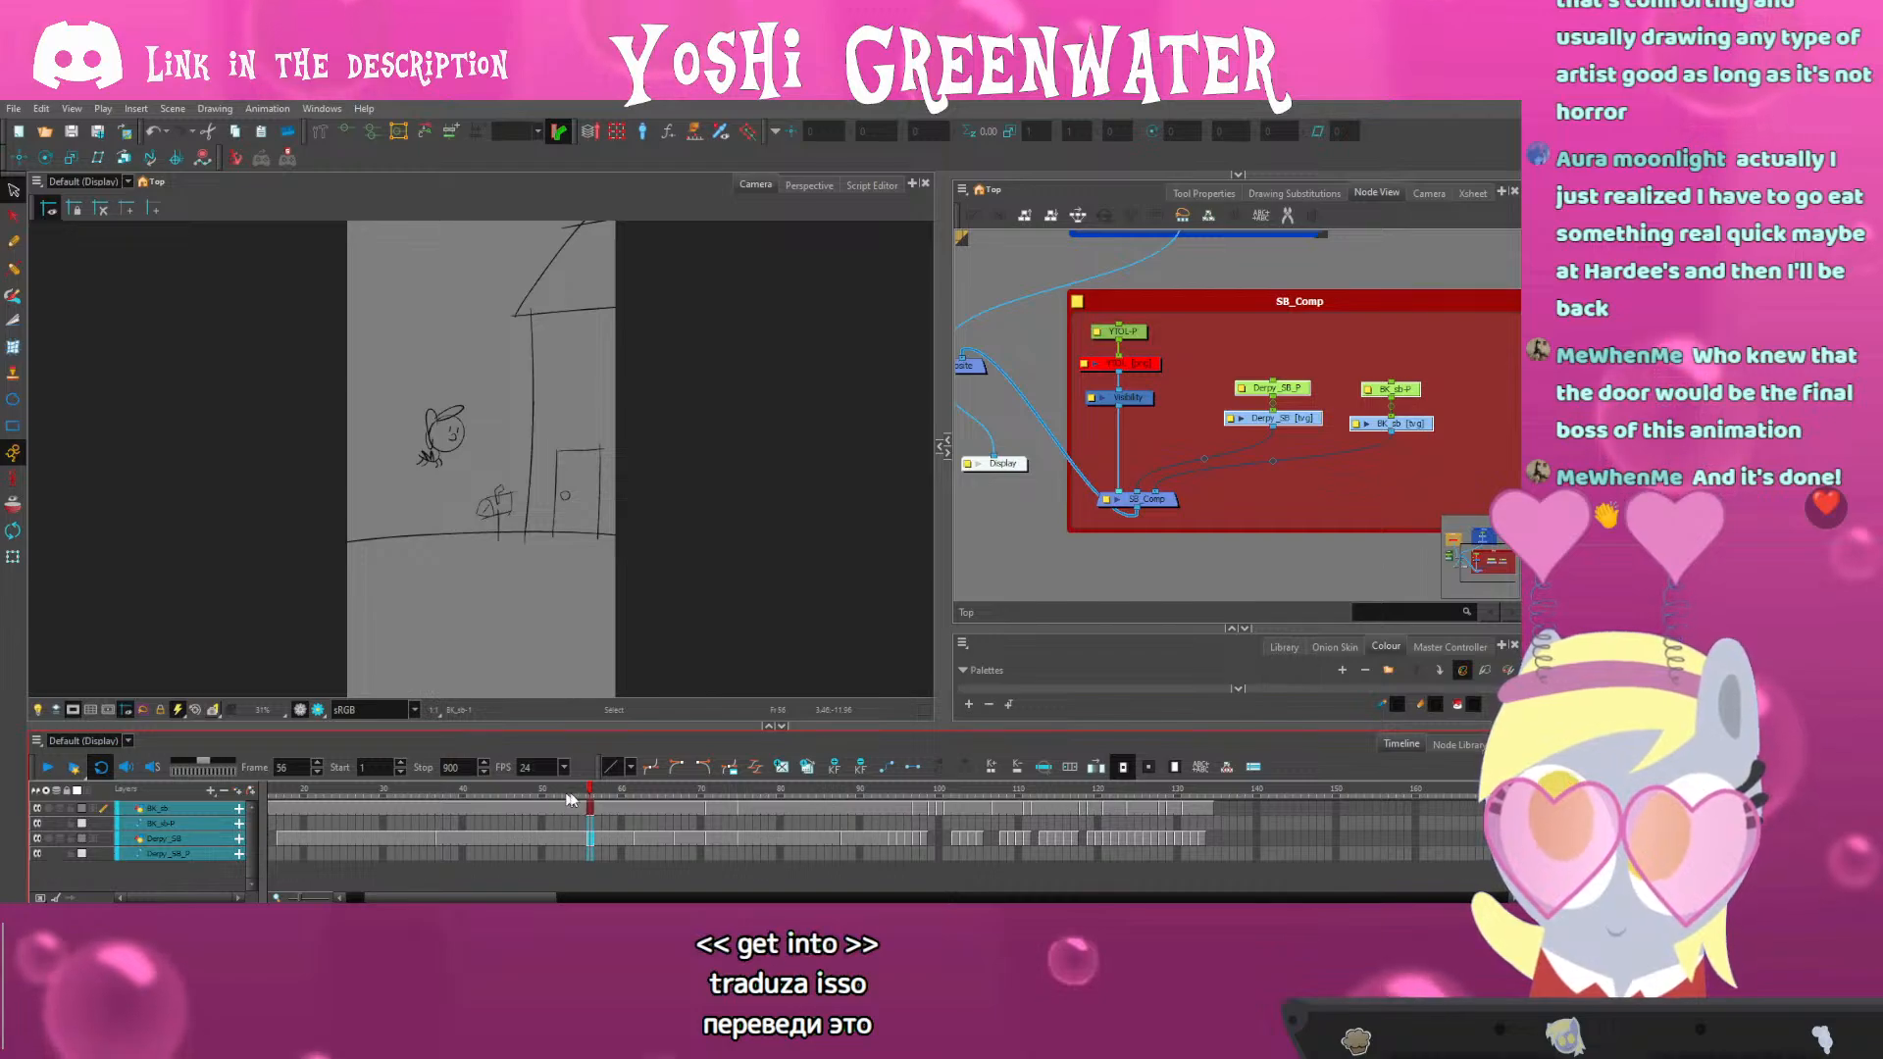
pyautogui.moveTo(571, 800)
pyautogui.mouseDown()
pyautogui.moveTo(555, 800)
pyautogui.moveTo(780, 799)
pyautogui.mouseUp()
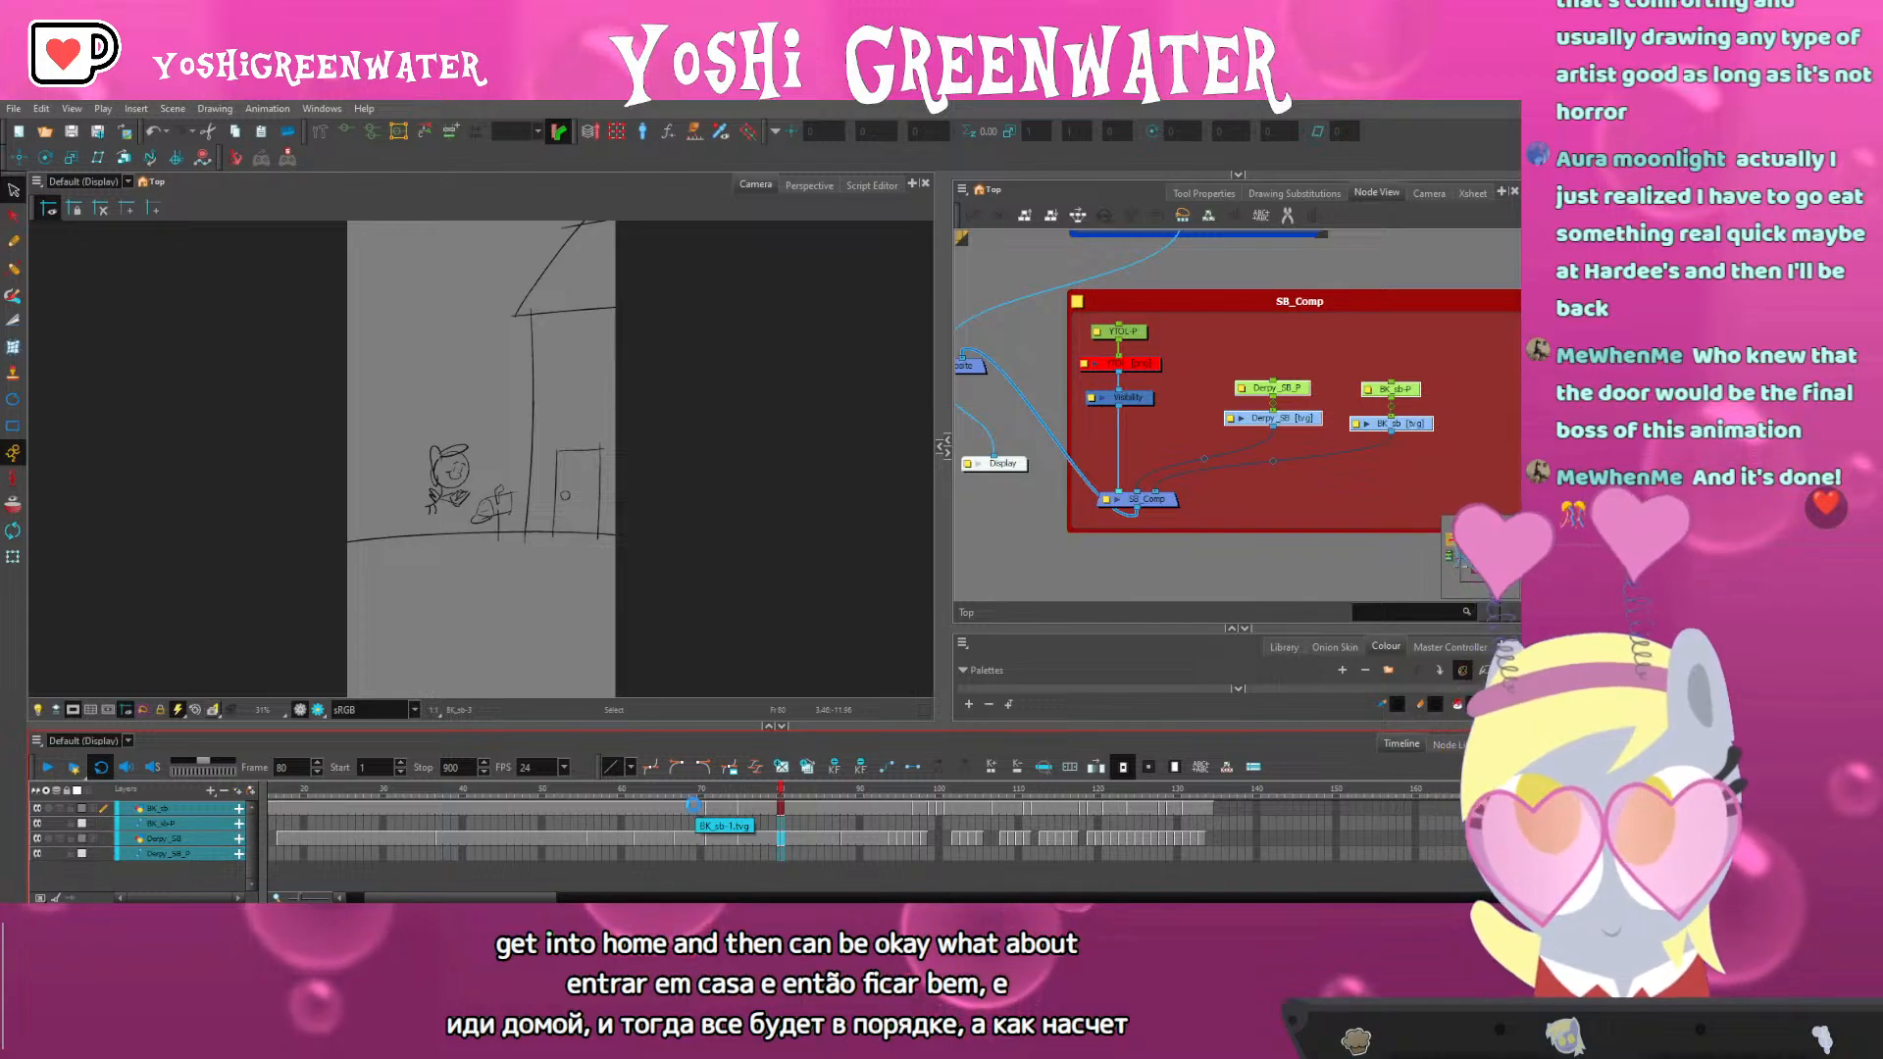
pyautogui.moveTo(501, 898); pyautogui.dragTo(533, 897)
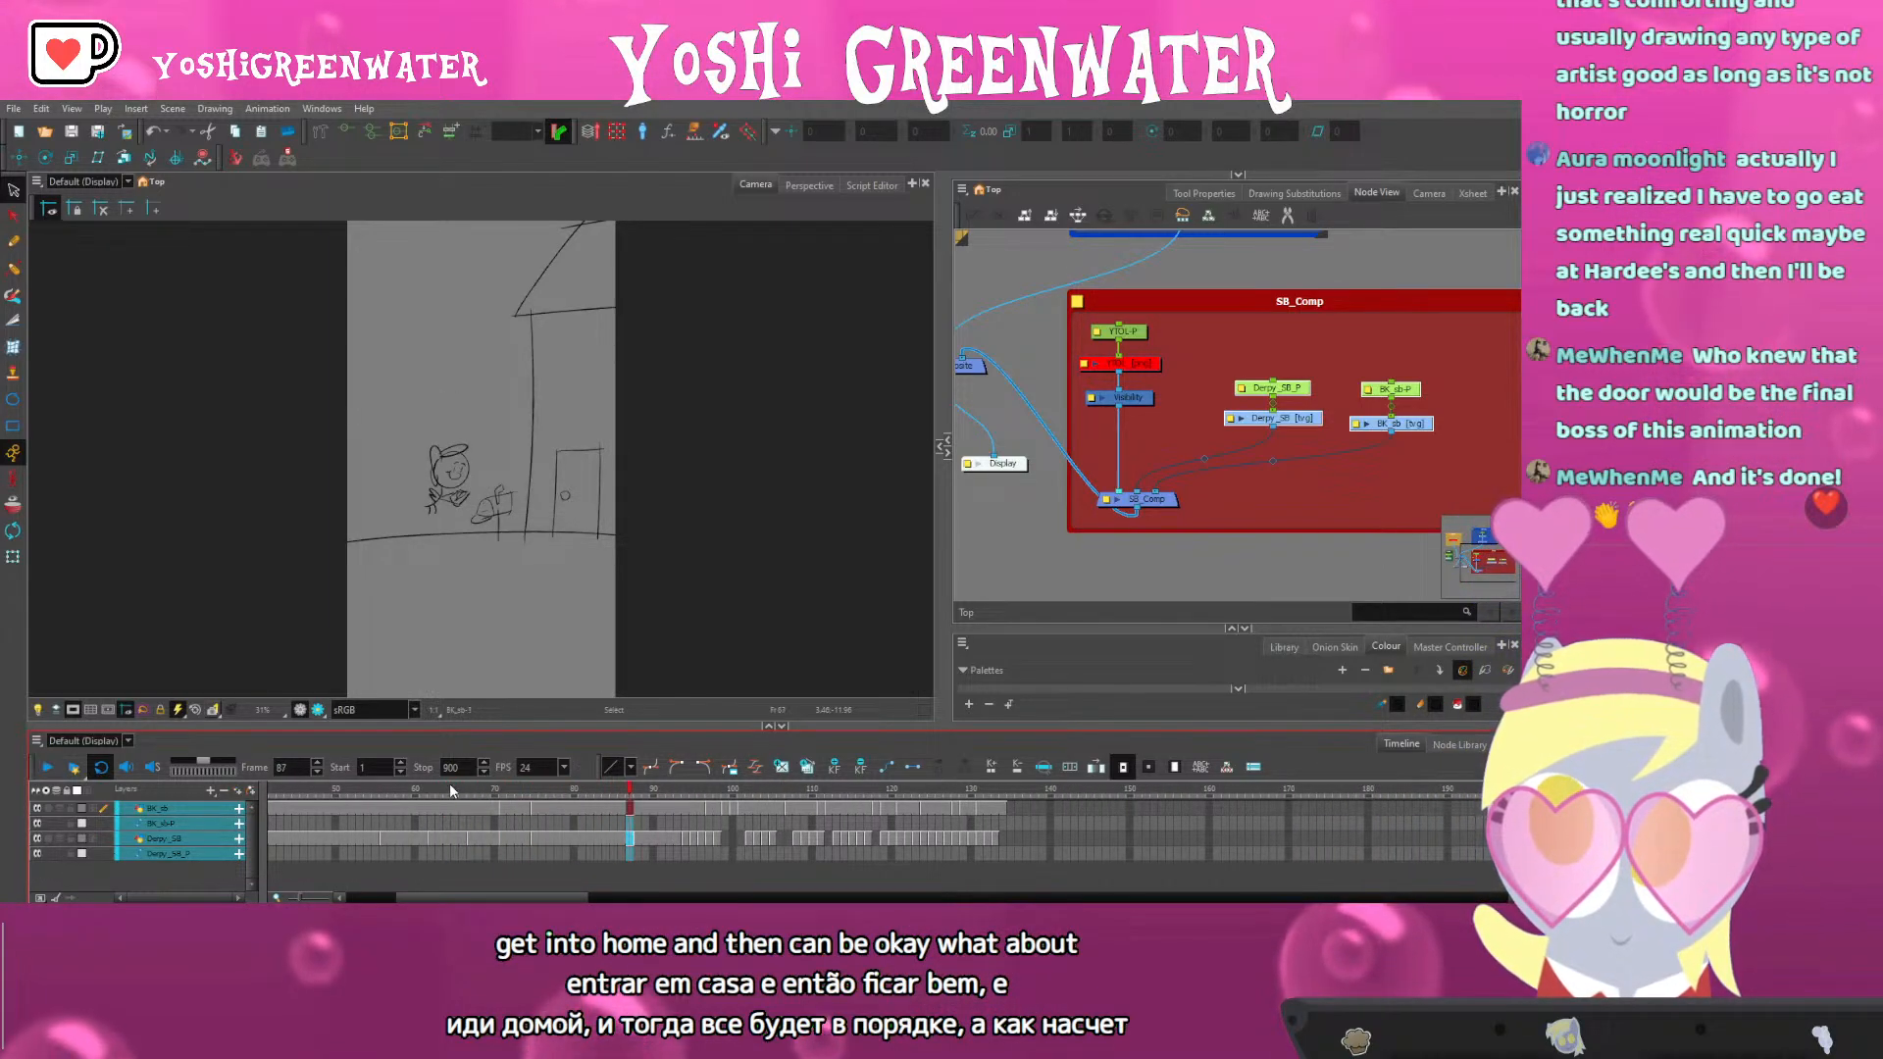
# Extend Derpy's hold at the mailbox on all layers around frame 69, pushing the drawings' end to about frame 138
pyautogui.click(490, 791)
pyautogui.moveTo(458, 798); pyautogui.dragTo(483, 800)
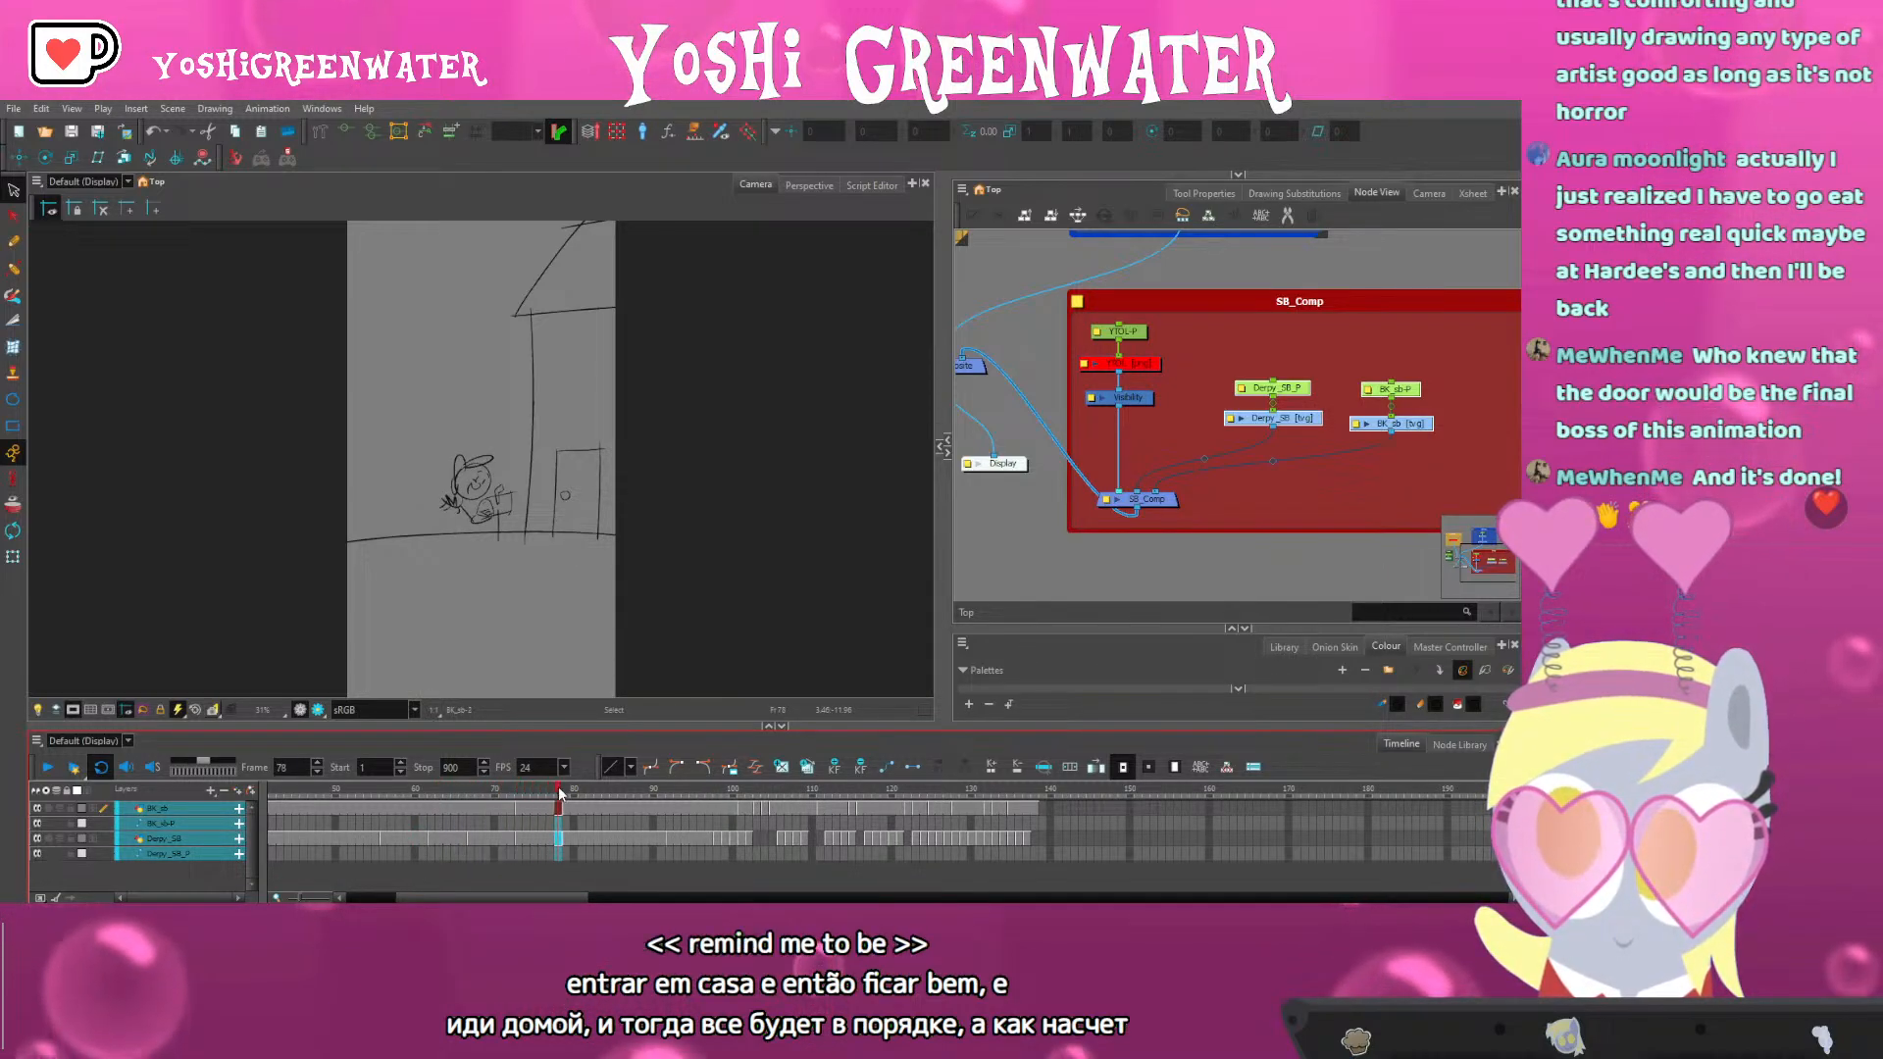
# Scrub back and forth around frames 65 to 76 to examine the timing of Derpy's pose at the mailbox
pyautogui.moveTo(464, 793)
pyautogui.mouseDown()
pyautogui.moveTo(566, 797)
pyautogui.moveTo(507, 788)
pyautogui.moveTo(506, 731)
pyautogui.mouseUp()
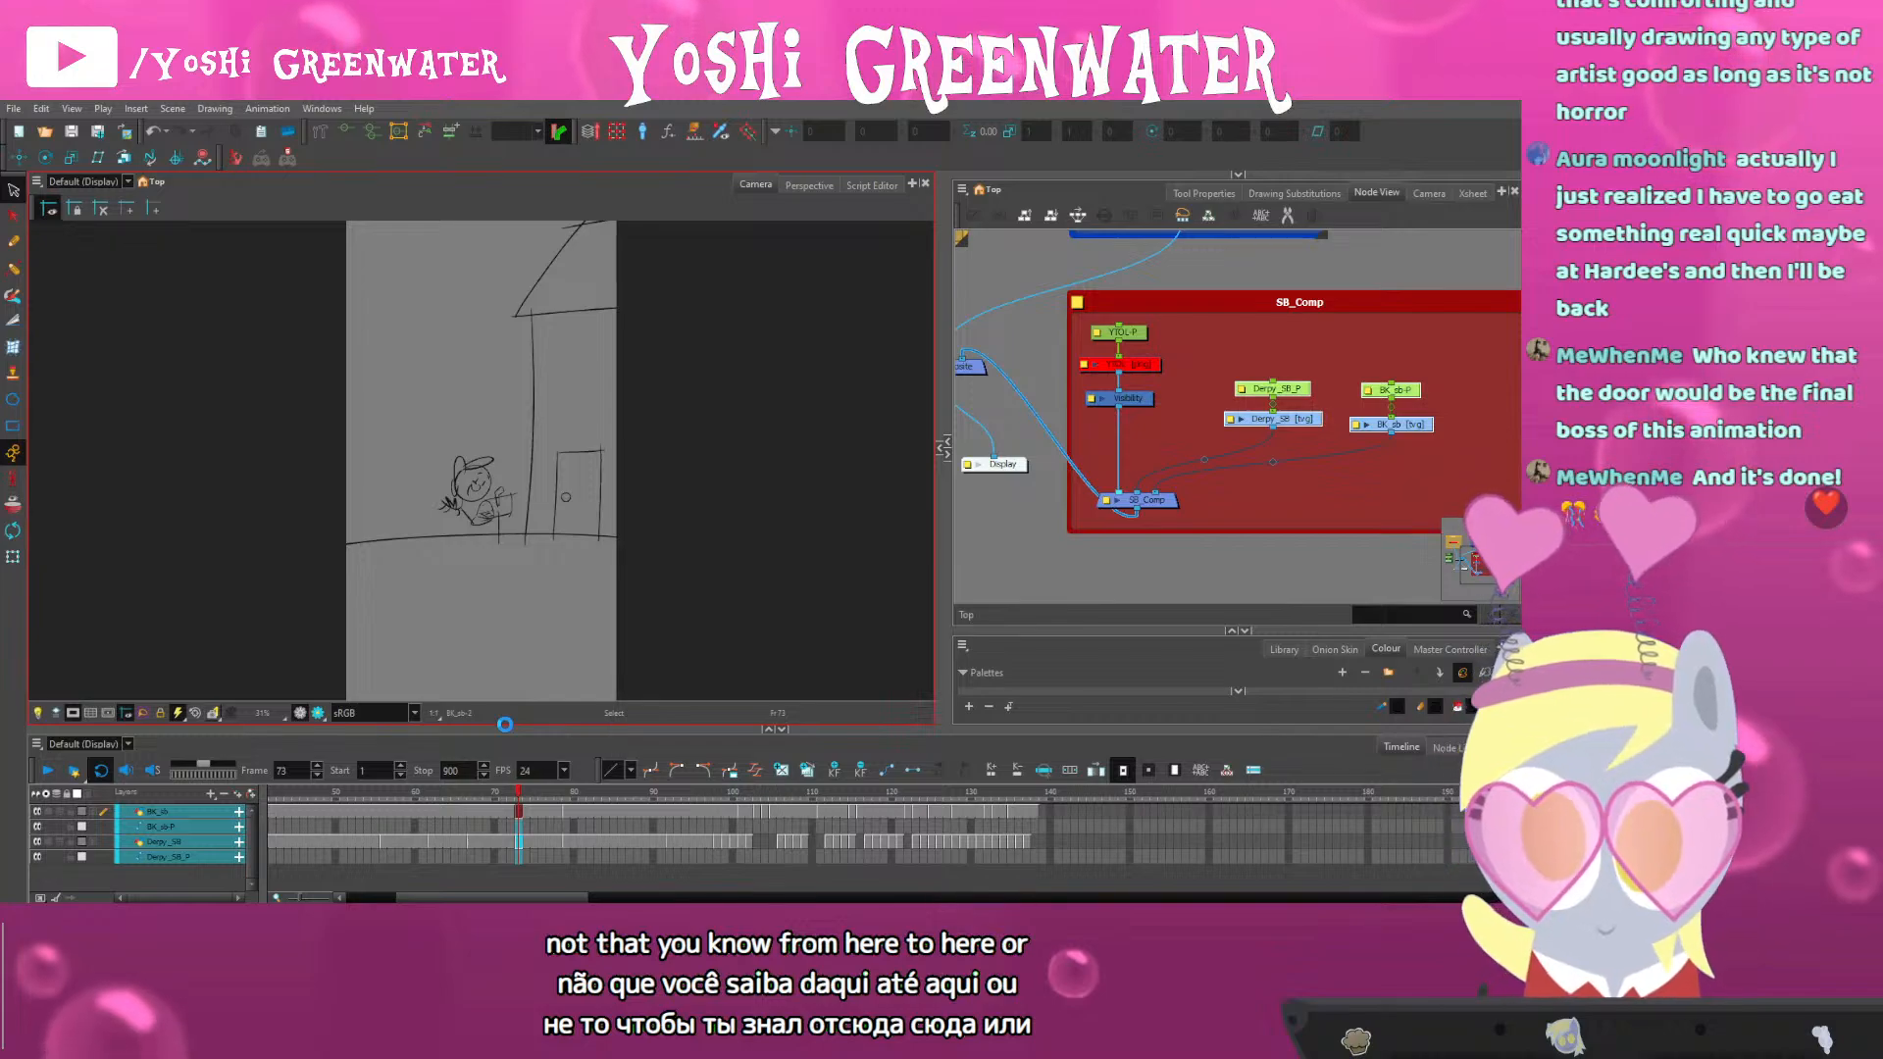
pyautogui.click(451, 771)
pyautogui.moveTo(500, 726); pyautogui.dragTo(500, 729)
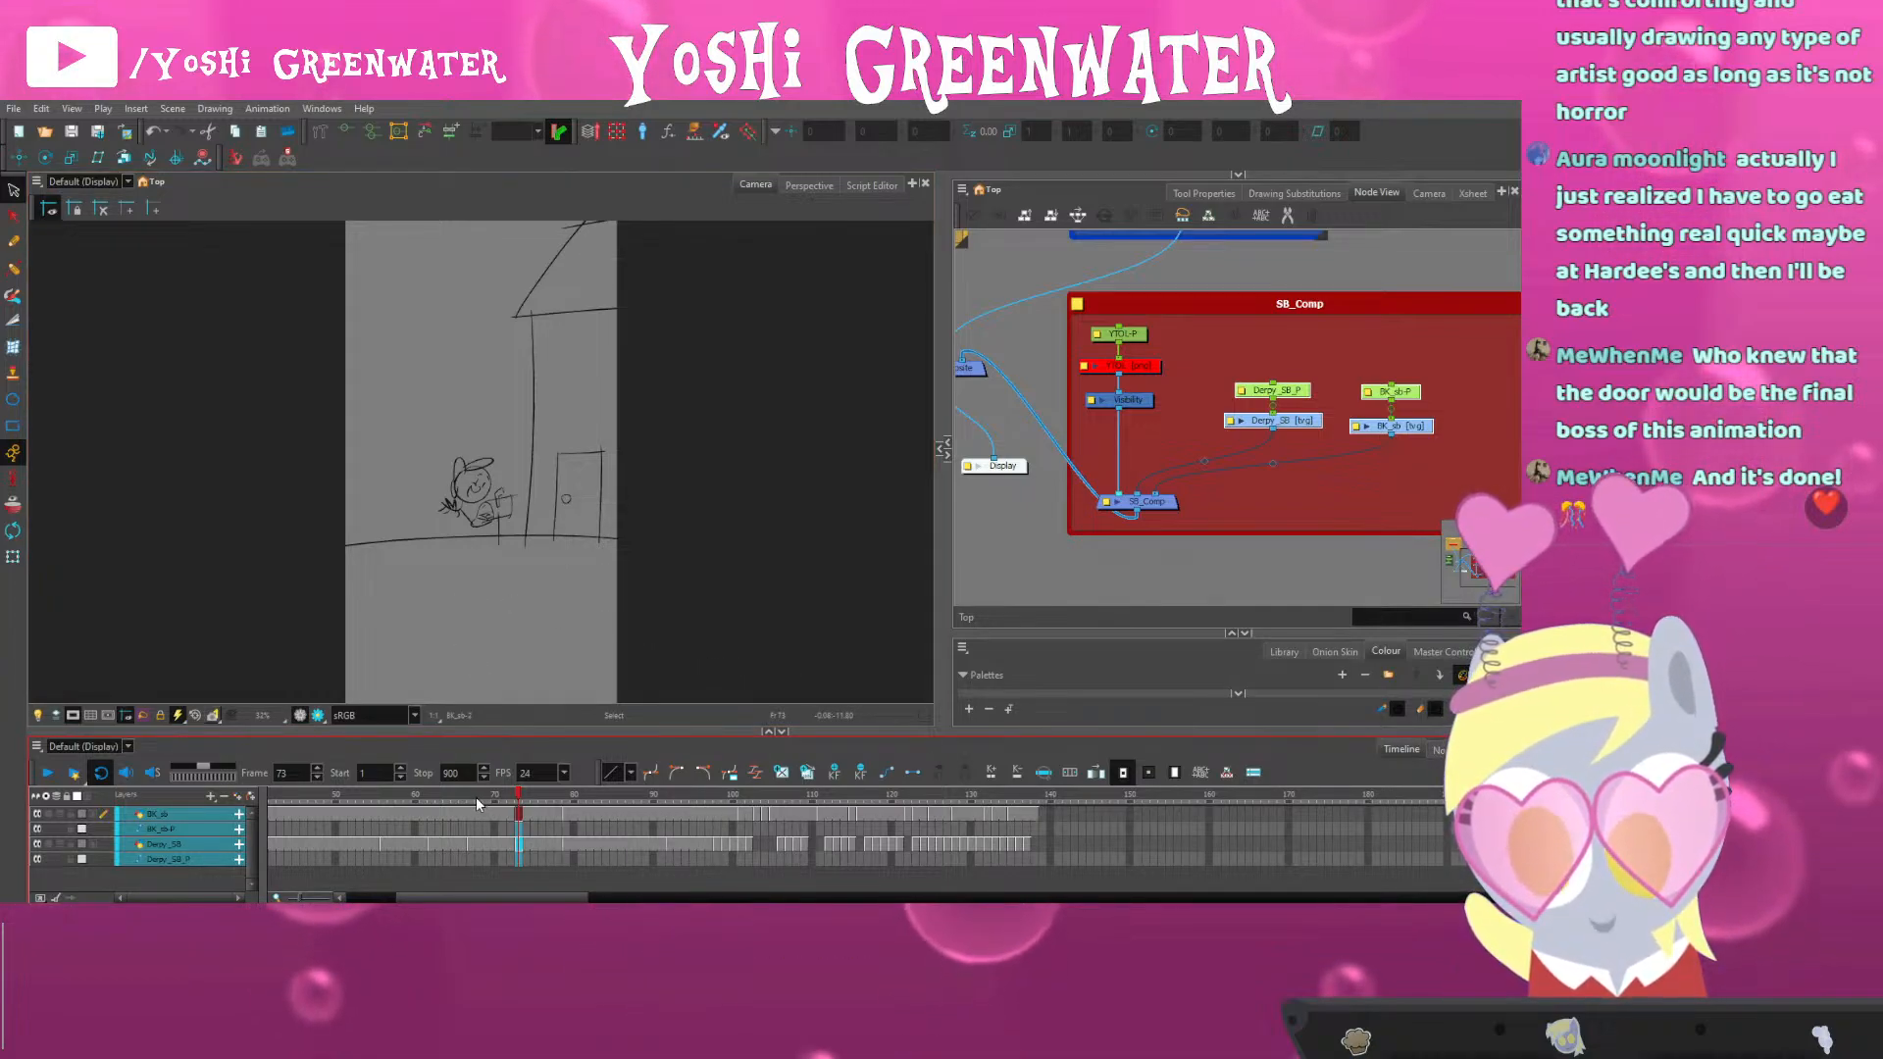
pyautogui.moveTo(495, 800); pyautogui.dragTo(526, 799)
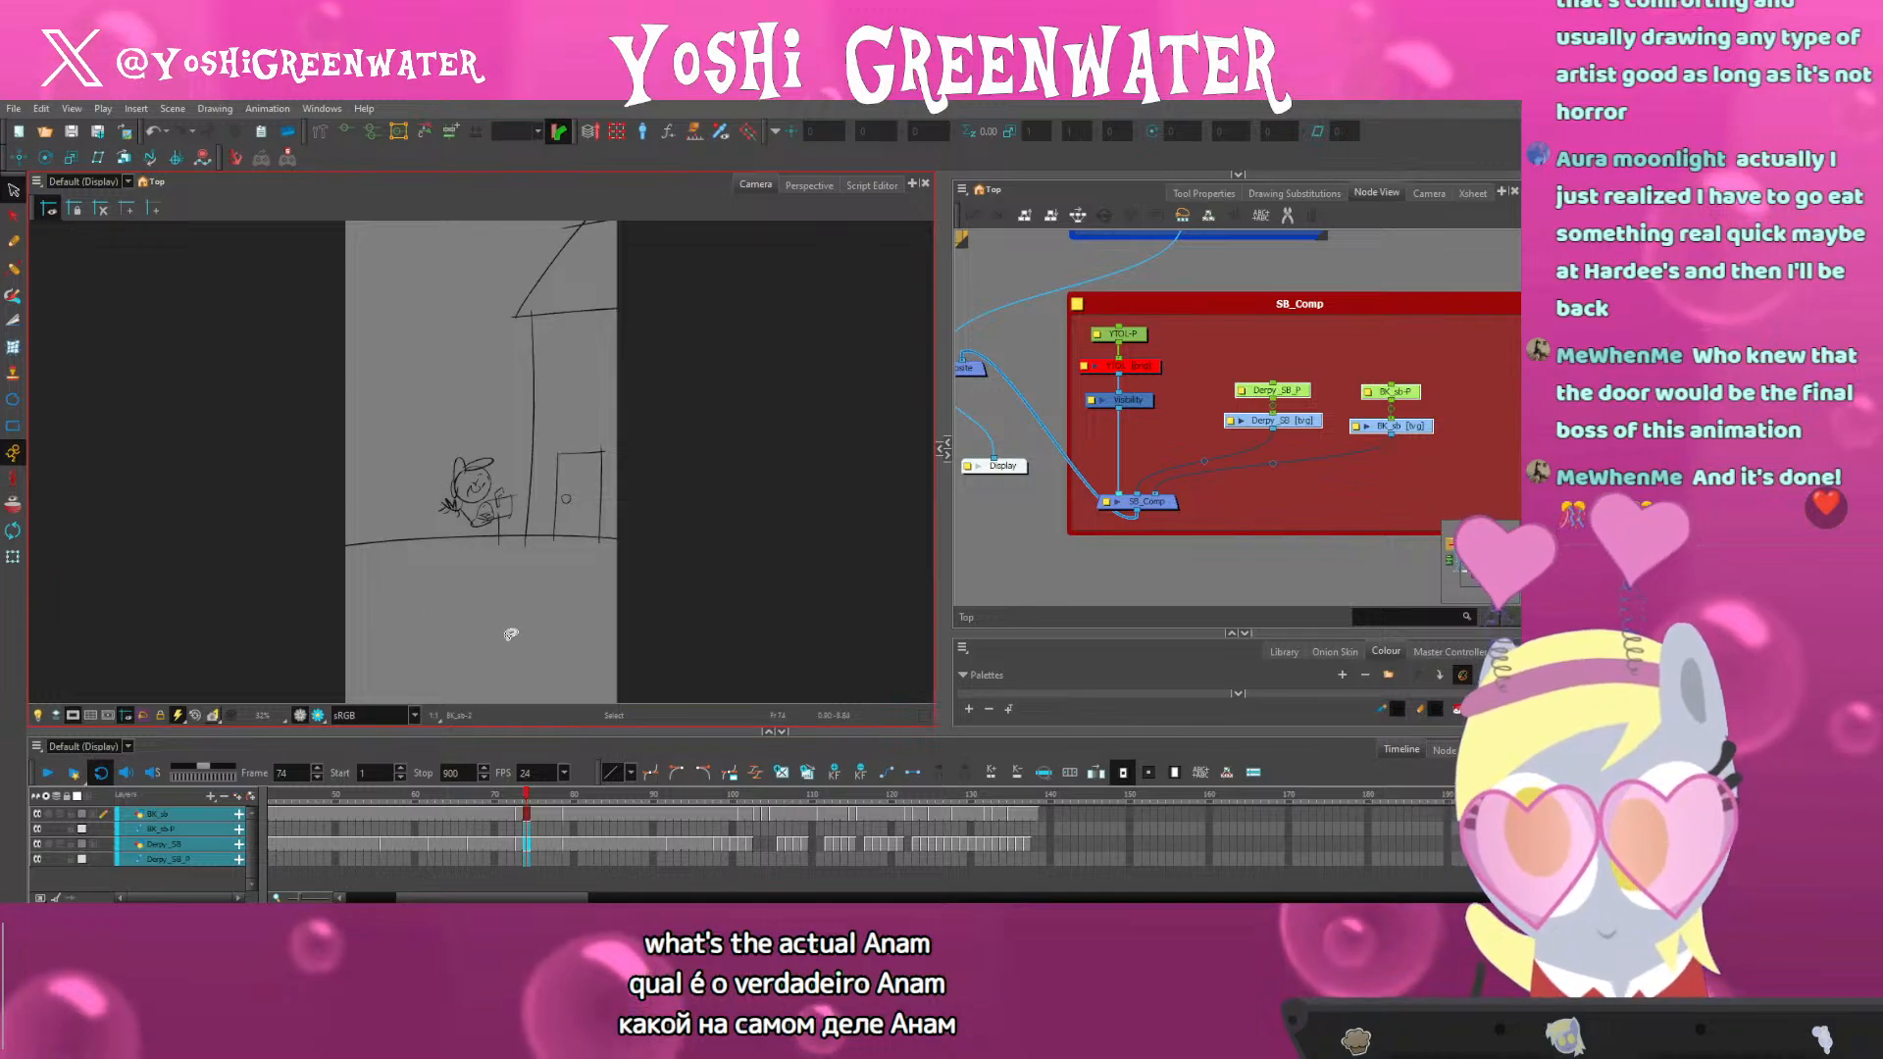
pyautogui.click(465, 799)
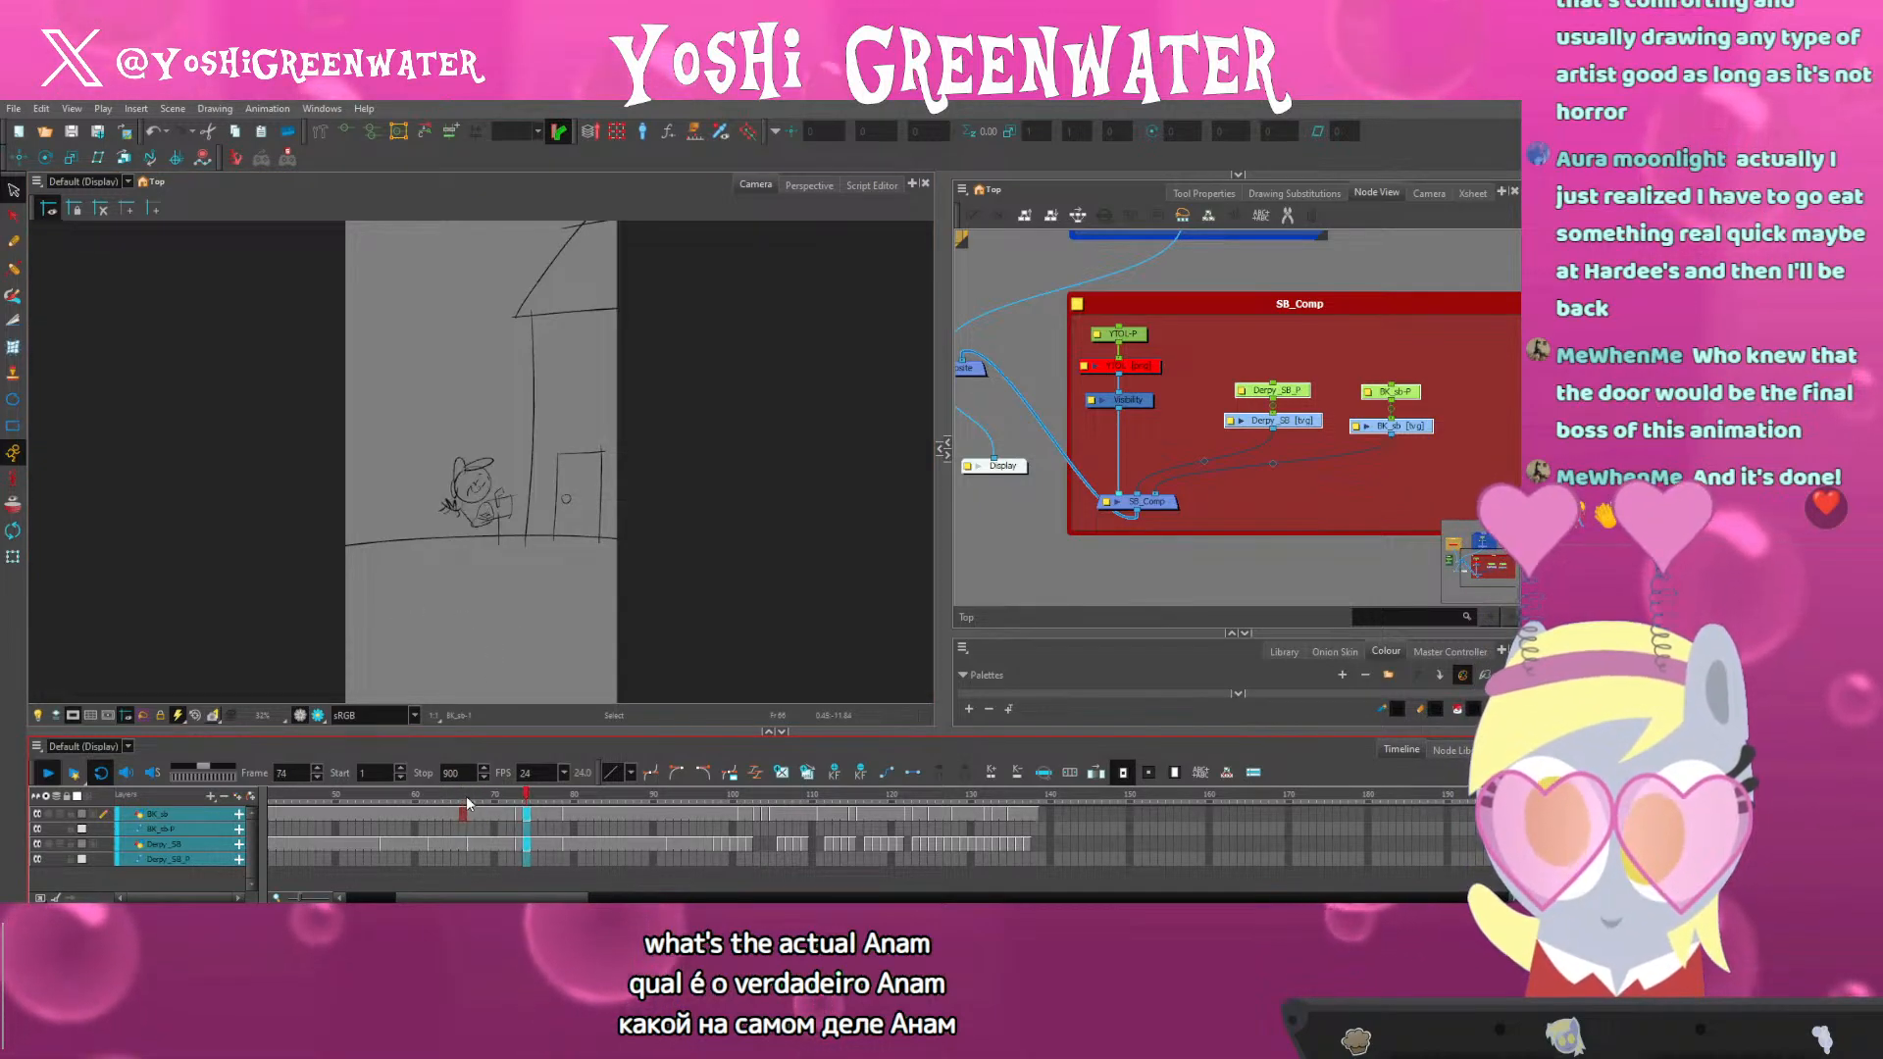
pyautogui.moveTo(467, 796); pyautogui.dragTo(544, 796)
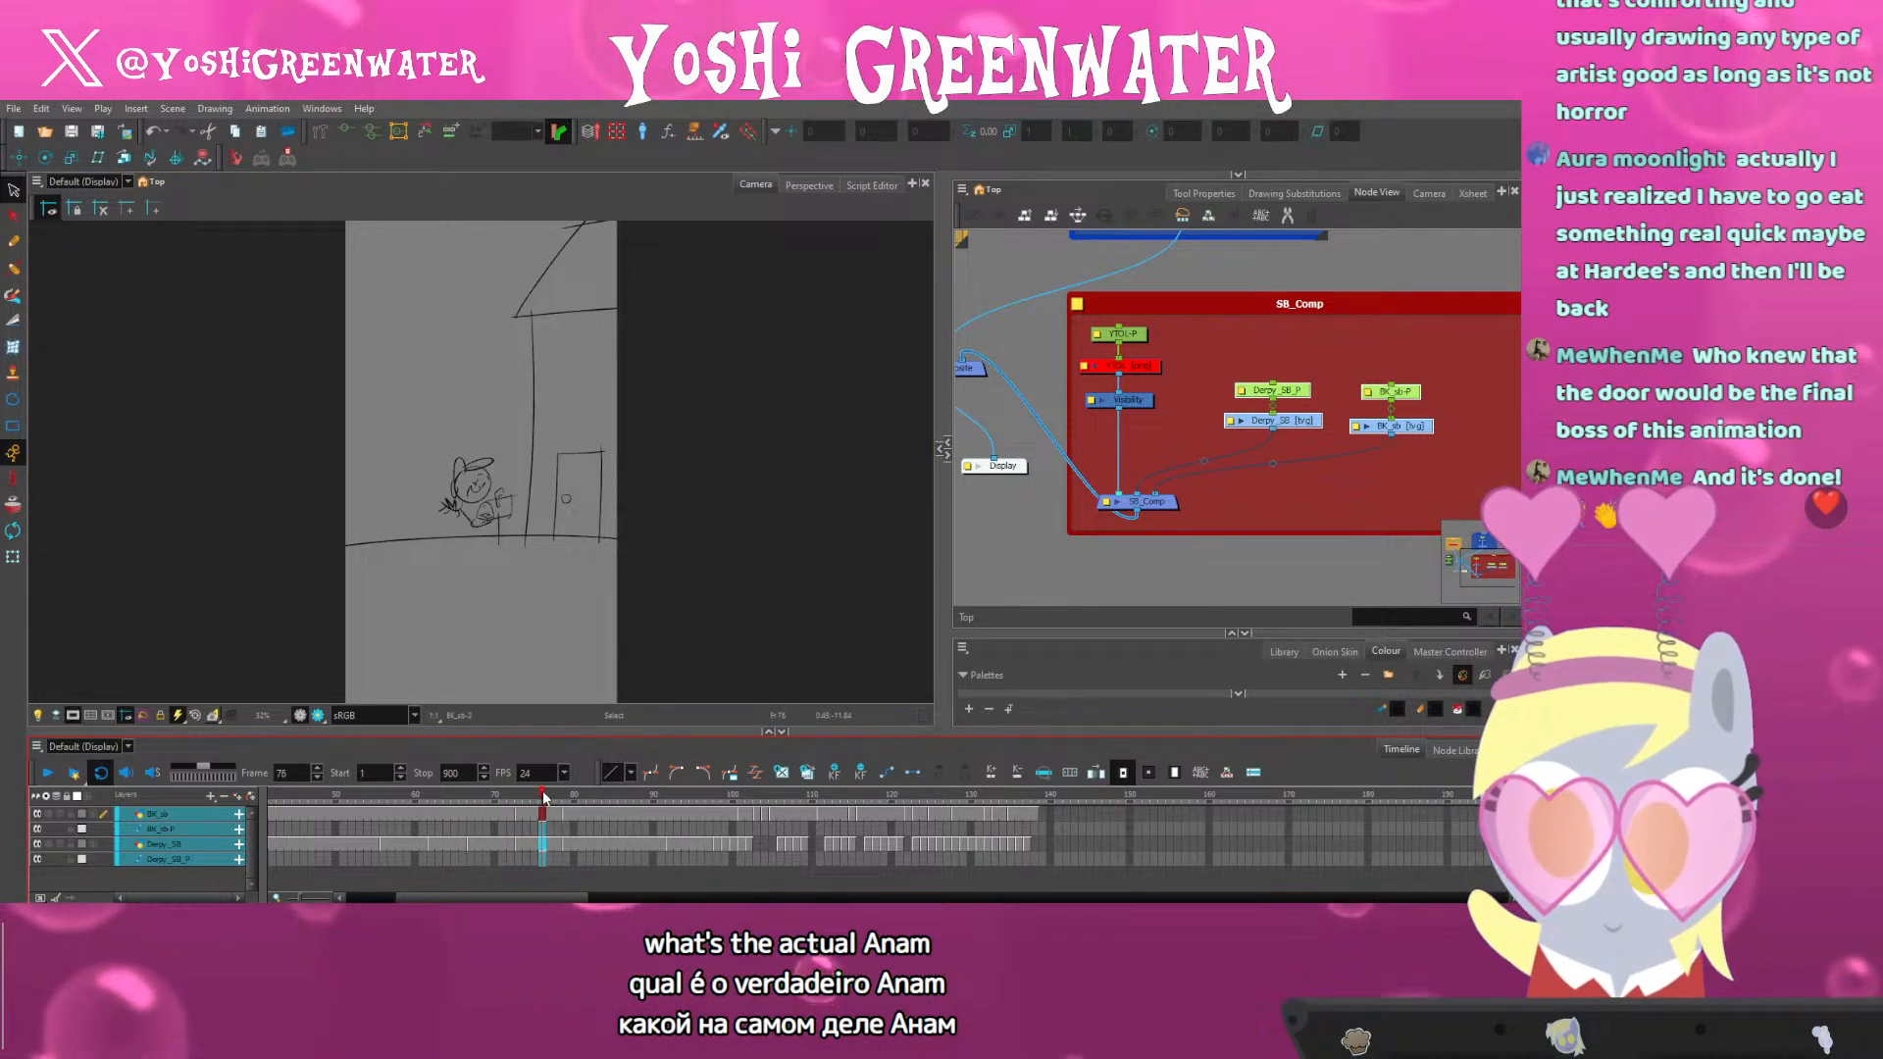
pyautogui.click(539, 716)
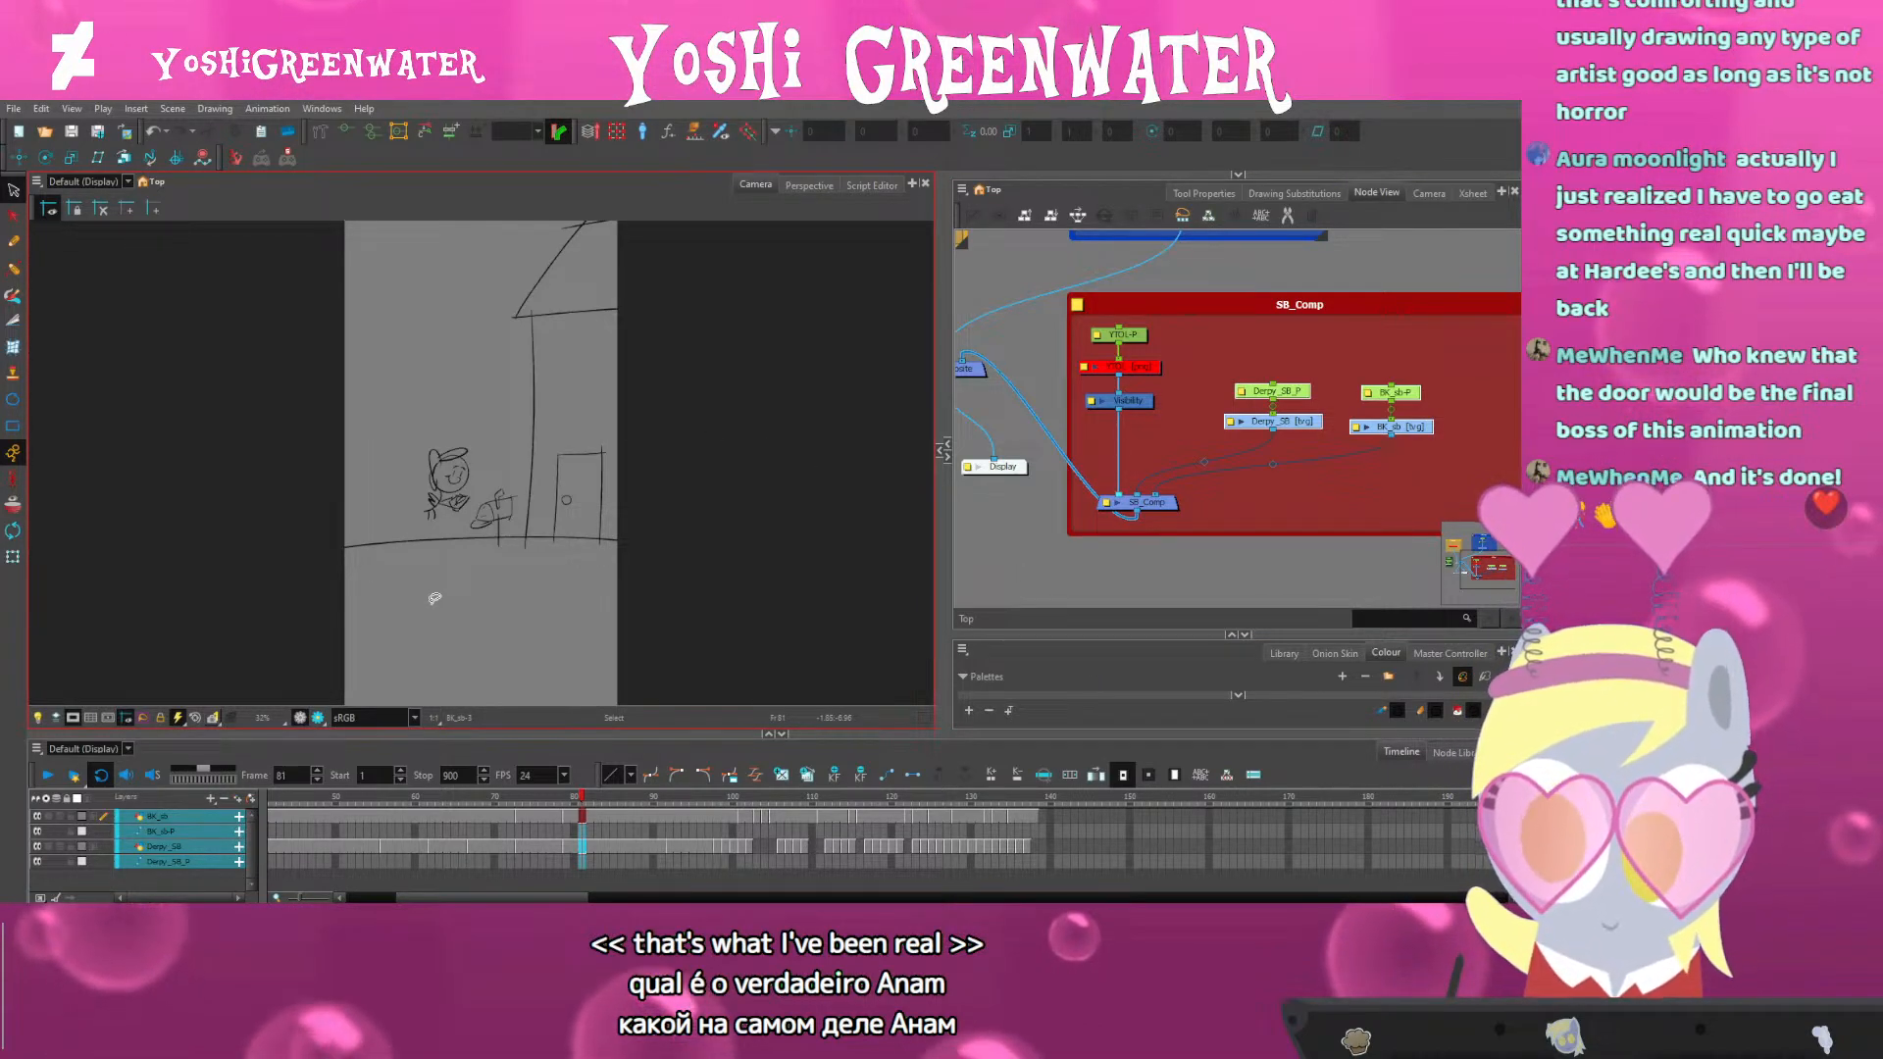
# Scrub from frame 81 to frame 98 to check the timing of Derpy moving away from the mailbox
pyautogui.click(577, 800)
pyautogui.moveTo(576, 800); pyautogui.dragTo(590, 798)
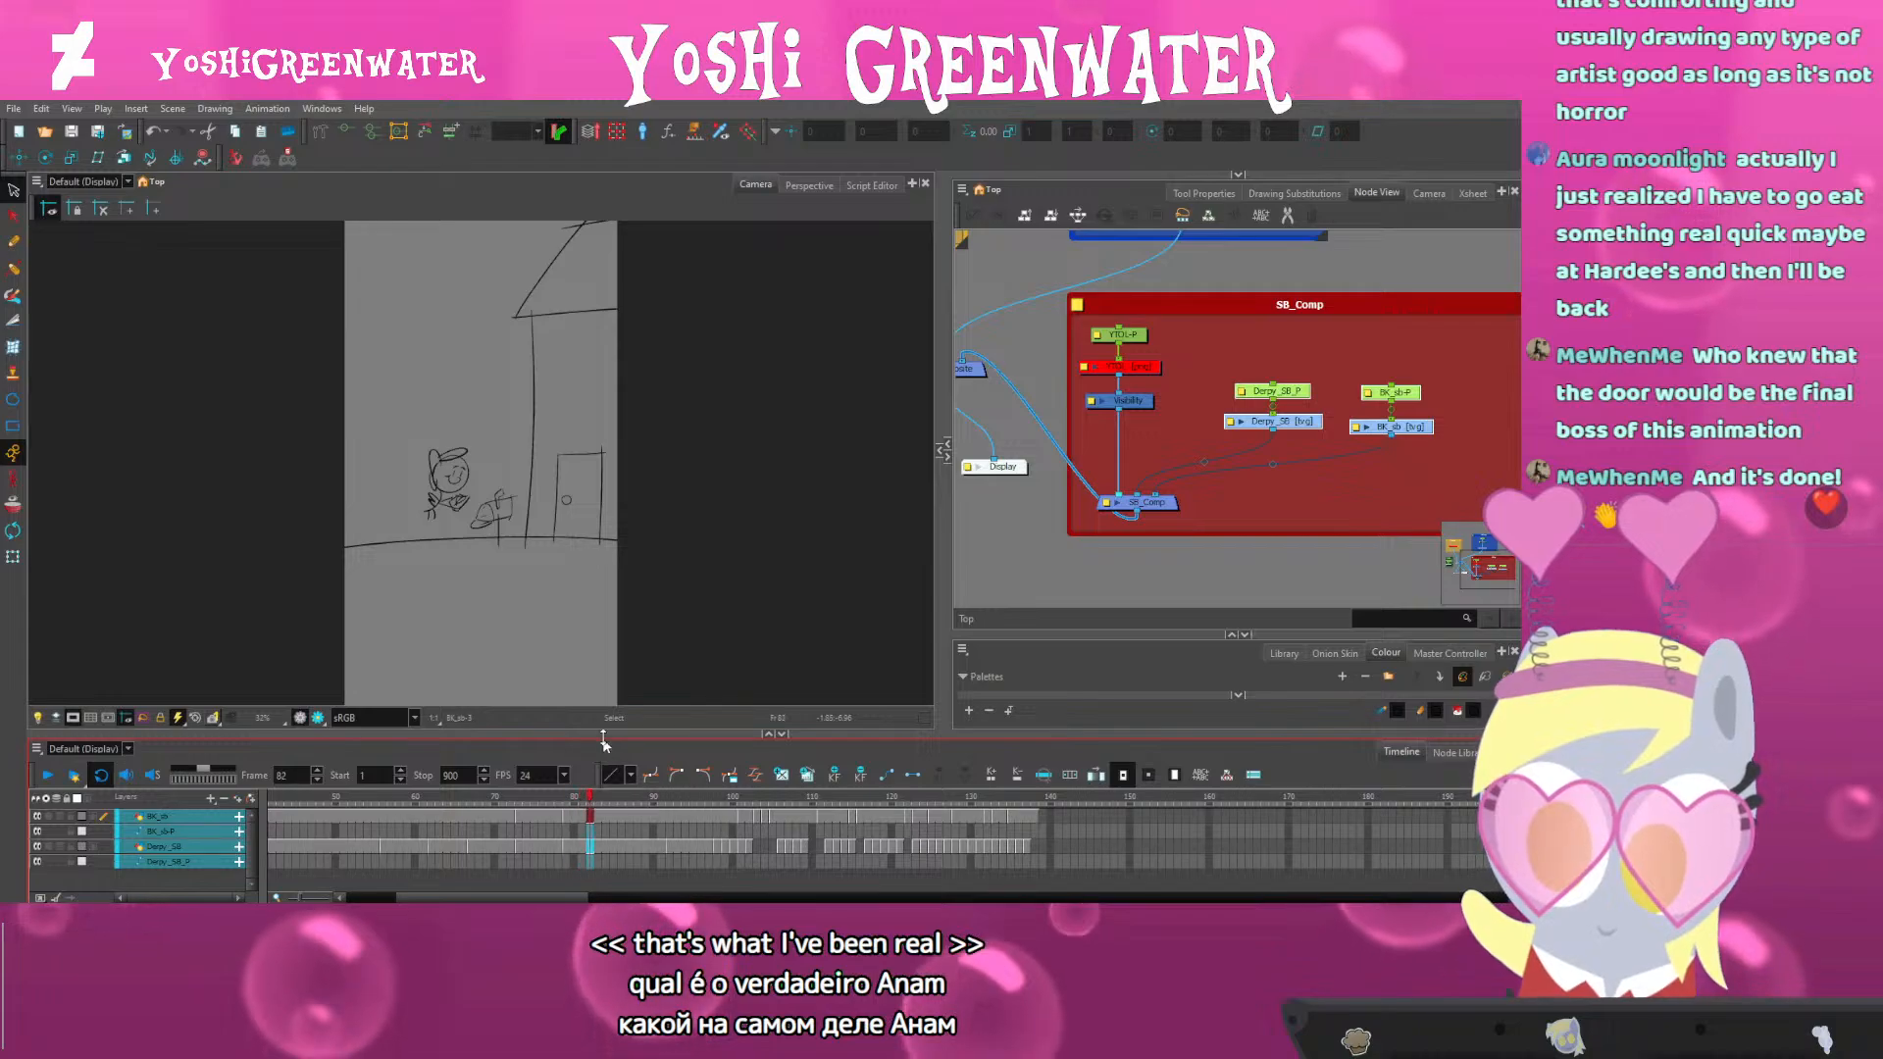
pyautogui.moveTo(605, 733); pyautogui.dragTo(604, 737)
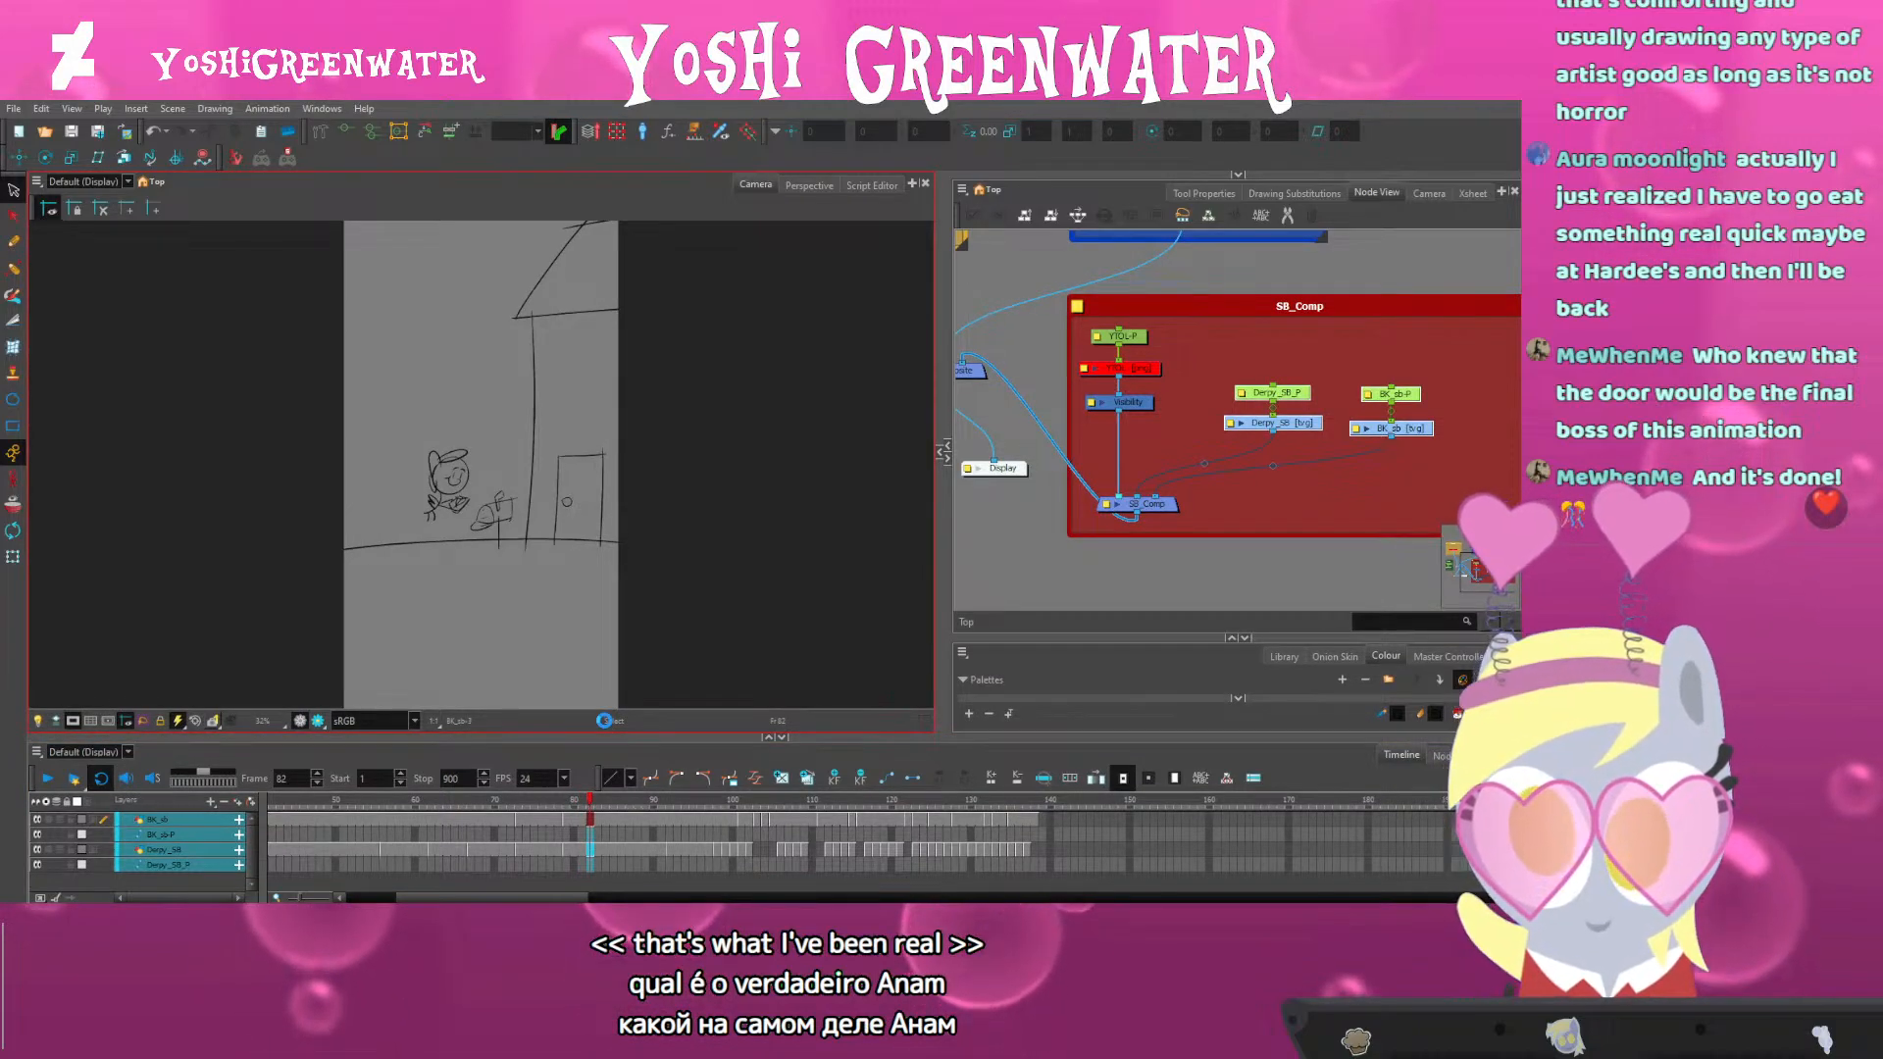
pyautogui.click(592, 806)
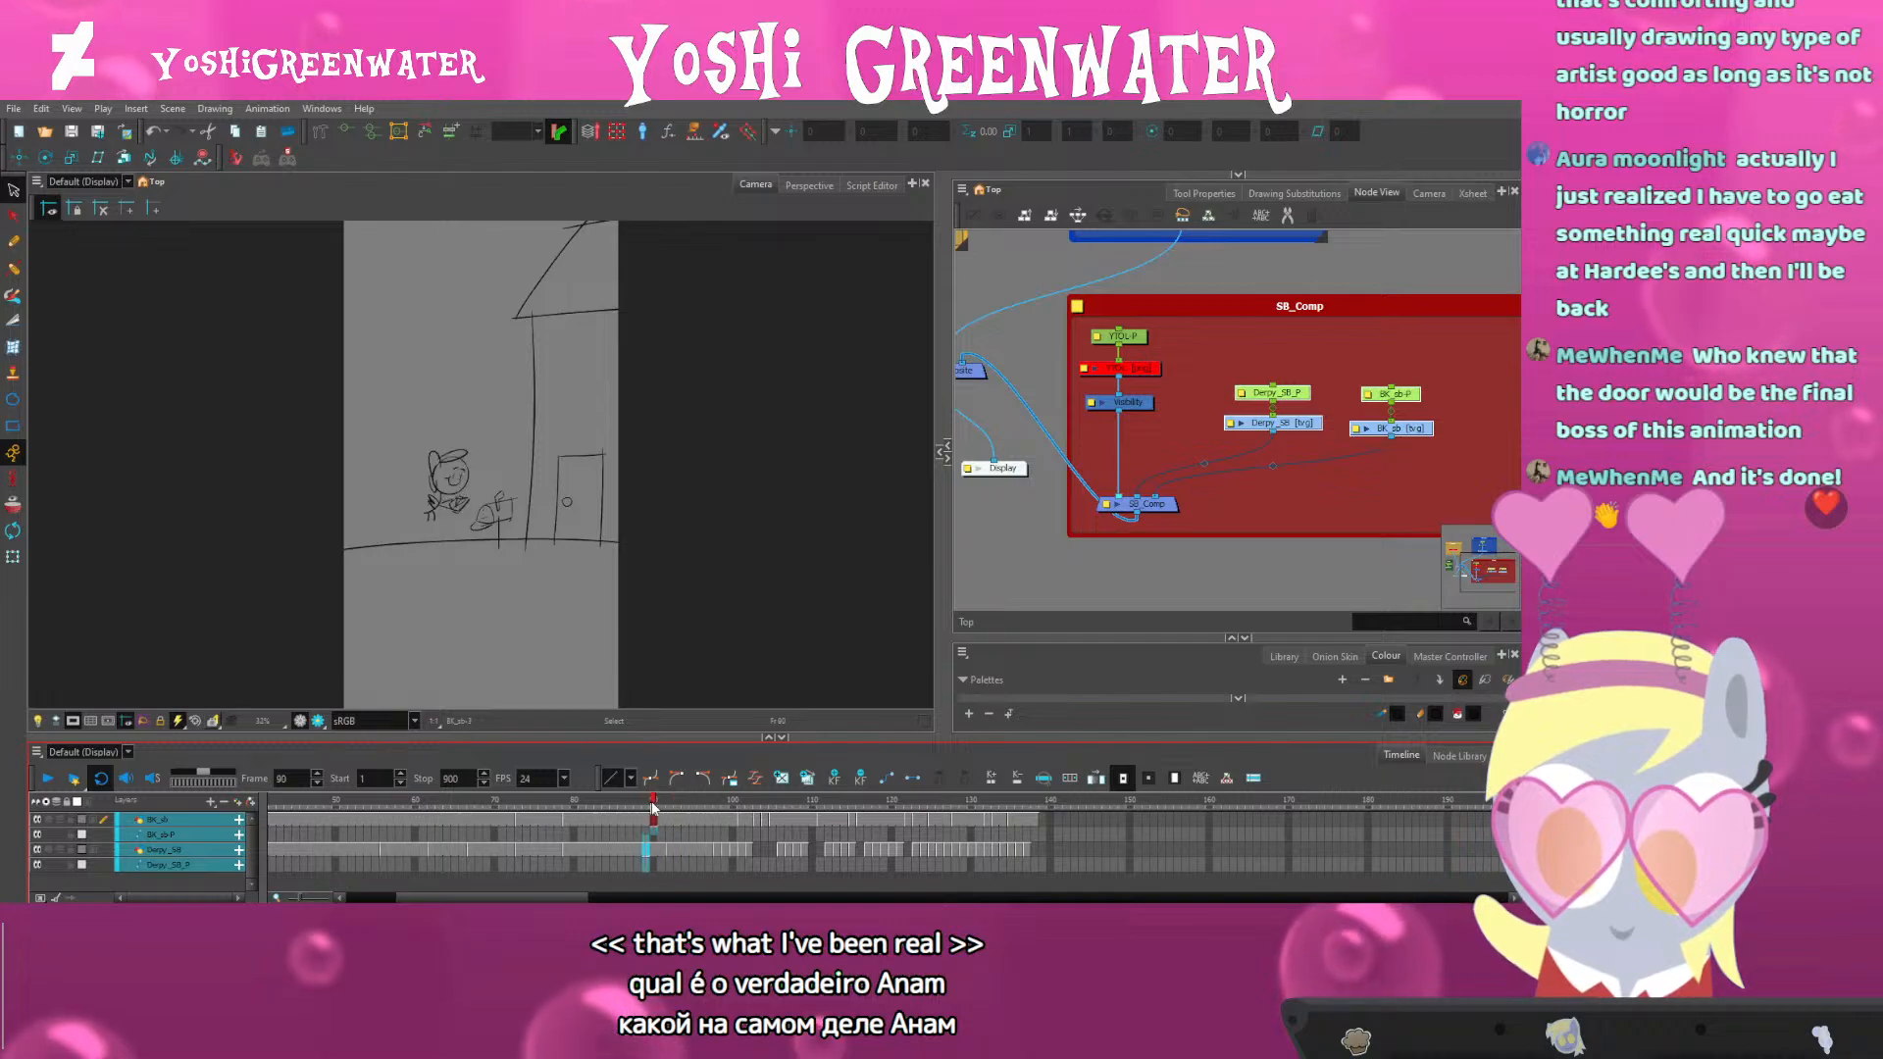
pyautogui.moveTo(653, 809); pyautogui.dragTo(669, 811)
pyautogui.moveTo(653, 737); pyautogui.dragTo(657, 731)
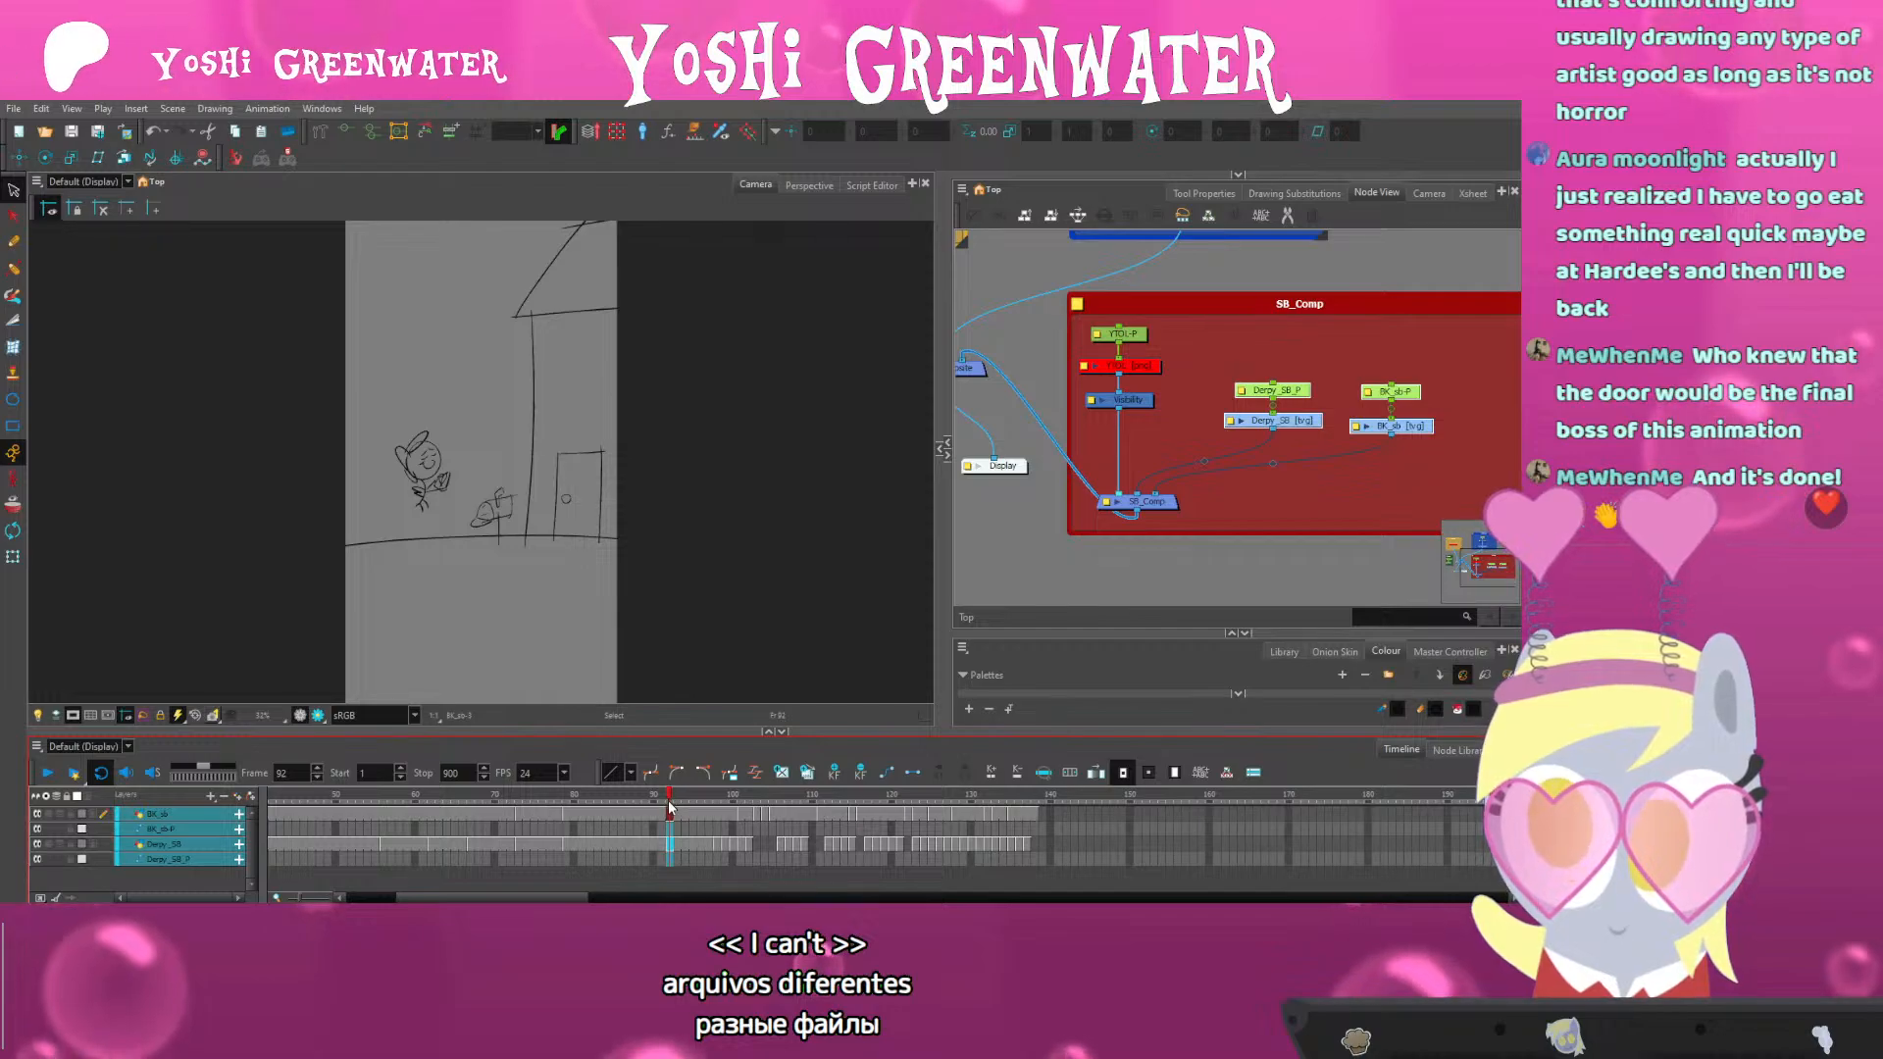
pyautogui.moveTo(713, 807); pyautogui.dragTo(717, 809)
pyautogui.moveTo(717, 829); pyautogui.dragTo(588, 845)
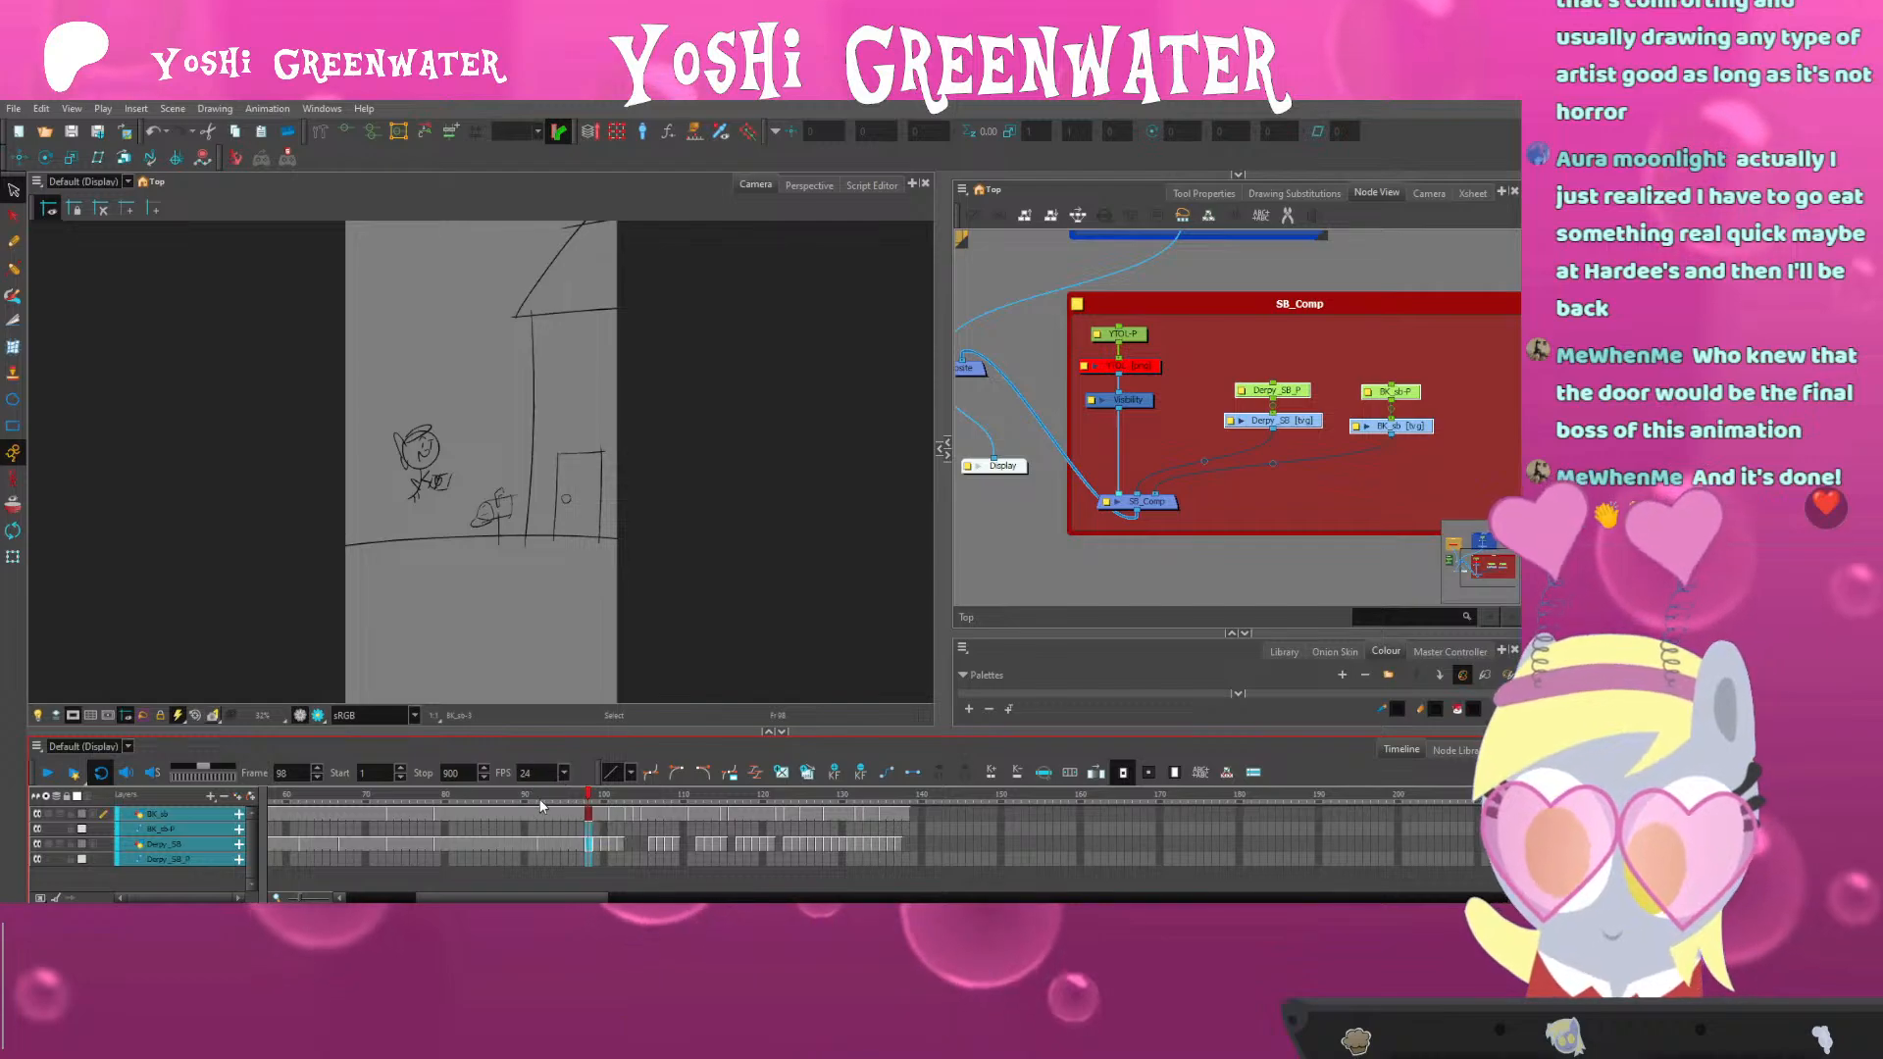
# Extend the exposures on all layers around frame 98 to end at about frame 143, and play back from frame 66
pyautogui.click(574, 803)
pyautogui.moveTo(574, 802); pyautogui.dragTo(600, 791)
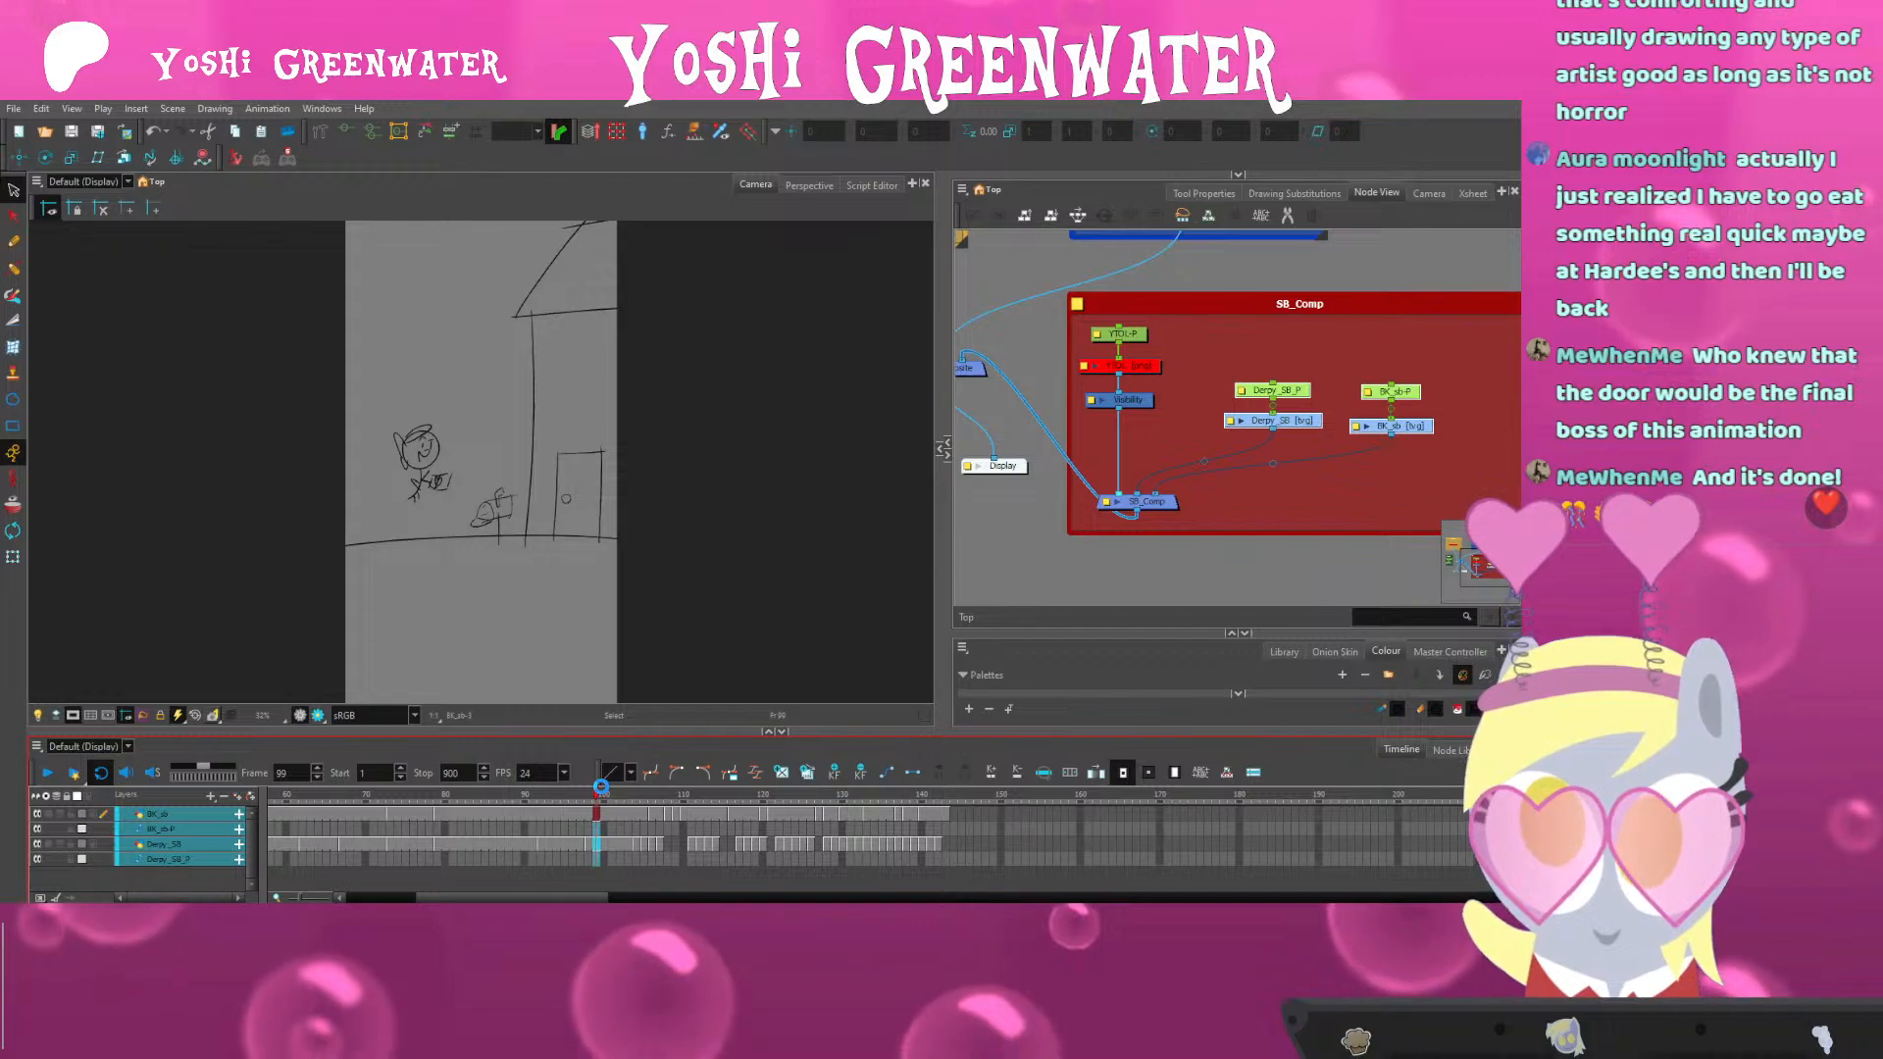
pyautogui.moveTo(525, 802); pyautogui.dragTo(589, 802)
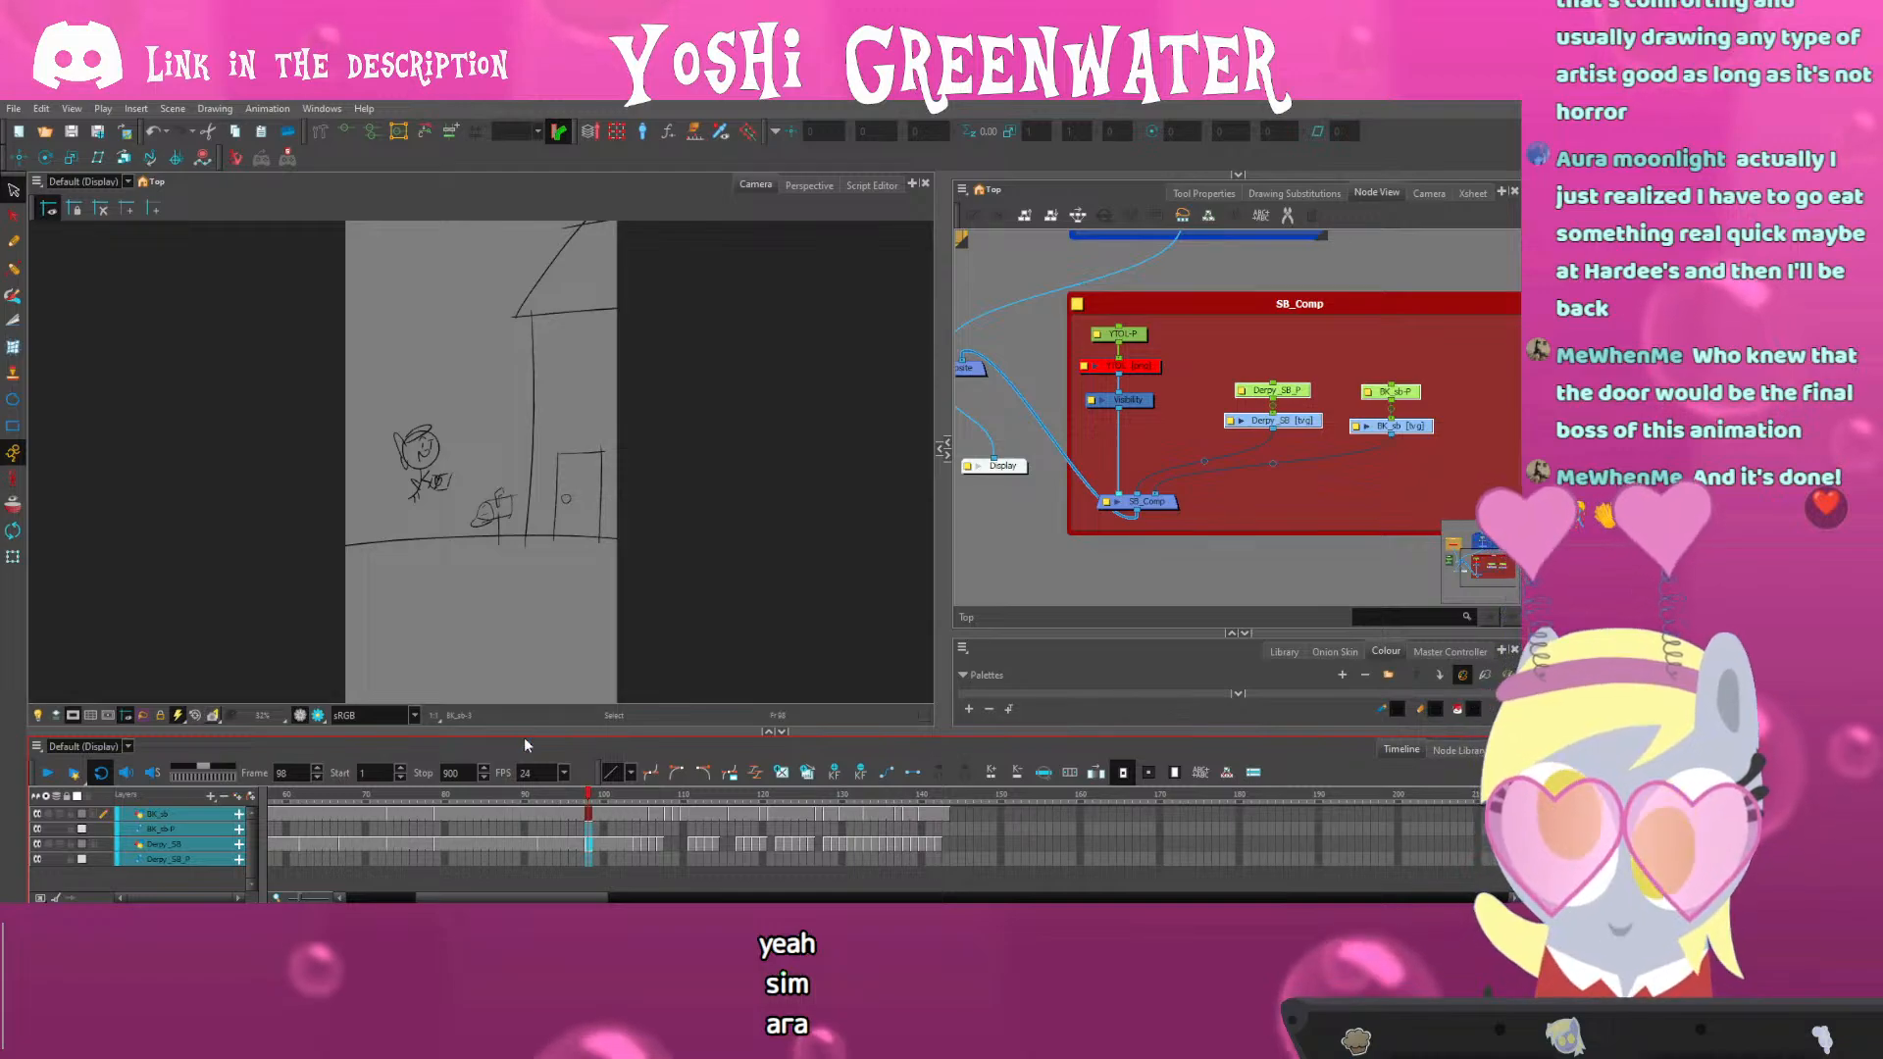
pyautogui.moveTo(577, 800); pyautogui.dragTo(336, 802)
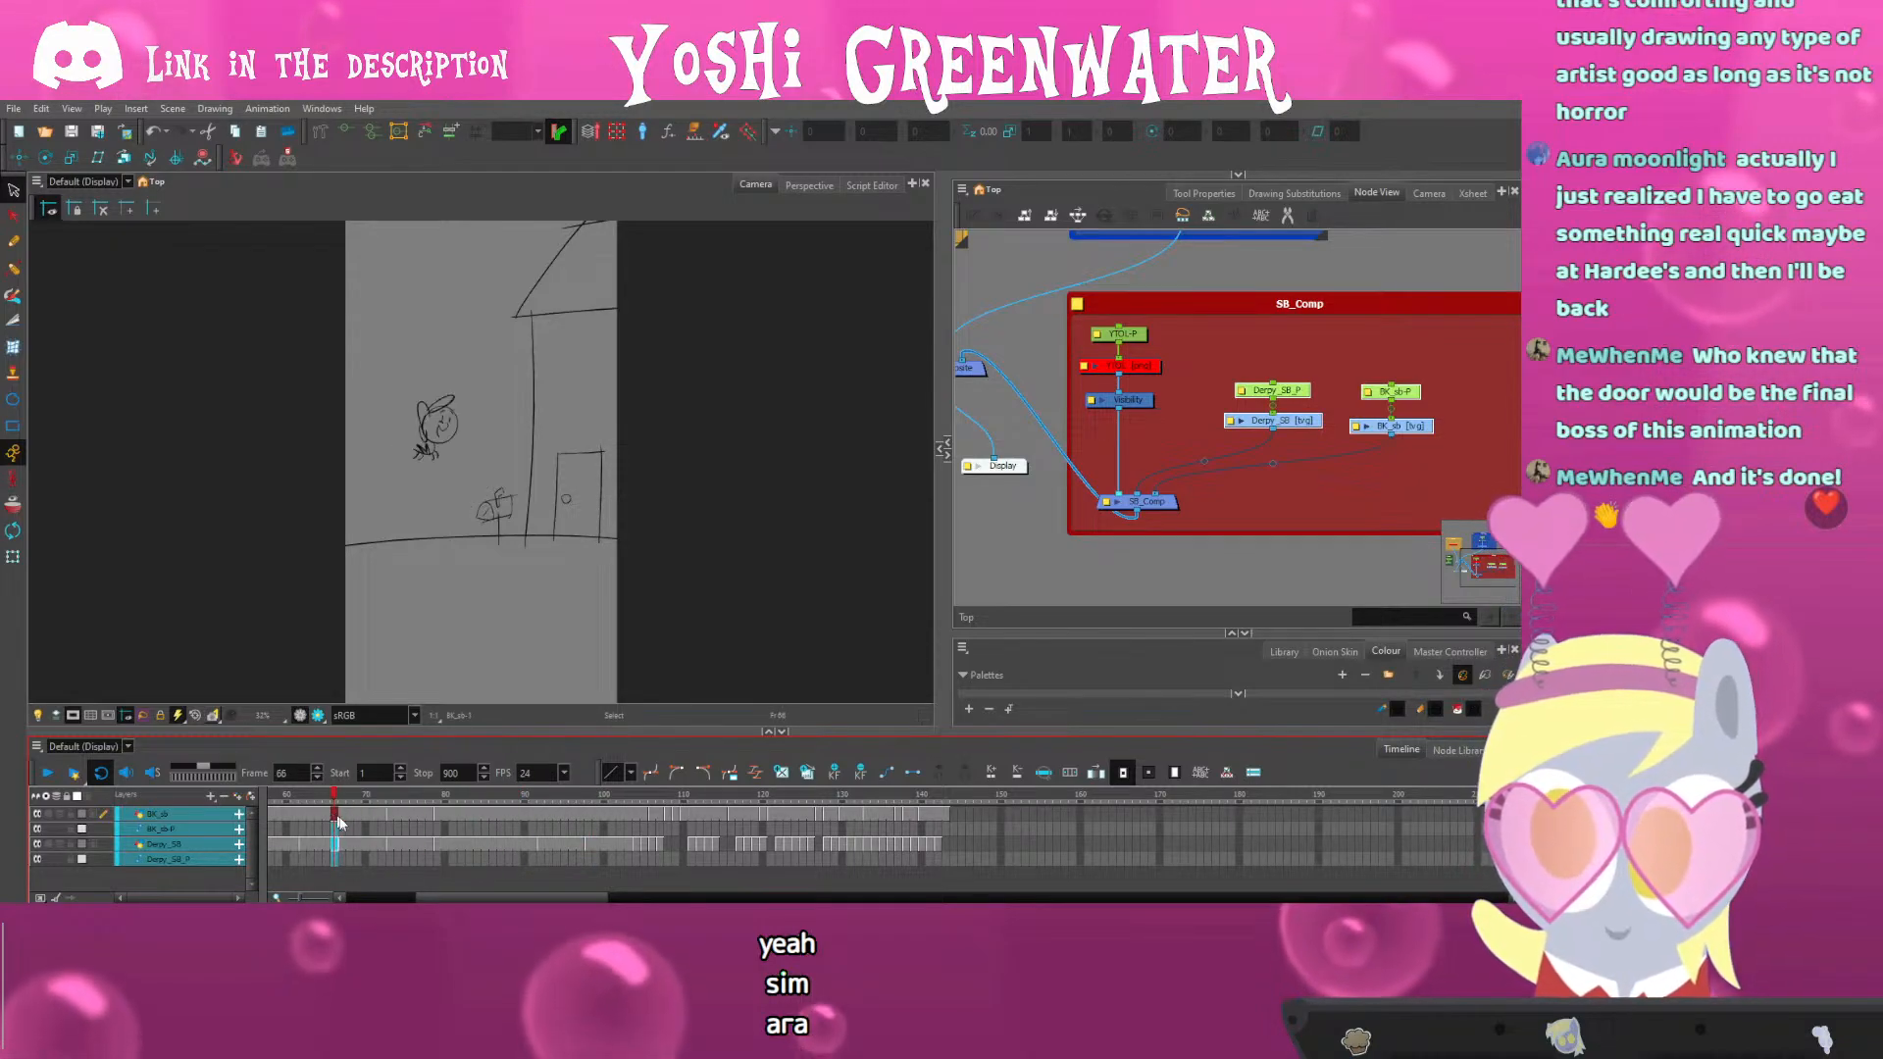
pyautogui.hotkey('shift', 'Return')
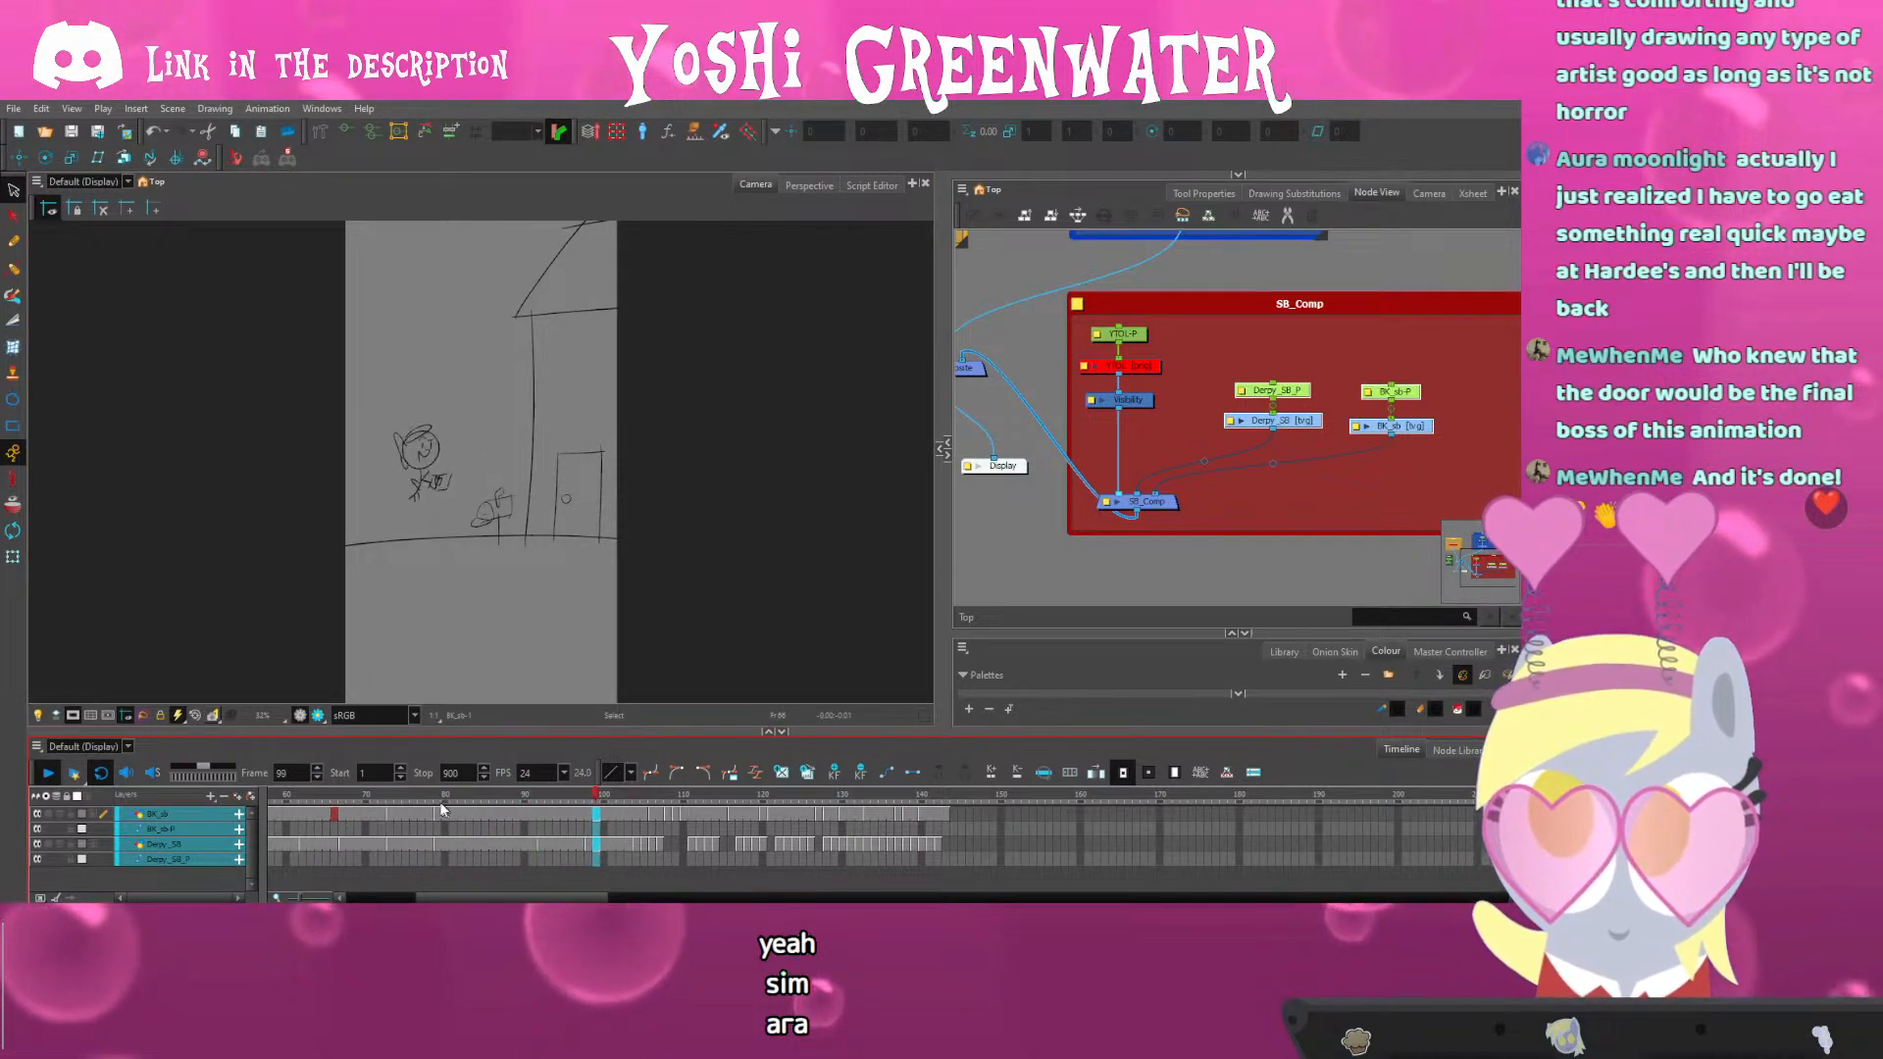
# Extend the mailbox hold on all layers around frame 80 to end at about frame 148, replay it, and return to frame 63
pyautogui.moveTo(440, 800); pyautogui.dragTo(416, 797)
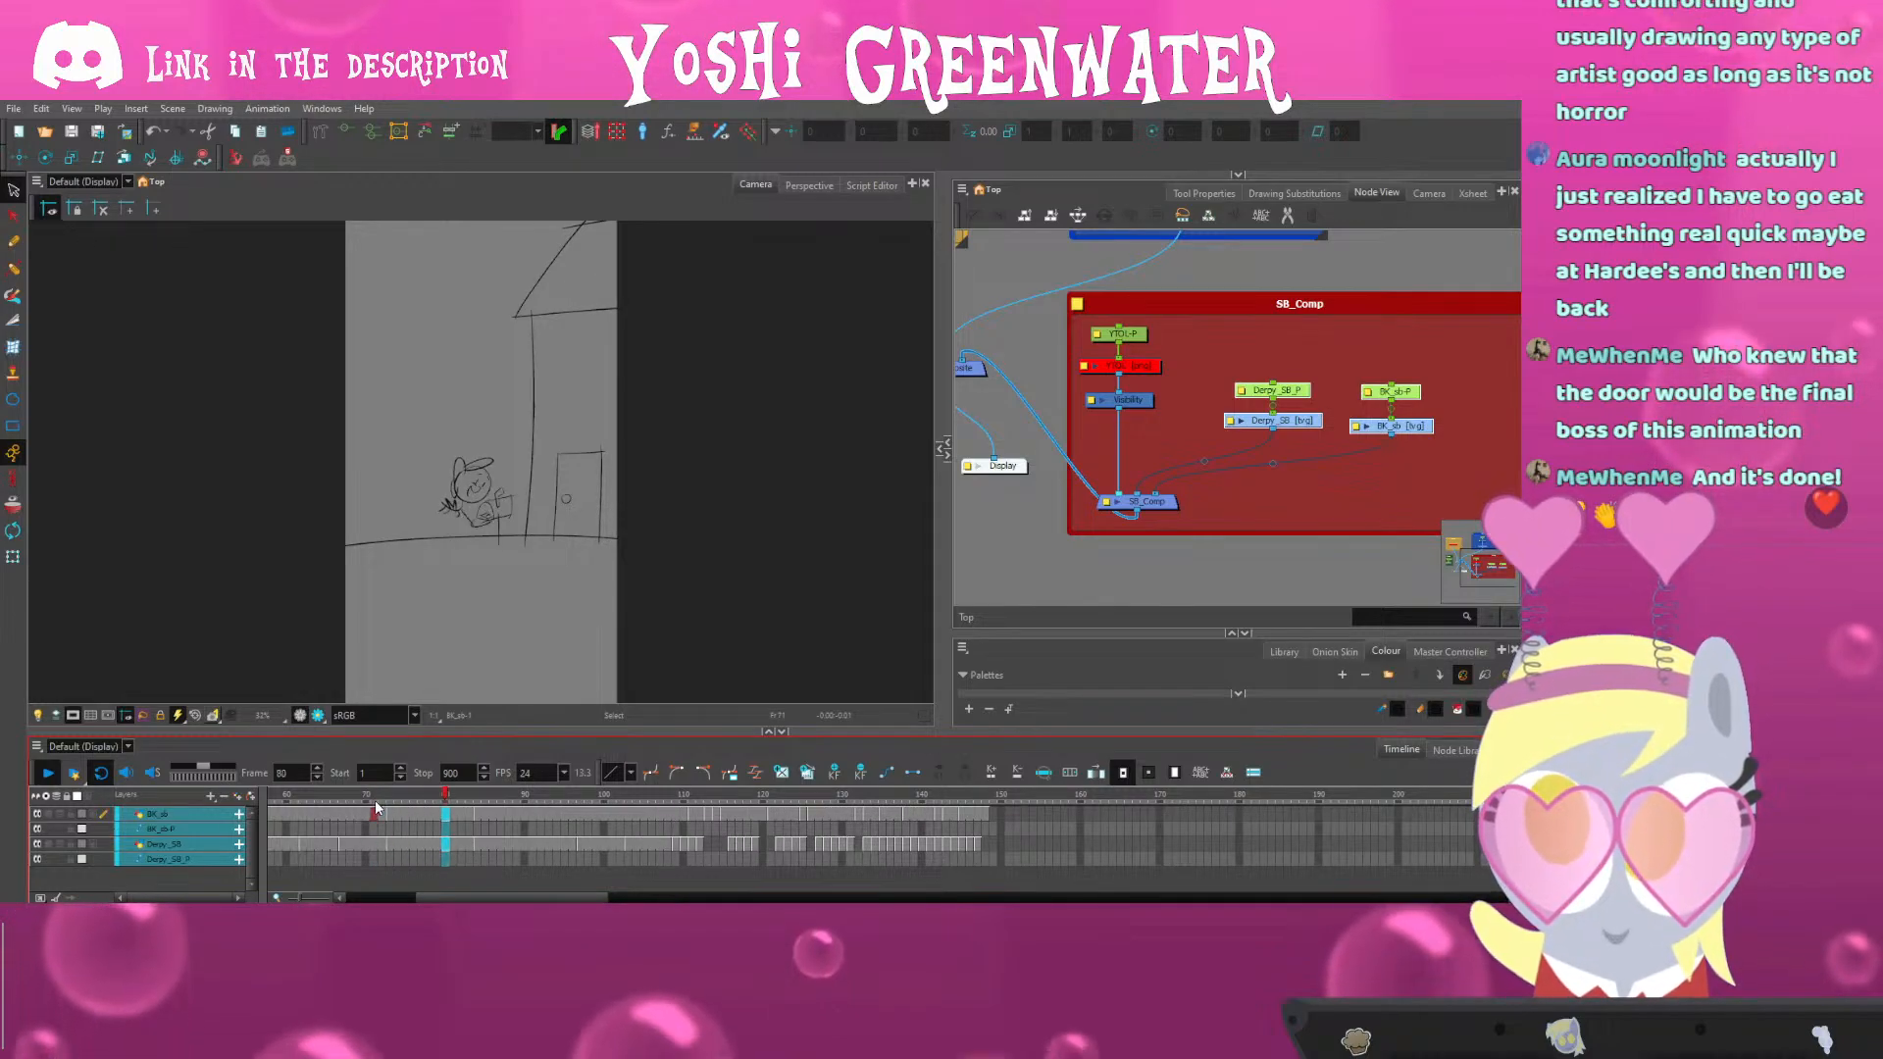
pyautogui.hotkey('shift', 'Return')
pyautogui.click(413, 801)
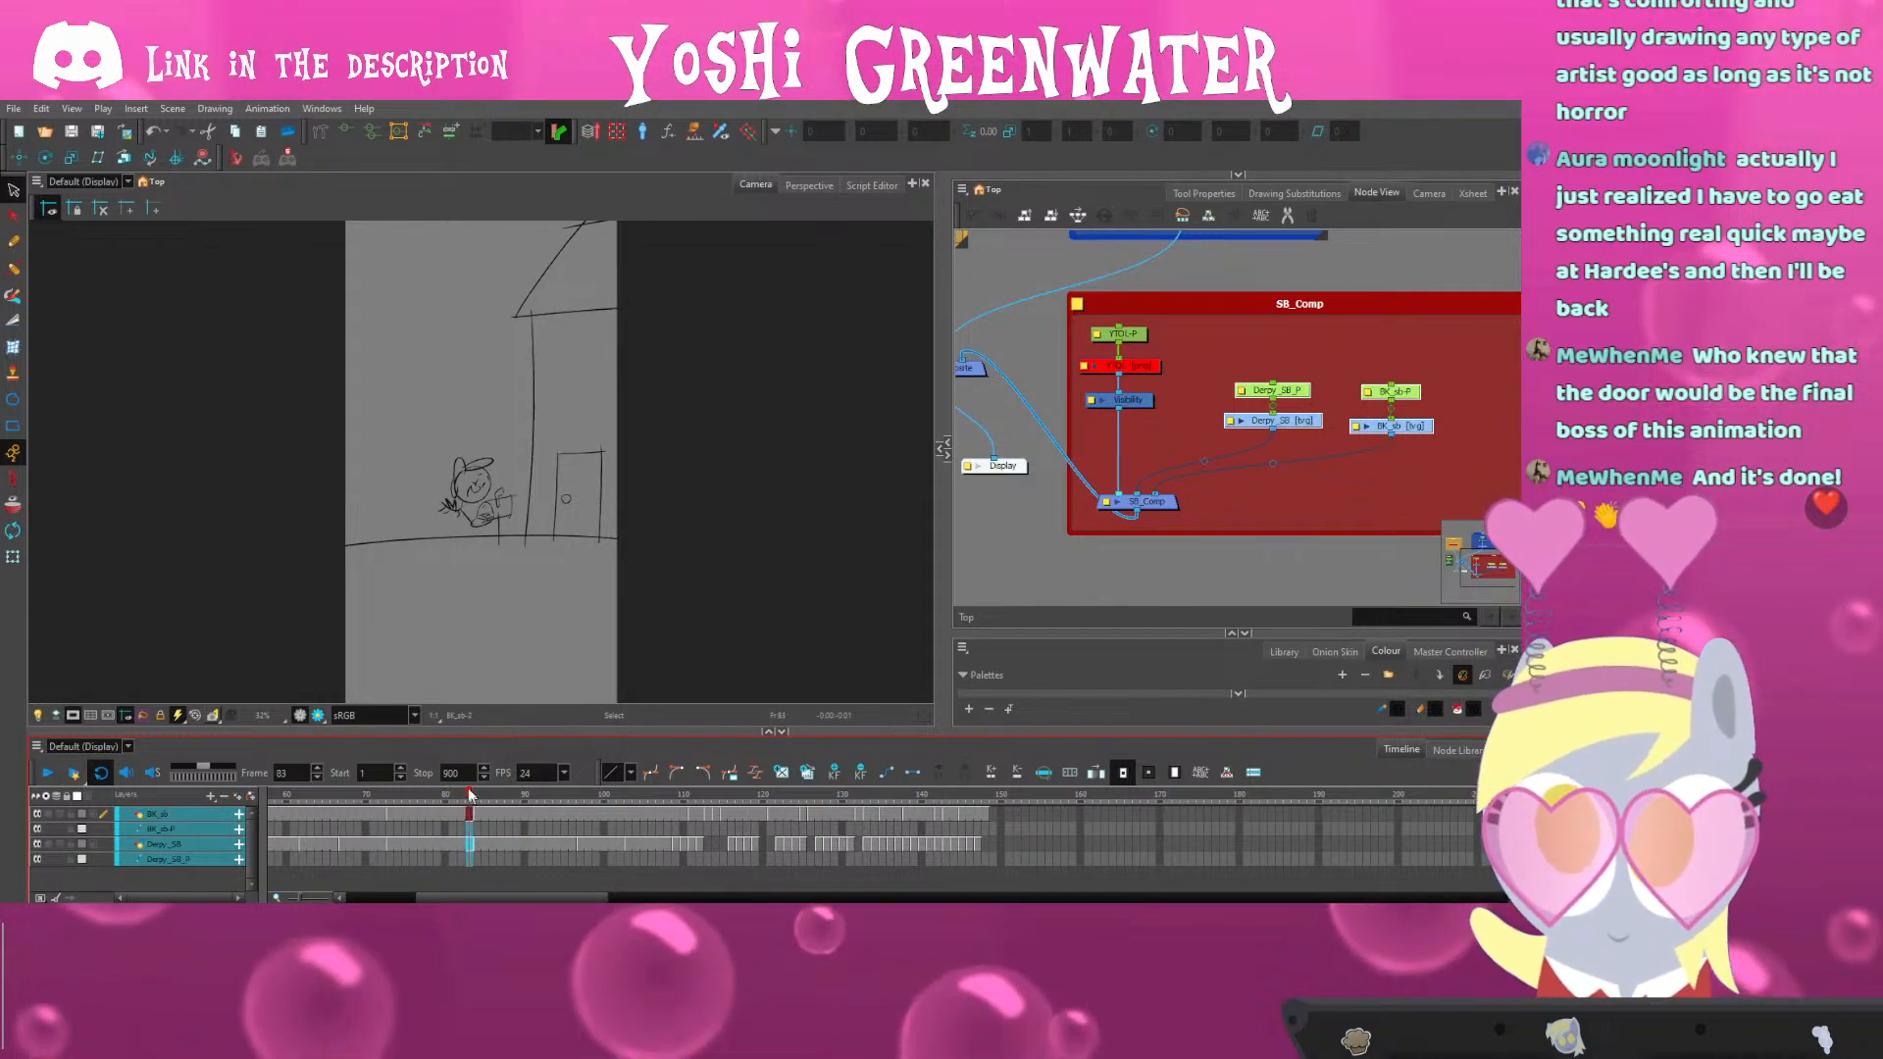
pyautogui.click(310, 802)
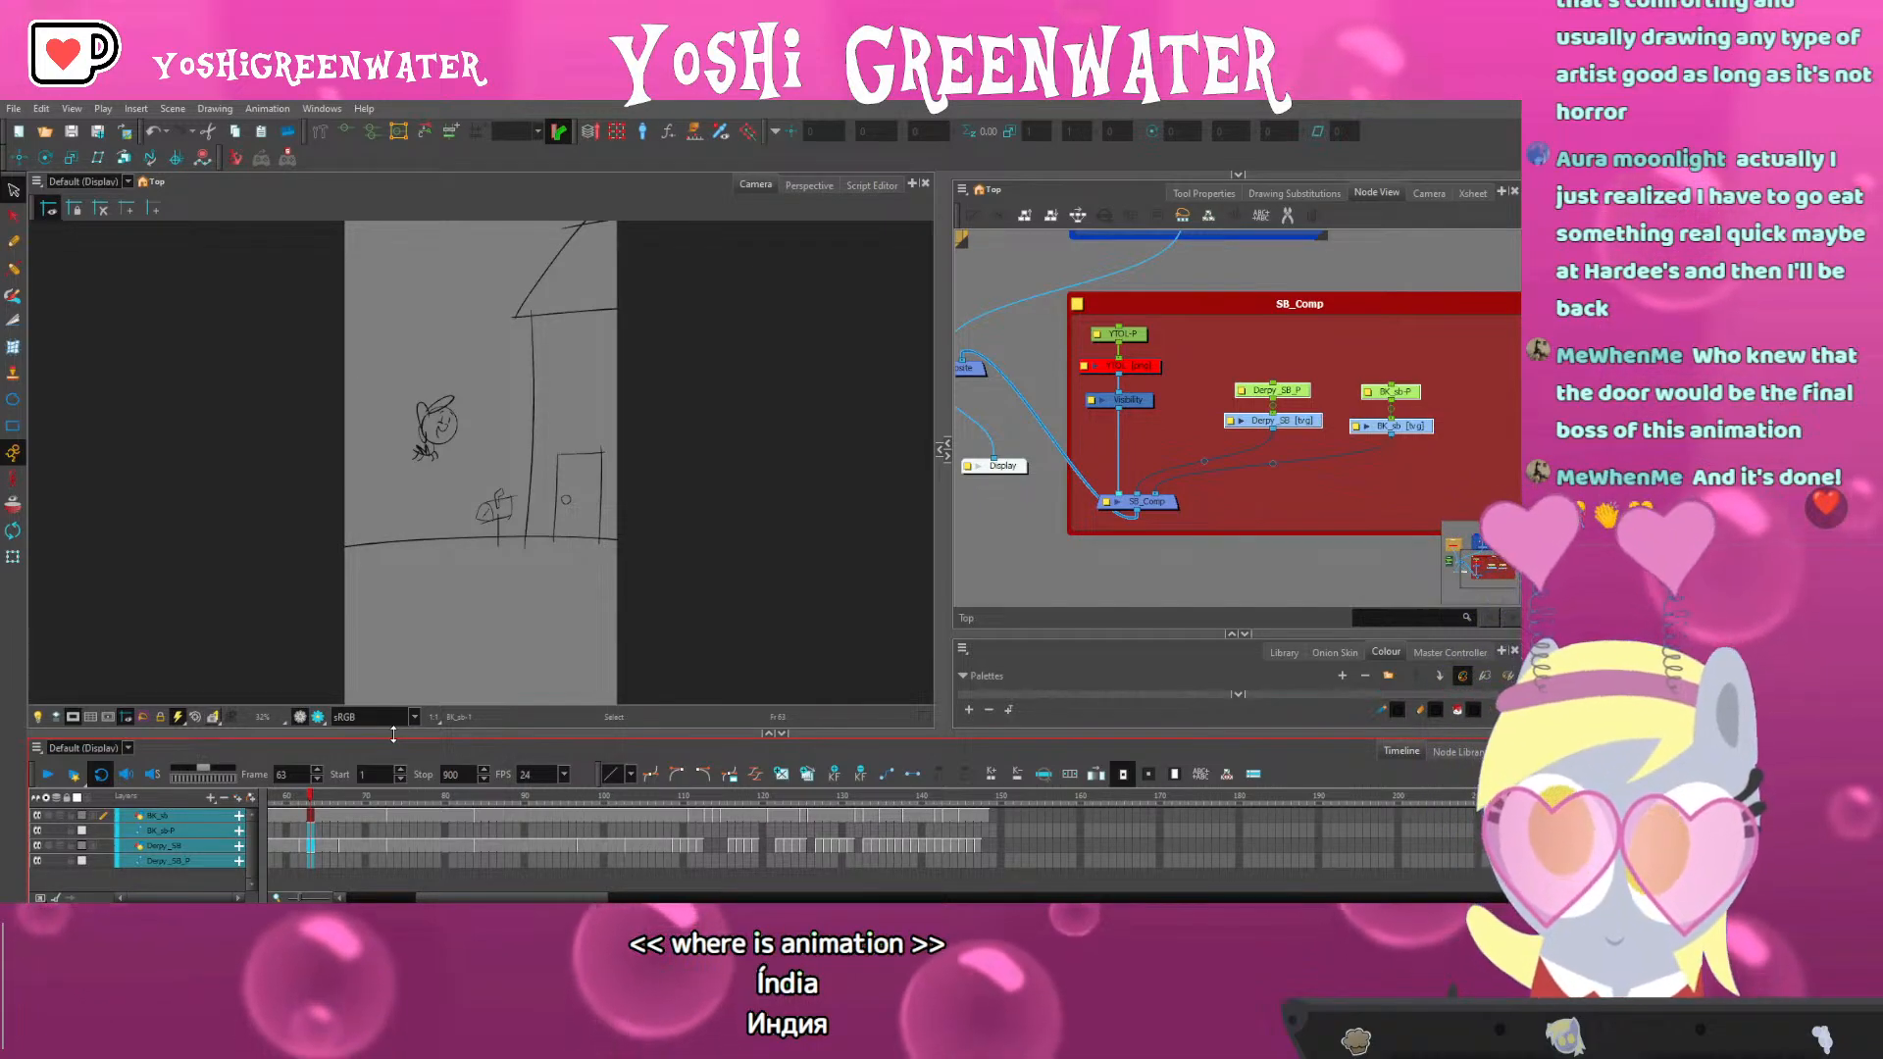
pyautogui.moveTo(441, 899); pyautogui.dragTo(485, 894)
pyautogui.moveTo(458, 733); pyautogui.dragTo(461, 736)
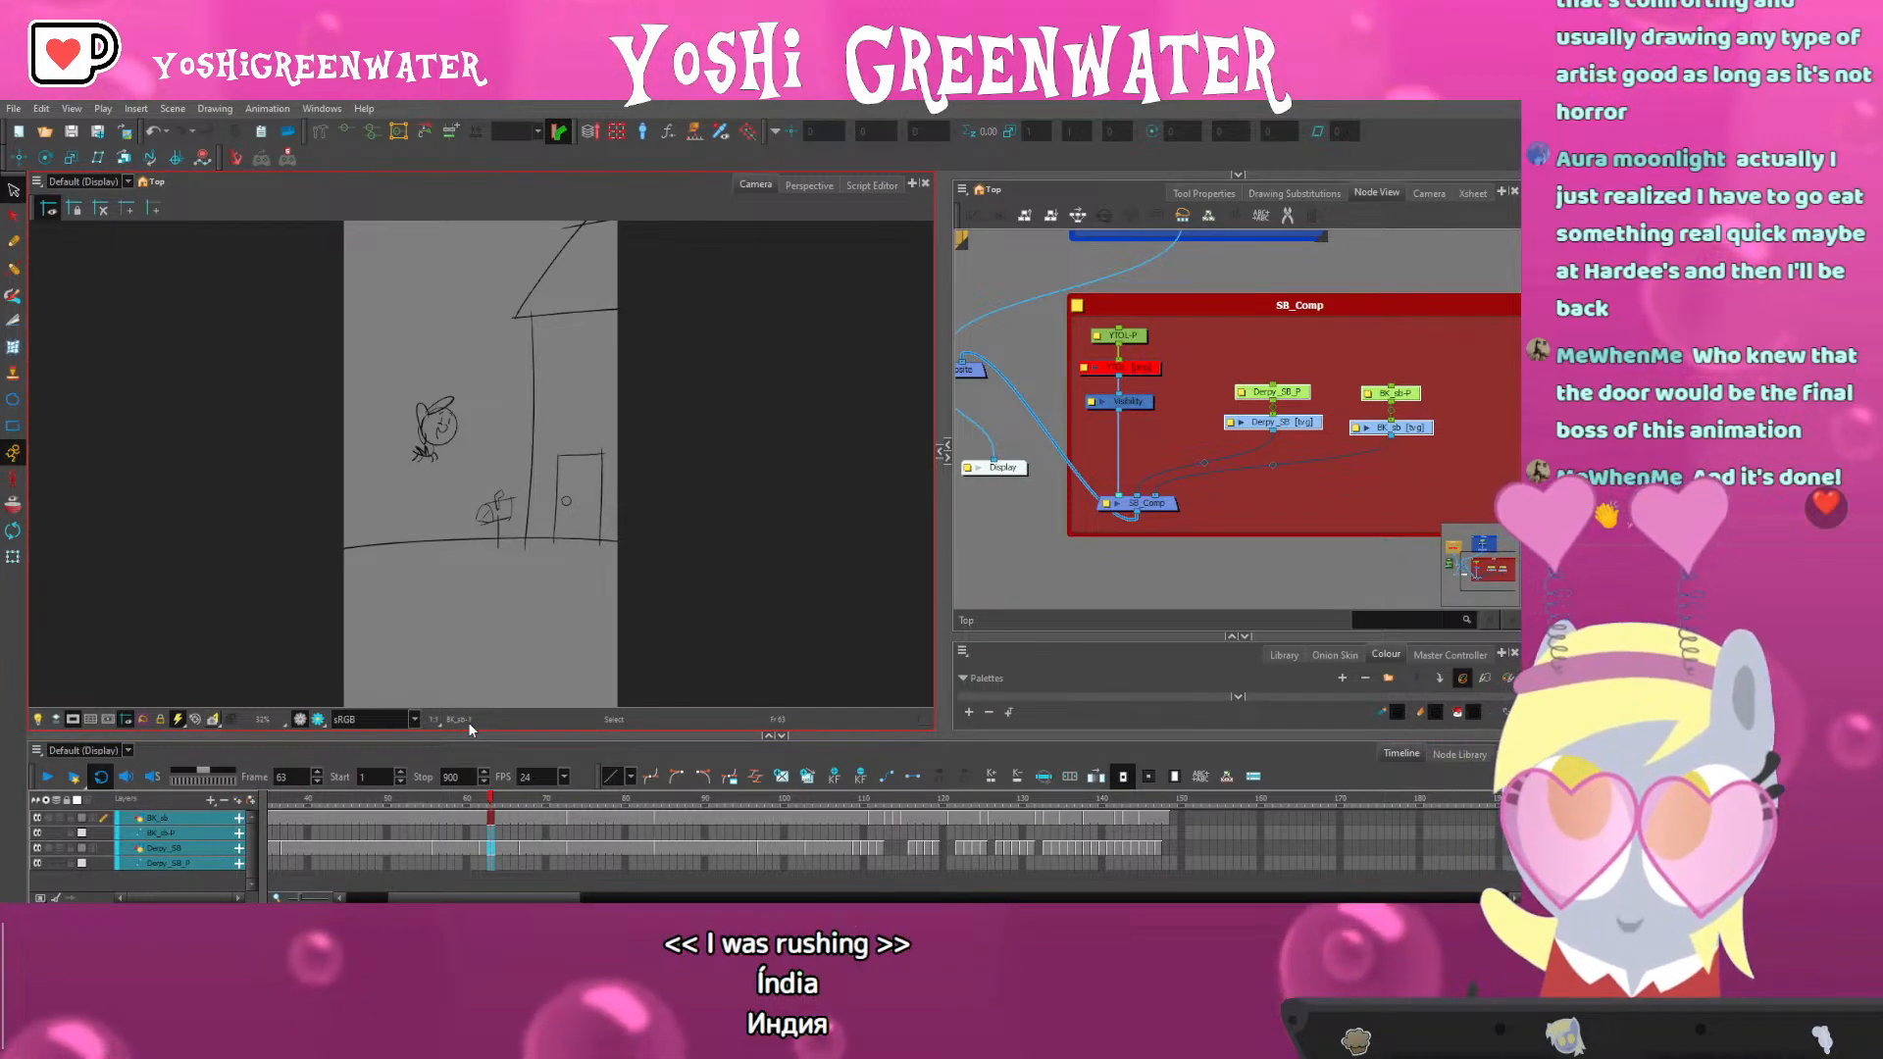
pyautogui.moveTo(456, 736); pyautogui.dragTo(457, 732)
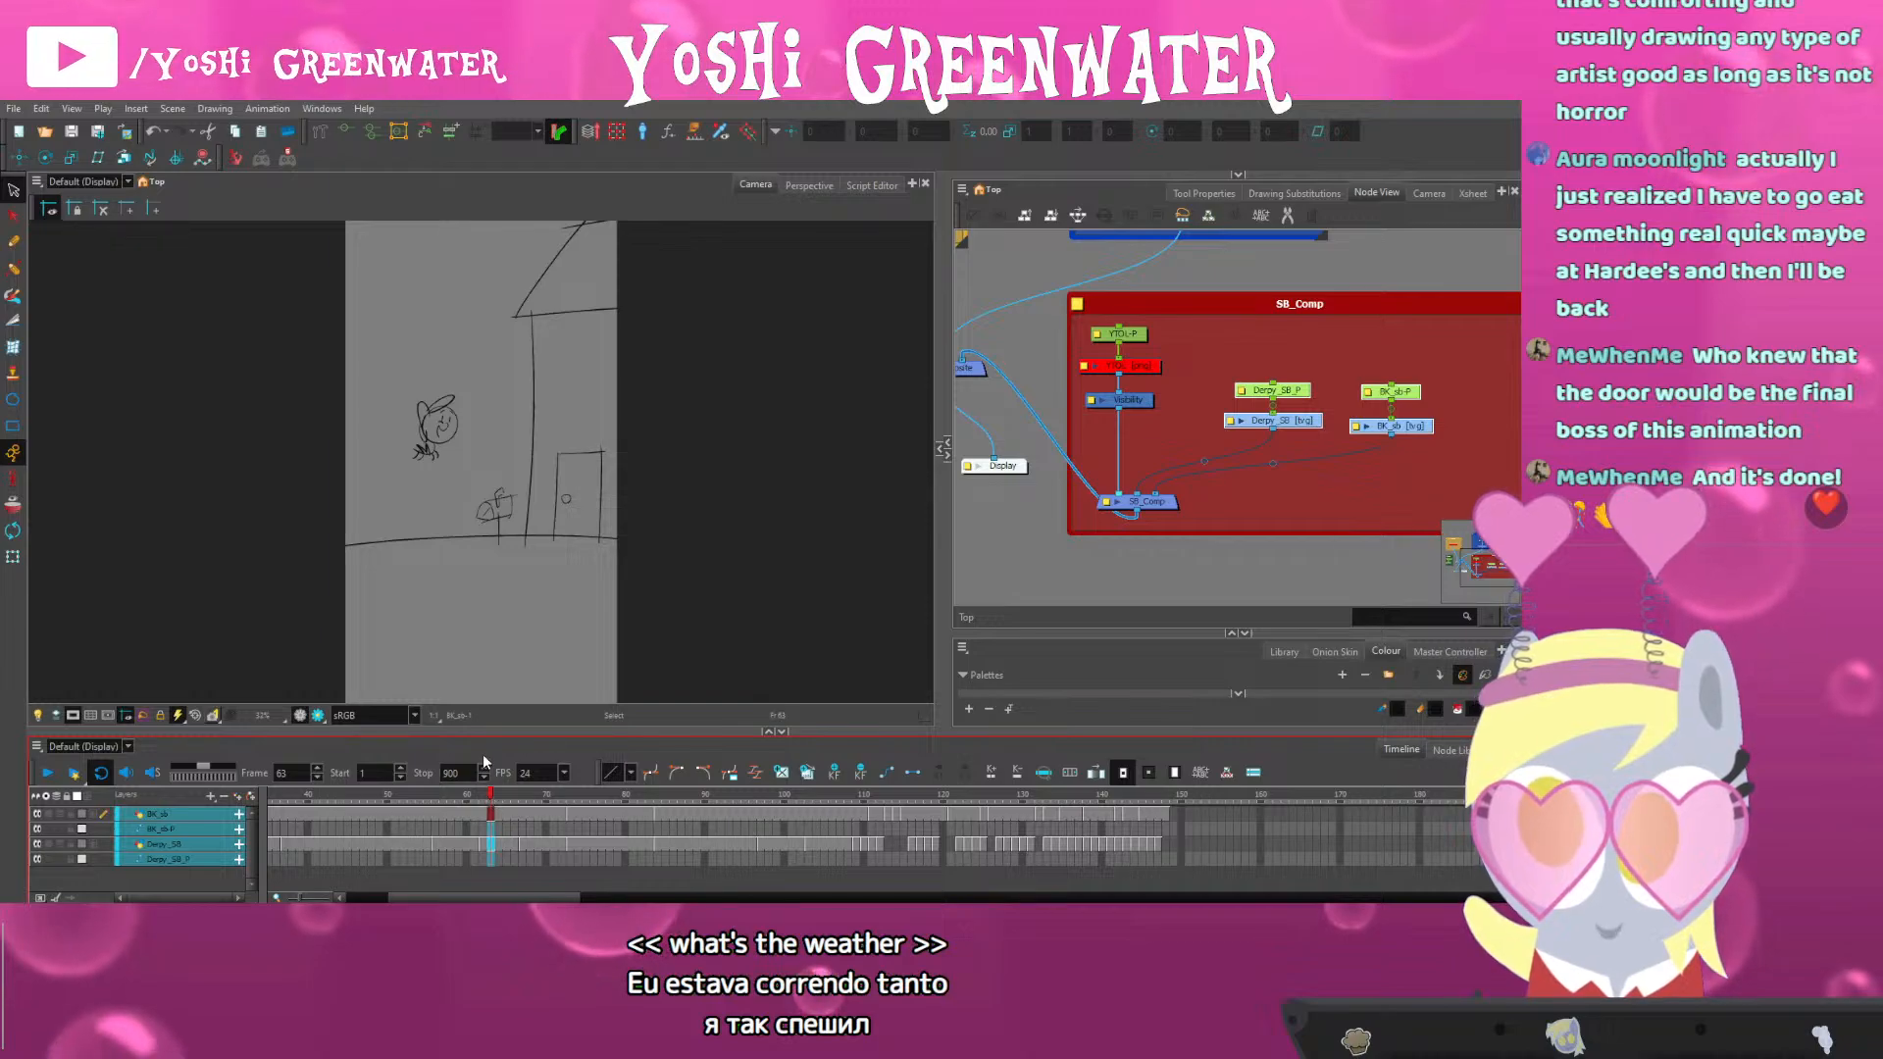
# Enlarge the node view over the colour palettes below it and slightly adjust the timeline's height
pyautogui.moveTo(483, 728); pyautogui.dragTo(484, 730)
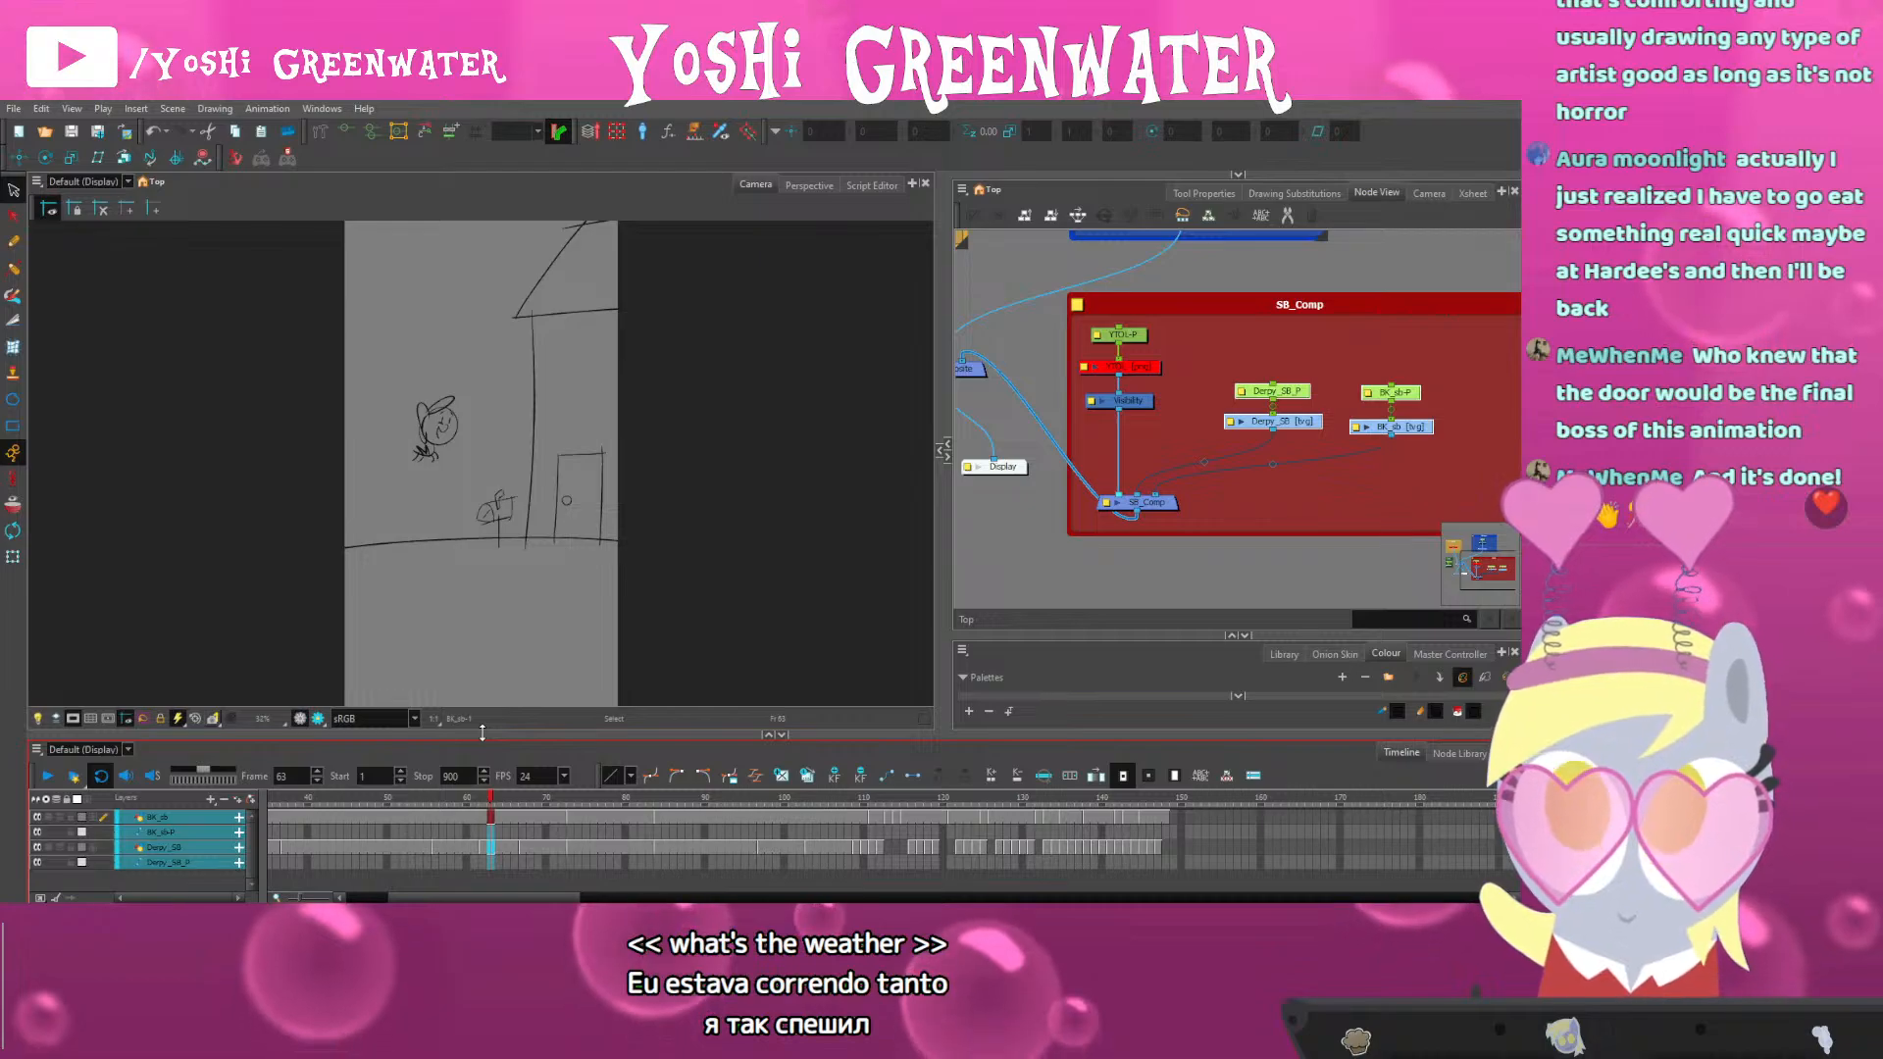
pyautogui.click(520, 664)
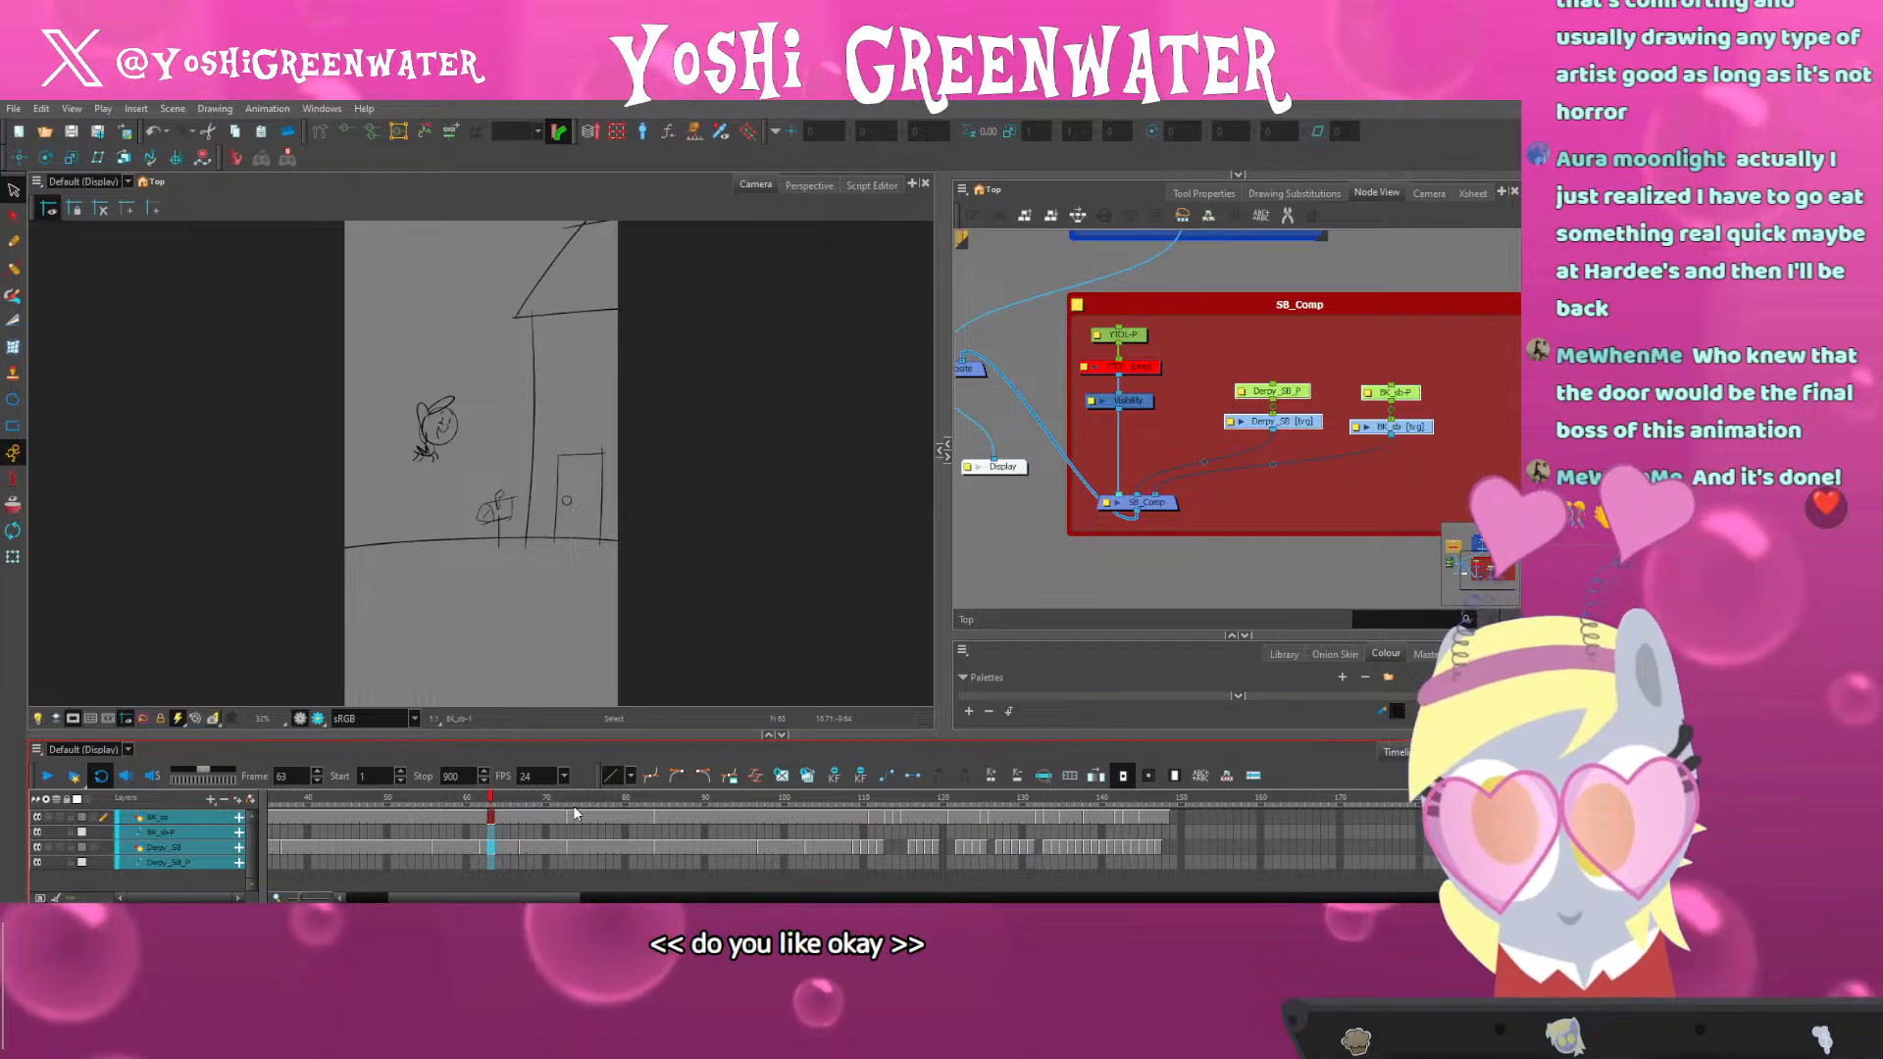
pyautogui.moveTo(444, 735); pyautogui.dragTo(444, 726)
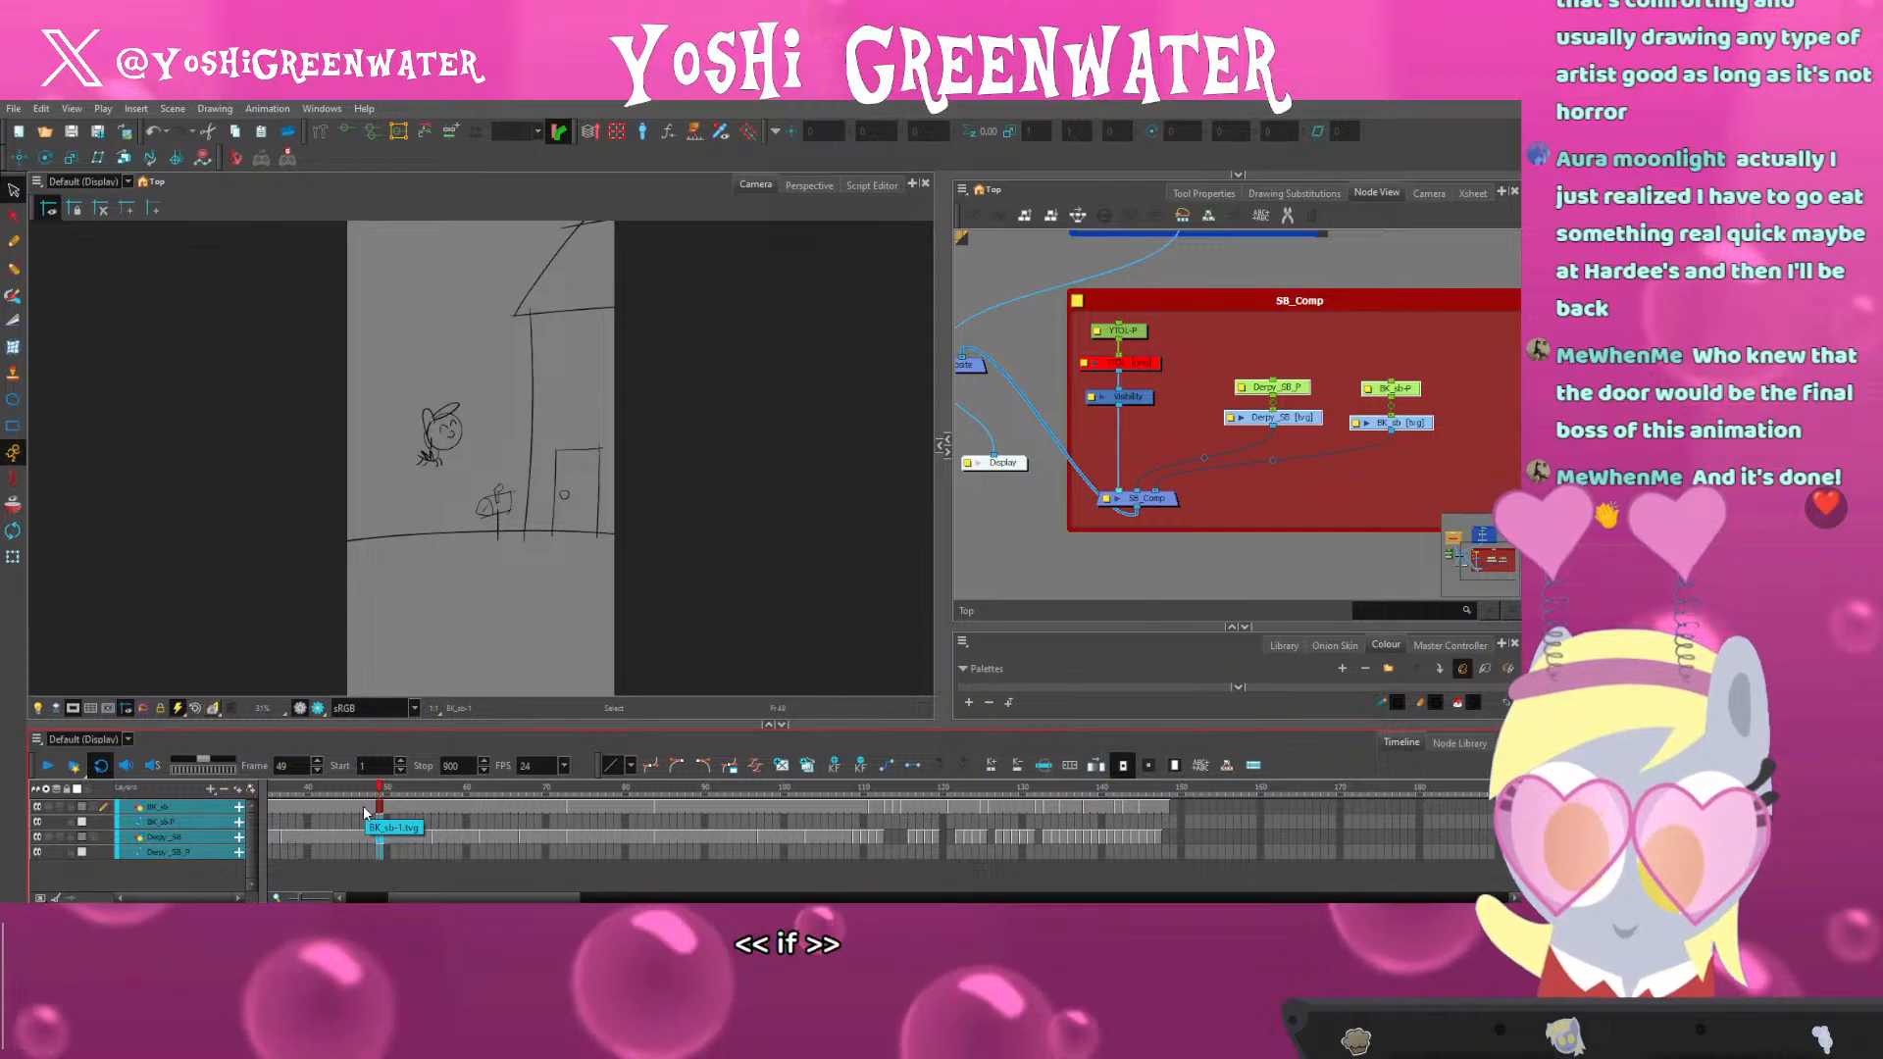
pyautogui.moveTo(996, 627); pyautogui.dragTo(995, 716)
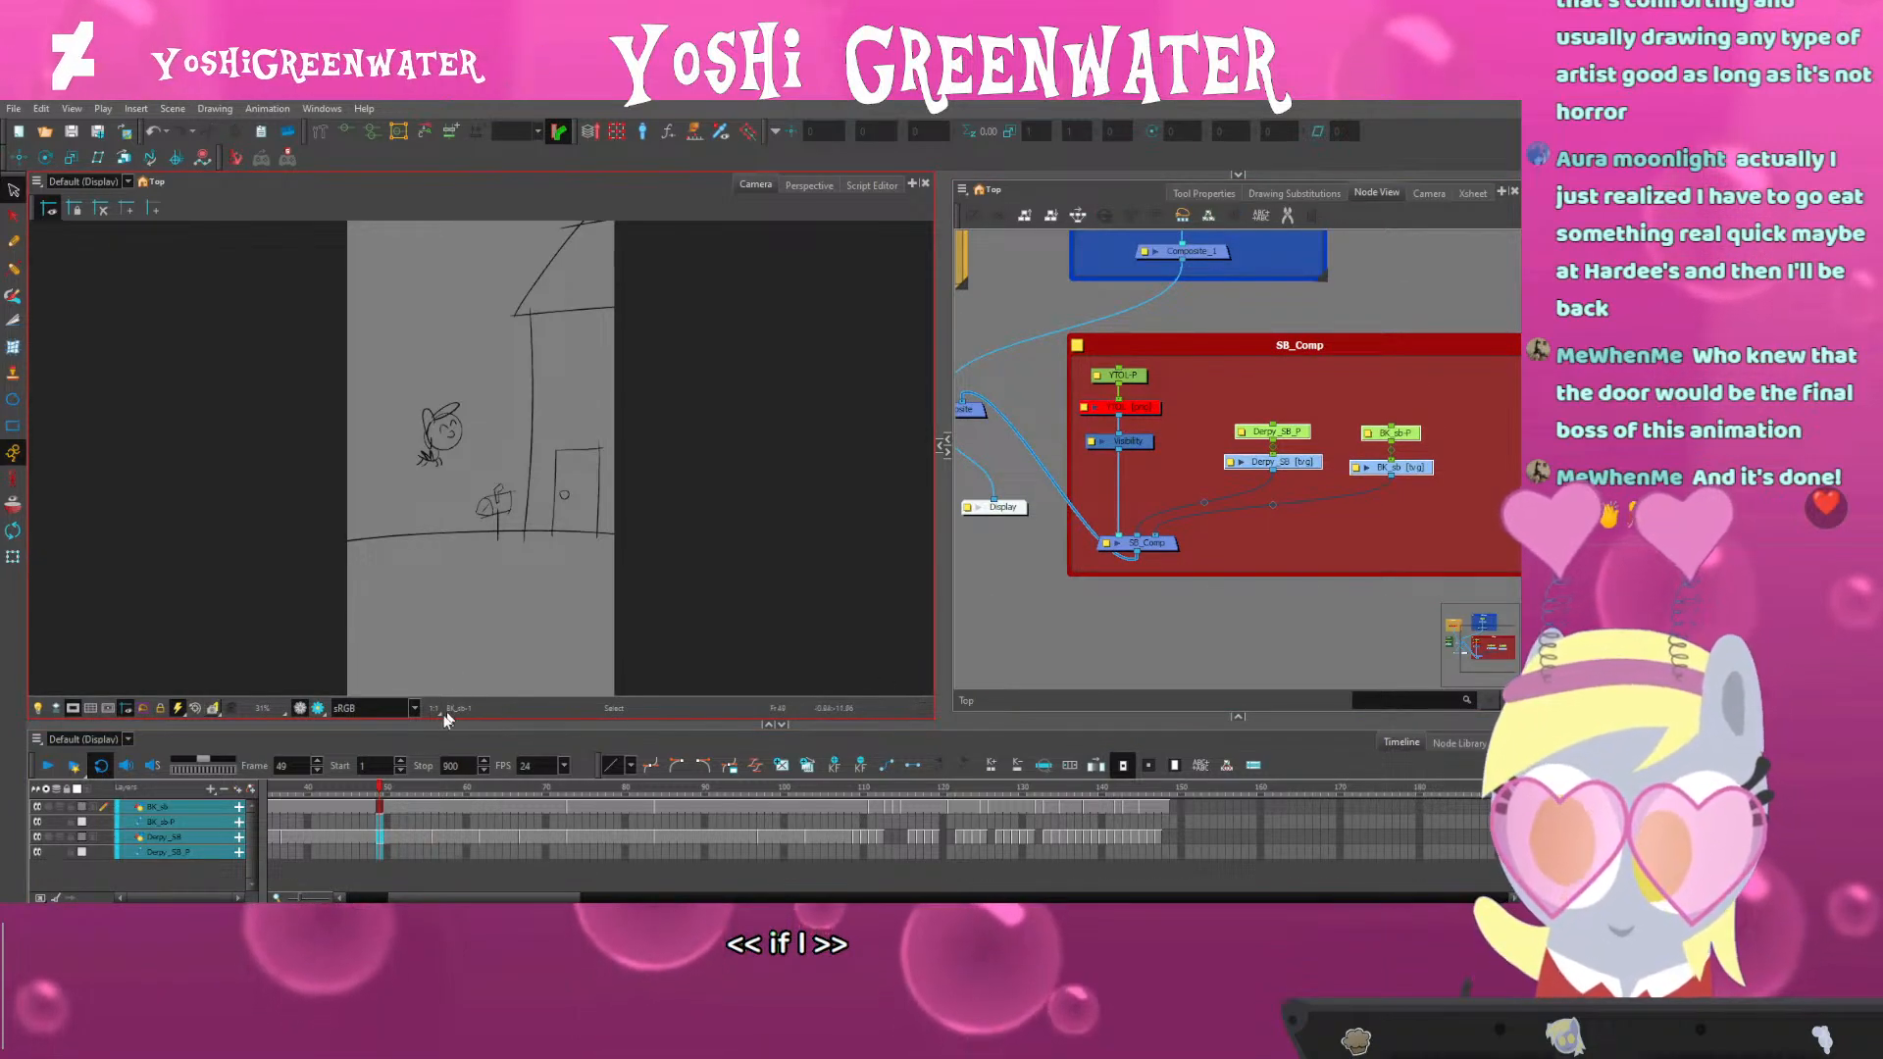
# Play back and scrub from about frame 53 to frame 89 to check the pacing of Derpy's mailbox visit
pyautogui.click(356, 809)
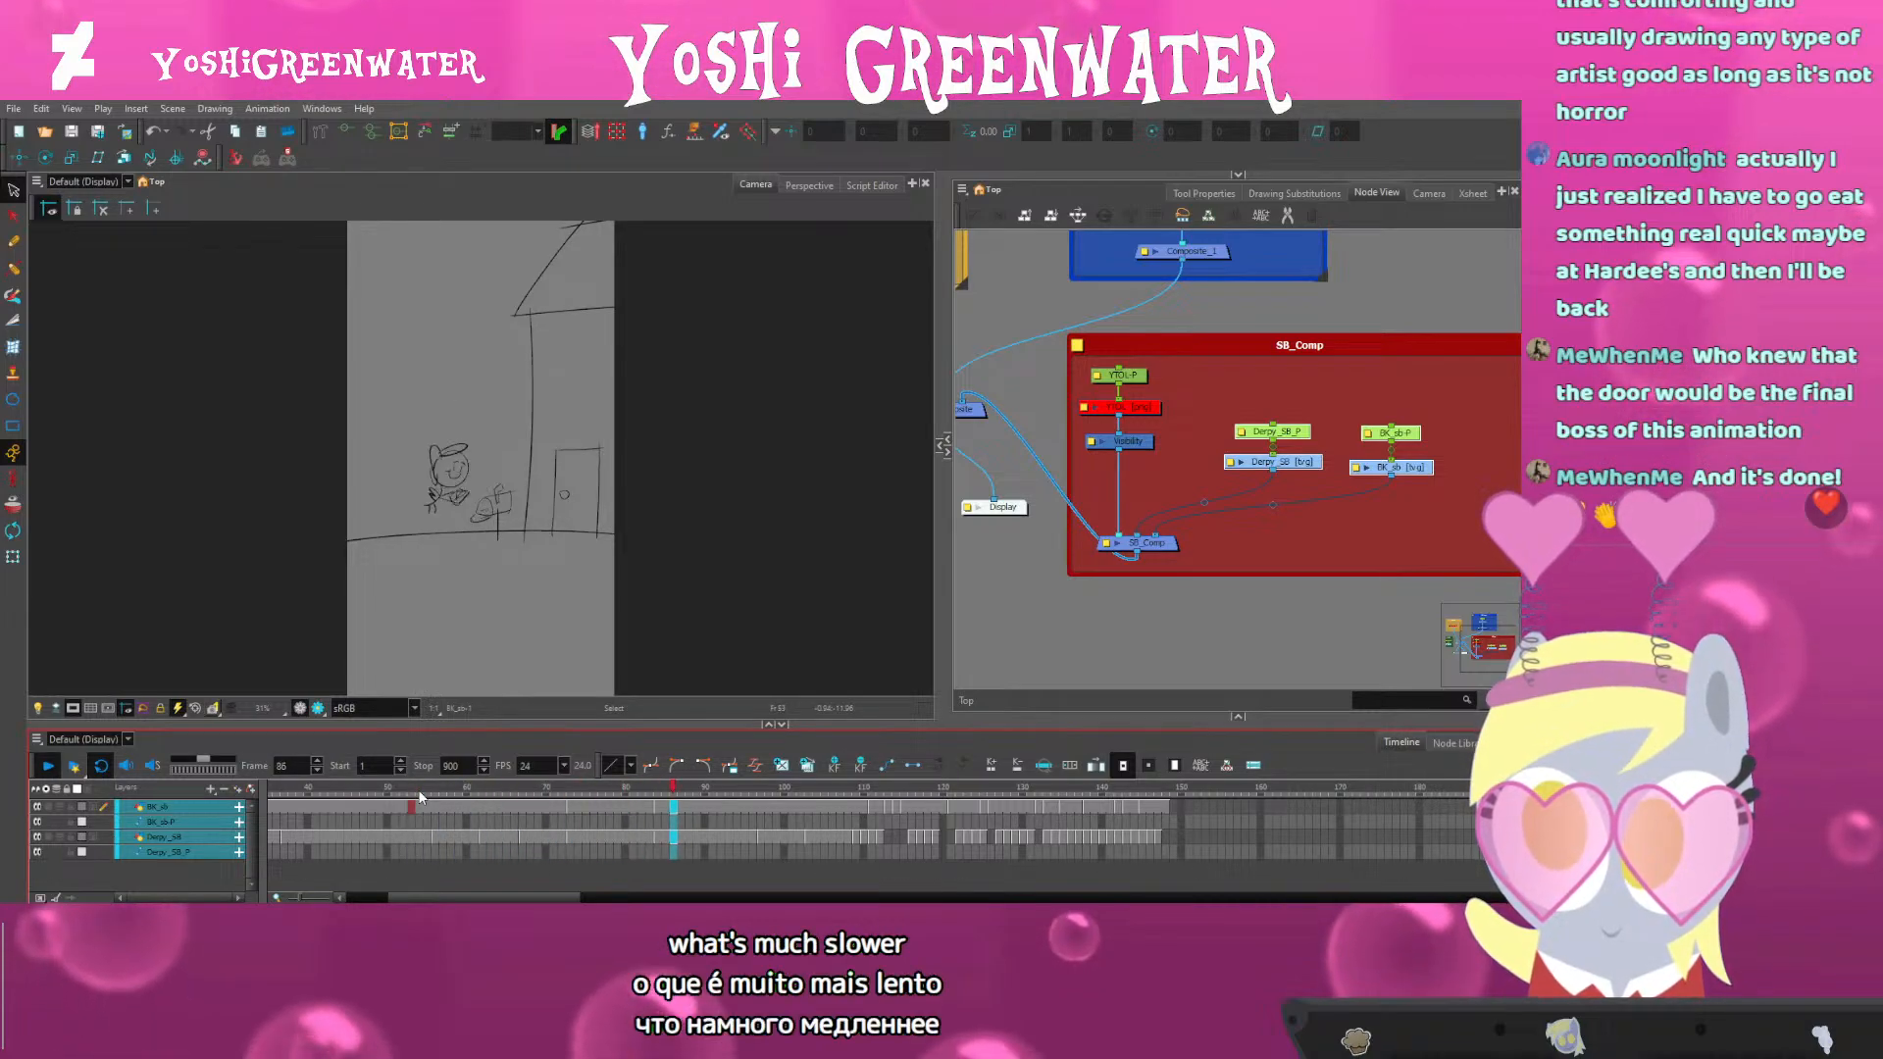
pyautogui.moveTo(596, 791); pyautogui.dragTo(675, 790)
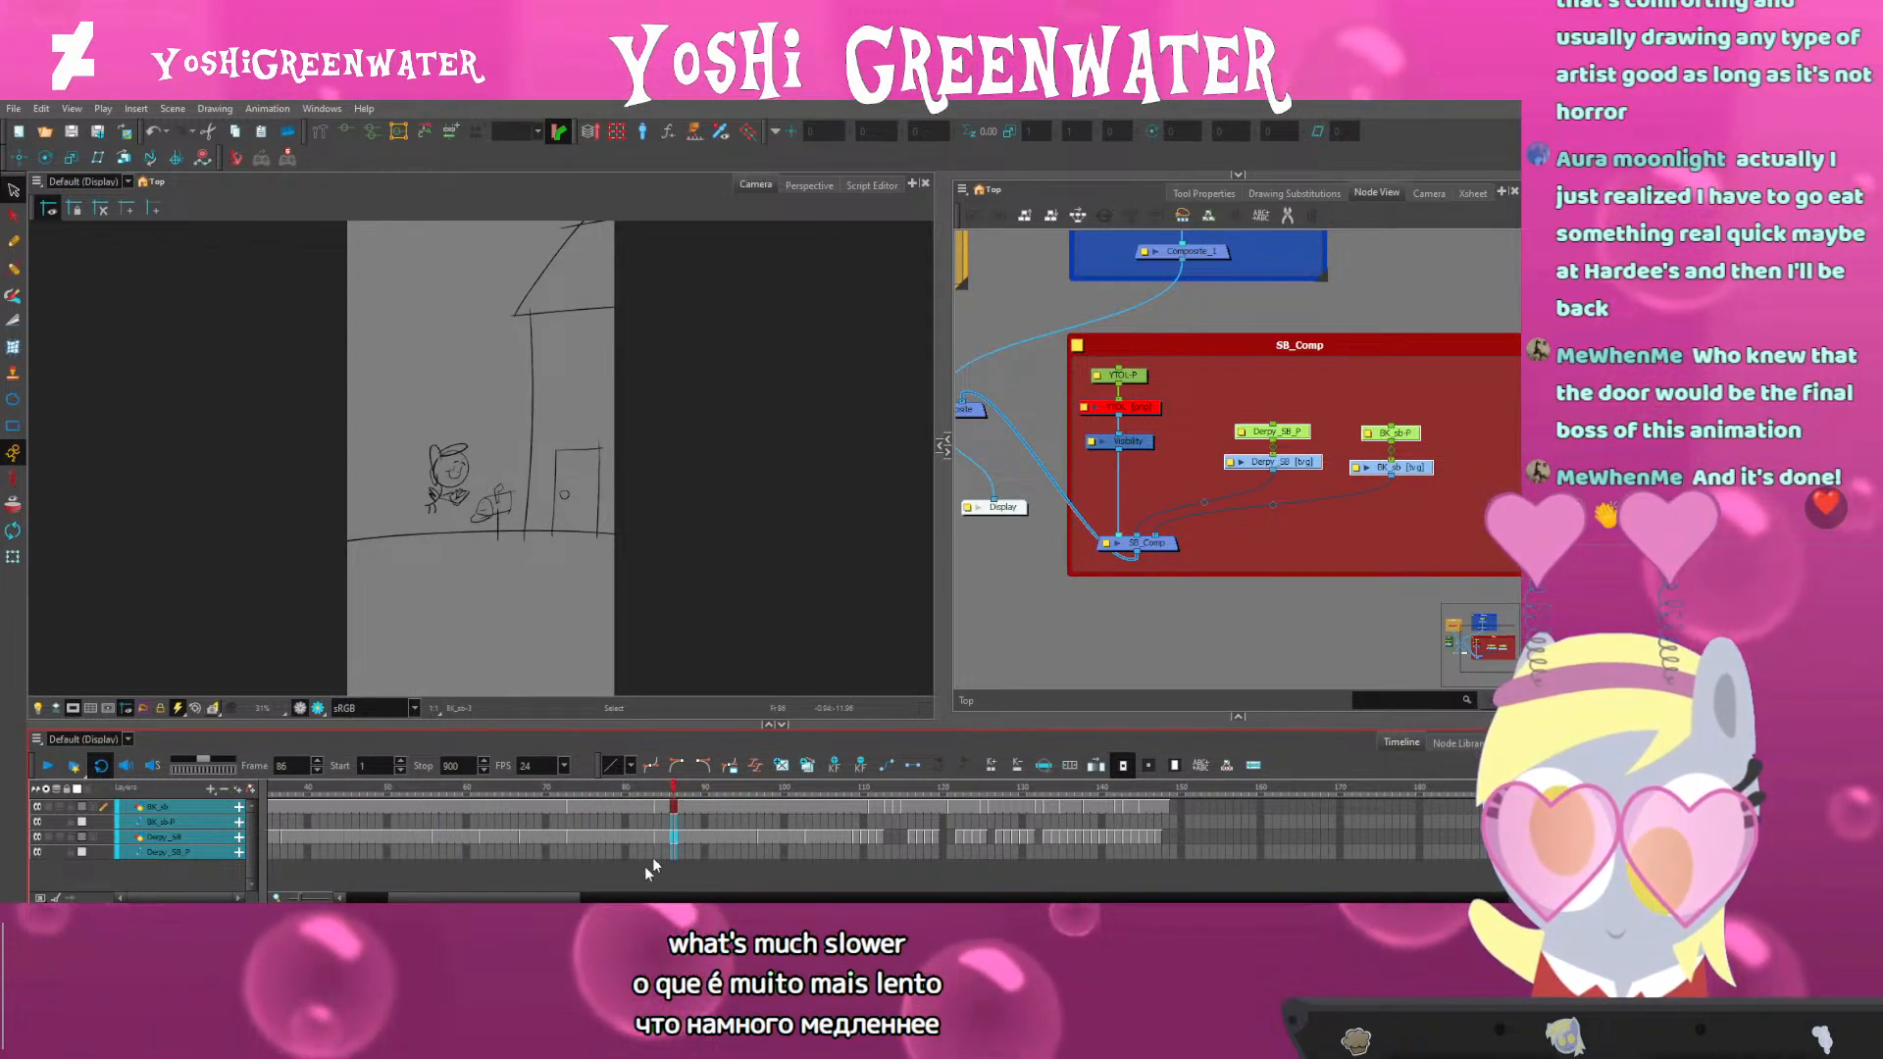
pyautogui.moveTo(567, 898); pyautogui.dragTo(578, 897)
pyautogui.moveTo(577, 791); pyautogui.dragTo(487, 814)
pyautogui.hotkey('shift', 'Return')
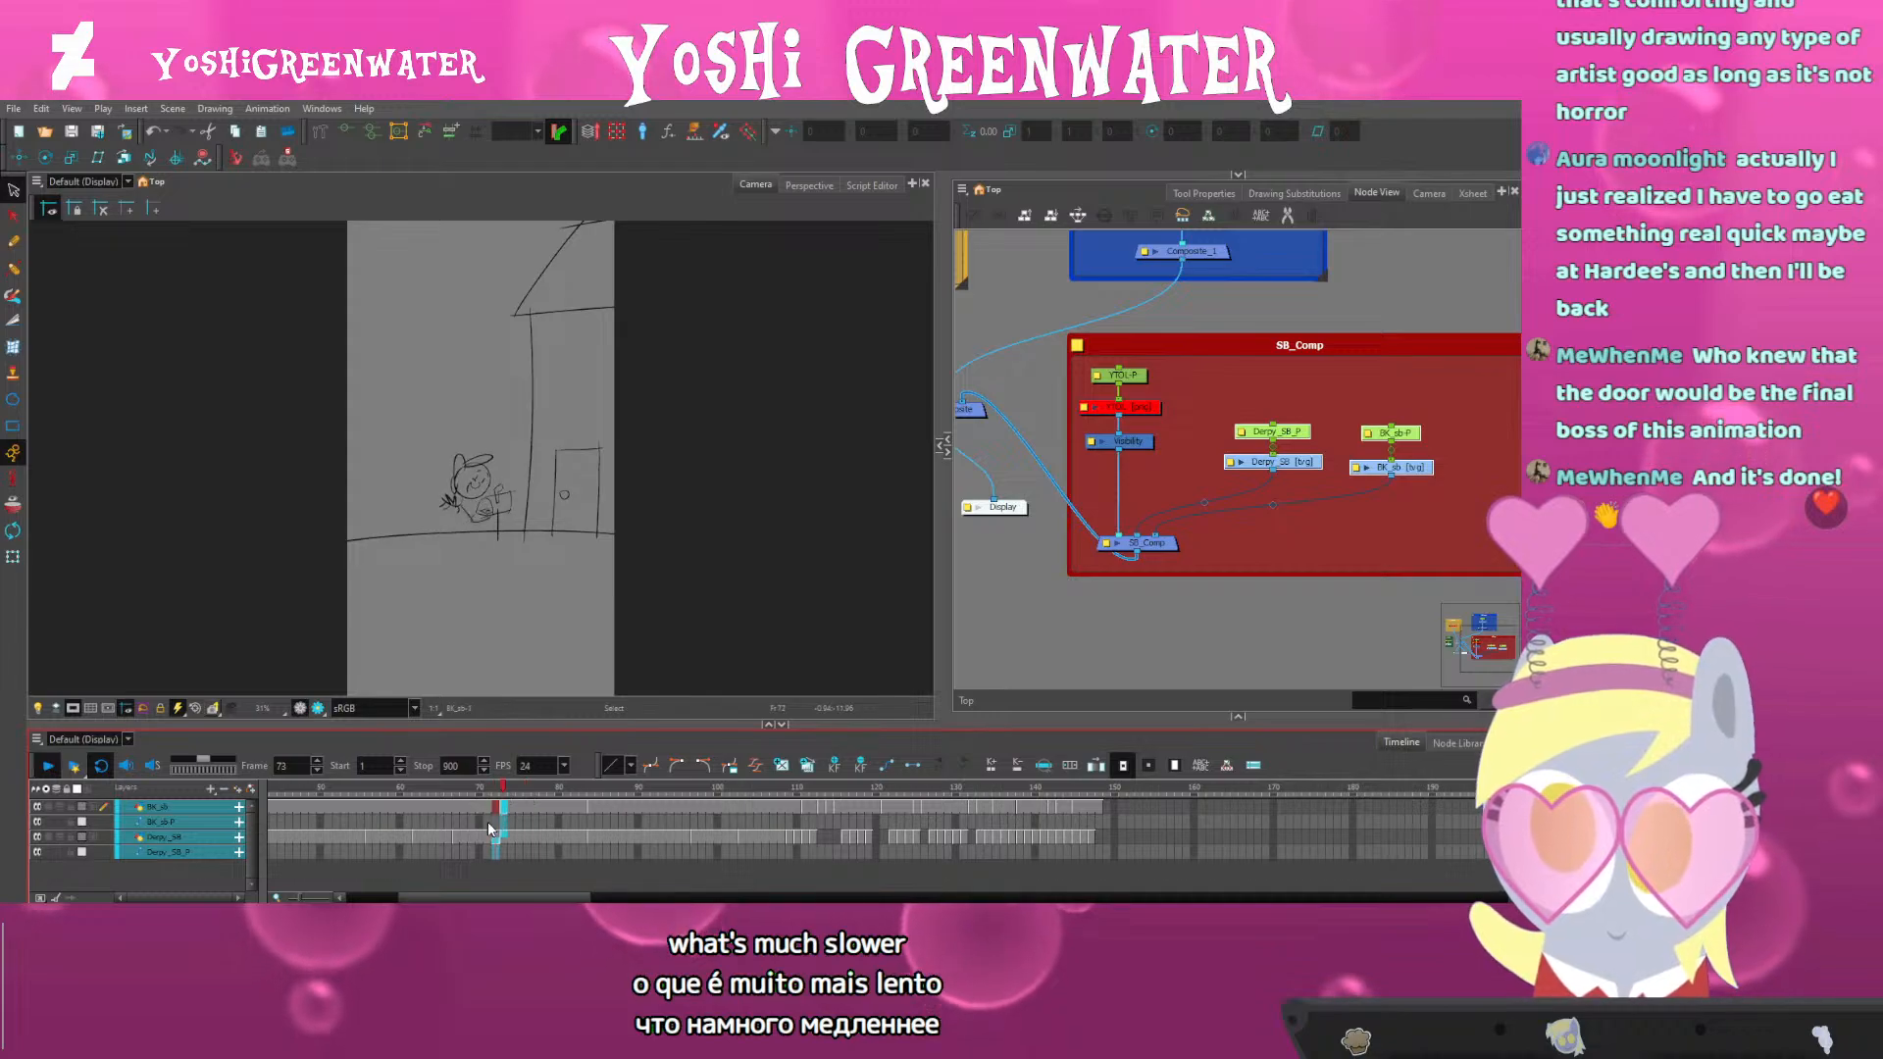
pyautogui.hotkey('shift', 'Return')
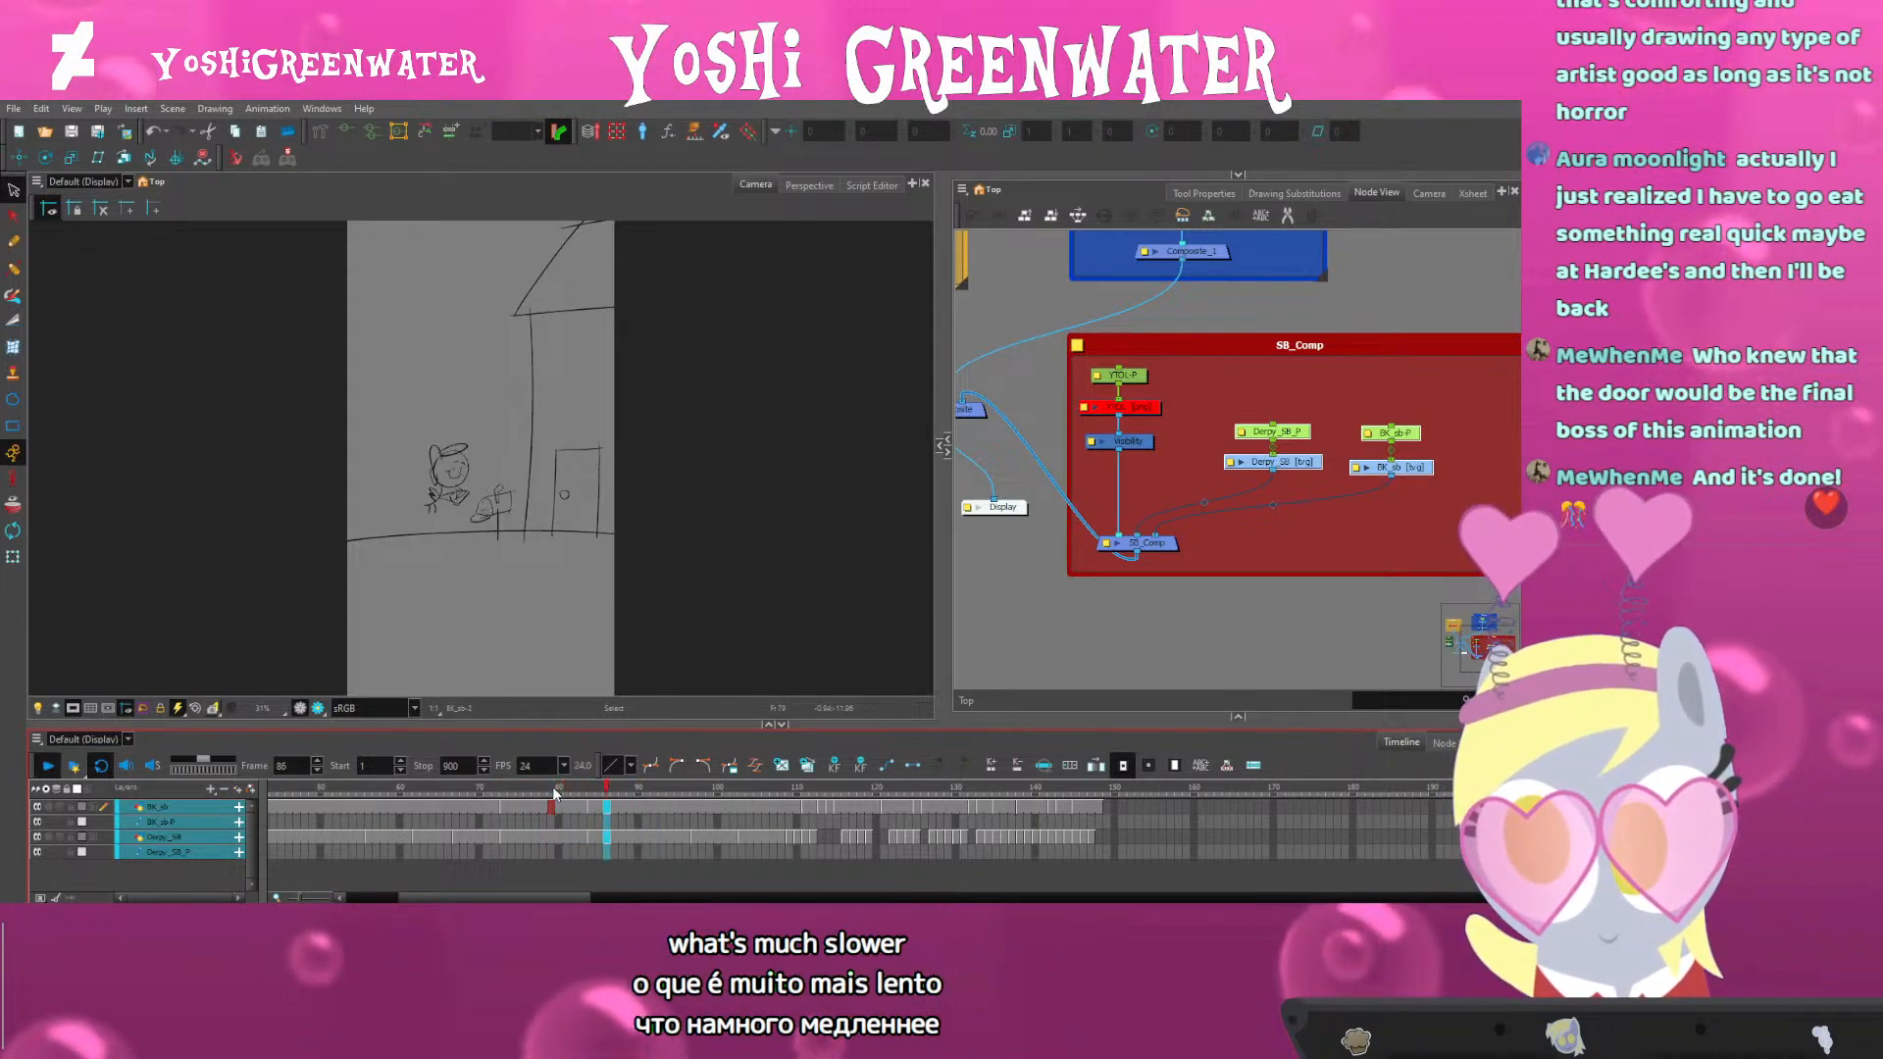
pyautogui.hotkey('shift', 'Return')
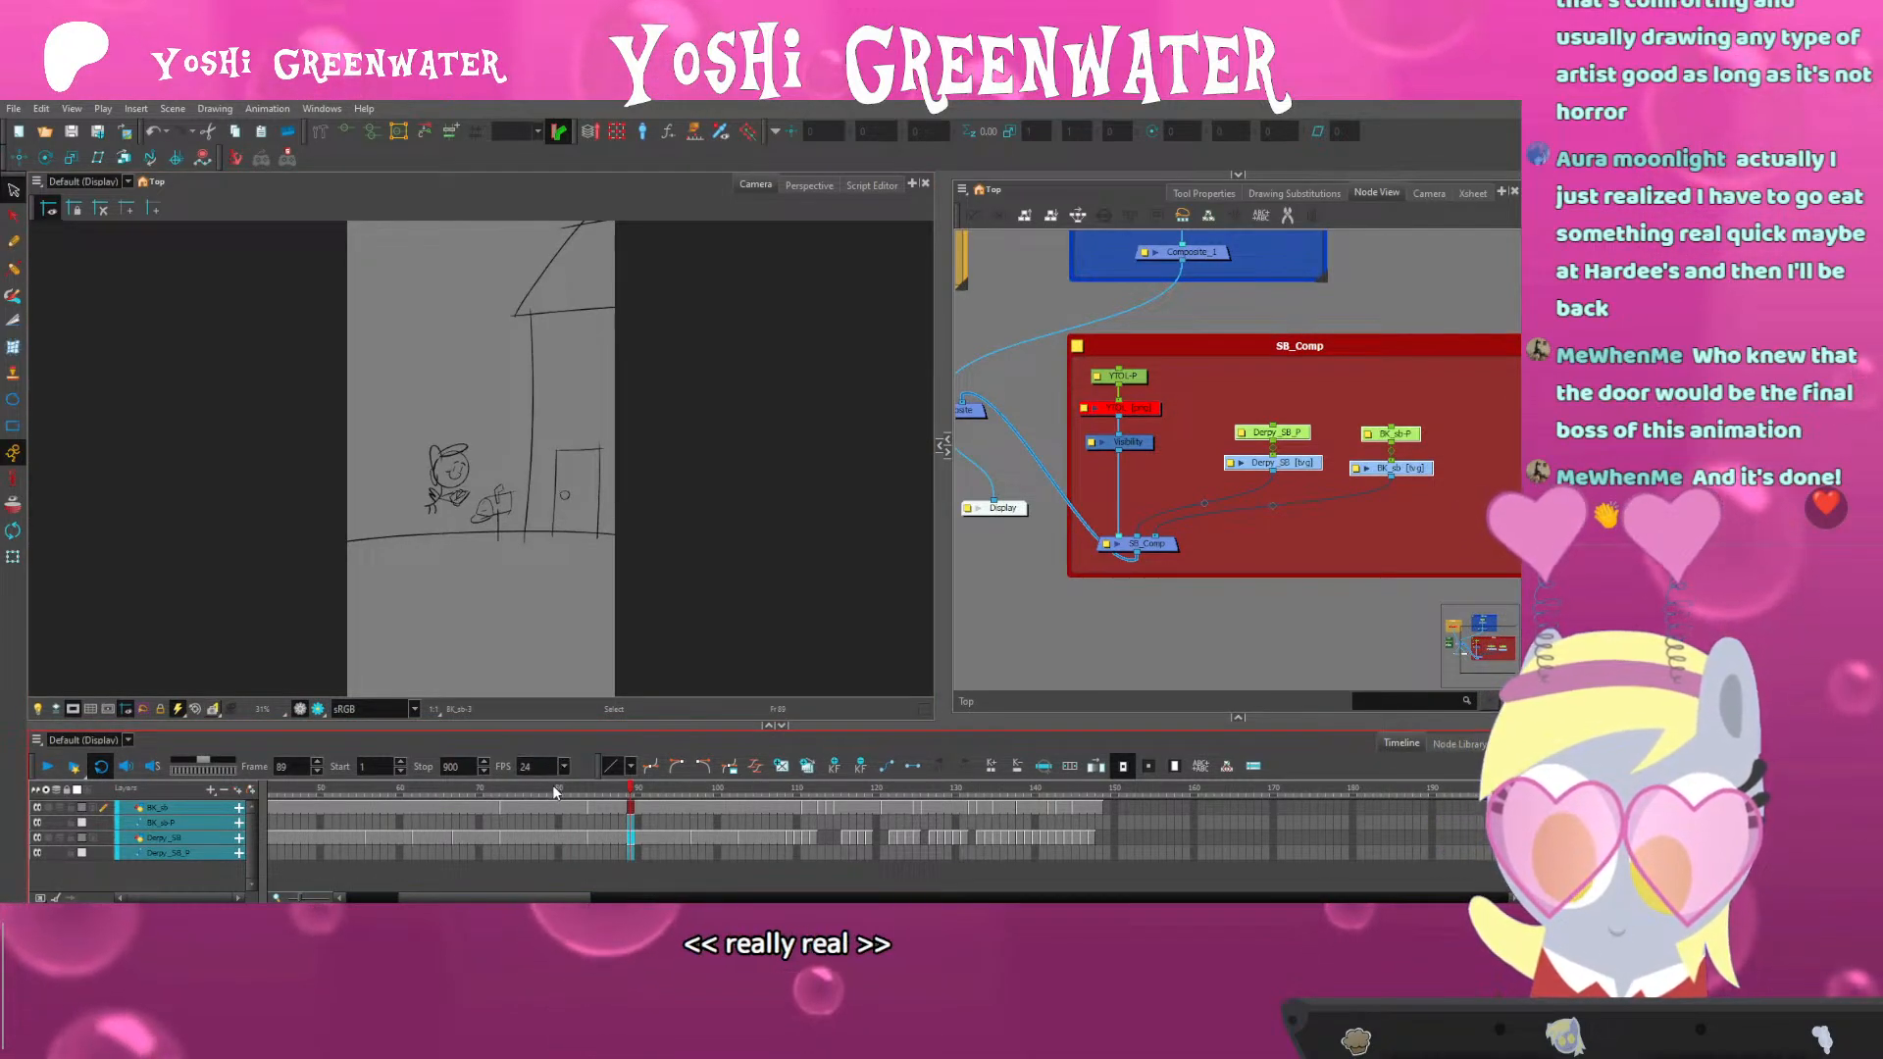
# Replay from about frames 63 and 85 to examine how quickly Derpy leaves the mailbox up to frame 100
pyautogui.moveTo(549, 795); pyautogui.dragTo(425, 793)
pyautogui.hotkey('shift', 'Return')
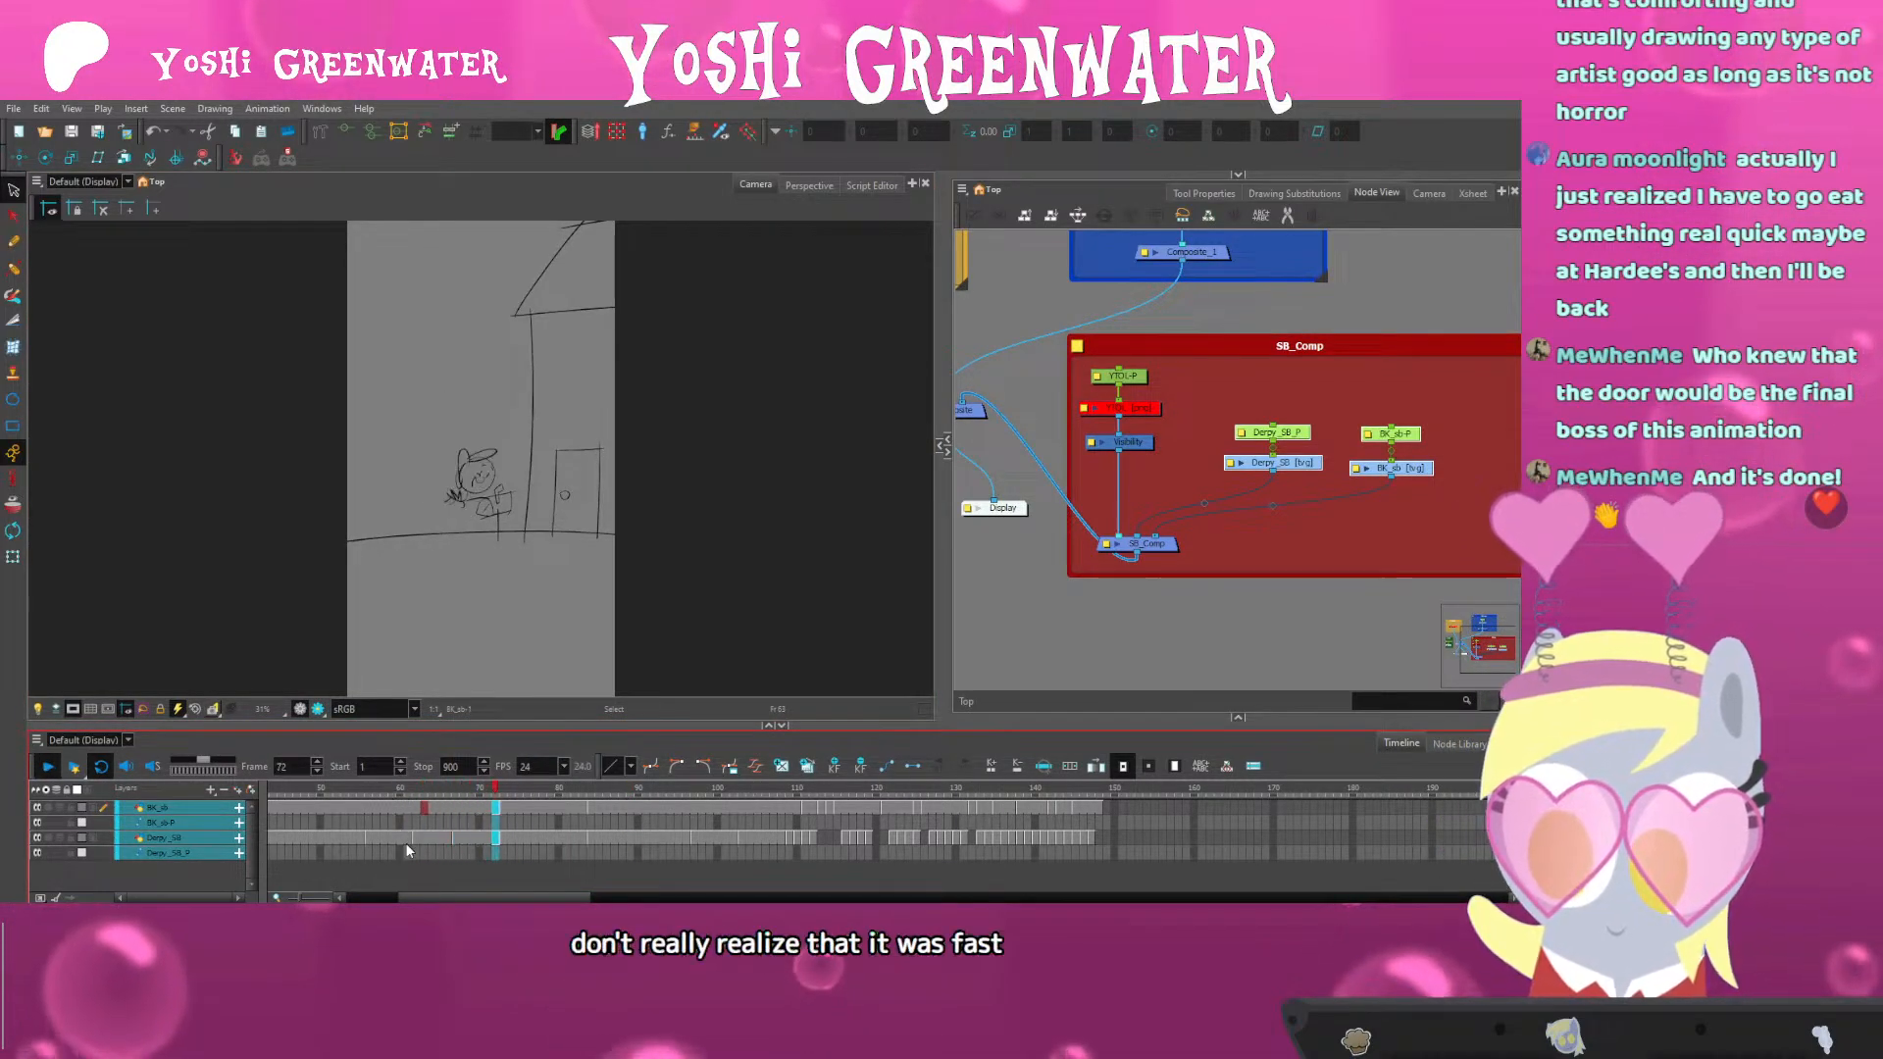
pyautogui.click(606, 790)
pyautogui.hotkey('shift', 'Return')
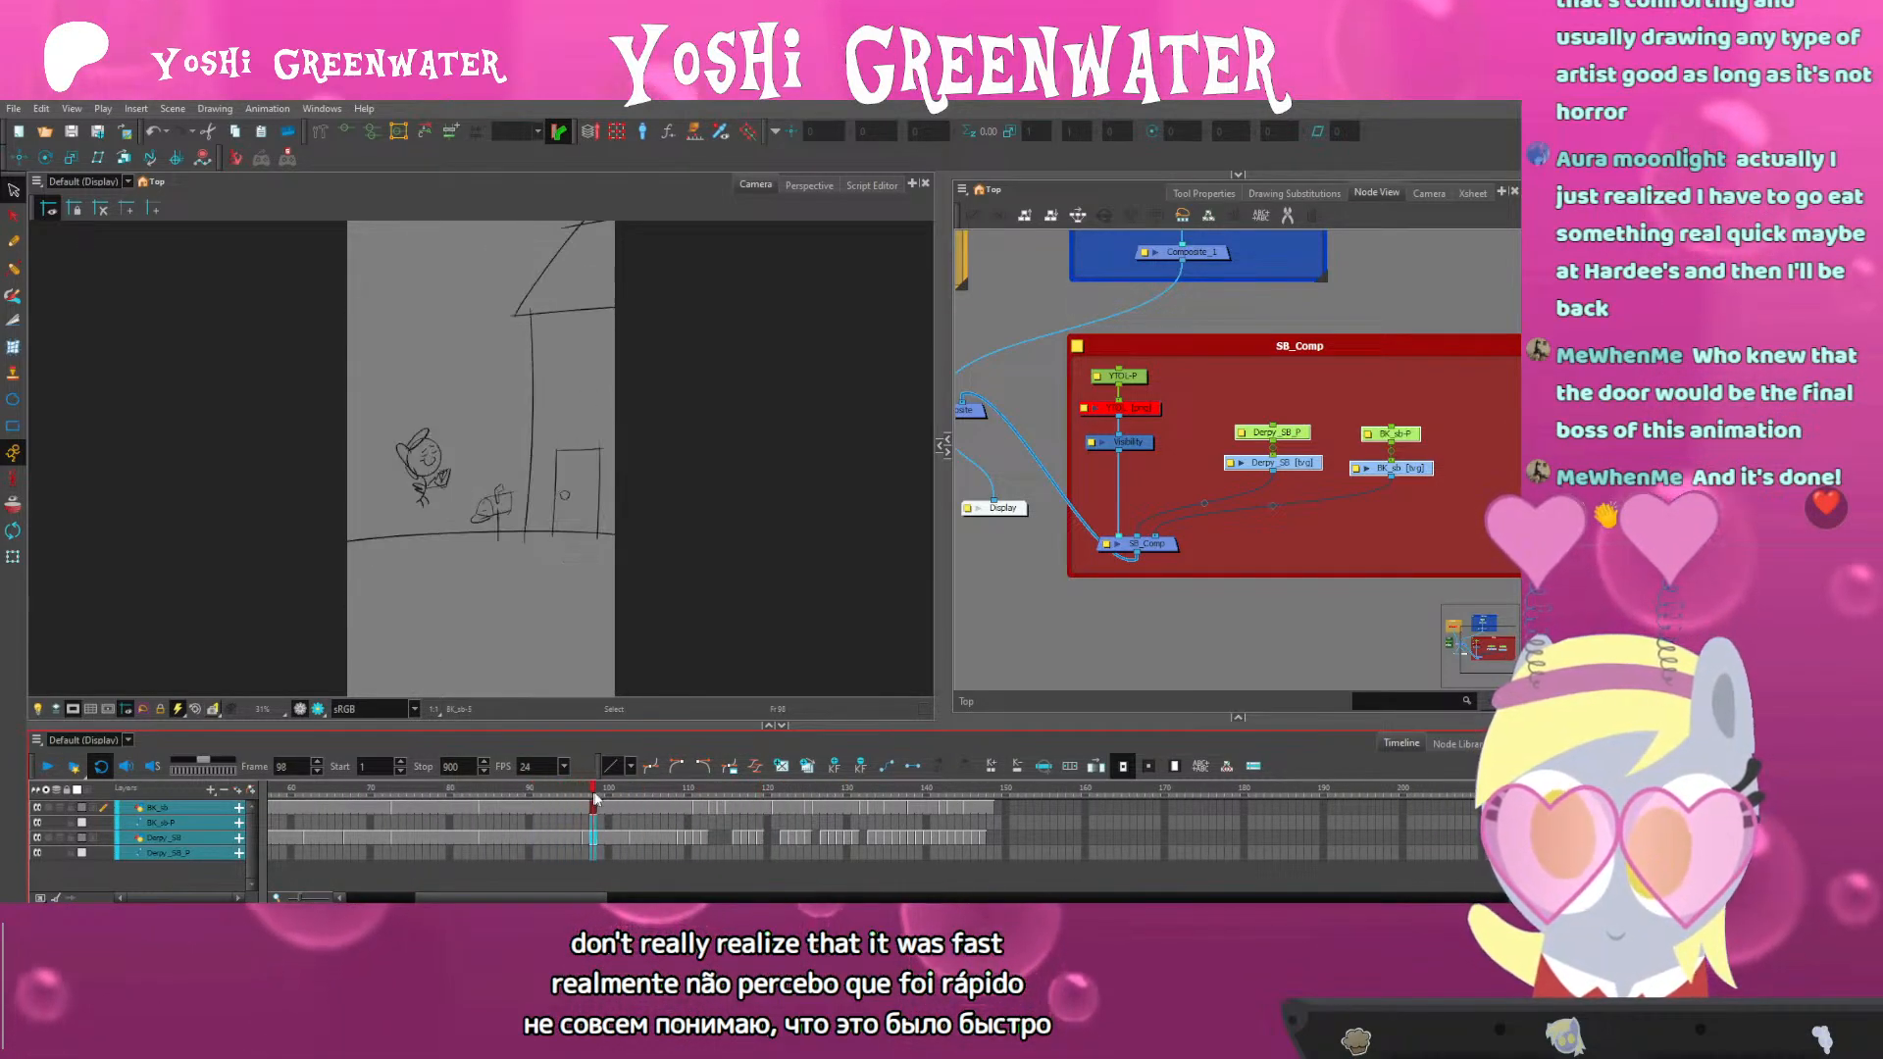
pyautogui.click(640, 797)
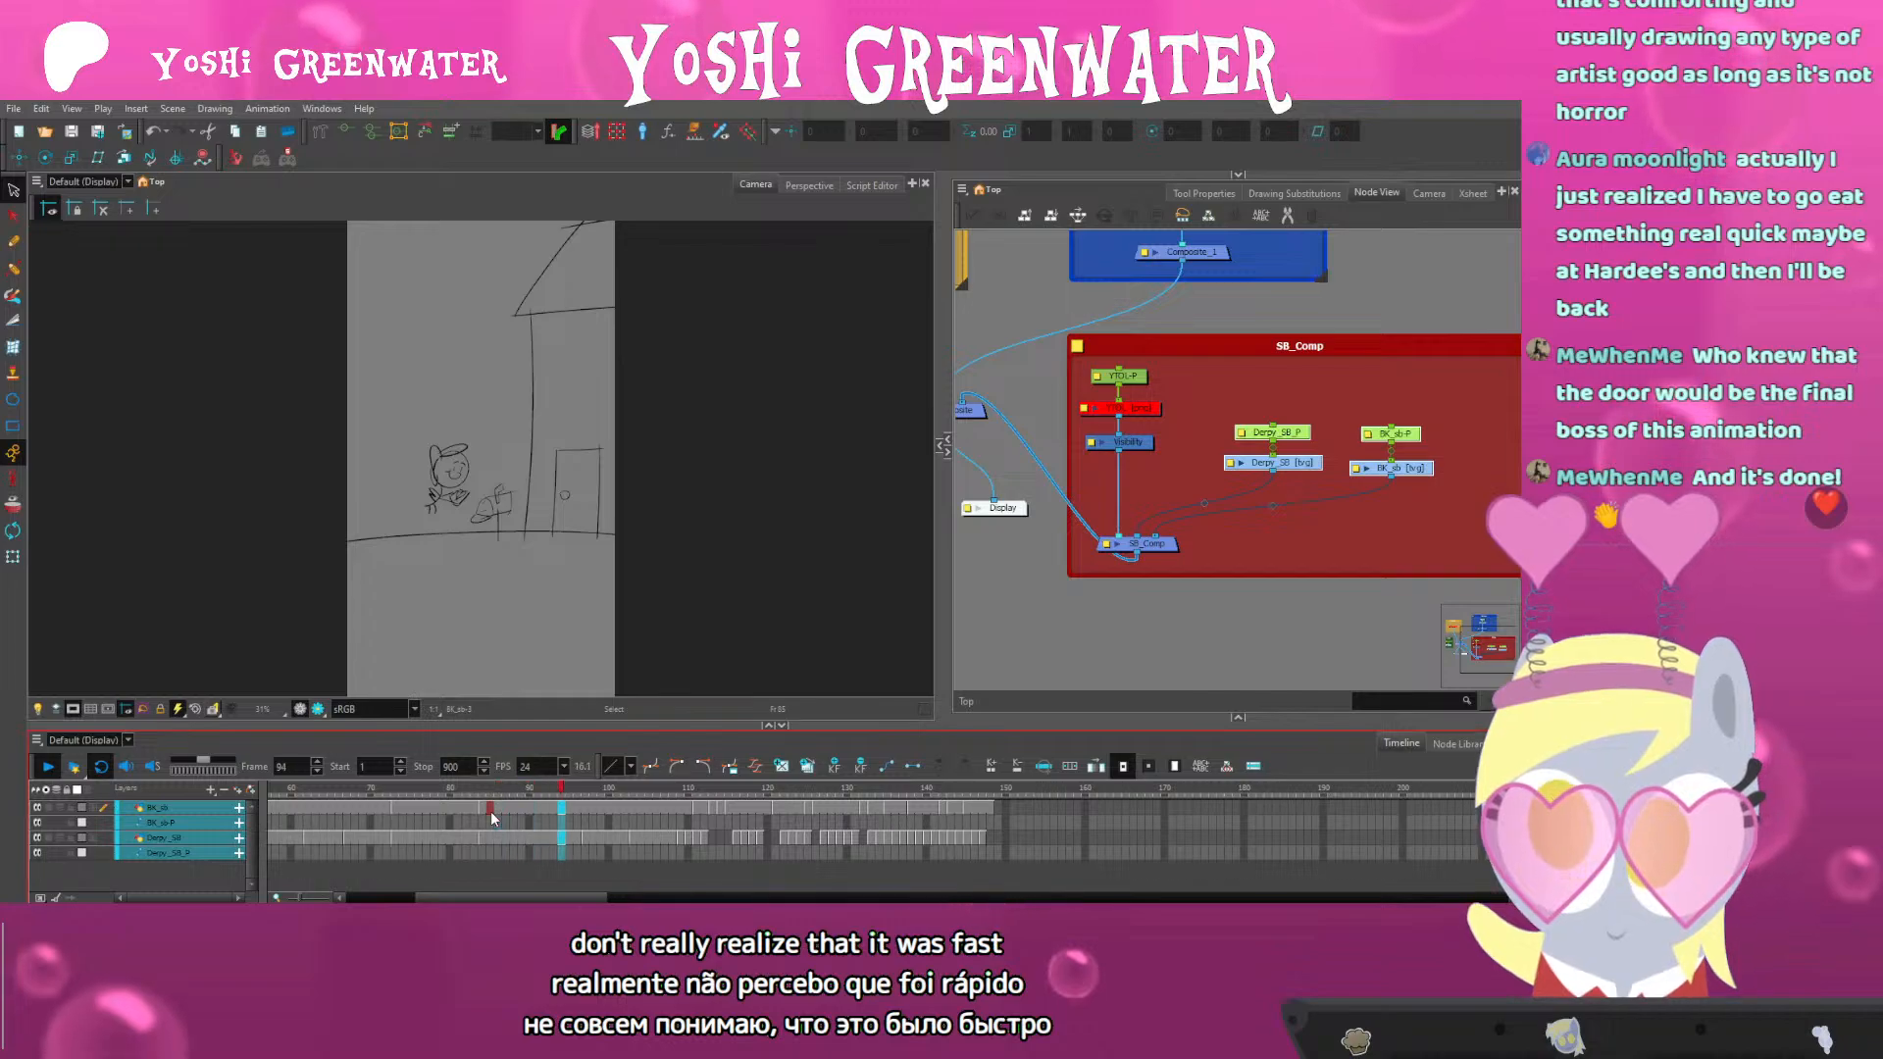
pyautogui.hotkey('shift', 'Return')
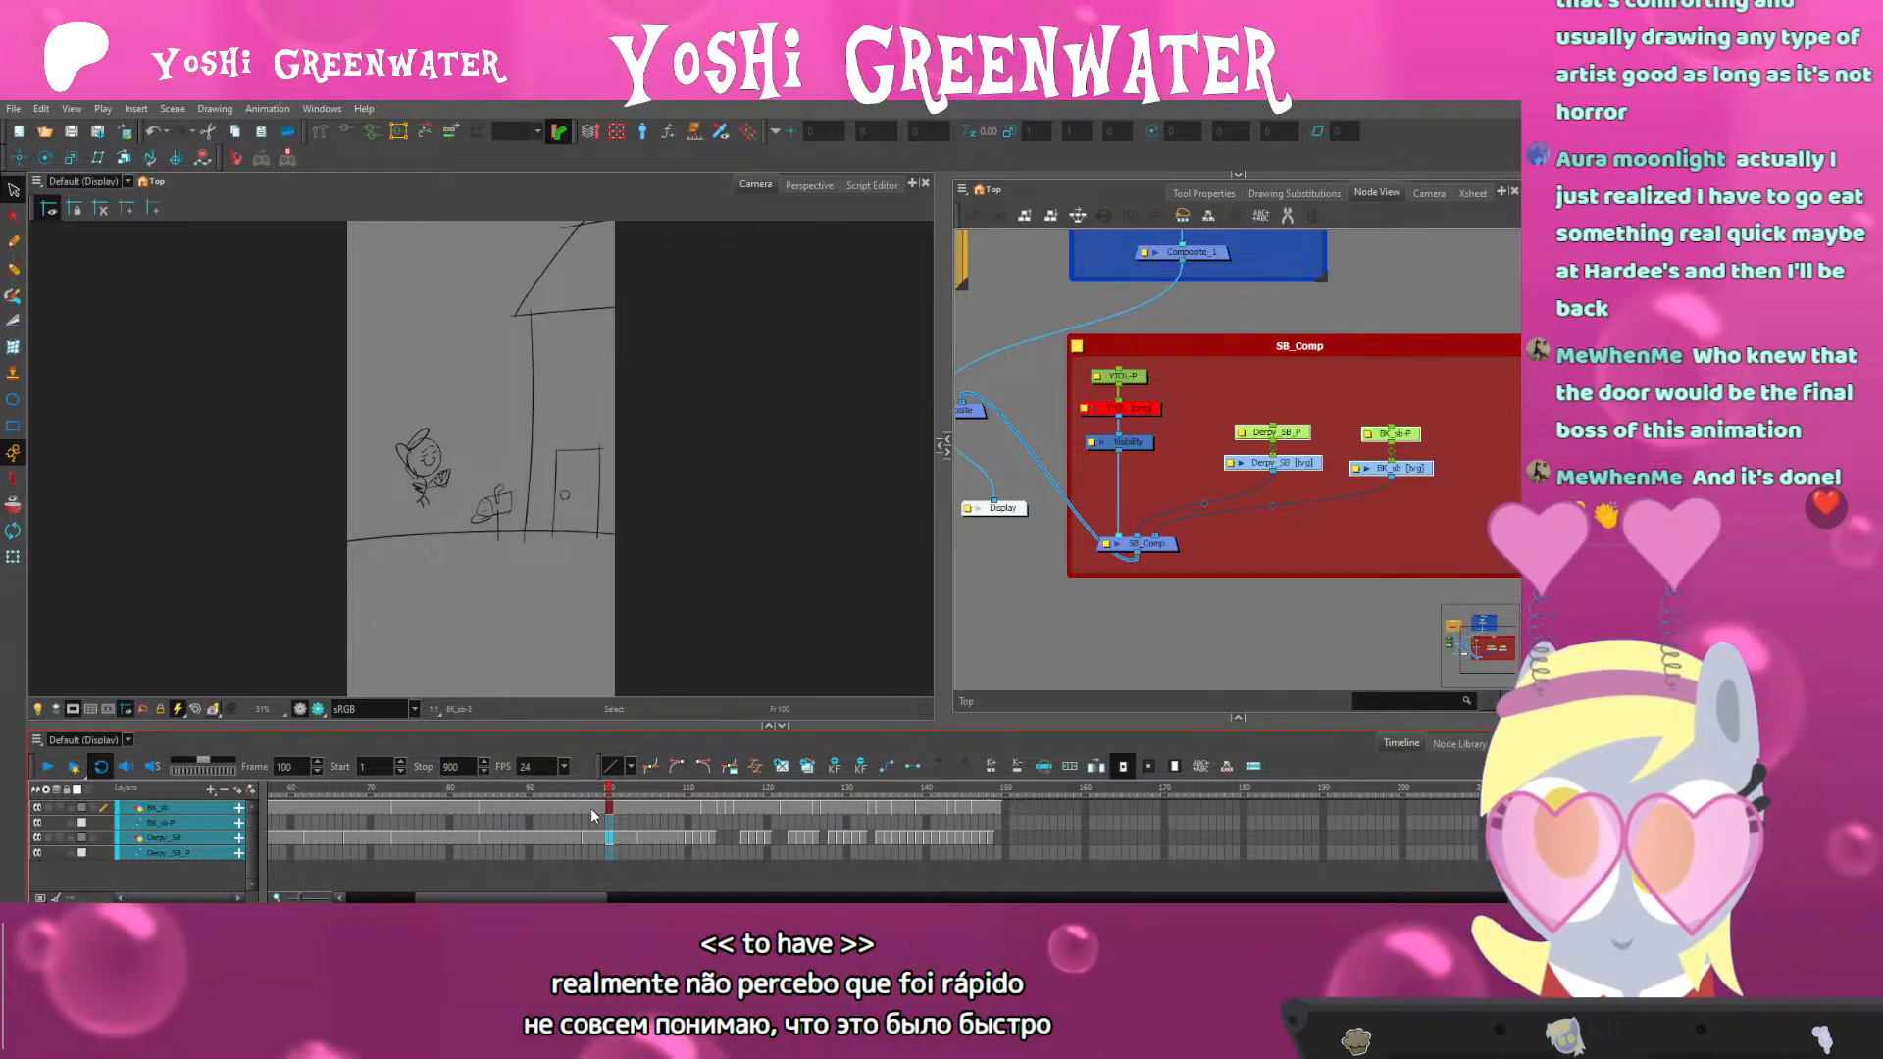
# Extend the exposures on all layers around frame 100 to end at about frame 164, and play back from frame 76
pyautogui.press('+')
pyautogui.press('+')
pyautogui.press('+')
pyautogui.press('+')
pyautogui.press('+')
pyautogui.press('+')
pyautogui.press('+')
pyautogui.press('+')
pyautogui.press('+')
pyautogui.press('+')
pyautogui.press('+')
pyautogui.press('+')
pyautogui.press('+')
pyautogui.press('+')
pyautogui.press('+')
pyautogui.moveTo(550, 791); pyautogui.dragTo(419, 796)
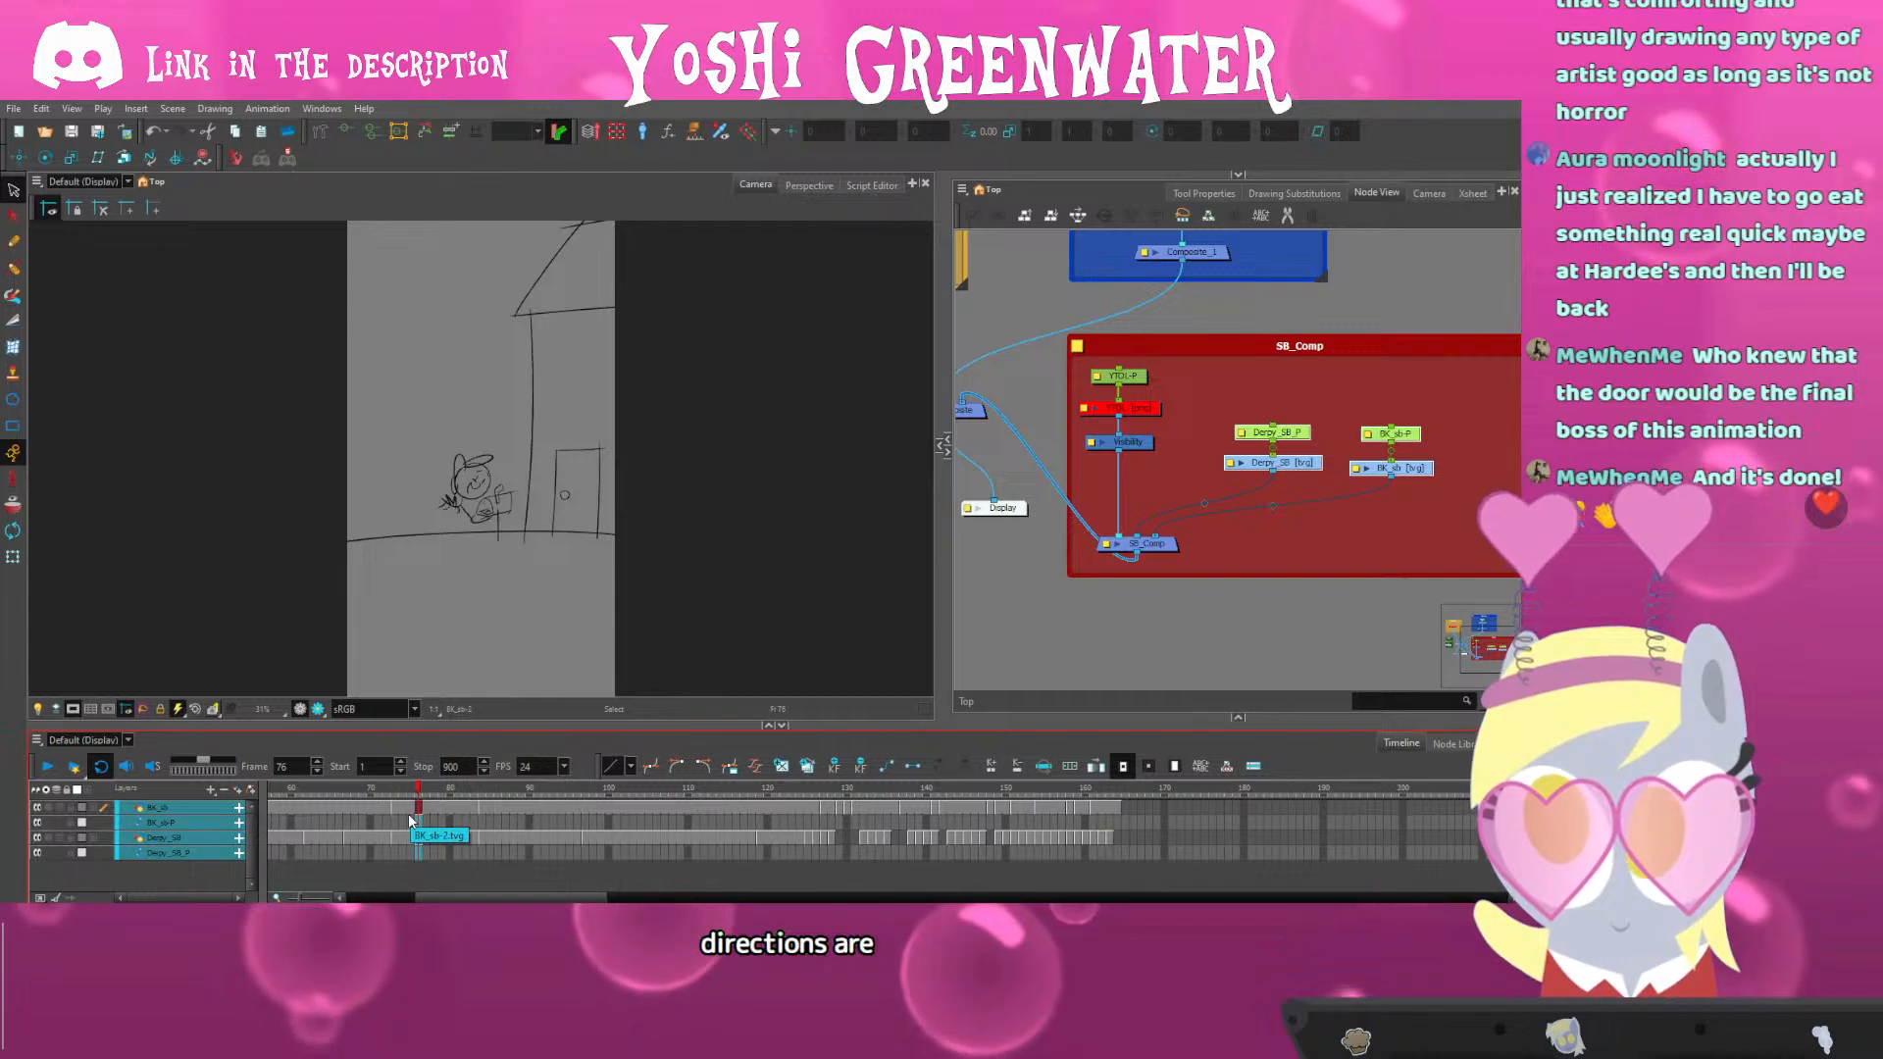
pyautogui.press('Return')
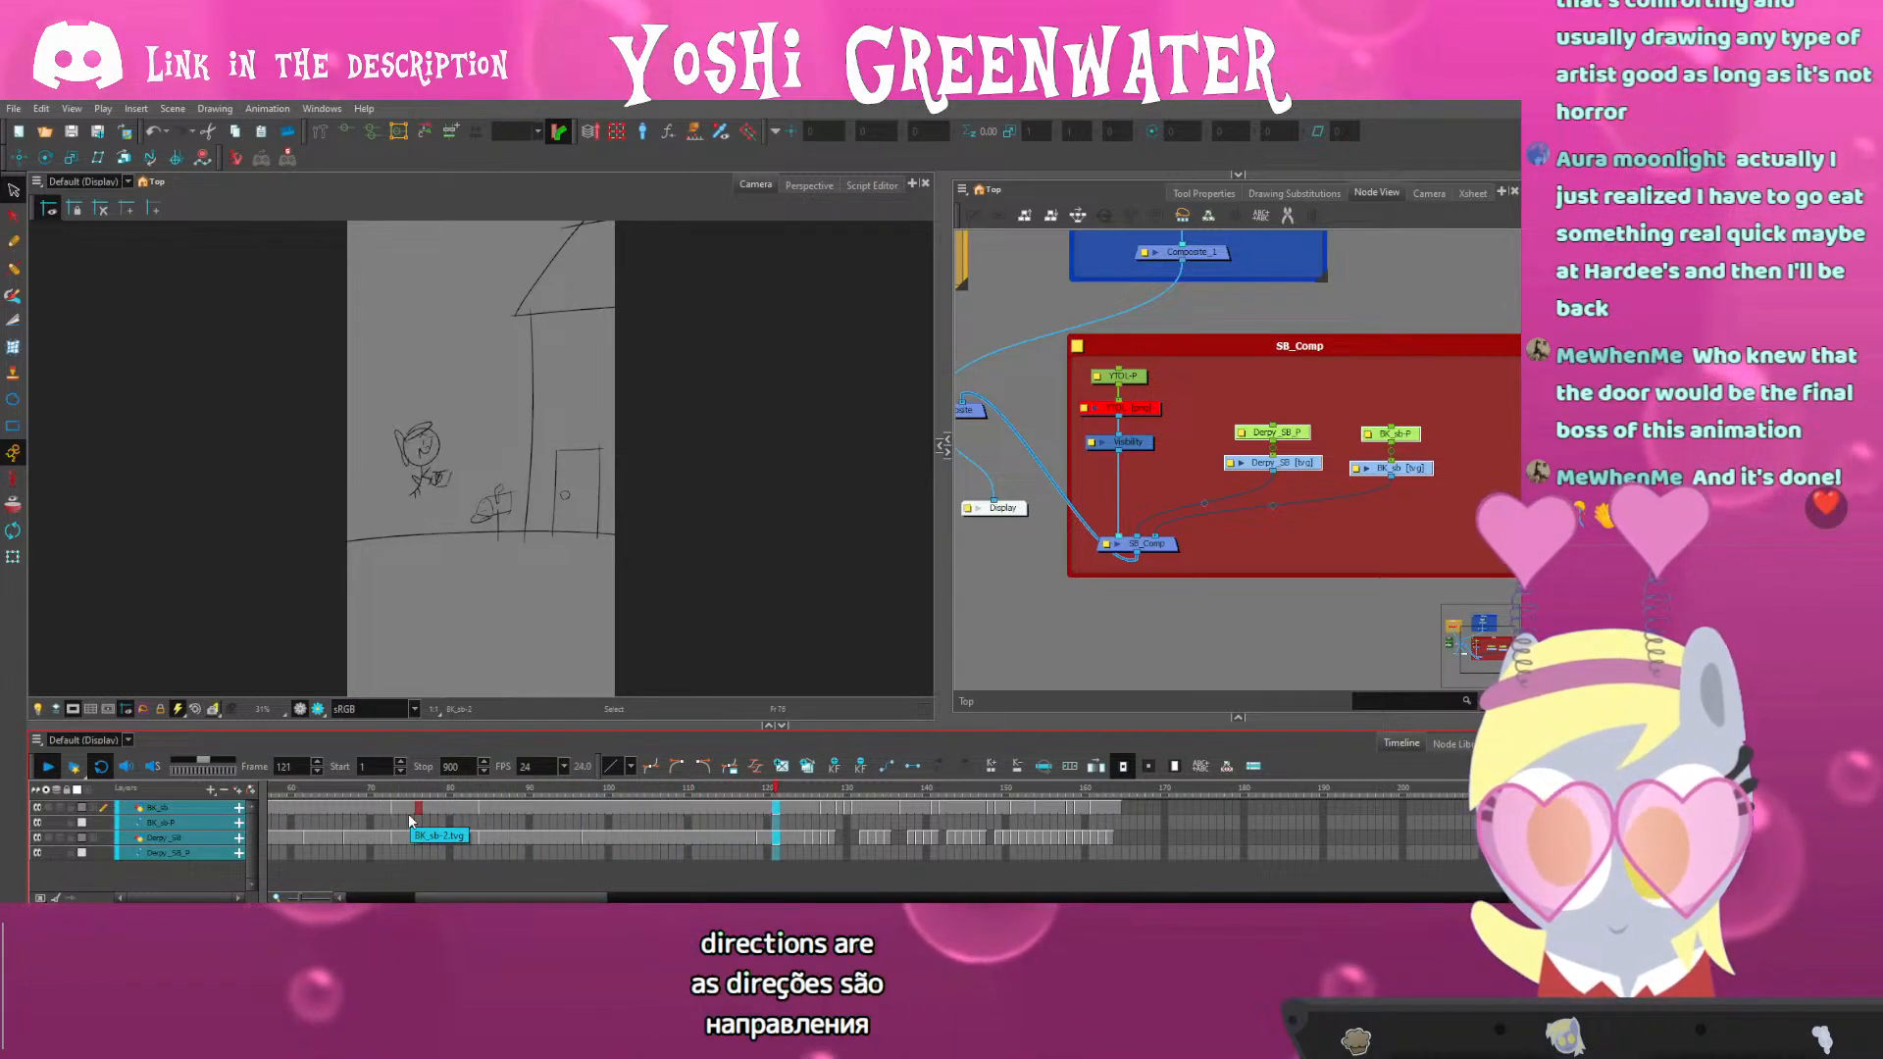
pyautogui.press('Return')
# Extend the exposures on all layers around frames 117 to 122 so the drawings end at about frame 174
pyautogui.moveTo(565, 898); pyautogui.dragTo(603, 898)
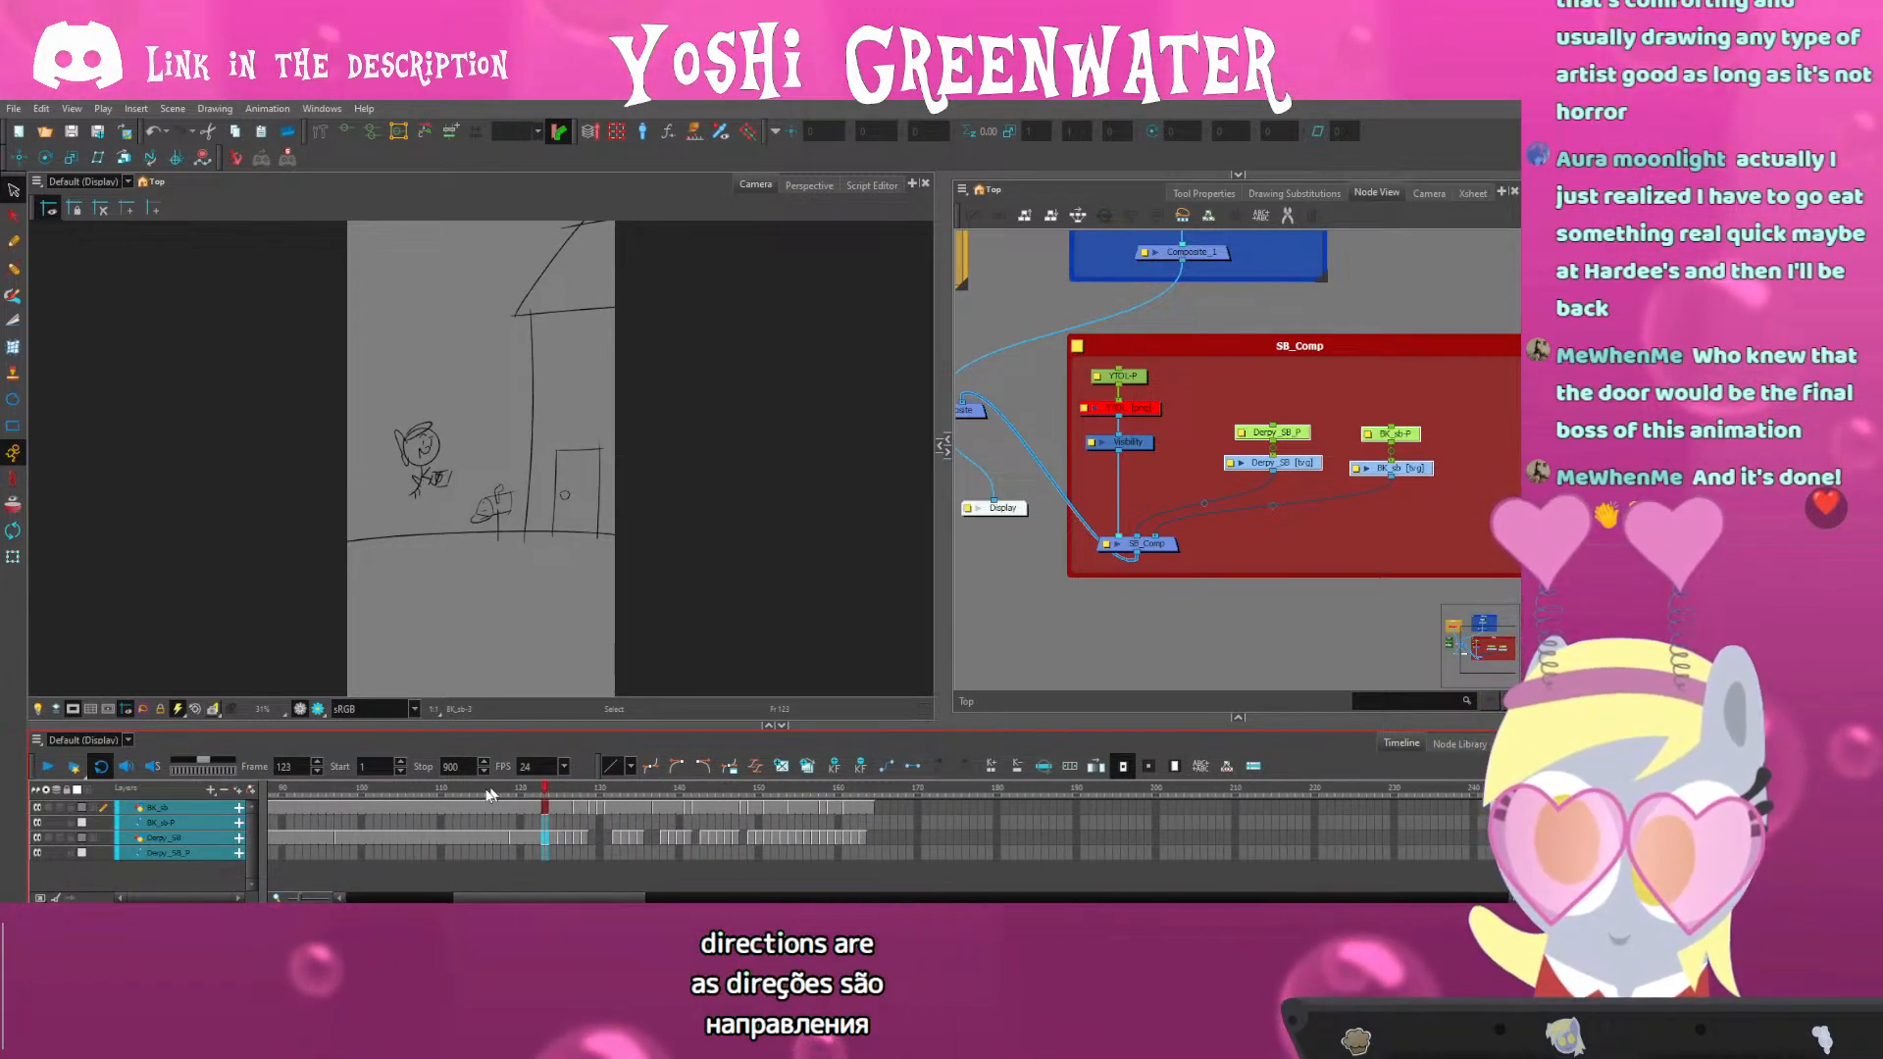
pyautogui.click(492, 796)
pyautogui.press('+')
pyautogui.moveTo(494, 798)
pyautogui.mouseDown()
pyautogui.moveTo(569, 802)
pyautogui.moveTo(539, 801)
pyautogui.mouseUp()
pyautogui.press('+')
pyautogui.press('+')
pyautogui.press('+')
pyautogui.press('+')
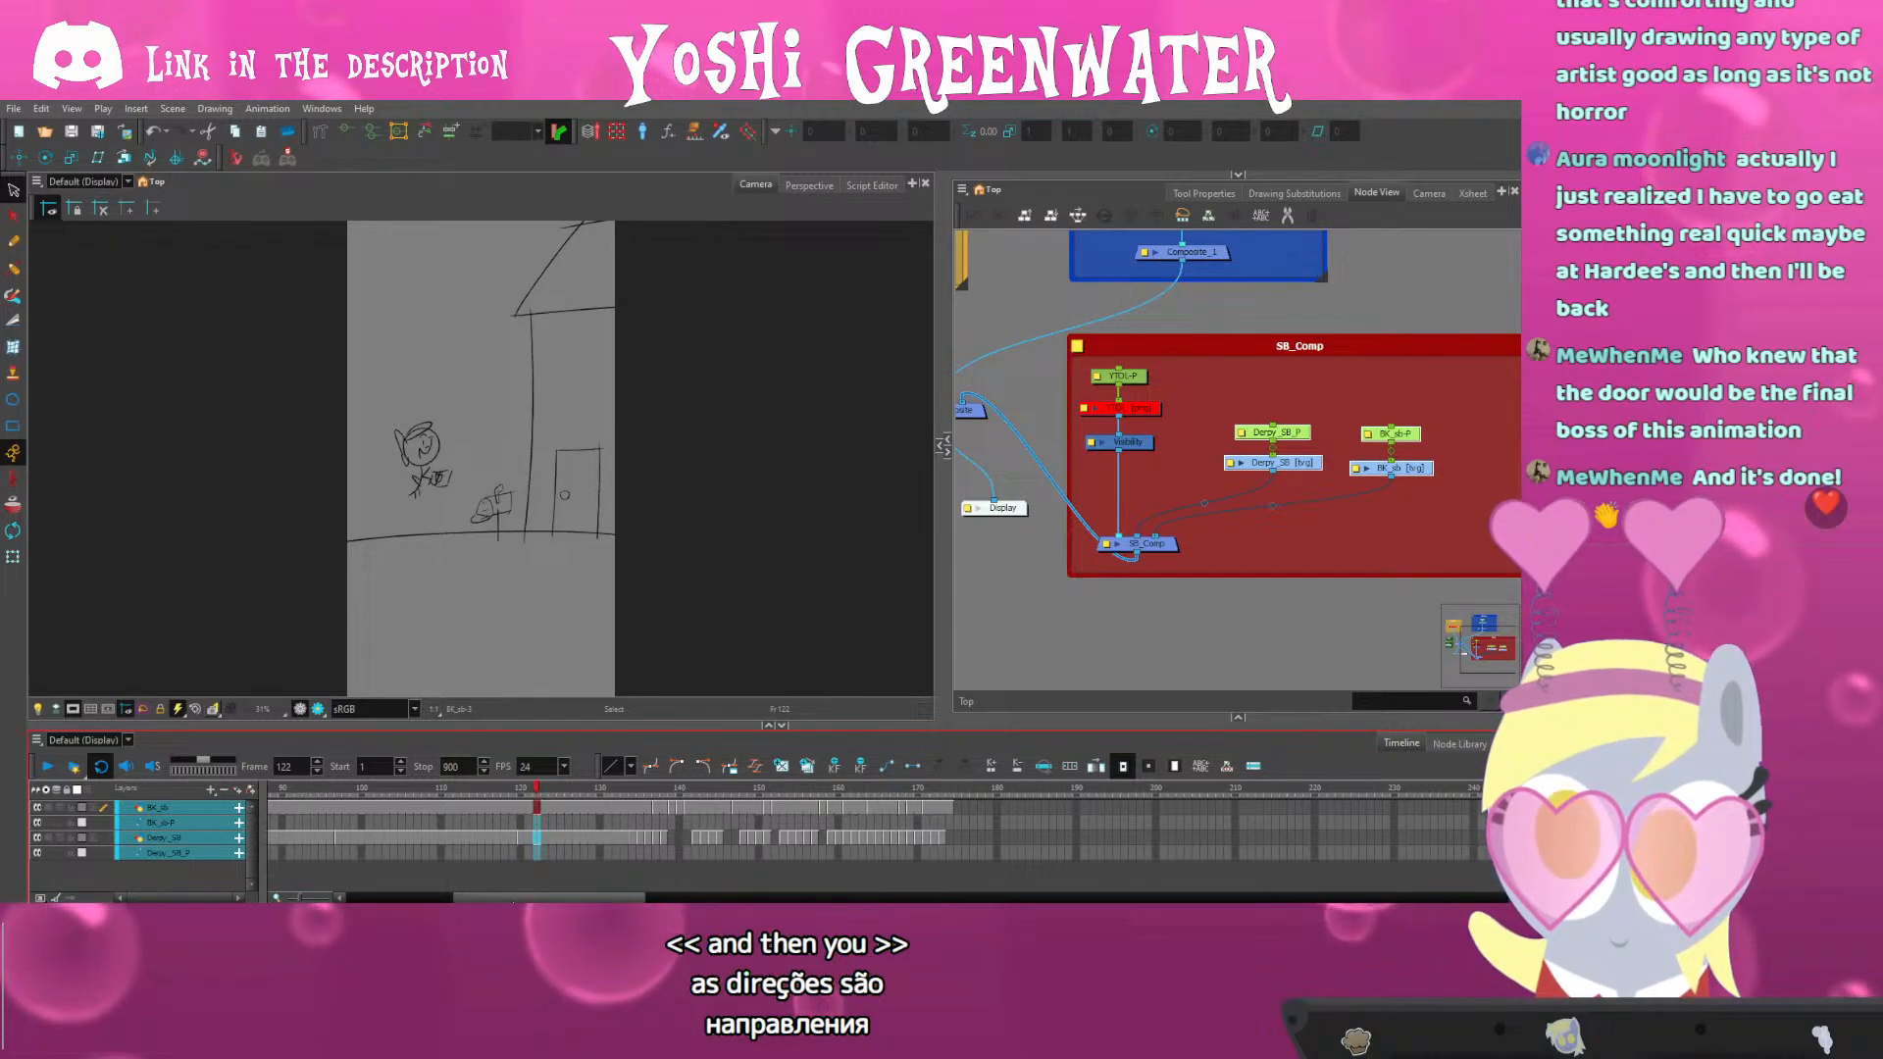
# Play back from about frame 94 and scrub to frame 128 to check Derpy's pause after leaving the mailbox
pyautogui.moveTo(513, 898); pyautogui.dragTo(492, 898)
pyautogui.click(459, 797)
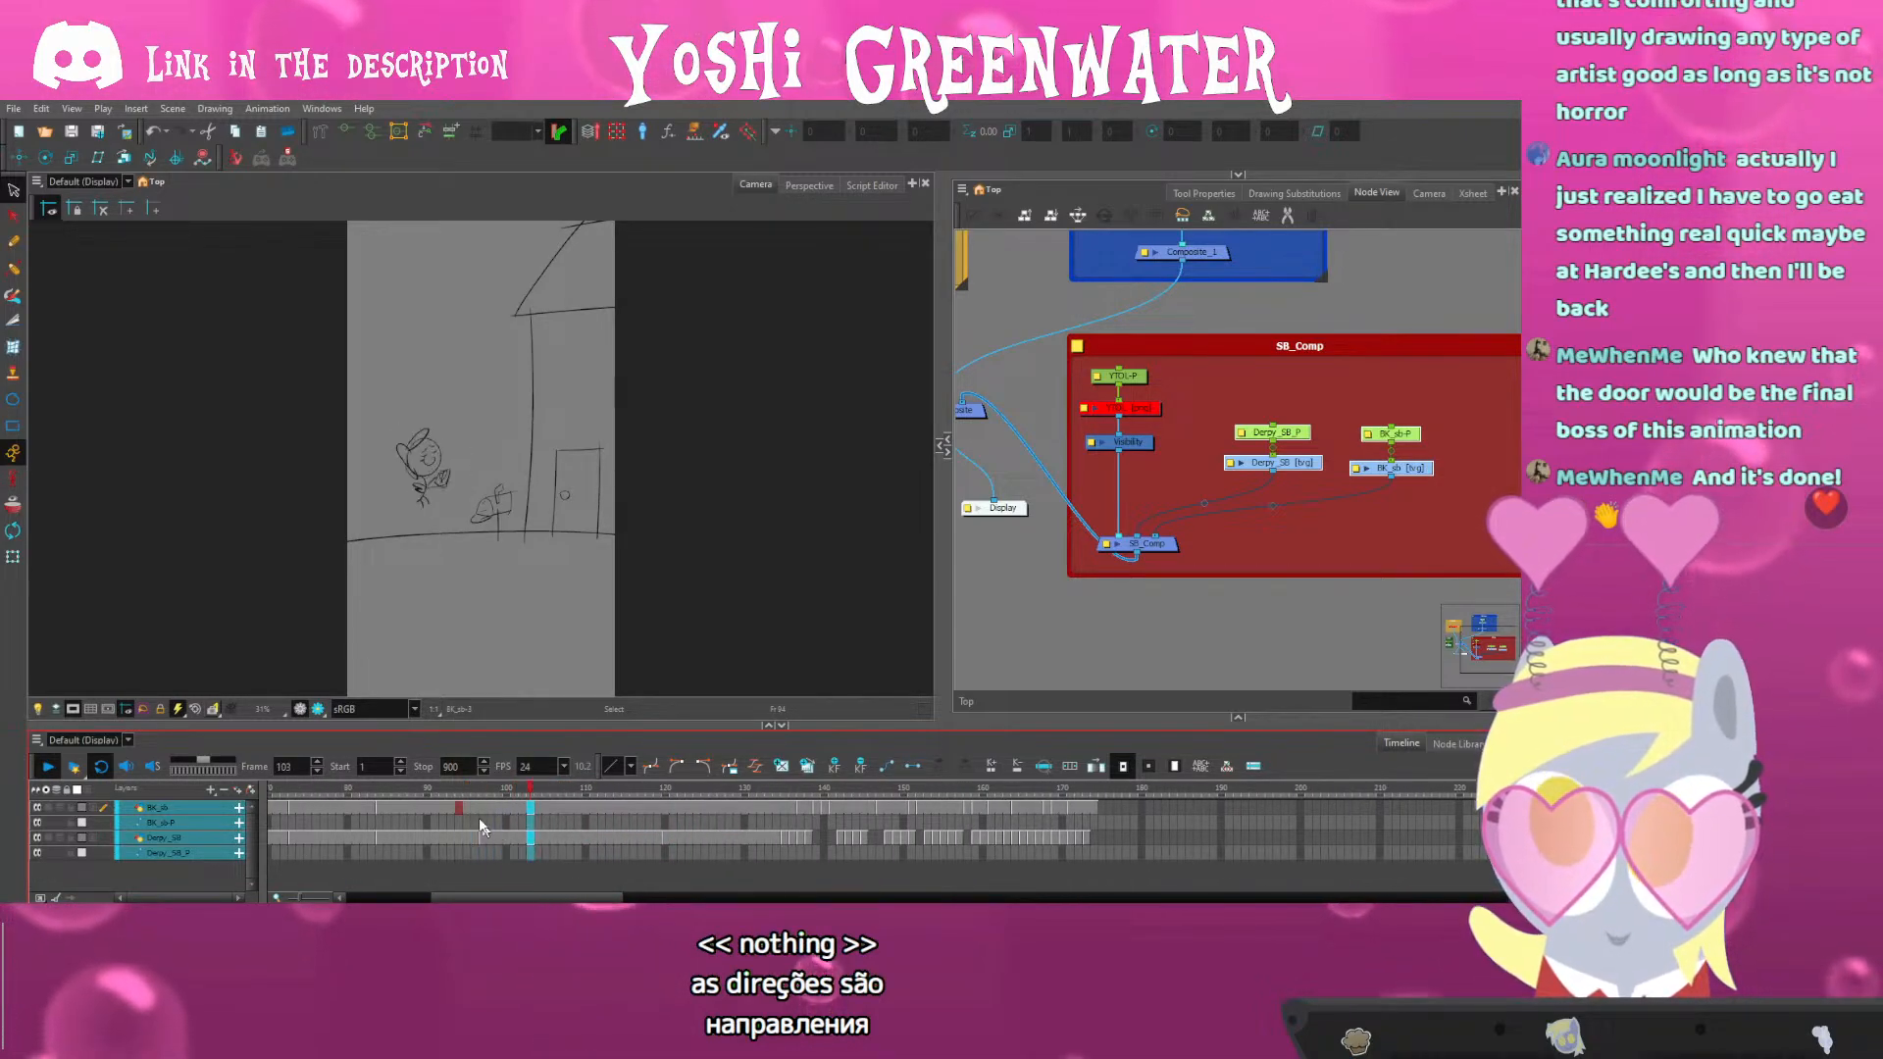
pyautogui.moveTo(520, 897); pyautogui.dragTo(529, 887)
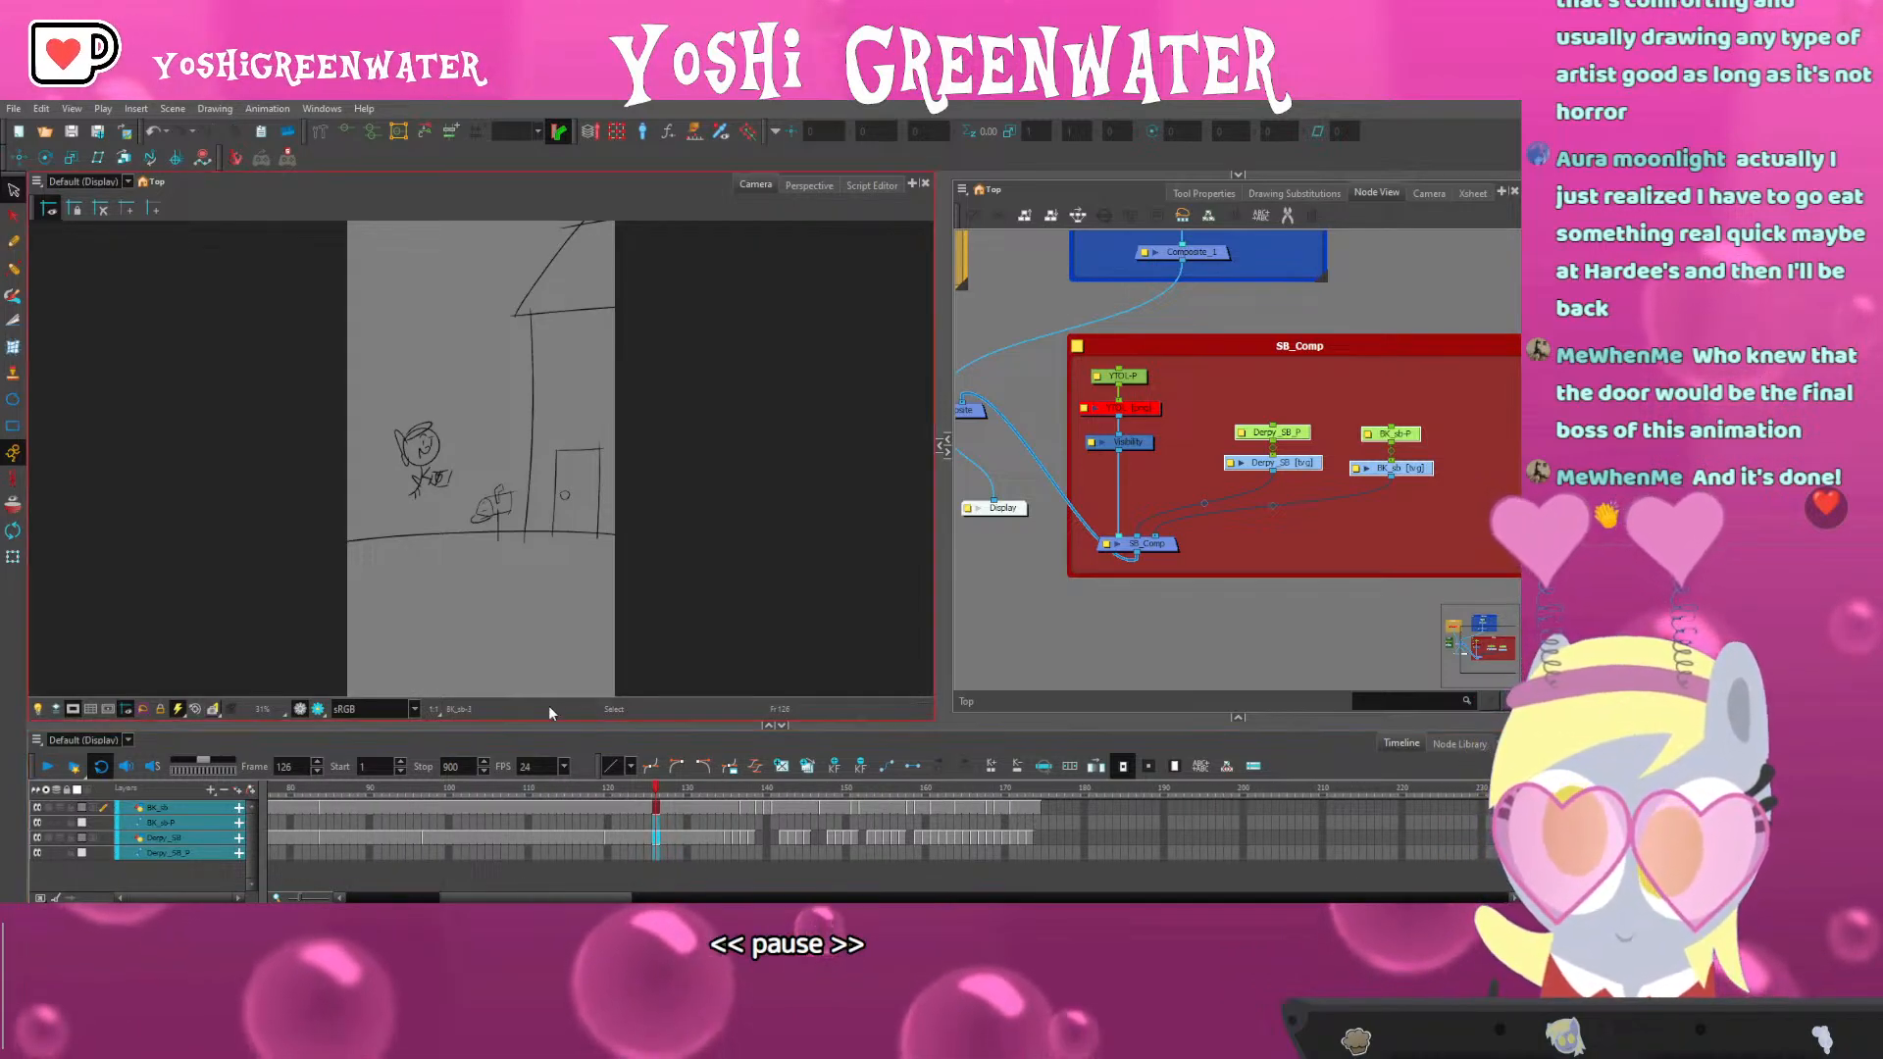
pyautogui.click(488, 787)
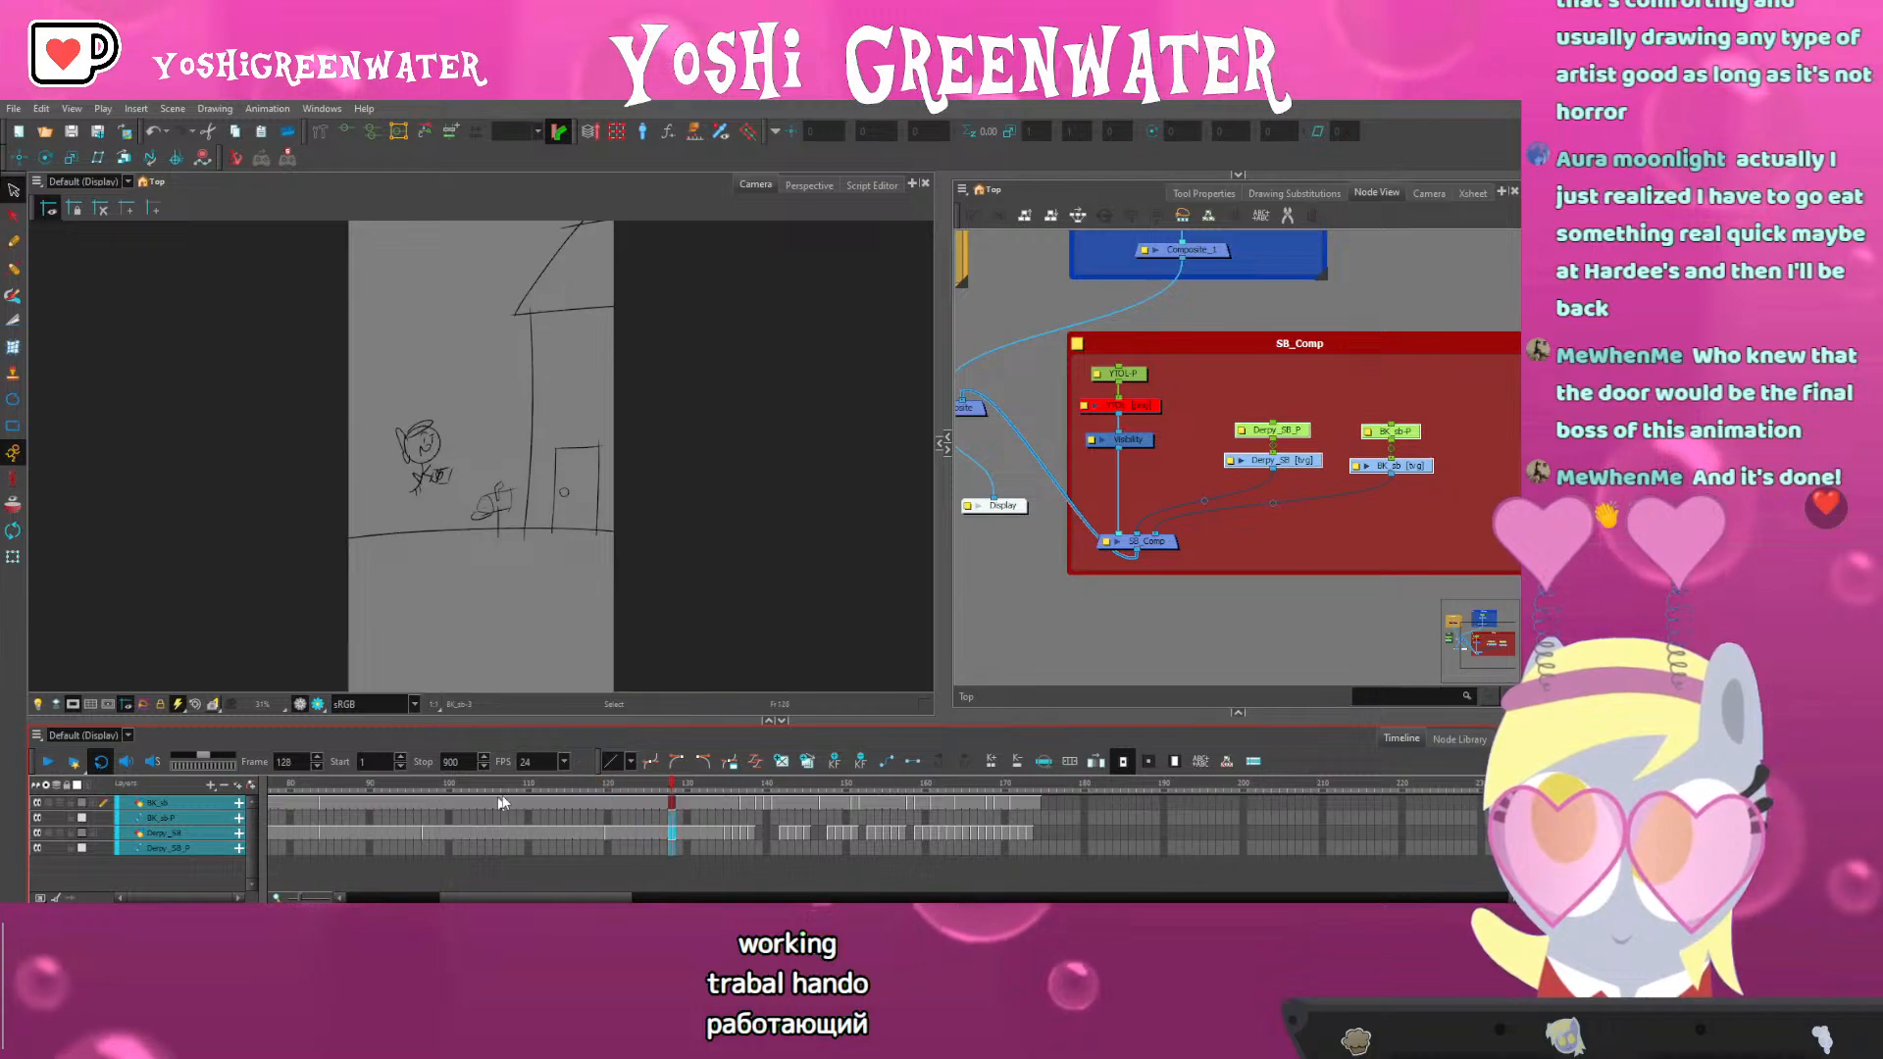
pyautogui.click(580, 709)
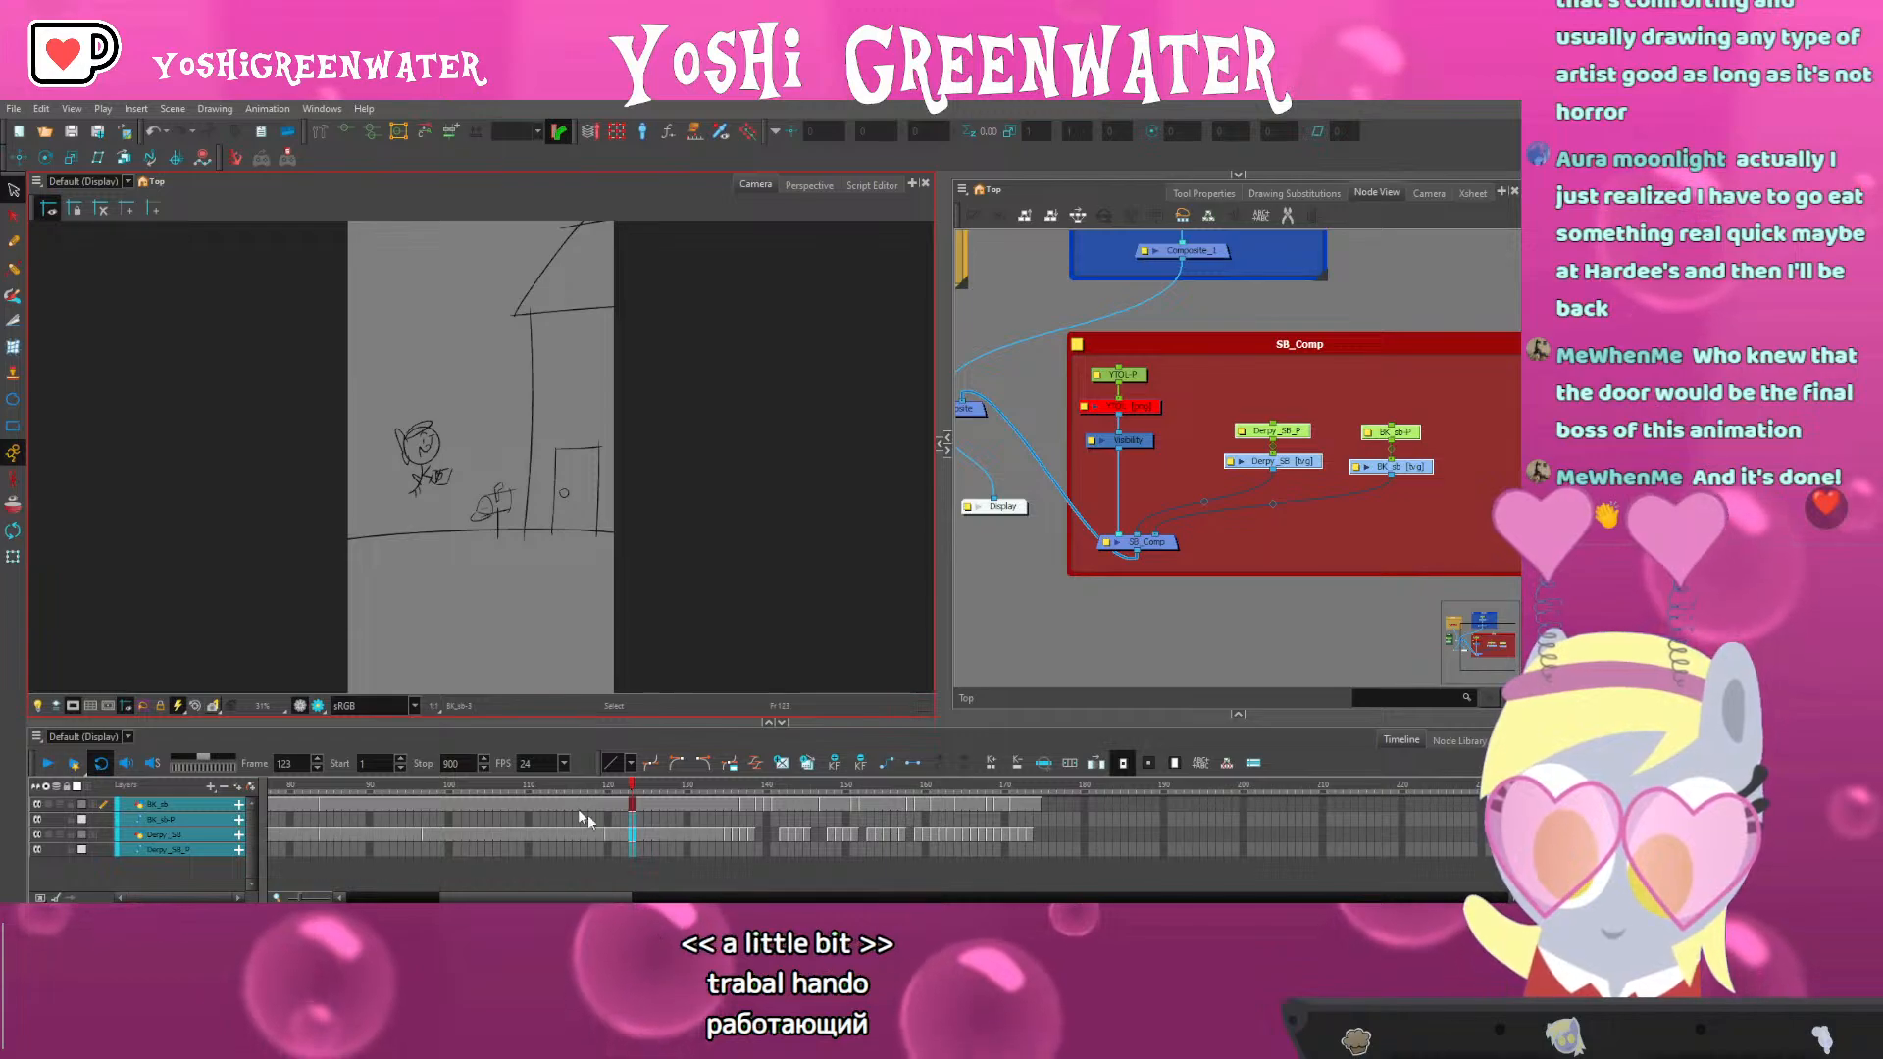
# Extend Derpy's hovering hold on all layers at frame 106 to end at about frame 183, and replay from about frame 93
pyautogui.click(497, 793)
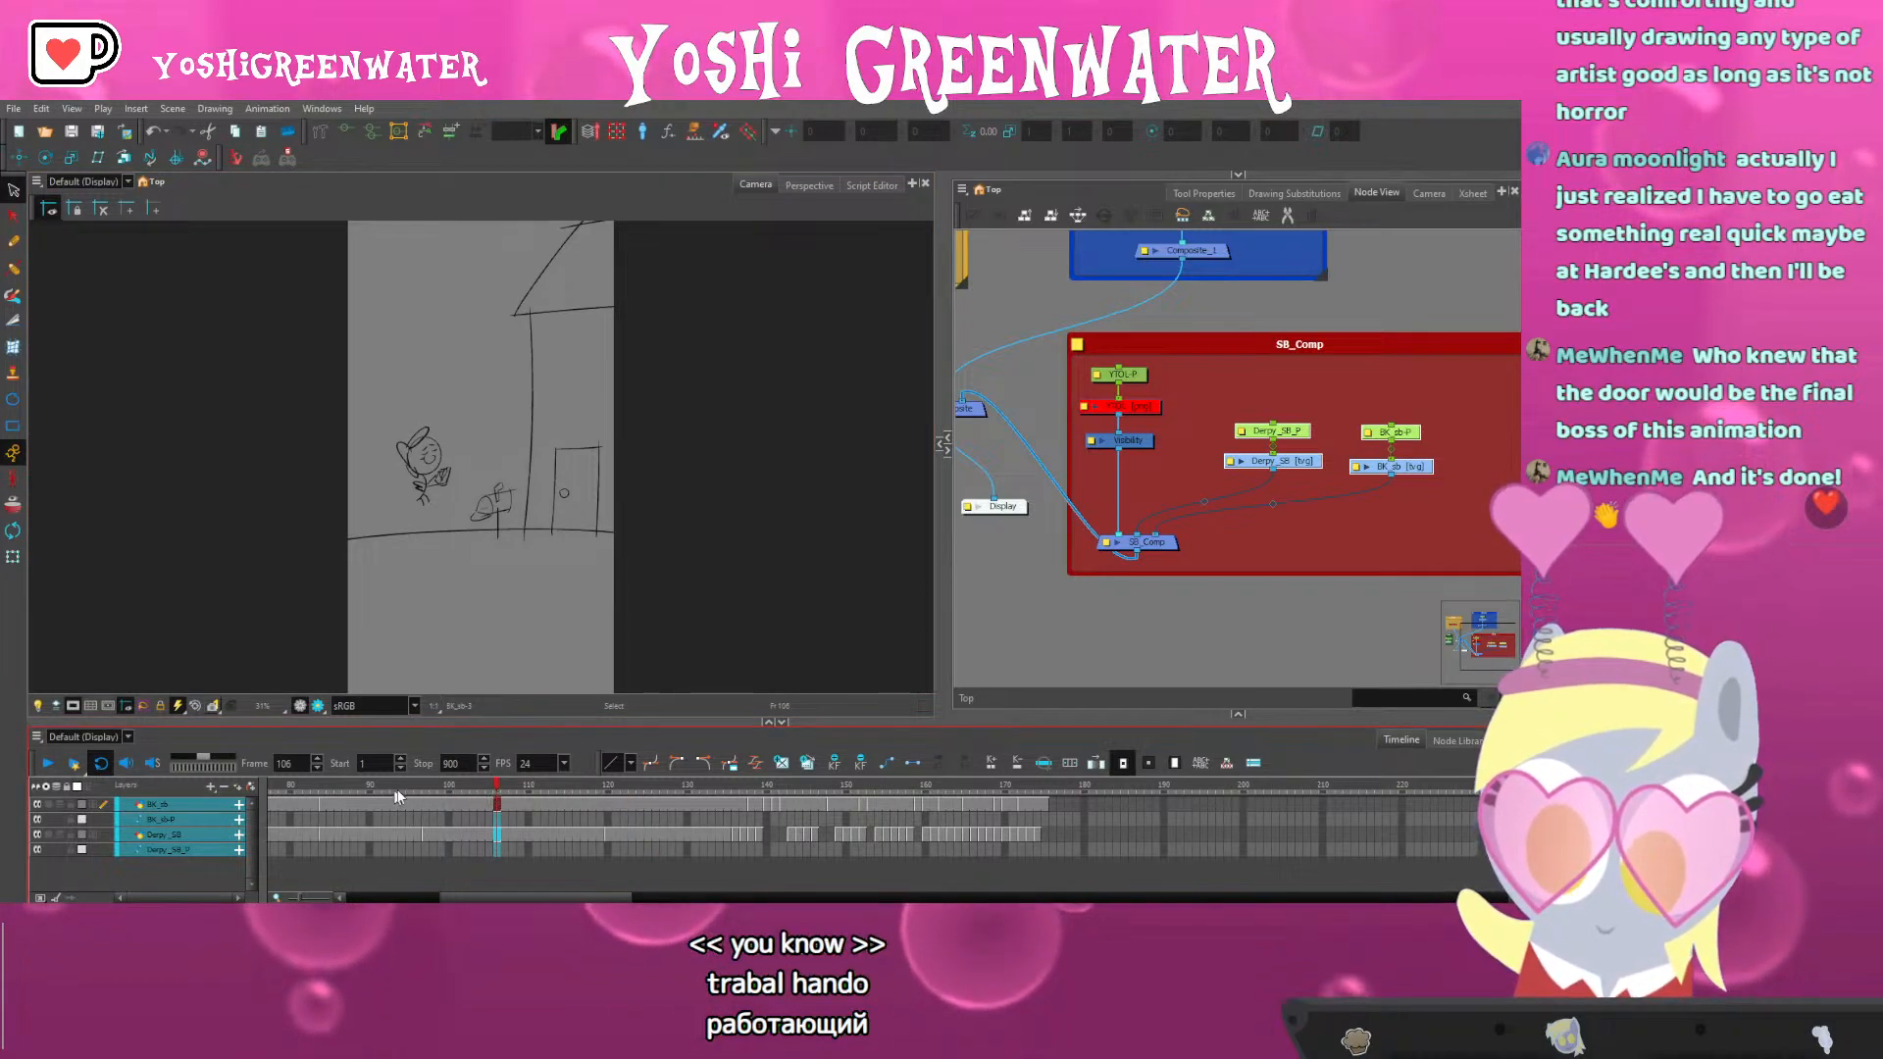
pyautogui.press('+')
pyautogui.press('+')
pyautogui.press('+')
pyautogui.press('+')
pyautogui.press('+')
pyautogui.press('+')
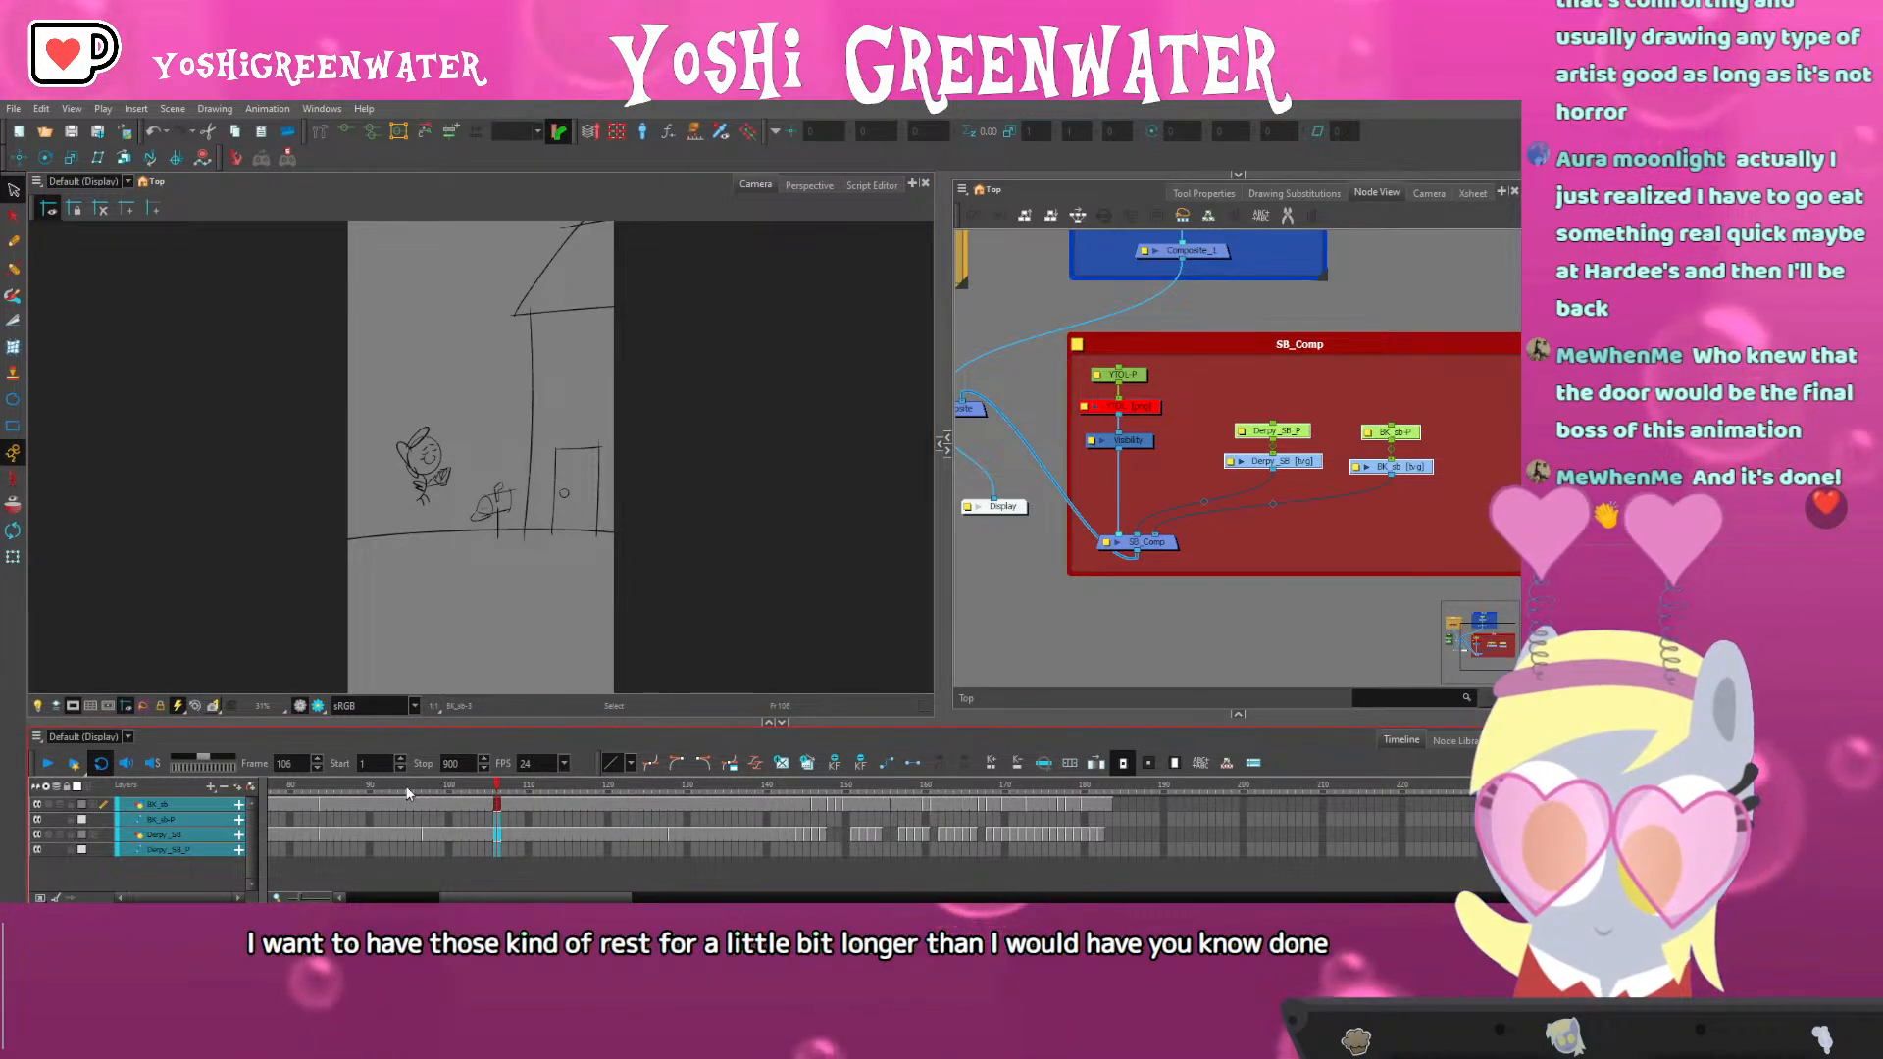
pyautogui.click(403, 792)
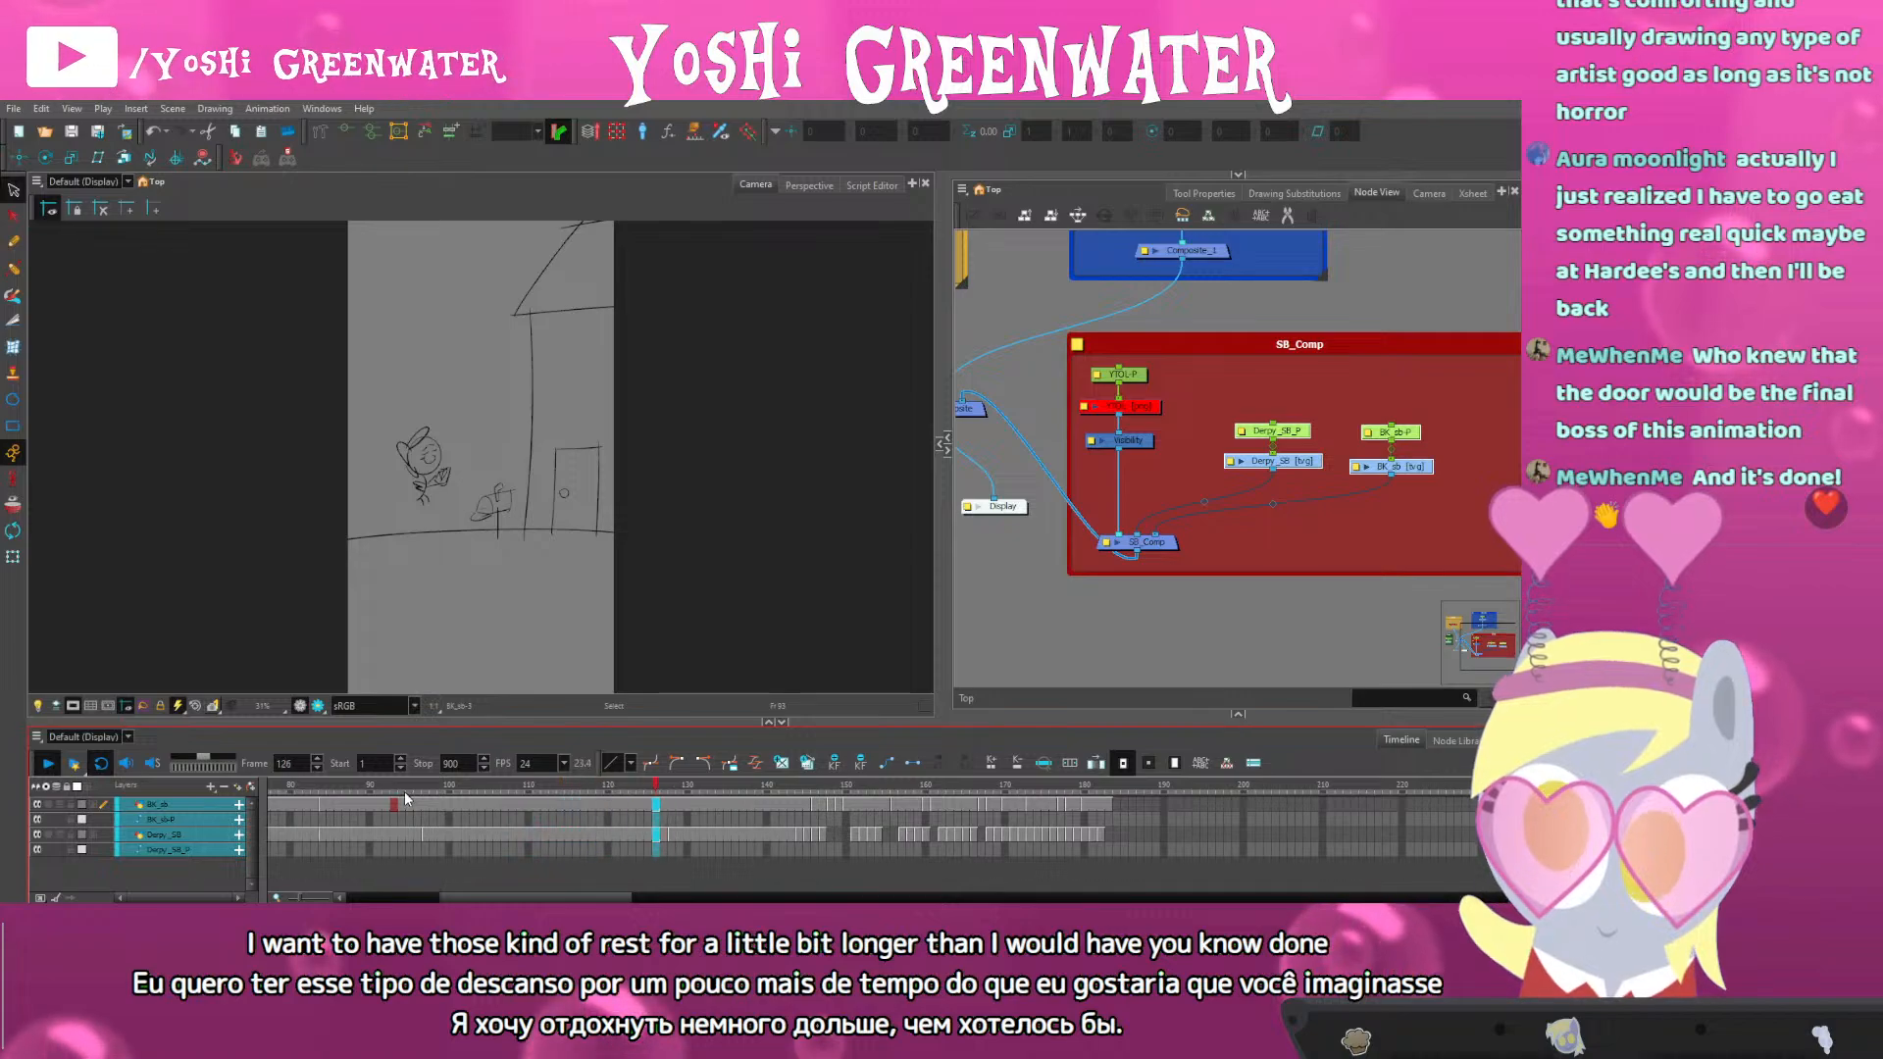
# Extend the exposures on all layers around frame 125 to end at about frame 193, and replay from about frame 94
pyautogui.click(650, 792)
pyautogui.press('+')
pyautogui.press('+')
pyautogui.press('+')
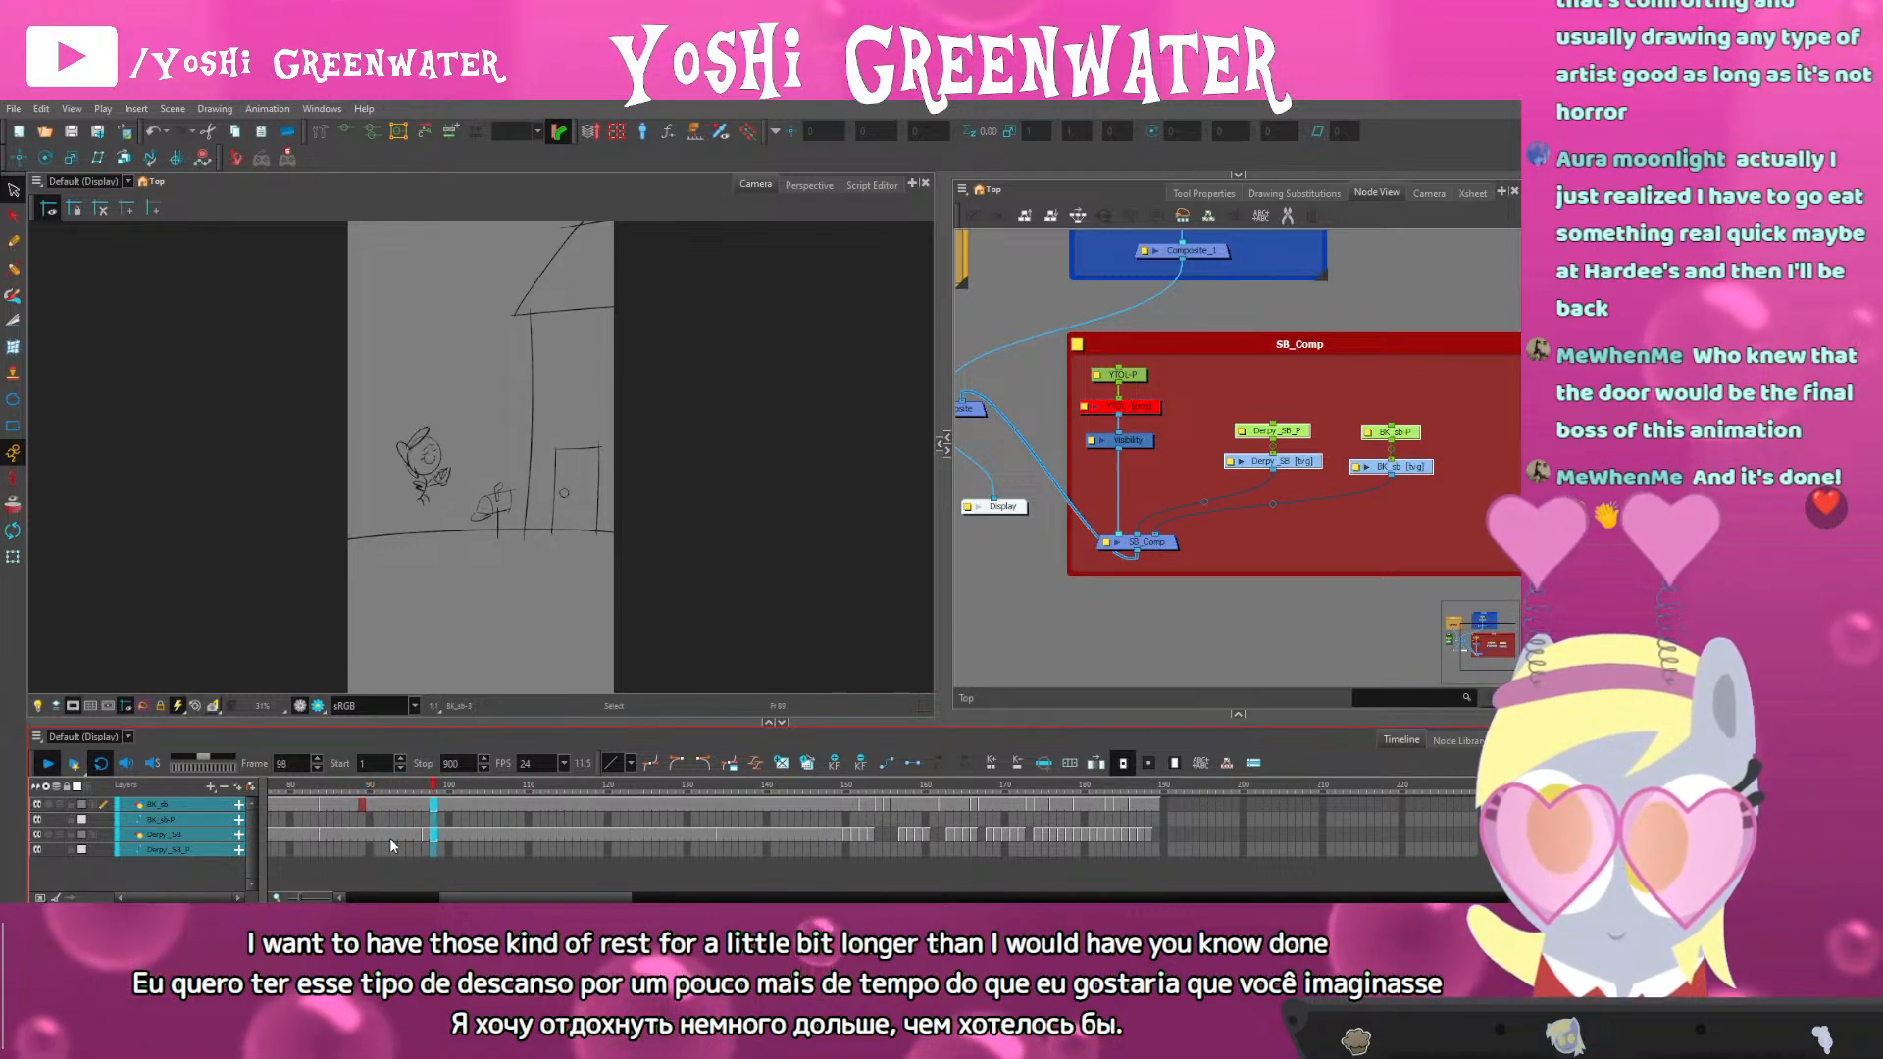
pyautogui.hotkey('shift', 'Return')
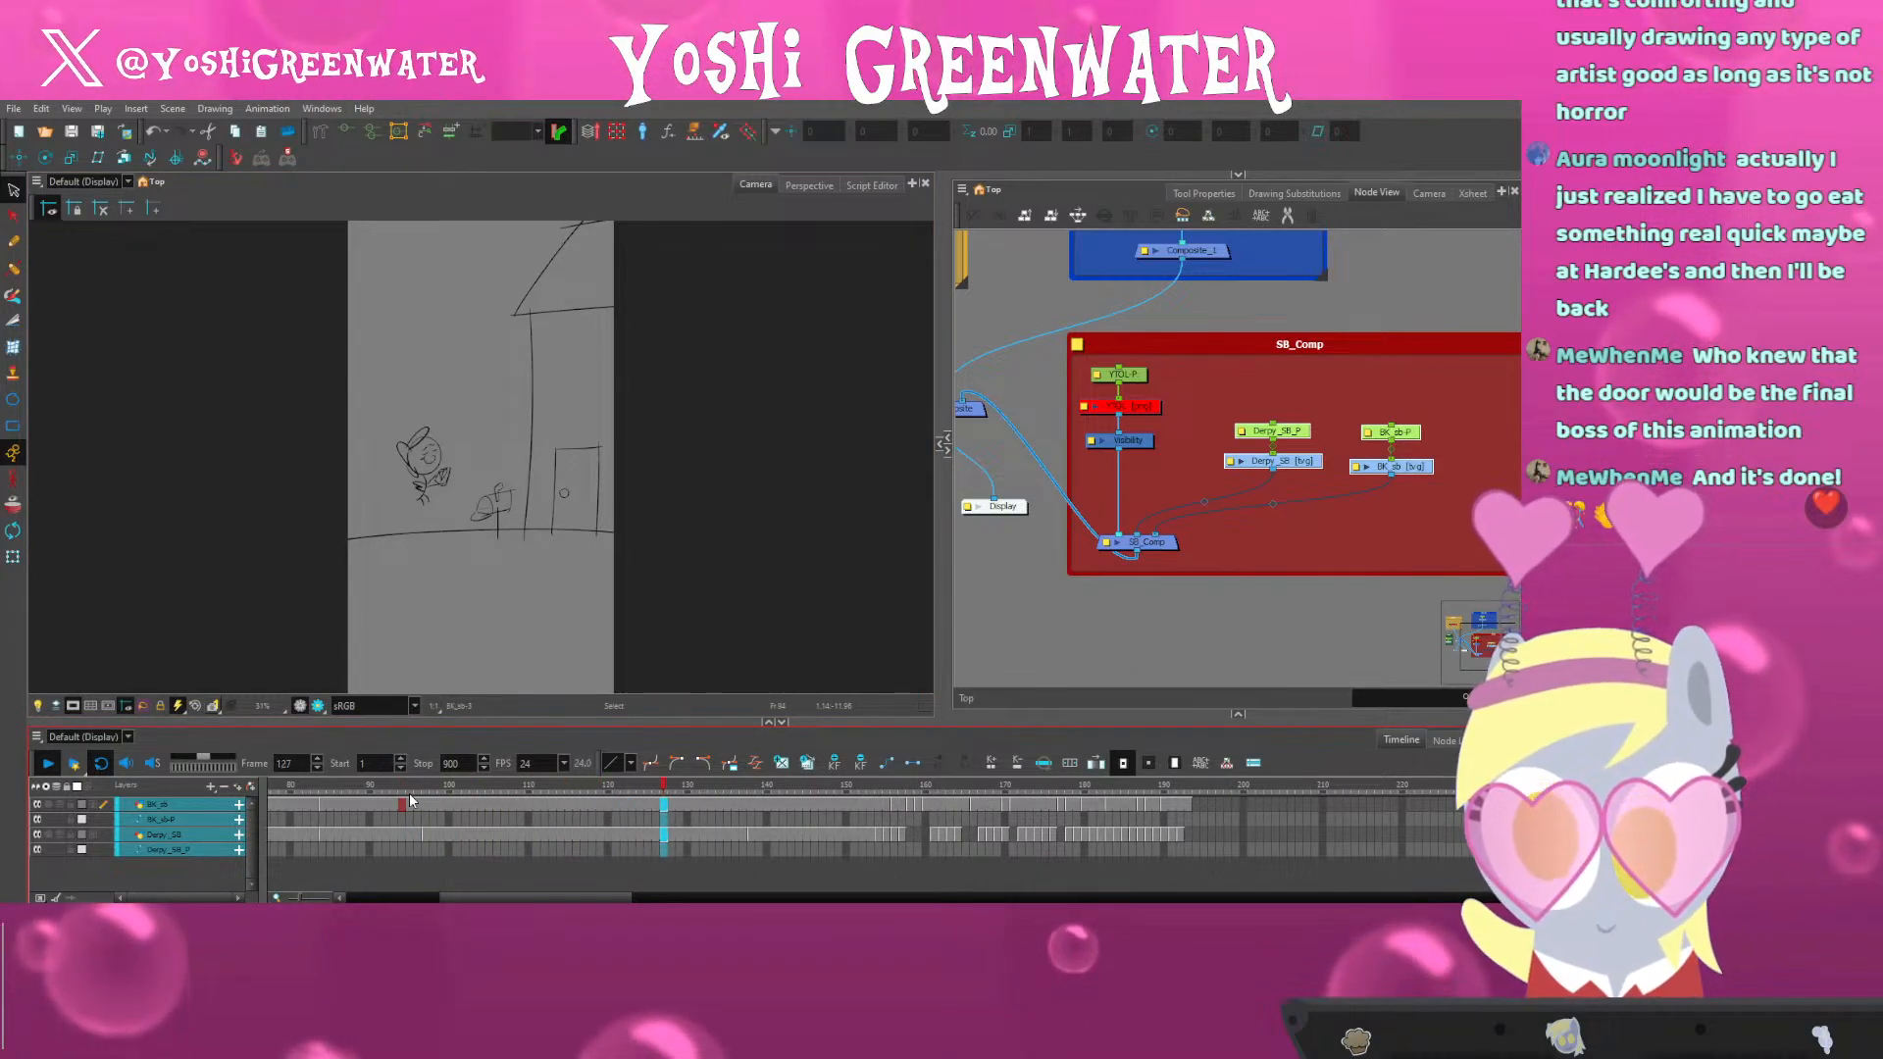
pyautogui.hotkey('shift', 'Return')
# Extend Derpy's pose on all layers around frame 143 to end at about frame 196, and replay from about frame 135
pyautogui.hscroll(3, 409, 793)
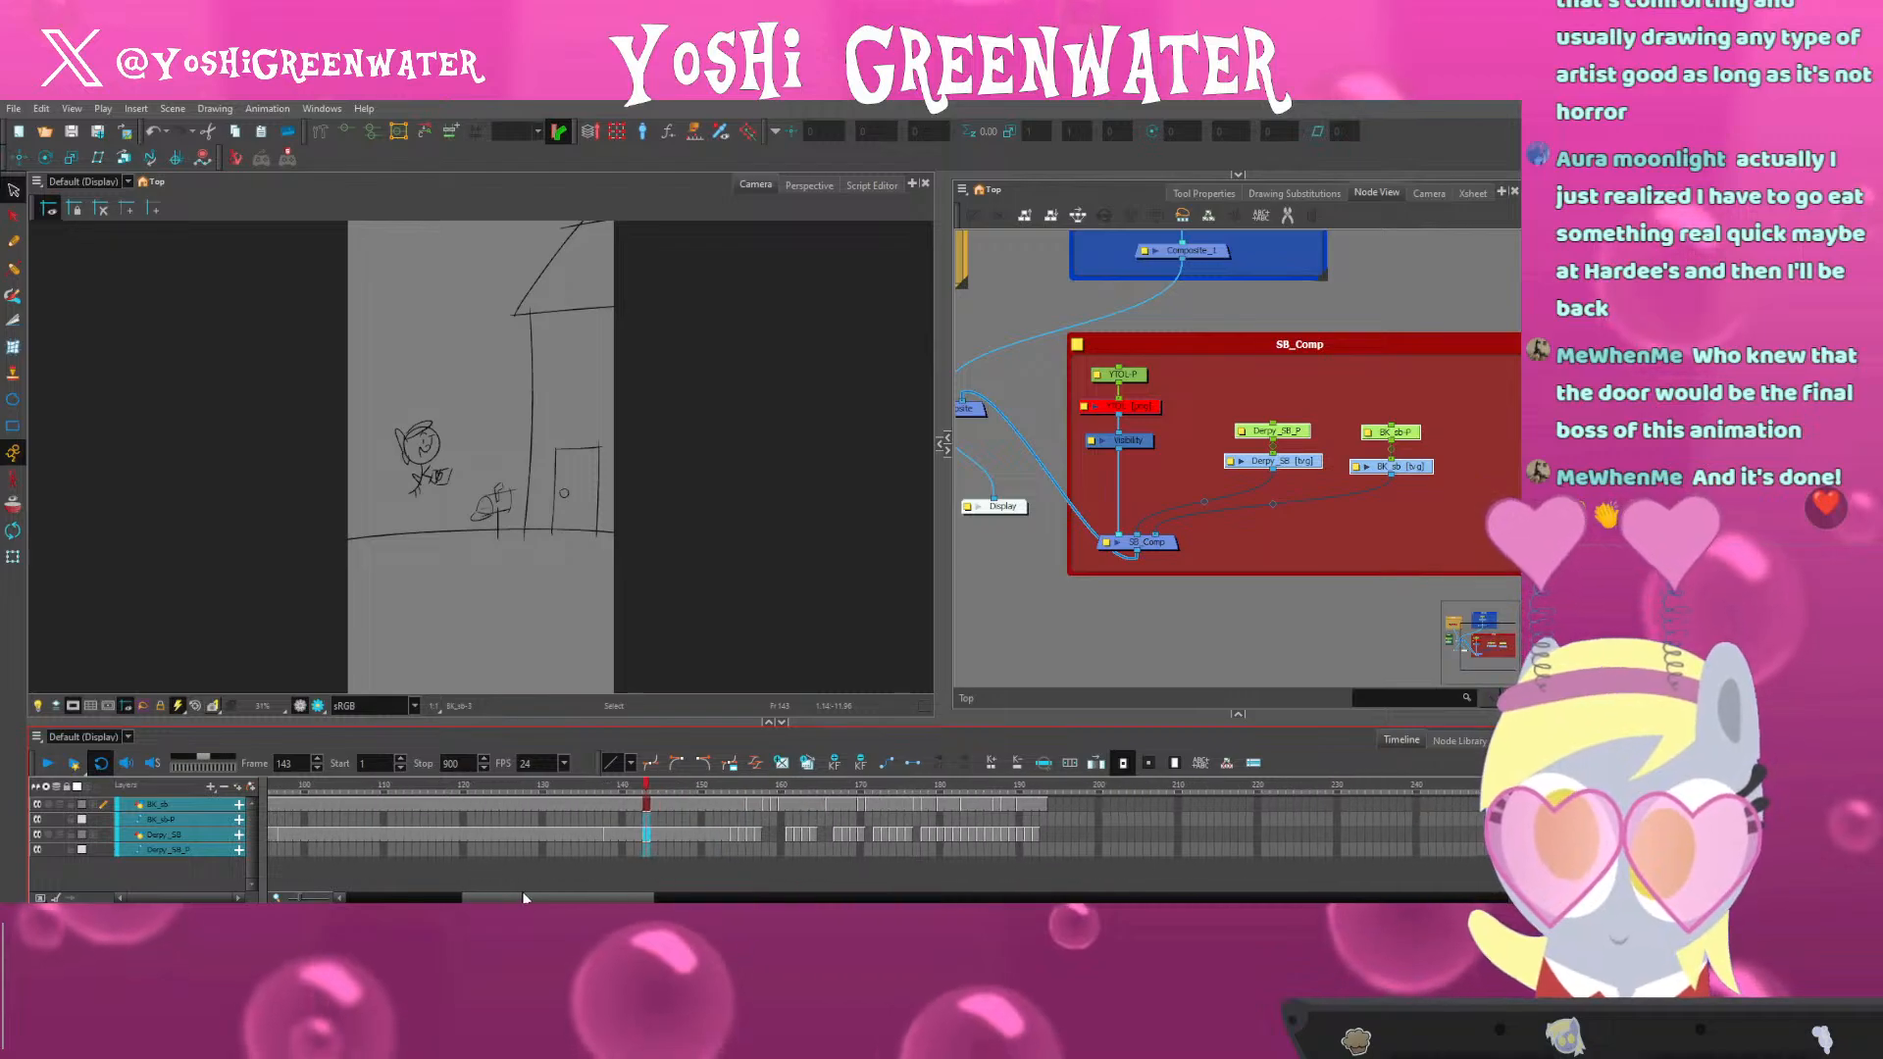
pyautogui.moveTo(512, 716); pyautogui.dragTo(512, 726)
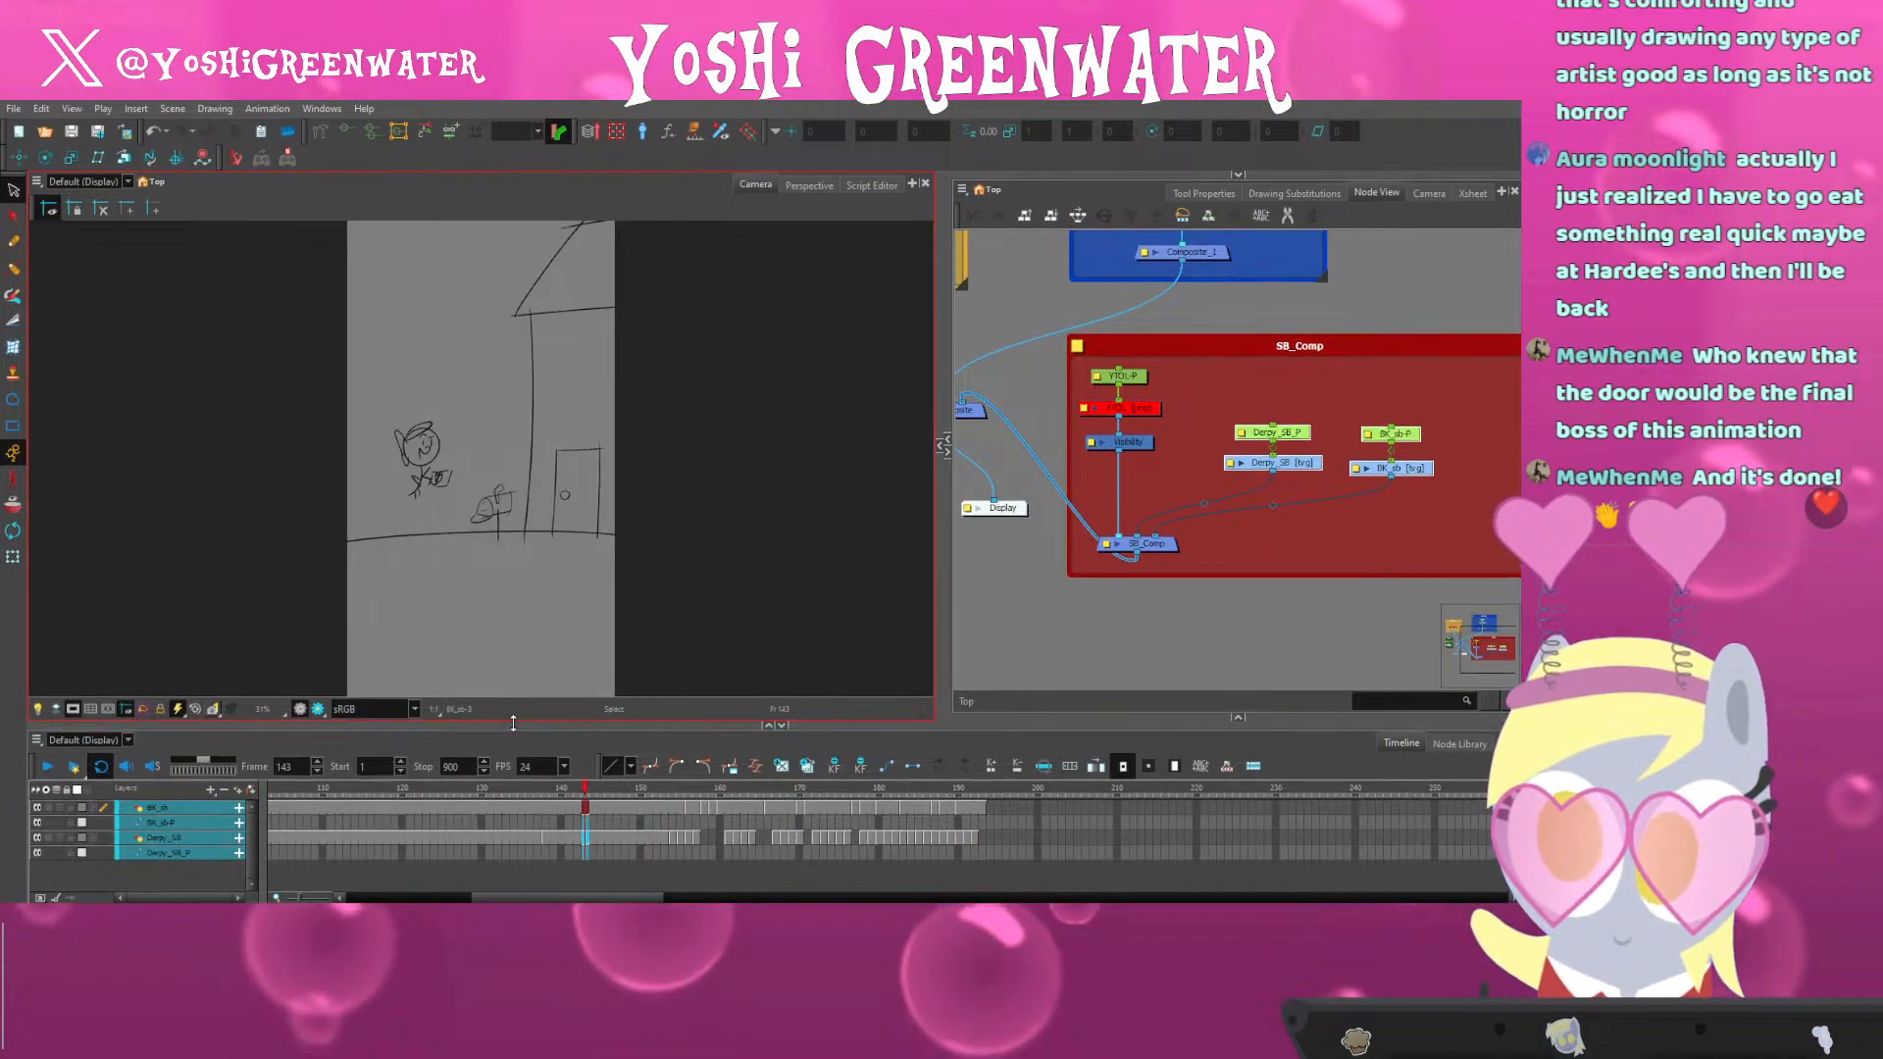
pyautogui.press('+')
pyautogui.press('+')
pyautogui.press('+')
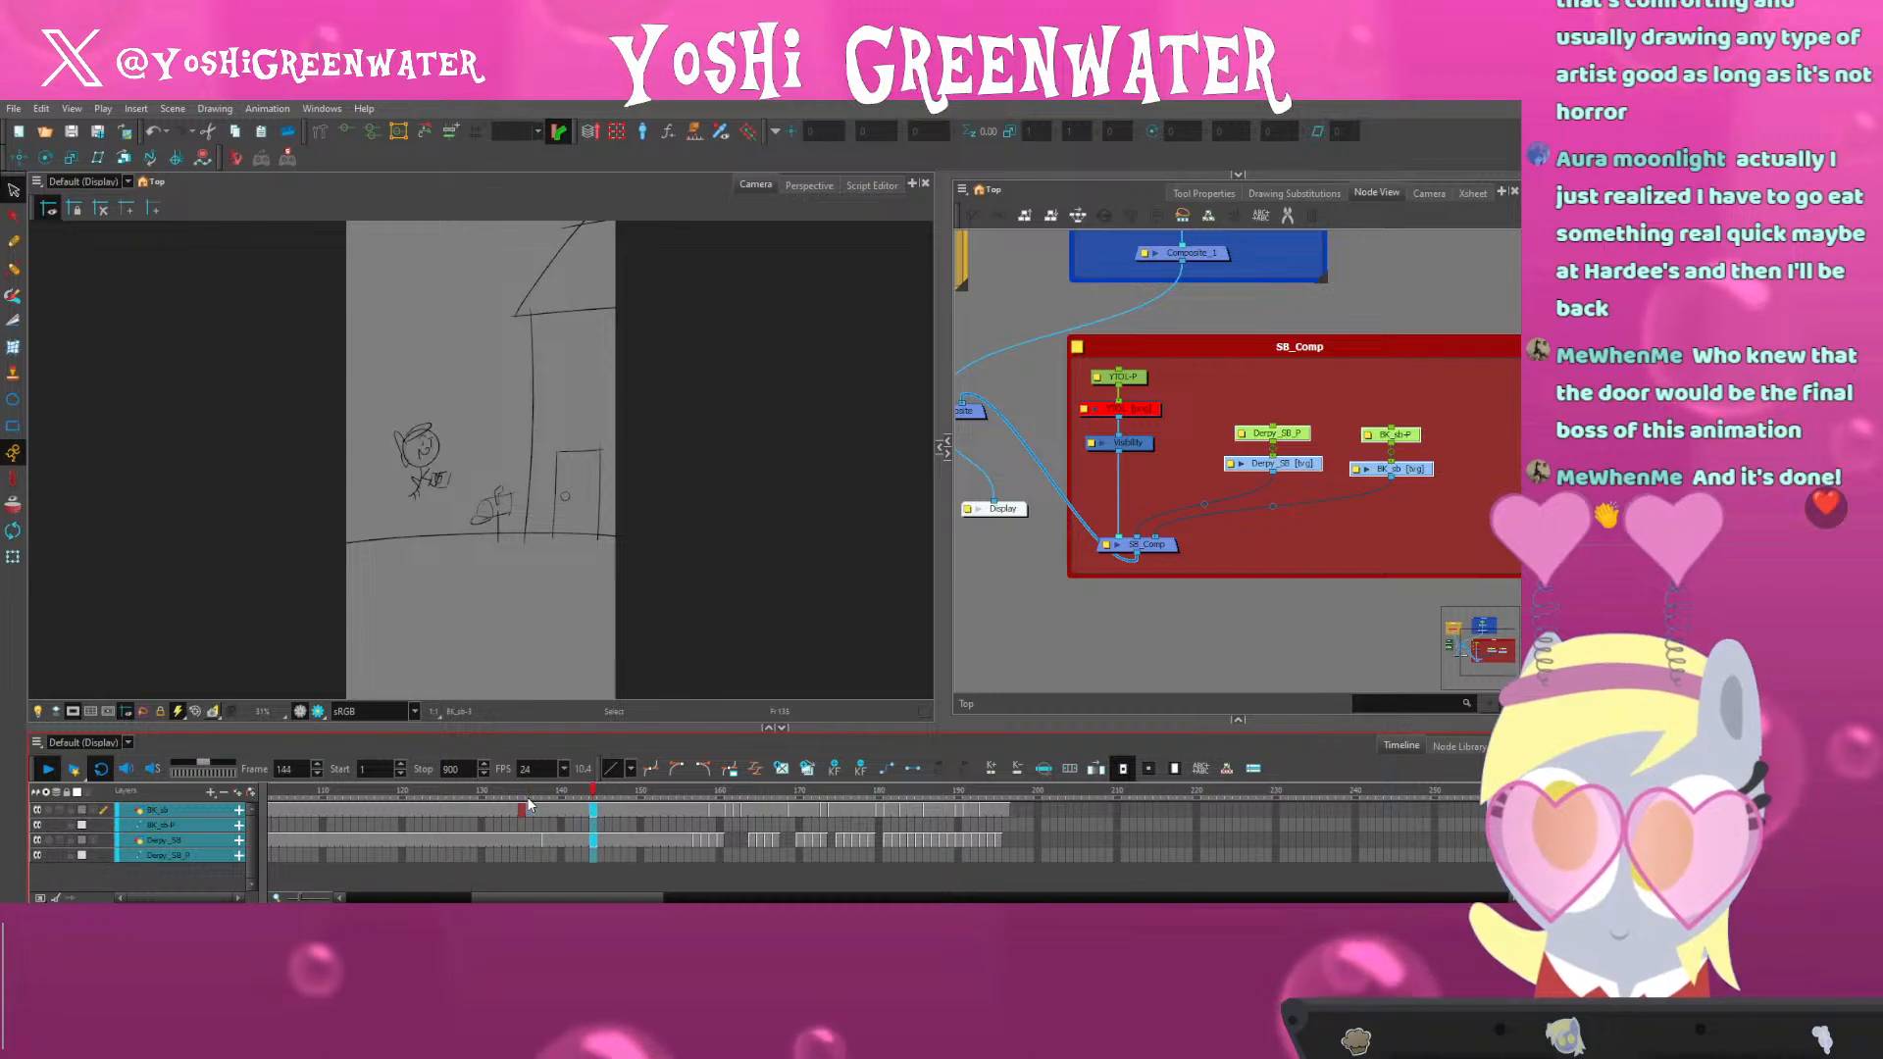
pyautogui.click(543, 806)
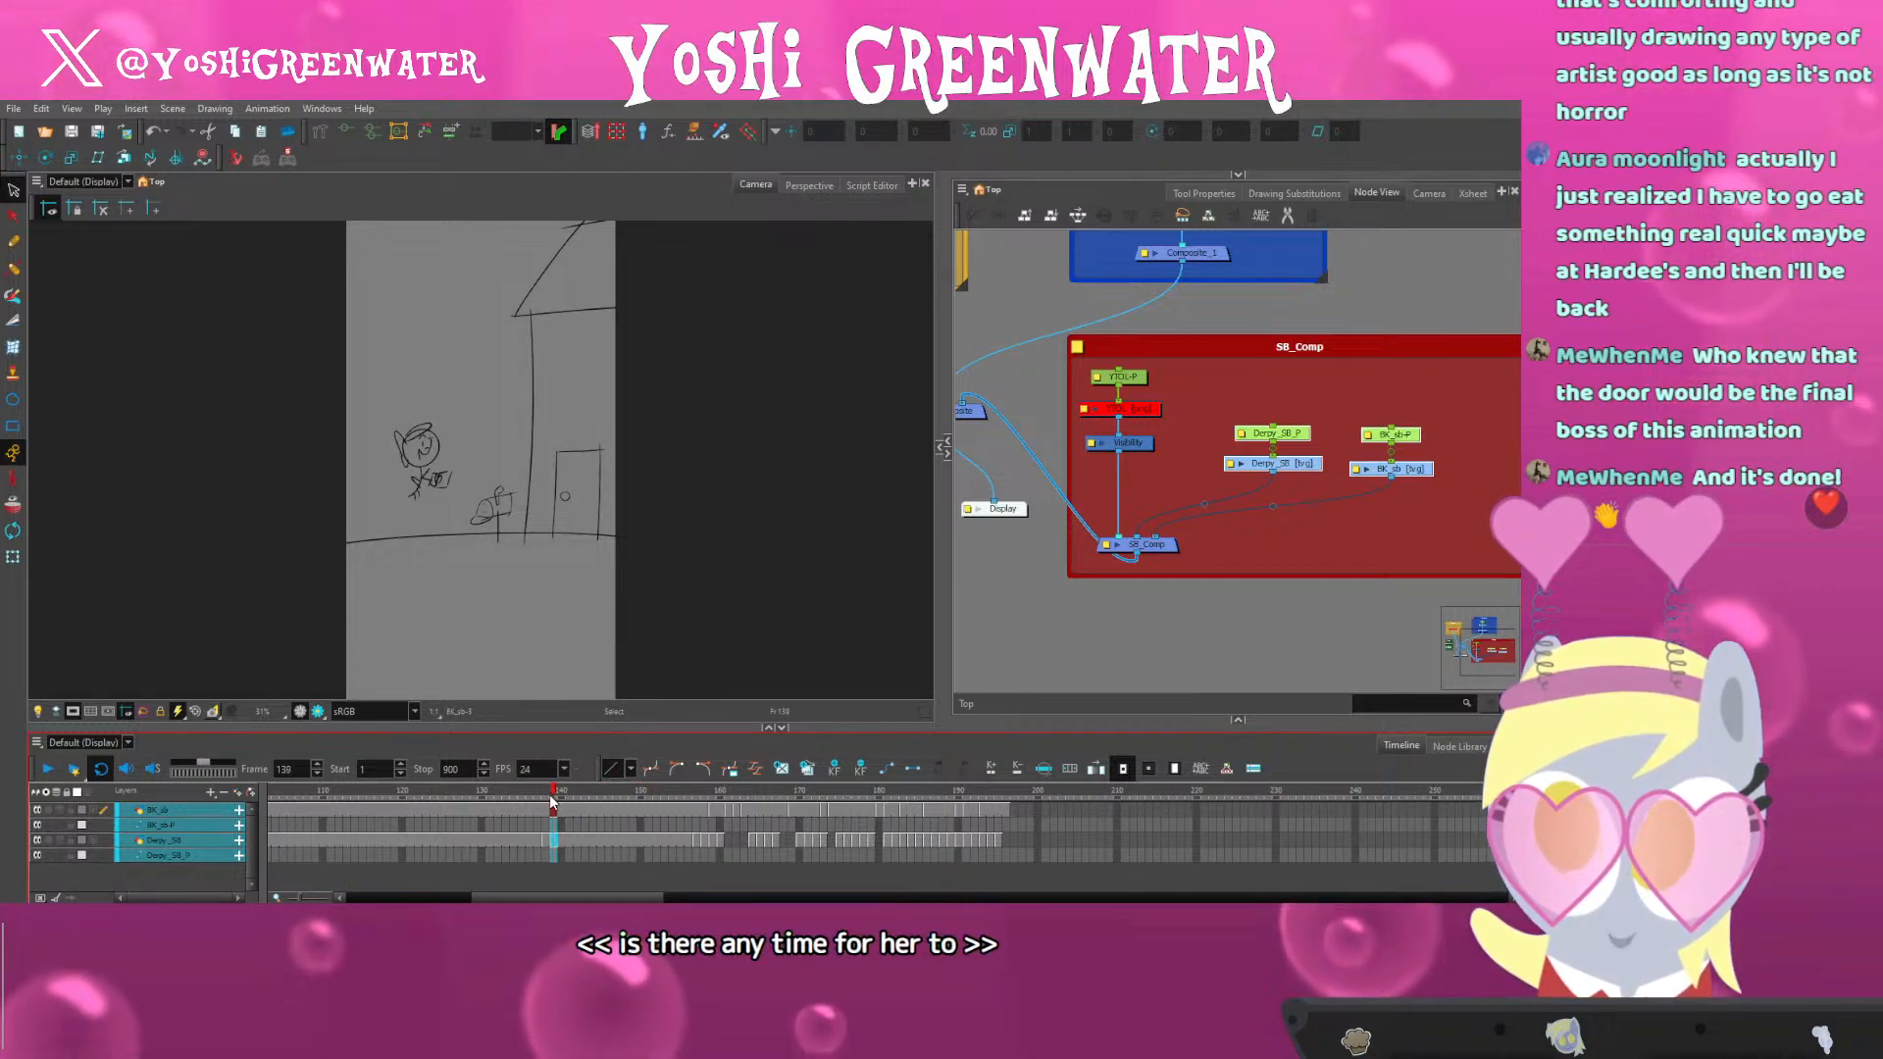
# Extend the hold before Derpy's dash on all layers around frame 154 to end at about frame 208, and replay it
pyautogui.moveTo(573, 800); pyautogui.dragTo(672, 799)
pyautogui.moveTo(594, 895); pyautogui.dragTo(606, 895)
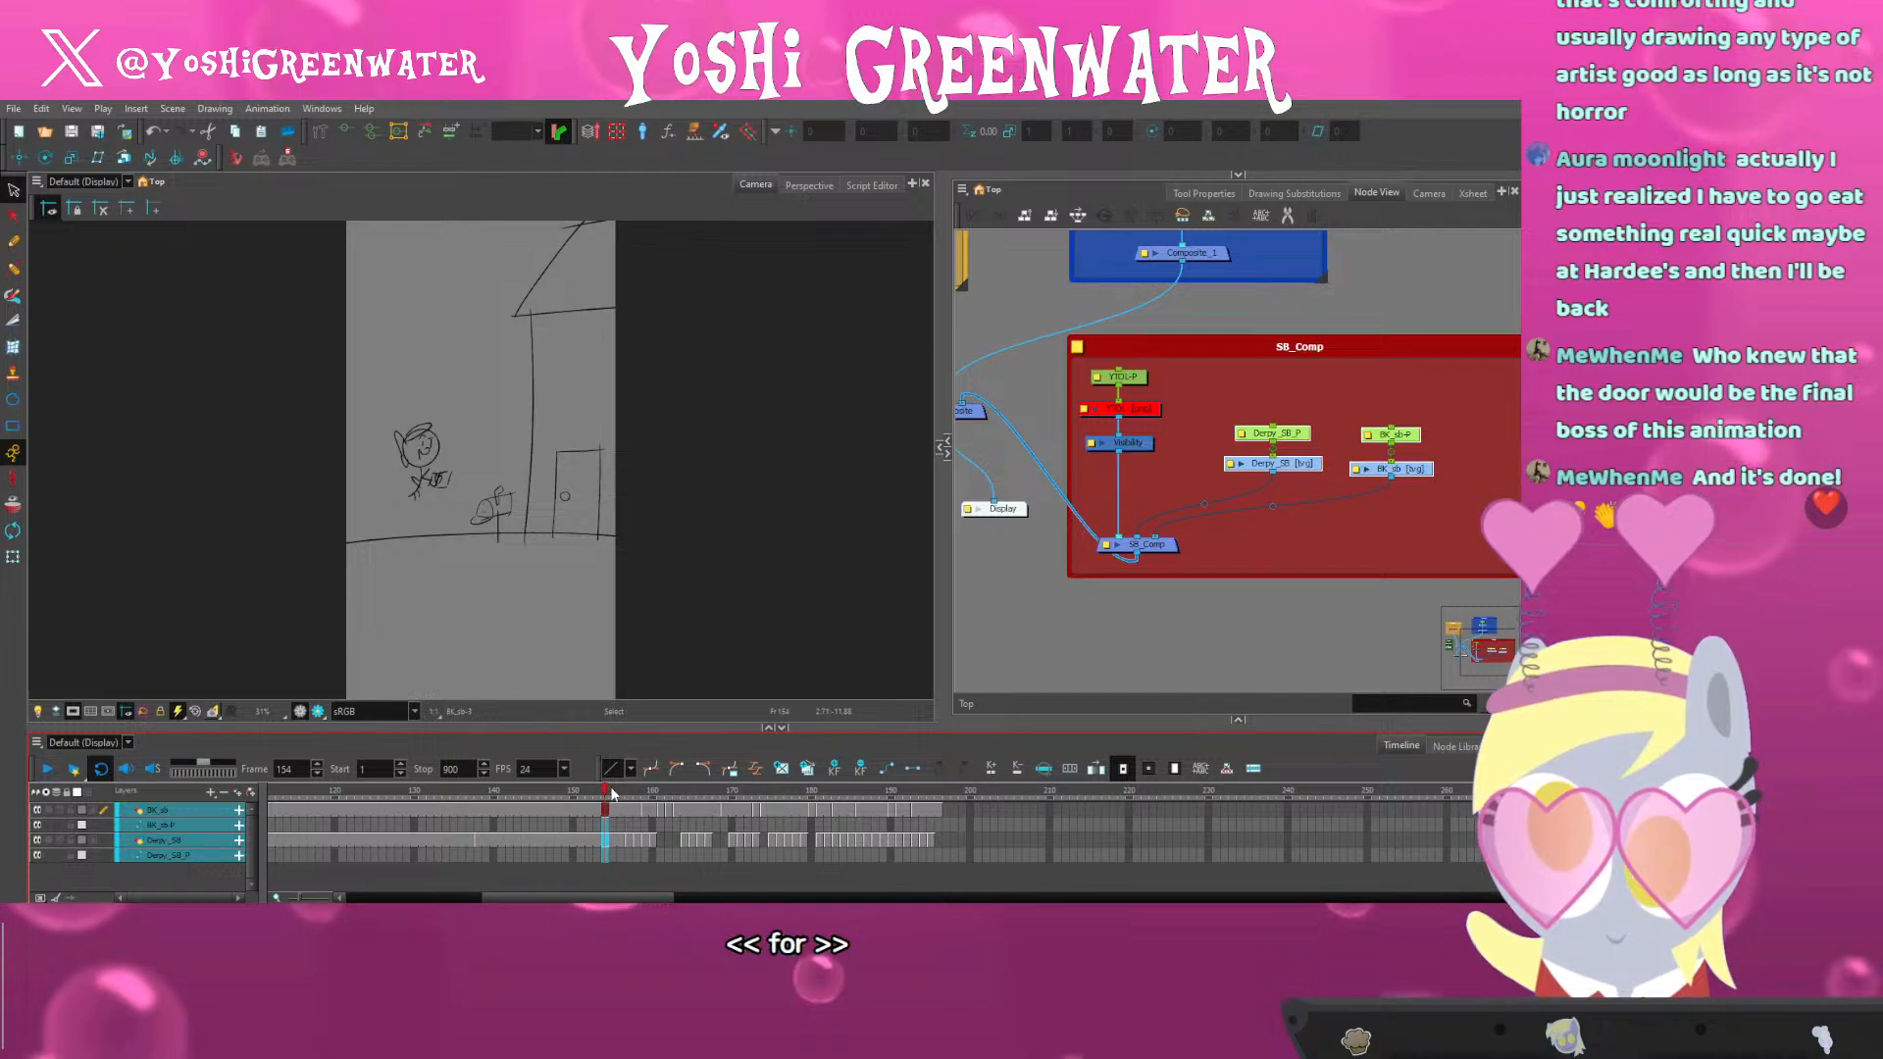
pyautogui.moveTo(610, 792)
pyautogui.mouseDown()
pyautogui.moveTo(659, 799)
pyautogui.moveTo(601, 796)
pyautogui.mouseUp()
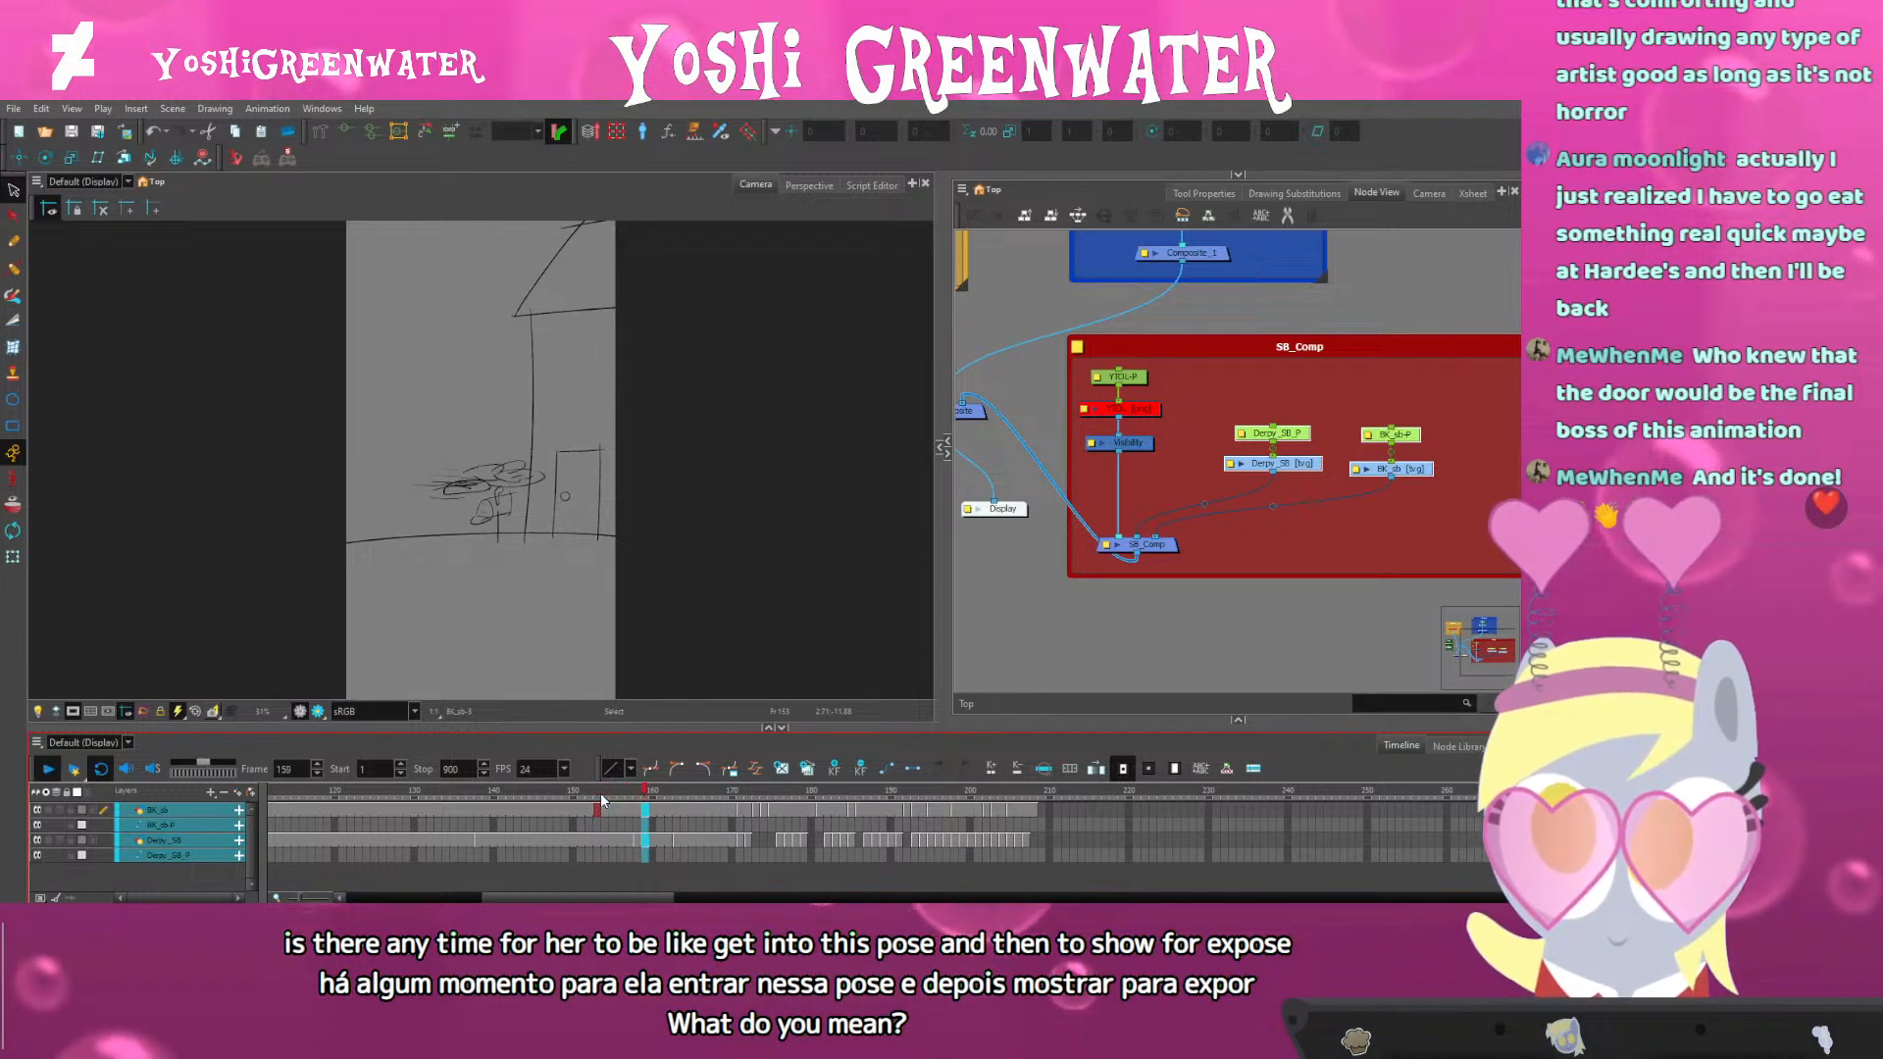
pyautogui.moveTo(572, 899); pyautogui.dragTo(582, 899)
# Extend the exposures on all layers between frames 155 and 163, where Derpy reaches the door, to end at about frame 218
pyautogui.click(550, 810)
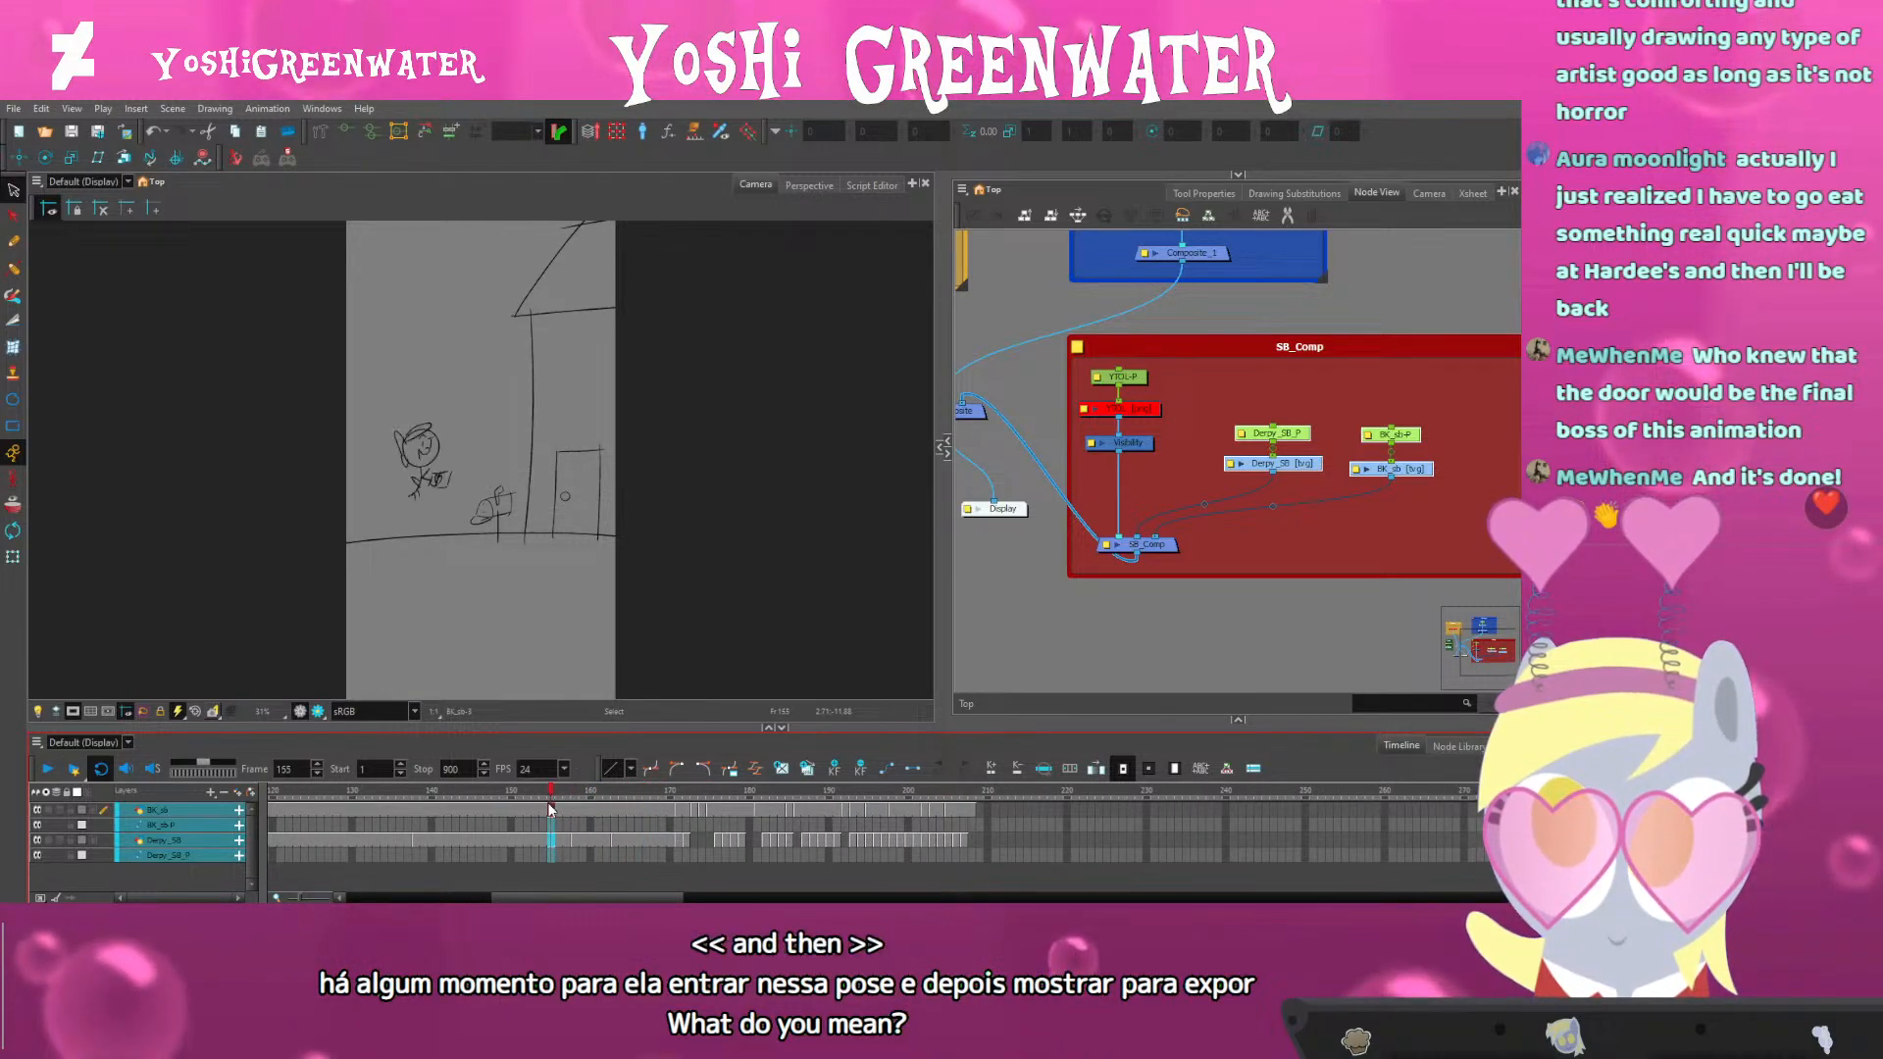
pyautogui.moveTo(552, 797)
pyautogui.mouseDown()
pyautogui.moveTo(677, 796)
pyautogui.moveTo(614, 795)
pyautogui.mouseUp()
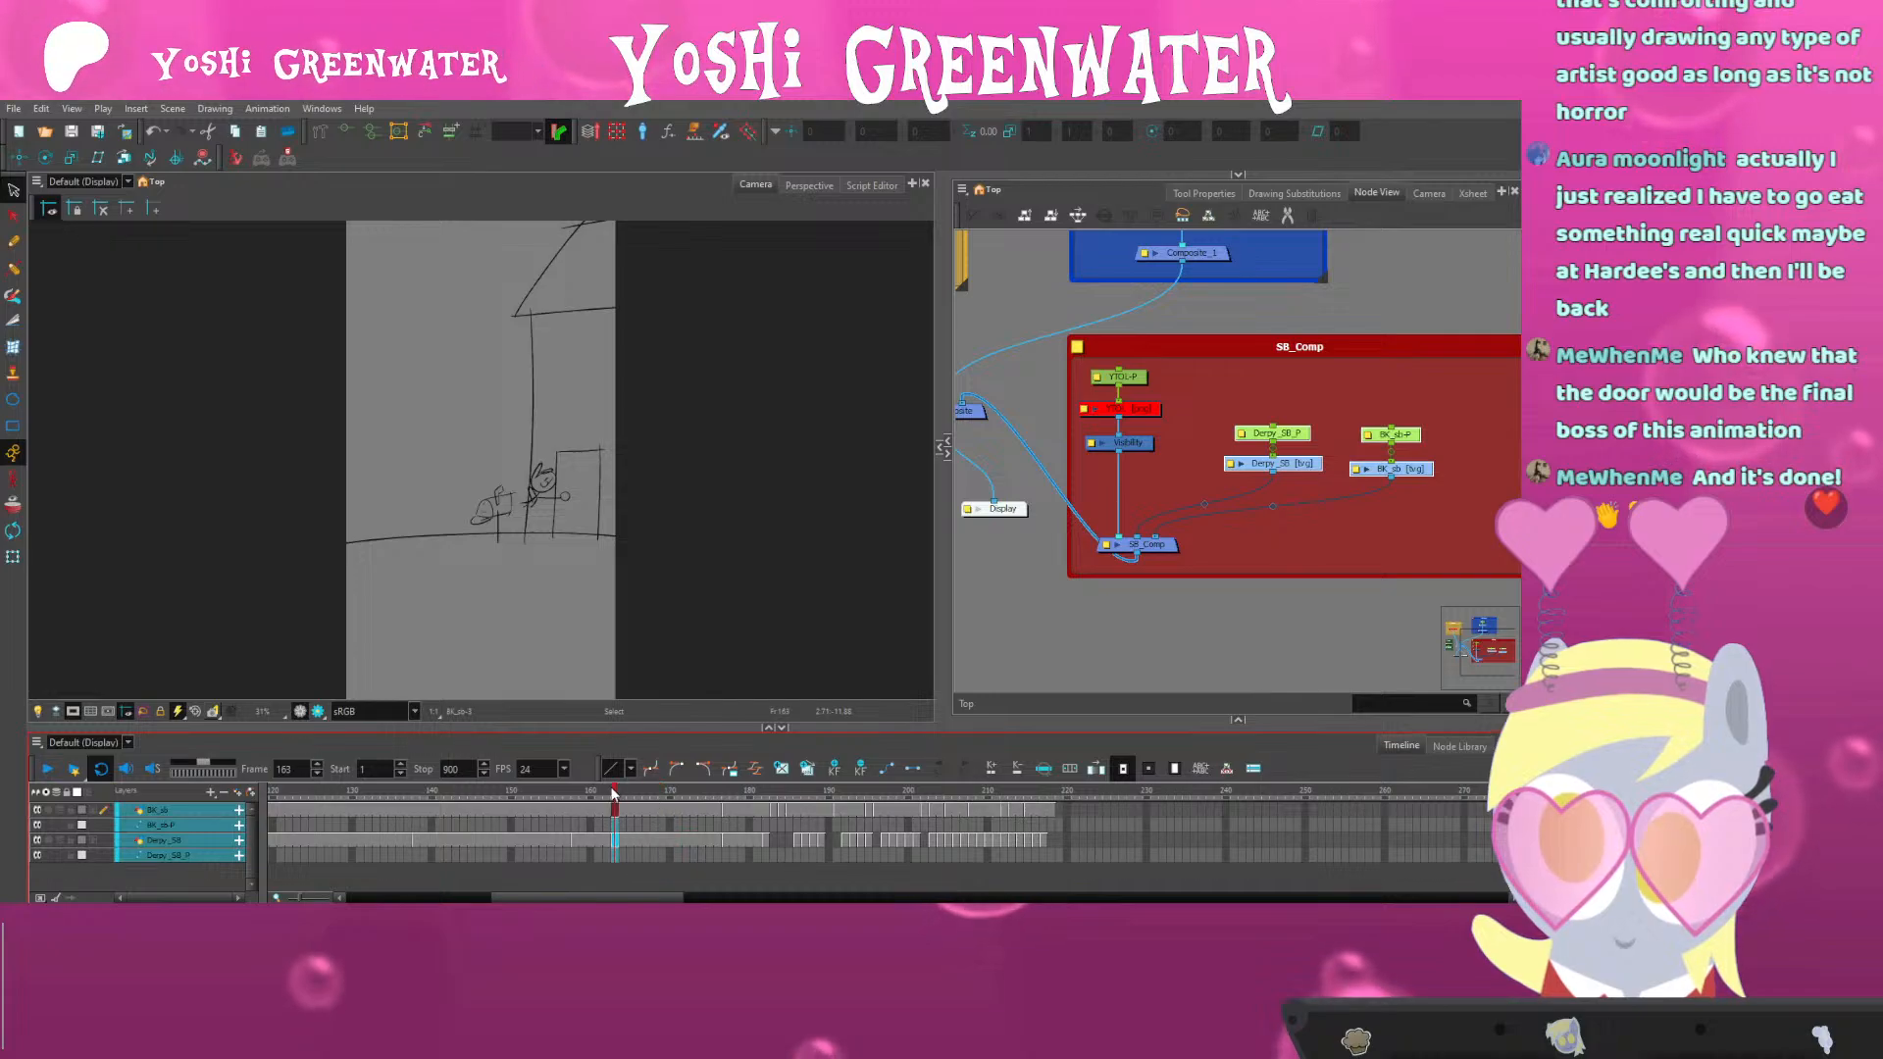
pyautogui.moveTo(582, 900); pyautogui.dragTo(595, 900)
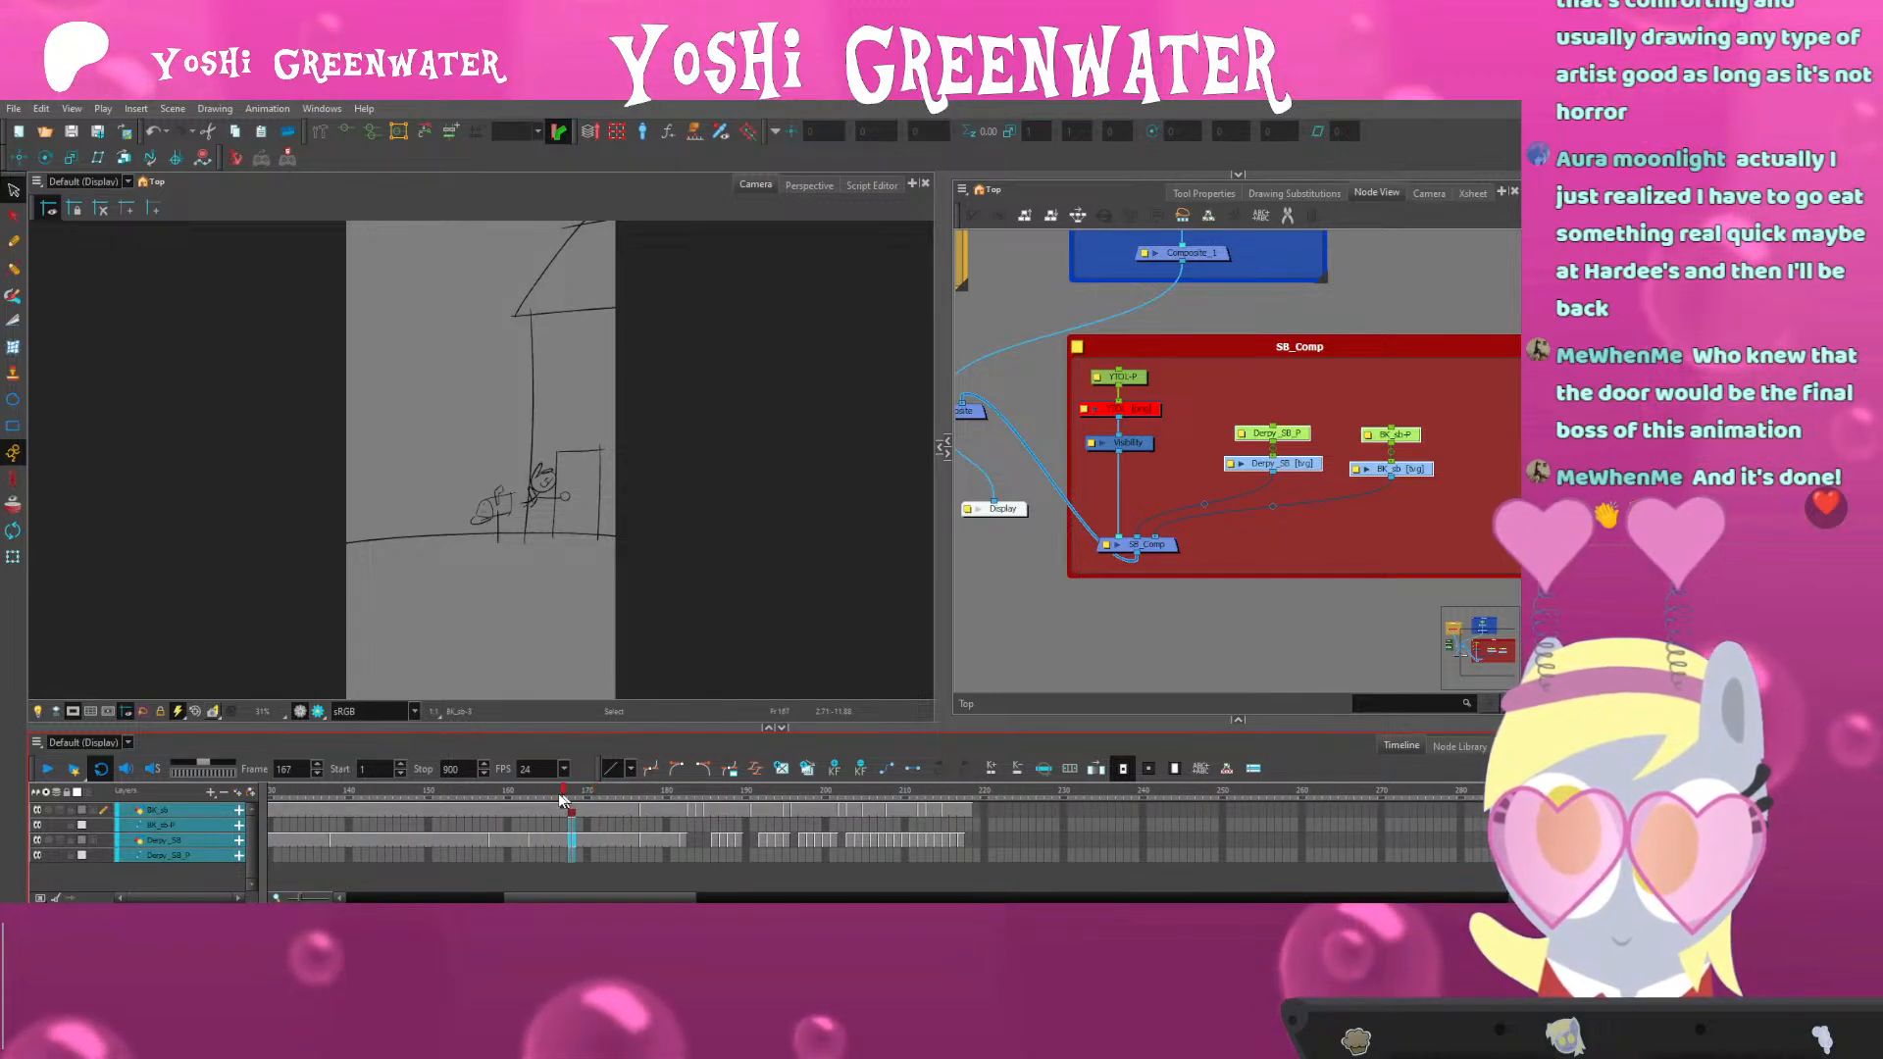
# Extend the exposures on all layers around frame 183 to end at about frame 222, and replay from about frame 138
pyautogui.moveTo(562, 800); pyautogui.dragTo(637, 794)
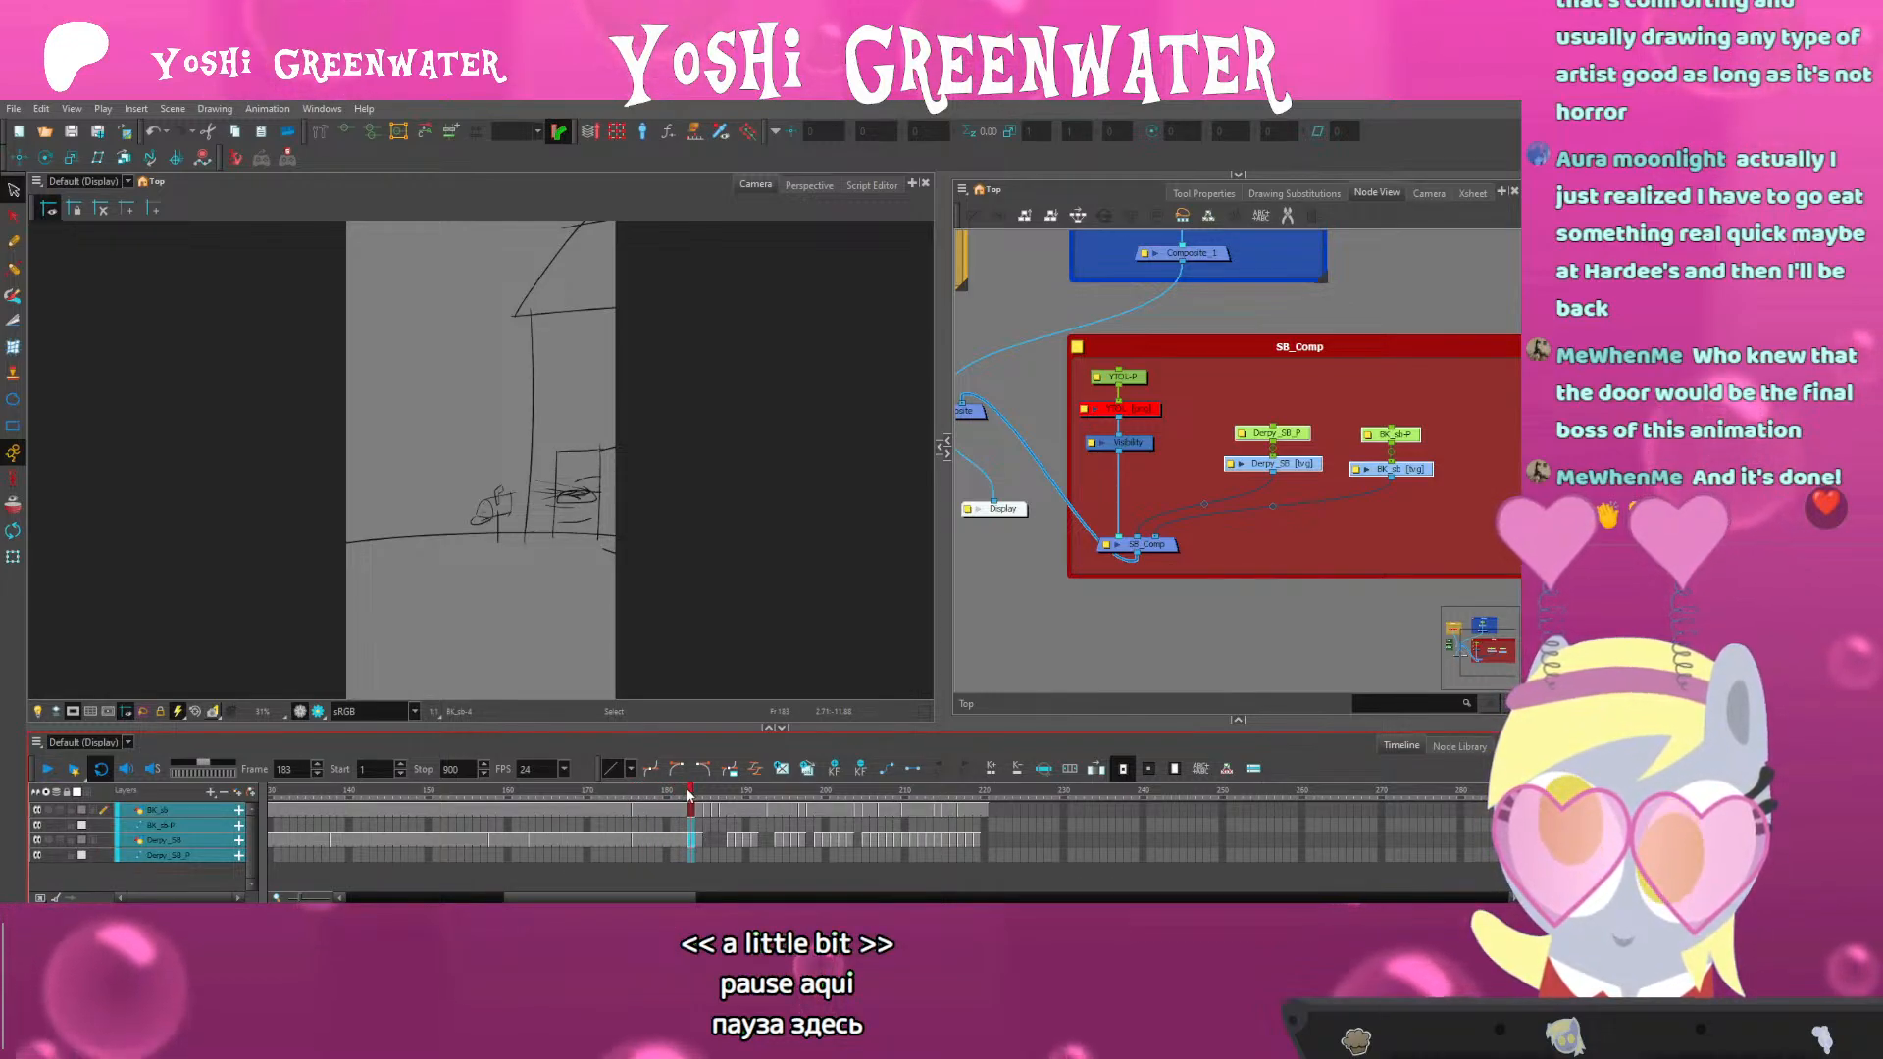
pyautogui.moveTo(717, 799); pyautogui.dragTo(501, 794)
pyautogui.press('Return')
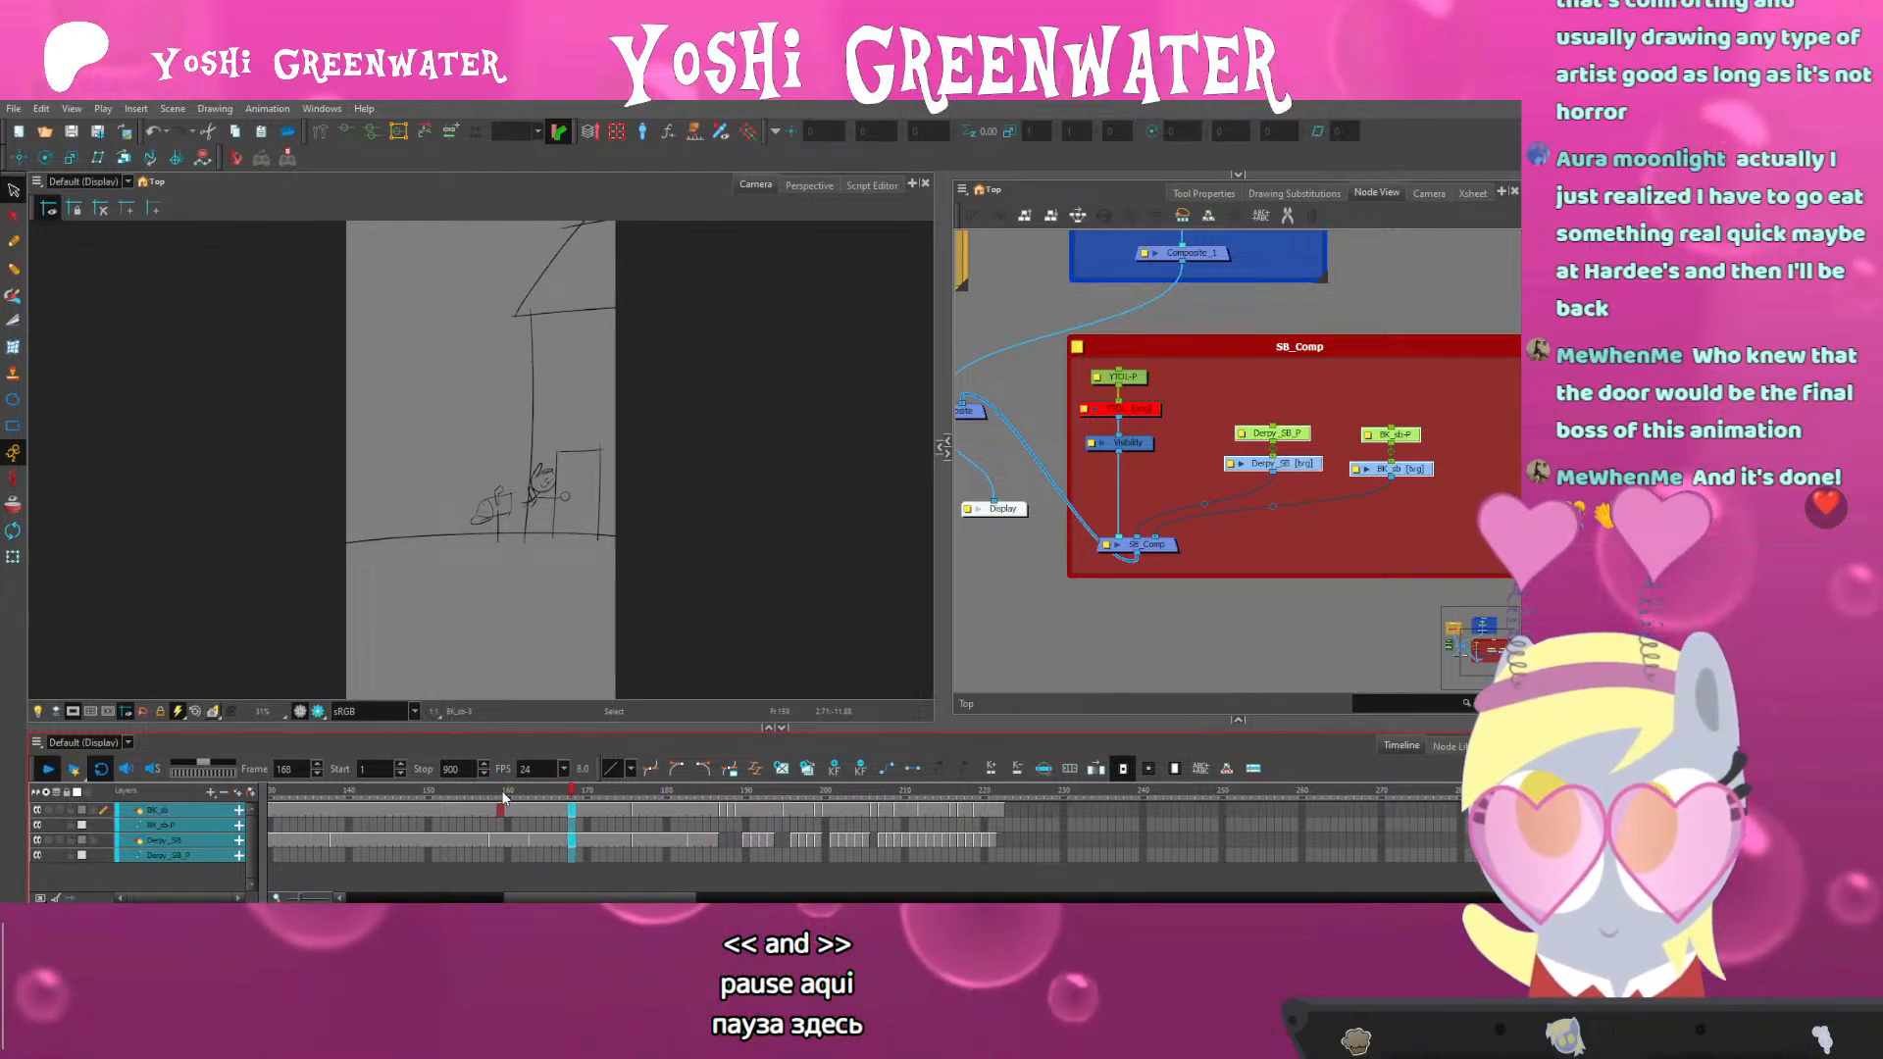
pyautogui.click(334, 795)
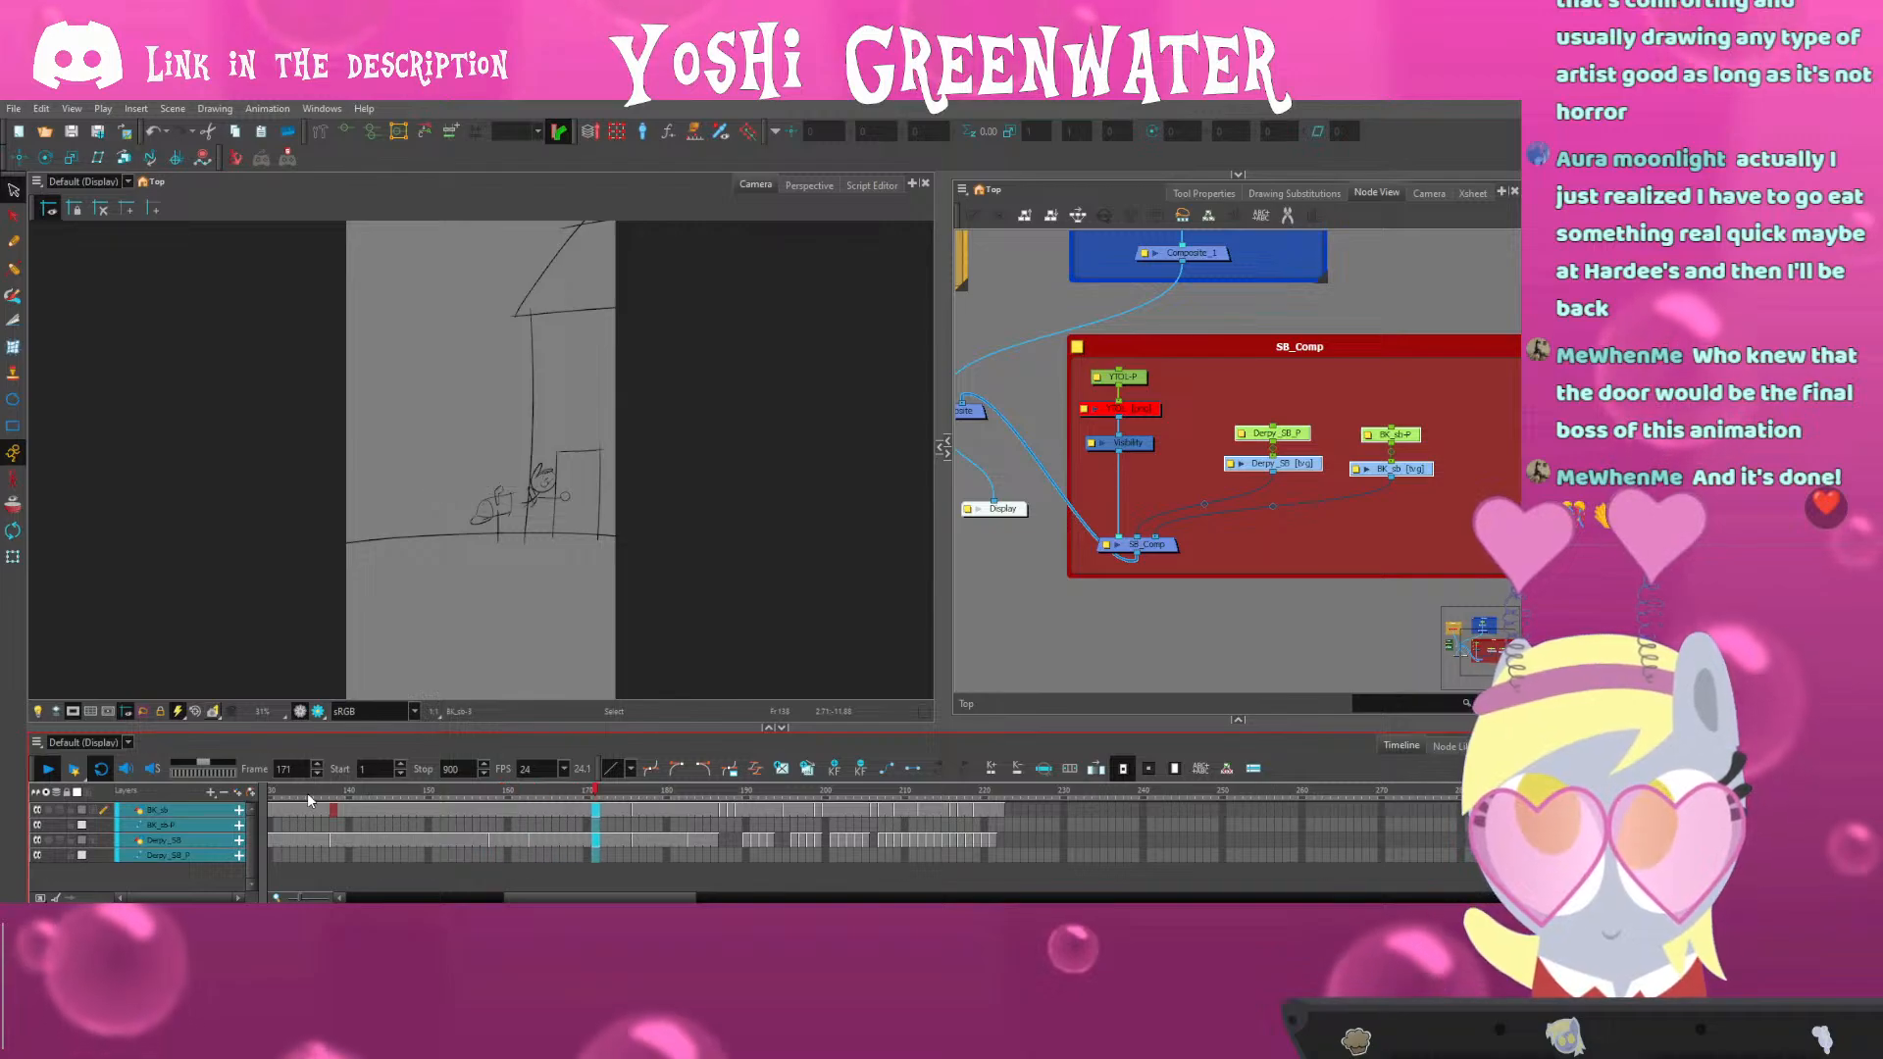
pyautogui.press('Return')
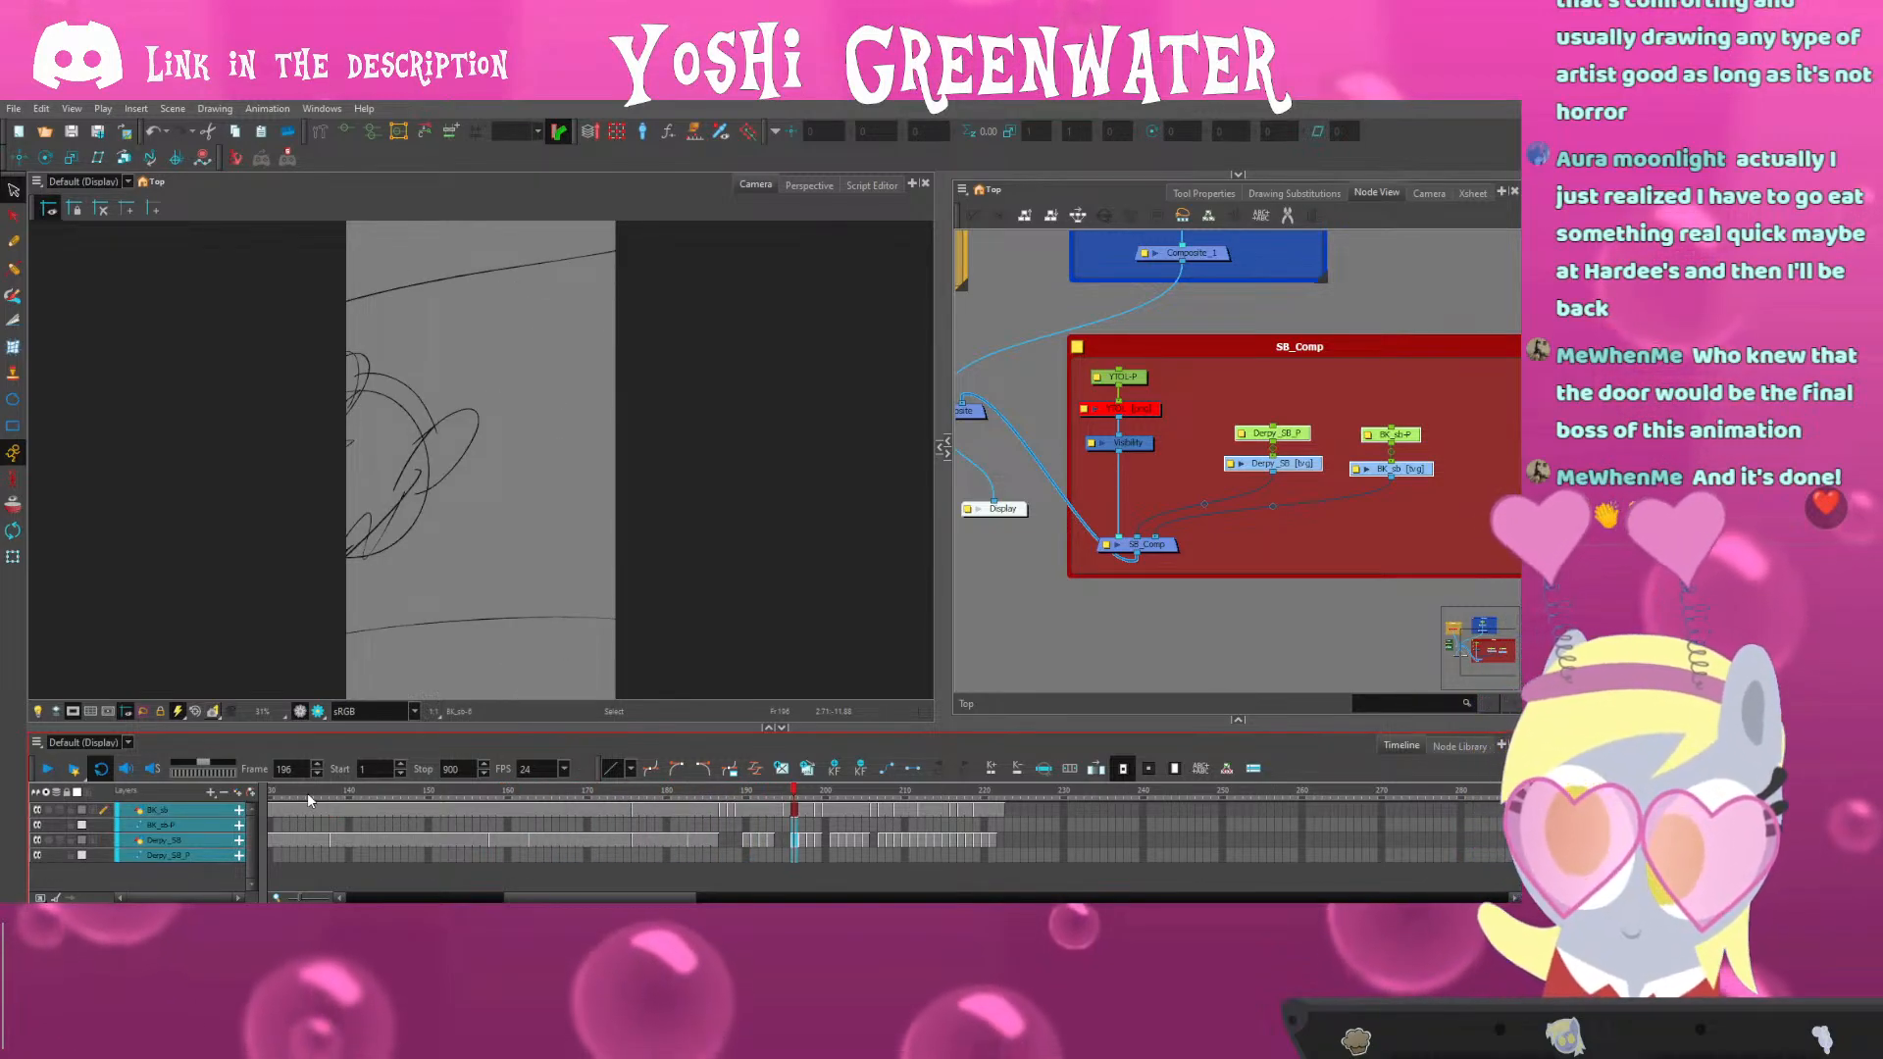
# Review the timing of Derpy's dash to the door around frame 181, and replay from frame 167
pyautogui.moveTo(559, 899); pyautogui.dragTo(585, 899)
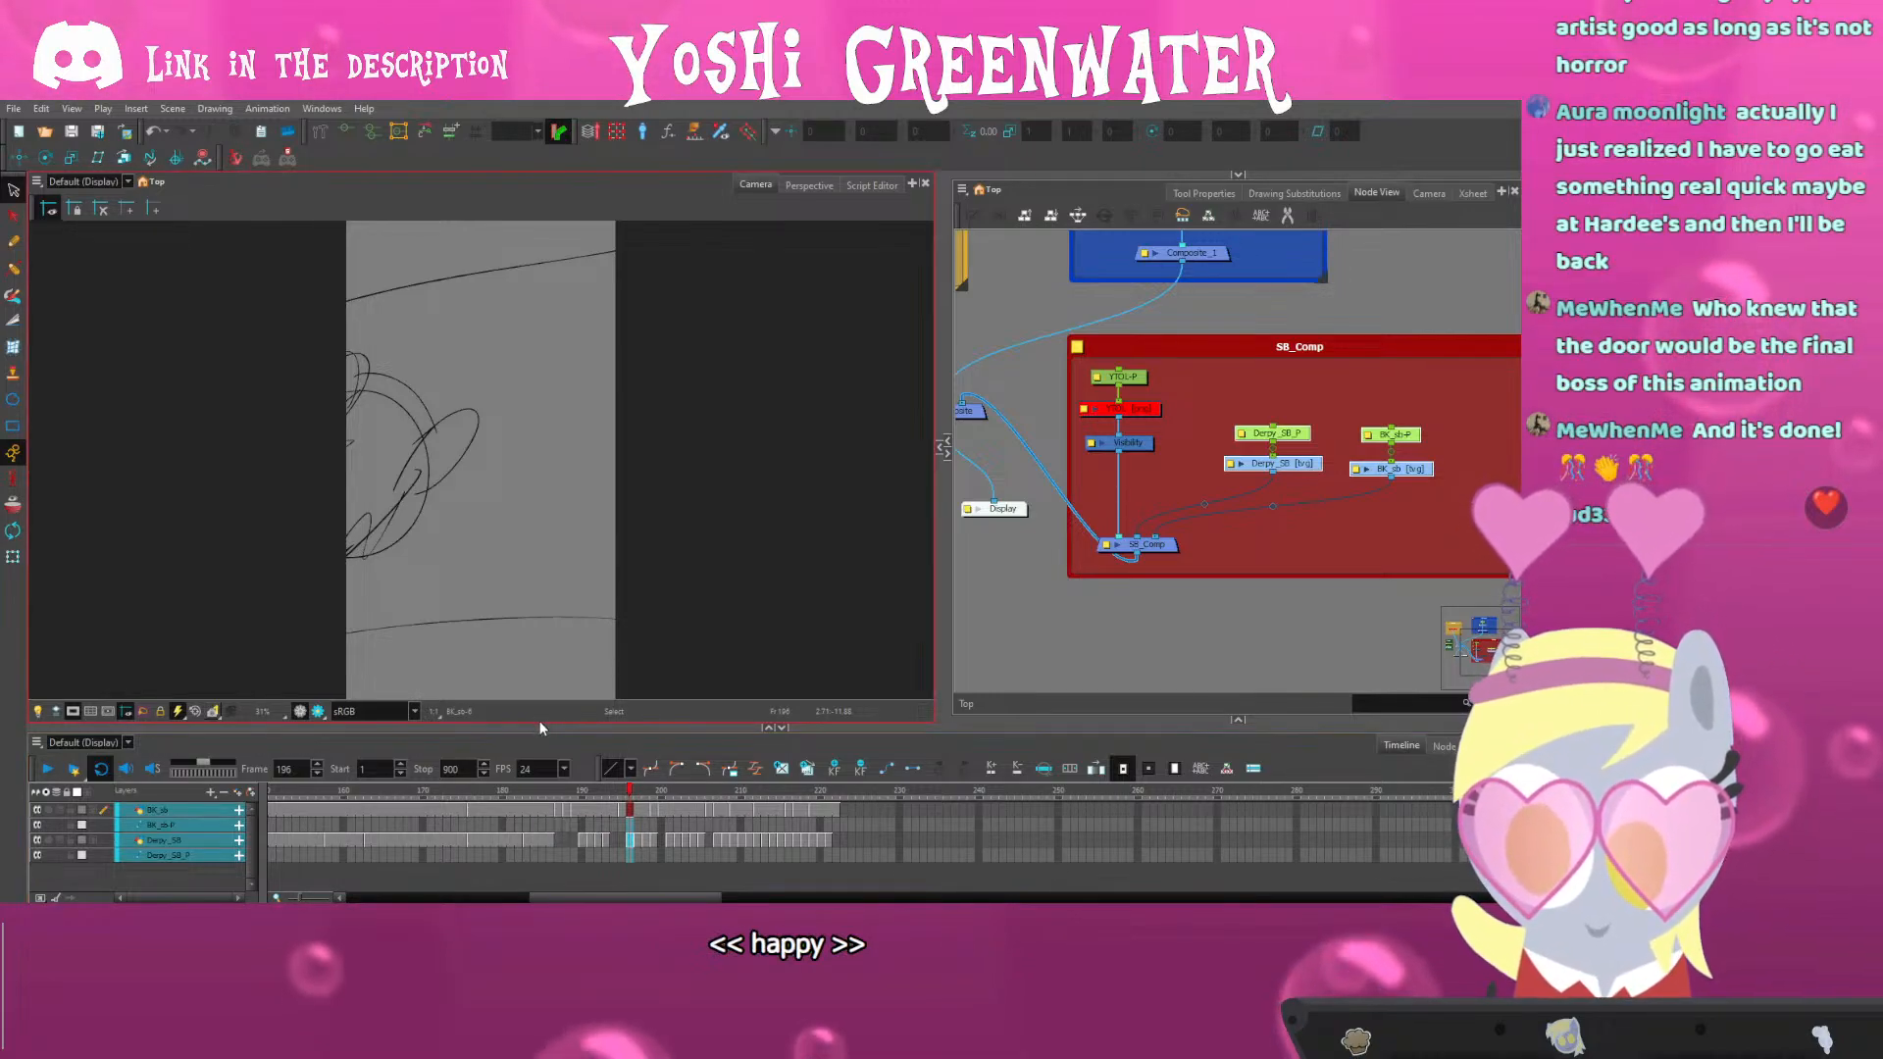
pyautogui.click(520, 791)
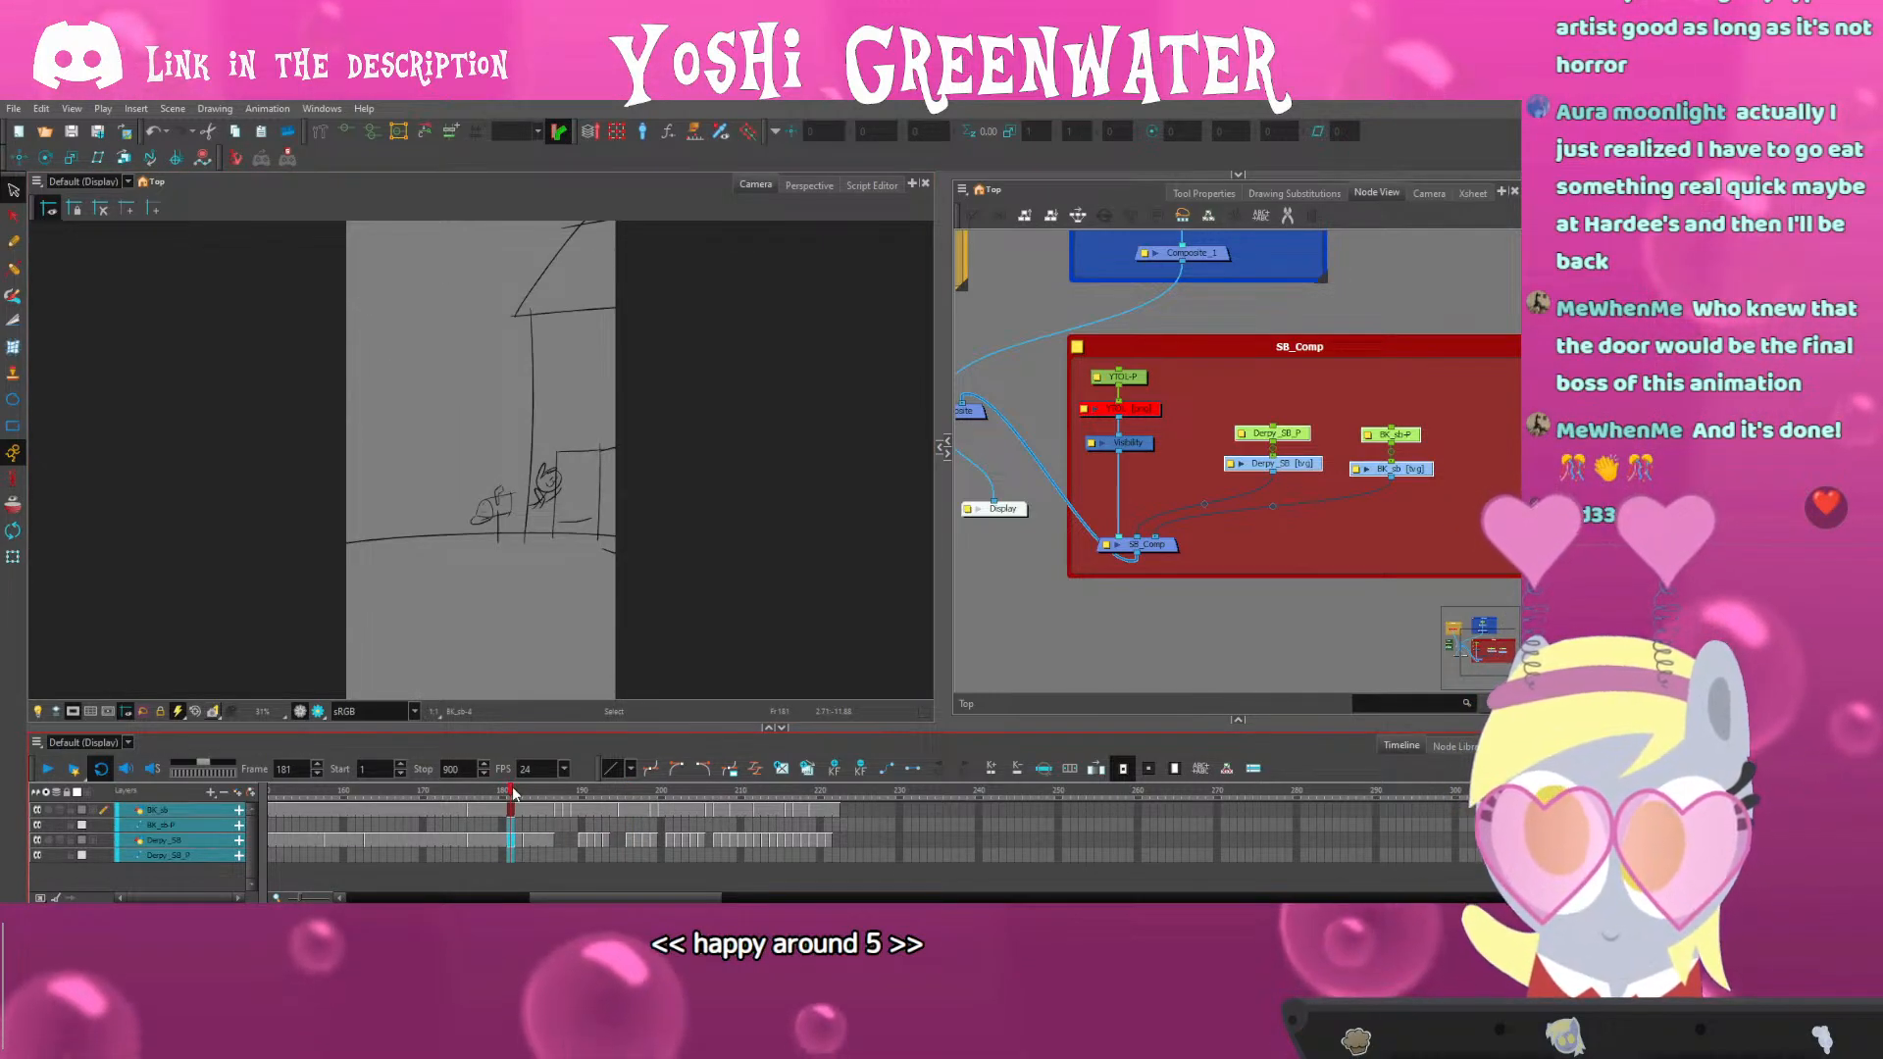
pyautogui.moveTo(559, 898); pyautogui.dragTo(552, 880)
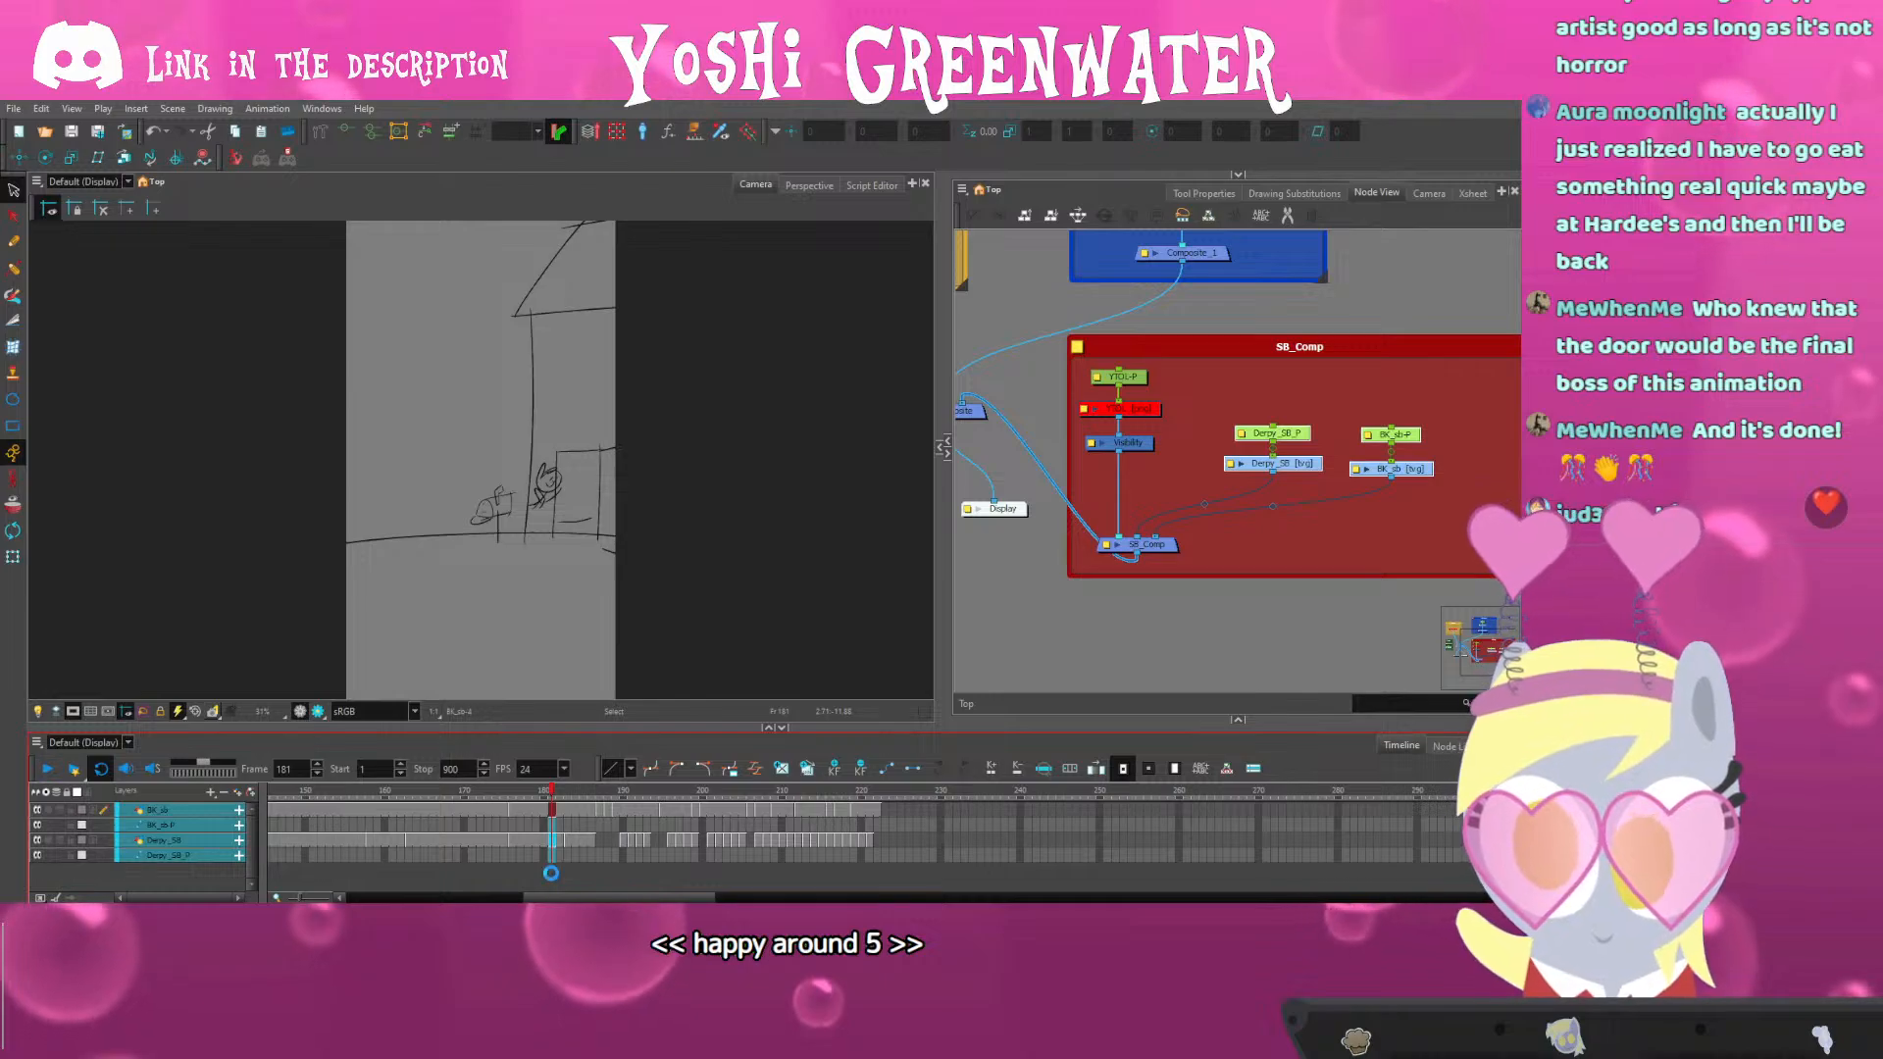
pyautogui.moveTo(556, 729); pyautogui.dragTo(552, 735)
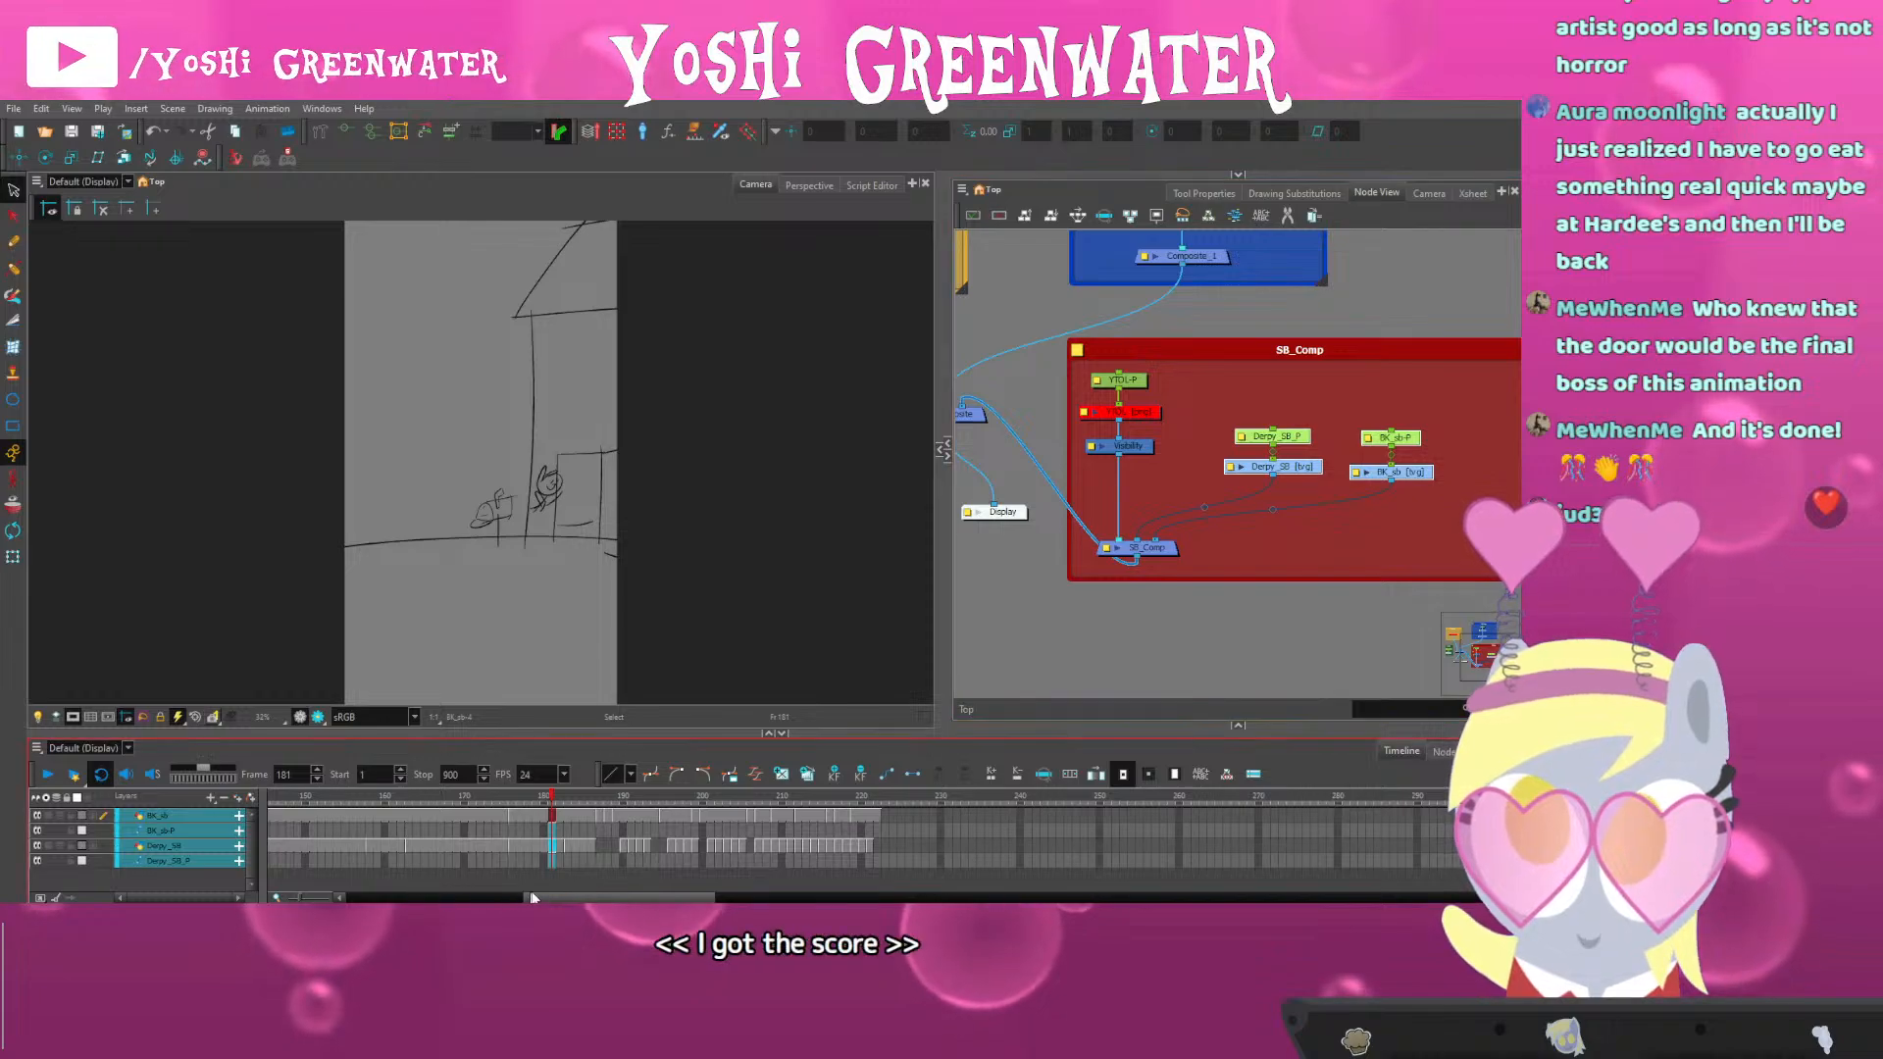
pyautogui.click(453, 885)
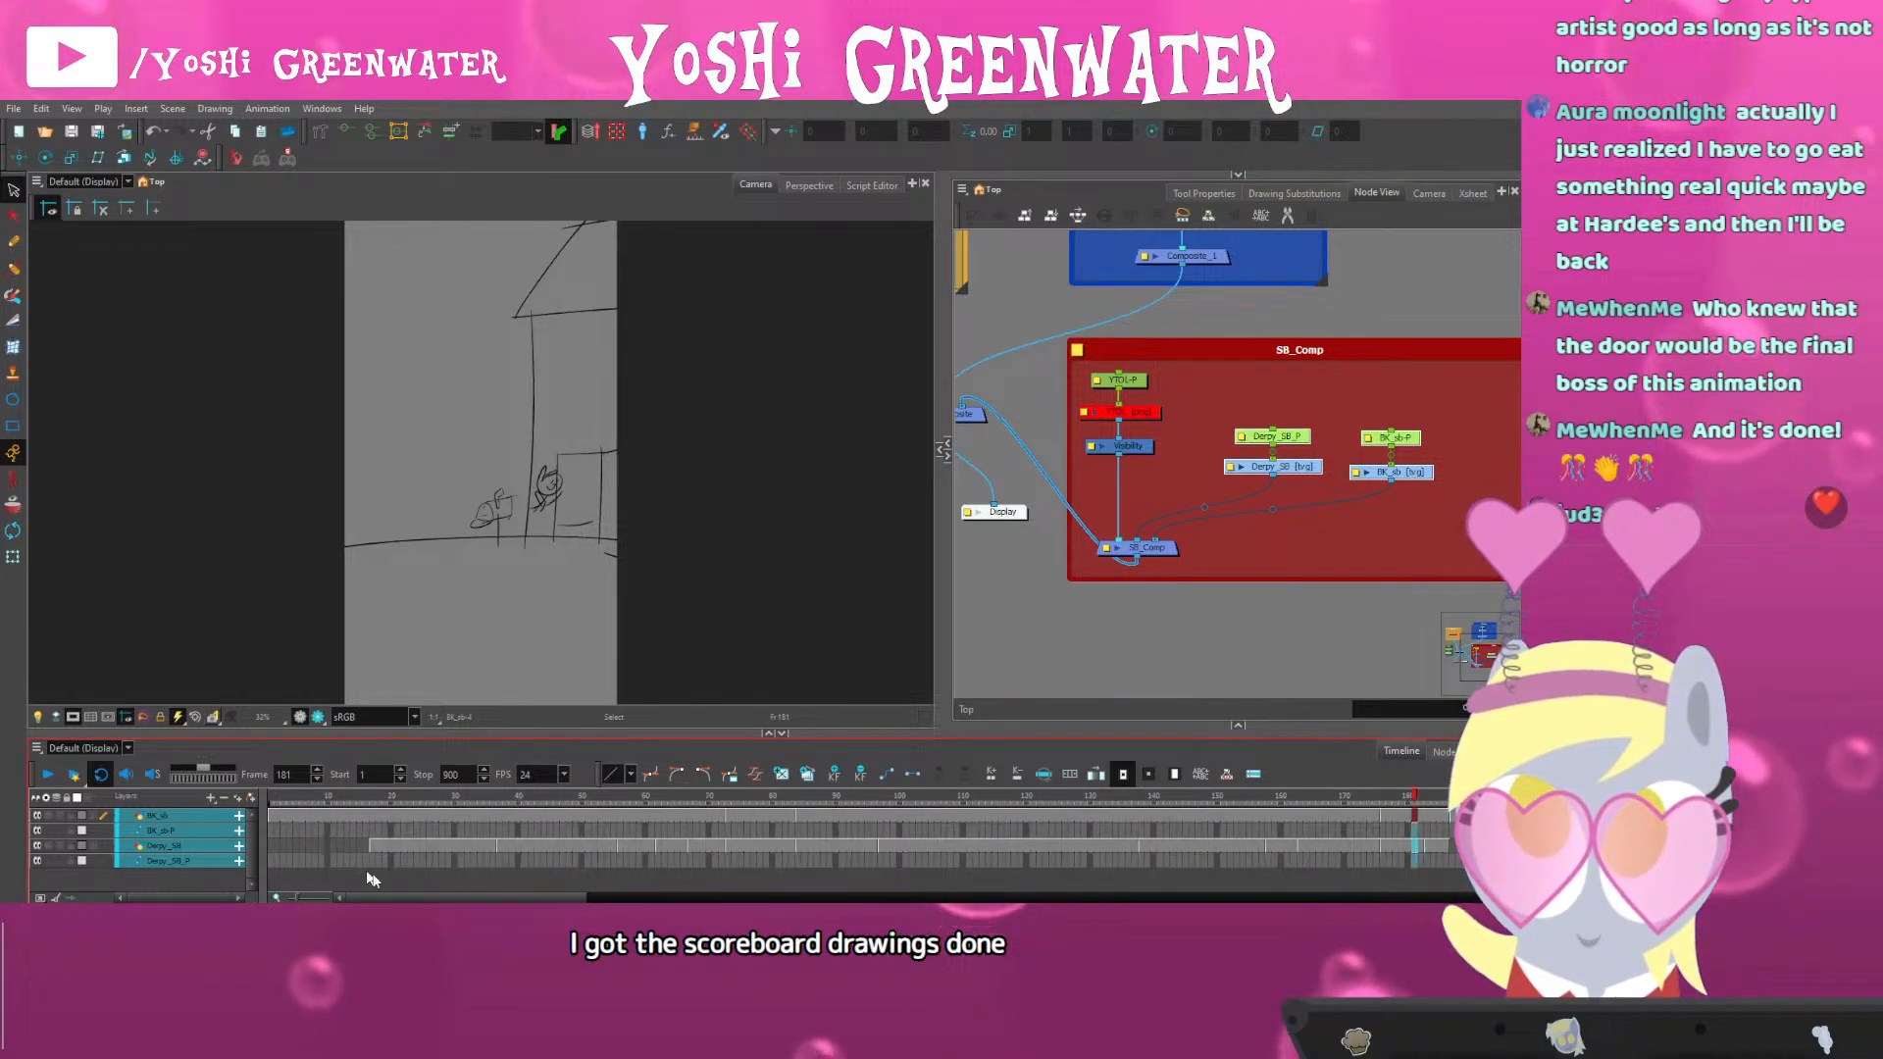
pyautogui.click(576, 889)
pyautogui.moveTo(578, 890); pyautogui.dragTo(575, 889)
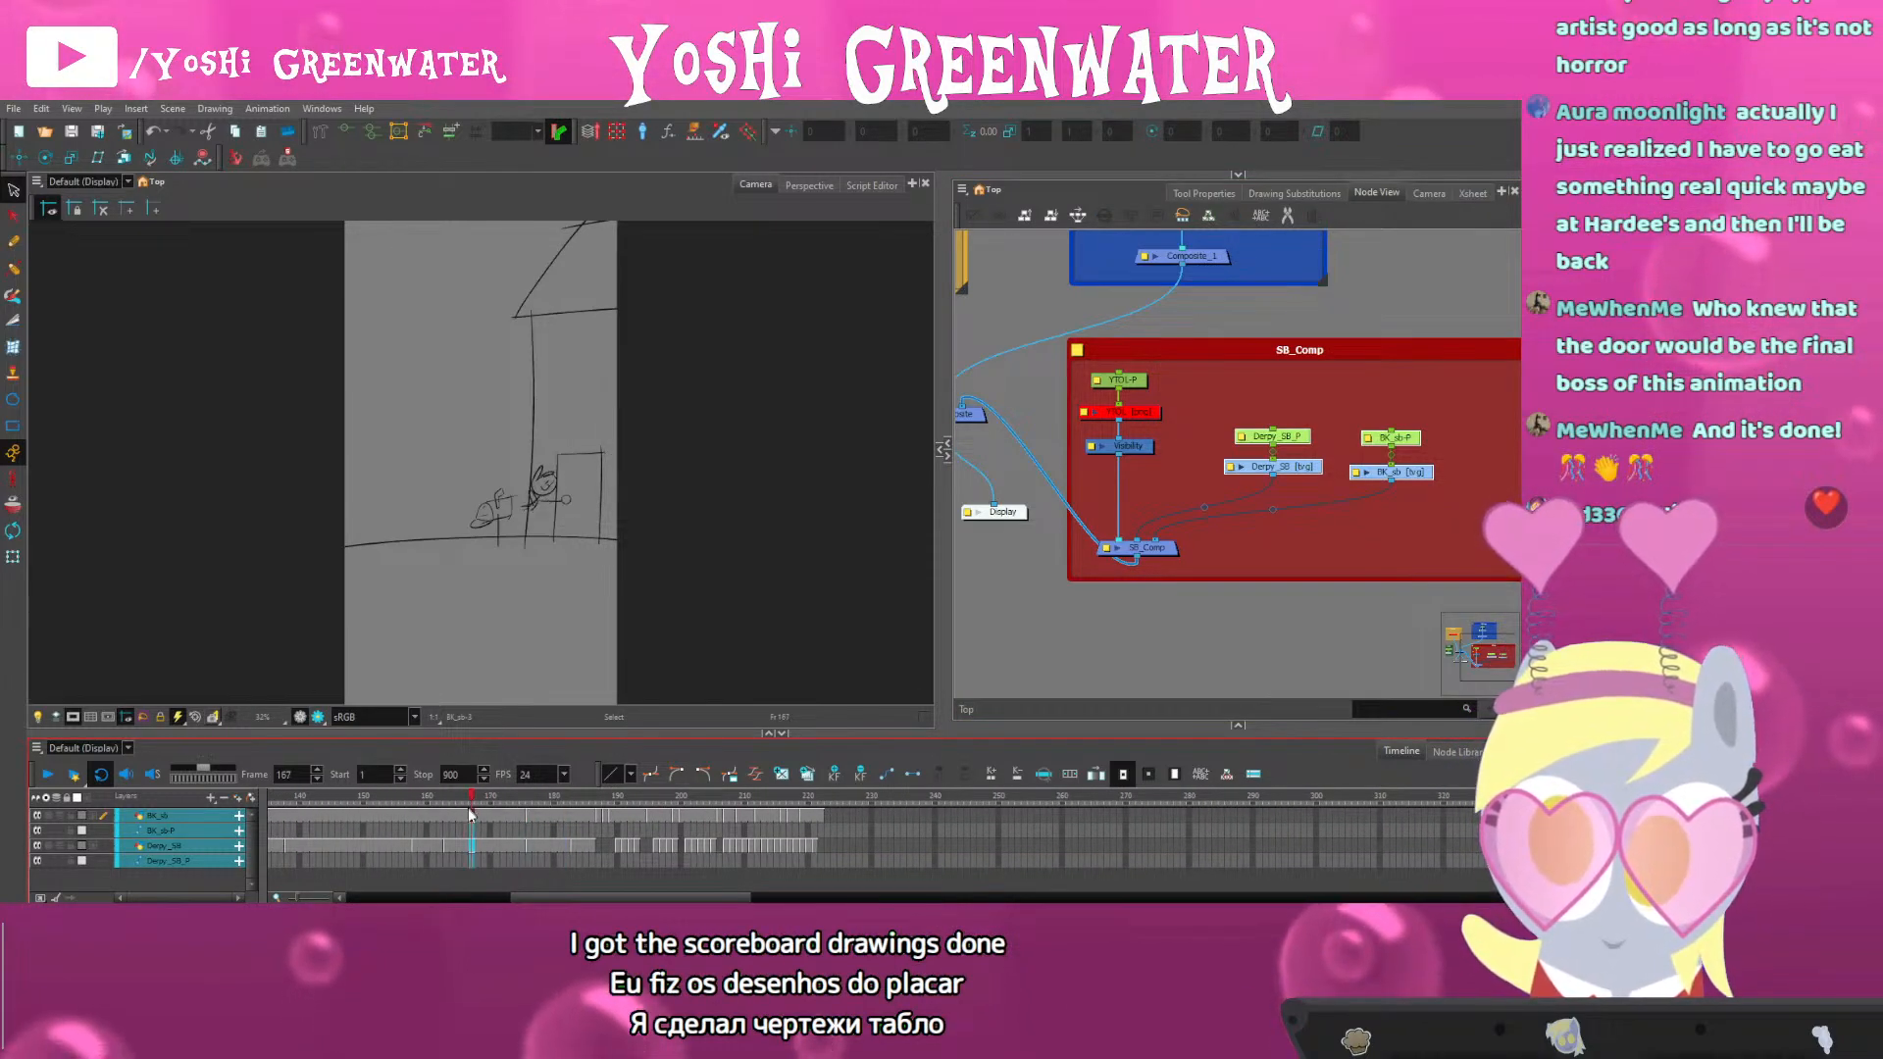
pyautogui.moveTo(467, 808); pyautogui.dragTo(474, 824)
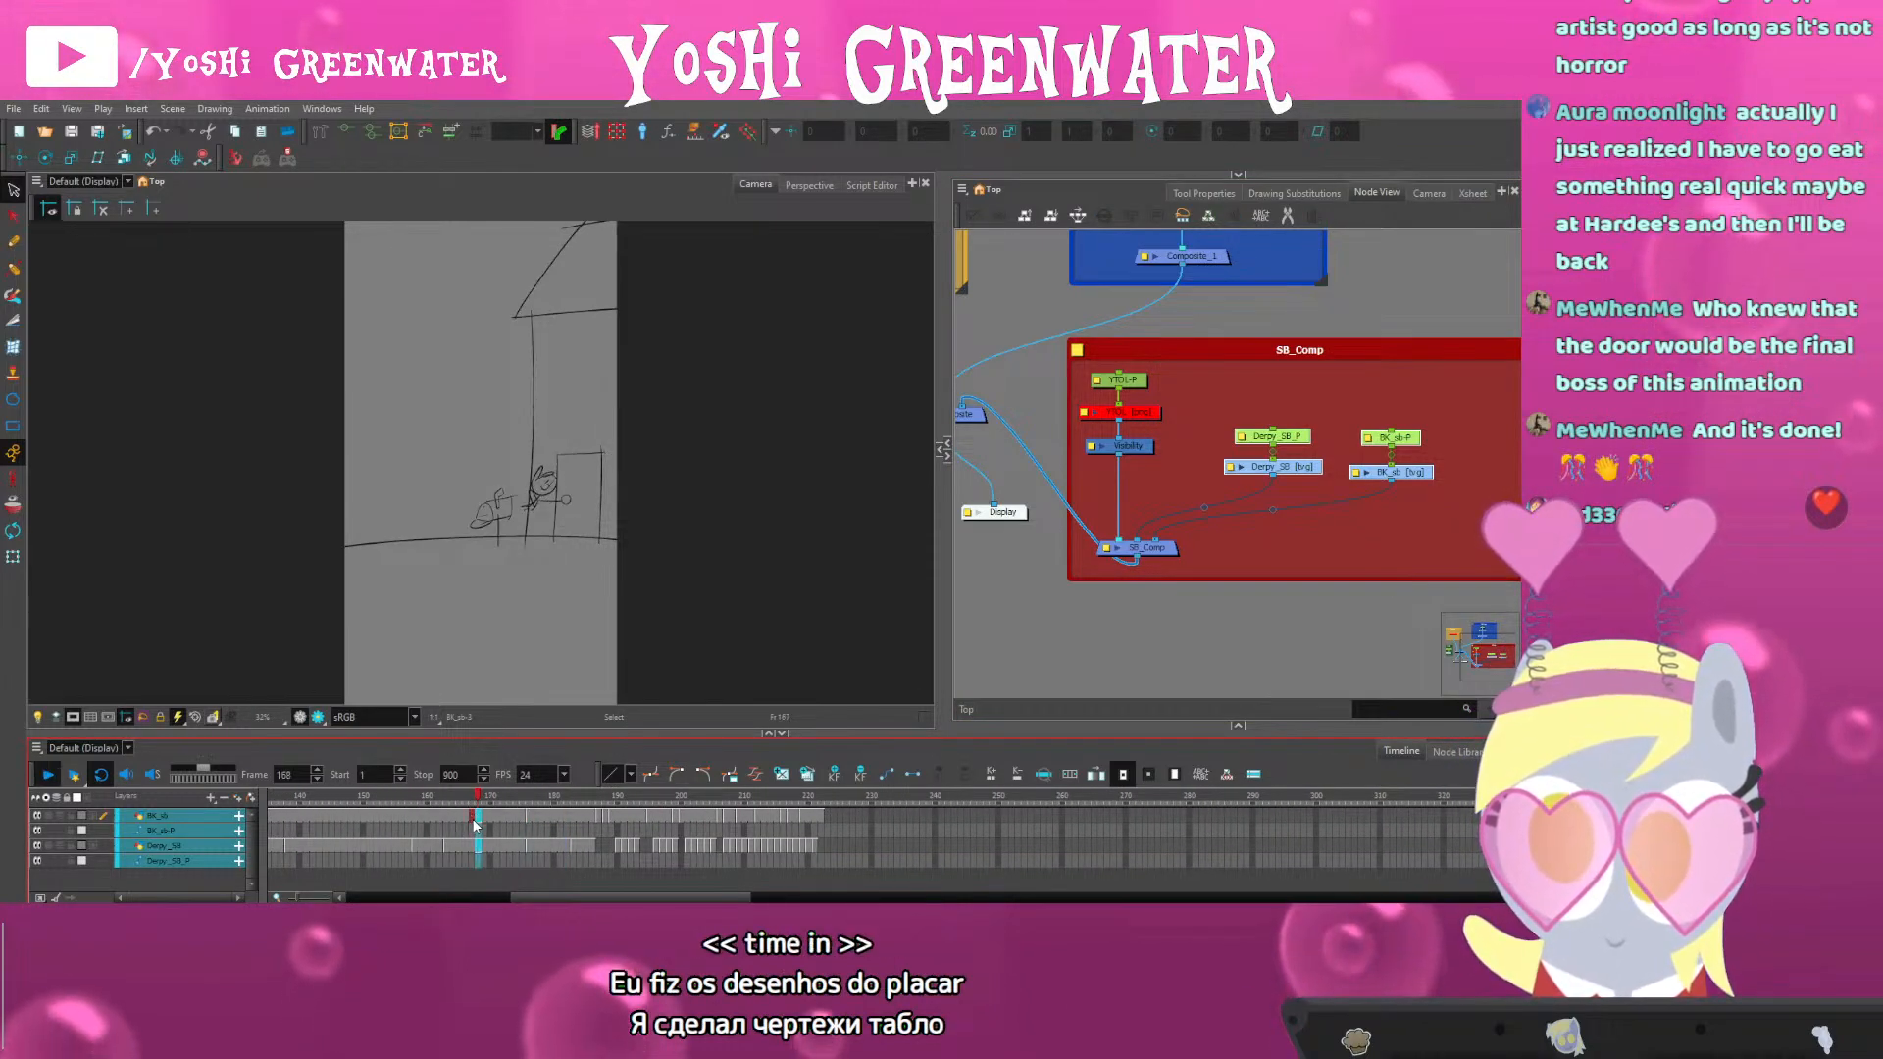
# Extend the drawing with the impact lines beside the door on all layers around frame 187 to end at about frame 225
pyautogui.click(526, 803)
pyautogui.moveTo(572, 806); pyautogui.dragTo(595, 807)
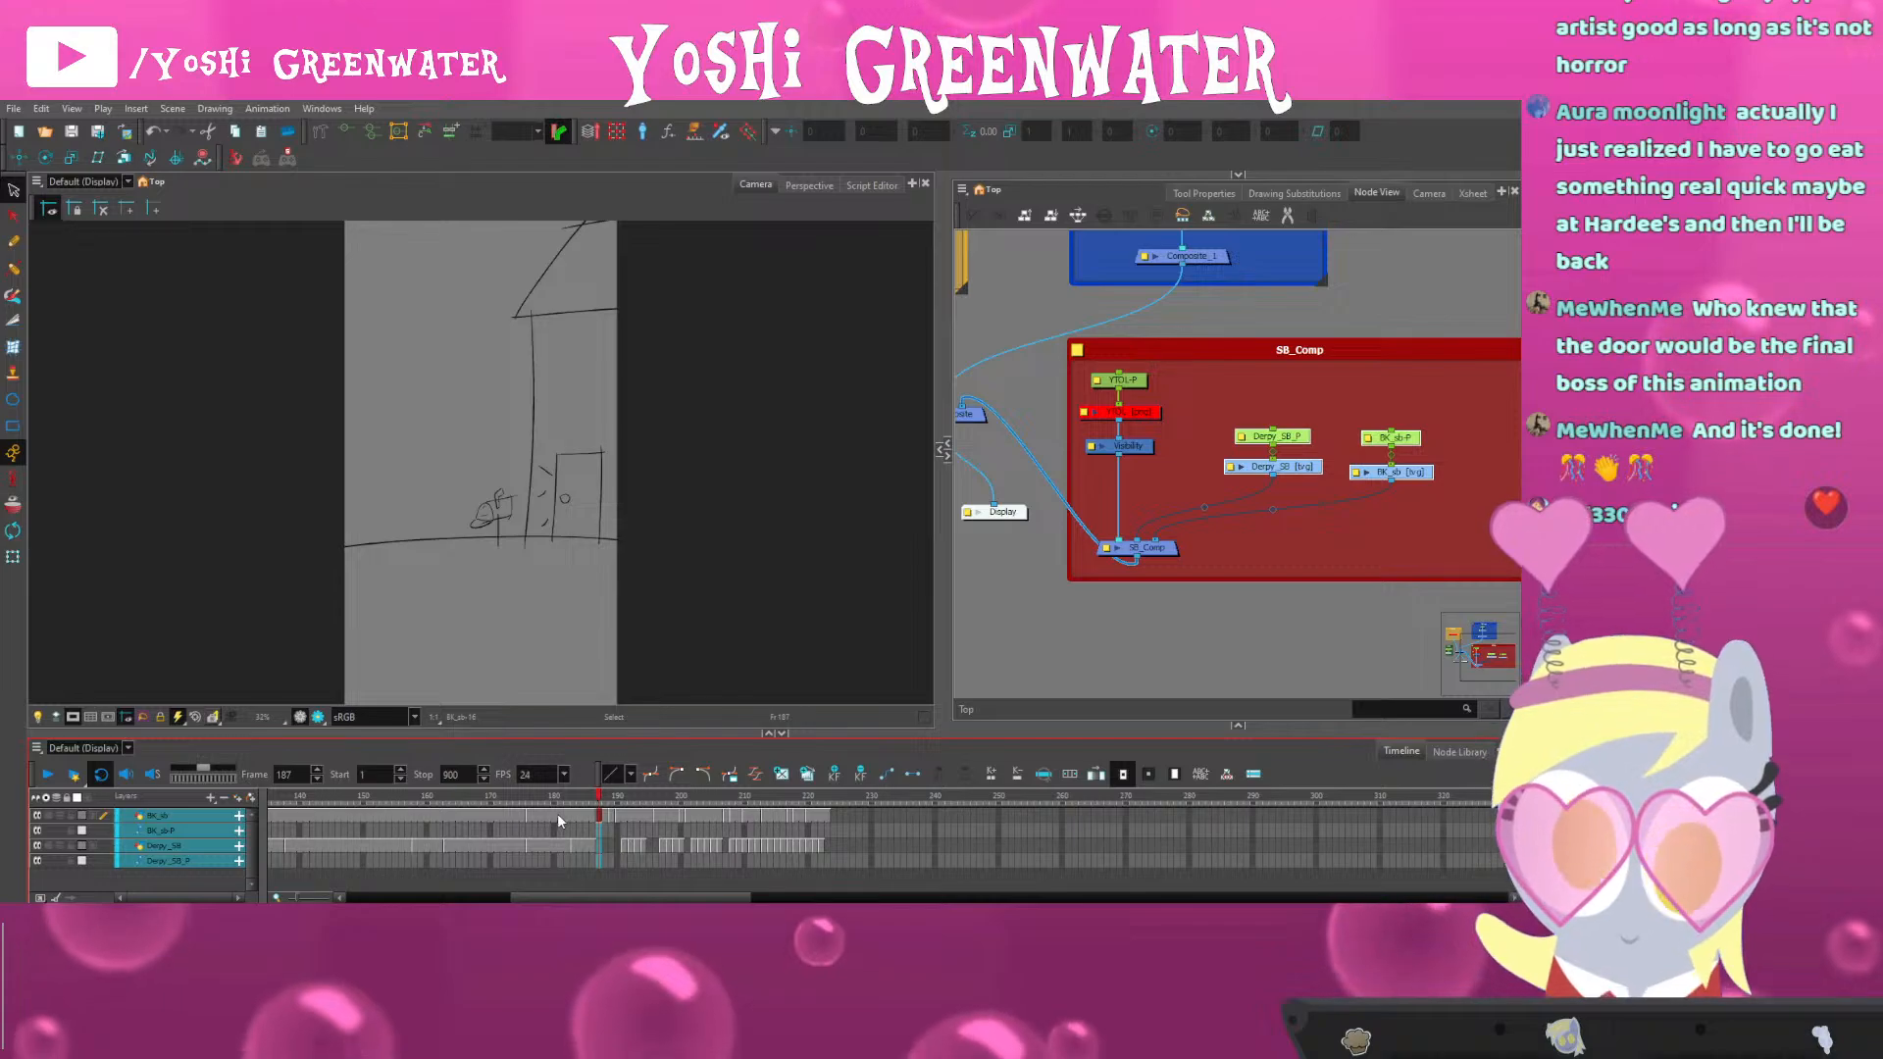
pyautogui.hotkey('ctrl', 'z')
pyautogui.click(592, 804)
pyautogui.scroll(3, 580, 804)
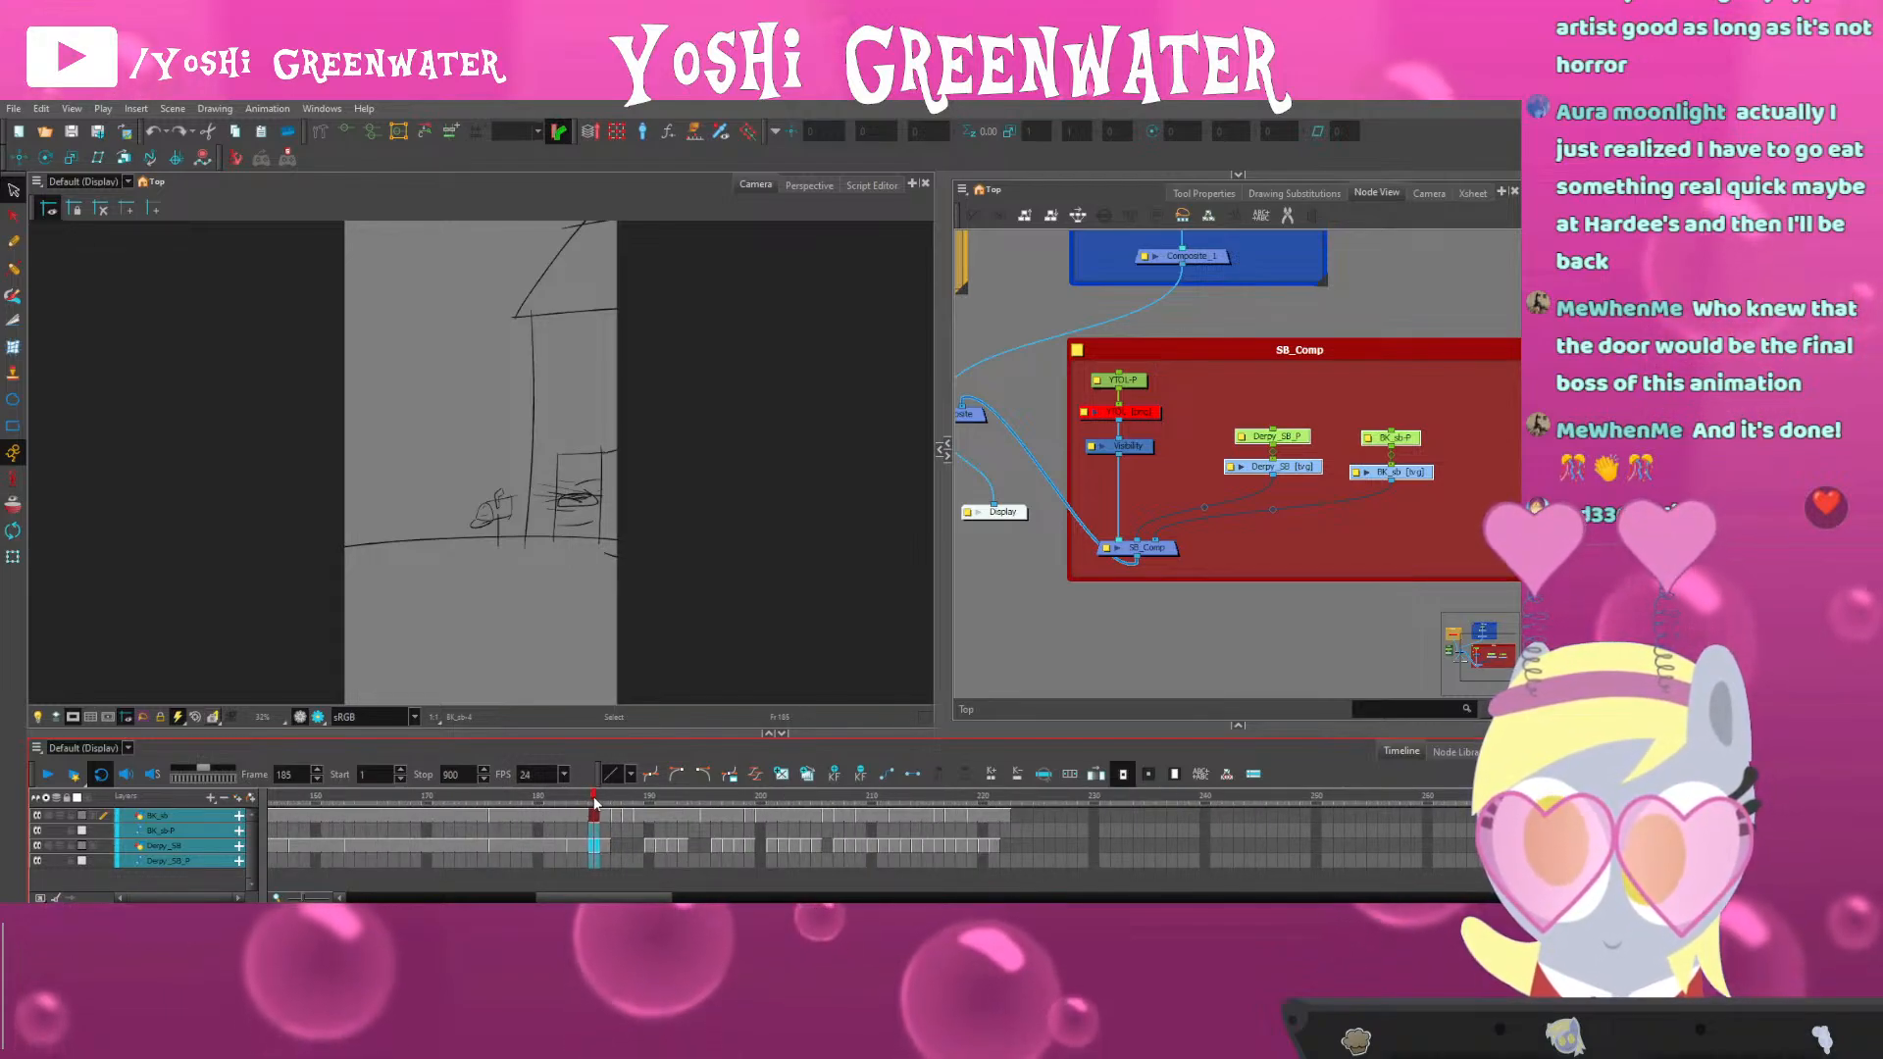
pyautogui.click(616, 799)
pyautogui.click(628, 797)
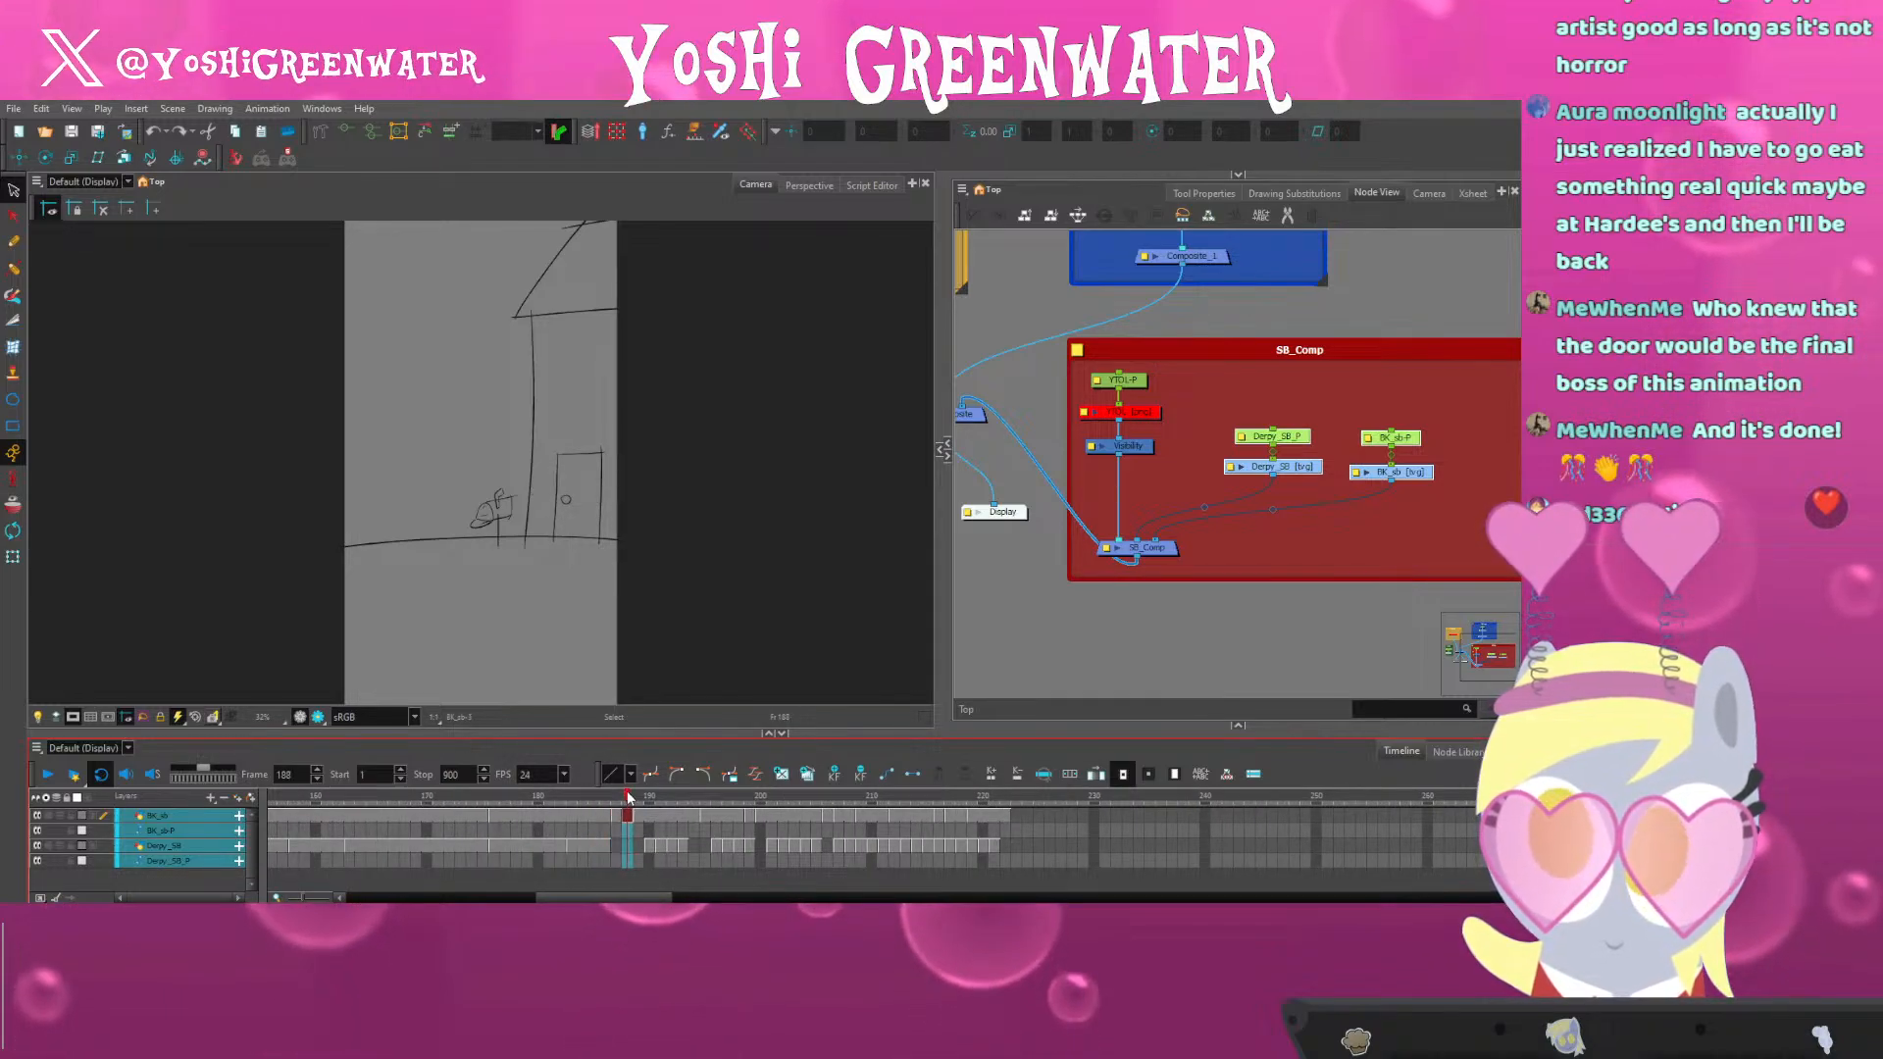
pyautogui.hotkey('ctrl', 'shift', 'z')
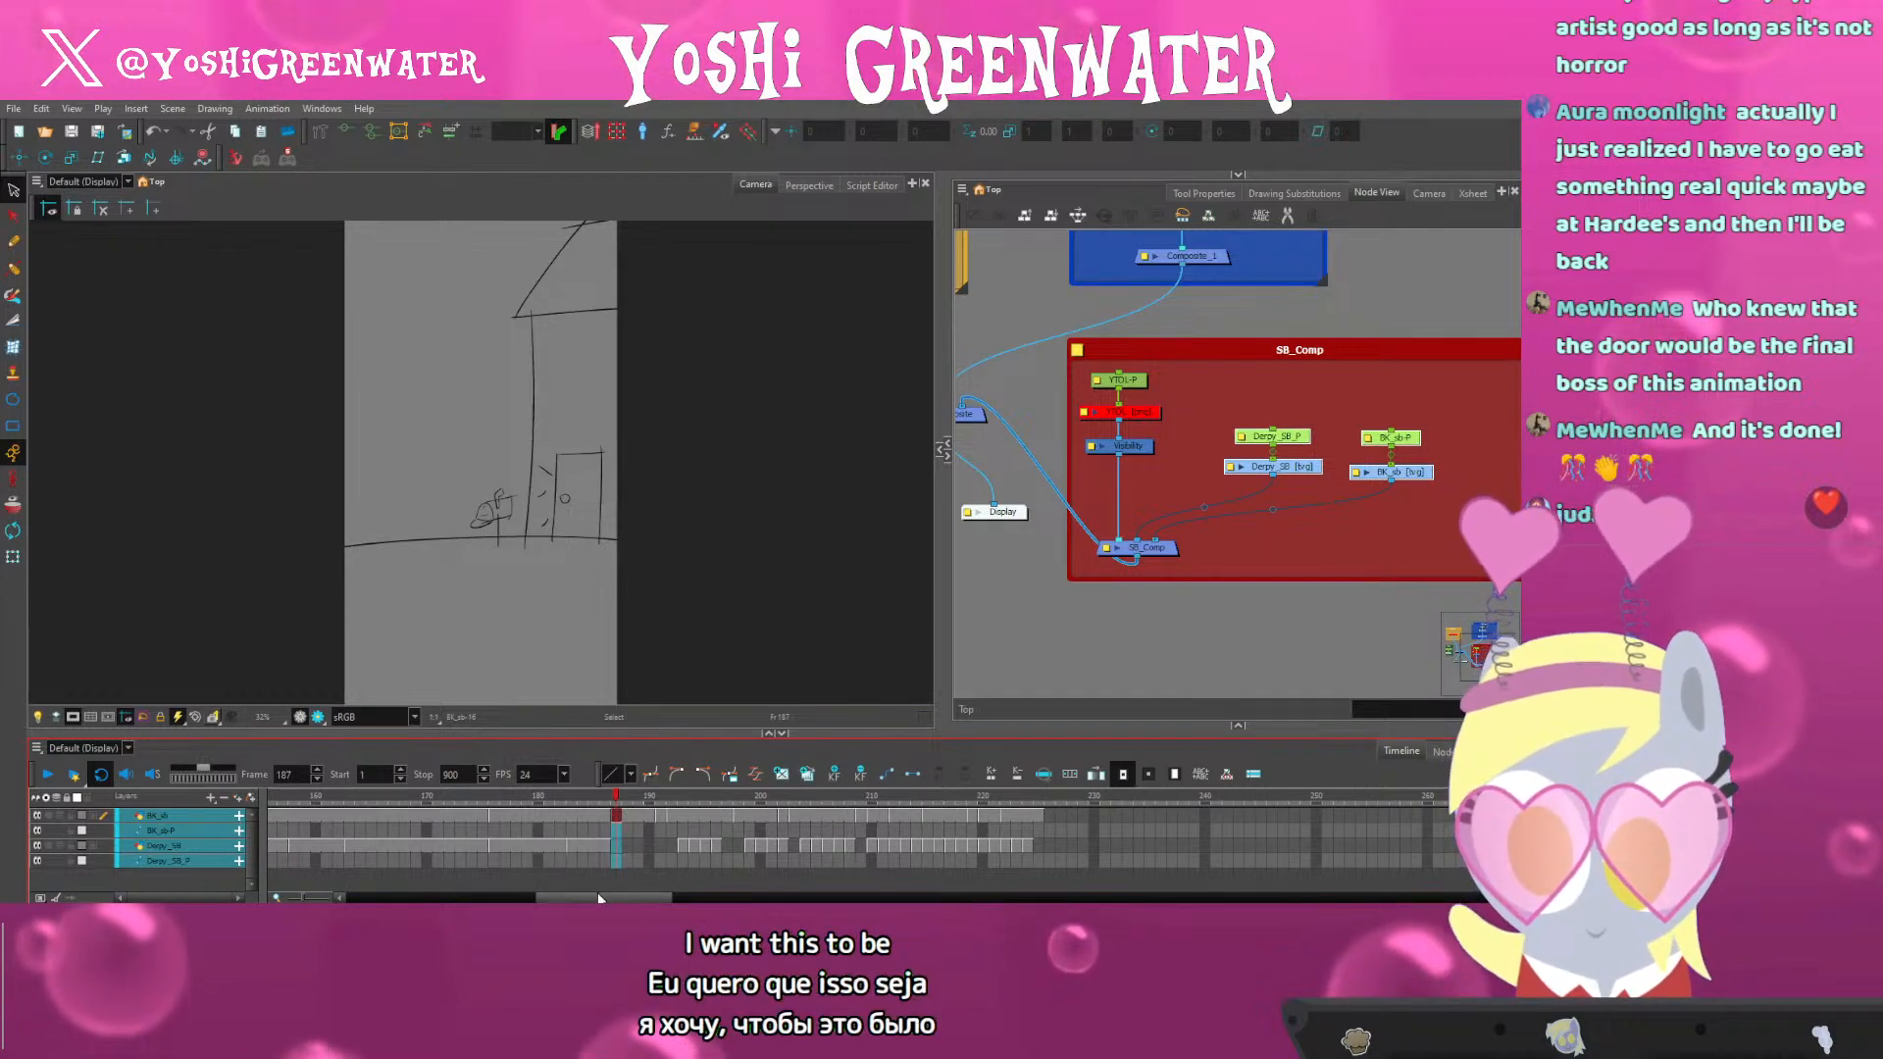
pyautogui.moveTo(601, 898); pyautogui.dragTo(608, 898)
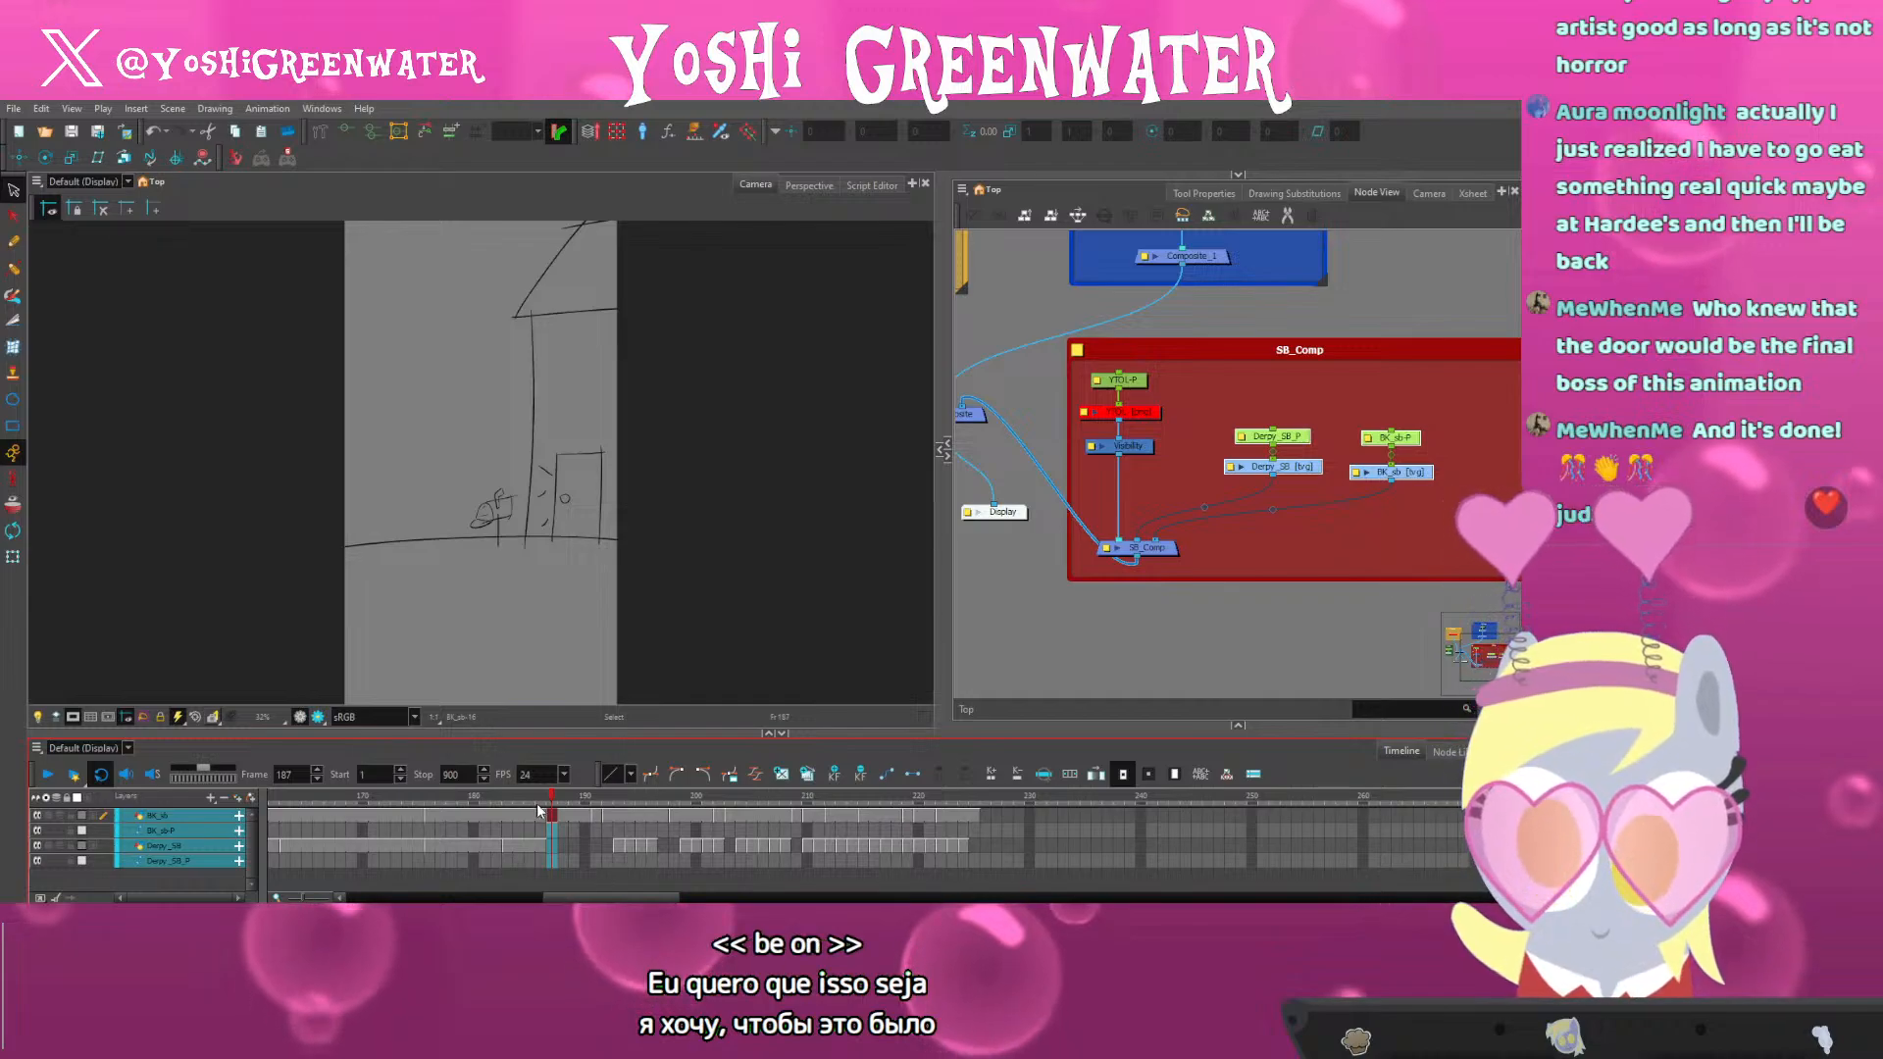
# Extend the door exposures on all layers around frame 190 to end at about frame 229, and replay from about frame 179
pyautogui.click(465, 811)
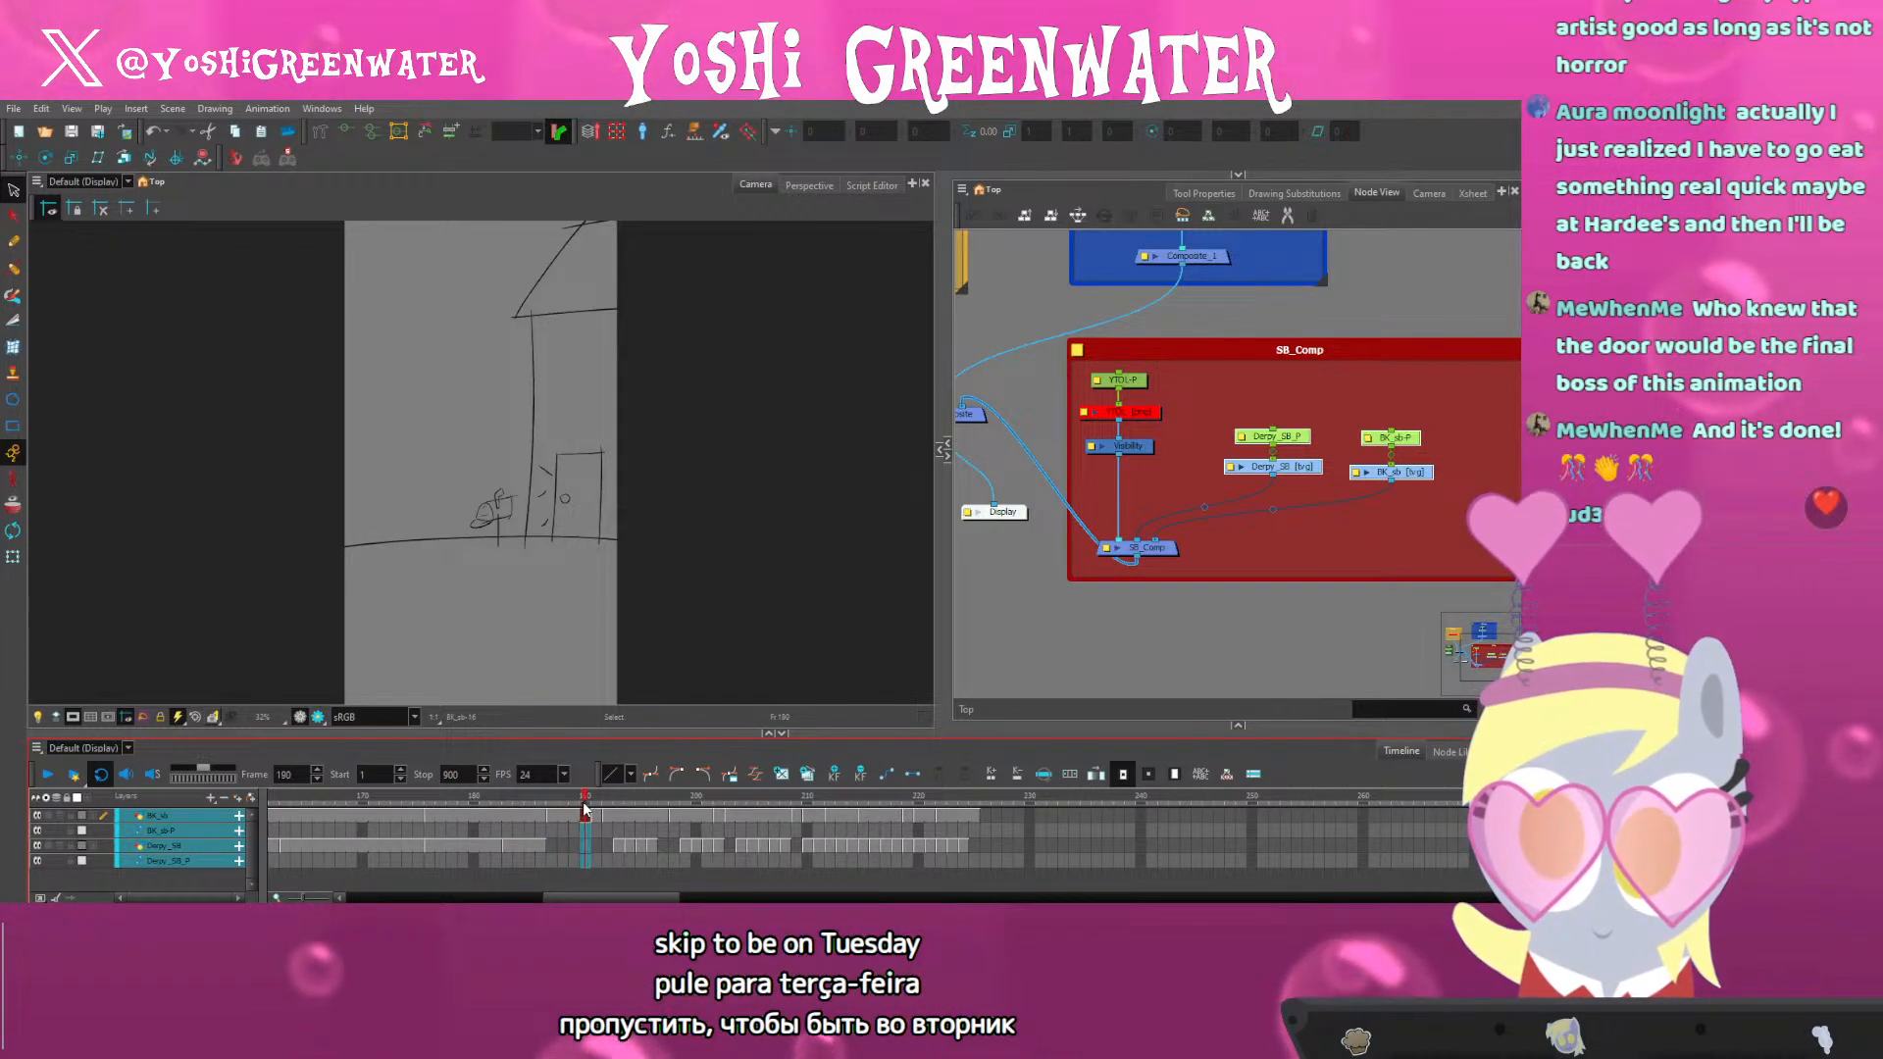
pyautogui.press('+')
pyautogui.press('+')
pyautogui.press('+')
pyautogui.press('+')
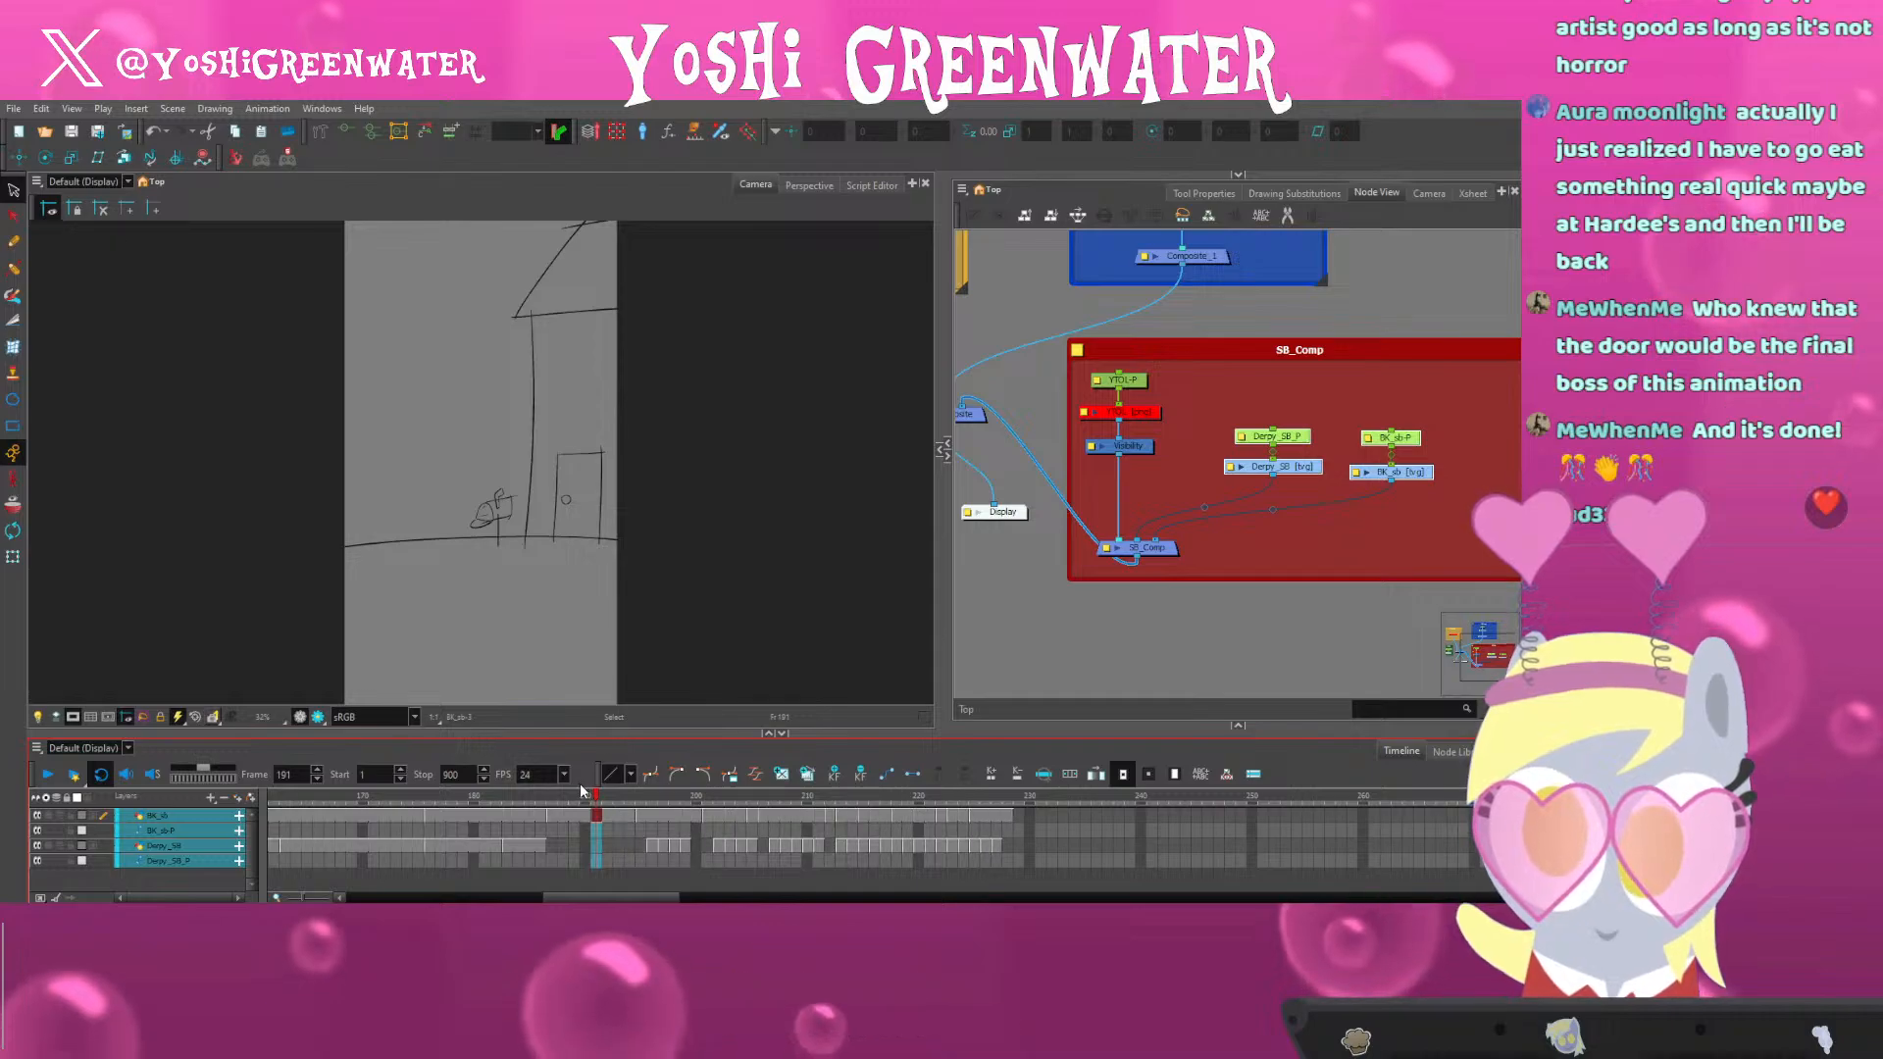
pyautogui.moveTo(571, 897); pyautogui.dragTo(575, 890)
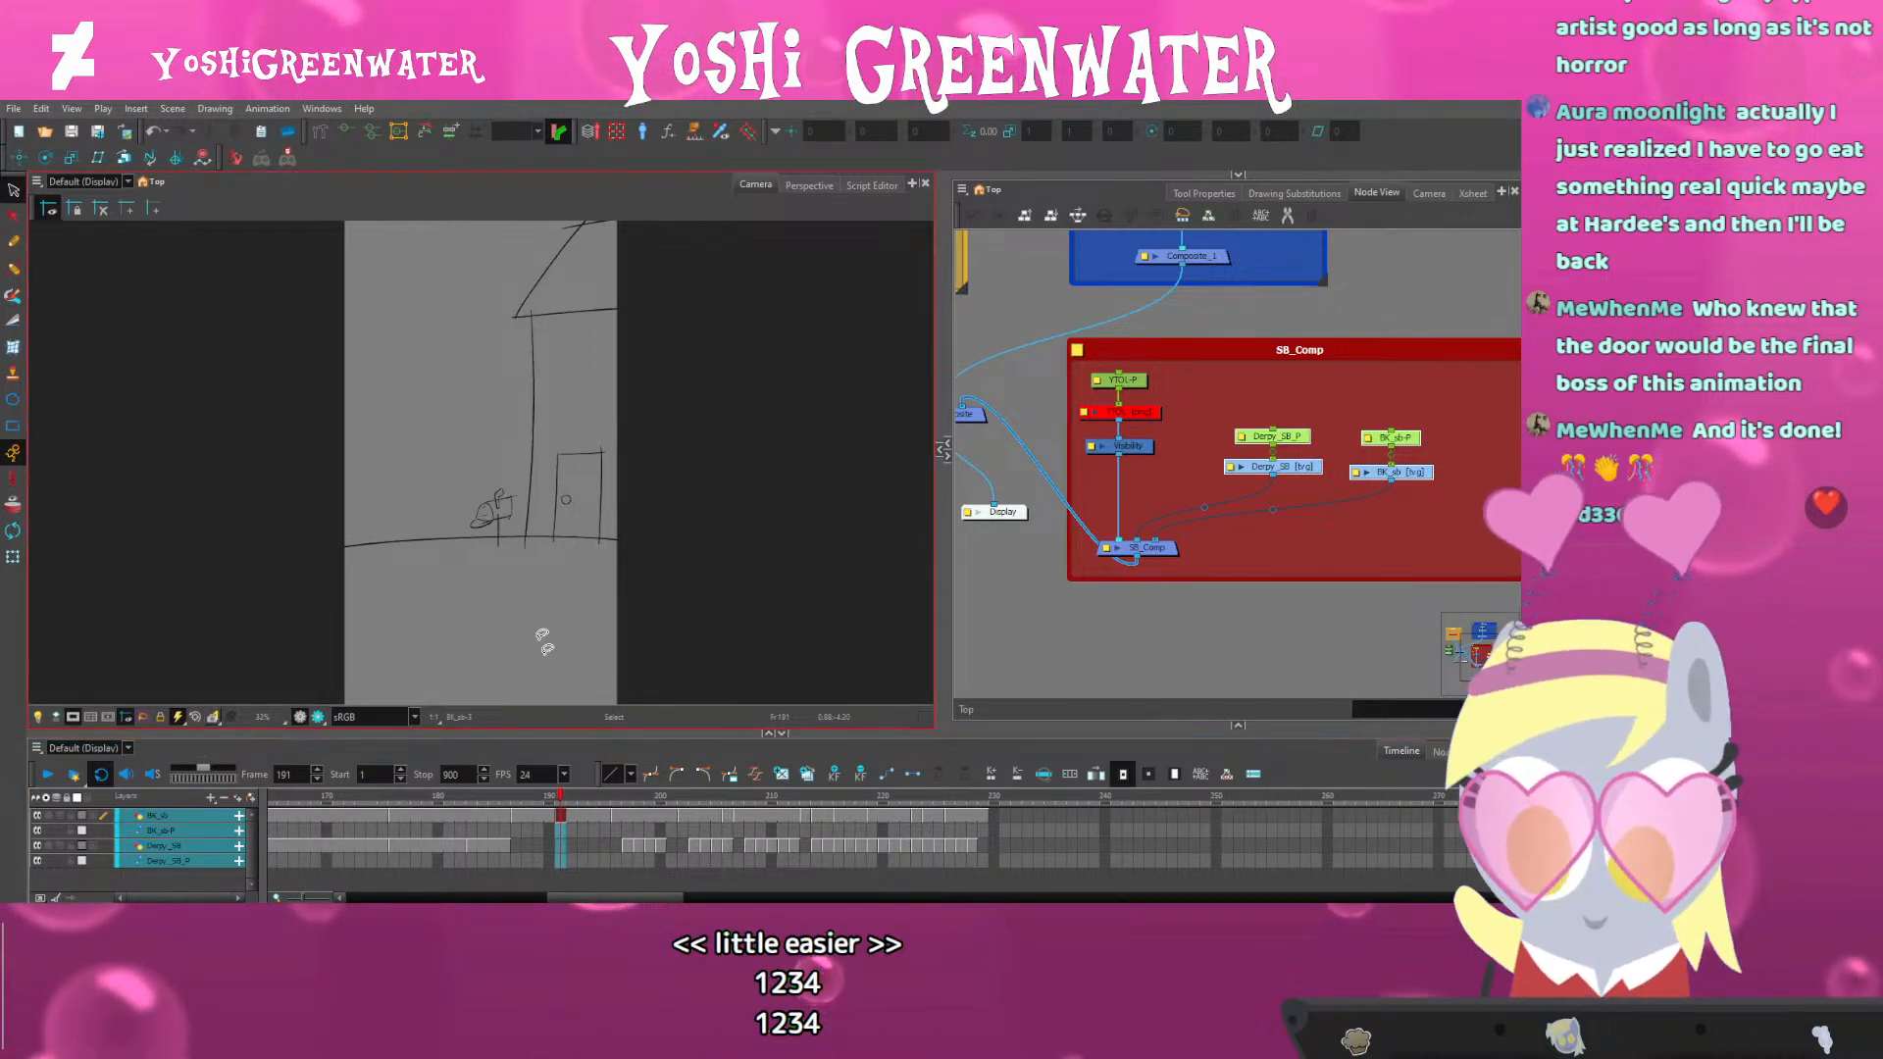
pyautogui.moveTo(568, 735); pyautogui.dragTo(427, 801)
pyautogui.click(581, 799)
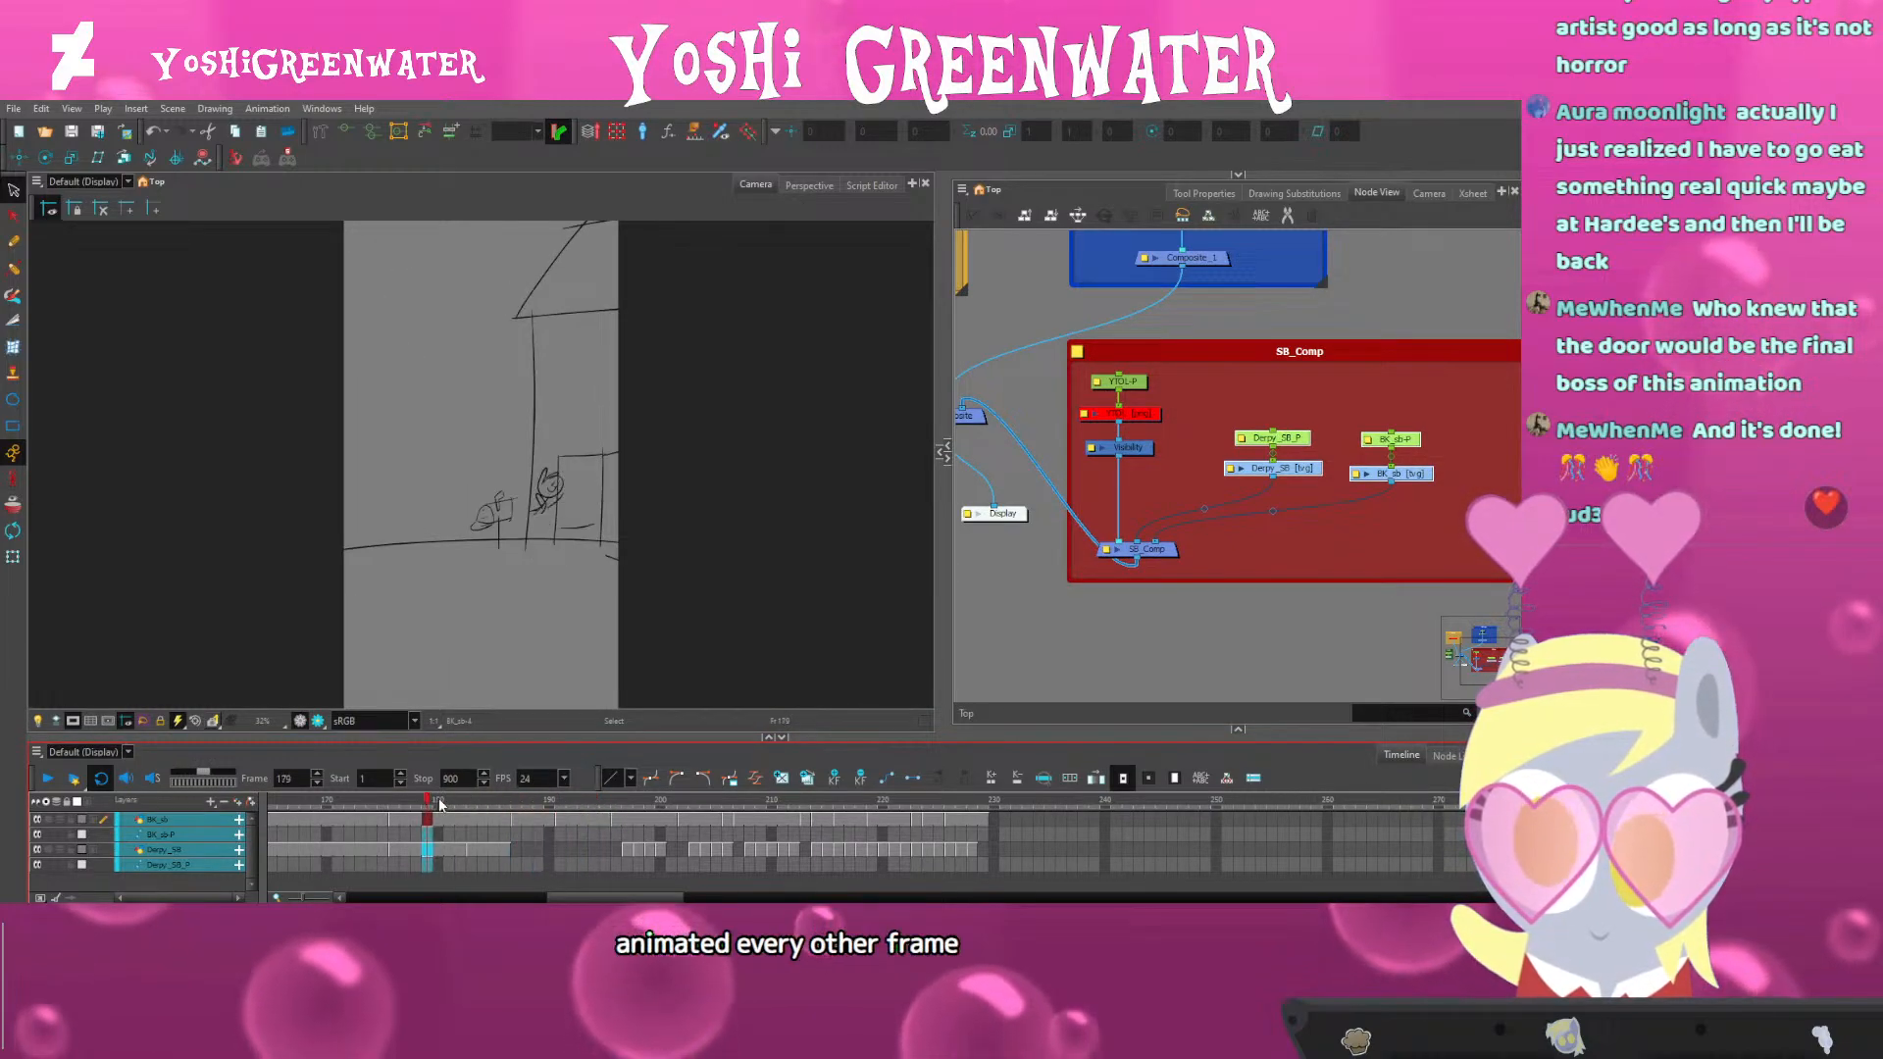
pyautogui.hotkey('shift', 'Return')
pyautogui.hotkey('shift', 'Return')
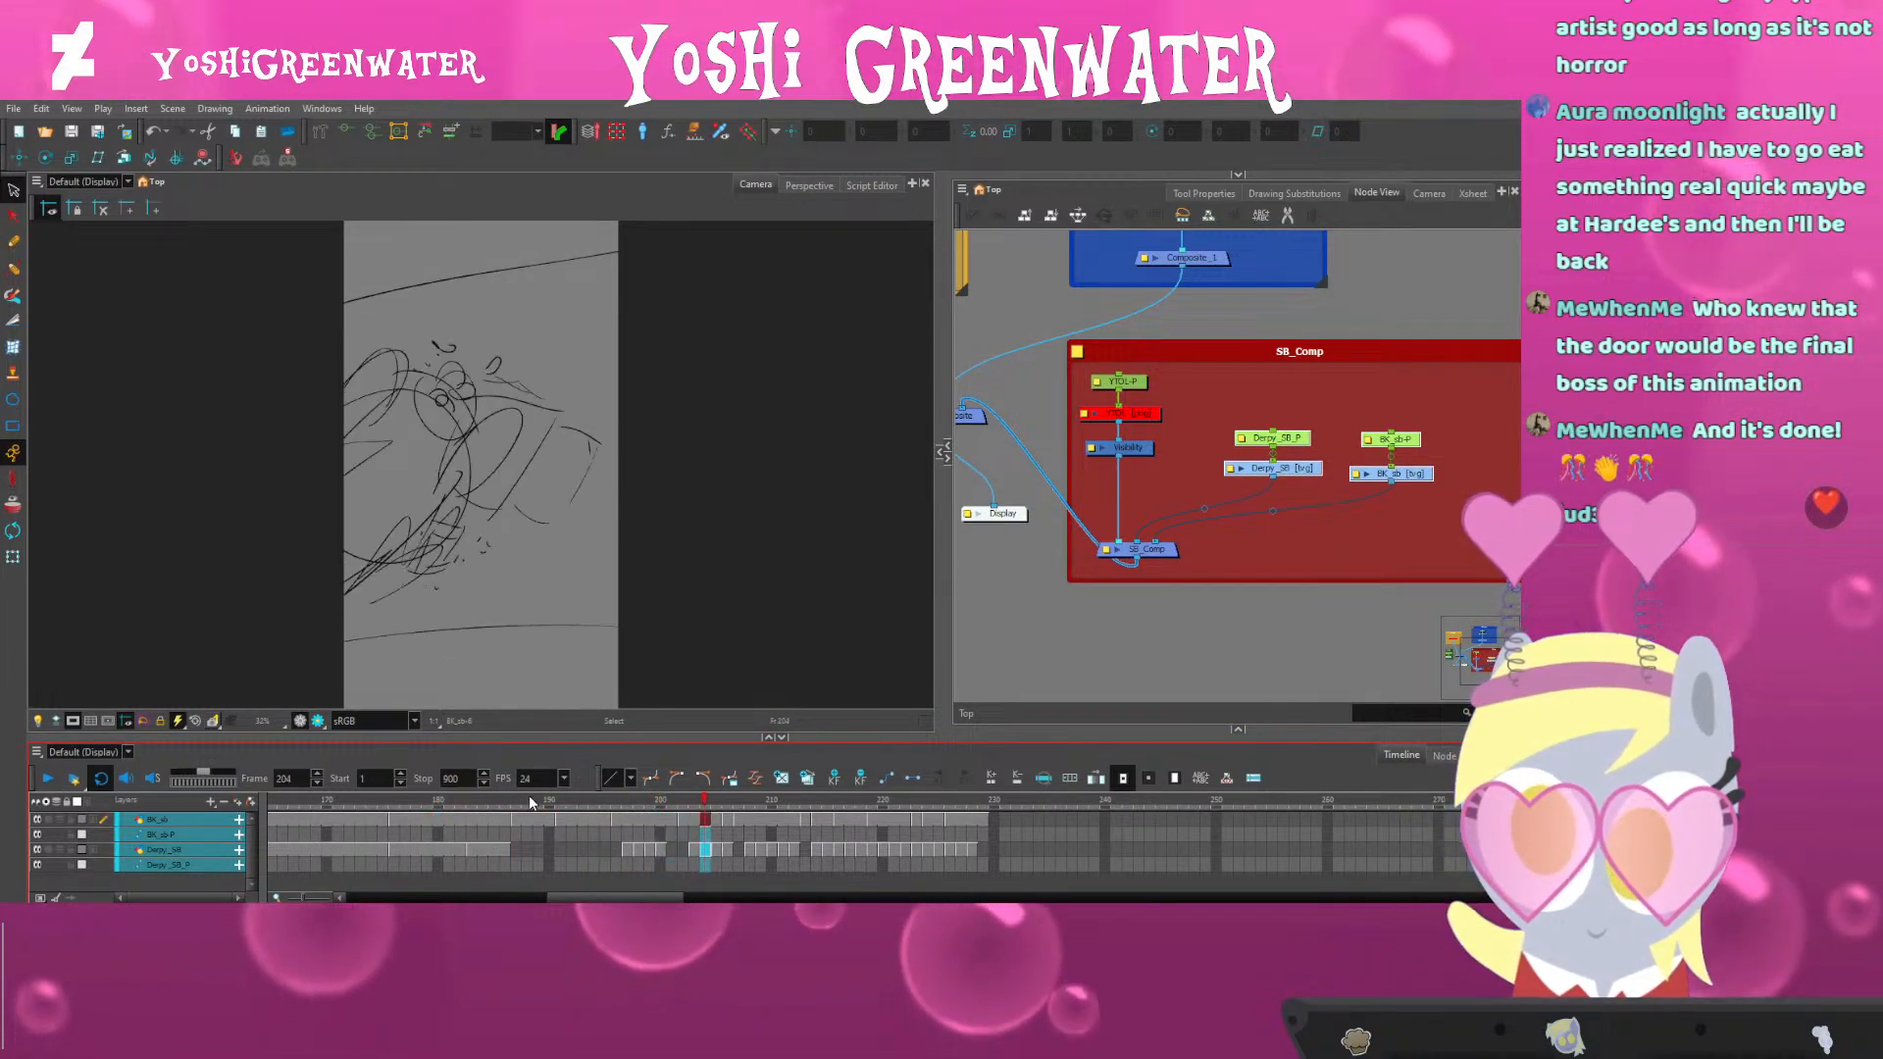
# Extend the closed-door hold on all layers around frame 194 to end at about frame 239, and replay from about frame 181
pyautogui.click(592, 801)
pyautogui.press('+')
pyautogui.press('+')
pyautogui.press('+')
pyautogui.press('+')
pyautogui.press('+')
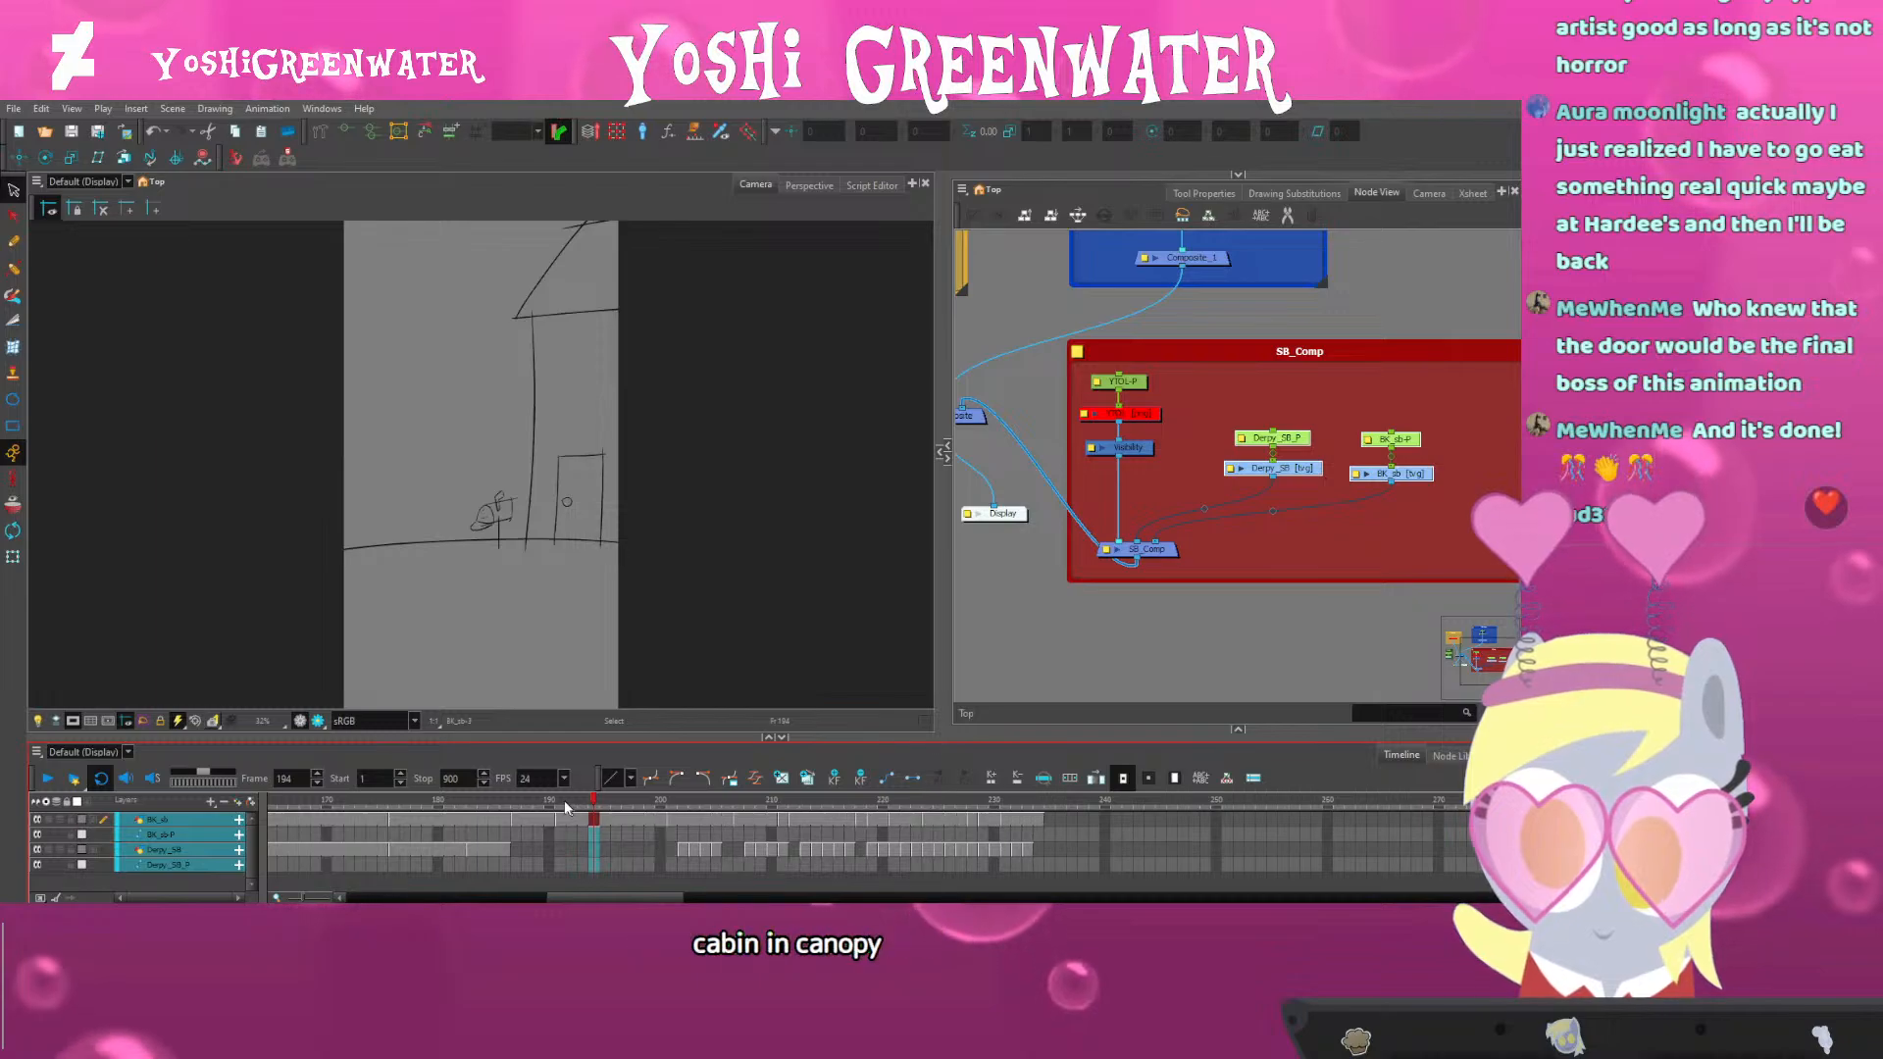
pyautogui.press('+')
pyautogui.press('+')
pyautogui.press('+')
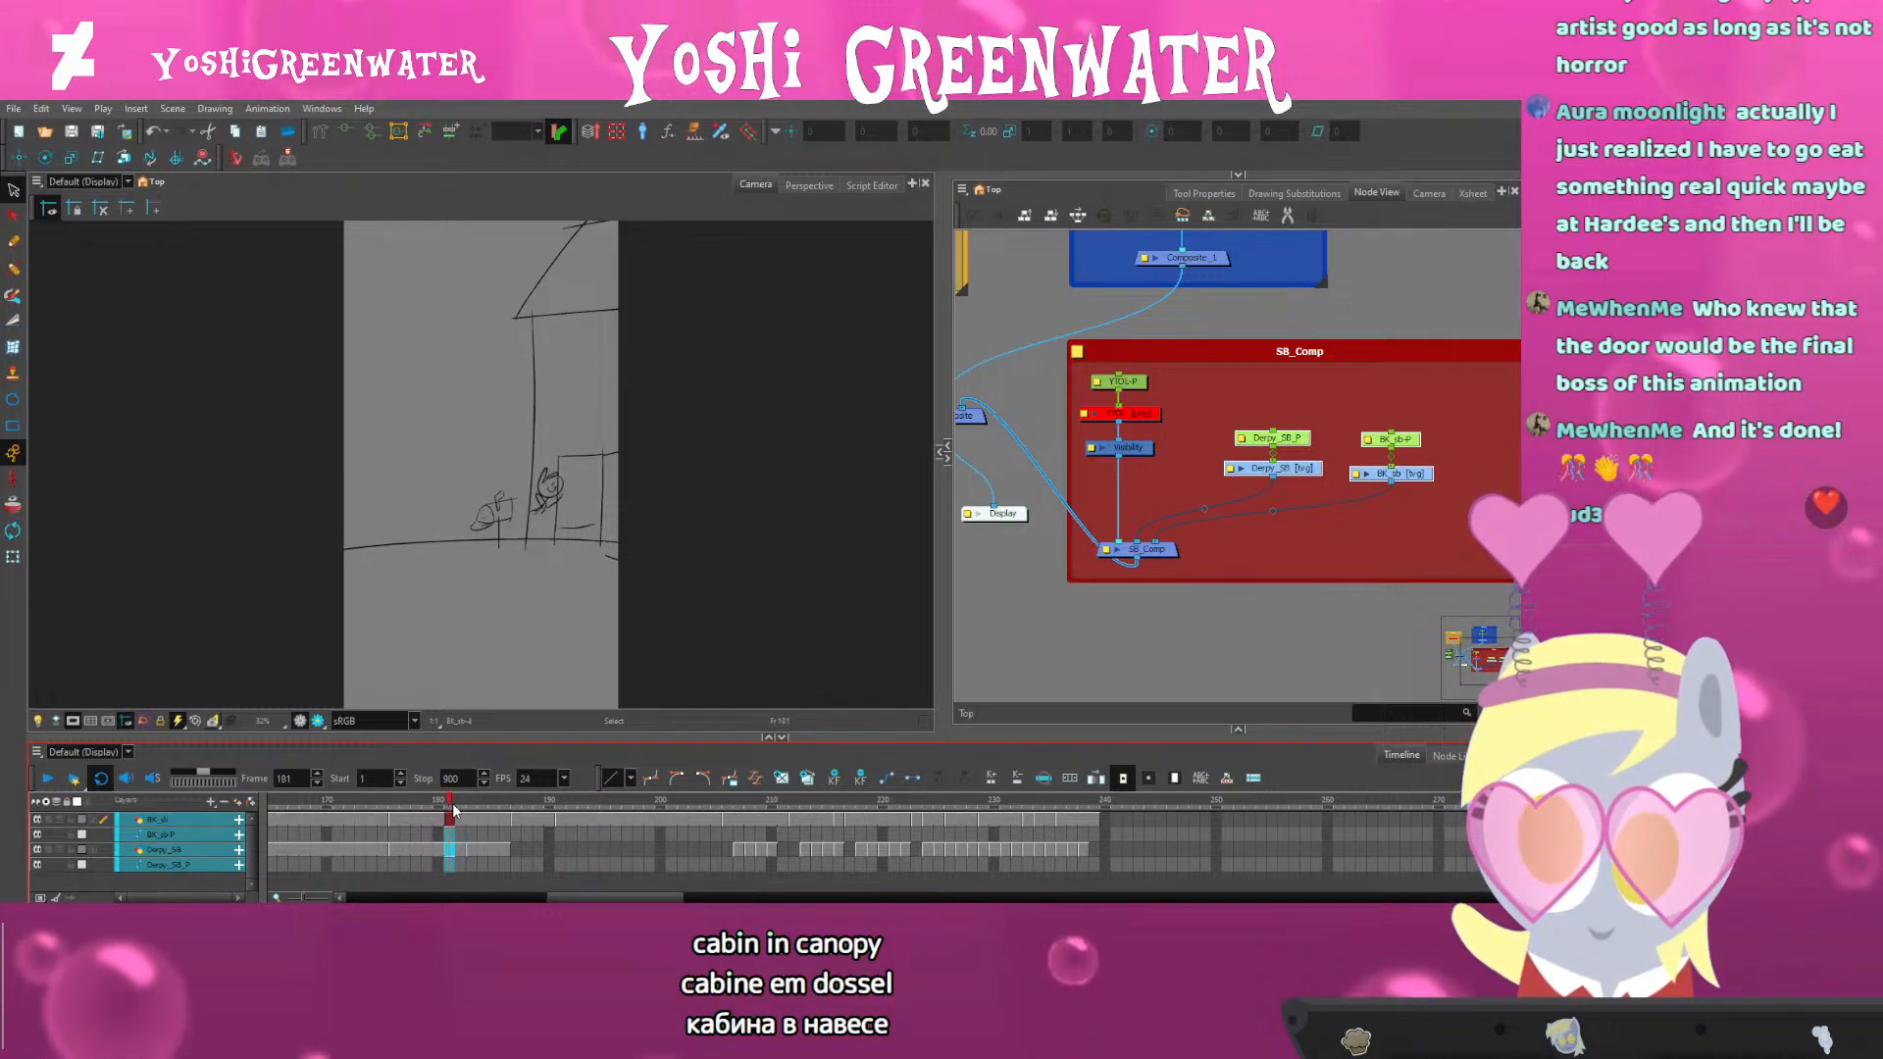
pyautogui.hotkey('shift', 'Return')
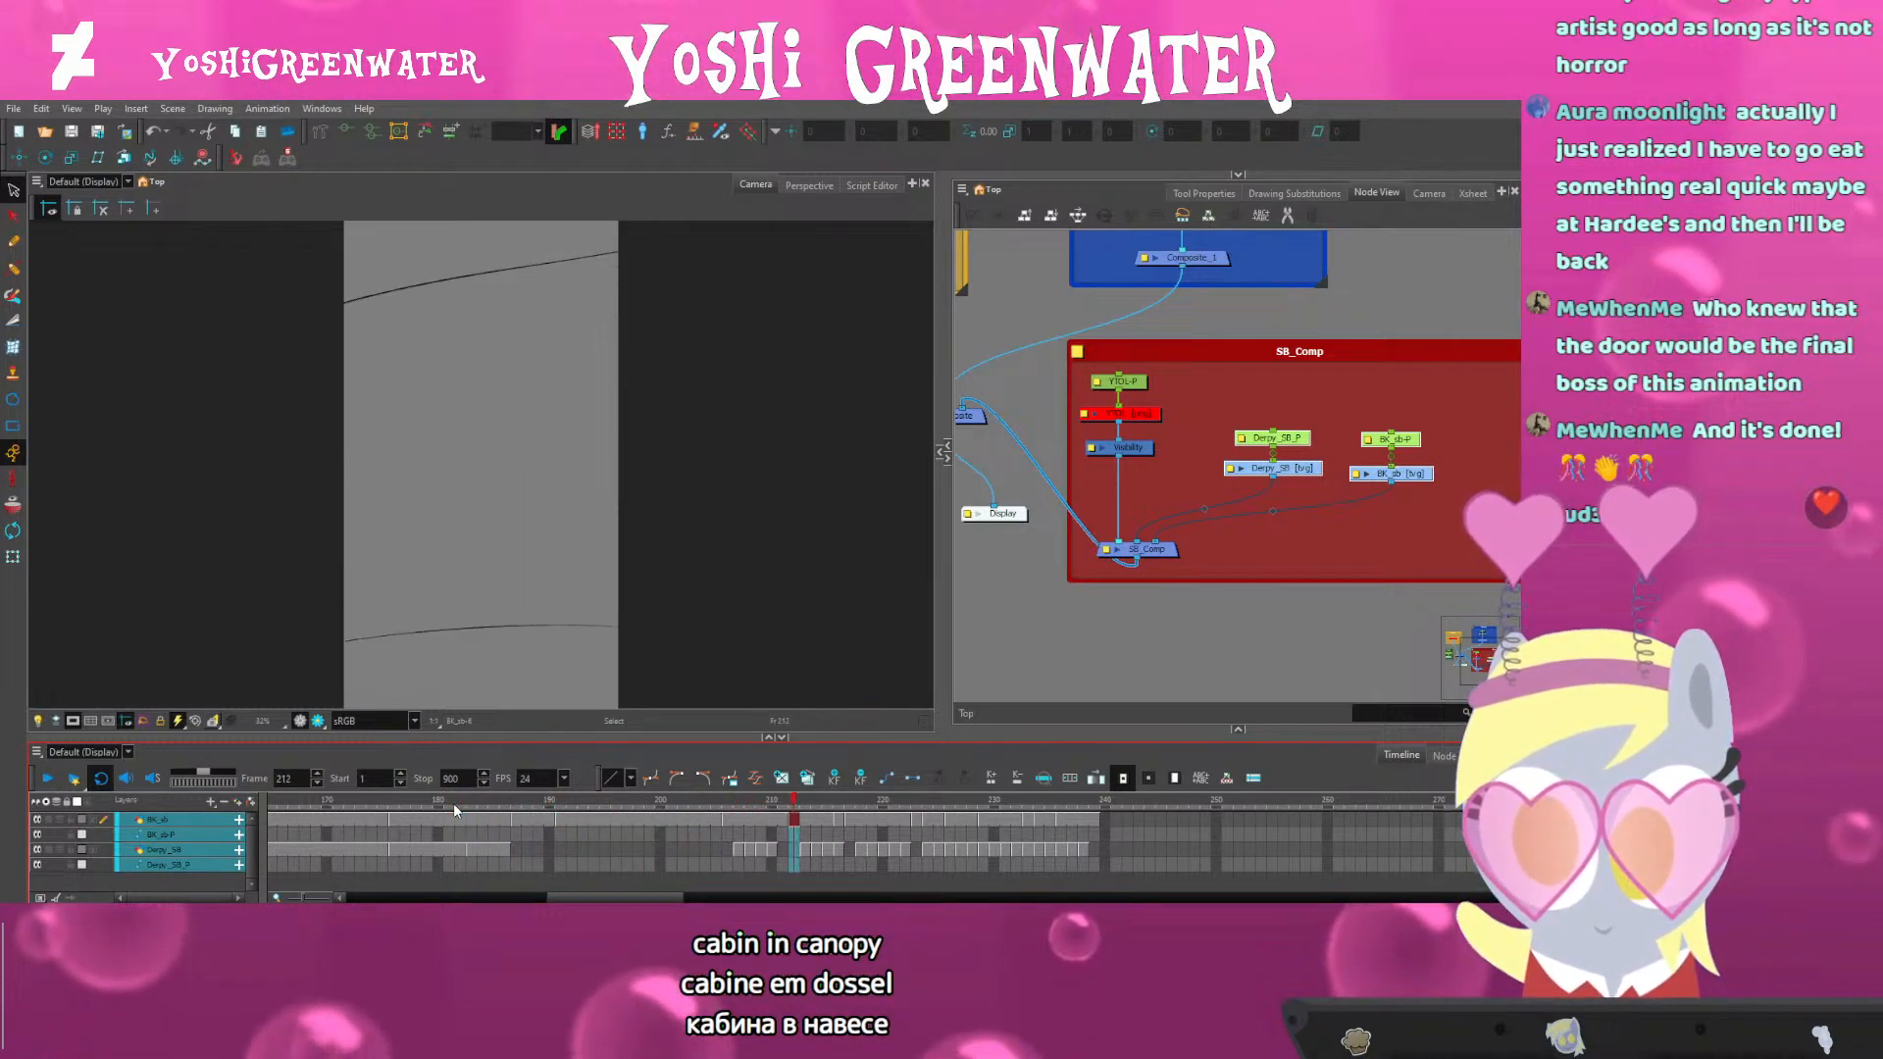
# Extend the impact-lines drawing on all layers at frame 188 to end at about frame 241, and replay from about frame 184
pyautogui.click(530, 810)
pyautogui.press('+')
pyautogui.press('+')
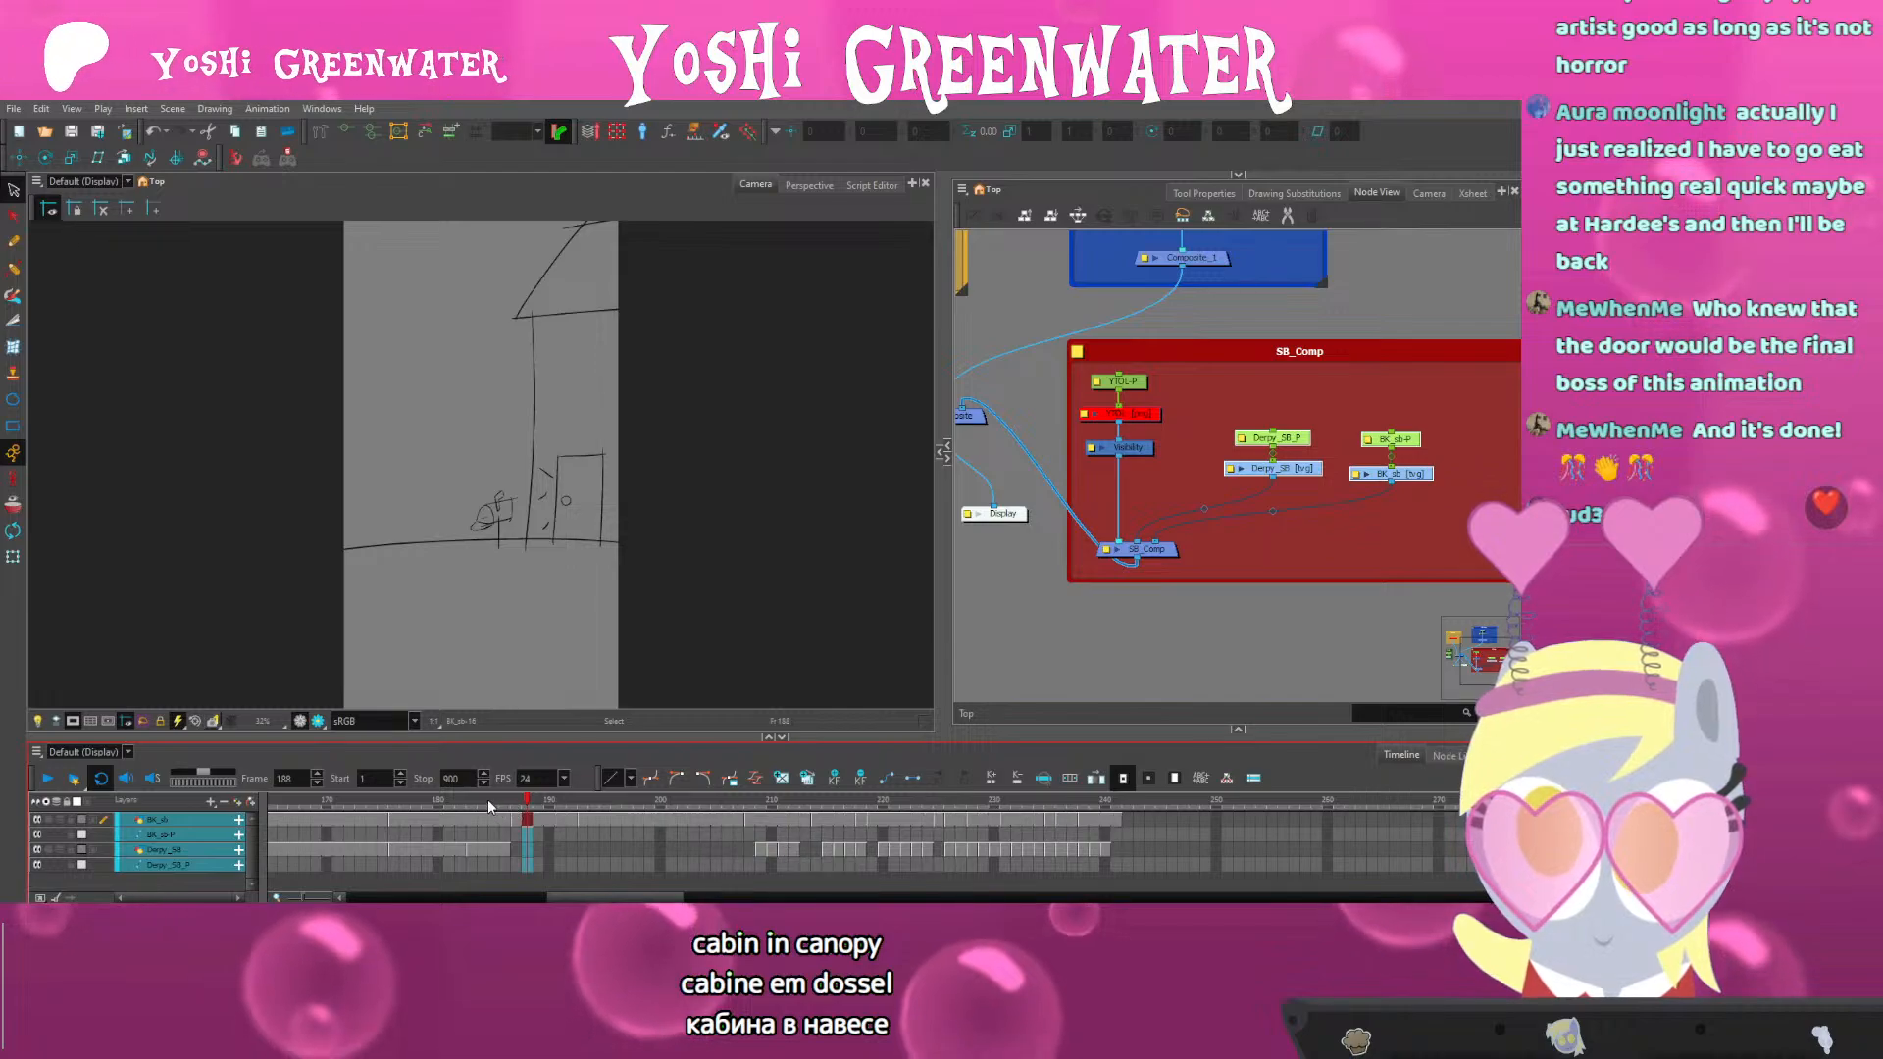
pyautogui.click(480, 805)
pyautogui.hotkey('shift', 'Return')
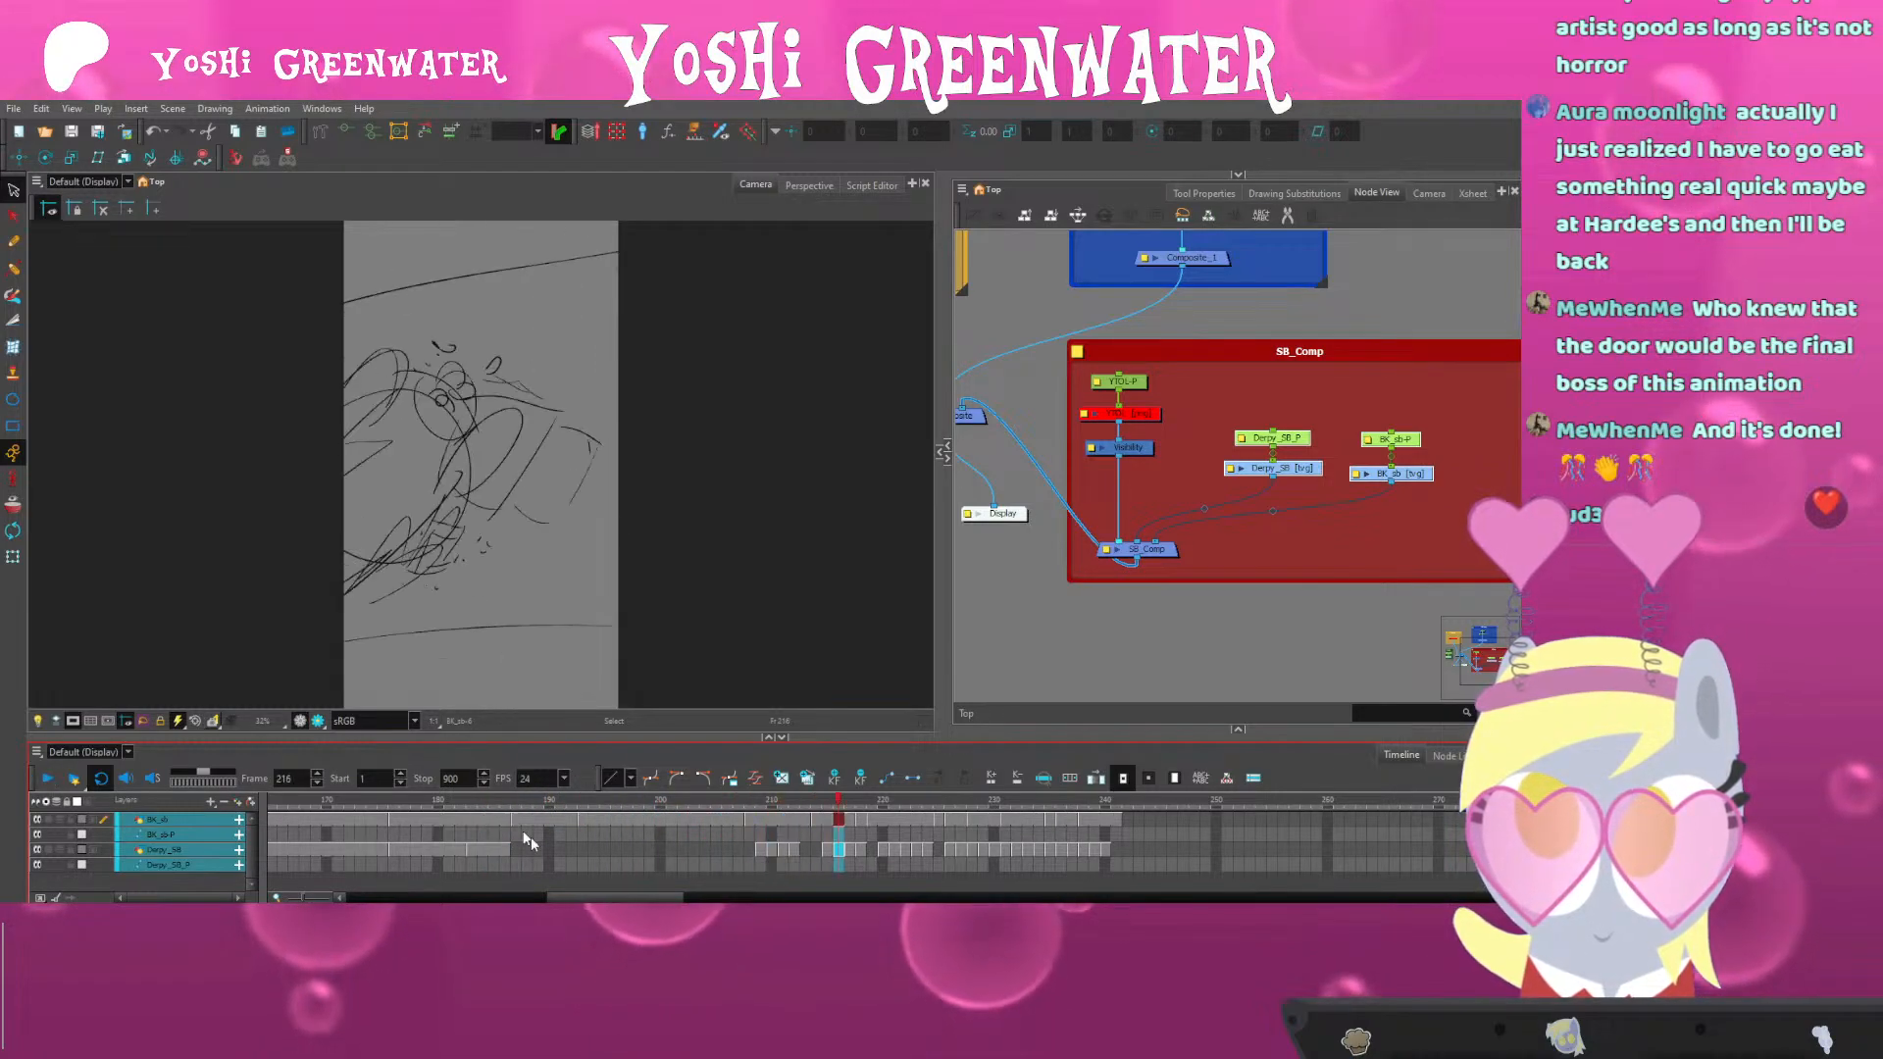
# Extend the exposure of the empty shelf drawing at frame 207 by seven frames across the storyboard layers
pyautogui.click(622, 808)
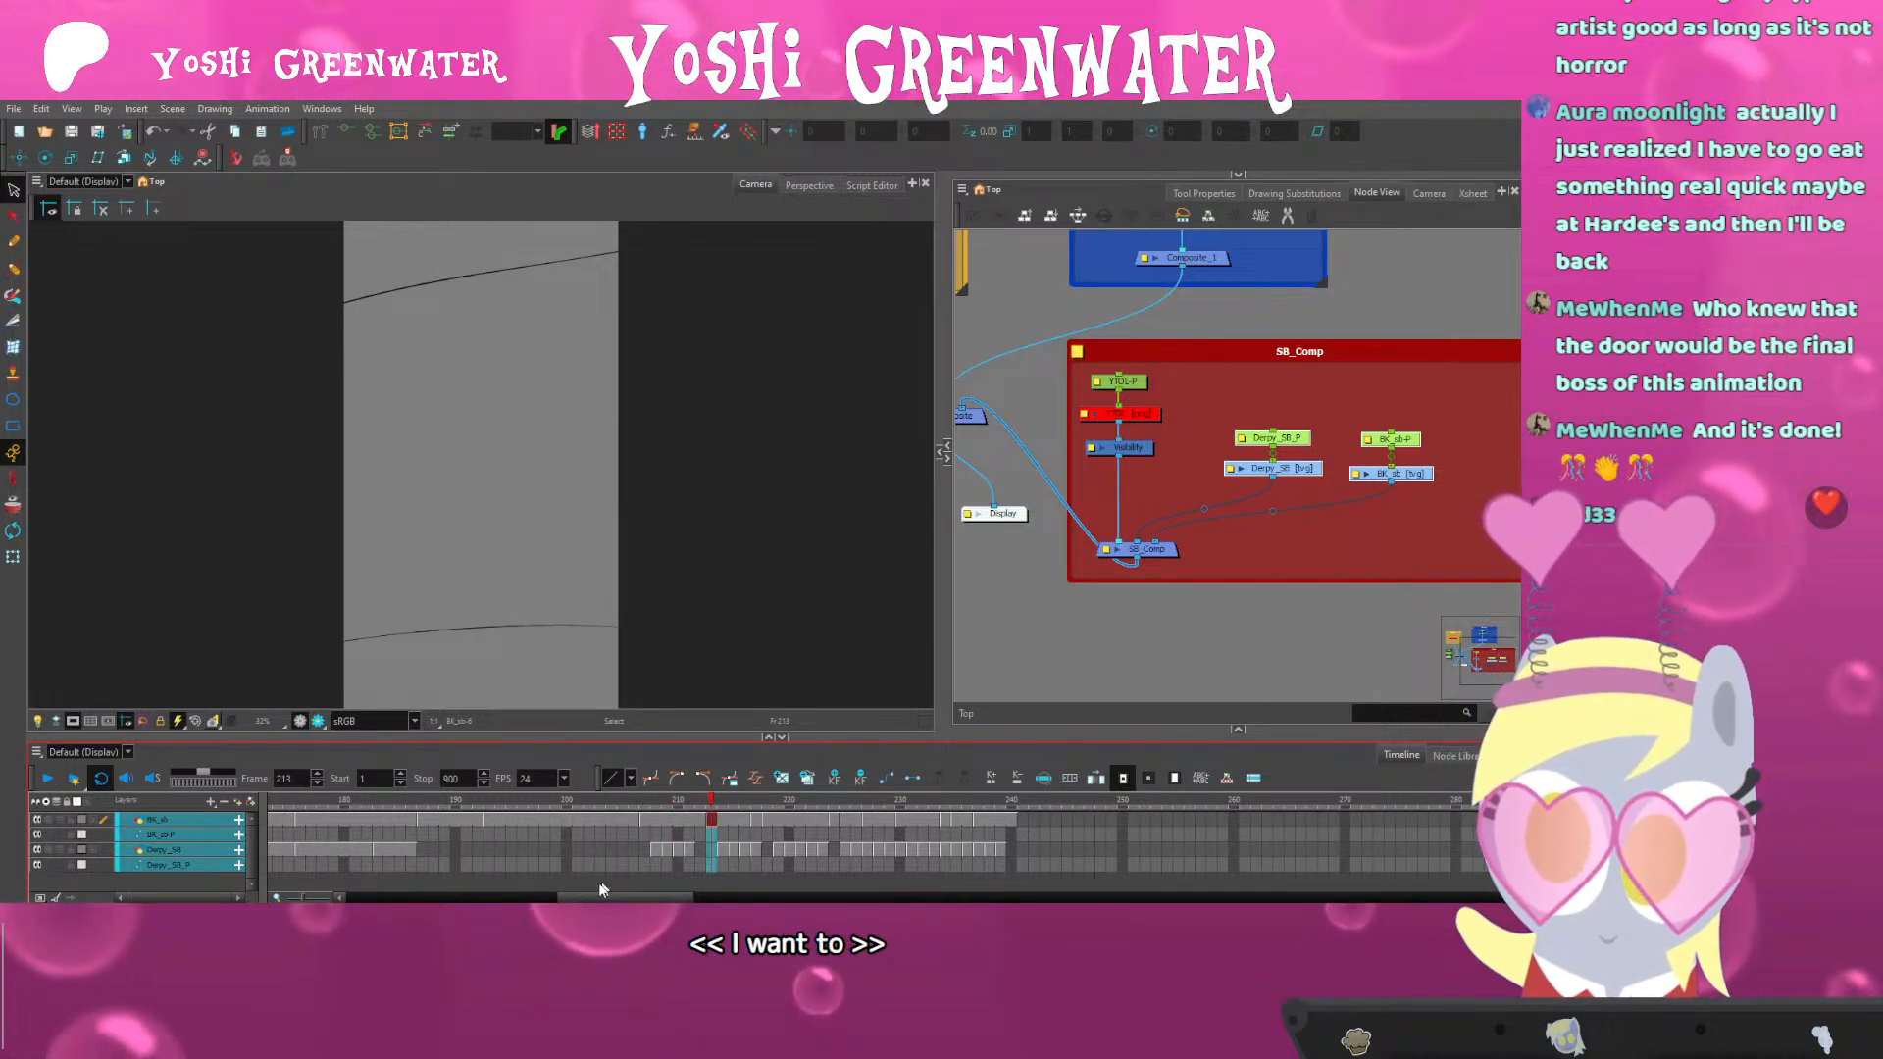
pyautogui.moveTo(589, 898); pyautogui.dragTo(600, 900)
pyautogui.click(542, 812)
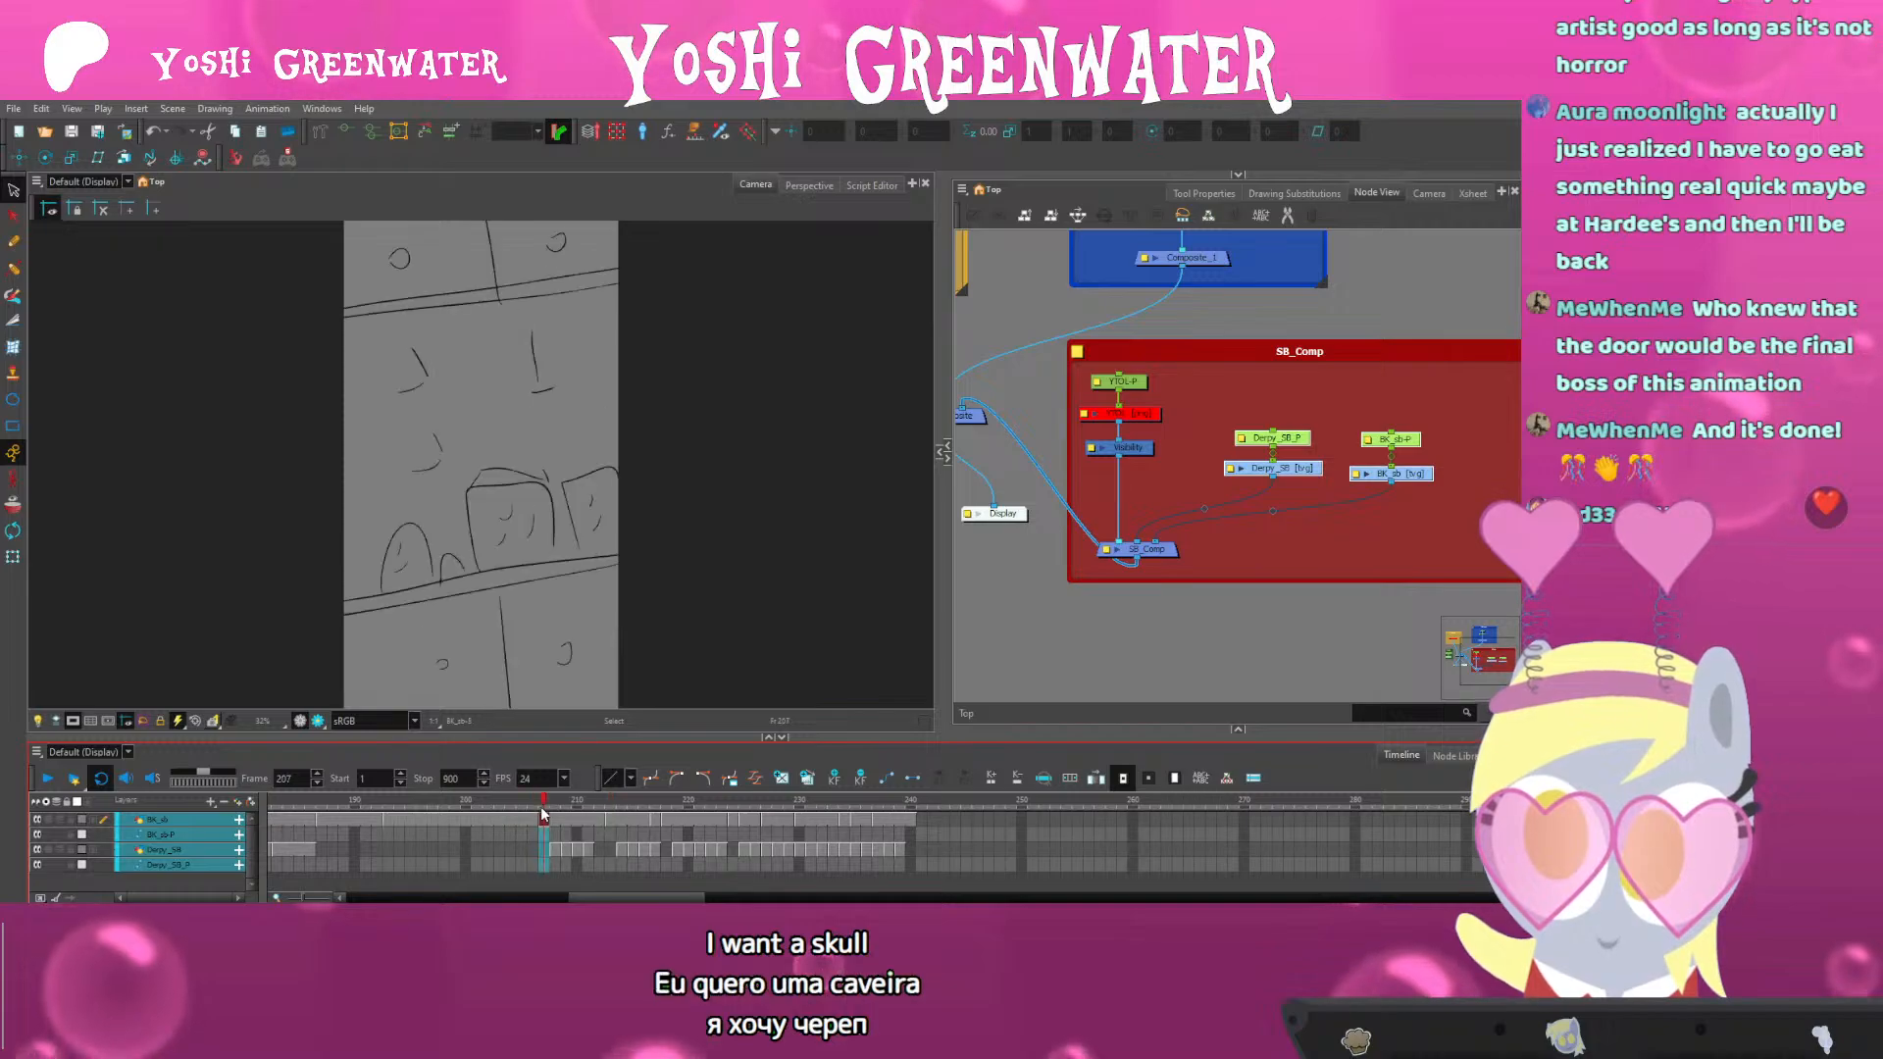
pyautogui.press('+')
pyautogui.press('+')
pyautogui.press('+')
pyautogui.press('+')
pyautogui.press('+')
pyautogui.press('+')
pyautogui.press('+')
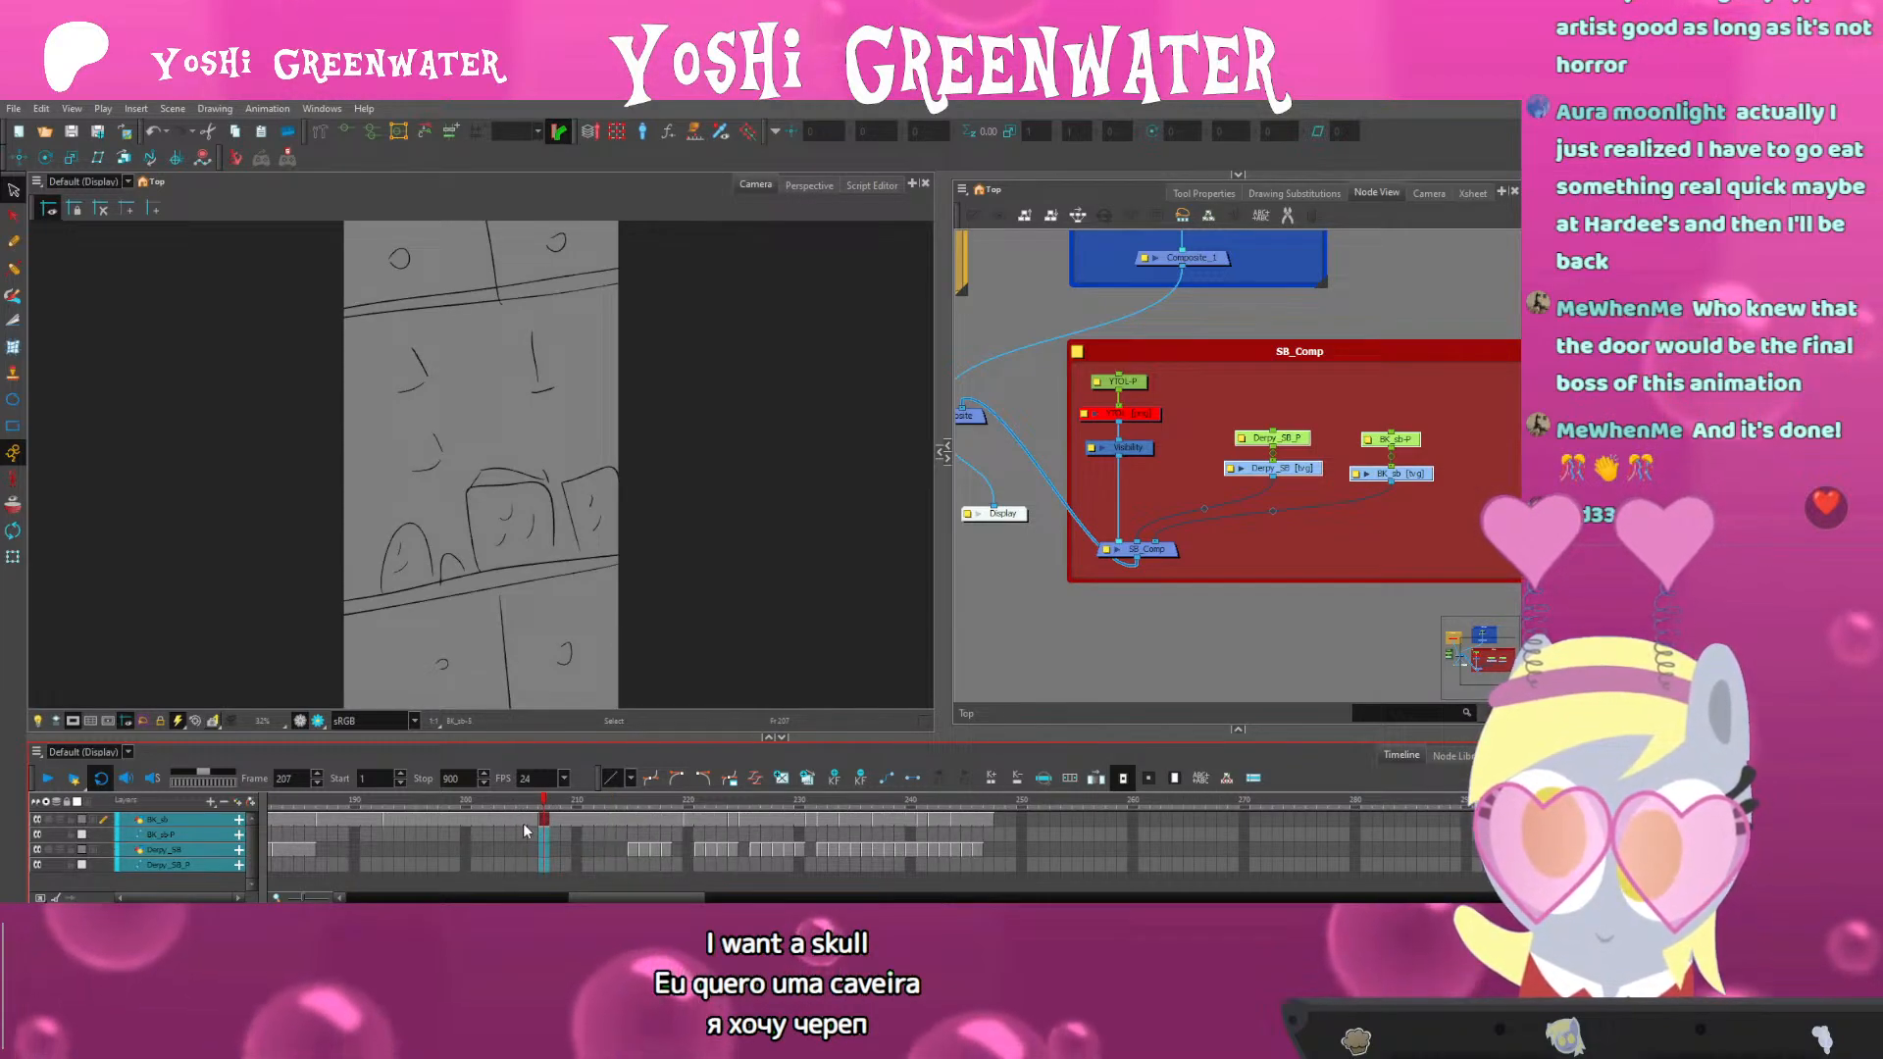
# Play back the retimed shelf shot and scrub back to frame 210 to check its opening hold
pyautogui.moveTo(594, 899); pyautogui.dragTo(599, 900)
pyautogui.hotkey('shift', 'Return')
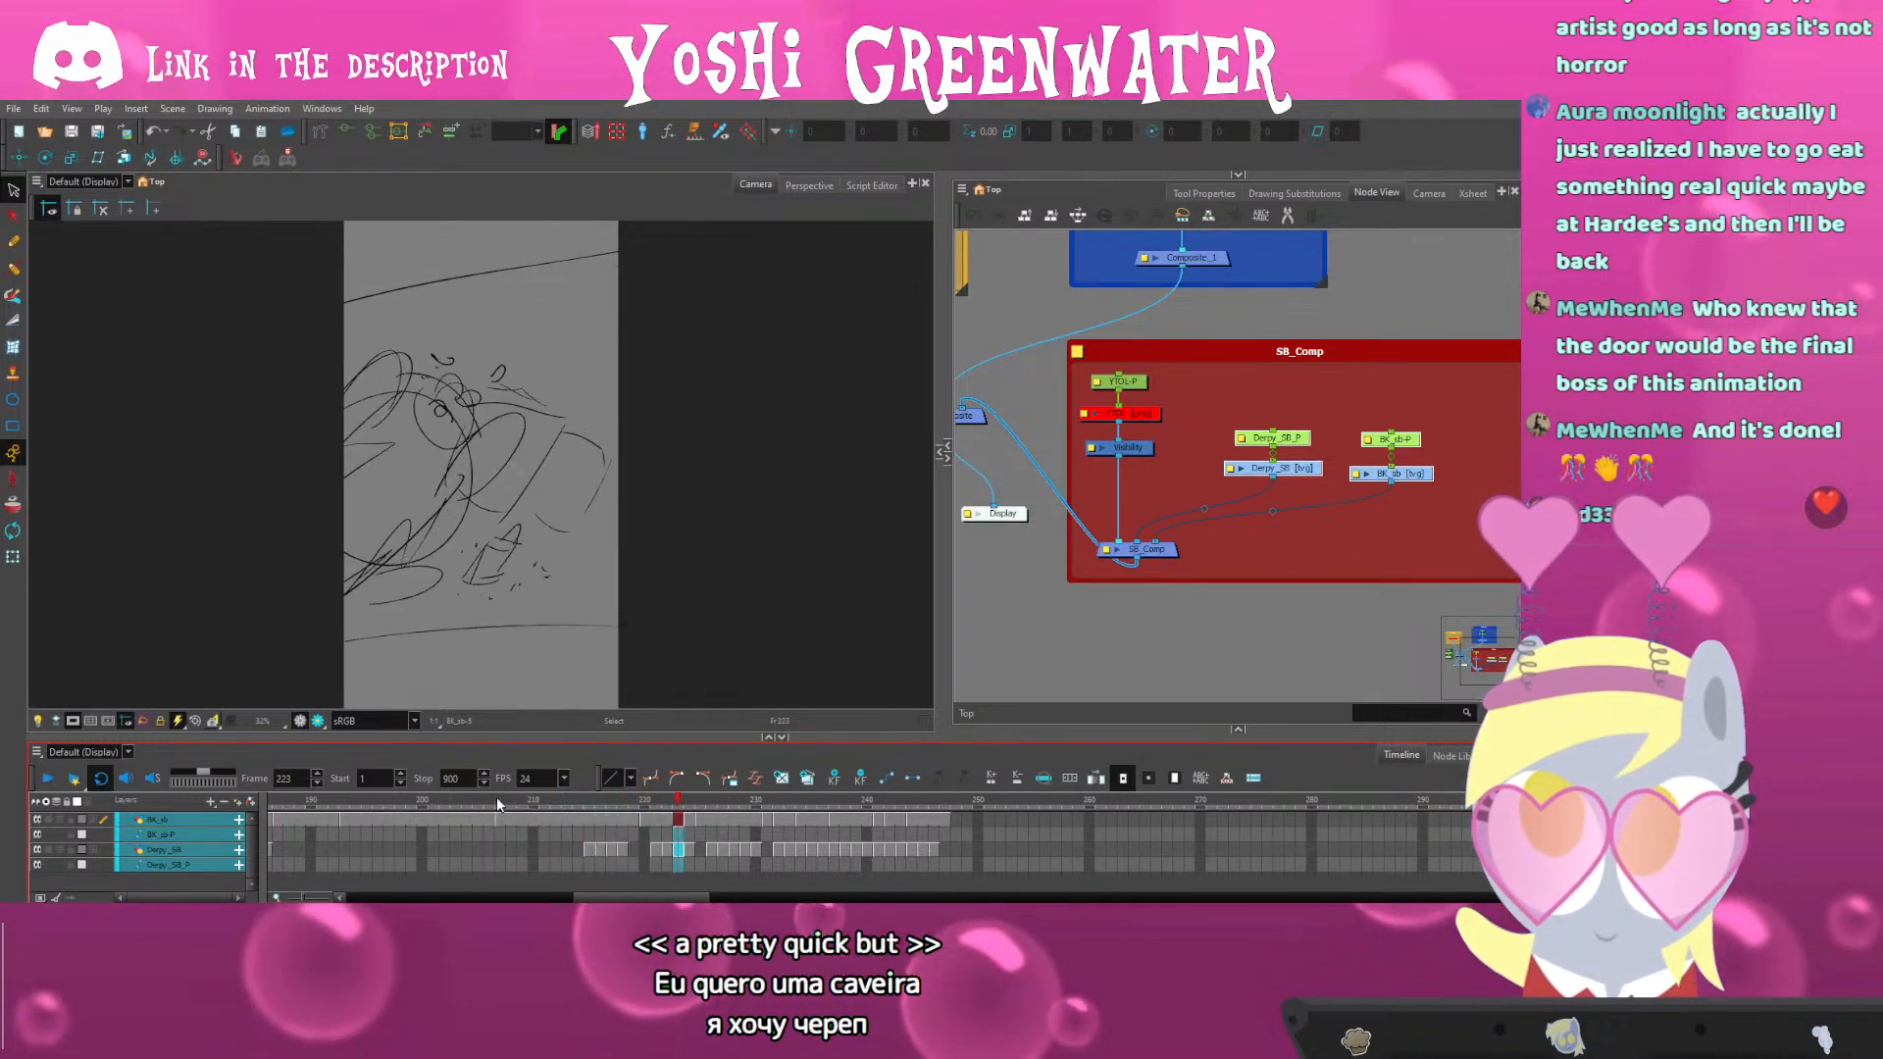
pyautogui.moveTo(501, 807); pyautogui.dragTo(536, 812)
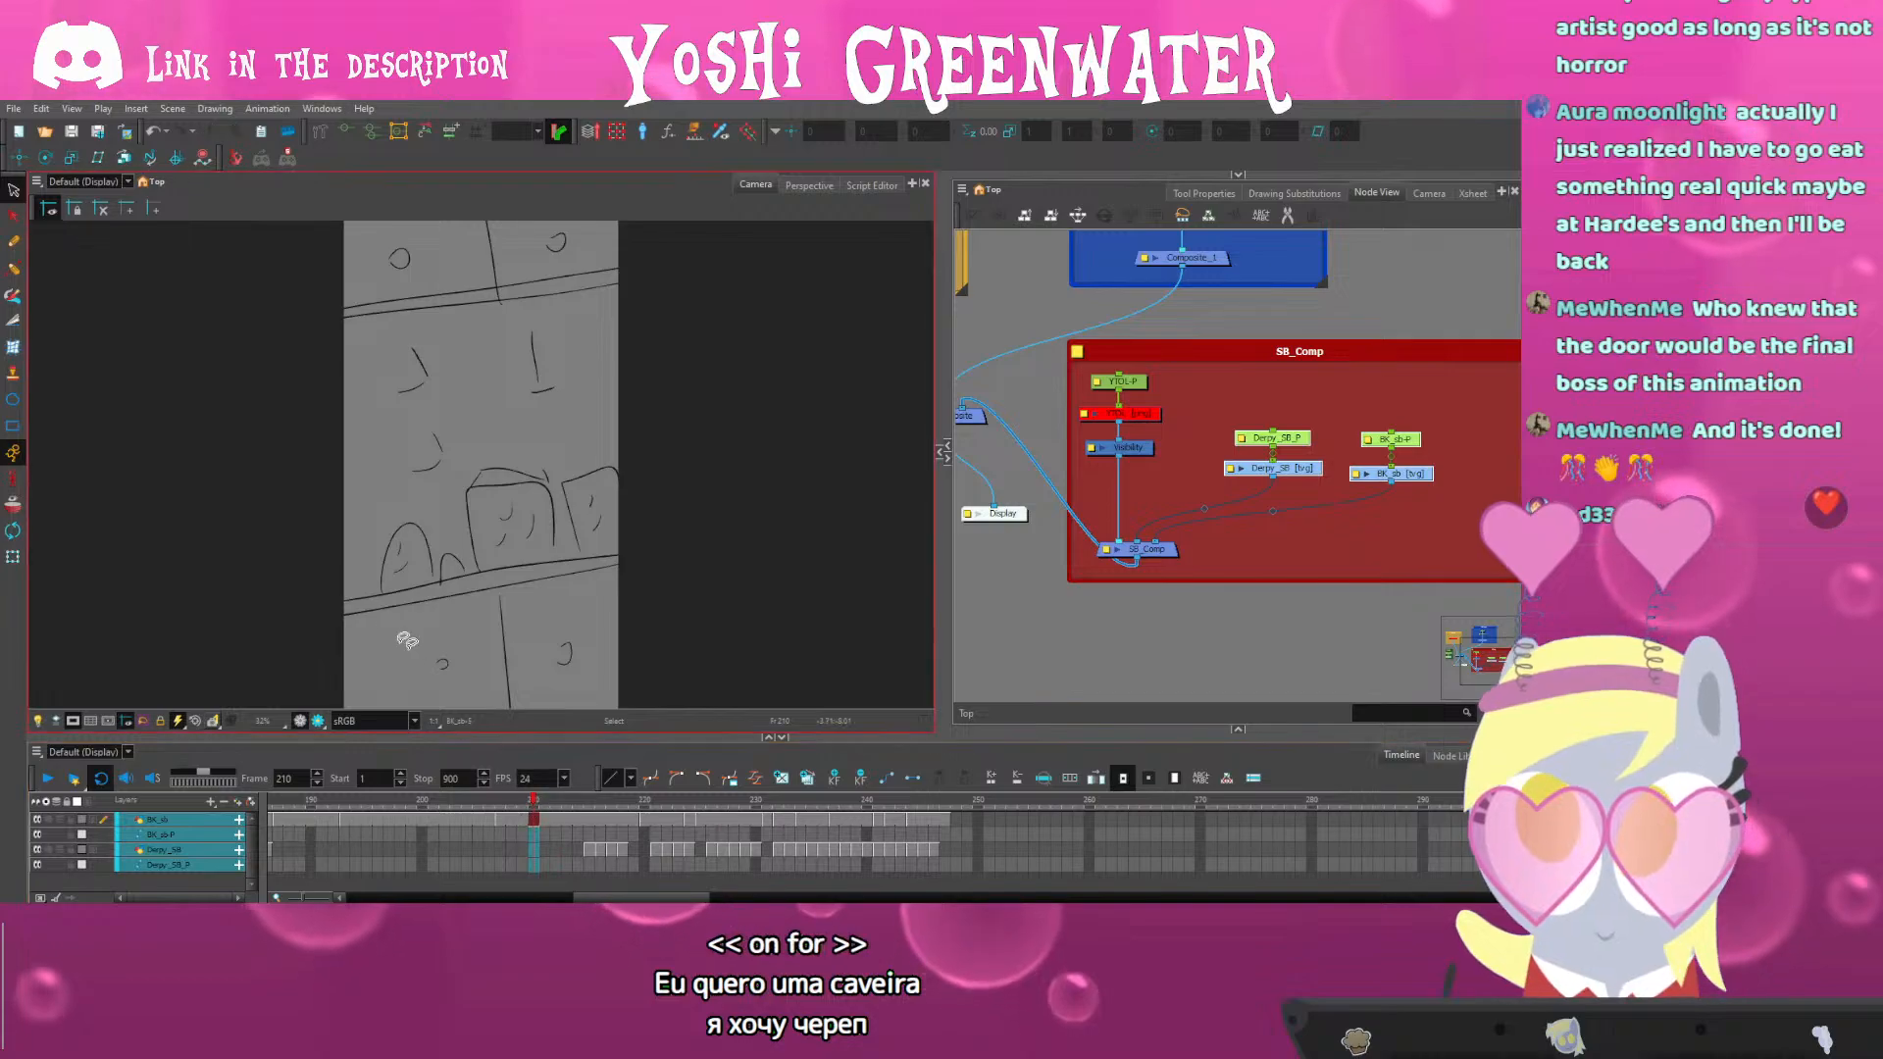
pyautogui.moveTo(452, 740); pyautogui.dragTo(452, 745)
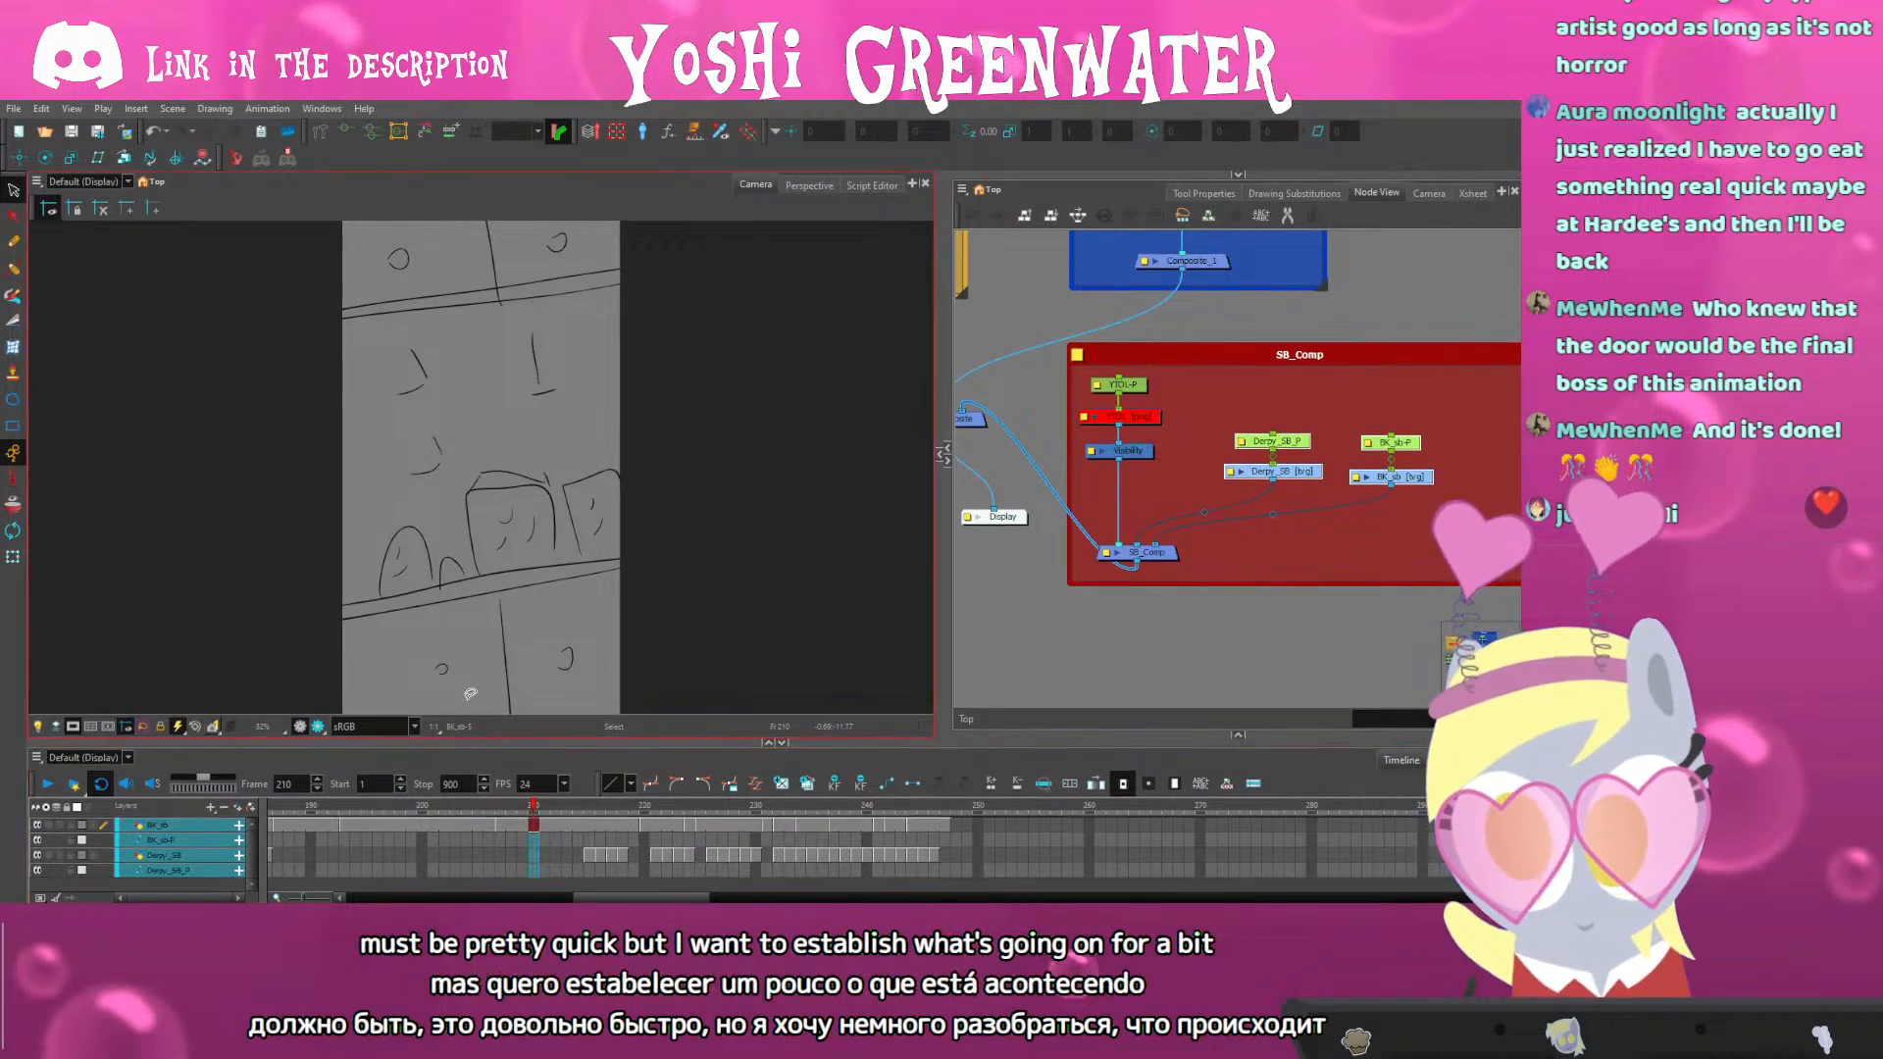
# Write the note "slow pan" with a right-pointing arrow above the camera frame on the background drawing at frame 207, using the Brush
pyautogui.click(498, 823)
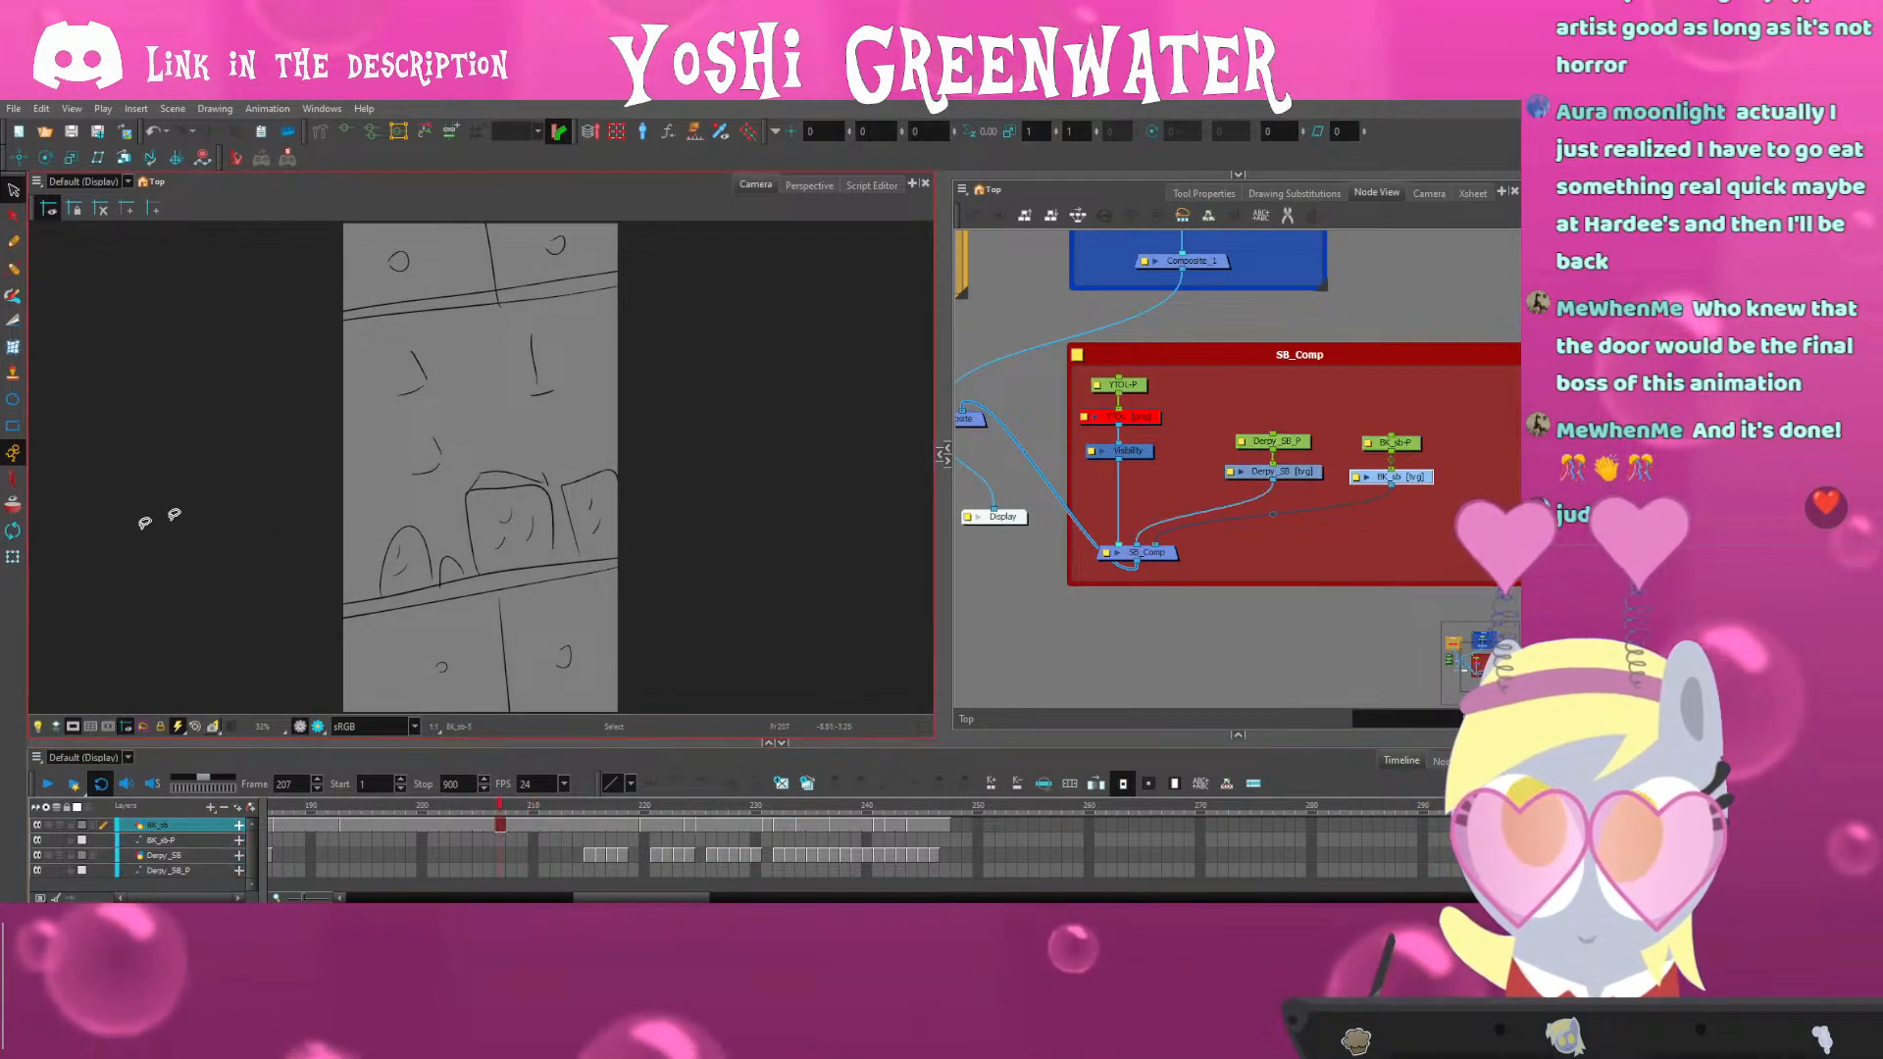
pyautogui.click(74, 726)
pyautogui.hotkey('alt', 'b')
pyautogui.moveTo(353, 433); pyautogui.dragTo(357, 580)
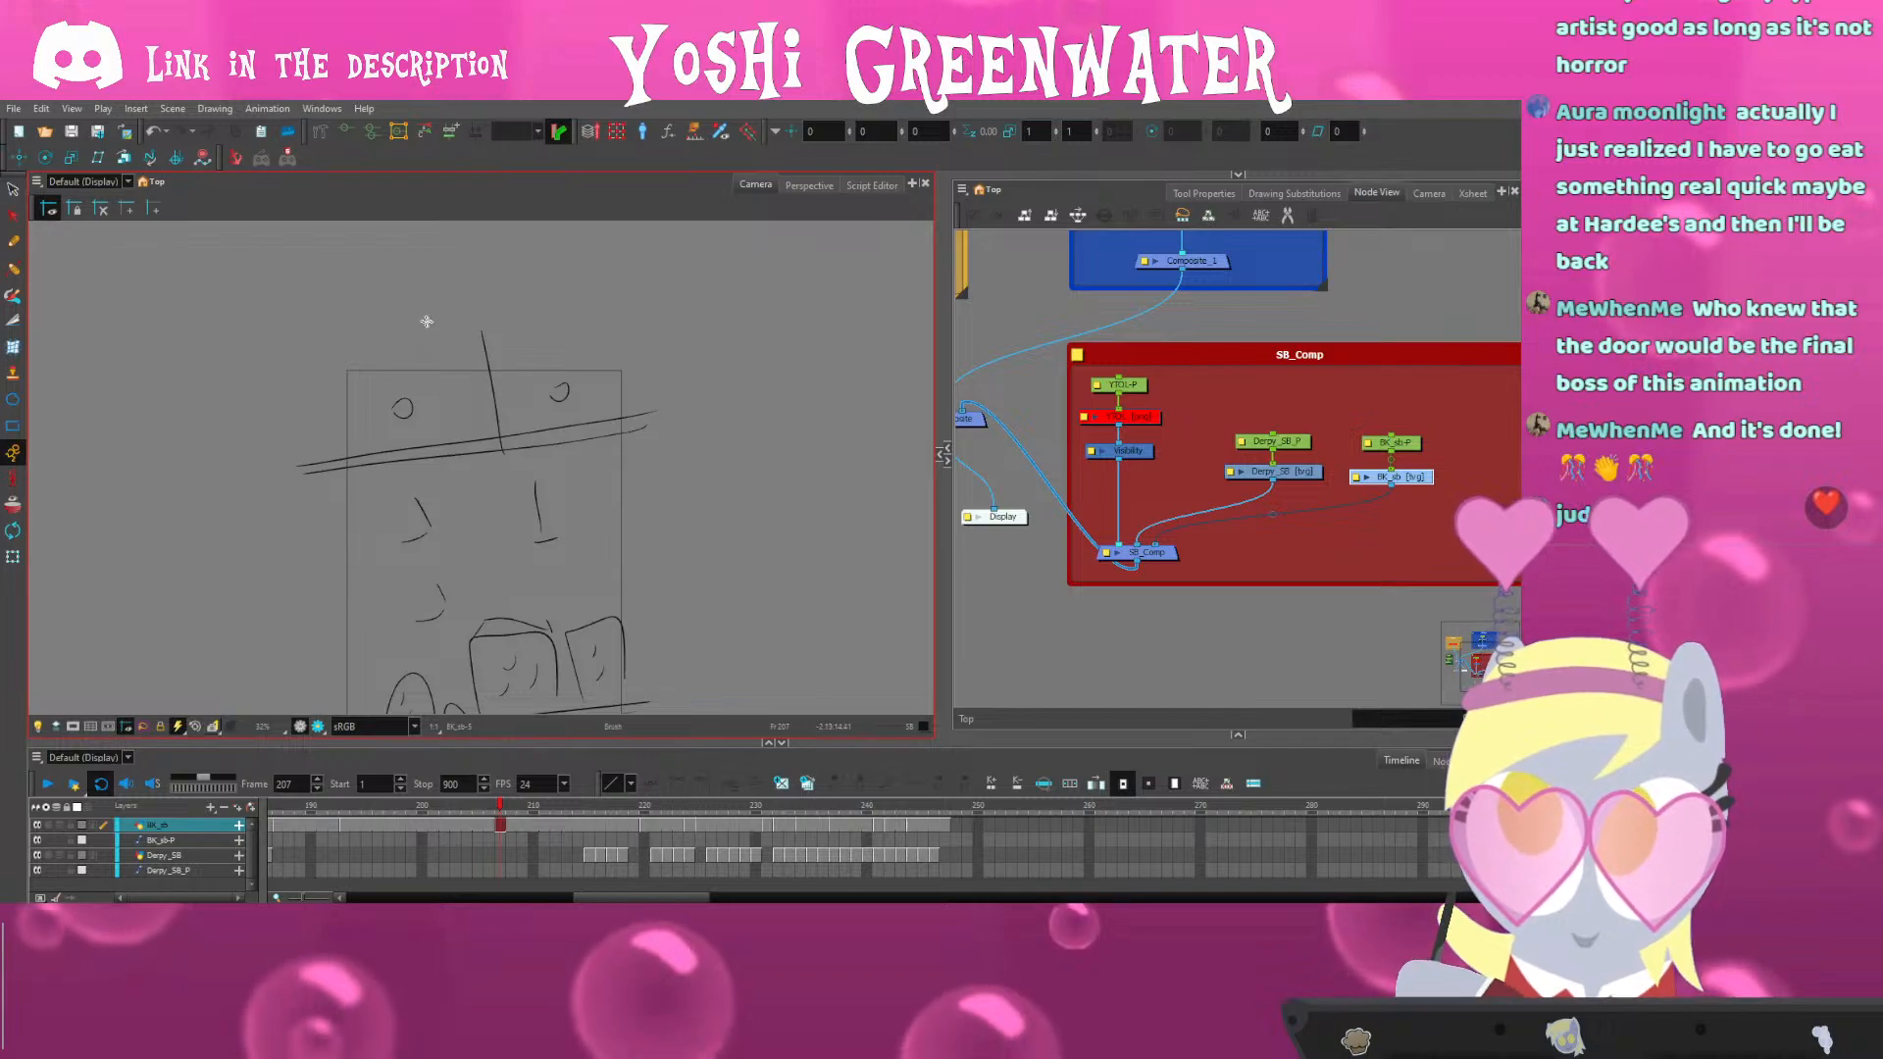
pyautogui.click(943, 456)
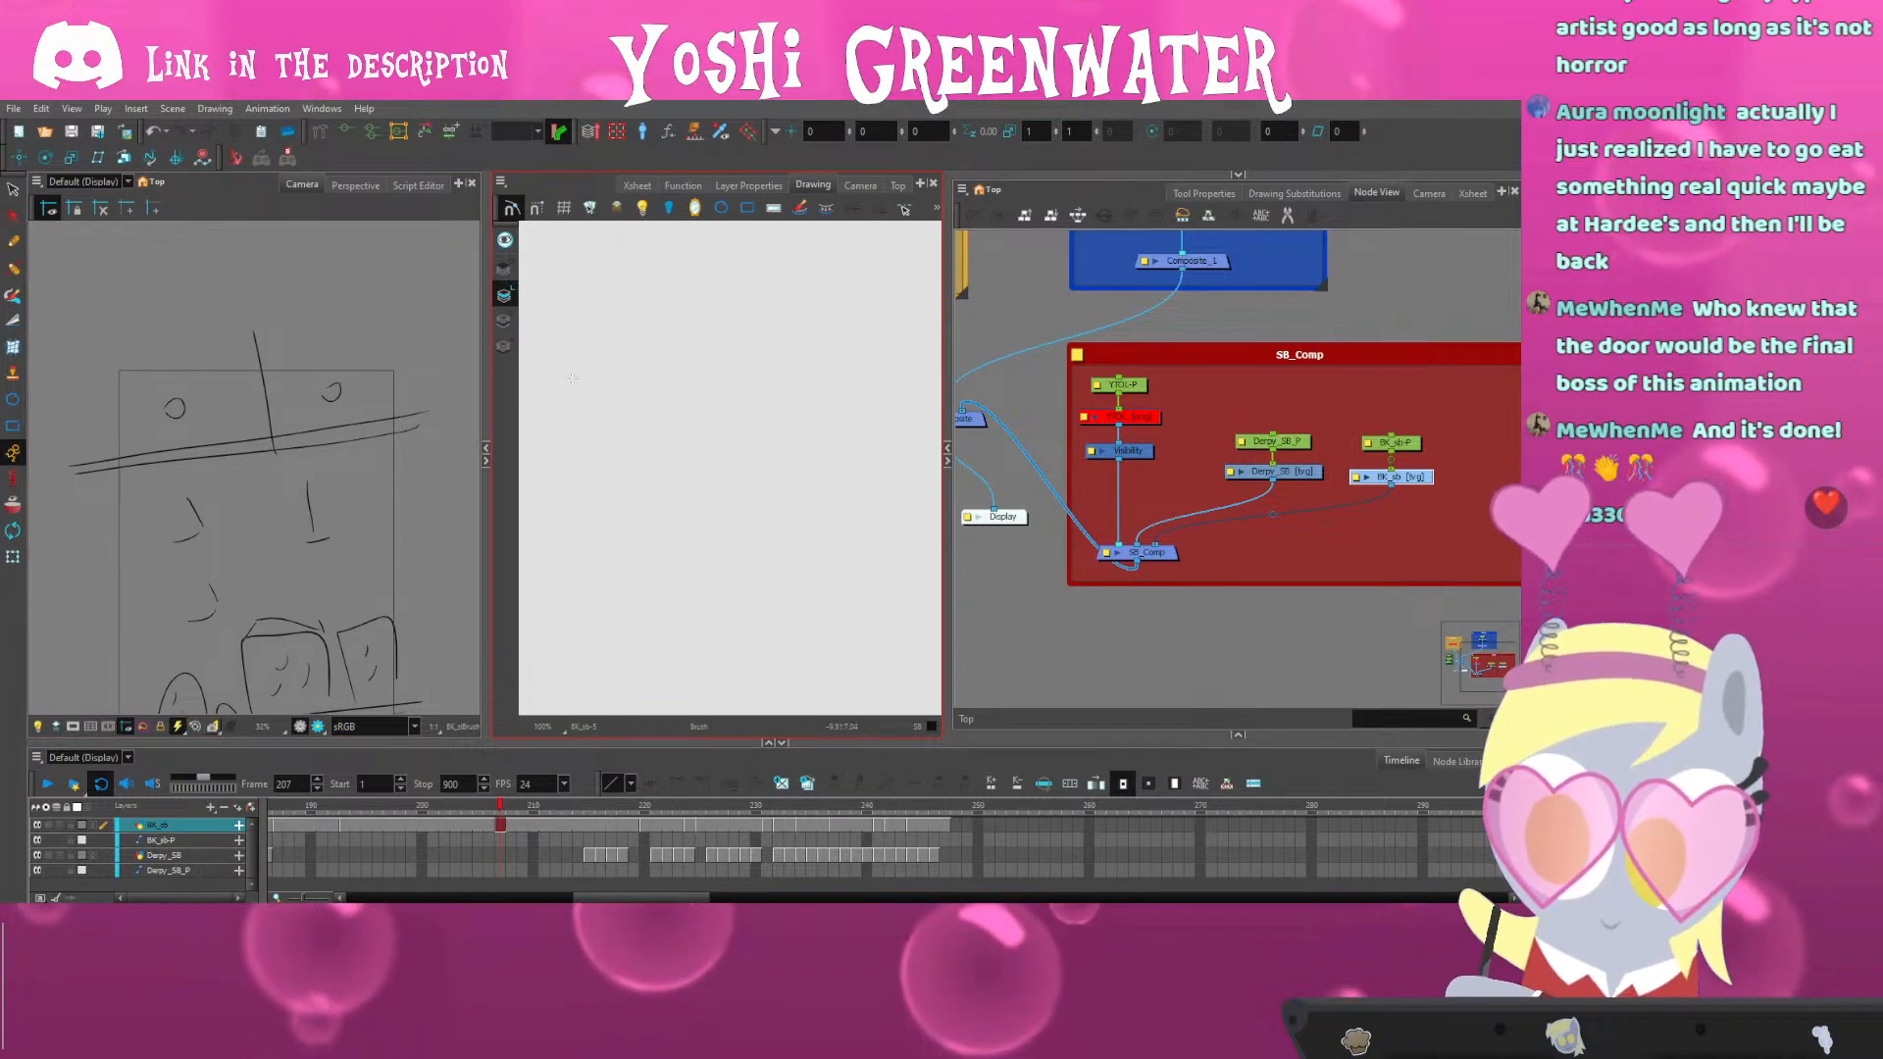
pyautogui.click(505, 322)
pyautogui.click(507, 296)
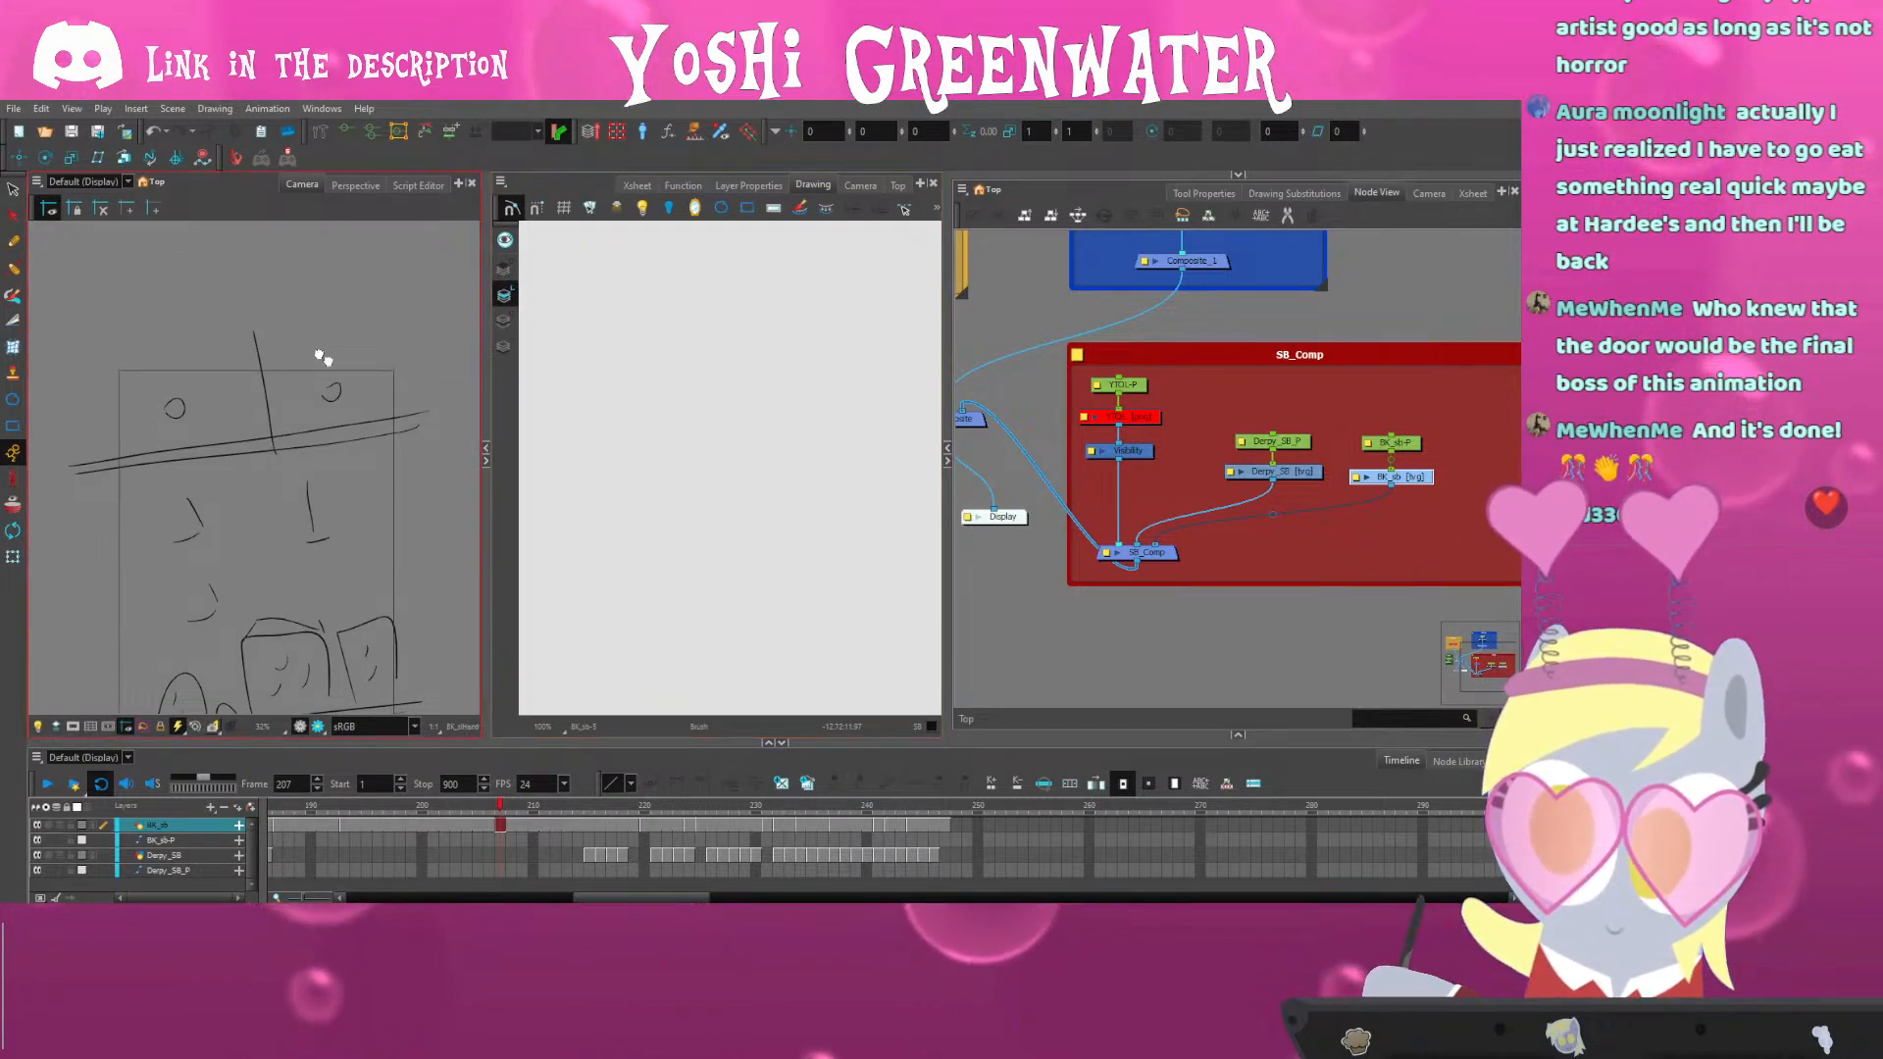
pyautogui.moveTo(227, 292)
pyautogui.mouseDown()
pyautogui.moveTo(277, 340)
pyautogui.moveTo(367, 336)
pyautogui.mouseUp()
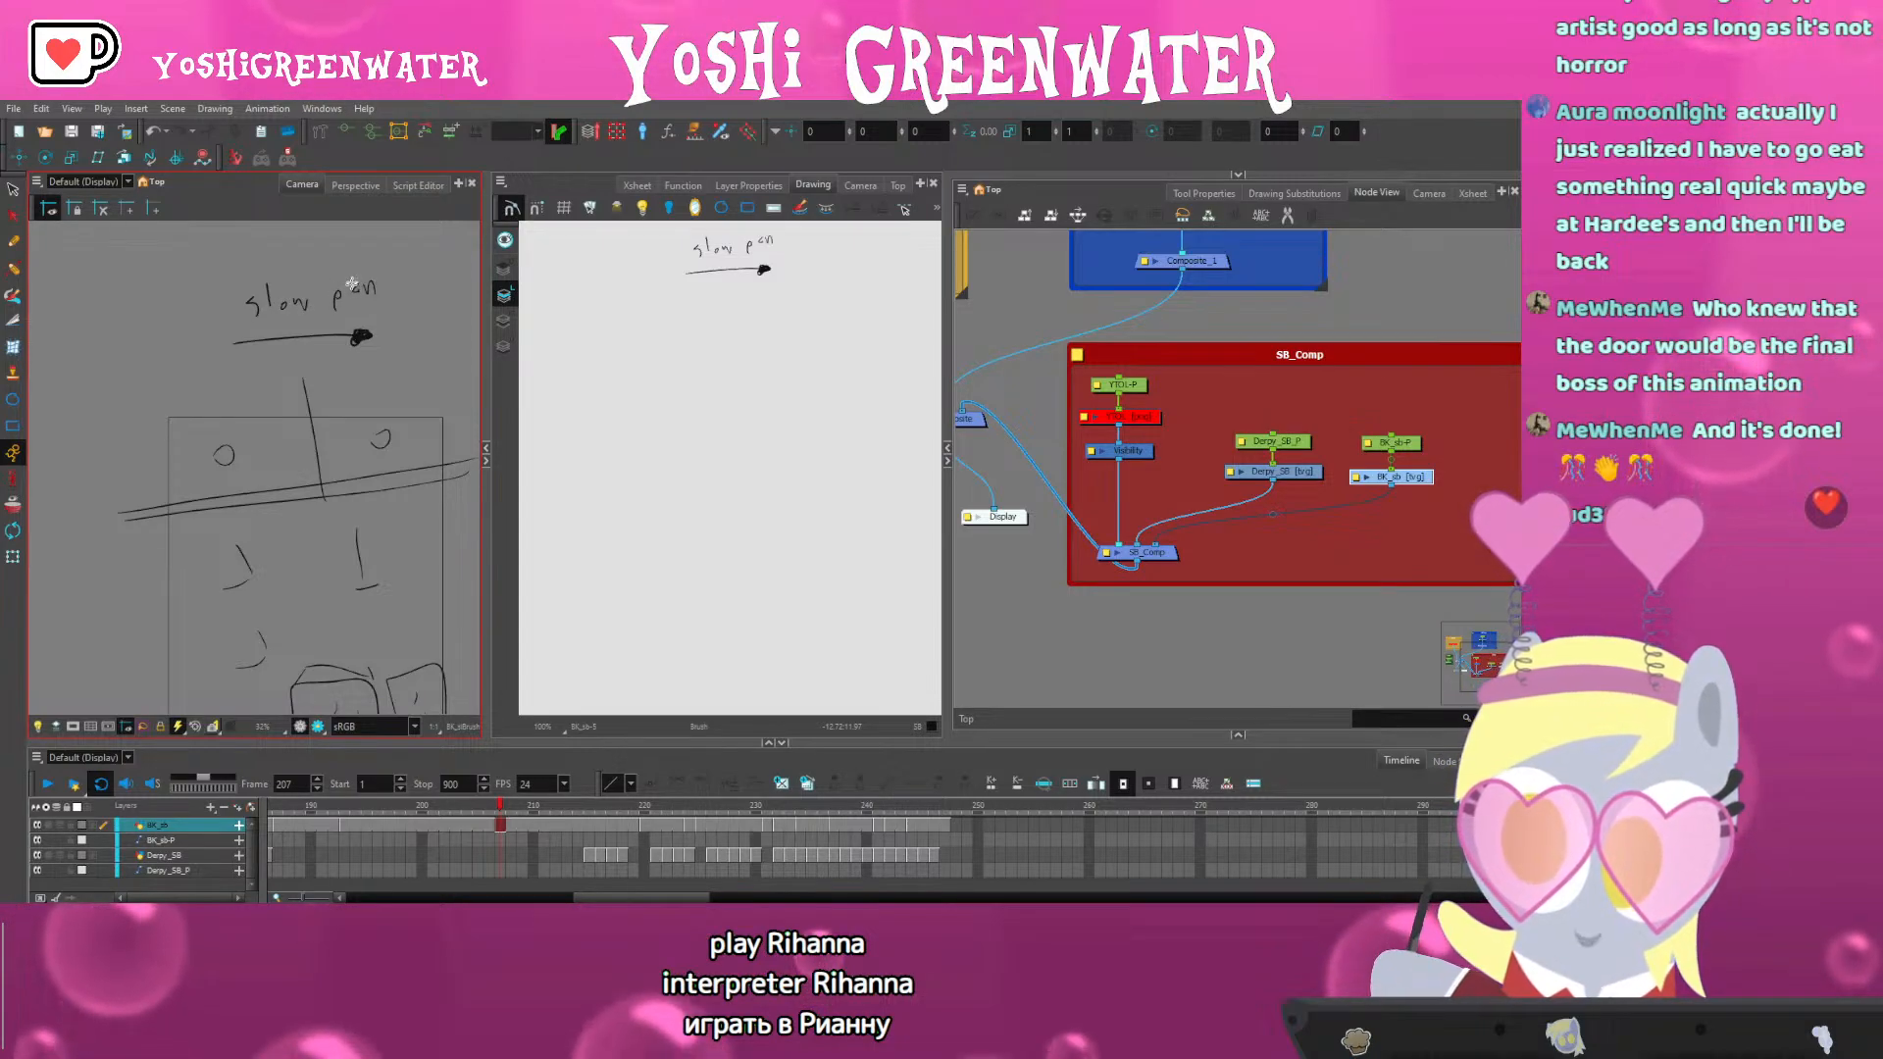
# Recentre the shelf drawing, mask the area outside the camera frame again, and collapse the Drawing view
pyautogui.moveTo(389, 505); pyautogui.dragTo(336, 308)
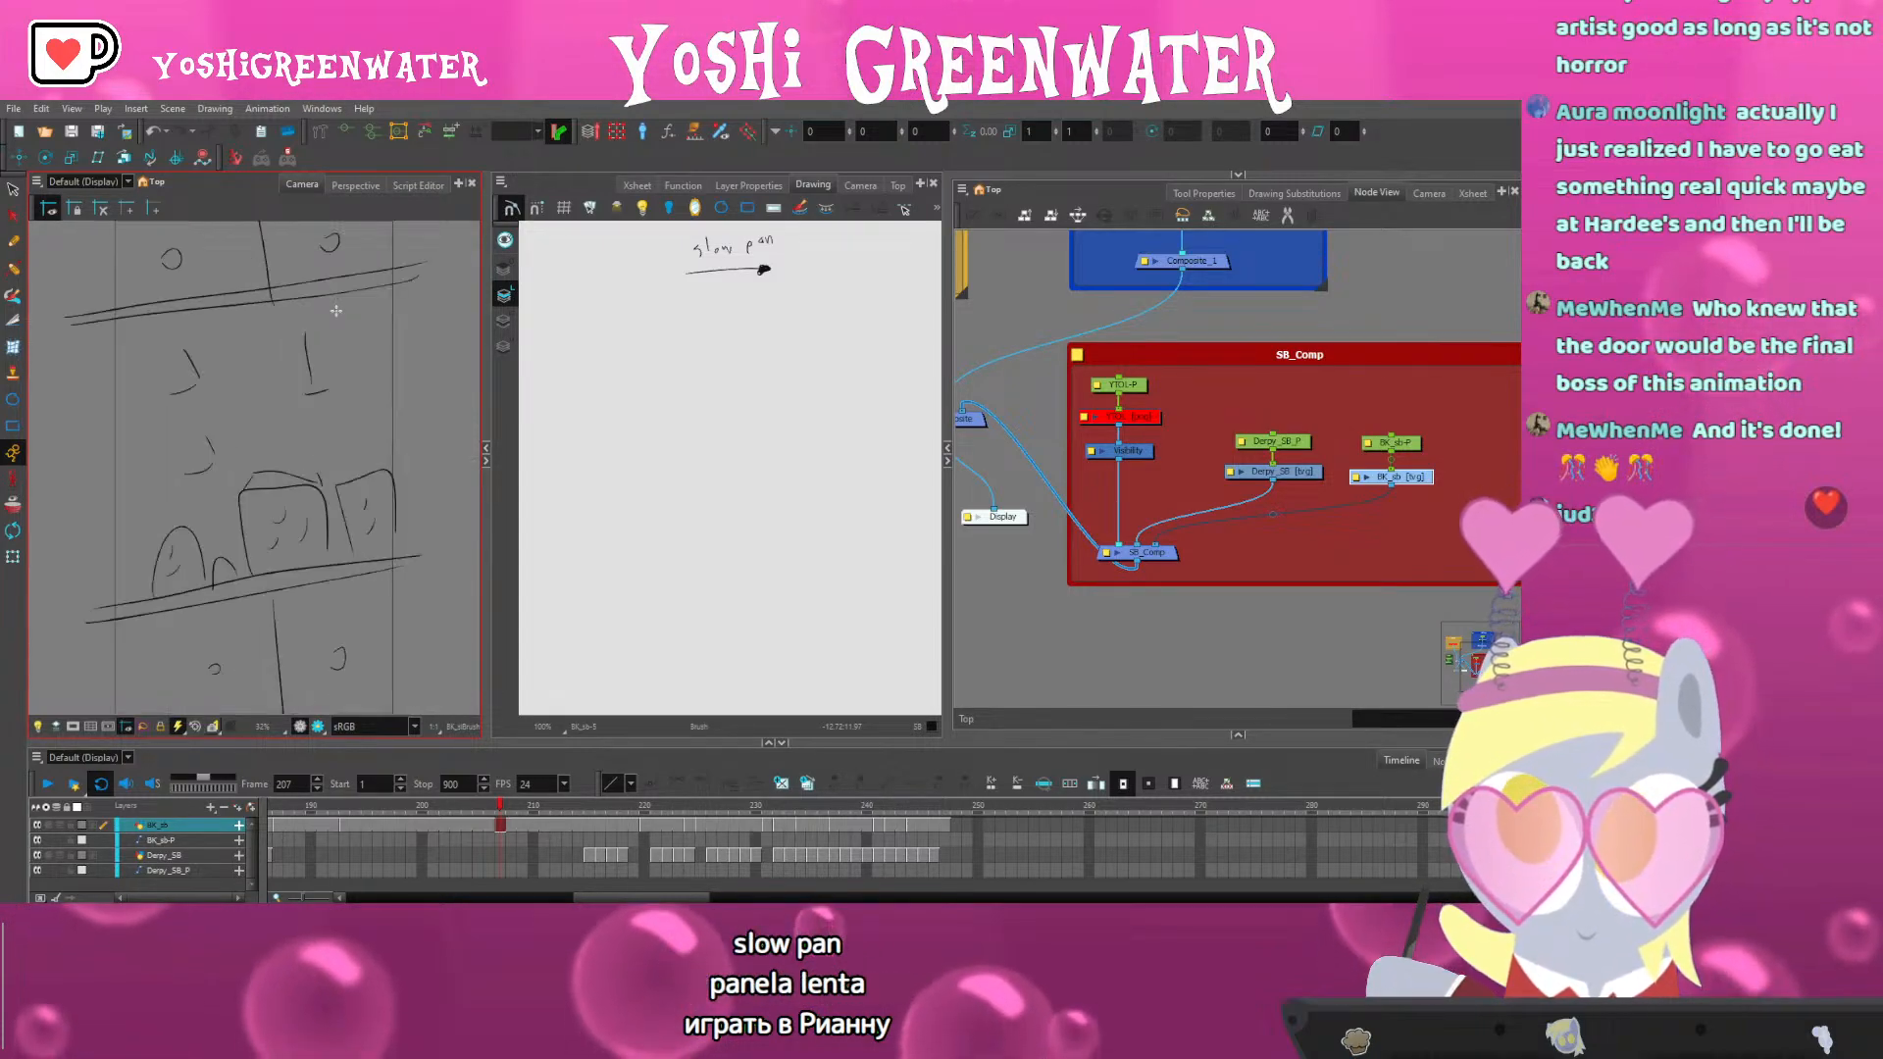
pyautogui.click(73, 727)
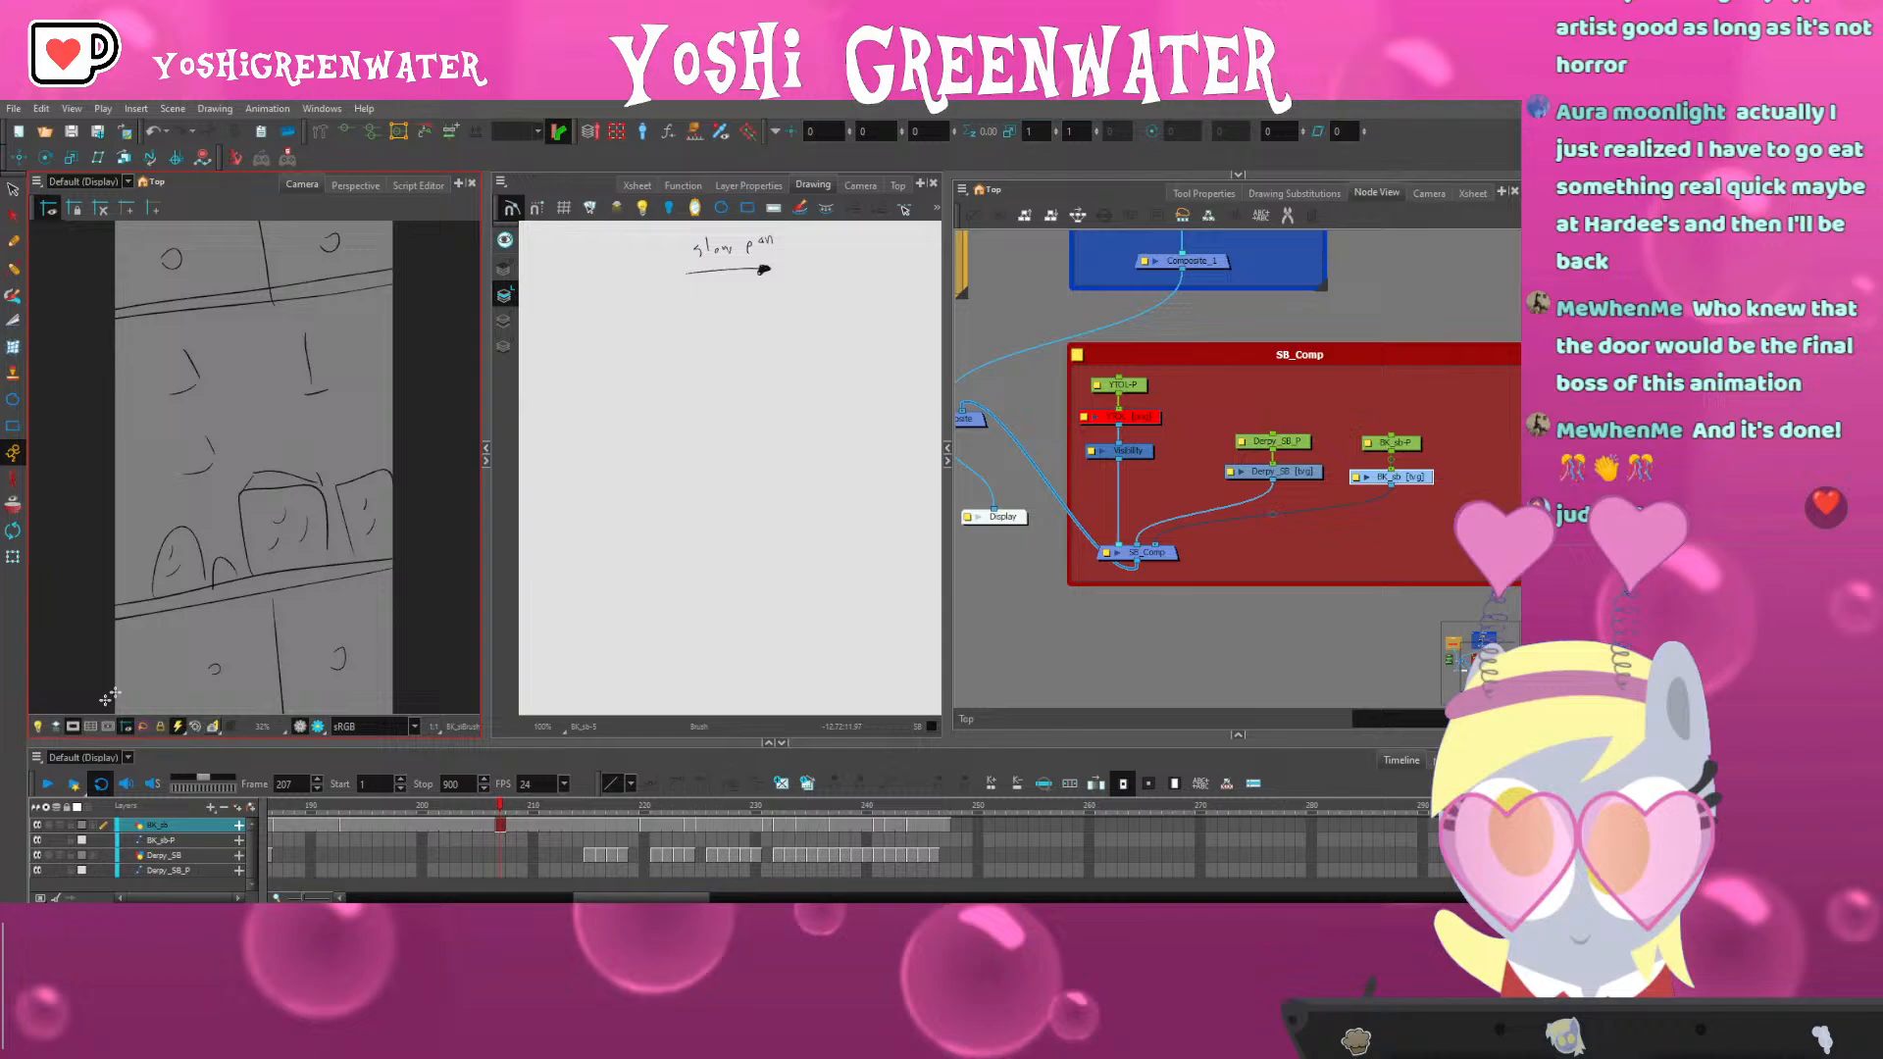
pyautogui.click(486, 461)
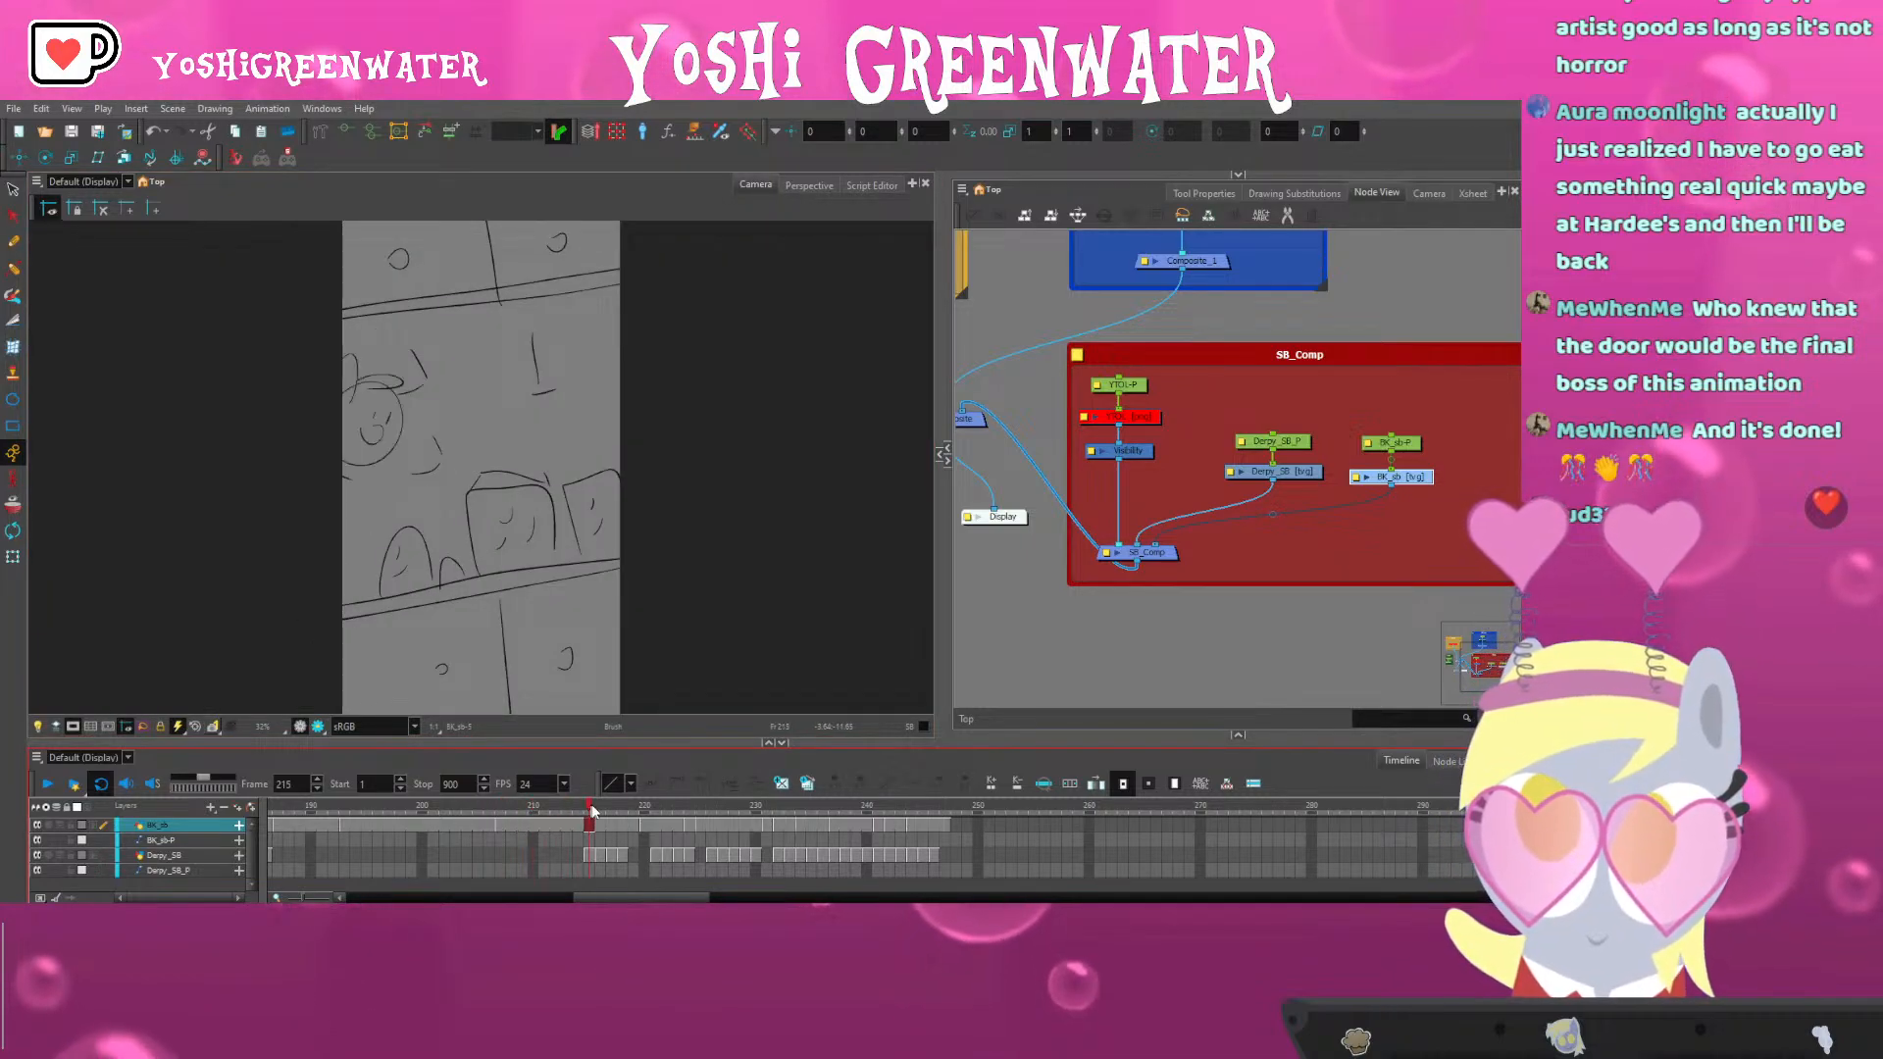
# Select all storyboard layers at frame 215 and extend the exposure of the character's entrance drawing
pyautogui.keyDown('shift'); pyautogui.click(589, 872); pyautogui.keyUp('shift')
pyautogui.hscroll(1, 606, 871)
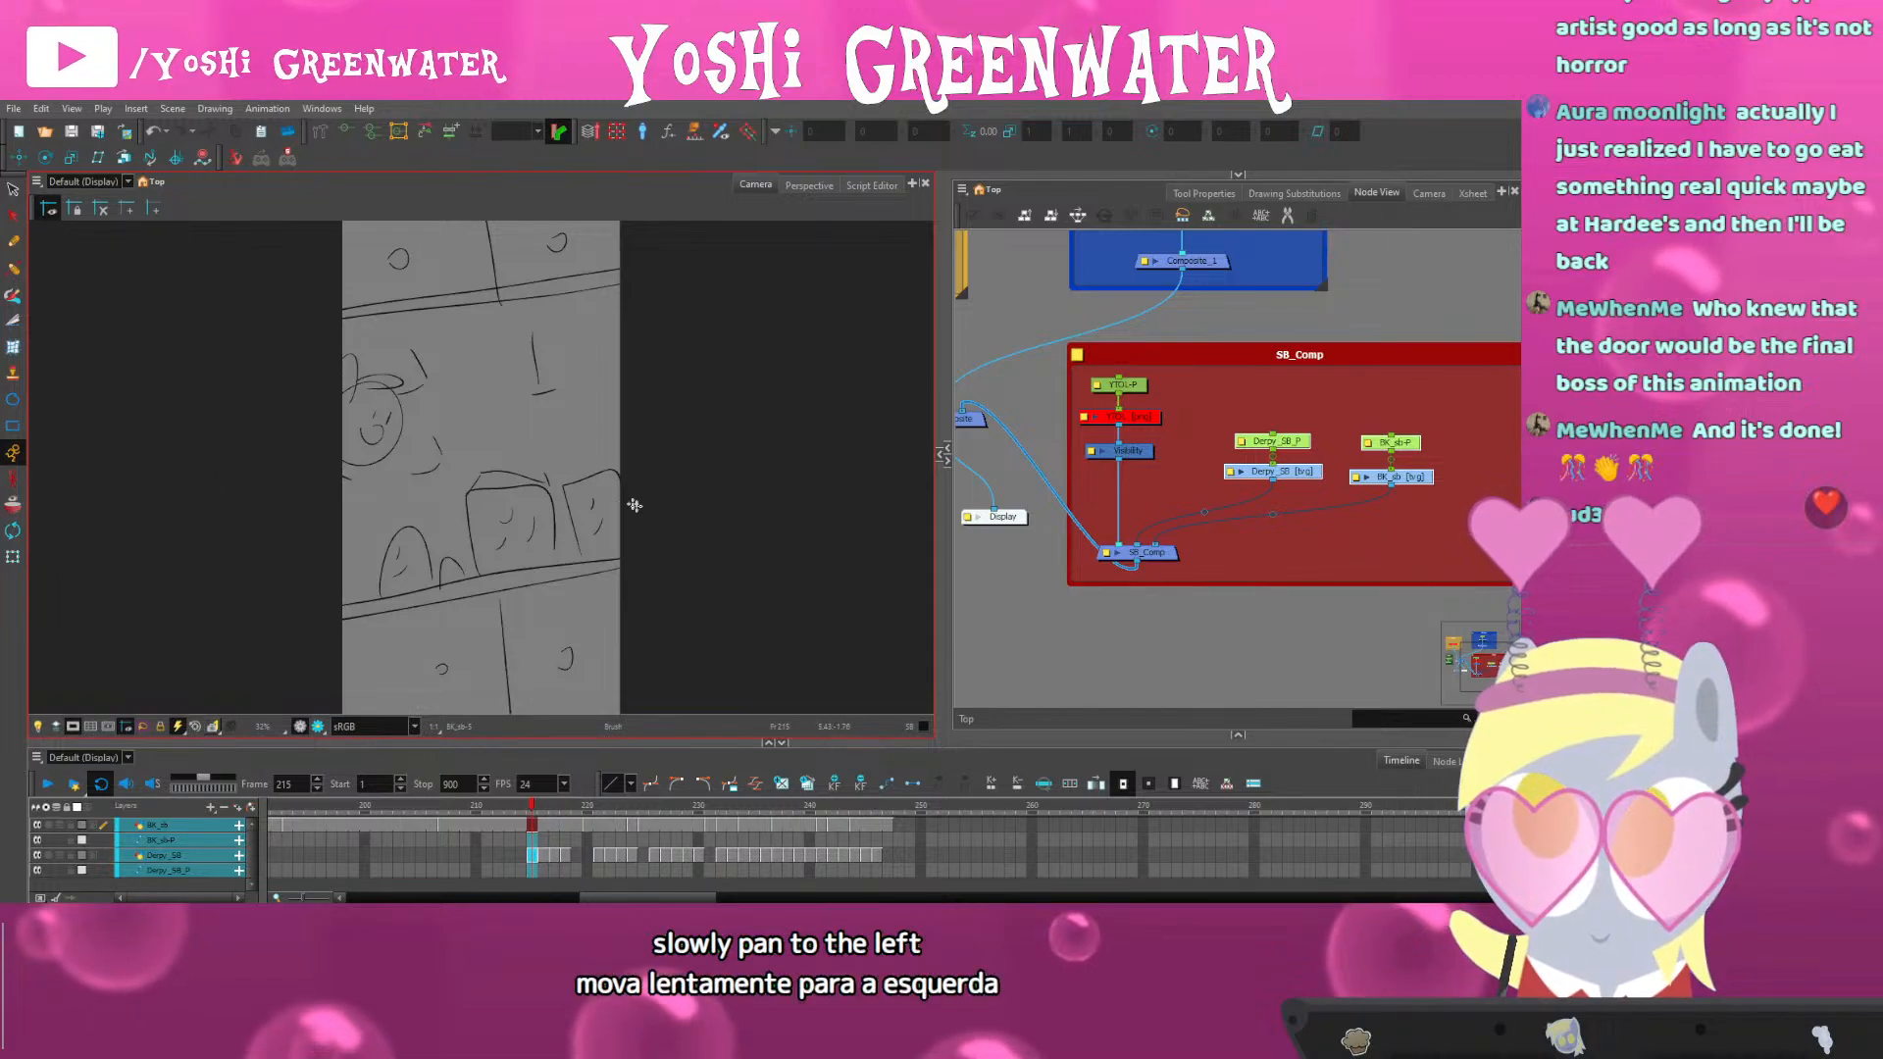
pyautogui.hotkey('shift', 't')
pyautogui.click(1001, 640)
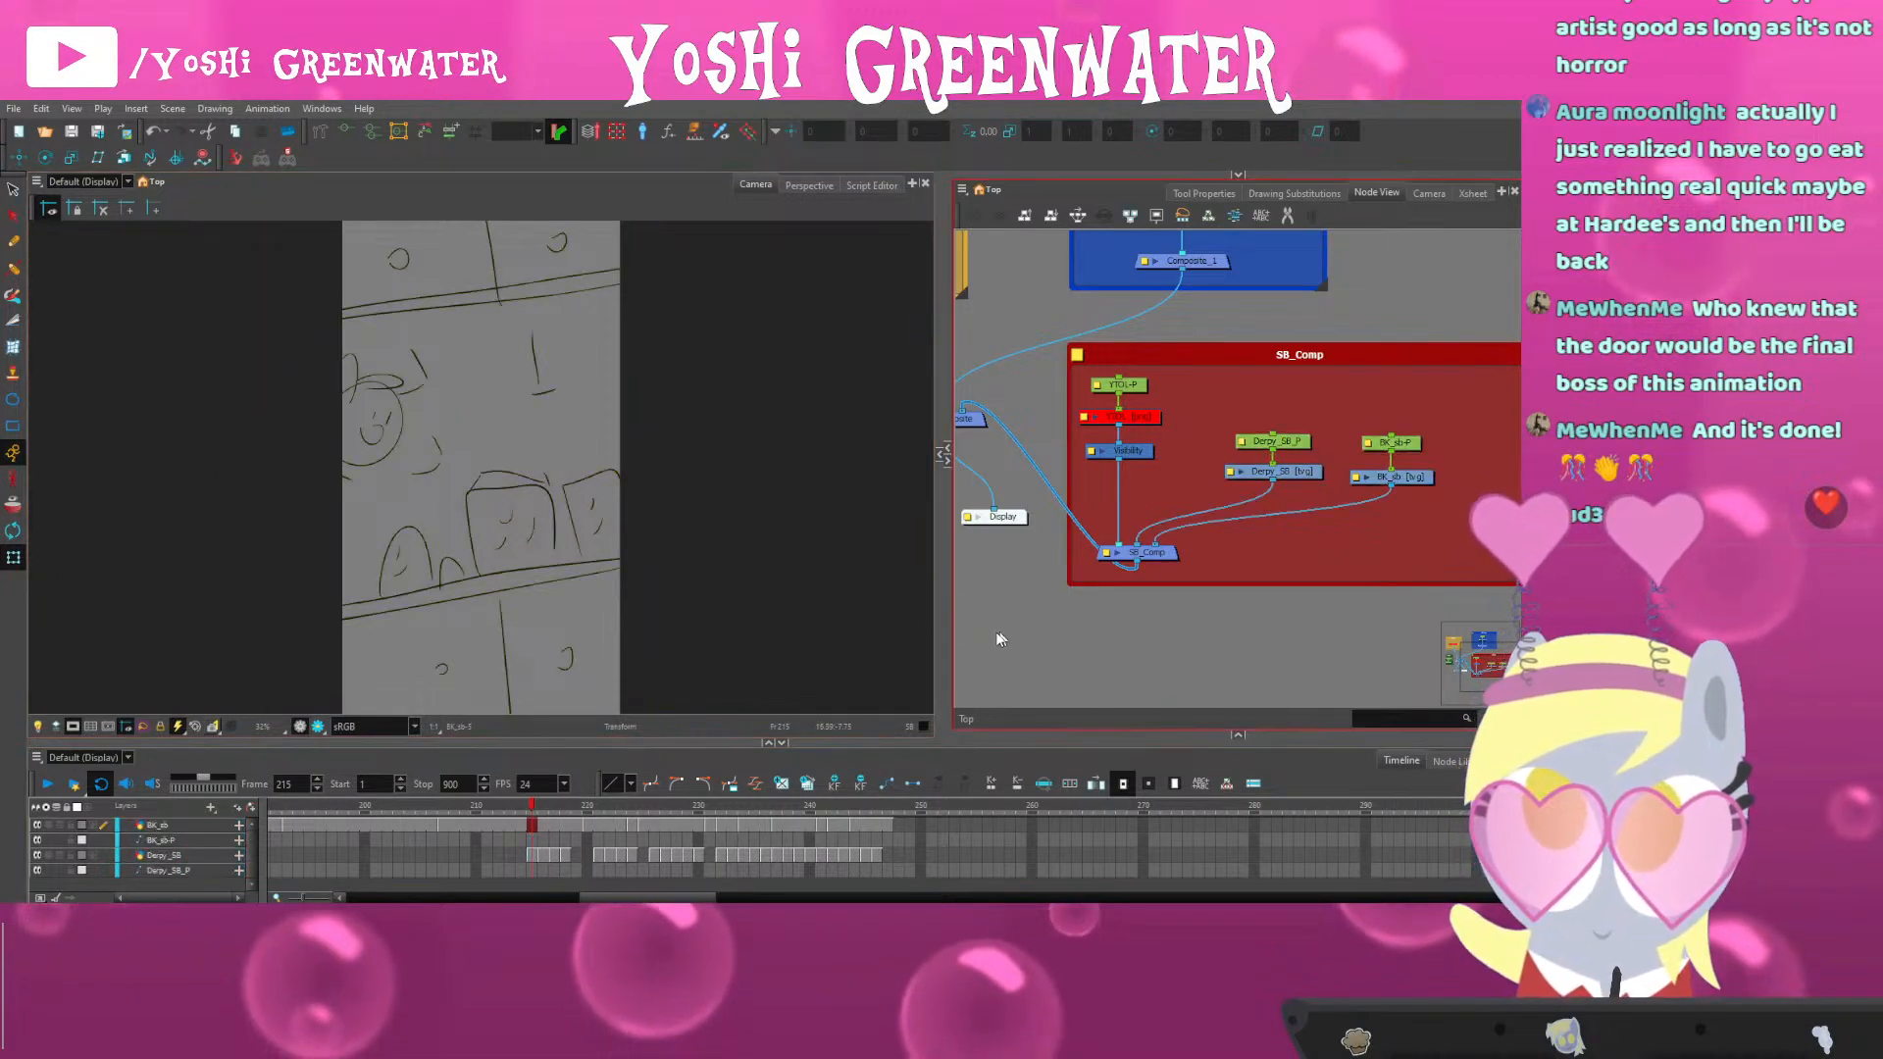
pyautogui.click(532, 854)
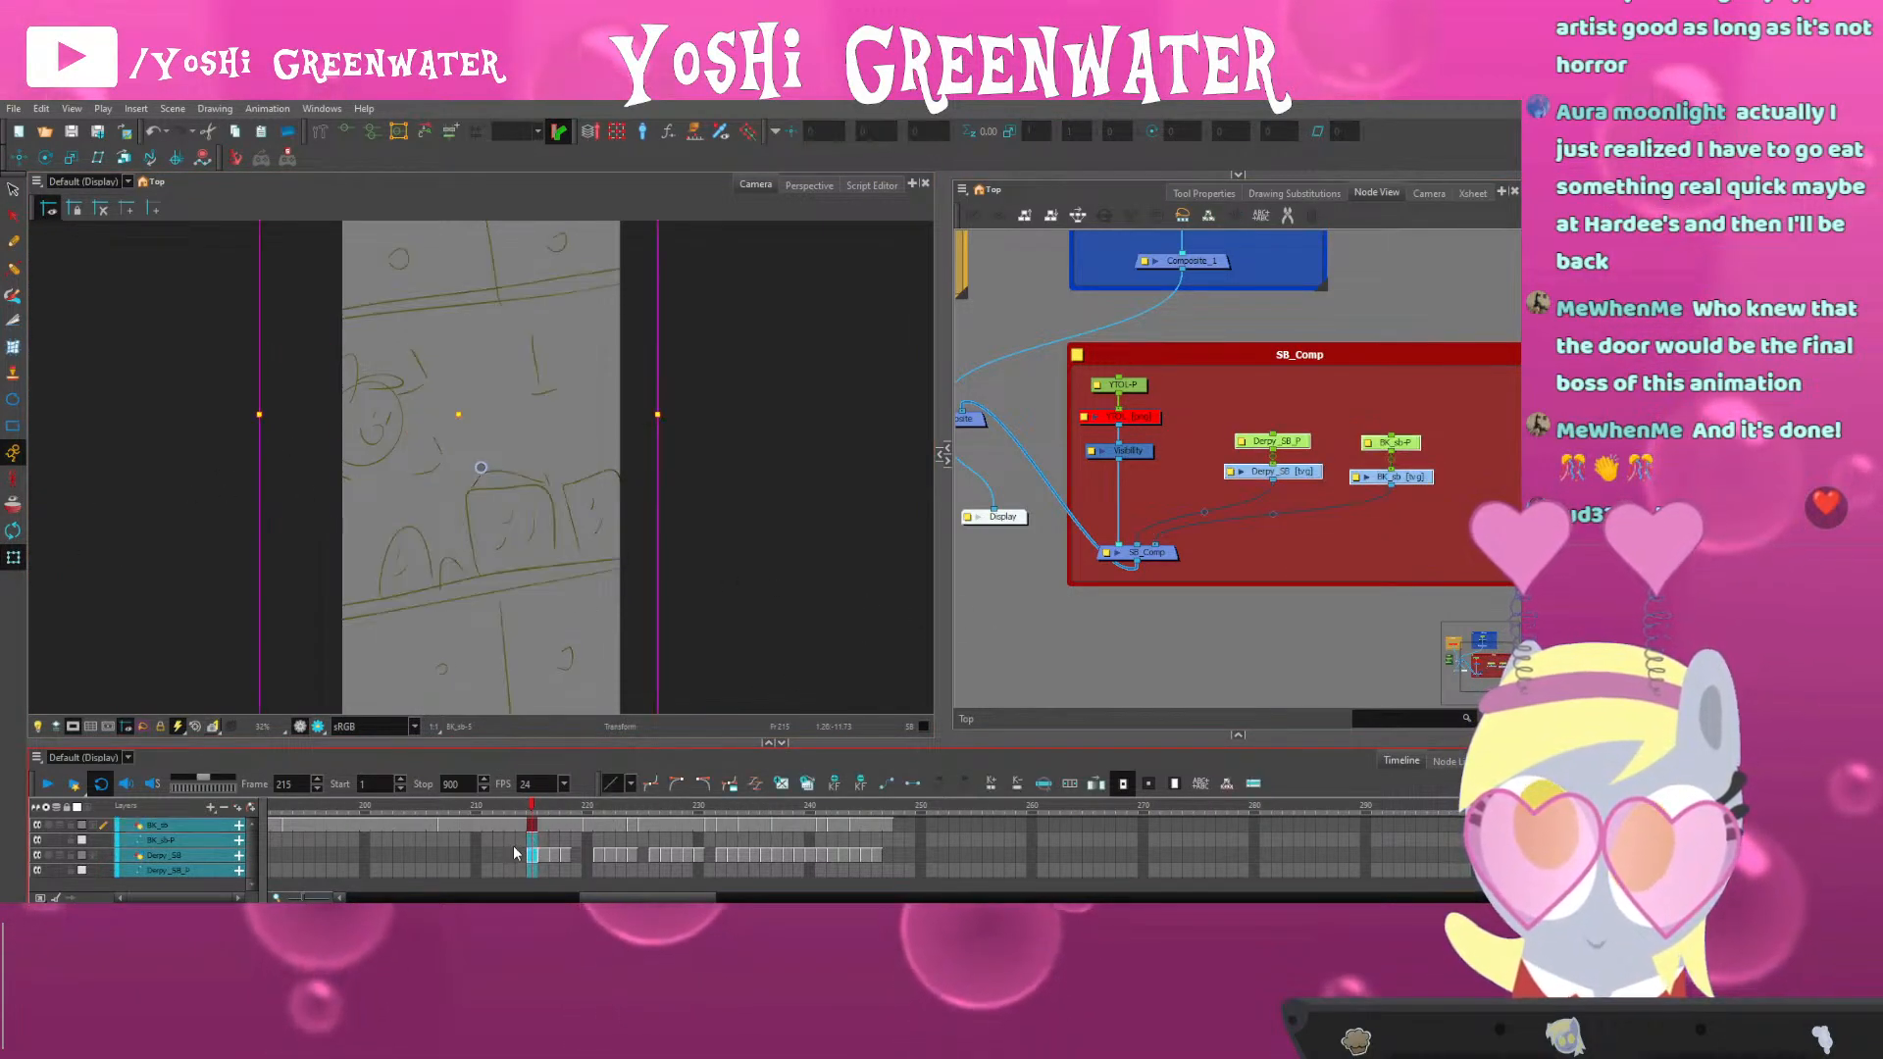
pyautogui.press('+')
pyautogui.press('+')
pyautogui.press('+')
pyautogui.press('+')
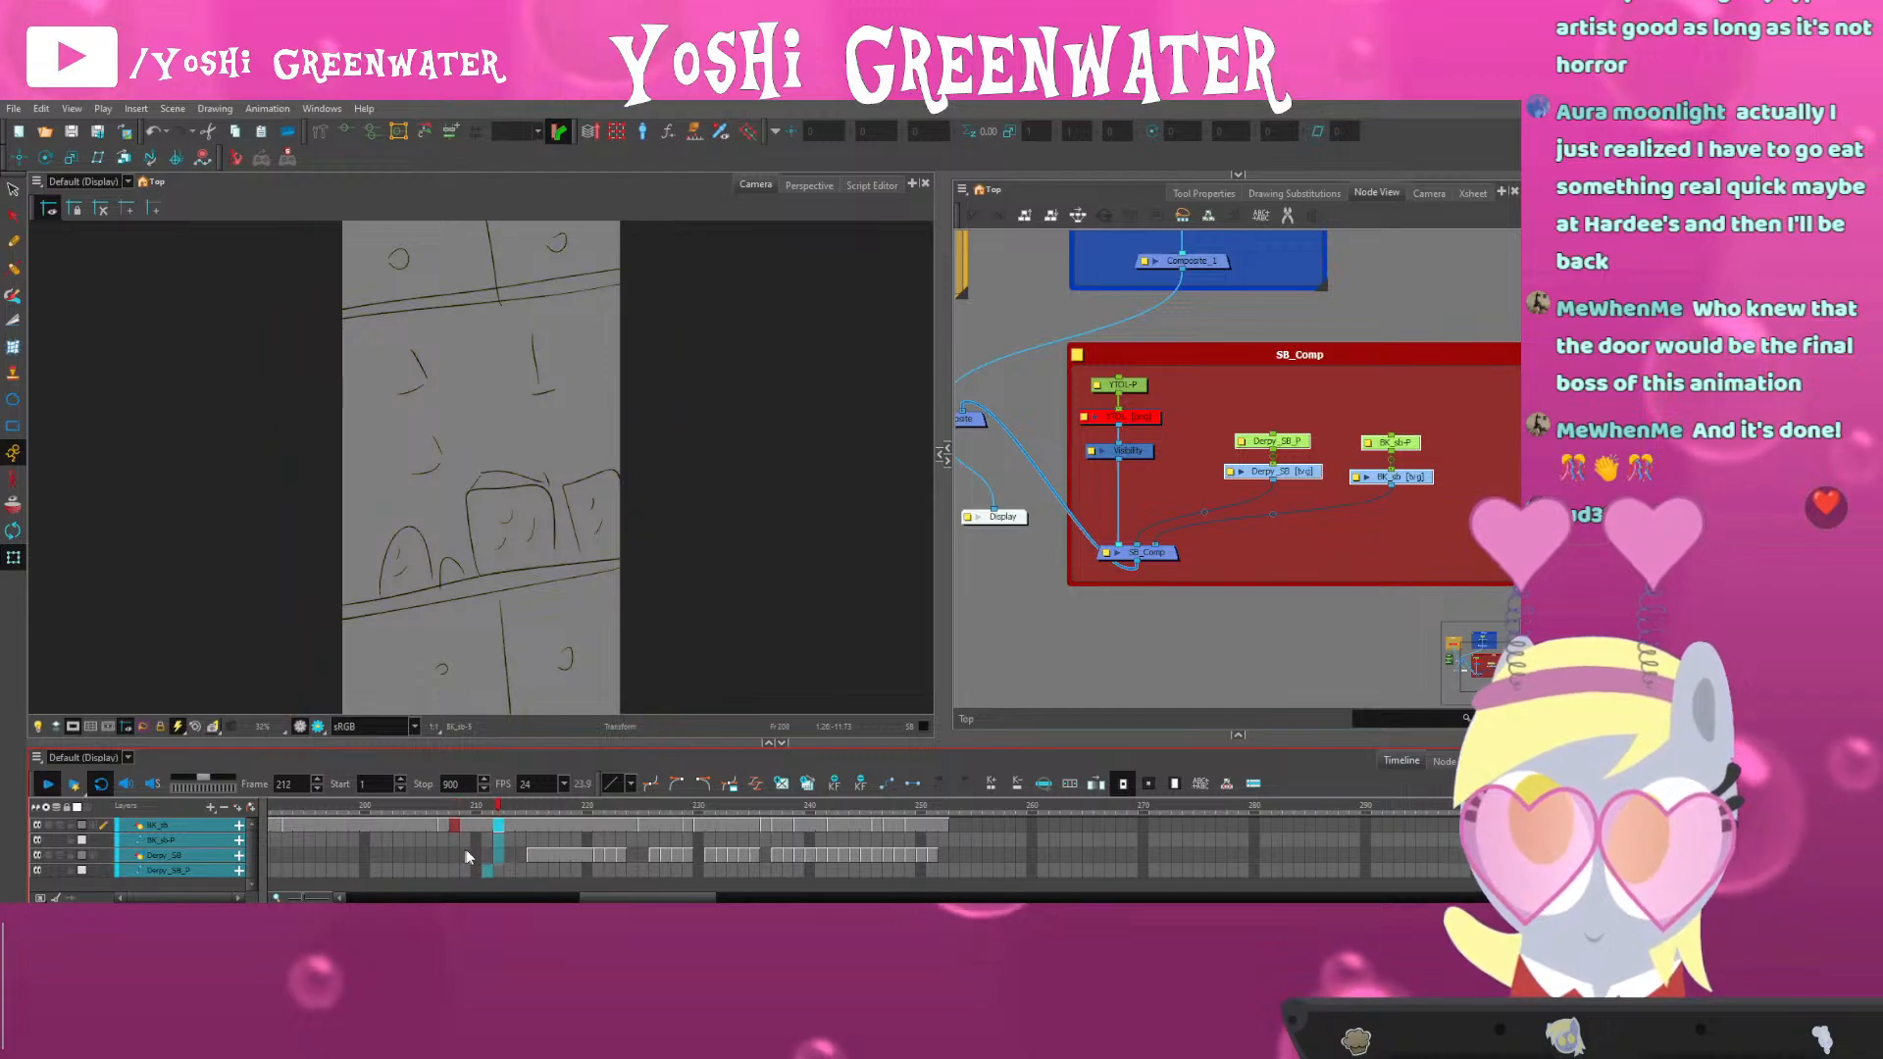
# Extend the exposure of the character drawing at frame 221 by six frames across the storyboard layers
pyautogui.moveTo(505, 816); pyautogui.dragTo(595, 809)
pyautogui.press('+')
pyautogui.press('+')
pyautogui.press('+')
pyautogui.press('+')
pyautogui.press('+')
pyautogui.press('+')
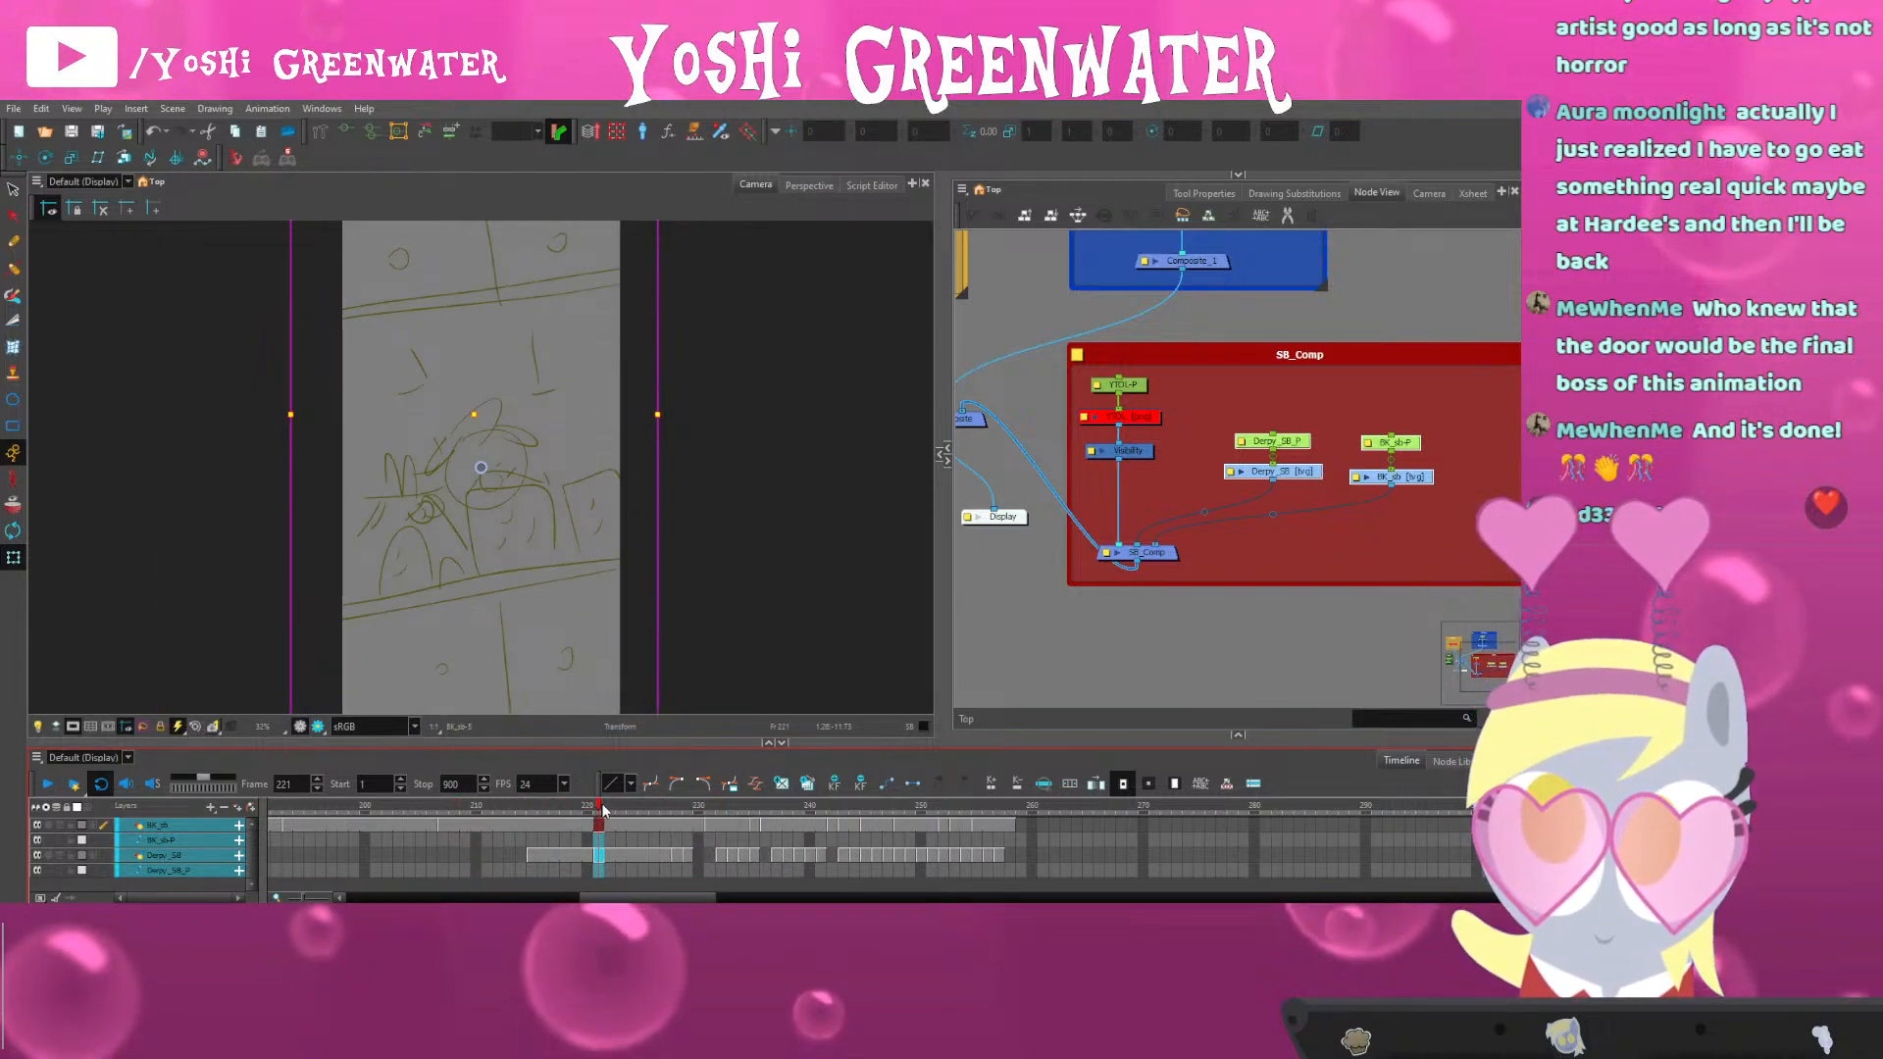
# Extend the exposure of the character's exit drawing around frame 228 across the storyboard layers
pyautogui.press('+')
pyautogui.press('+')
pyautogui.press('+')
pyautogui.press('+')
pyautogui.press('+')
pyautogui.press('+')
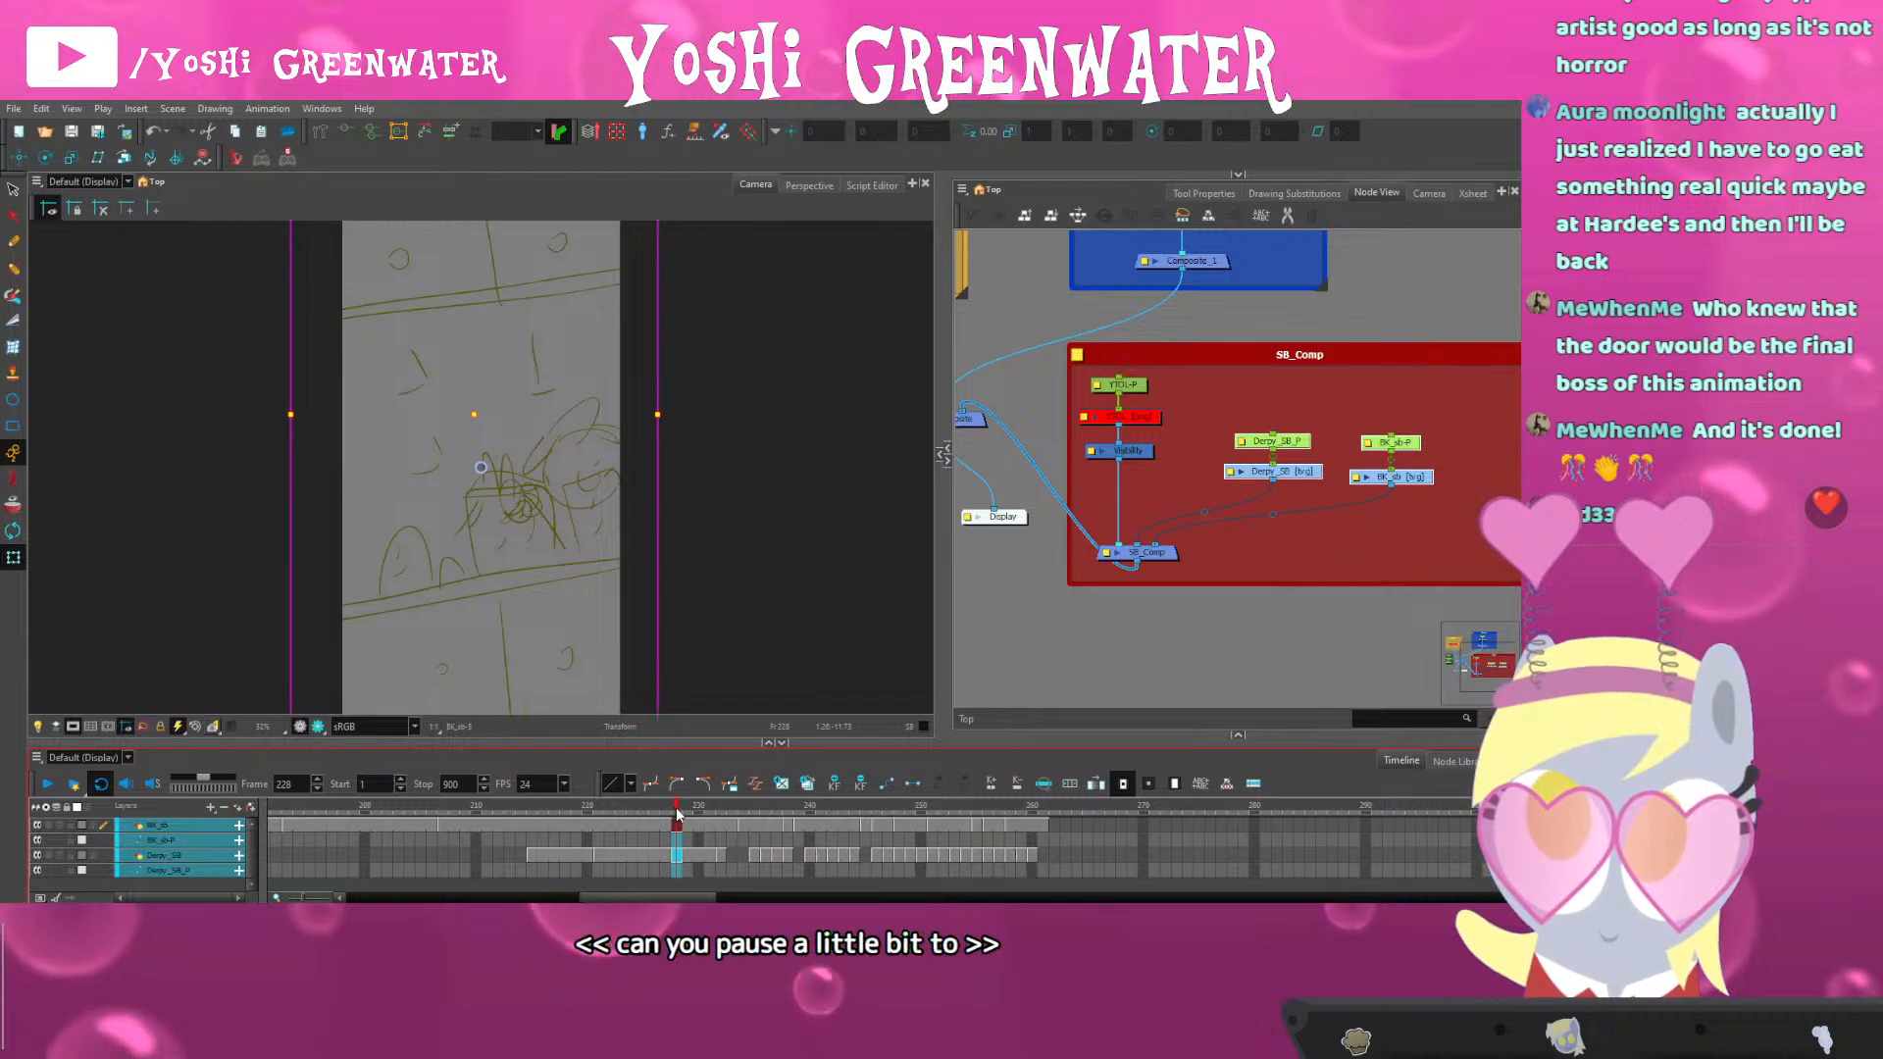
pyautogui.press('+')
pyautogui.press('+')
# Lengthen the empty shelf hold at frame 240, after the character leaves the frame
pyautogui.moveTo(749, 811); pyautogui.dragTo(809, 813)
pyautogui.press('+')
pyautogui.press('+')
pyautogui.press('+')
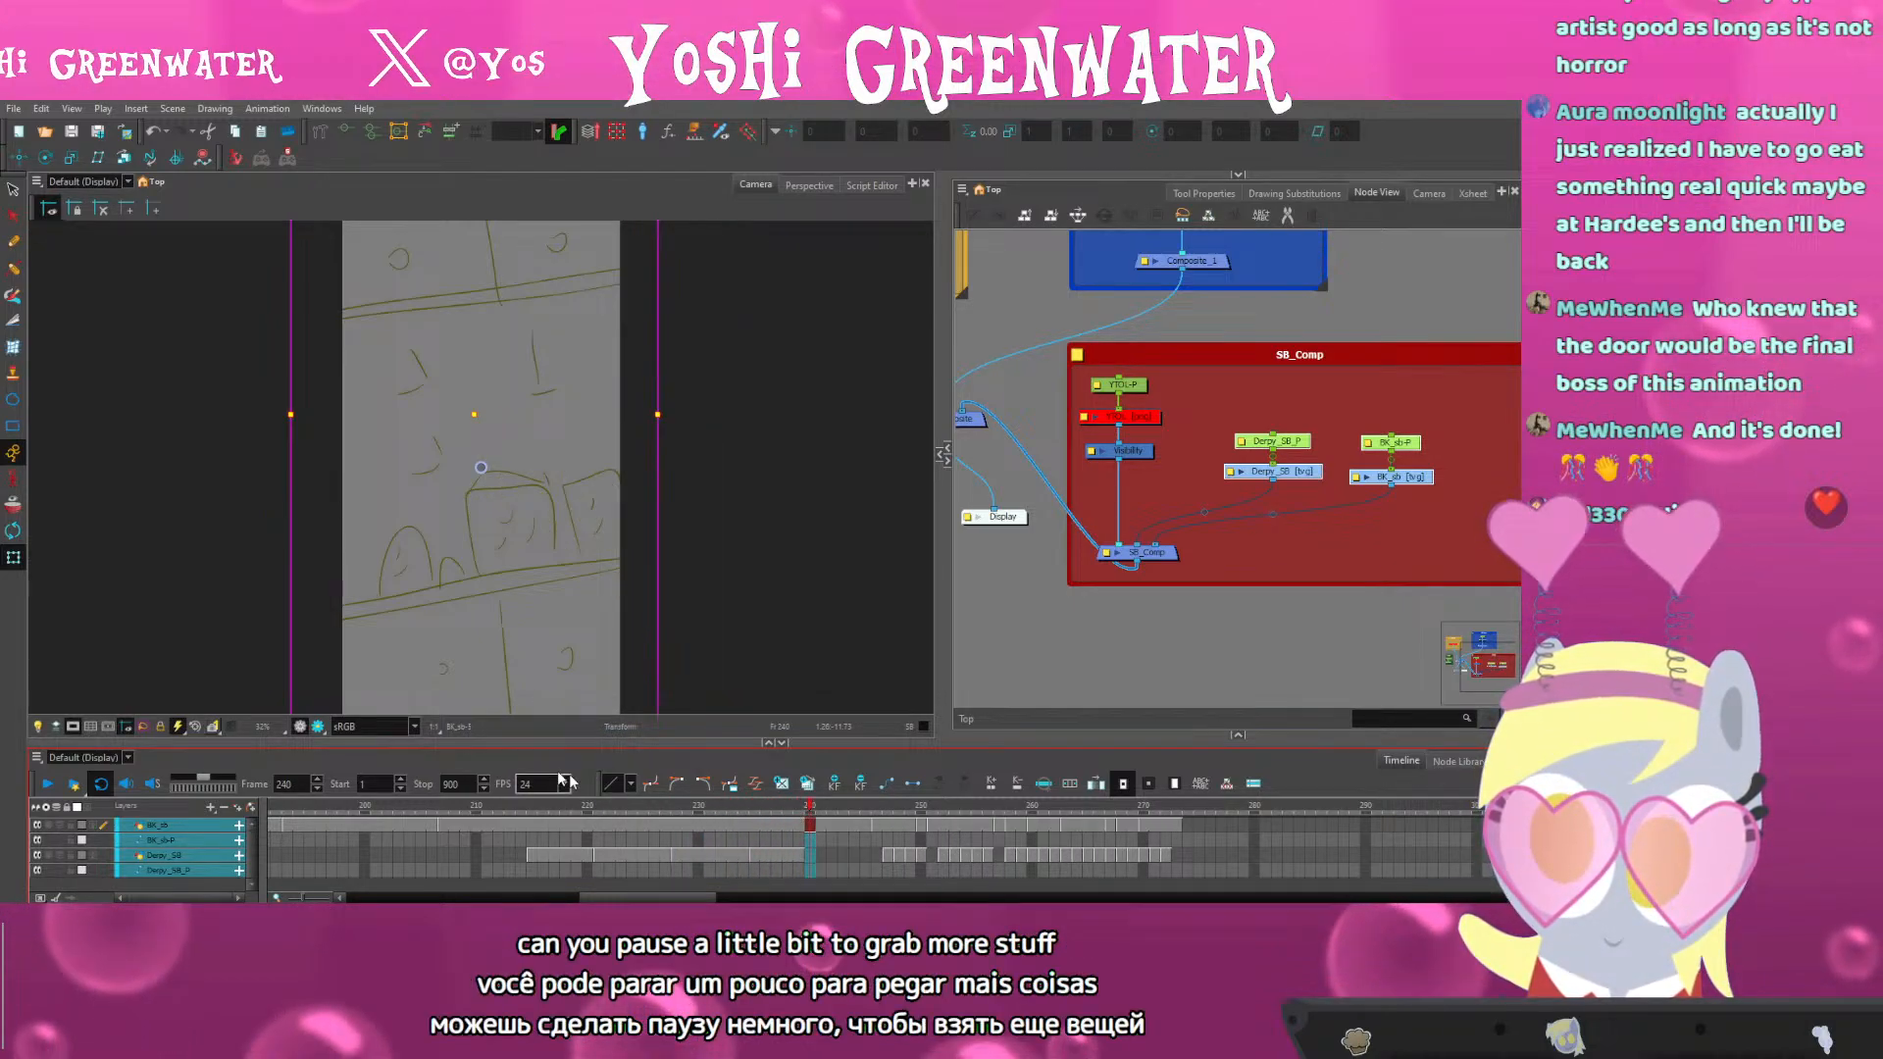
# Review the extended shelf shot up to frame 240 and shorten the exposure of the drawings there
pyautogui.click(432, 812)
pyautogui.hotkey('shift', 'Return')
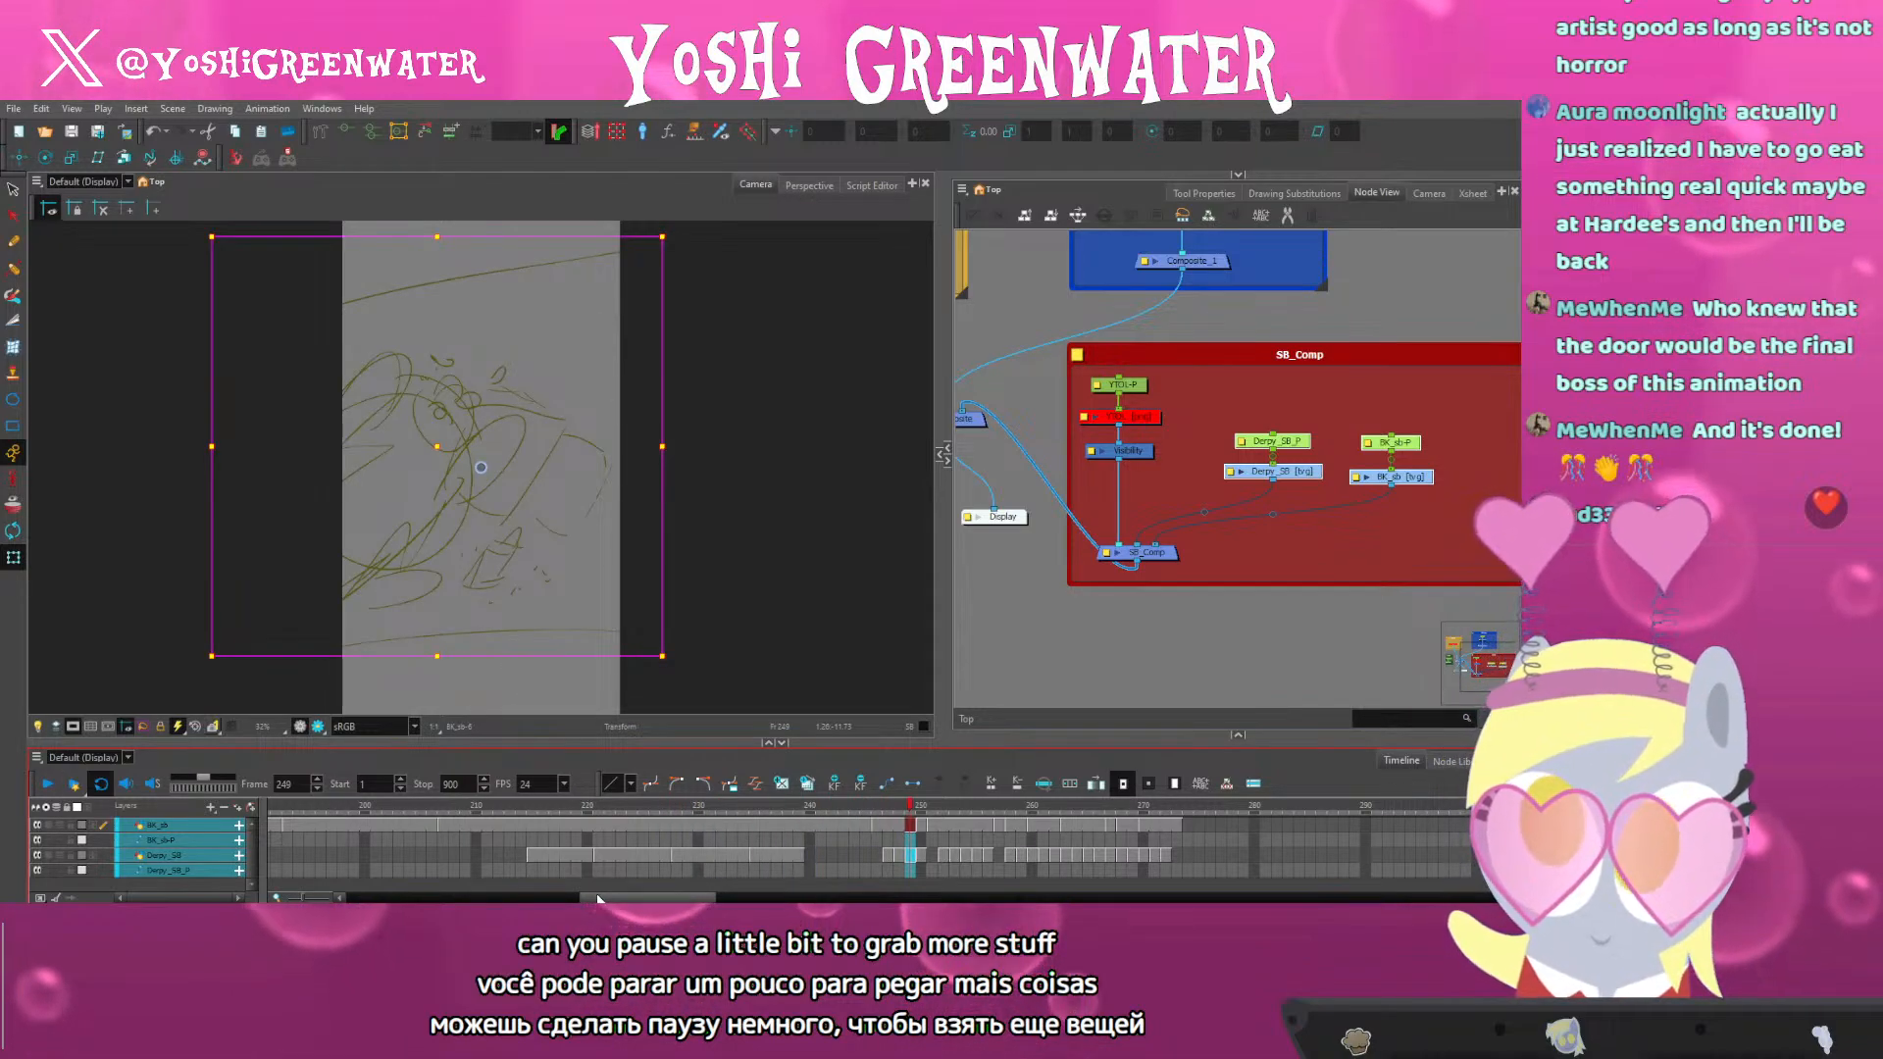
pyautogui.moveTo(598, 900); pyautogui.dragTo(604, 899)
pyautogui.click(439, 807)
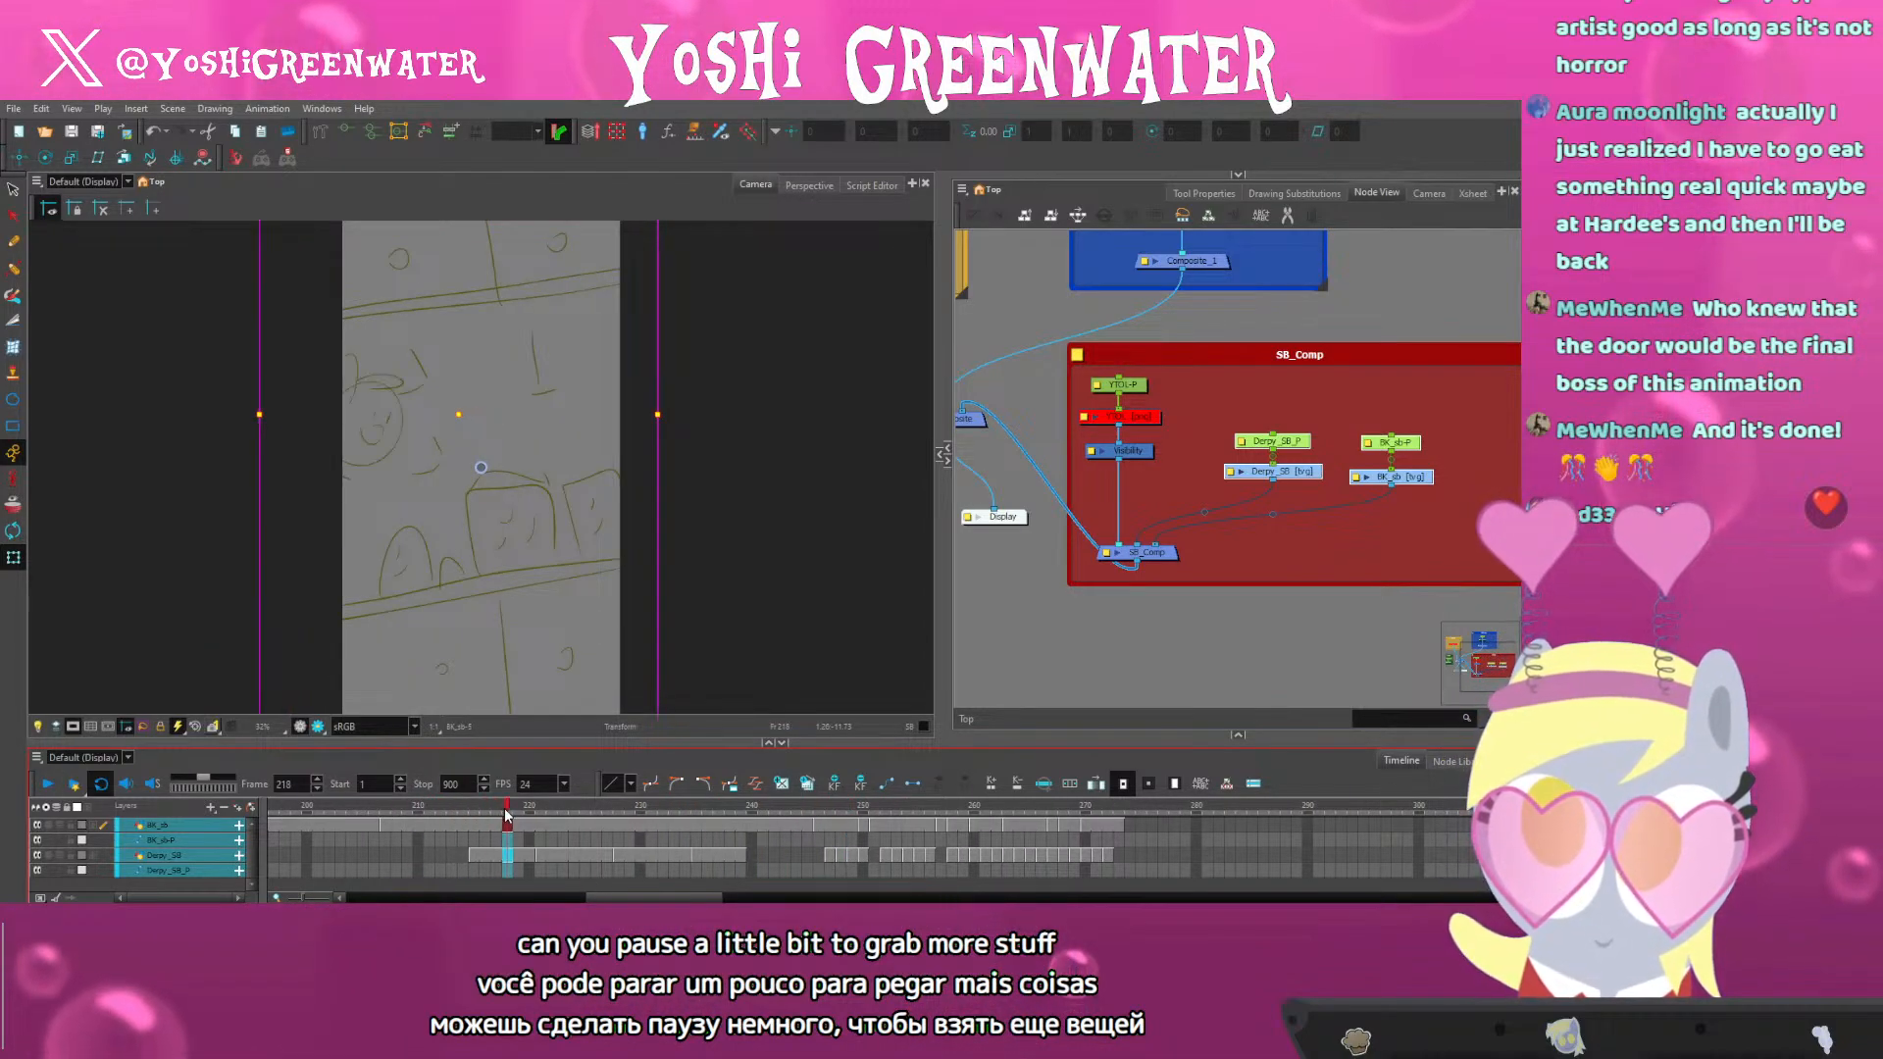
pyautogui.moveTo(507, 815); pyautogui.dragTo(753, 813)
pyautogui.press('-')
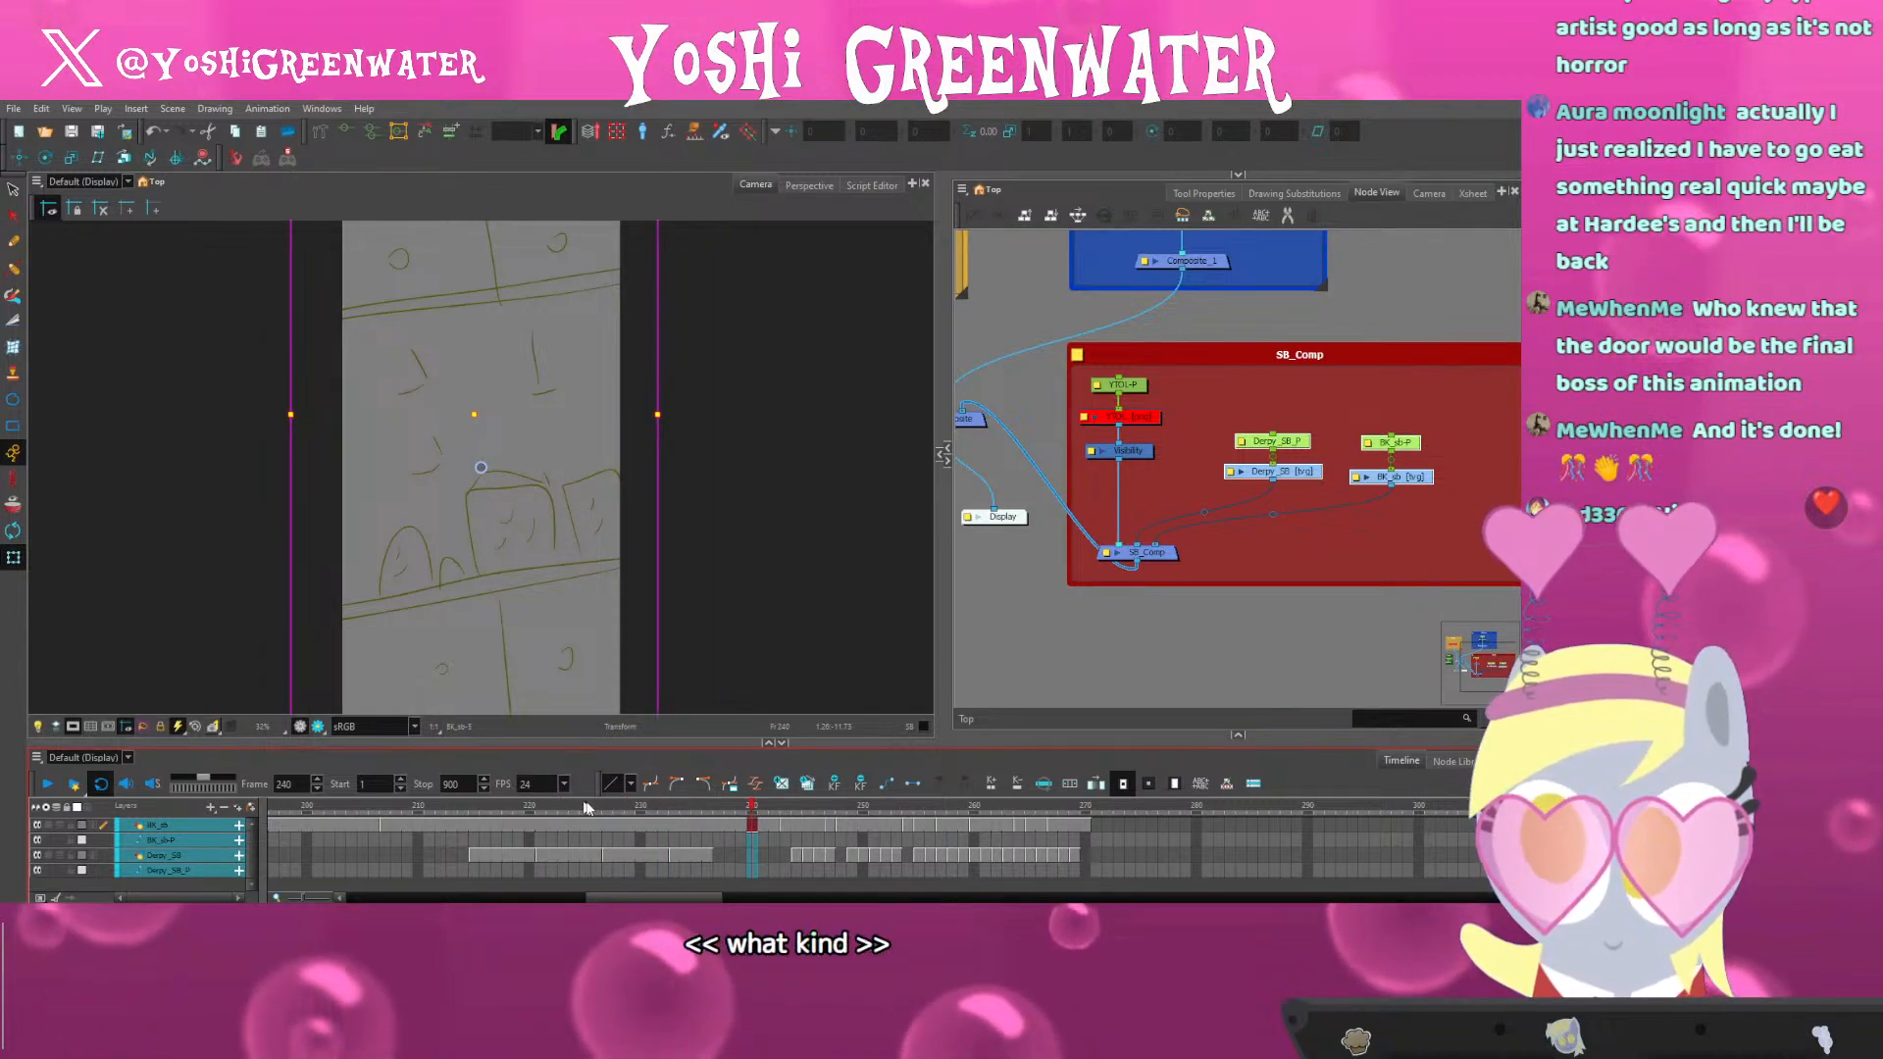
# Play the shelf shot repeatedly from about frame 206 to judge the pacing of its holds
pyautogui.moveTo(604, 813)
pyautogui.mouseDown()
pyautogui.moveTo(684, 815)
pyautogui.moveTo(501, 793)
pyautogui.moveTo(622, 813)
pyautogui.moveTo(376, 807)
pyautogui.mouseUp()
pyautogui.press('space')
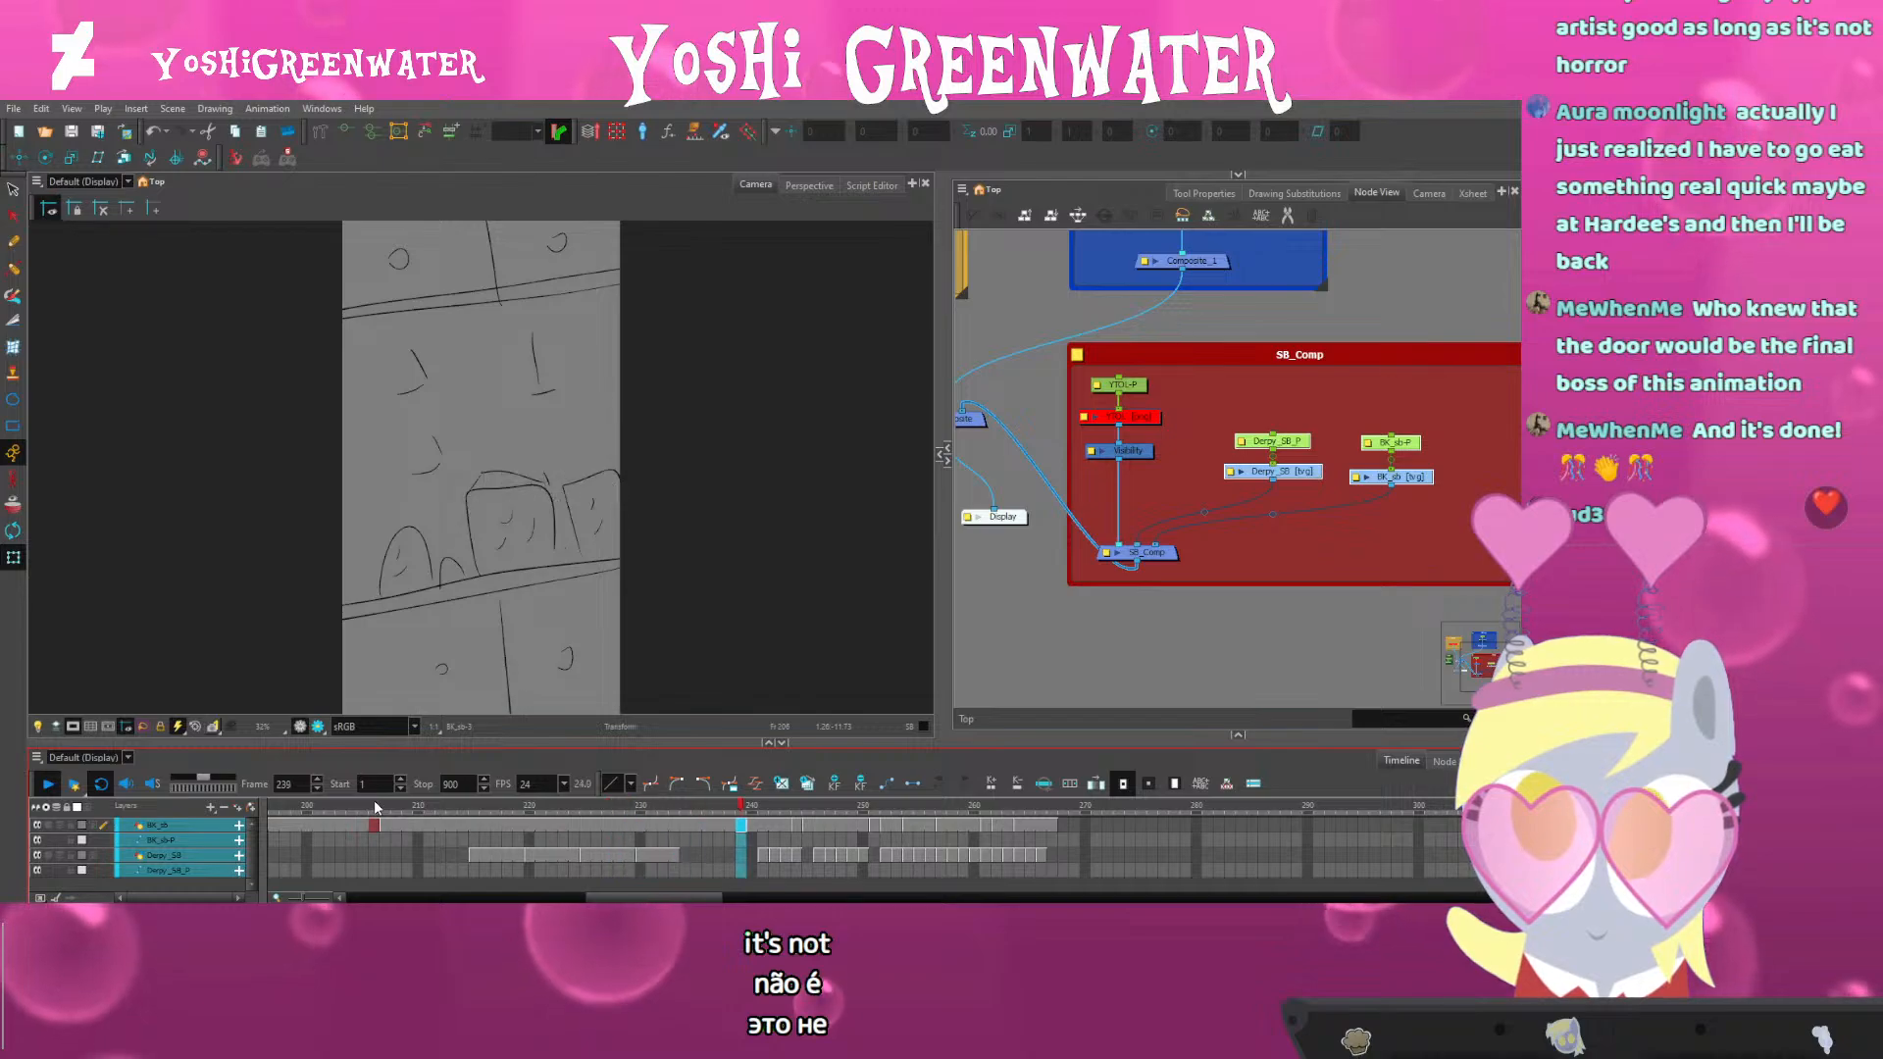
pyautogui.press('space')
pyautogui.click(707, 822)
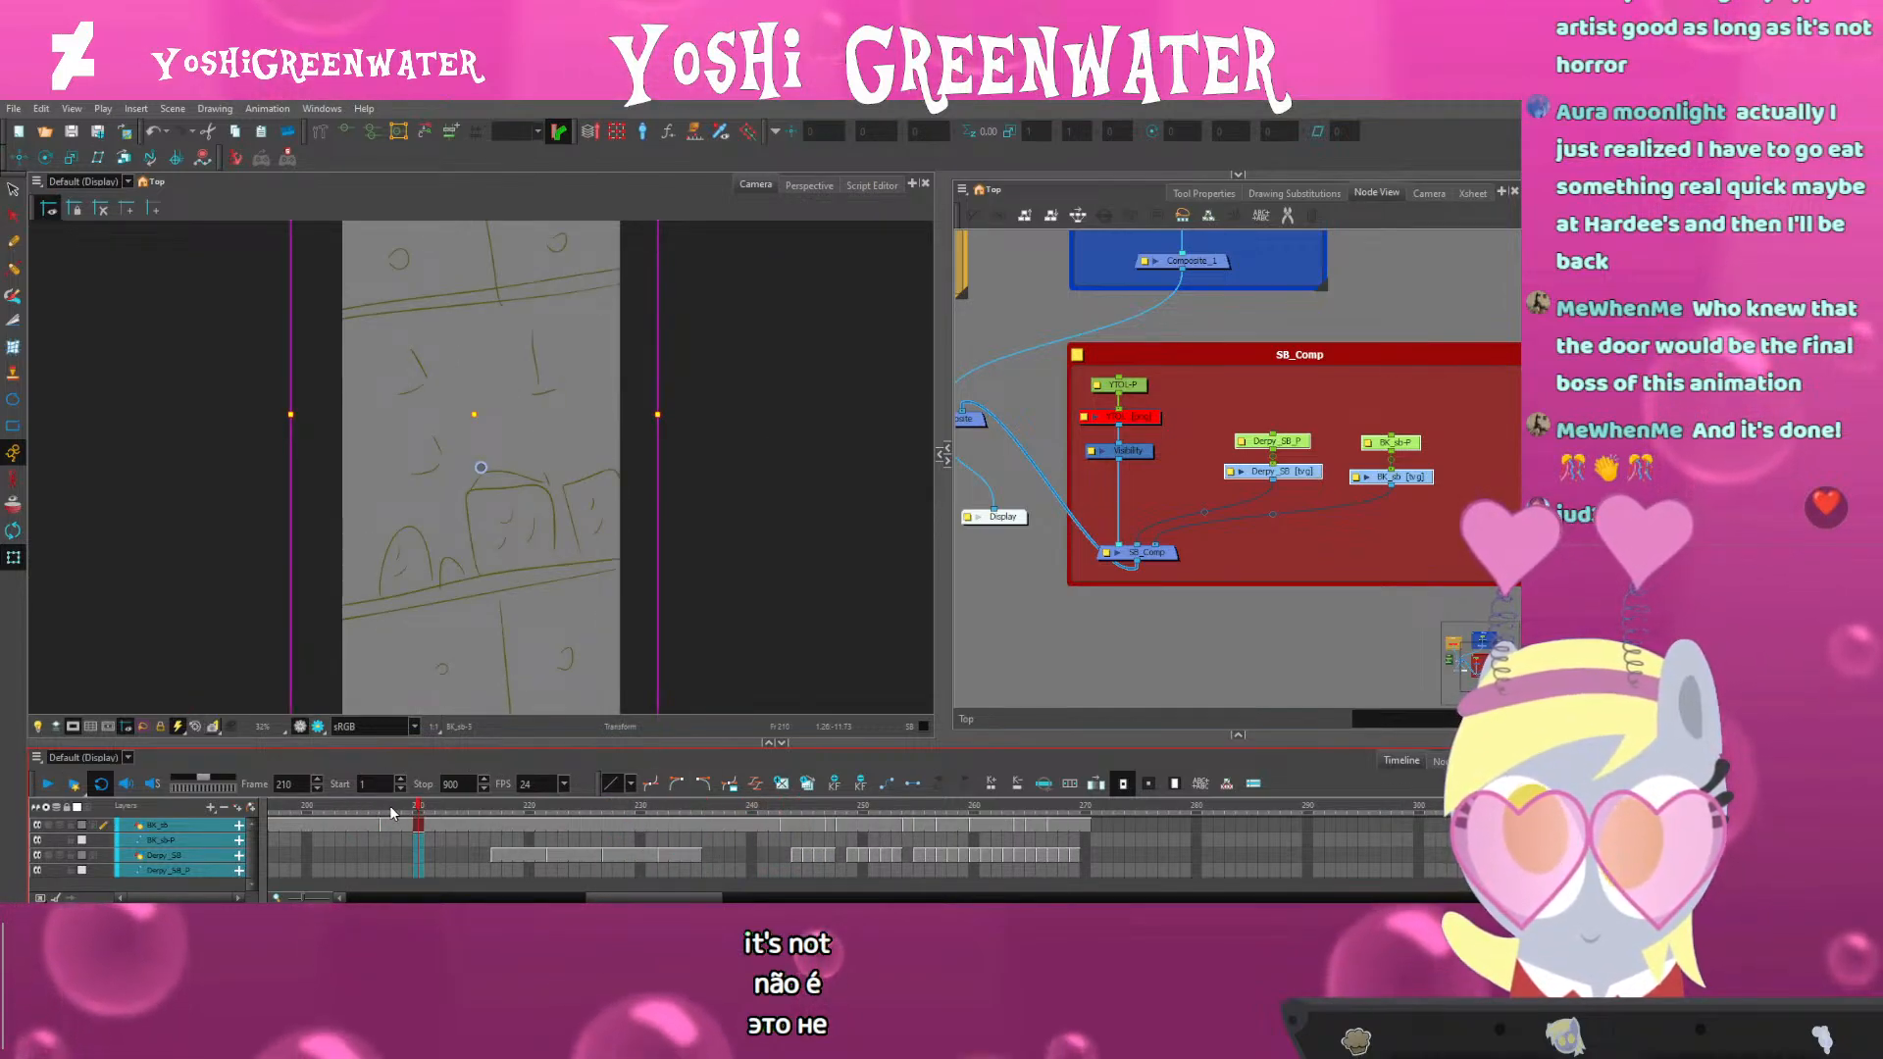
pyautogui.press('space')
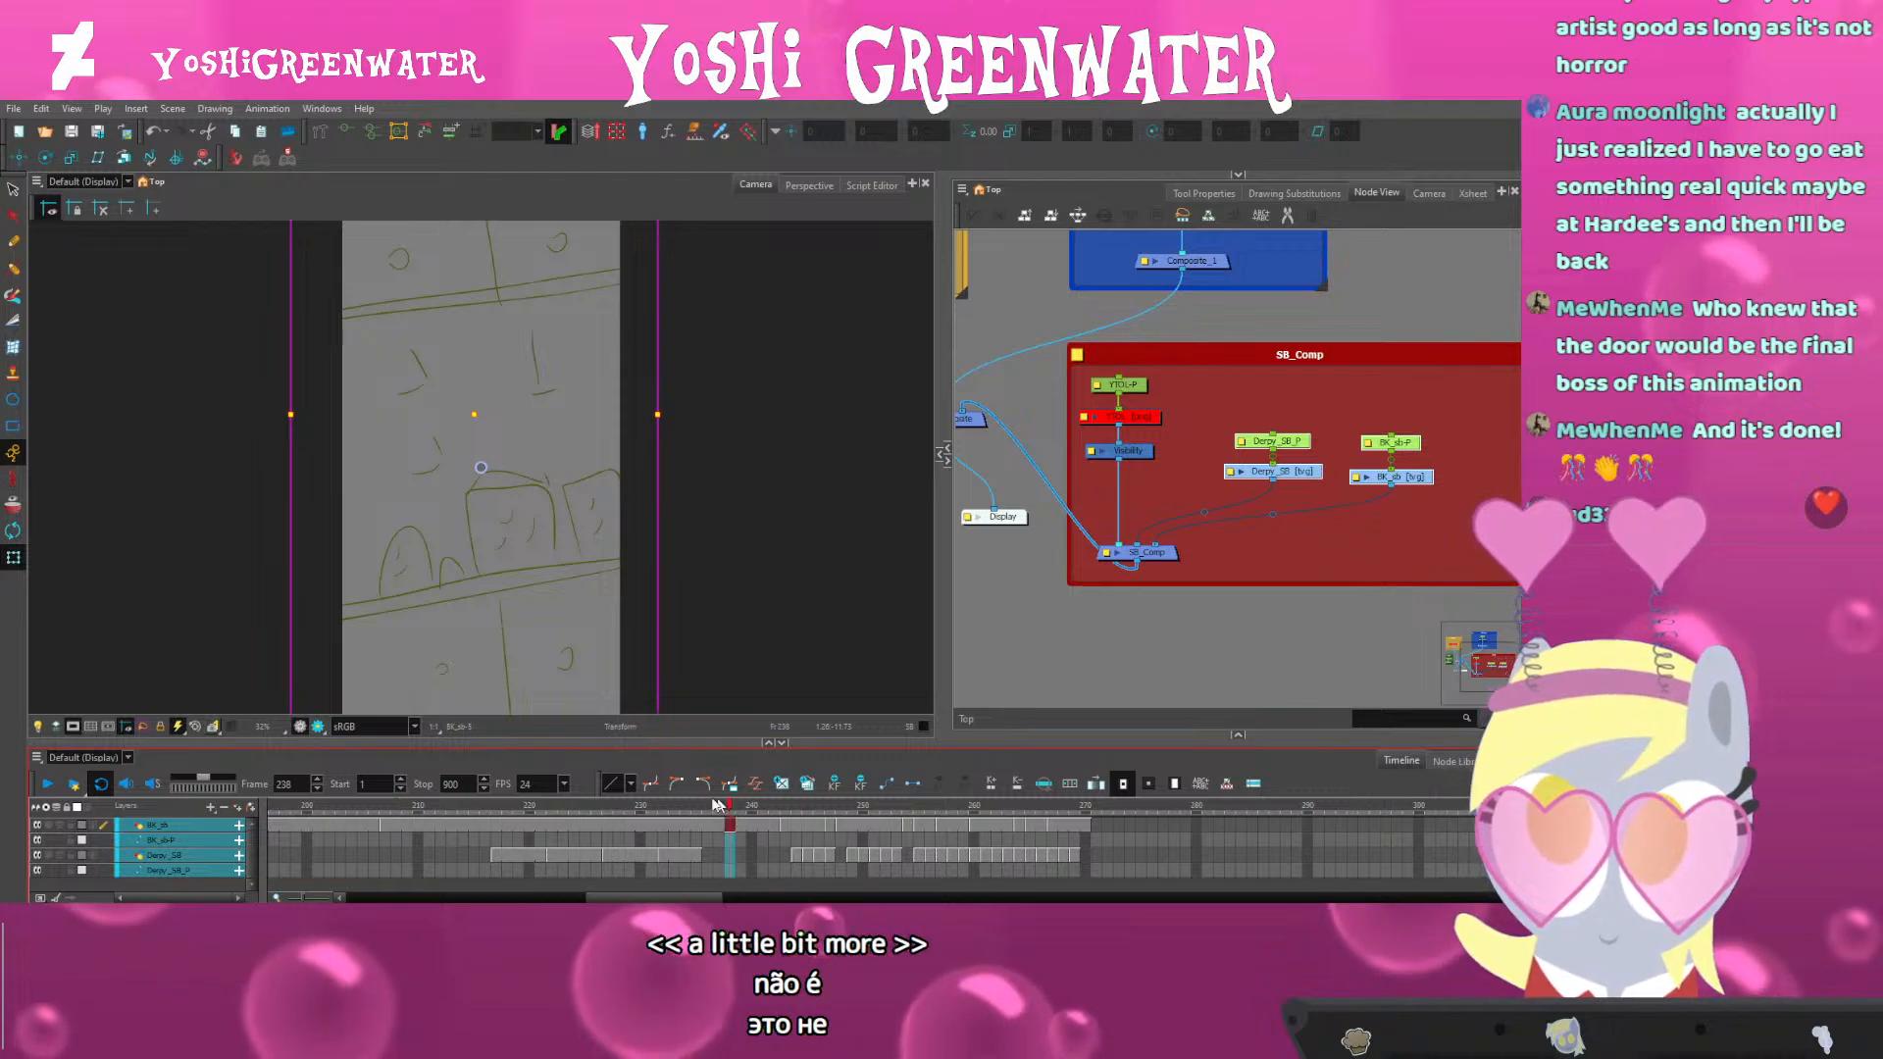
pyautogui.click(382, 827)
pyautogui.press('space')
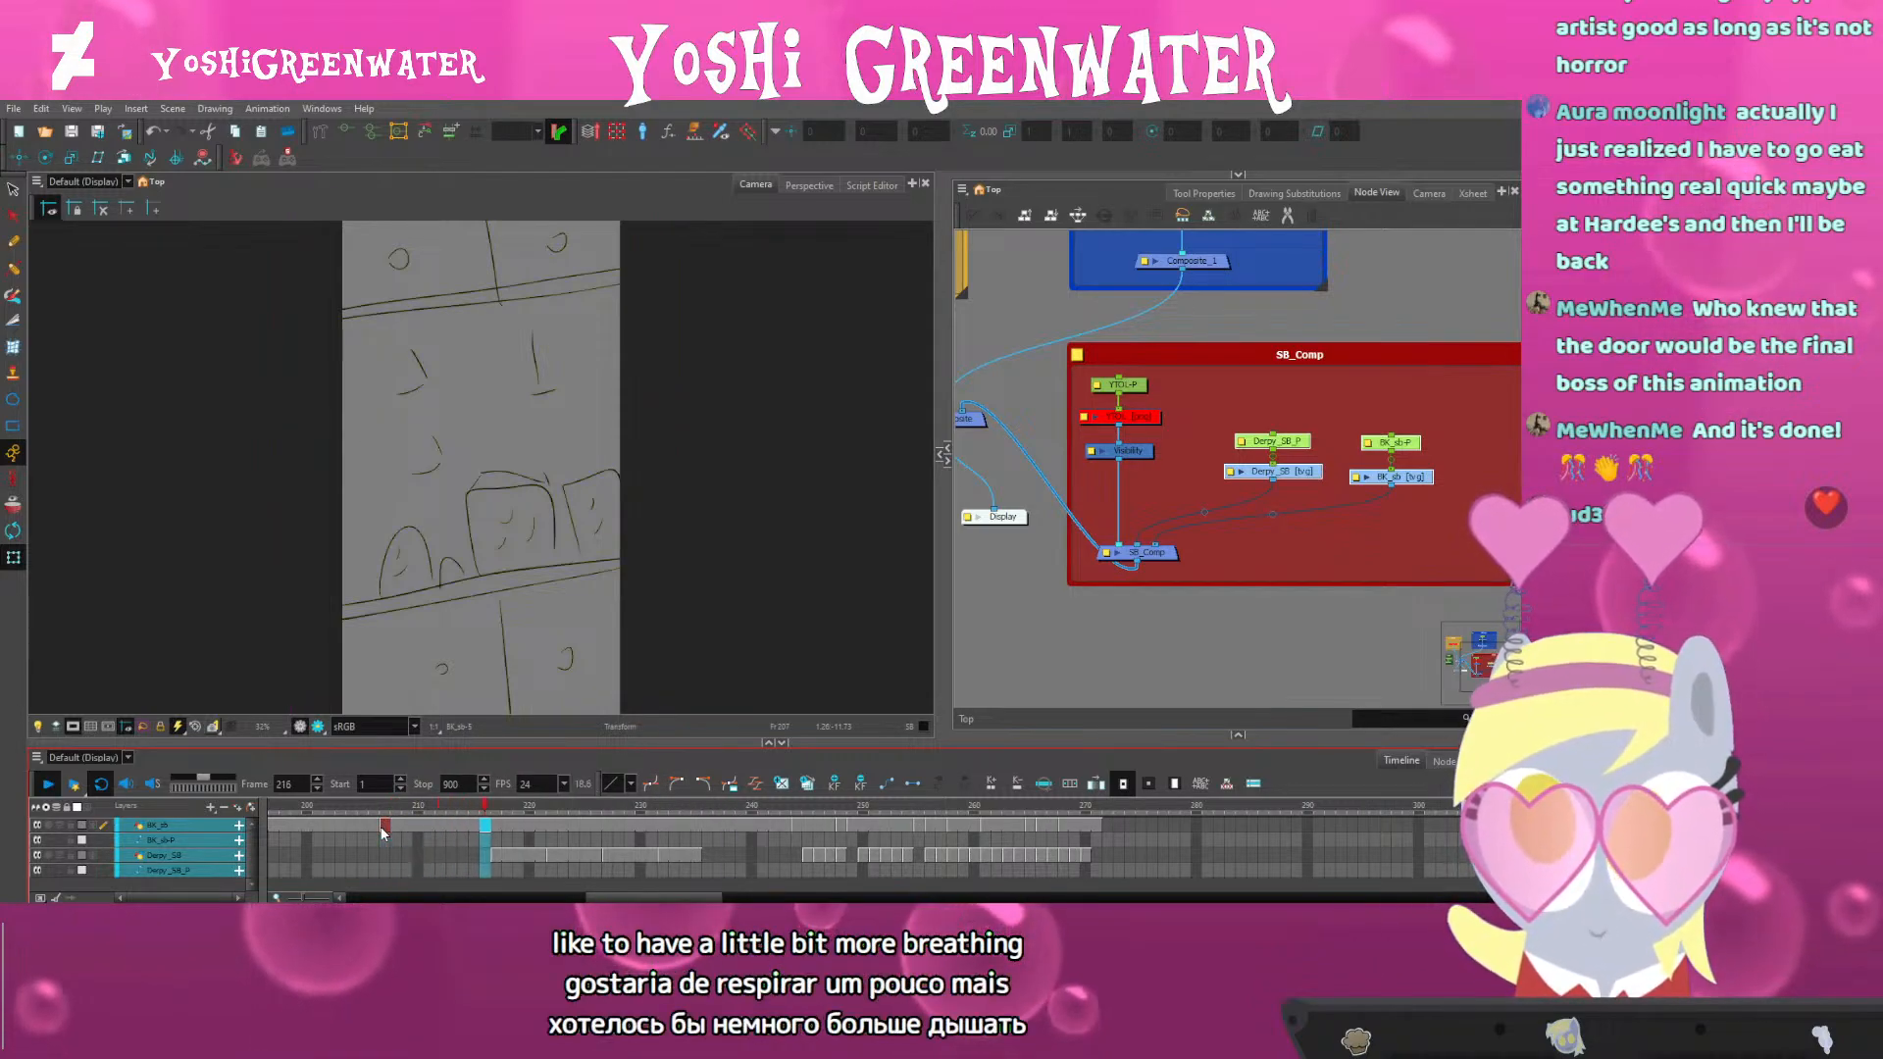
pyautogui.press('space')
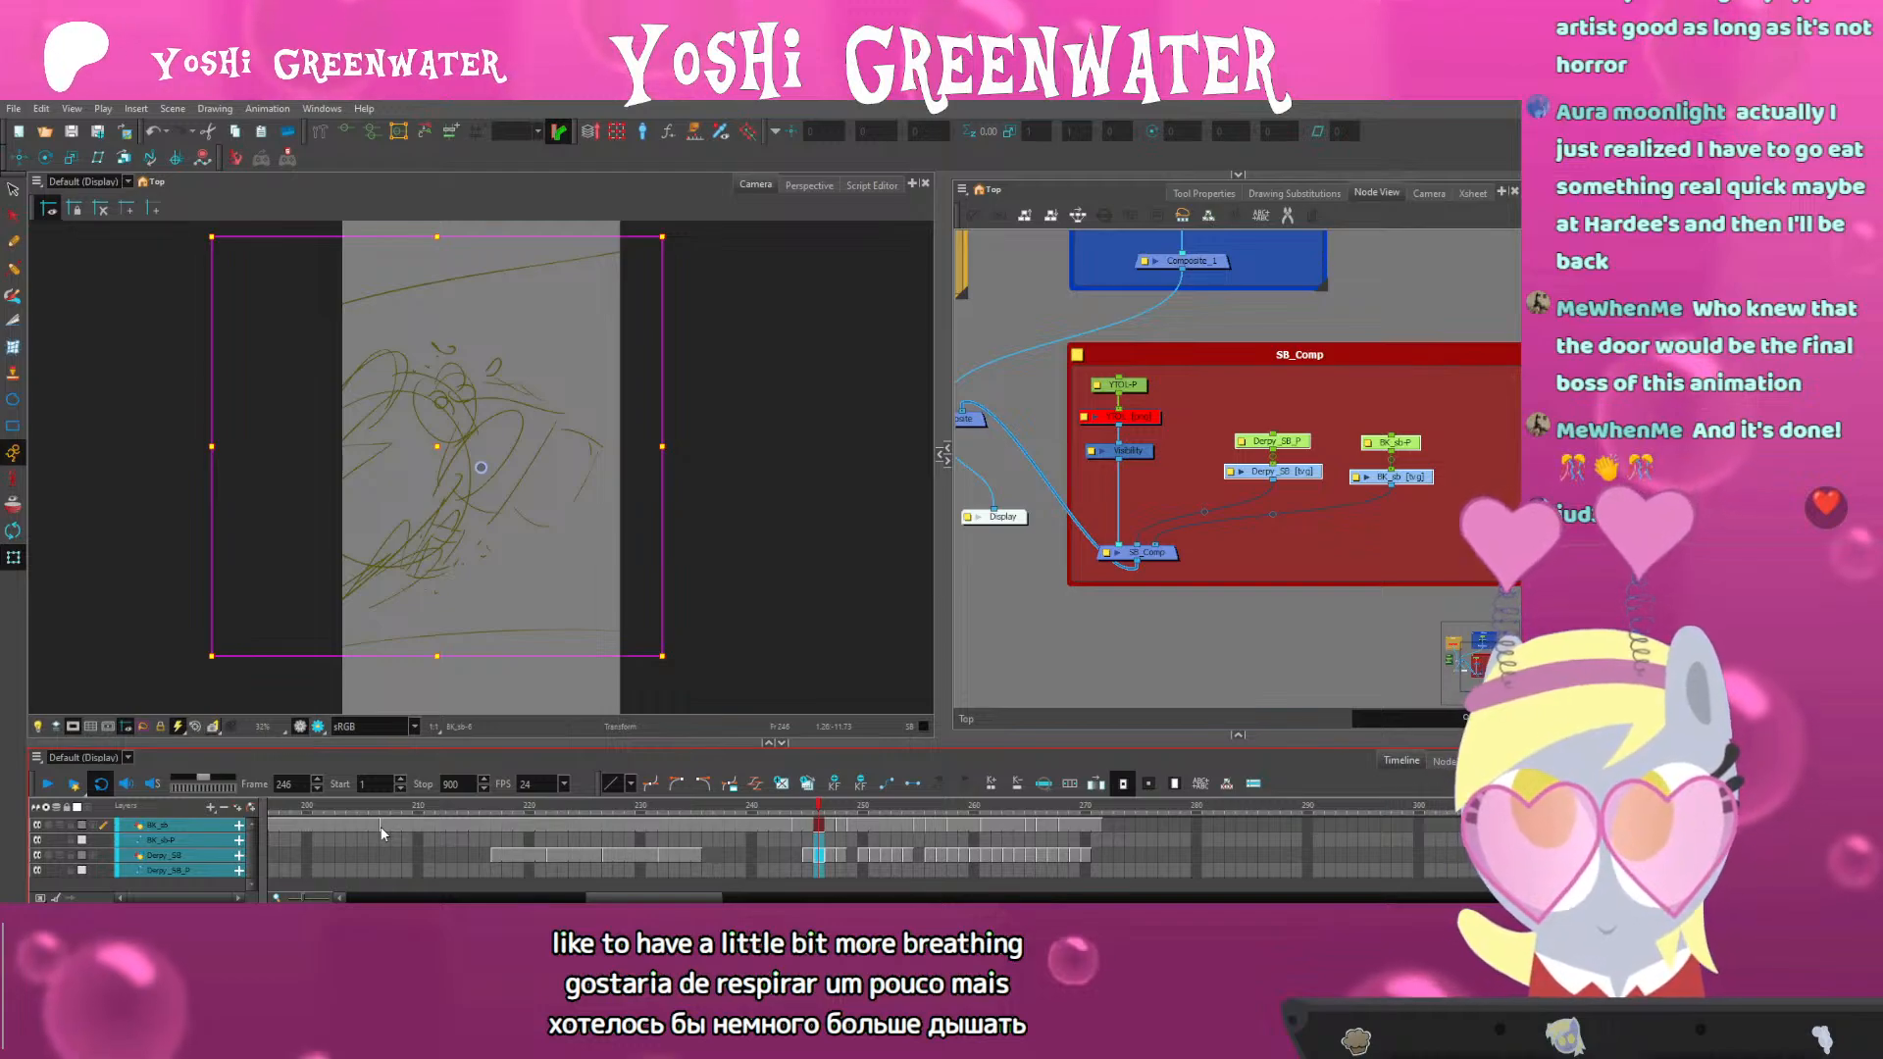
# Scrub the shelf shot up to frame 241, replay it from frame 208, and examine the following shot around frame 252
pyautogui.click(389, 805)
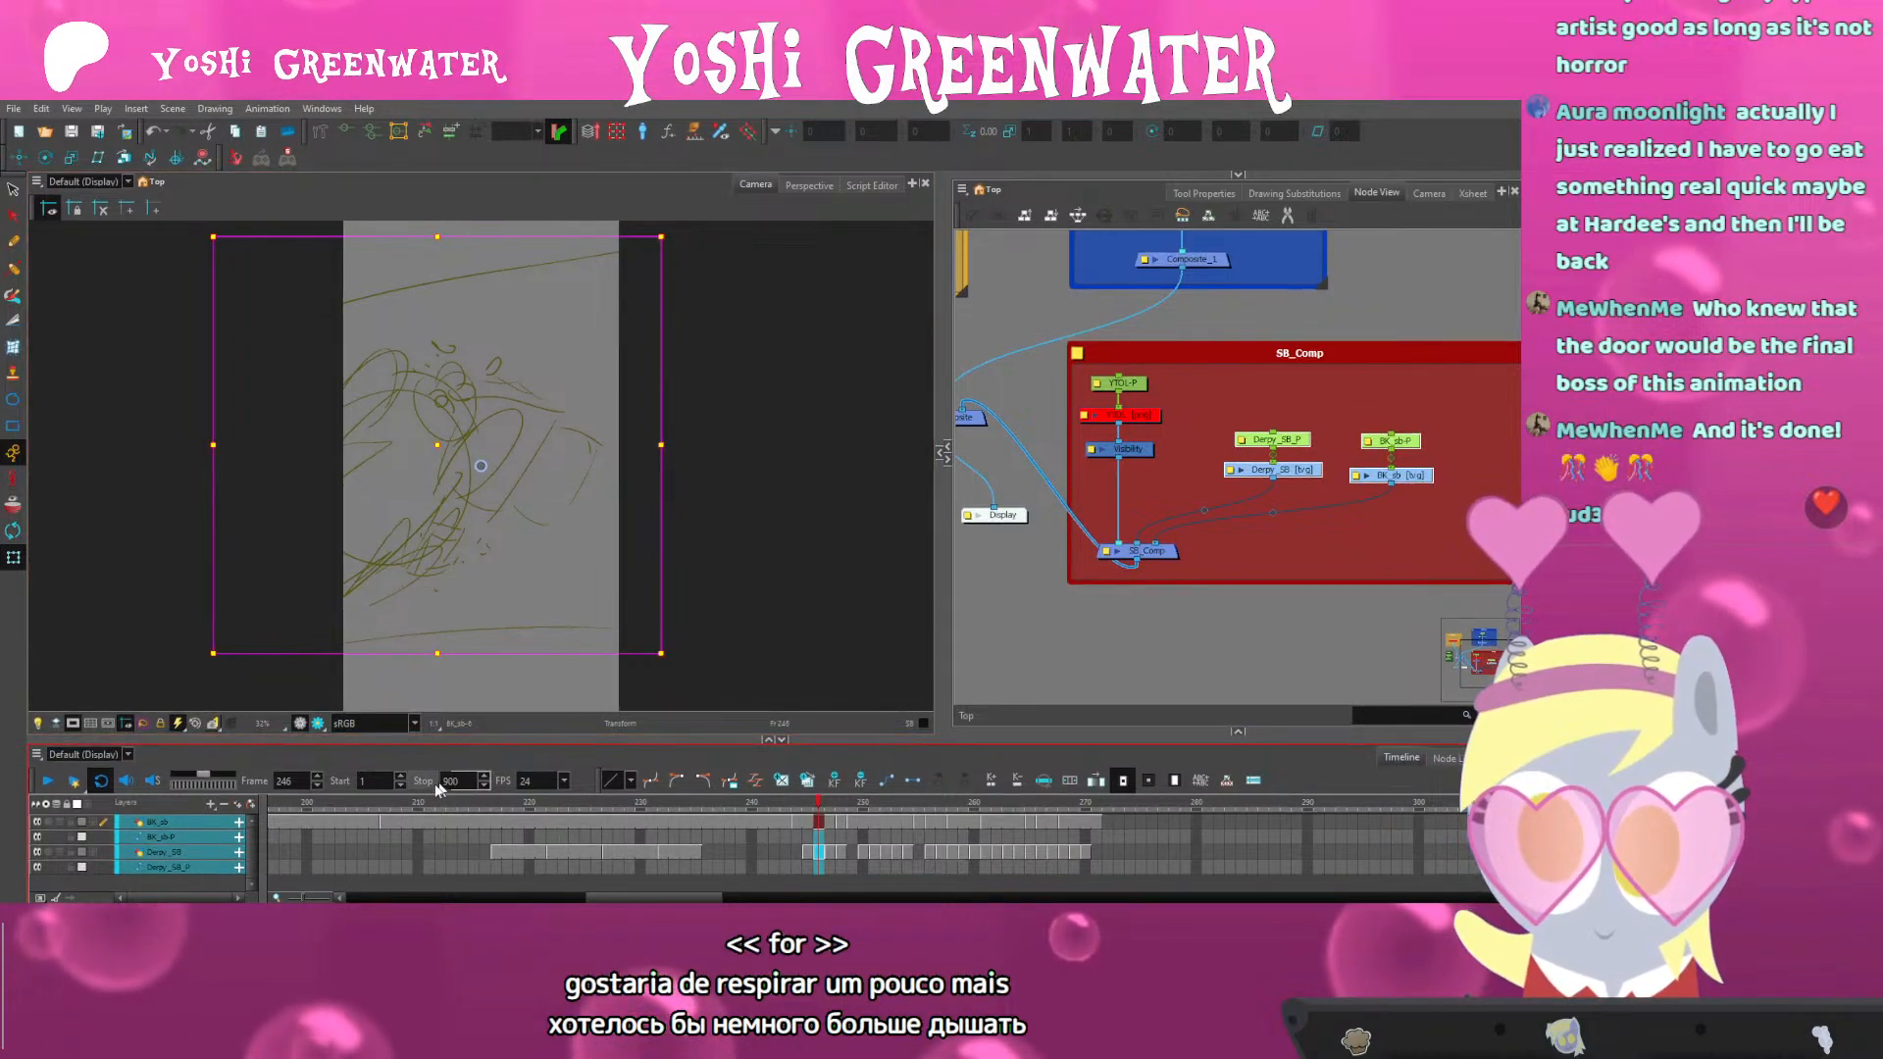
pyautogui.click(452, 804)
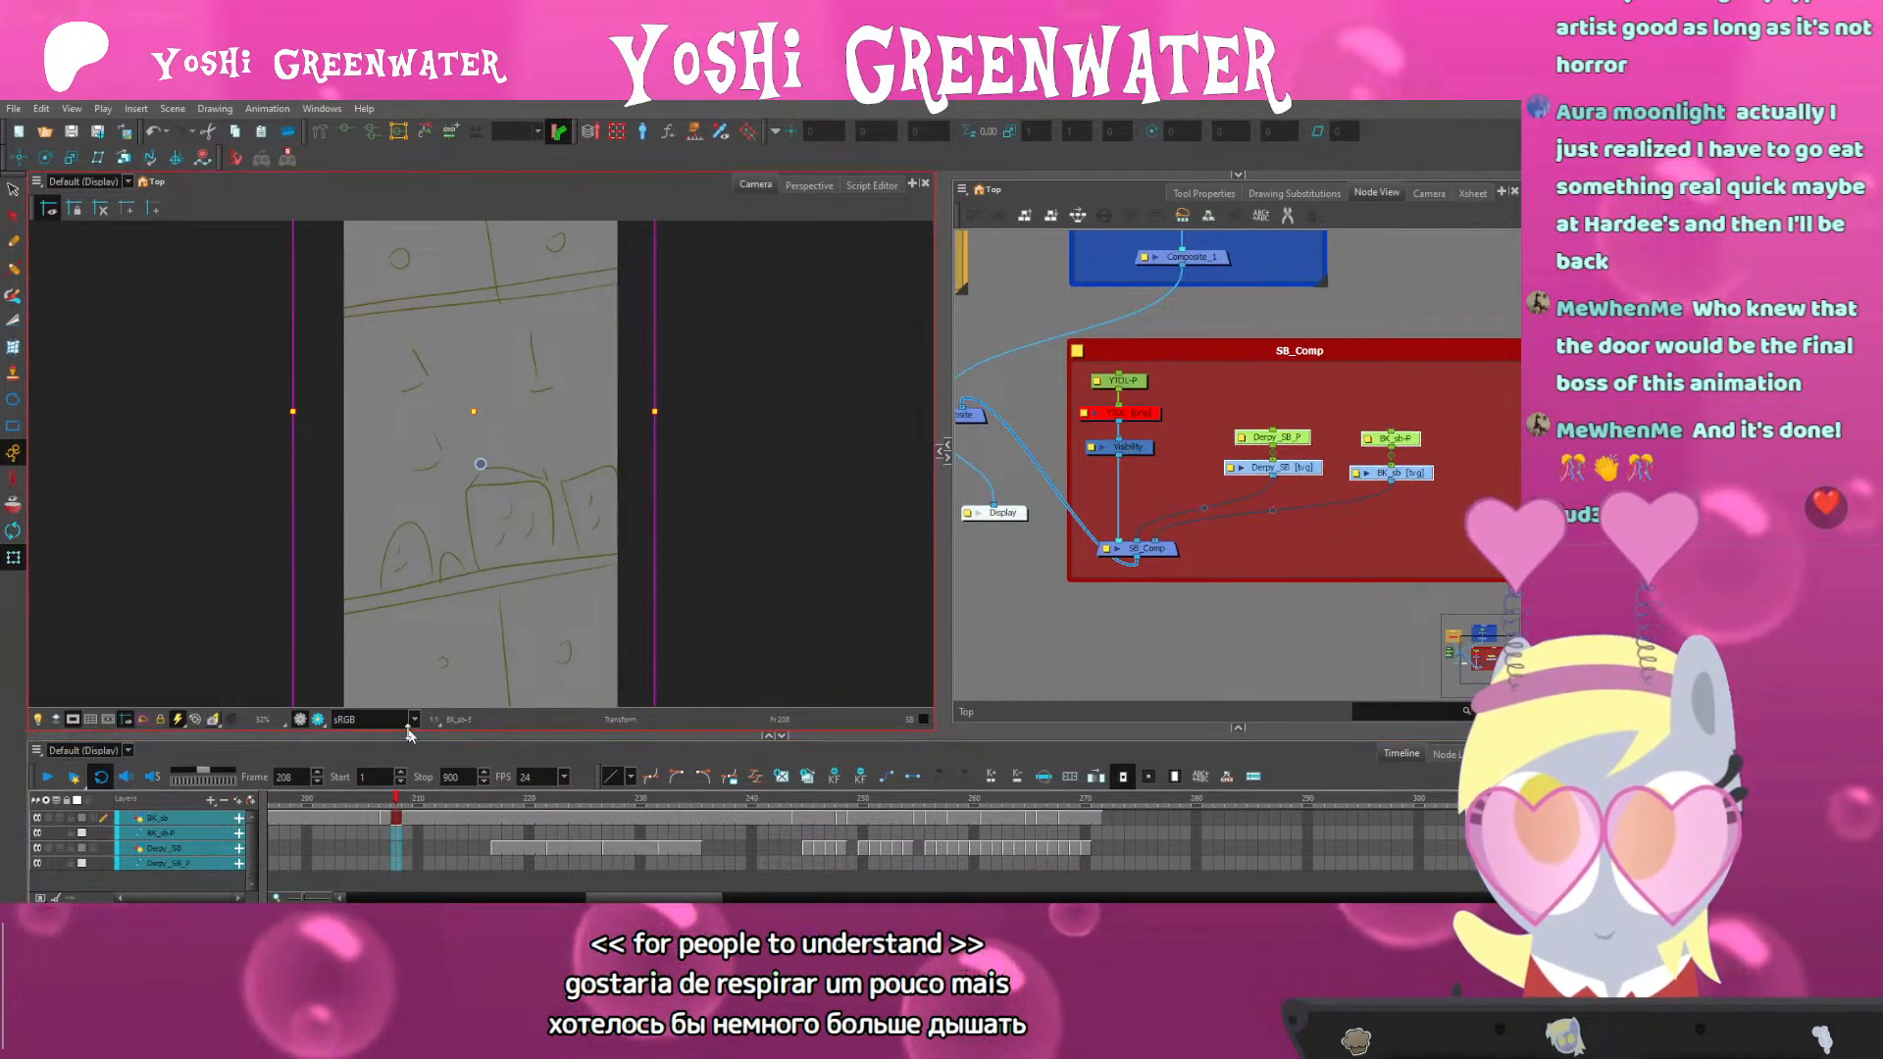
pyautogui.moveTo(457, 813); pyautogui.dragTo(763, 806)
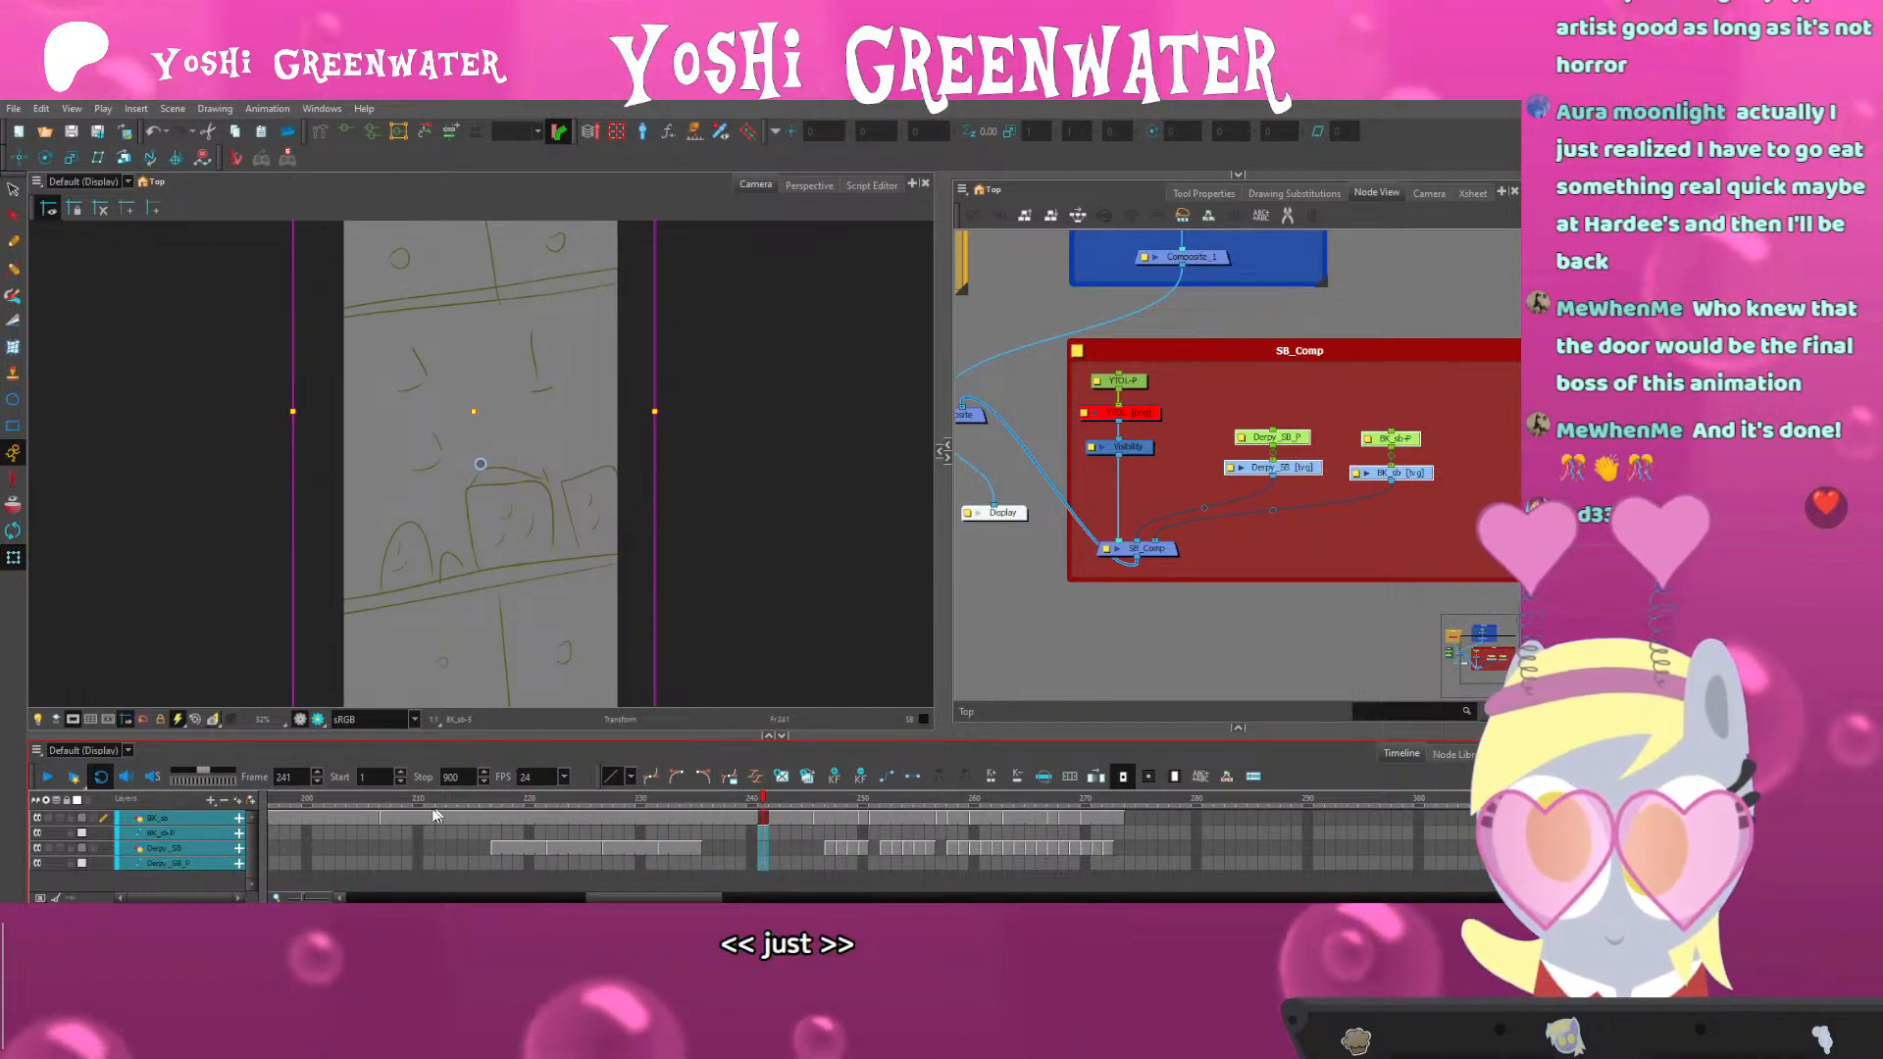
pyautogui.press('Return')
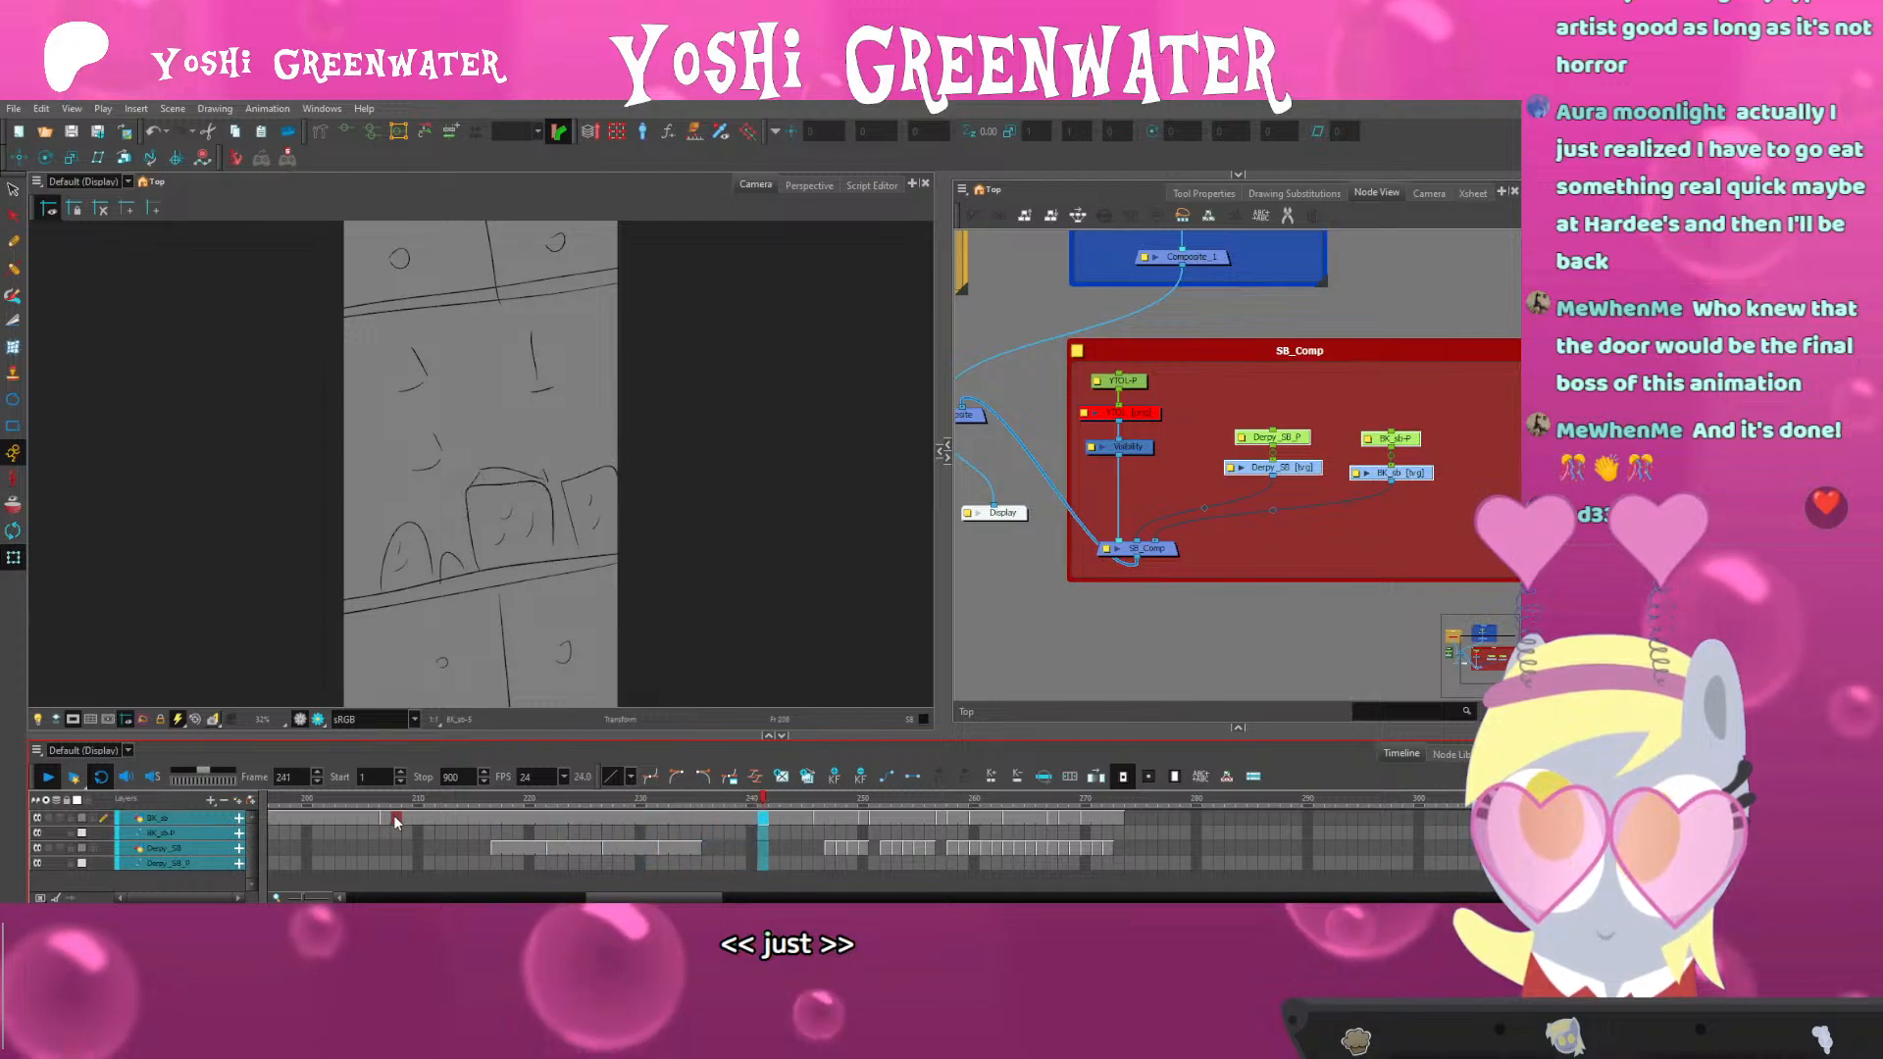
pyautogui.hscroll(3, 589, 844)
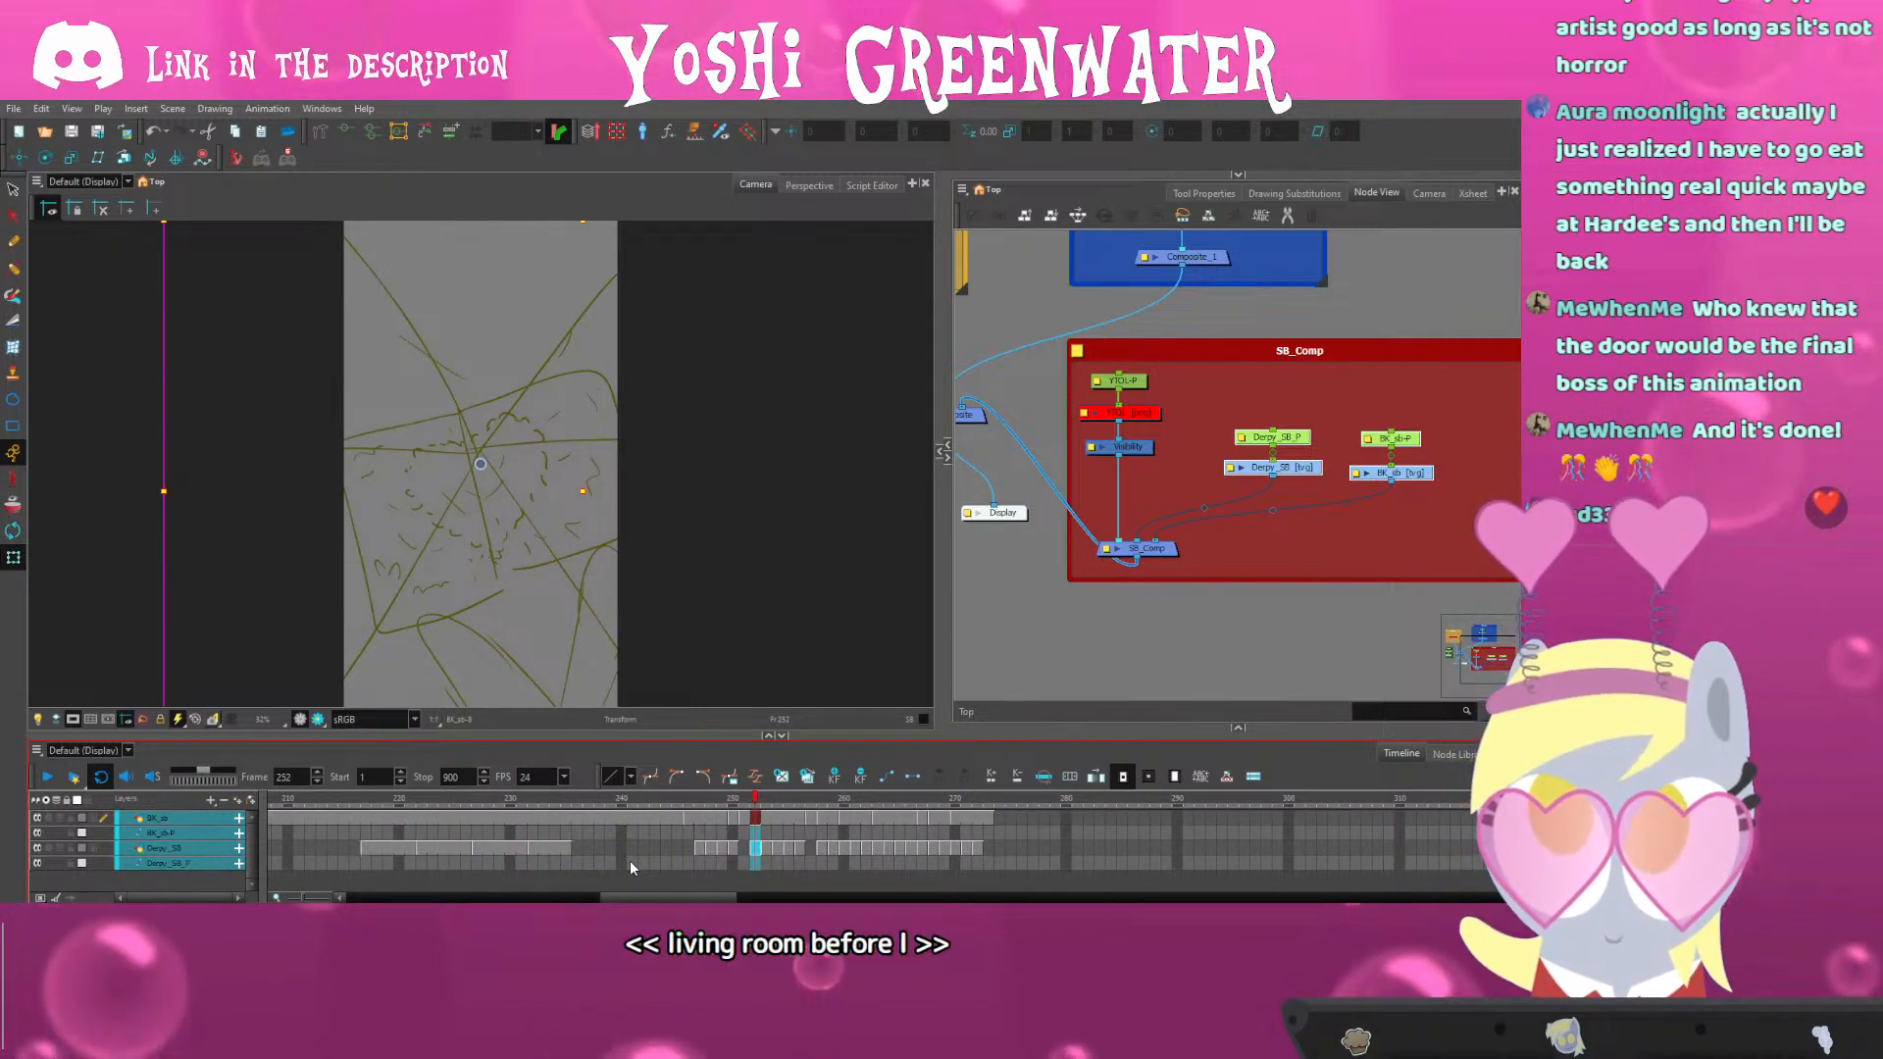
pyautogui.hscroll(2, 606, 822)
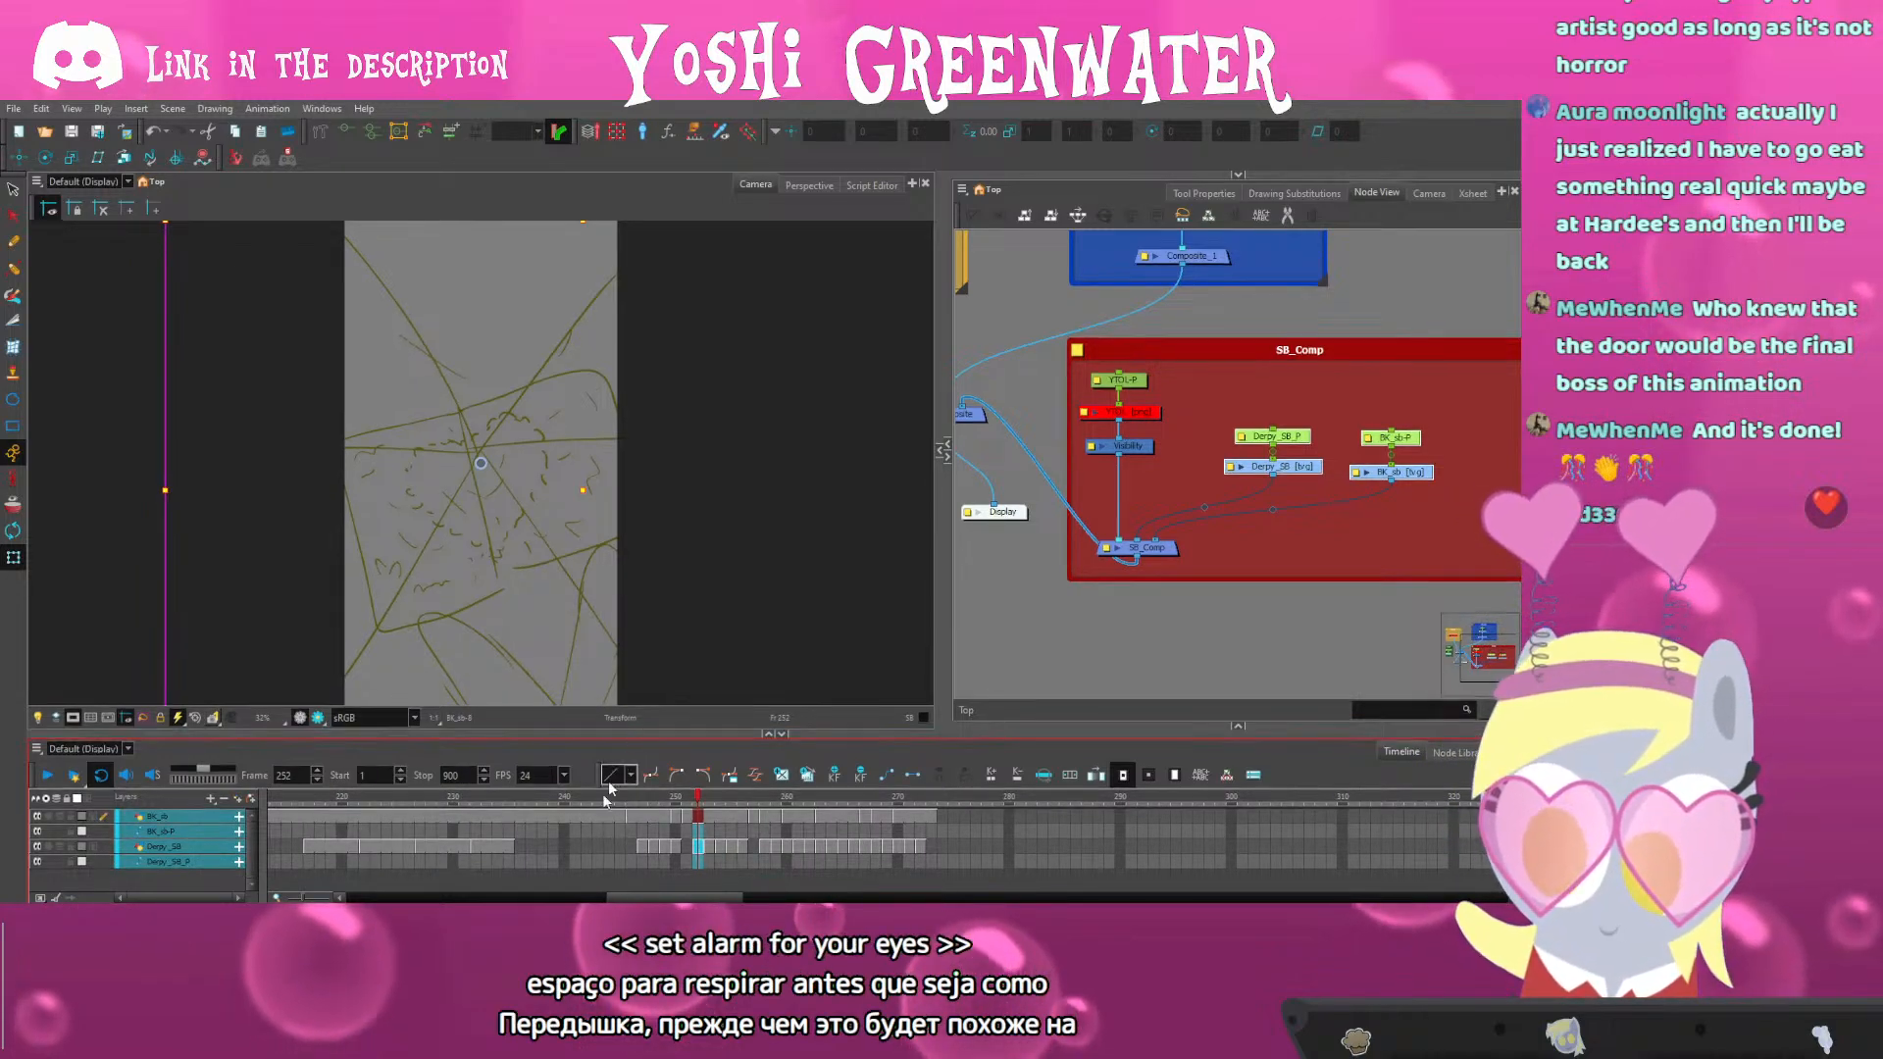
# Lengthen the empty shelf hold at frame 246 by about 7 frames, before the character's next drawings appear
pyautogui.moveTo(626, 895); pyautogui.dragTo(642, 895)
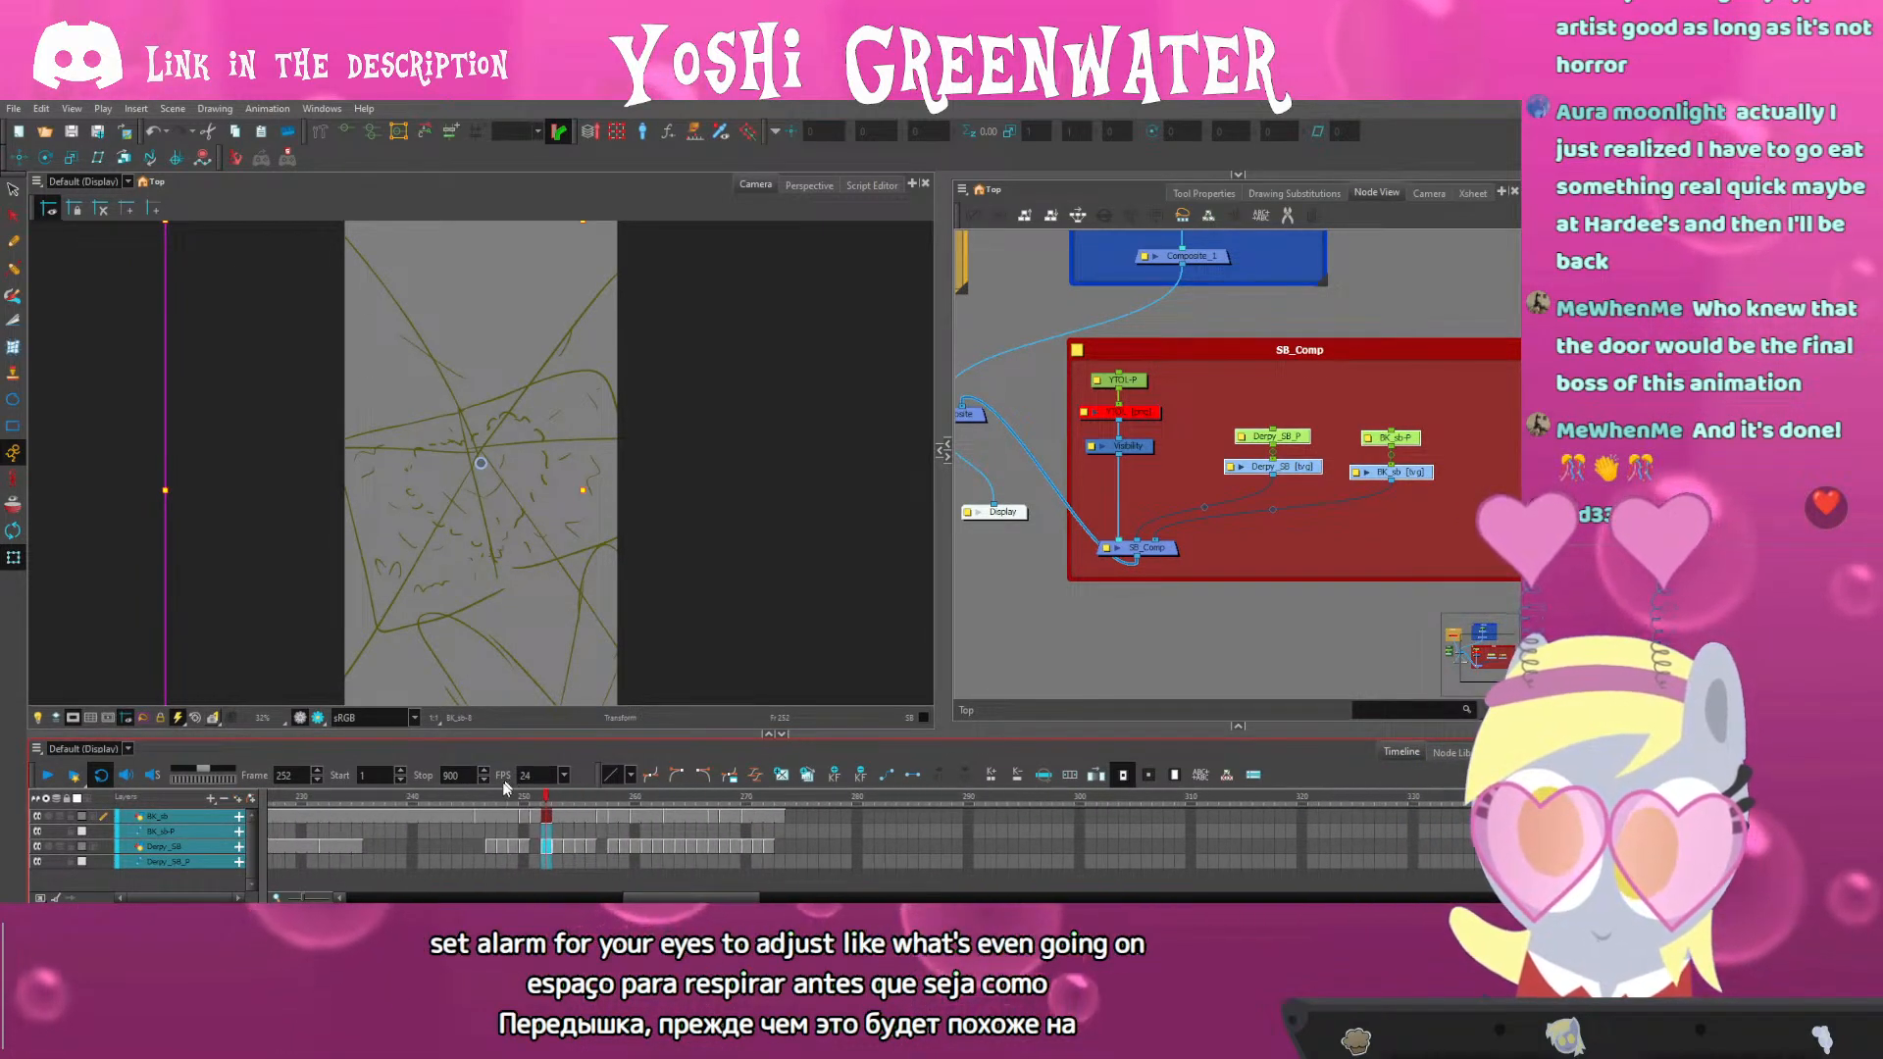
pyautogui.click(479, 807)
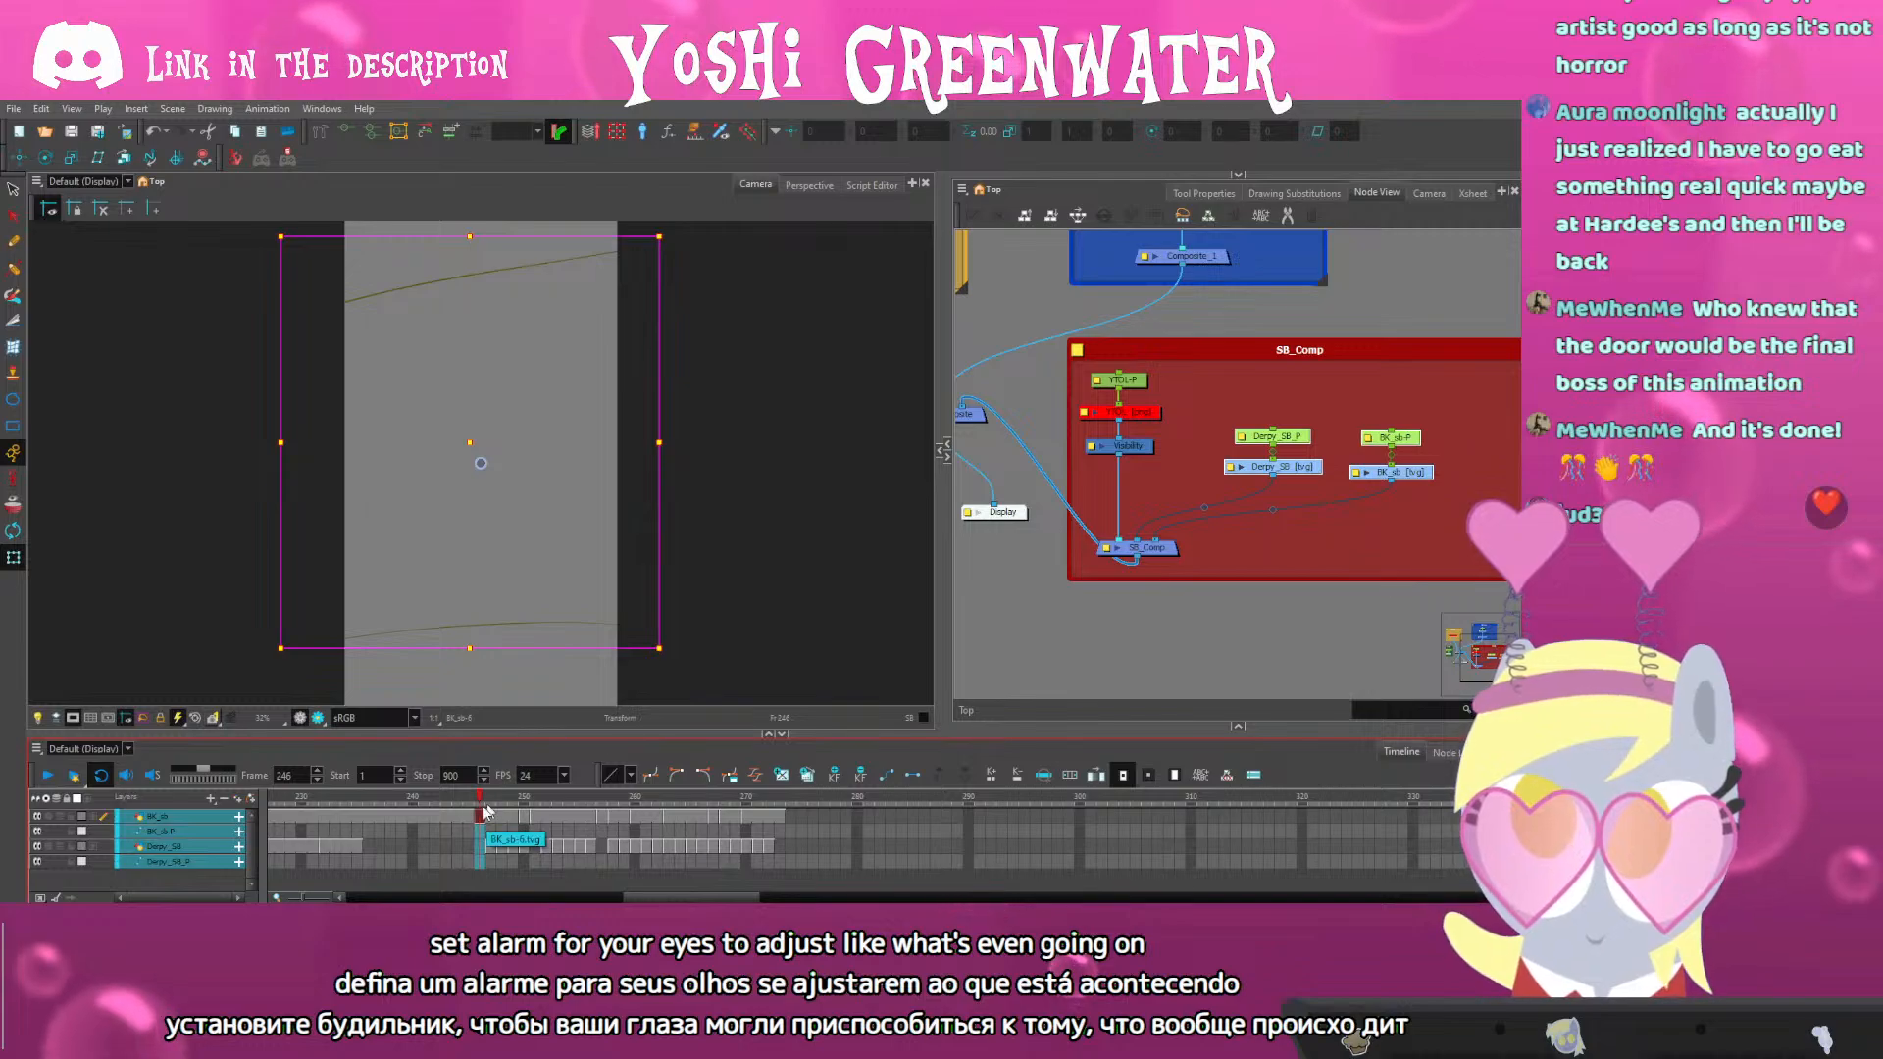
pyautogui.moveTo(520, 802); pyautogui.dragTo(558, 802)
pyautogui.press('+')
pyautogui.press('+')
pyautogui.press('+')
pyautogui.press('+')
pyautogui.press('+')
pyautogui.press('+')
pyautogui.press('+')
pyautogui.press('+')
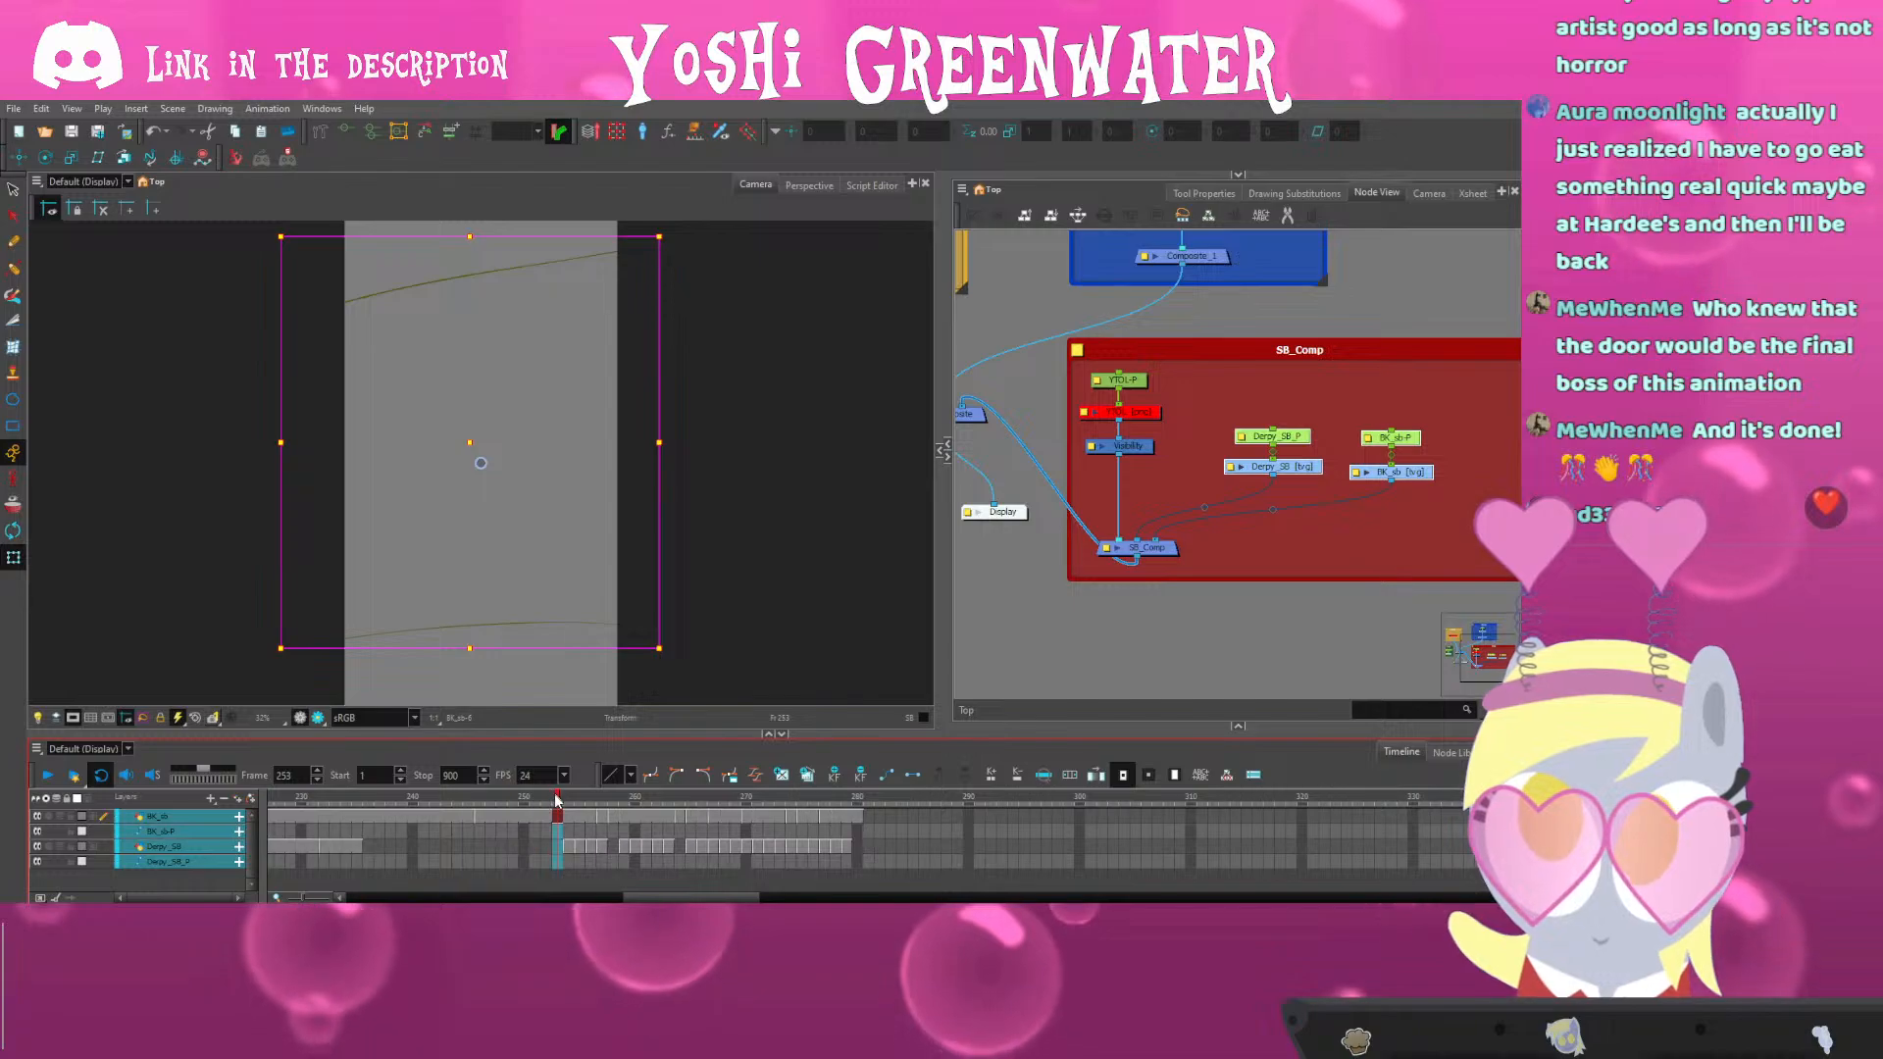
# Extend the exposures of the character's drawings between about frames 254 and 267, and play the retimed section
pyautogui.click(568, 801)
pyautogui.press('+')
pyautogui.press('+')
pyautogui.click(579, 801)
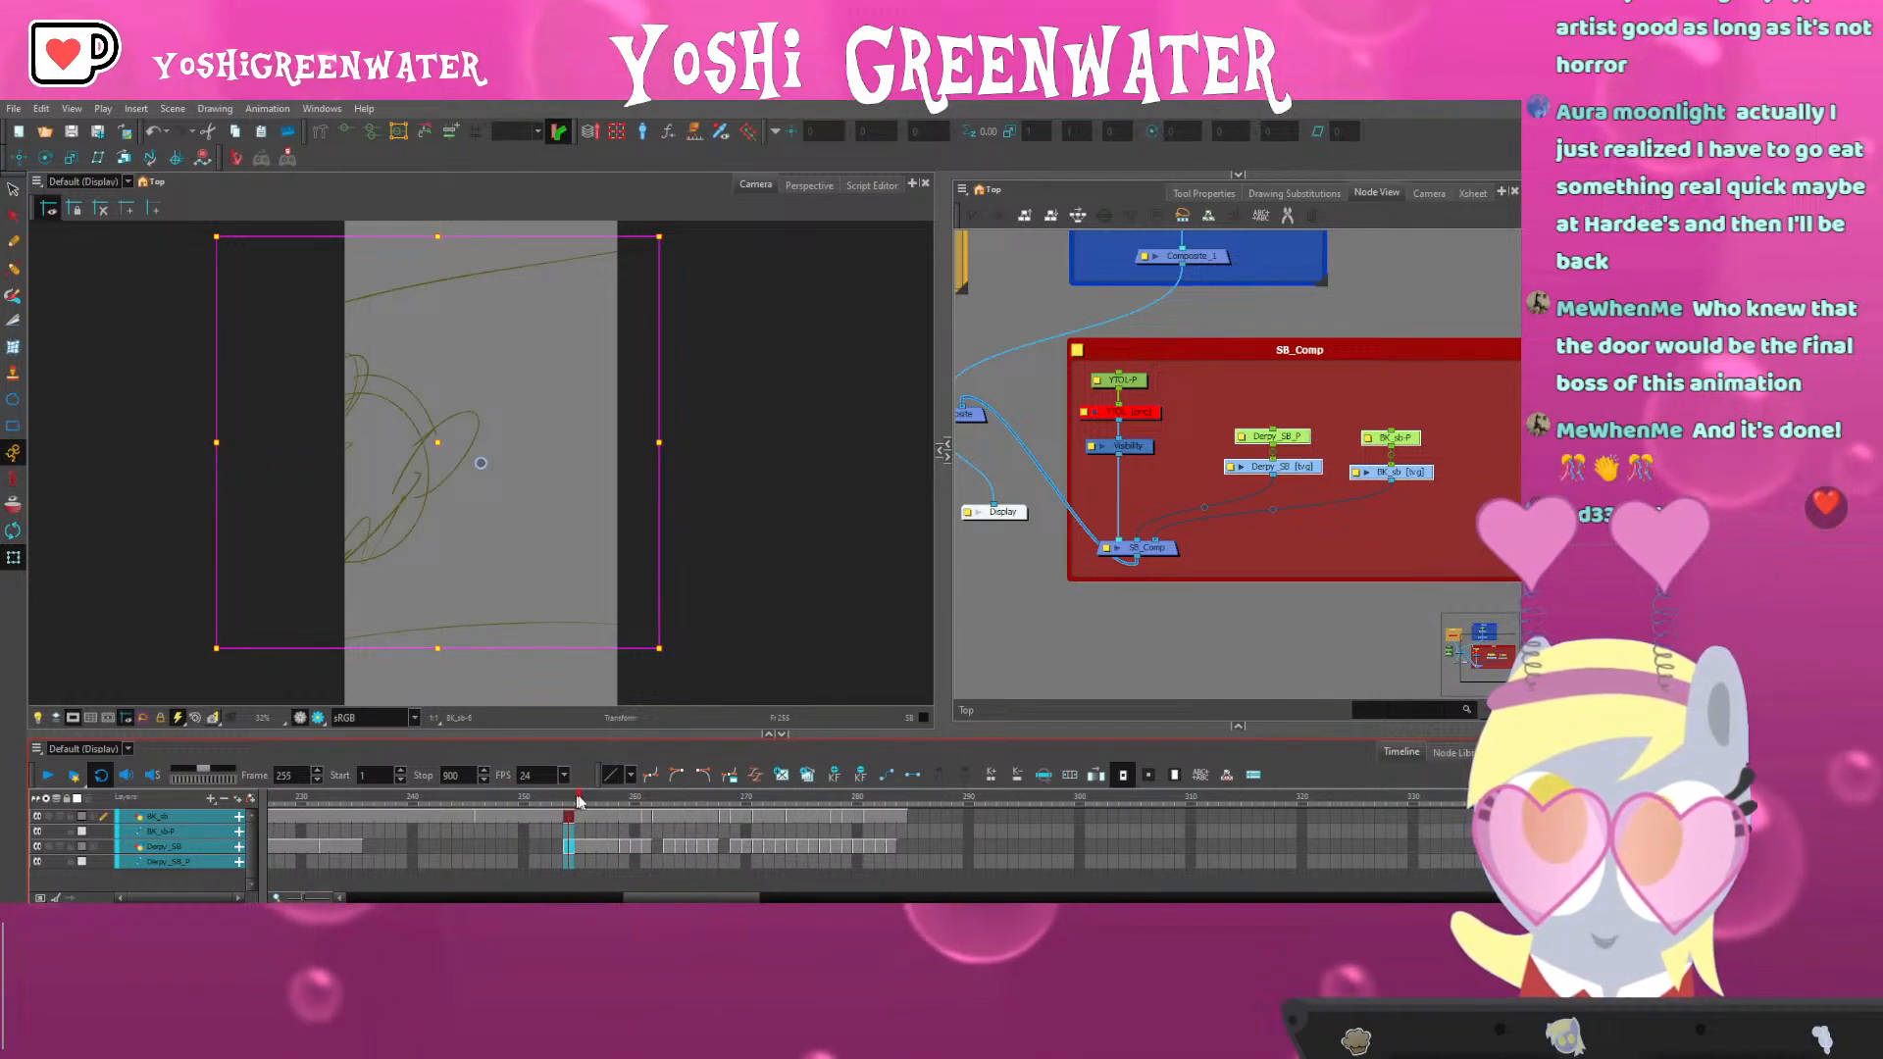
pyautogui.click(632, 800)
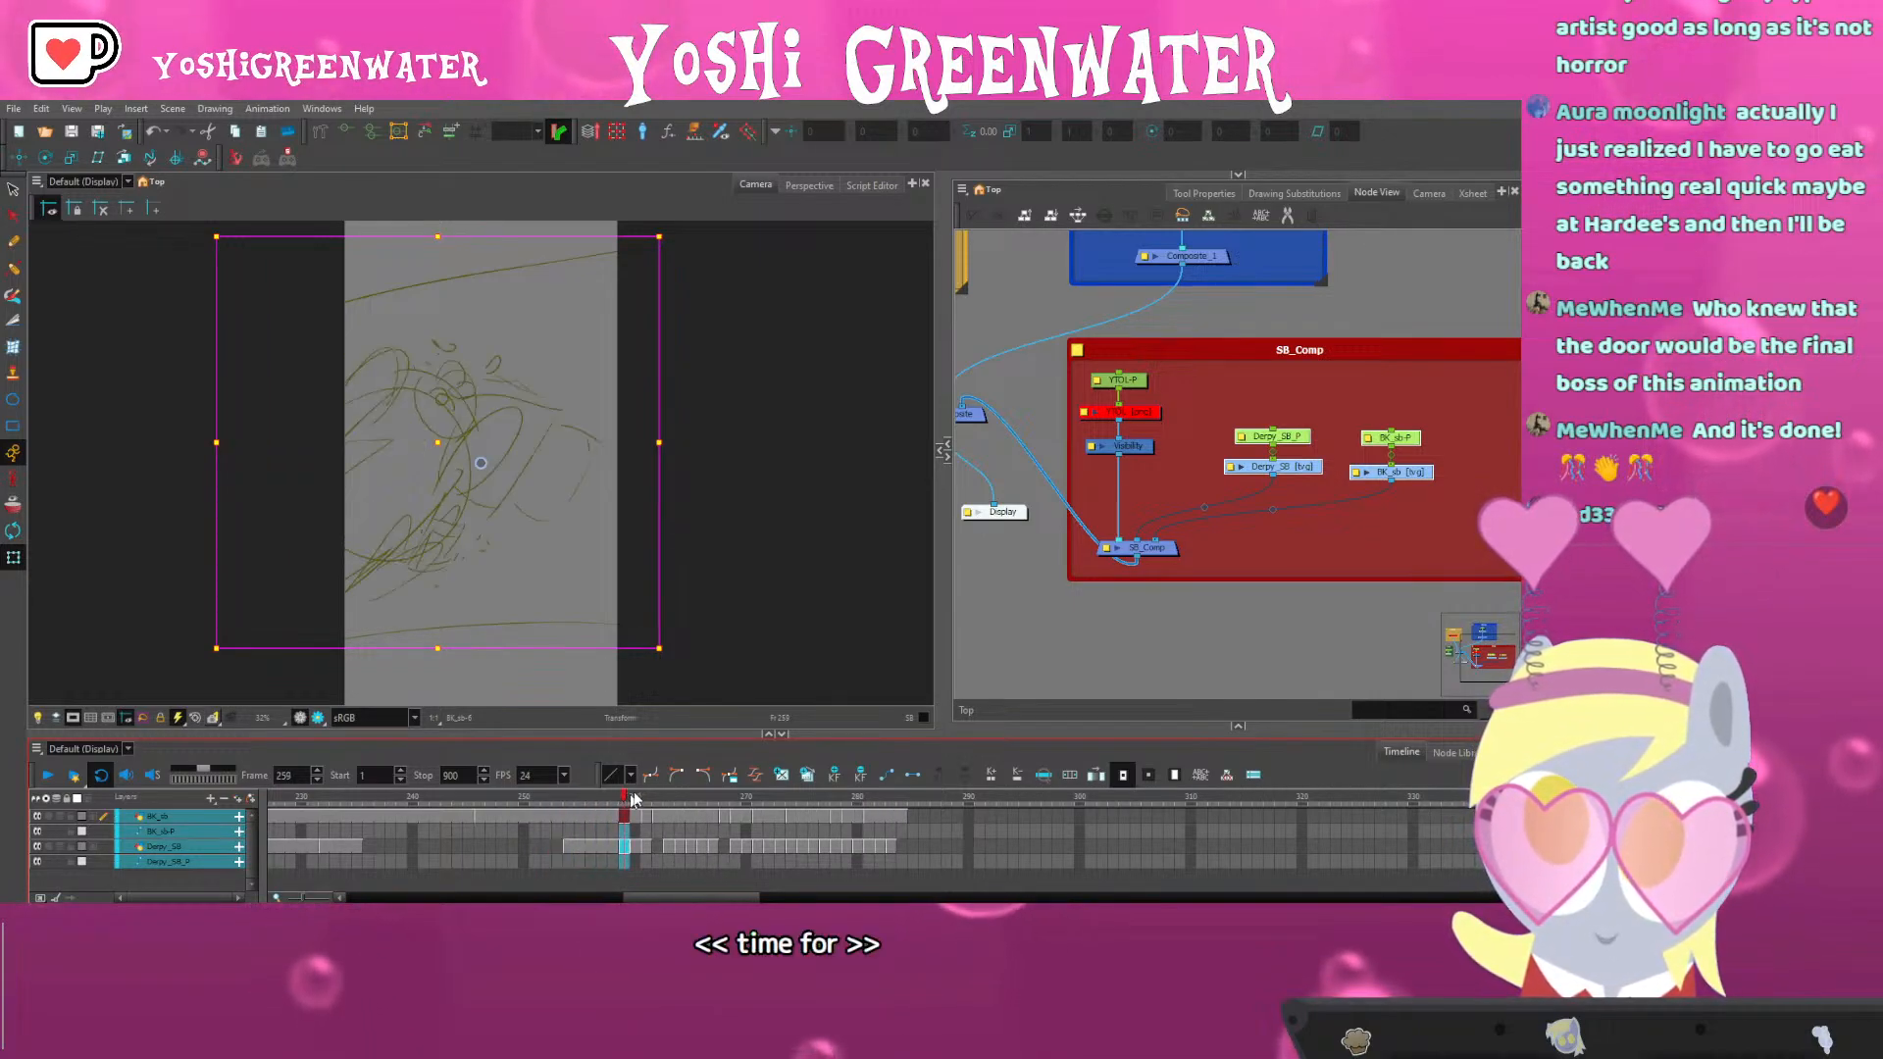
pyautogui.click(689, 801)
pyautogui.click(733, 799)
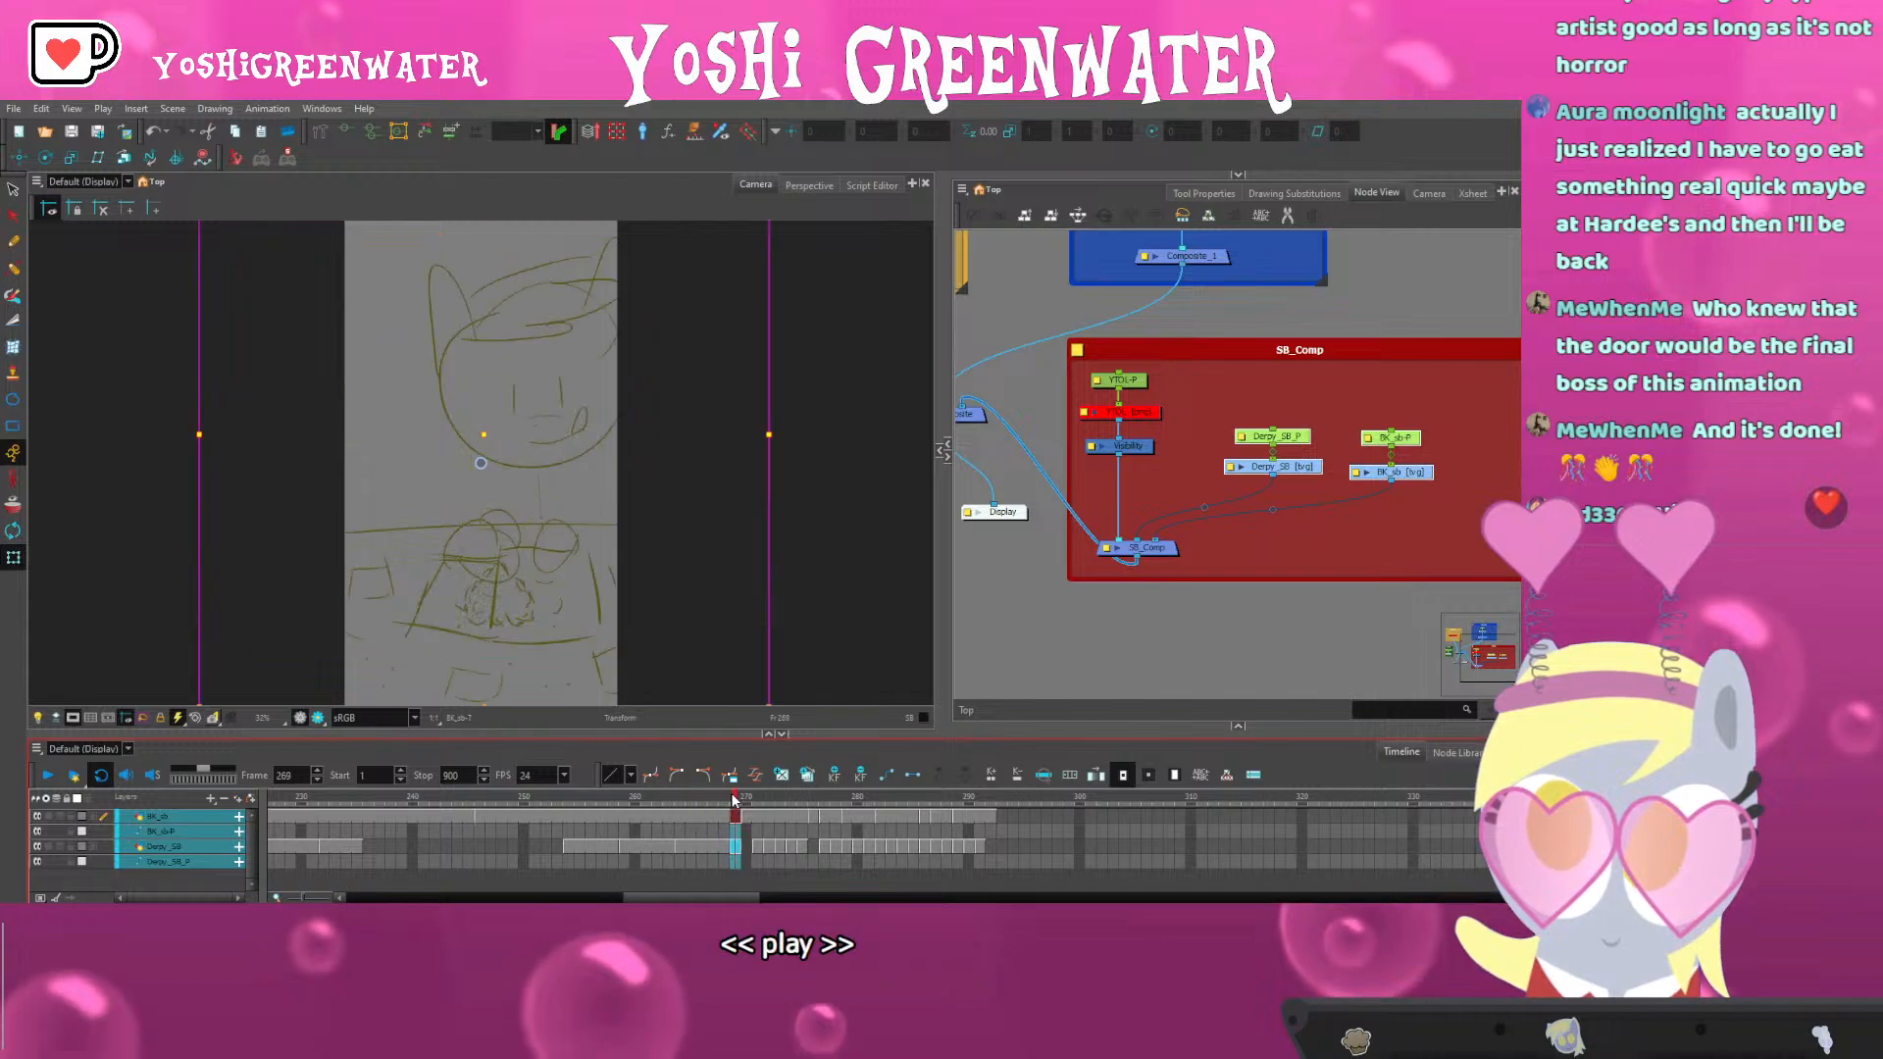
pyautogui.click(706, 800)
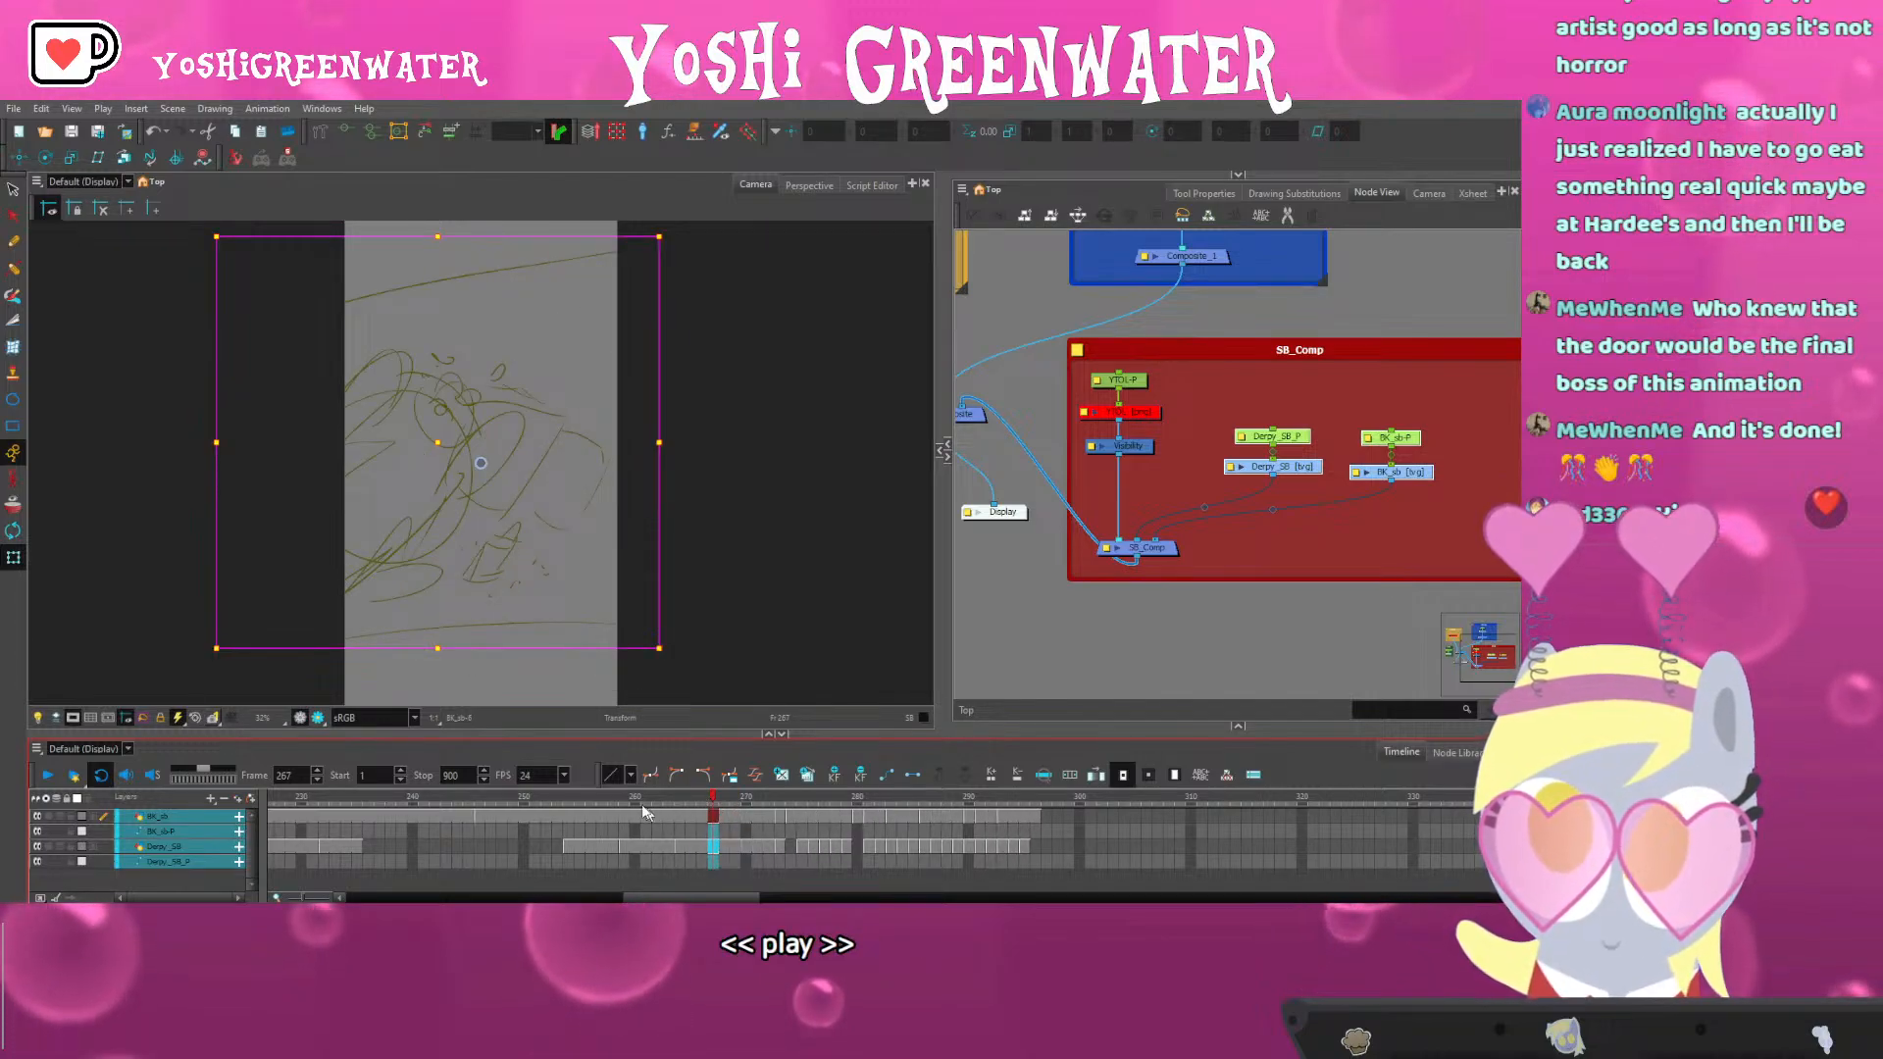
pyautogui.press('Return')
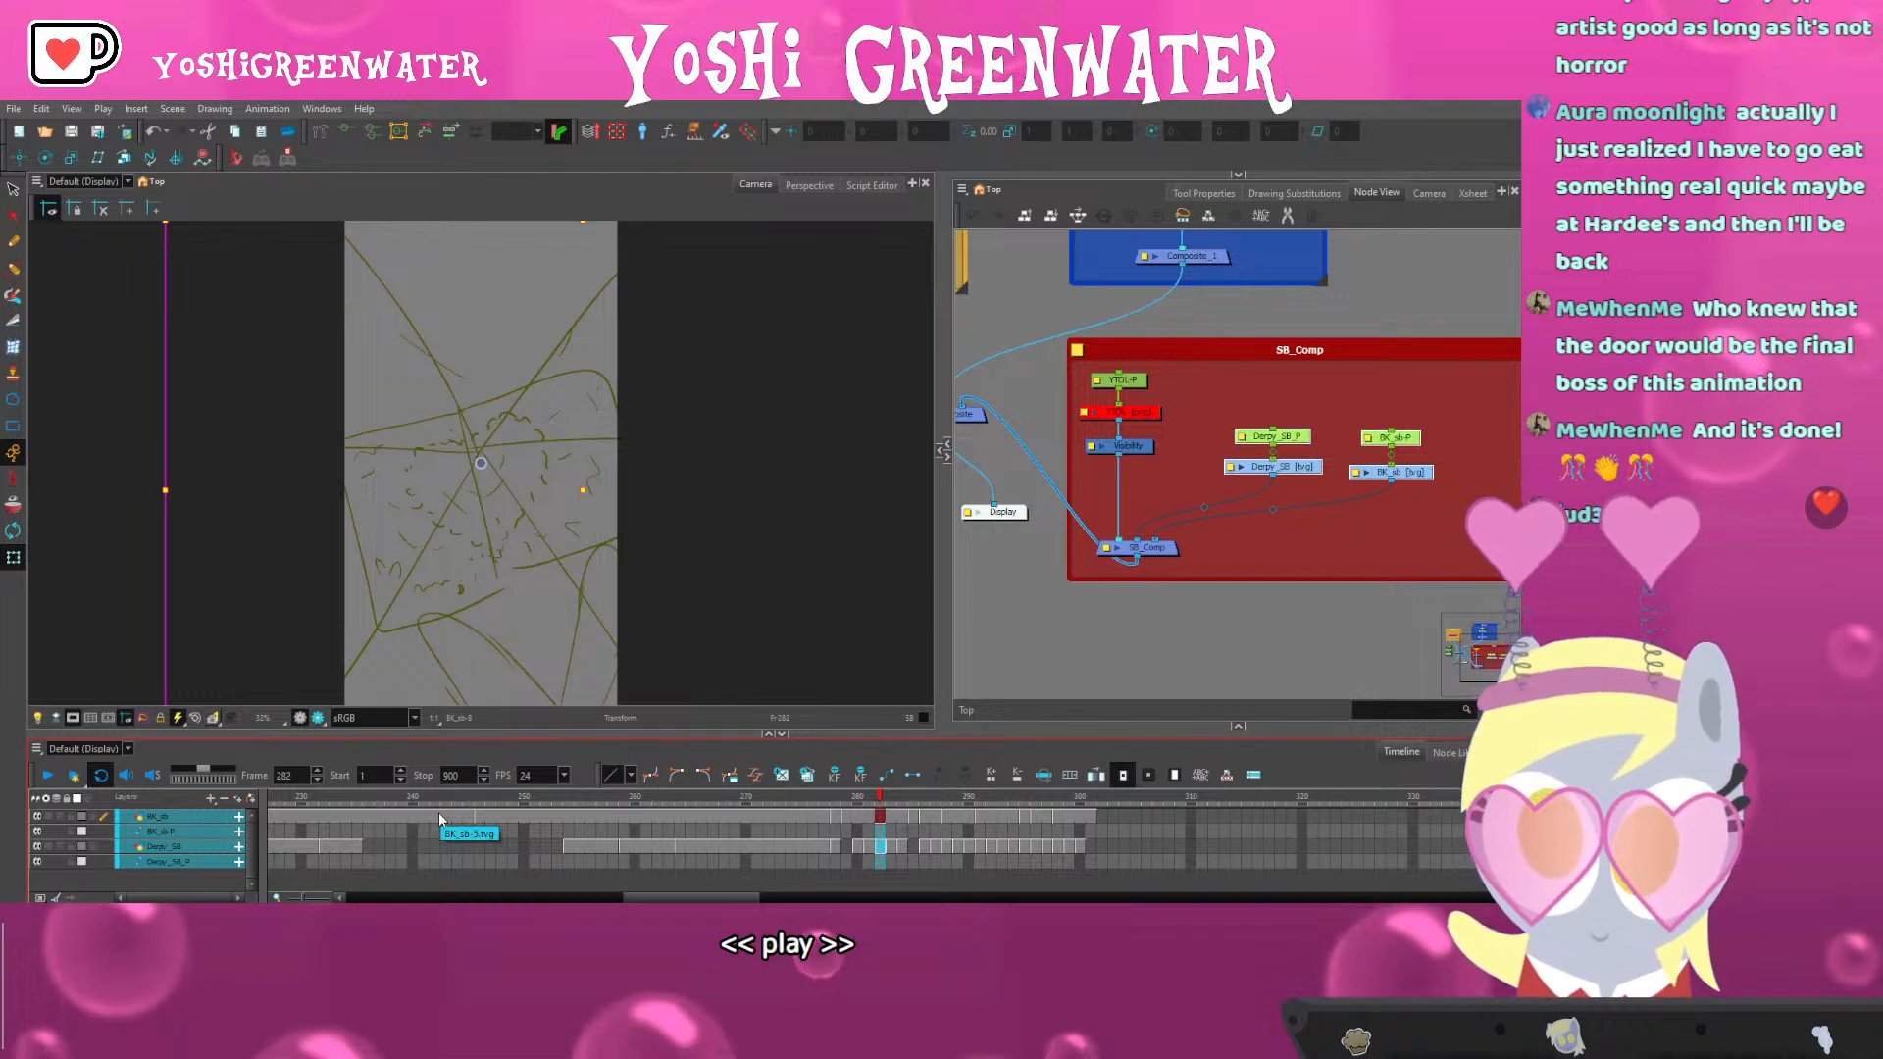
# Extend the drawing at frame 275 by 3 frames on all storyboard layers and replay the shot from frame 246
pyautogui.moveTo(663, 900); pyautogui.dragTo(665, 899)
pyautogui.moveTo(651, 800); pyautogui.dragTo(715, 803)
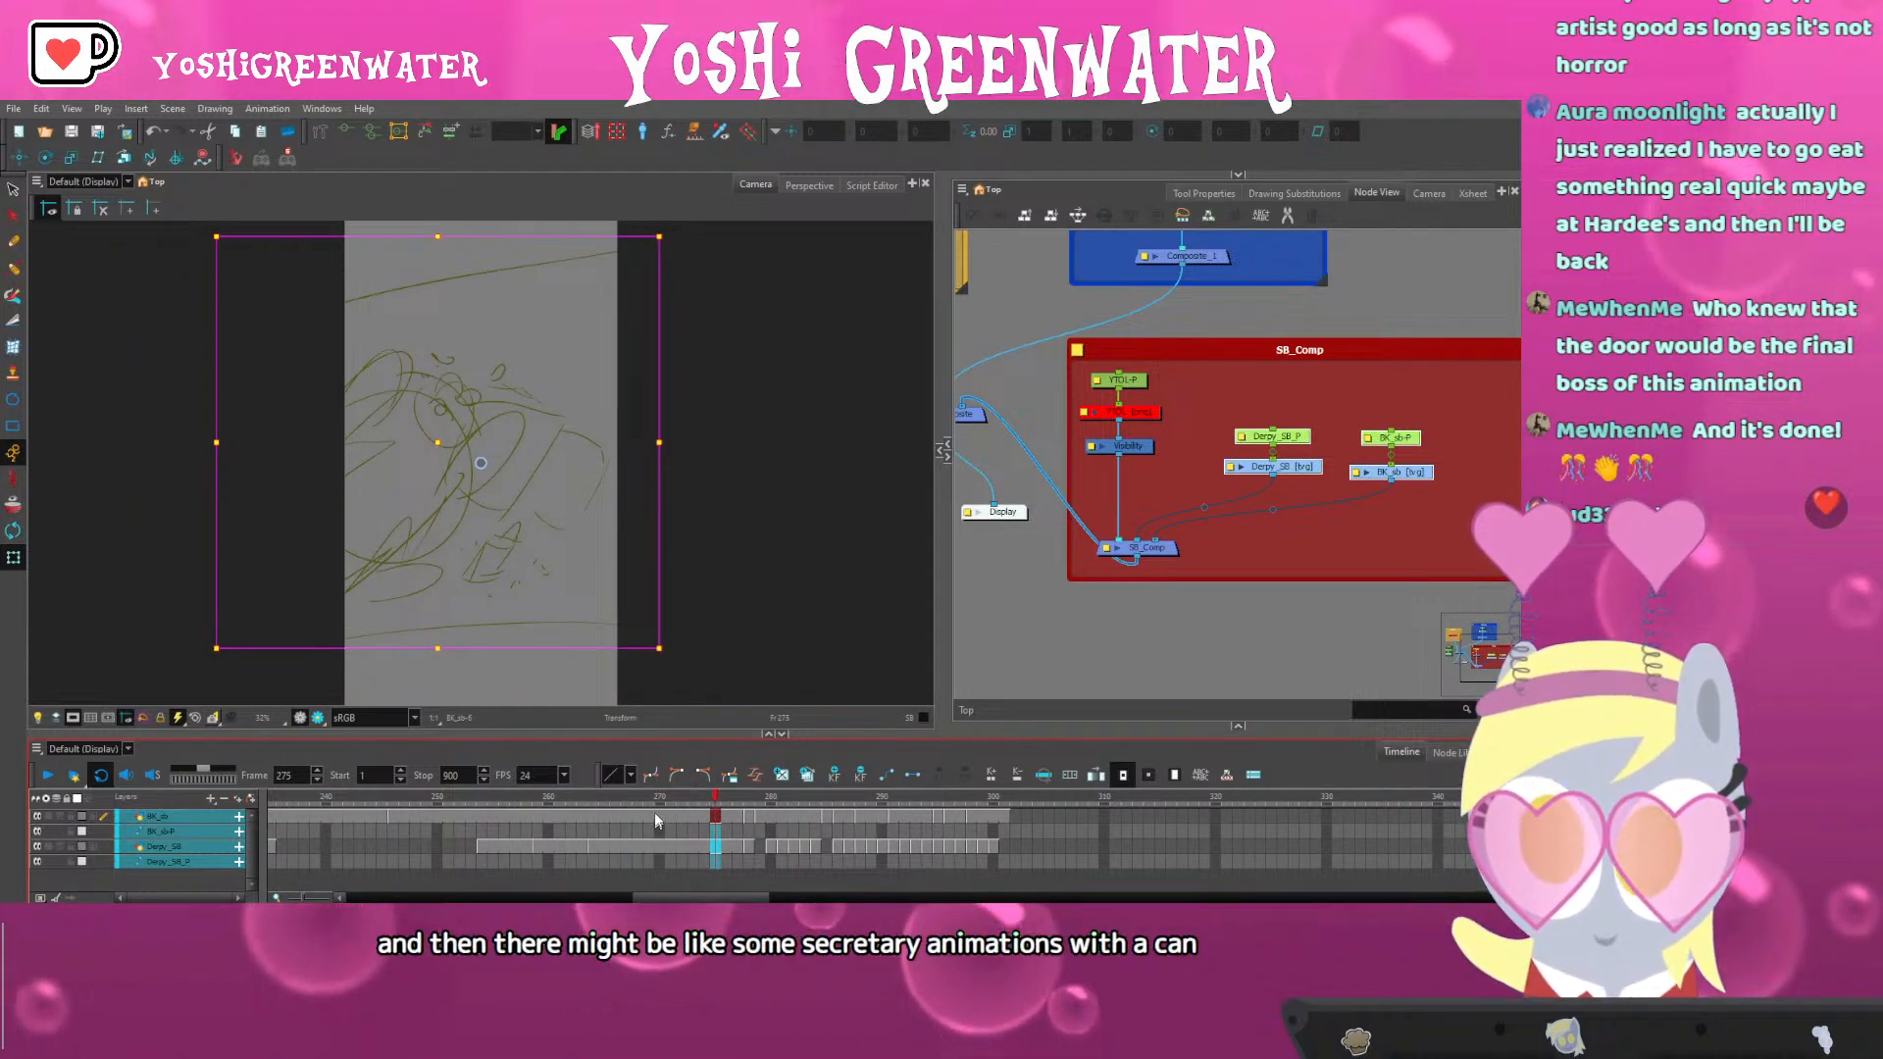
pyautogui.press('+')
pyautogui.press('+')
pyautogui.press('+')
pyautogui.click(397, 801)
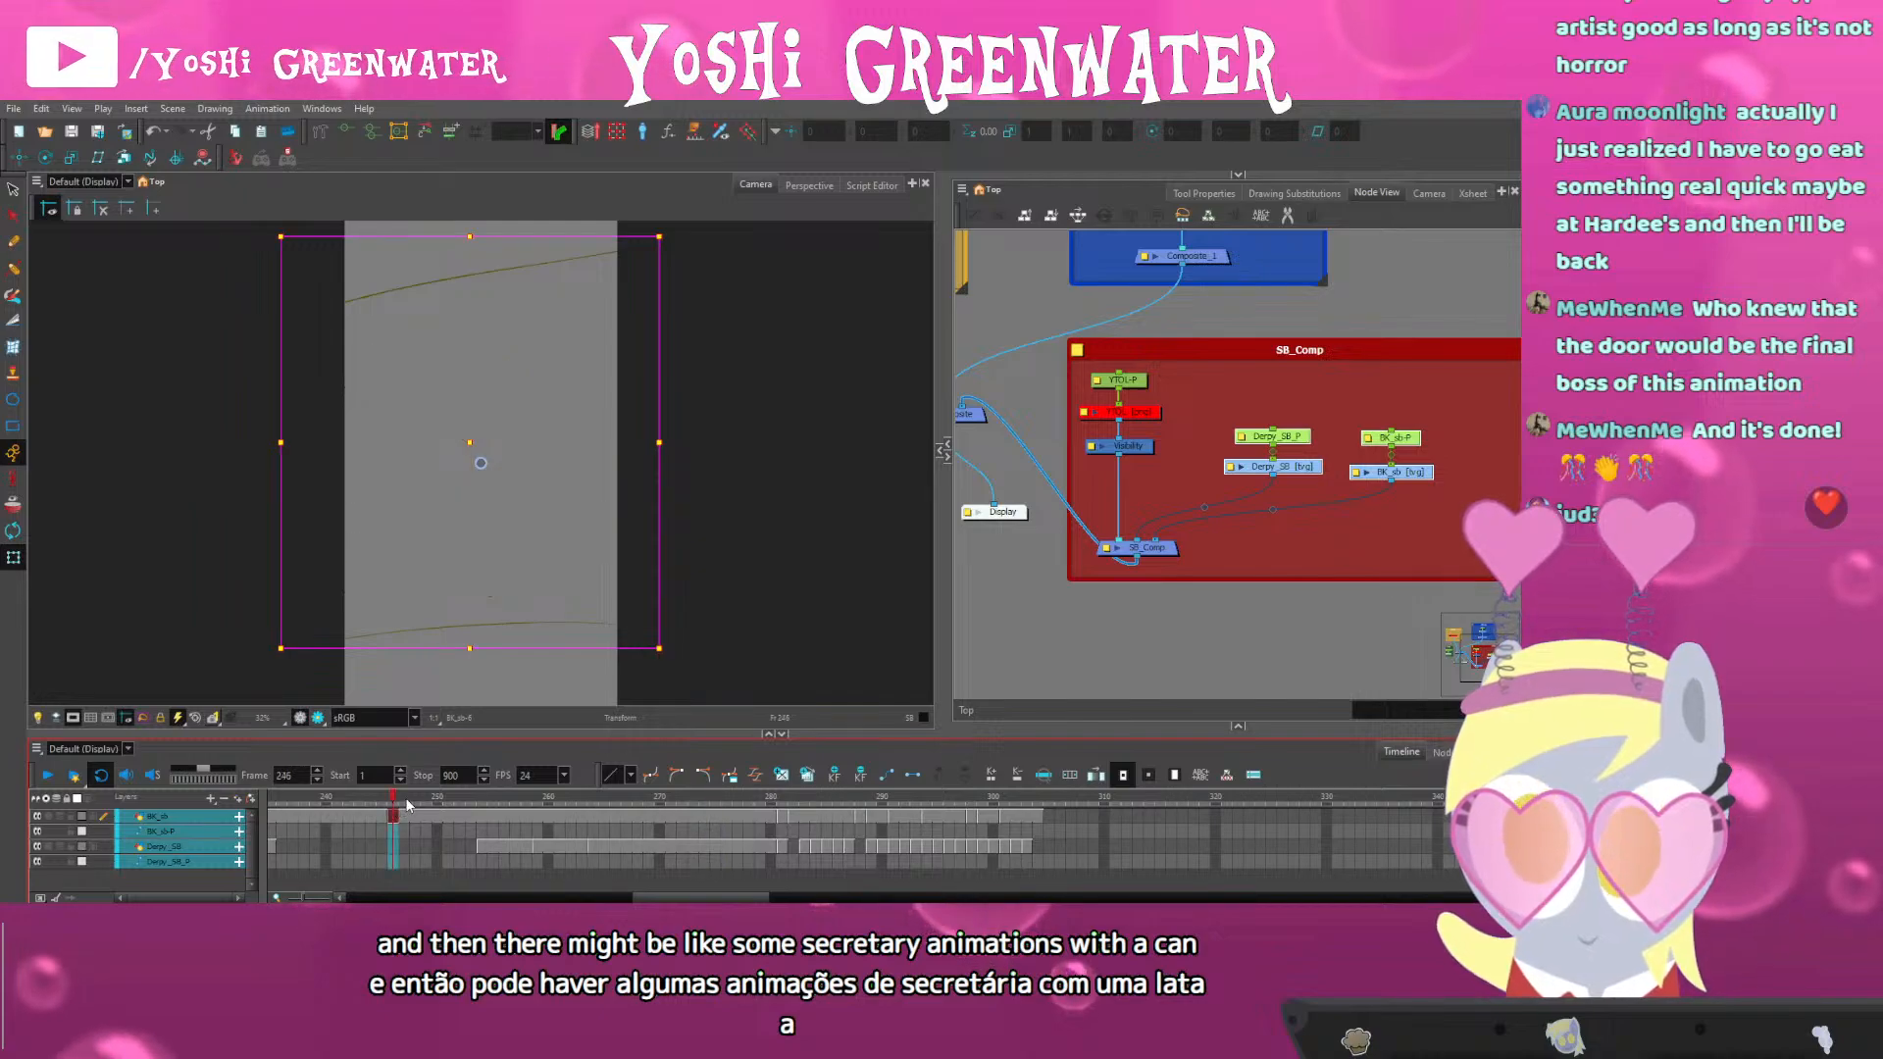
pyautogui.hotkey('shift', 'Return')
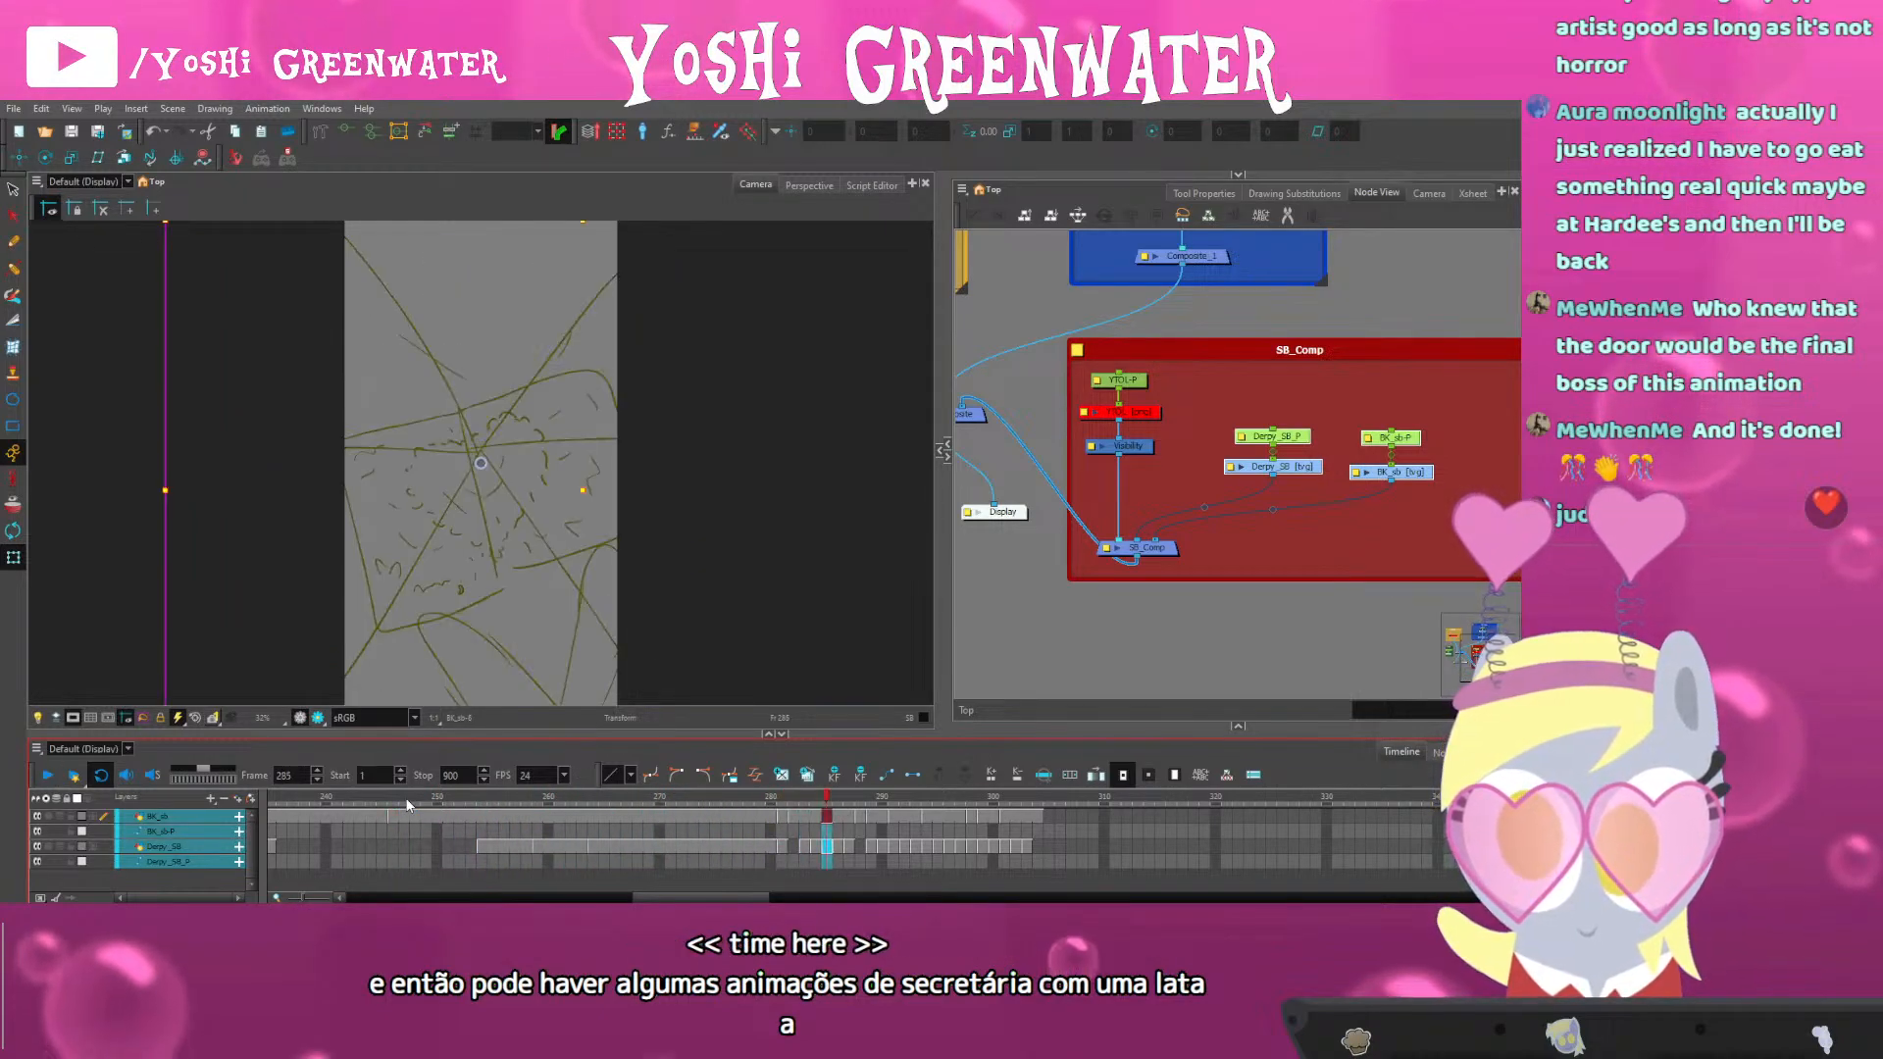
# Extend the character close-up hold at frame 281 by about 32 frames and play from frame 260
pyautogui.moveTo(677, 897); pyautogui.dragTo(698, 898)
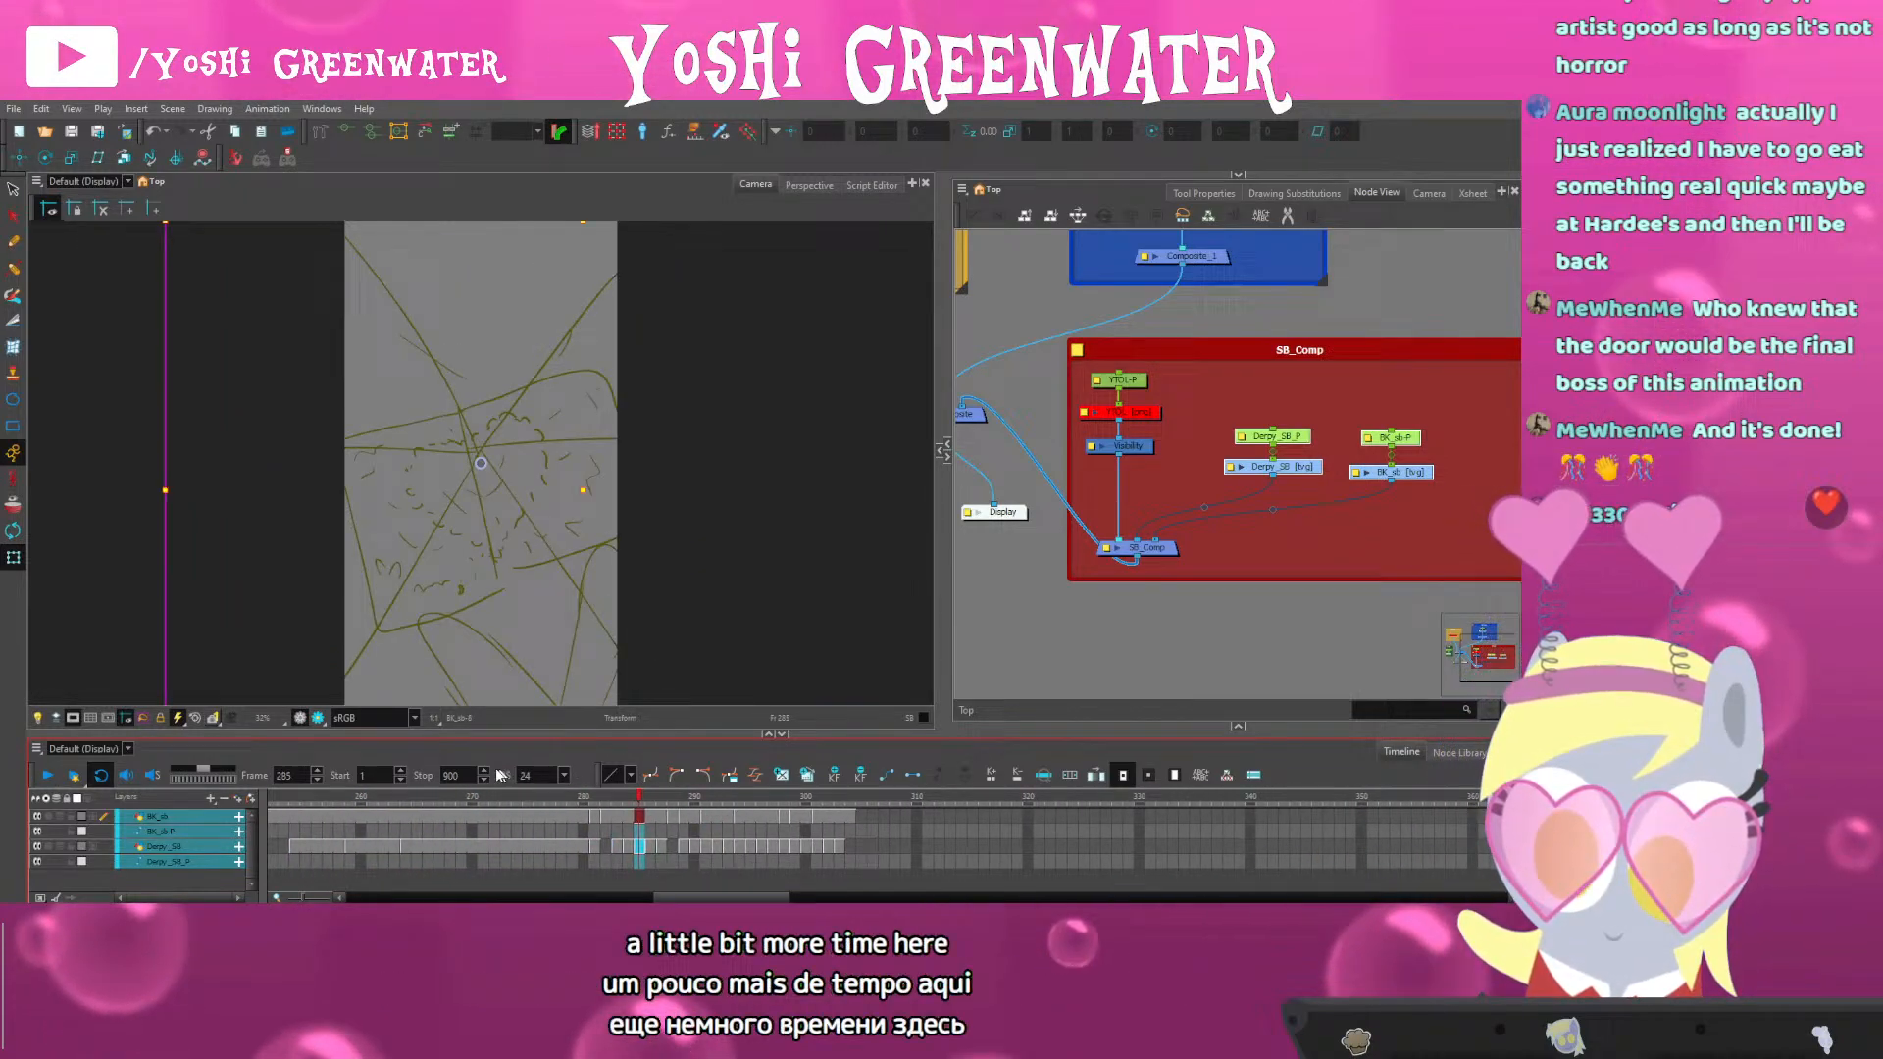
pyautogui.click(595, 802)
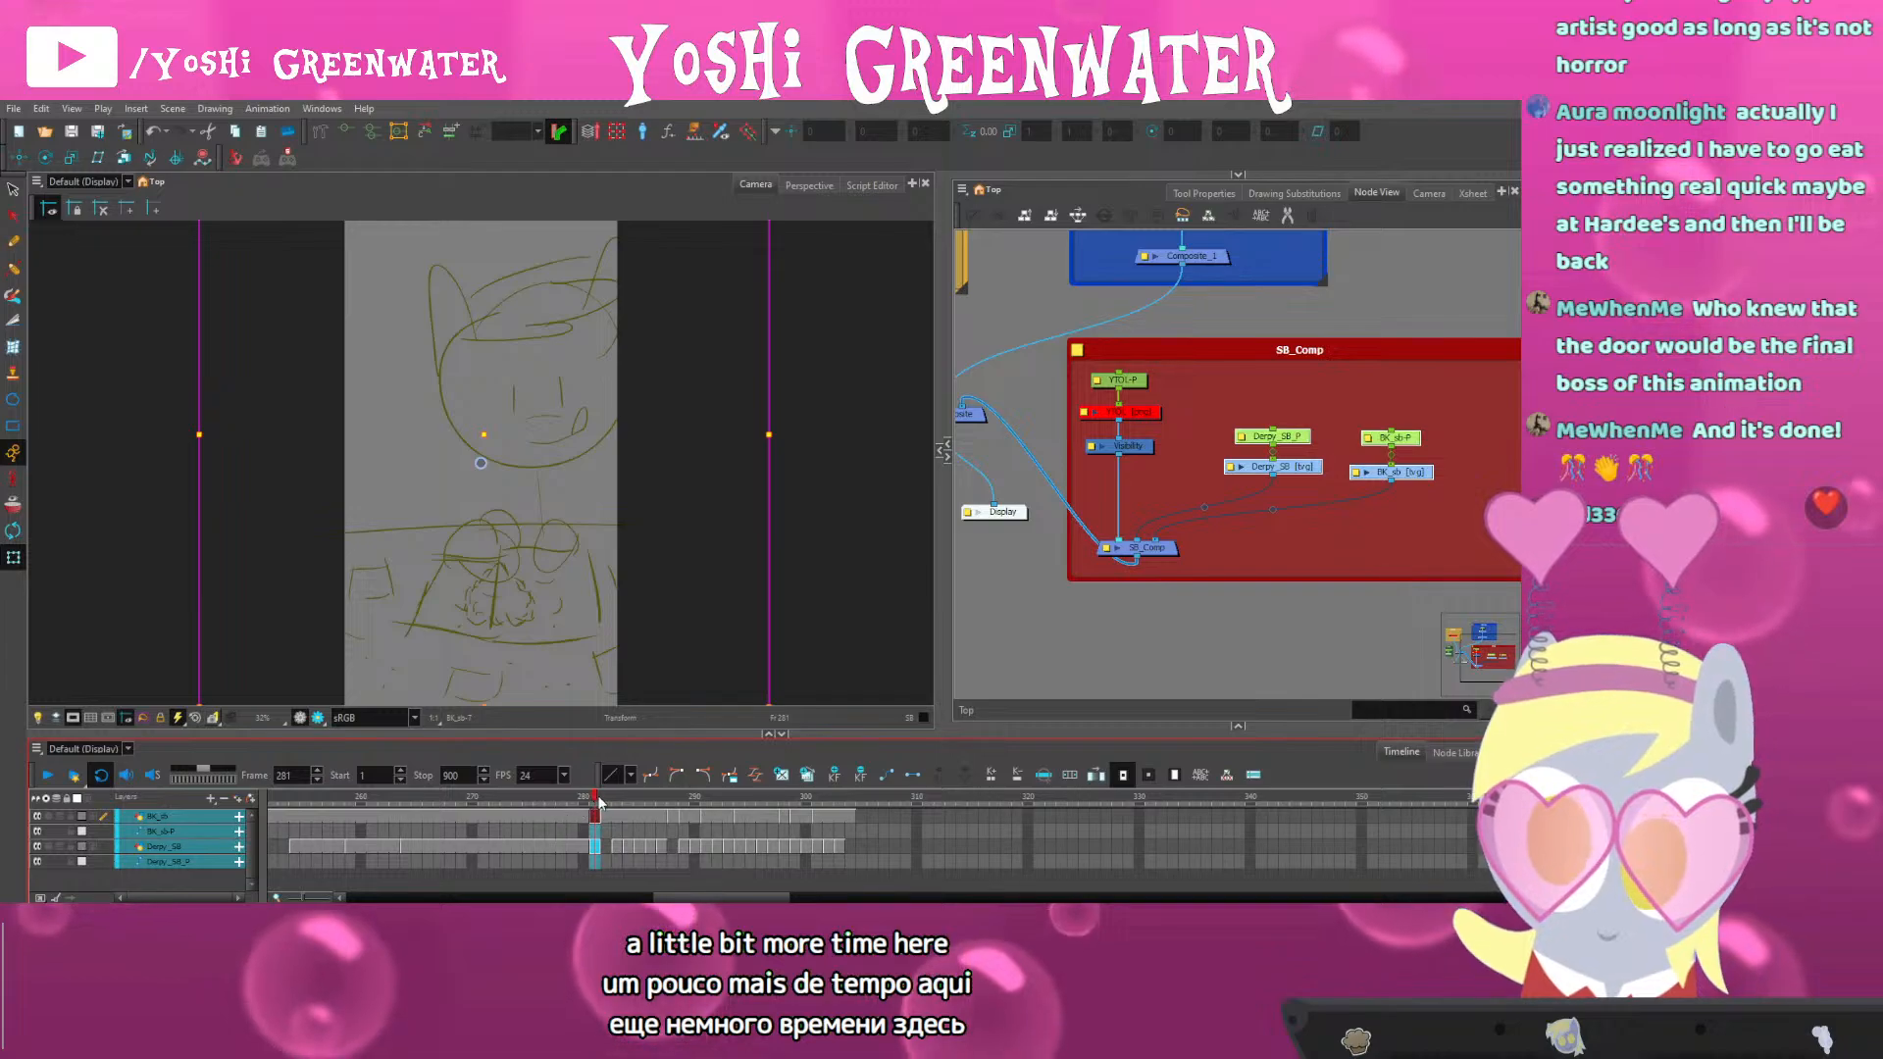
pyautogui.moveTo(599, 802); pyautogui.dragTo(595, 802)
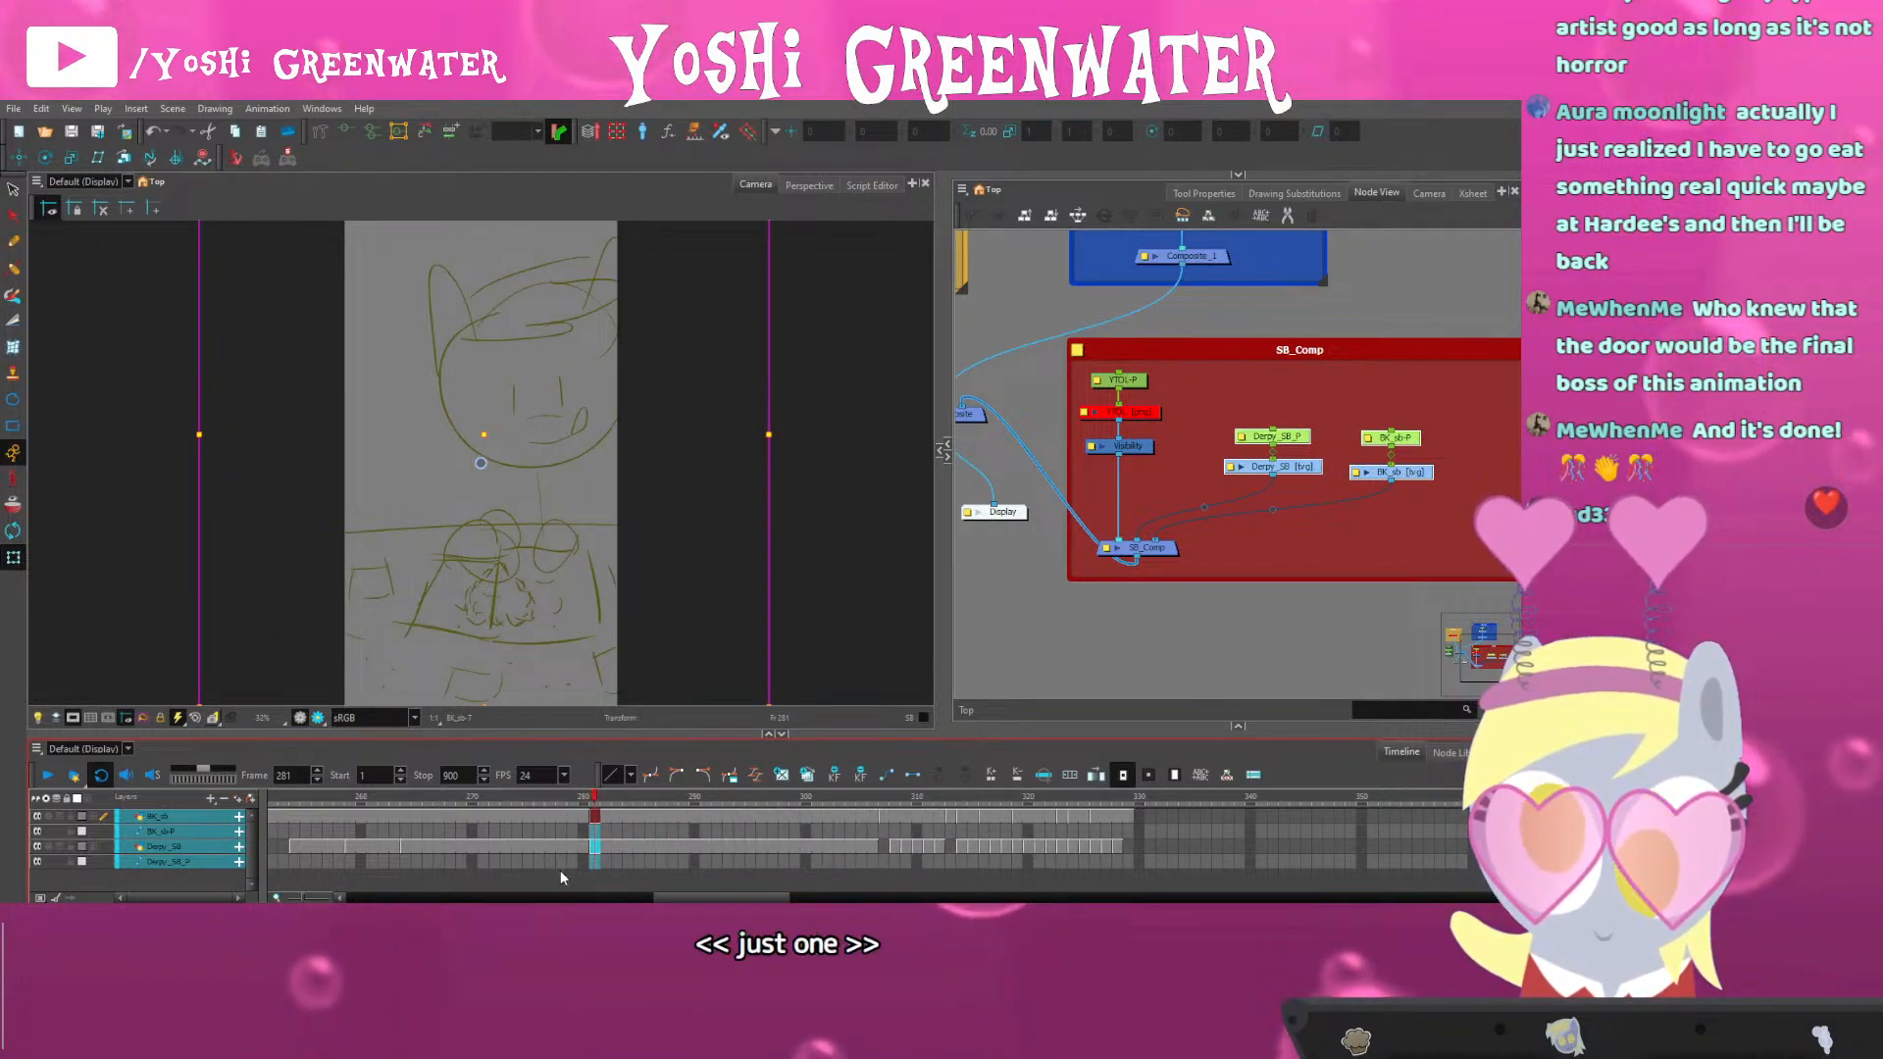
pyautogui.click(360, 800)
pyautogui.click(47, 775)
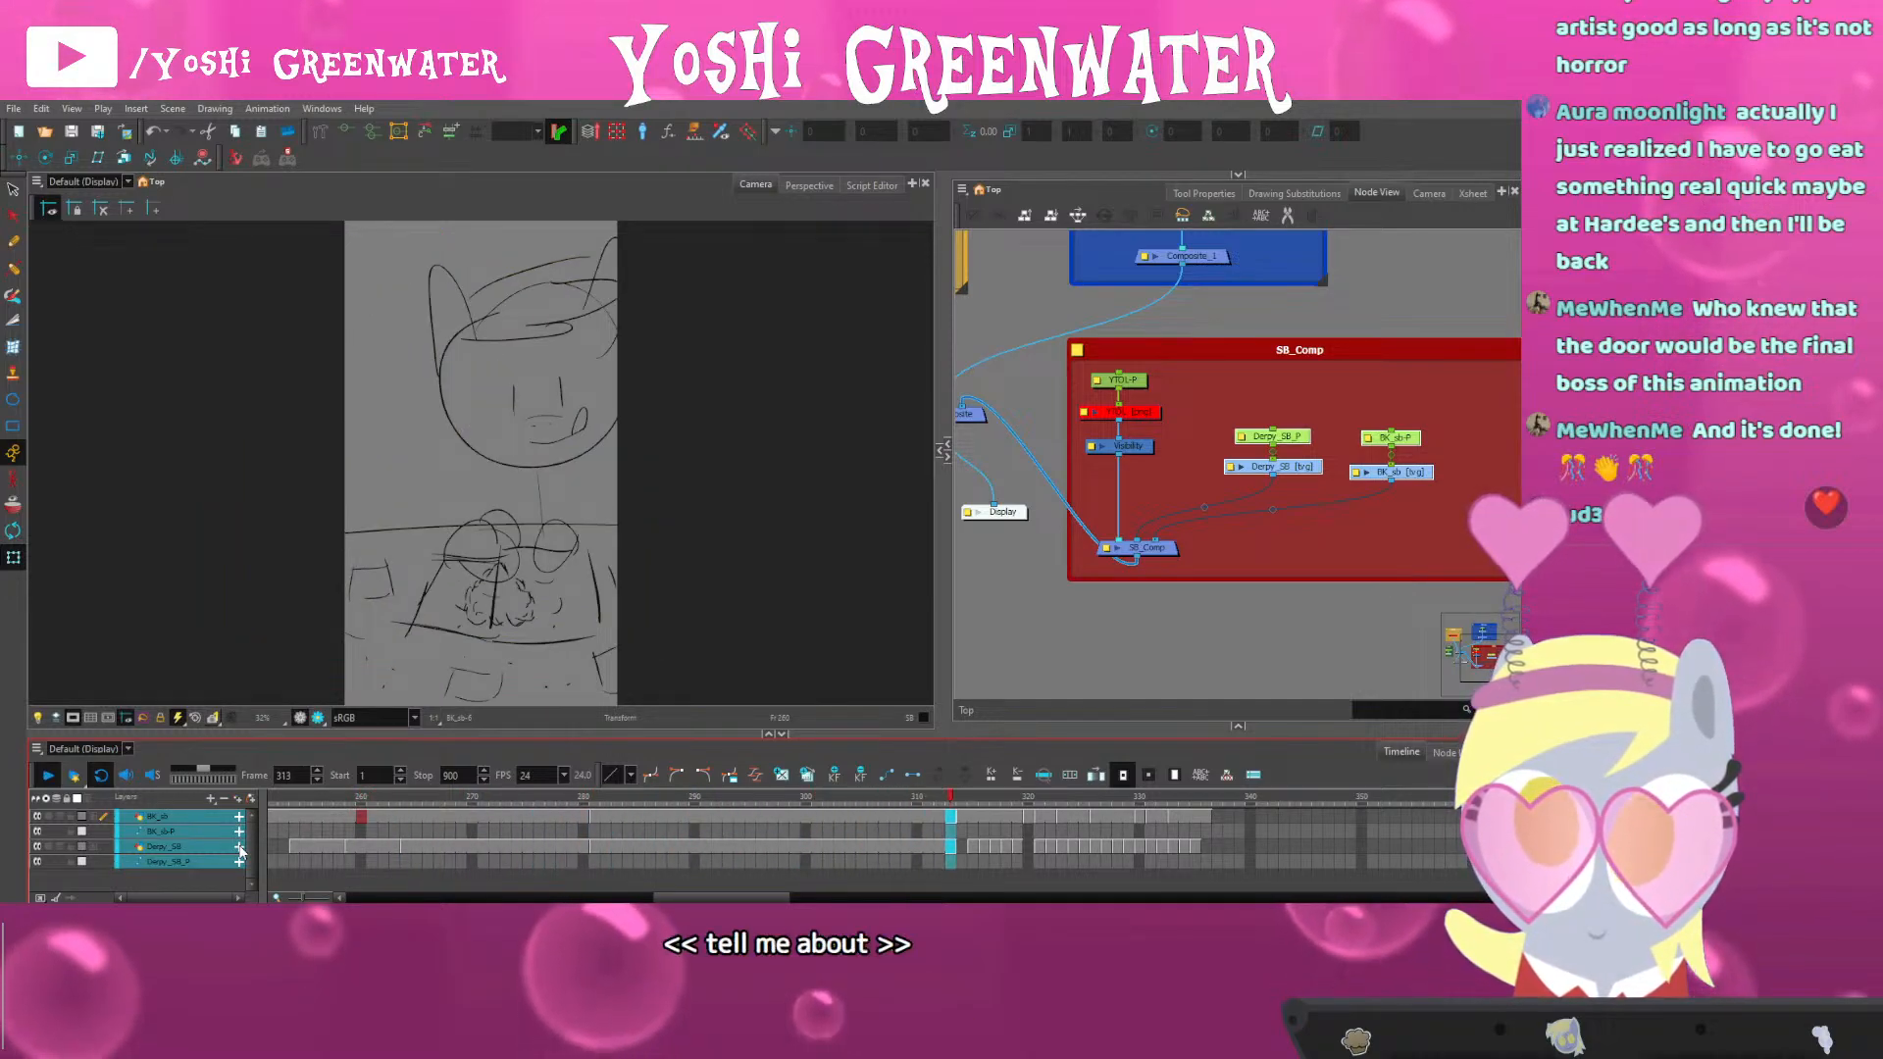
# Extend the close-up hold again at frame 297 so it runs through frame 319, and replay from frame 273
pyautogui.scroll(2, 596, 829)
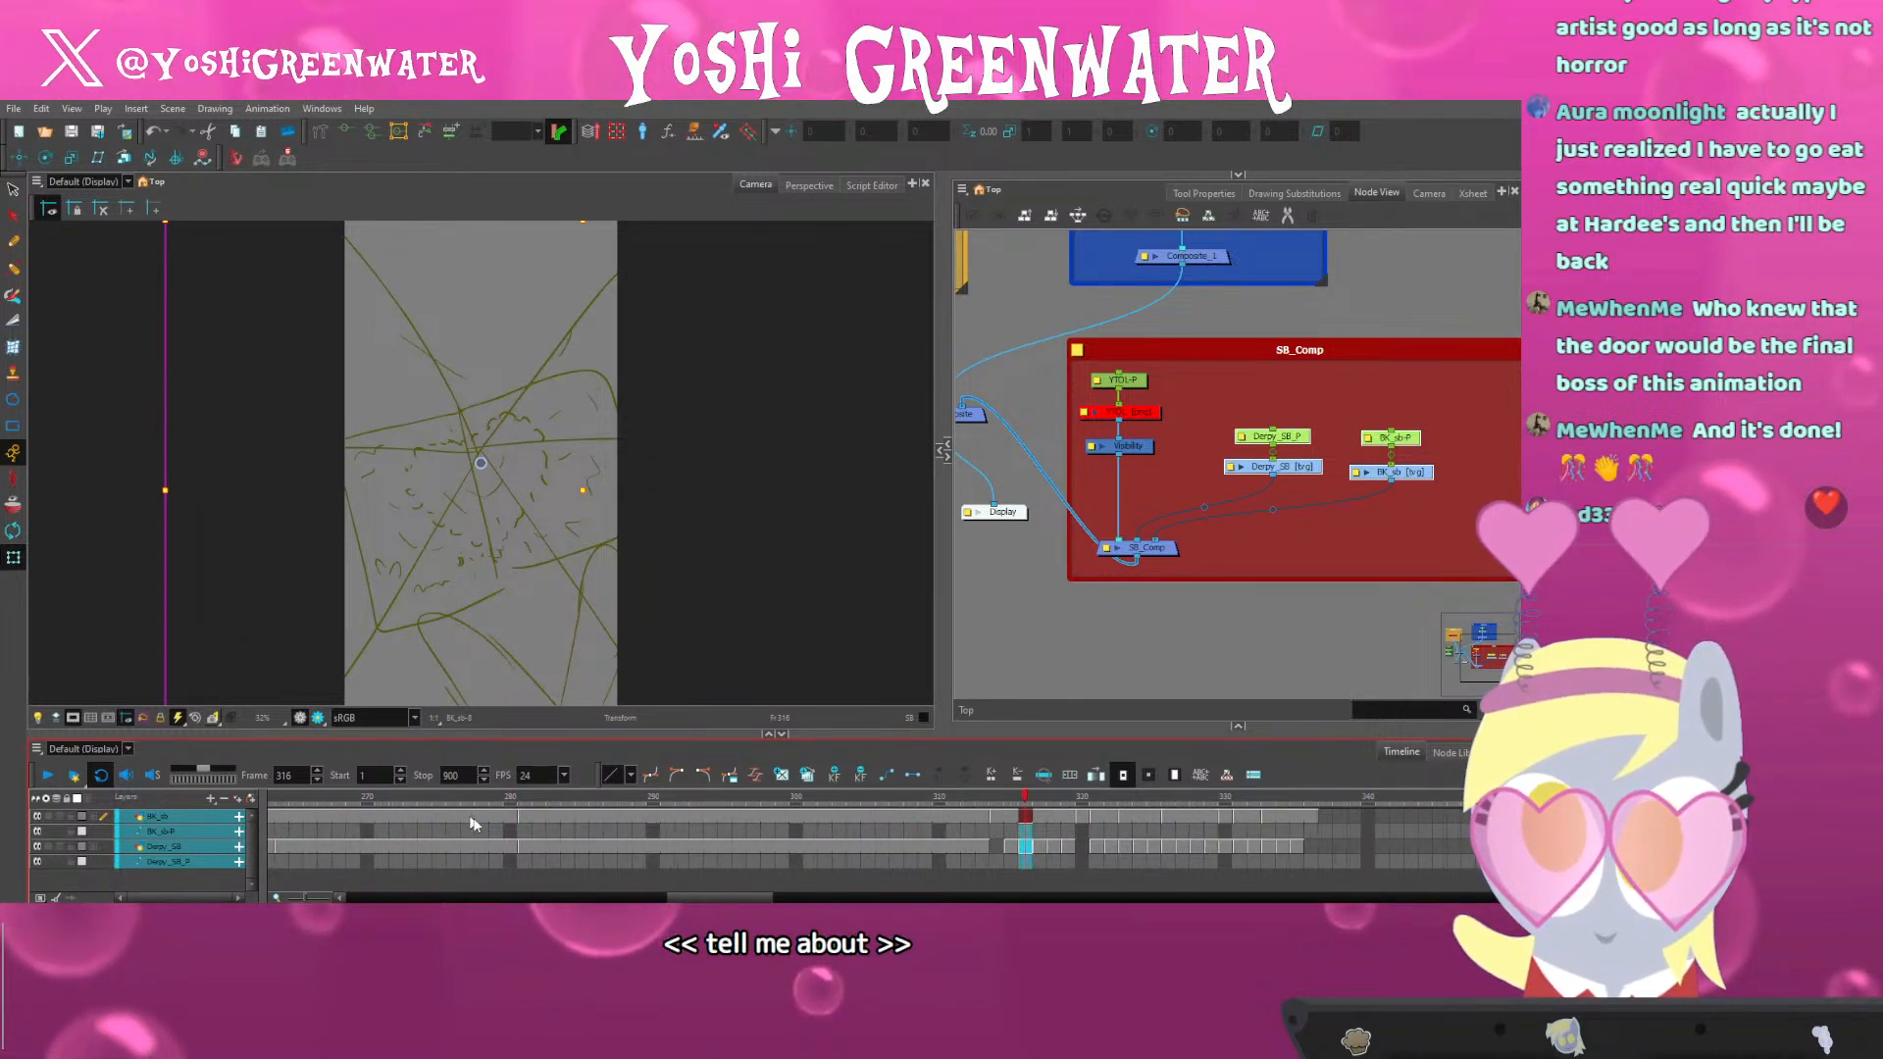
pyautogui.scroll(-3, 568, 871)
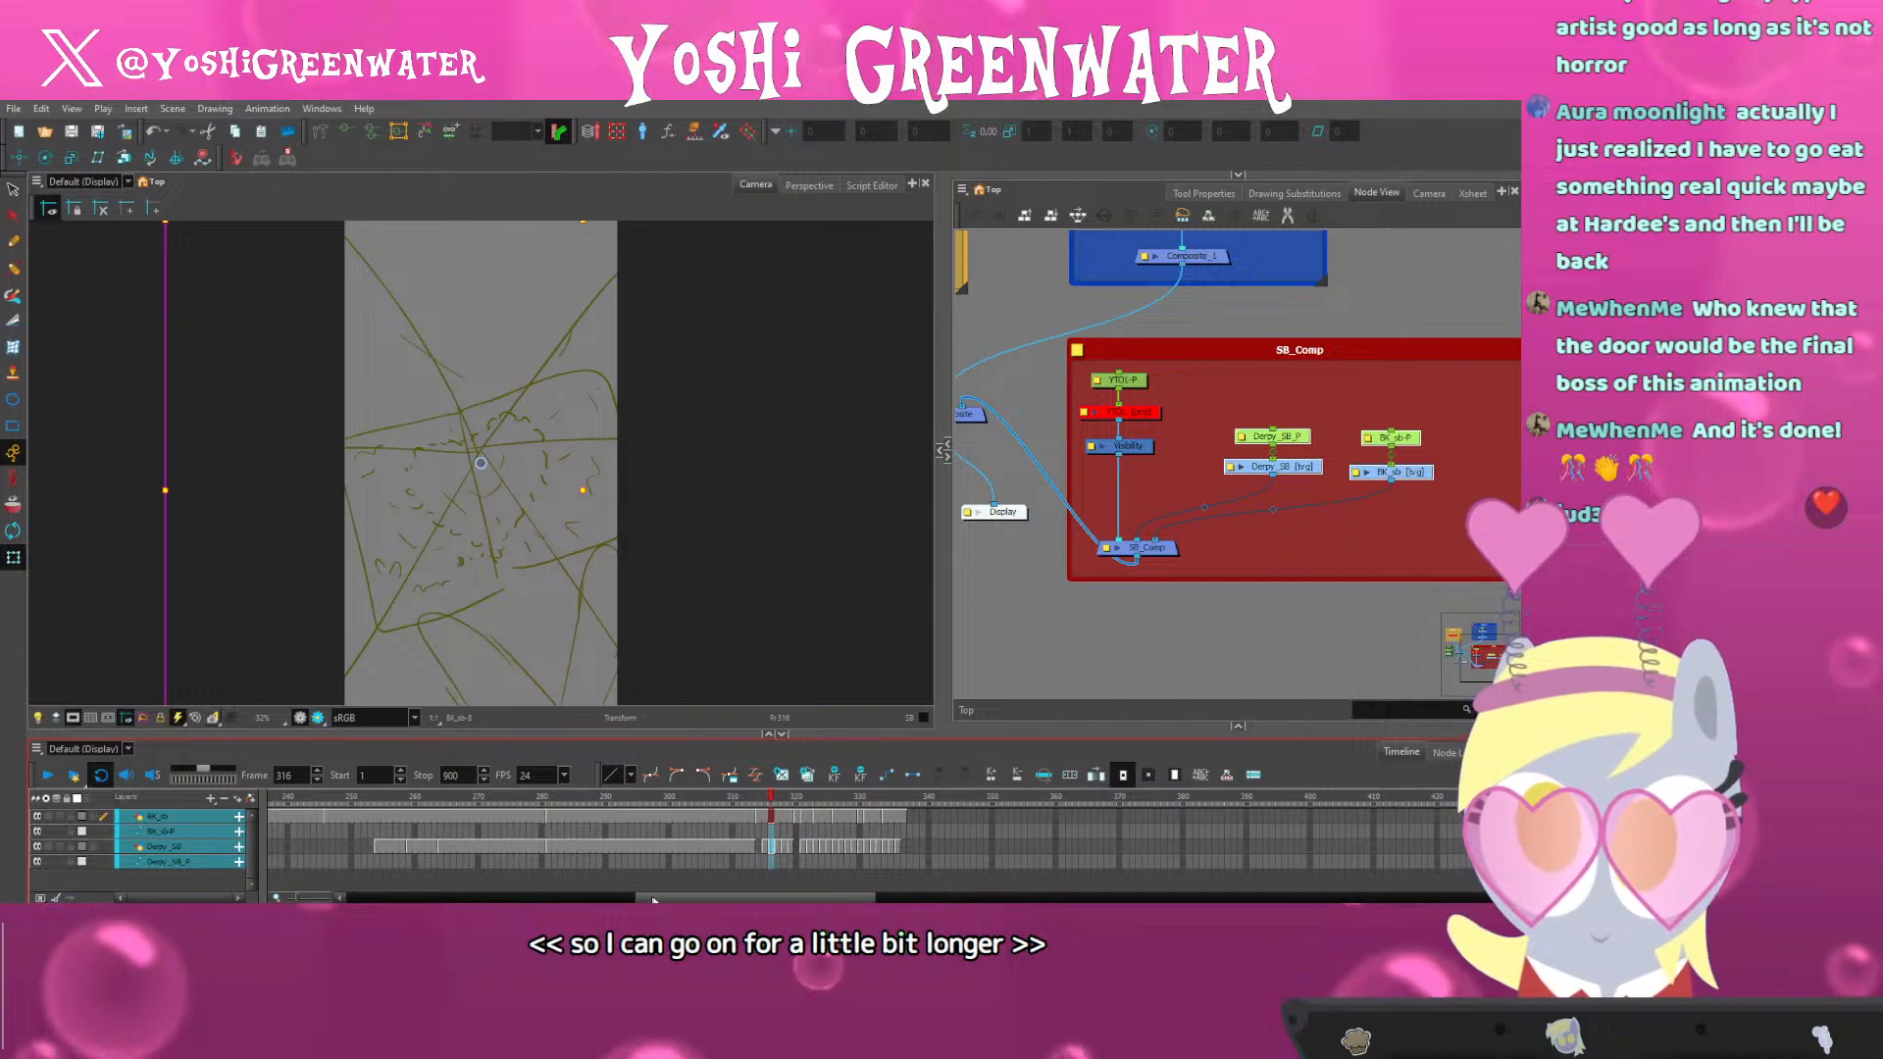
pyautogui.click(627, 801)
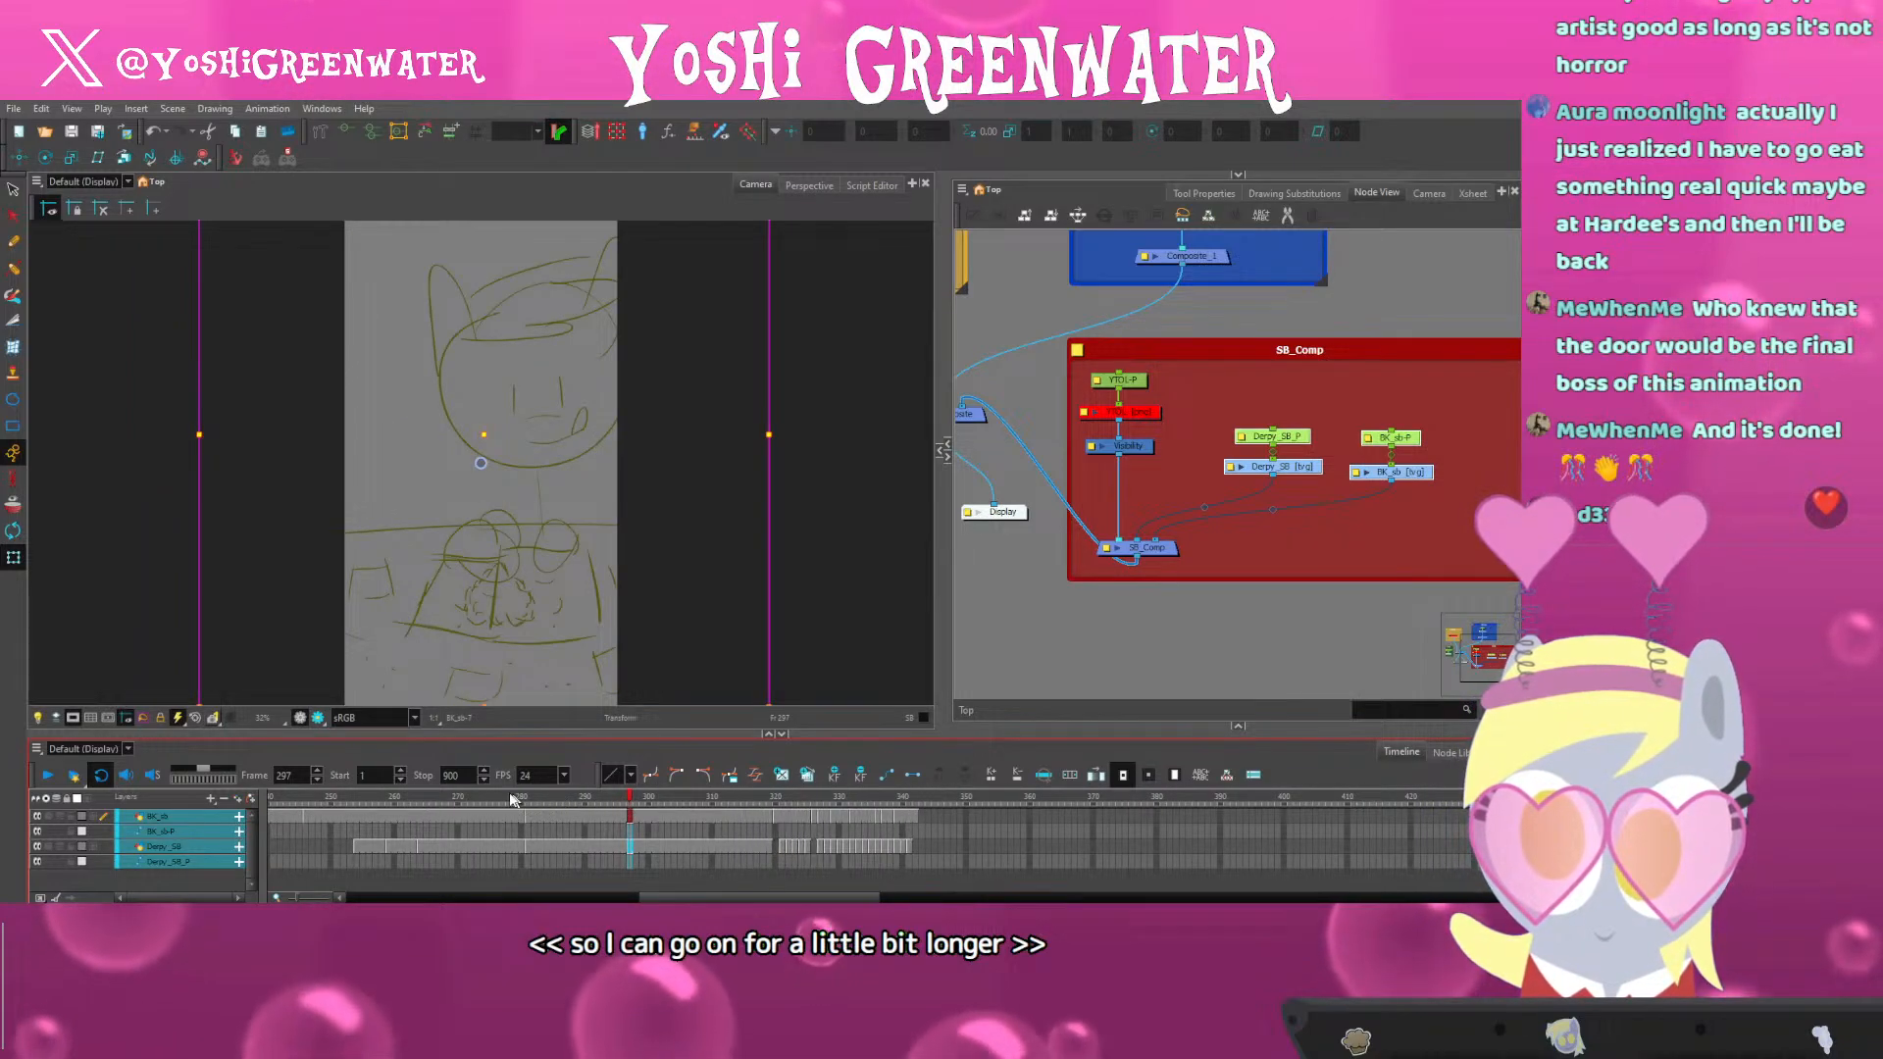
pyautogui.press('space')
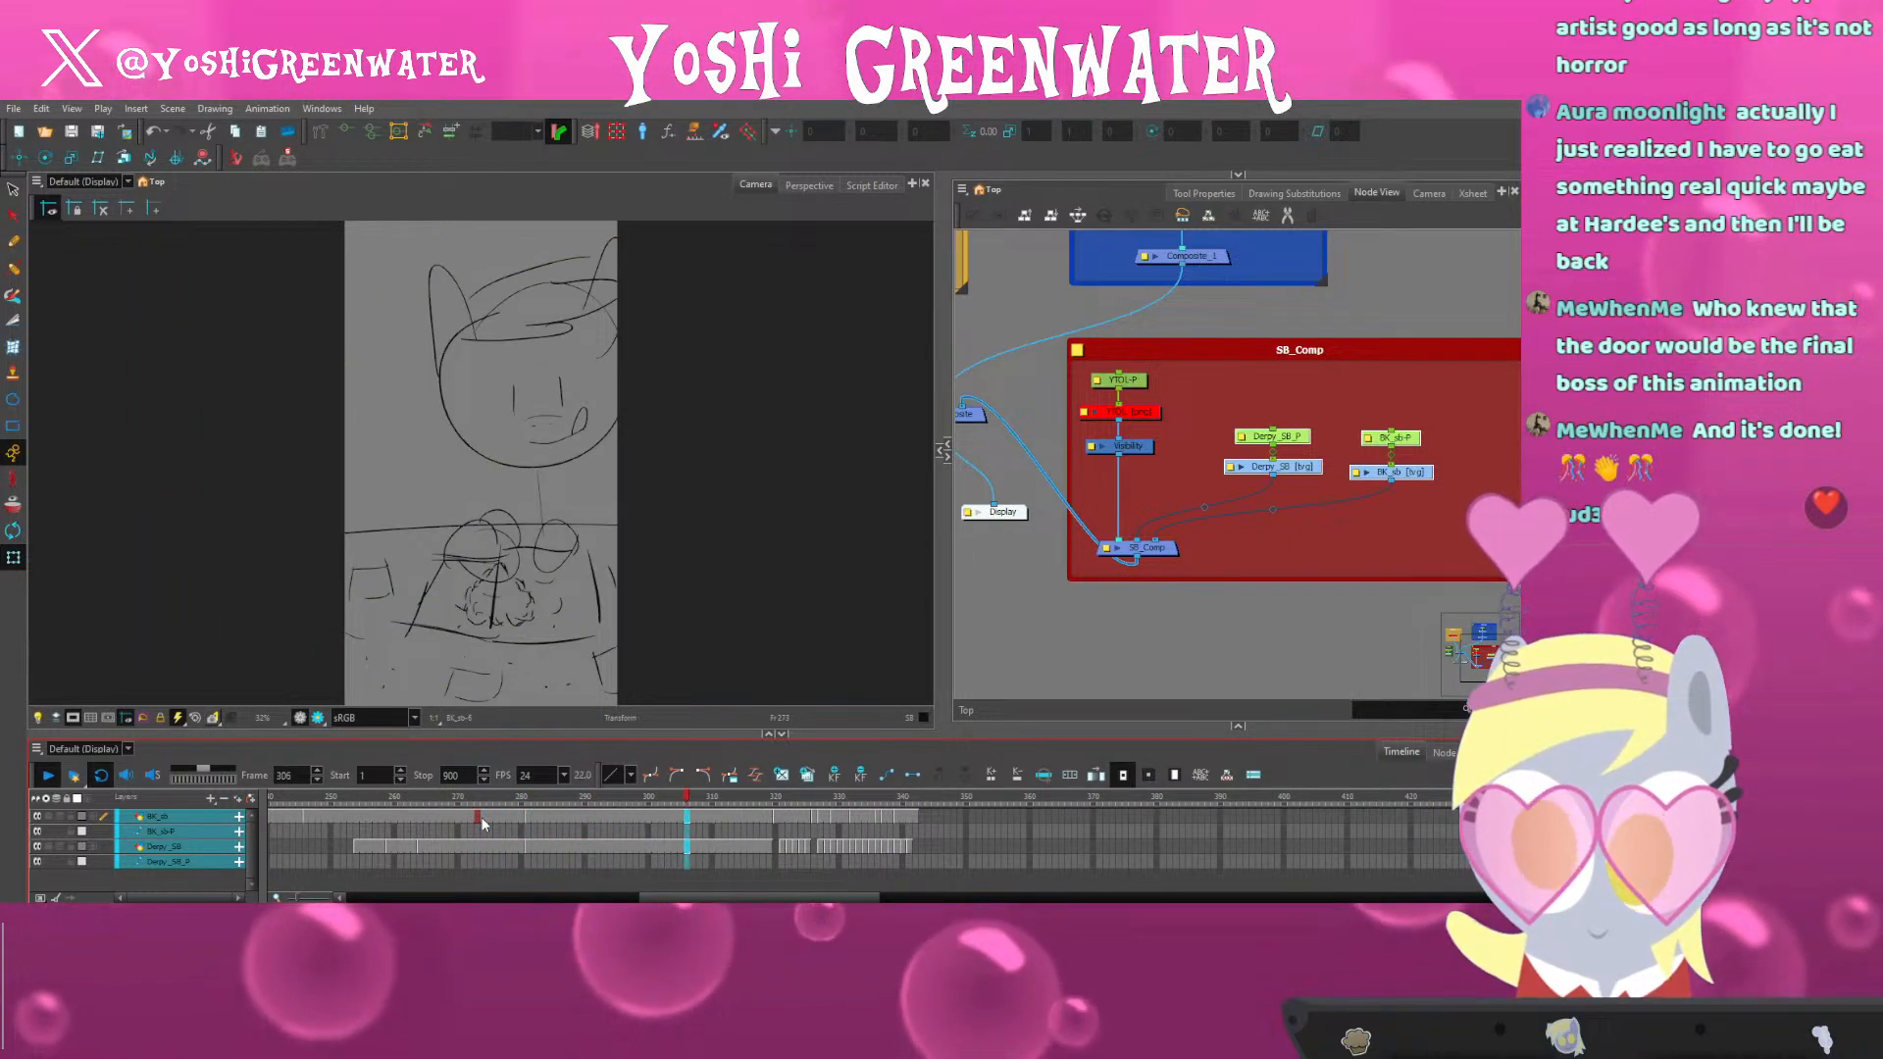
pyautogui.press('space')
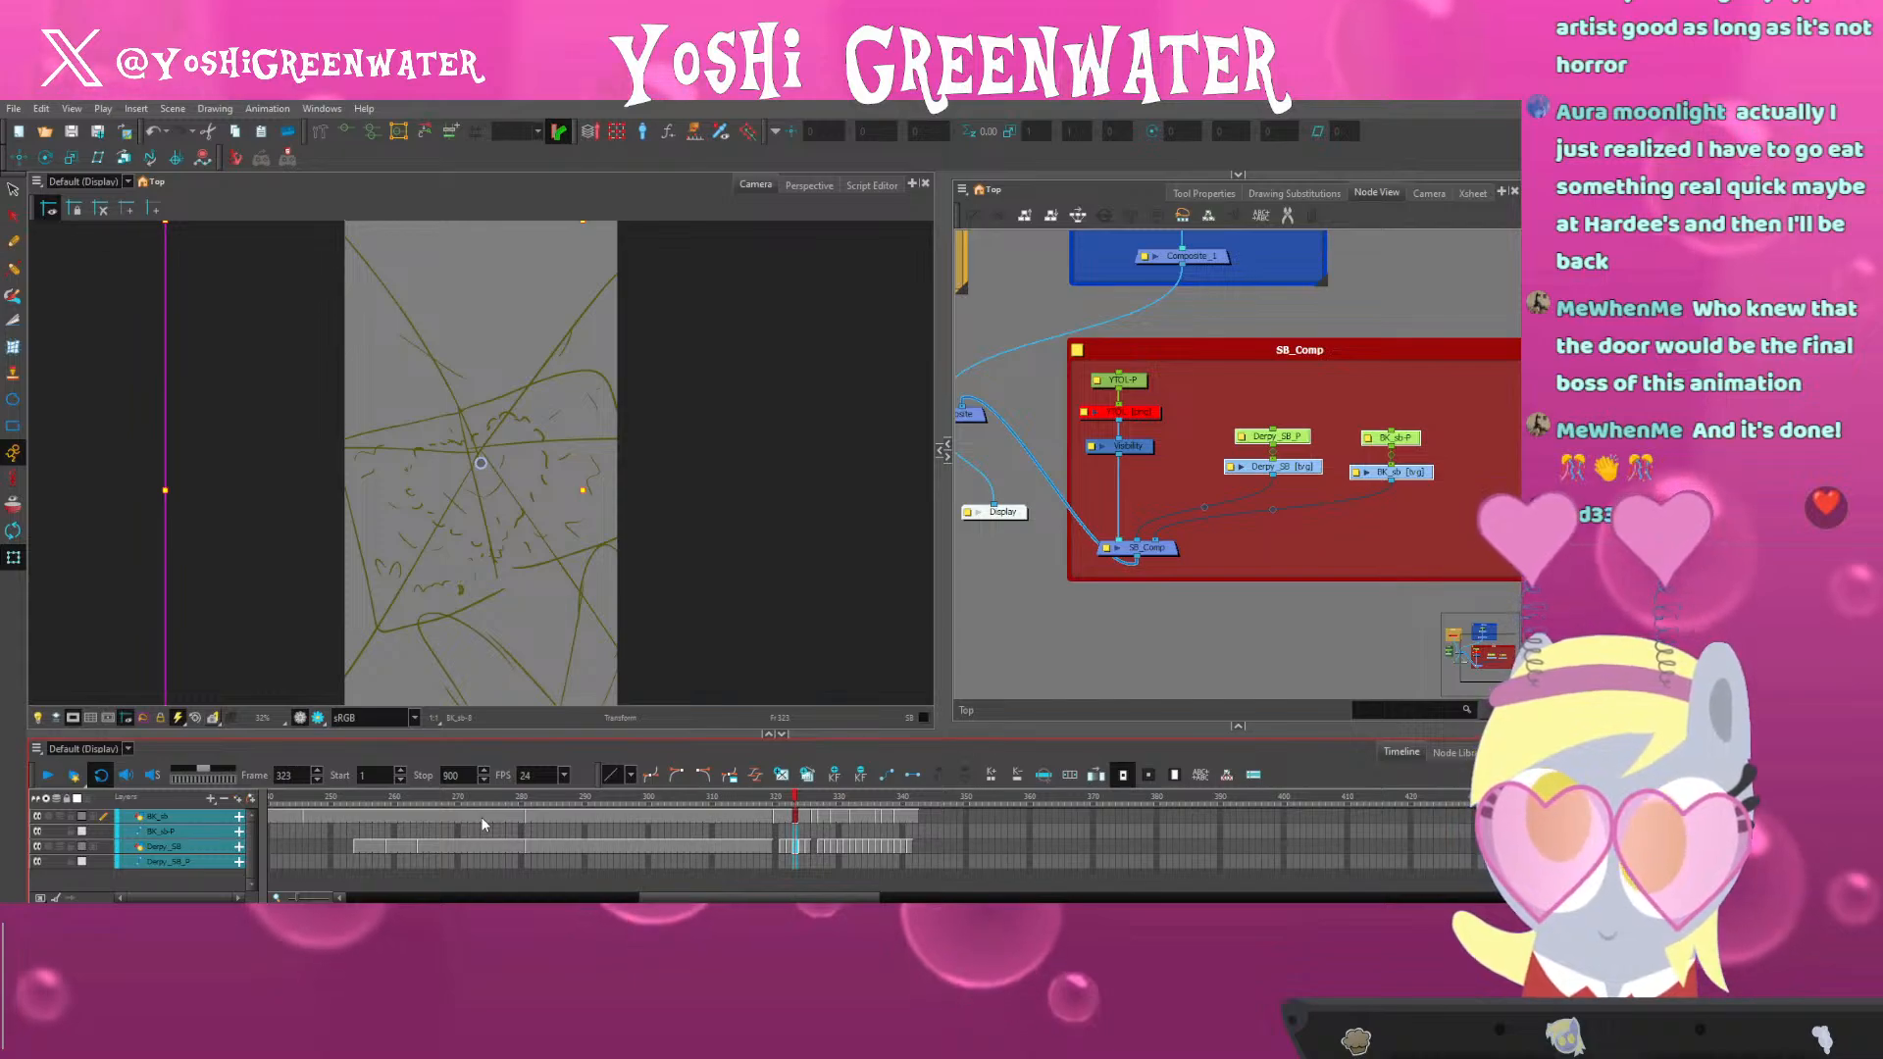
# Show the camera peg together with the storyboard drawing layers in an enlarged timeline, and select the camera peg's layer
pyautogui.moveTo(1083, 609); pyautogui.dragTo(1138, 606)
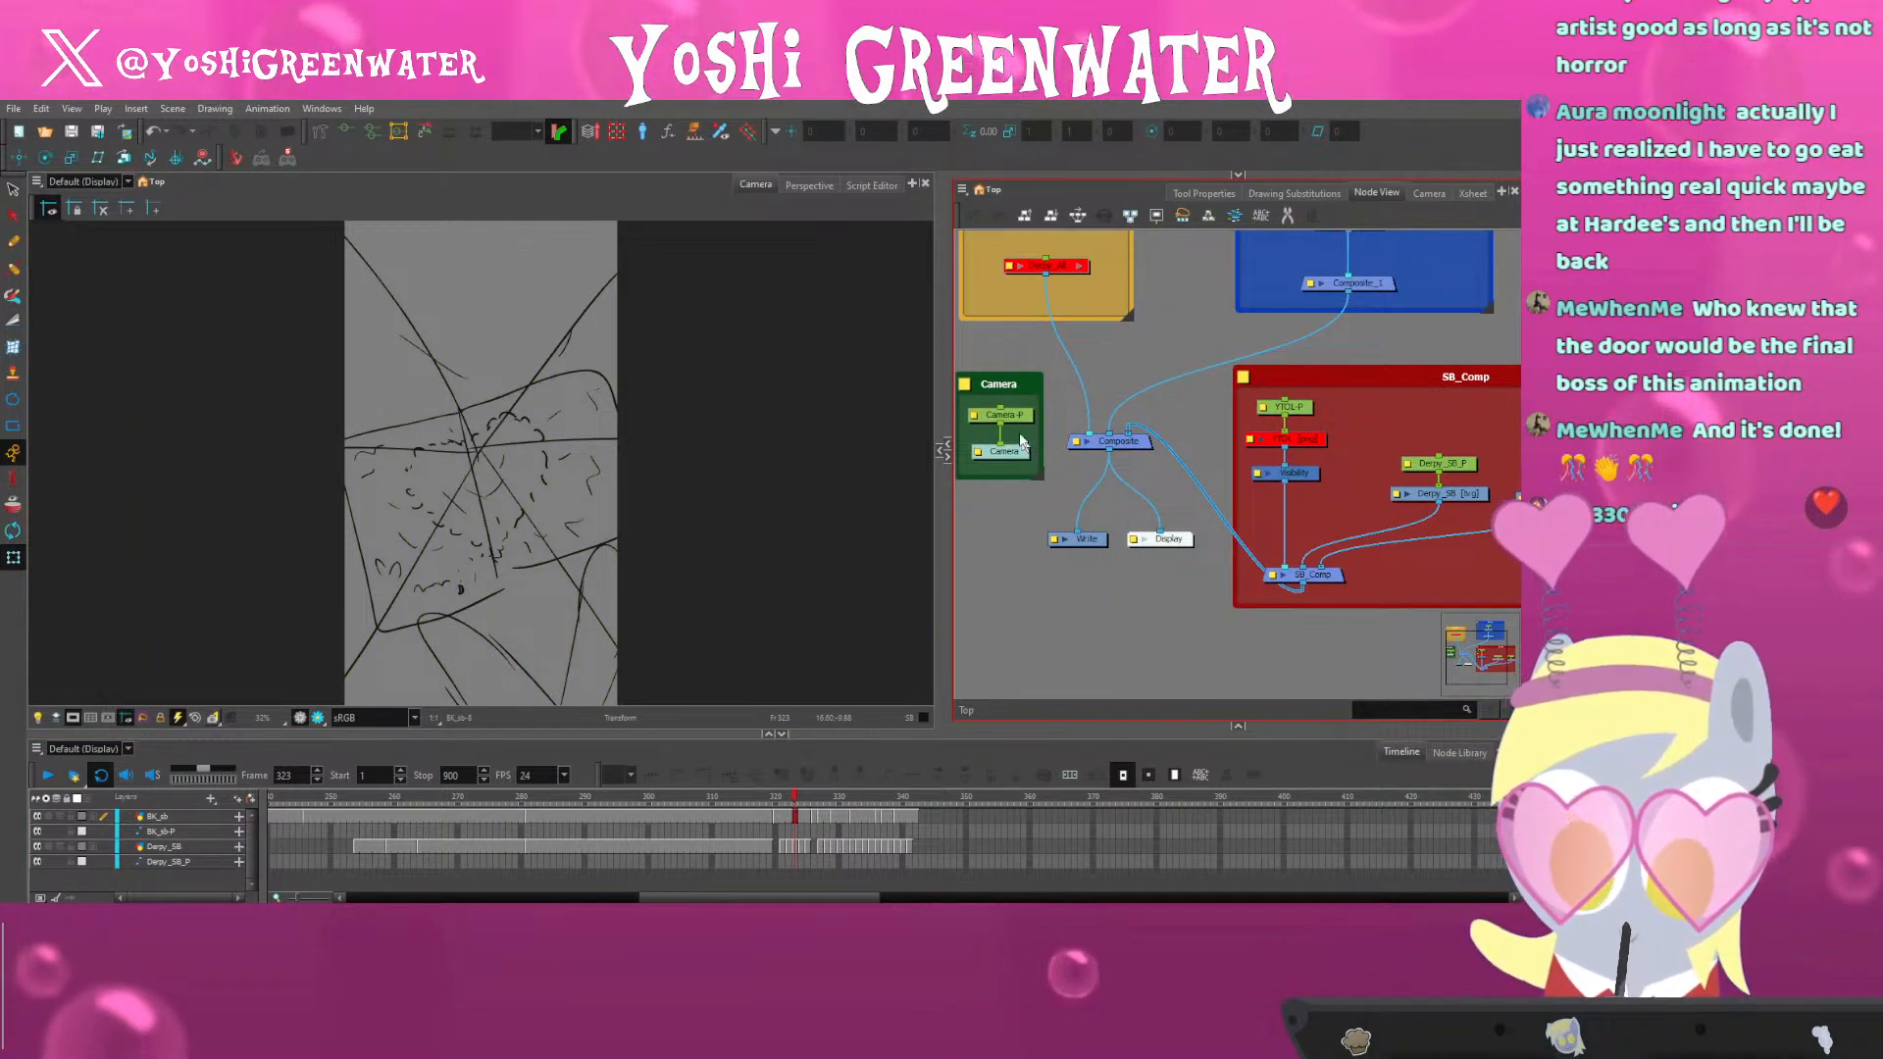
pyautogui.click(1020, 440)
pyautogui.moveTo(1010, 546); pyautogui.dragTo(738, 542)
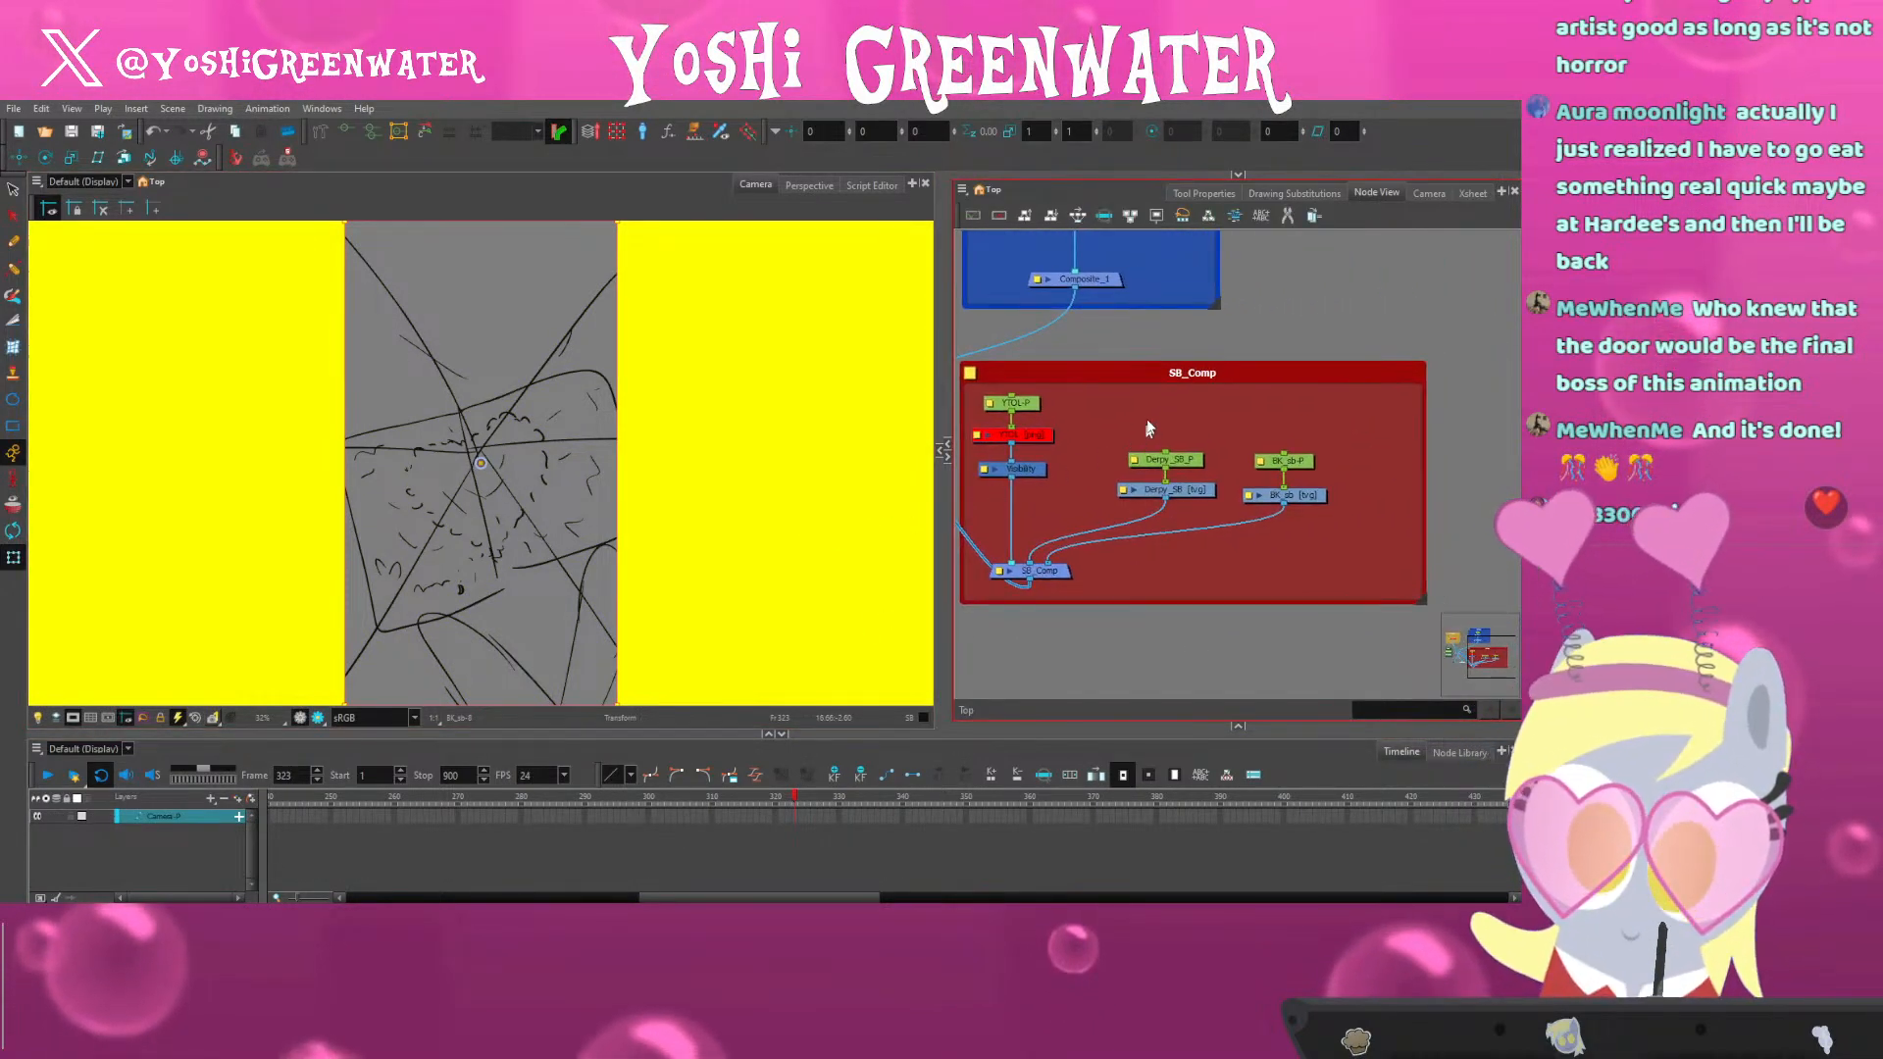
pyautogui.moveTo(1147, 432); pyautogui.dragTo(1348, 520)
pyautogui.moveTo(498, 735); pyautogui.dragTo(492, 711)
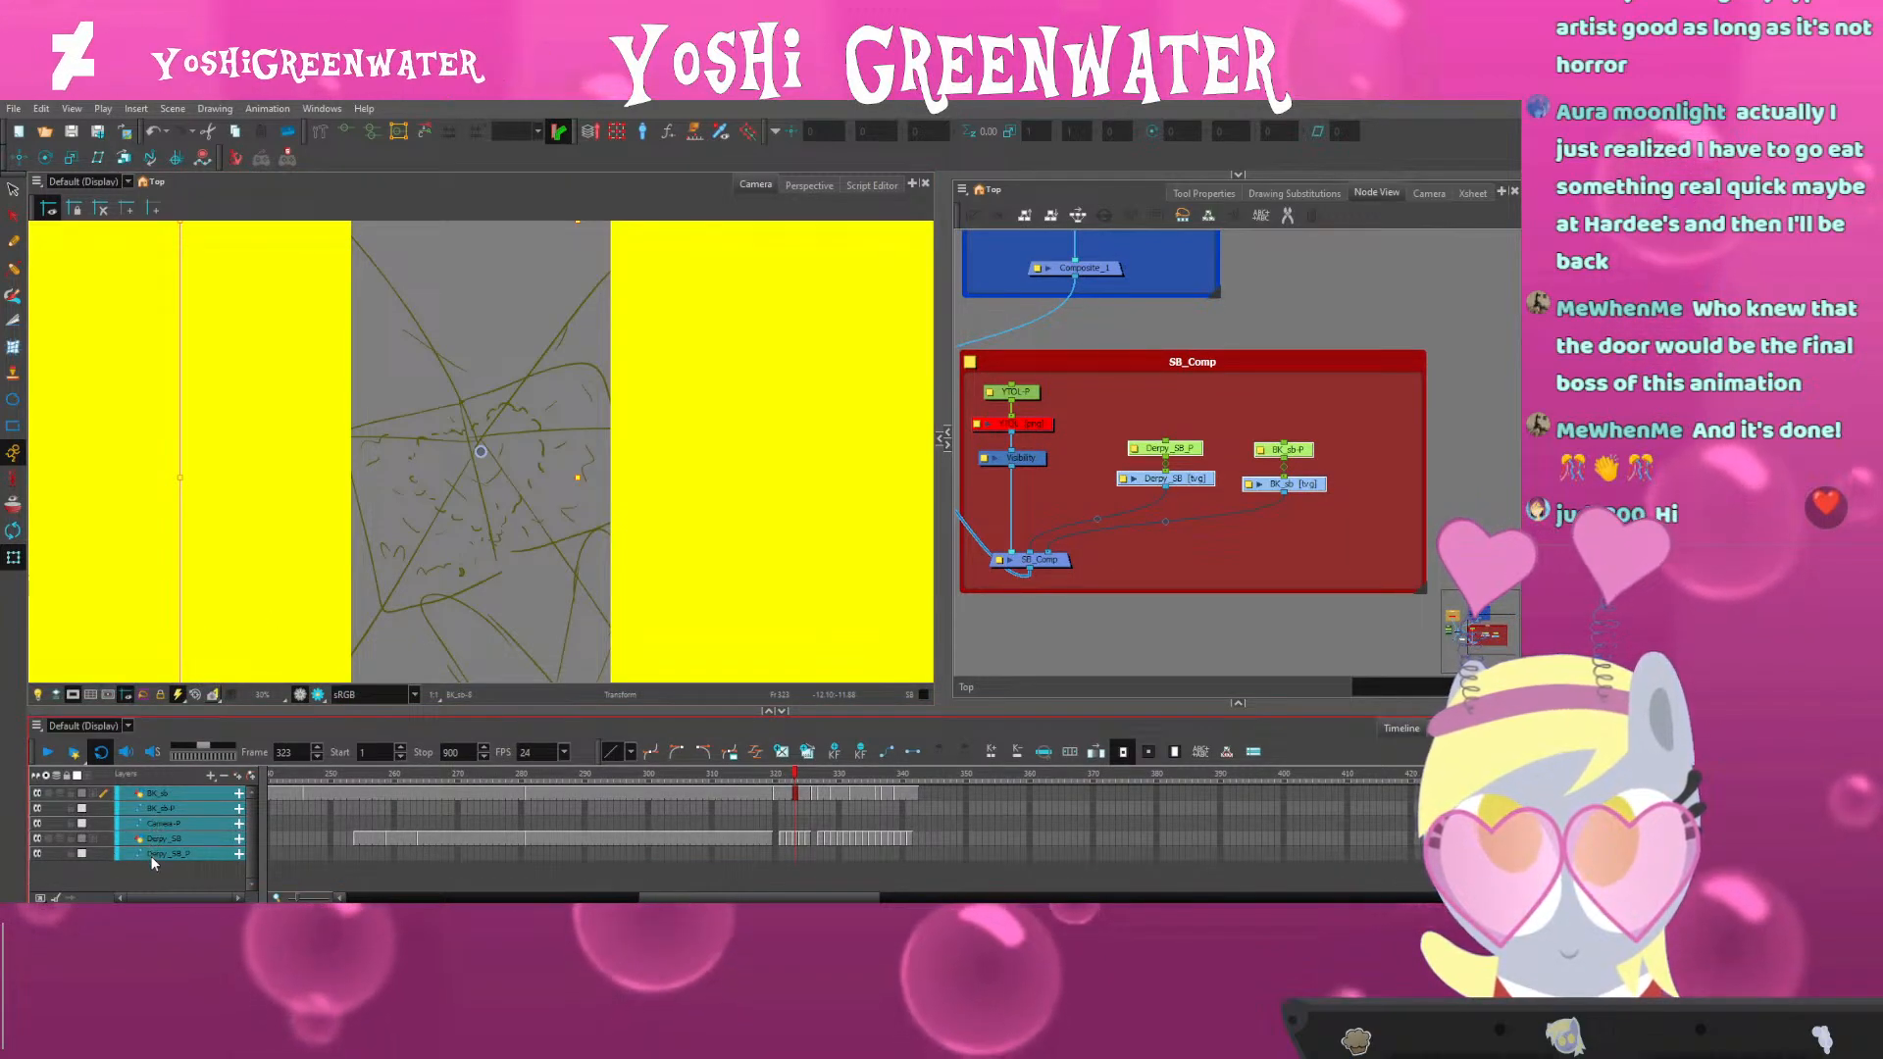
pyautogui.click(162, 824)
# Add camera peg keyframes at frames 281, 319 and 320, and at frame 1
pyautogui.click(528, 775)
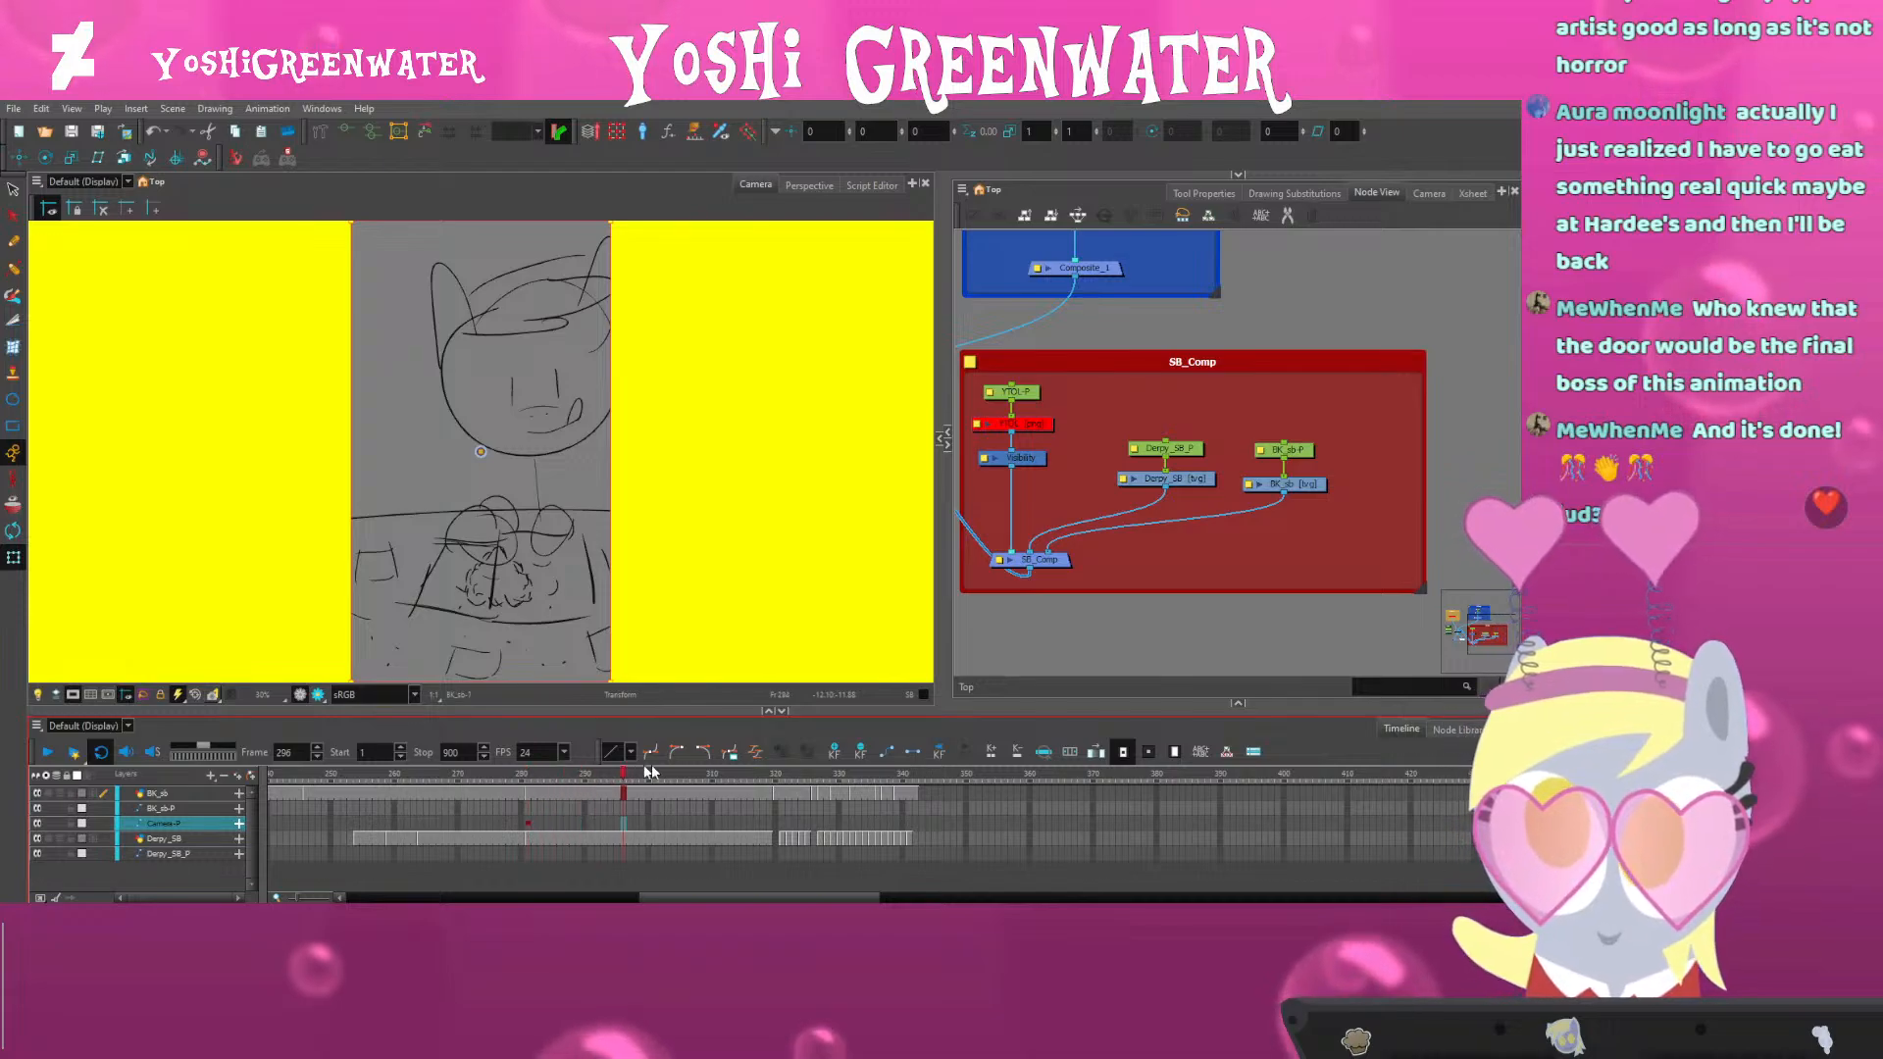
pyautogui.moveTo(768, 780); pyautogui.dragTo(773, 777)
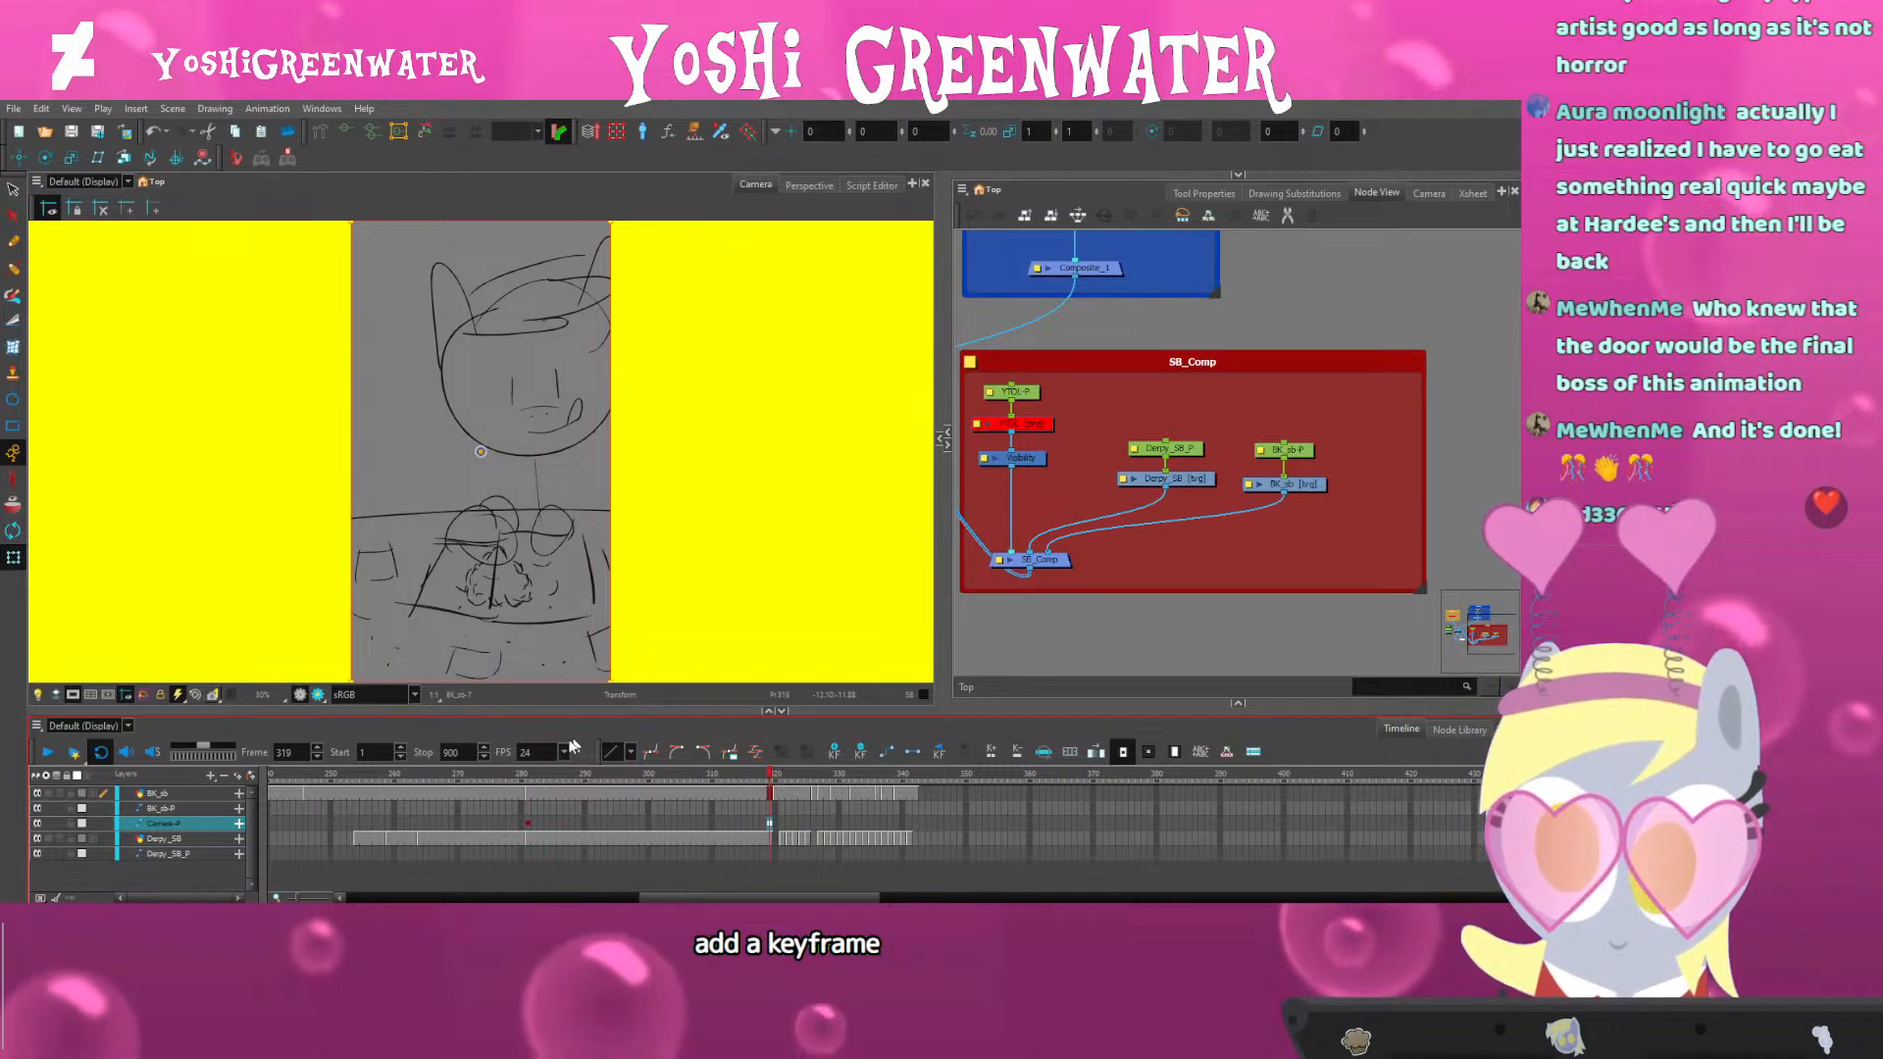
pyautogui.click(777, 778)
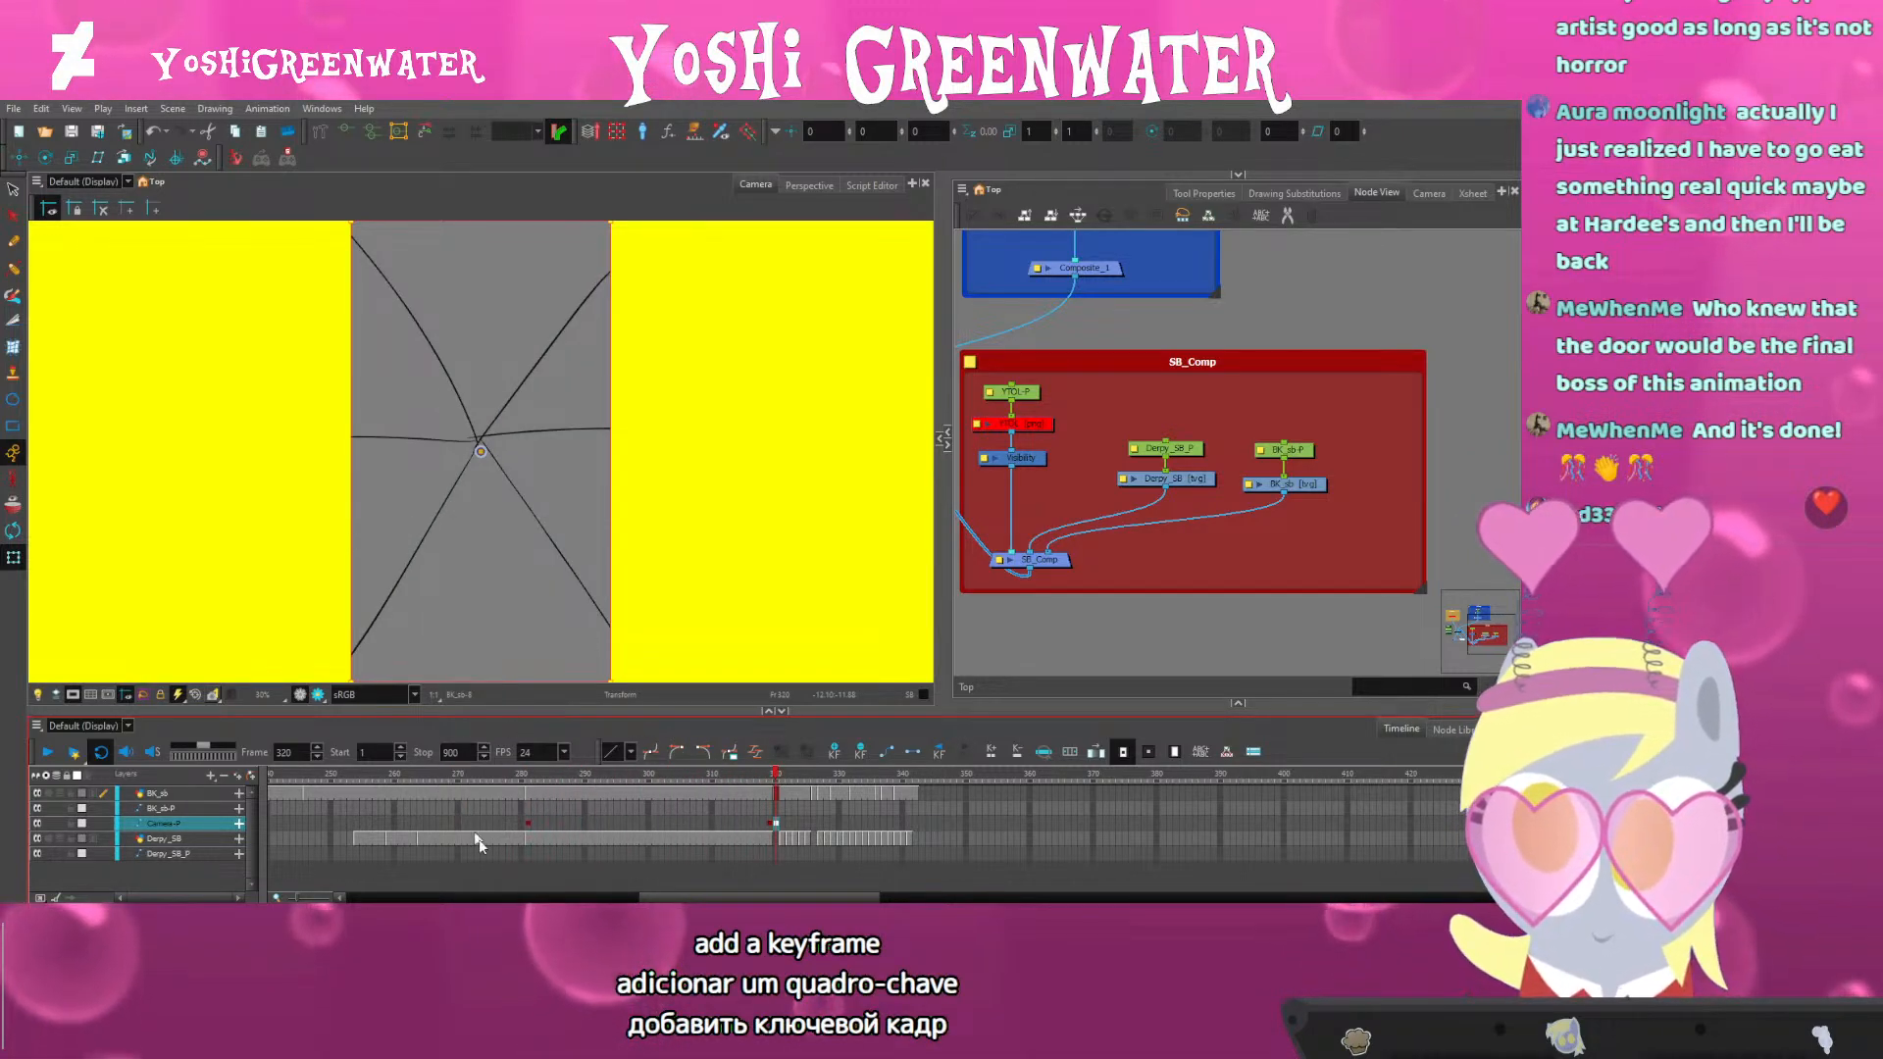
pyautogui.moveTo(656, 900); pyautogui.dragTo(283, 857)
pyautogui.moveTo(276, 777); pyautogui.dragTo(262, 781)
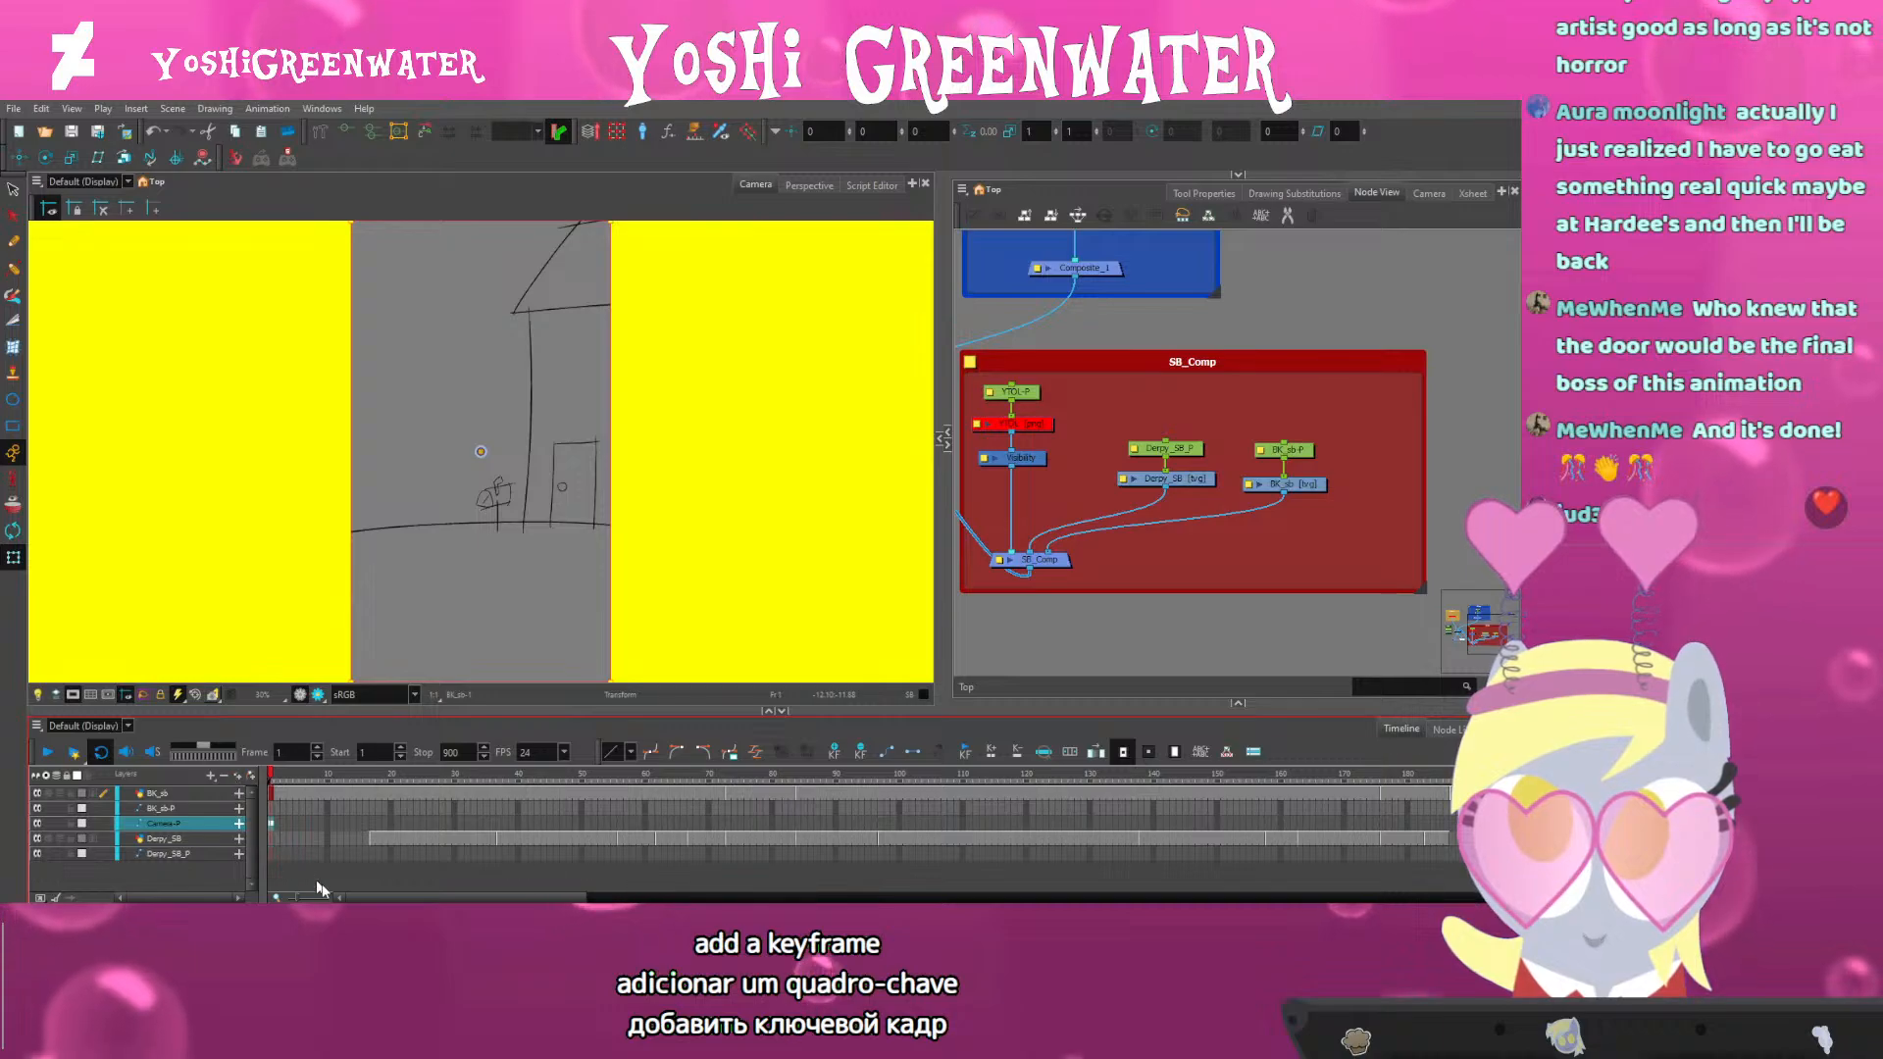
pyautogui.moveTo(386, 897); pyautogui.dragTo(643, 850)
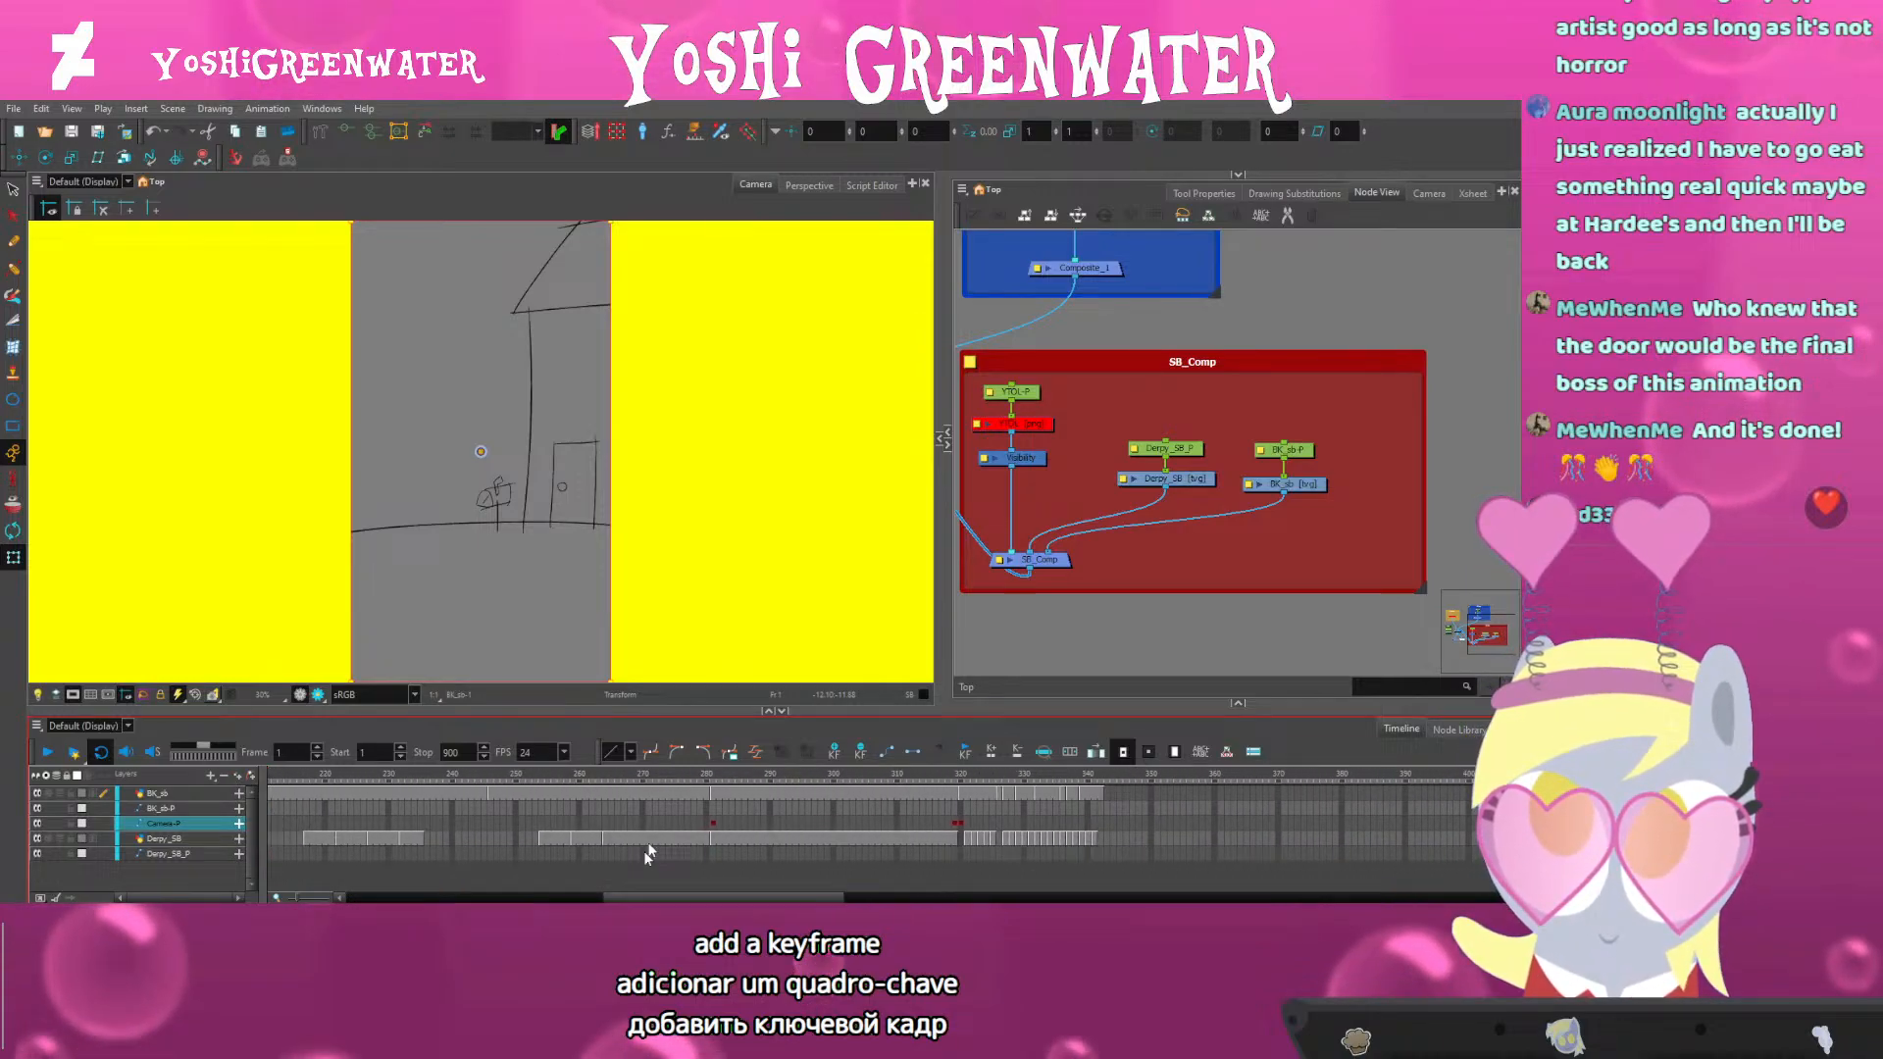
# Shift the camera left at the frame 281 keyframe and right to about 3.7914 E at the frame 319 keyframe
pyautogui.click(712, 778)
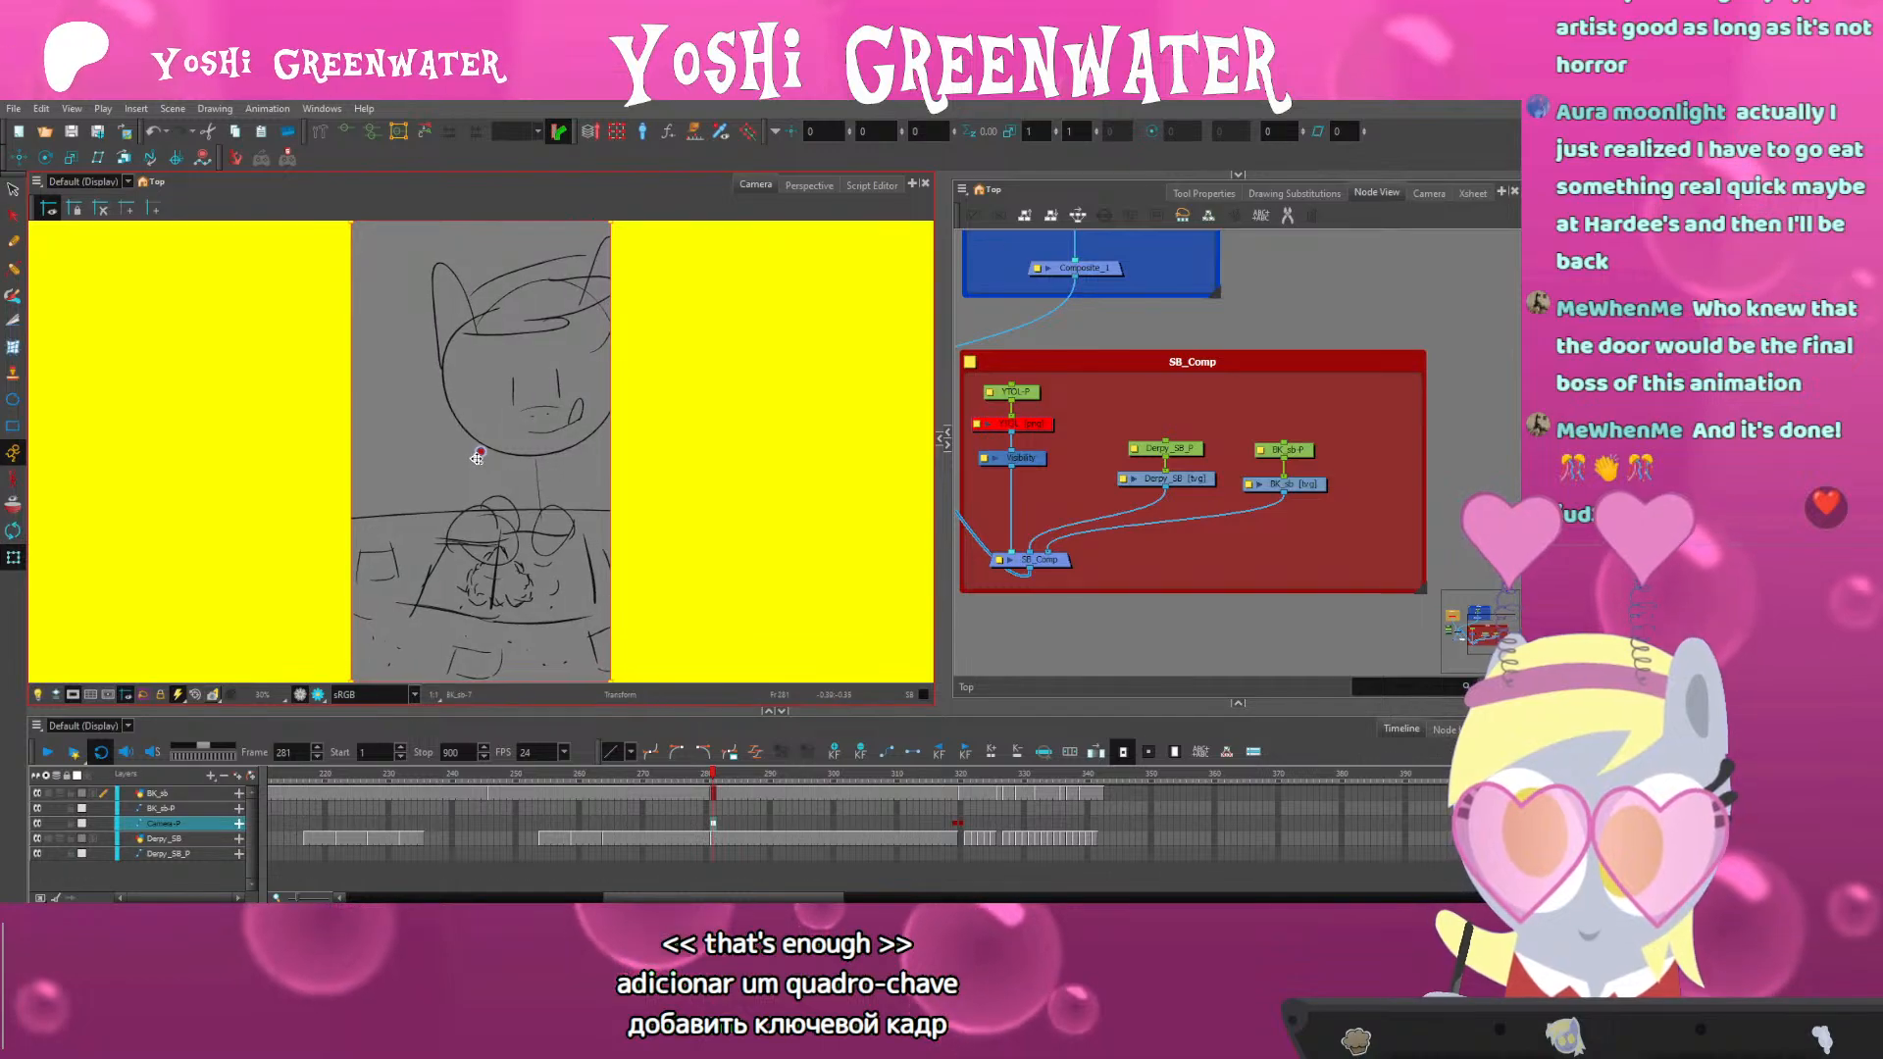
pyautogui.moveTo(477, 457); pyautogui.dragTo(411, 460)
pyautogui.press("'")
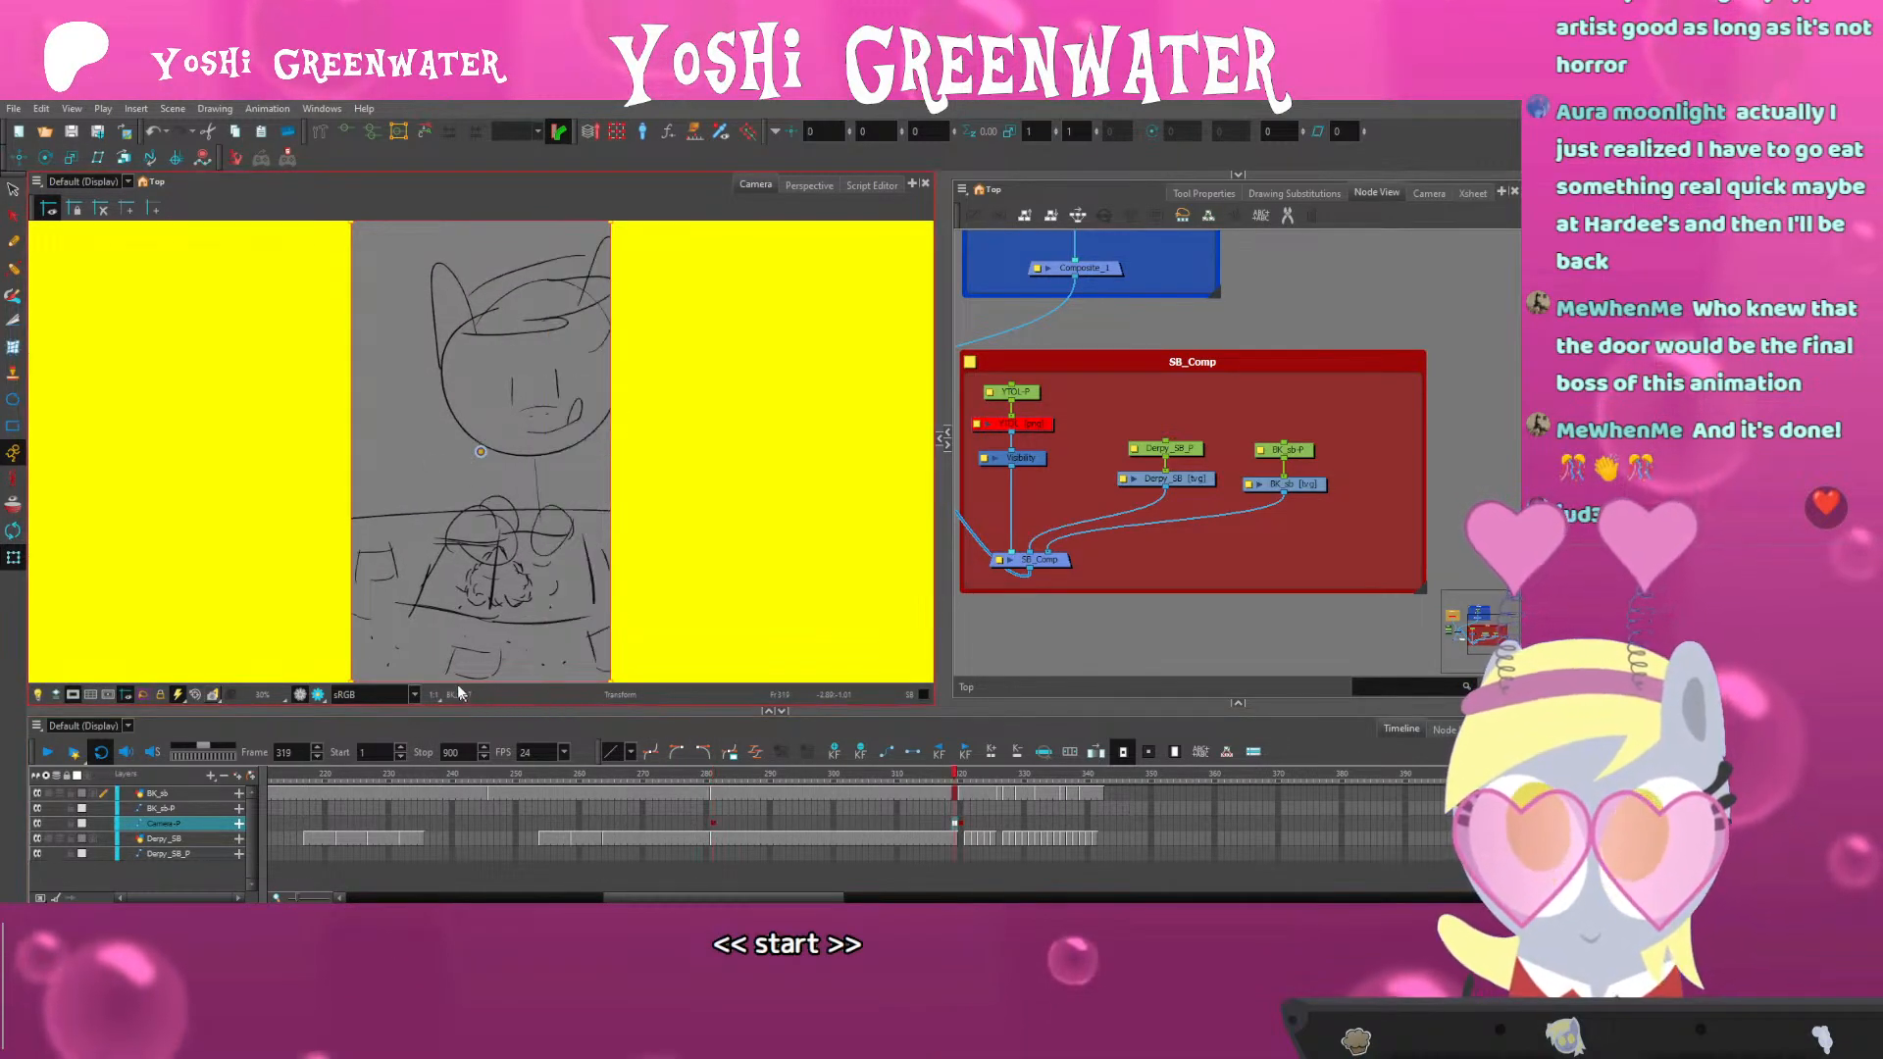
pyautogui.moveTo(471, 449); pyautogui.dragTo(579, 449)
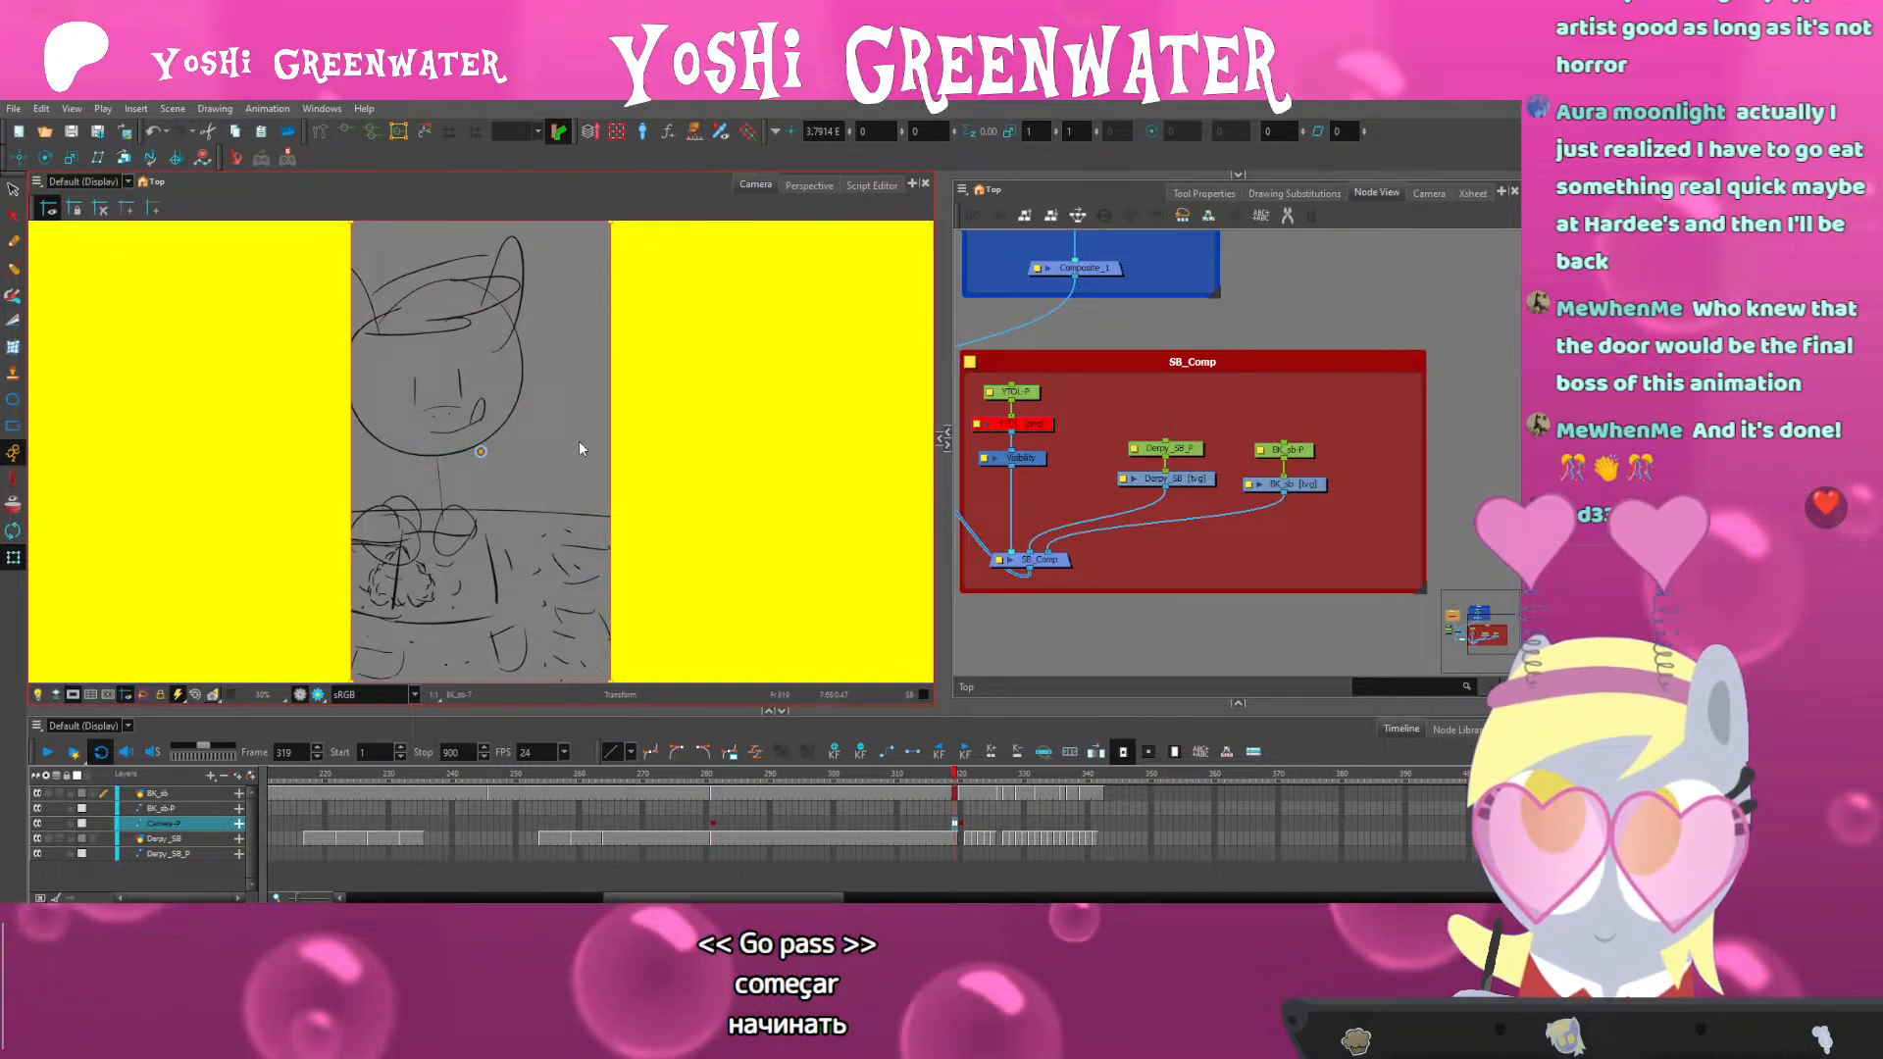
# Set the camera span between frames 281 and 319 to interpolated motion and play the pan from frame 259
pyautogui.click(771, 825)
pyautogui.click(886, 753)
pyautogui.click(573, 776)
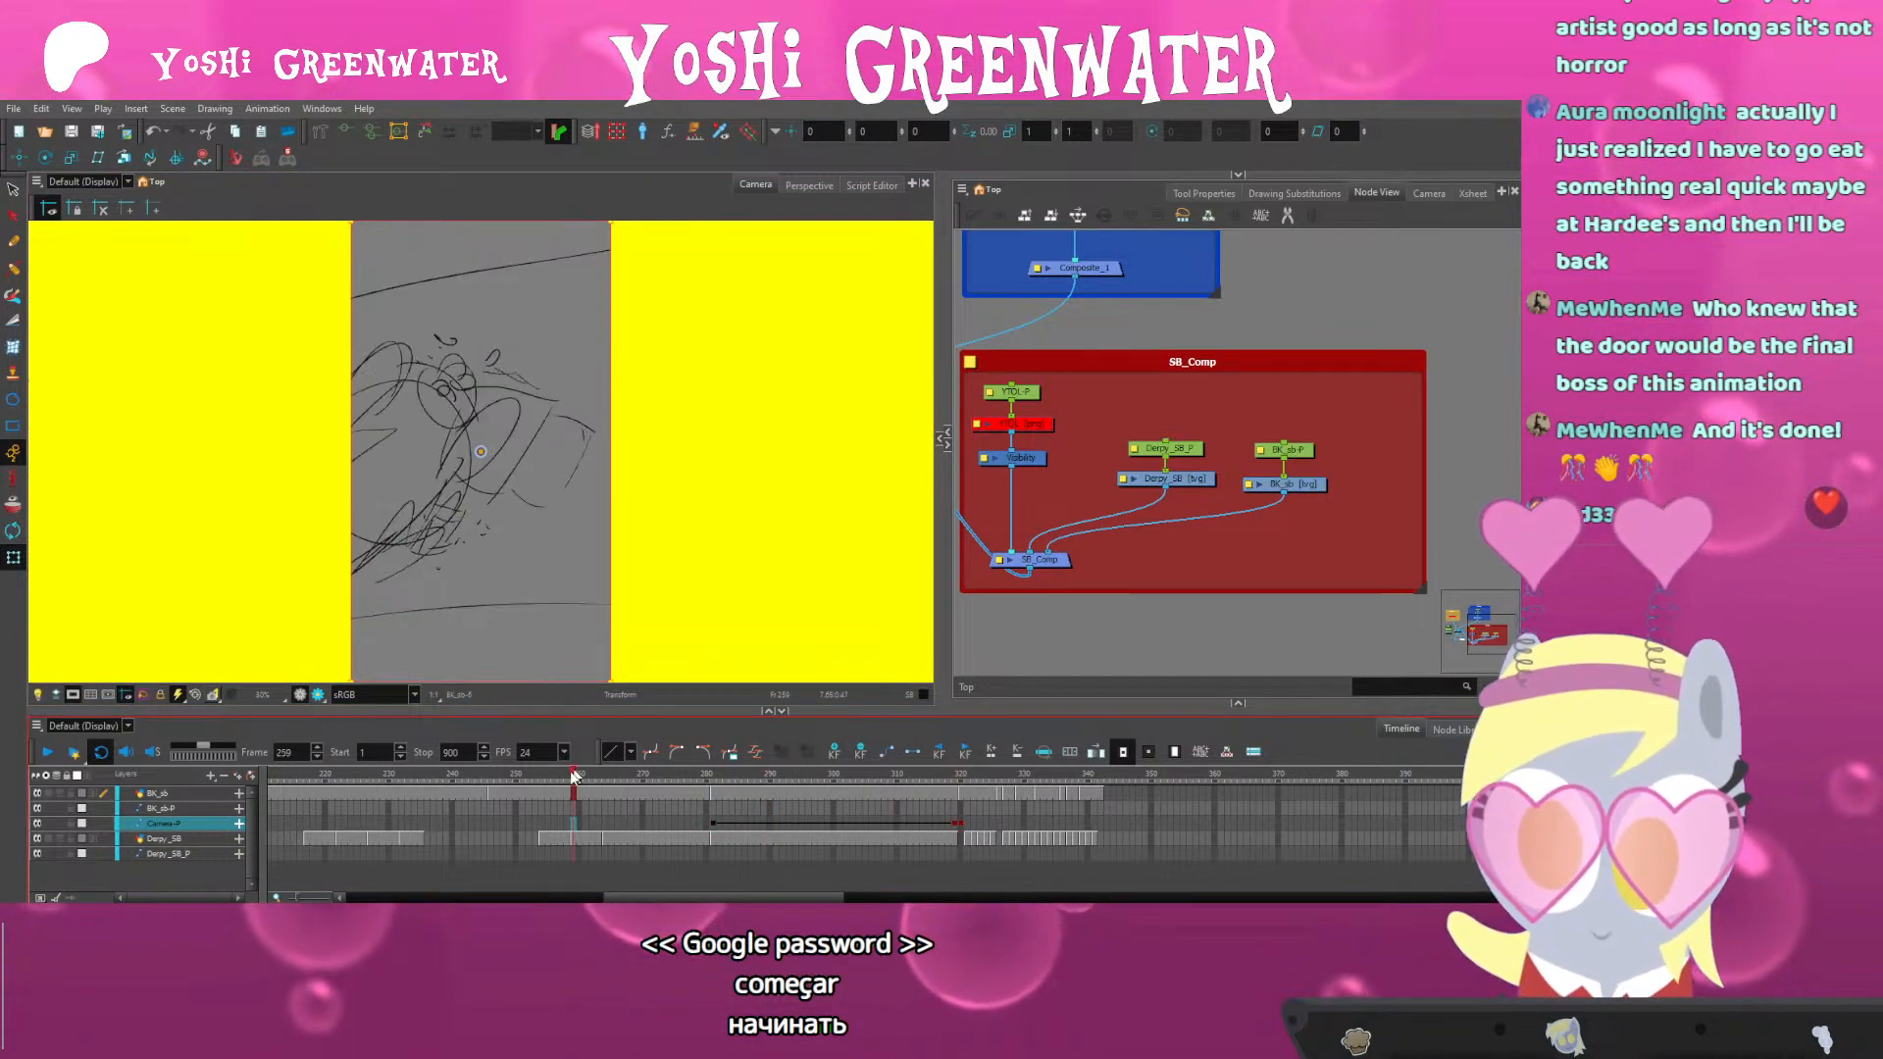
pyautogui.press('Return')
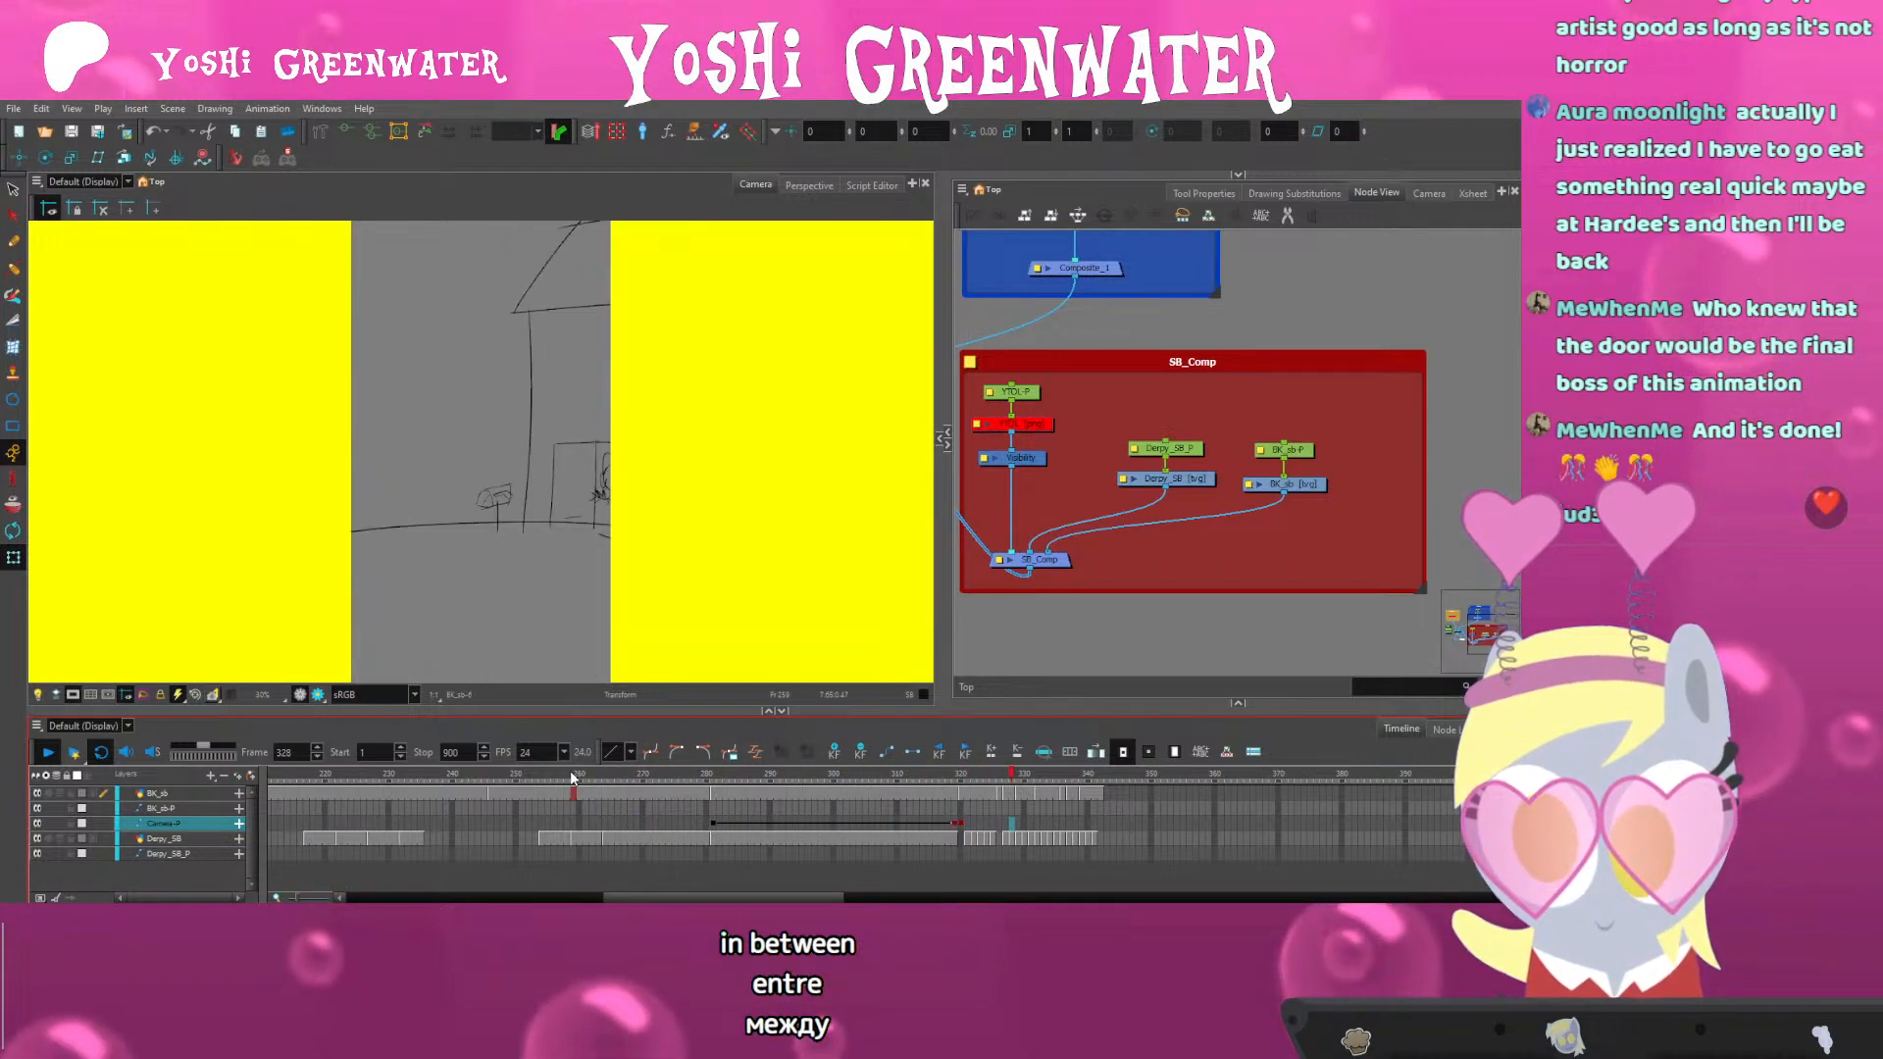
# Extend the panning close-up at frame 295 by 6 frames across the storyboard and camera layers
pyautogui.moveTo(628, 898); pyautogui.dragTo(655, 897)
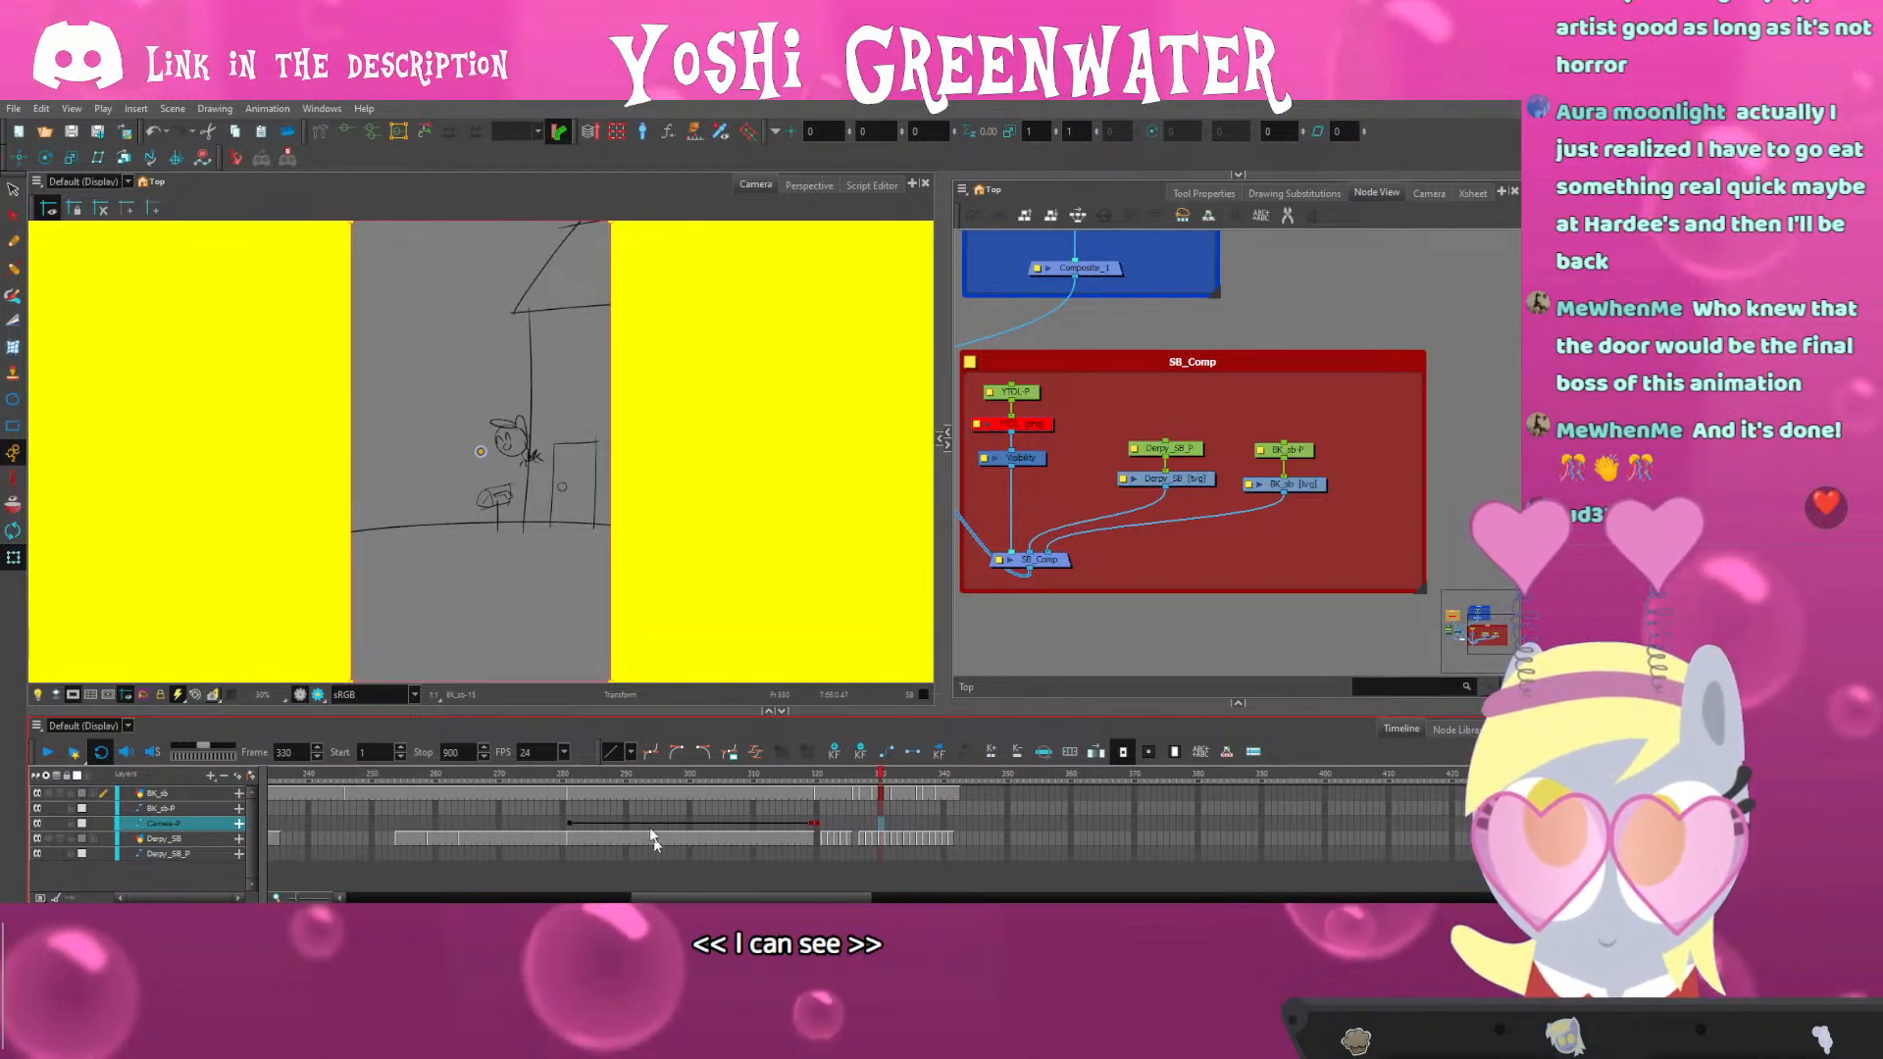
pyautogui.moveTo(658, 791); pyautogui.dragTo(668, 849)
pyautogui.press('+')
pyautogui.press('+')
pyautogui.press('+')
pyautogui.press('+')
pyautogui.press('+')
pyautogui.press('+')
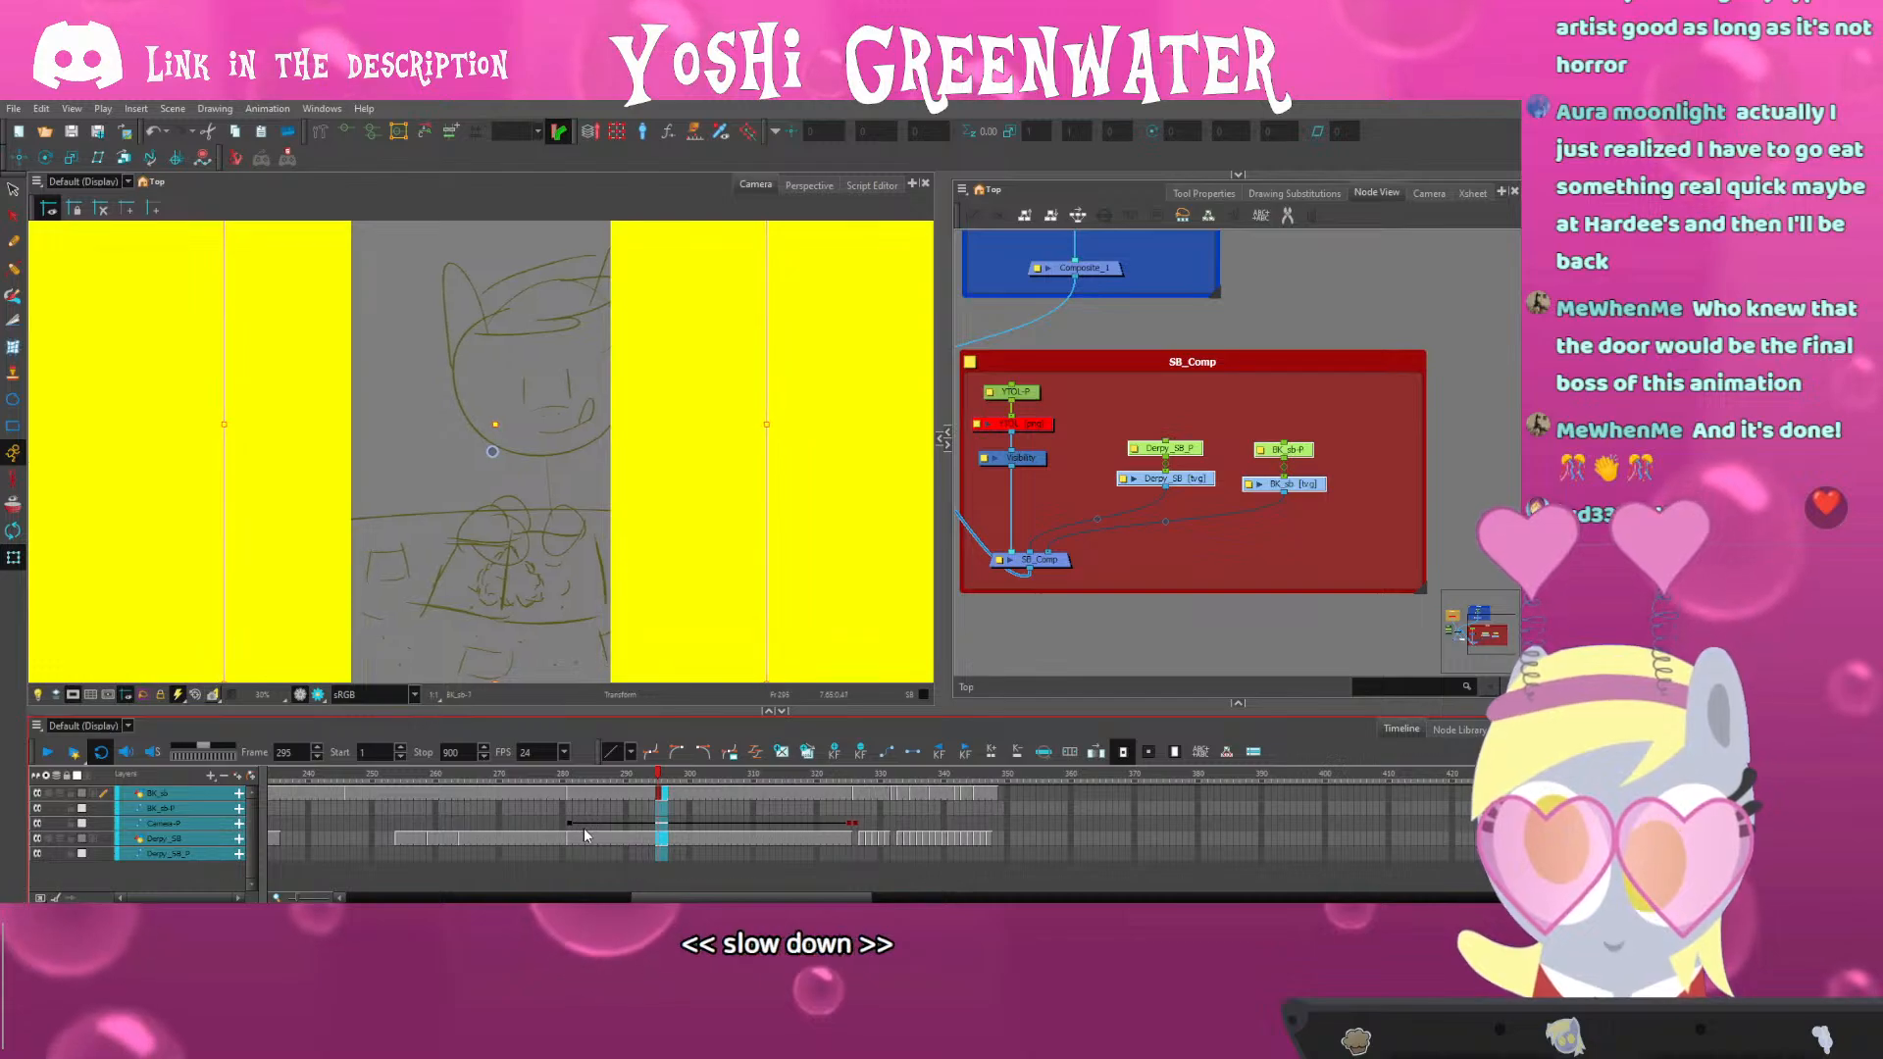
# Extend the close-up at frame 295 by about 15 frames across the selected storyboard and camera layers and play the pan from frame 281
pyautogui.press('+')
pyautogui.press('+')
pyautogui.press('+')
pyautogui.press('+')
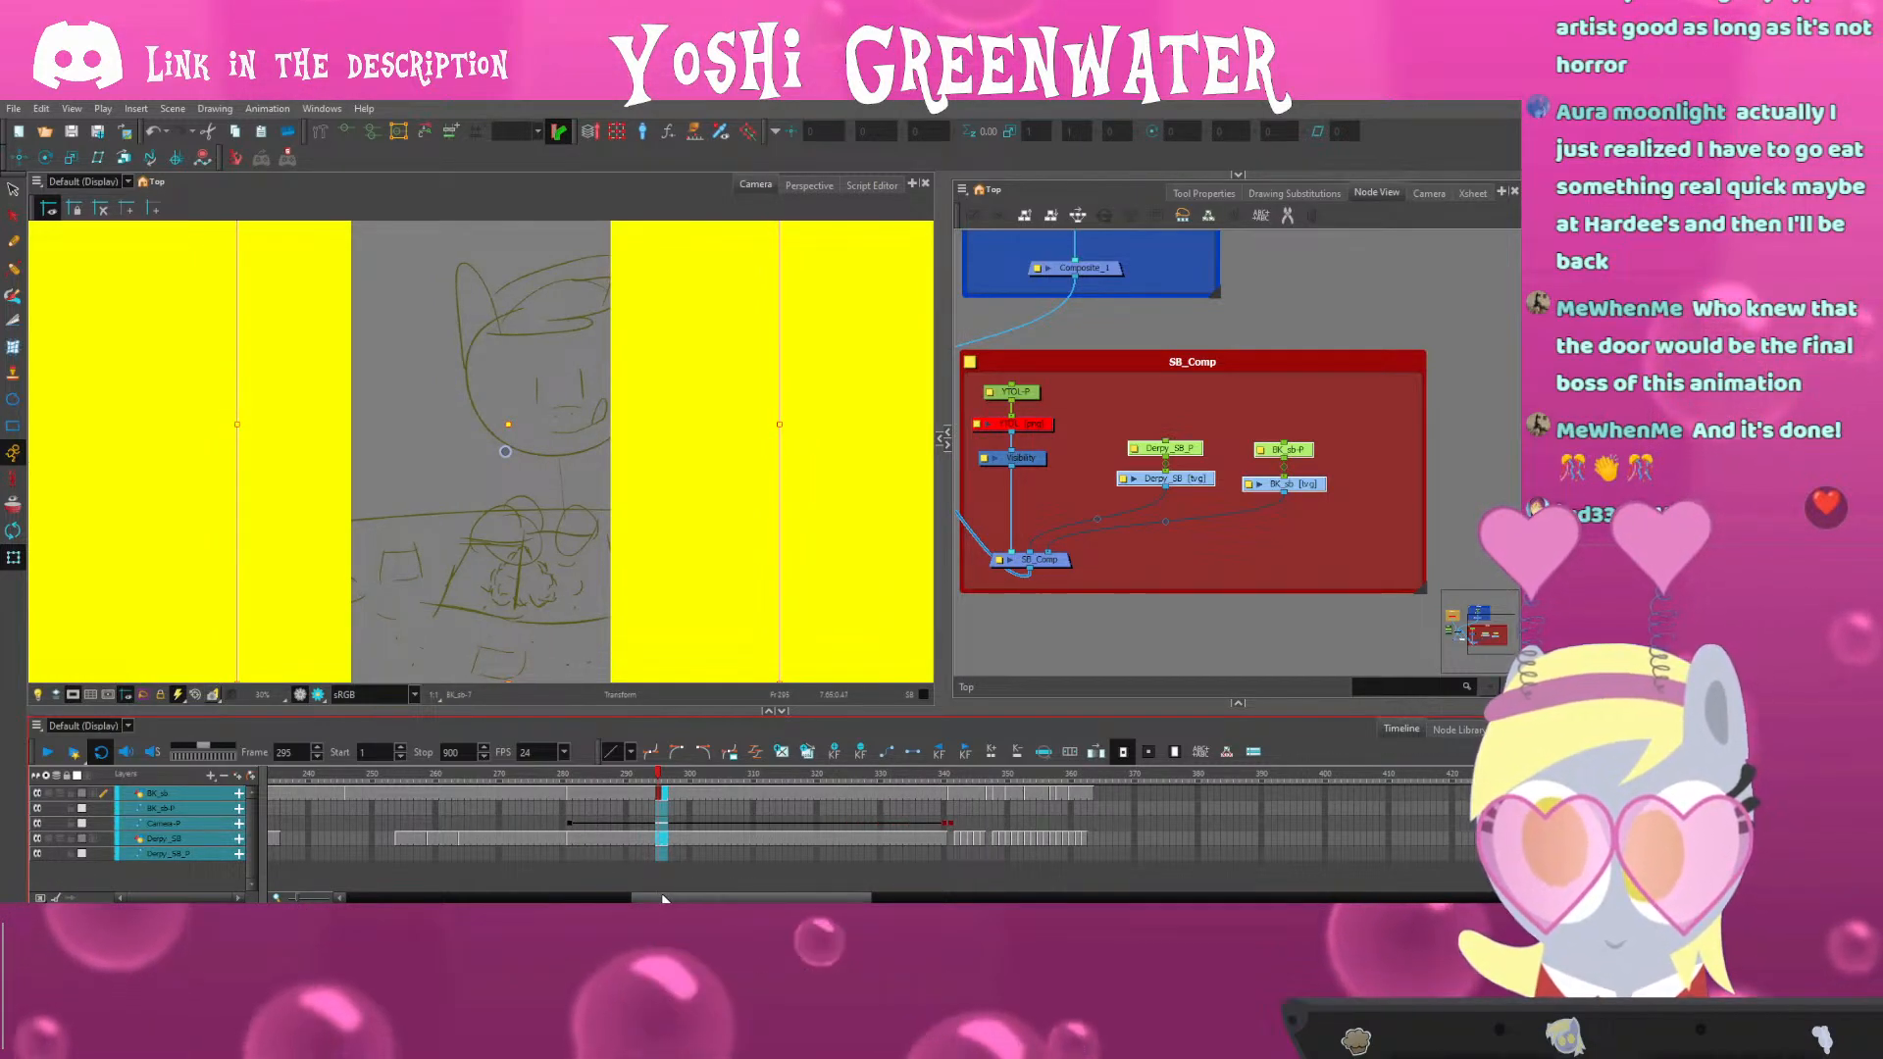
pyautogui.moveTo(647, 897); pyautogui.dragTo(651, 898)
pyautogui.click(550, 776)
pyautogui.press('Return')
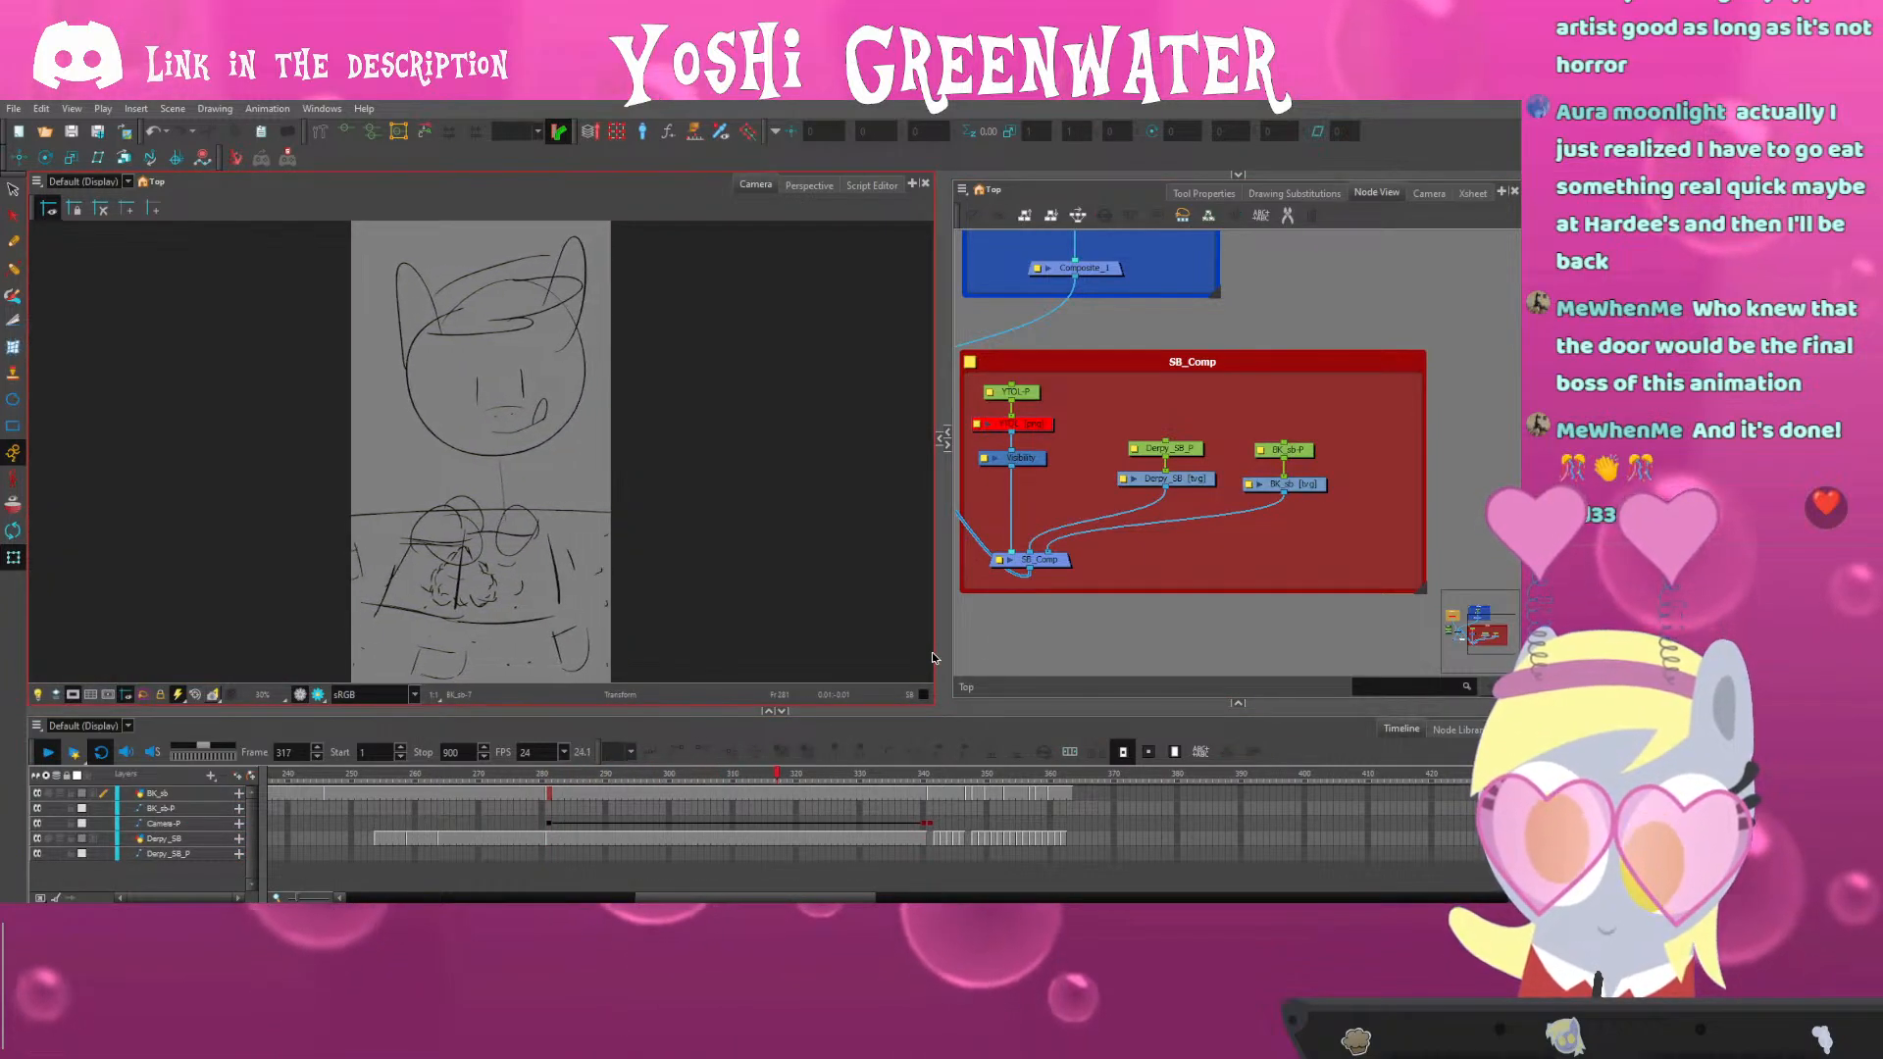
pyautogui.press('Return')
# Inspect the camera framing at the pan's start keyframe and at its end keyframe on frame 340
pyautogui.click(549, 824)
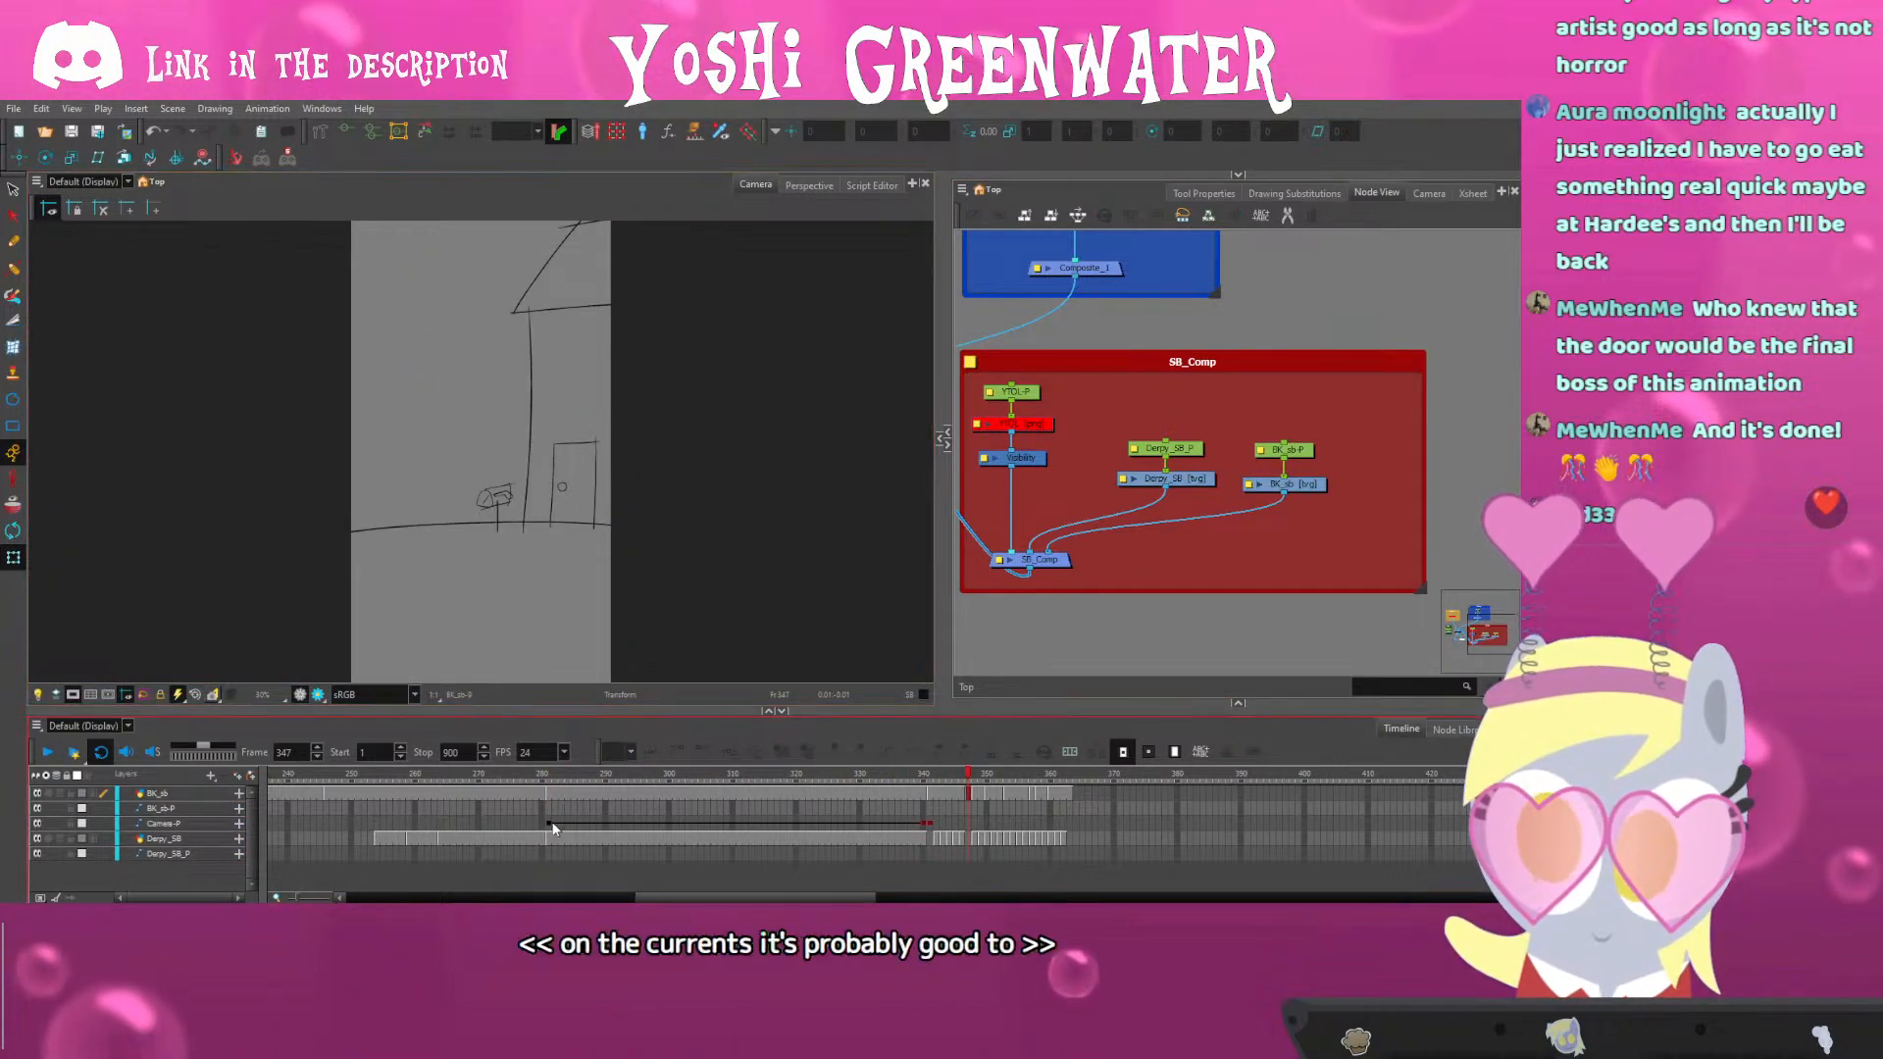
pyautogui.moveTo(475, 445); pyautogui.dragTo(488, 444)
pyautogui.press('Return')
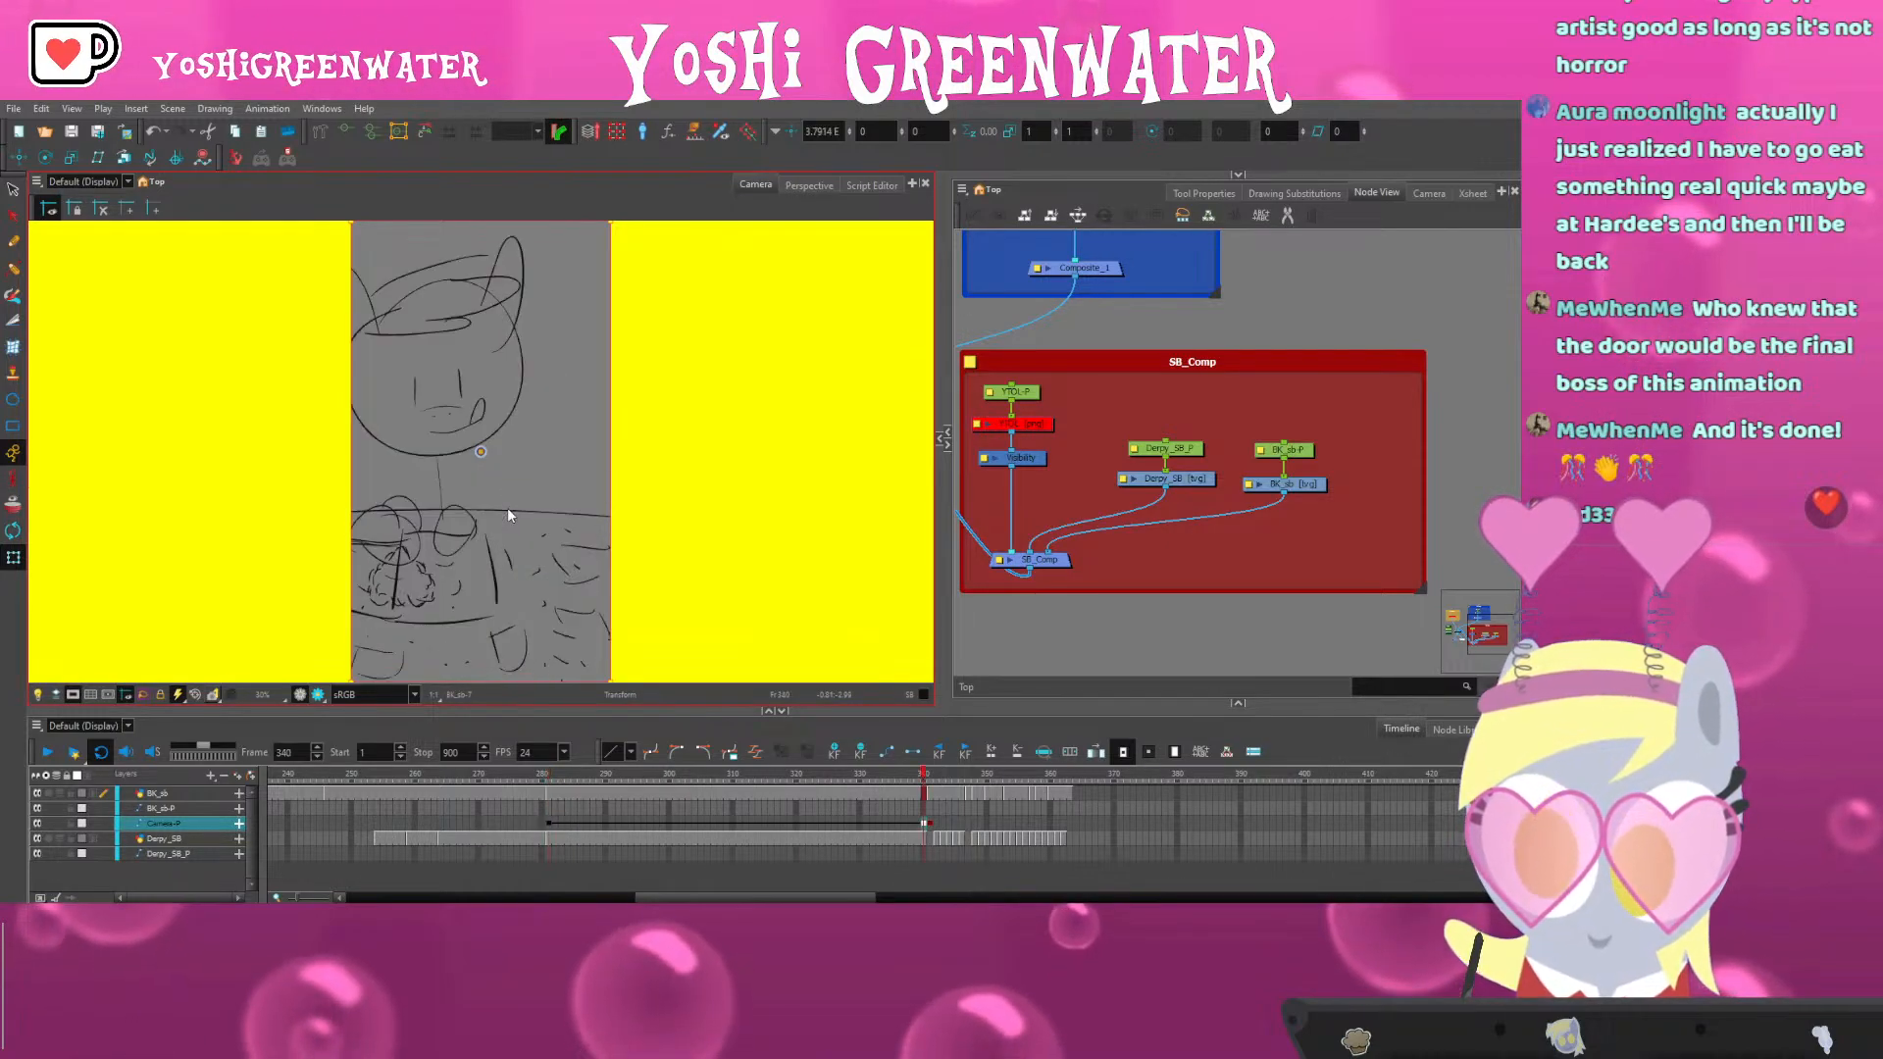
pyautogui.click(467, 452)
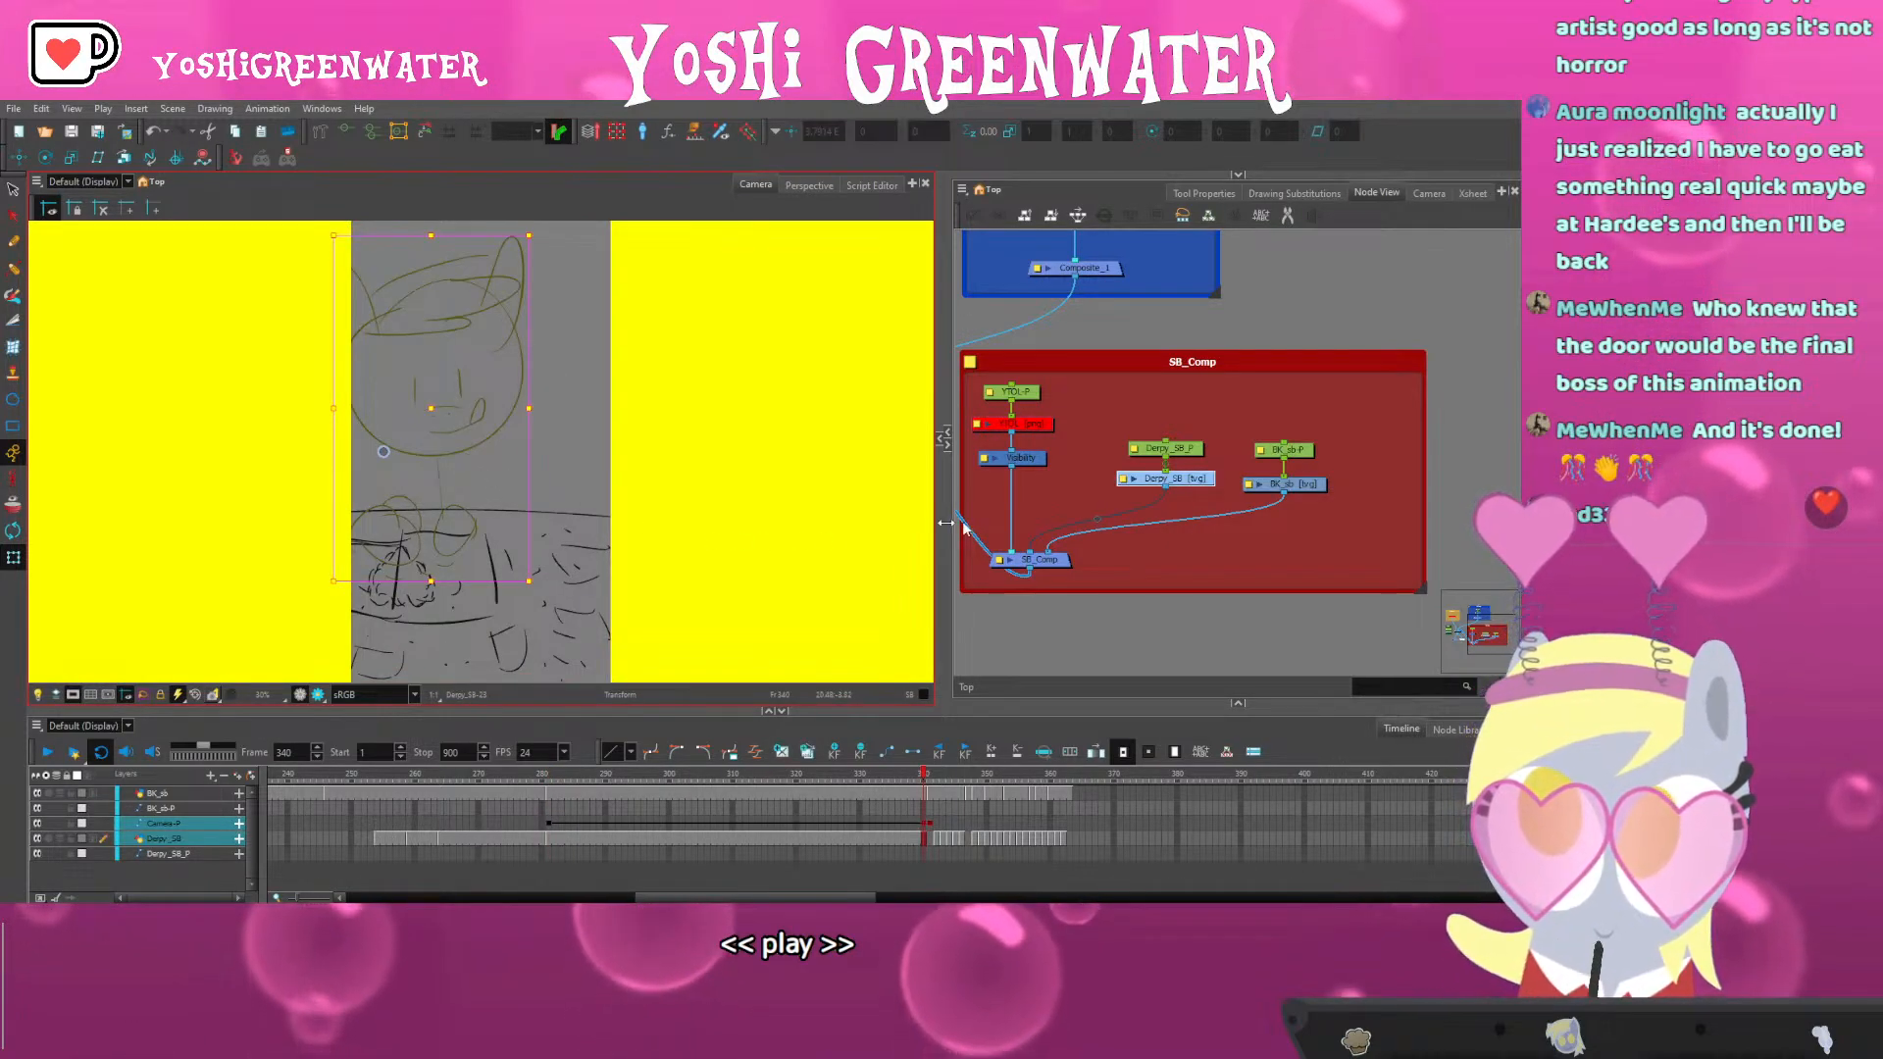
pyautogui.moveTo(1037, 490); pyautogui.dragTo(1234, 491)
pyautogui.click(1013, 586)
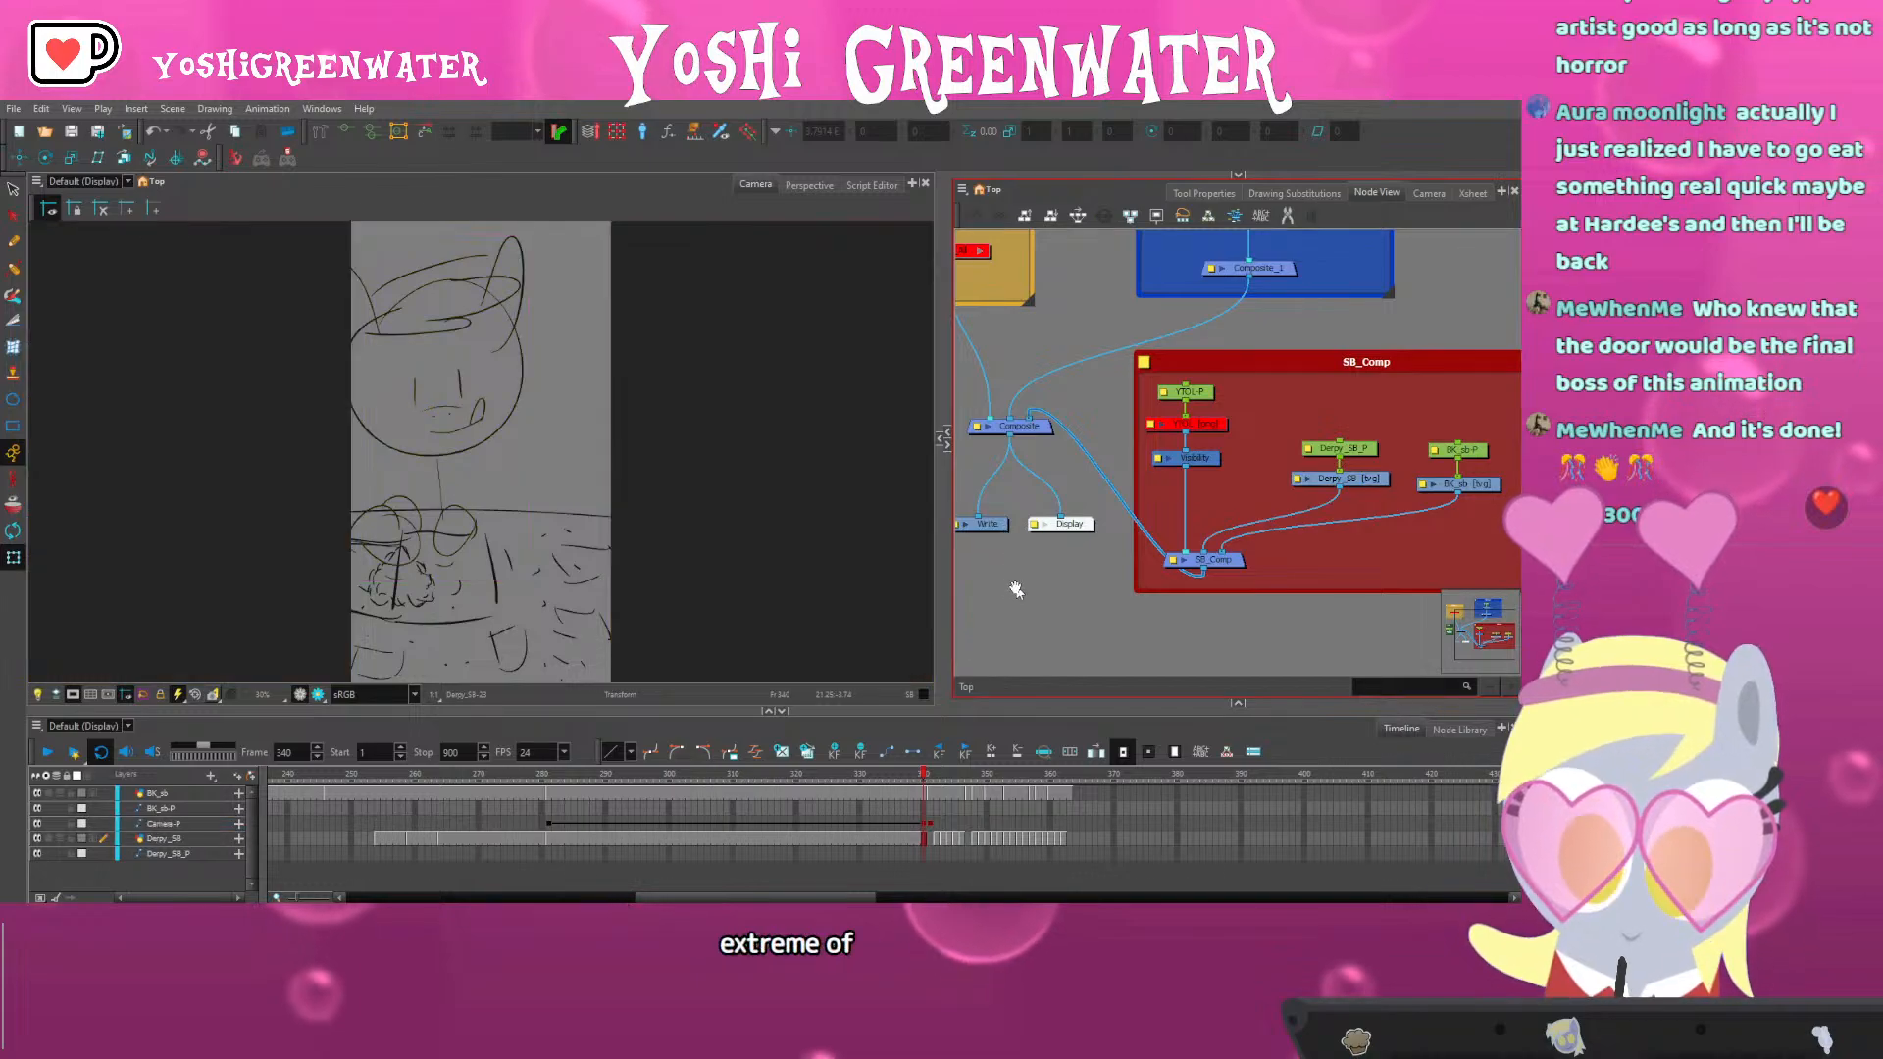
pyautogui.moveTo(1015, 593); pyautogui.dragTo(1093, 589)
pyautogui.click(925, 823)
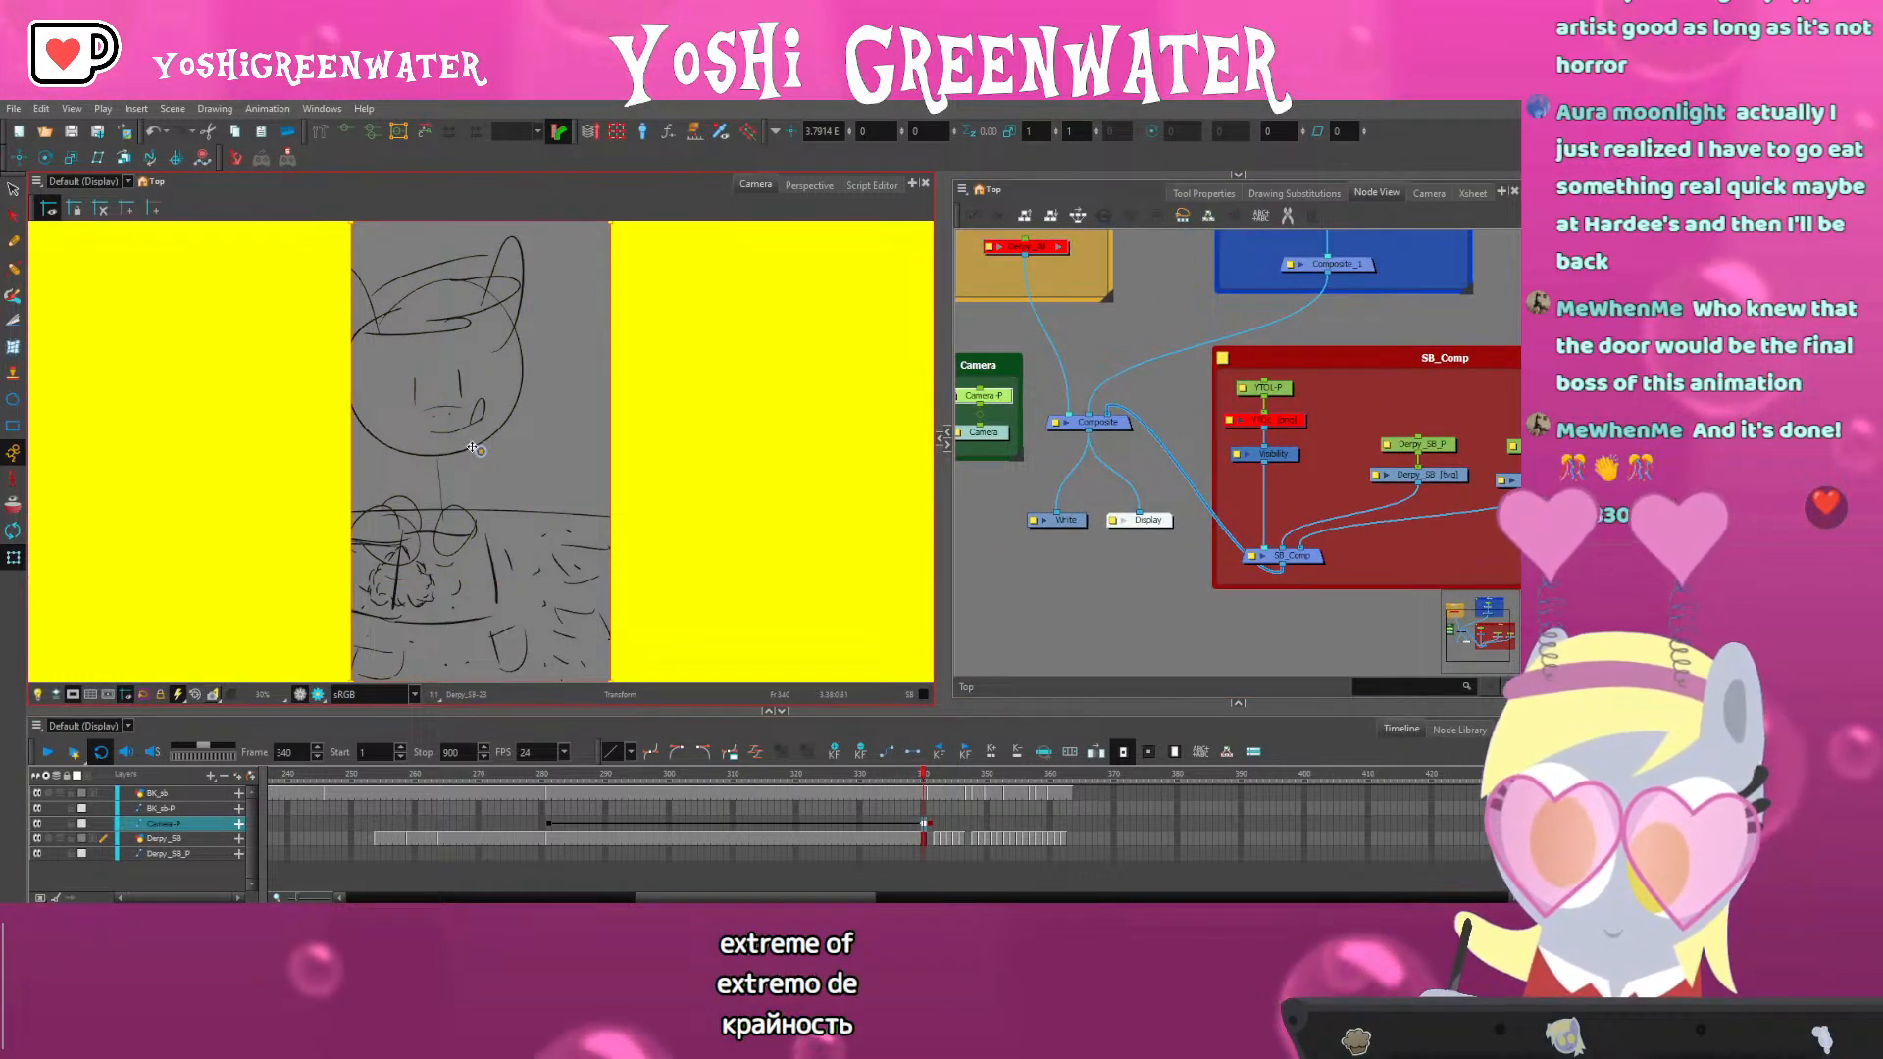
# Extend the close-up at frame 294 by about 10 frames across all storyboard and camera layers and review the pan
pyautogui.moveTo(629, 791); pyautogui.dragTo(629, 859)
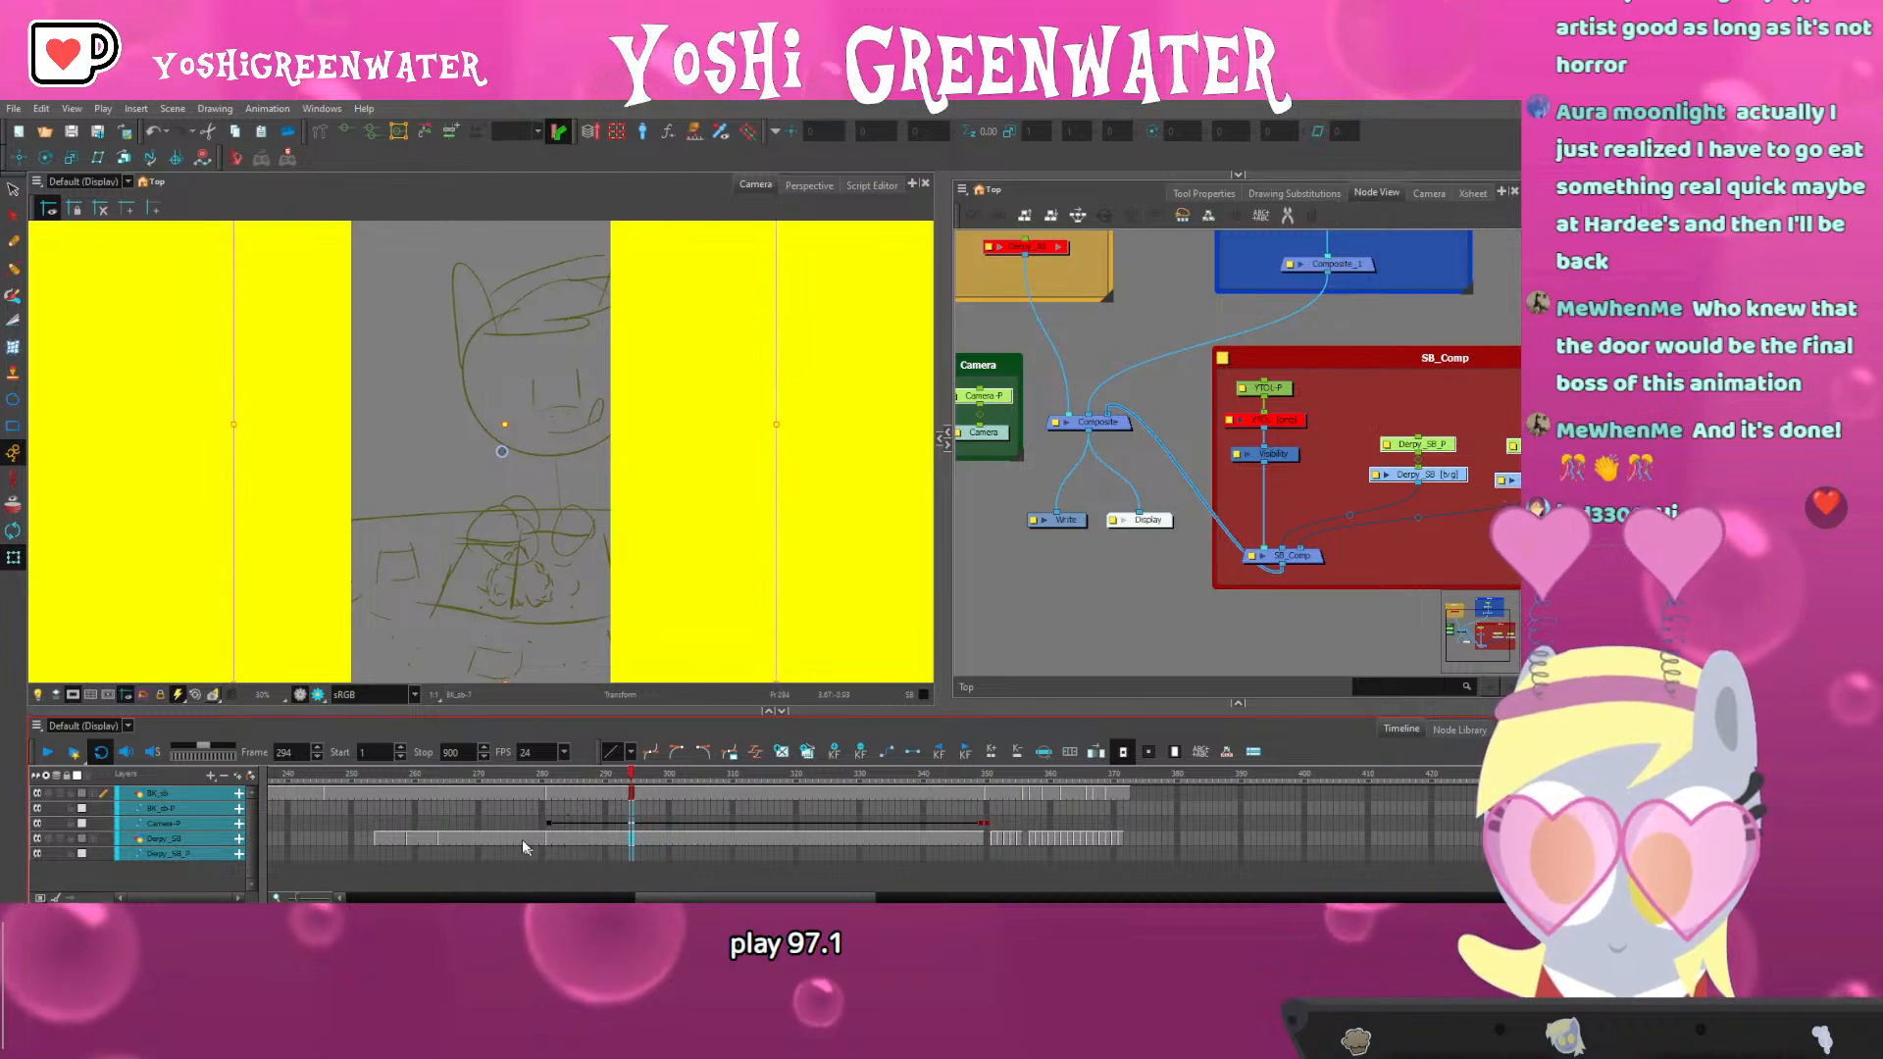
pyautogui.click(453, 776)
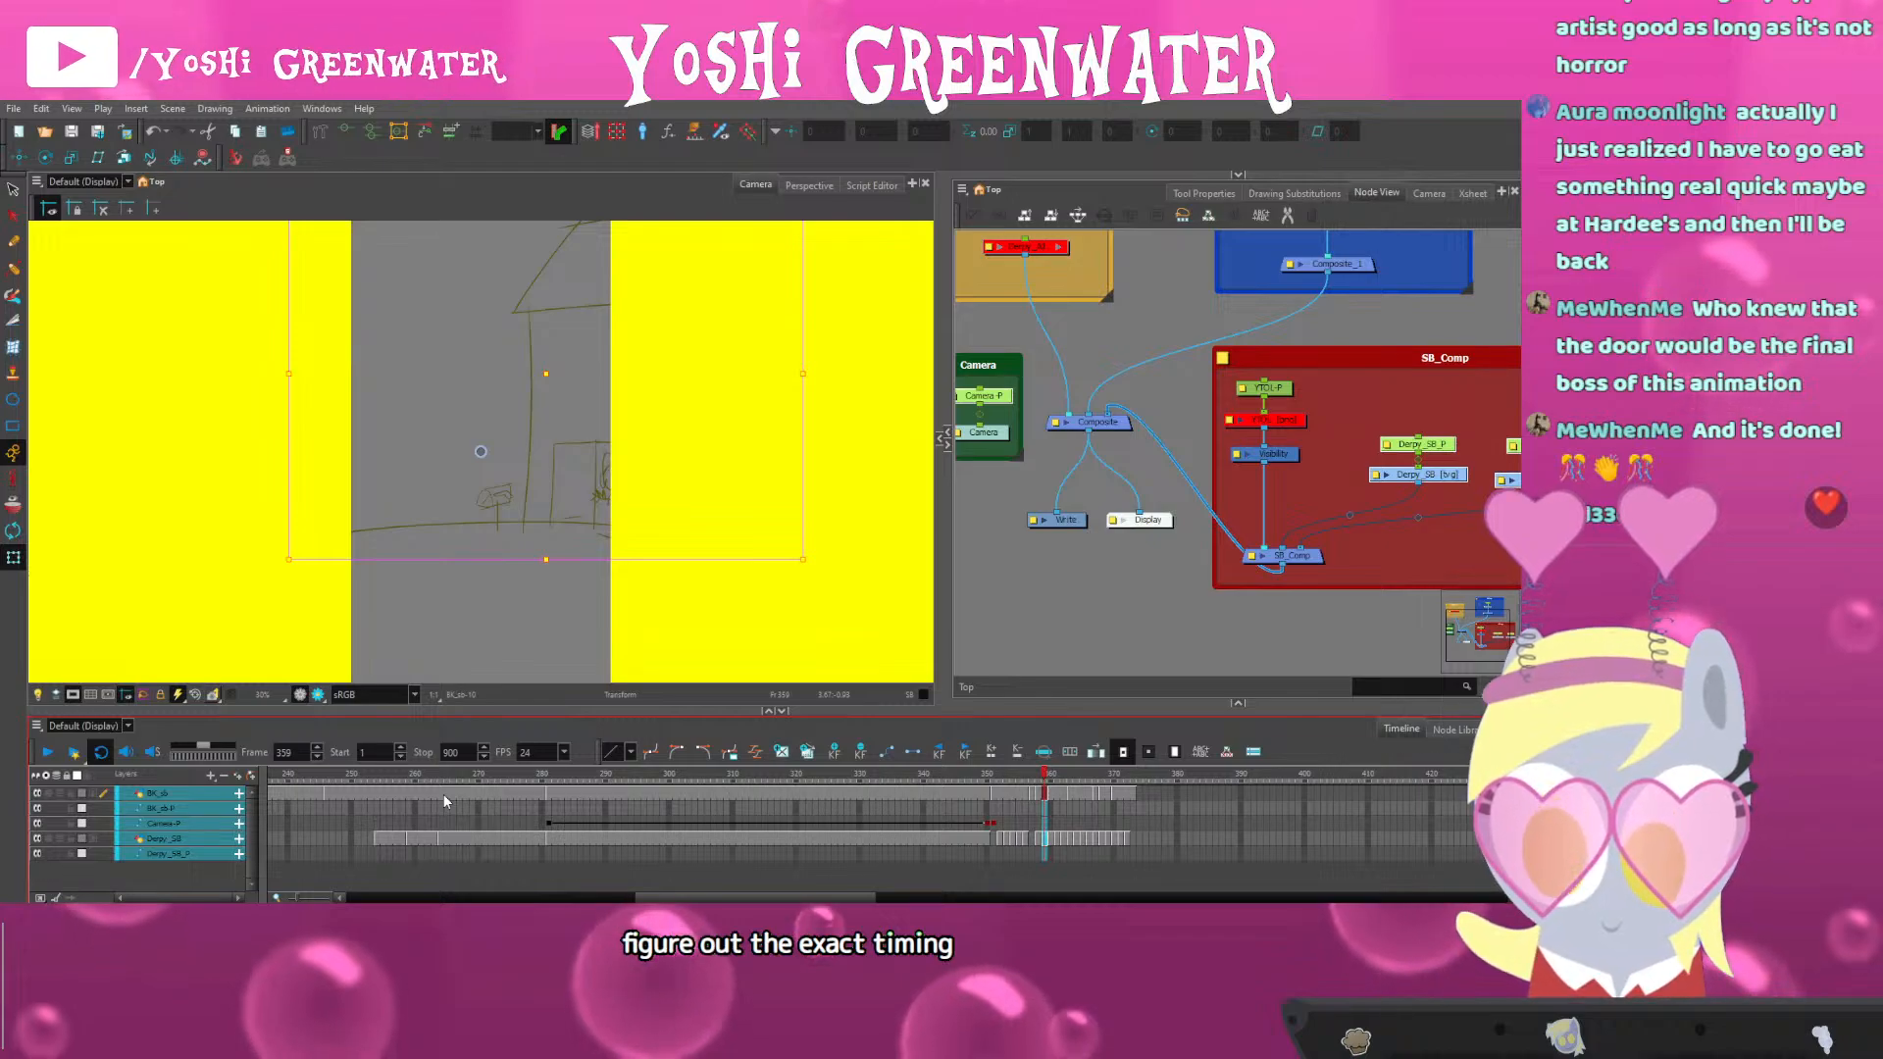
pyautogui.click(986, 584)
pyautogui.moveTo(986, 584); pyautogui.dragTo(774, 579)
pyautogui.moveTo(1385, 414); pyautogui.dragTo(1128, 514)
# Lengthen the close-up at frame 315 by 10 frames across all layers so the camera pan ends at frame 360
pyautogui.moveTo(679, 899); pyautogui.dragTo(736, 862)
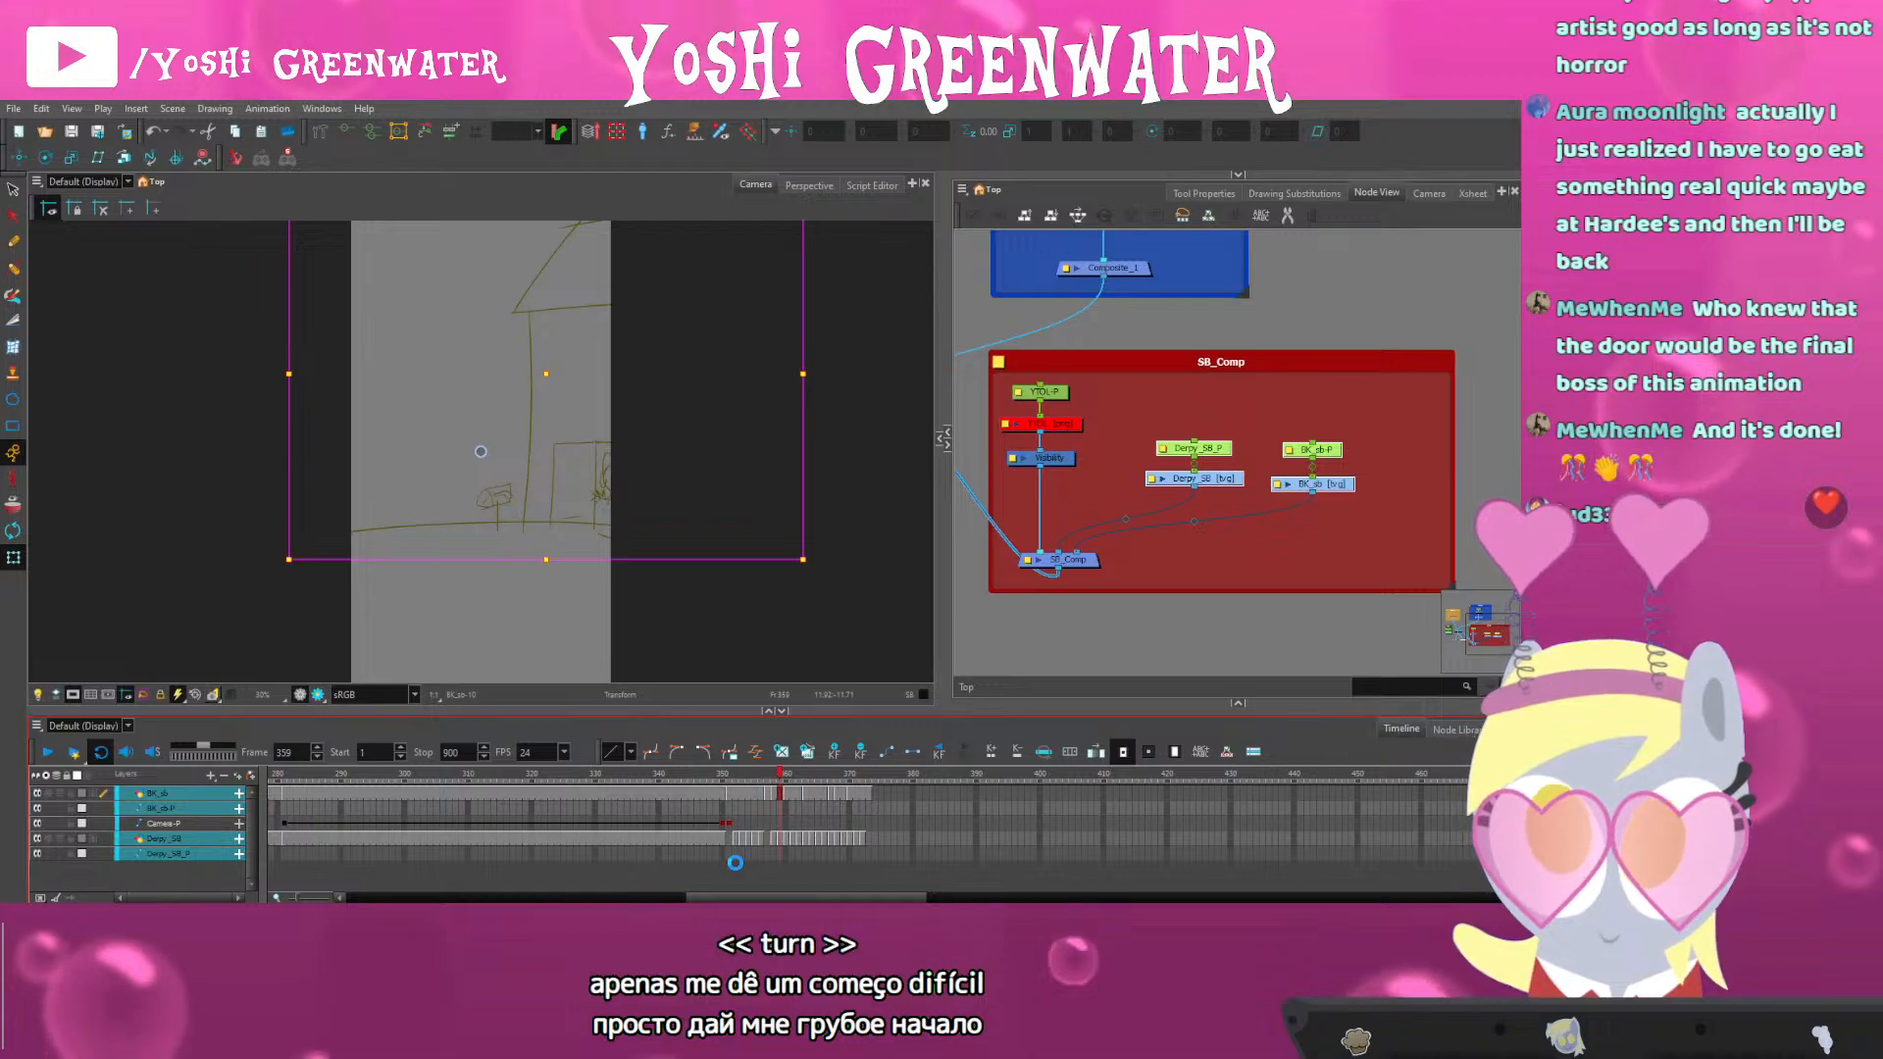
pyautogui.click(505, 840)
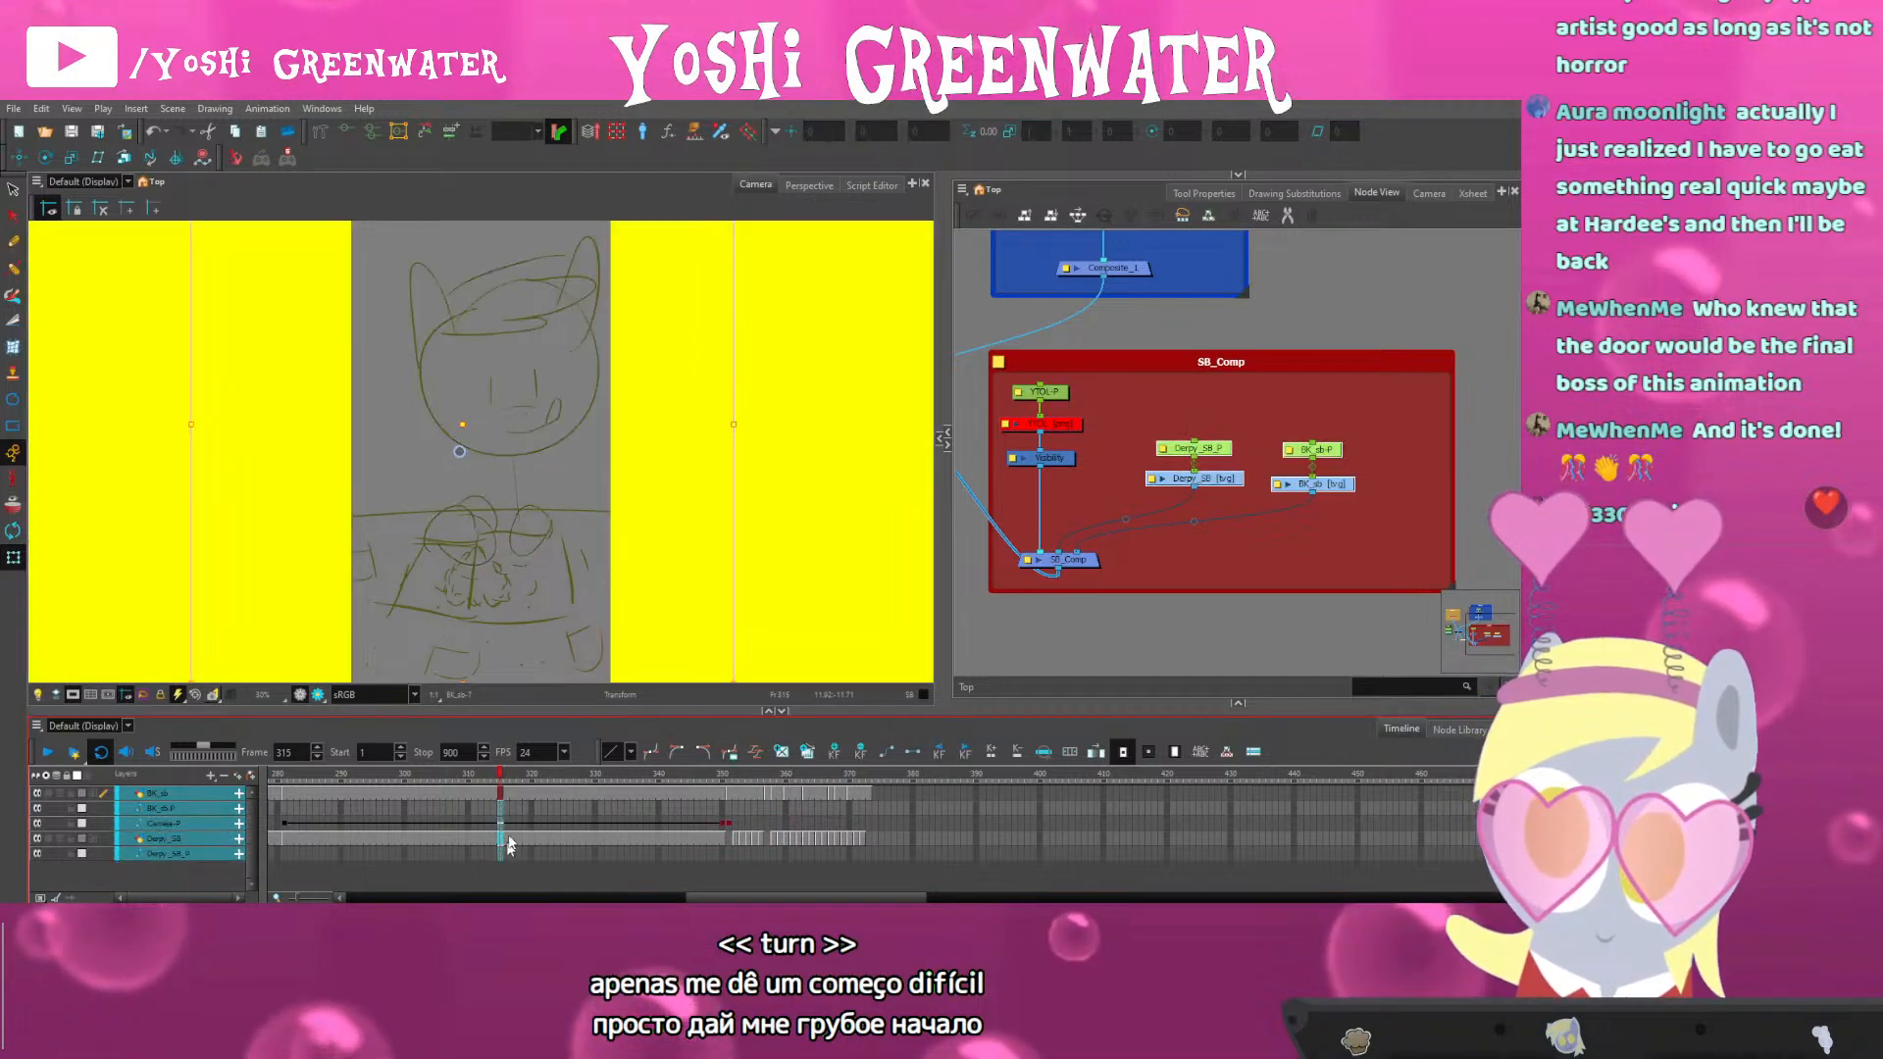
pyautogui.press('+')
pyautogui.press('+')
pyautogui.press('+')
pyautogui.press('+')
pyautogui.press('+')
pyautogui.press('+')
pyautogui.press('+')
pyautogui.press('+')
pyautogui.press('+')
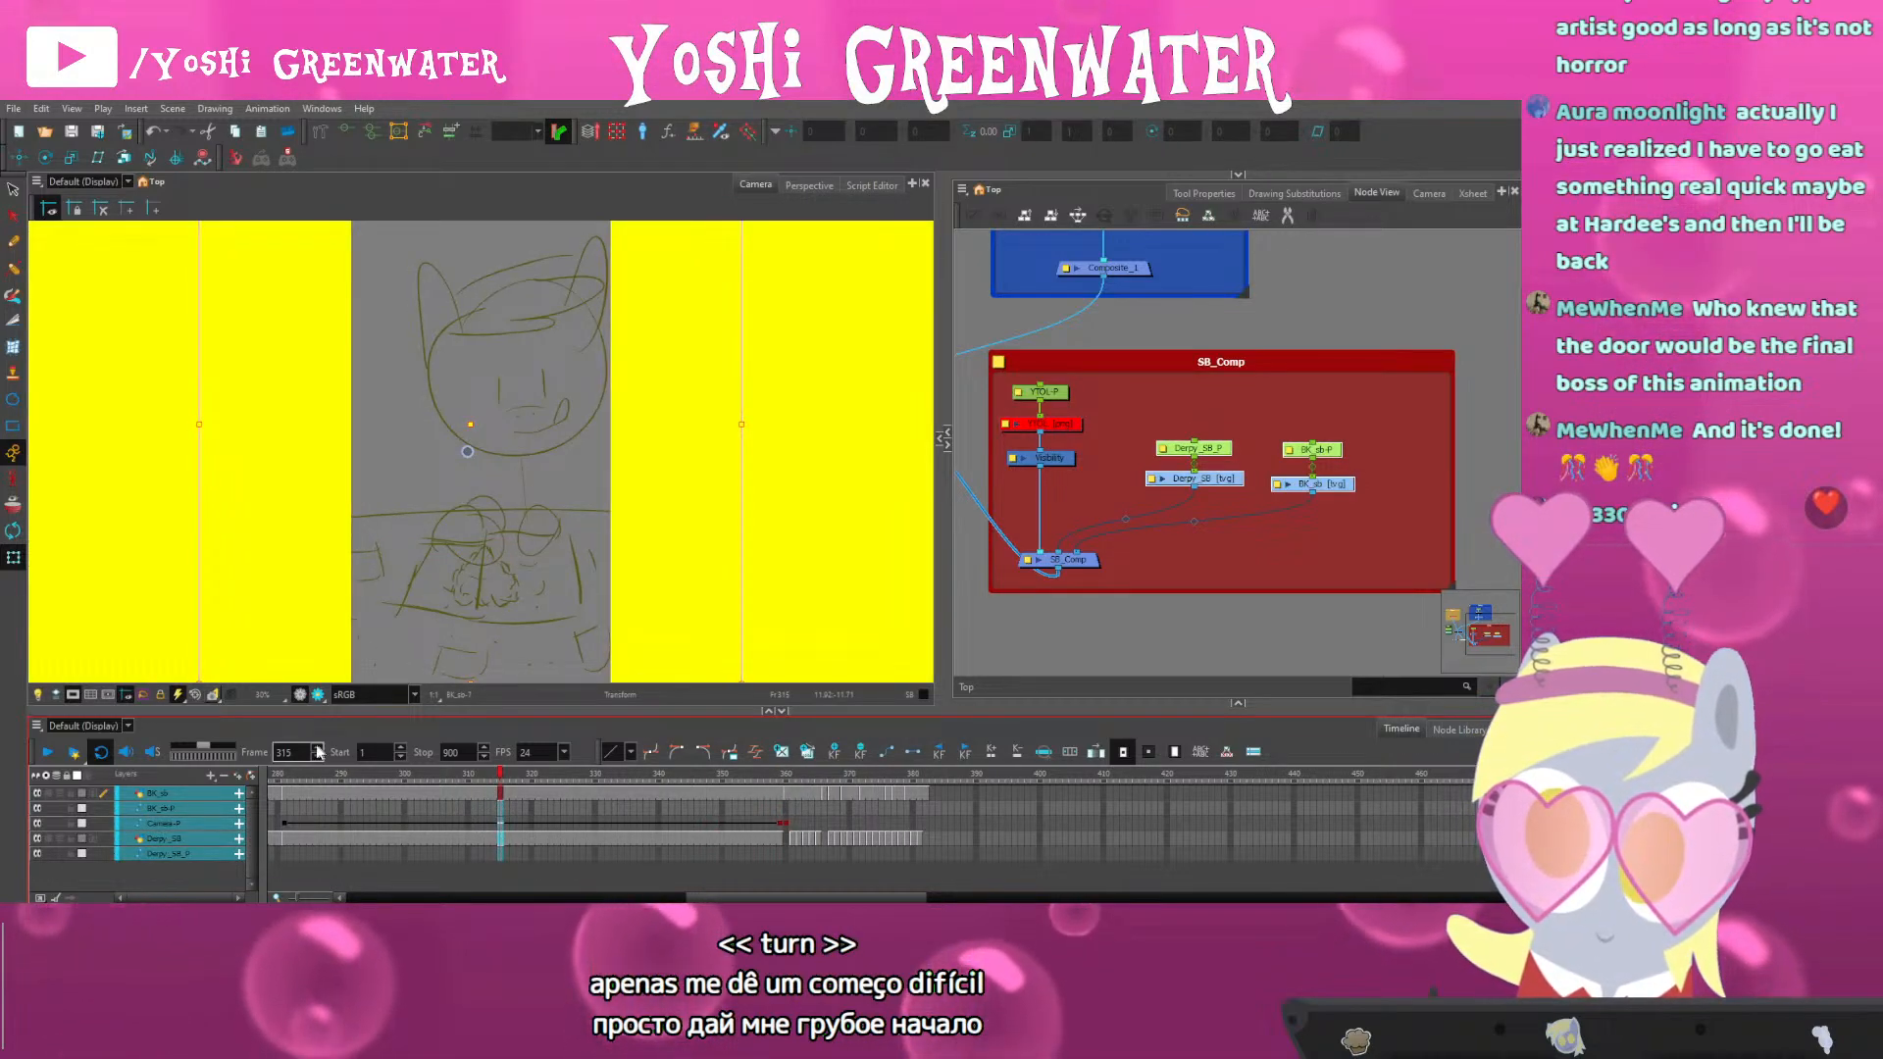
pyautogui.press('+')
# Play the lengthened pan twice from frame 280 into the house shot, and go to the close-up's last frame at 360
pyautogui.click(279, 774)
pyautogui.click(963, 661)
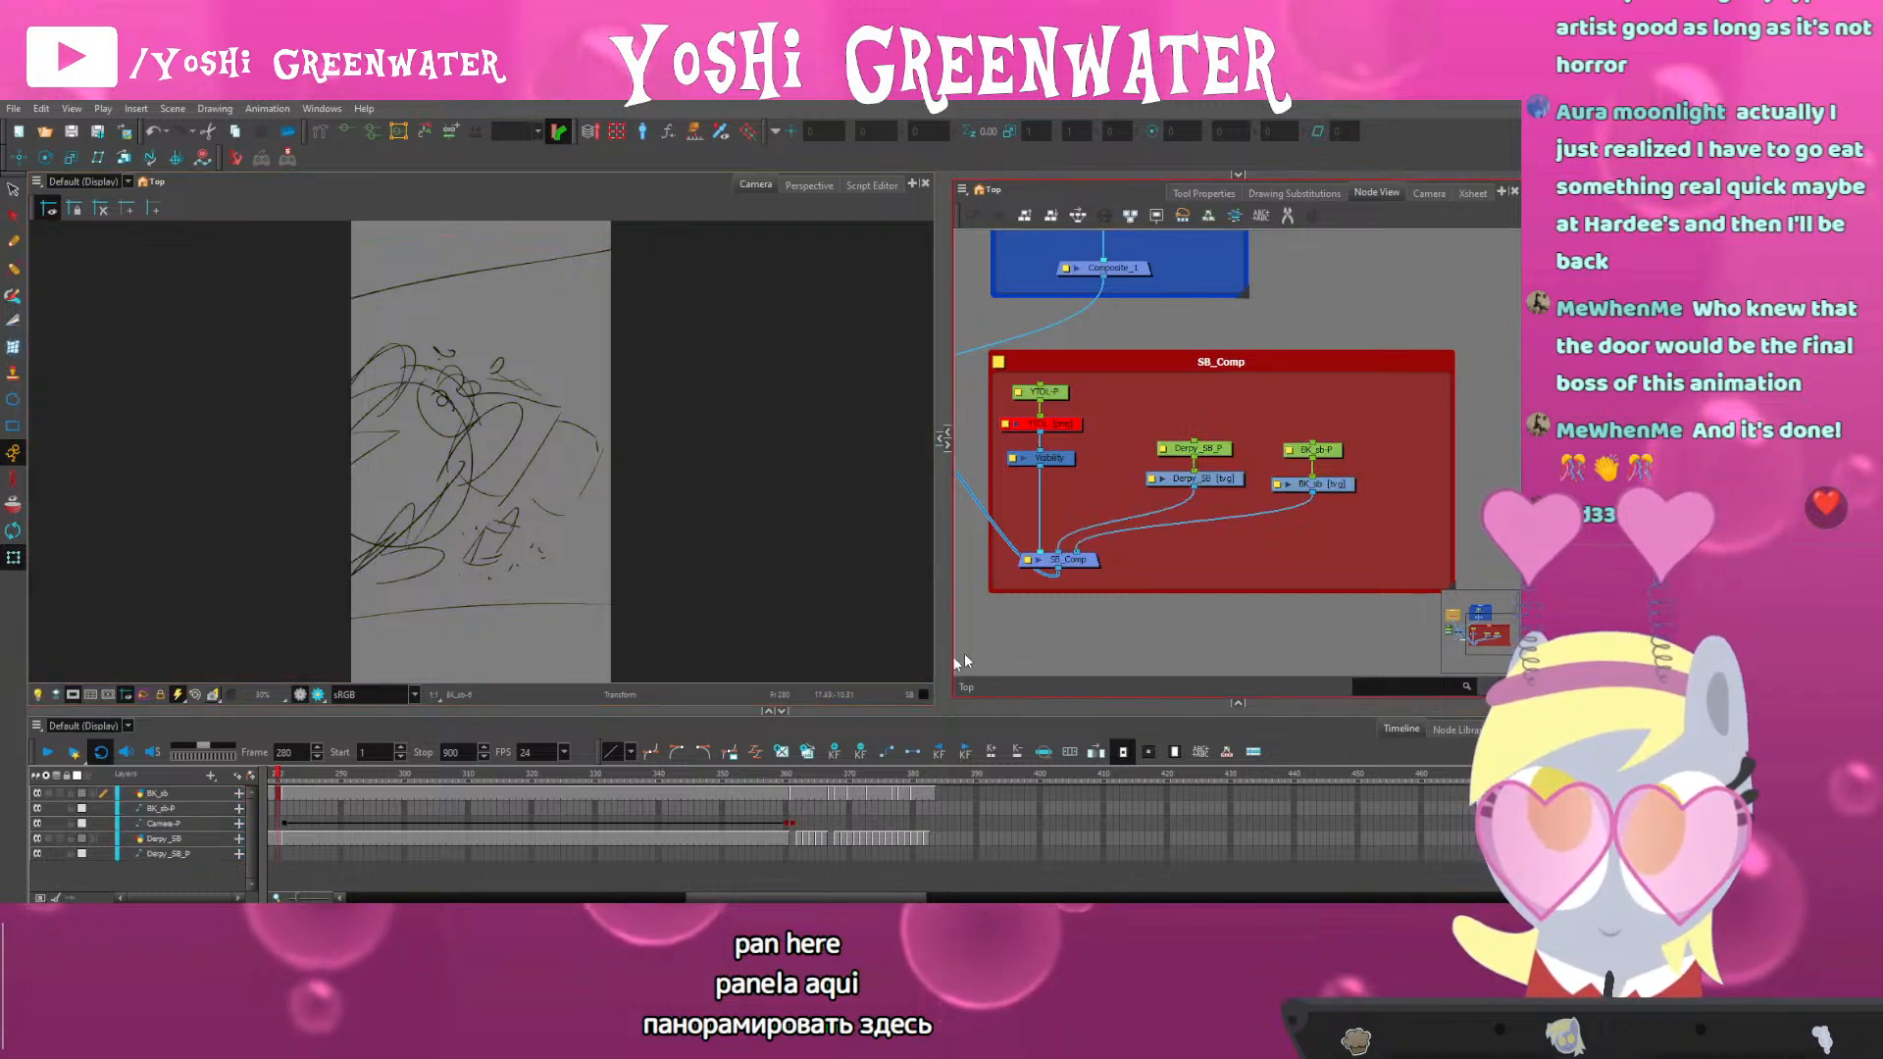
pyautogui.moveTo(264, 711); pyautogui.dragTo(264, 713)
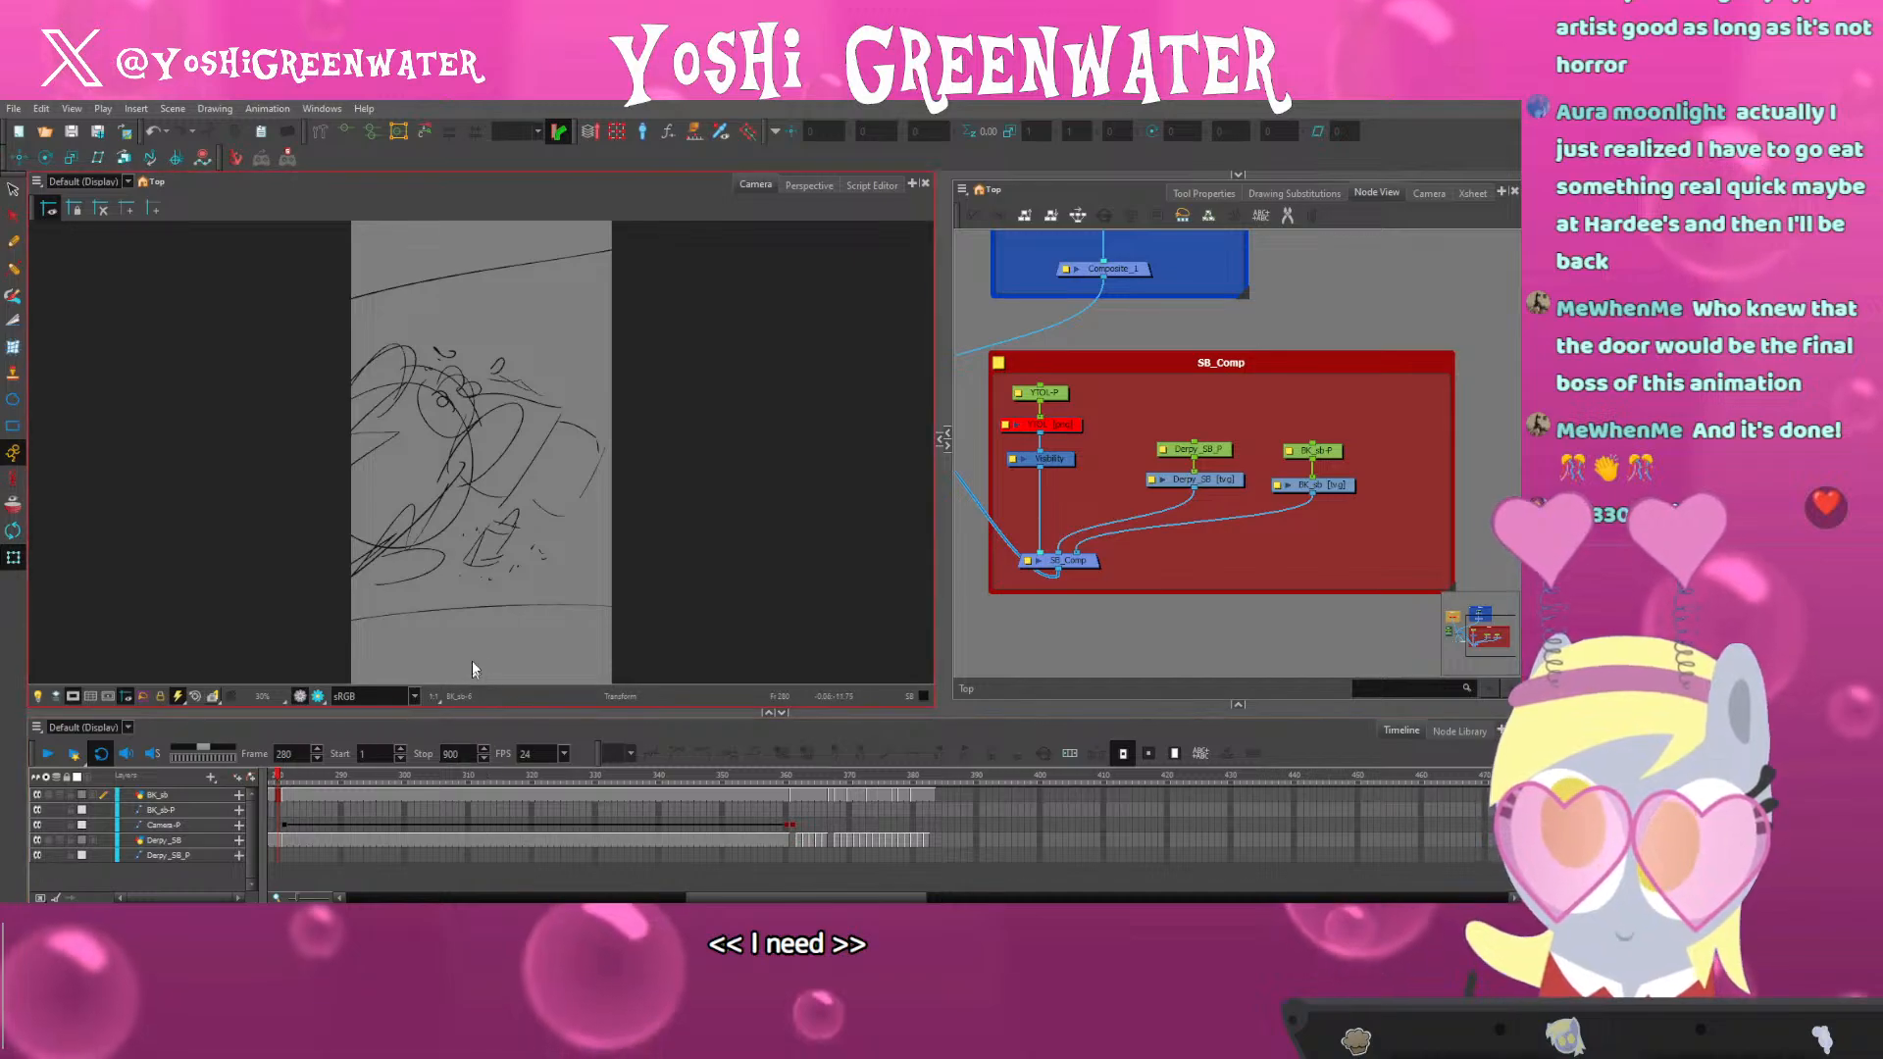
pyautogui.press('Return')
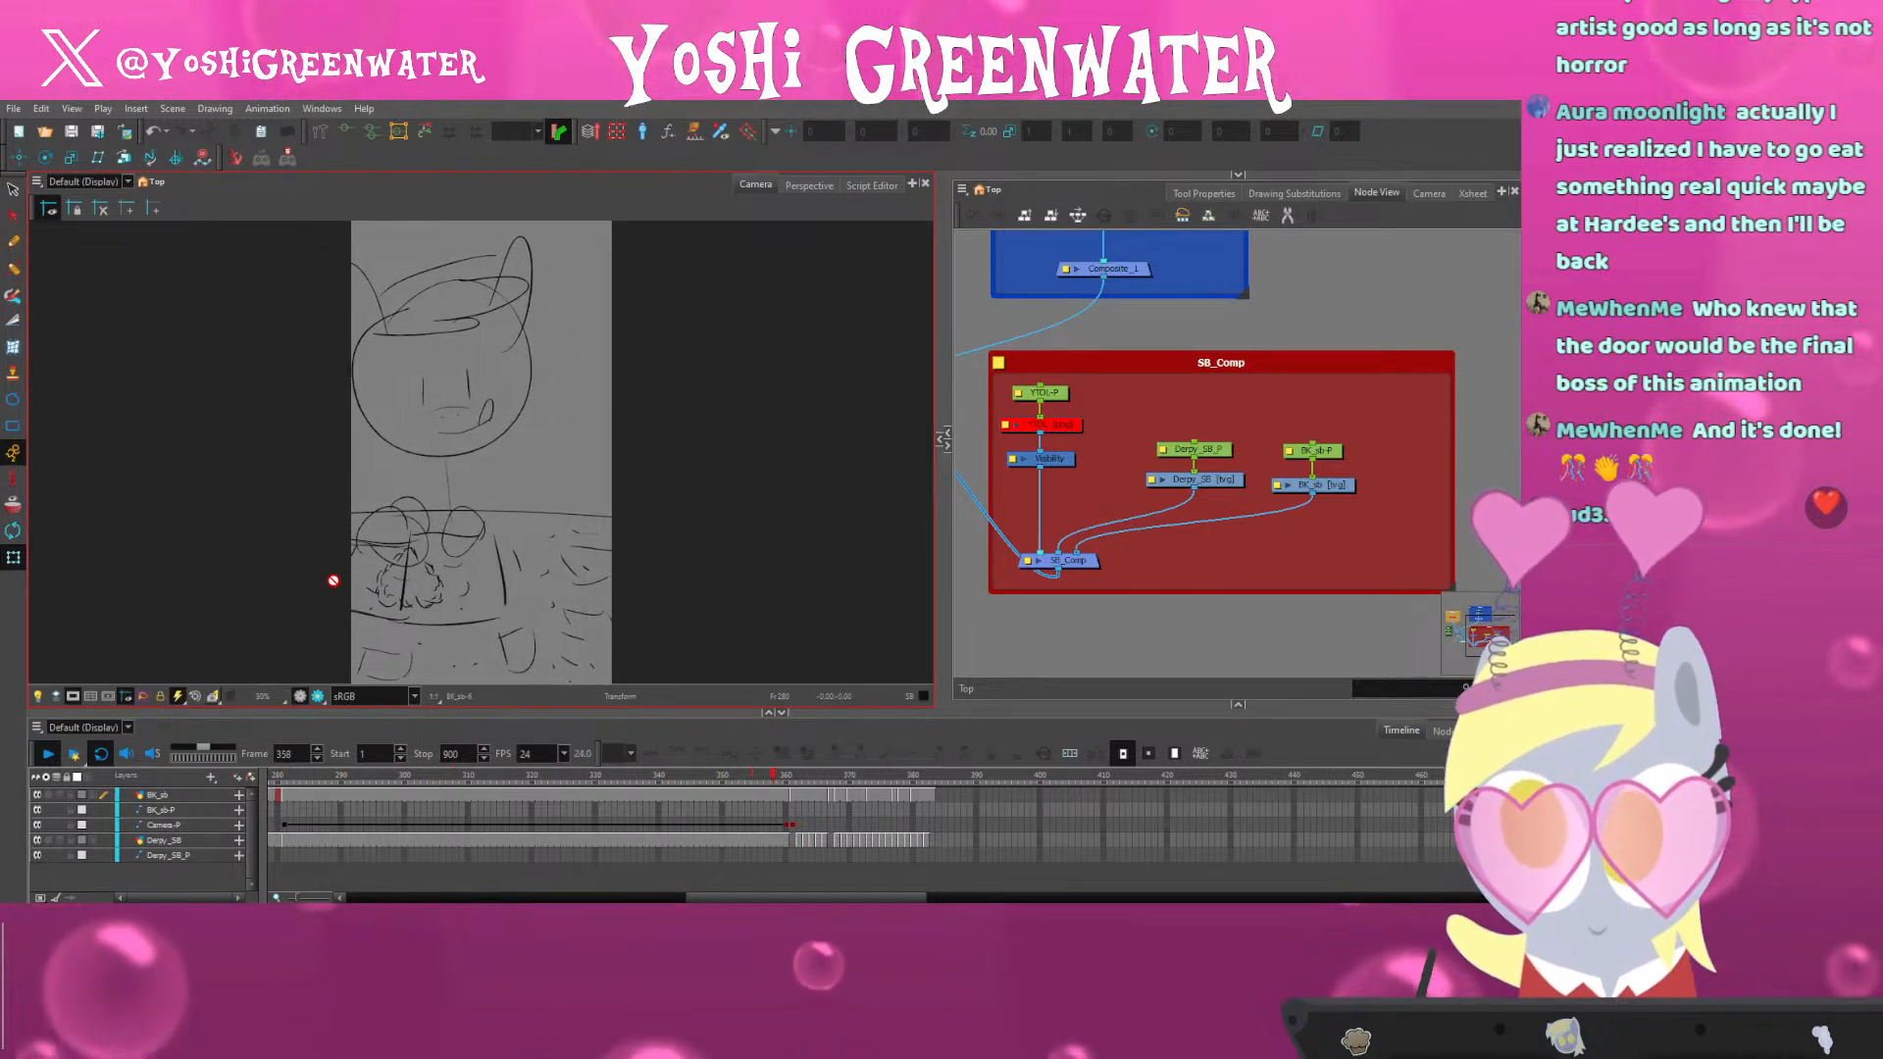
pyautogui.moveTo(708, 897); pyautogui.dragTo(722, 897)
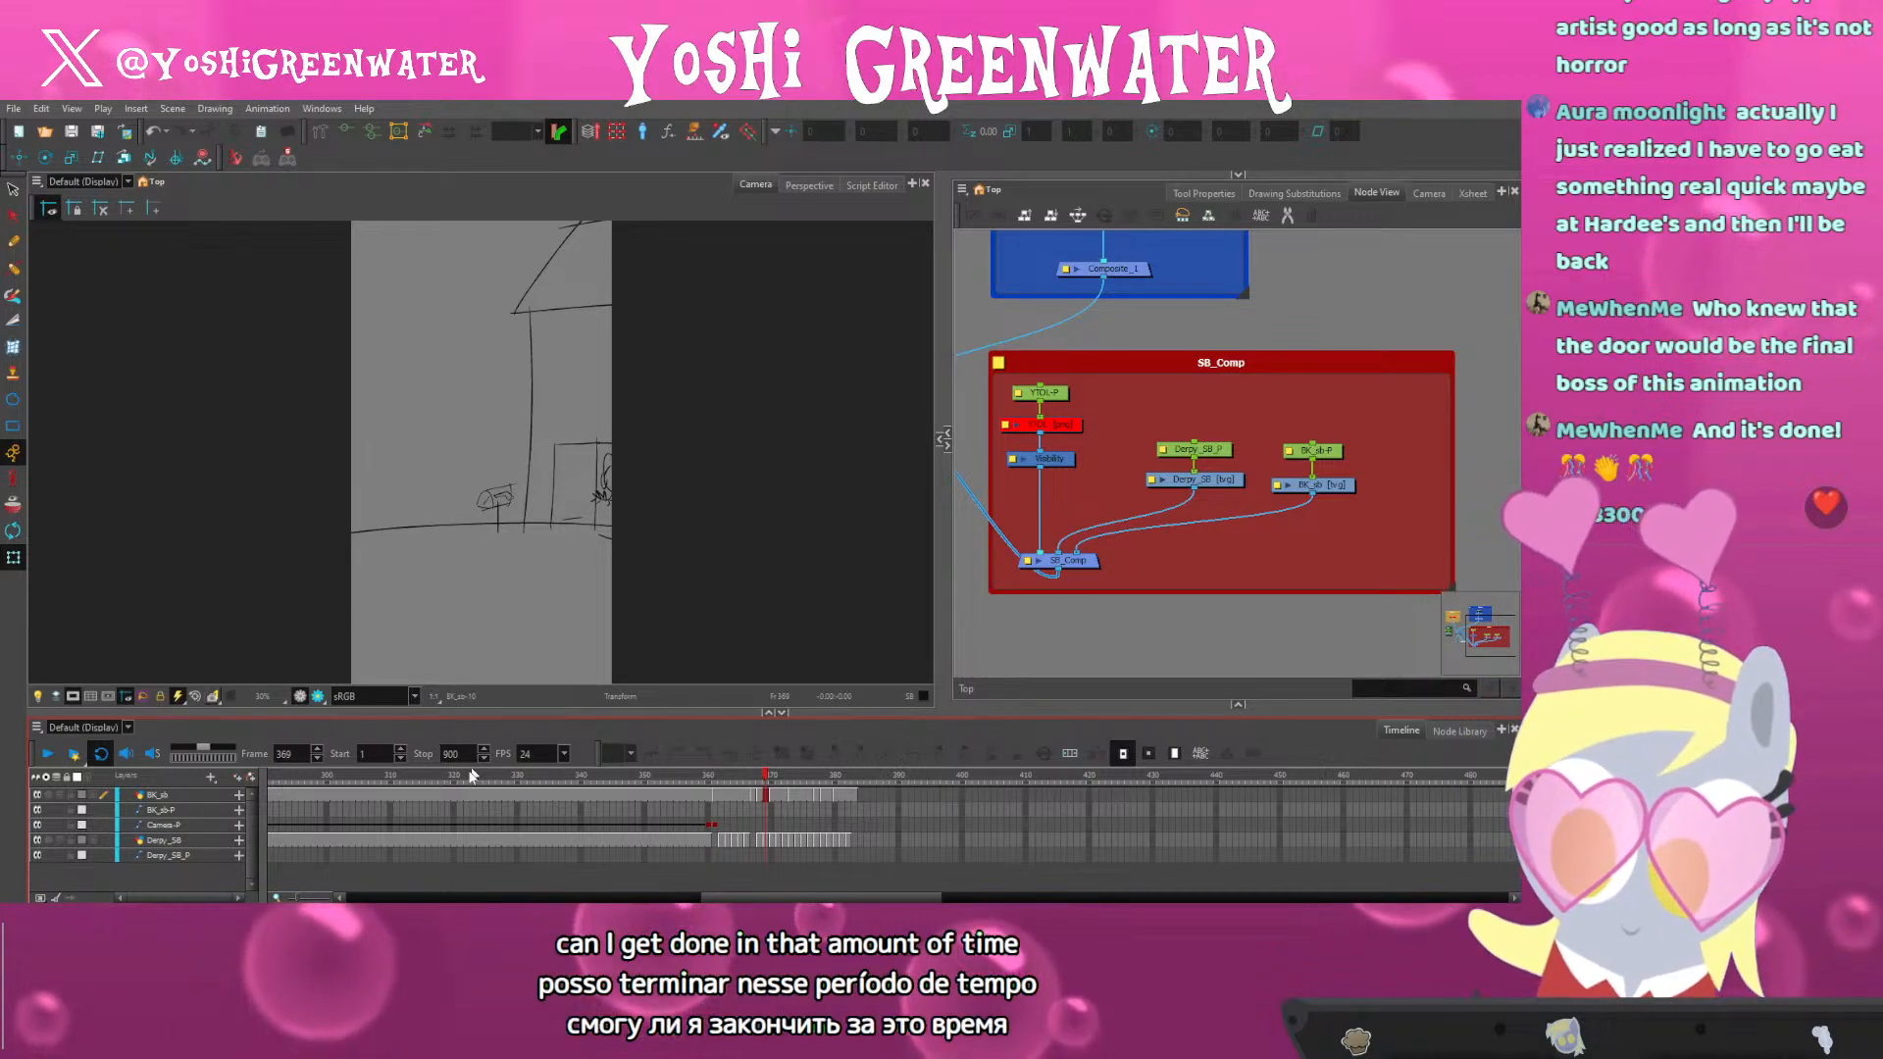
pyautogui.click(502, 781)
pyautogui.moveTo(507, 785); pyautogui.dragTo(309, 770)
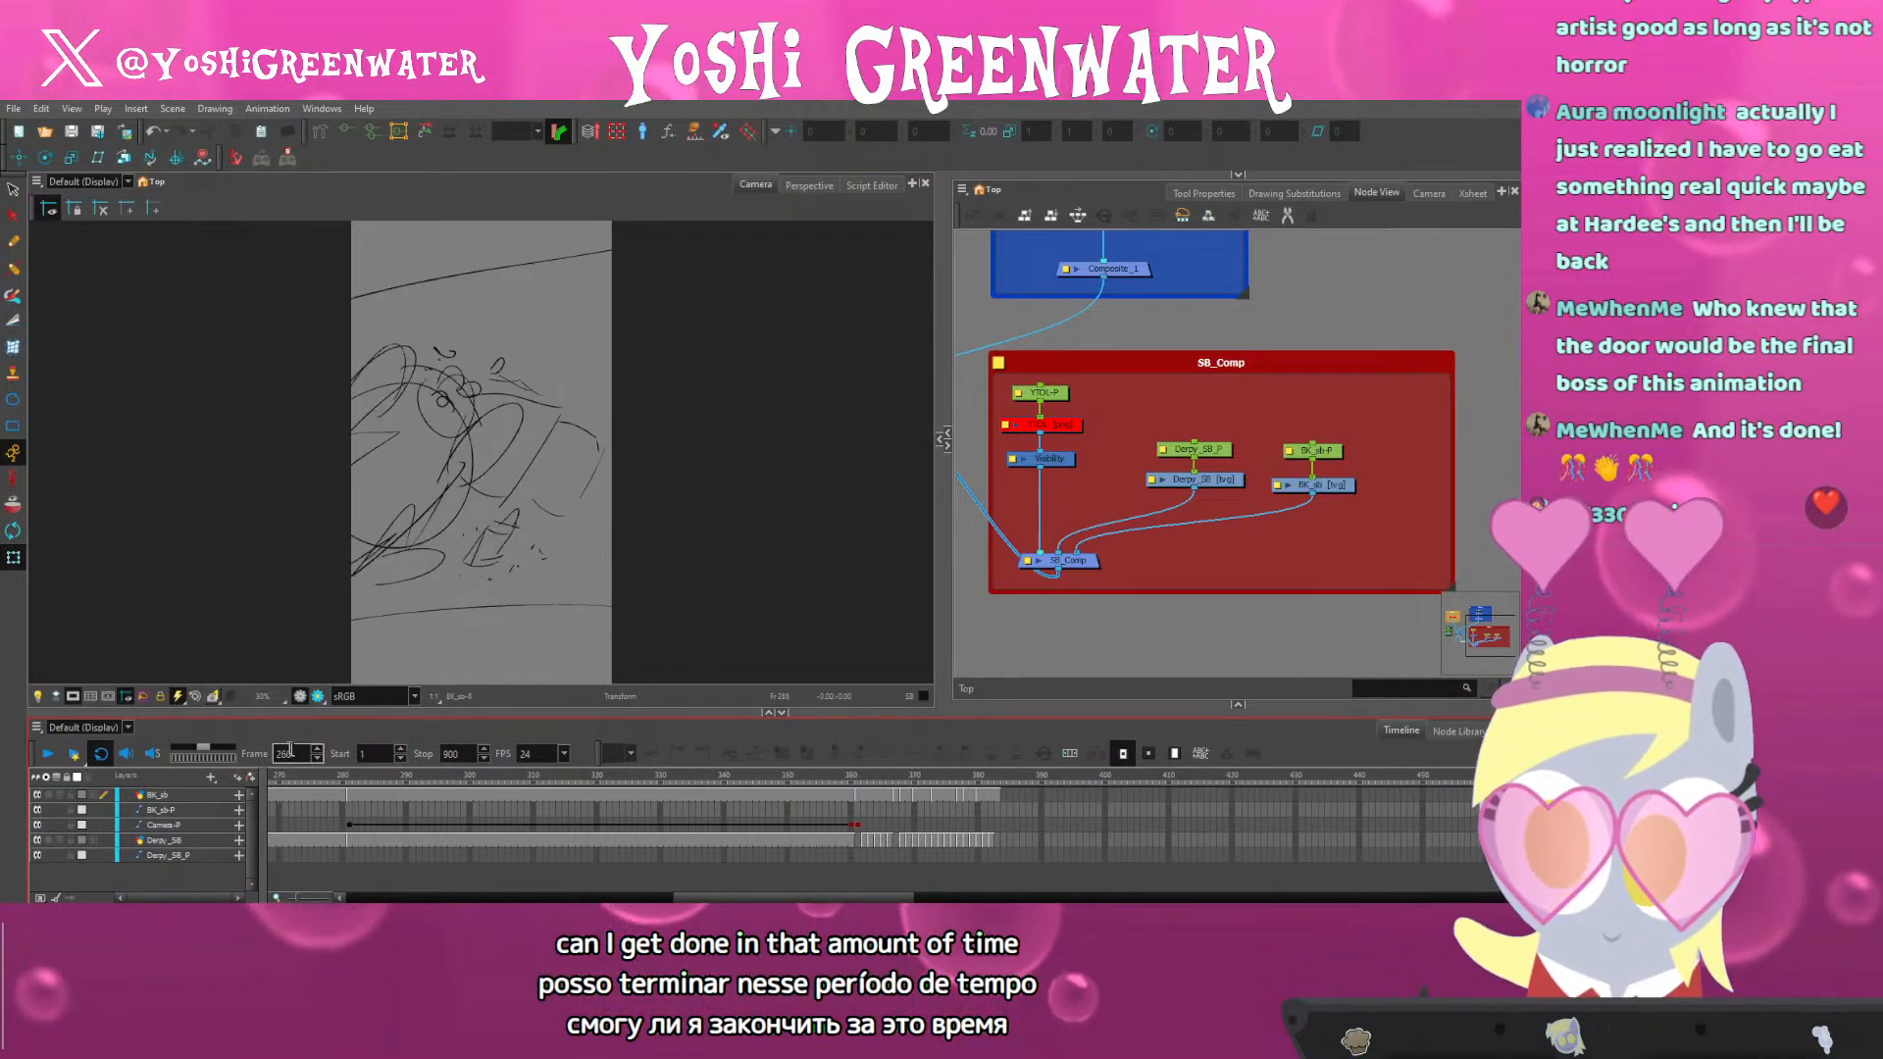
pyautogui.press('Return')
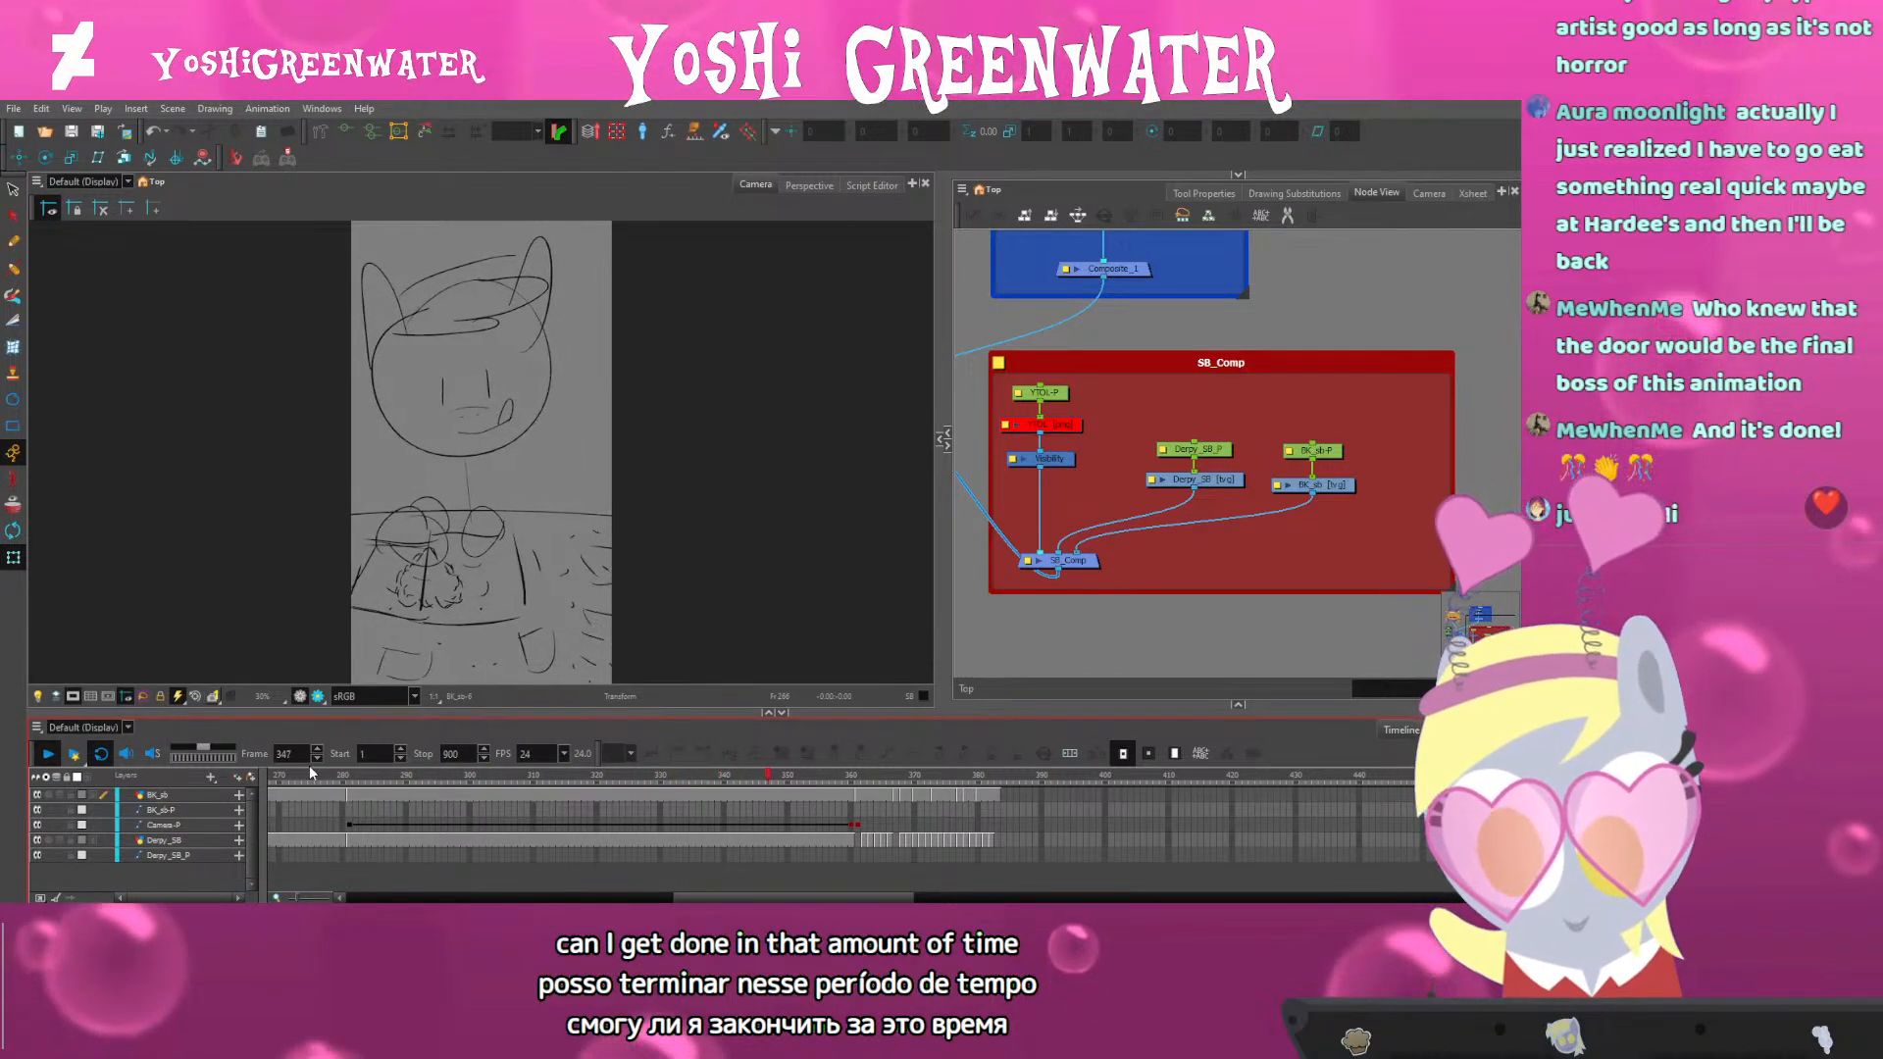
pyautogui.press('Return')
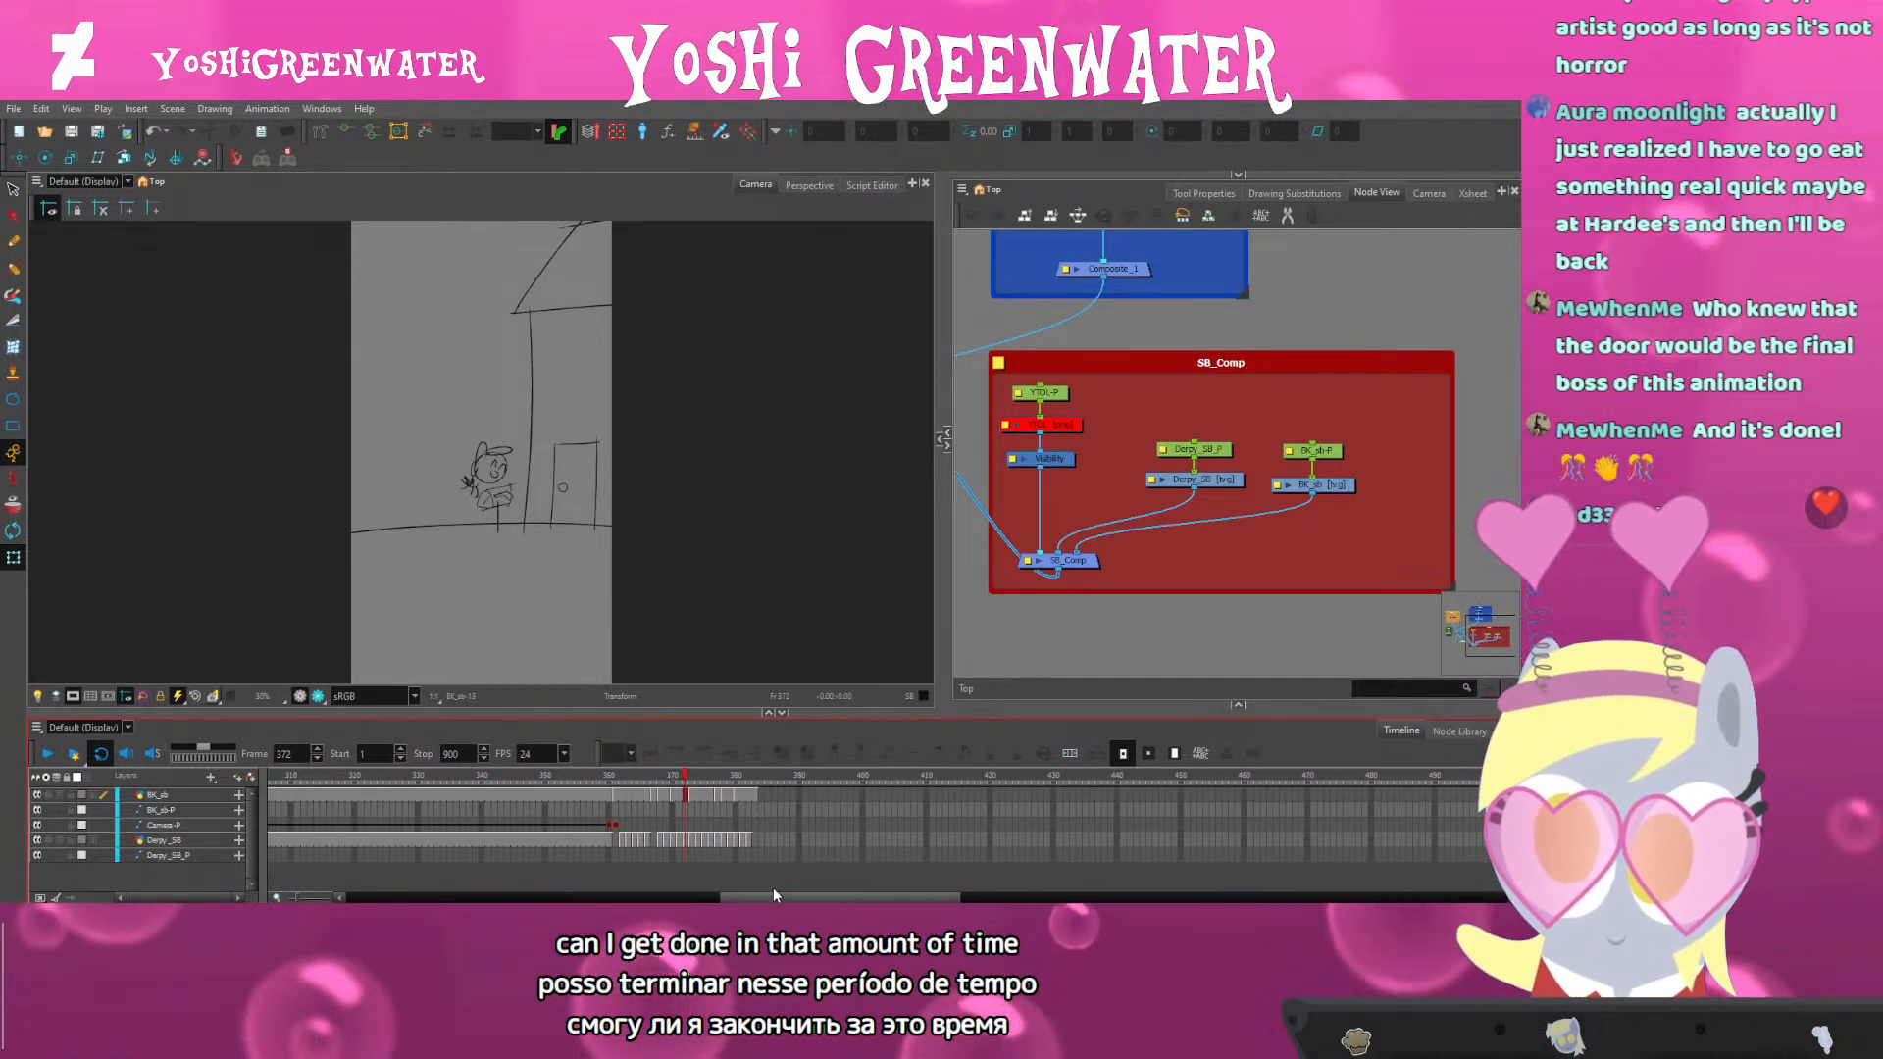
pyautogui.click(617, 781)
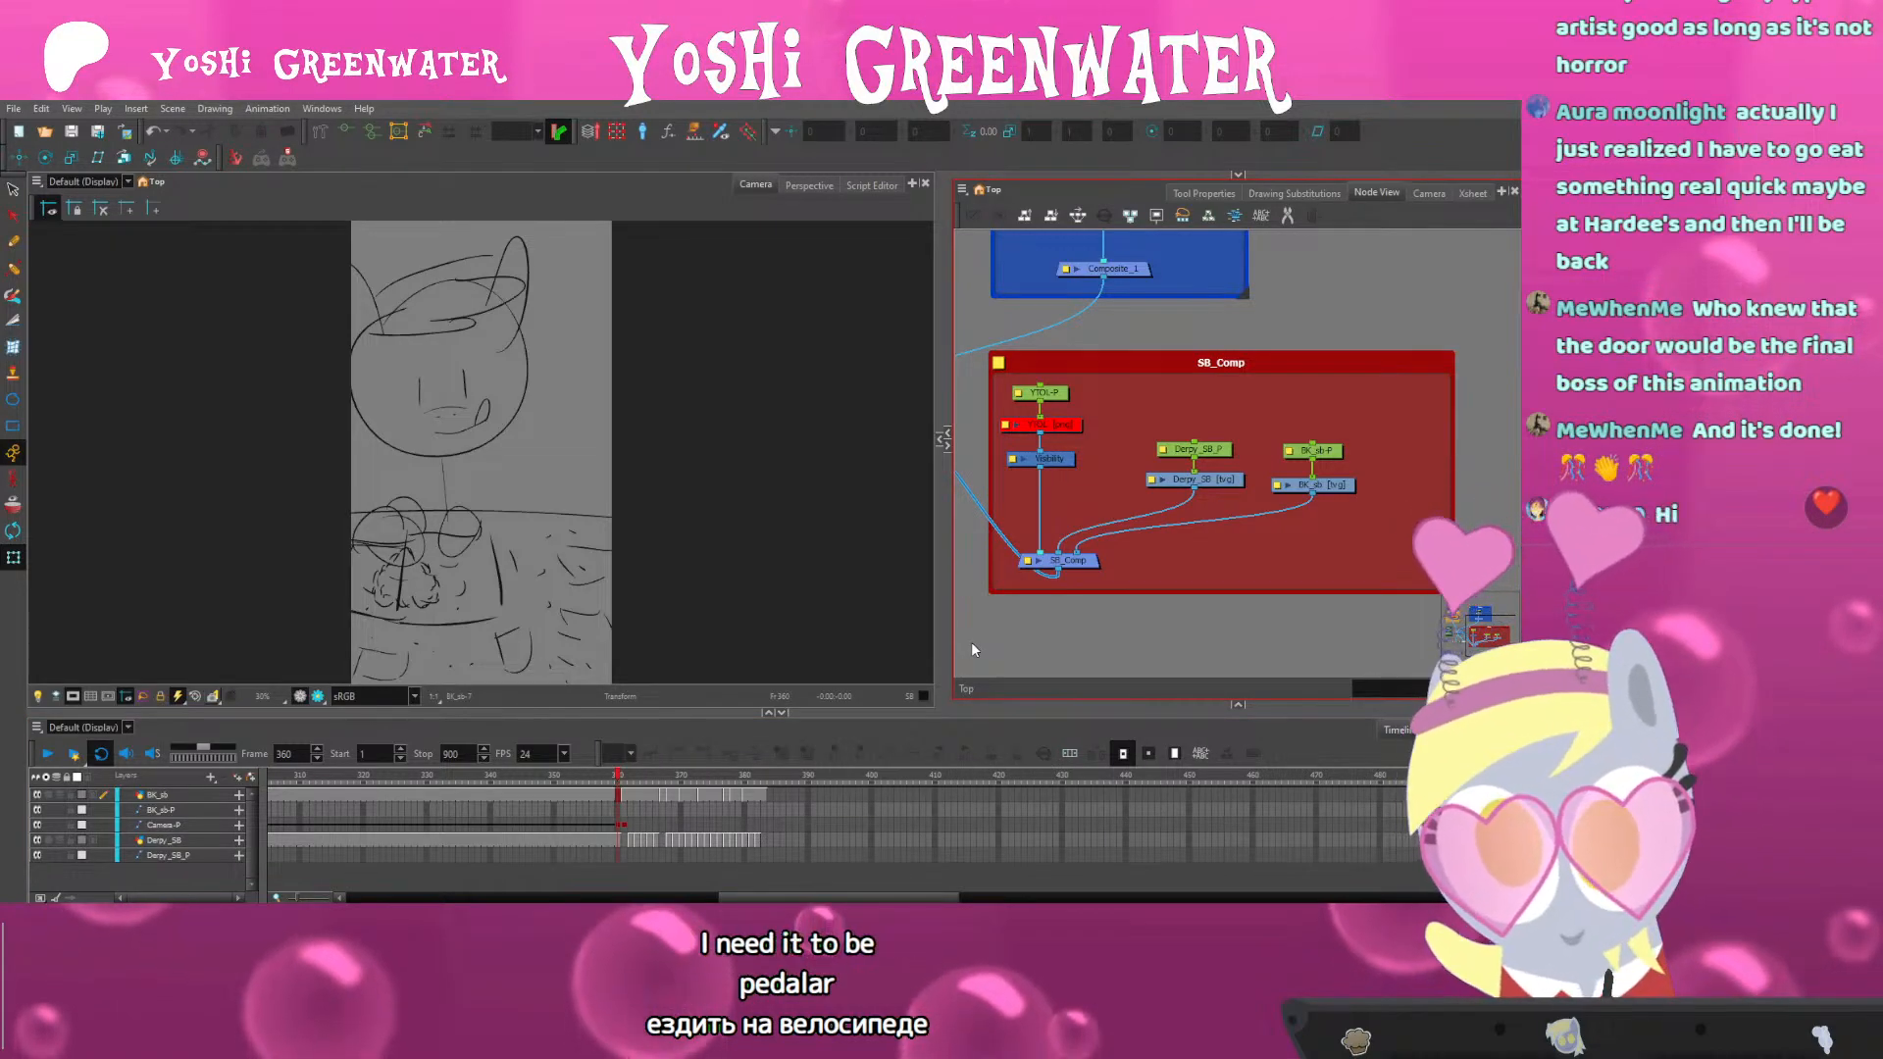
# Open Calculator, multiply 30 by 24, and dismiss it to return to the storyboard scene
pyautogui.press('XF86Calculator')
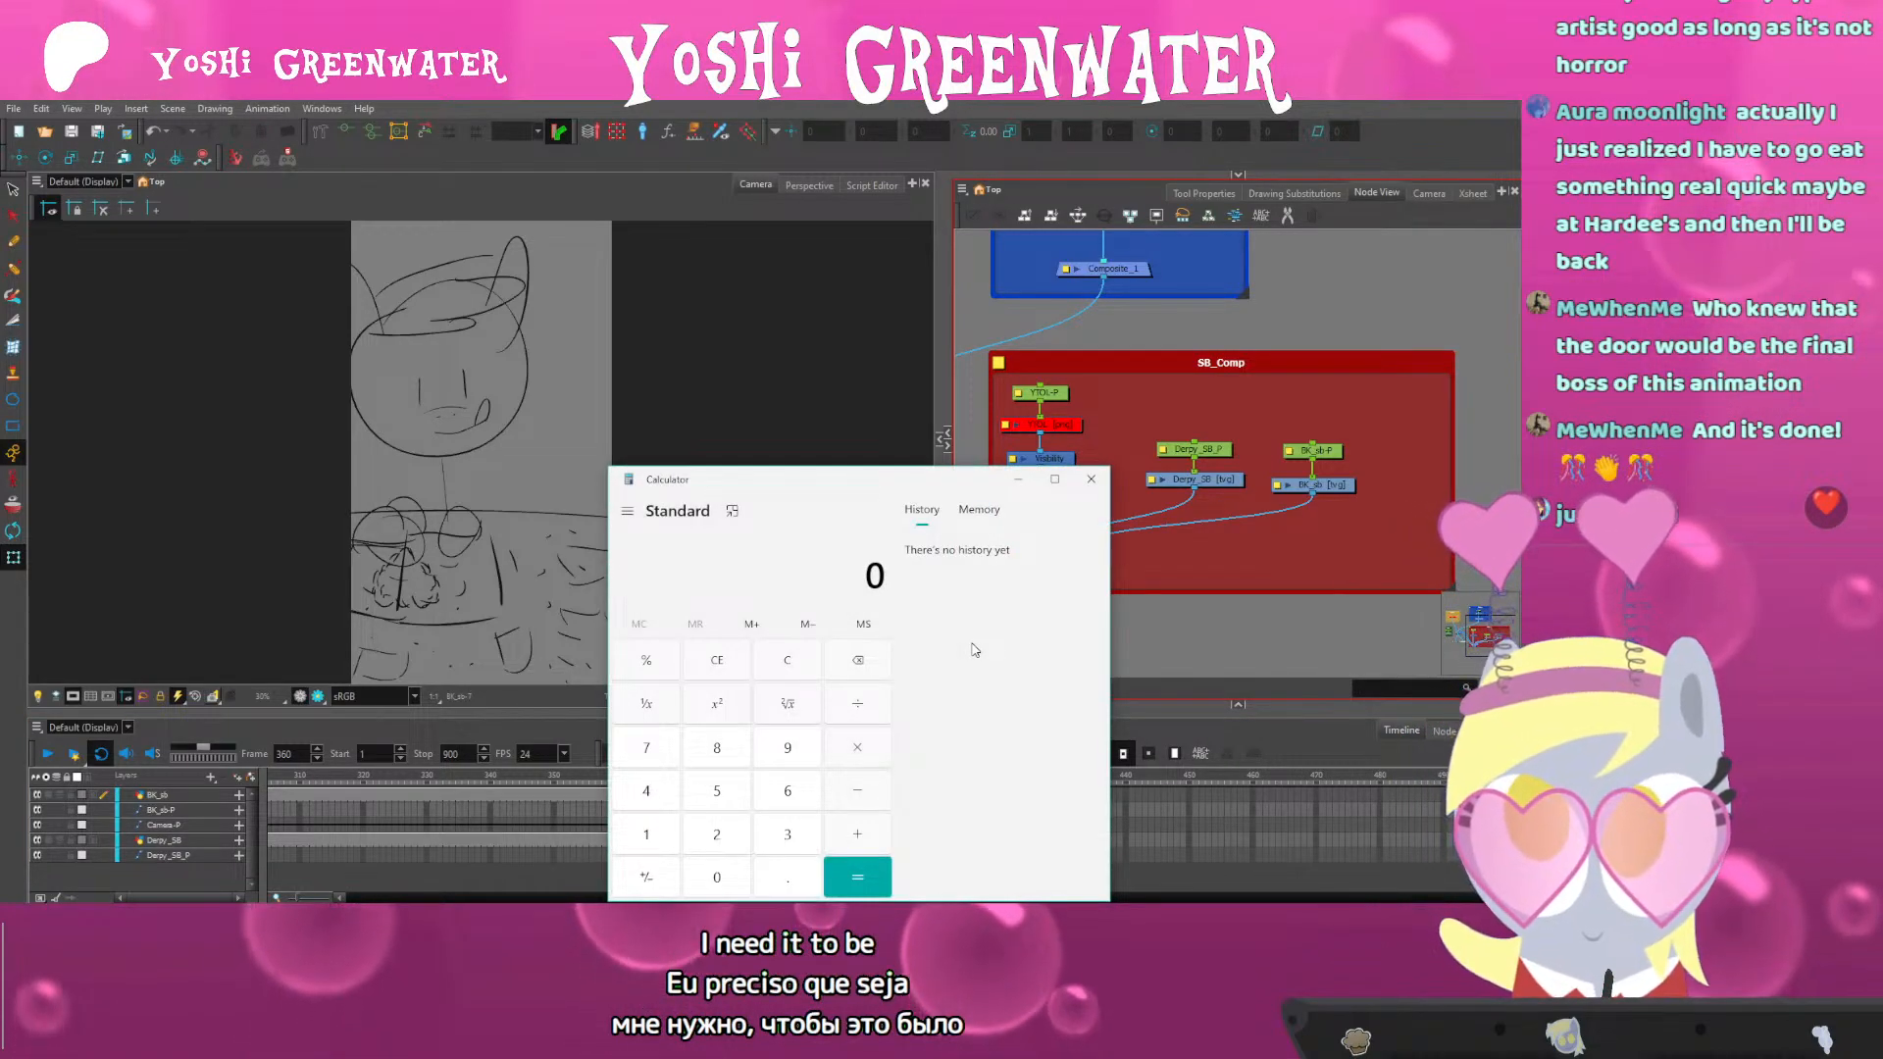
pyautogui.moveTo(721, 482); pyautogui.dragTo(710, 420)
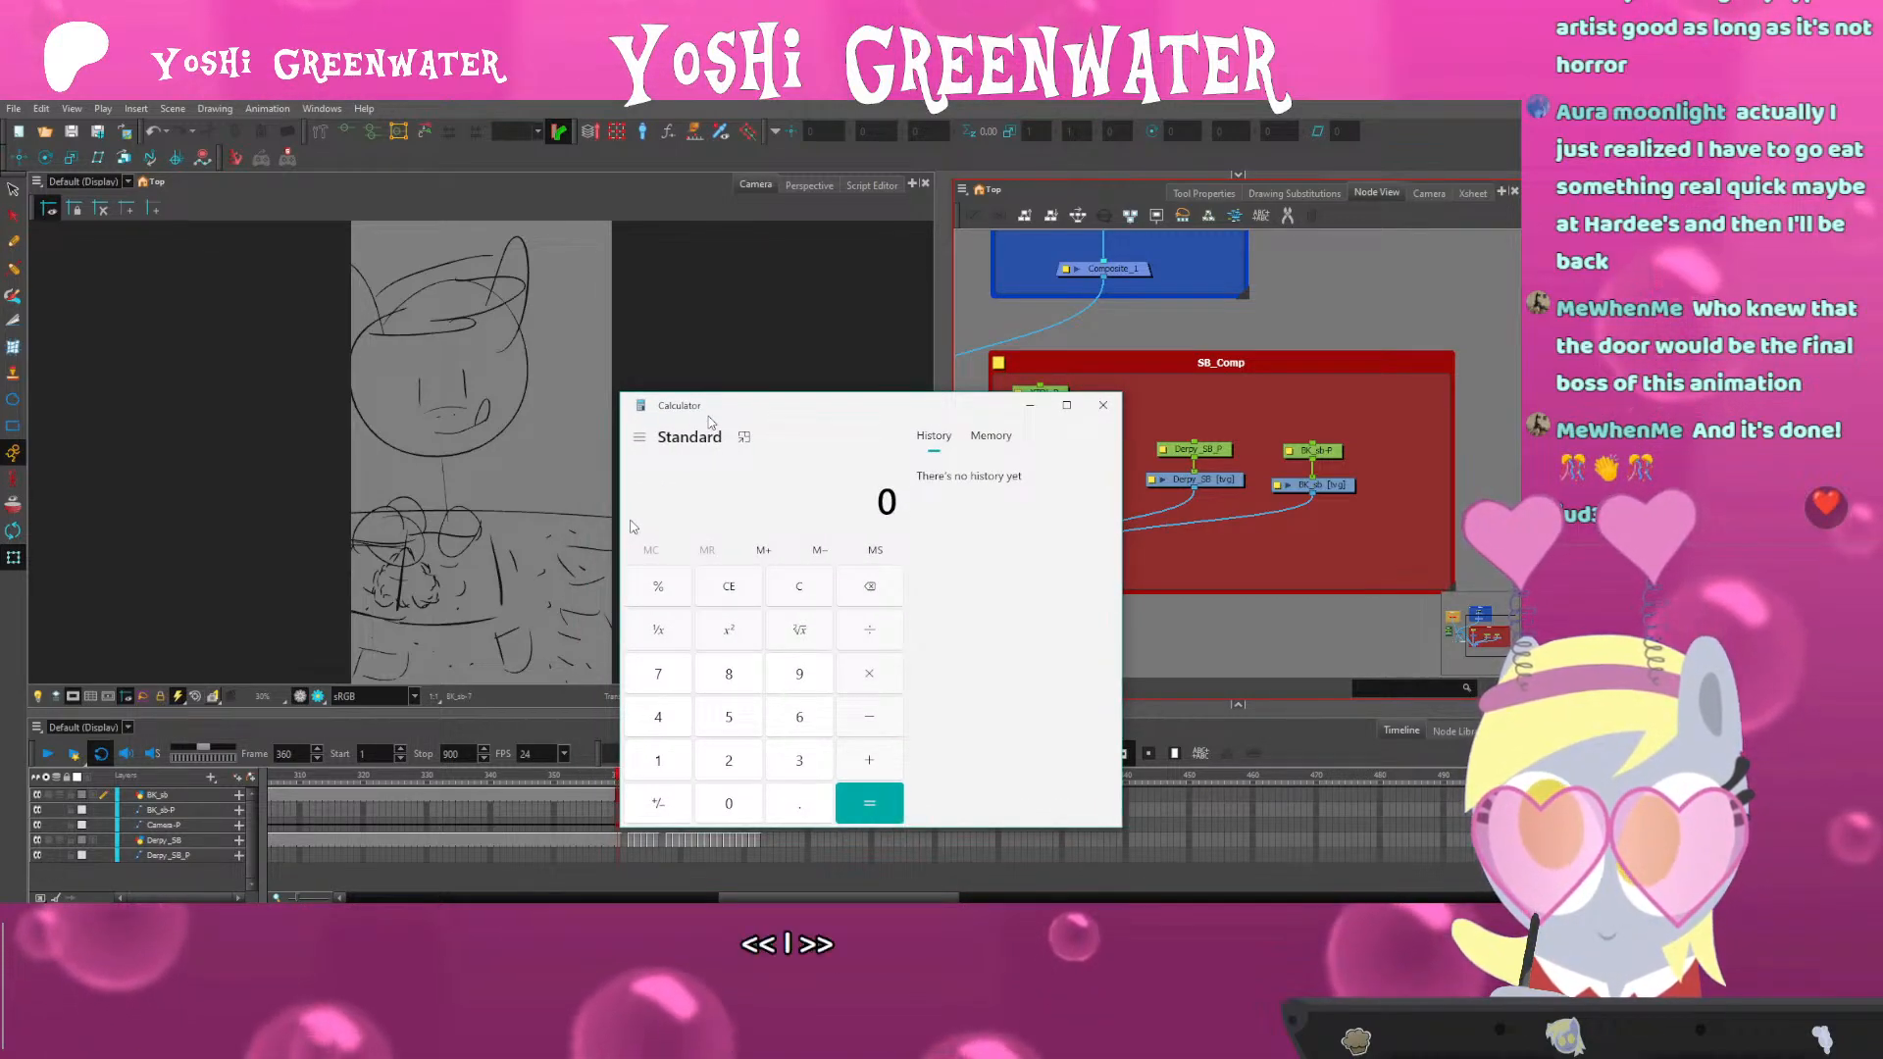
pyautogui.write('30')
pyautogui.moveTo(711, 422); pyautogui.dragTo(830, 448)
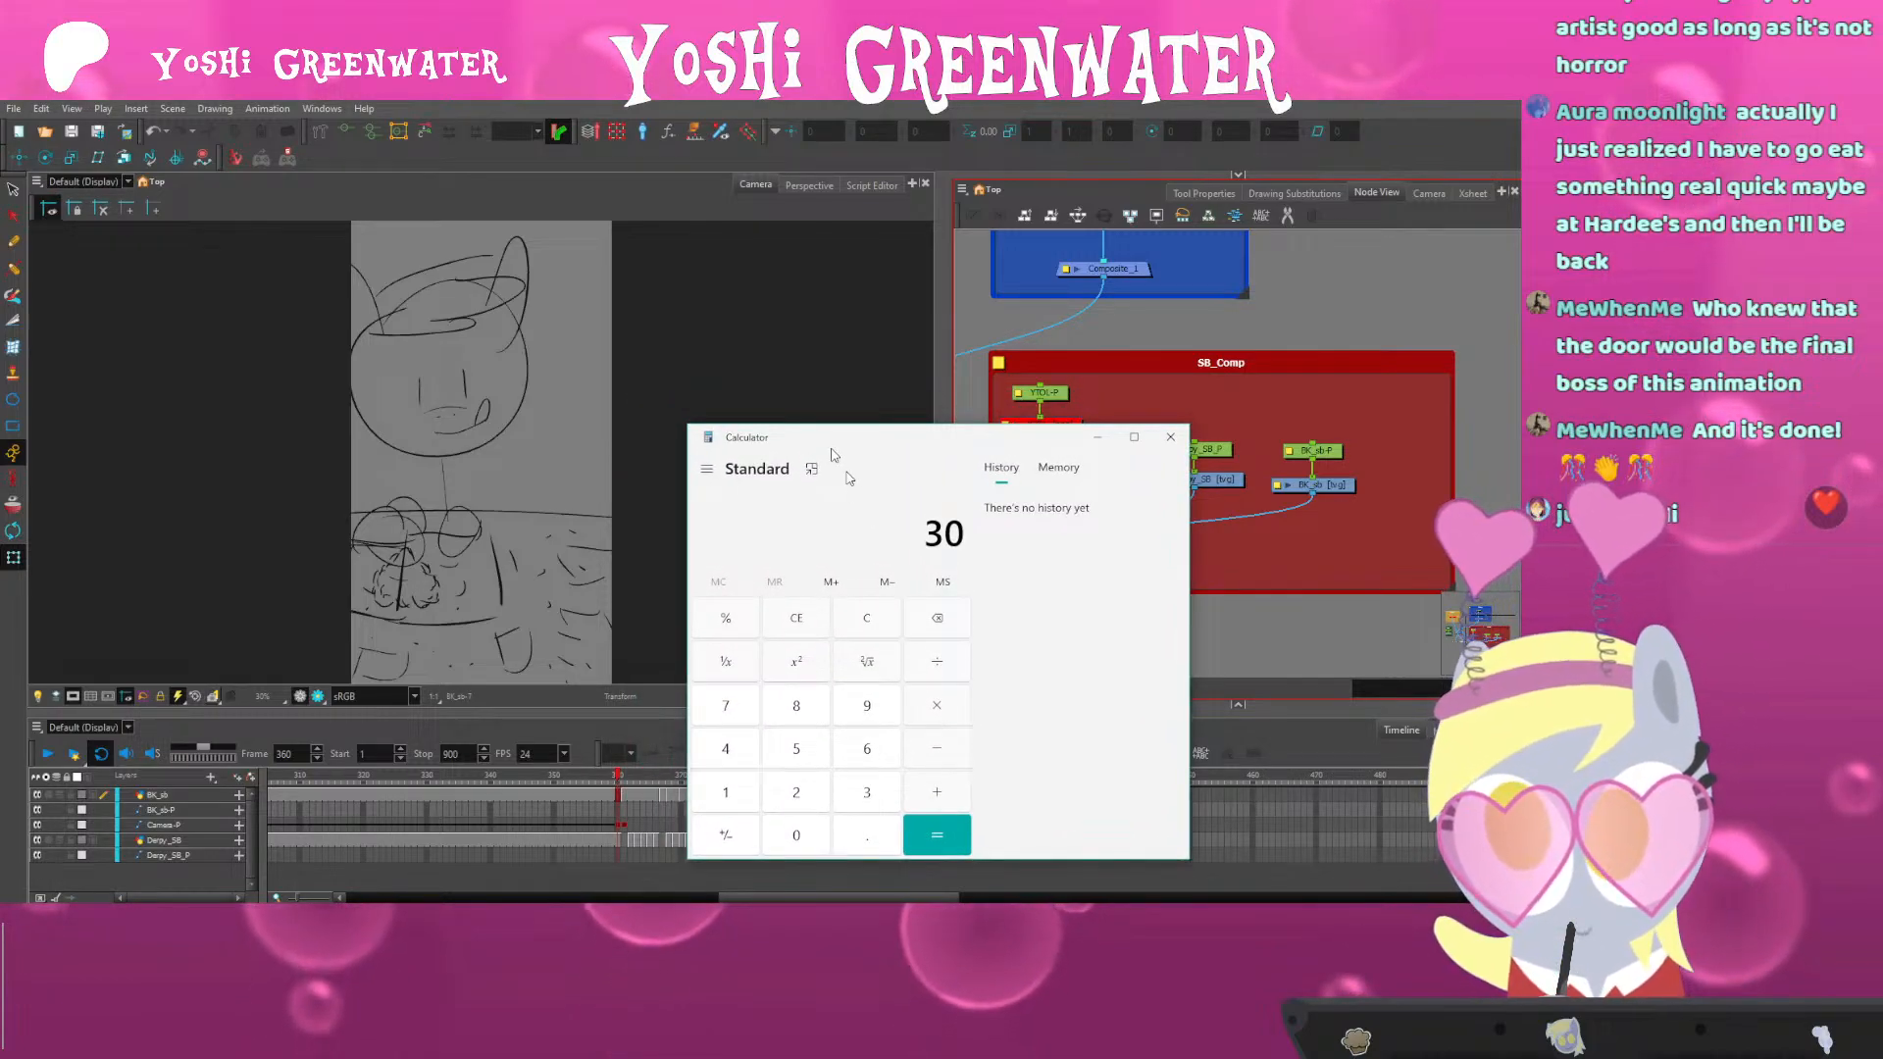
pyautogui.write('*2')
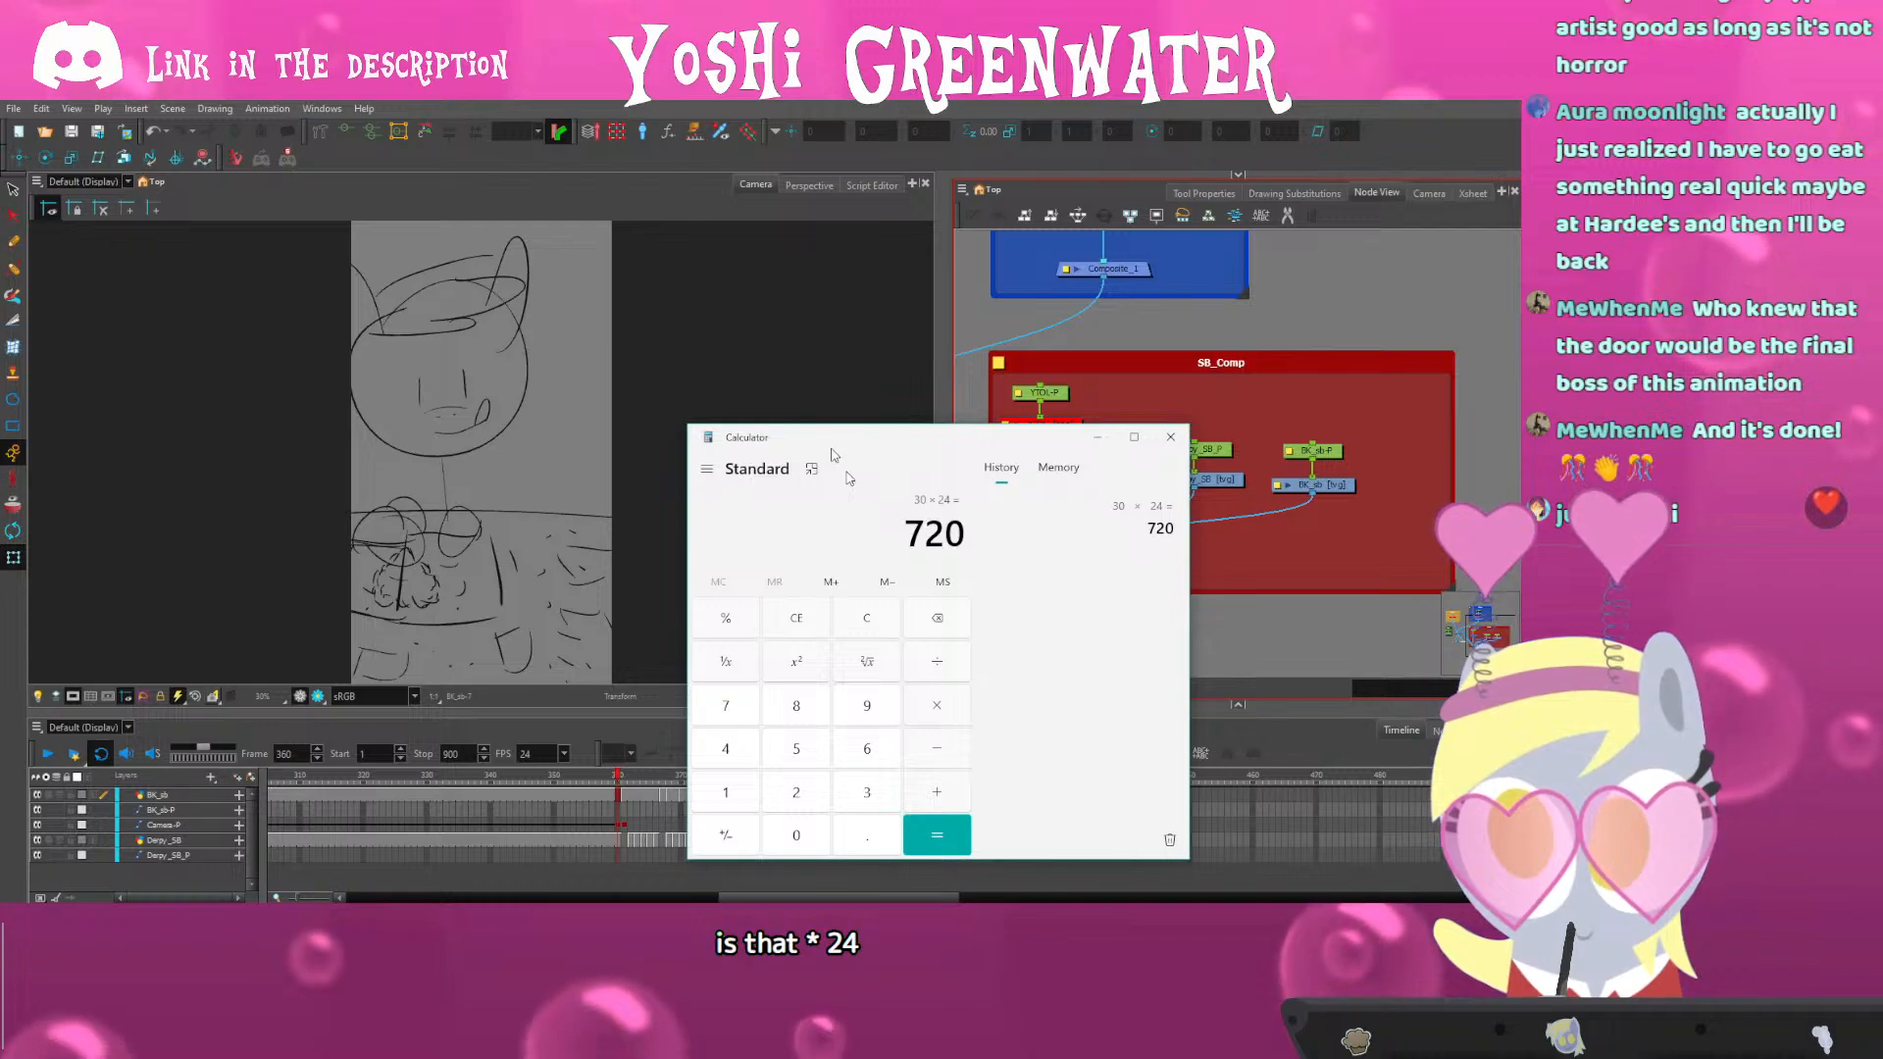
pyautogui.moveTo(838, 442); pyautogui.dragTo(738, 294)
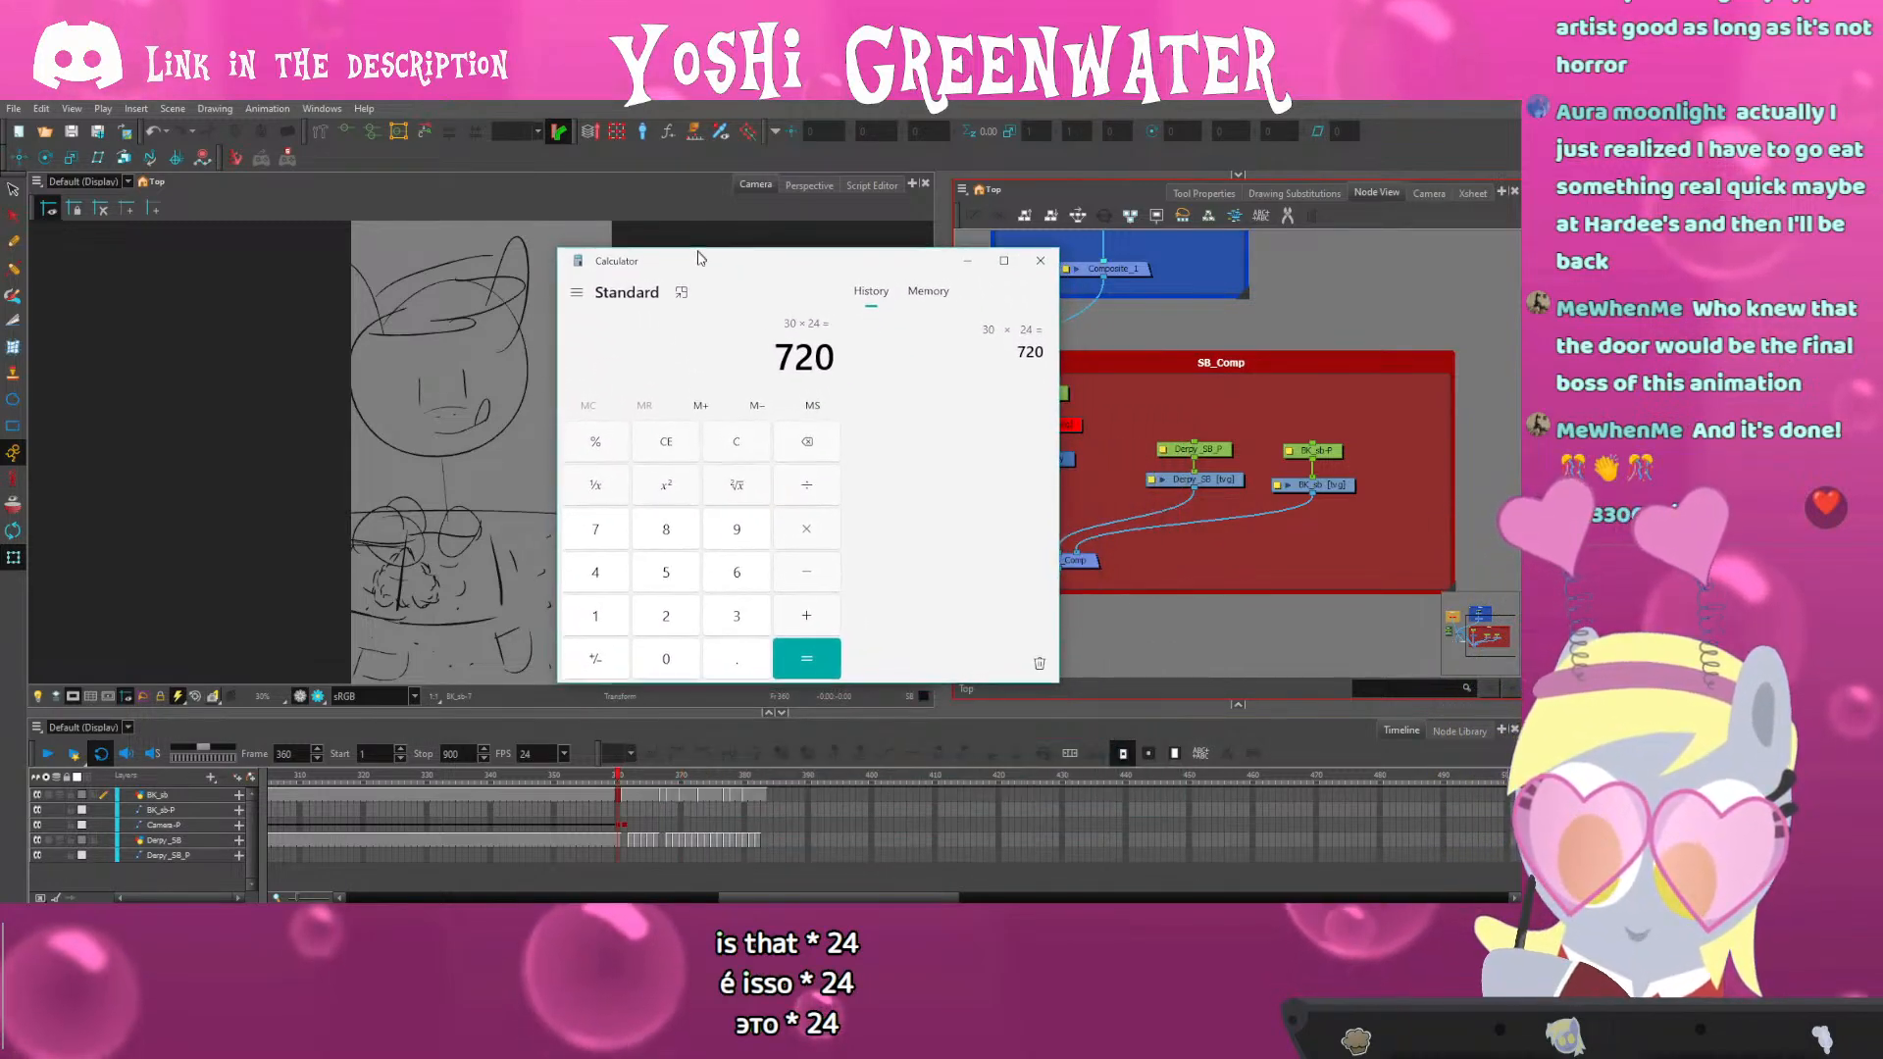
pyautogui.click(972, 279)
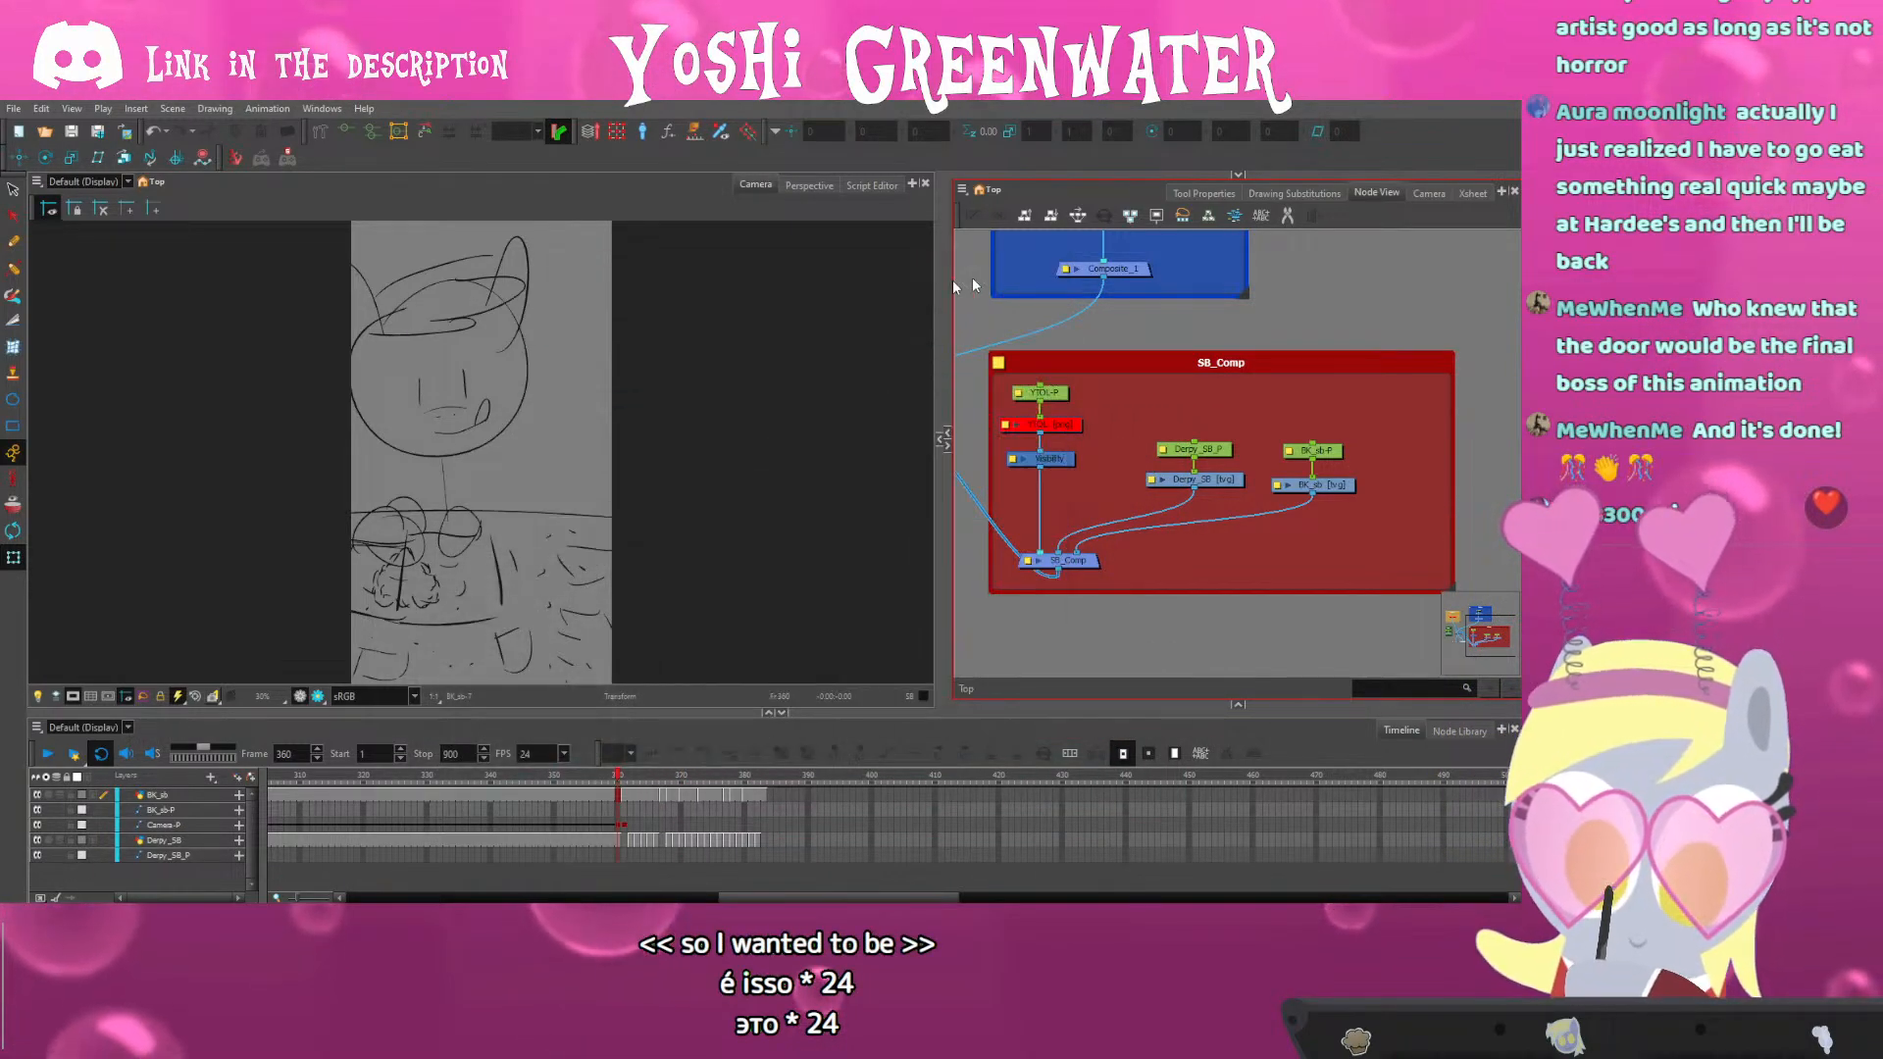
# Go to frame 720 on the timeline and open the options for that frame
pyautogui.hscroll(3, 763, 785)
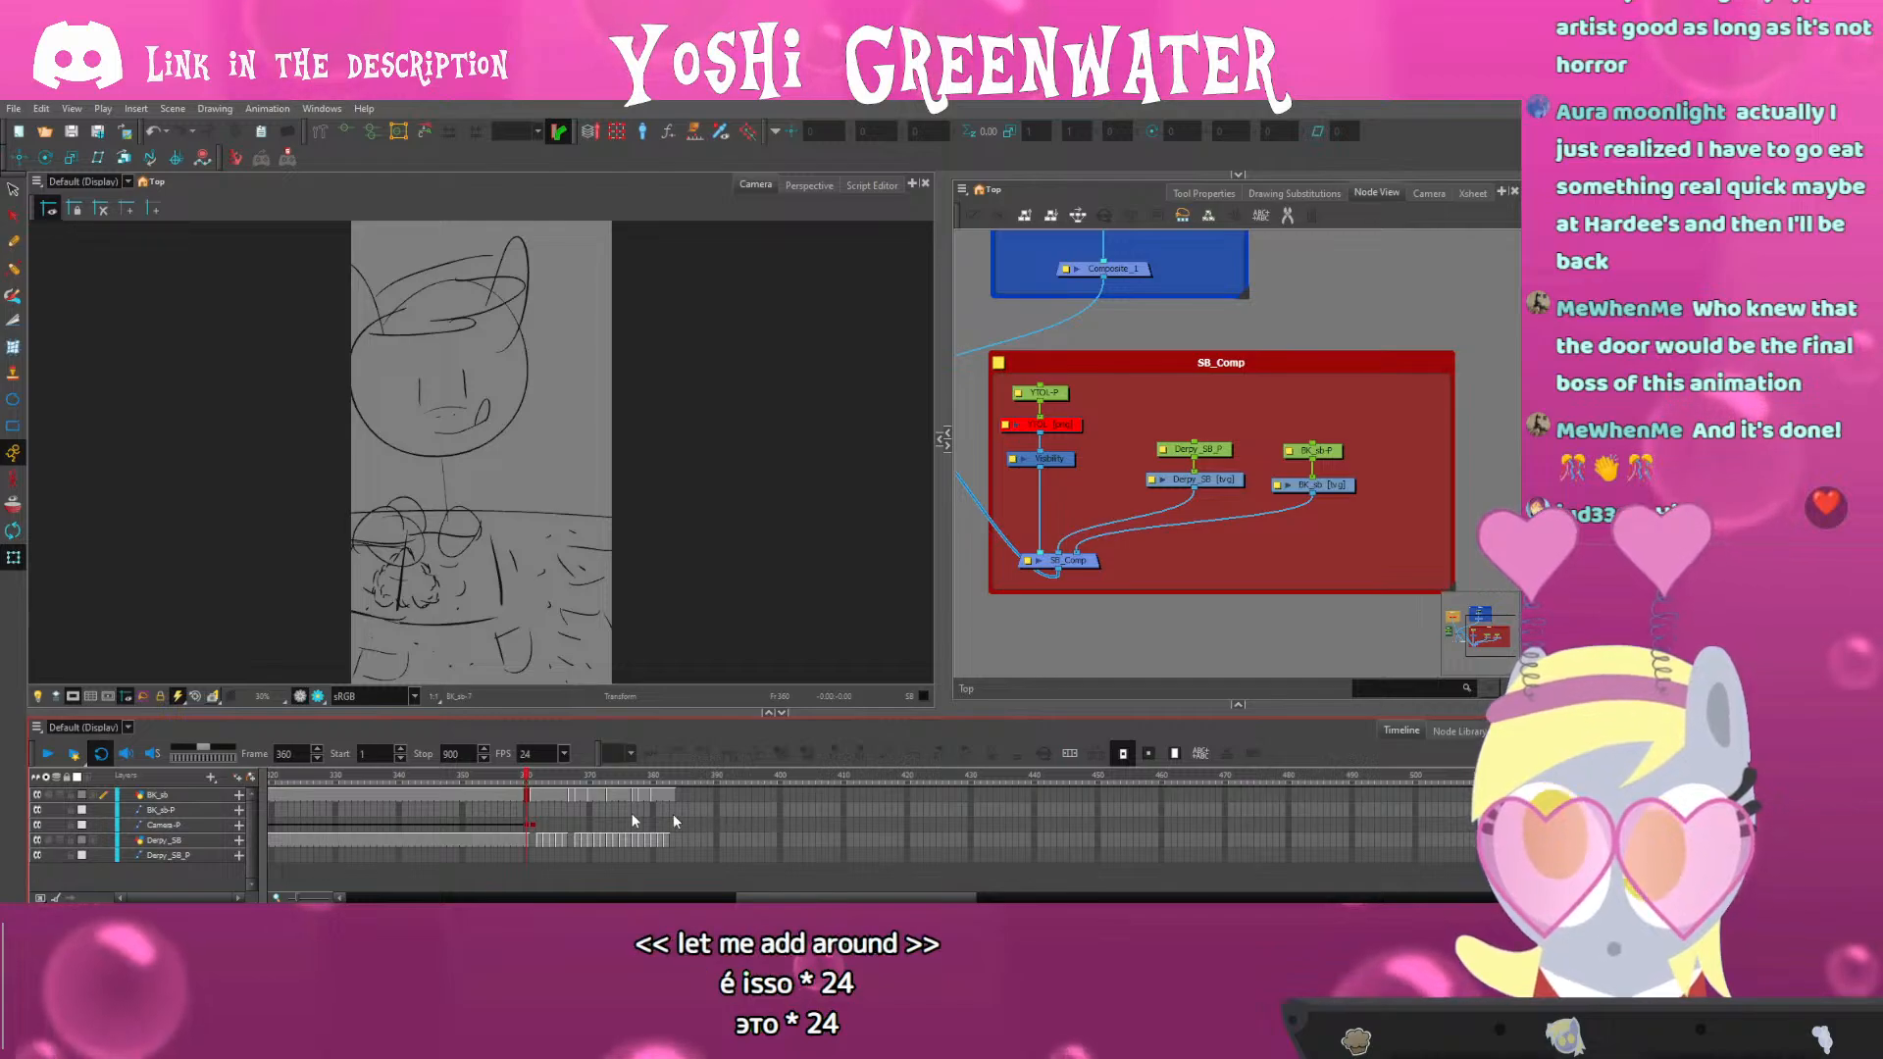
pyautogui.click(1045, 897)
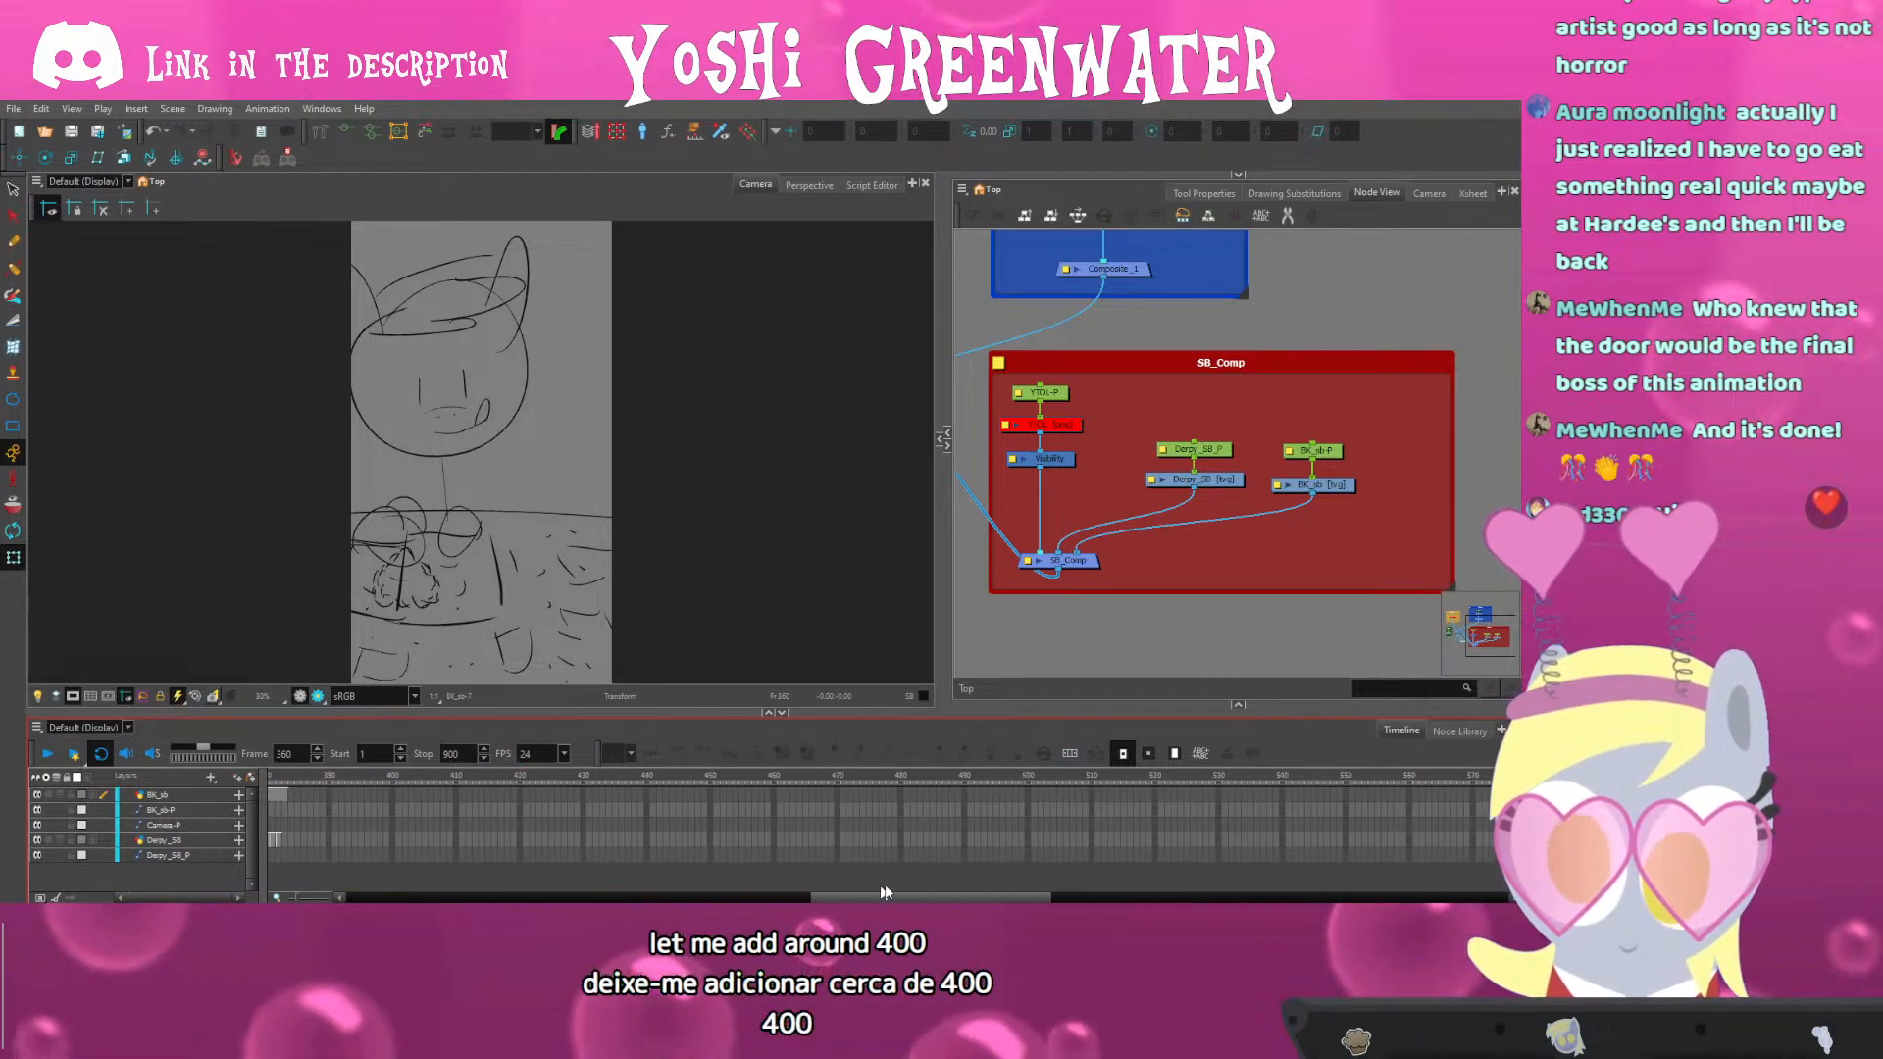
pyautogui.moveTo(1045, 893); pyautogui.dragTo(1197, 893)
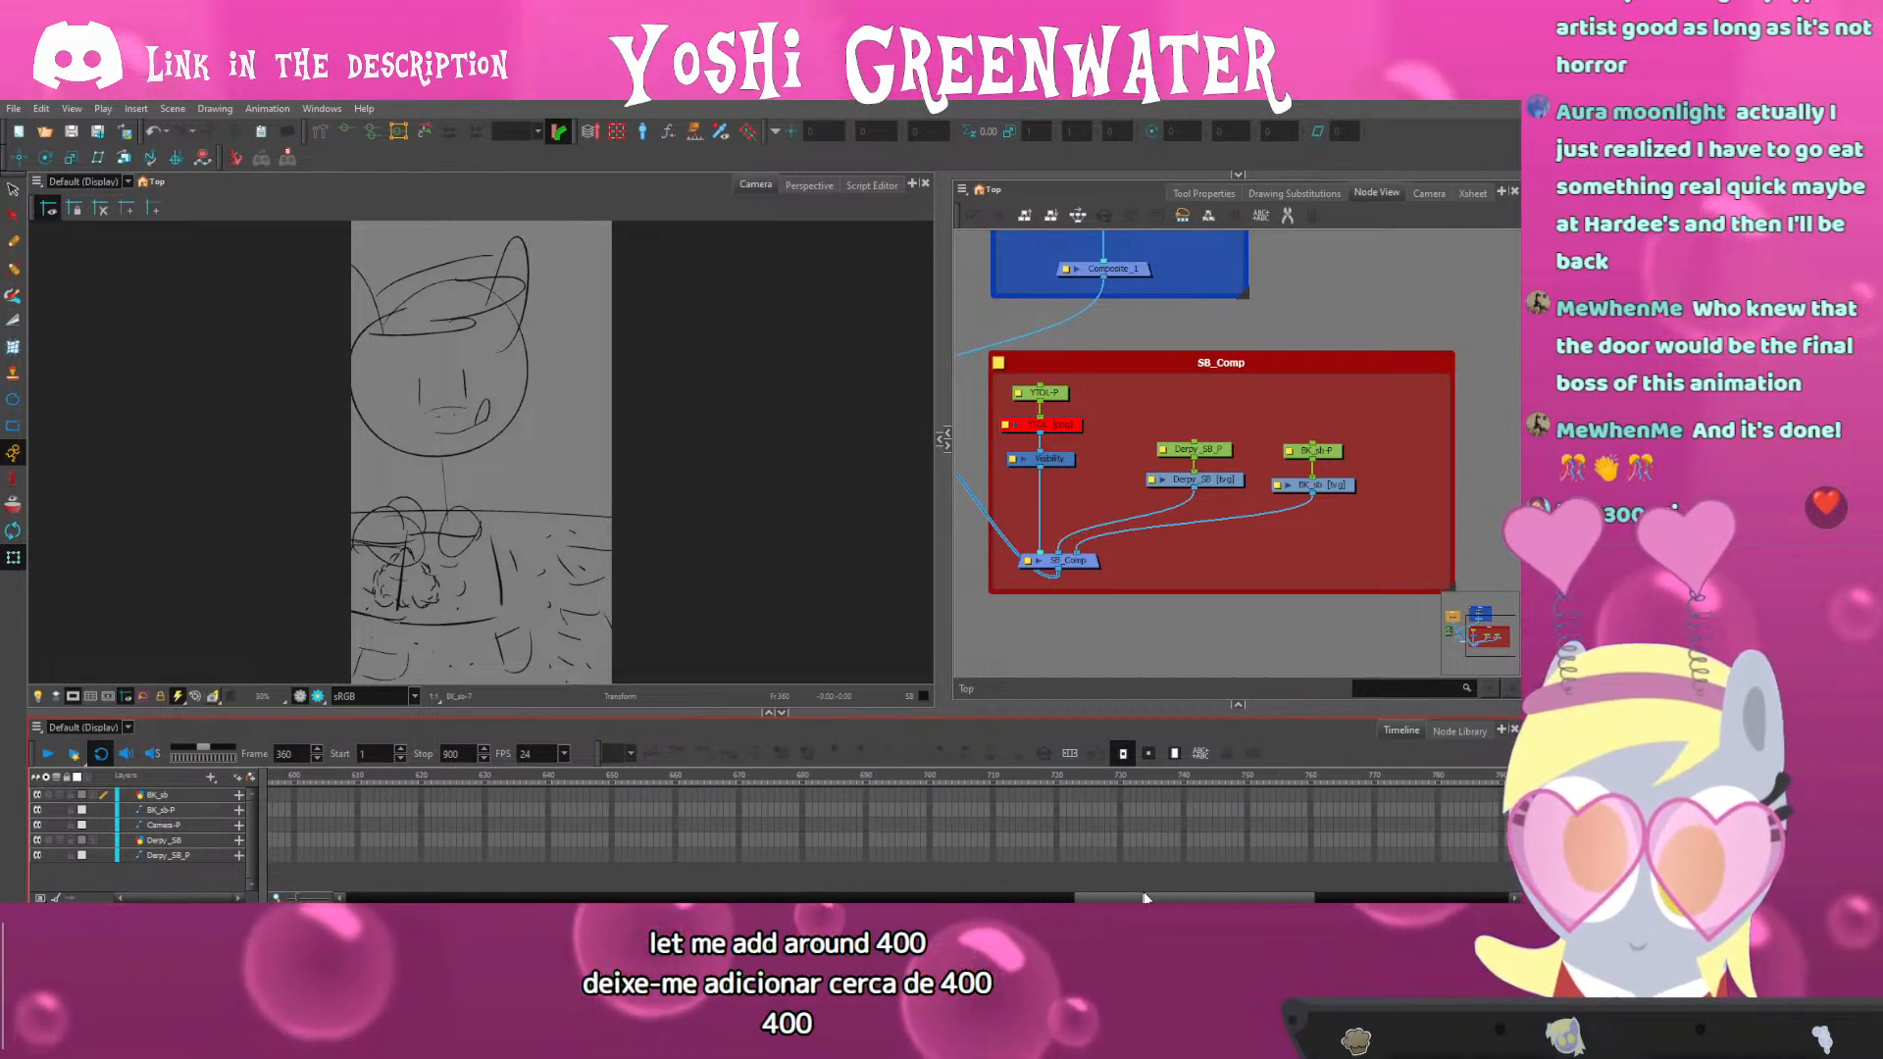
pyautogui.click(857, 780)
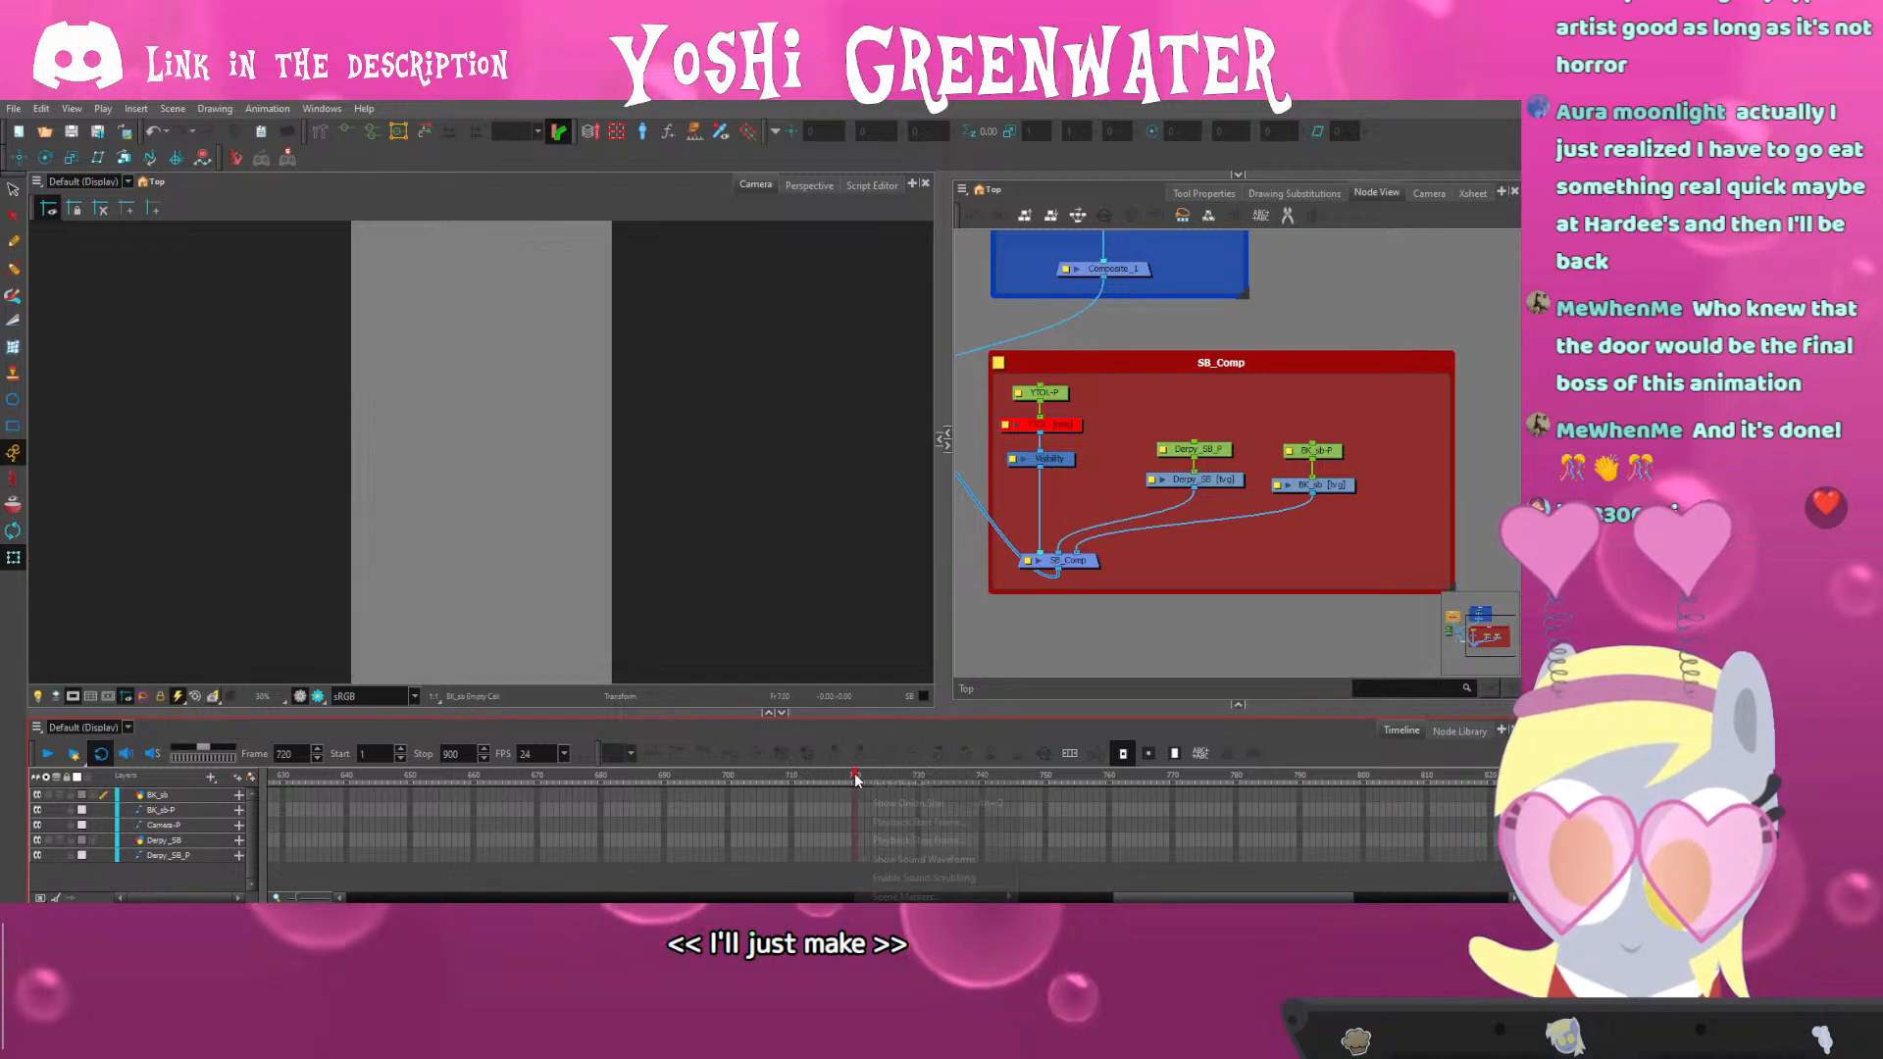
pyautogui.rightClick(858, 796)
pyautogui.click(991, 885)
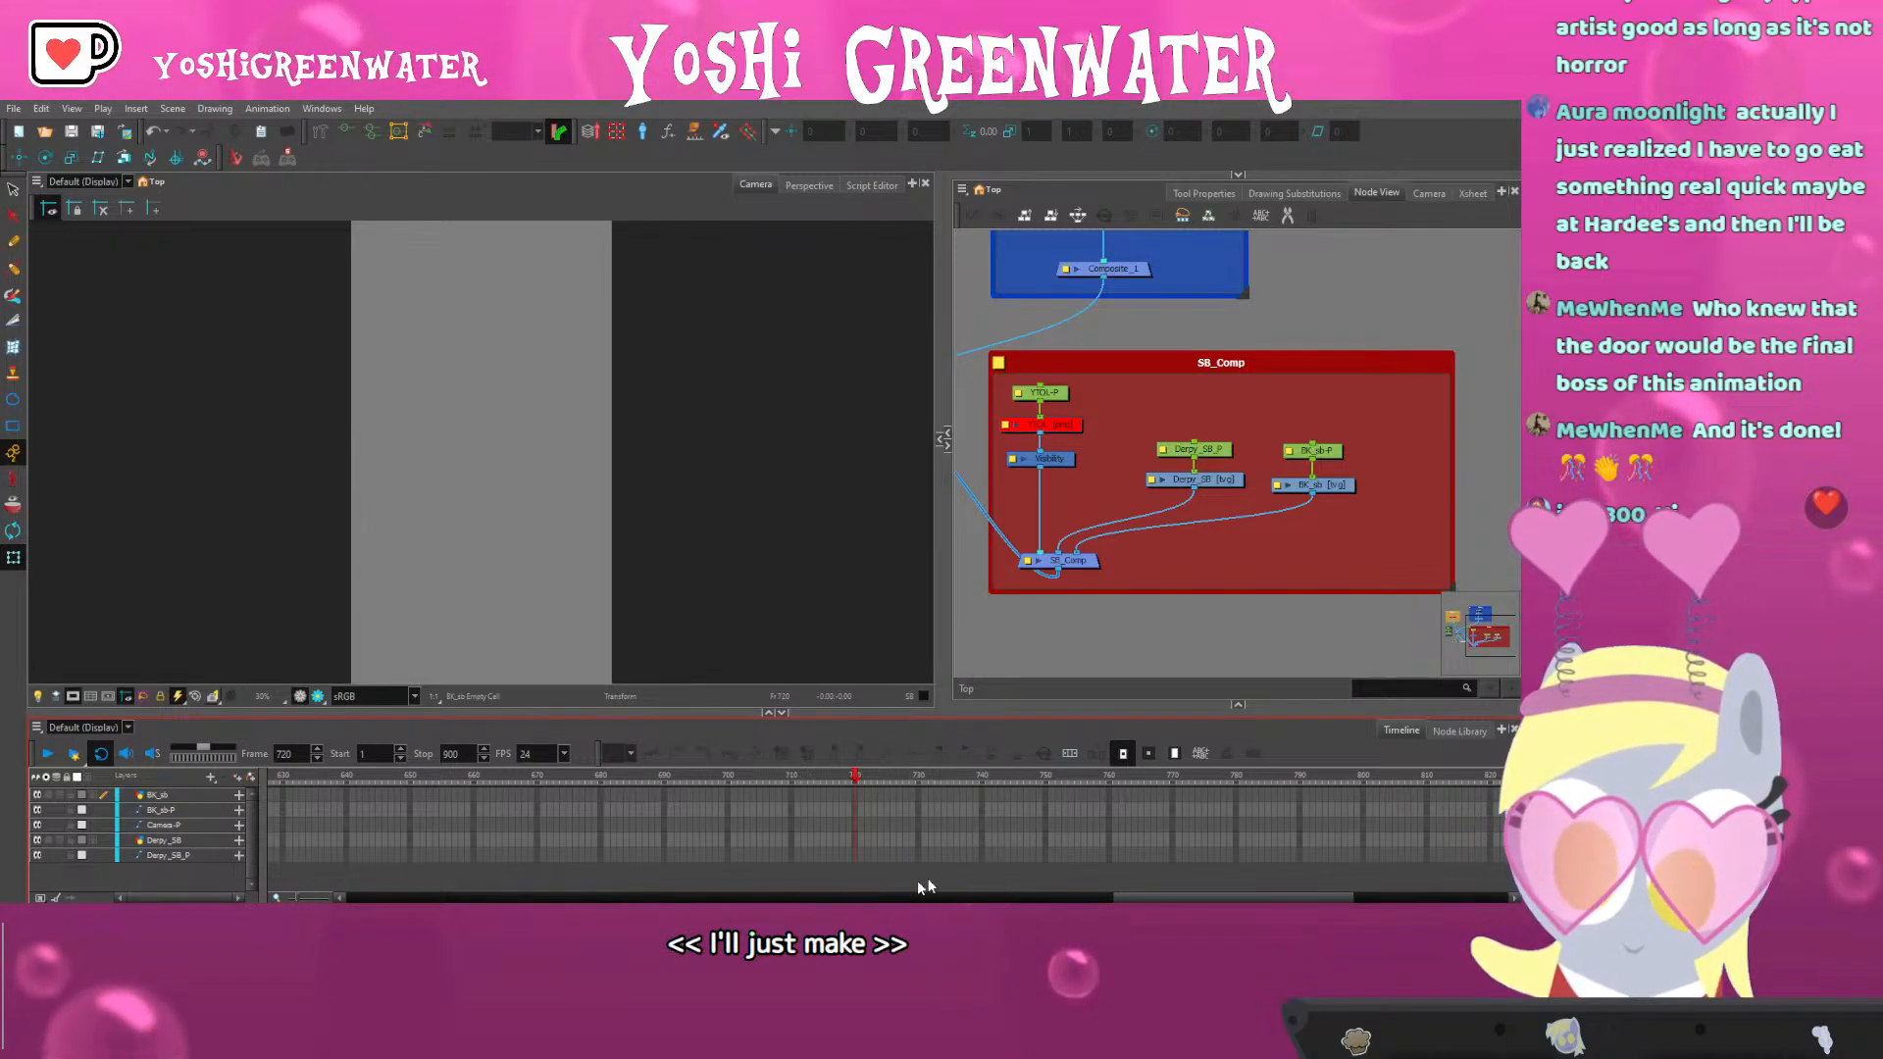
# Return along the timeline to the end of the close-up pan at frame 360
pyautogui.scroll(2, 951, 840)
pyautogui.moveTo(1099, 894); pyautogui.dragTo(932, 894)
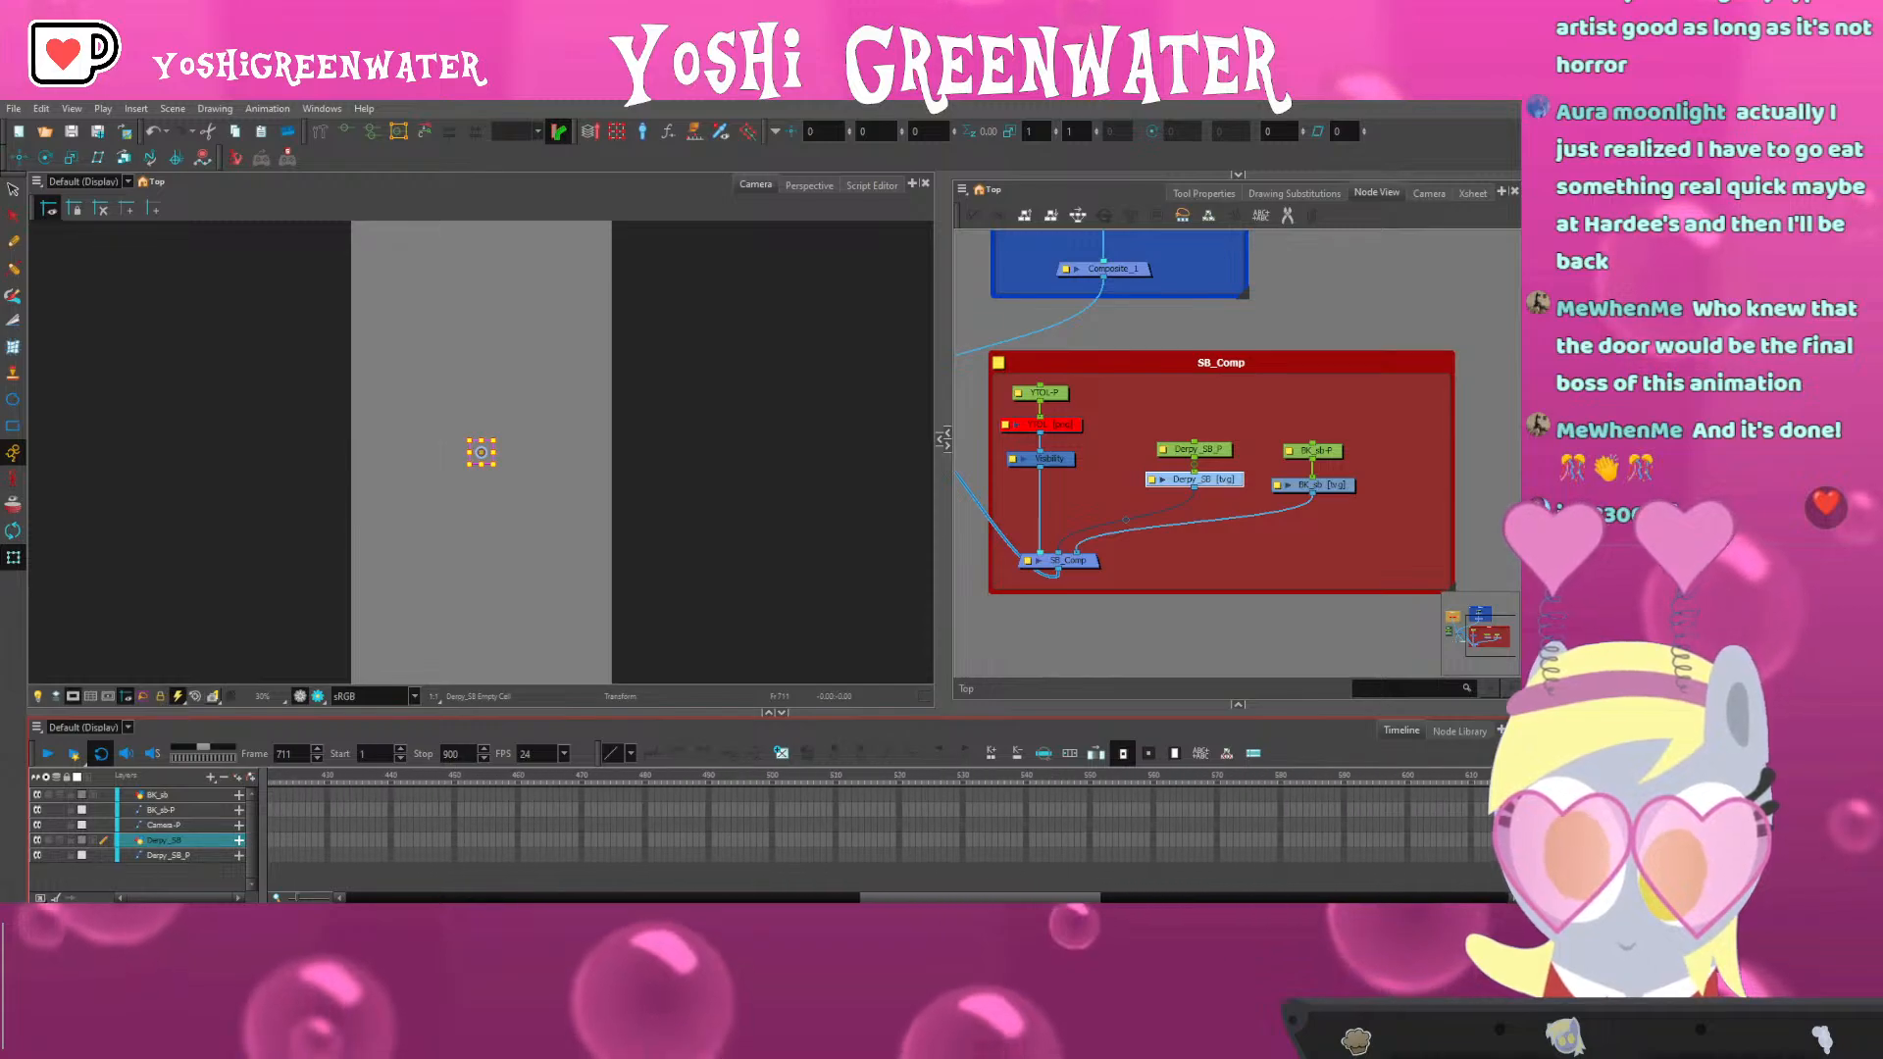
pyautogui.moveTo(932, 895); pyautogui.dragTo(722, 890)
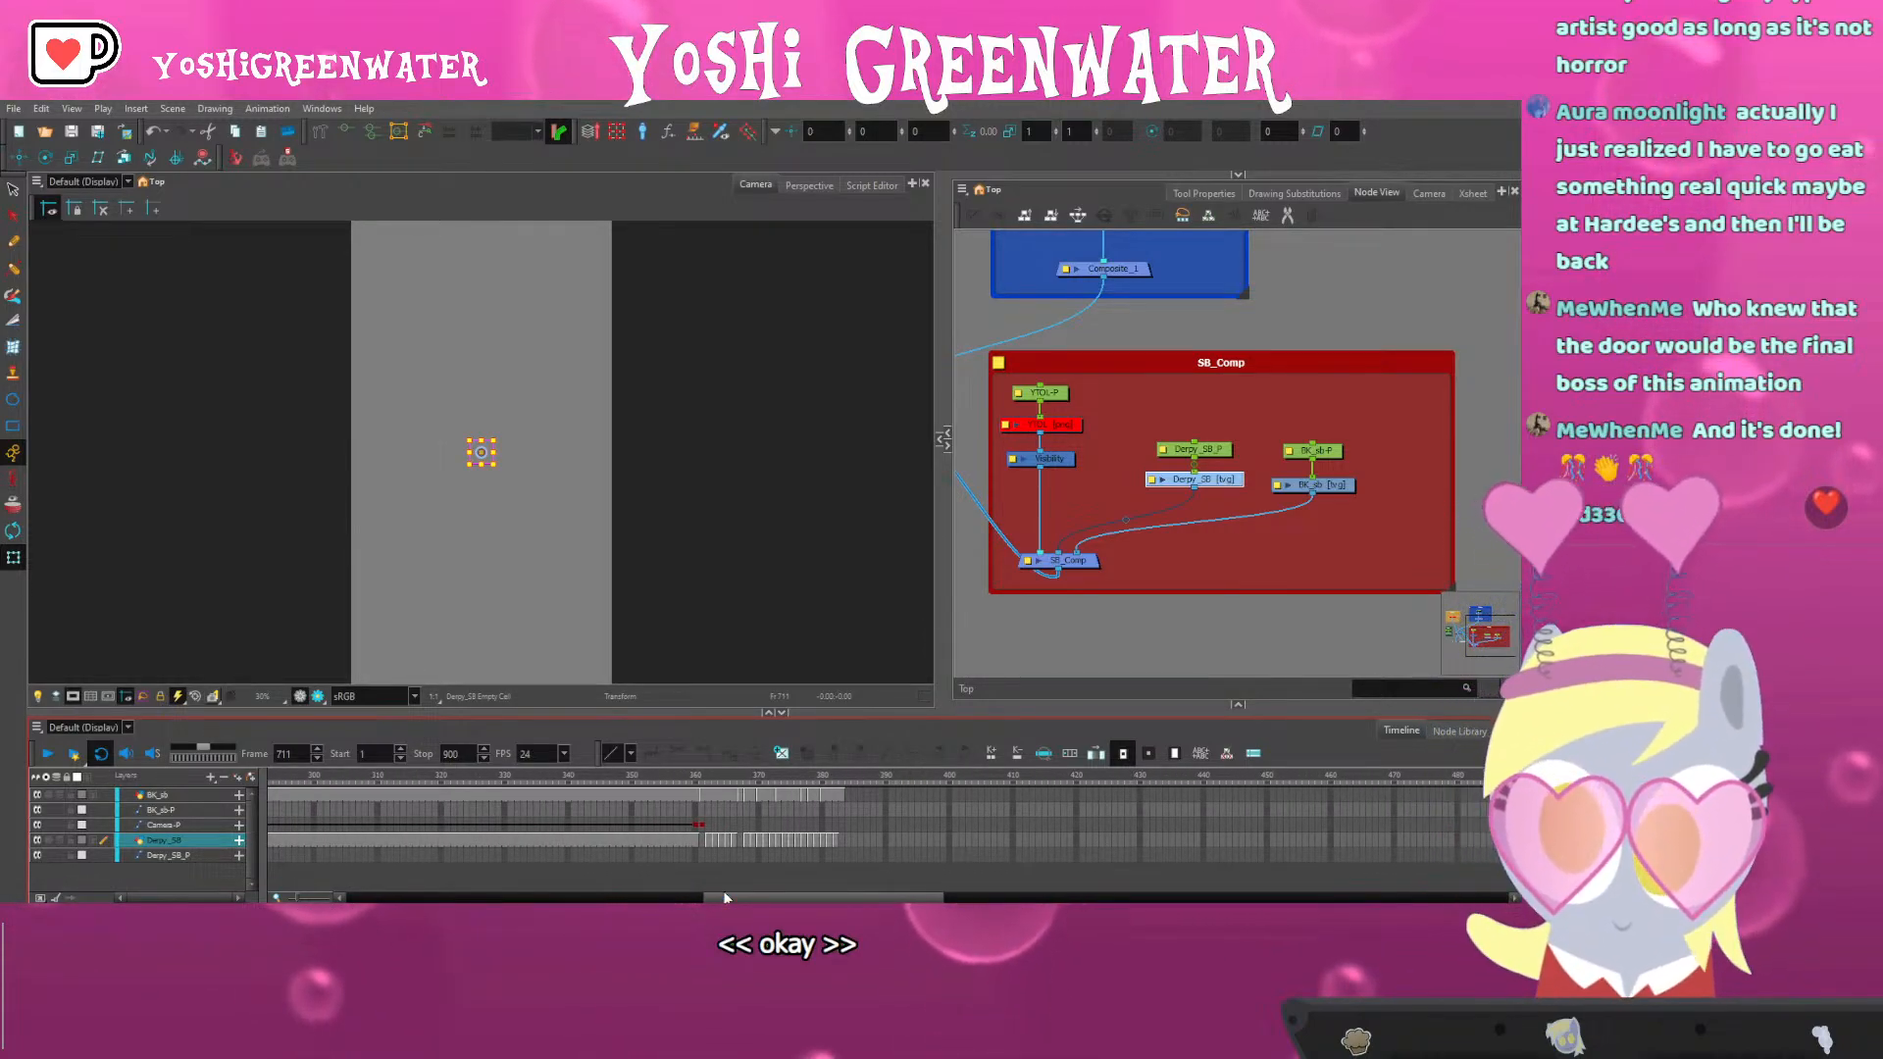
pyautogui.moveTo(722, 890); pyautogui.dragTo(740, 840)
pyautogui.click(677, 703)
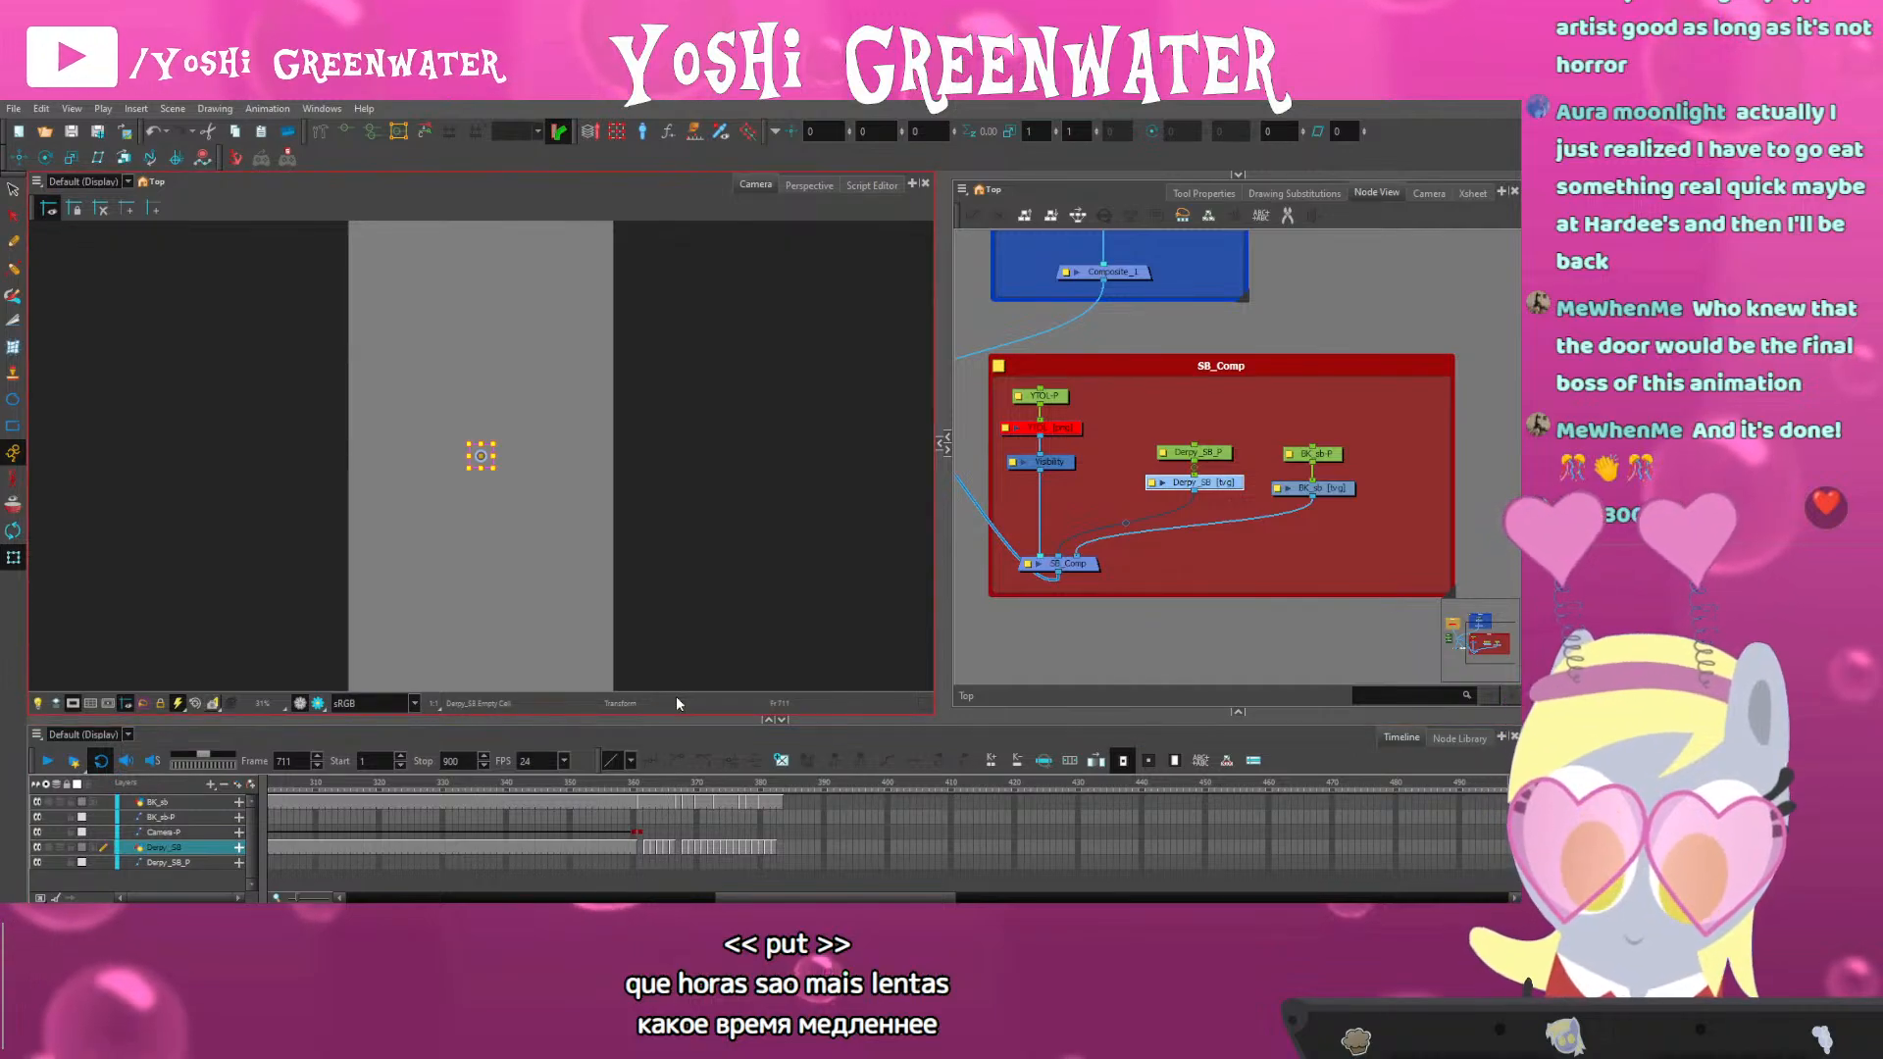
pyautogui.click(633, 784)
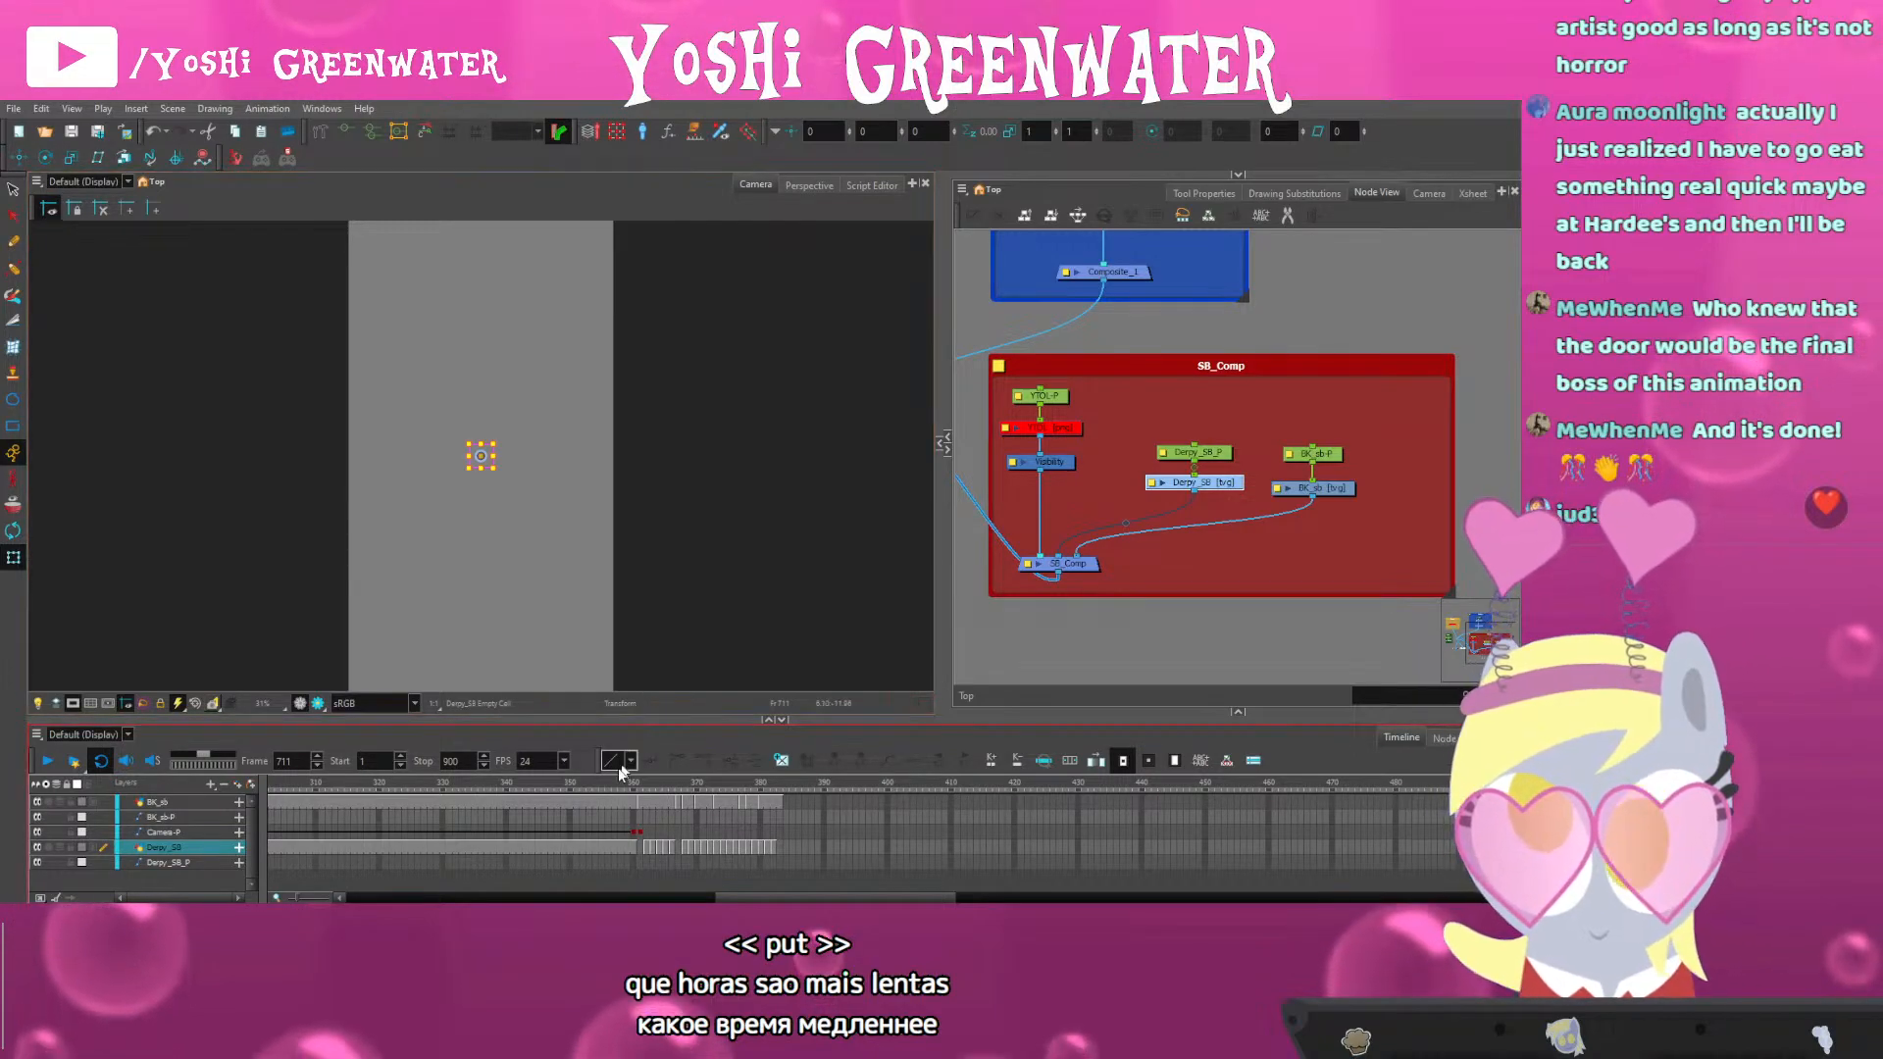
# Go to the close-up's last frame at 360 and clear the layer selection
pyautogui.moveTo(677, 788); pyautogui.dragTo(710, 724)
pyautogui.moveTo(753, 896); pyautogui.dragTo(769, 894)
pyautogui.moveTo(703, 724); pyautogui.dragTo(704, 716)
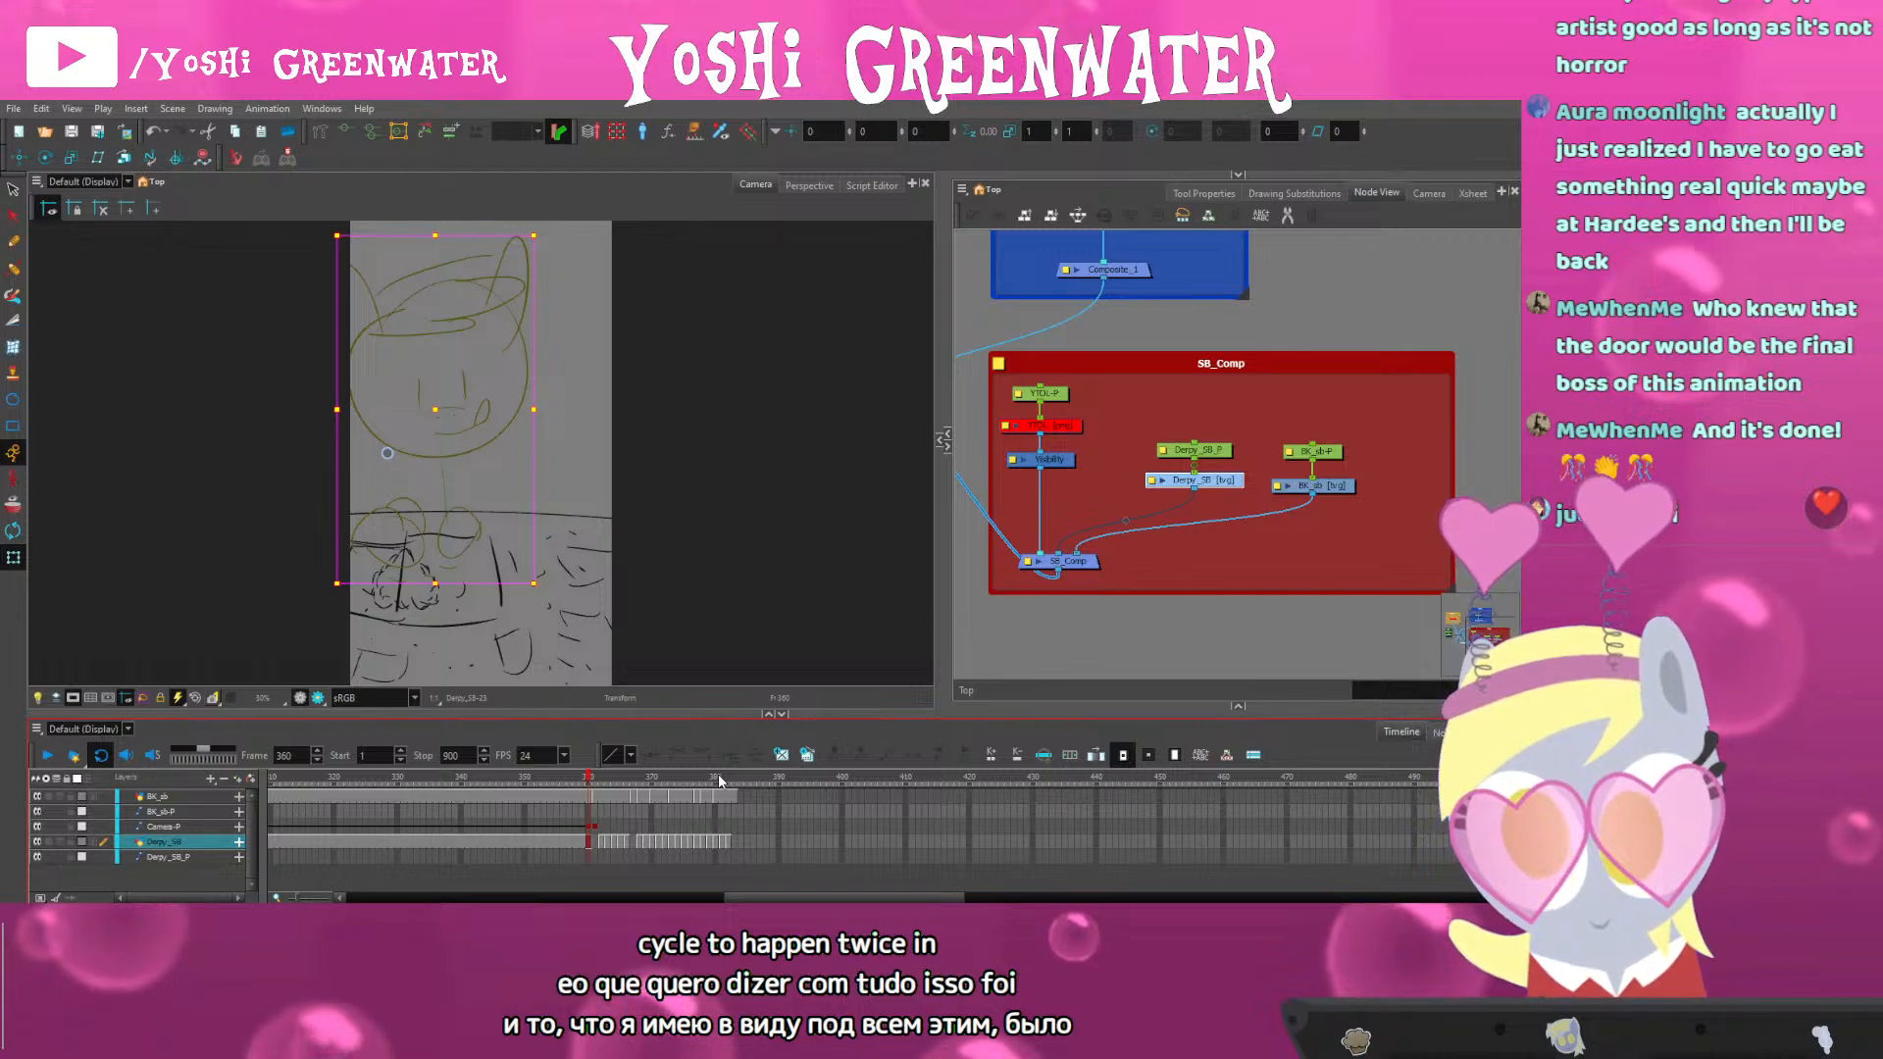
pyautogui.click(984, 639)
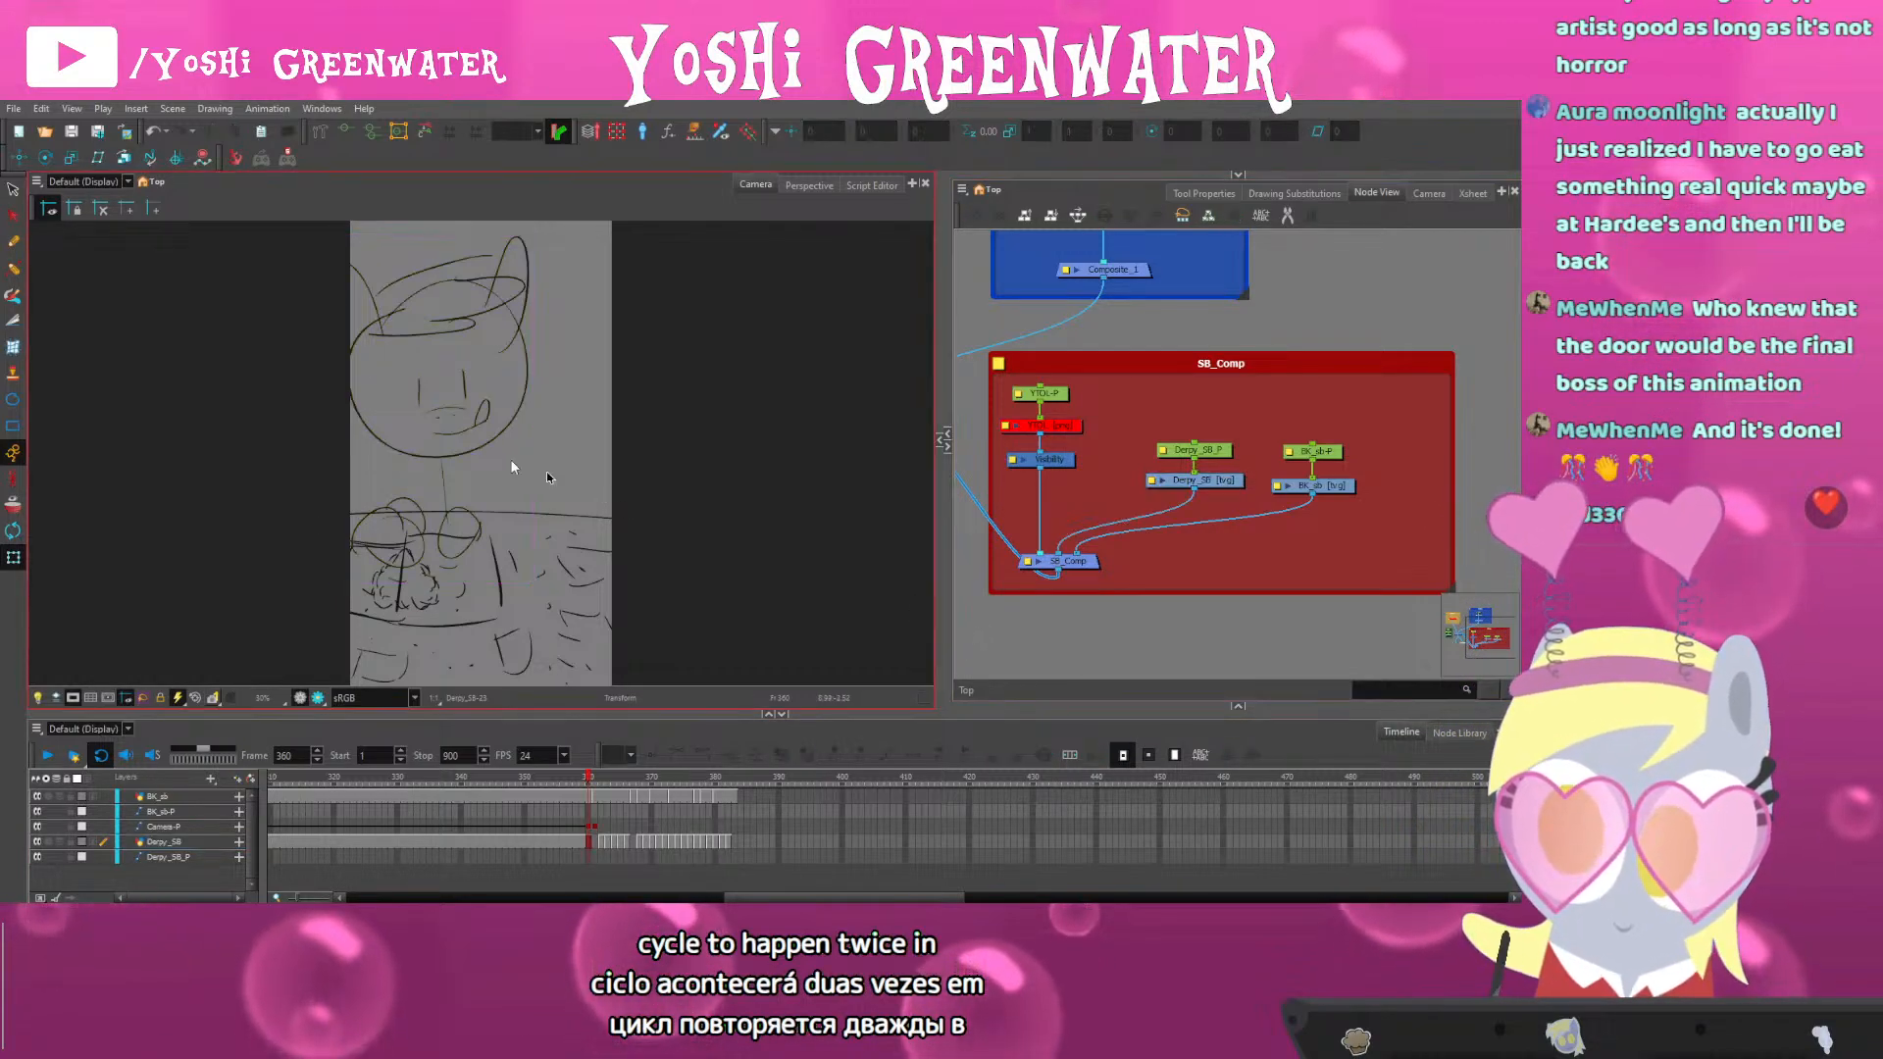
pyautogui.moveTo(415, 712); pyautogui.dragTo(415, 718)
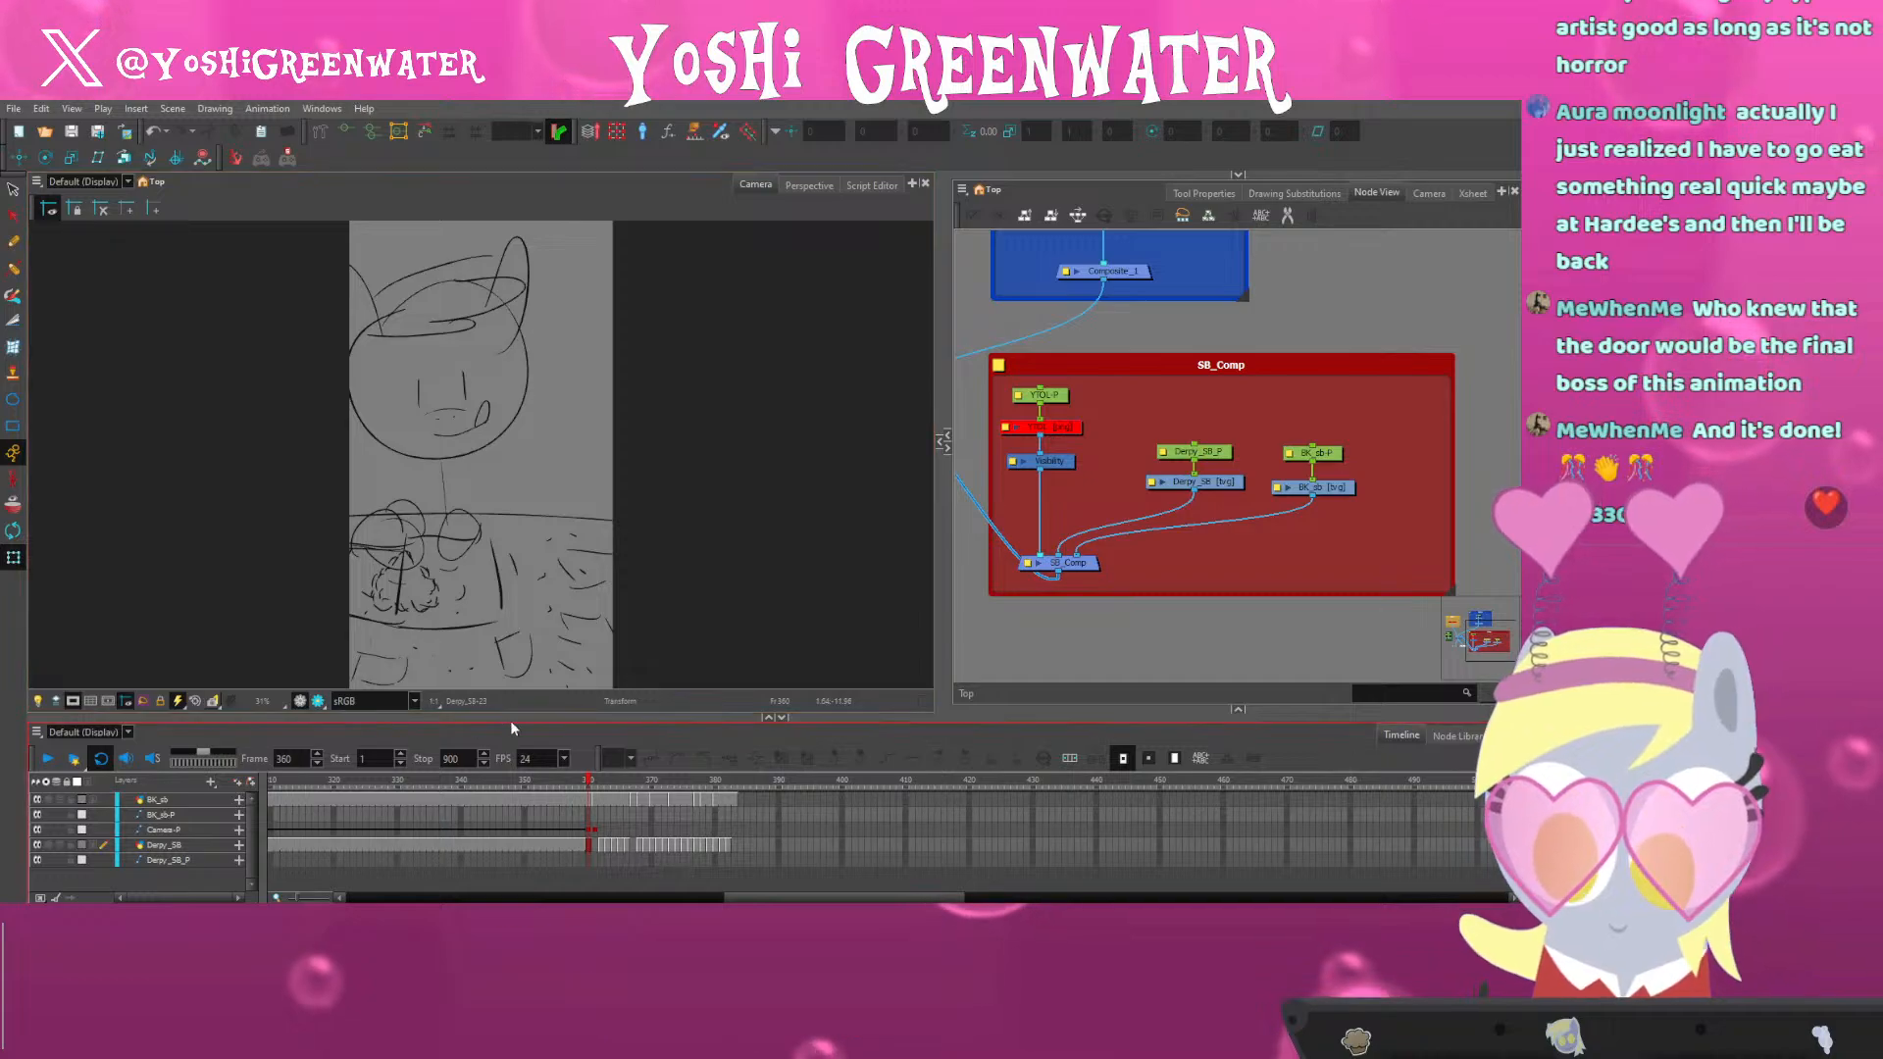
pyautogui.moveTo(510, 719); pyautogui.dragTo(510, 723)
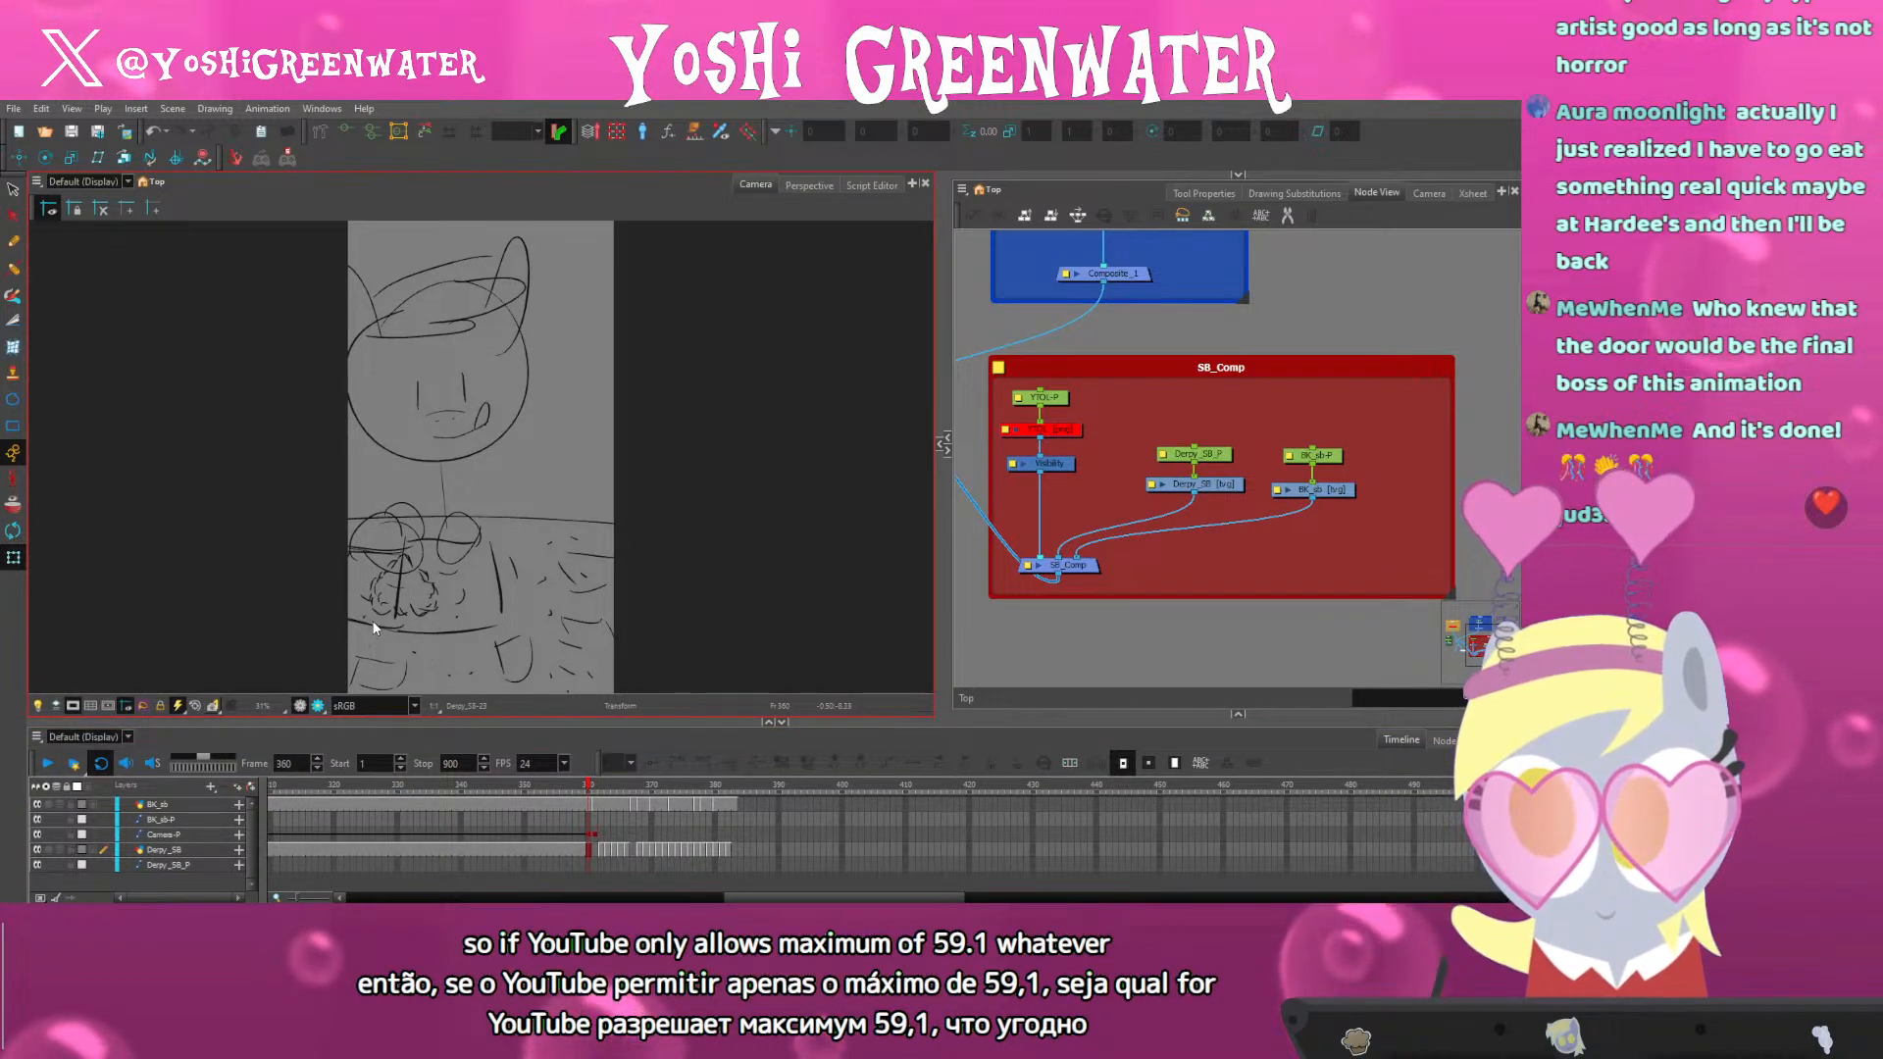
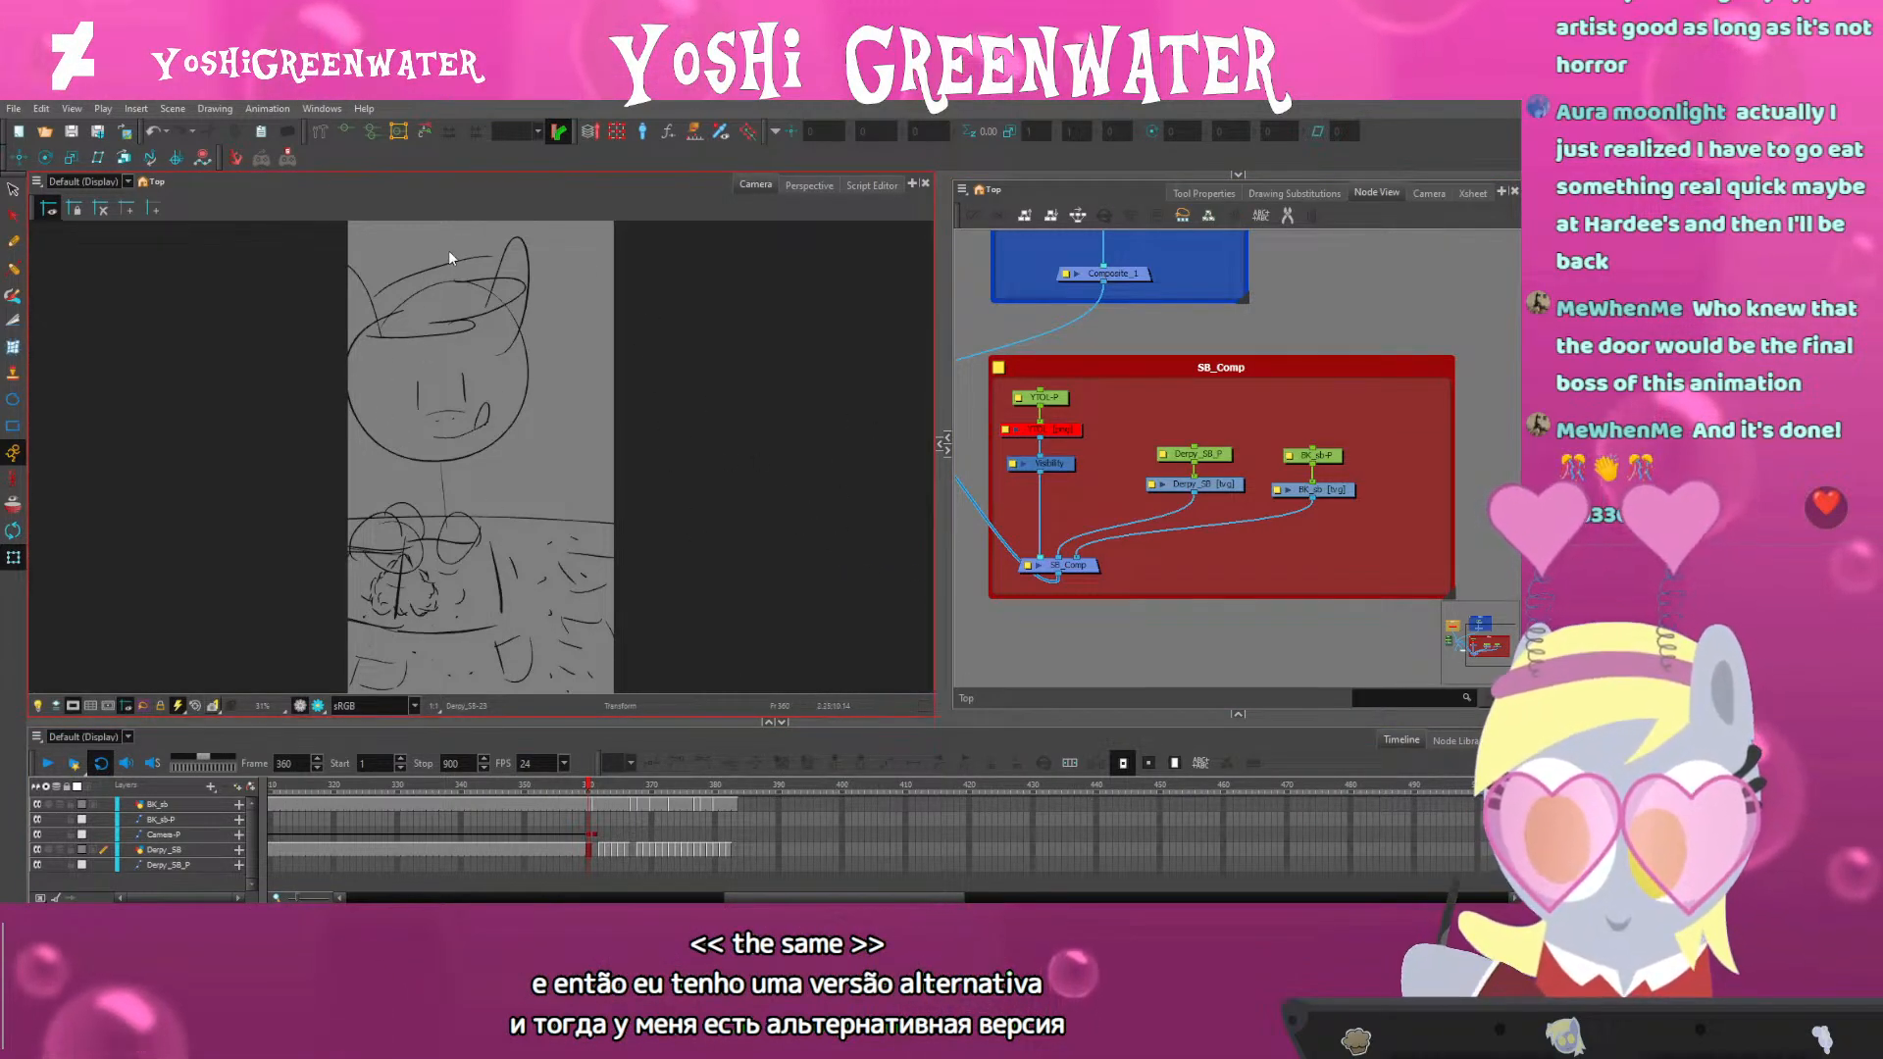
pyautogui.click(645, 749)
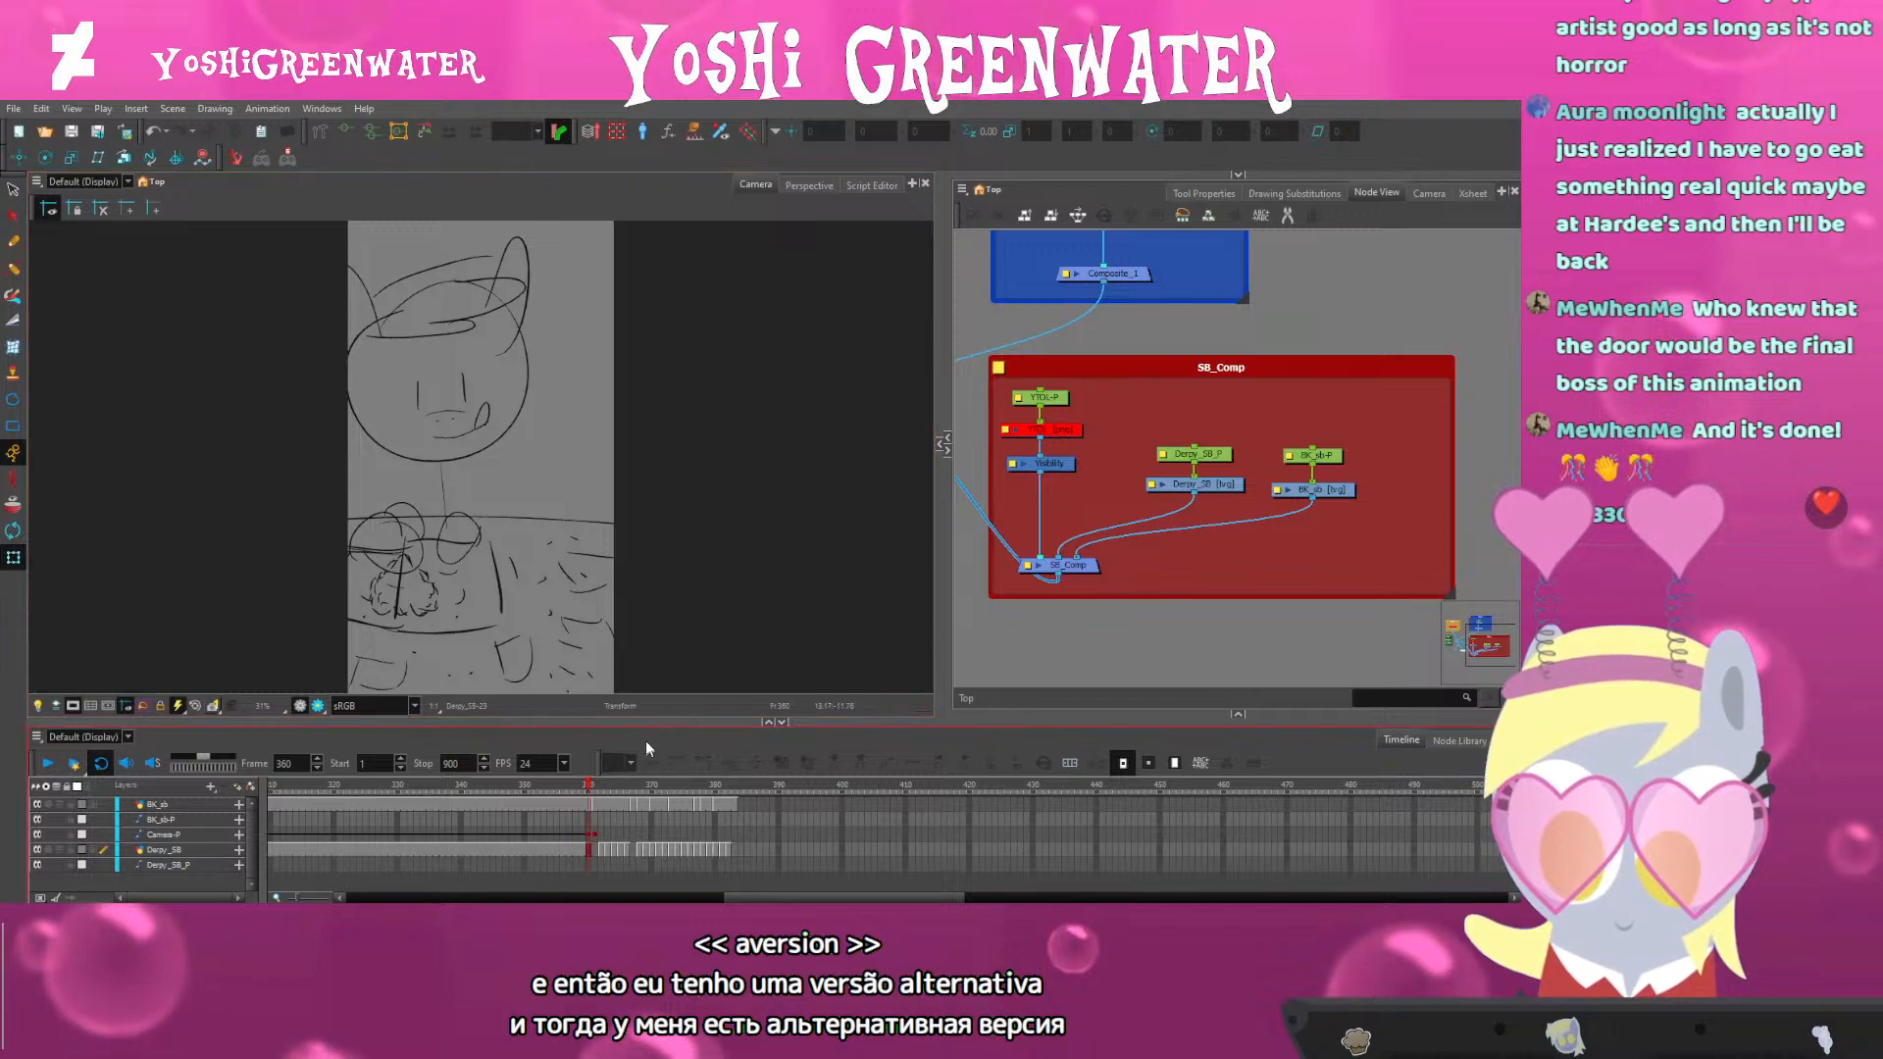
pyautogui.click(523, 583)
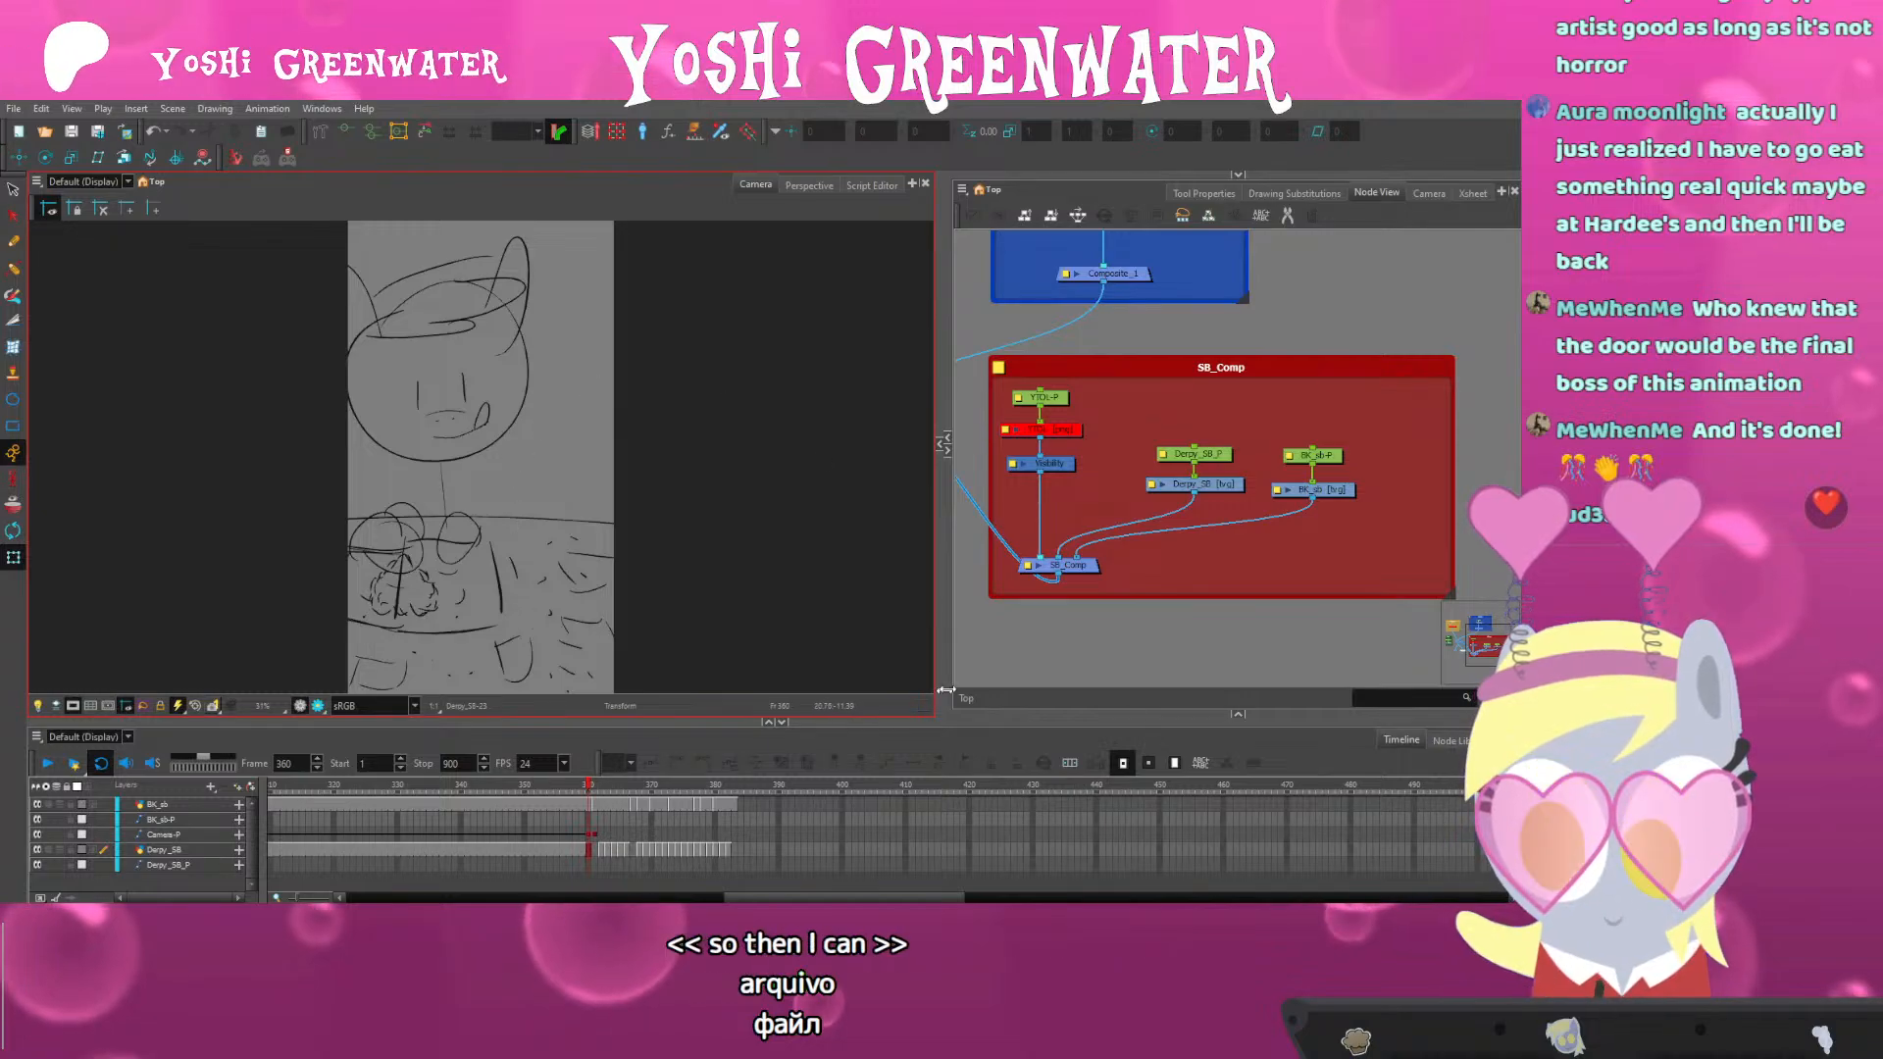
pyautogui.click(1040, 891)
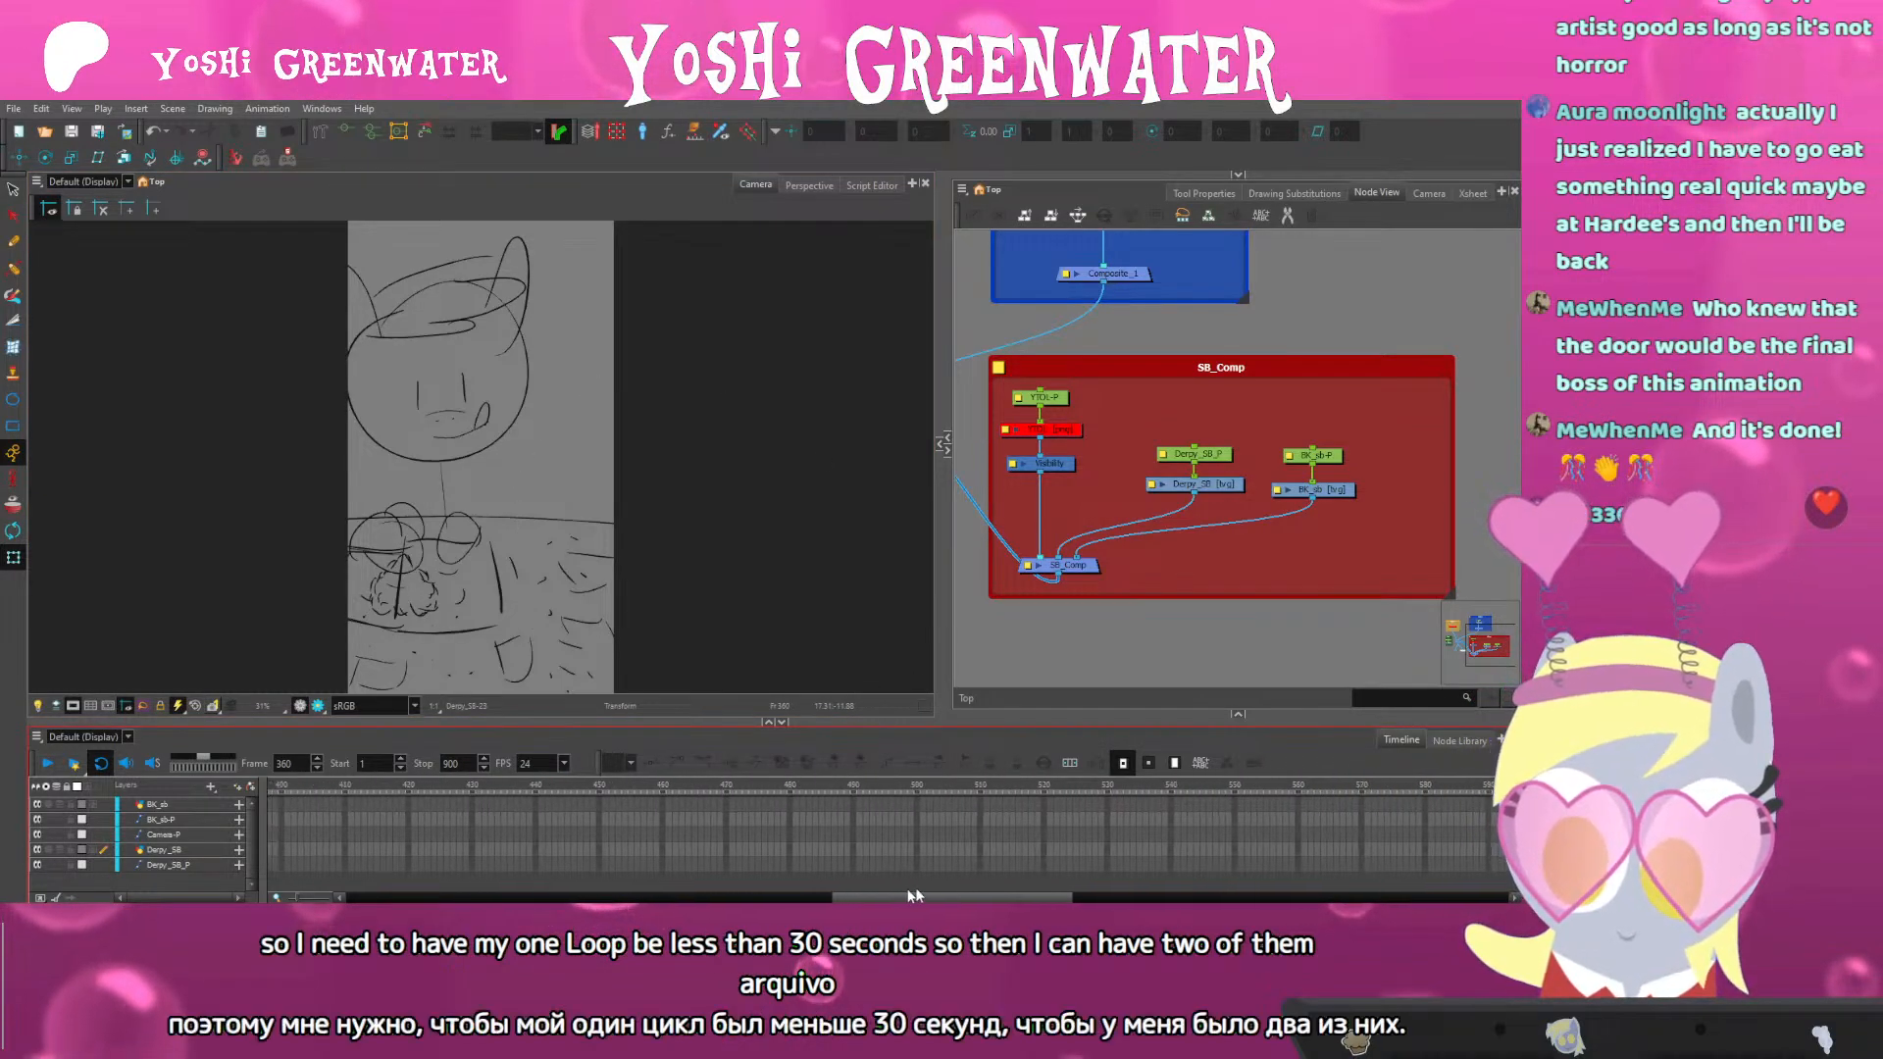
pyautogui.moveTo(1035, 897); pyautogui.dragTo(801, 899)
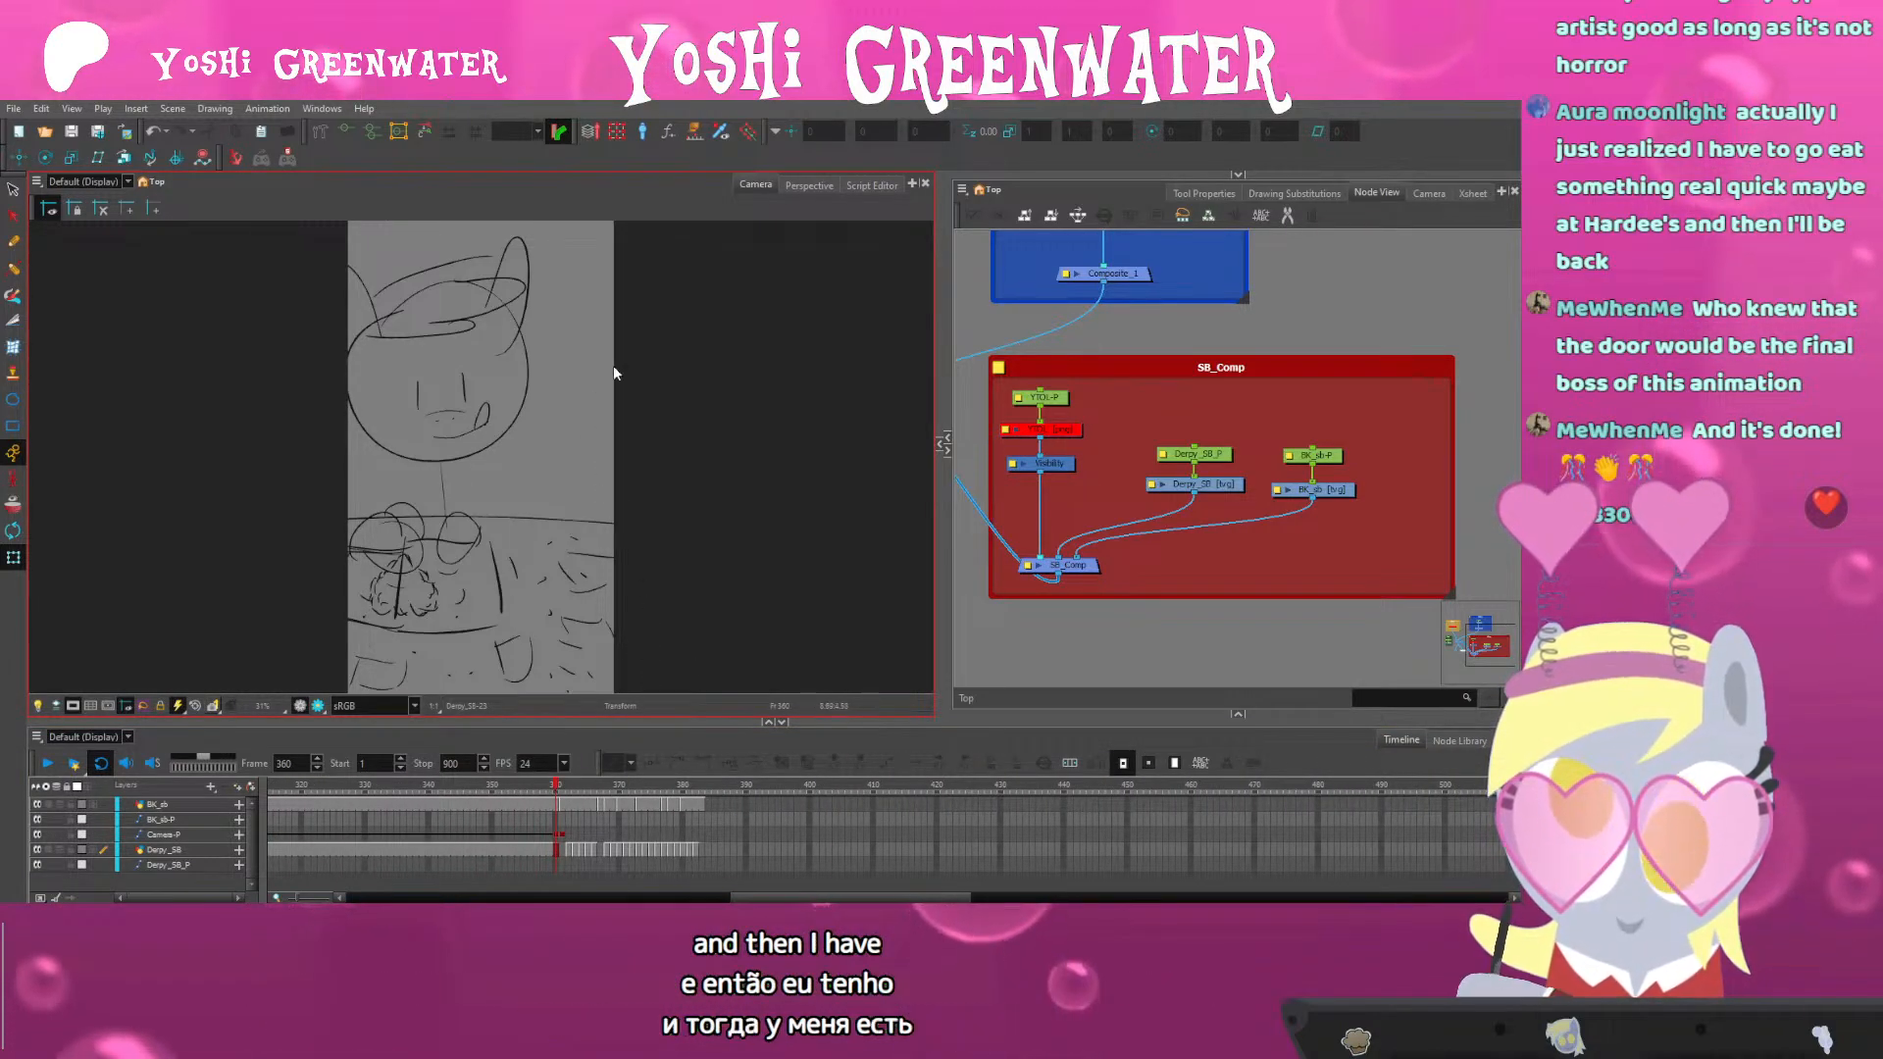
pyautogui.moveTo(567, 721); pyautogui.dragTo(565, 729)
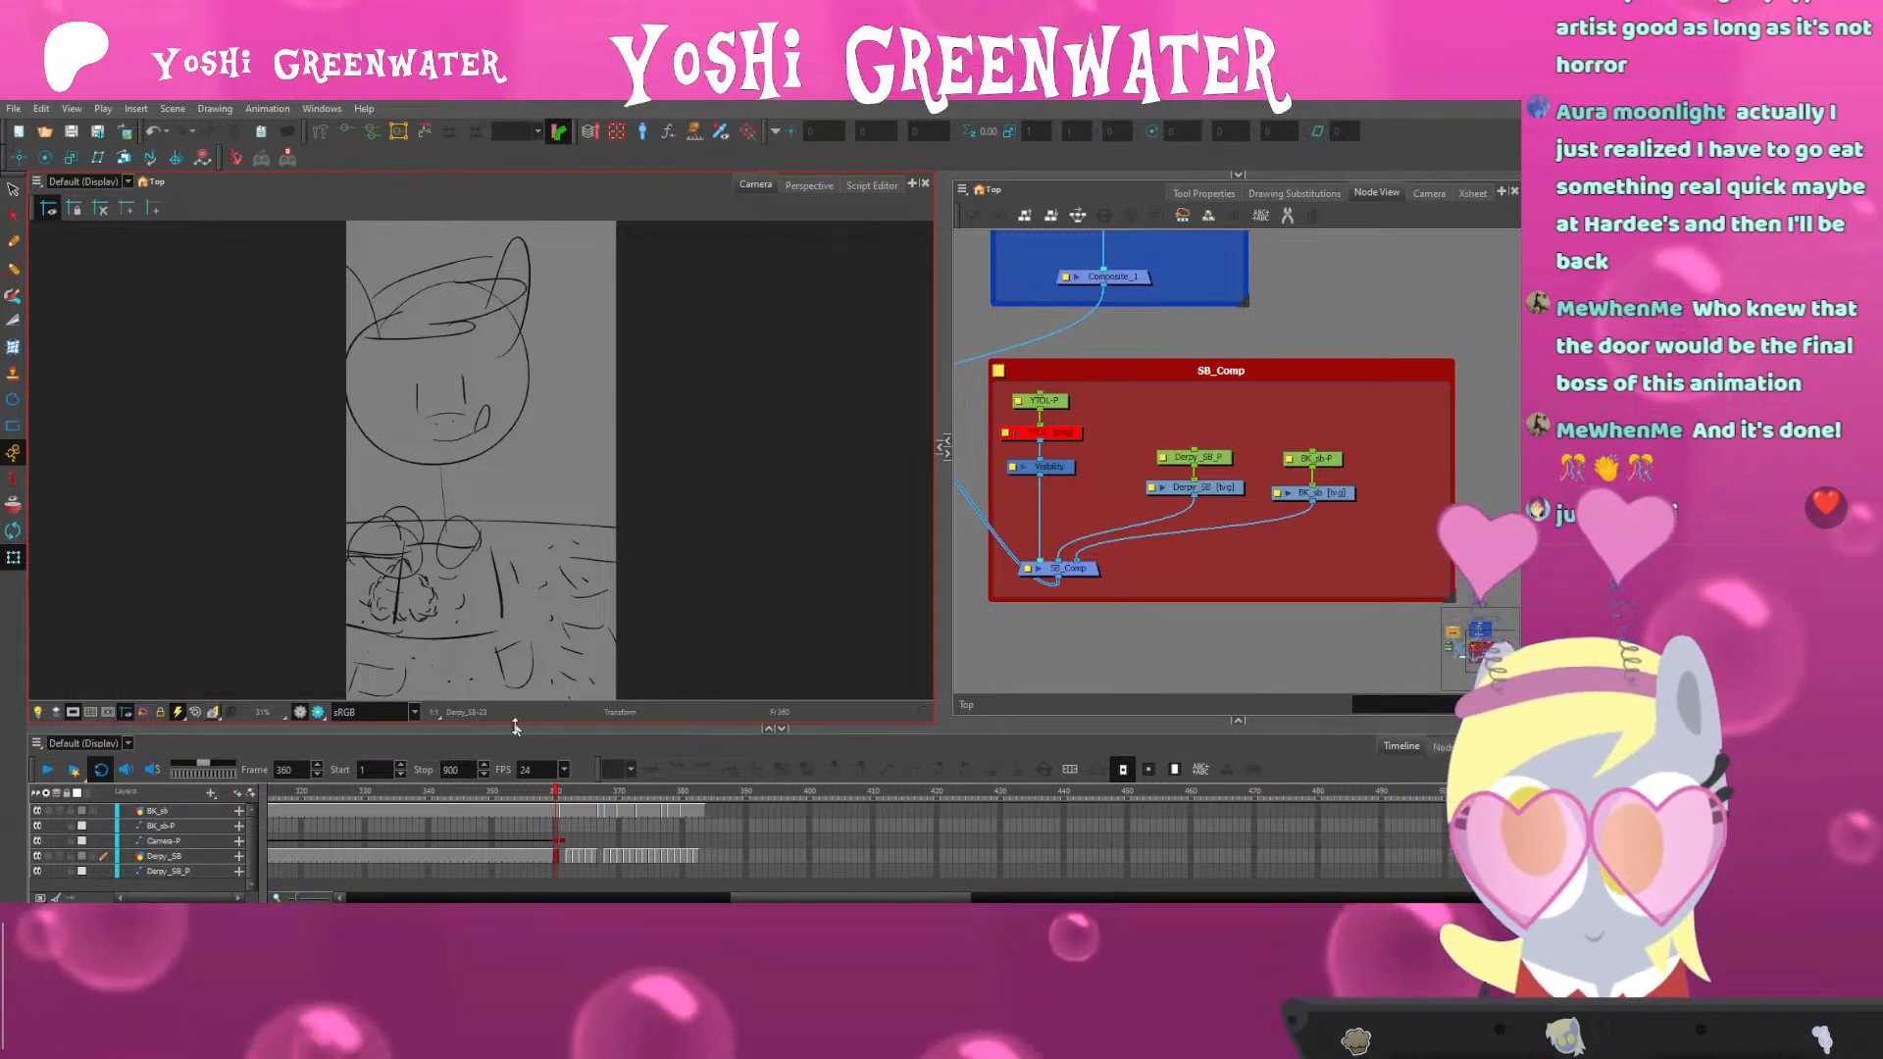
pyautogui.moveTo(517, 727); pyautogui.dragTo(517, 716)
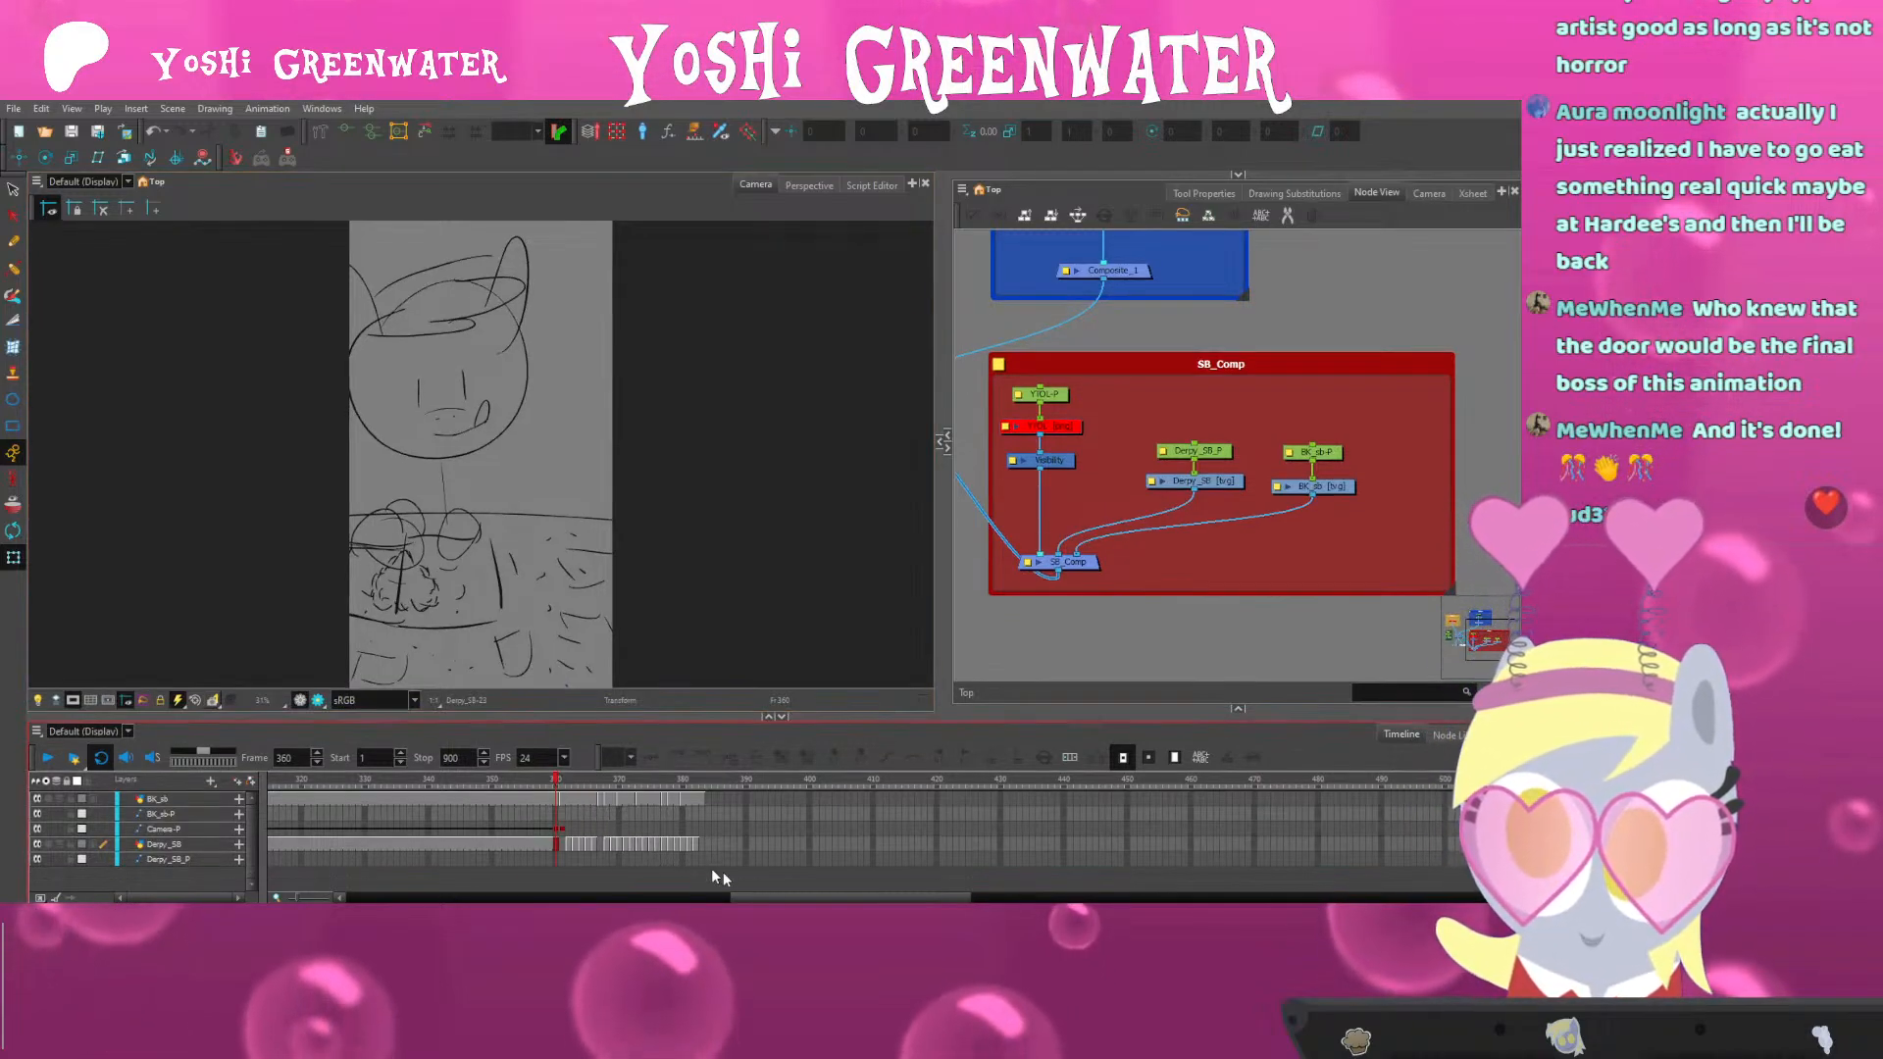
# Go to frame 361 and extend the radial-line drawing's hold to about frame 379 across the storyboard layers
pyautogui.click(632, 780)
pyautogui.click(623, 782)
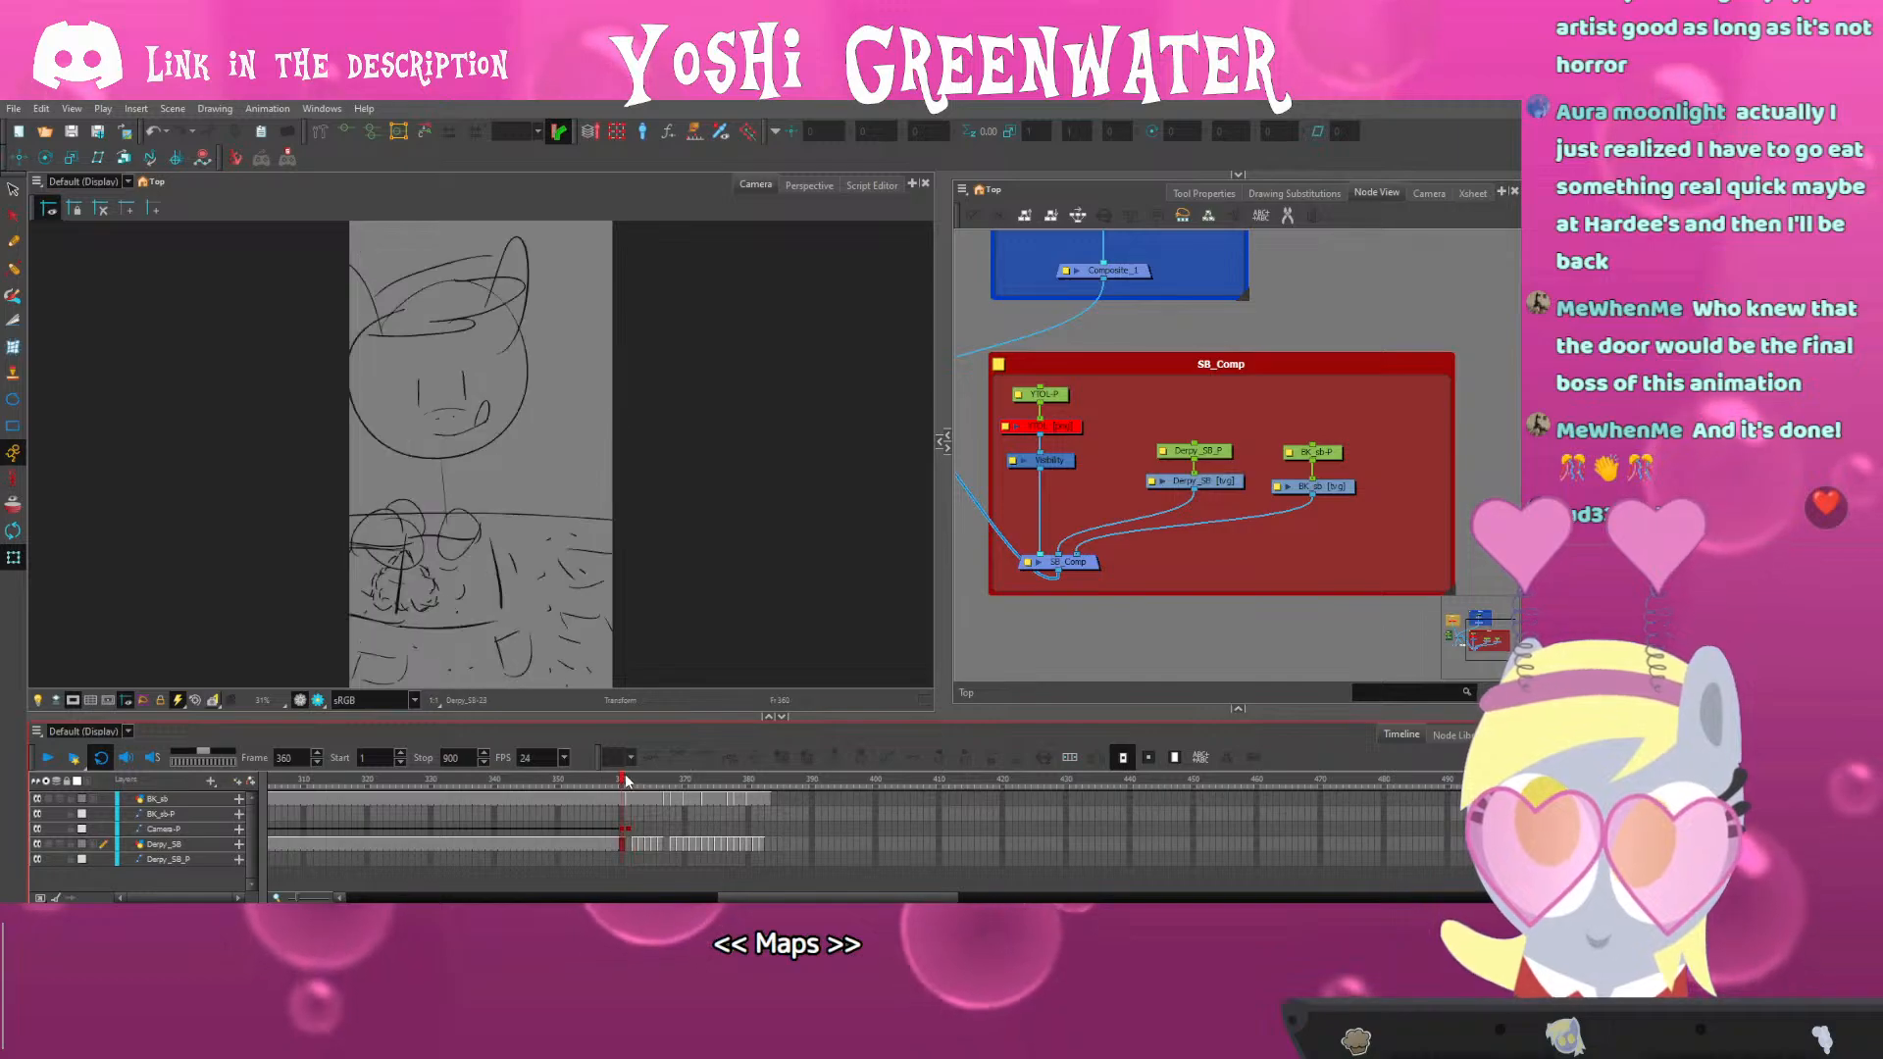
pyautogui.click(629, 782)
pyautogui.scroll(2, 607, 843)
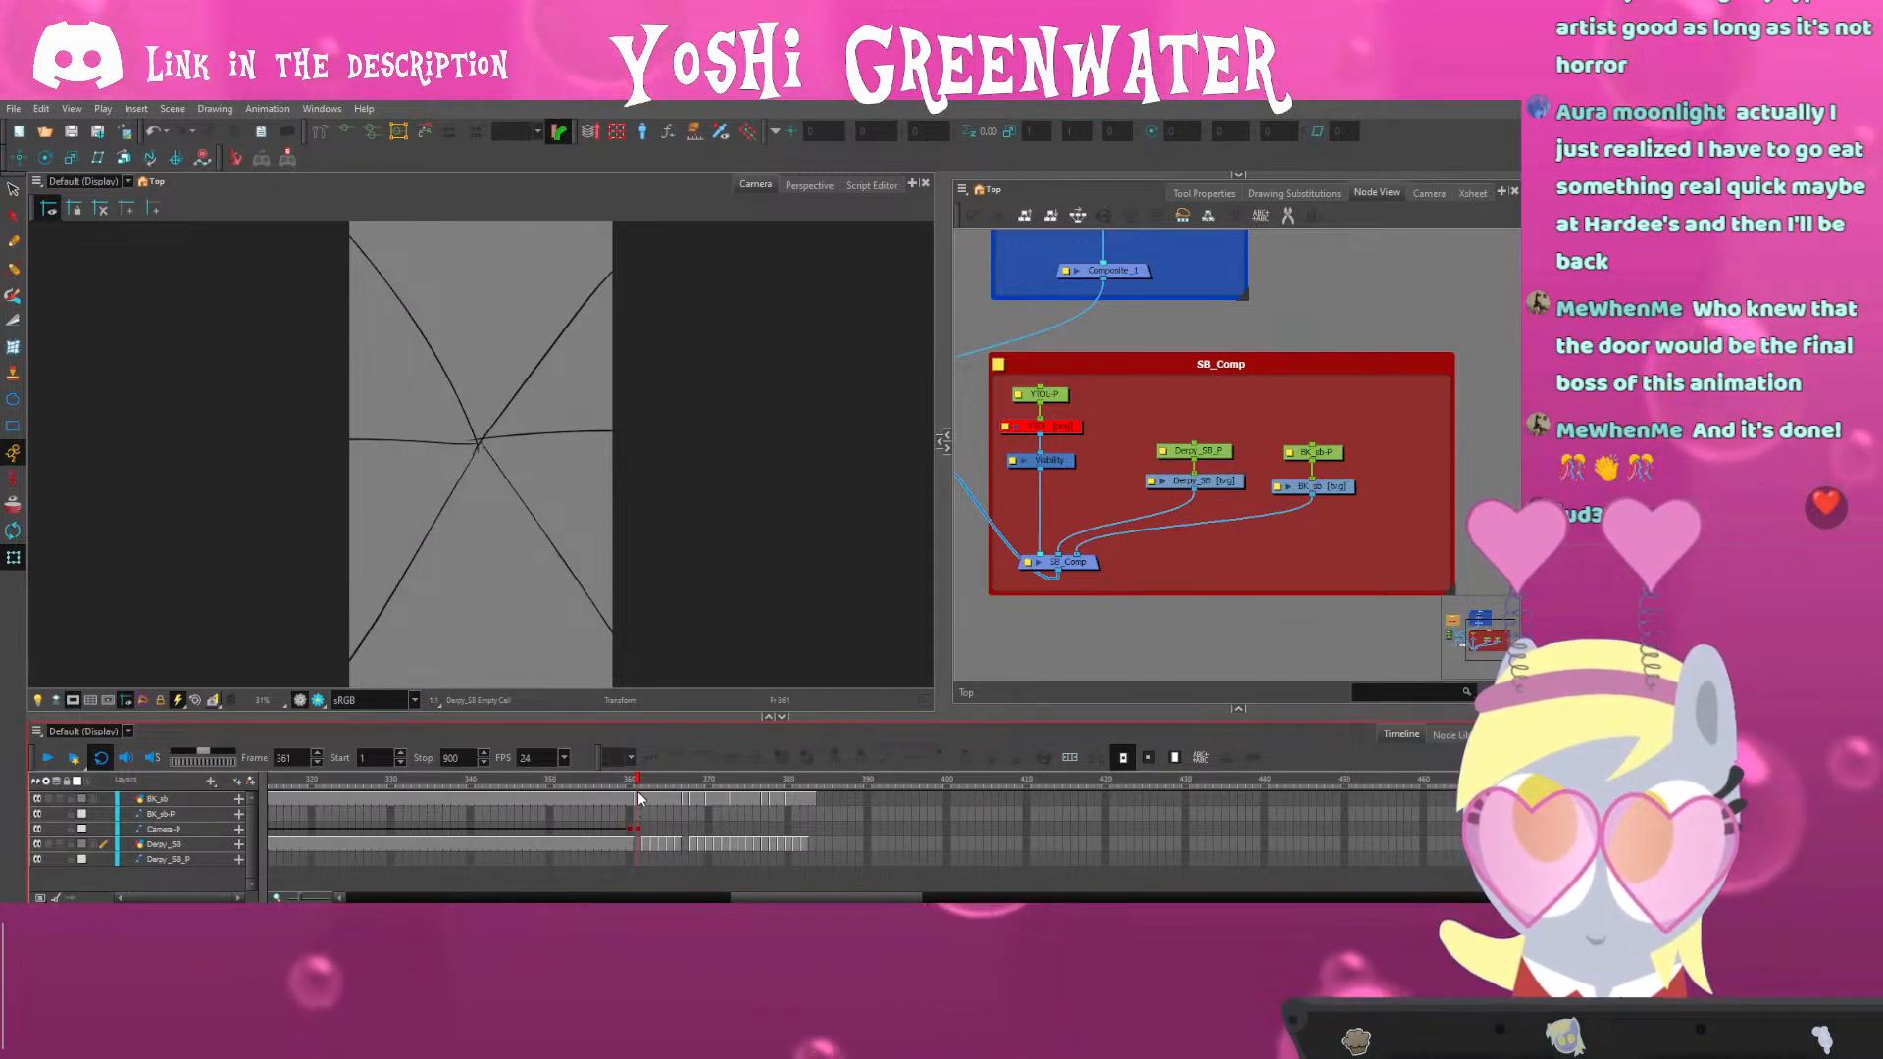
pyautogui.moveTo(638, 800); pyautogui.dragTo(638, 845)
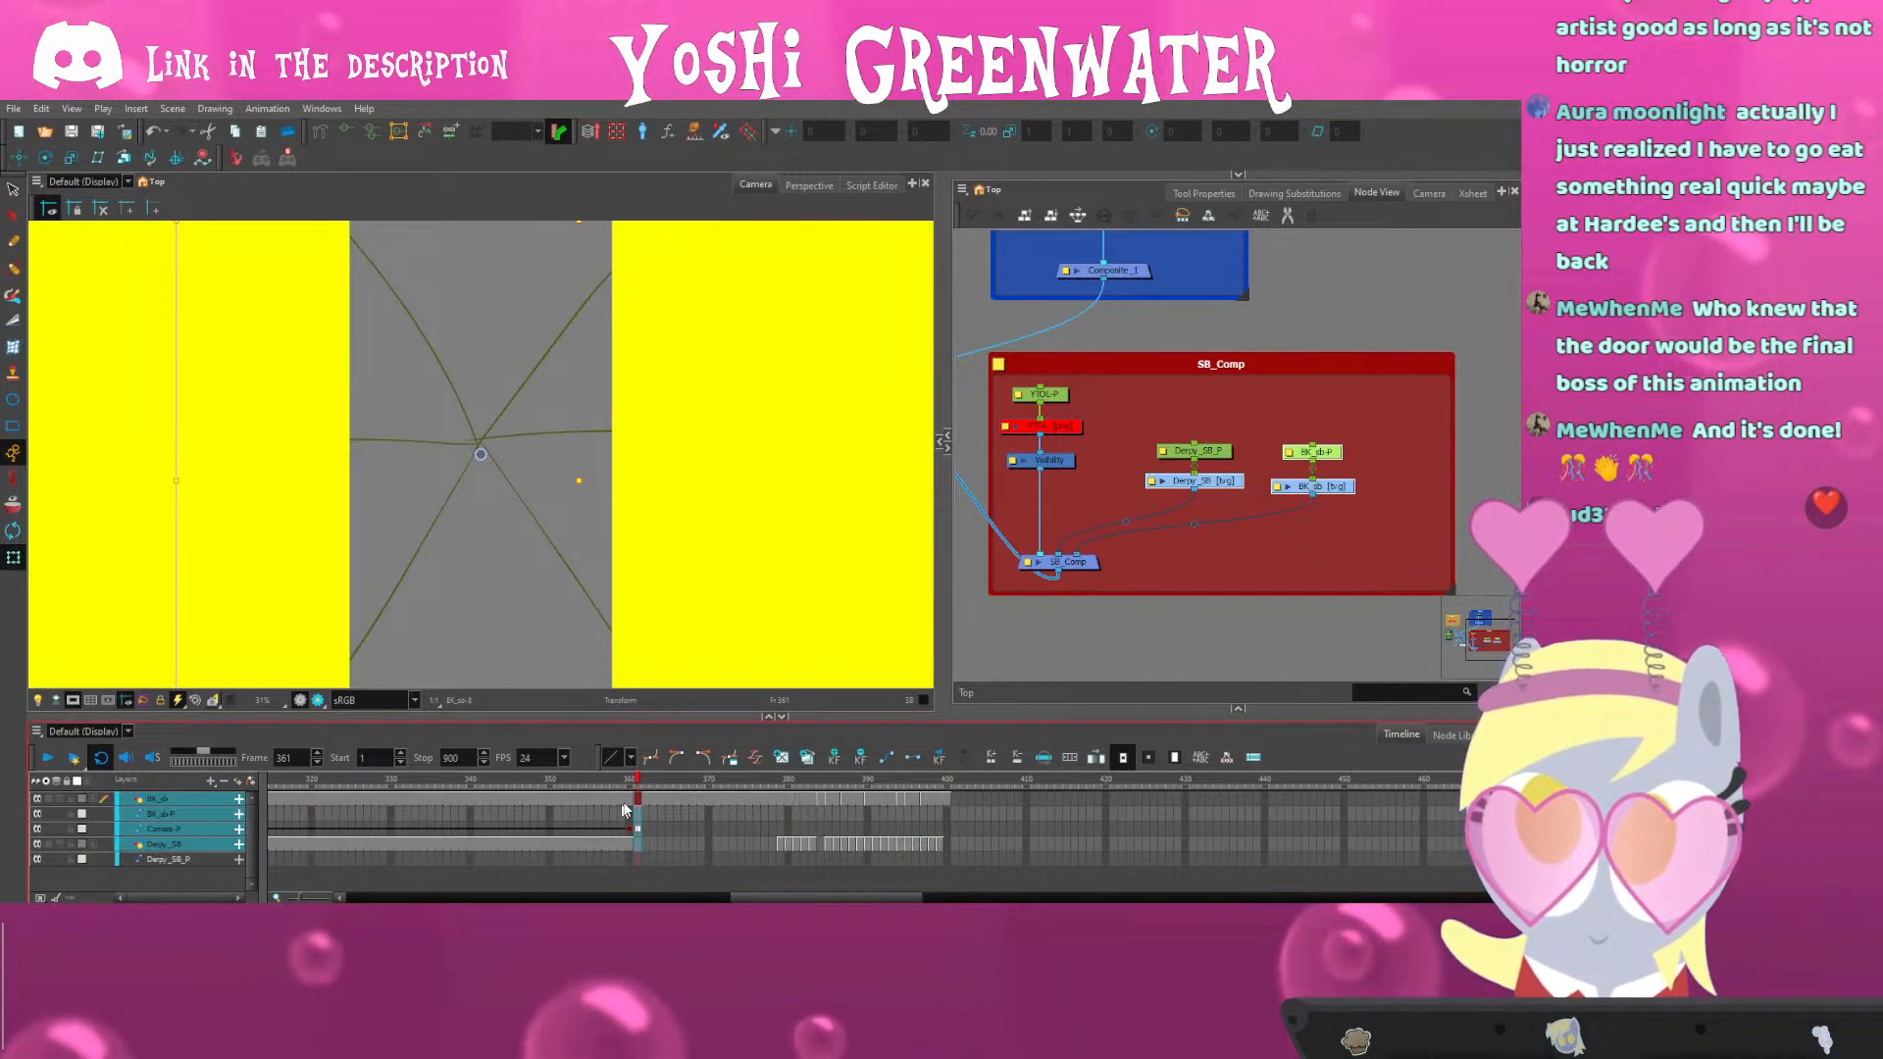
# Select the Derpy_SB and BK_sb drawing nodes together with their pegs, keeping the timeline at frame 361
pyautogui.click(1030, 672)
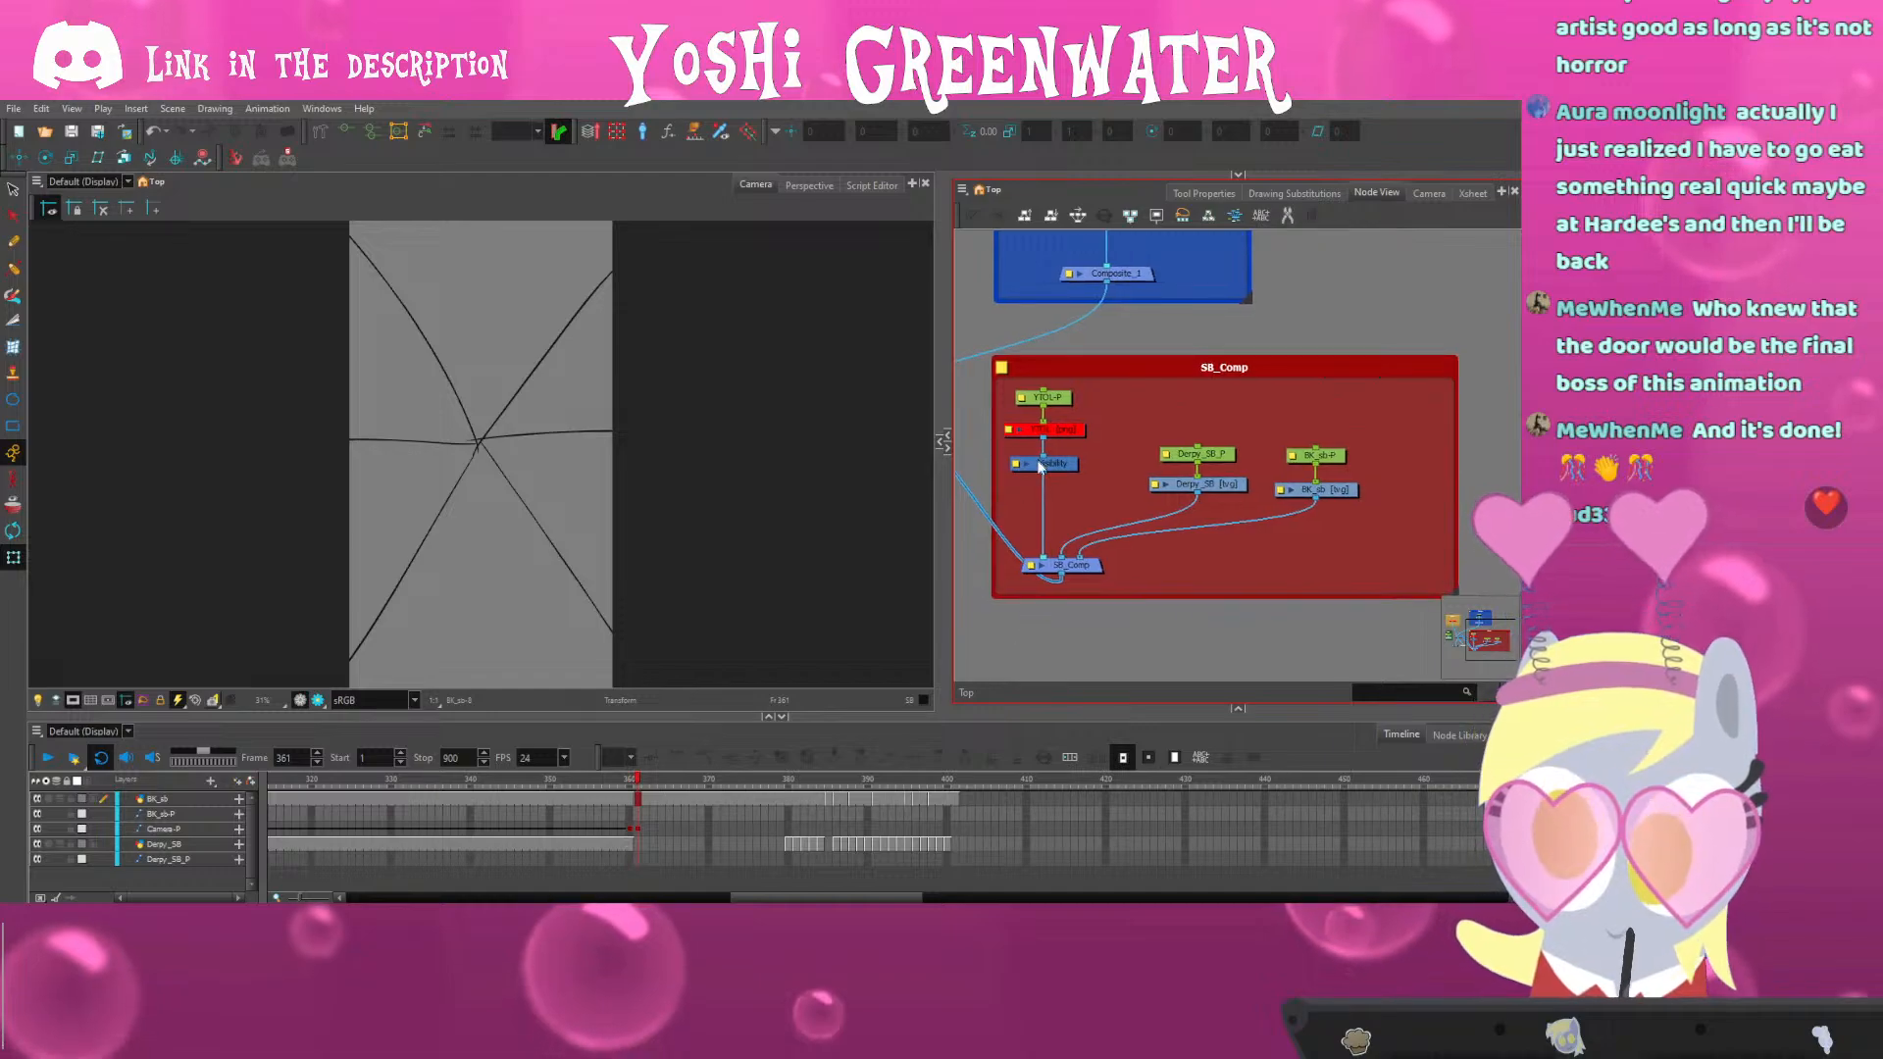
pyautogui.click(1057, 435)
pyautogui.moveTo(1342, 507); pyautogui.dragTo(1173, 443)
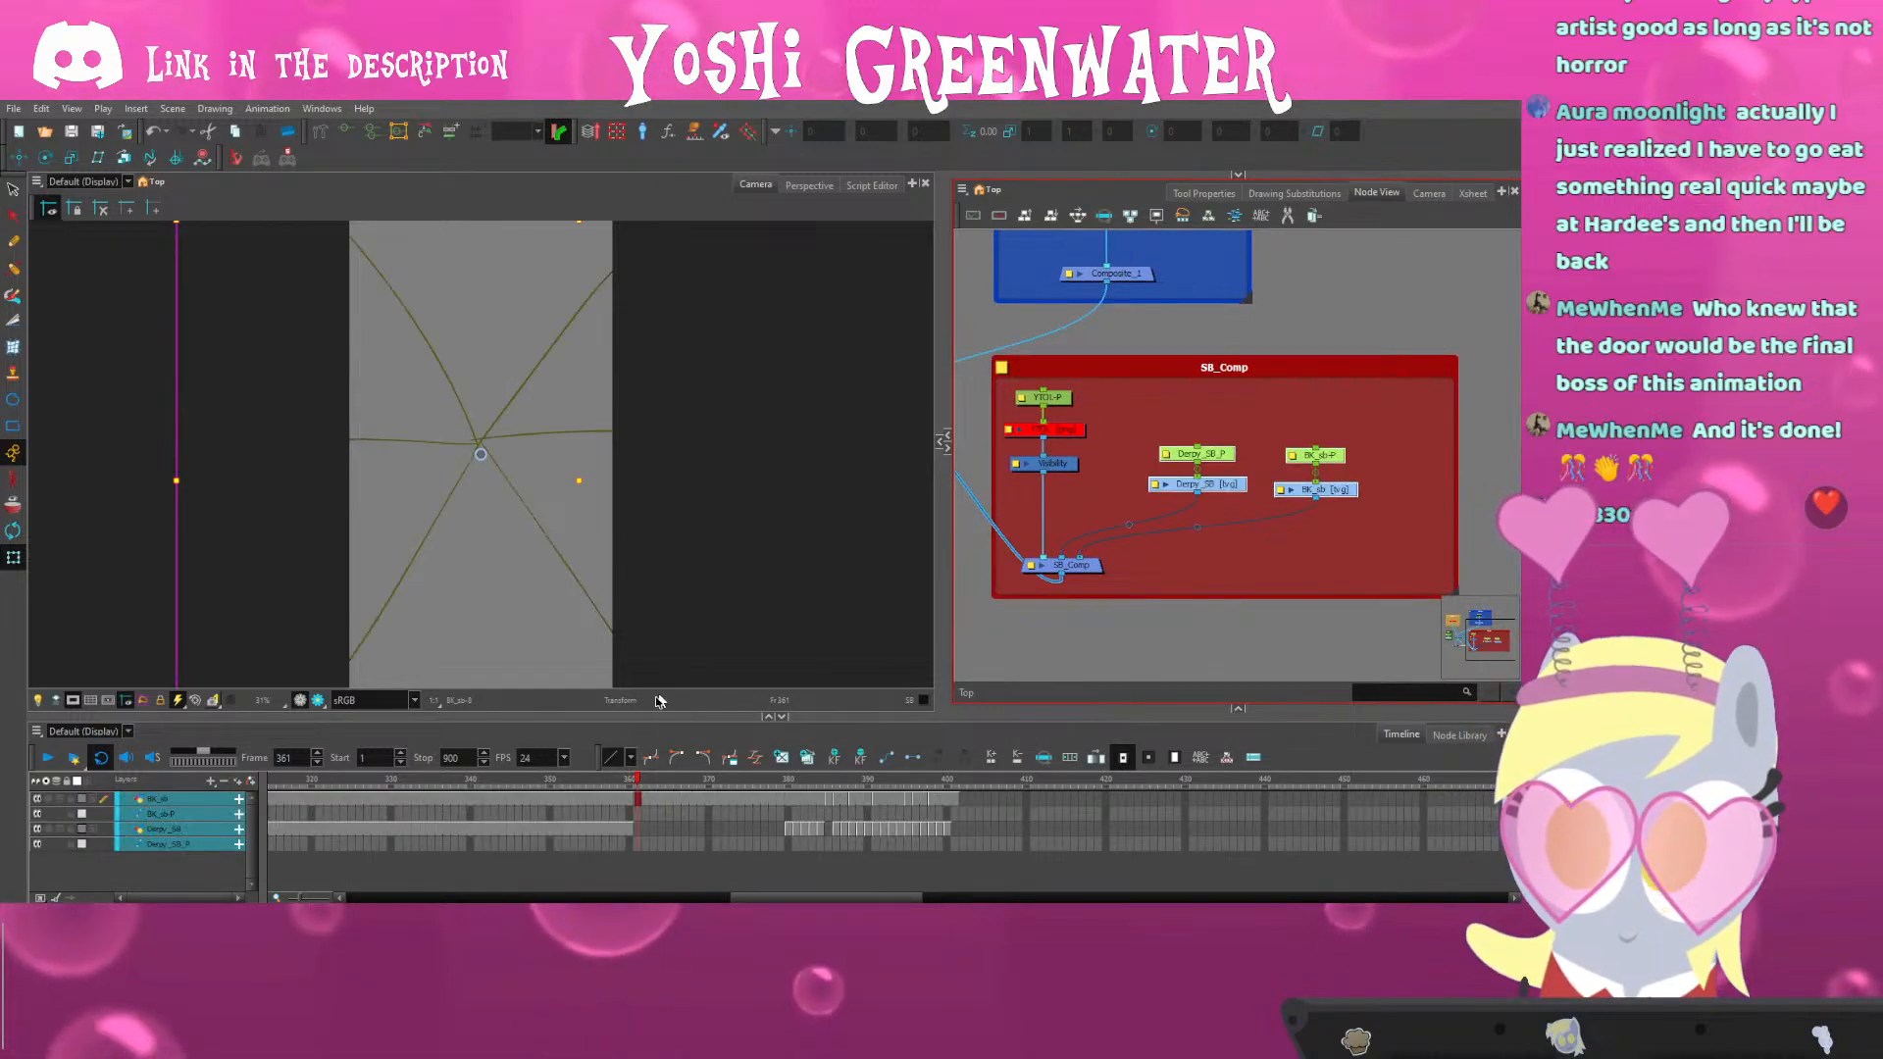
pyautogui.moveTo(628, 781); pyautogui.dragTo(637, 782)
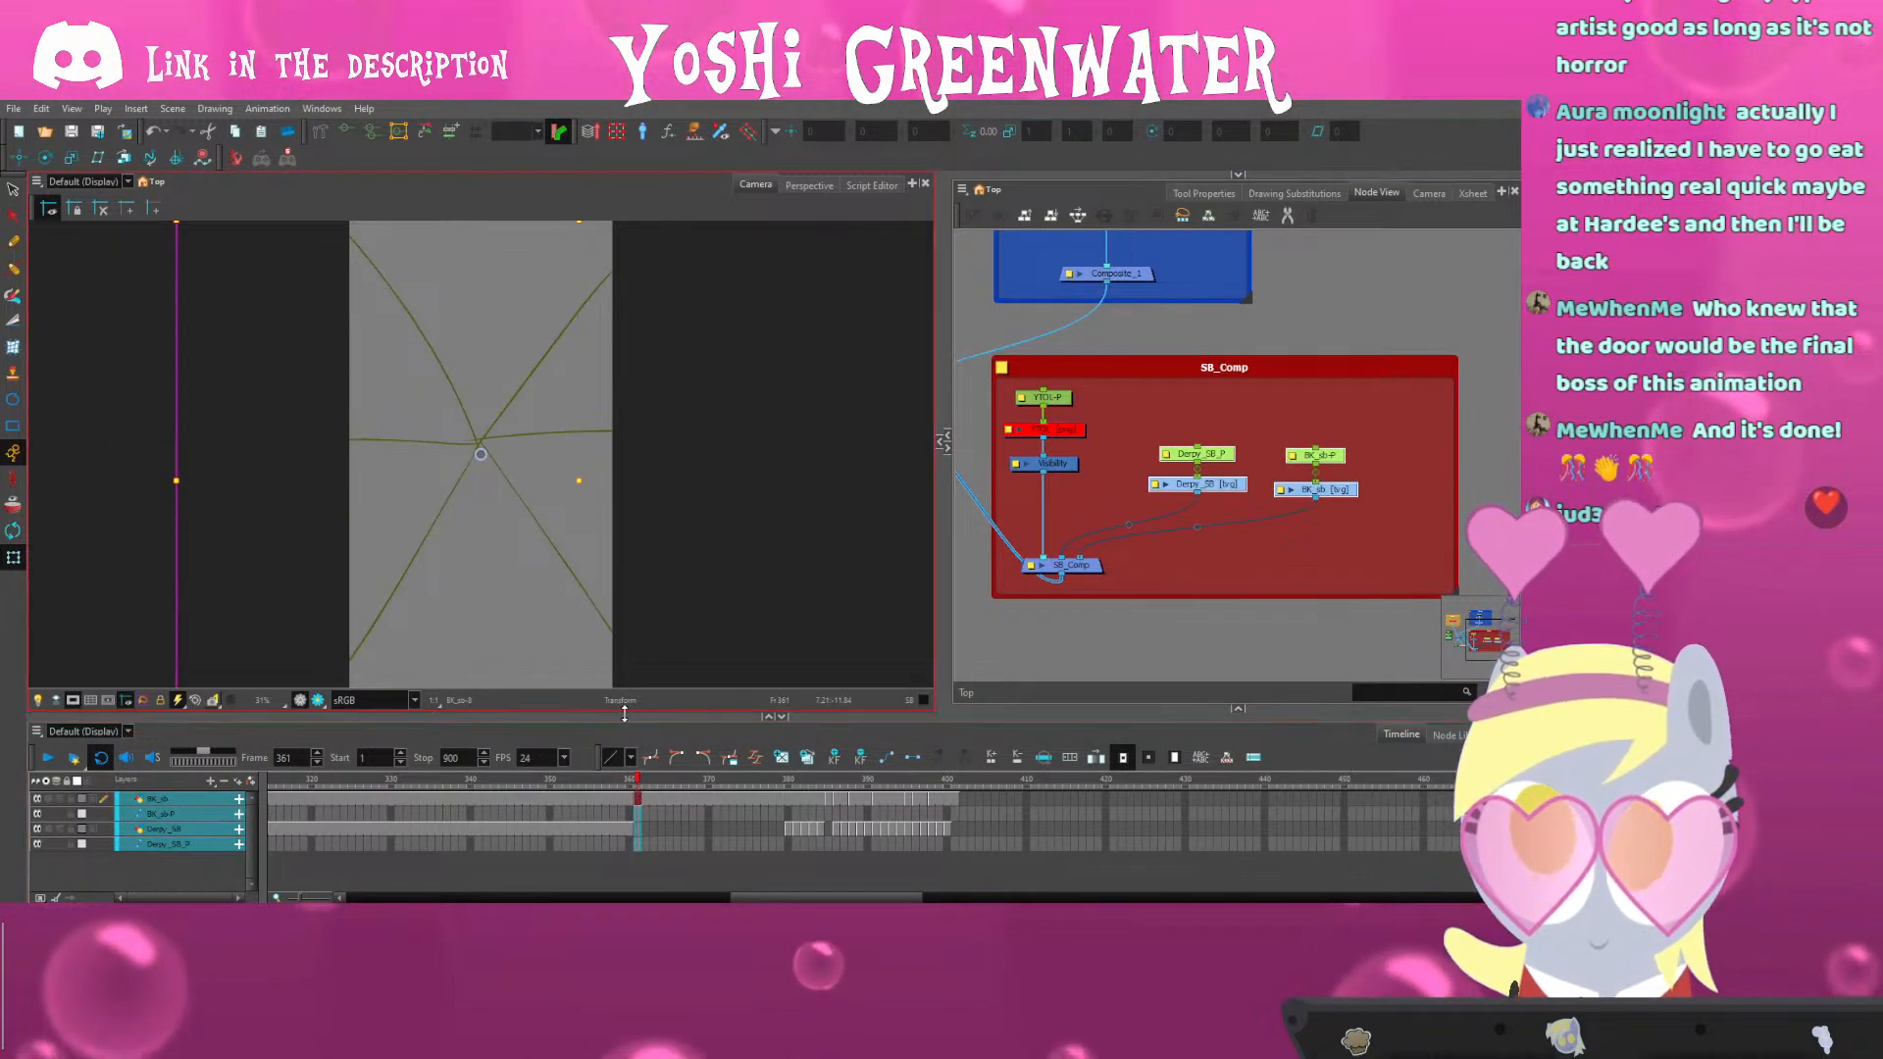
pyautogui.moveTo(622, 716); pyautogui.dragTo(622, 735)
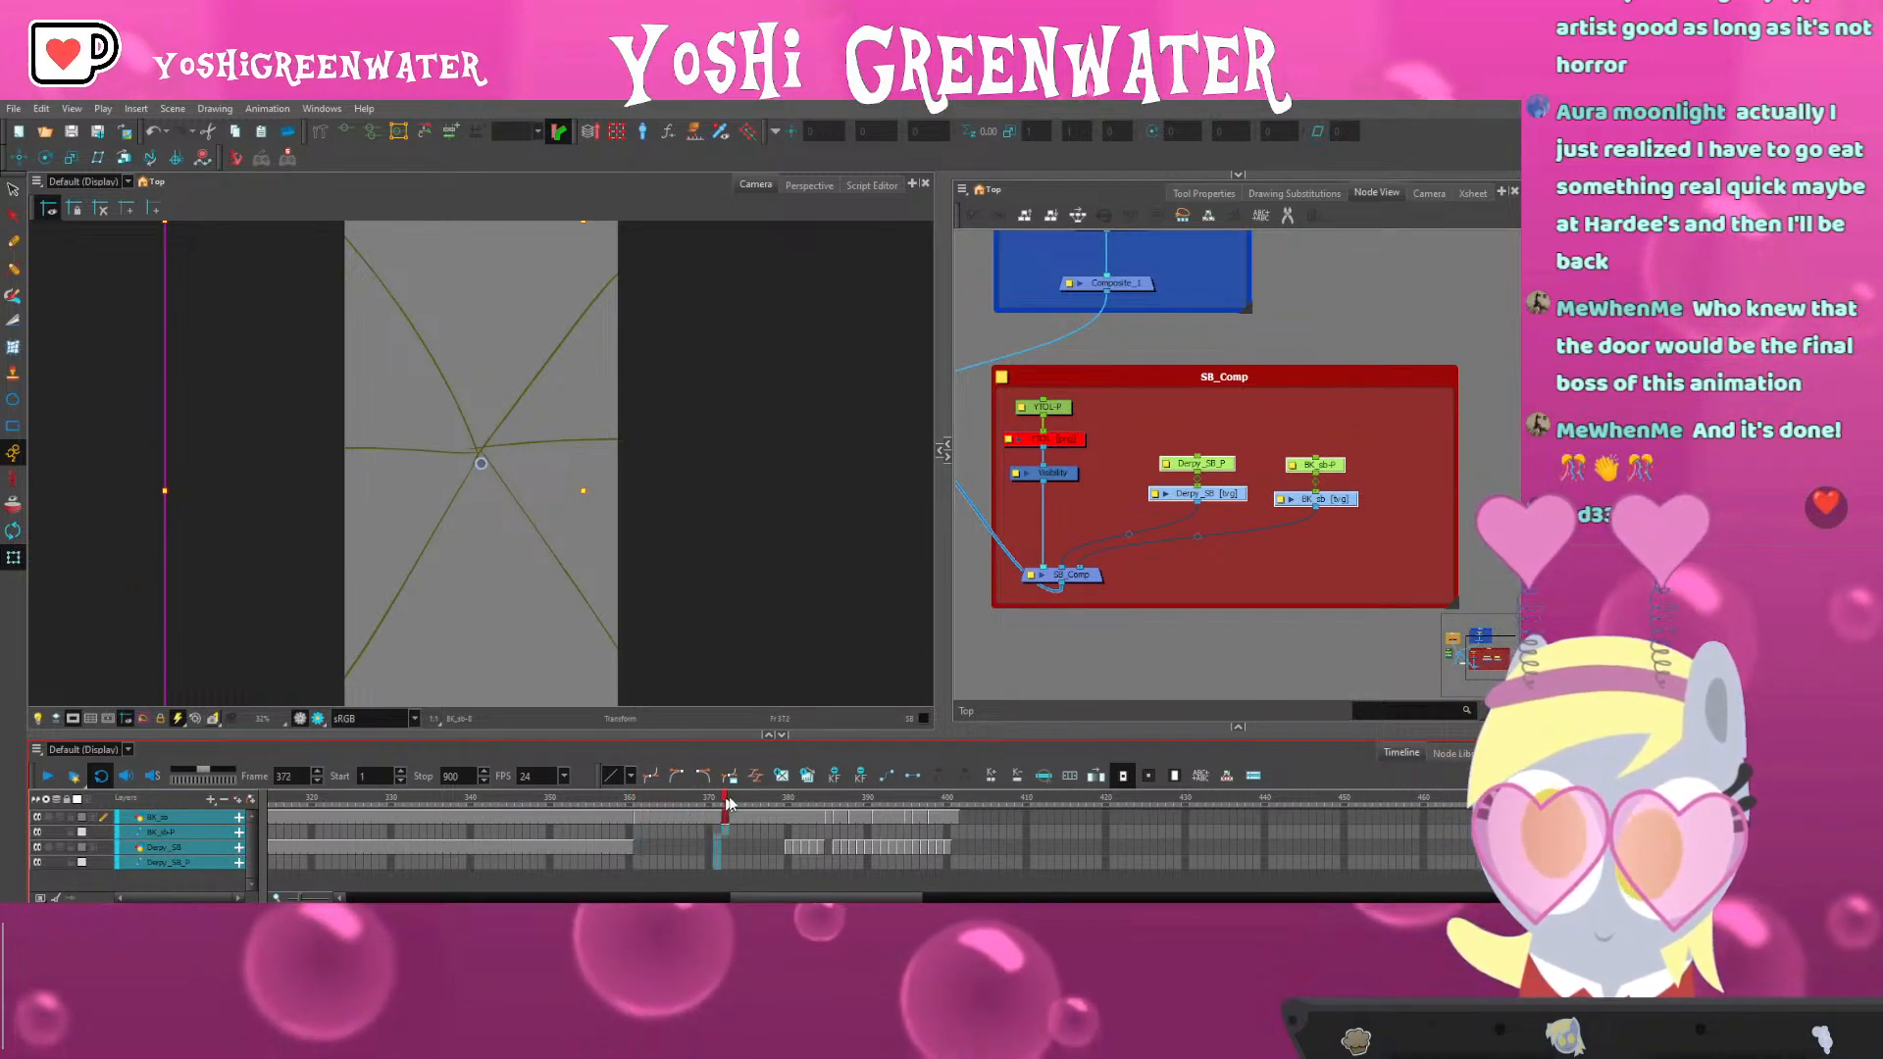
# Extend the exposure at frame 380 on the selected storyboard layers to hold that drawing longer
pyautogui.click(789, 812)
pyautogui.press('+')
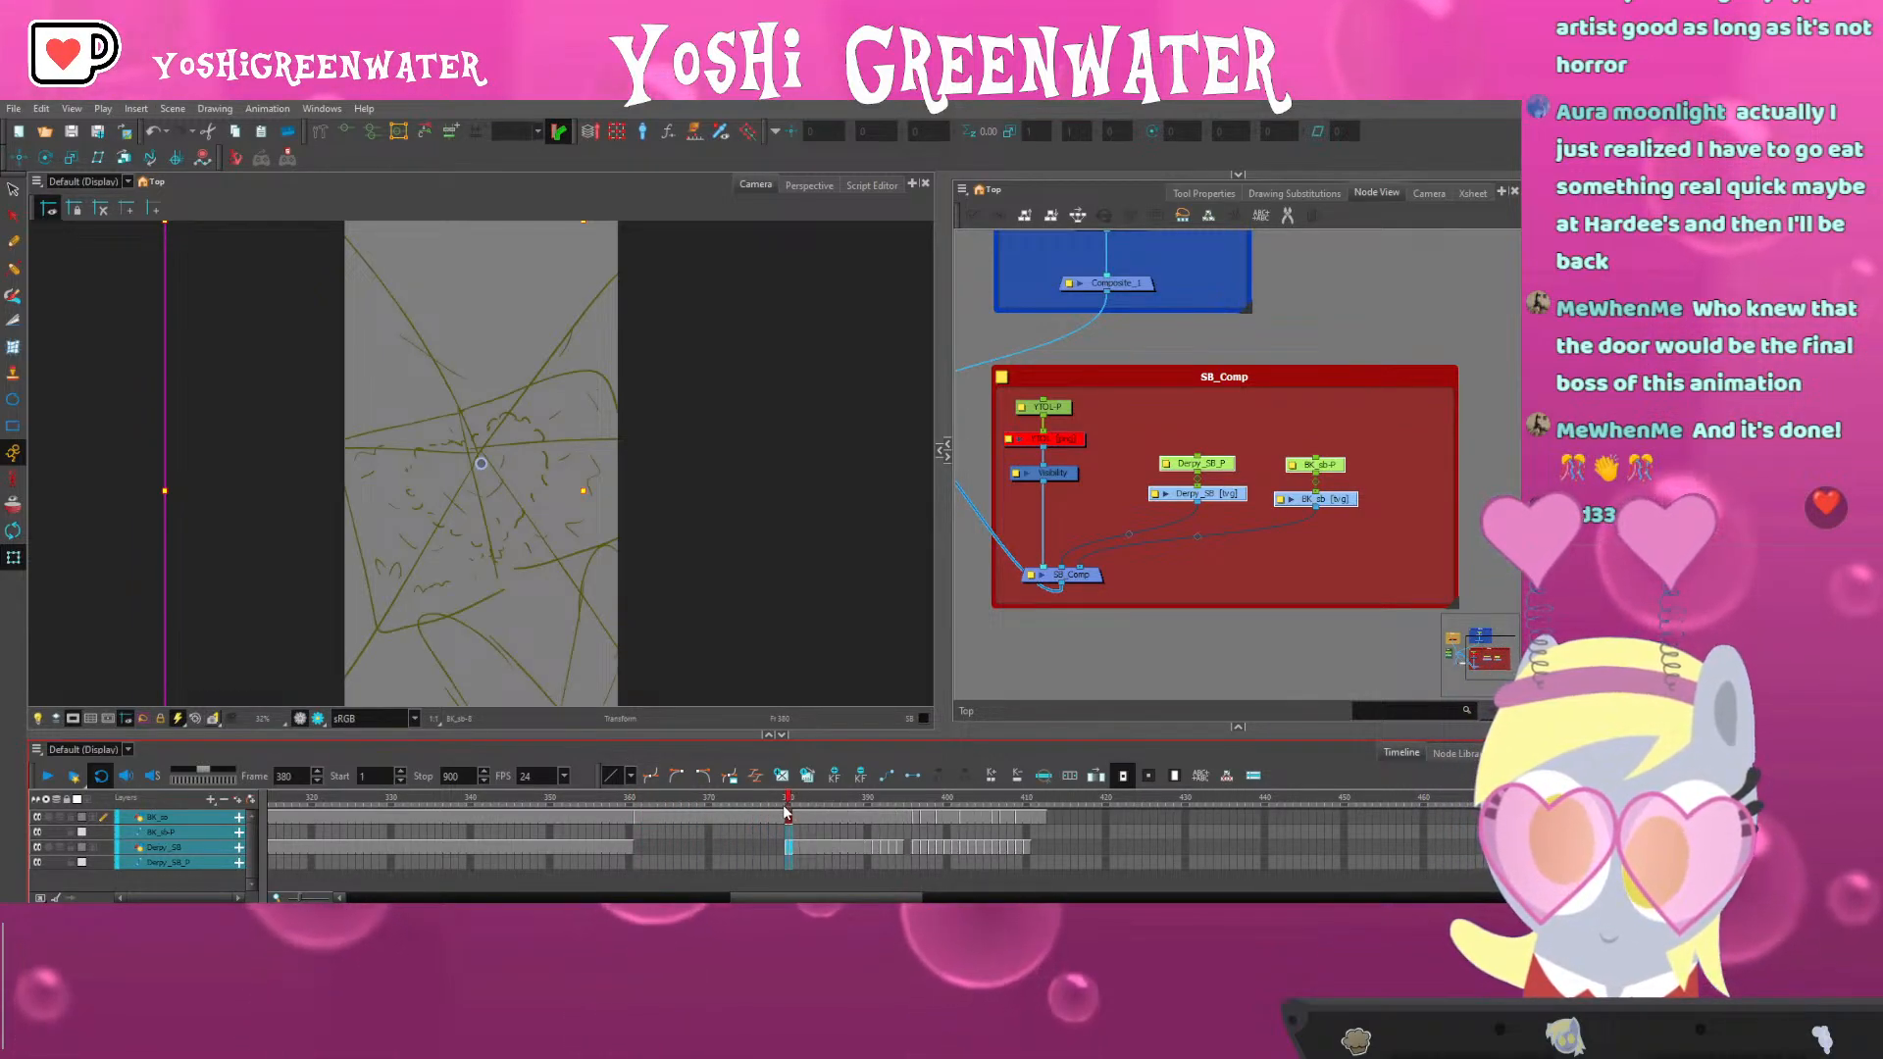
pyautogui.press('+')
pyautogui.press('+')
pyautogui.press('+')
pyautogui.press('+')
pyautogui.press('+')
pyautogui.press('+')
pyautogui.press('+')
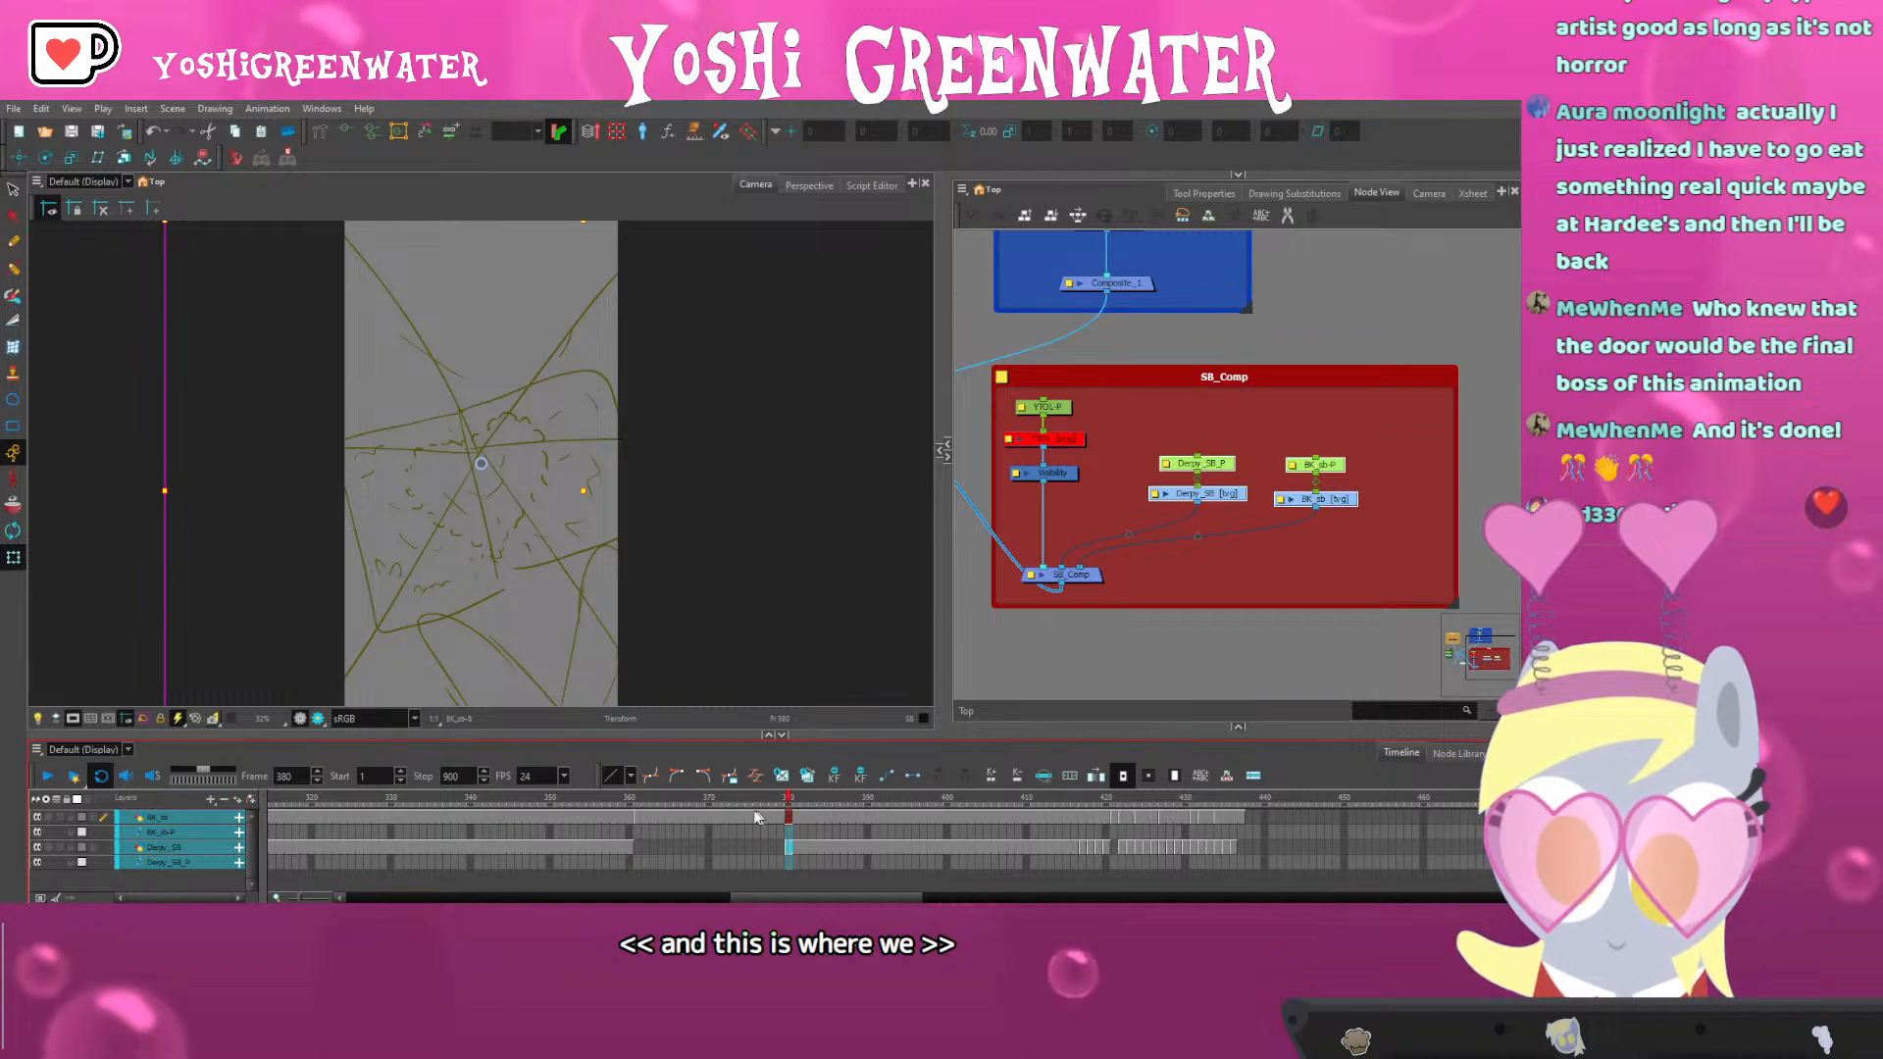
# Play from about frame 350 through the radial-line shot into the next drawing to check the hold timing
pyautogui.moveTo(797, 900); pyautogui.dragTo(811, 901)
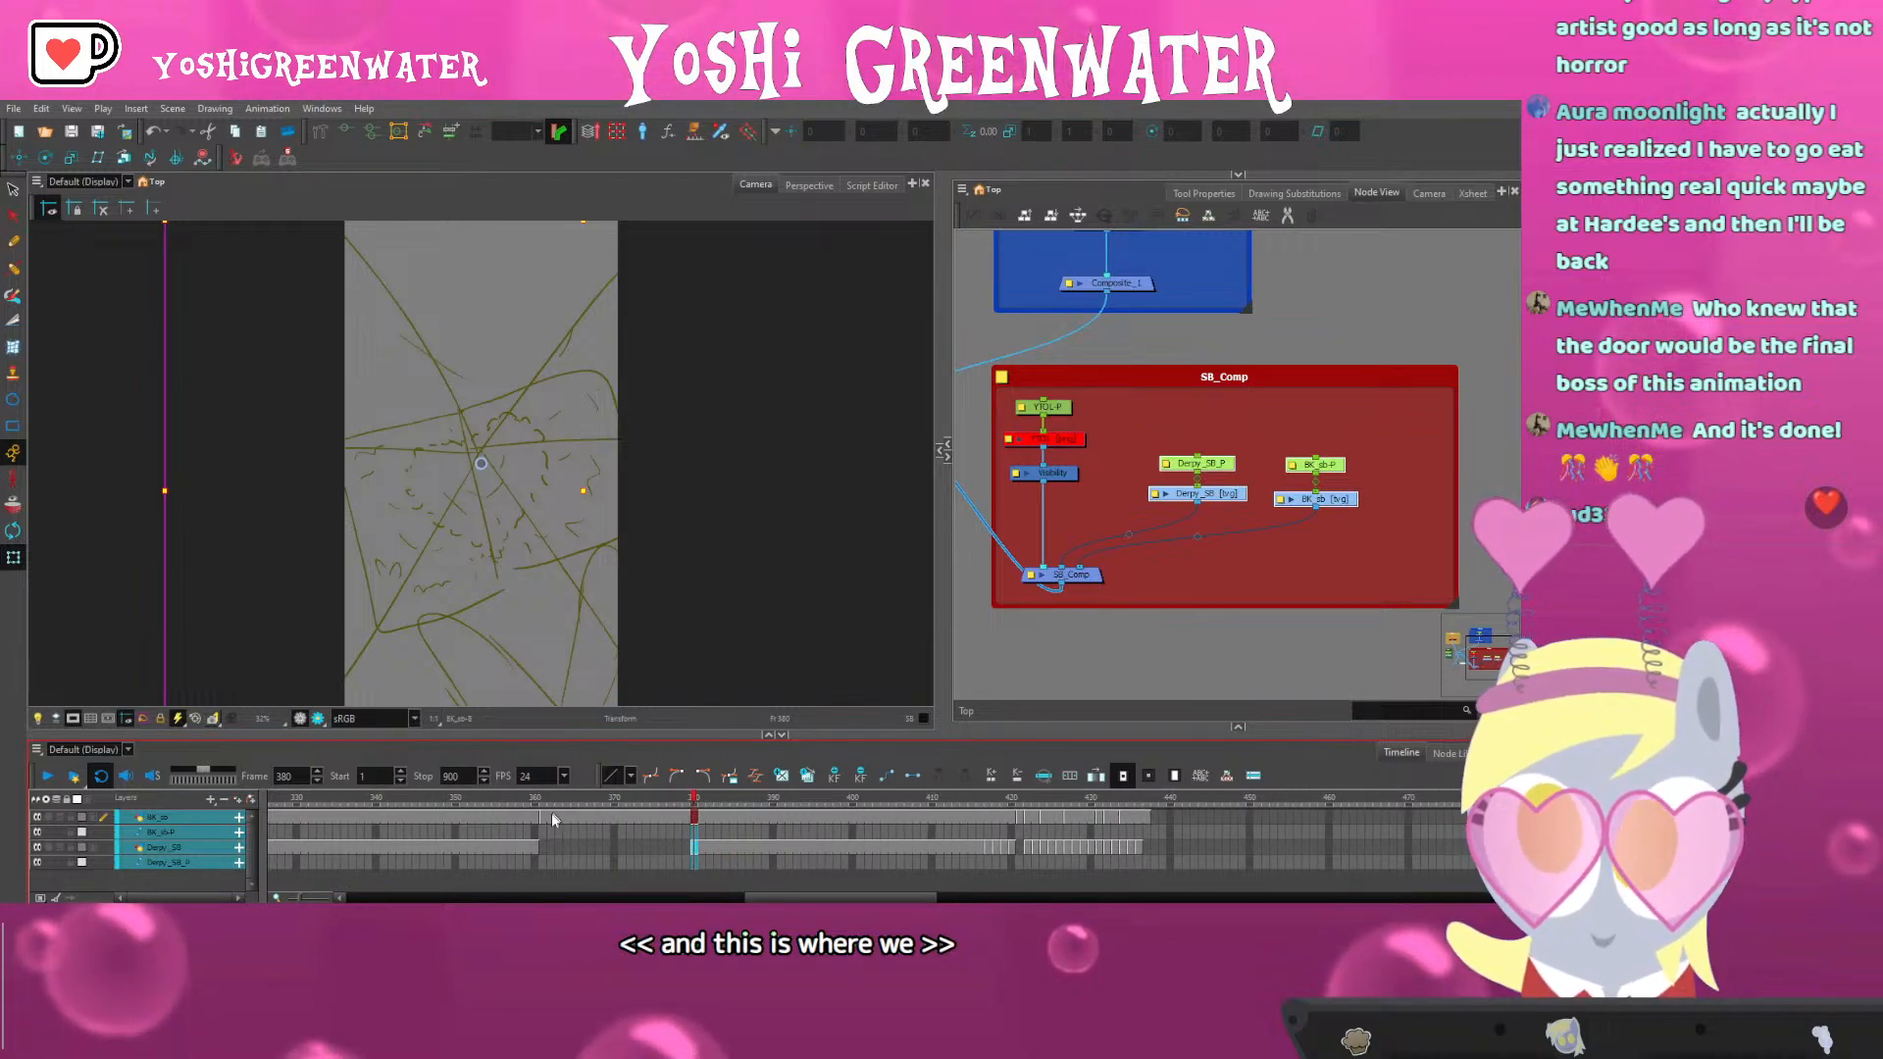
pyautogui.scroll(-1, 504, 822)
pyautogui.click(466, 800)
pyautogui.press('Return')
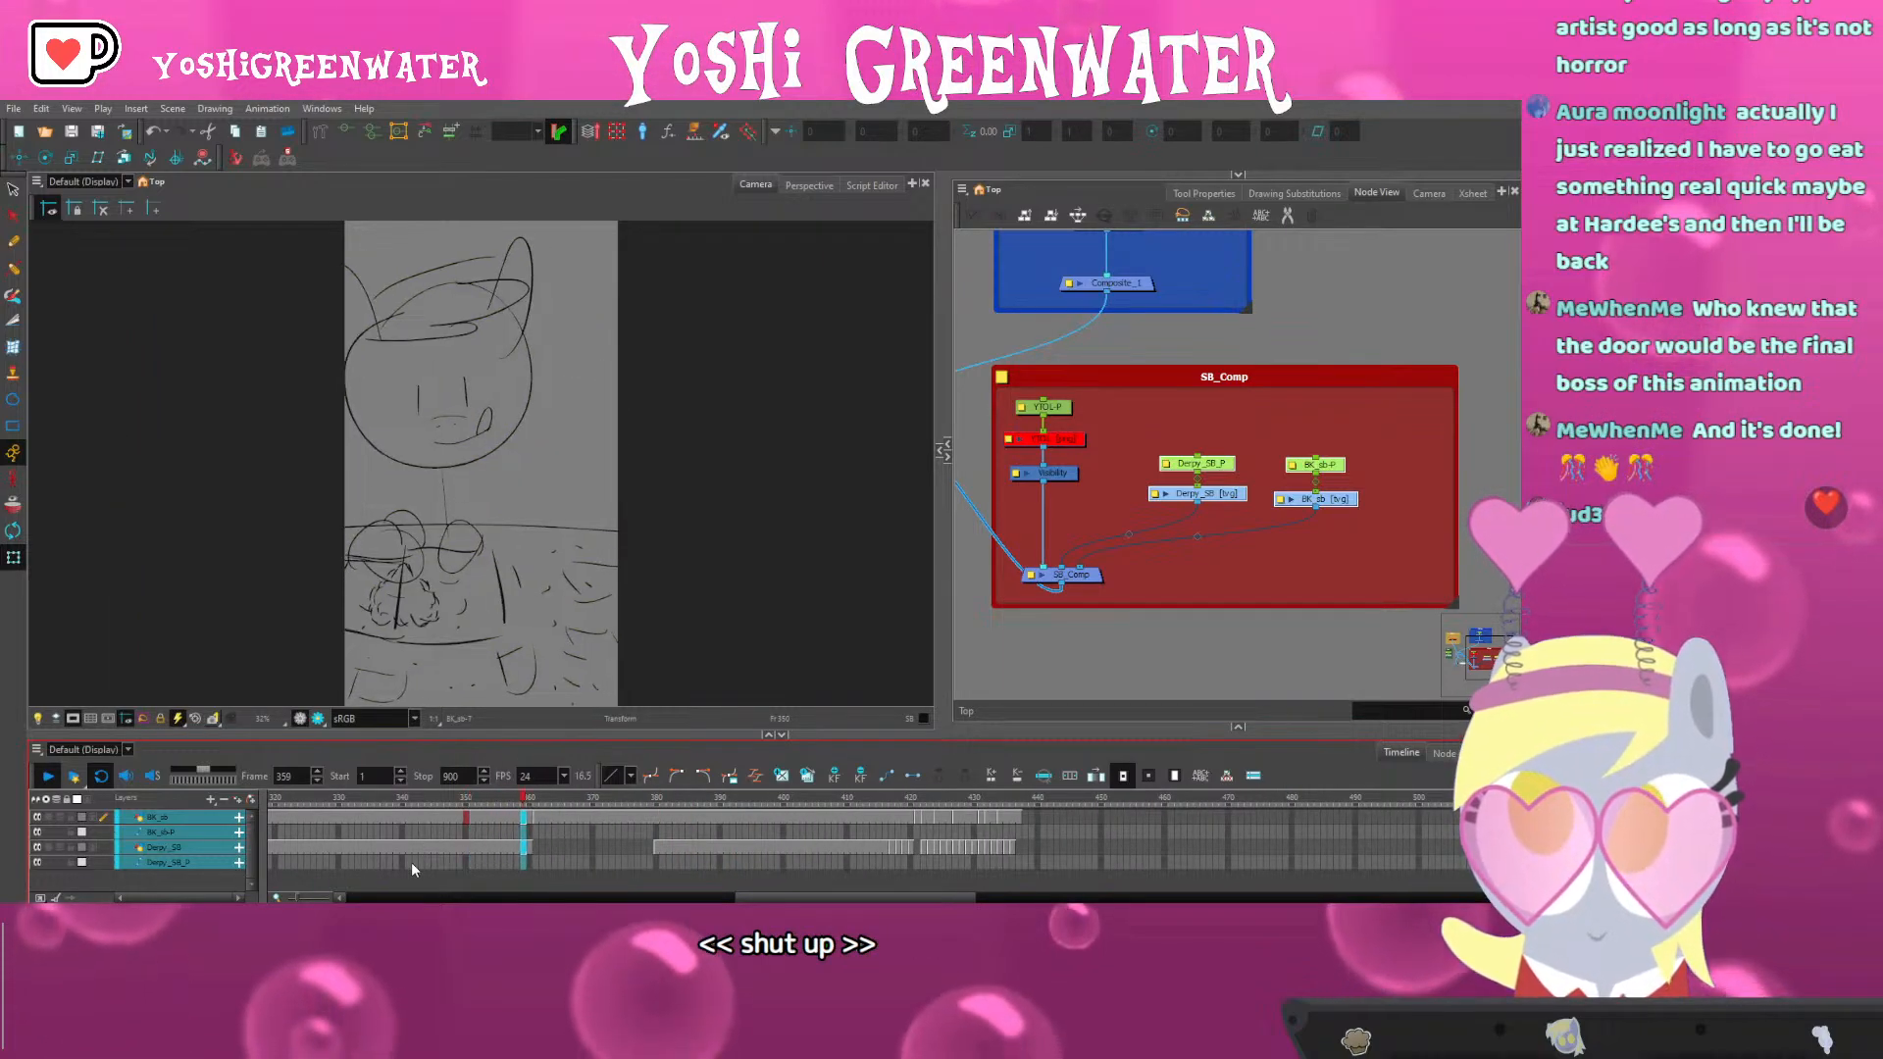
pyautogui.press('Return')
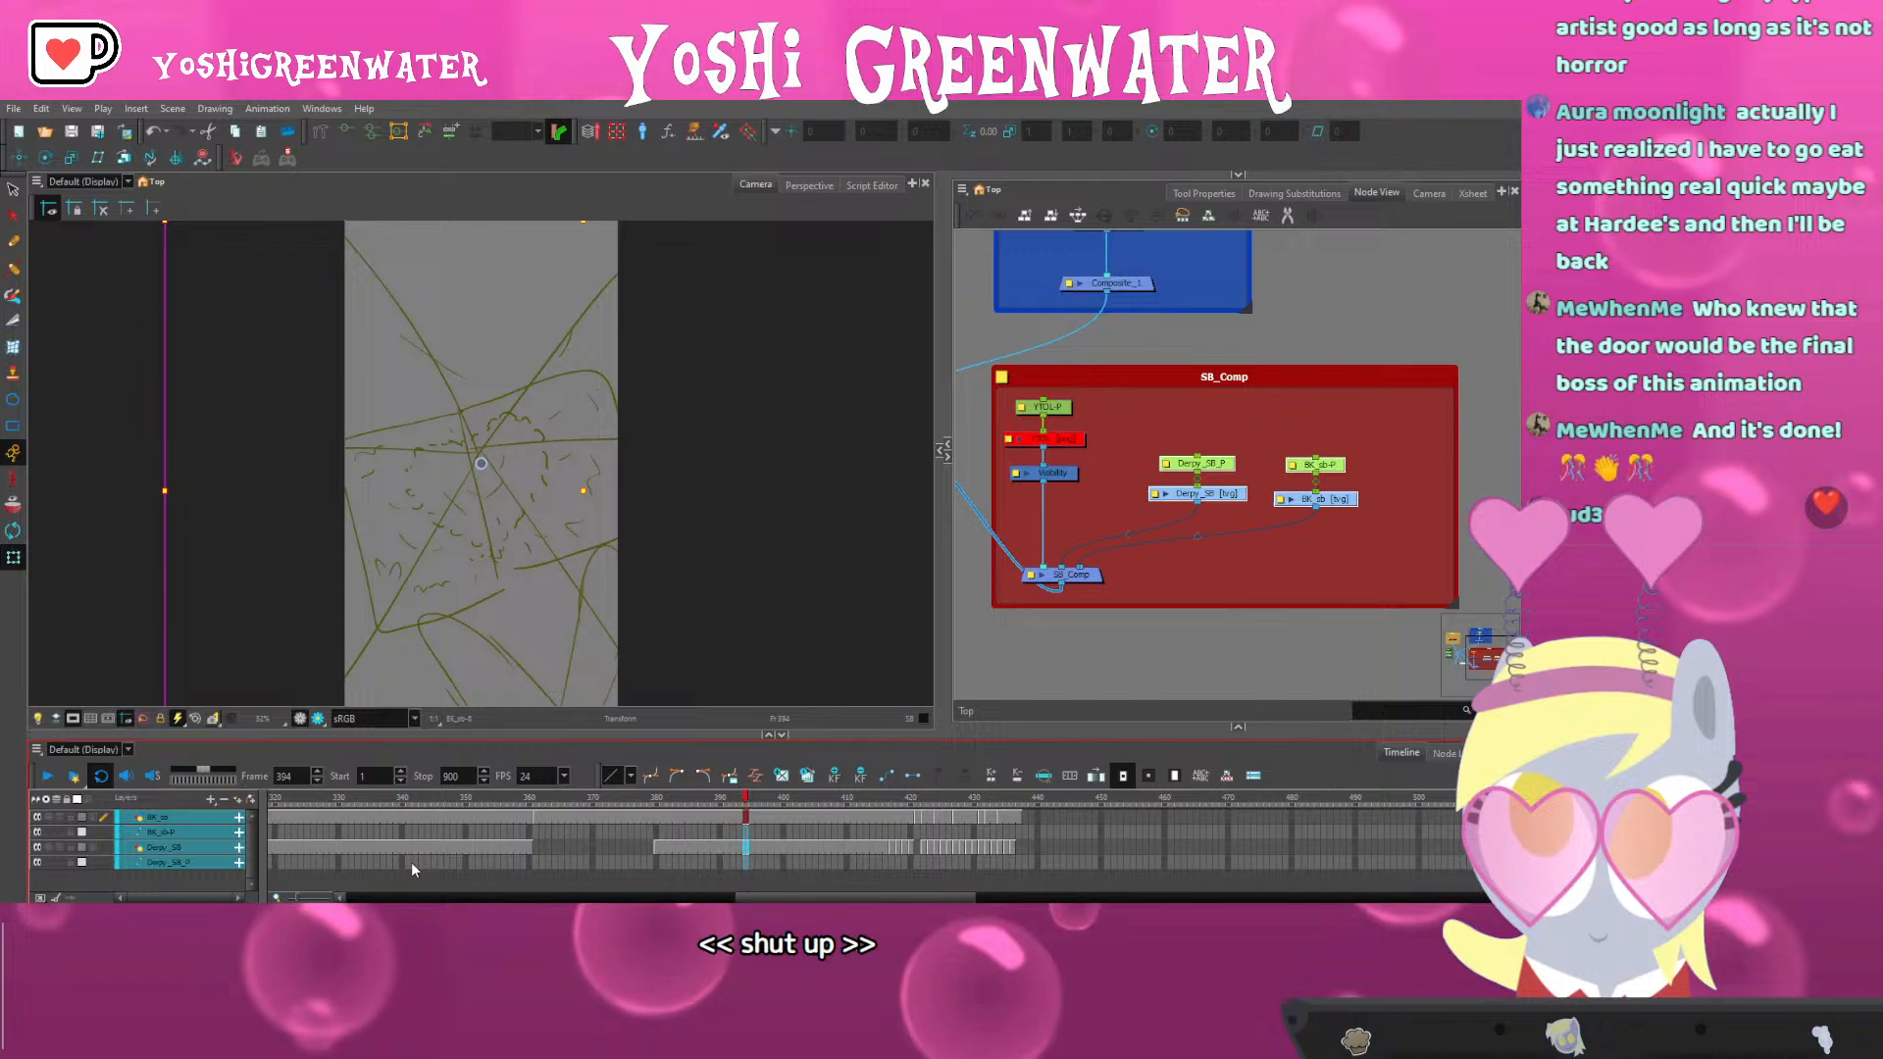
# Trim the radial-line drawing's hold around frame 377 on the selected layers, replaying the cut between trims
pyautogui.click(638, 802)
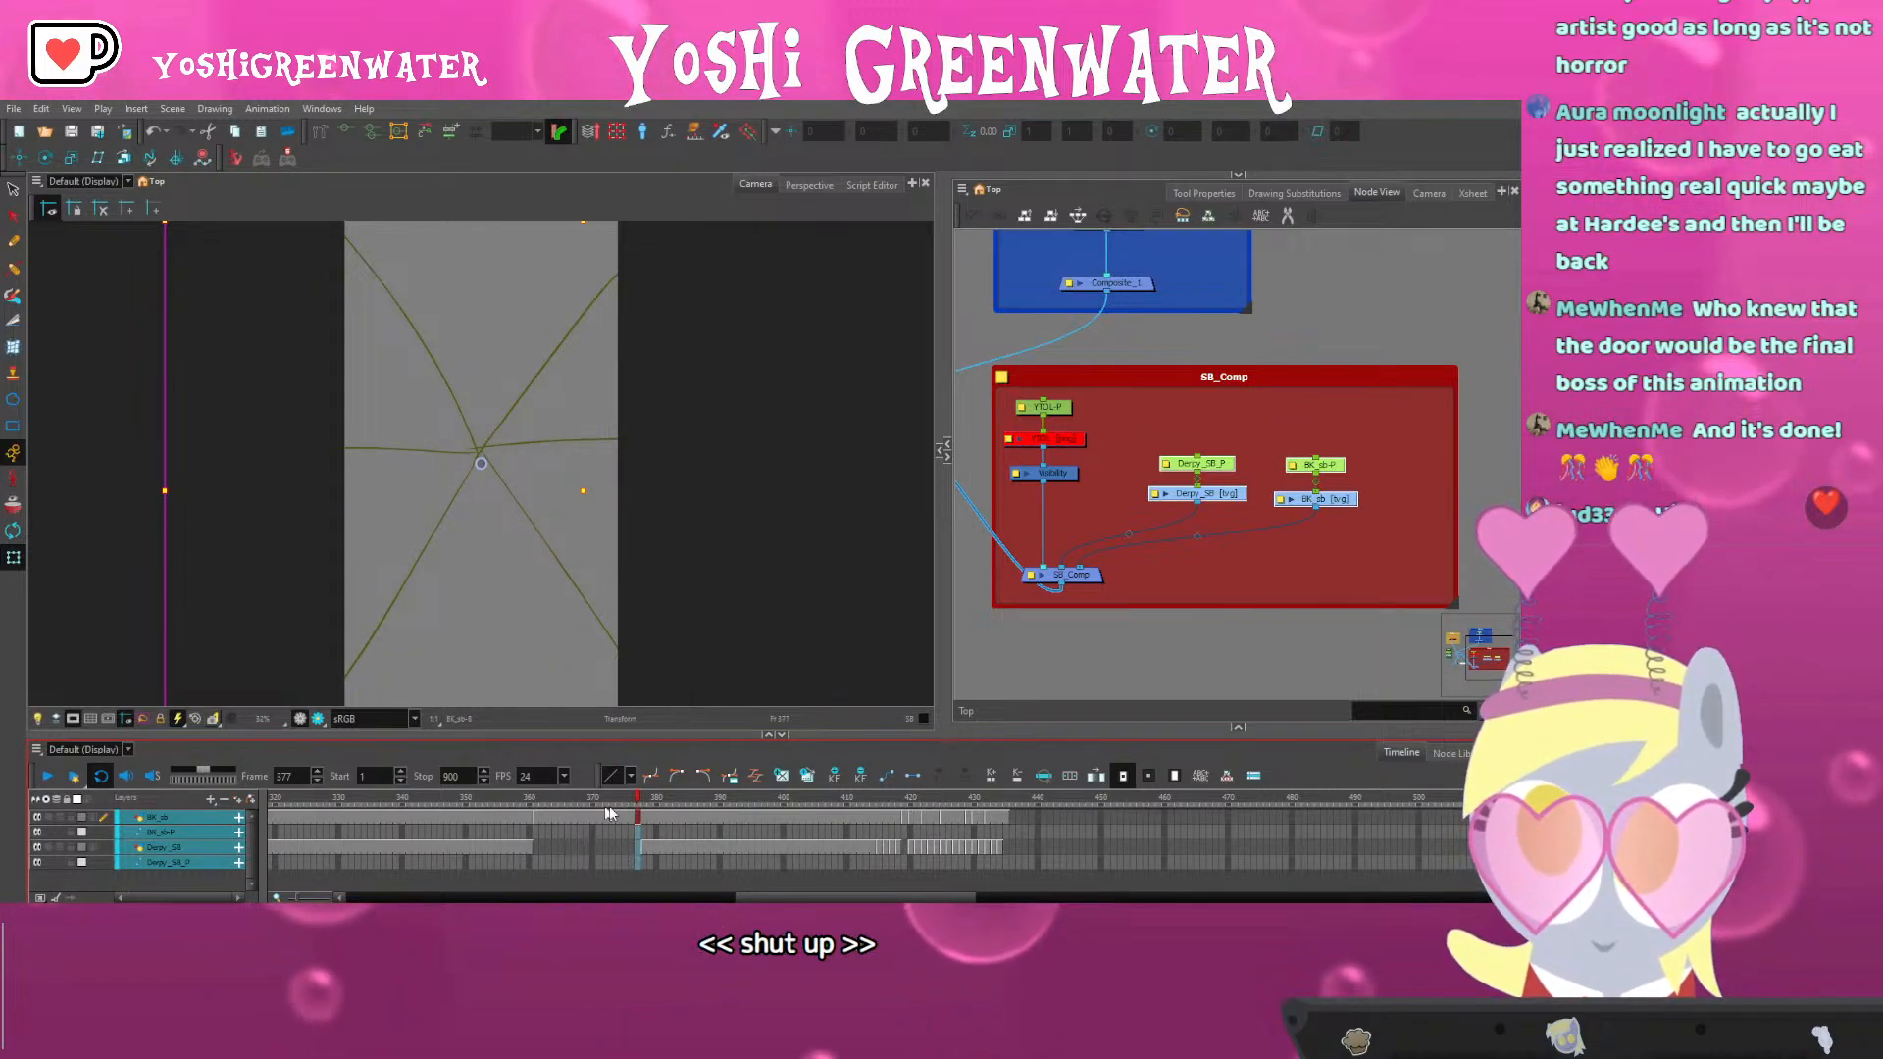
pyautogui.moveTo(523, 802); pyautogui.dragTo(481, 805)
pyautogui.press('Return')
pyautogui.press('Return')
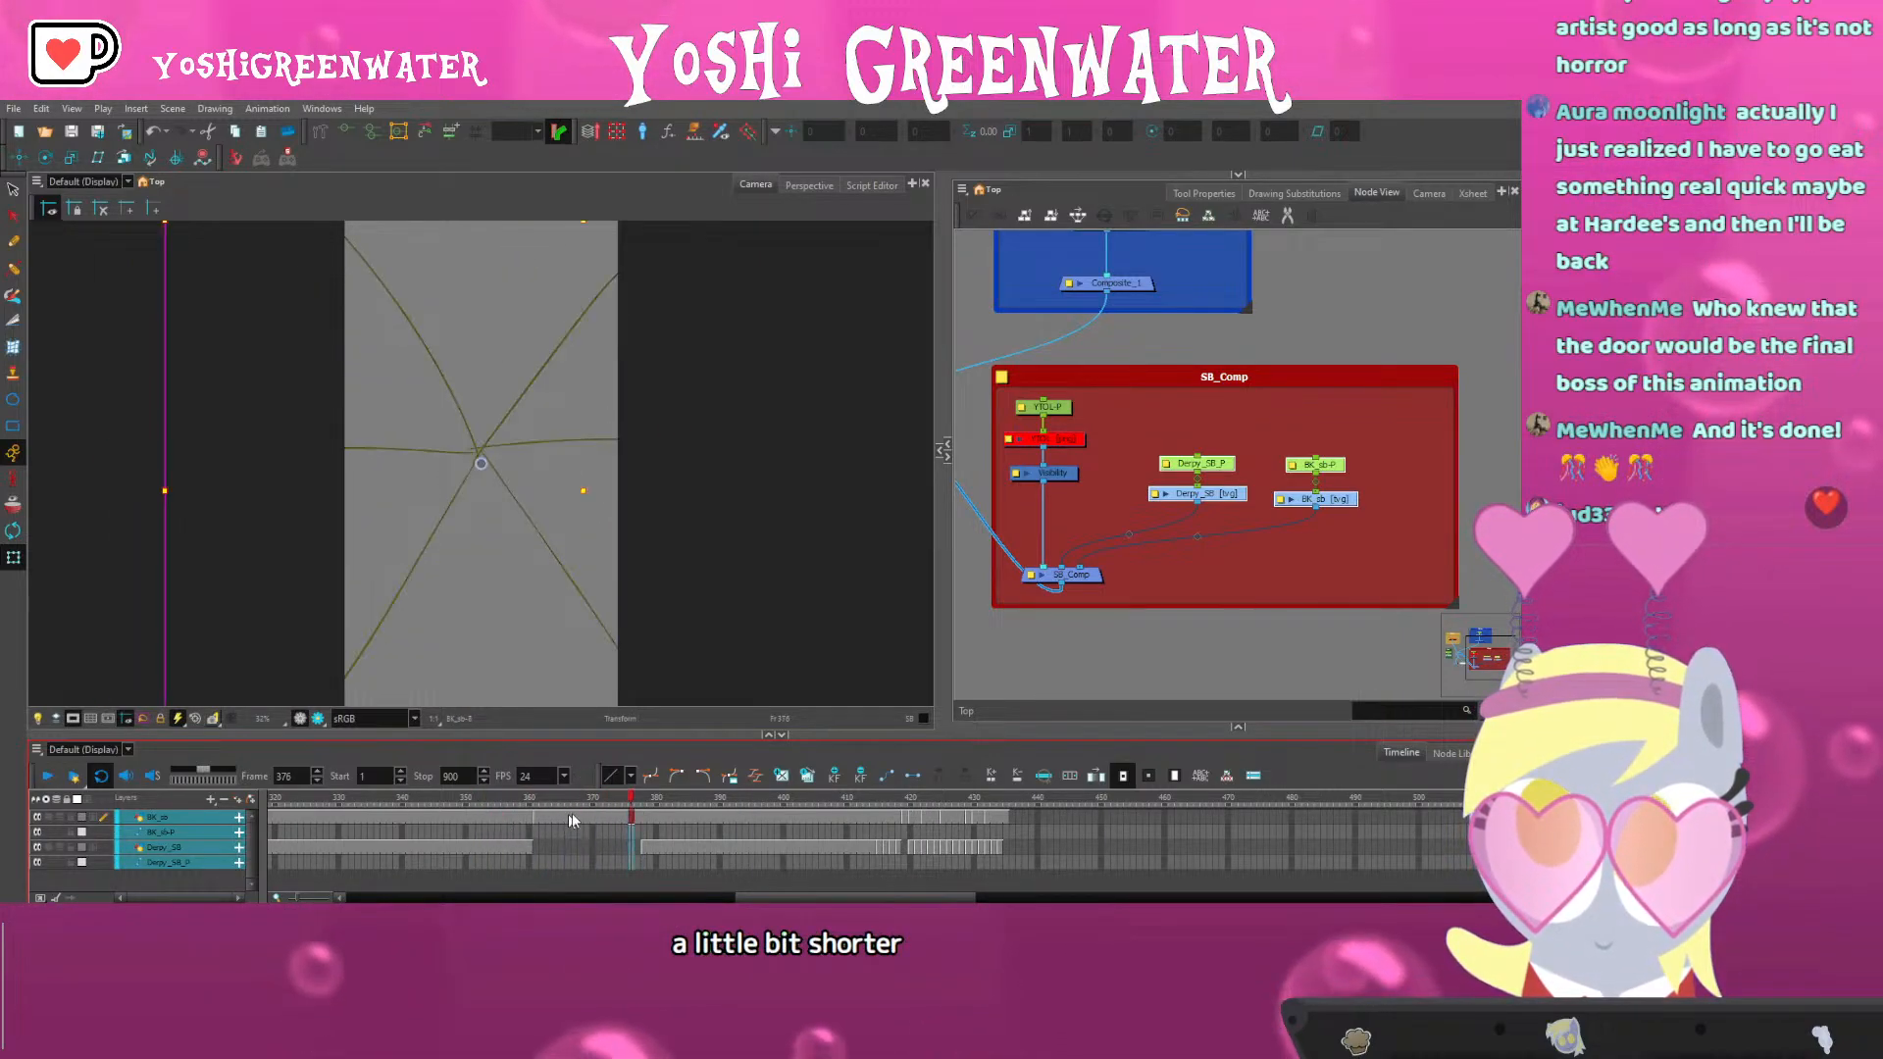
pyautogui.press('-')
# Shorten the radial-line hold once more around frame 375, replaying from about frame 355 before and after
pyautogui.click(496, 797)
pyautogui.press('Return')
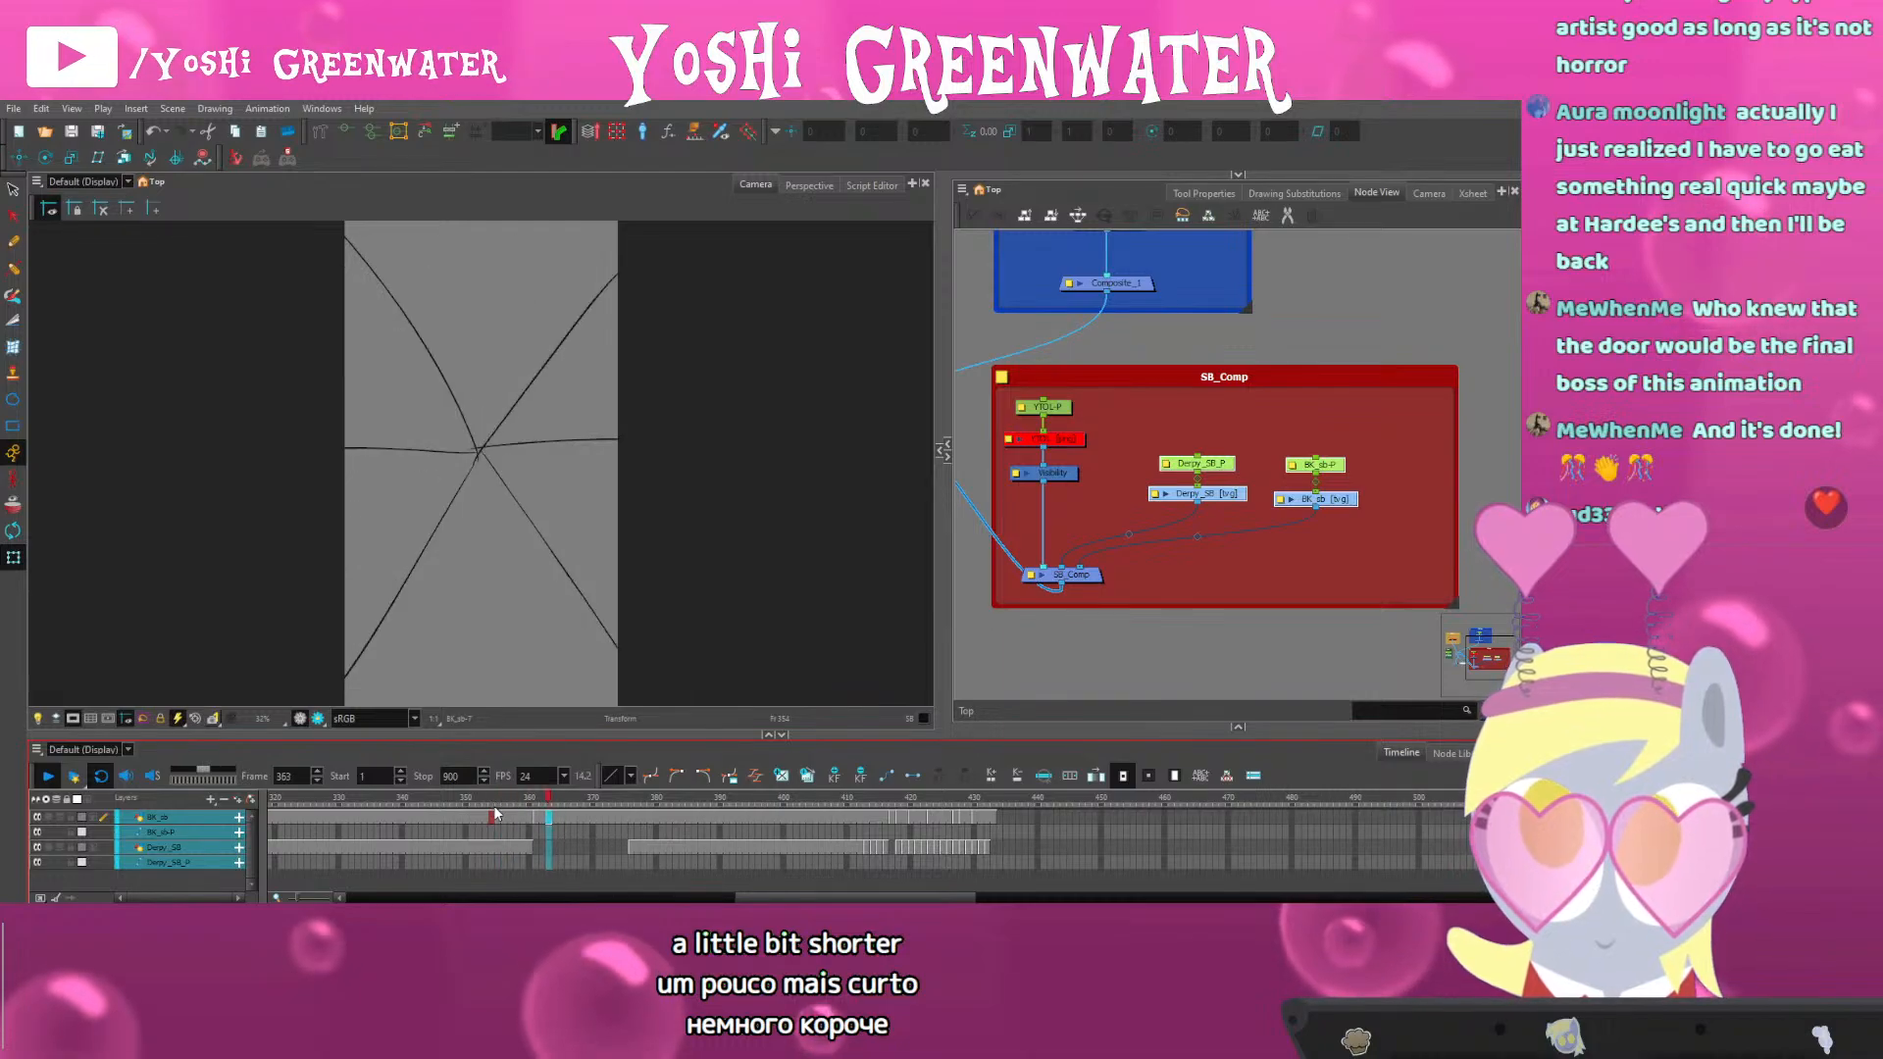
pyautogui.press('Return')
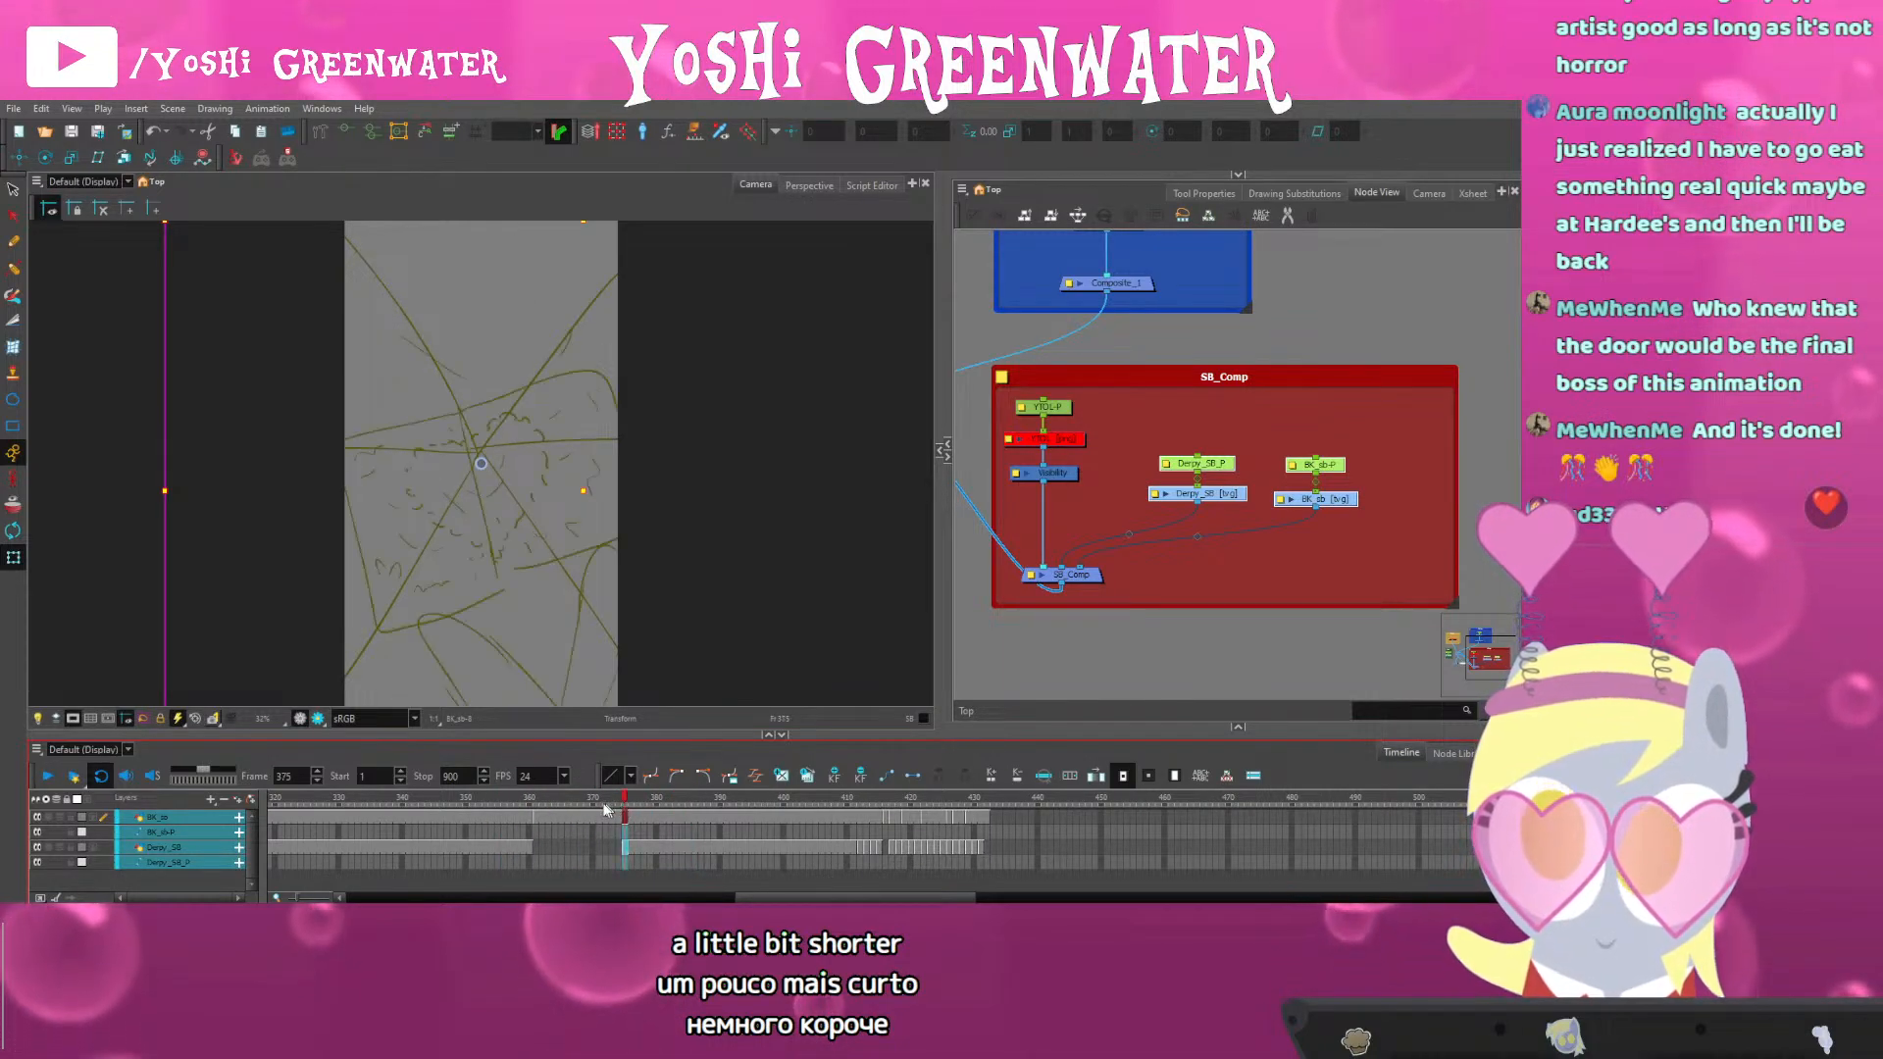
pyautogui.click(501, 804)
pyautogui.press('Return')
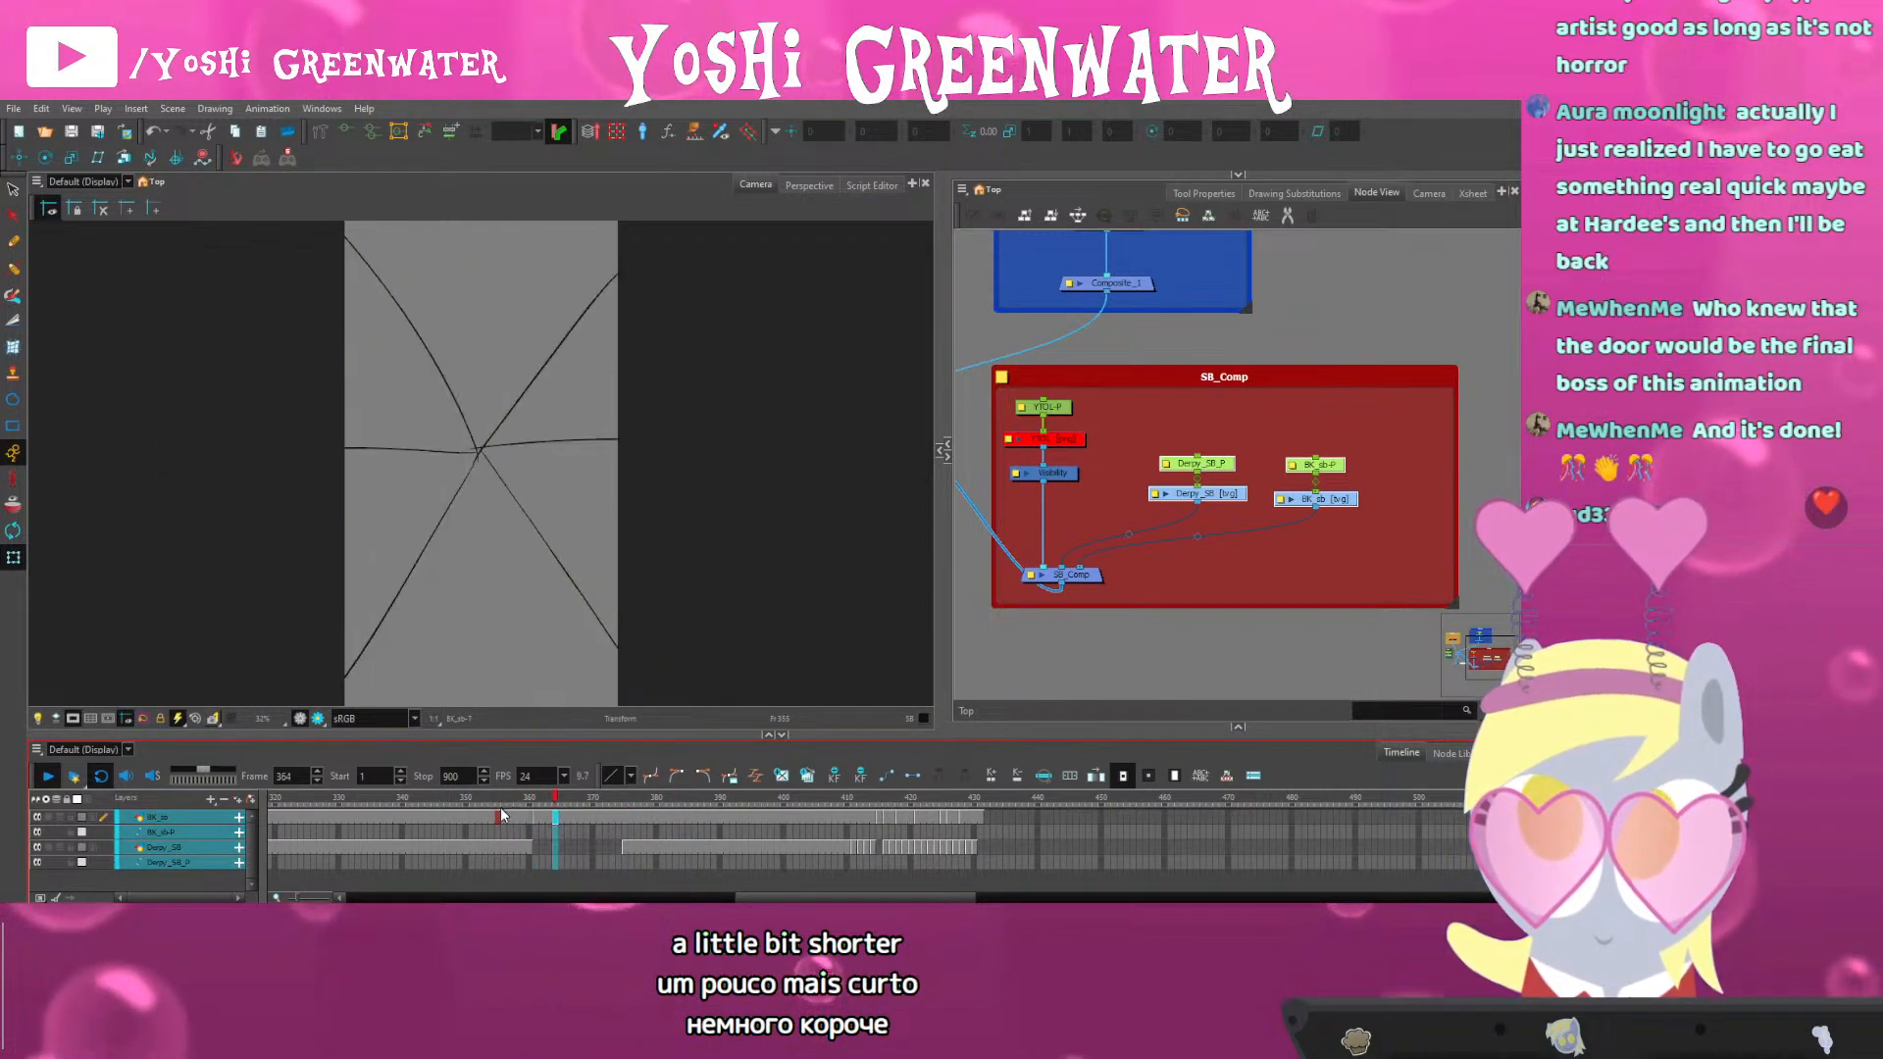
pyautogui.press('Return')
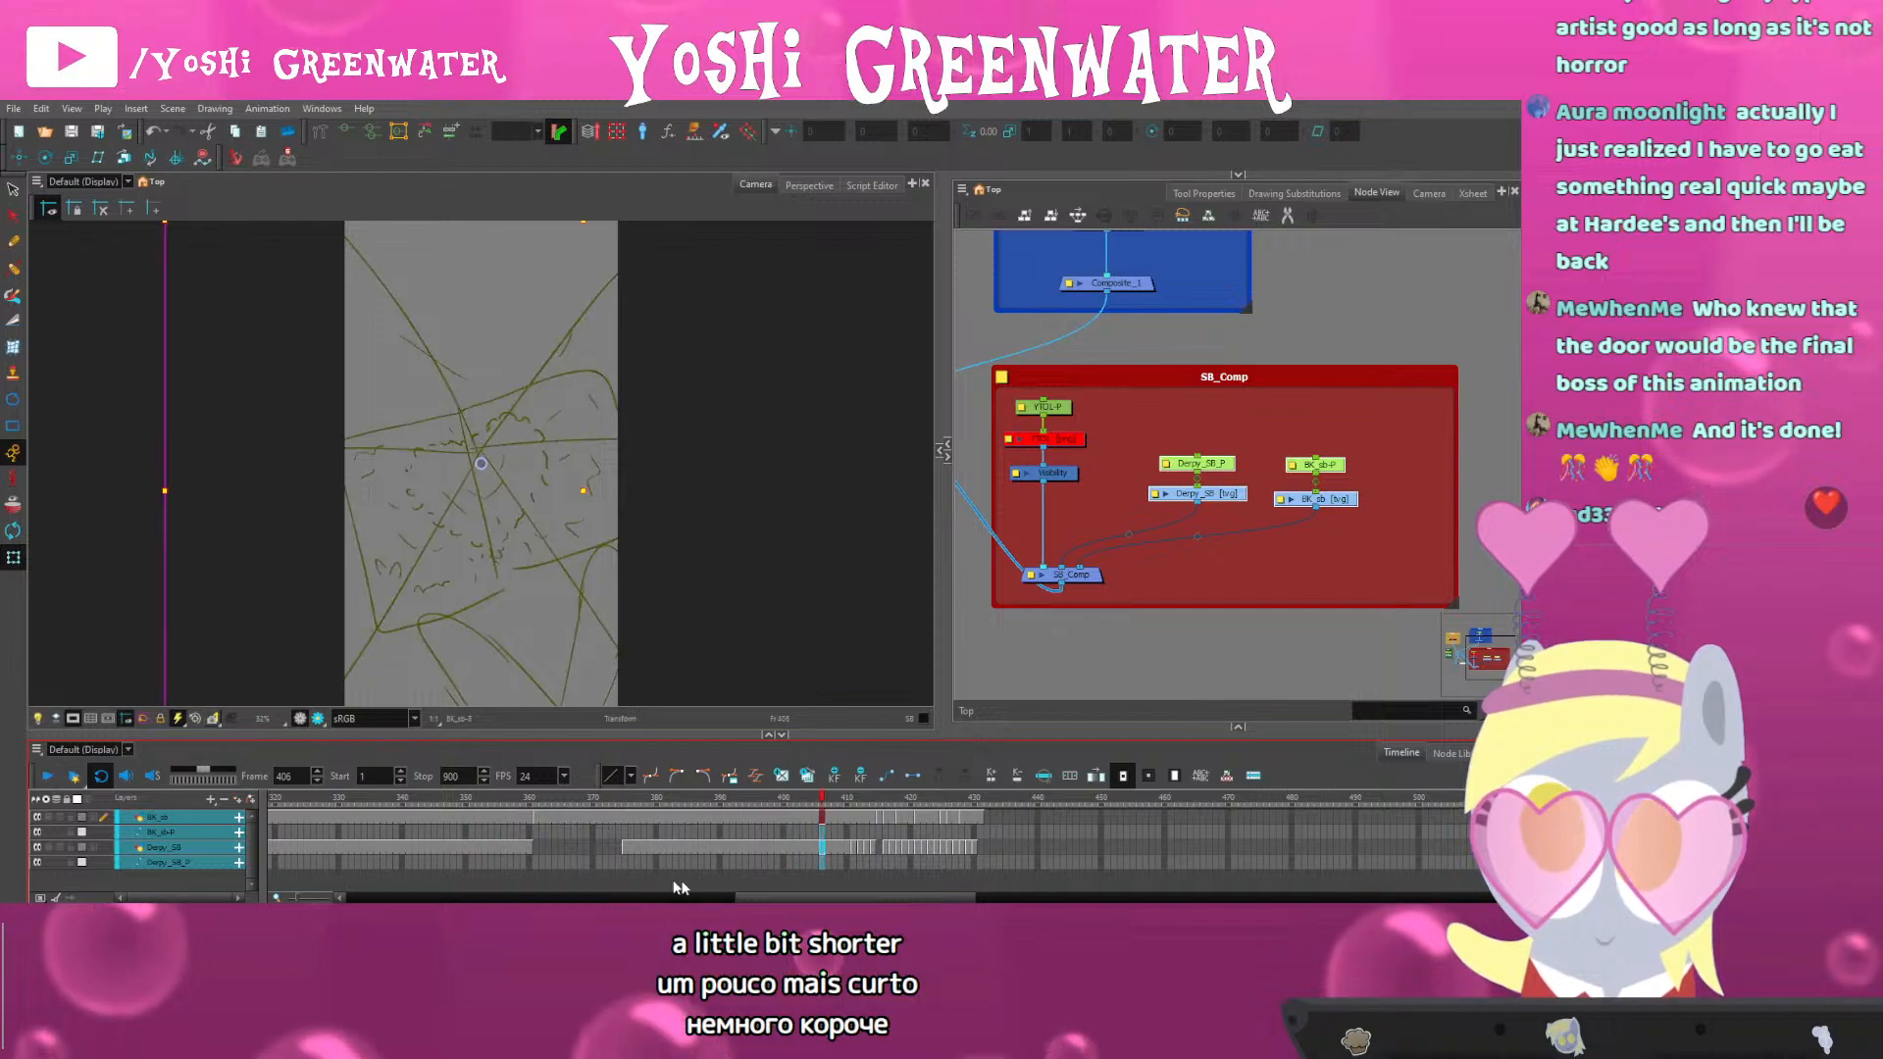
# Adjust the exposure at frame 406 on the selected layers, removing four frames and adding two back
pyautogui.moveTo(775, 899); pyautogui.dragTo(800, 899)
pyautogui.press('-')
pyautogui.press('-')
pyautogui.press('-')
pyautogui.press('-')
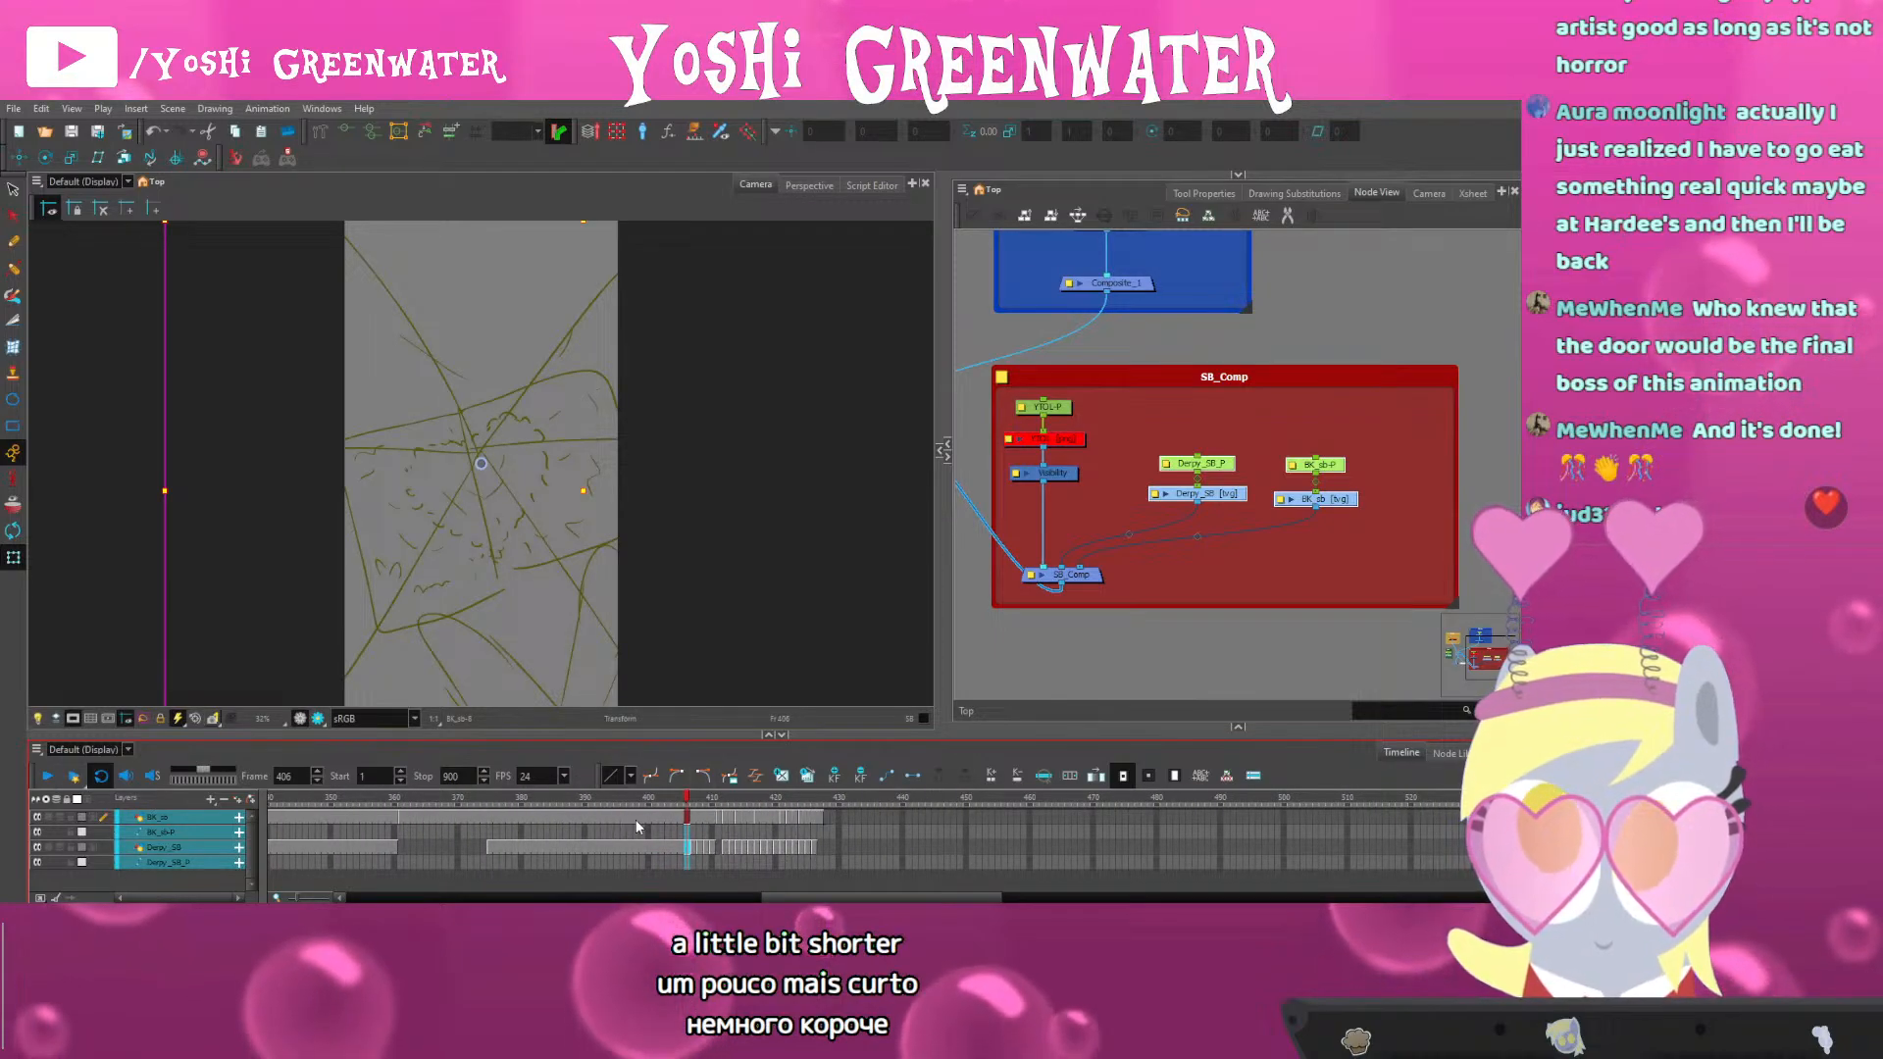
pyautogui.press('+')
pyautogui.press('+')
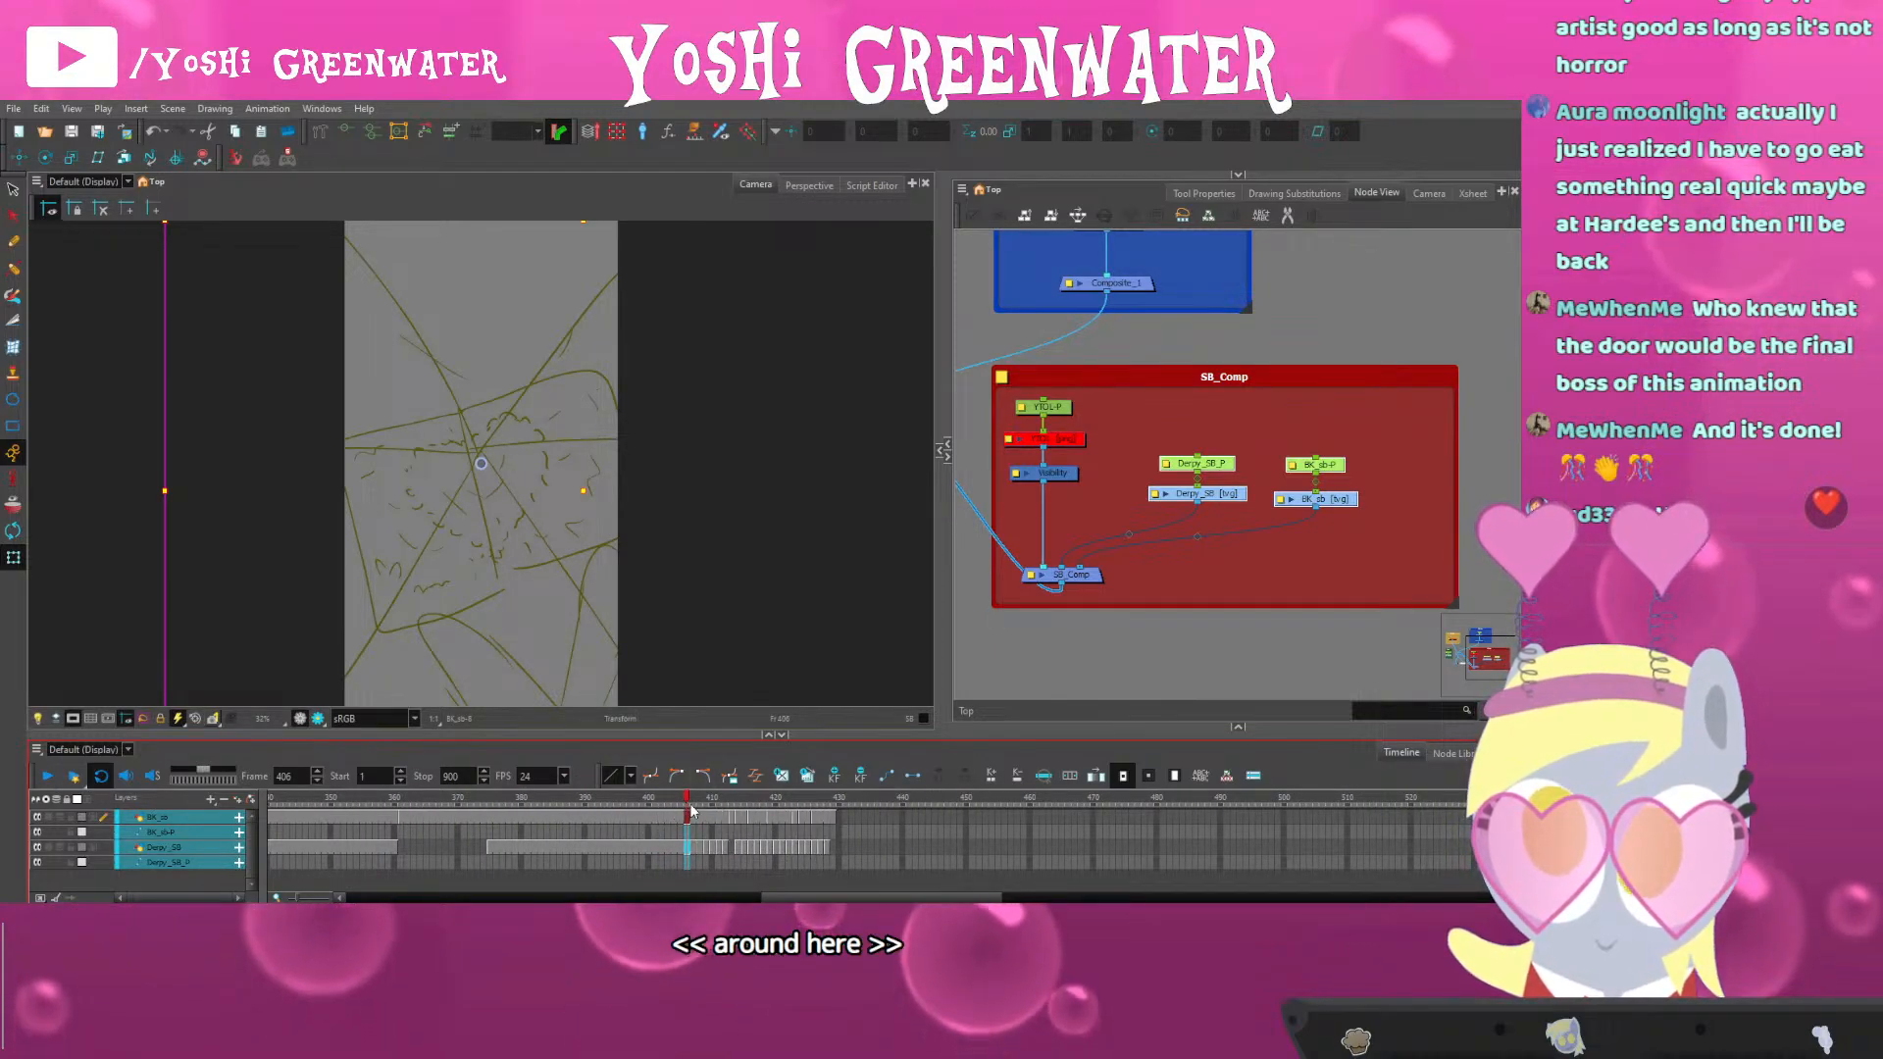
# Lengthen the short drawing exposures from about frame 409 to frame 413 on the selected layers
pyautogui.click(707, 806)
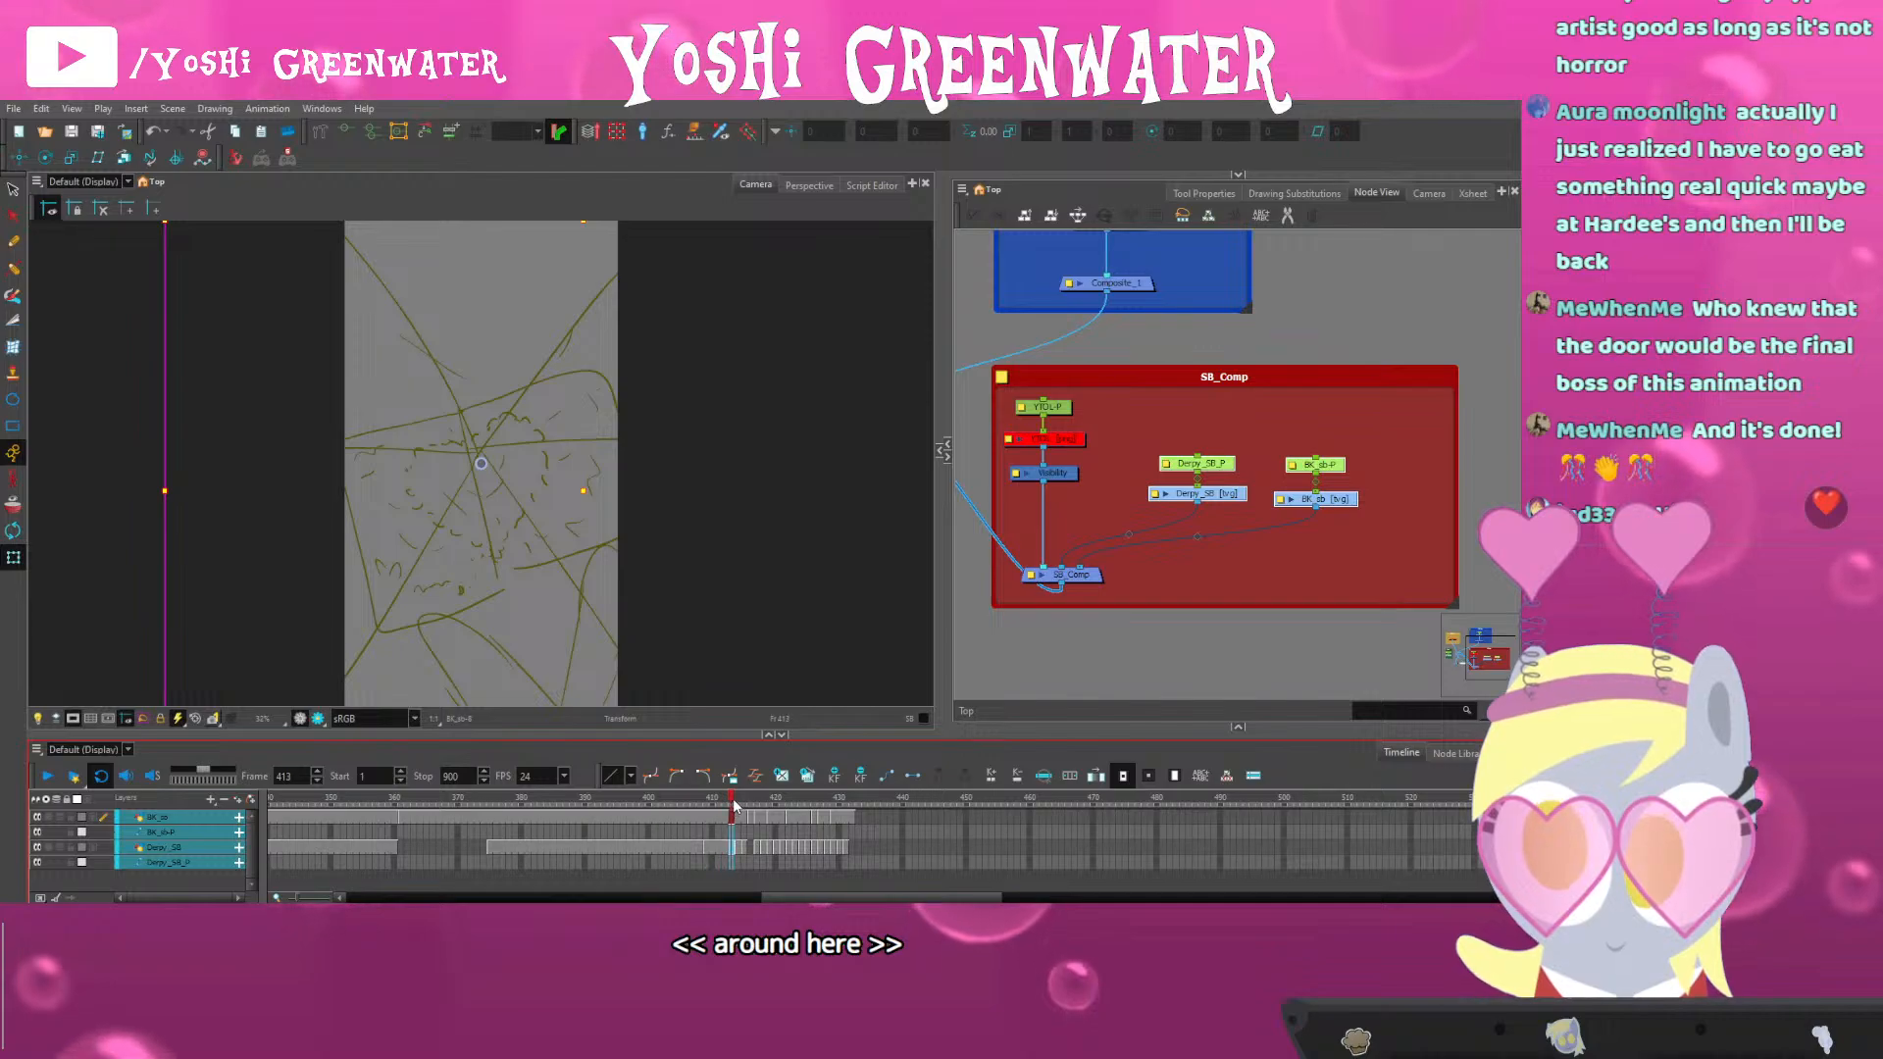
pyautogui.press('+')
pyautogui.press('+')
pyautogui.press('+')
# Lengthen the drawing exposures at frames 419 and 421 on the selected layers
pyautogui.click(752, 805)
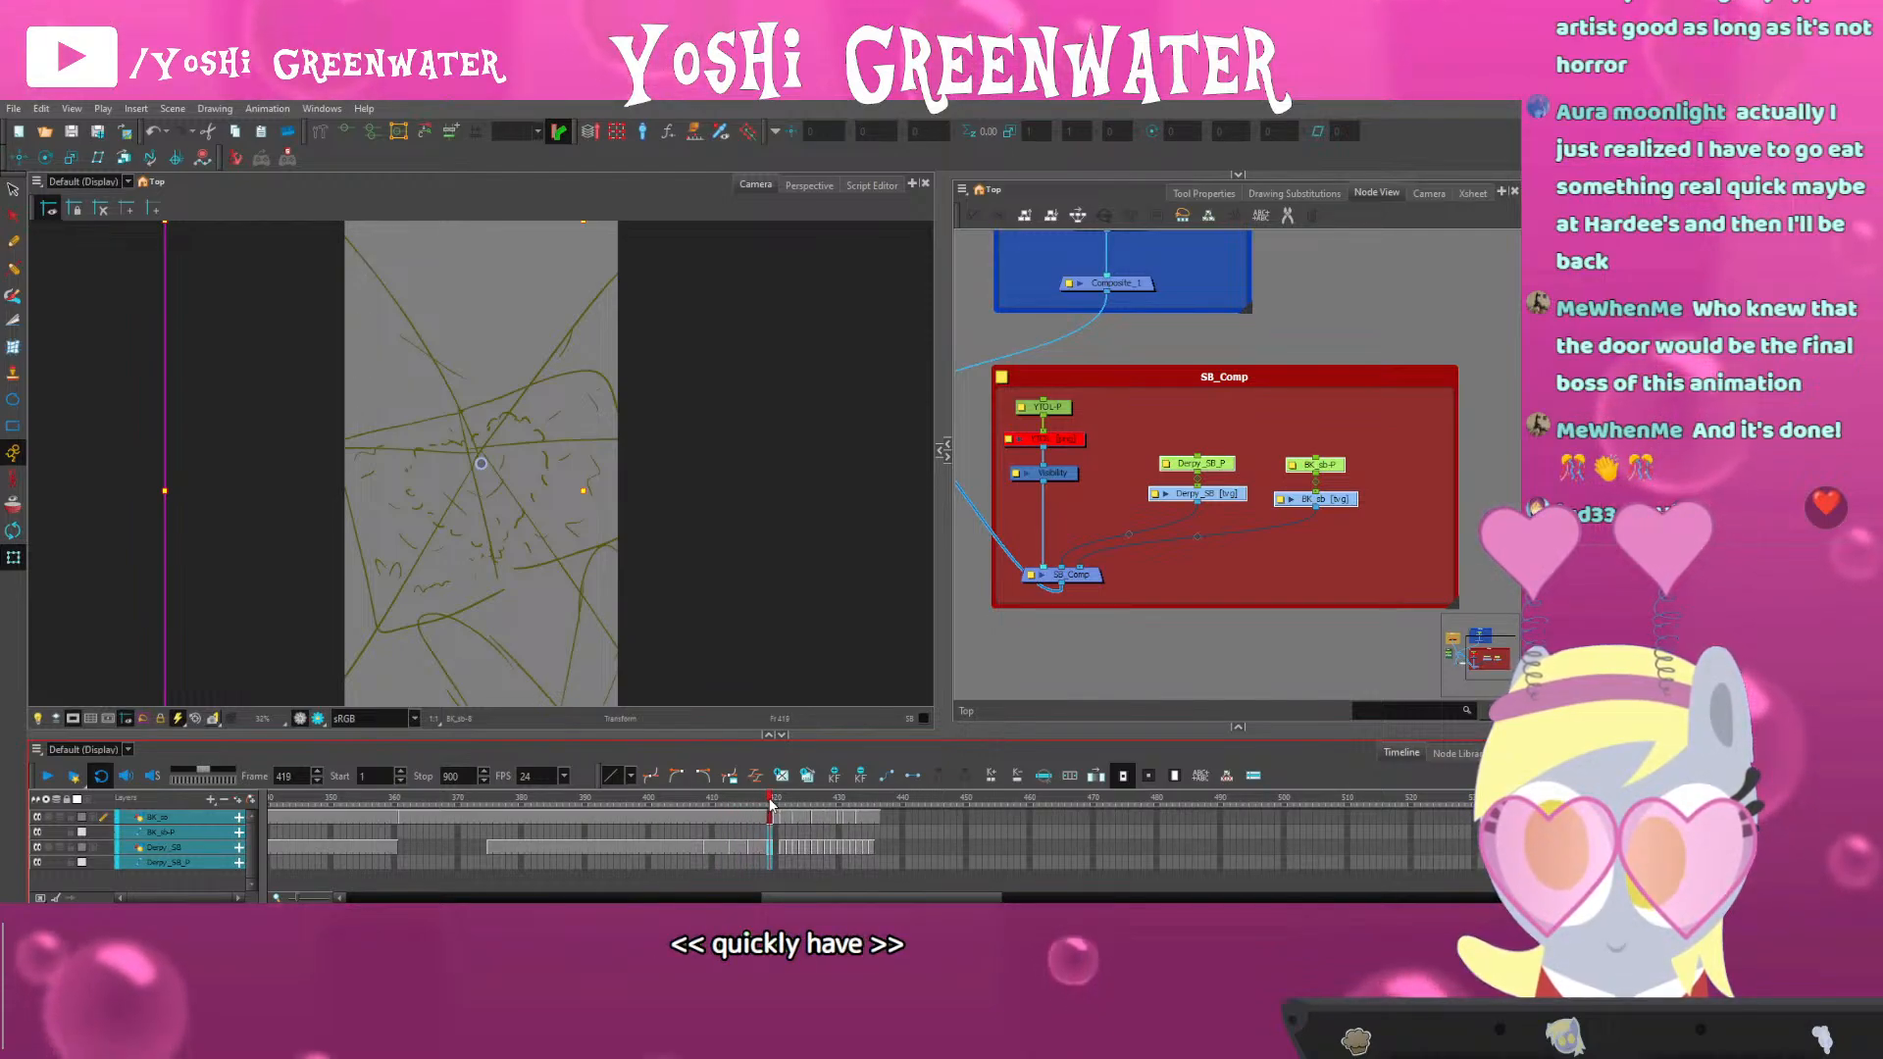
pyautogui.press('+')
pyautogui.press('+')
pyautogui.press('+')
pyautogui.press('+')
pyautogui.press('+')
pyautogui.press('+')
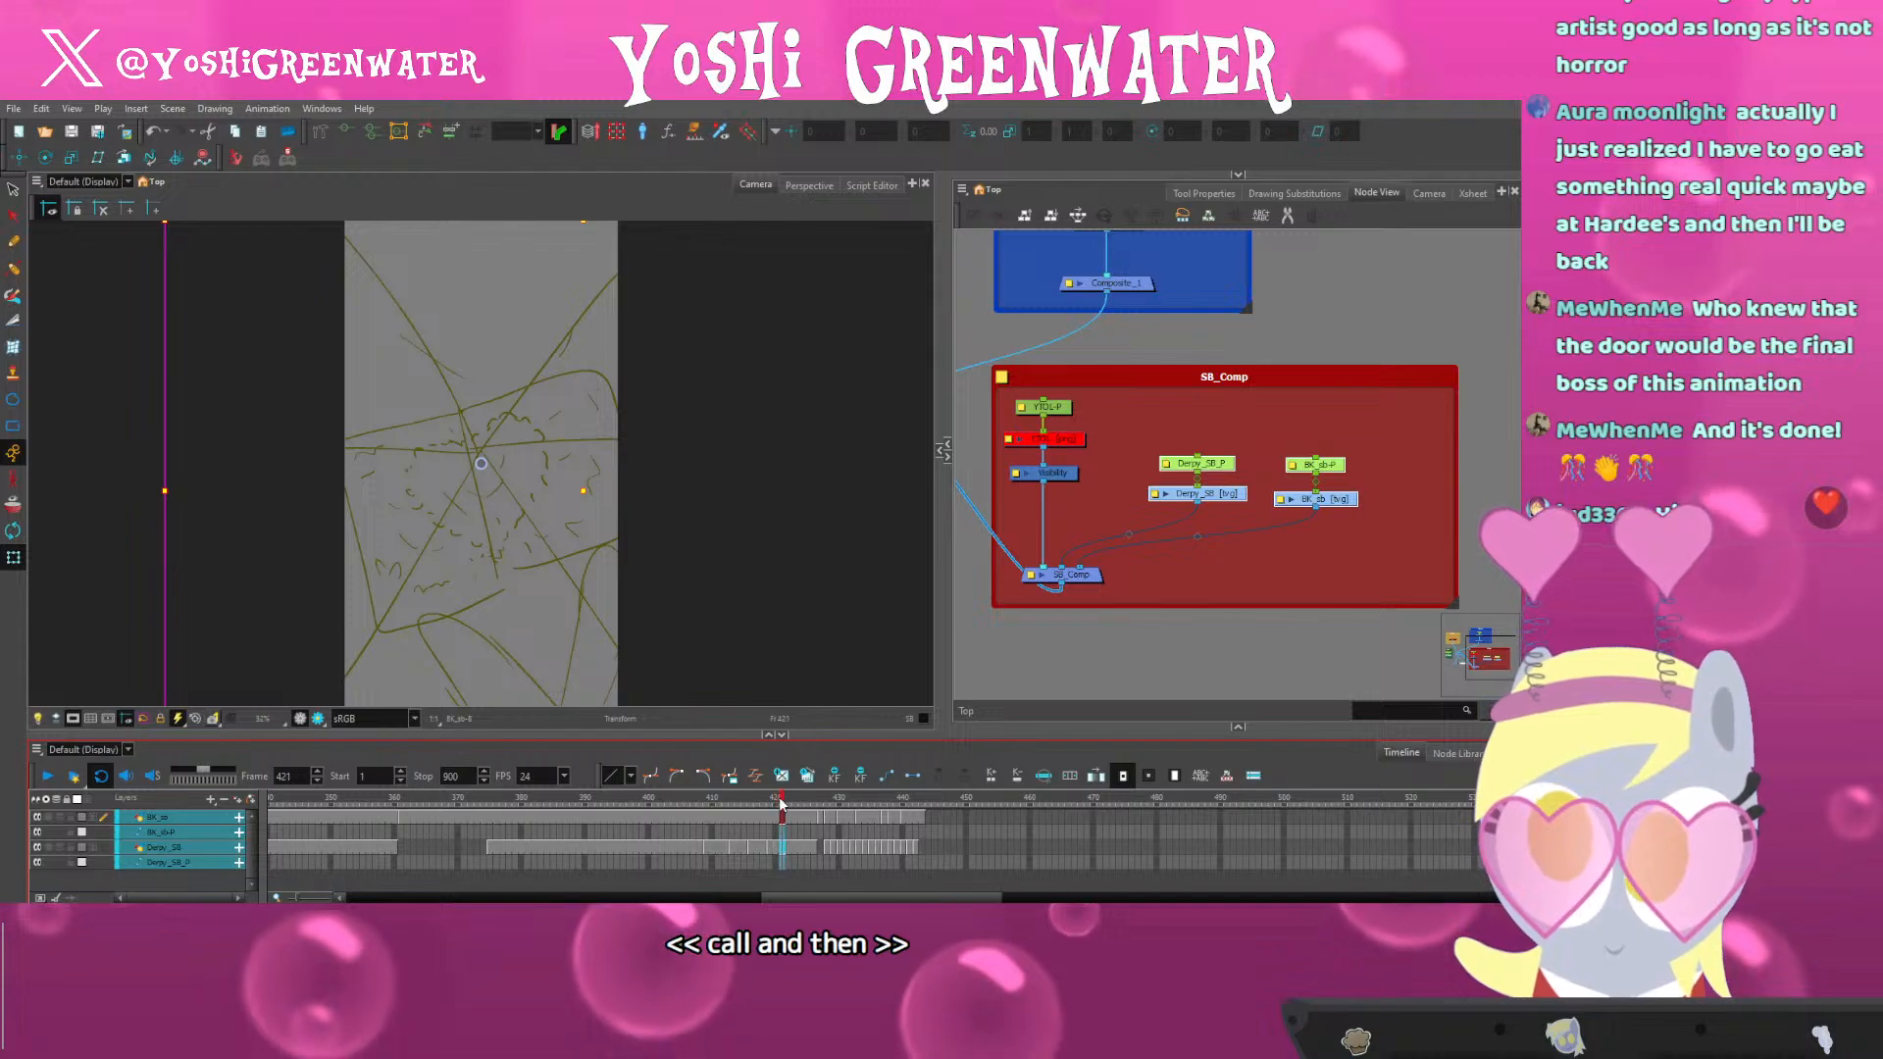
pyautogui.press('.')
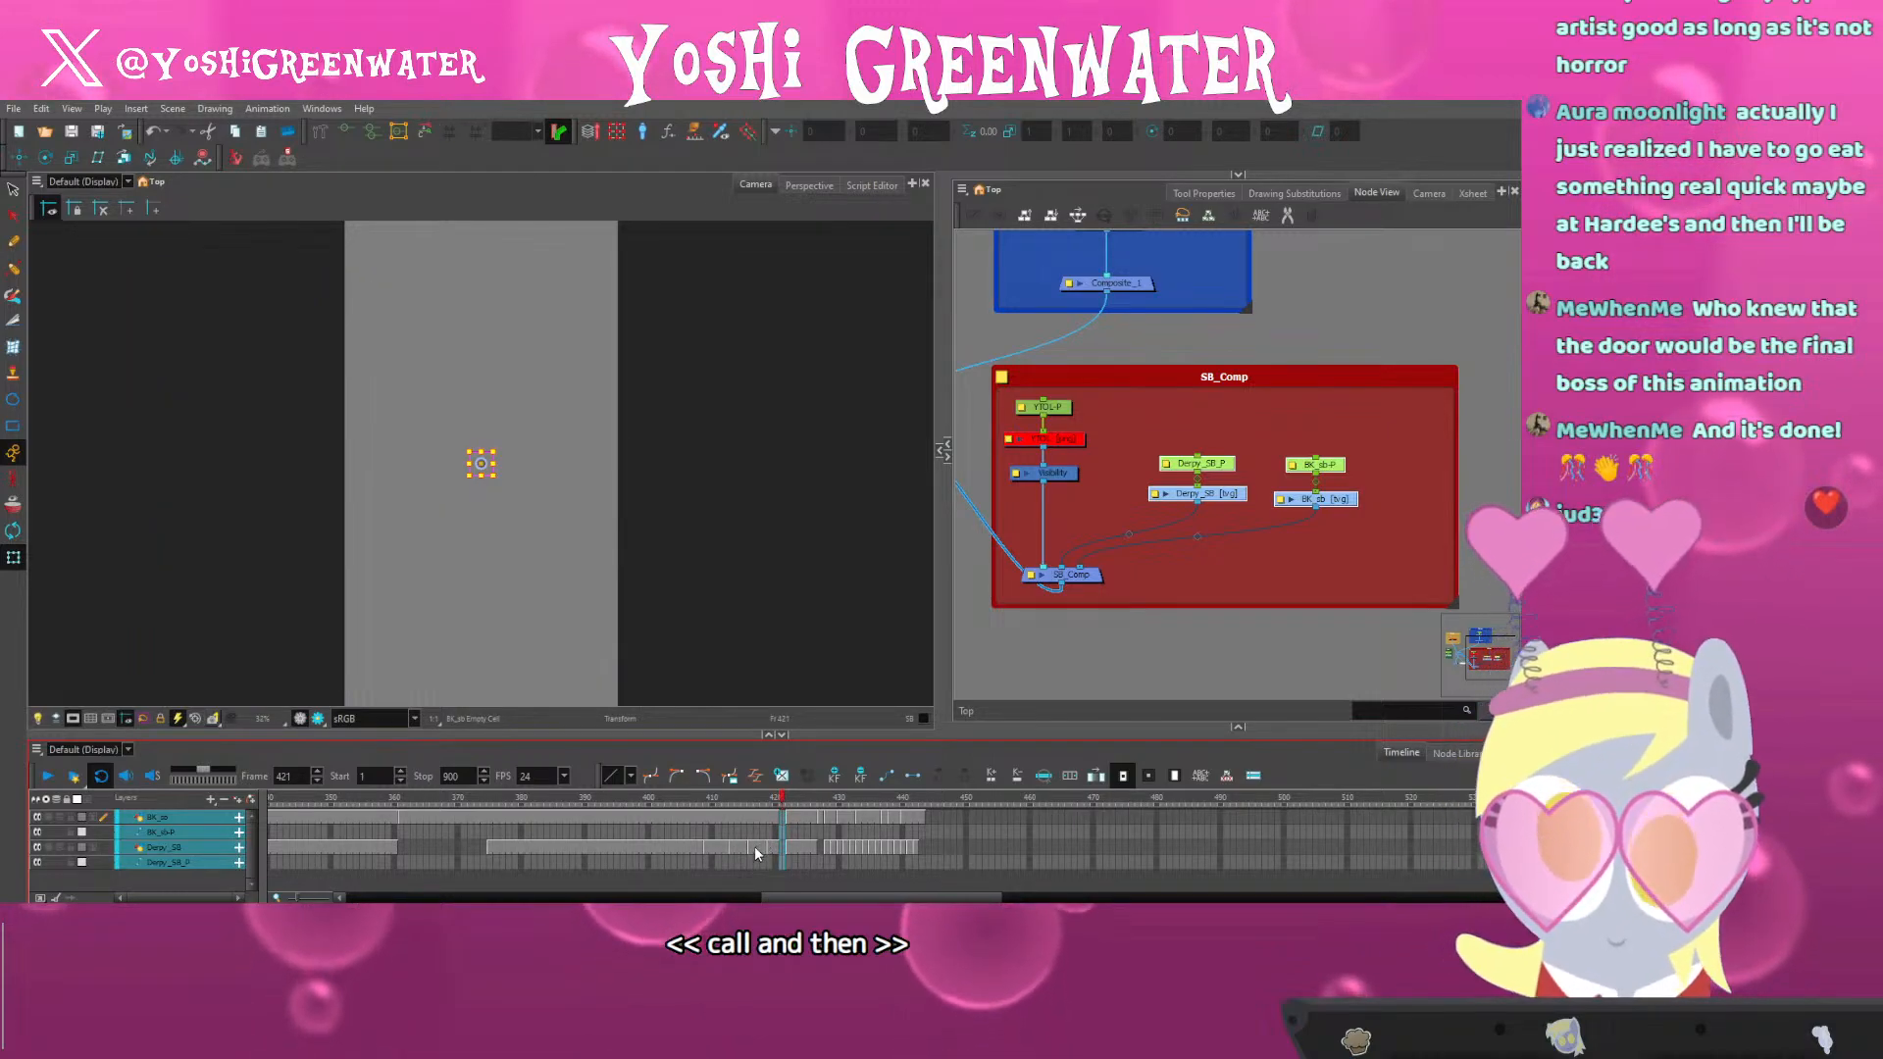
# Try to clear and re-extend the Derpy_SB exposures between about frames 421 and 428
pyautogui.click(781, 848)
pyautogui.moveTo(784, 847); pyautogui.dragTo(812, 849)
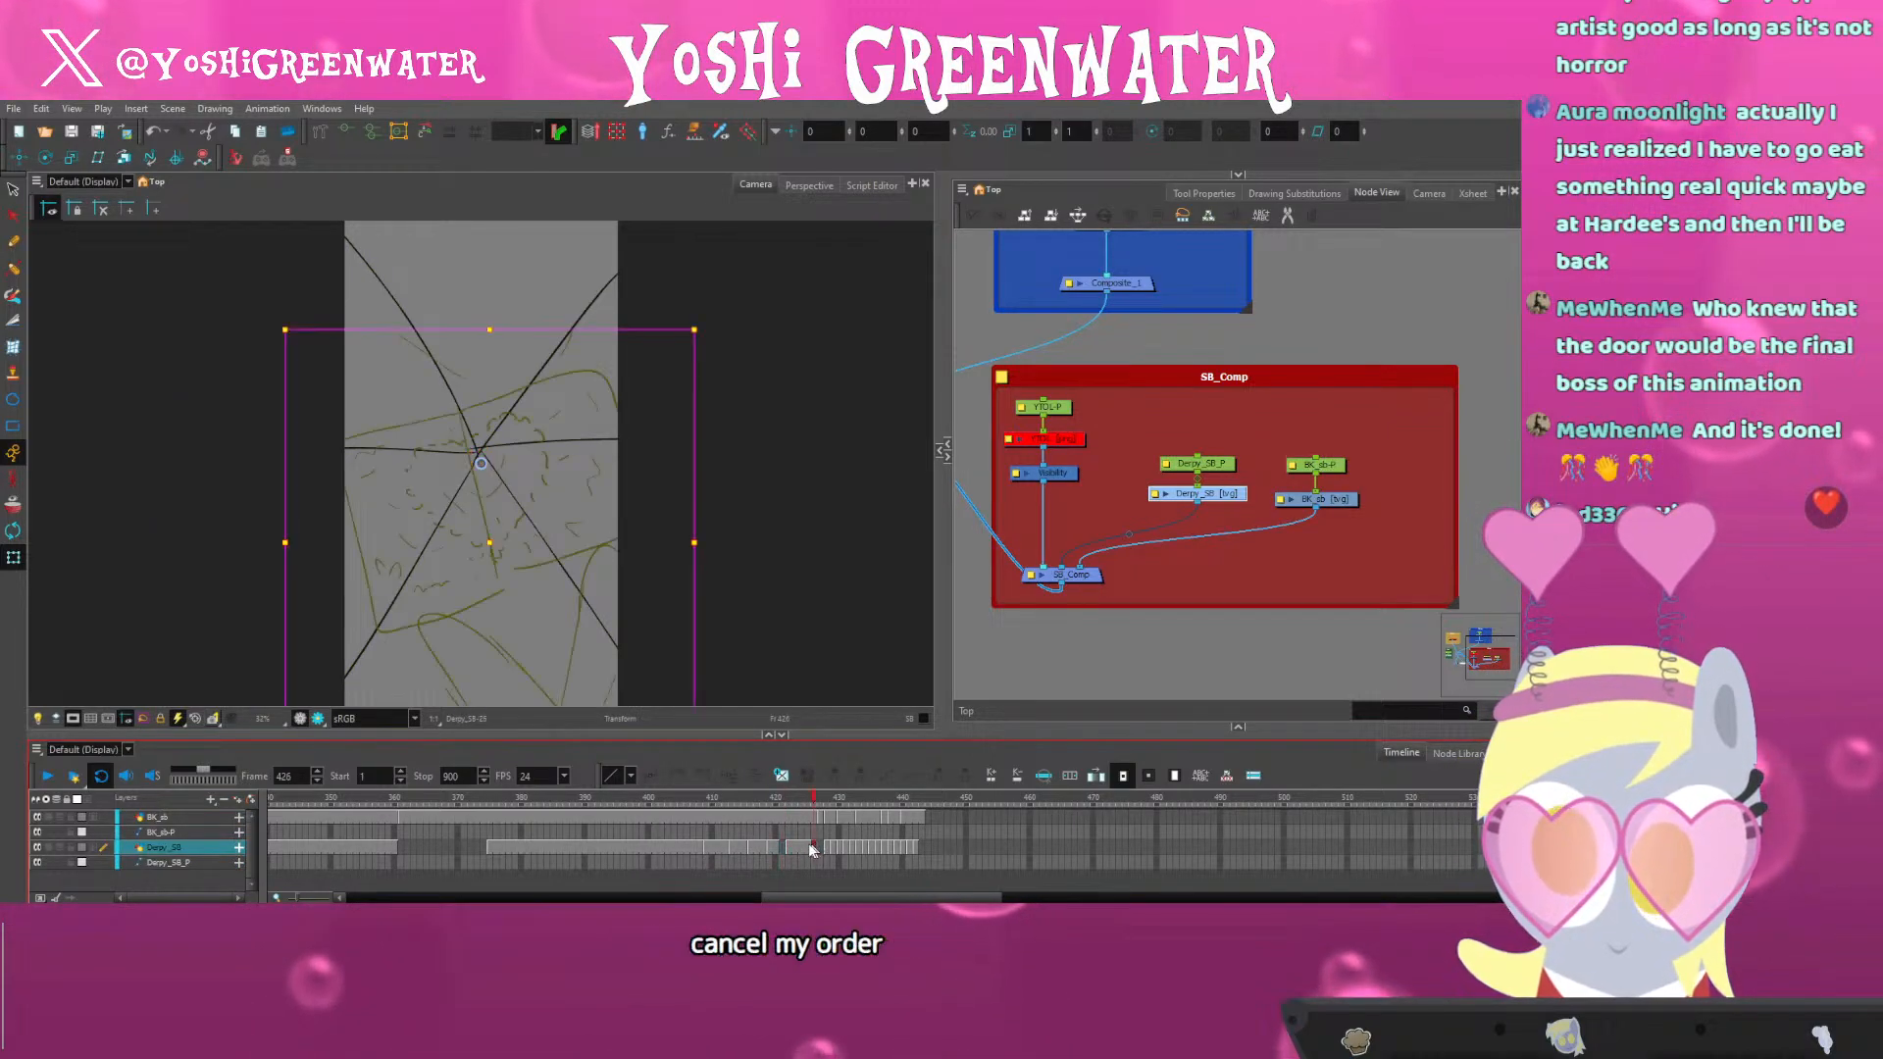
pyautogui.press('Delete')
pyautogui.click(776, 850)
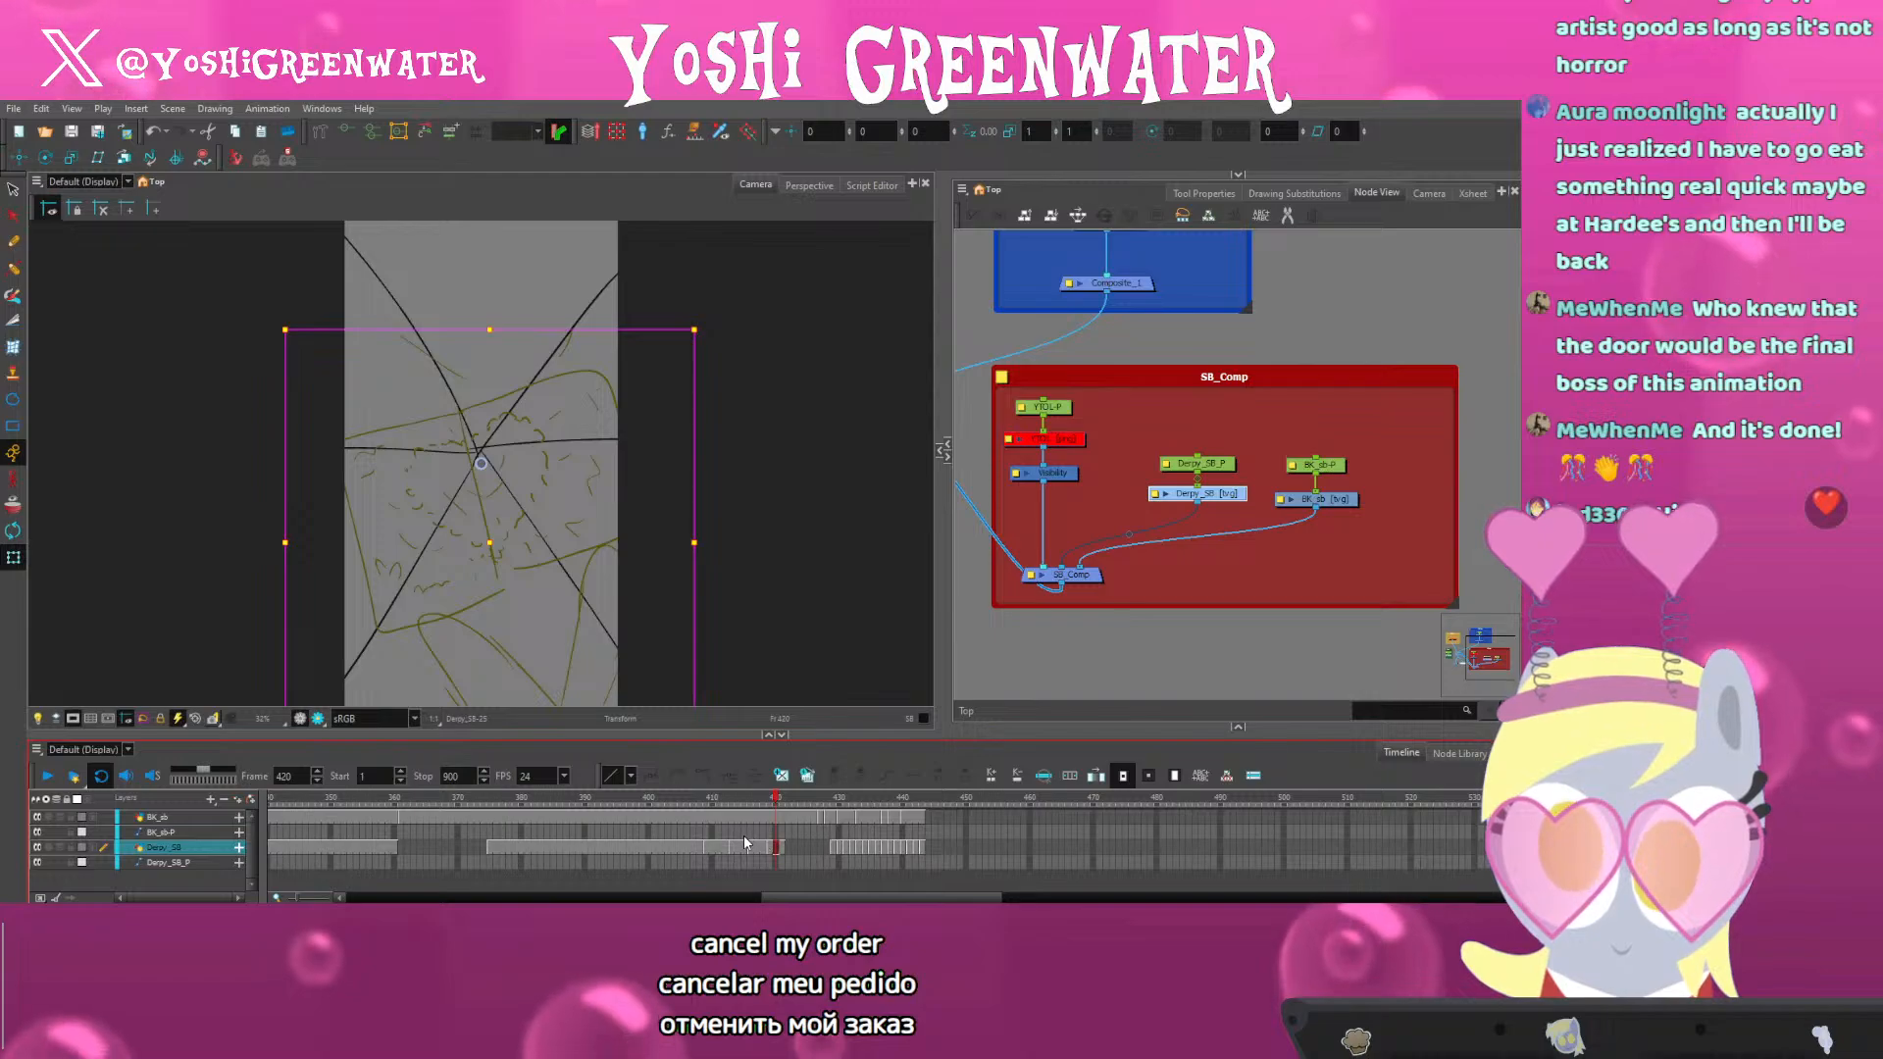
pyautogui.click(808, 847)
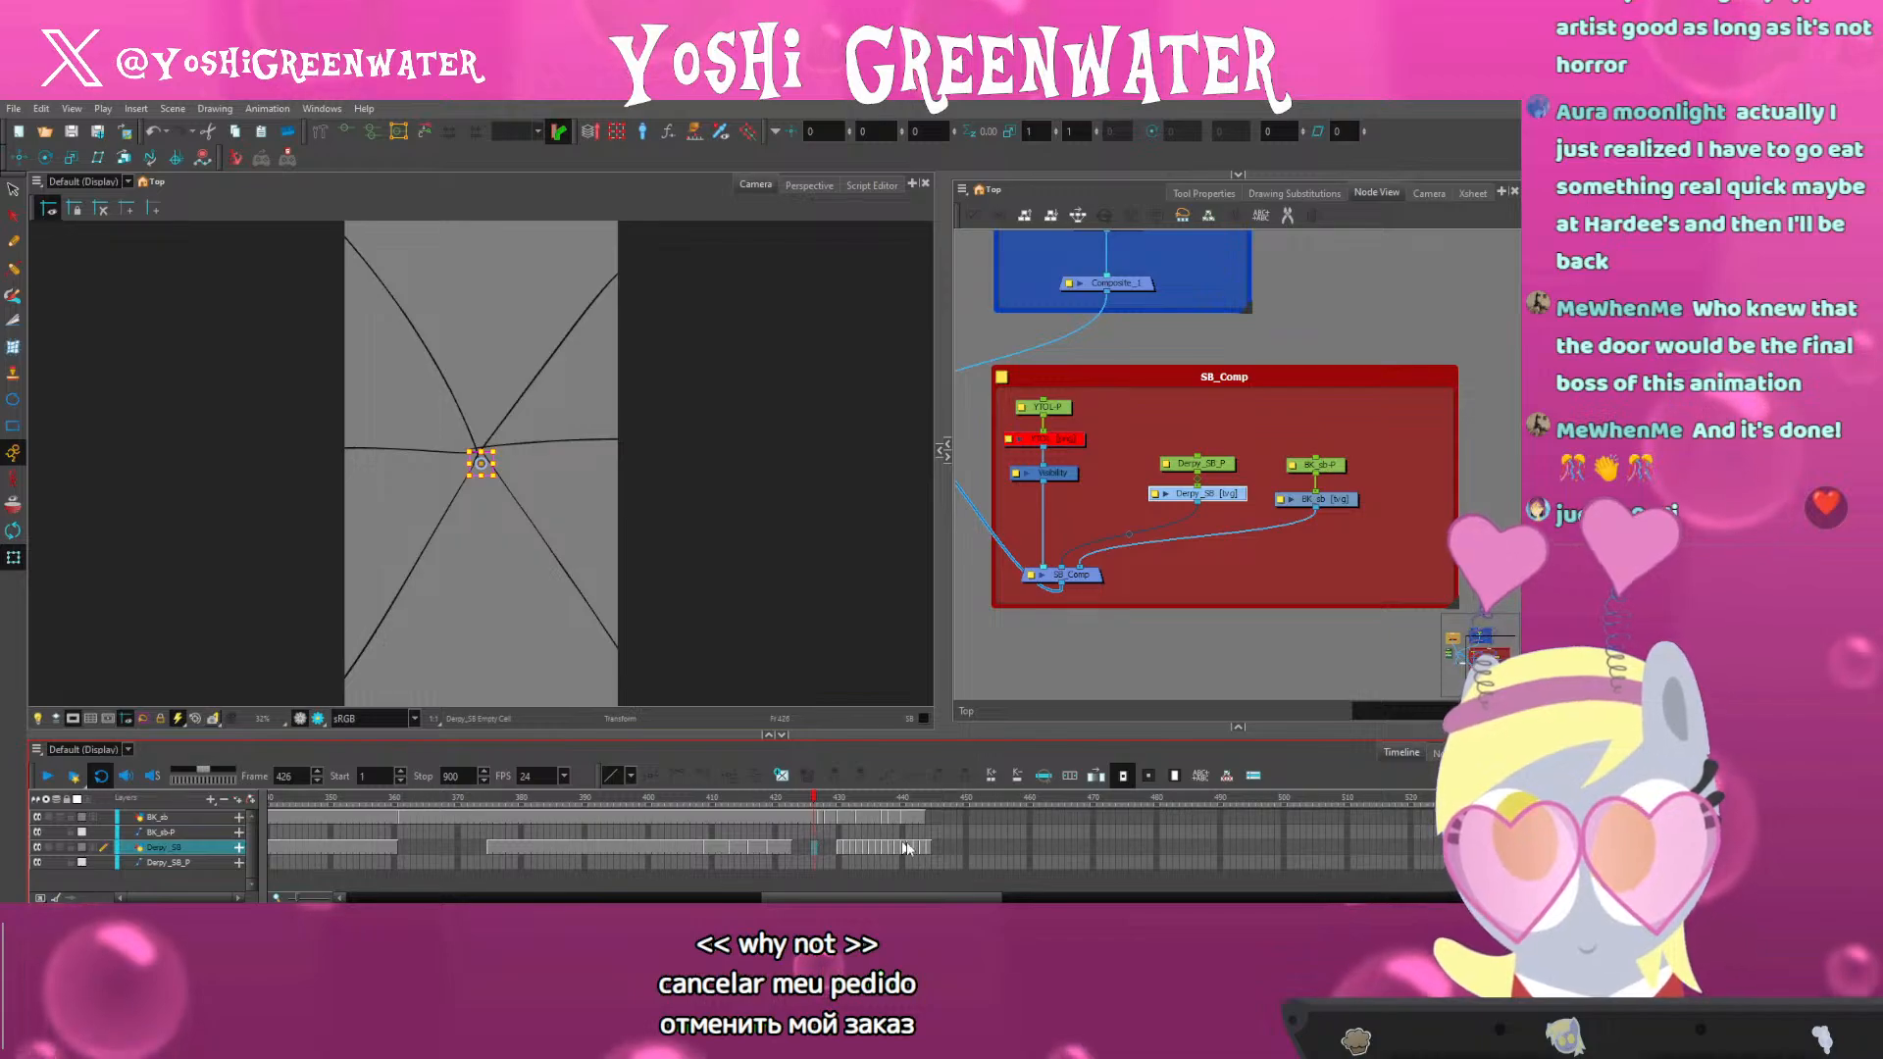
pyautogui.click(924, 847)
pyautogui.click(827, 847)
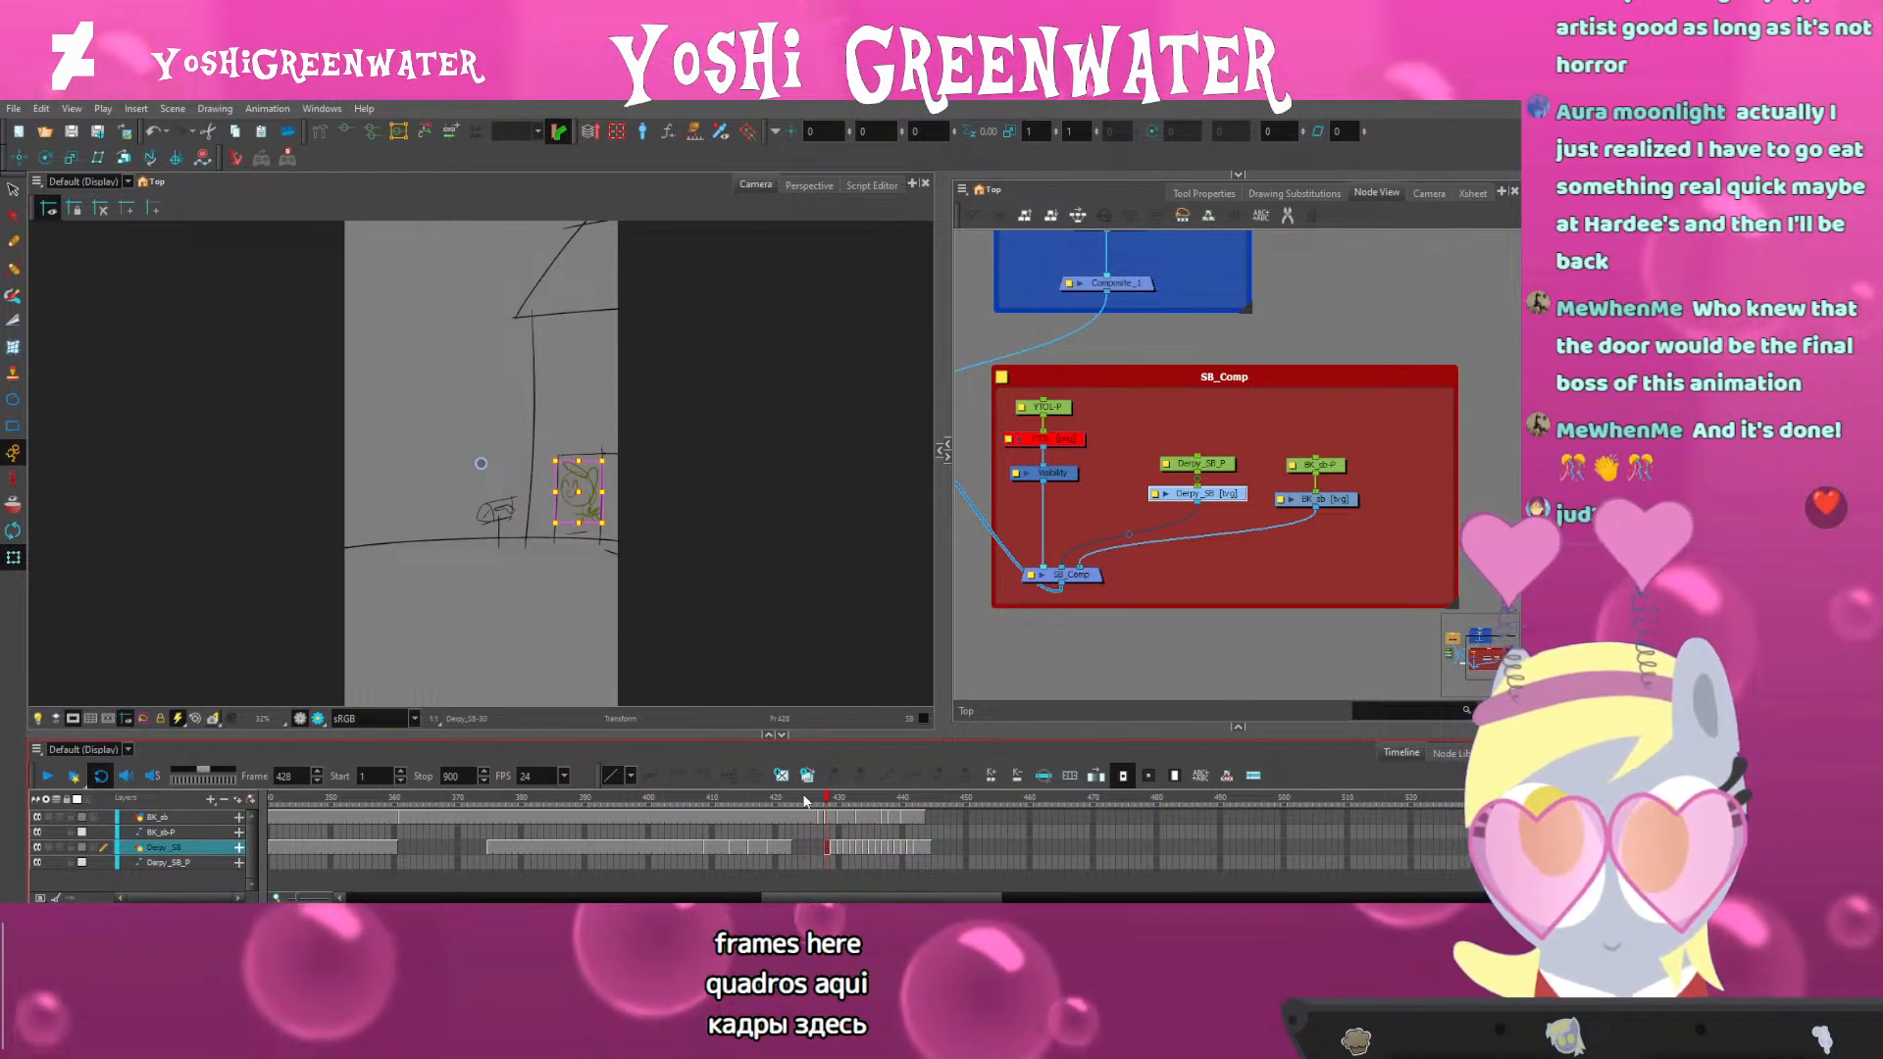
# Undo the exposure edits made on the Derpy_SB layer alone
pyautogui.hotkey('ctrl', 'z')
pyautogui.hotkey('ctrl', 'z')
pyautogui.hotkey('ctrl', 'z')
pyautogui.hotkey('ctrl', 'z')
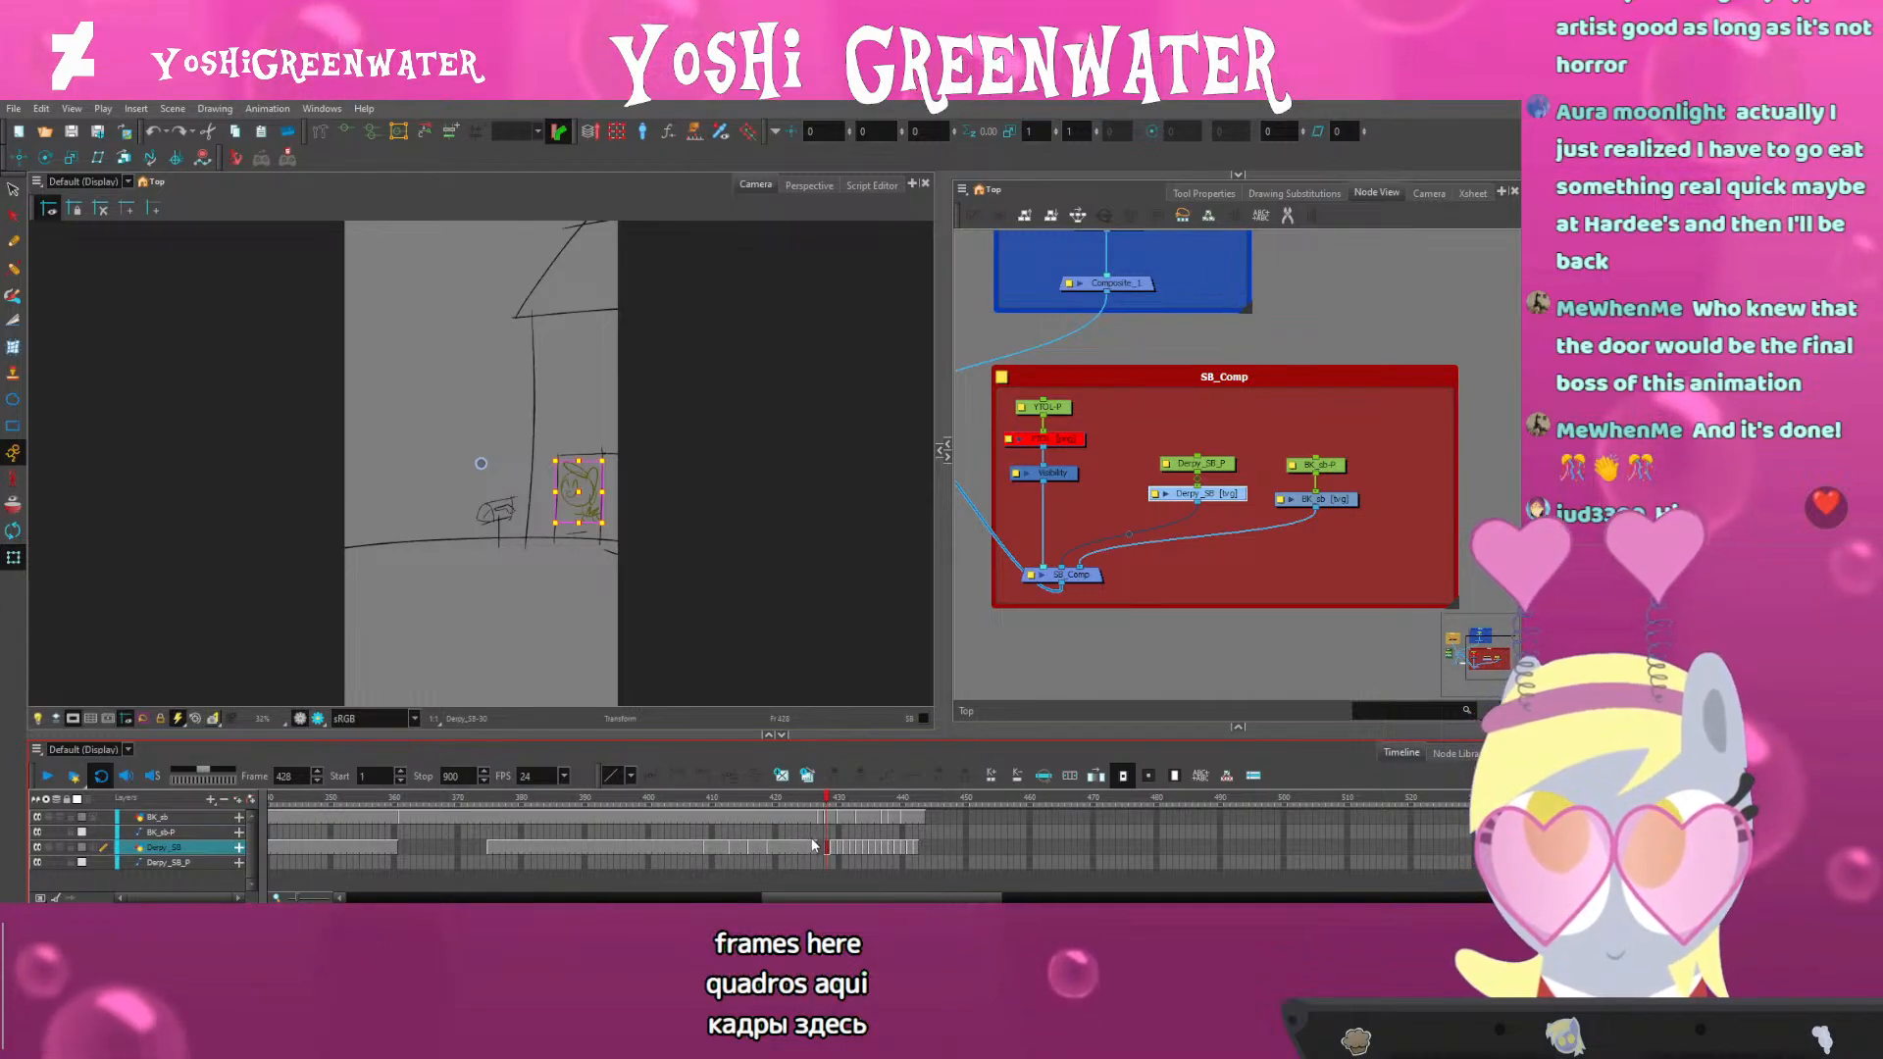
# Clear the Derpy_SB cells from frame 423 up to the start of the house shot and replay the cut
pyautogui.click(822, 800)
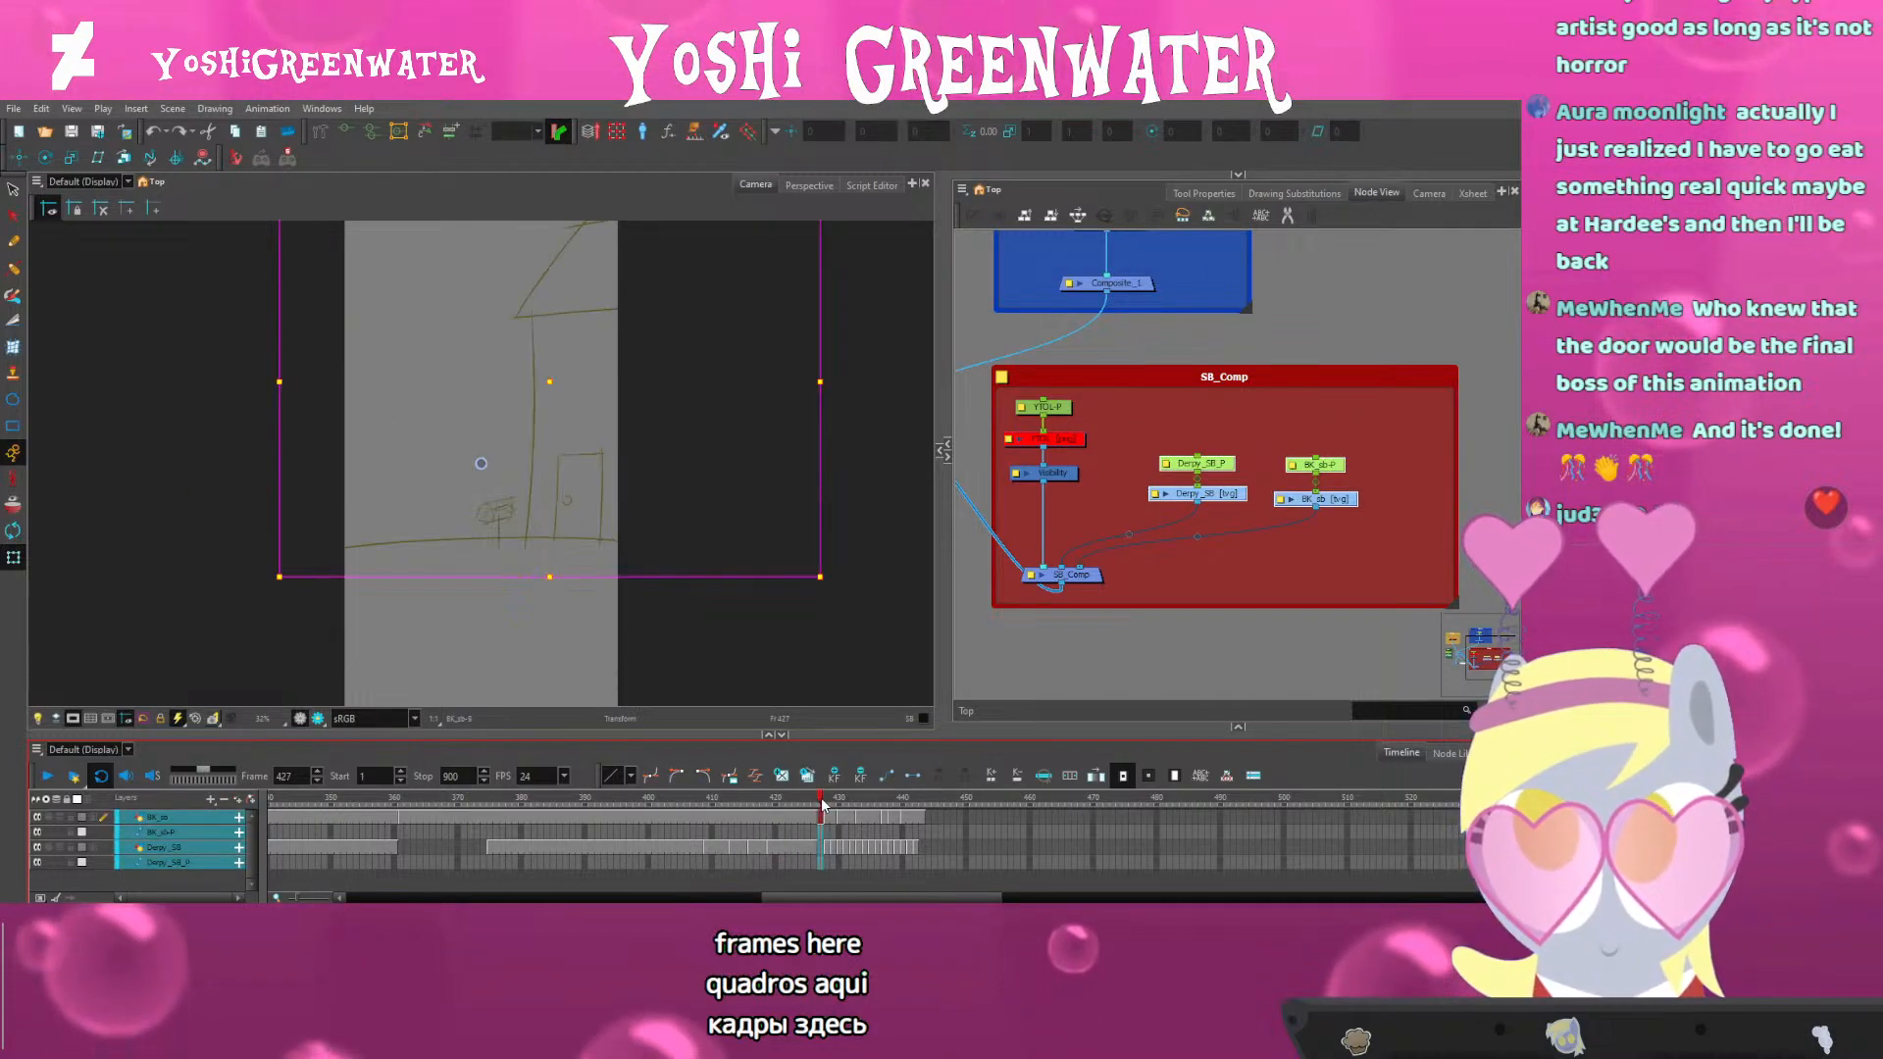
pyautogui.moveTo(827, 804)
pyautogui.mouseDown()
pyautogui.moveTo(771, 805)
pyautogui.moveTo(787, 806)
pyautogui.mouseUp()
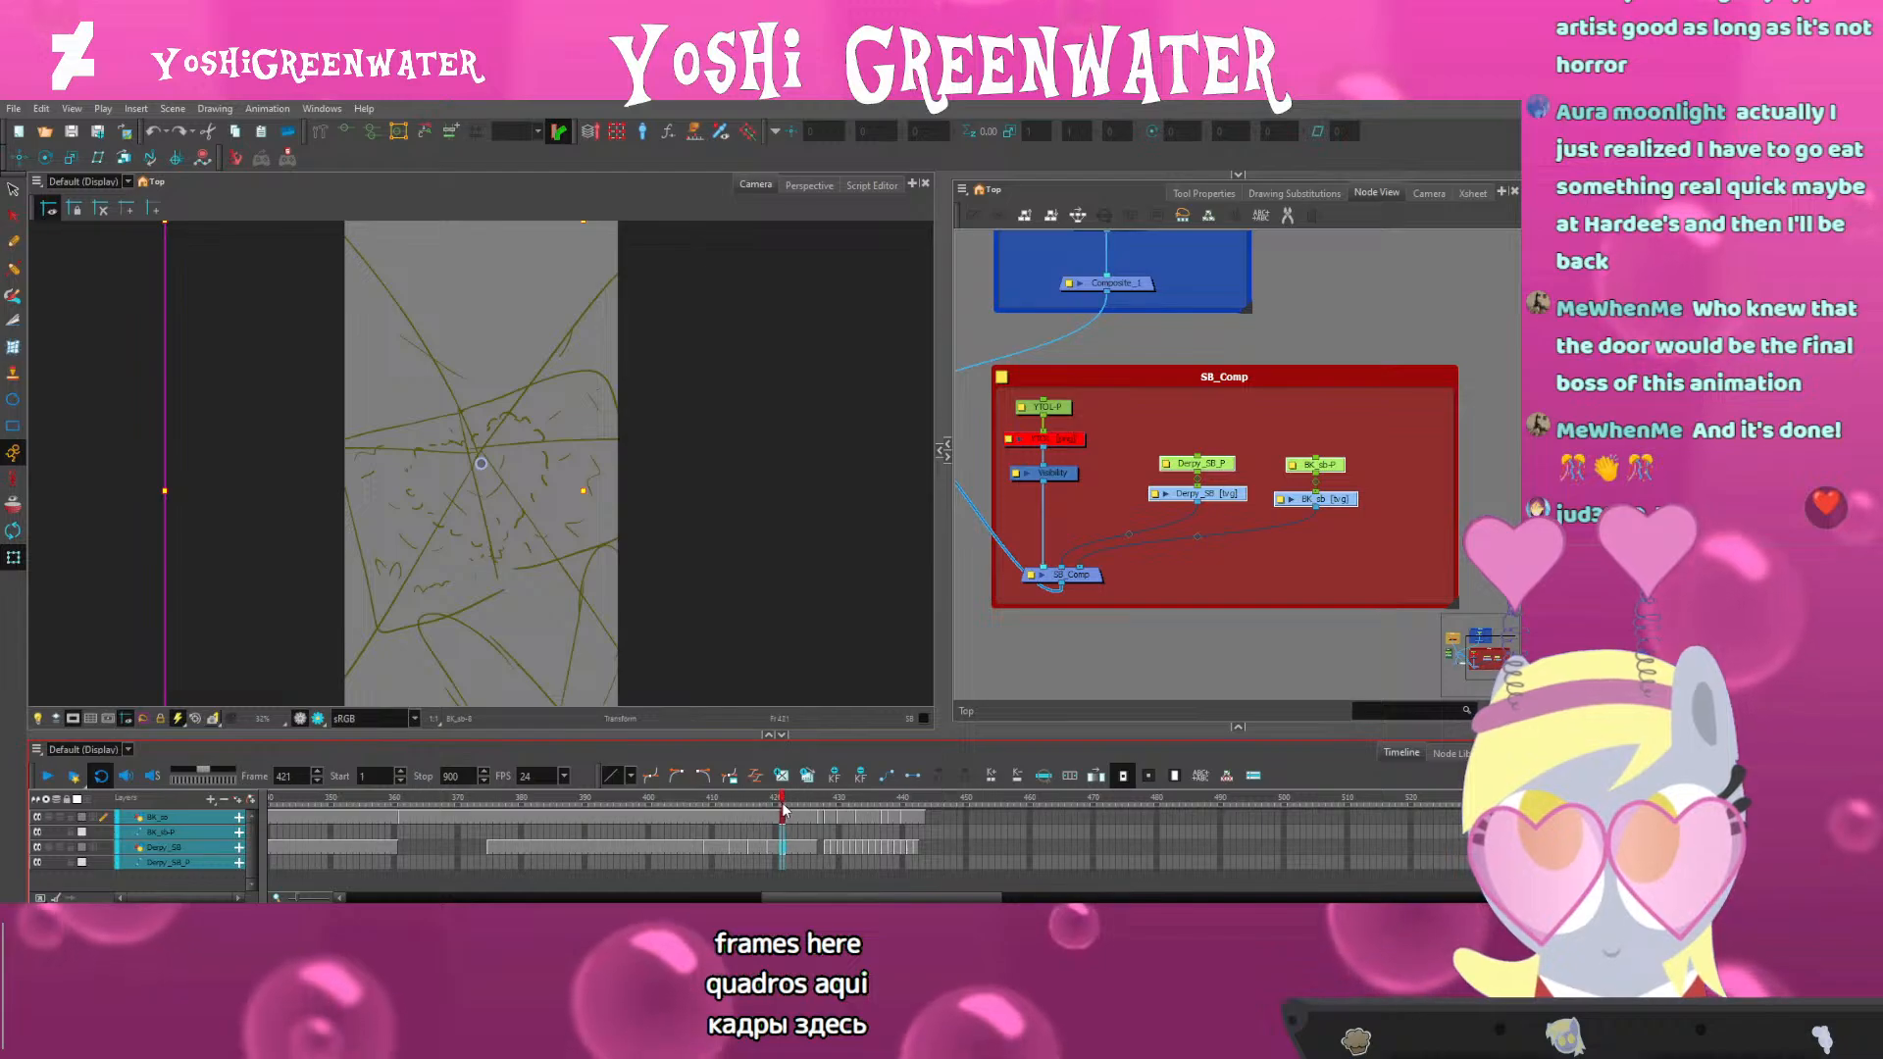
pyautogui.click(806, 846)
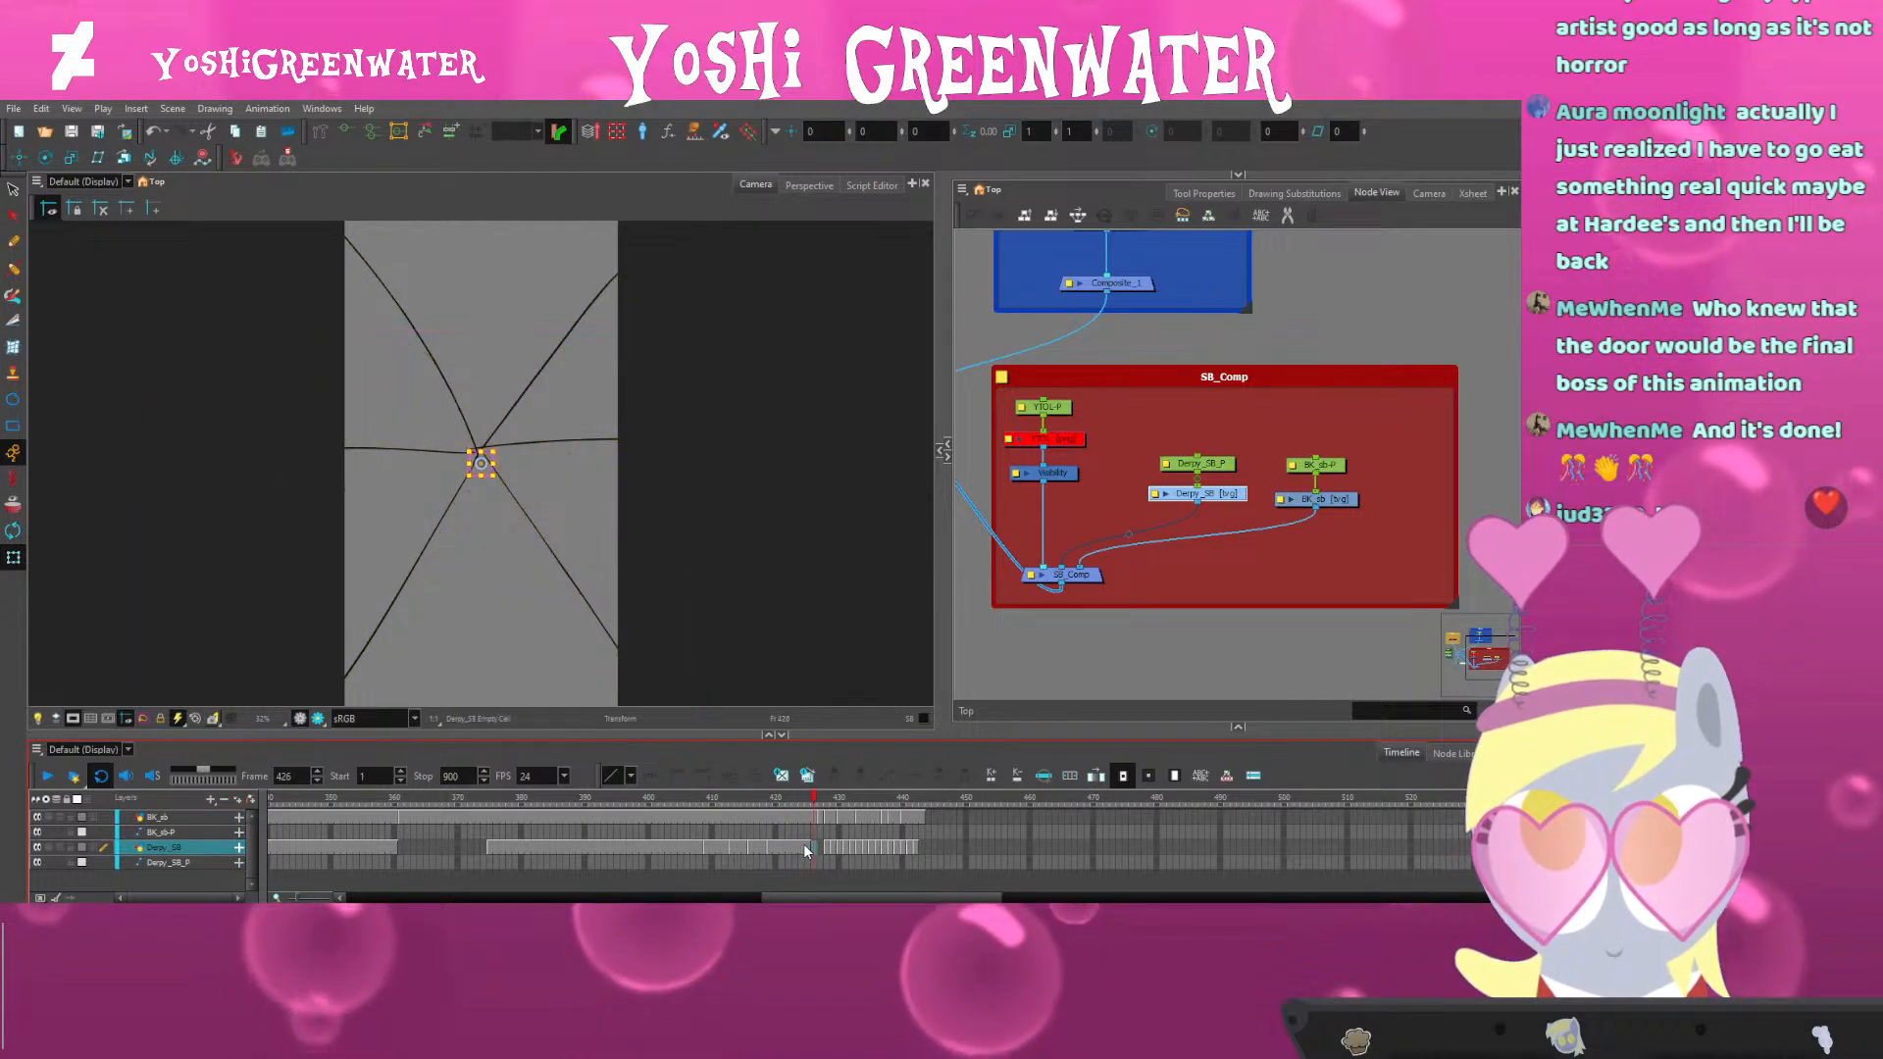
pyautogui.click(794, 800)
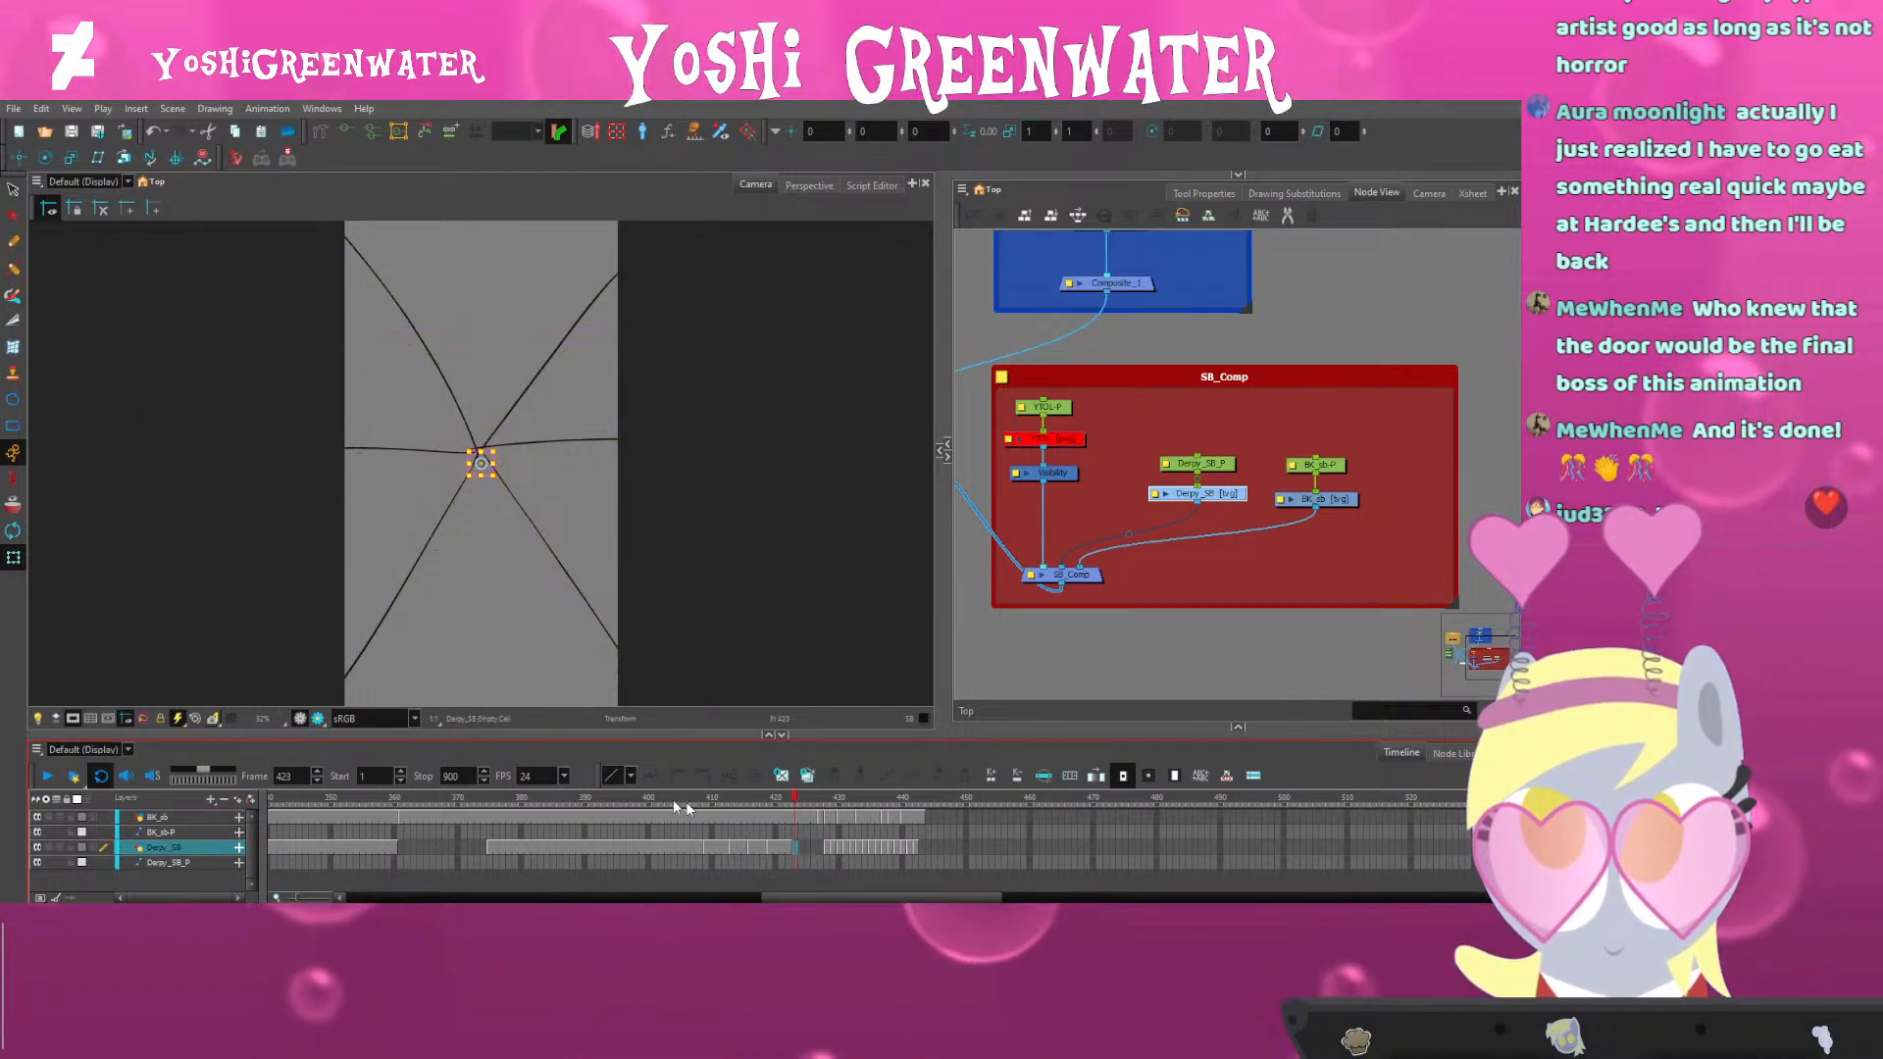
pyautogui.press('Return')
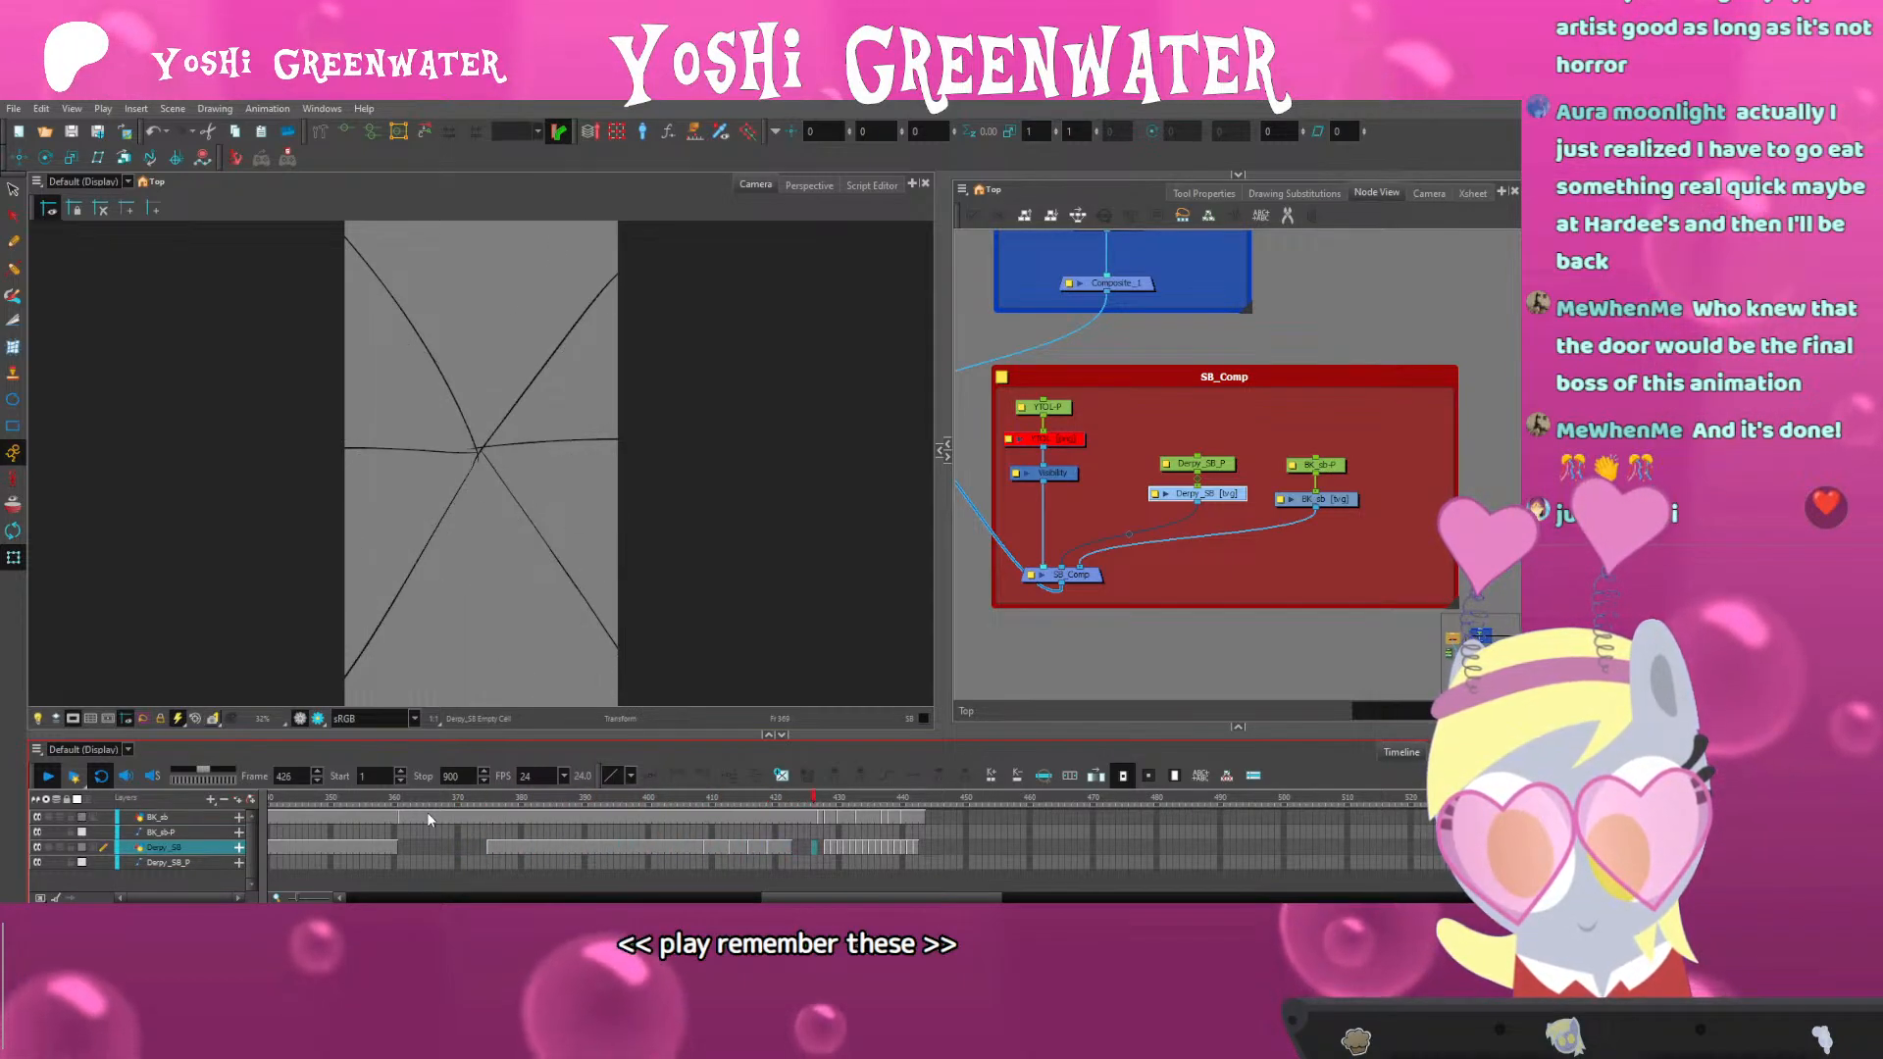
pyautogui.press('Return')
# Trim the radial-line hold at frame 371 and shorten the exposures around frame 406 on the selected layers
pyautogui.click(462, 800)
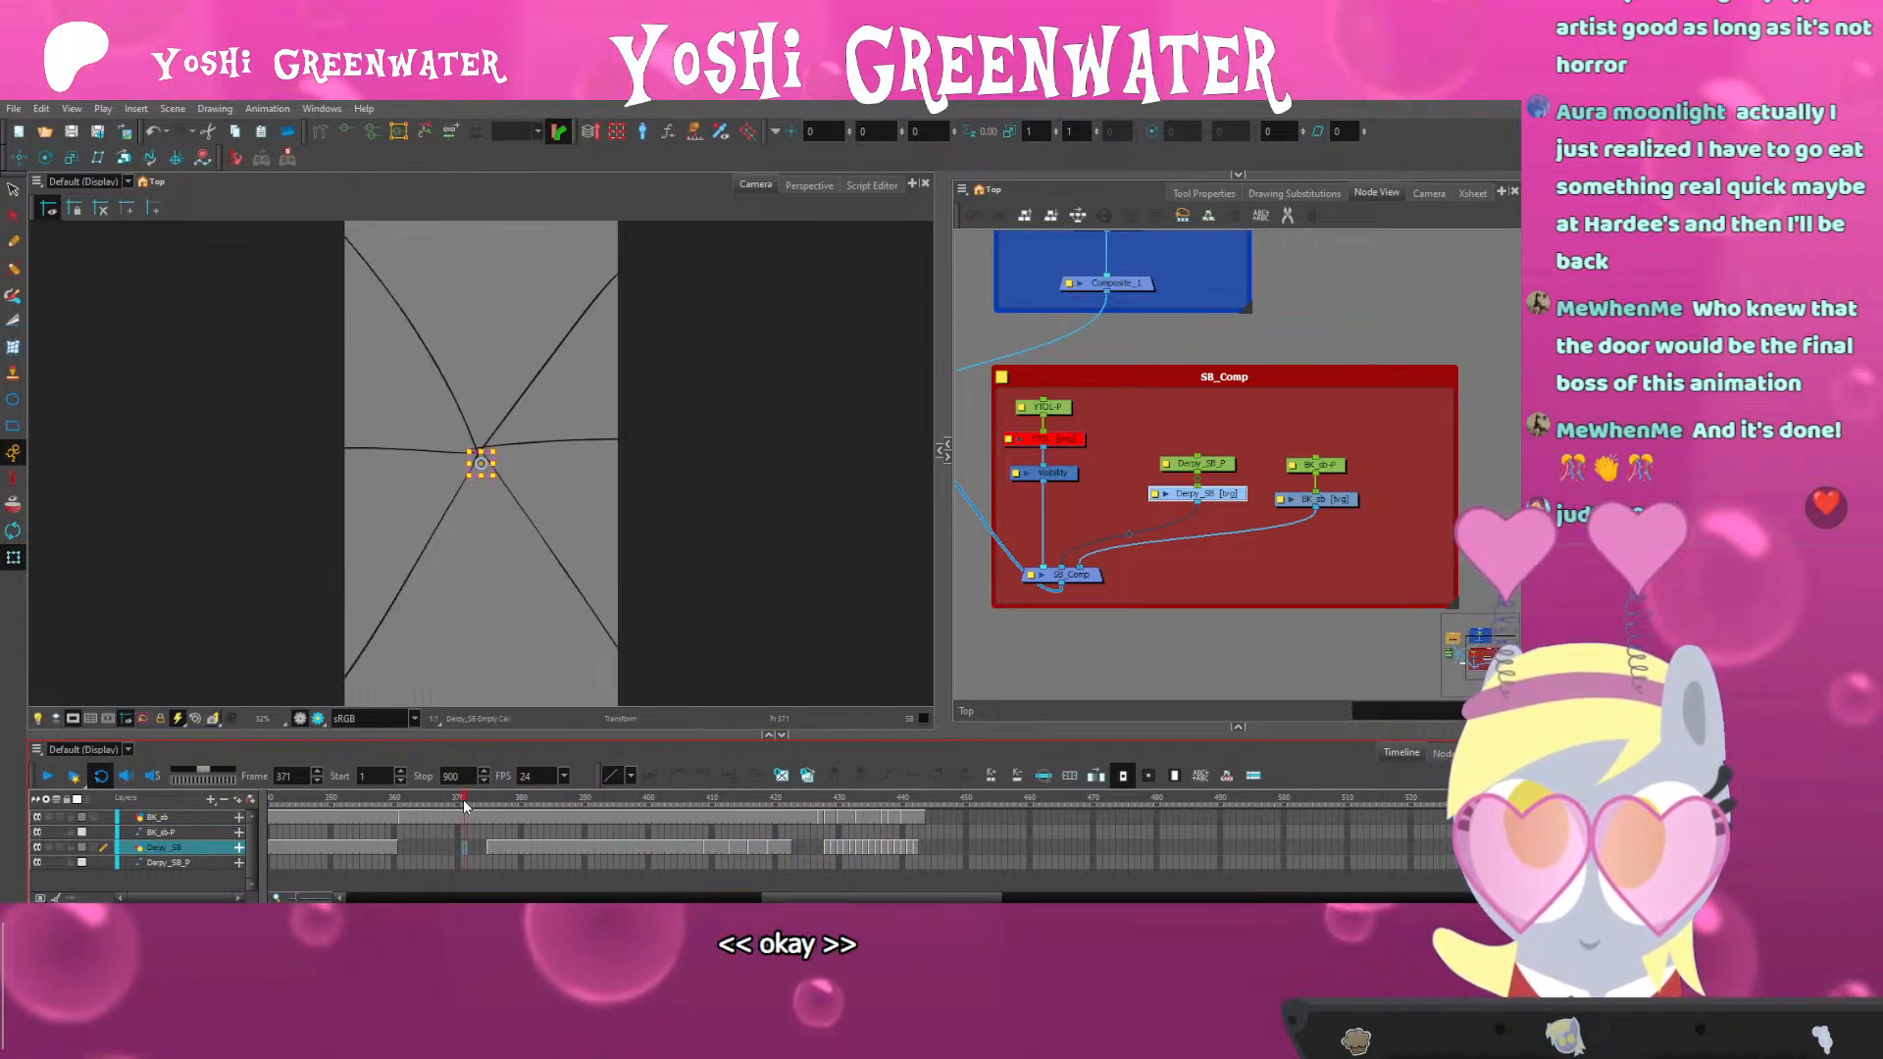
pyautogui.moveTo(445, 817); pyautogui.dragTo(464, 844)
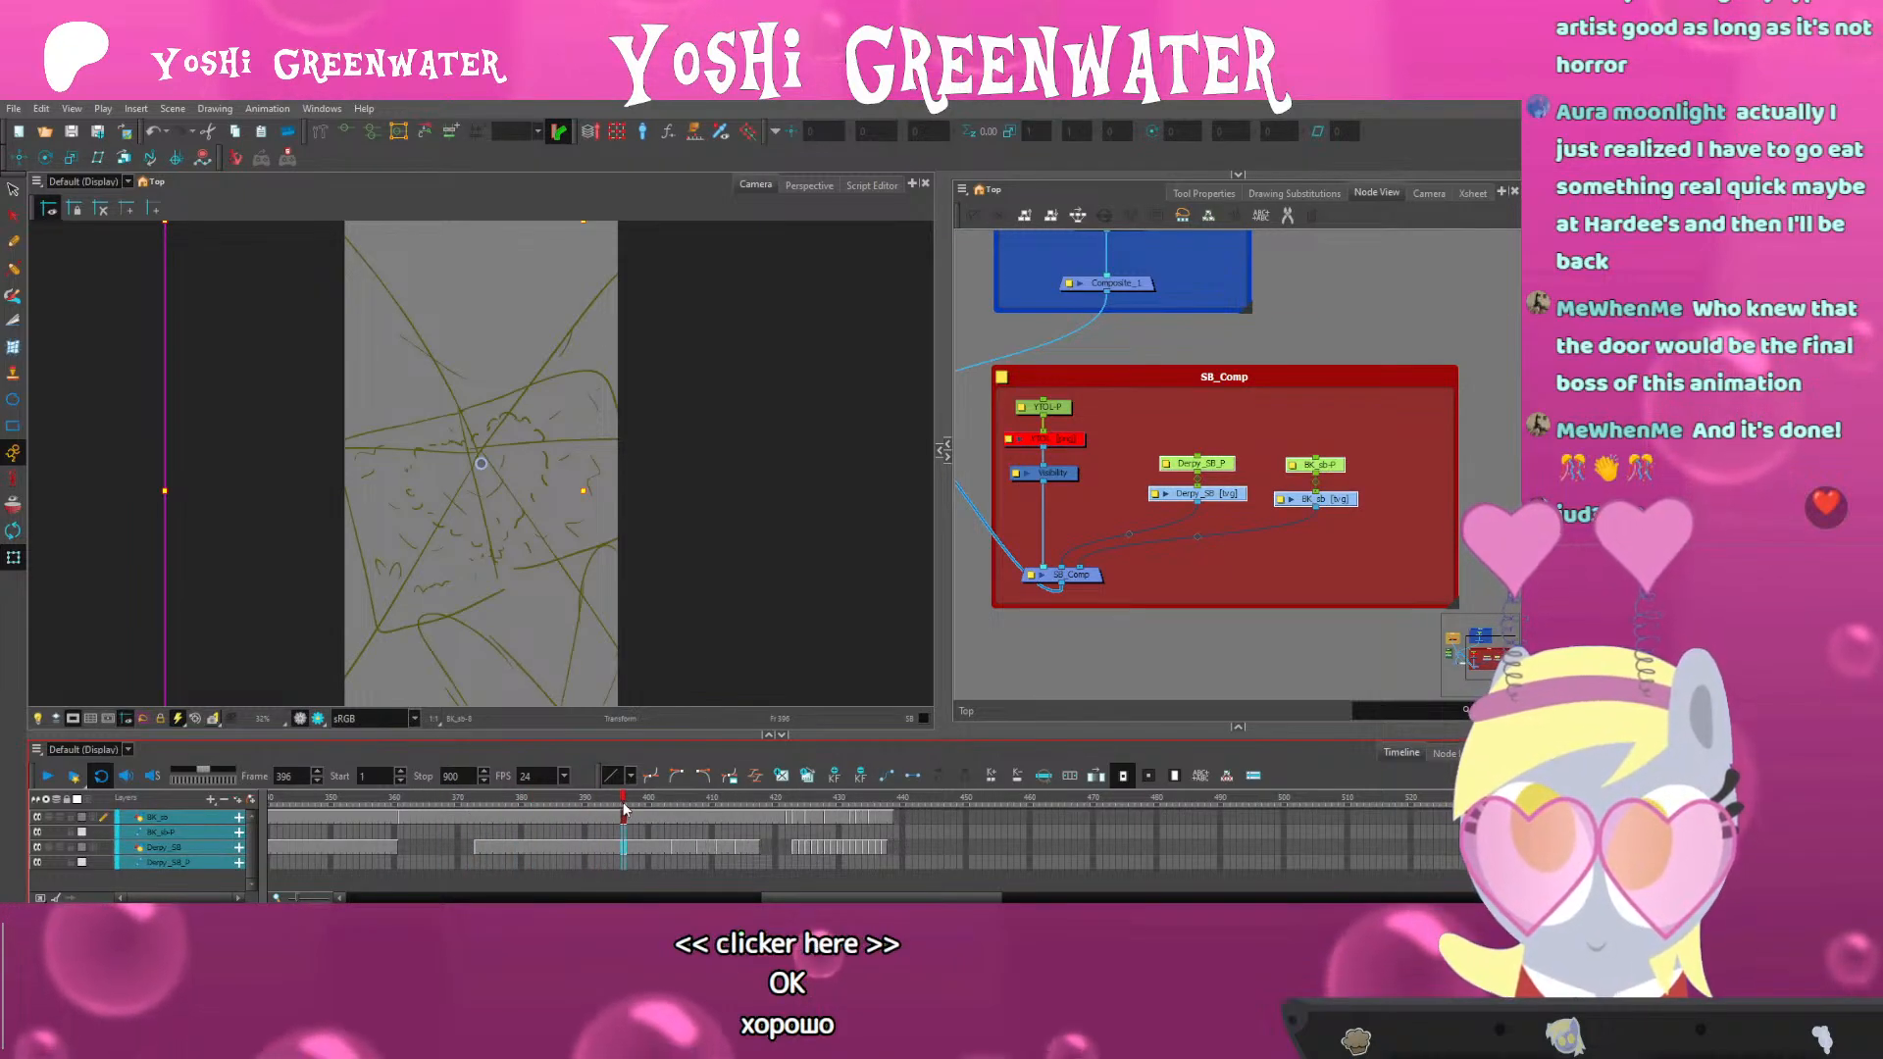
pyautogui.press('Return')
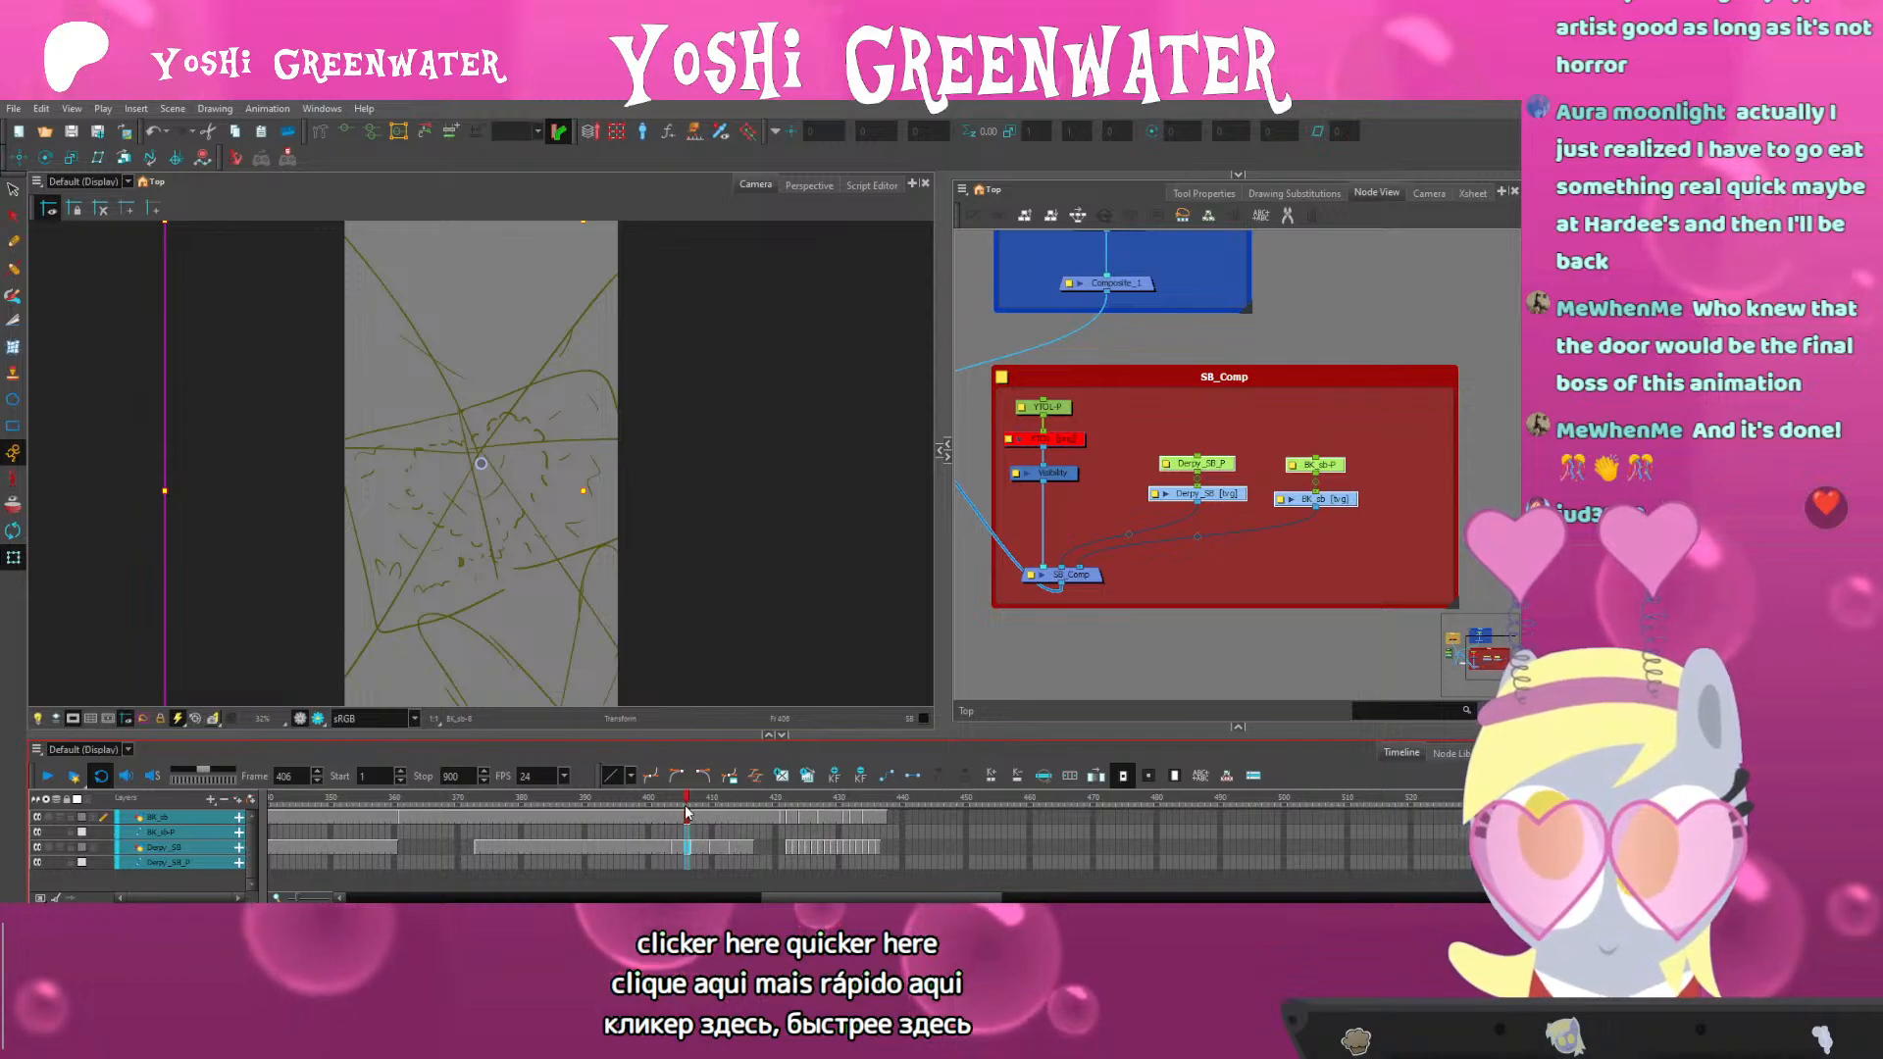
pyautogui.moveTo(687, 812); pyautogui.dragTo(702, 807)
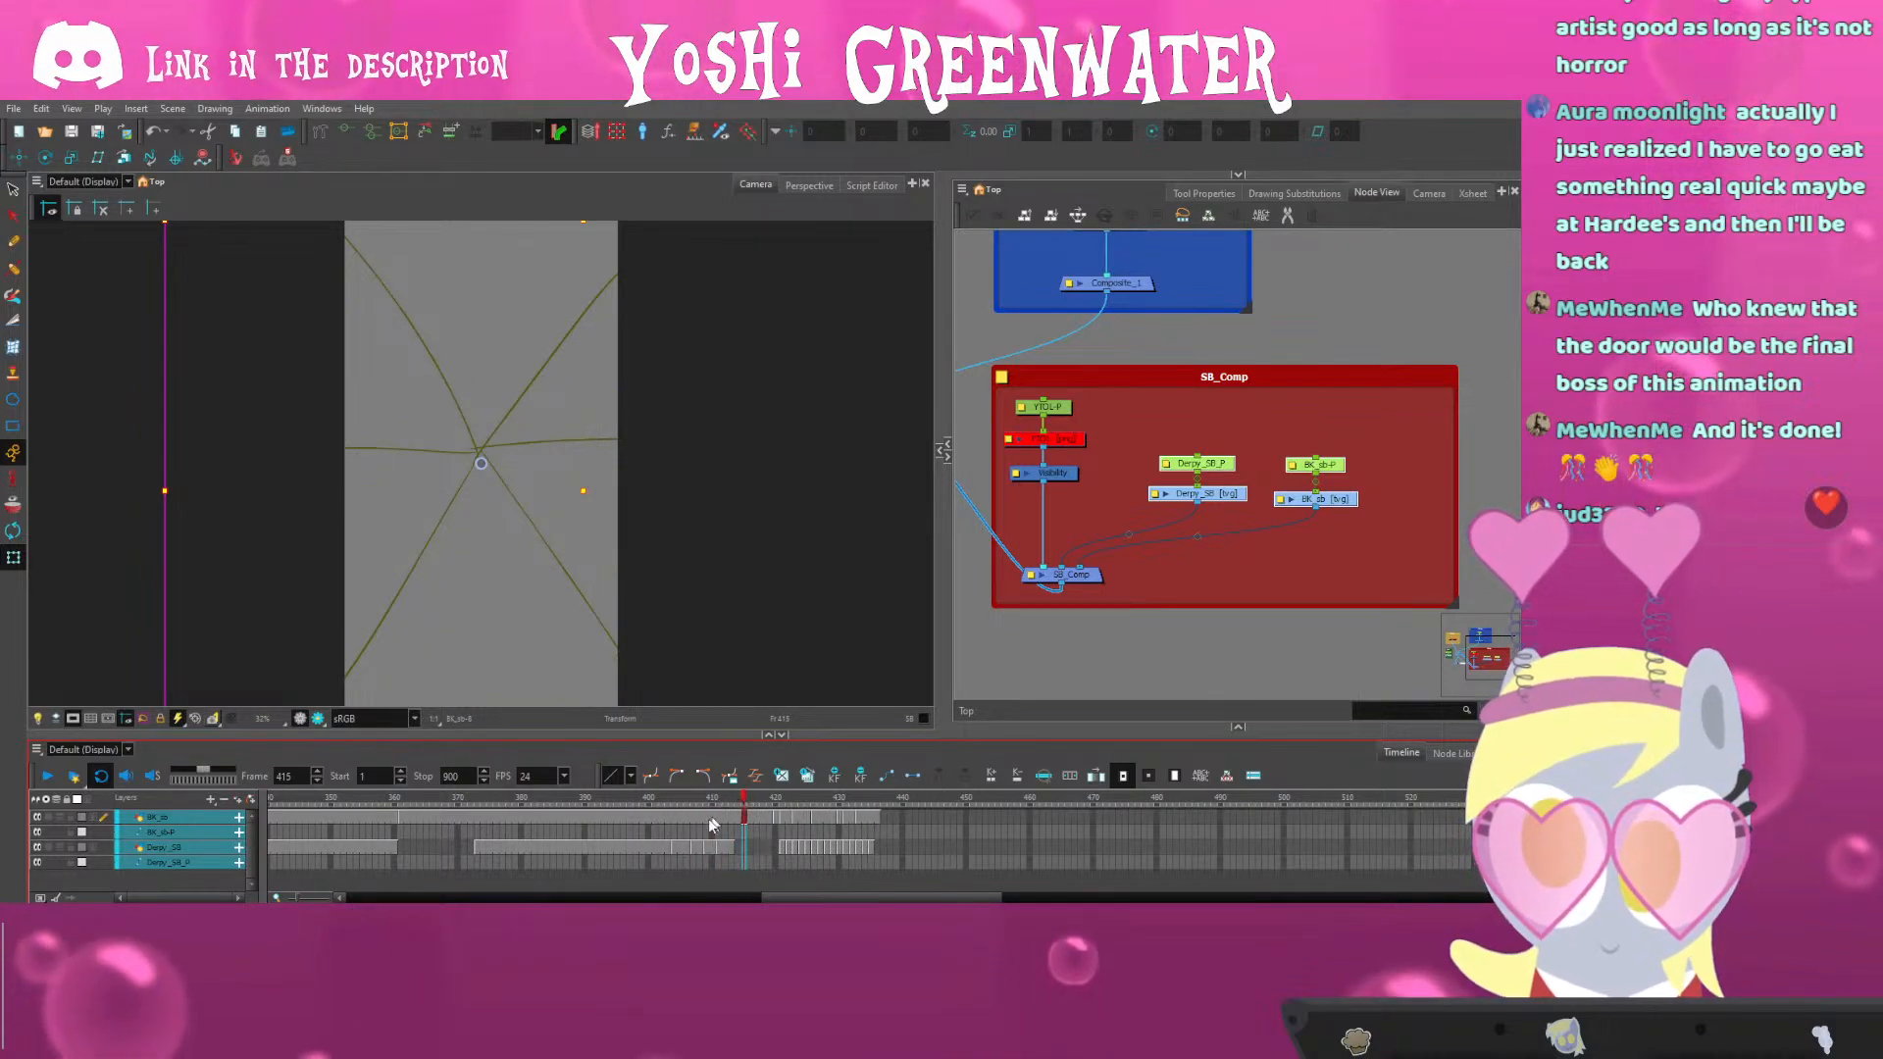
# Lengthen the radial-line hold at frame 415 and trim the exposures around frame 396 on the selected layers, replaying the cut
pyautogui.click(367, 810)
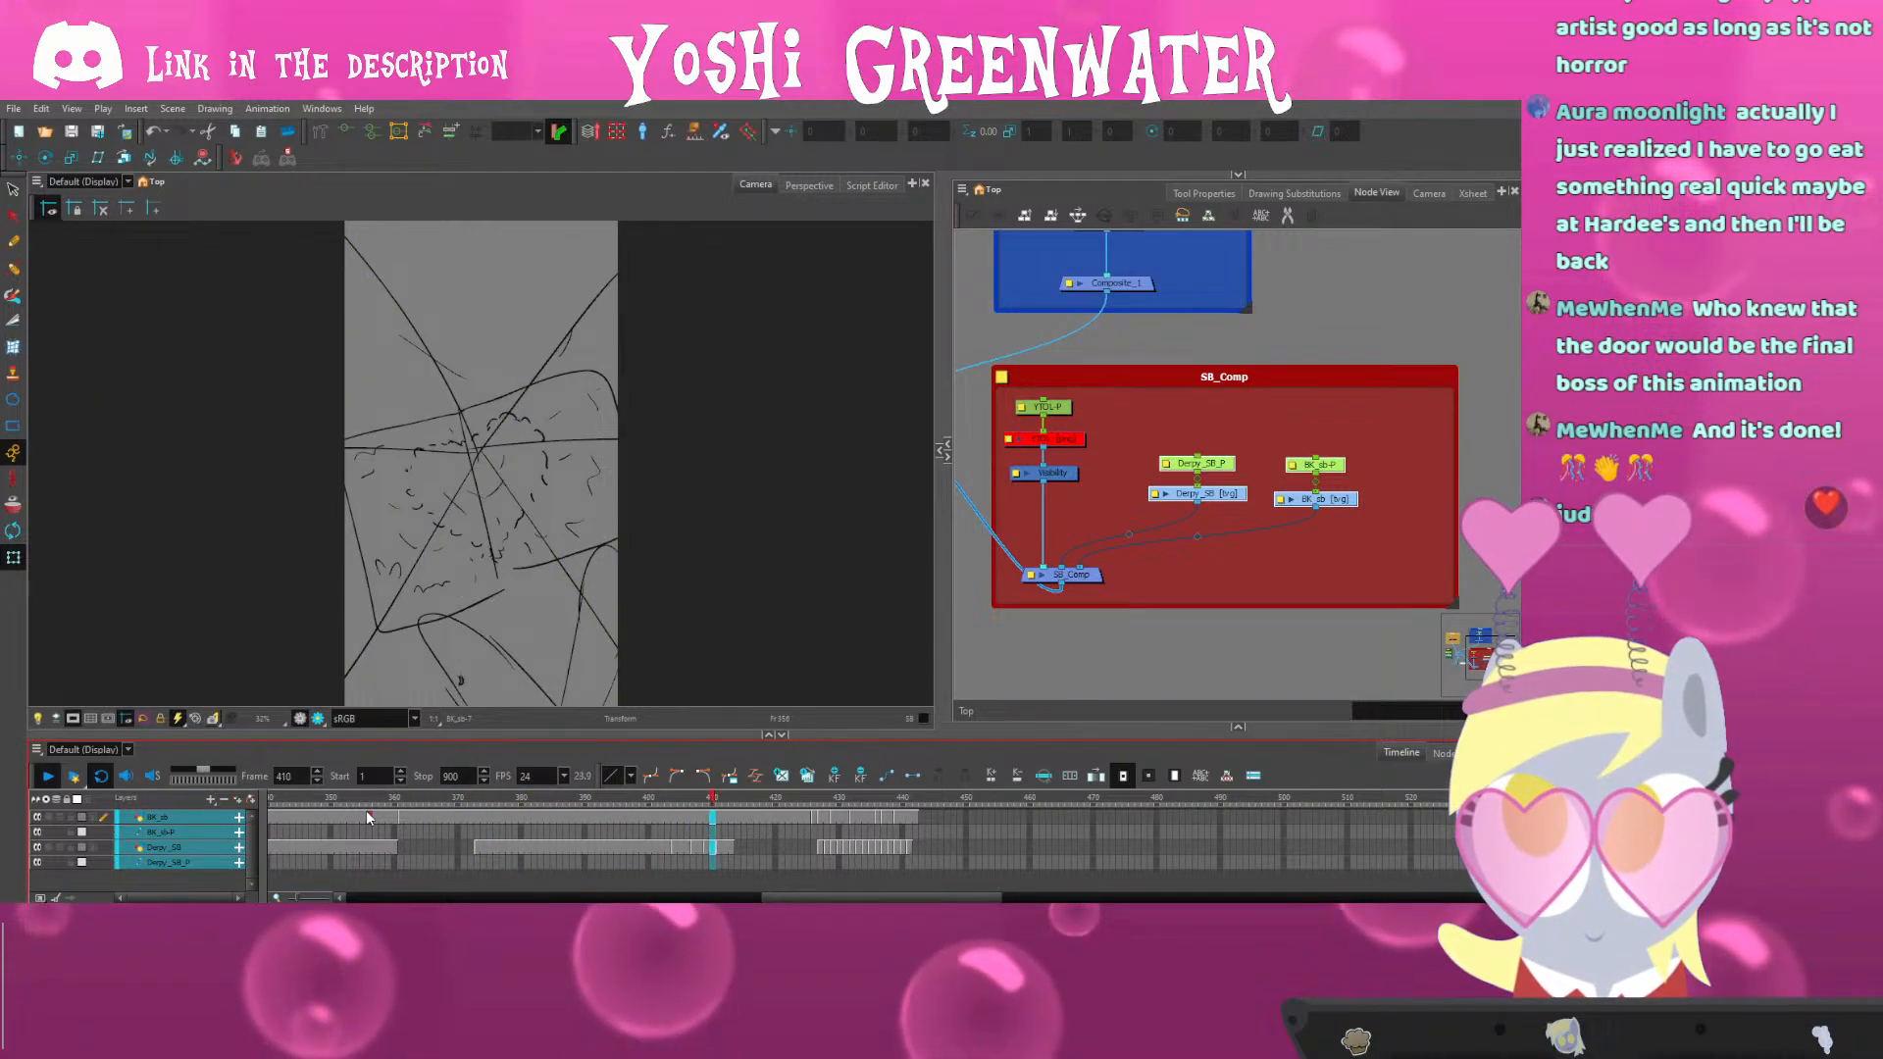
pyautogui.click(627, 811)
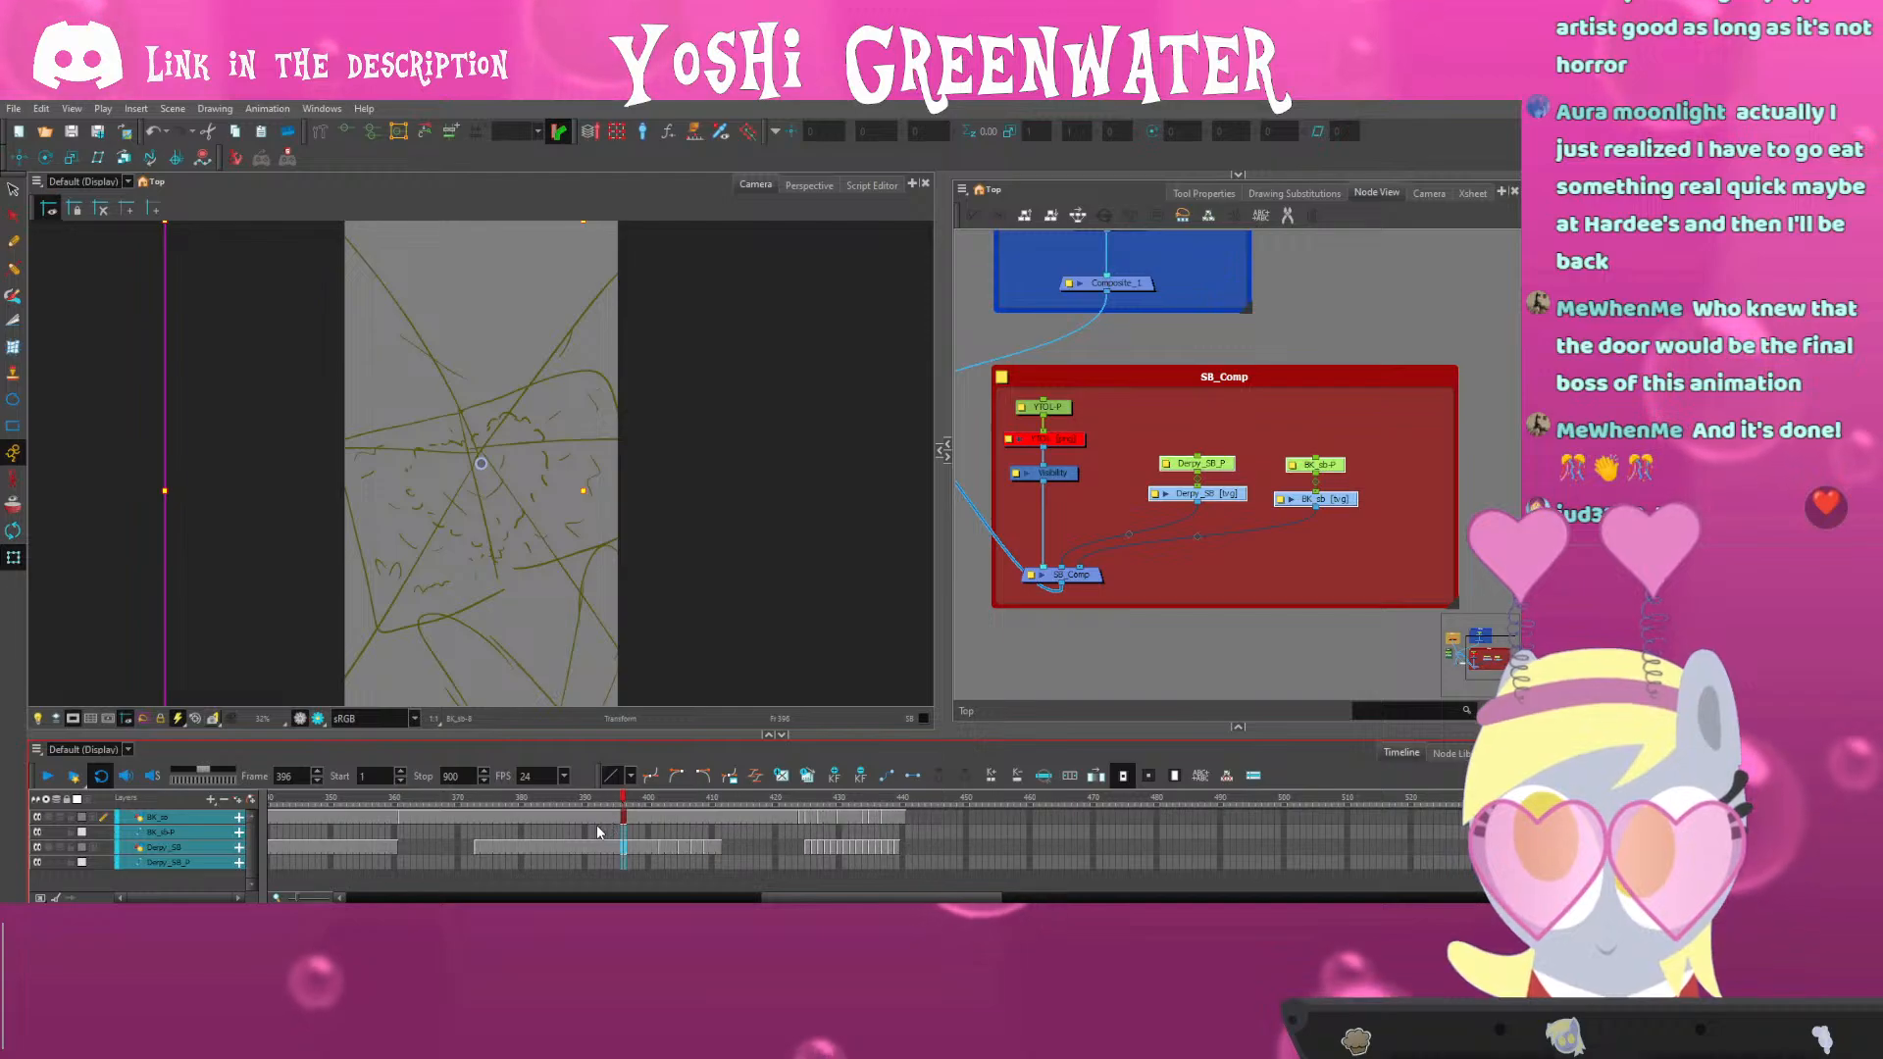
pyautogui.moveTo(714, 812)
pyautogui.mouseDown()
pyautogui.moveTo(731, 810)
pyautogui.moveTo(650, 814)
pyautogui.moveTo(681, 806)
pyautogui.mouseUp()
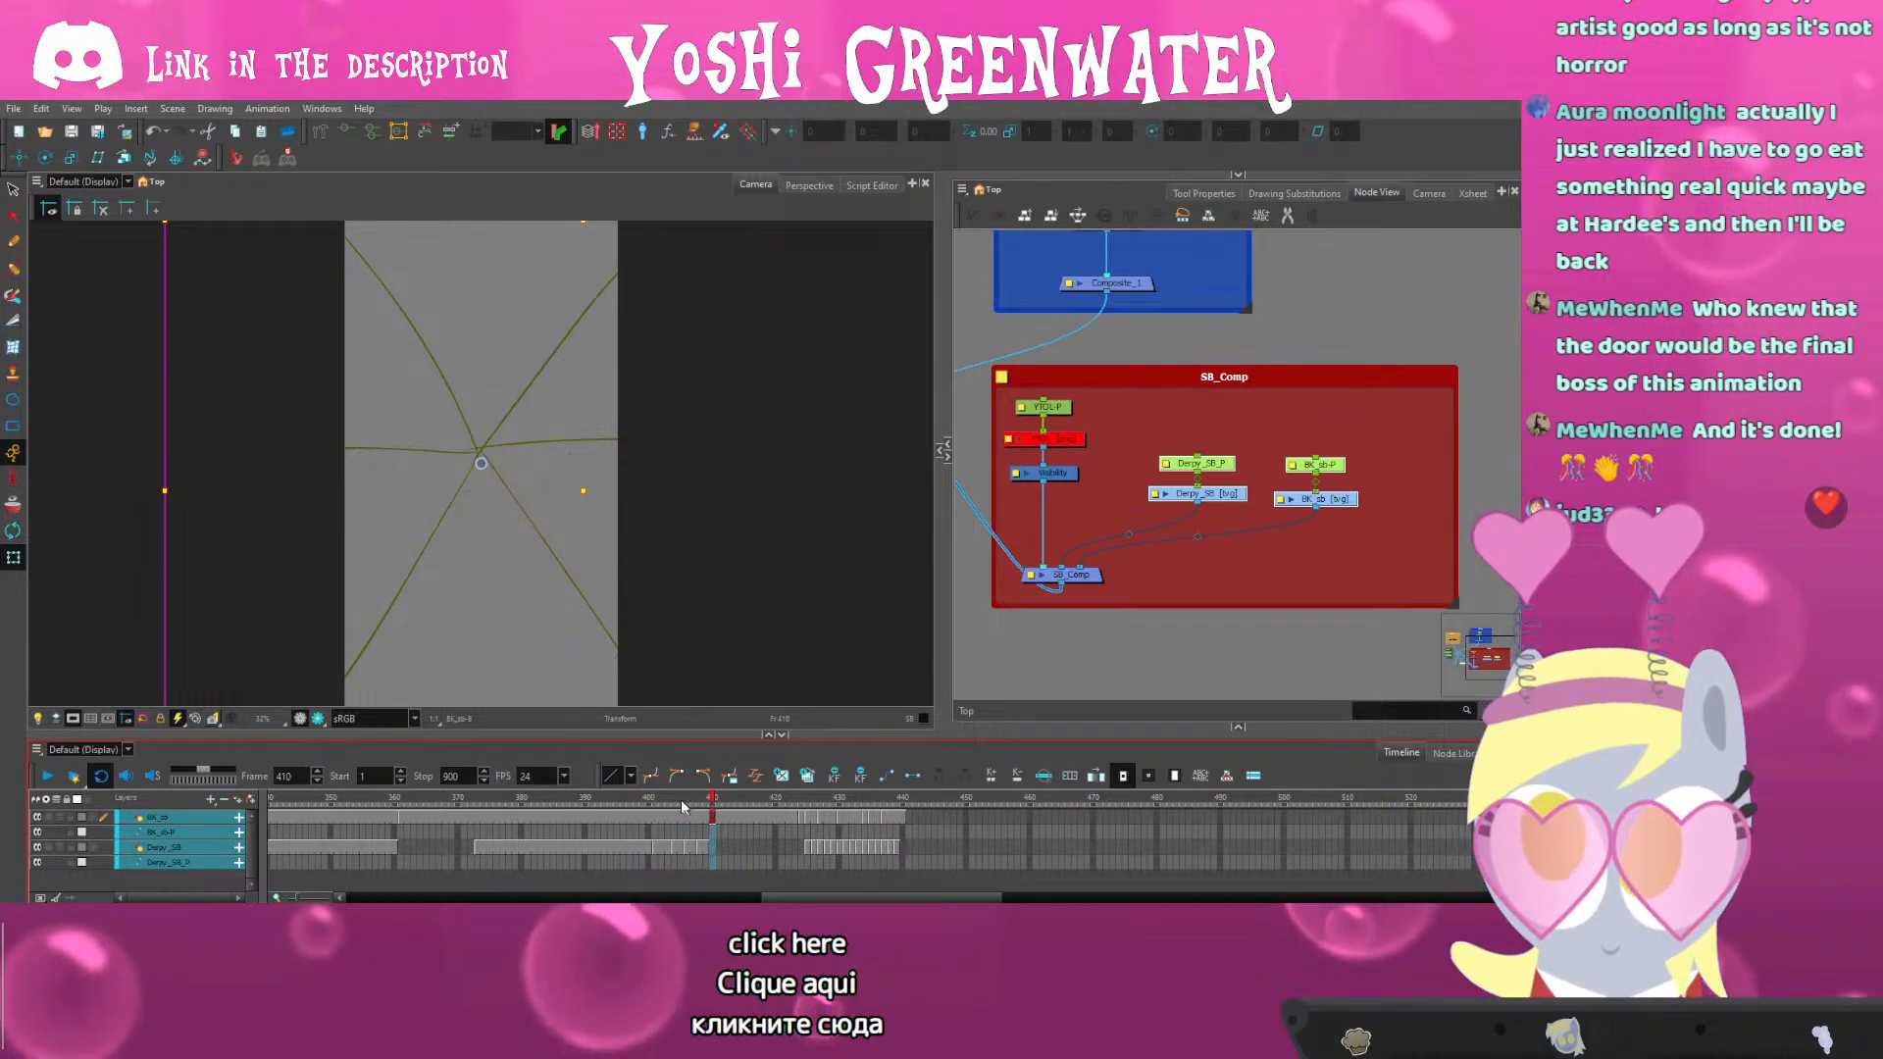
pyautogui.click(397, 809)
pyautogui.press('Return')
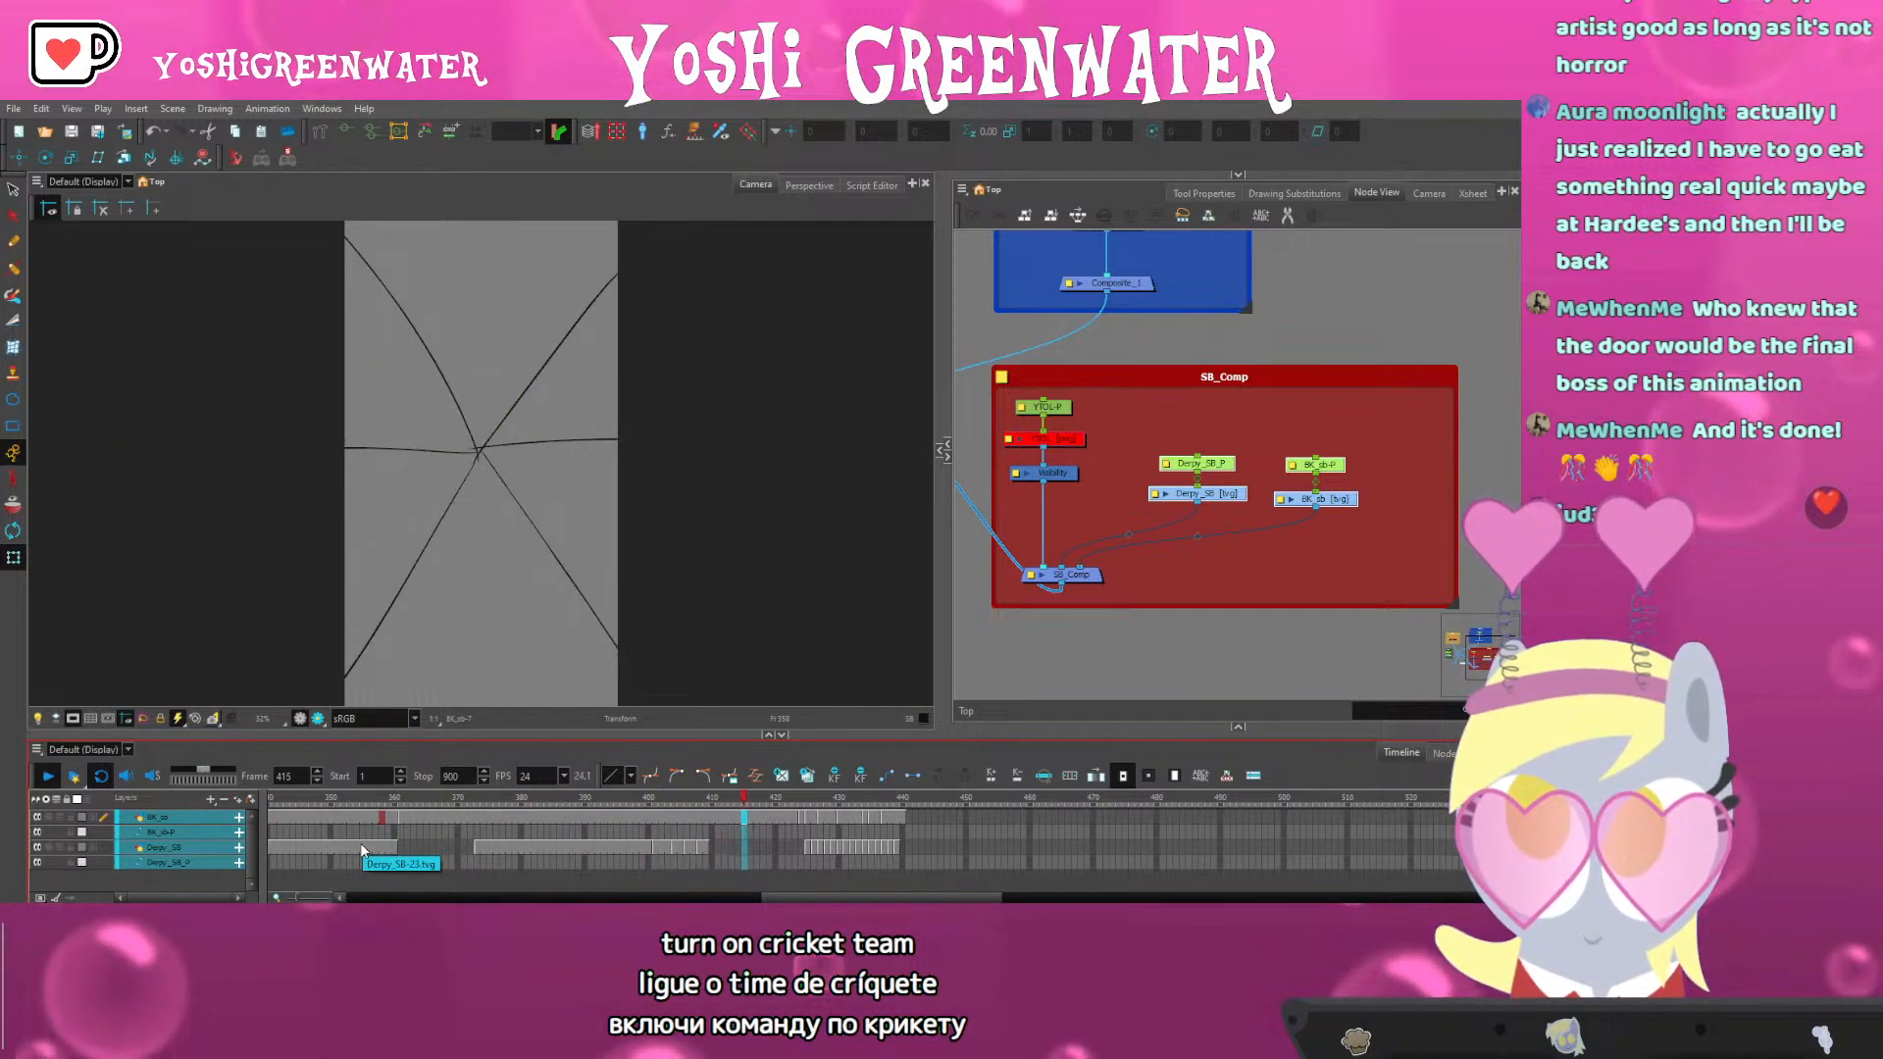
pyautogui.press('Return')
# Extend the last close-up drawing on Derpy_SB through frame 423 to fill the gap before the house shot, and replay
pyautogui.click(796, 835)
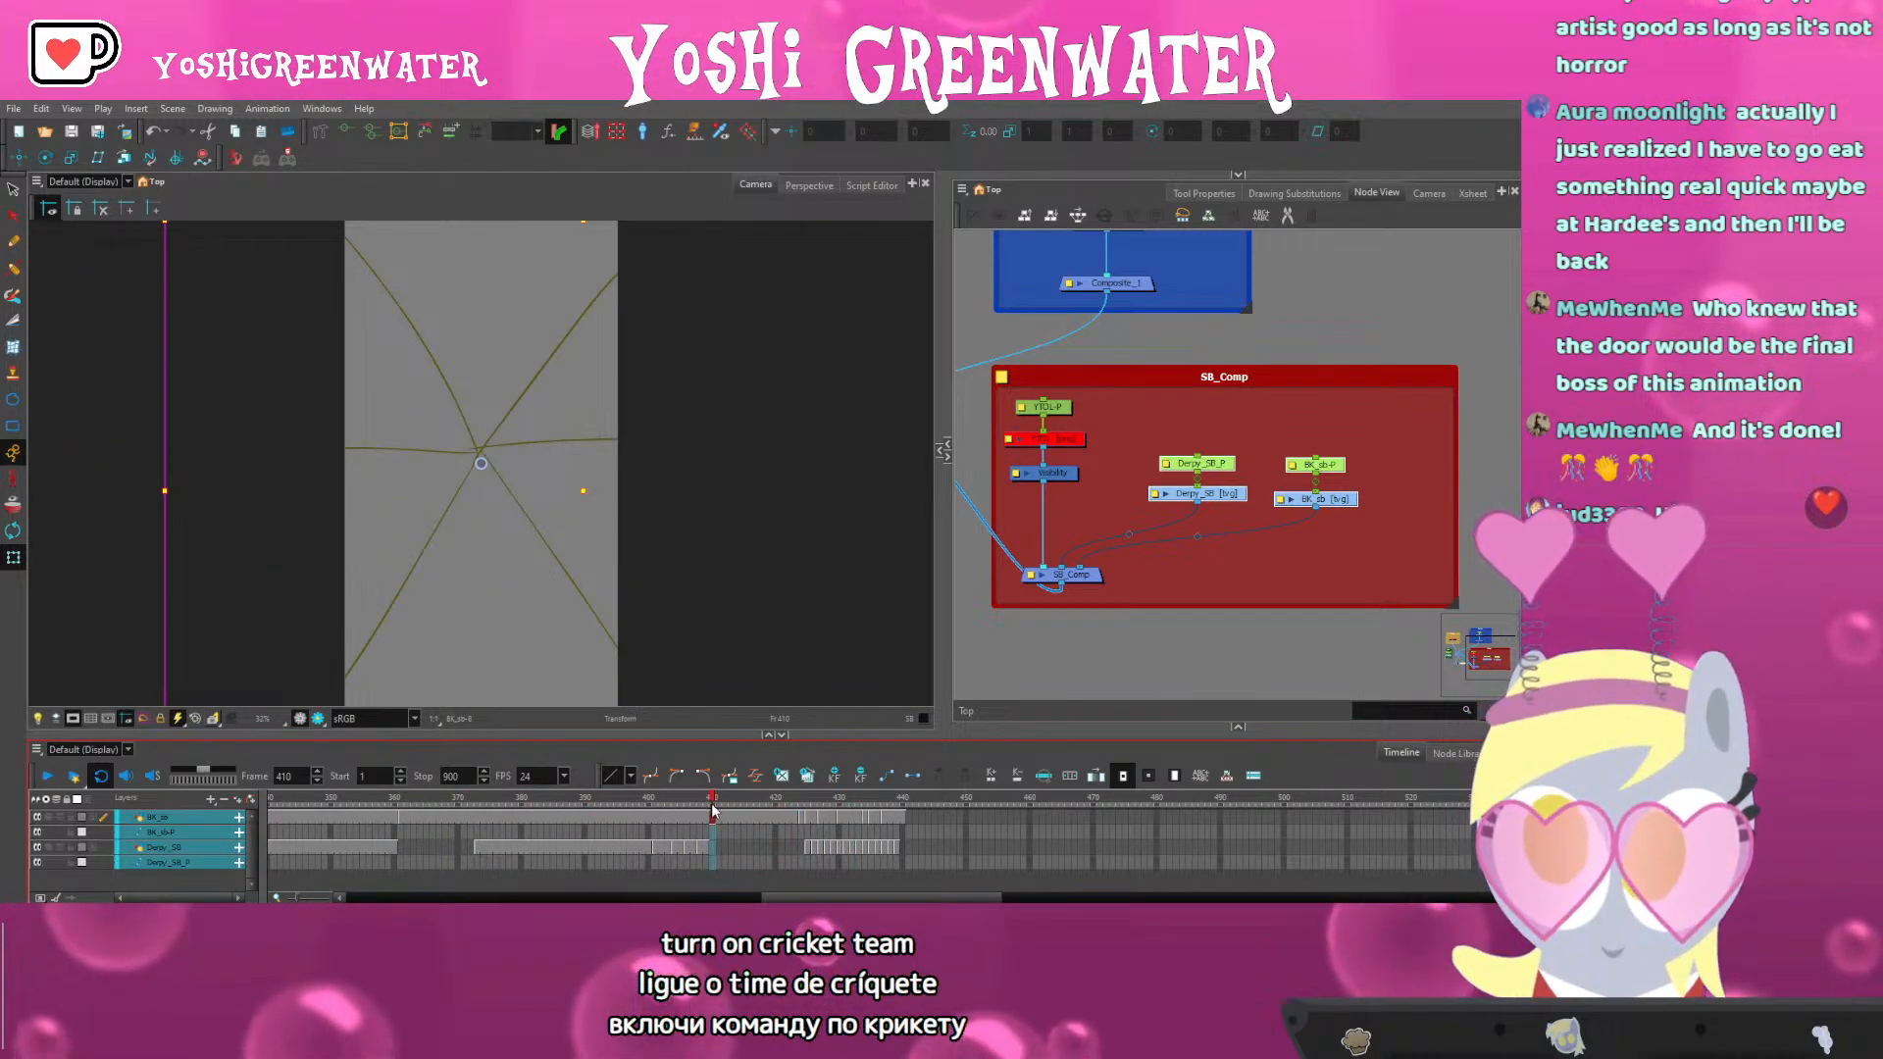
pyautogui.click(796, 846)
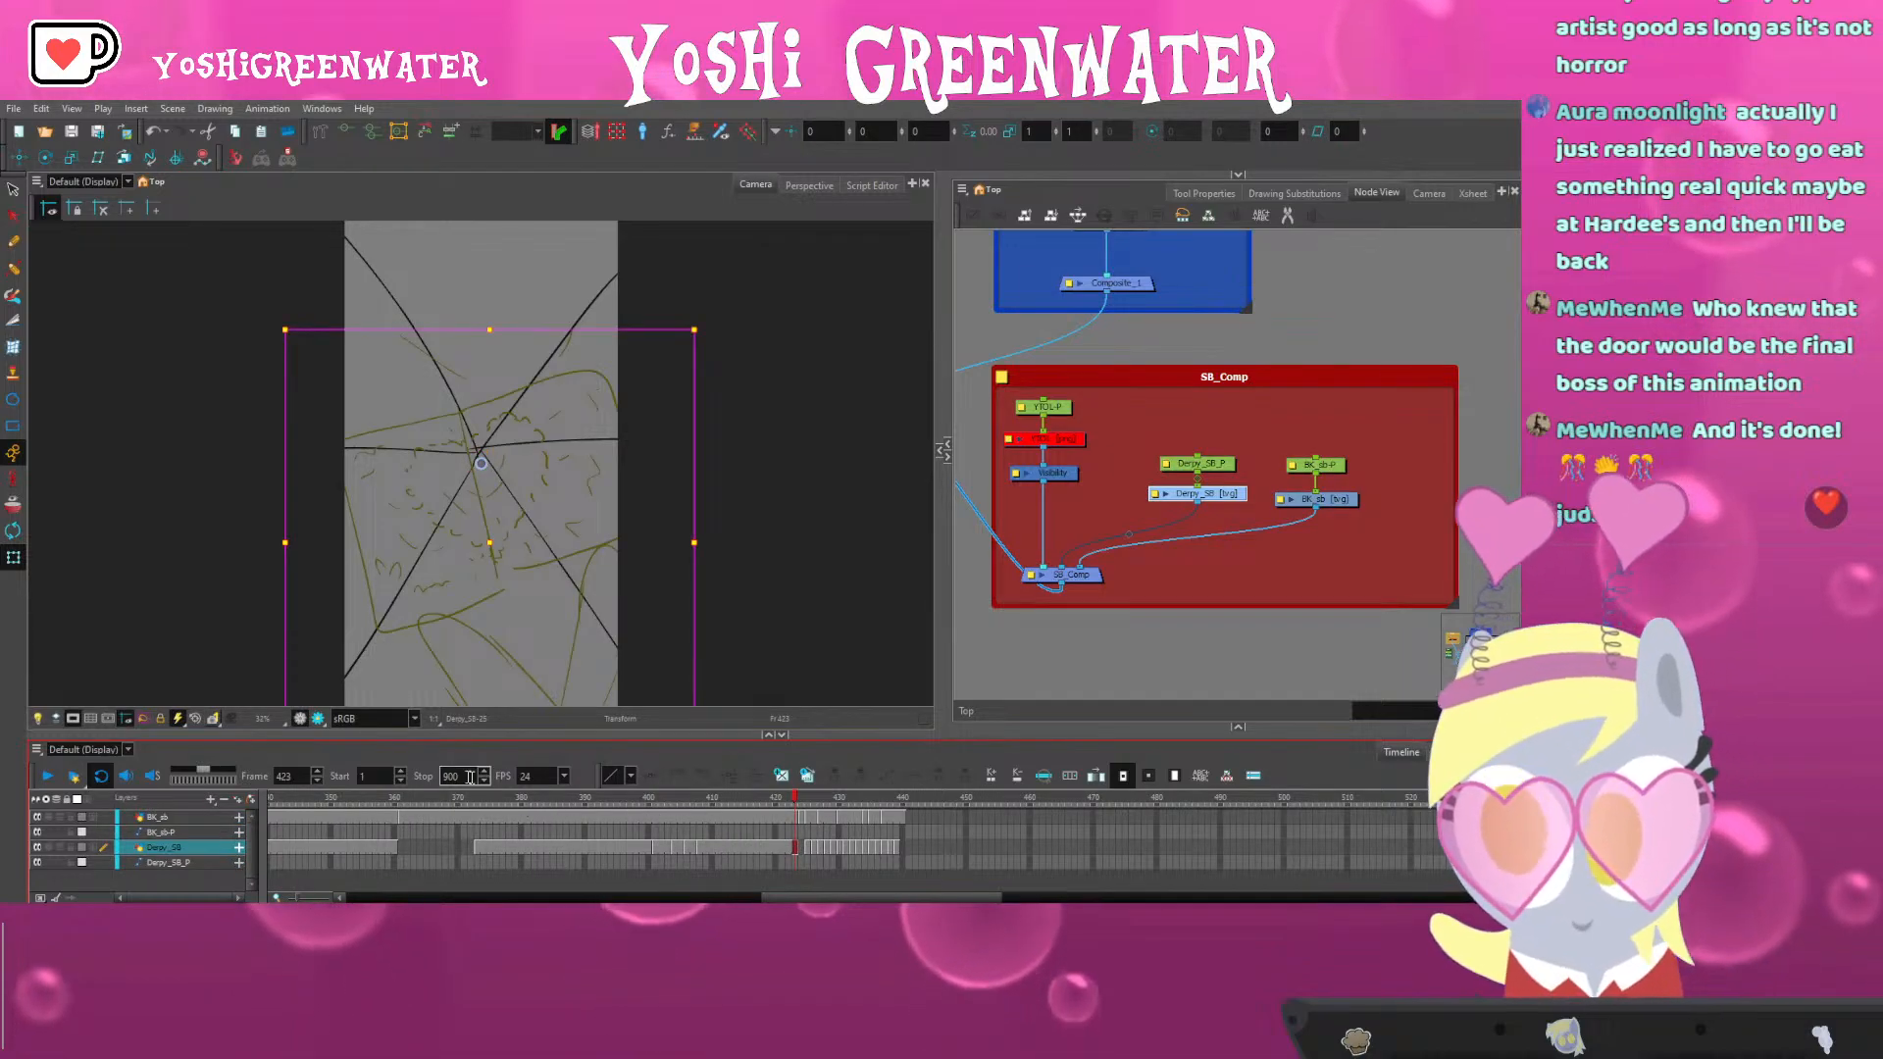
pyautogui.click(394, 804)
pyautogui.press('Return')
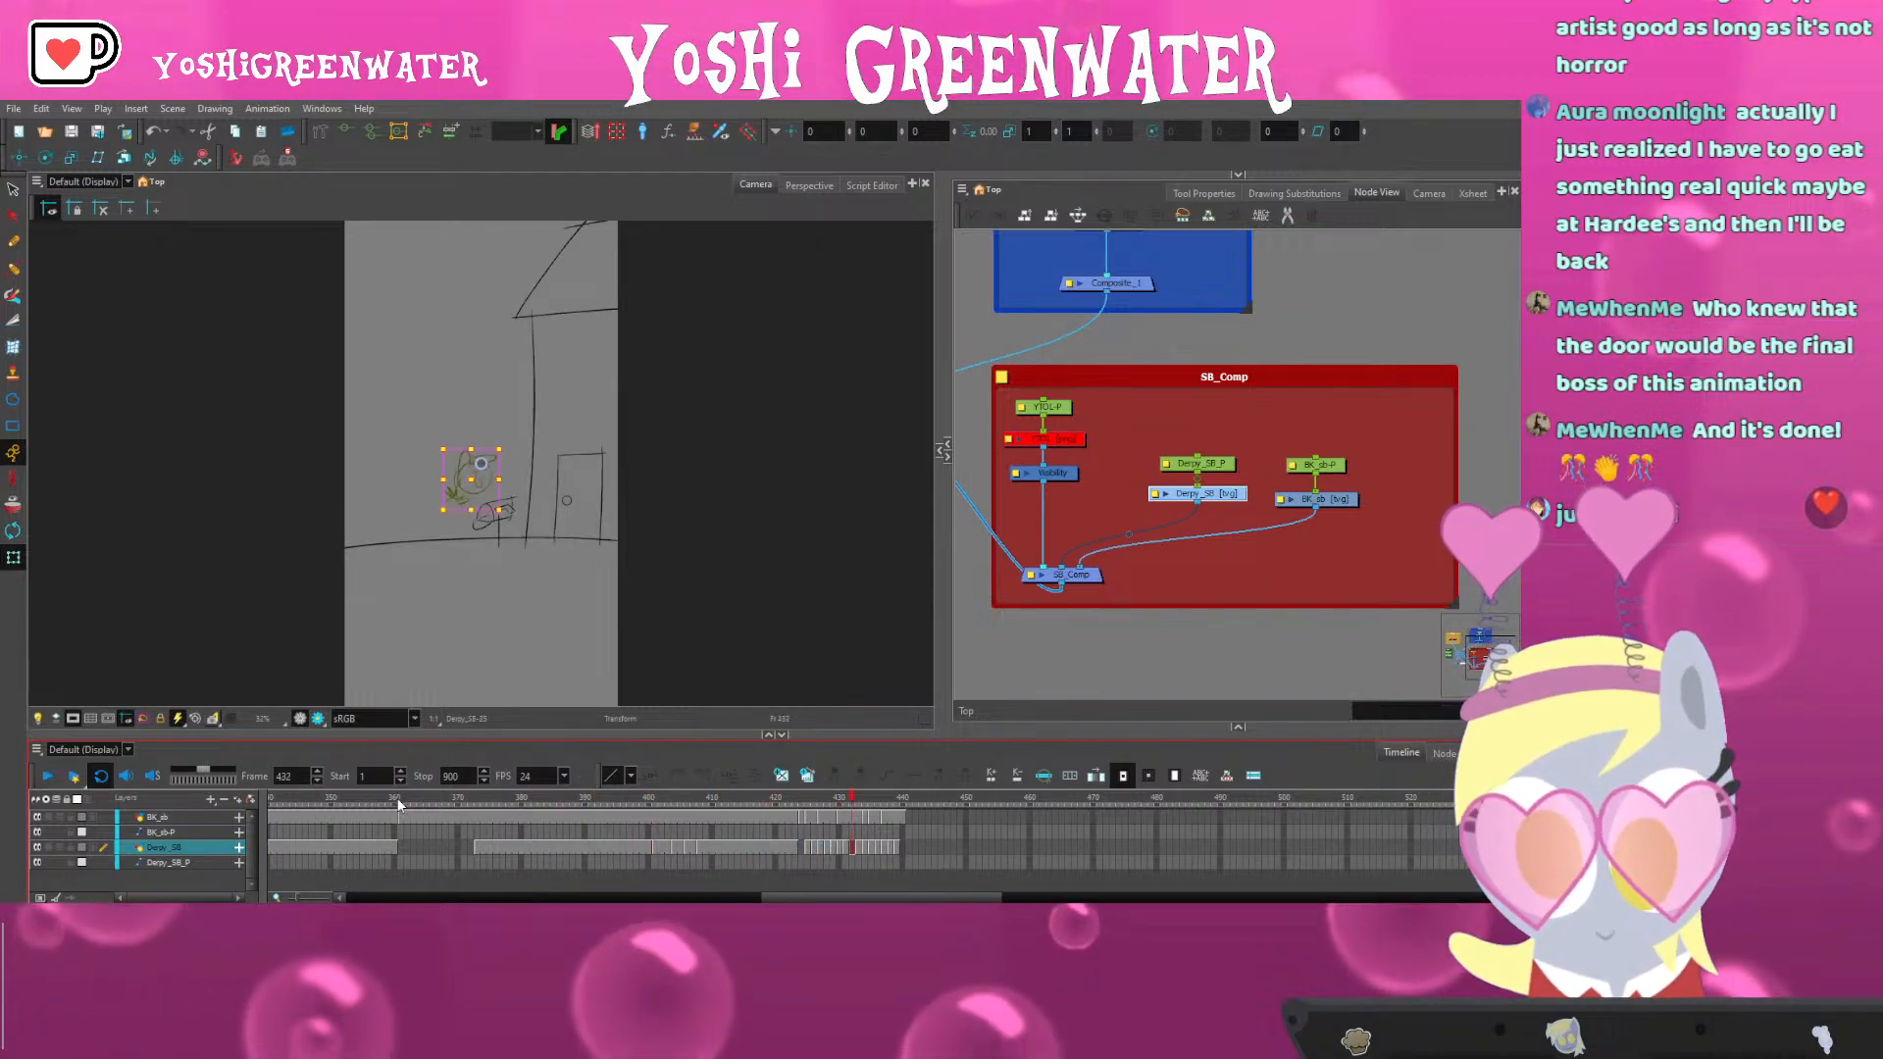
# Add a frame at frame 417 and trim one from the earlier radial-line hold on the selected layers, replaying from frame 354
pyautogui.click(756, 806)
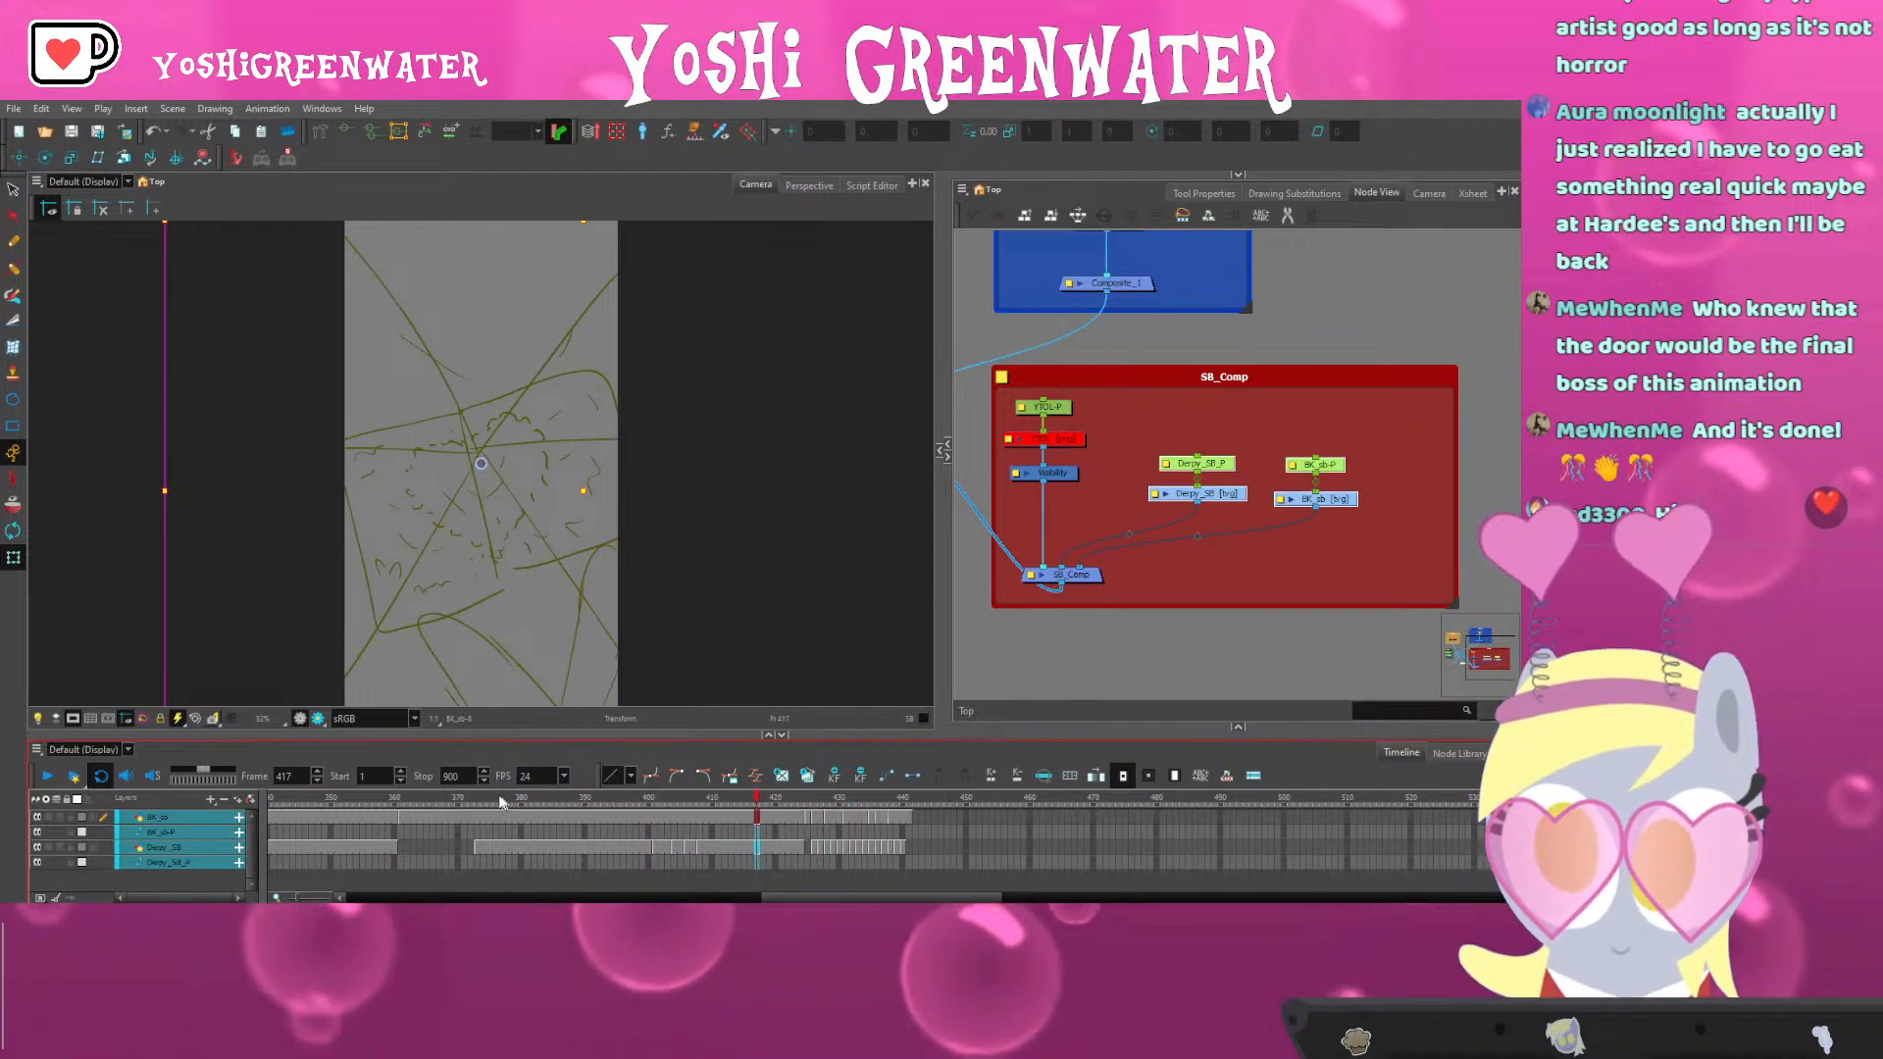
pyautogui.click(362, 846)
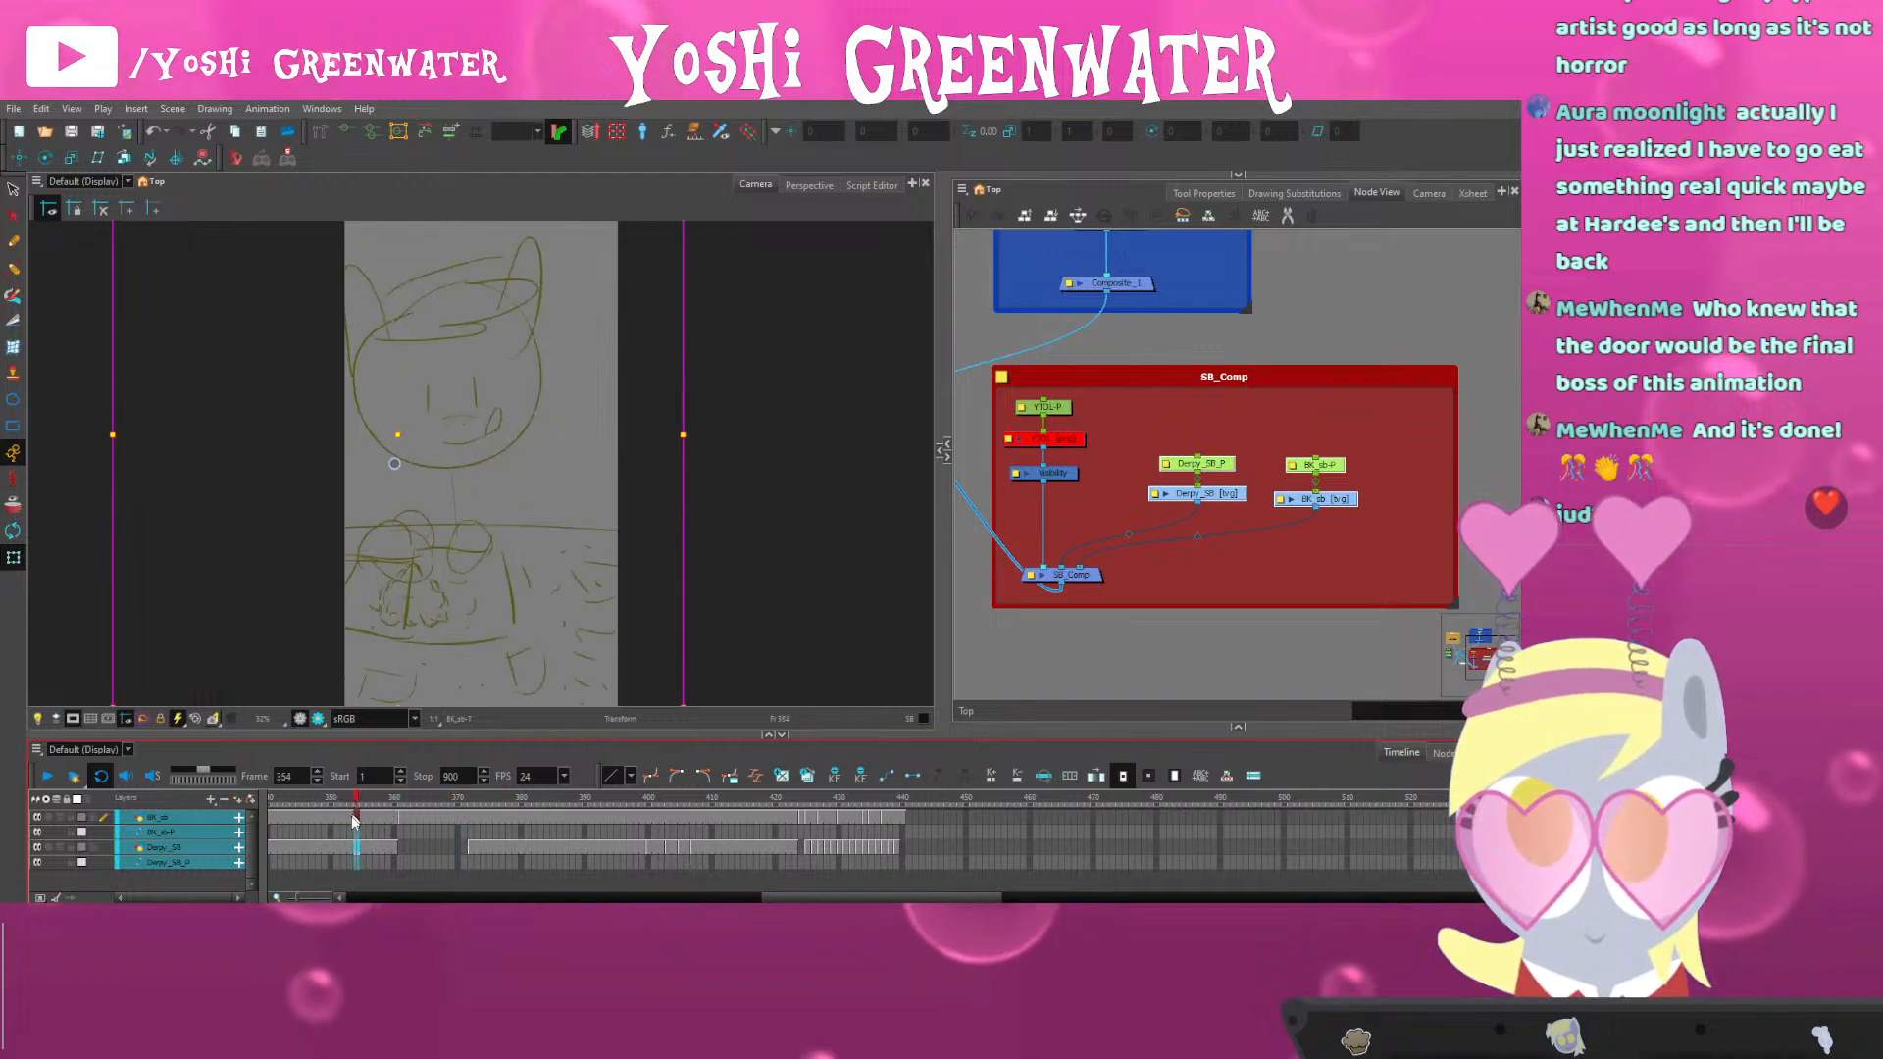
pyautogui.press('Return')
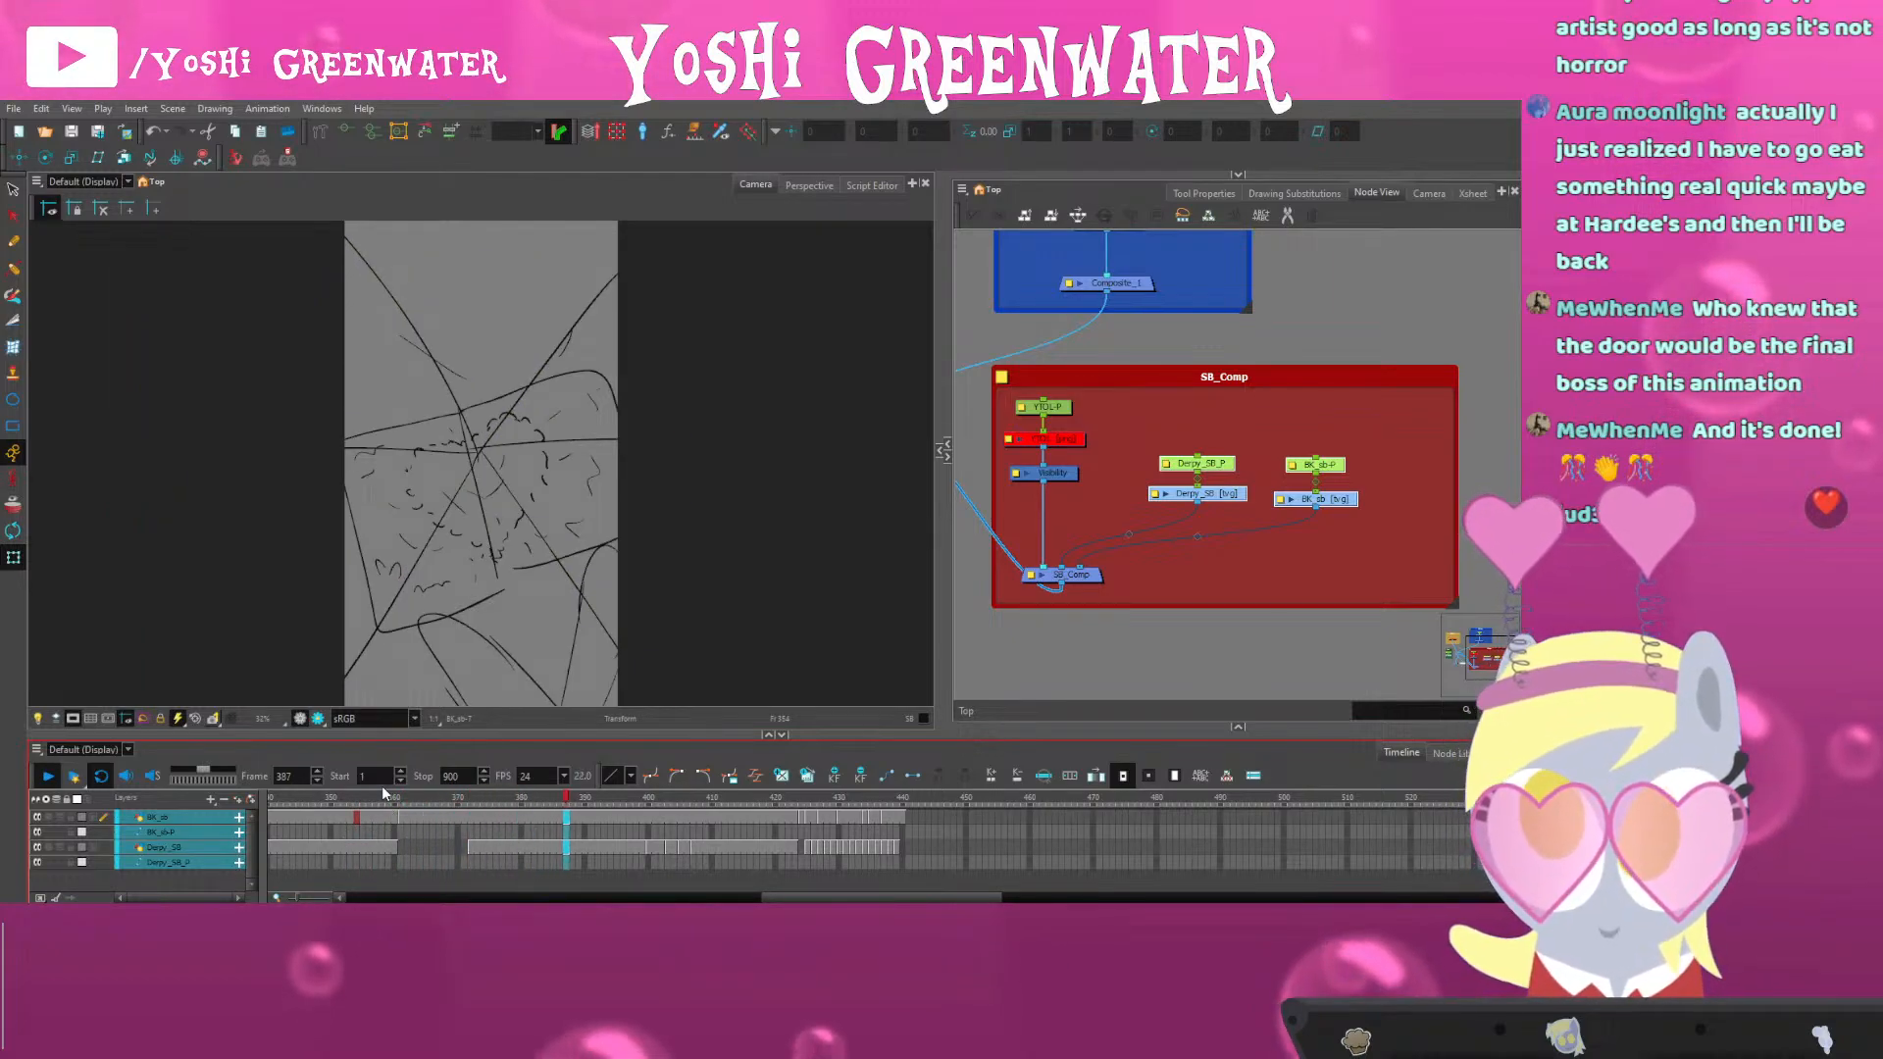
pyautogui.press('Return')
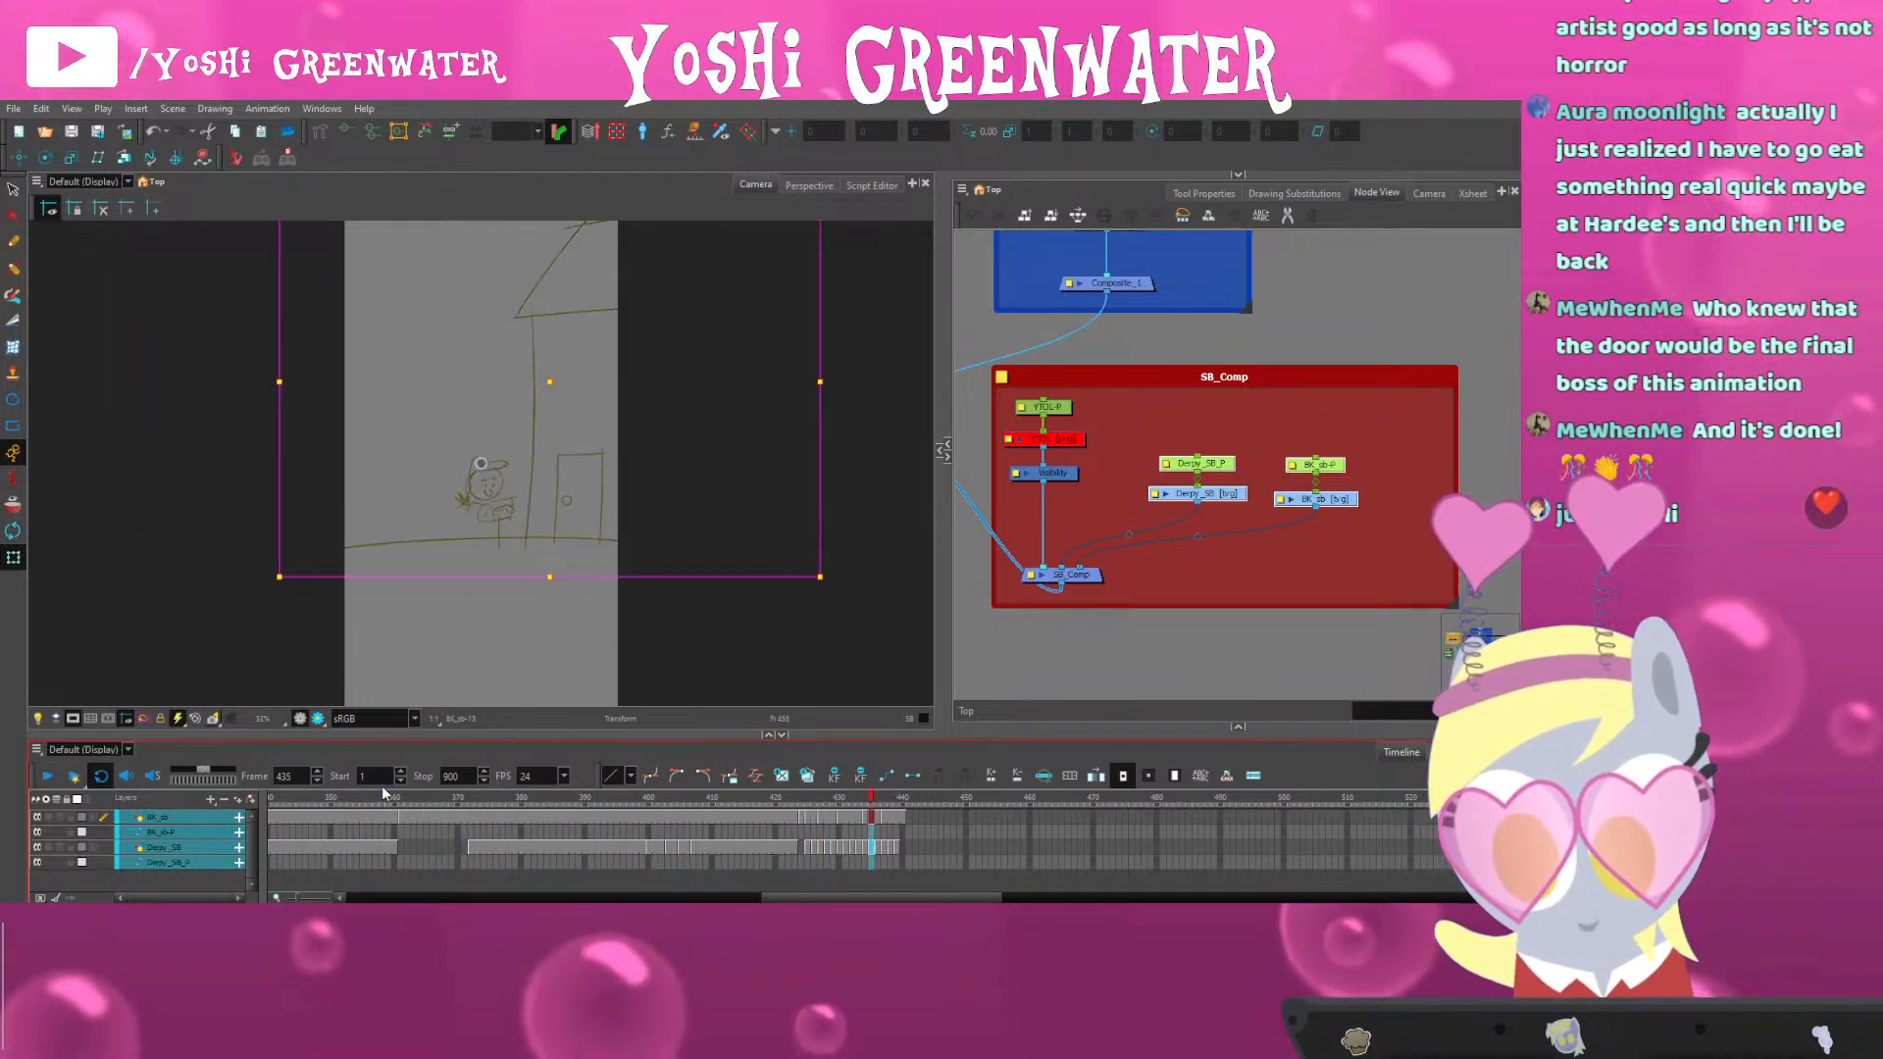
# Lengthen the empty house shot's opening hold at frame 424 on the selected layers
pyautogui.moveTo(884, 843); pyautogui.dragTo(752, 841)
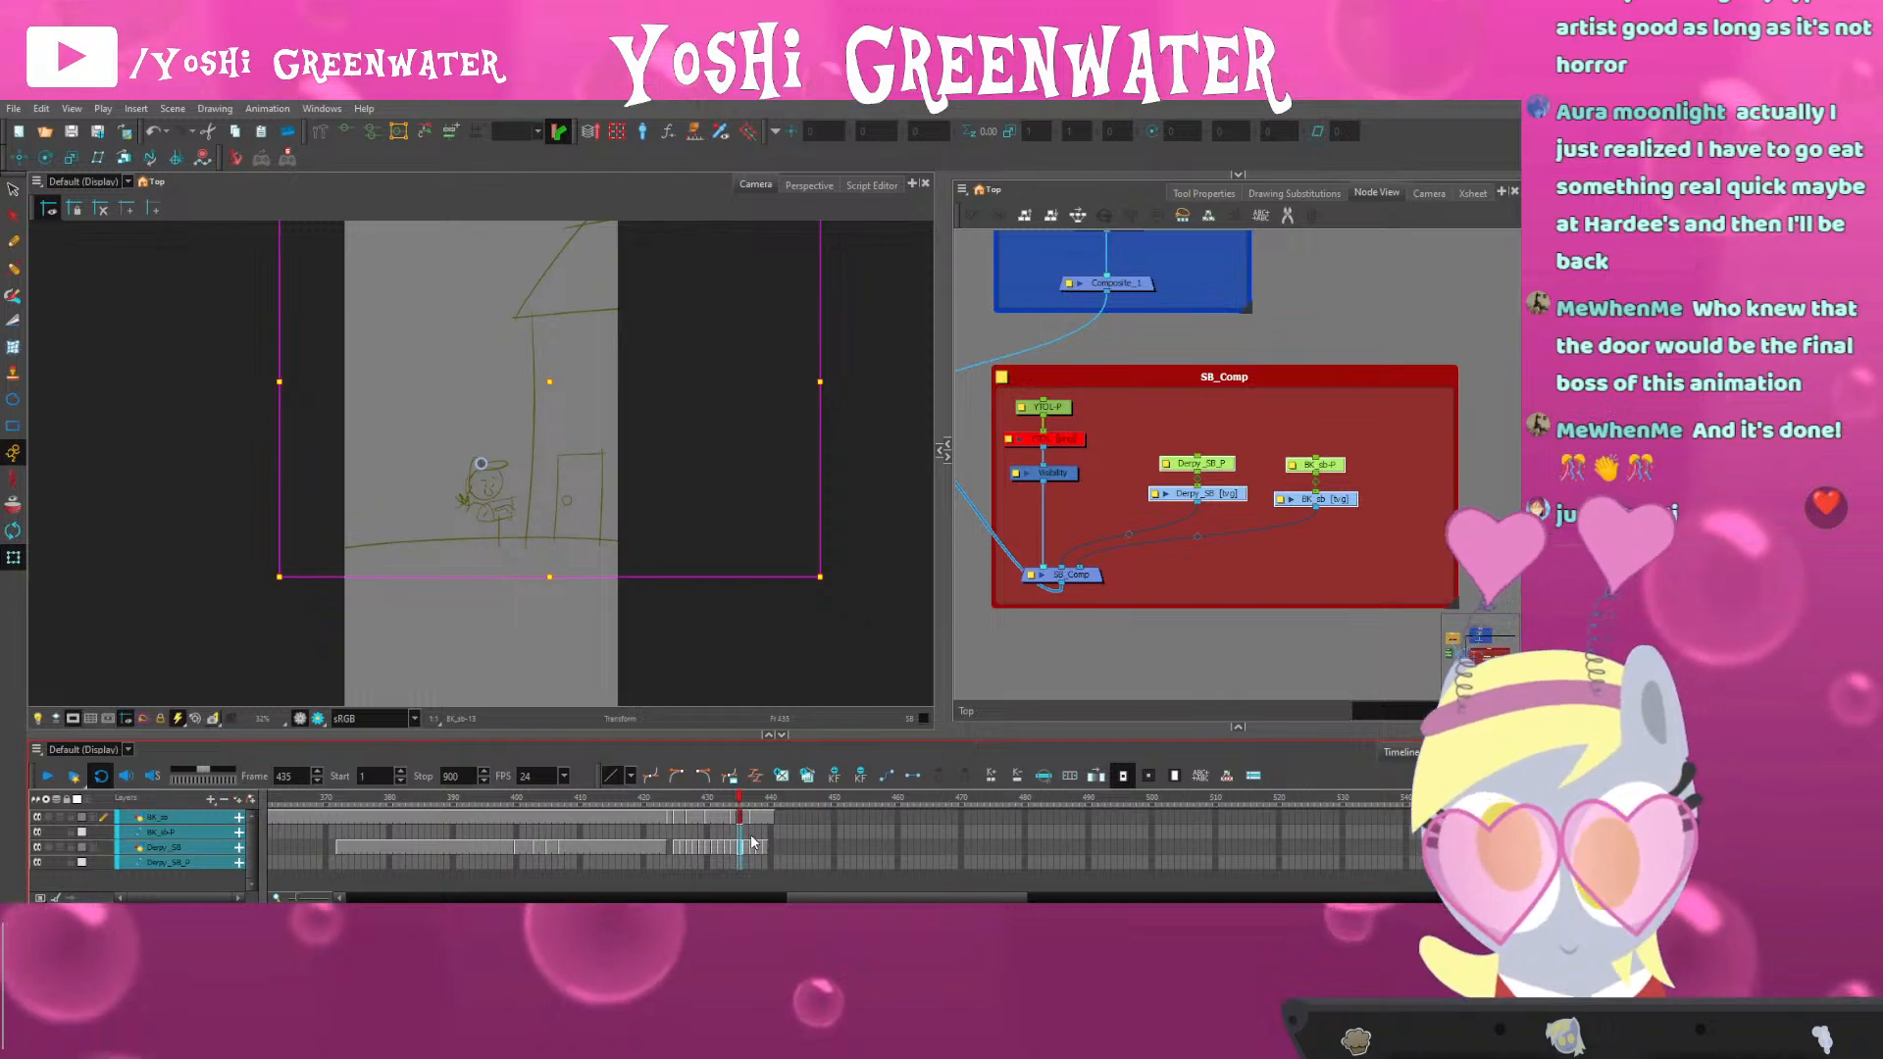
pyautogui.click(674, 812)
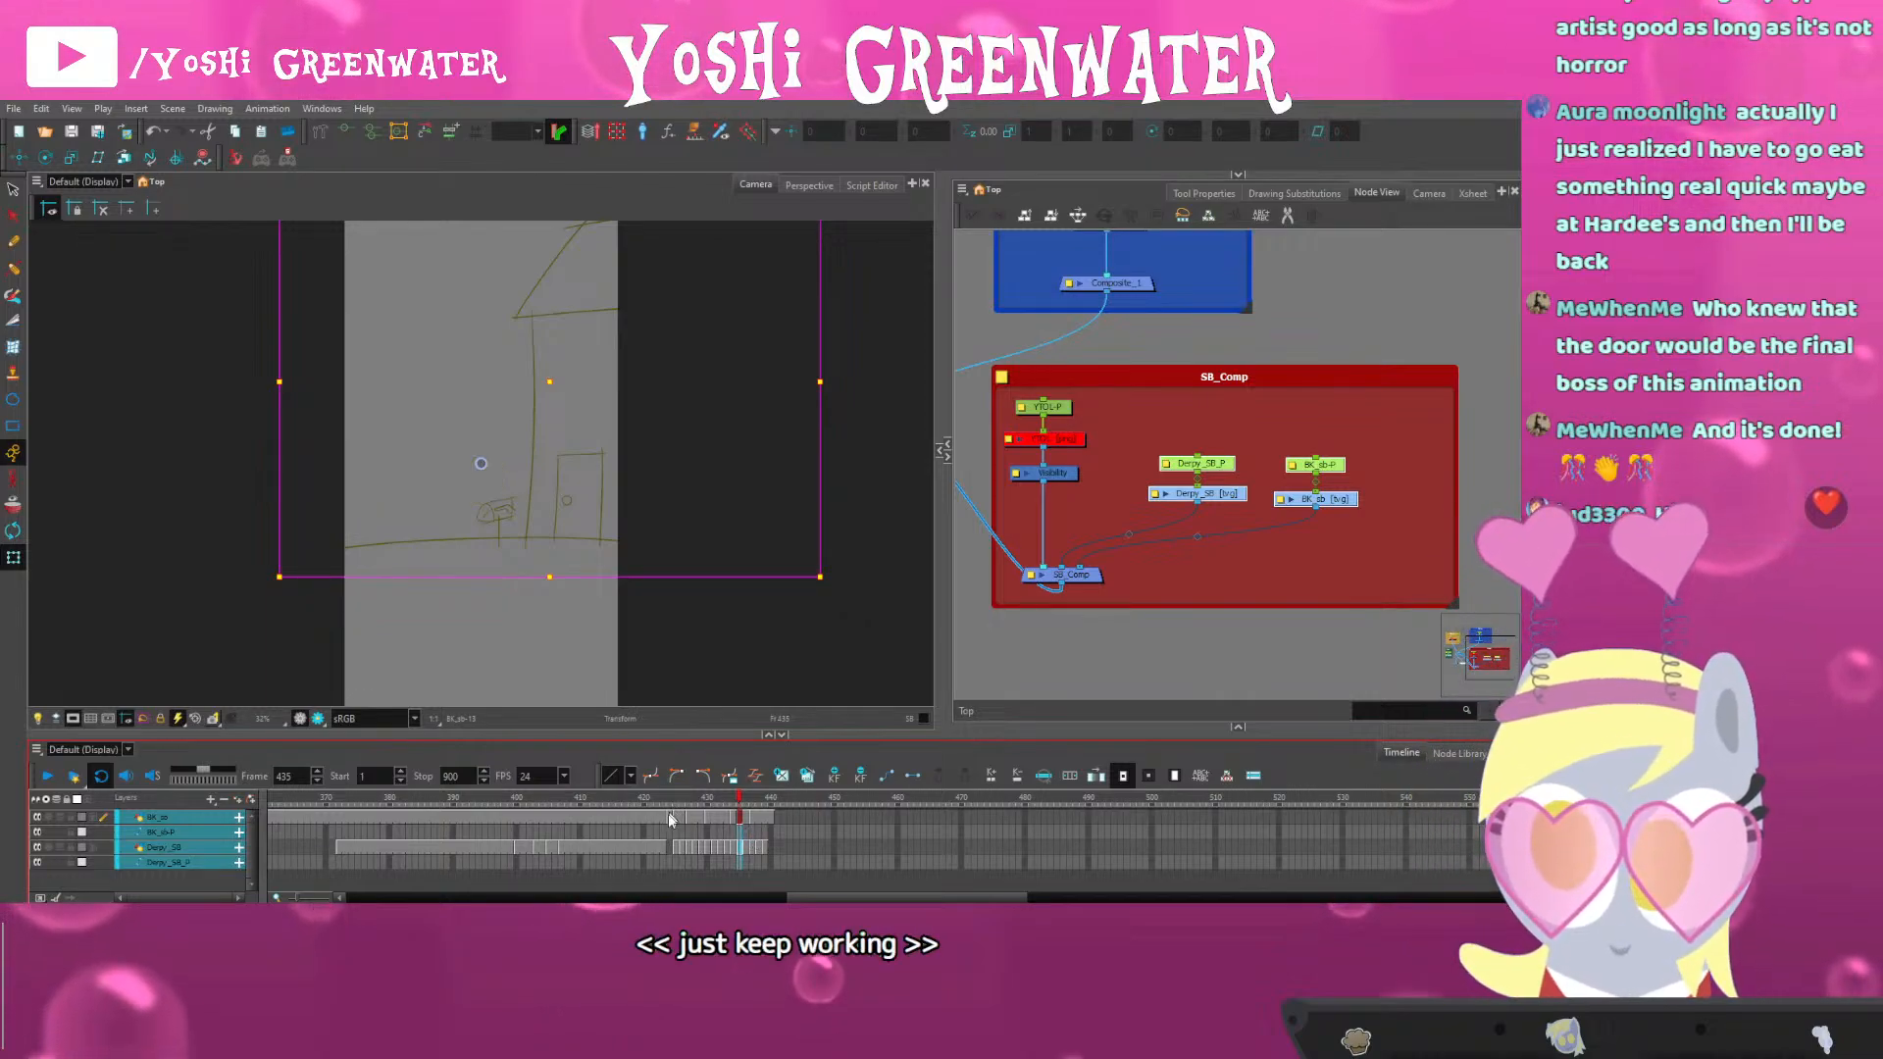
pyautogui.press('+')
pyautogui.press('+')
pyautogui.press('+')
pyautogui.press('+')
pyautogui.press('+')
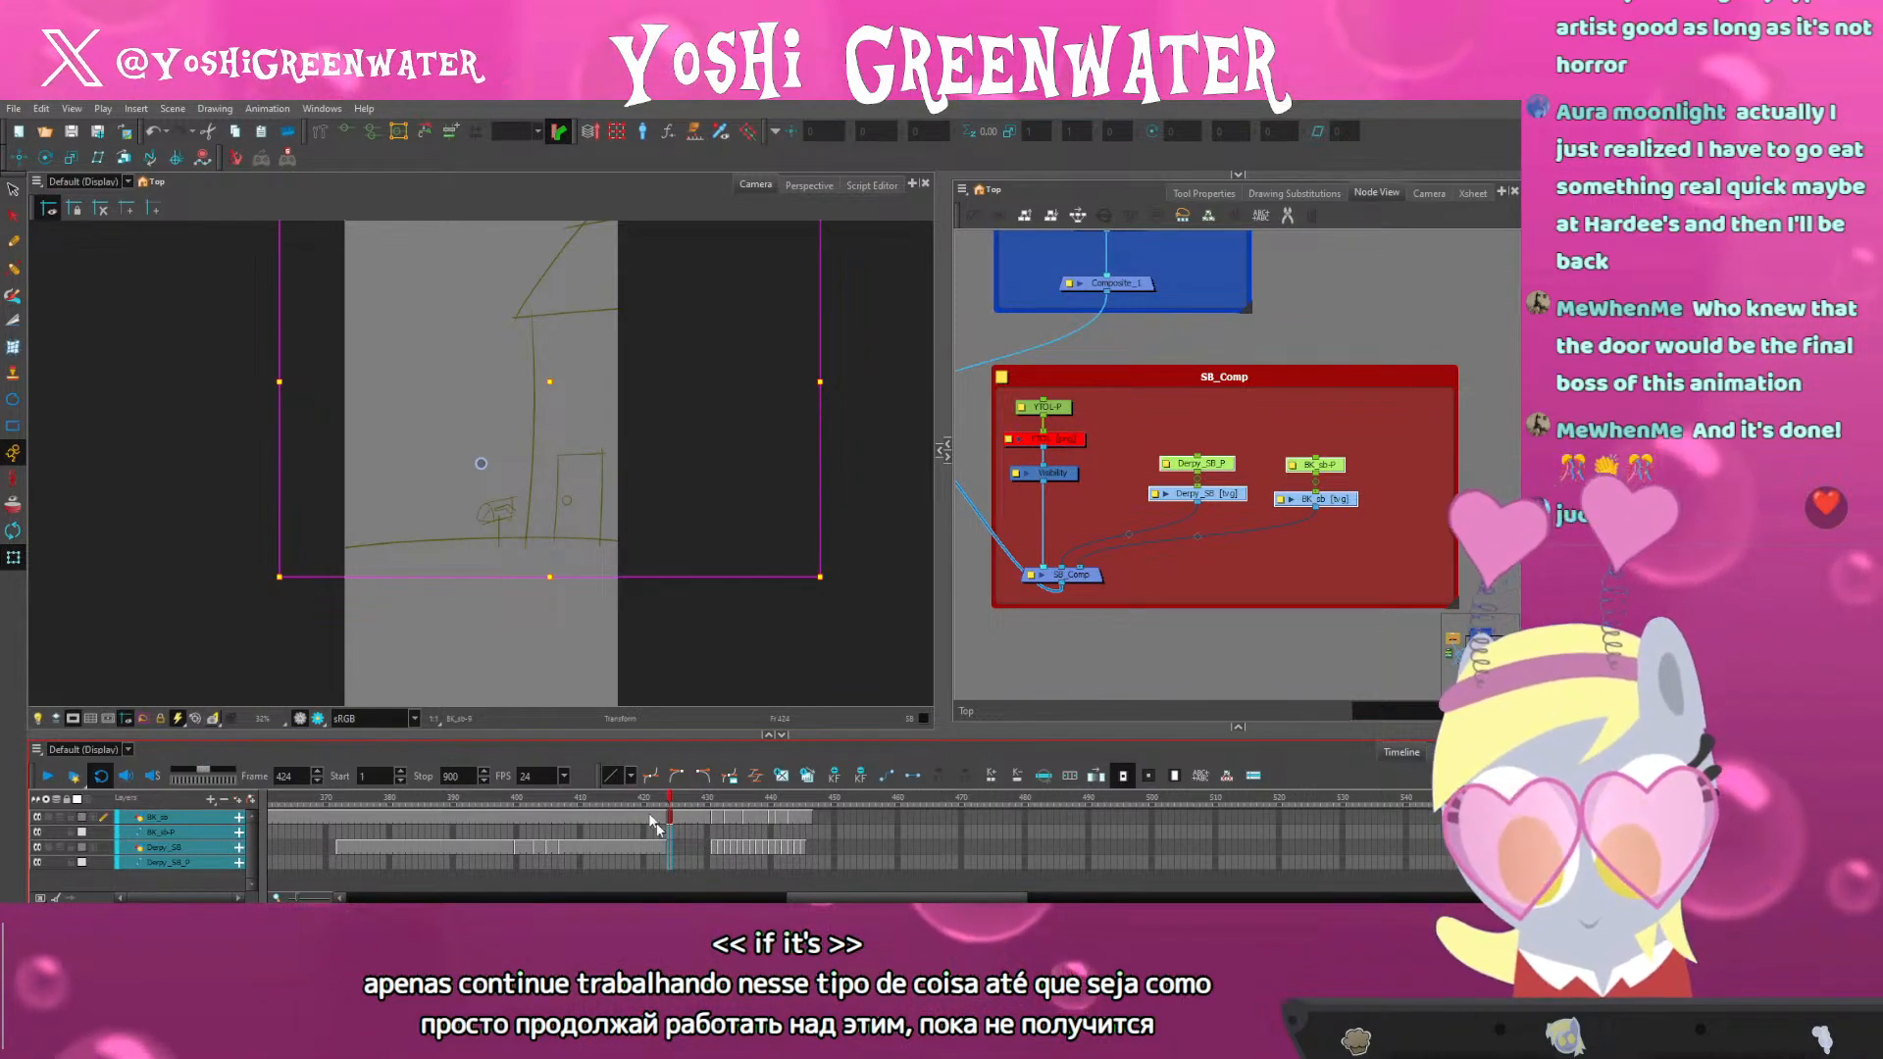
# Replay the cut and lengthen the empty house hold further at frame 428 on the selected layers, checking up to frame 447
pyautogui.hscroll(1, 651, 824)
pyautogui.moveTo(620, 731); pyautogui.dragTo(620, 735)
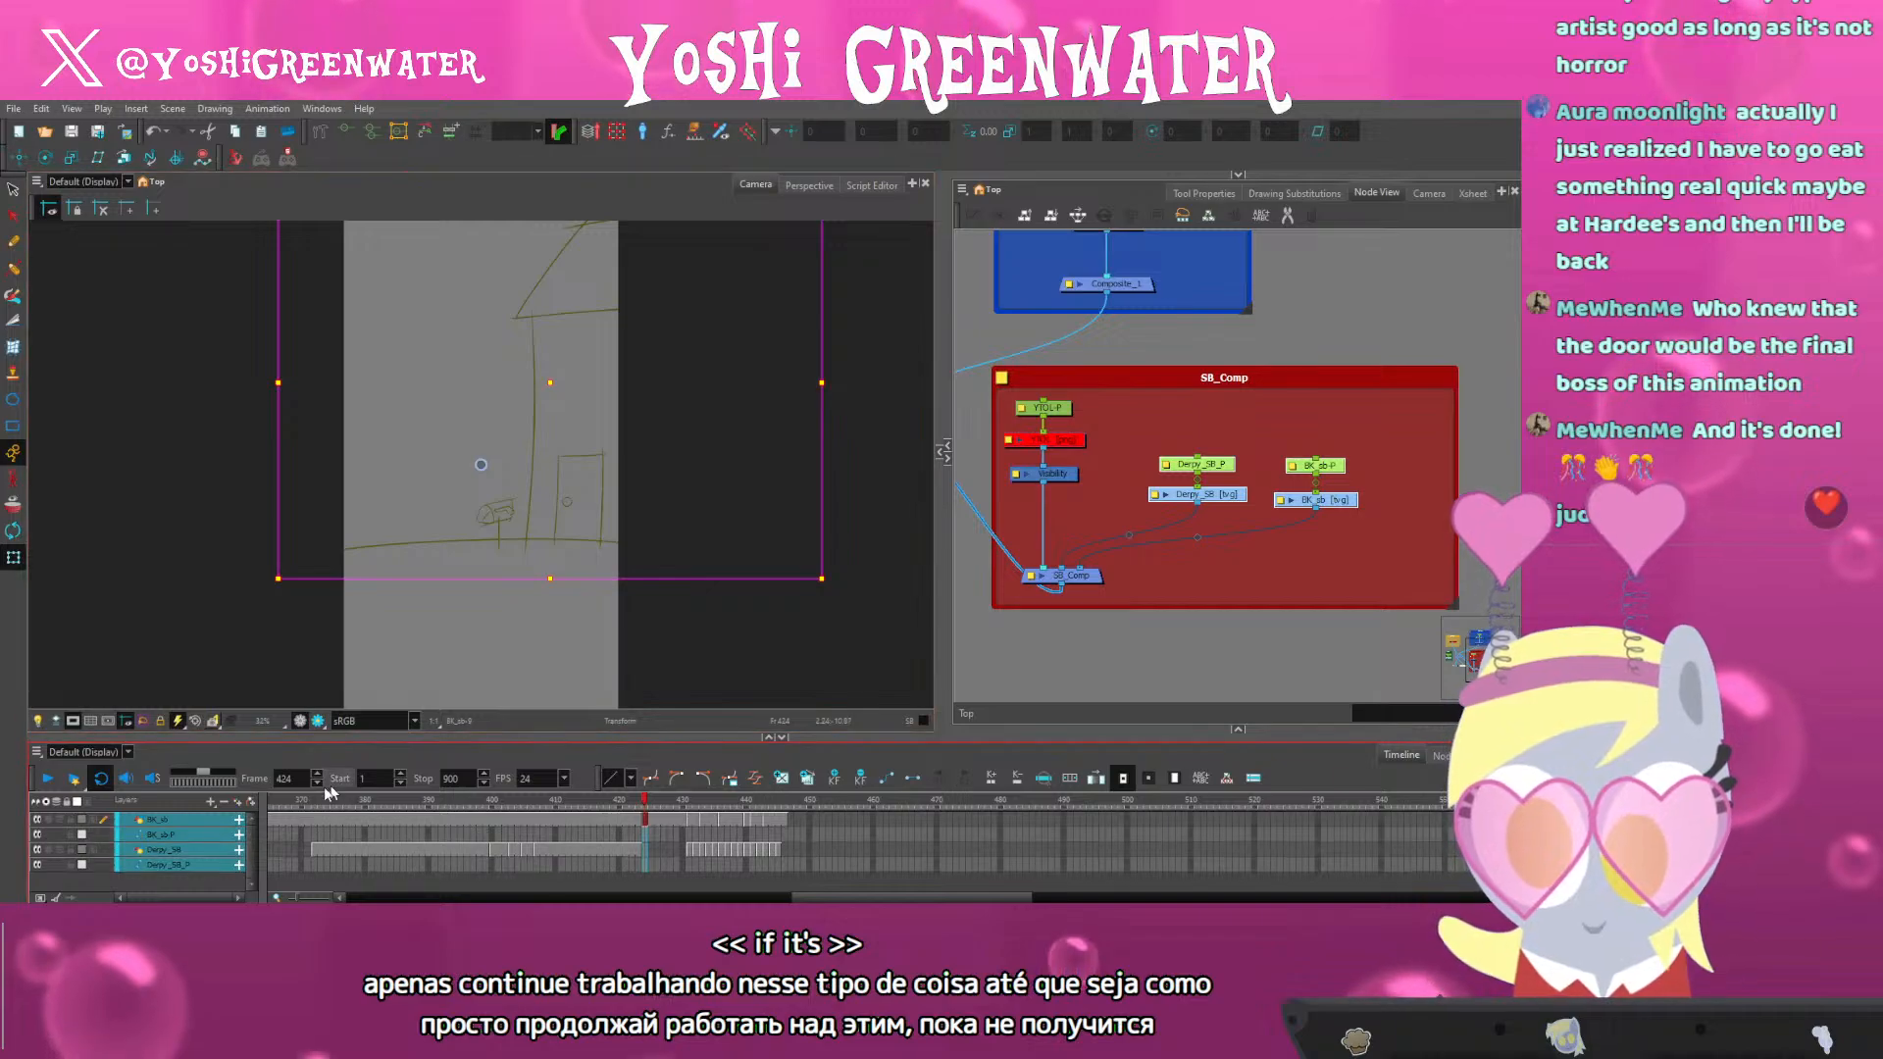
pyautogui.click(302, 802)
pyautogui.hotkey('shift', 'Return')
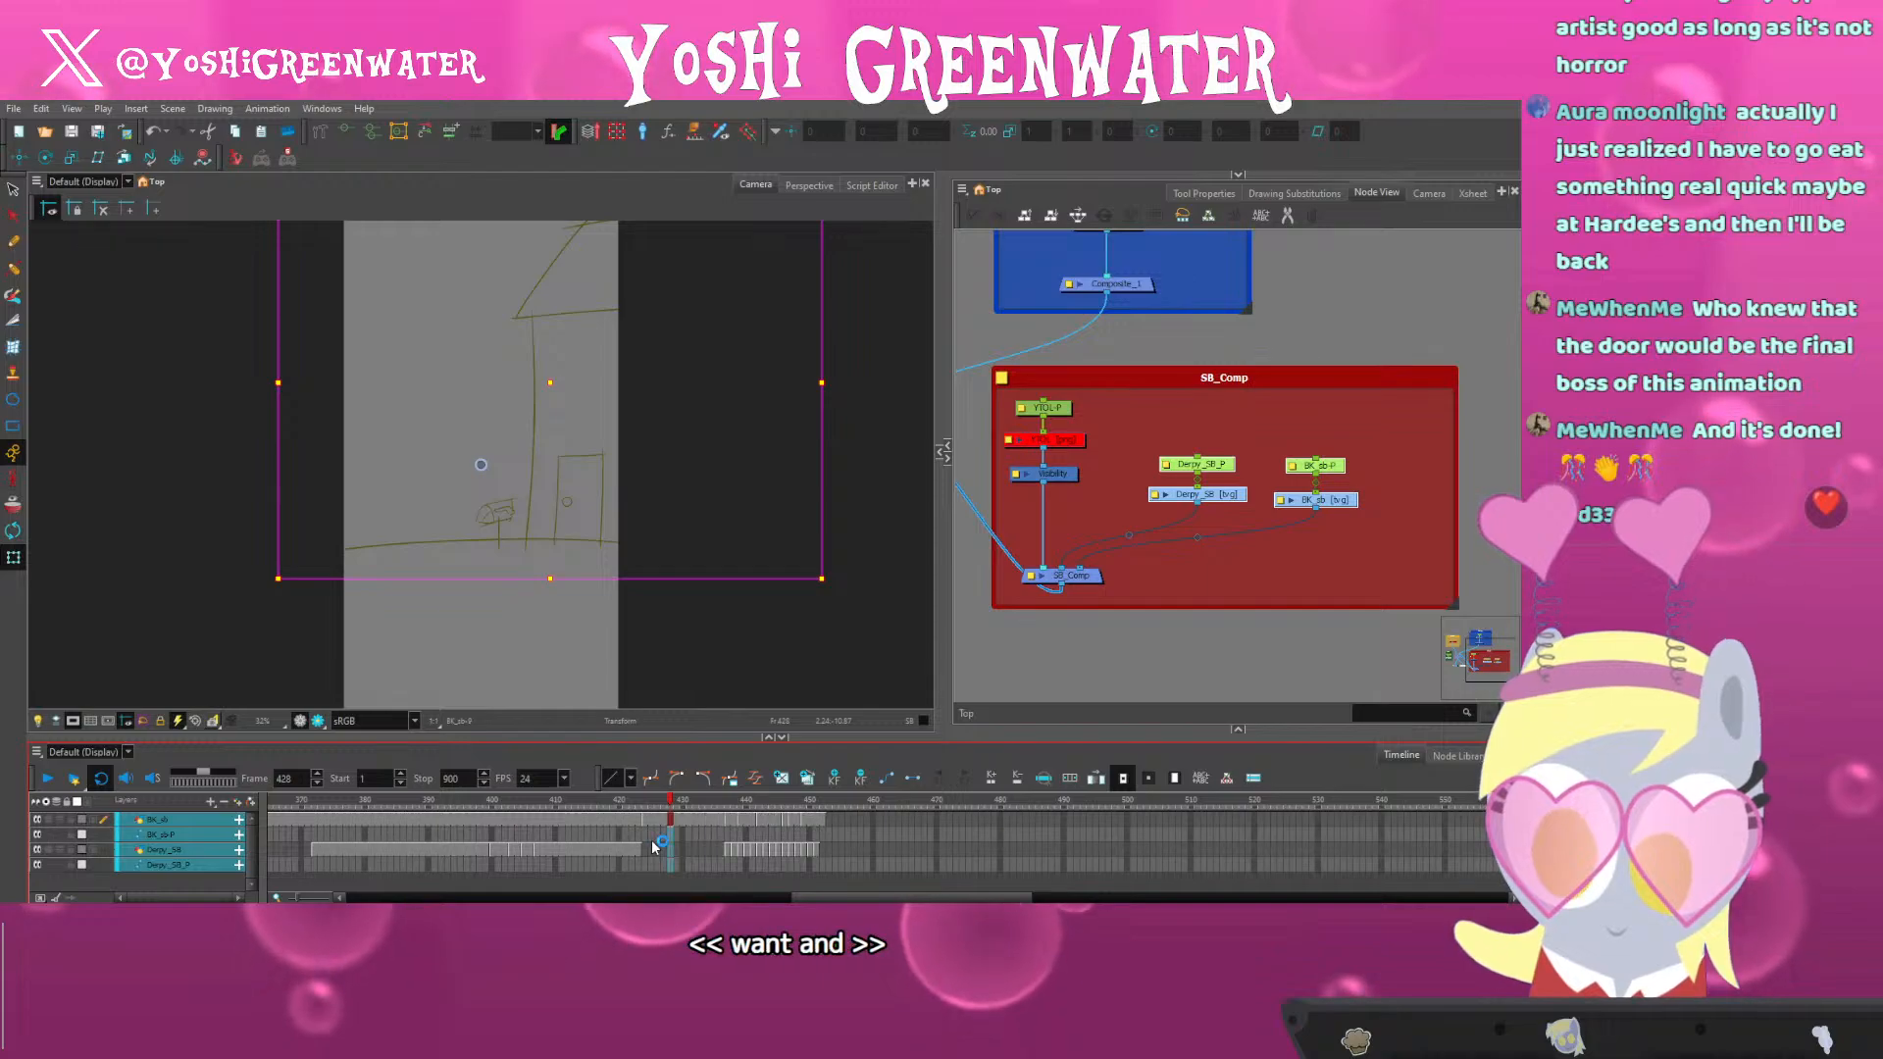
pyautogui.click(625, 817)
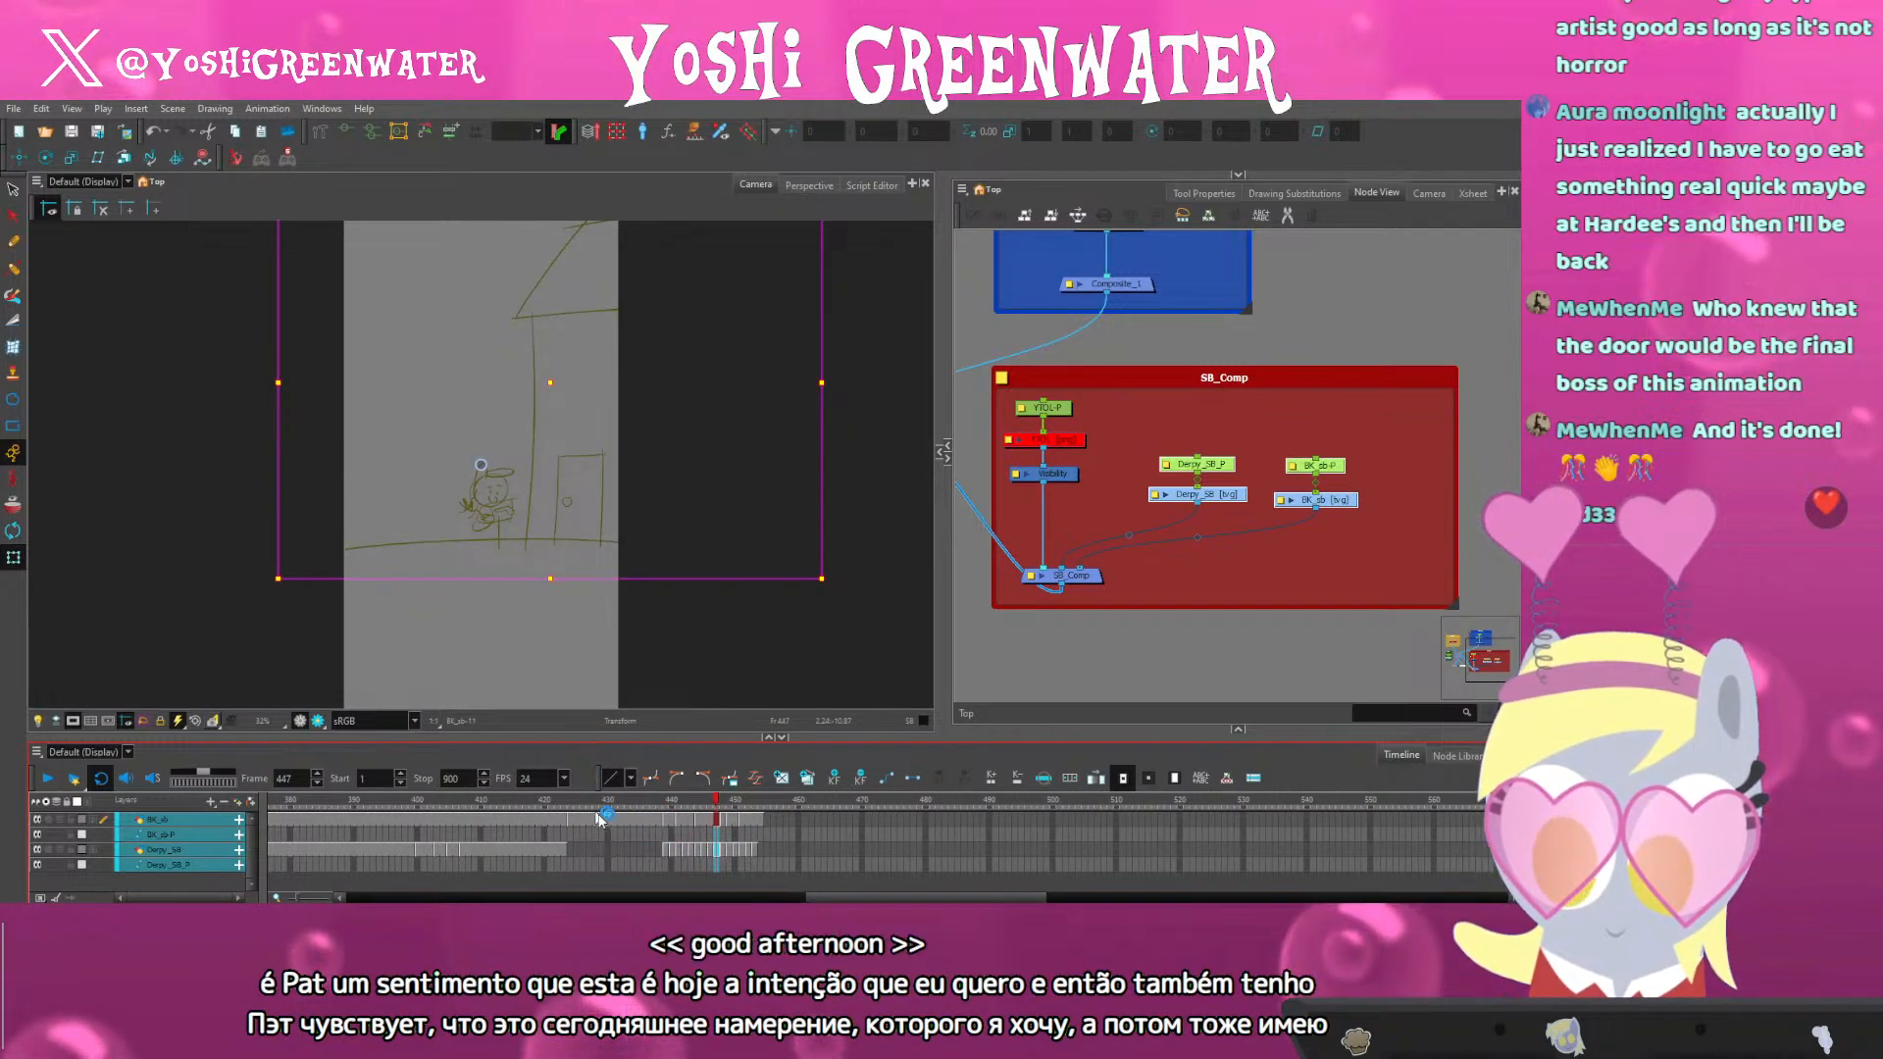
pyautogui.click(628, 822)
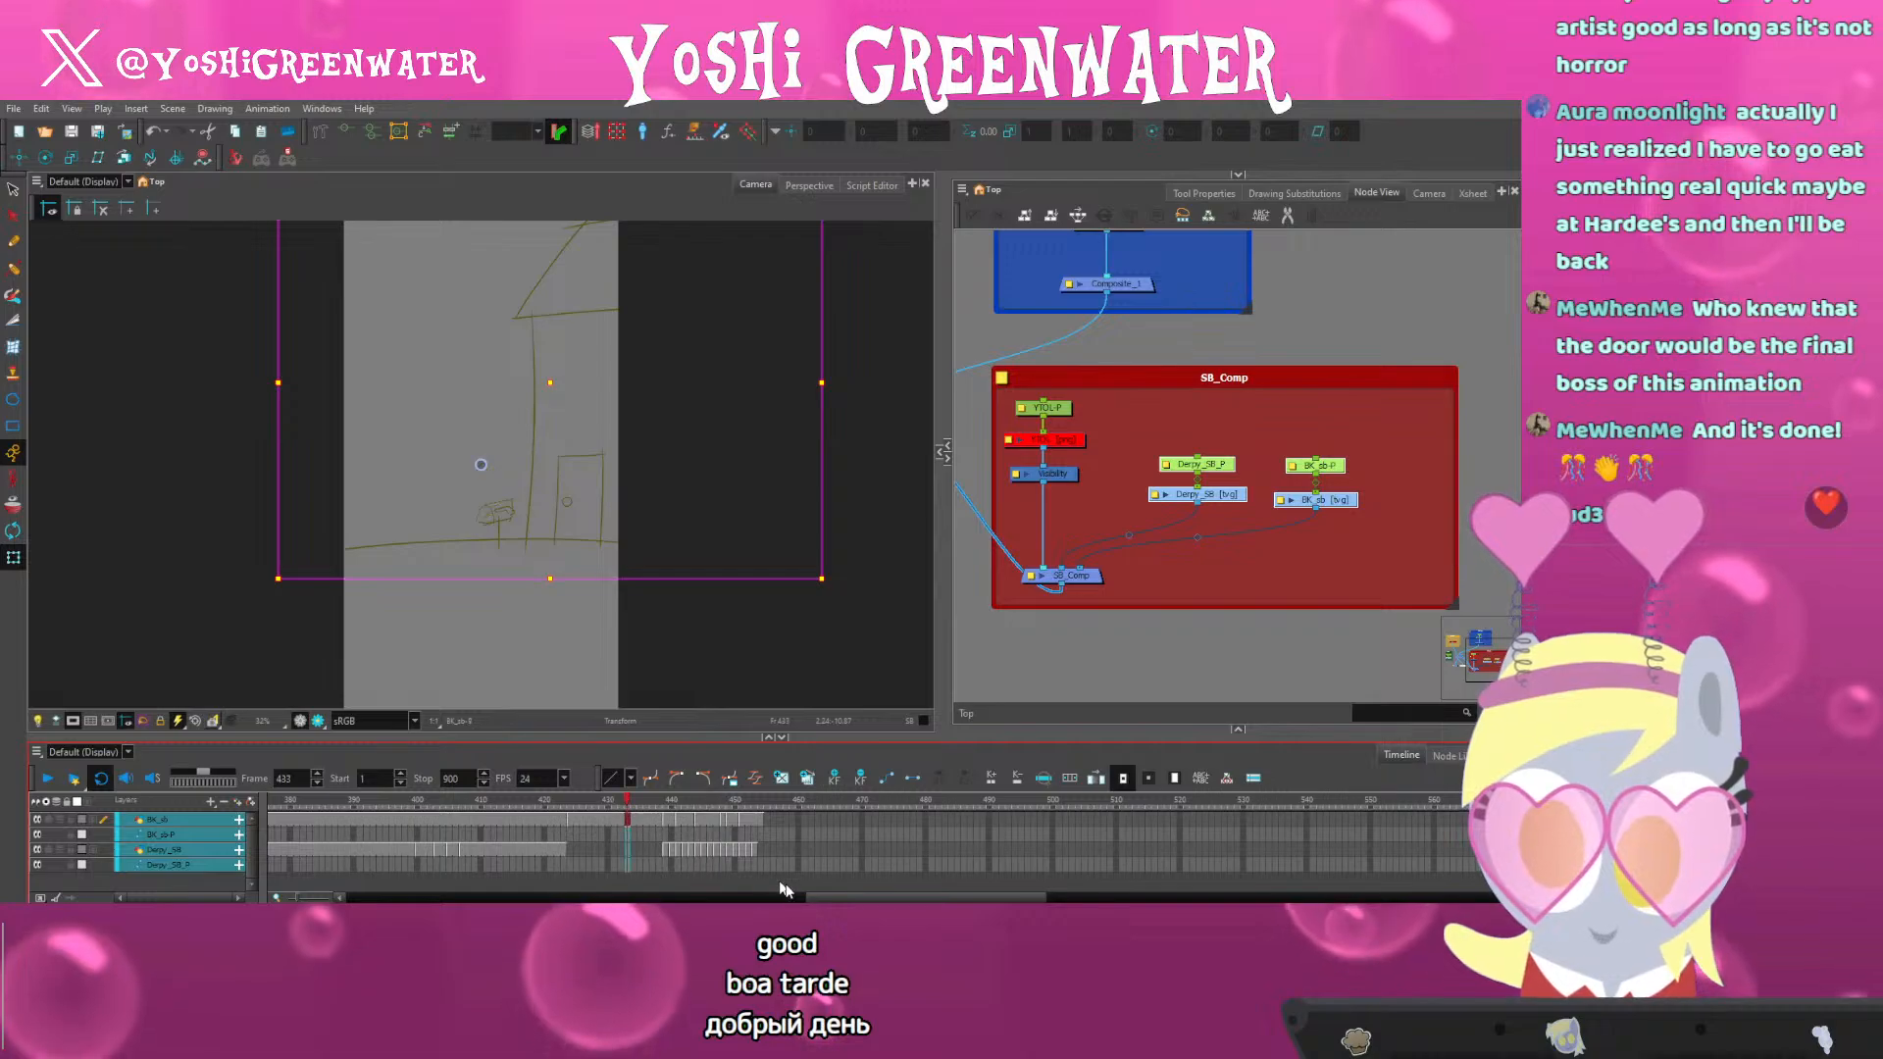
# Lengthen the empty house hold and the doorway pose near frame 439 on the selected layers, replaying from frame 418
pyautogui.moveTo(814, 897); pyautogui.dragTo(825, 898)
pyautogui.moveTo(538, 737); pyautogui.dragTo(538, 738)
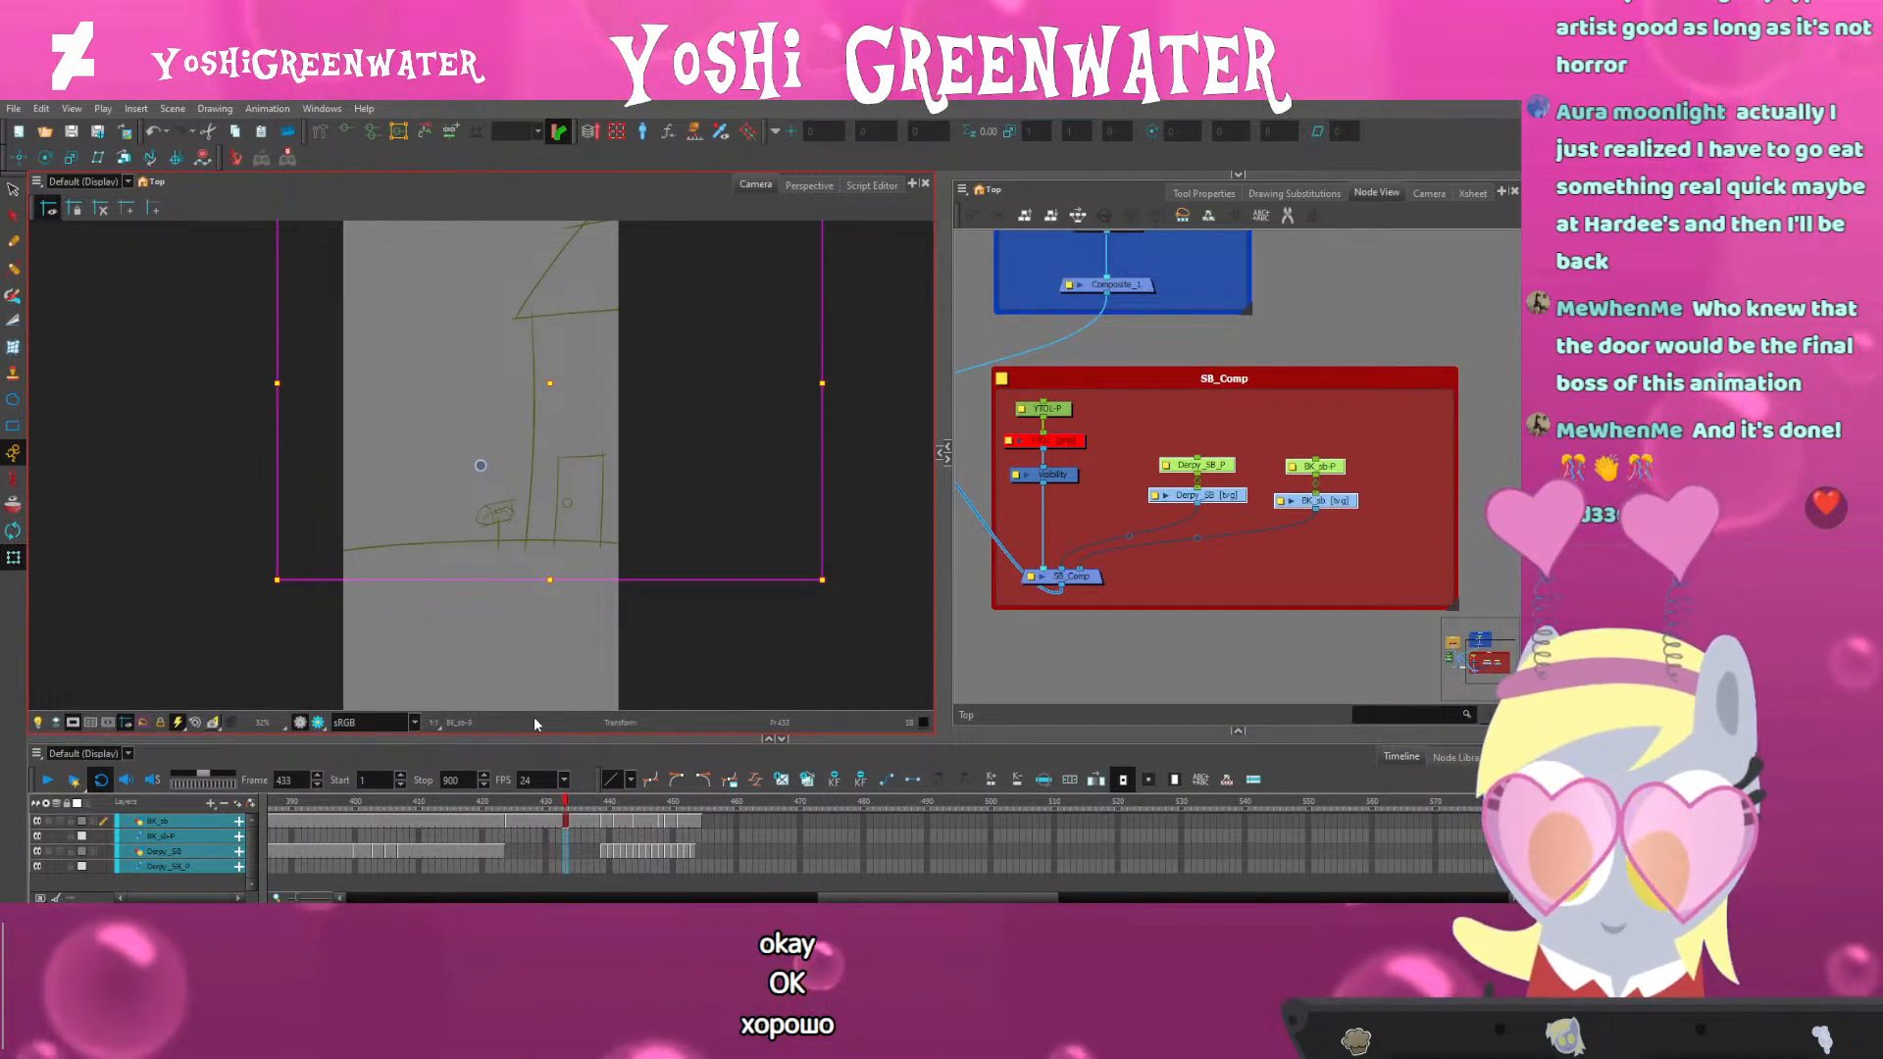
pyautogui.click(509, 809)
pyautogui.moveTo(509, 808); pyautogui.dragTo(604, 807)
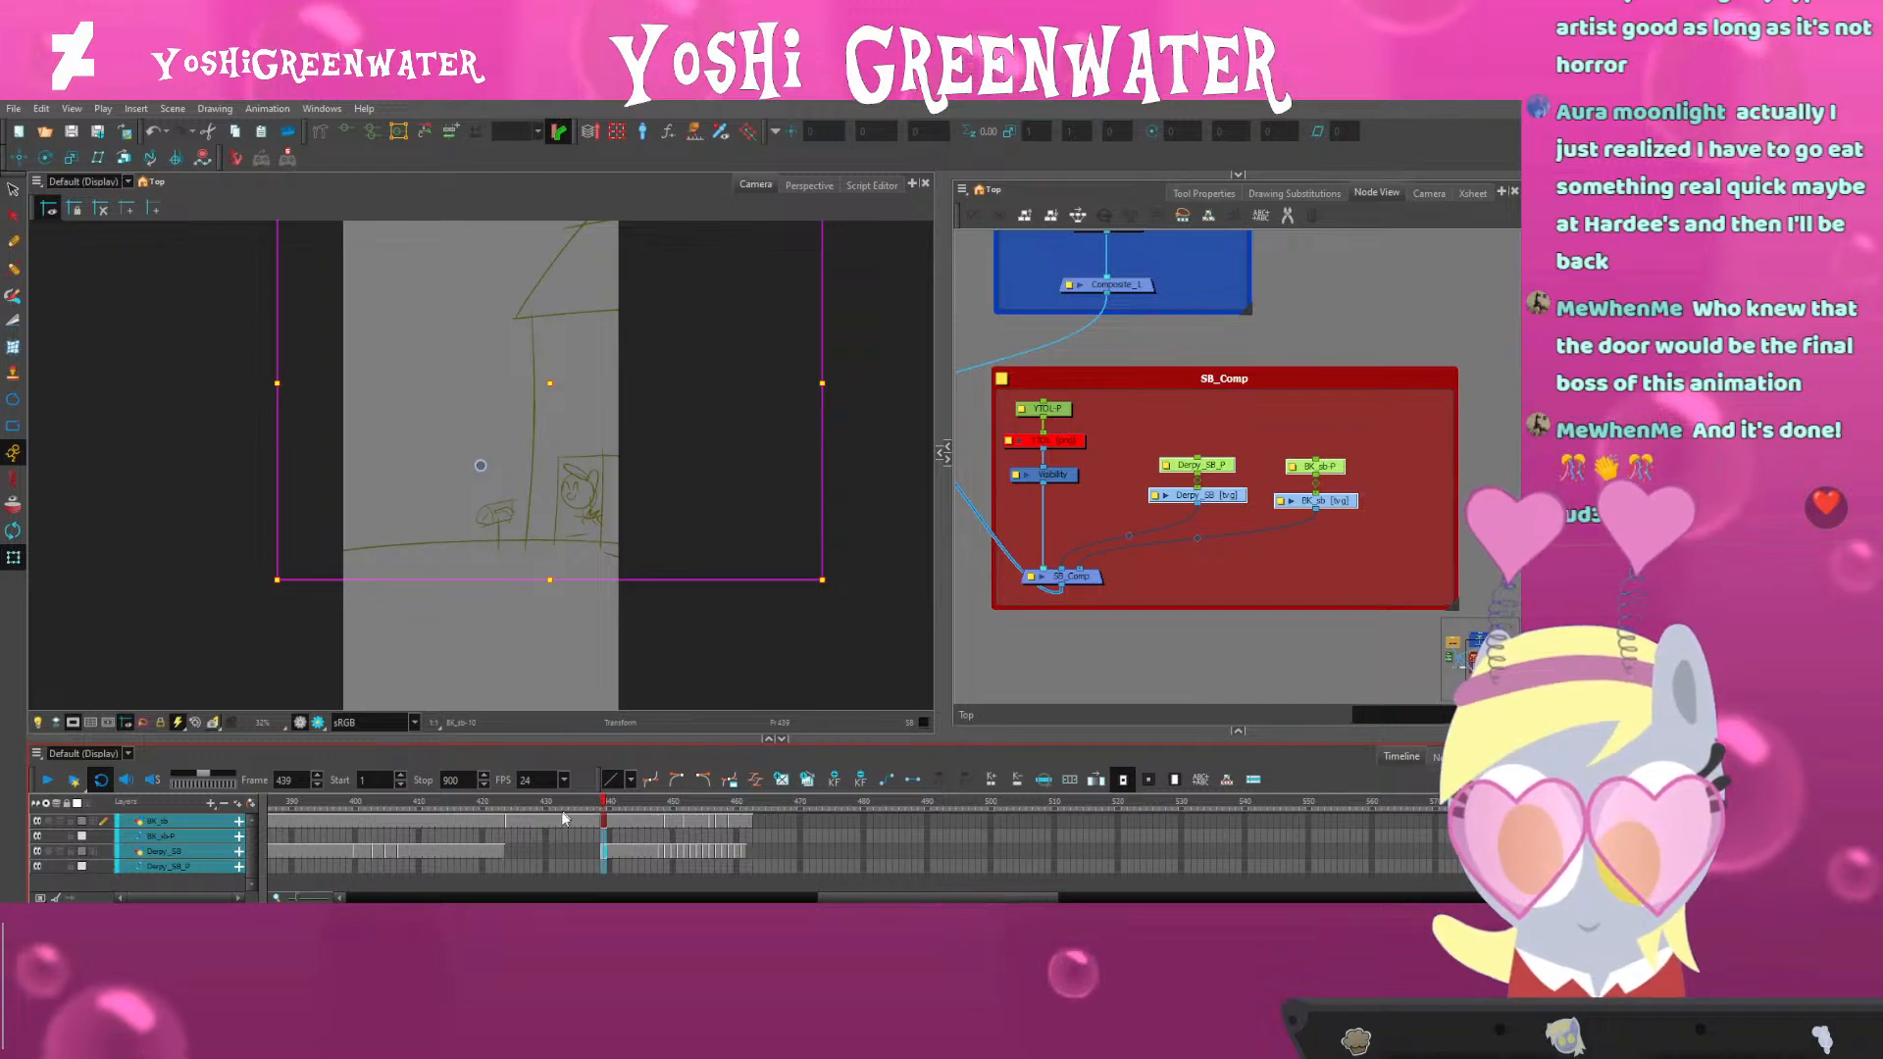
pyautogui.click(473, 804)
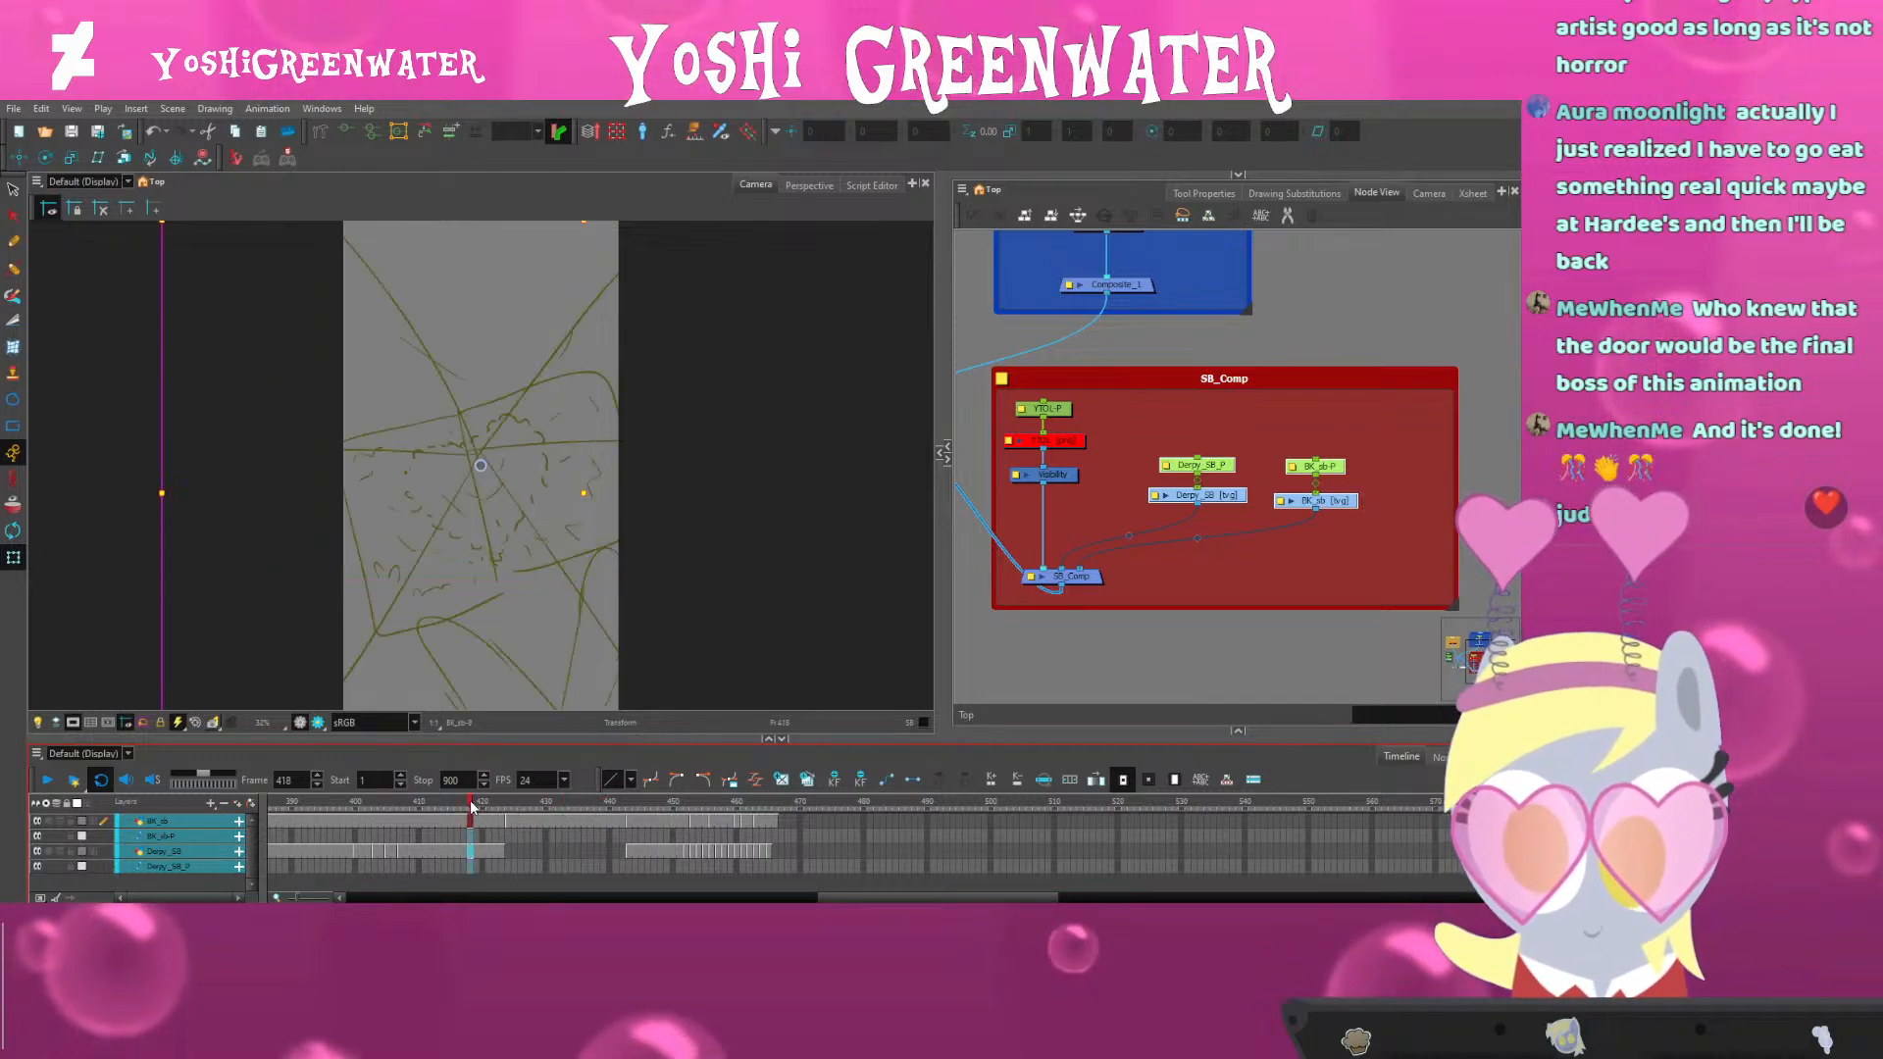
pyautogui.hotkey('shift', 'Return')
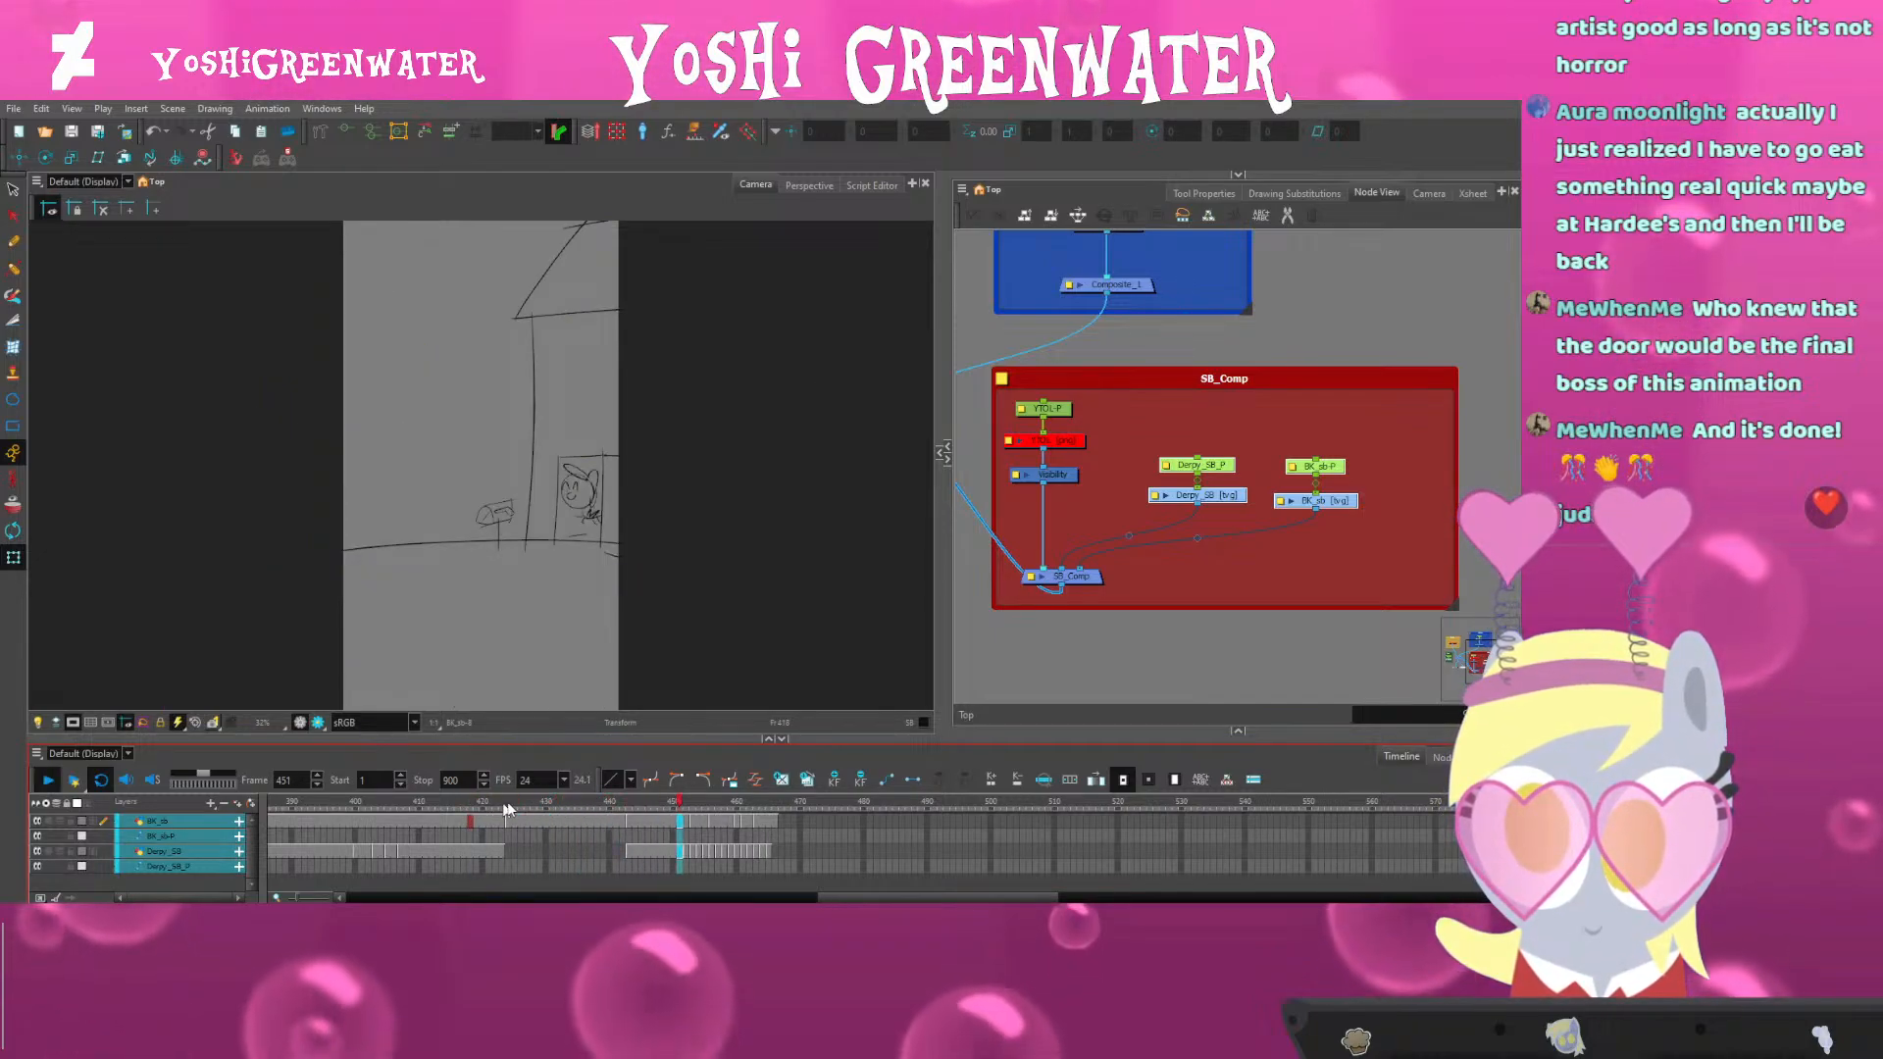
# Trim the empty house hold at frame 436 on the selected layers and replay the cut from the radial-line close-up
pyautogui.click(585, 820)
pyautogui.press('-')
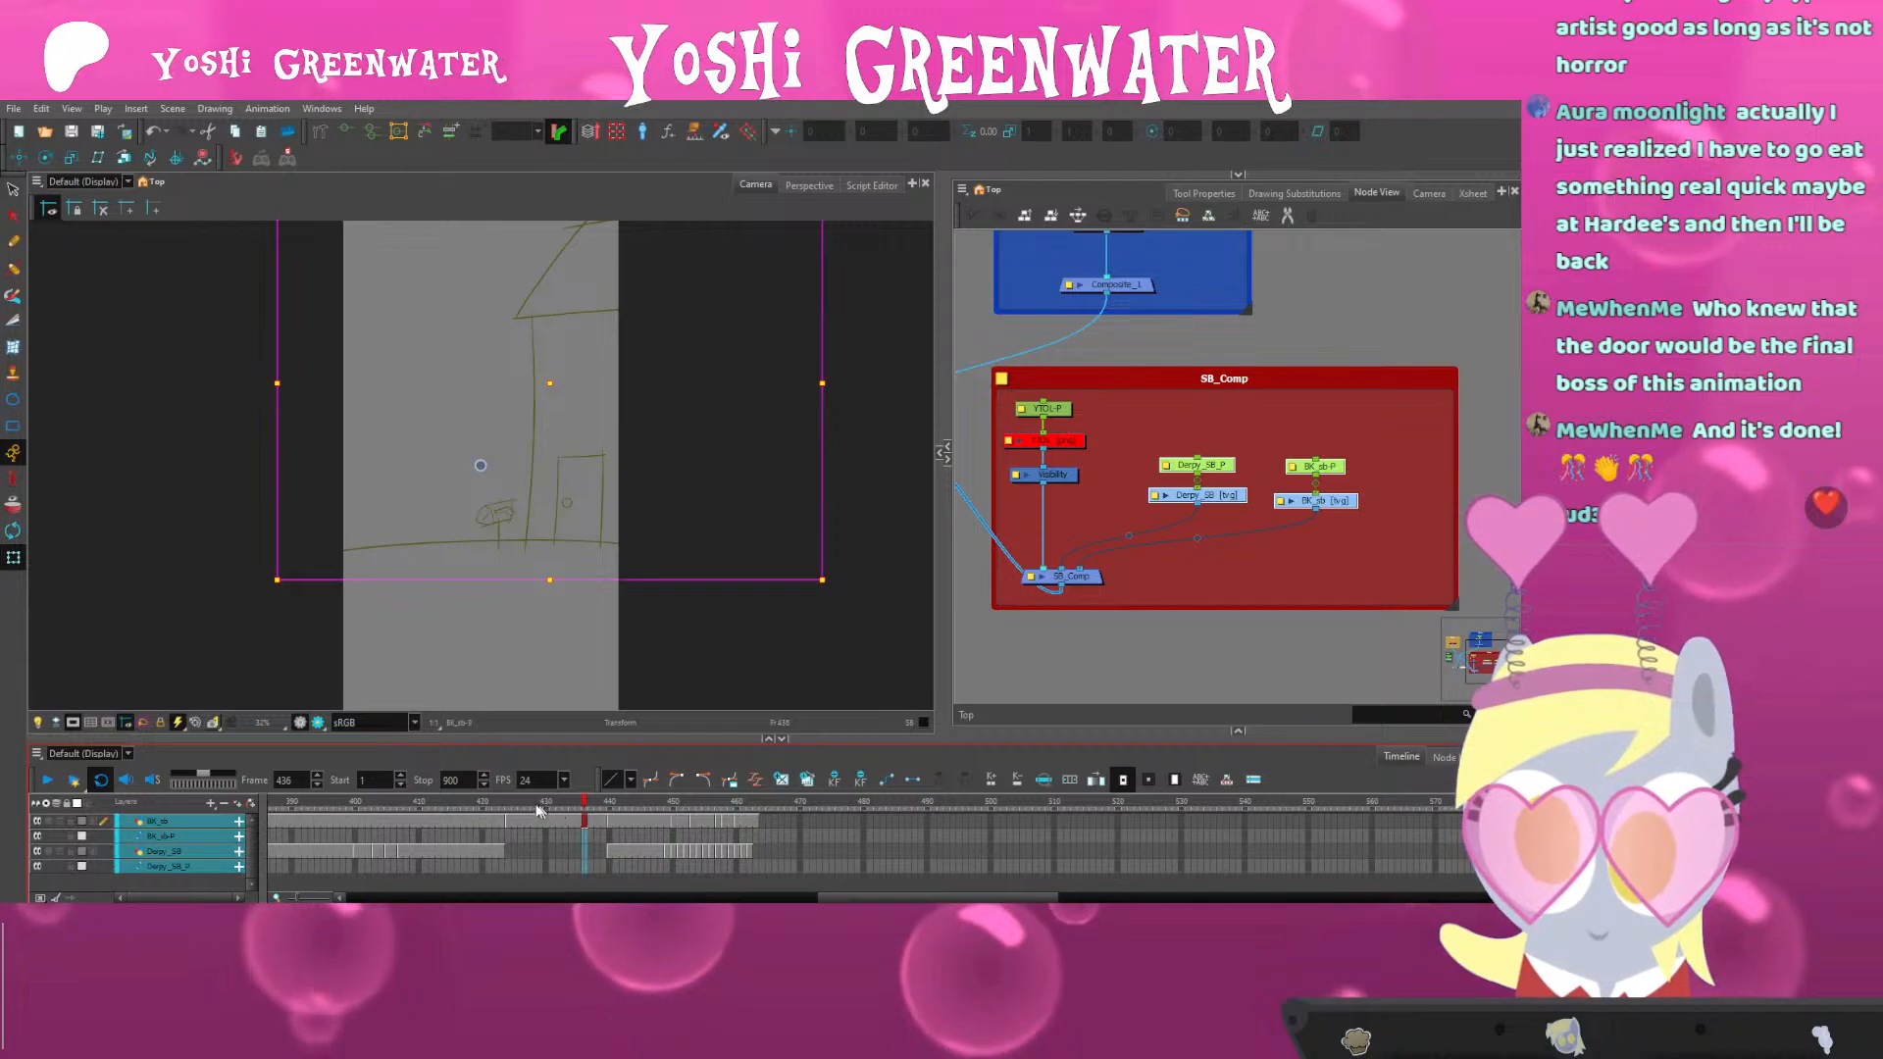
pyautogui.click(491, 803)
pyautogui.hotkey('shift', 'Return')
pyautogui.hotkey('shift', 'Return')
pyautogui.moveTo(521, 802); pyautogui.dragTo(441, 805)
pyautogui.hotkey('shift', 'Return')
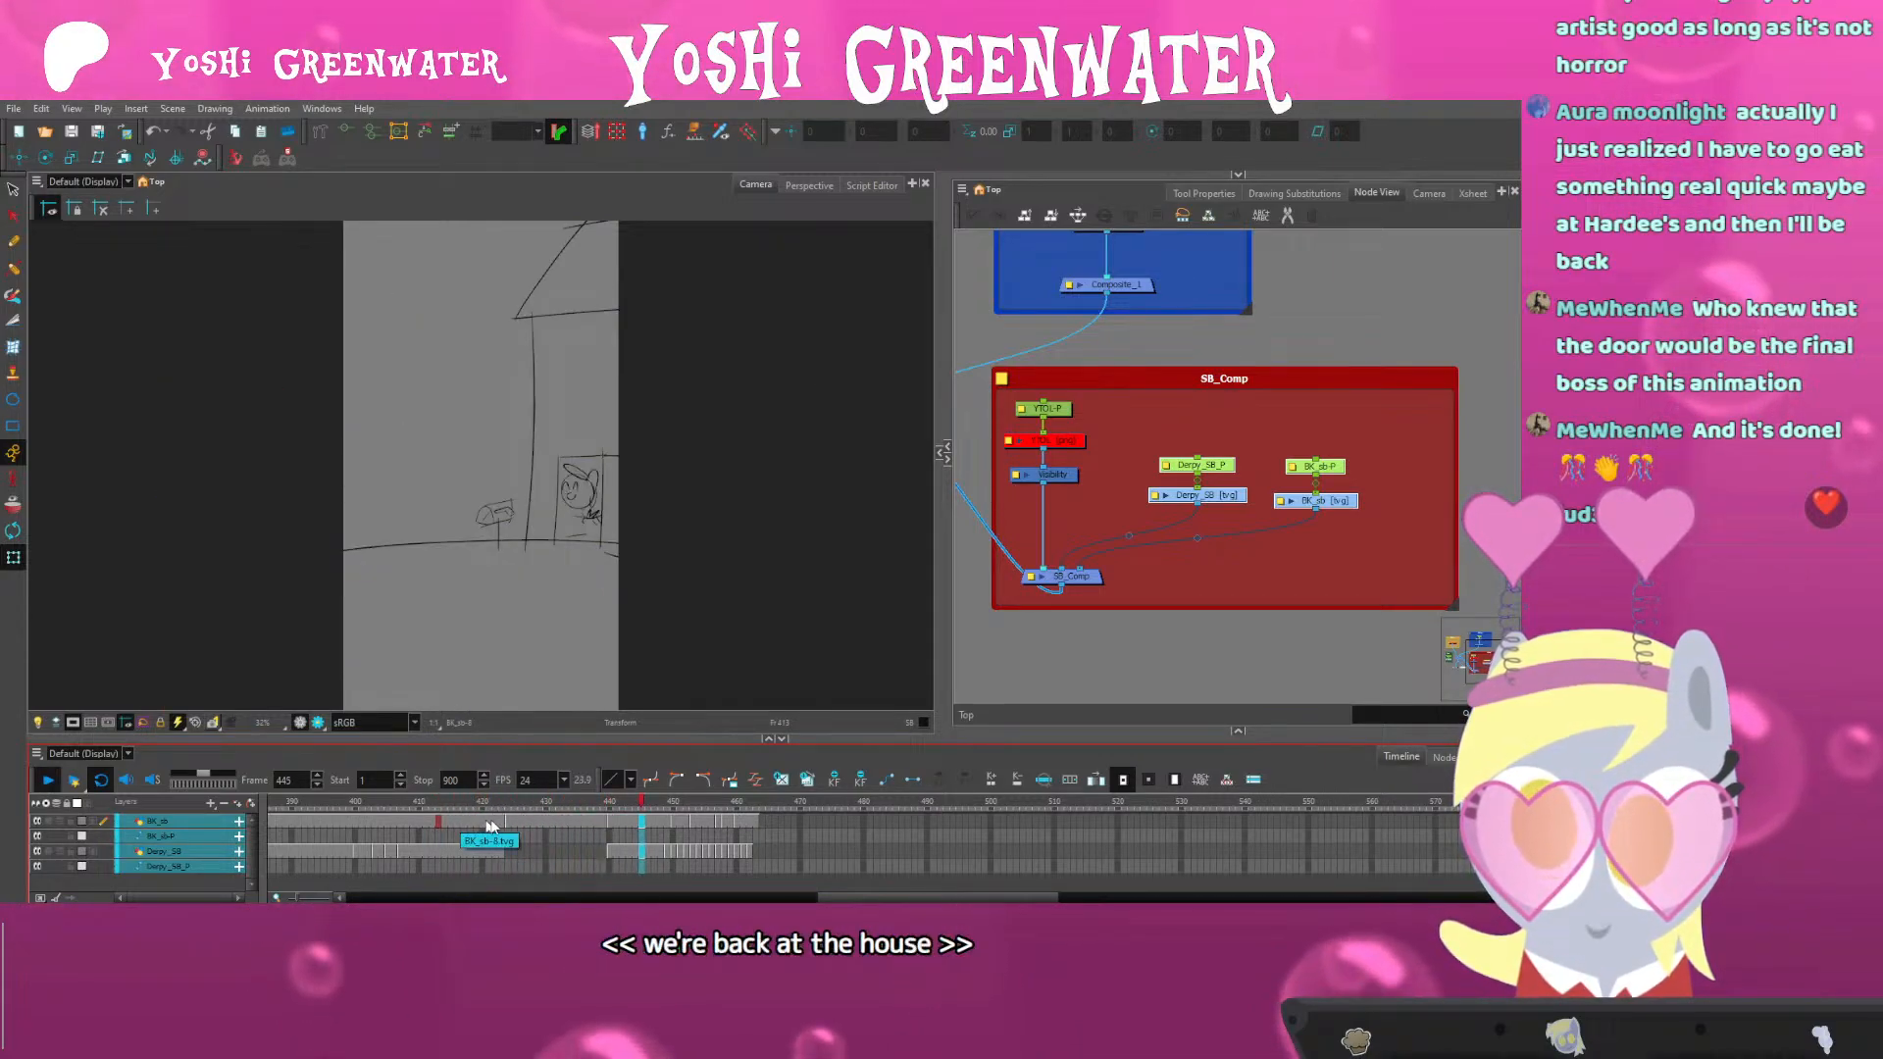
pyautogui.hotkey('shift', 'Return')
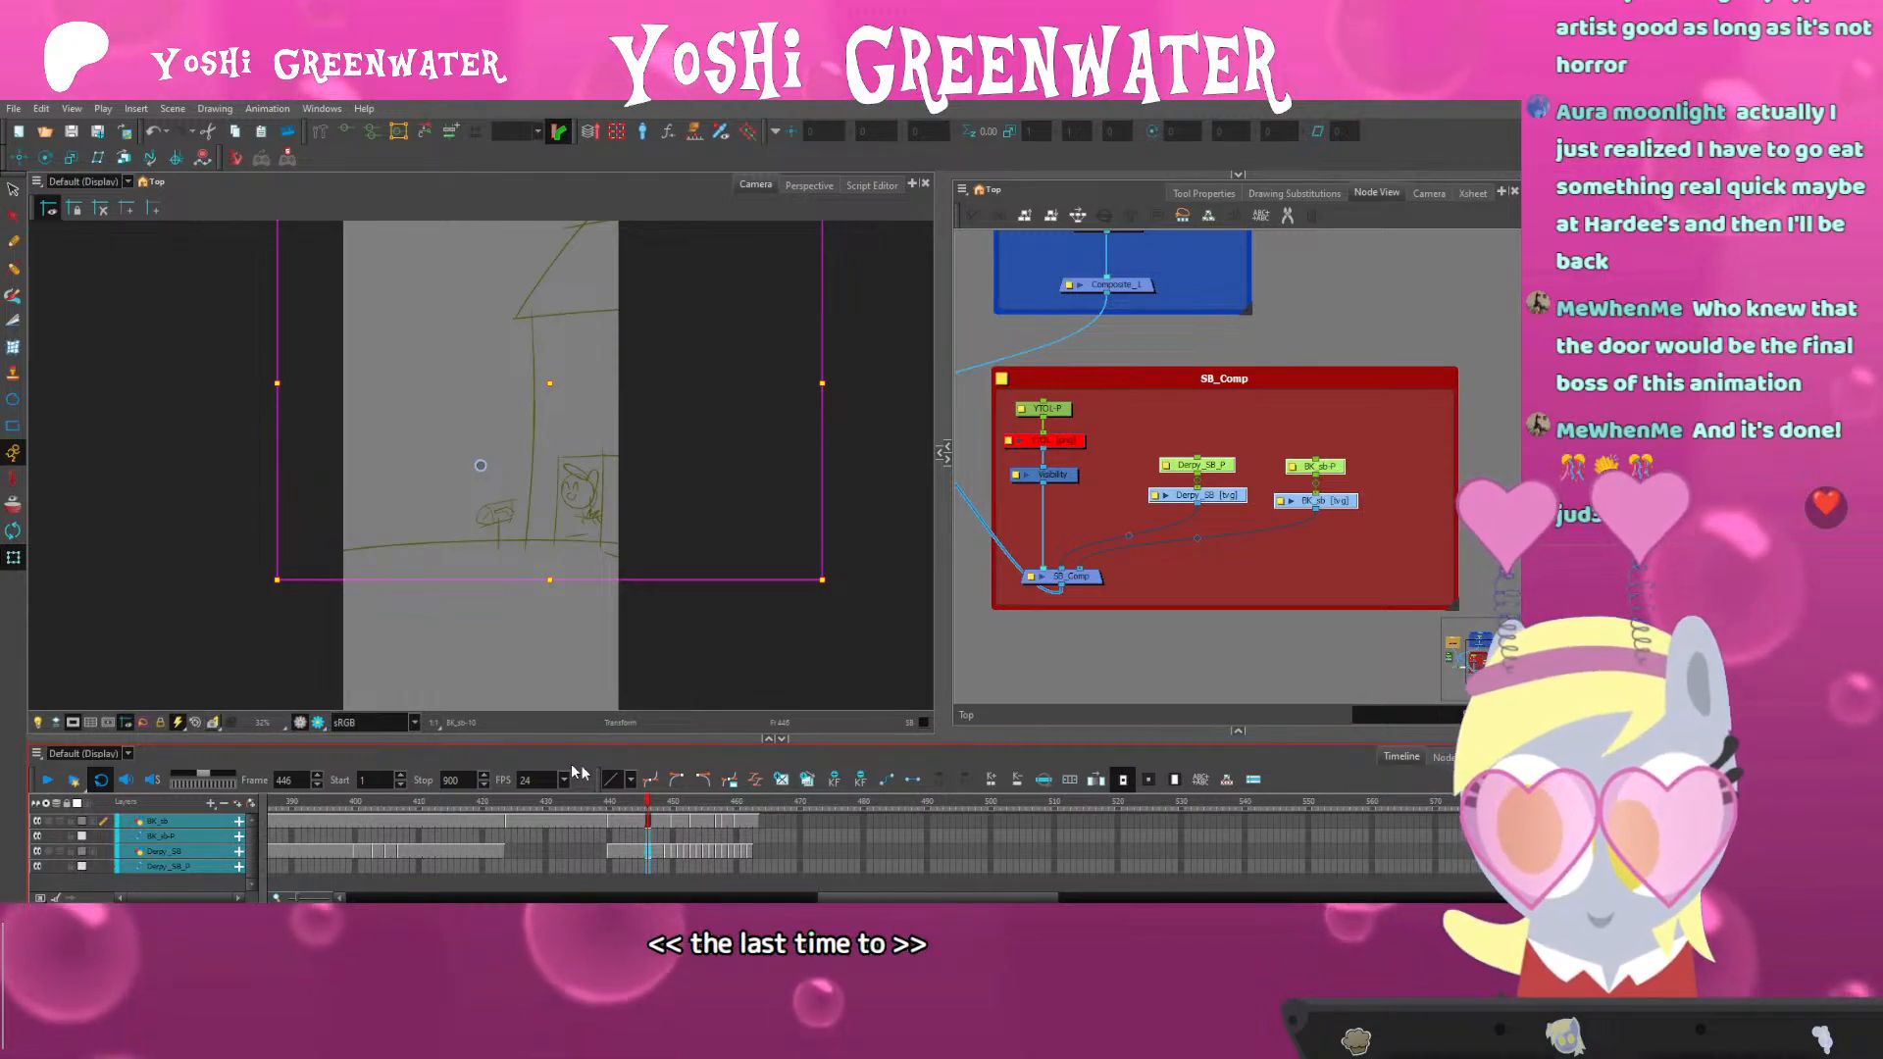
# Replay the cut into the house shot, trim one more frame from the empty hold at frame 437, and replay from frame 422
pyautogui.click(475, 808)
pyautogui.hotkey('shift', 'Return')
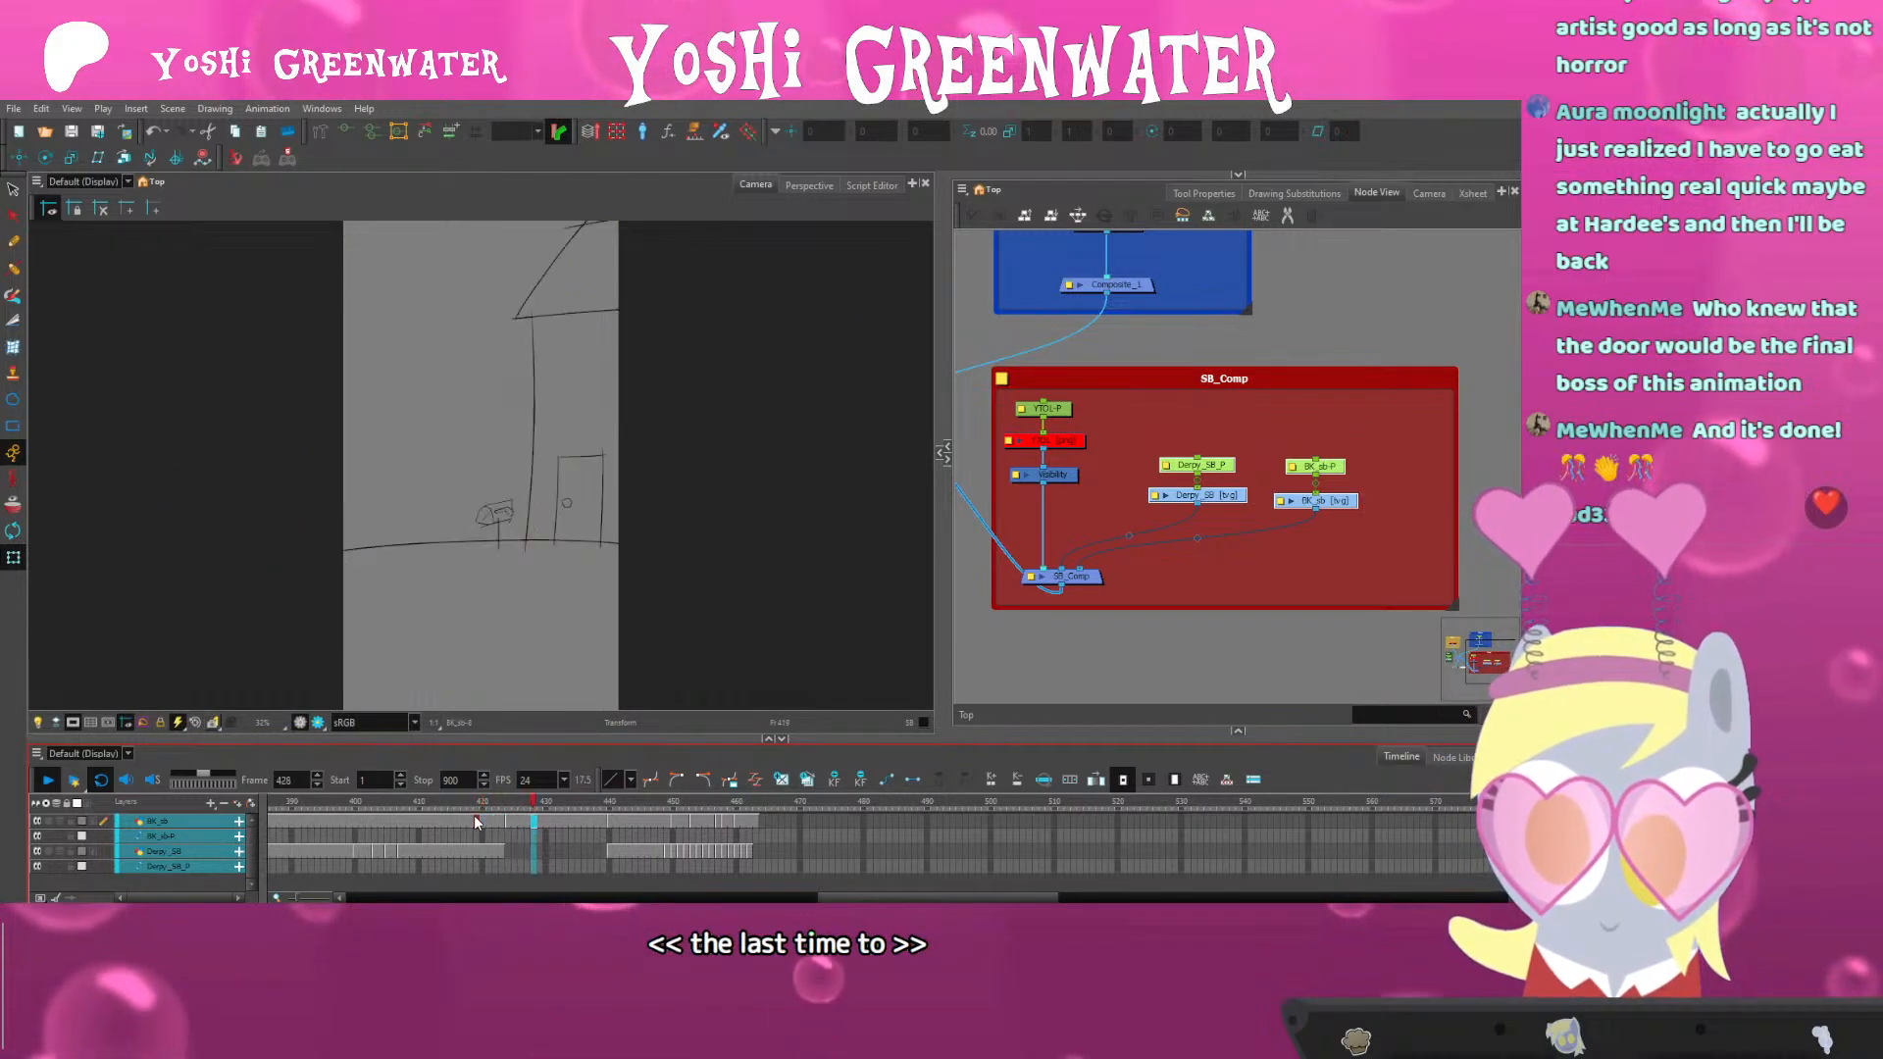
pyautogui.hotkey('shift', 'Return')
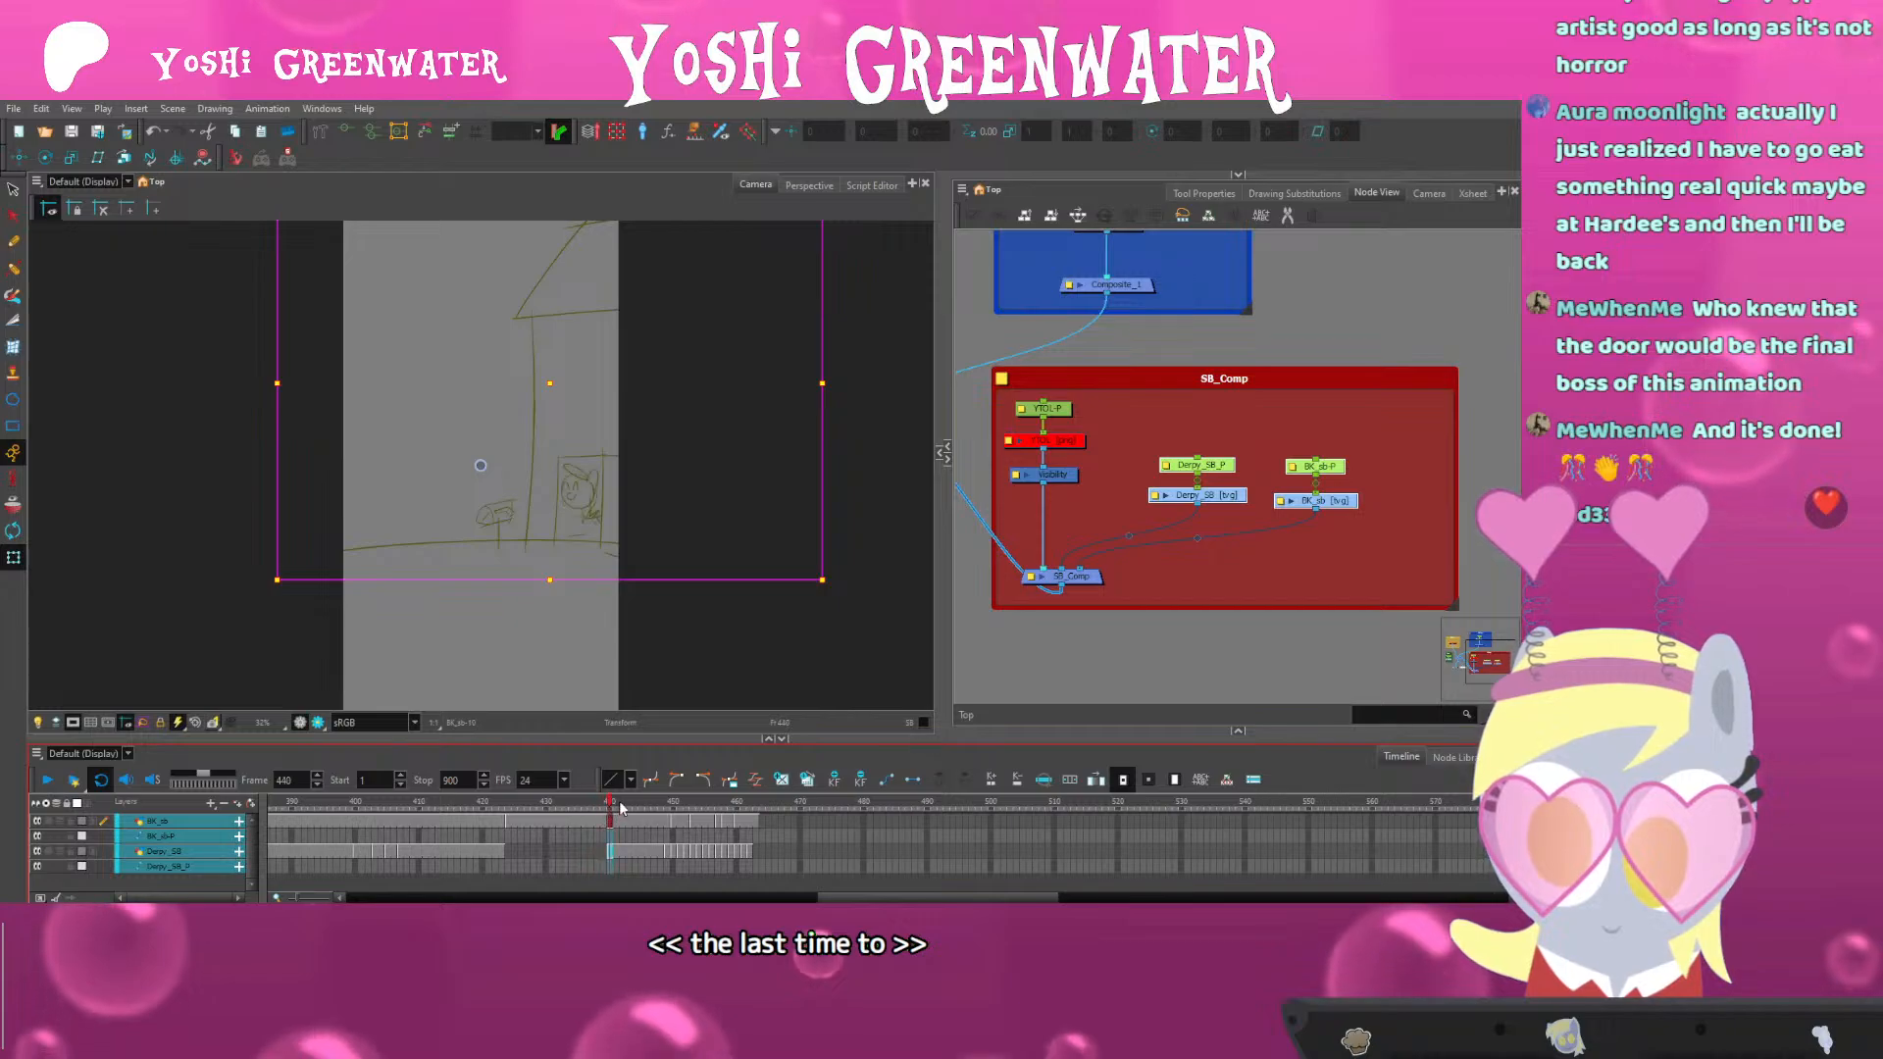
pyautogui.moveTo(854, 897); pyautogui.dragTo(861, 898)
pyautogui.click(549, 807)
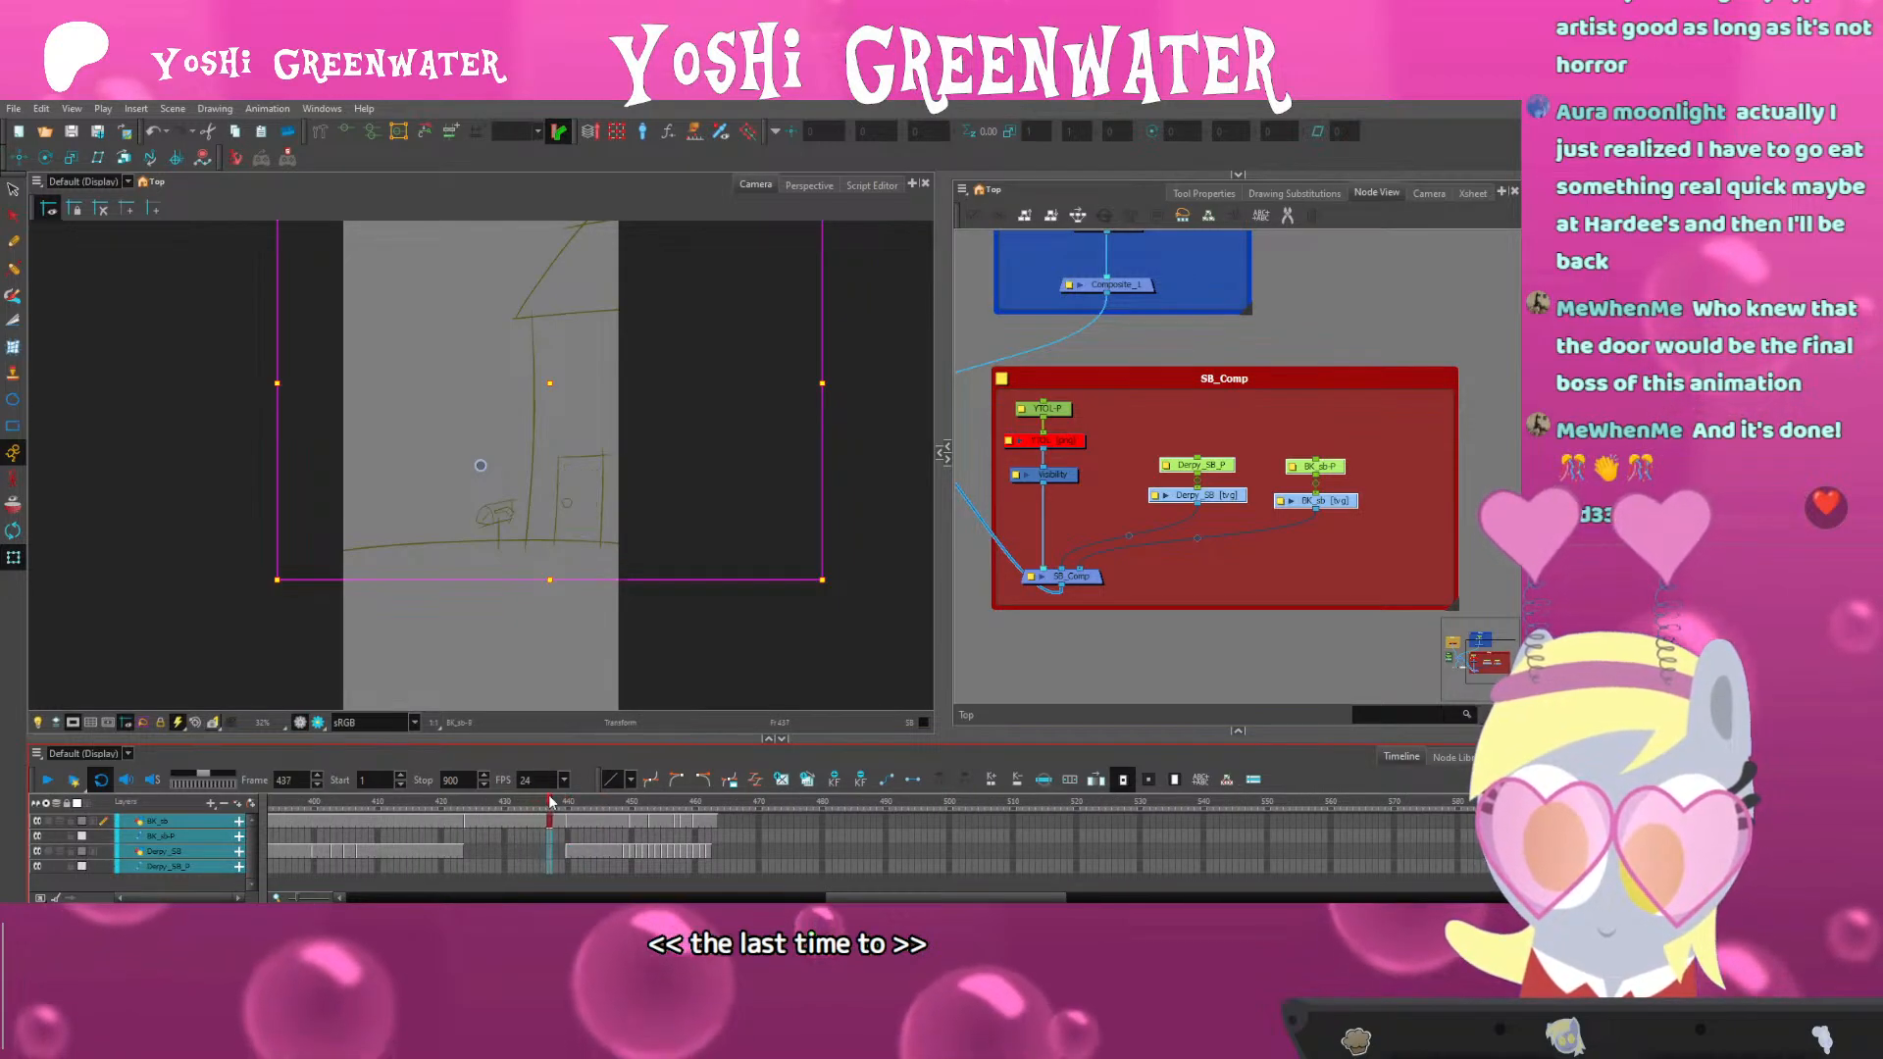
pyautogui.click(453, 808)
pyautogui.hotkey('shift', 'Return')
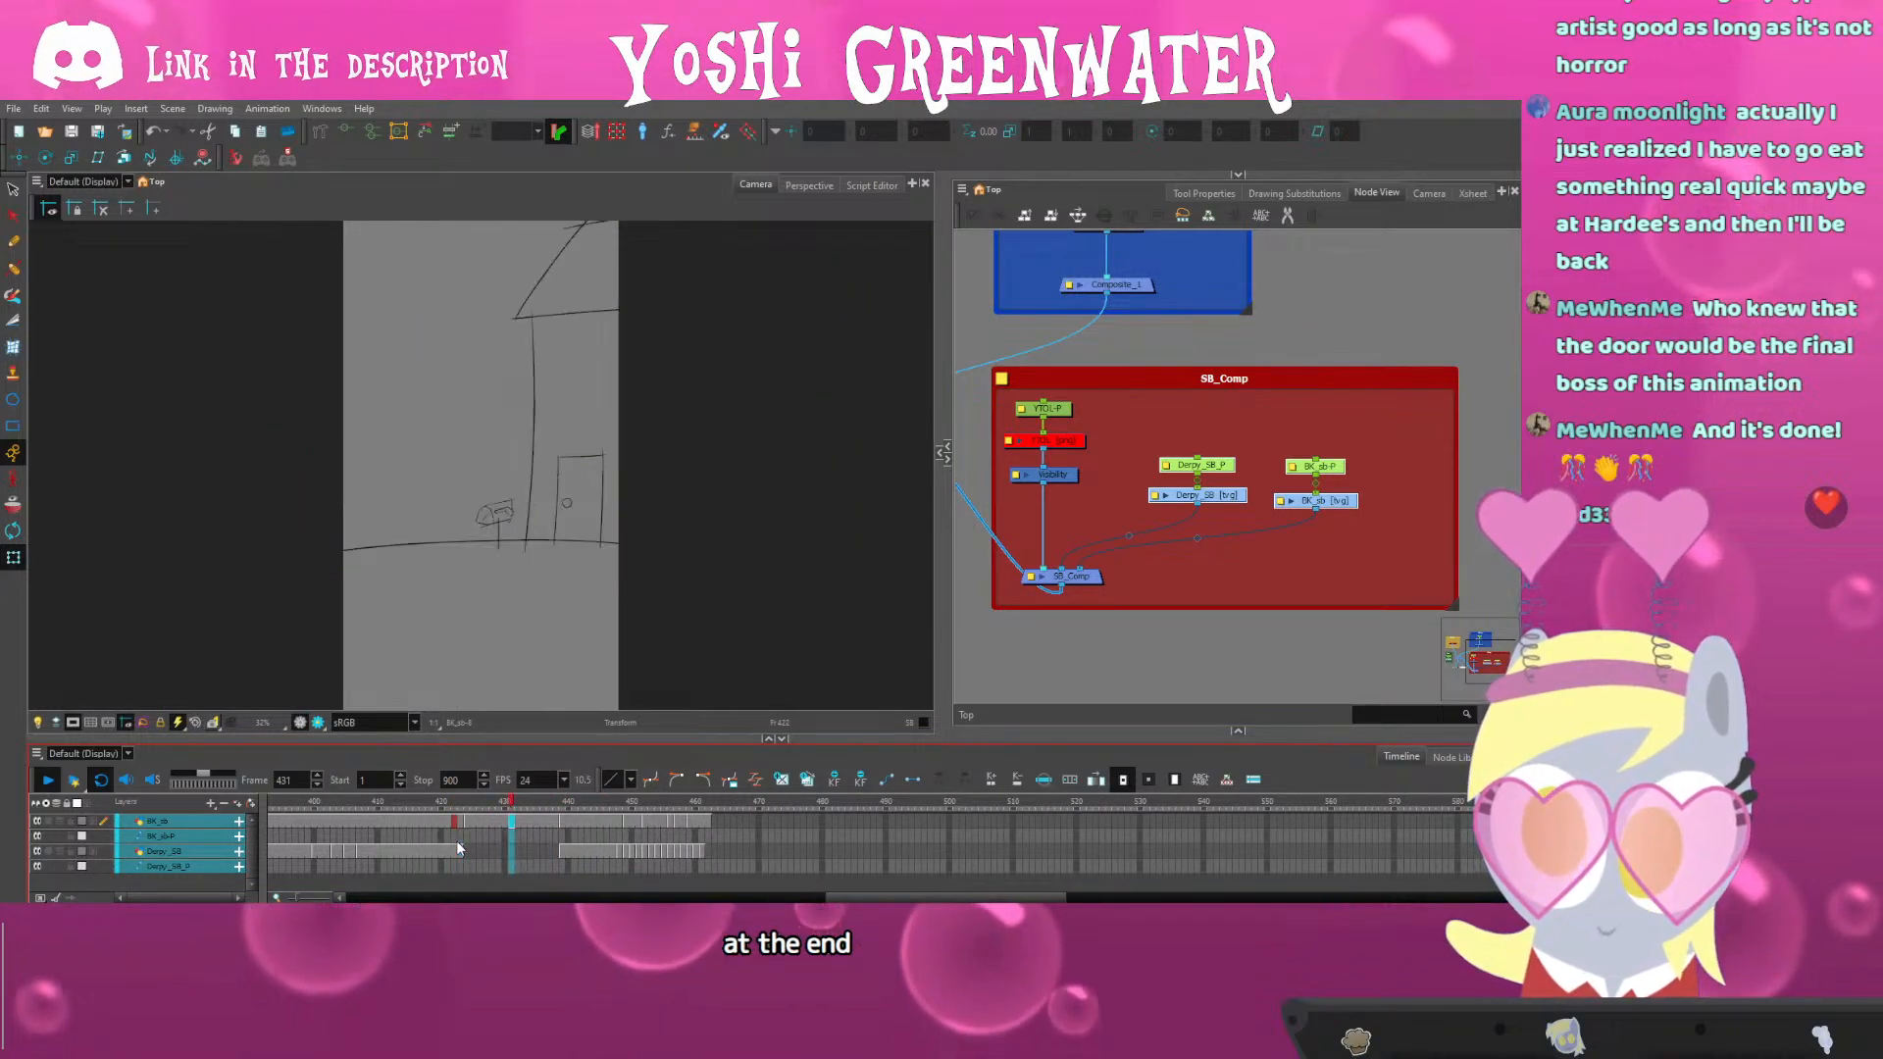
pyautogui.hotkey('shift', 'Return')
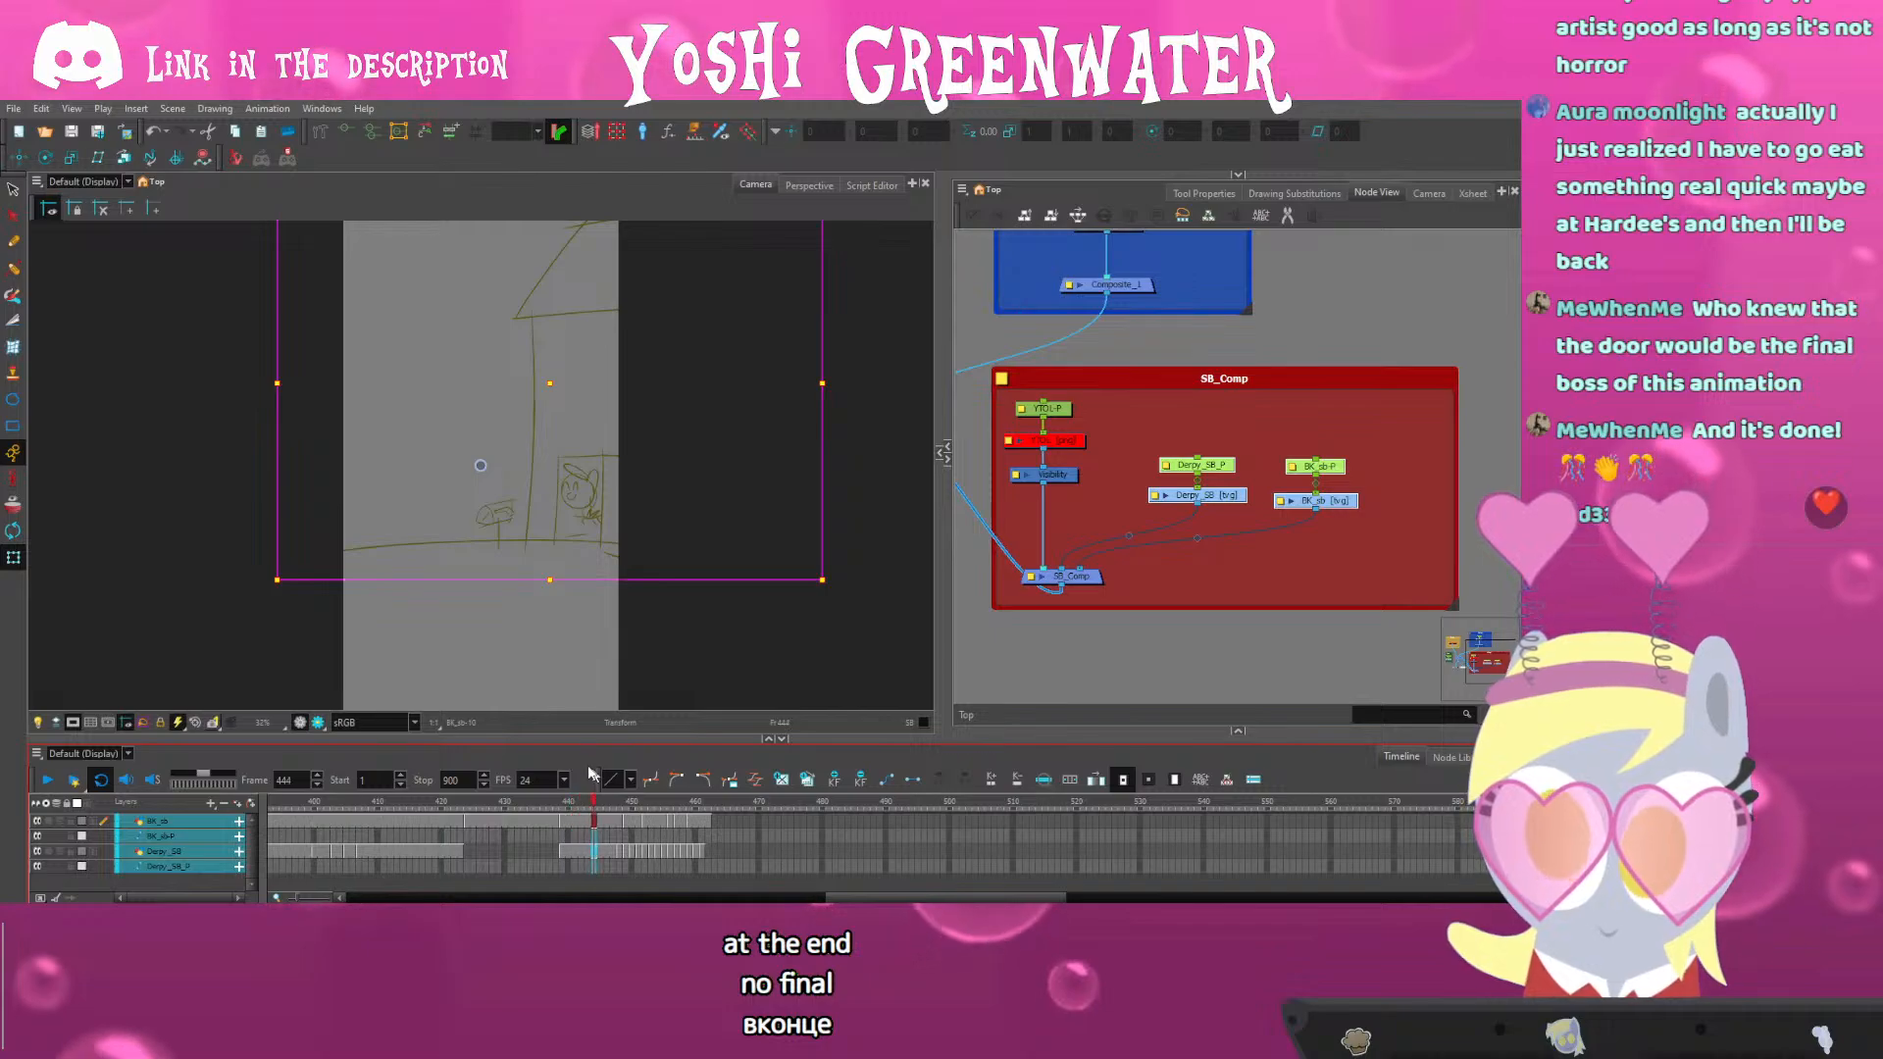
# Lengthen the doorway pose holds from frame 444 to about 460 on the selected layers, replaying from the empty house
pyautogui.click(553, 722)
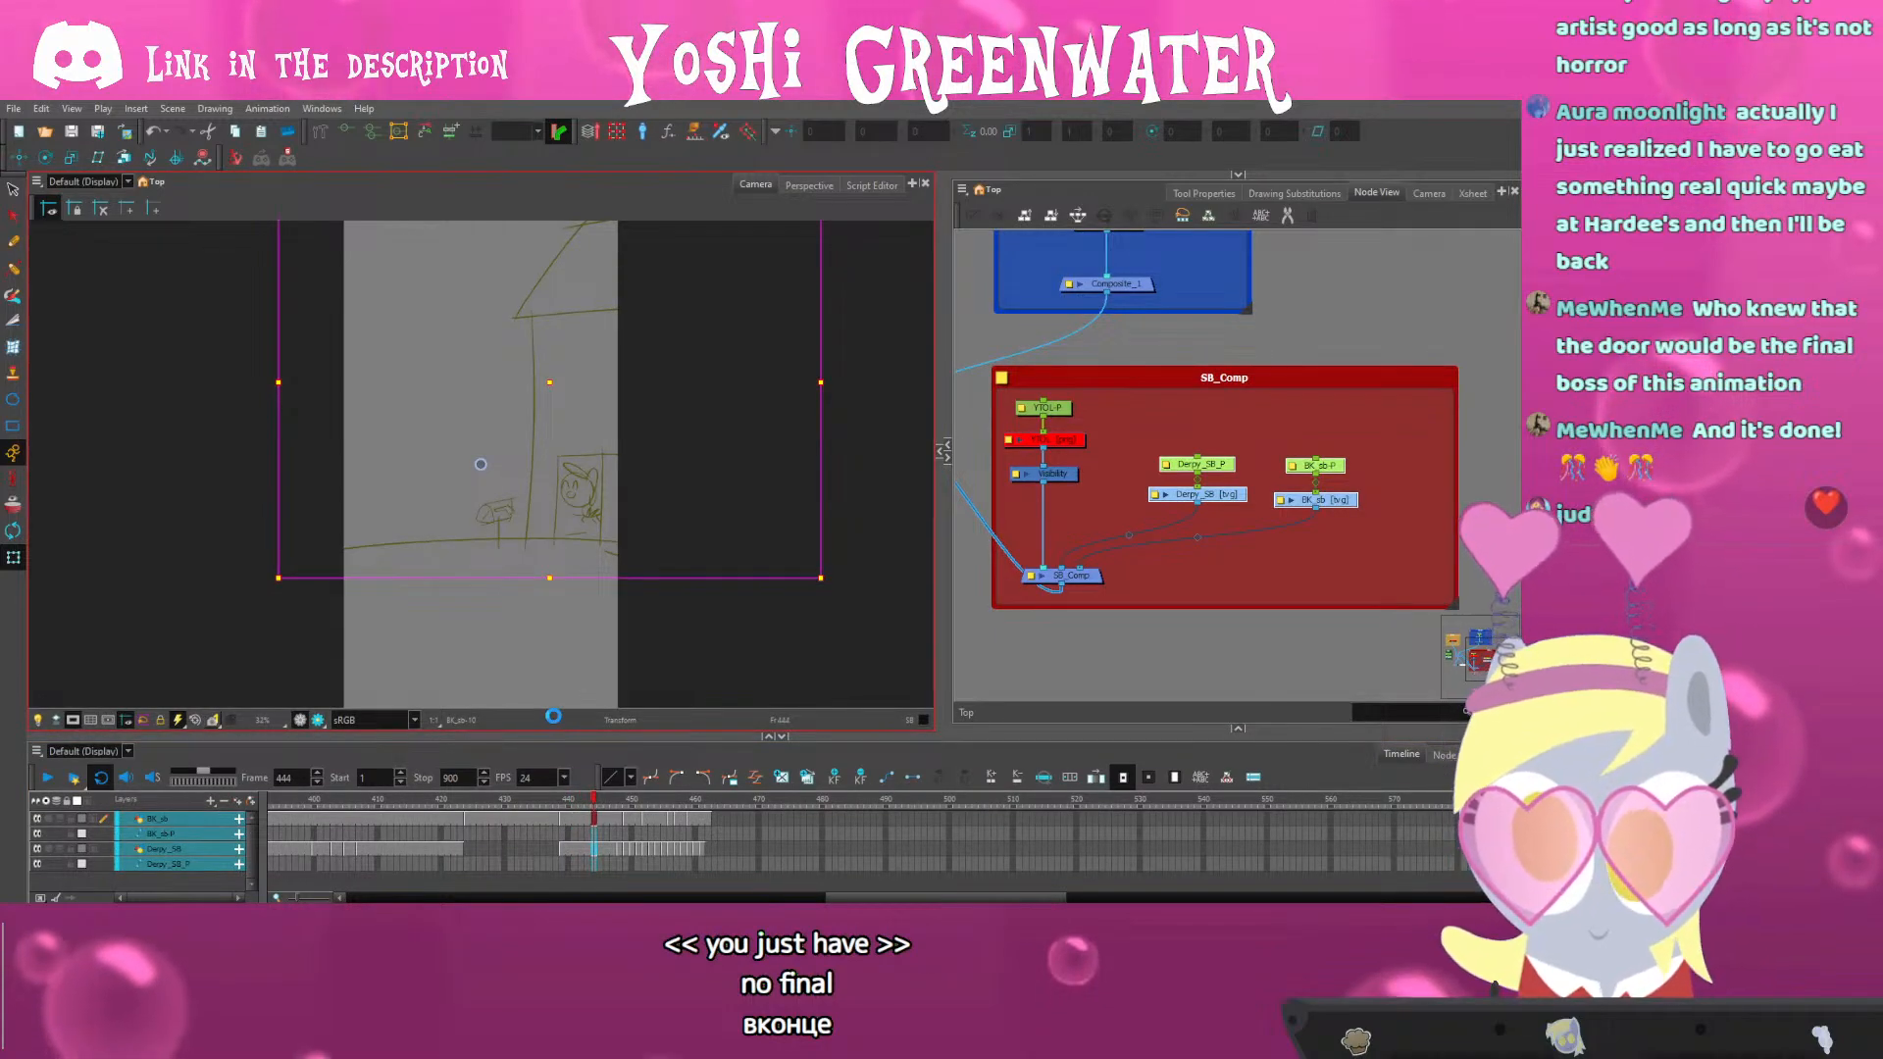
pyautogui.click(579, 758)
pyautogui.moveTo(593, 812); pyautogui.dragTo(620, 804)
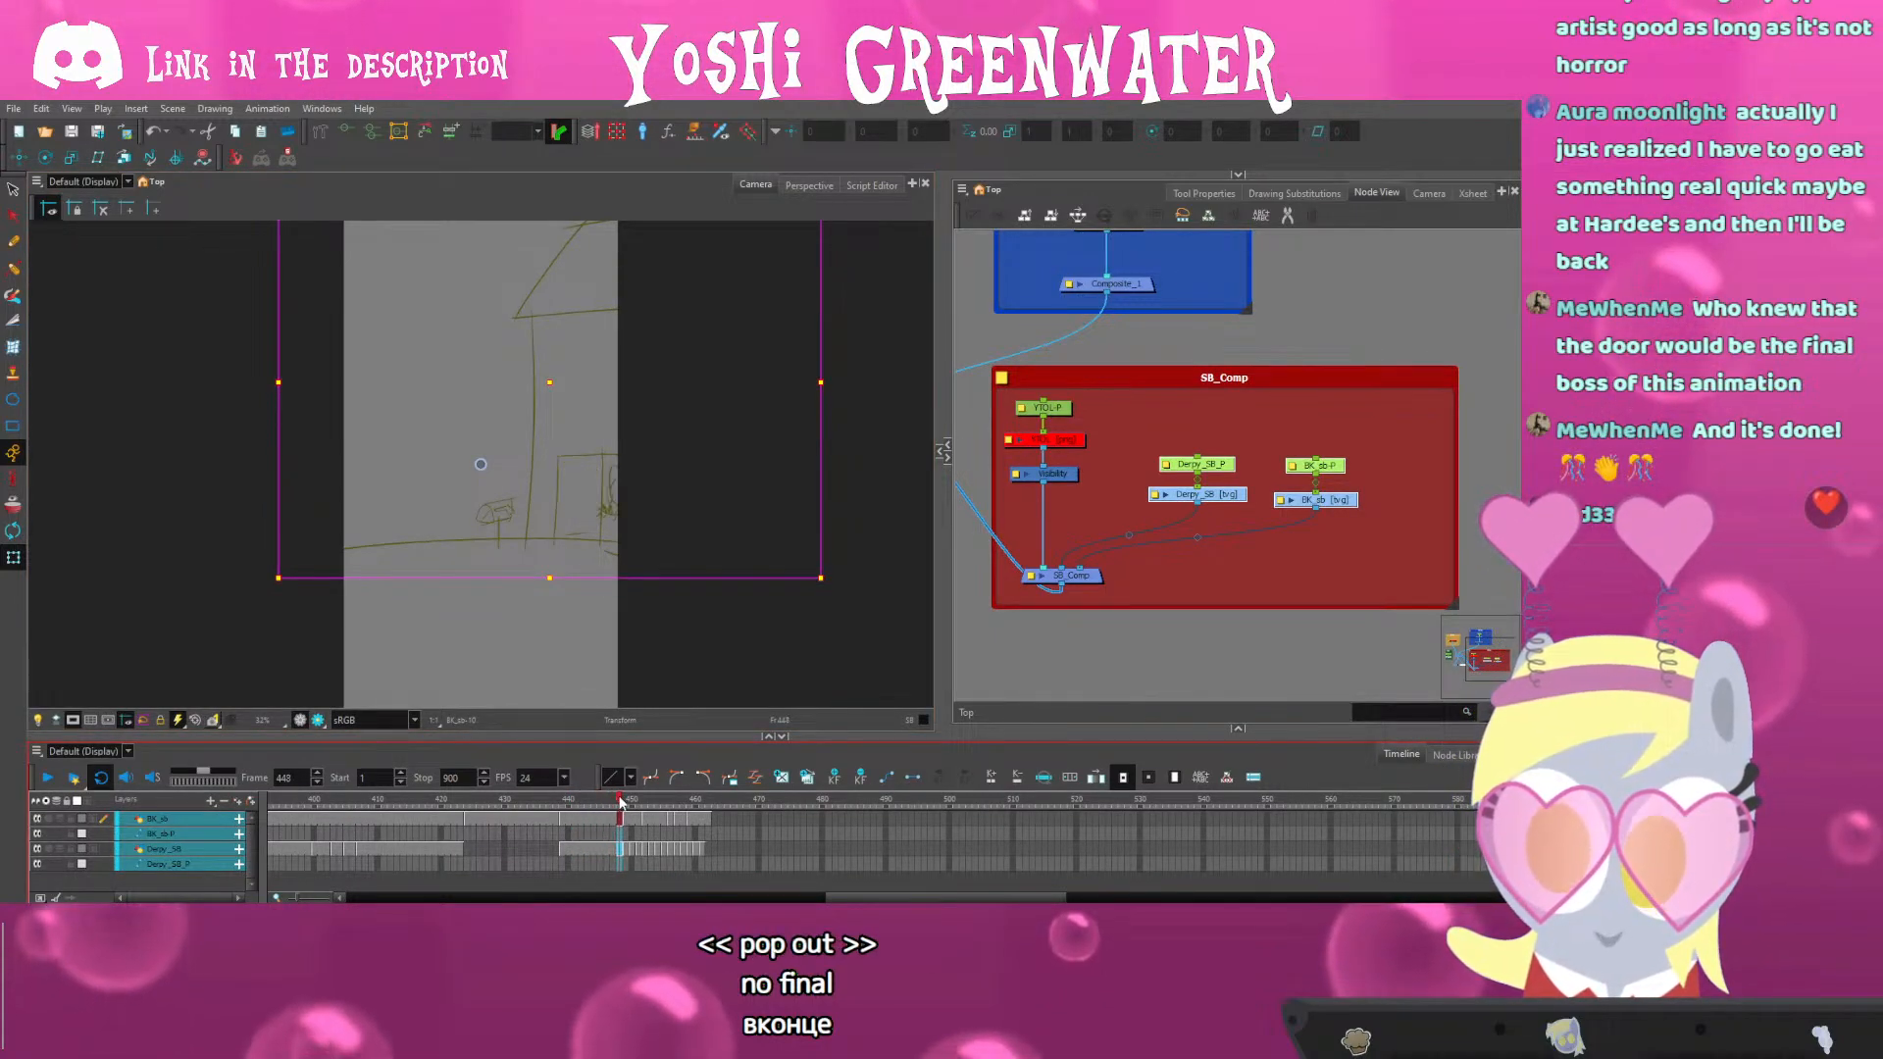
pyautogui.click(561, 802)
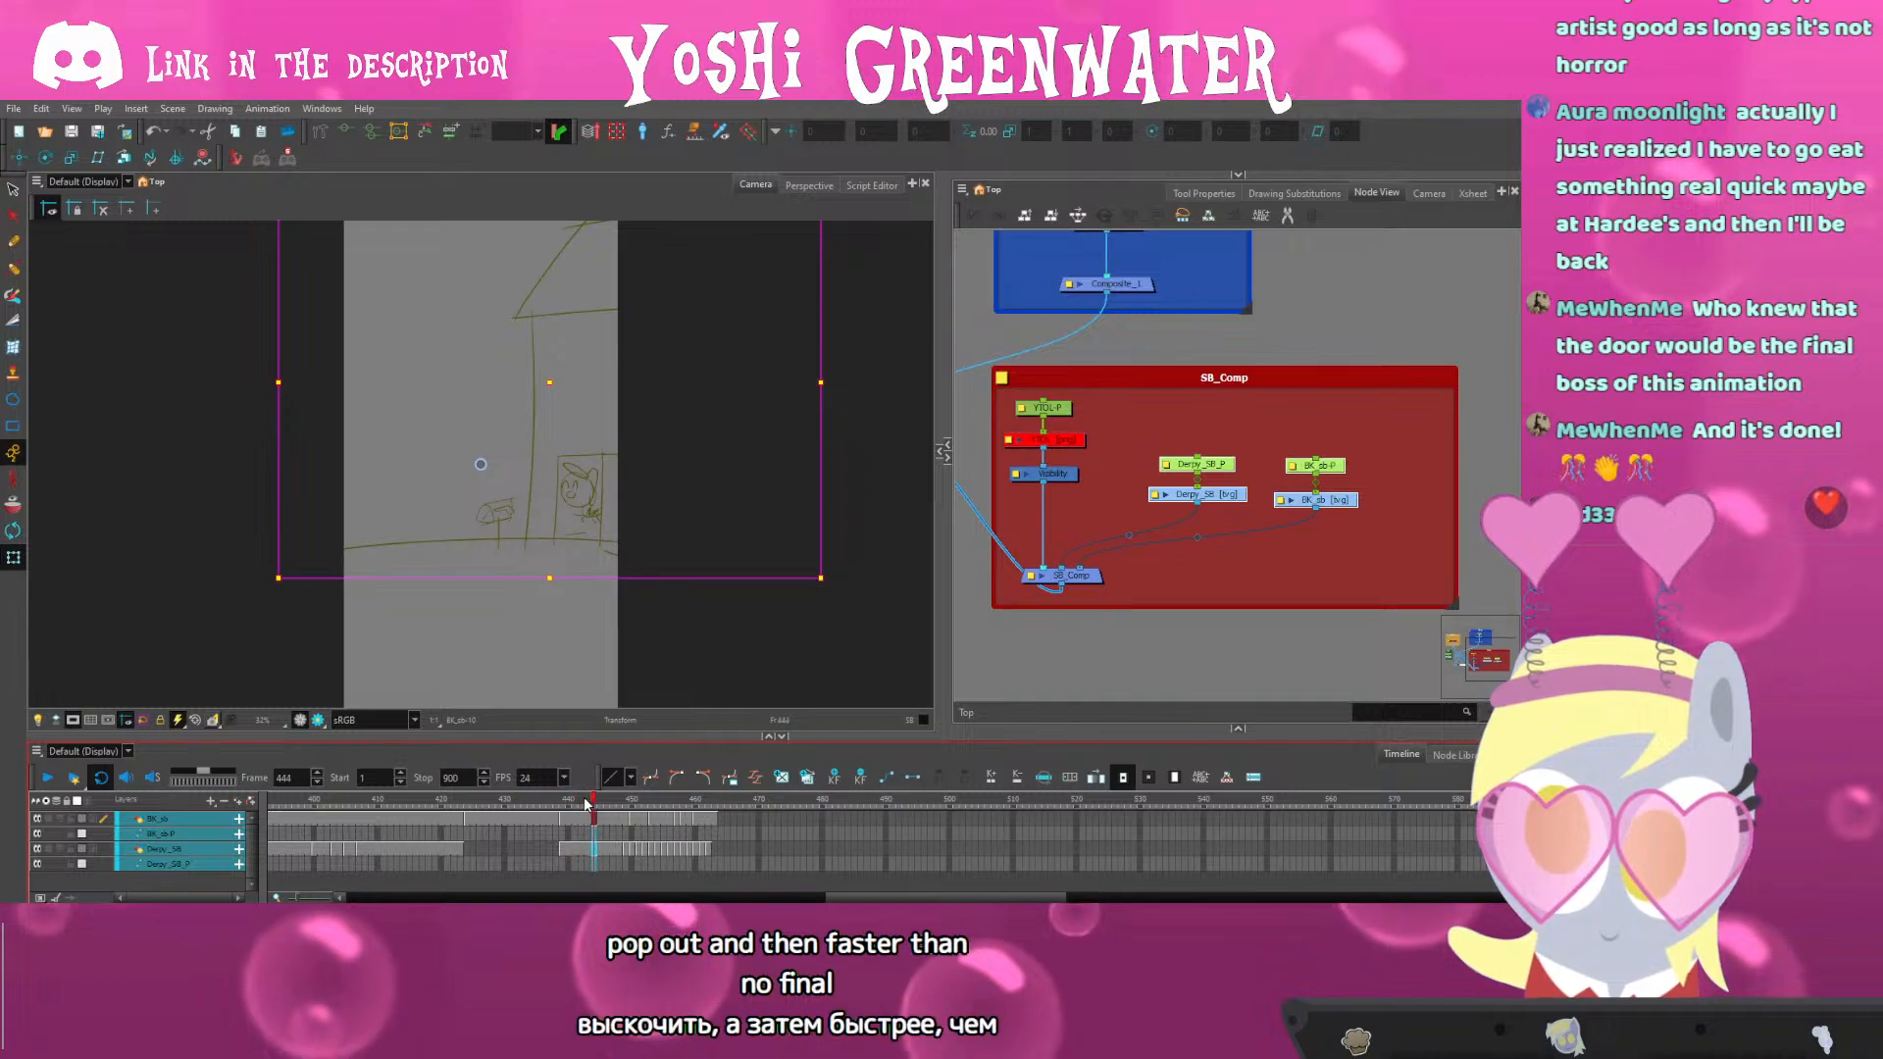
pyautogui.moveTo(562, 802); pyautogui.dragTo(660, 810)
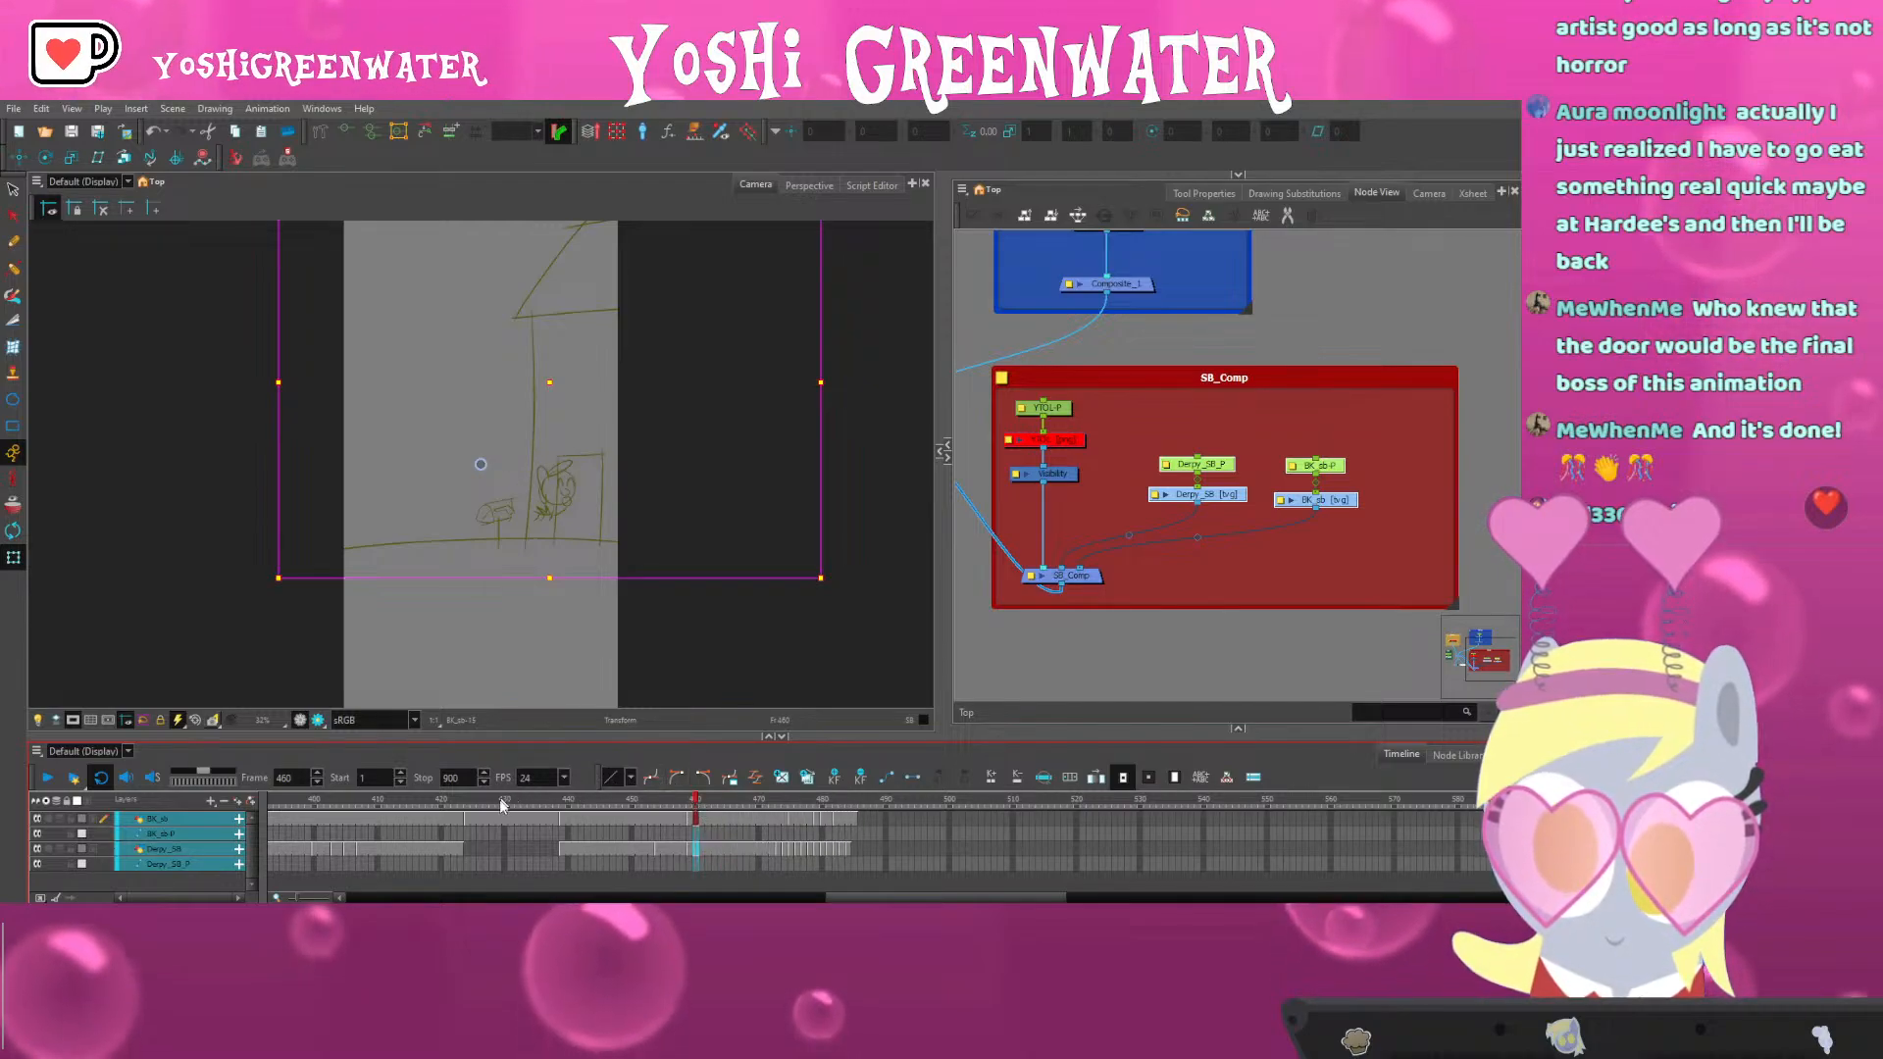
pyautogui.press('Return')
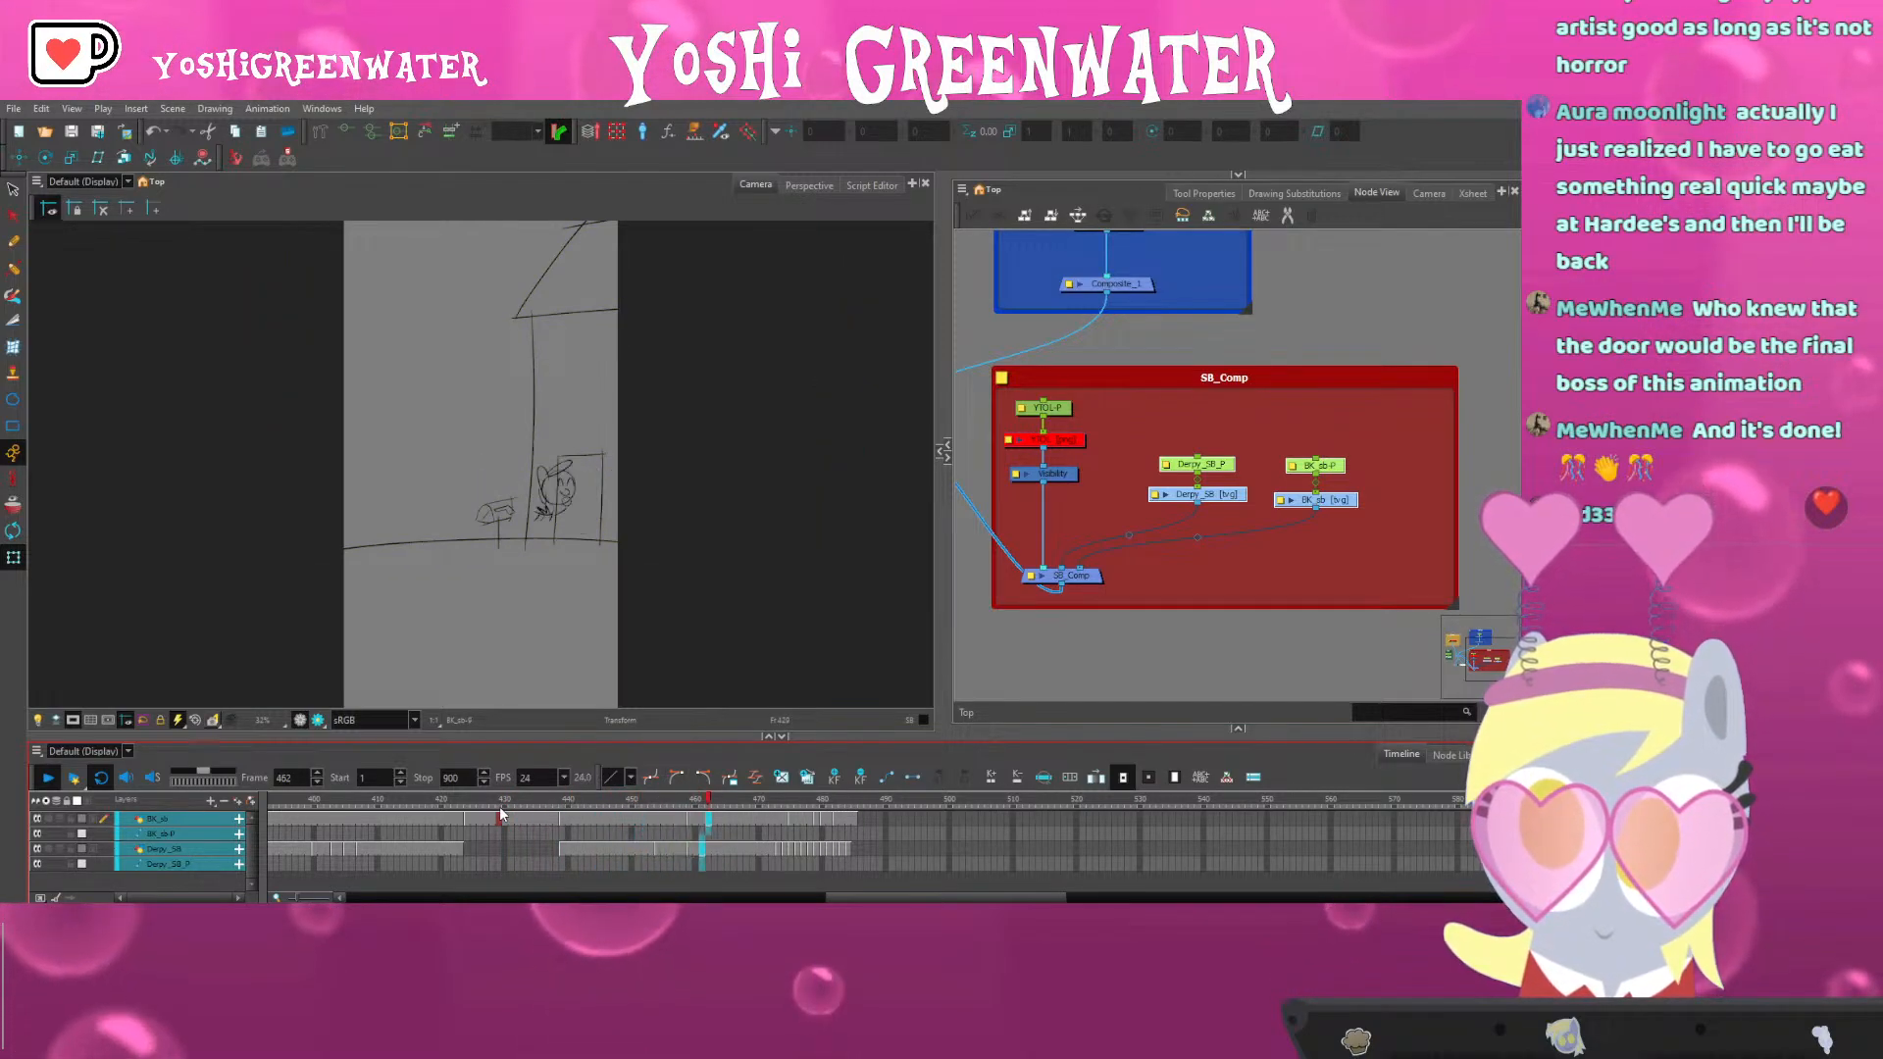
pyautogui.press('Return')
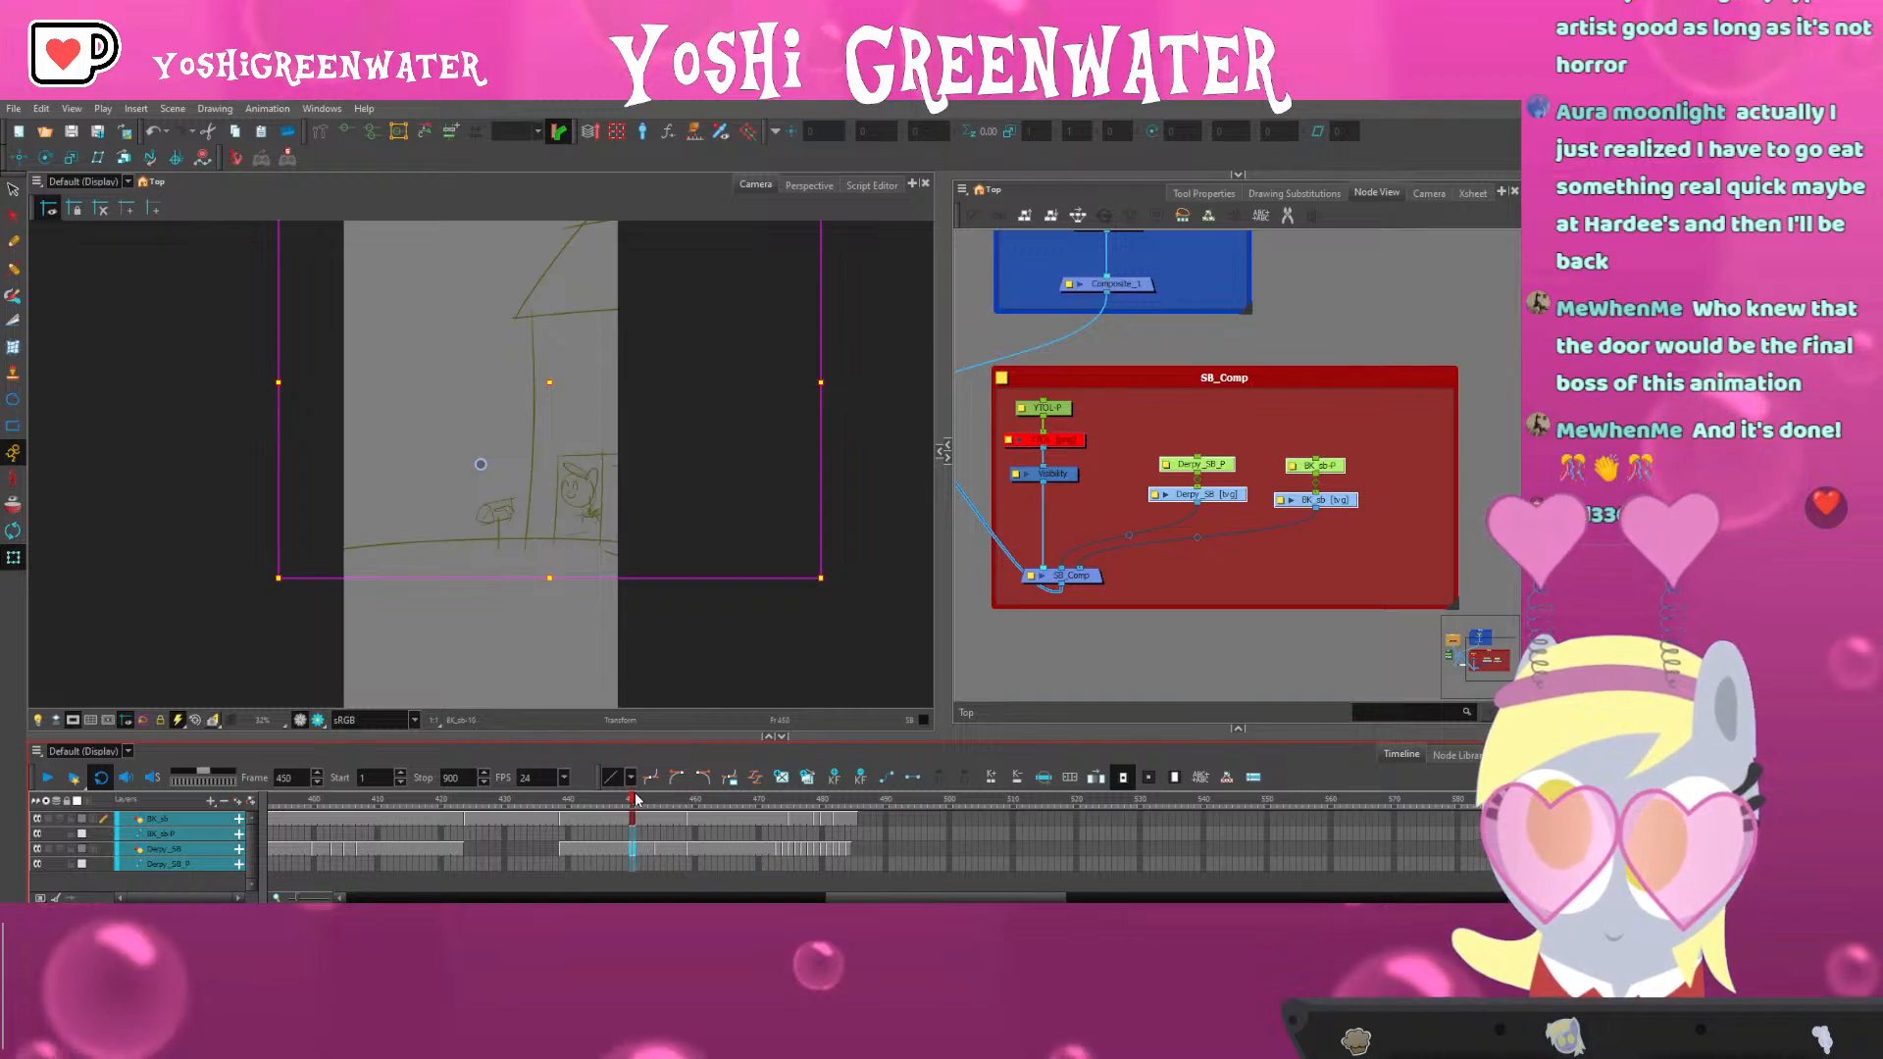
# Replay the doorway exit from about frame 449 and extend the hold of the pose above the mailbox through frame 483
pyautogui.click(647, 800)
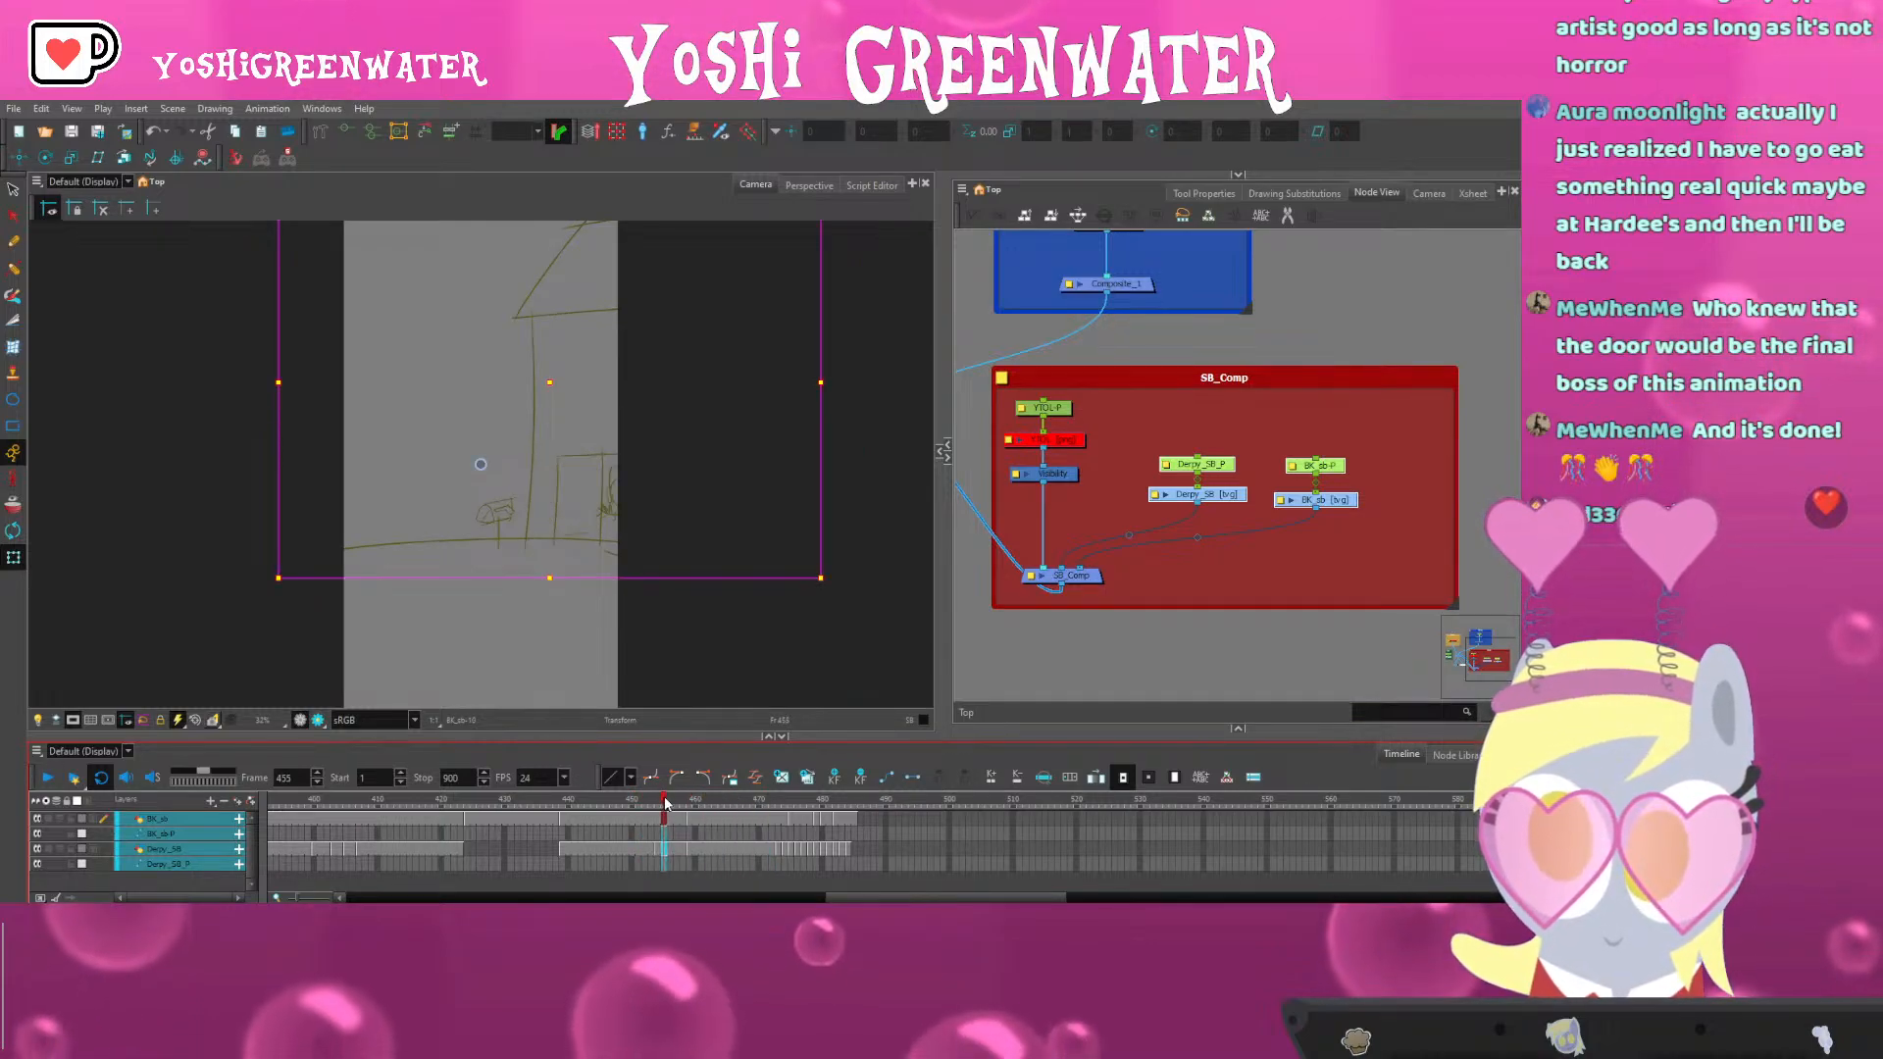
pyautogui.moveTo(648, 800); pyautogui.dragTo(626, 803)
pyautogui.press('Return')
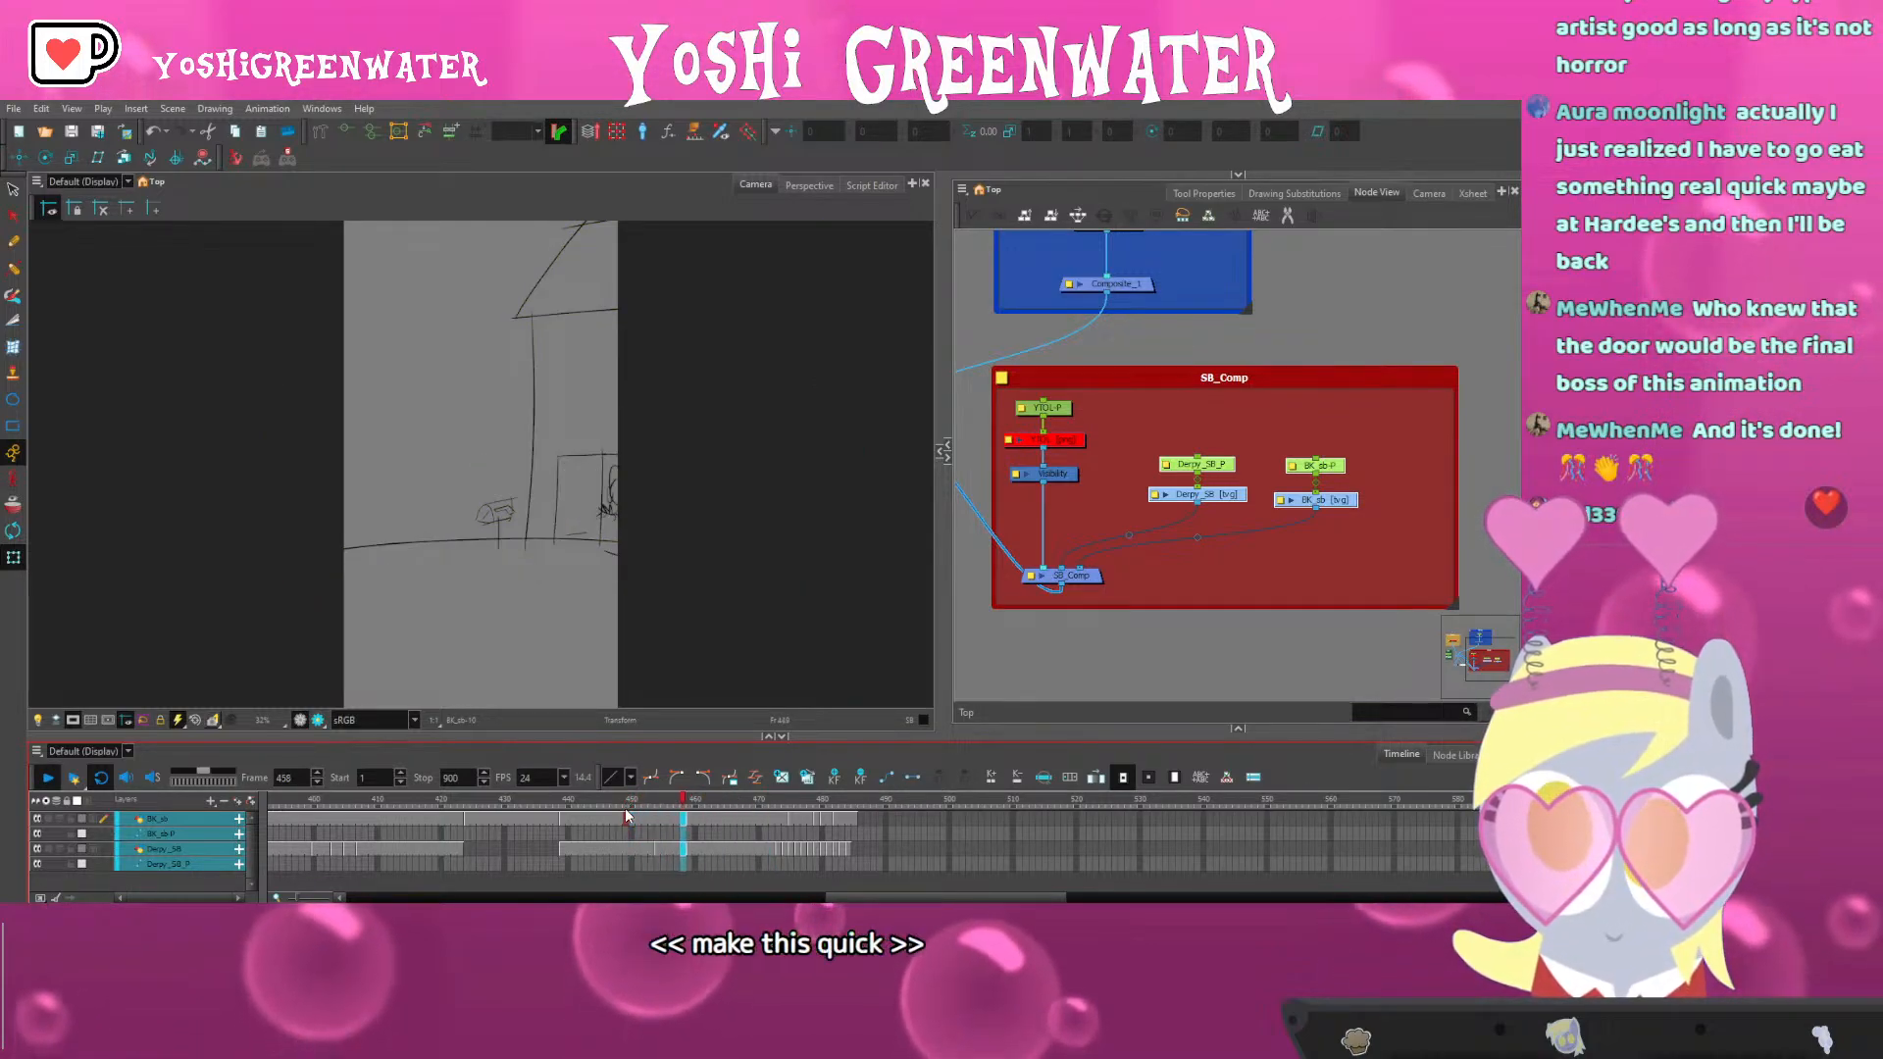
pyautogui.press('Return')
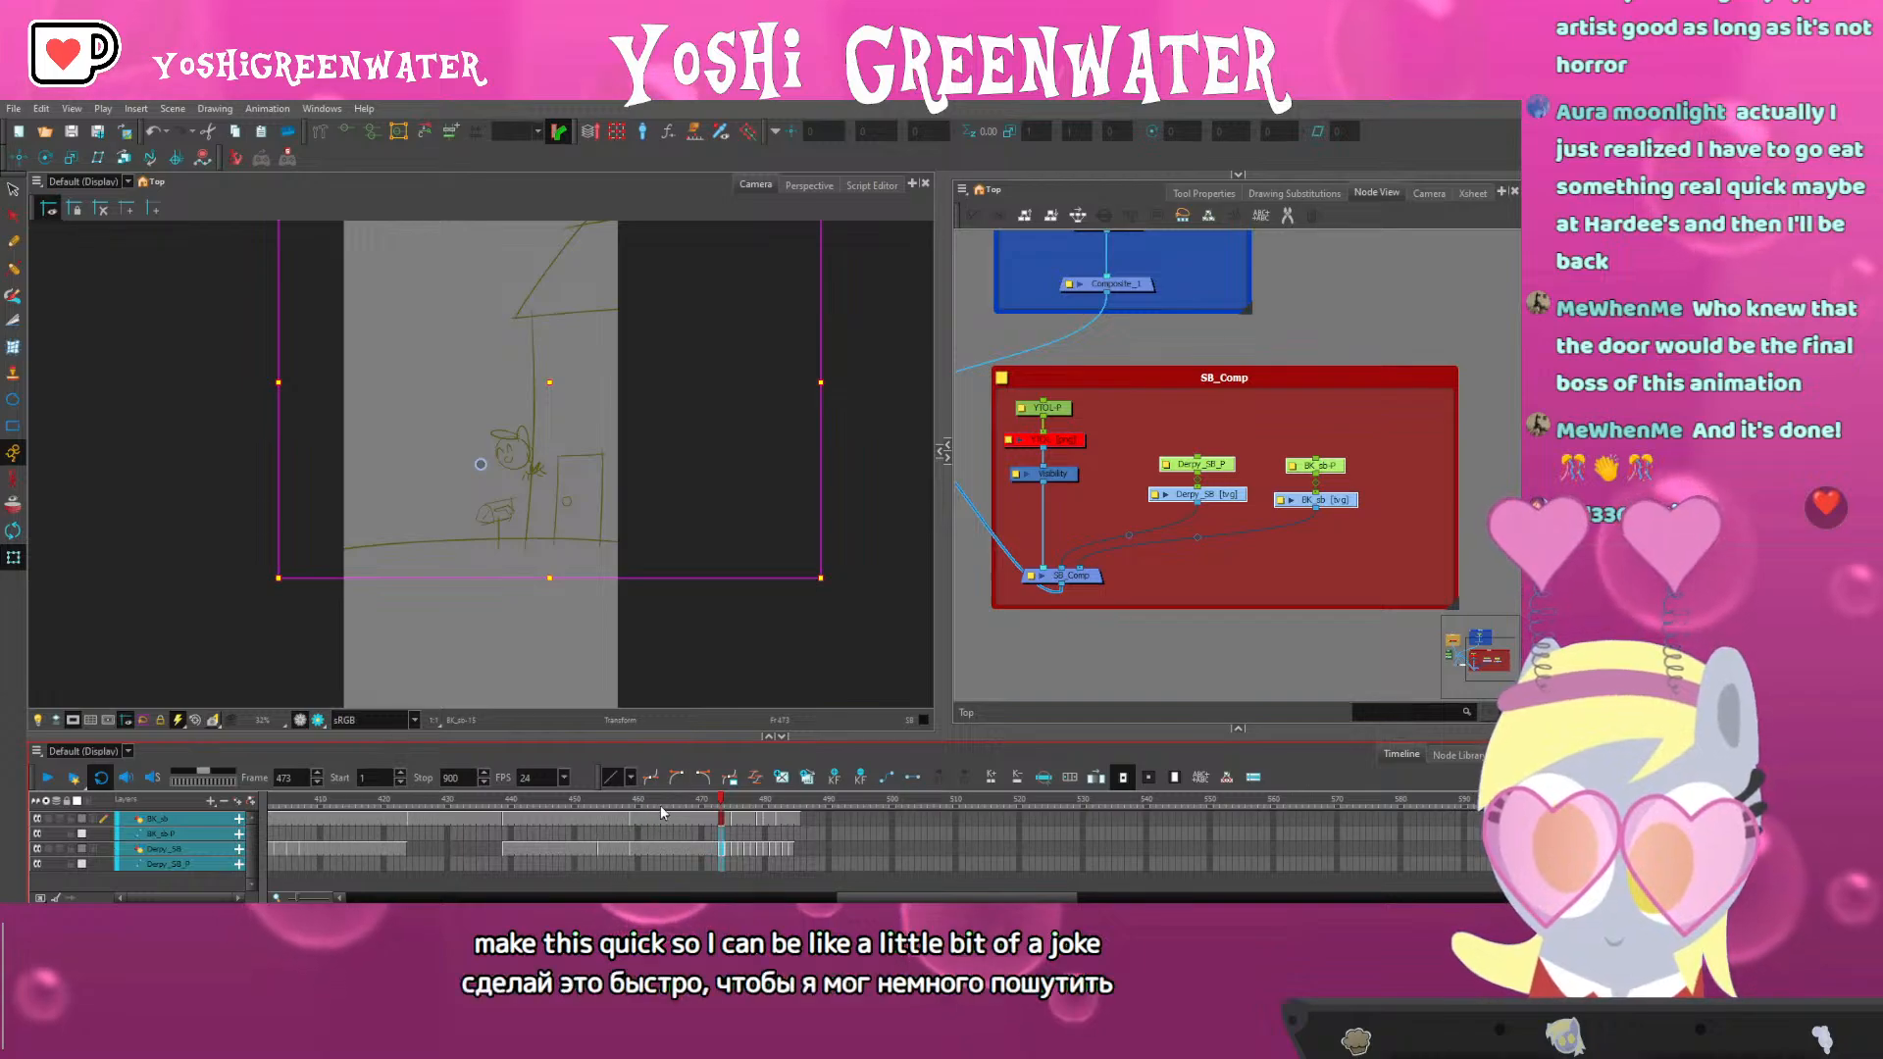
pyautogui.click(695, 802)
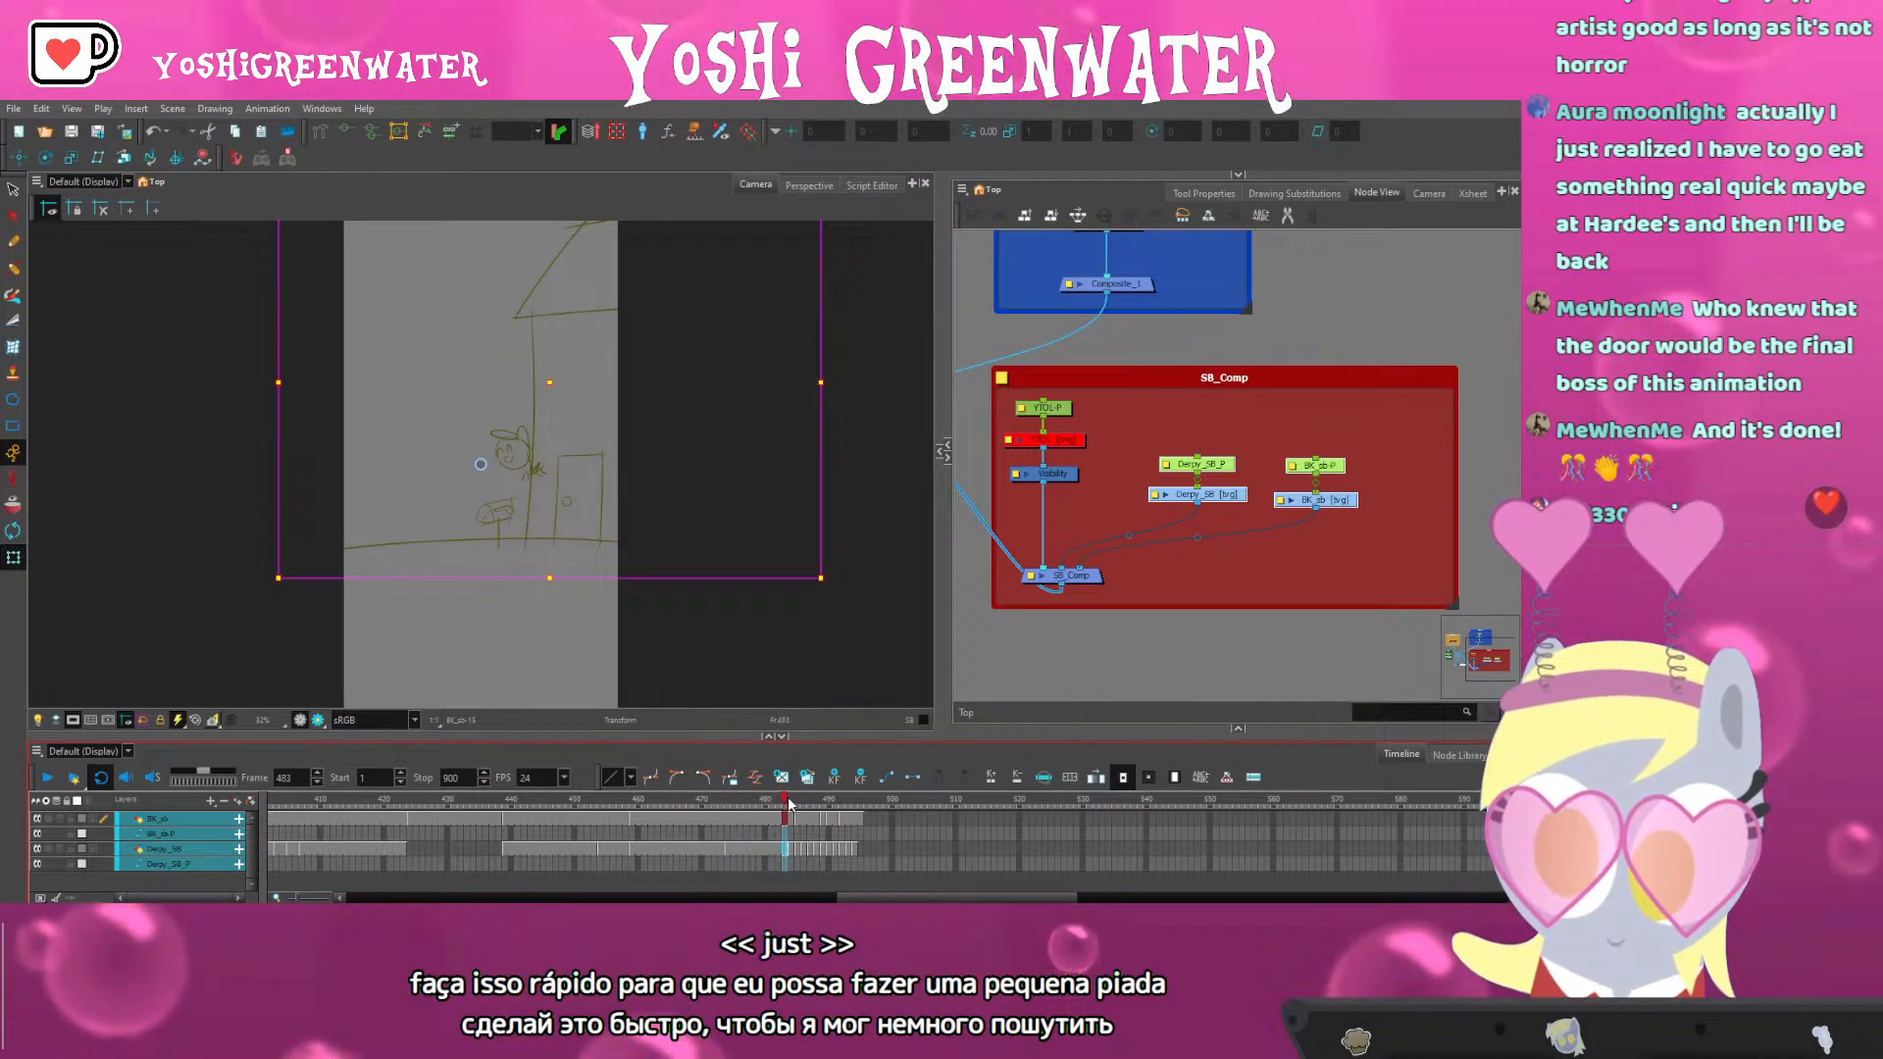
# Lengthen the hold of the first mailbox pose at frame 484 on the selected layers
pyautogui.press('+')
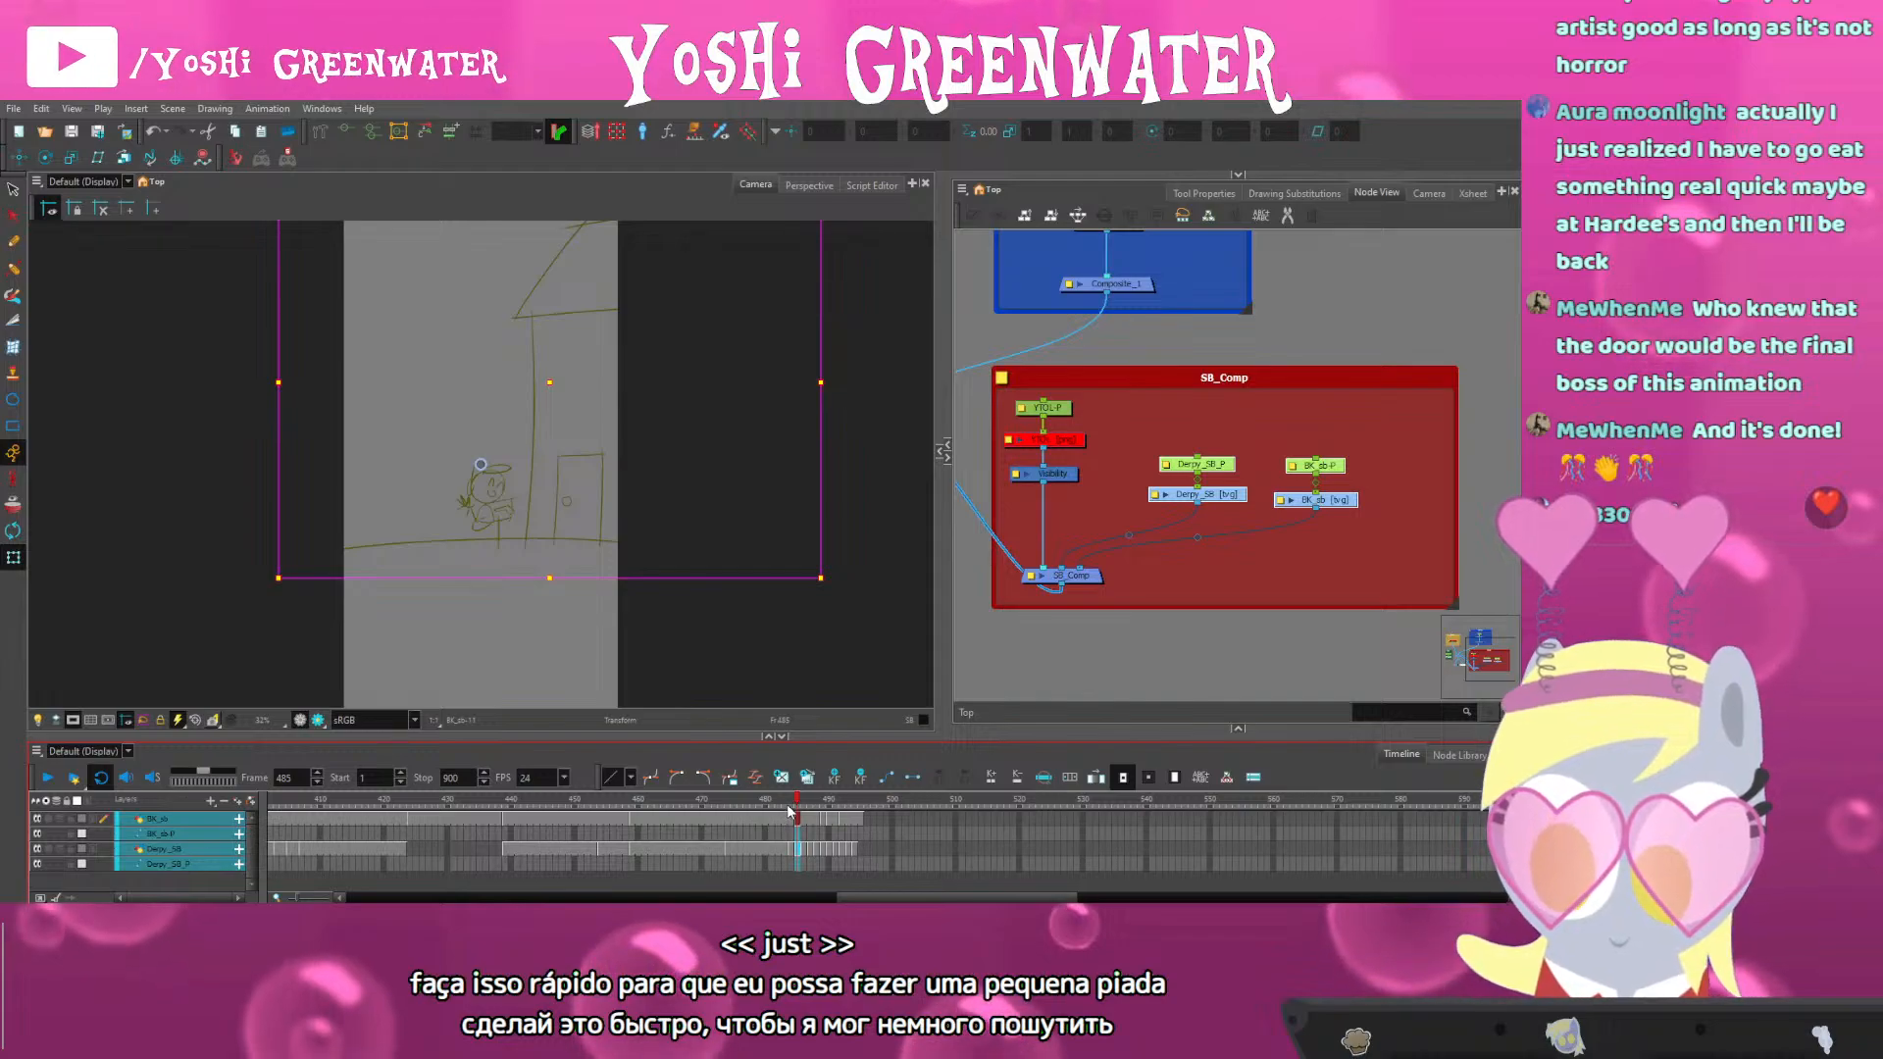
pyautogui.press(',')
pyautogui.press('+')
pyautogui.press('+')
pyautogui.press('+')
pyautogui.press('+')
pyautogui.press('+')
pyautogui.press('+')
pyautogui.press('+')
pyautogui.press('+')
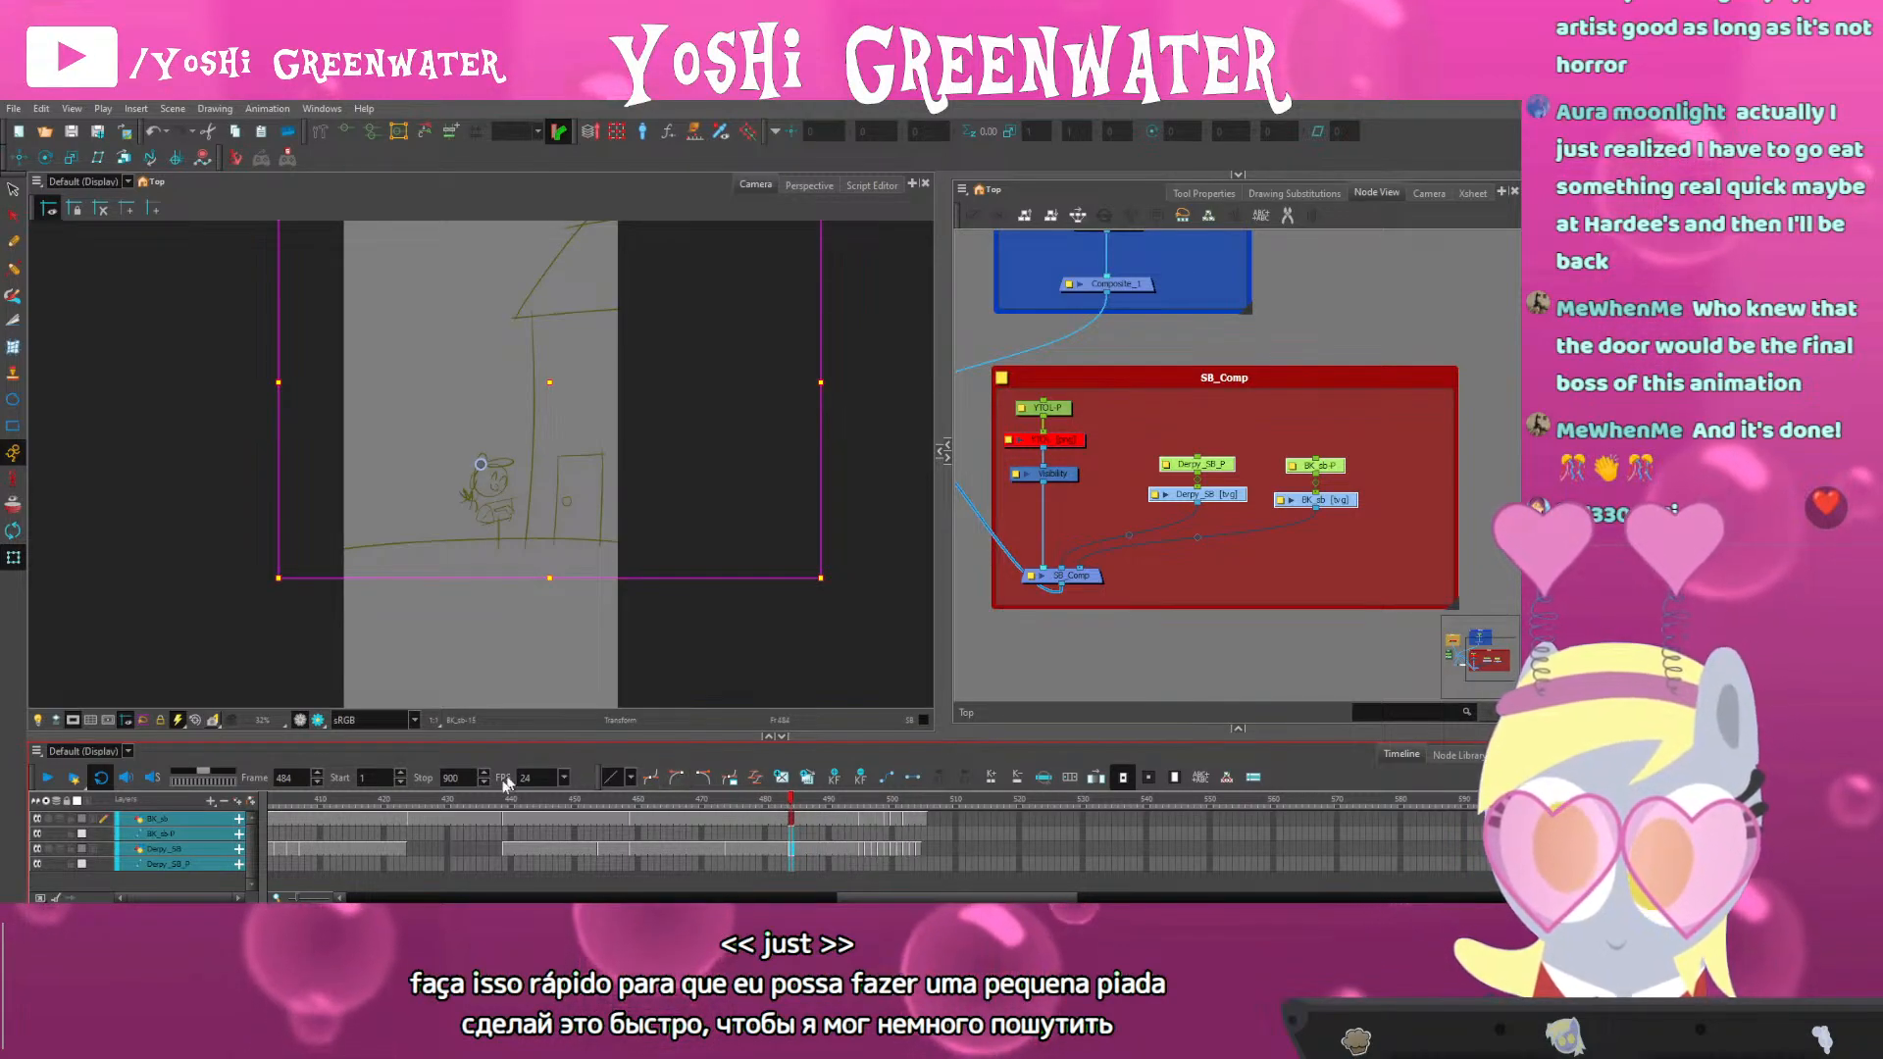
# Replay the house shot and trim one frame from the doorway pose hold near frame 446, checking up to frame 493
pyautogui.click(468, 801)
pyautogui.press('Return')
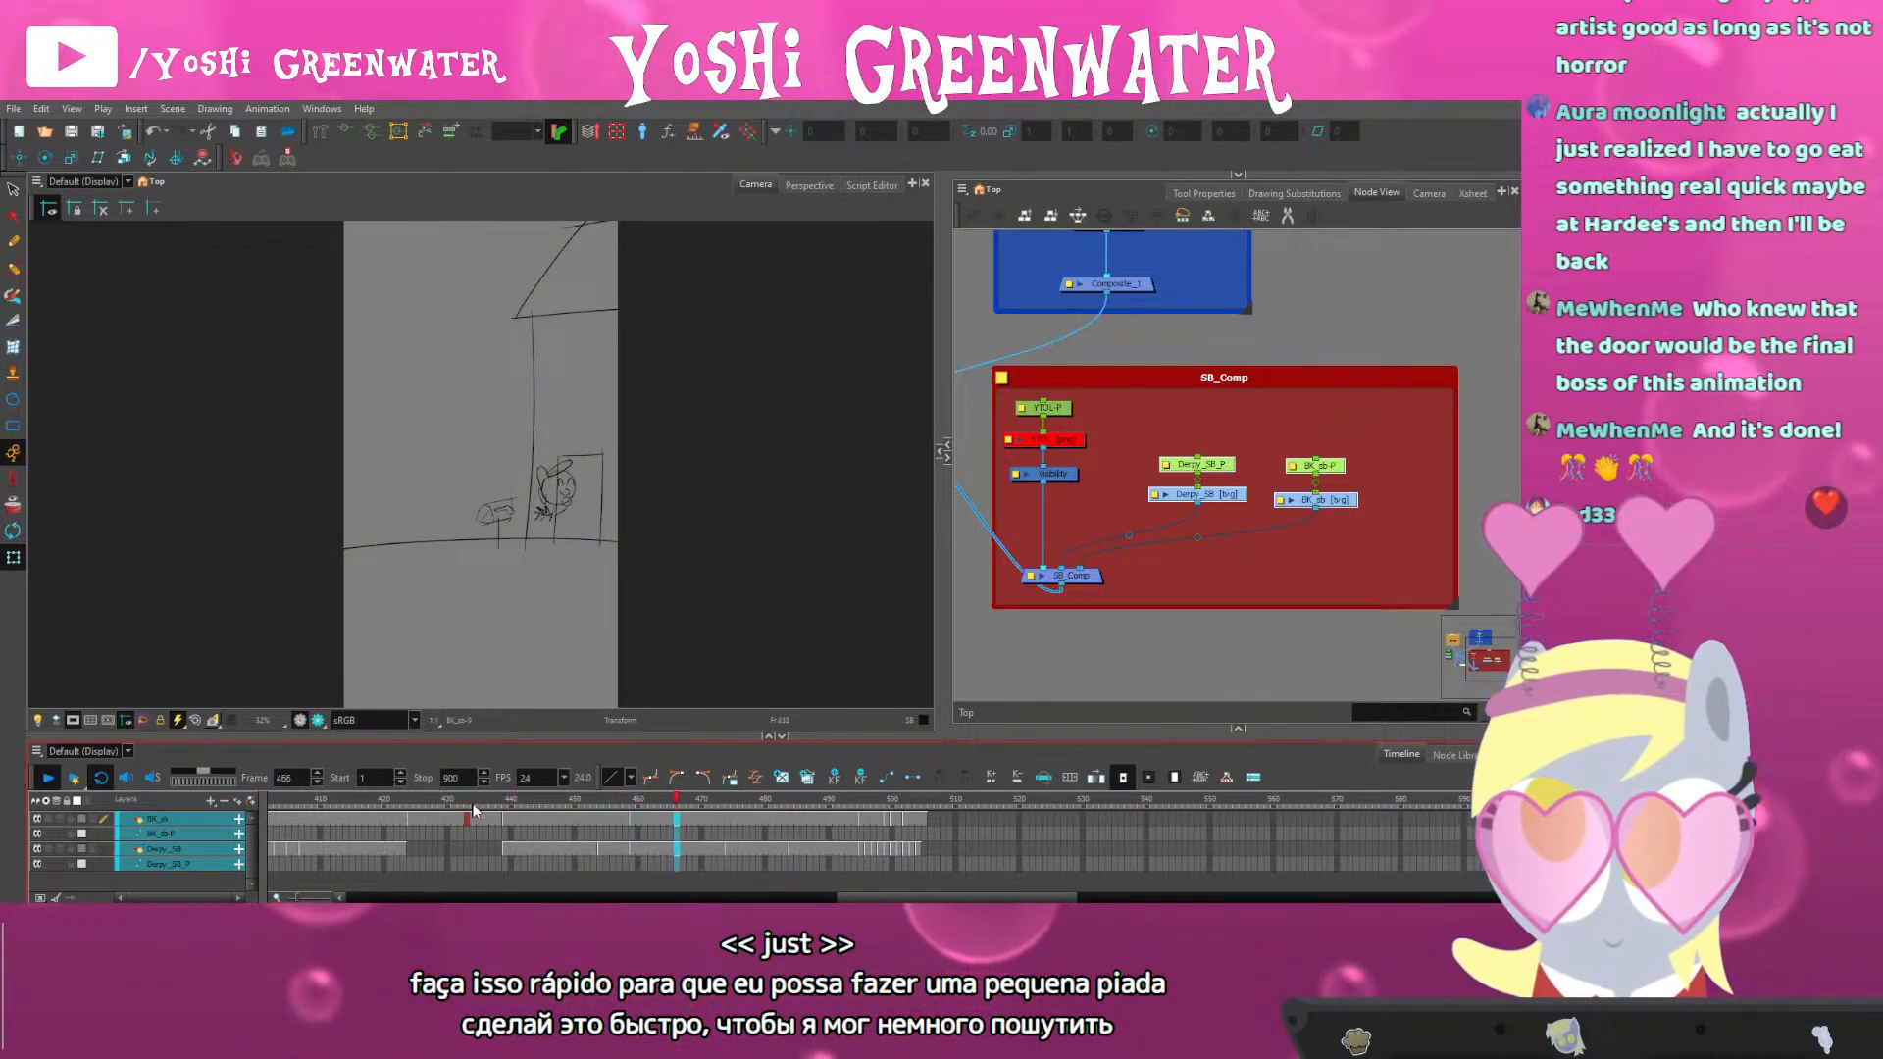
pyautogui.click(550, 807)
pyautogui.press('Return')
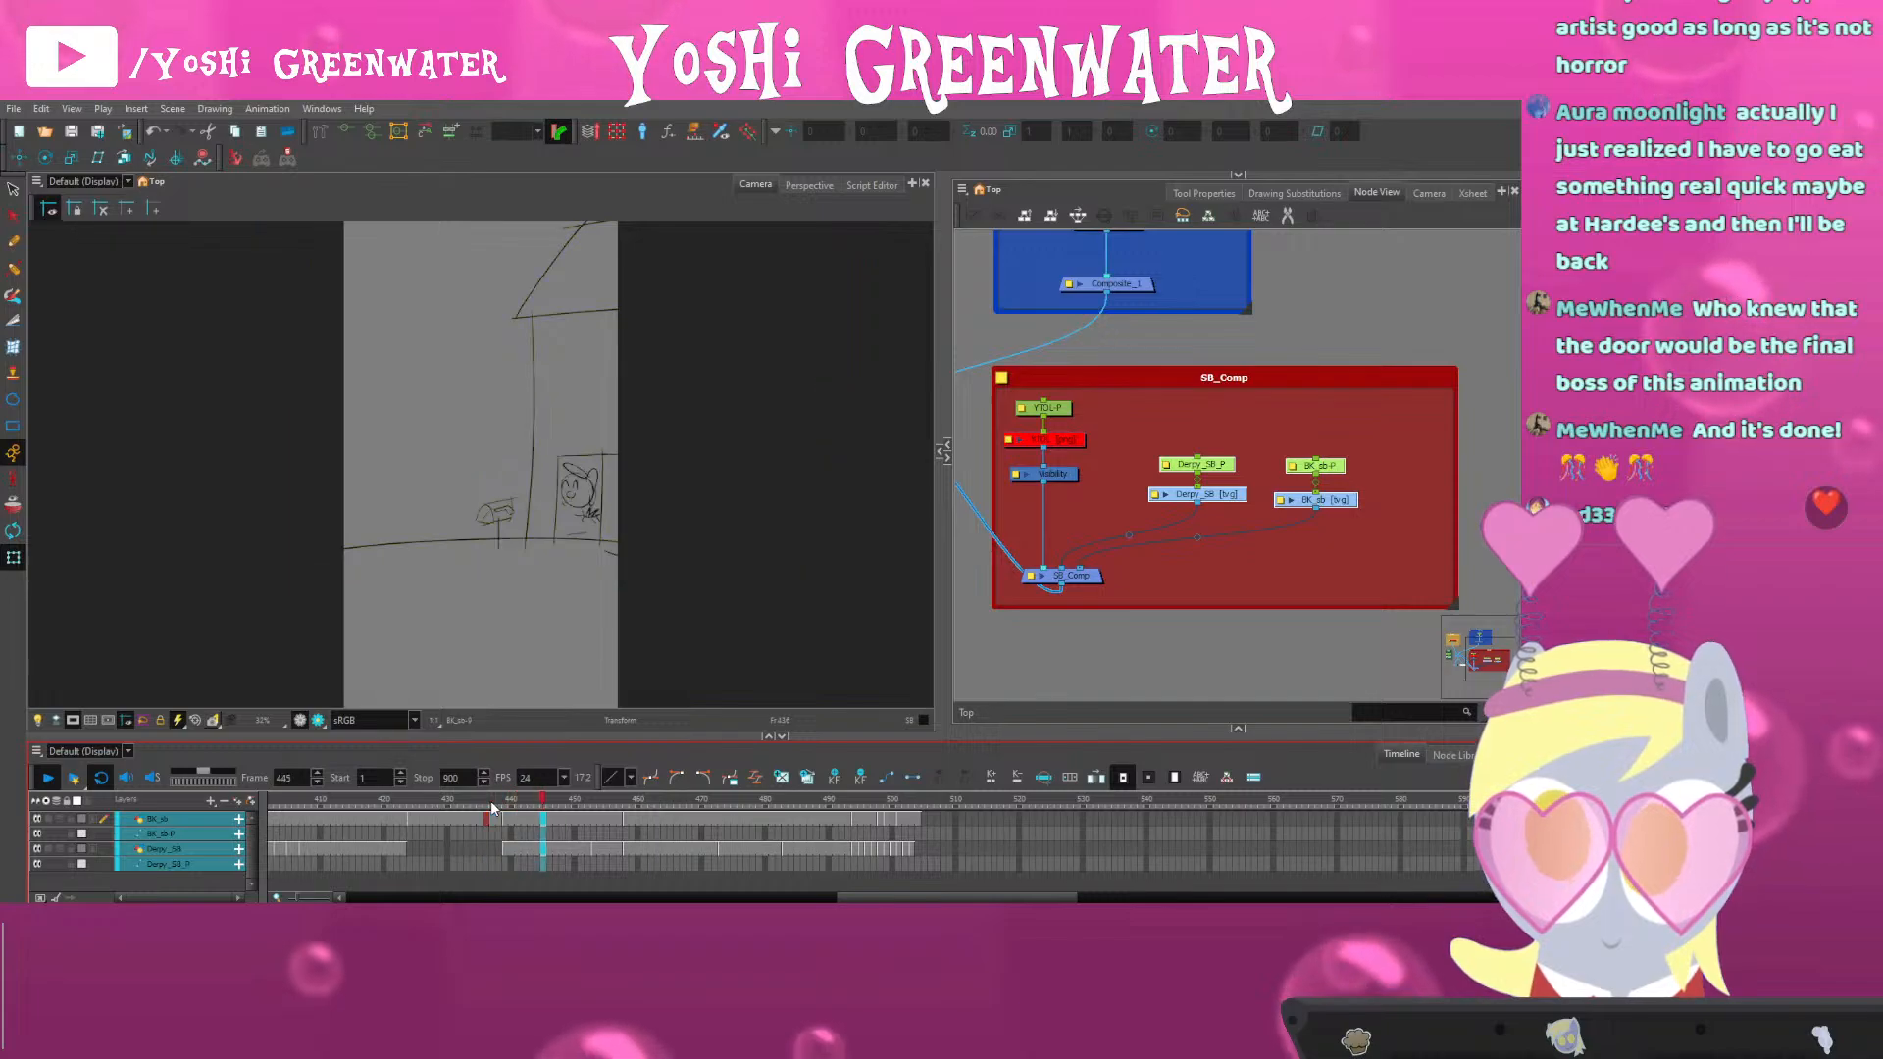
pyautogui.press('Return')
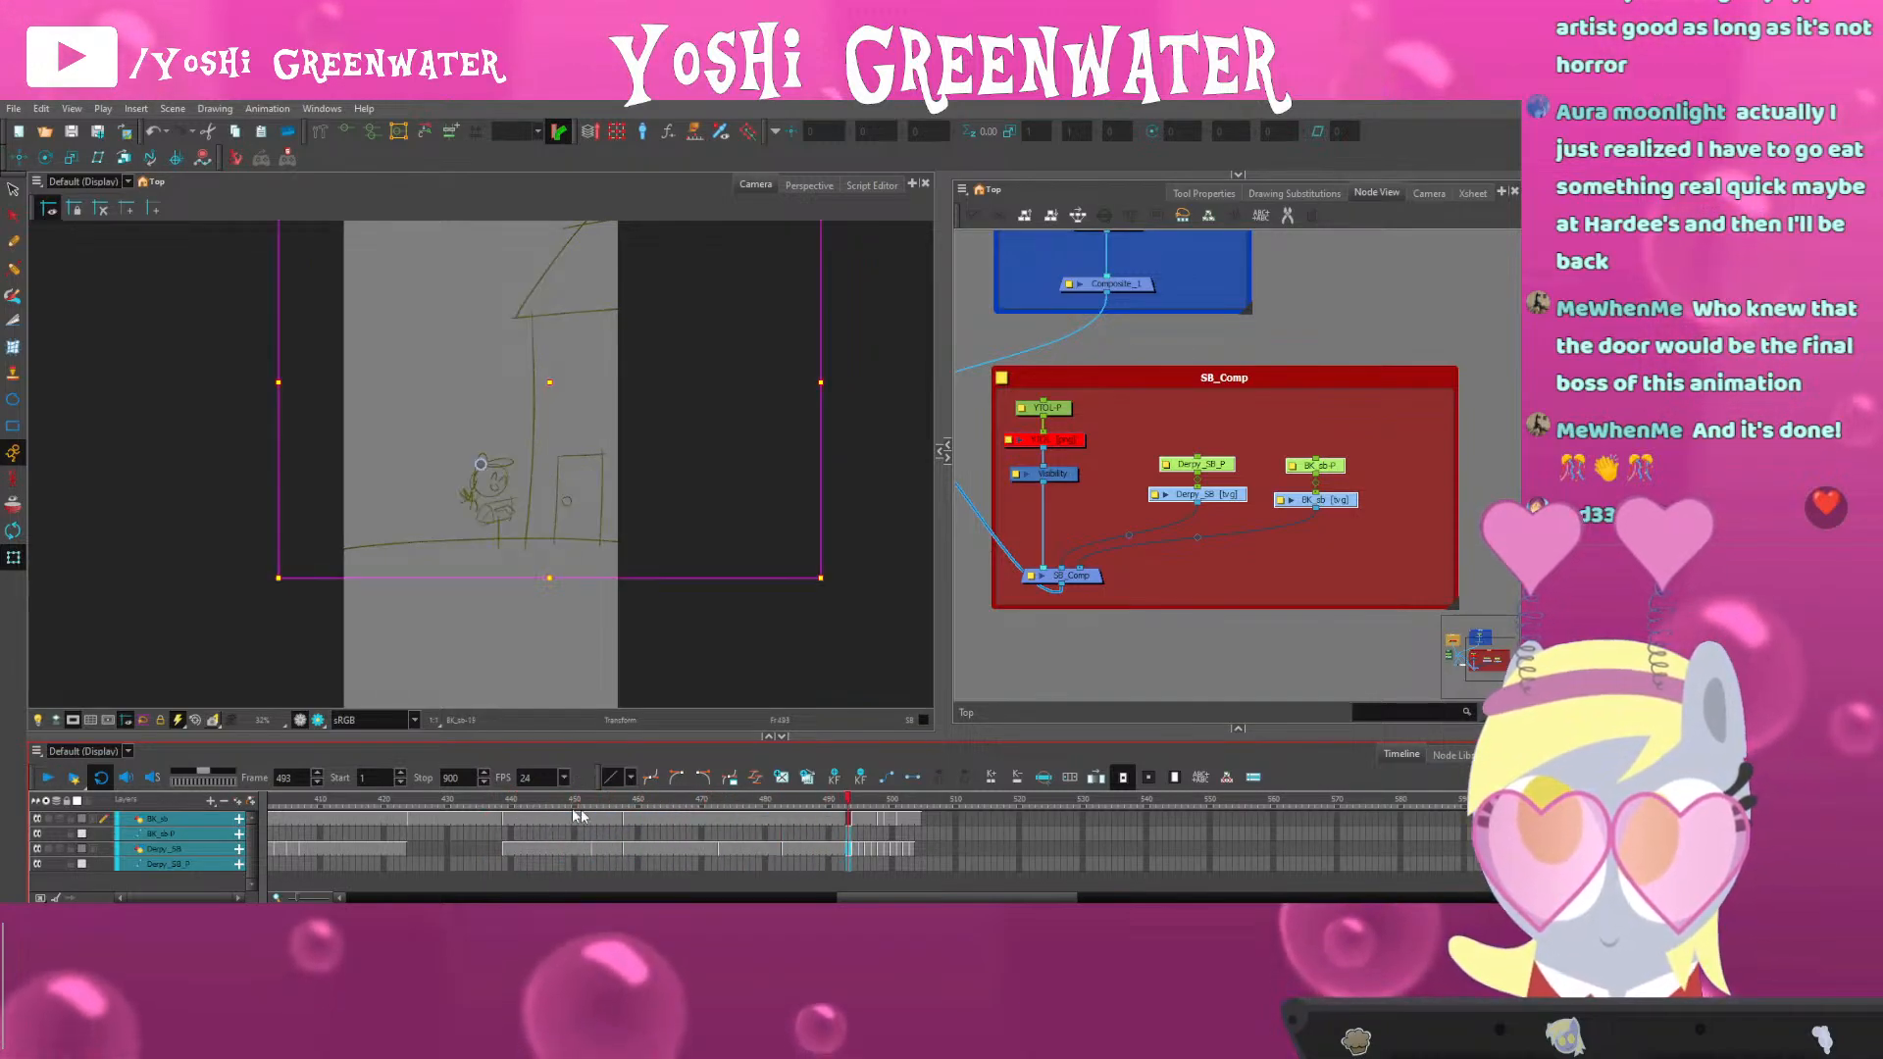
# Check the mailbox poses at frames 493 and 494 and lengthen the exposures there by four frames on the selected layers
pyautogui.moveTo(869, 898); pyautogui.dragTo(898, 897)
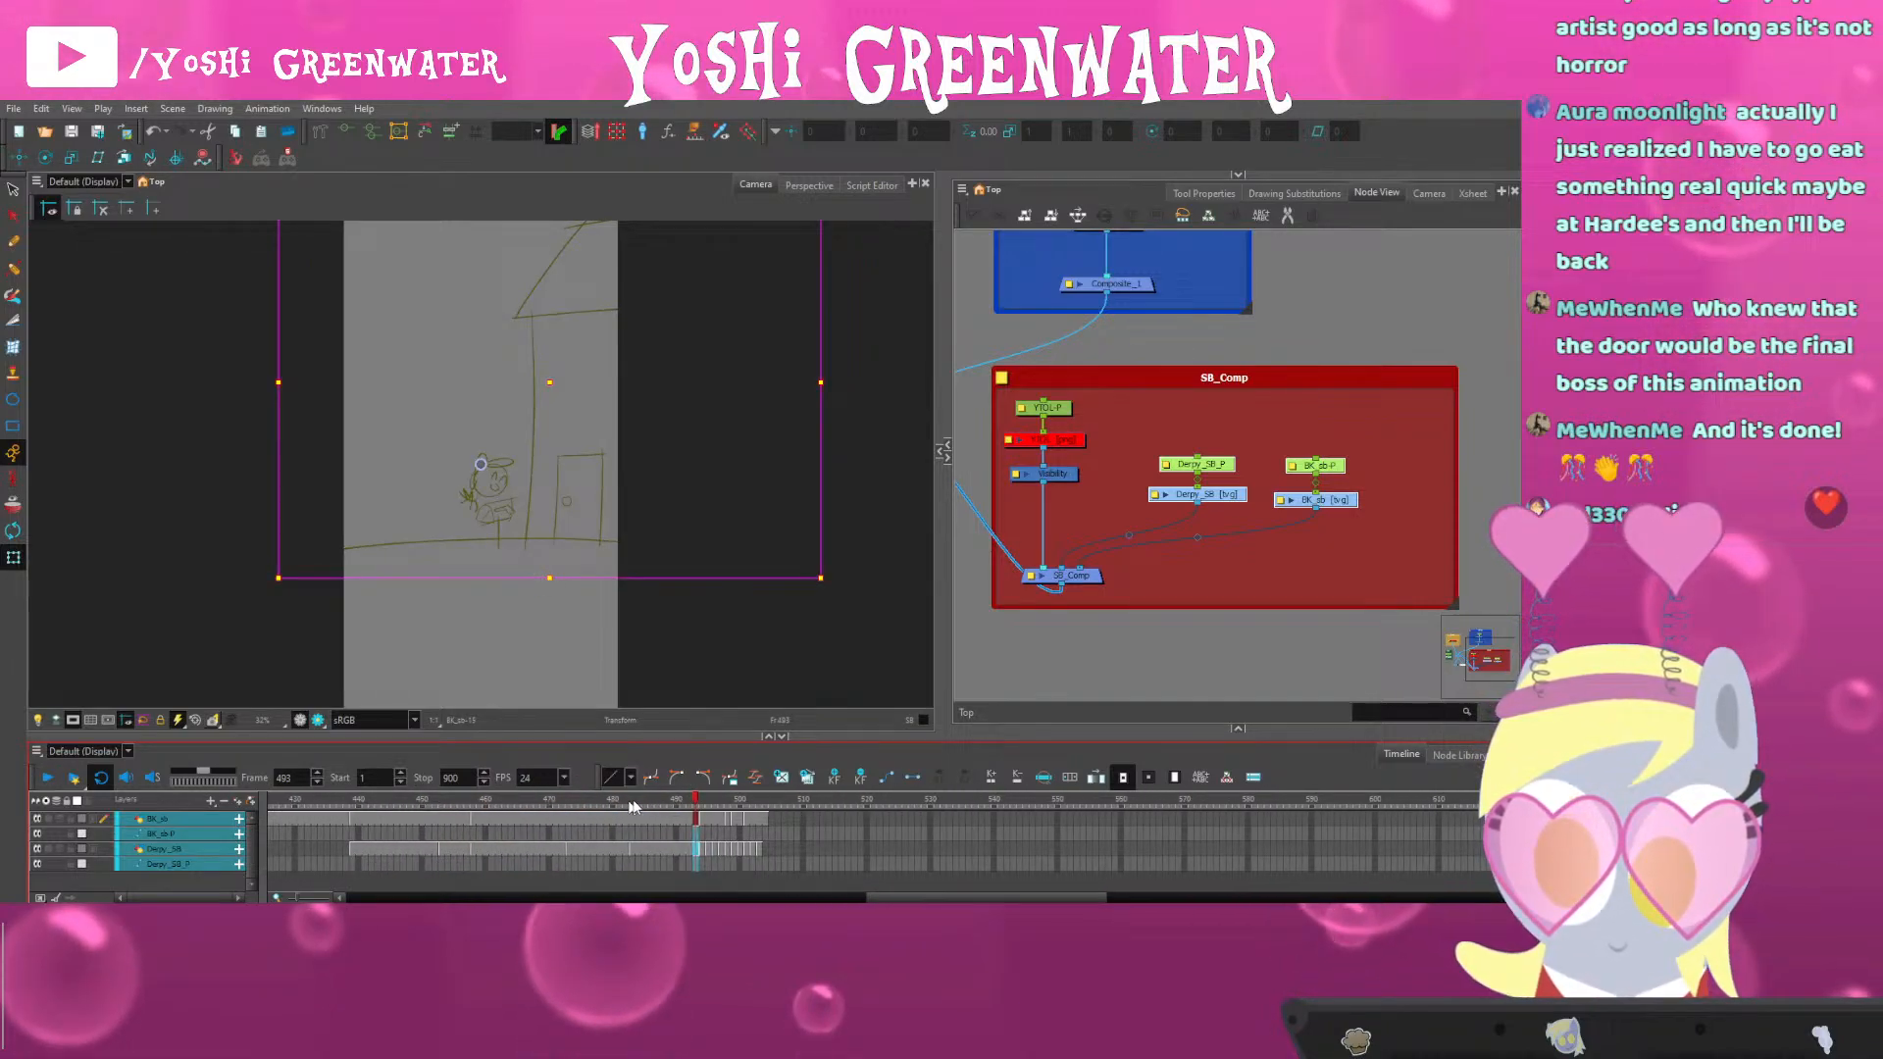
pyautogui.click(689, 807)
pyautogui.moveTo(689, 807); pyautogui.dragTo(703, 807)
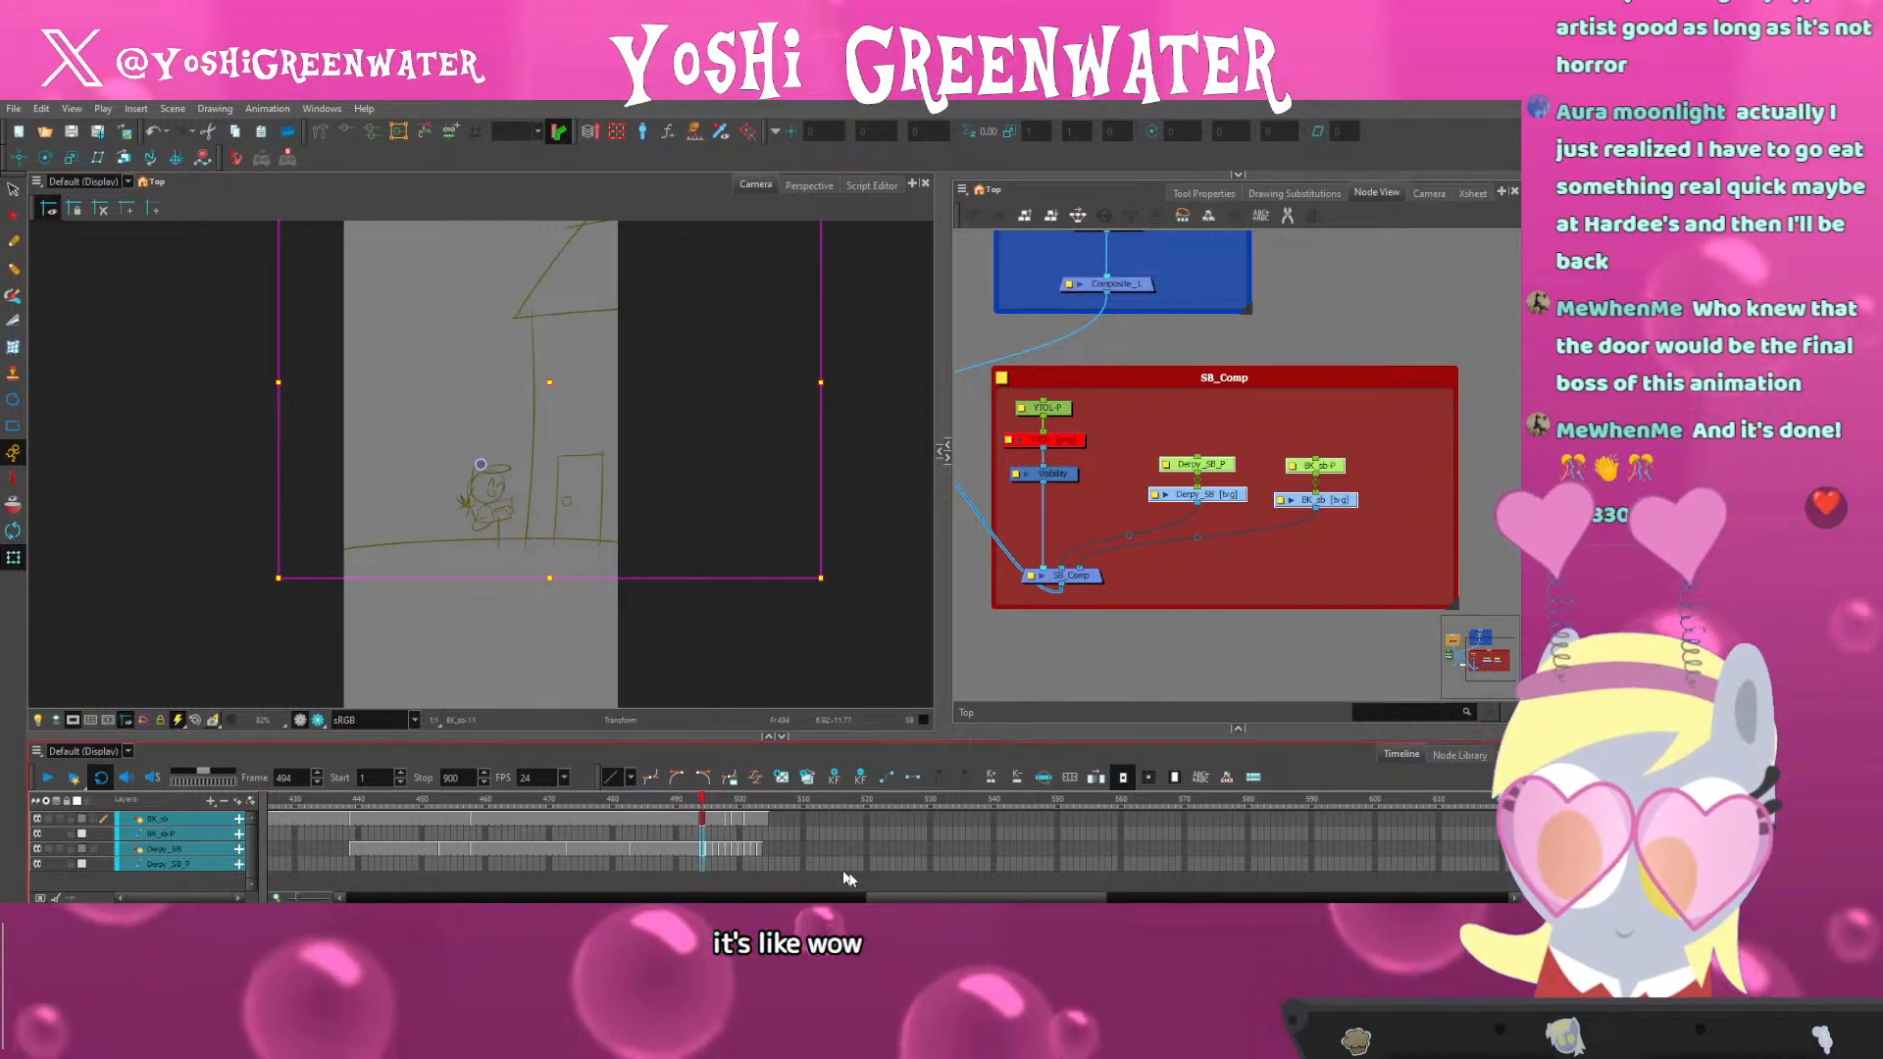
pyautogui.moveTo(871, 897); pyautogui.dragTo(885, 897)
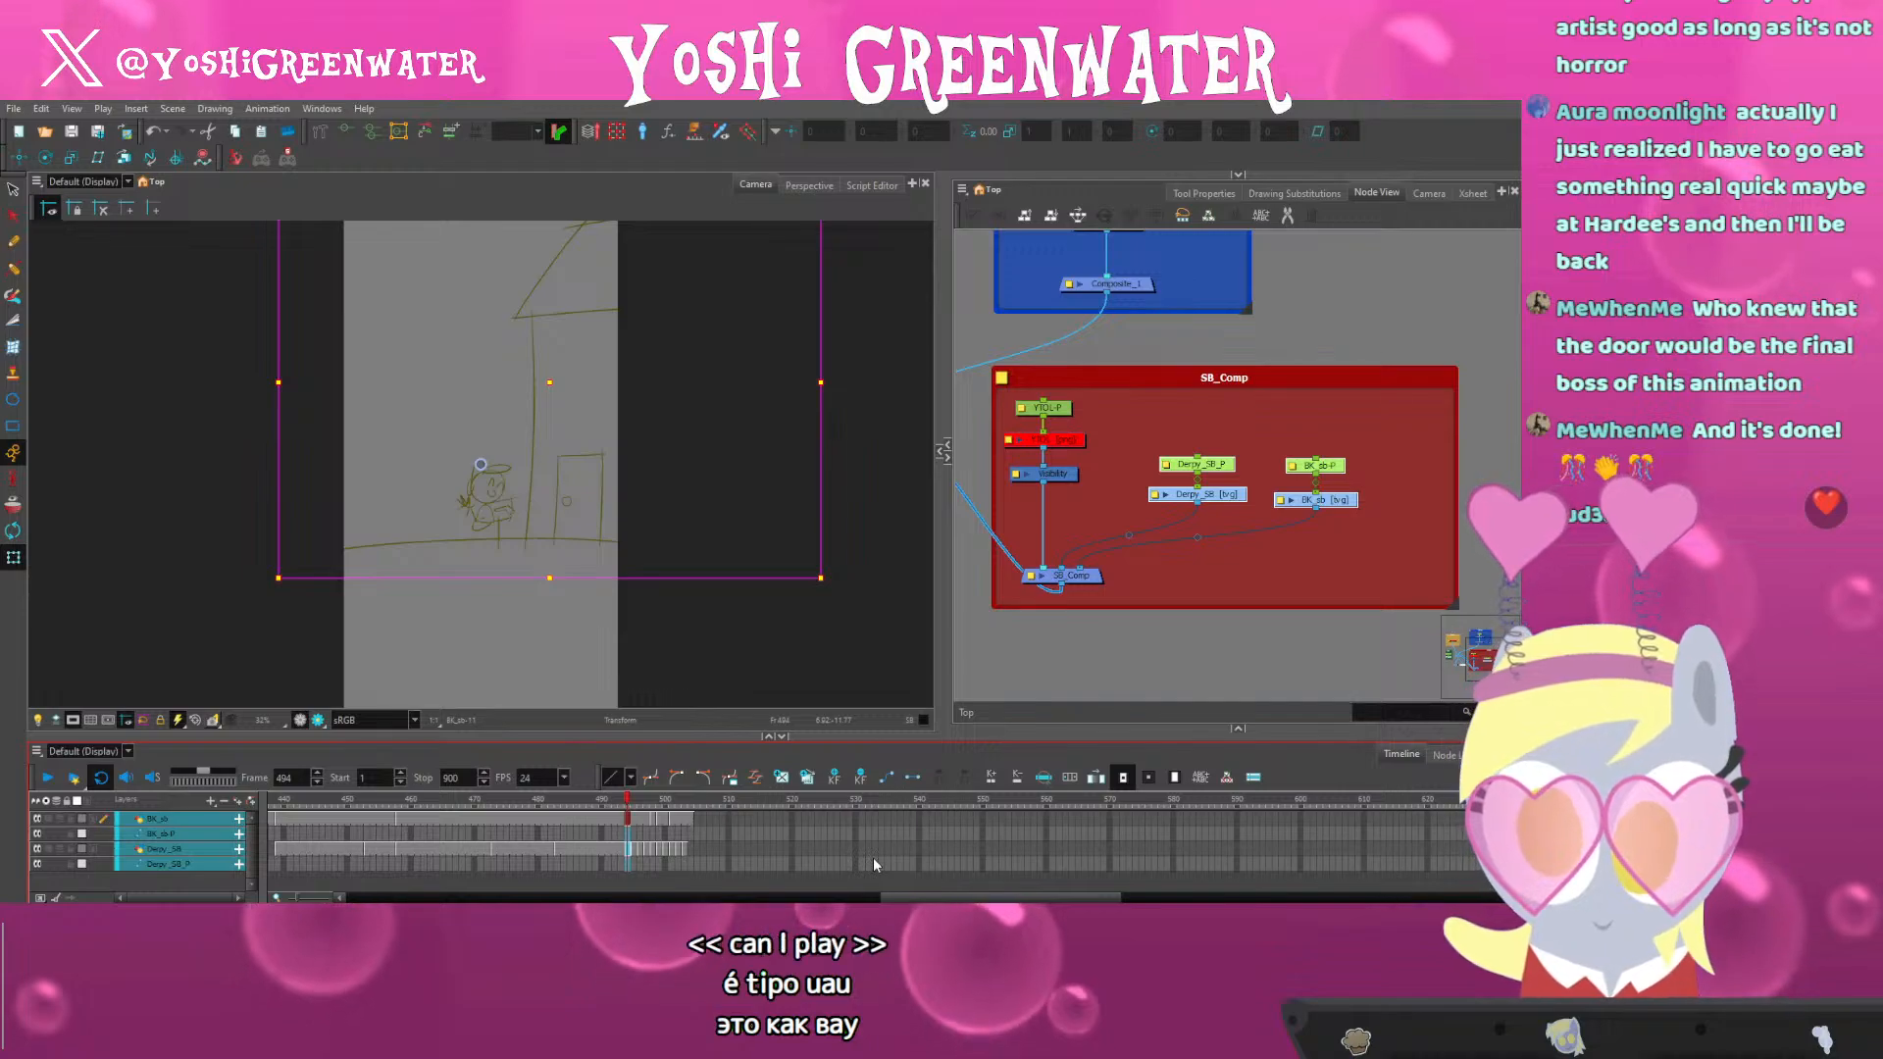
pyautogui.click(627, 803)
pyautogui.moveTo(894, 900); pyautogui.dragTo(902, 900)
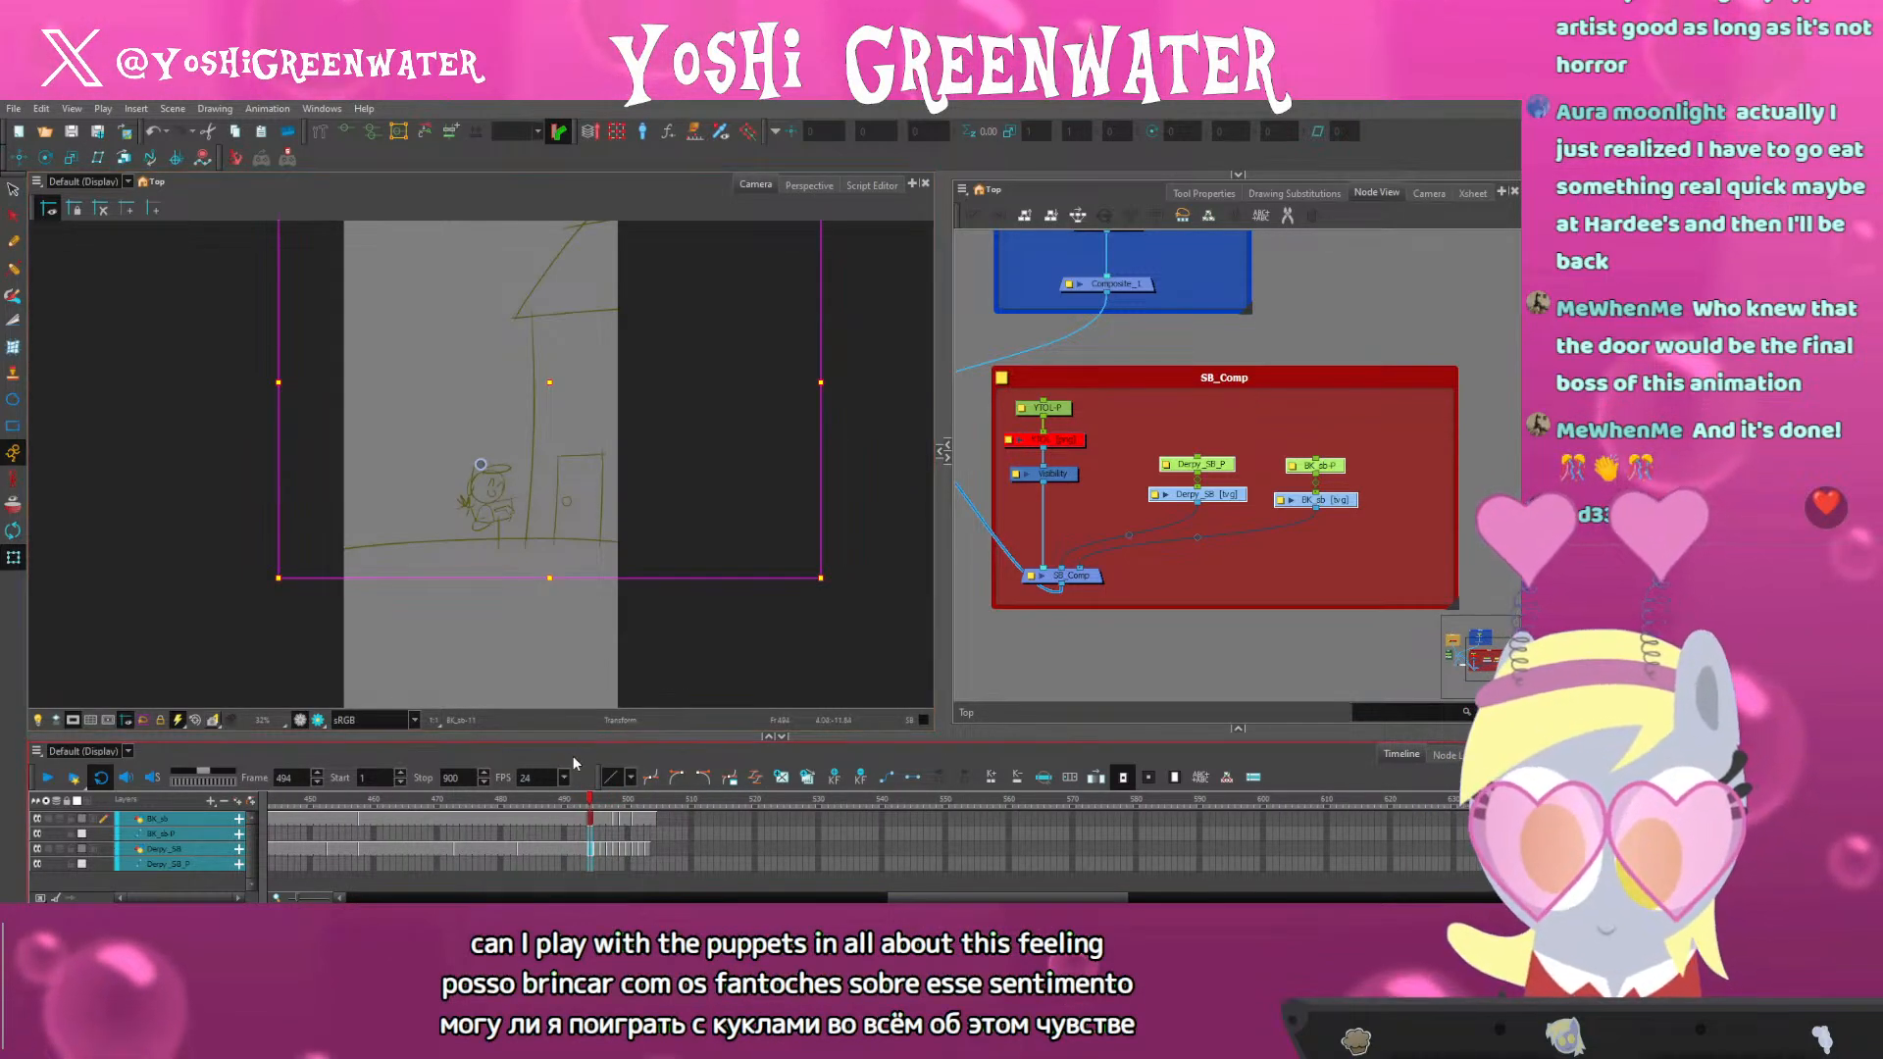
pyautogui.click(565, 801)
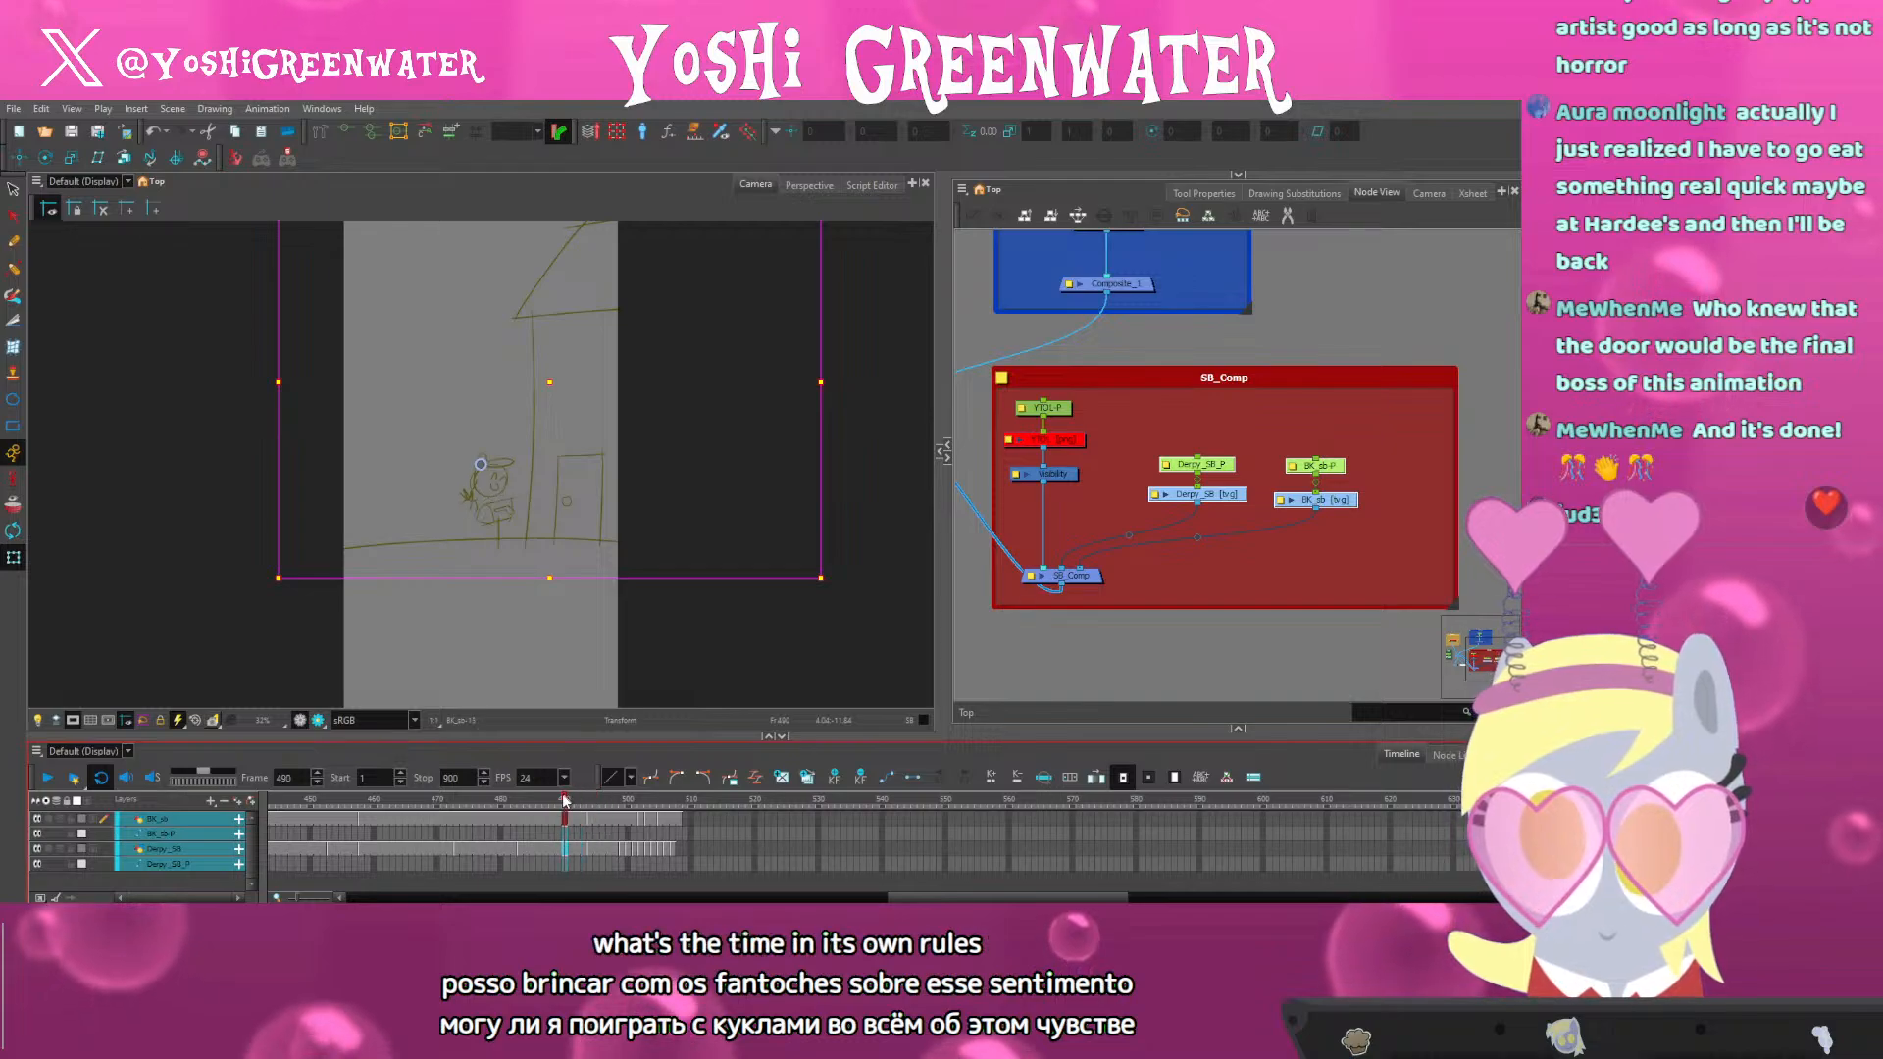
# Check the poses up to frame 499, replay from about frame 475, and extend the mailbox pose at frame 494
pyautogui.click(619, 797)
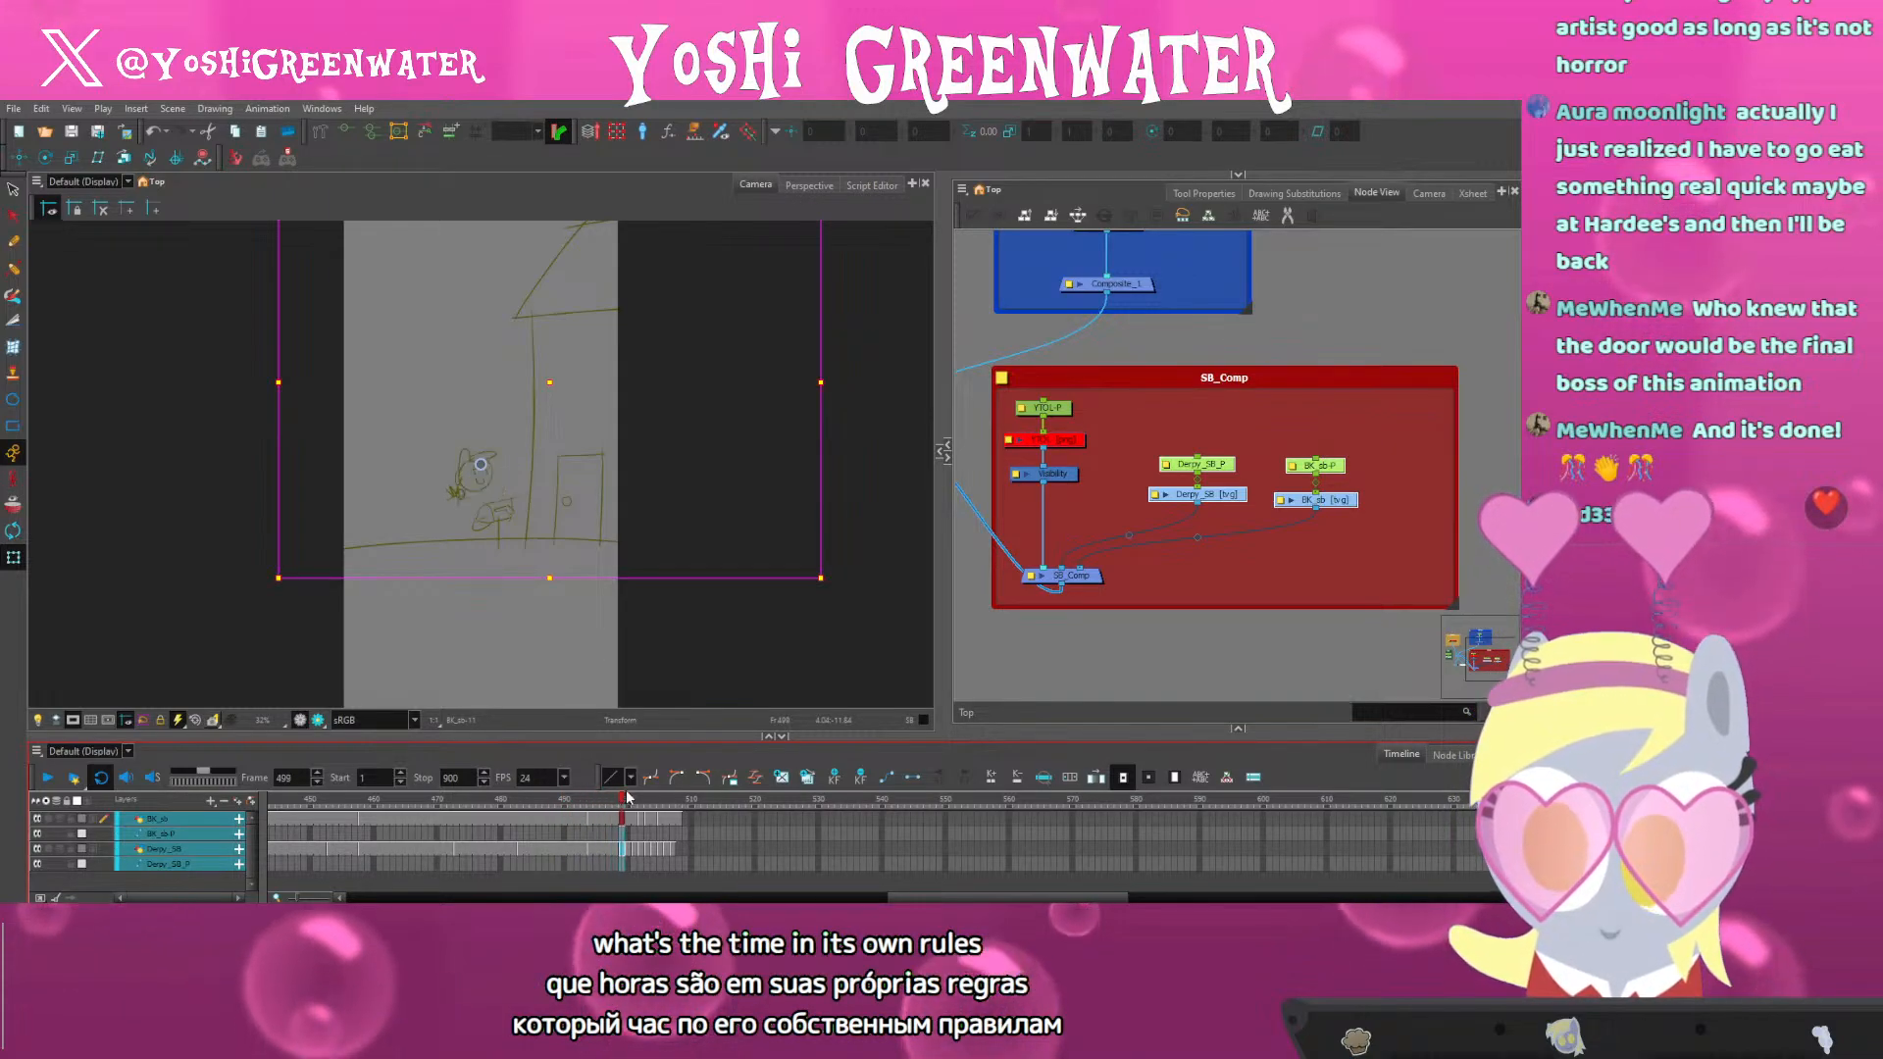
pyautogui.moveTo(619, 797); pyautogui.dragTo(469, 800)
pyautogui.hotkey('shift', 'Return')
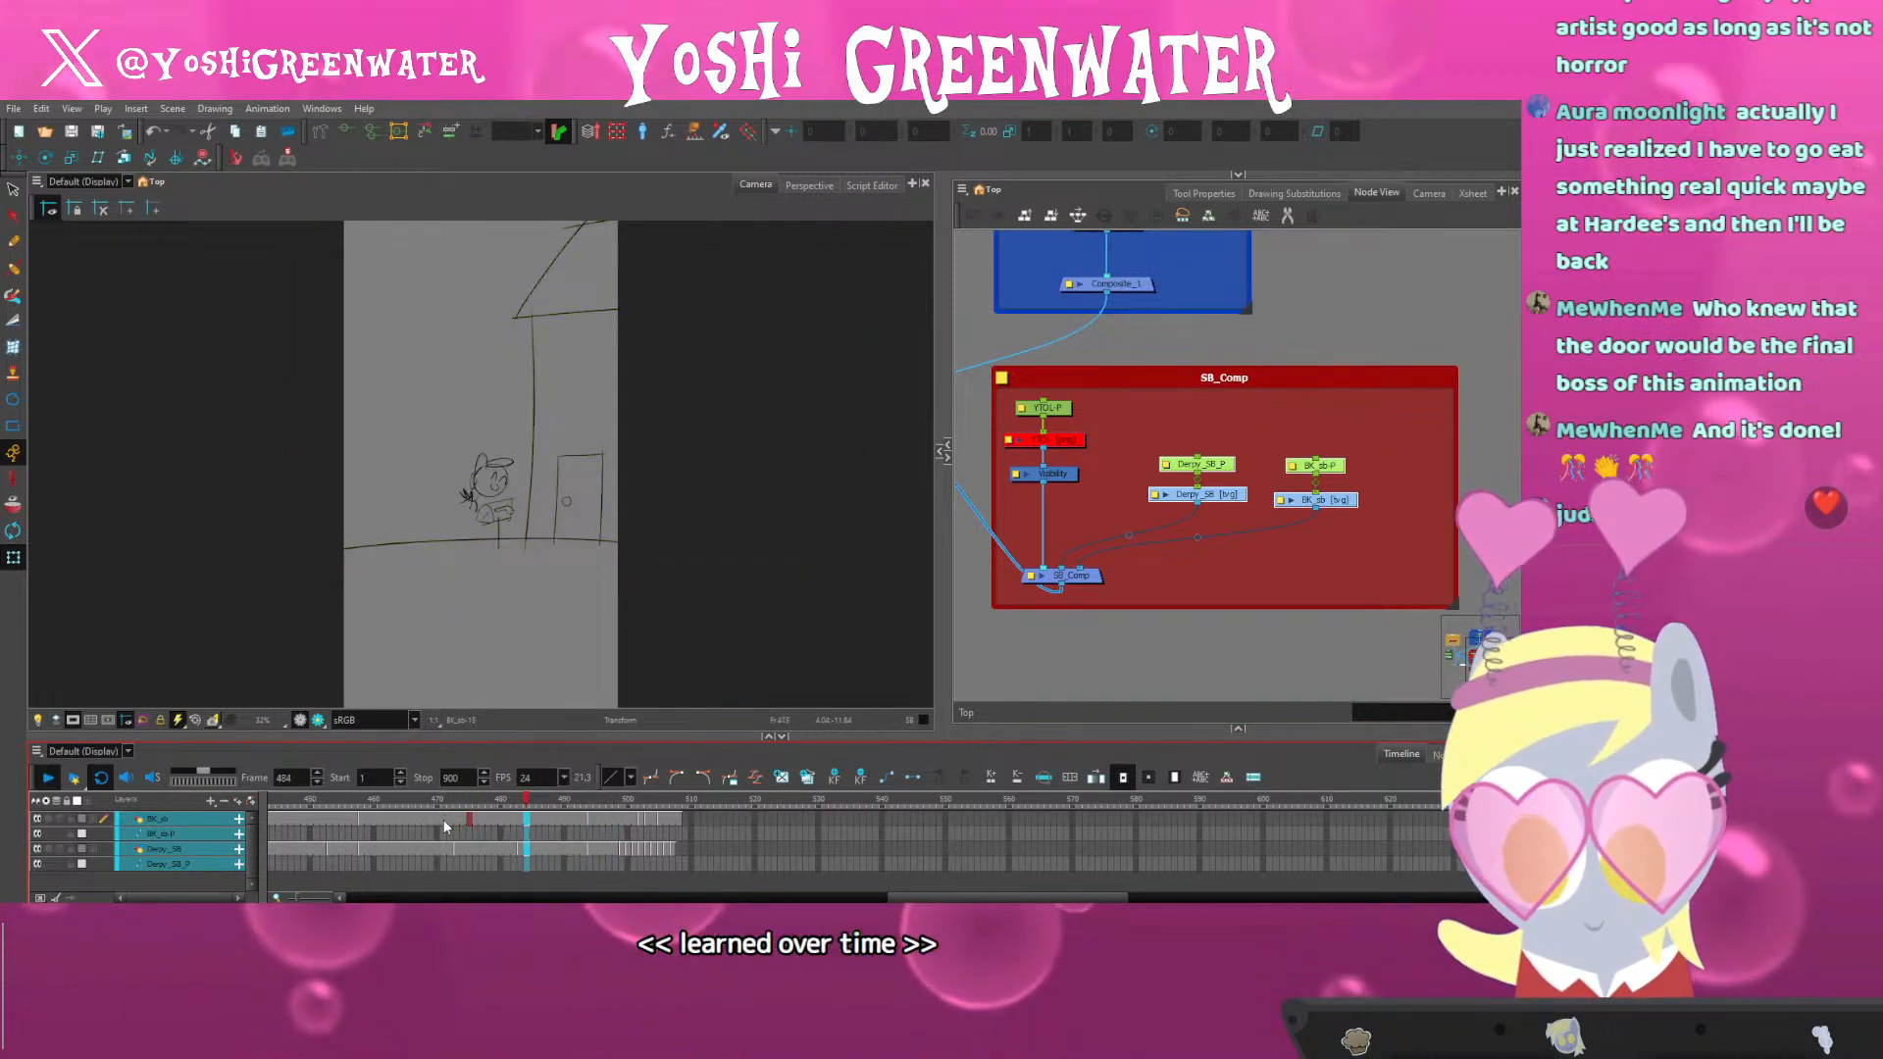
pyautogui.click(572, 801)
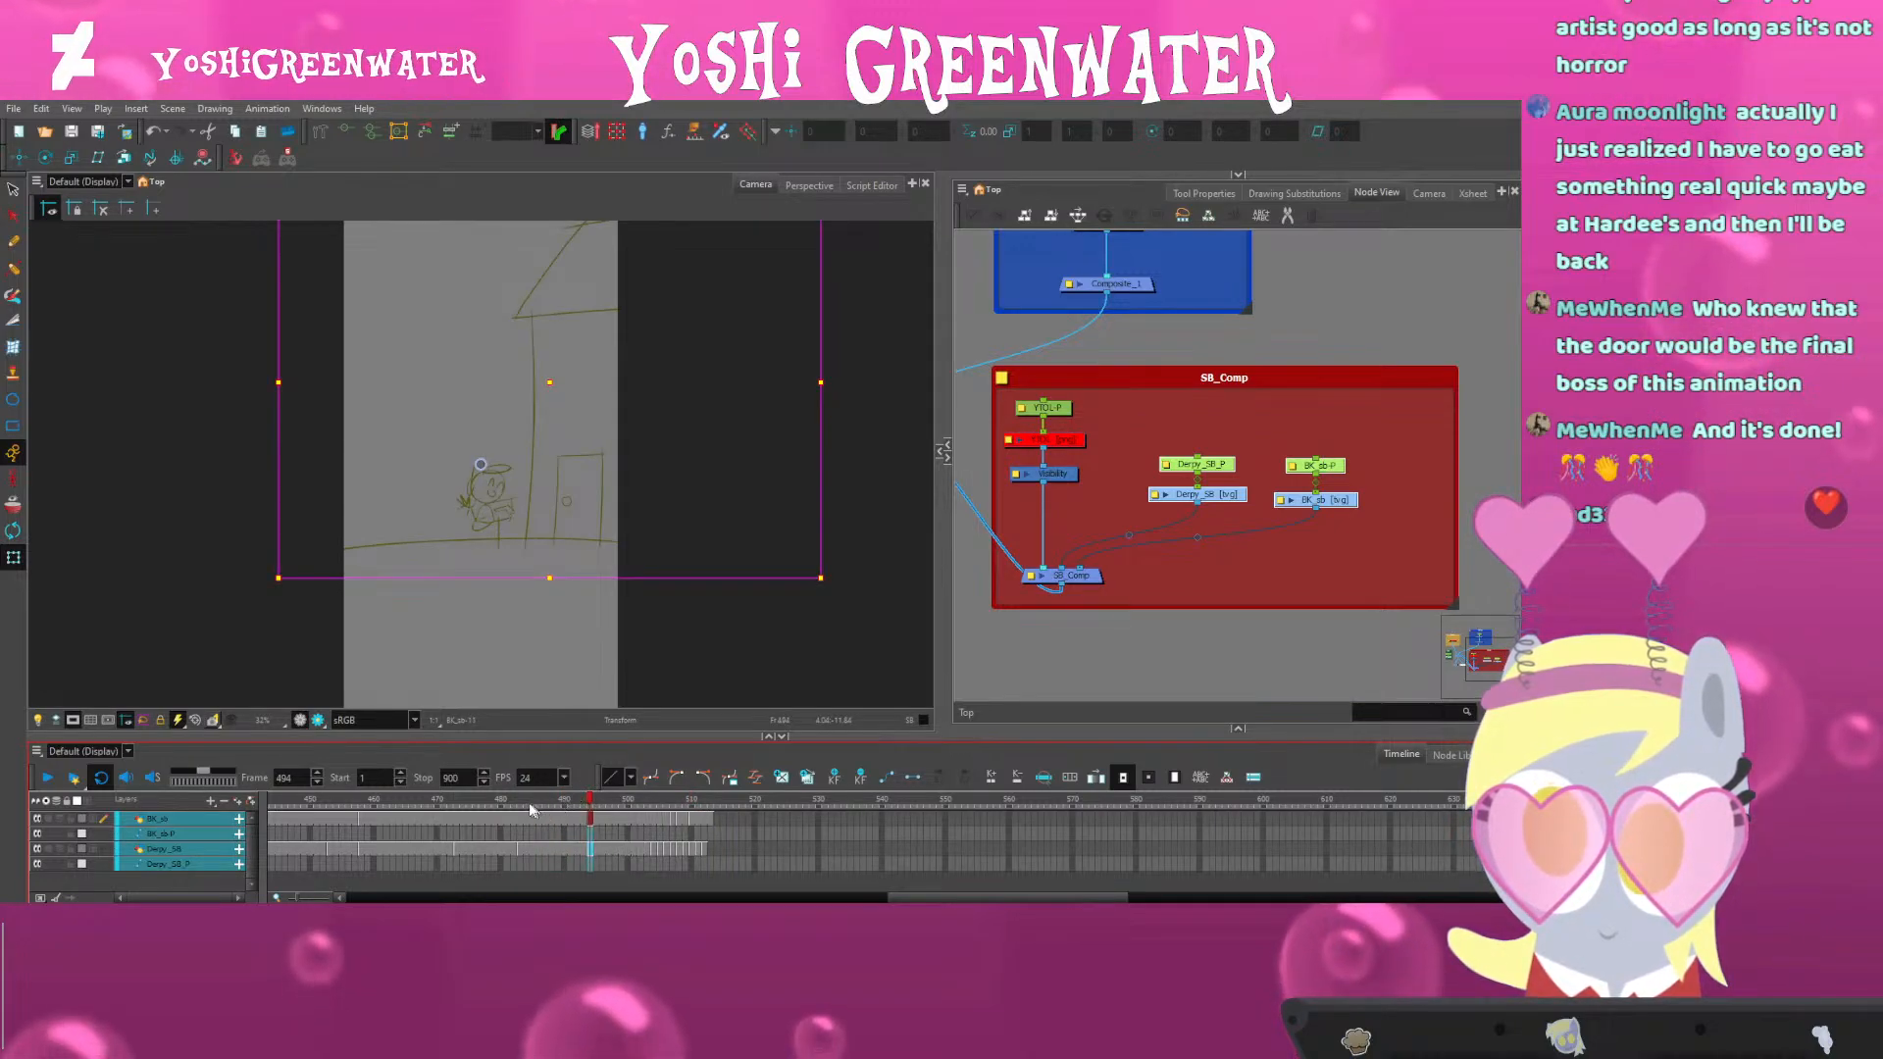
# Replay the mailbox poses and shorten the exposure near frame 495 by four frames on the selected layers
pyautogui.hotkey('shift', 'Return')
pyautogui.hotkey('shift', 'Return')
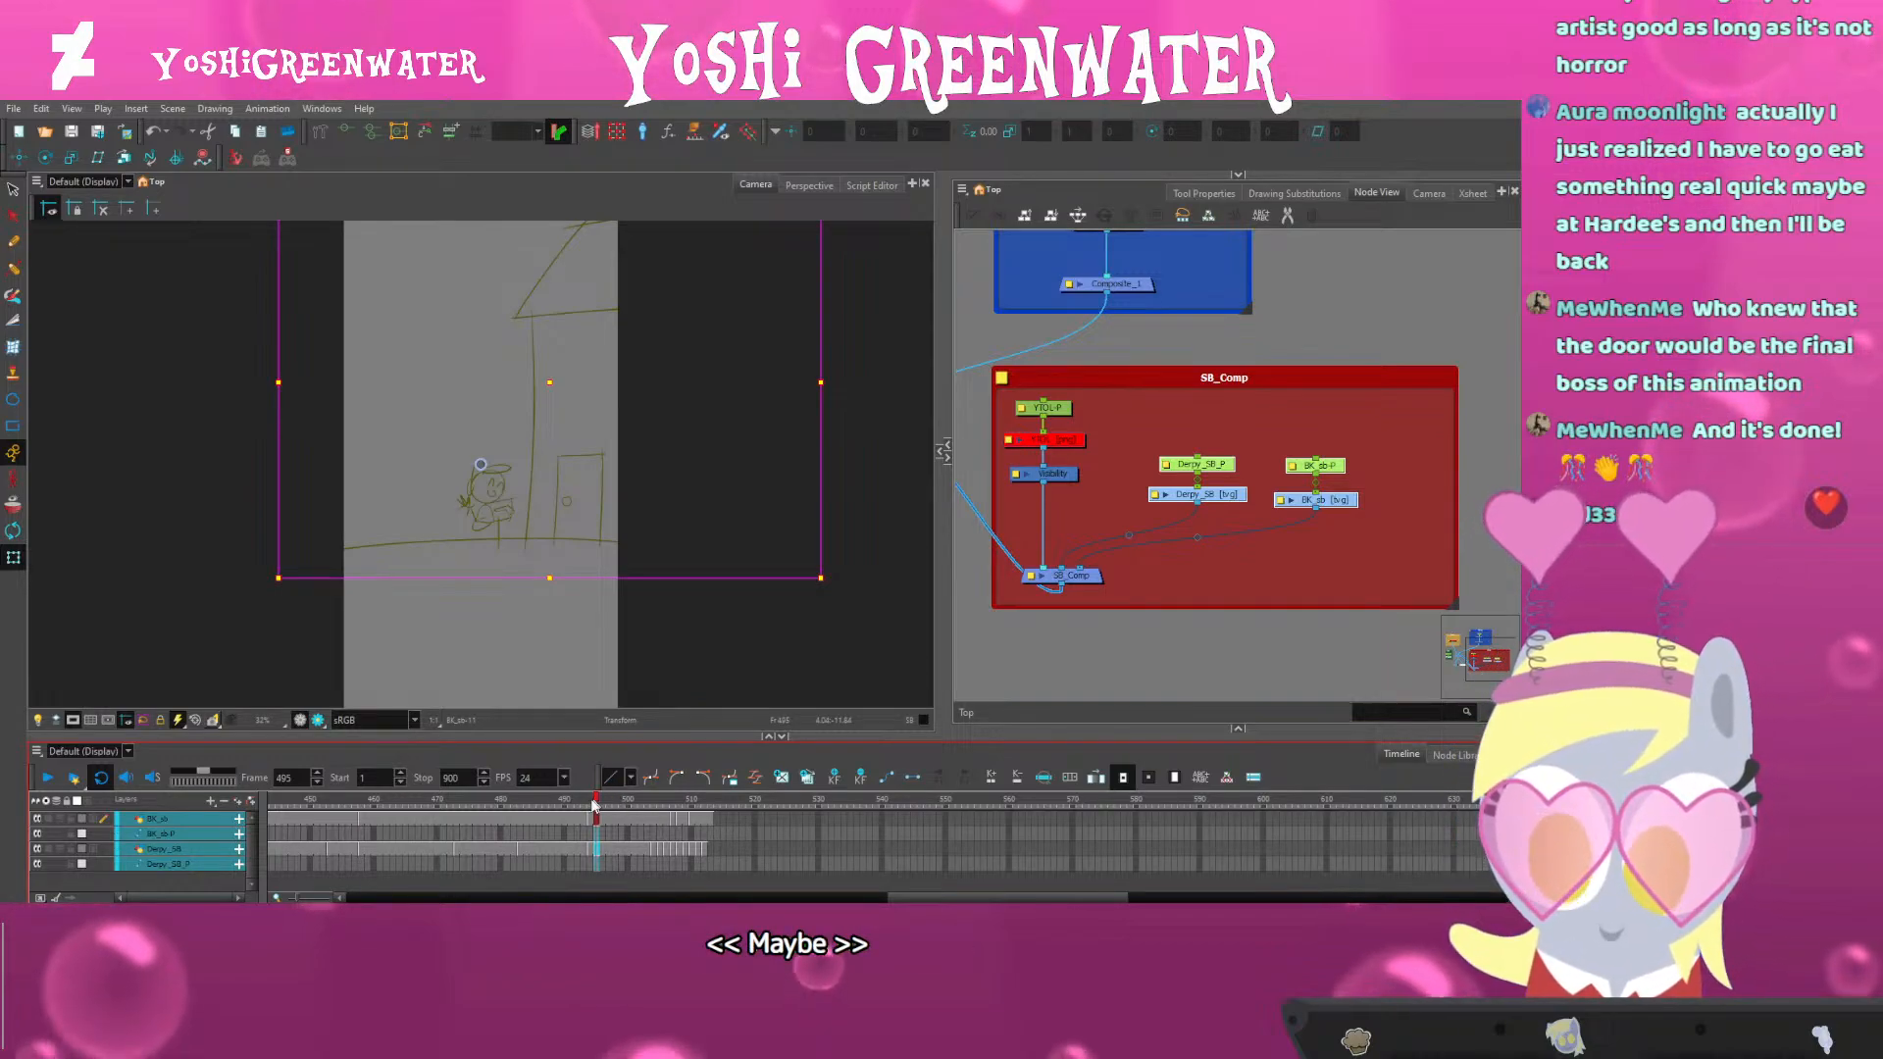
pyautogui.moveTo(510, 812); pyautogui.dragTo(605, 809)
pyautogui.press('-')
pyautogui.press('-')
pyautogui.press('-')
pyautogui.press('-')
pyautogui.click(497, 805)
pyautogui.hotkey('shift', 'Return')
pyautogui.moveTo(593, 736); pyautogui.dragTo(591, 732)
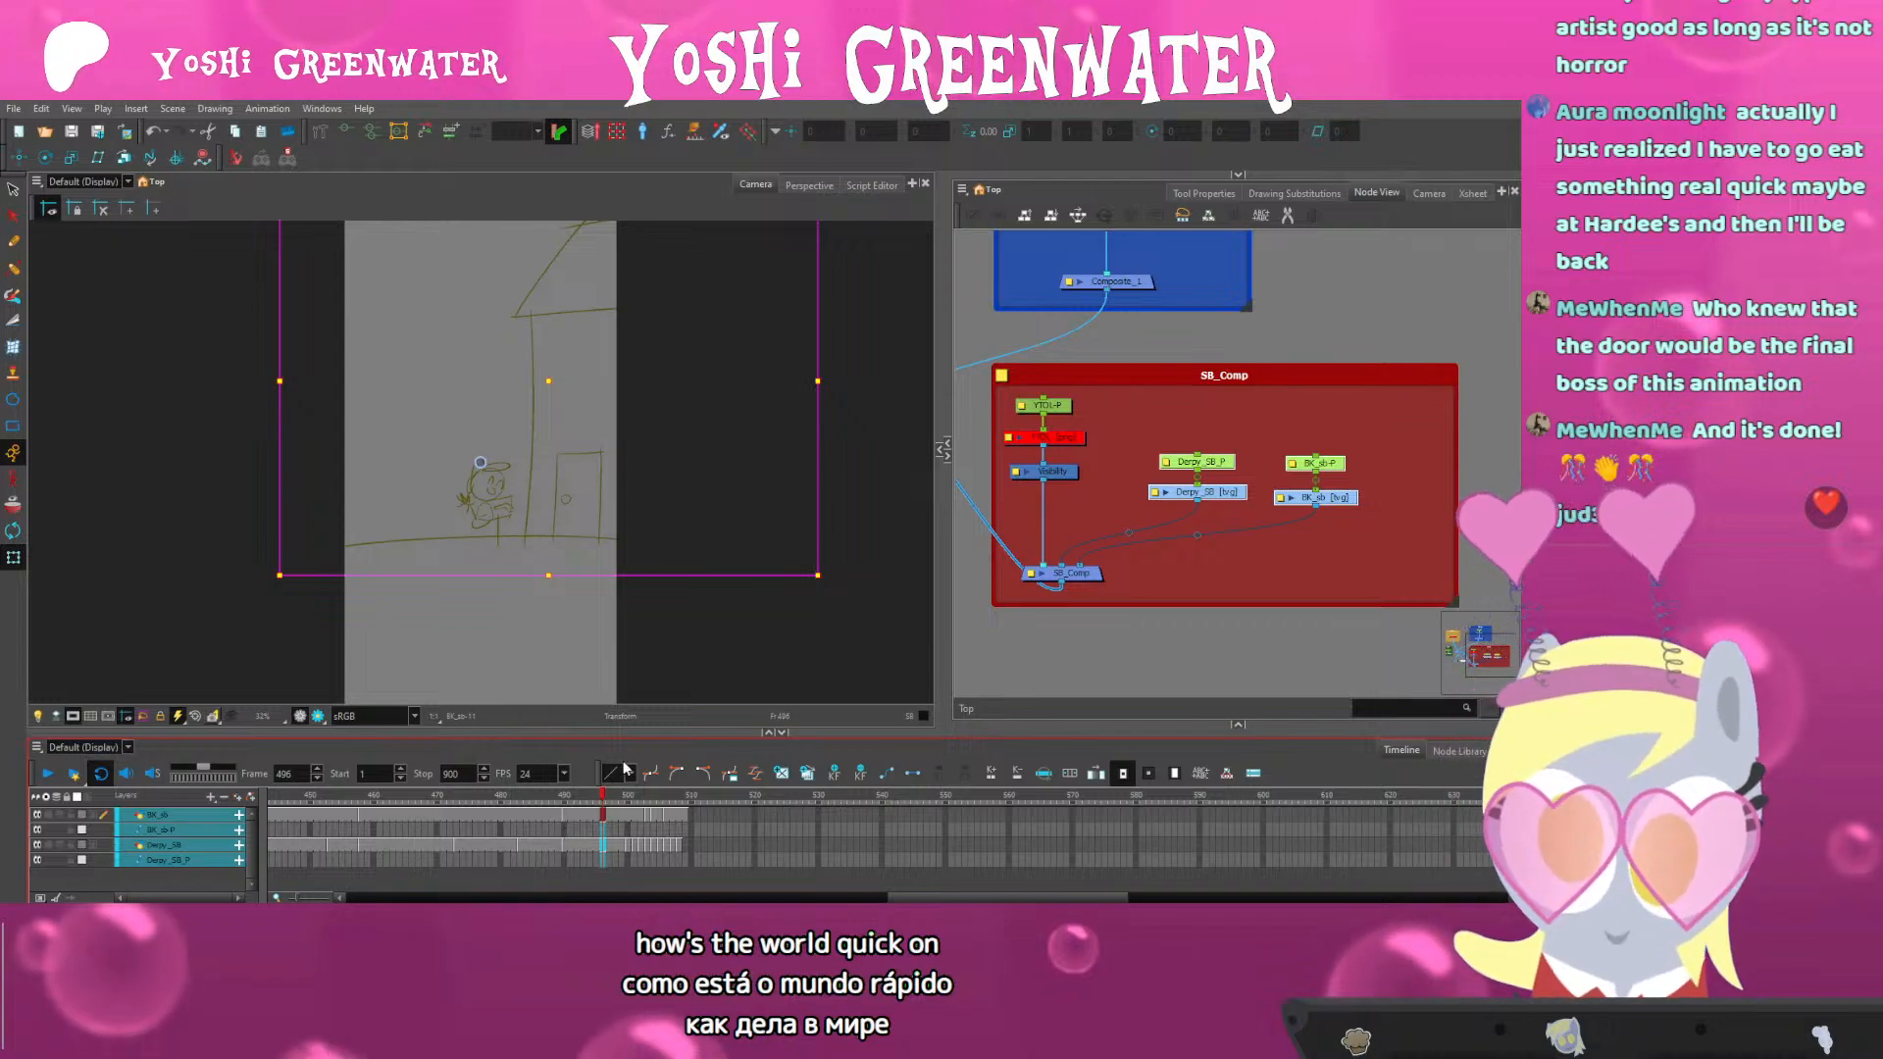
# Retime the mailbox poses between about frames 487 and 509, extending and trimming their holds while replaying from about frame 478
pyautogui.moveTo(603, 806)
pyautogui.mouseDown()
pyautogui.moveTo(628, 806)
pyautogui.moveTo(509, 831)
pyautogui.moveTo(531, 800)
pyautogui.mouseUp()
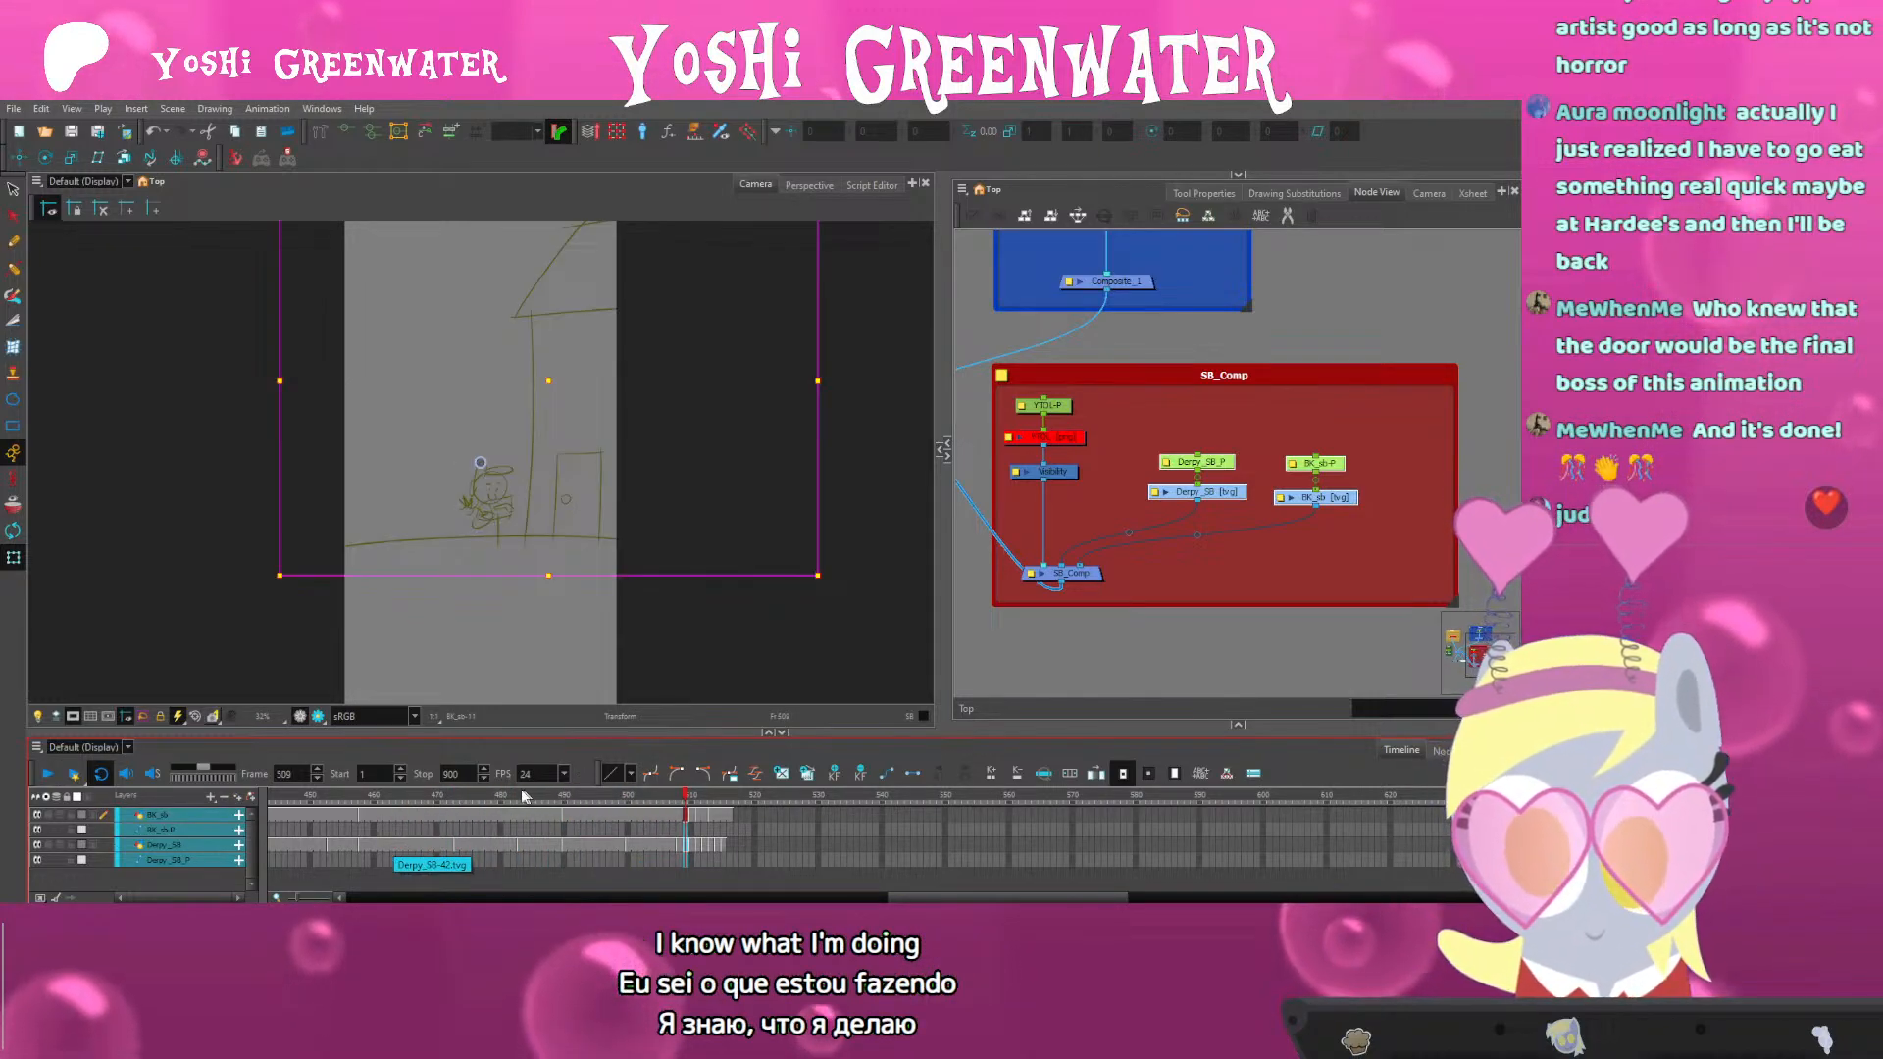
pyautogui.click(556, 796)
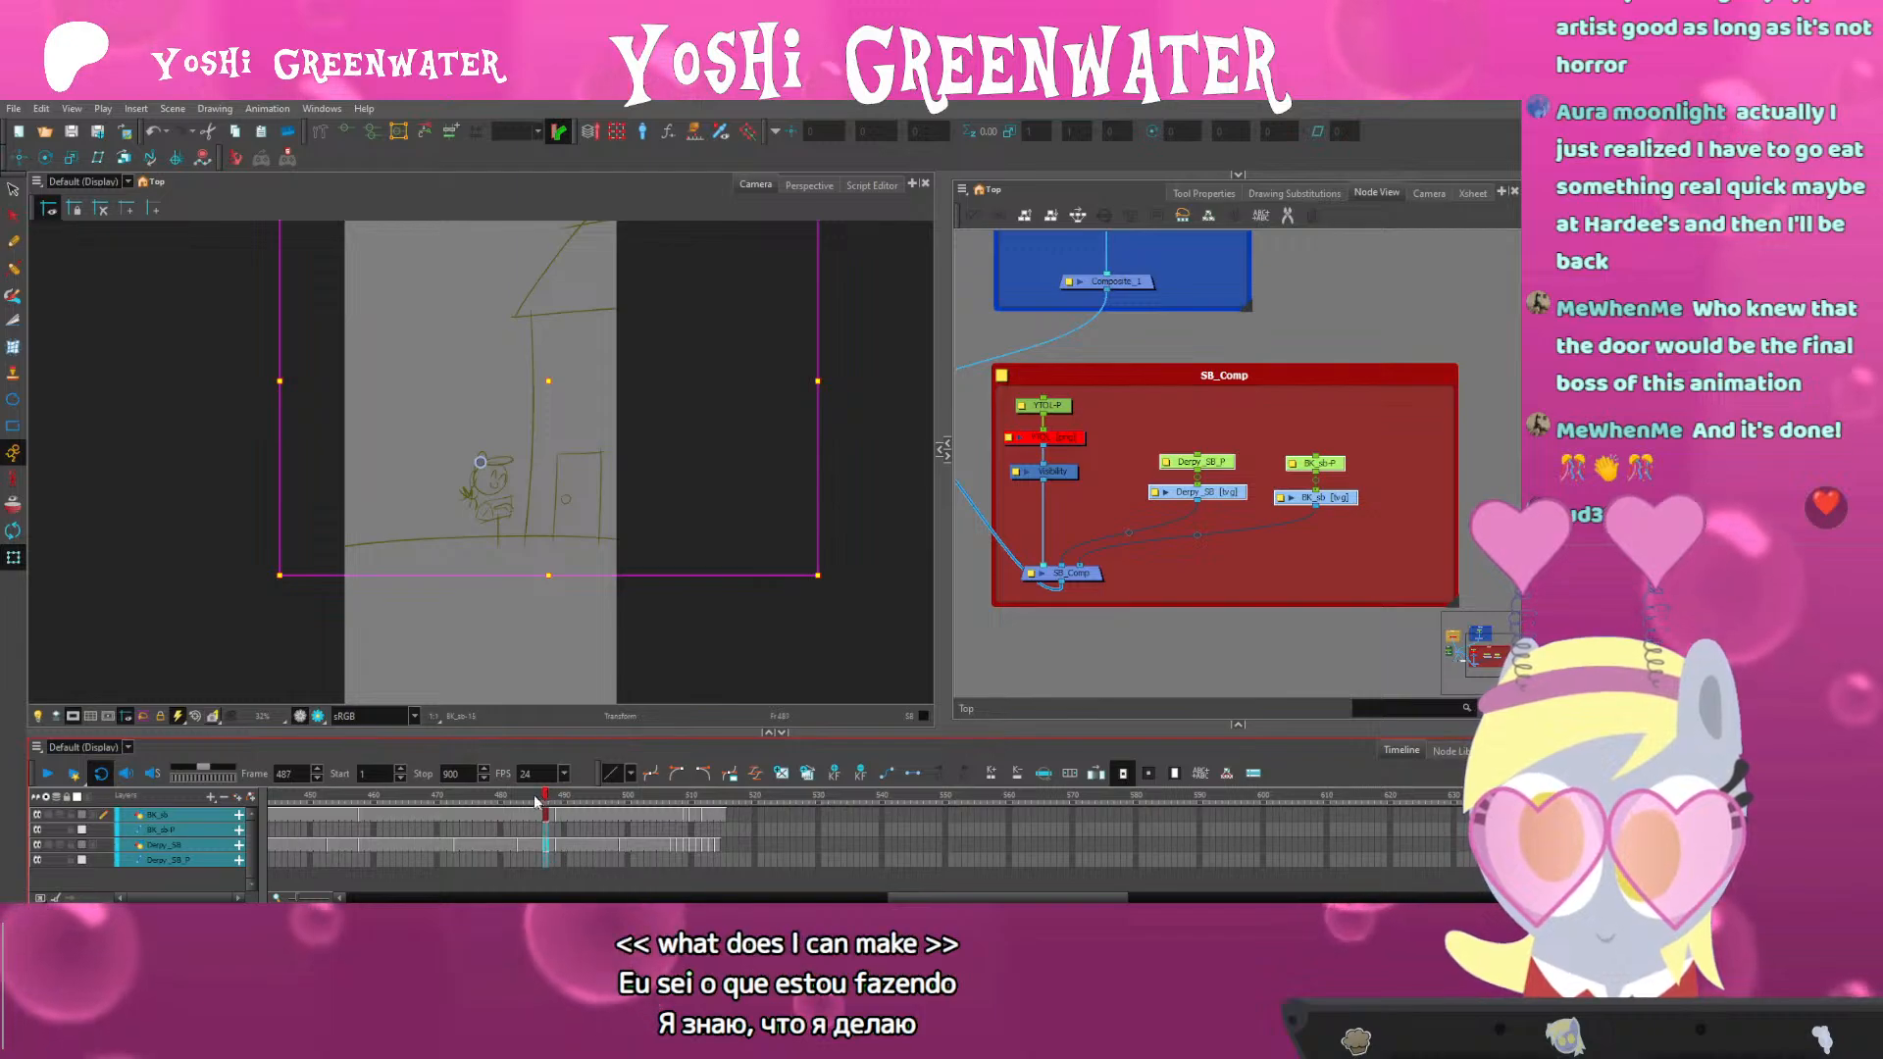
pyautogui.click(513, 797)
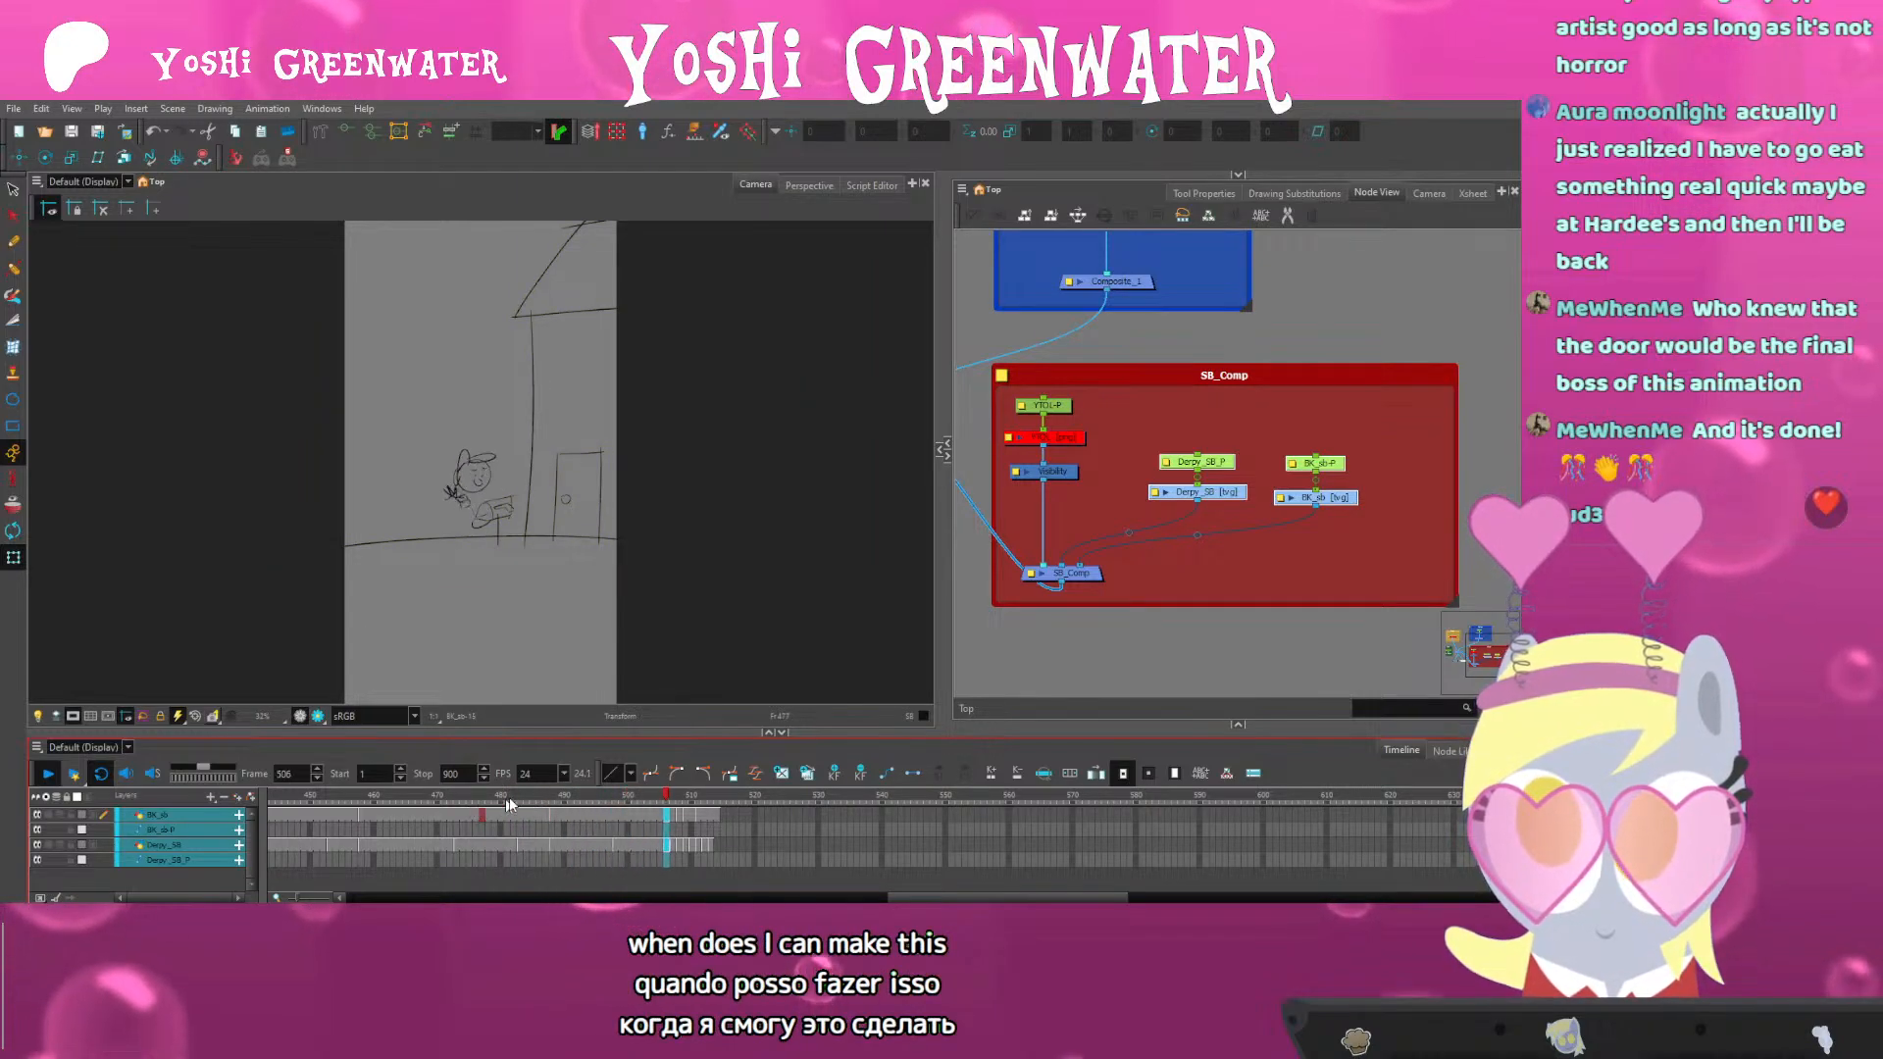
pyautogui.click(547, 799)
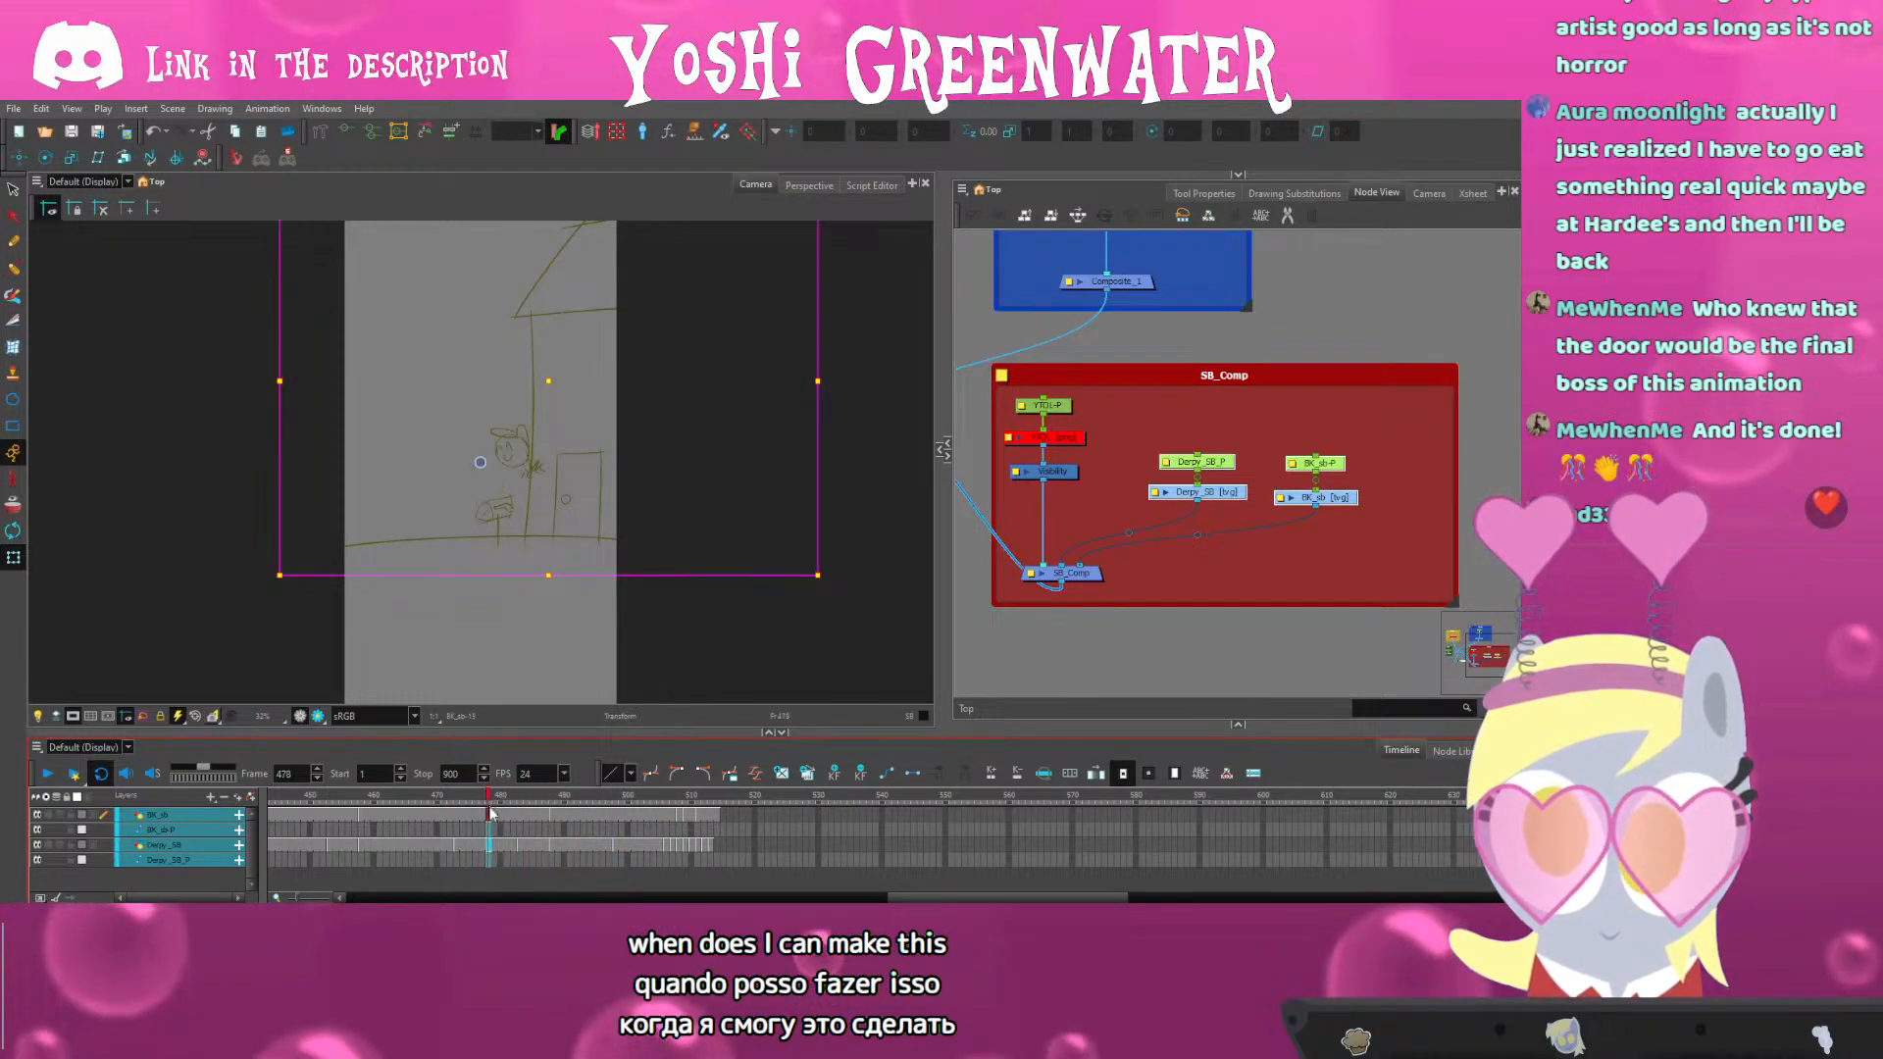
pyautogui.click(545, 798)
pyautogui.press('Return')
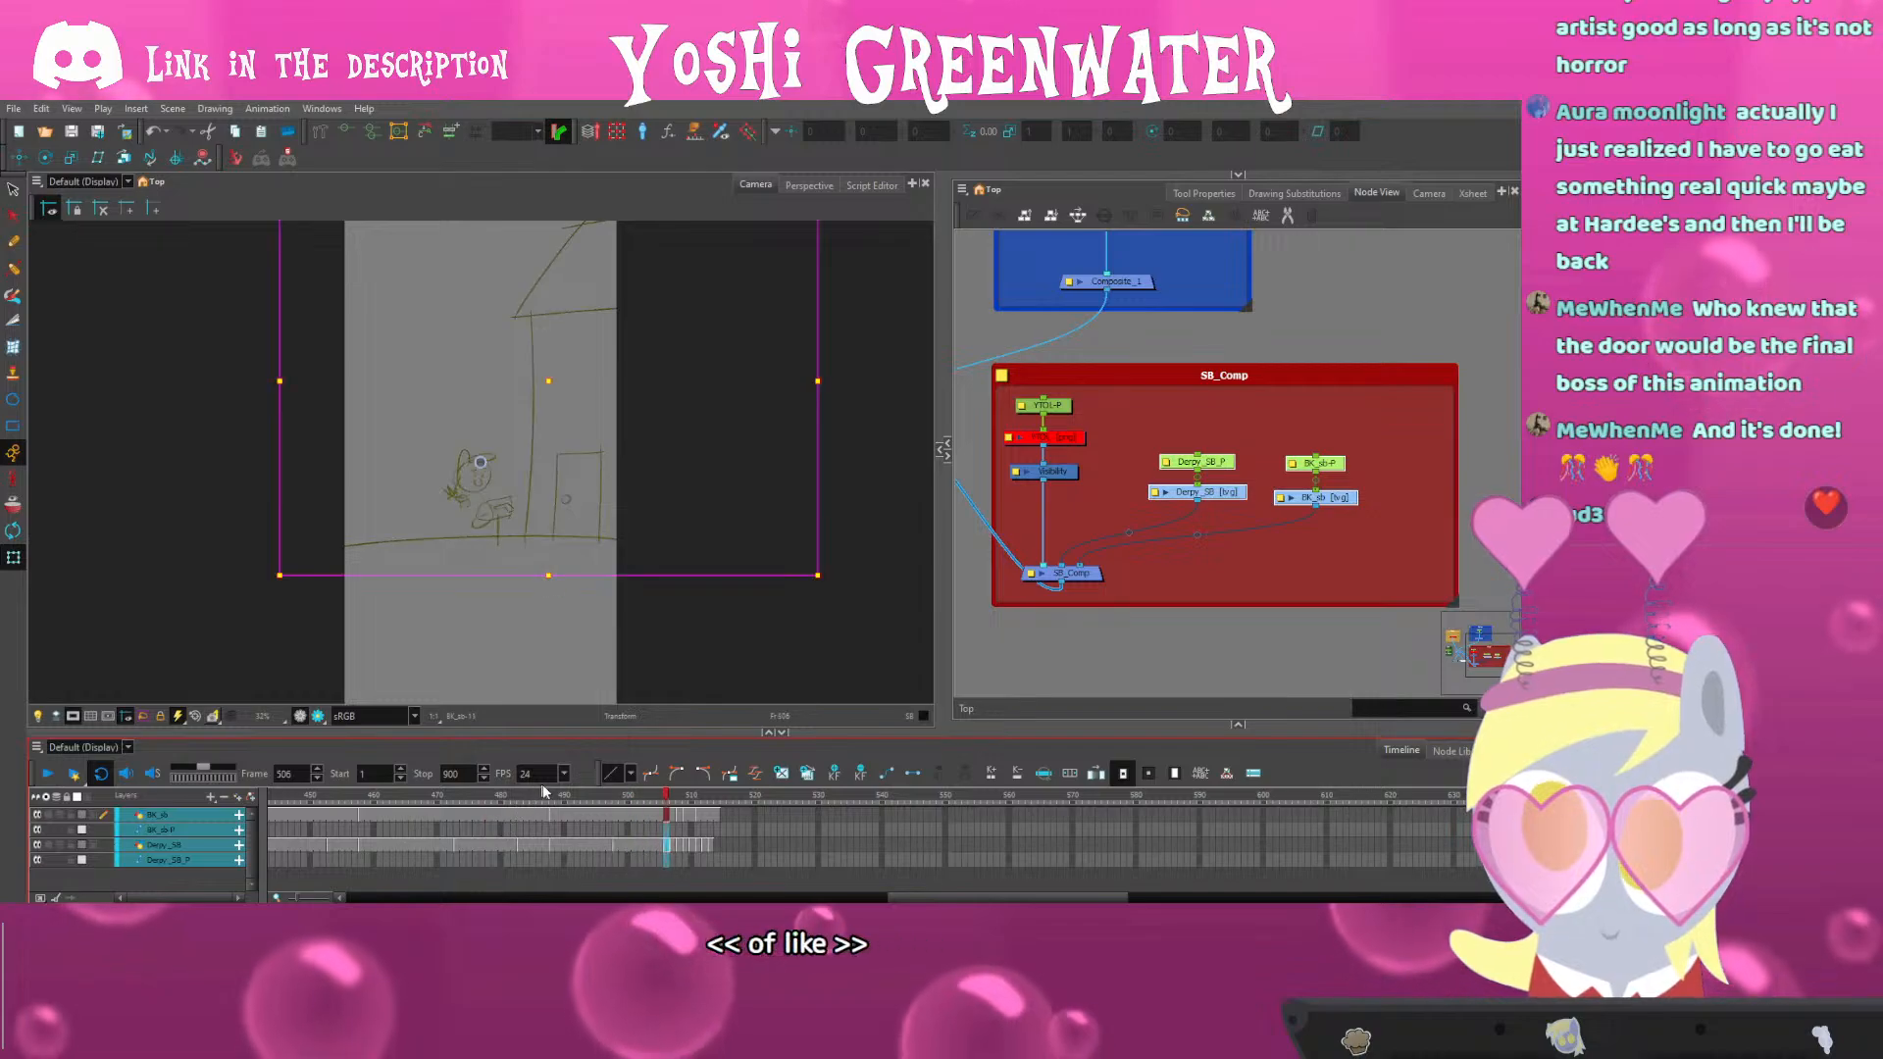
pyautogui.press('Return')
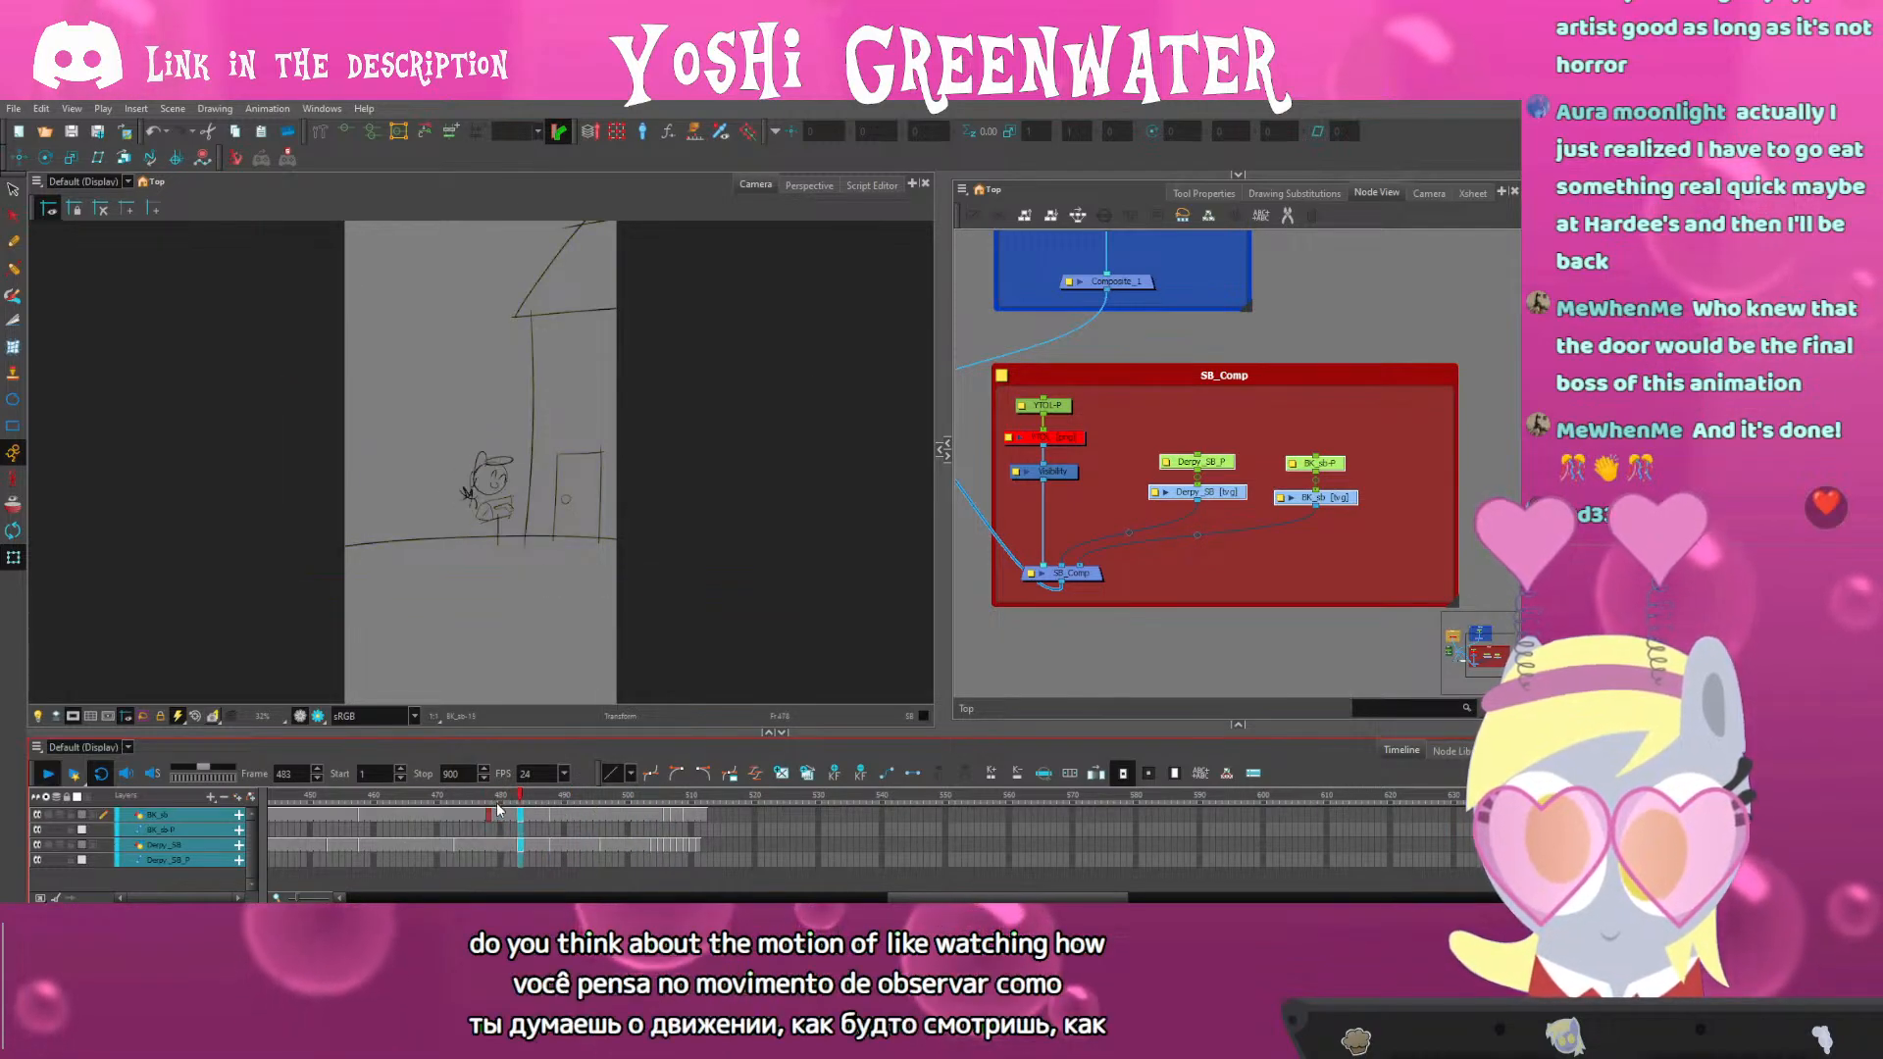
pyautogui.press('Return')
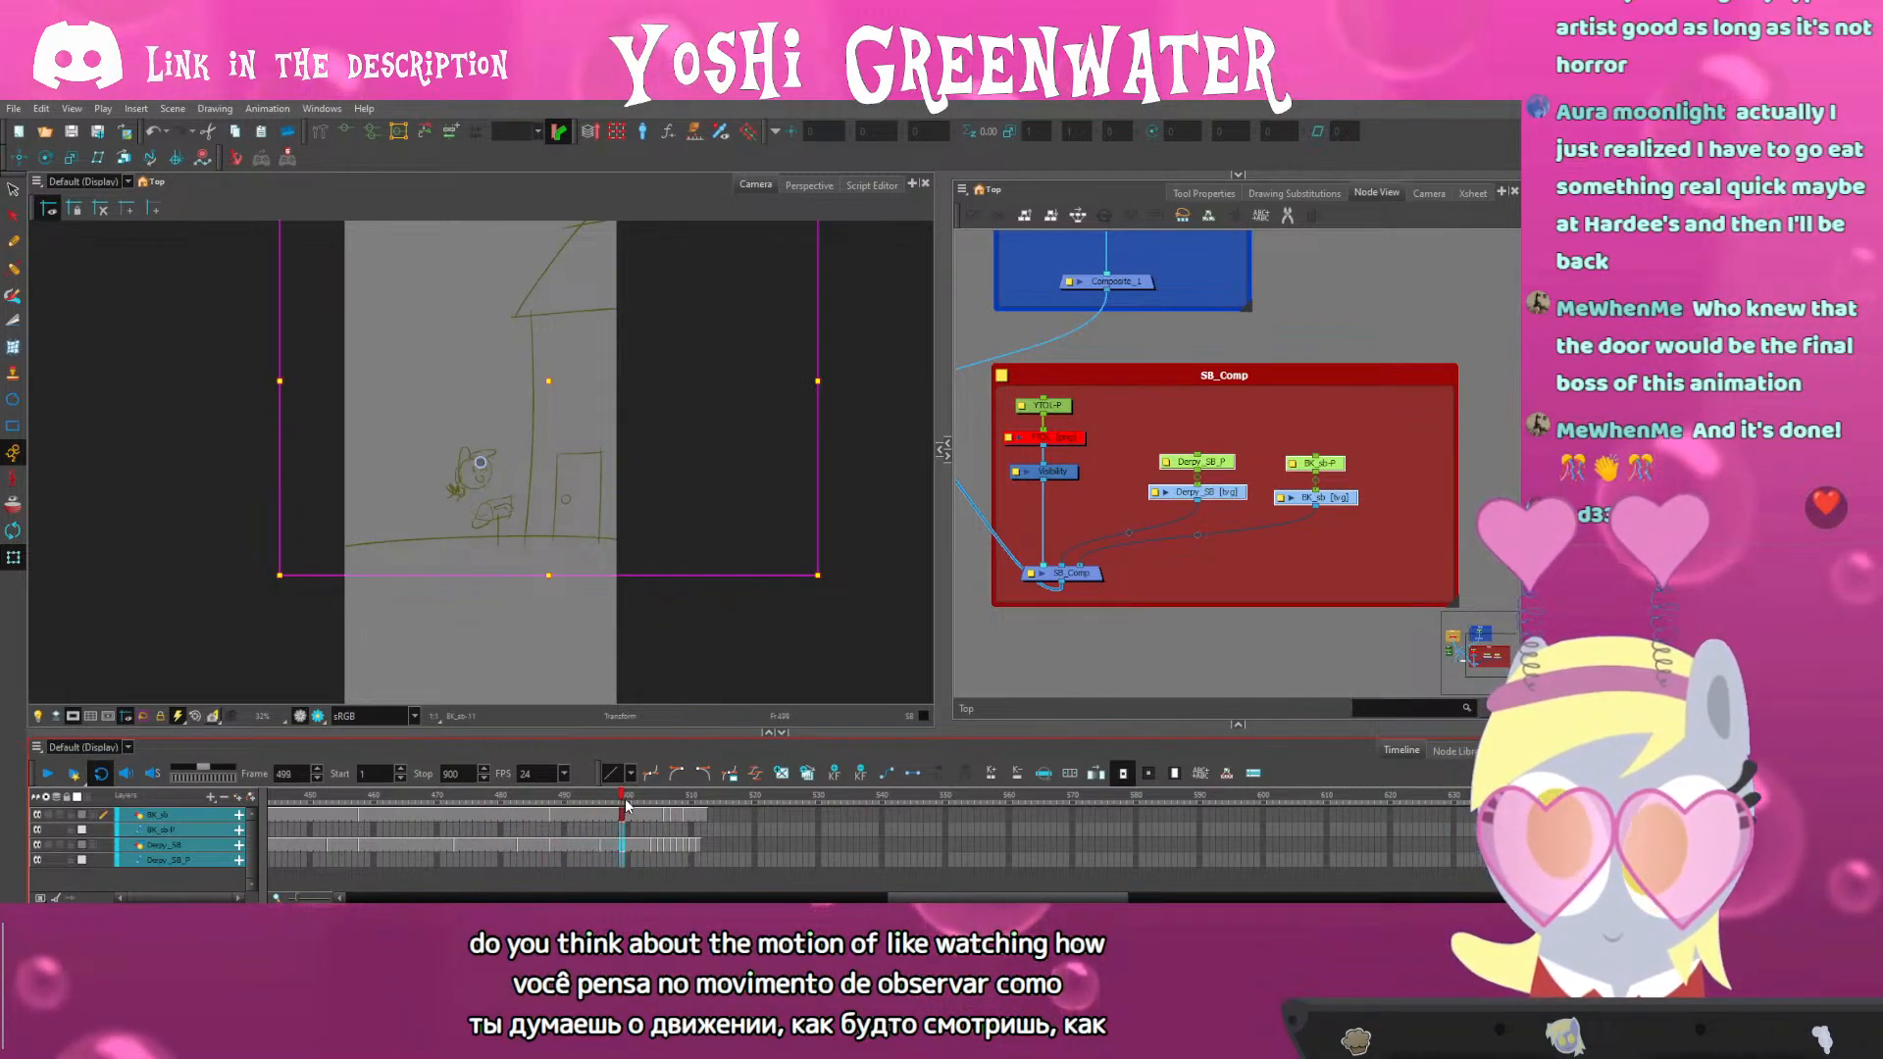
# Lengthen the mailbox pose hold at frame 499 on the selected layers and check the playback through frame 510
pyautogui.moveTo(626, 806); pyautogui.dragTo(648, 808)
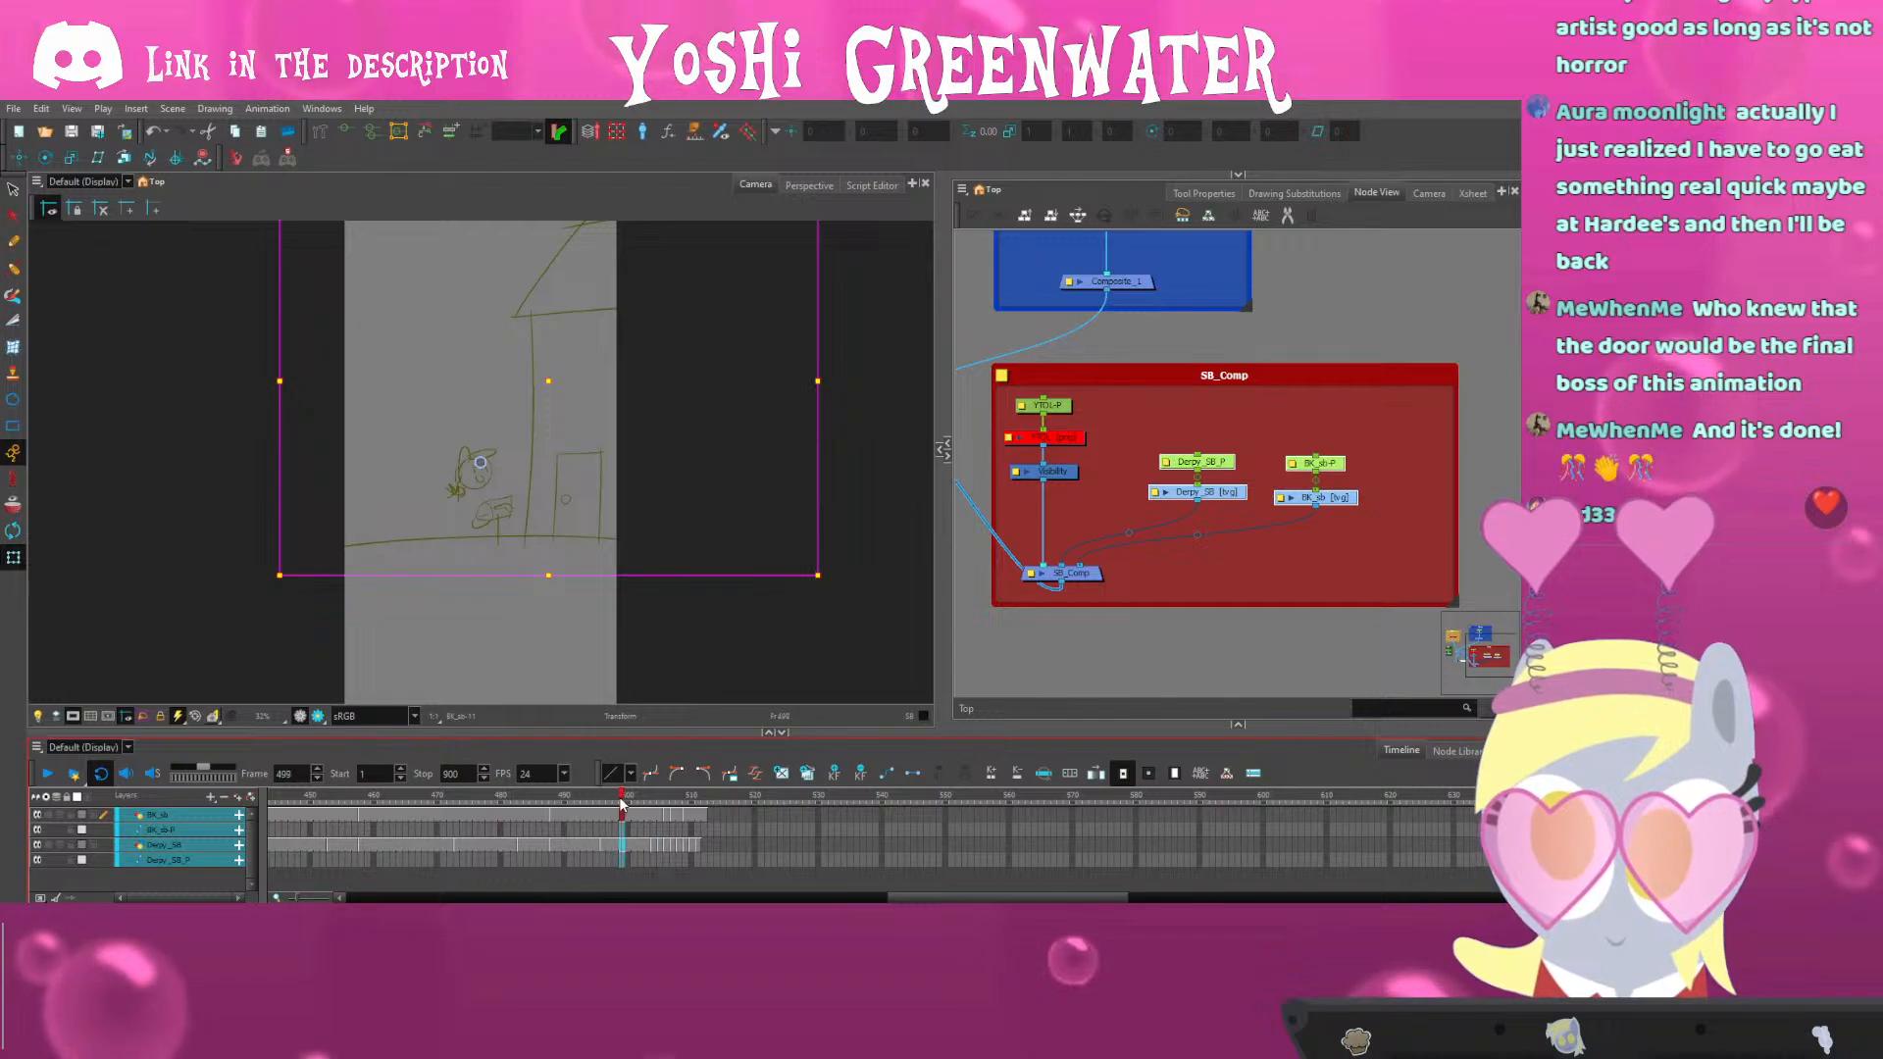
pyautogui.moveTo(610, 814); pyautogui.dragTo(503, 811)
pyautogui.press('Return')
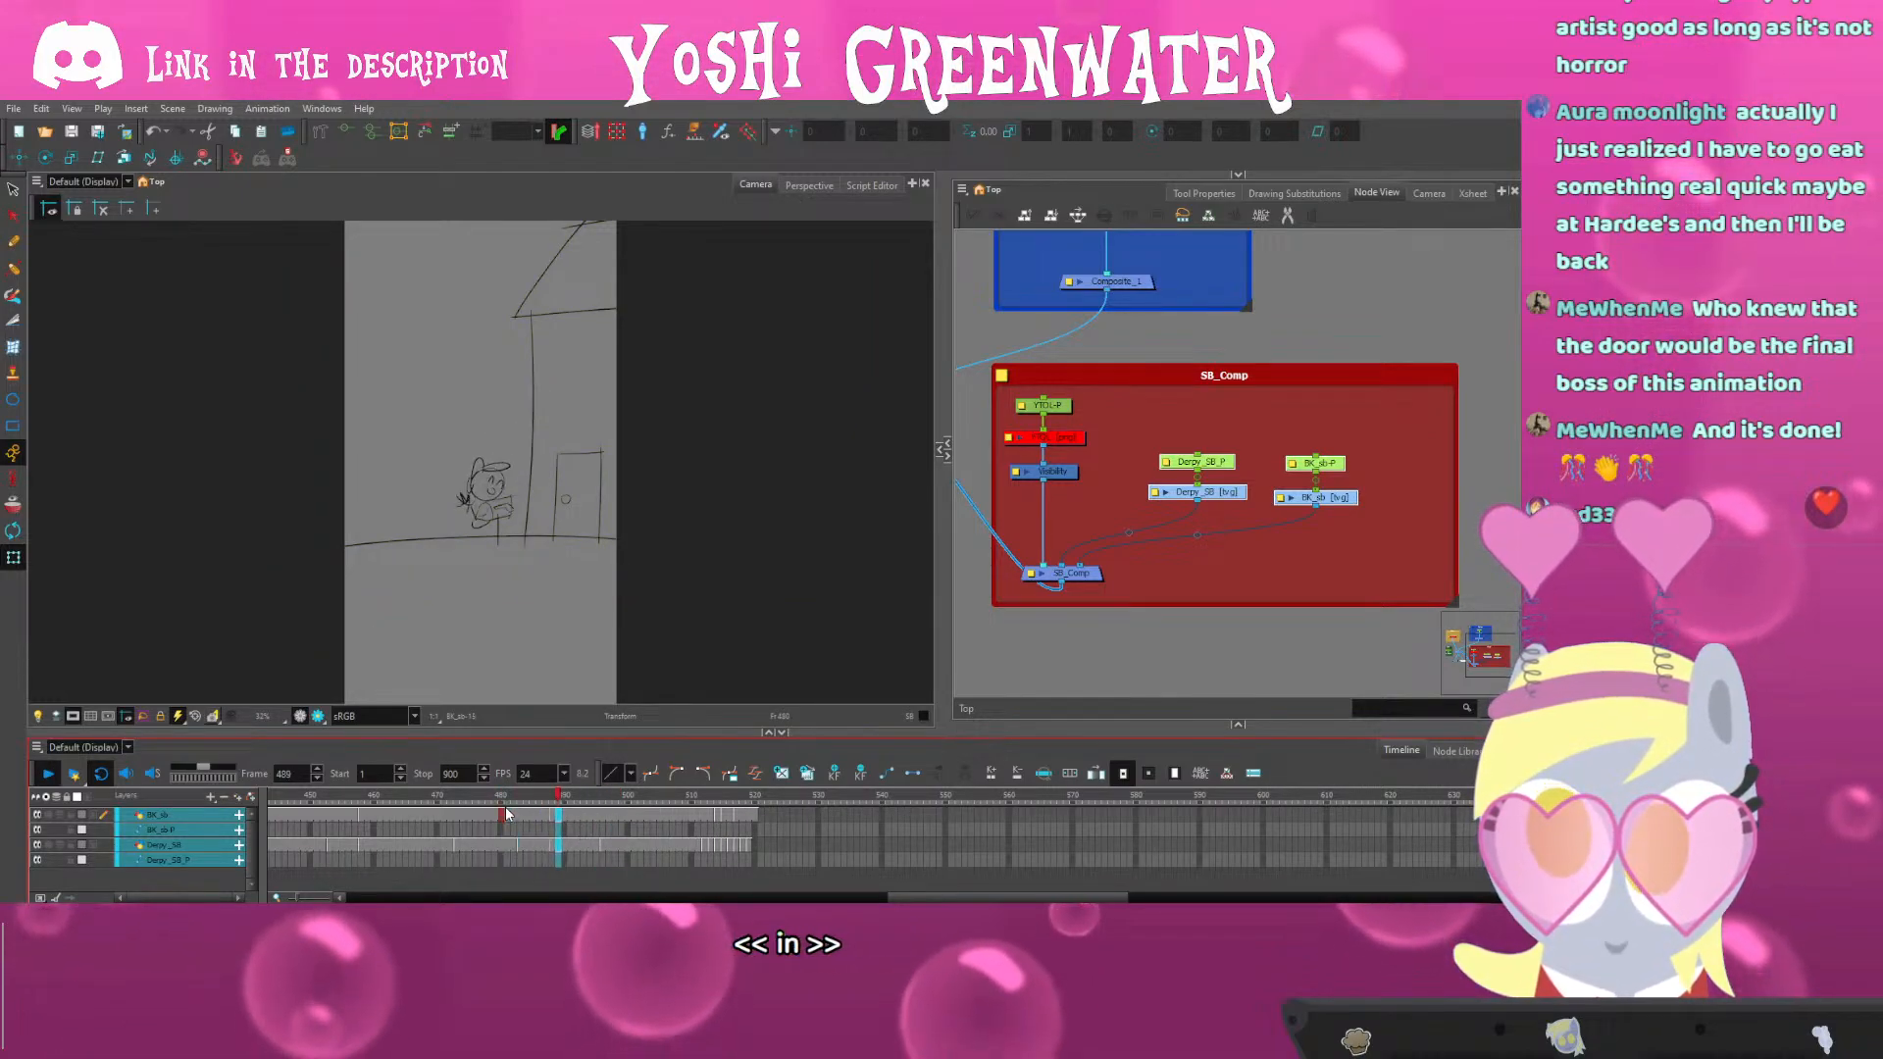
pyautogui.press('Return')
pyautogui.click(660, 799)
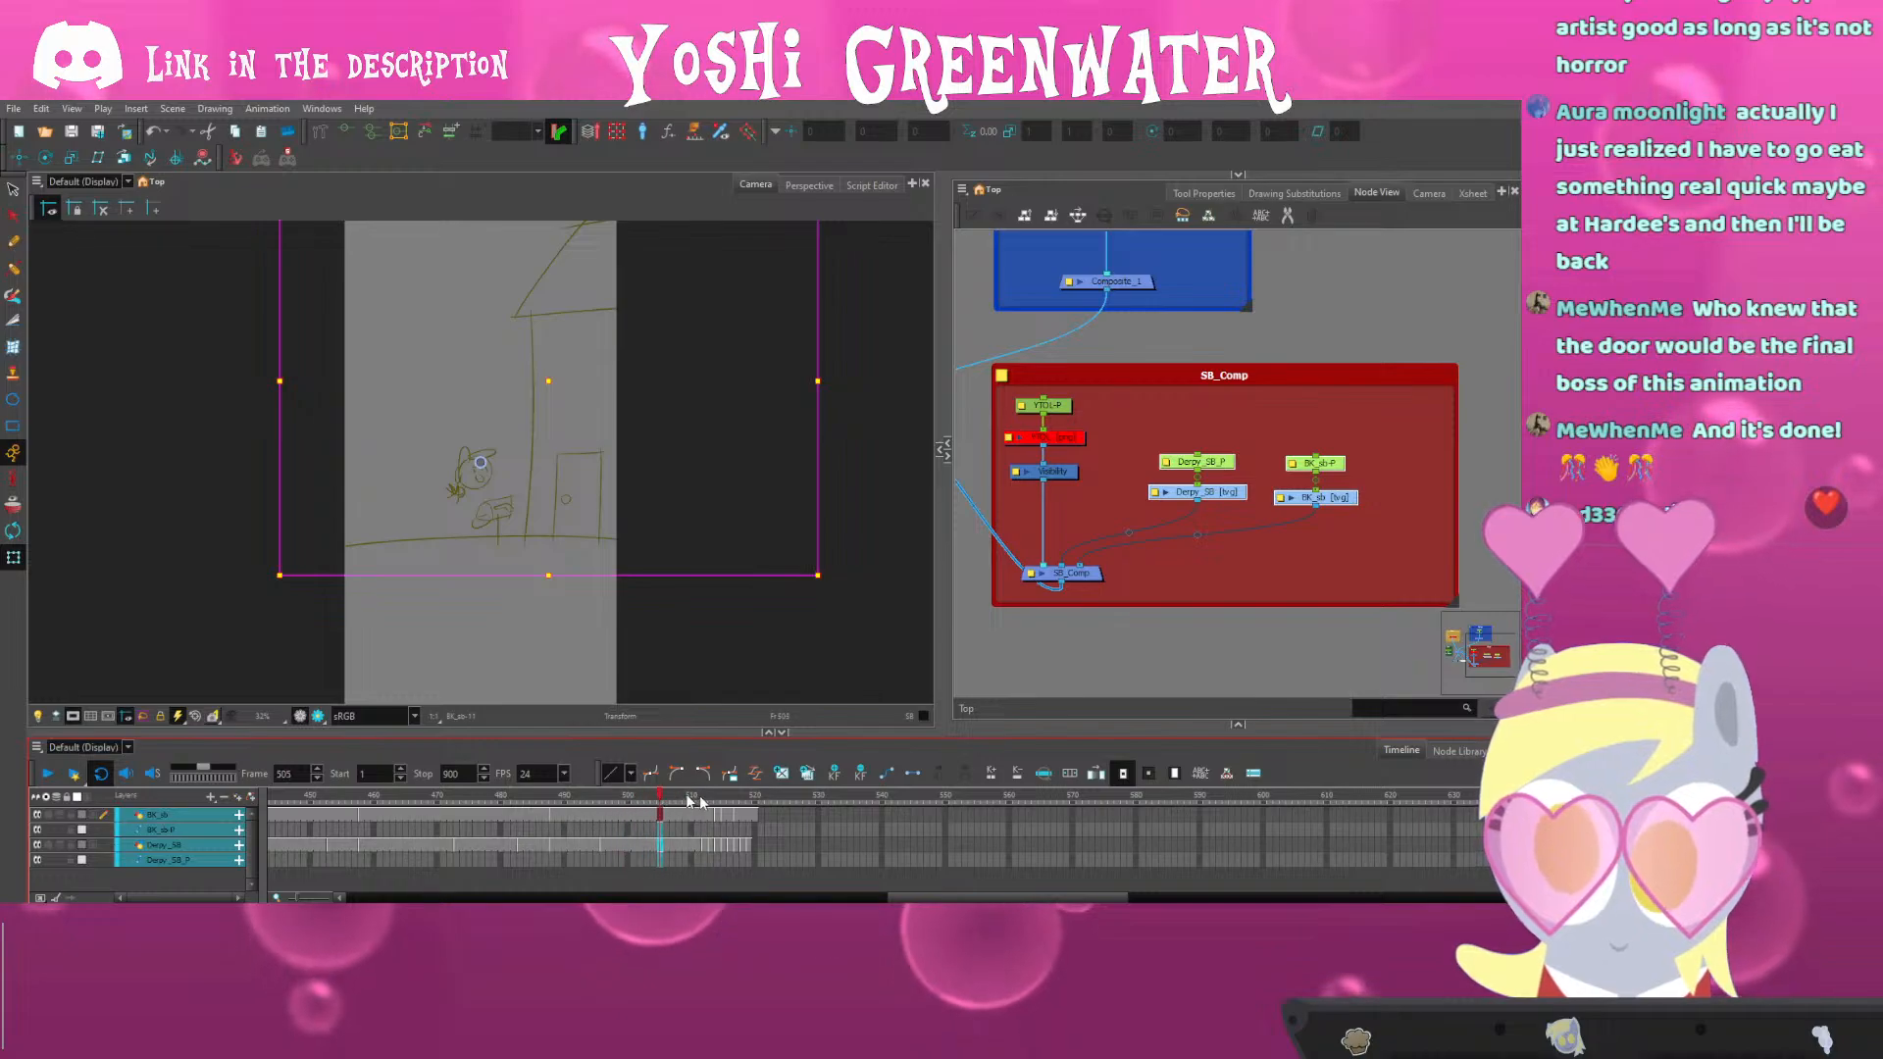
pyautogui.moveTo(693, 799); pyautogui.dragTo(628, 800)
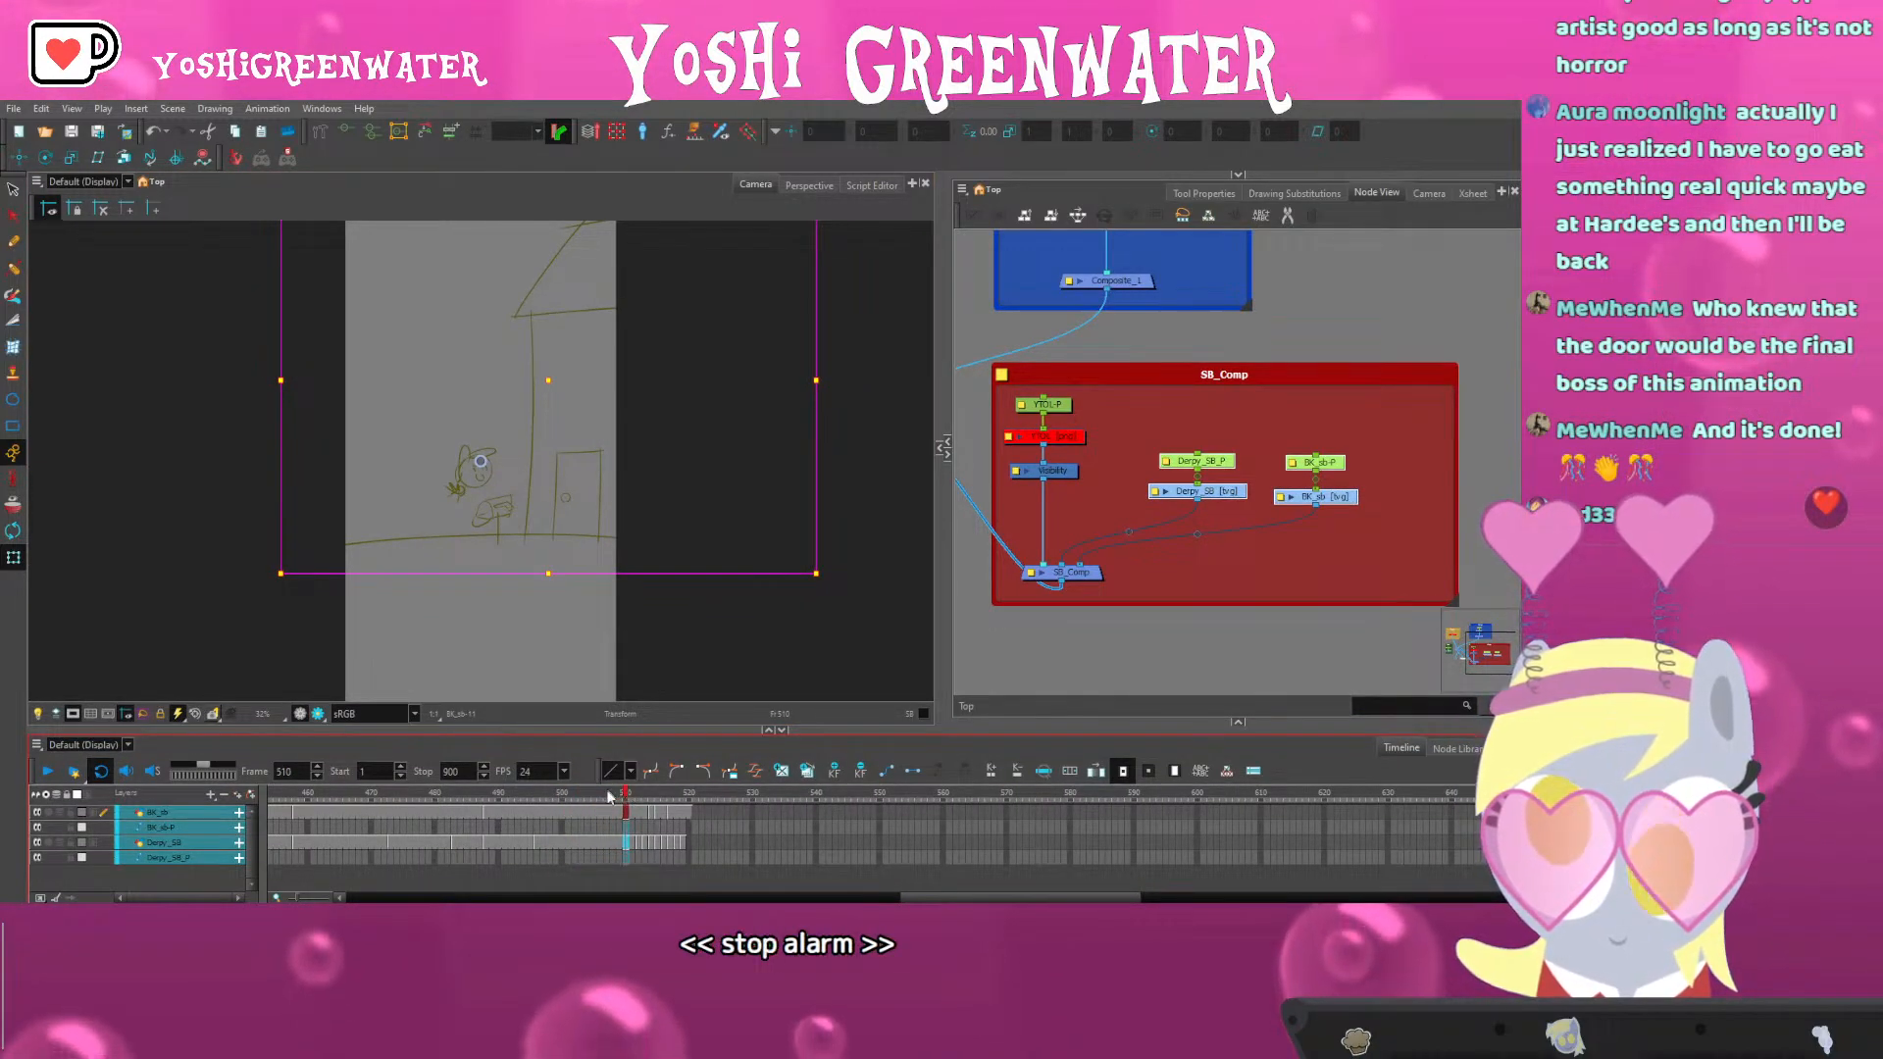
# Replay from about frame 497 and lengthen the mailbox pose holds around frames 514 and 515
pyautogui.click(539, 800)
pyautogui.hotkey('shift', 'Return')
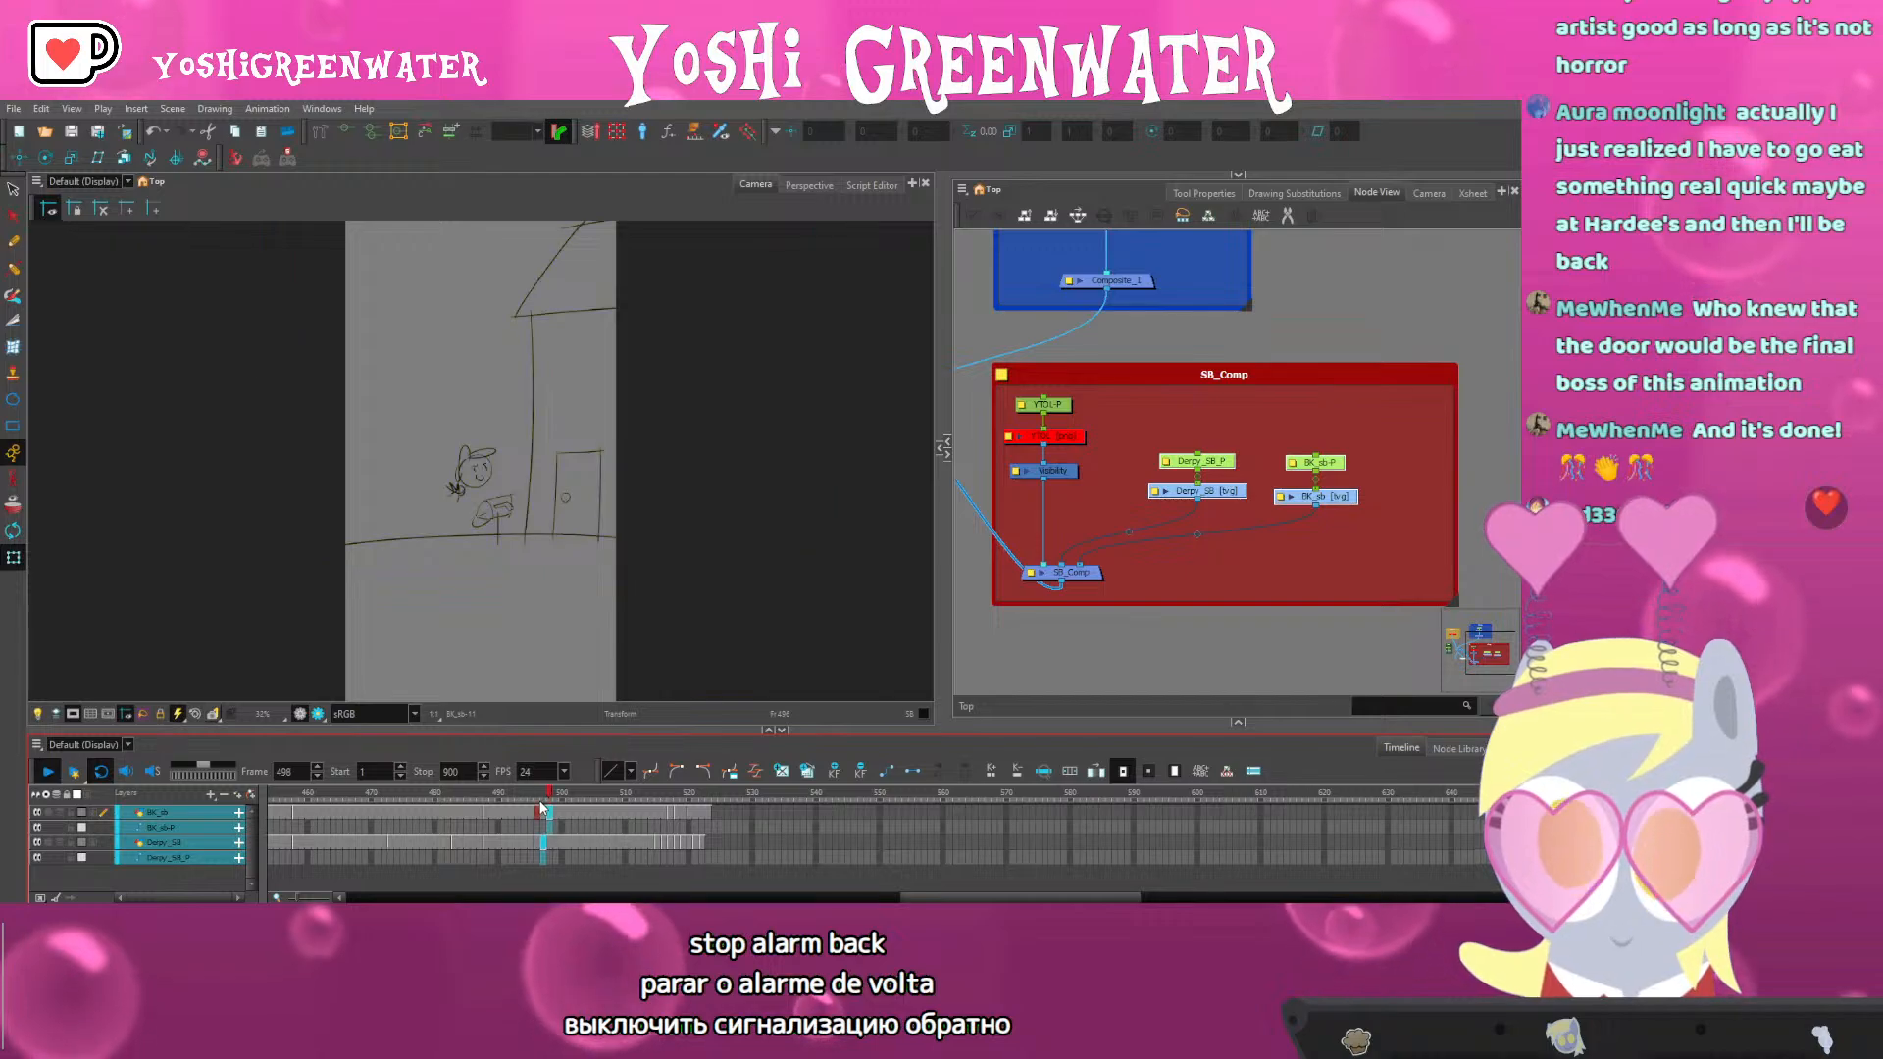
pyautogui.hotkey('shift', 'Return')
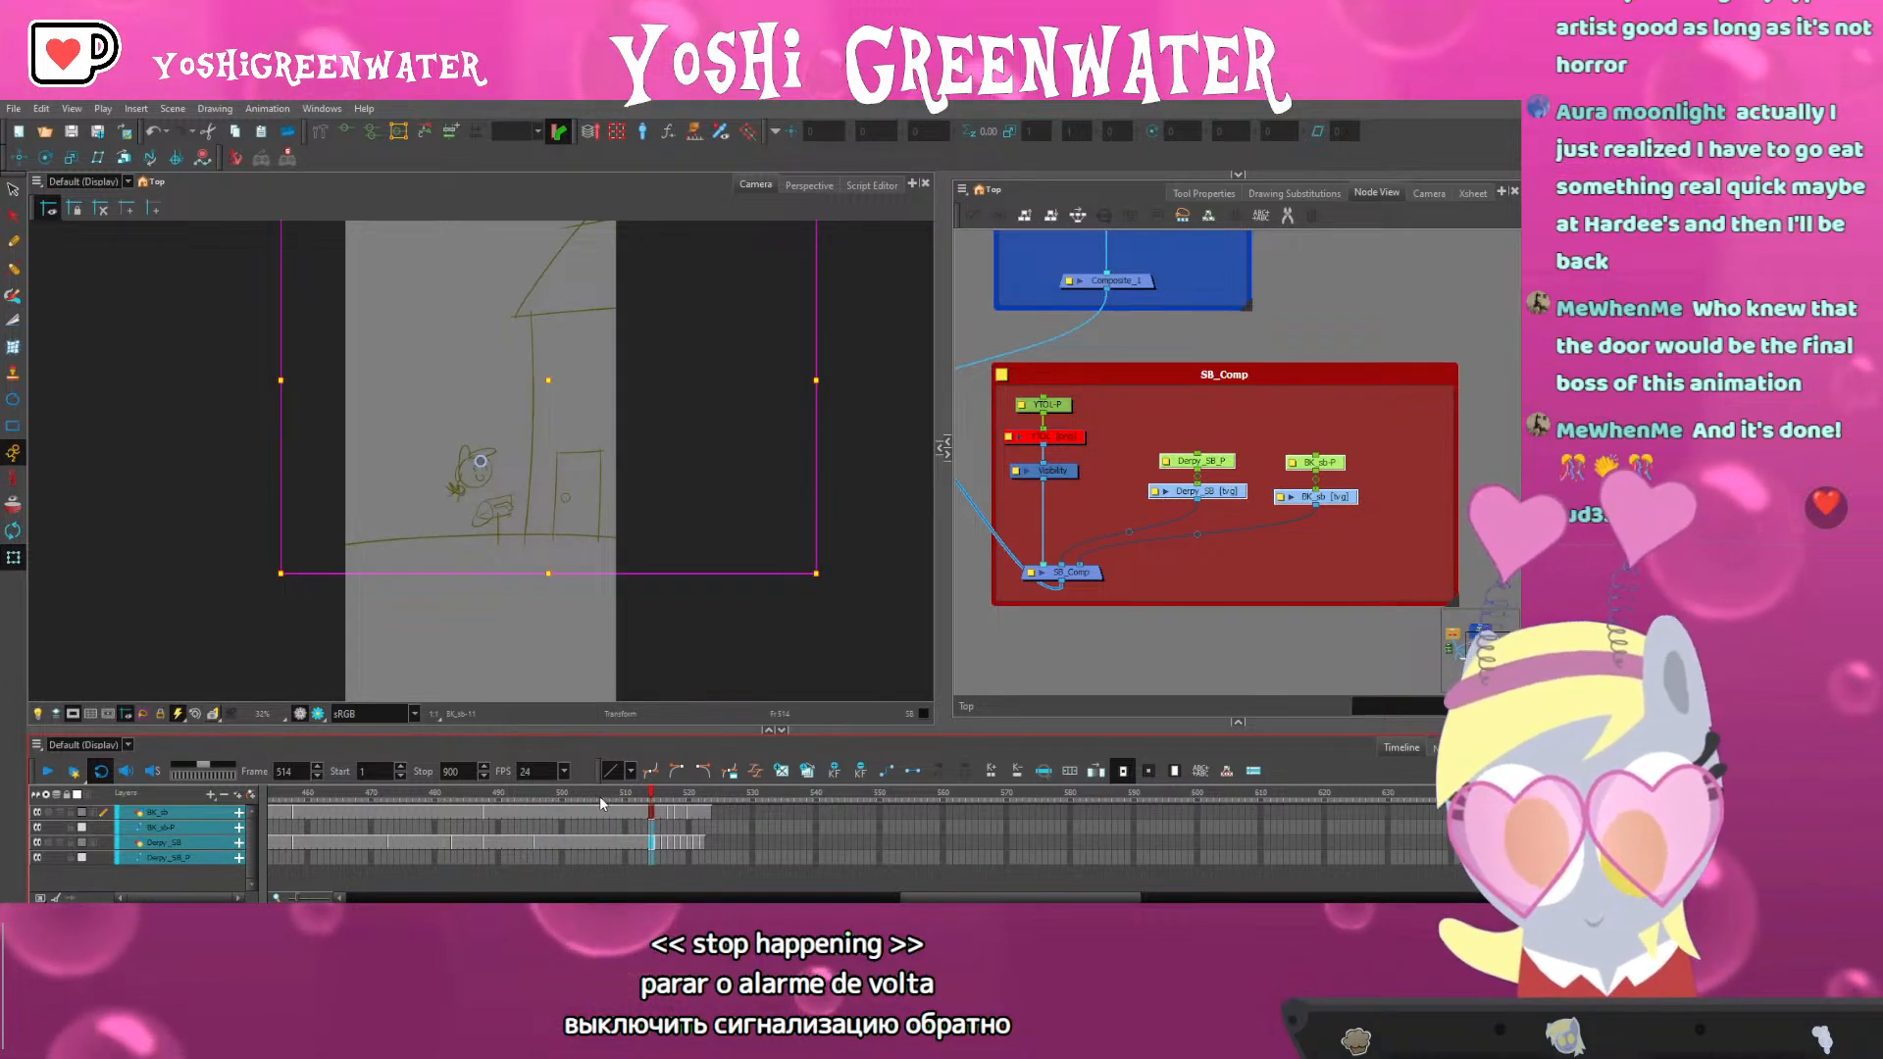
pyautogui.click(646, 802)
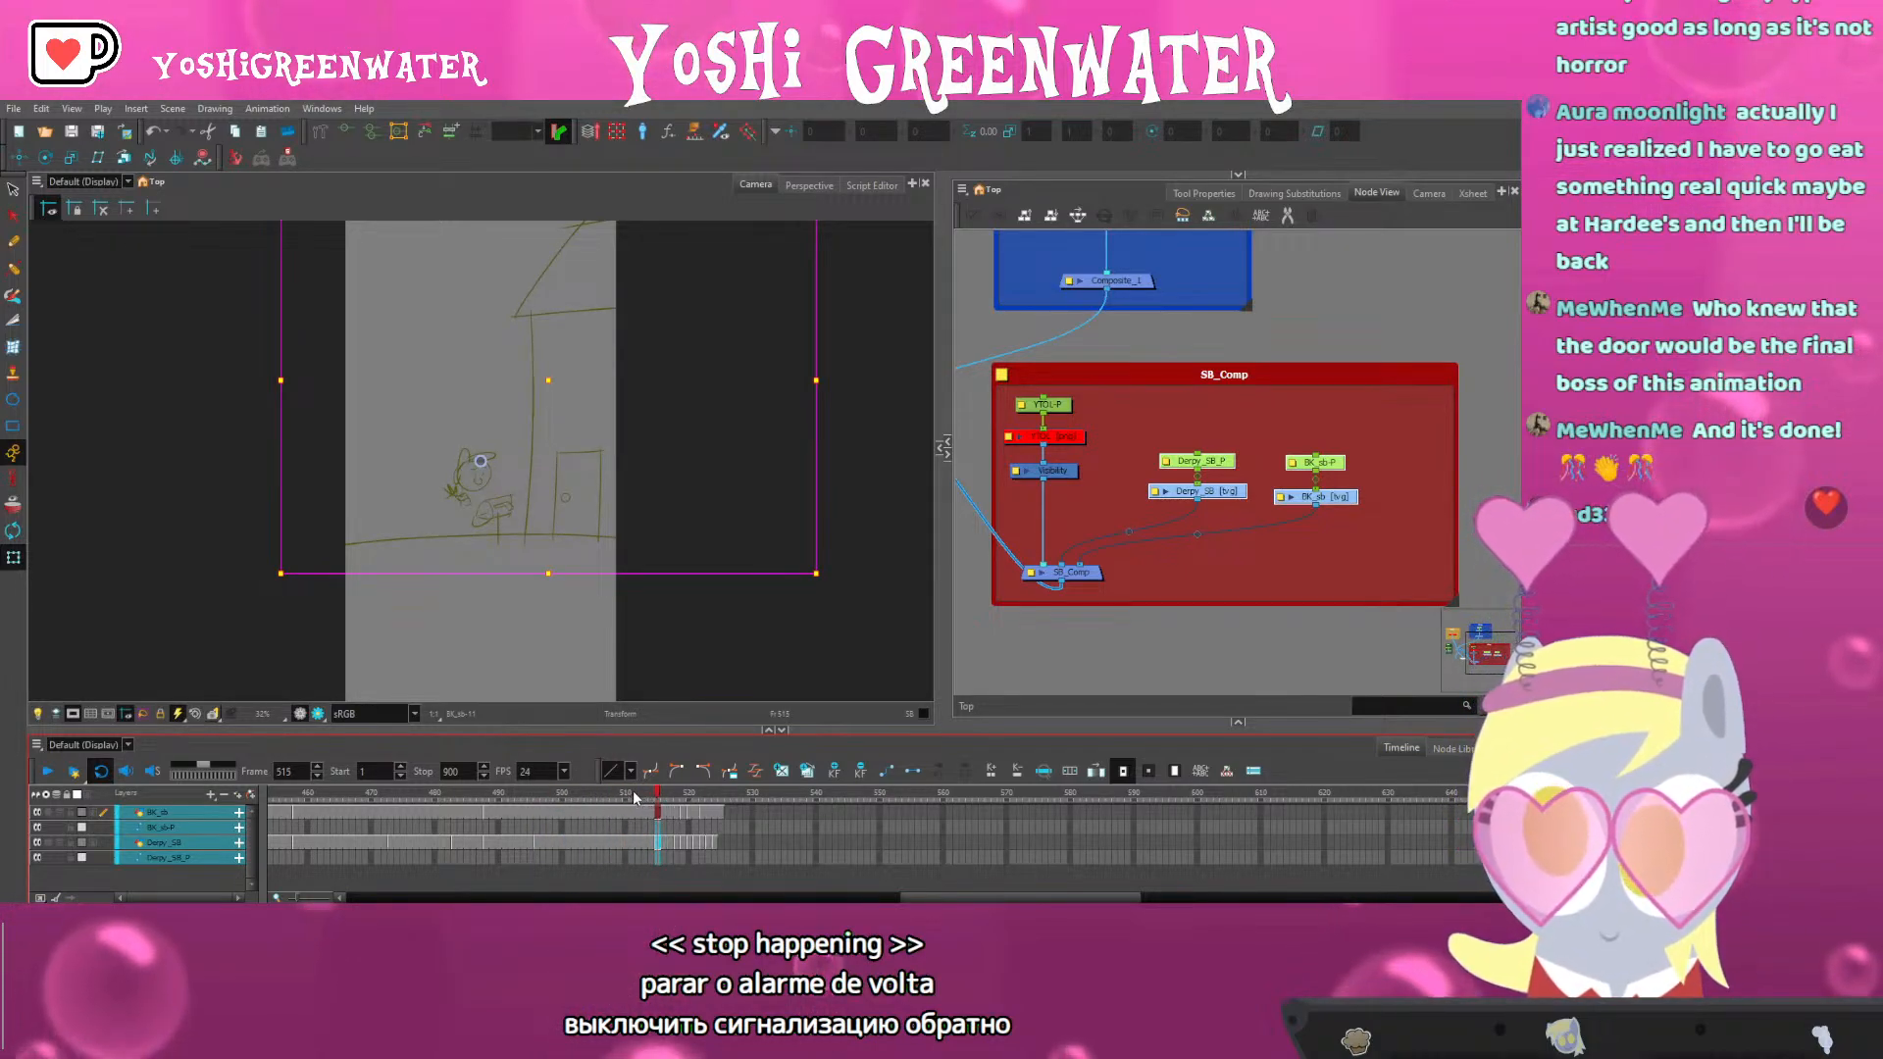
pyautogui.hotkey('shift', 'Return')
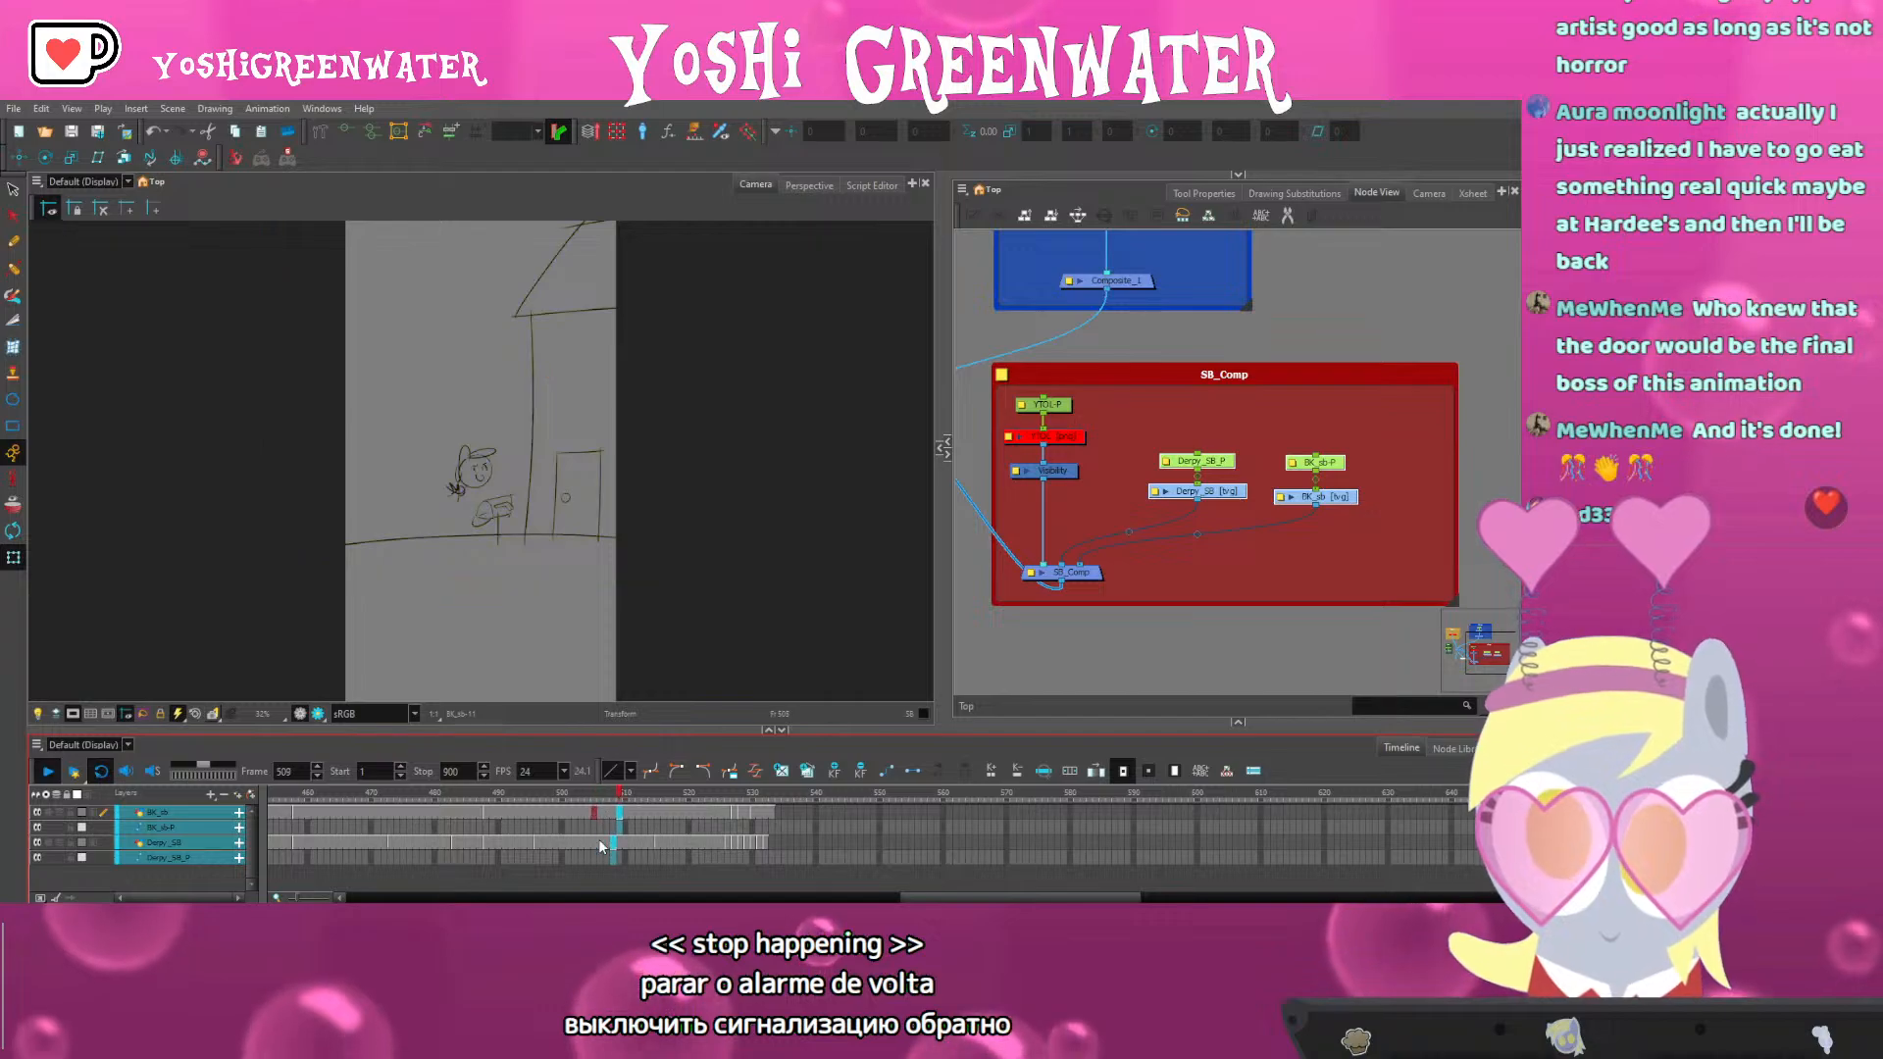
pyautogui.hotkey('shift', 'Return')
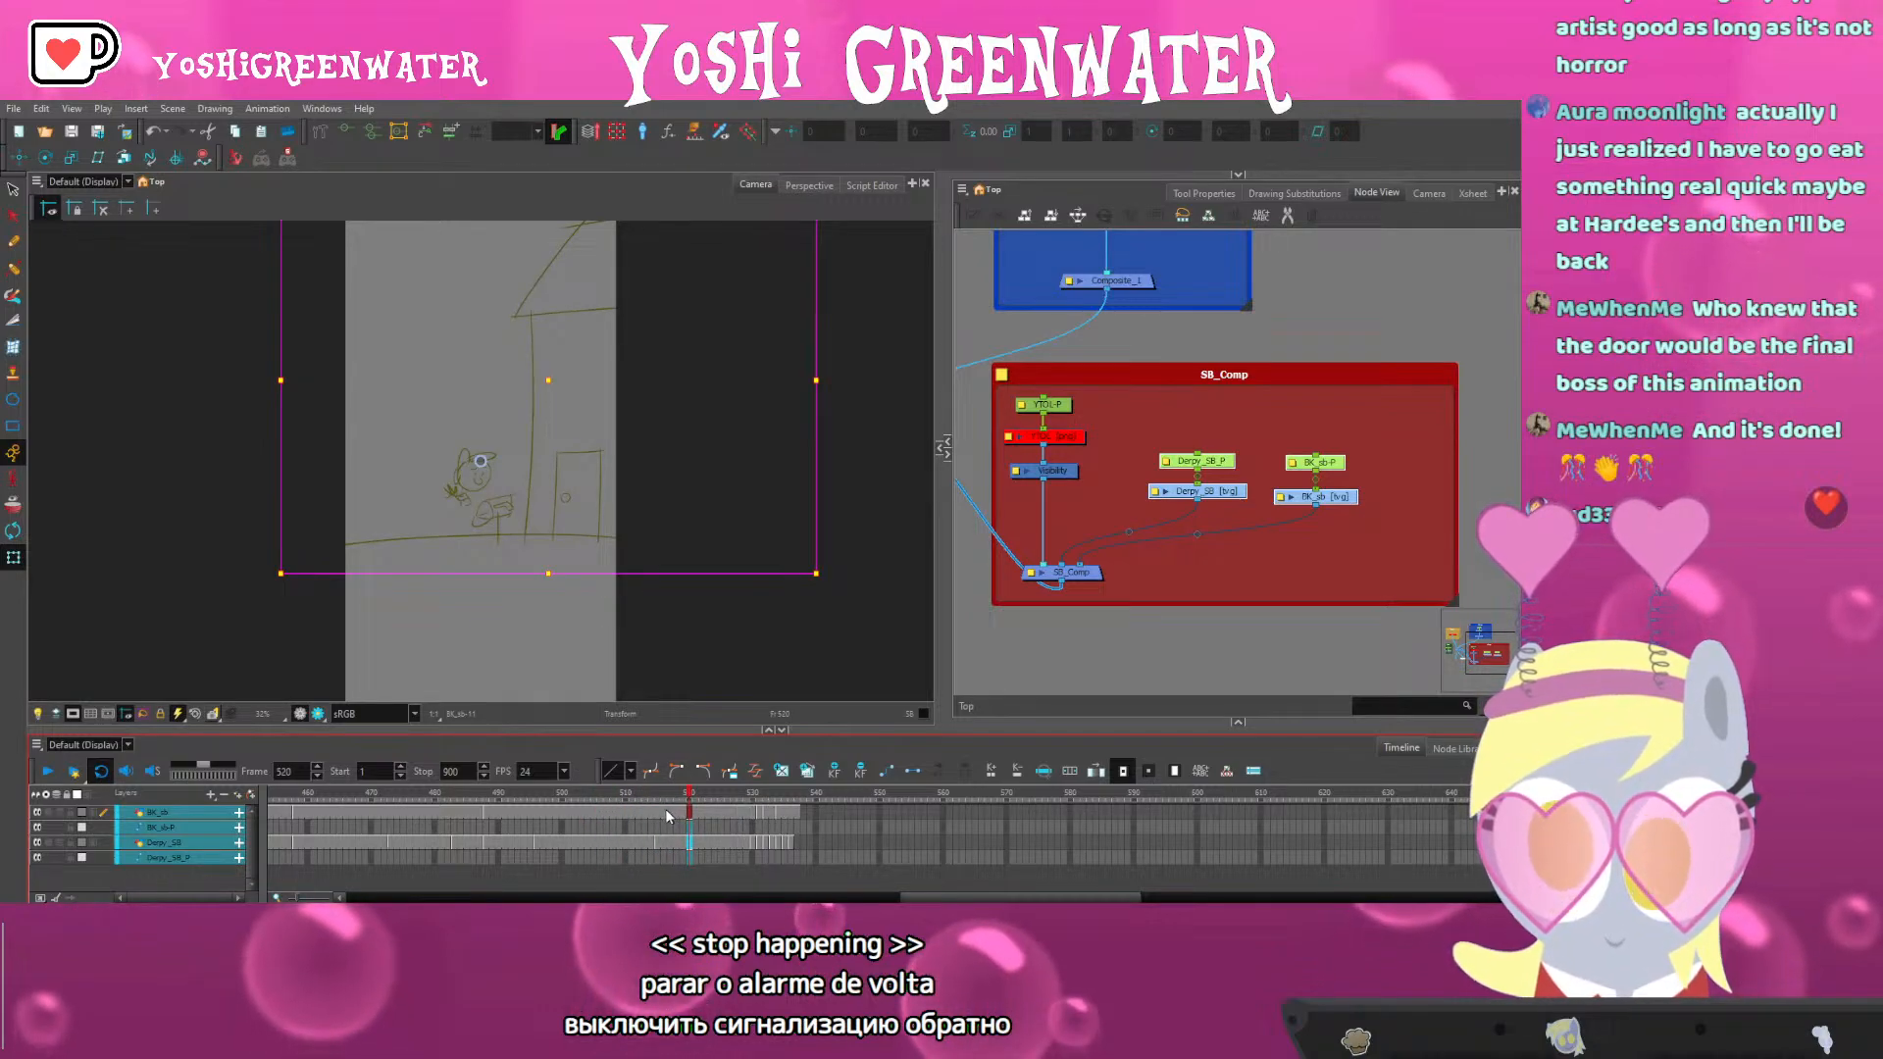
# Replay from about frame 512 and extend the following mailbox pose exposures up to frame 533
pyautogui.click(642, 802)
pyautogui.hotkey('shift', 'Return')
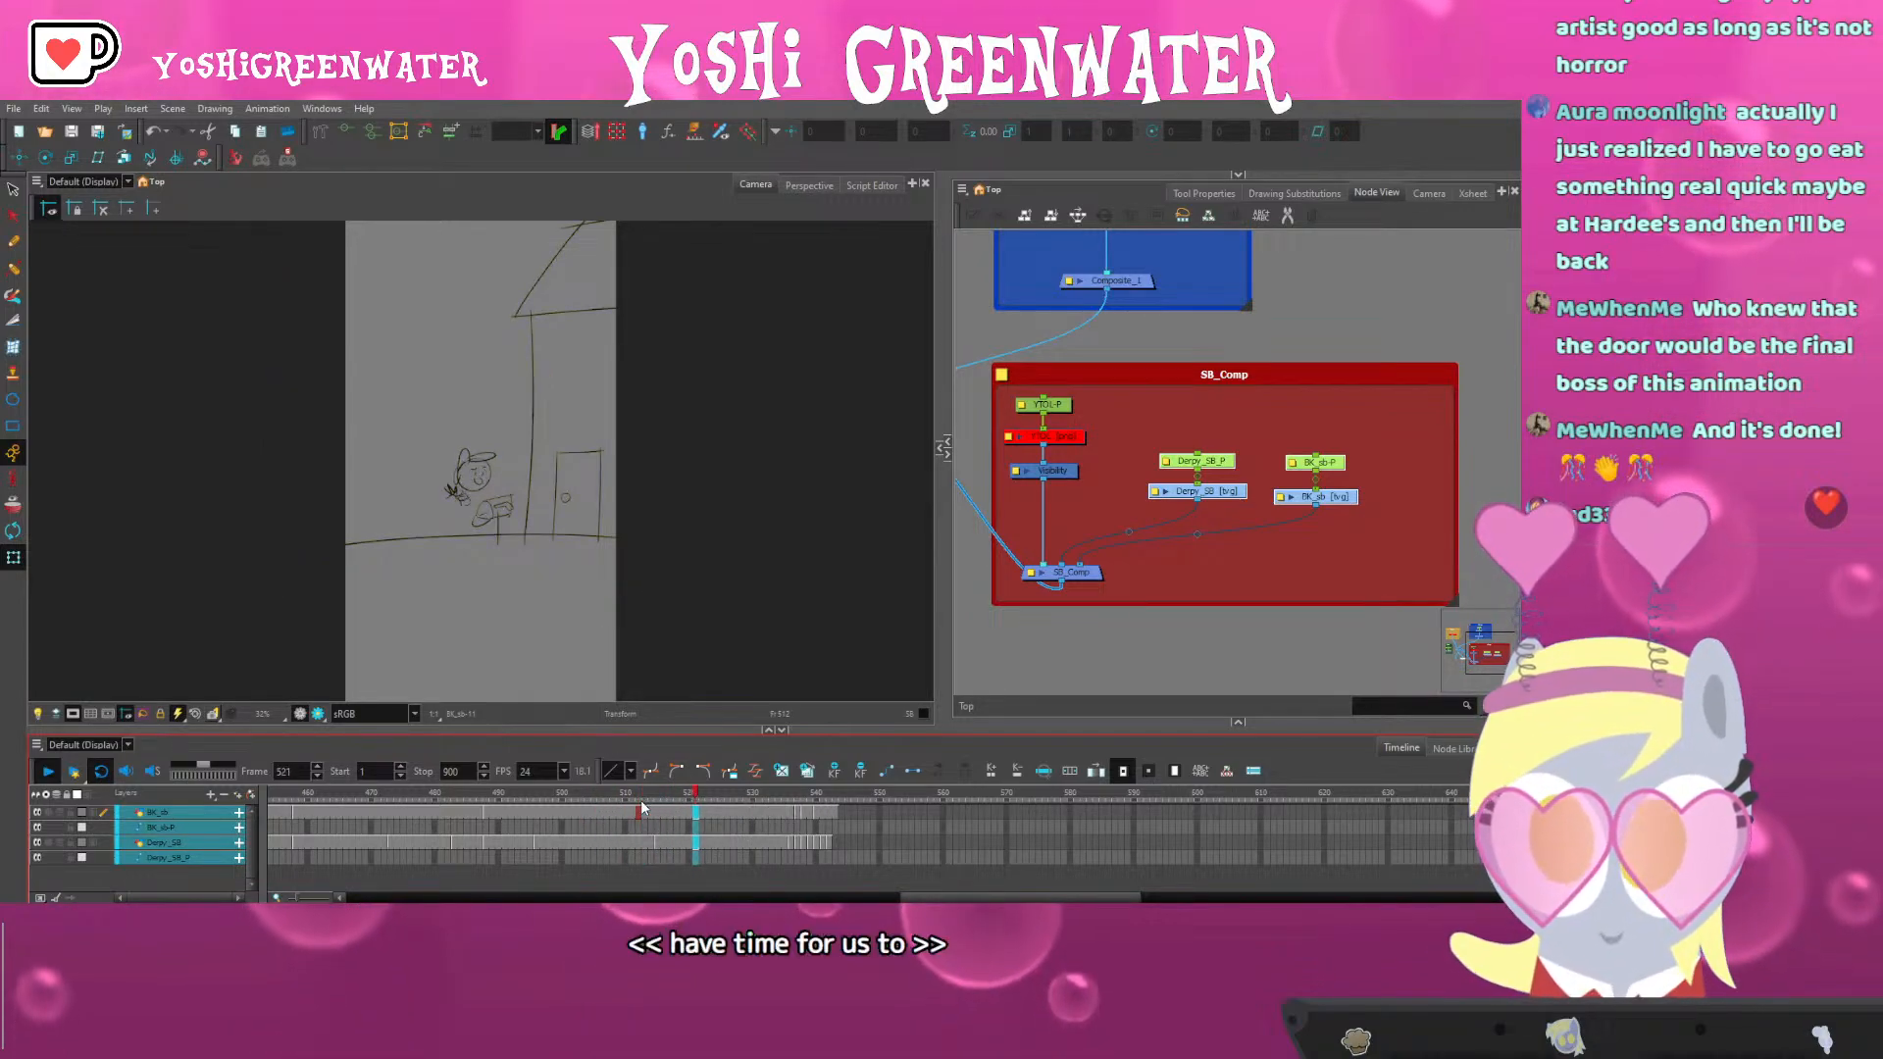
pyautogui.hotkey('shift', 'Return')
pyautogui.moveTo(743, 795); pyautogui.dragTo(771, 797)
pyautogui.press('+')
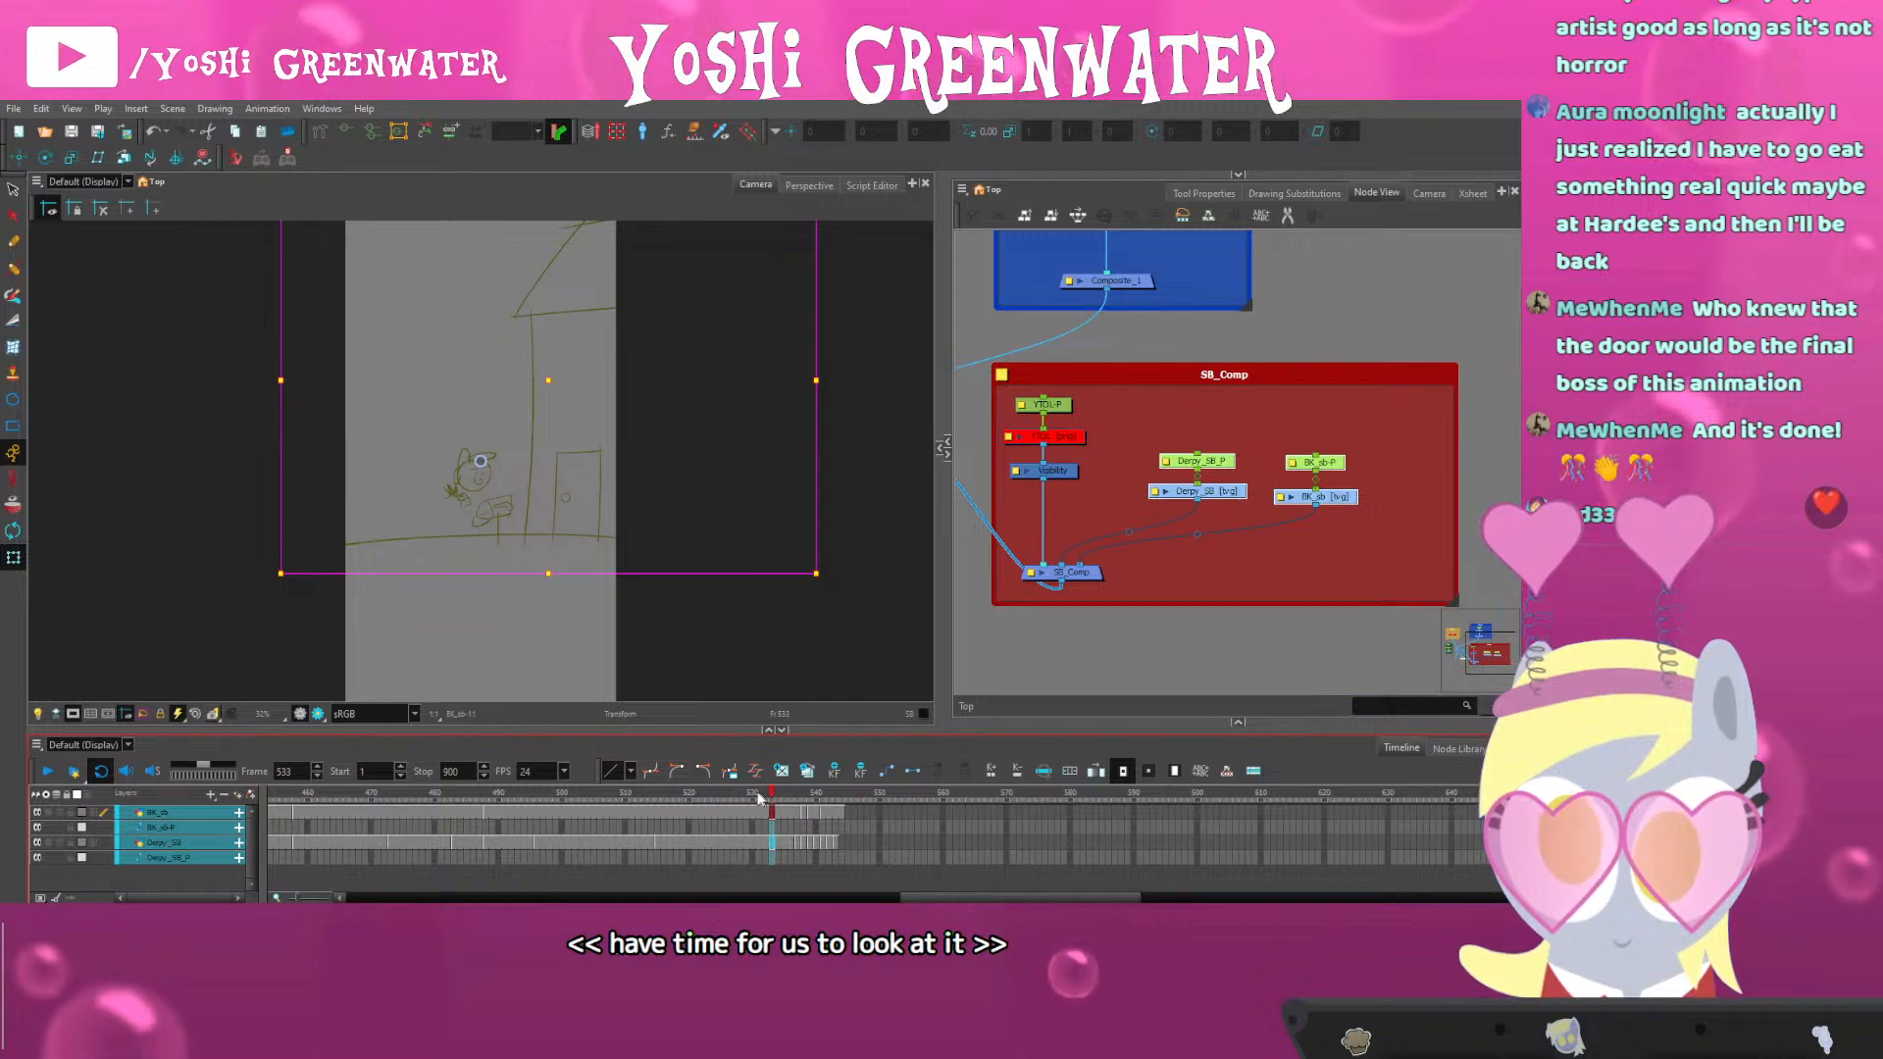
# Replay the mailbox poses up to frame 535 and trim one frame from the hold near frame 519
pyautogui.click(551, 798)
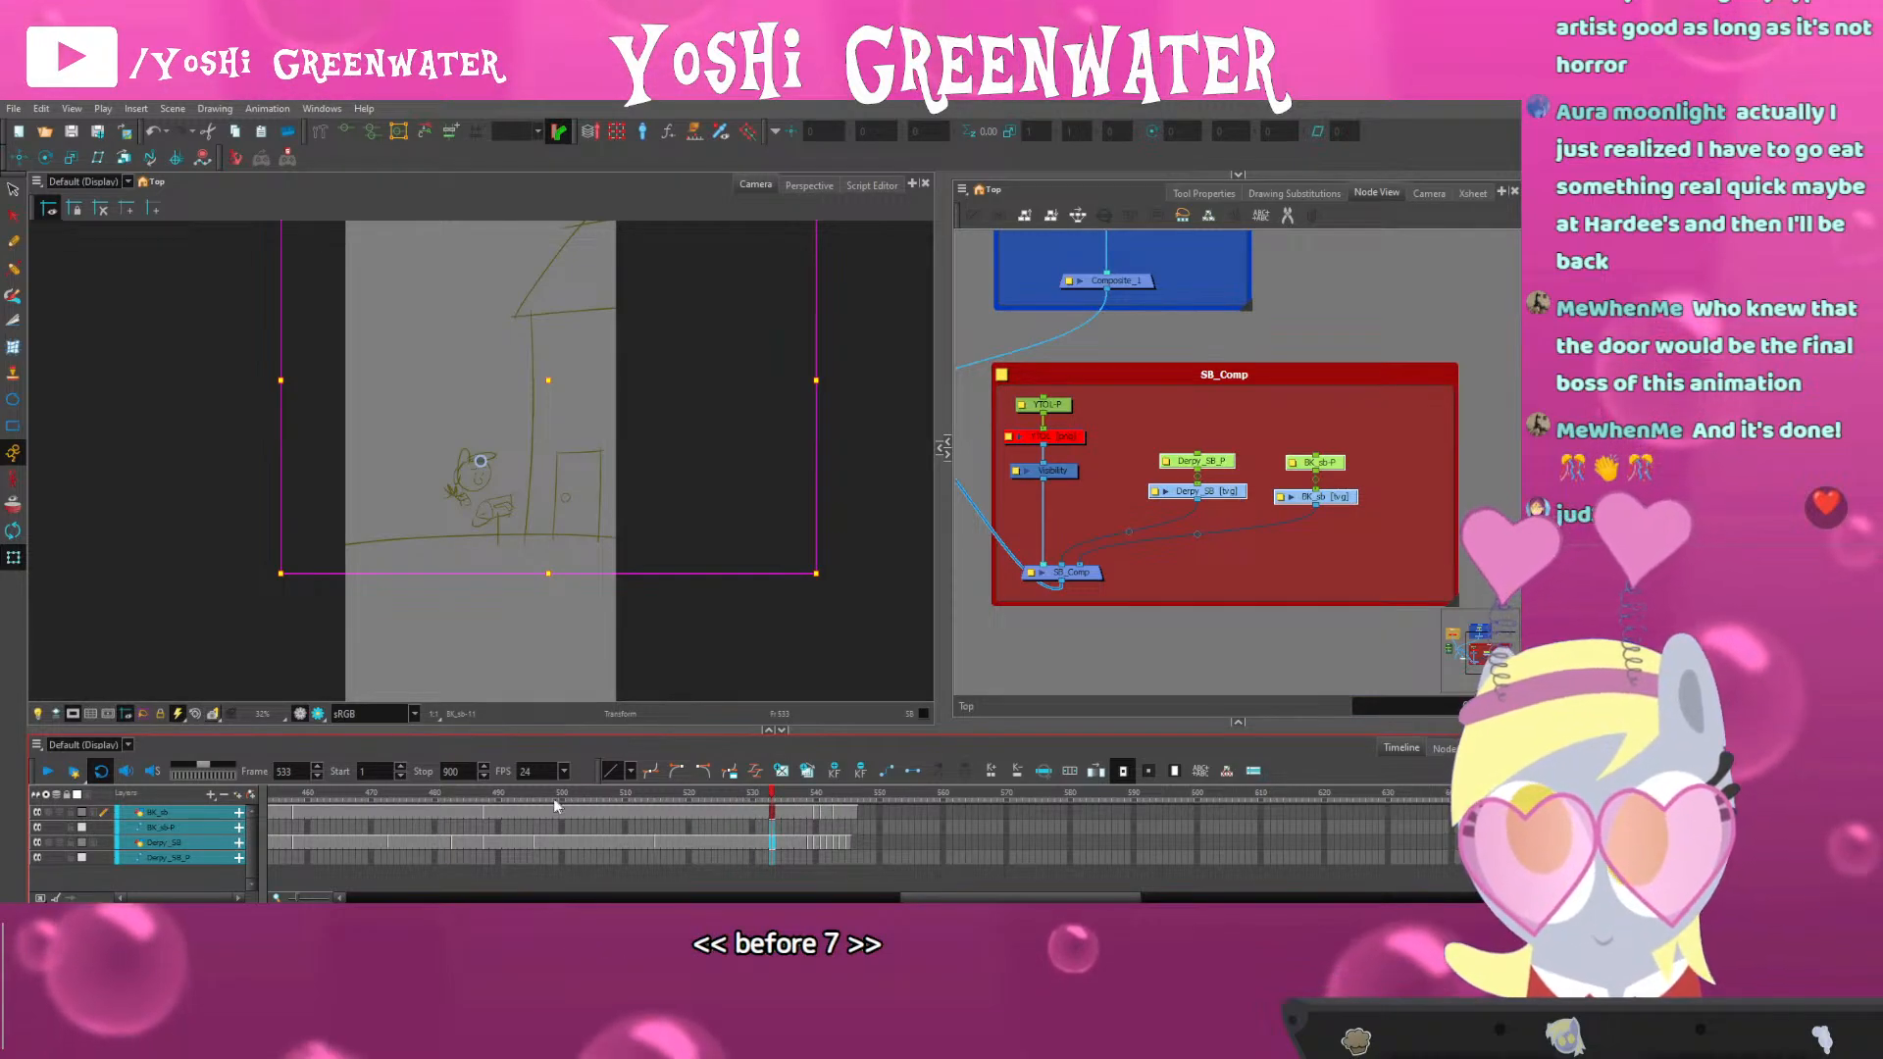
pyautogui.hotkey('shift', 'Return')
pyautogui.hotkey('shift', 'Return')
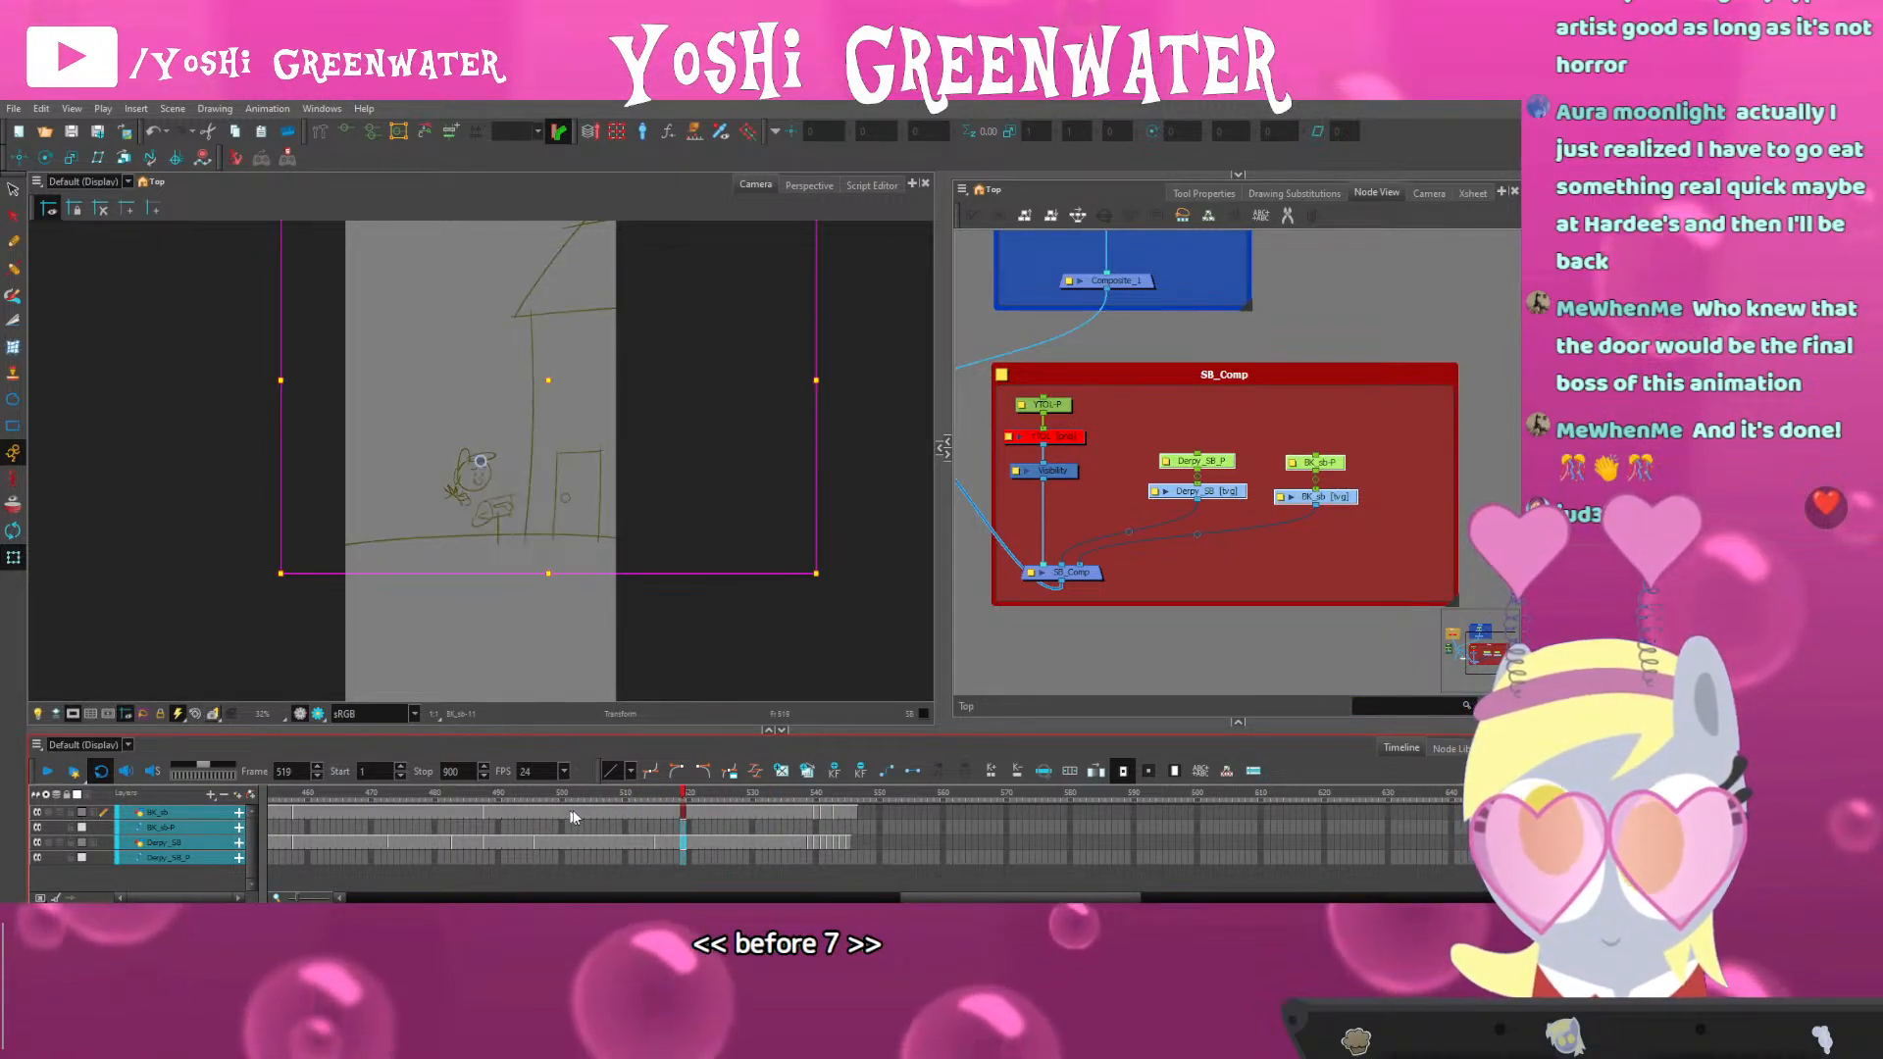
pyautogui.click(627, 799)
pyautogui.hotkey('shift', 'Return')
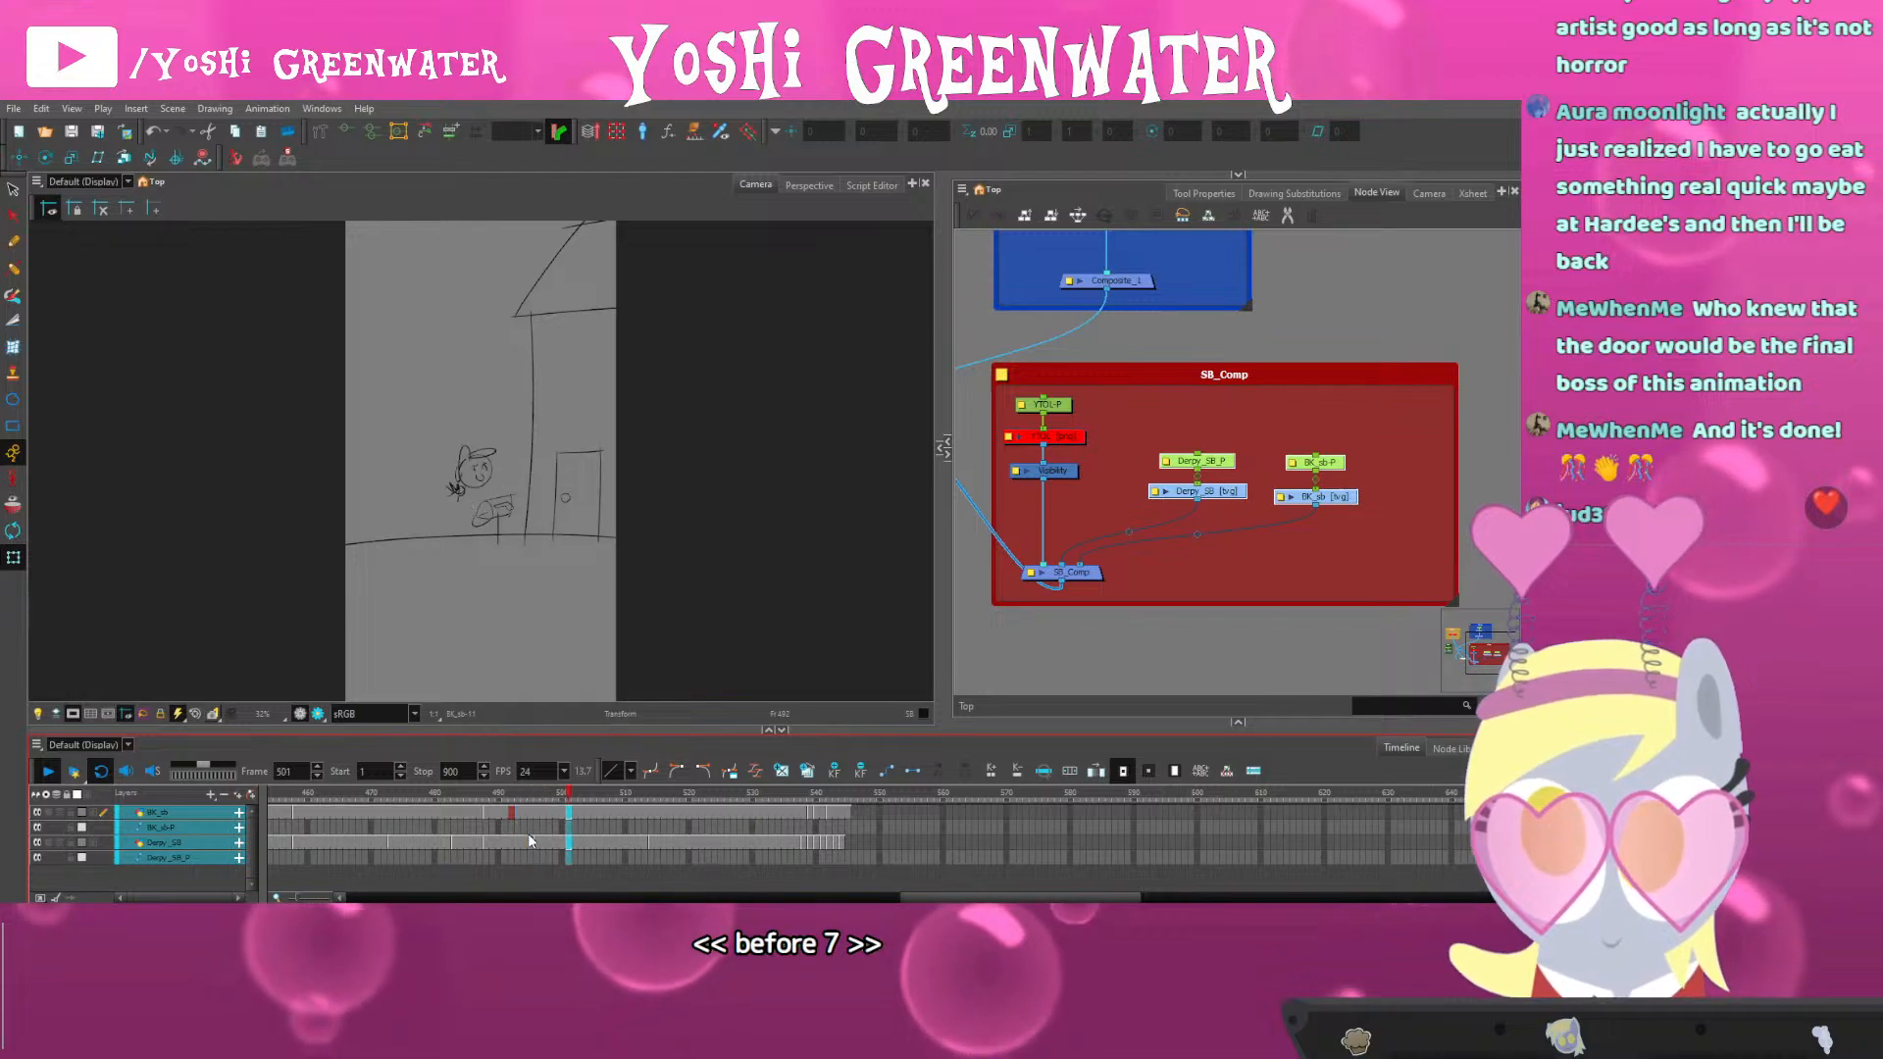
pyautogui.hotkey('shift', 'Return')
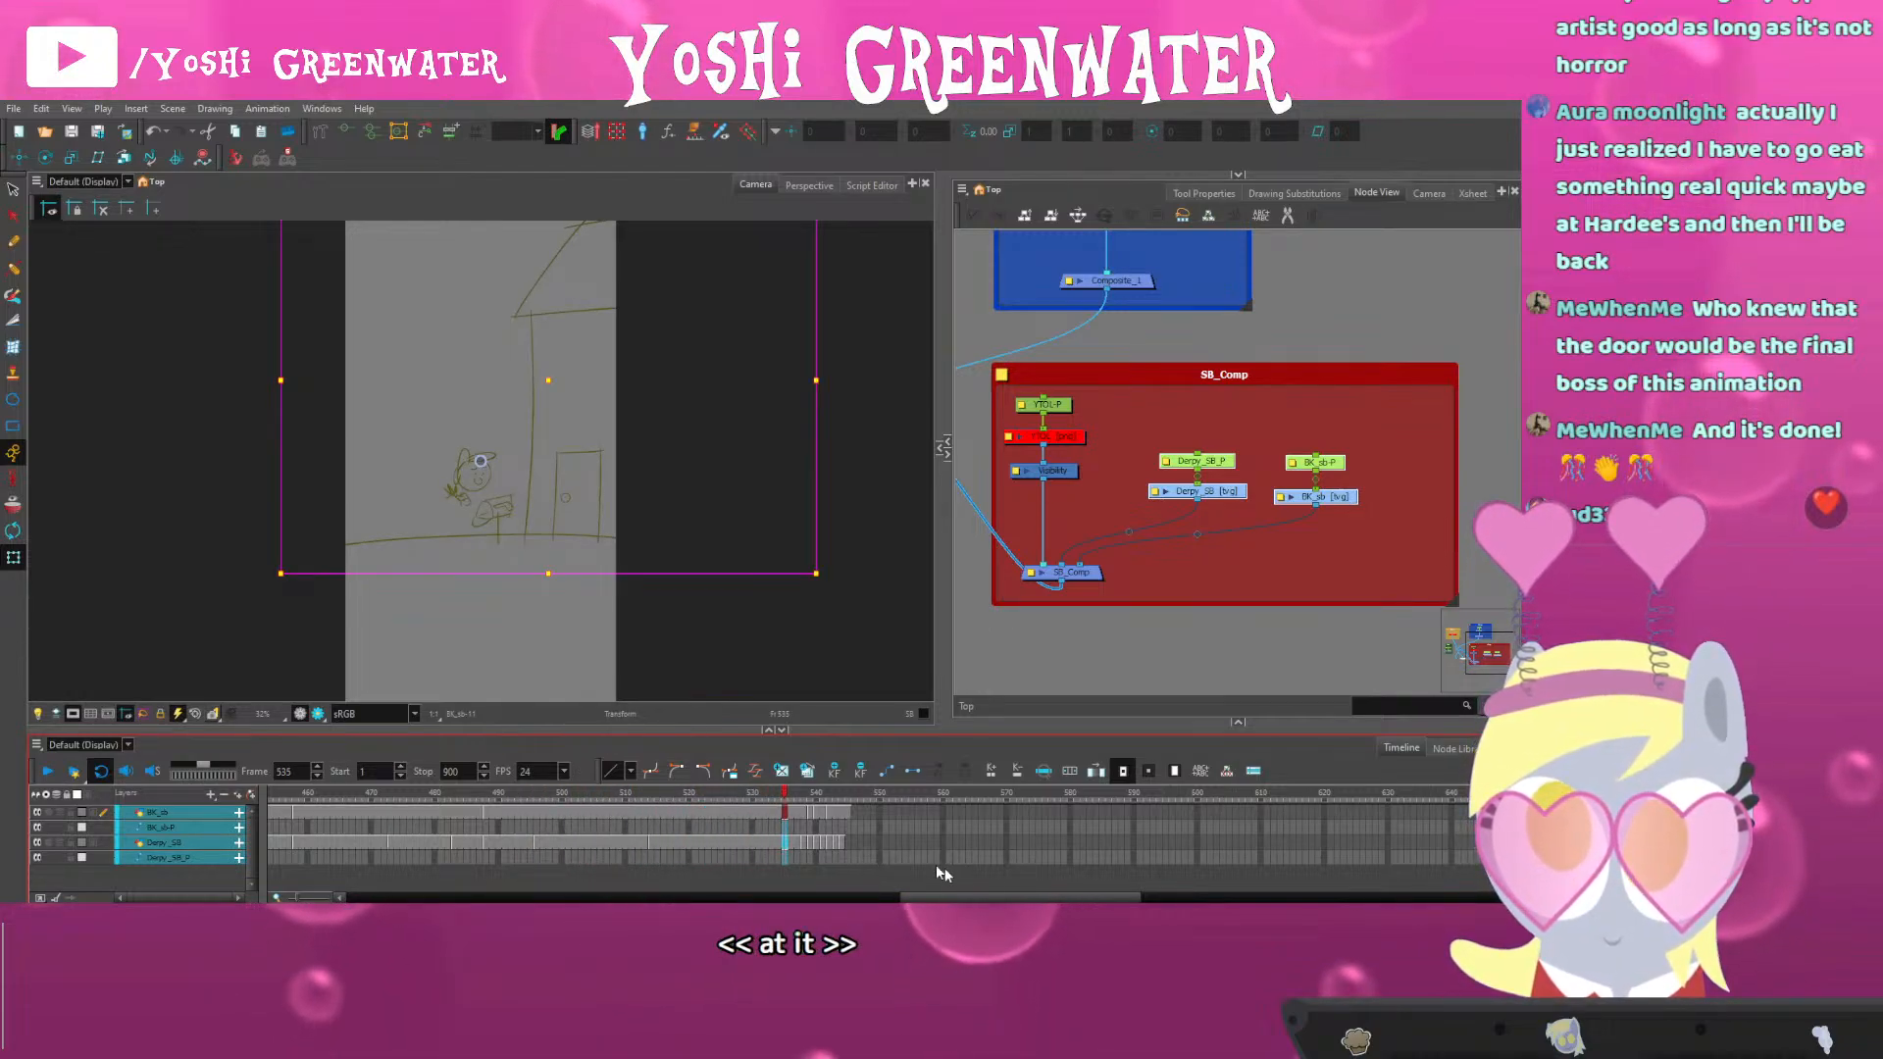
# Replay the mailbox shot from about frame 529 and trim two frames from the pose hold near frame 553
pyautogui.moveTo(675, 799)
pyautogui.mouseDown()
pyautogui.moveTo(825, 799)
pyautogui.moveTo(561, 805)
pyautogui.moveTo(579, 804)
pyautogui.mouseUp()
pyautogui.press('Return')
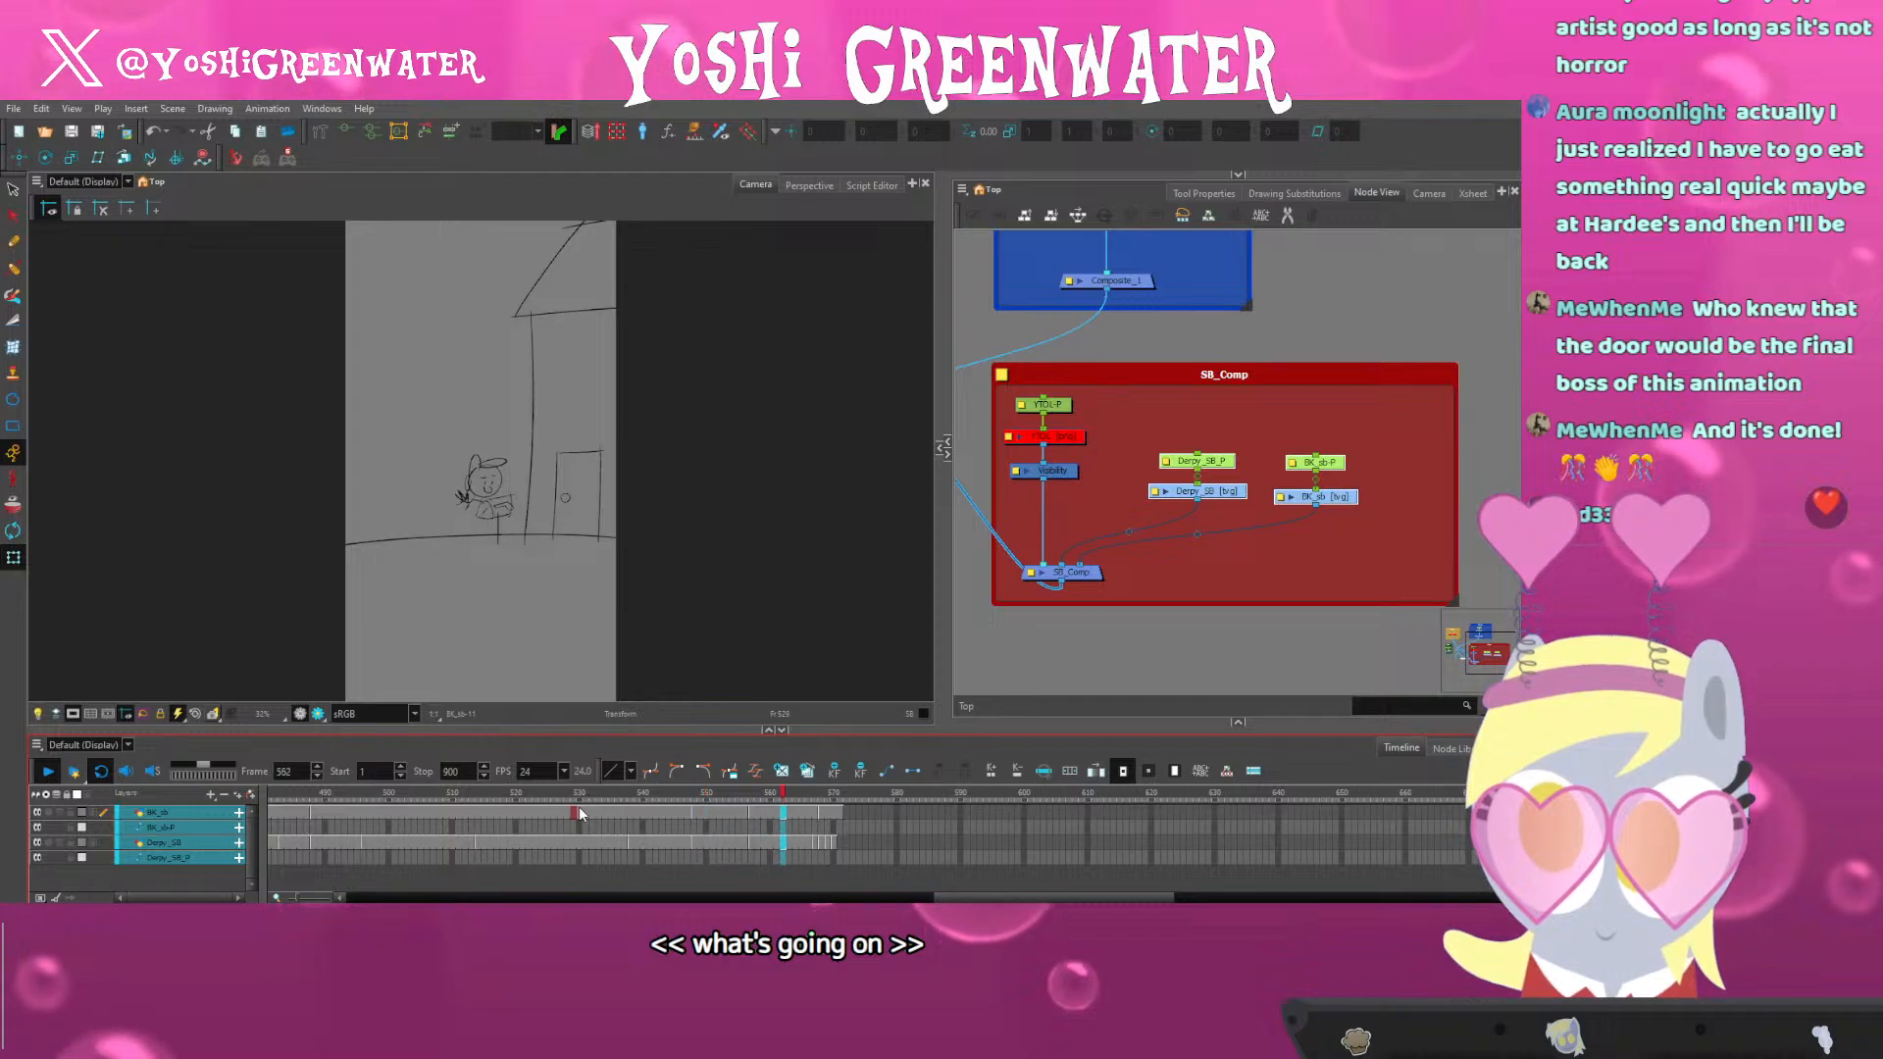
pyautogui.press('Return')
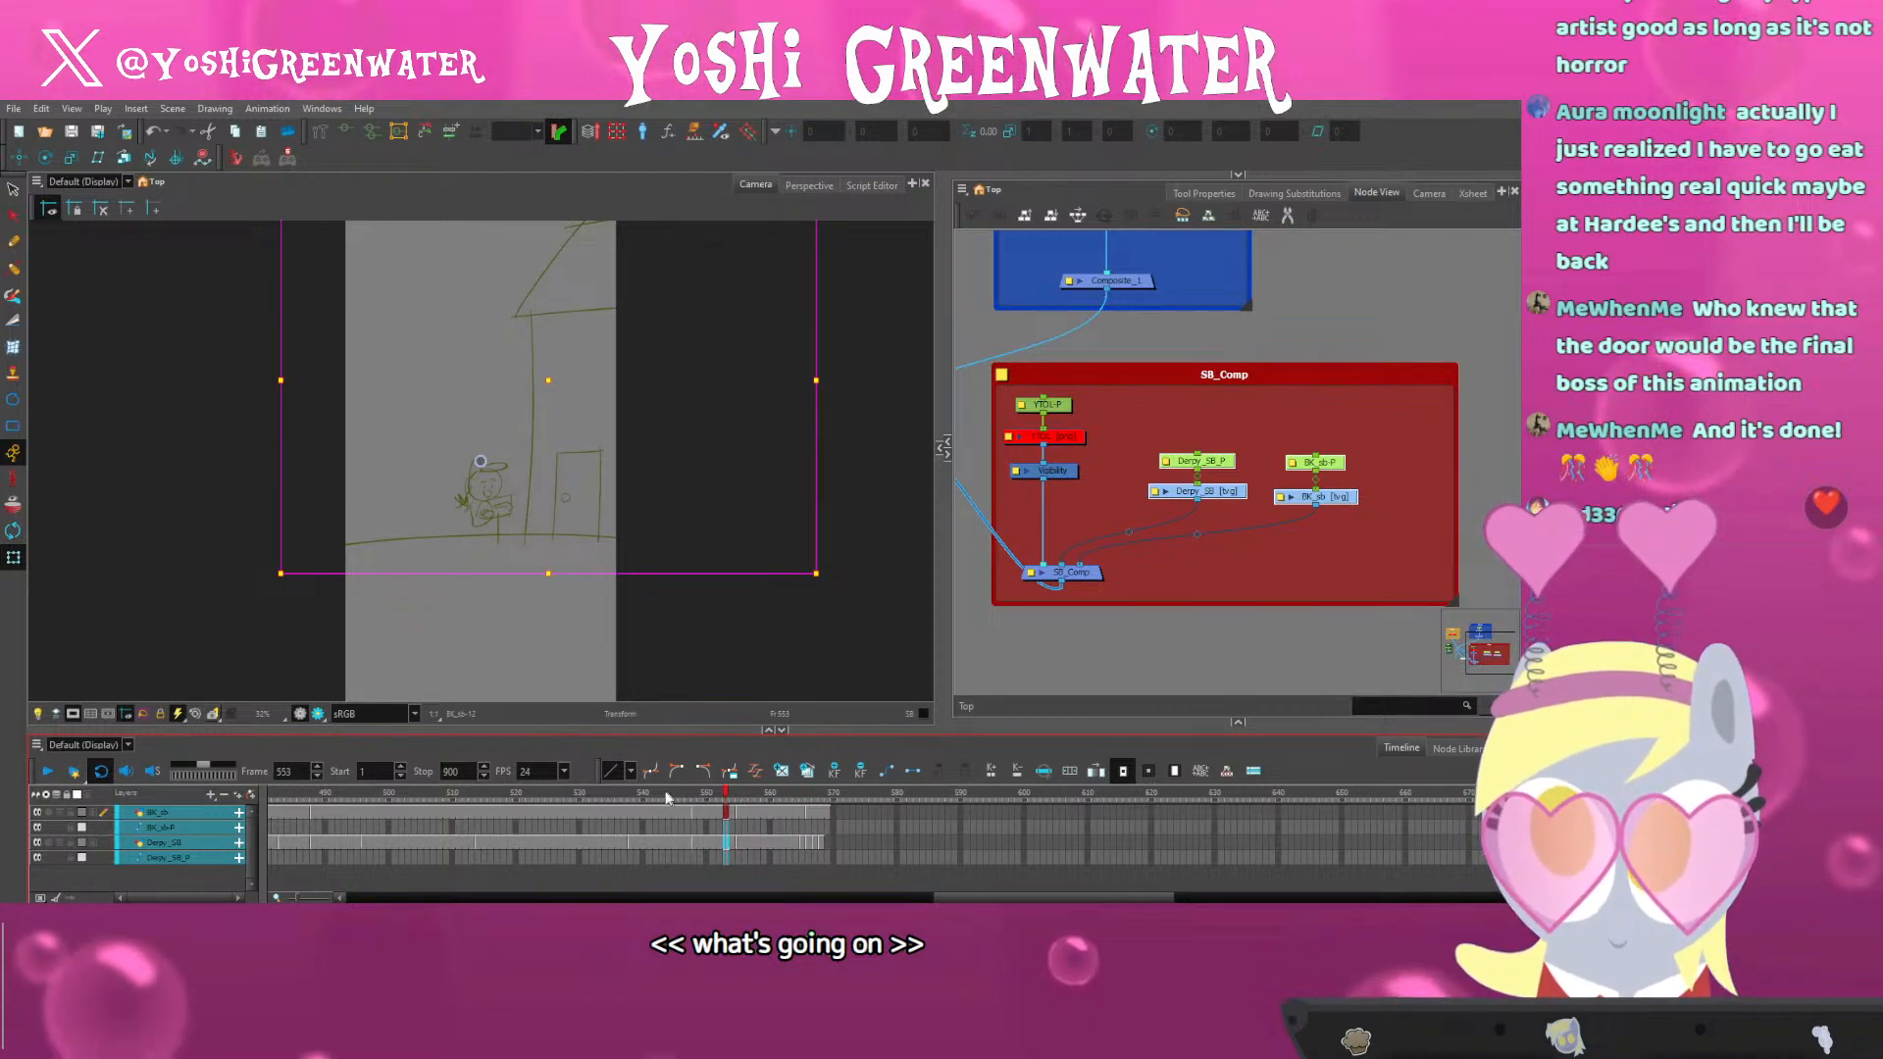
pyautogui.moveTo(666, 798); pyautogui.dragTo(643, 801)
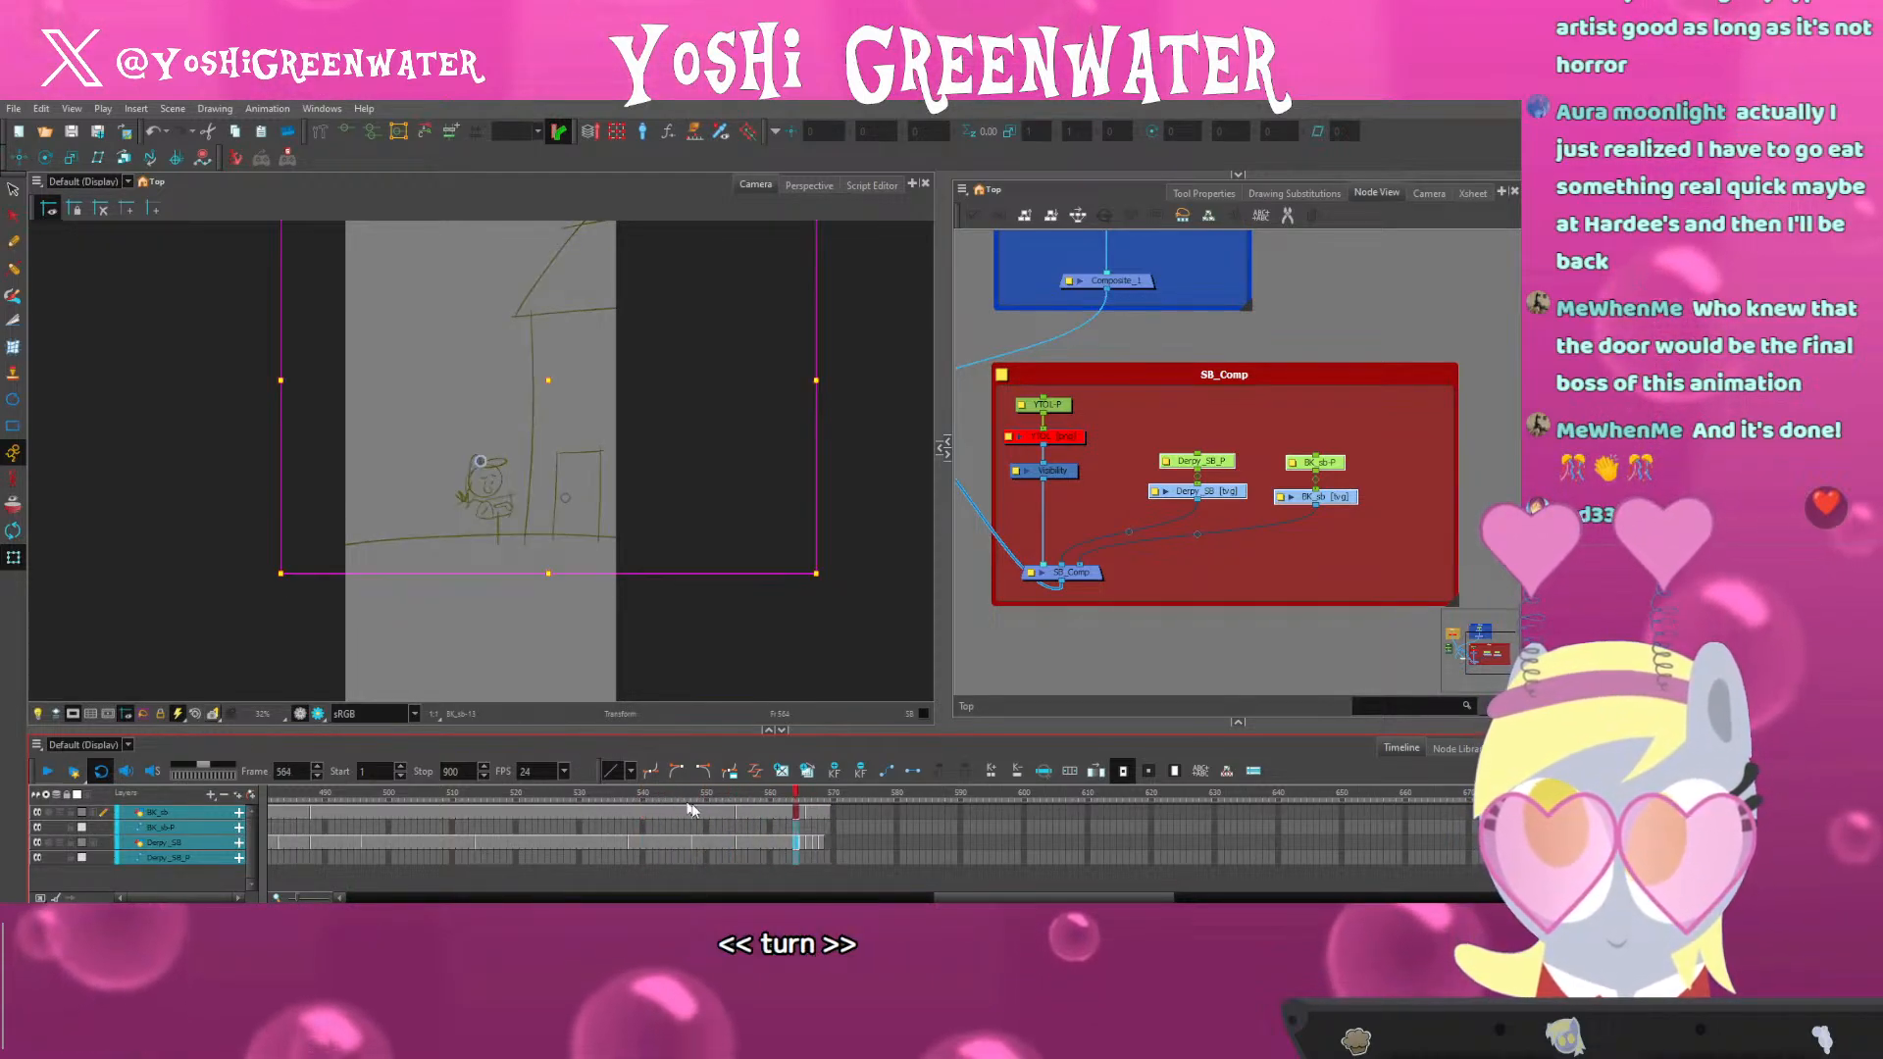
# Check the poses at frames 564 and 565 and lengthen the mailbox exposures through frames 568 to 572
pyautogui.click(778, 798)
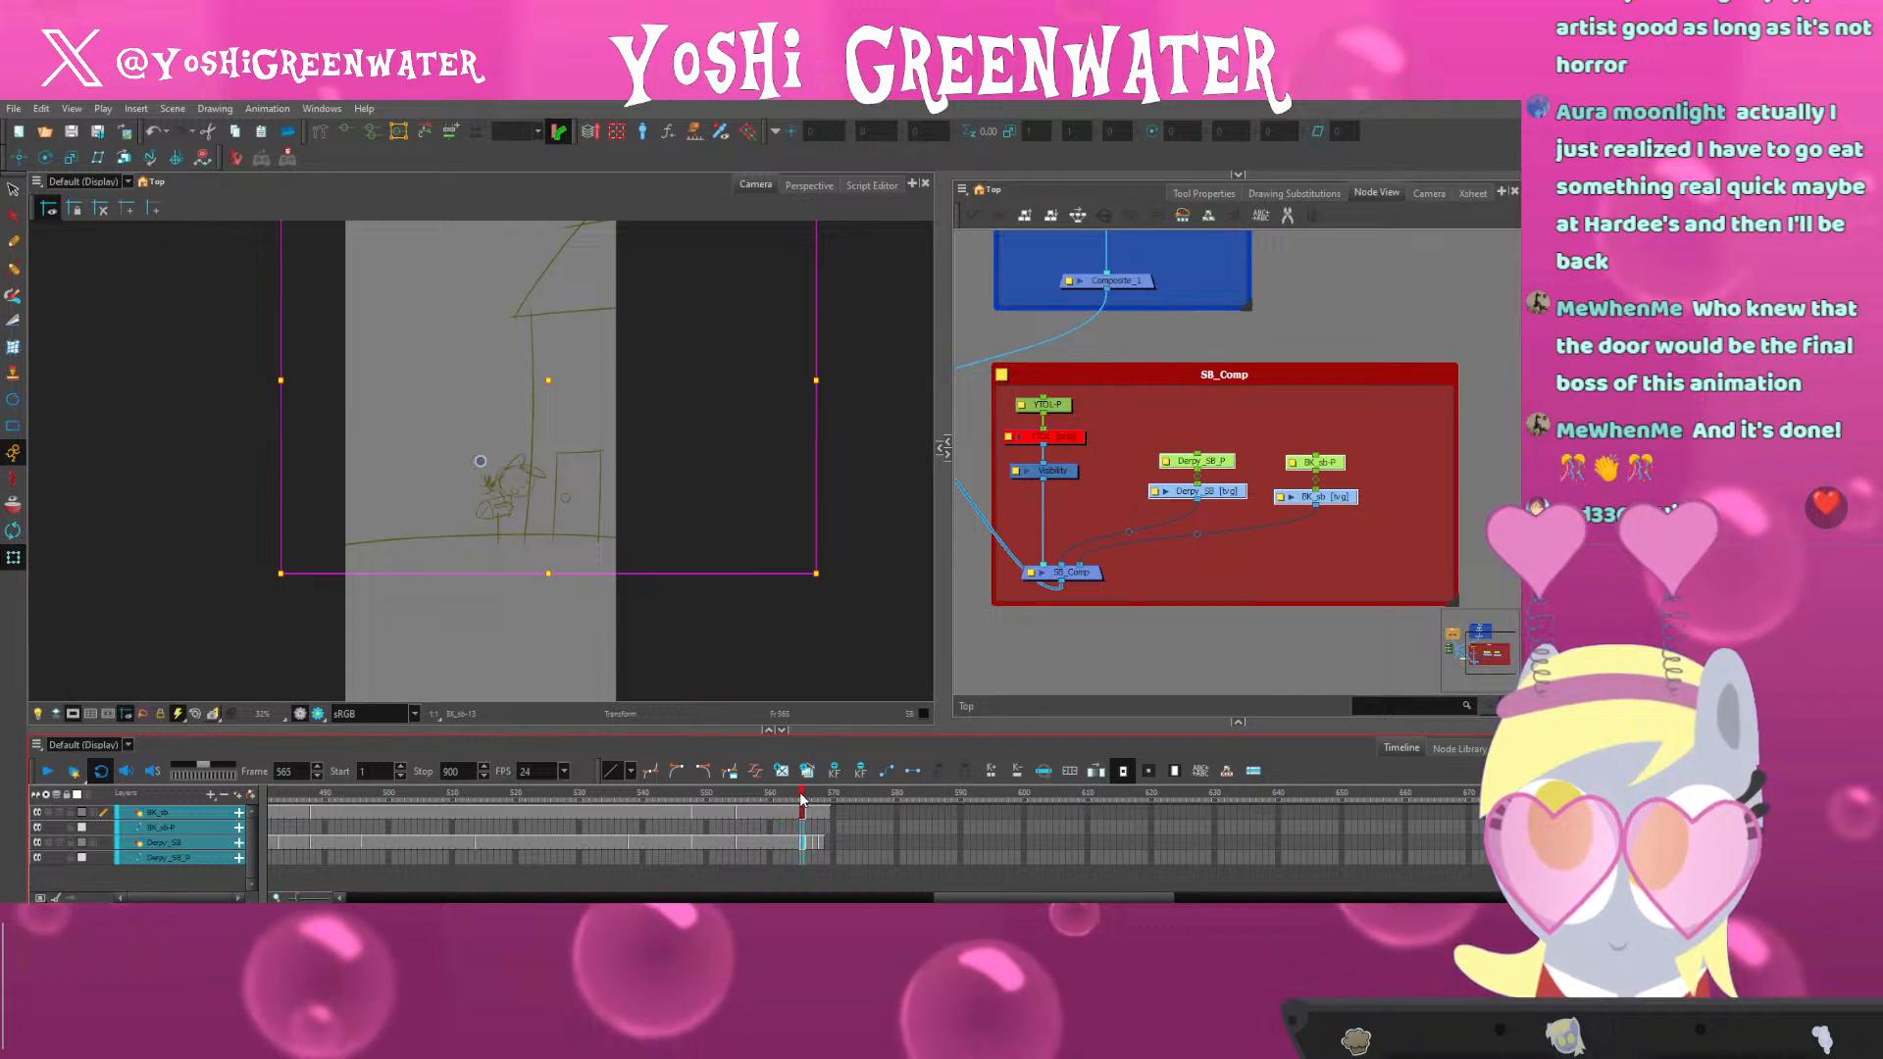
pyautogui.click(786, 797)
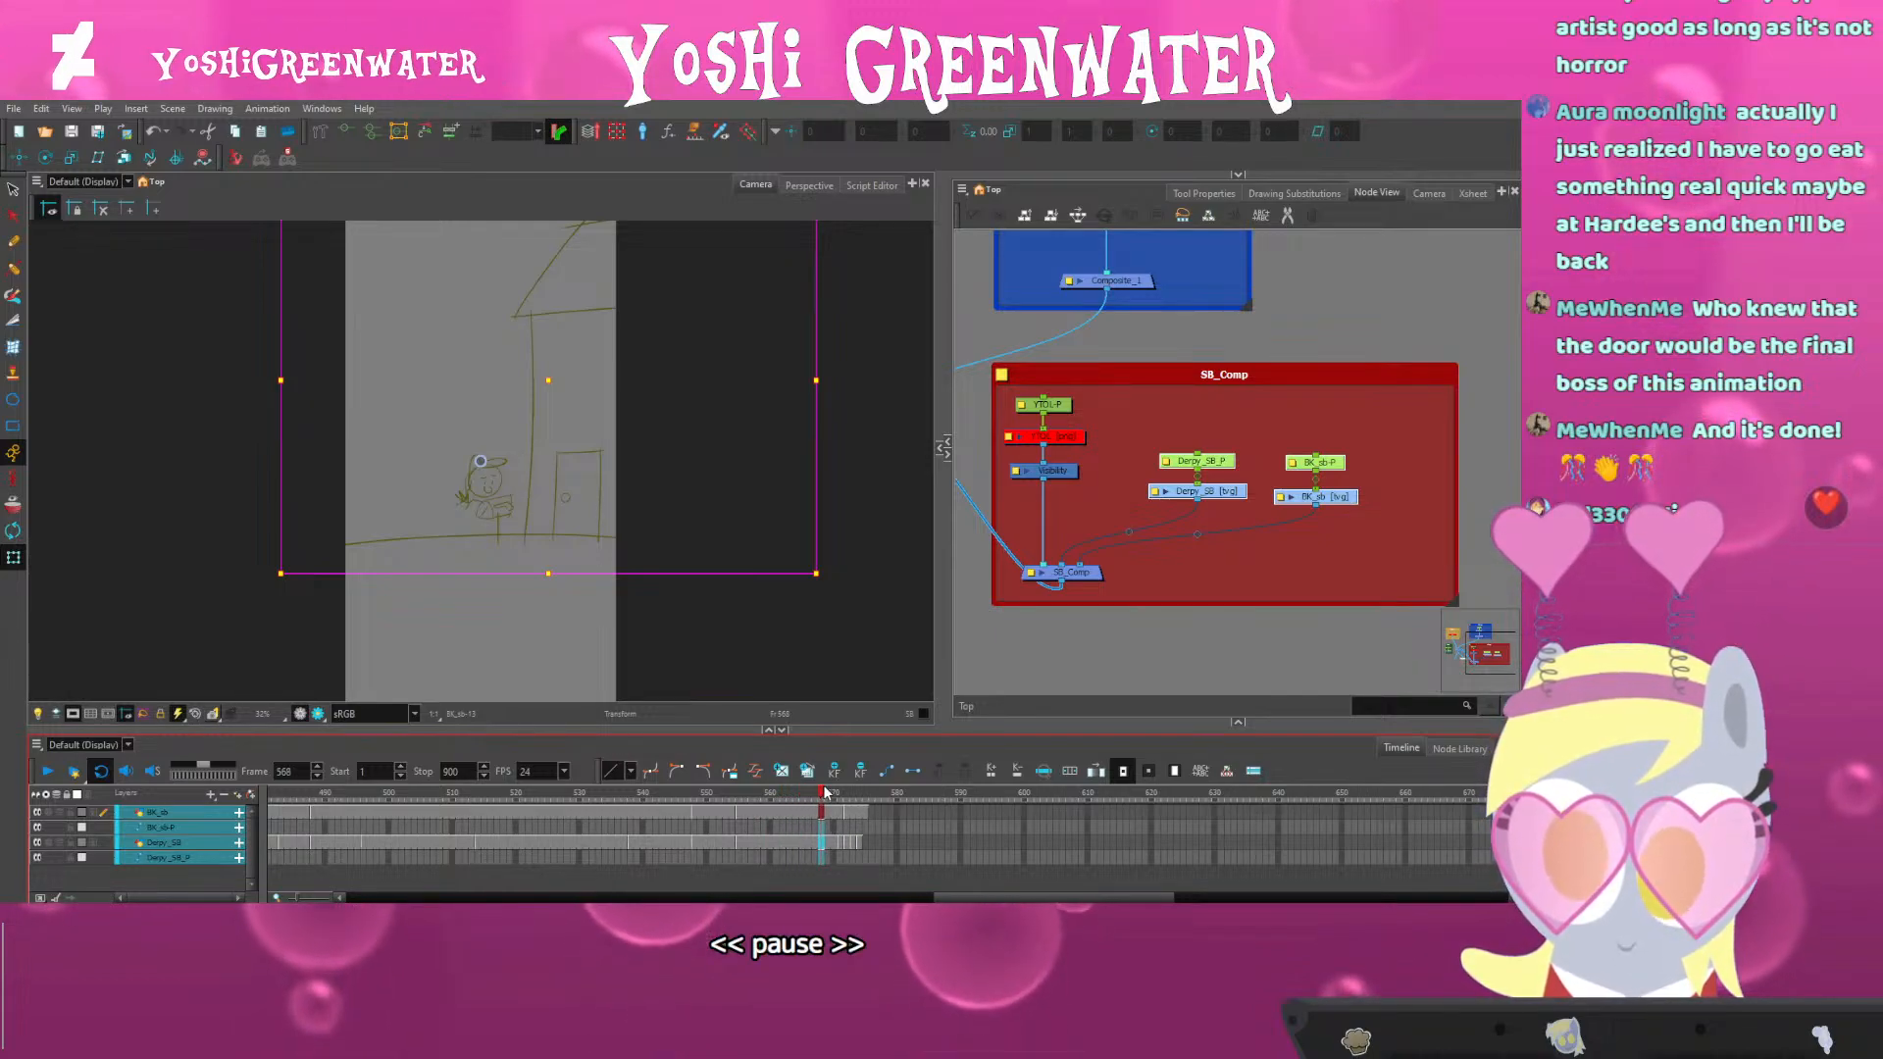
pyautogui.click(820, 789)
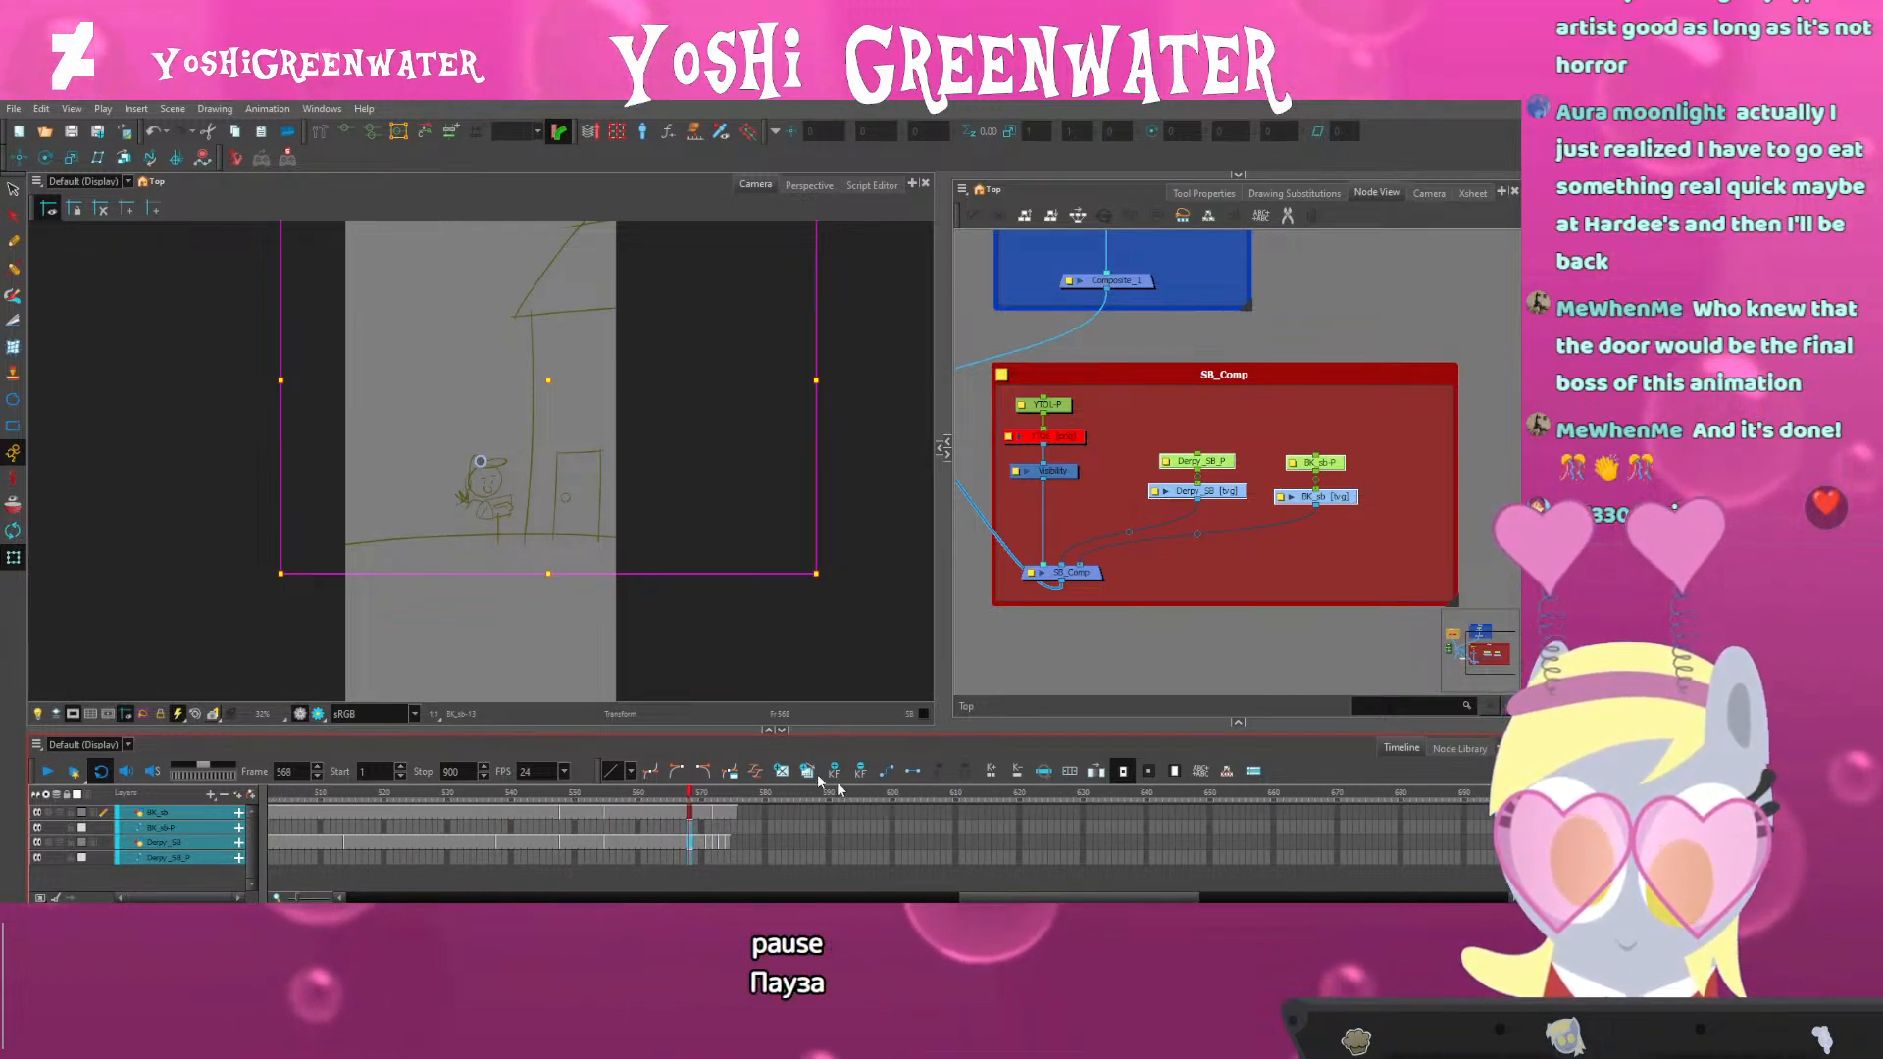
pyautogui.click(697, 798)
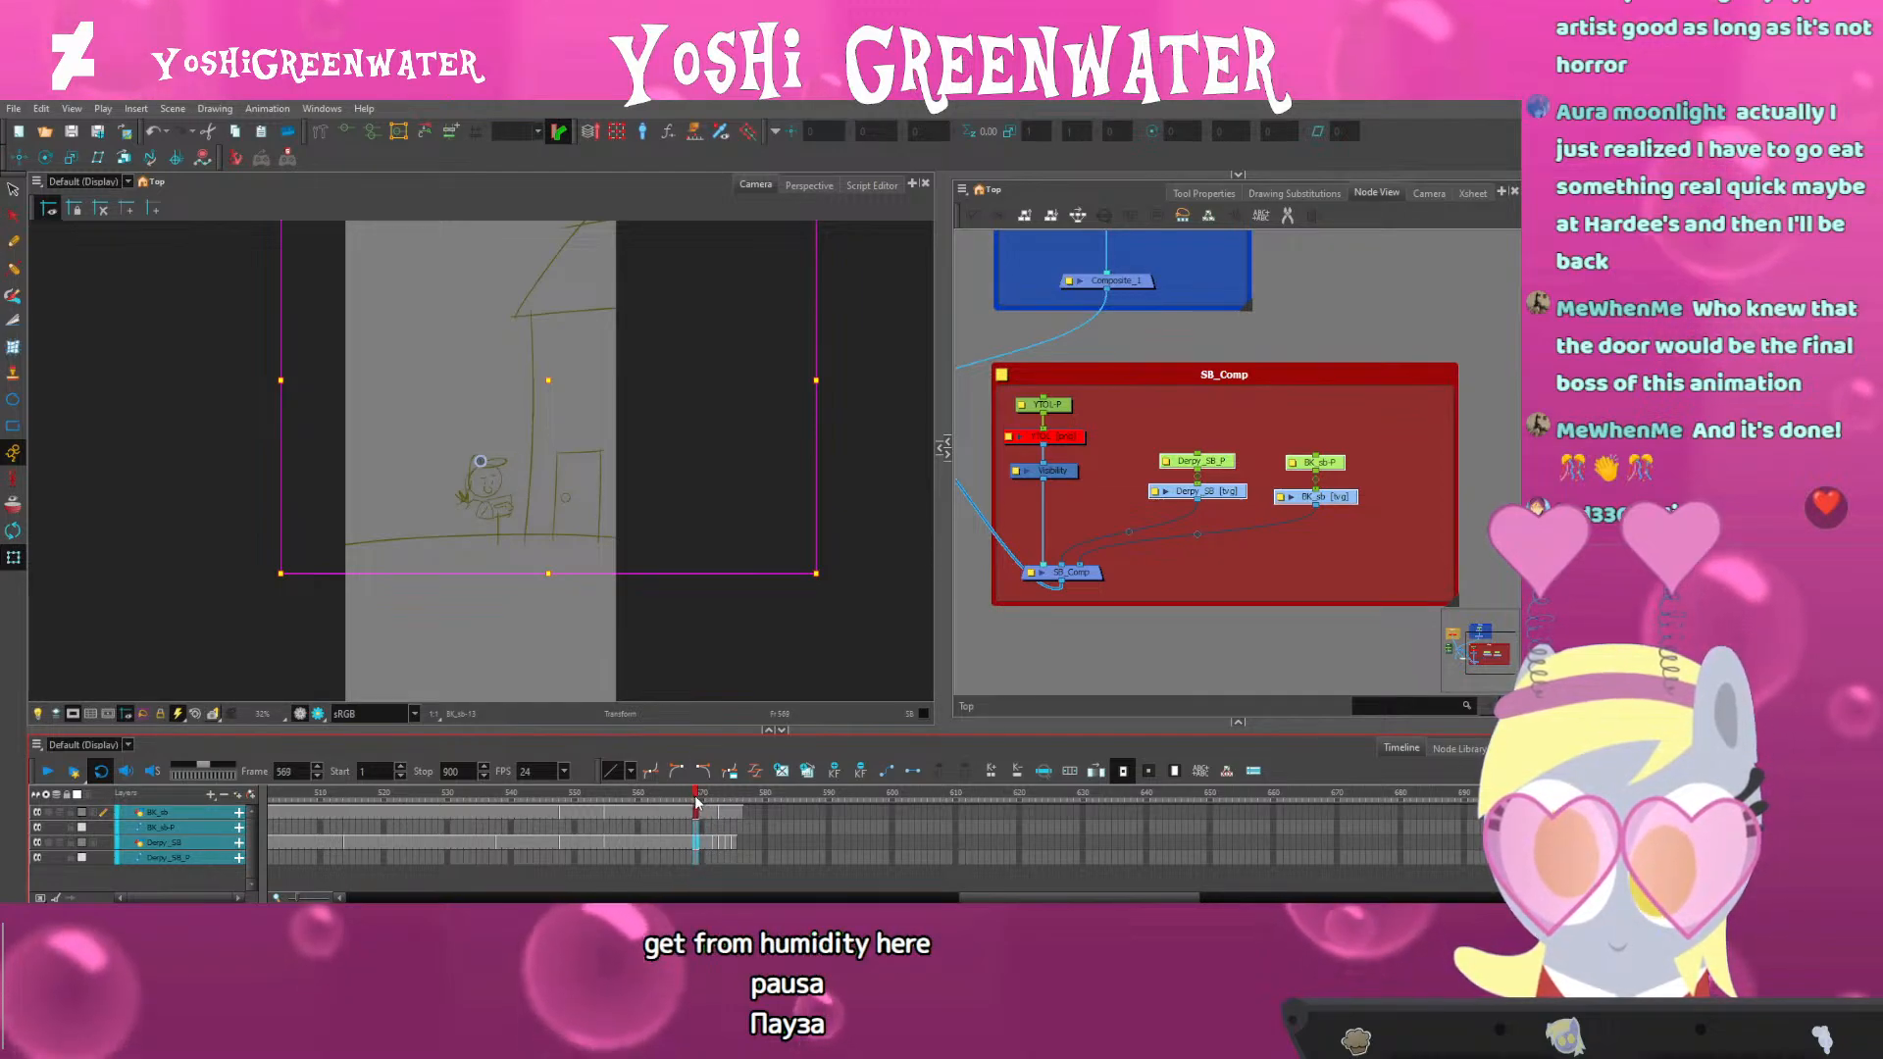
pyautogui.moveTo(696, 798); pyautogui.dragTo(712, 798)
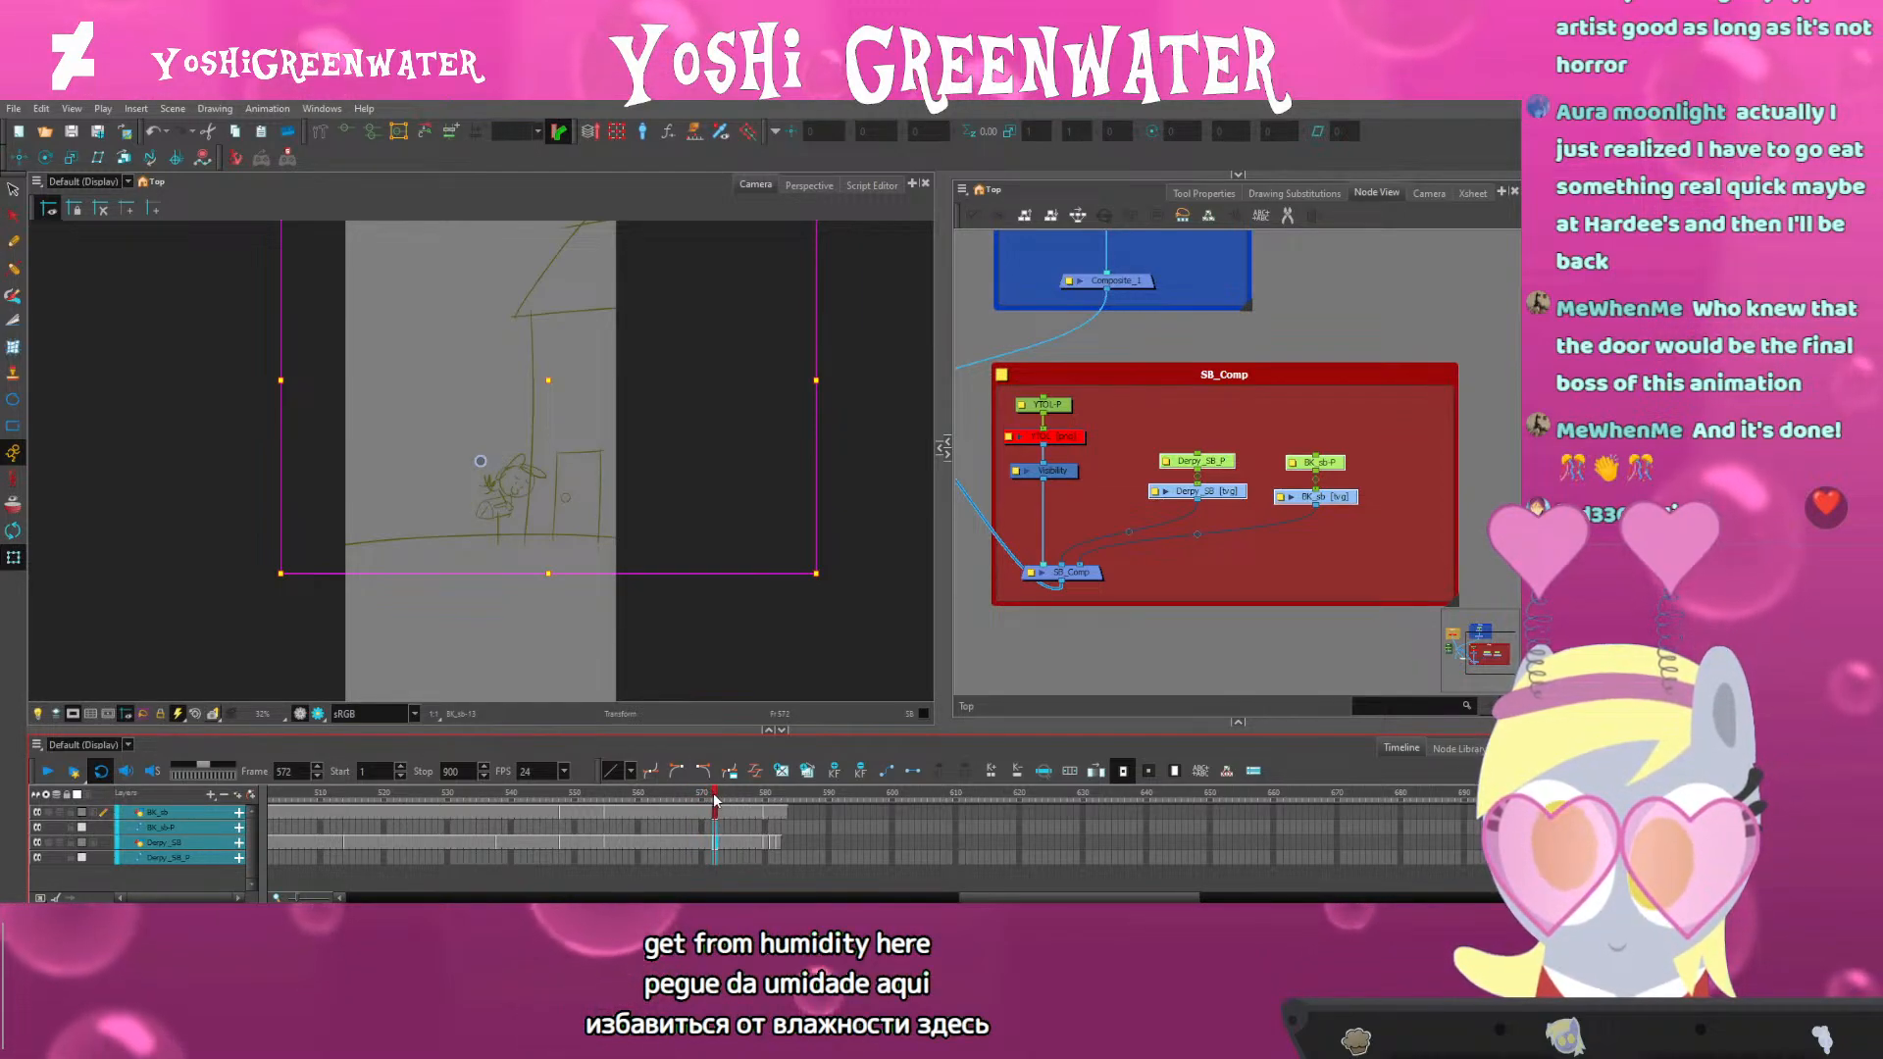
# Replay from about frame 544 and extend the exposures of the poses between frames 578 and 584
pyautogui.press('Return')
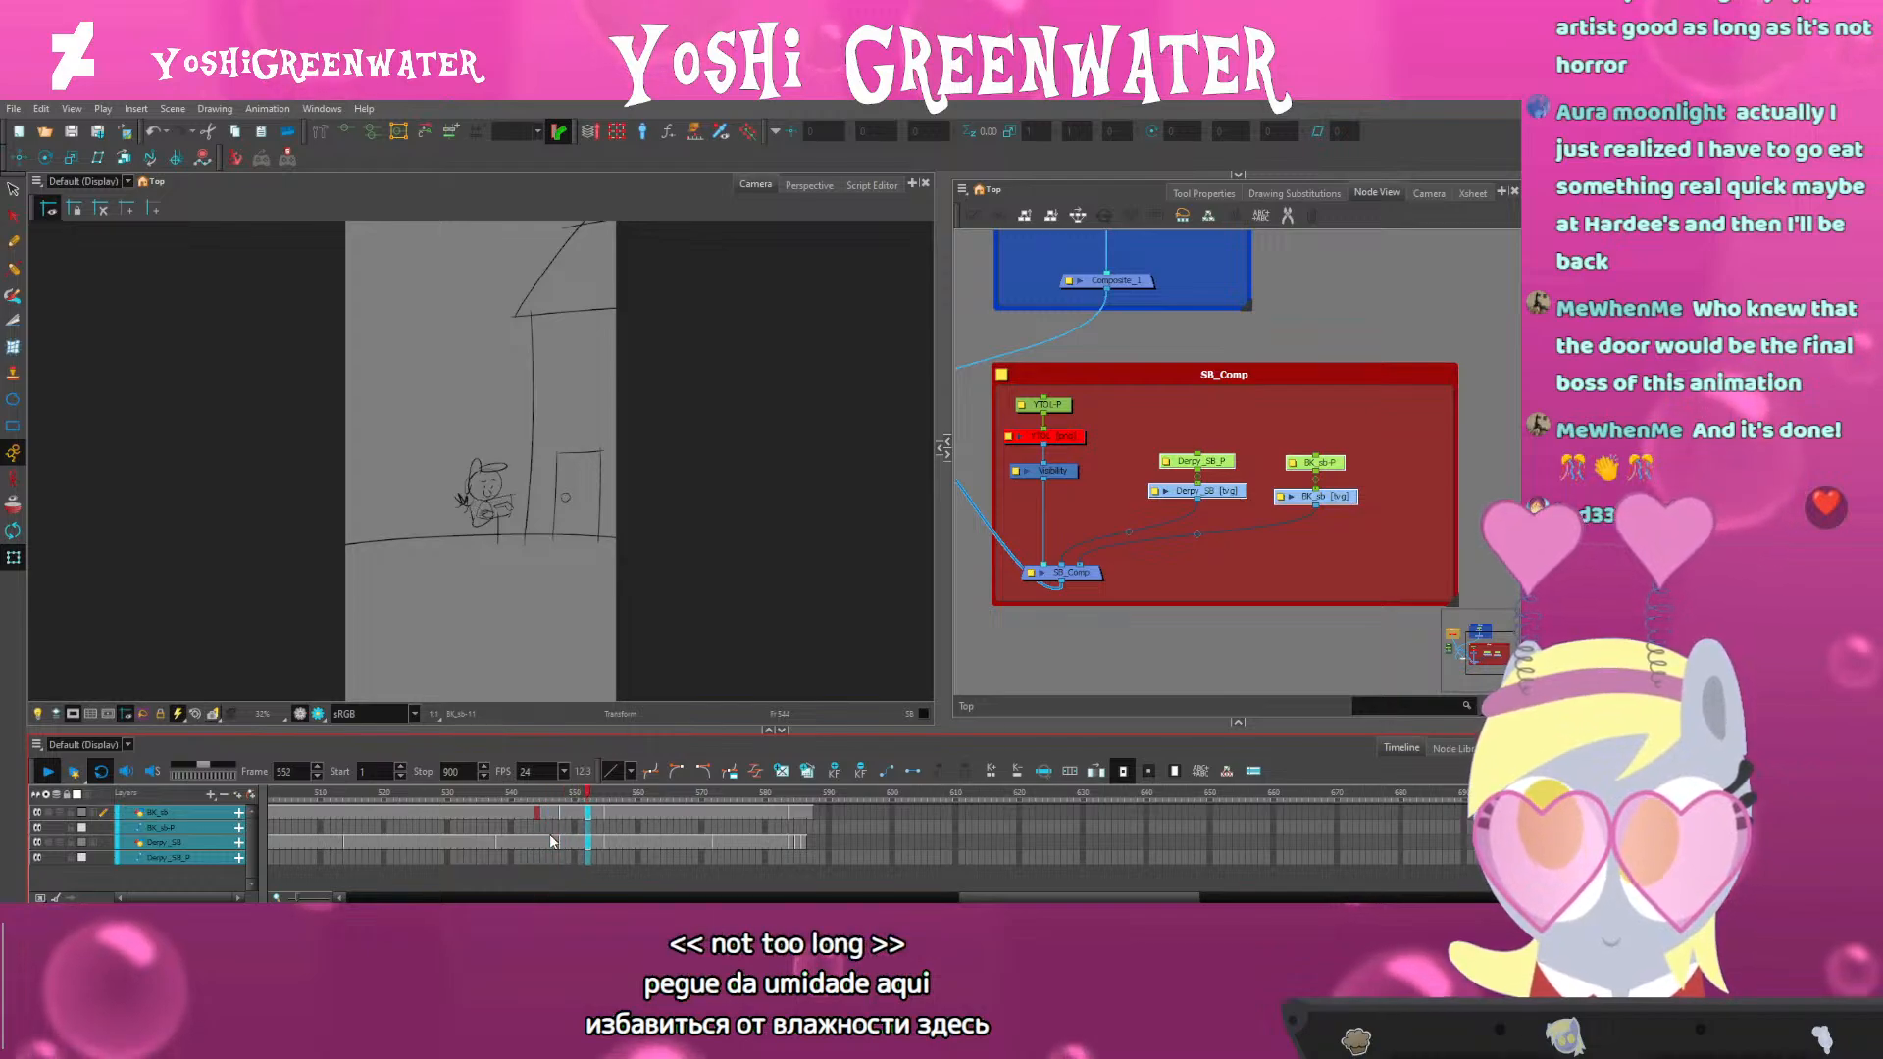
pyautogui.press('Return')
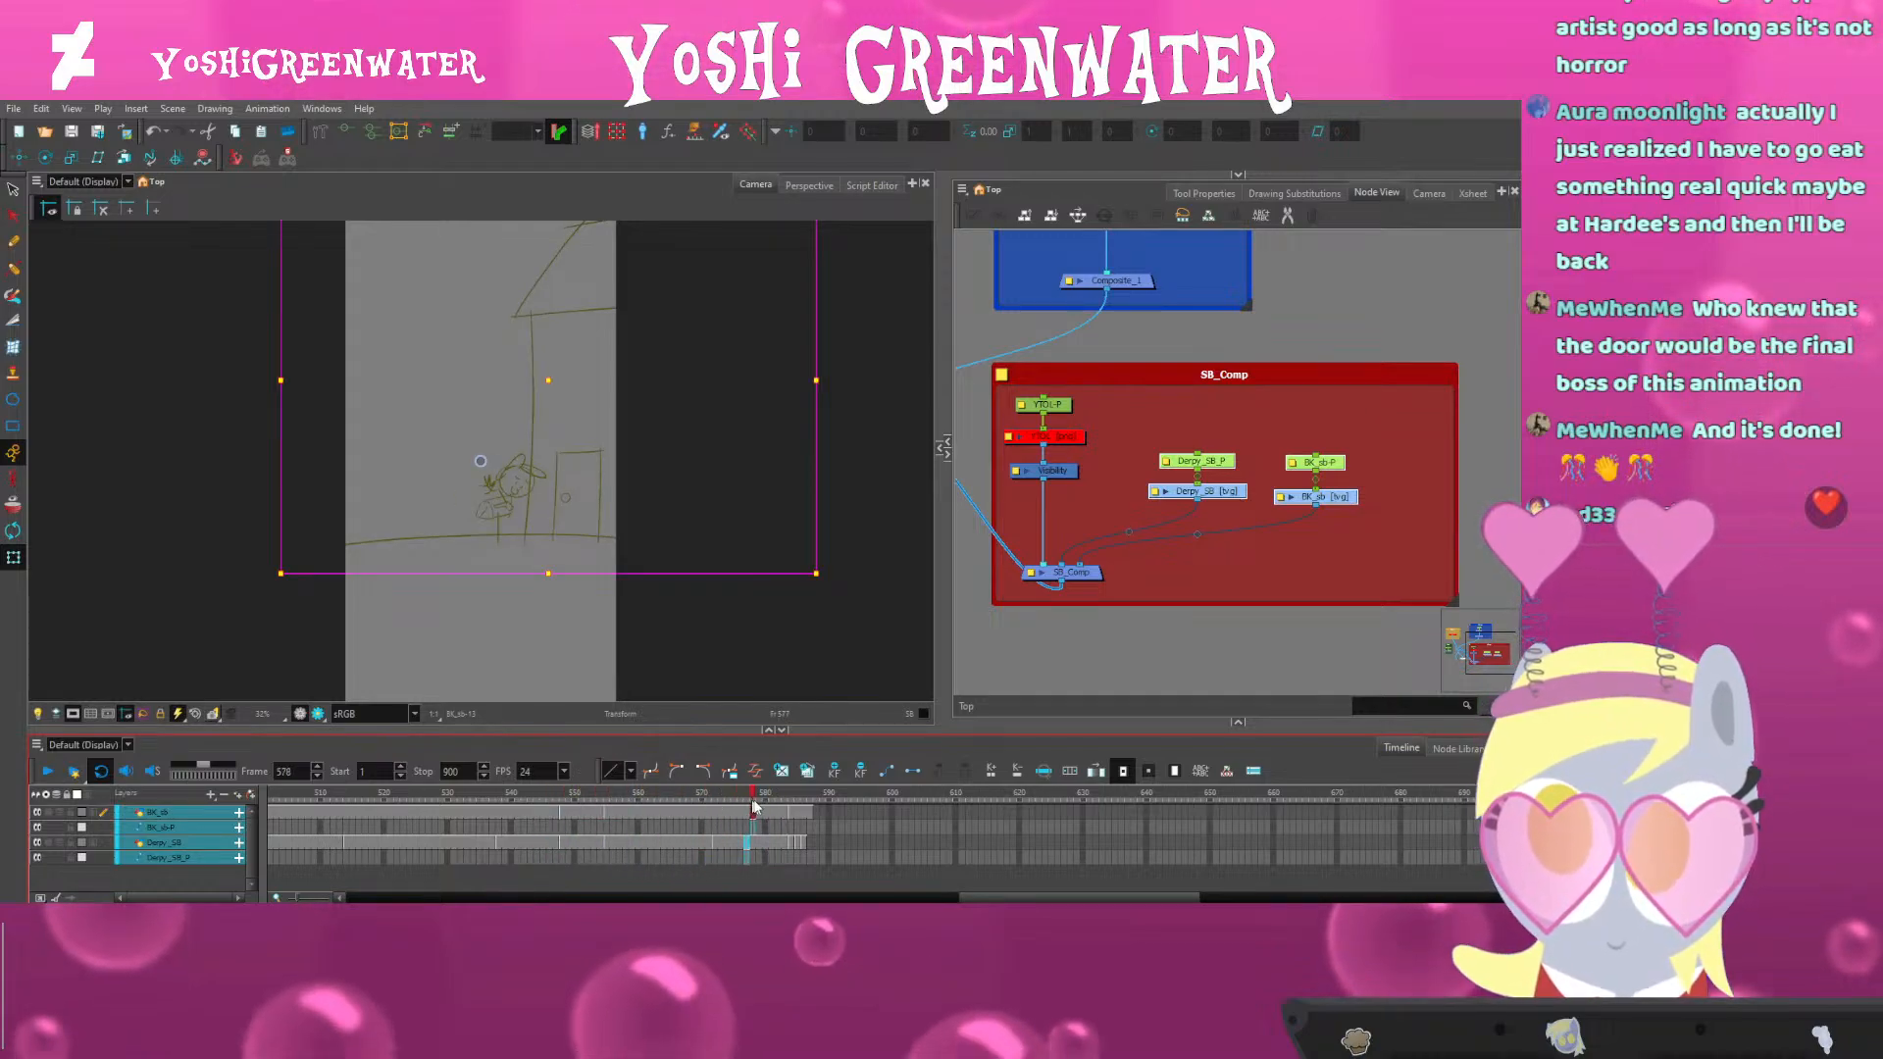
pyautogui.press('+')
pyautogui.press('+')
pyautogui.press('+')
pyautogui.press('+')
pyautogui.press('+')
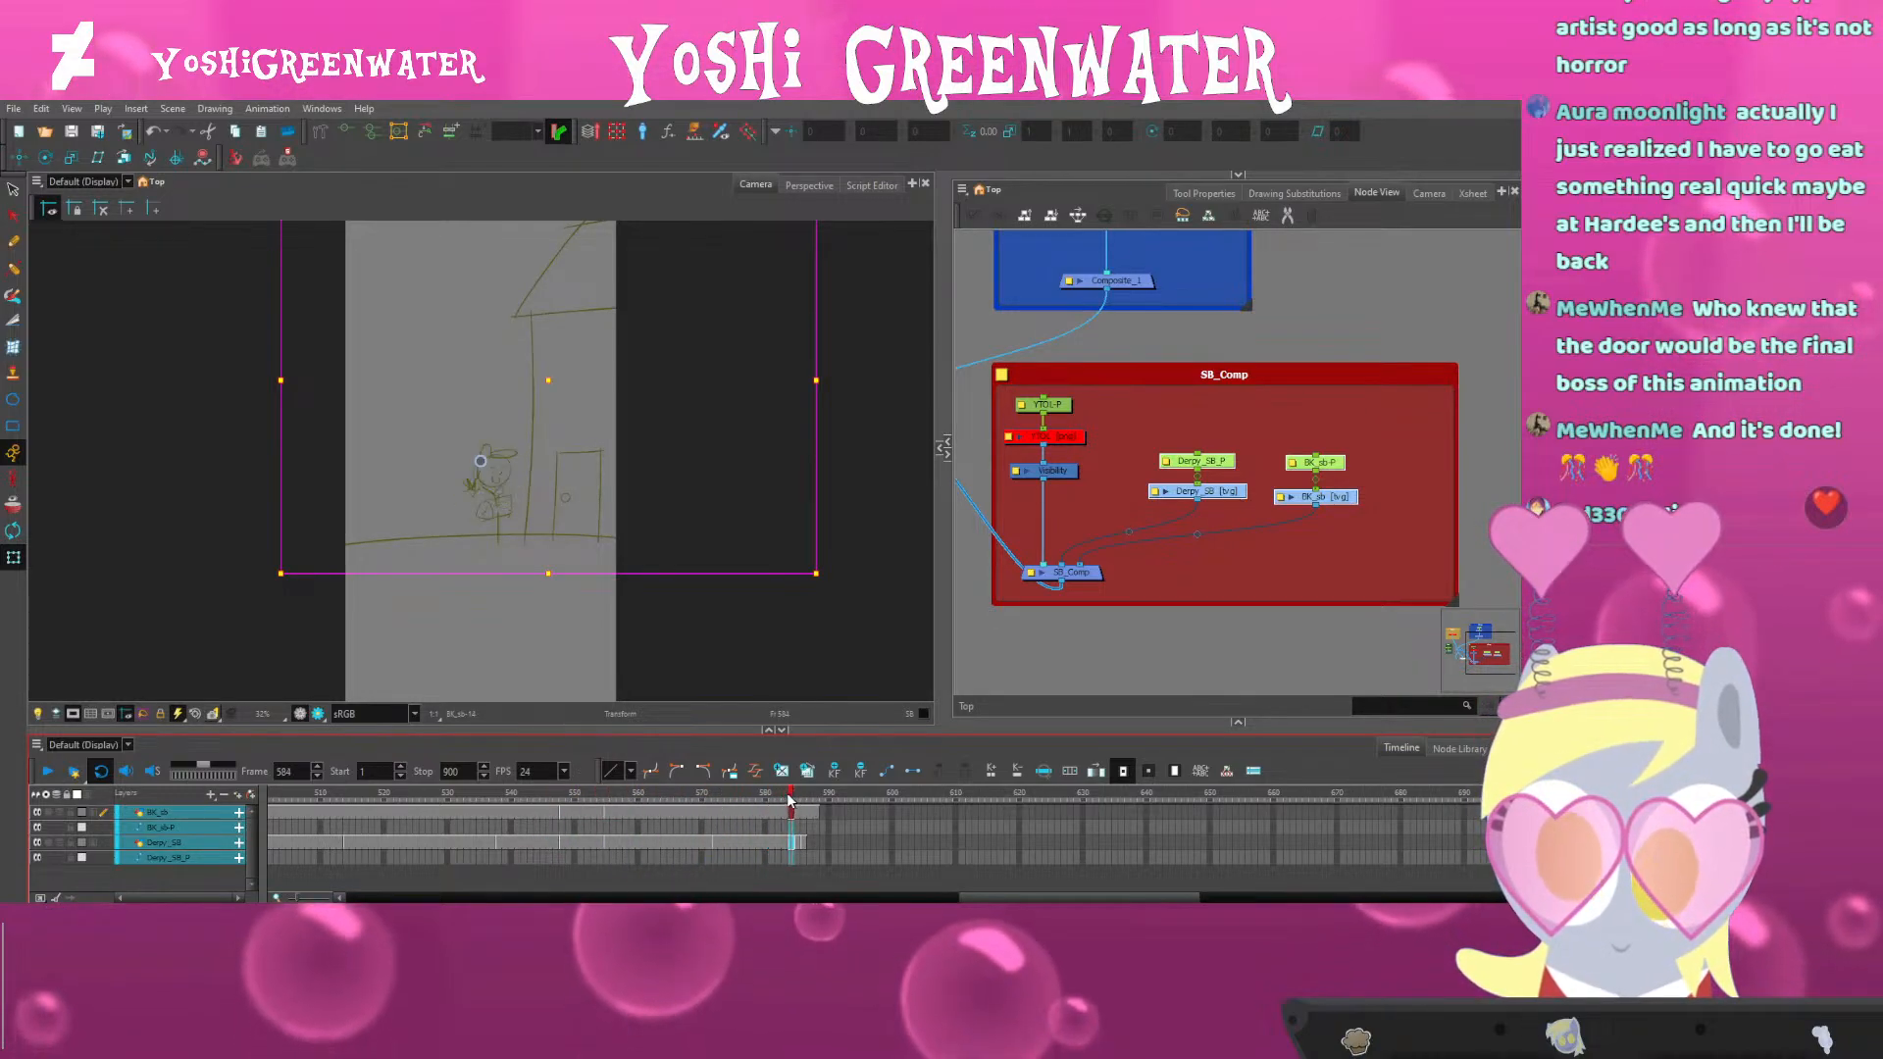
# Lengthen the mailbox pose hold around frames 586 and 587 so the exposures run to about frame 613
pyautogui.moveTo(794, 799); pyautogui.dragTo(827, 805)
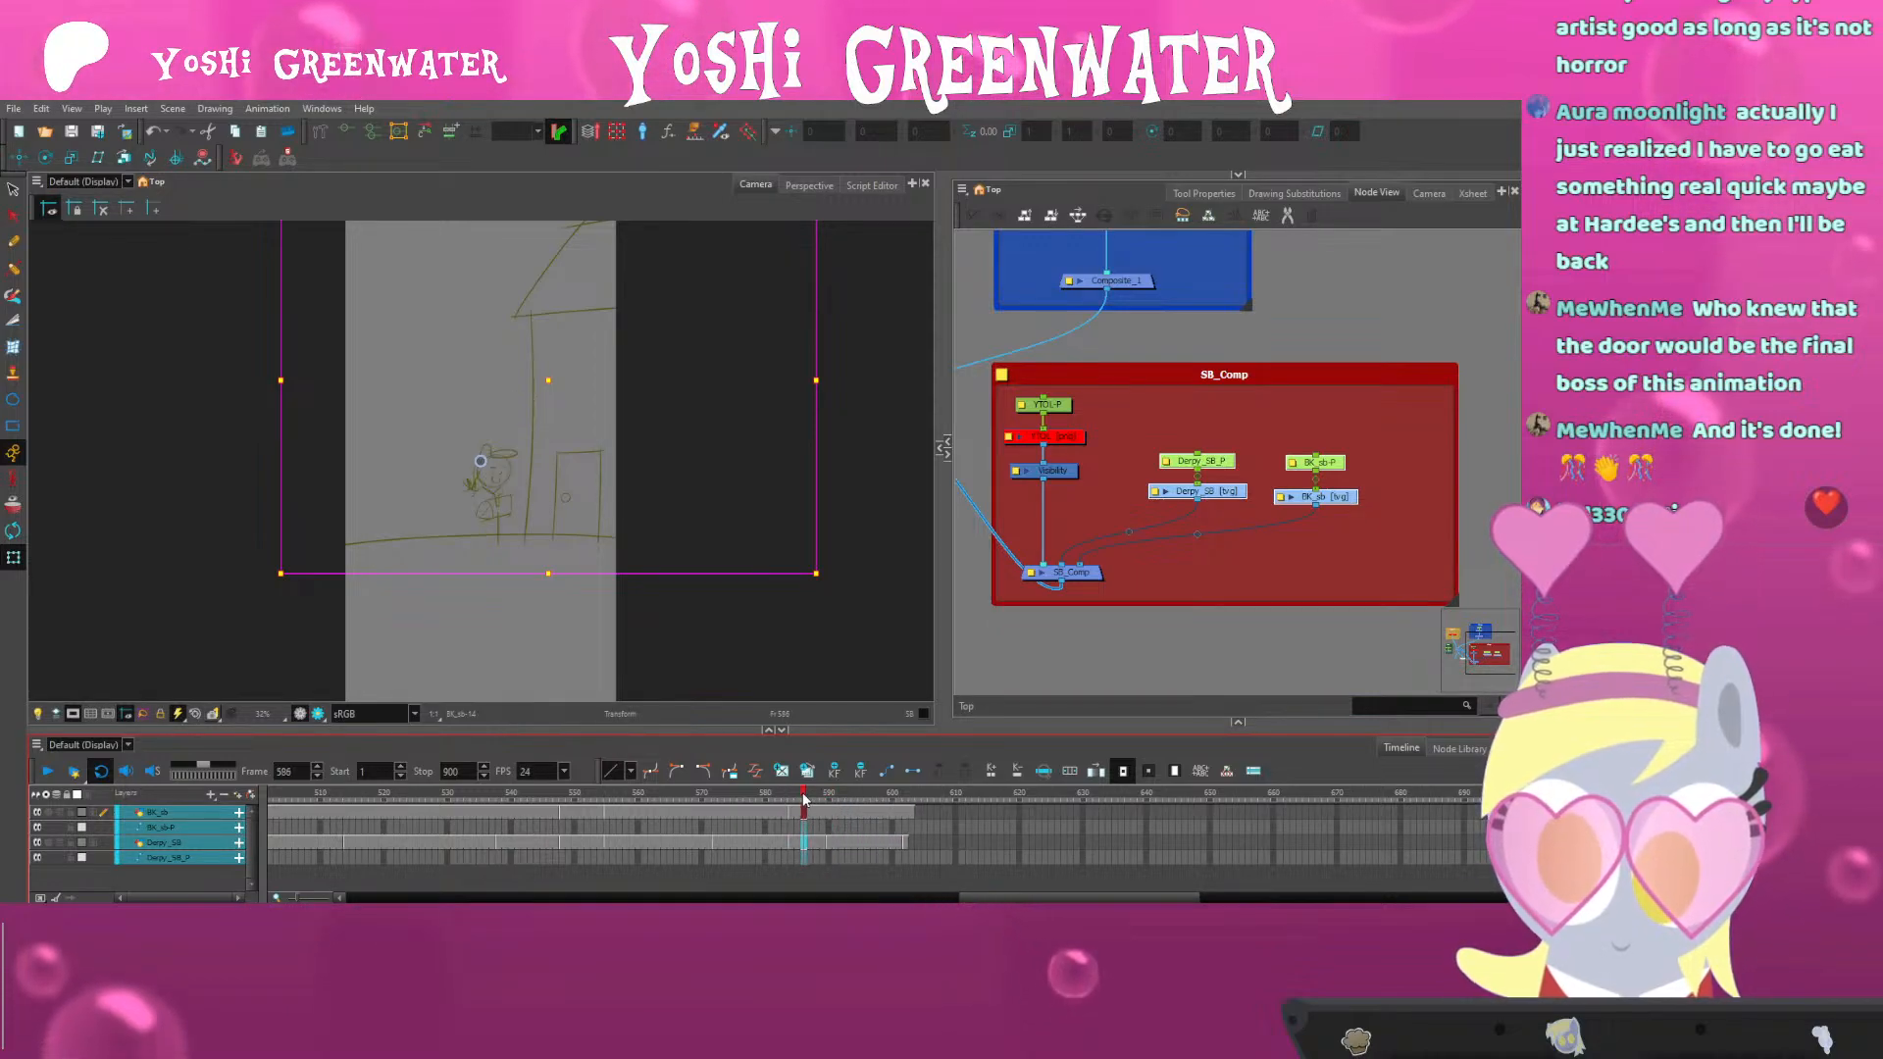
pyautogui.click(824, 794)
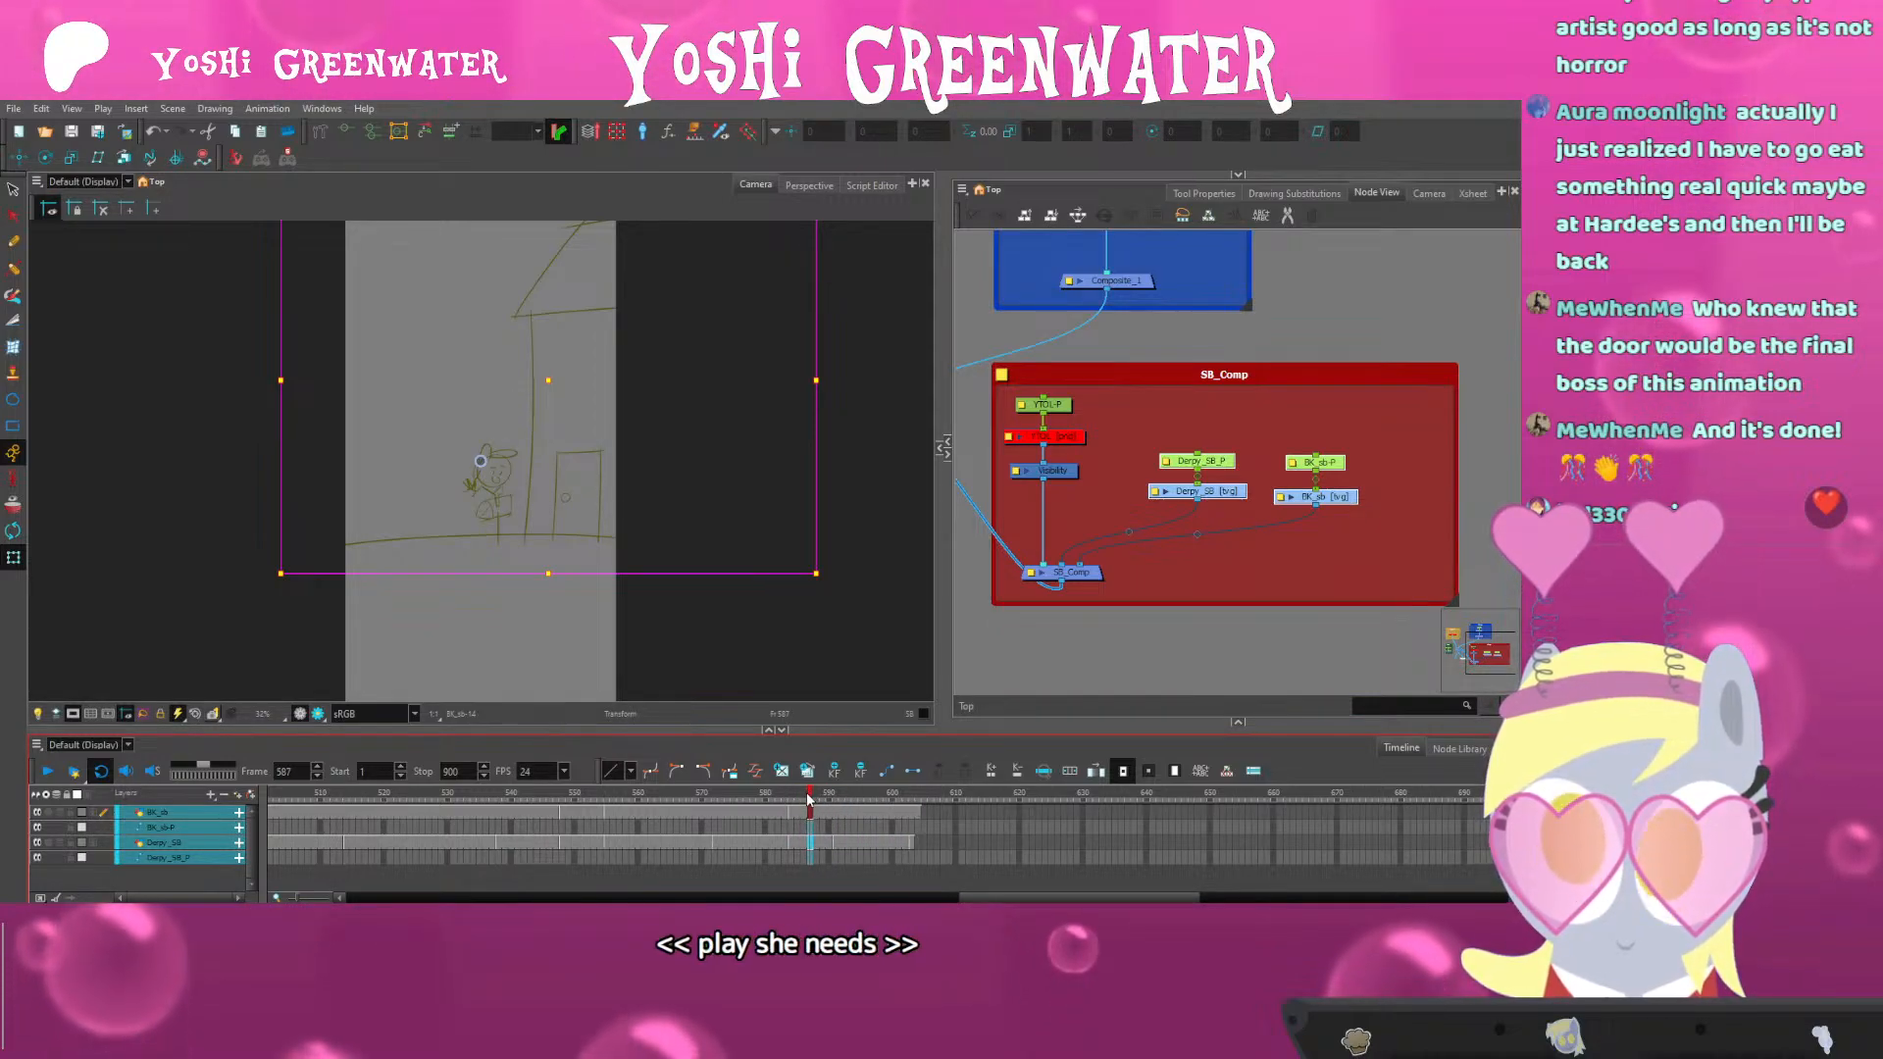
pyautogui.press('+')
pyautogui.press('+')
pyautogui.press('+')
pyautogui.press('+')
pyautogui.press('+')
pyautogui.press('+')
pyautogui.press('+')
pyautogui.press('+')
pyautogui.press('+')
pyautogui.press('+')
# Replay the mailbox shot from about frame 564 and extend the exposures, with the character ending near frame 630 and the background at 640
pyautogui.click(665, 798)
pyautogui.hotkey('shift', 'Return')
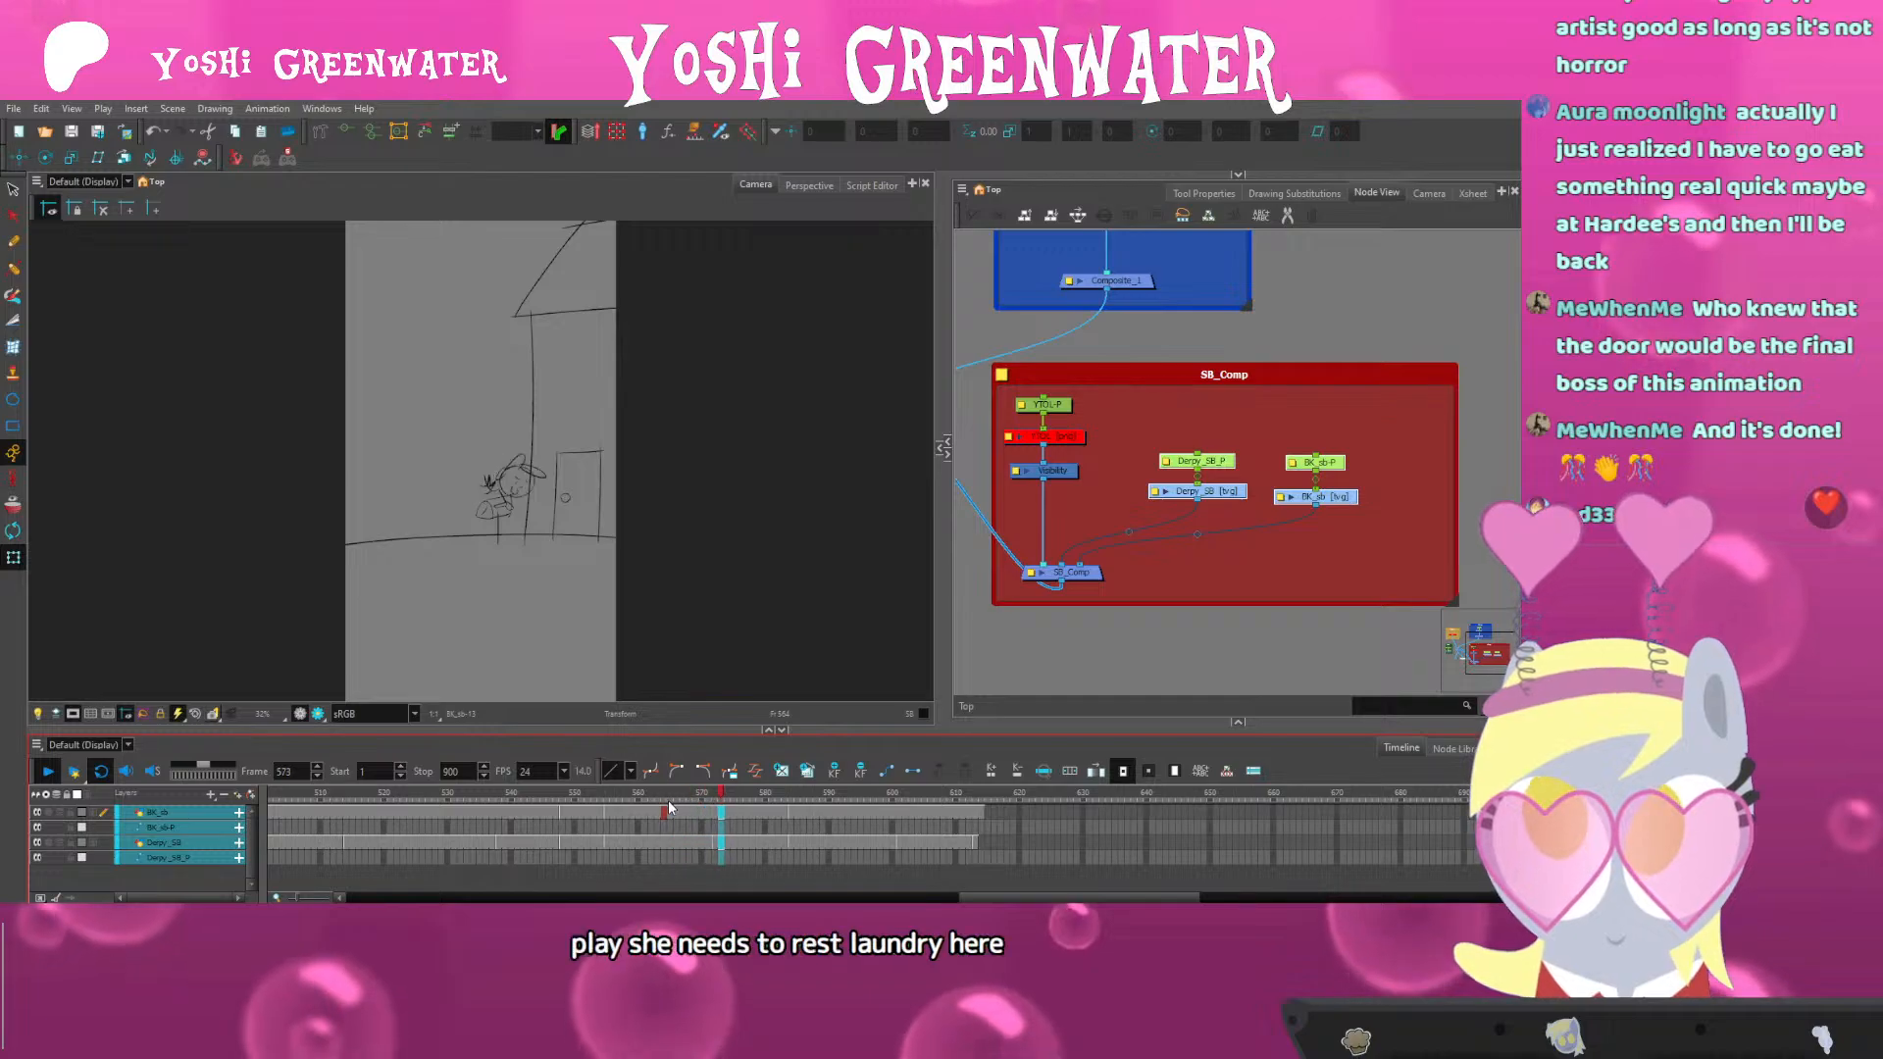
pyautogui.hotkey('shift', 'Return')
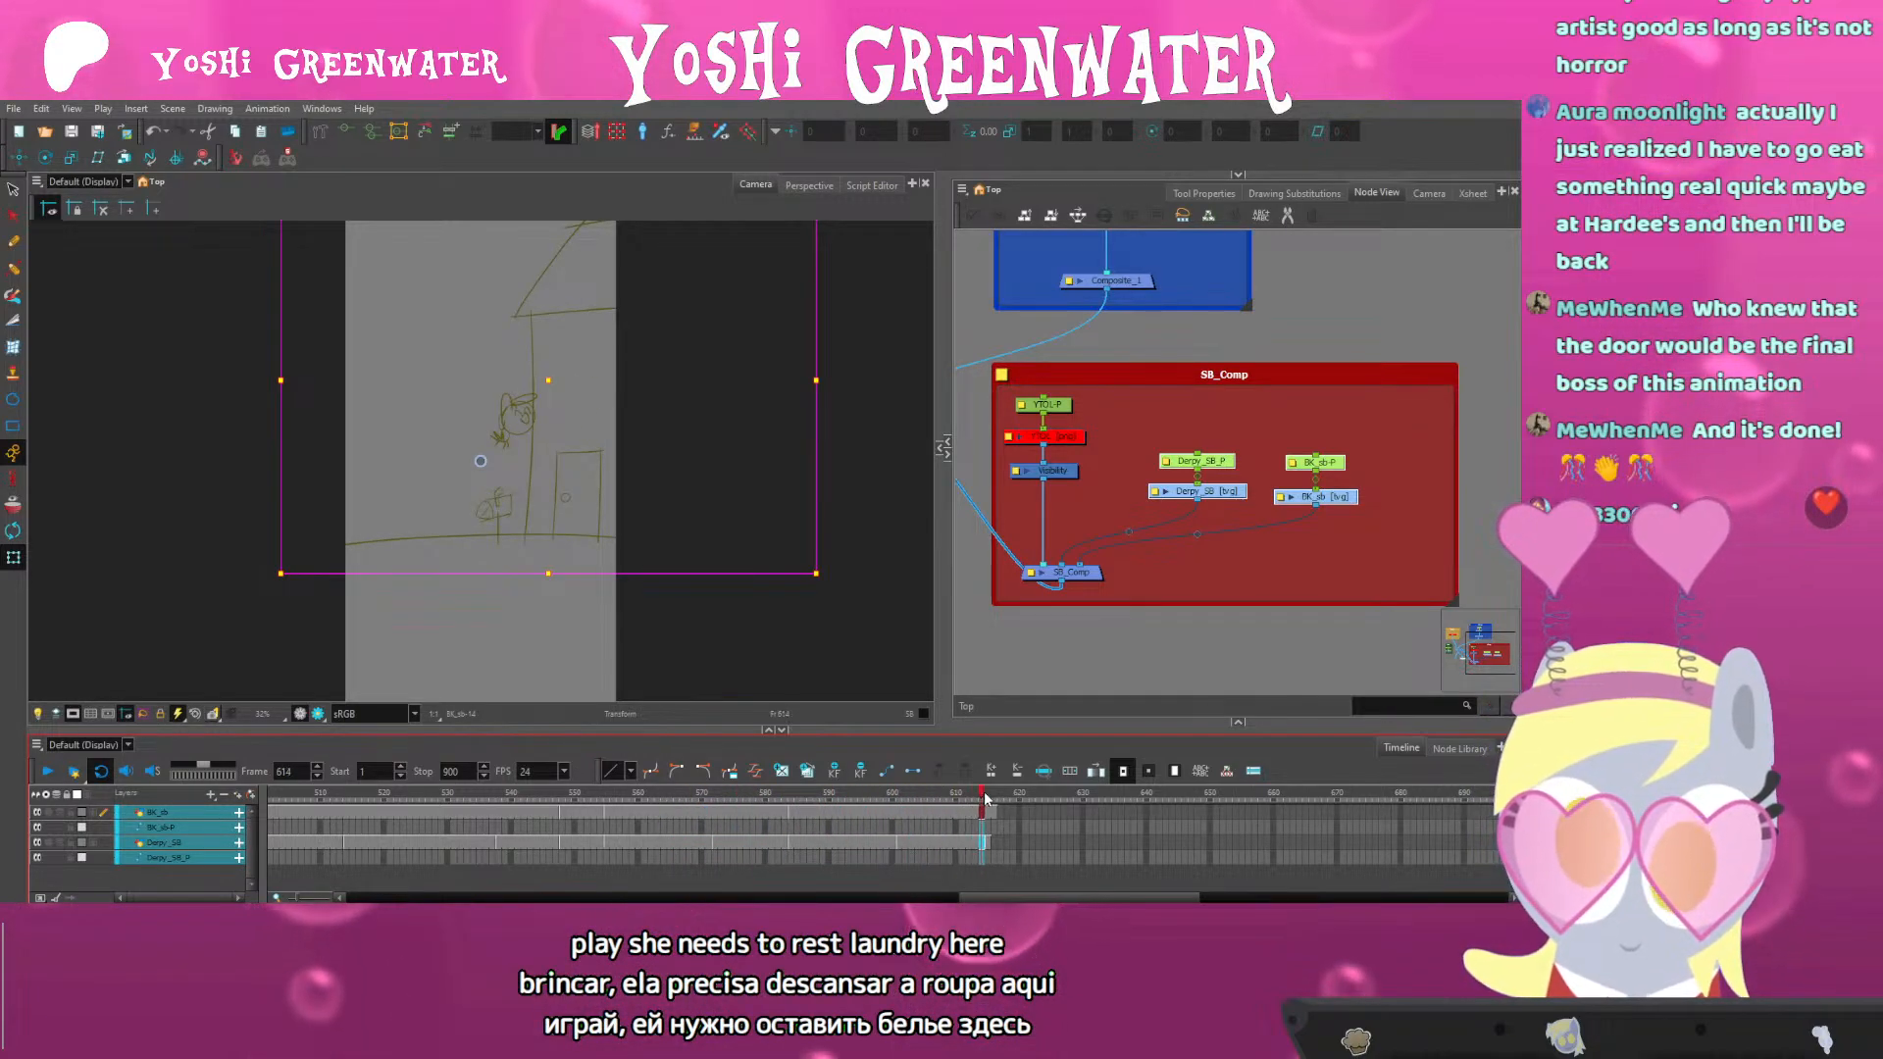
pyautogui.moveTo(994, 801); pyautogui.dragTo(1082, 799)
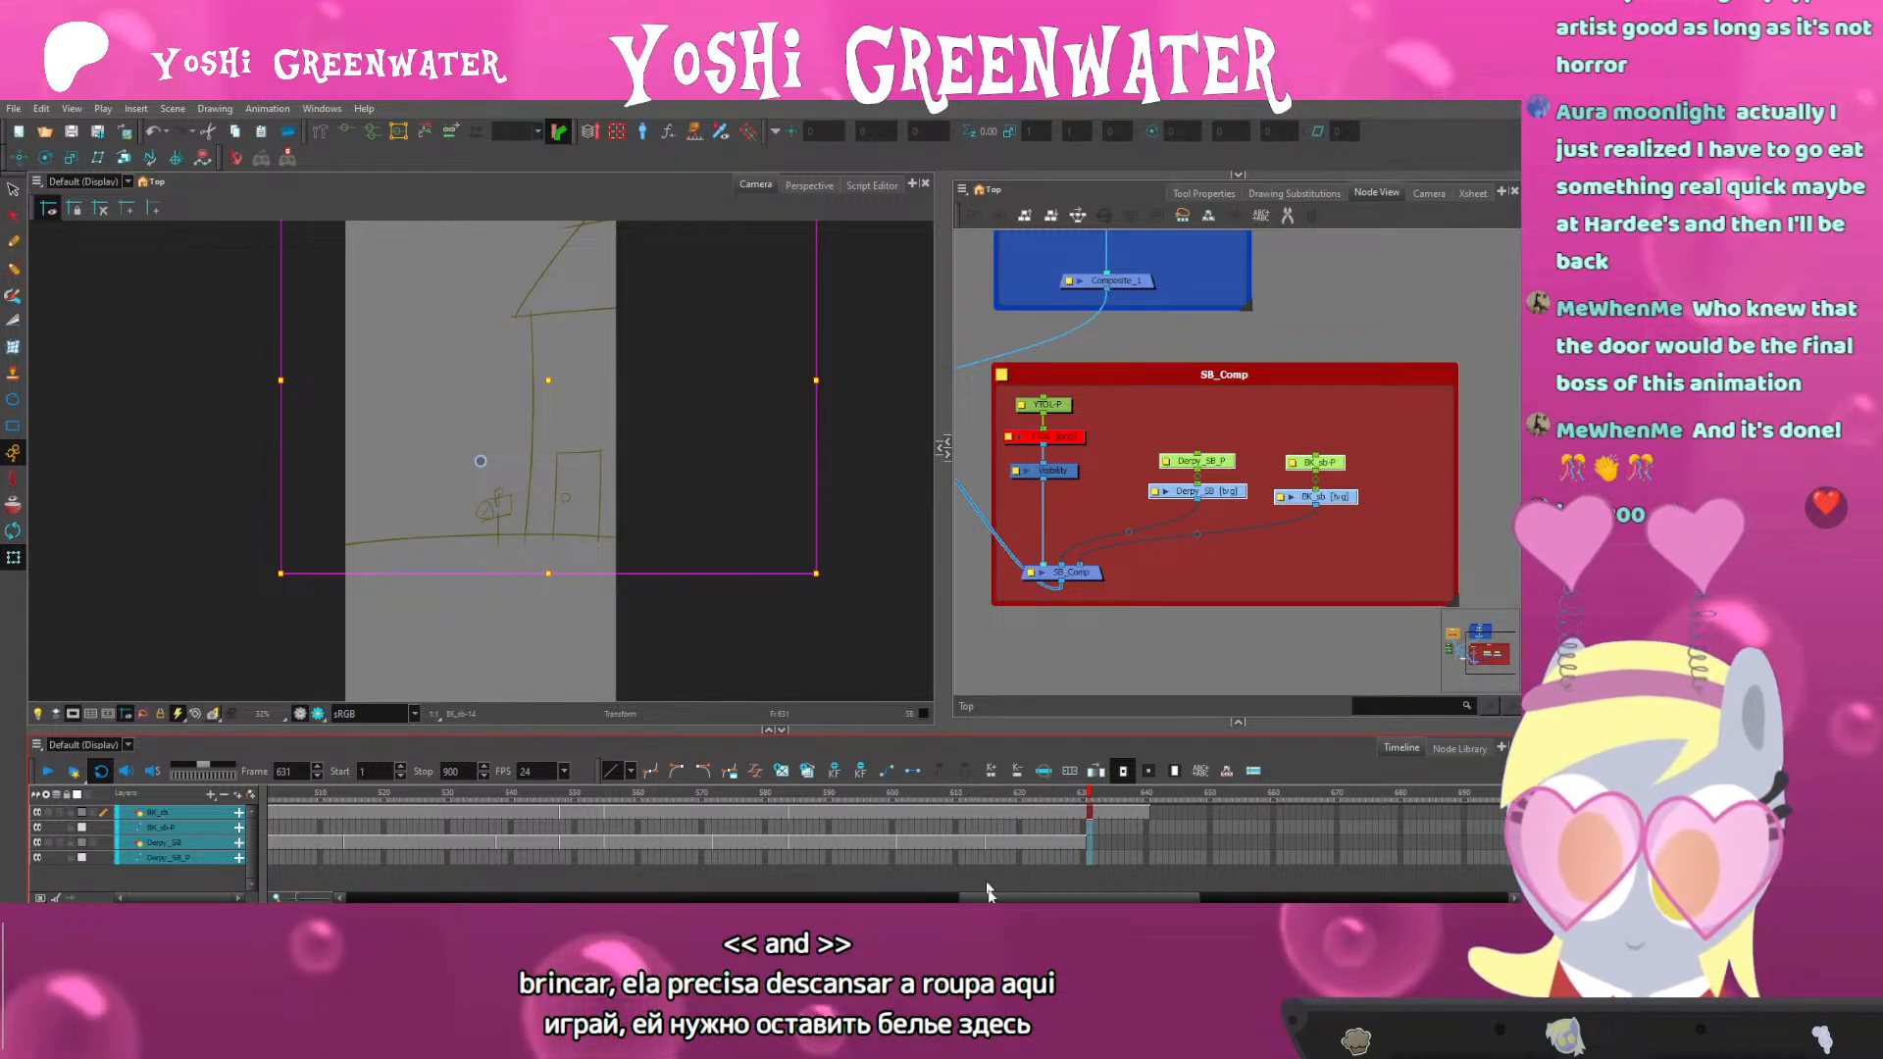
# Check the space between the end of the storyboard exposures and the frame 720 marker, and revisit the poses near frames 551 and 588
pyautogui.moveTo(986, 891); pyautogui.dragTo(1091, 893)
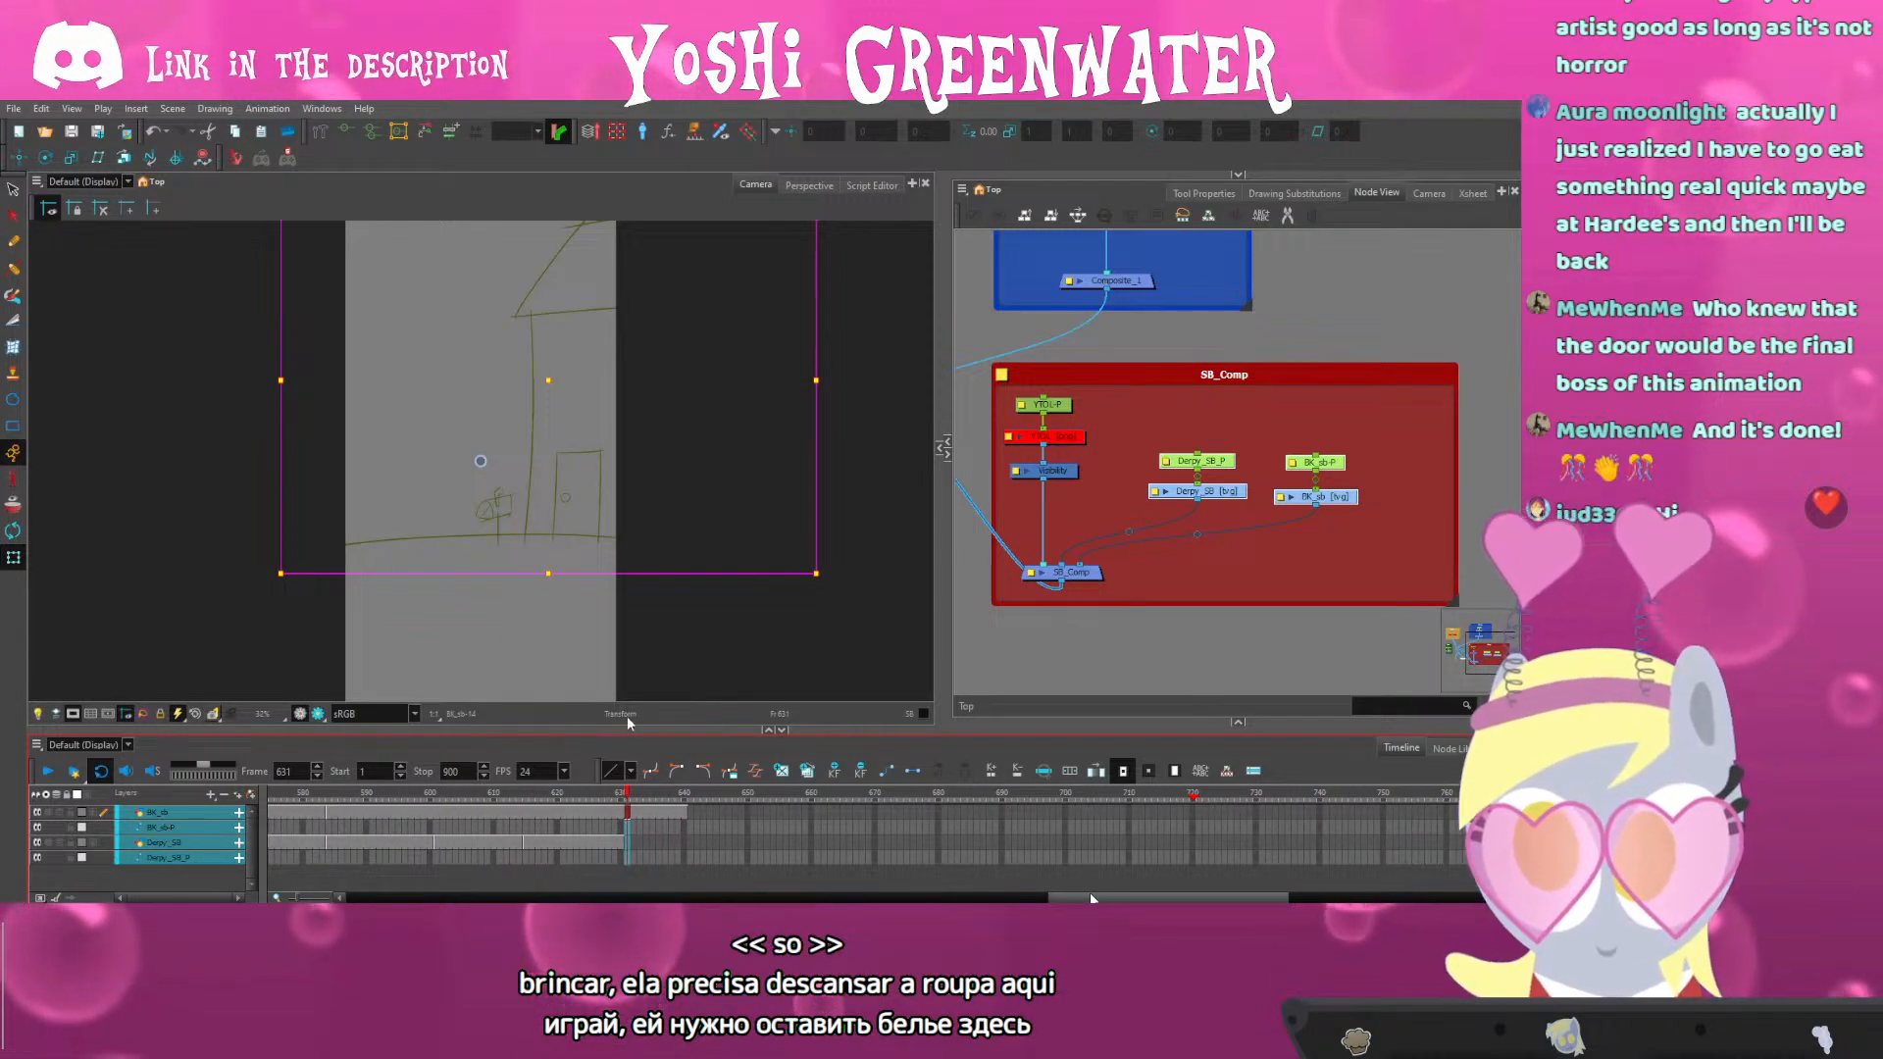
pyautogui.moveTo(627, 730); pyautogui.dragTo(626, 716)
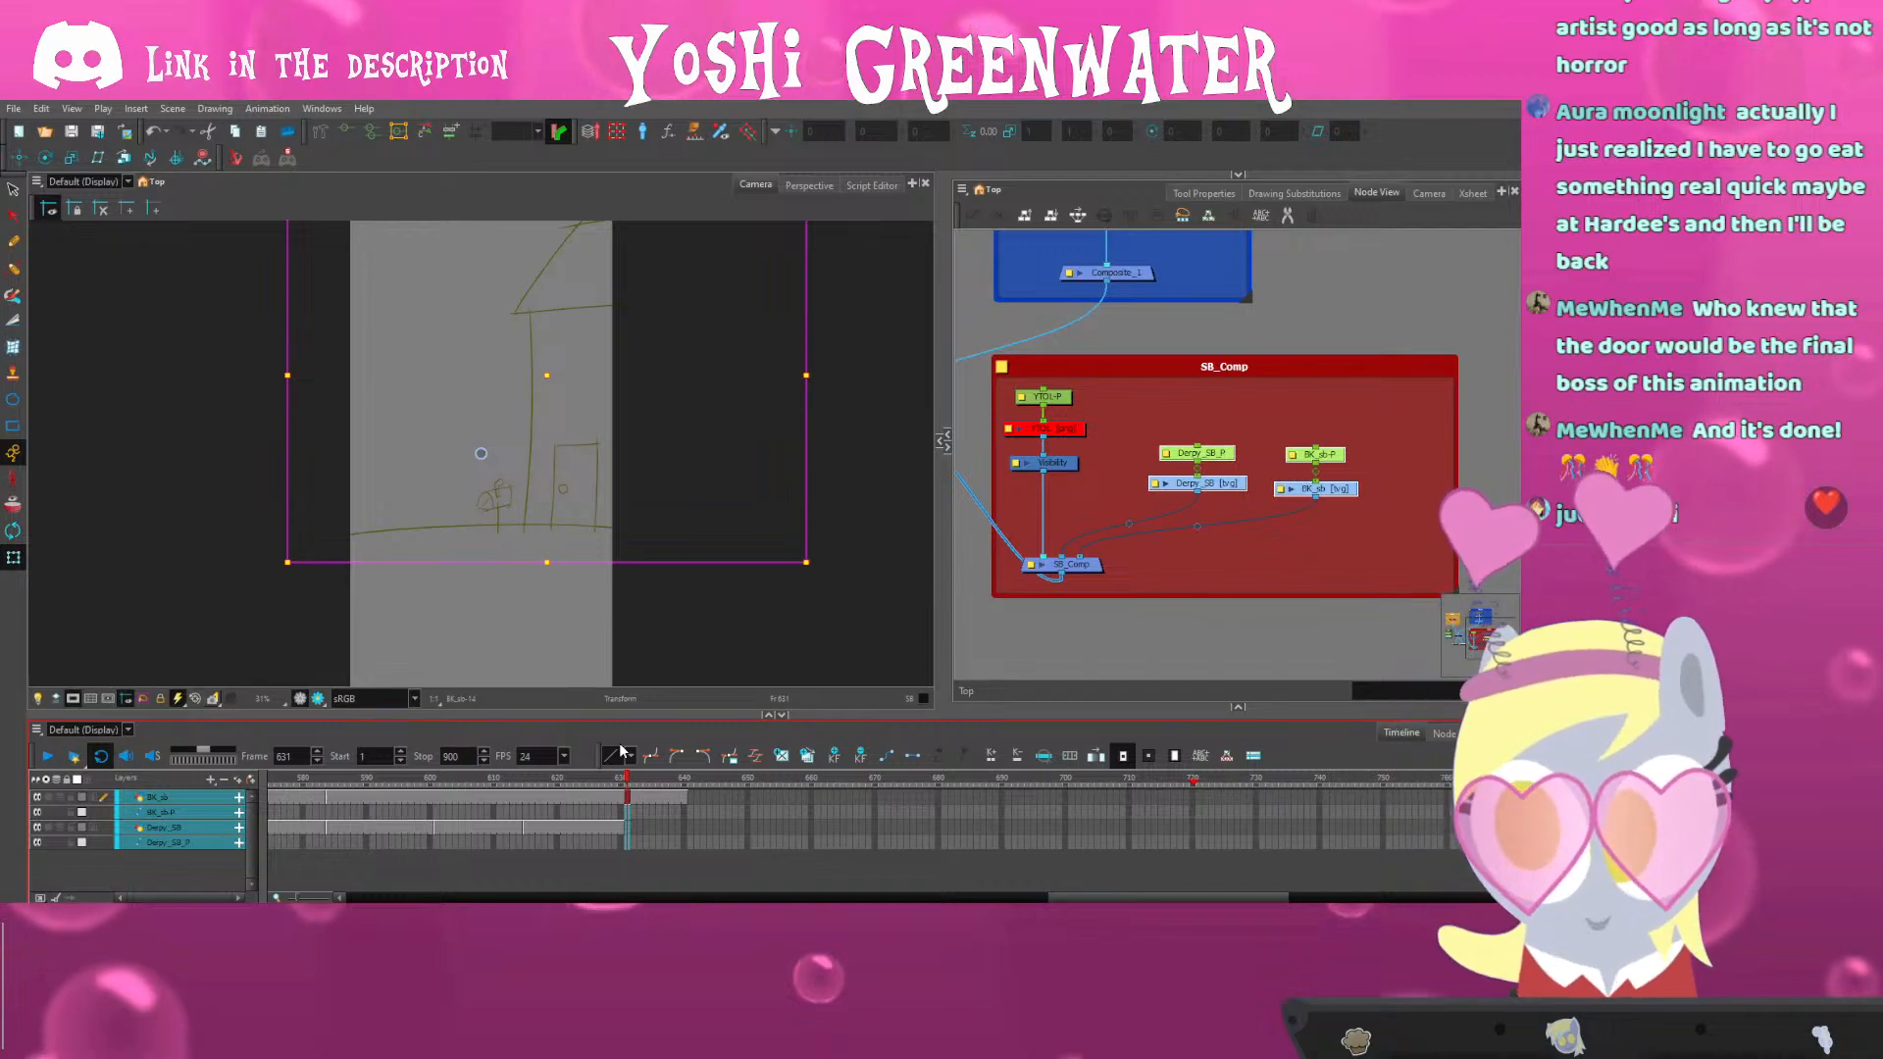
pyautogui.click(987, 650)
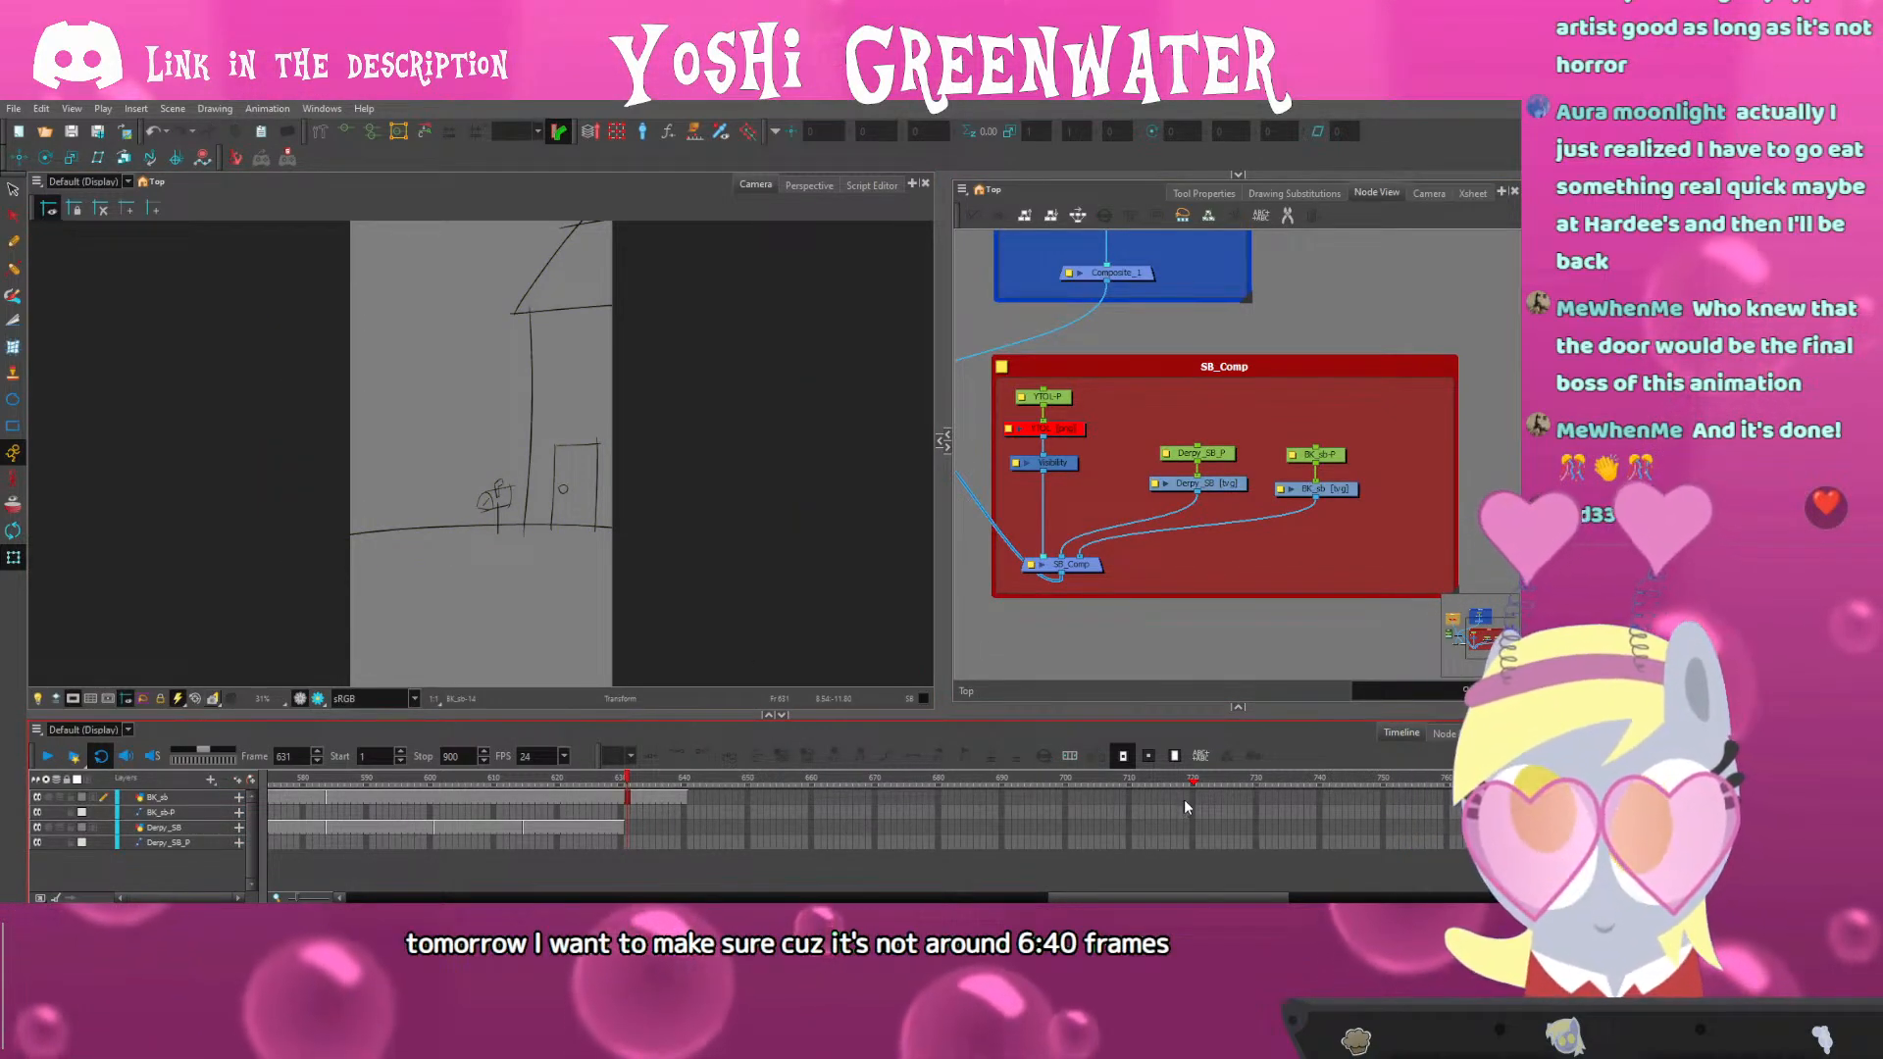
pyautogui.moveTo(1162, 896); pyautogui.dragTo(1171, 897)
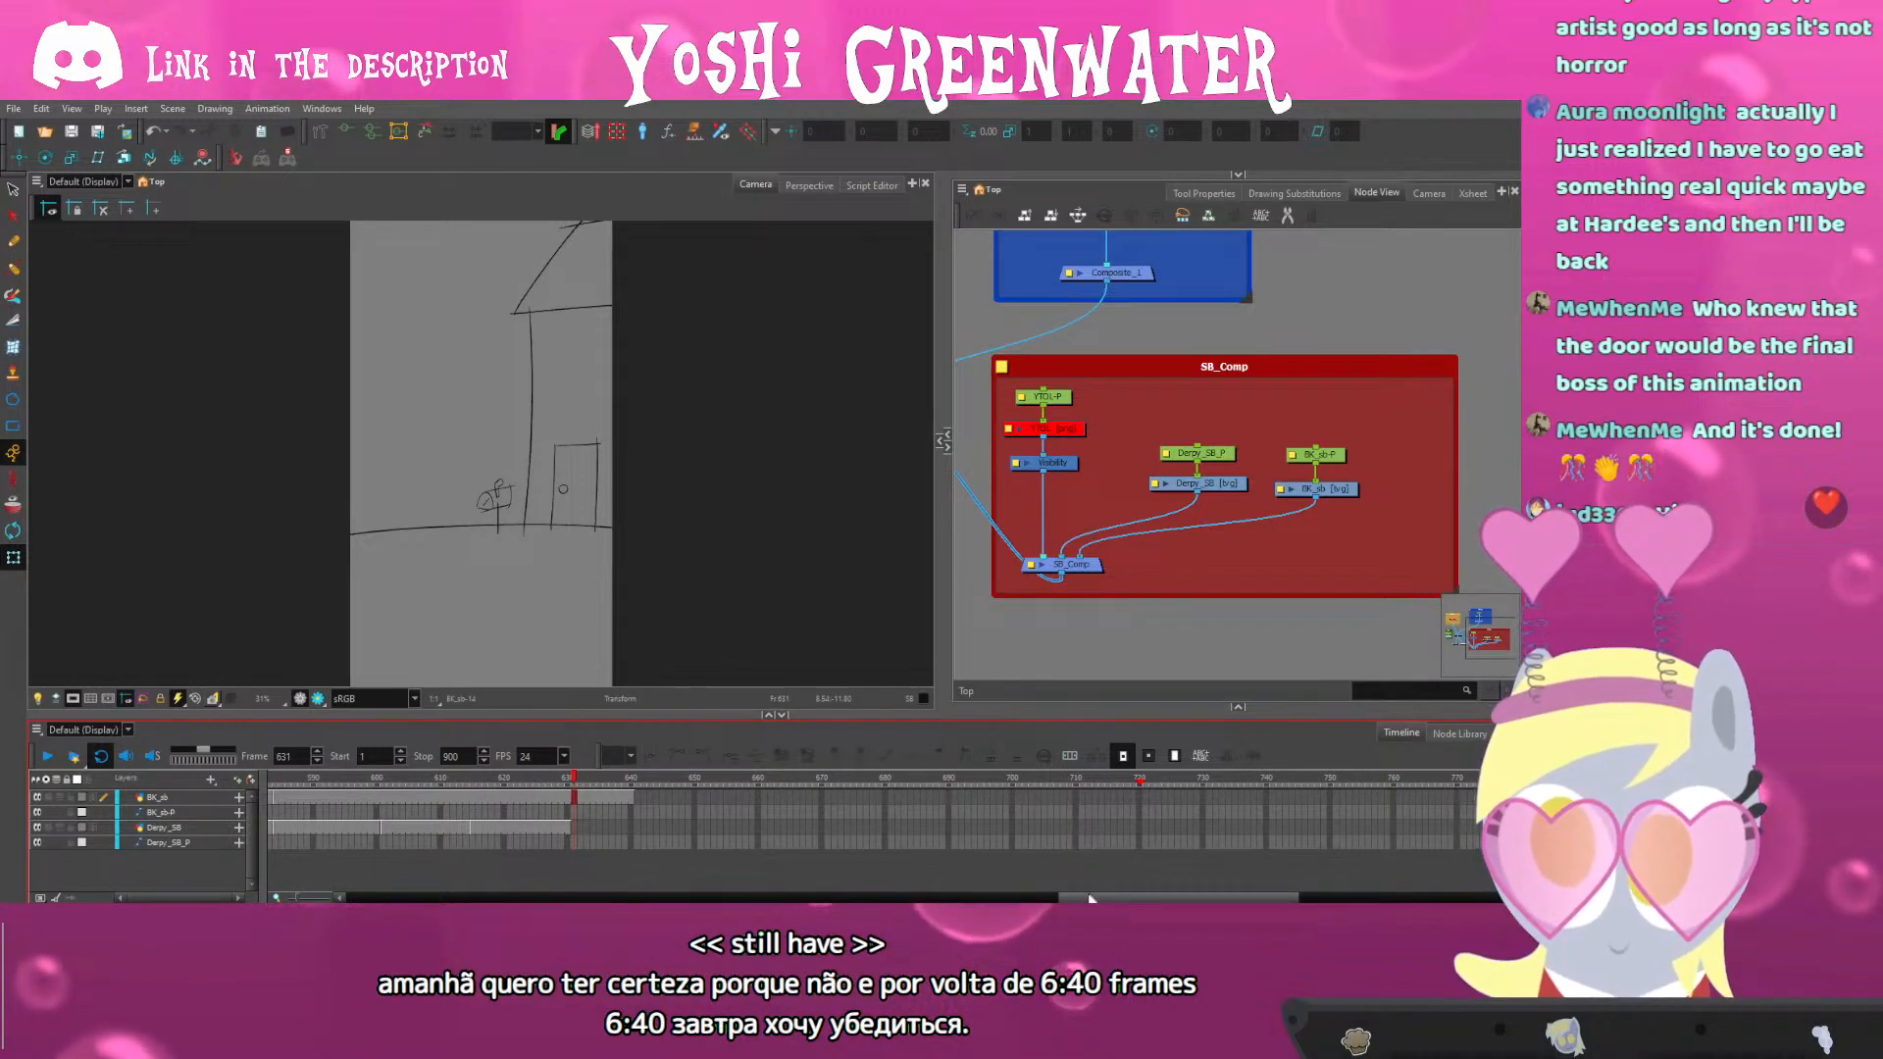
pyautogui.moveTo(1090, 899); pyautogui.dragTo(1098, 899)
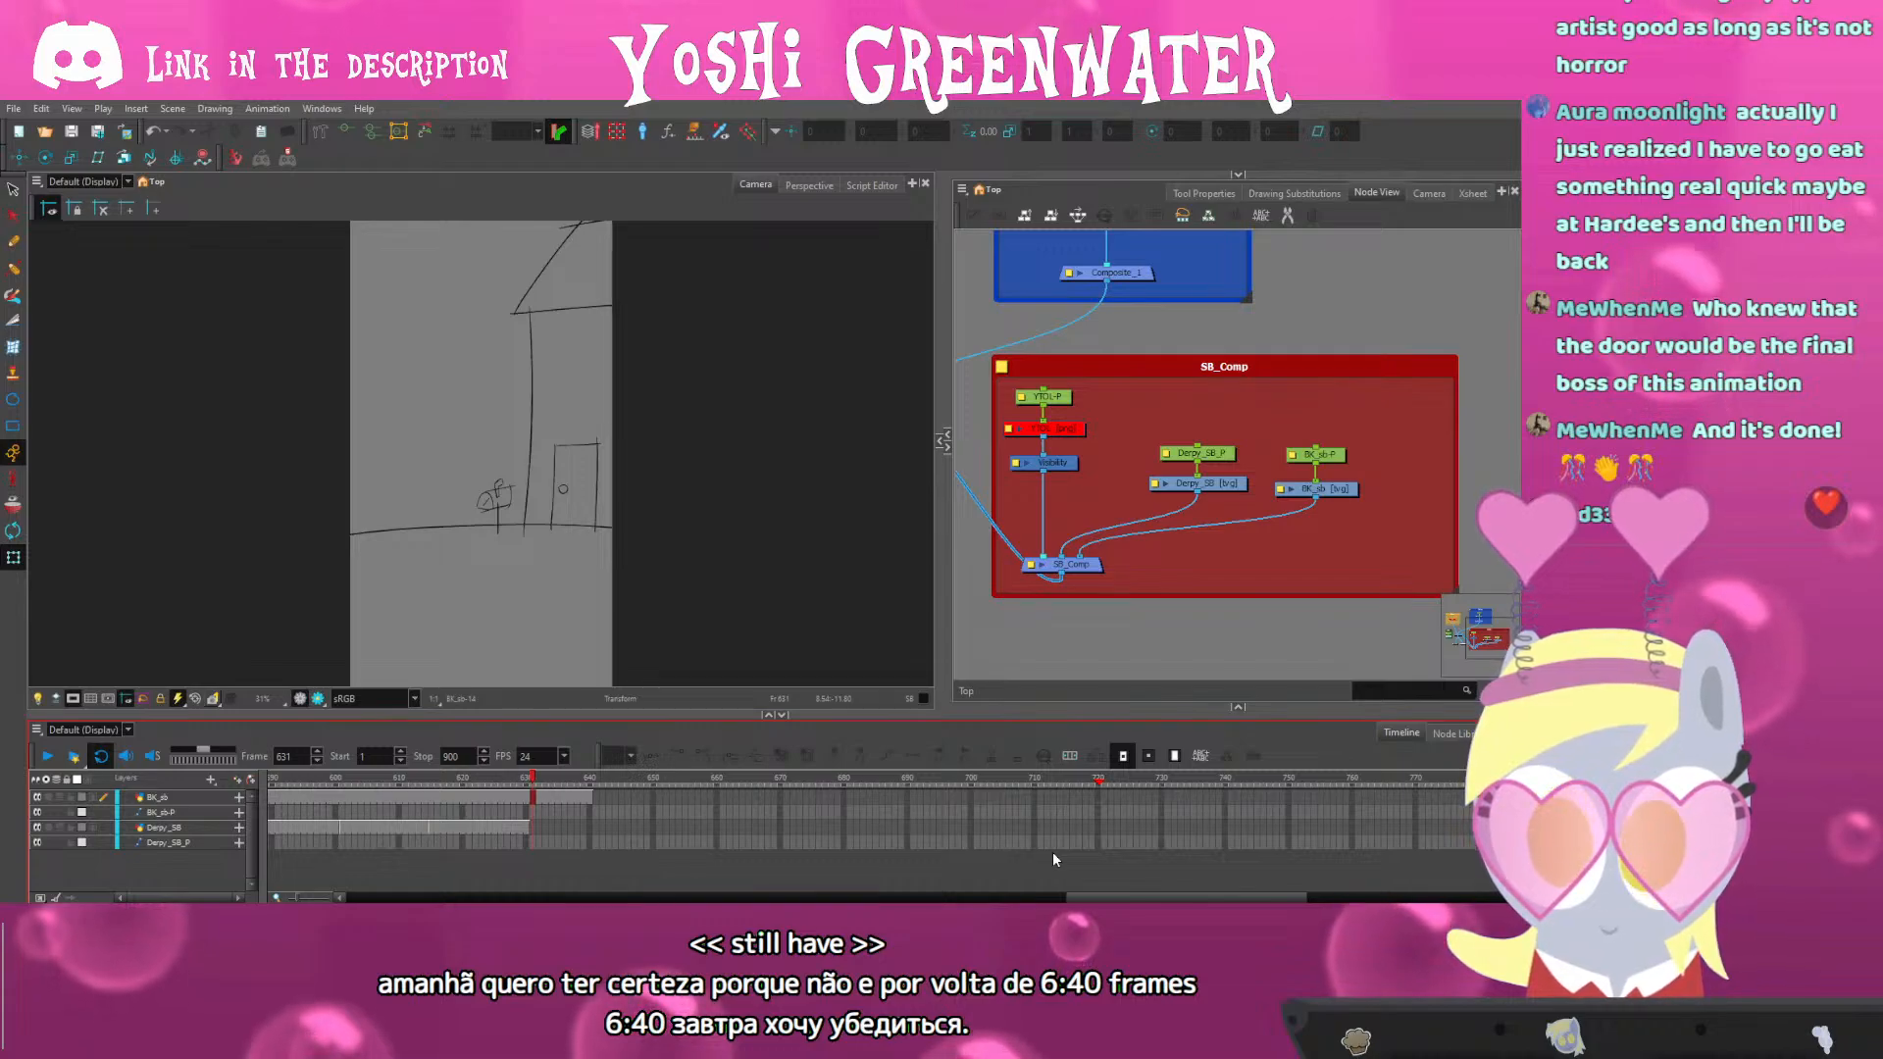
pyautogui.moveTo(1079, 897); pyautogui.dragTo(883, 890)
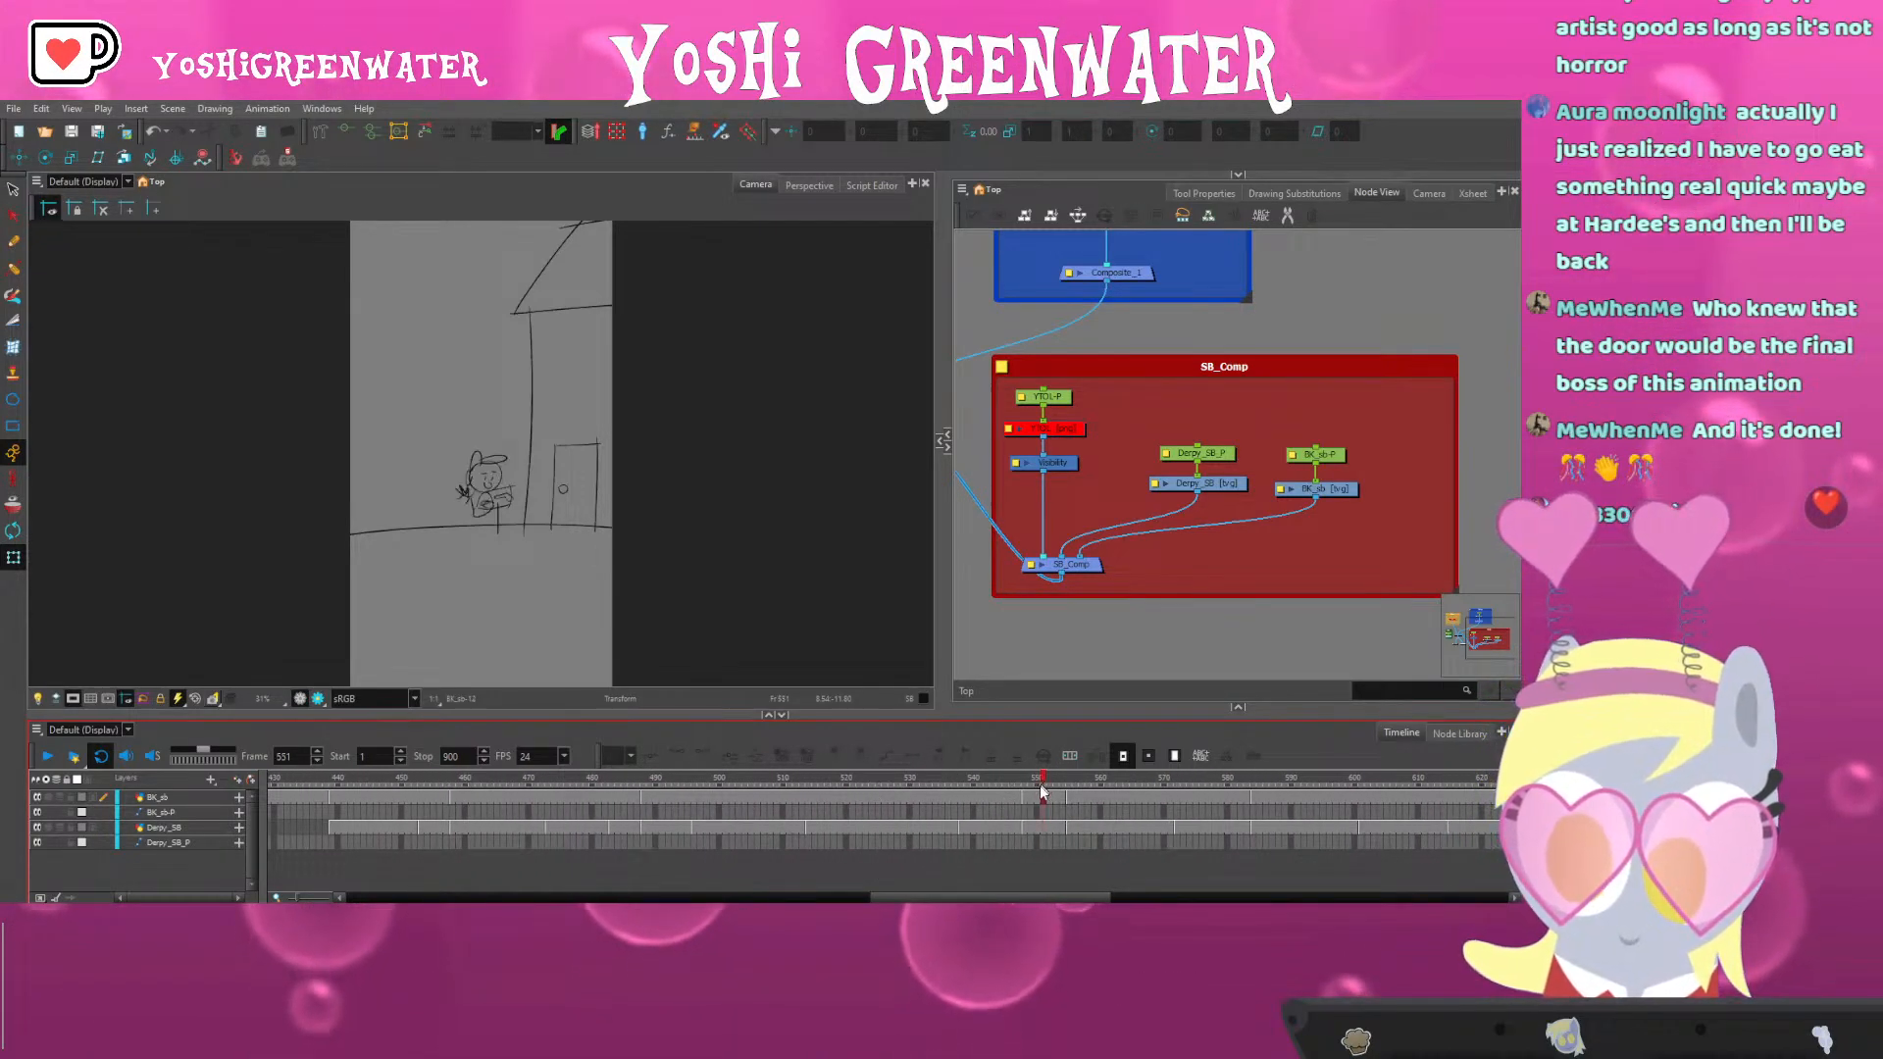
pyautogui.click(1283, 780)
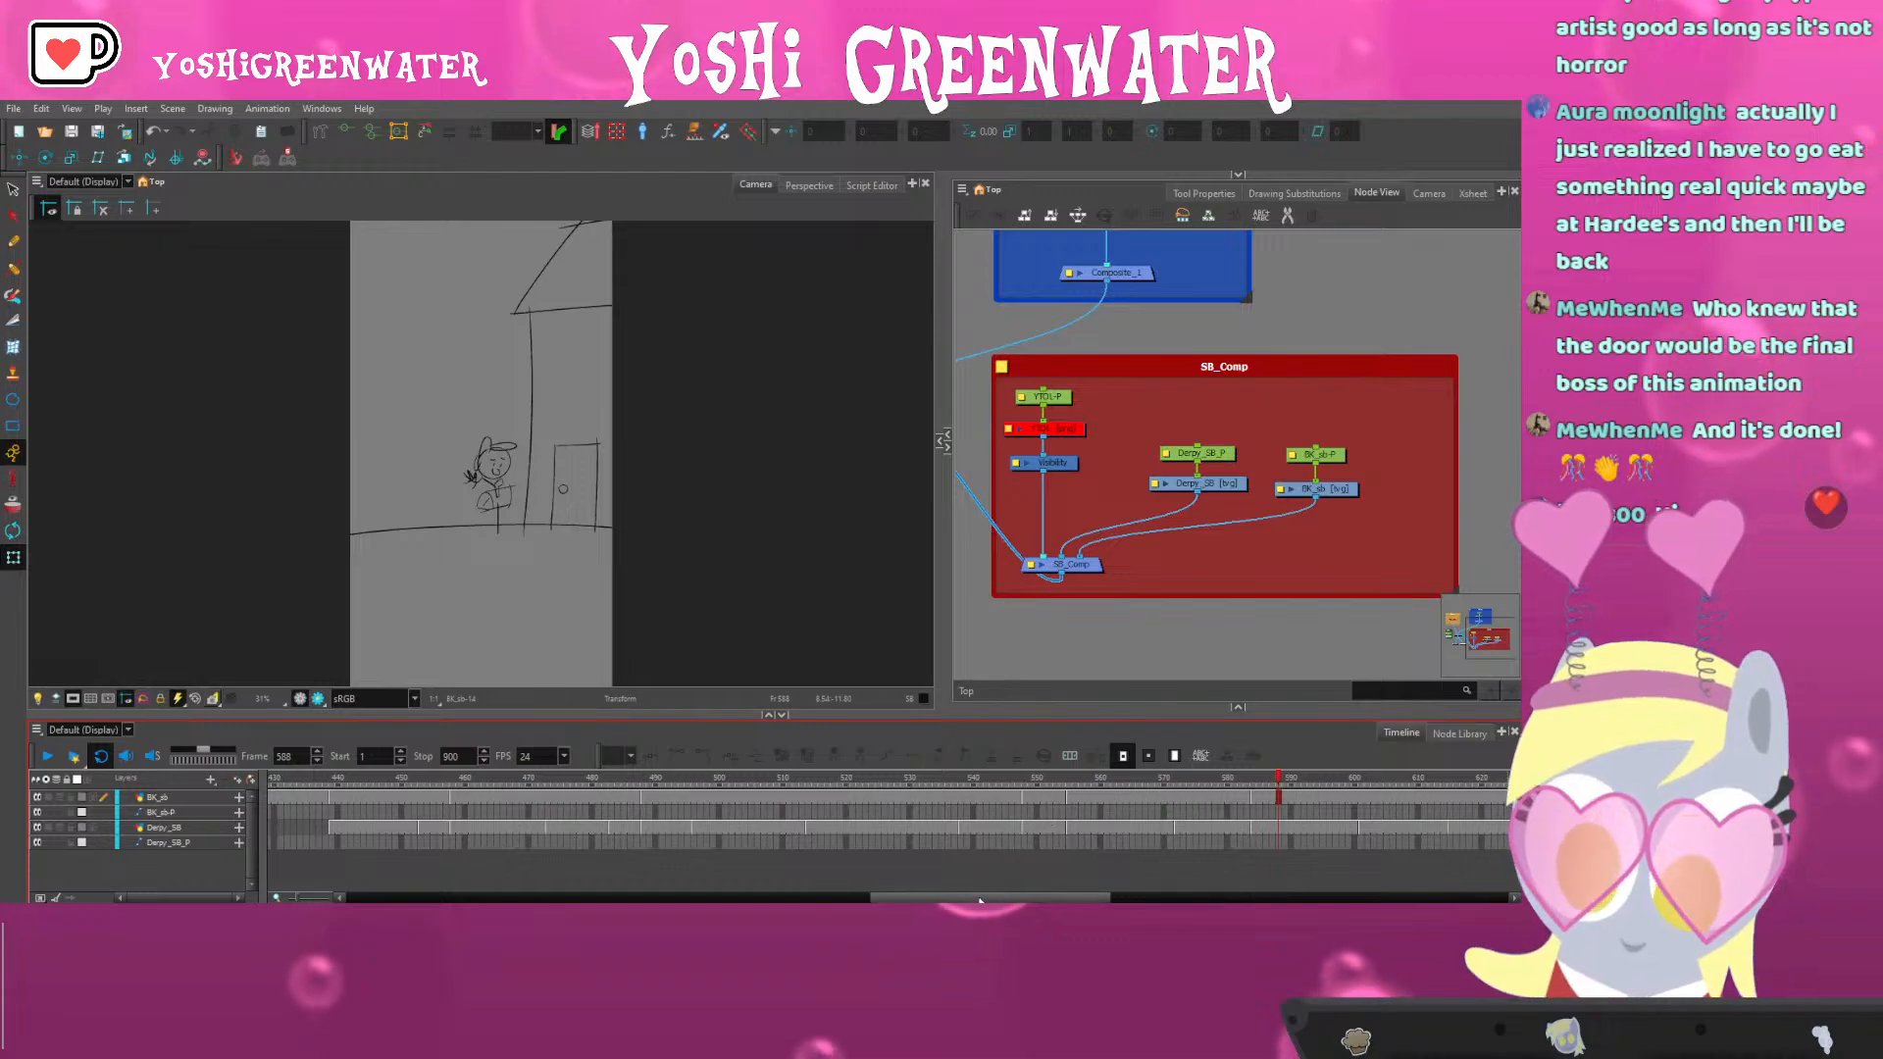
pyautogui.hscroll(5, 1097, 833)
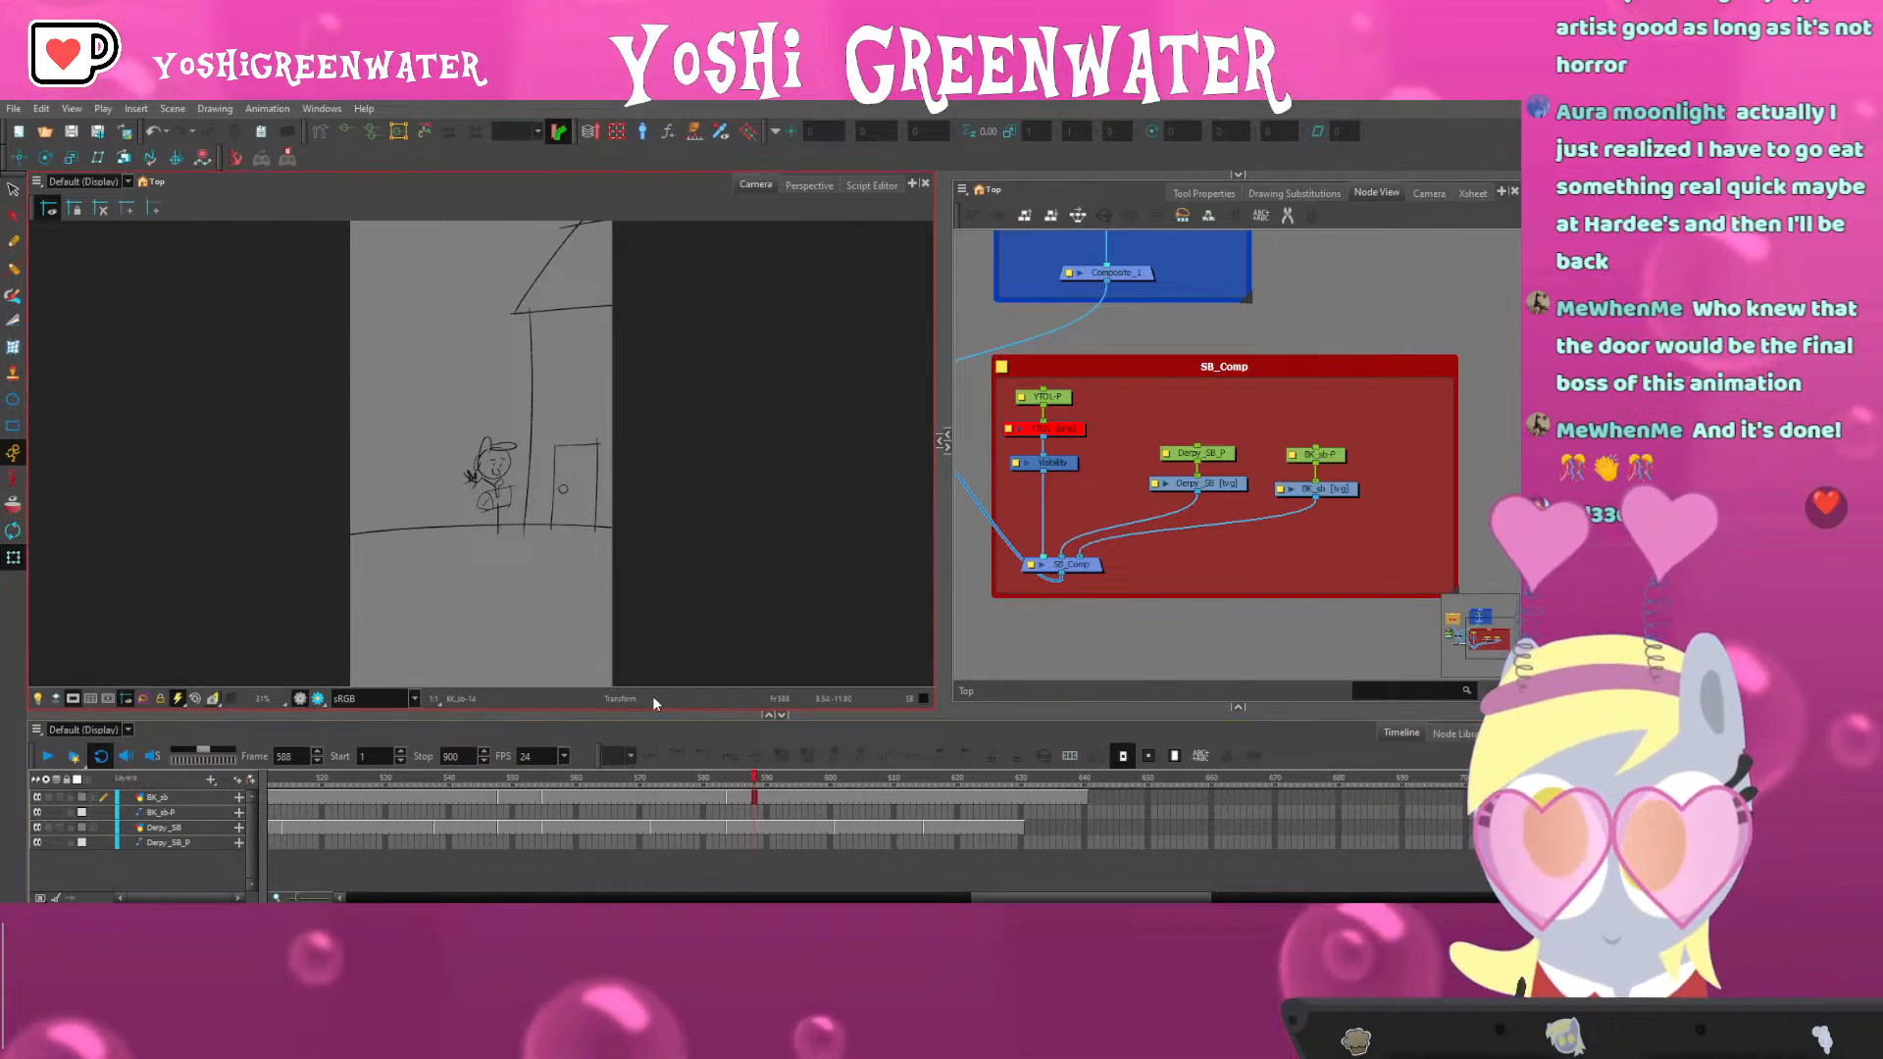
pyautogui.moveTo(999, 898); pyautogui.dragTo(1077, 898)
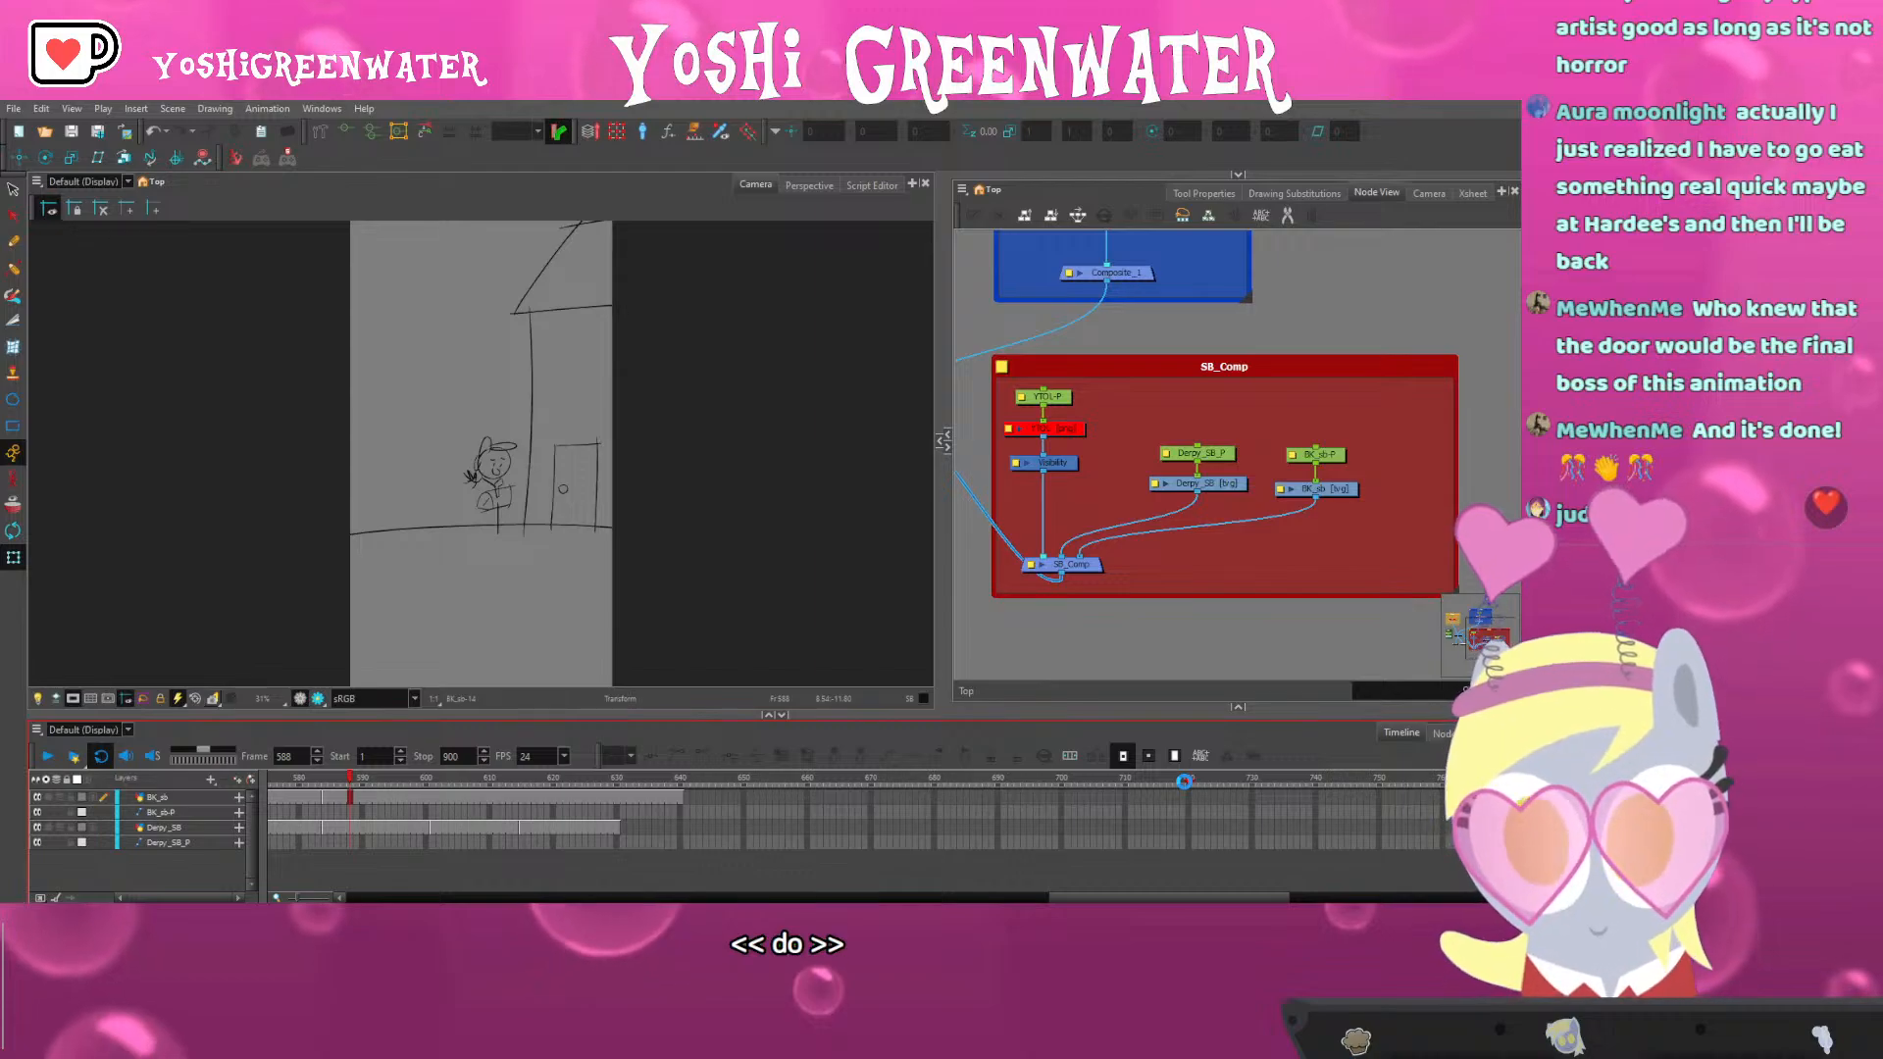
pyautogui.moveTo(695, 717); pyautogui.dragTo(695, 728)
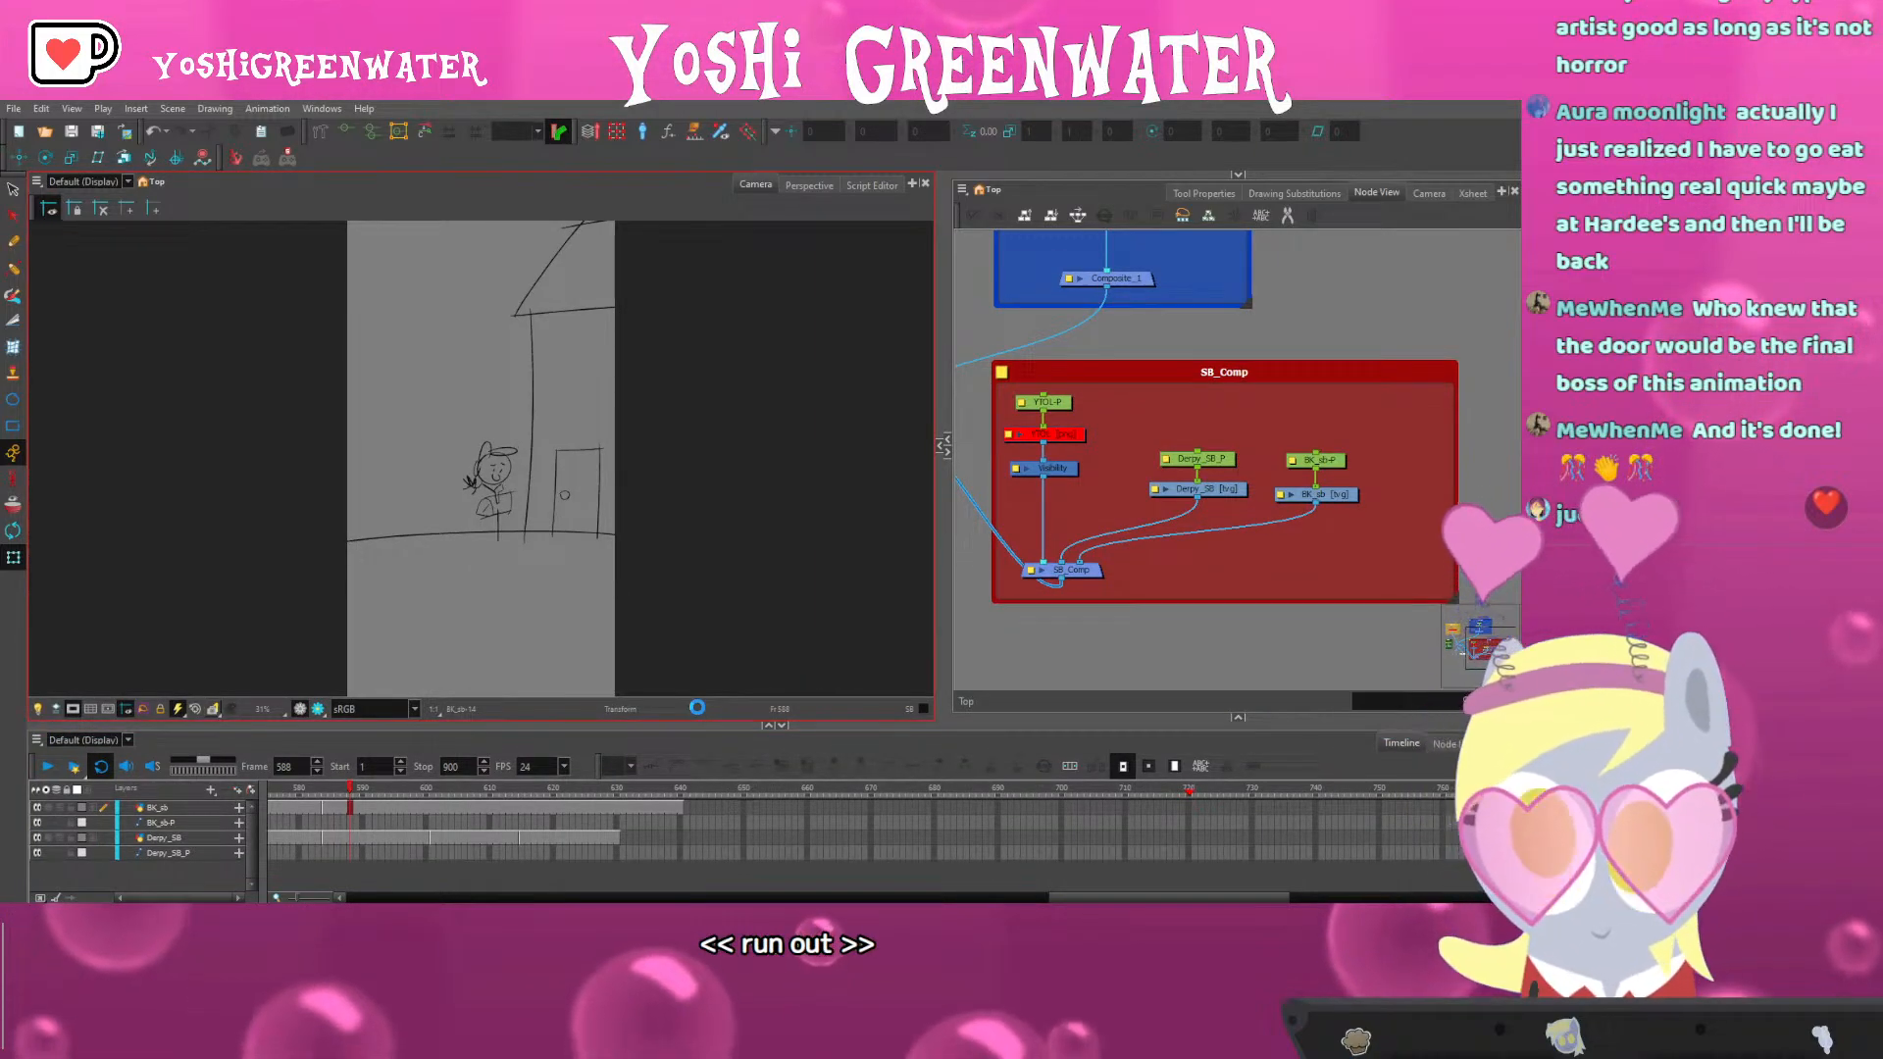
pyautogui.moveTo(460, 722); pyautogui.dragTo(457, 727)
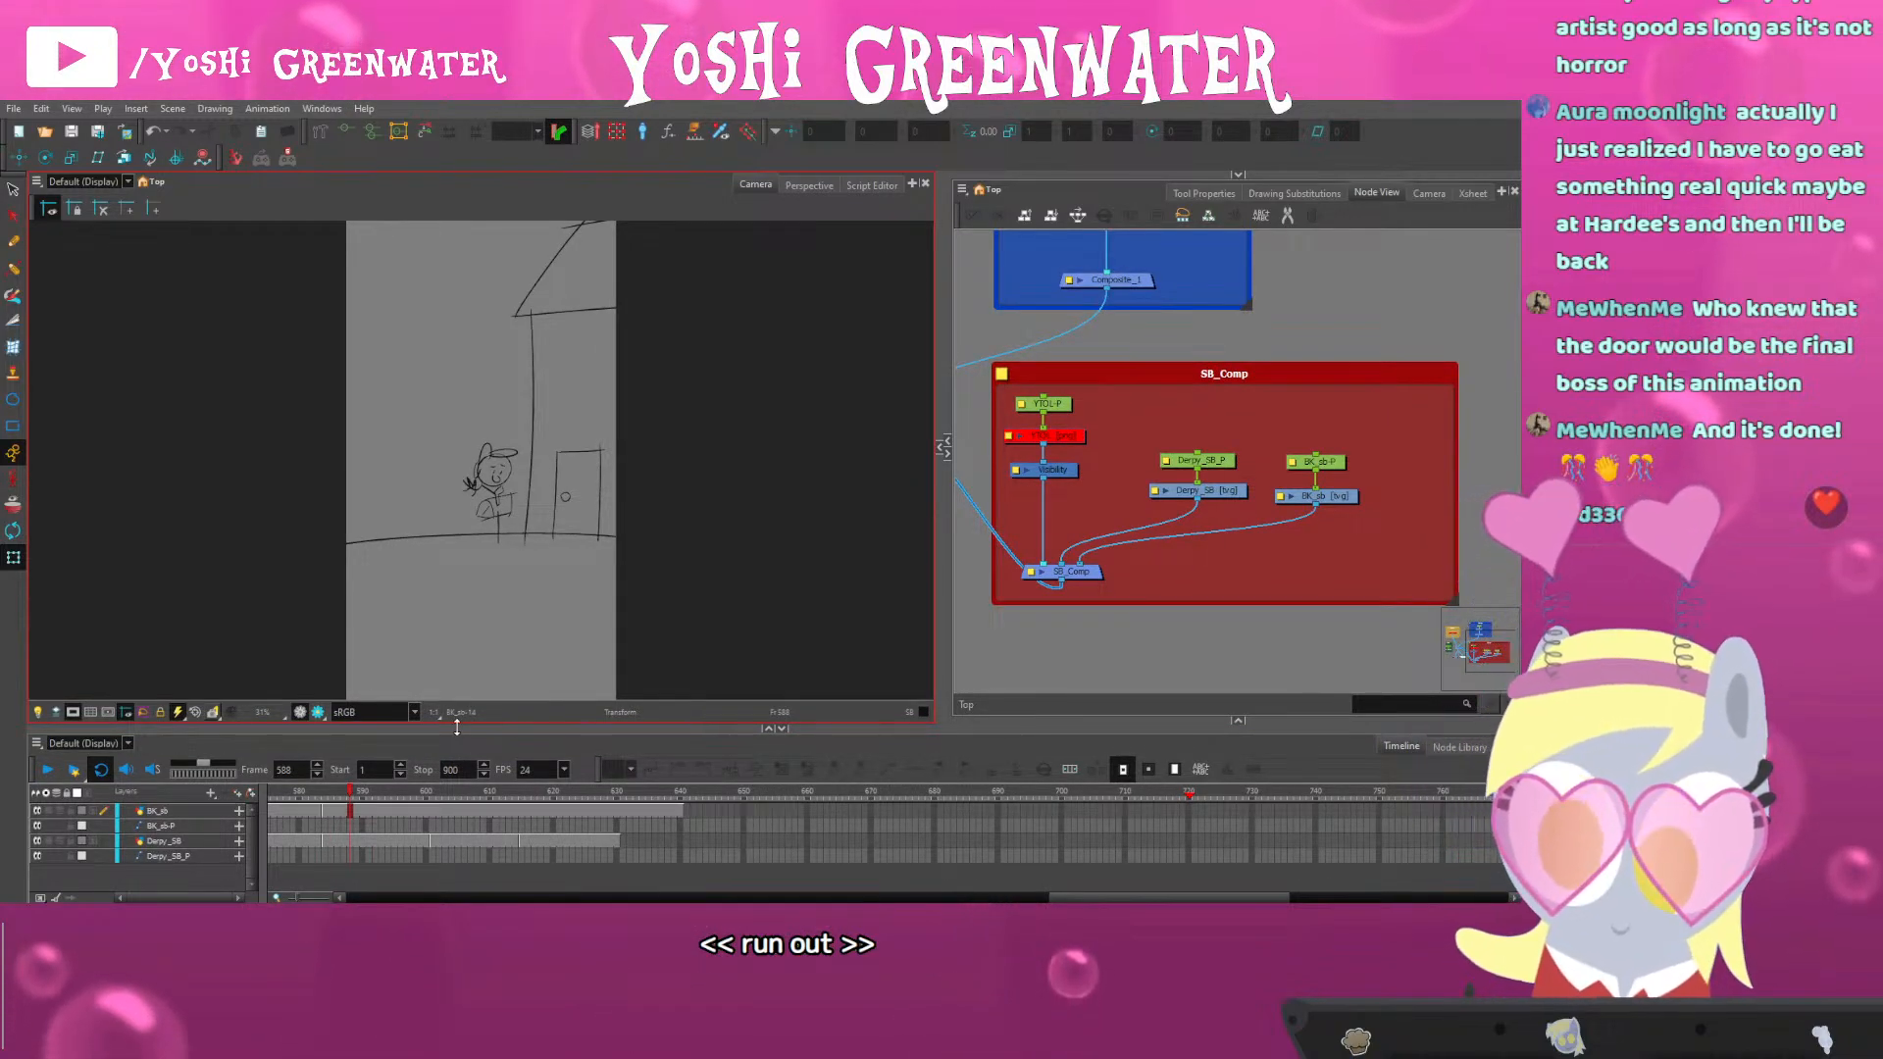
pyautogui.moveTo(457, 726); pyautogui.dragTo(578, 732)
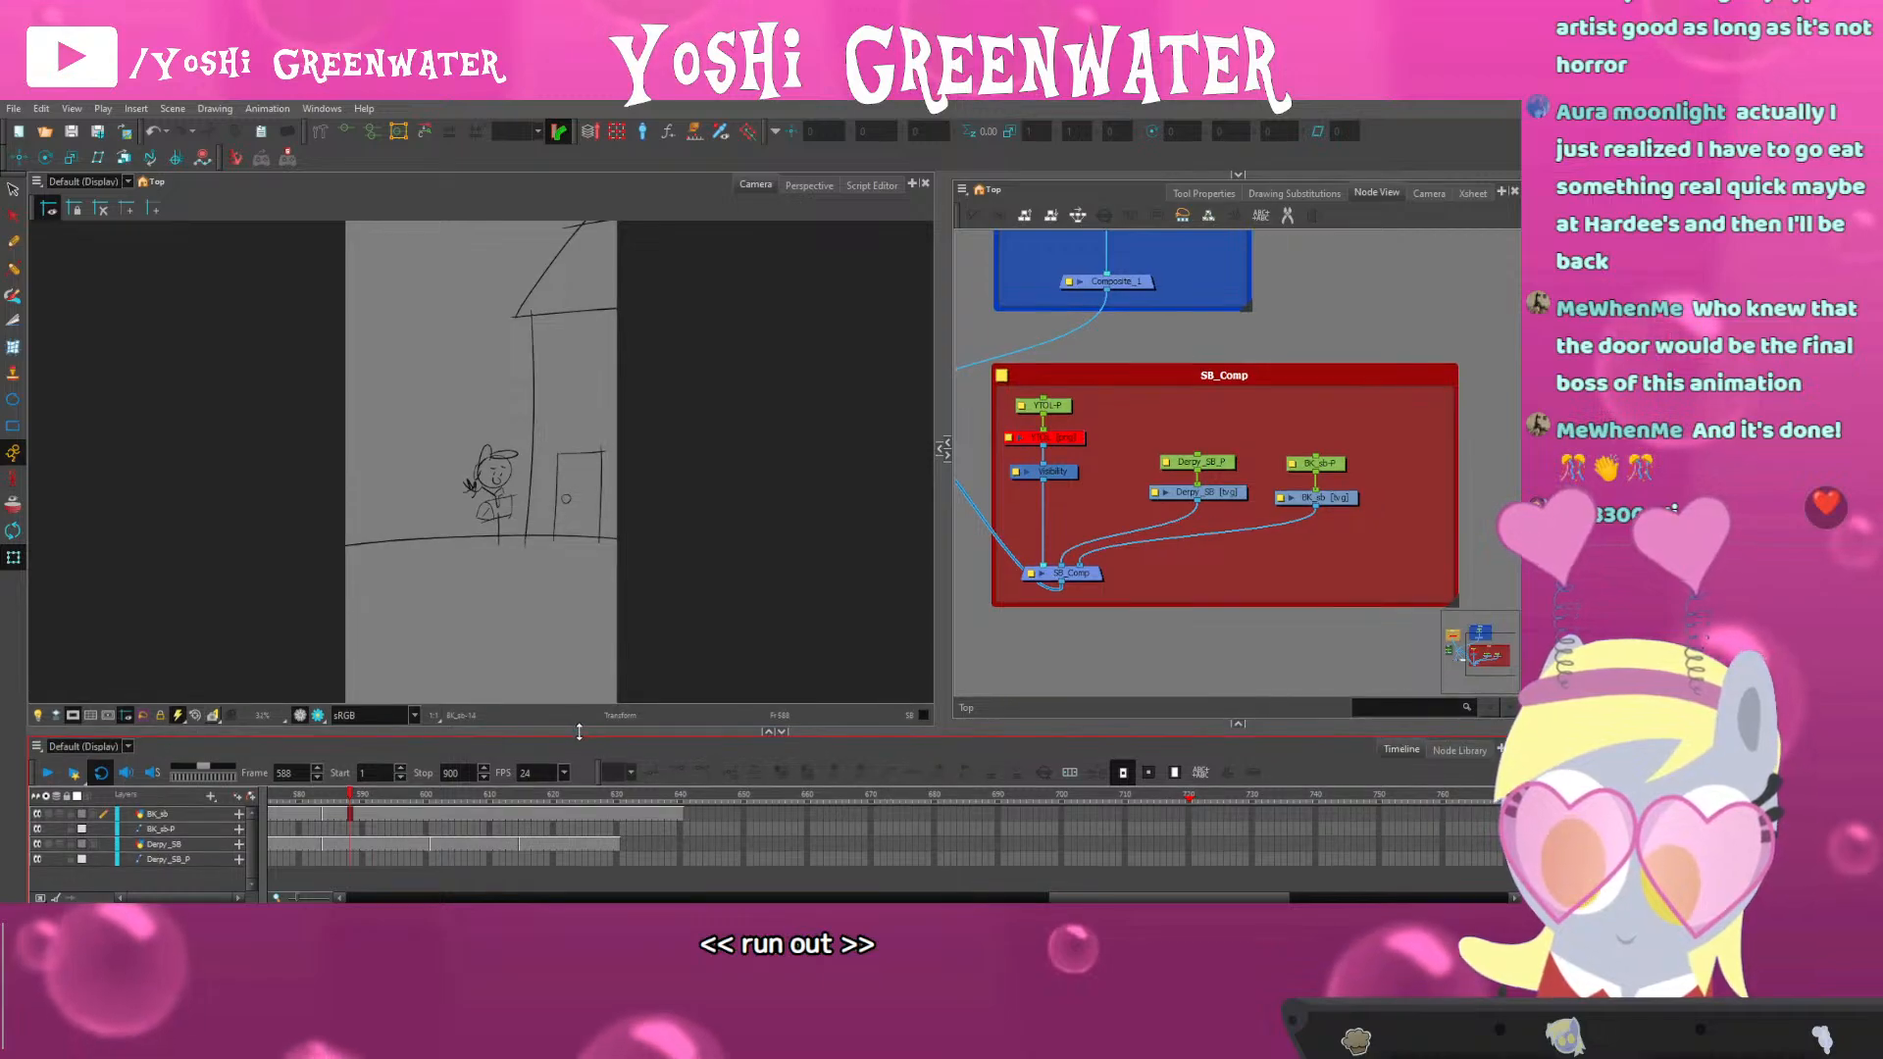
# Play the whole storyboard from frame 1 and set the scene's stop frame to 639
pyautogui.moveTo(1062, 896); pyautogui.dragTo(338, 876)
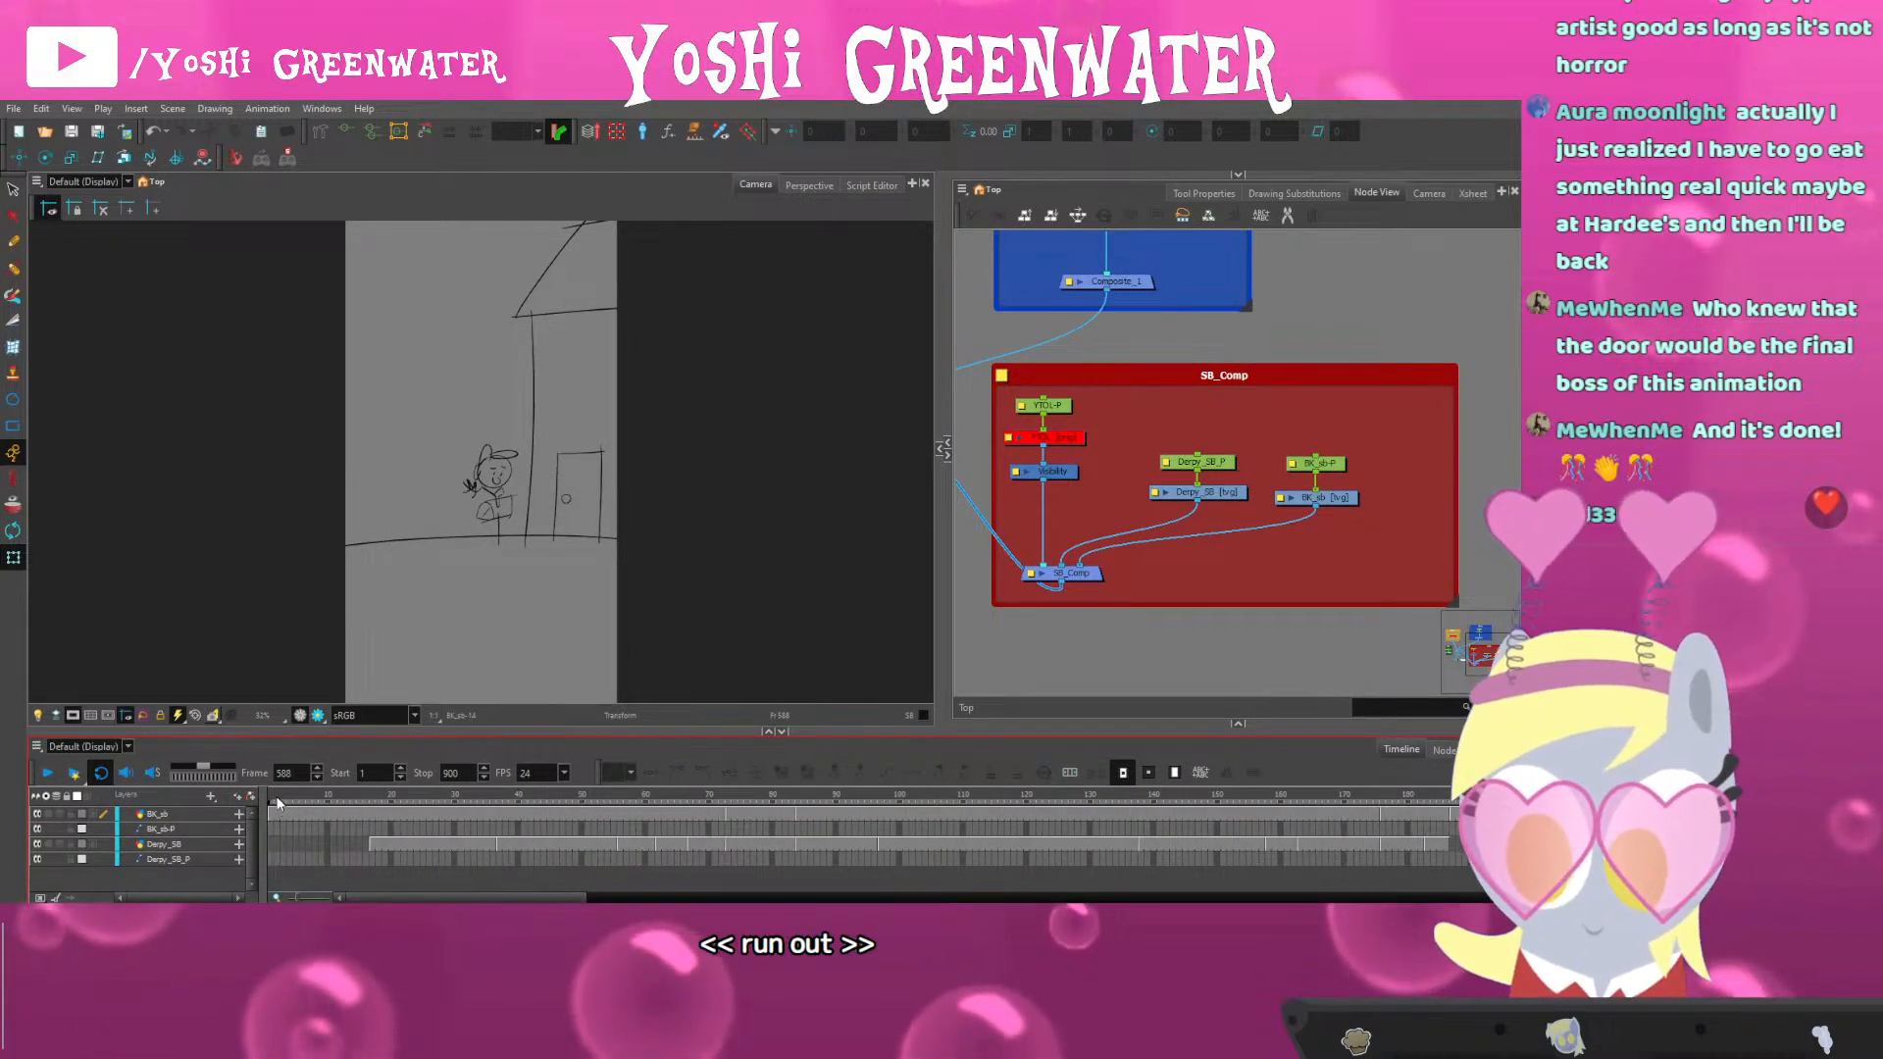
pyautogui.click(273, 799)
pyautogui.moveTo(273, 732); pyautogui.dragTo(284, 738)
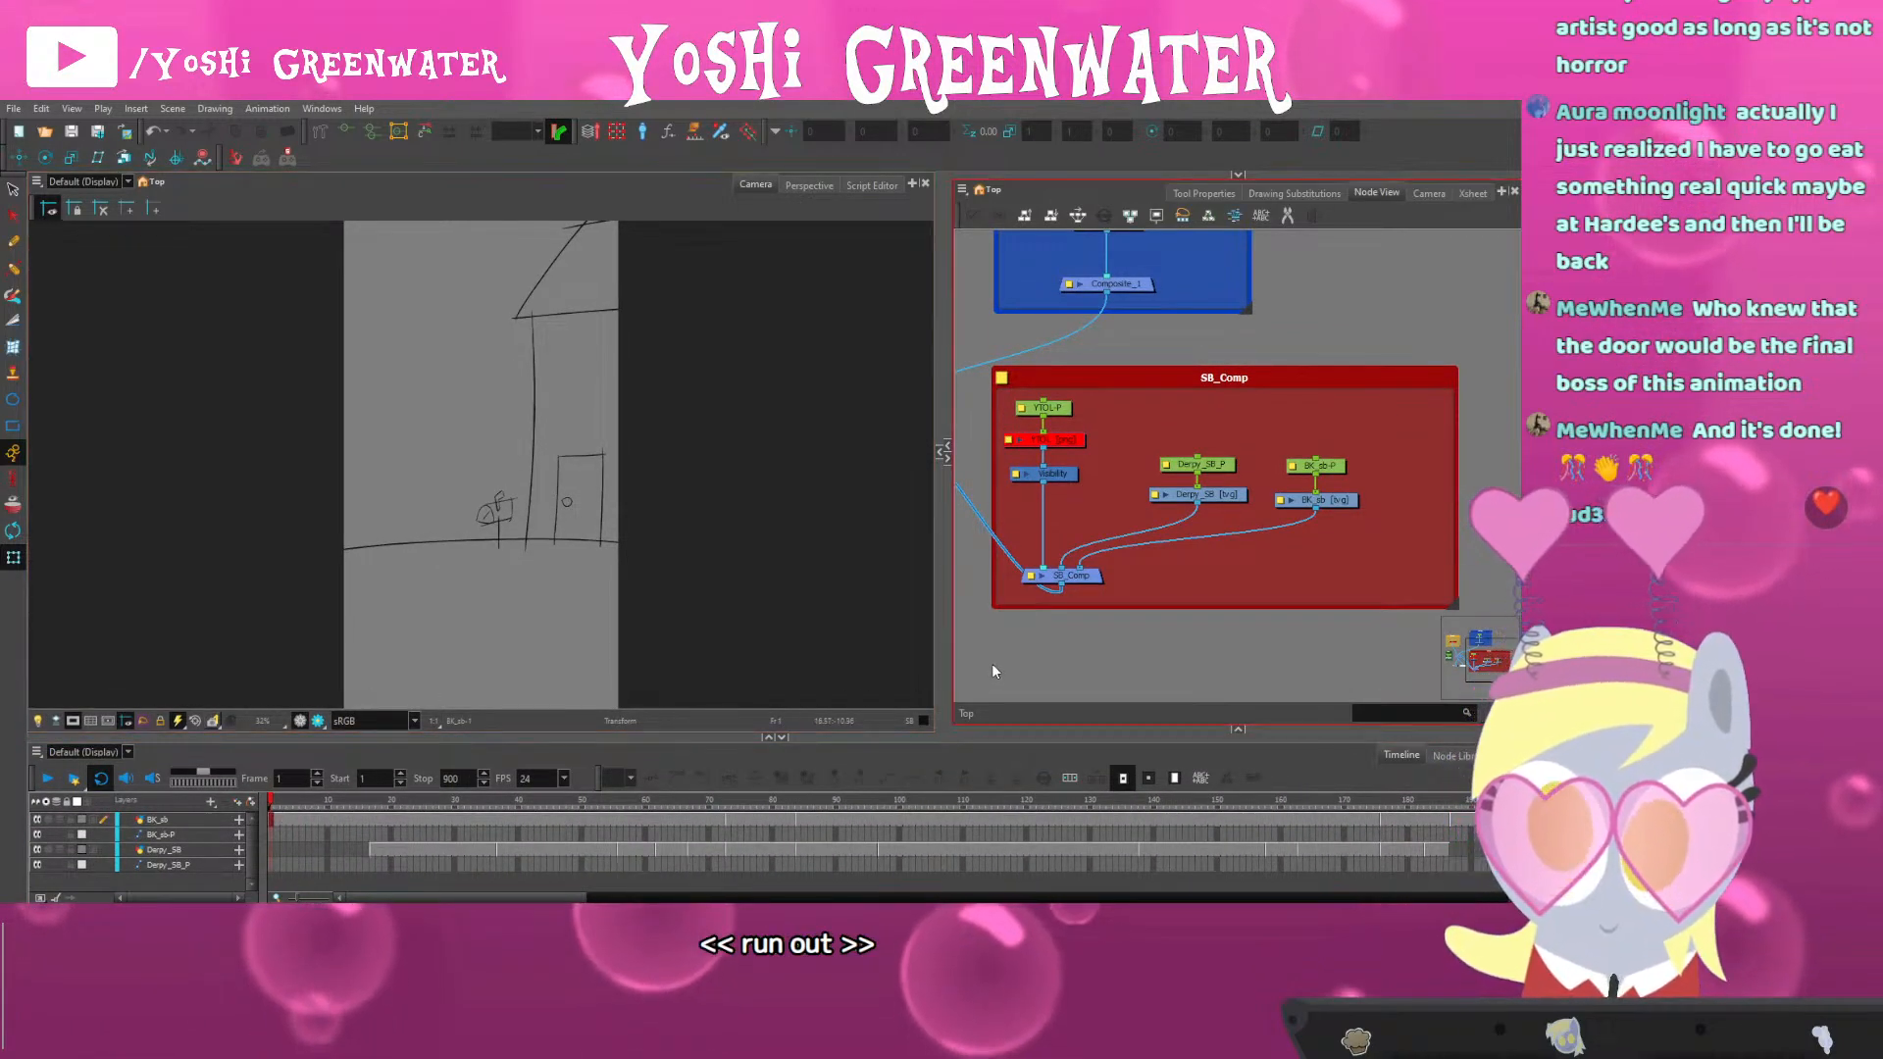
pyautogui.moveTo(945, 551); pyautogui.dragTo(962, 551)
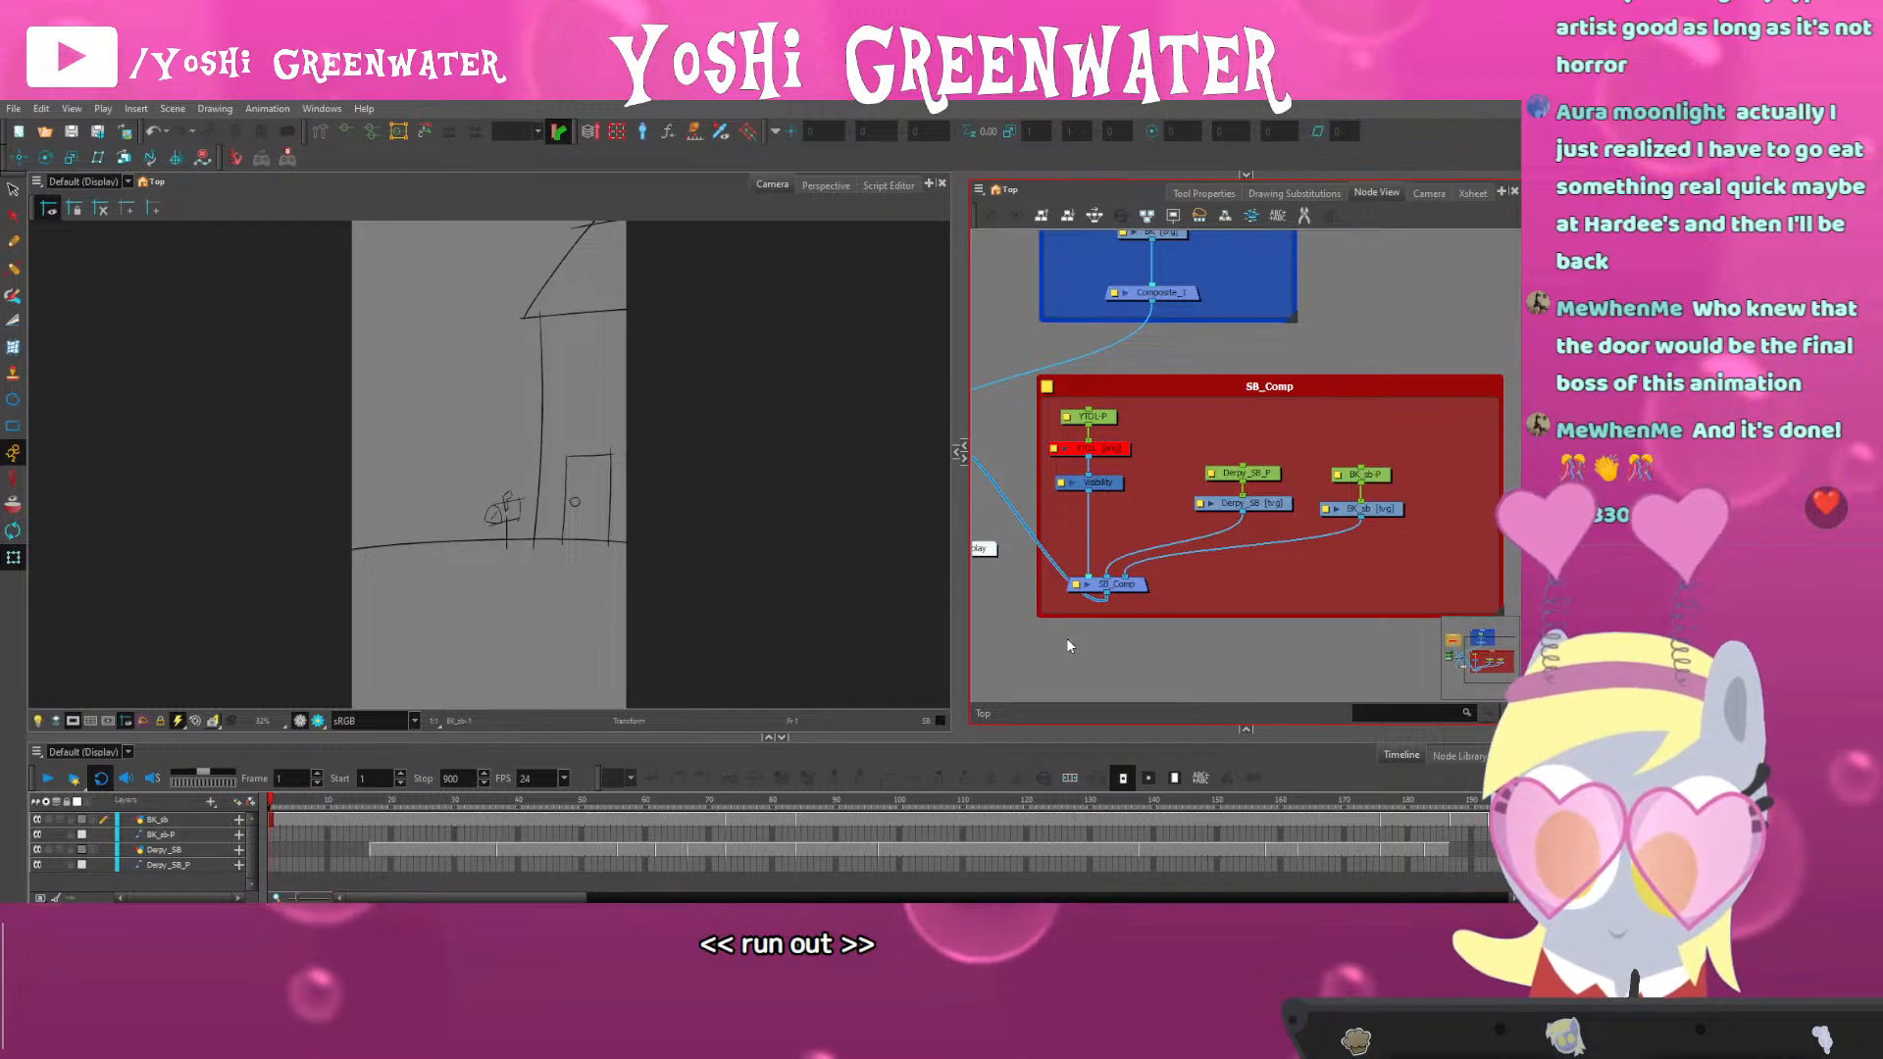
pyautogui.moveTo(250, 733); pyautogui.dragTo(249, 769)
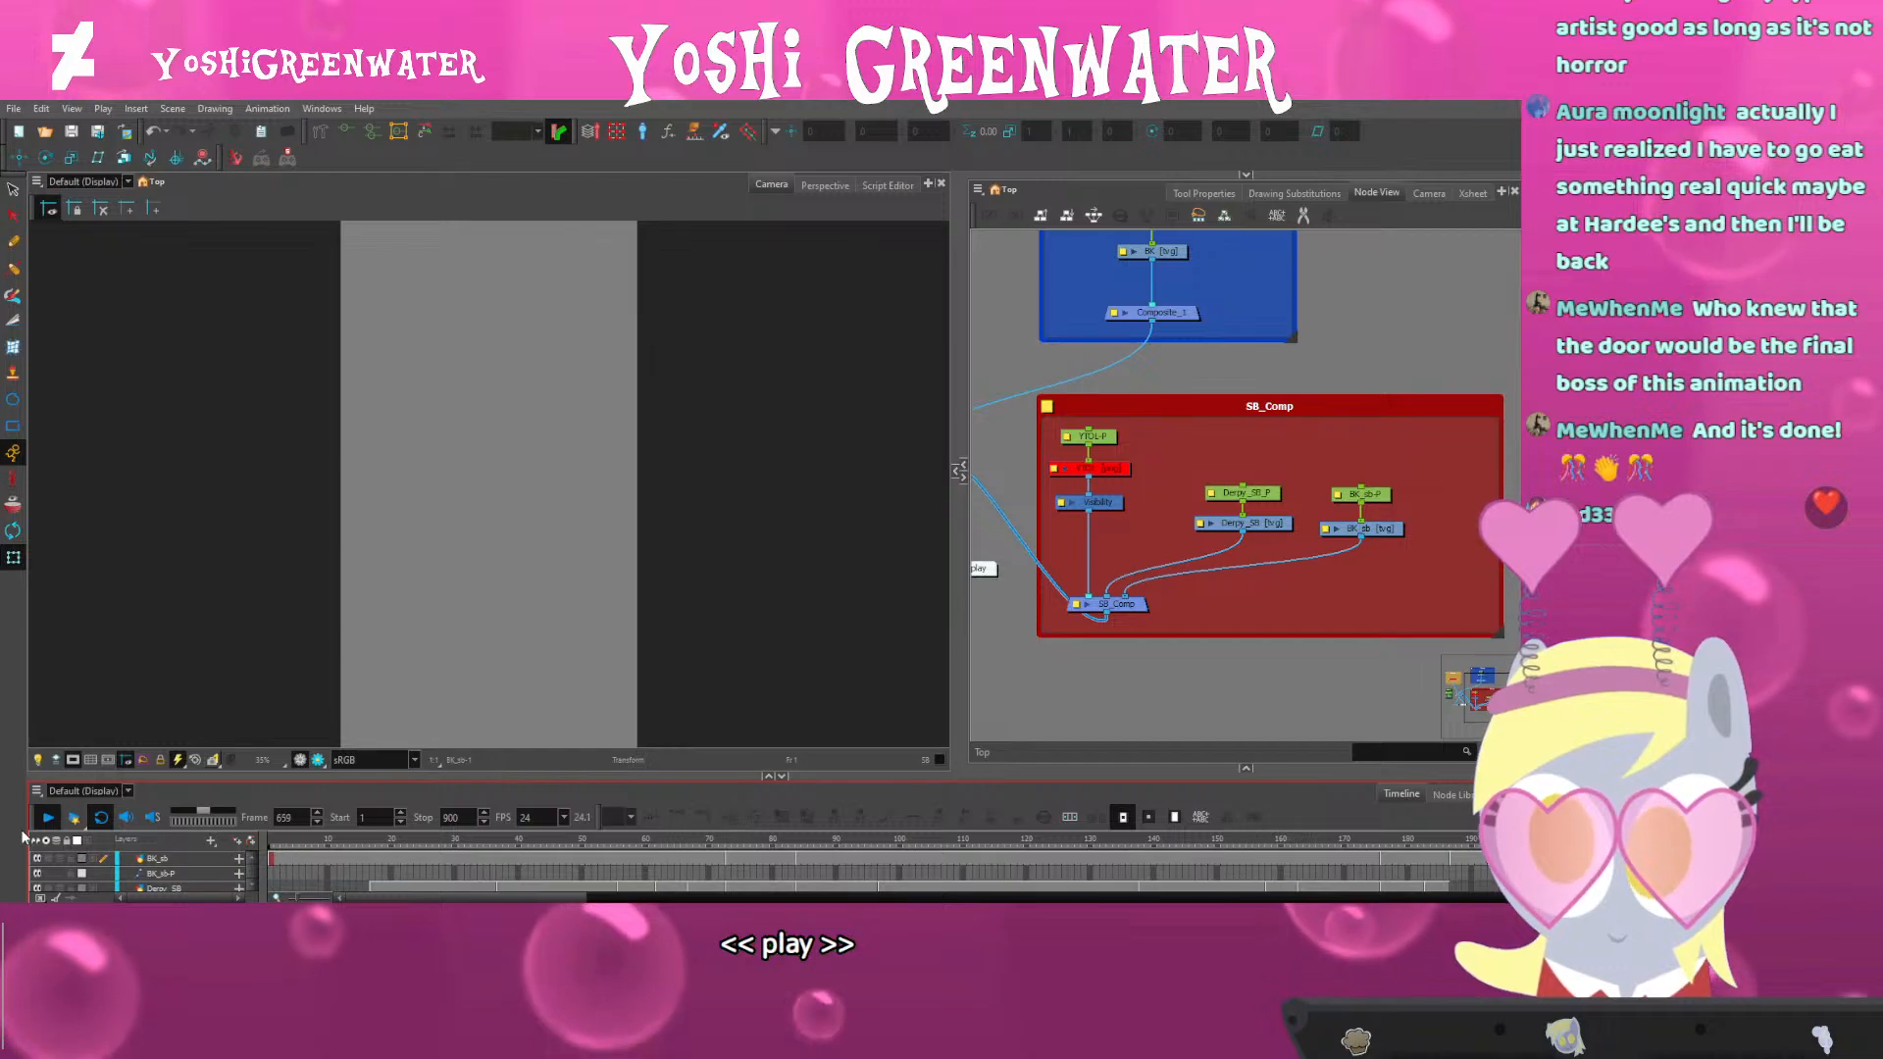
pyautogui.click(47, 818)
pyautogui.moveTo(476, 775); pyautogui.dragTo(463, 694)
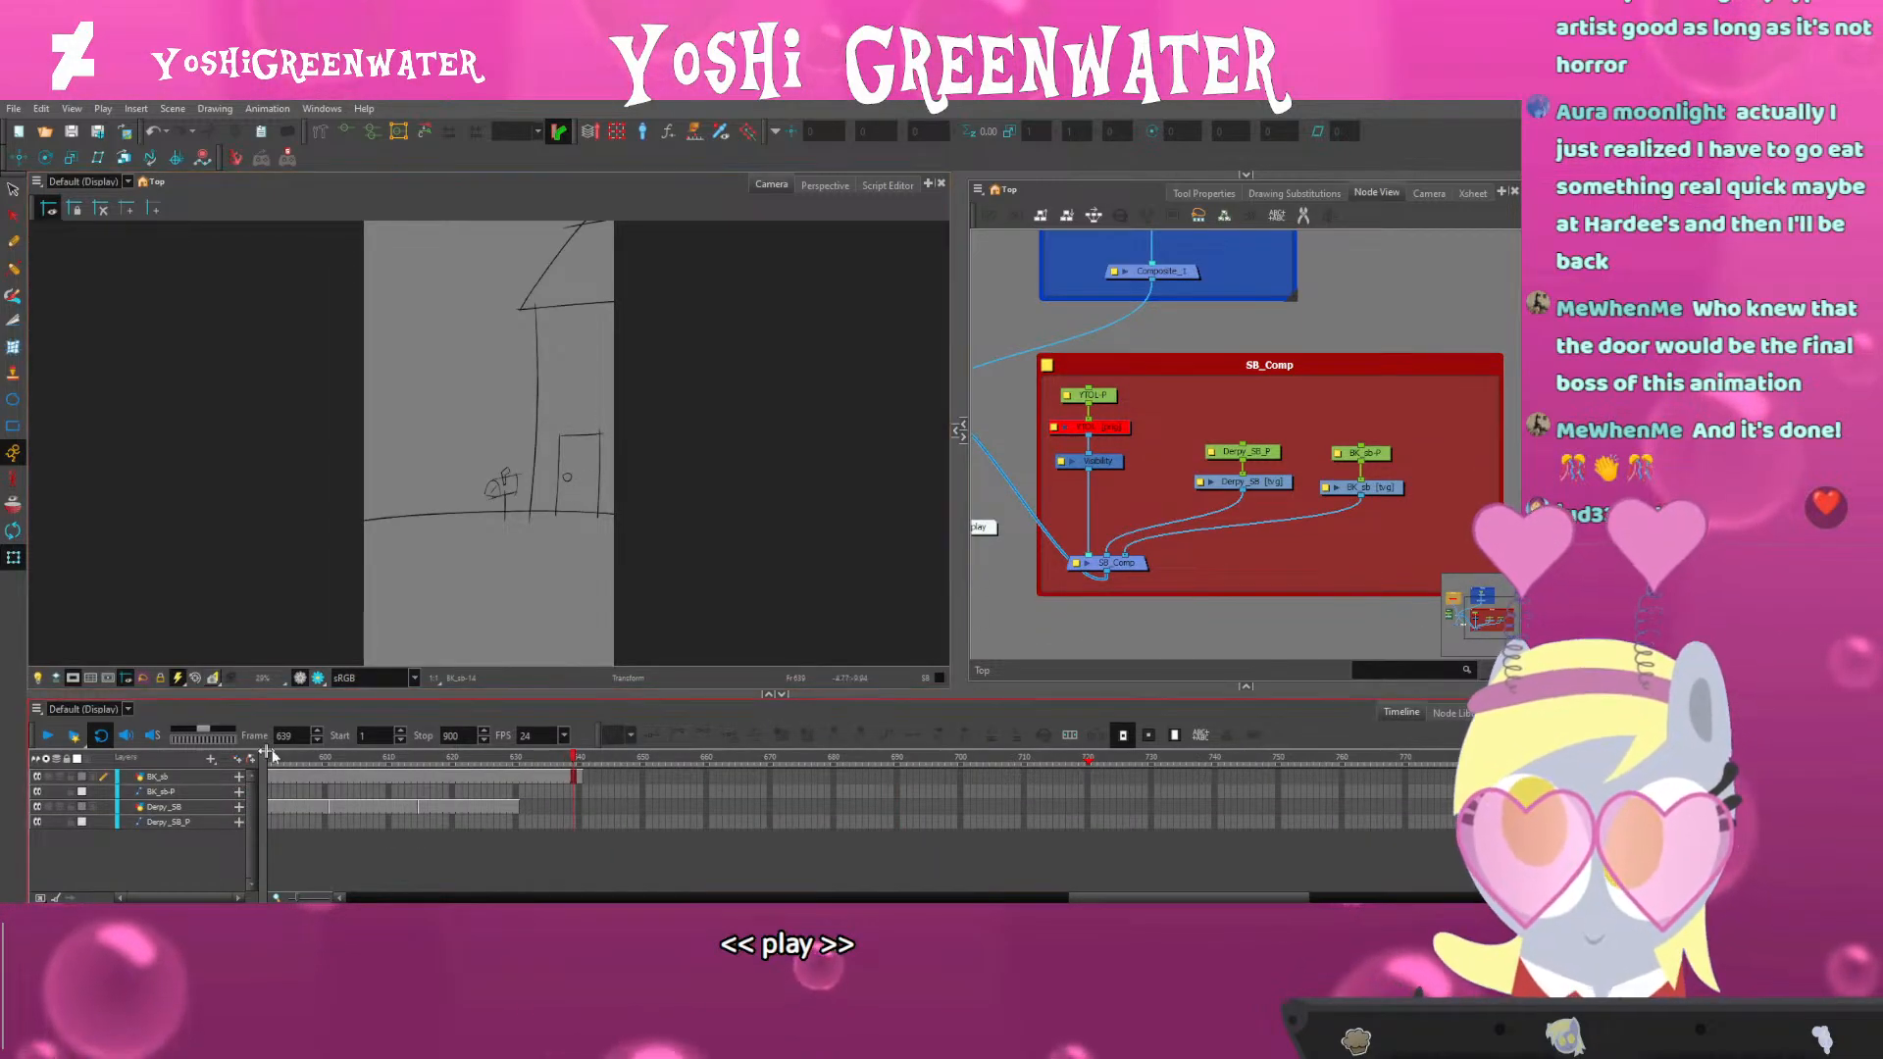
pyautogui.click(424, 737)
# Select the camera peg, find the kitchen slow-pan shot near frame 212 and turn off the camera mask
pyautogui.moveTo(1081, 898); pyautogui.dragTo(569, 897)
pyautogui.moveTo(1042, 514); pyautogui.dragTo(1306, 610)
pyautogui.click(1072, 499)
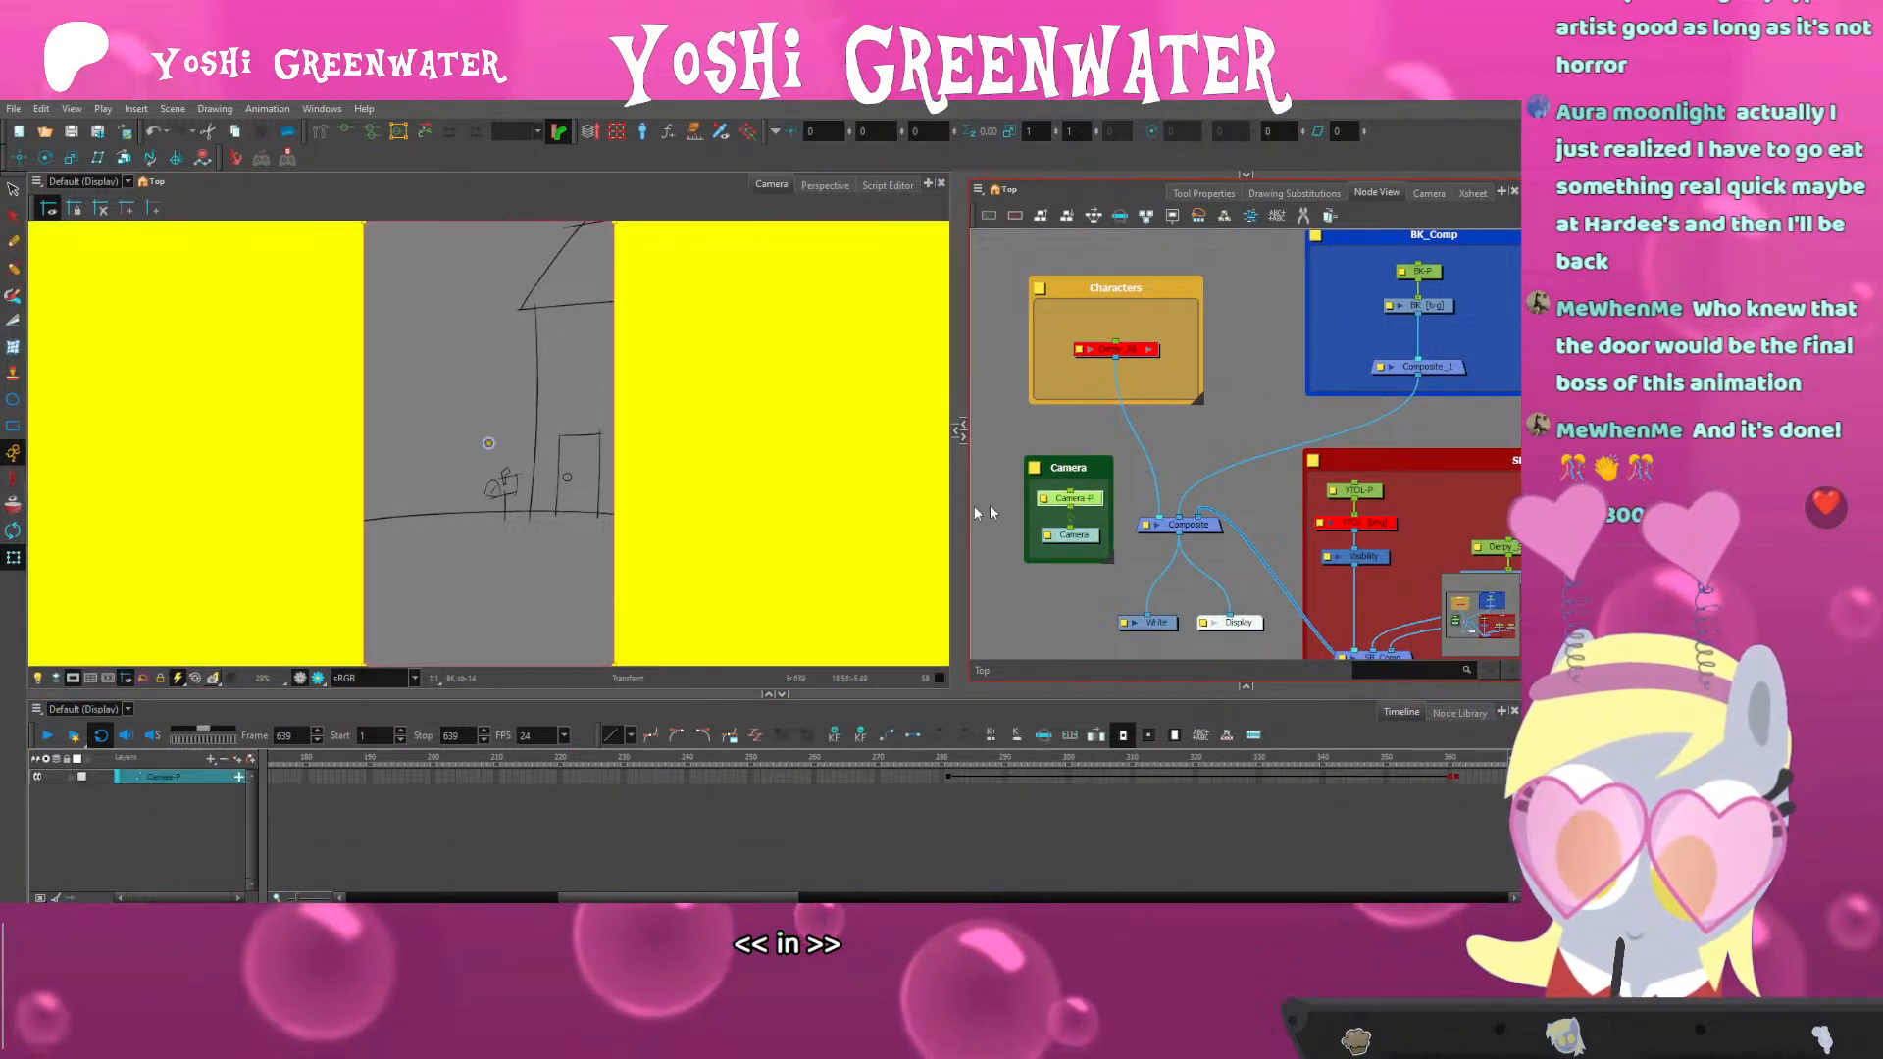
pyautogui.moveTo(587, 897); pyautogui.dragTo(501, 897)
pyautogui.moveTo(502, 760); pyautogui.dragTo(592, 758)
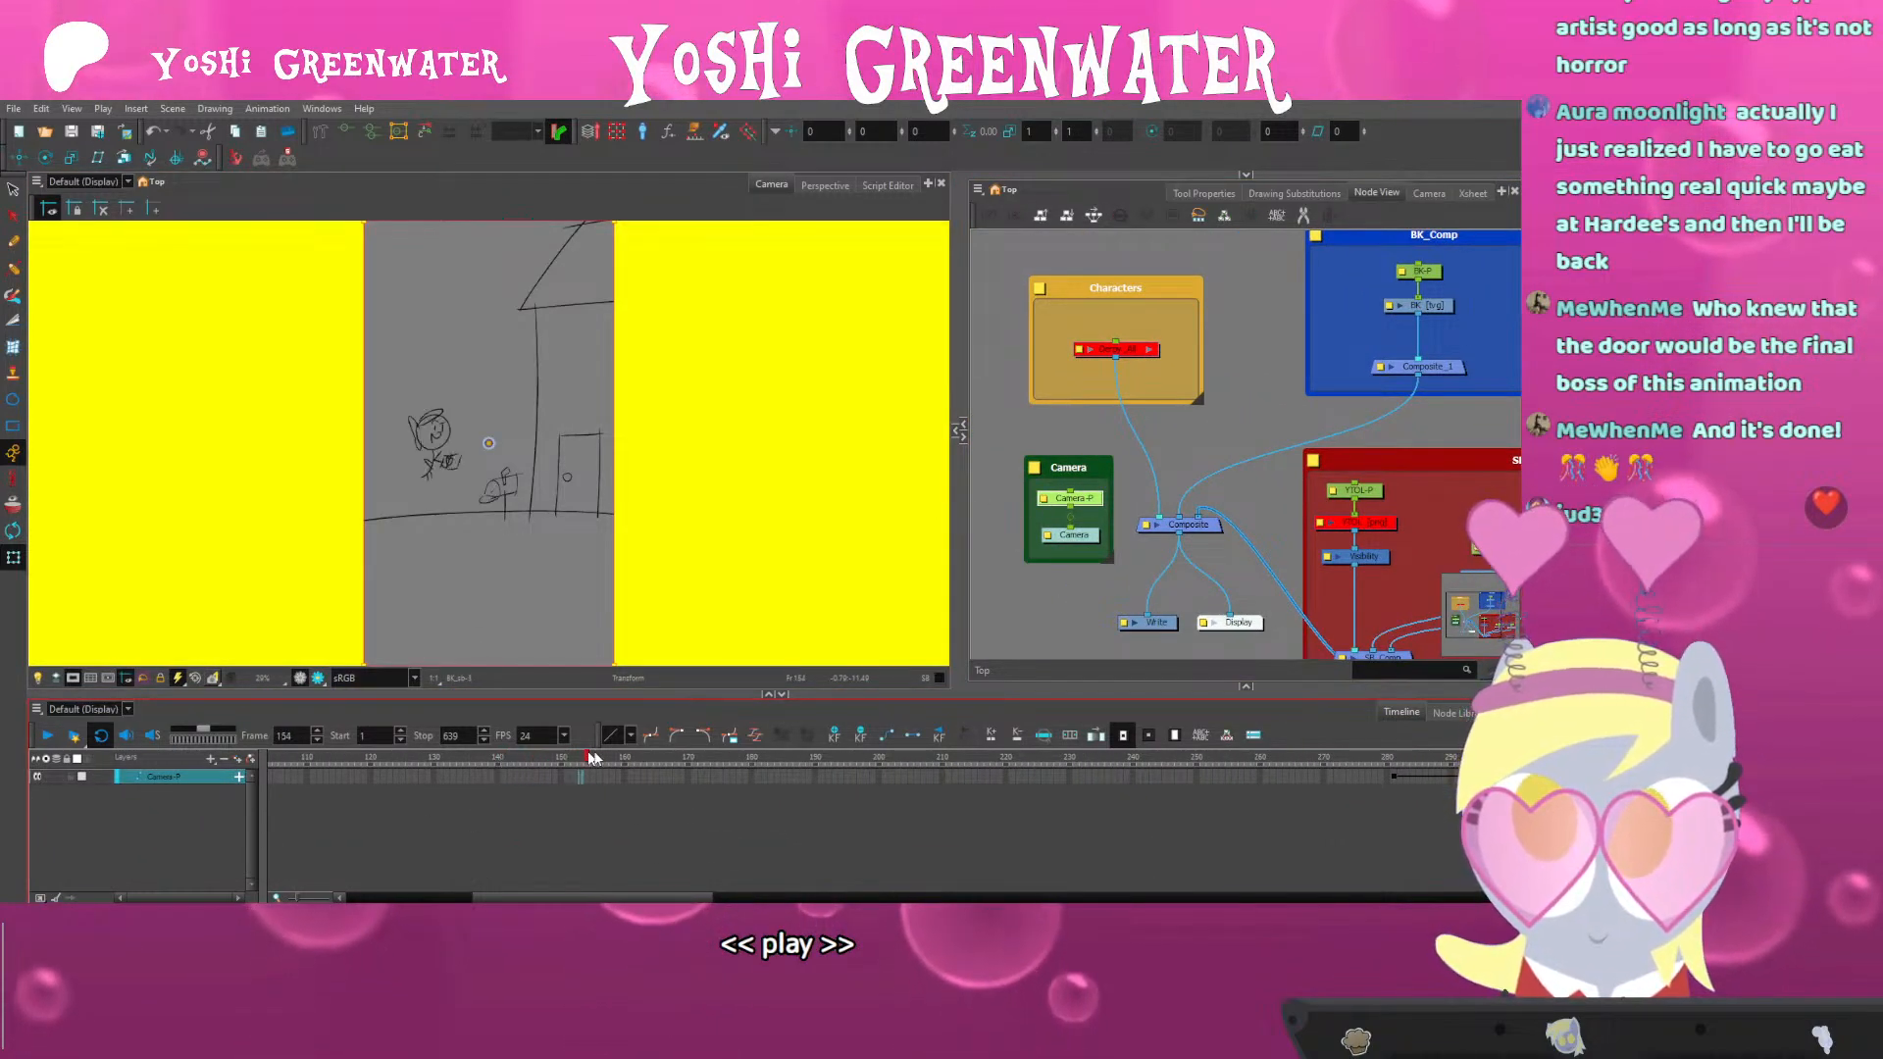
pyautogui.moveTo(870, 766); pyautogui.dragTo(957, 765)
pyautogui.moveTo(410, 373); pyautogui.dragTo(433, 572)
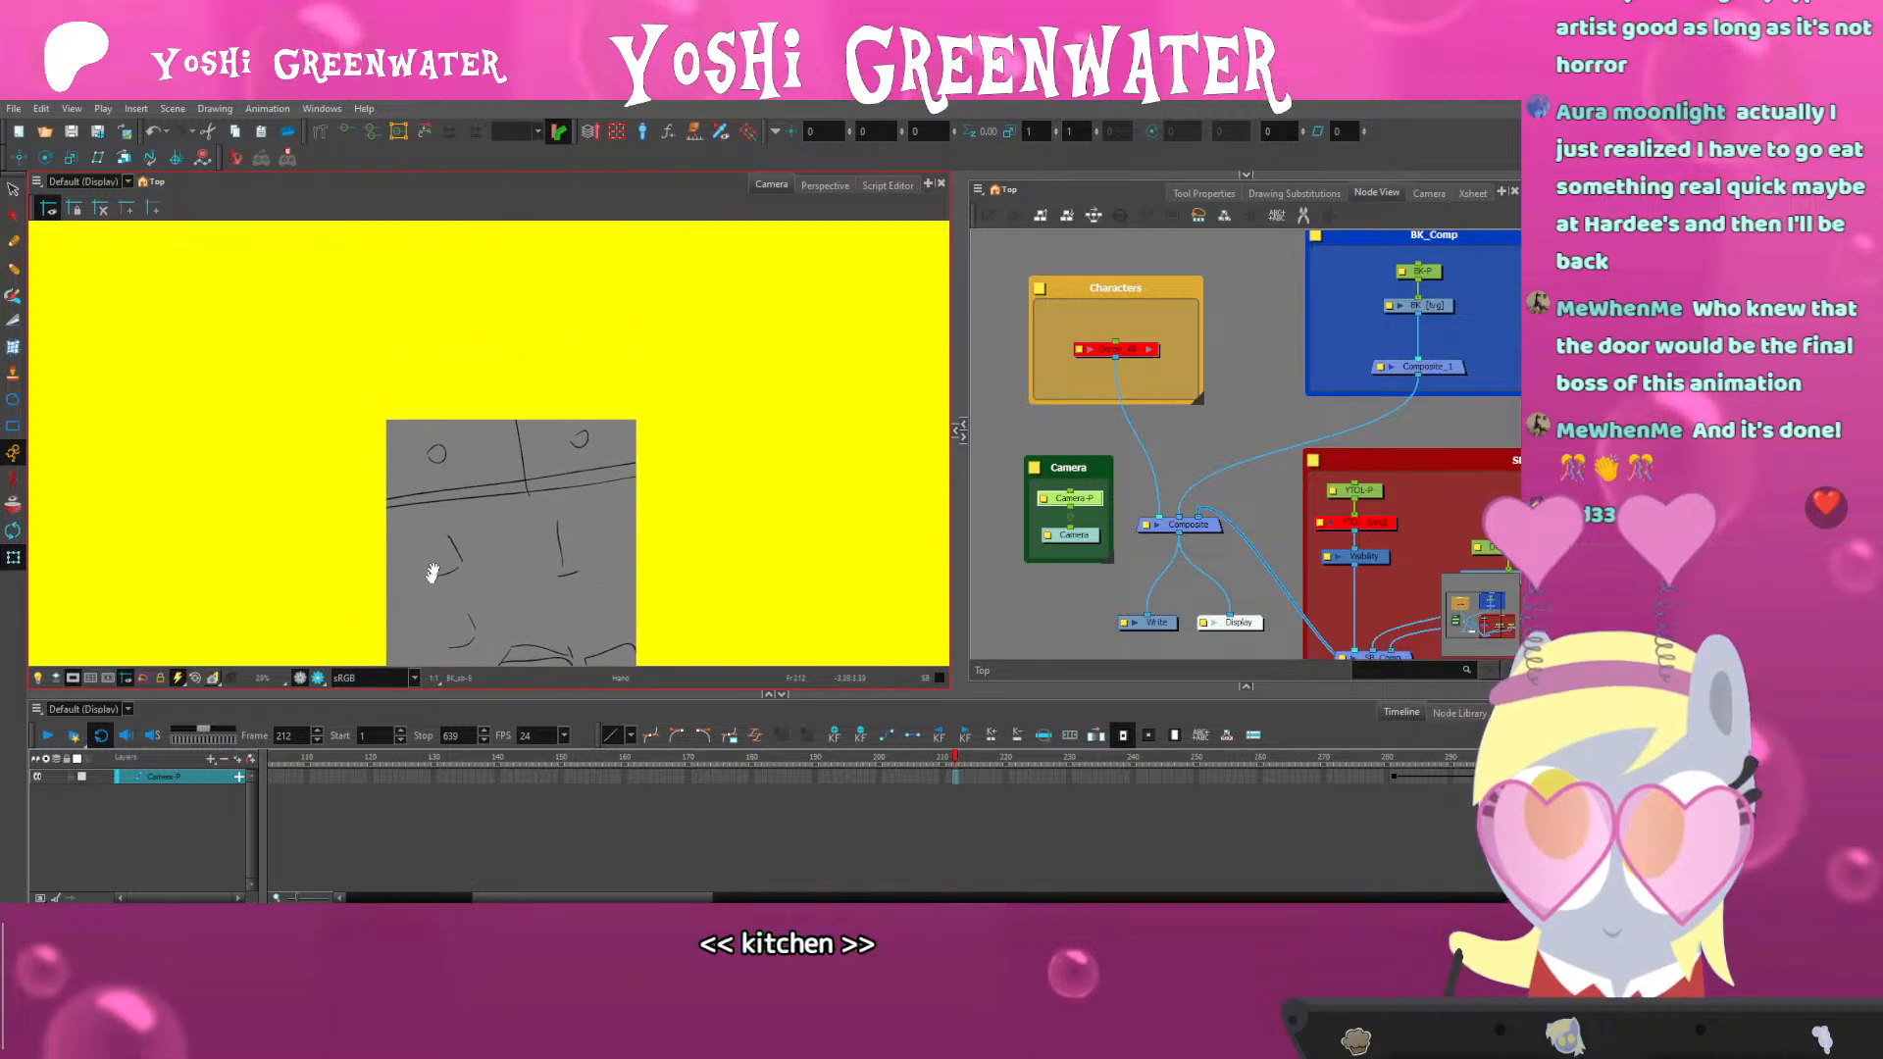
pyautogui.click(142, 677)
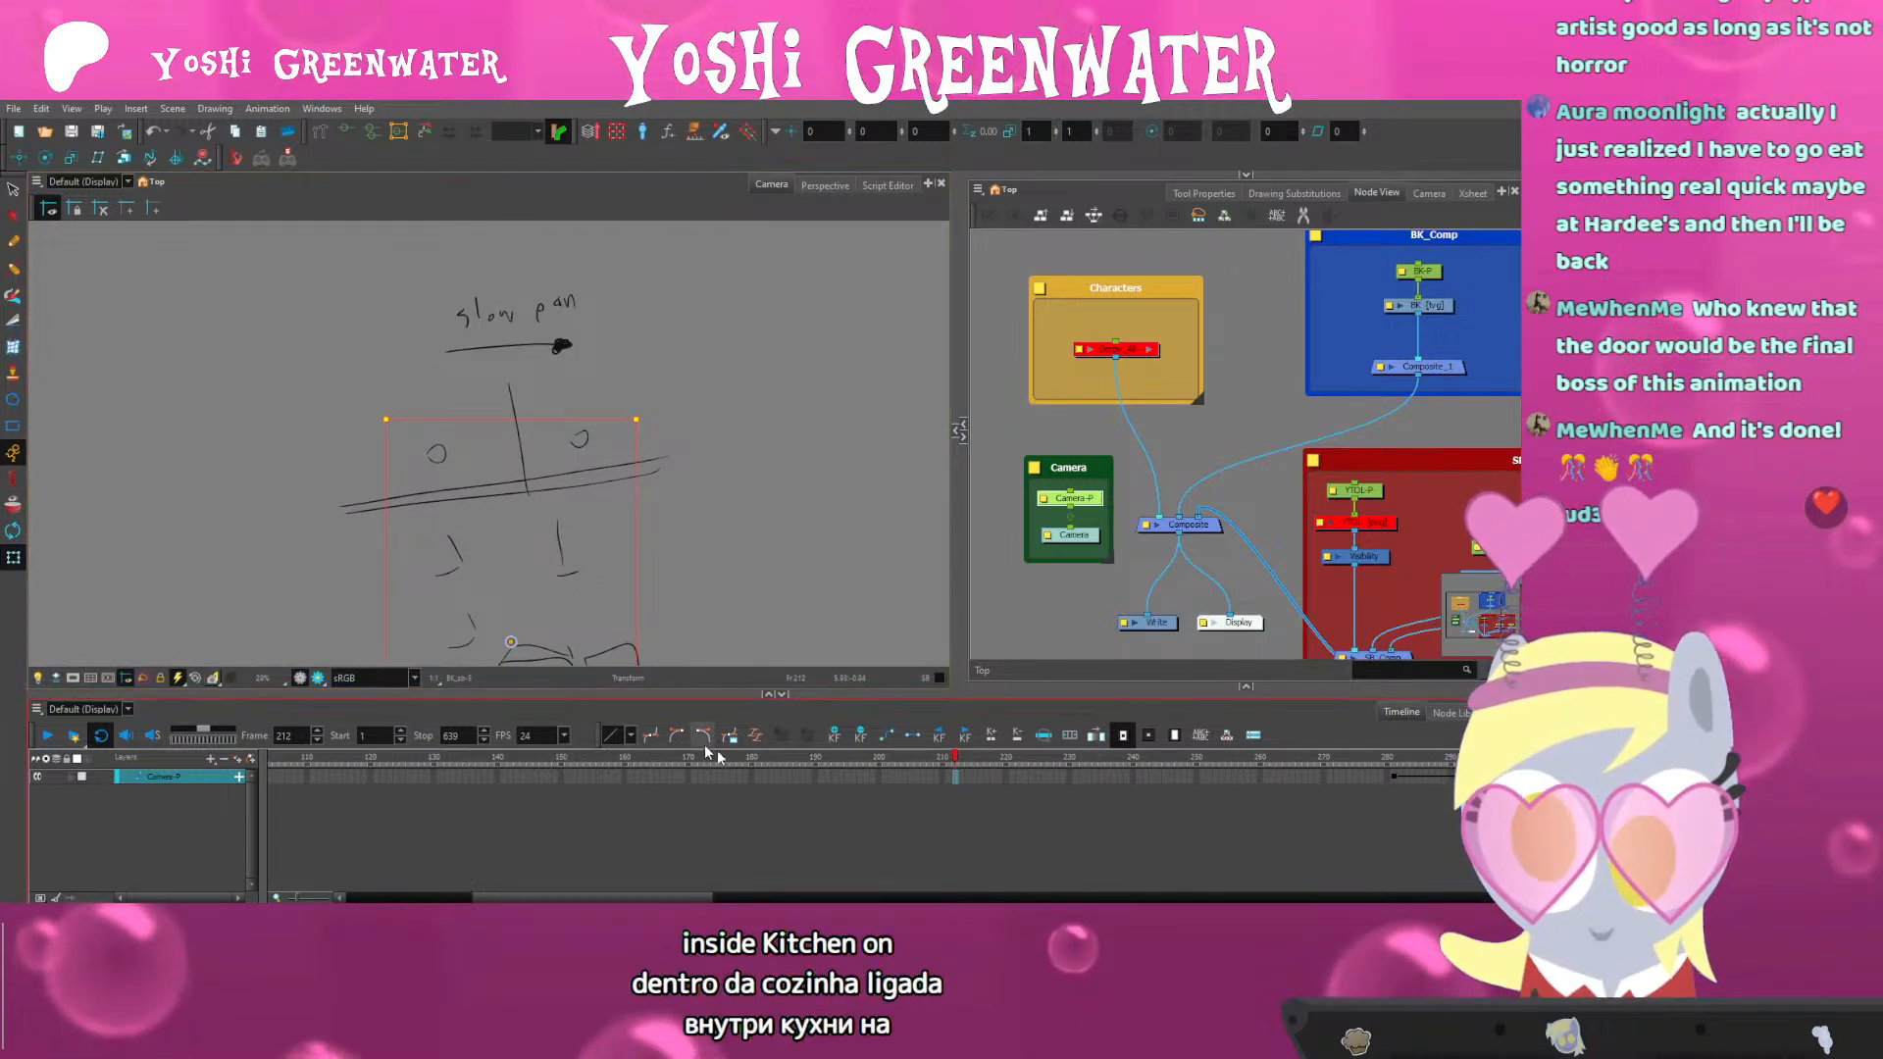
# Show the SB_Comp layers in the timeline with the camera peg and locate the kitchen shot's start at frame 207
pyautogui.moveTo(353, 323); pyautogui.dragTo(471, 568)
pyautogui.click(765, 758)
pyautogui.moveTo(1319, 638)
pyautogui.mouseDown()
pyautogui.moveTo(1265, 591)
pyautogui.moveTo(1262, 535)
pyautogui.mouseUp()
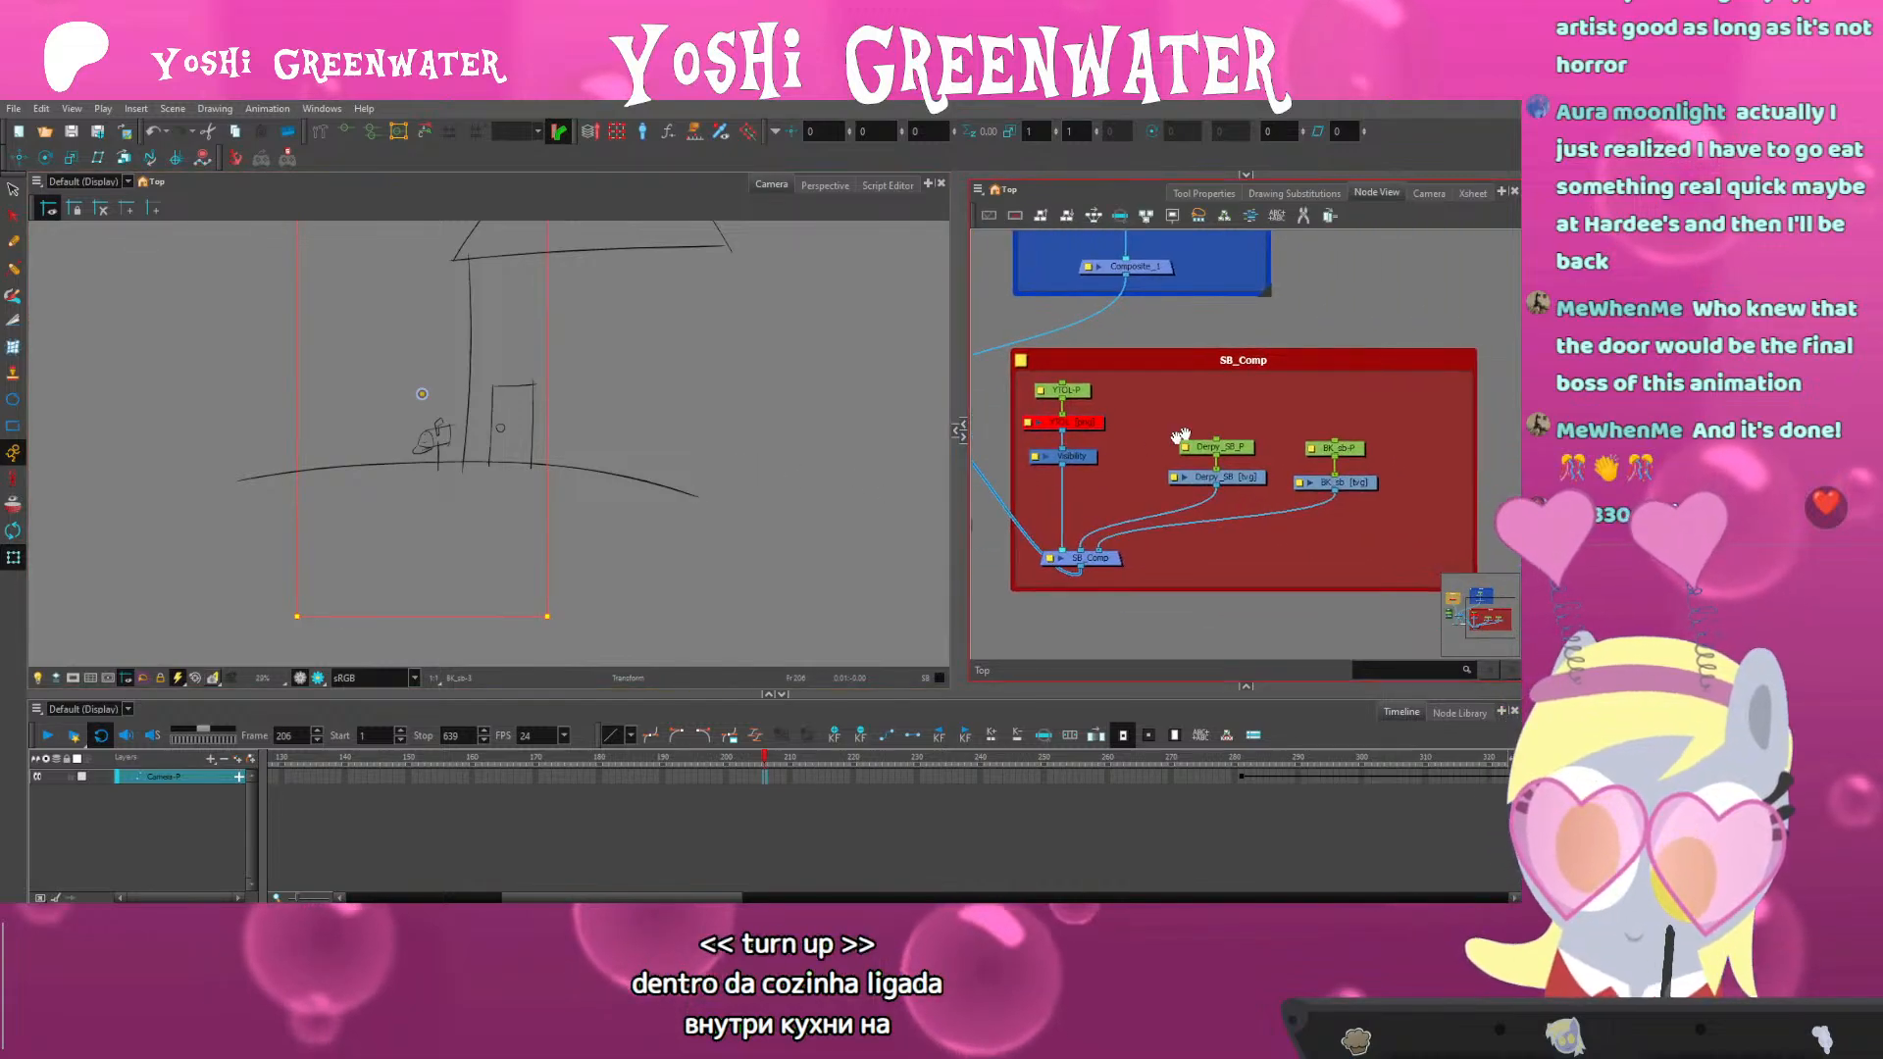
pyautogui.click(644, 759)
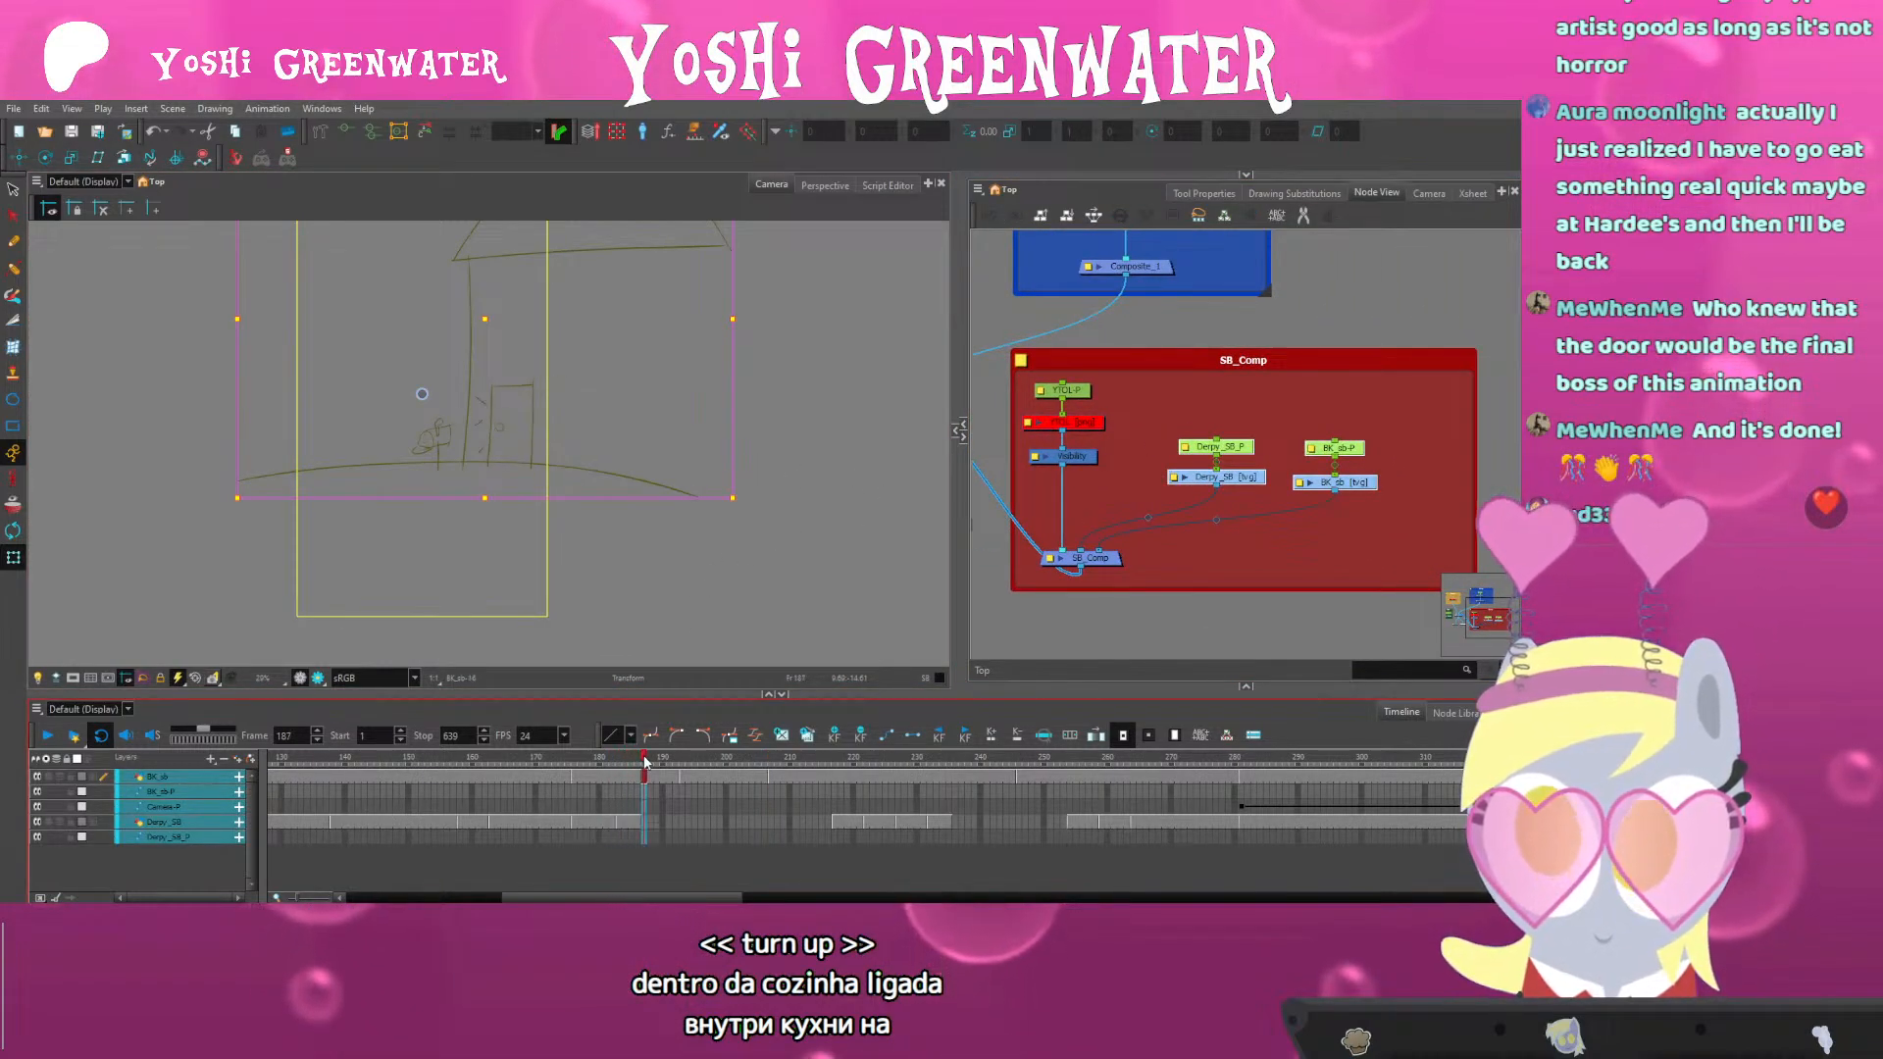
pyautogui.moveTo(652, 762); pyautogui.dragTo(771, 757)
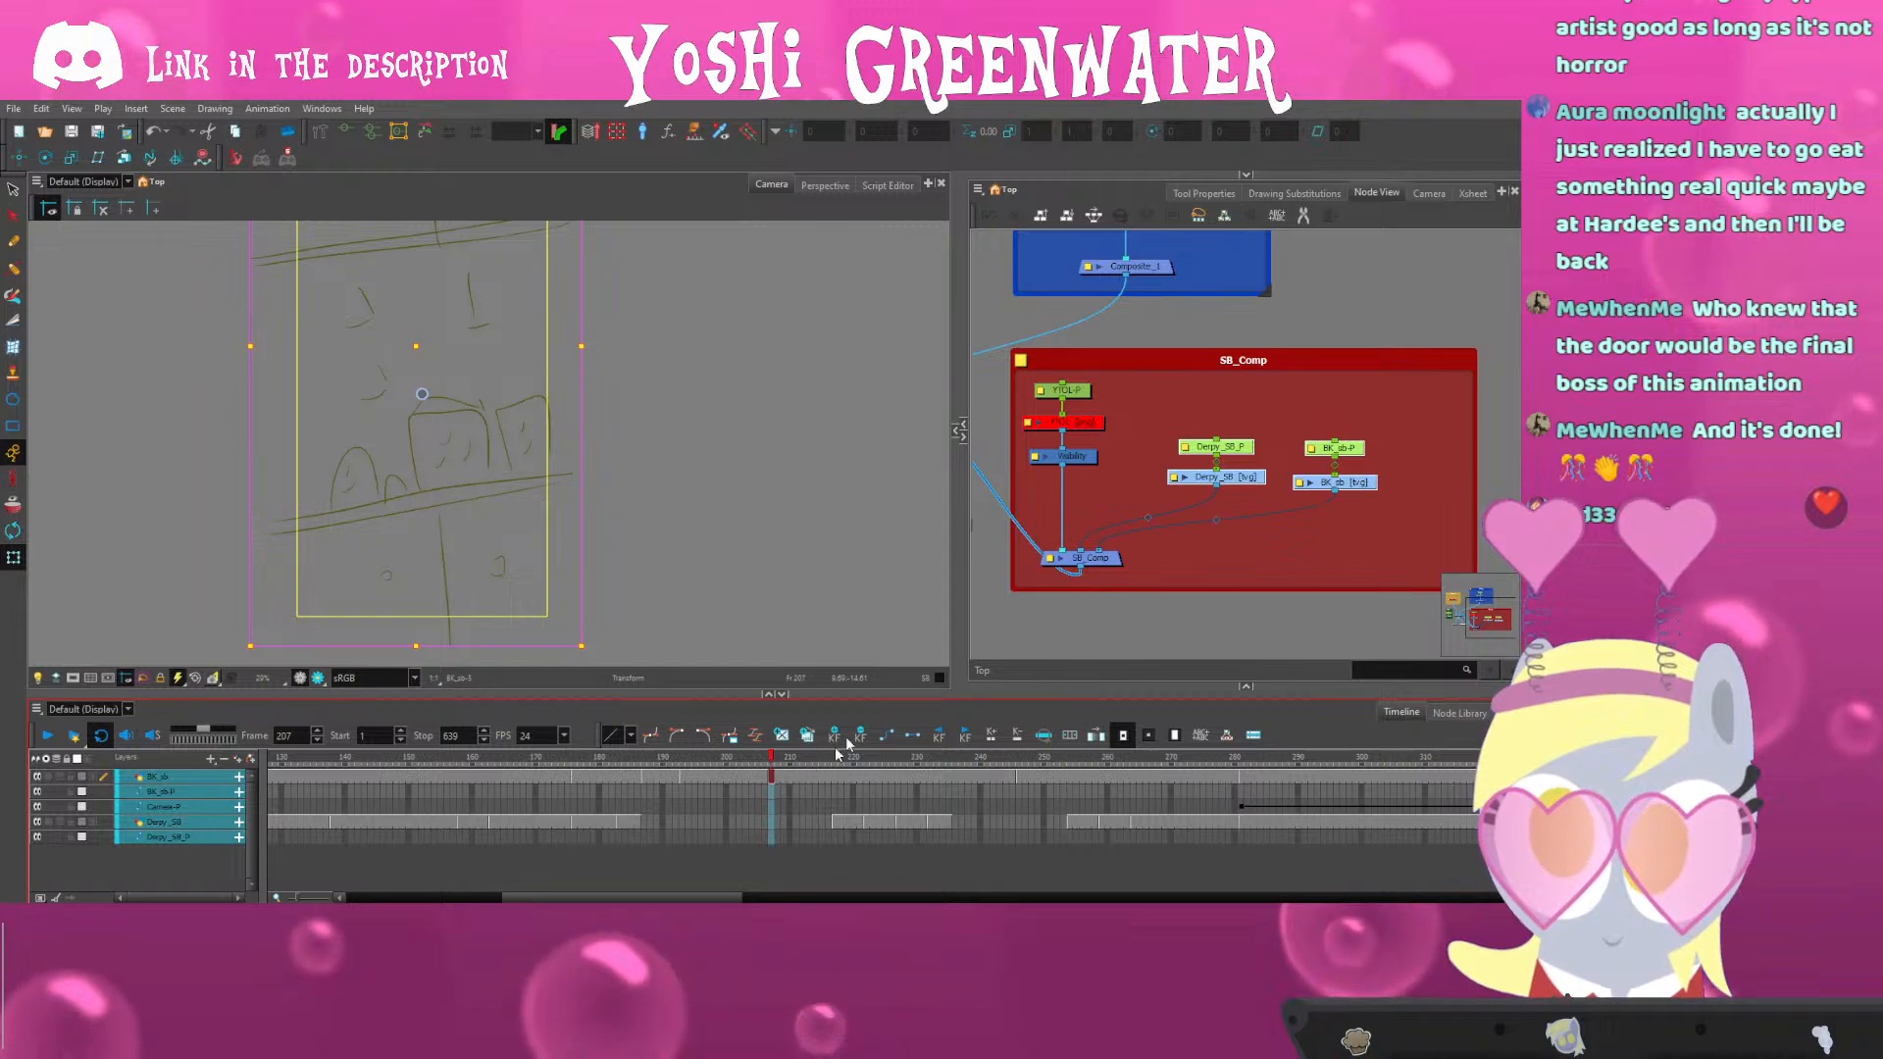
# Select the camera peg and add keyframes at frames 207, 245 and 246 to bracket the kitchen shot
pyautogui.moveTo(1083, 587)
pyautogui.mouseDown()
pyautogui.moveTo(1210, 571)
pyautogui.moveTo(1310, 597)
pyautogui.mouseUp()
pyautogui.click(1032, 407)
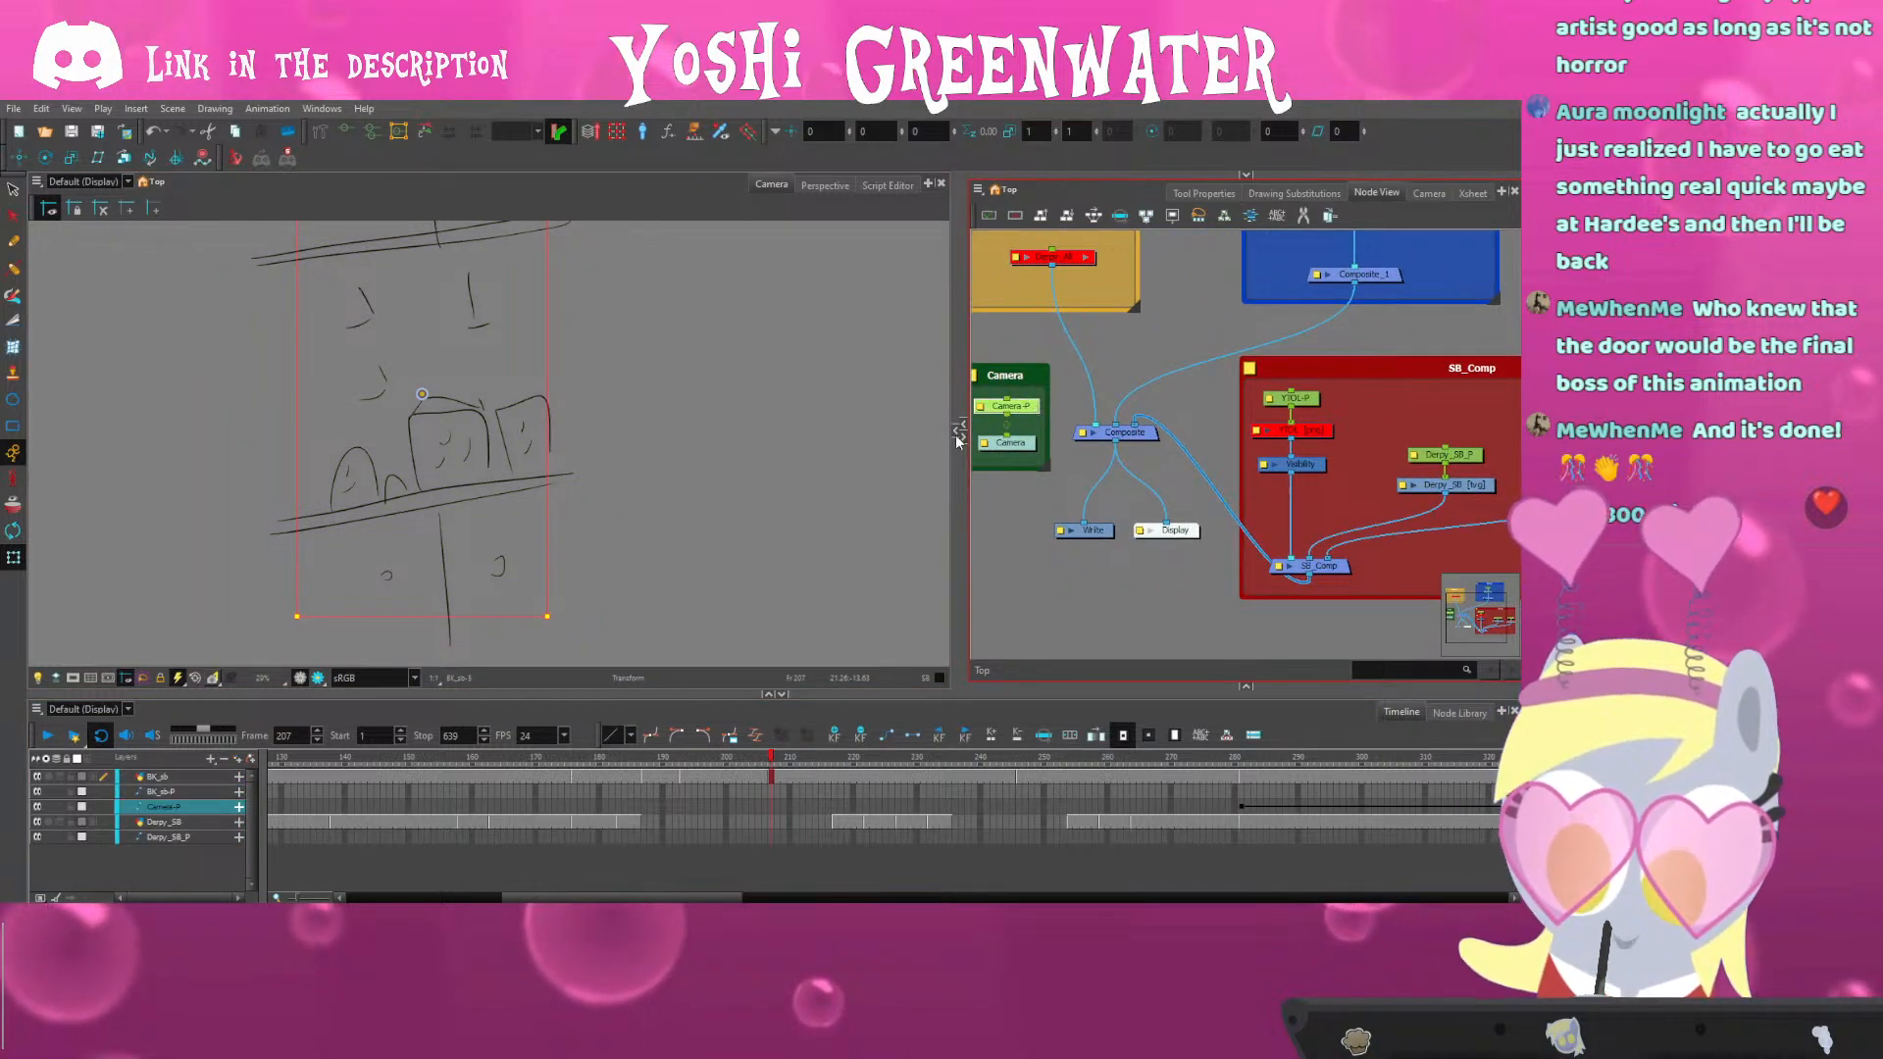
pyautogui.moveTo(791, 766); pyautogui.dragTo(1017, 768)
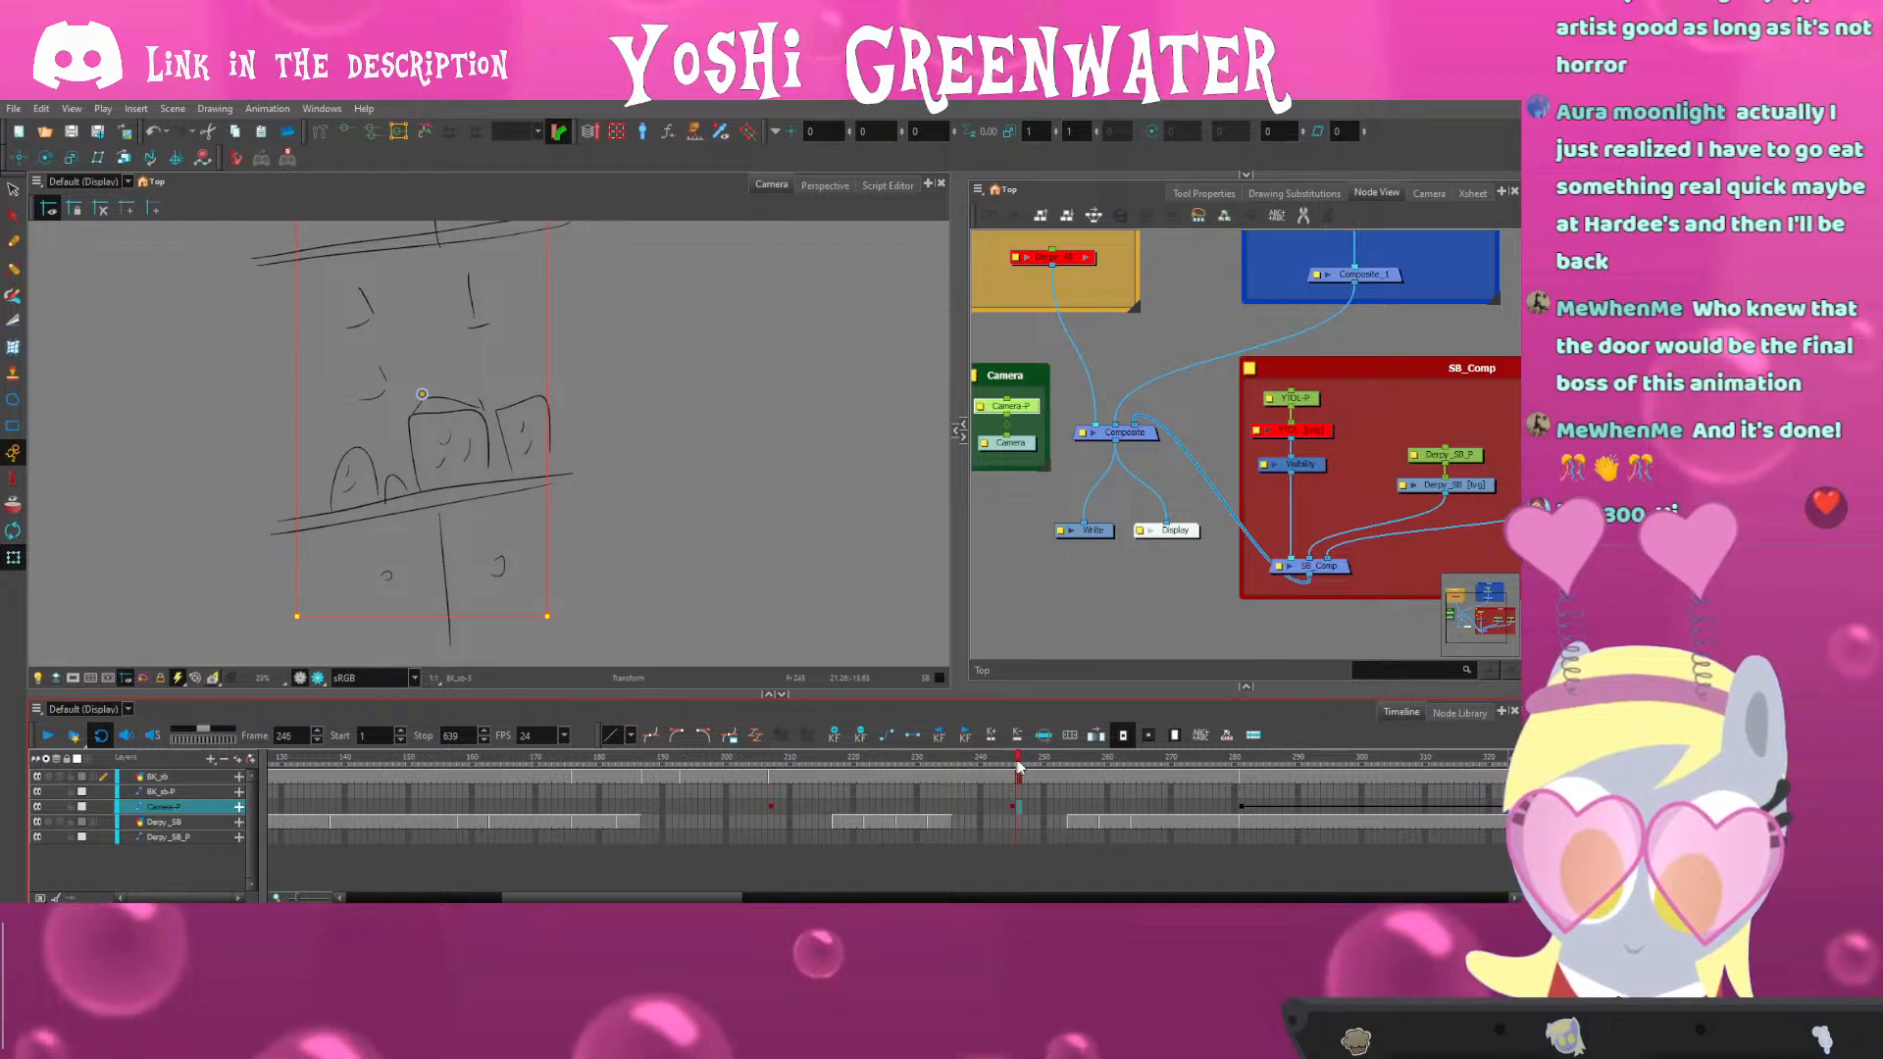
pyautogui.click(771, 804)
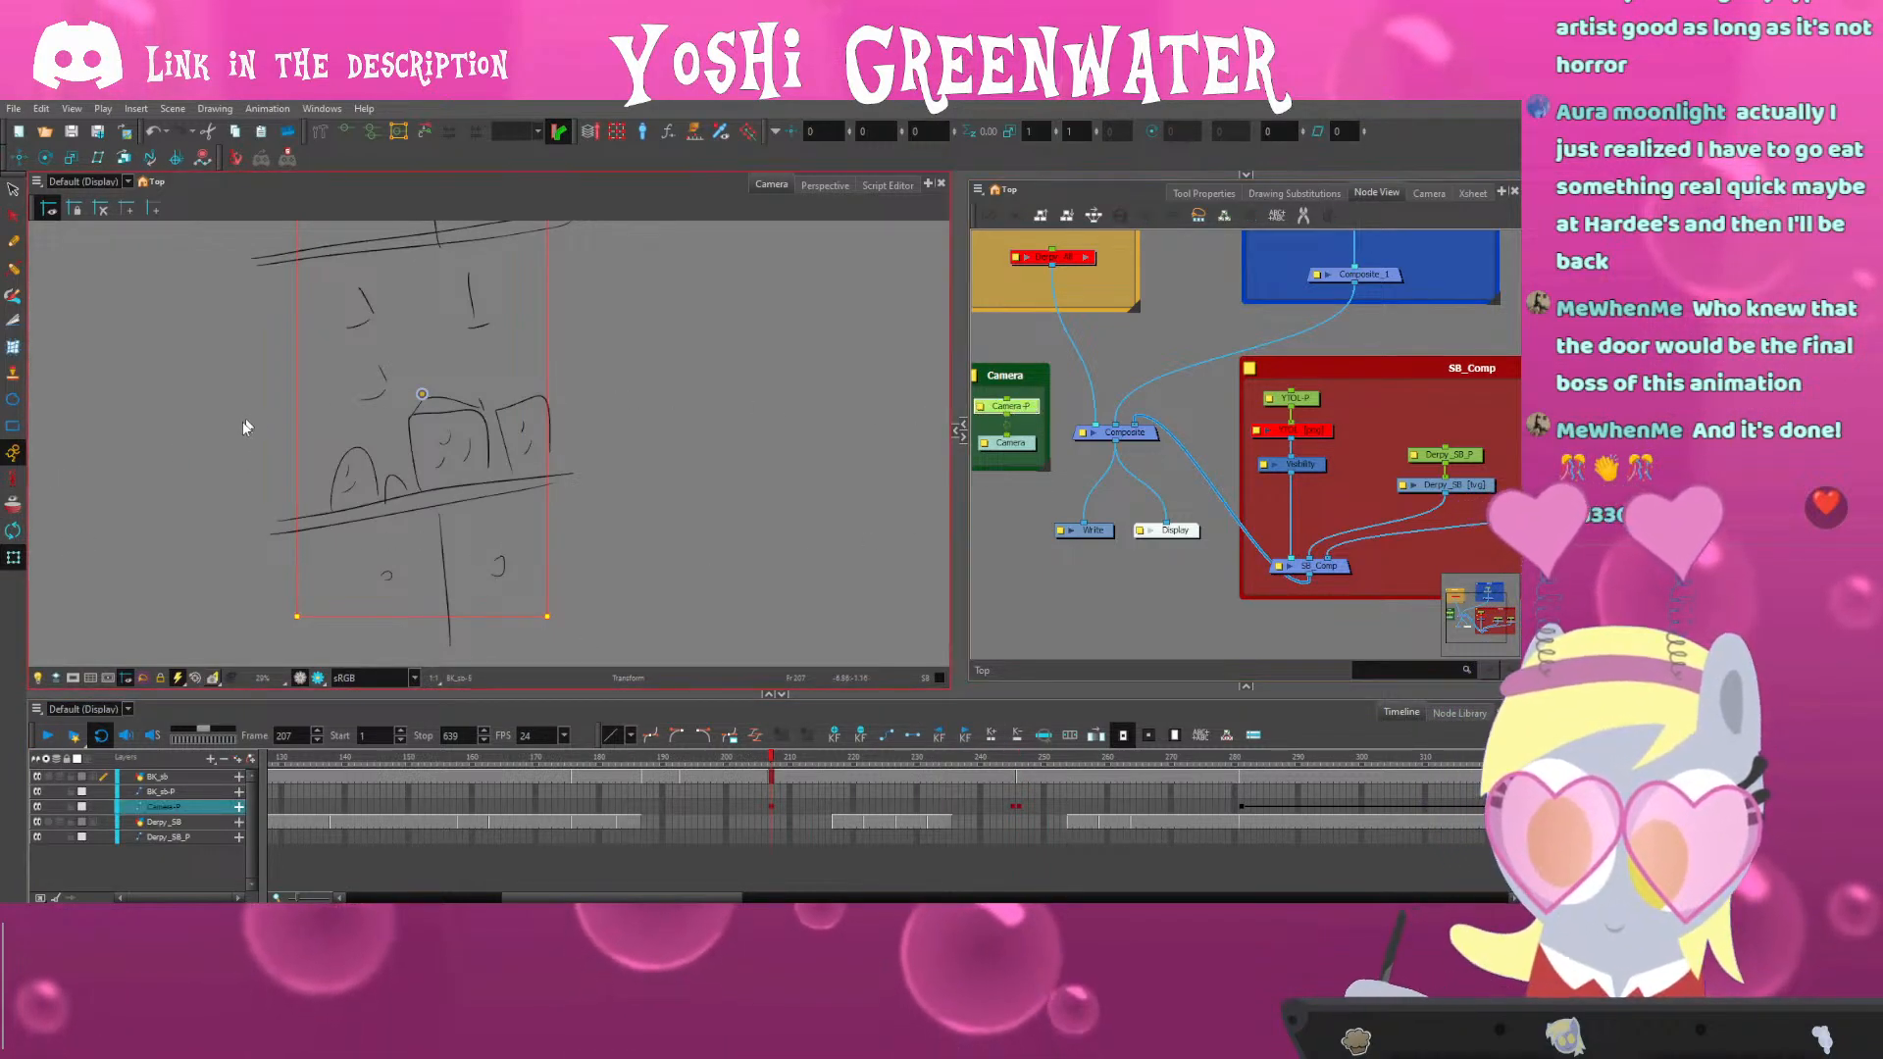
# Turn the camera mask back on, shift the camera slightly at frame 245 to animate the kitchen pan, and replay from frame 187
pyautogui.click(73, 678)
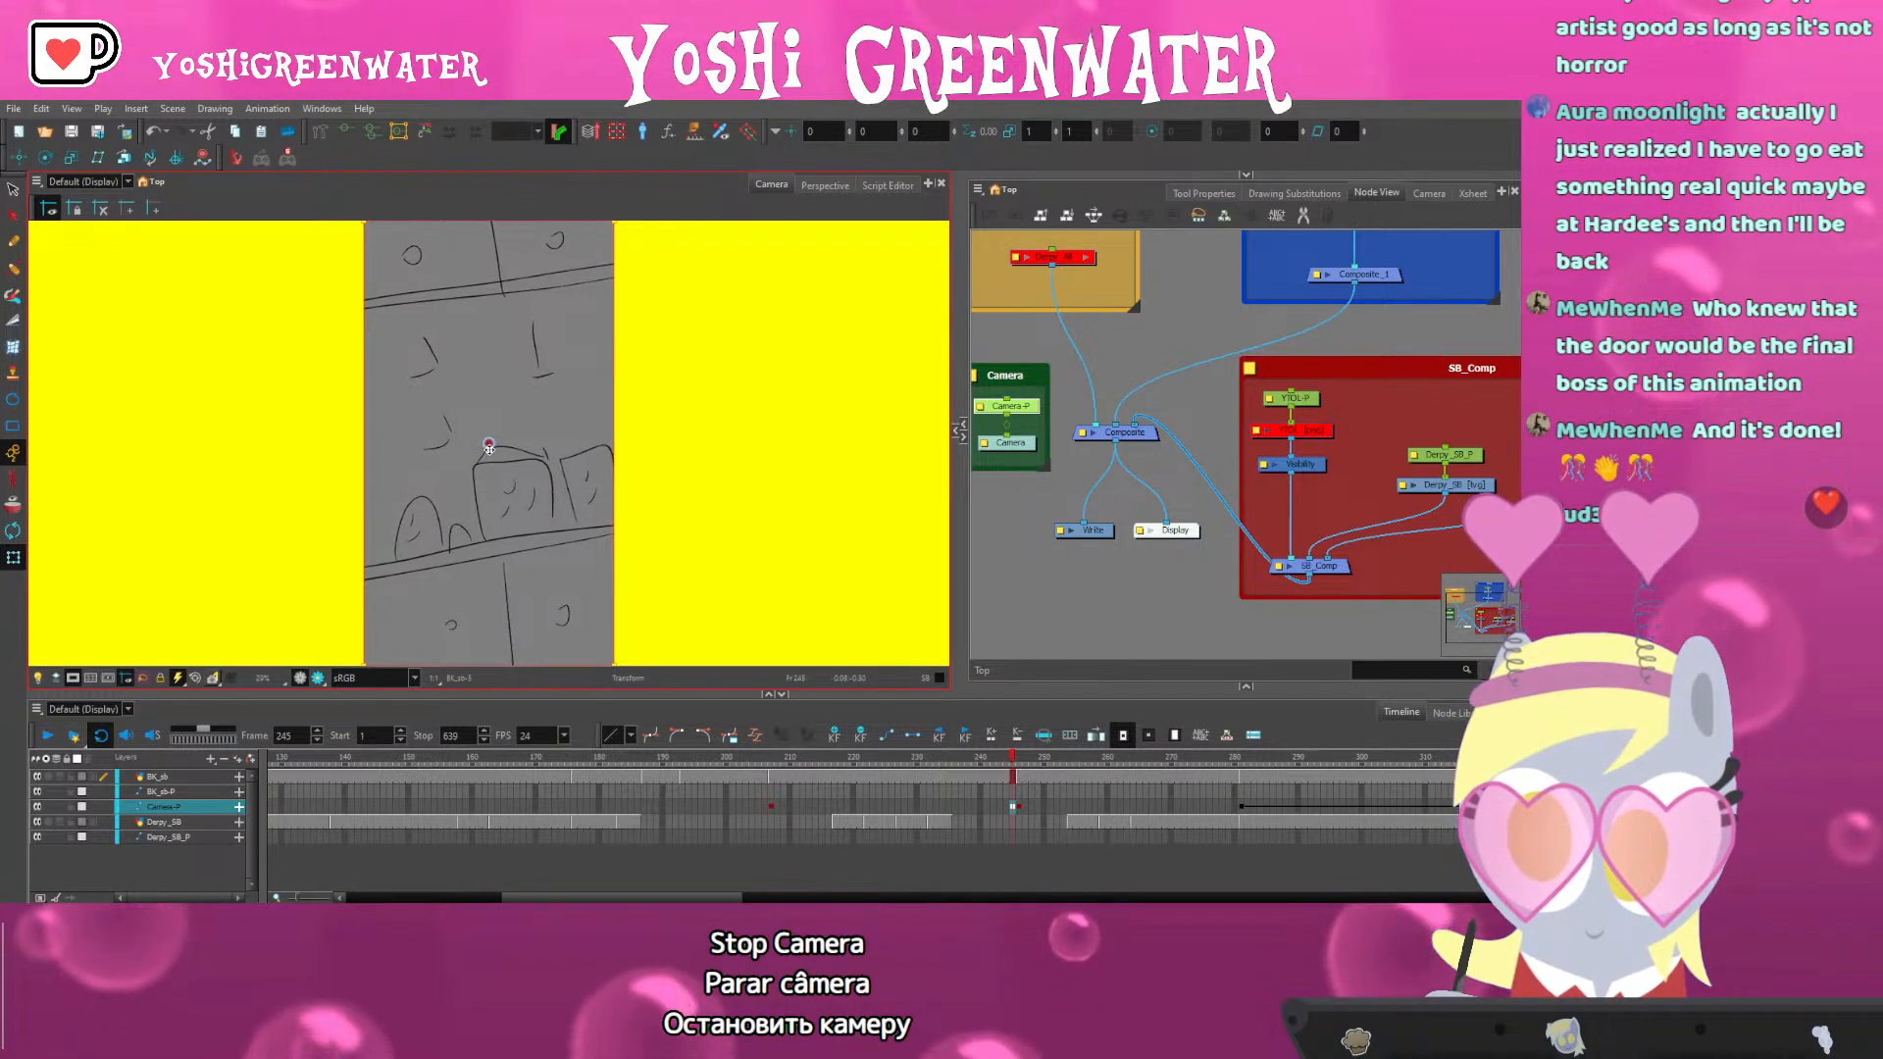
pyautogui.moveTo(487, 447); pyautogui.dragTo(516, 437)
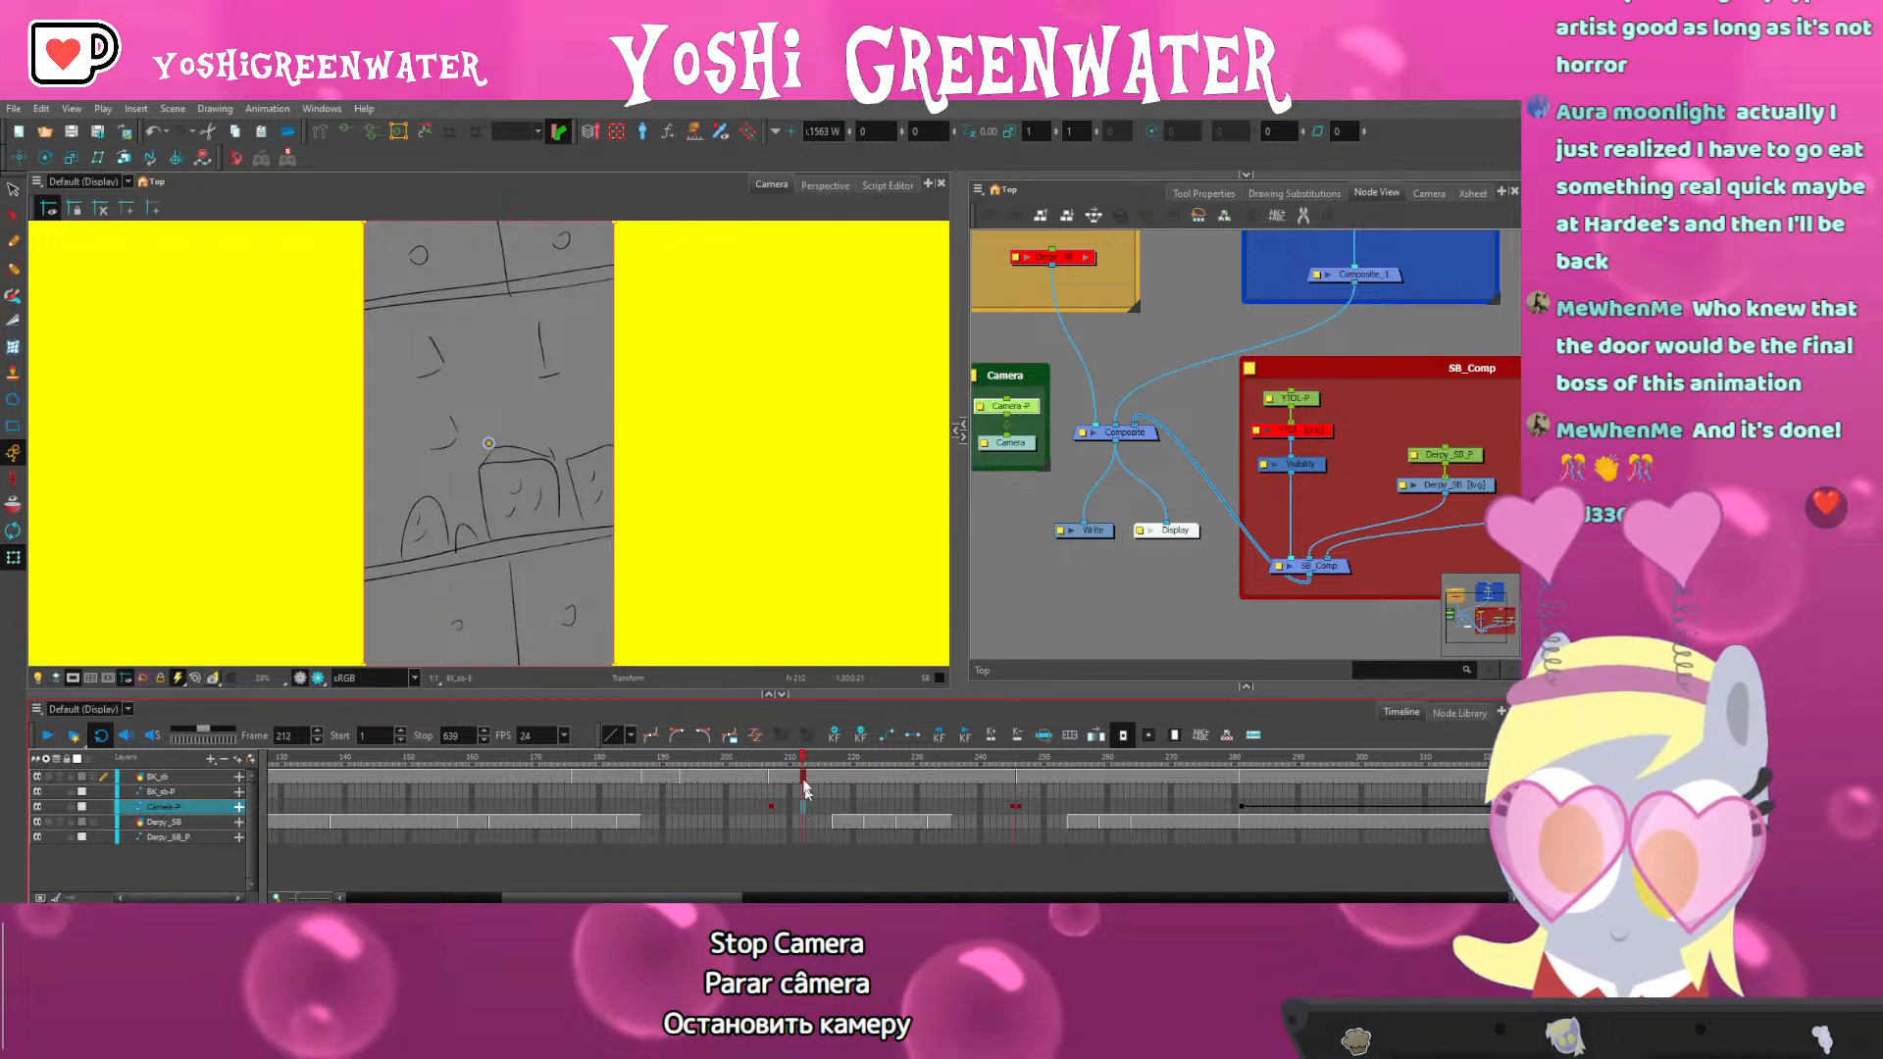
pyautogui.click(646, 757)
pyautogui.press('Return')
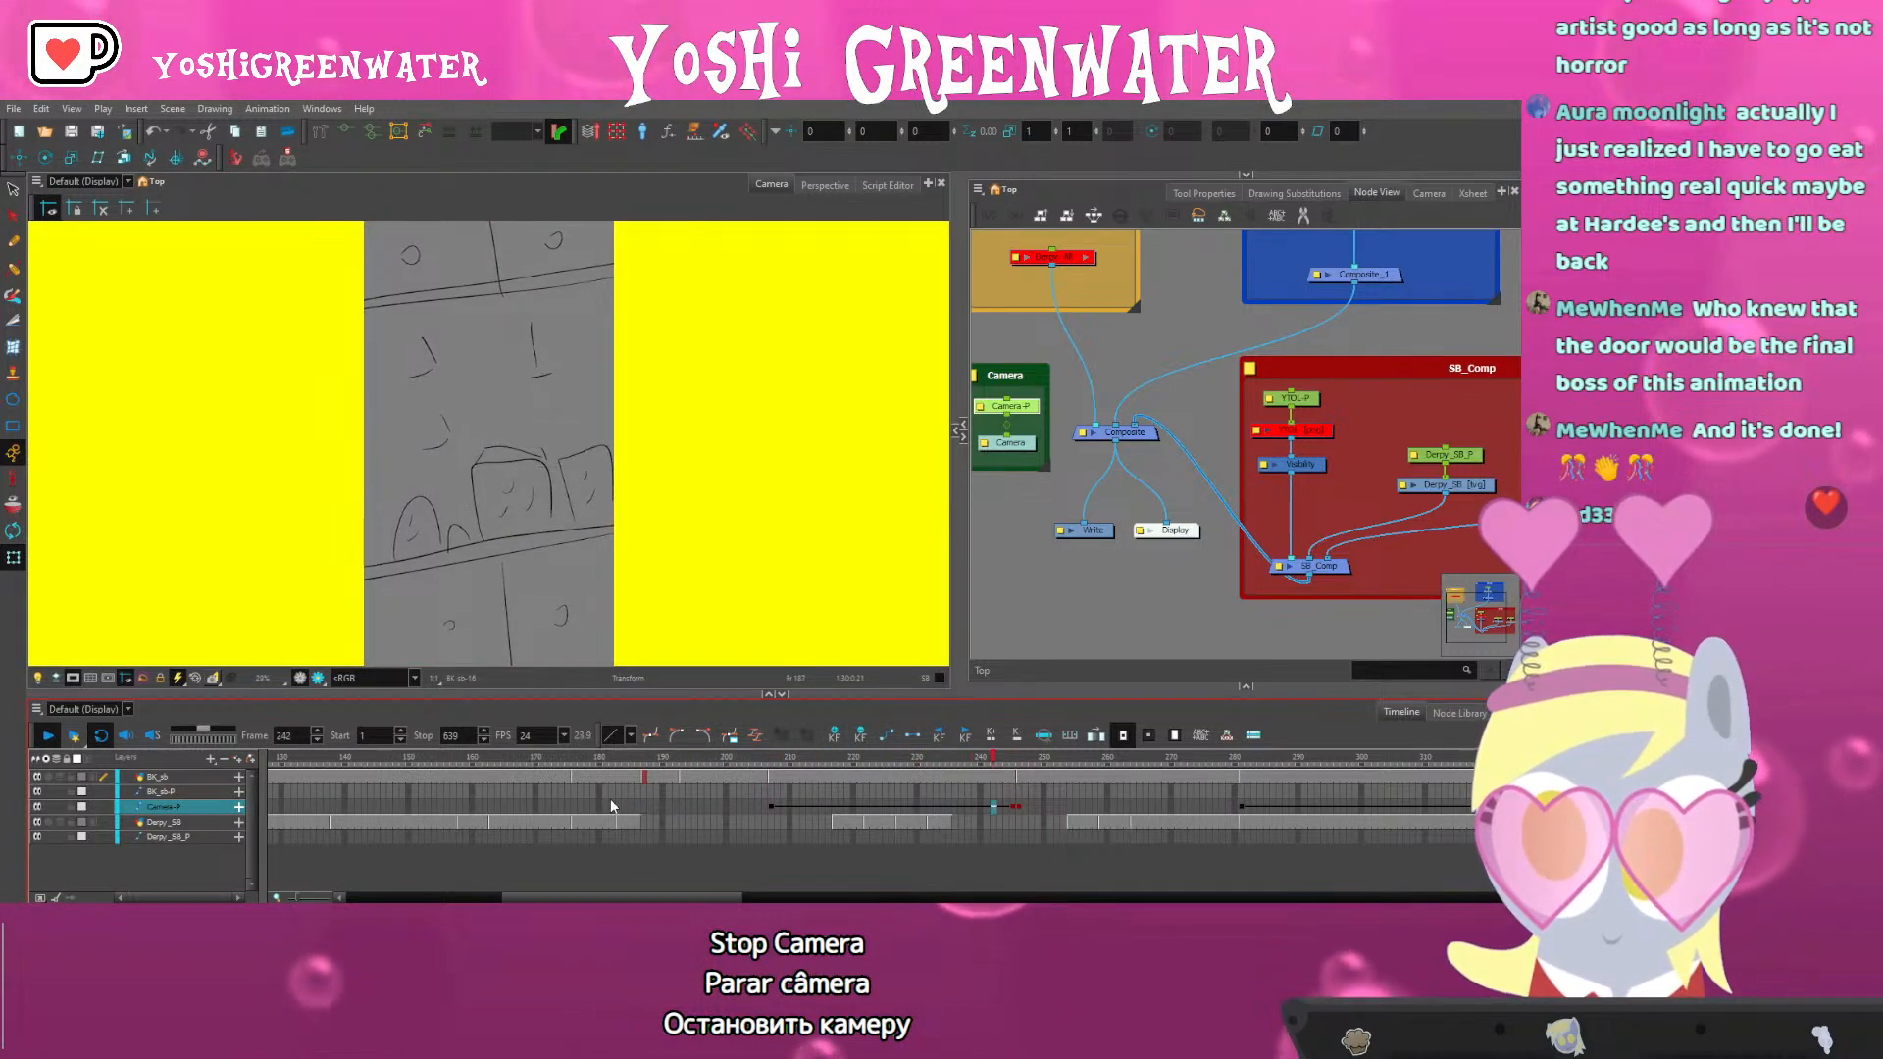
# Play through the kitchen pan, check its shot at frame 210, and return to the opening of the timeline
pyautogui.press('Return')
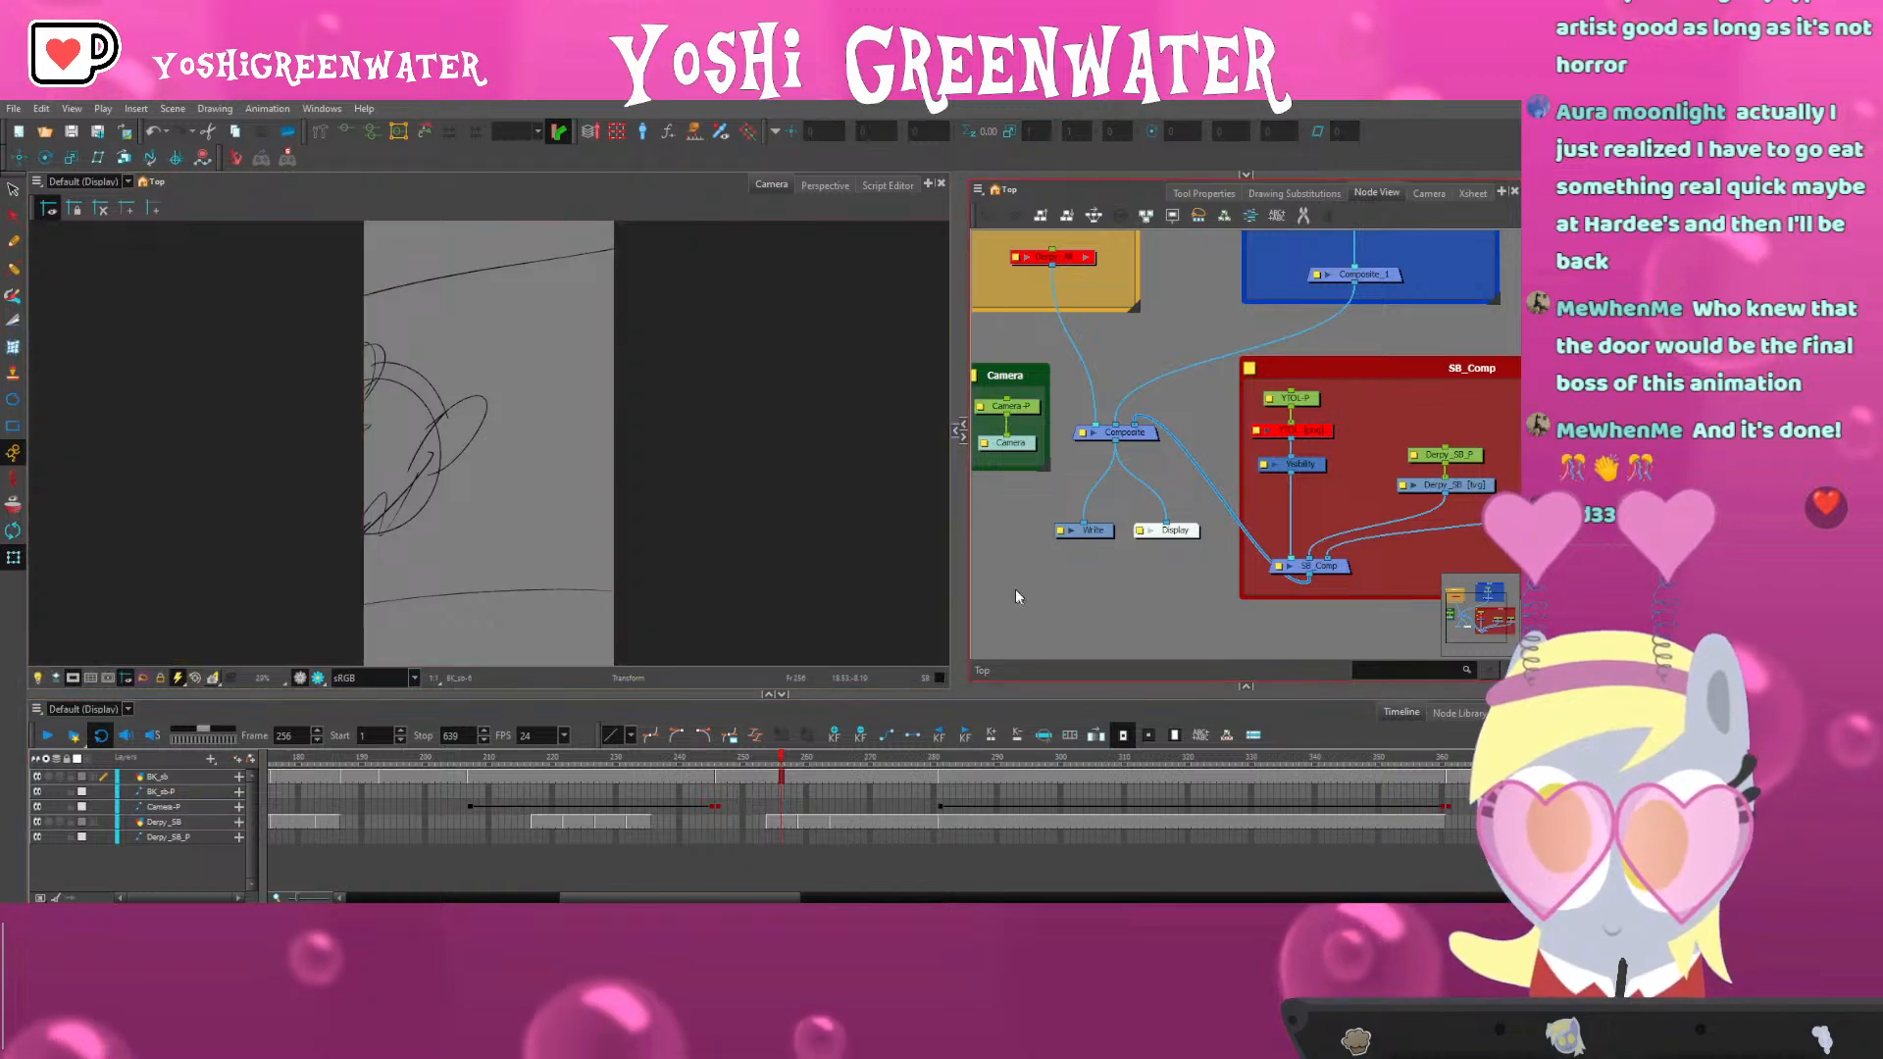
pyautogui.click(490, 761)
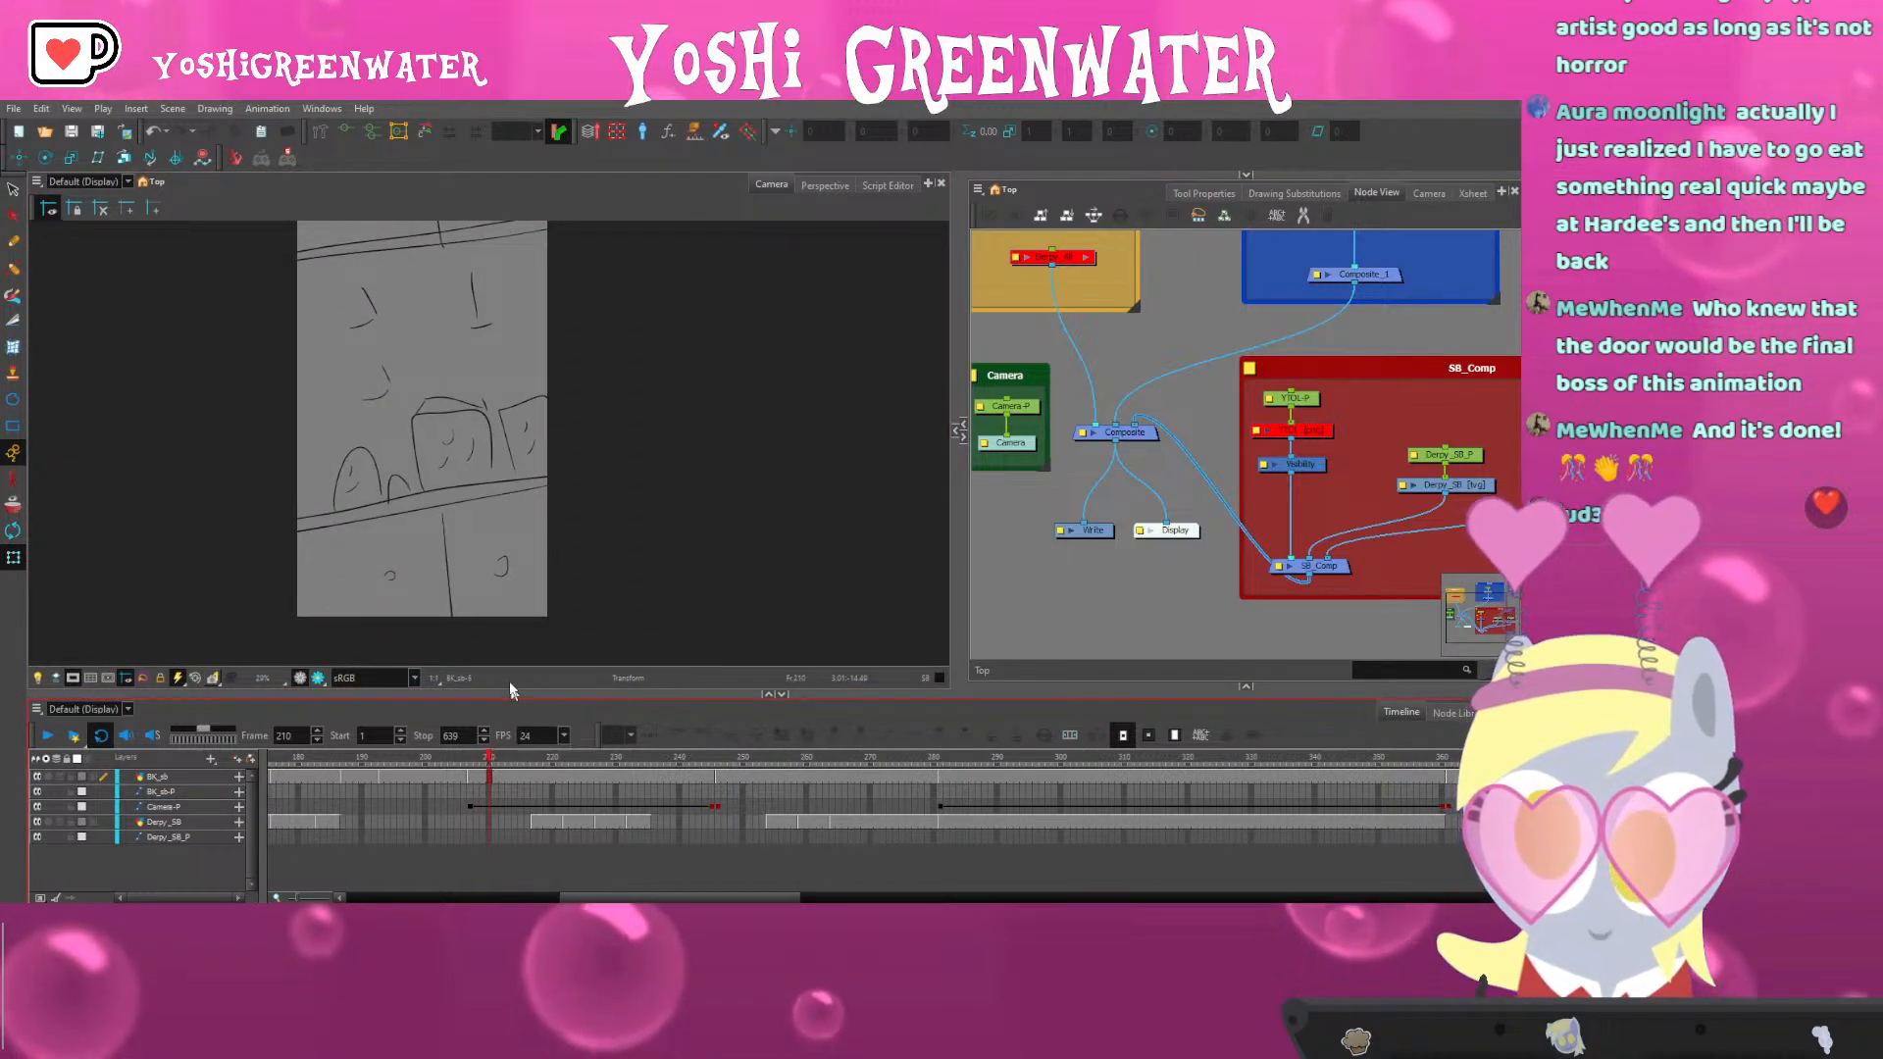
pyautogui.moveTo(510, 690); pyautogui.dragTo(510, 700)
pyautogui.moveTo(585, 887); pyautogui.dragTo(359, 888)
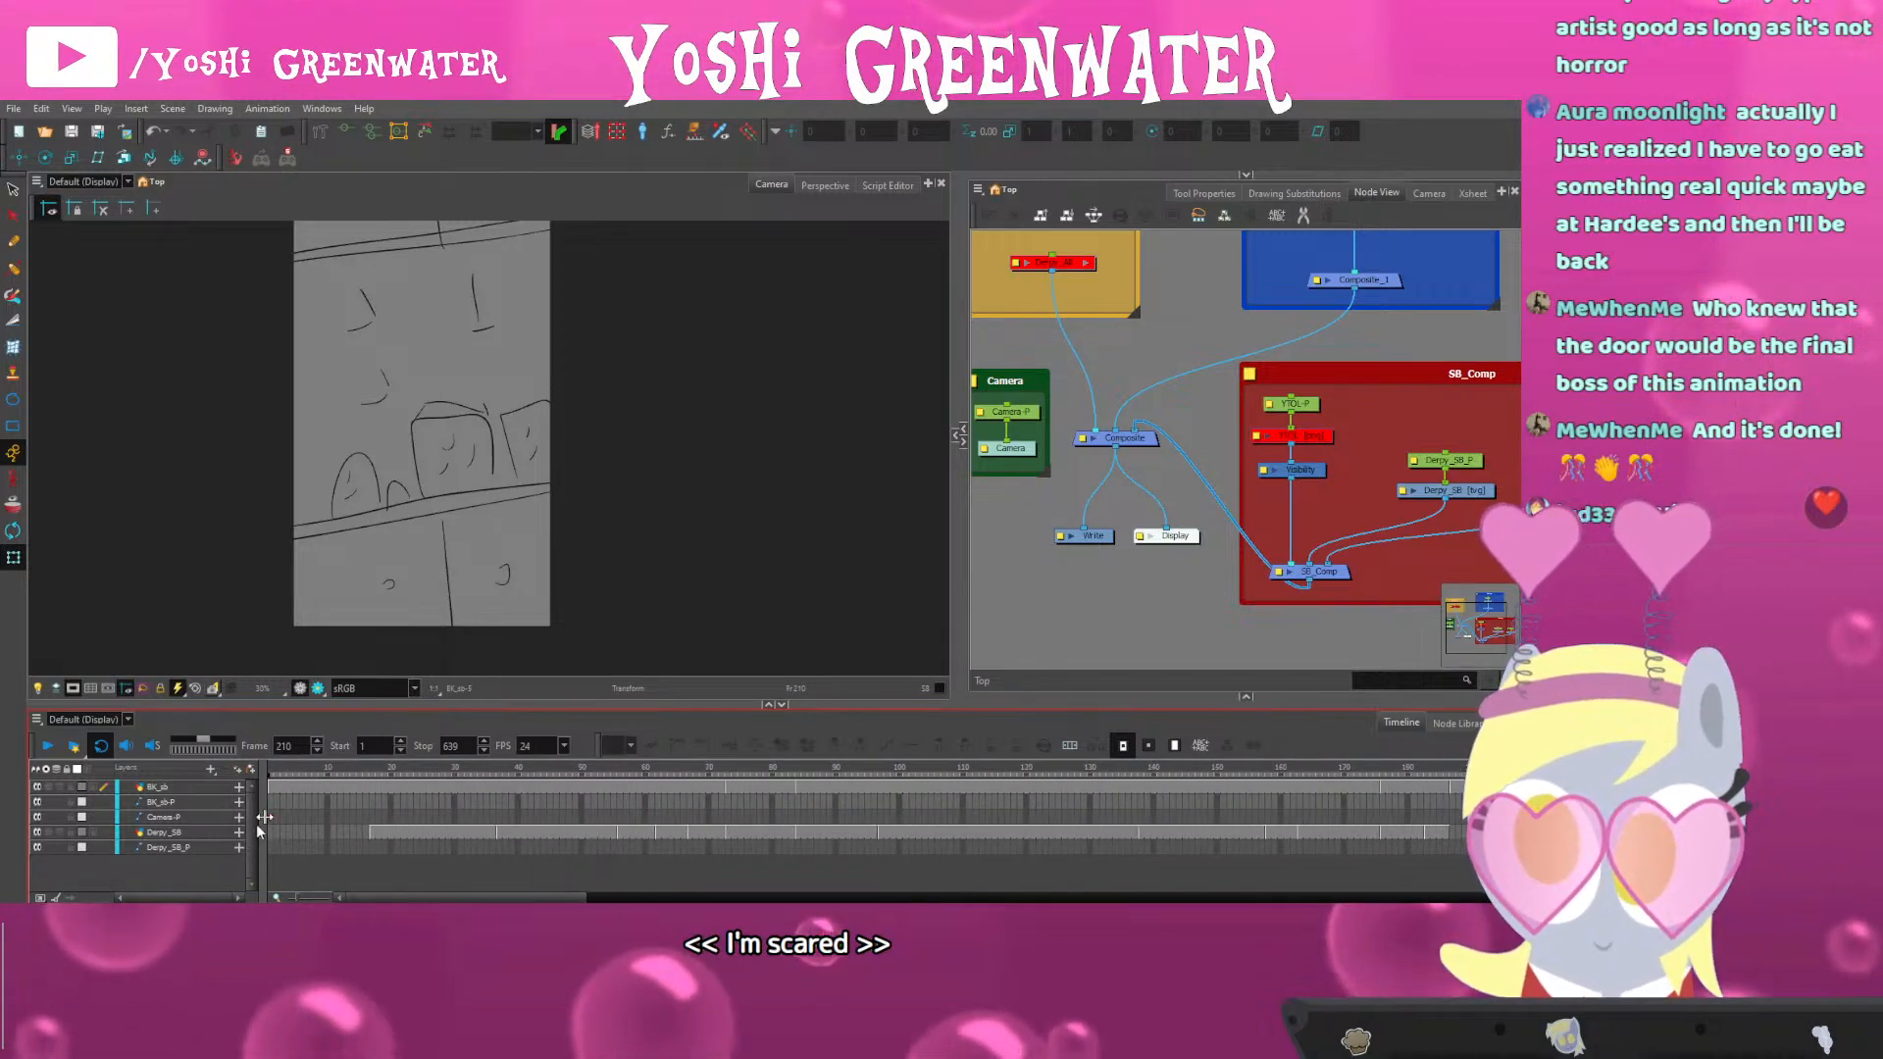
# Shorten the opening hold before the first Derpy_SB drawing by about two frames and replay the opening shot
pyautogui.click(297, 768)
pyautogui.moveTo(300, 830)
pyautogui.mouseDown()
pyautogui.moveTo(298, 784)
pyautogui.moveTo(320, 773)
pyautogui.mouseUp()
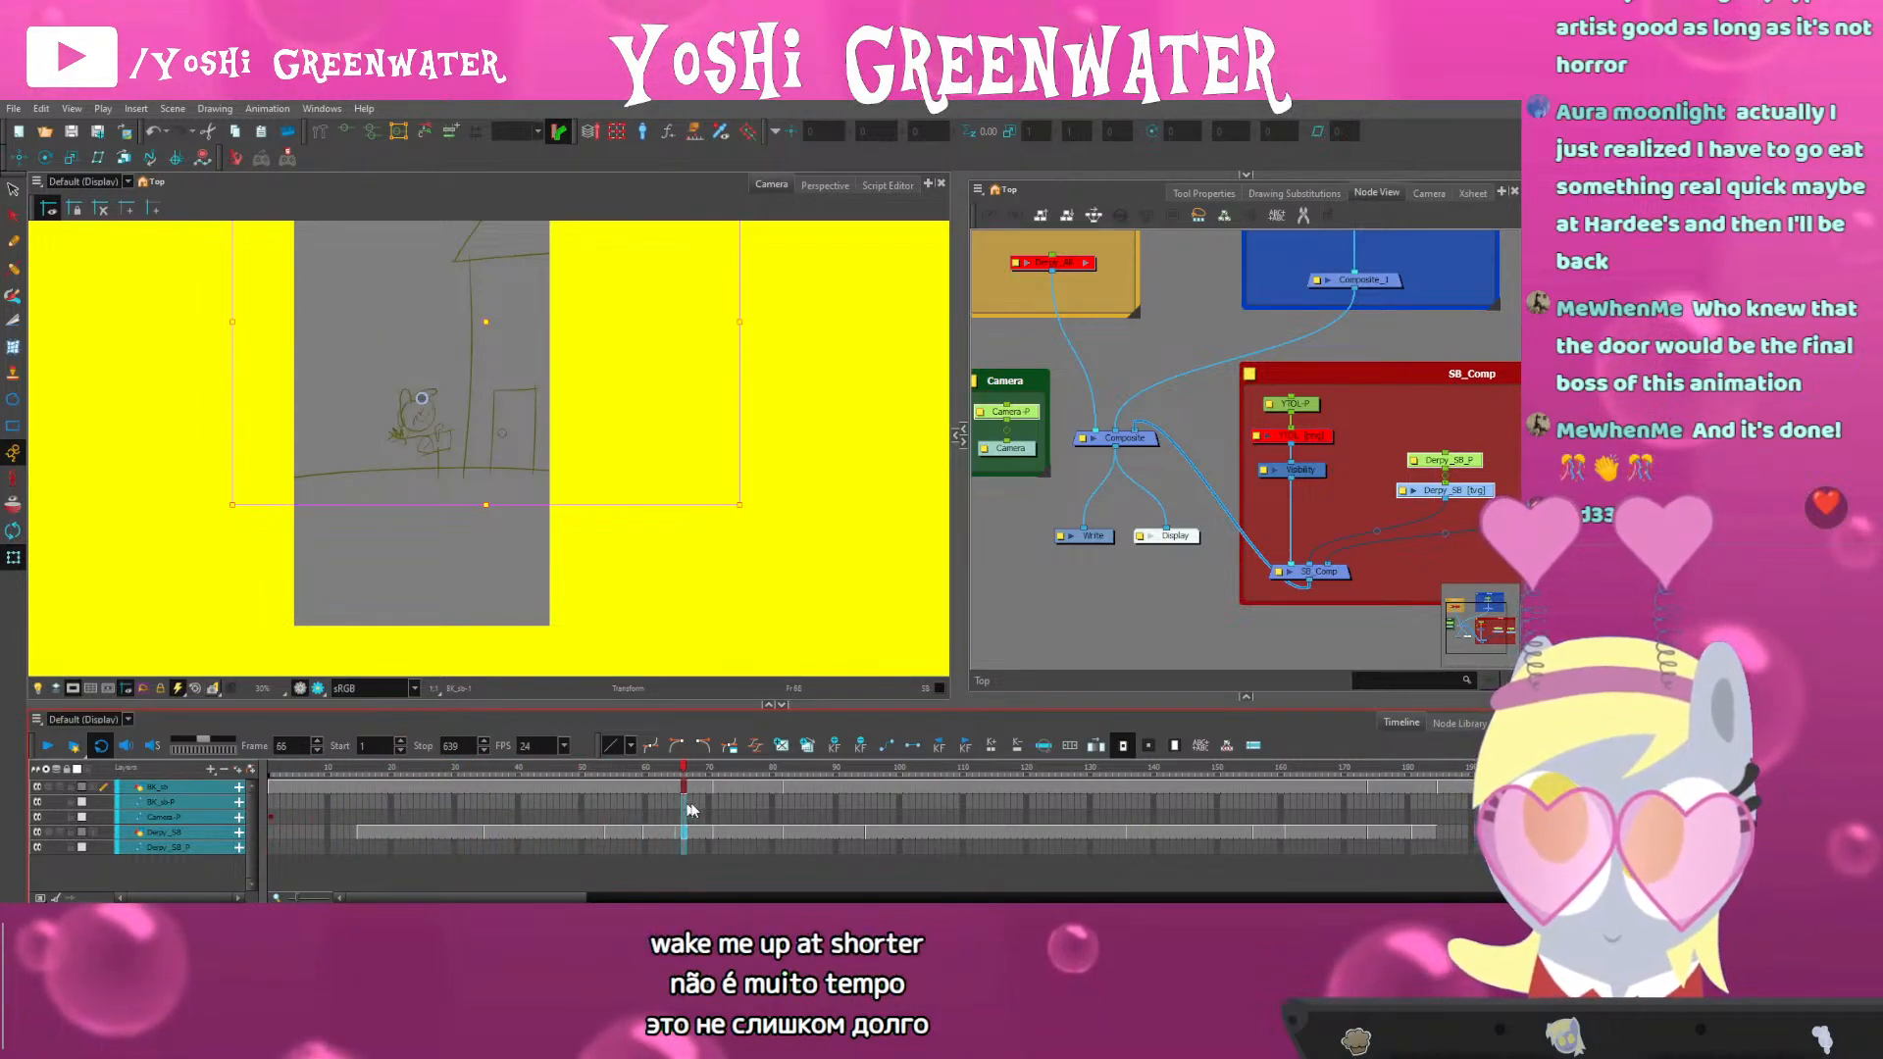
pyautogui.click(1020, 621)
pyautogui.click(1020, 621)
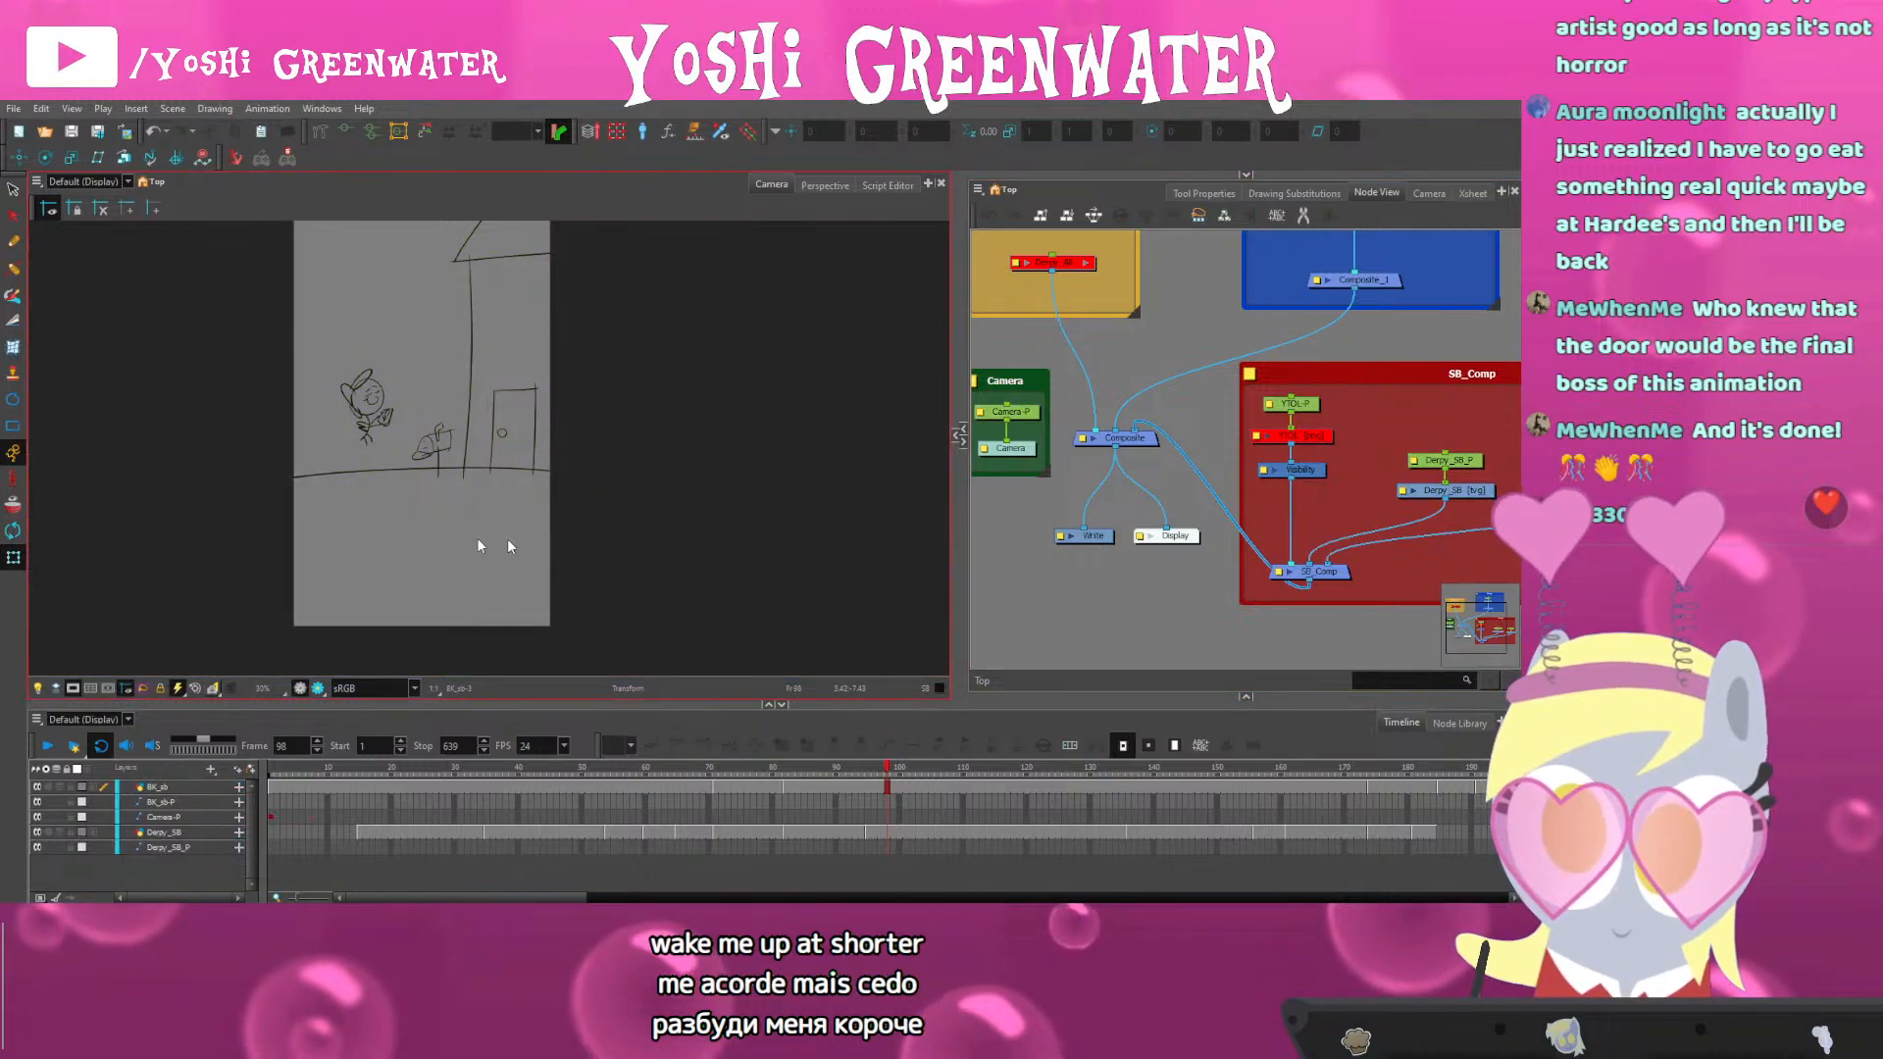
# Enlarge the Camera view and review the storyboard's opening shot outside the house
pyautogui.hotkey('shift', 'm')
pyautogui.moveTo(370, 703); pyautogui.dragTo(412, 731)
pyautogui.click(989, 612)
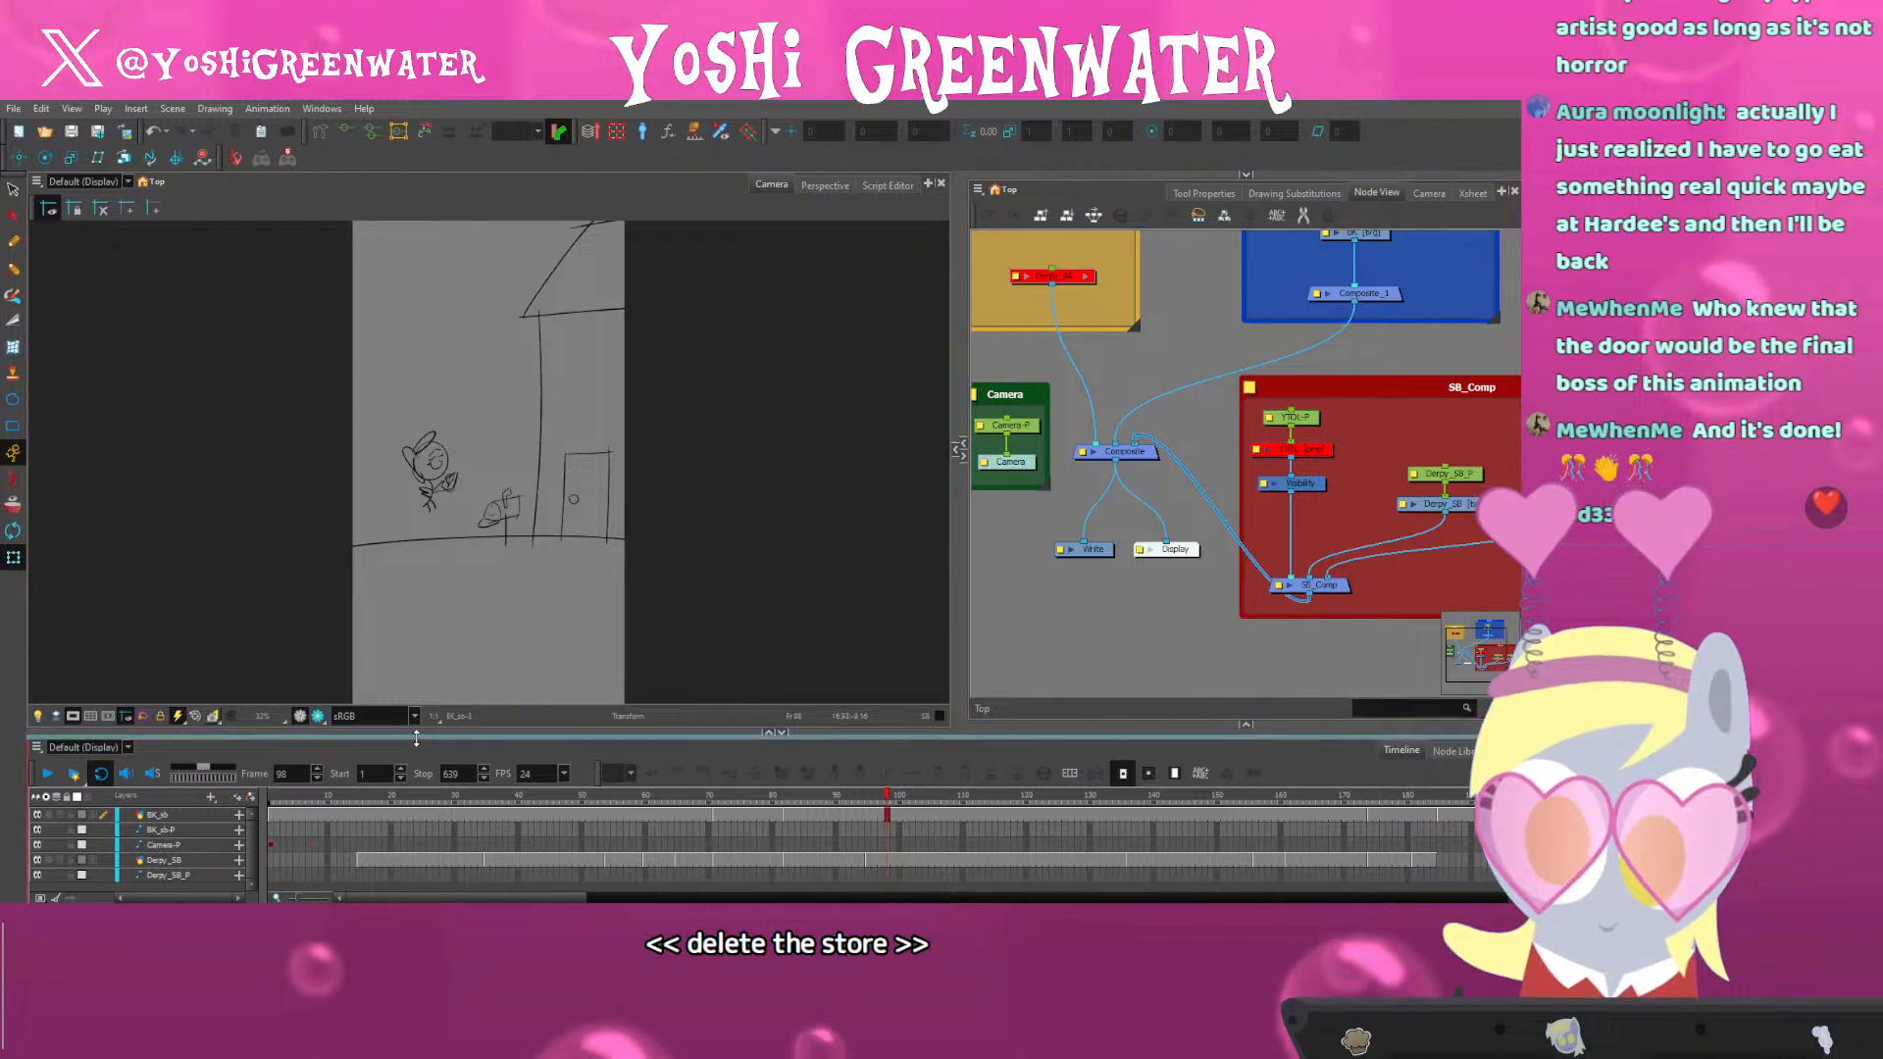
pyautogui.moveTo(427, 733); pyautogui.dragTo(415, 778)
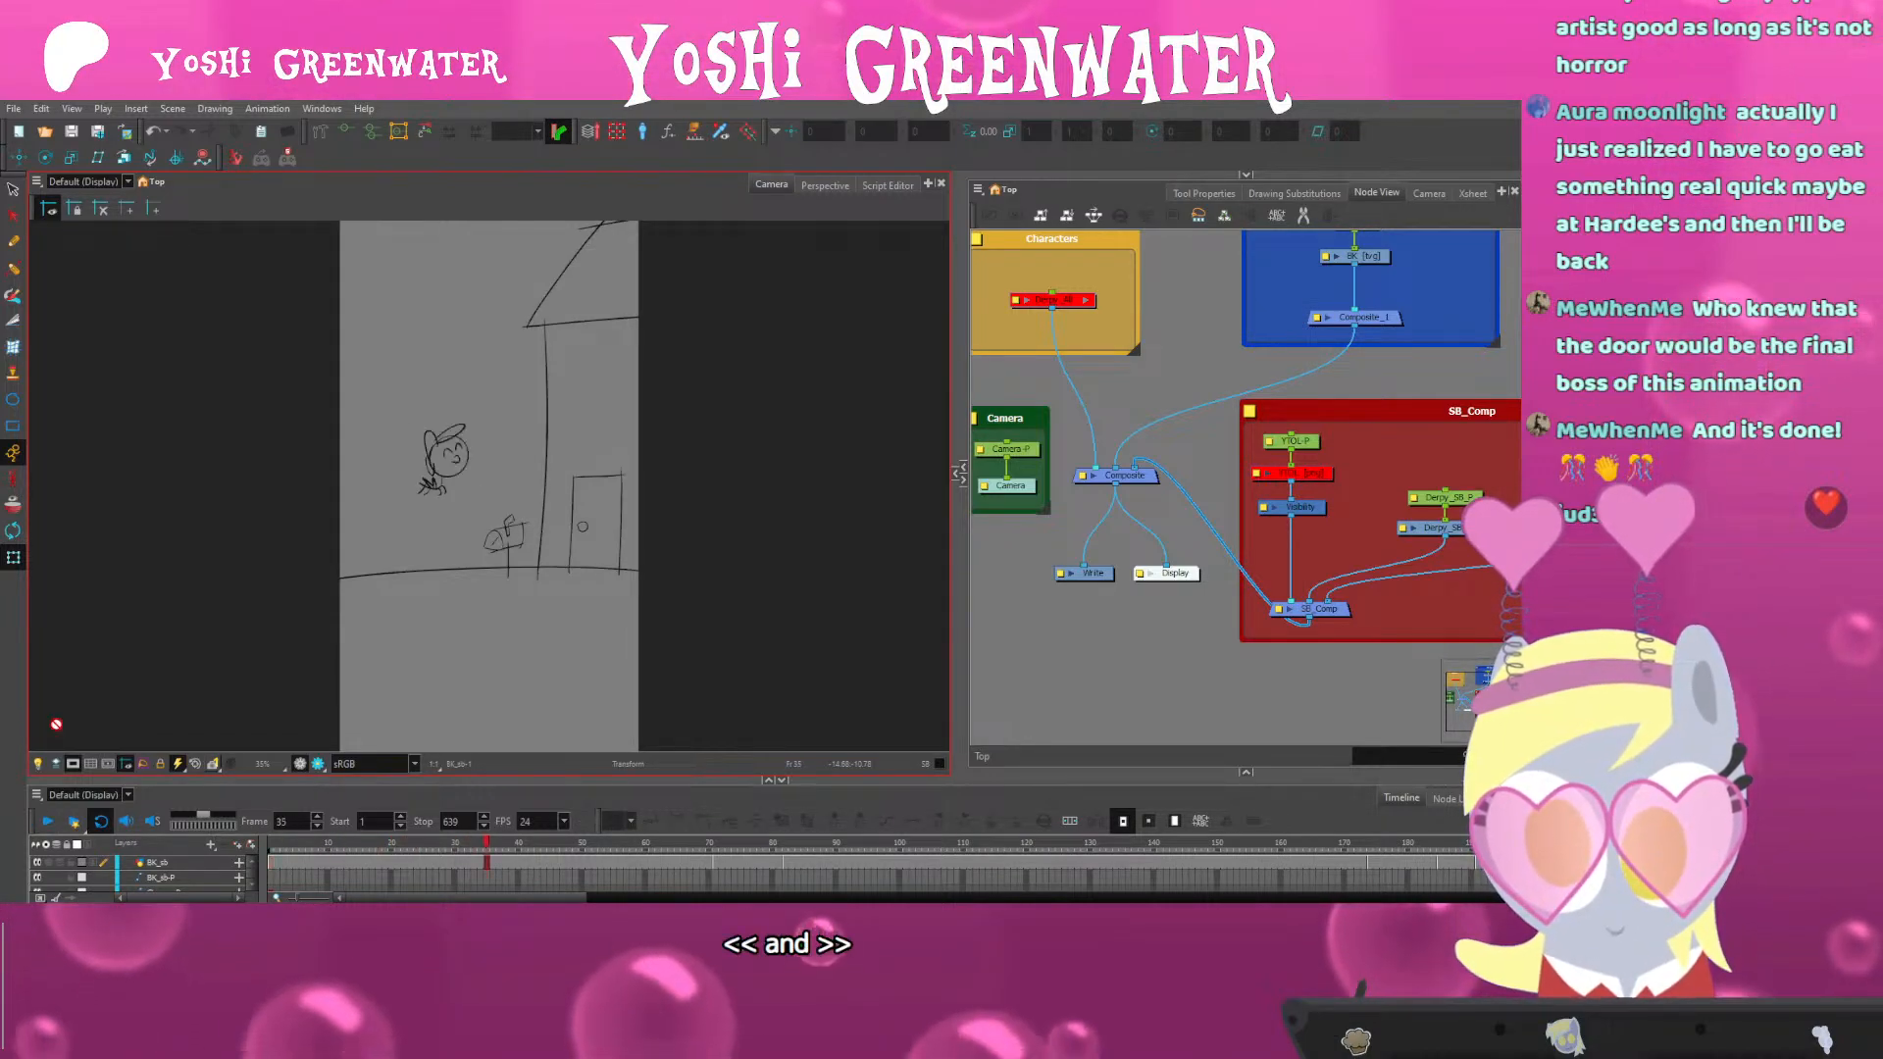
# Check where the storyboard layers end, around frame 635, and replay the storyboard from the beginning
pyautogui.moveTo(286, 779); pyautogui.dragTo(295, 717)
pyautogui.moveTo(398, 897); pyautogui.dragTo(1038, 898)
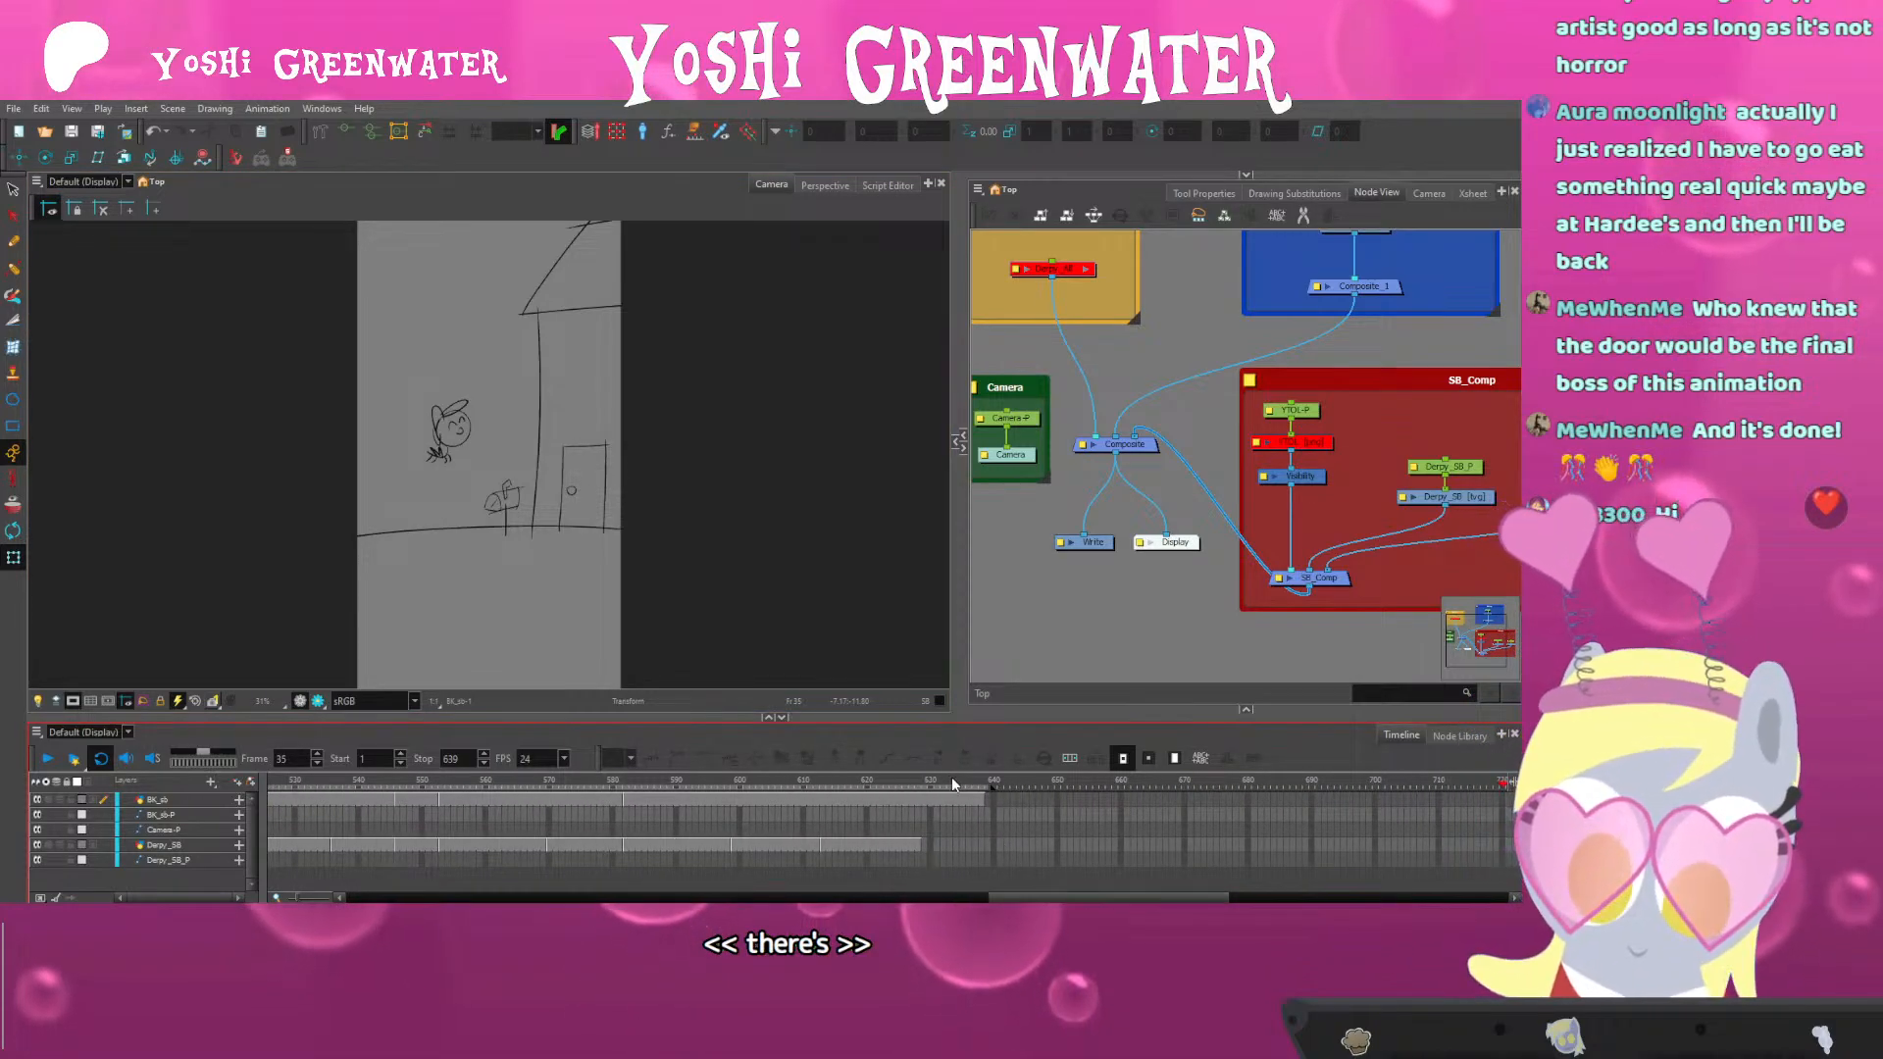
pyautogui.click(962, 800)
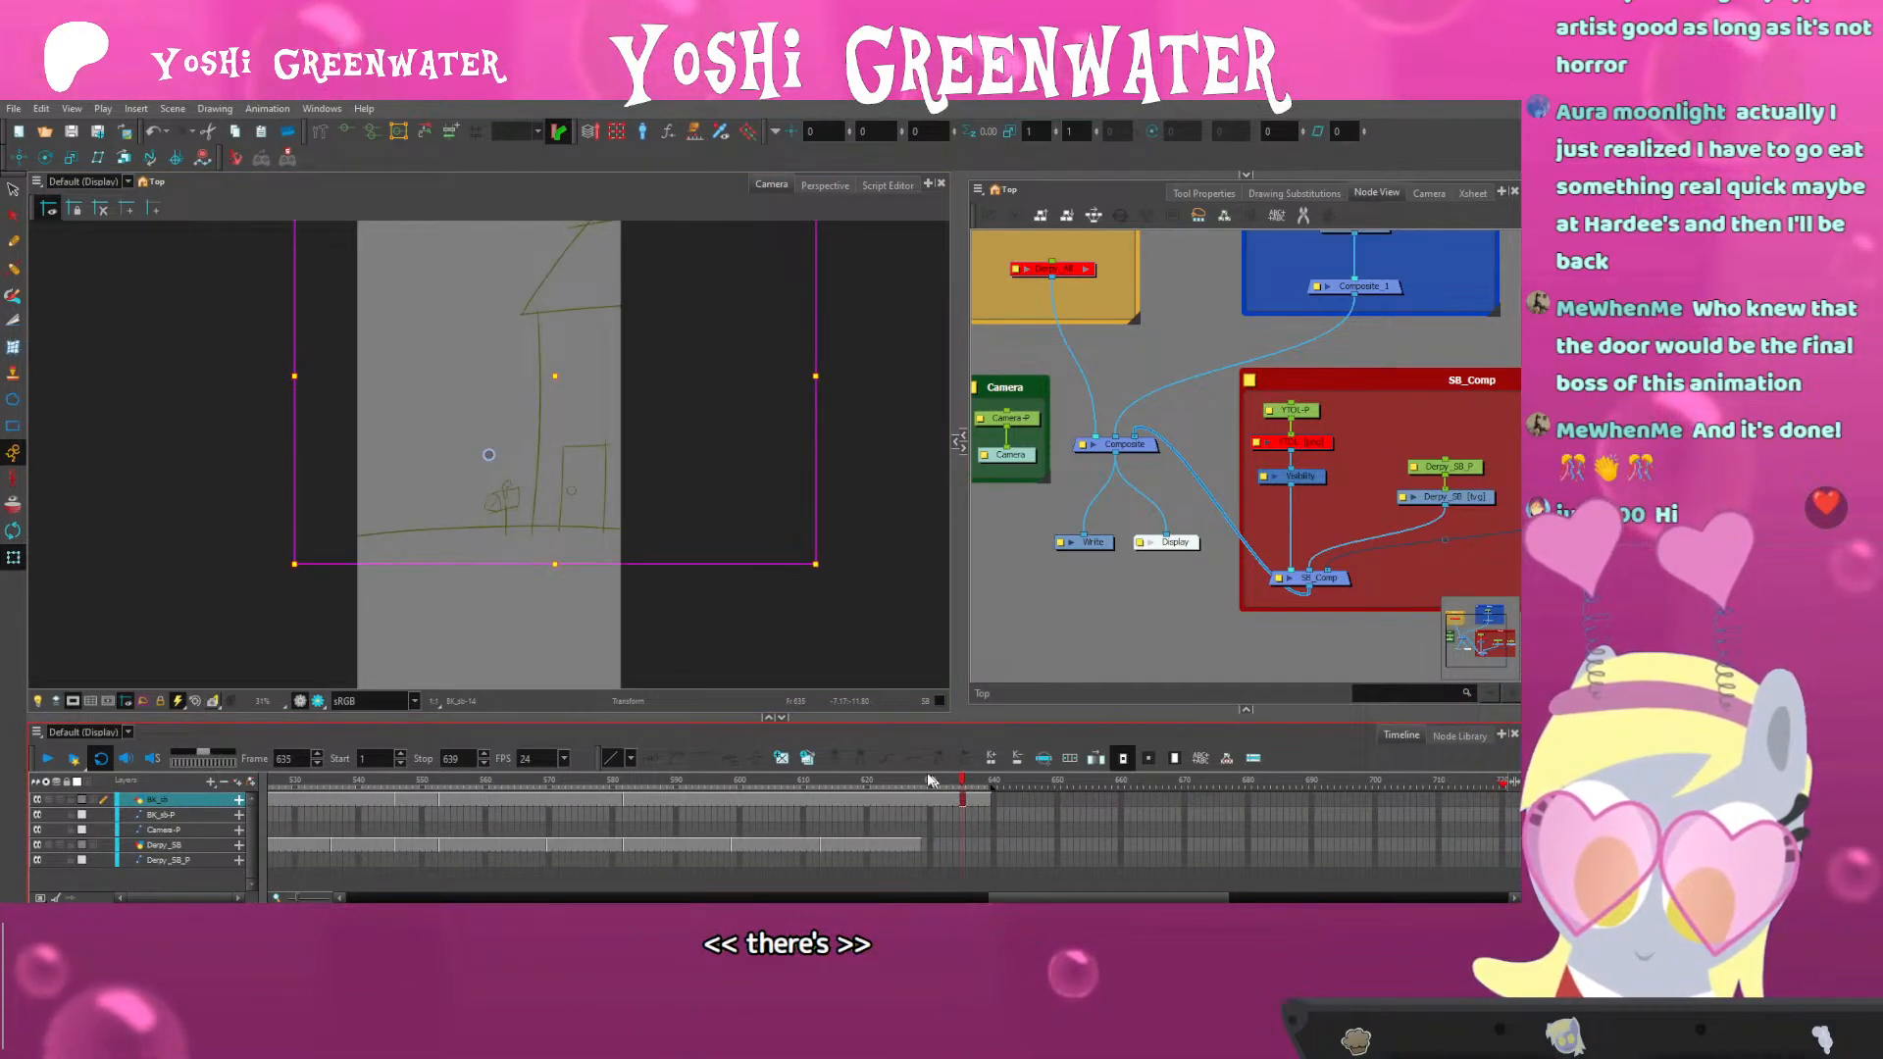
pyautogui.click(715, 798)
pyautogui.hotkey('shift', 'Return')
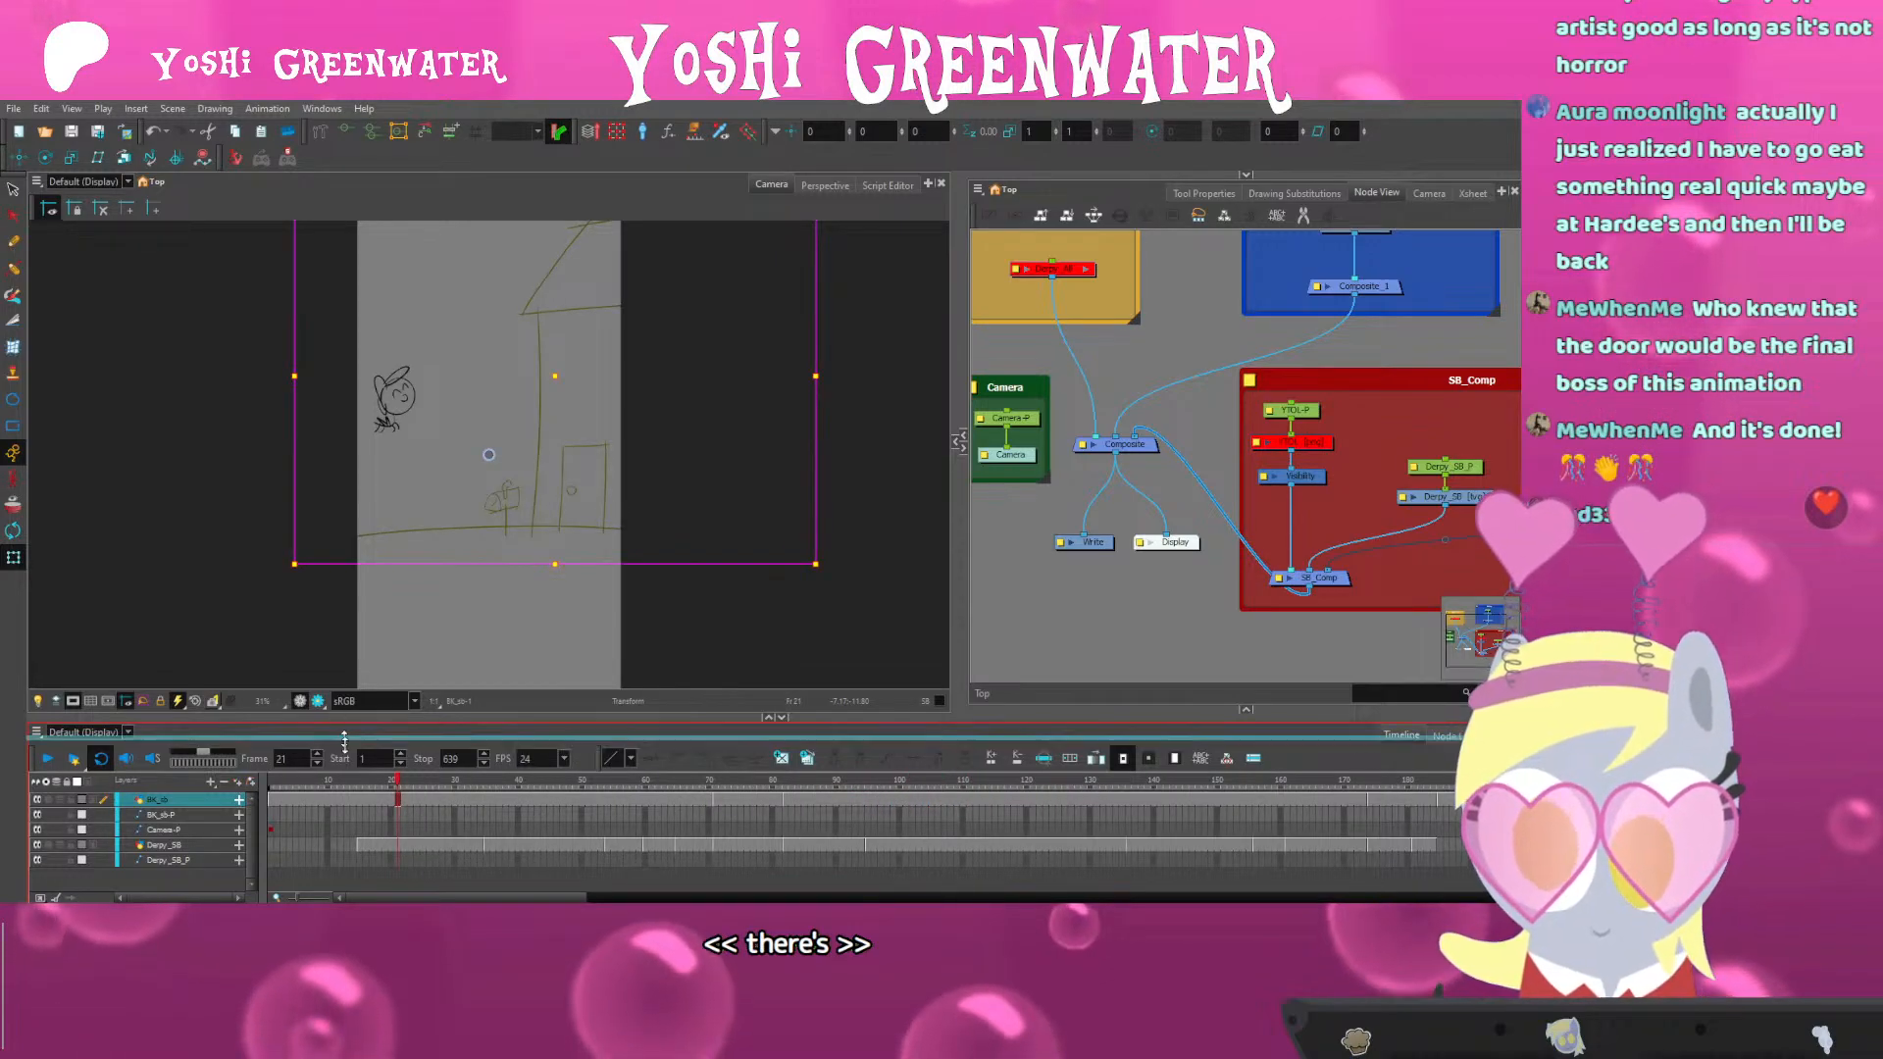
pyautogui.moveTo(343, 721); pyautogui.dragTo(343, 777)
# Enable the Derpy_All group in the Characters backdrop and show the full character rig at frame 1
pyautogui.click(1008, 667)
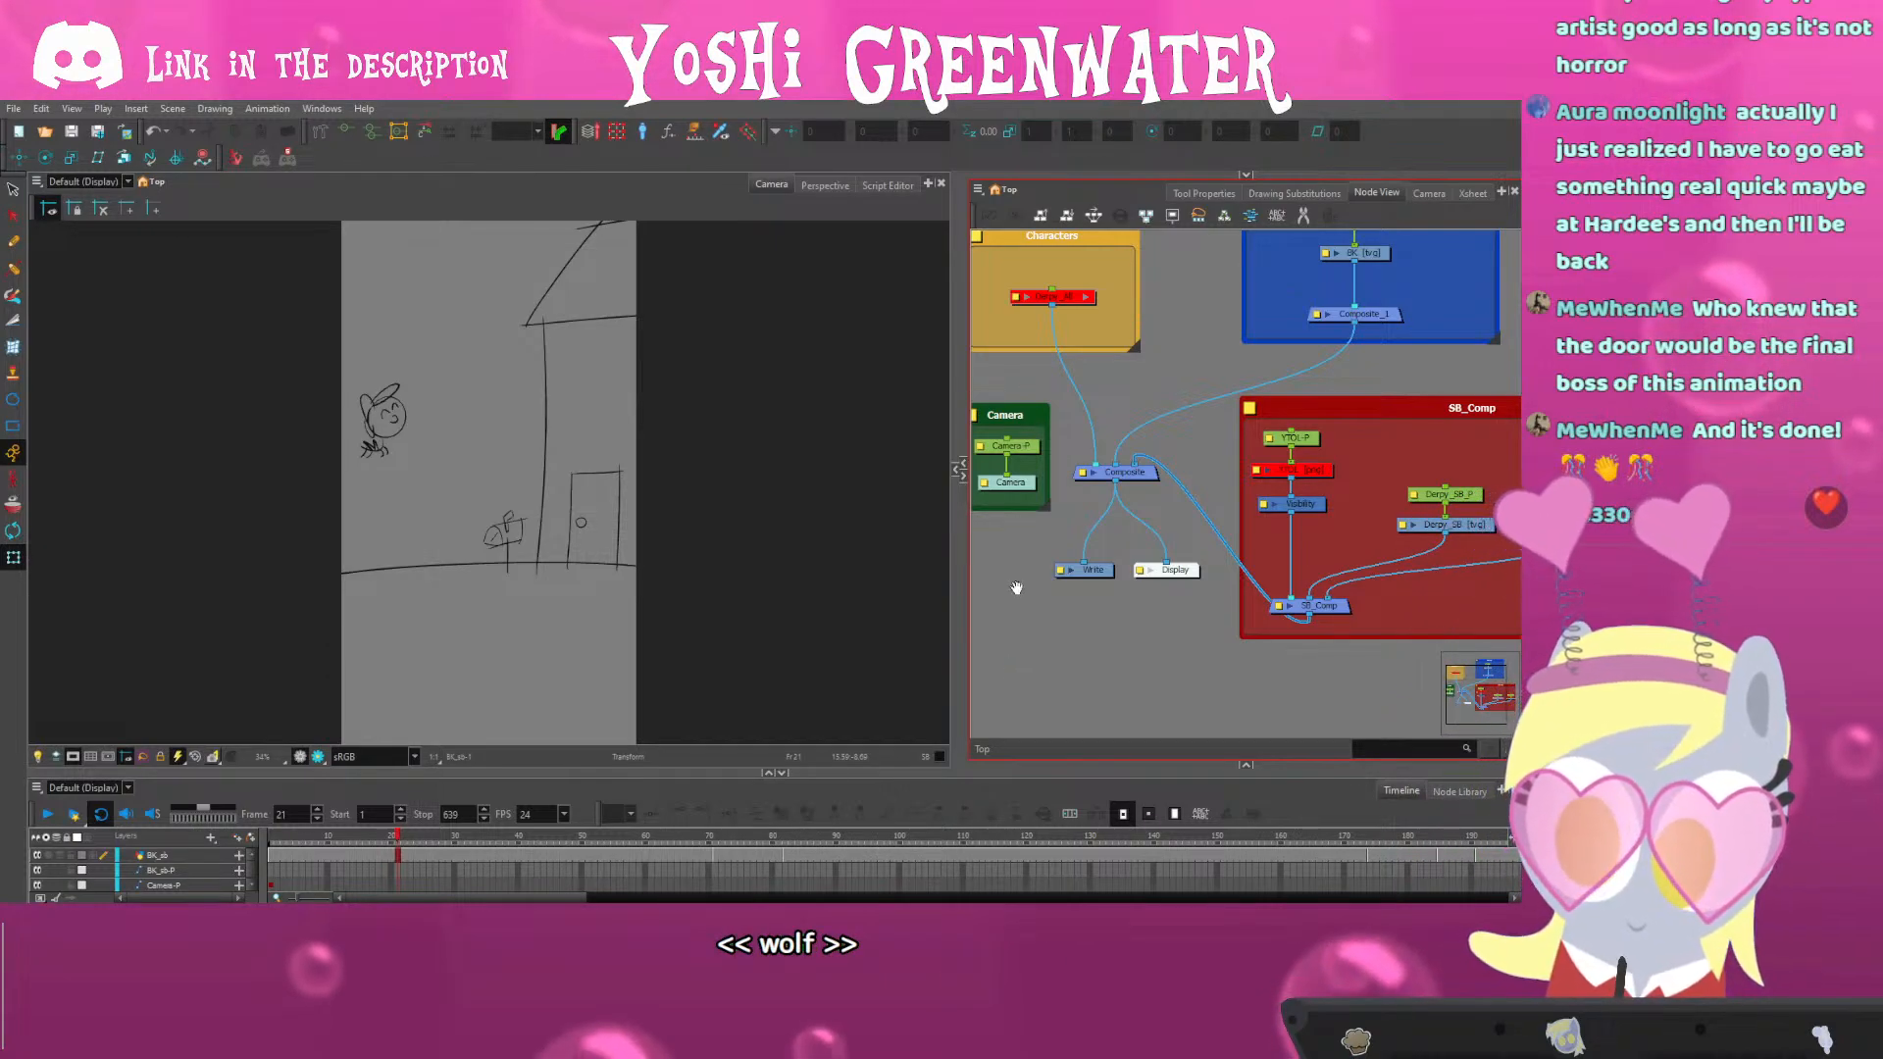
pyautogui.moveTo(1013, 586); pyautogui.dragTo(1073, 645)
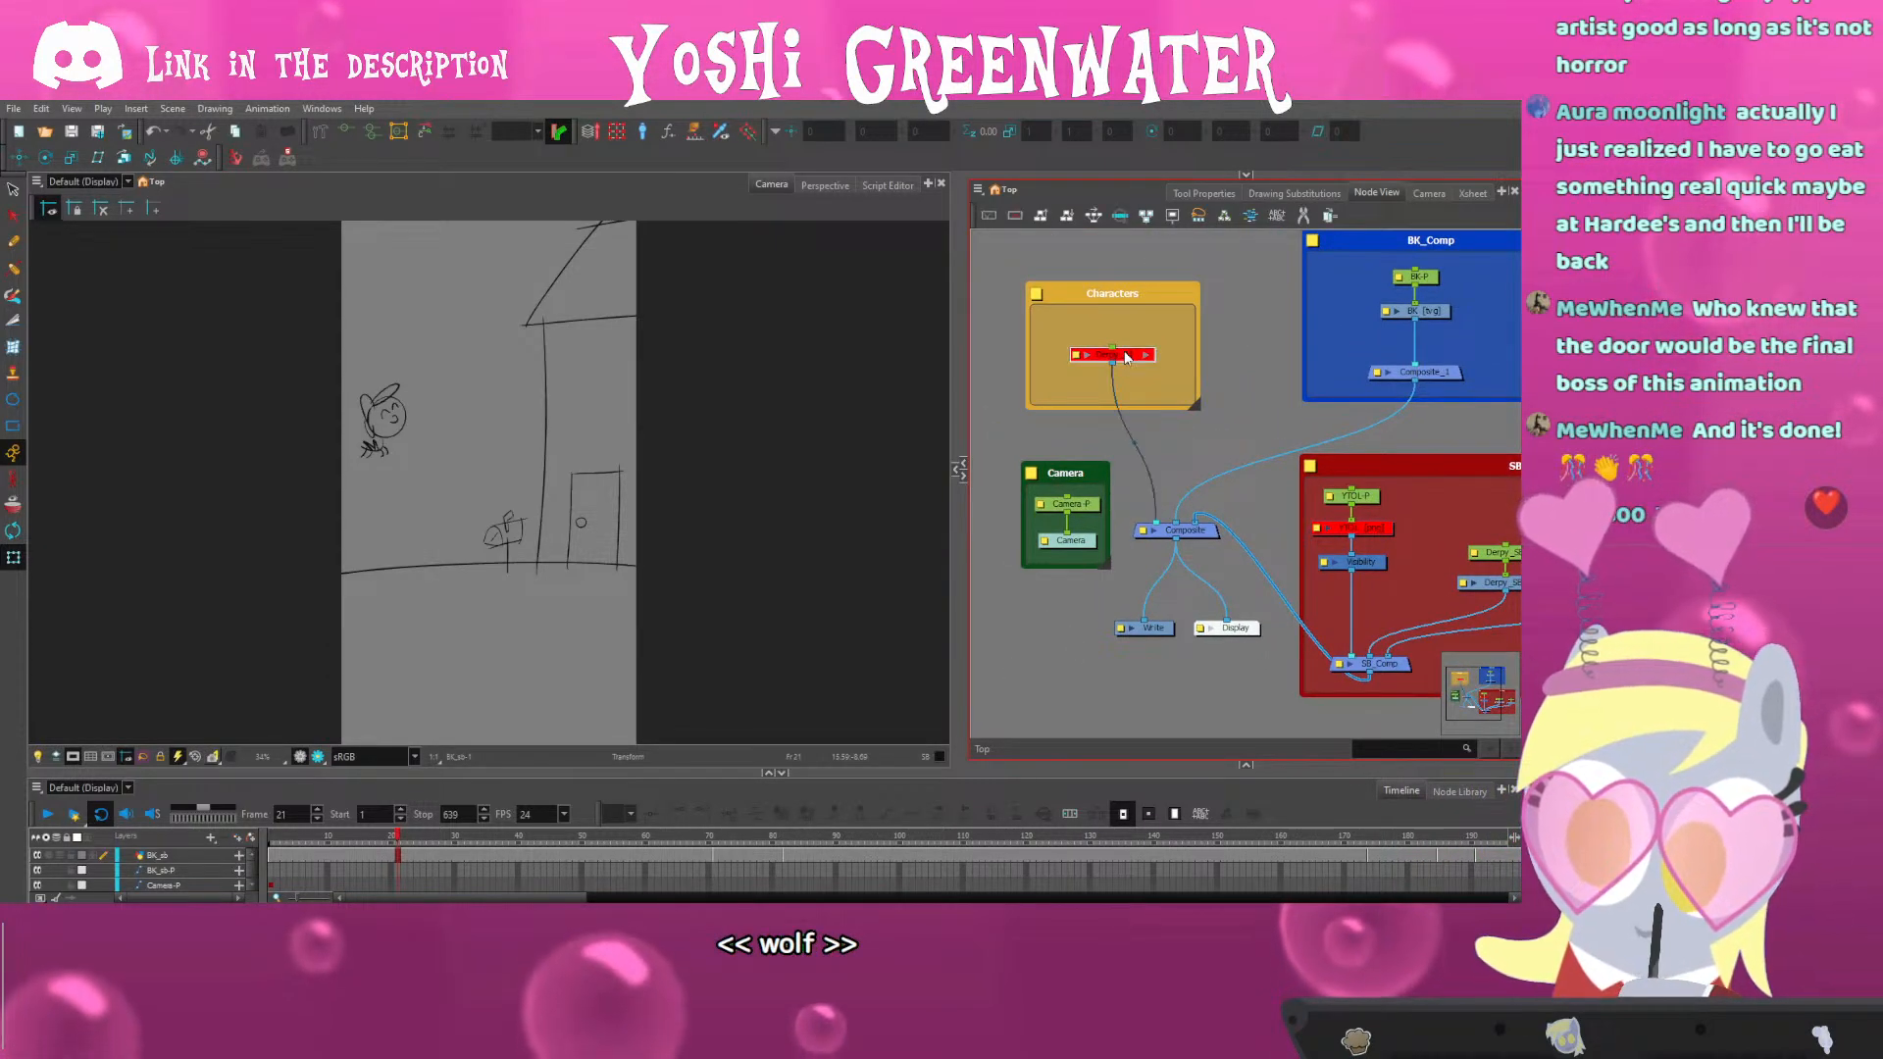
pyautogui.press('a')
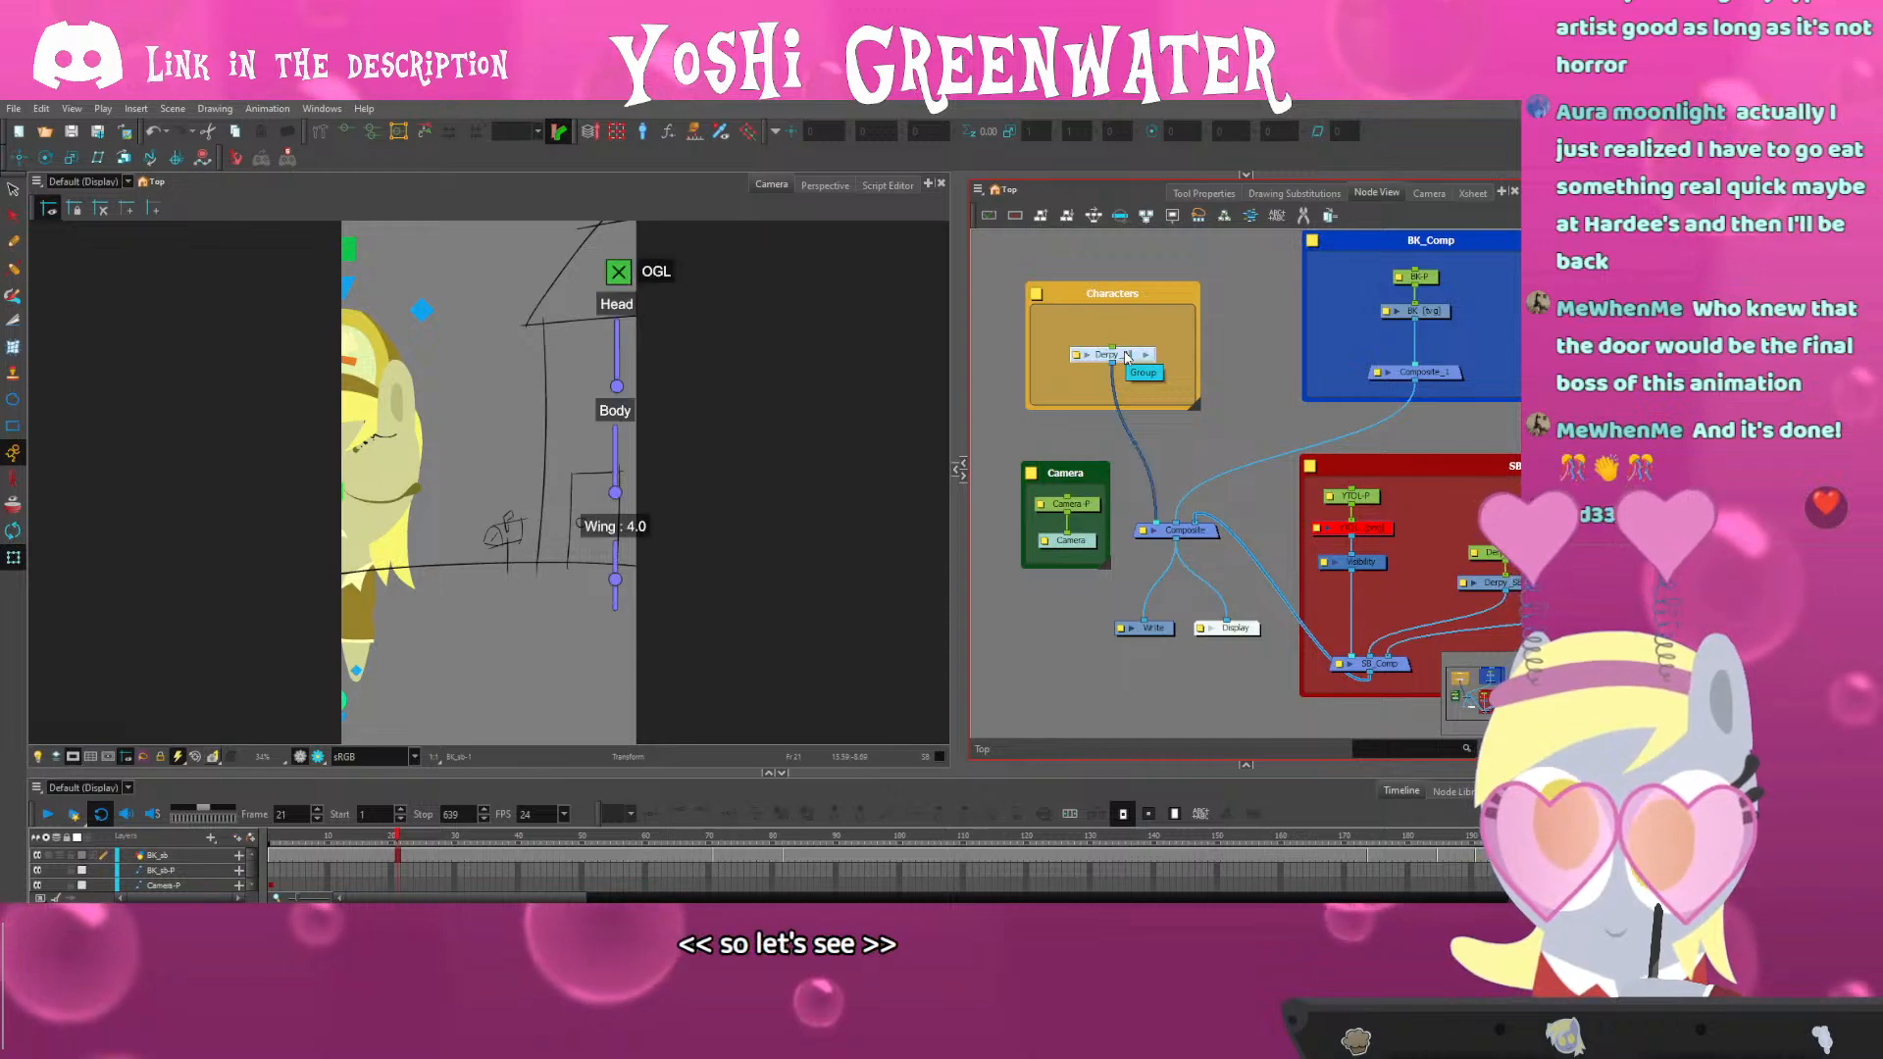
pyautogui.moveTo(397, 837); pyautogui.dragTo(271, 837)
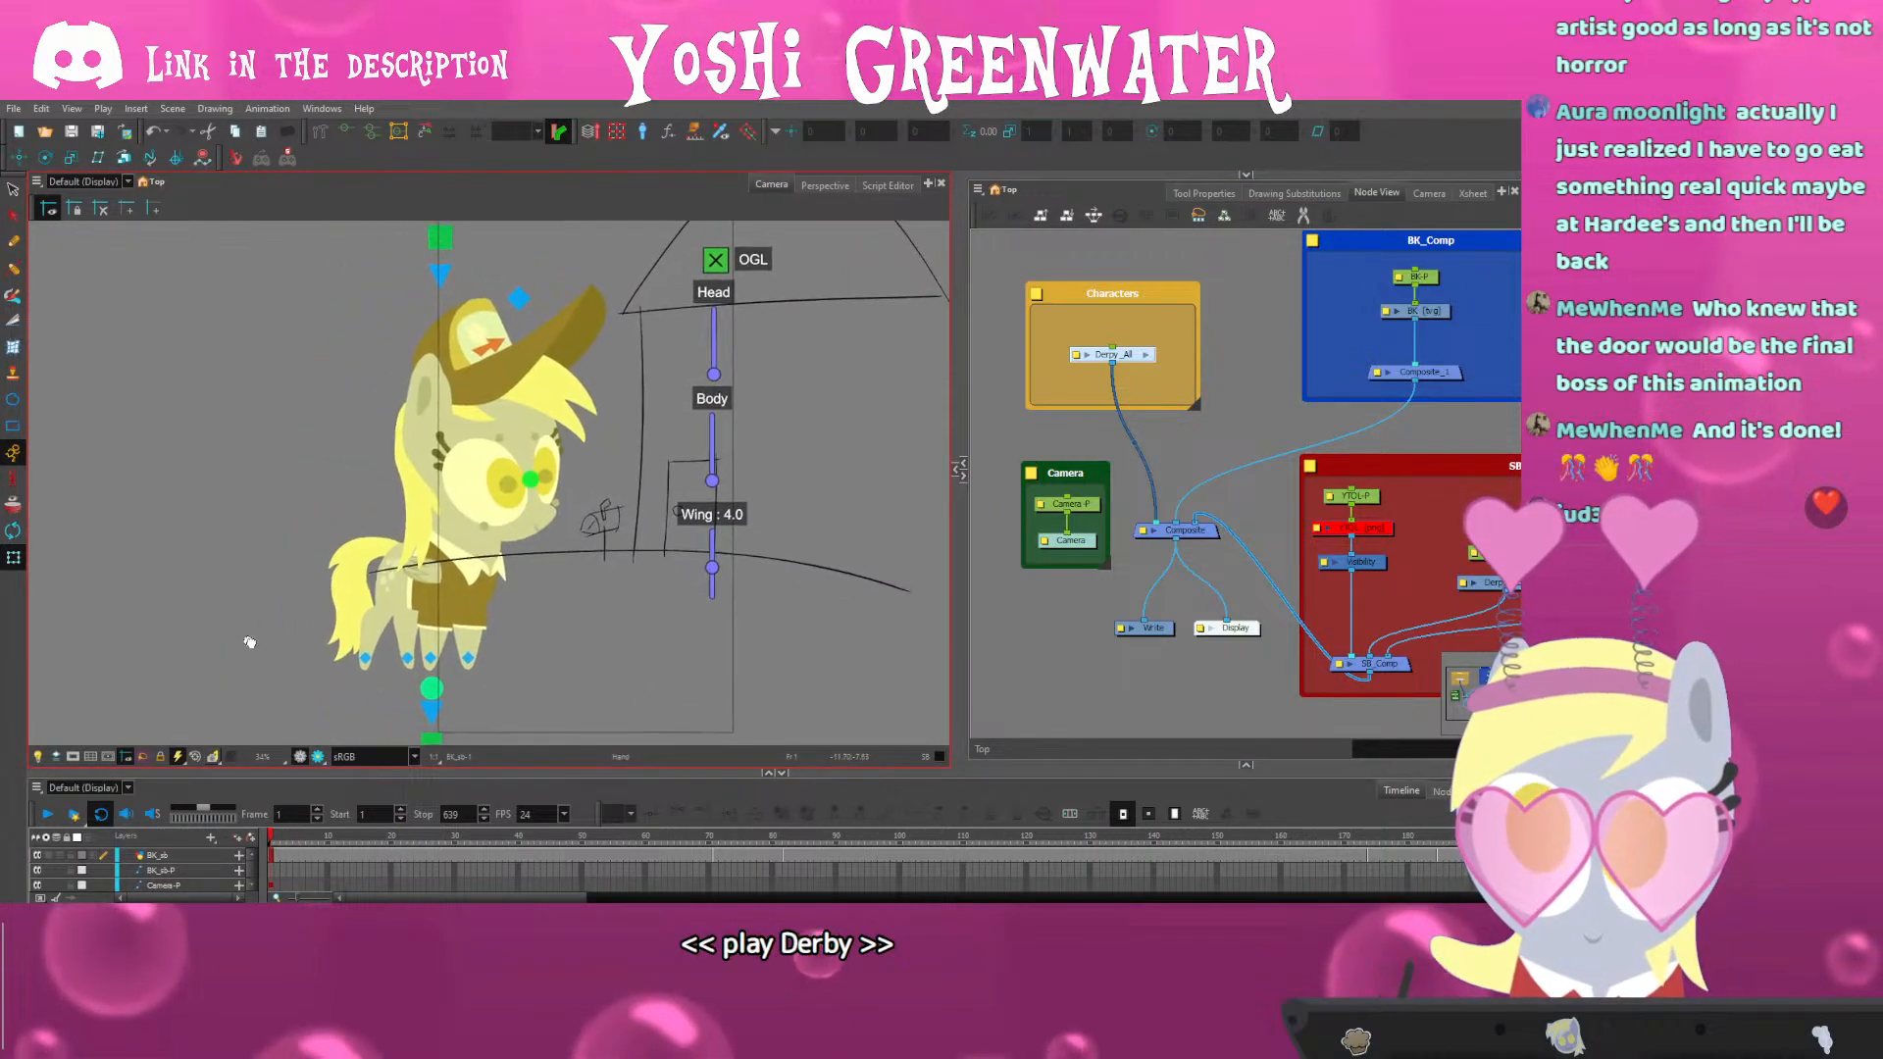
pyautogui.moveTo(299, 772); pyautogui.dragTo(299, 749)
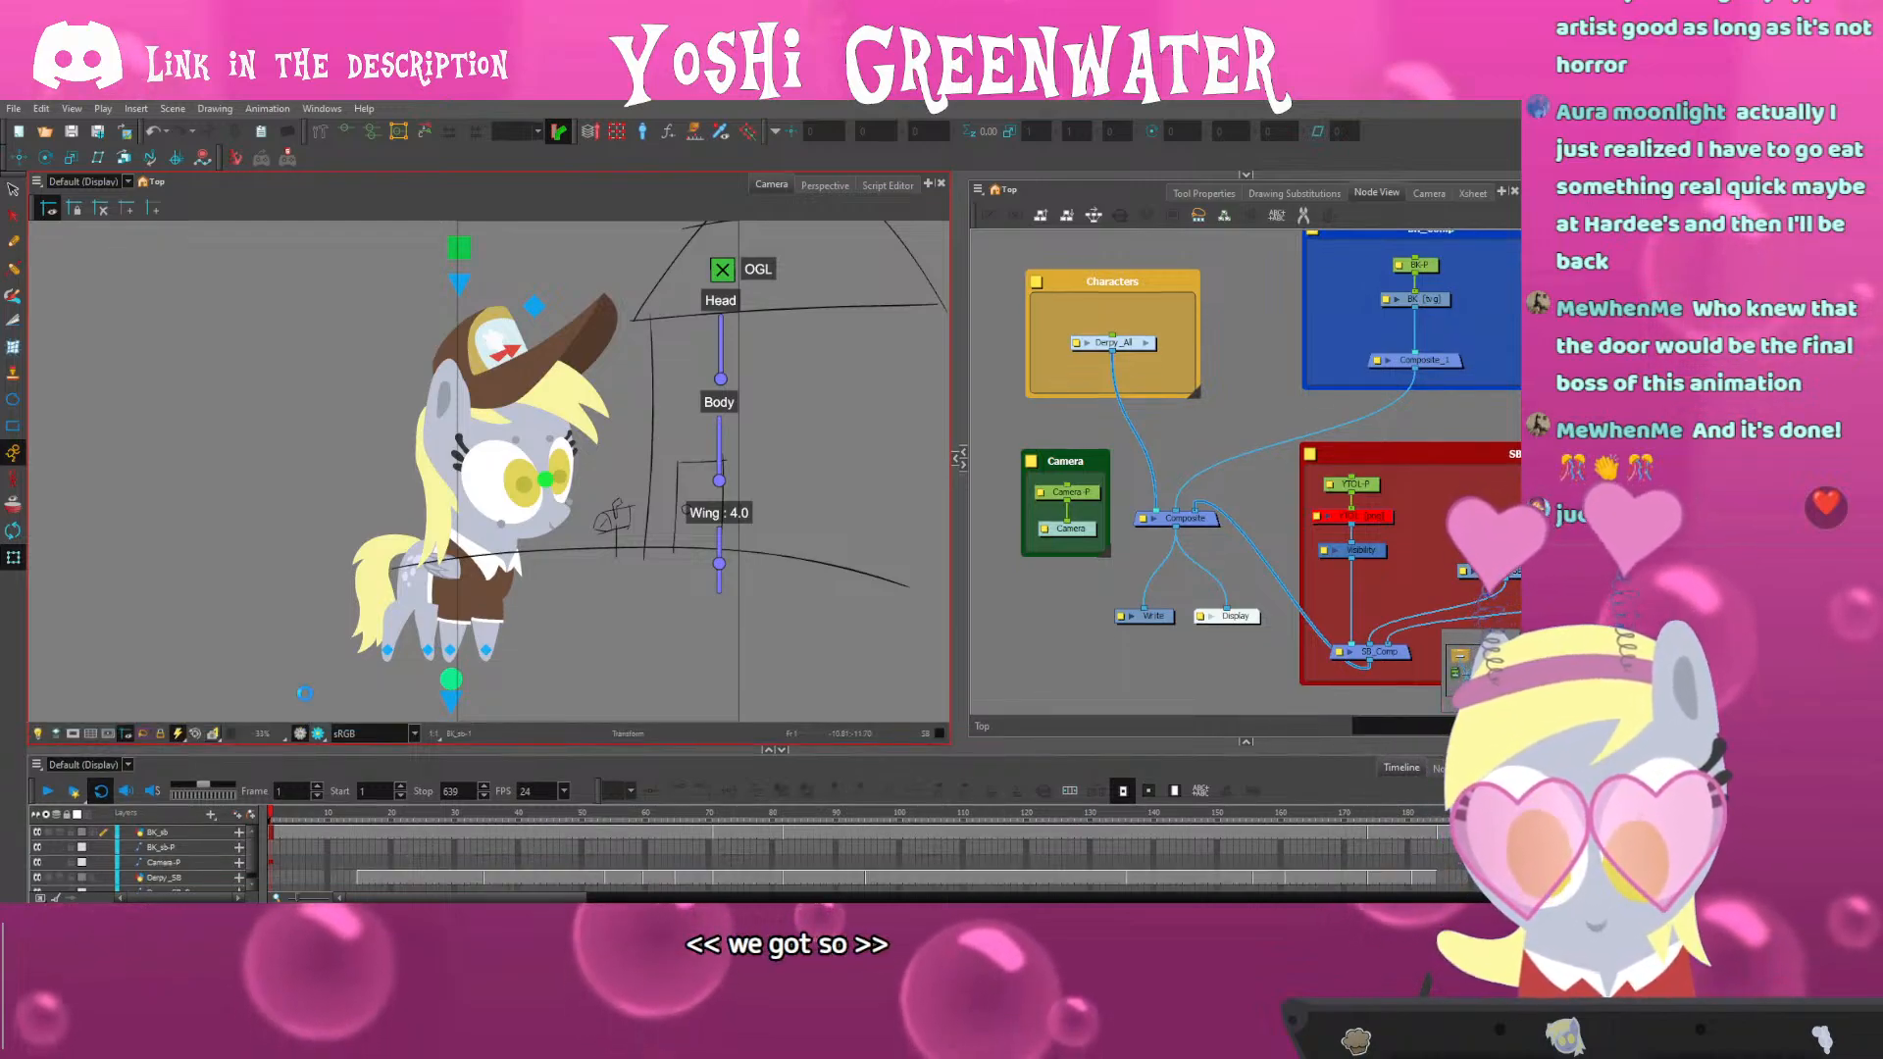
pyautogui.scroll(-1, 305, 480)
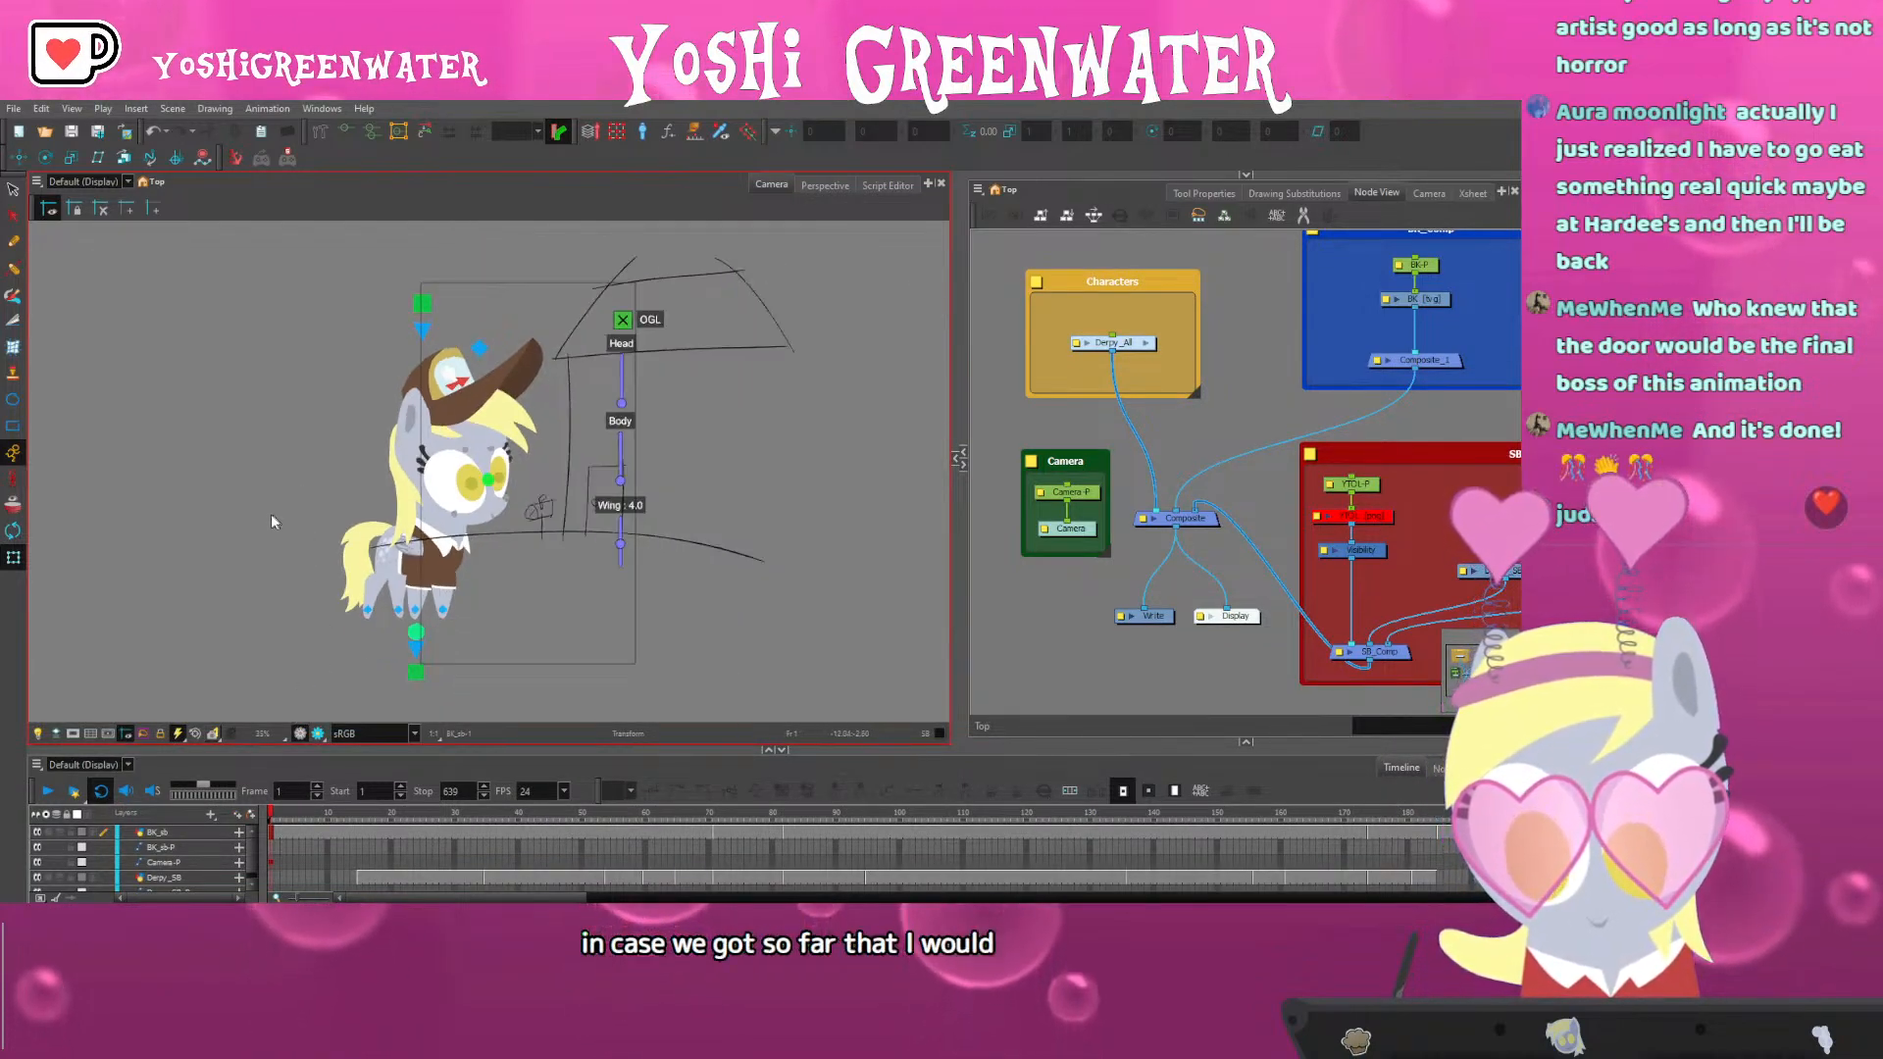
pyautogui.moveTo(272, 515); pyautogui.dragTo(210, 503)
pyautogui.scroll(1, 243, 516)
# Open the Derpy_All group in the Node View to show its whole rig network
pyautogui.click(995, 378)
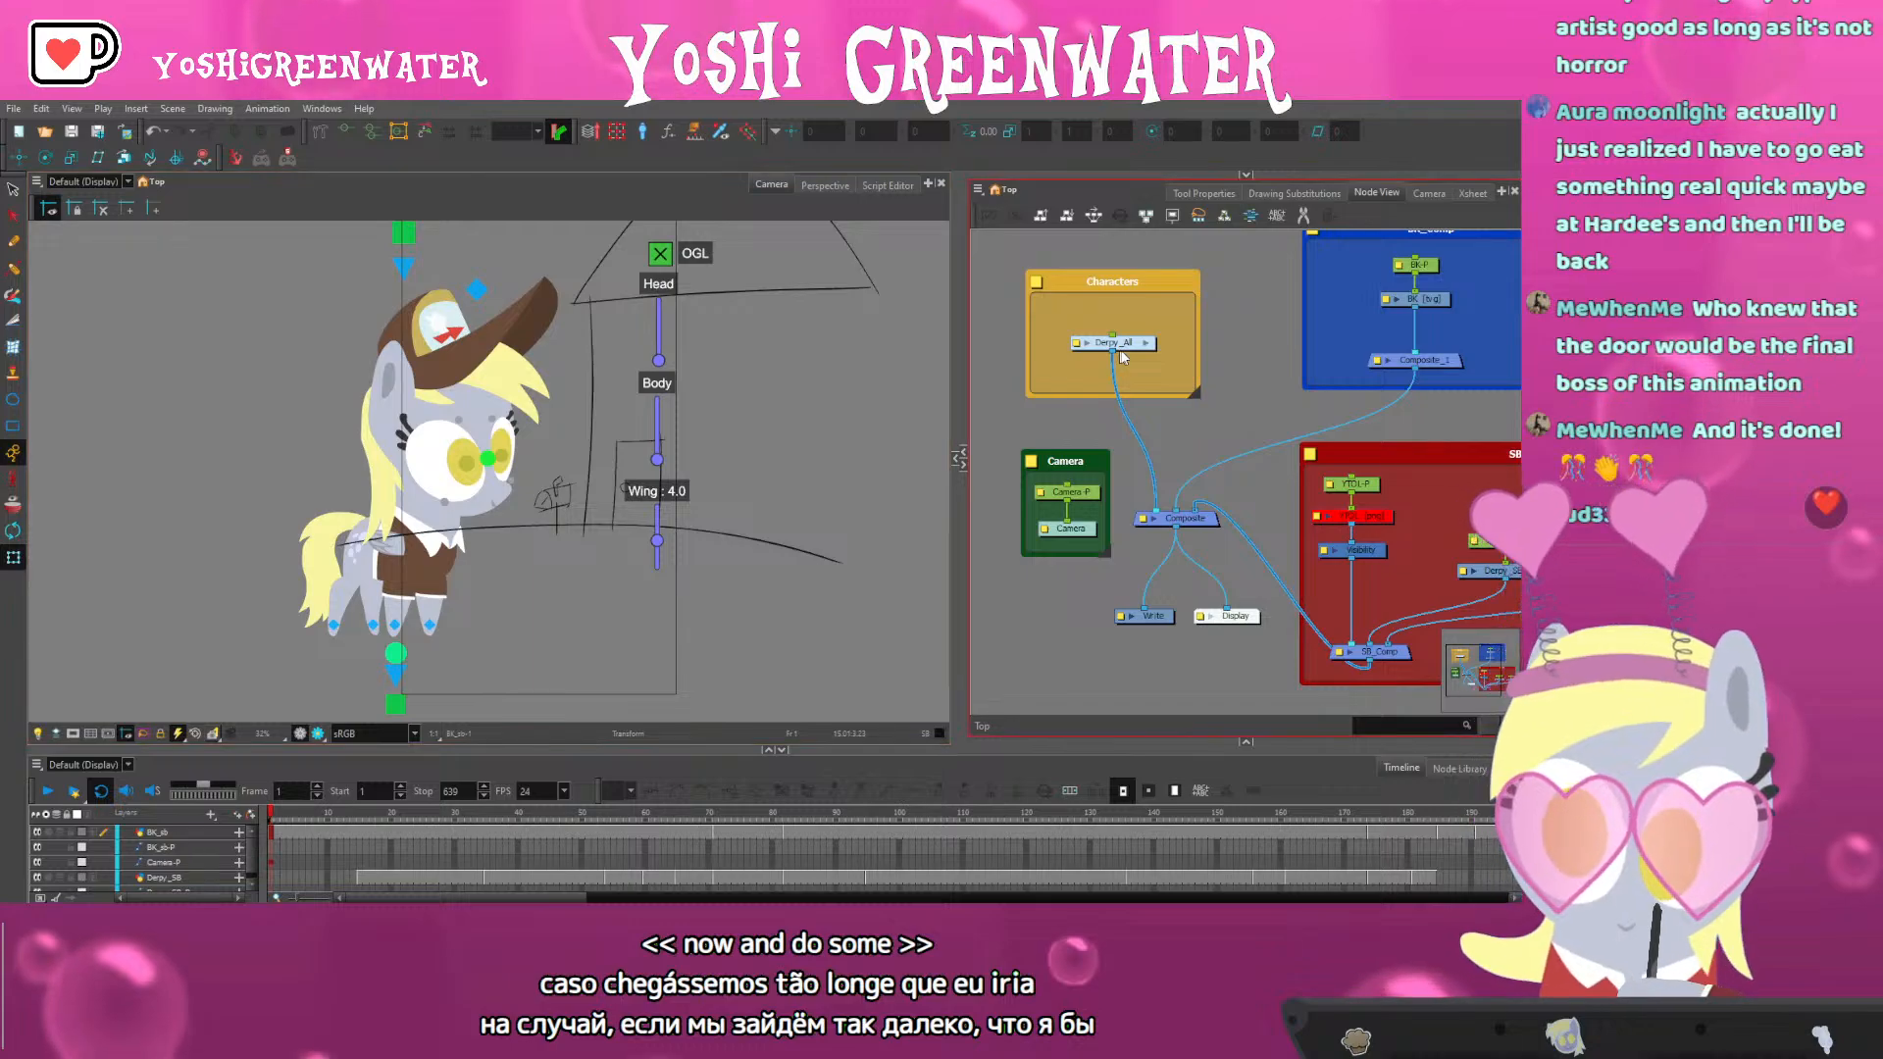
pyautogui.click(1125, 353)
pyautogui.click(1144, 344)
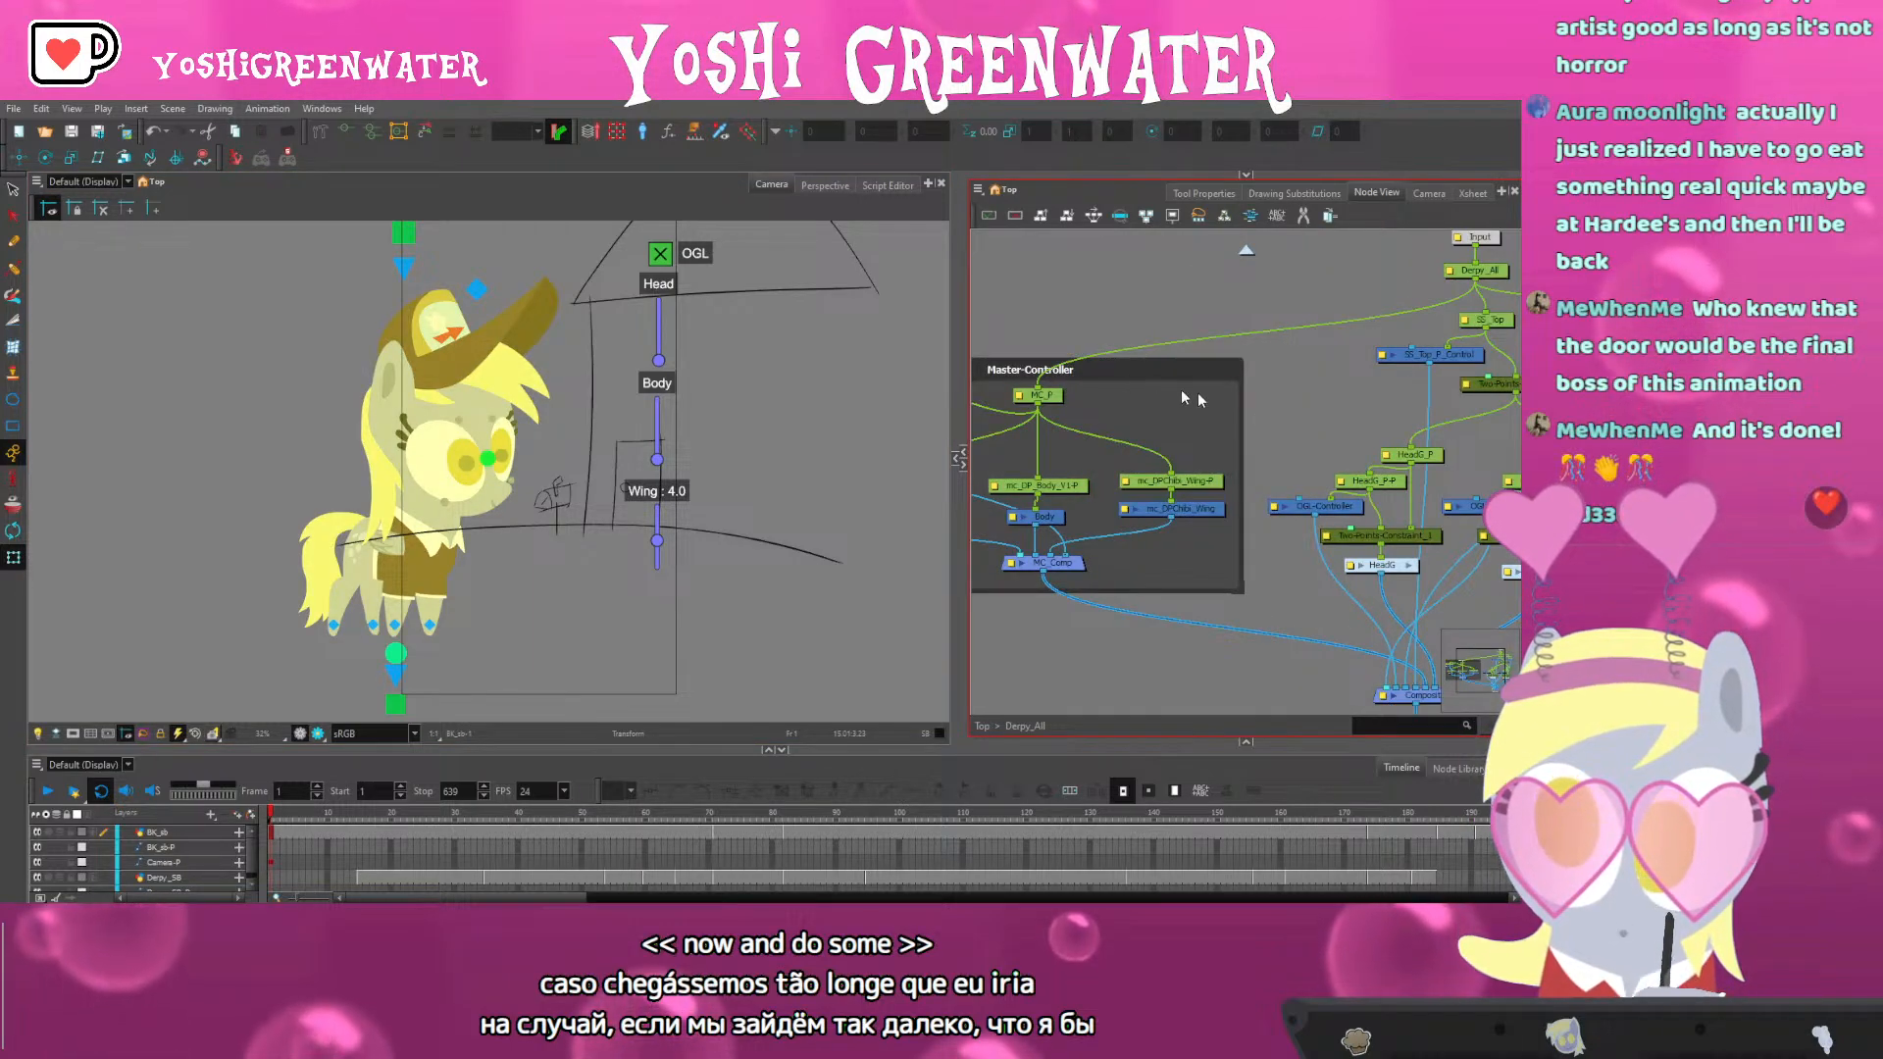
pyautogui.scroll(-4, 1073, 421)
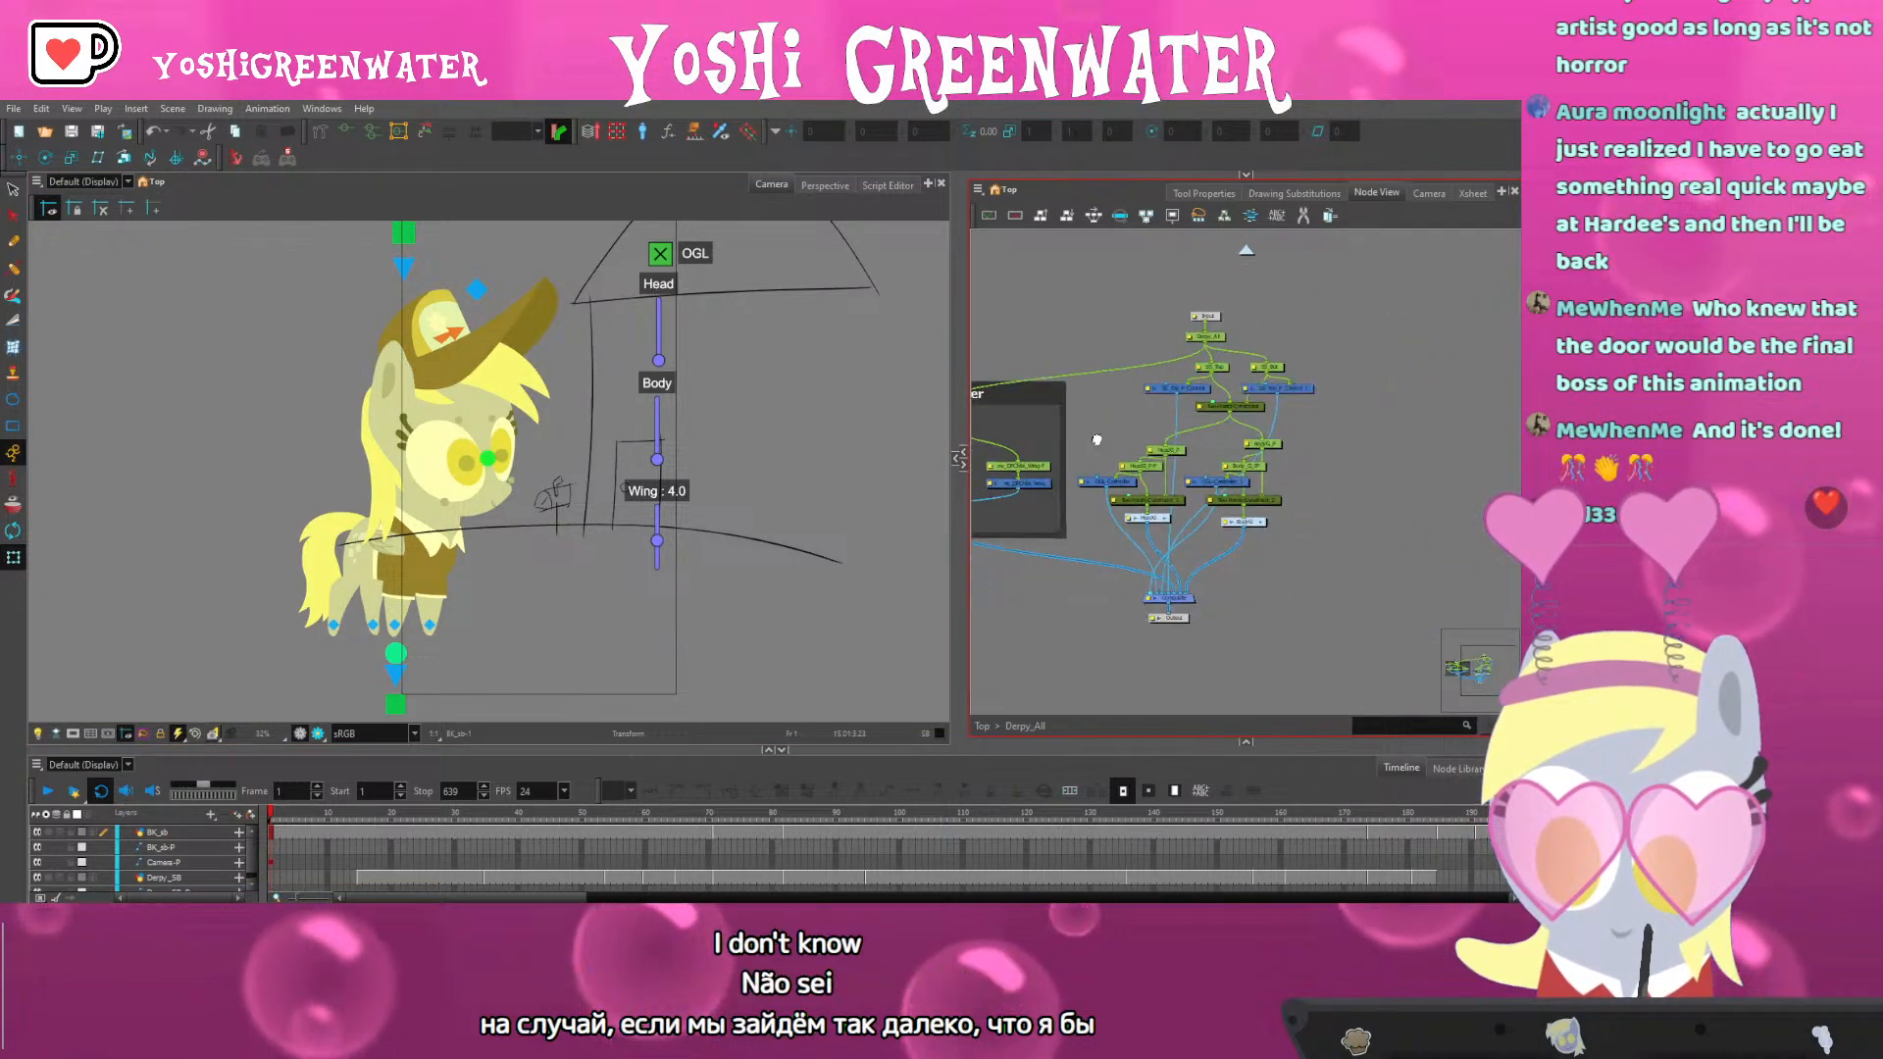
pyautogui.scroll(2, 1186, 454)
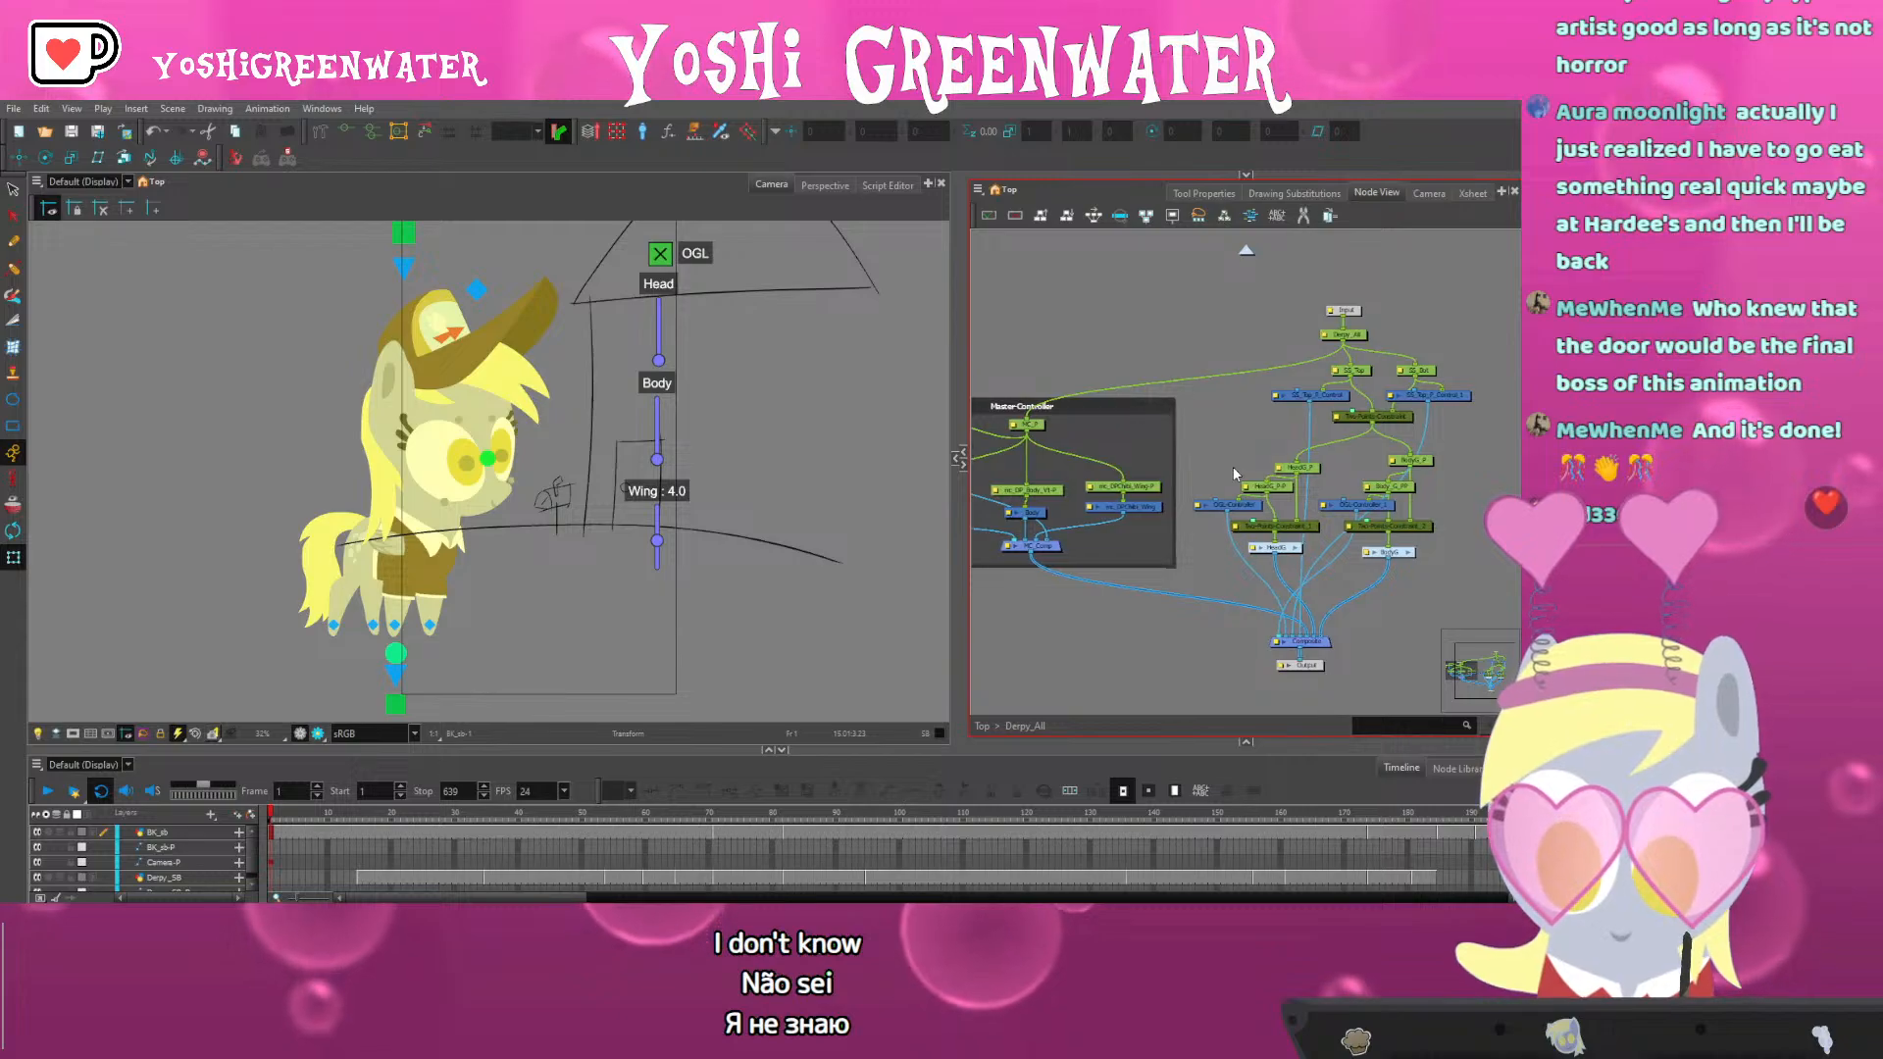
pyautogui.click(1232, 467)
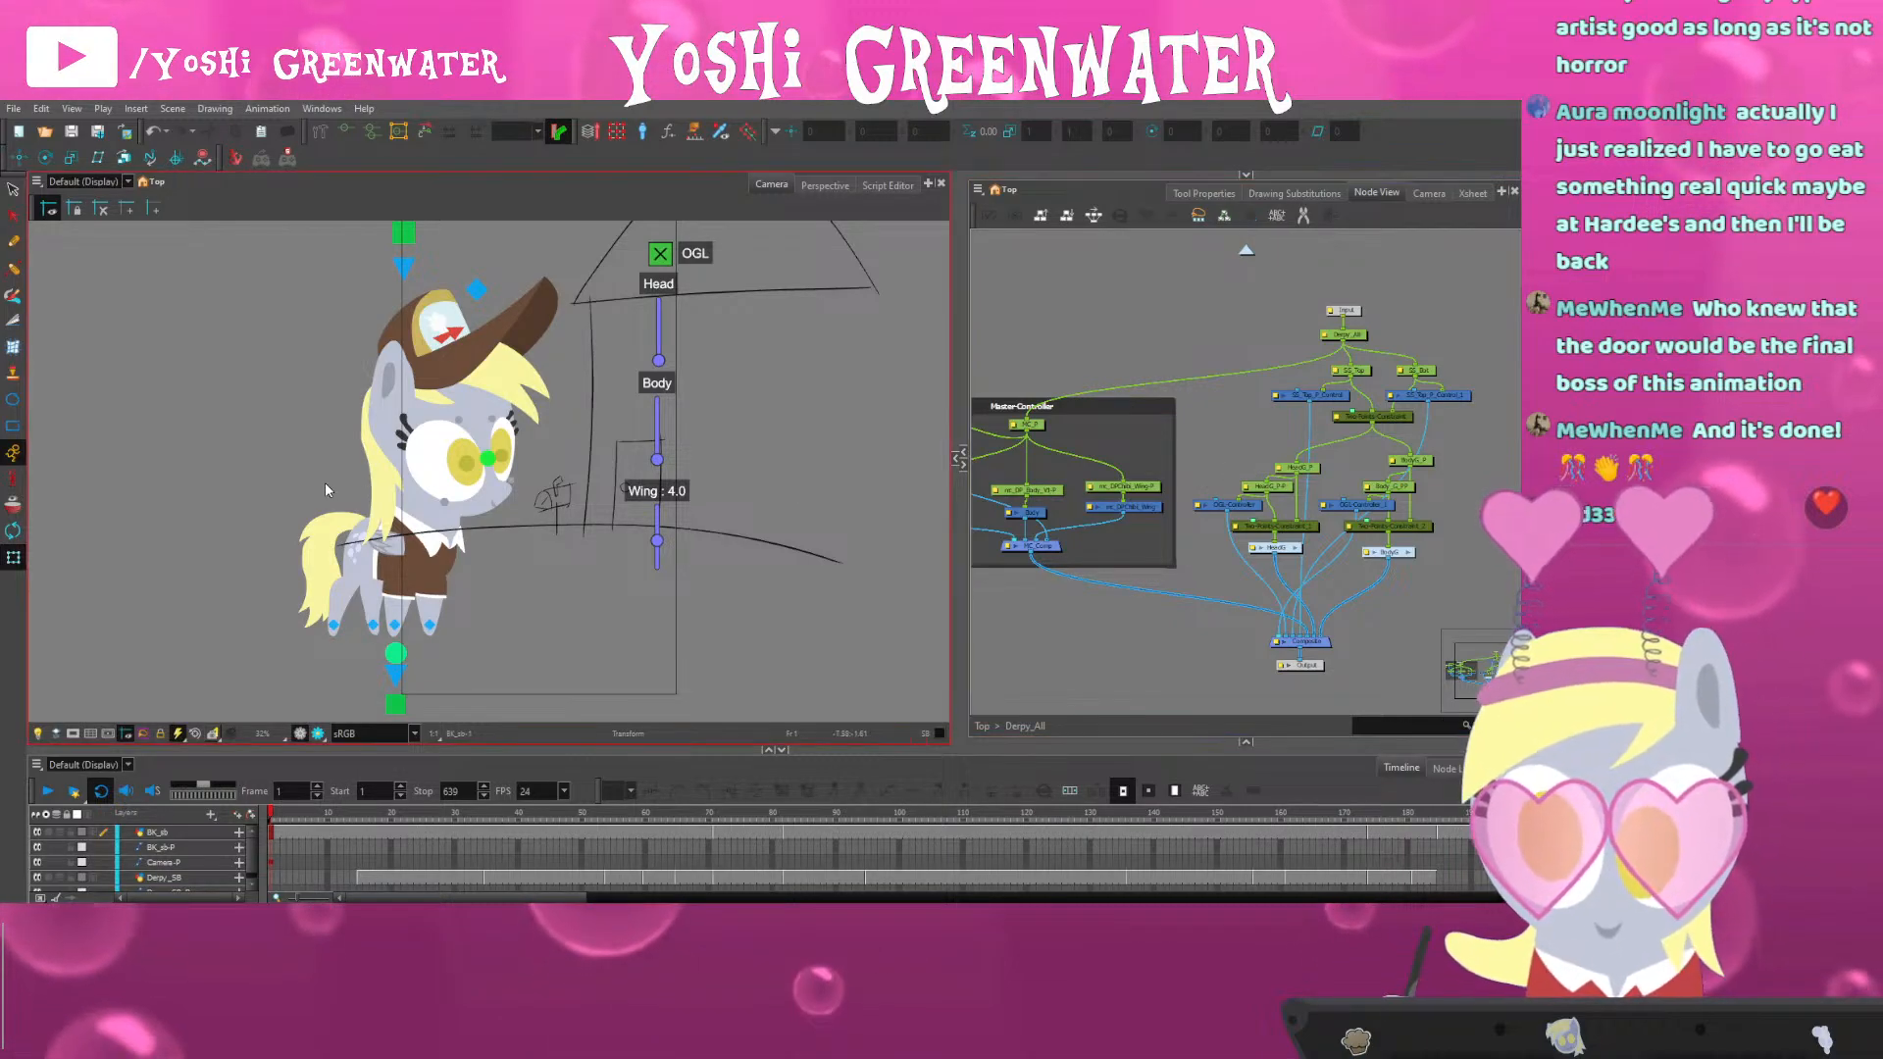
# Try moving the whole character with the Derpy_All peg inside the group, and undo the change
pyautogui.scroll(-2, 363, 432)
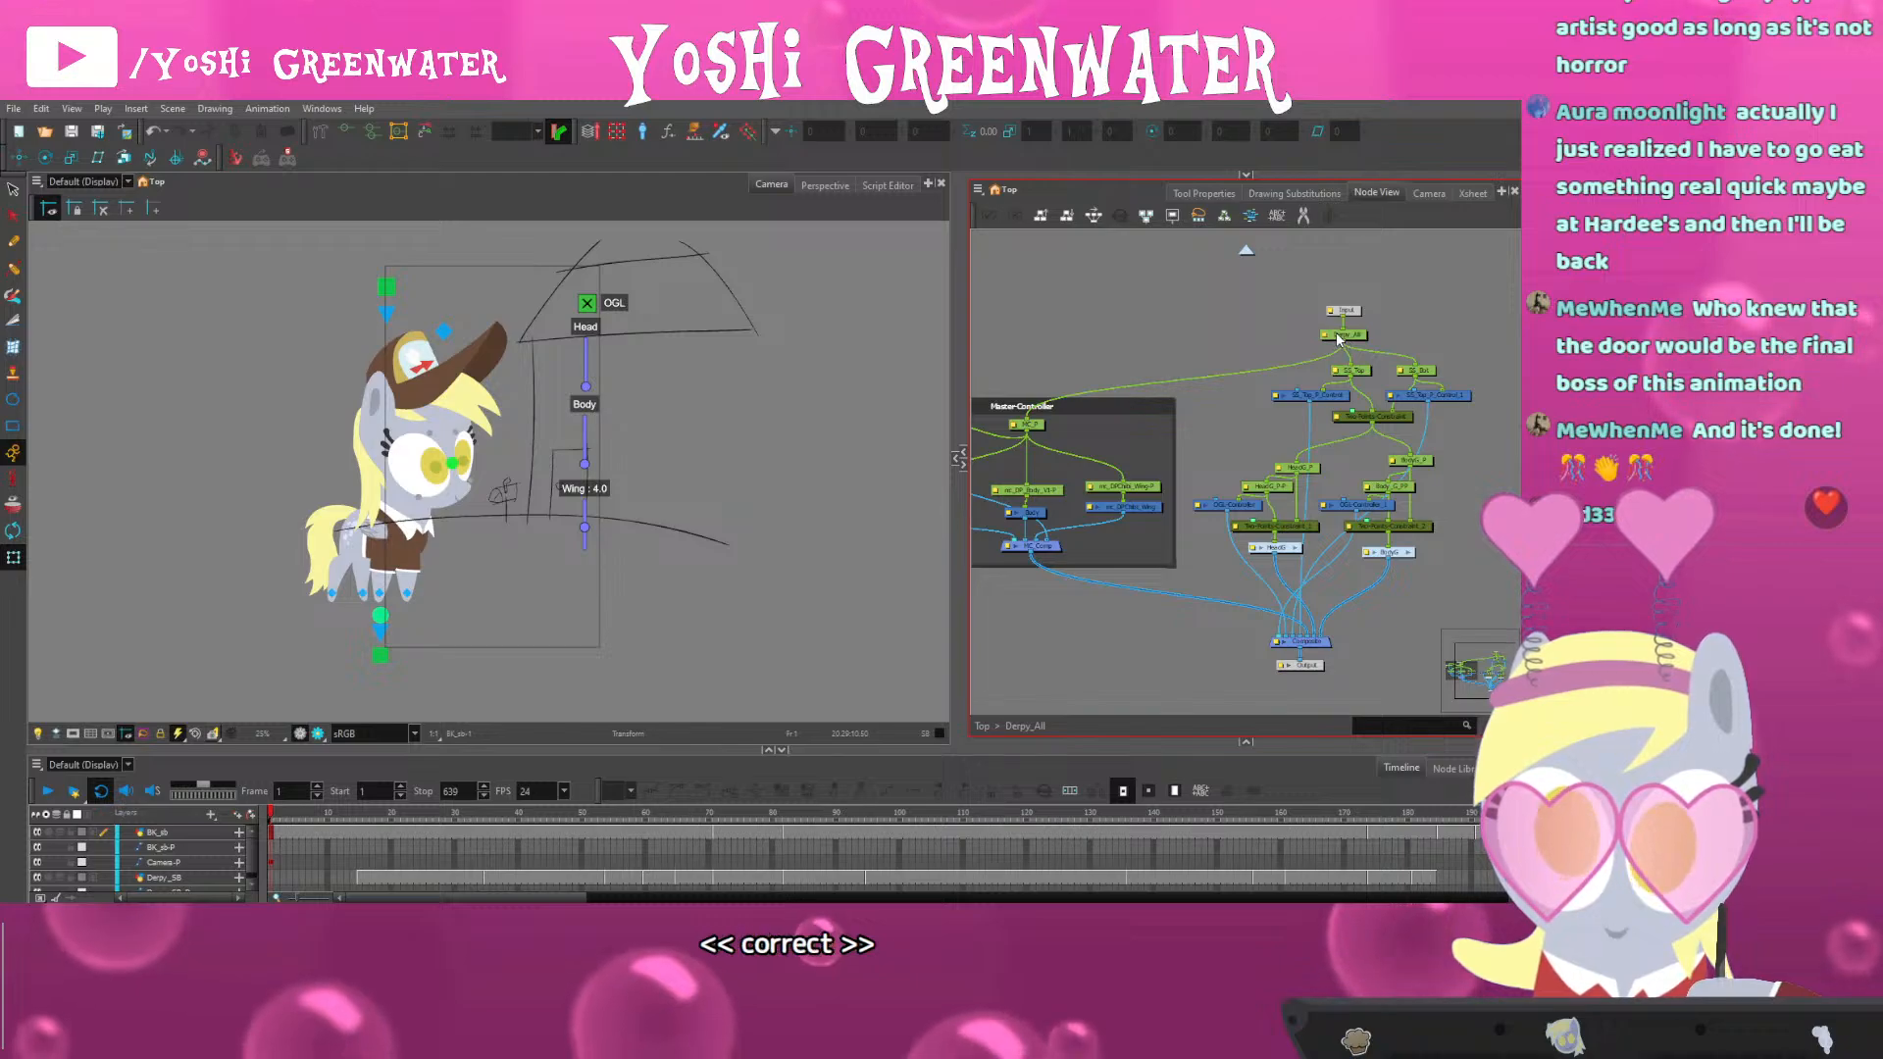
pyautogui.click(1338, 335)
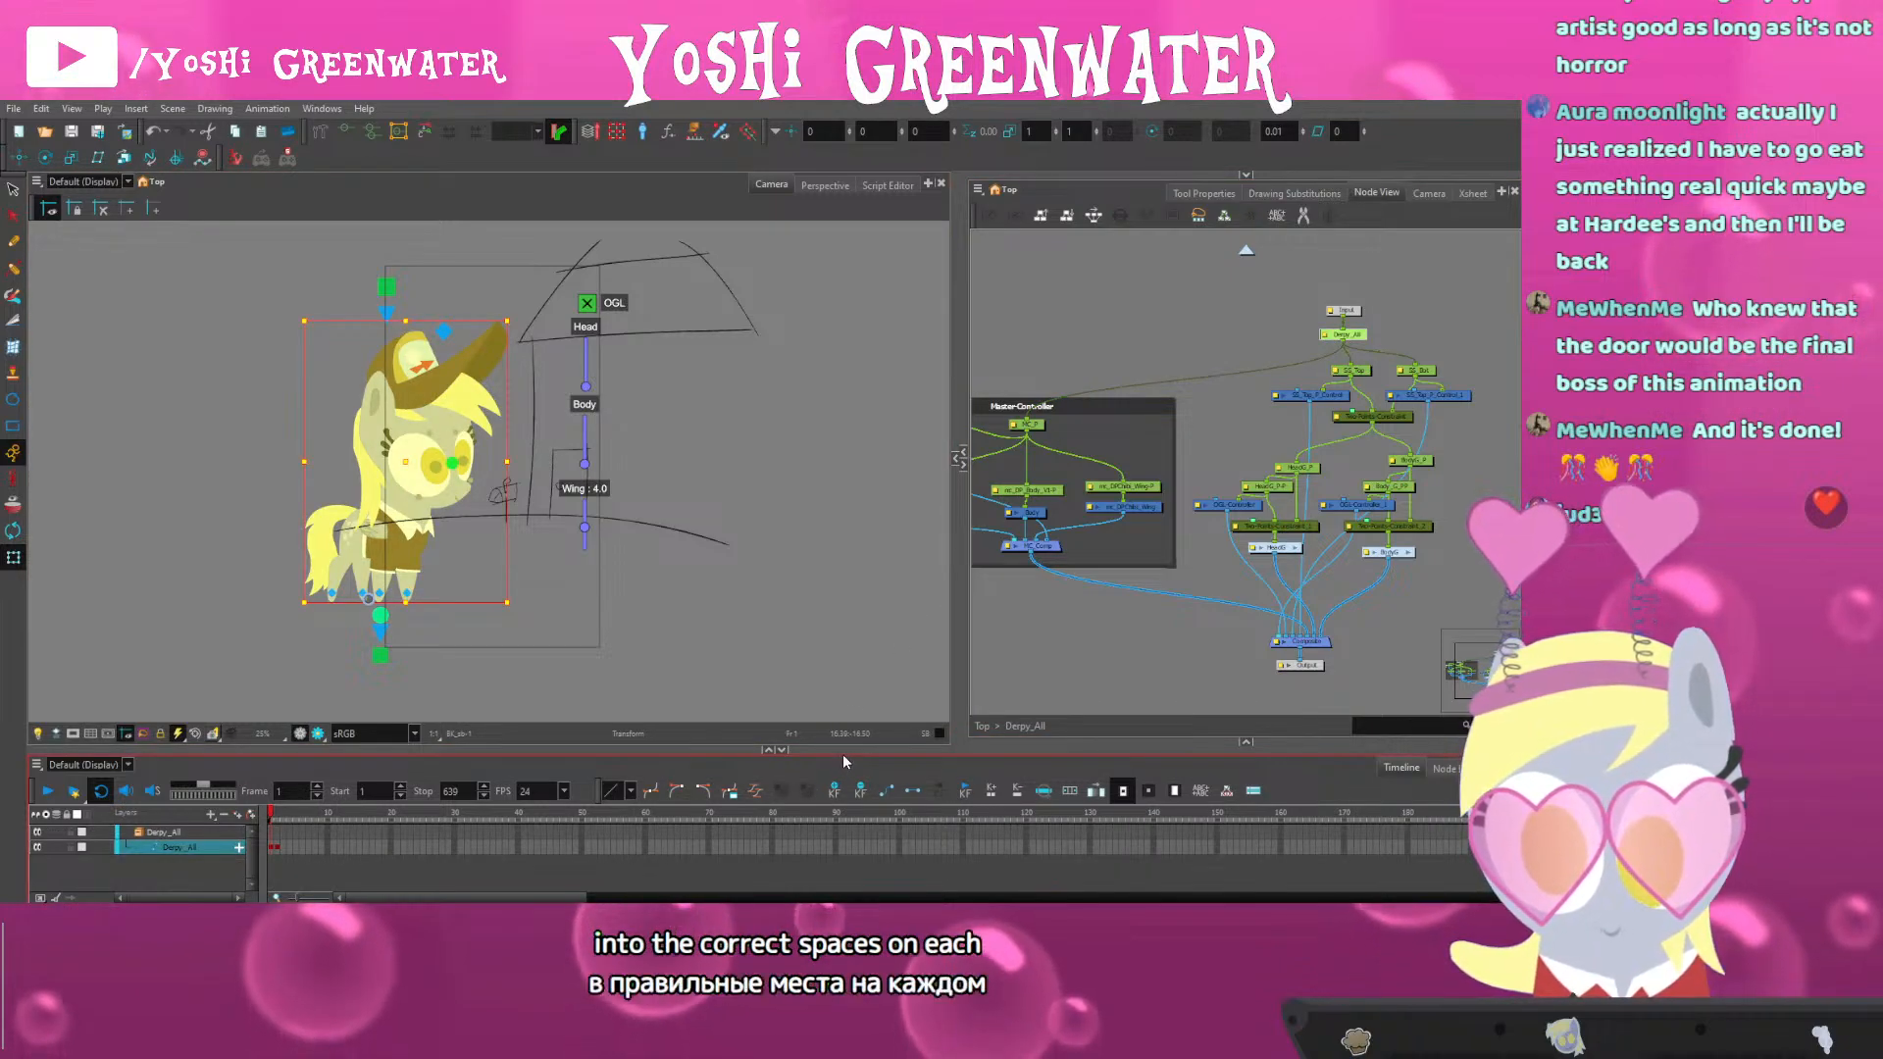
pyautogui.moveTo(844, 755); pyautogui.dragTo(815, 731)
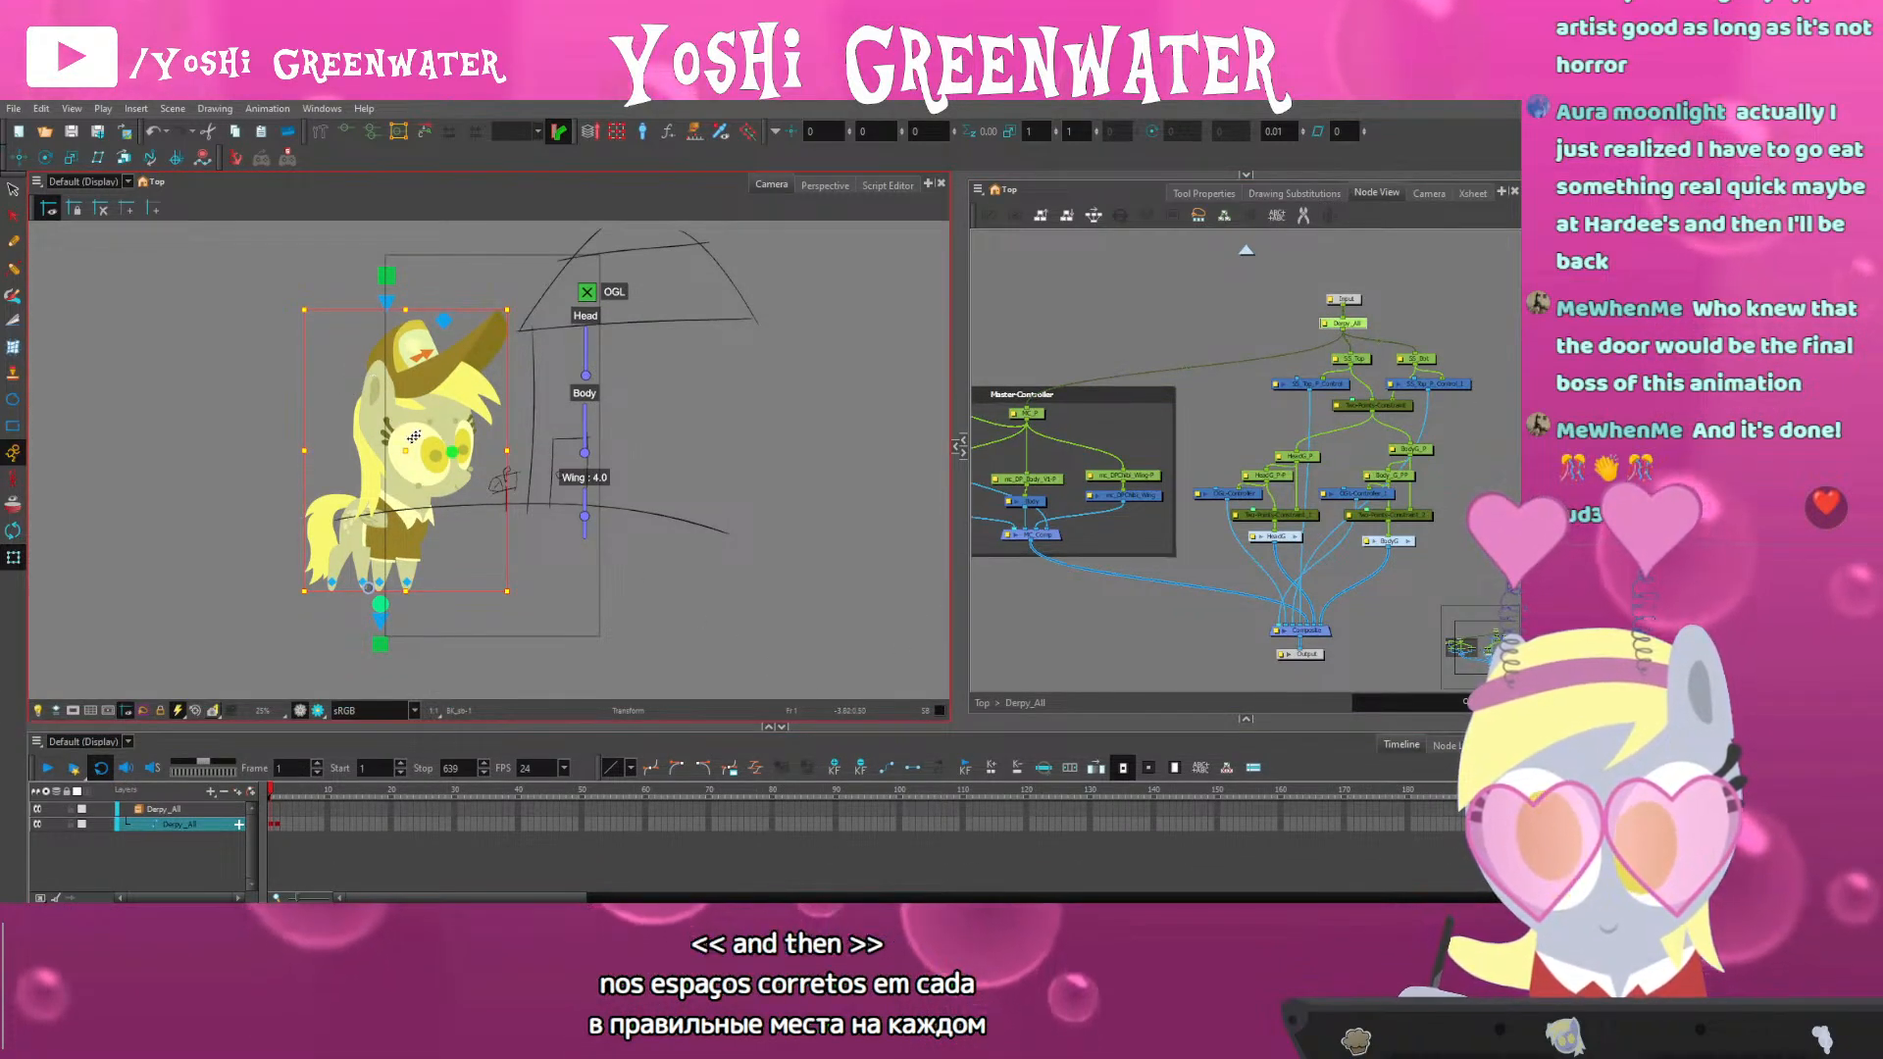
pyautogui.moveTo(414, 436)
pyautogui.mouseDown()
pyautogui.moveTo(652, 520)
pyautogui.moveTo(320, 393)
pyautogui.moveTo(624, 423)
pyautogui.moveTo(410, 438)
pyautogui.mouseUp()
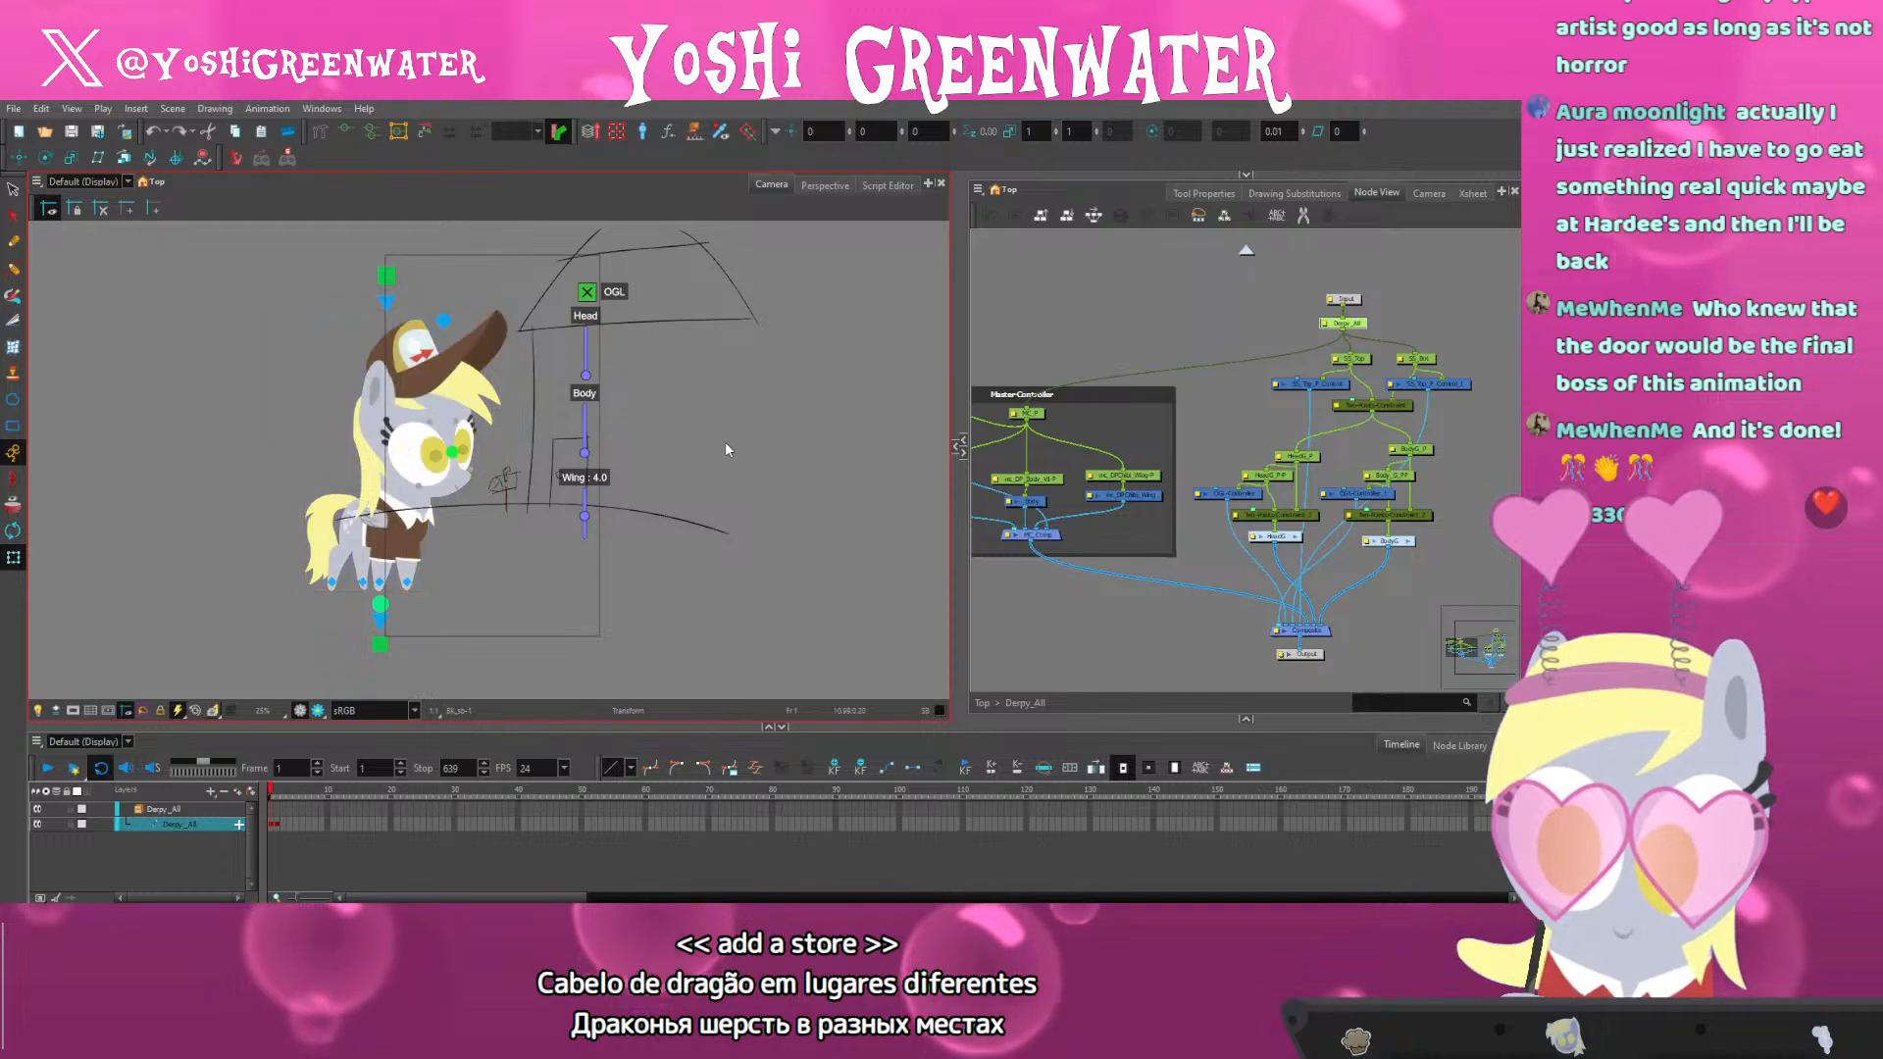
pyautogui.click(726, 443)
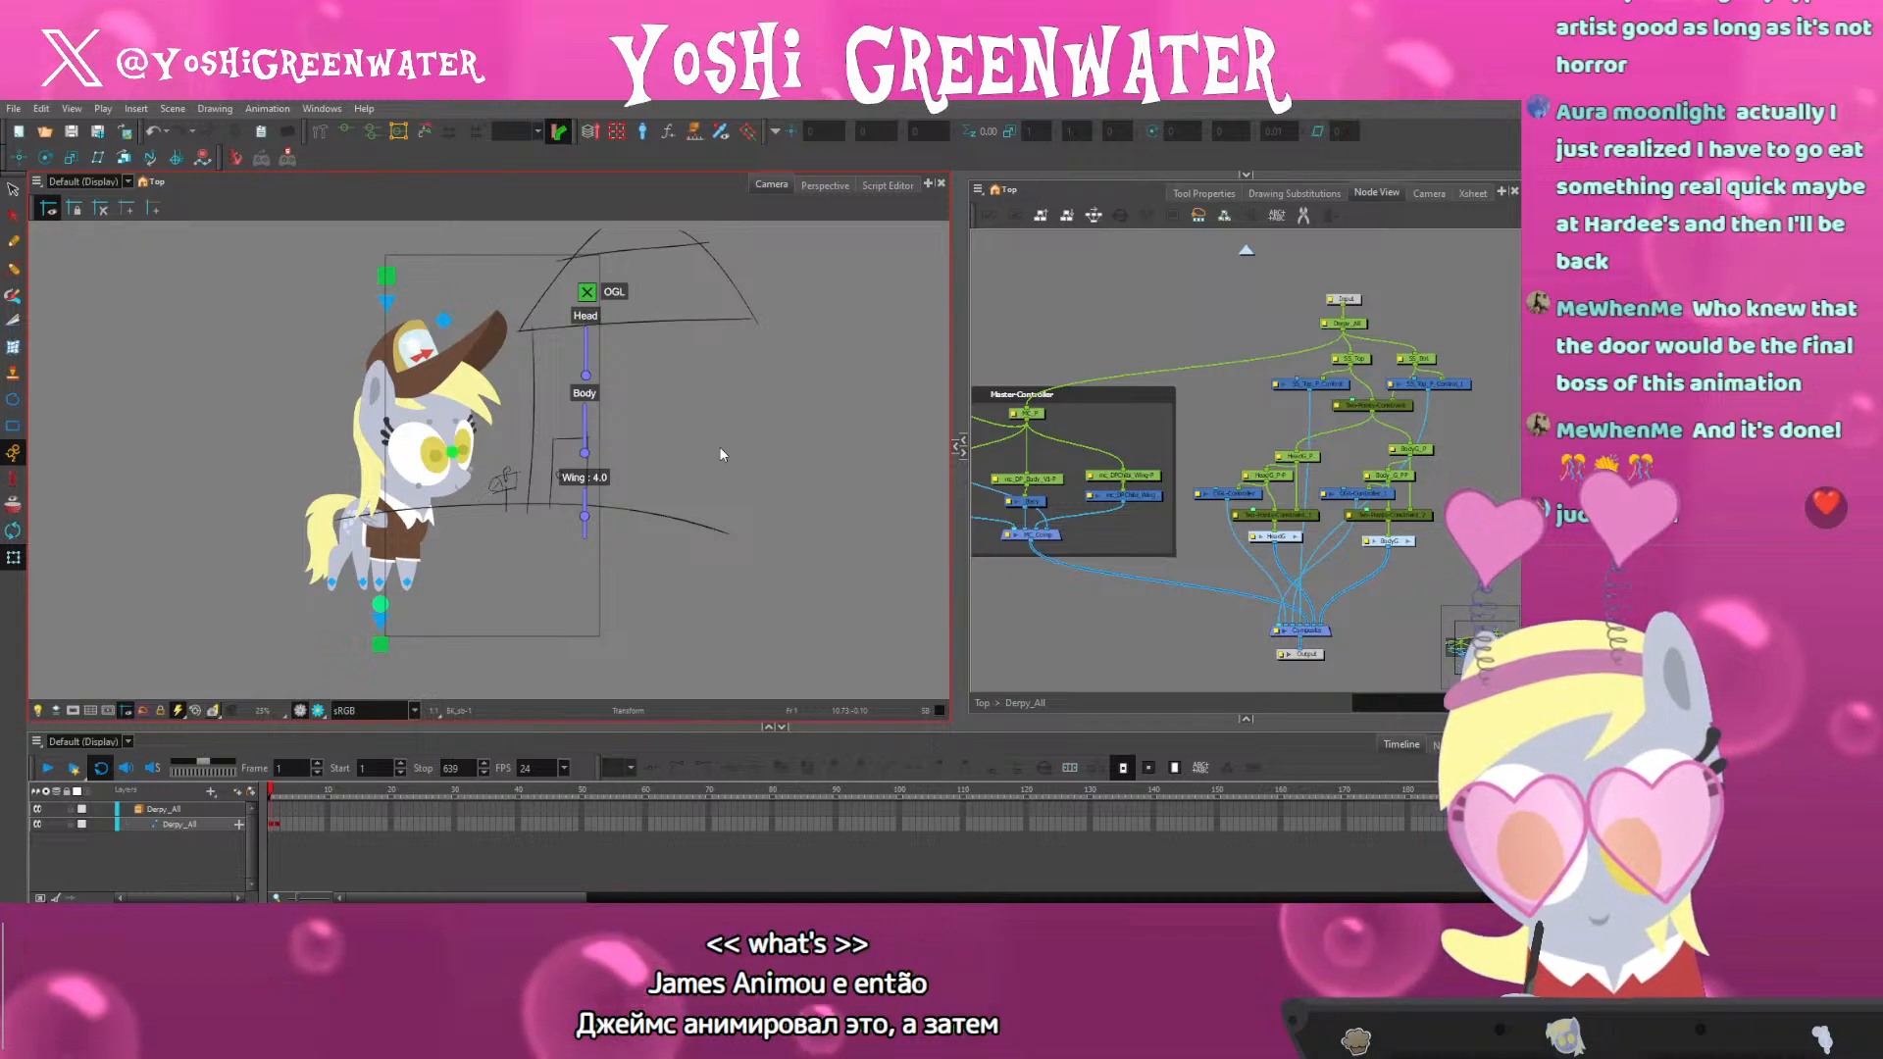
# Try shifting the character's pupils with the eye master peg, and undo the change
pyautogui.scroll(2, 479, 445)
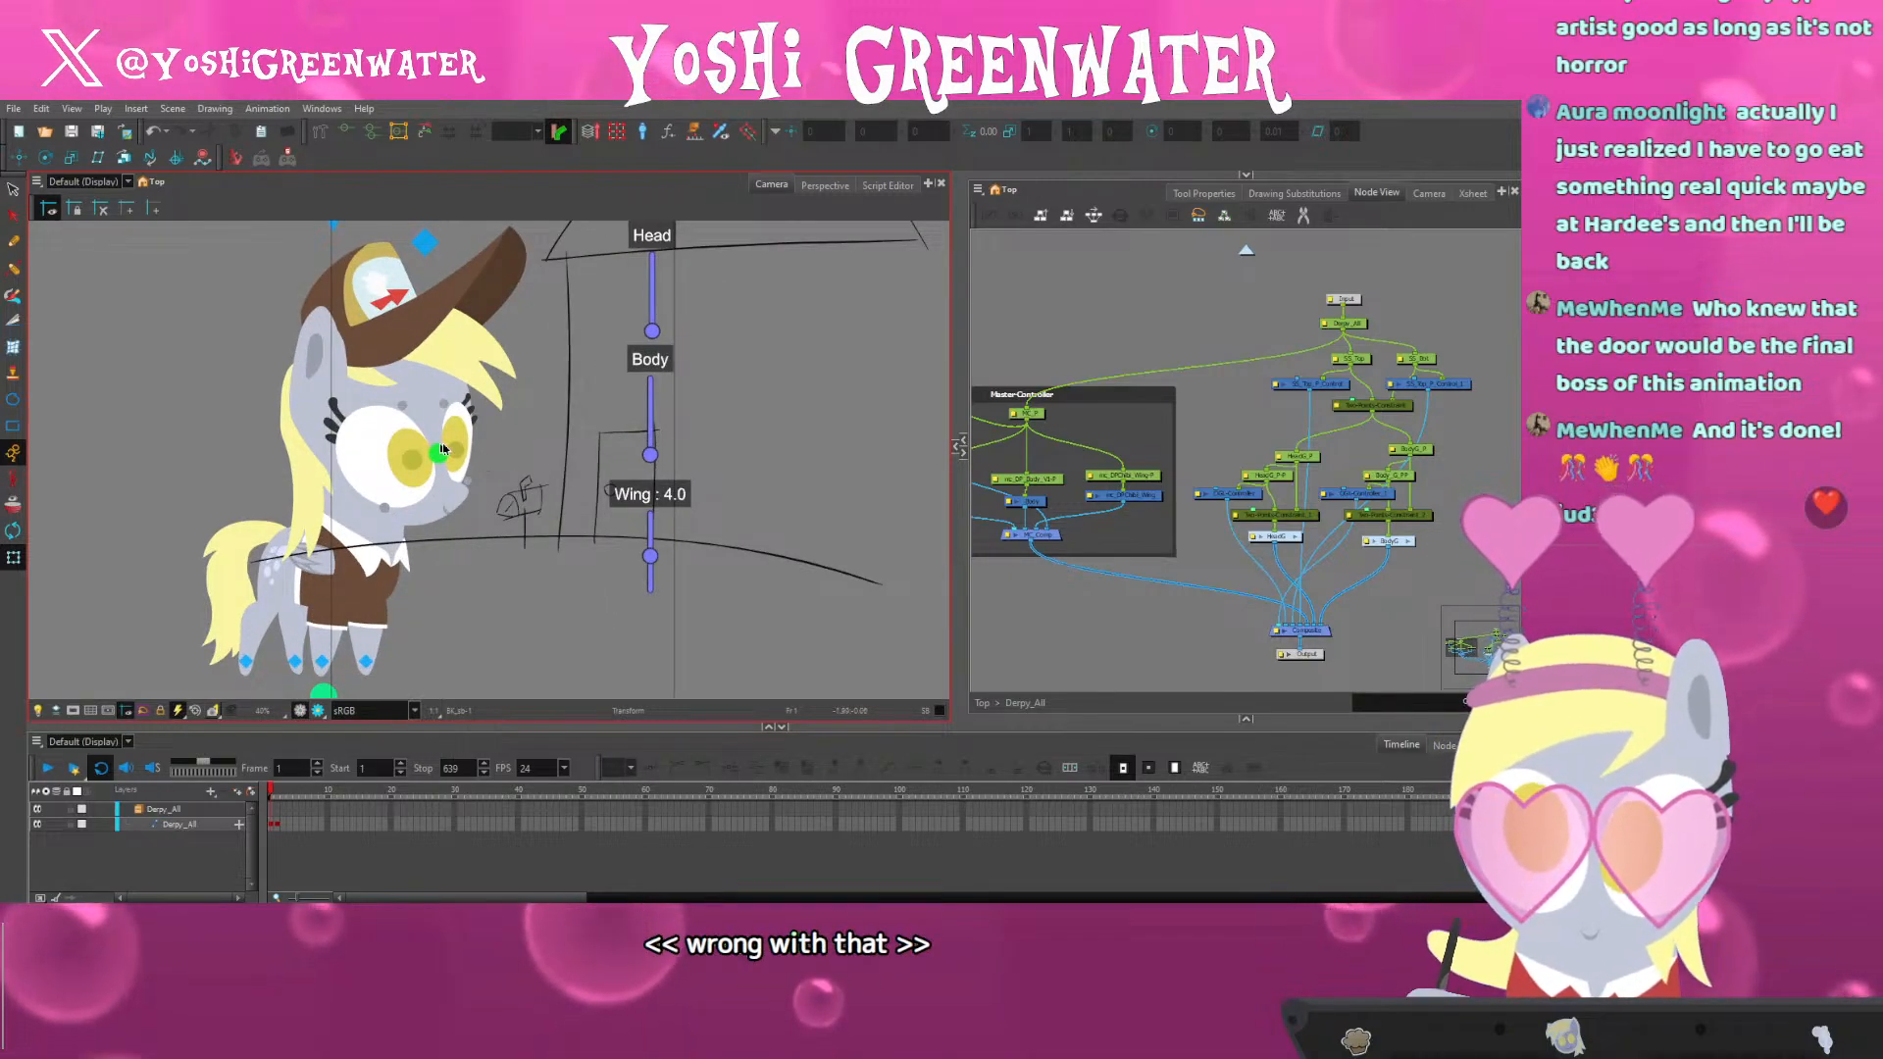
pyautogui.click(421, 448)
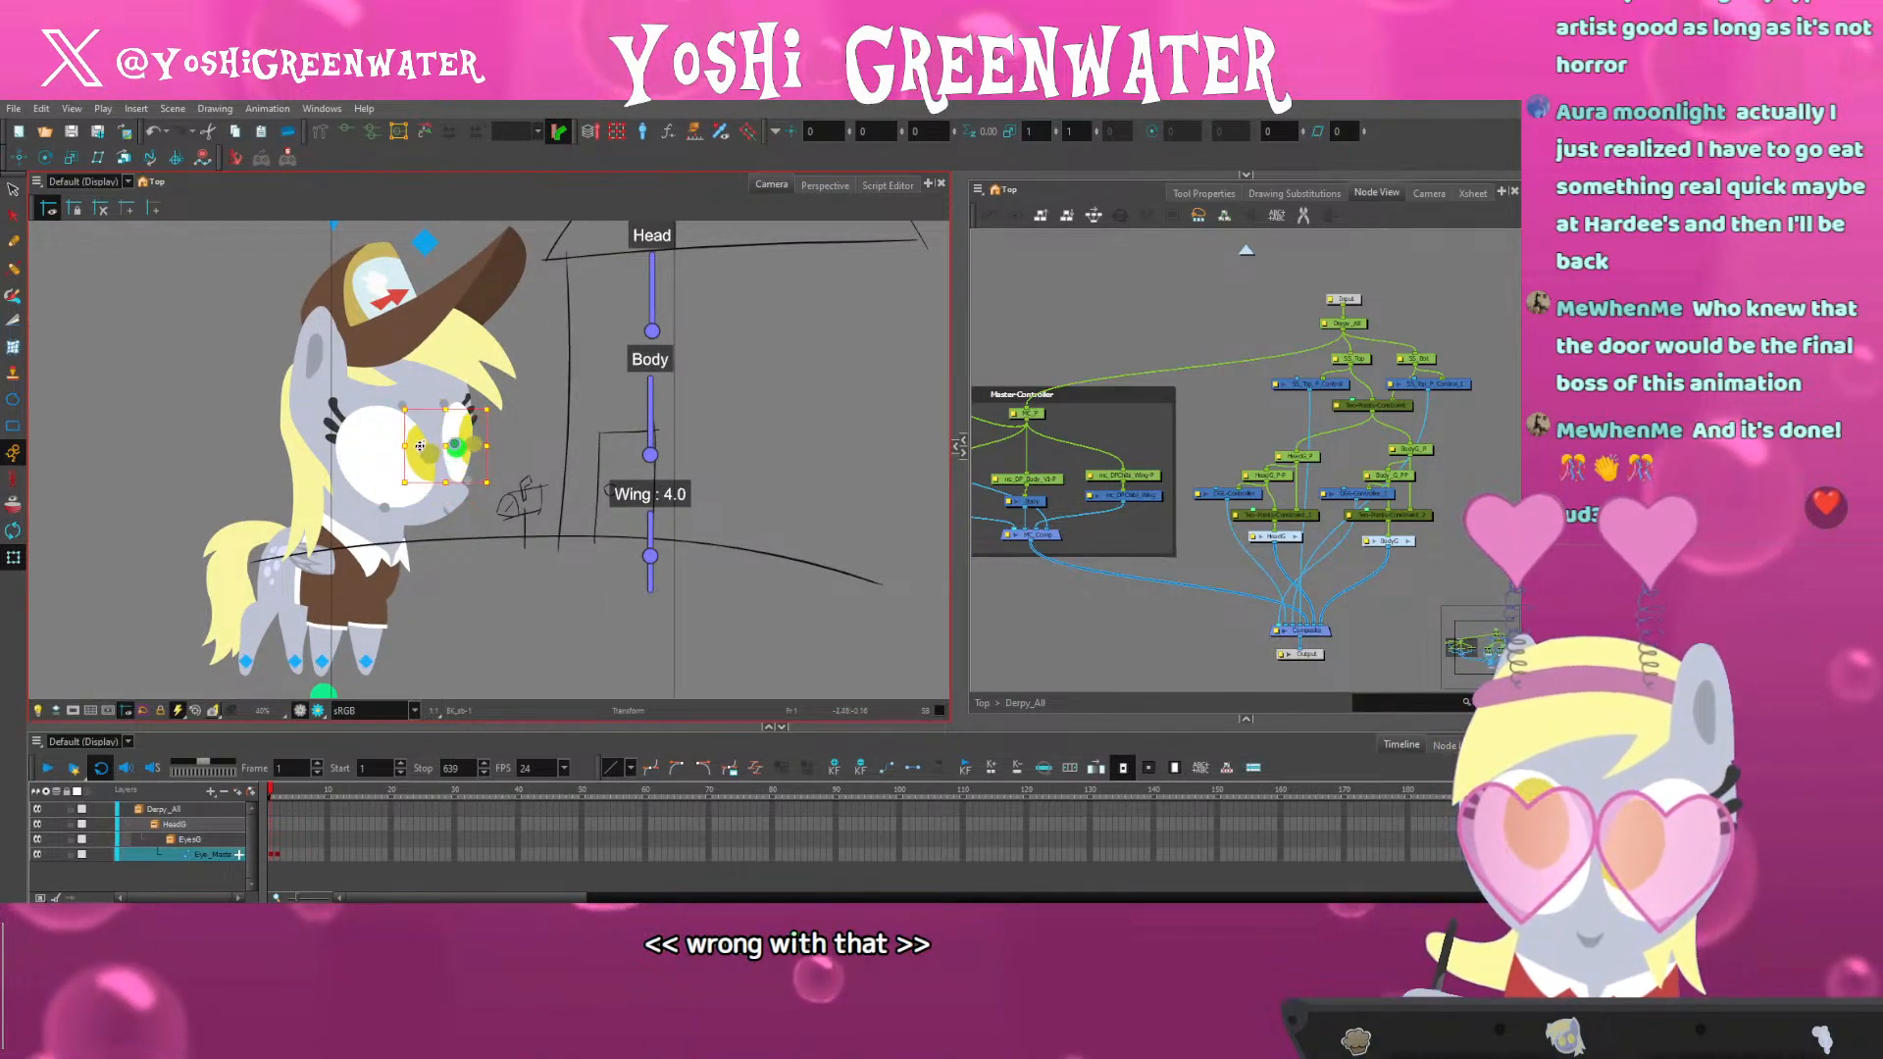
pyautogui.moveTo(400, 432); pyautogui.dragTo(421, 465)
pyautogui.click(240, 502)
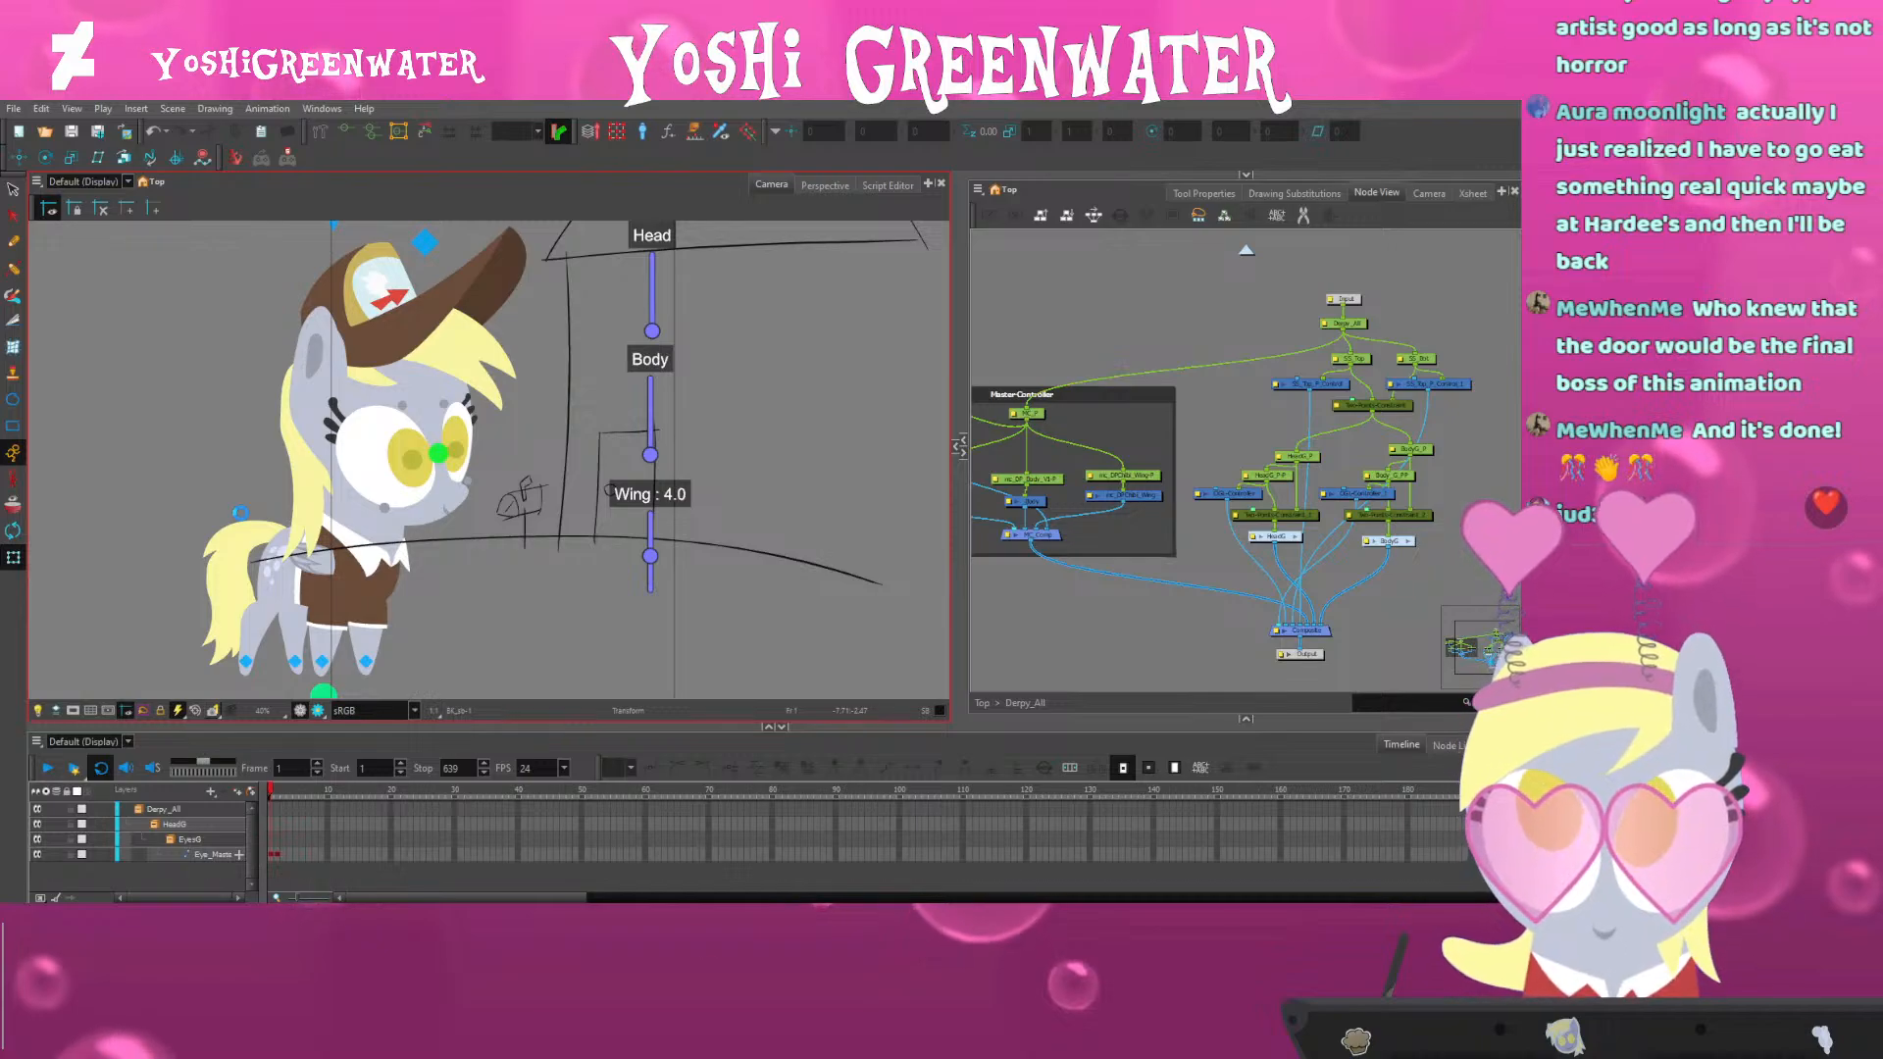
pyautogui.moveTo(450, 724); pyautogui.dragTo(450, 743)
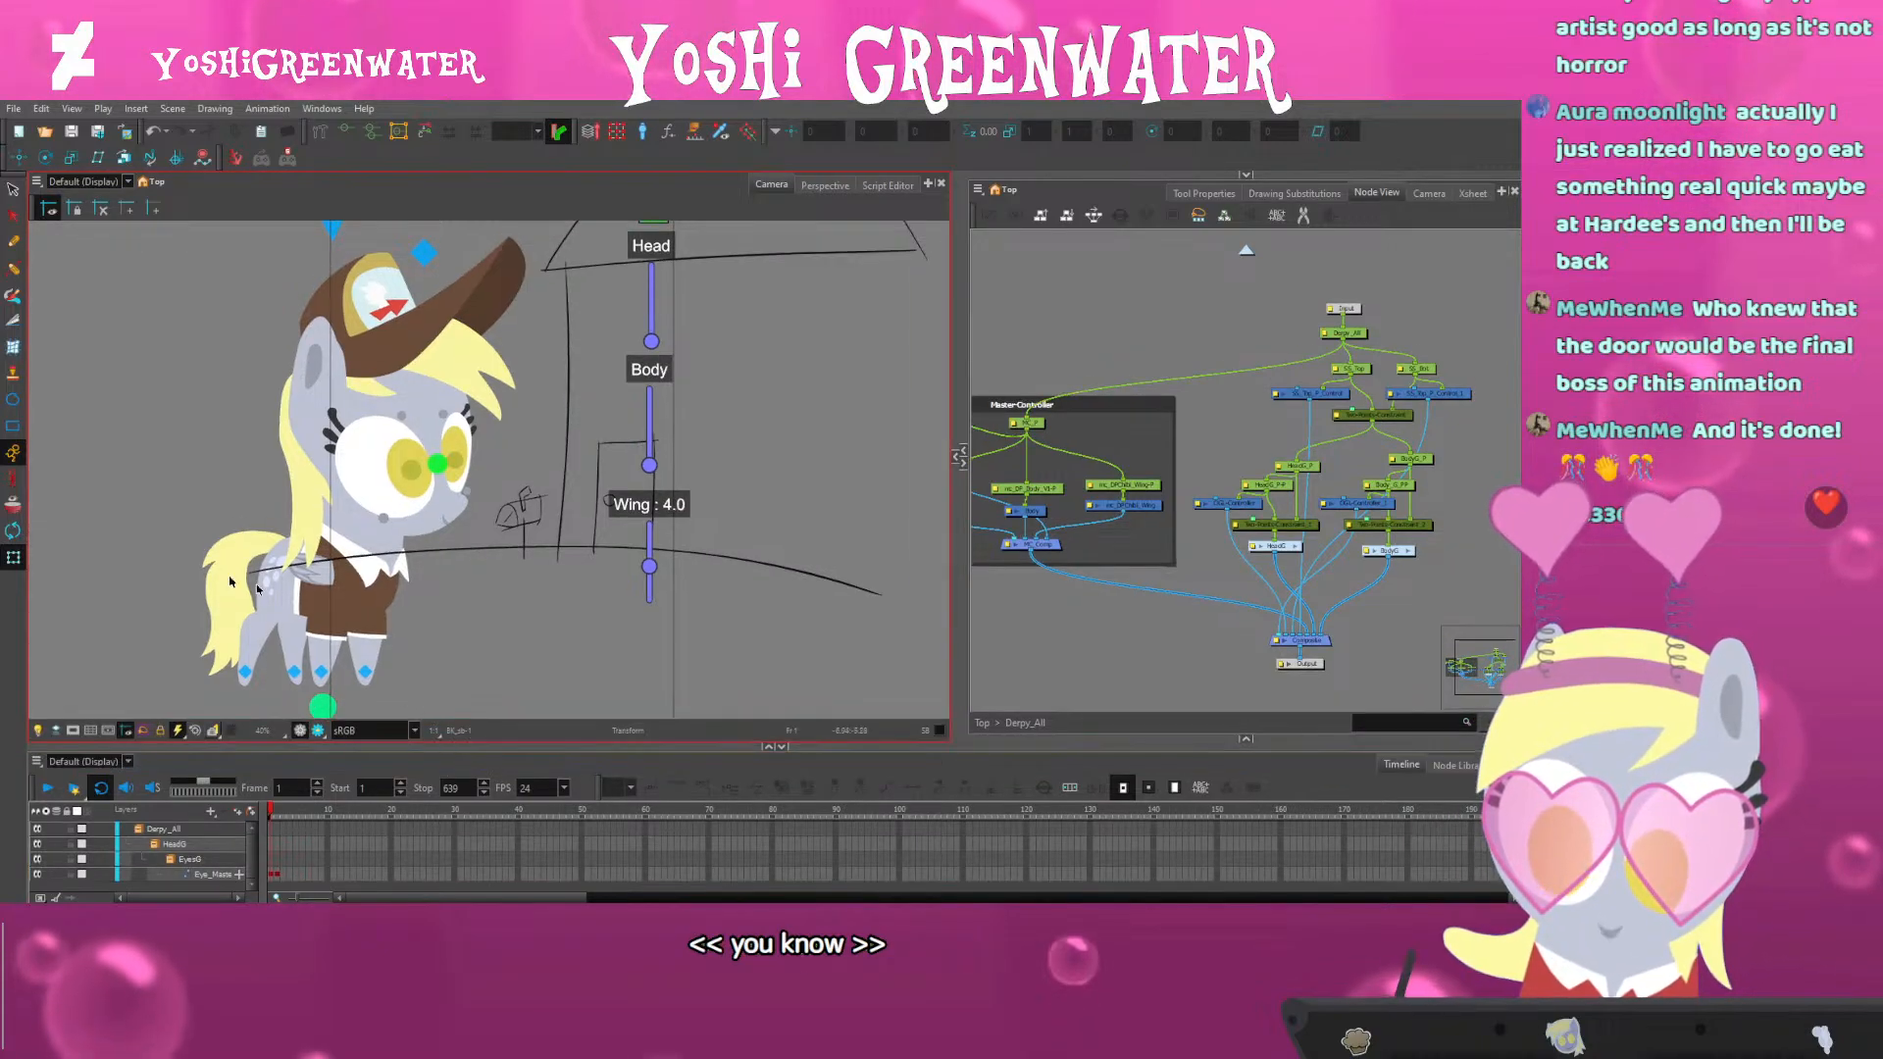
pyautogui.press('2')
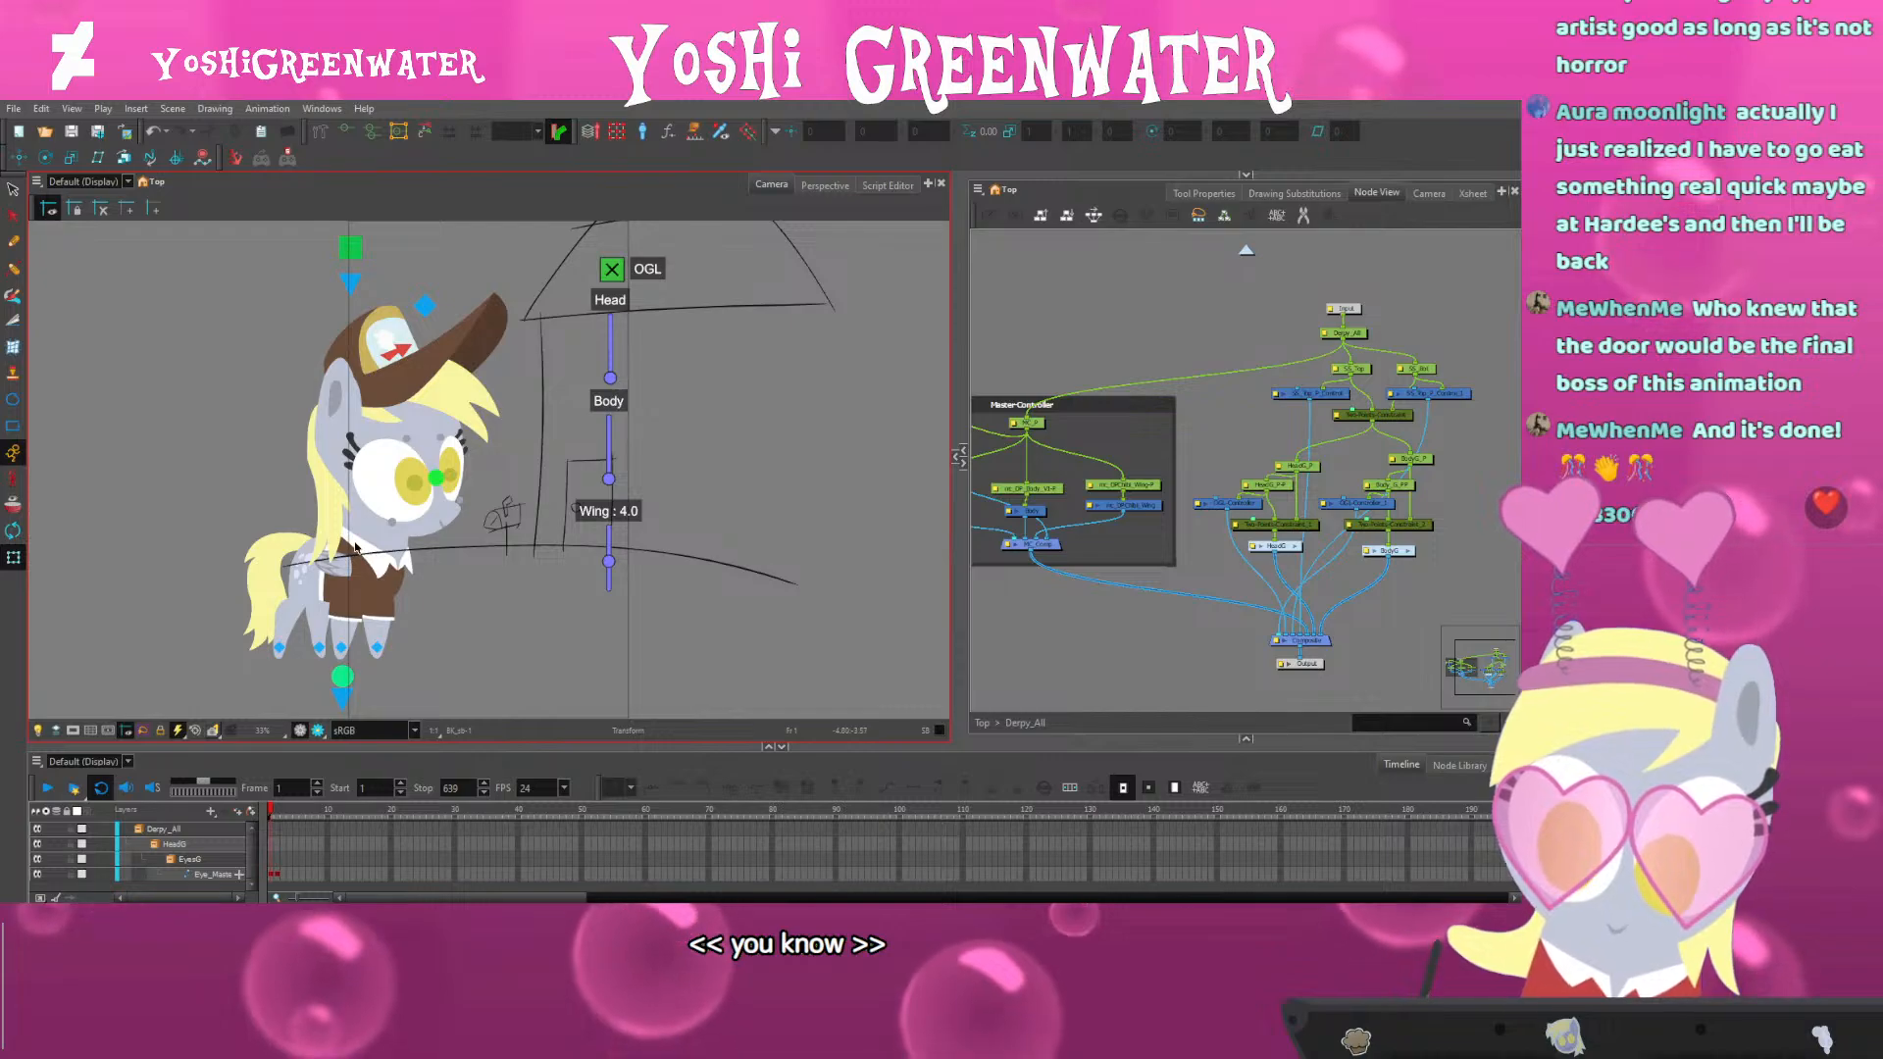
# Make room between the Input and Derpy_All nodes and add a parent peg above the Derpy_All peg
pyautogui.moveTo(1340, 296); pyautogui.dragTo(1146, 390)
pyautogui.click(1323, 322)
pyautogui.click(1295, 317)
pyautogui.scroll(3, 1146, 389)
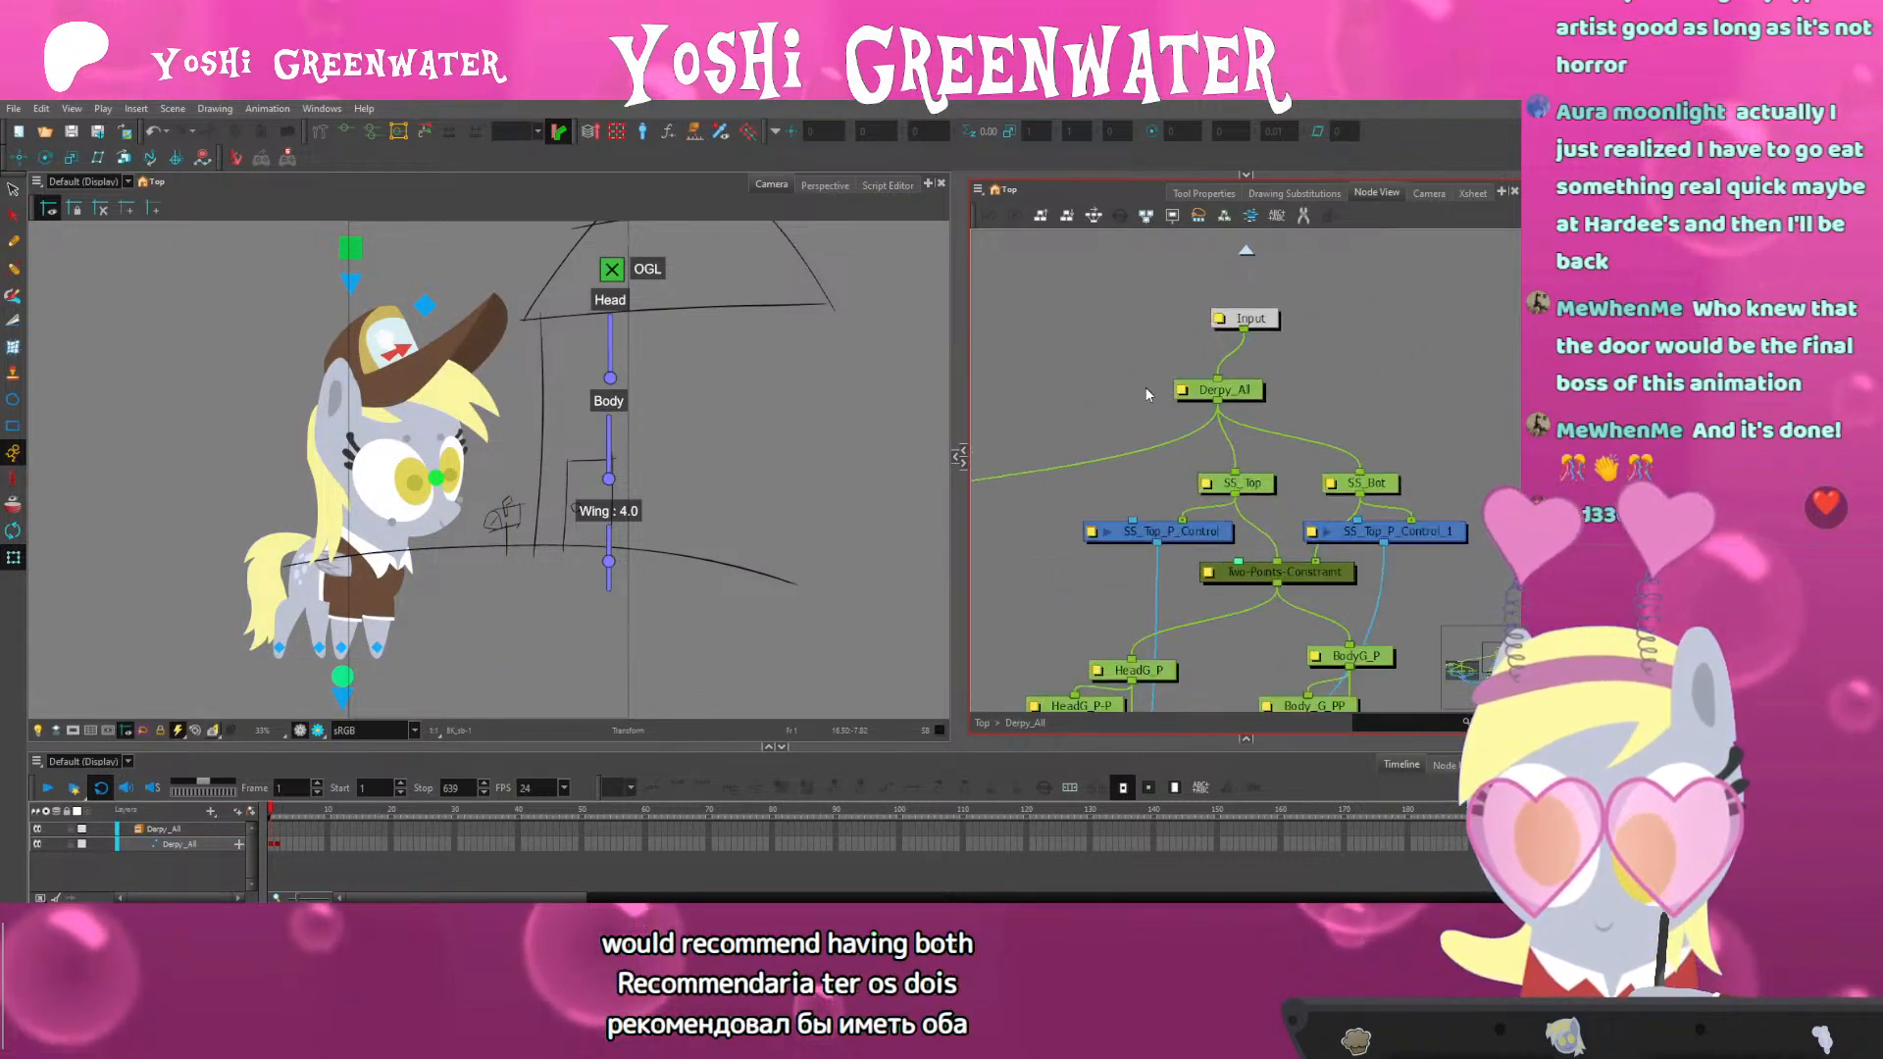
pyautogui.click(1252, 394)
pyautogui.moveTo(1262, 321); pyautogui.dragTo(1288, 274)
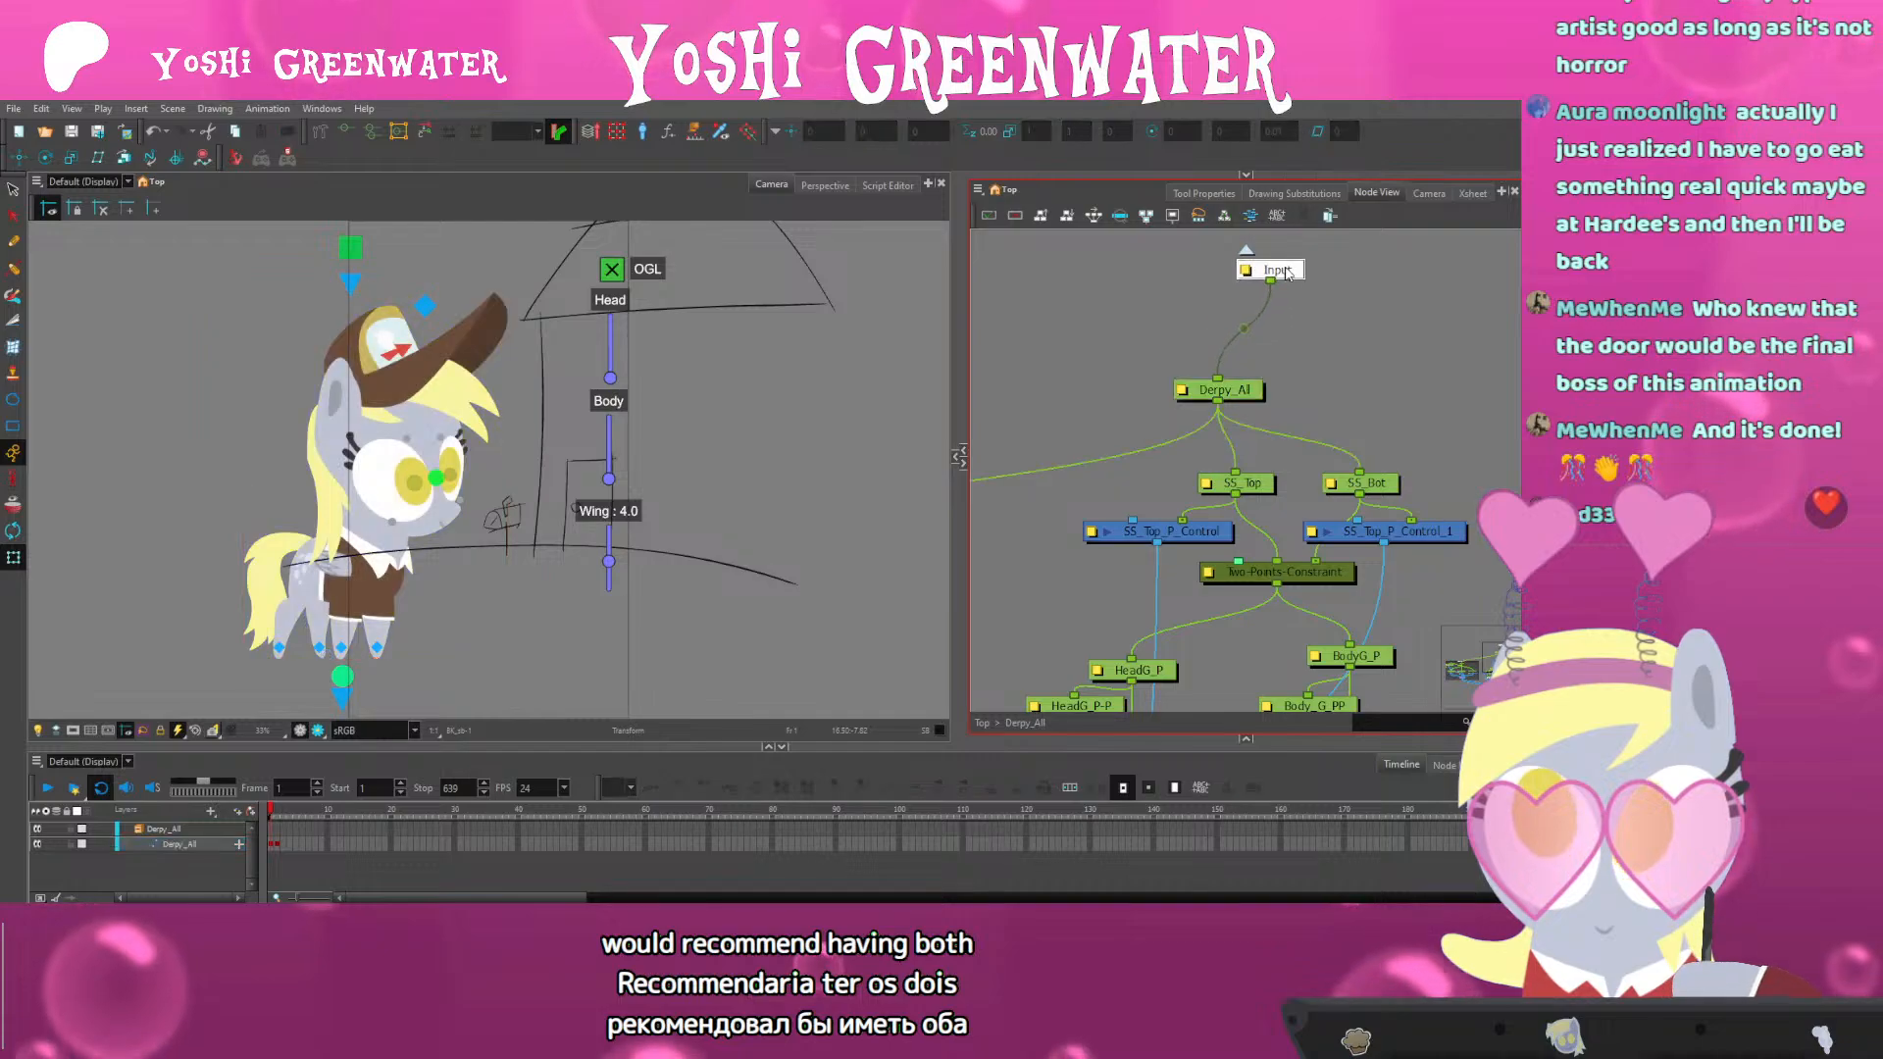
pyautogui.moveTo(1247, 396); pyautogui.dragTo(1242, 402)
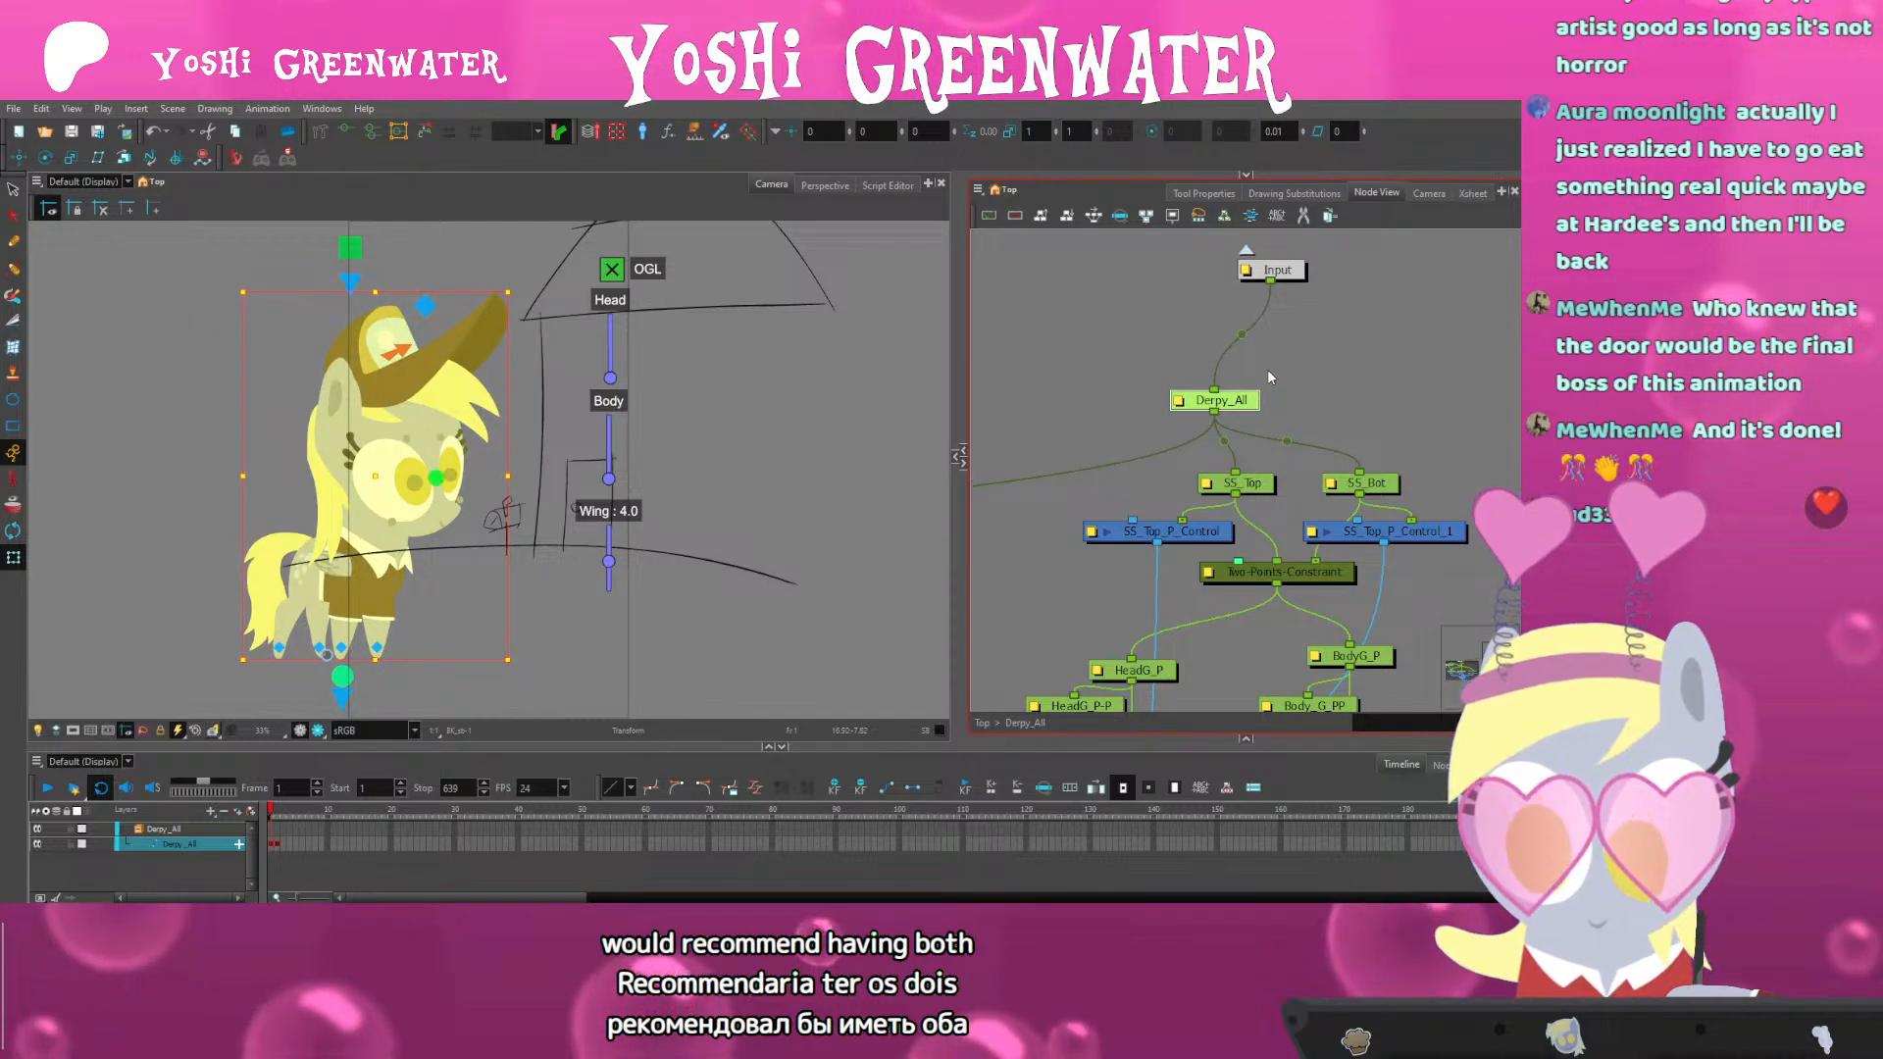
pyautogui.hotkey('ctrl', 'p')
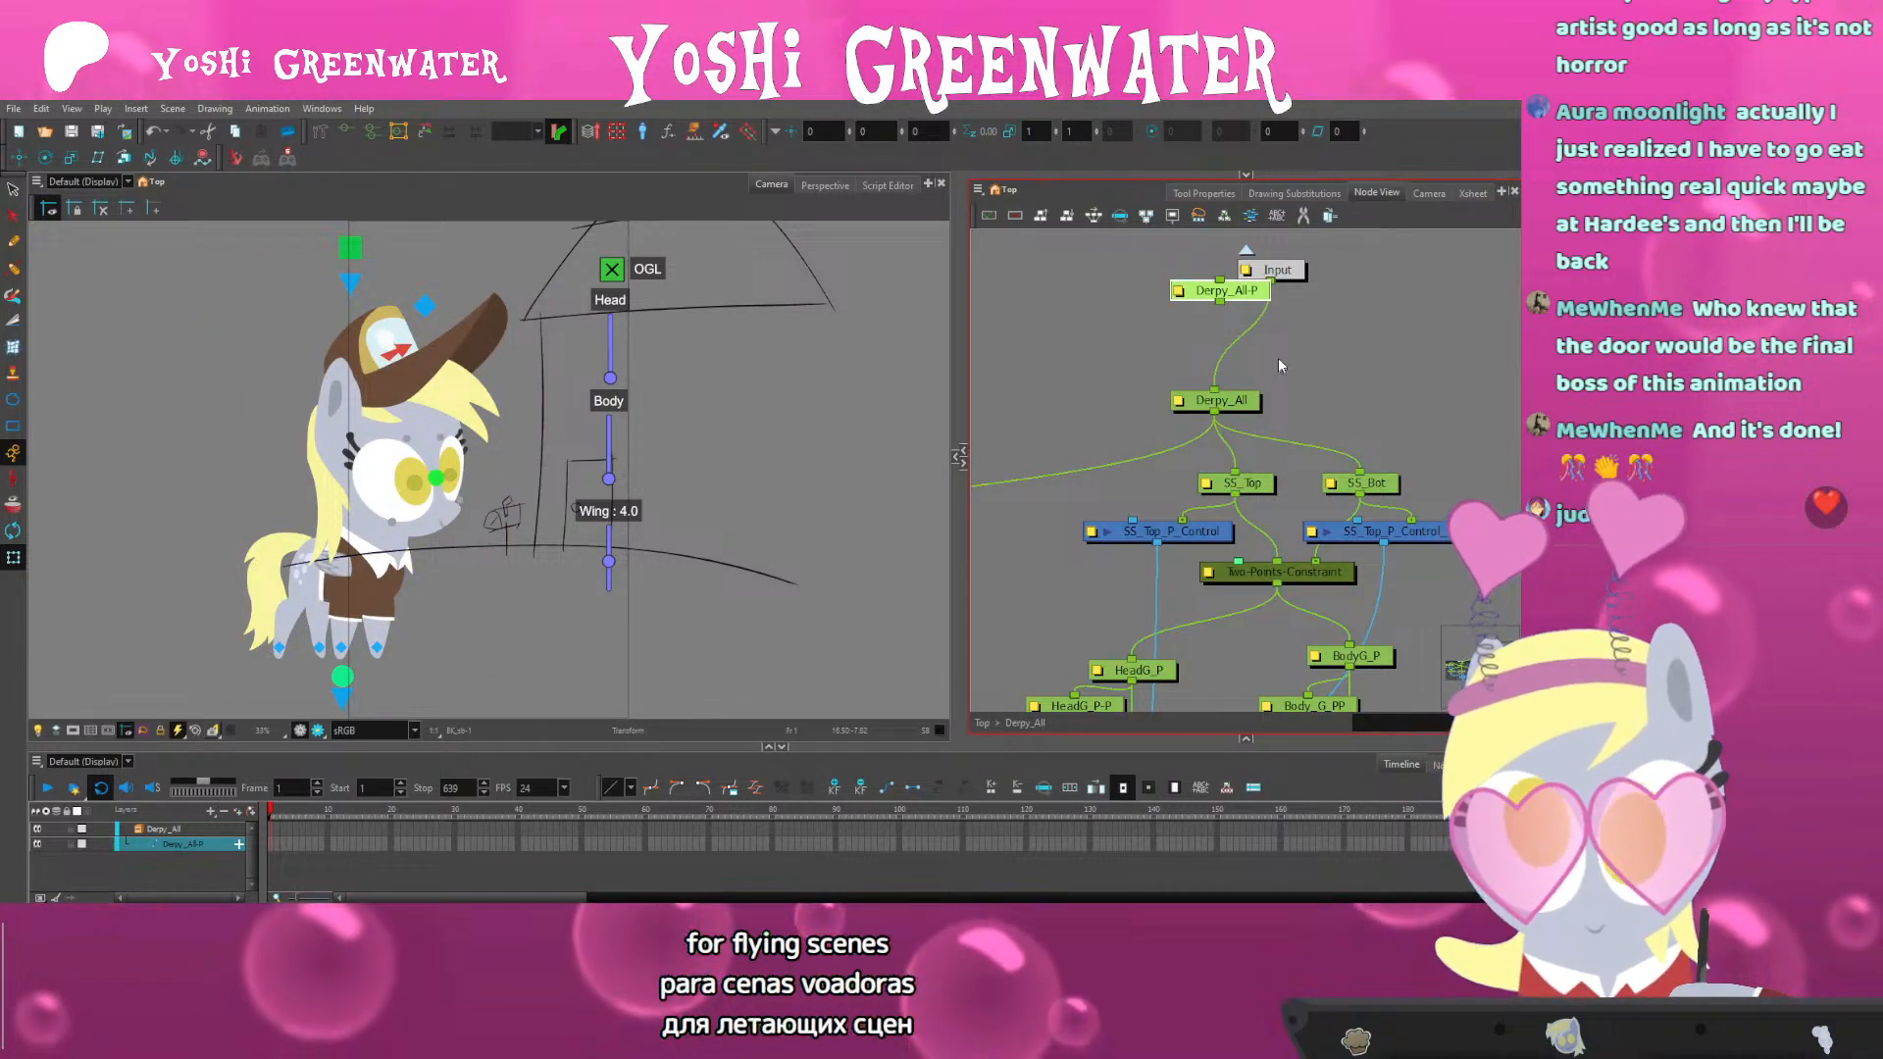
# Position the new parent peg between the Input and Derpy_All nodes and rename it Derpy_Flying-P
pyautogui.moveTo(1174, 293); pyautogui.dragTo(1174, 343)
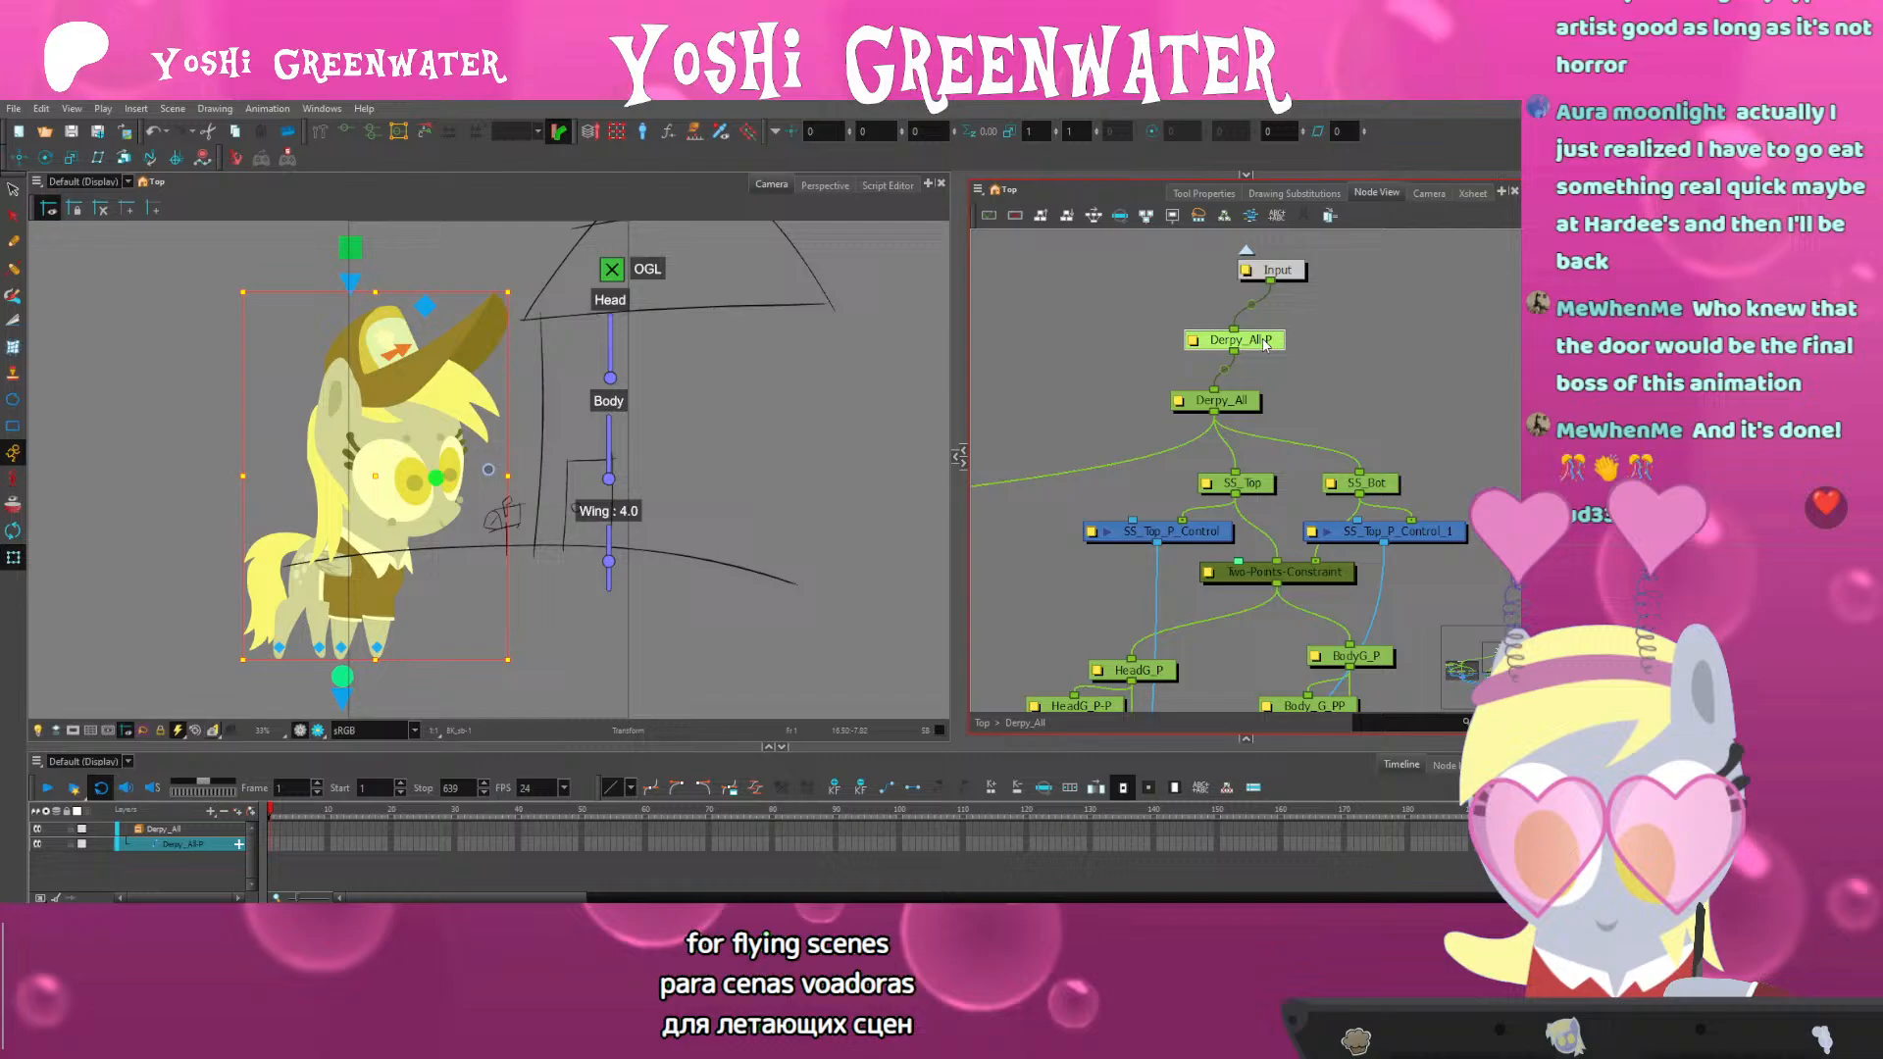
pyautogui.click(1187, 344)
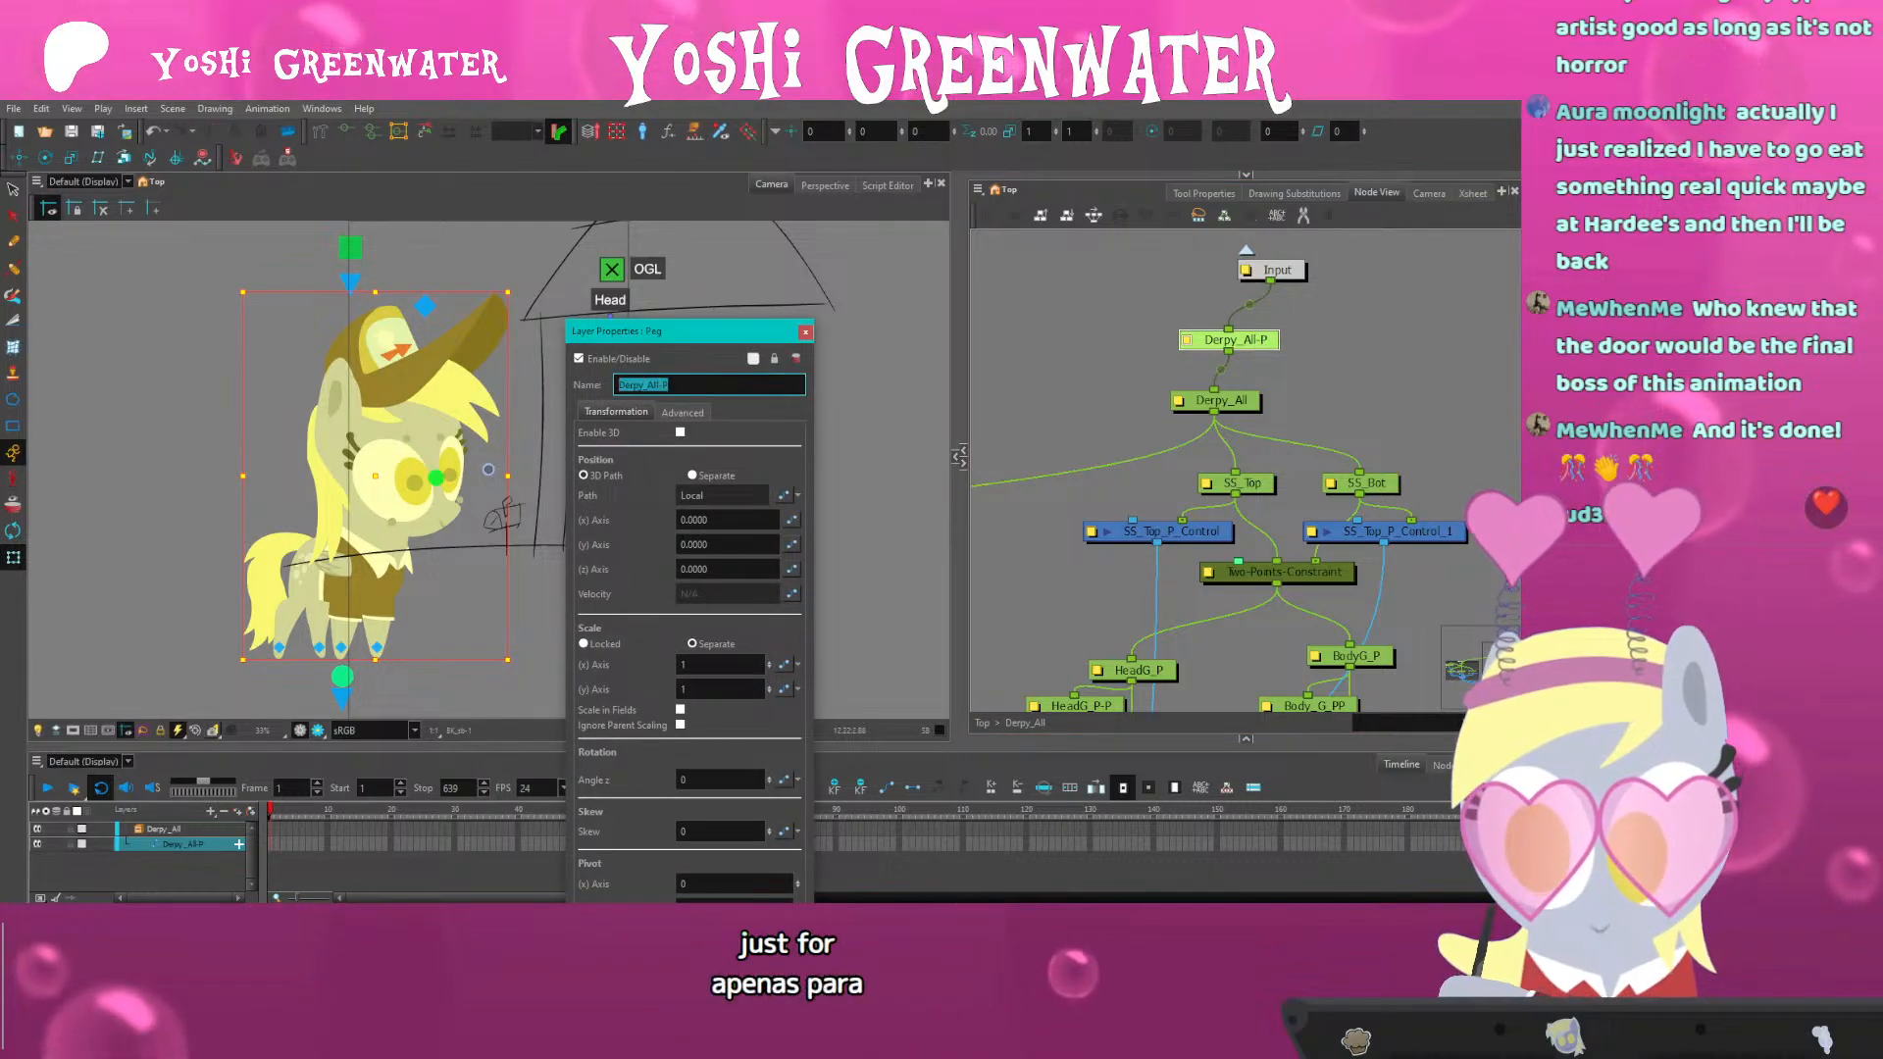
pyautogui.press('Right')
pyautogui.press('Right')
pyautogui.press('Right')
pyautogui.press('Right')
pyautogui.press('Right')
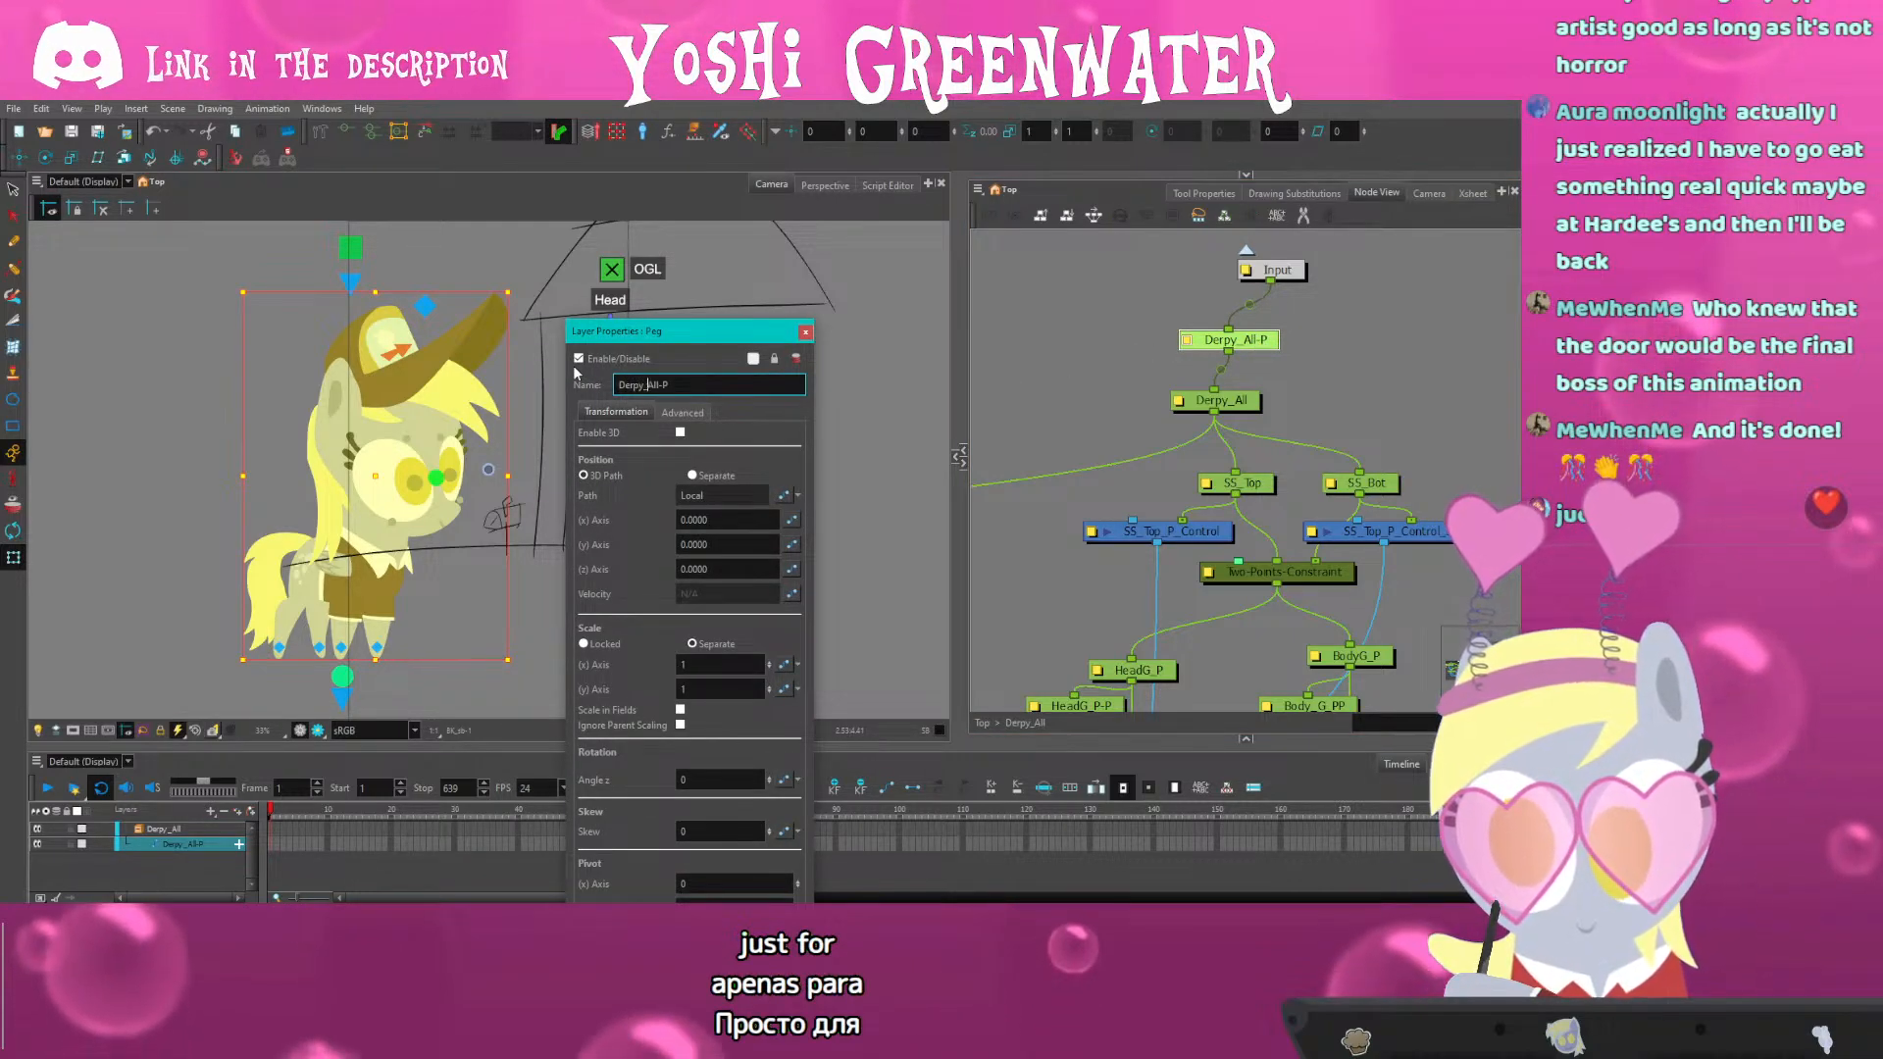
pyautogui.write('Flying')
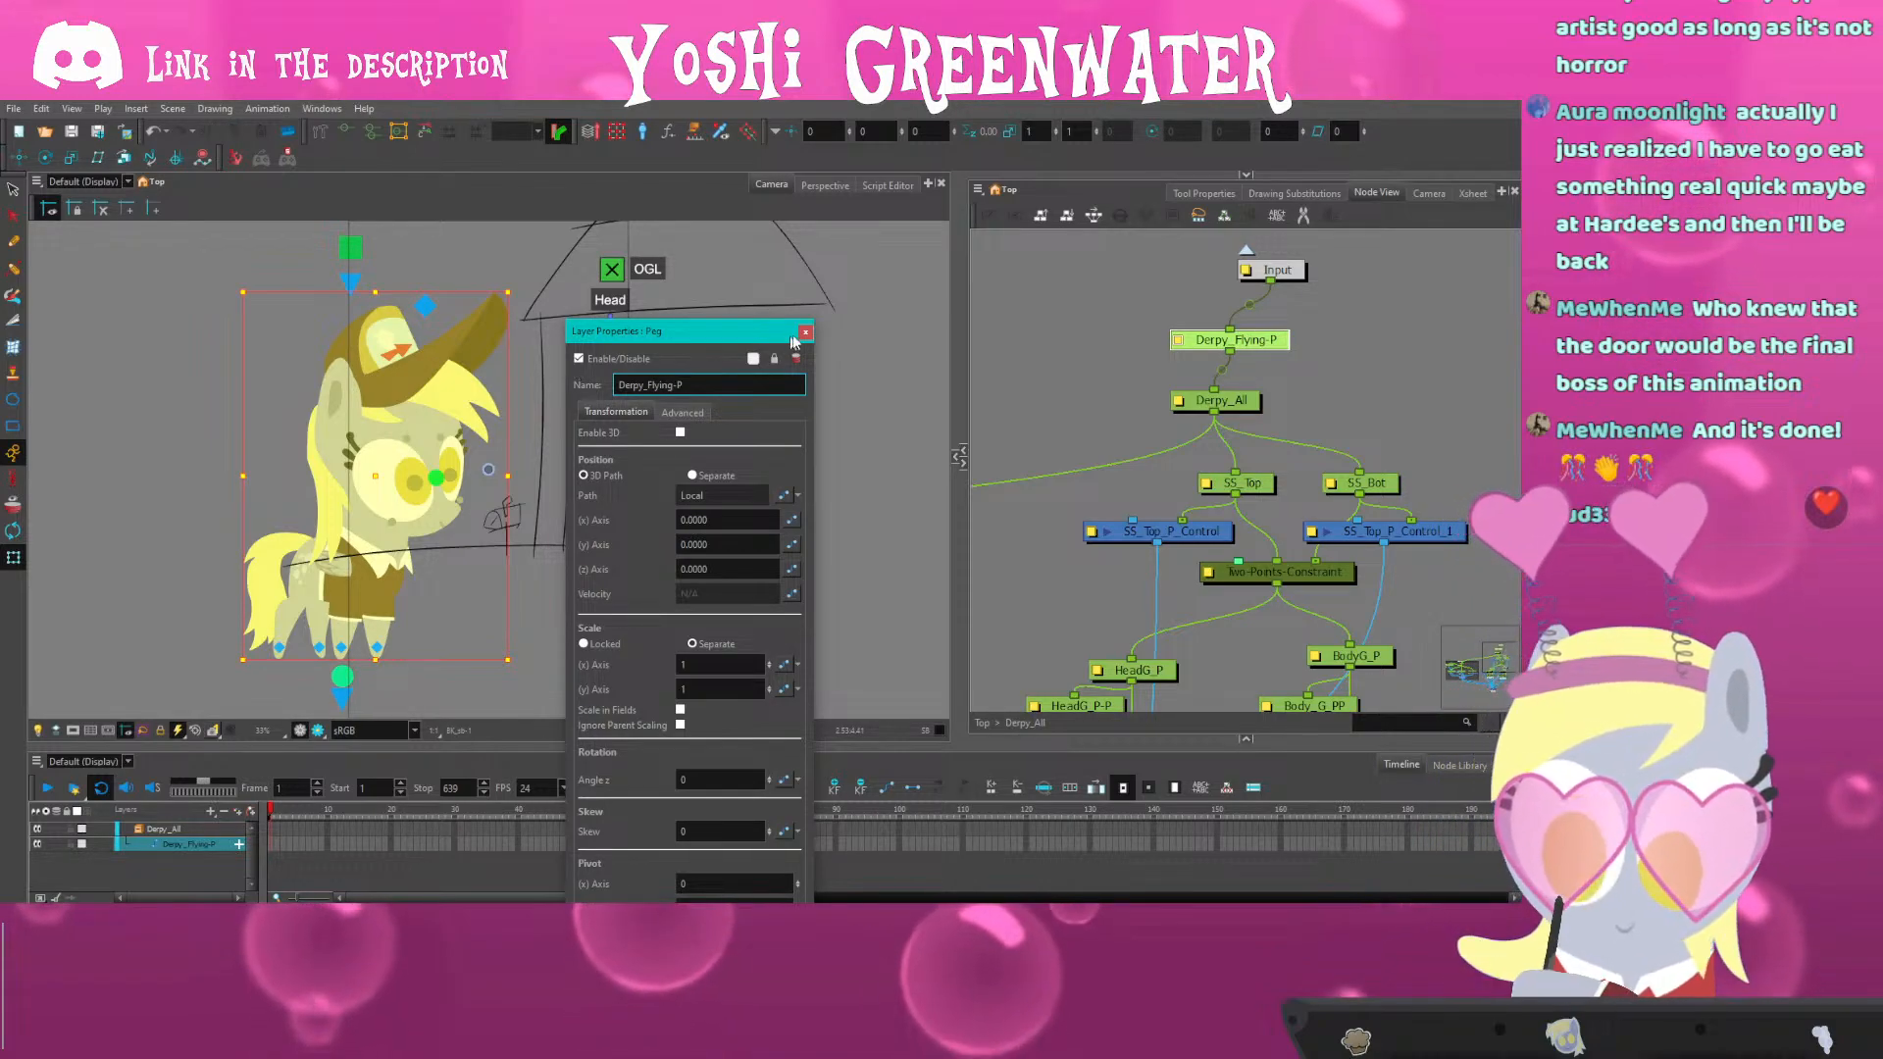
pyautogui.press('Return')
pyautogui.moveTo(1217, 343); pyautogui.dragTo(1160, 340)
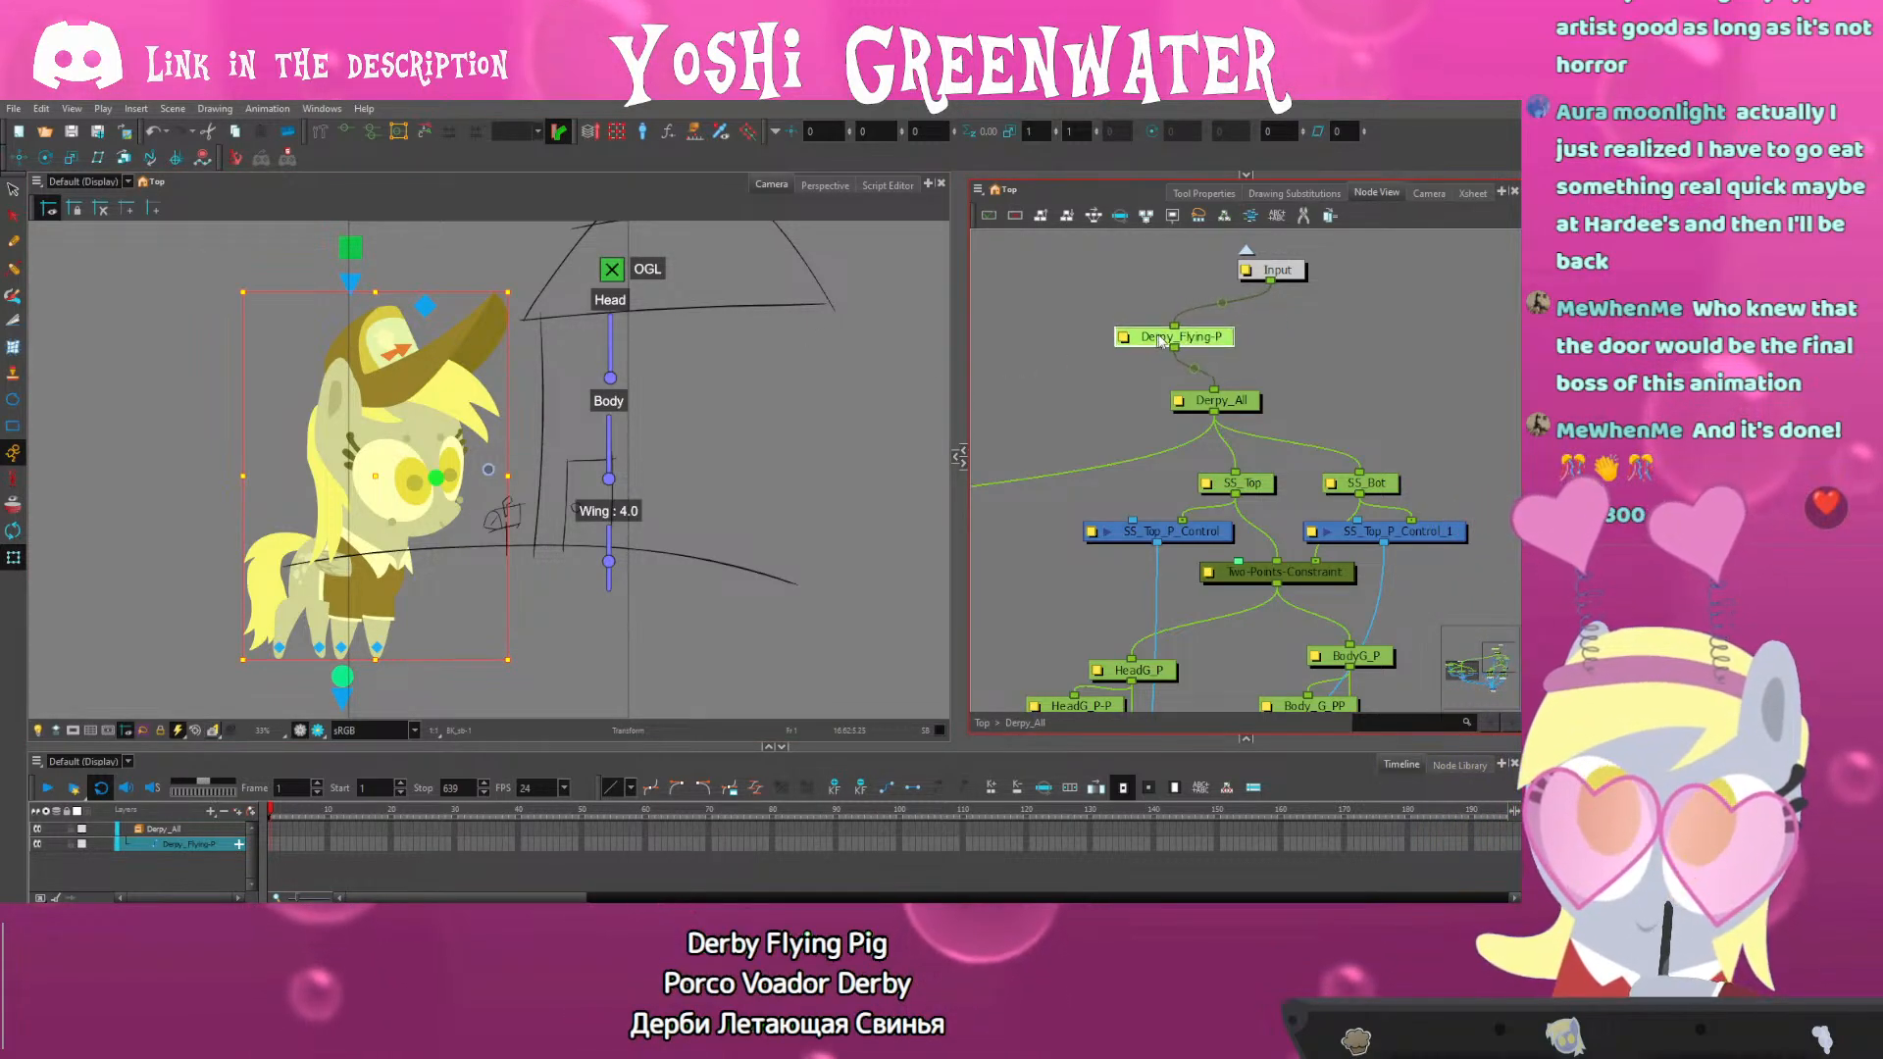
# Try moving the character with the Derpy_Flying-P peg and rotating and moving it with the Derpy_All peg, undoing each change
pyautogui.moveTo(358, 473); pyautogui.dragTo(387, 427)
pyautogui.hotkey('ctrl', 'z')
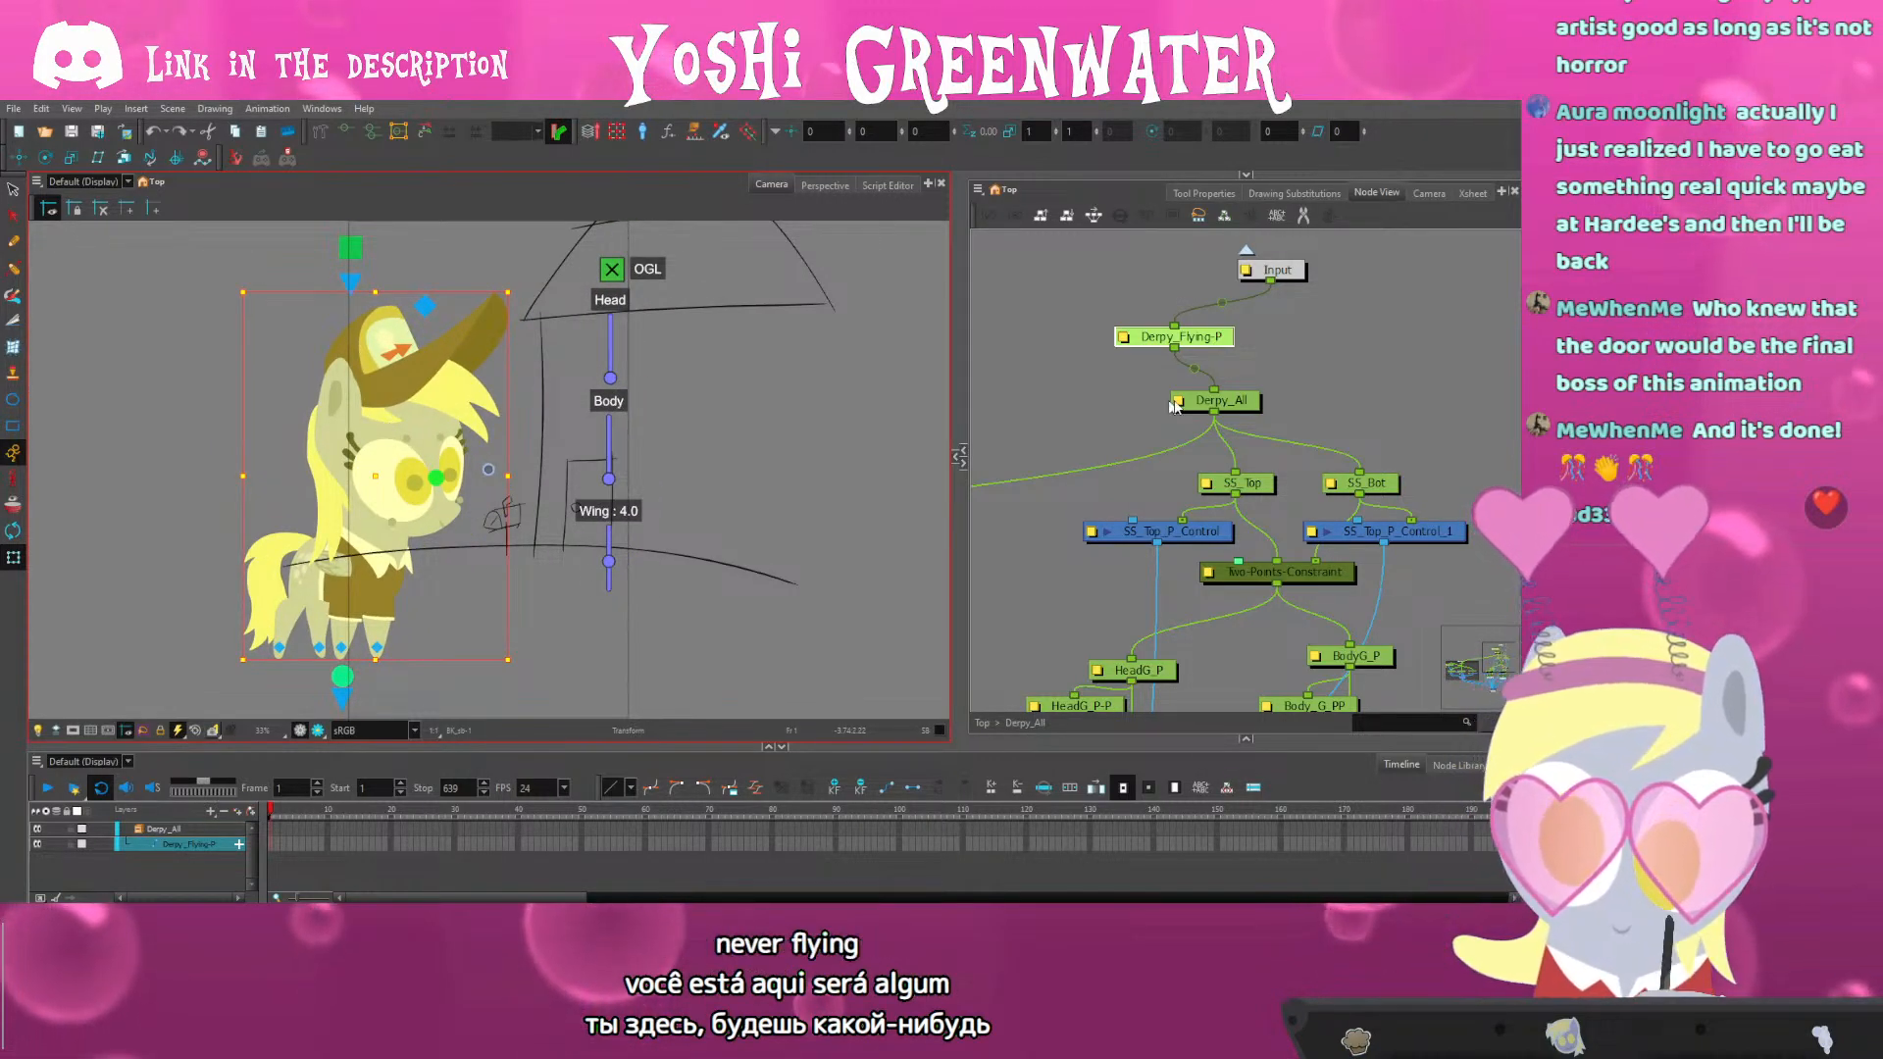
pyautogui.click(1174, 404)
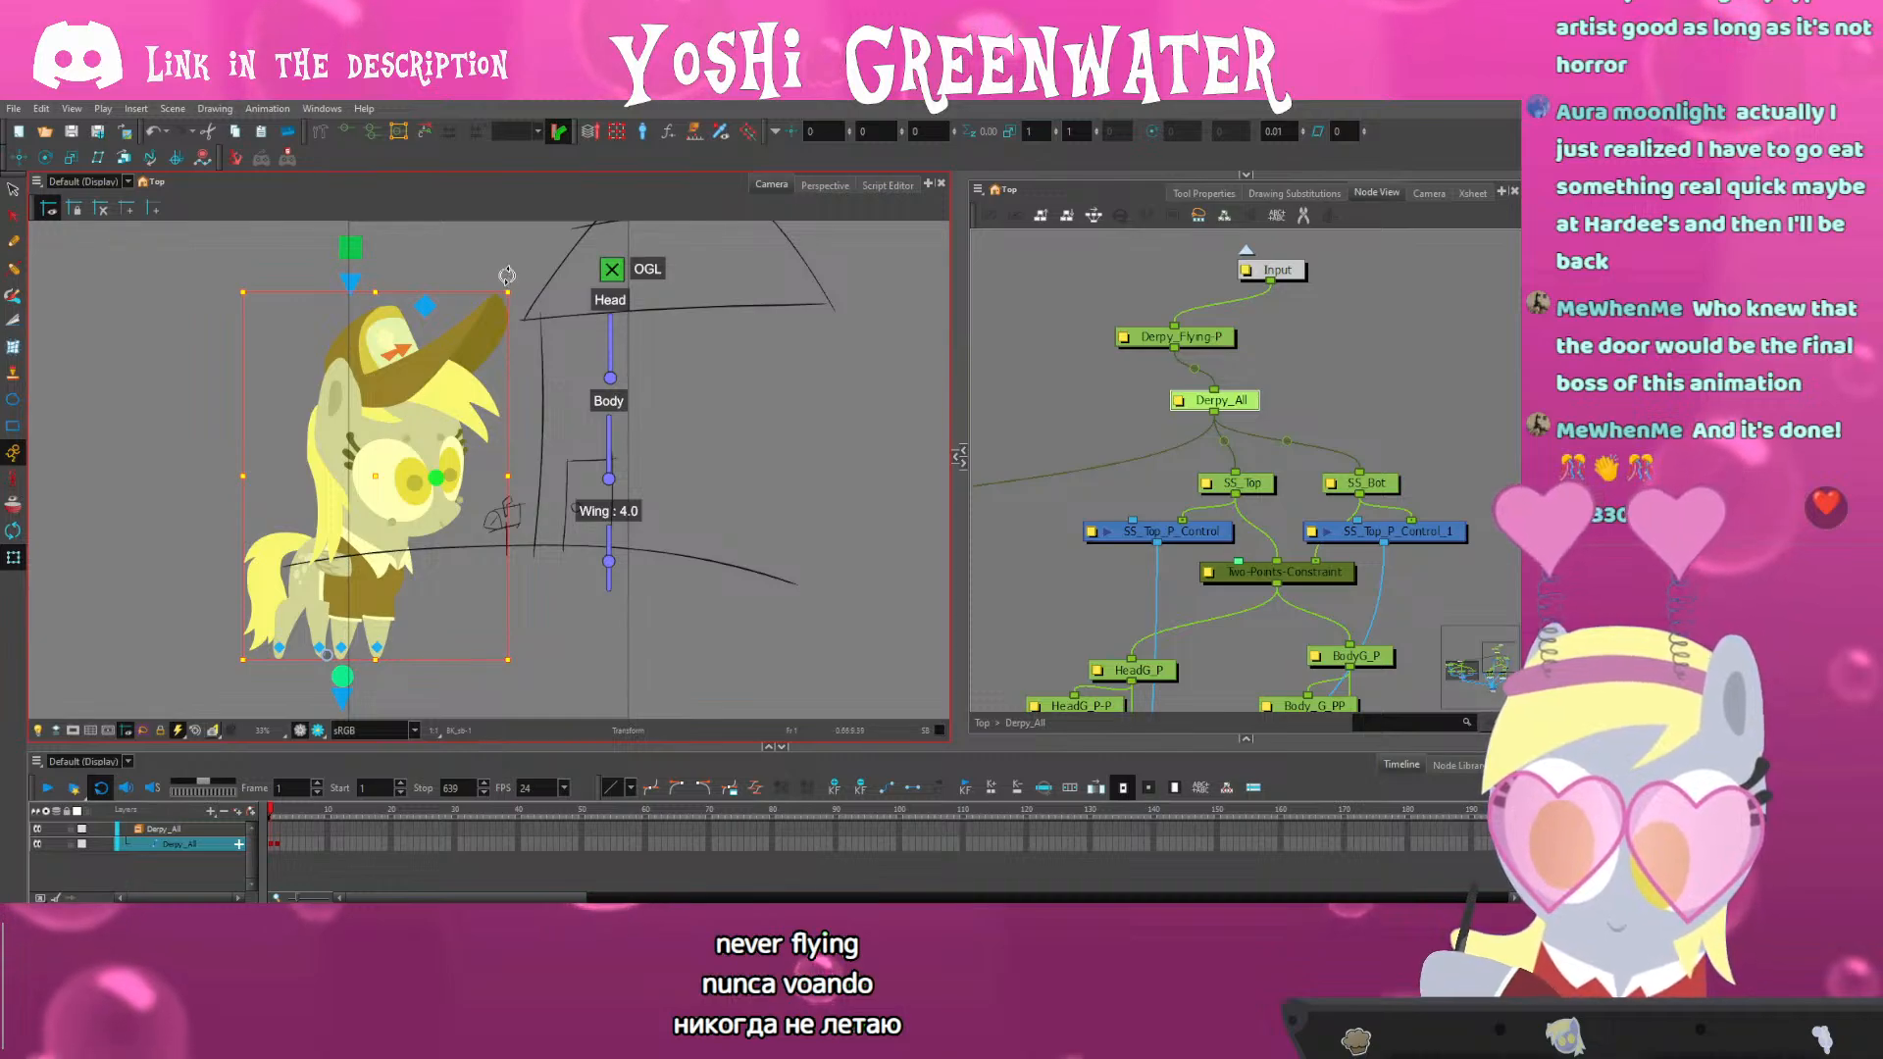
pyautogui.moveTo(506, 276); pyautogui.dragTo(442, 286)
pyautogui.hotkey('ctrl', 'z')
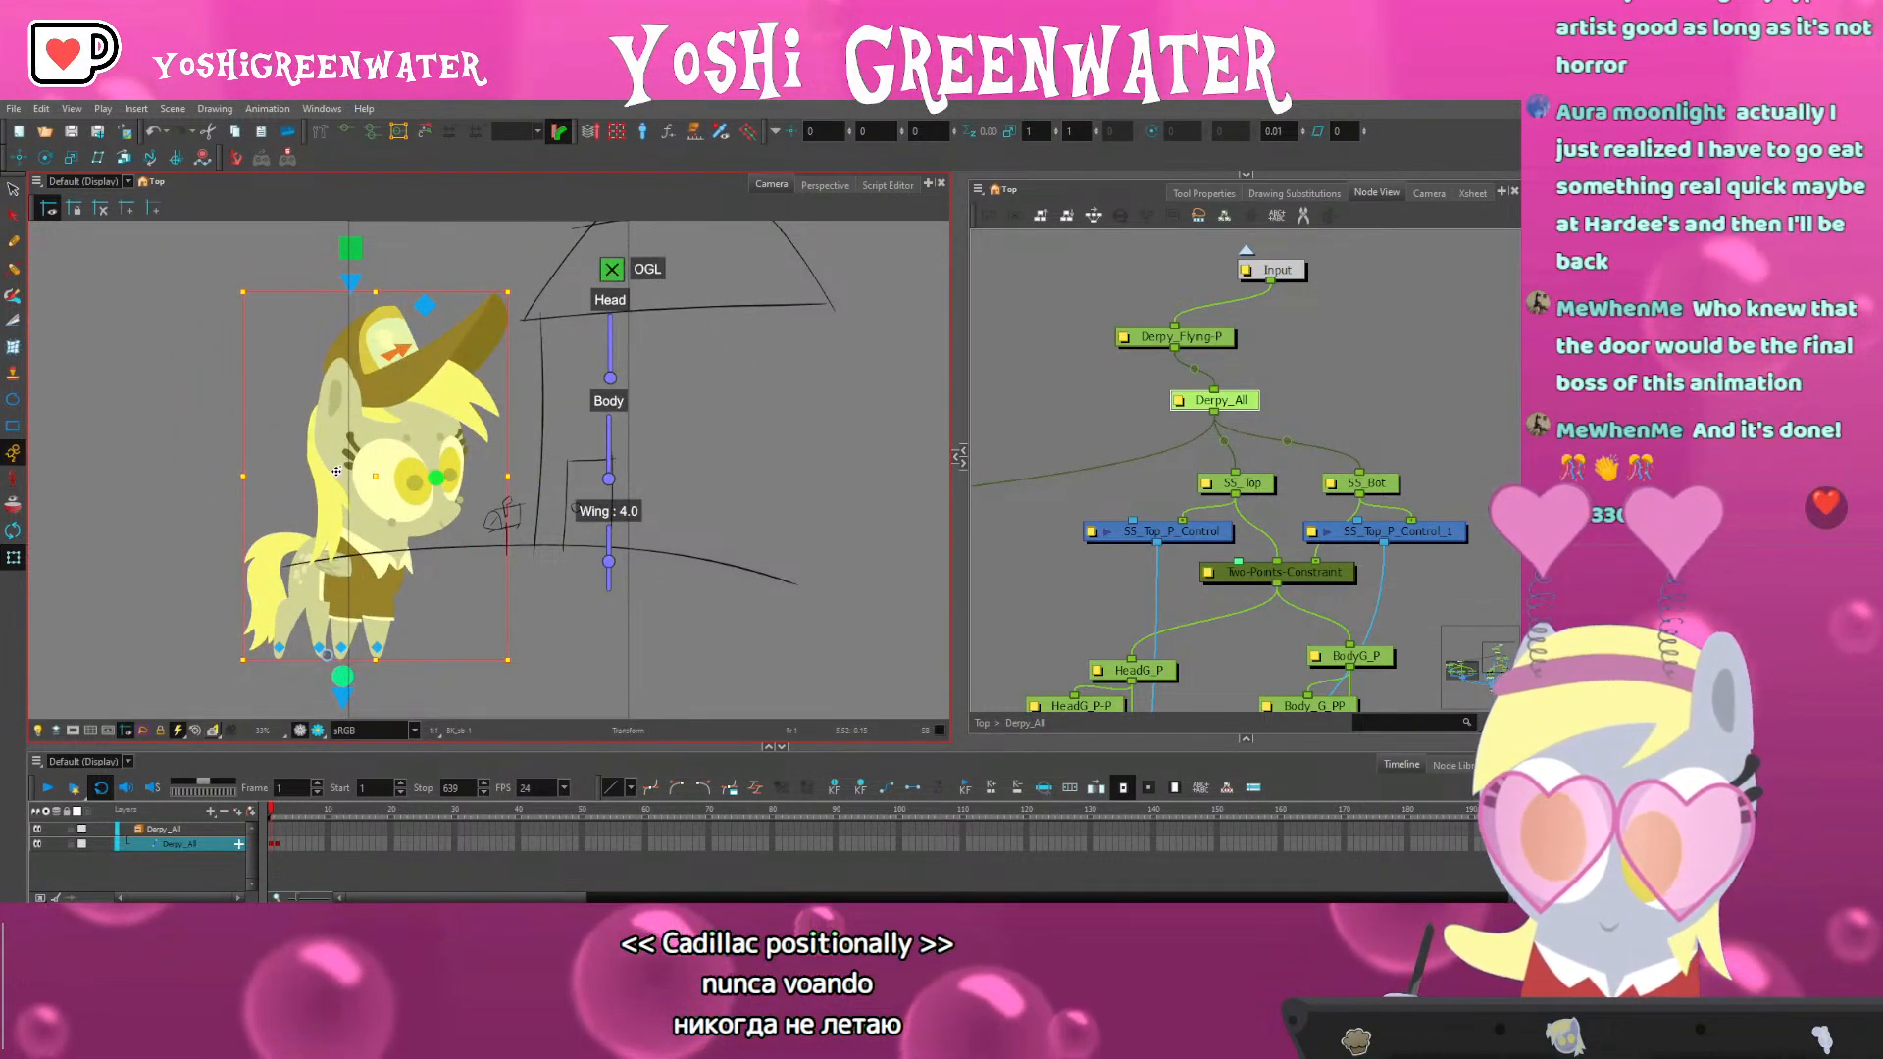
pyautogui.moveTo(336, 472); pyautogui.dragTo(775, 431)
pyautogui.hotkey('ctrl', 'z')
# Try raising the whole character with the Derpy_Flying-P peg, undo the move and clear the selection
pyautogui.click(1213, 343)
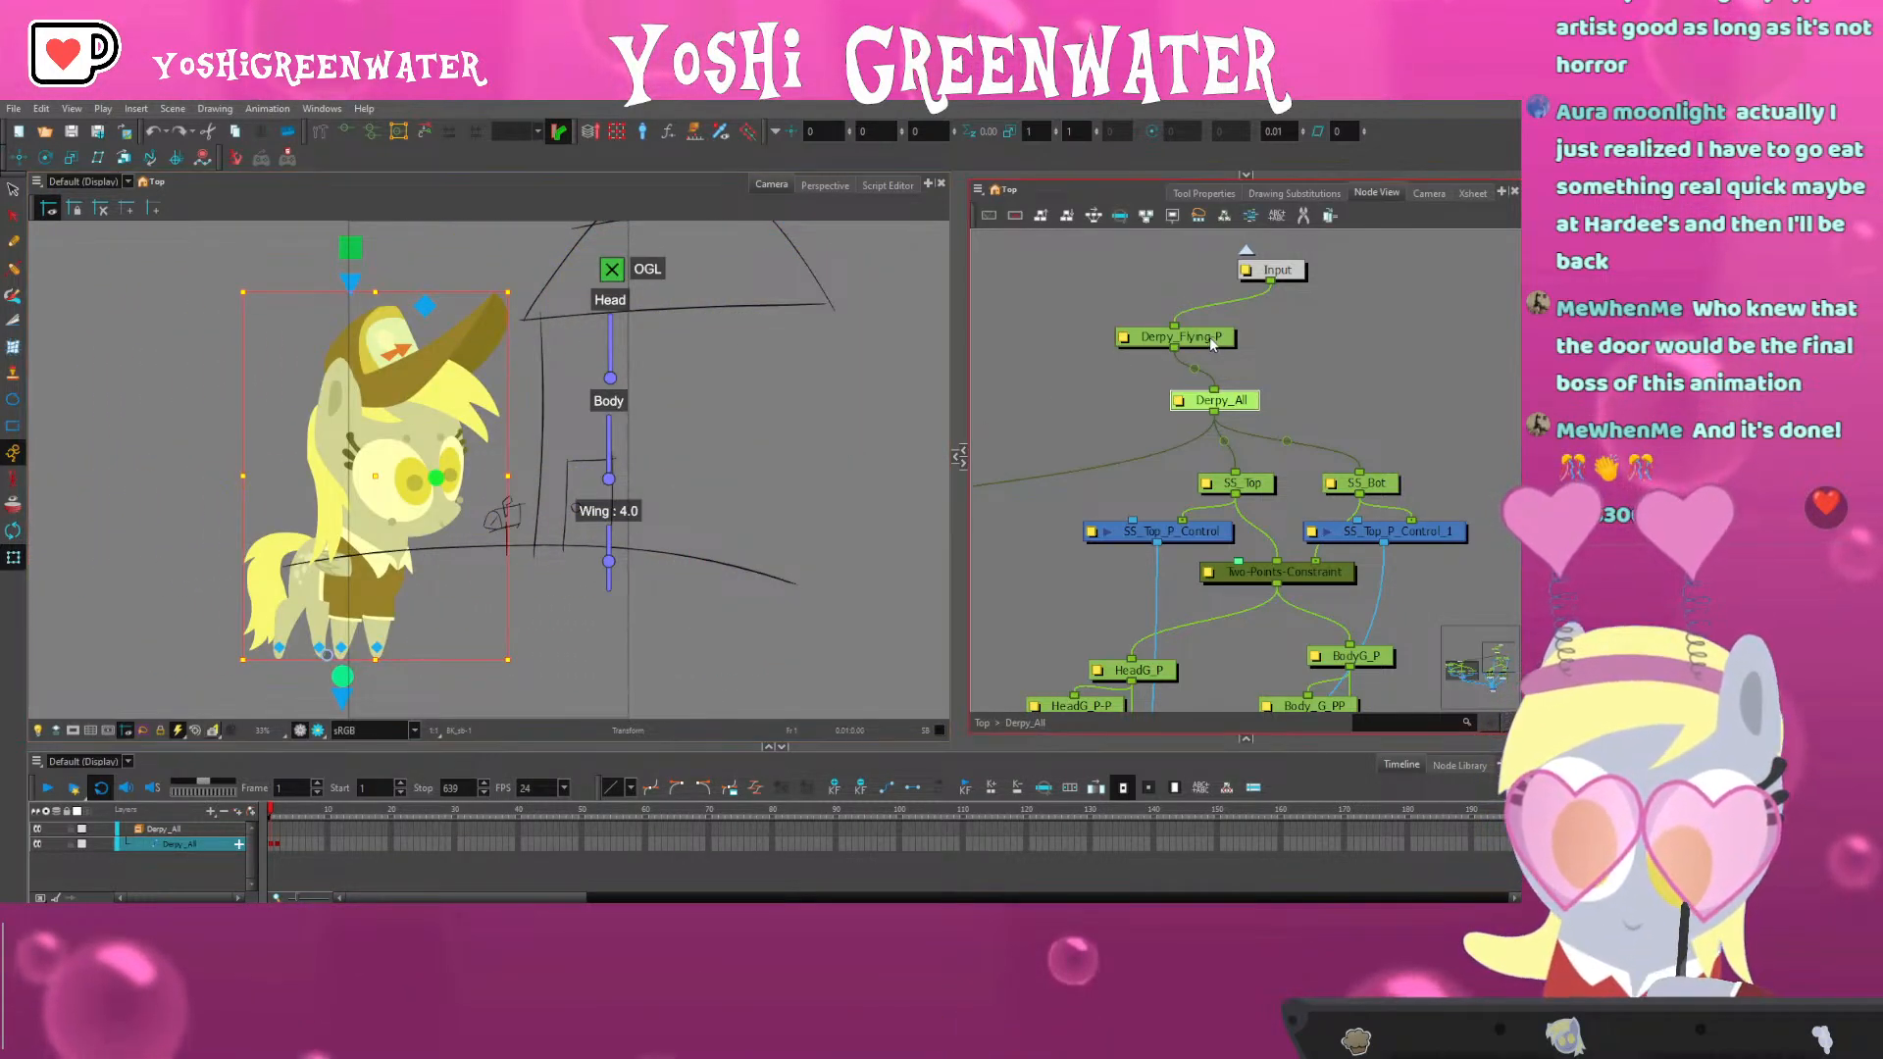
pyautogui.moveTo(389, 488); pyautogui.dragTo(387, 417)
pyautogui.hotkey('ctrl', 'z')
pyautogui.click(1021, 502)
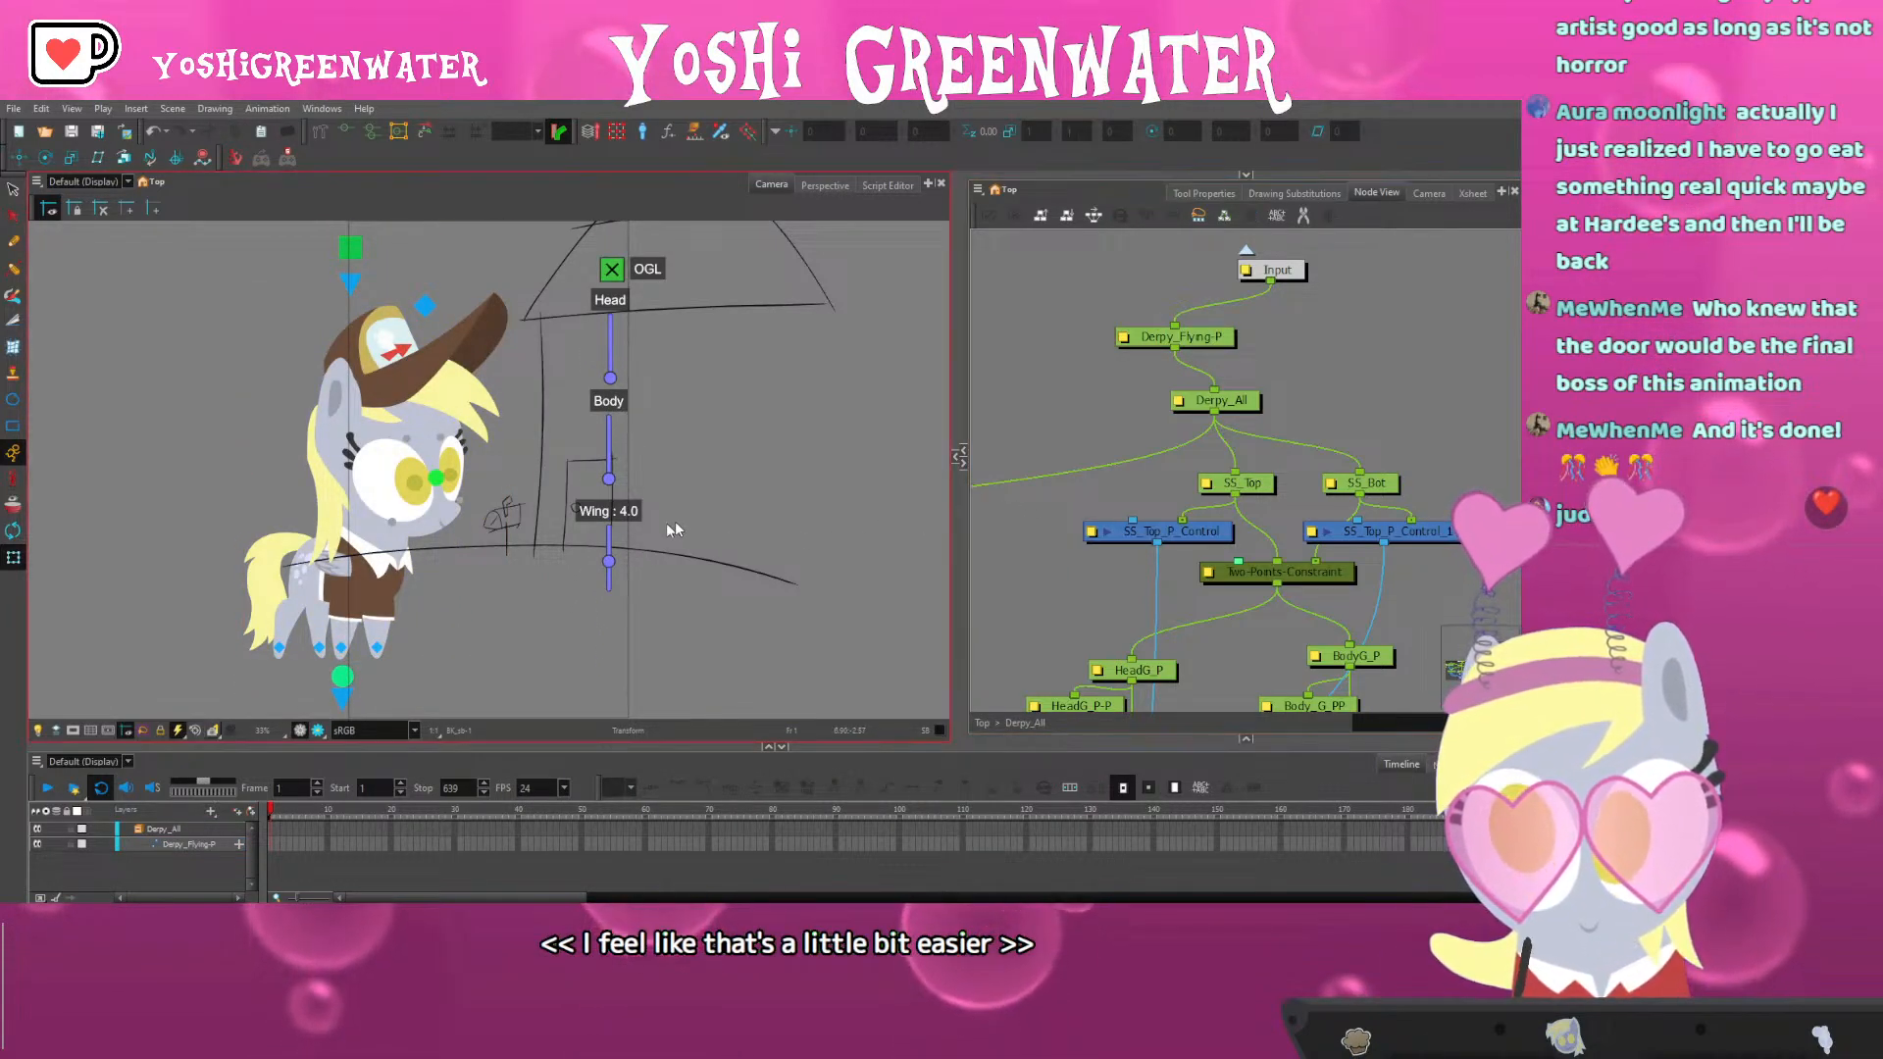
# Compare the Derpy_Flying-P and Derpy_All pegs by selecting each in turn and checking its box and pivot on the character
pyautogui.moveTo(605, 557); pyautogui.dragTo(698, 589)
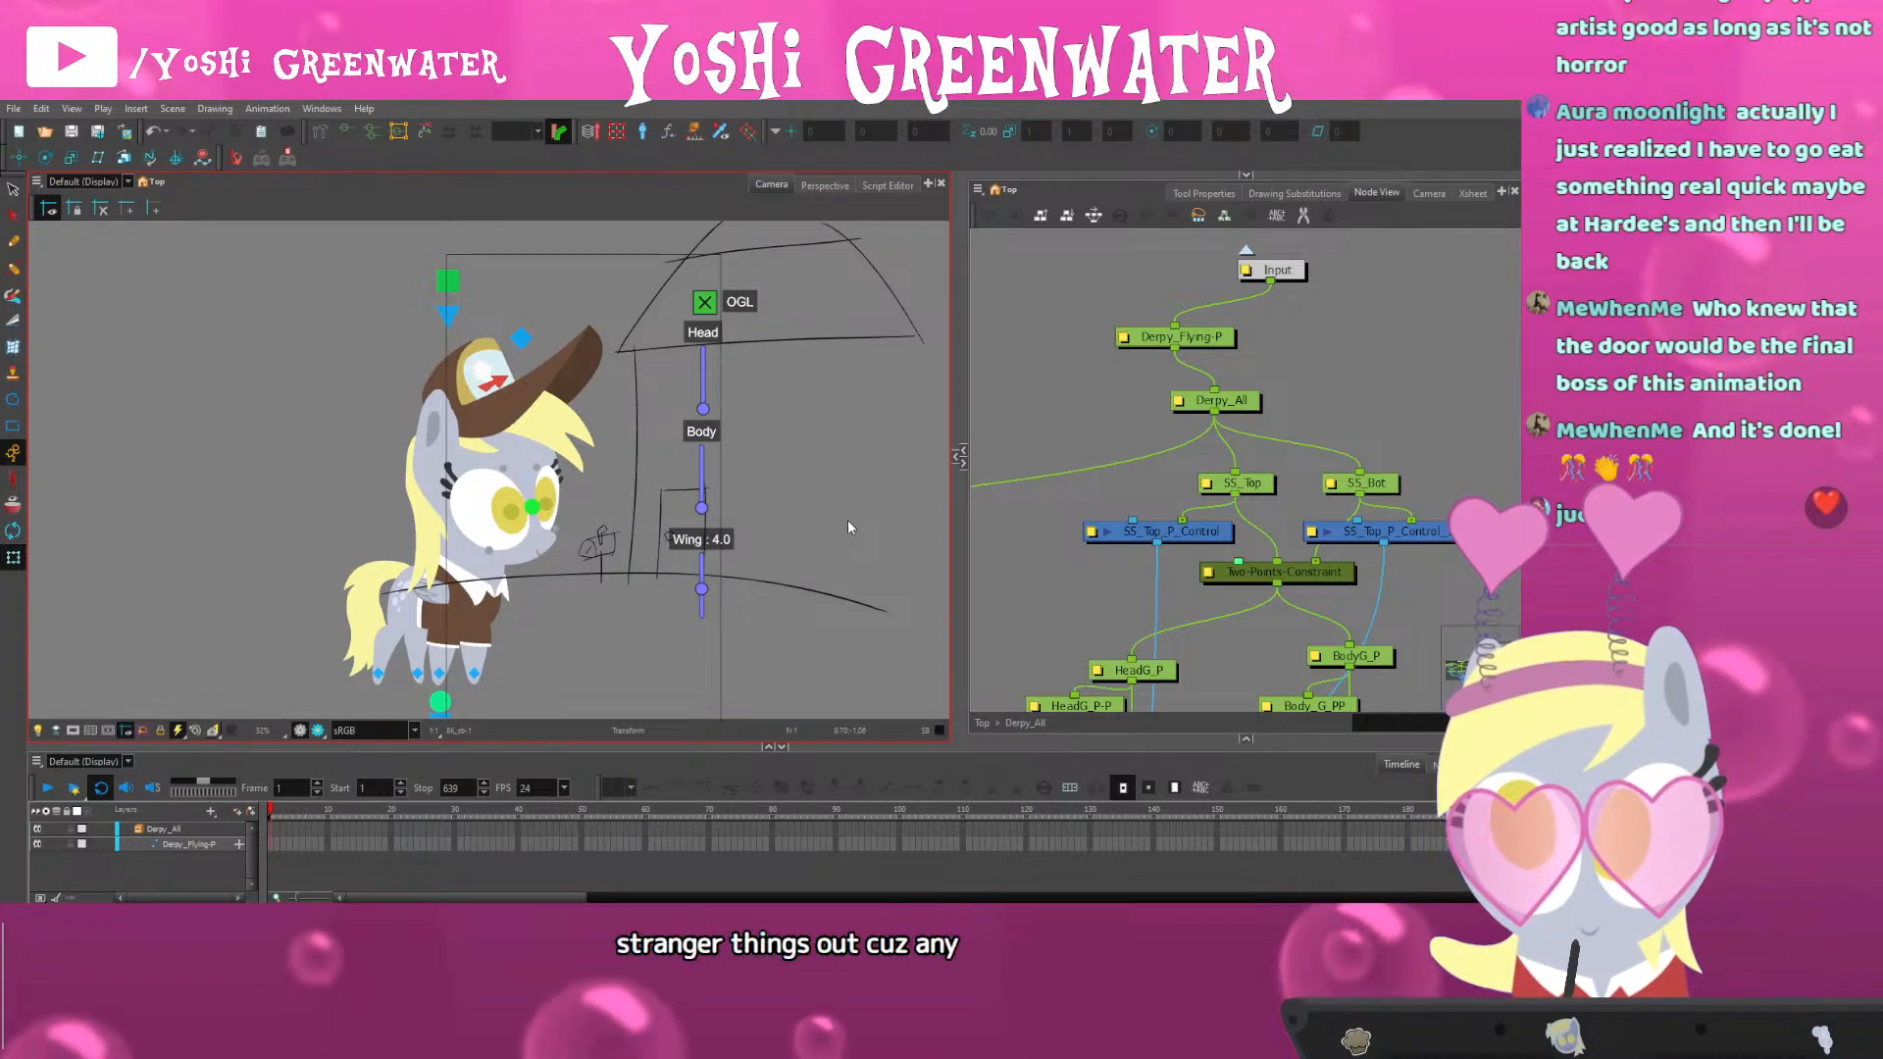
pyautogui.click(1241, 403)
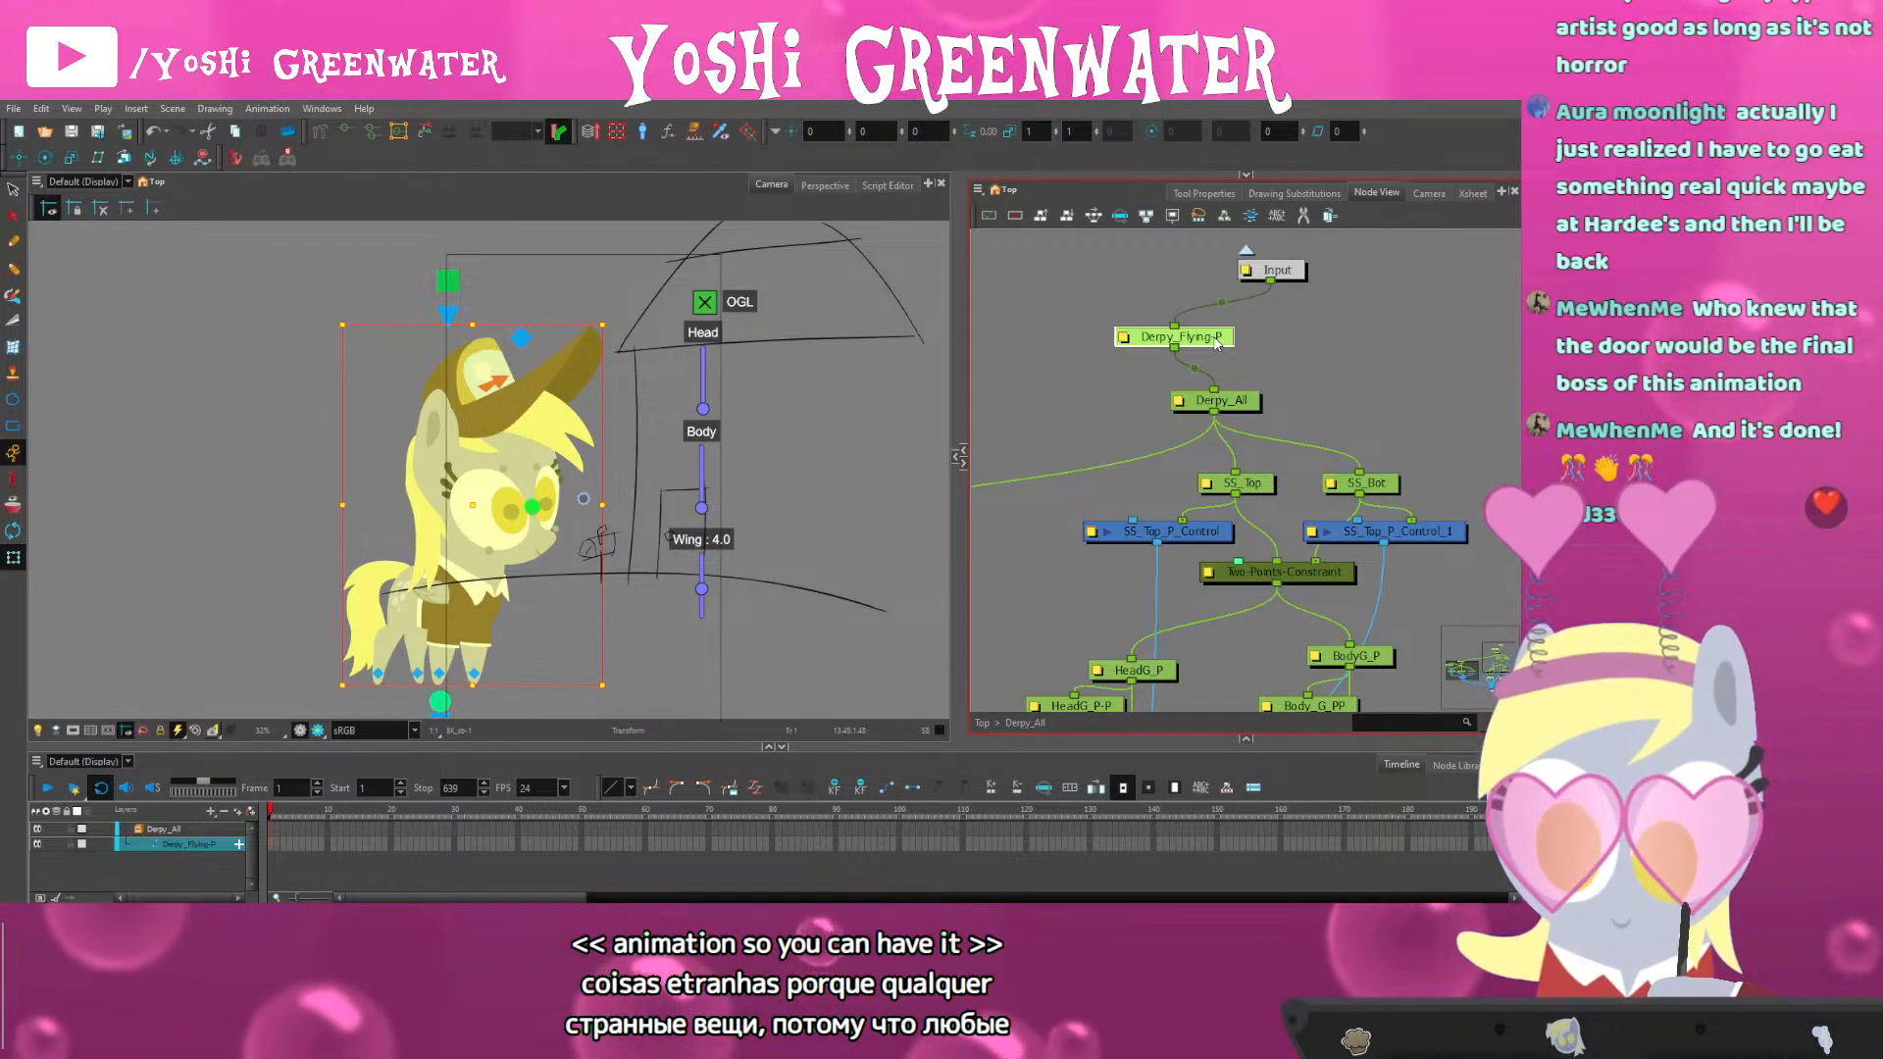
pyautogui.click(616, 451)
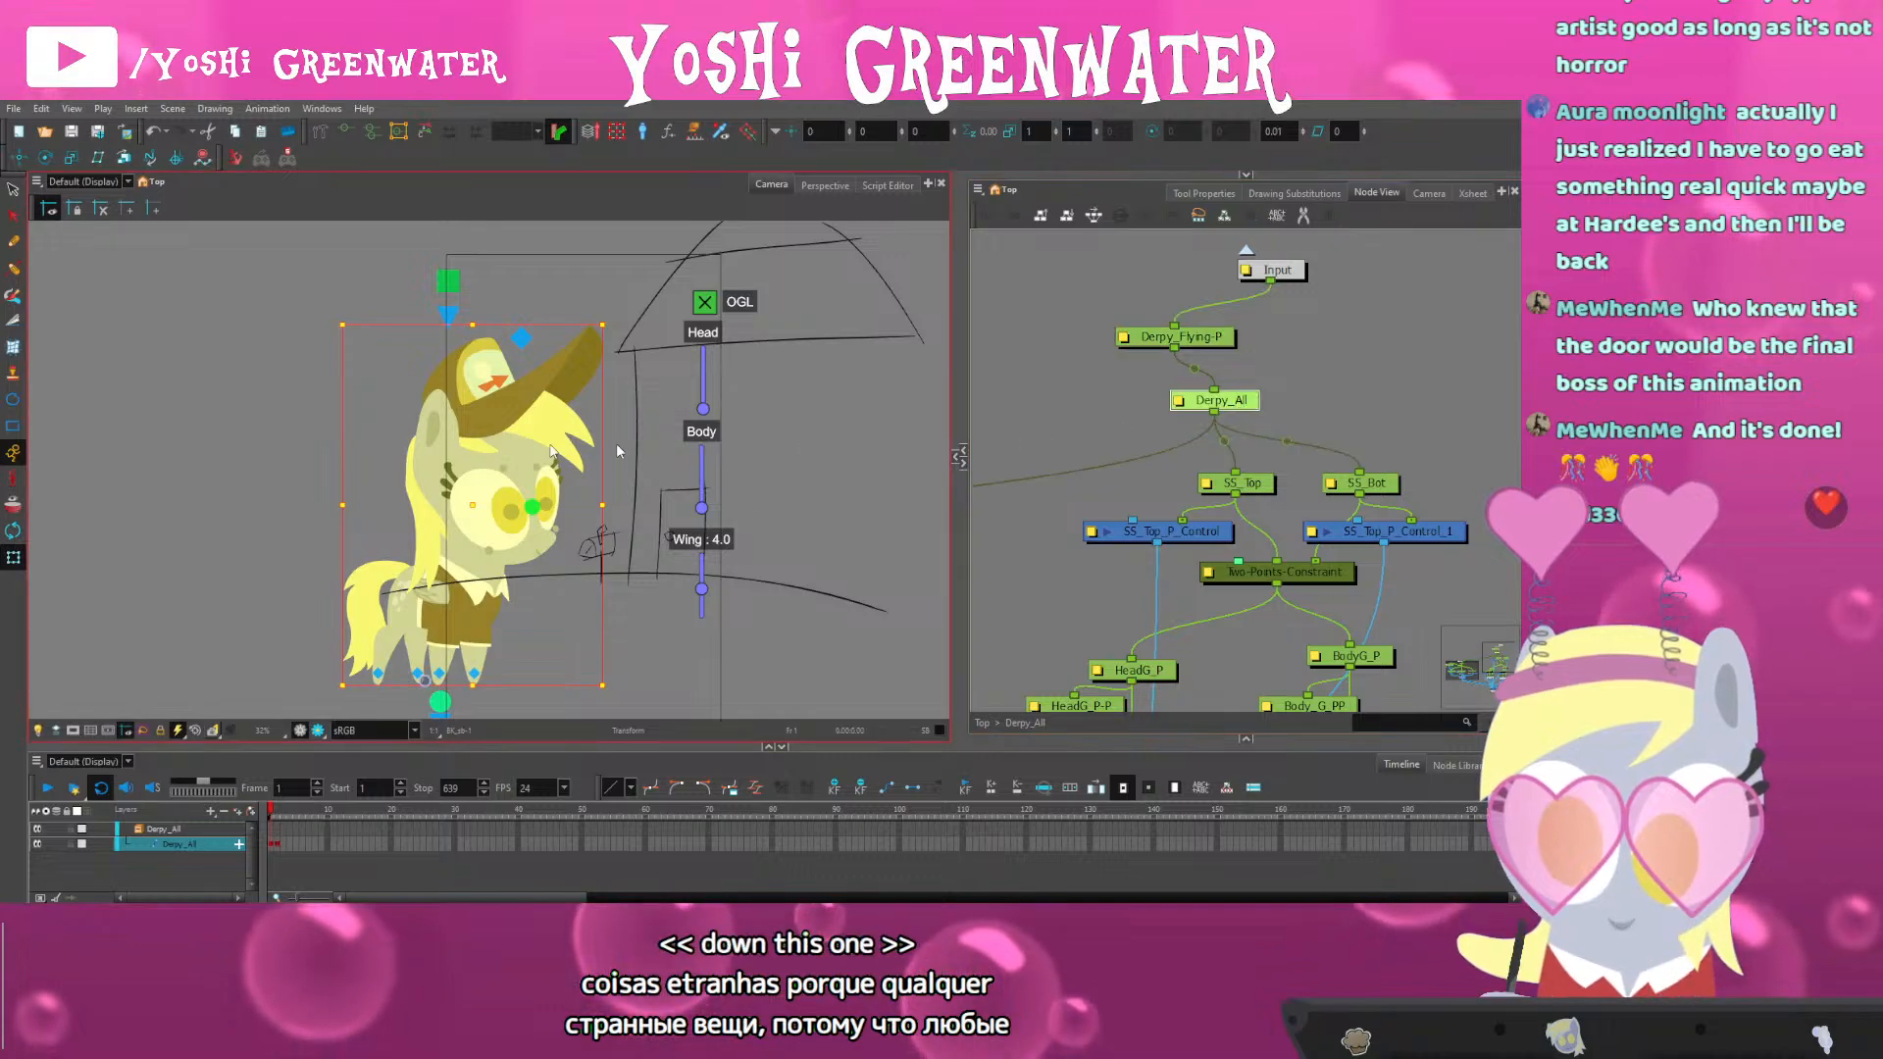
pyautogui.click(1055, 392)
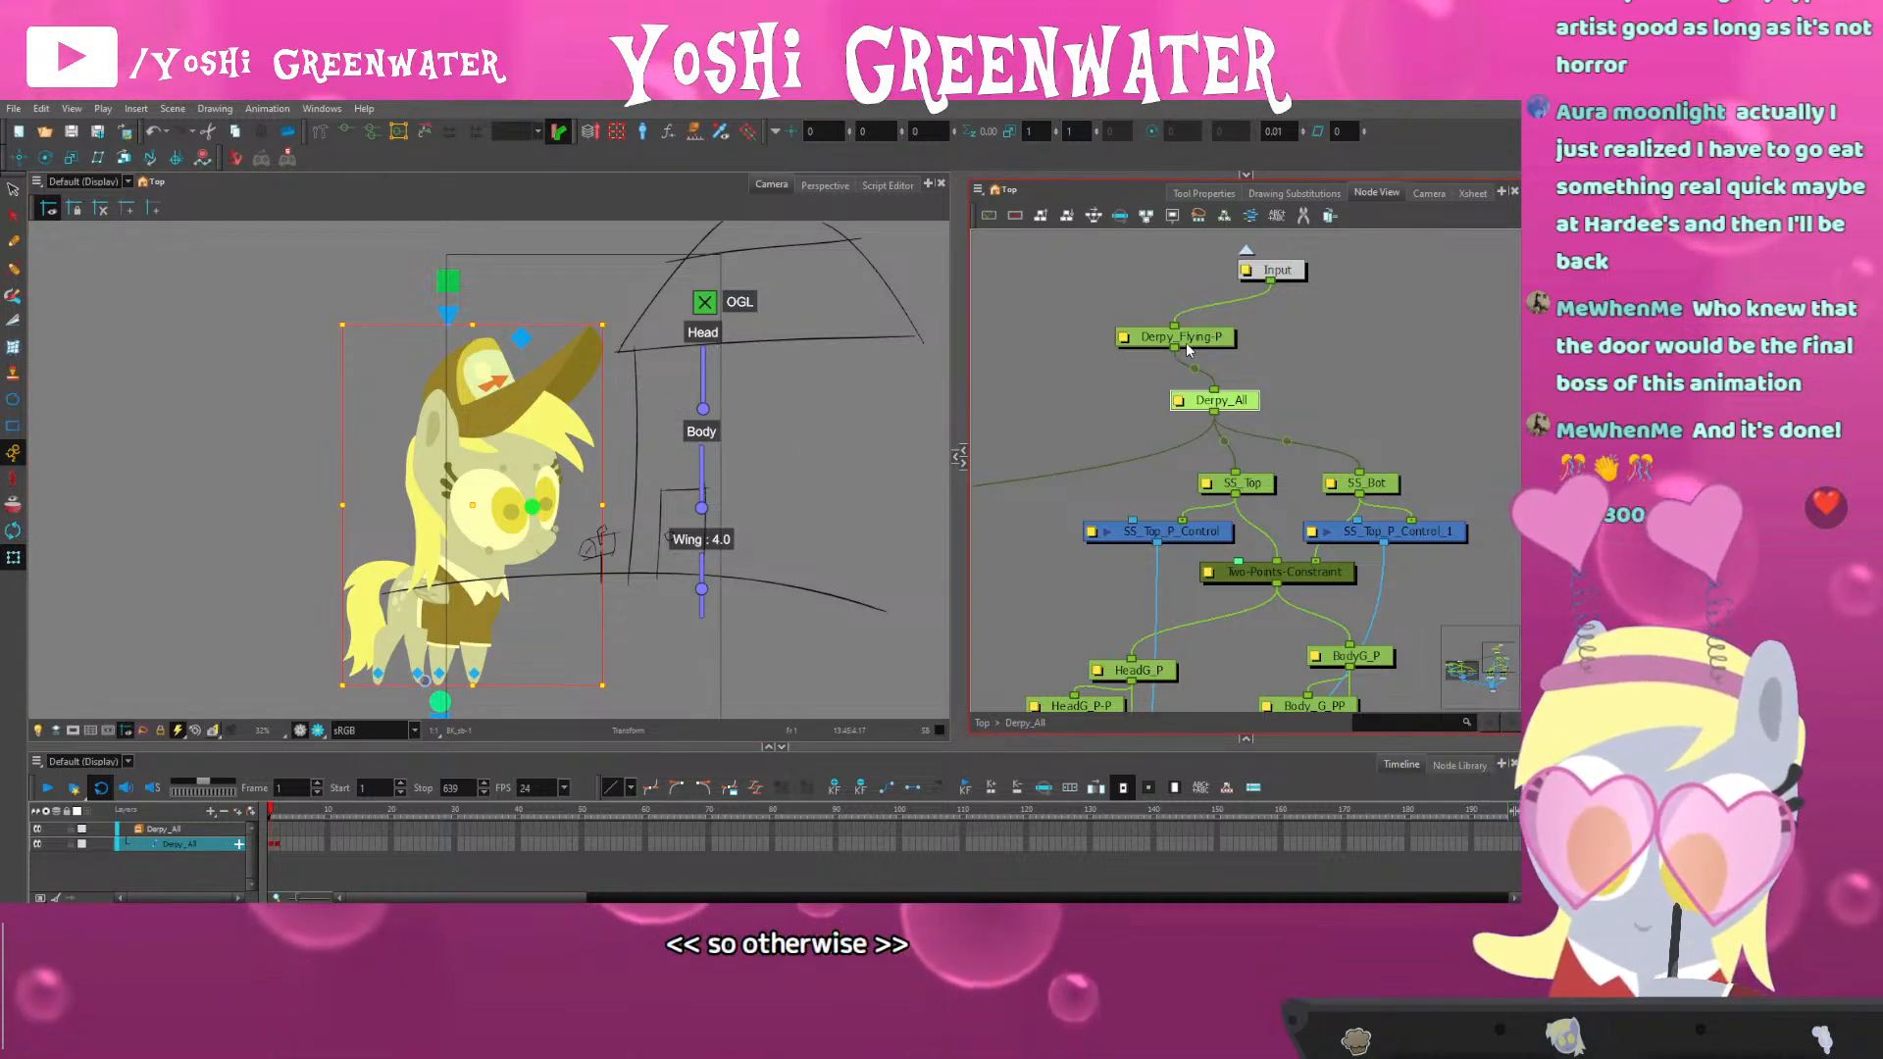
pyautogui.moveTo(1195, 338); pyautogui.dragTo(1188, 340)
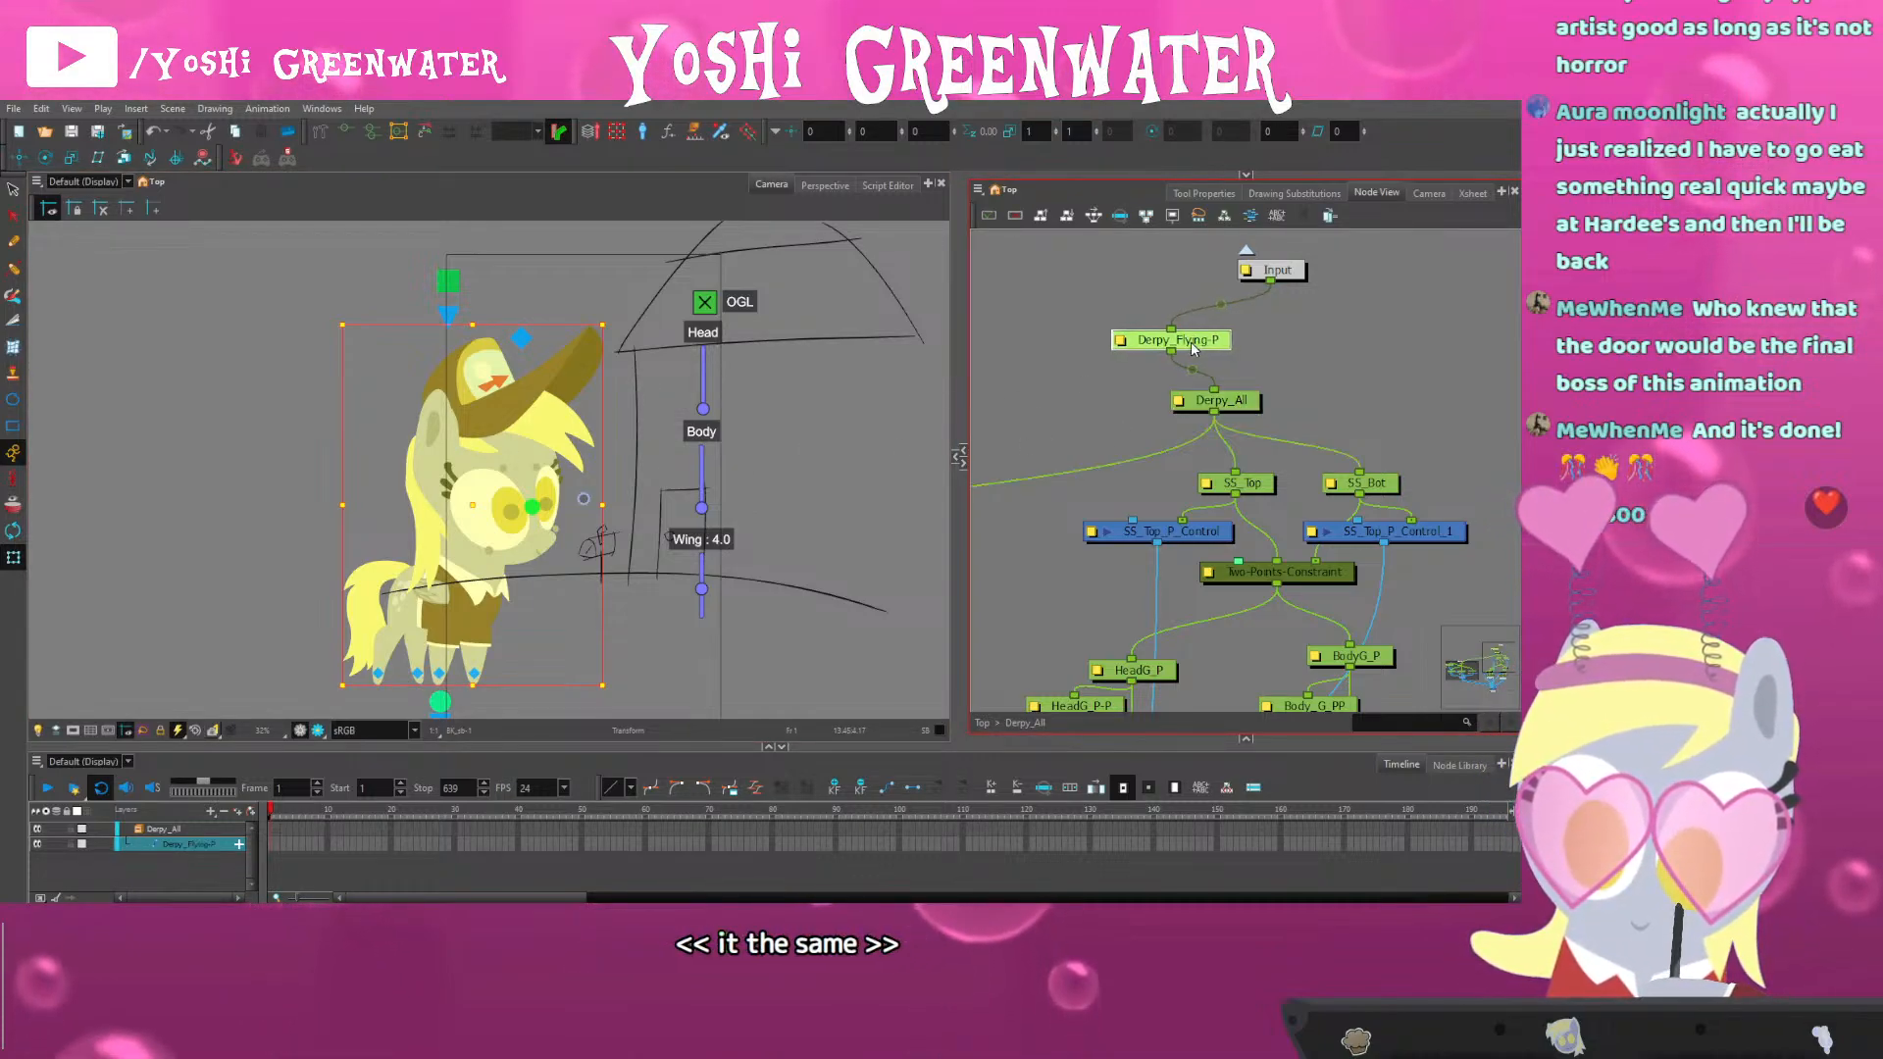
pyautogui.click(1229, 406)
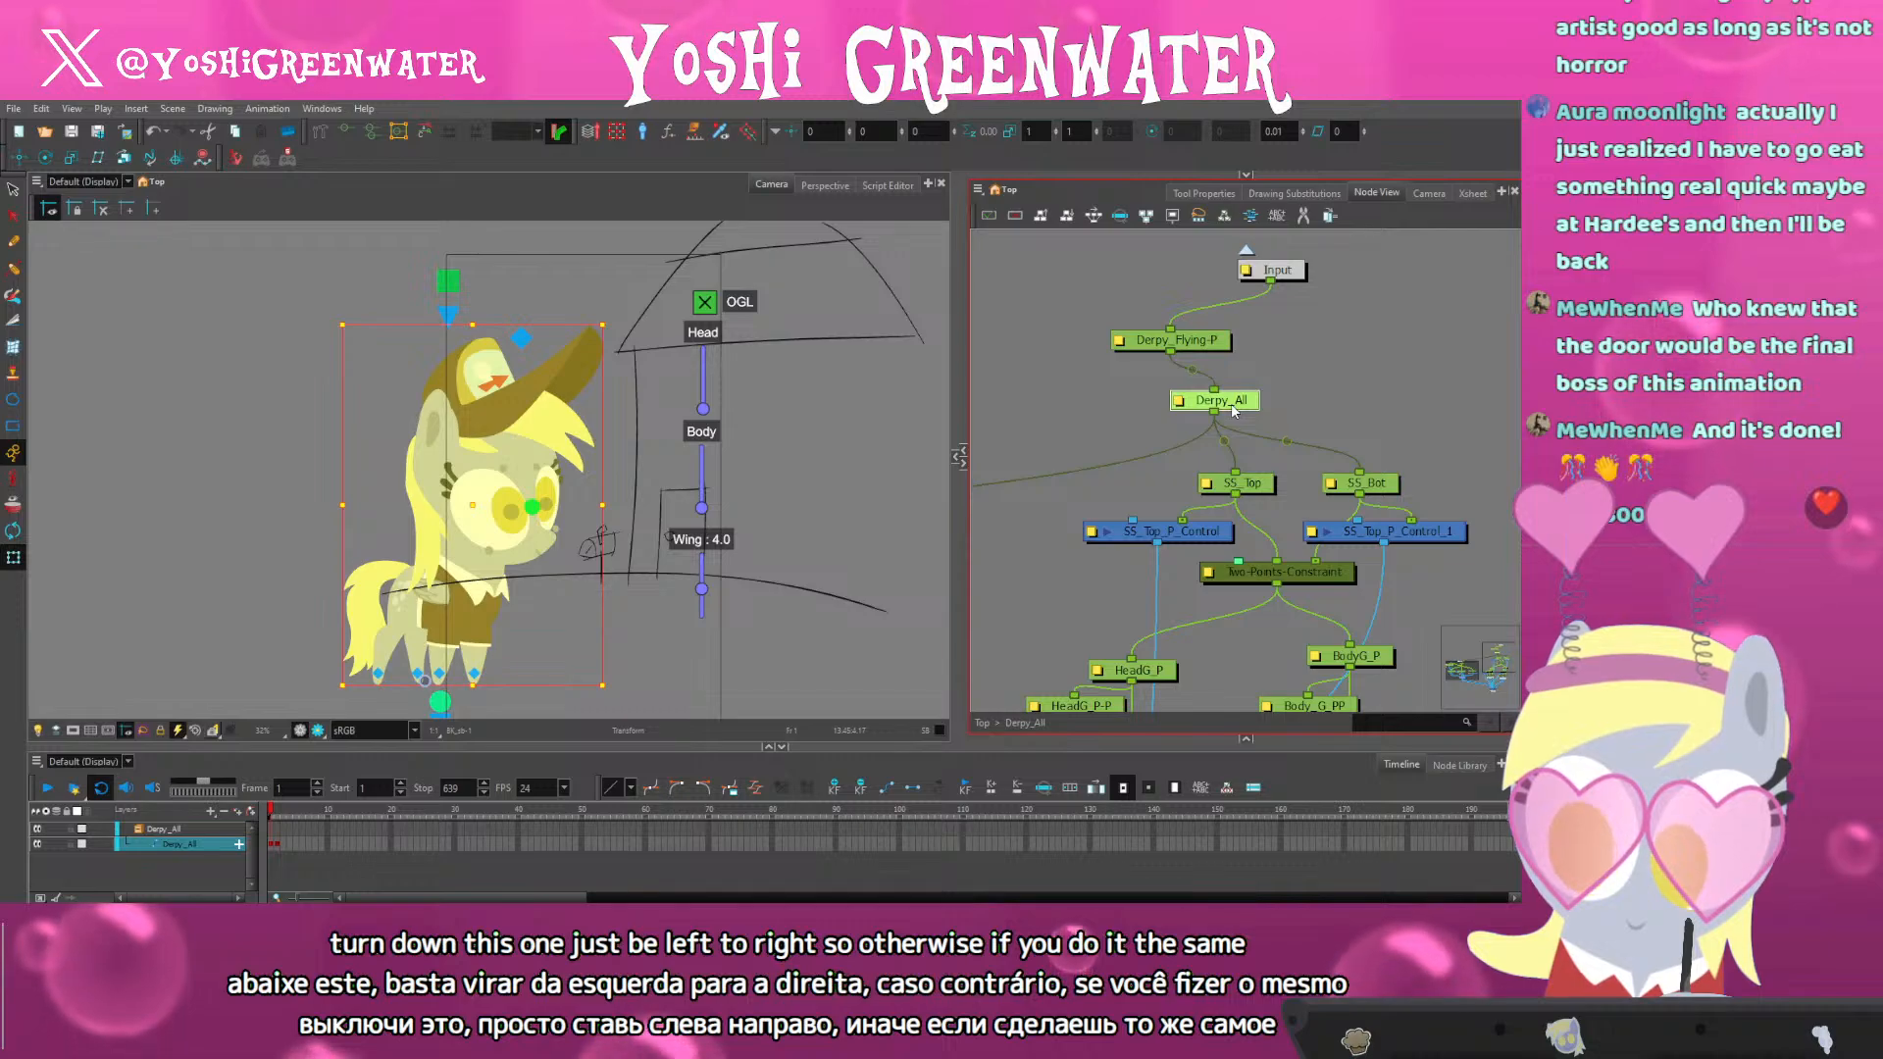
pyautogui.click(351, 815)
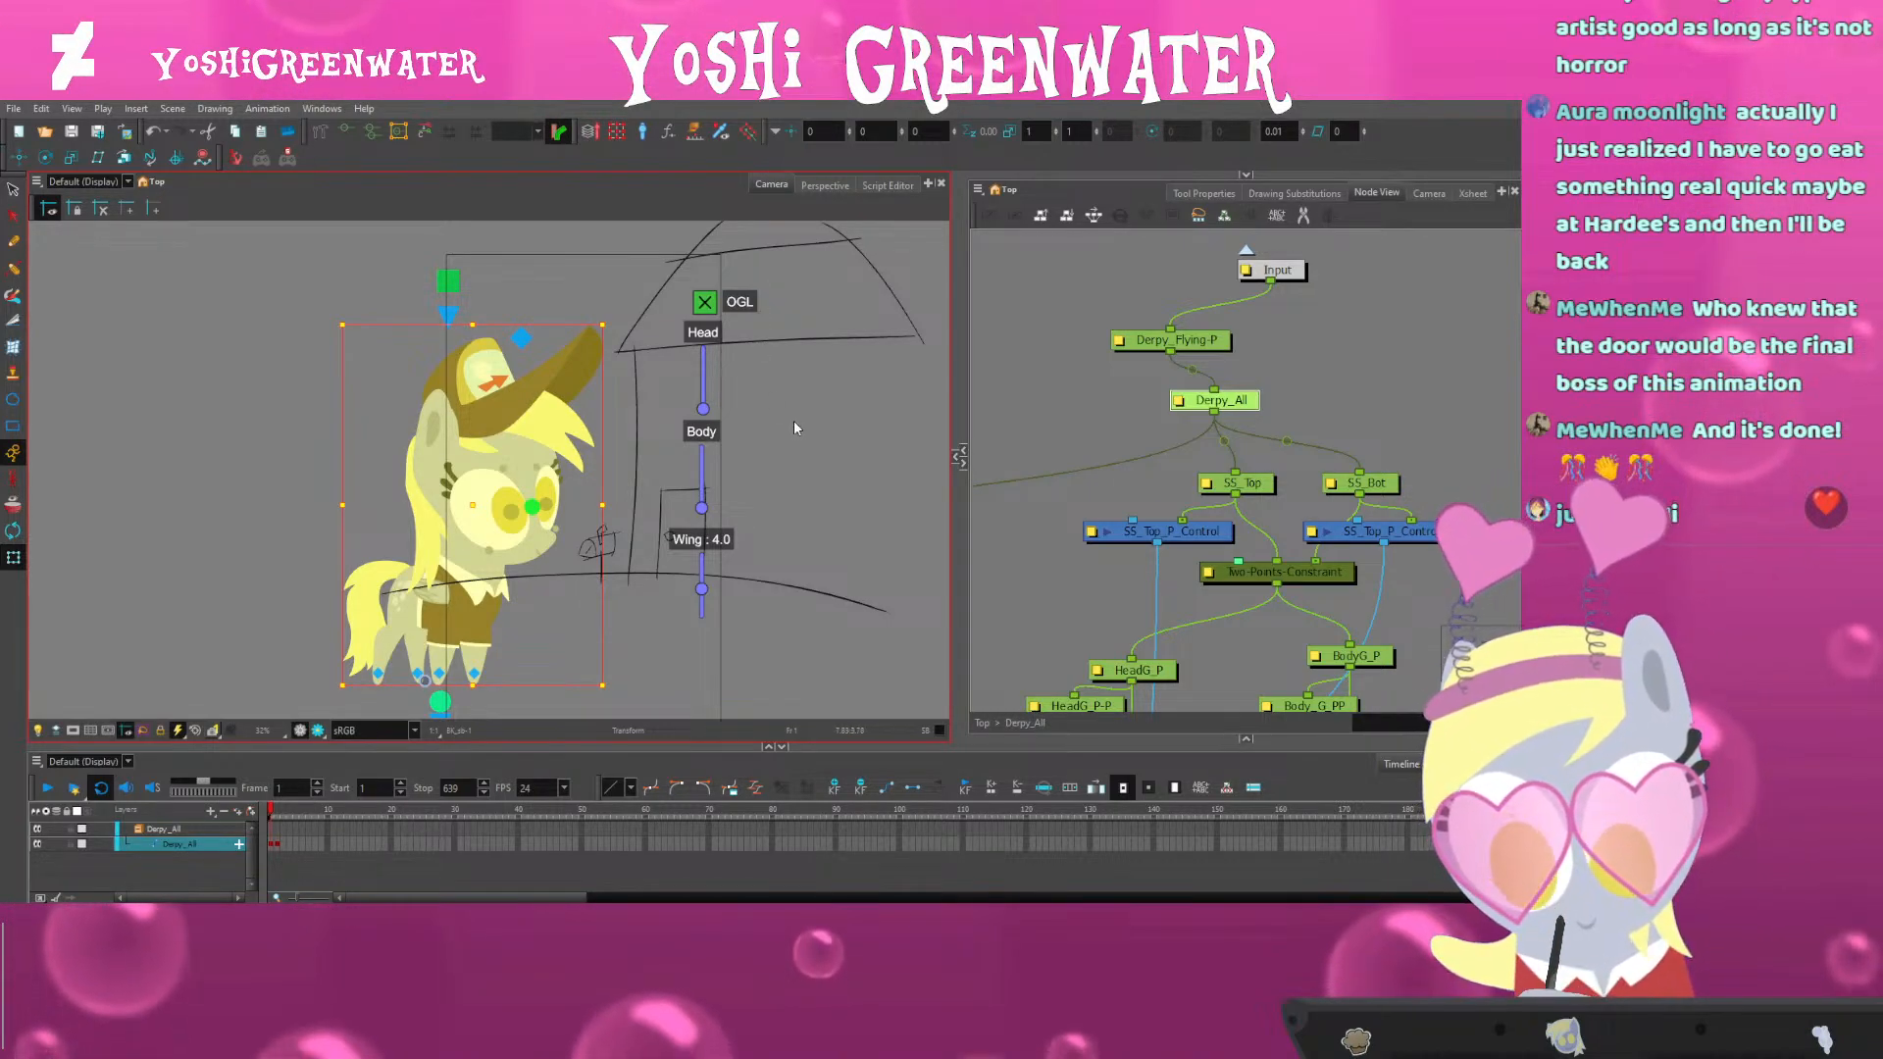
pyautogui.click(1098, 370)
pyautogui.moveTo(1184, 343); pyautogui.dragTo(1184, 336)
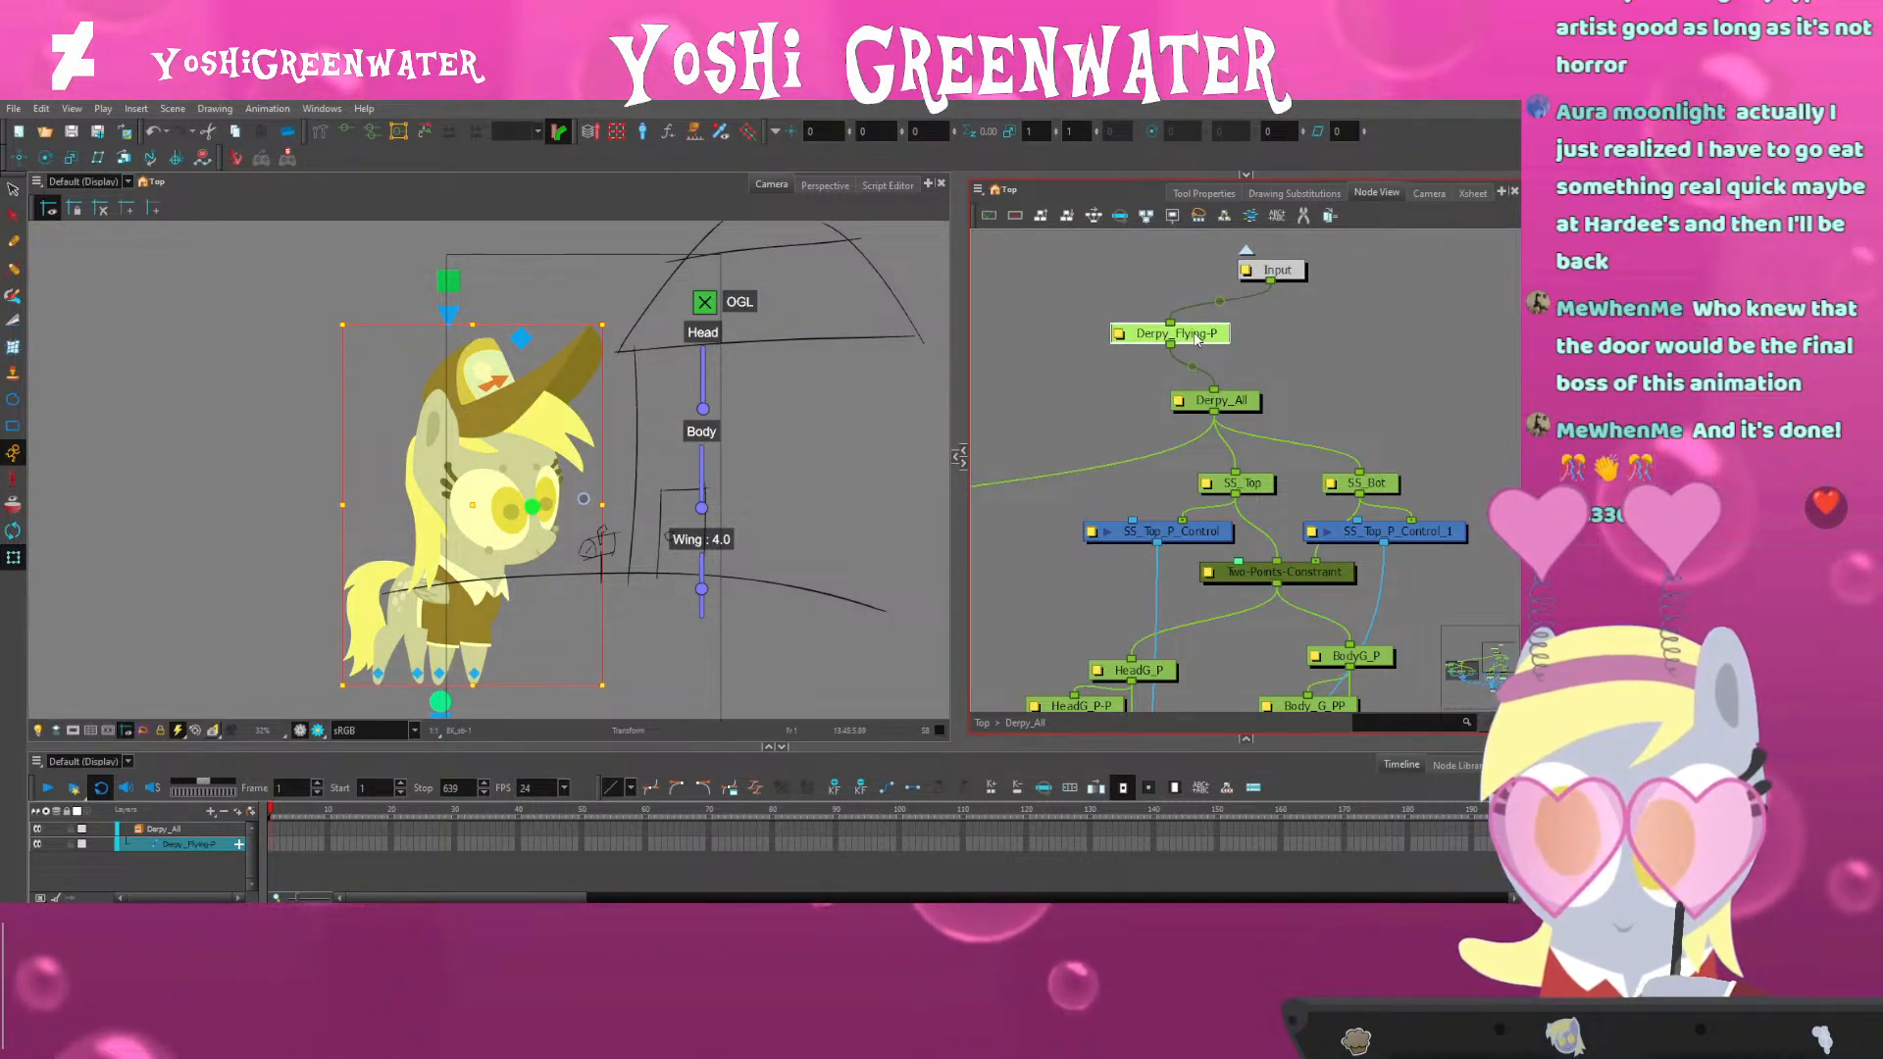
pyautogui.moveTo(1206, 338); pyautogui.dragTo(1195, 341)
pyautogui.click(1131, 388)
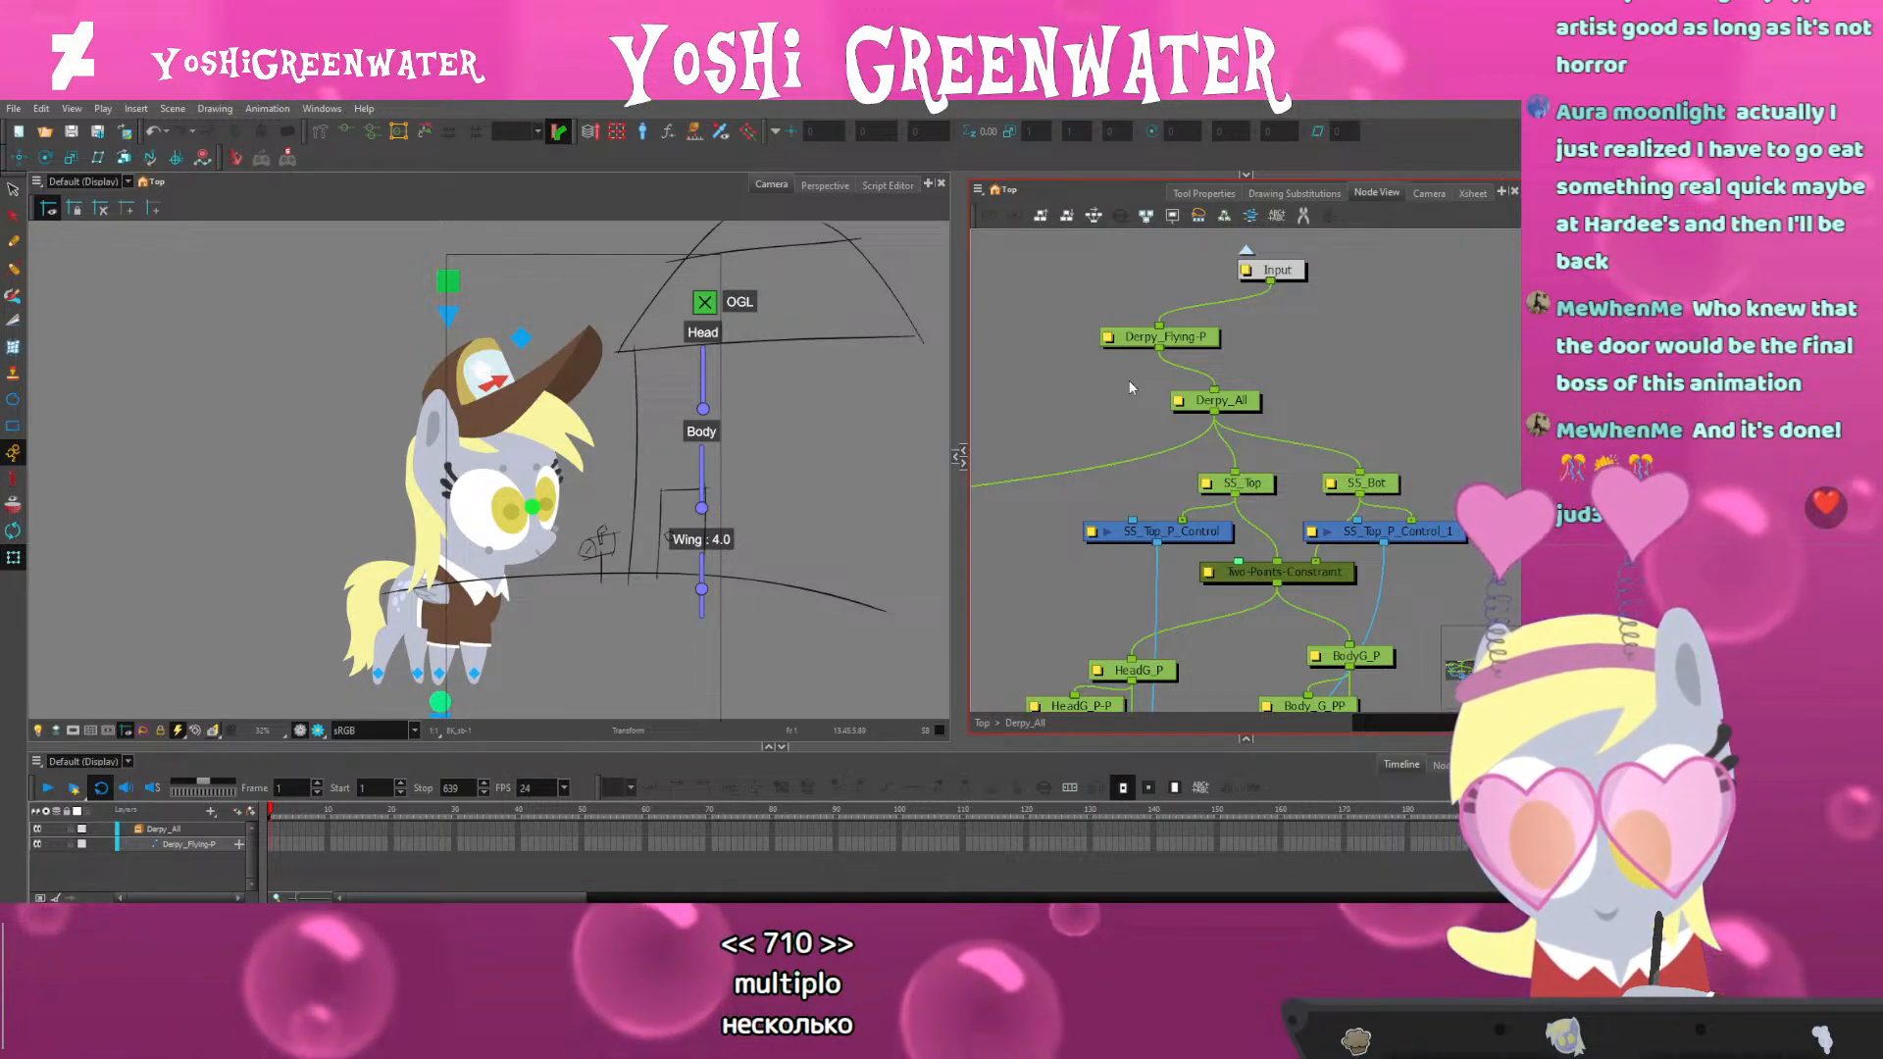
# Look through the rig's drawing columns in the Xsheet and return to the Node View
pyautogui.click(1472, 194)
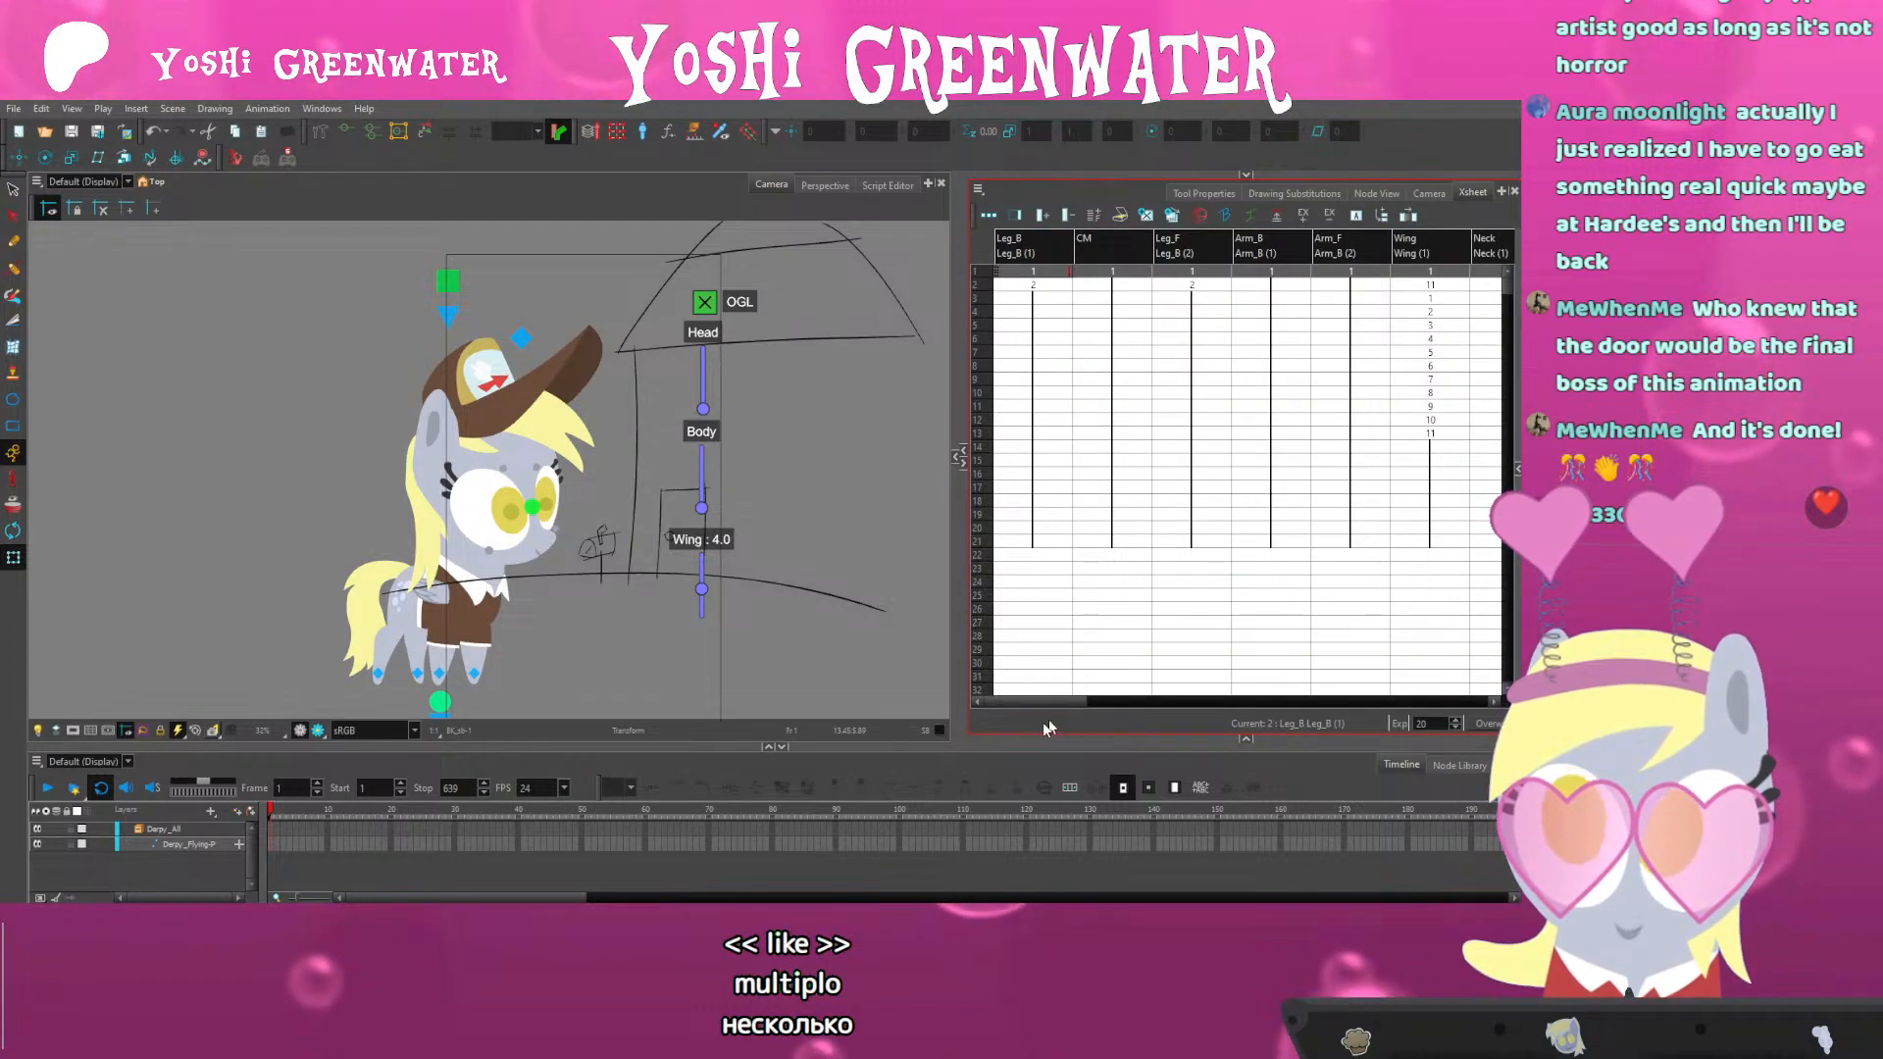
pyautogui.hscroll(3, 1045, 700)
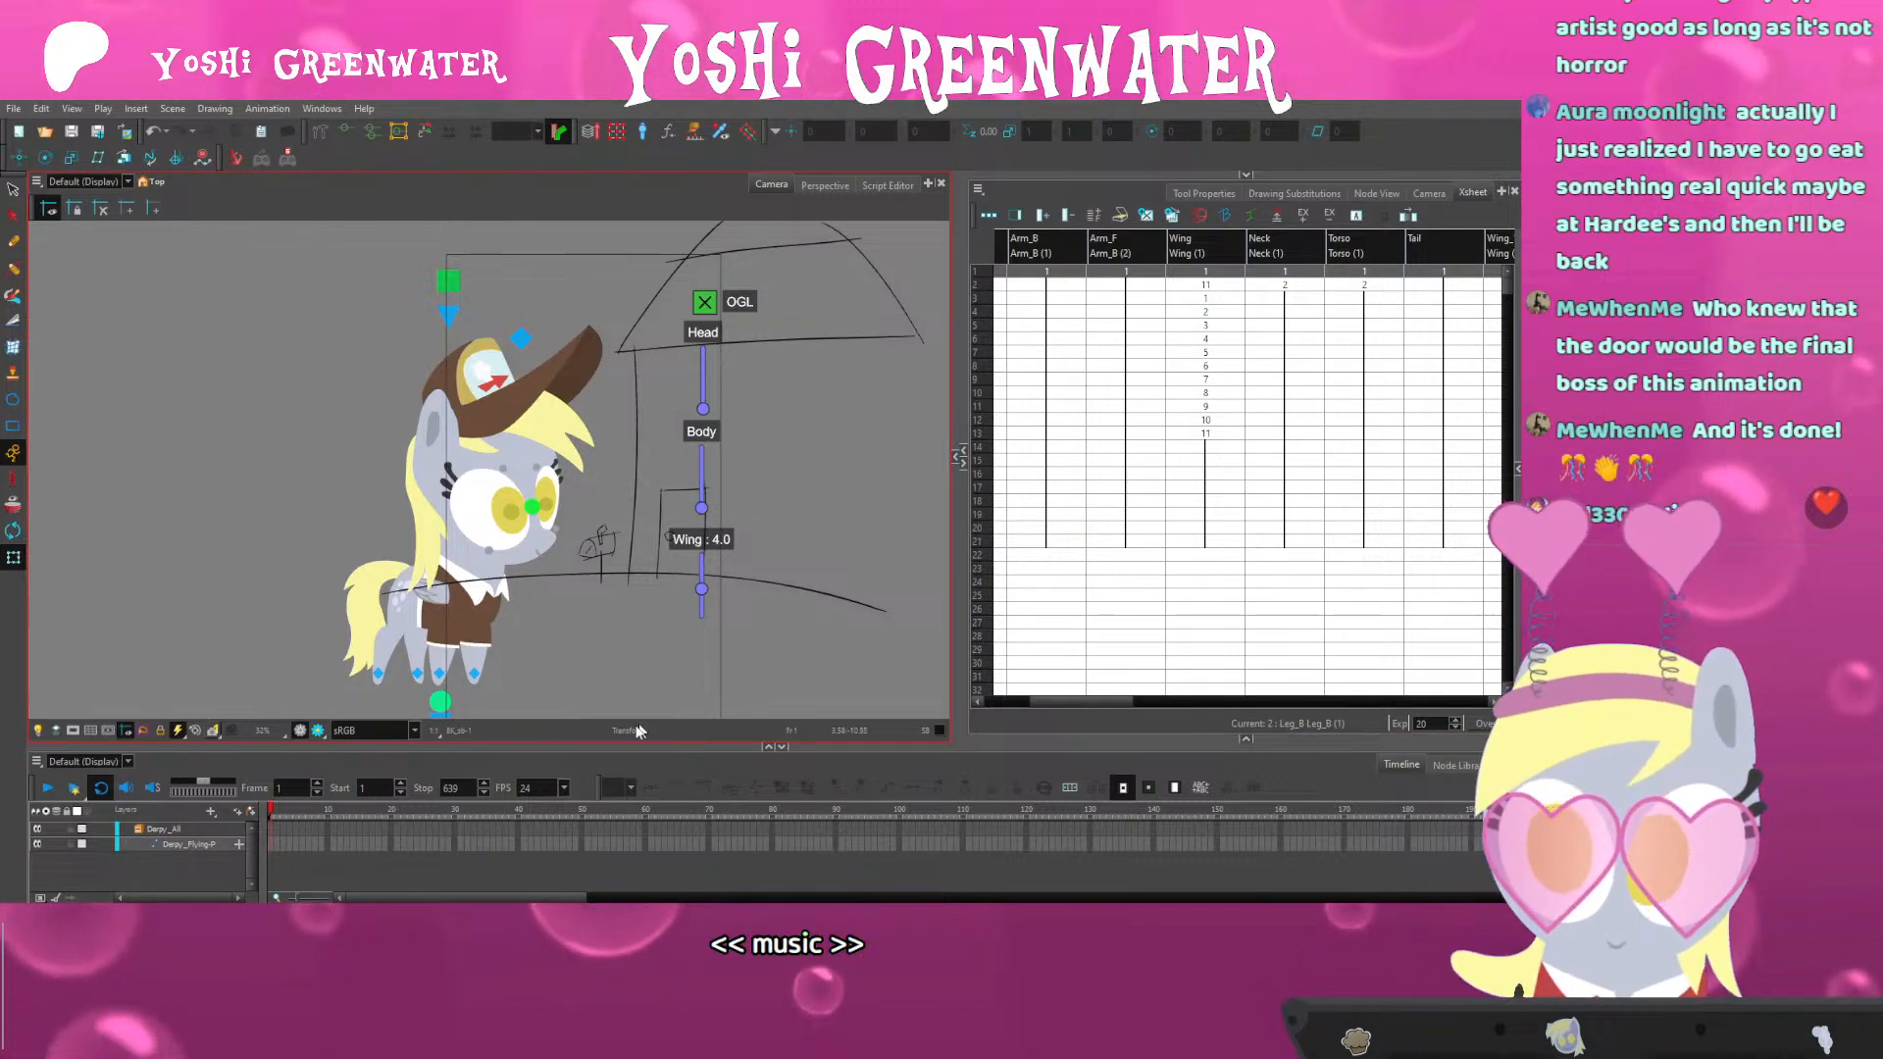
pyautogui.click(1377, 193)
# Leave the Derpy_All group and select the Camera-P peg in the top-level network
pyautogui.scroll(2, 1059, 647)
pyautogui.click(980, 723)
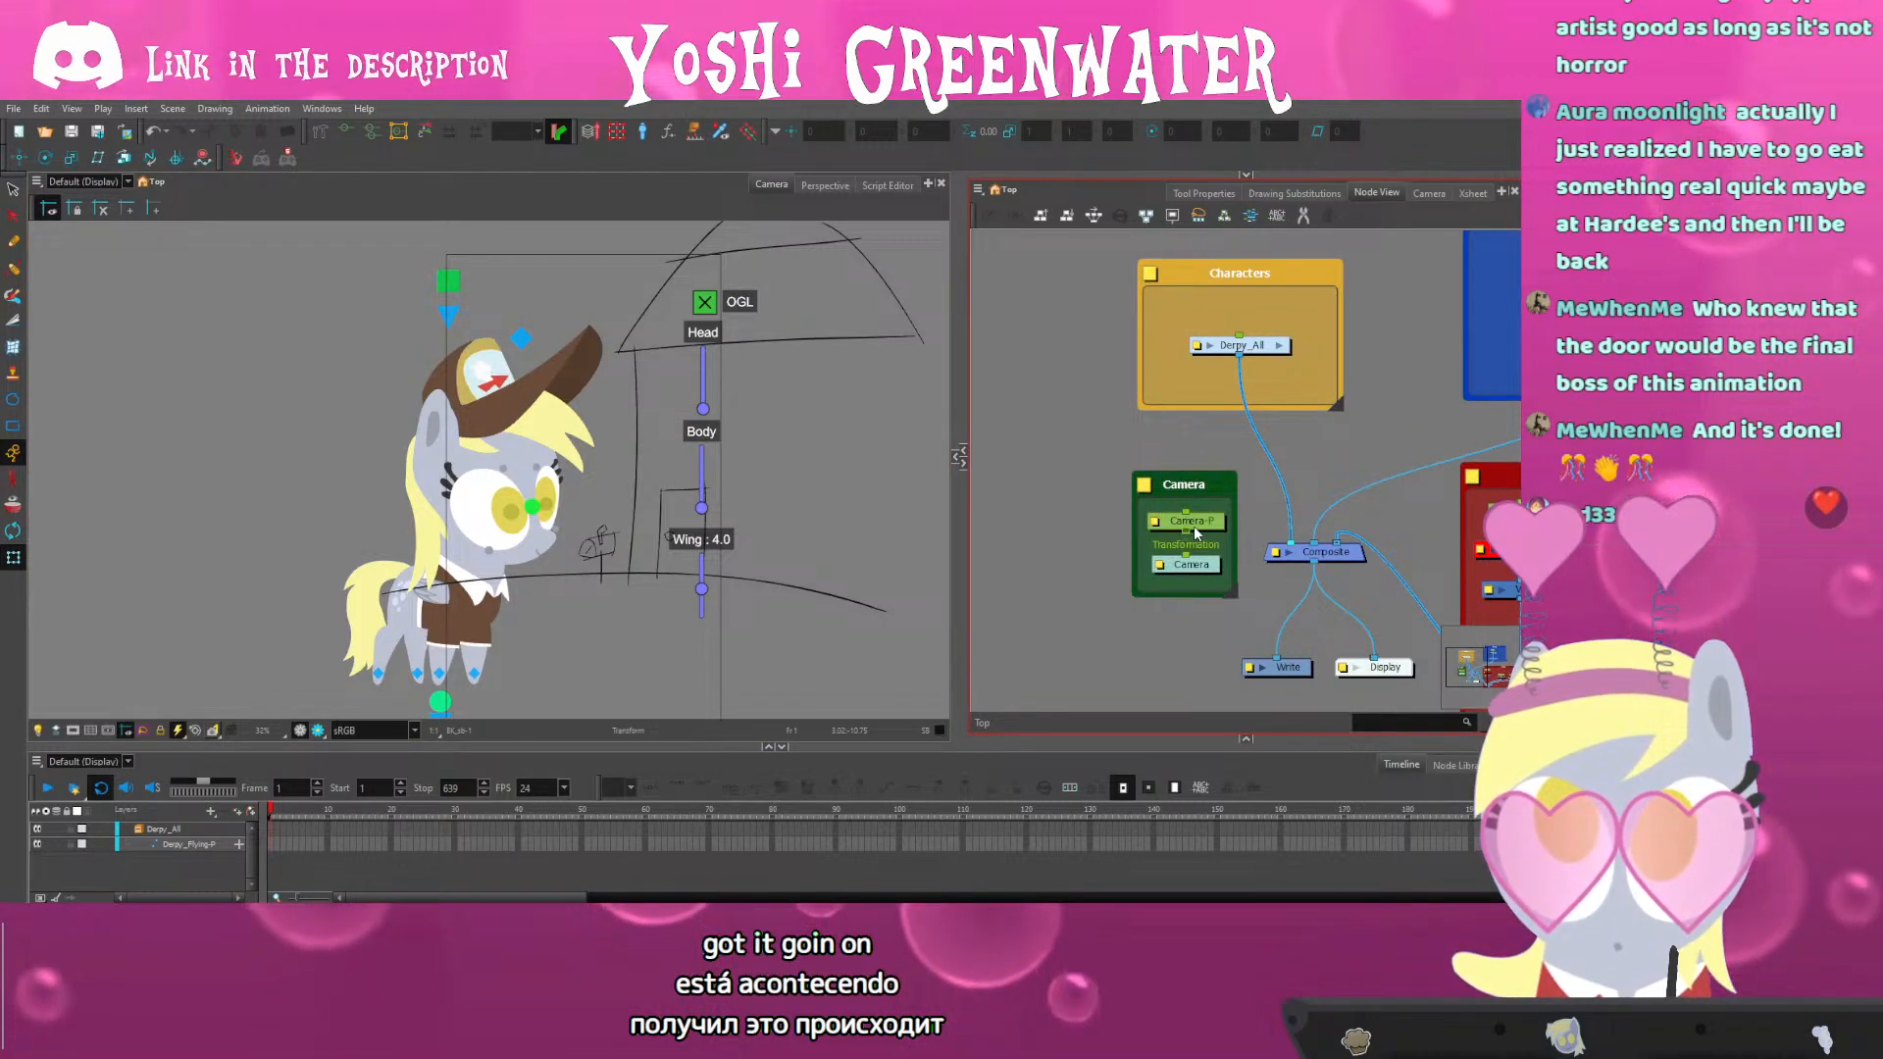
pyautogui.click(1183, 527)
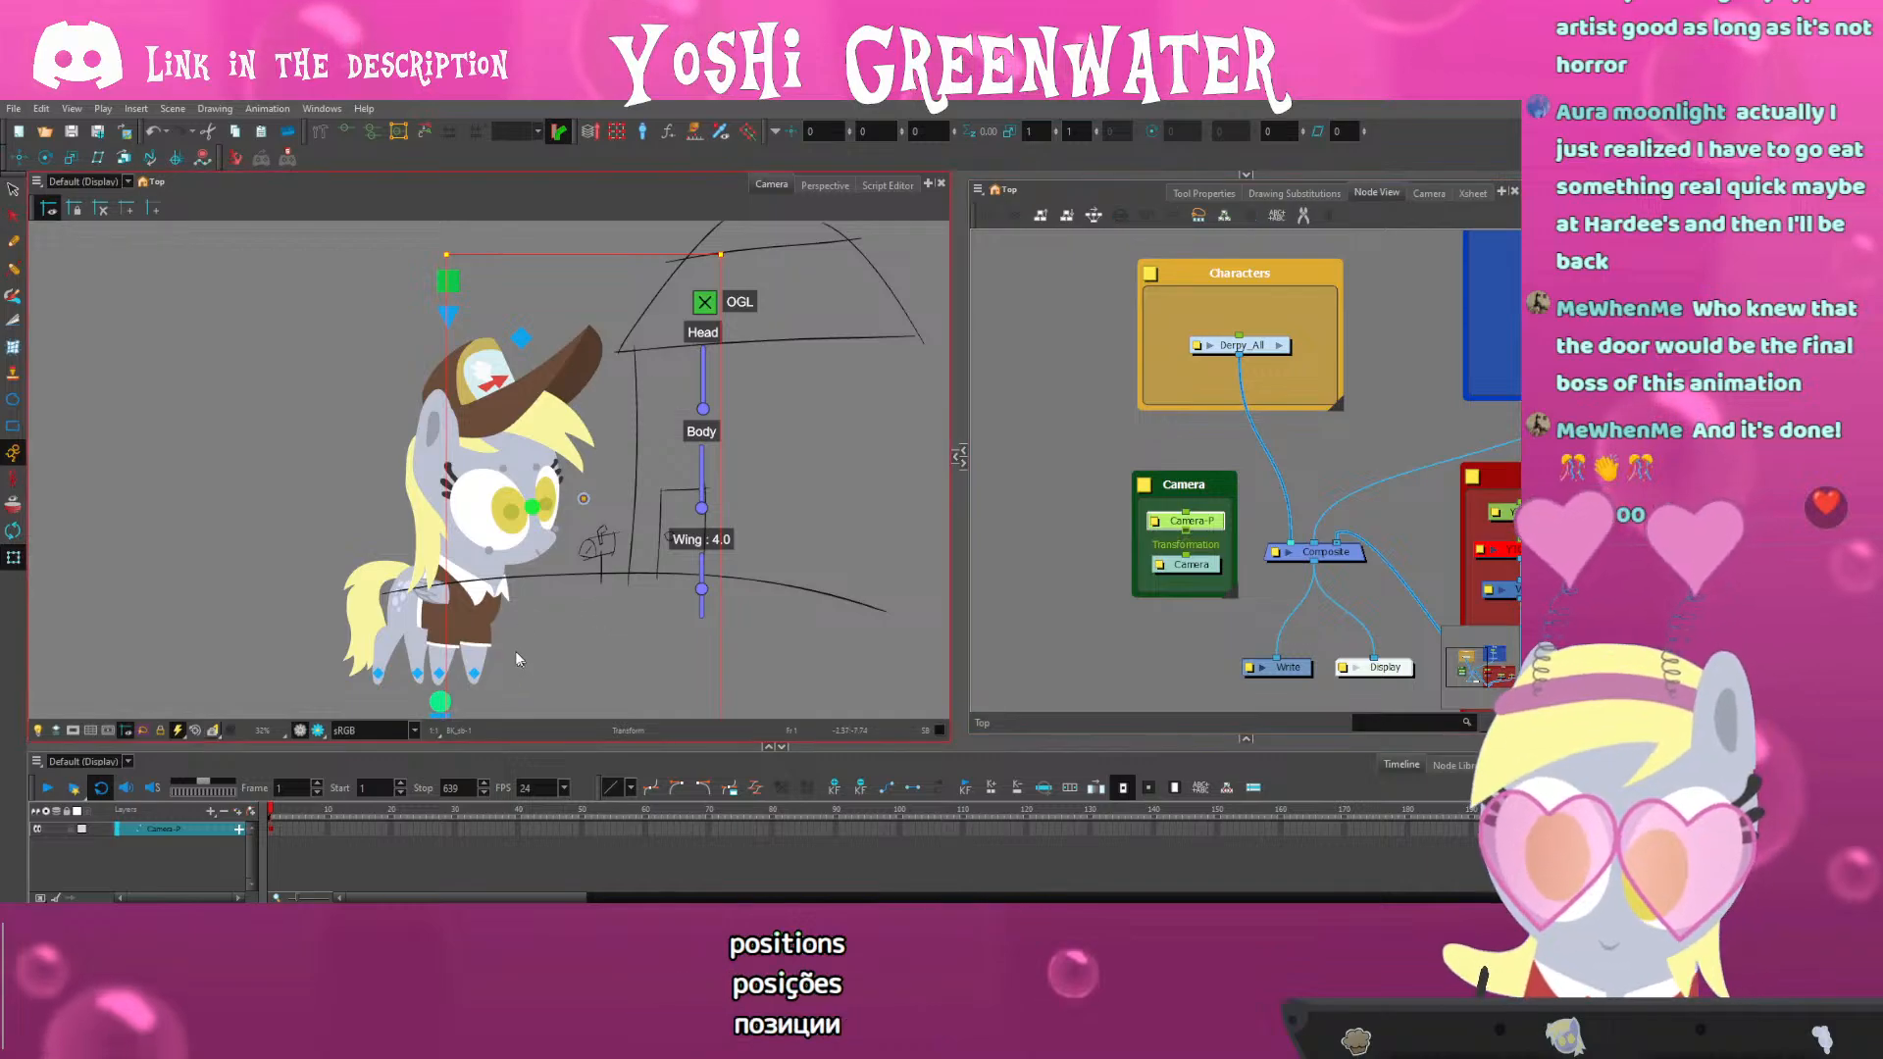
# View the camera peg's easing for multiple parameters and the Transform tool's properties
pyautogui.click(755, 790)
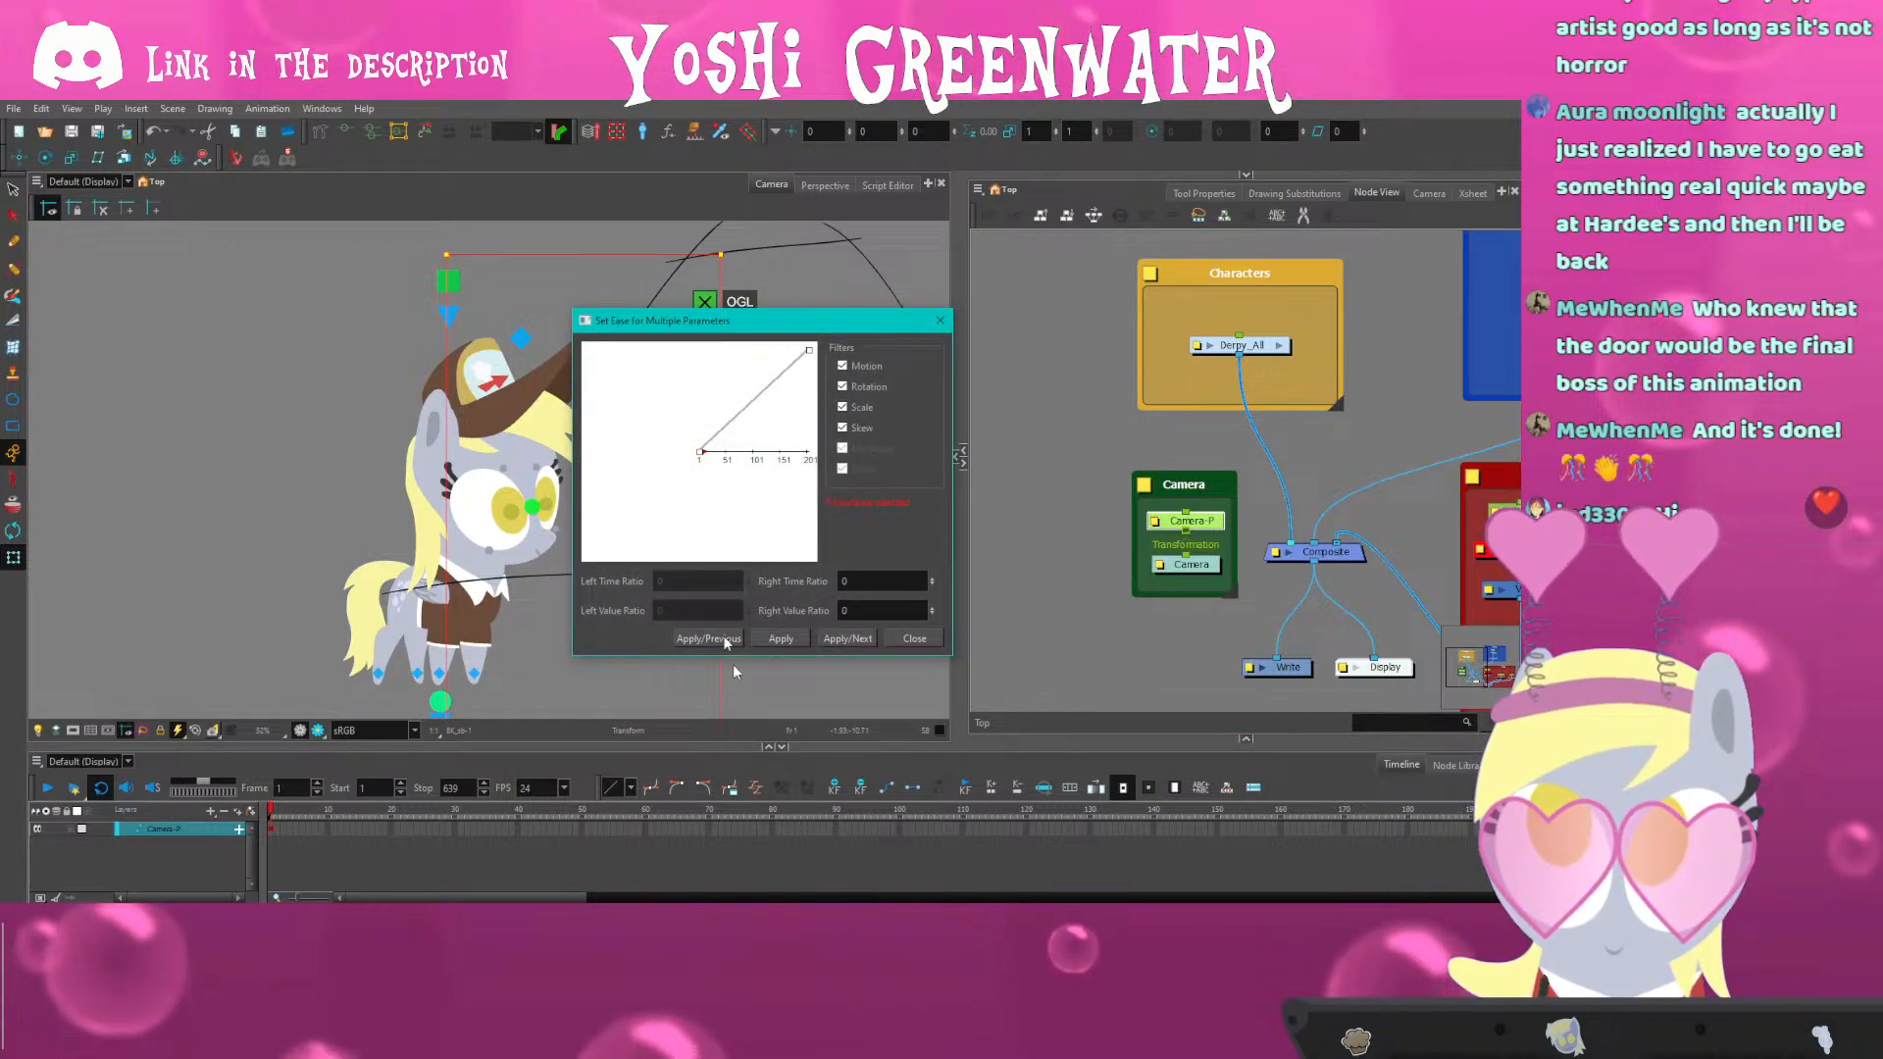
pyautogui.moveTo(662, 333); pyautogui.dragTo(643, 374)
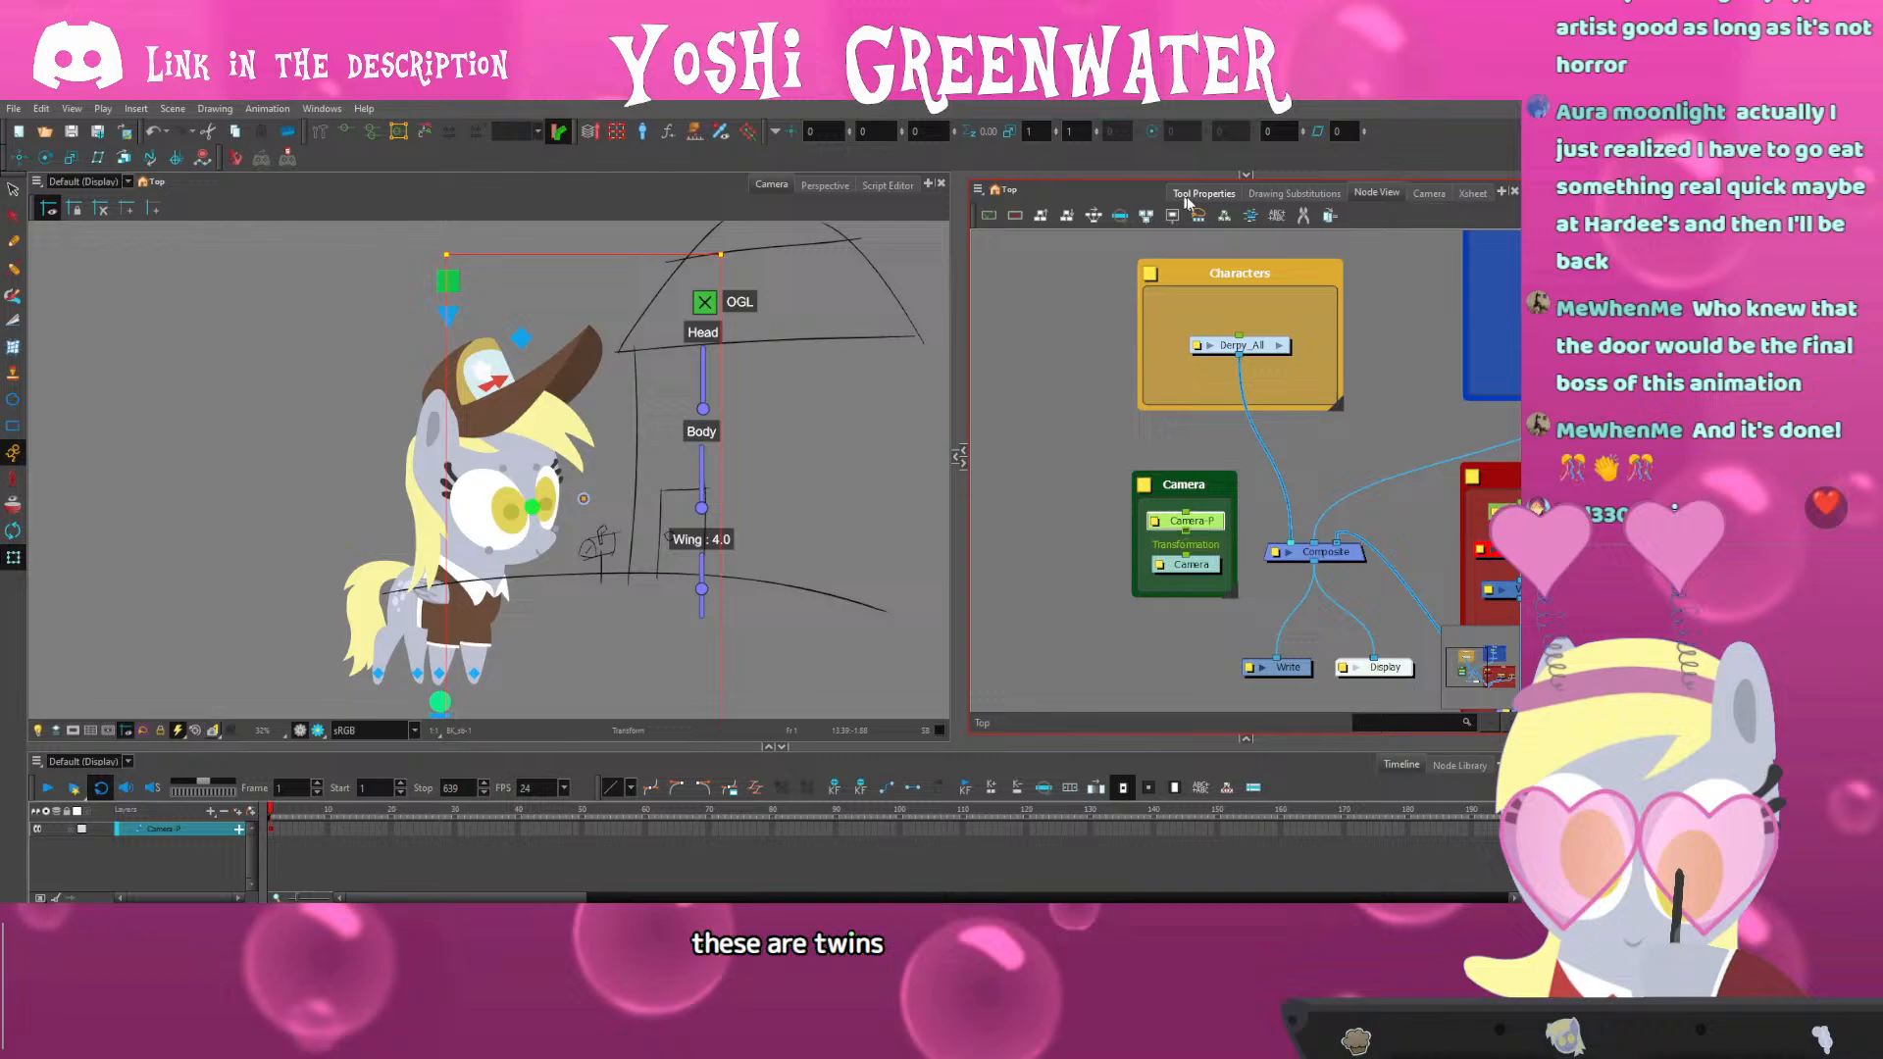
pyautogui.click(1203, 193)
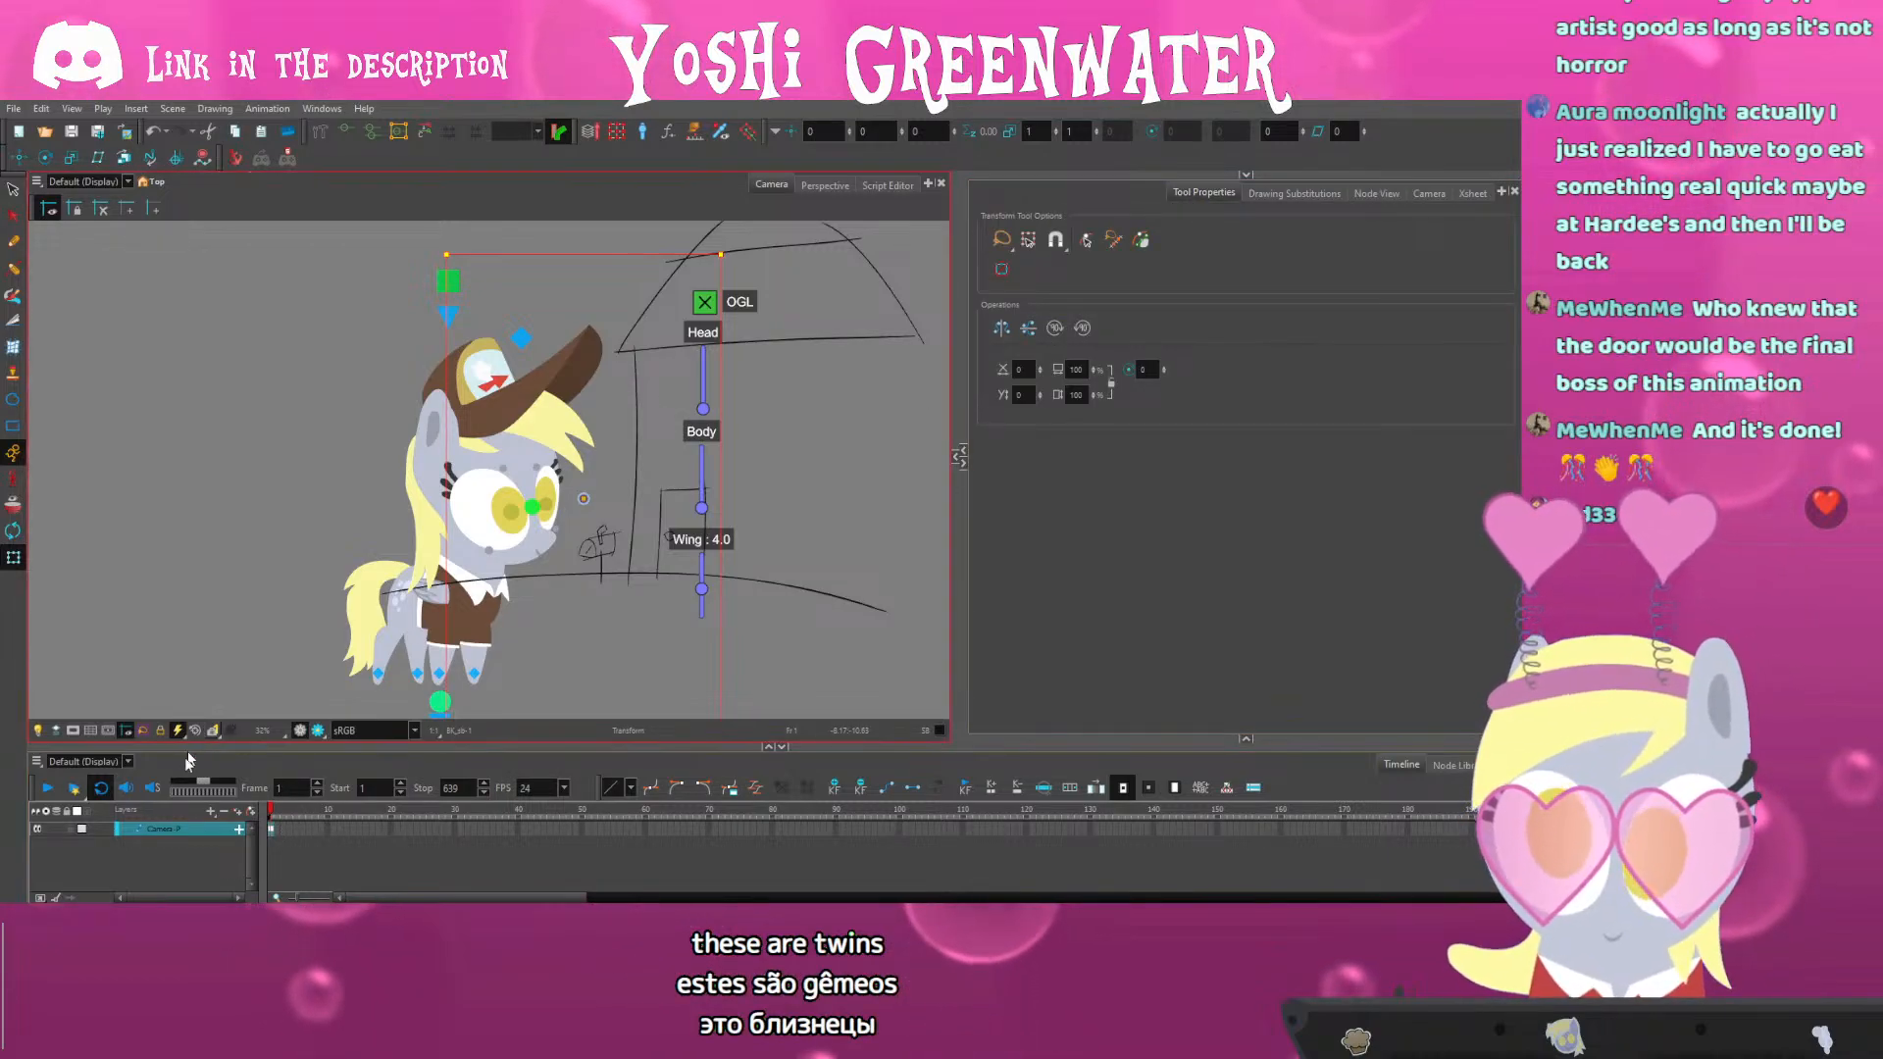
# Expand the Camera-P parameters in the timeline and open its position path in the 3D Path Editor
pyautogui.click(239, 830)
pyautogui.moveTo(241, 746); pyautogui.dragTo(240, 687)
pyautogui.doubleClick(172, 786)
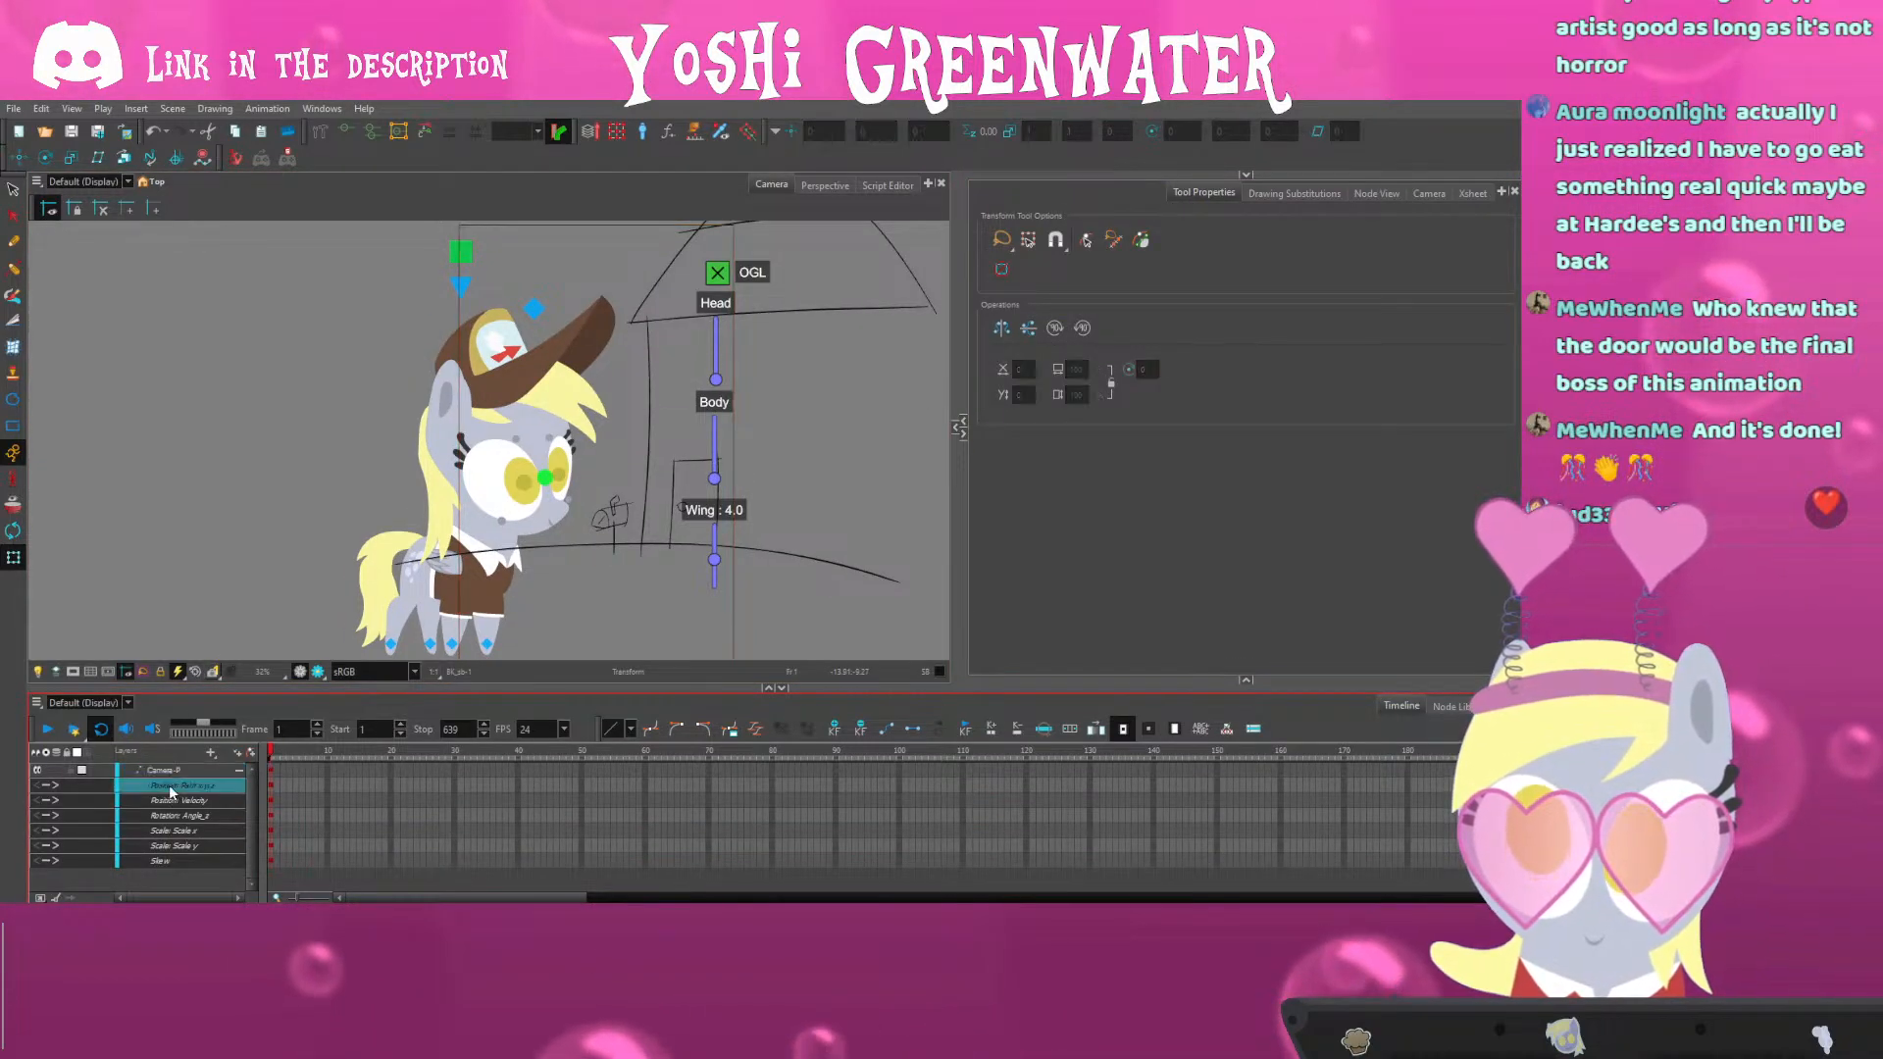
pyautogui.moveTo(654, 326); pyautogui.dragTo(695, 326)
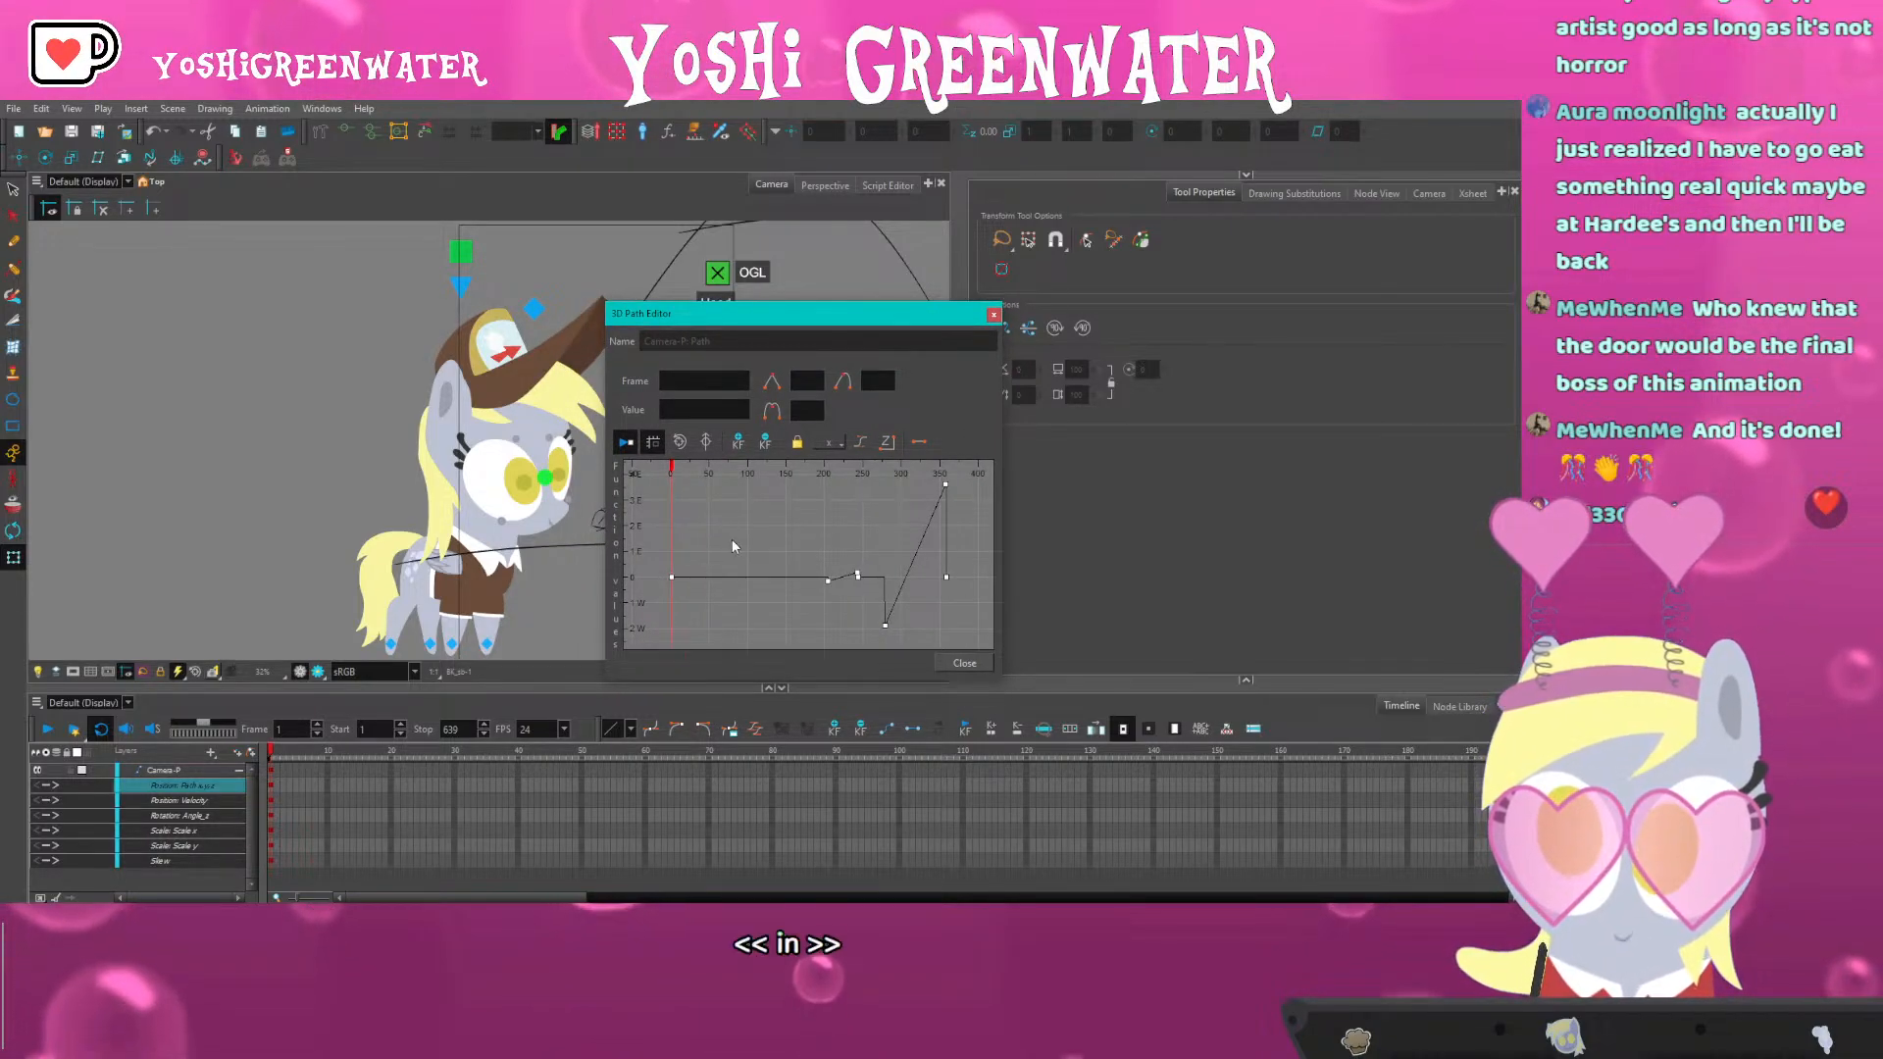
# Examine the camera path's Y curve and switch the display back to the X curve
pyautogui.click(828, 442)
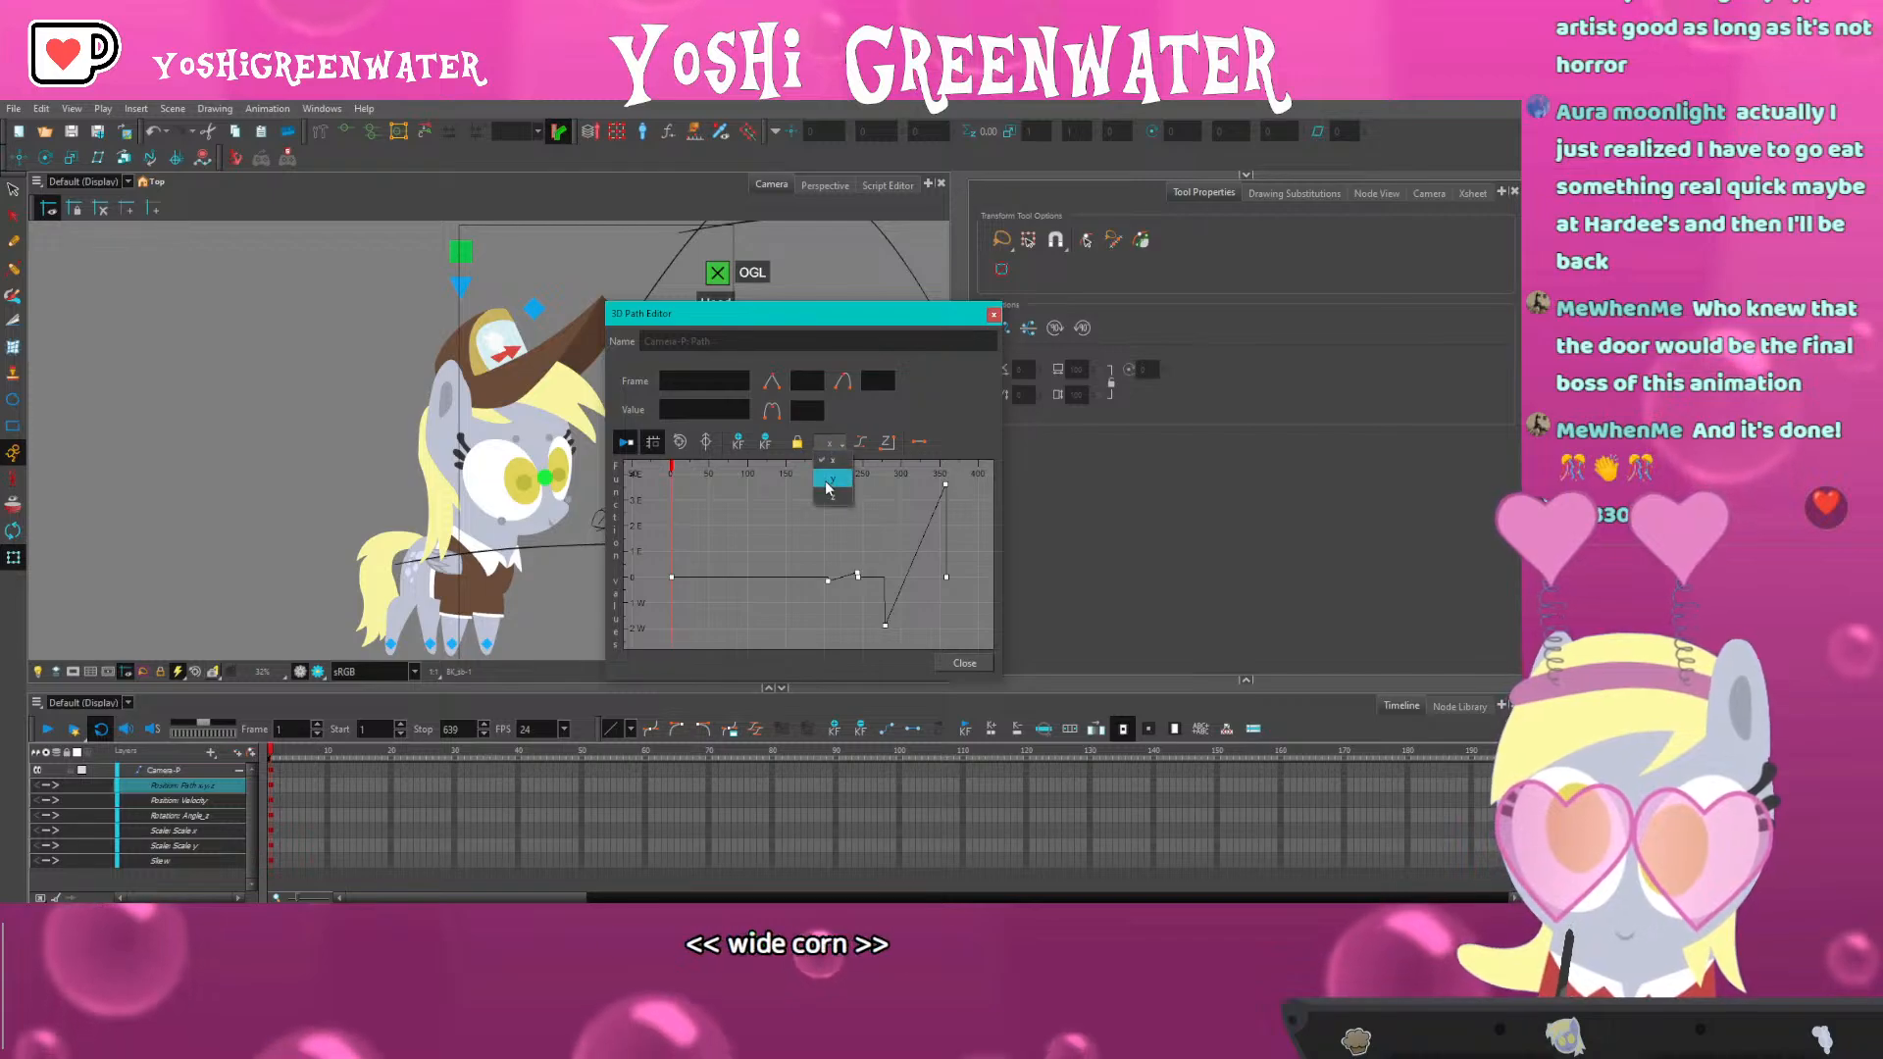
pyautogui.click(830, 469)
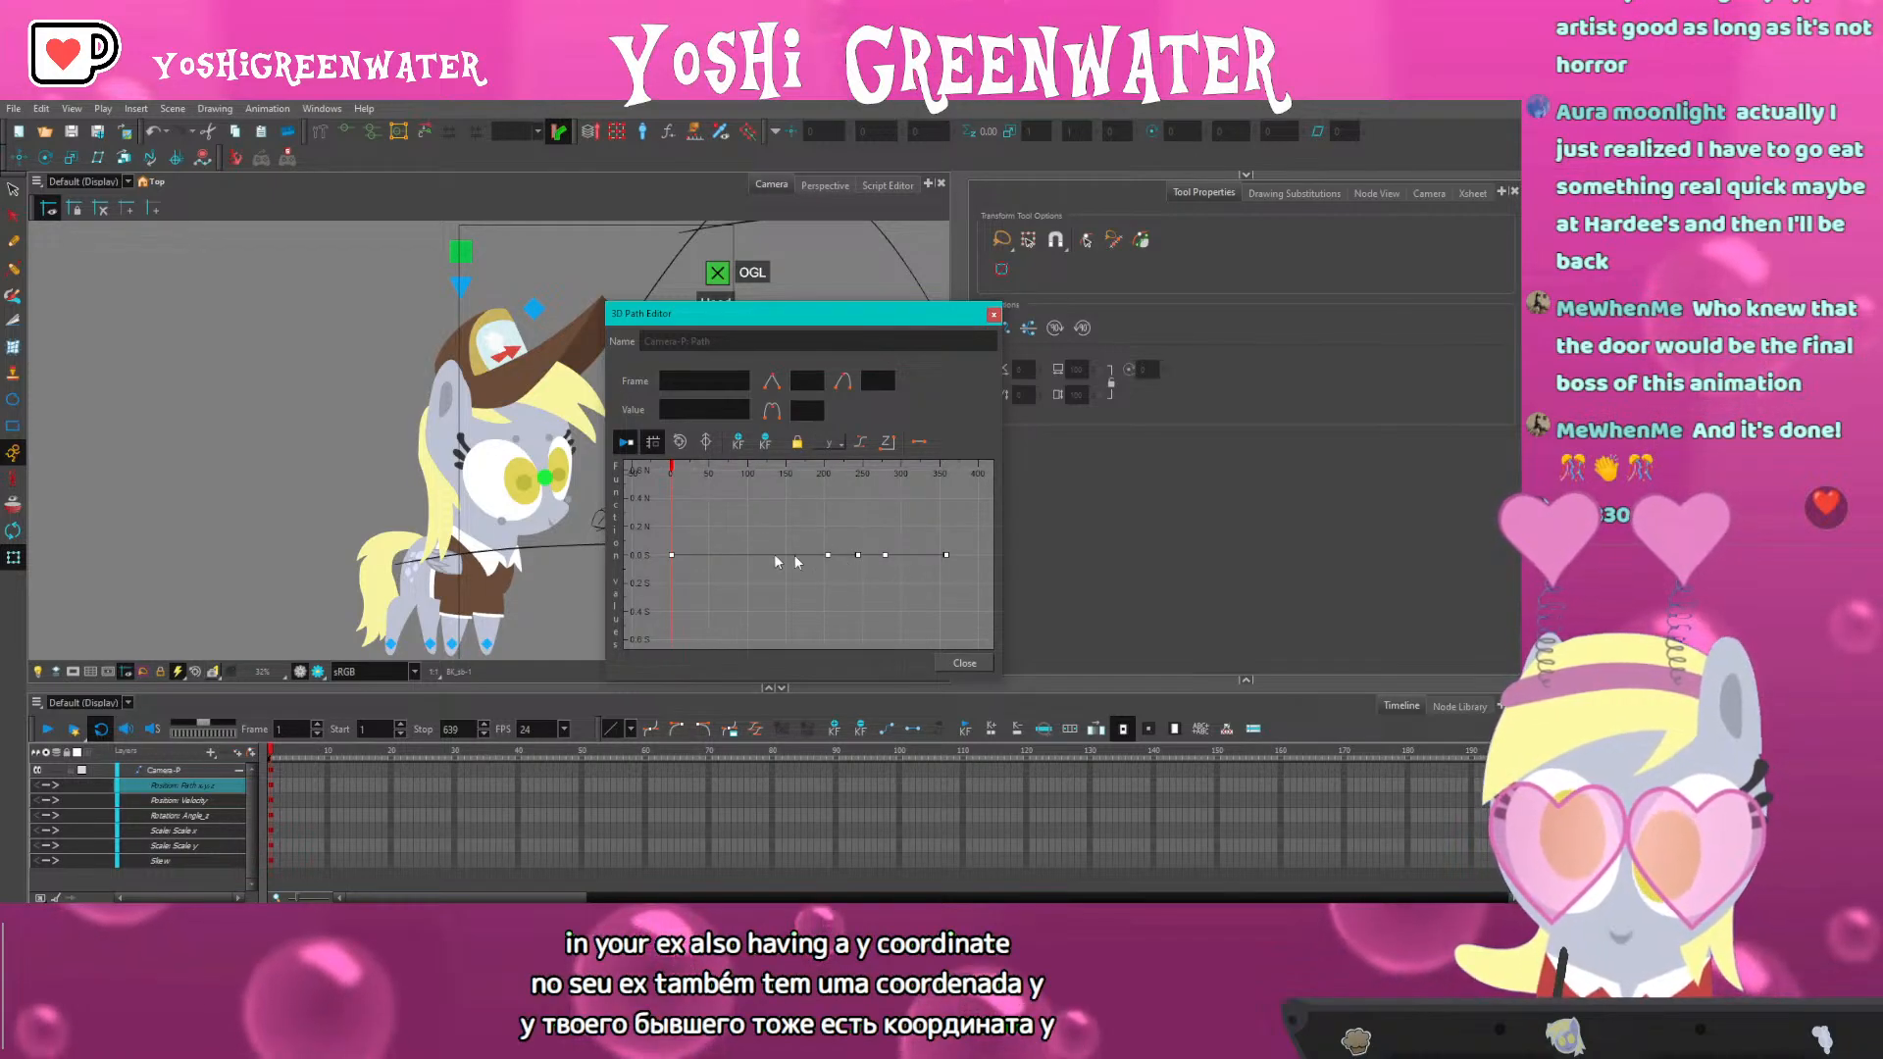
pyautogui.click(820, 443)
pyautogui.click(829, 457)
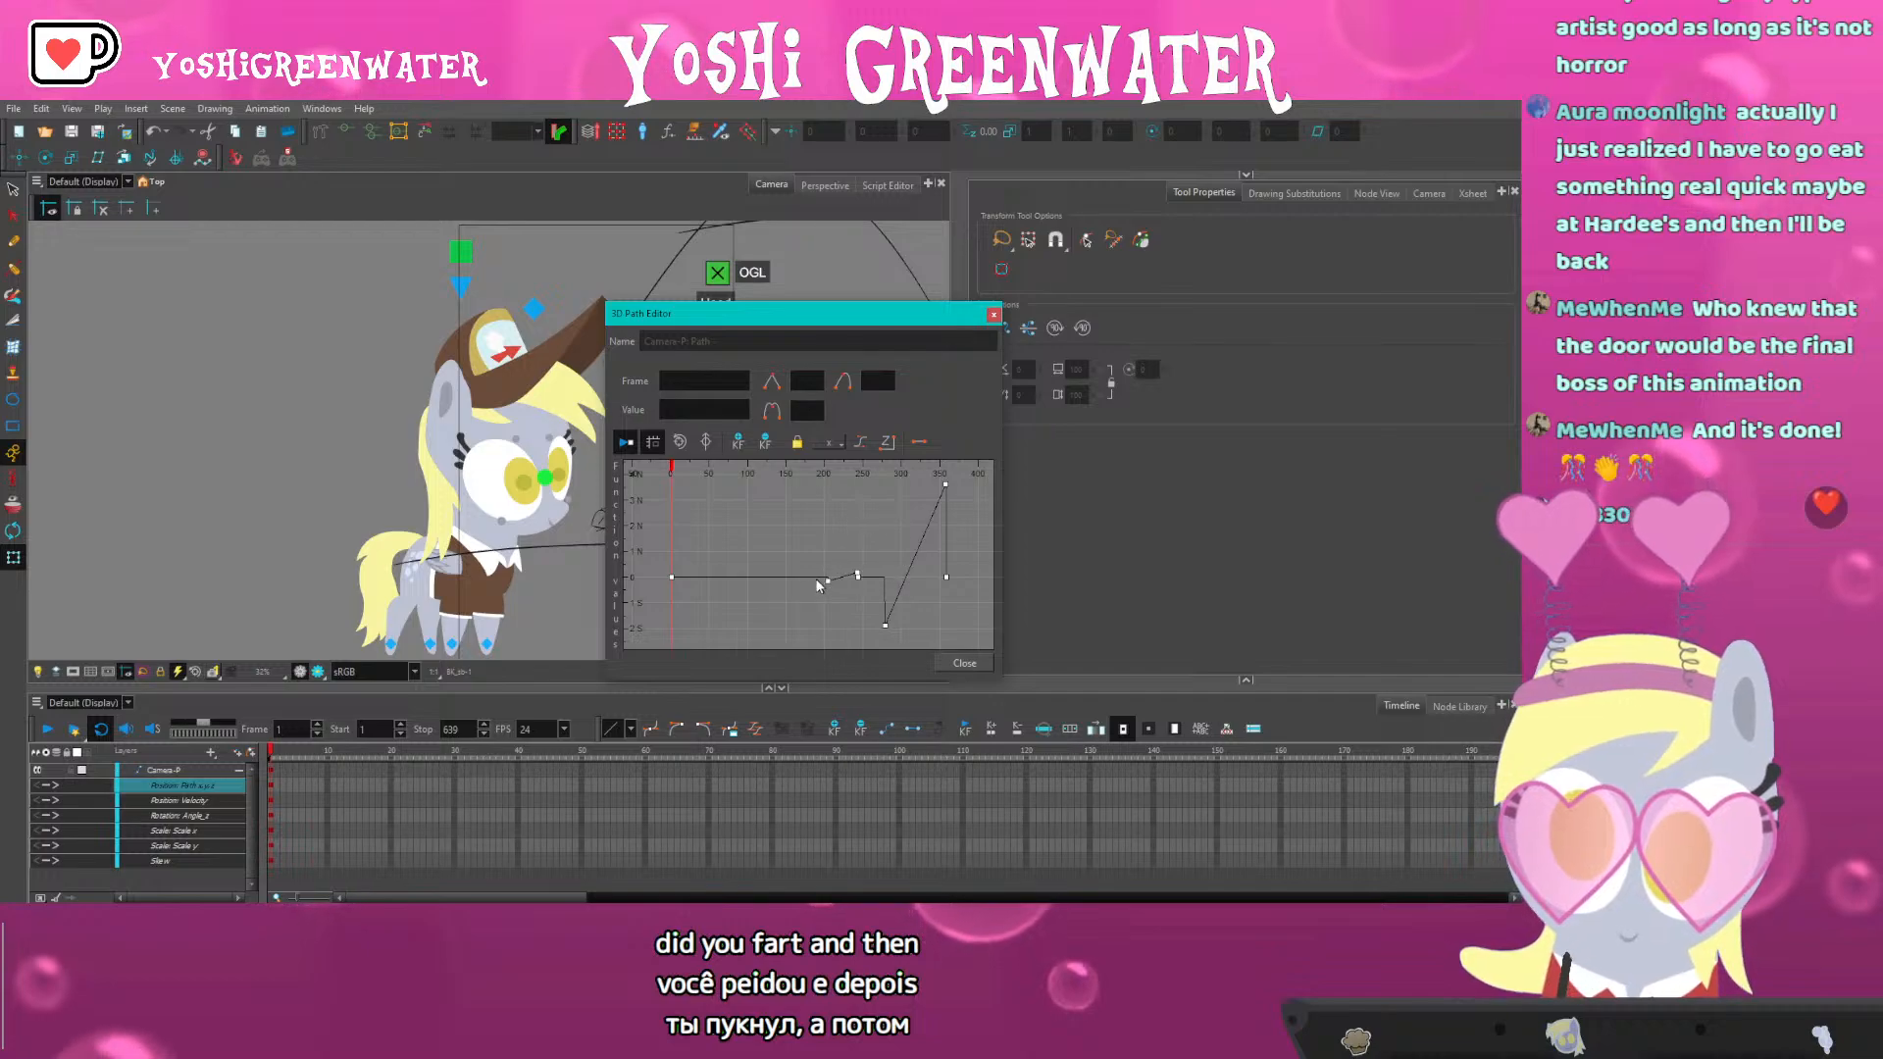
# Try raising the keyframe at frame 205 on the camera path's X curve, undo it, and select the keyframe at frame 1
pyautogui.moveTo(820, 583); pyautogui.dragTo(820, 539)
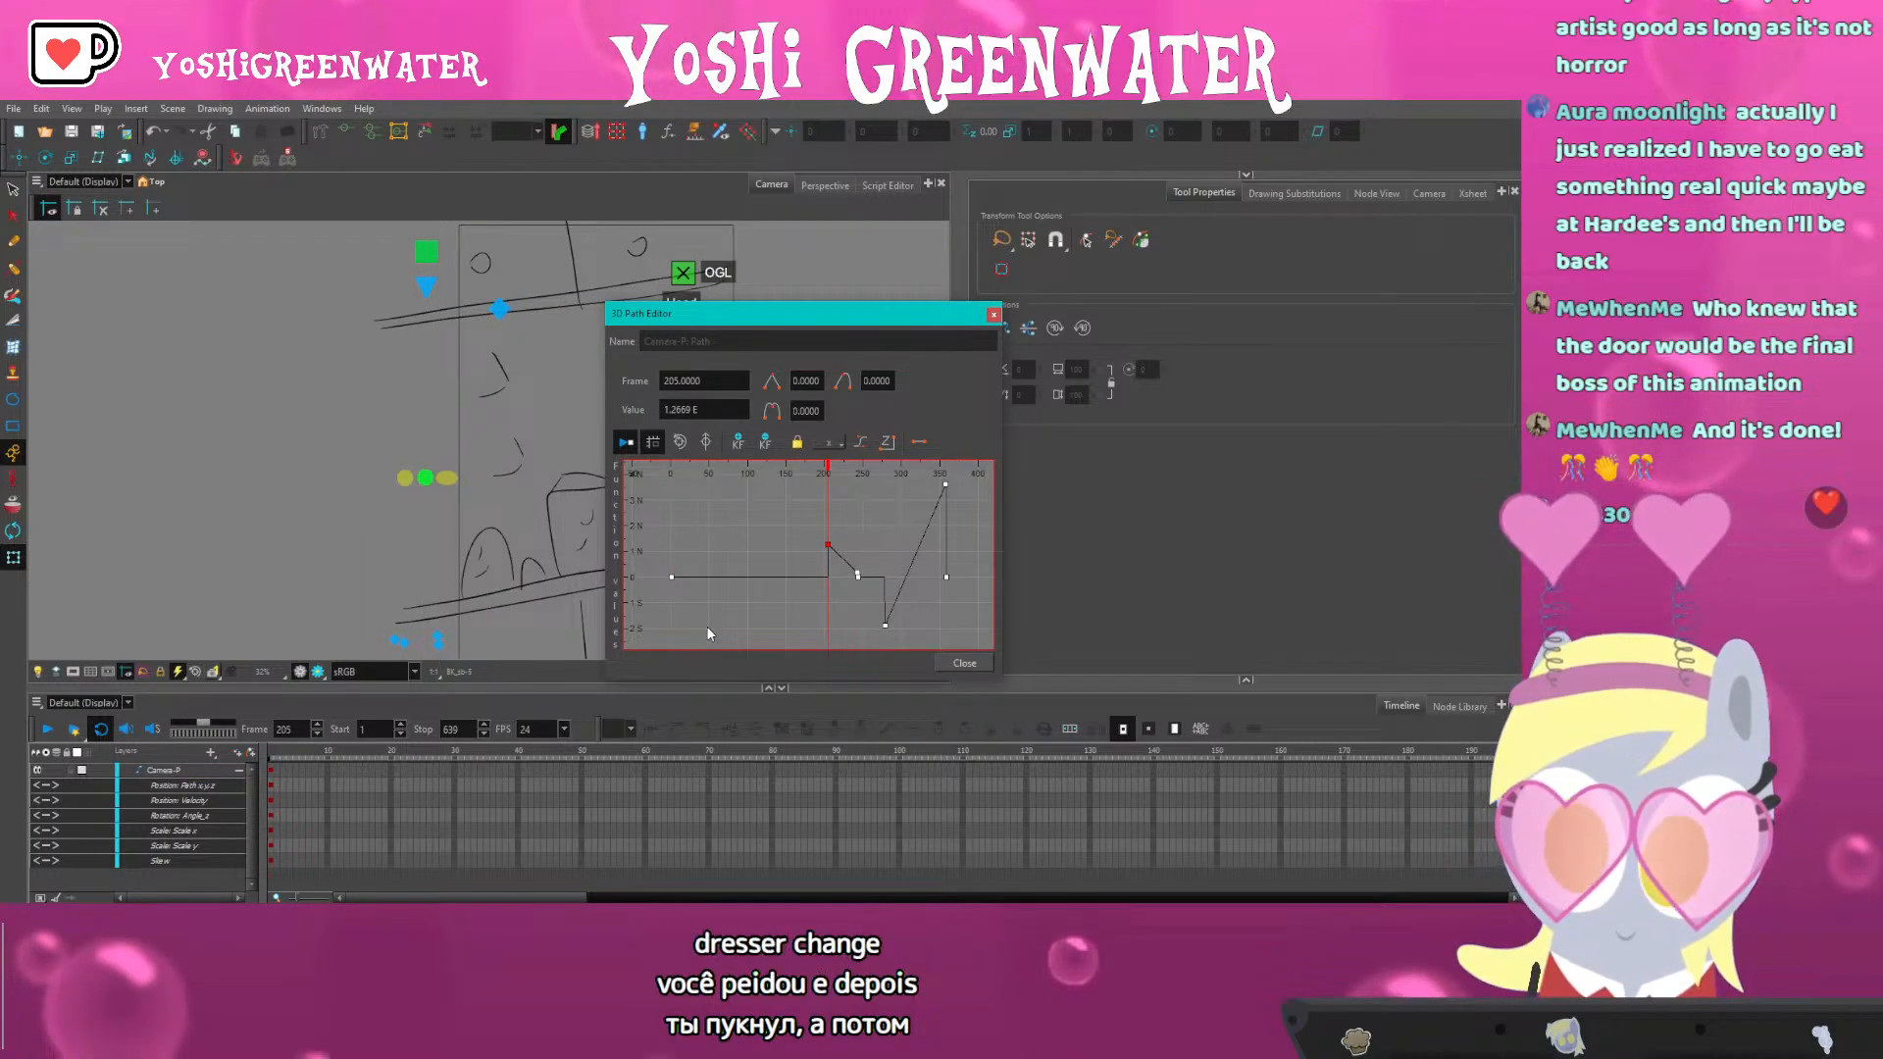
pyautogui.hotkey('ctrl', 'z')
pyautogui.moveTo(720, 315); pyautogui.dragTo(667, 367)
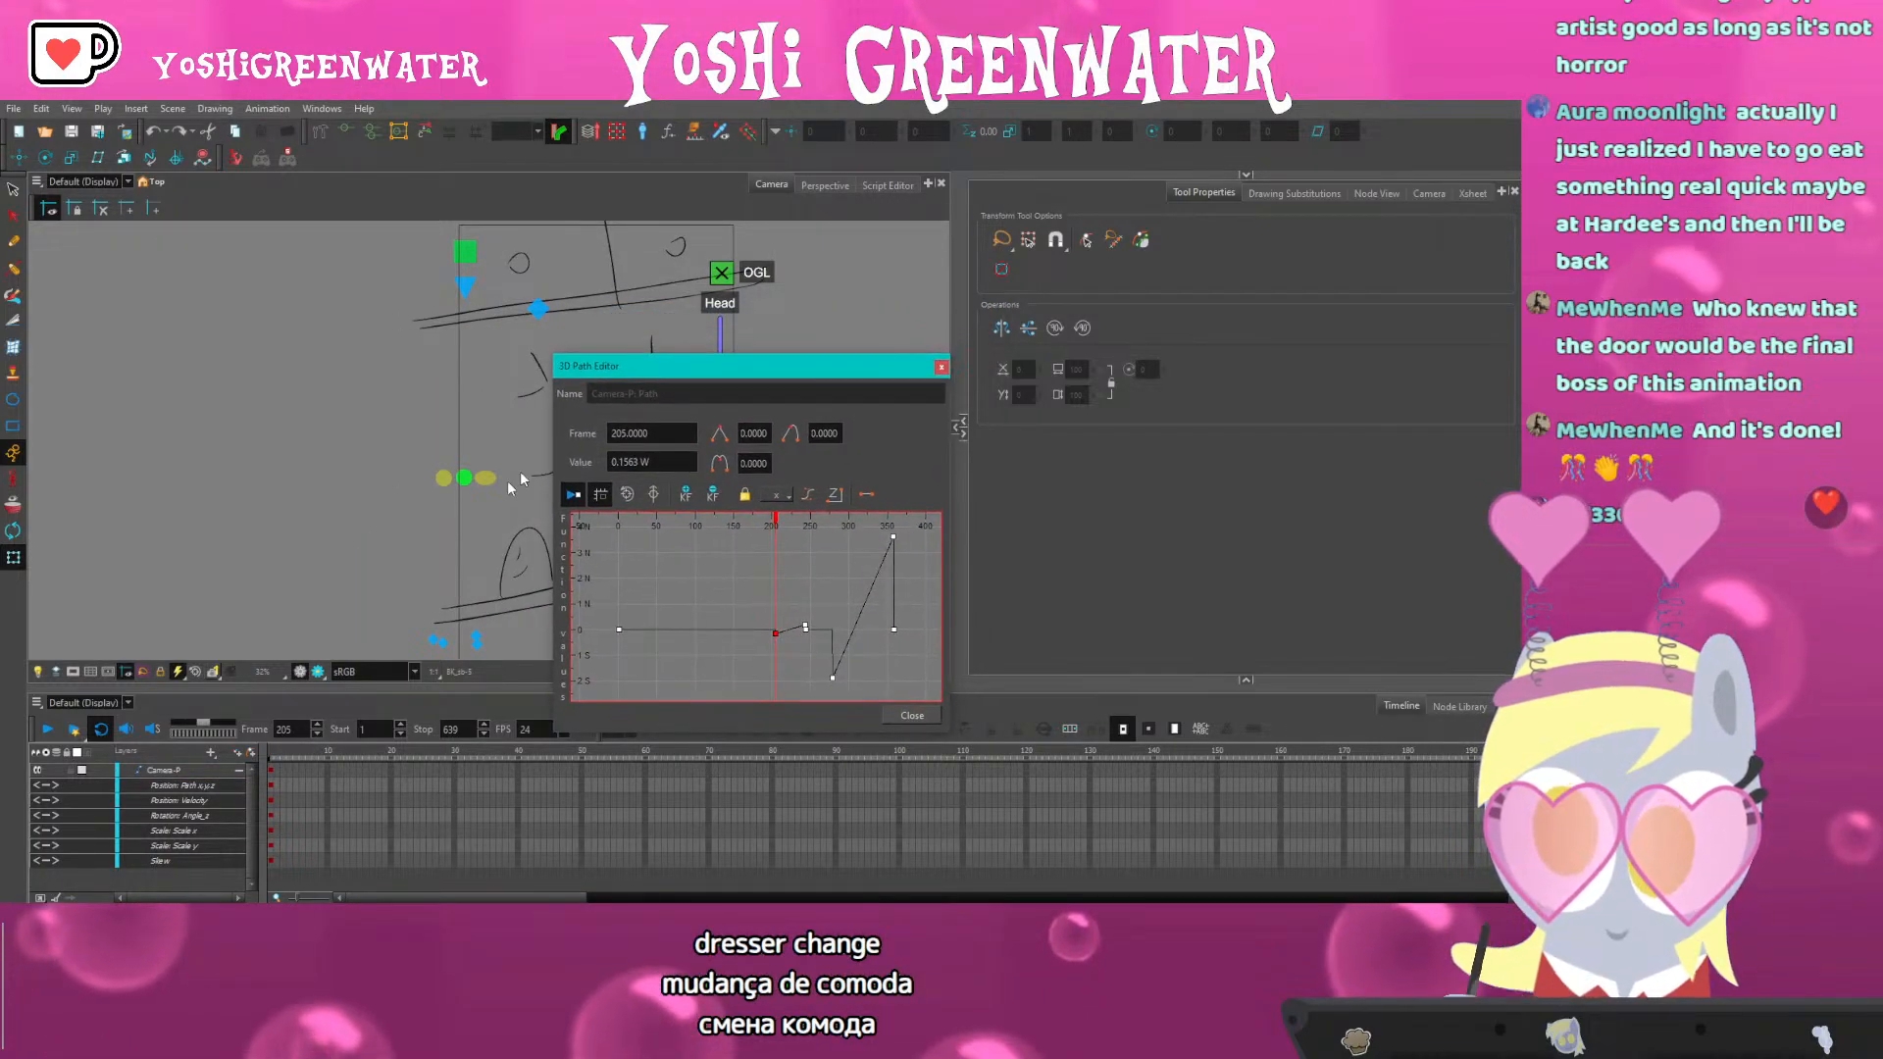
pyautogui.click(620, 628)
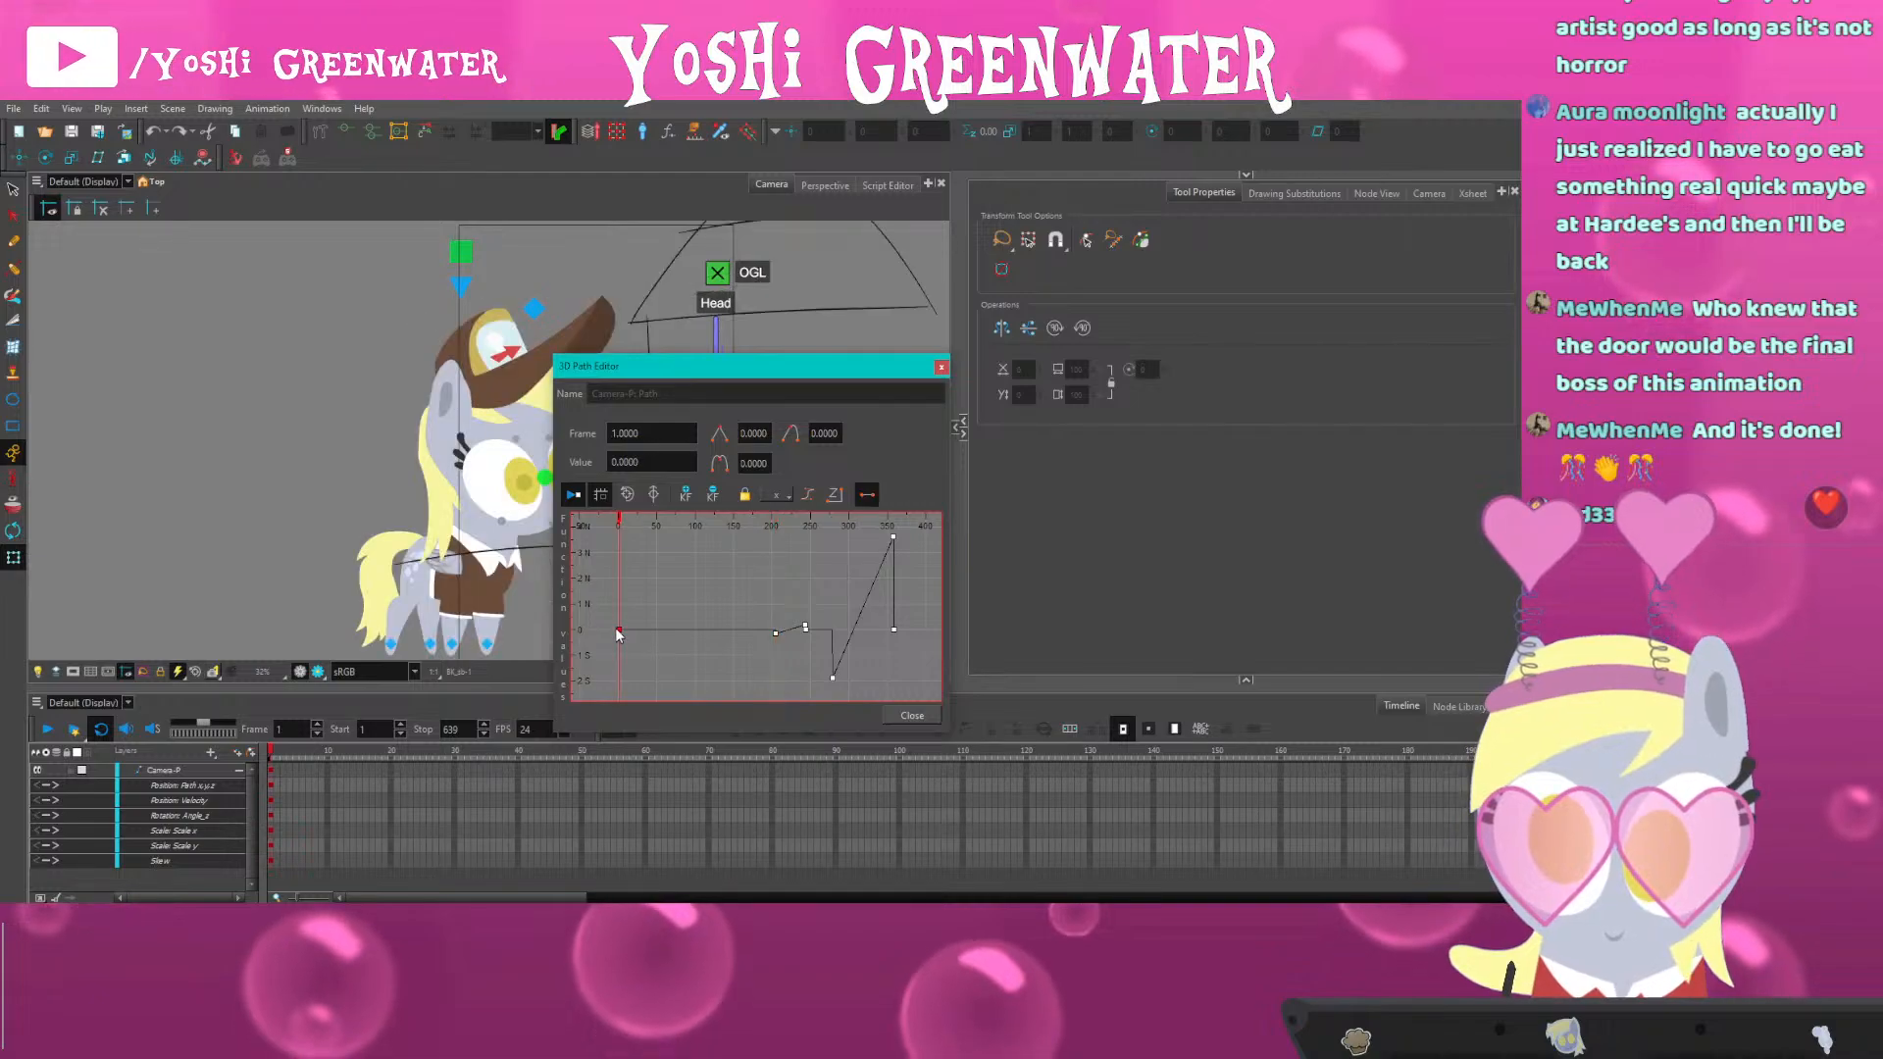
pyautogui.moveTo(641, 377); pyautogui.dragTo(657, 306)
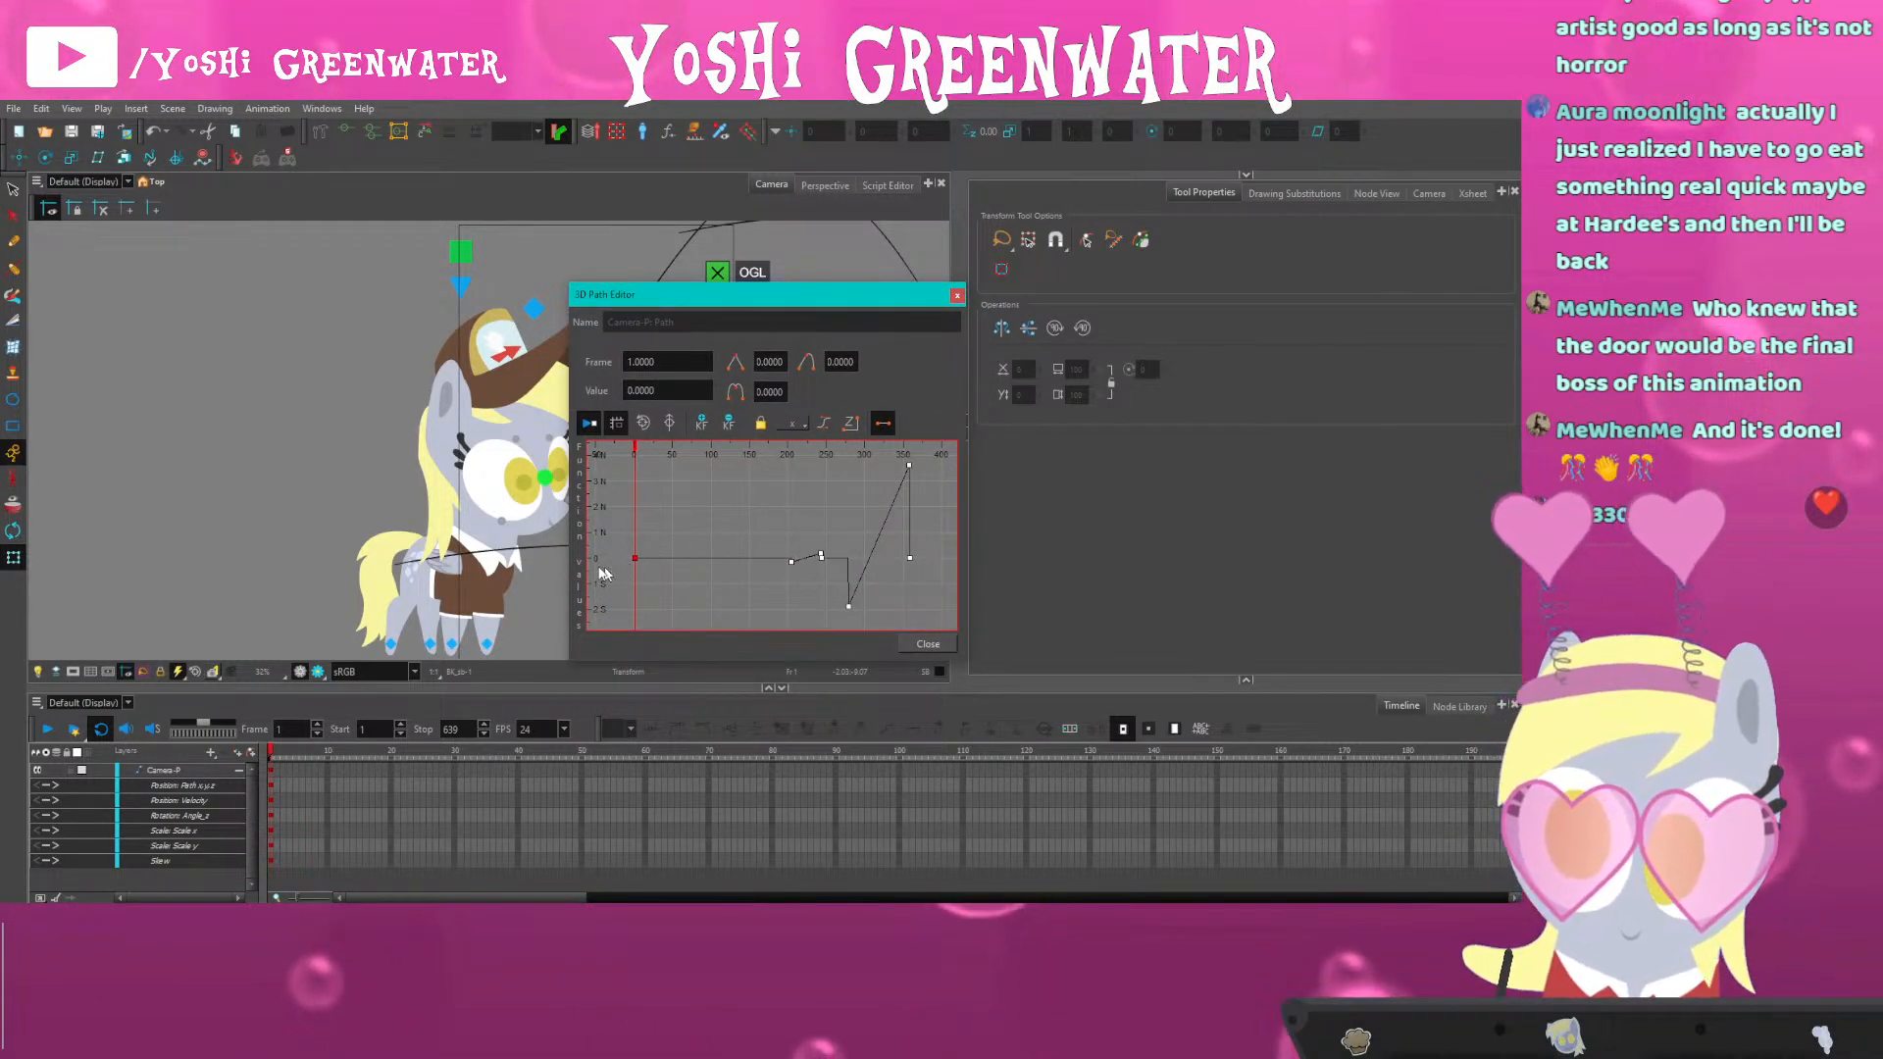
# Try adding a keyframe at frame 10 on another curve of the camera path, and delete it
pyautogui.click(324, 753)
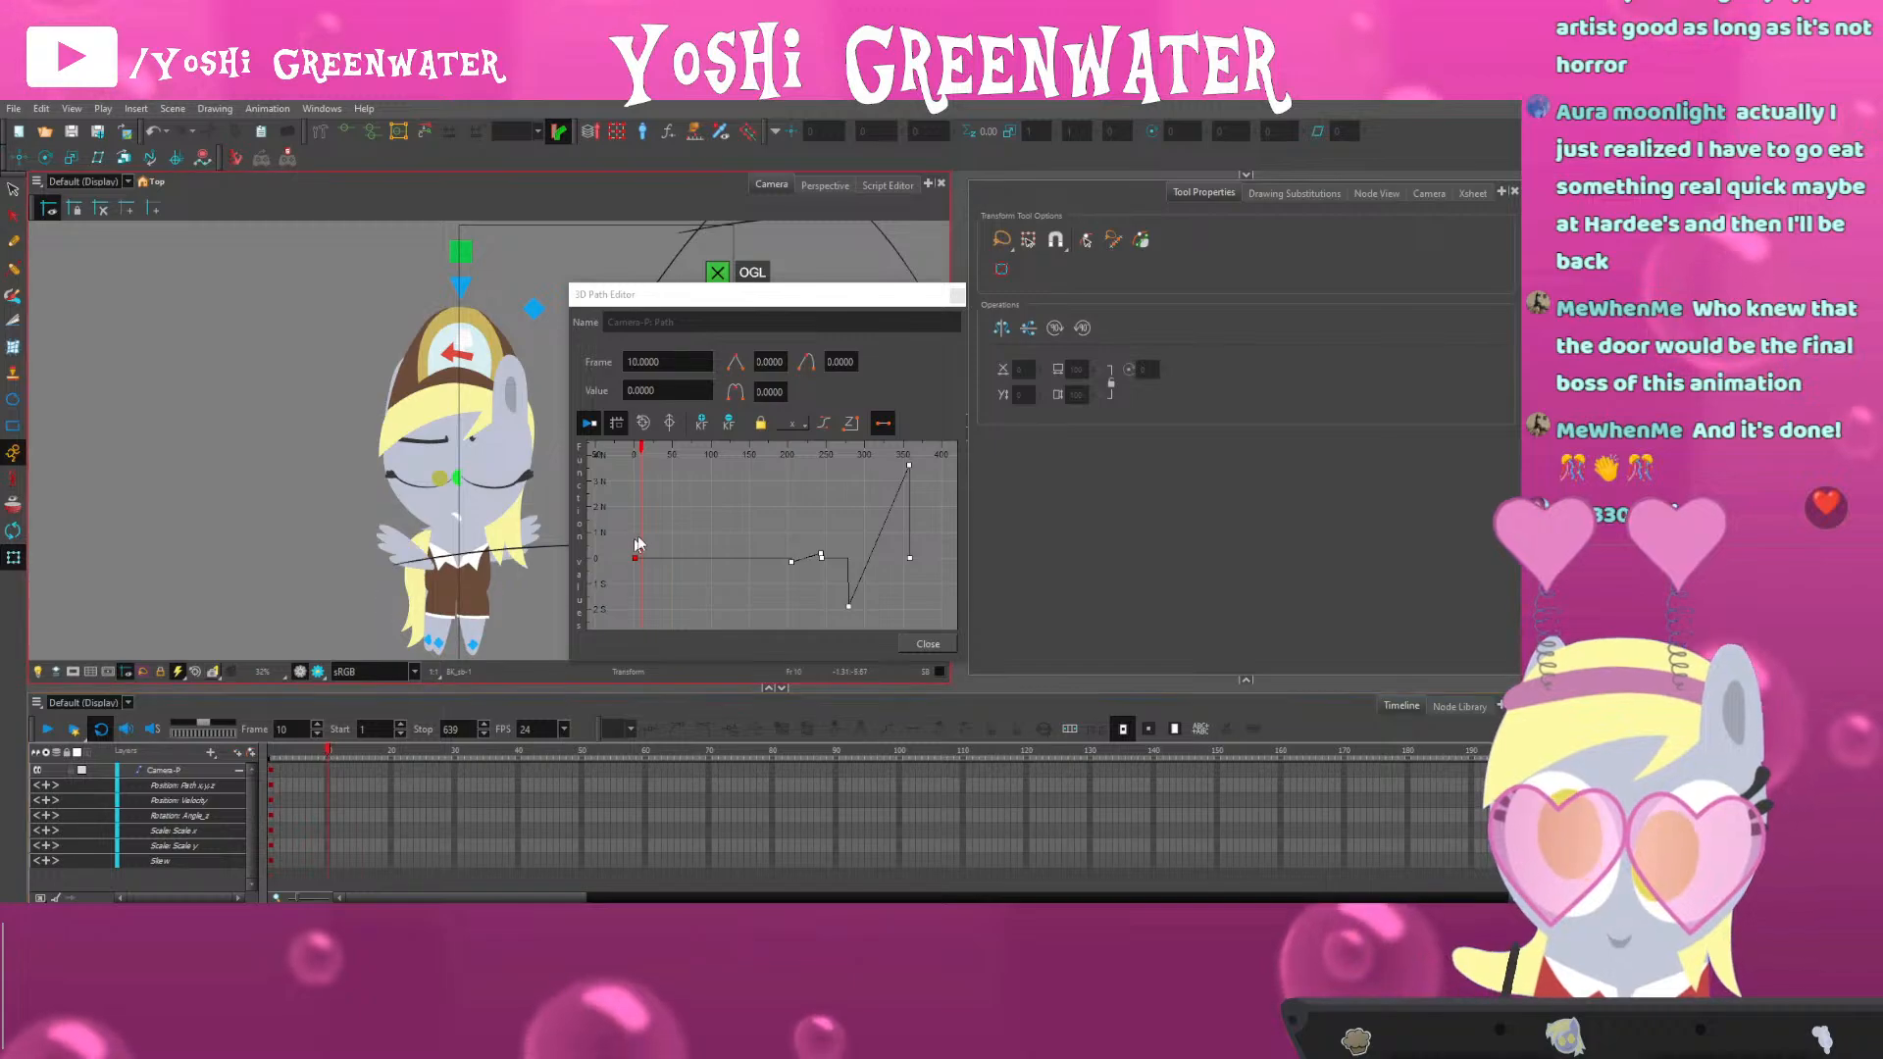
pyautogui.click(793, 424)
pyautogui.click(791, 459)
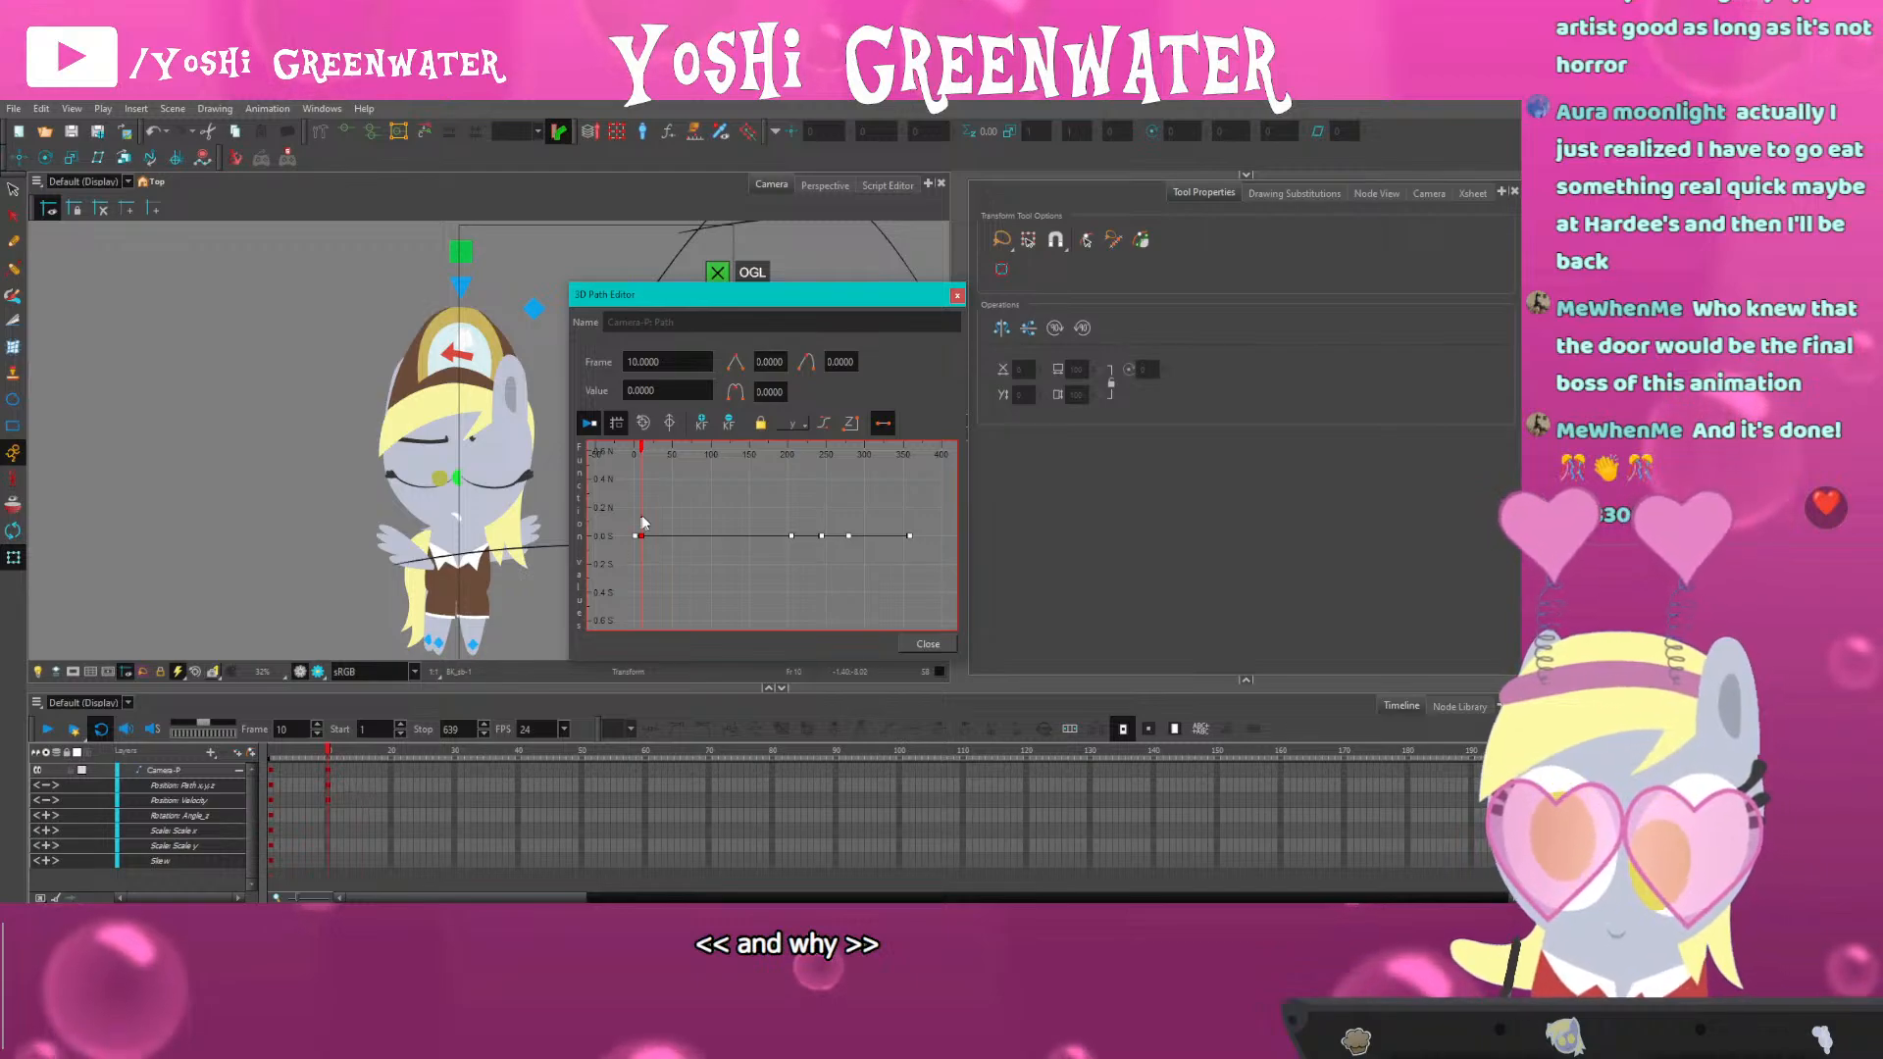
pyautogui.moveTo(640, 531); pyautogui.dragTo(640, 528)
pyautogui.hotkey('ctrl', 'z')
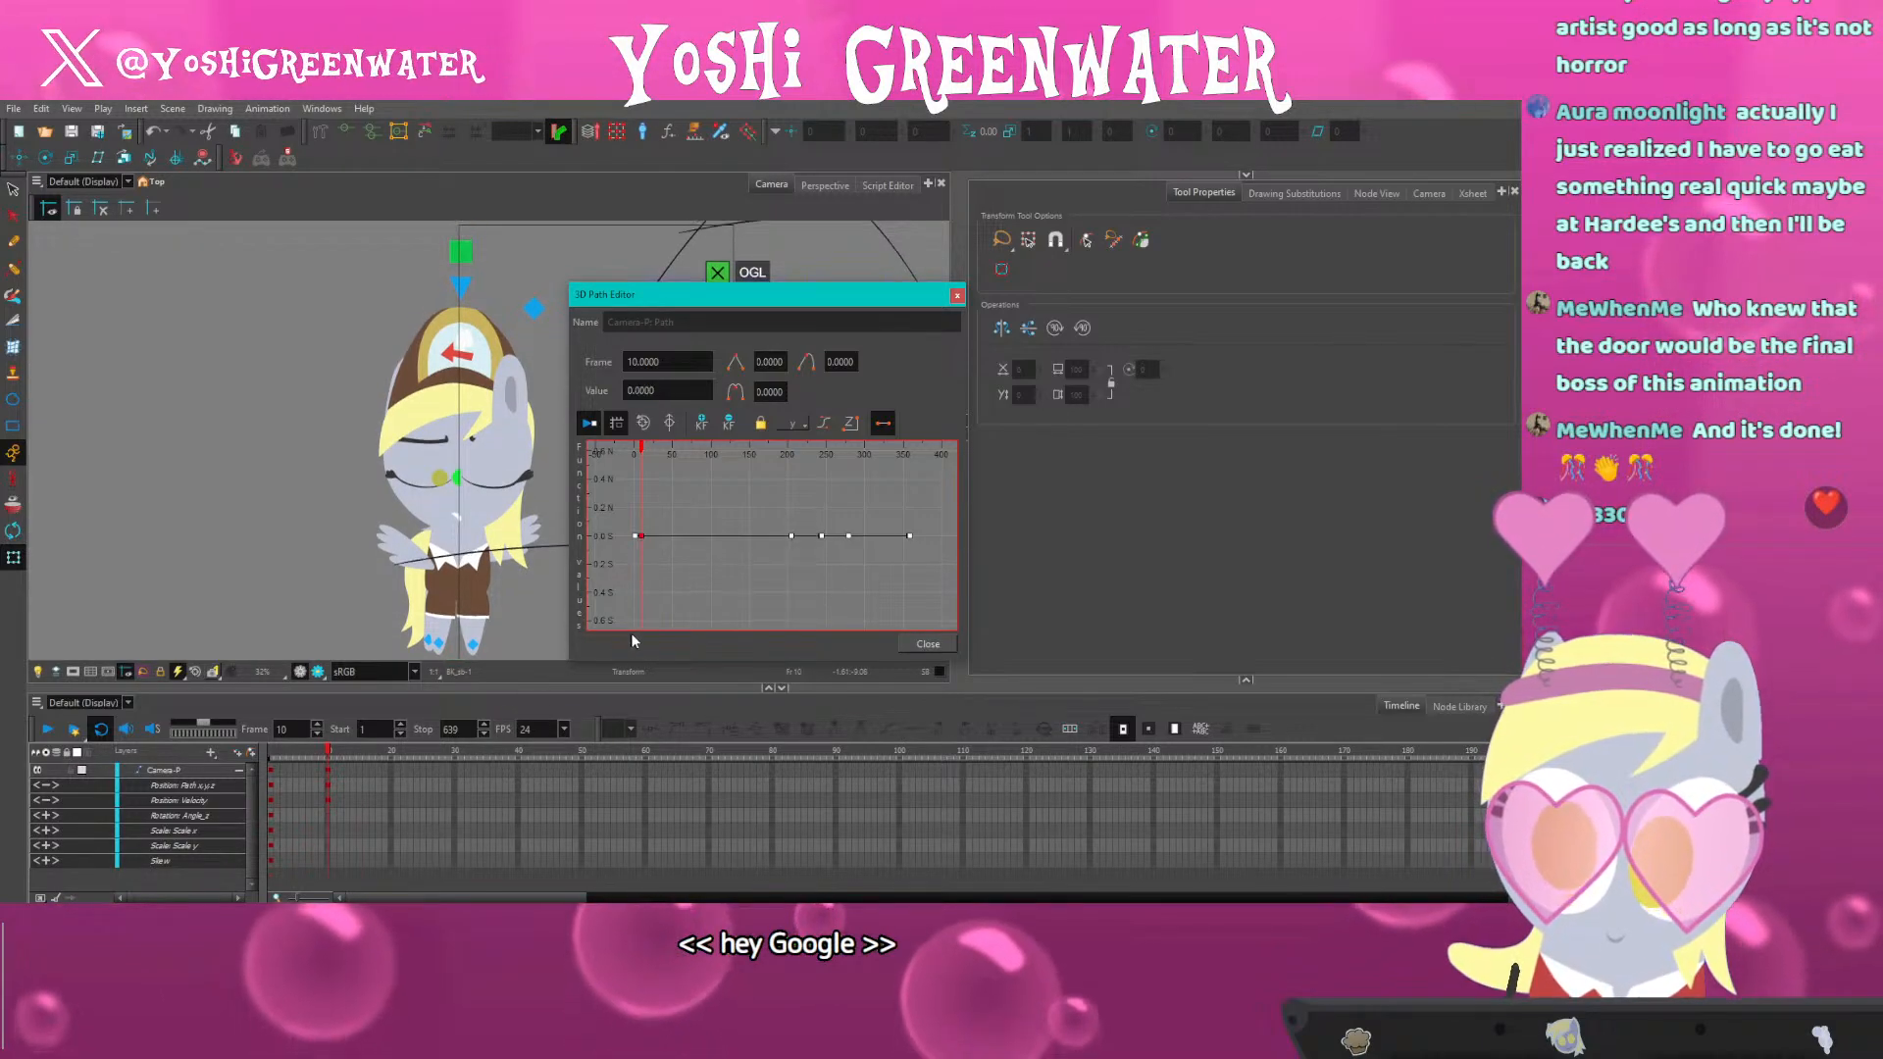
pyautogui.press('Delete')
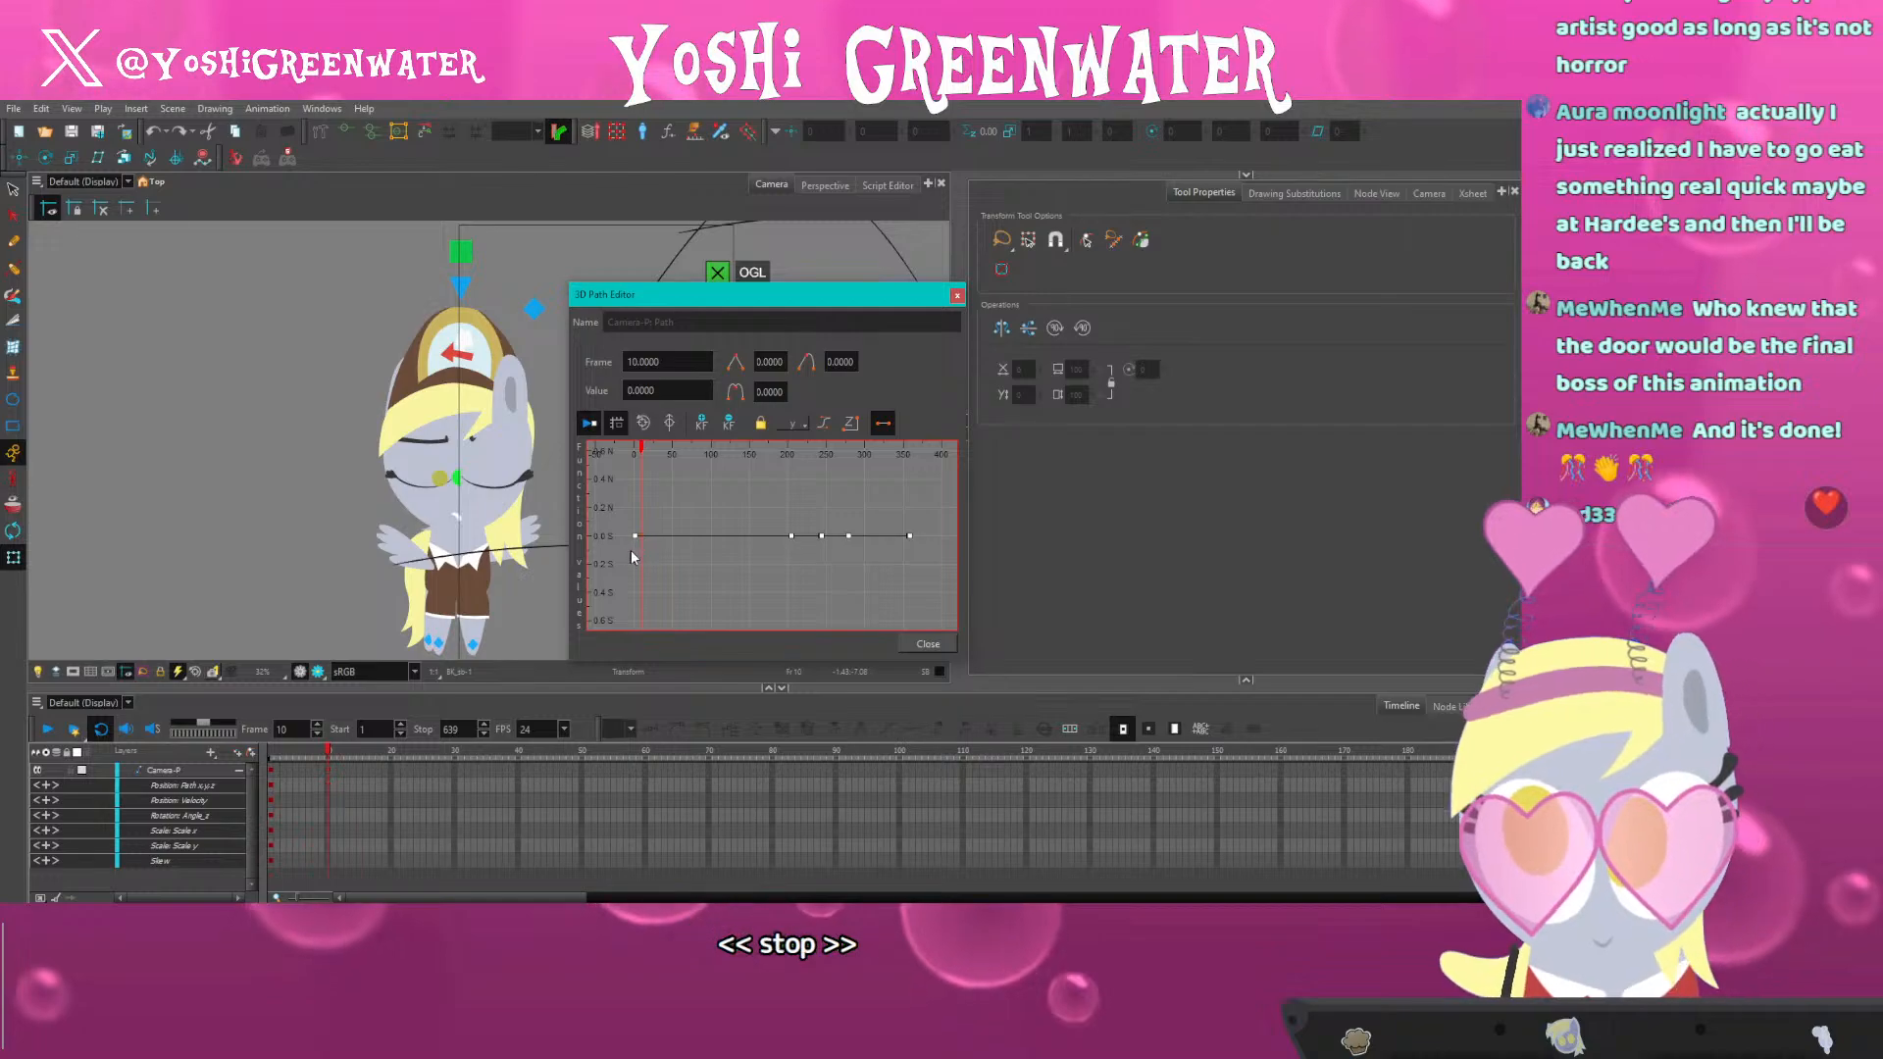
# Close the 3D Path Editor and show the whole scene network in the Node View
pyautogui.click(928, 643)
pyautogui.click(1373, 194)
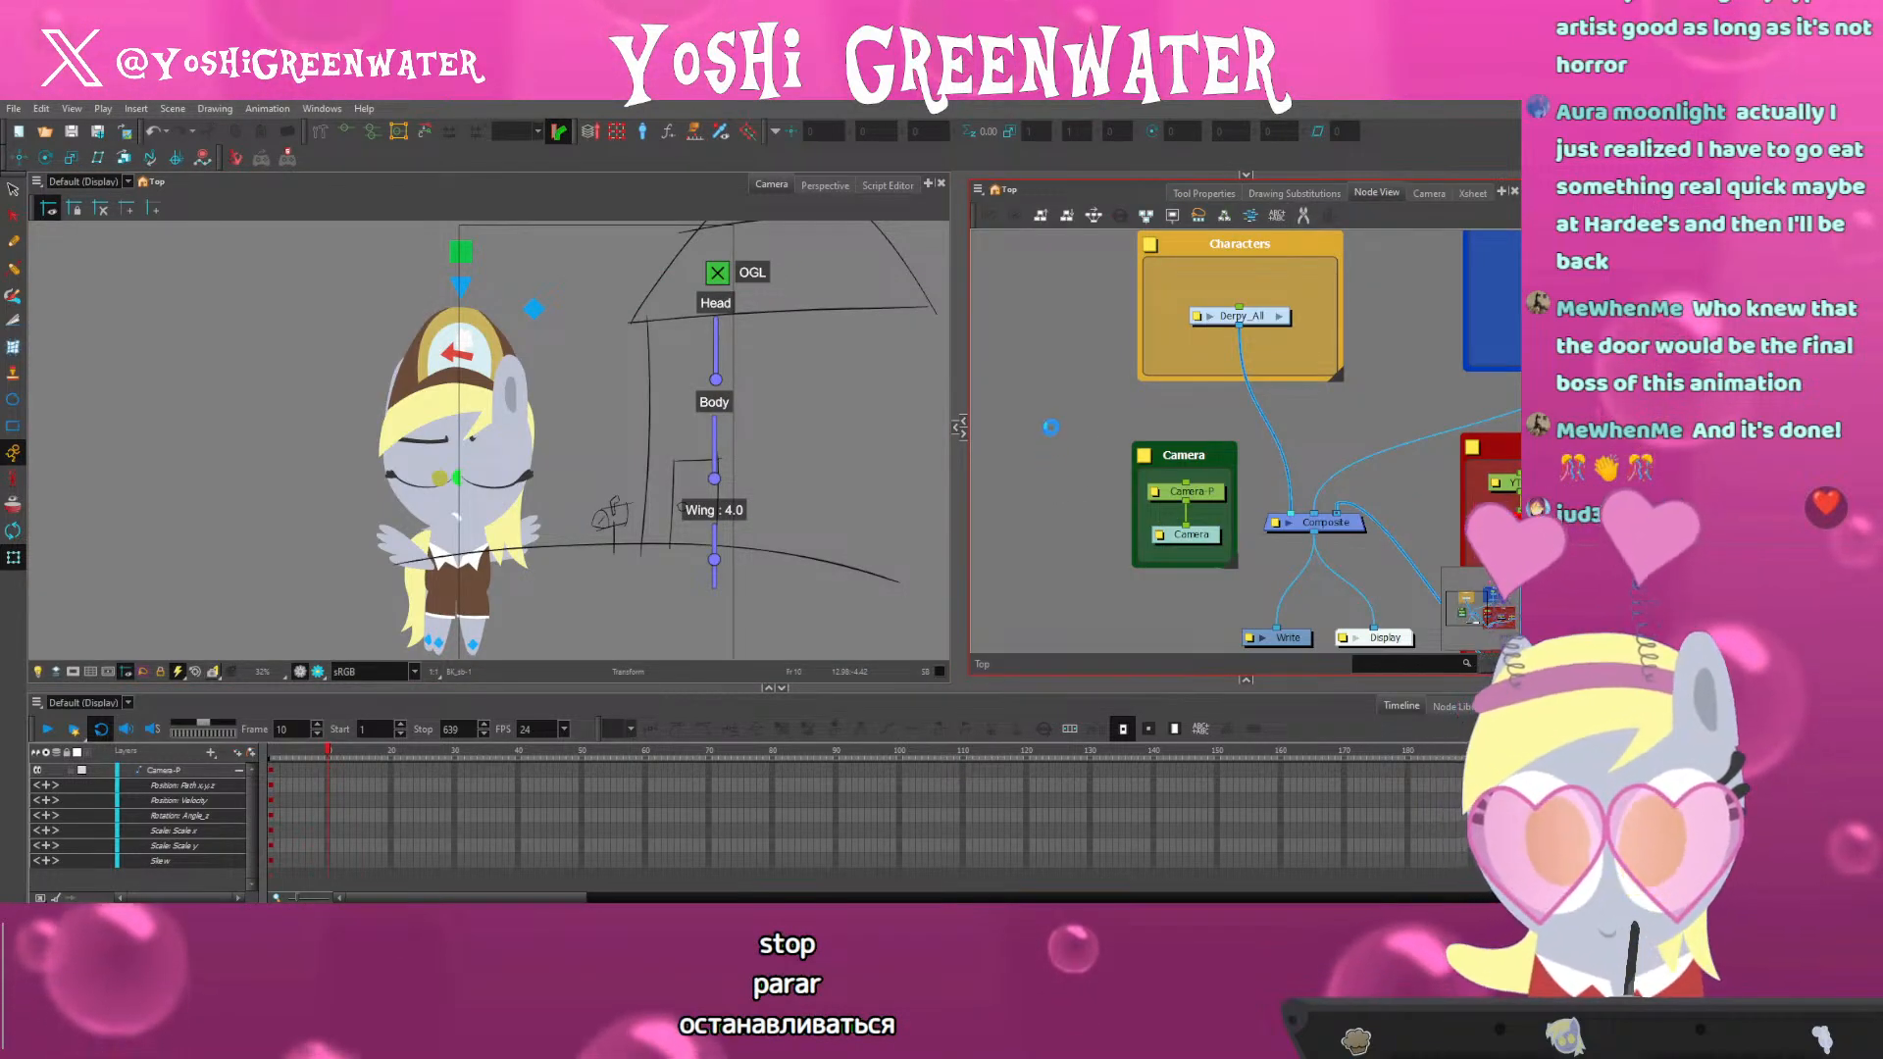
pyautogui.scroll(-1, 1072, 407)
pyautogui.scroll(-2, 1073, 410)
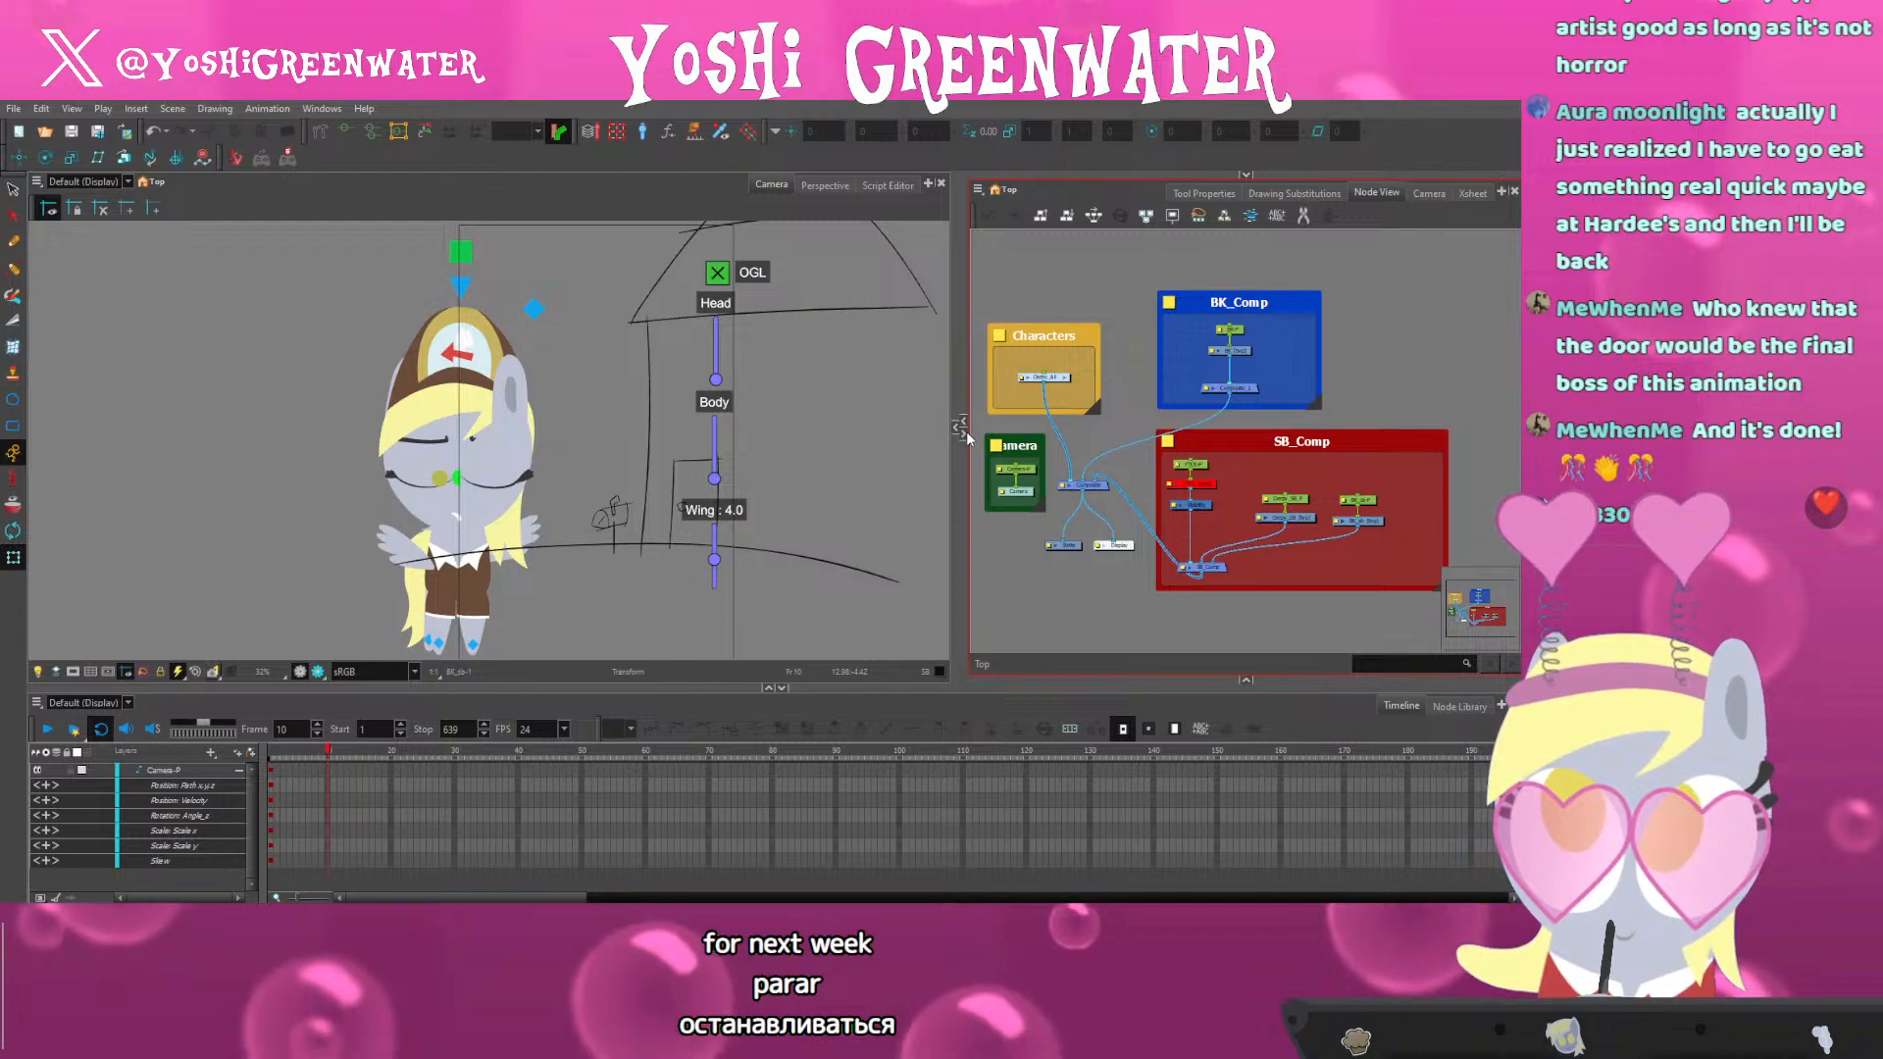
pyautogui.scroll(1, 1004, 451)
pyautogui.scroll(1, 1004, 451)
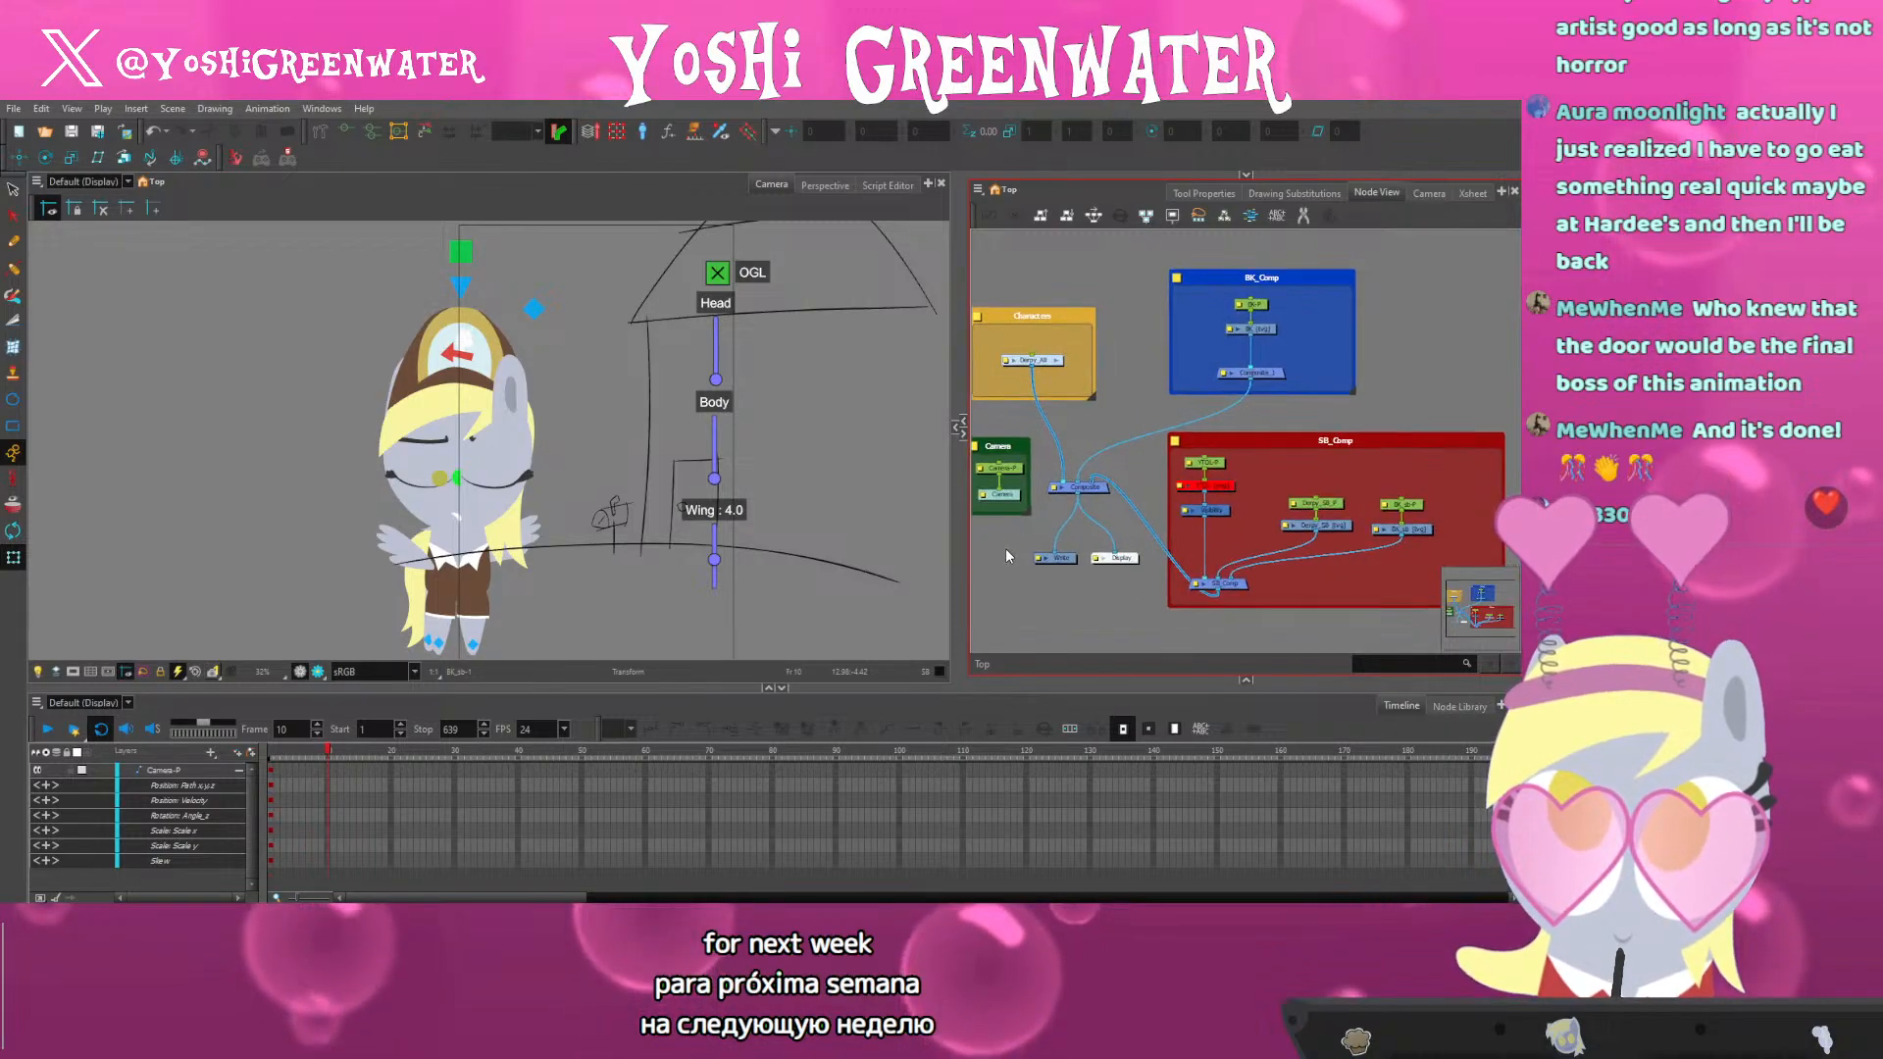
# Check the system calendar for February 2024 and close it
pyautogui.click(1458, 919)
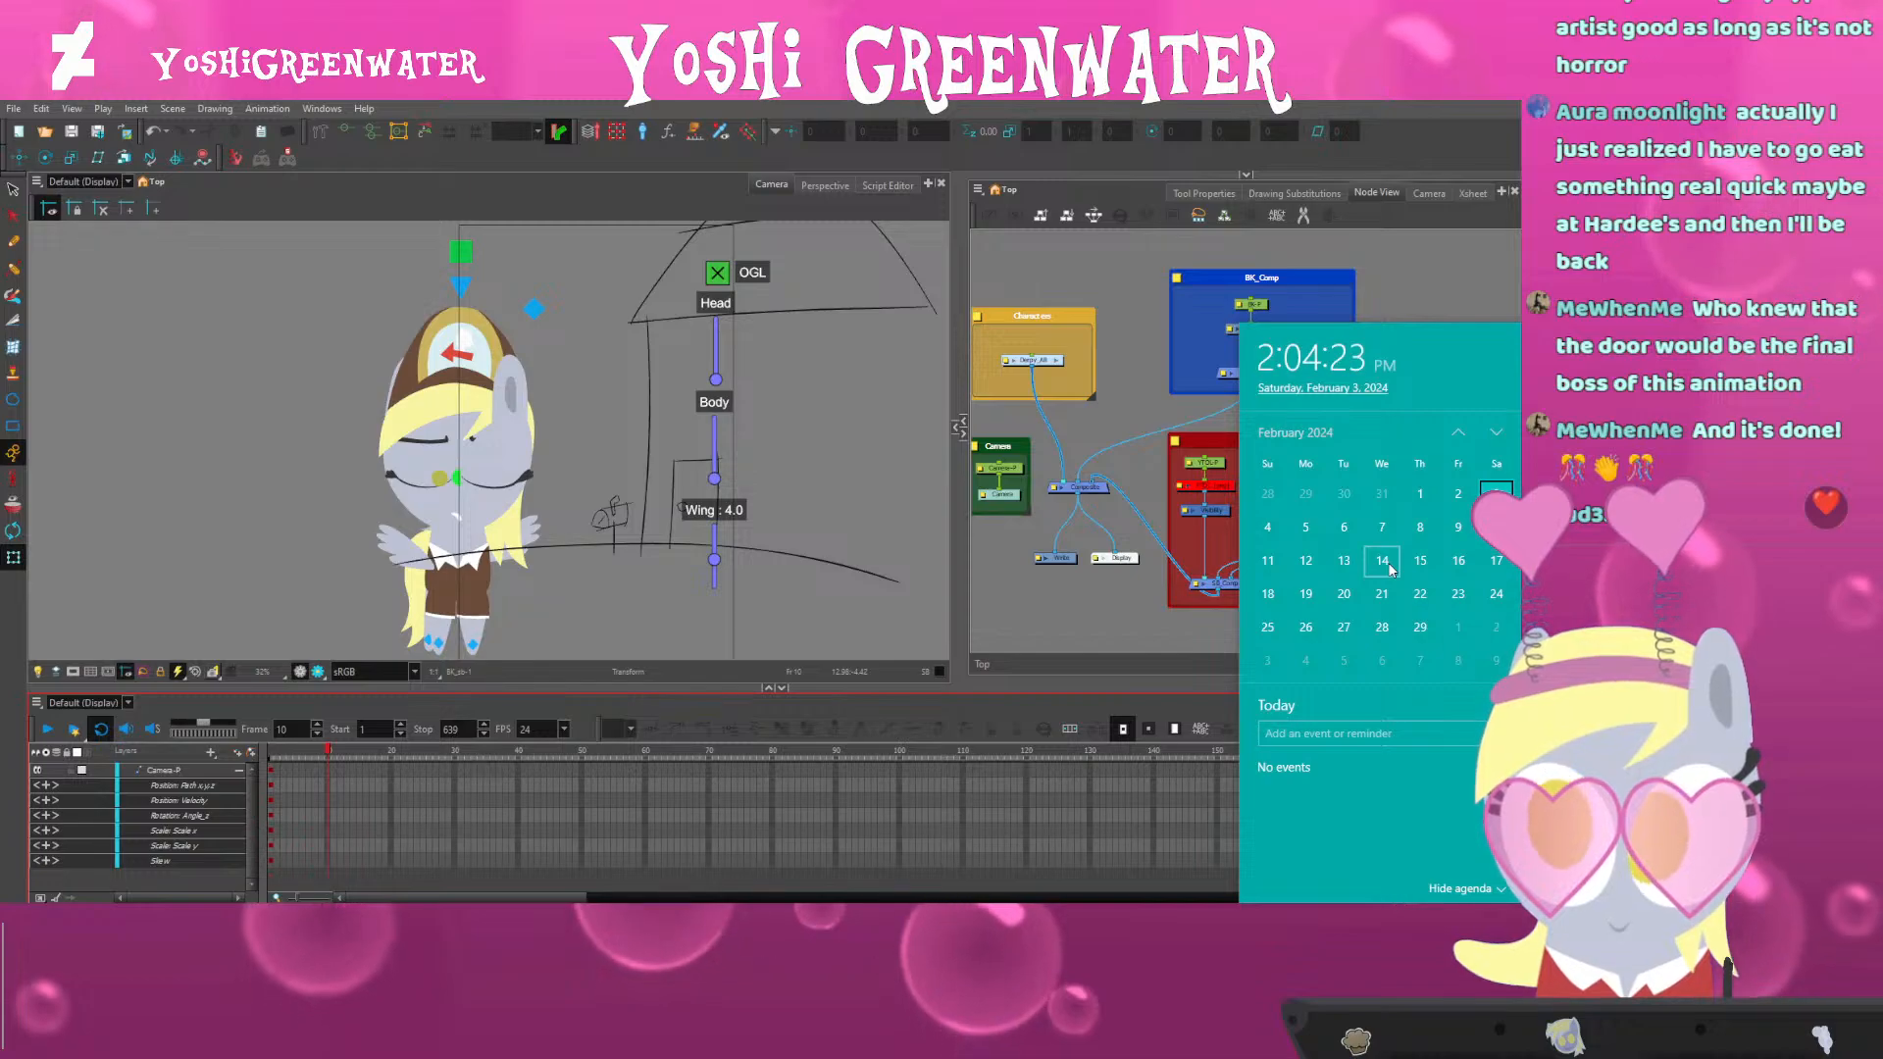
pyautogui.click(1143, 632)
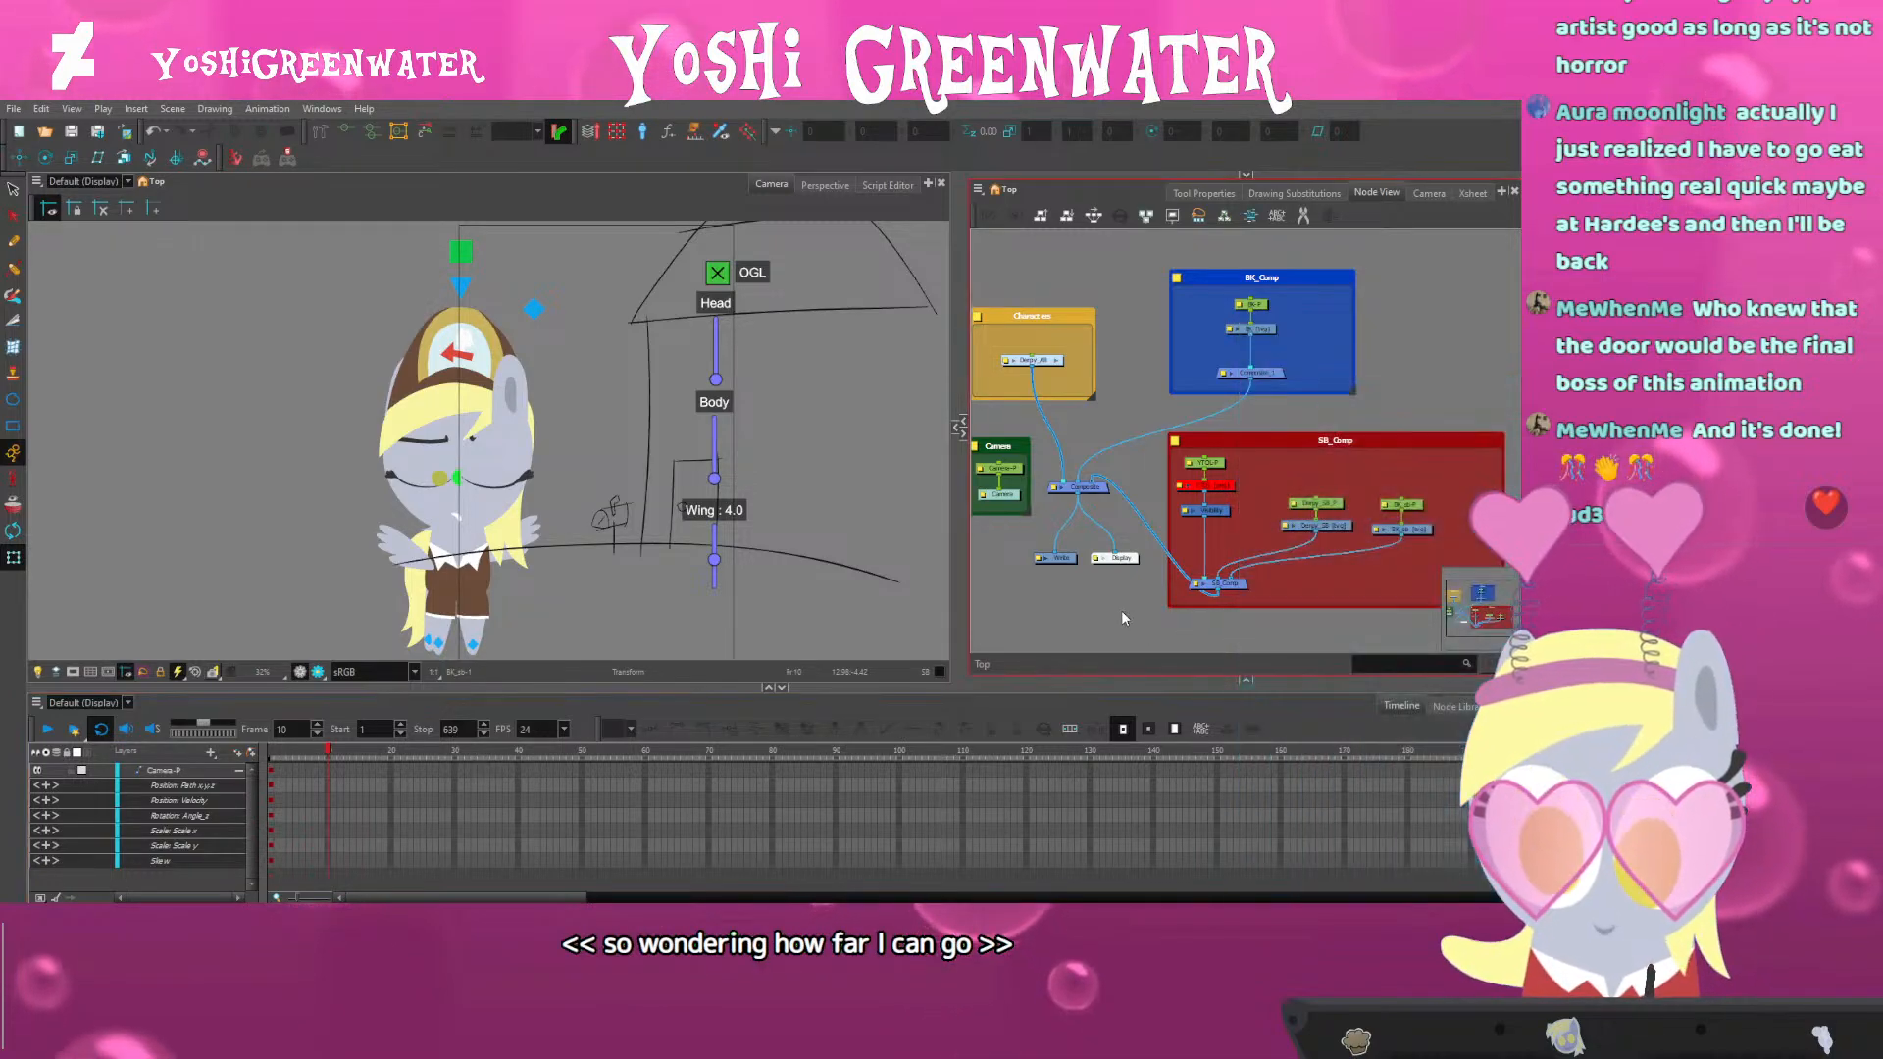
pyautogui.scroll(4, 1121, 610)
# Scrub the timeline to frame 330 to review the storyboard drawings in the Camera view
pyautogui.click(563, 569)
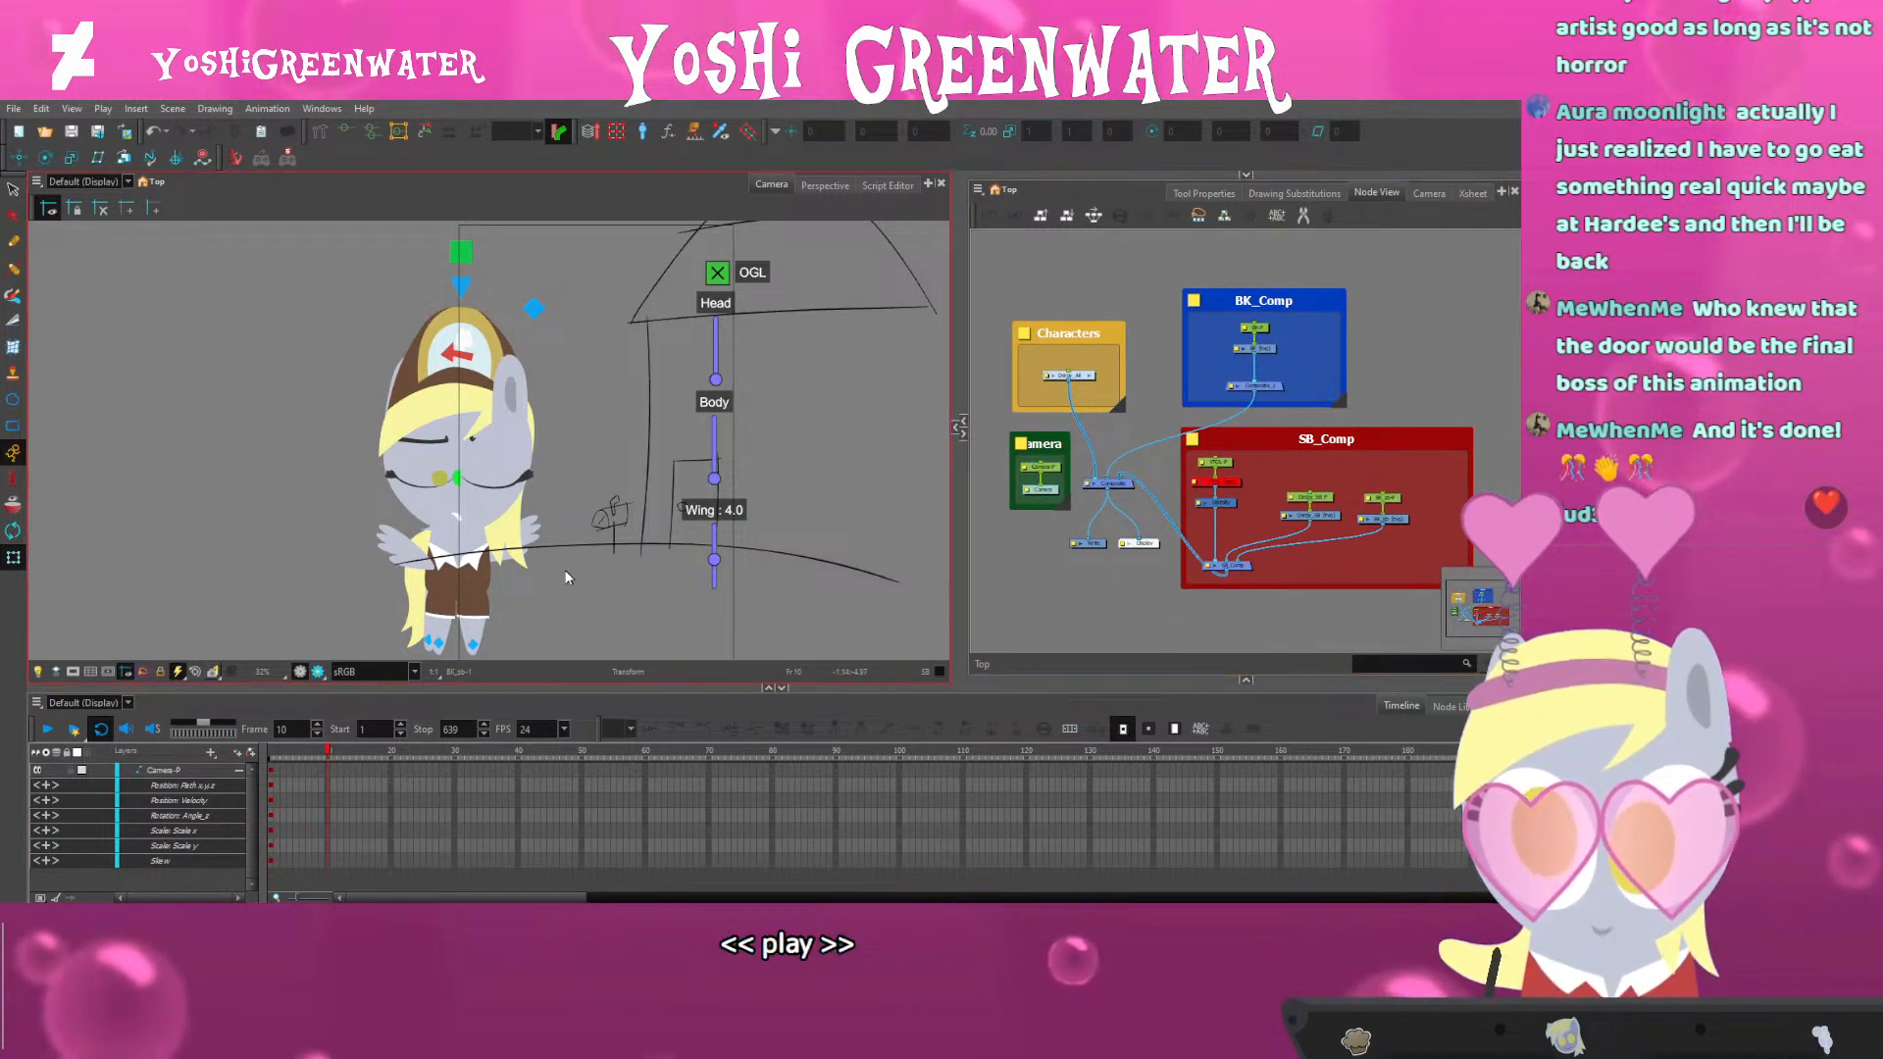
pyautogui.scroll(-1, 563, 569)
pyautogui.moveTo(562, 593); pyautogui.dragTo(529, 556)
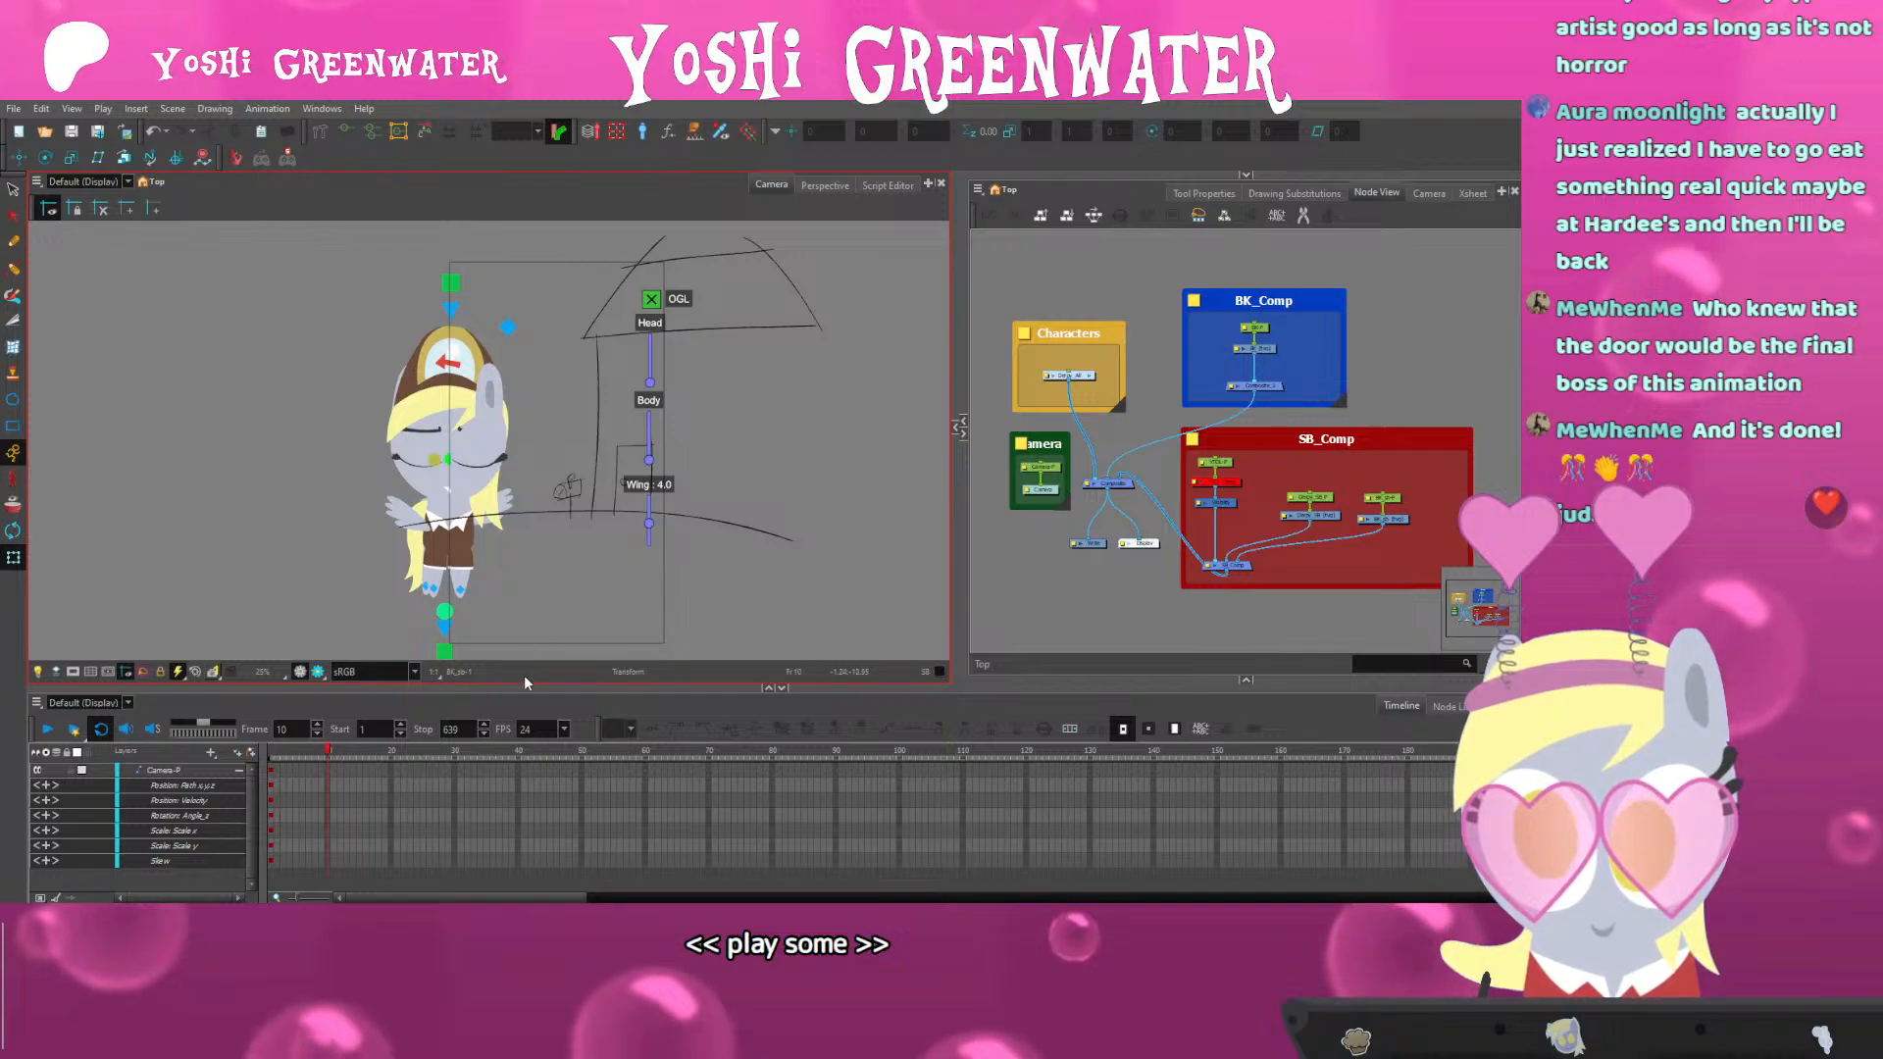
pyautogui.moveTo(525, 688); pyautogui.dragTo(525, 692)
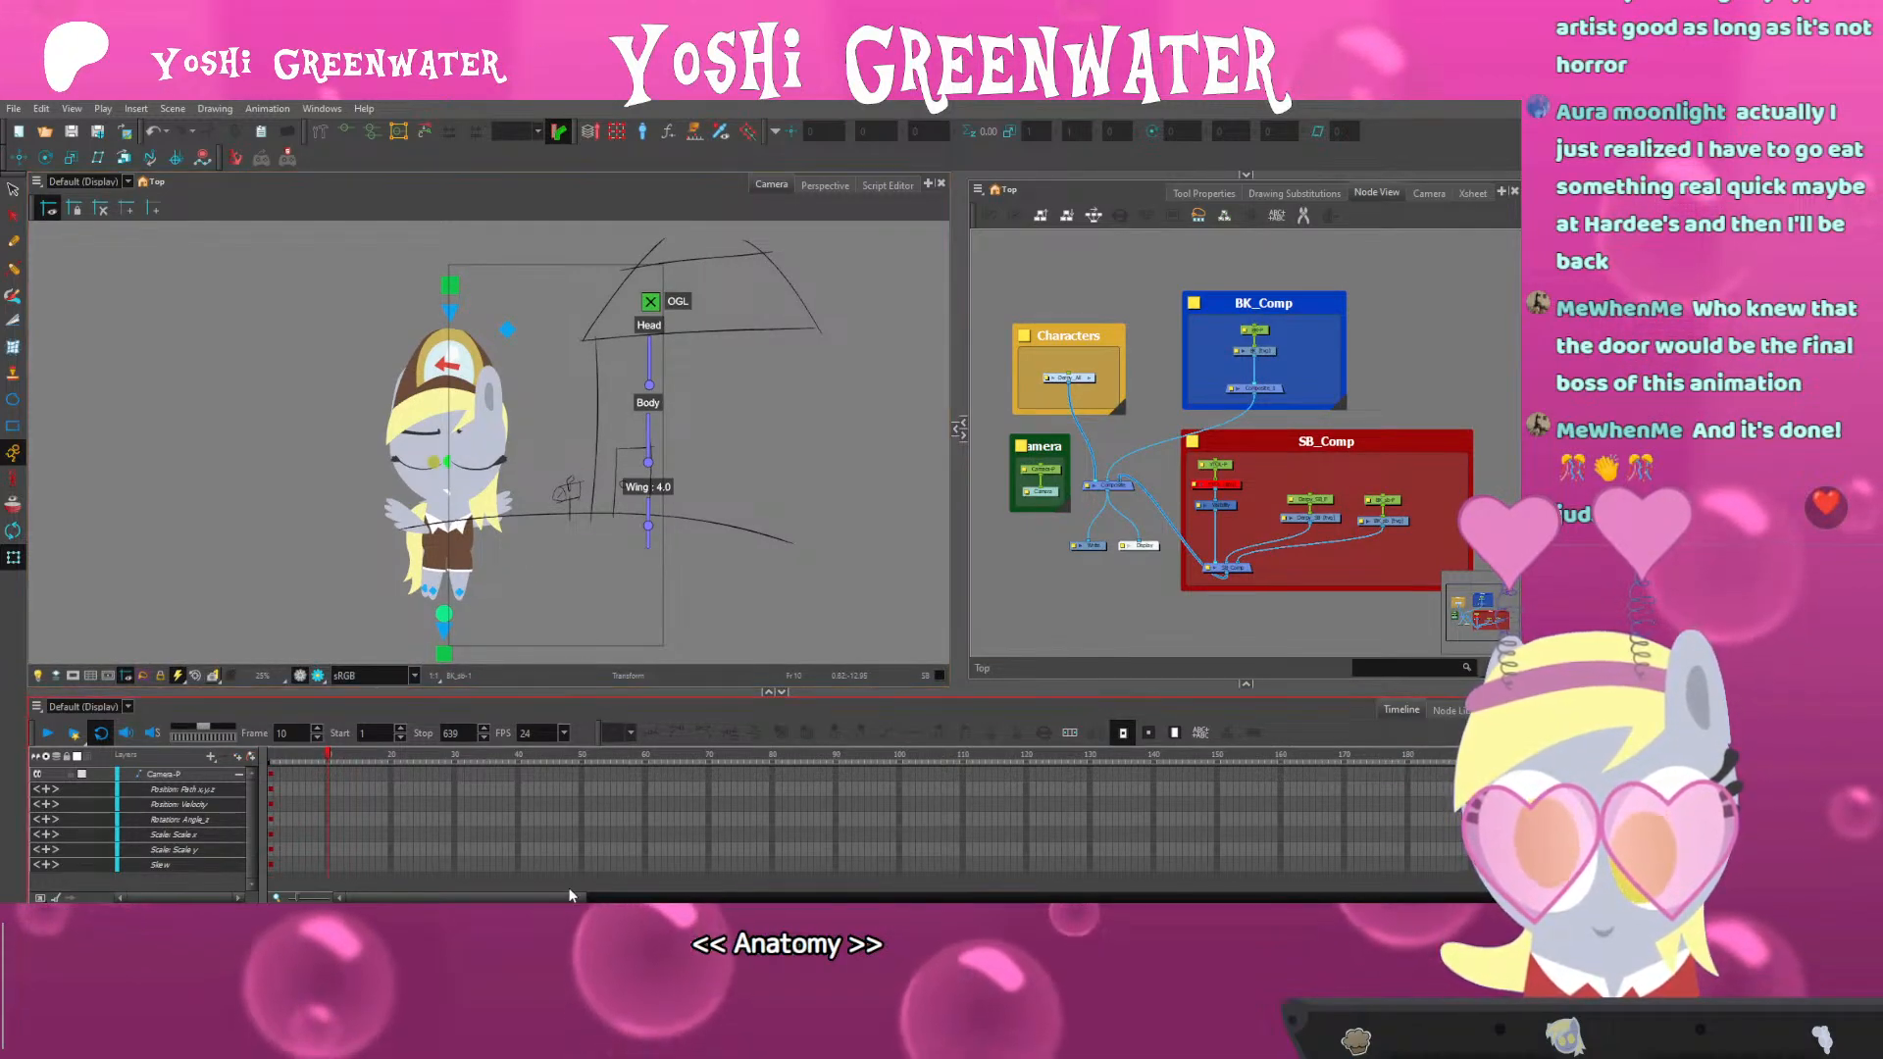
pyautogui.moveTo(551, 897); pyautogui.dragTo(818, 873)
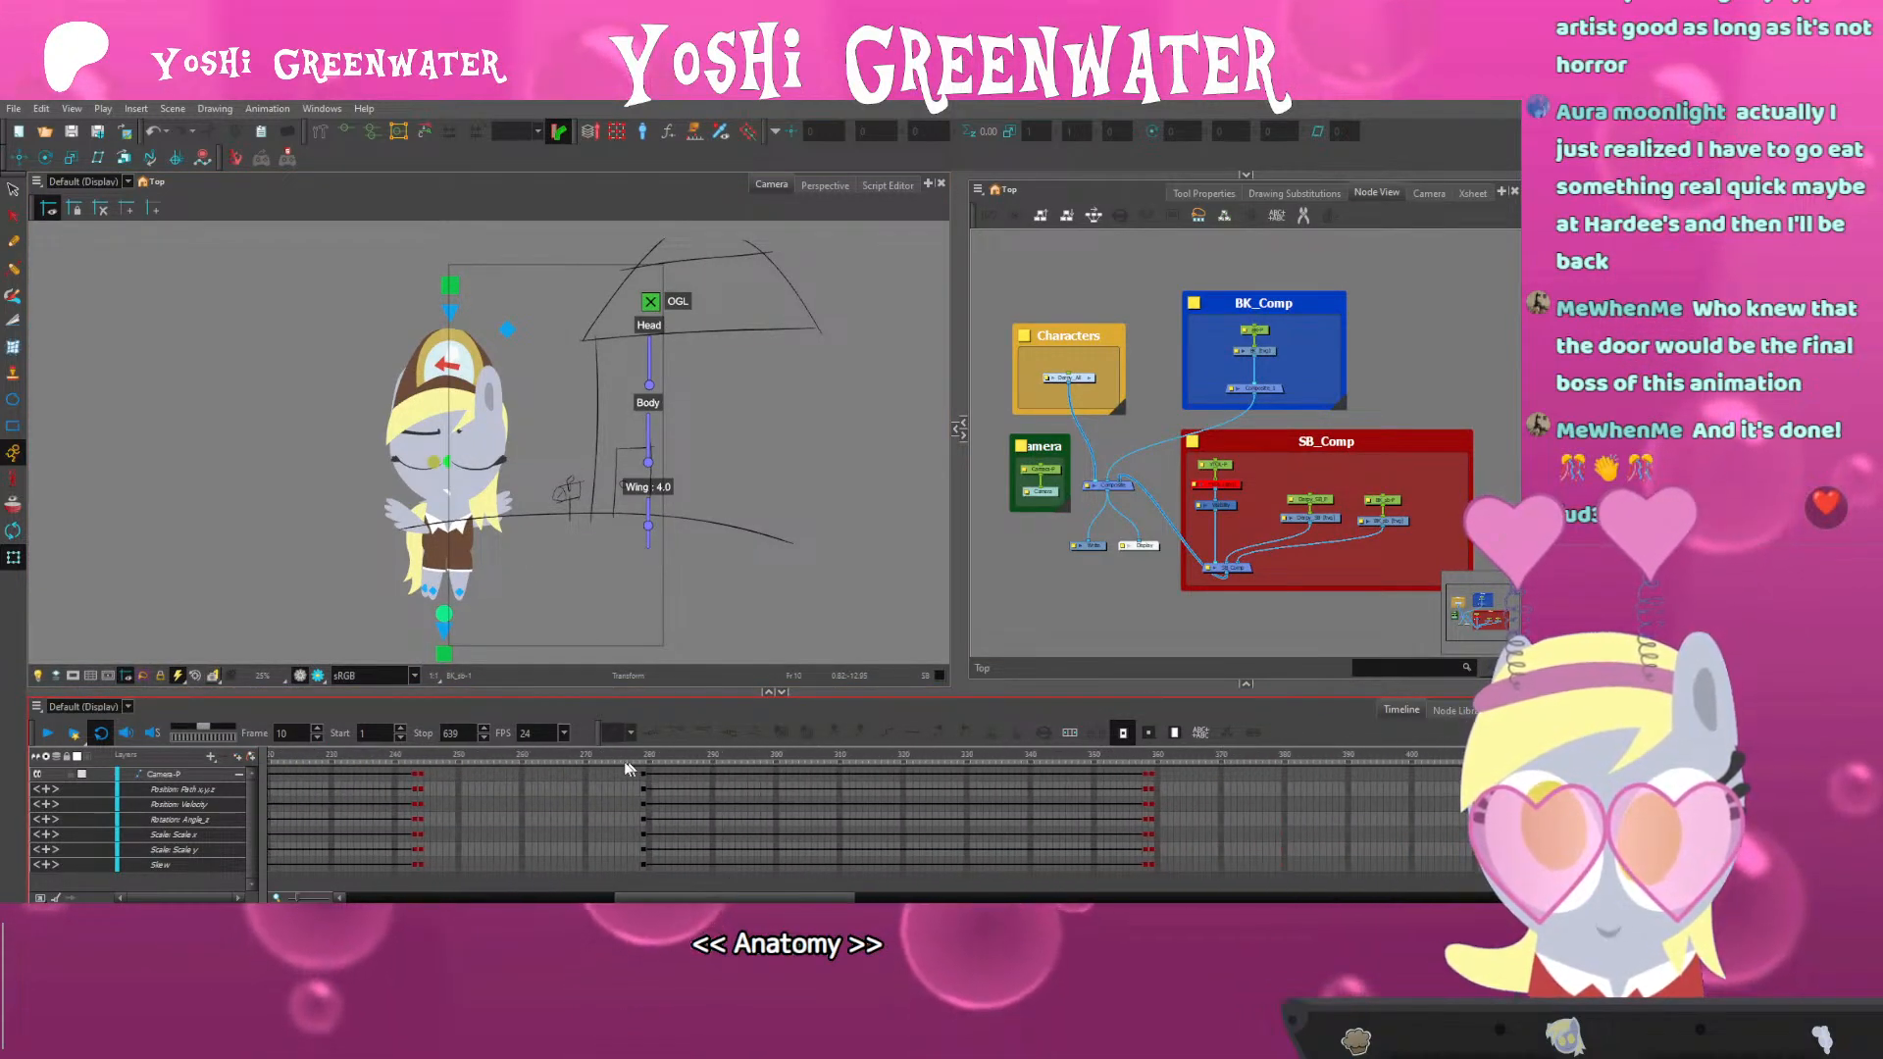
pyautogui.moveTo(529, 752)
pyautogui.mouseDown()
pyautogui.moveTo(1013, 702)
pyautogui.moveTo(971, 704)
pyautogui.mouseUp()
pyautogui.moveTo(818, 693); pyautogui.dragTo(813, 674)
pyautogui.moveTo(411, 525); pyautogui.dragTo(466, 501)
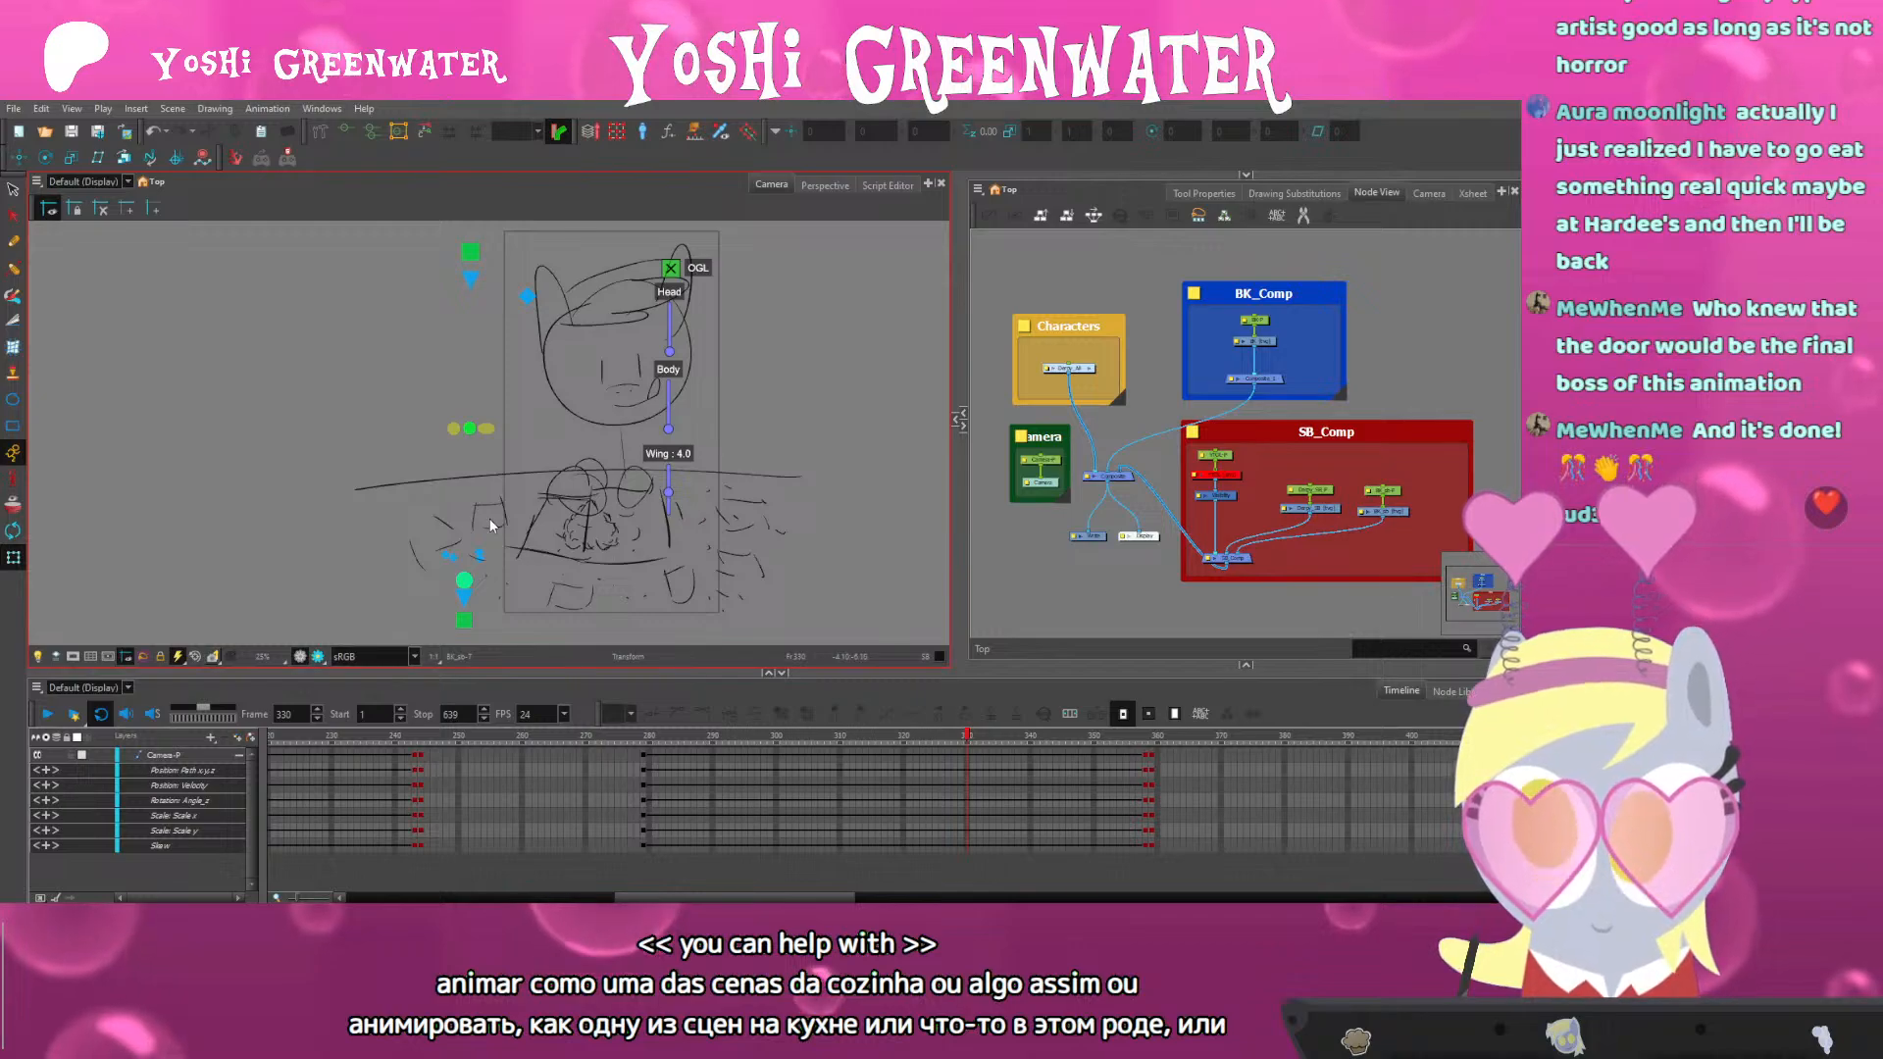
# Scrub through the storyboard again from about frame 244 to frame 382 and examine the drawing there
pyautogui.click(422, 740)
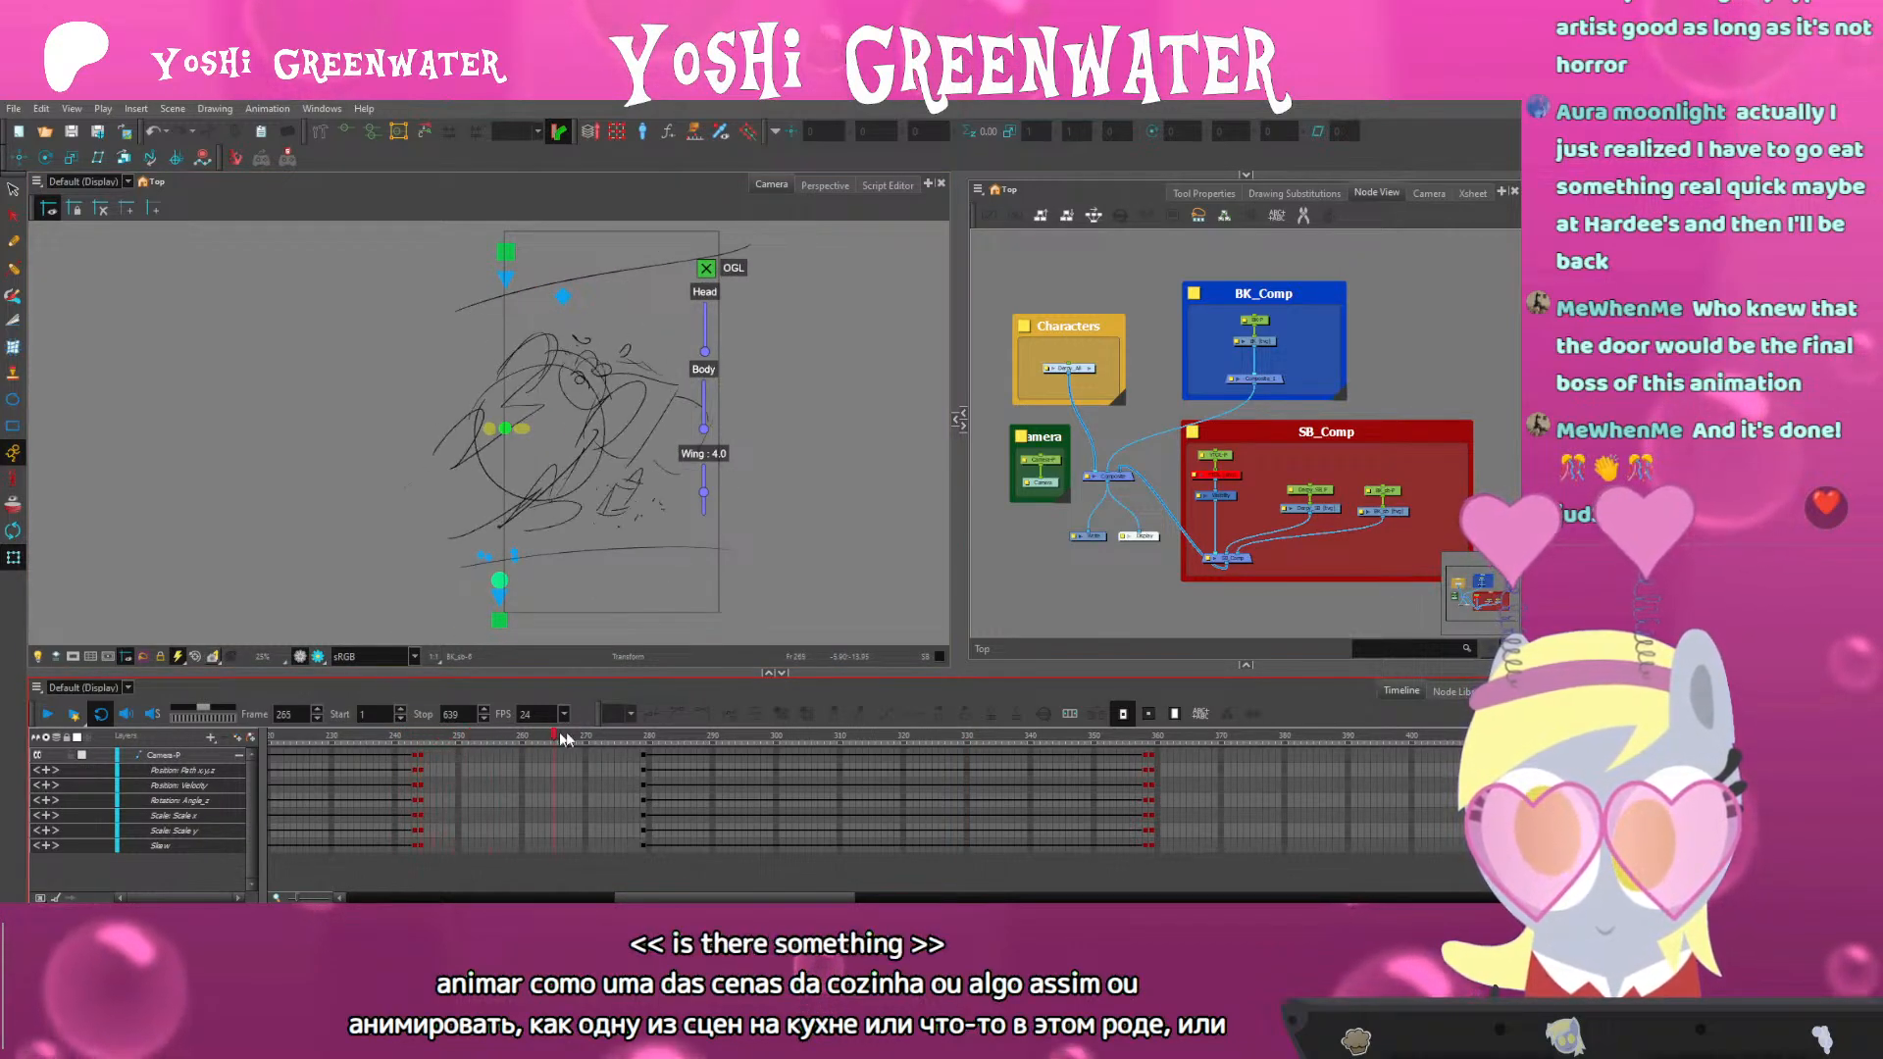
pyautogui.moveTo(582, 727)
pyautogui.mouseDown()
pyautogui.moveTo(391, 730)
pyautogui.moveTo(1153, 723)
pyautogui.moveTo(1297, 693)
pyautogui.mouseUp()
pyautogui.press('space')
pyautogui.moveTo(819, 544); pyautogui.dragTo(746, 546)
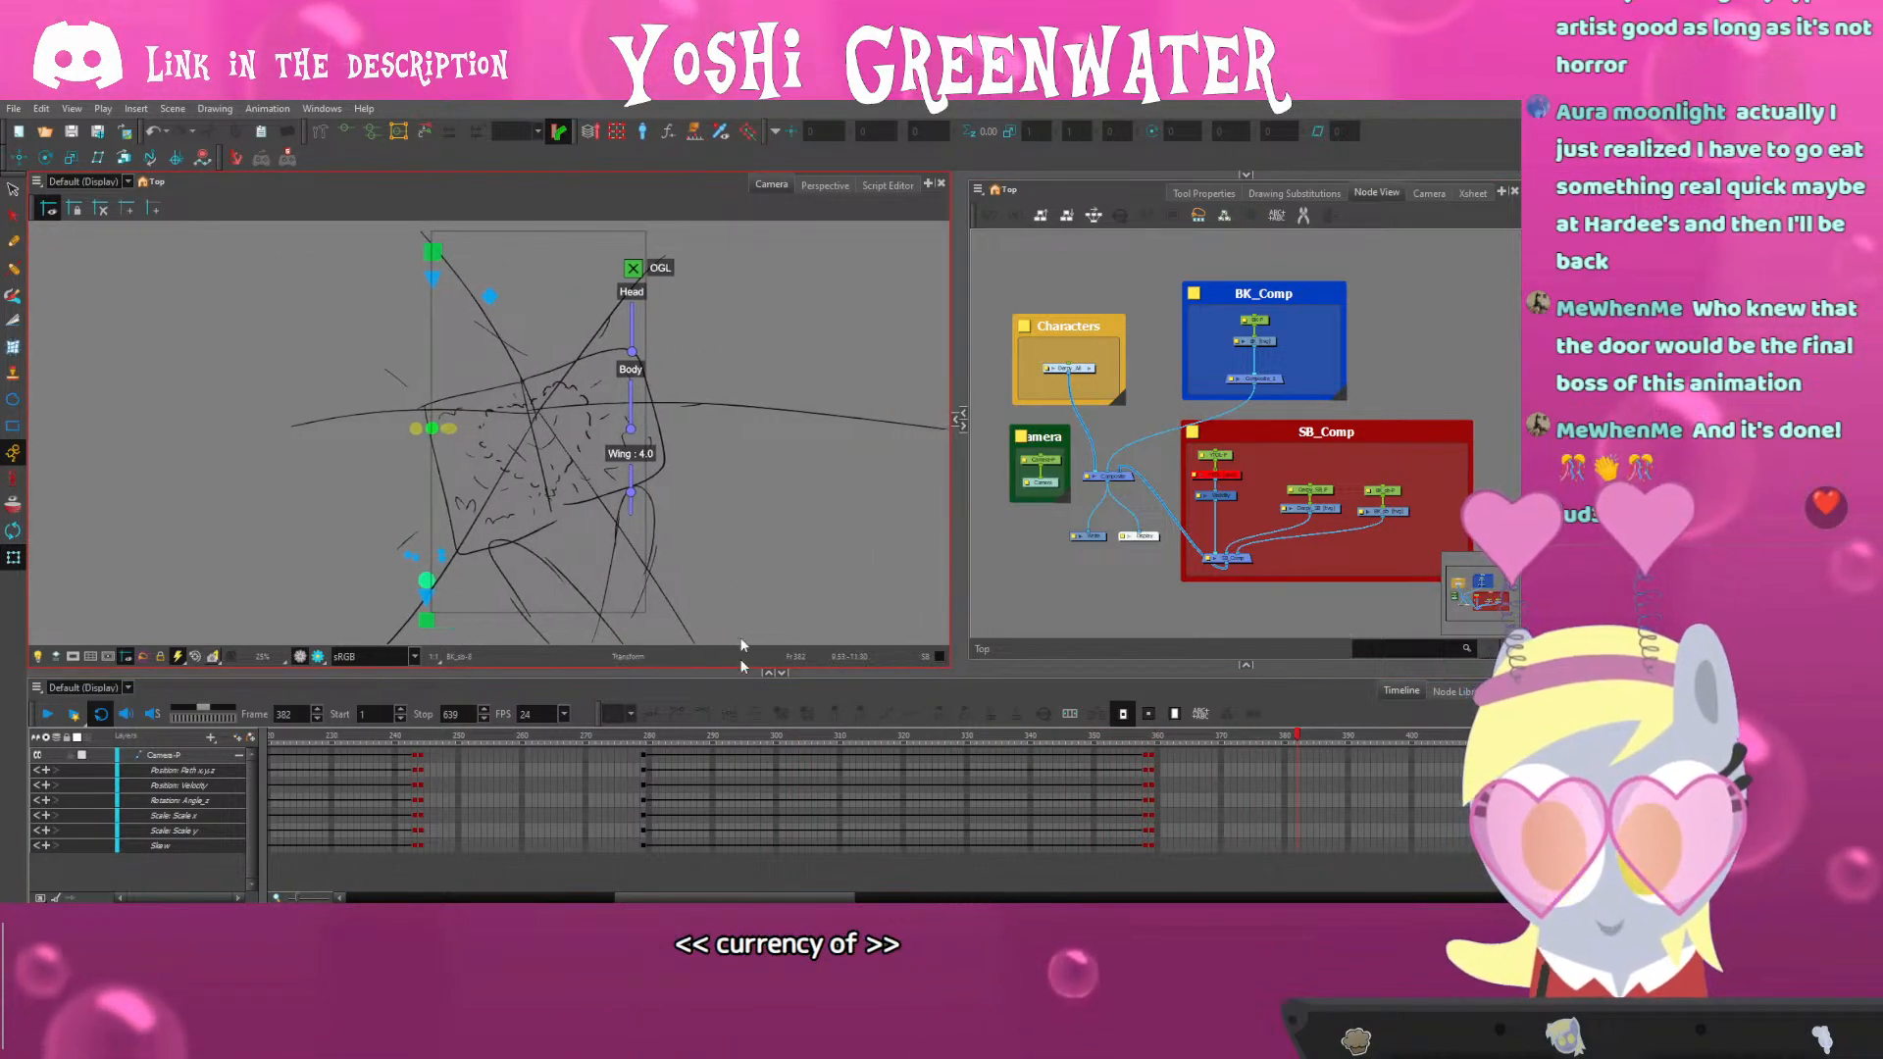
pyautogui.moveTo(772, 887); pyautogui.dragTo(856, 899)
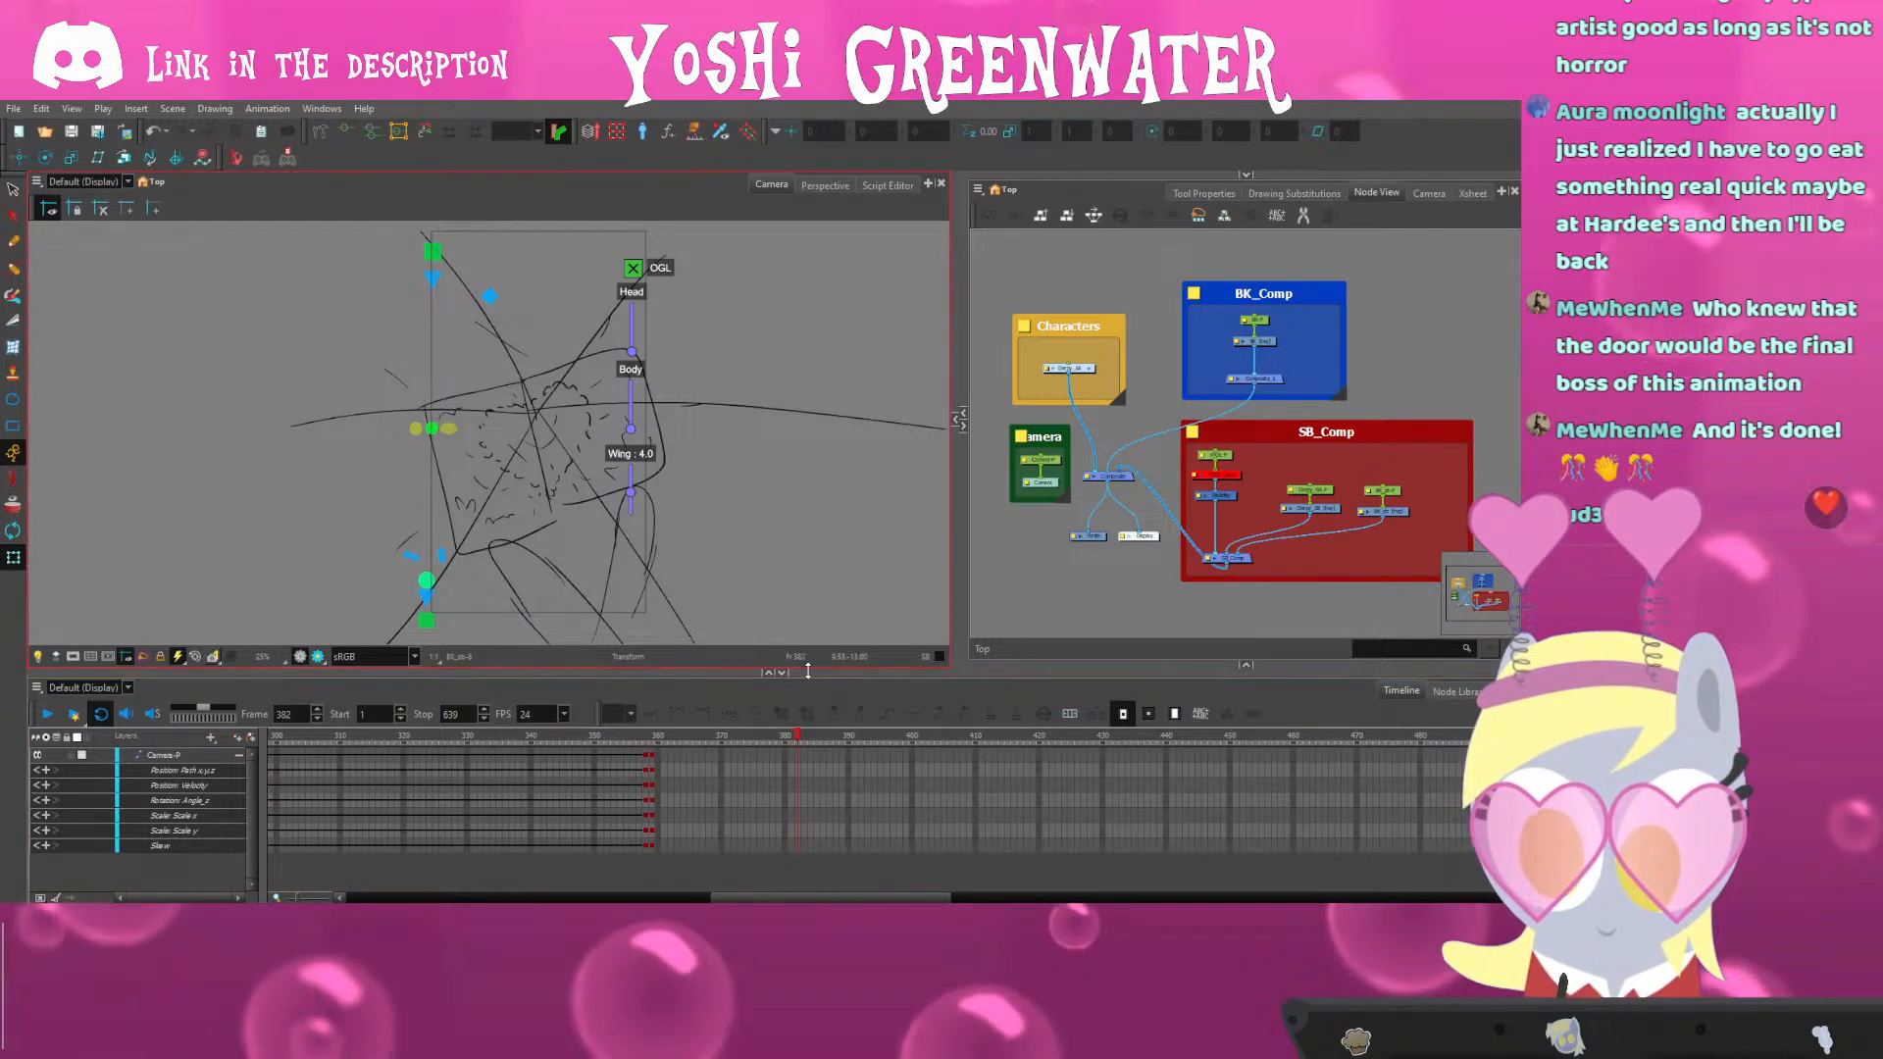
pyautogui.moveTo(802, 674); pyautogui.dragTo(803, 680)
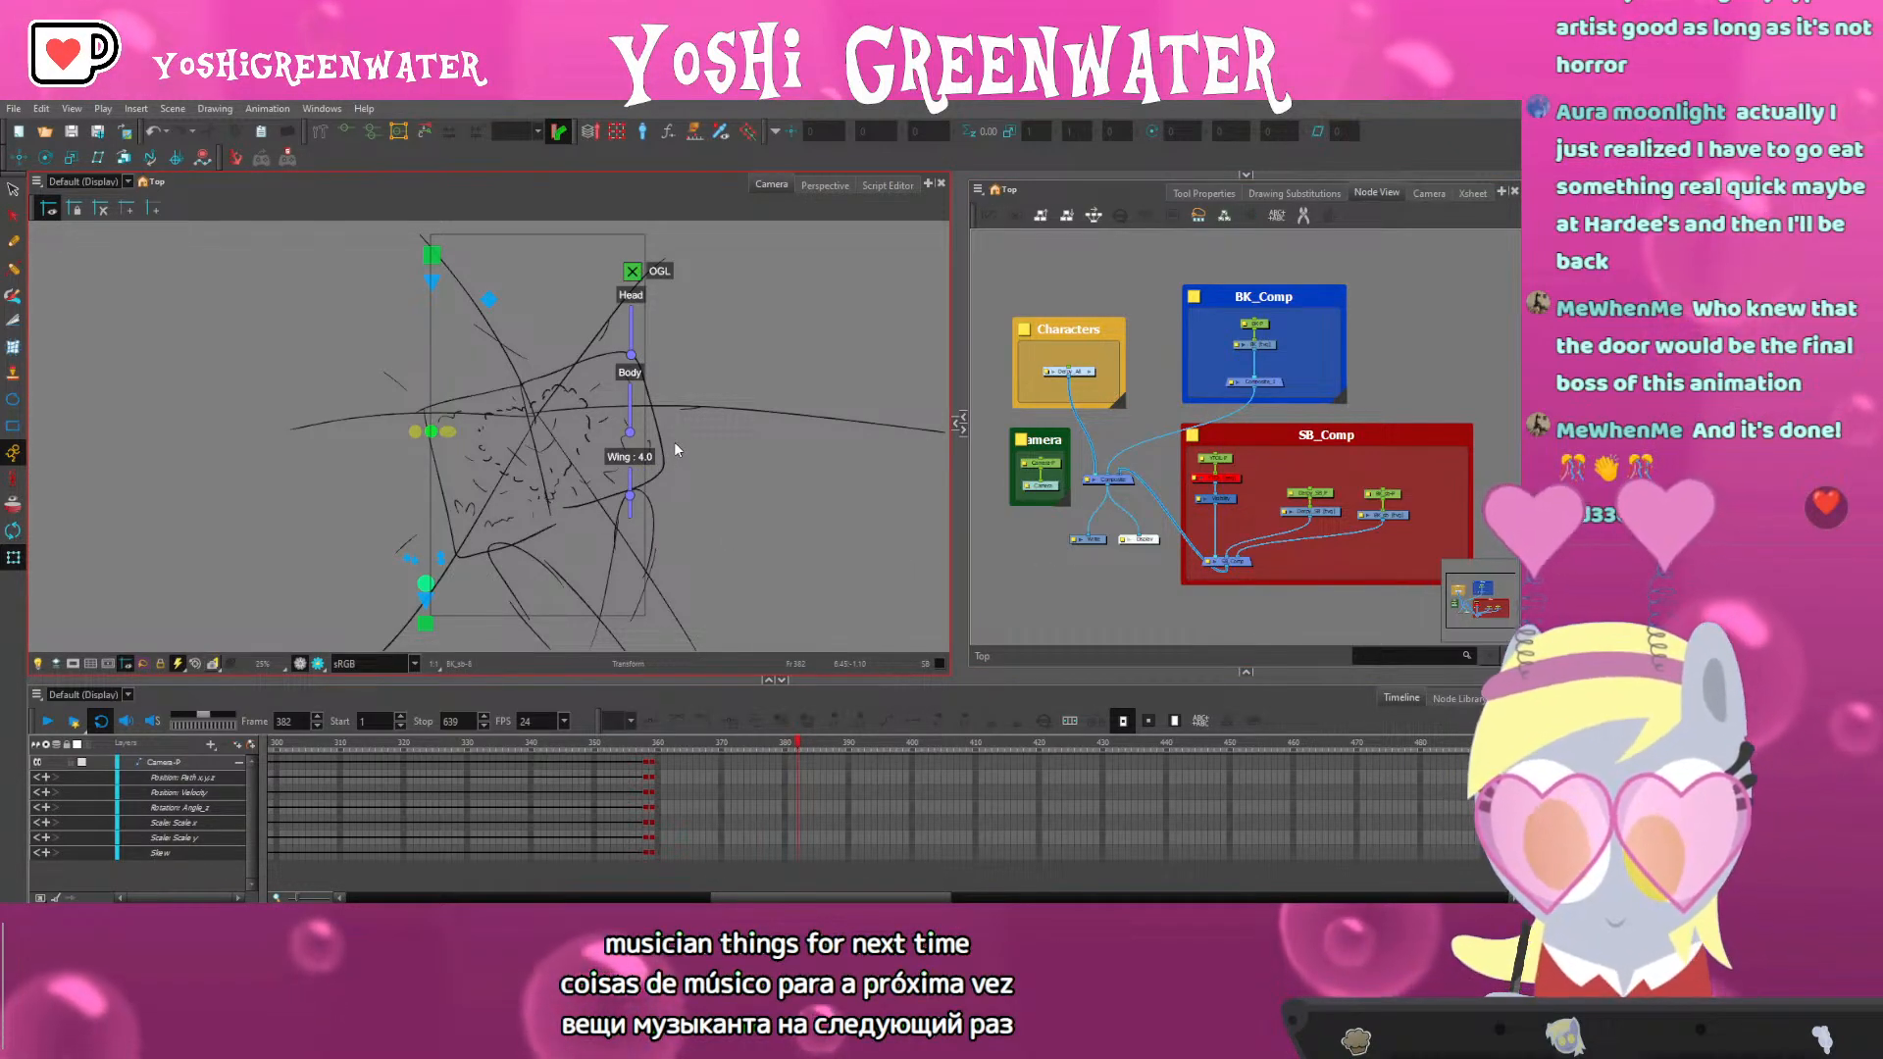
pyautogui.moveTo(668, 469); pyautogui.dragTo(658, 471)
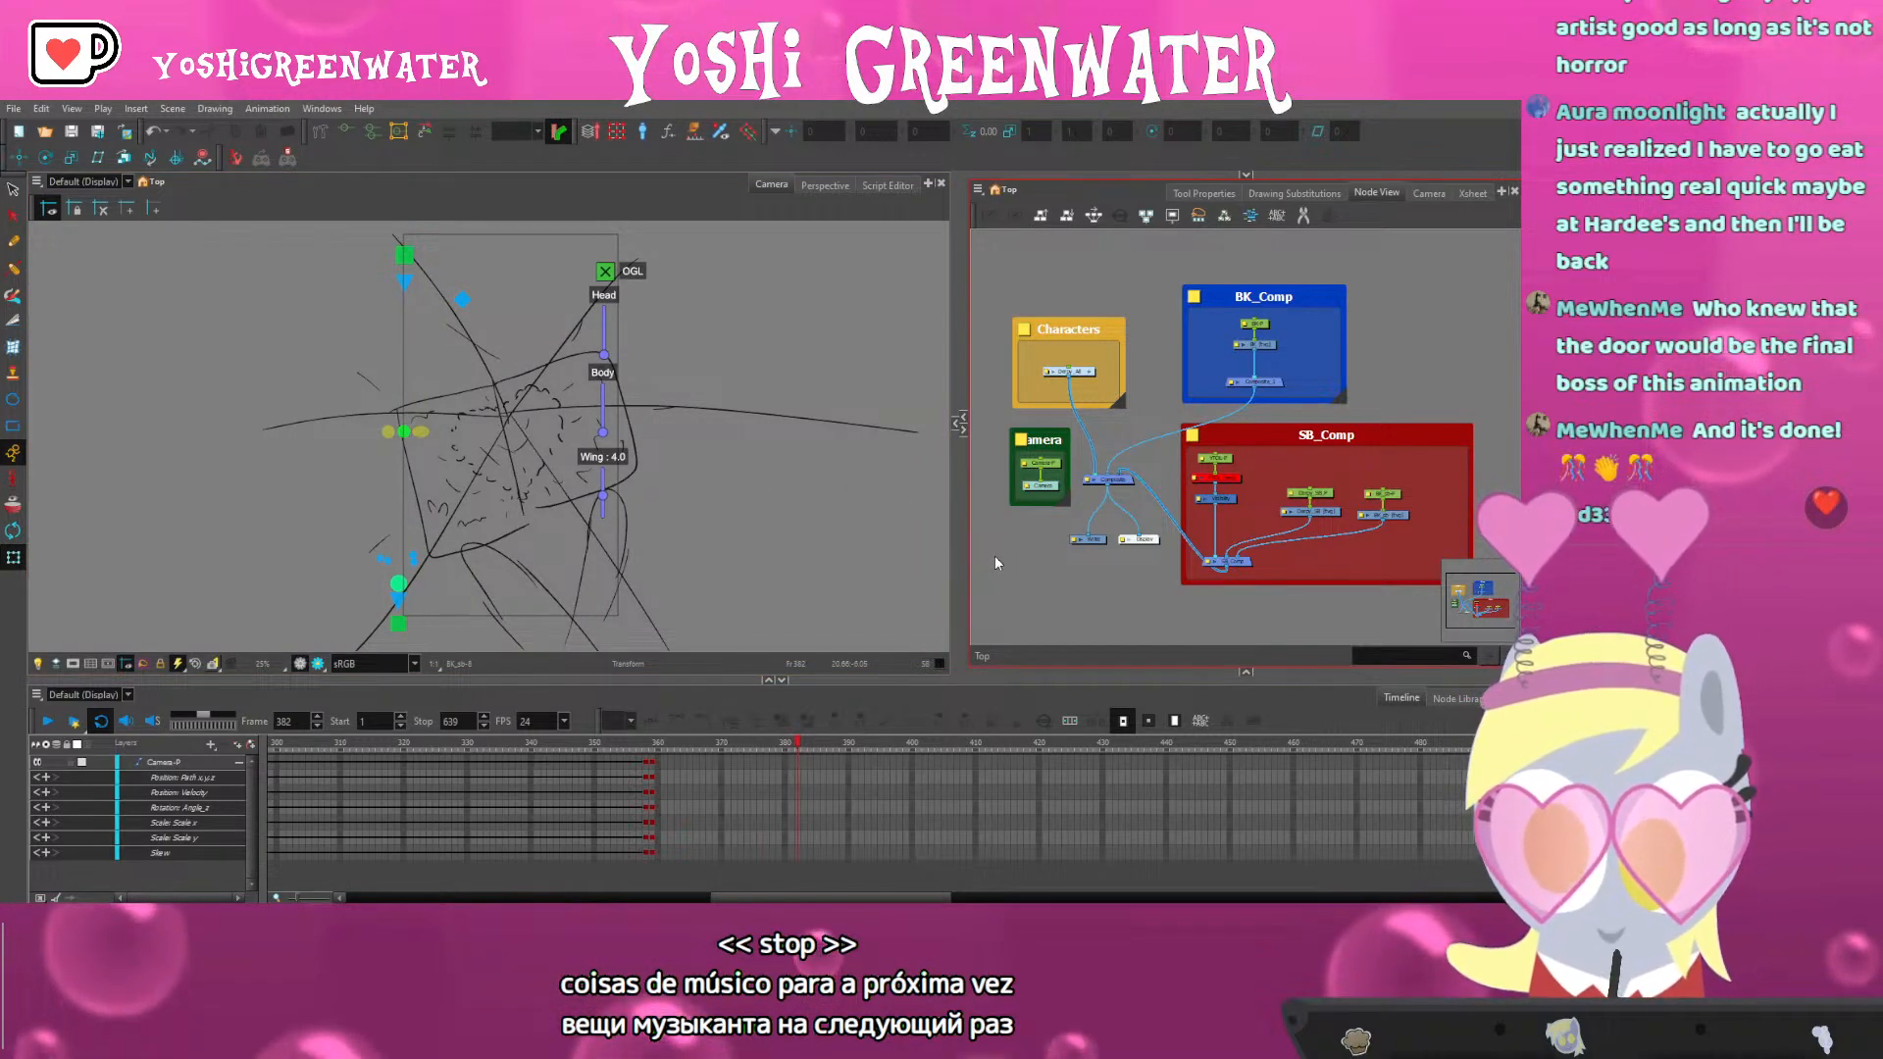
# Return to frame 1 and disable the Derpy_All group so that only the storyboard shows
pyautogui.hotkey('shift', ',')
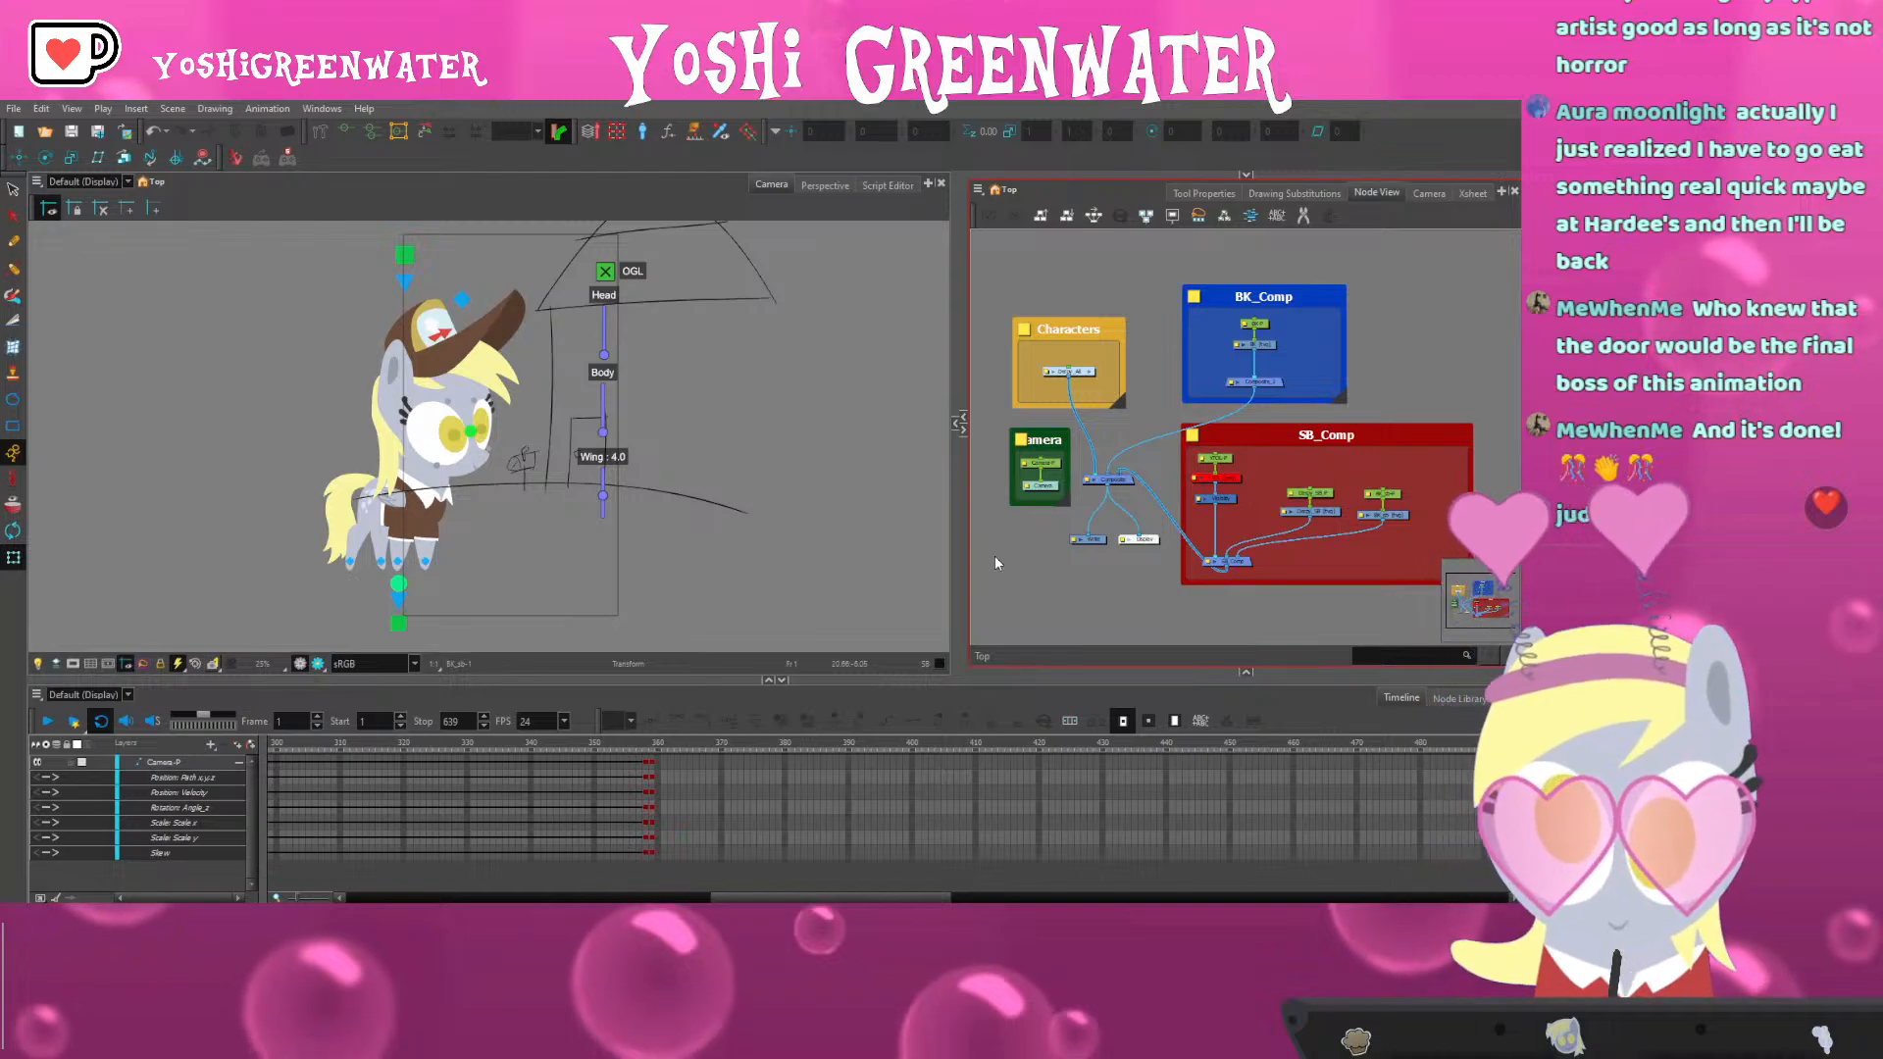
pyautogui.scroll(3, 1064, 378)
pyautogui.click(1065, 368)
pyautogui.press('d')
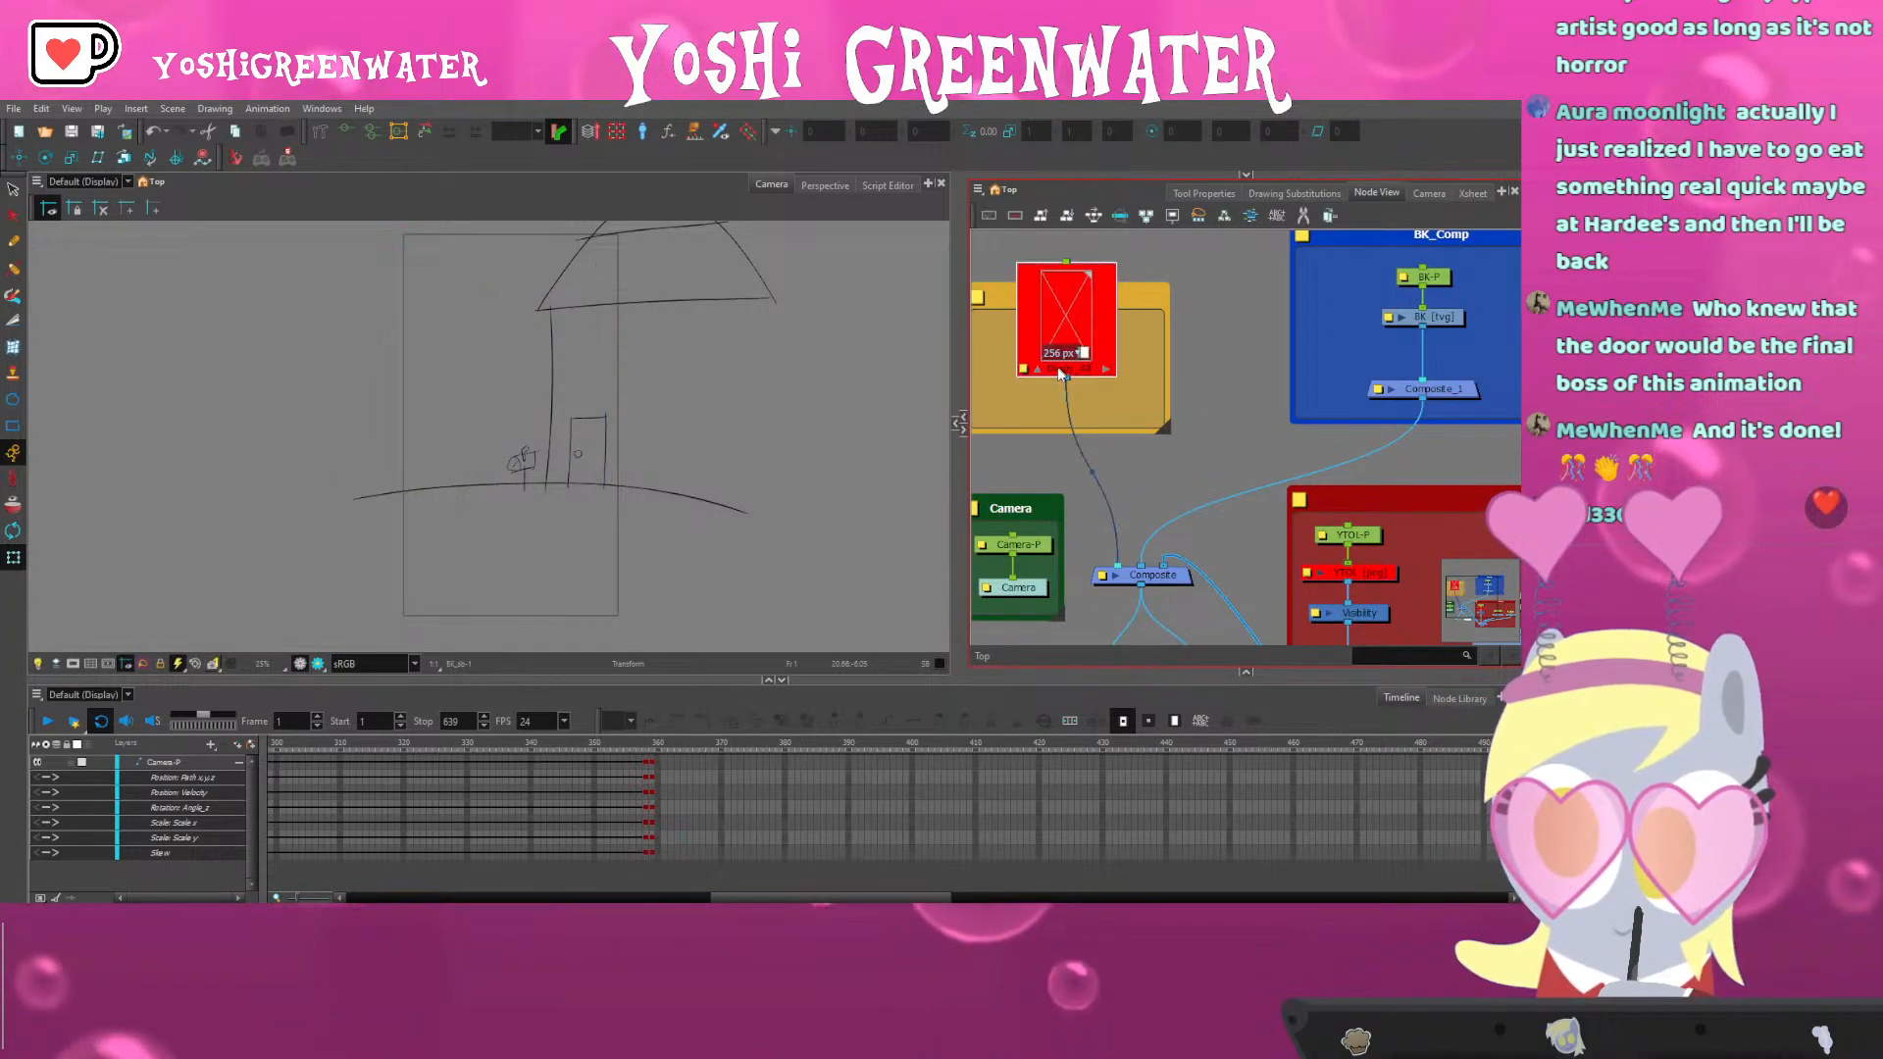
pyautogui.click(506, 589)
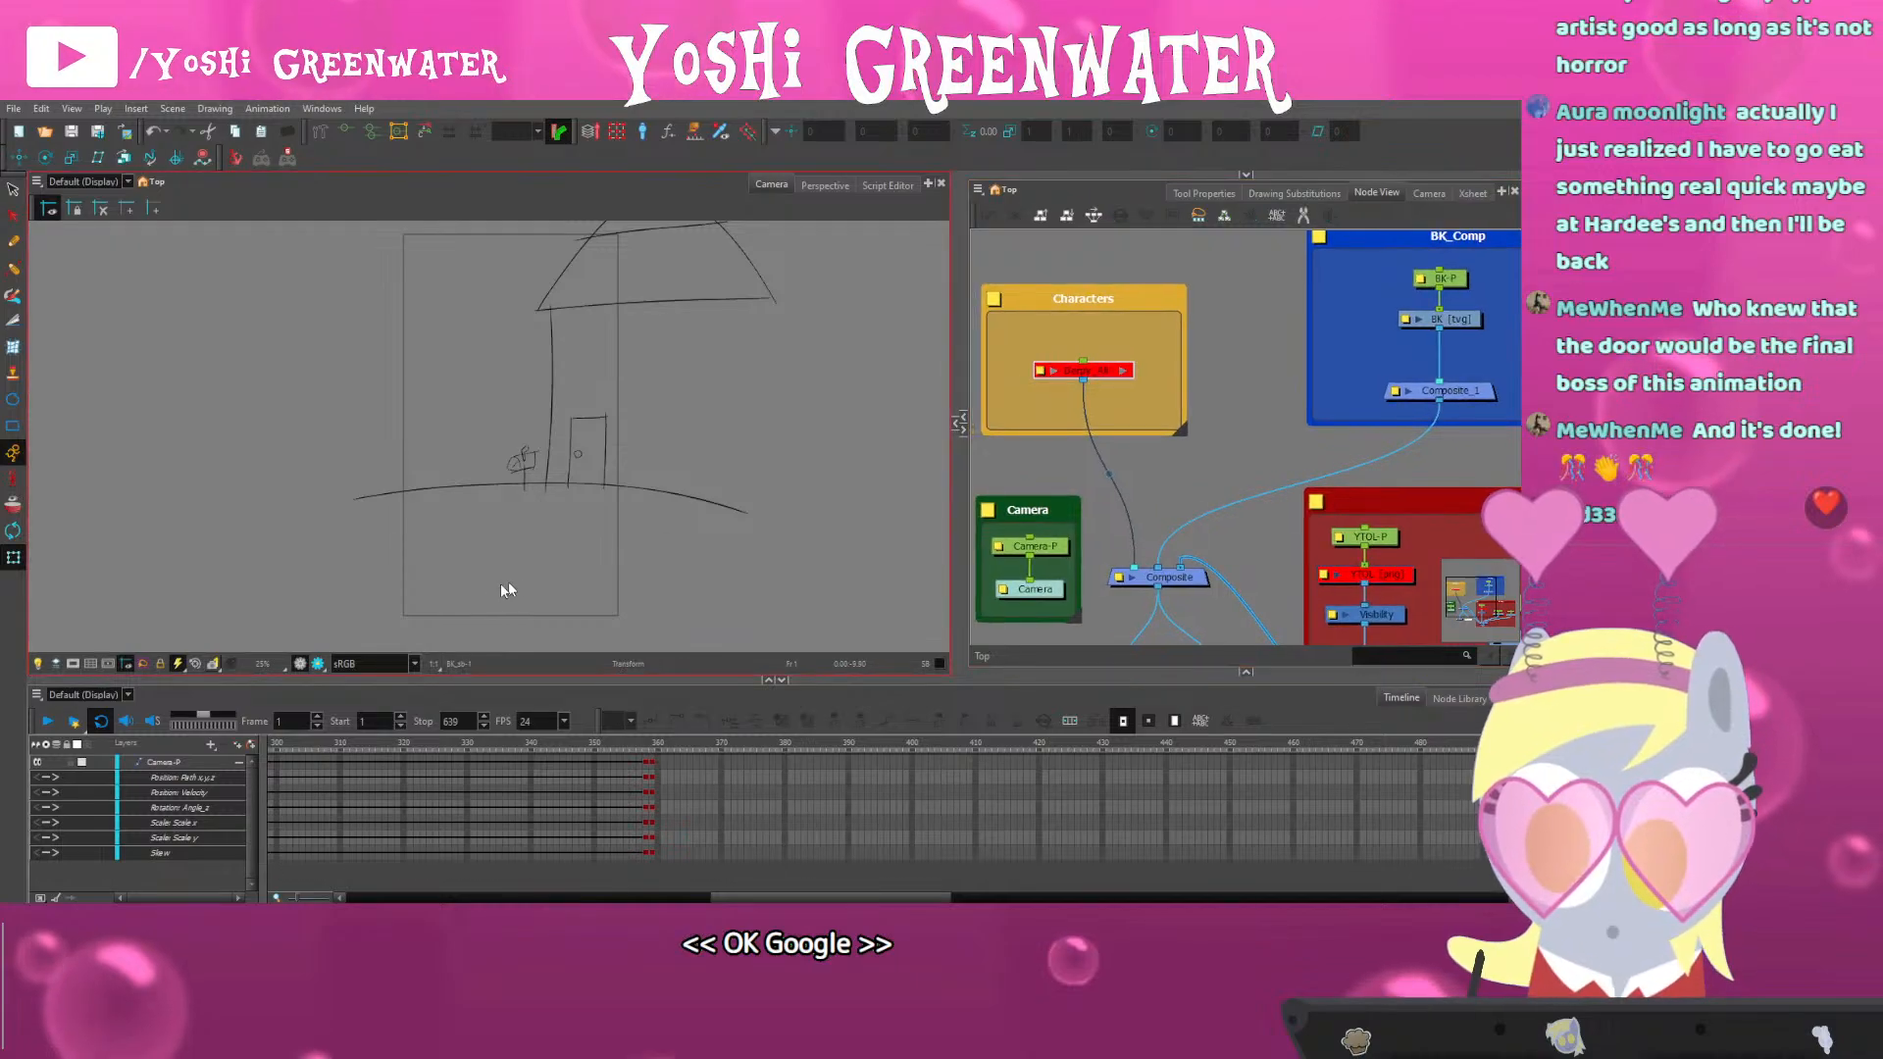
# Mask everything outside the camera frame, enlarge the Camera view and play the storyboard
pyautogui.click(73, 666)
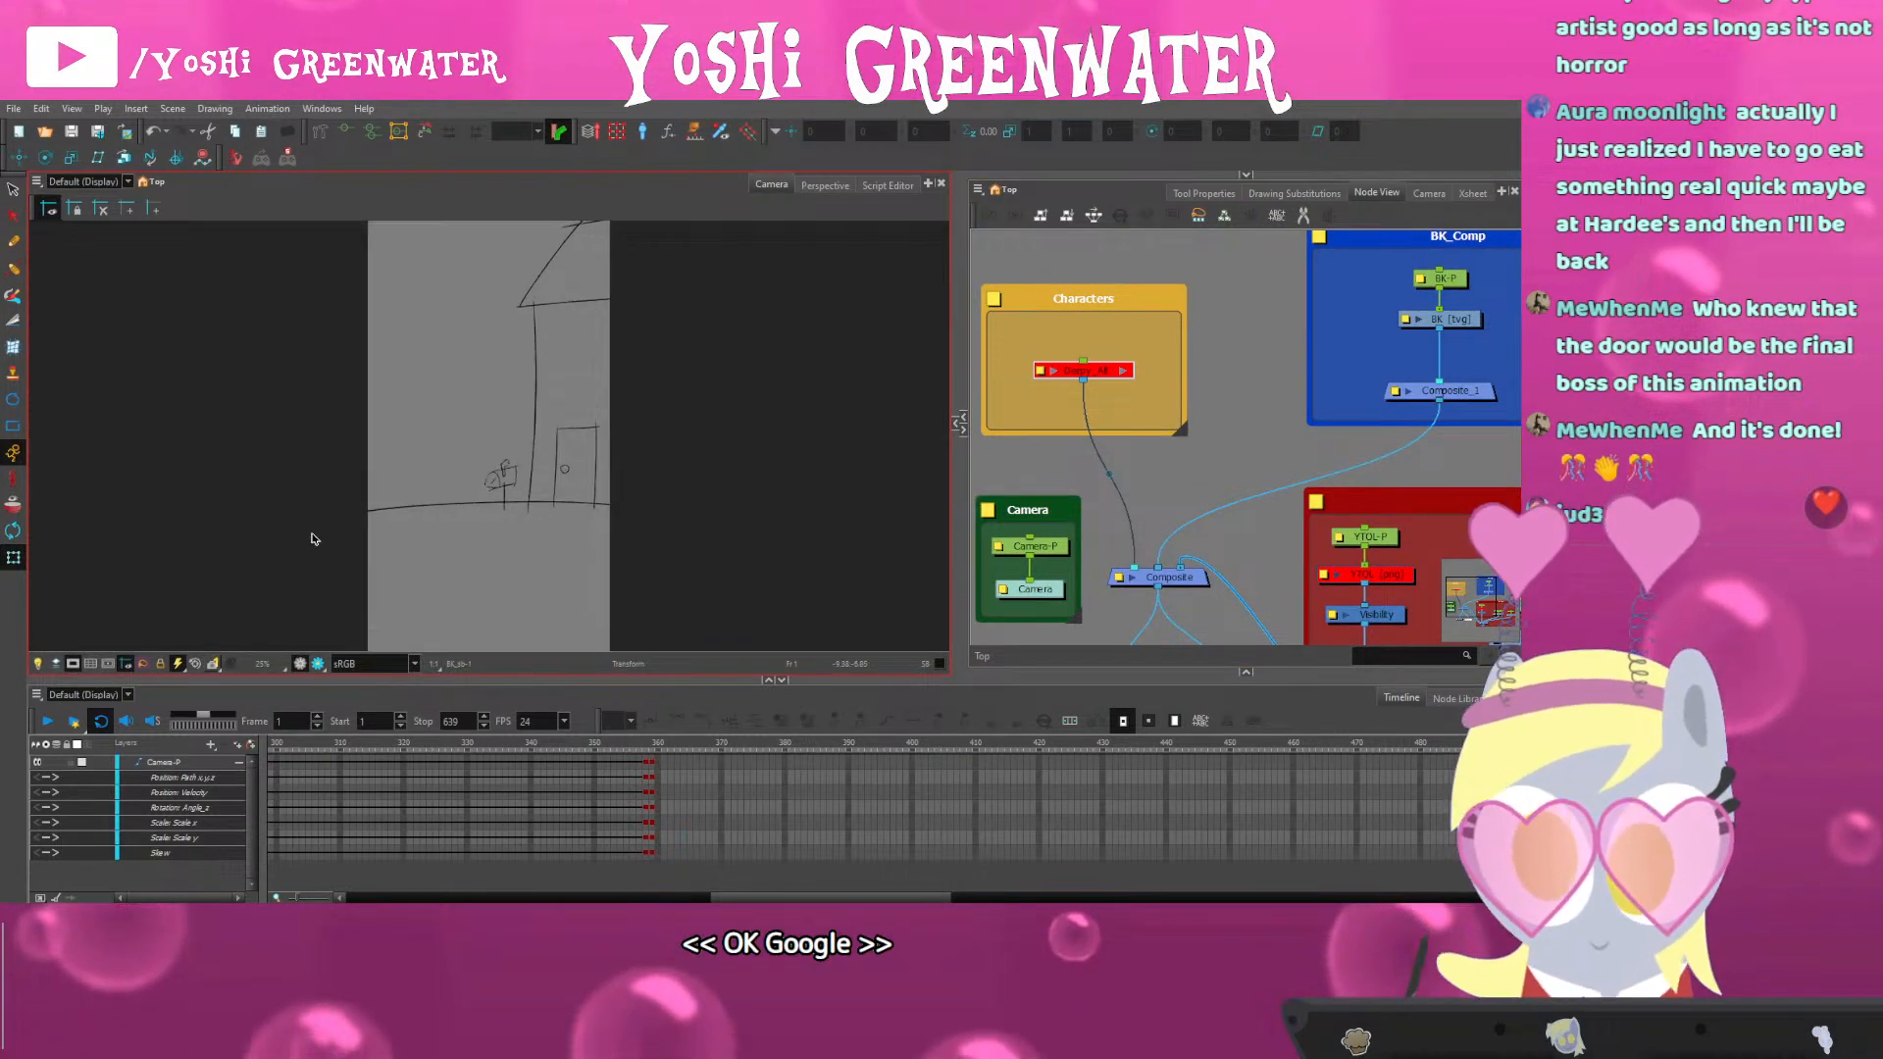
pyautogui.moveTo(347, 680); pyautogui.dragTo(367, 838)
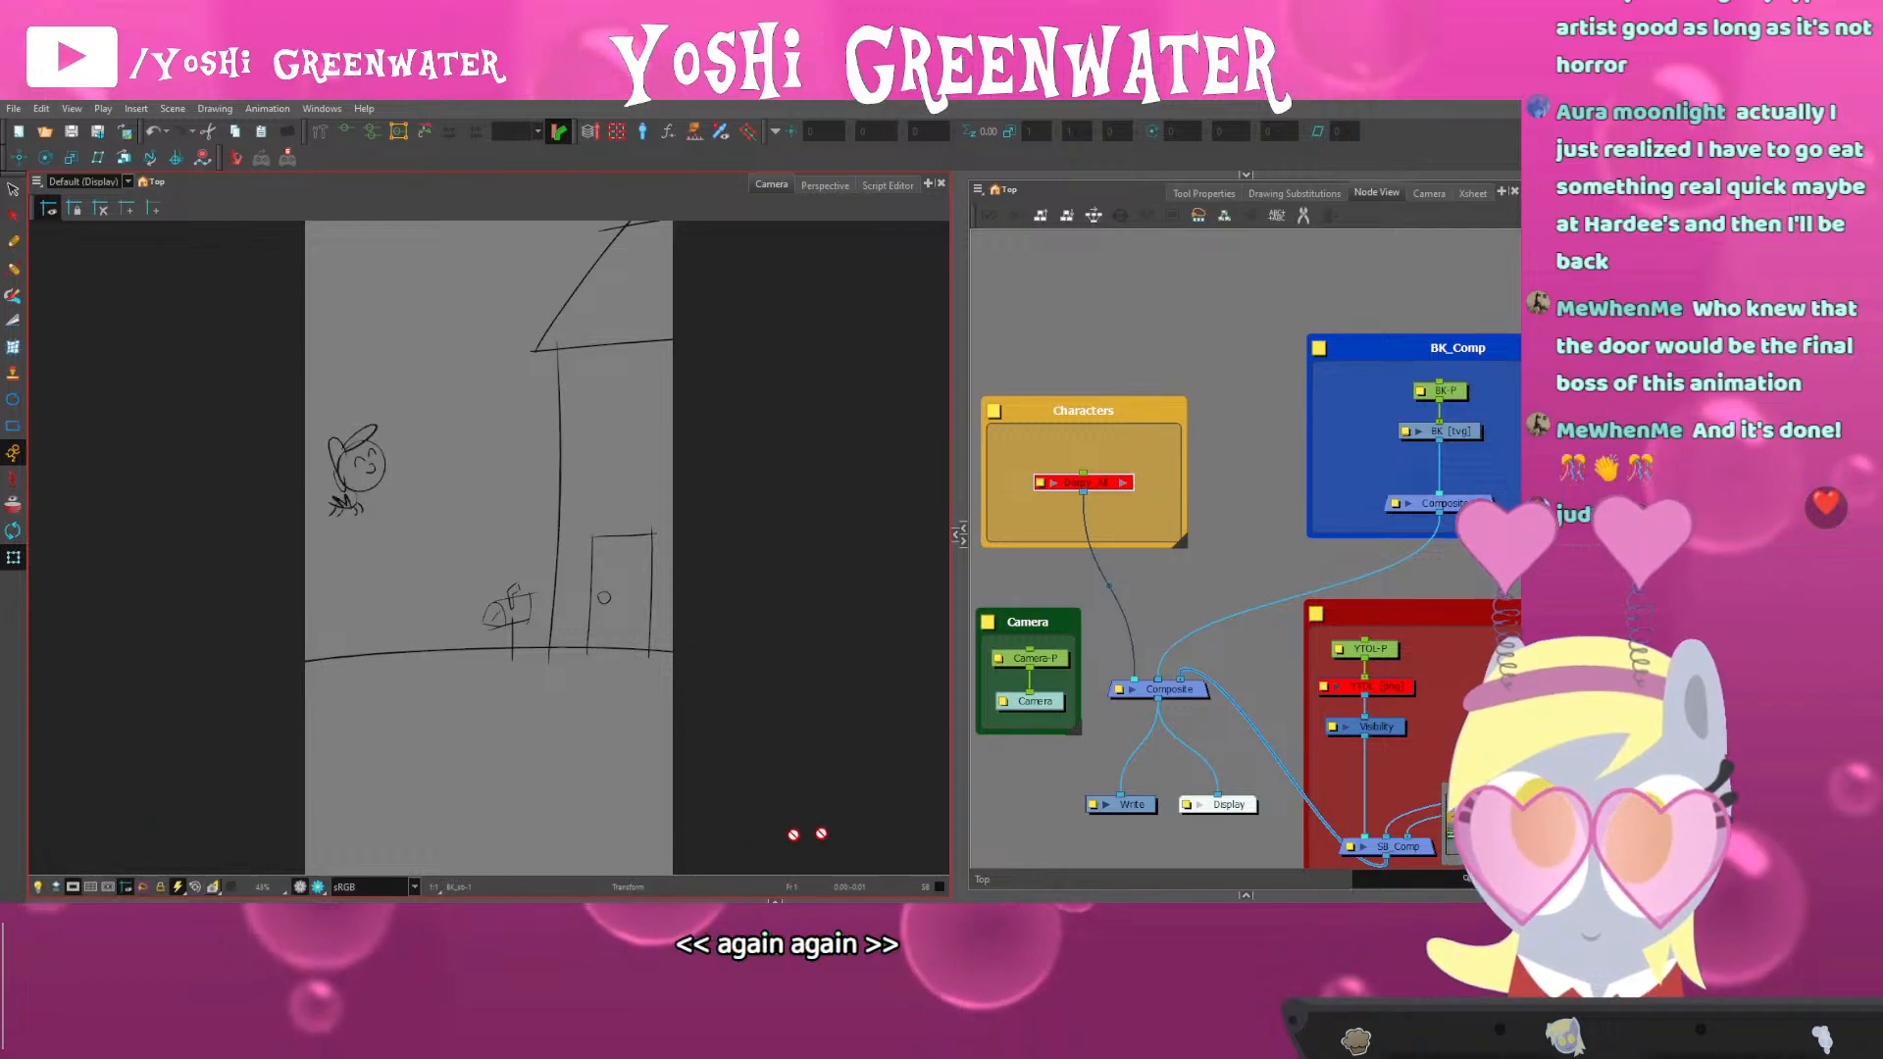
pyautogui.click(1062, 845)
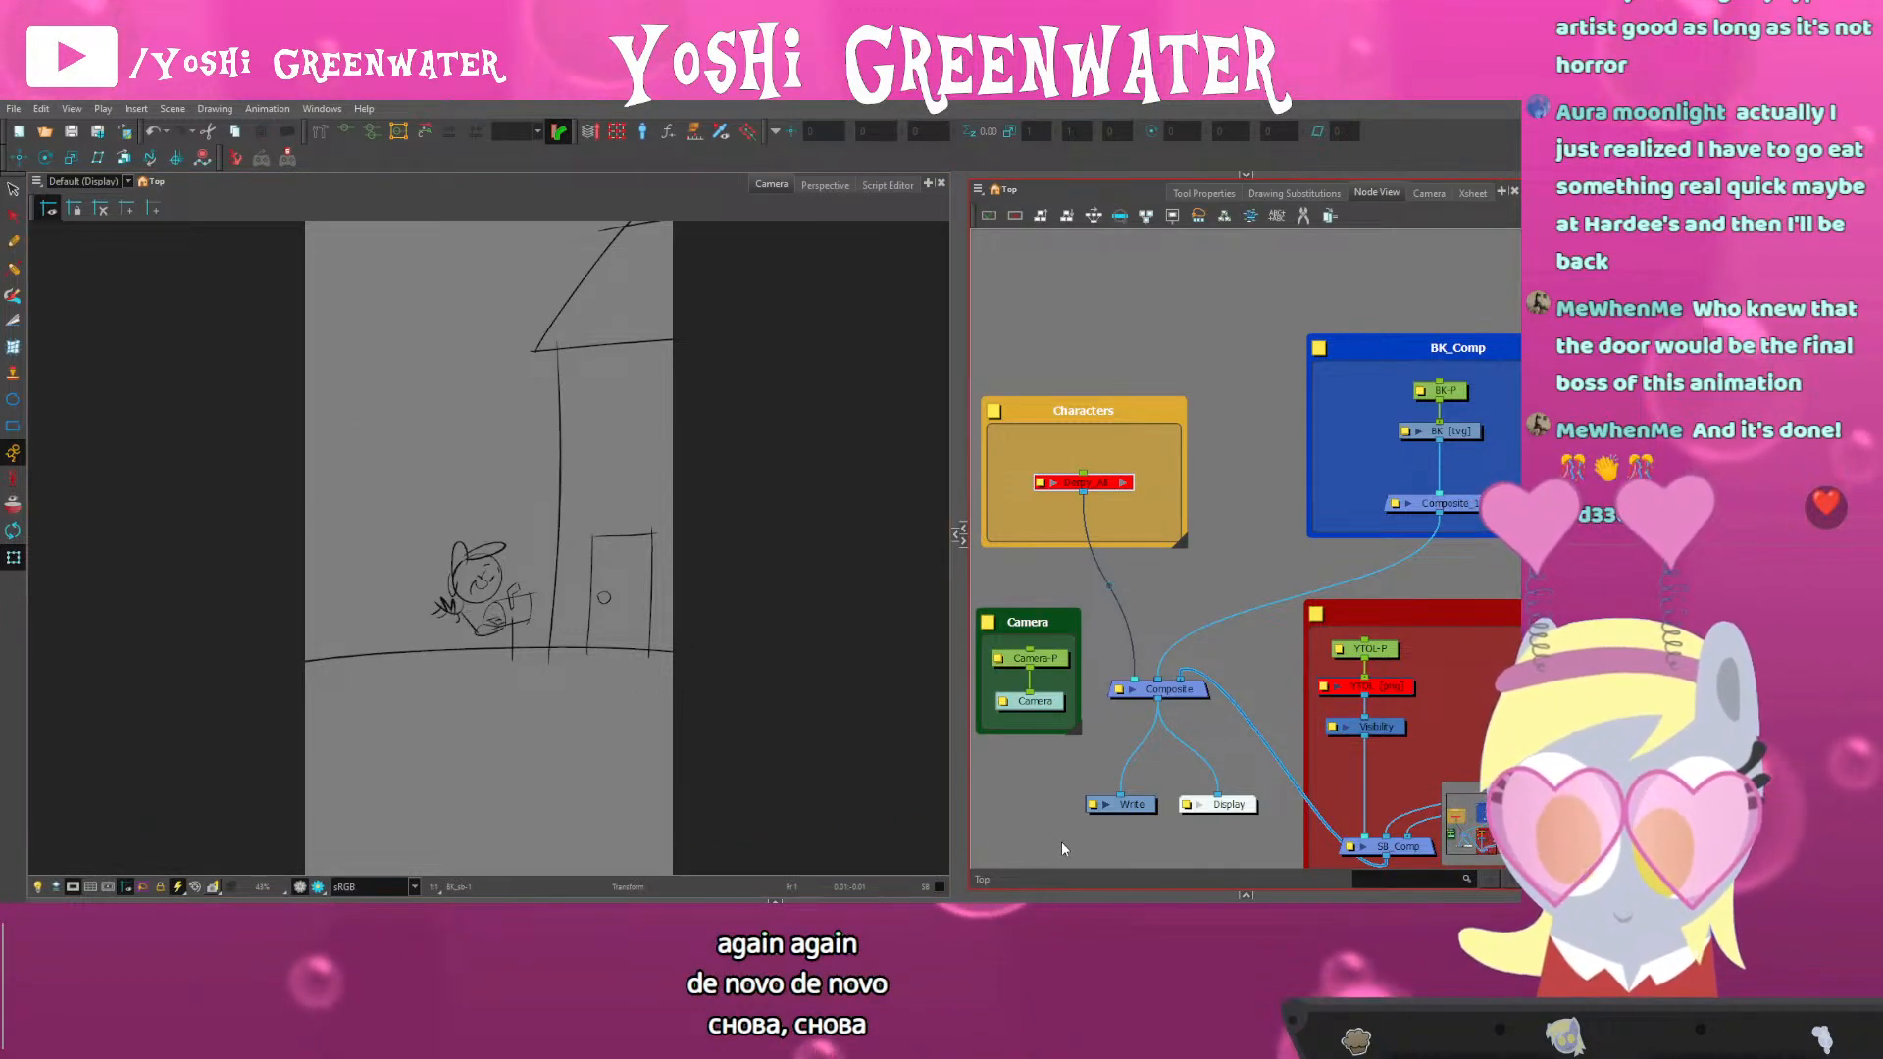
pyautogui.press('Return')
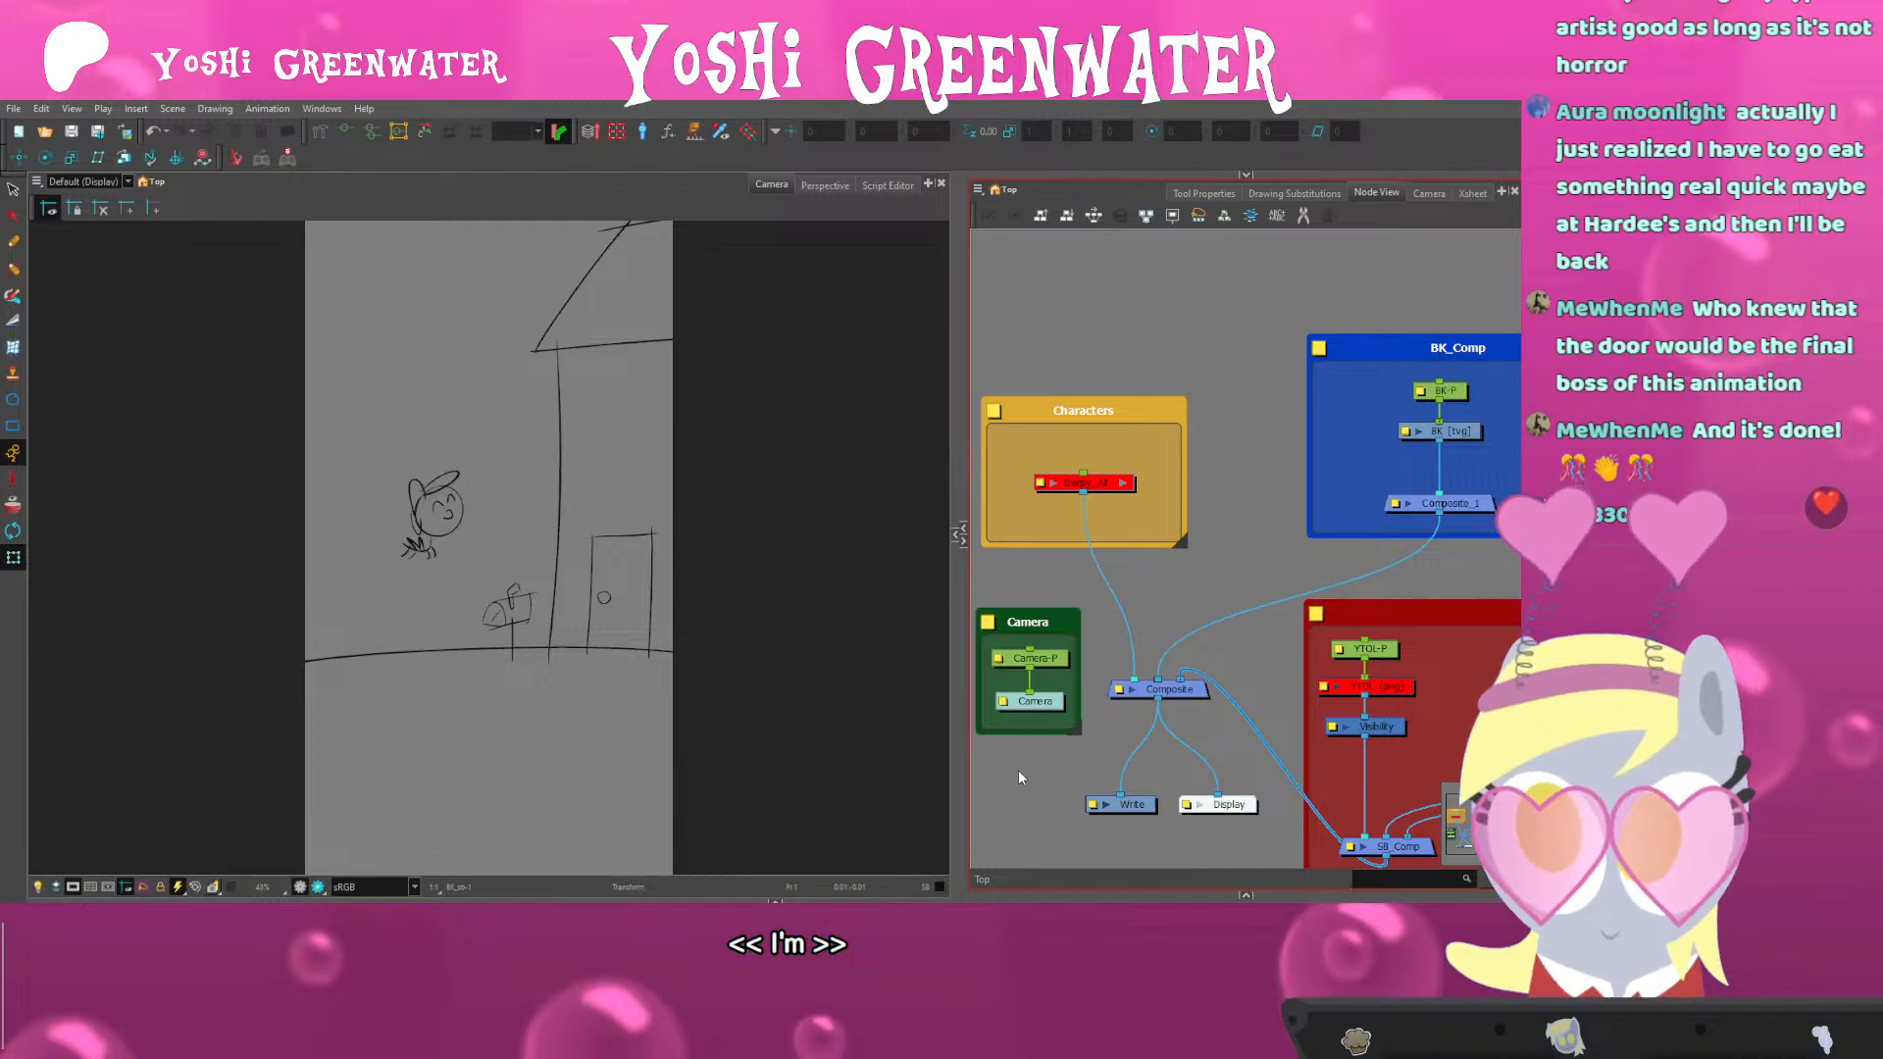
# Bring back the timeline beneath the views and stop the storyboard playback at frame 156
pyautogui.click(775, 902)
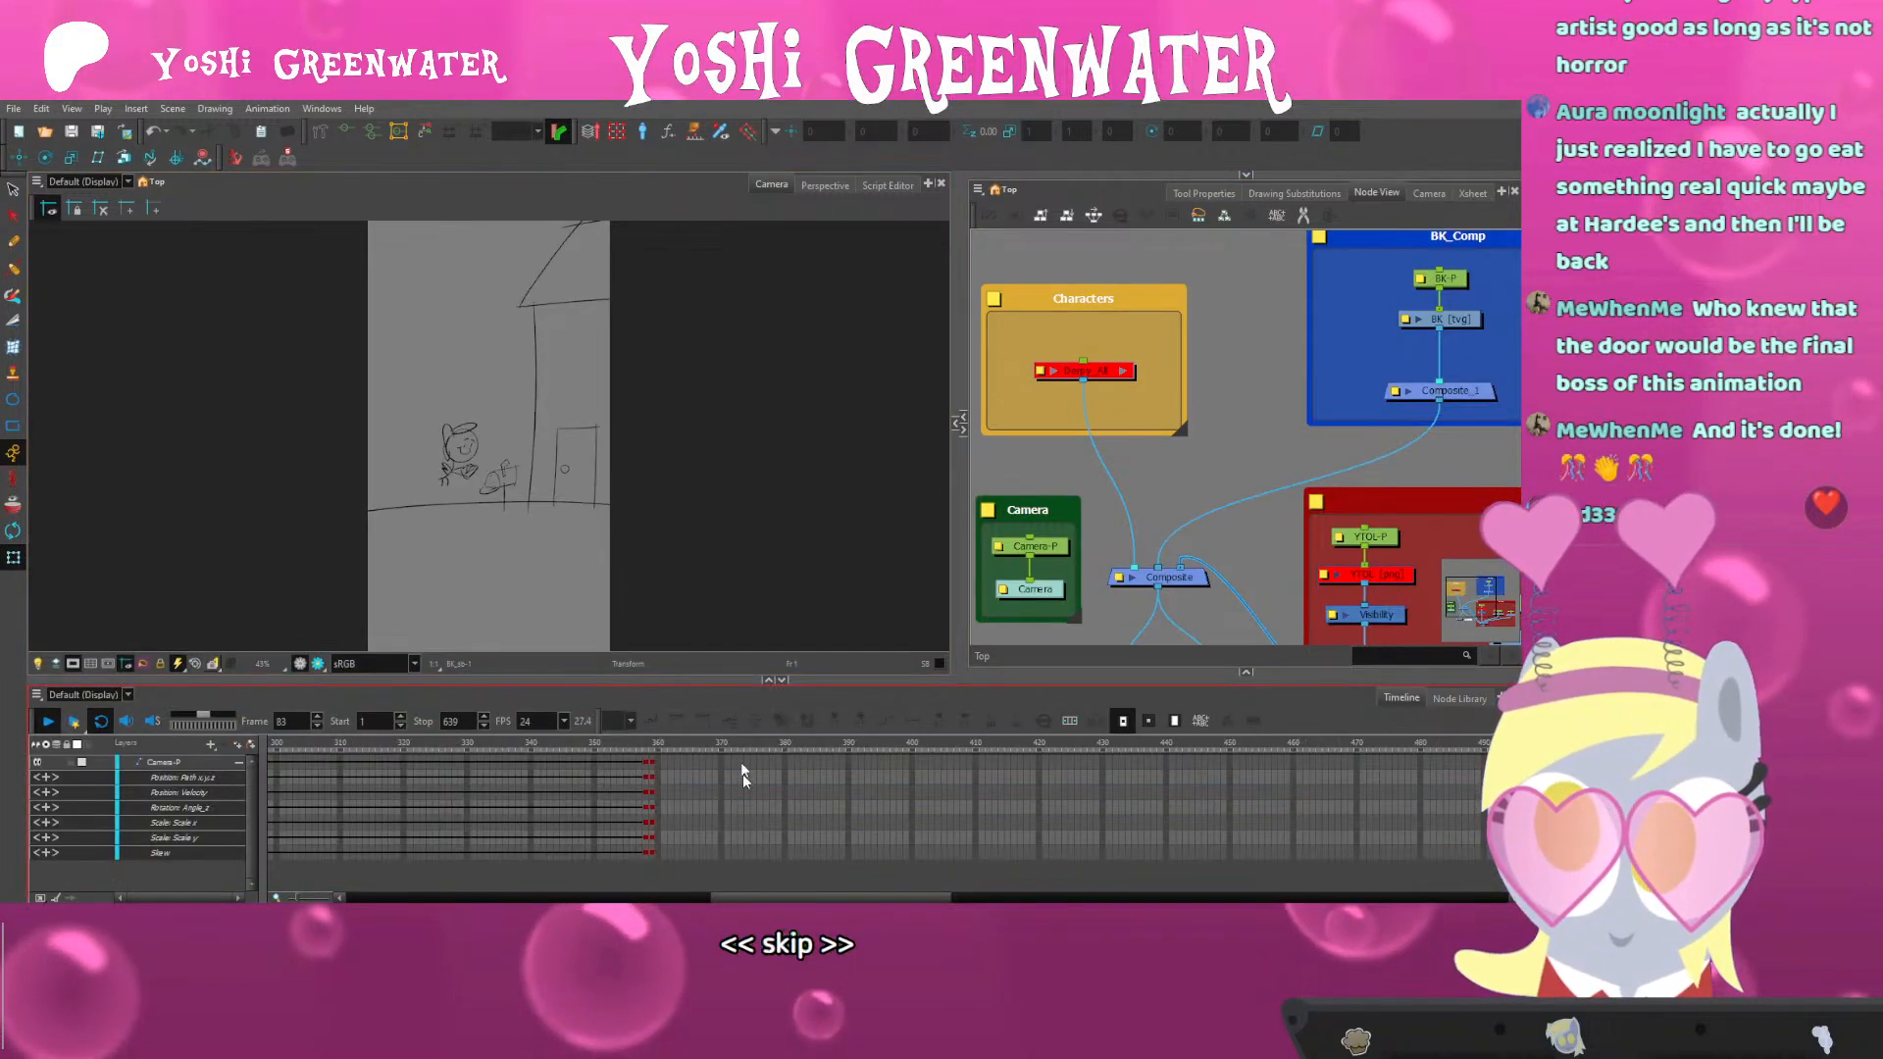
pyautogui.moveTo(708, 680); pyautogui.dragTo(702, 706)
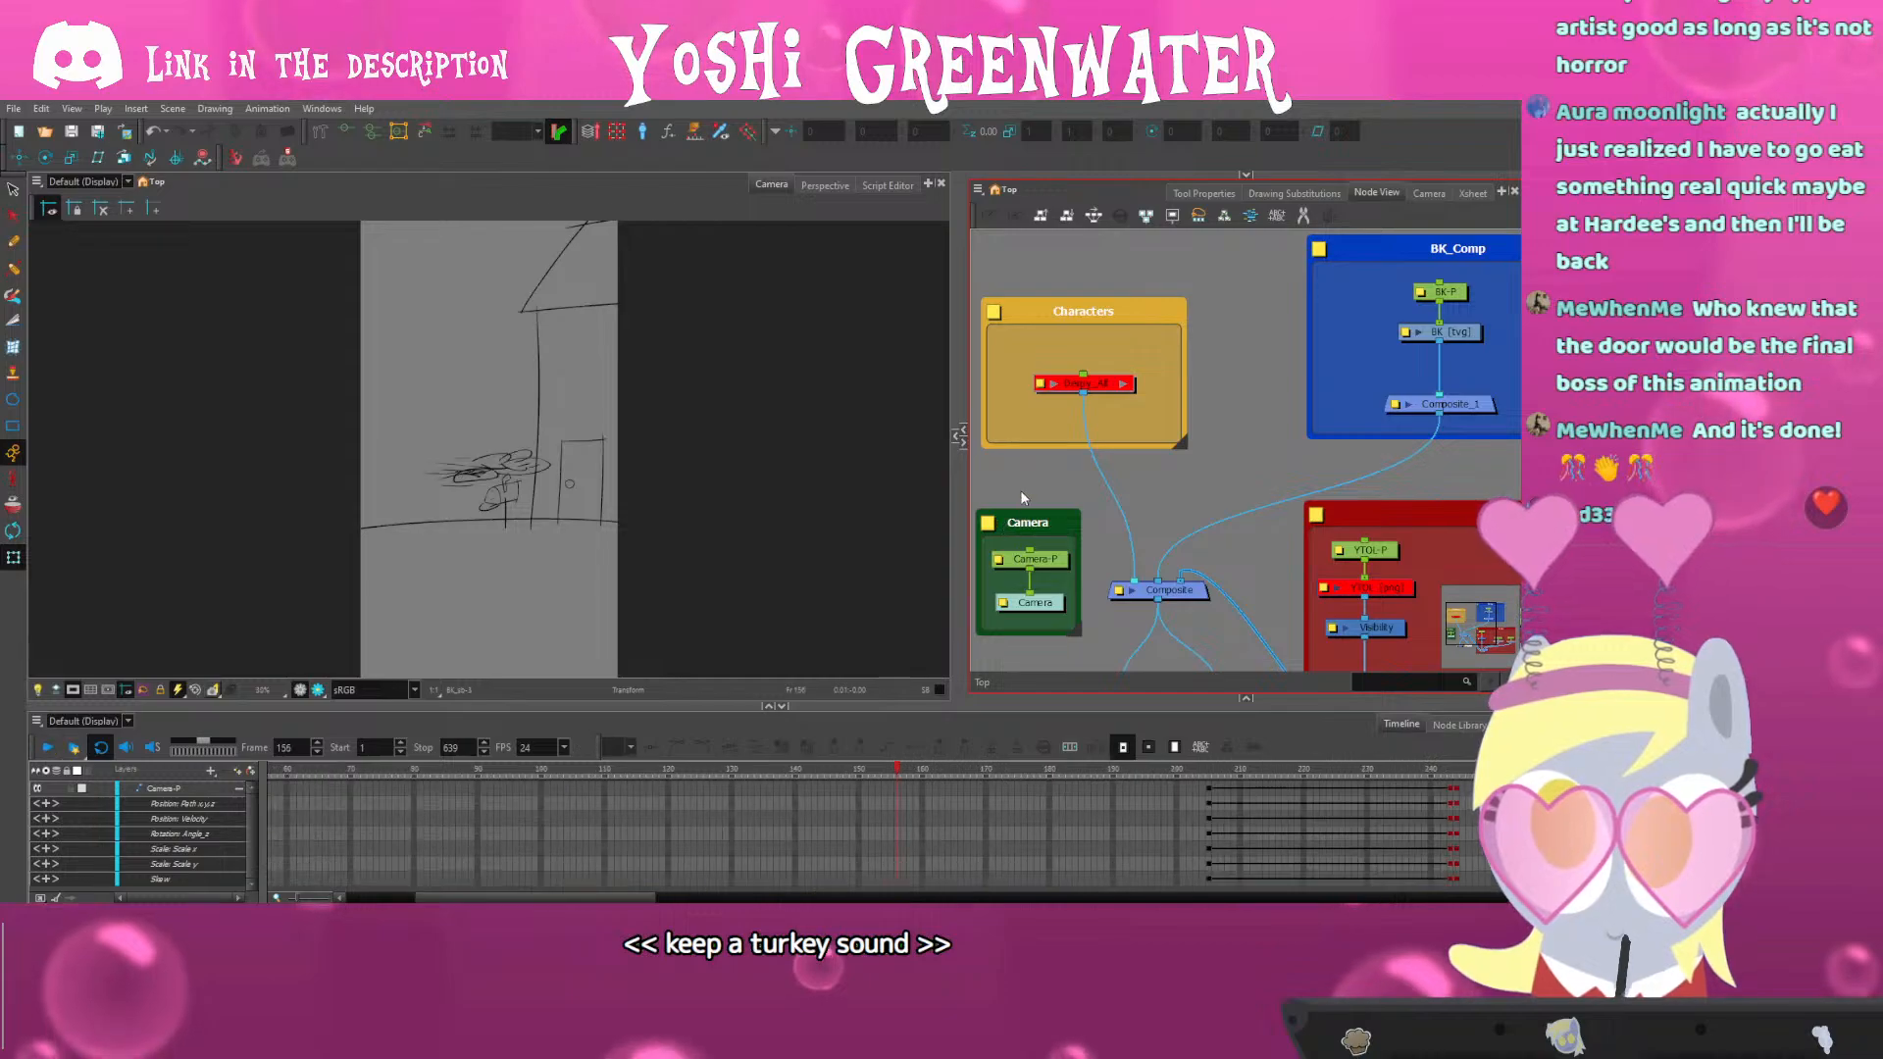
pyautogui.click(689, 466)
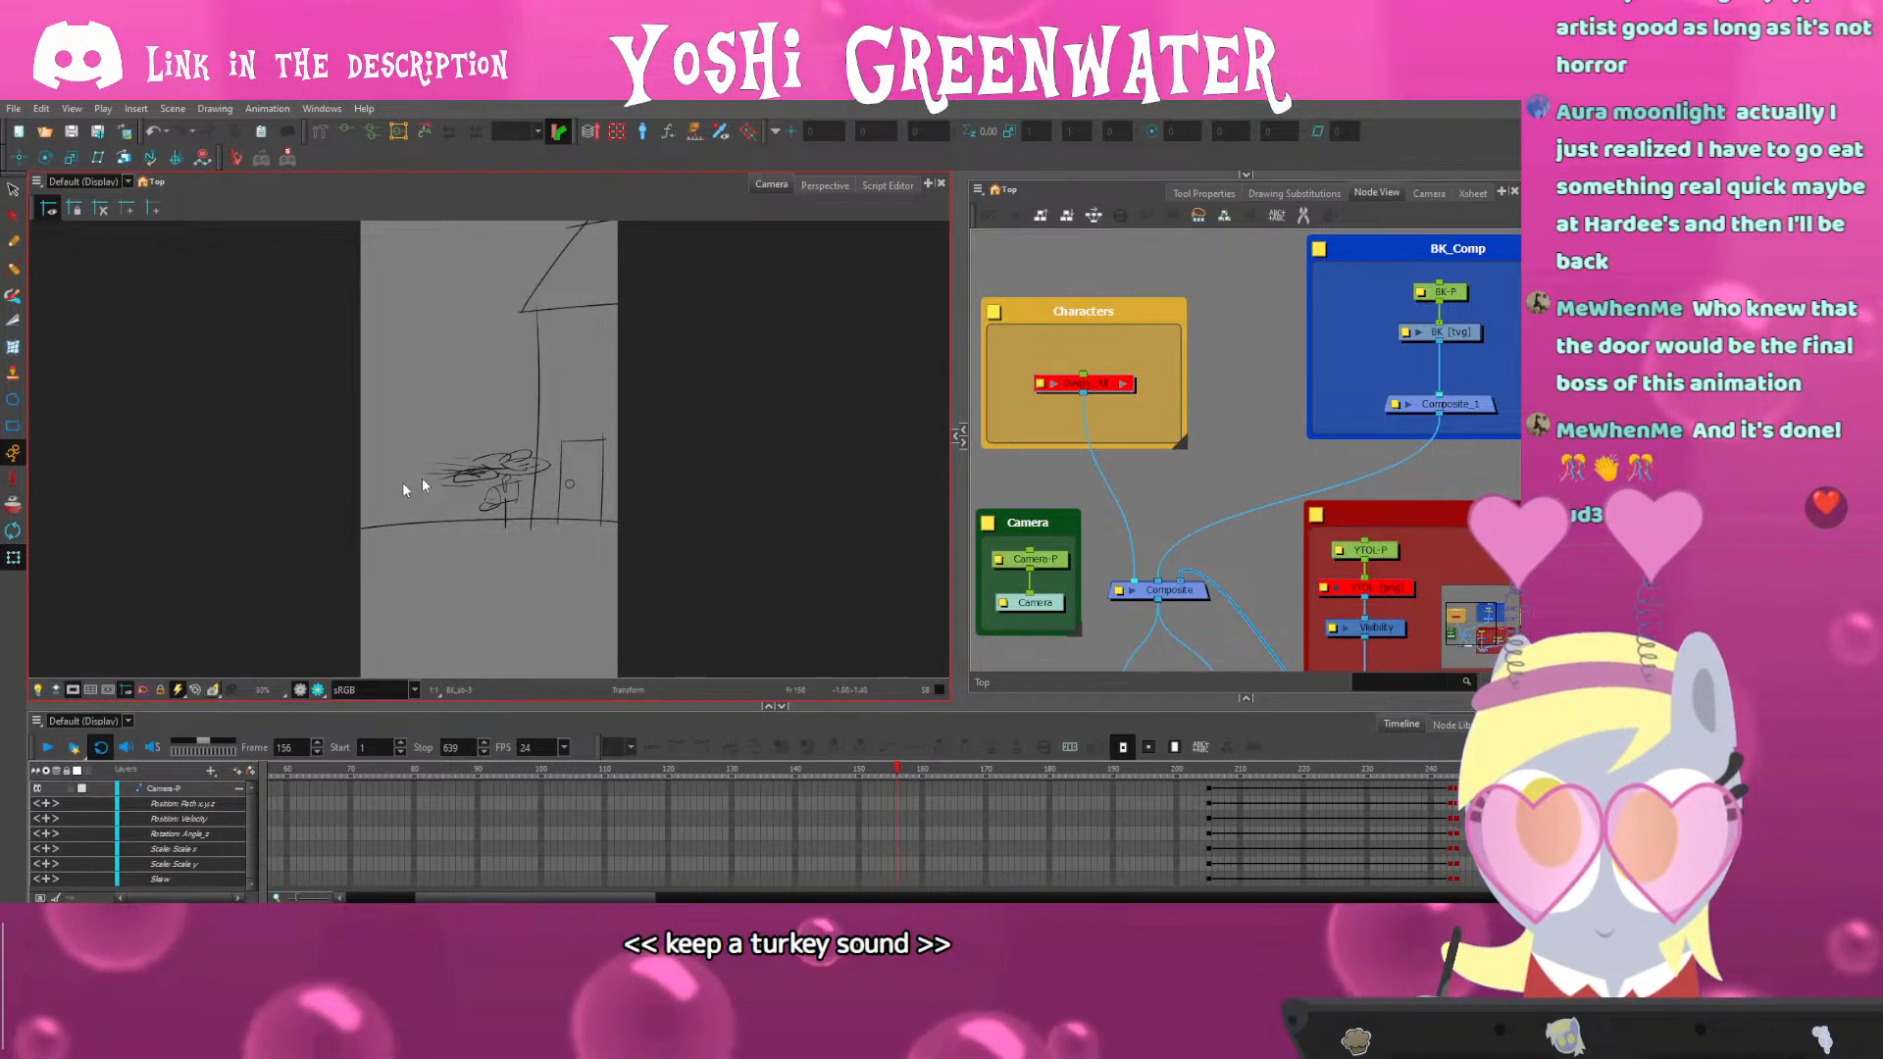